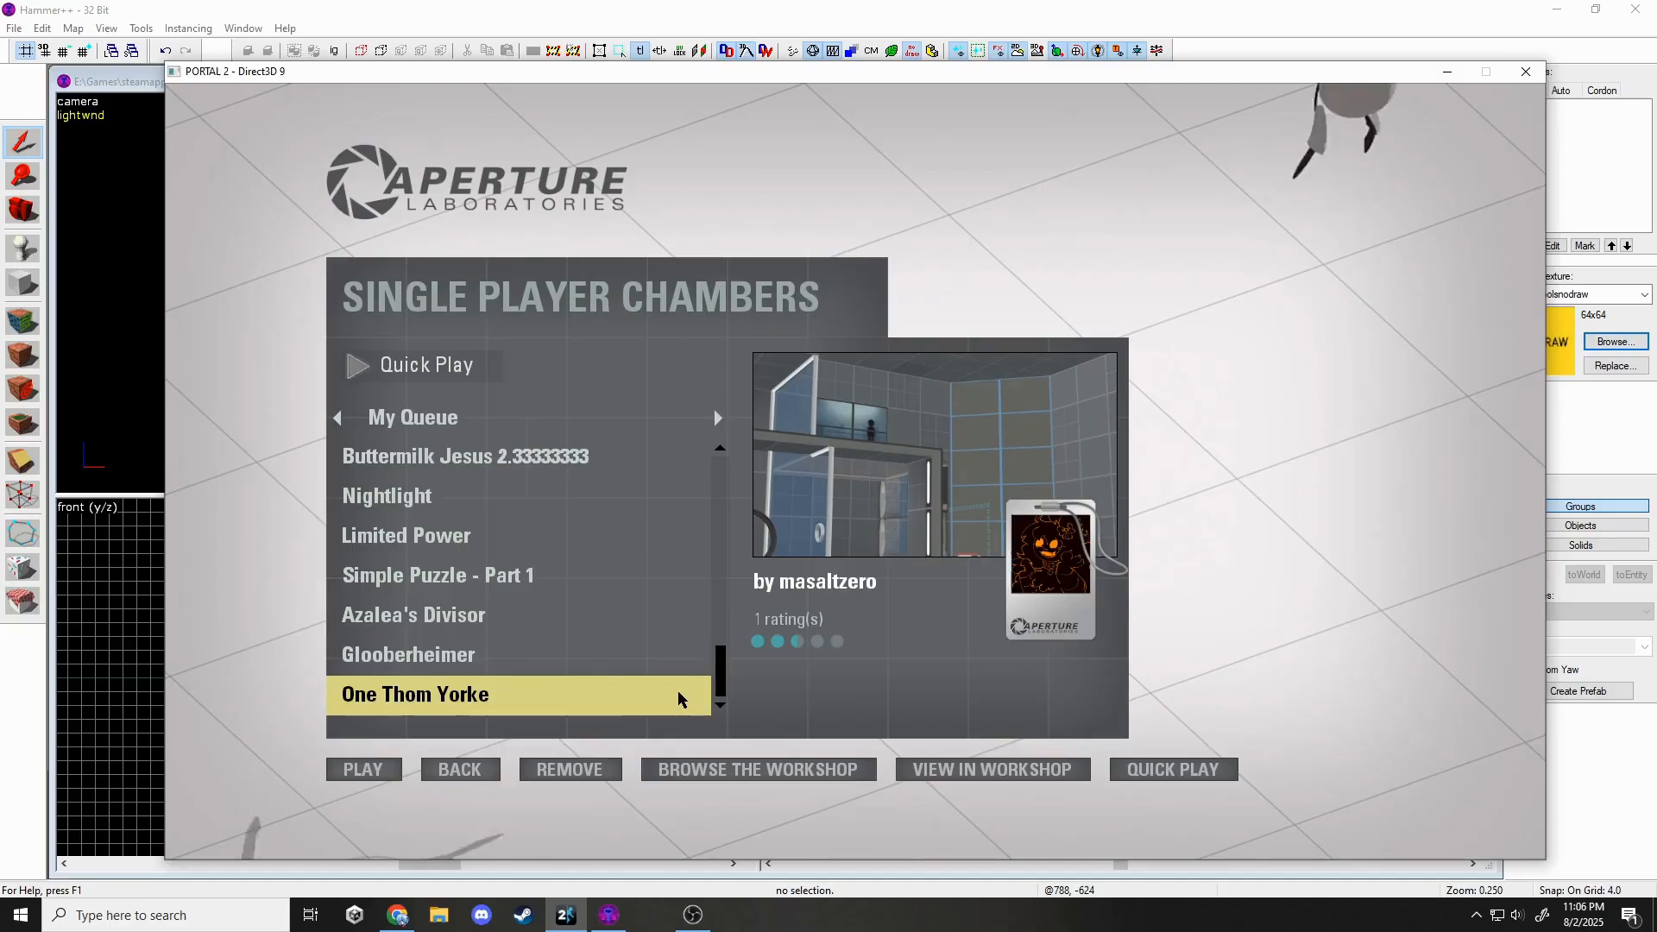
Launch the One Thom Yorke chamber from the Single Player Chambers queue.
left_click(393, 777)
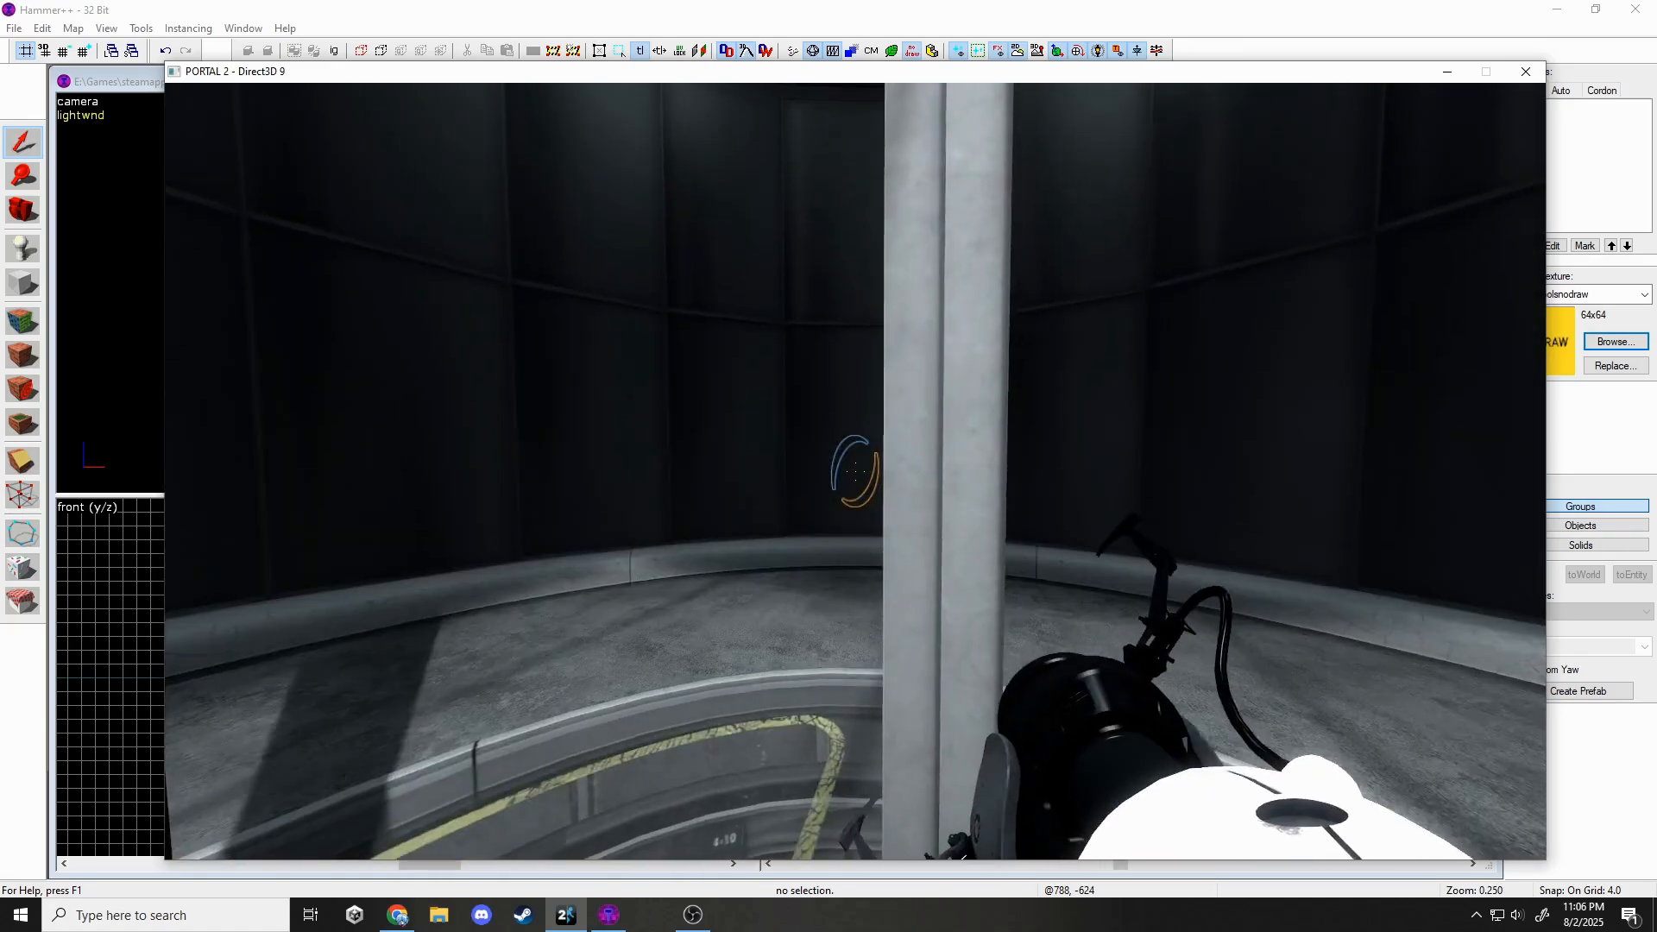
Walk past the pillar, up the stairs and through the round door into the chamber.
key("w")
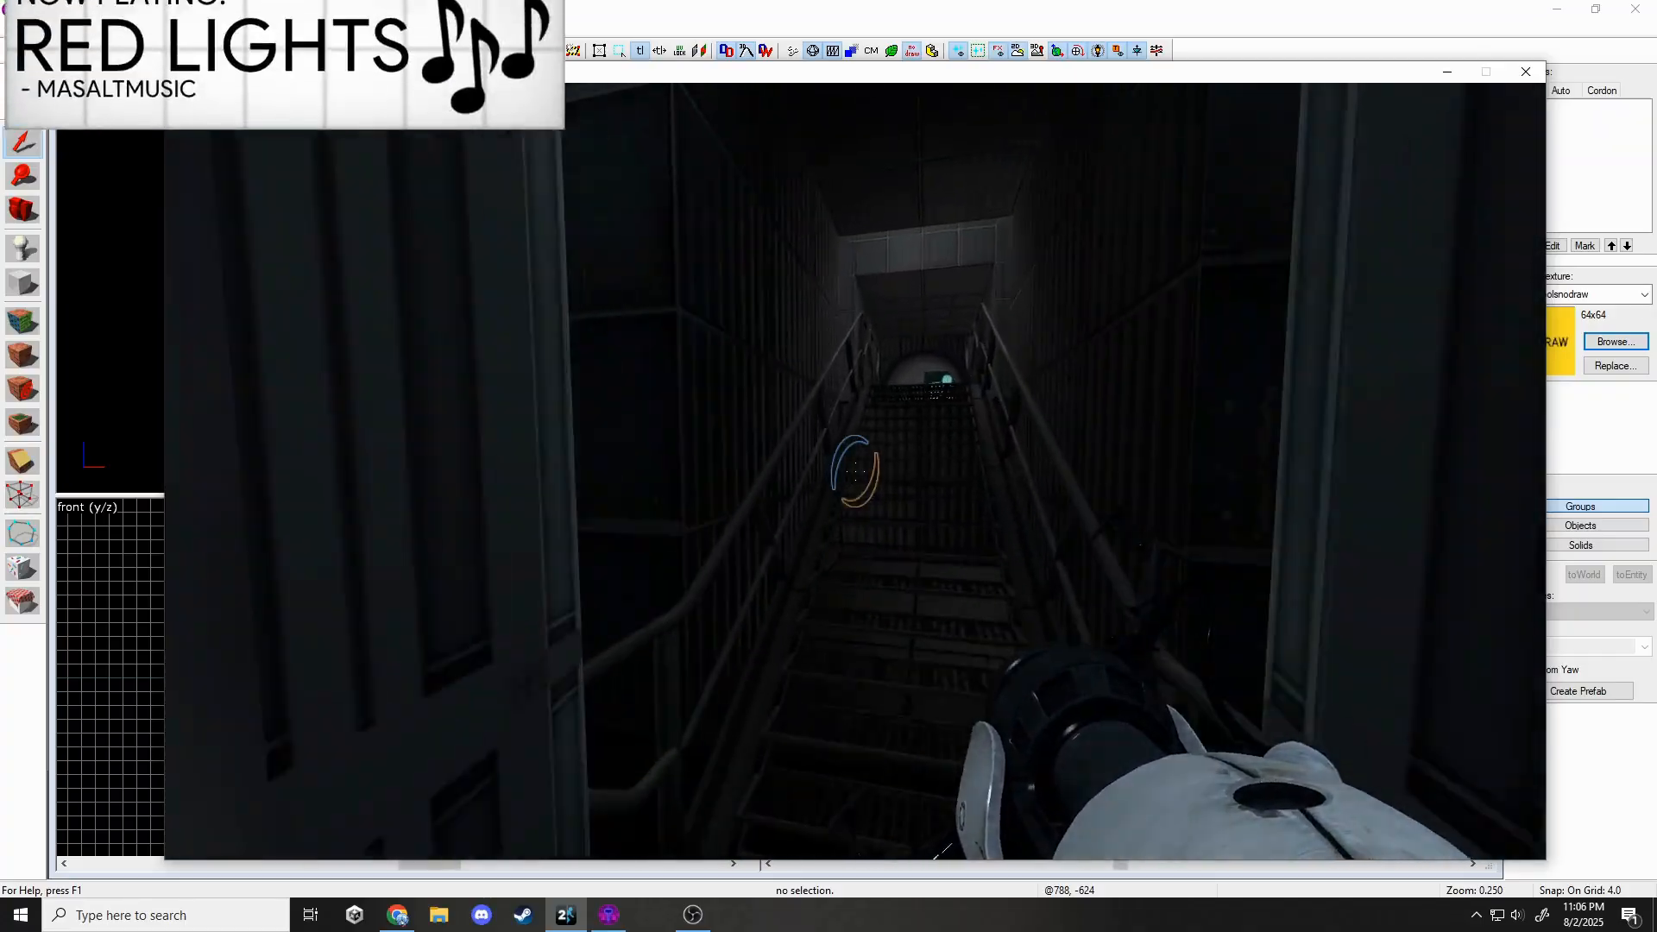
key("w")
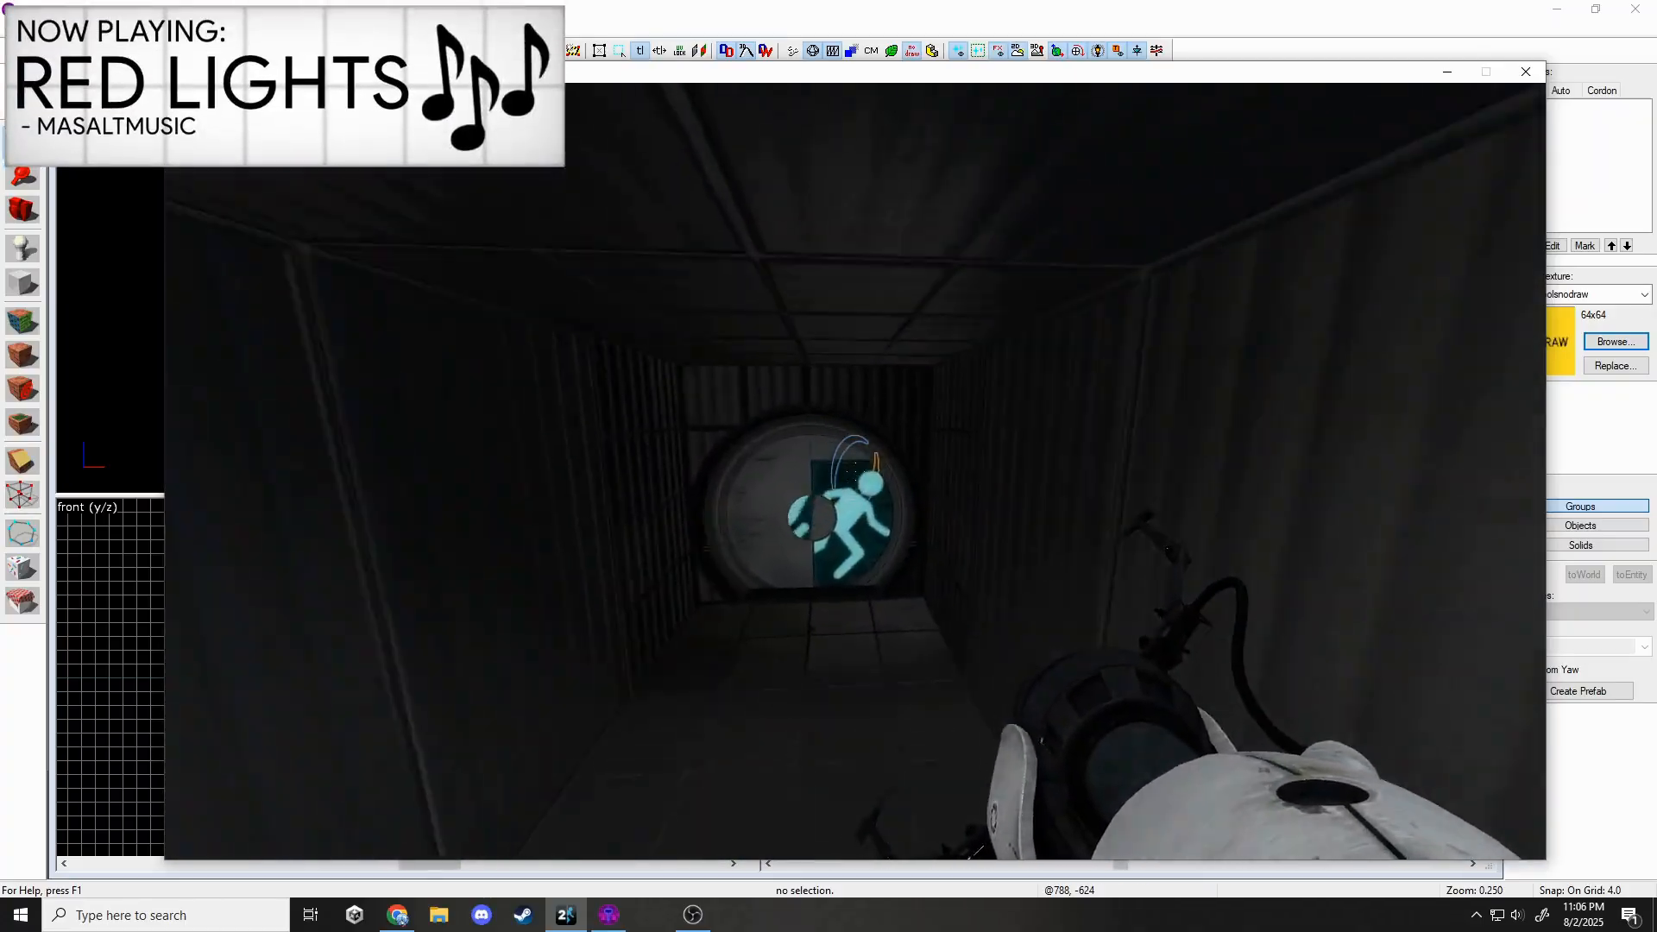
key("w")
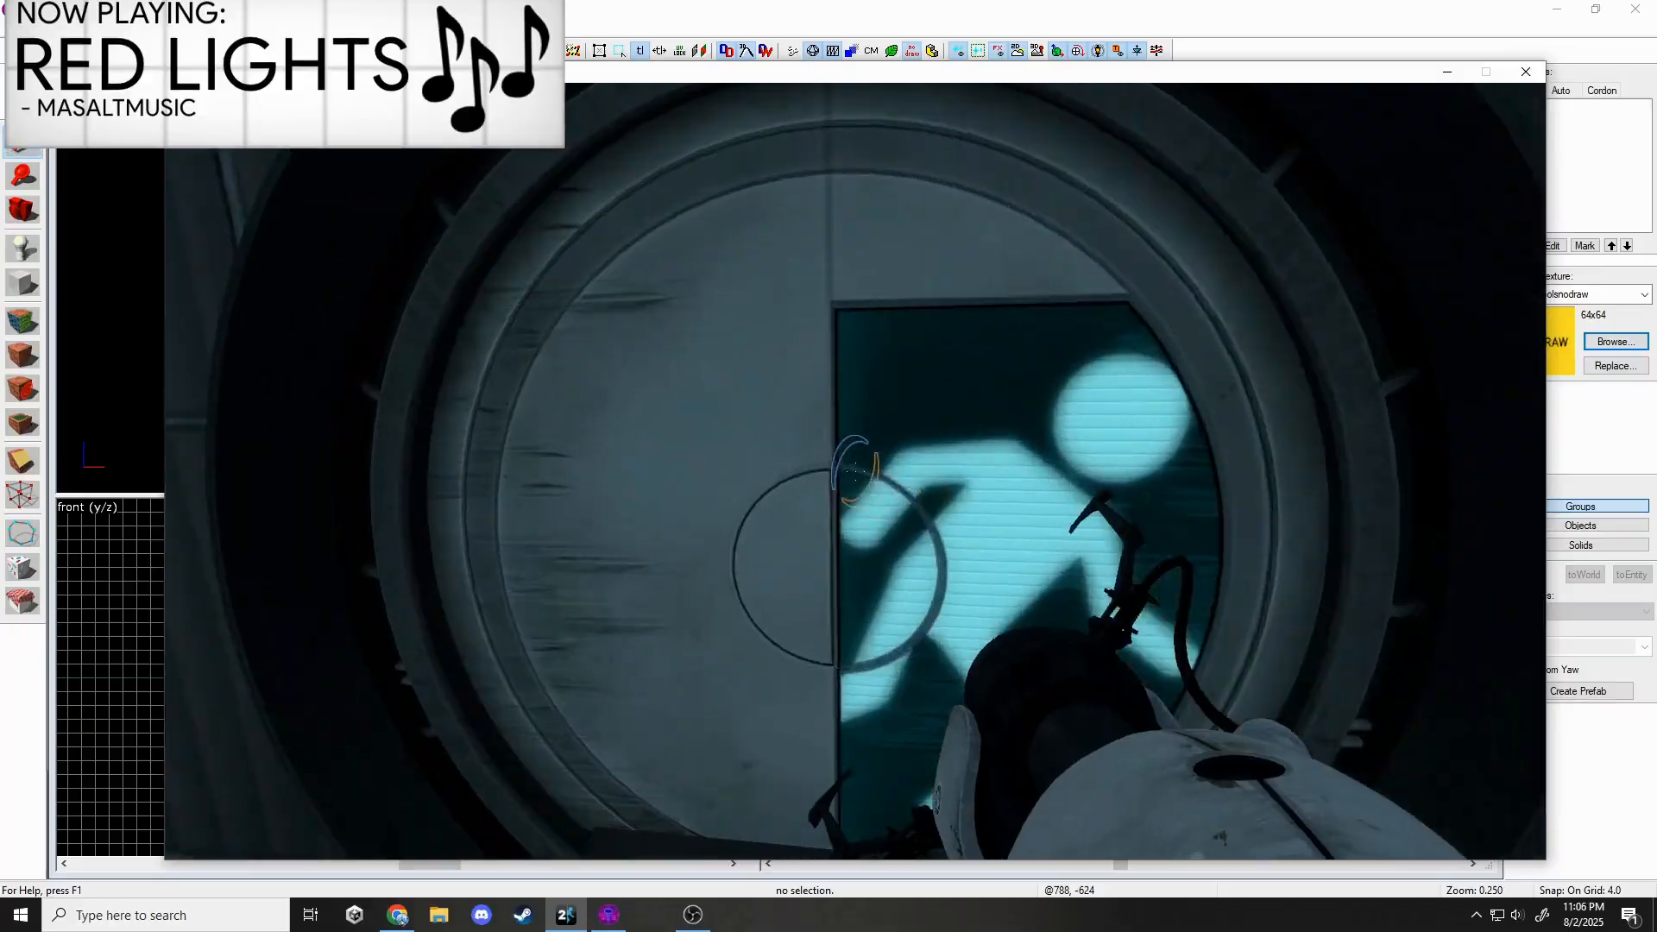
key("w")
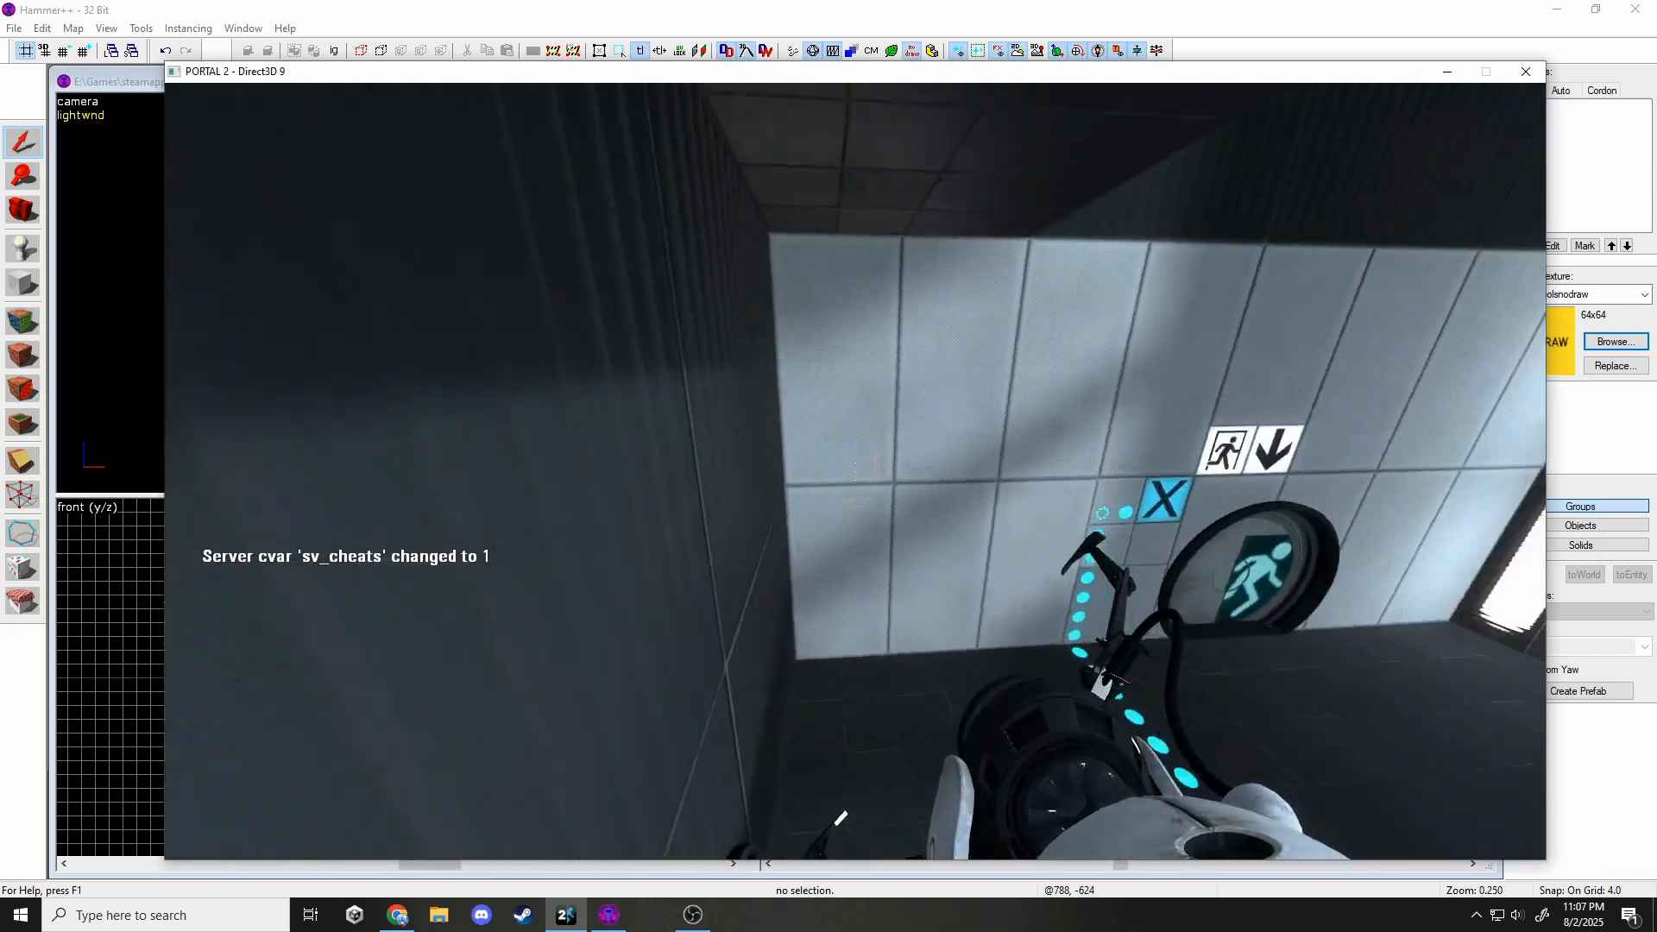
Fly toward the exit door and grating, firing a blue portal at the ring opening.
key("w")
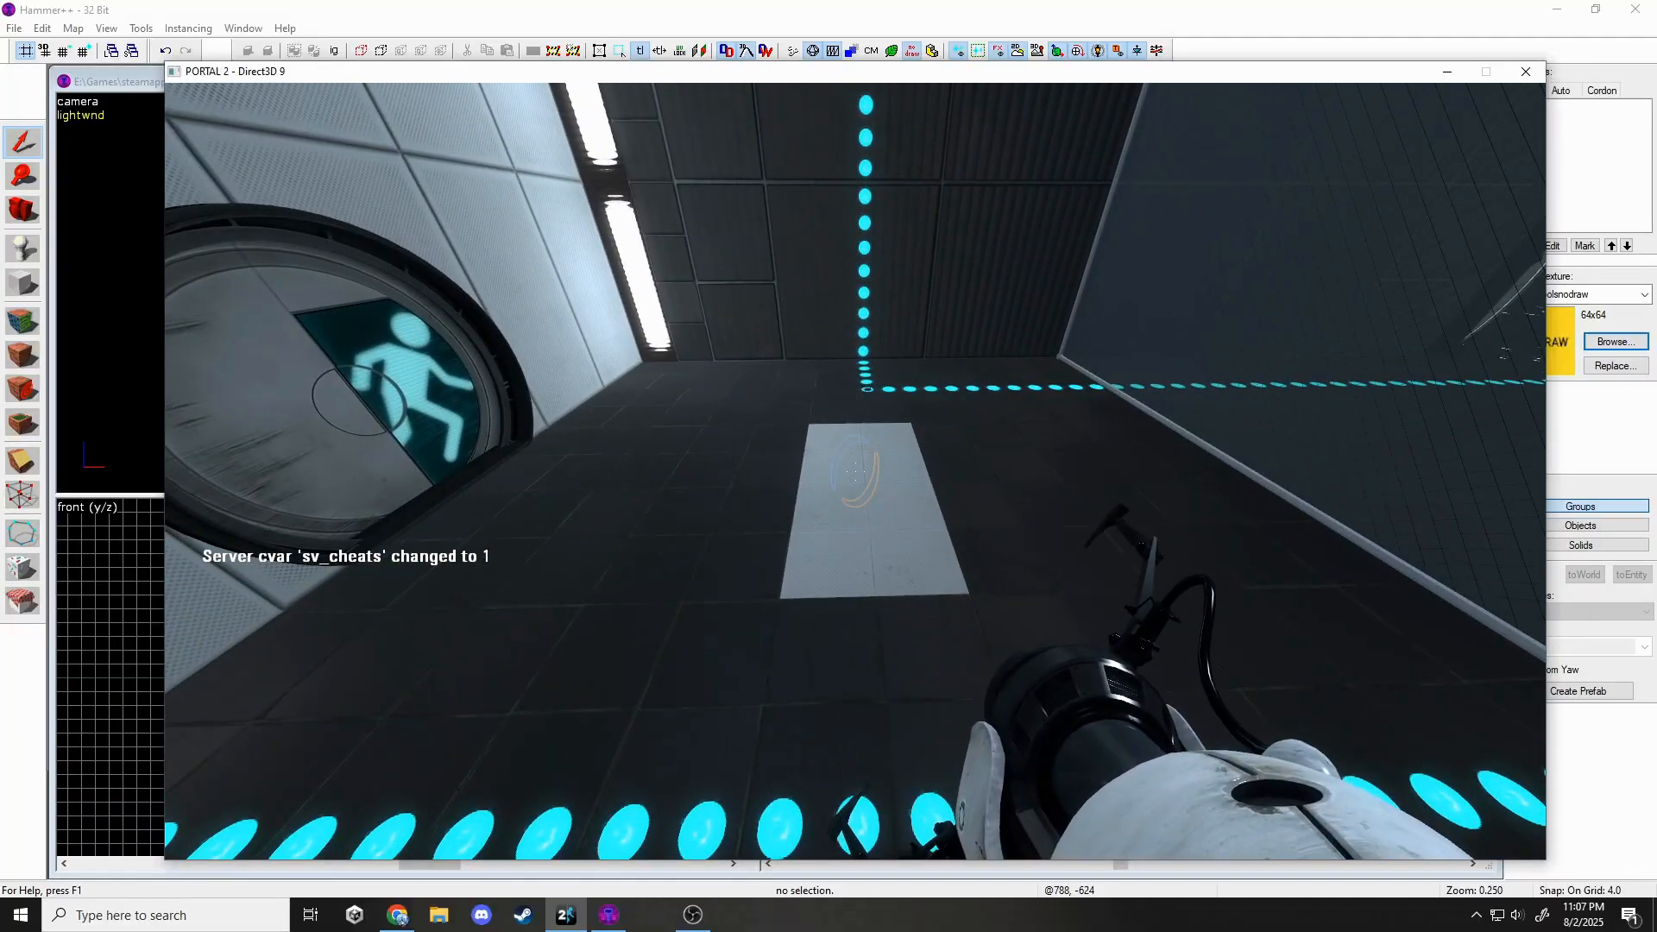
key("w")
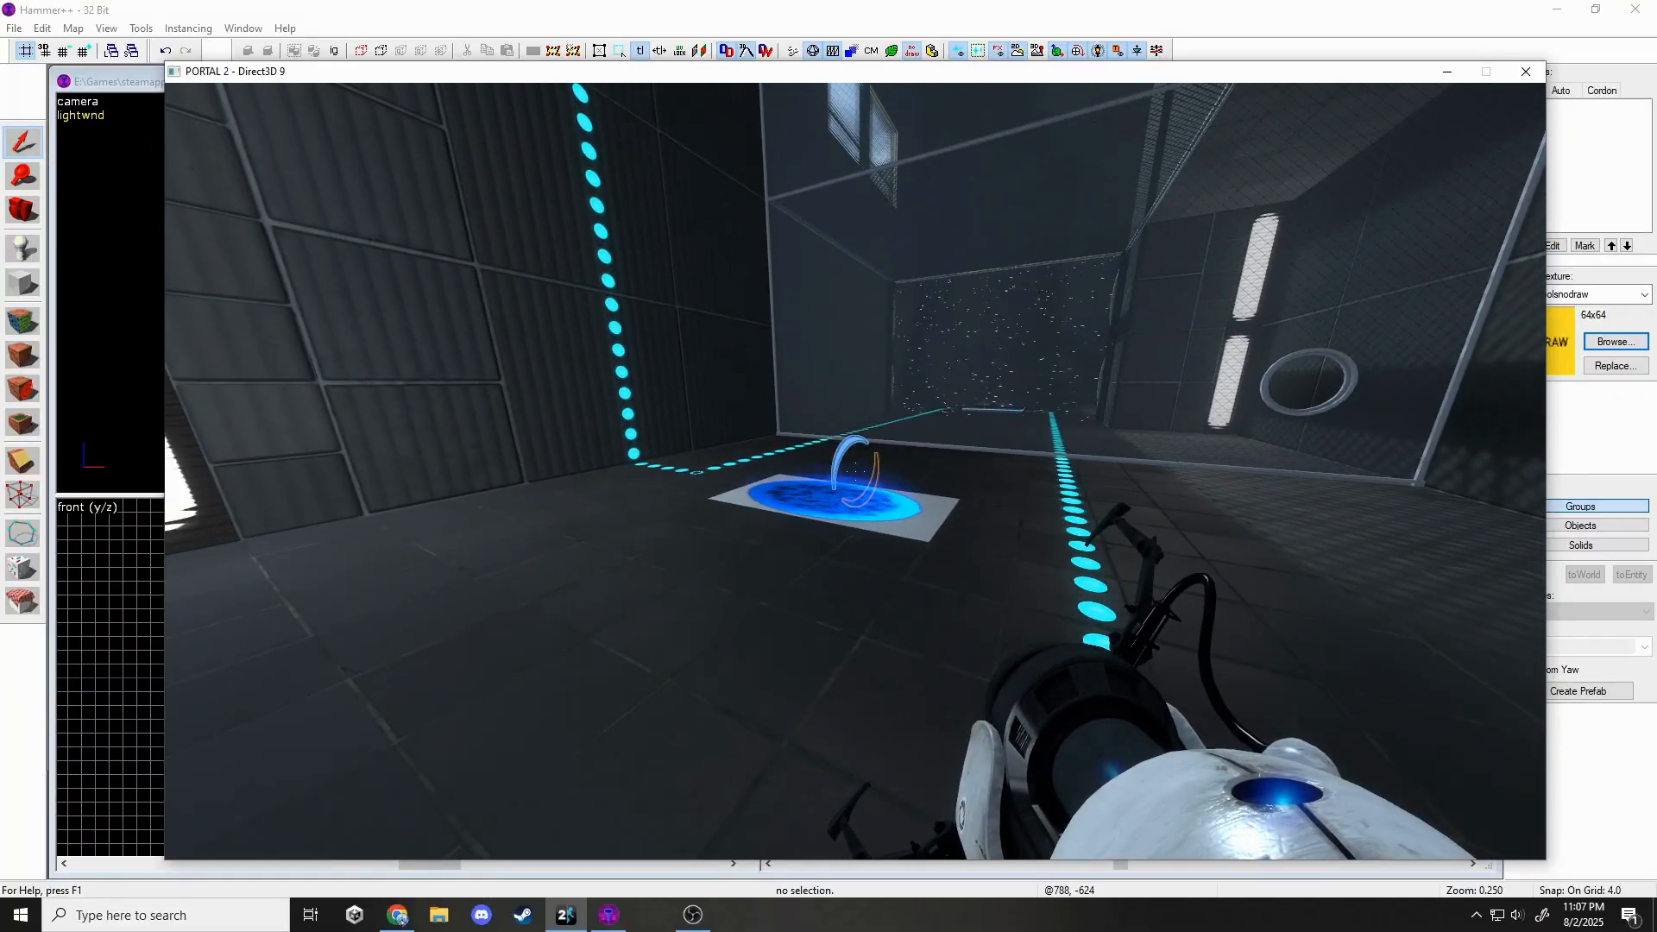
key("w")
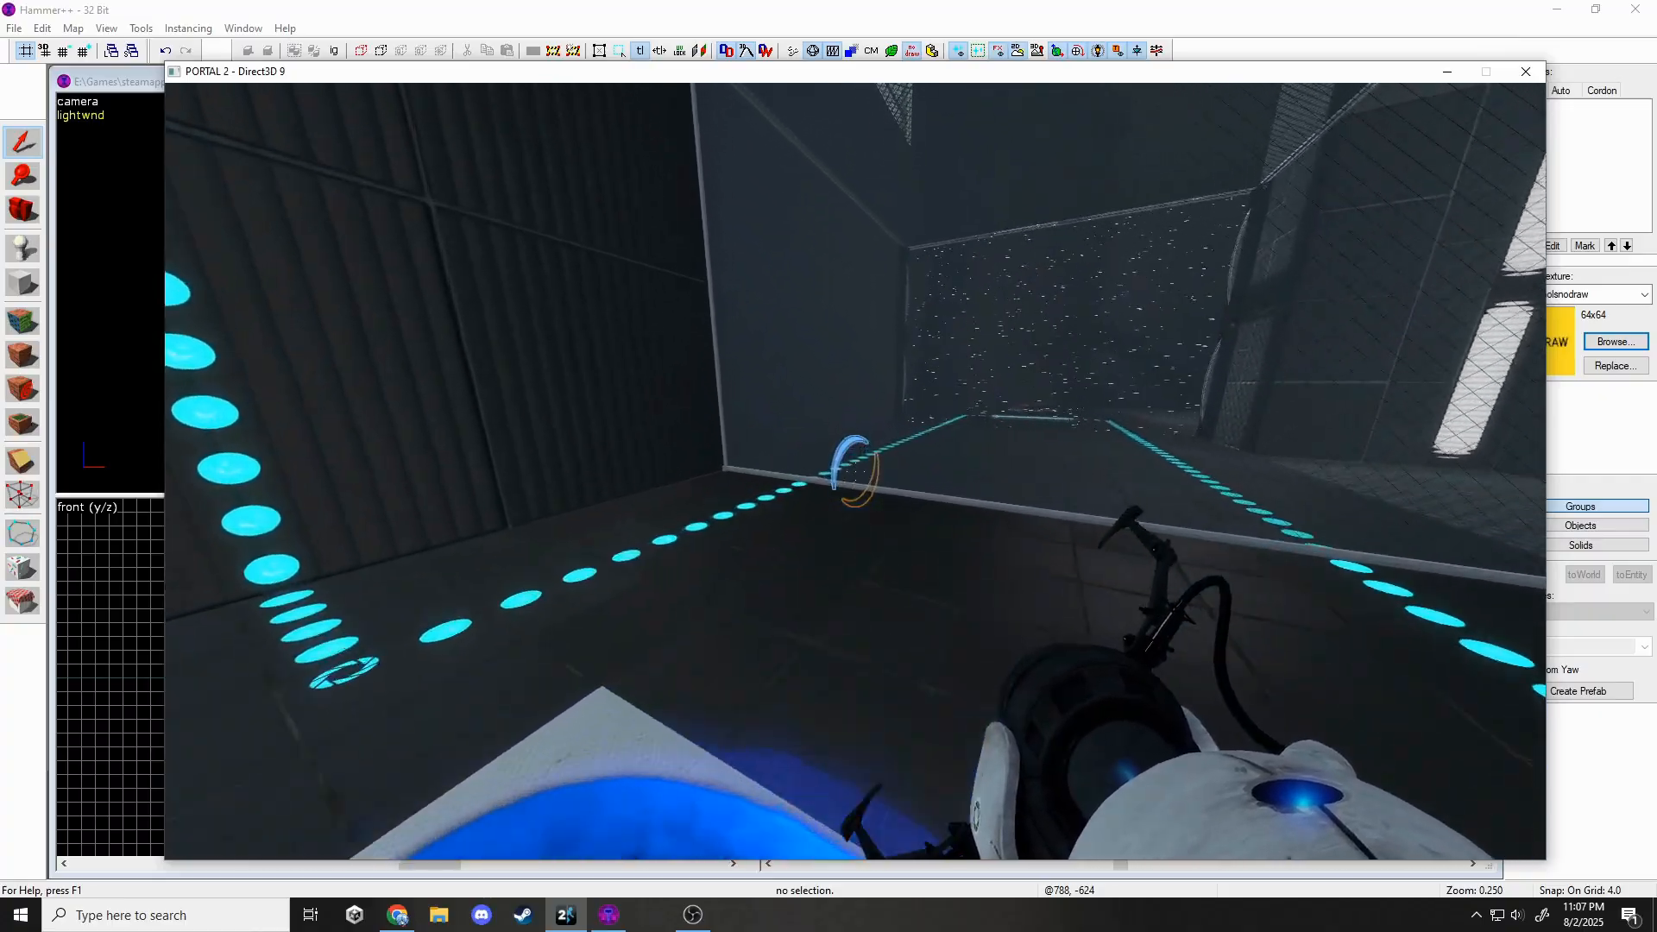
key("w")
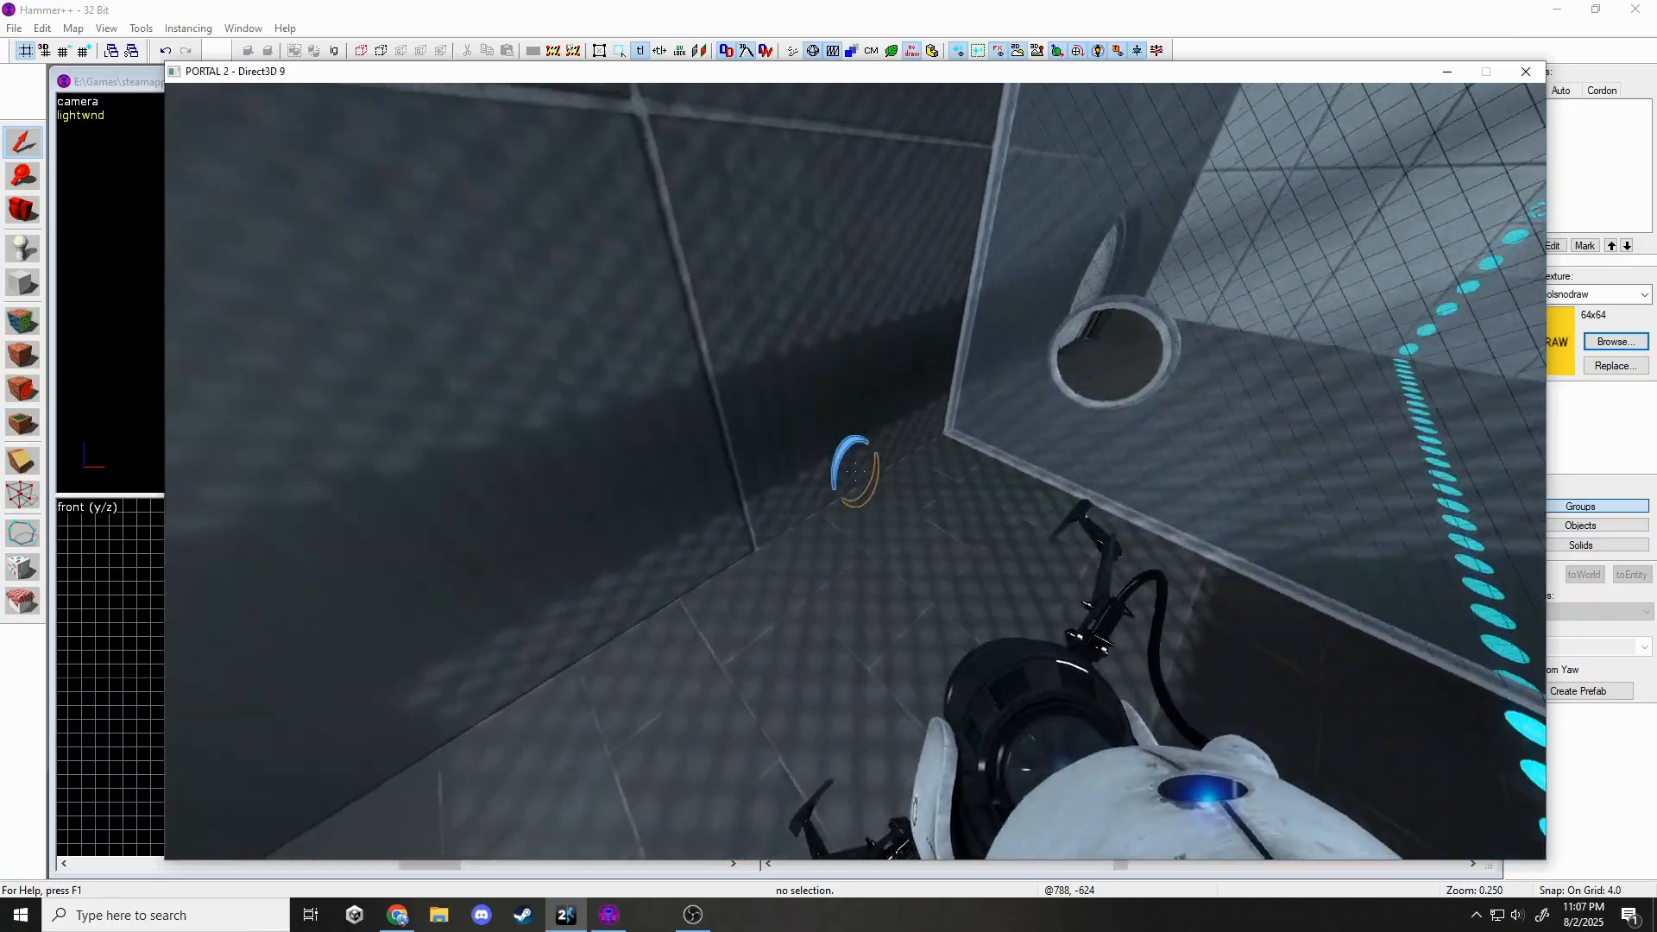
key("w")
key("w")
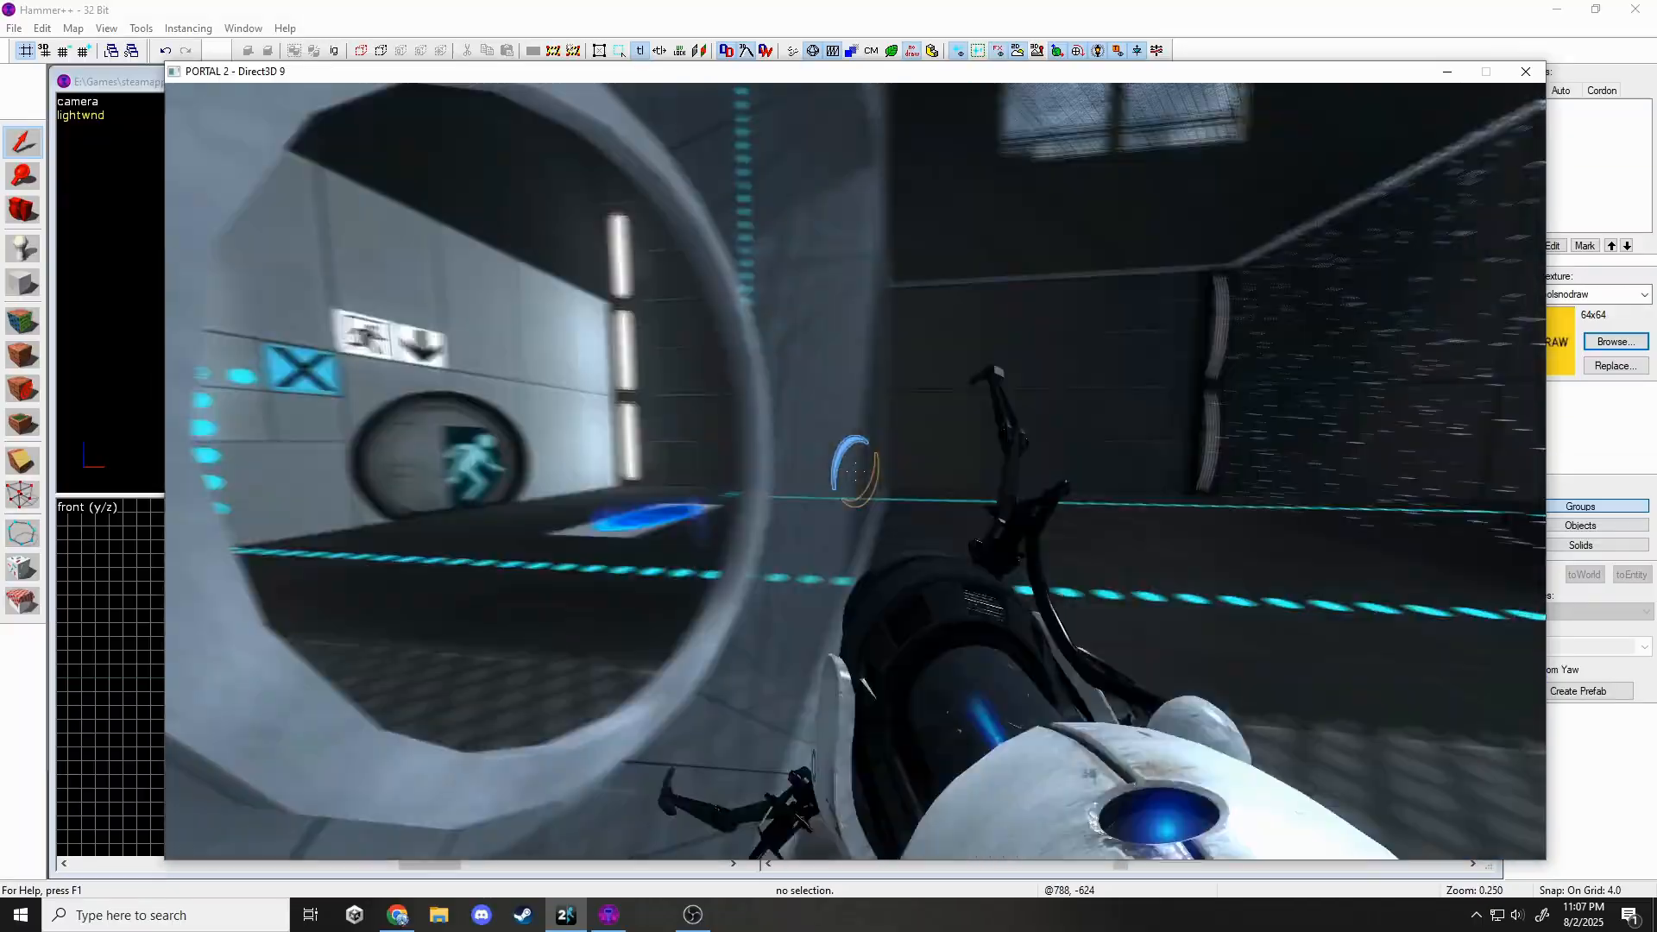
left_click(854, 471)
key("s")
Fly through the ring to inspect the dropper, the two red floor buttons and the fizzler.
key("w")
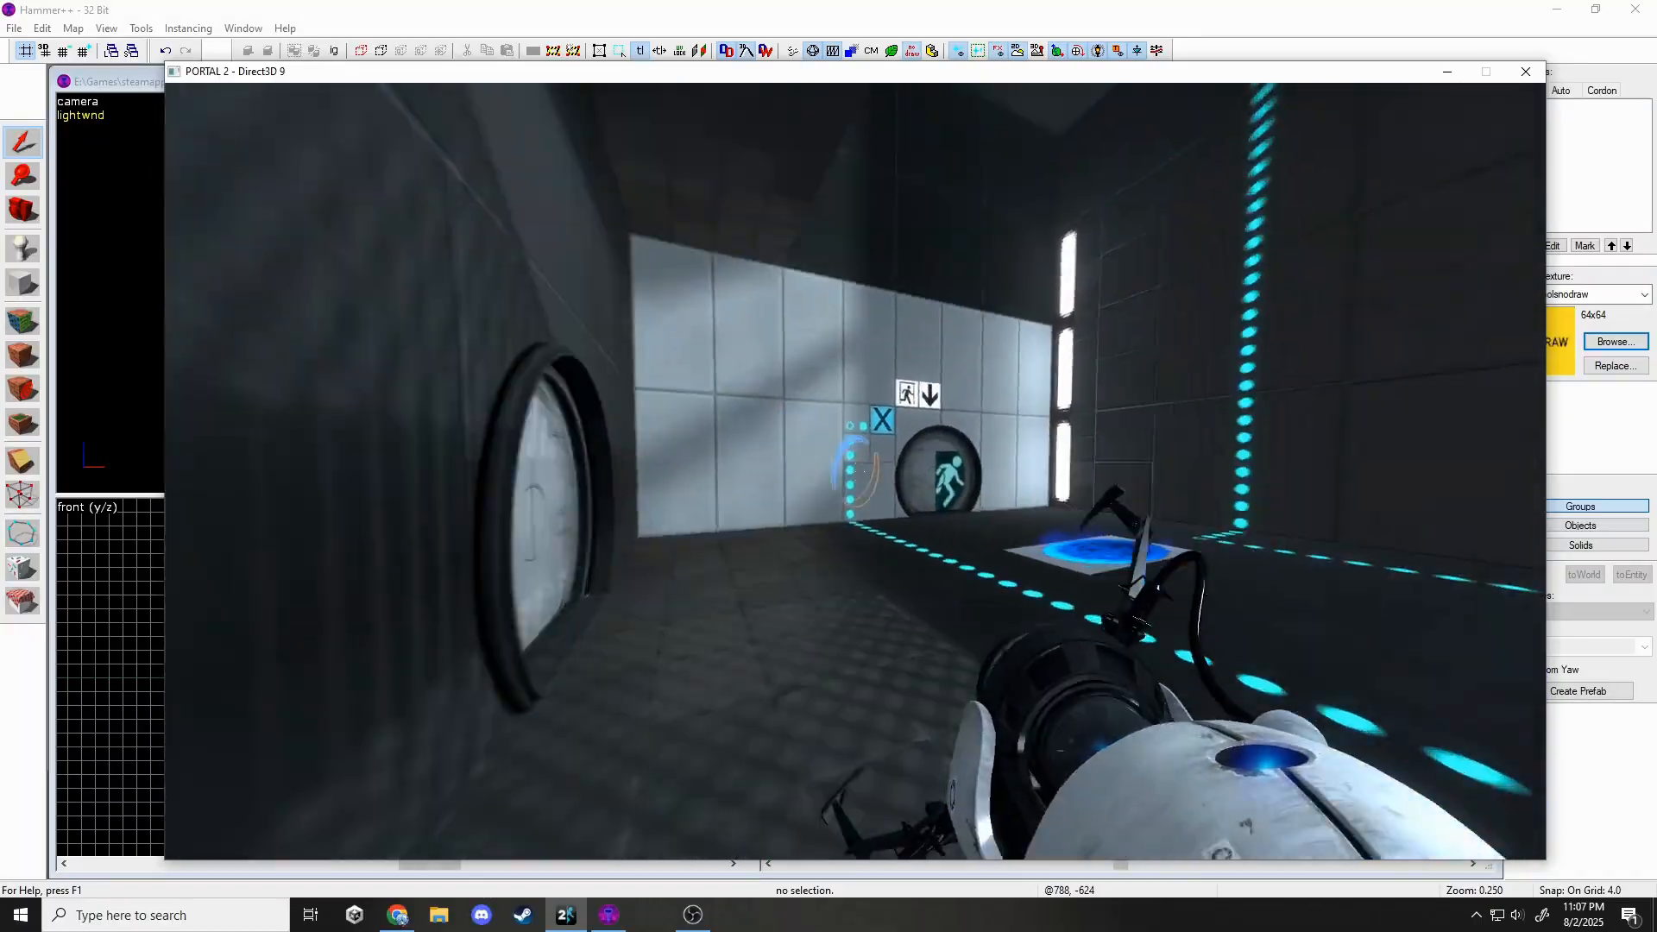
key("w")
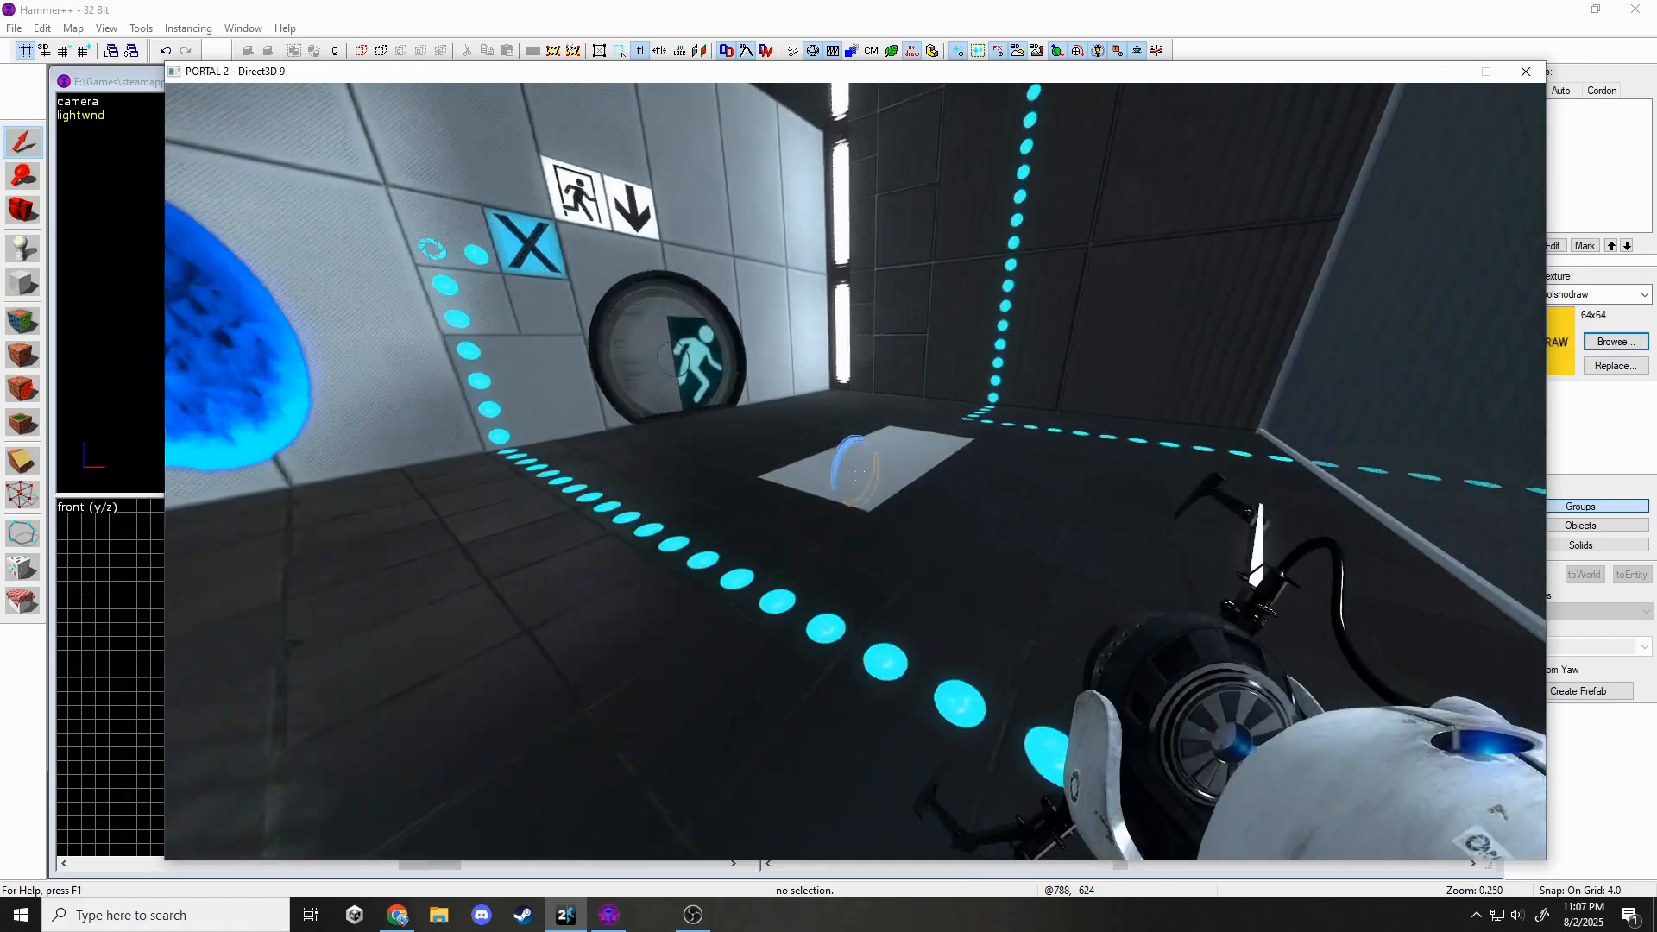
key("w")
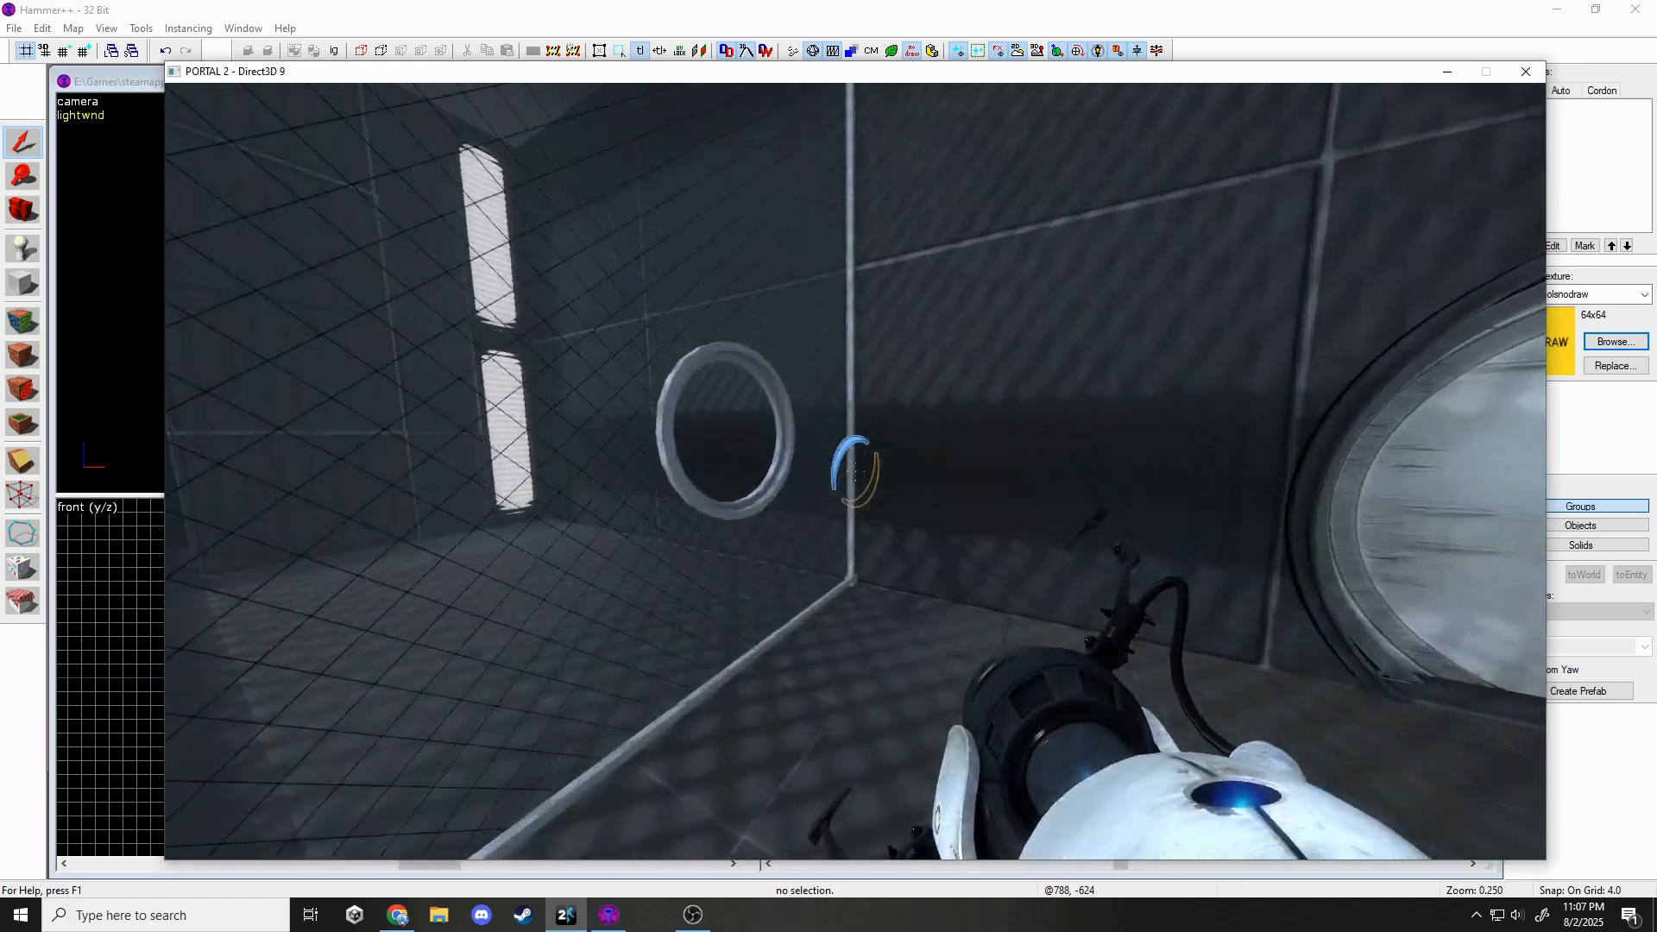
key("w")
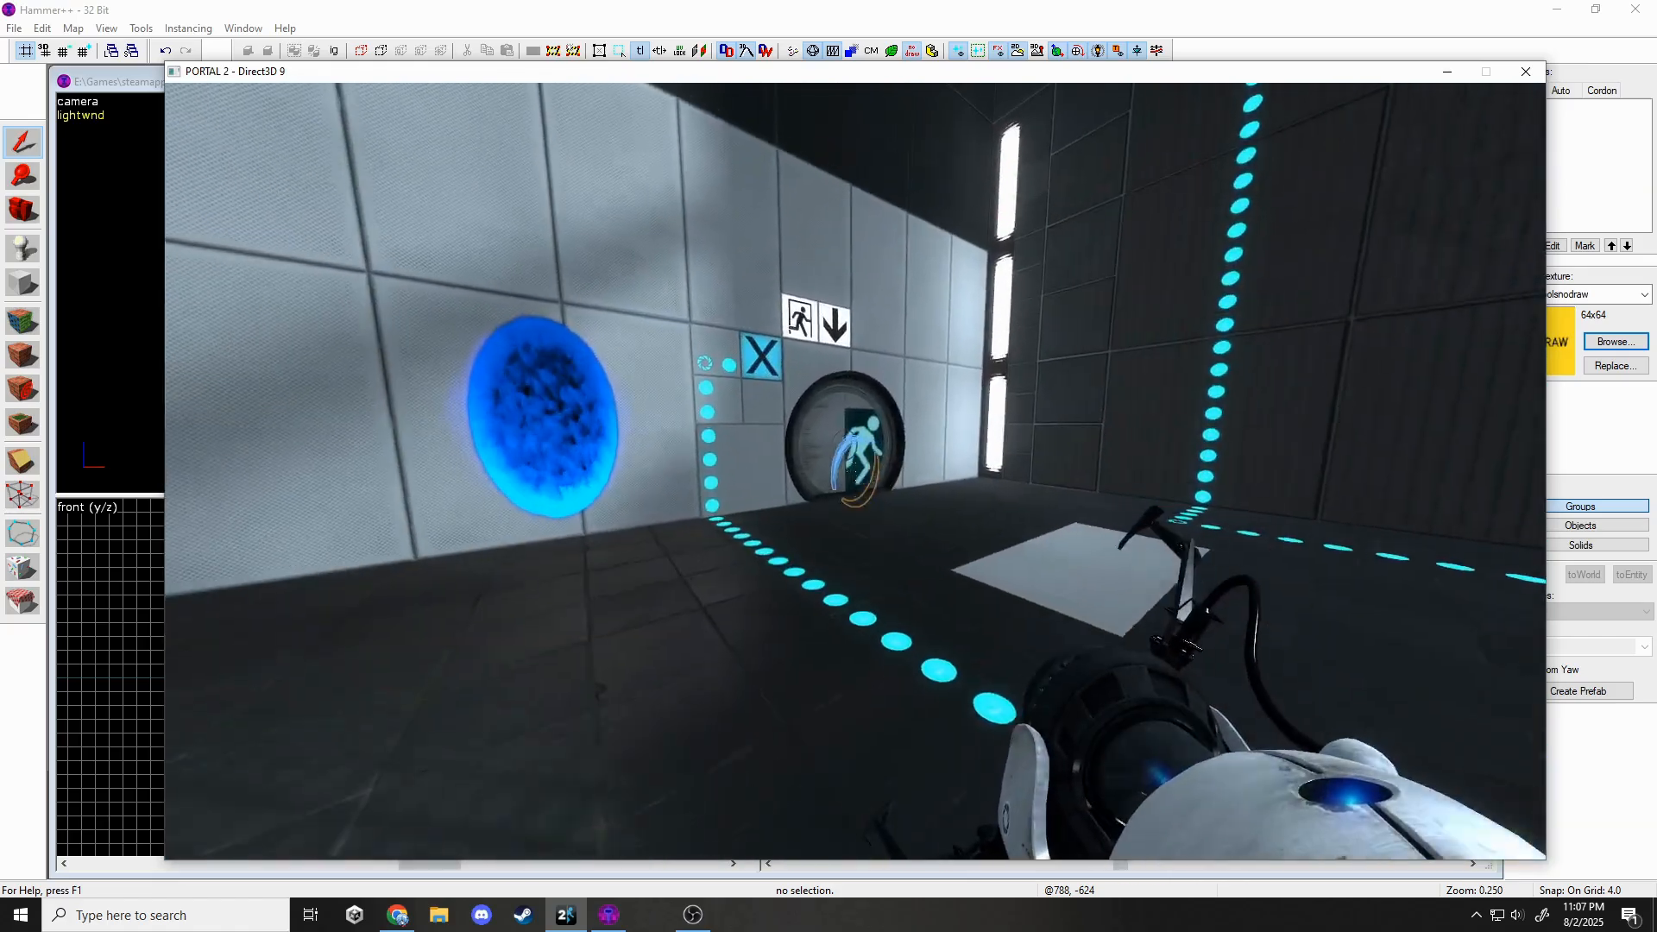
key("w")
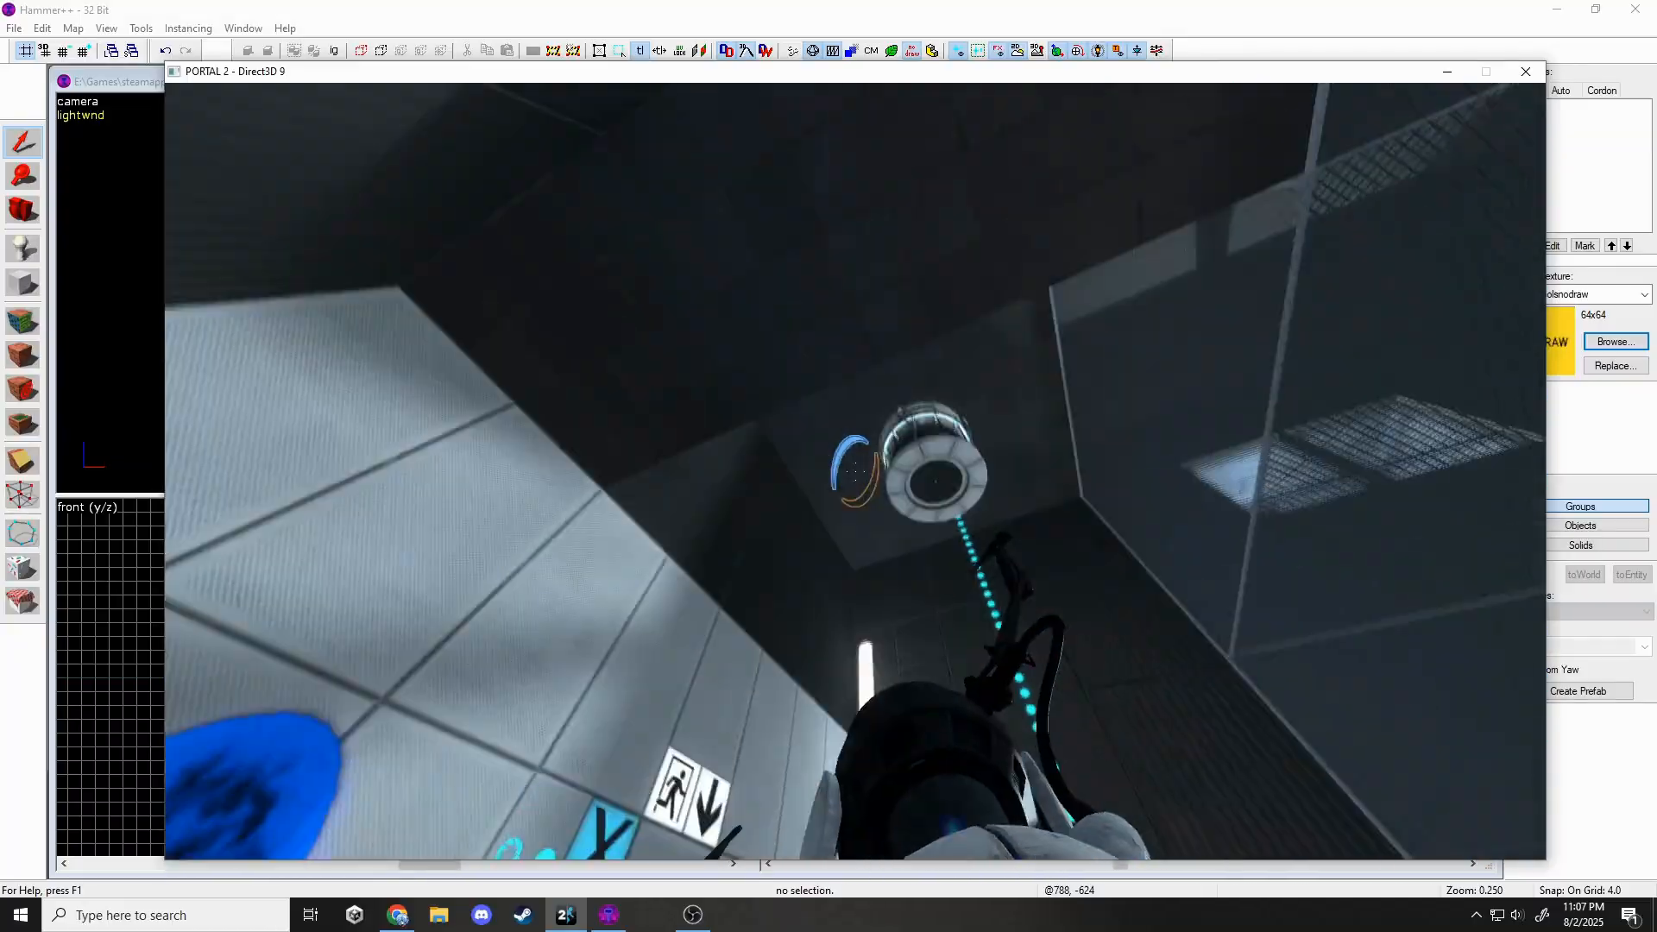
key("w")
key("w")
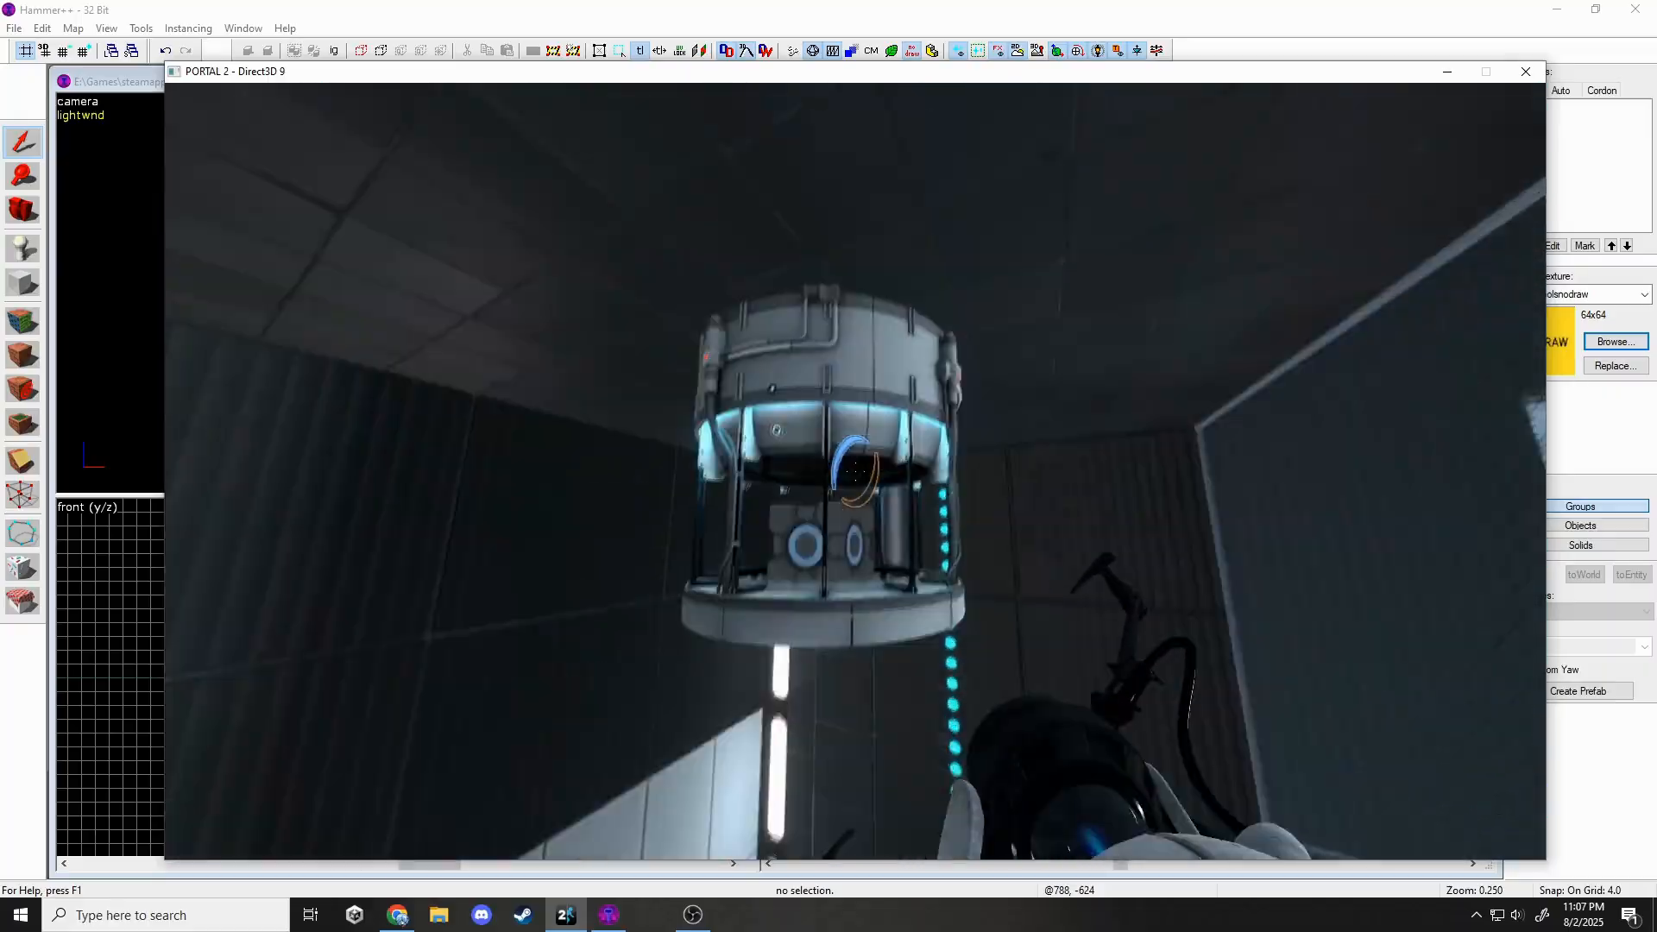
key("w")
key("w")
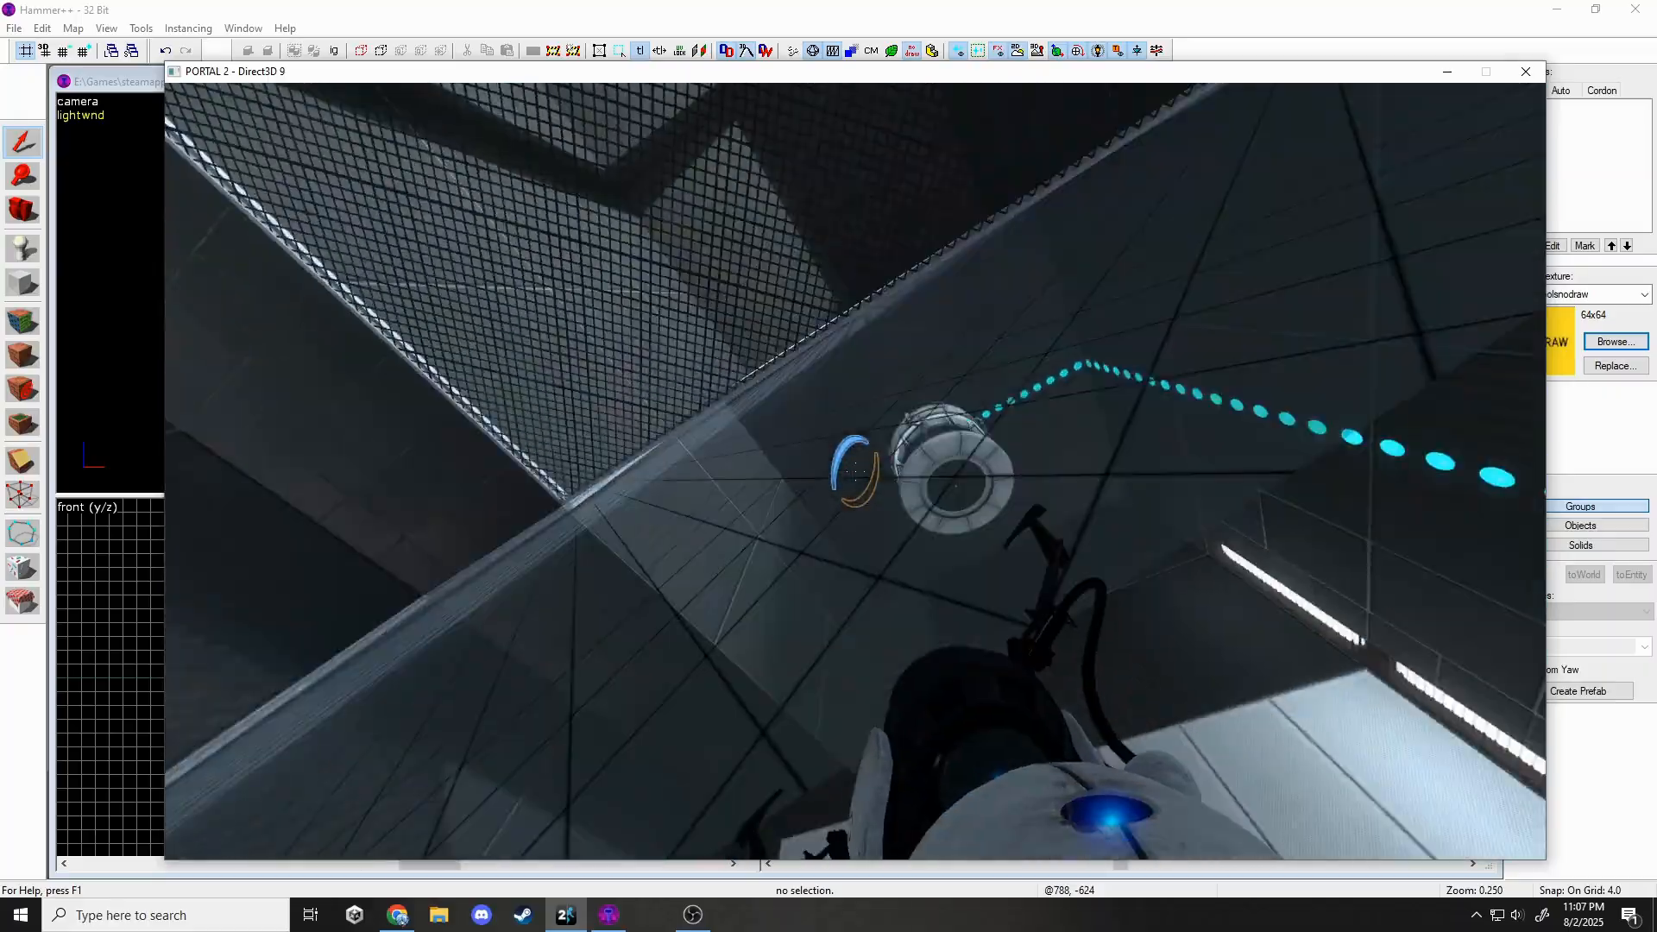
key("a")
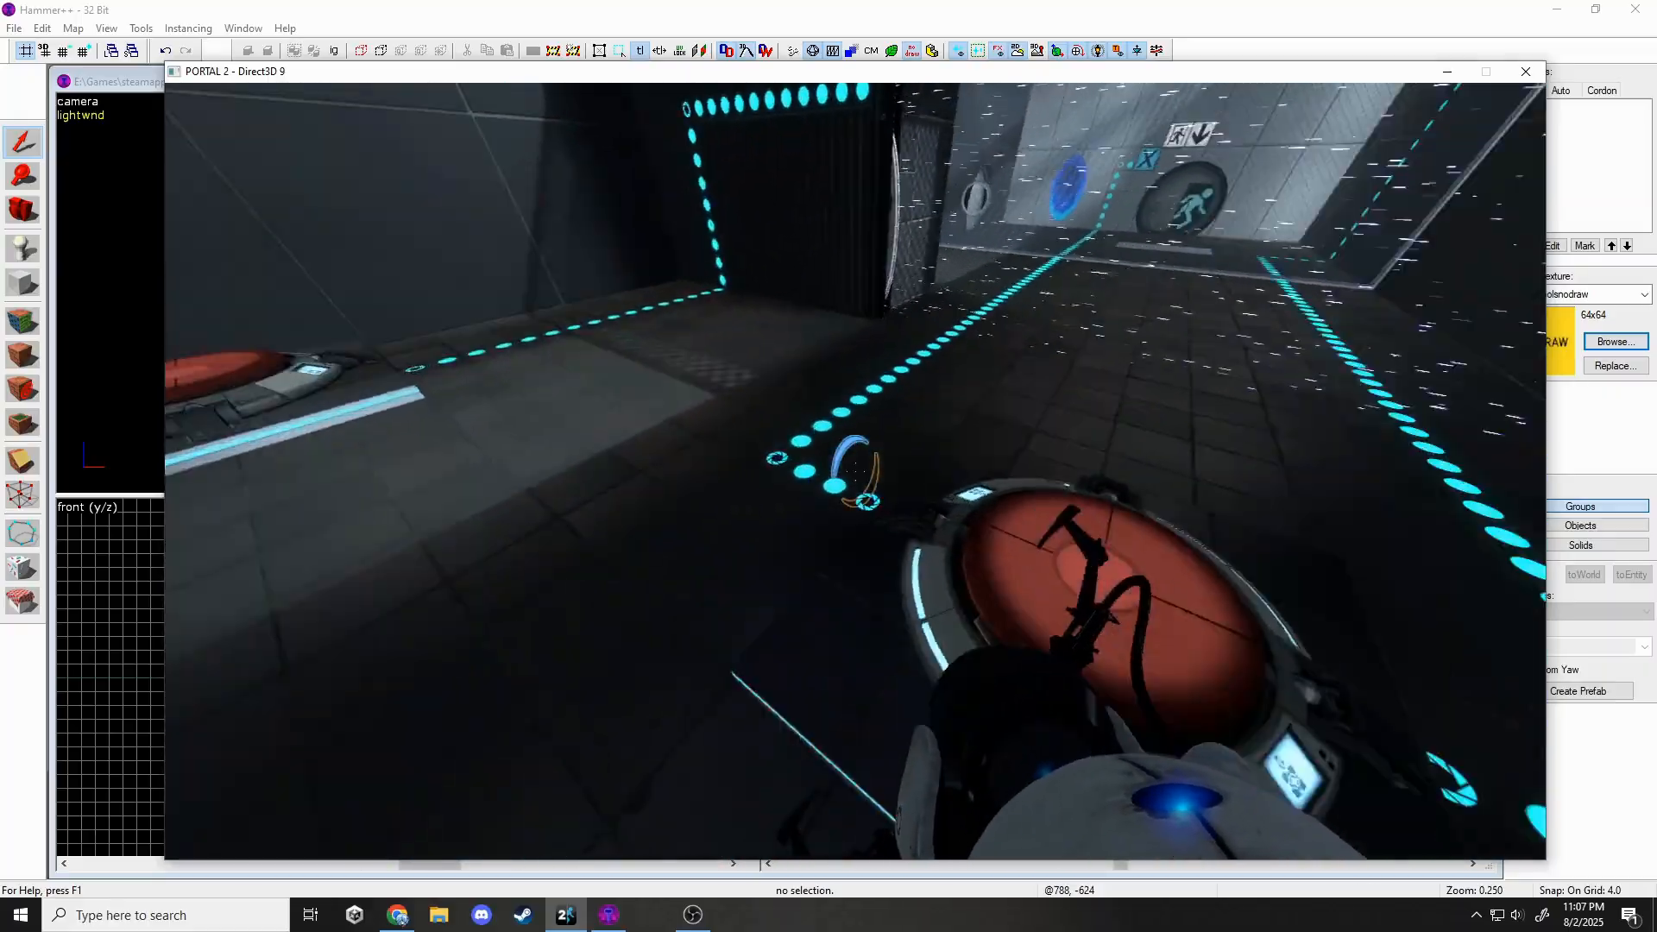
key("s")
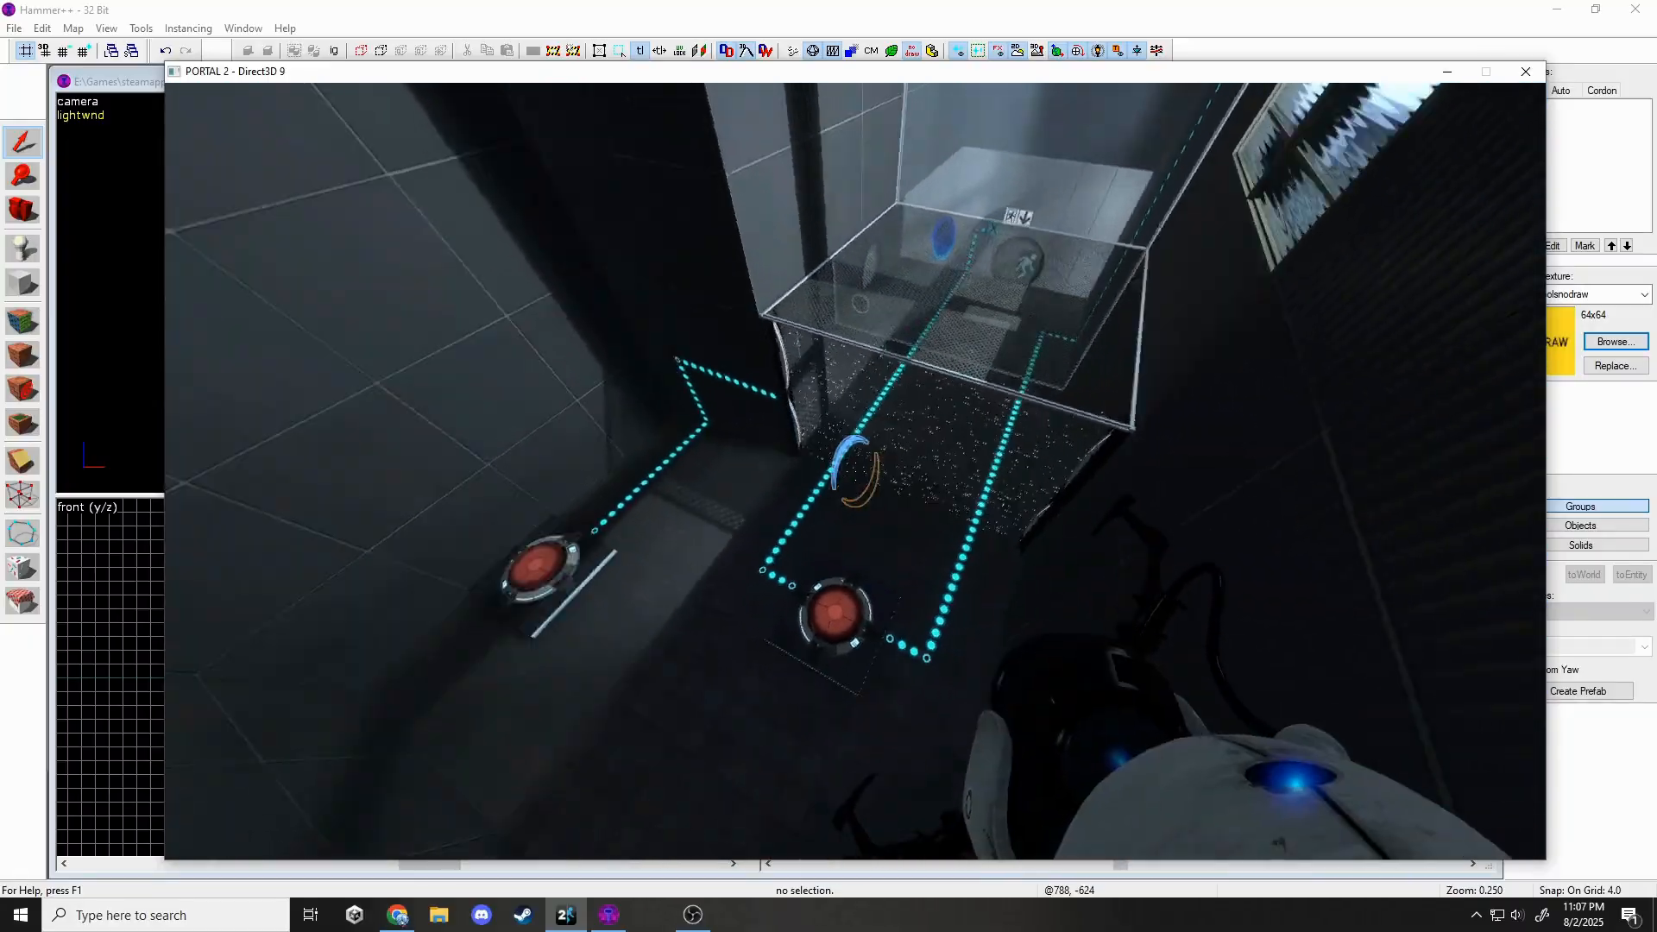
key("w")
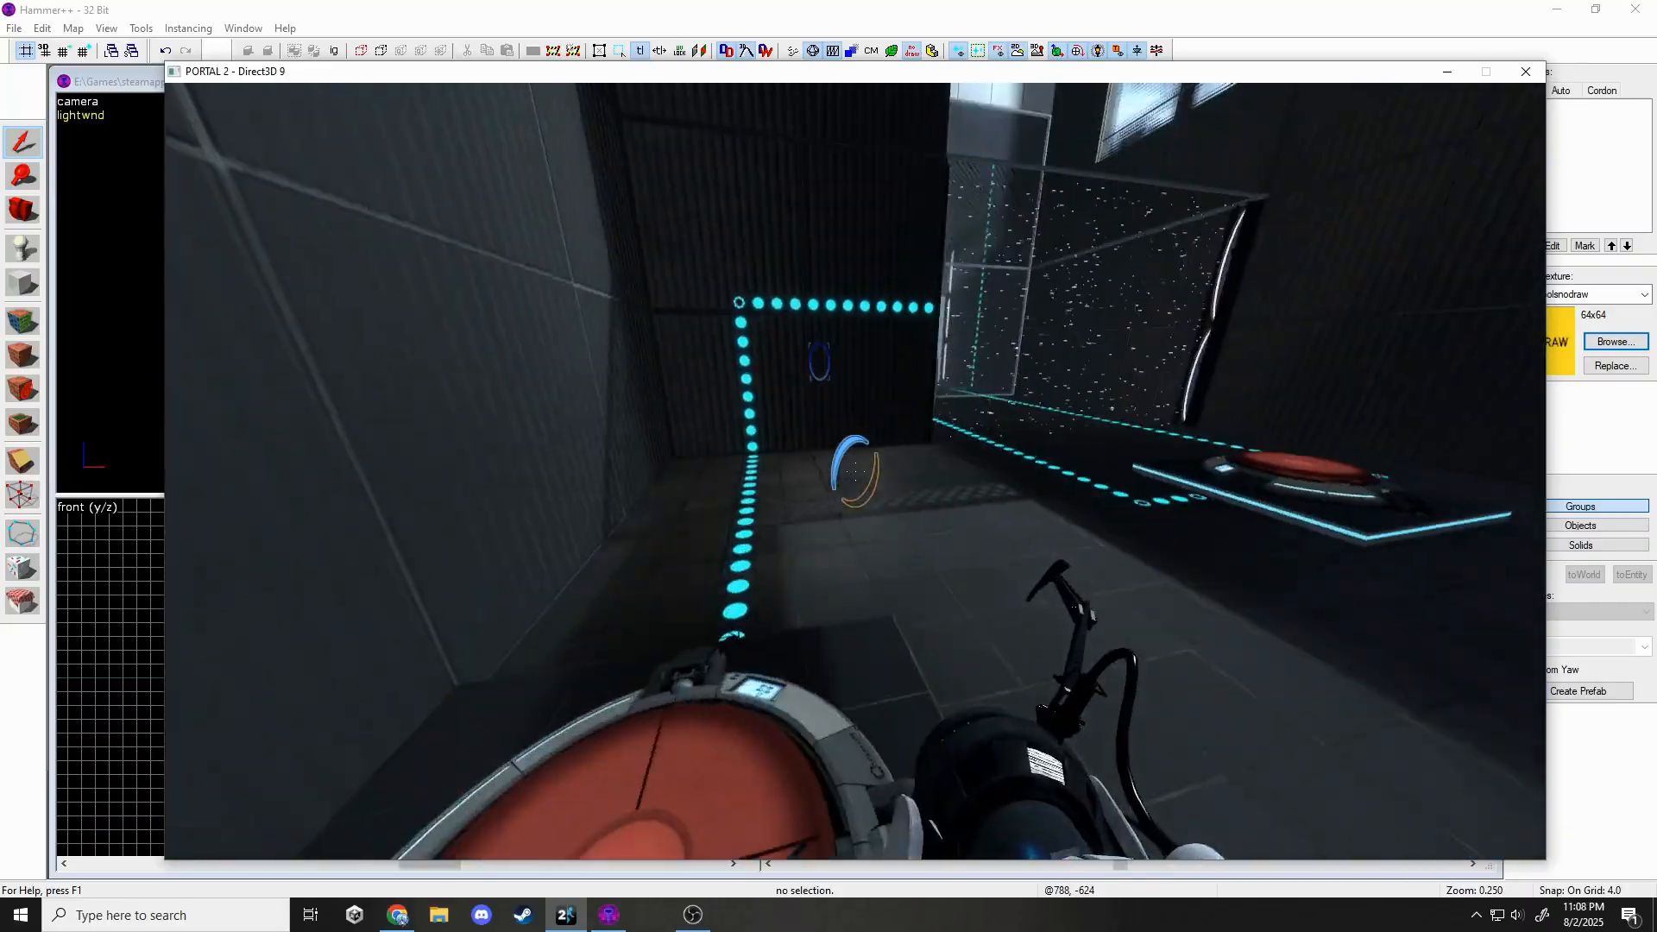
Place an orange and a blue portal and pass through into the dark particle-field room.
key("w")
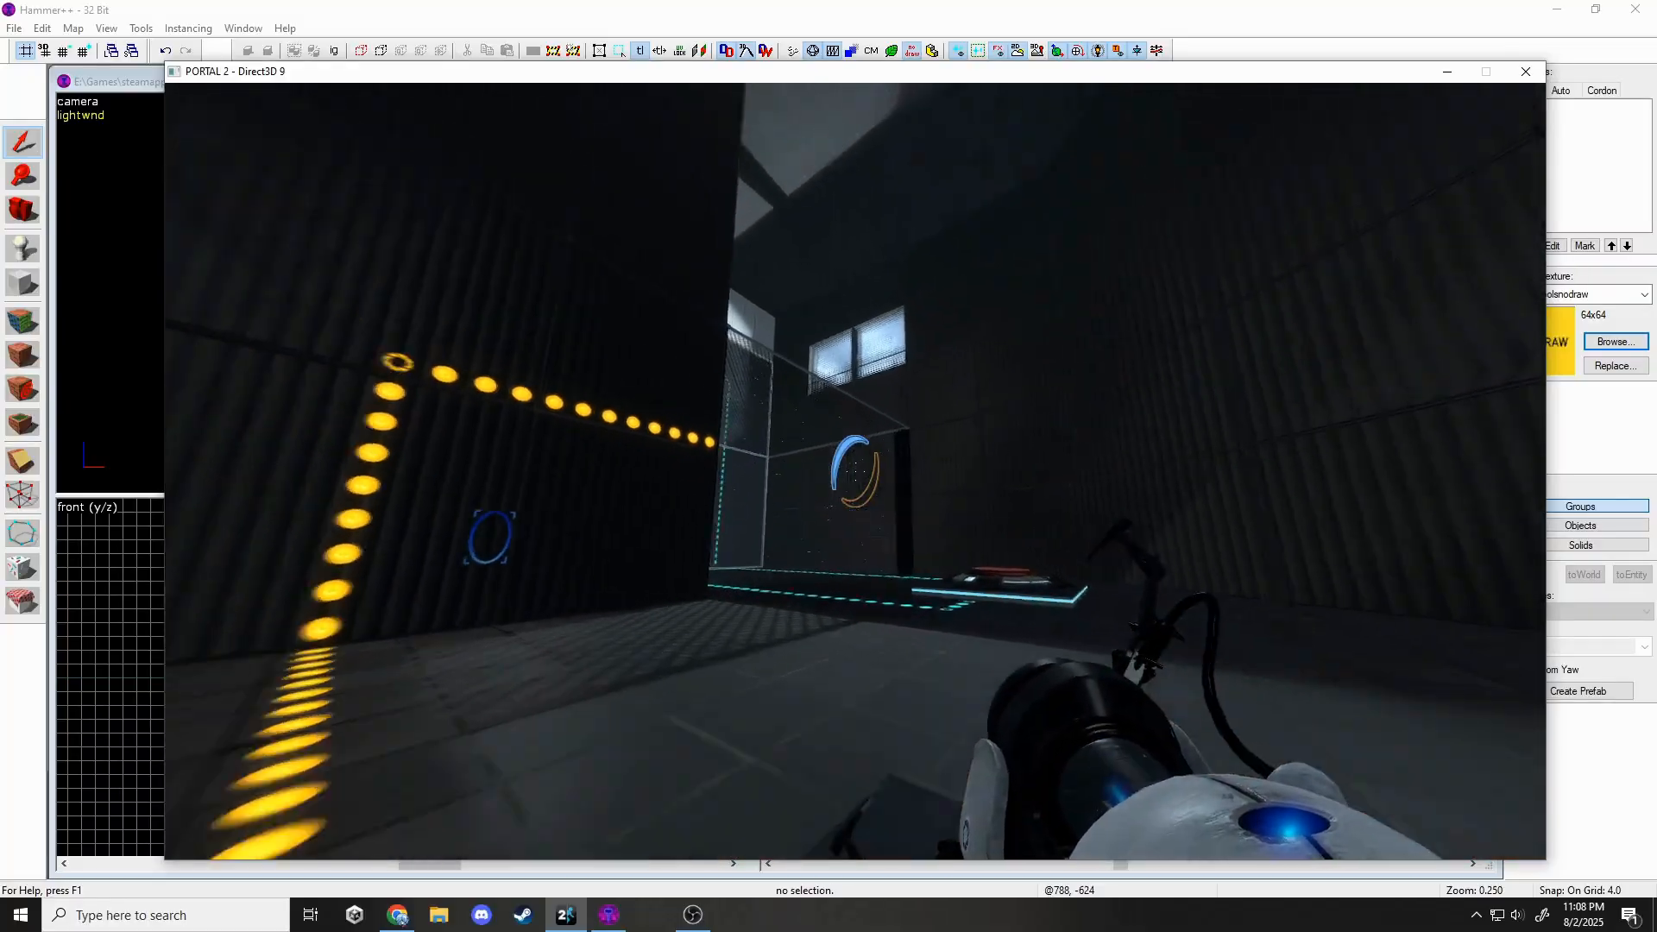
key("w")
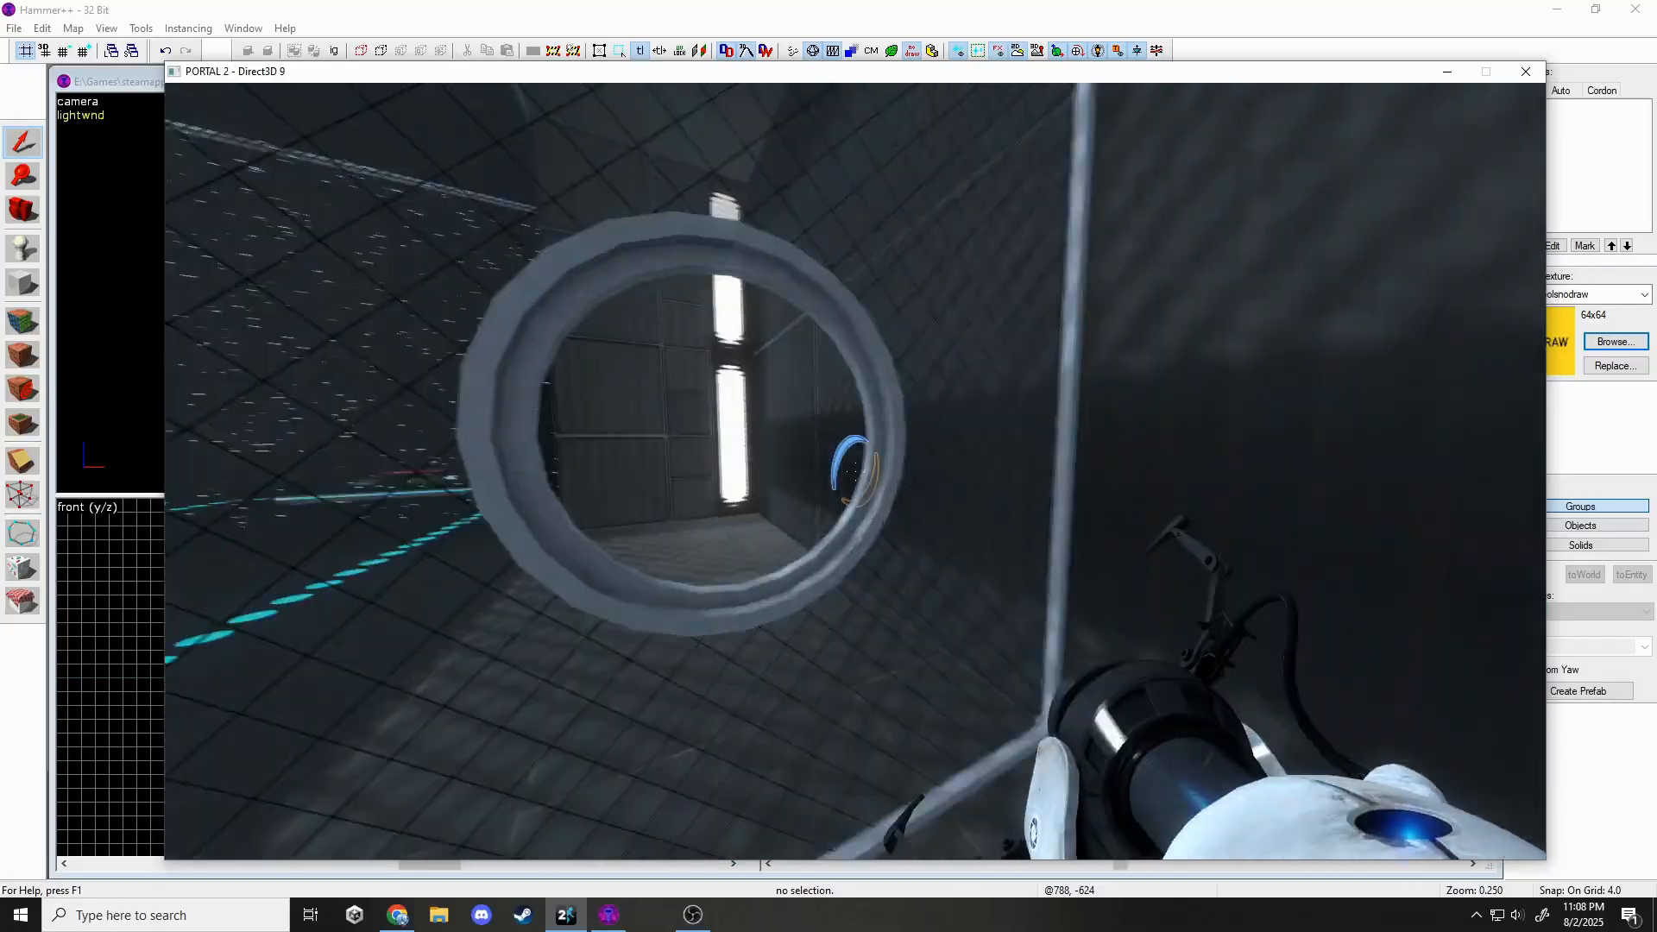
right_click(855, 471)
key("w")
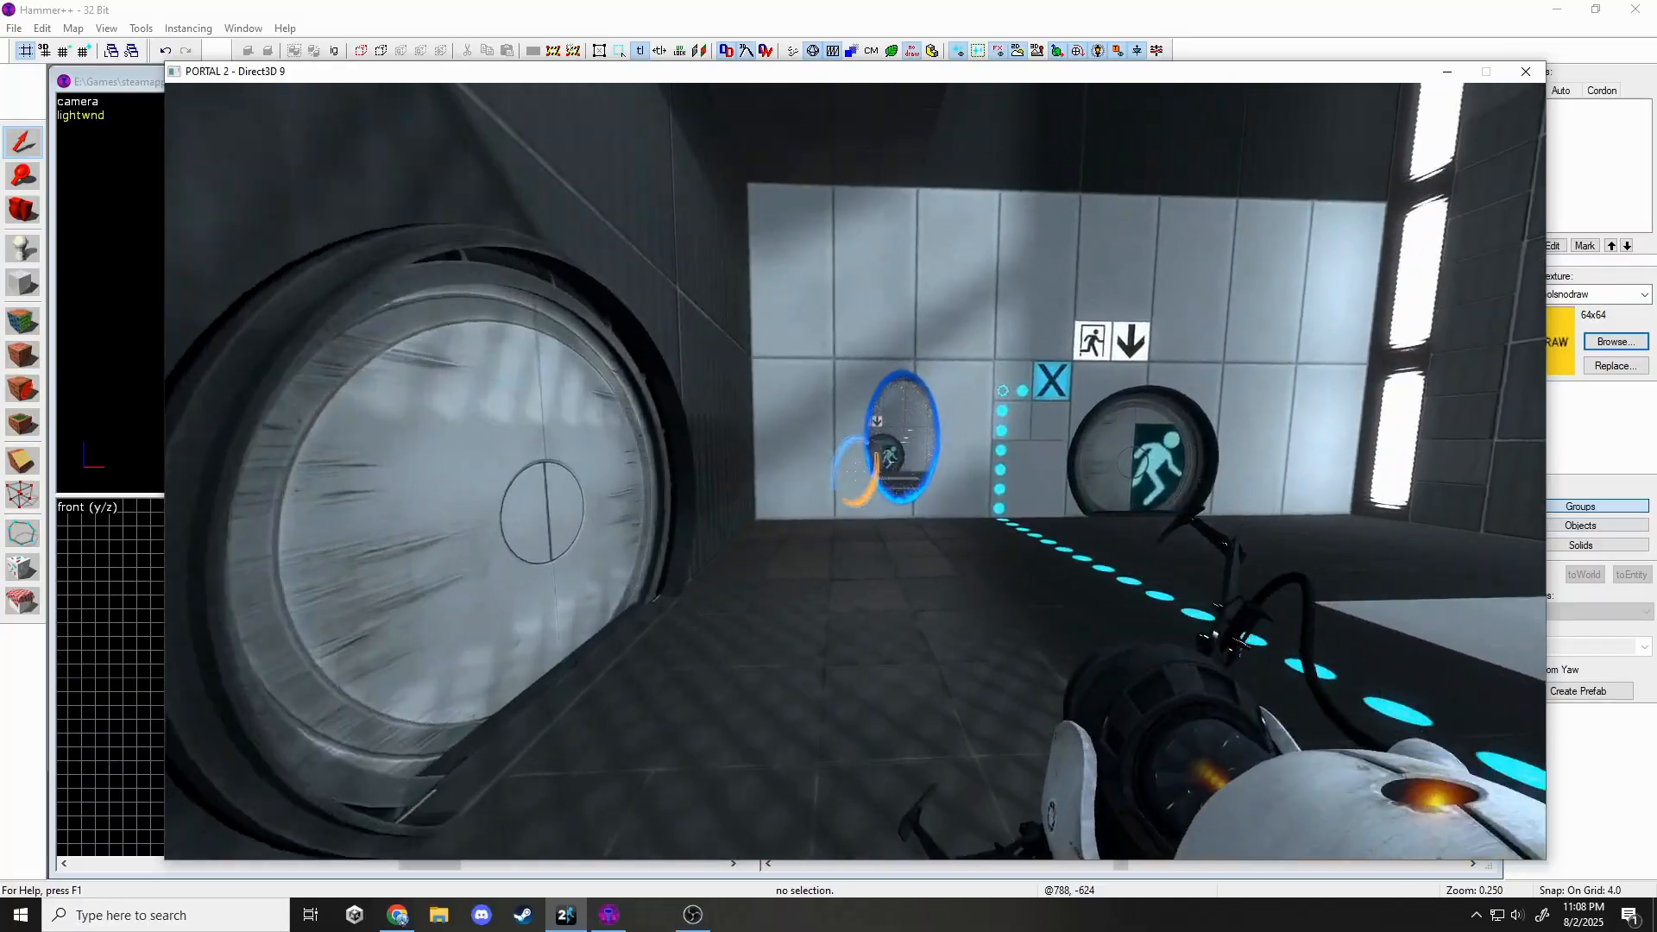
left_click(856, 471)
key("w")
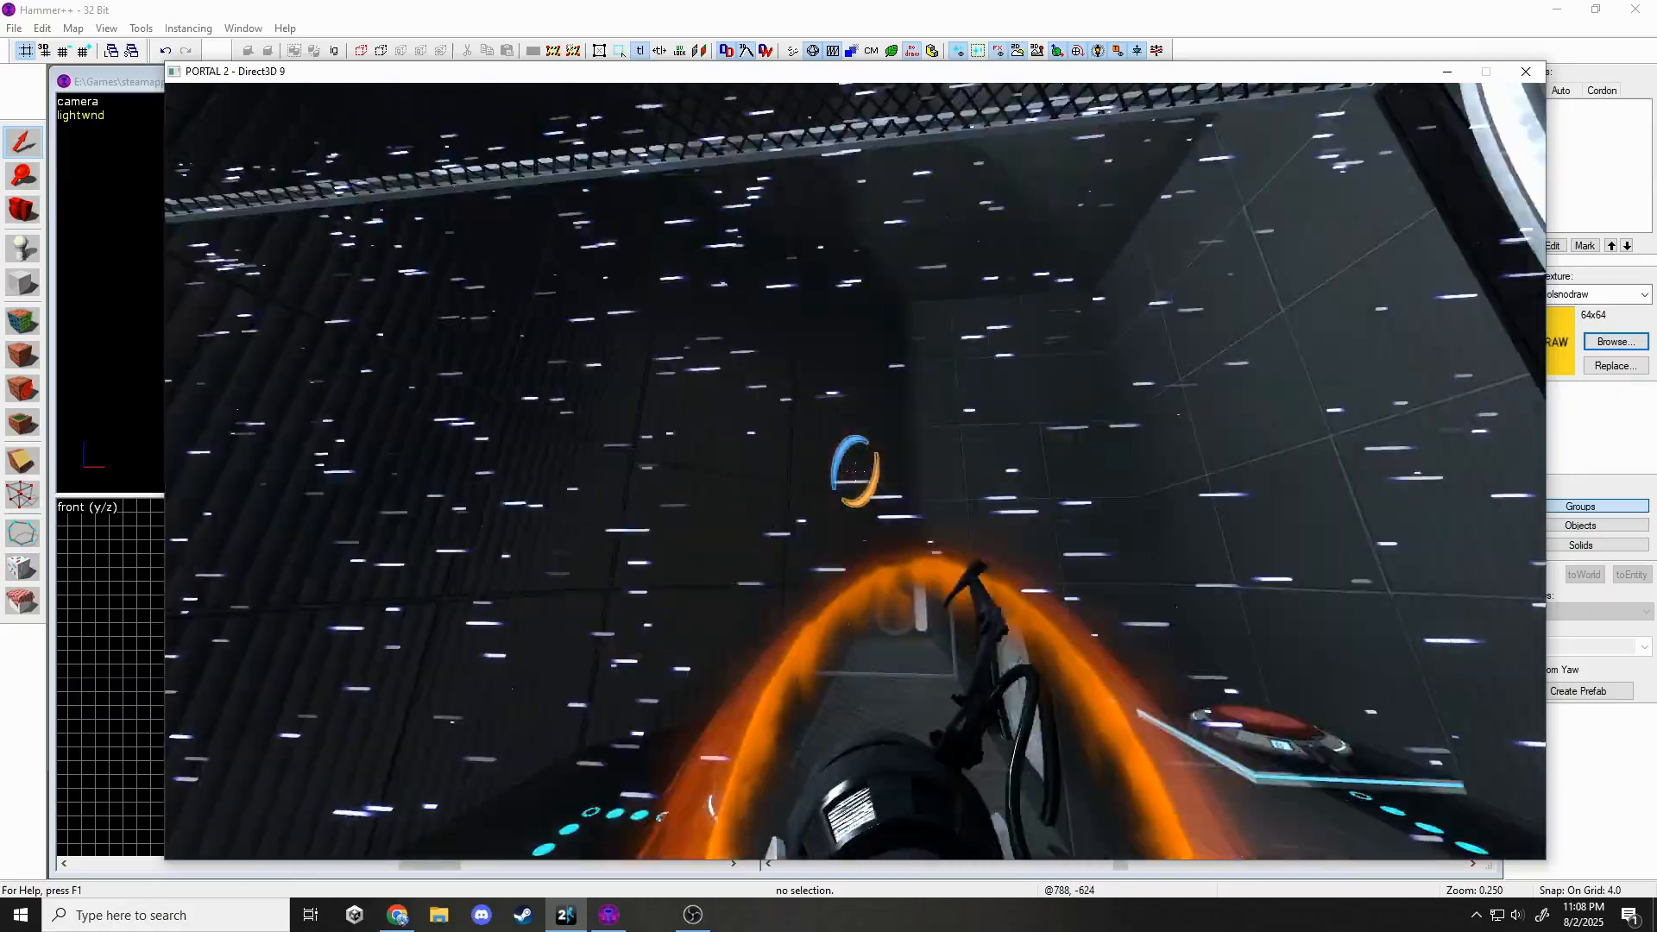
Explore the particle-field room around the orange portal, exit door and glass-wall corner.
key("s")
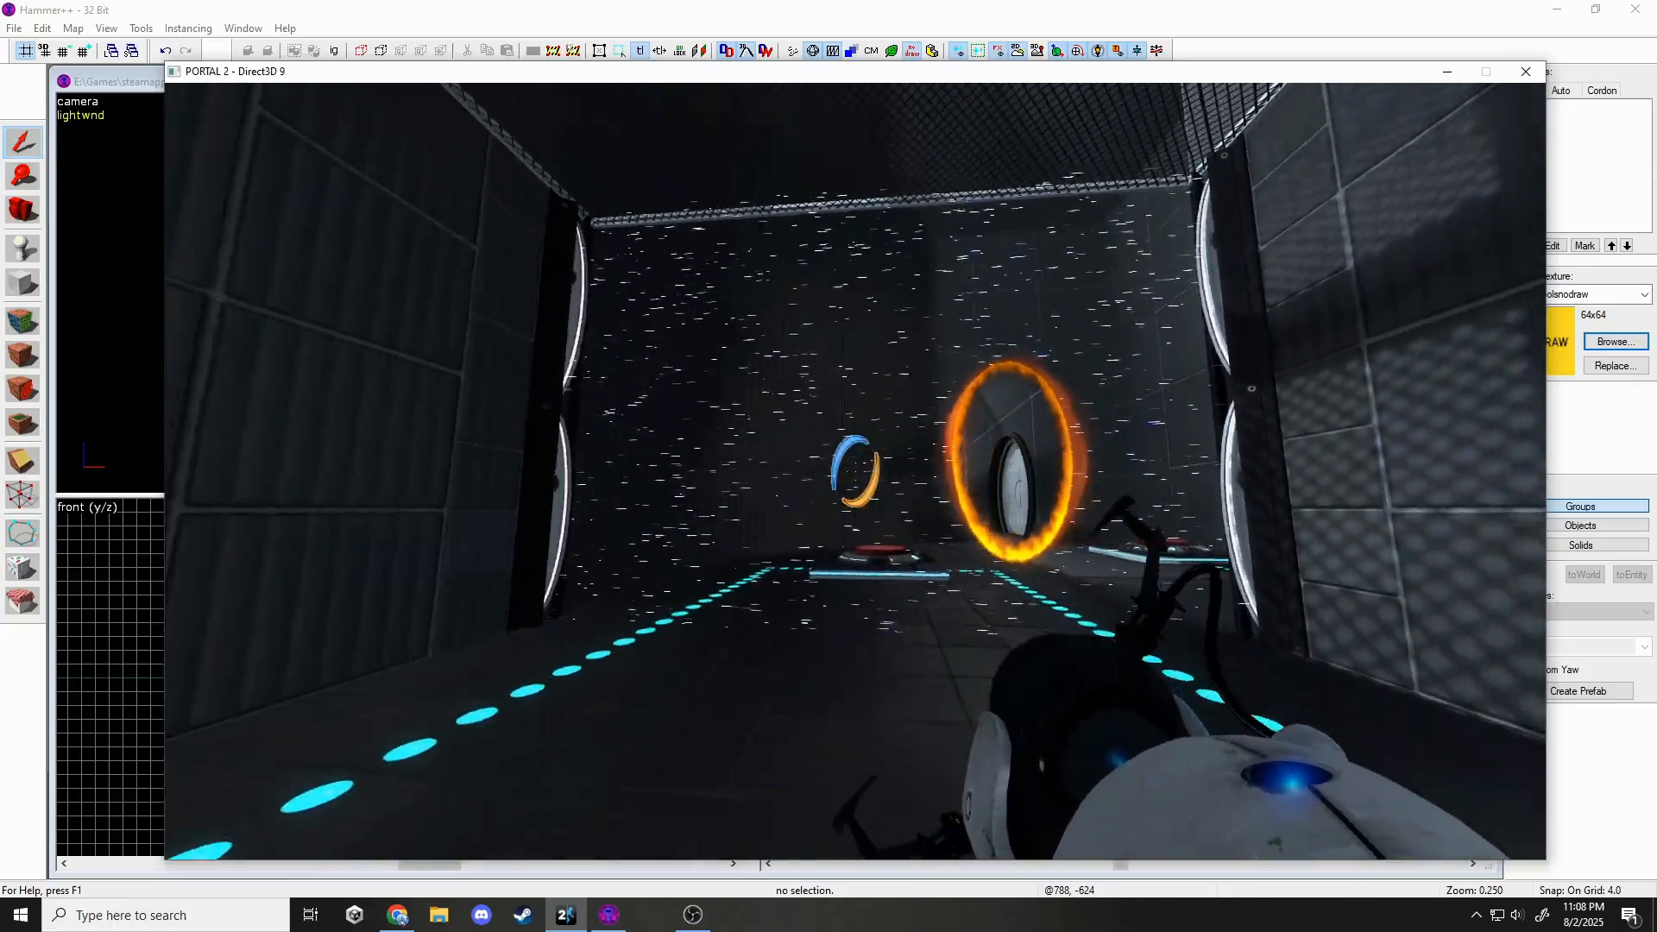
key("w")
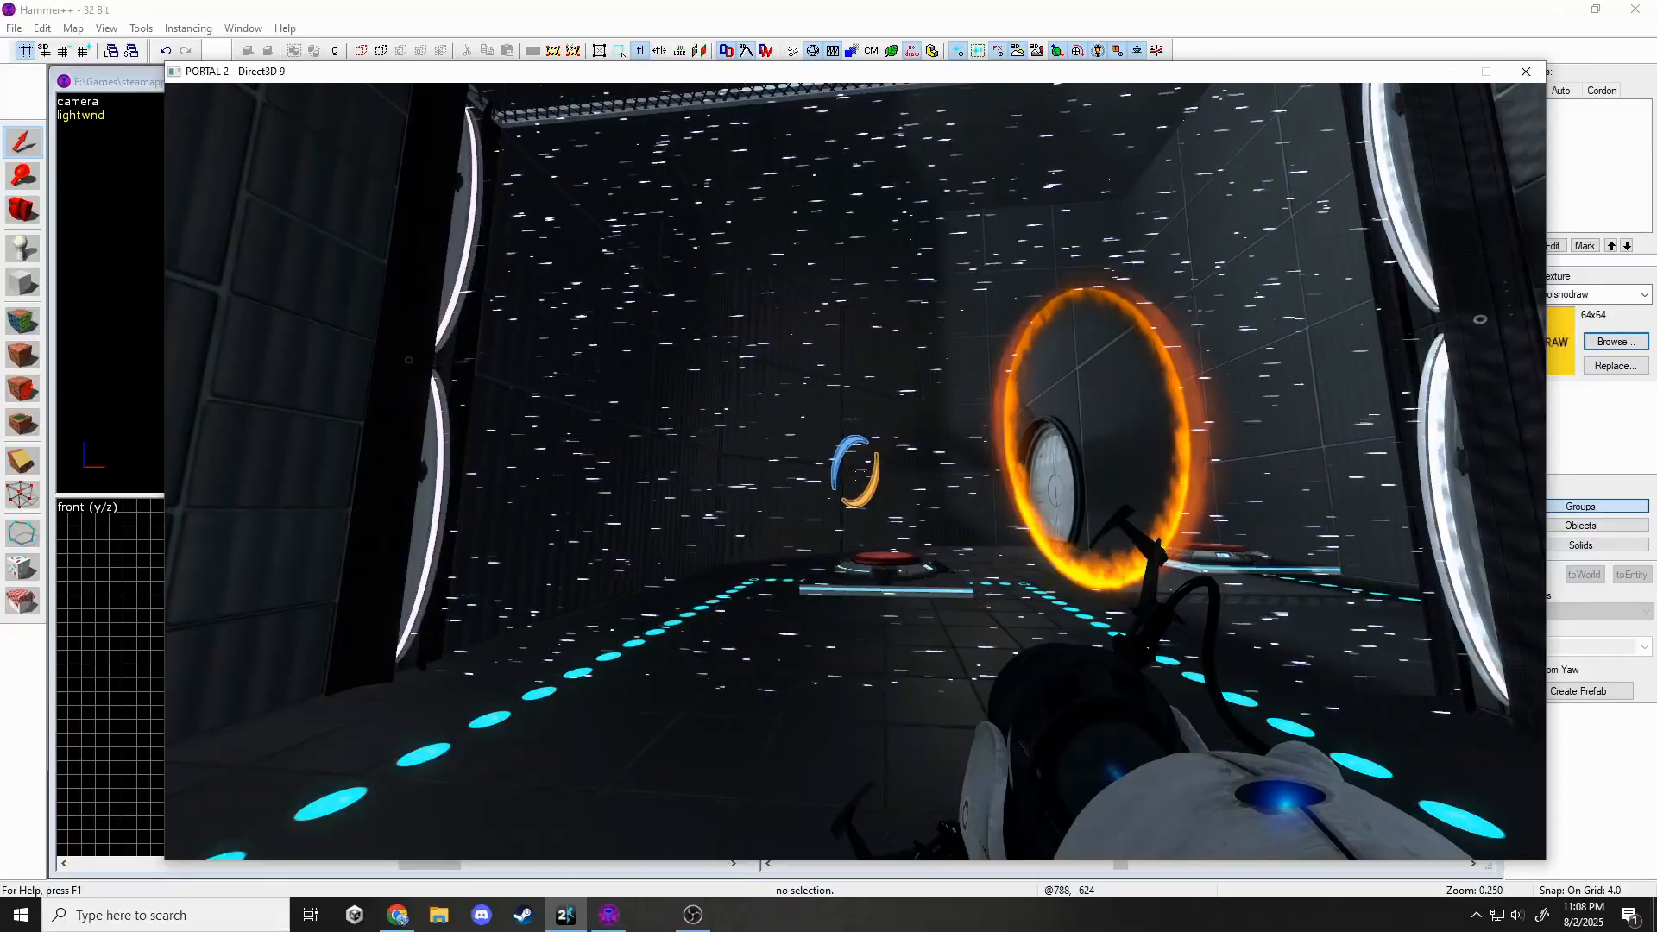
key("w")
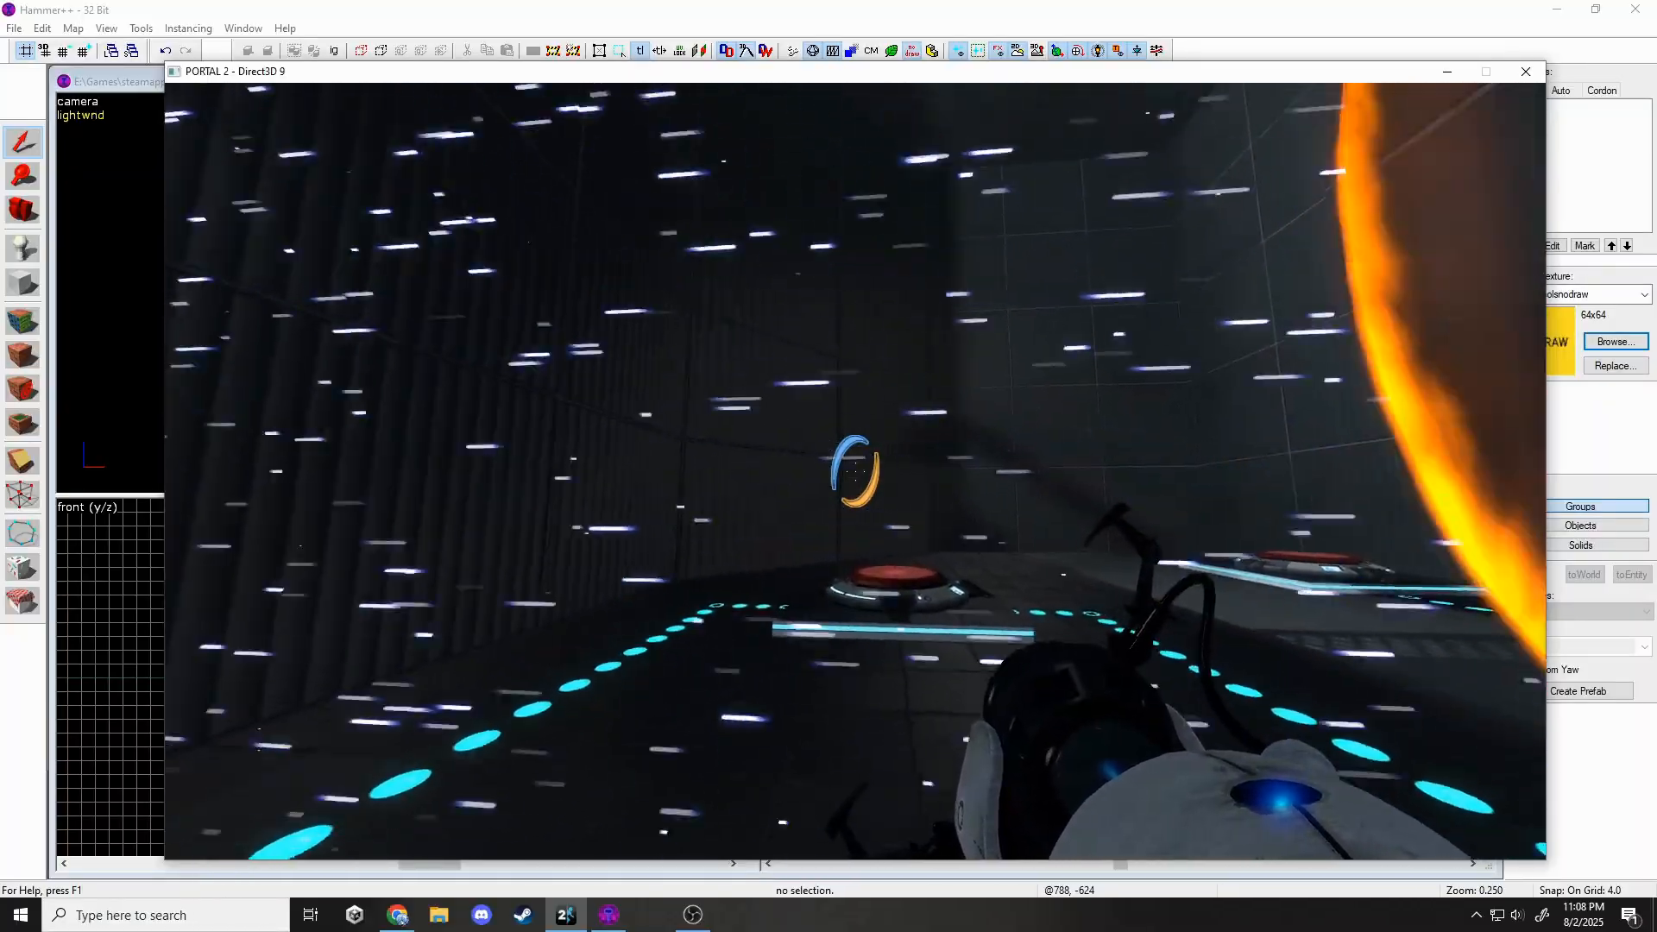
key("s")
key("s")
key("w")
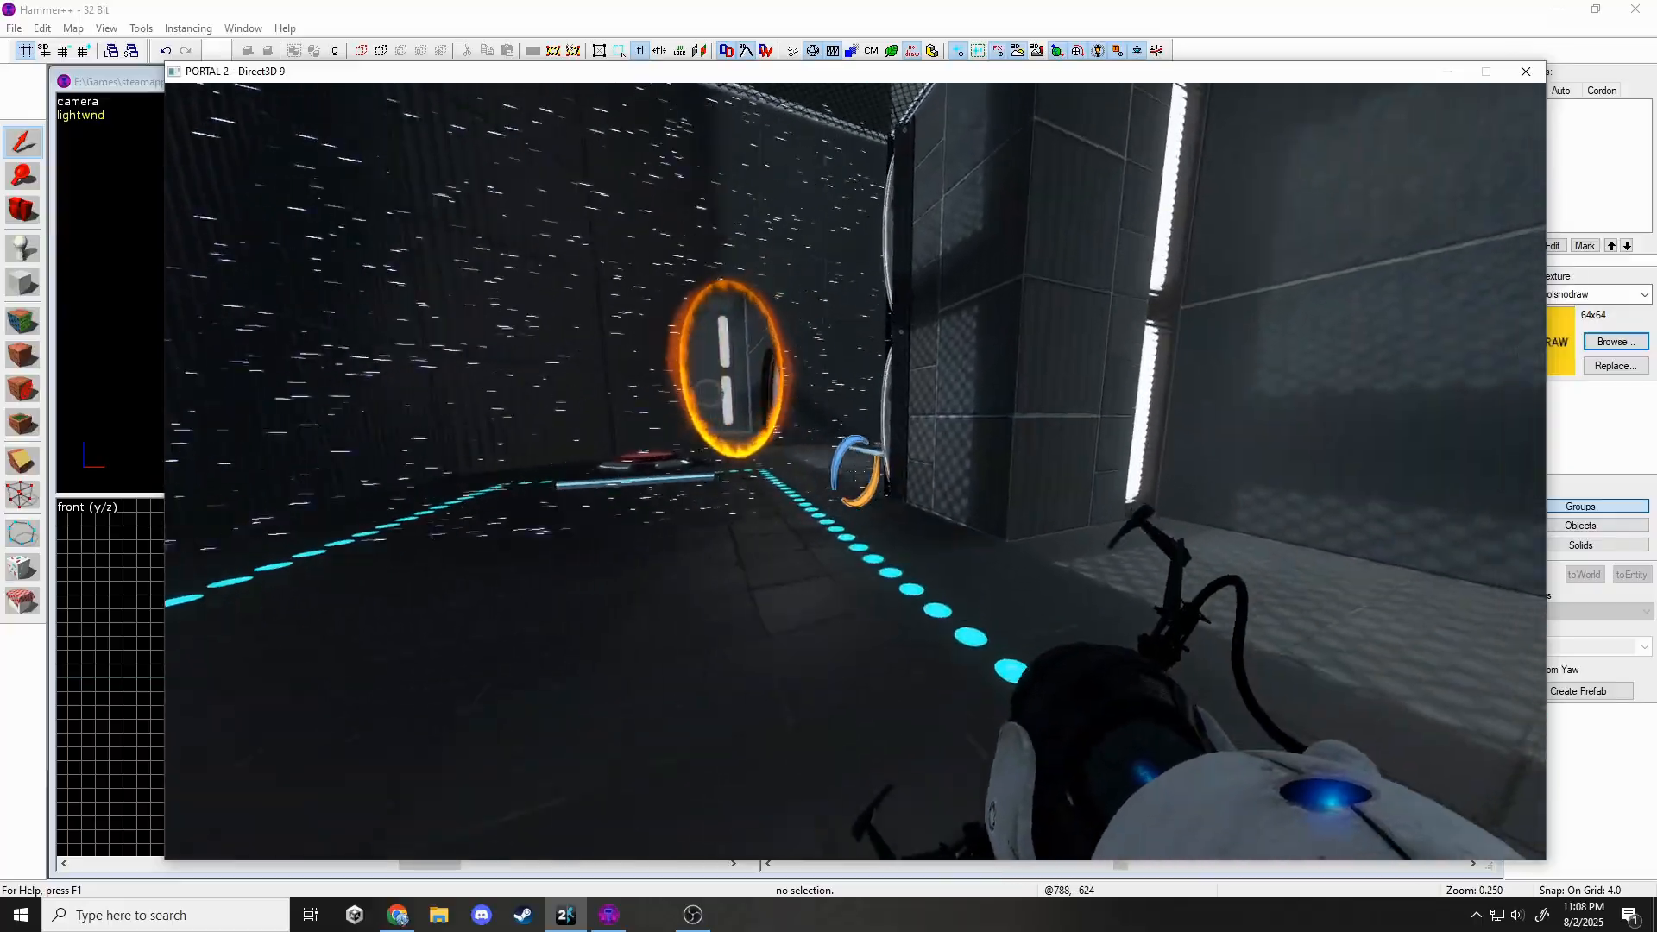
key("s")
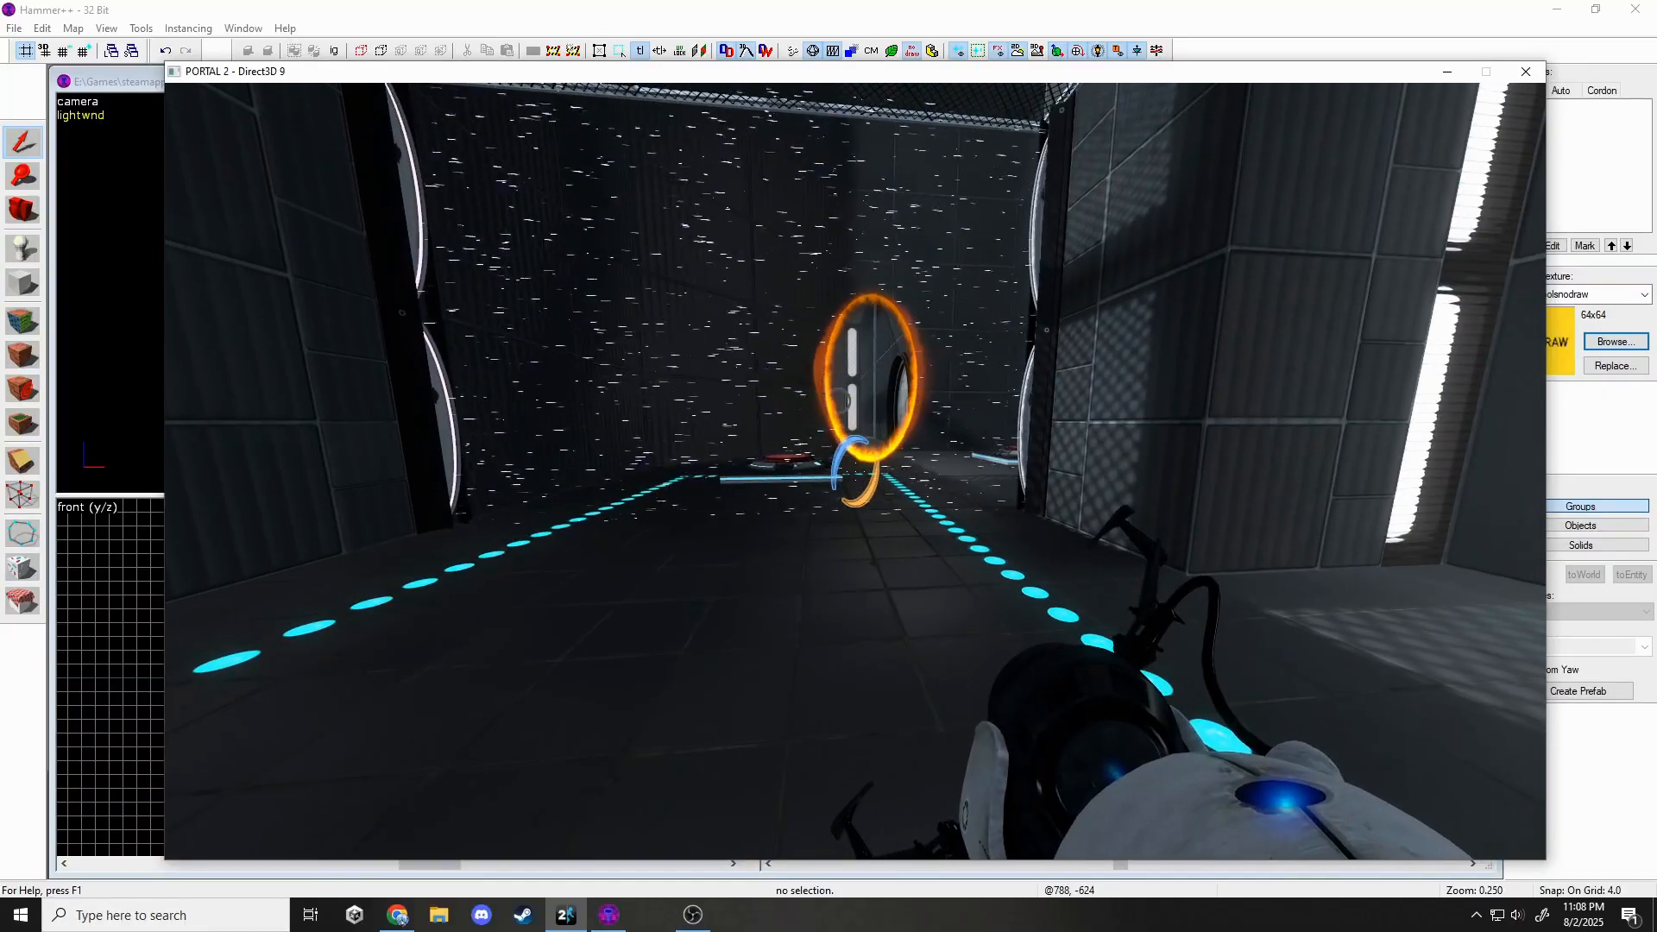
key("a")
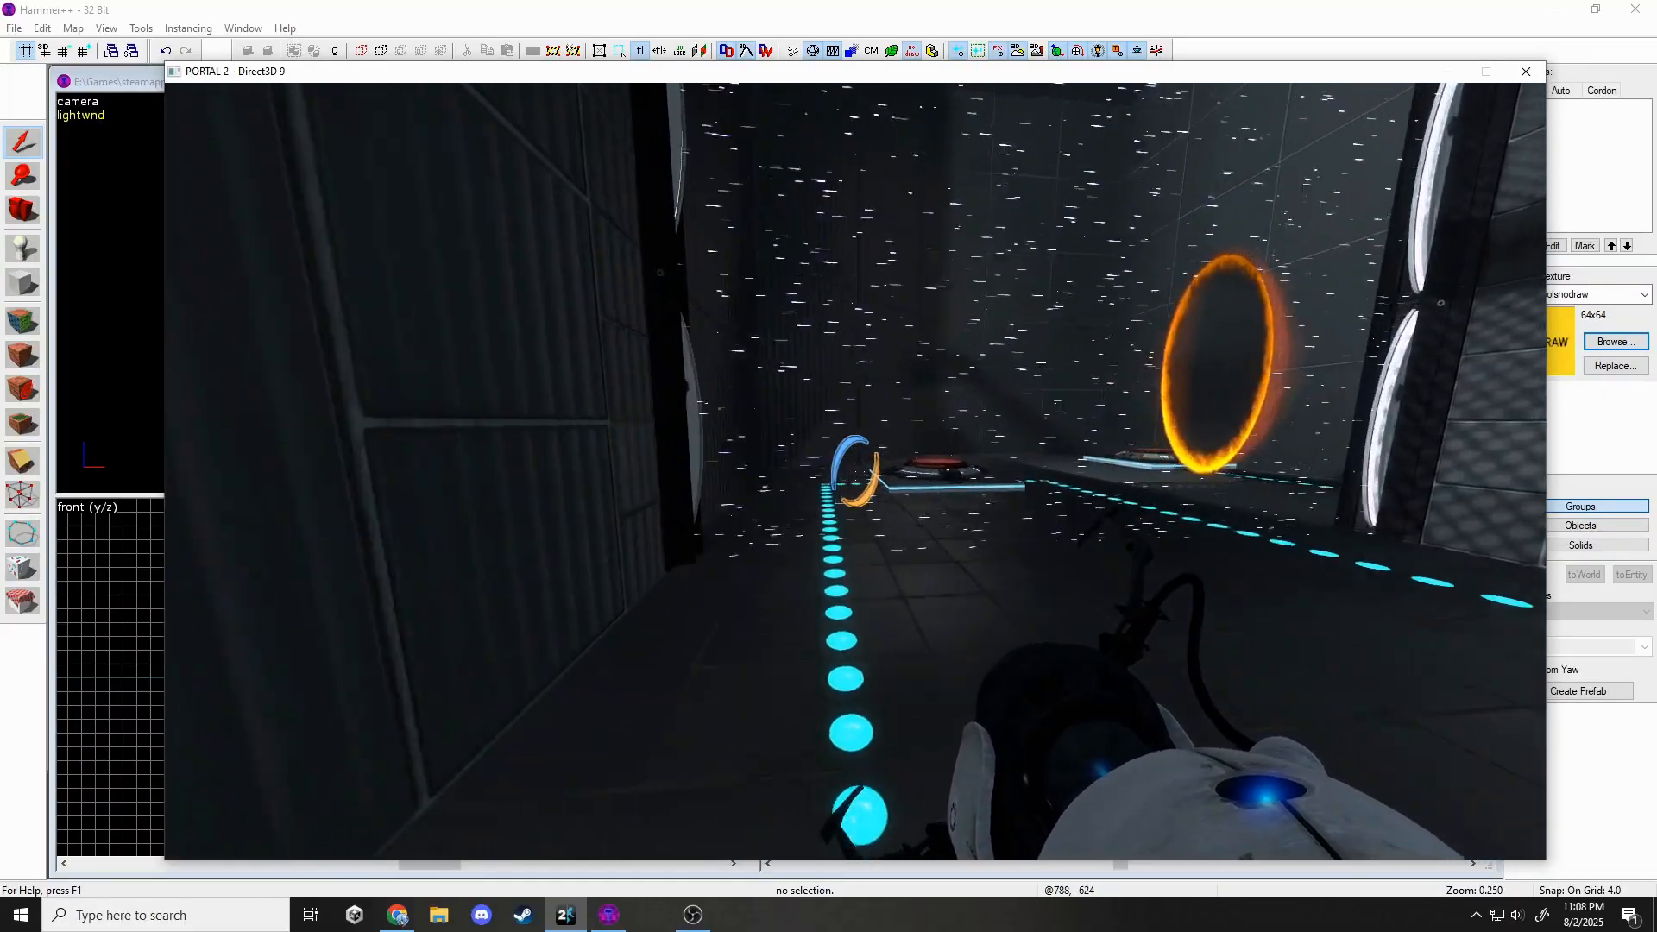
key("w")
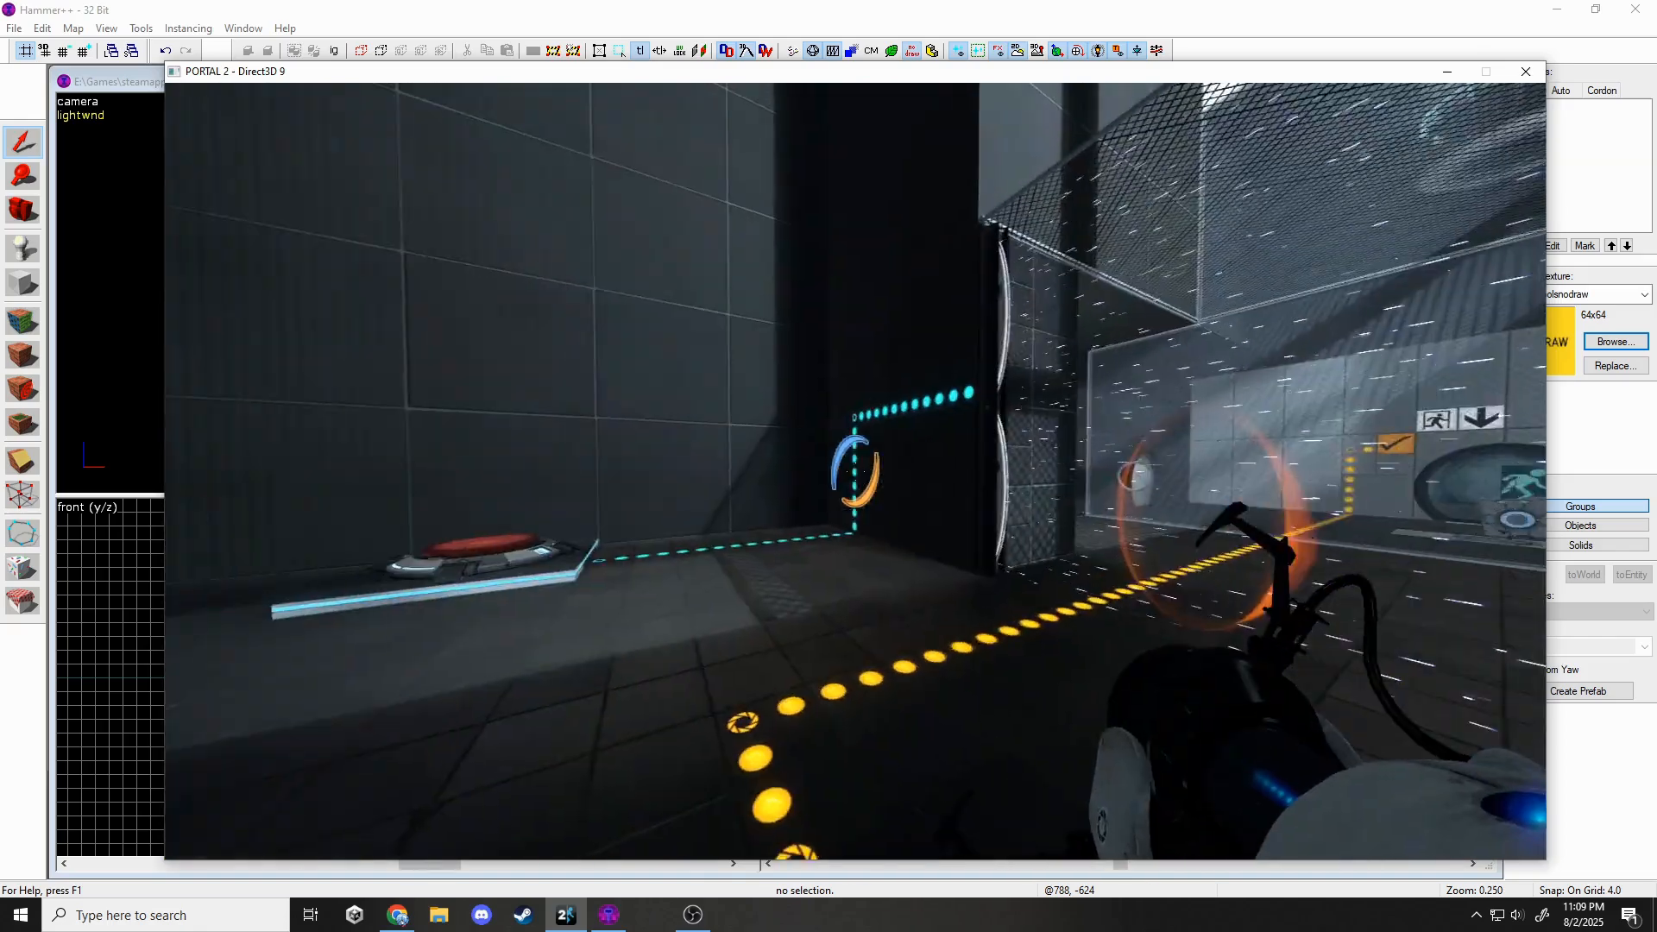
Survey the red floor buttons, yellow light strips and windows from several angles.
key("w")
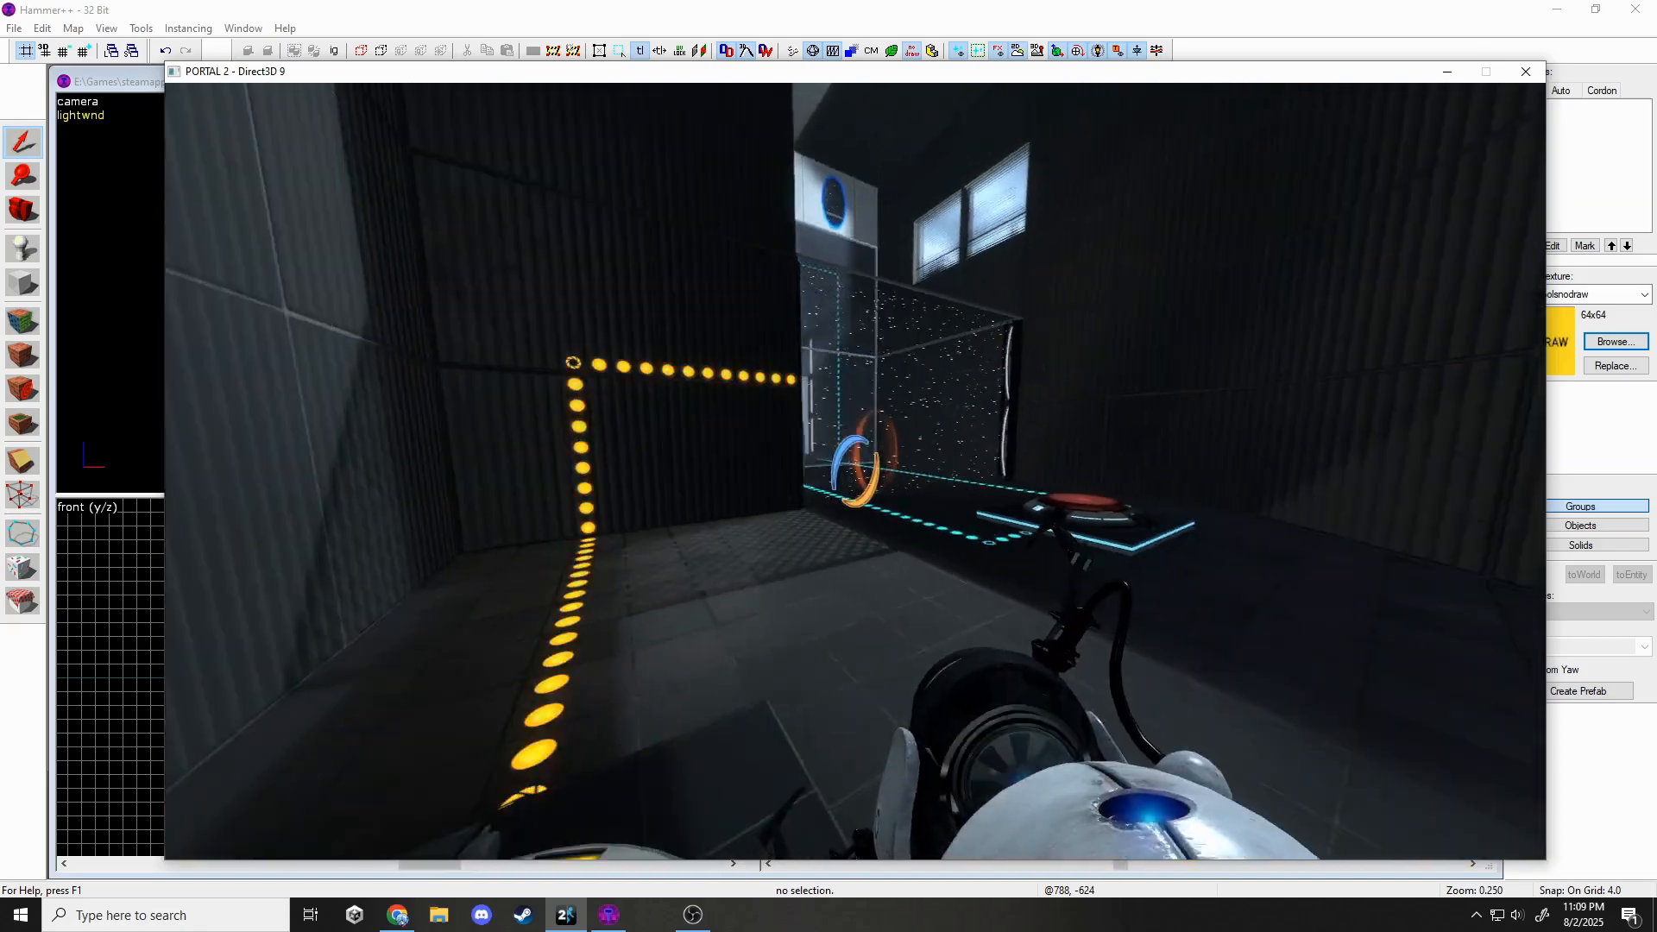
key("w")
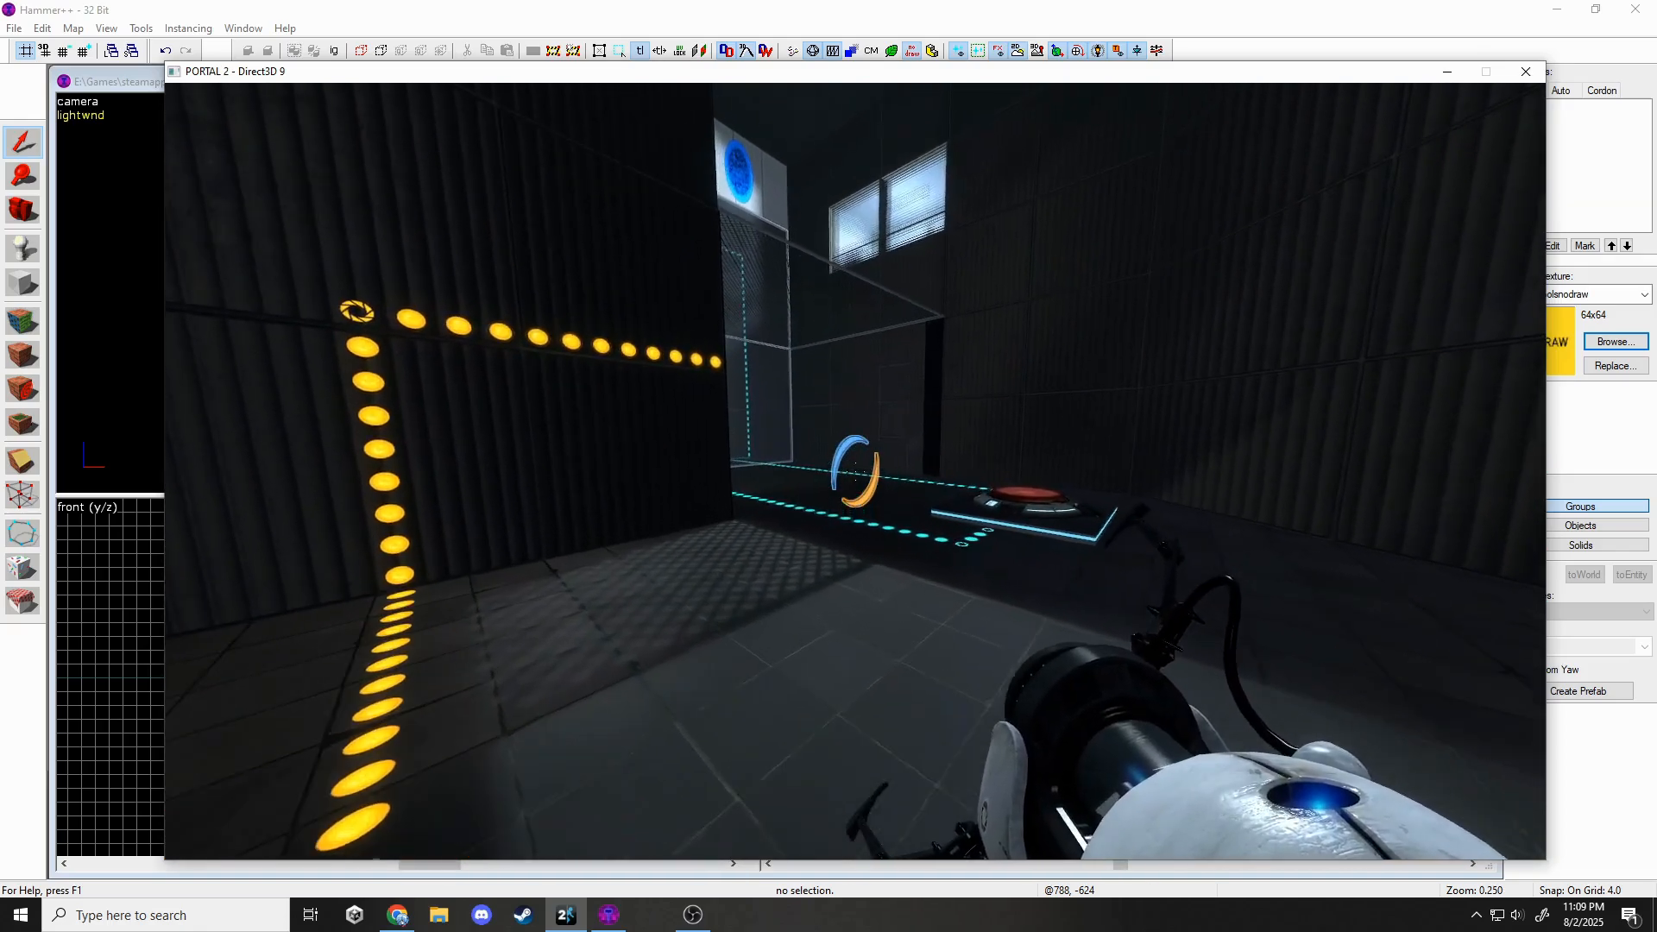
key("w")
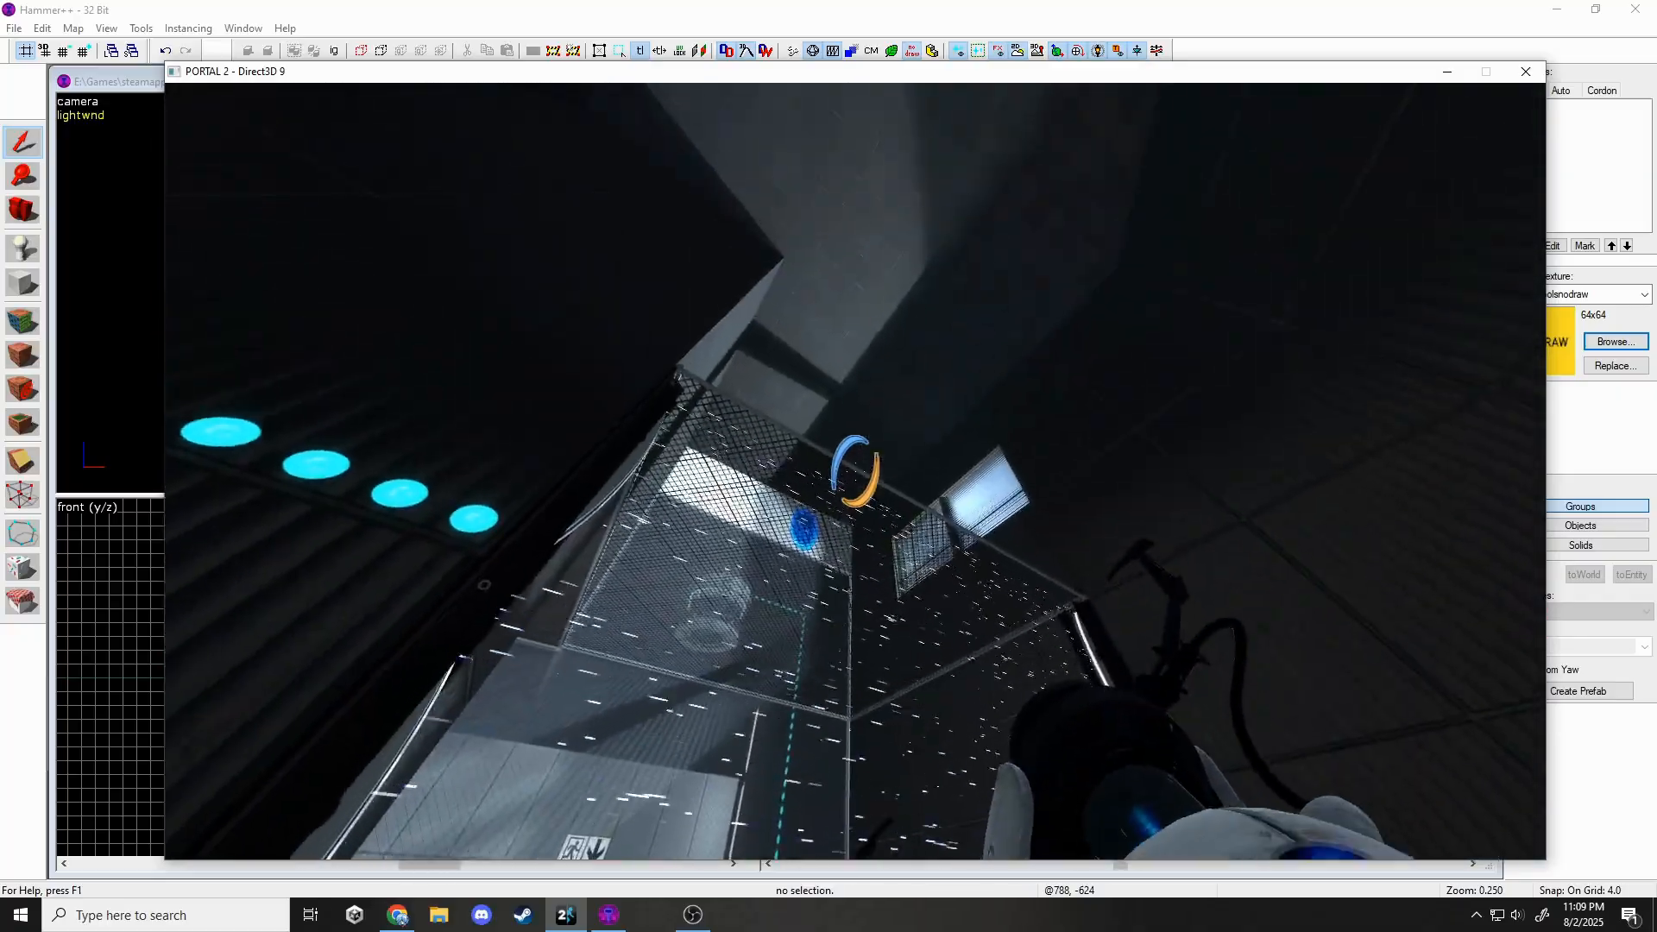
key("w")
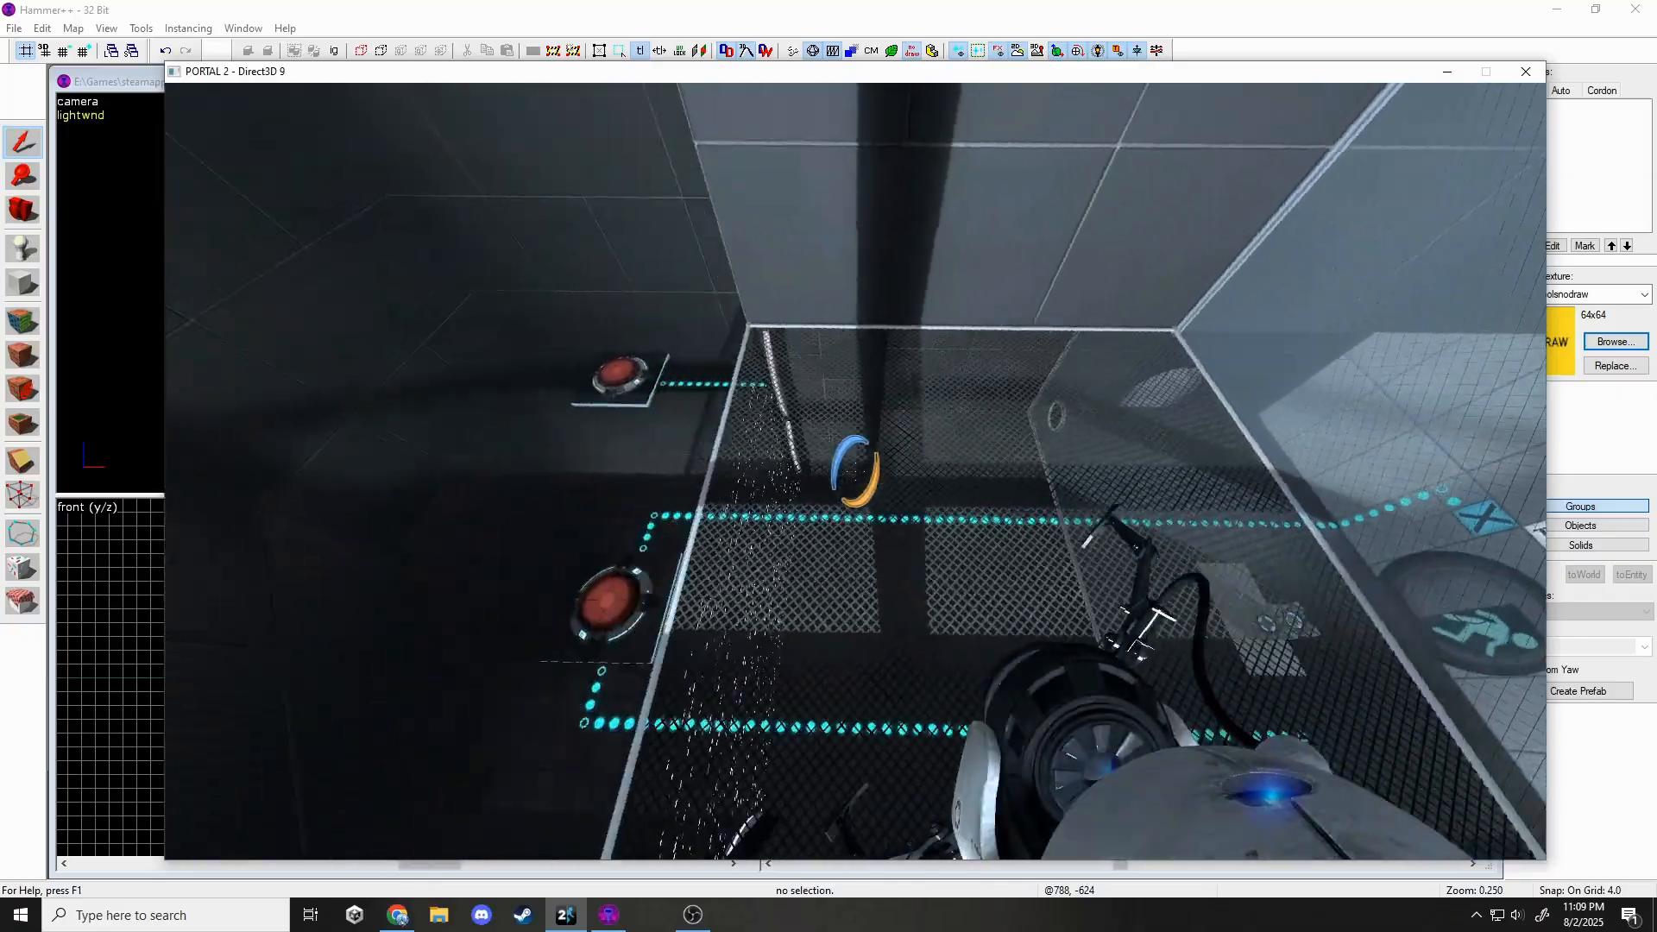
key("w")
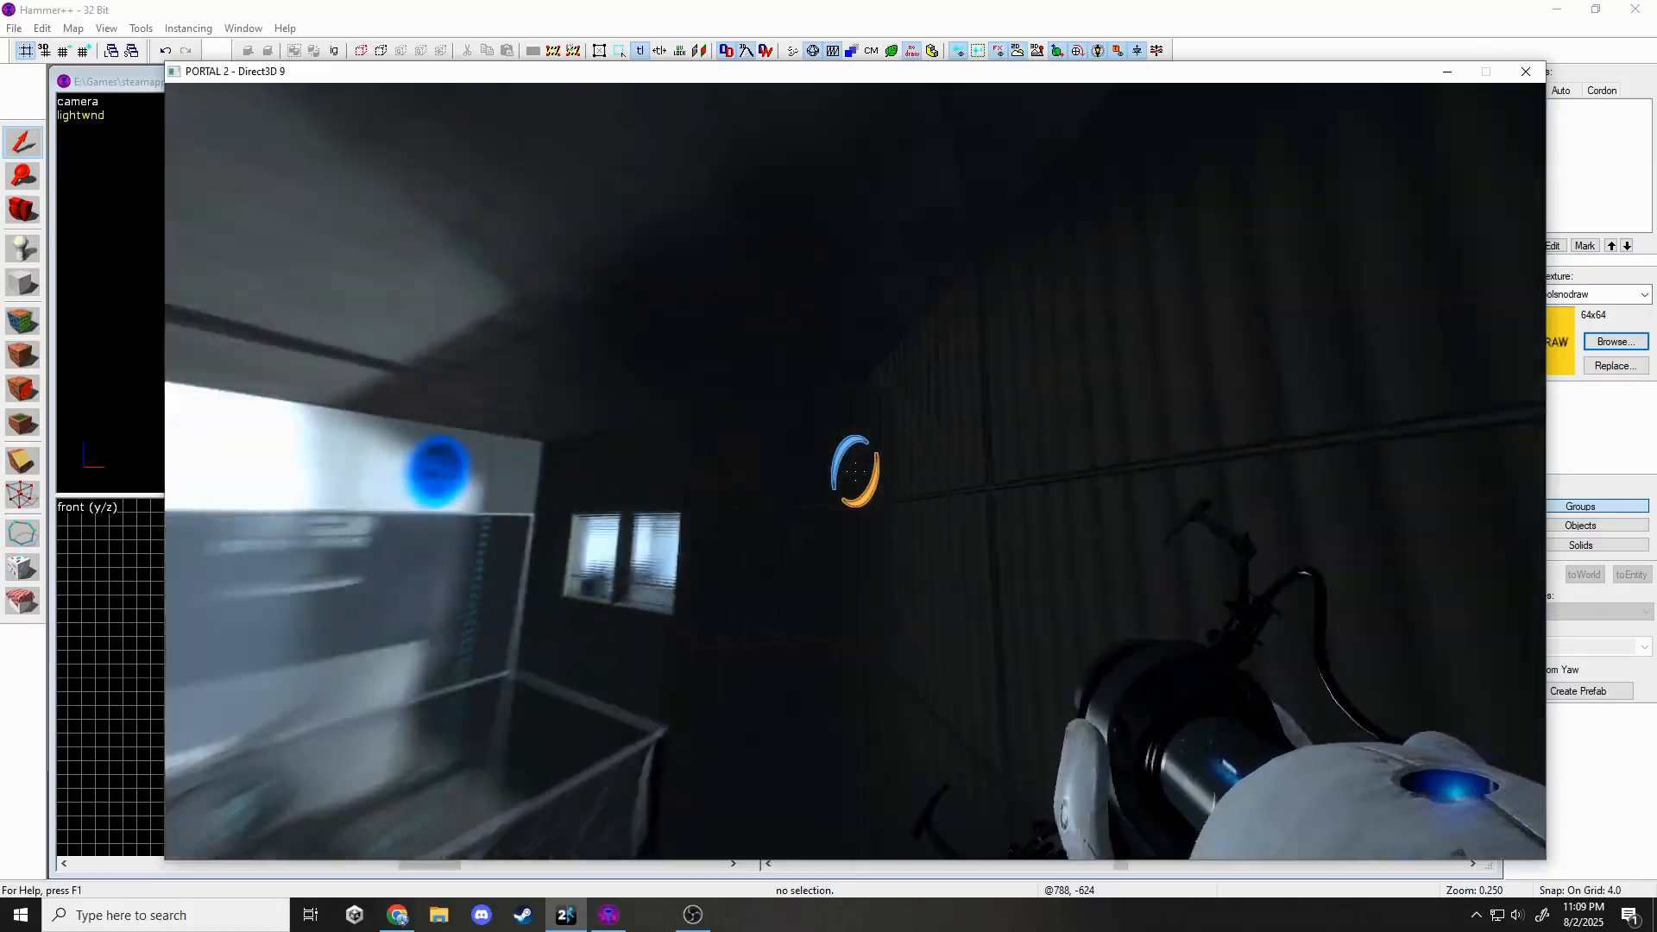
key("w")
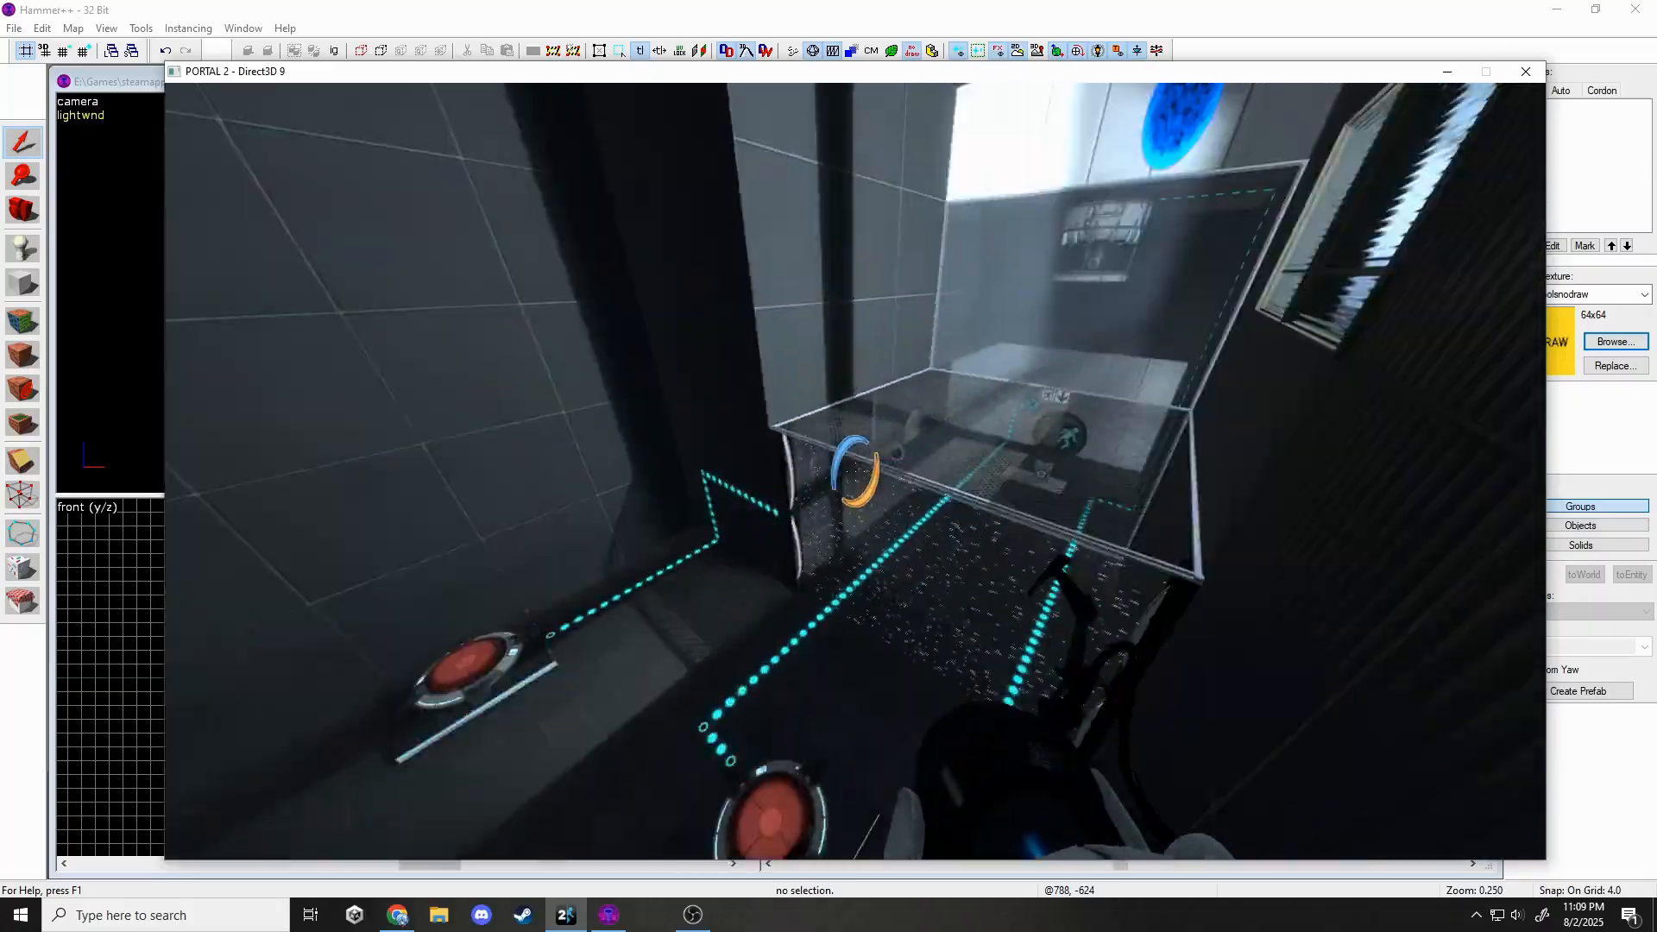
key("w")
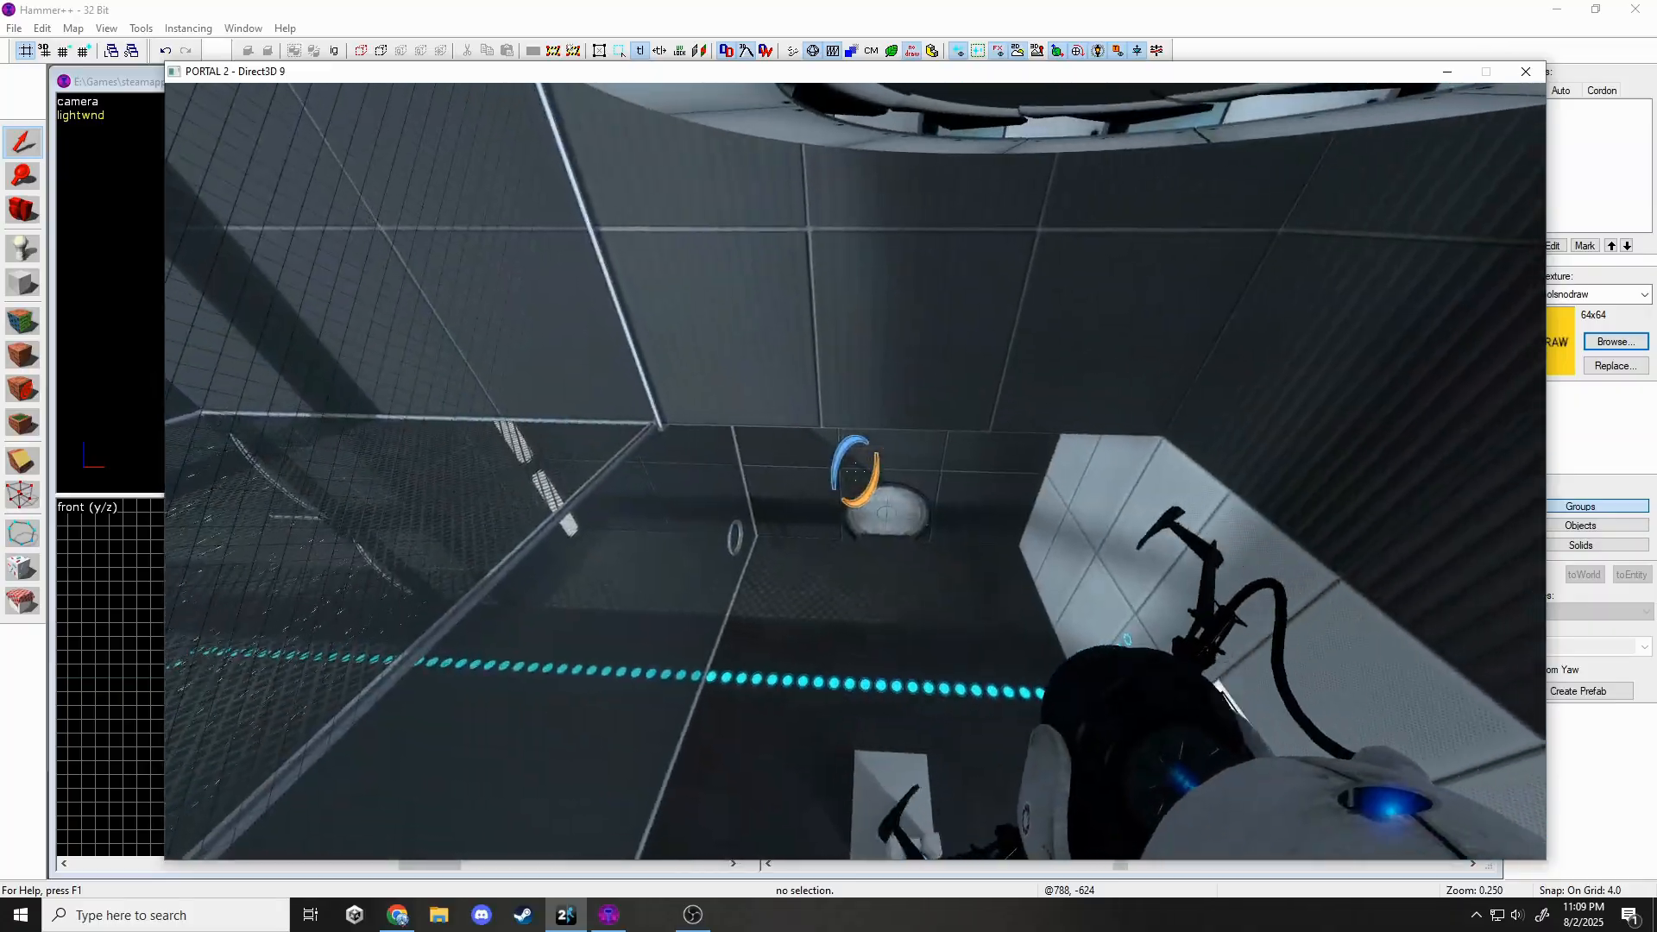
key("a")
key("s")
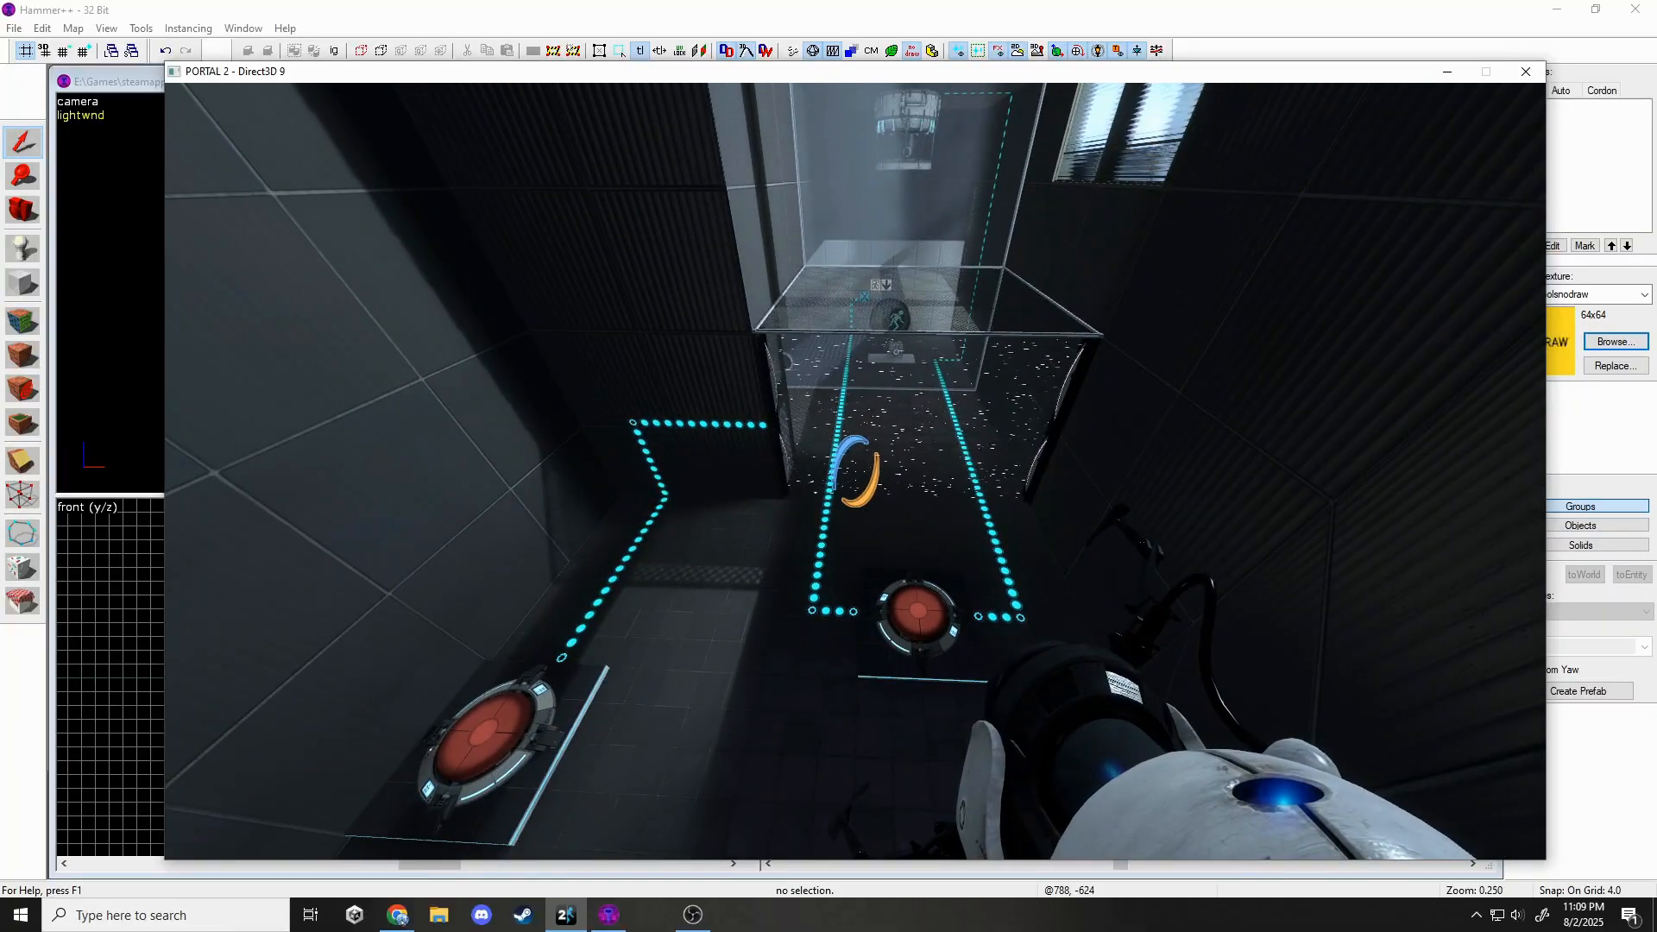
key("w")
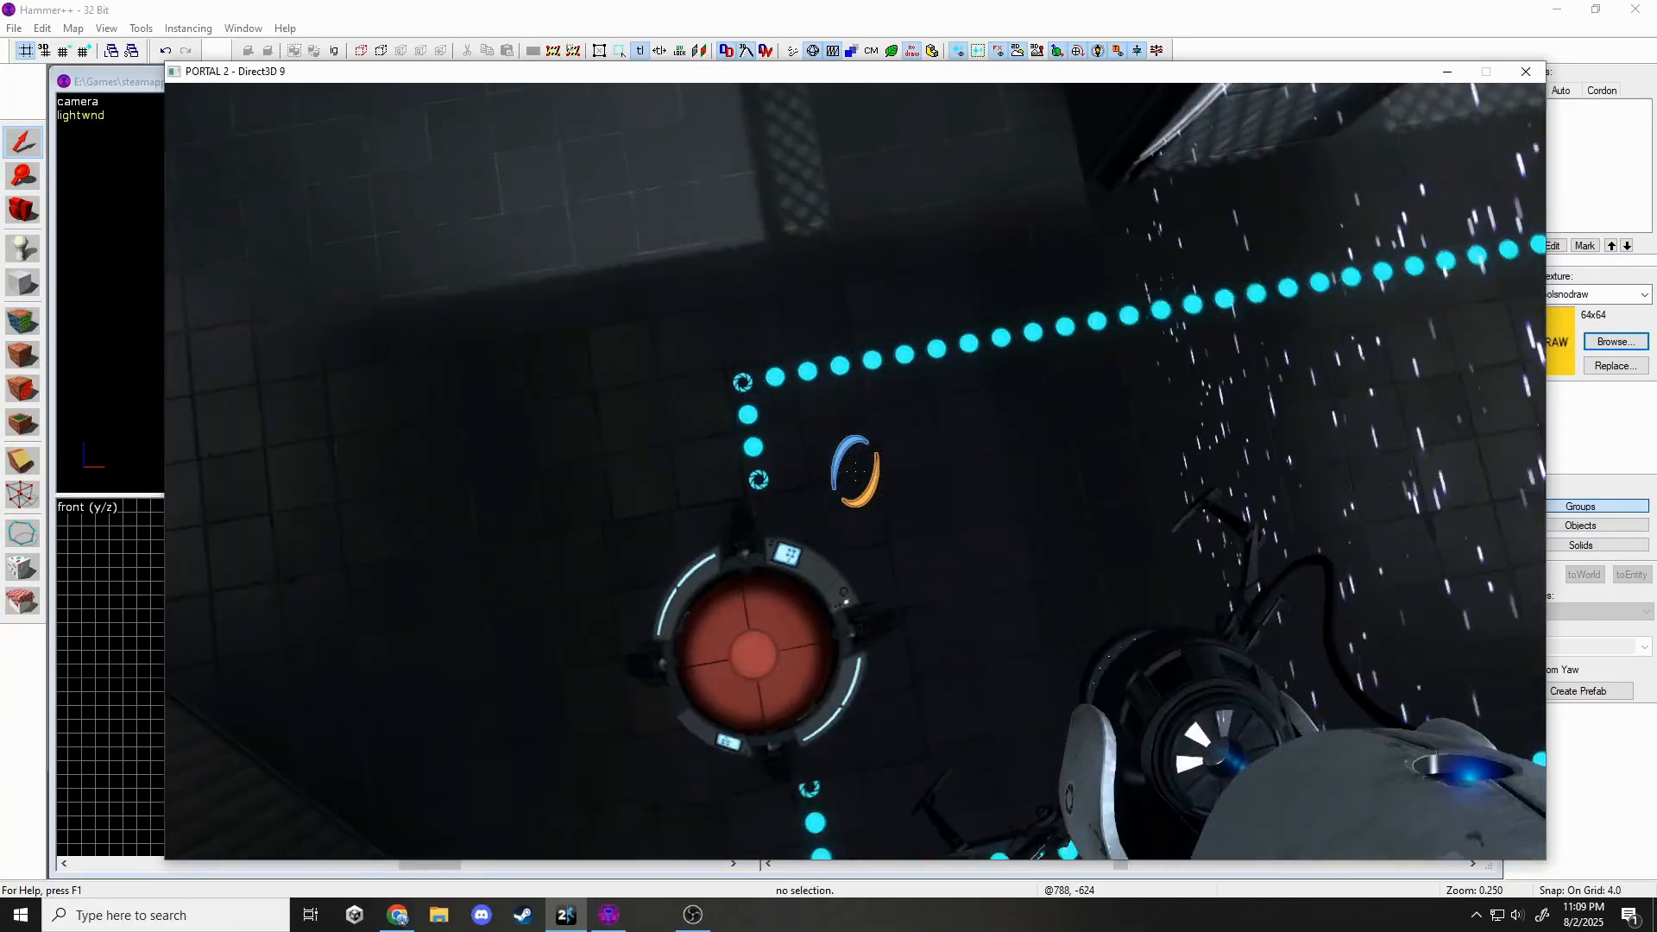
key("s")
Circle the gridded glass chamber toward the exit sign, then switch back to Hammer++.
key("w")
key("w")
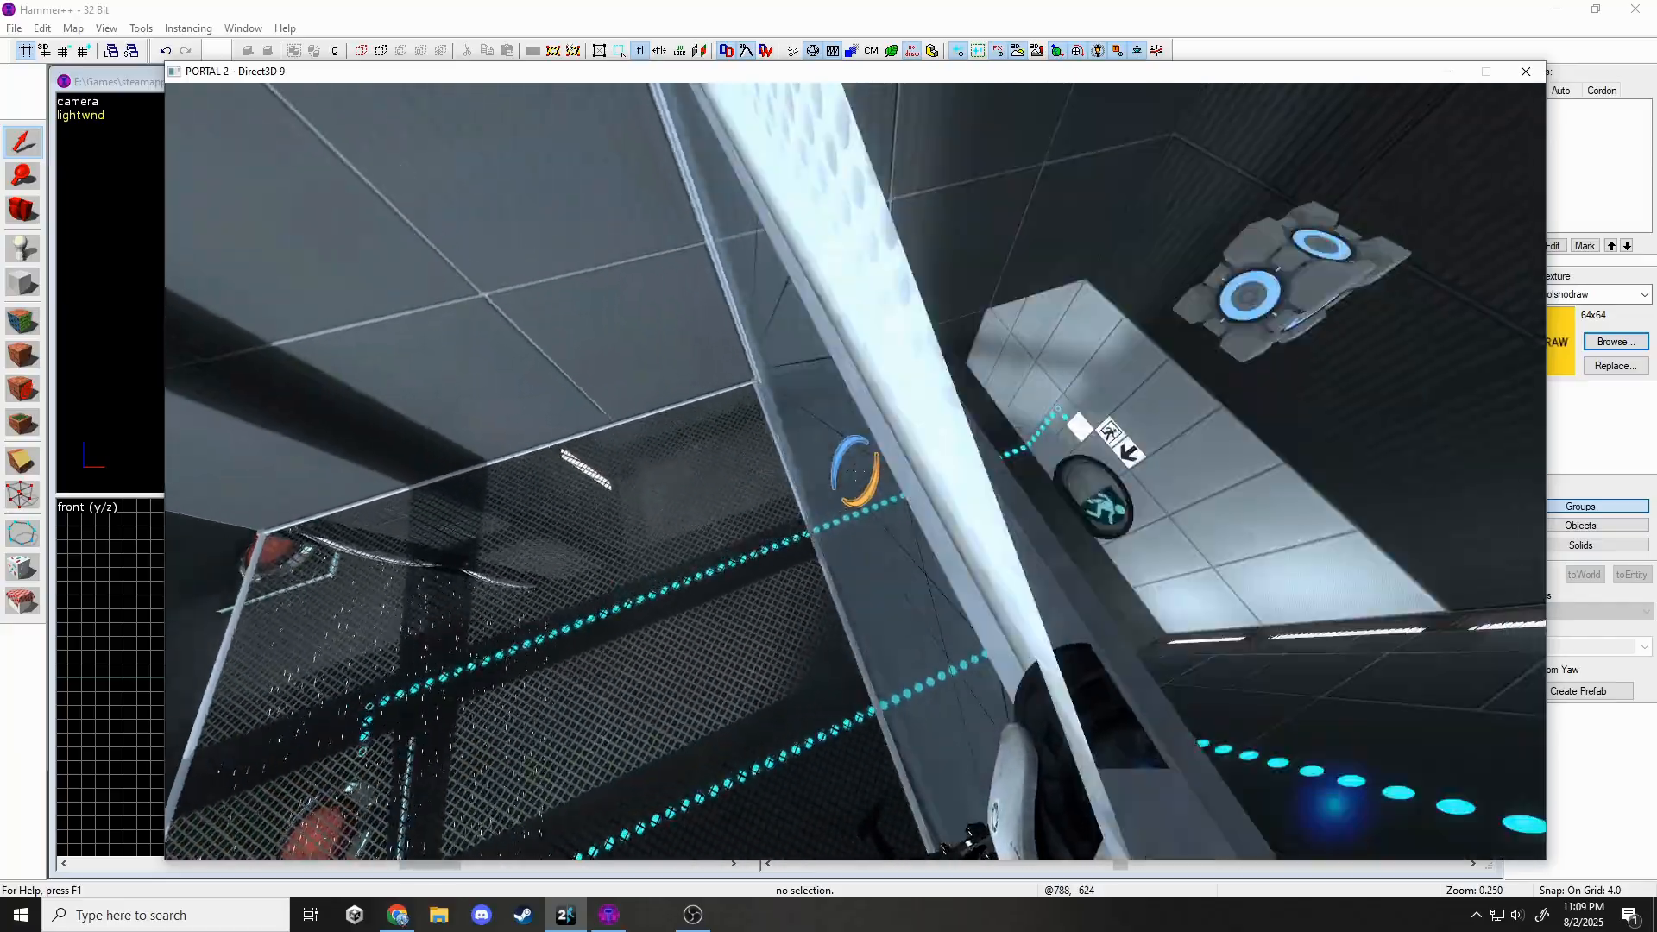
key("w")
key("w")
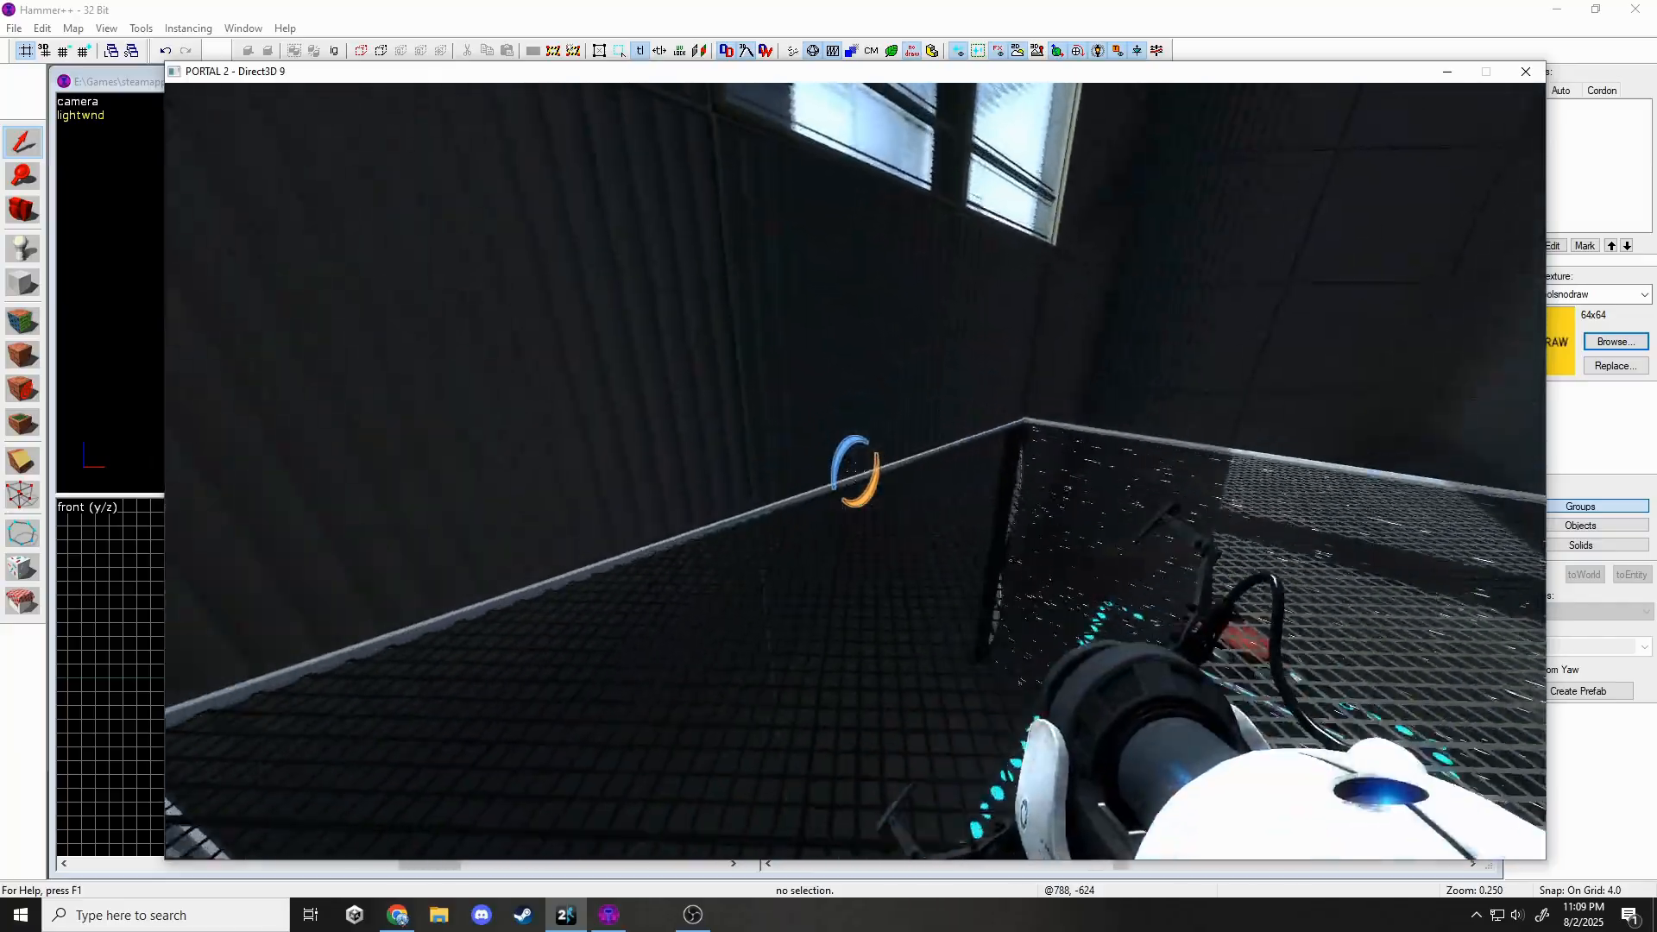
key("a")
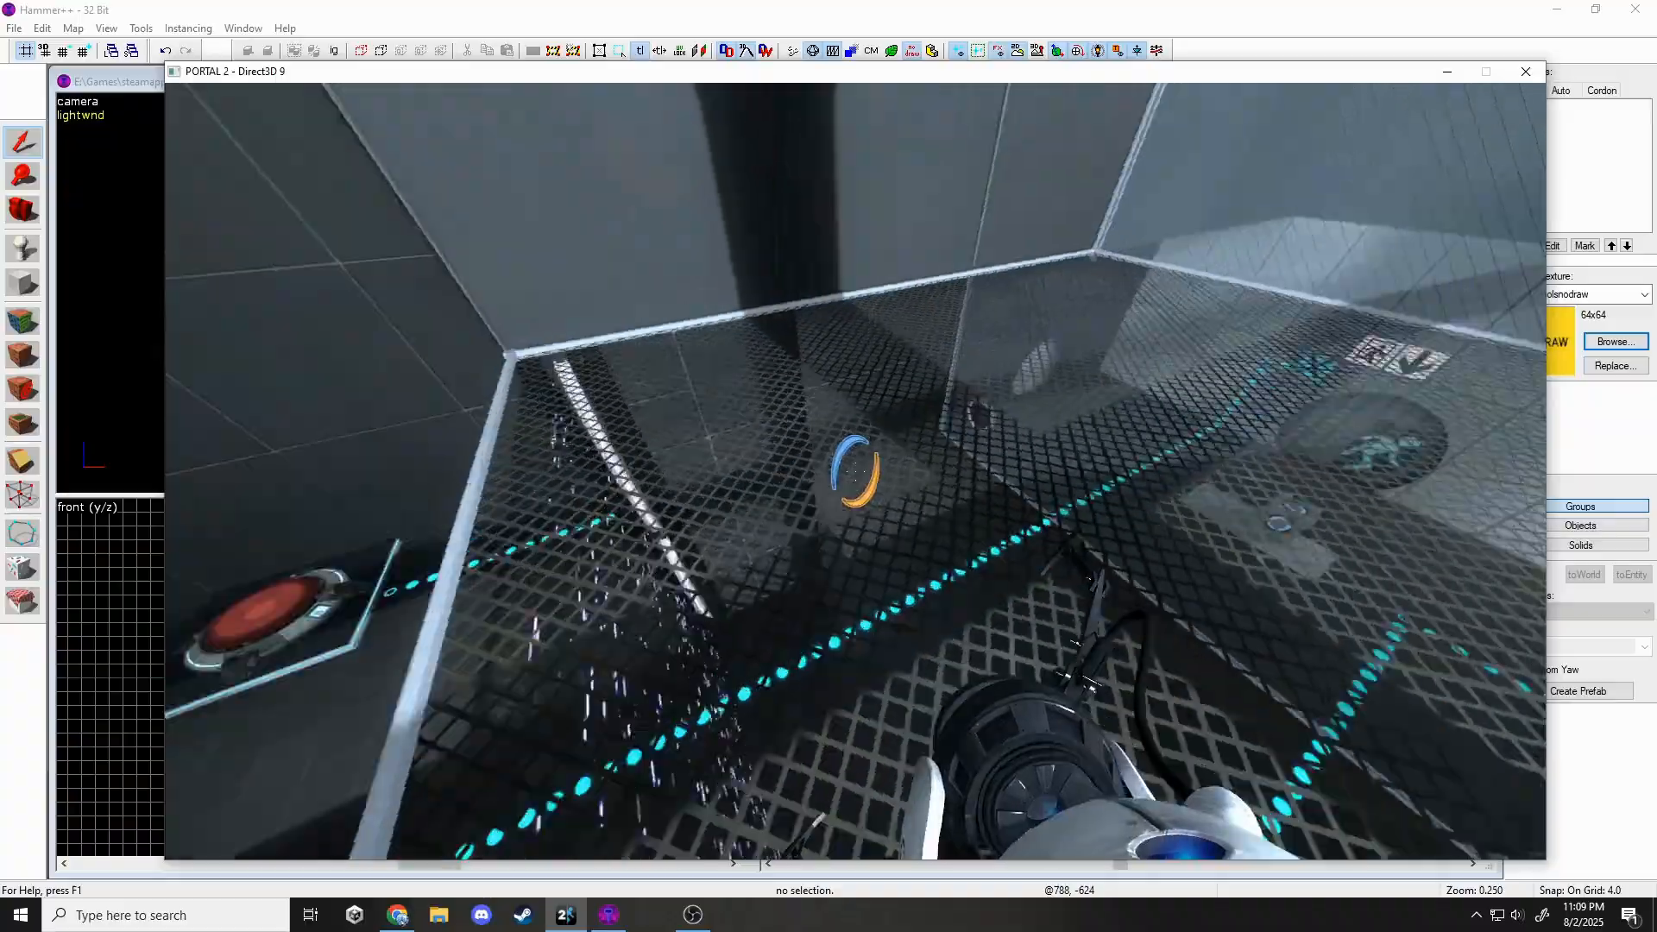
key("d")
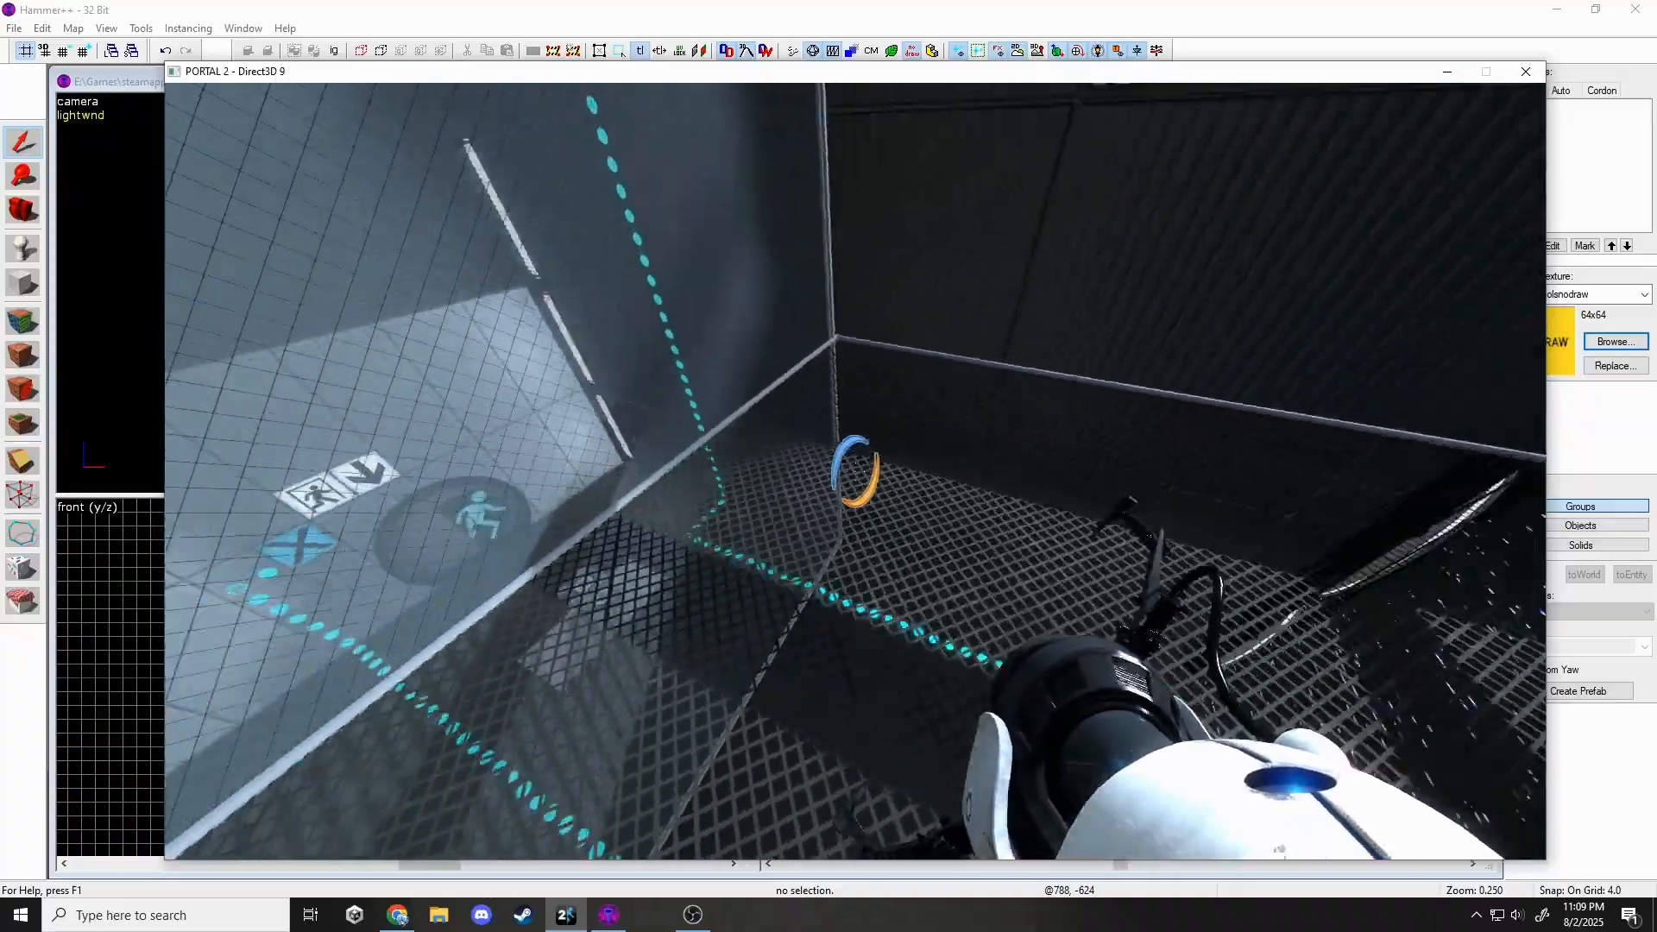
key("a")
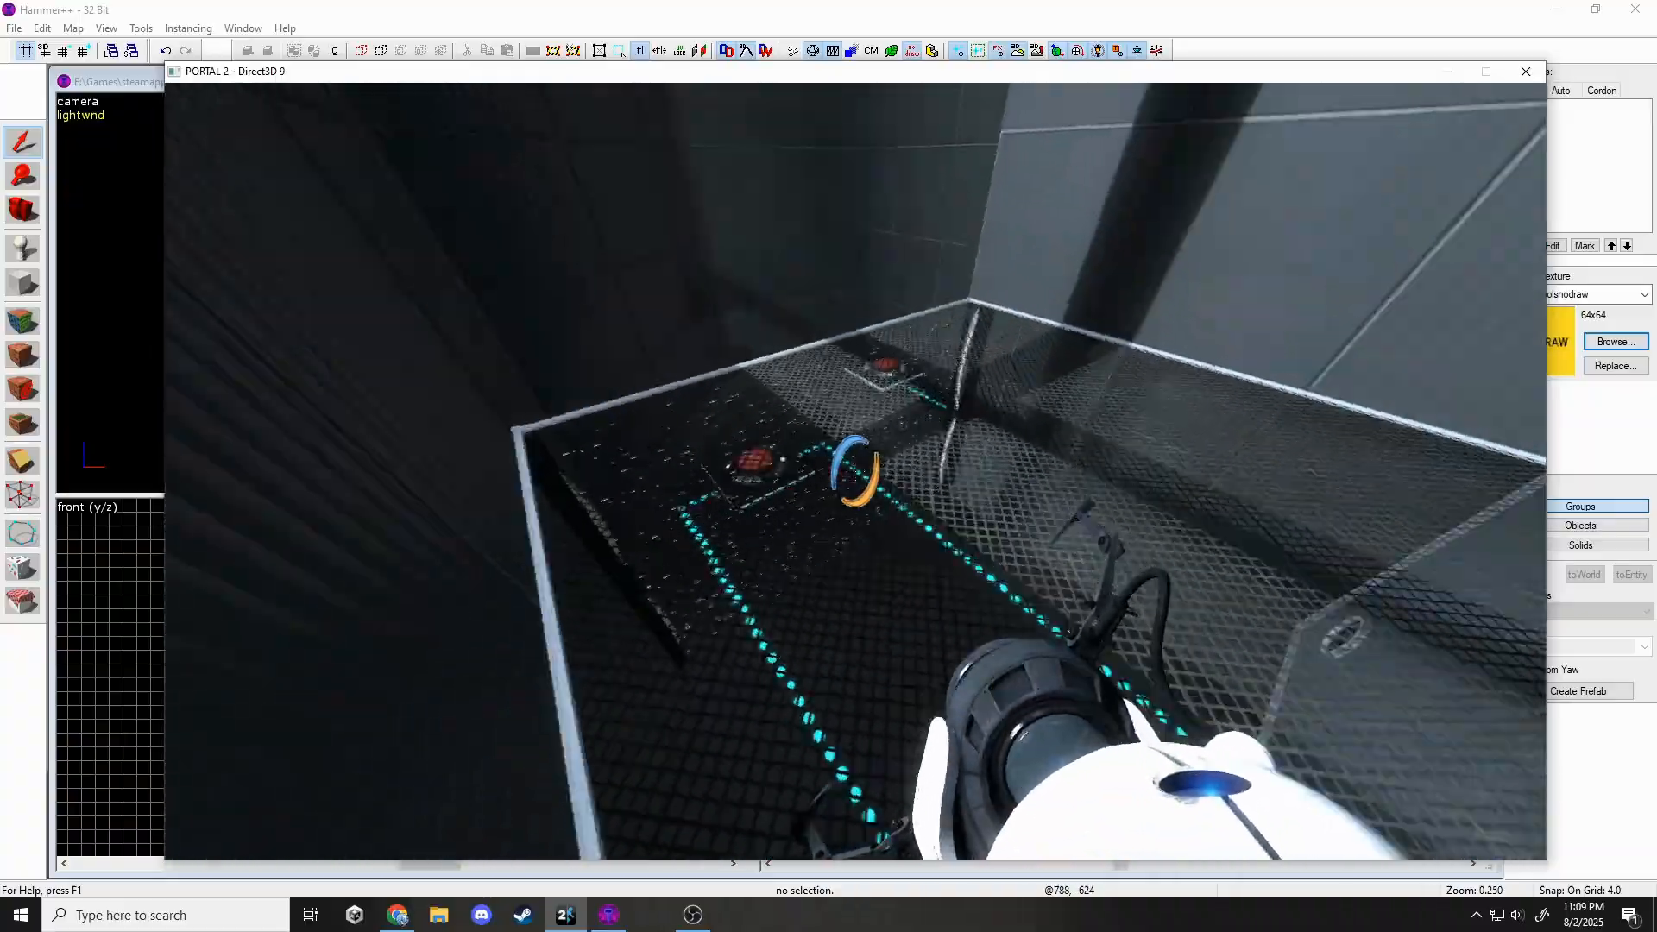
key("w")
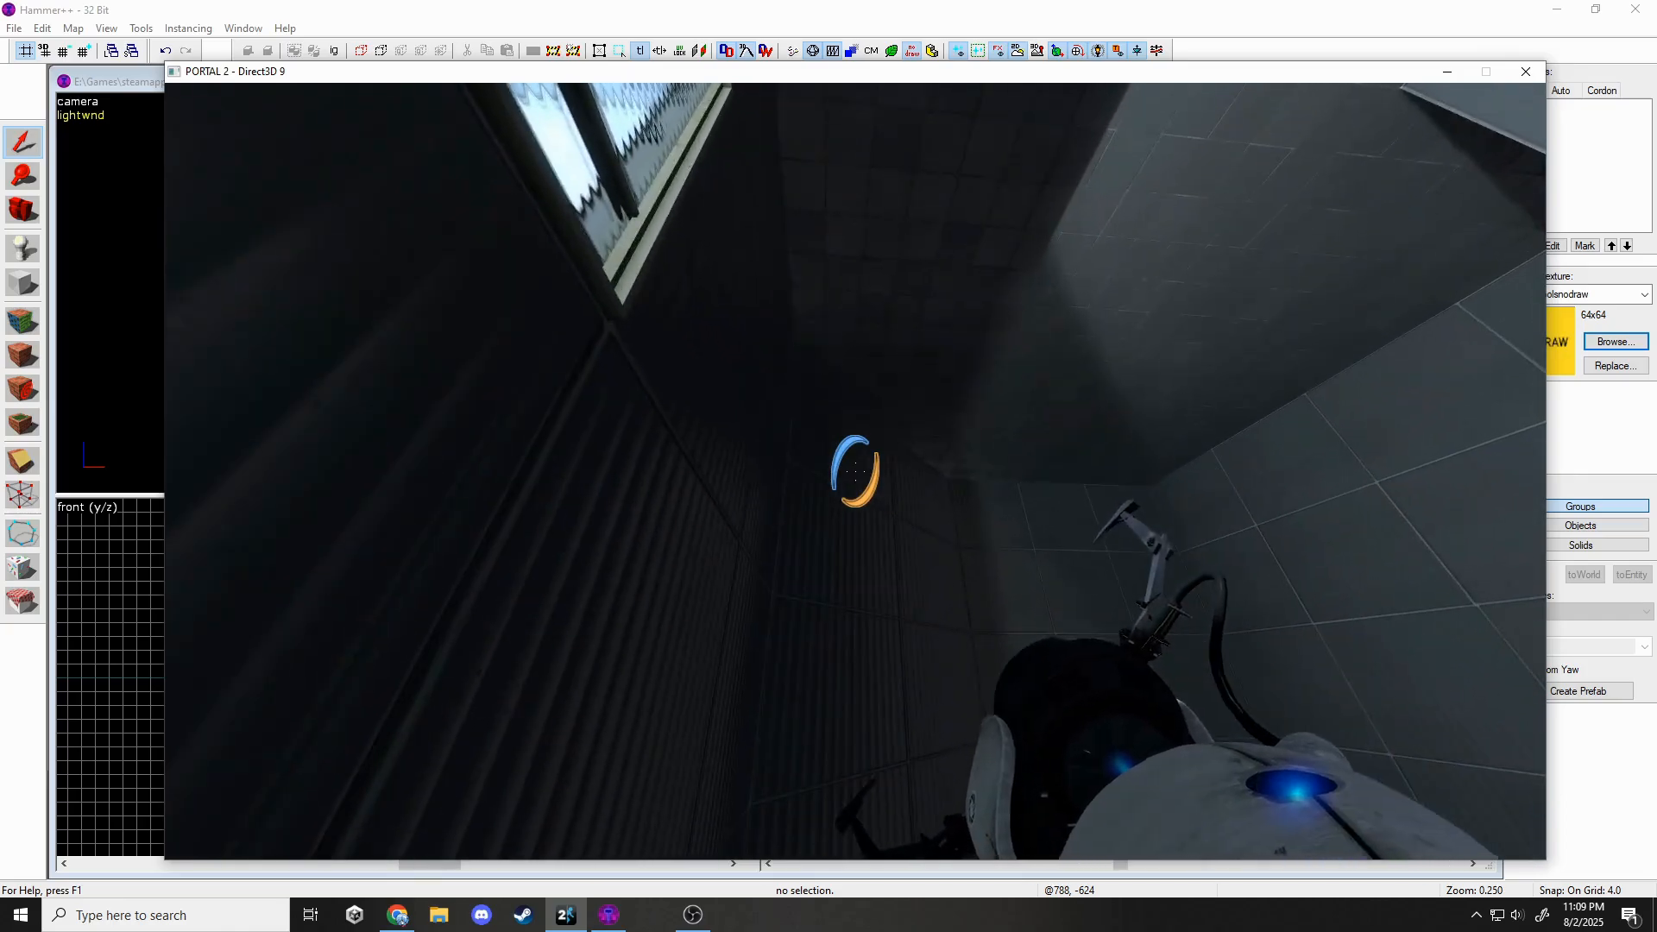
key("w")
key("s")
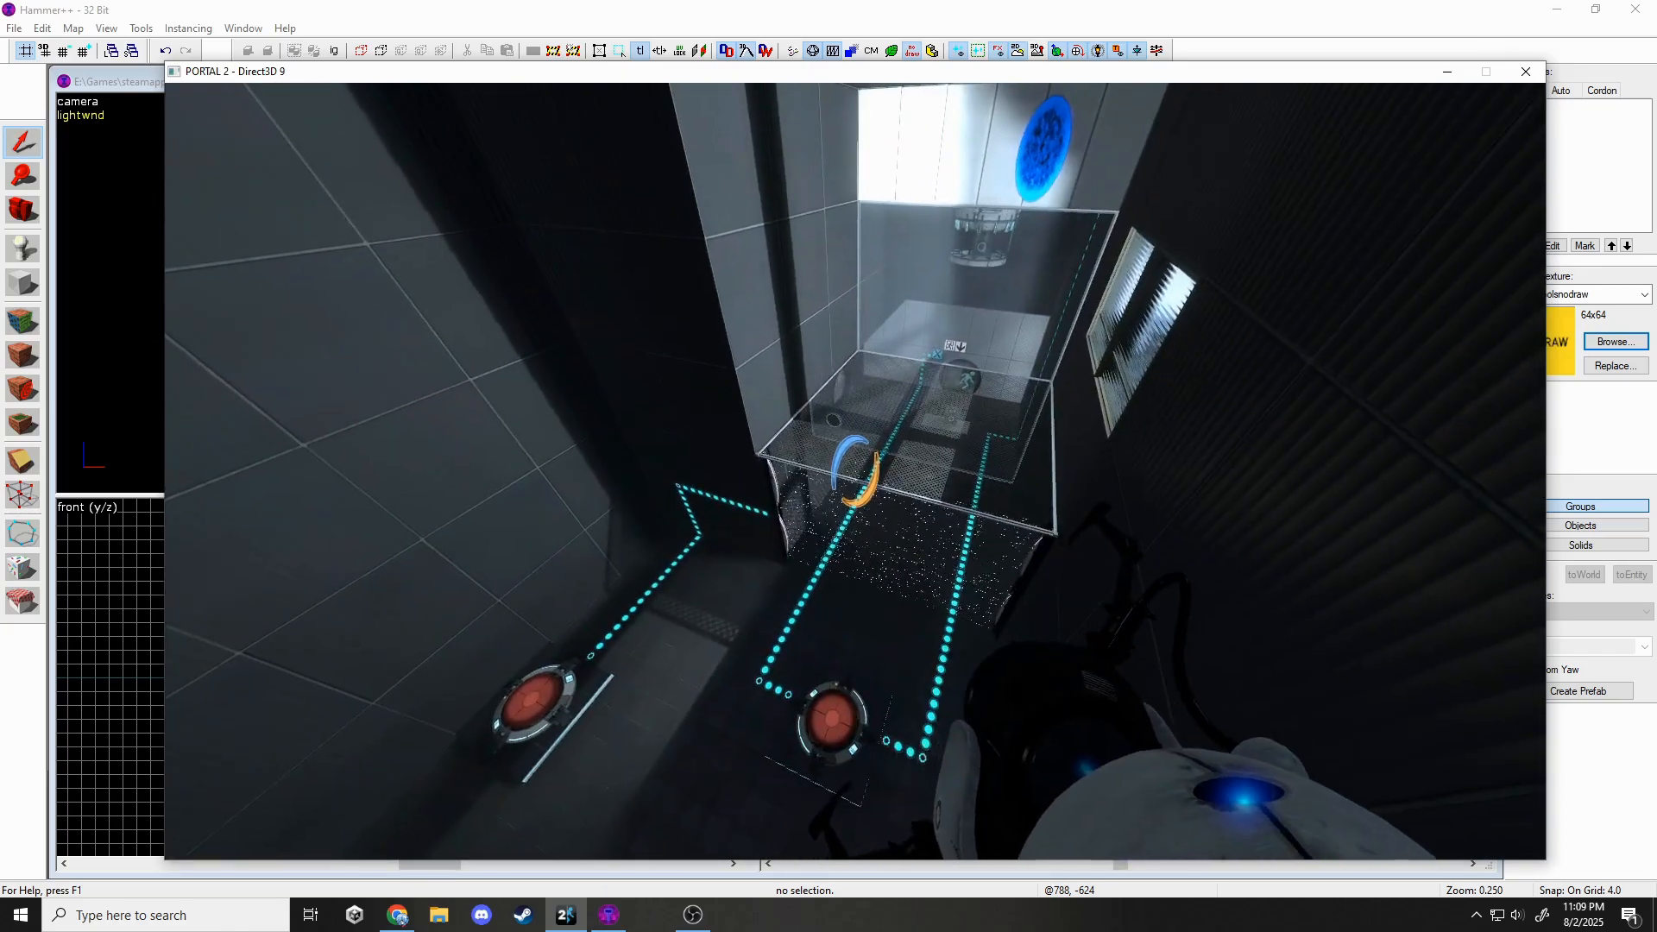
key("w")
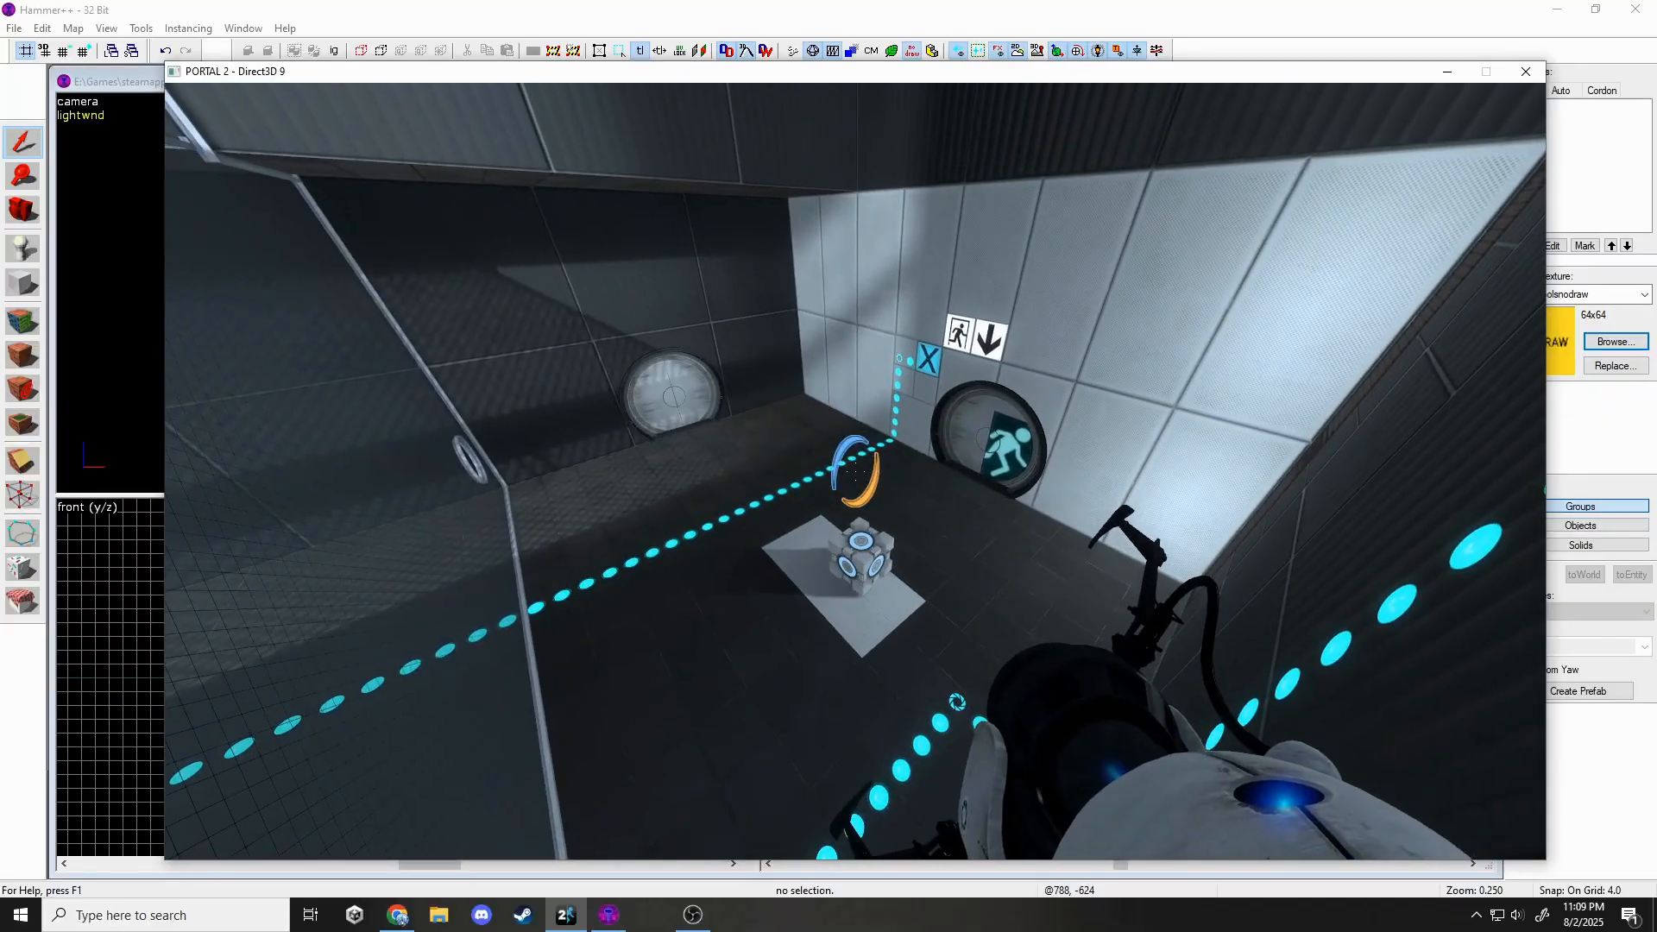
key("super")
left_click(112, 285)
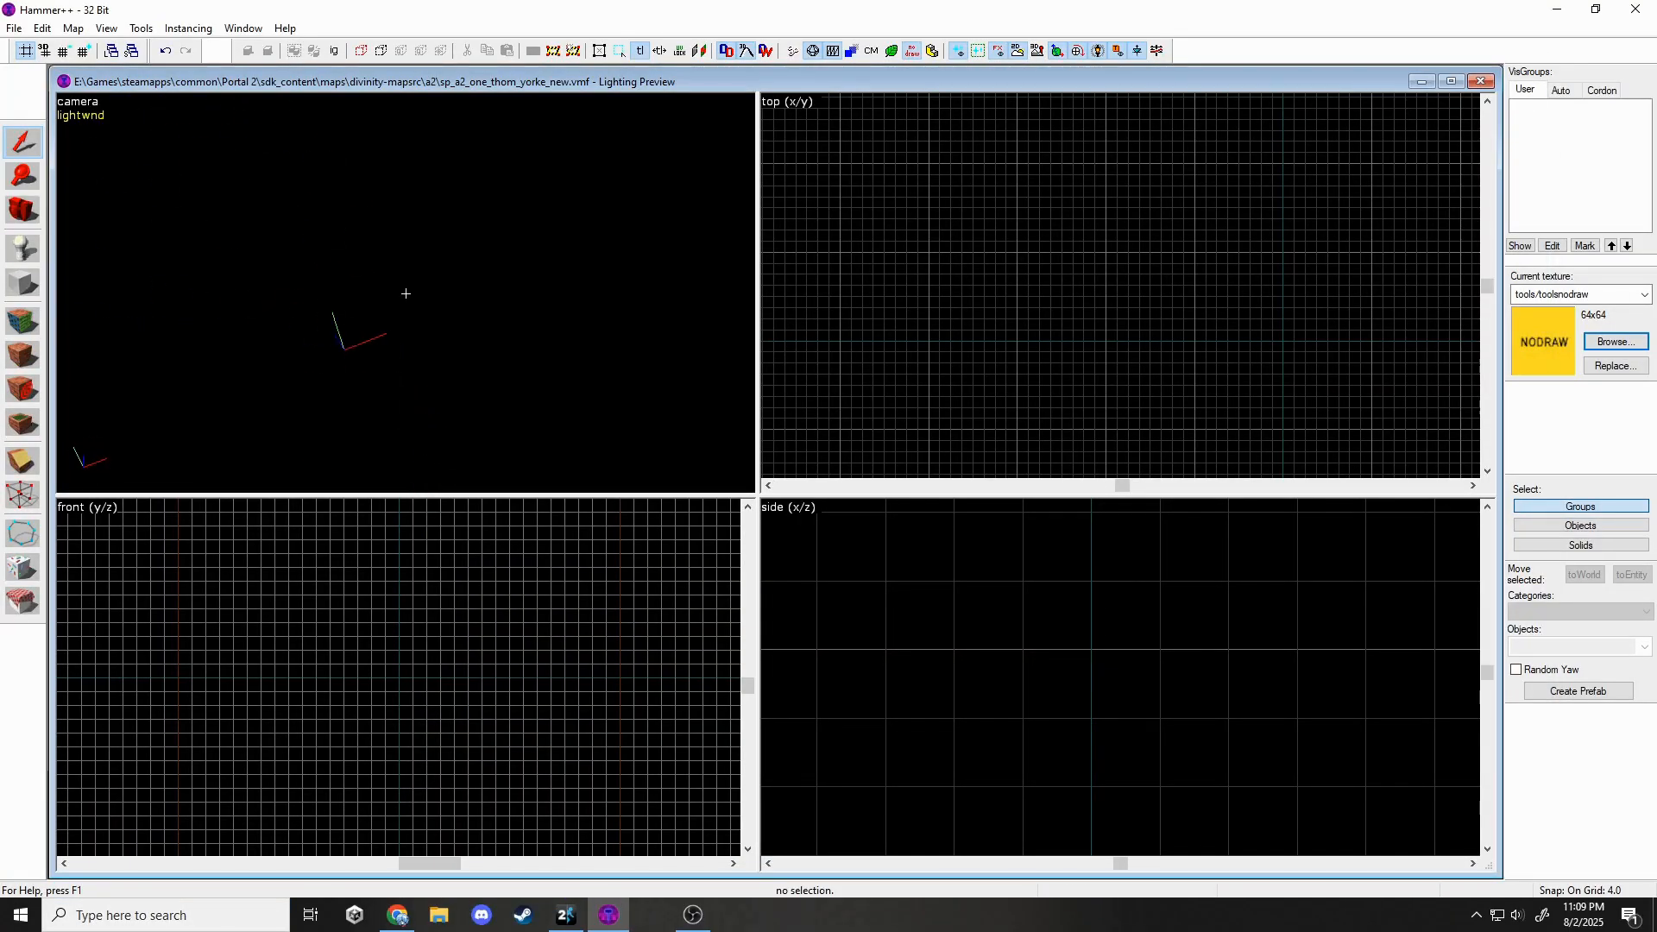
Place a new func_instance entity at the map origin, raised to height 320.
left_click(24, 257)
mouse_move(1140, 300)
left_mouse_down()
mouse_move(1107, 327)
mouse_move(1293, 328)
mouse_move(1282, 341)
left_mouse_up()
scroll(1165, 707, "down", 8)
scroll(1140, 722, "down", 6)
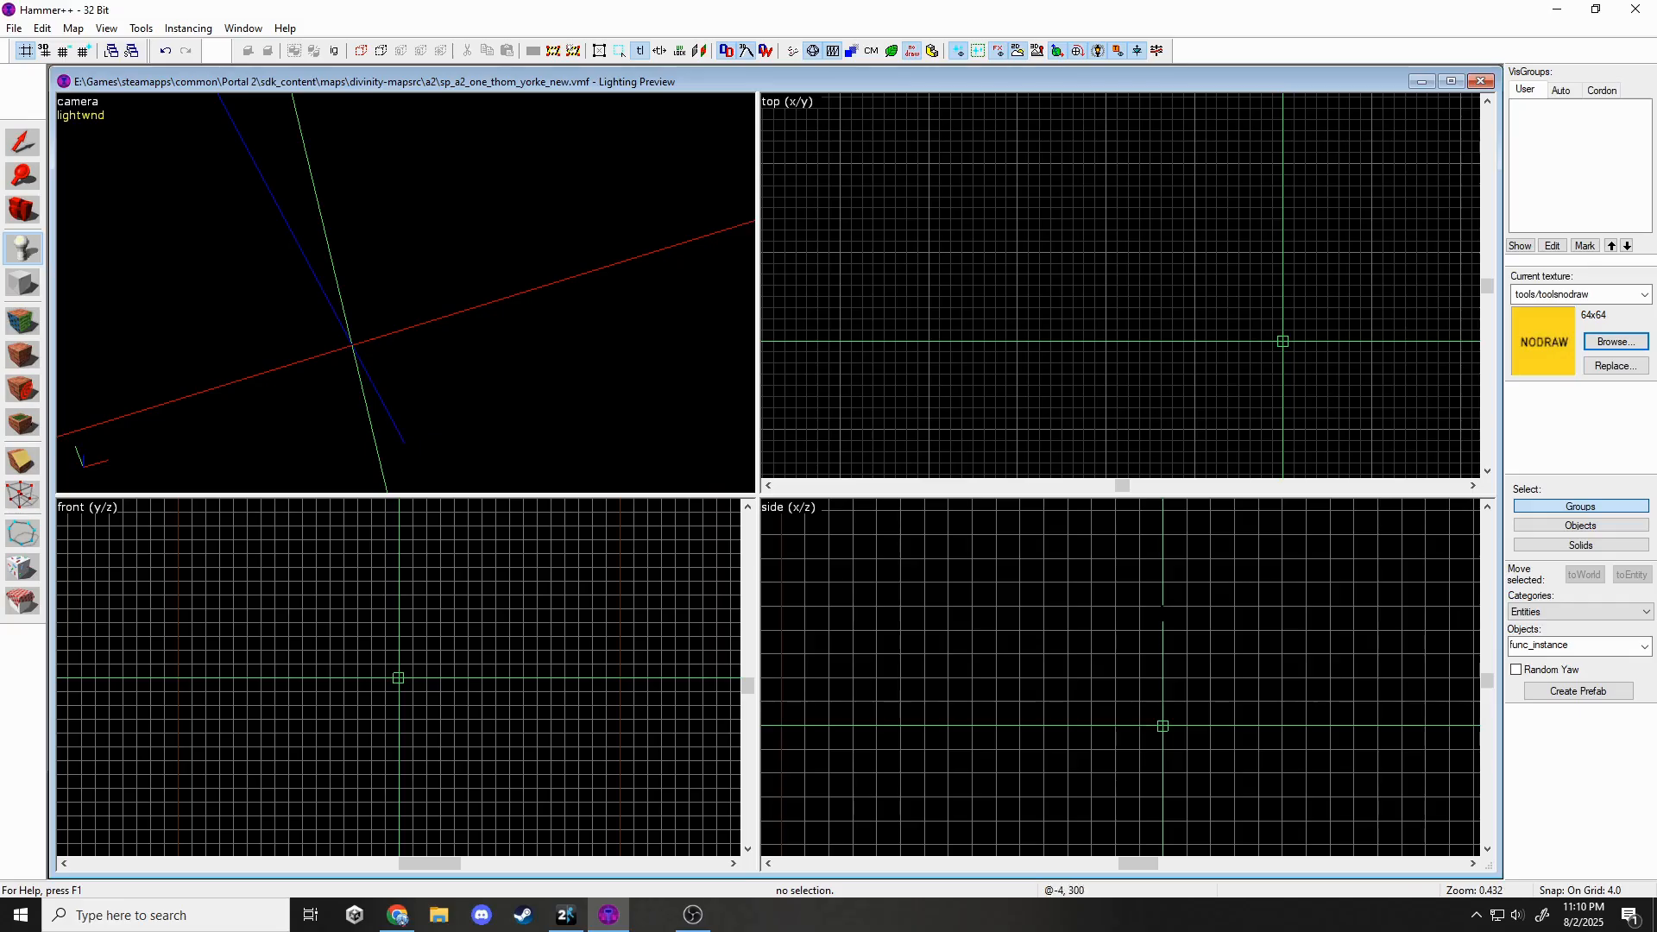
scroll(1162, 607, "up", 6)
left_click_drag(1162, 607, 1163, 604)
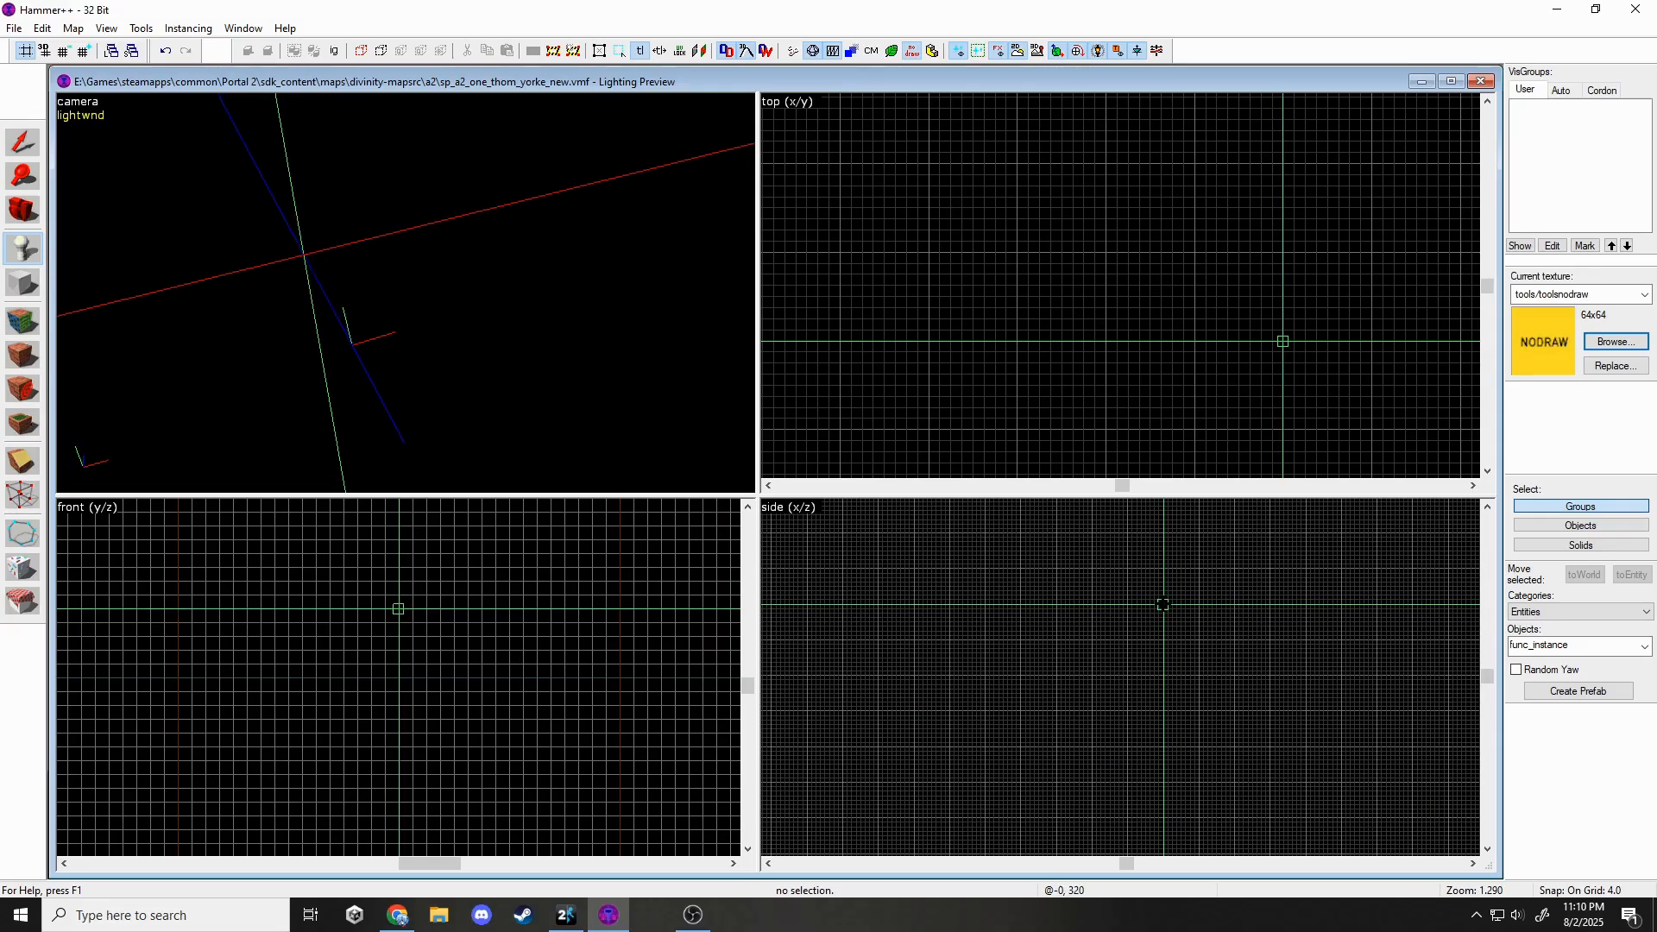
key("Return")
Set the func_instance's file to cube_dropper_multiple_dirty.vmf and apply it.
left_click(19, 147)
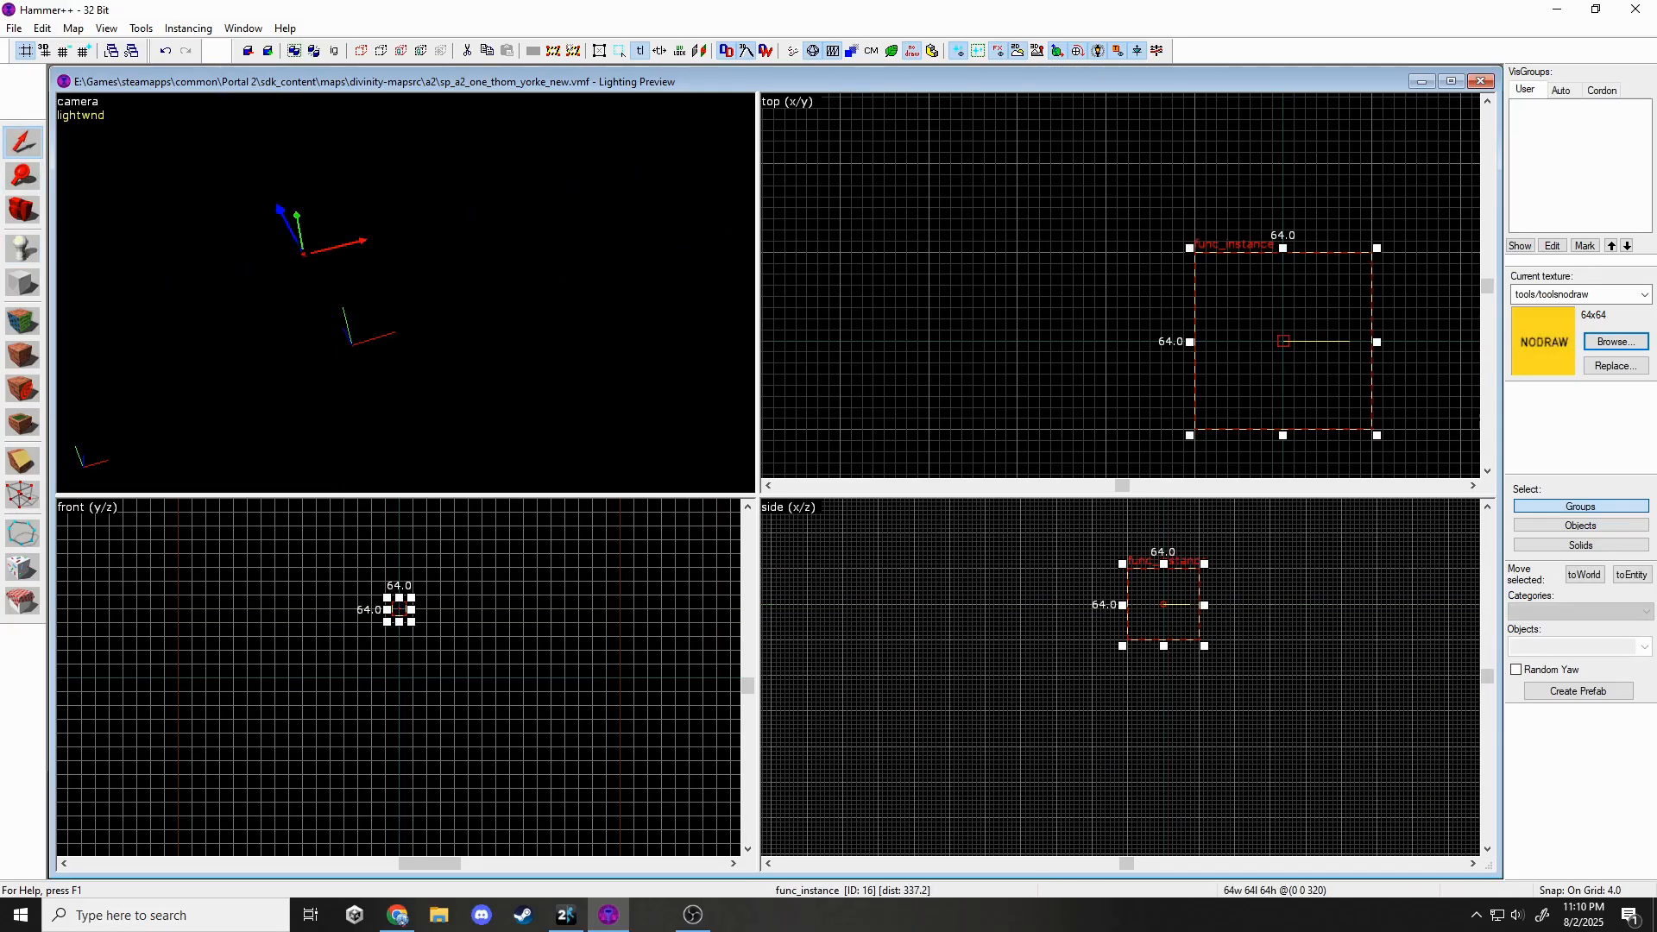
key("alt+Return")
left_click(917, 401)
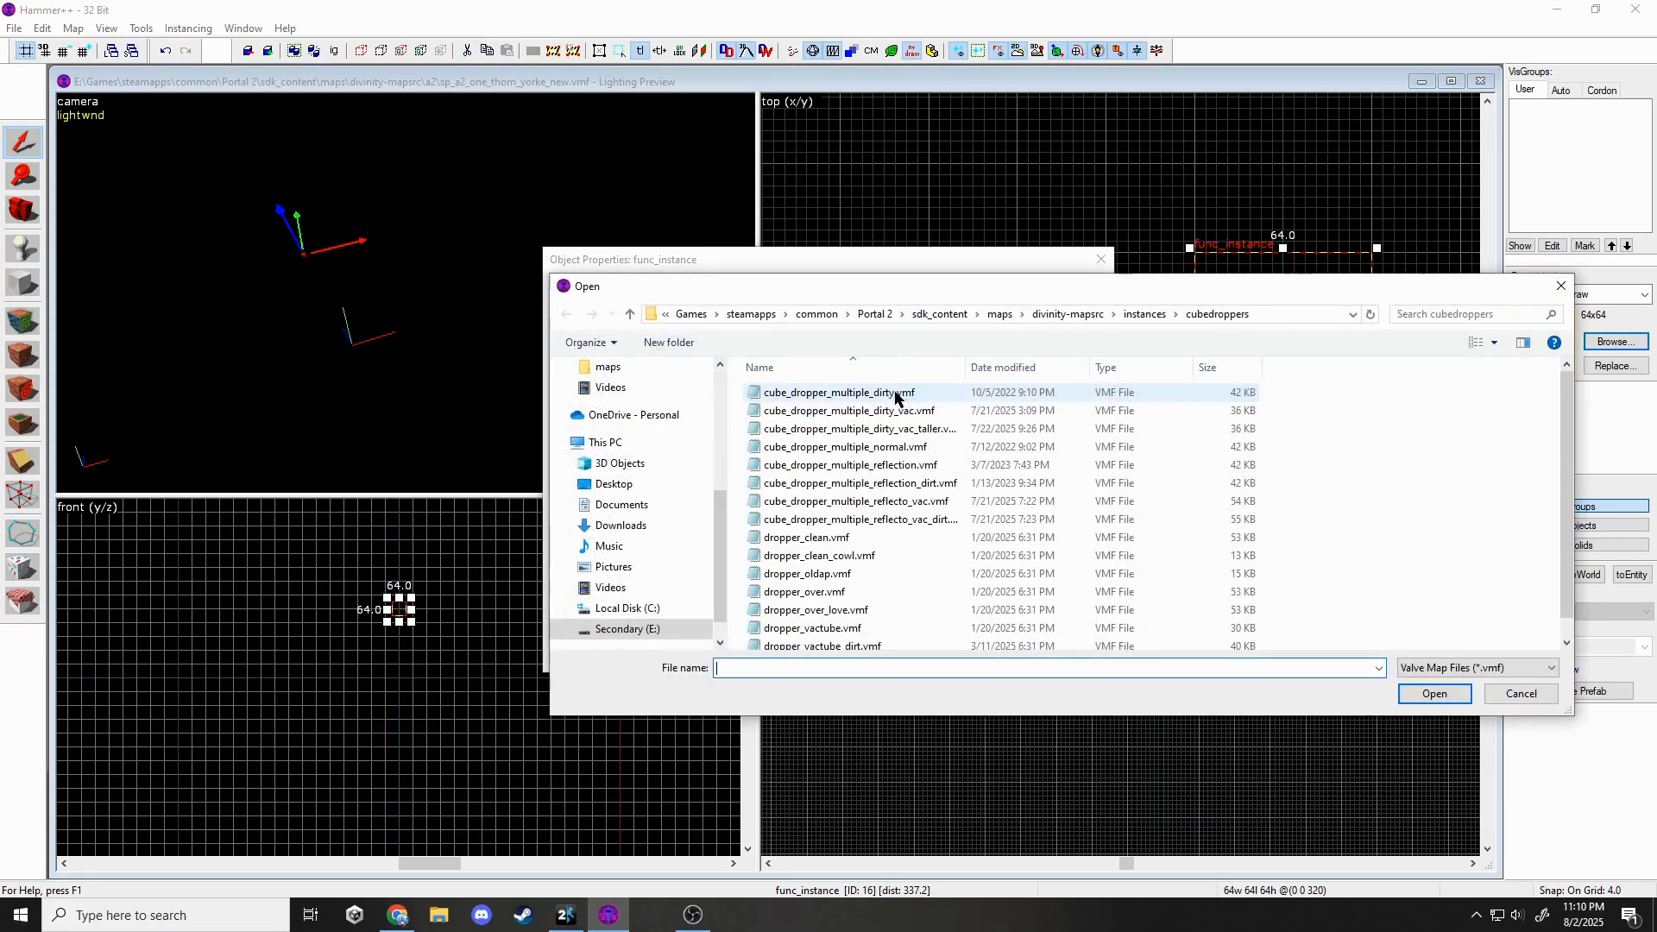
left_click(886, 394)
double_click(880, 396)
left_click(1000, 659)
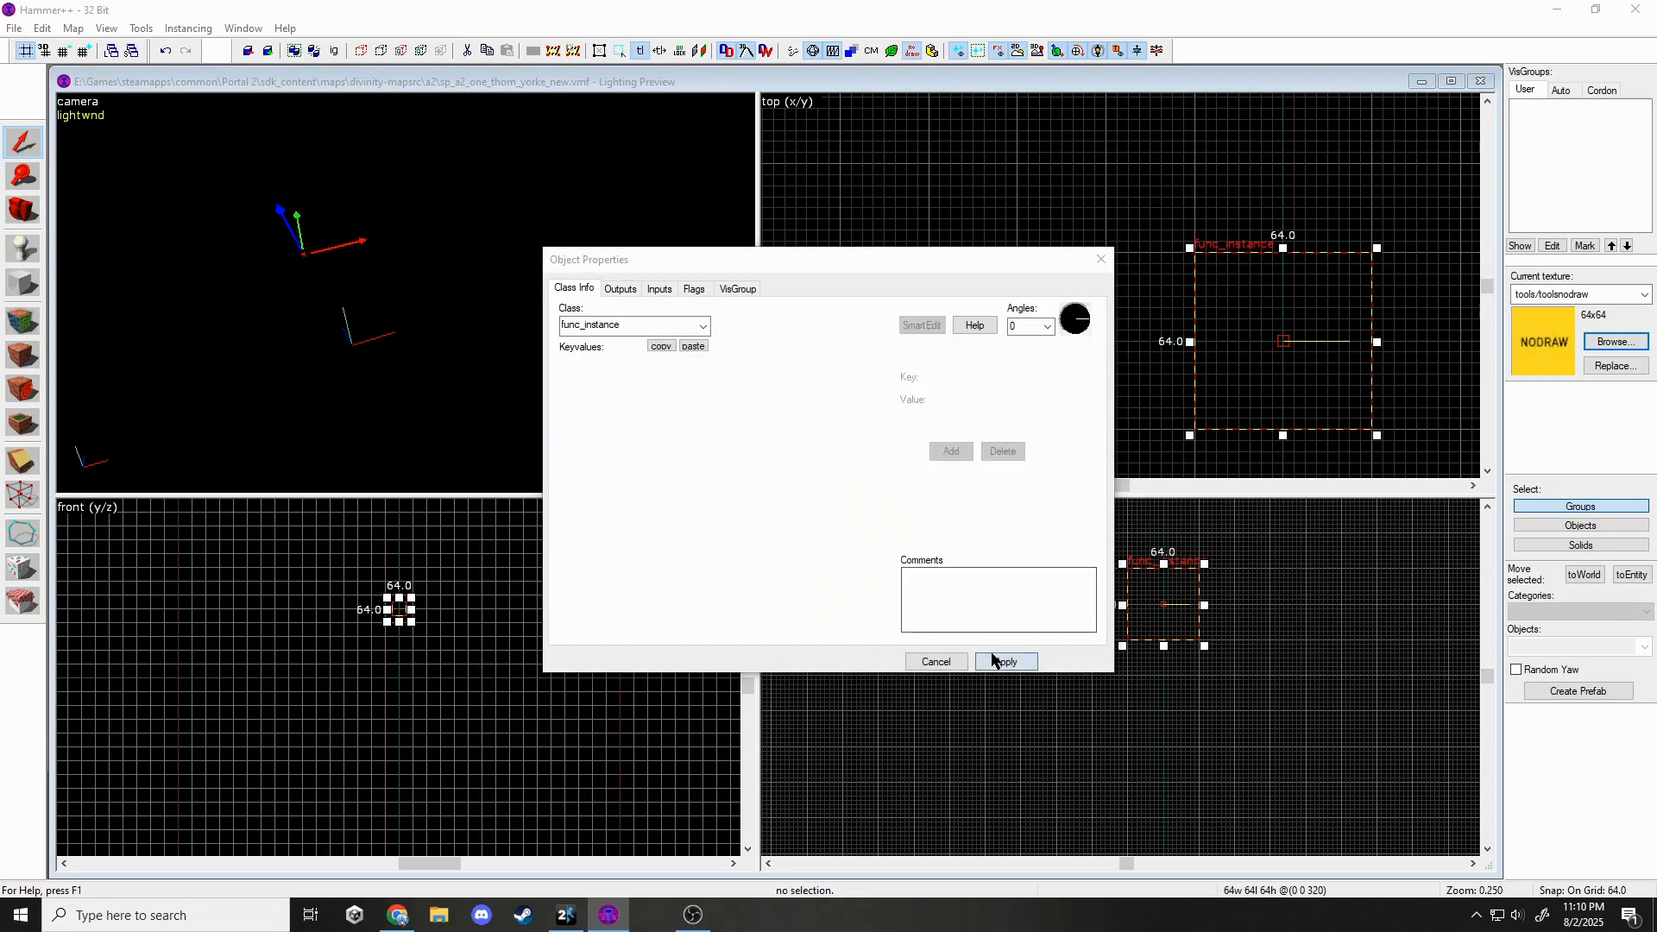
key("Escape")
Drag the dropper instance upward into position, including 12- and 64-unit raises.
scroll(1053, 587, "down", 6)
left_click_drag(1072, 778, 1064, 654)
scroll(1070, 595, "up", 6)
left_click_drag(1085, 742, 1108, 678)
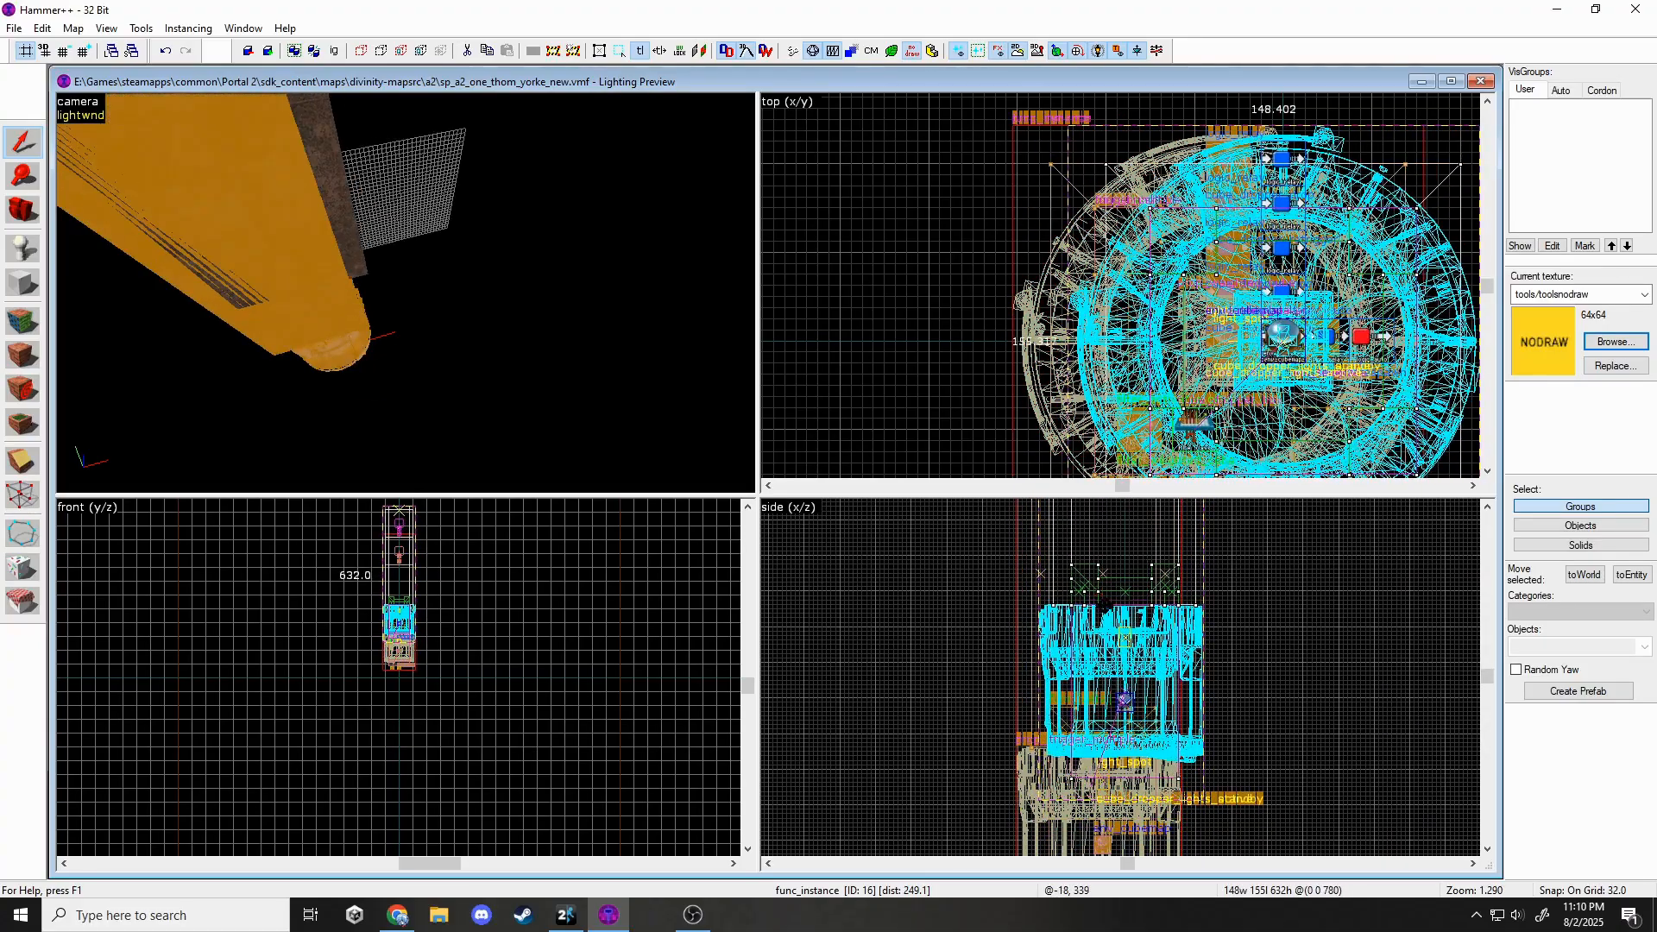
scroll(1059, 614, "up", 5)
left_click_drag(1058, 612, 1057, 600)
scroll(1062, 612, "down", 8)
scroll(1112, 625, "down", 3)
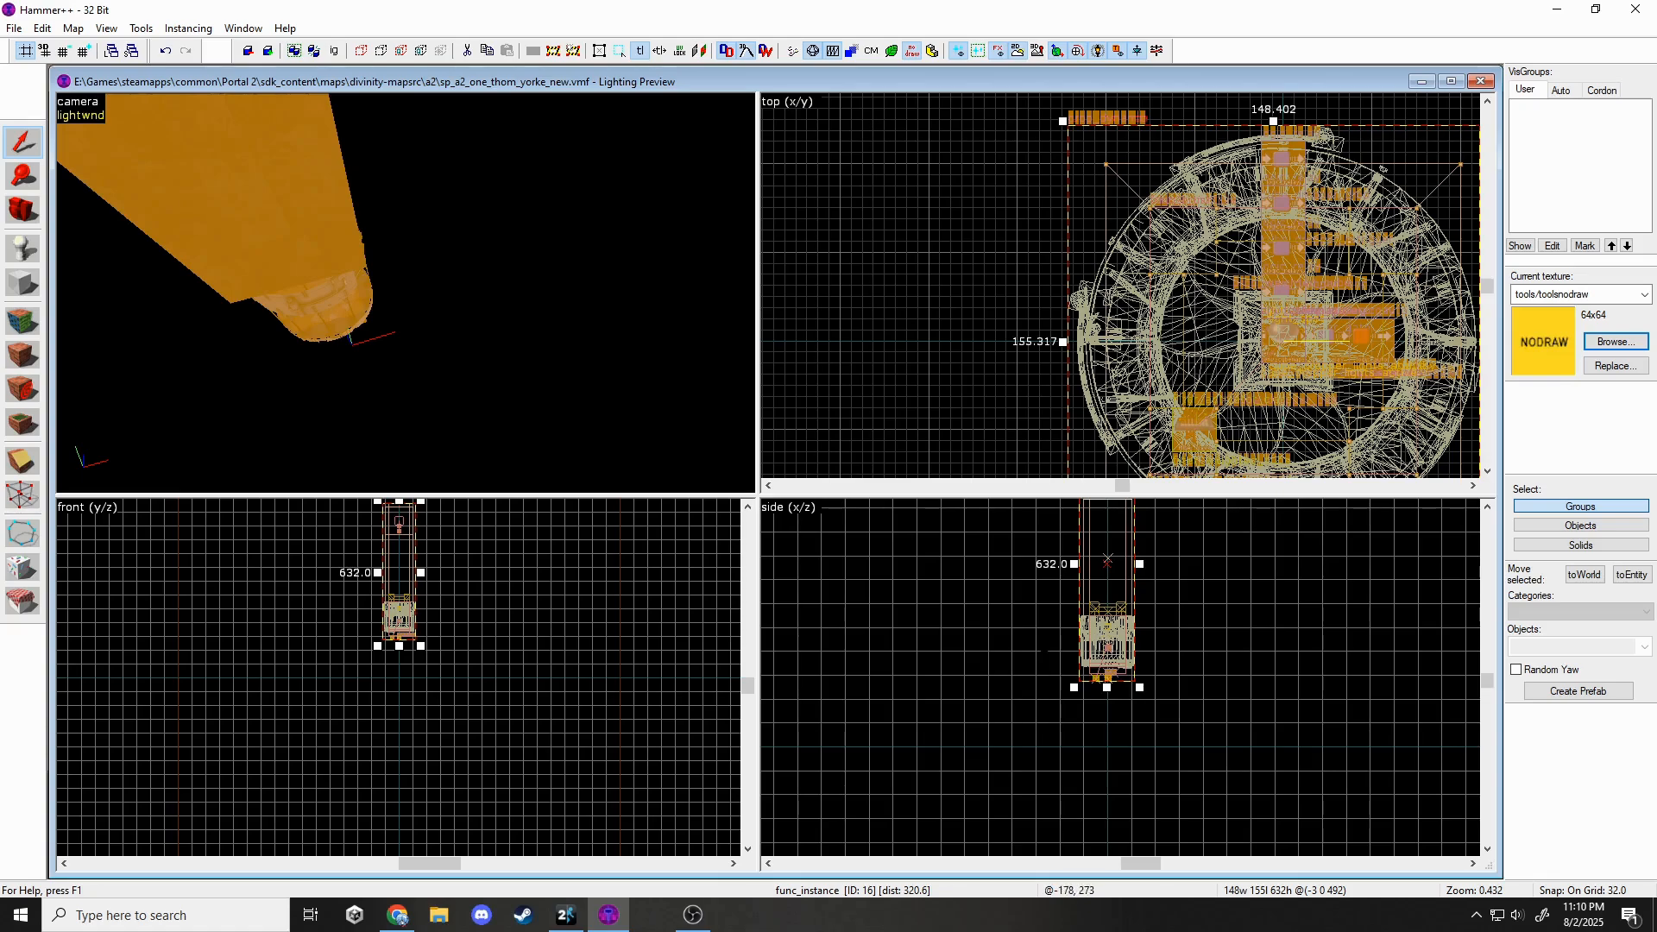
scroll(1090, 598, "up", 7)
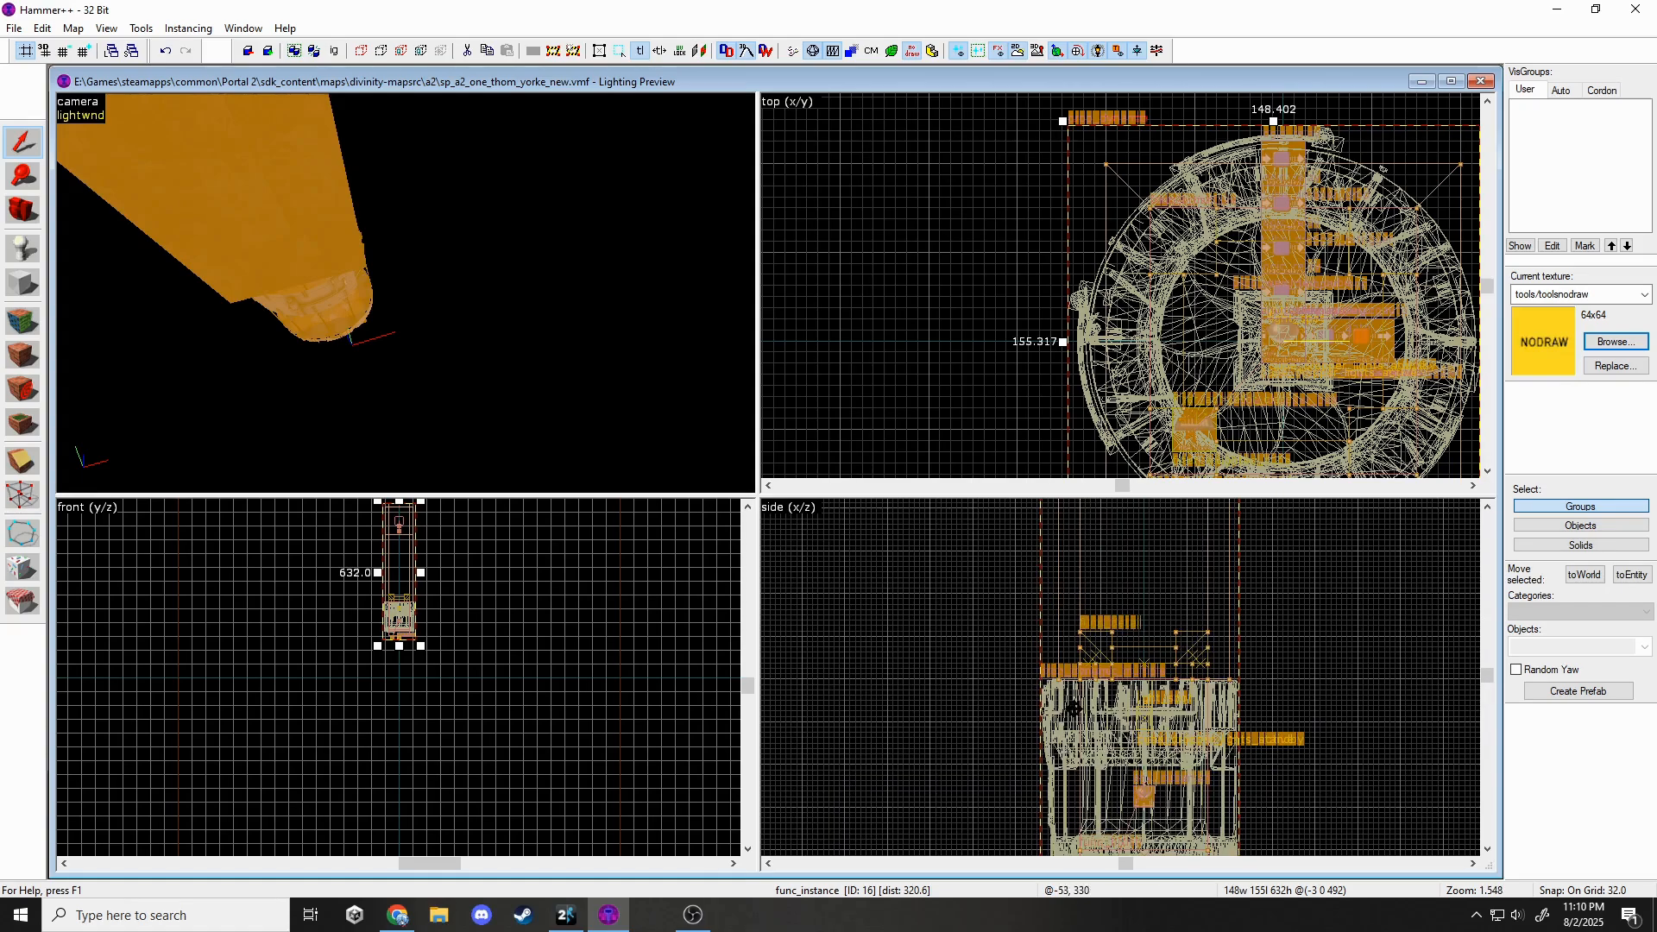
left_click_drag(1073, 708, 1057, 620)
key("Escape")
Set the snap grid to 16, check the dropper in 3D, and return to Portal 2.
scroll(1056, 619, "down", 7)
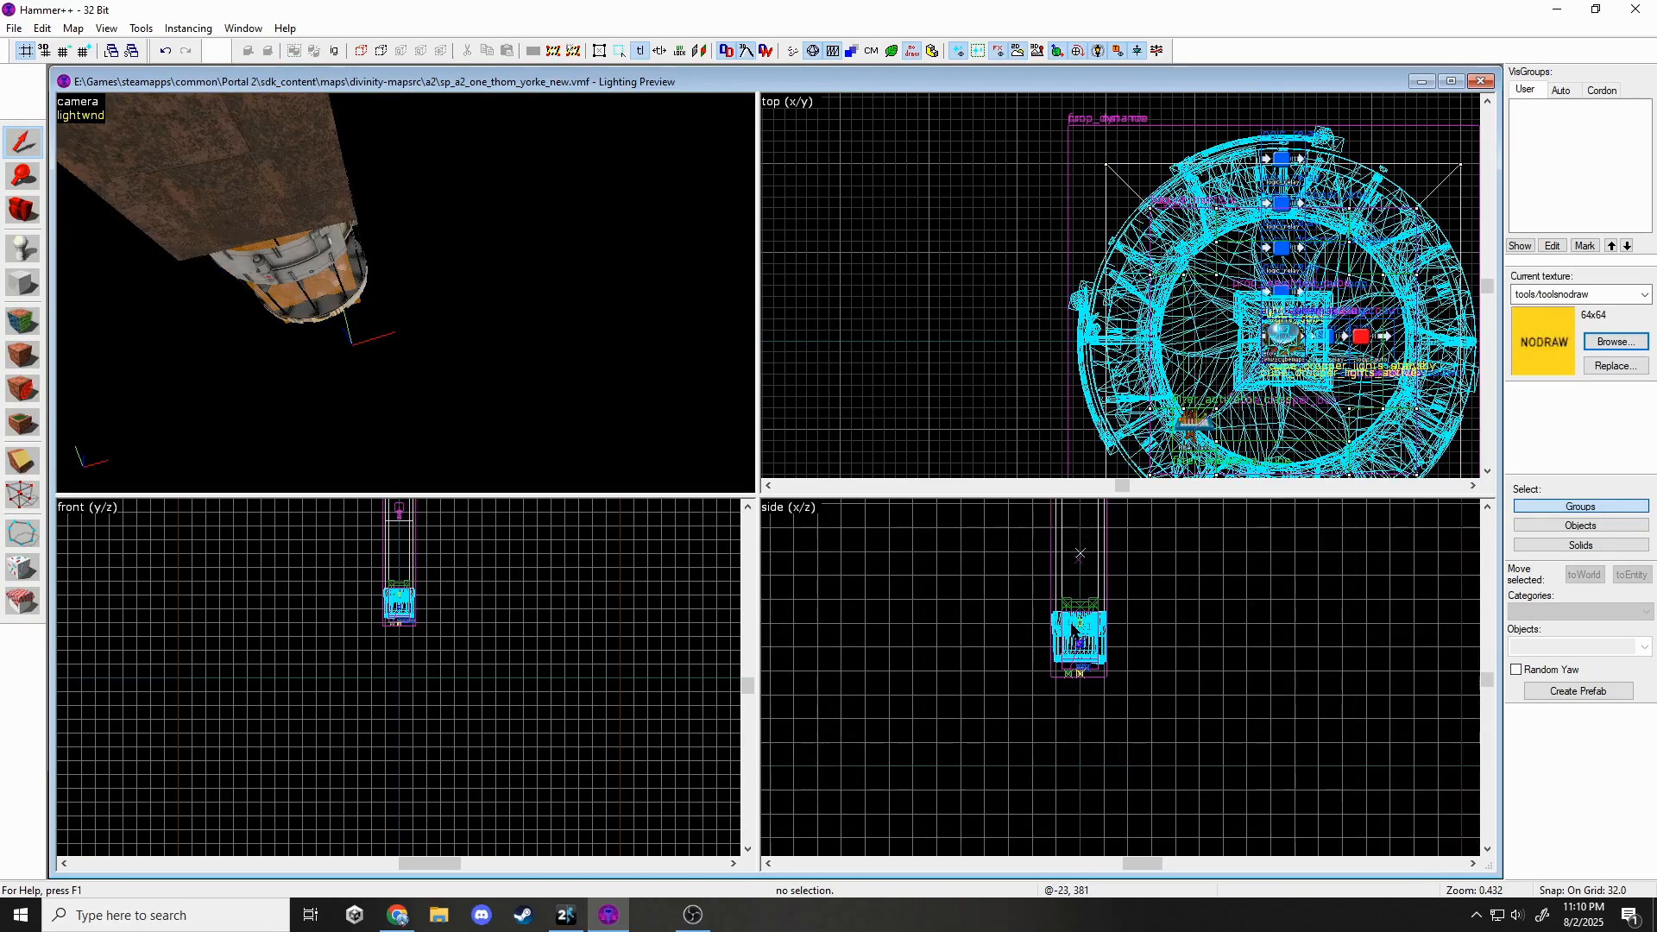
scroll(1059, 626, "up", 4)
scroll(1060, 626, "down", 7)
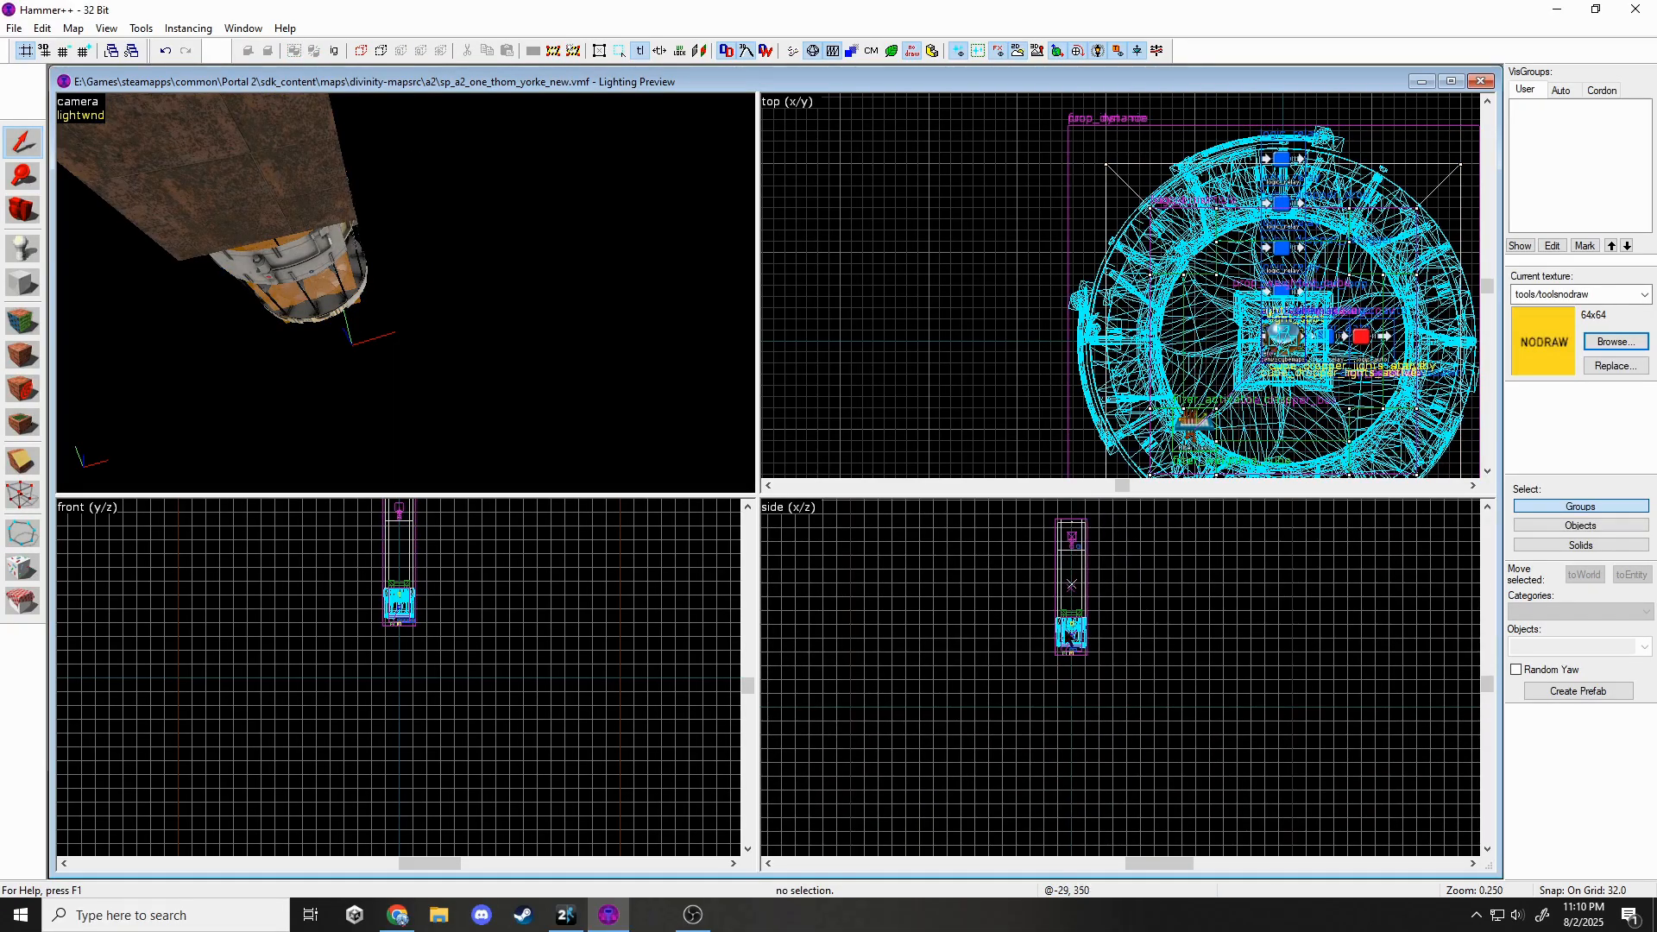
scroll(1071, 639, "up", 5)
left_click(84, 50)
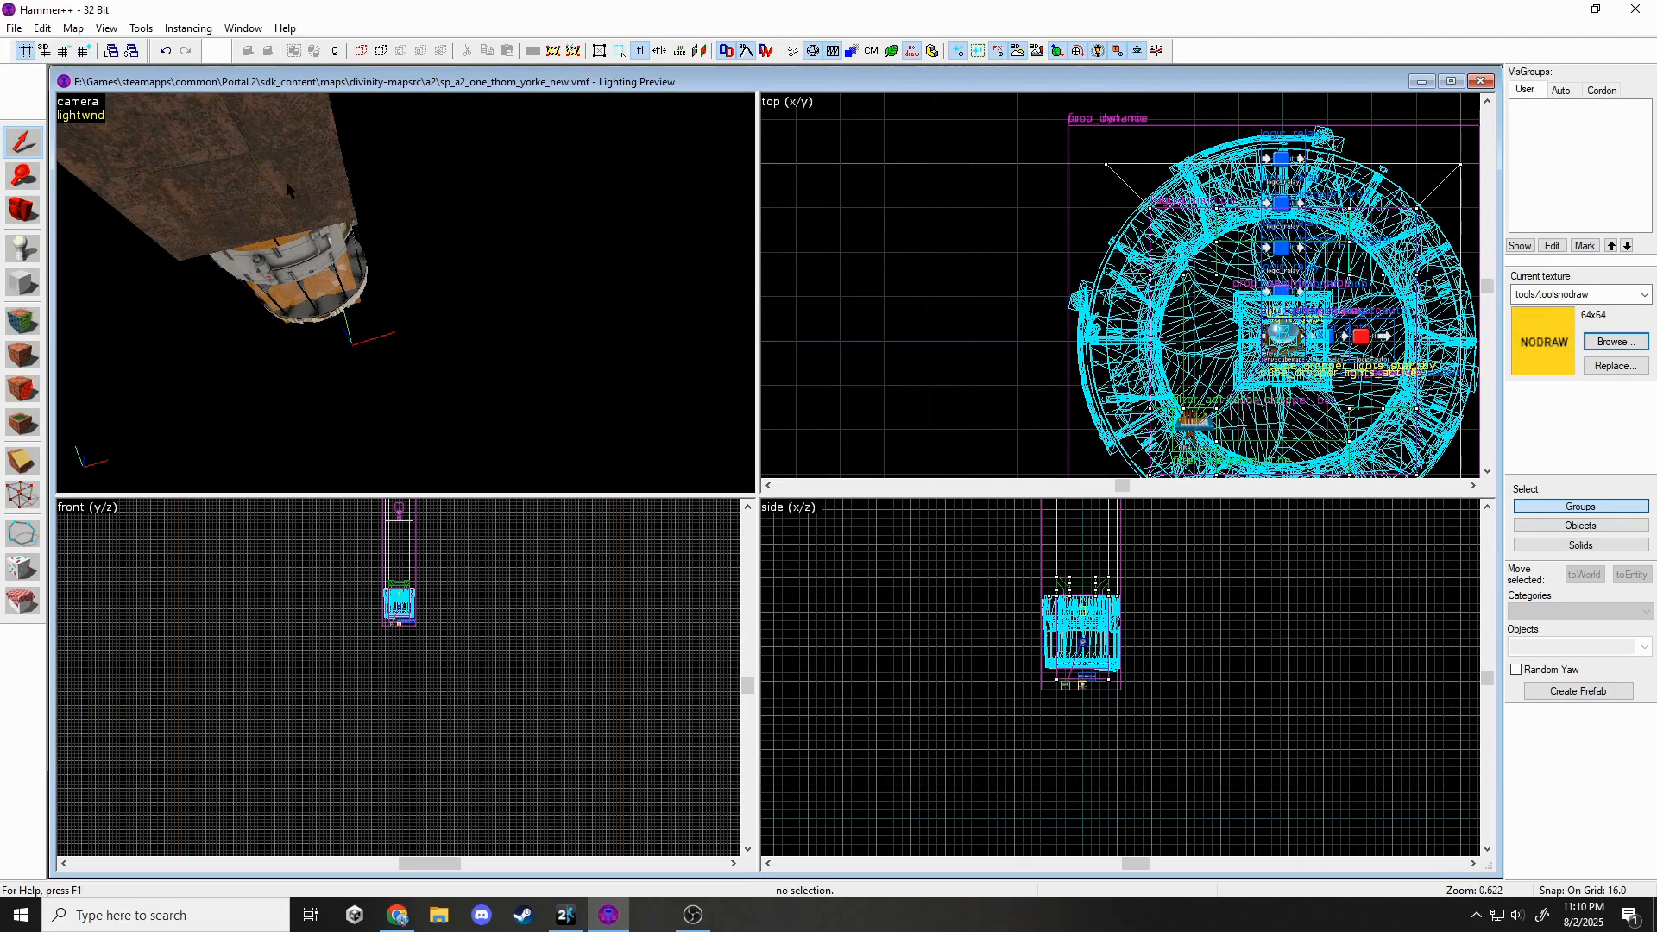
key("z")
key("w")
key("s")
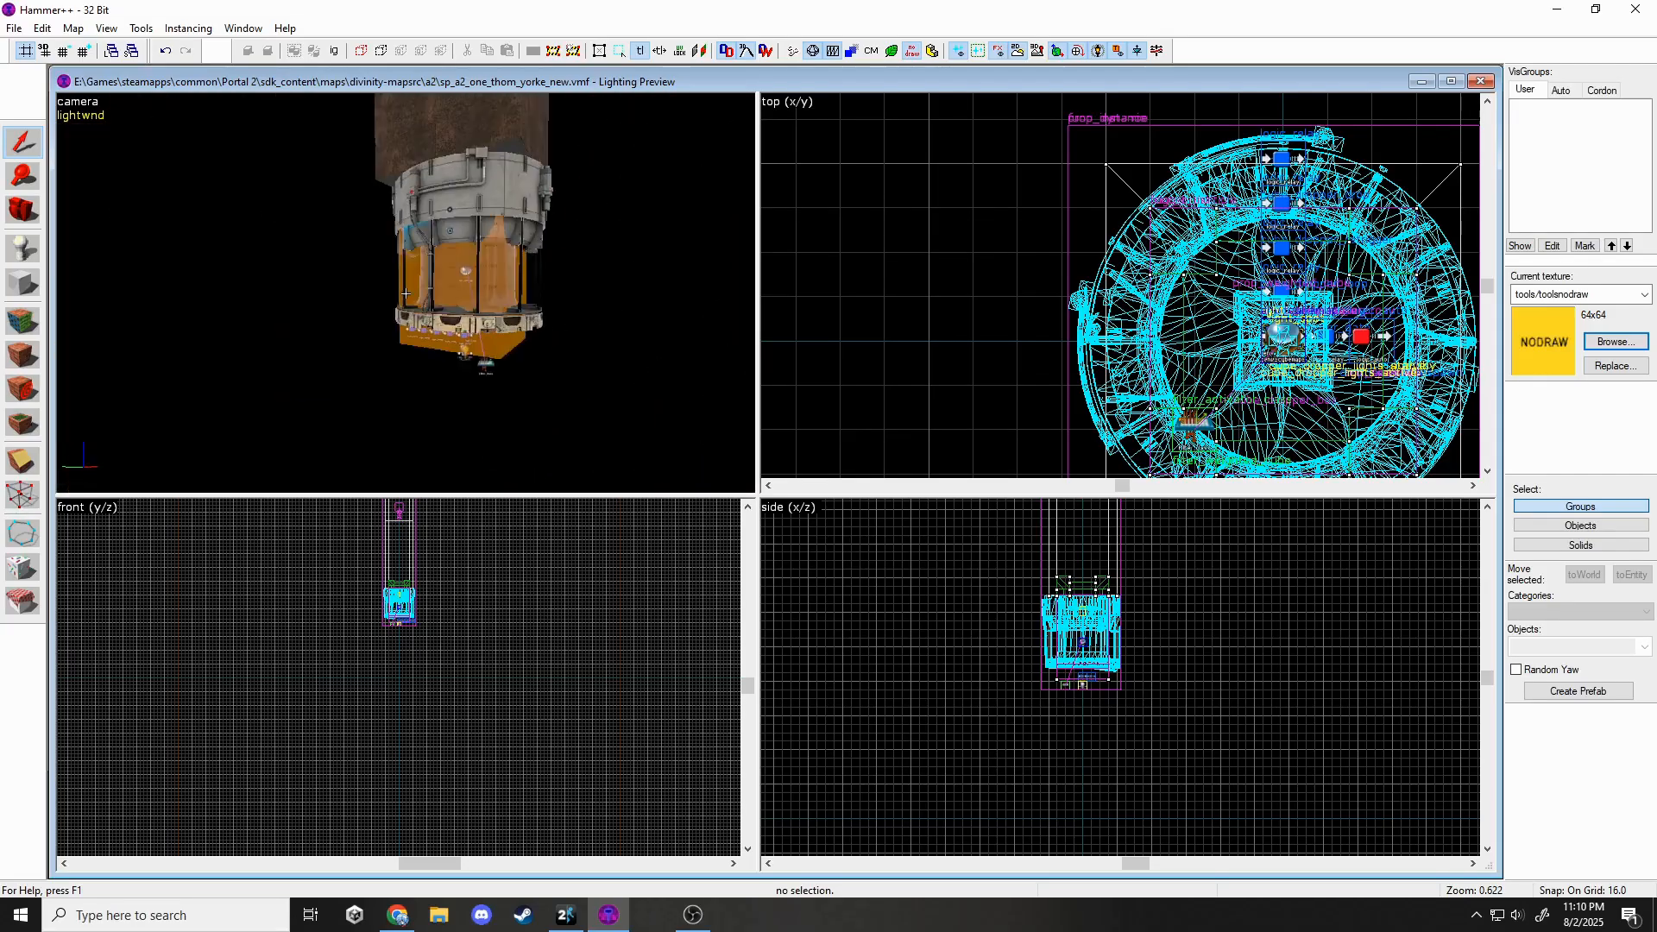
key("z")
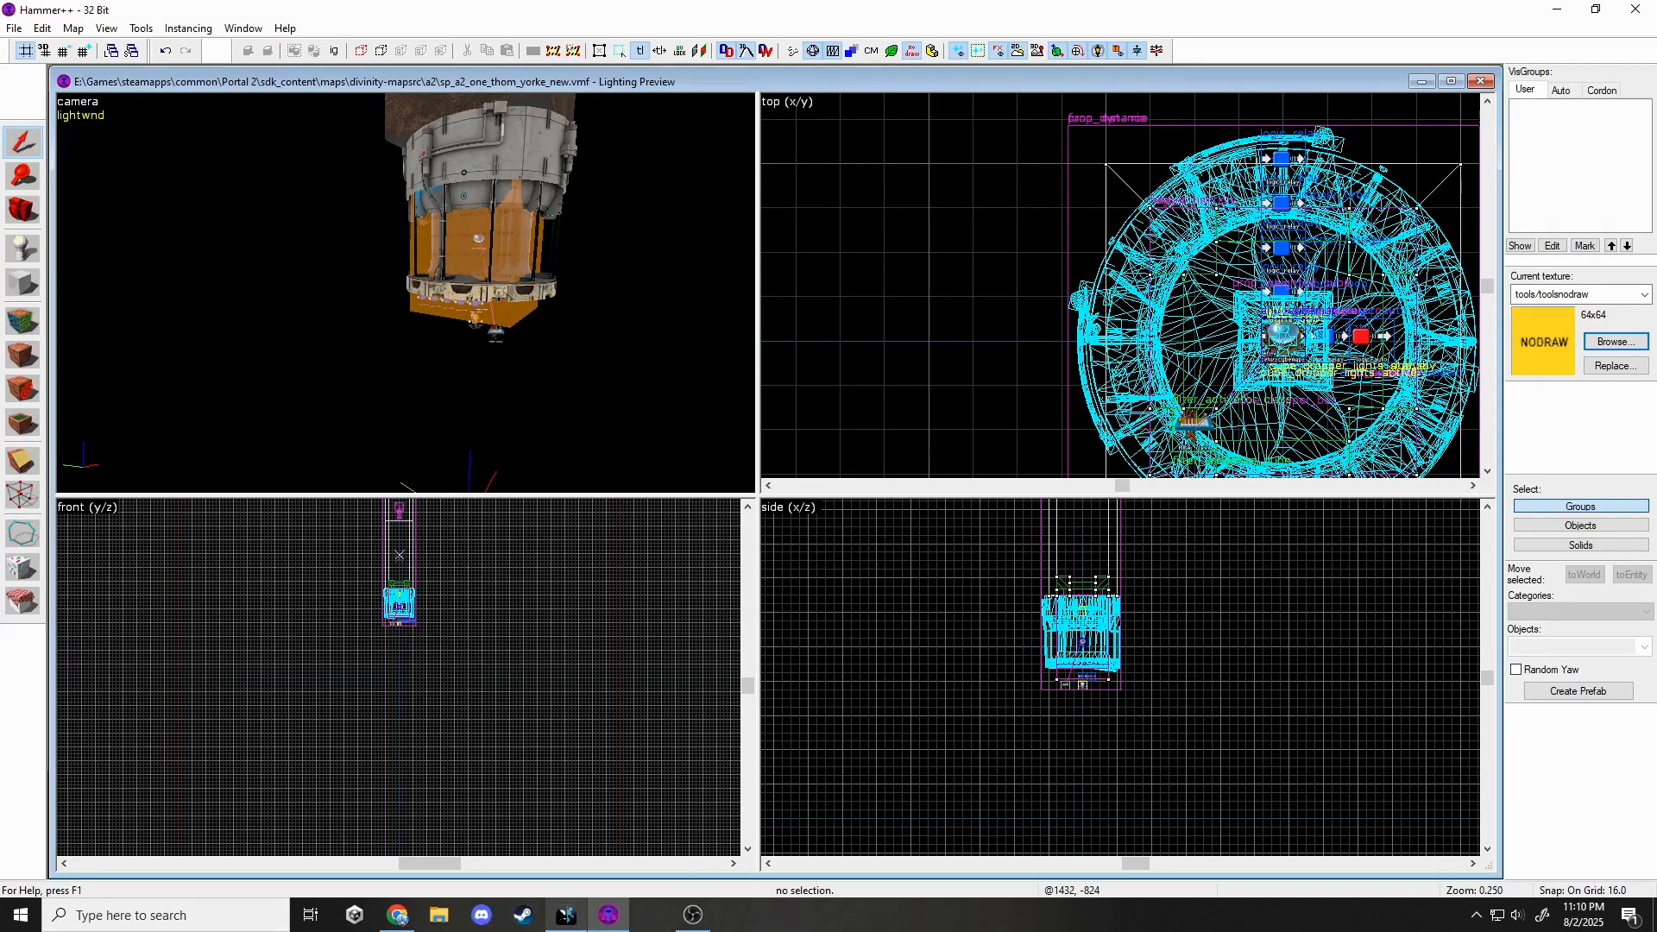
left_click(566, 916)
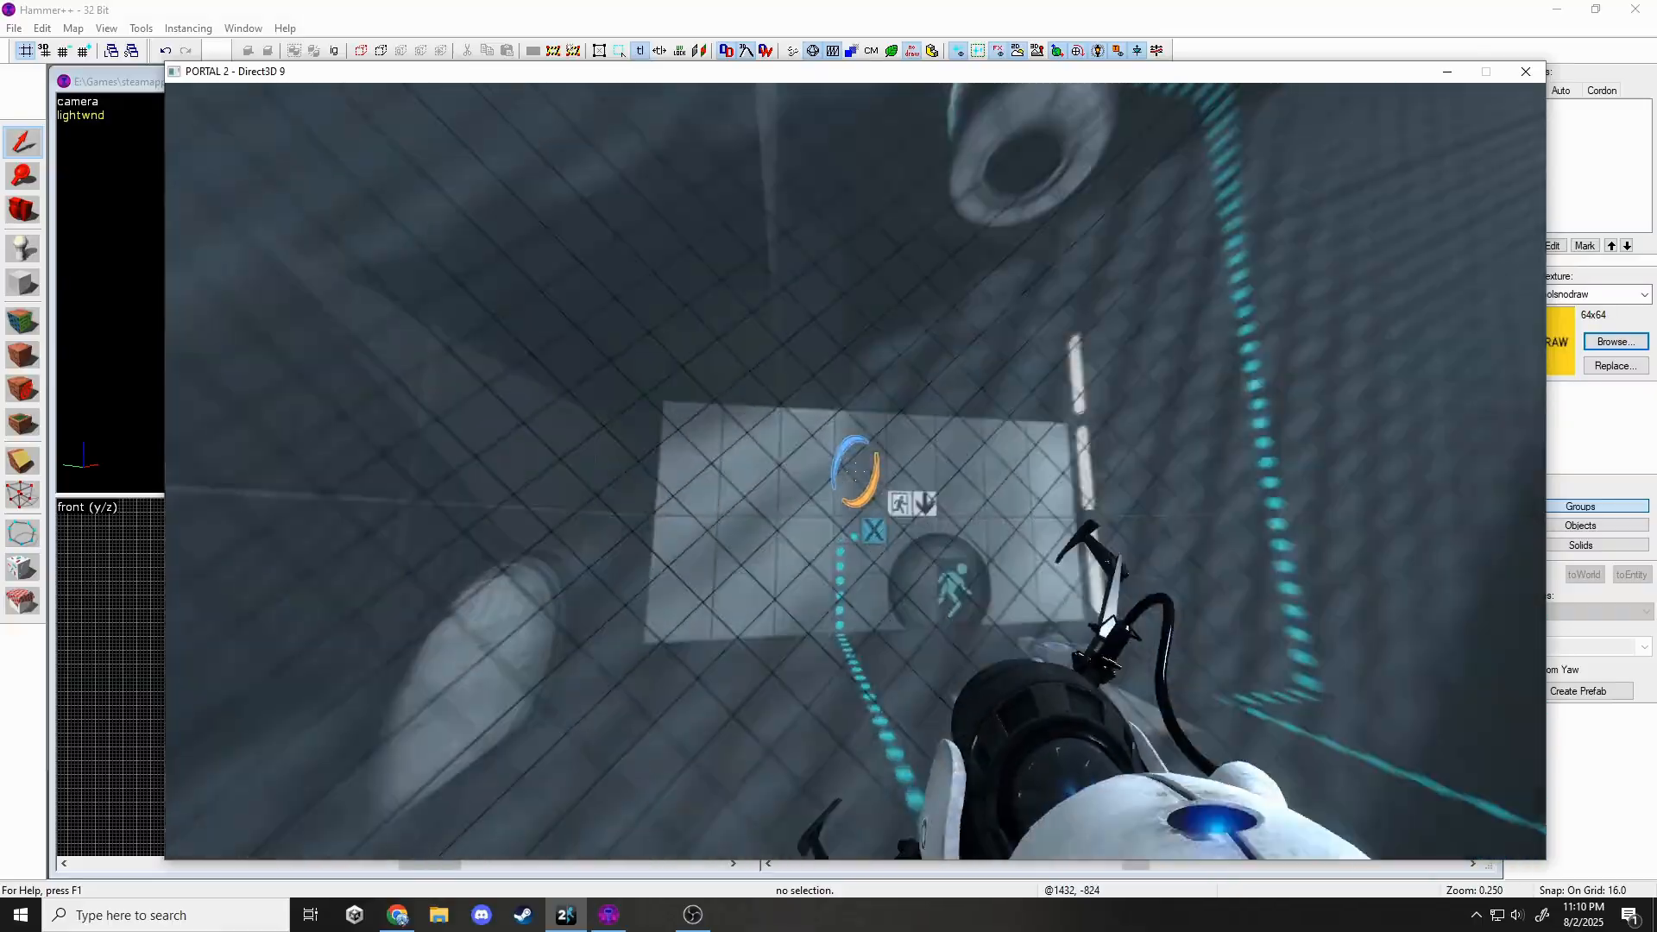
Look over the exit door and cube in-game, then switch back to the Hammer++ map.
key("s")
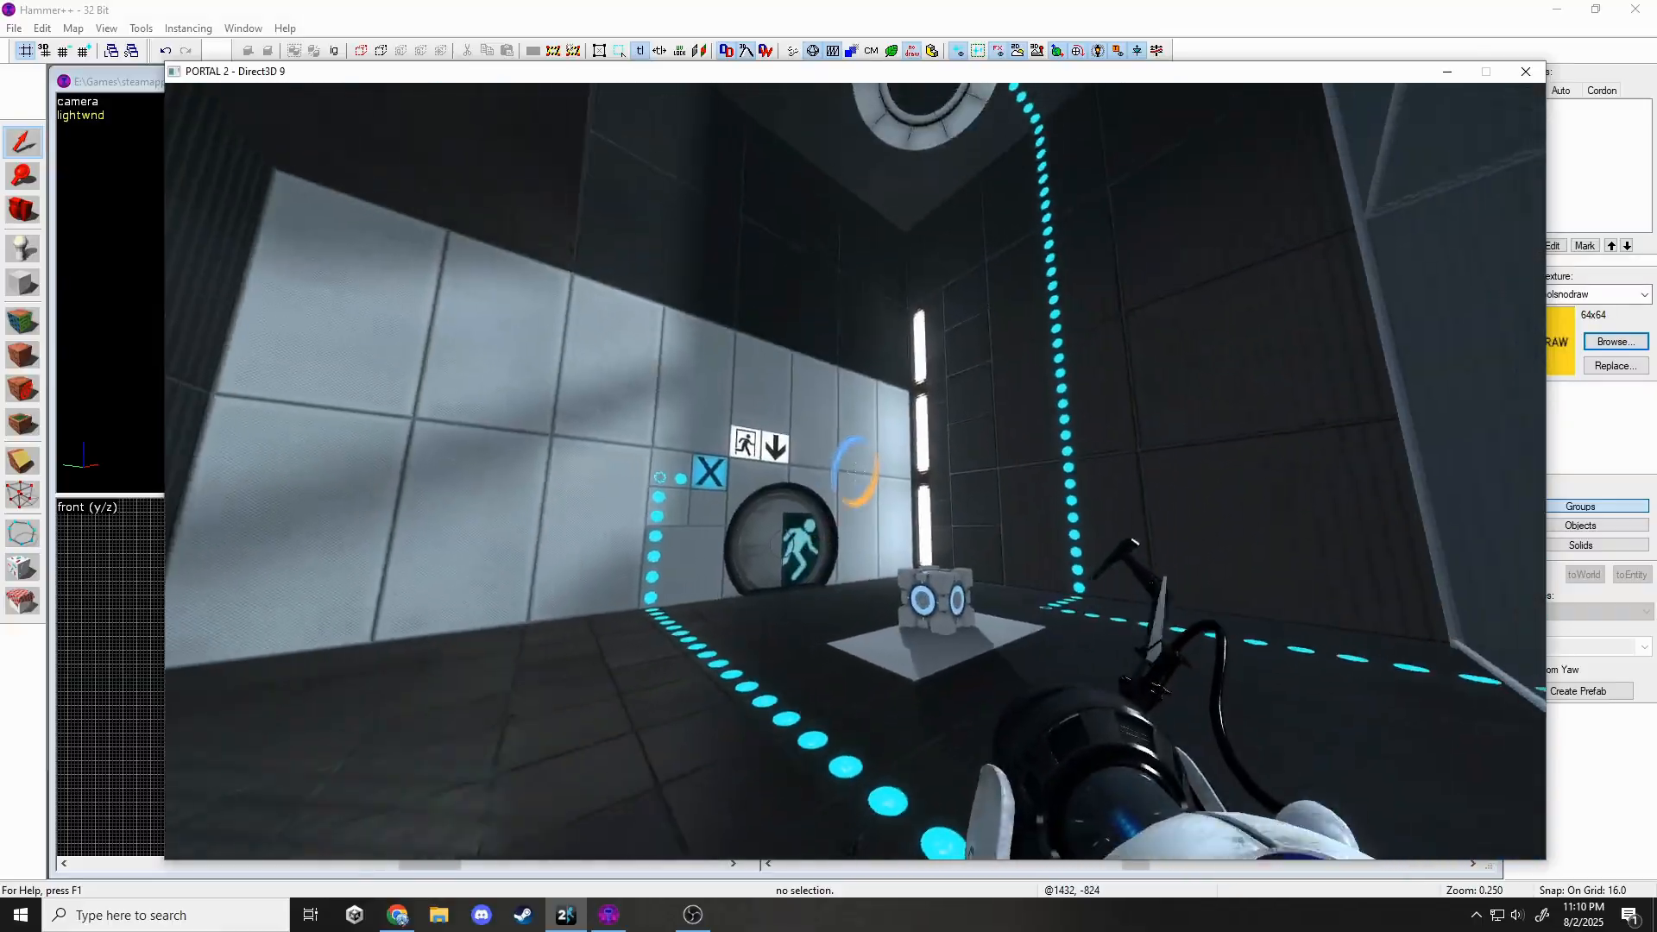
key("w")
key("s")
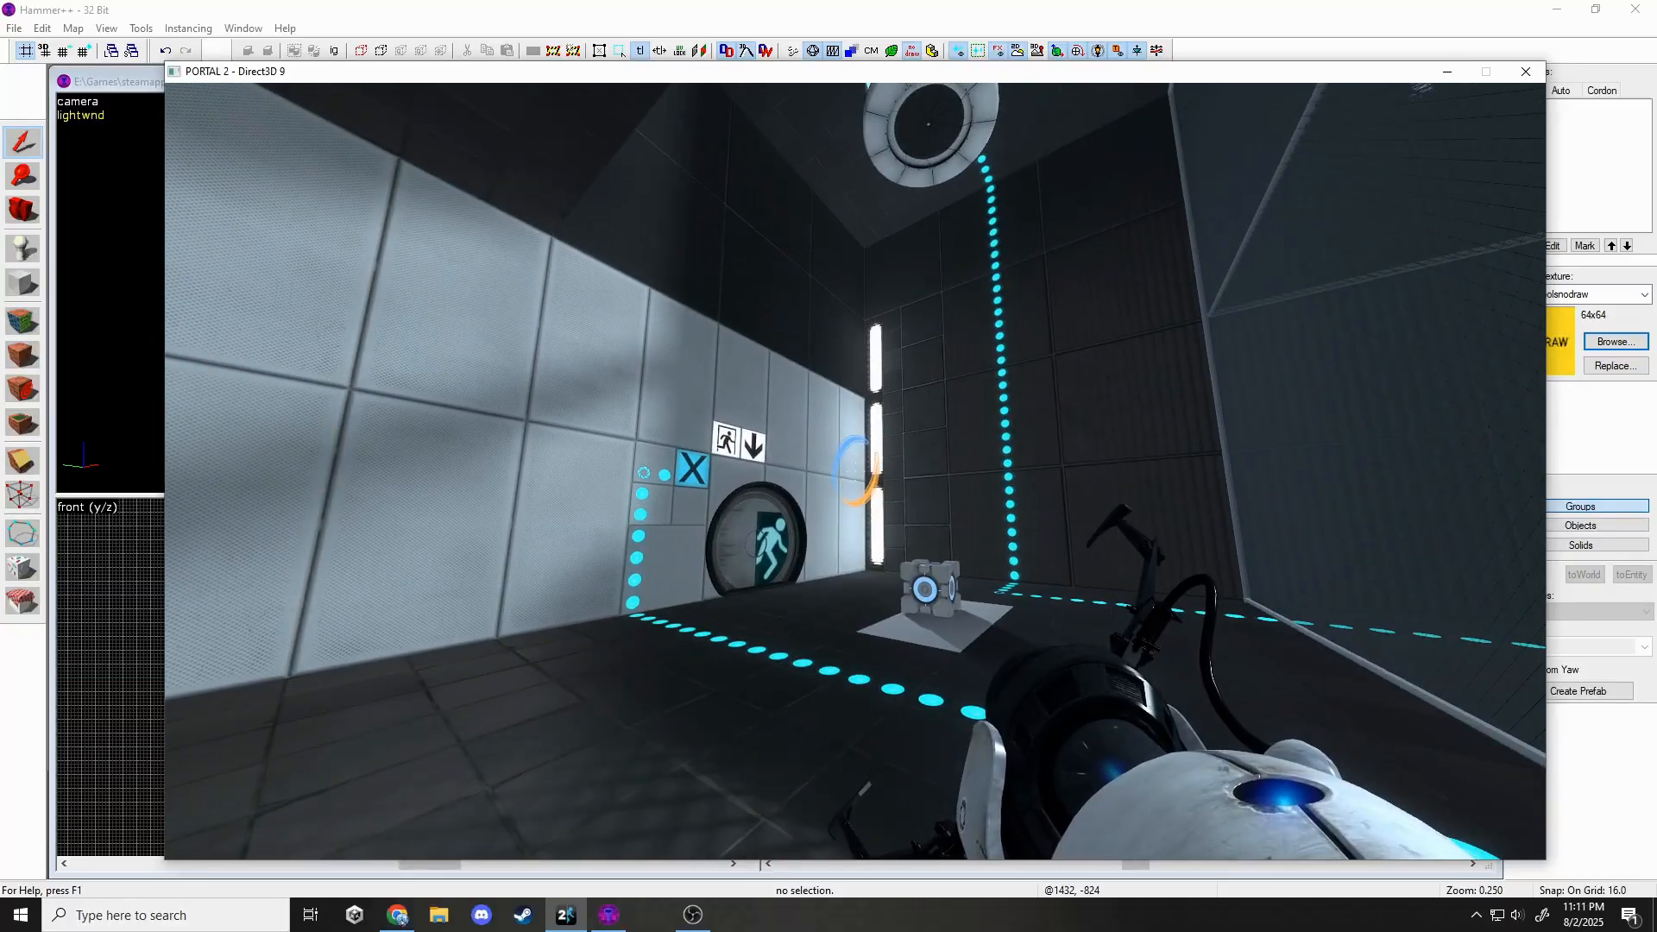
key("super")
left_click(112, 285)
Create a flat 384-unit-long, 64-unit-tall slab beside the drum-shaped instance.
key("z")
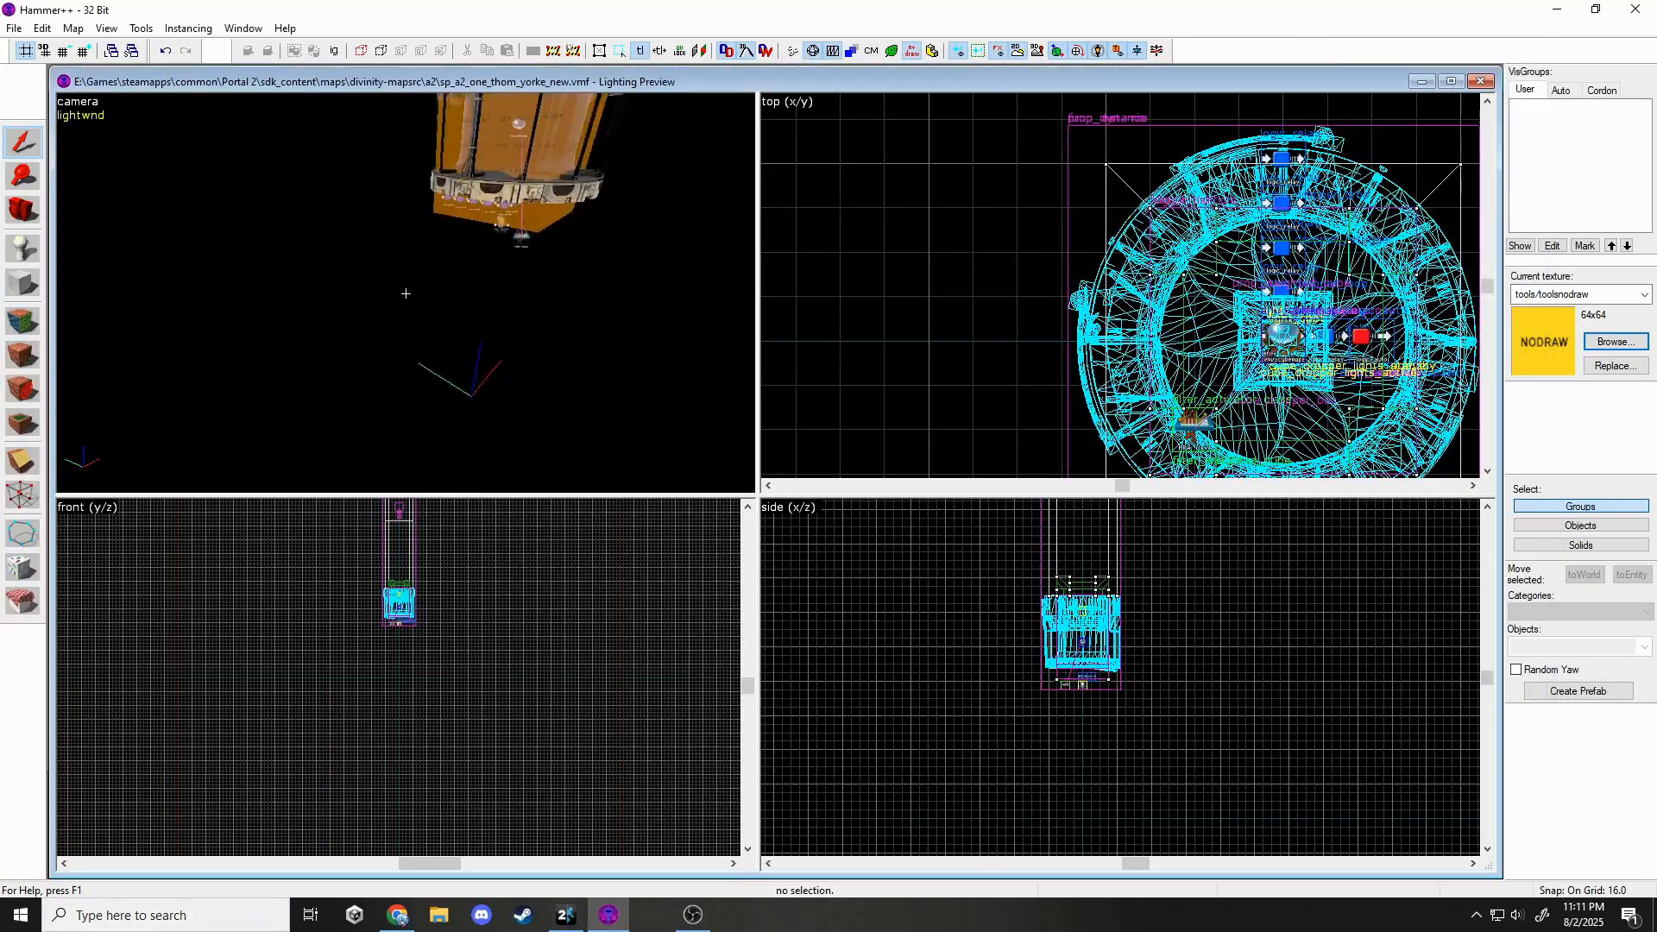
key("z")
left_click(23, 284)
scroll(1096, 281, "down", 7)
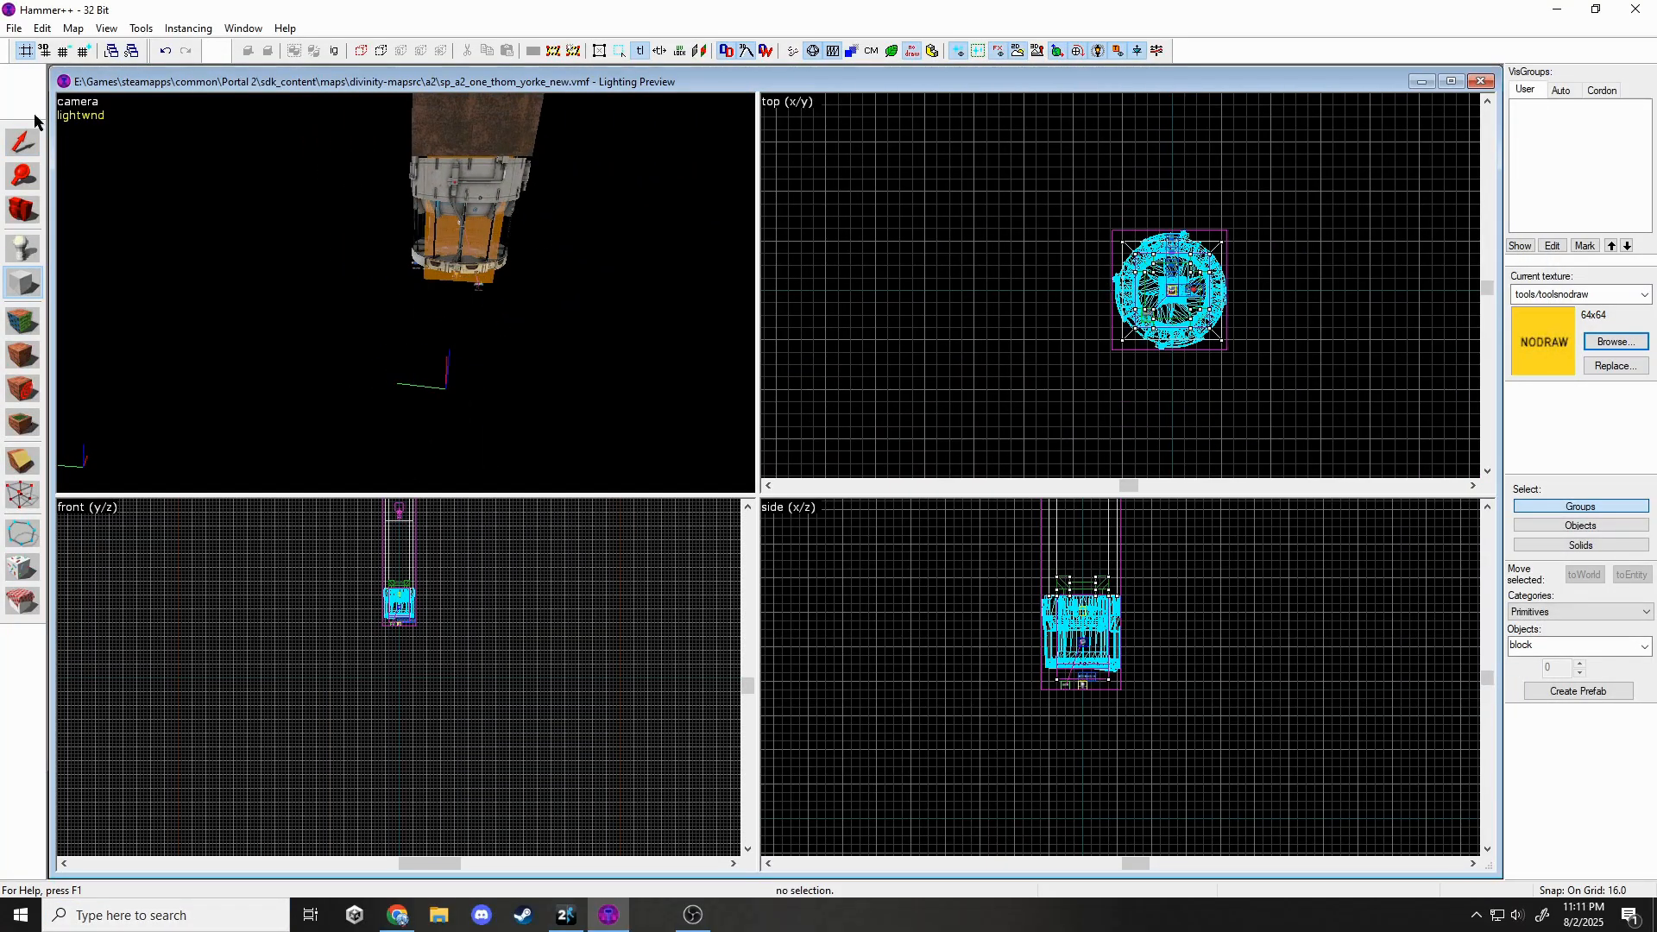
double_click(84, 54)
scroll(1135, 231, "down", 4)
scroll(1105, 223, "up", 2)
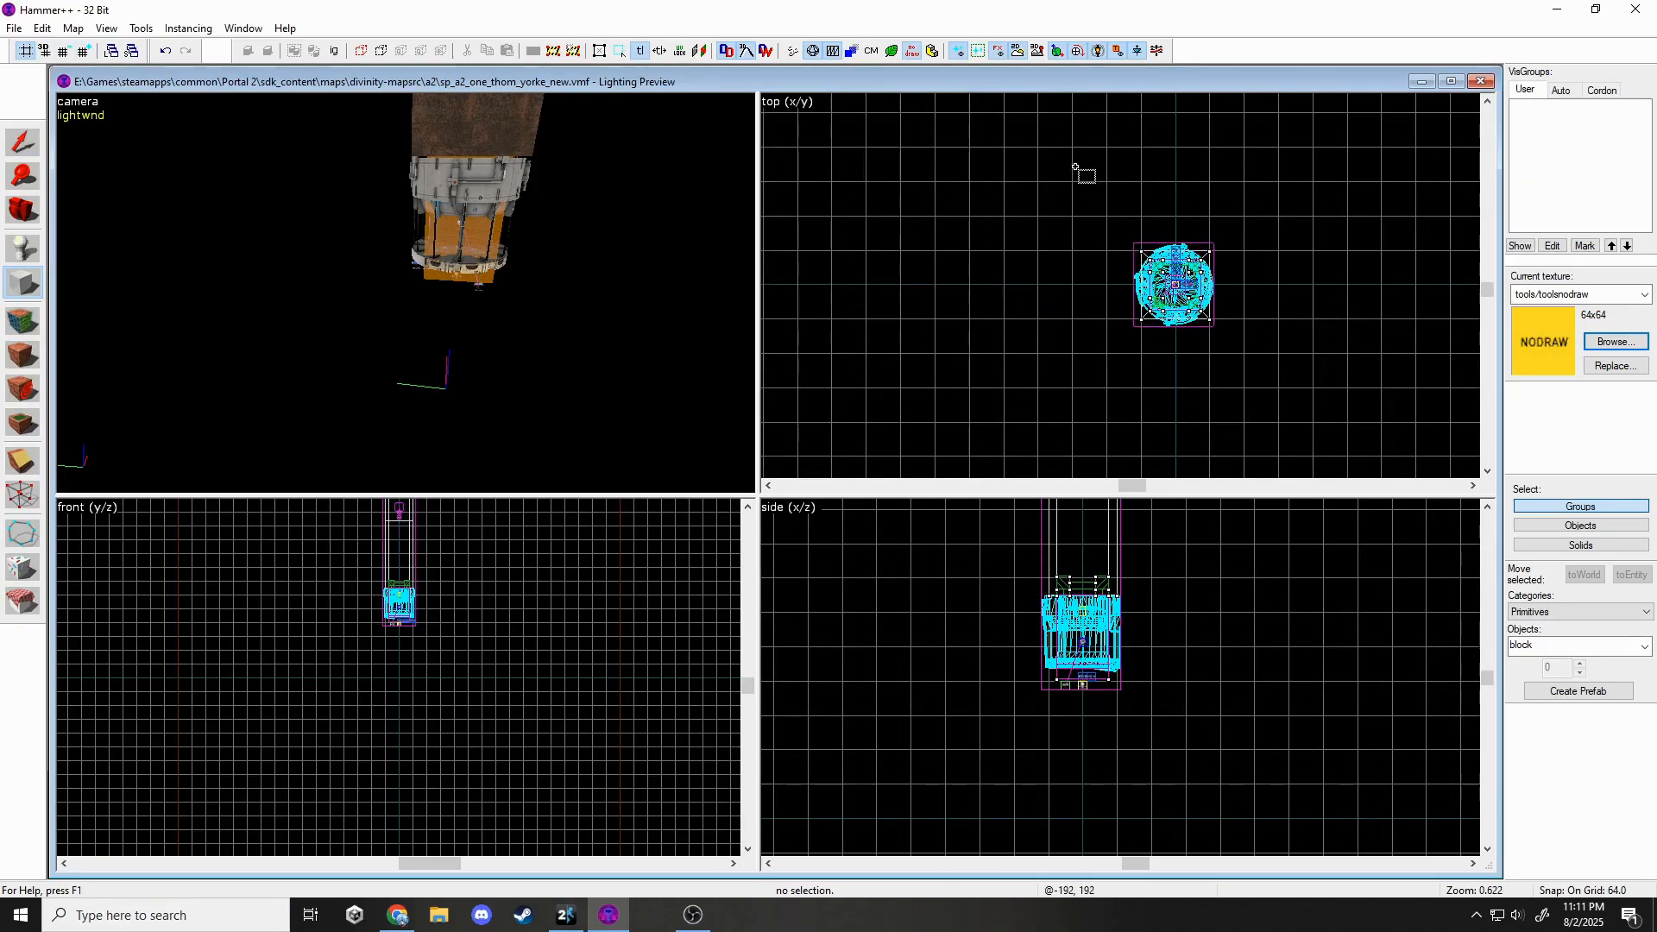
left_click_drag(1074, 175, 1141, 381)
middle_click_drag(1013, 693, 1025, 710)
left_click_drag(1025, 712, 1018, 626)
scroll(1025, 727, "down", 4)
mouse_move(1024, 547)
left_mouse_down()
mouse_move(1024, 662)
mouse_move(1011, 556)
left_mouse_up()
scroll(1017, 763, "up", 3)
key("Return")
Create a 128-by-128 block and a tall 128-by-384 block next to the slab.
key("shift+s")
key("shift+b")
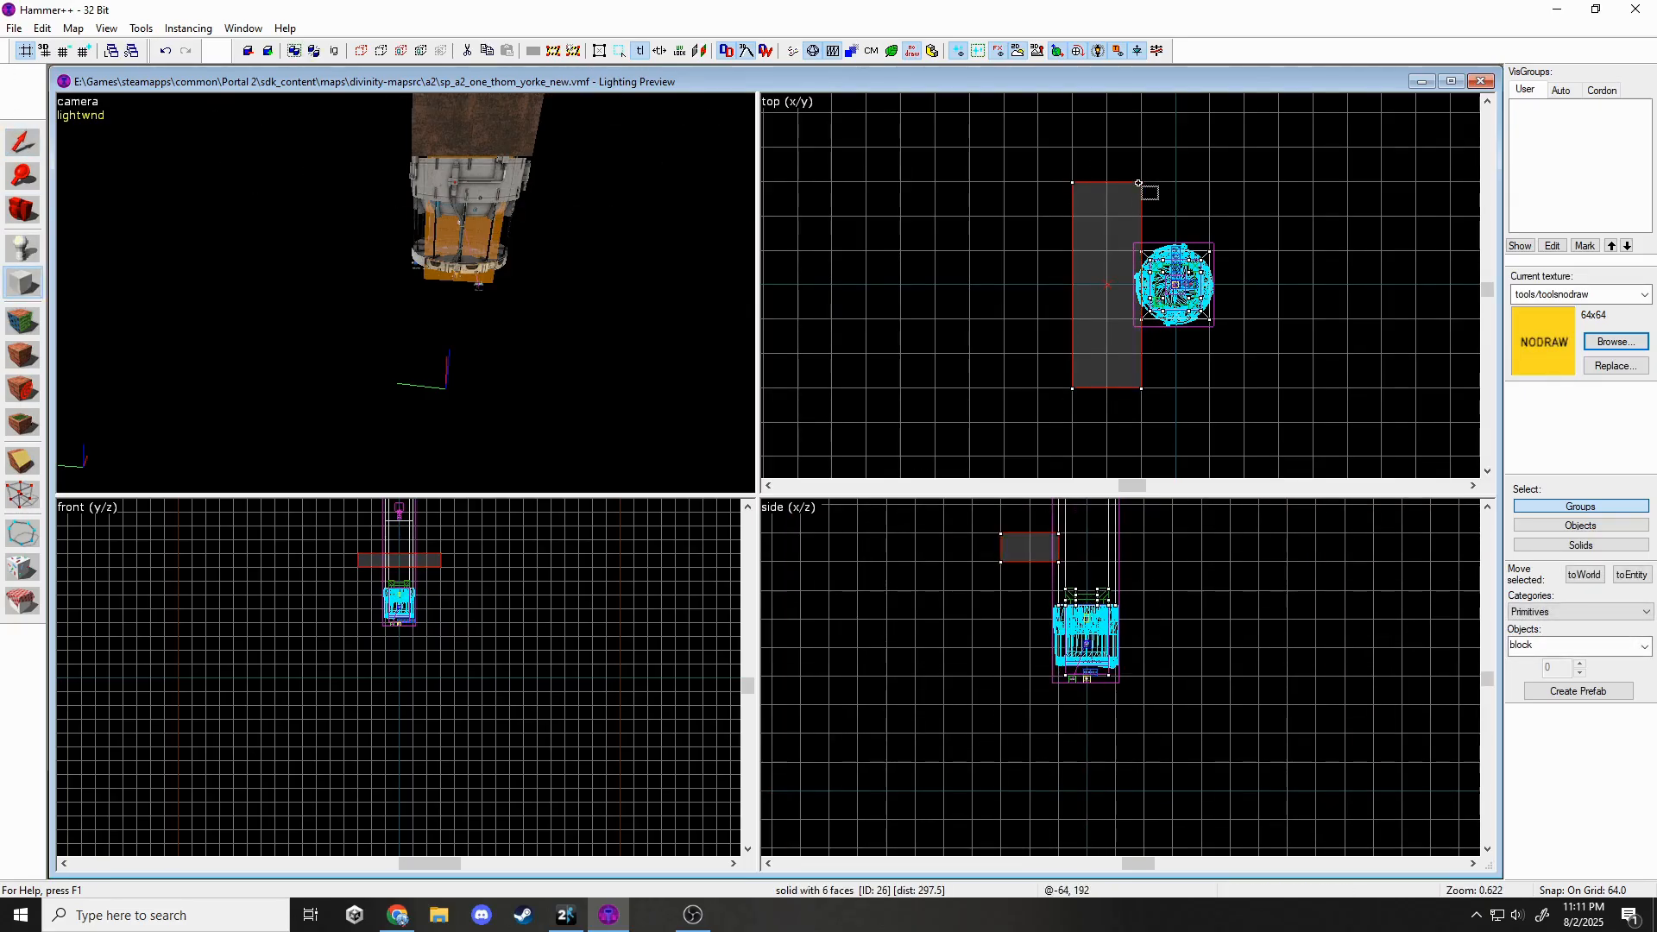
left_click_drag(1141, 183, 1209, 251)
key("Return")
mouse_move(1211, 151)
left_mouse_down()
mouse_move(1278, 353)
mouse_move(1108, 389)
mouse_move(1142, 388)
left_mouse_up()
key("Return")
key("Return")
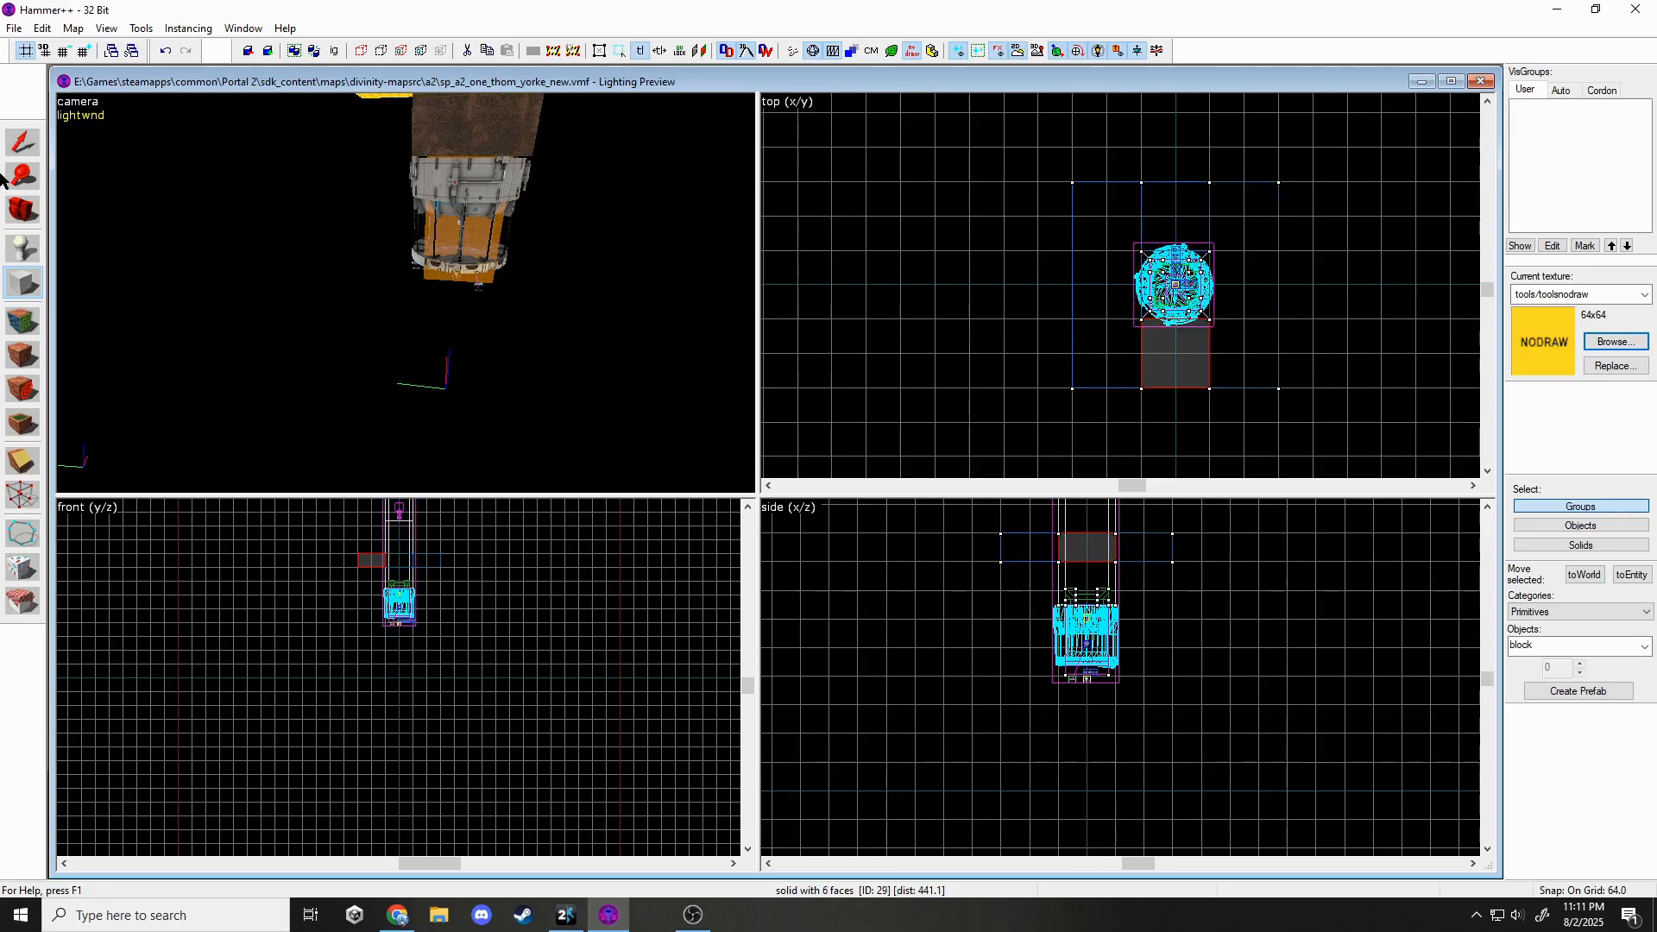
Raise the drum-shaped instance, then nudge it down two units on a finer grid.
key("shift+s")
left_click(434, 211)
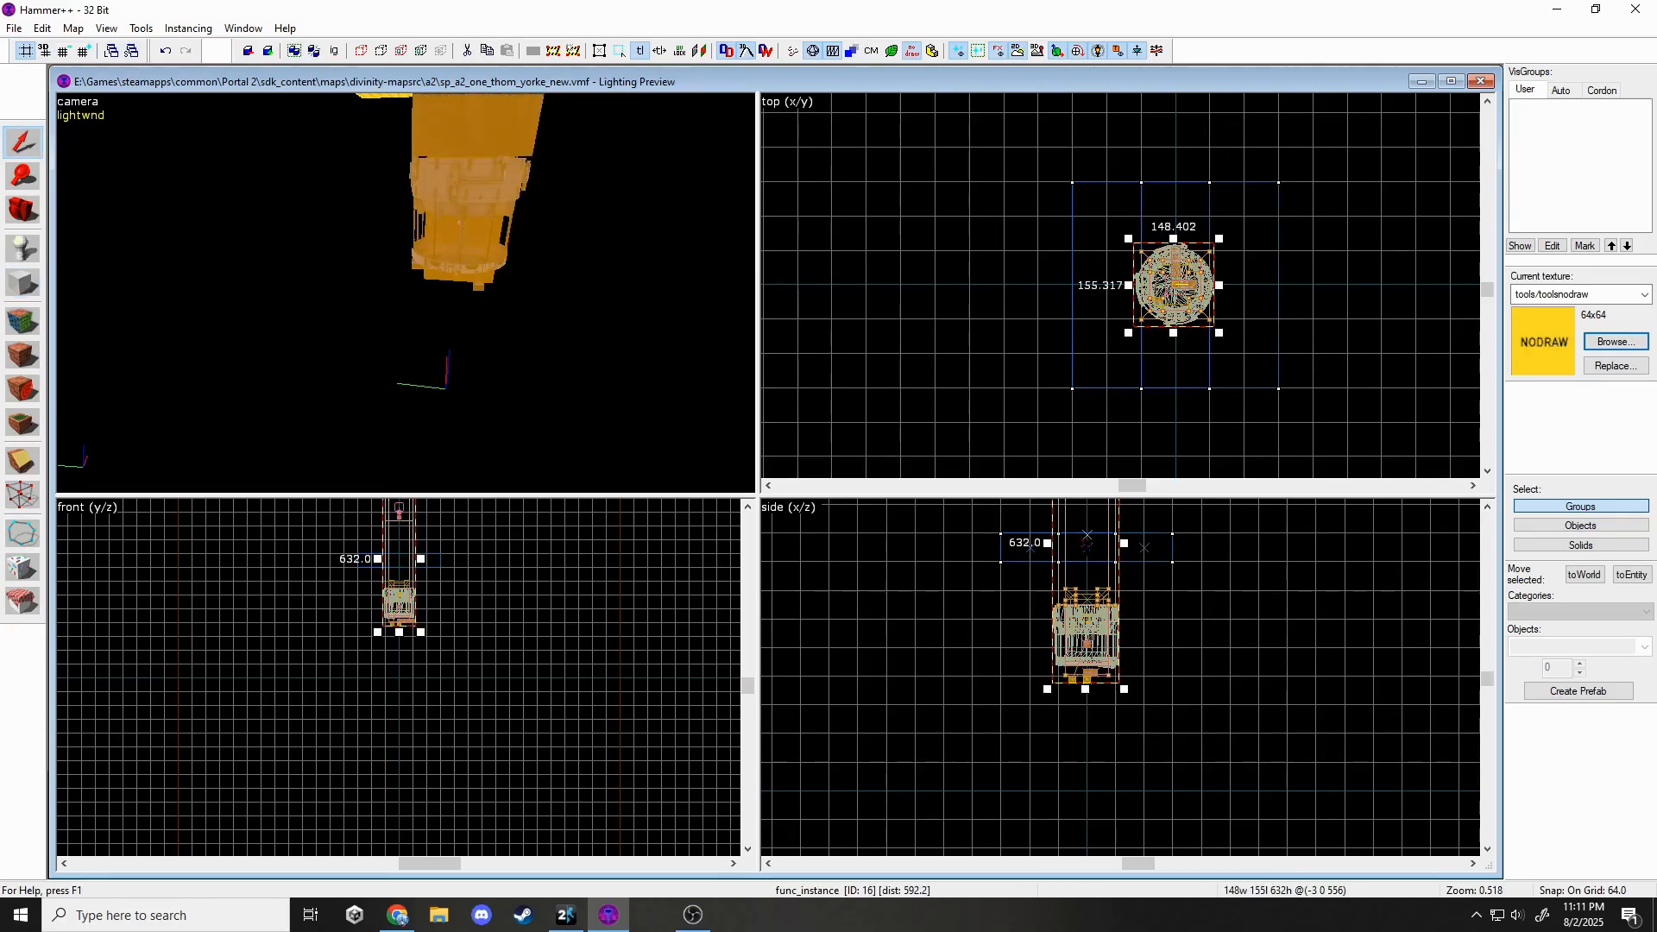
scroll(1089, 570, "up", 6)
left_click_drag(1066, 669, 1047, 613)
left_click_drag(1044, 695, 1025, 619)
scroll(1023, 620, "down", 4)
scroll(1002, 567, "up", 6)
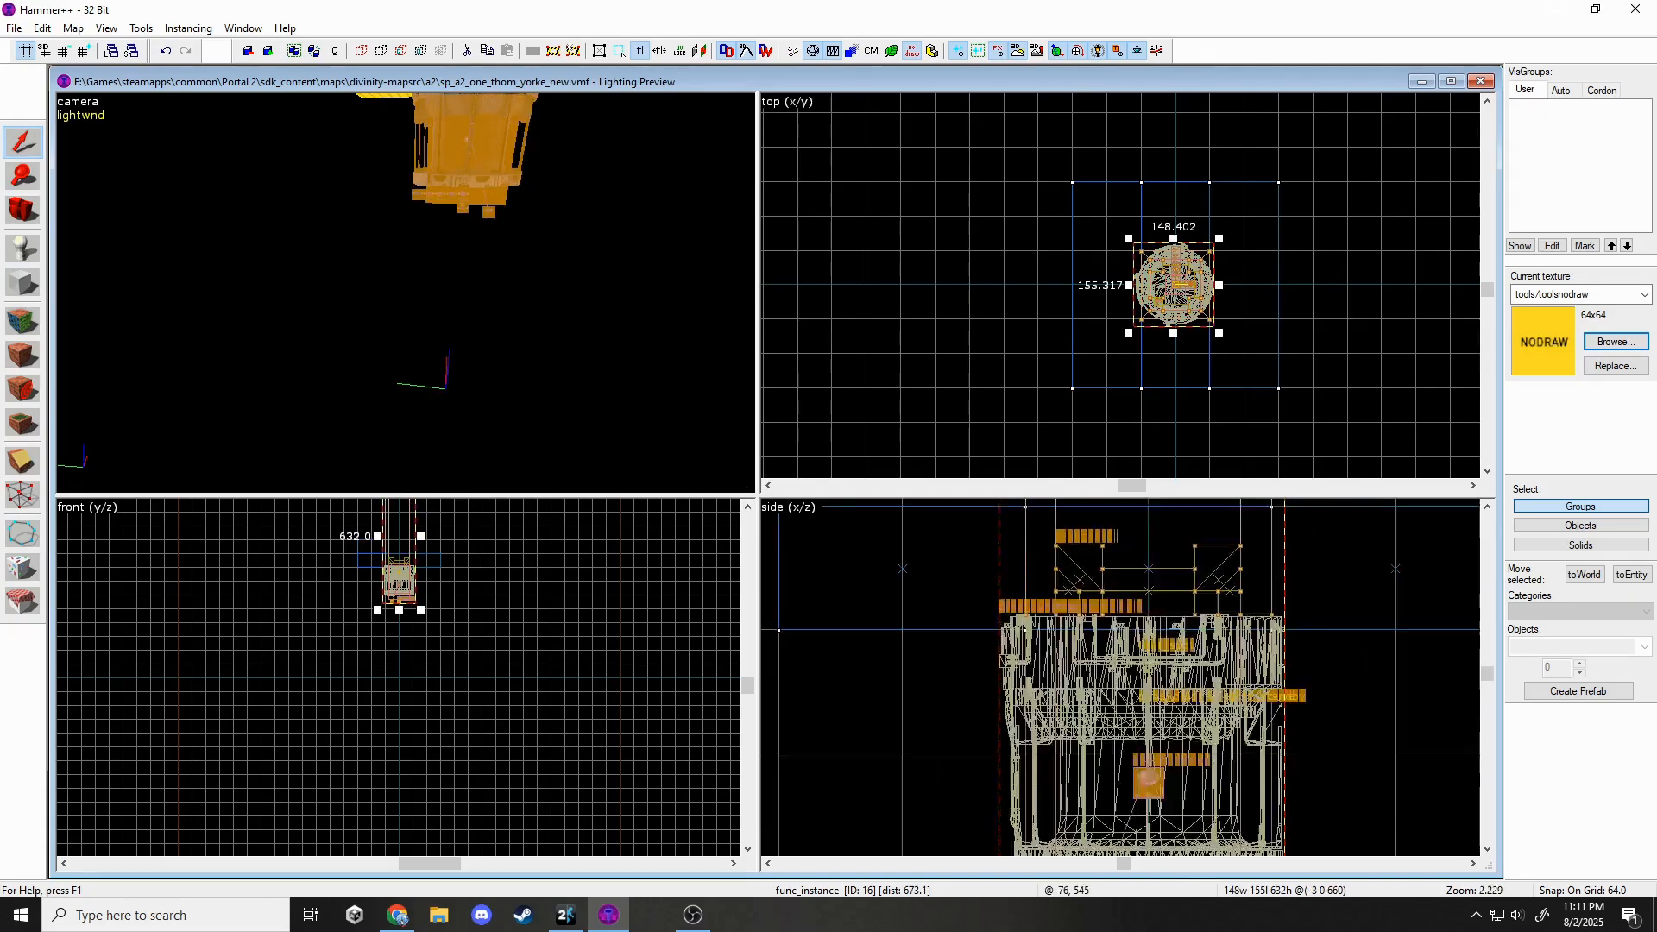
scroll(1008, 572, "up", 3)
left_click(63, 51)
left_click(63, 51)
left_click(63, 51)
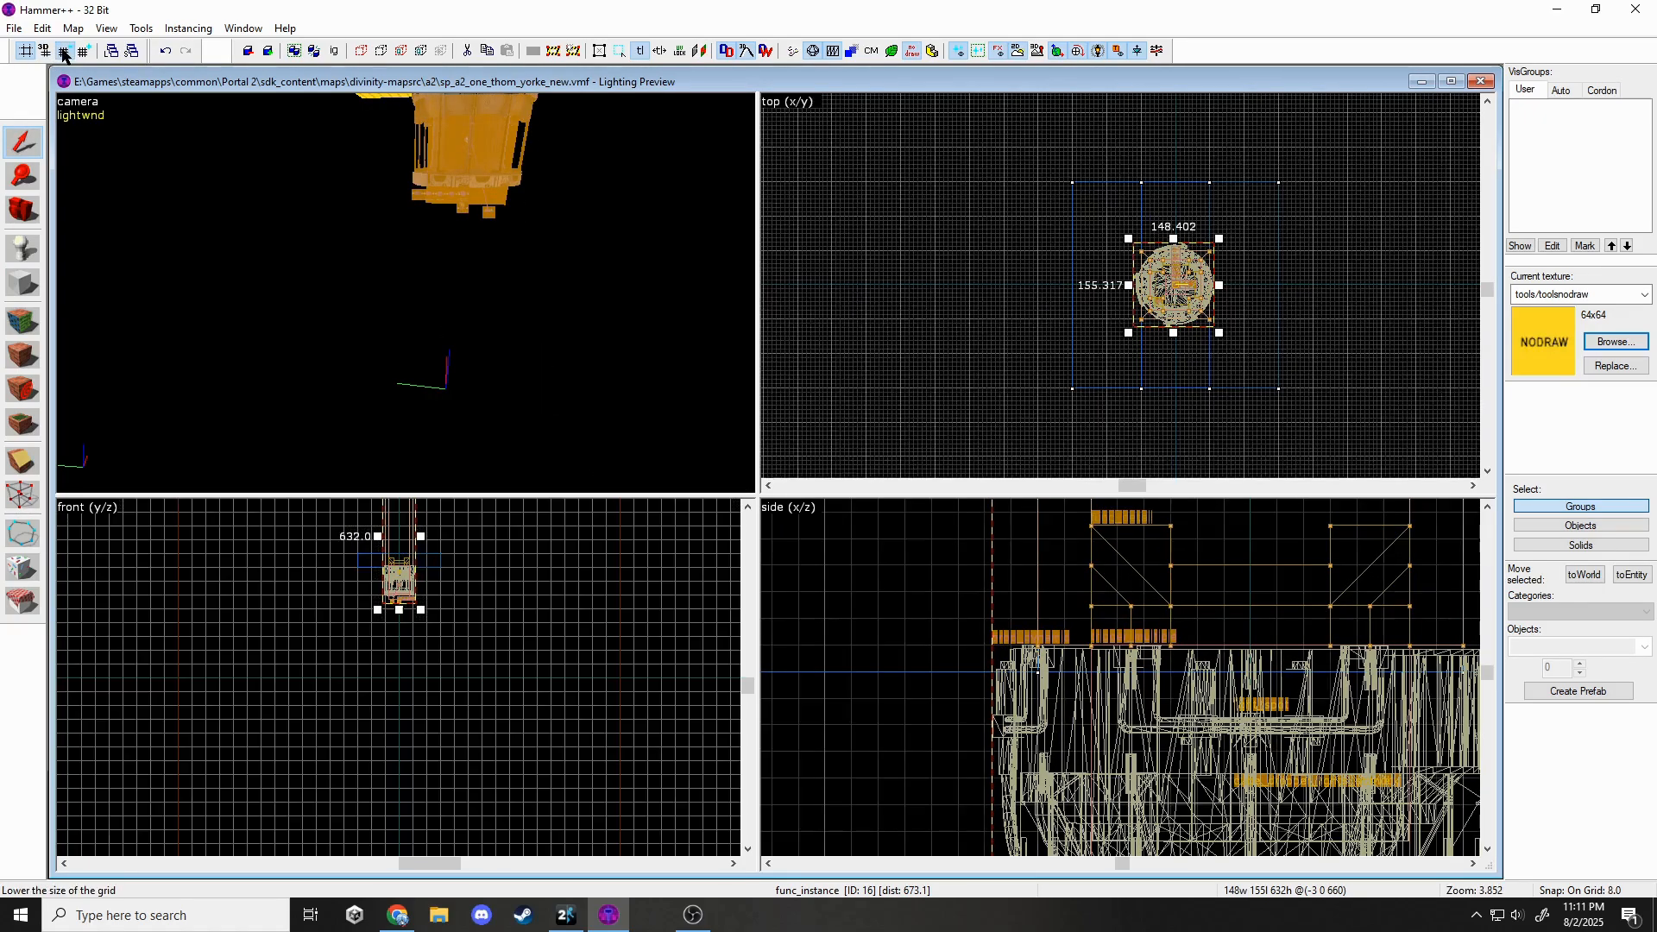
left_click(63, 51)
left_click(63, 51)
scroll(1060, 612, "up", 5)
left_click_drag(1178, 624, 1180, 694)
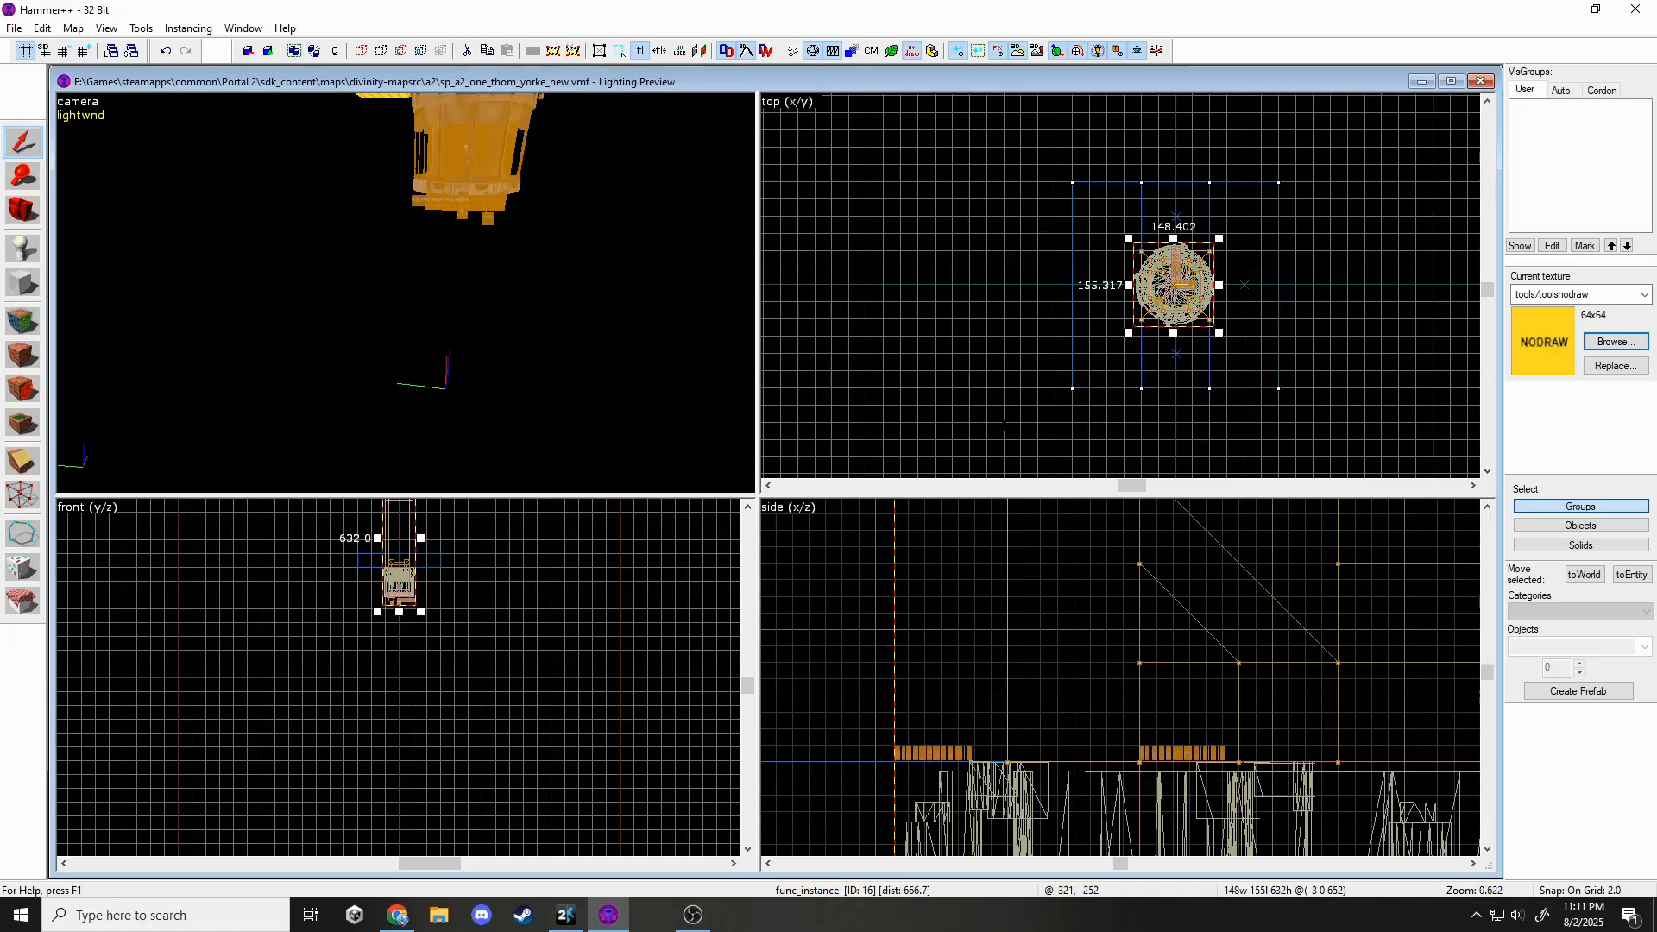
key("Escape")
On a 32-unit grid, create a 448-by-32 wall 576 units tall.
key("z")
left_click(406, 298)
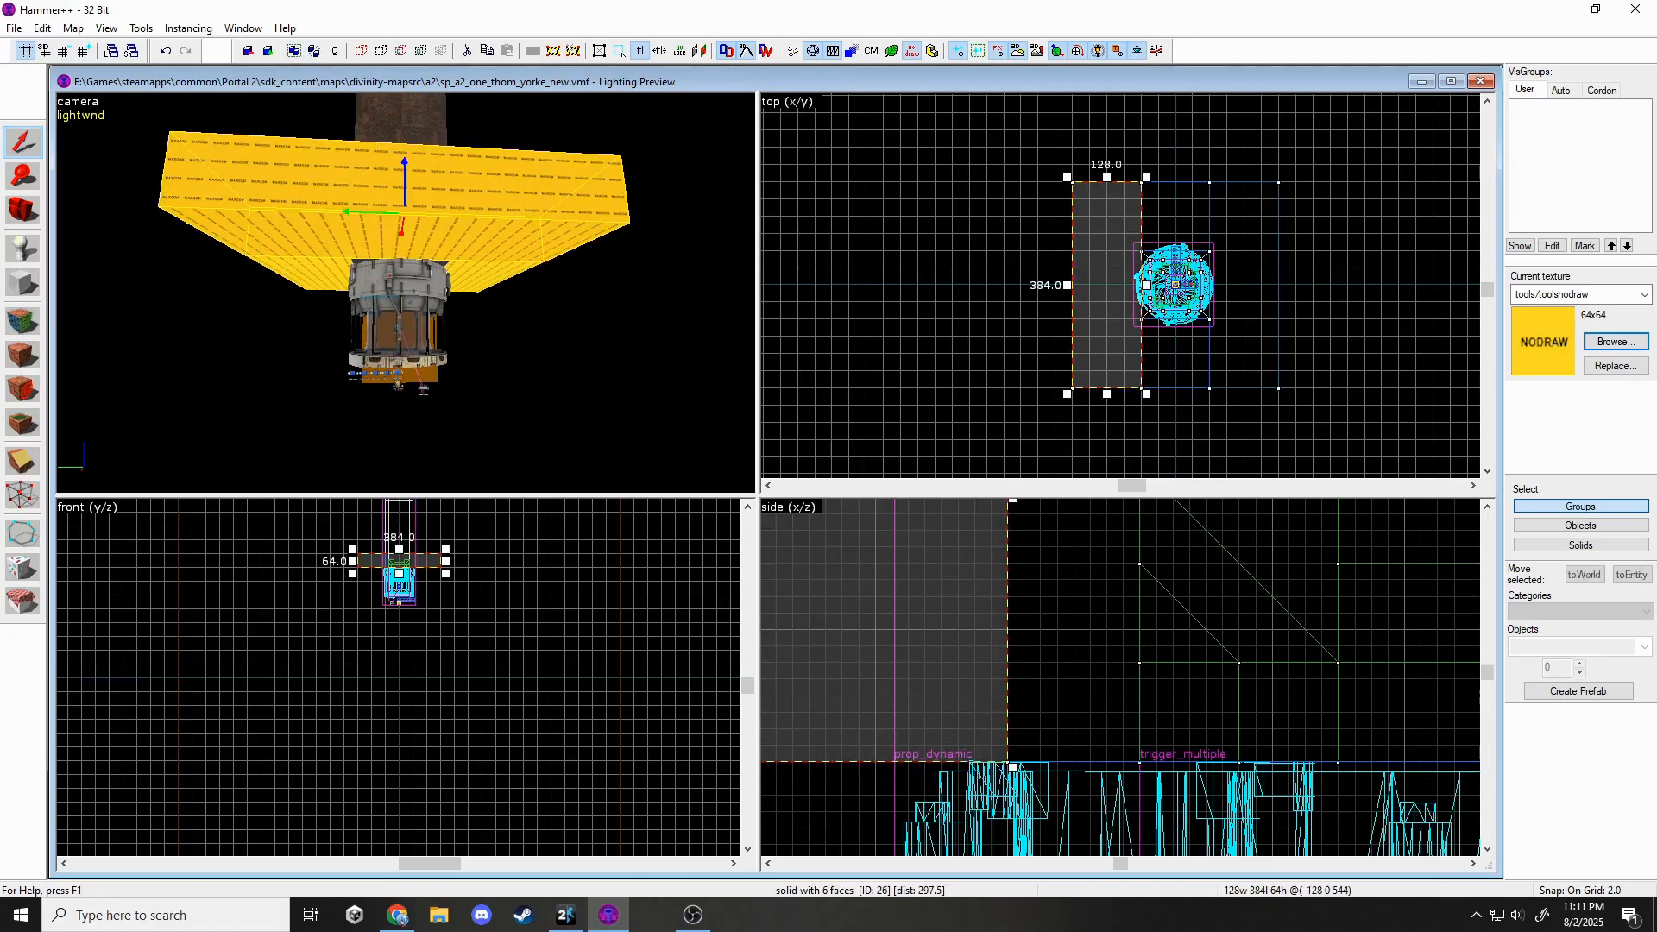
left_click(84, 51)
left_click(84, 52)
left_click(84, 52)
key("shift+b")
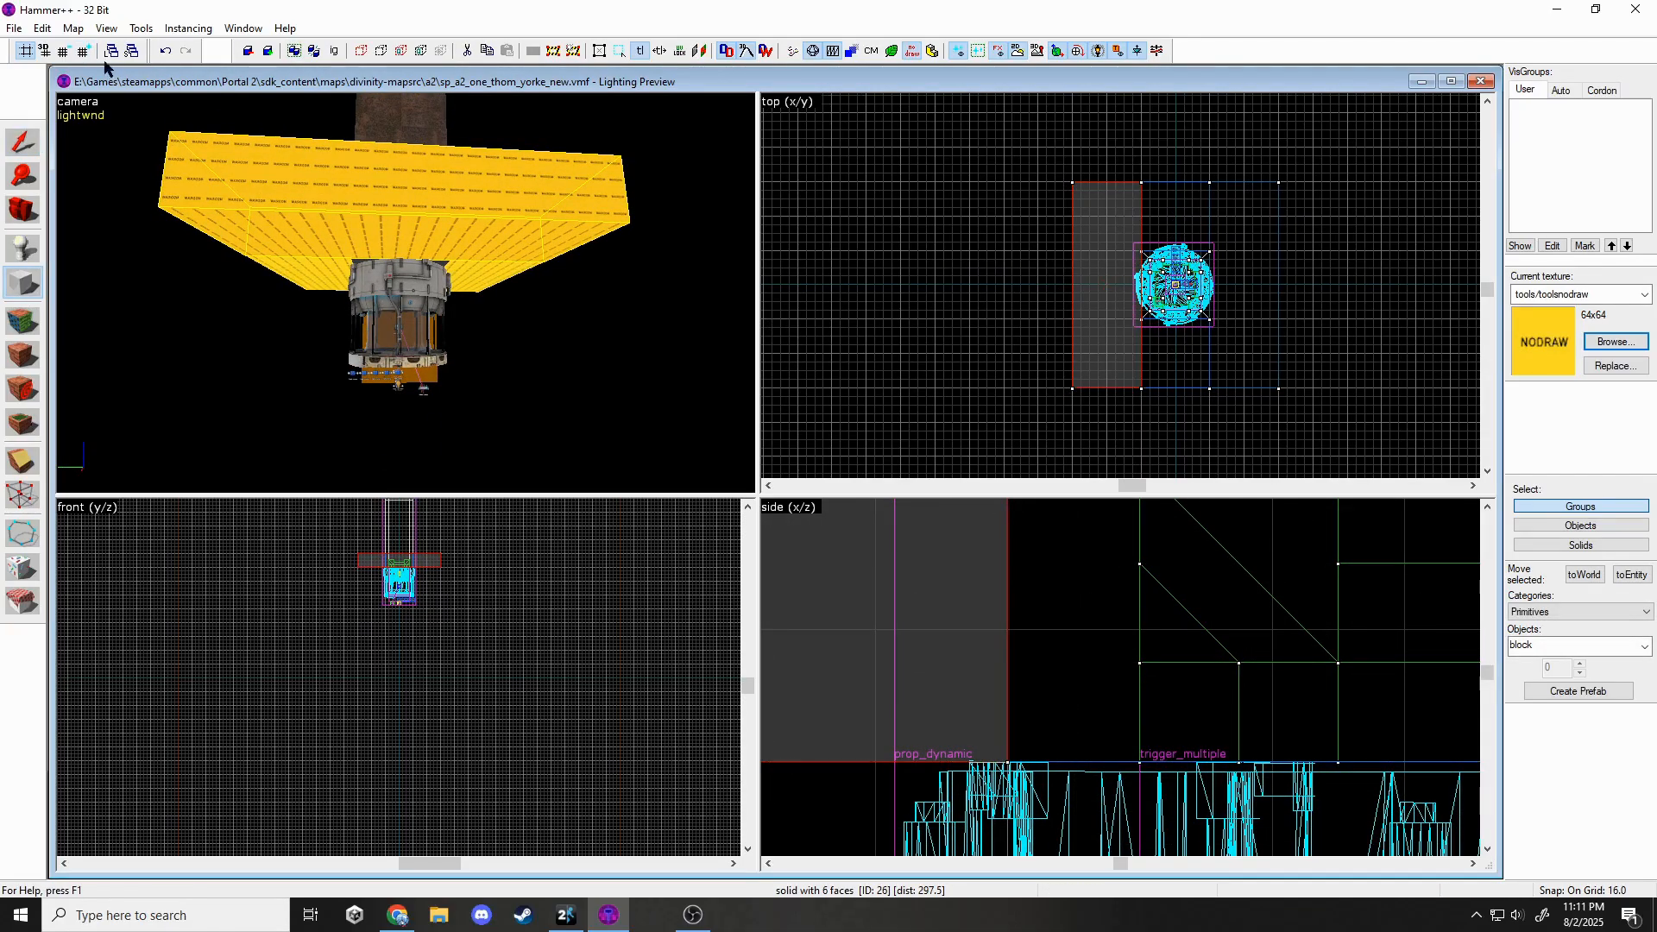
left_click(83, 52)
left_click_drag(1050, 383, 1301, 411)
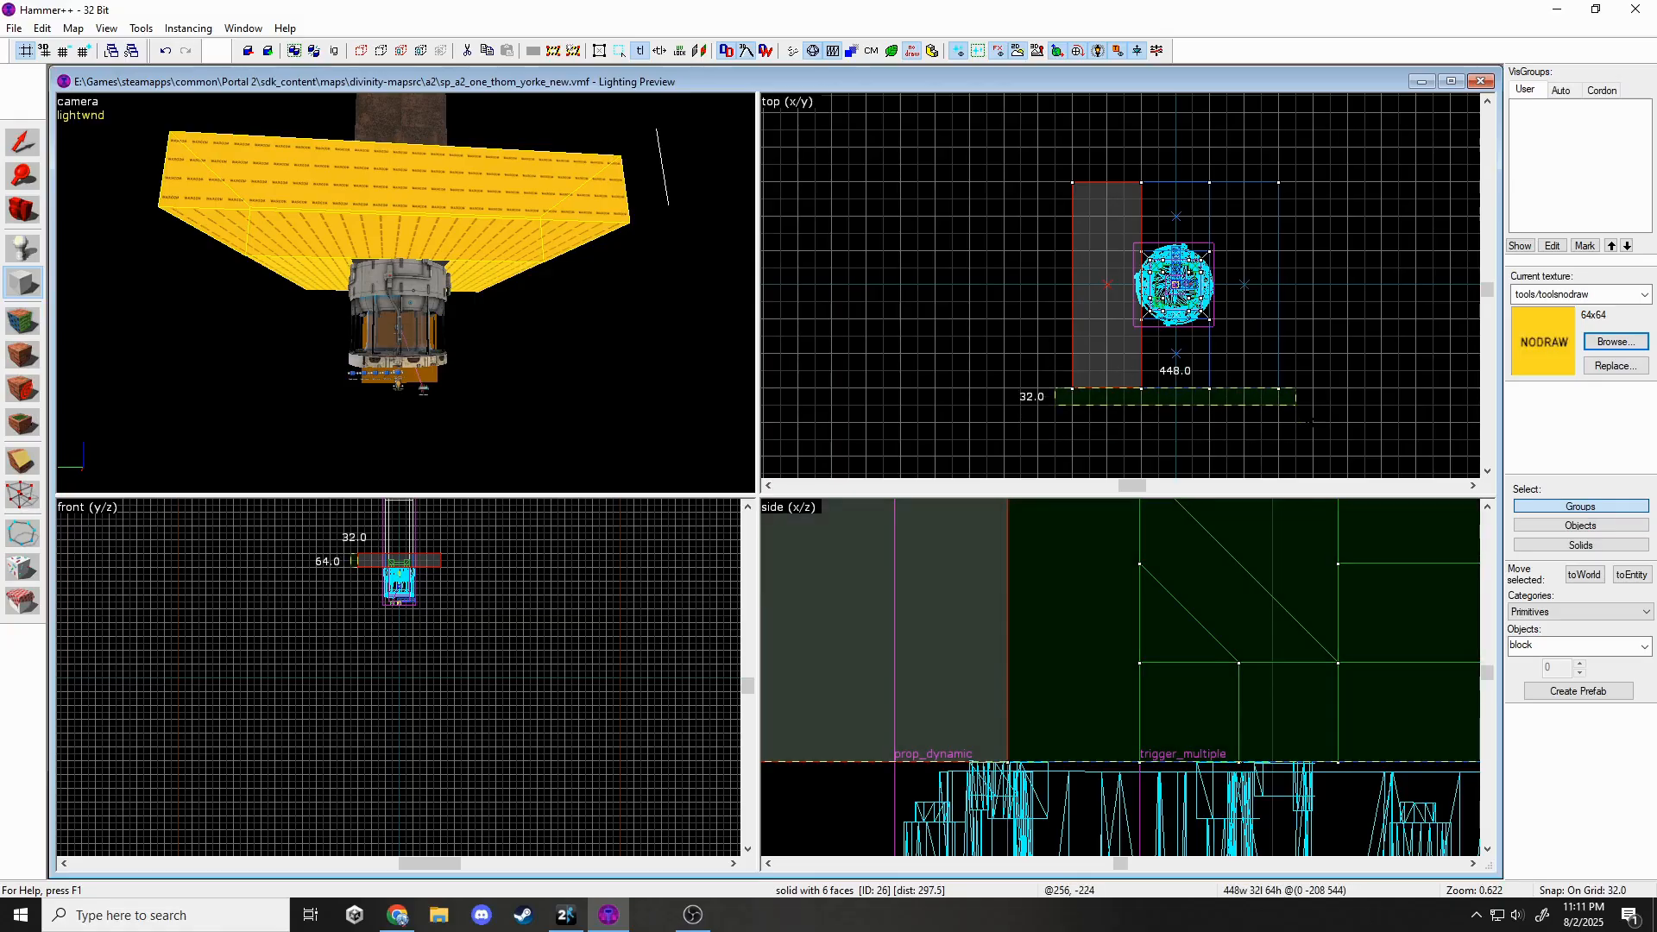
scroll(1178, 614, "down", 3)
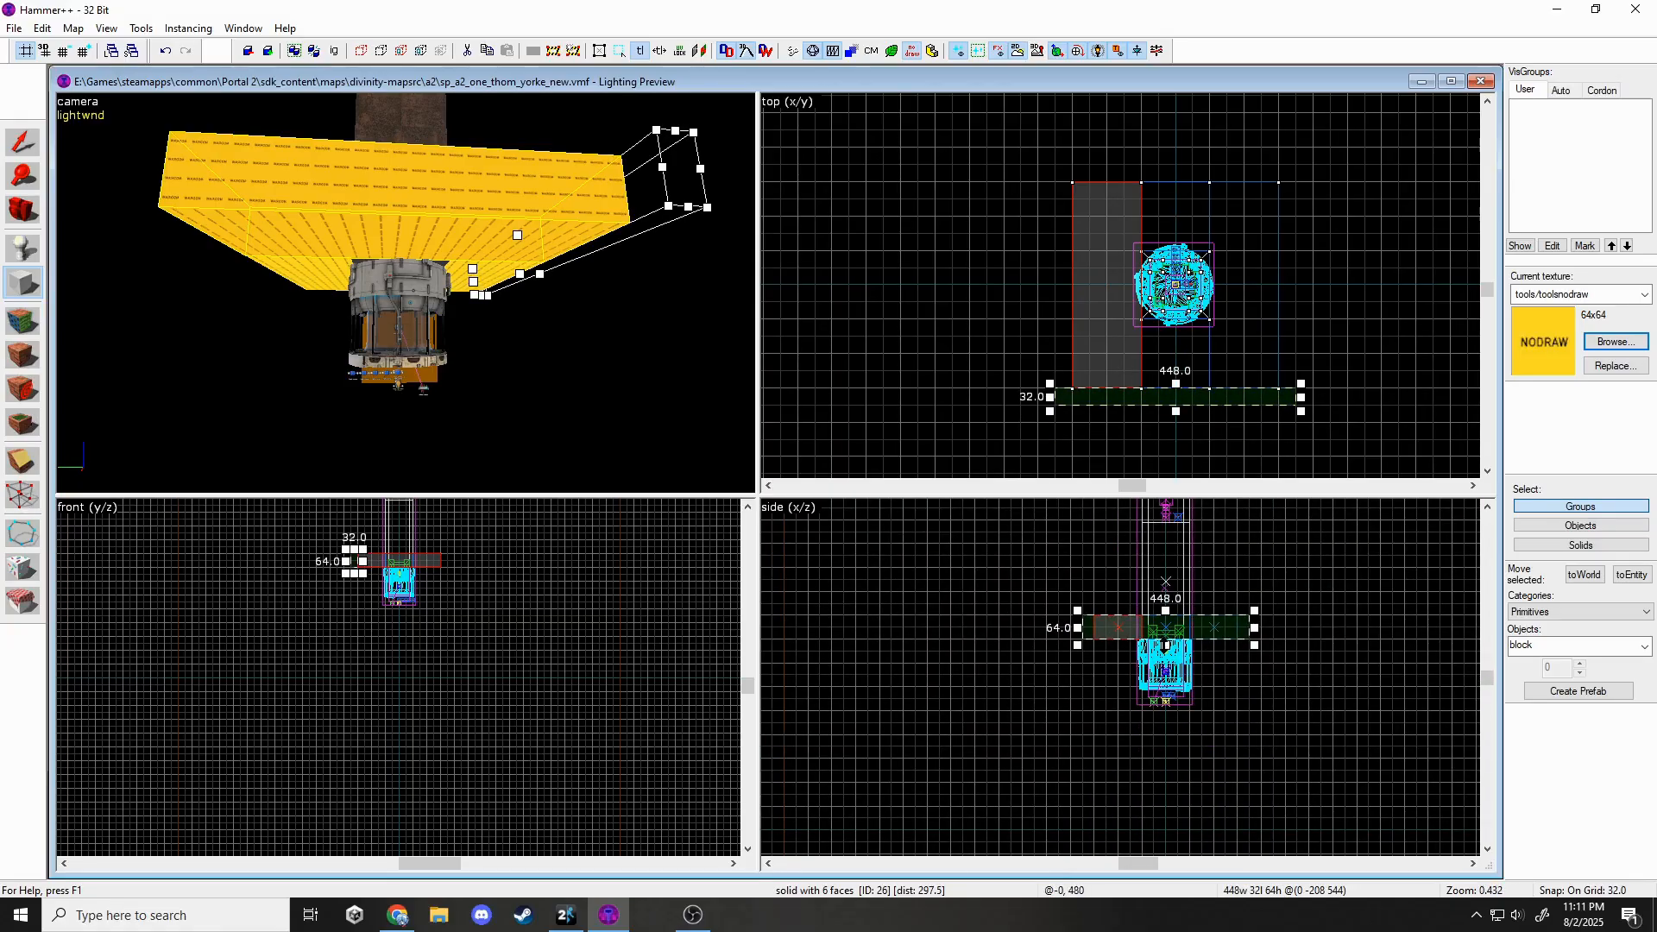
left_click_drag(1165, 645, 1143, 829)
key("Return")
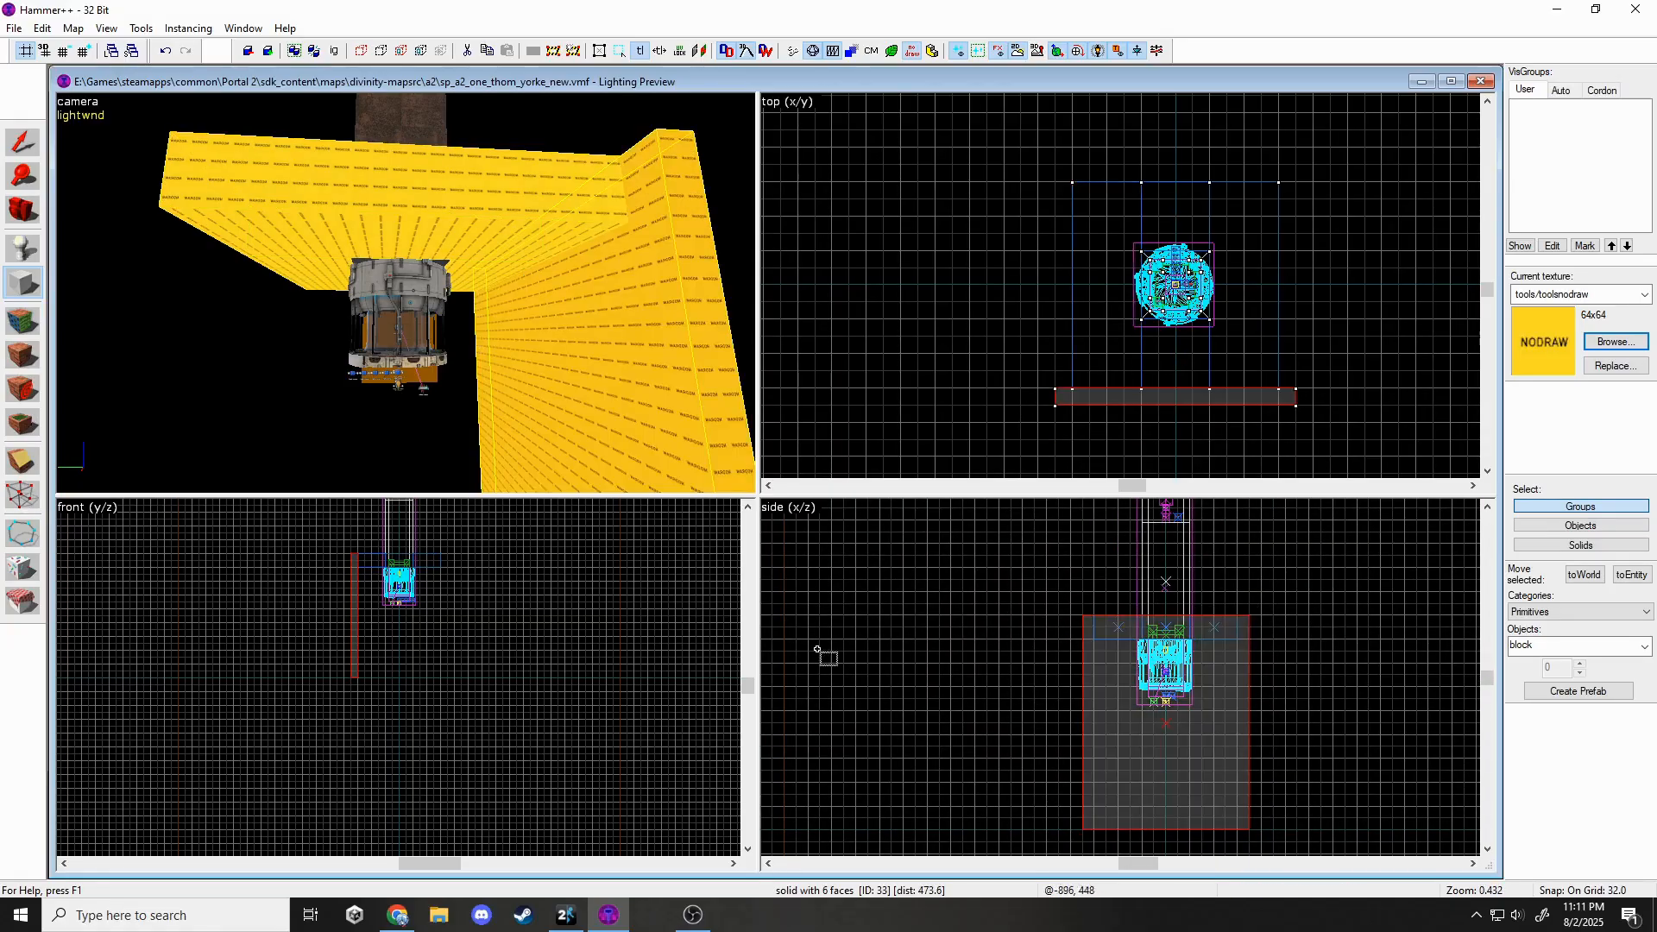
left_click(27, 131)
Create a 256-unit-tall block beside the upper nodraw slab in side view.
key("Escape")
key("z")
key("w")
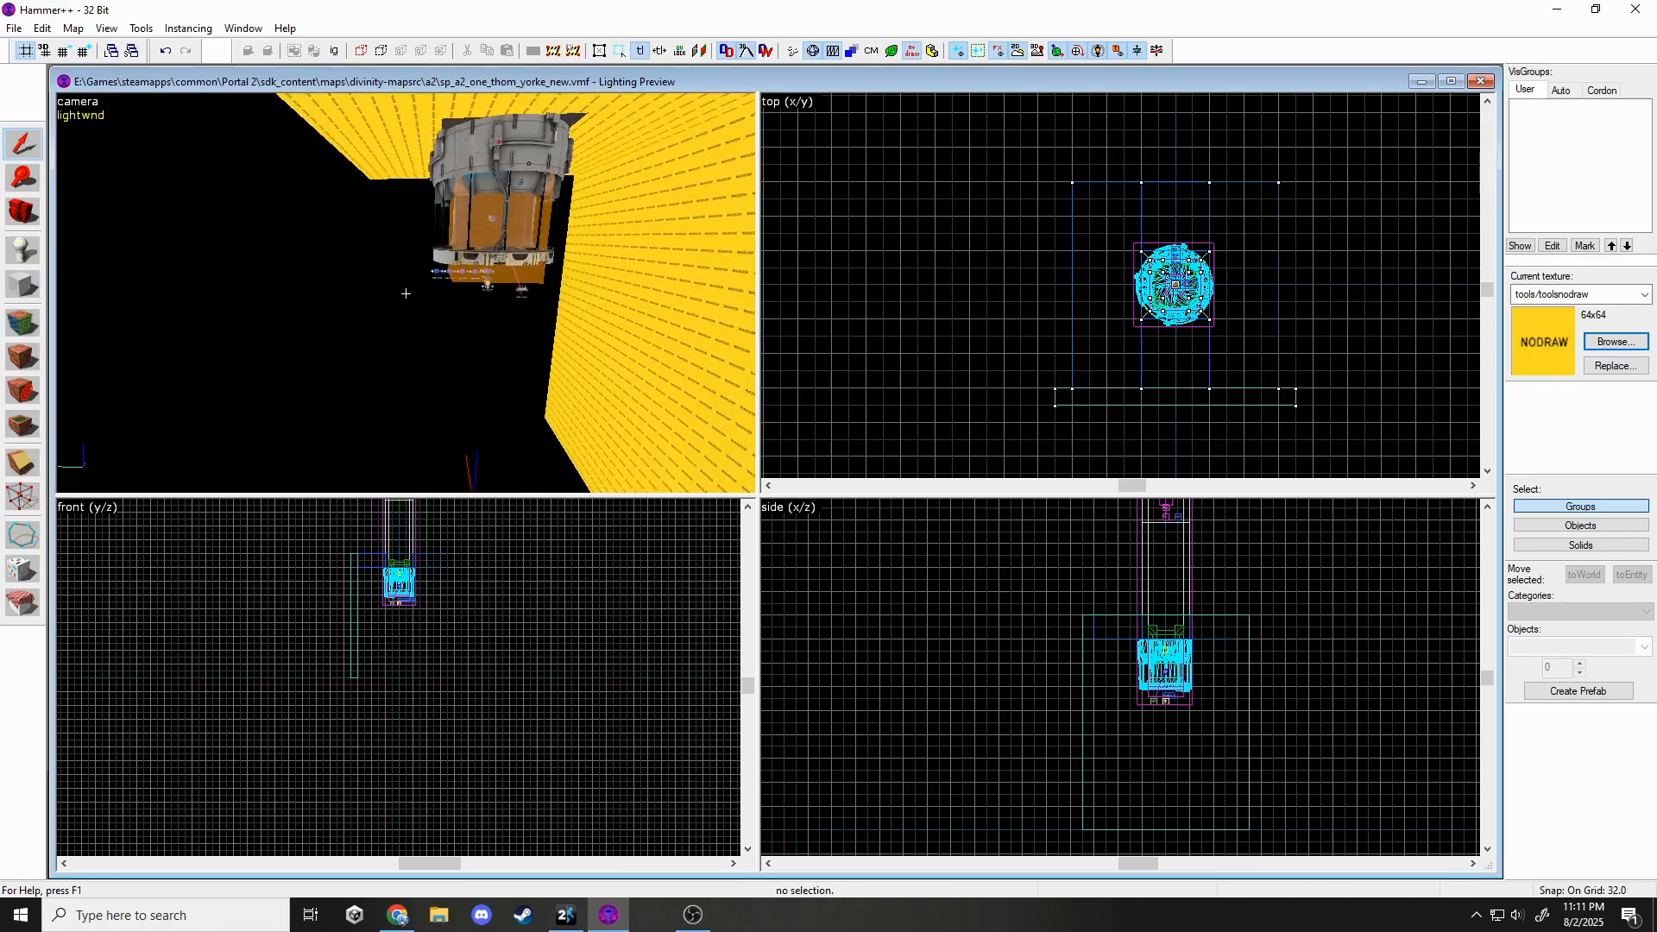
key("a")
key("z")
left_click(359, 198)
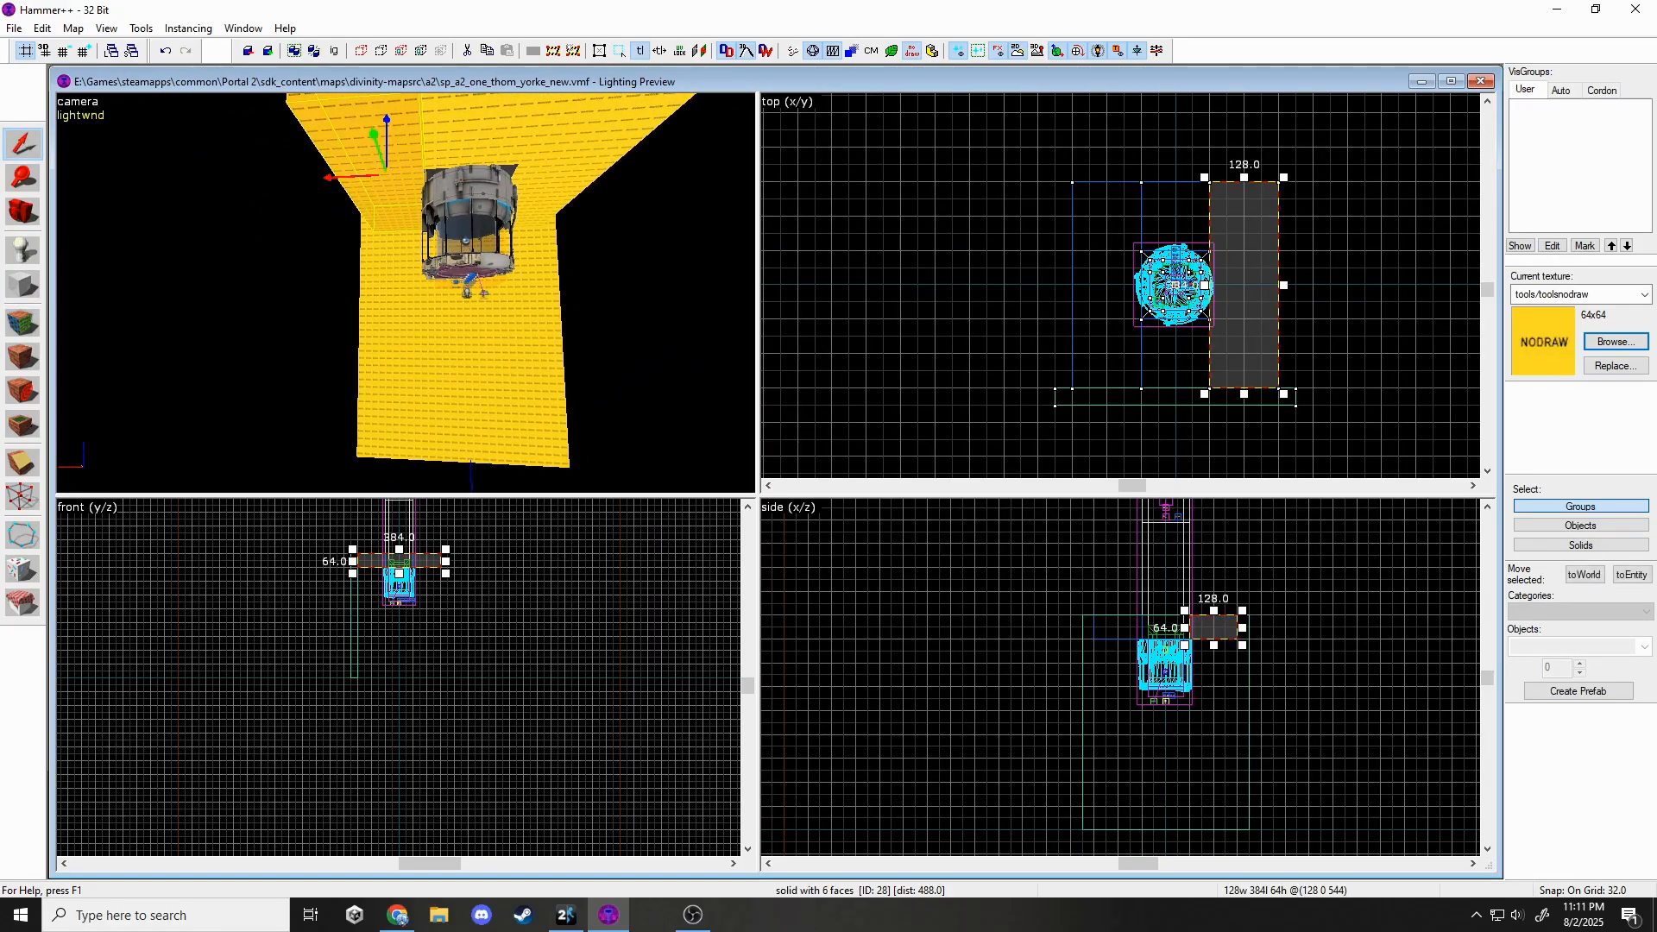
left_click(23, 285)
scroll(1257, 647, "up", 2)
left_click_drag(1214, 602, 1318, 746)
left_click_drag(1279, 688, 1301, 780)
key("Return")
Widen the tall wall from 448 to 544 units and add 32-by-384 left and right side walls.
left_click(24, 144)
left_click(370, 381)
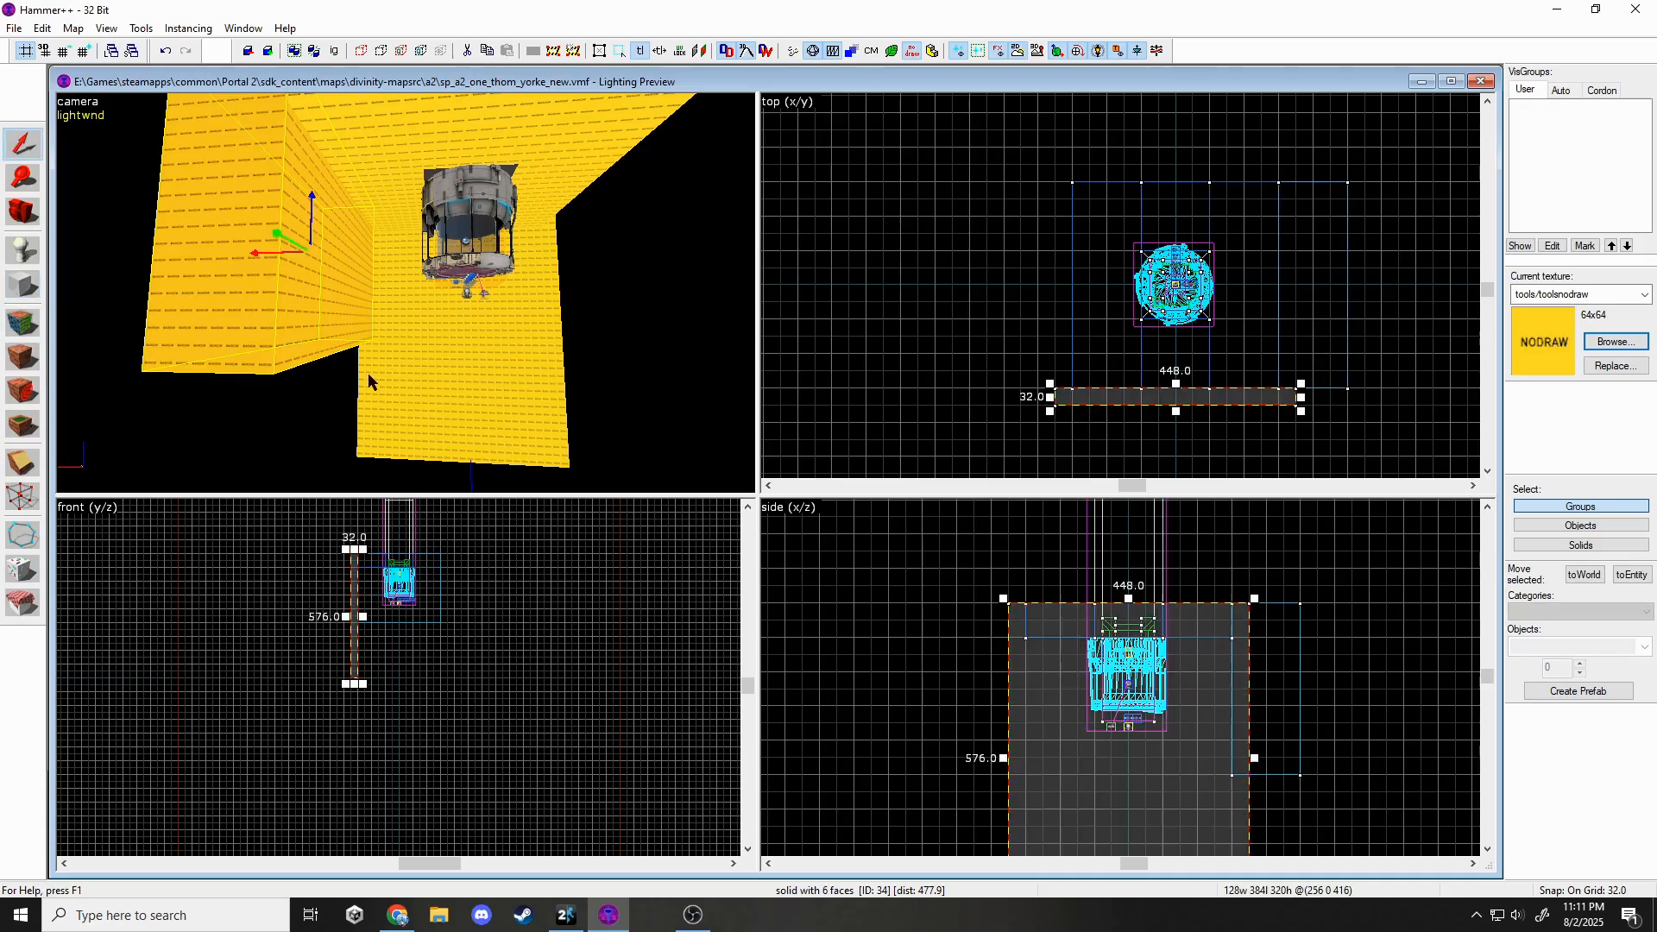
left_click_drag(1301, 396, 1369, 397)
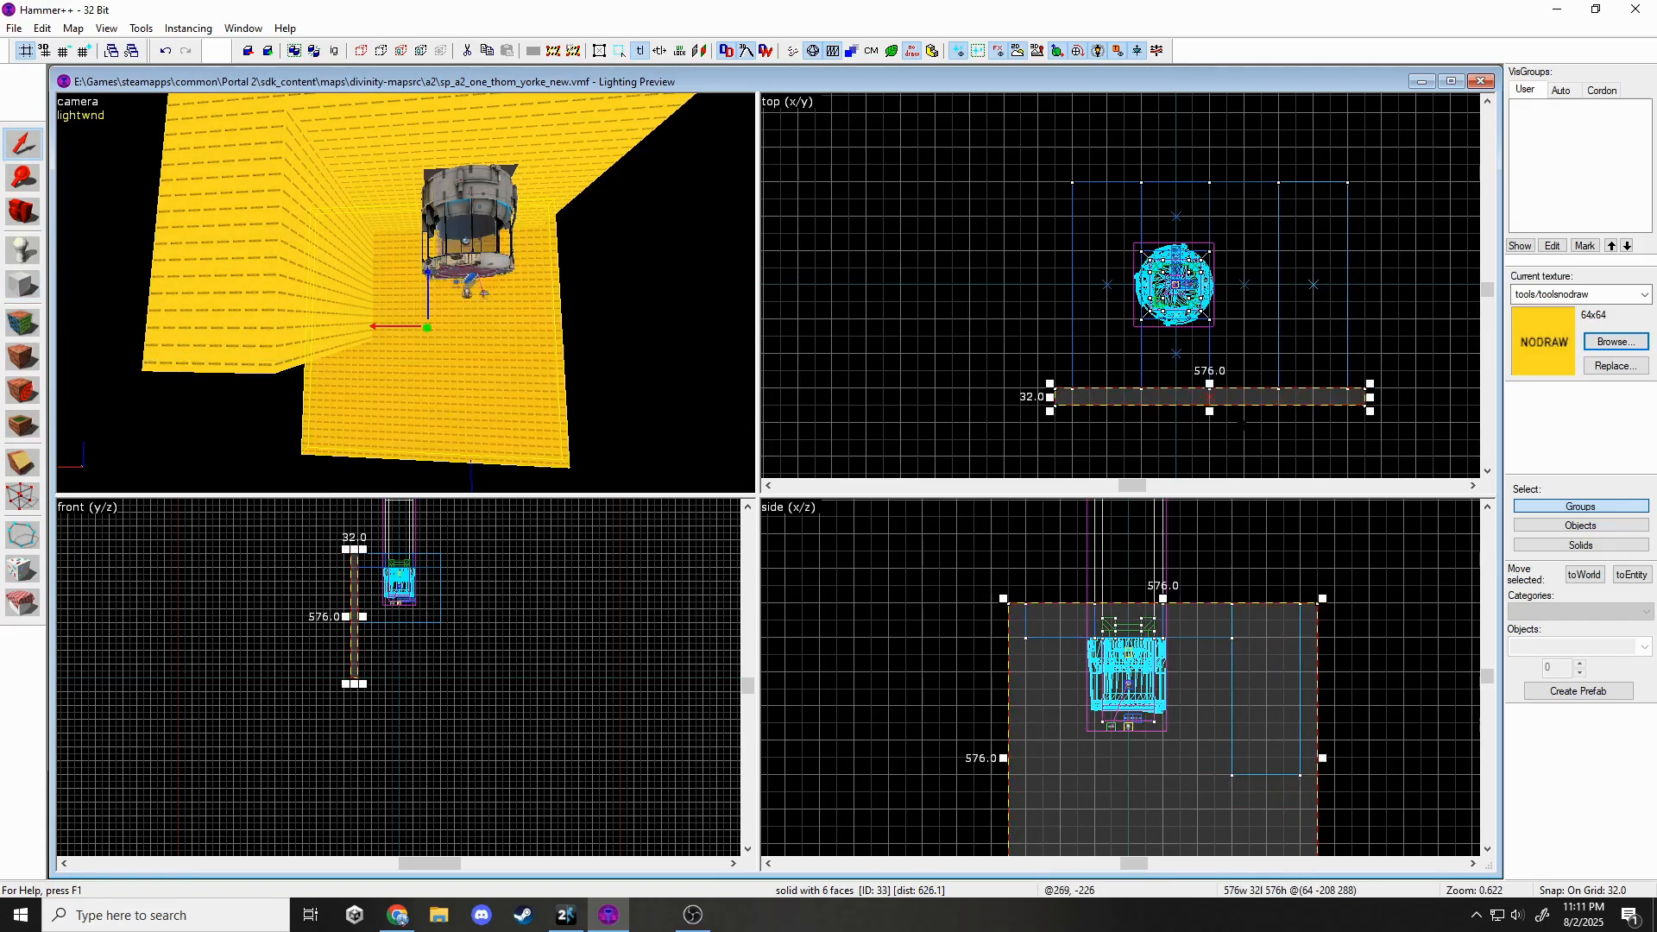
left_click(23, 285)
left_click_drag(1053, 395, 1074, 185)
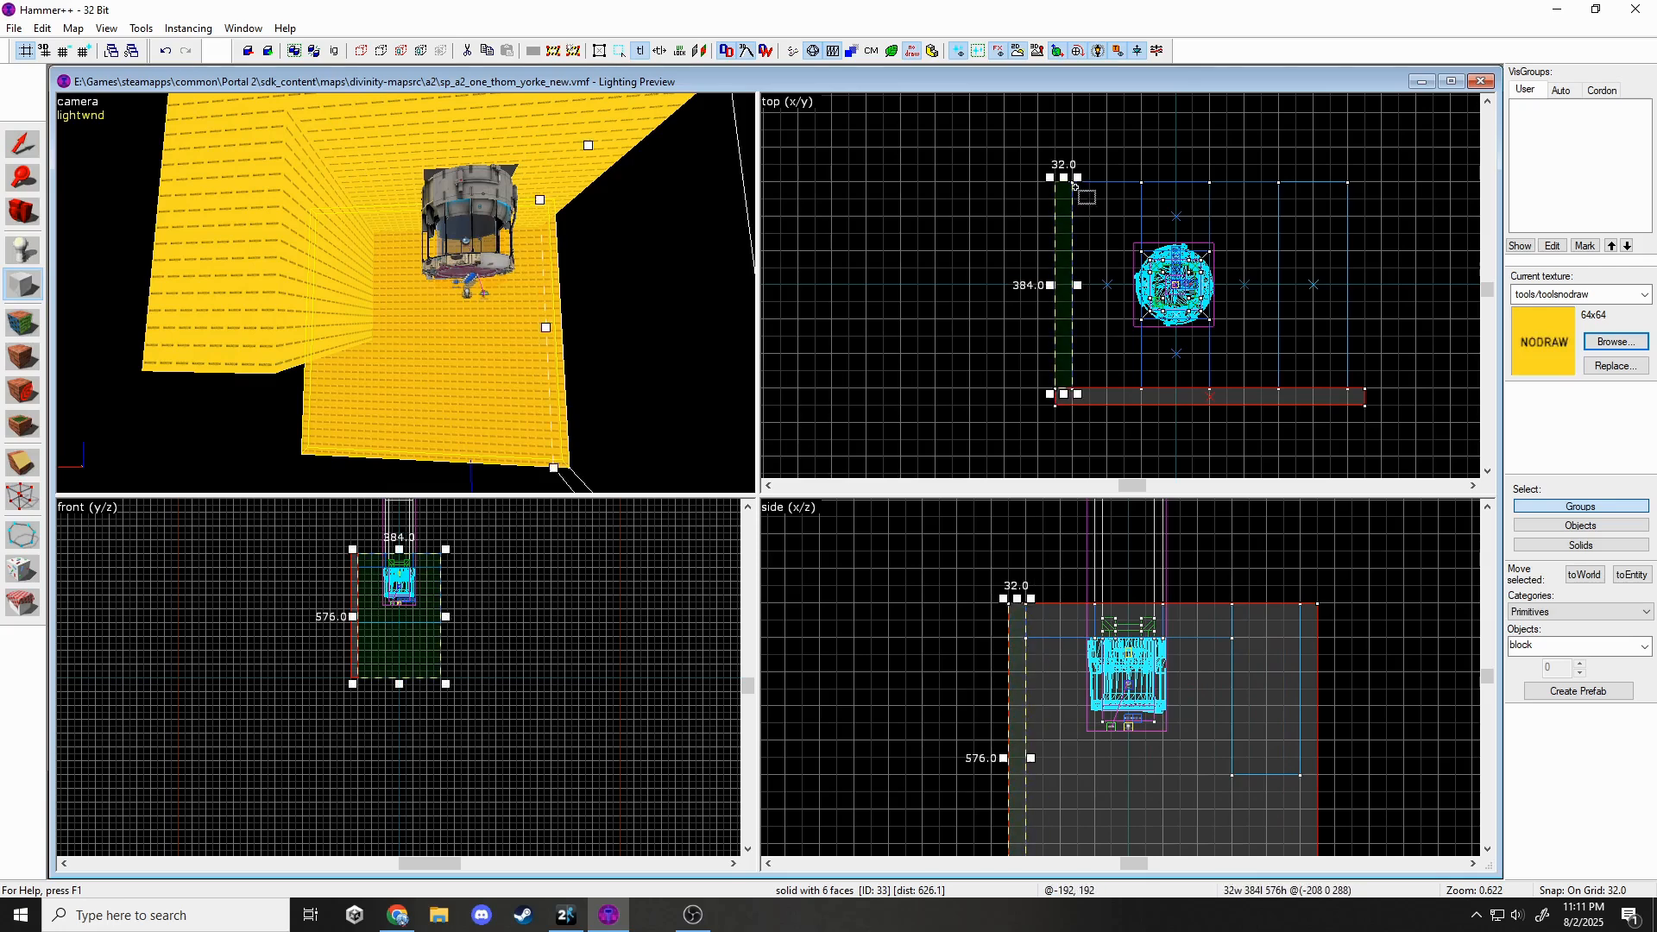
key("Return")
left_click_drag(1362, 182, 1346, 395)
key("Return")
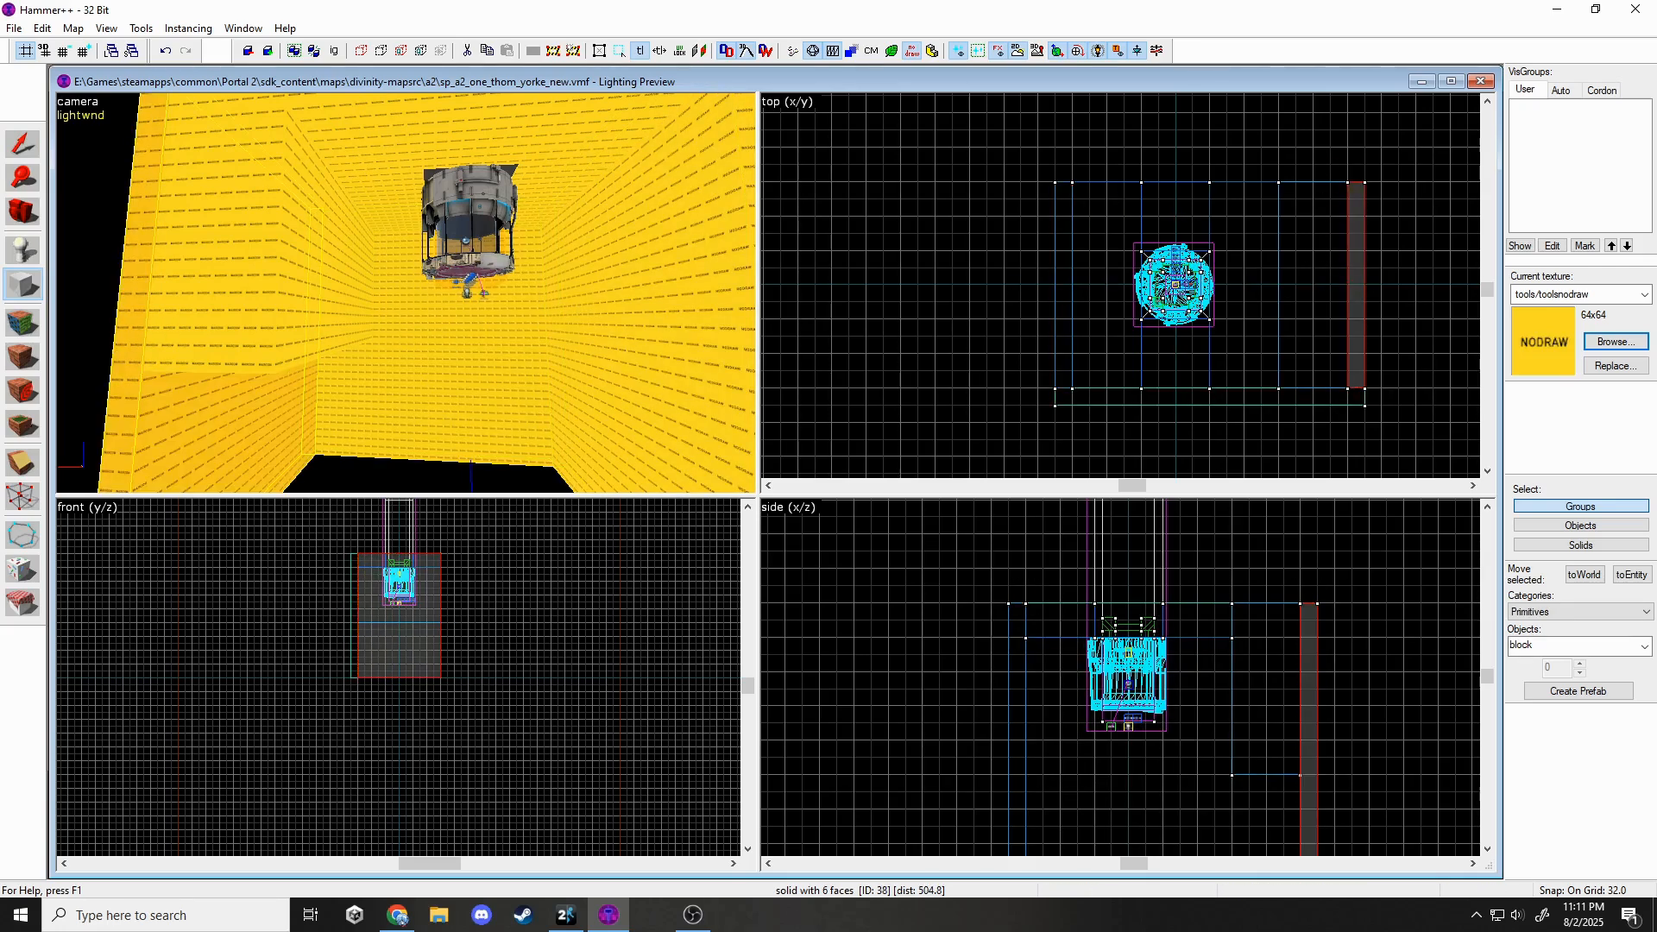
left_click(23, 145)
Create a 576-by-416 floor slab under the room.
left_click(17, 296)
scroll(1067, 733, "down", 5)
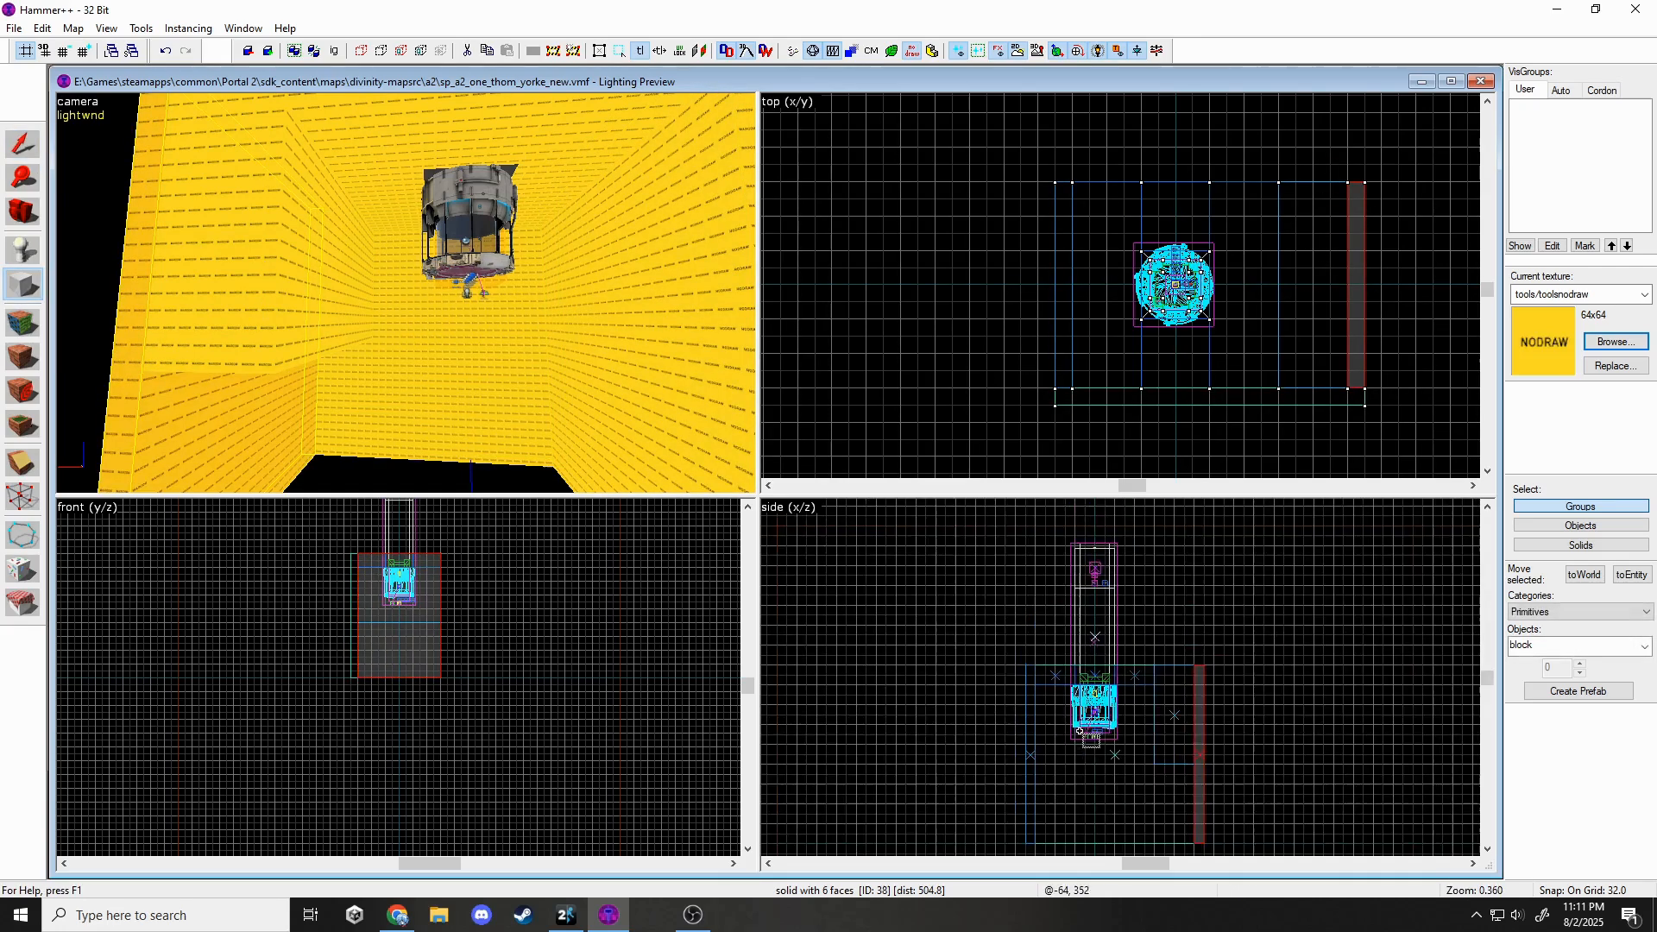
scroll(1063, 764, "up", 5)
left_click_drag(1017, 773, 1324, 789)
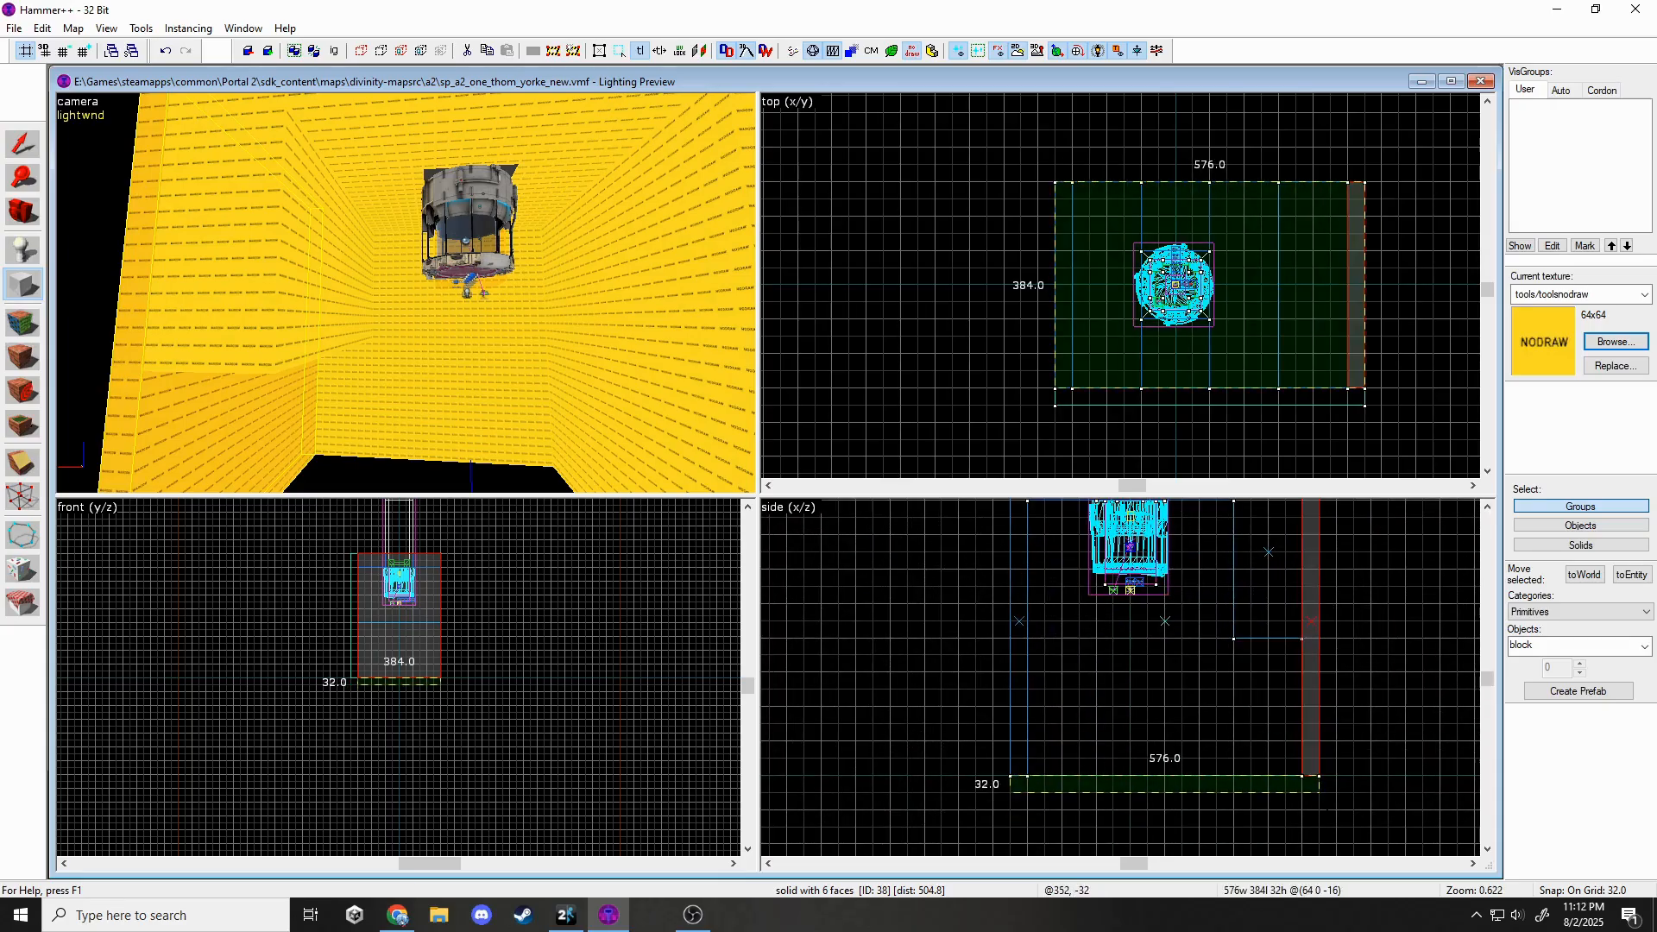
left_click_drag(1209, 393, 1204, 406)
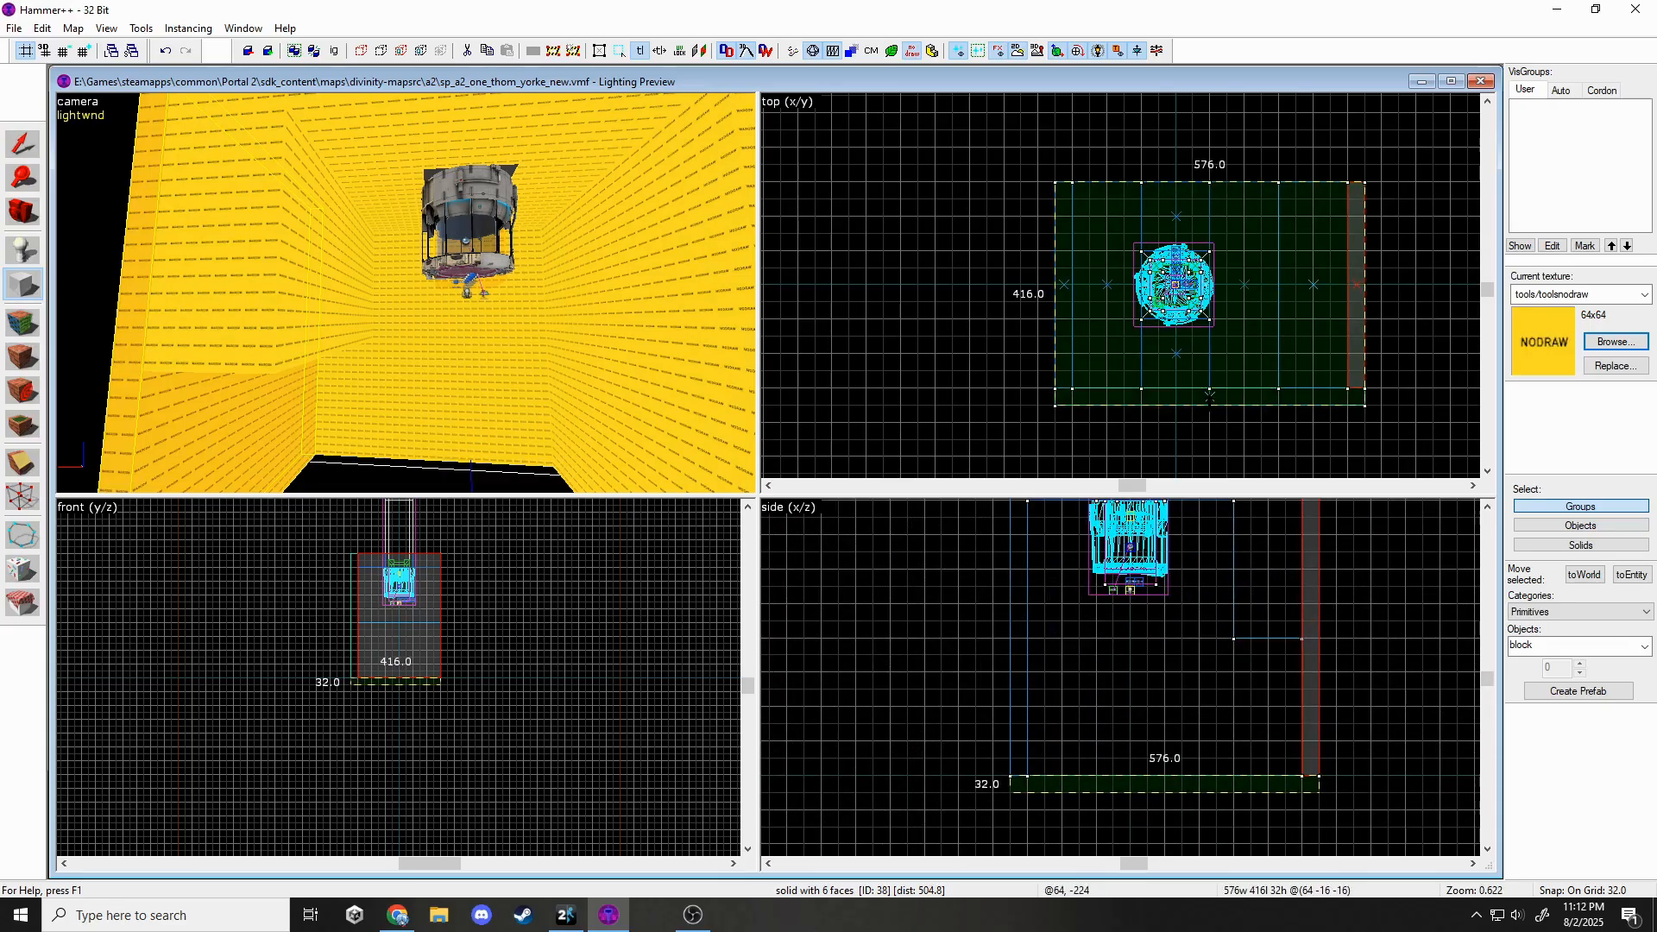
key("Return")
left_click(18, 151)
Clip the far wall with a horizontal cut, keeping both halves.
key("Escape")
key("z")
key("w")
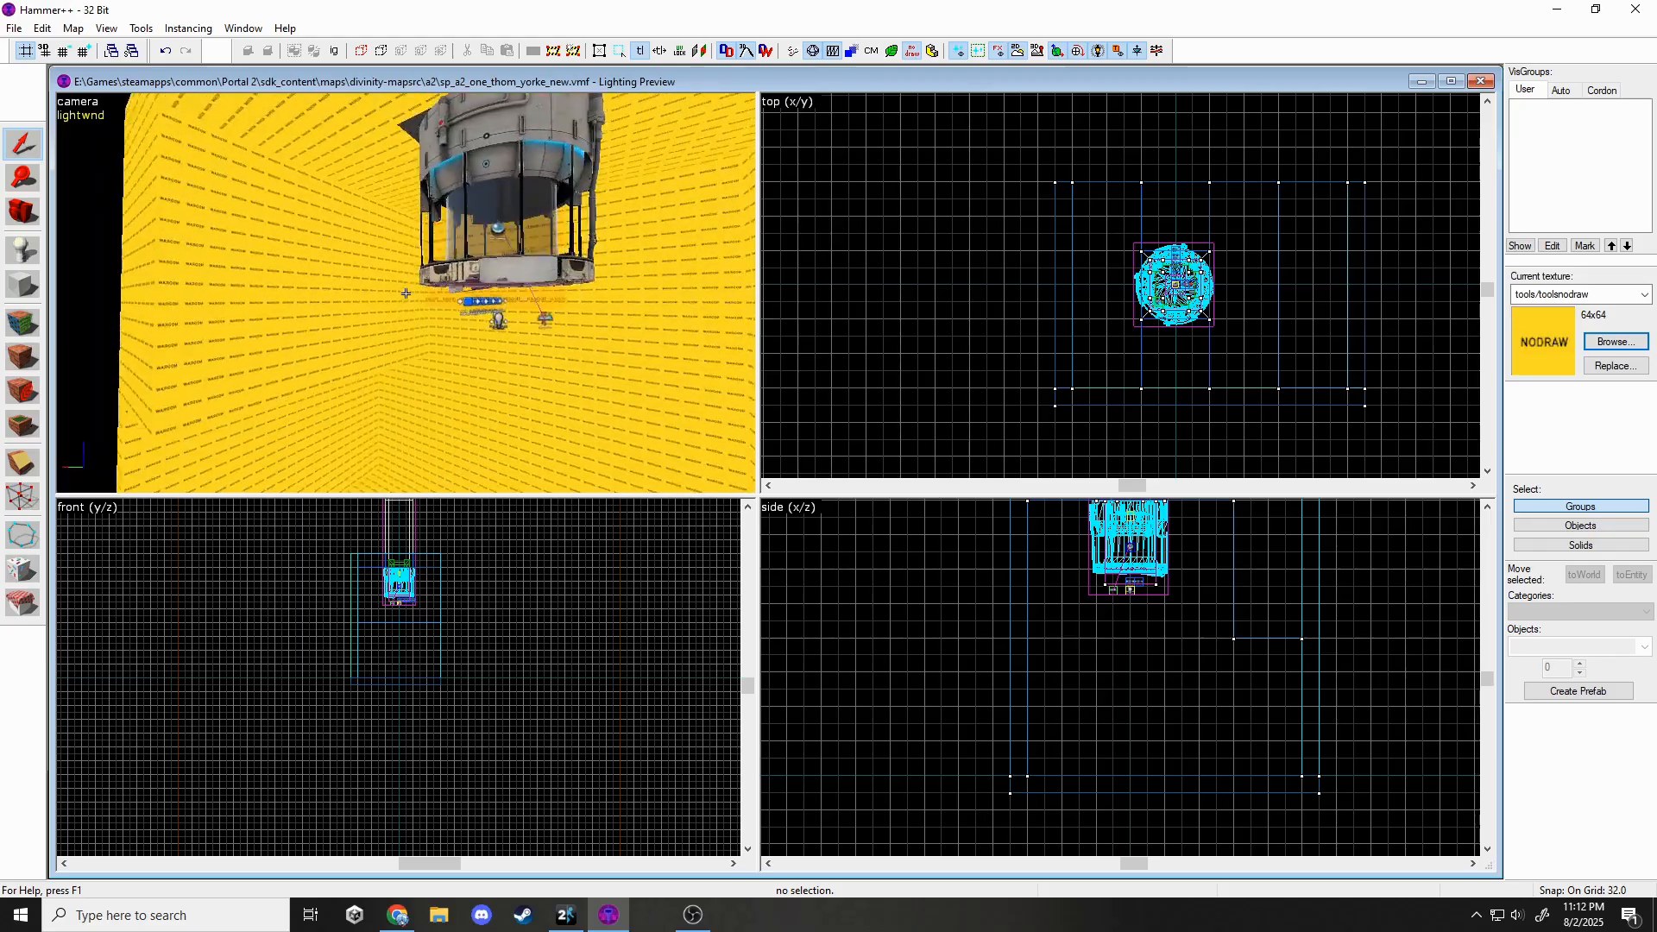
key("s")
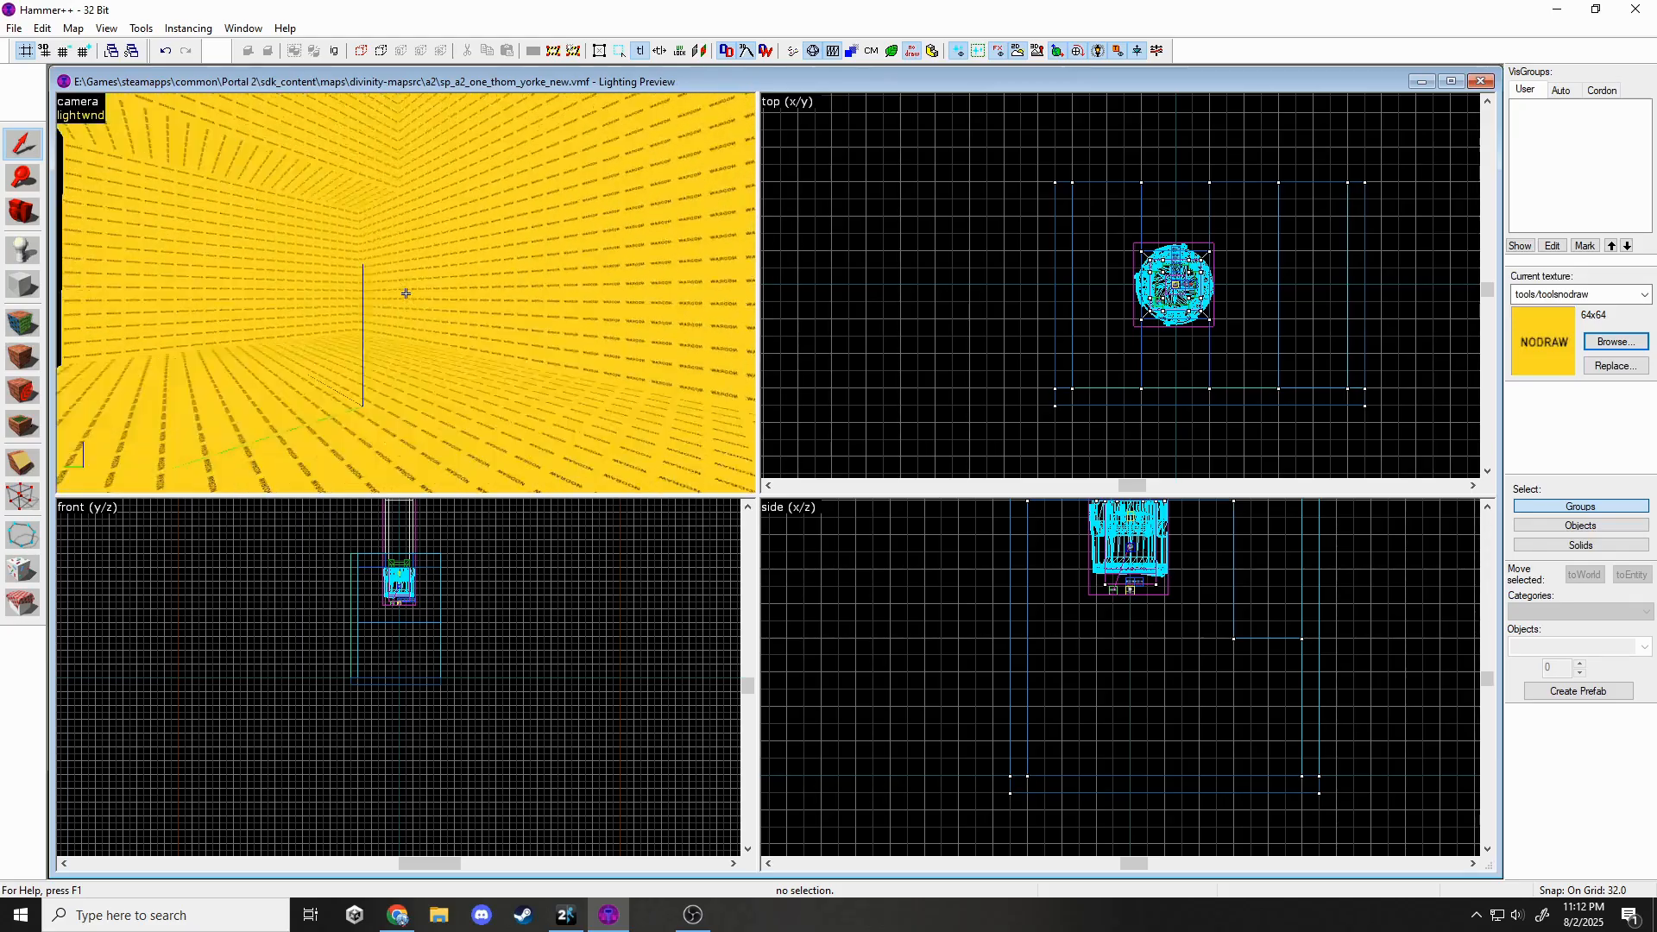
key("z")
left_click(406, 293)
left_click(26, 460)
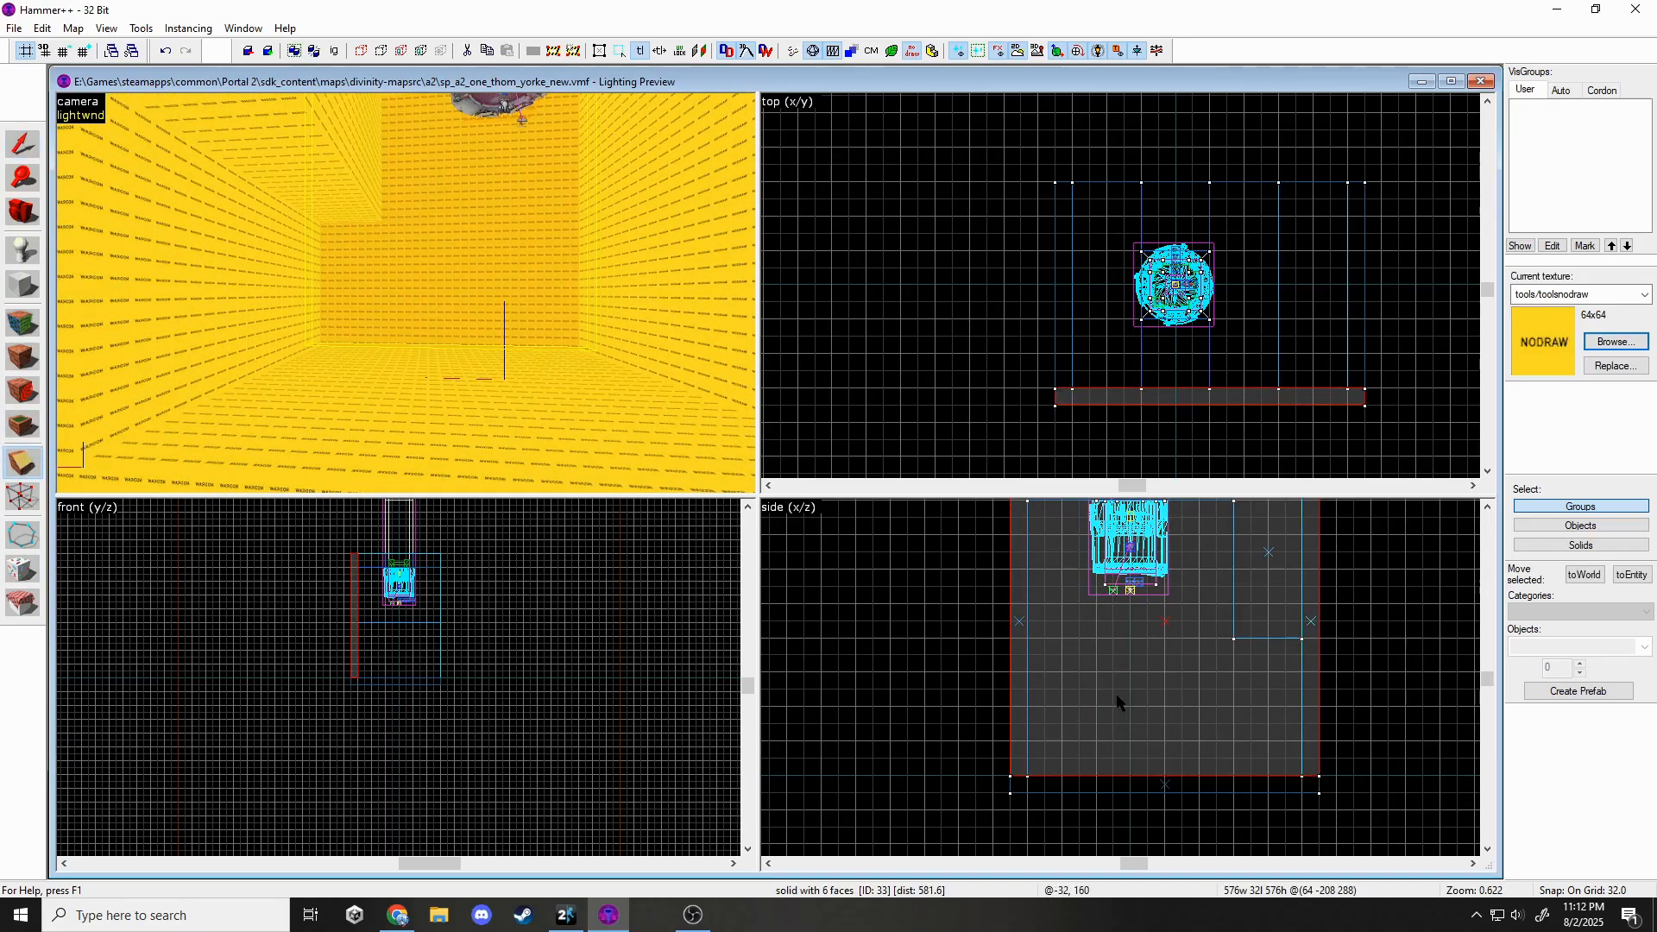
left_click_drag(1102, 640, 1062, 638)
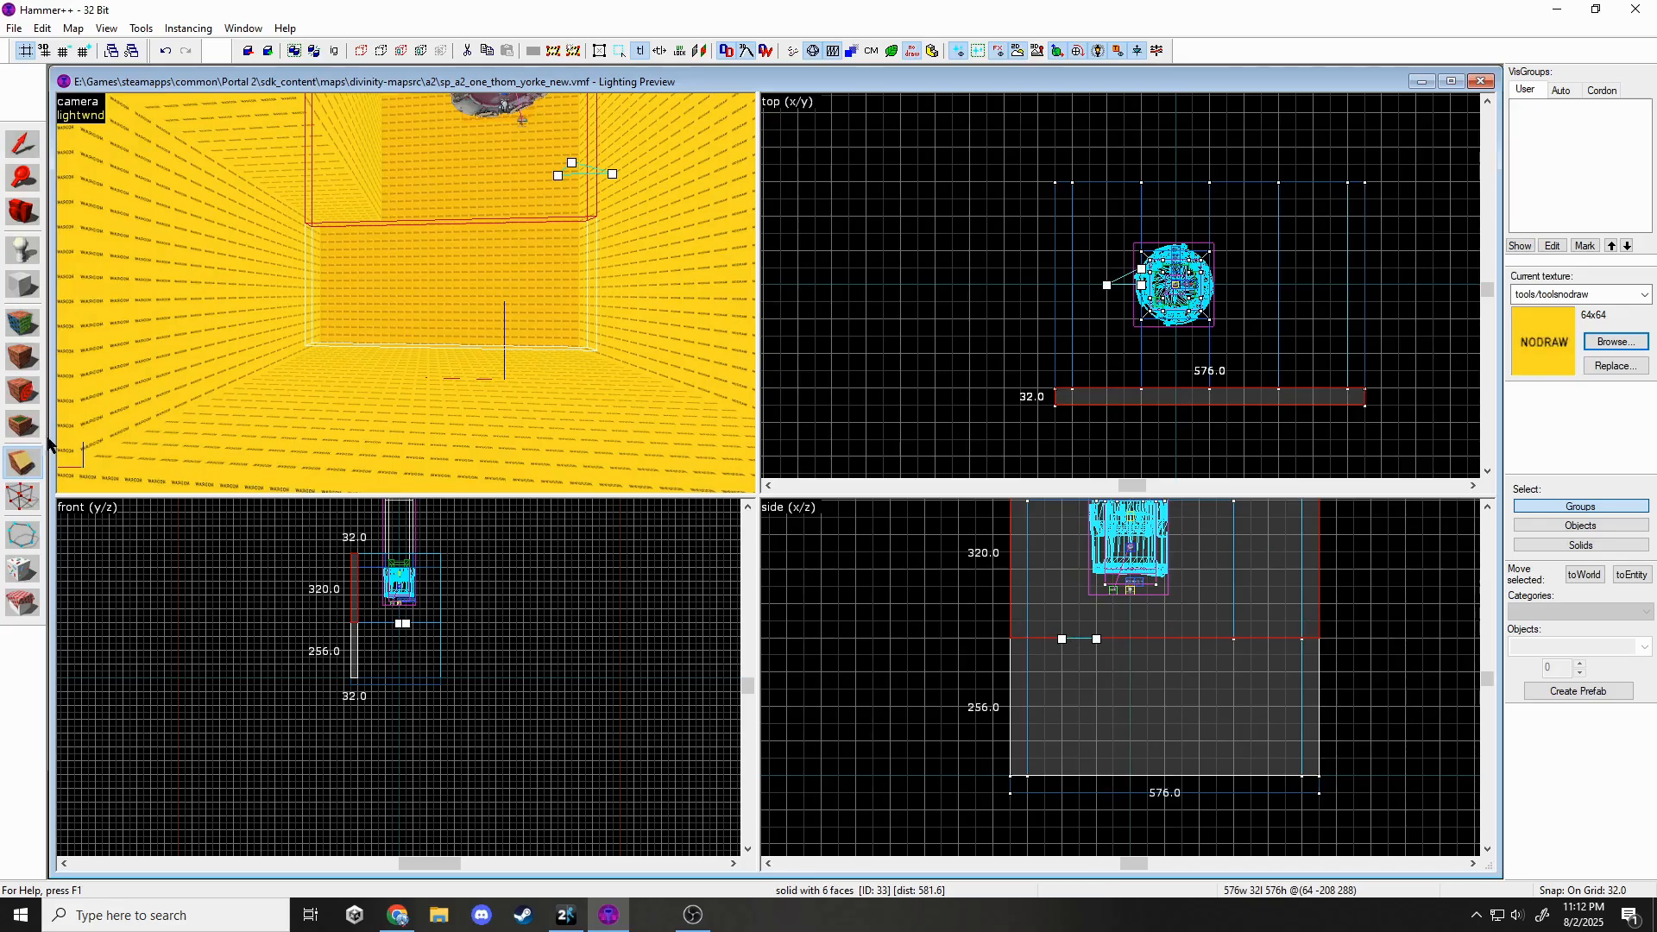
left_click(26, 460)
left_click(25, 460)
key("Return")
Apply the white_wall_tile004f texture to the lower wall panel face.
left_click(21, 325)
left_click(449, 302)
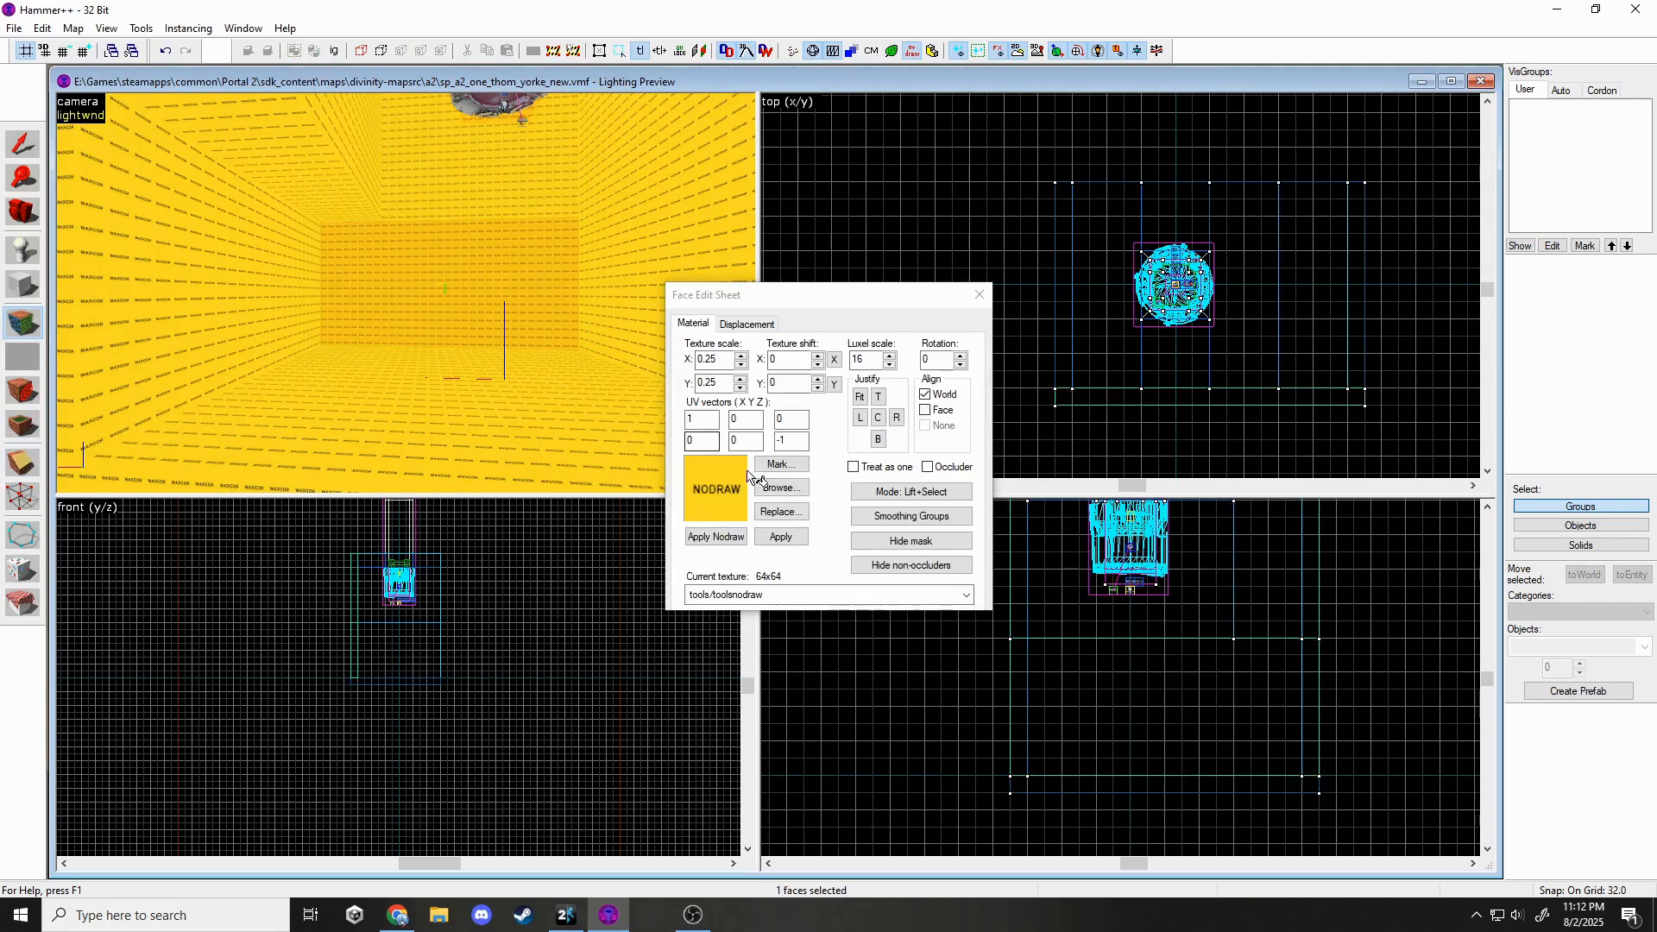
left_click(761, 485)
type("white")
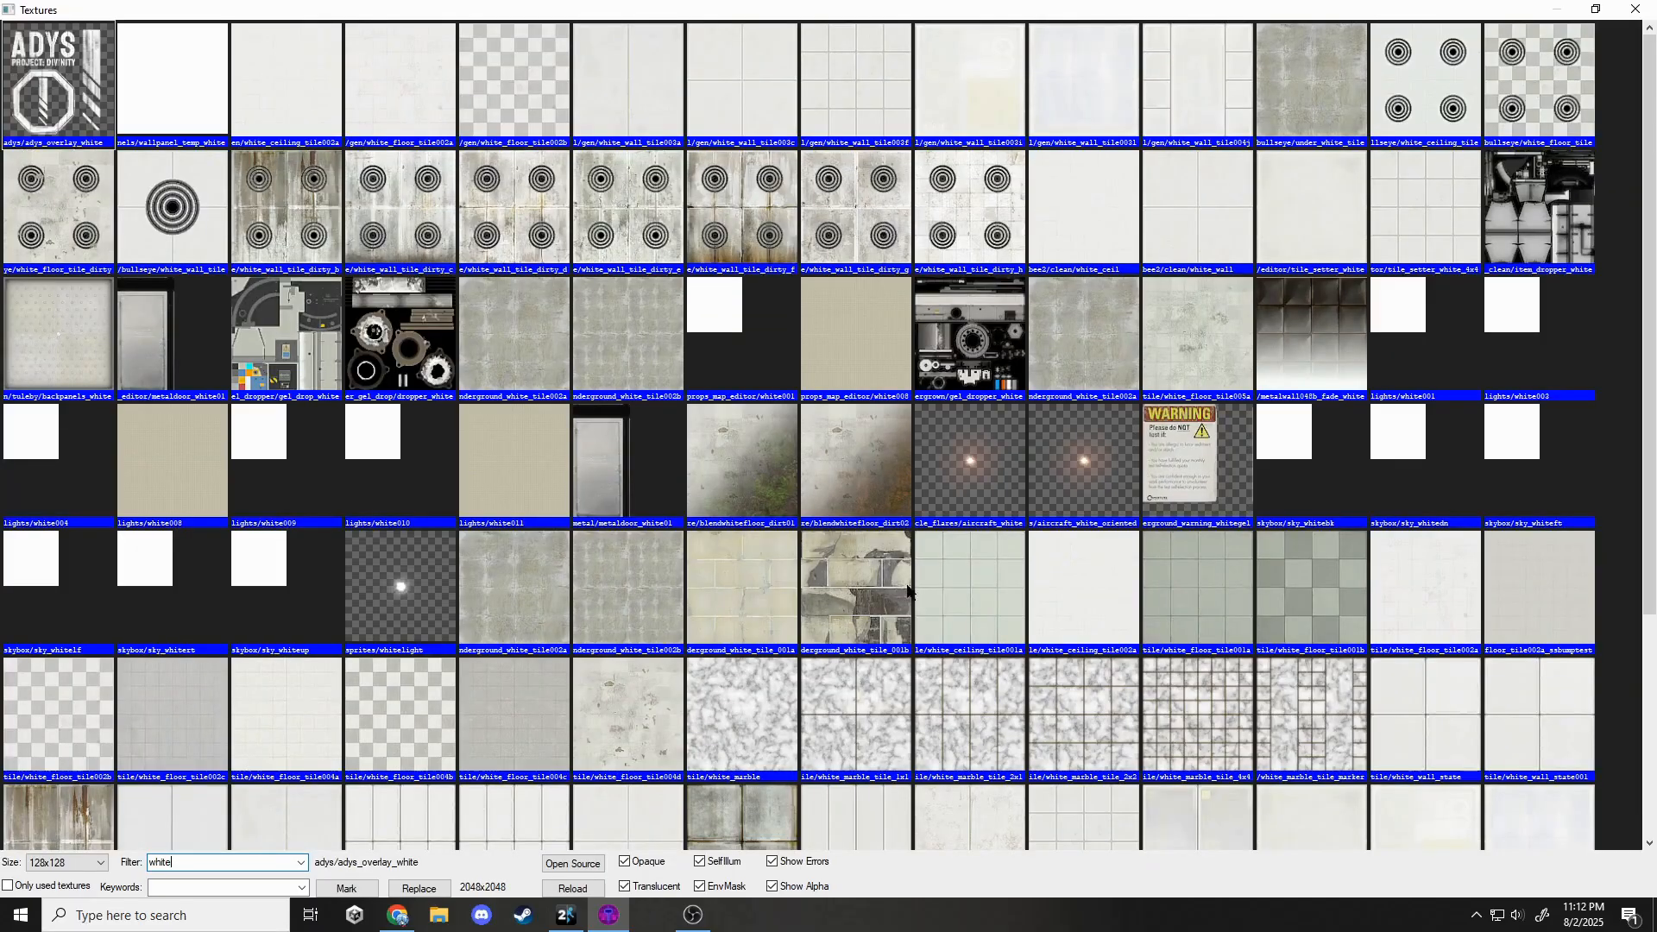
left_click(903, 583)
scroll(814, 540, "down", 4)
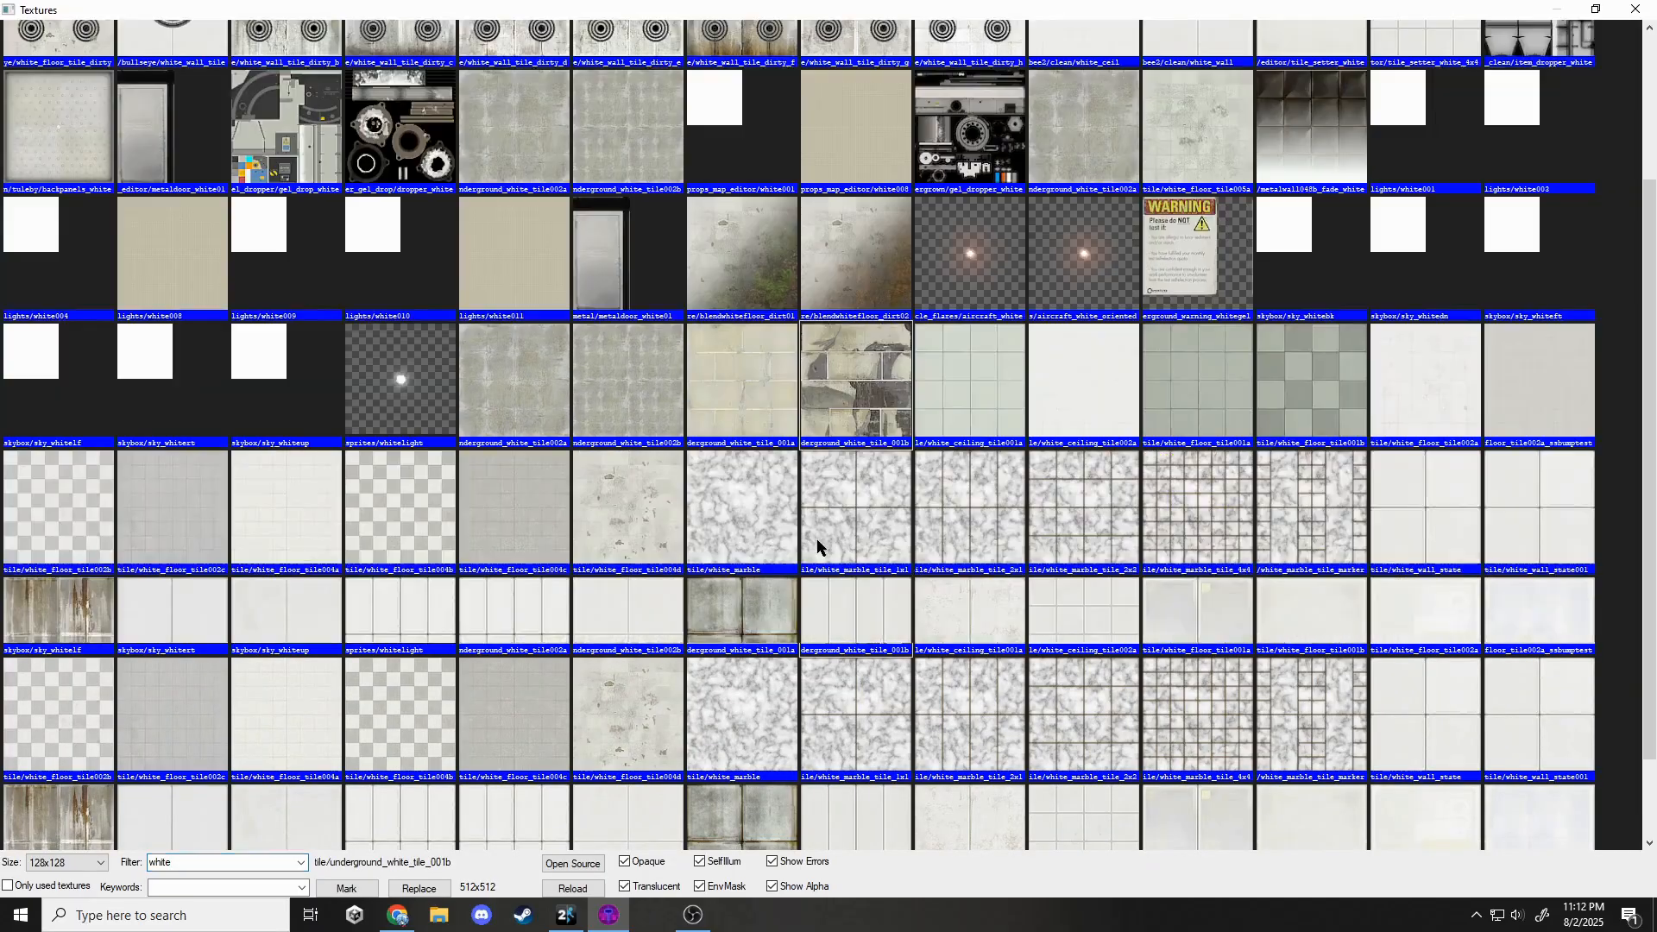
scroll(794, 539, "up", 2)
scroll(776, 544, "down", 2)
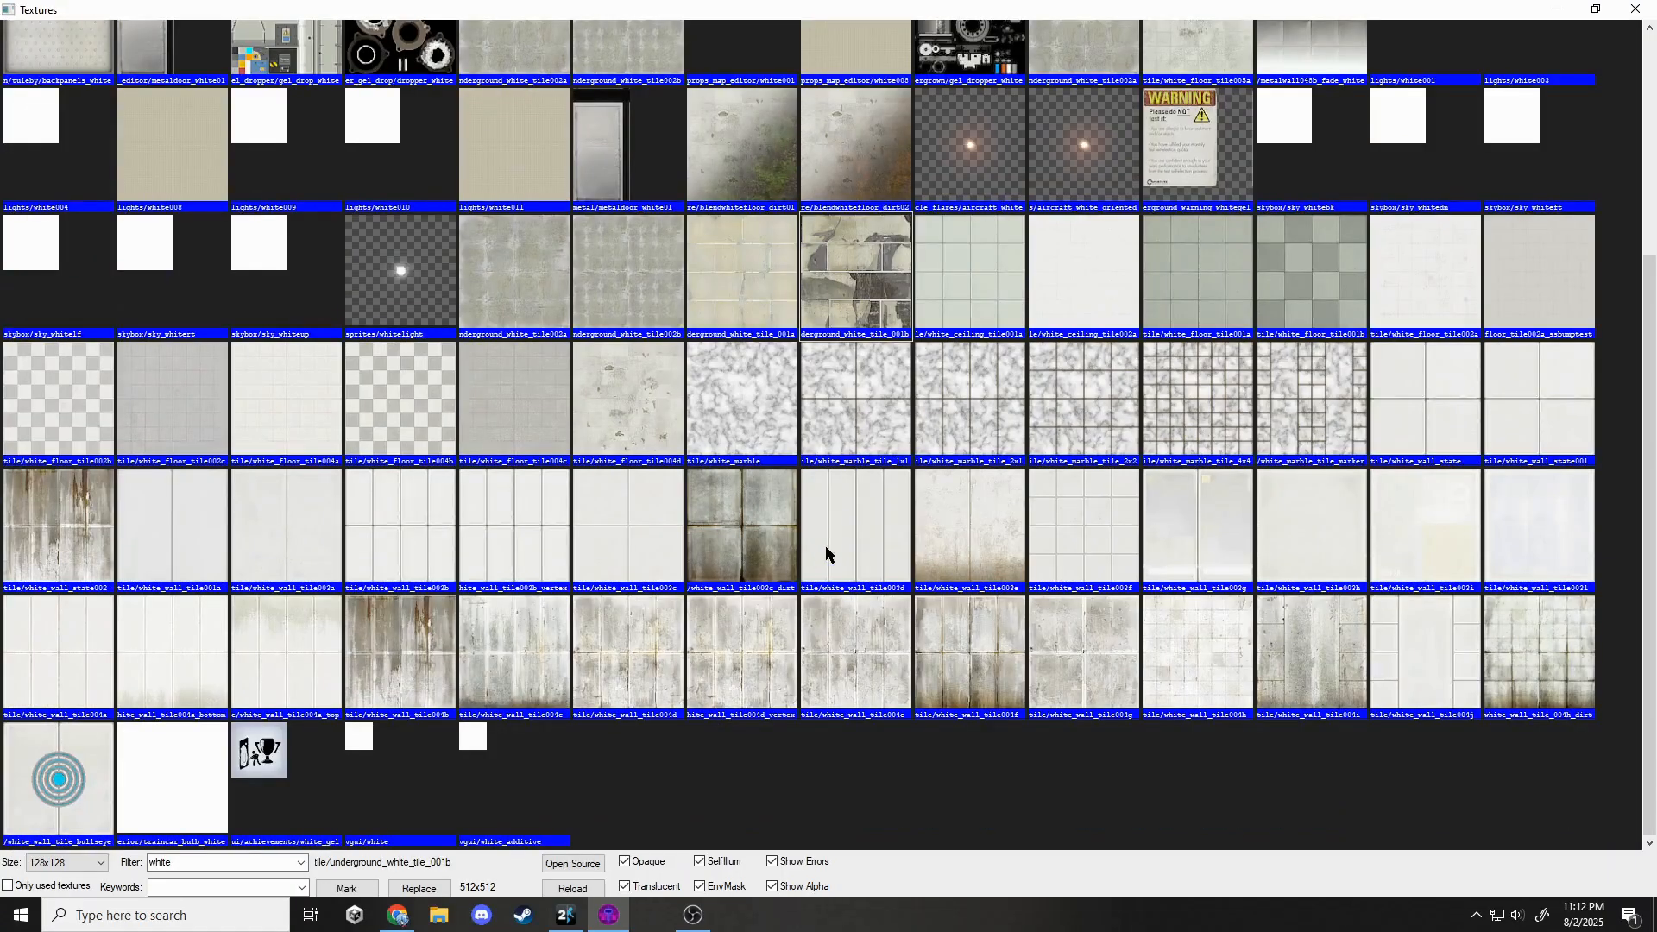
double_click(986, 653)
Select the yellow nodraw wall and ledge faces, then mark every face using nodraw.
left_click(179, 271)
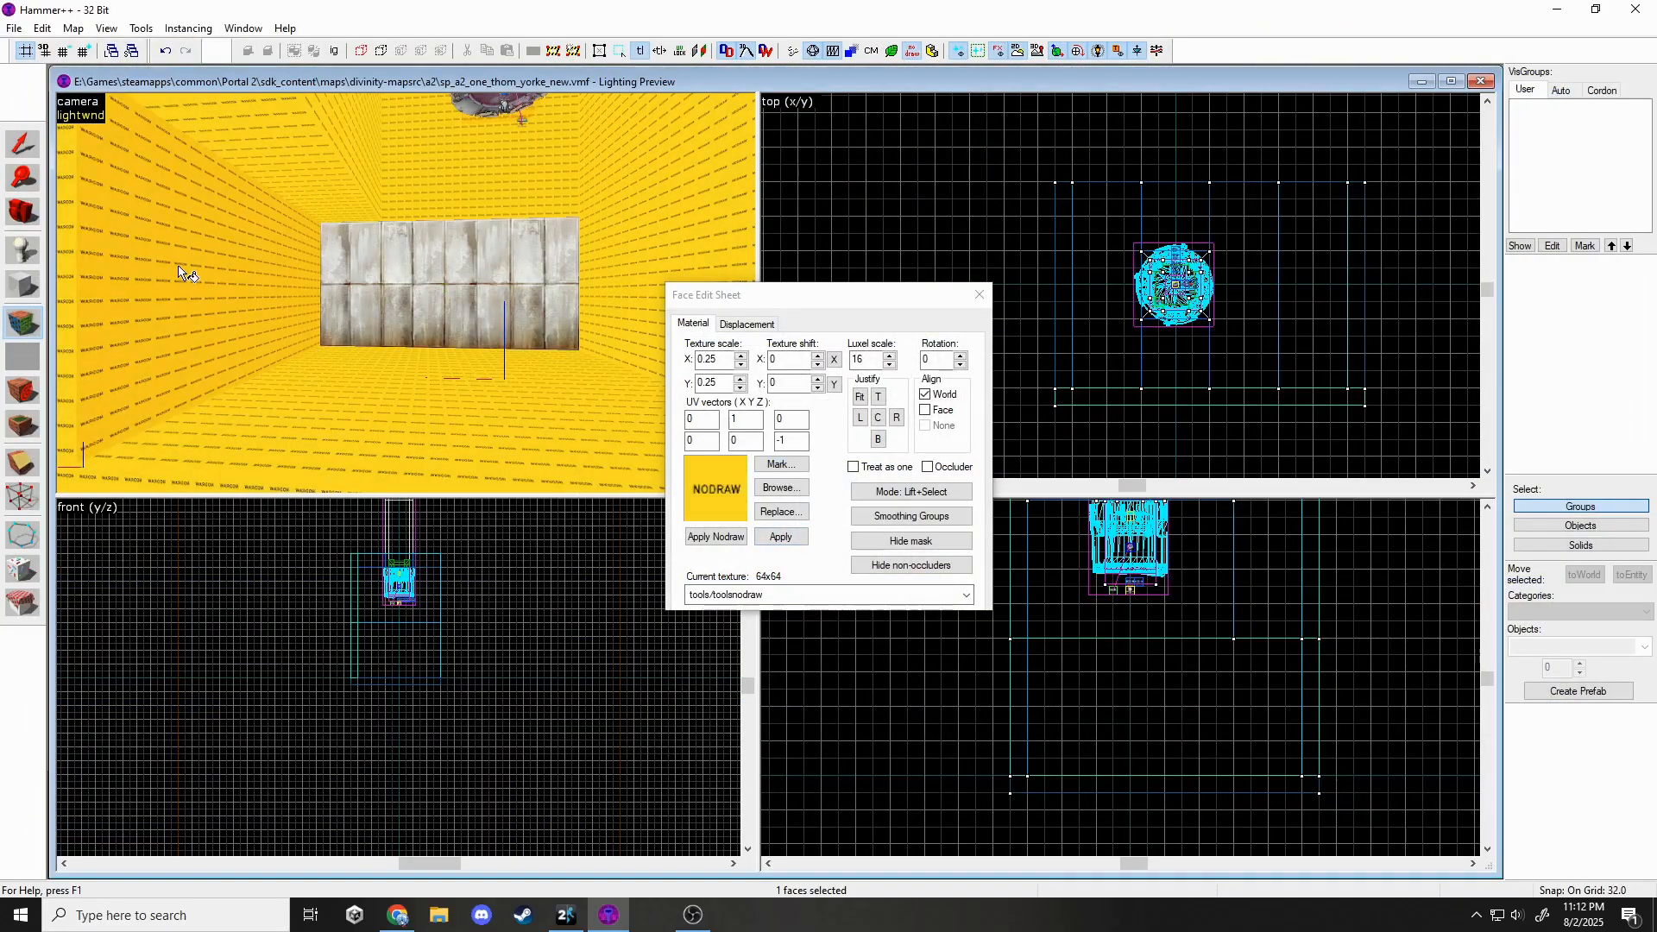
left_click(623, 271, "ctrl")
key("z")
key("z")
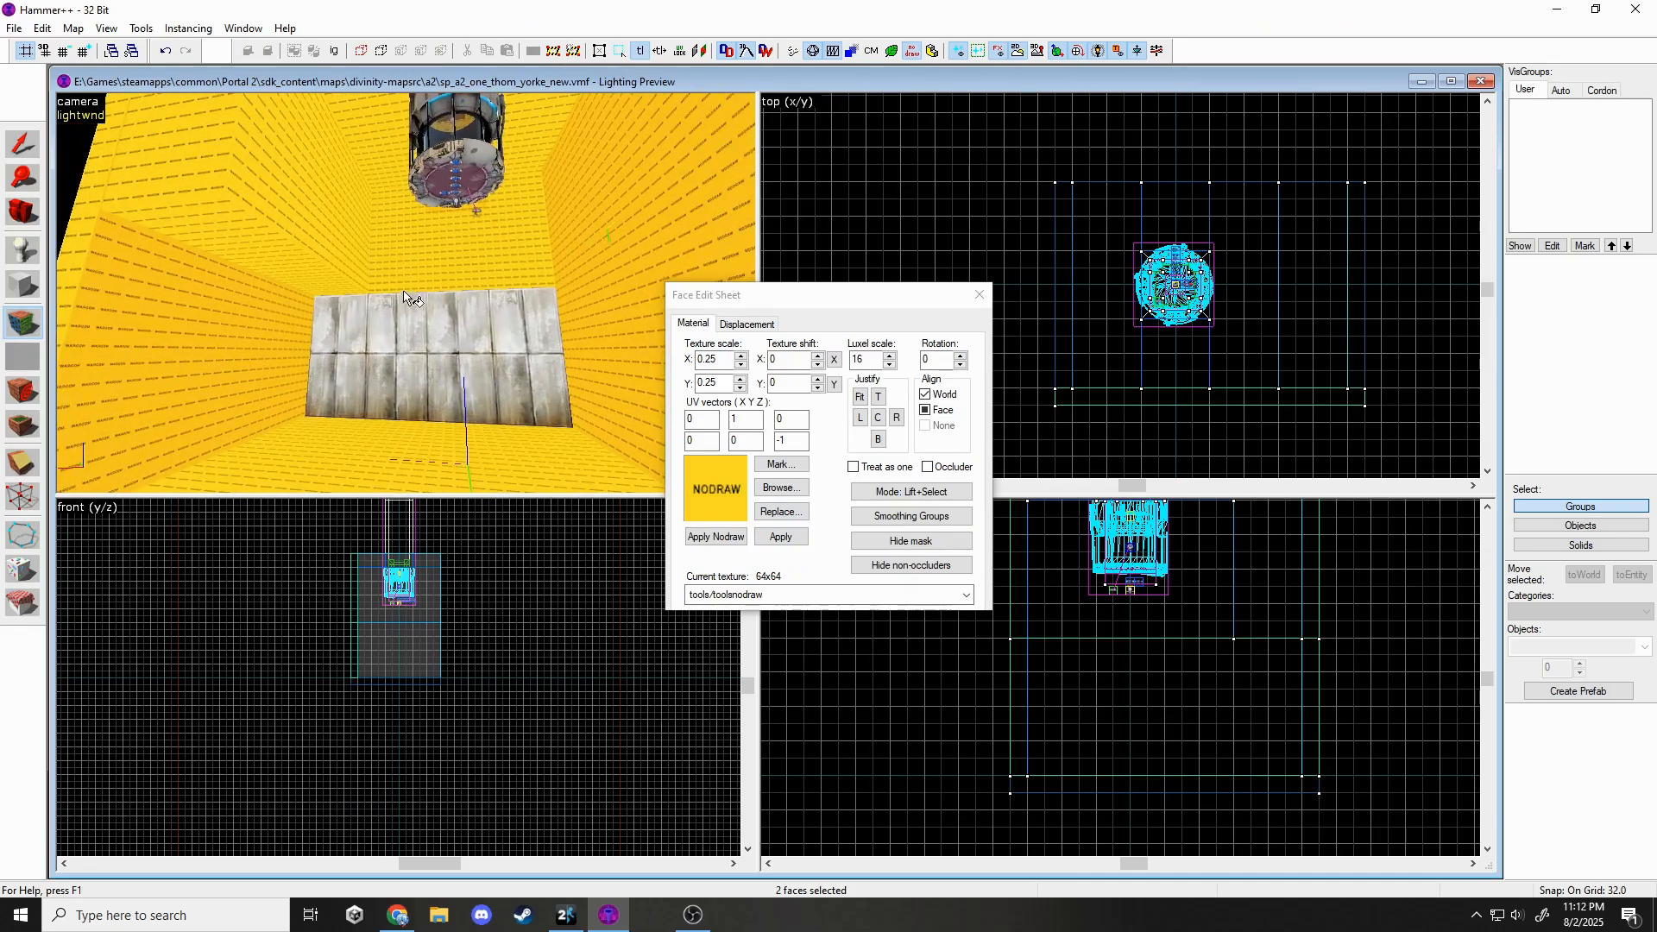
left_click(264, 232, "ctrl")
left_click(390, 227, "ctrl")
left_click(342, 199, "ctrl")
left_click(377, 145, "ctrl")
key("z")
key("z")
left_click(453, 162, "ctrl")
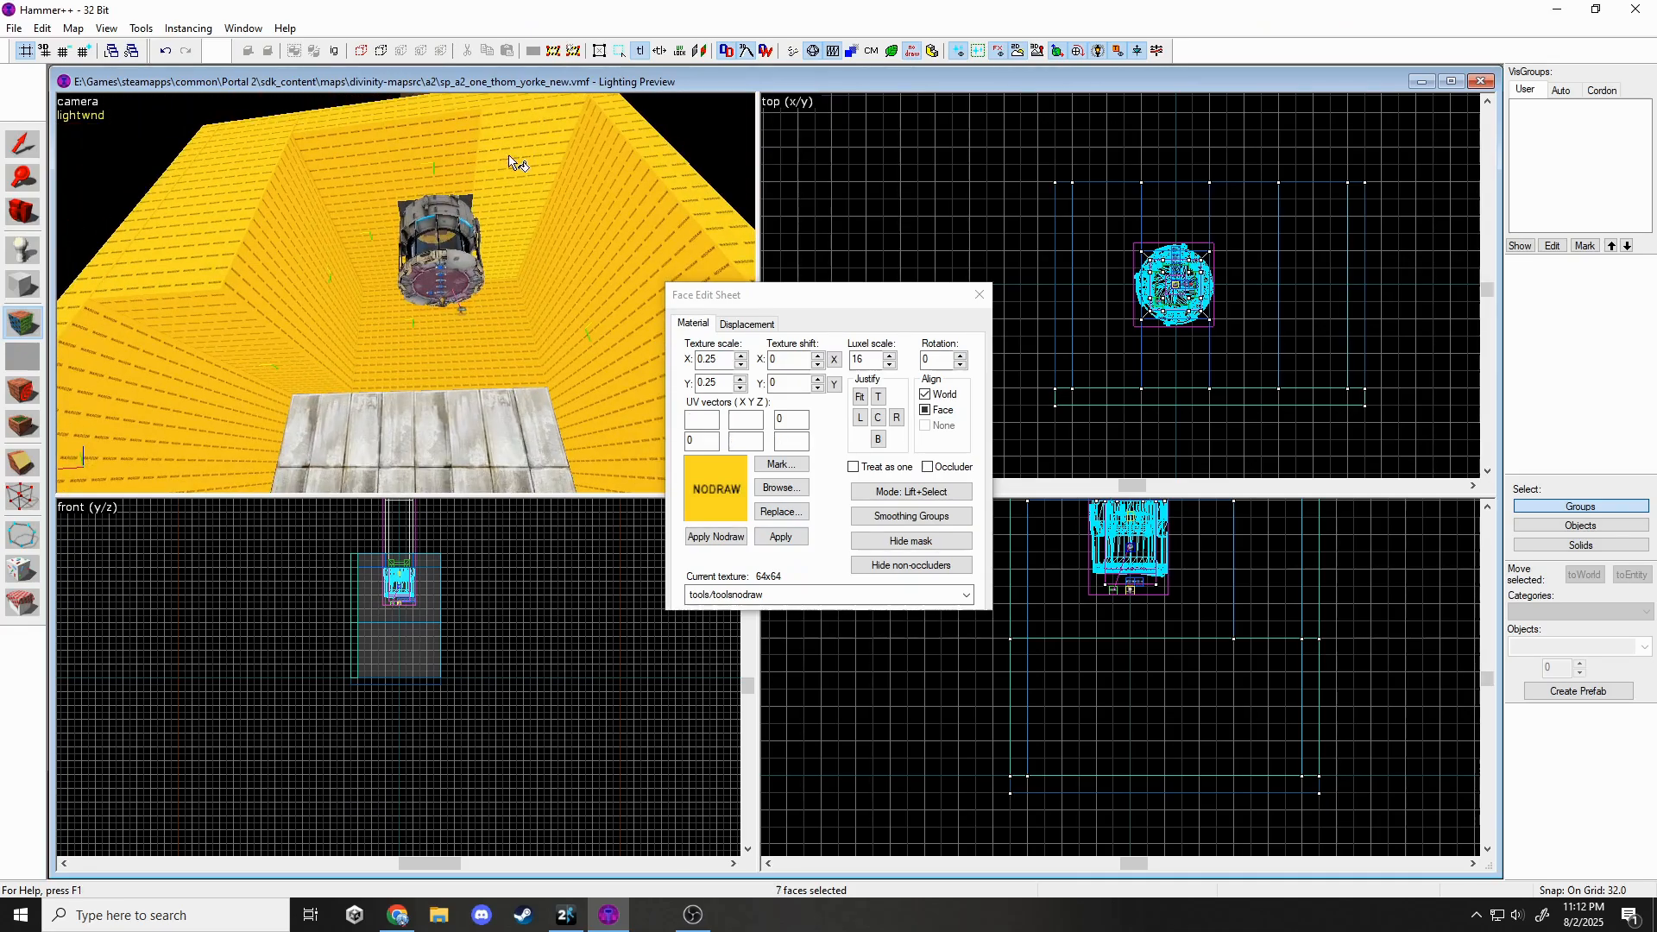
left_click(510, 158, "ctrl")
key("z")
key("w")
key("z")
left_click(378, 325, "ctrl")
left_click(767, 469)
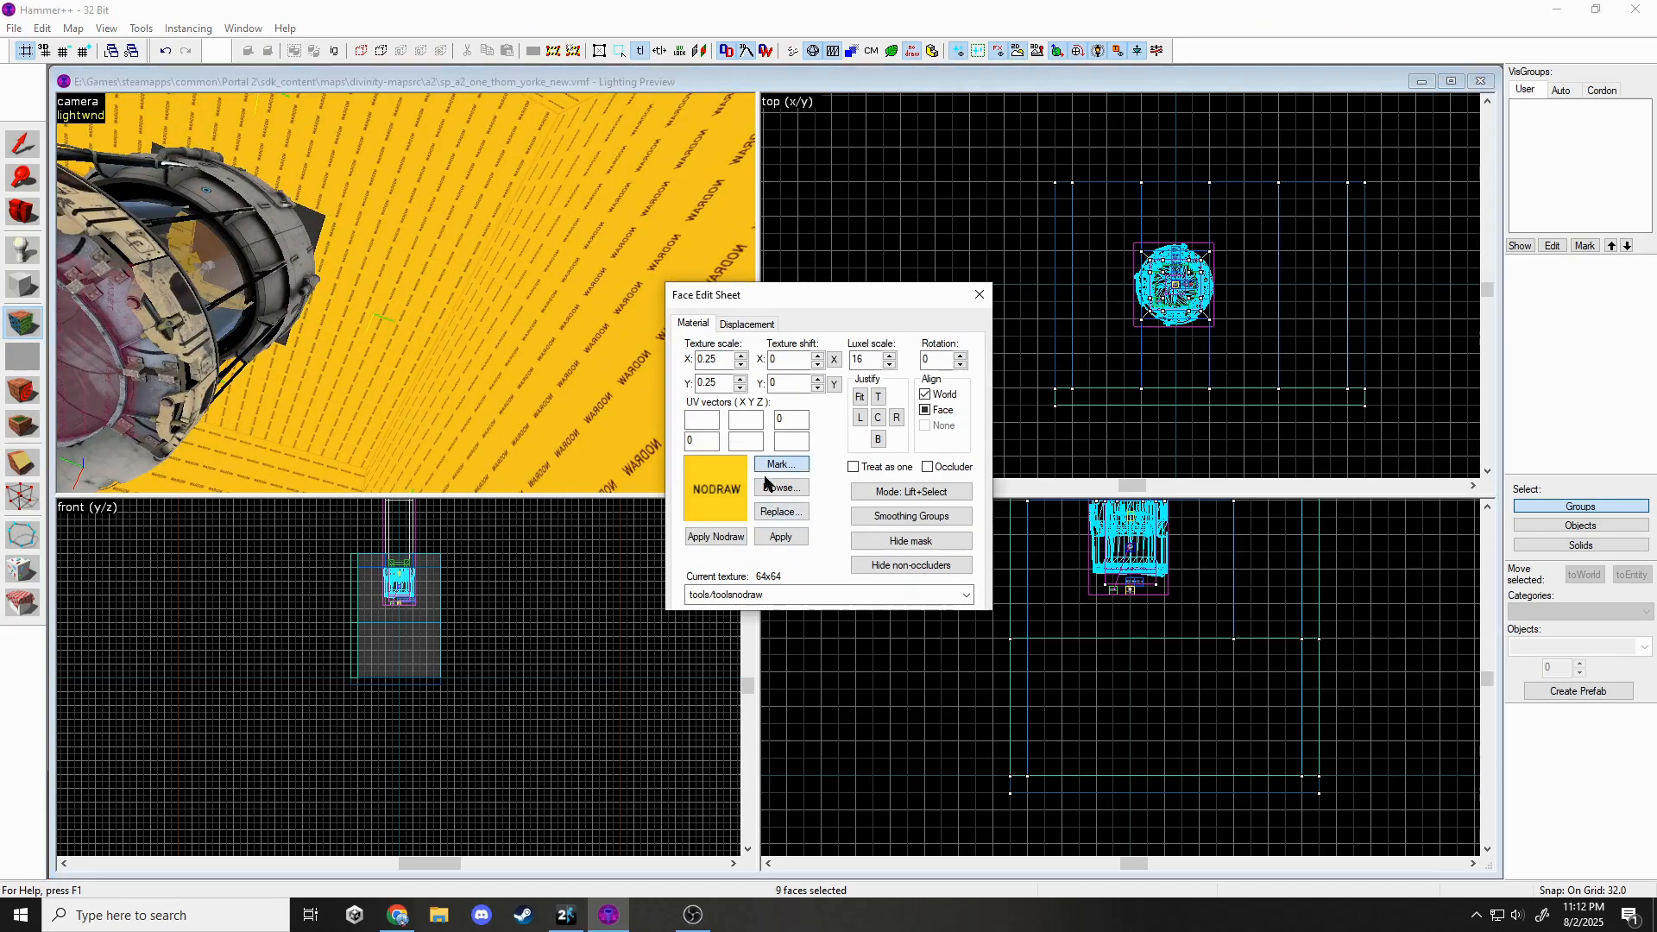
left_click(898, 422)
Restart the face selection from the right wall and add the surrounding nodraw faces.
left_click(563, 350)
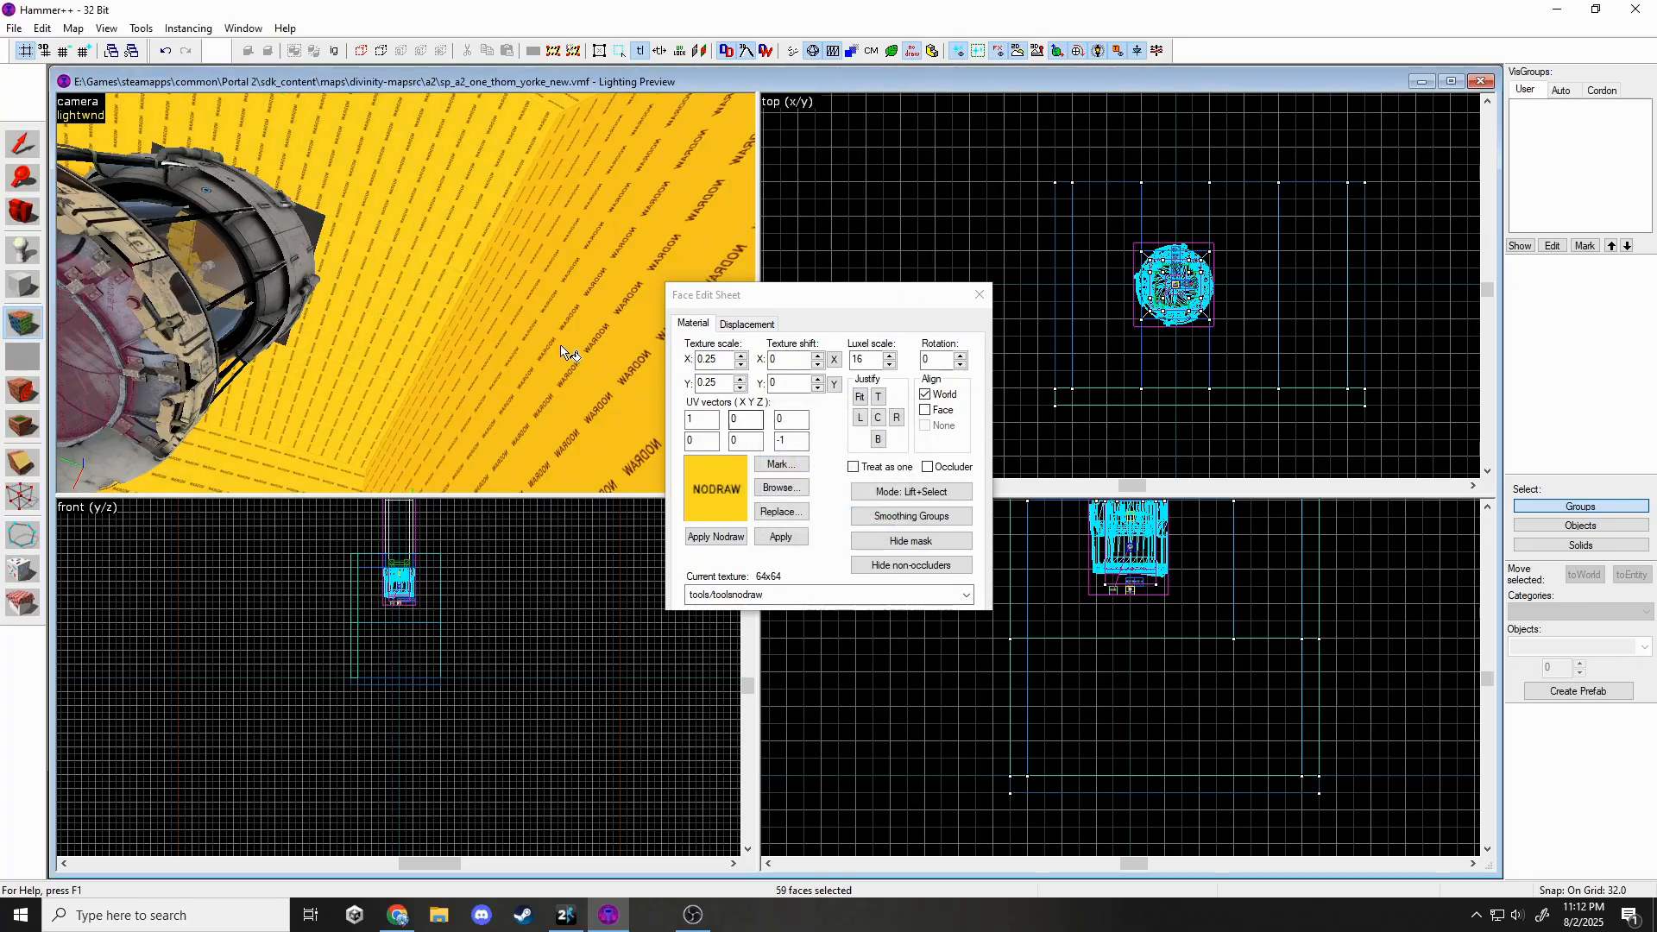
left_click(427, 332, "ctrl")
left_click(329, 411, "ctrl")
left_click(440, 202, "ctrl")
key("z")
key("z")
left_click(404, 341, "ctrl")
left_click(416, 409, "ctrl")
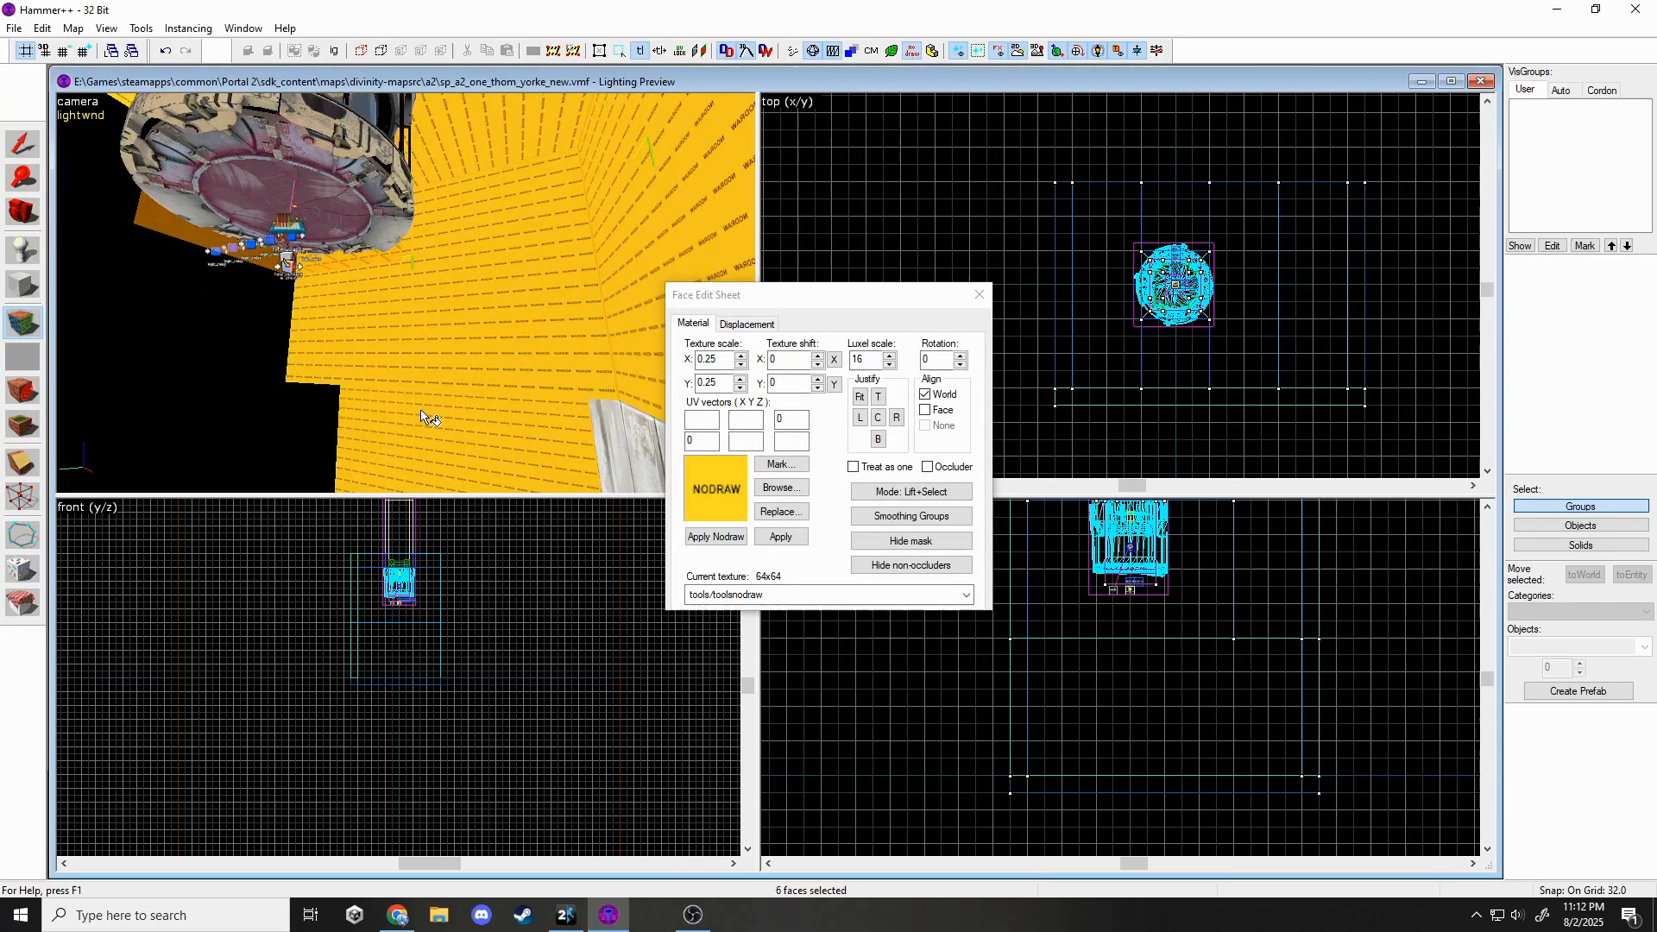
key("z")
key("s")
Add the remaining wall faces except the right wall, then bring up texture choices for them.
key("z")
left_click(416, 197, "ctrl")
left_click(457, 385, "ctrl")
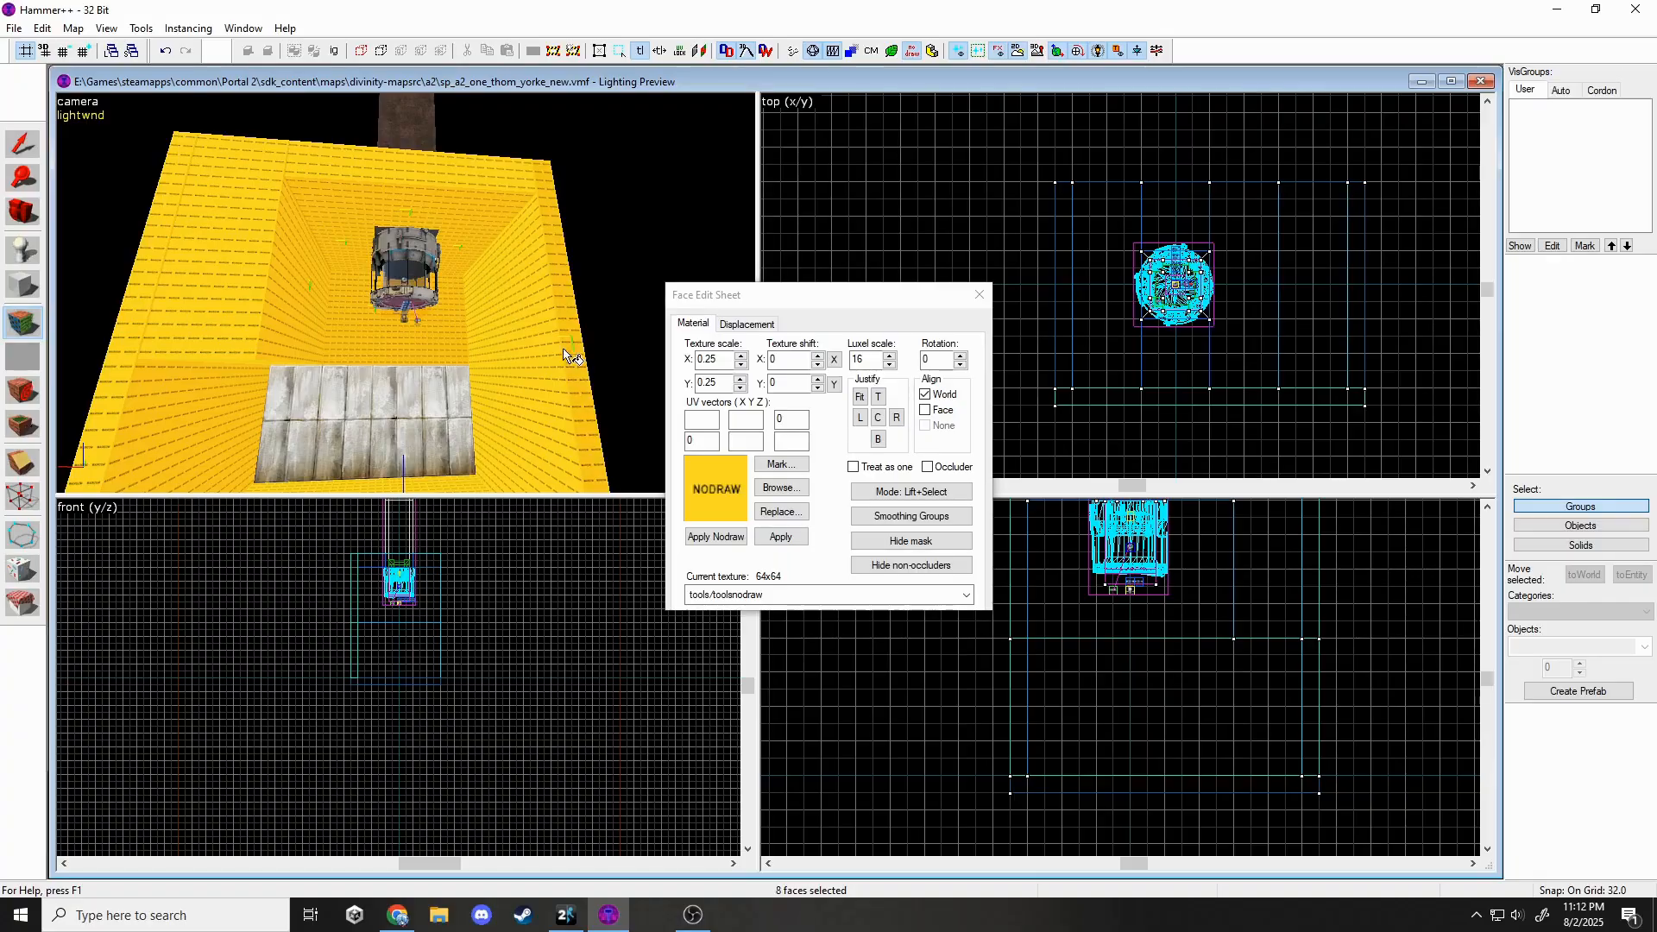
left_click(564, 350, "ctrl")
left_click(565, 354, "ctrl")
key("z")
key("w")
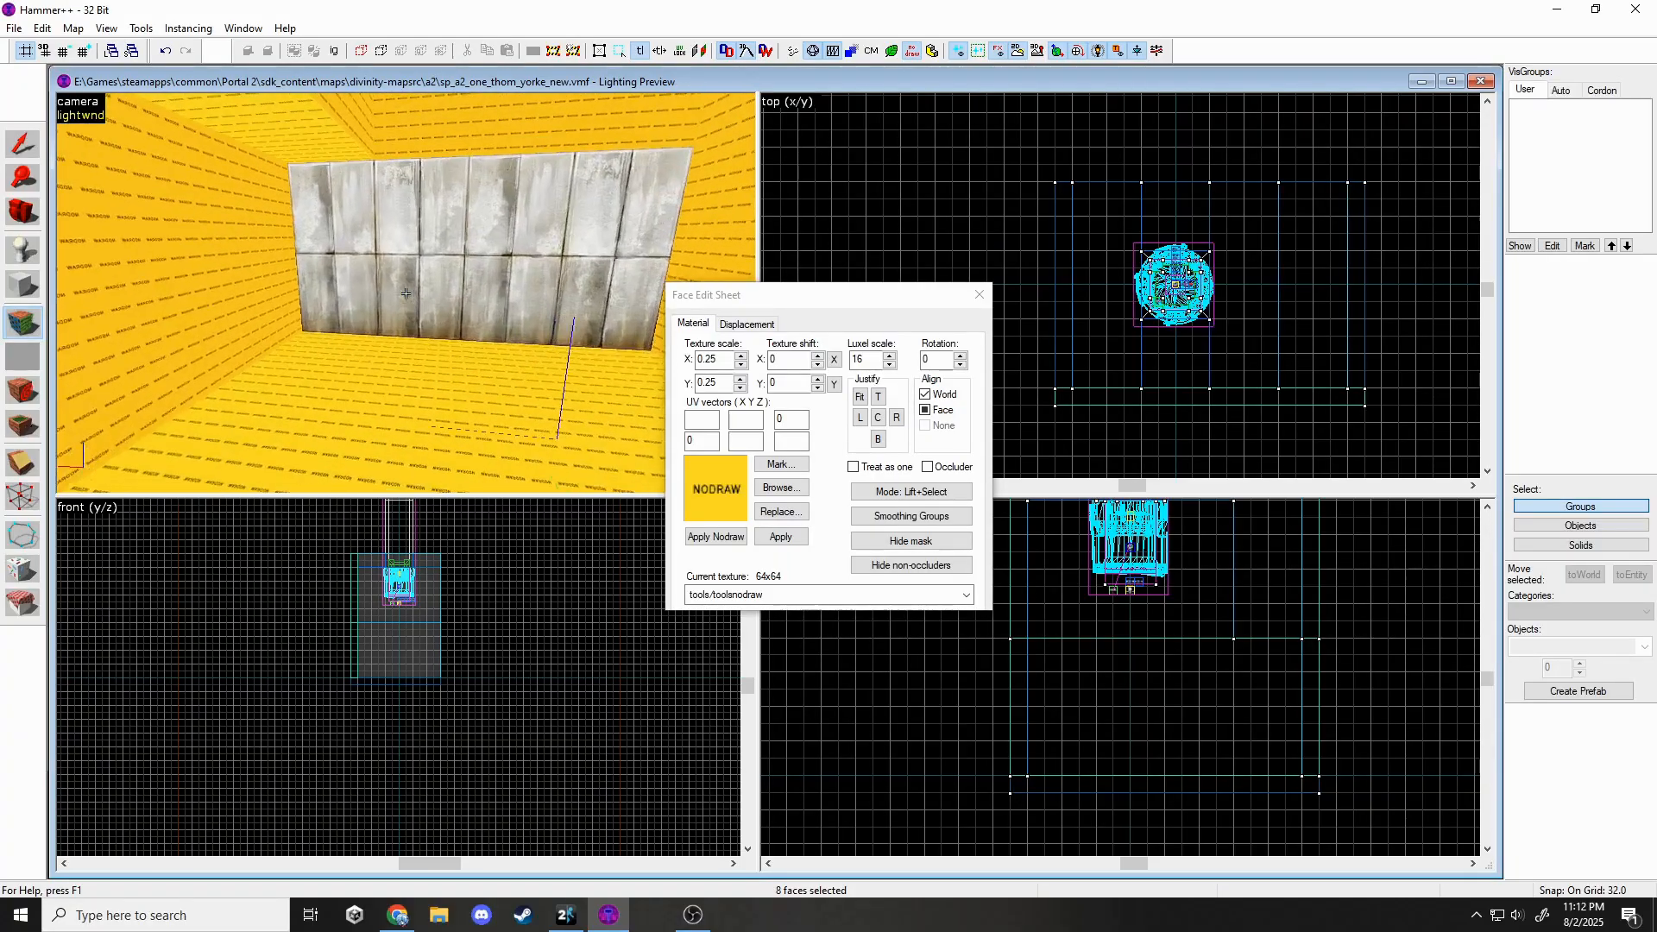
key("z")
left_click(331, 315, "ctrl")
left_click(780, 489)
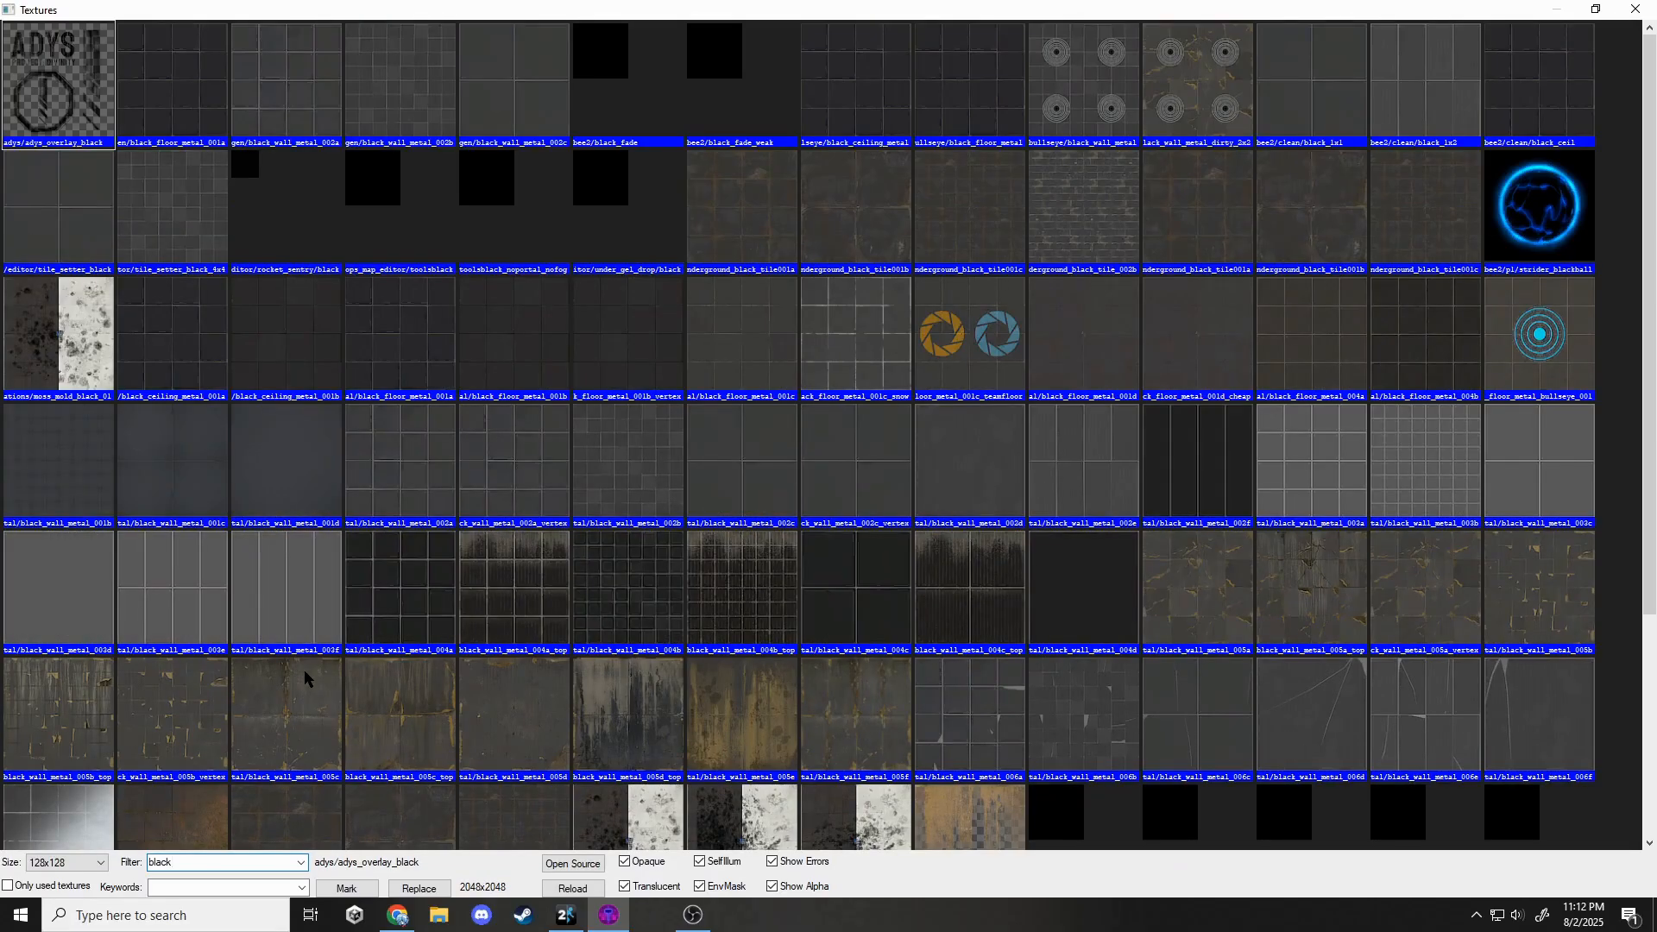
Apply black_wall_metal_005a to the selected chamber walls.
double_click(1196, 592)
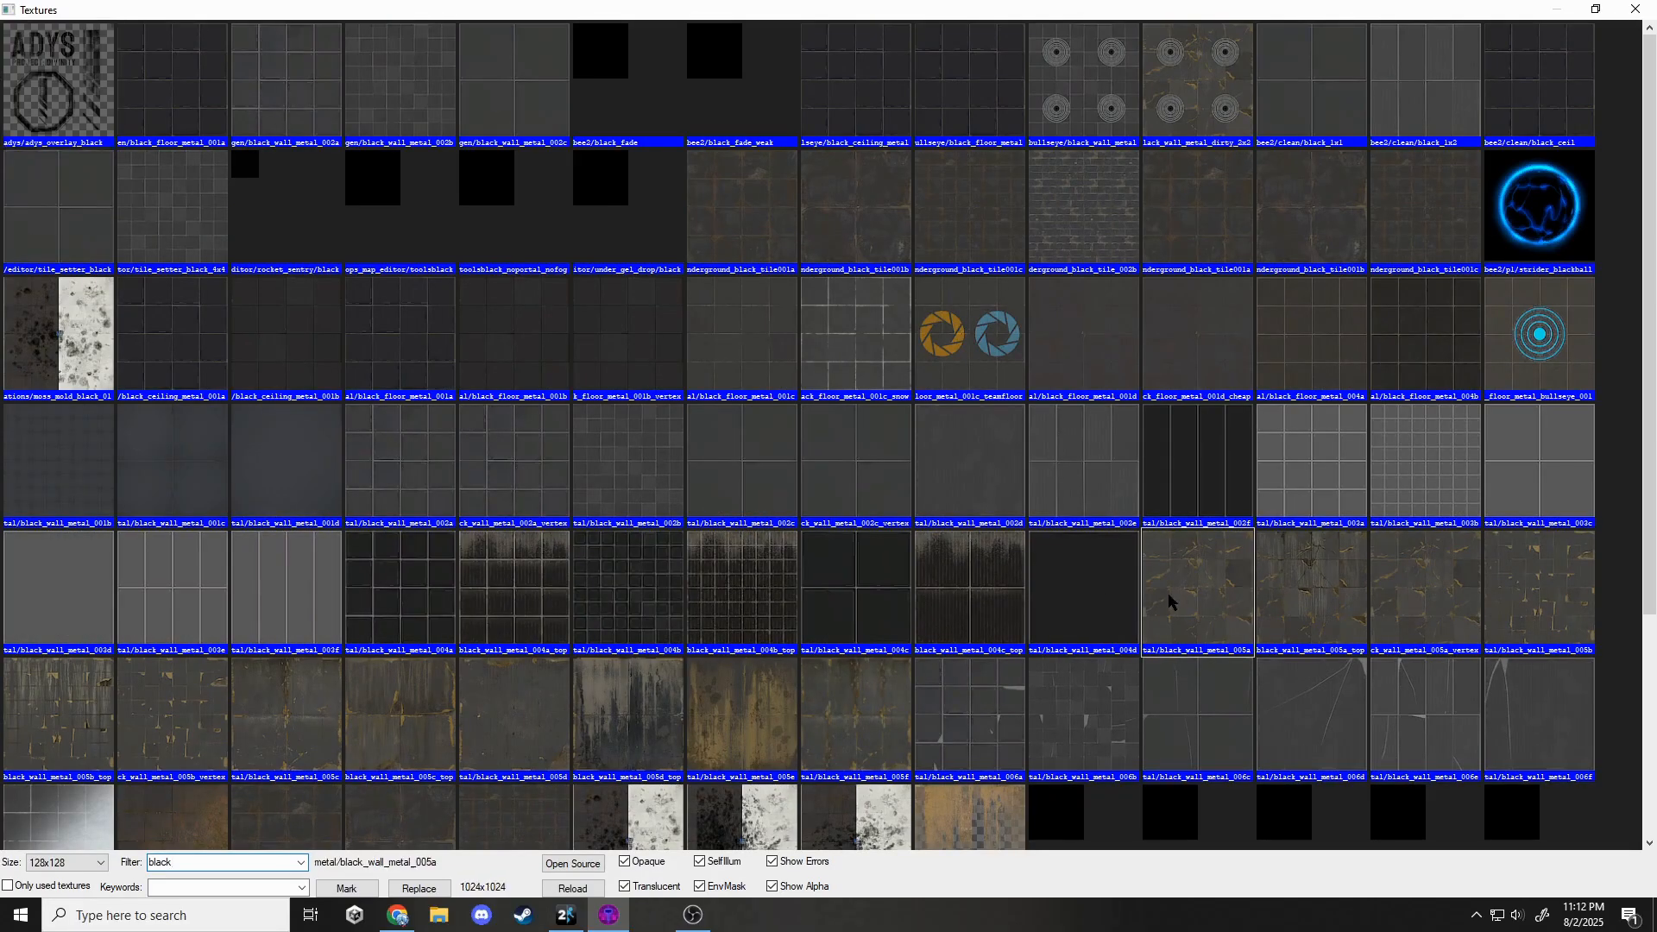
left_click(784, 537)
key("z")
Texture the floor face with nature/dirtfloor004c and close the Face Edit Sheet.
left_click(509, 355)
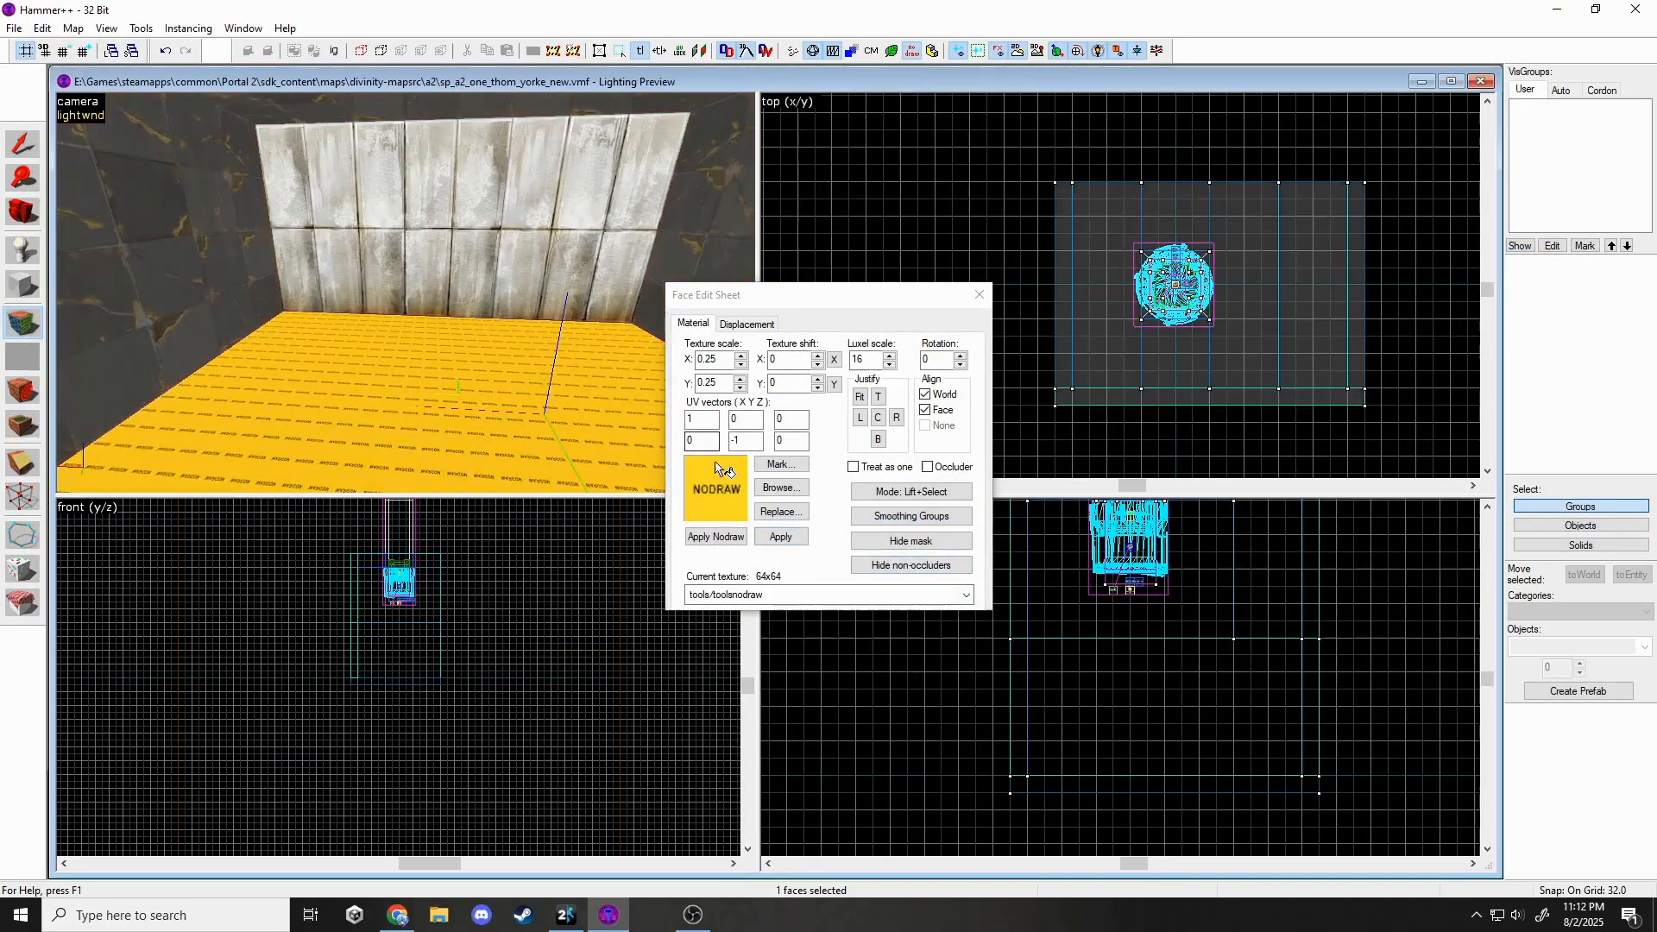
left_click(778, 495)
left_click(781, 488)
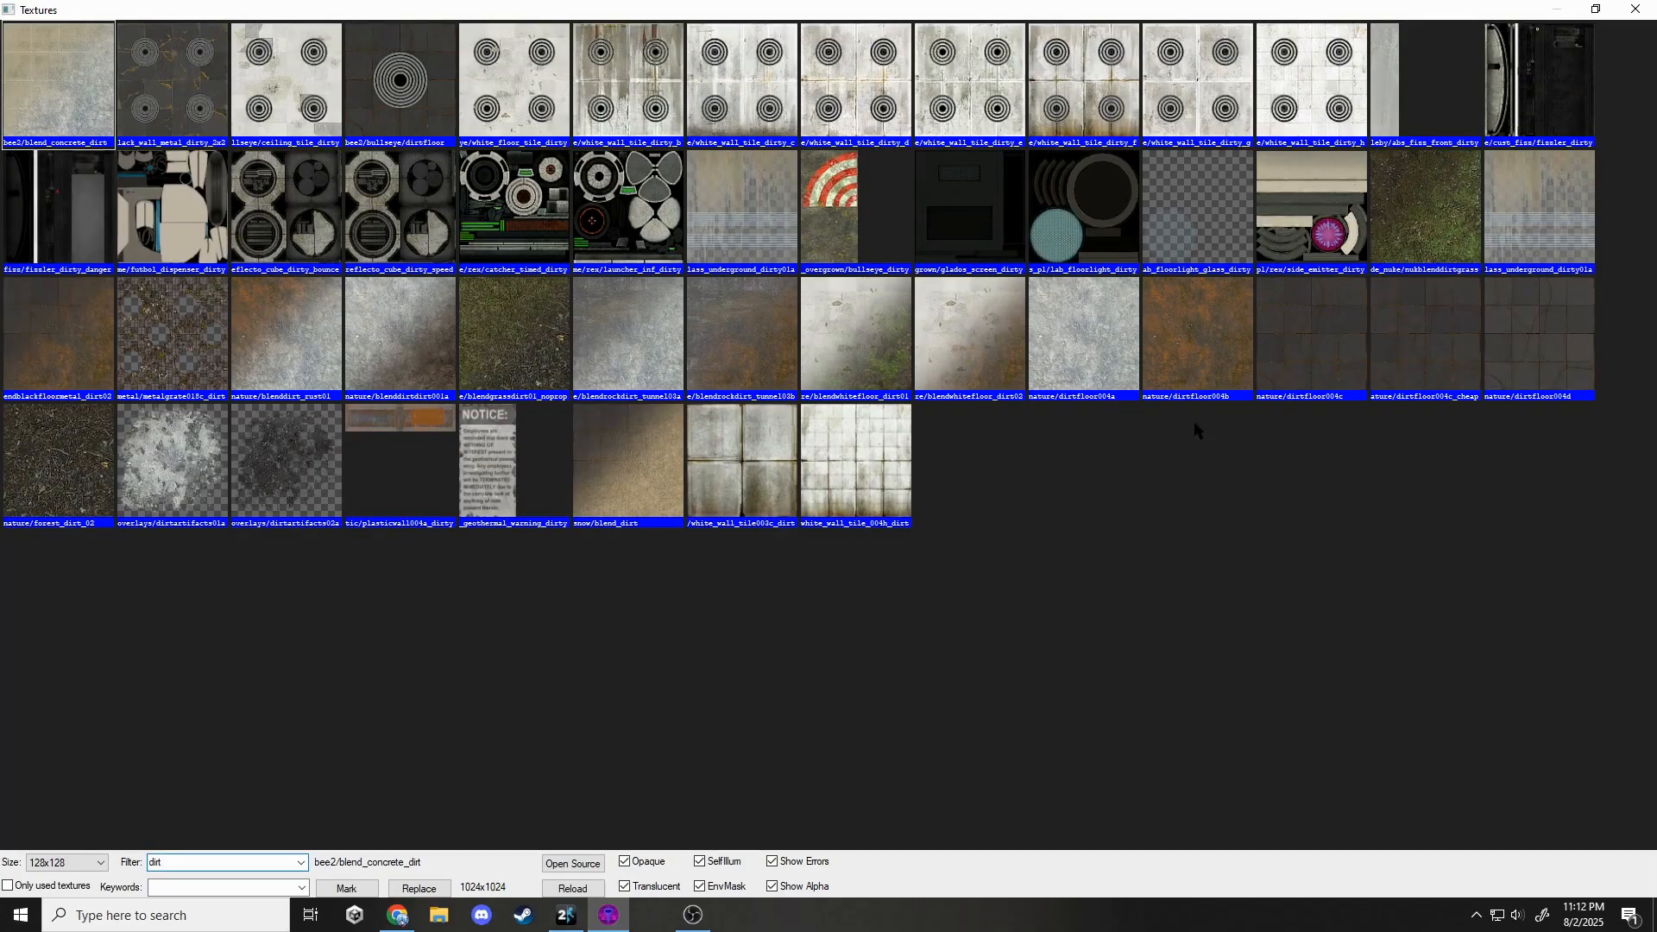
double_click(1298, 367)
left_click(775, 537)
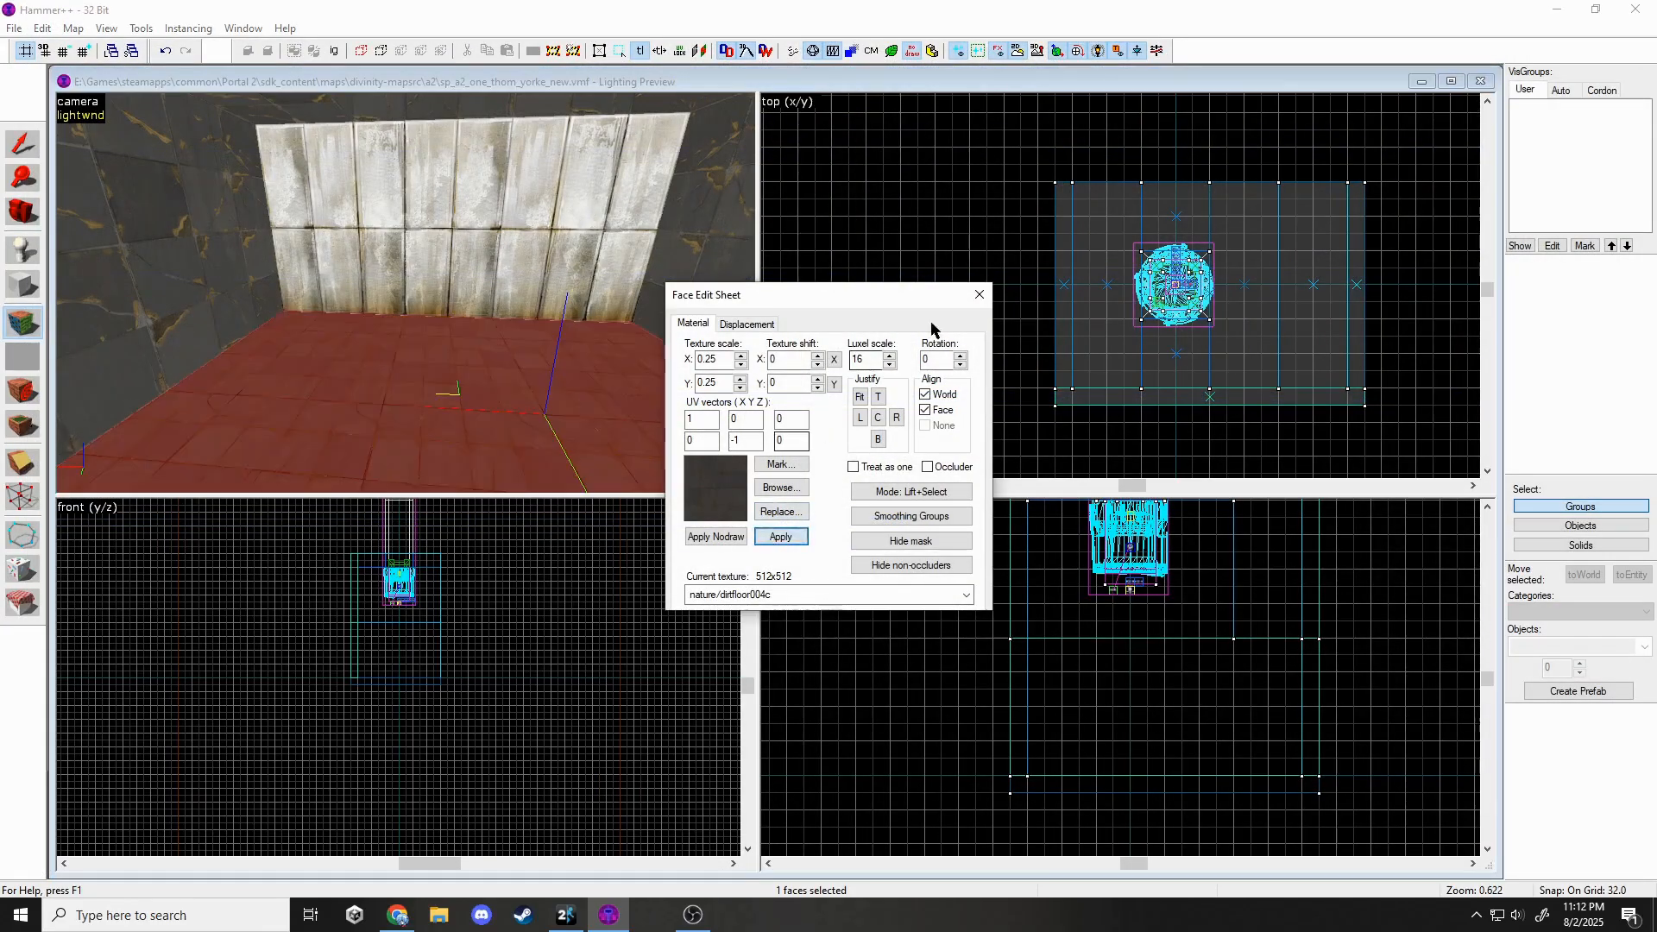
left_click(979, 294)
key("z")
key("s")
key("z")
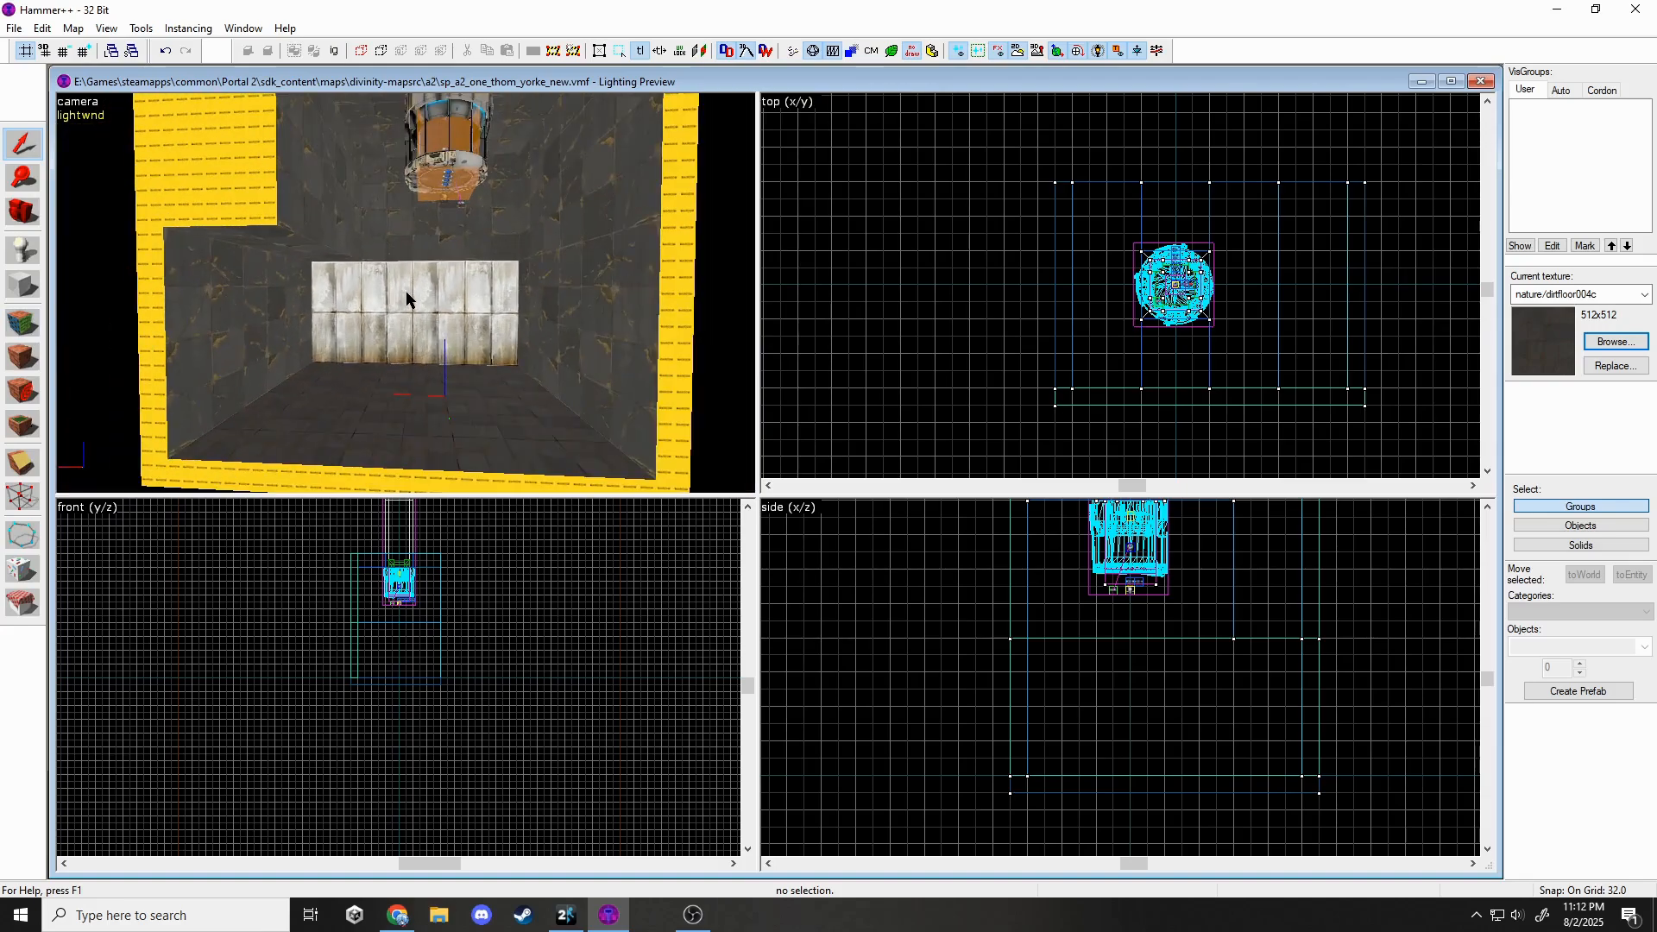
key("z")
key("w")
key("s")
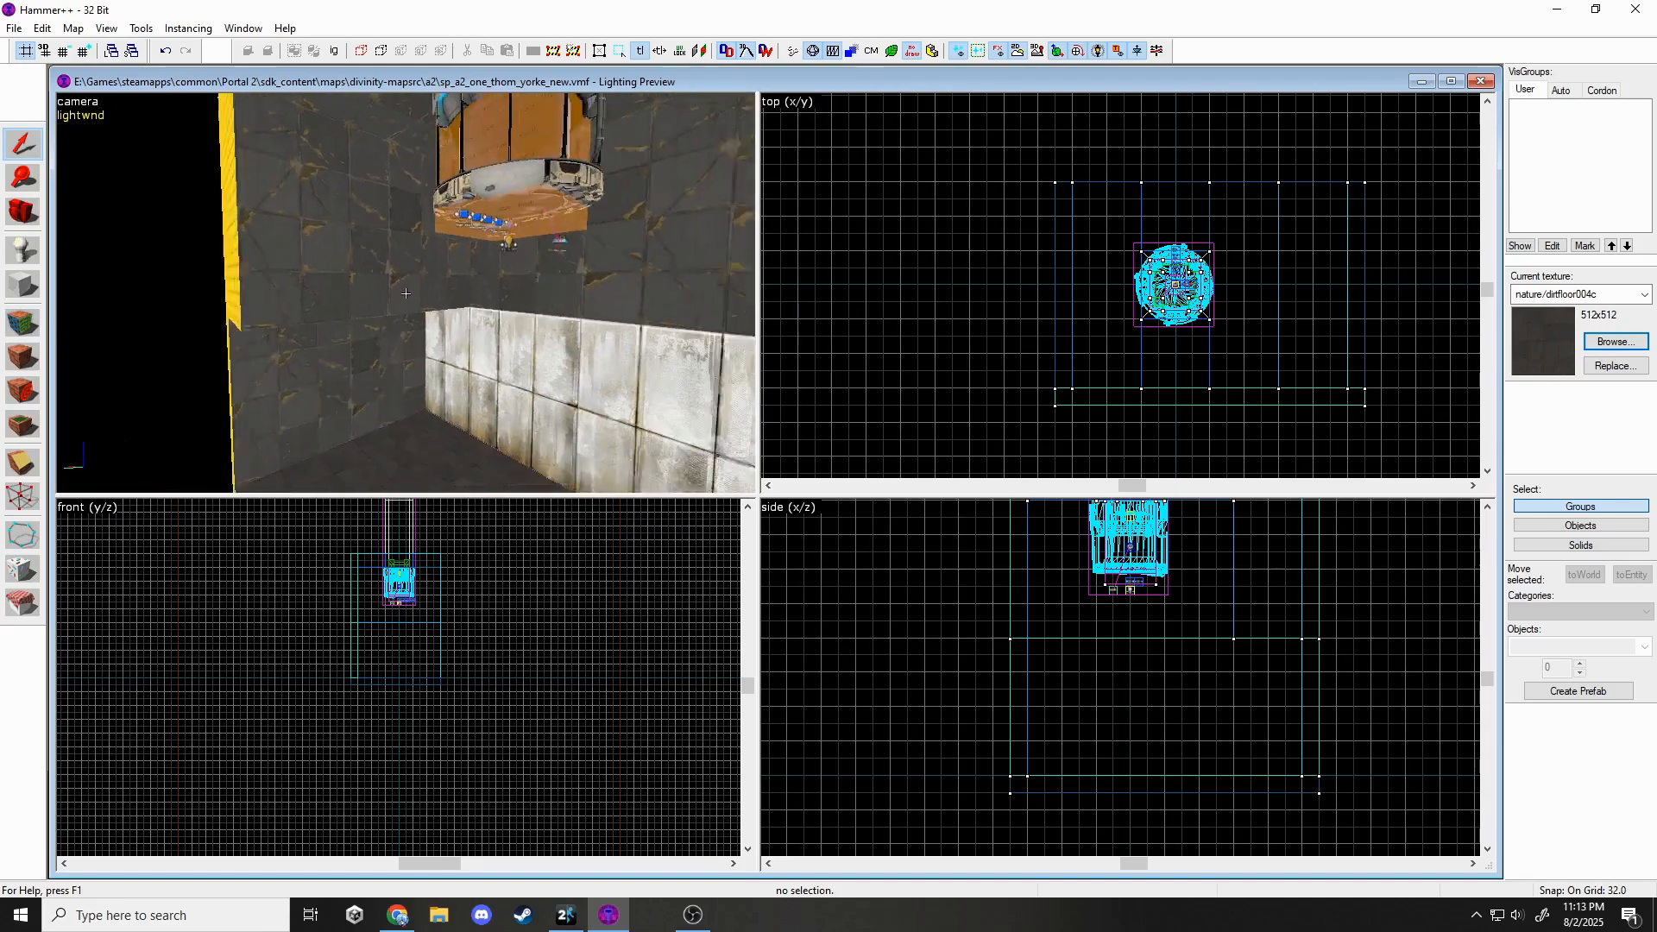
key("w")
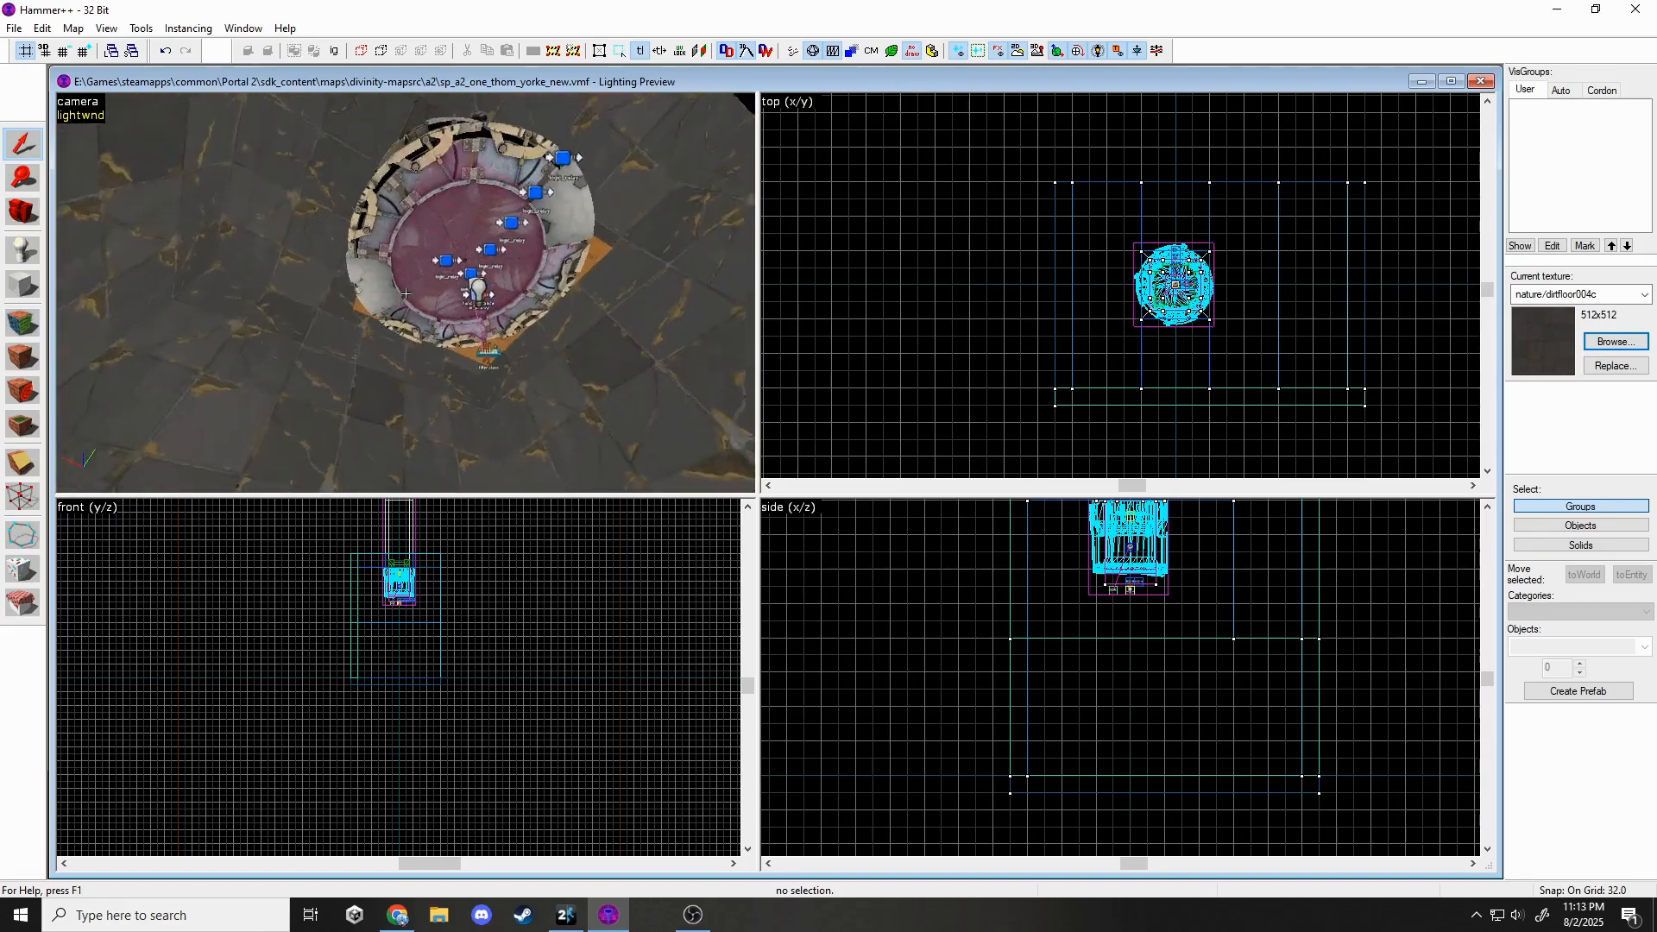
key("s")
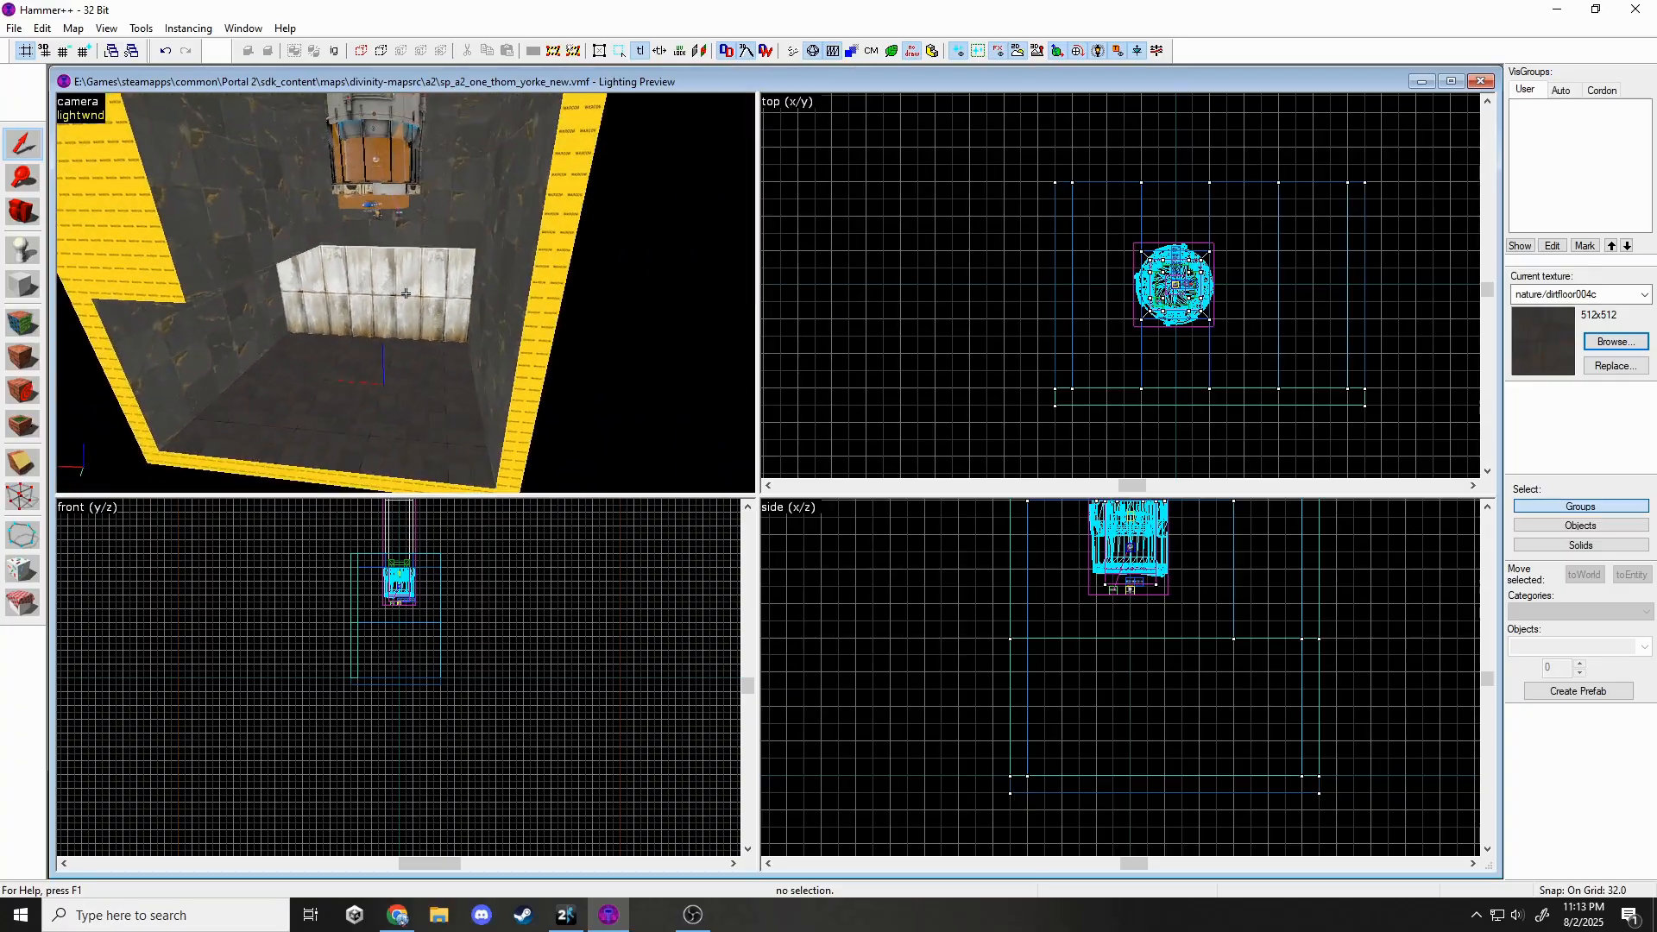
key("w")
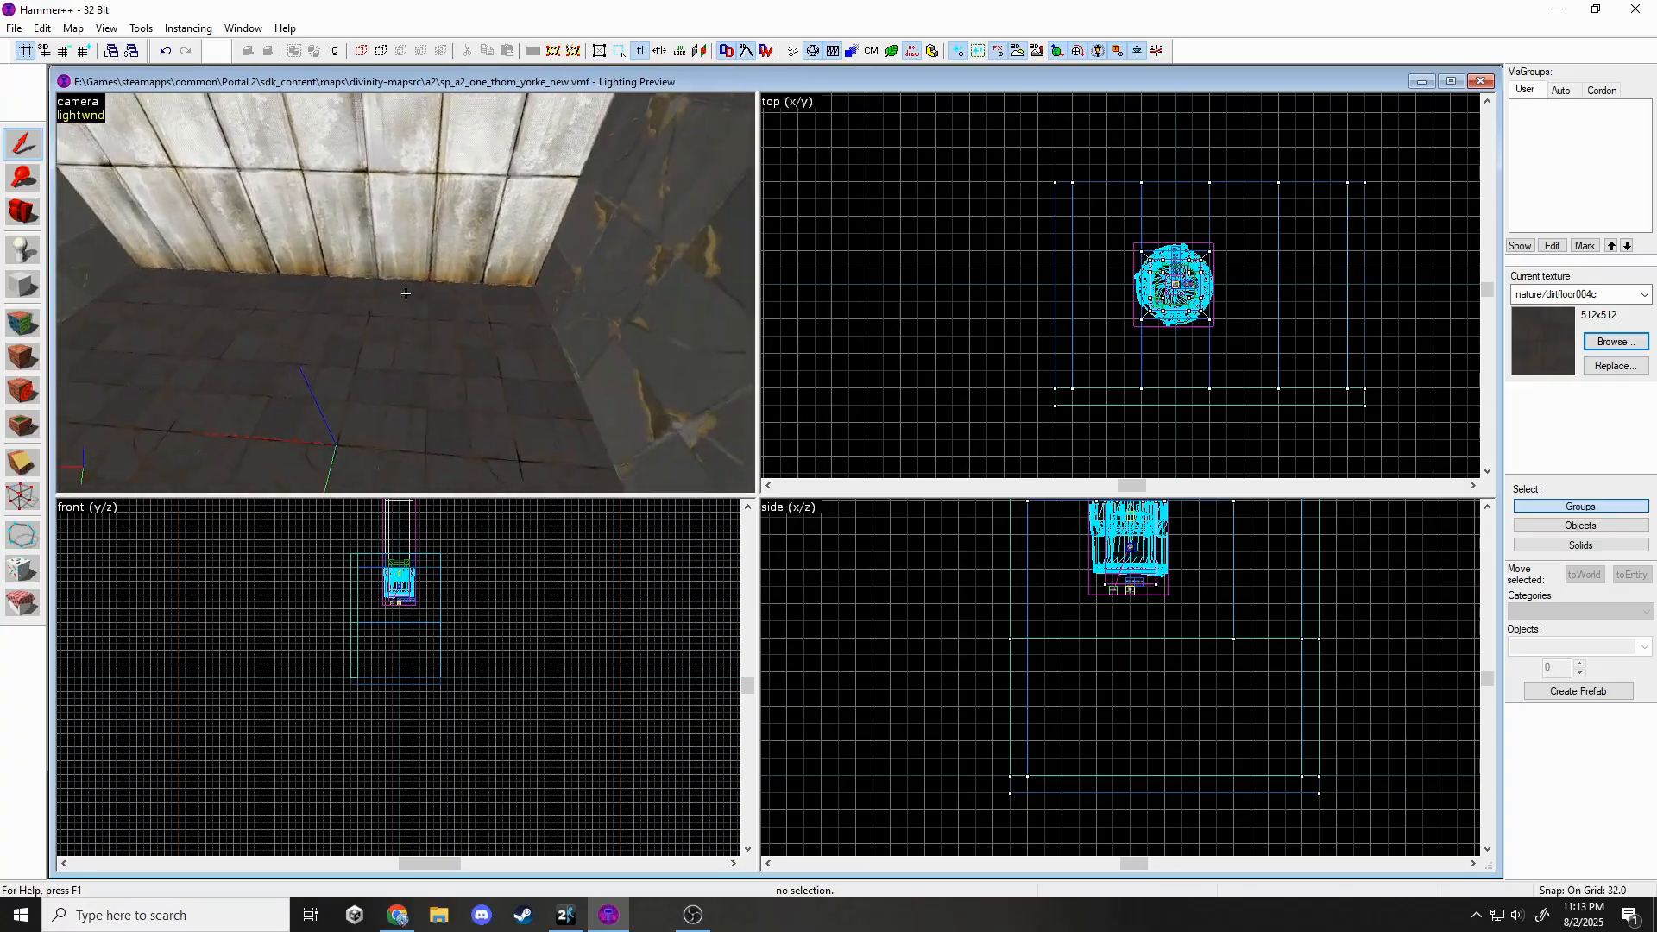
key("s")
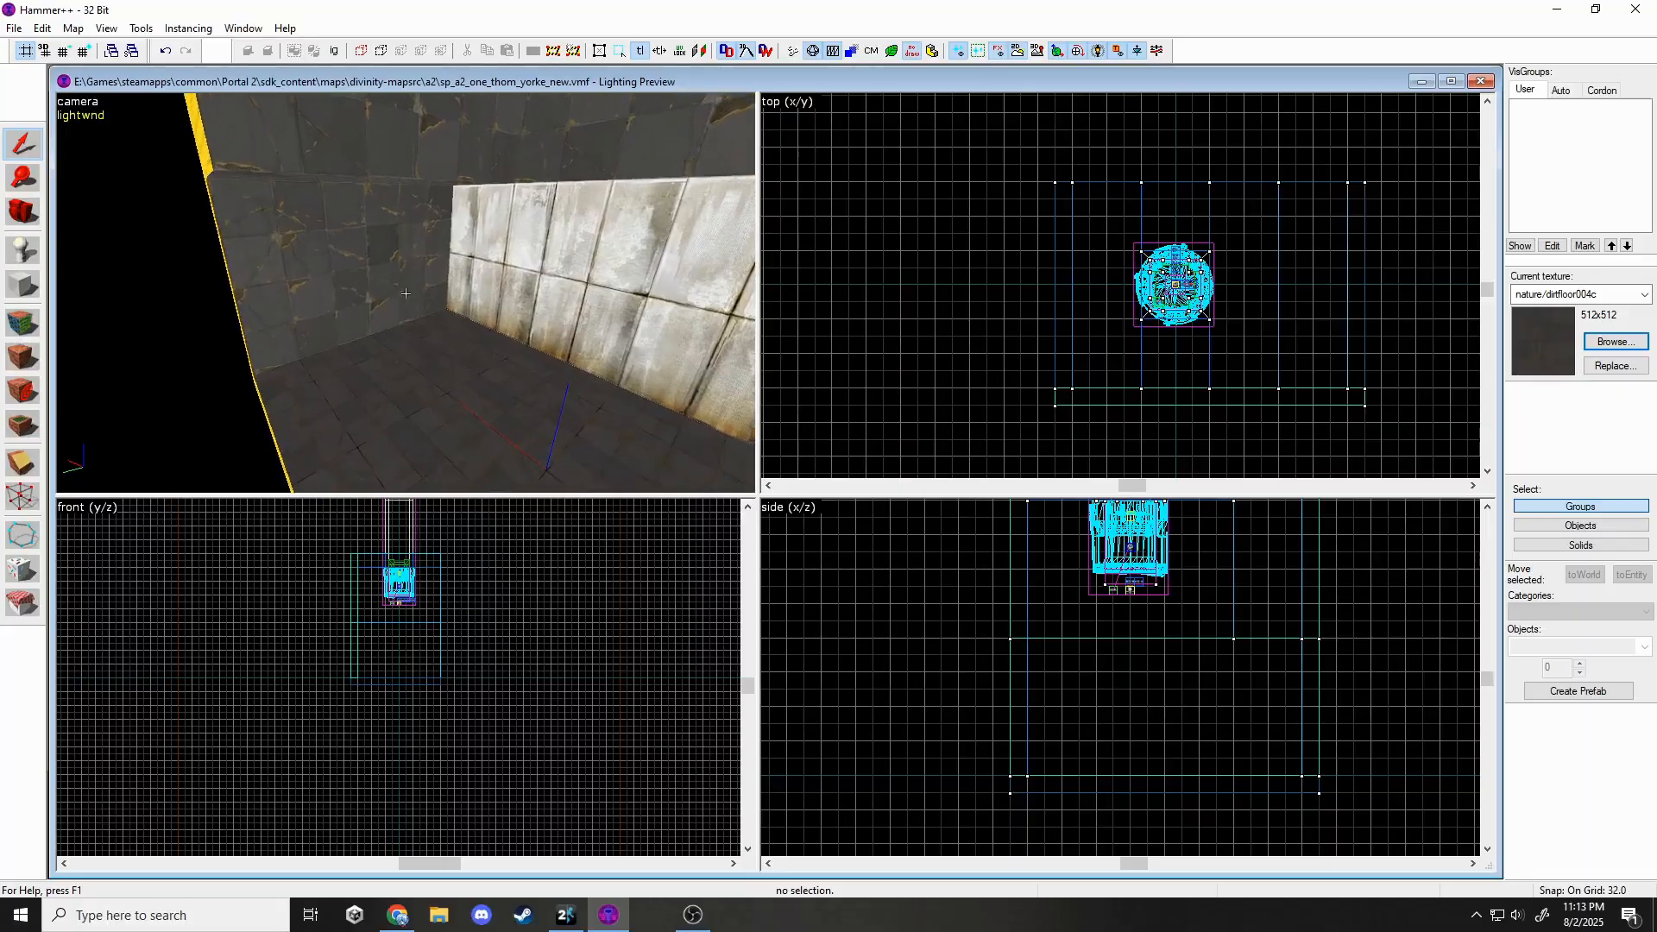
key("w")
key("s")
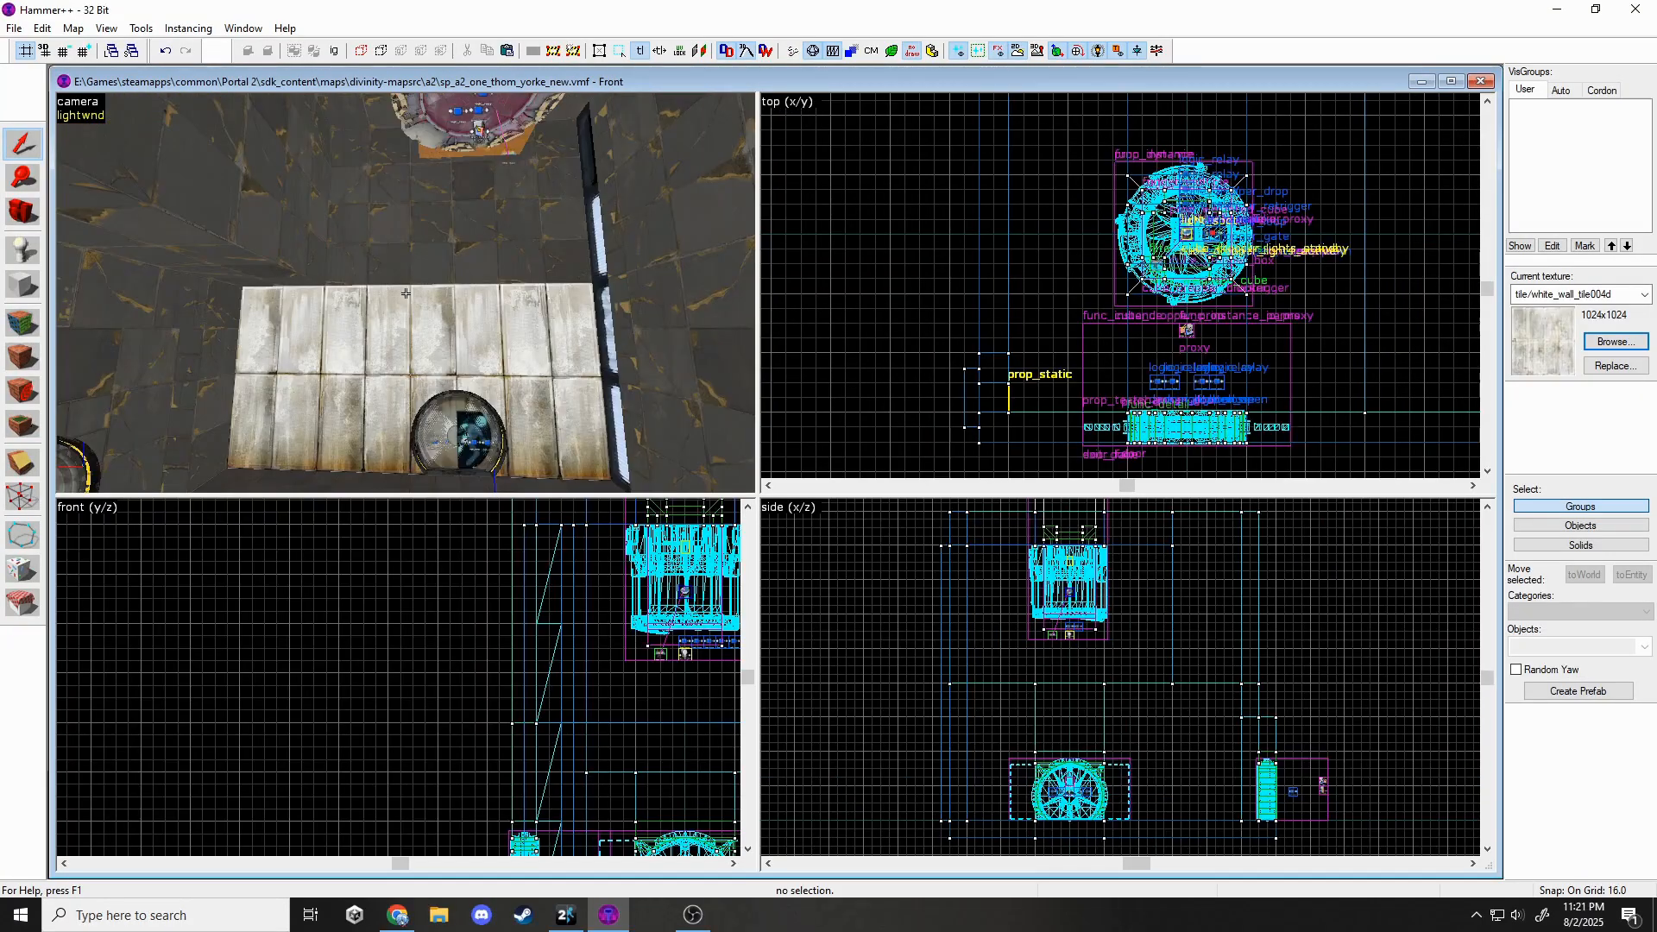
key("s")
key("s")
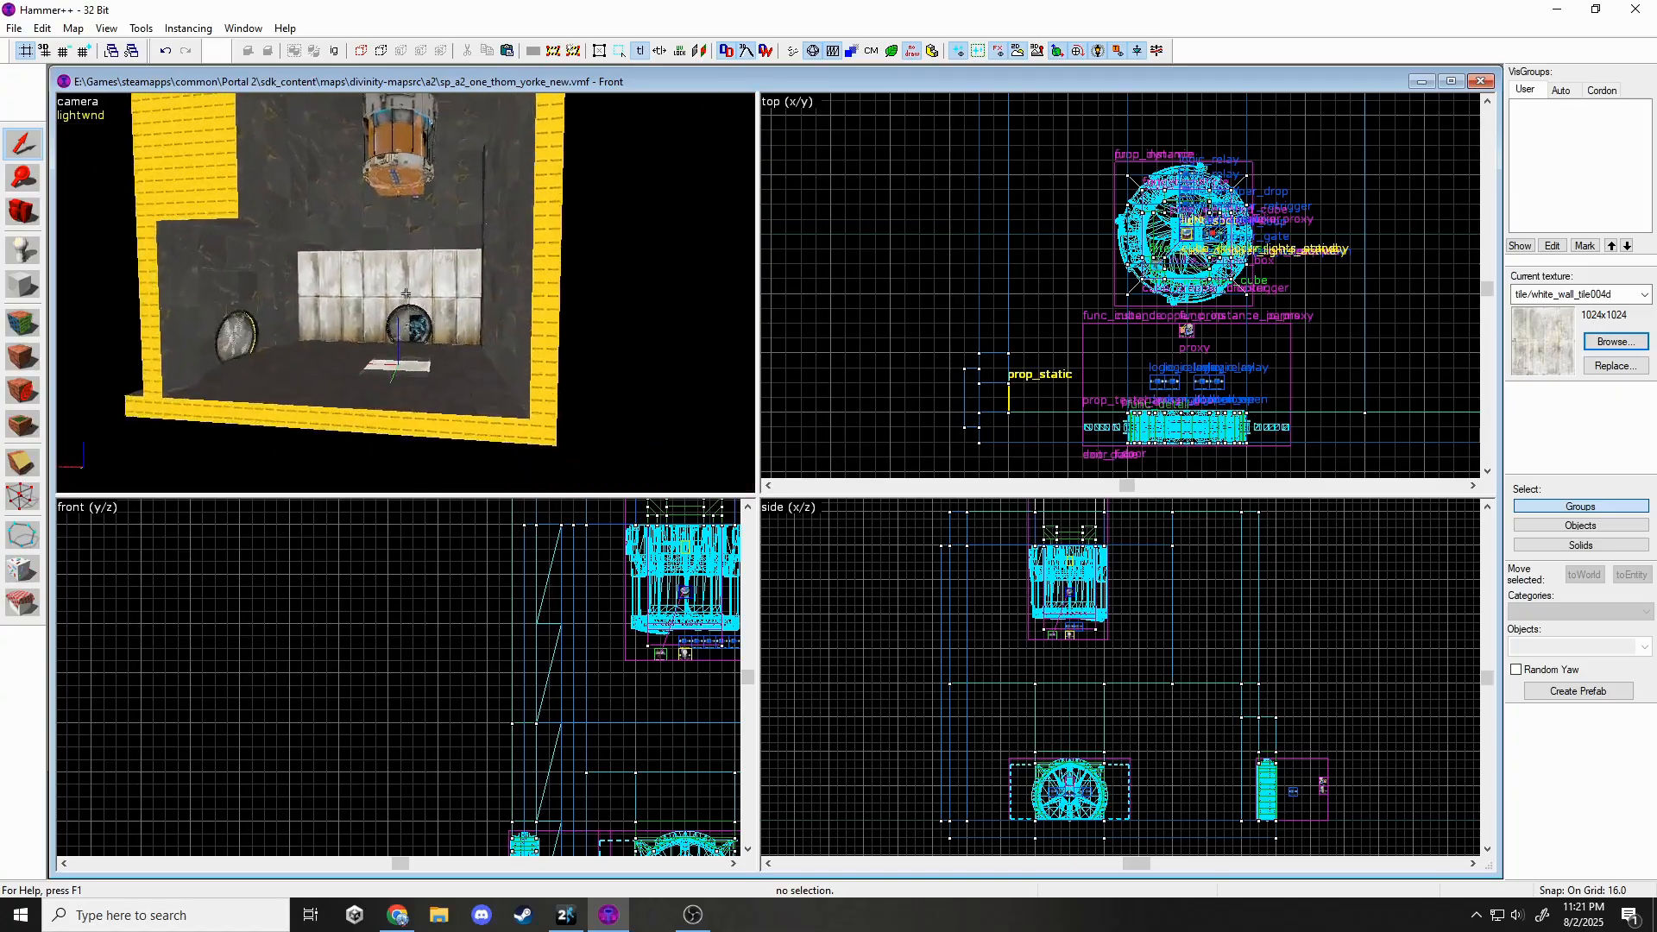
key("w")
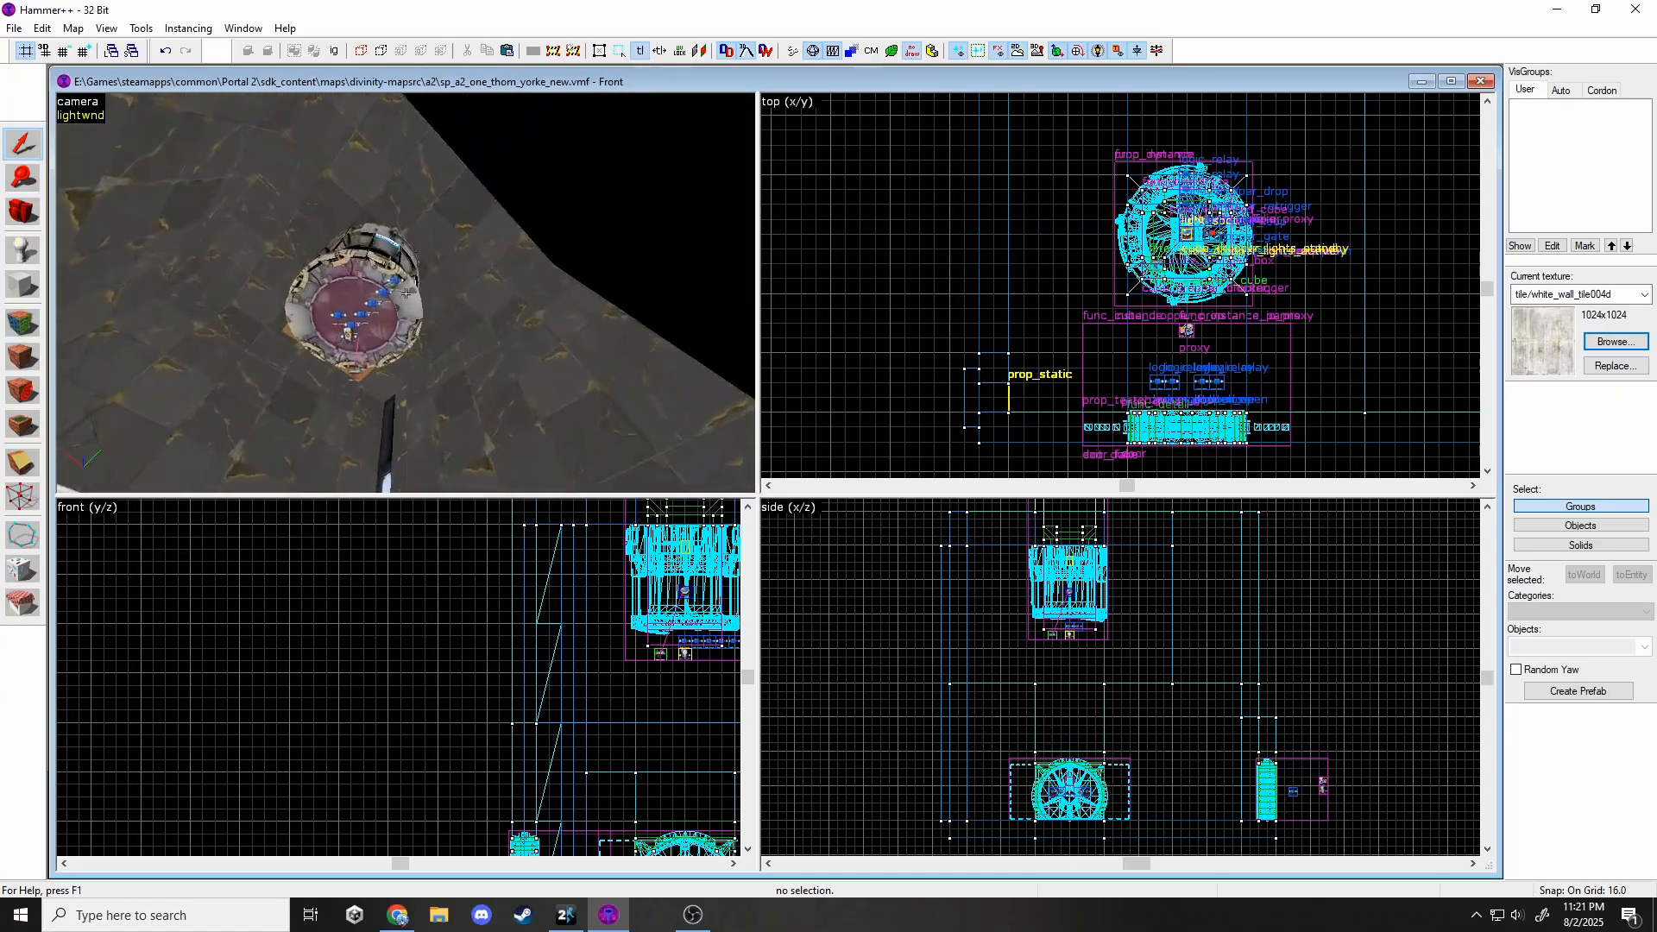
key("w")
key("s")
key("w")
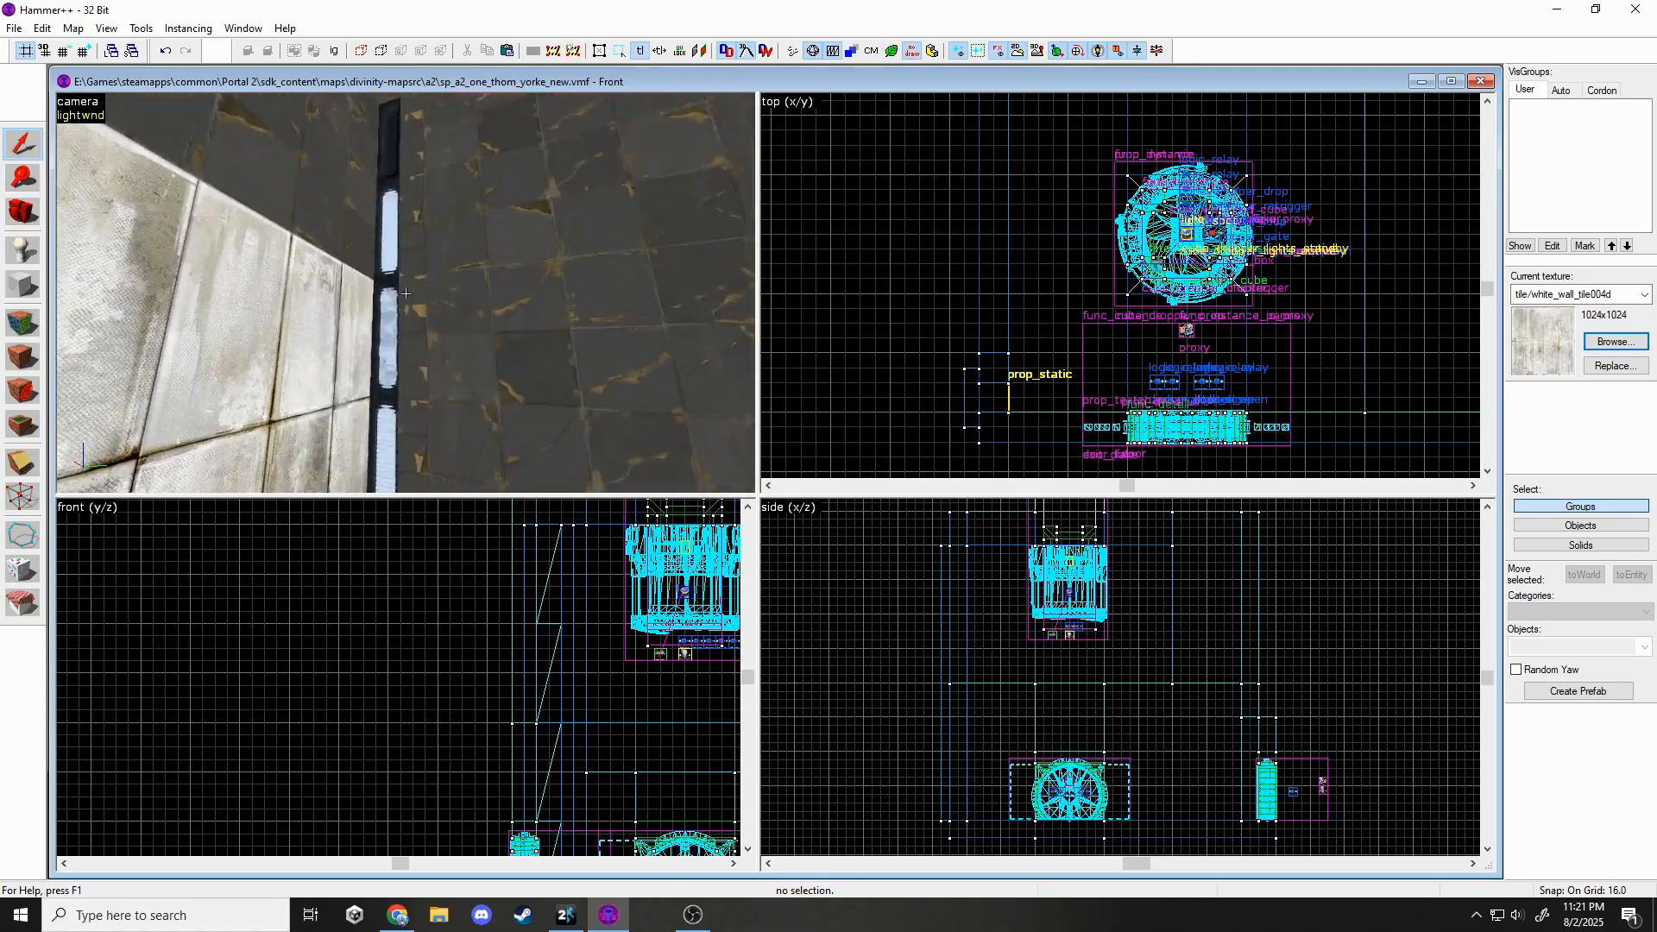
key("w")
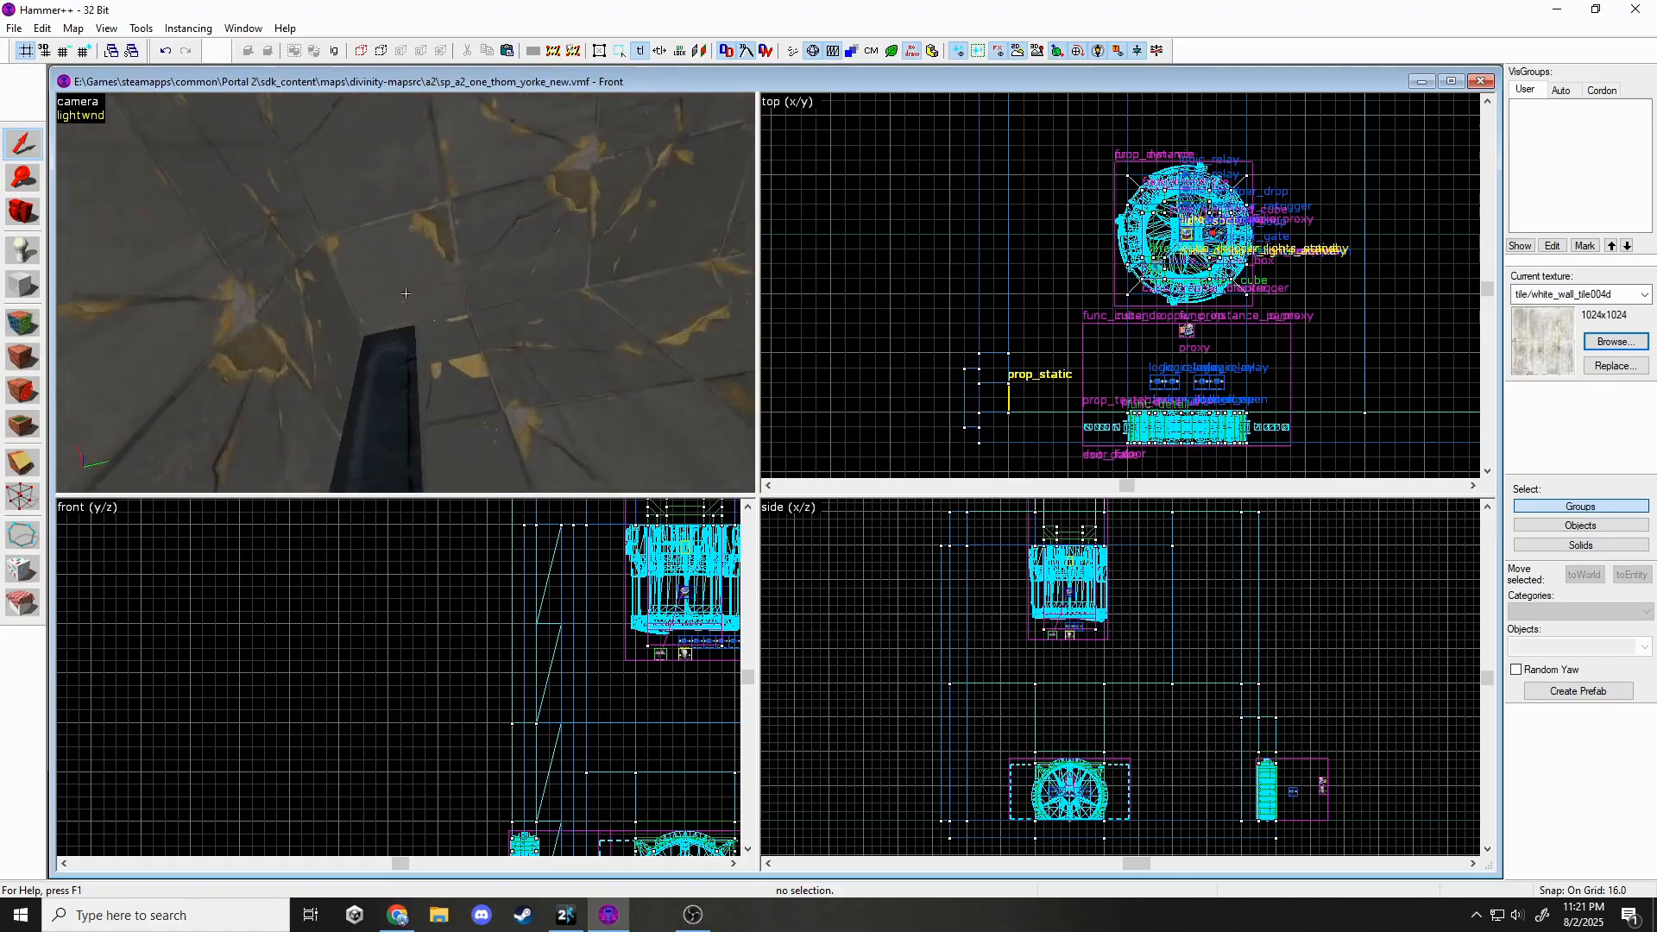
key("w")
key("s")
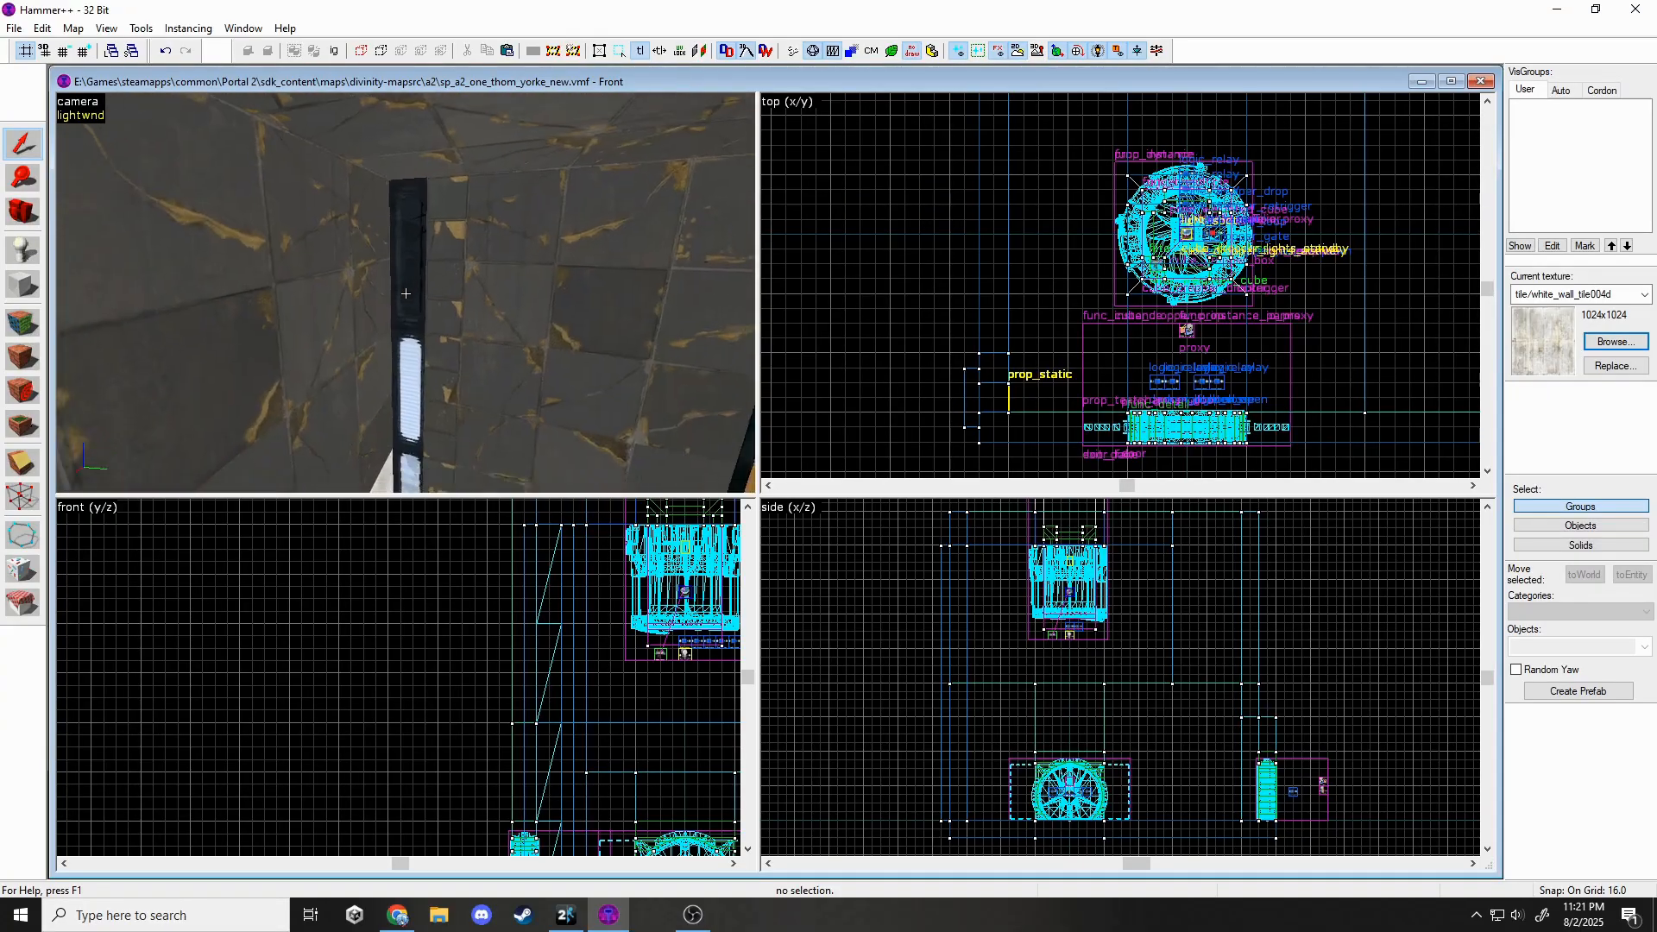
key("w")
key("s")
key("s")
key("w")
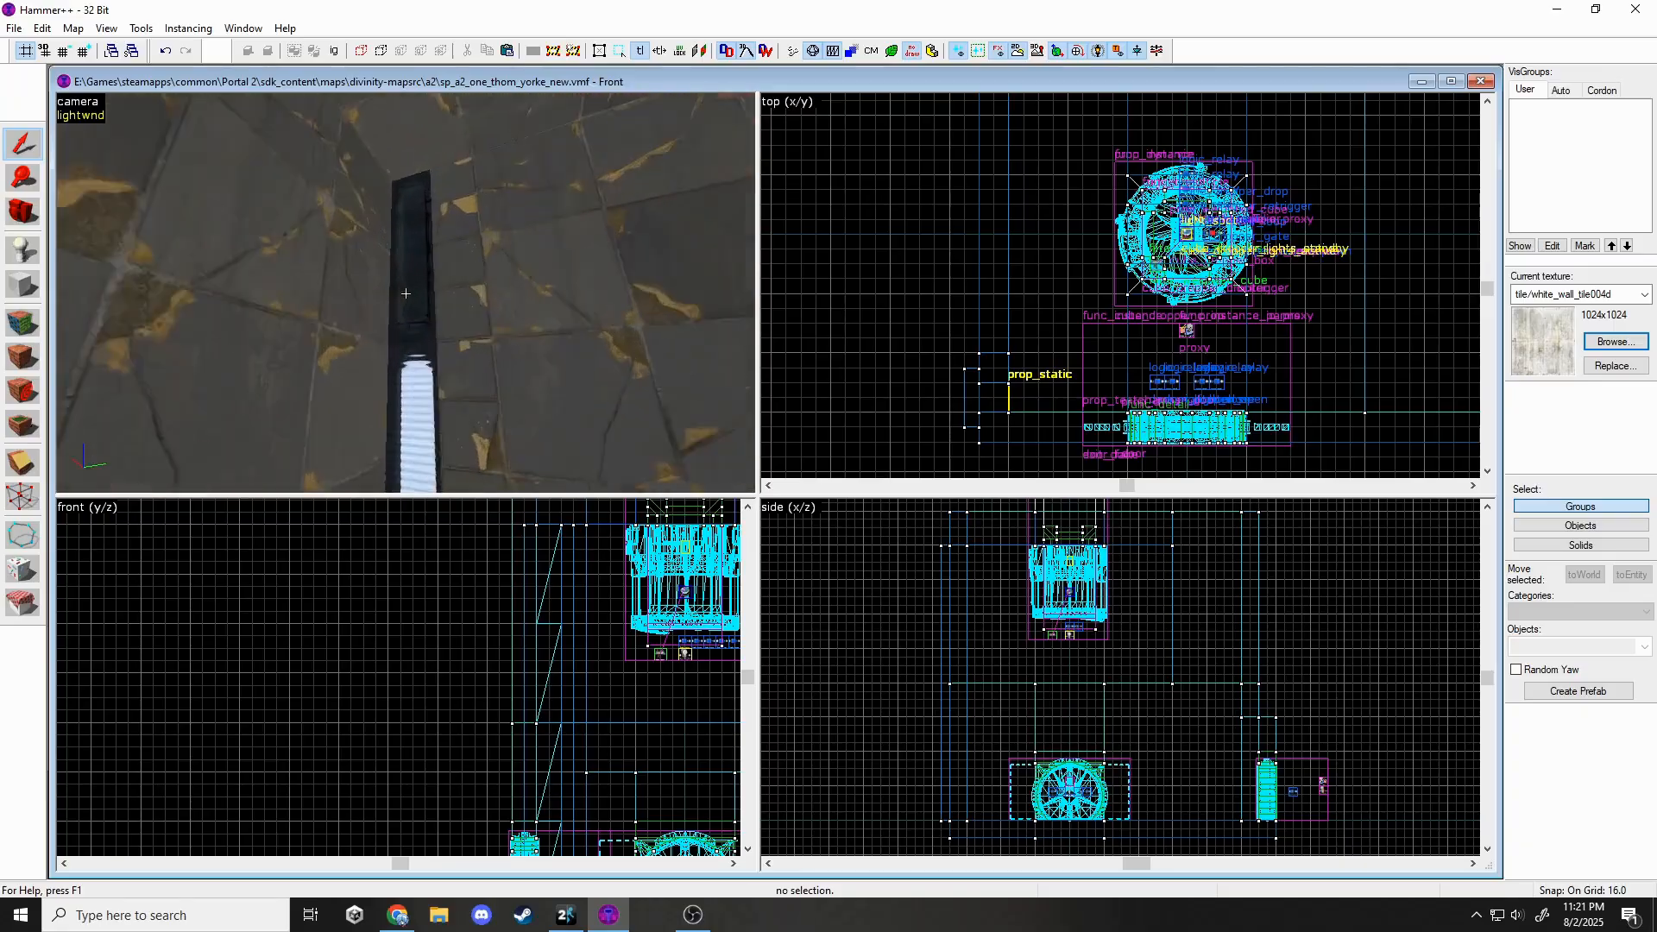
key("s")
key("w")
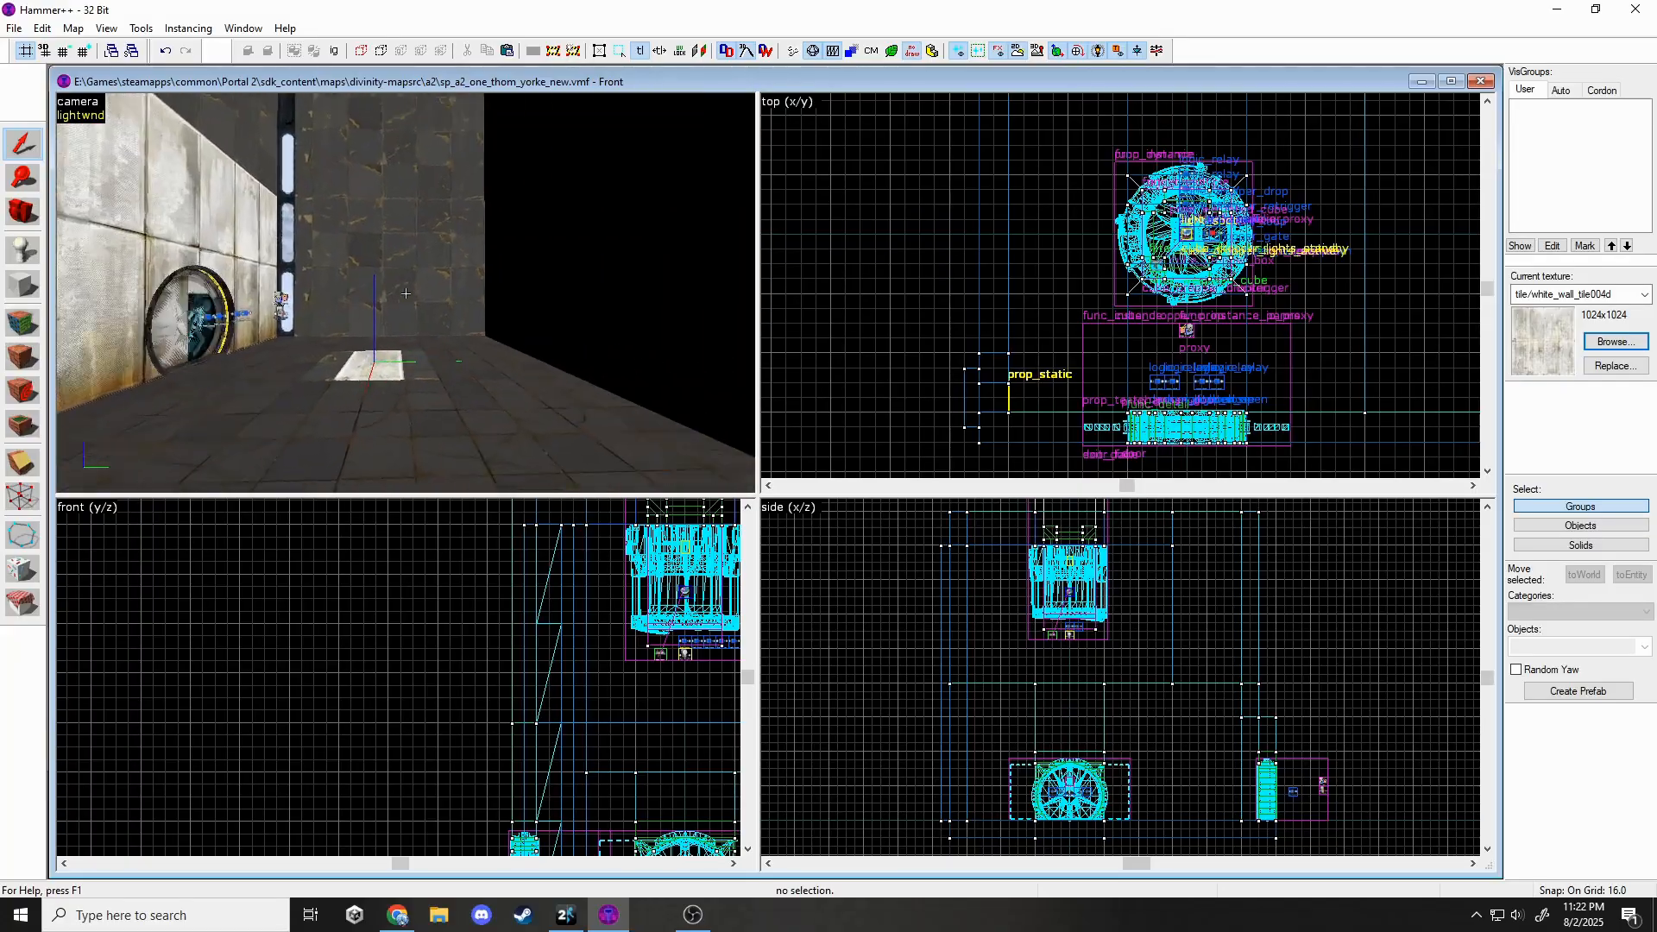
key("w")
key("s")
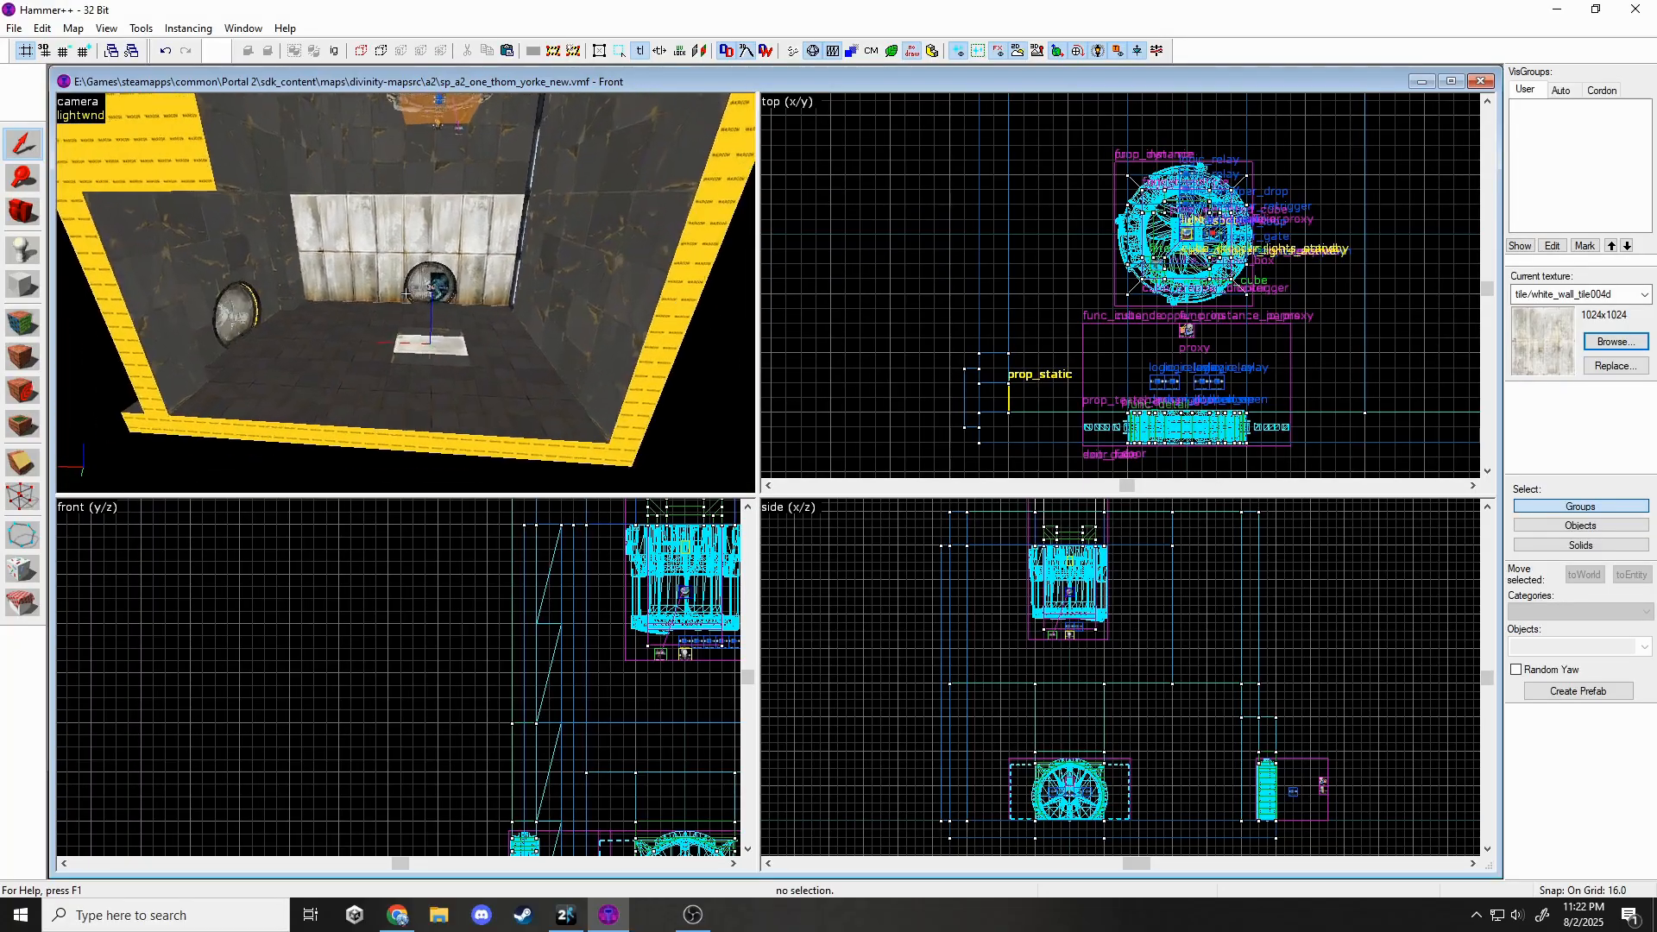
key("d")
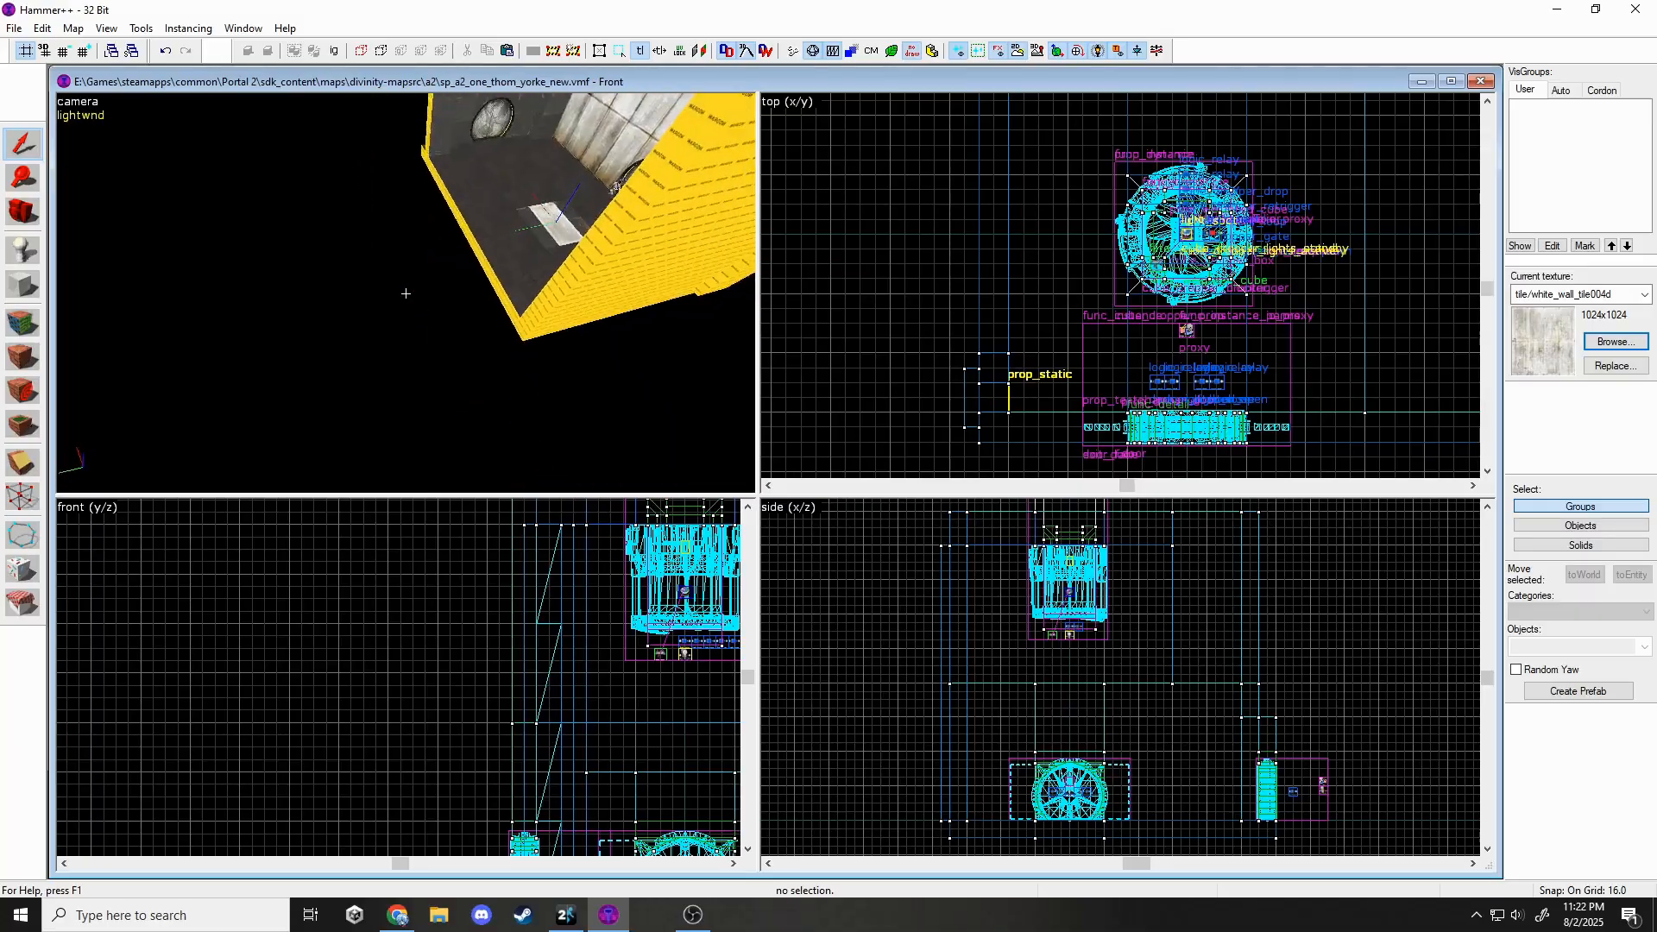
Resume Portal 2 and walk past the grating and fizzler deep into the glass-sided alcove.
left_click(563, 915)
key("Escape")
key("w")
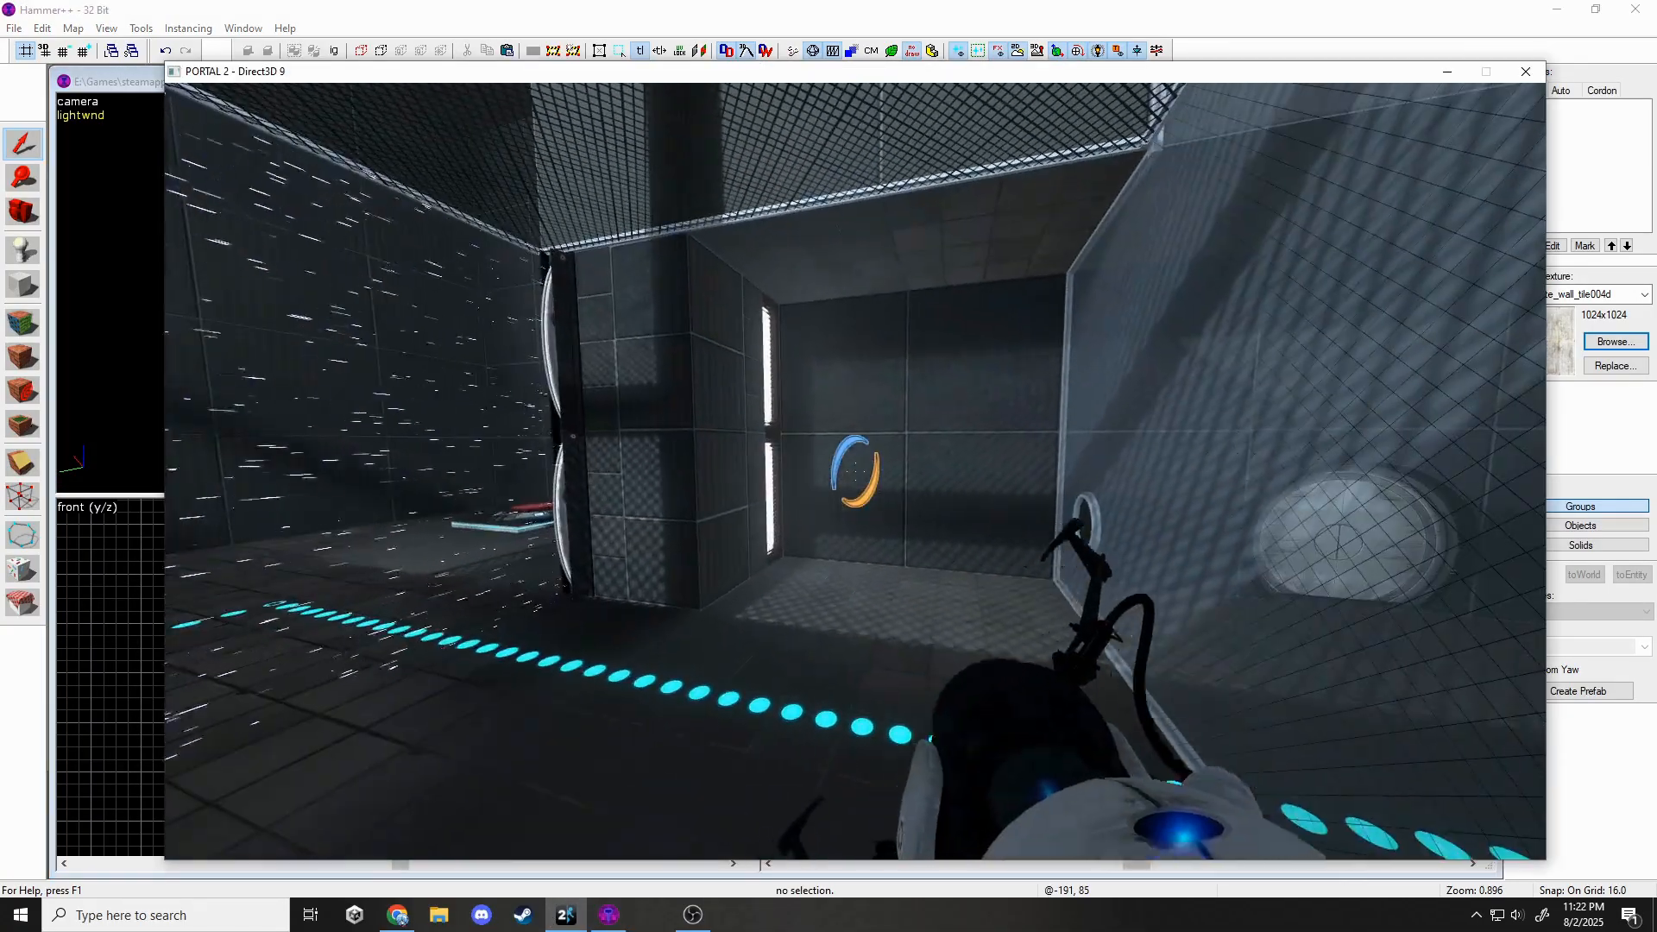
key("w")
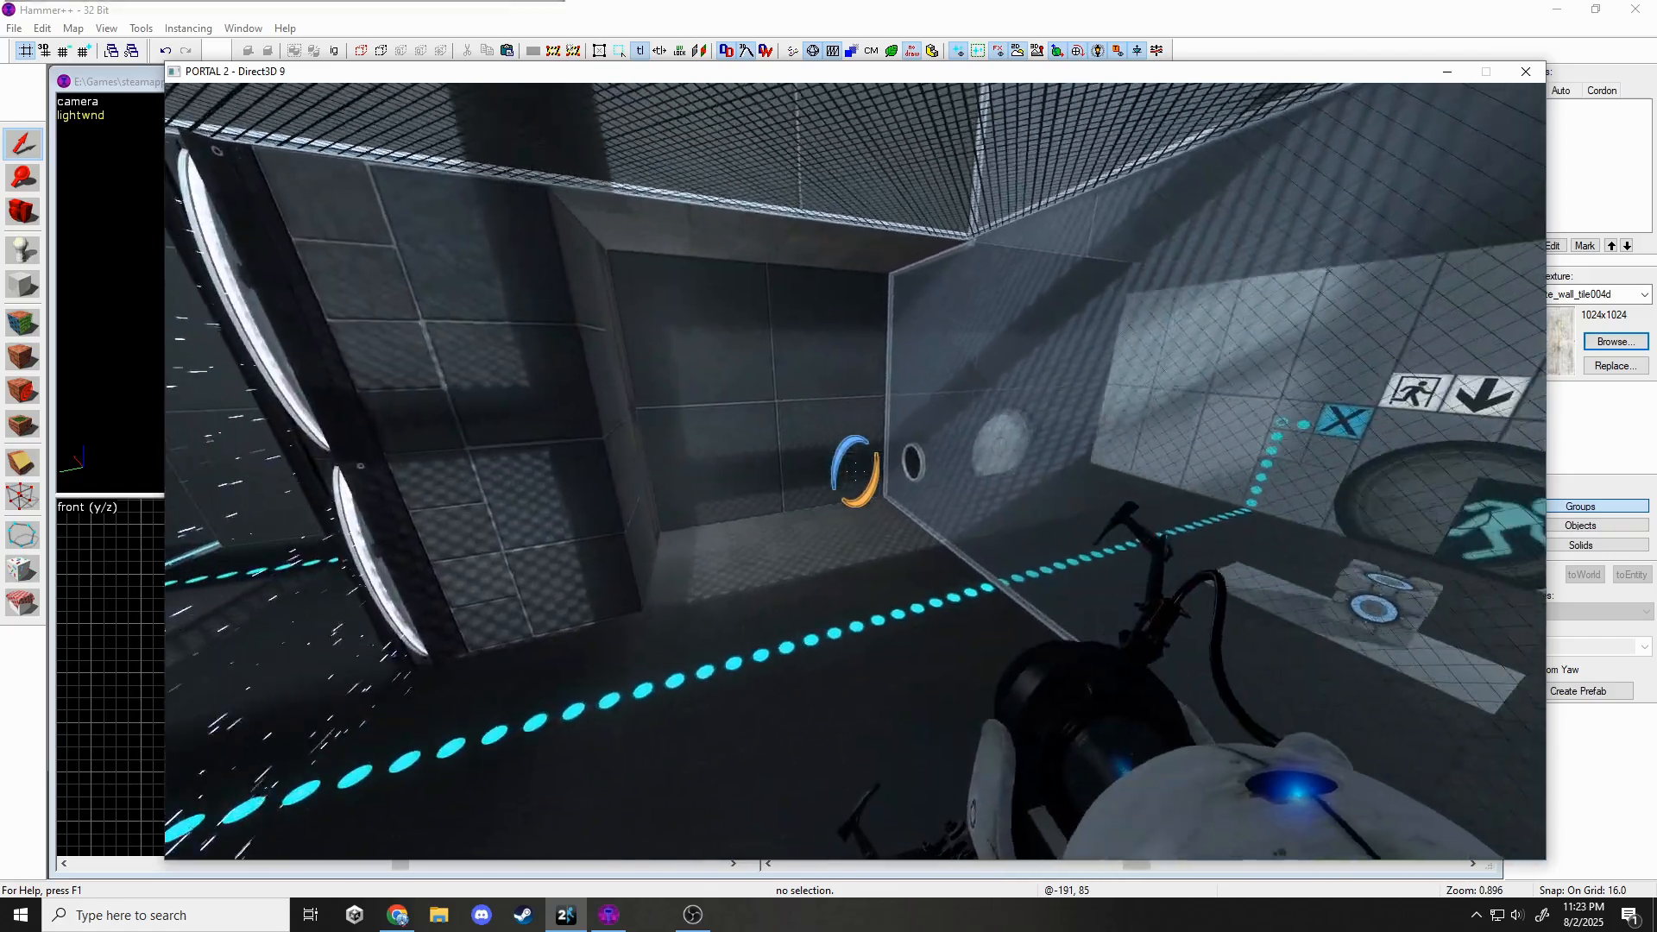
key("w")
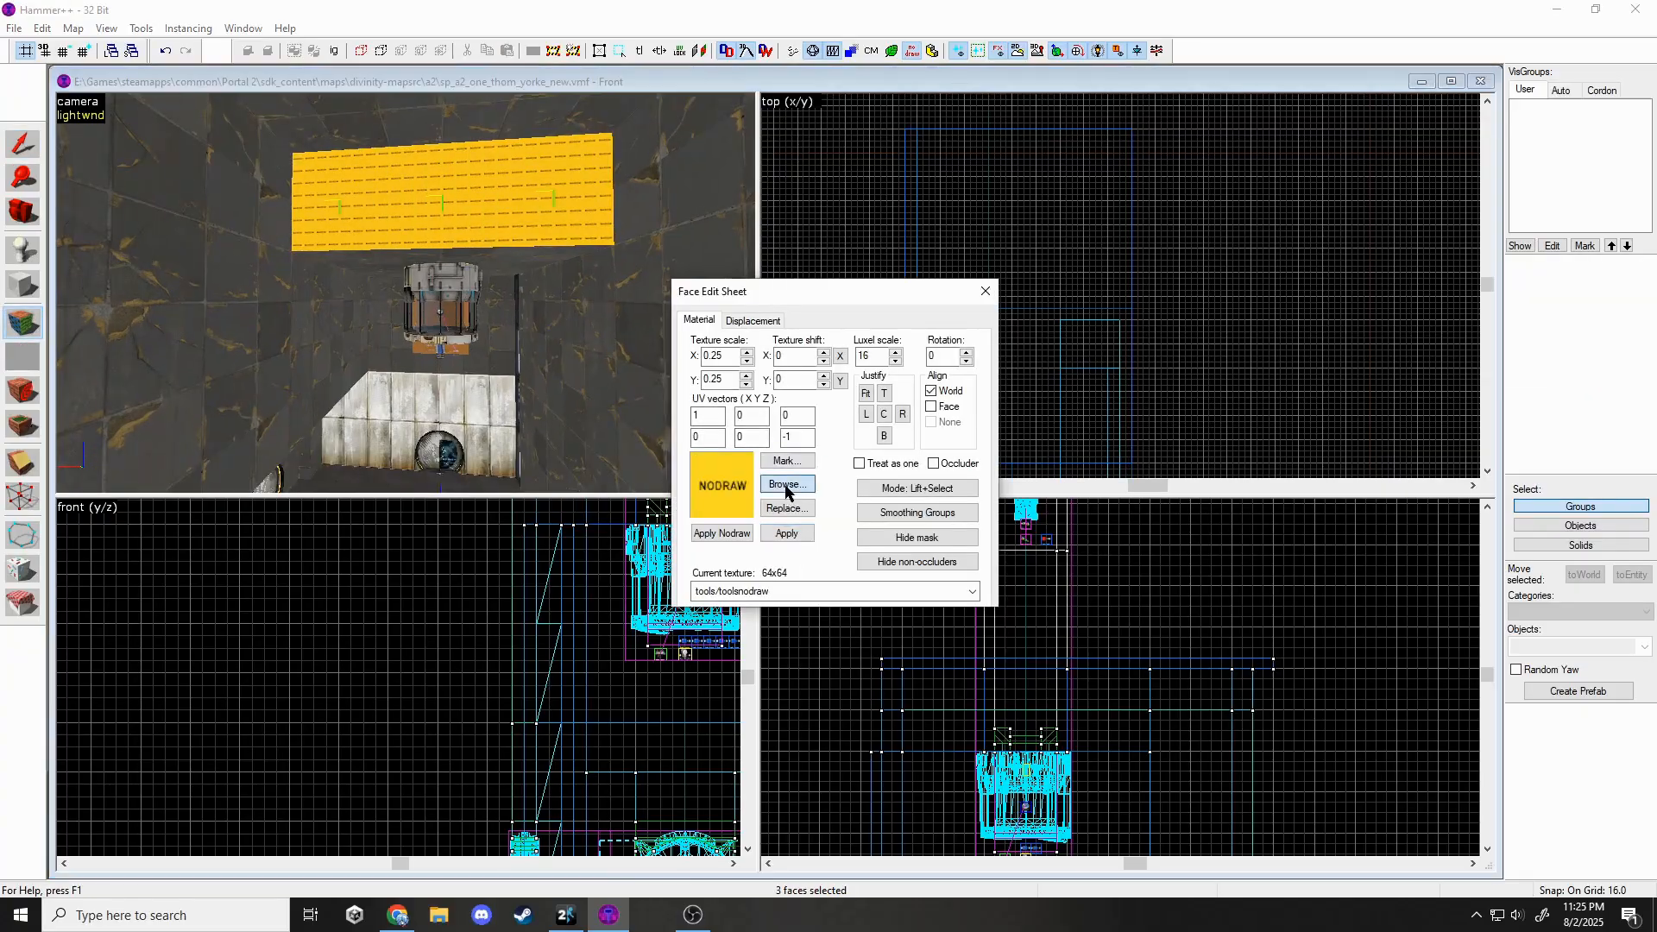
Stretch the selected solid from 160 to 288 units.
left_click(785, 485)
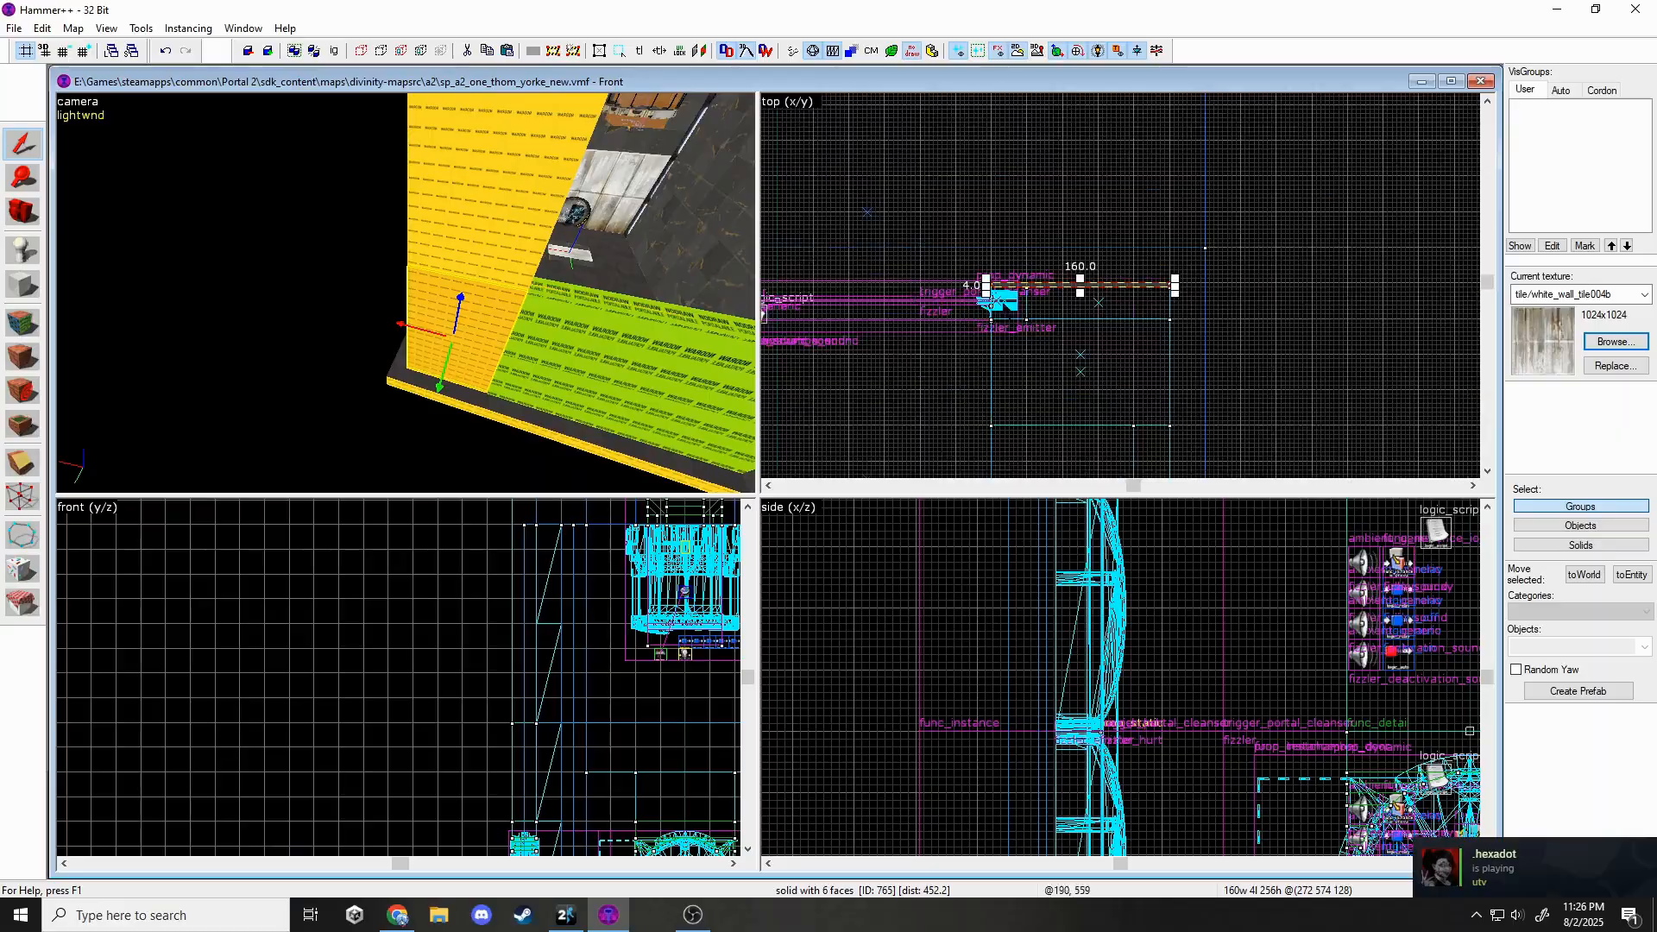
middle_click_drag(989, 301, 1005, 340)
left_click_drag(1190, 324, 1332, 323)
scroll(1210, 326, "up", 1)
Copy the room's floor brush upward to form a ceiling brush.
left_click(535, 415)
scroll(1204, 326, "down", 8)
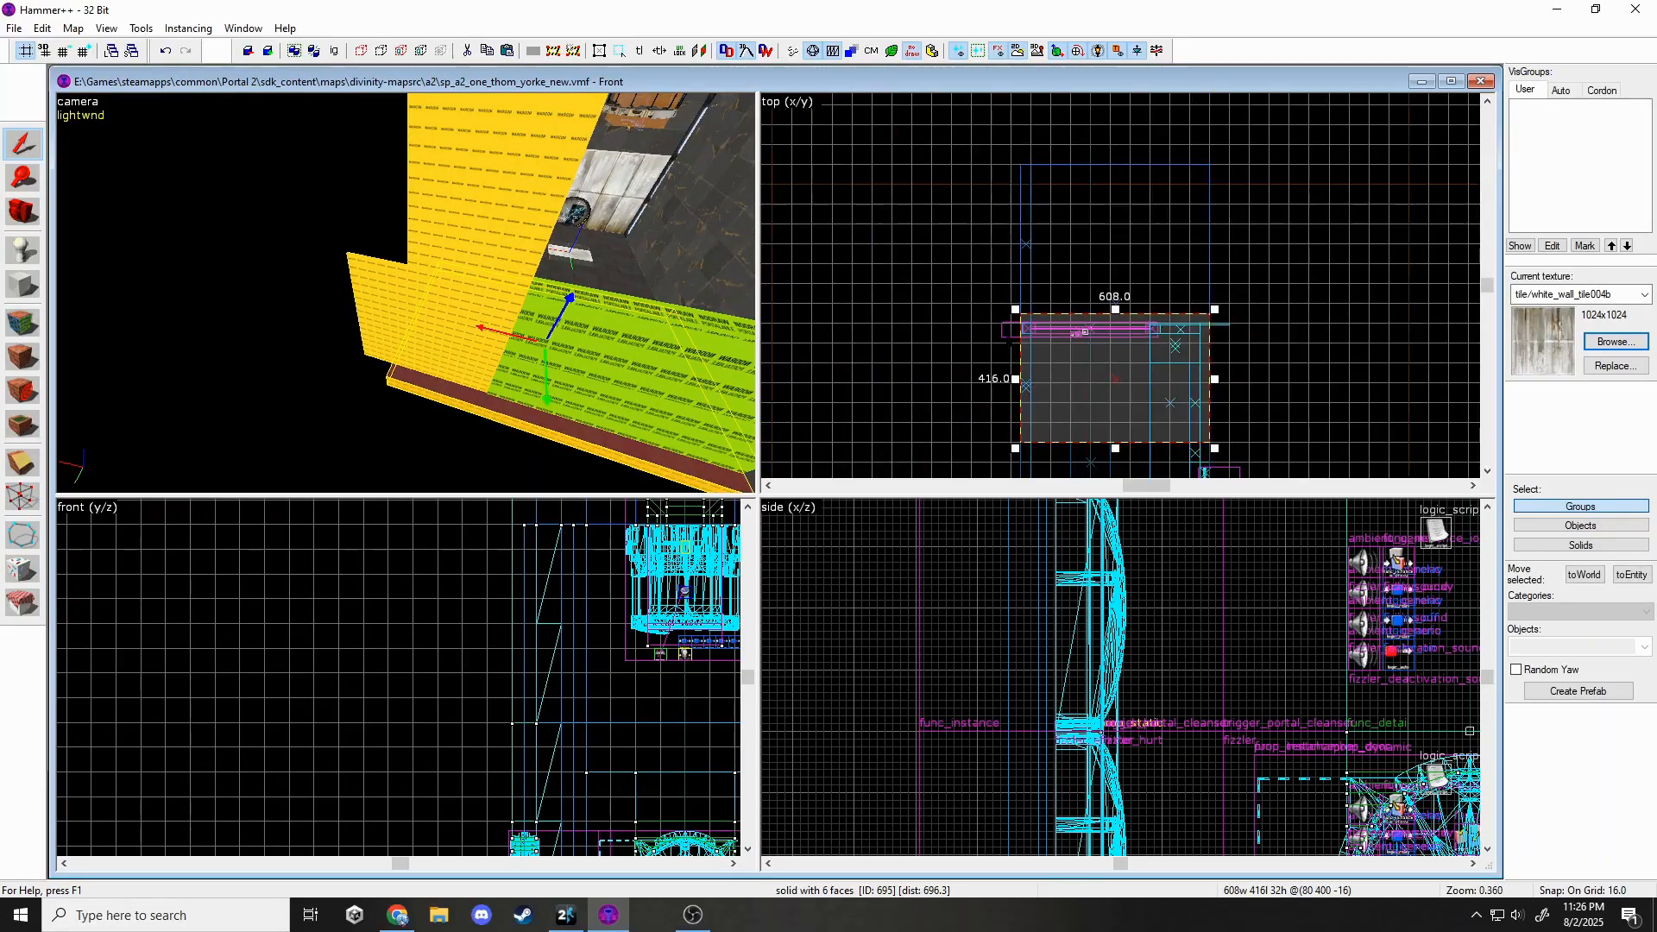
left_click_drag(1184, 419, 1182, 291, "shift")
scroll(1183, 291, "up", 8)
scroll(1277, 251, "down", 4)
left_click(475, 400)
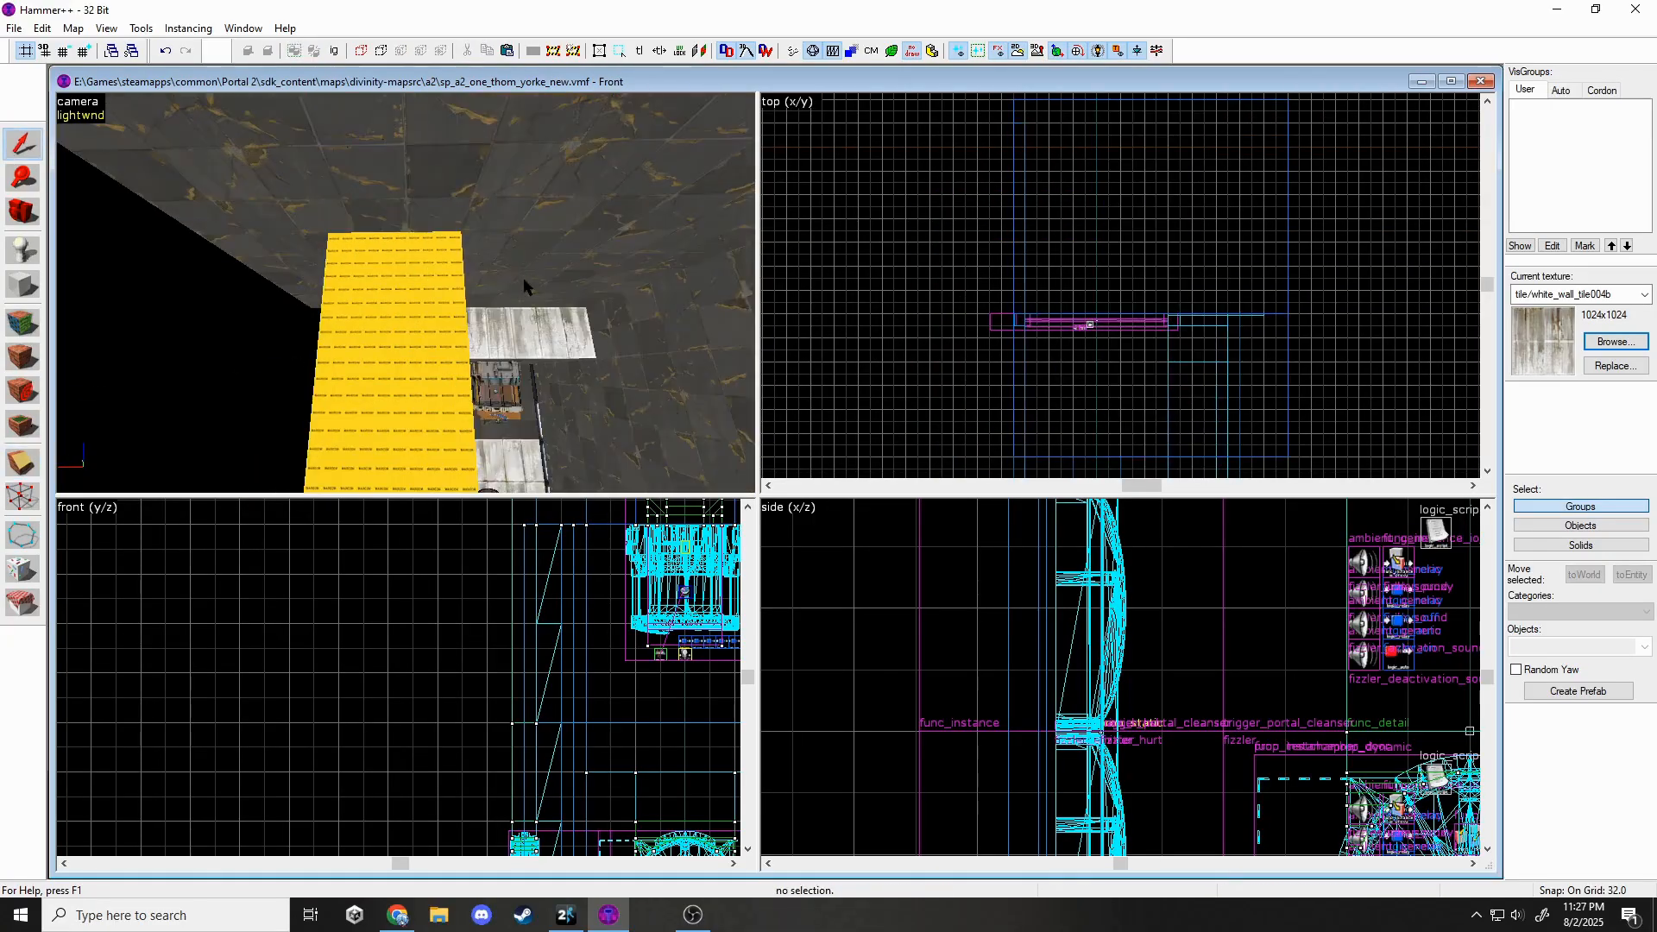
left_click(524, 286)
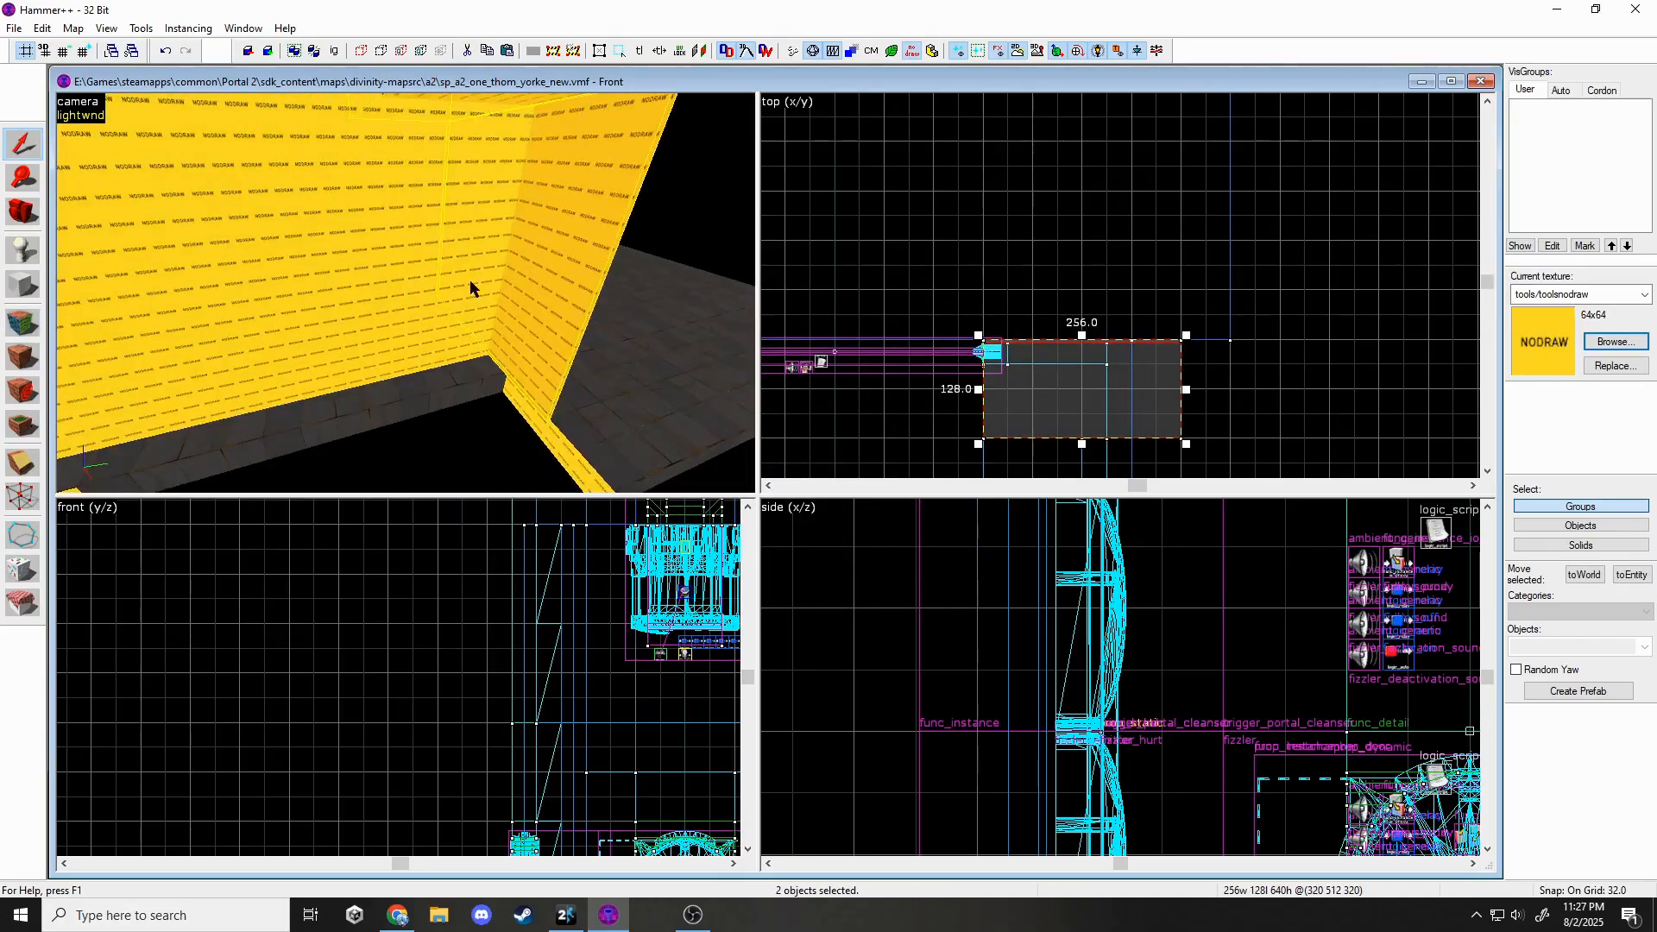
Widen the neighbouring solid from 128 to 224 units and start a new block in the top view.
left_click(472, 289)
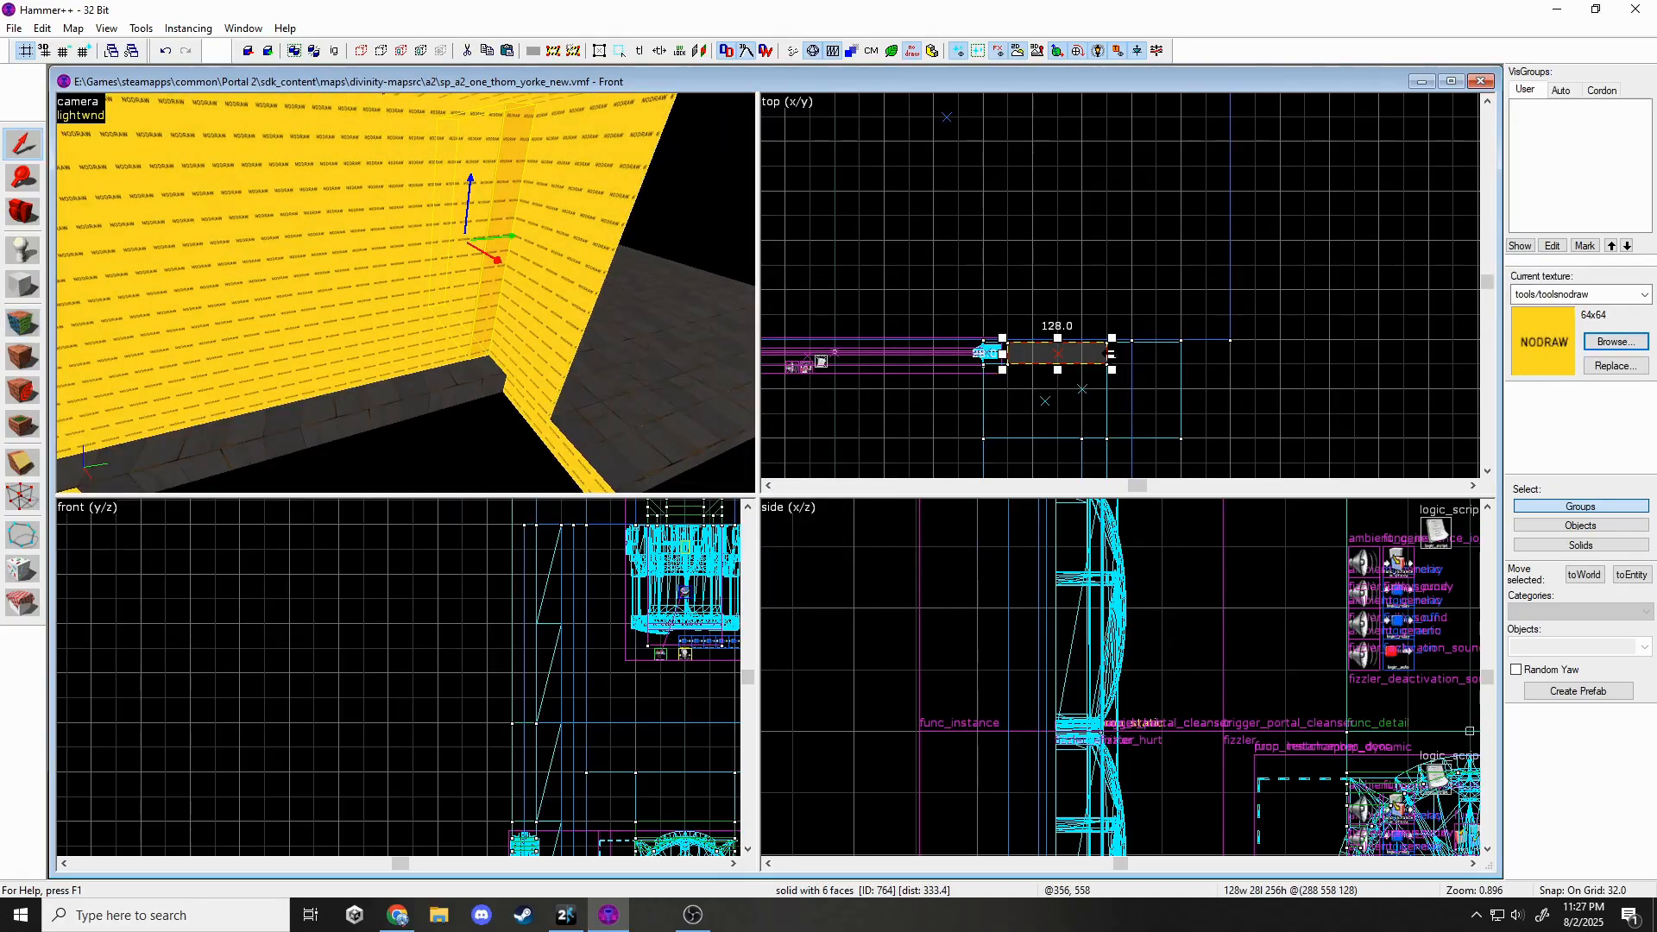
left_click_drag(1112, 353, 1186, 353)
left_click(472, 288, "ctrl")
key("shift+b")
scroll(1257, 422, "down", 3)
left_click(1226, 403)
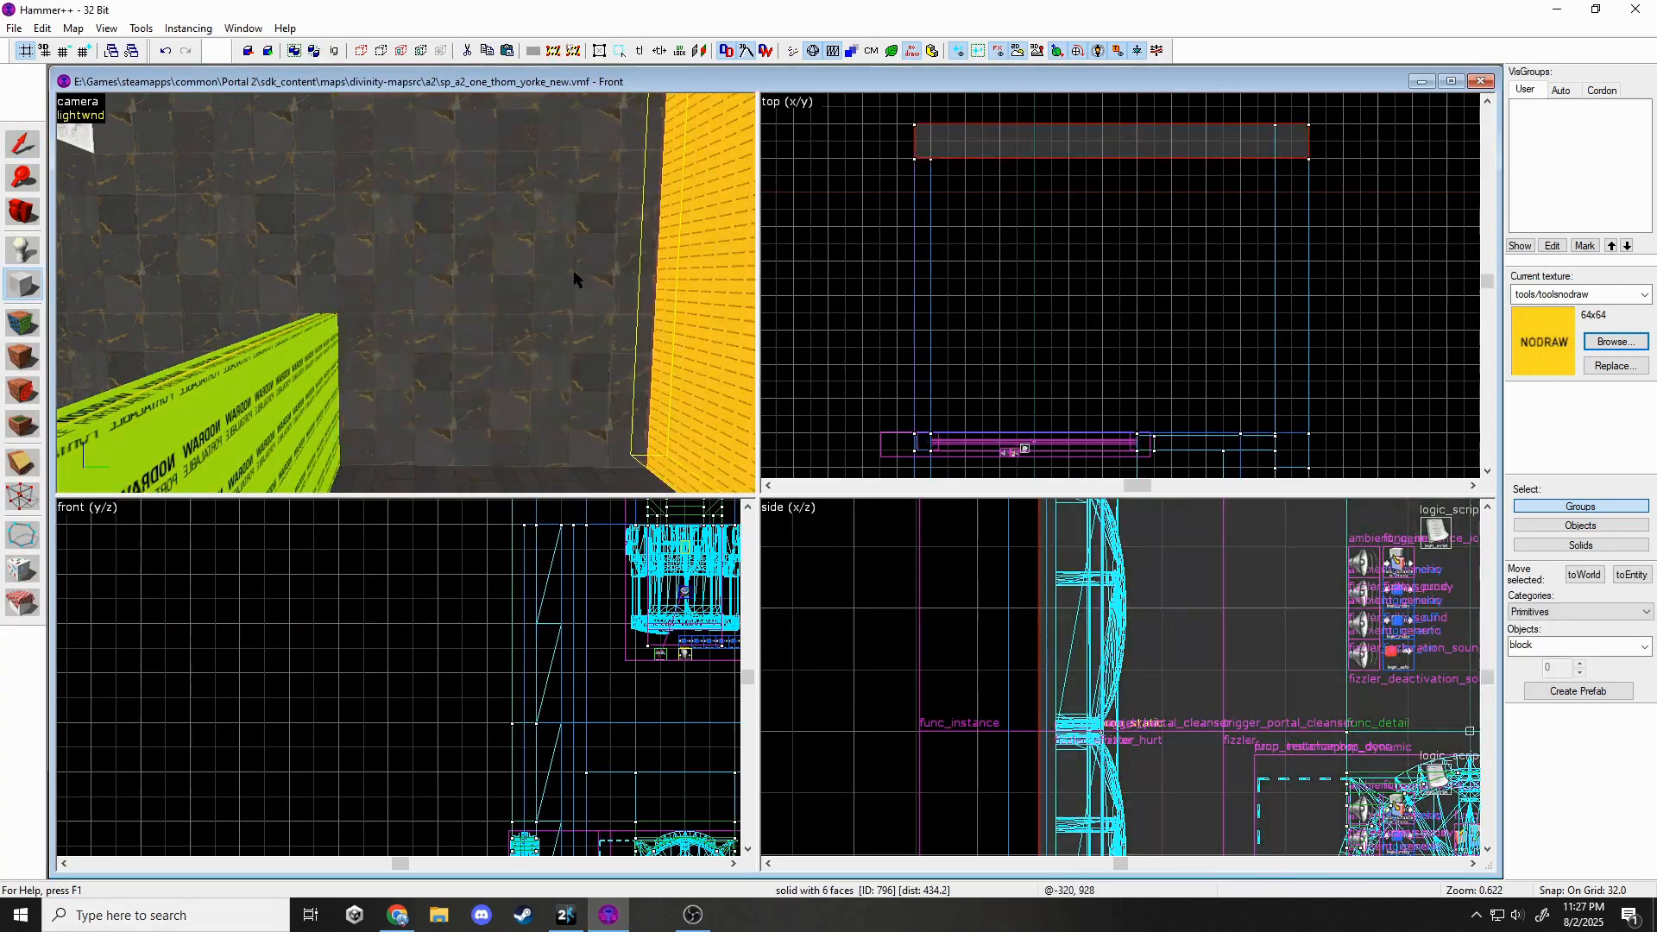
Apply black_wall_metal_005a to the new block's four side faces.
key("z")
key("z")
key("shift+s")
key("shift+a")
left_click(241, 348)
key("z")
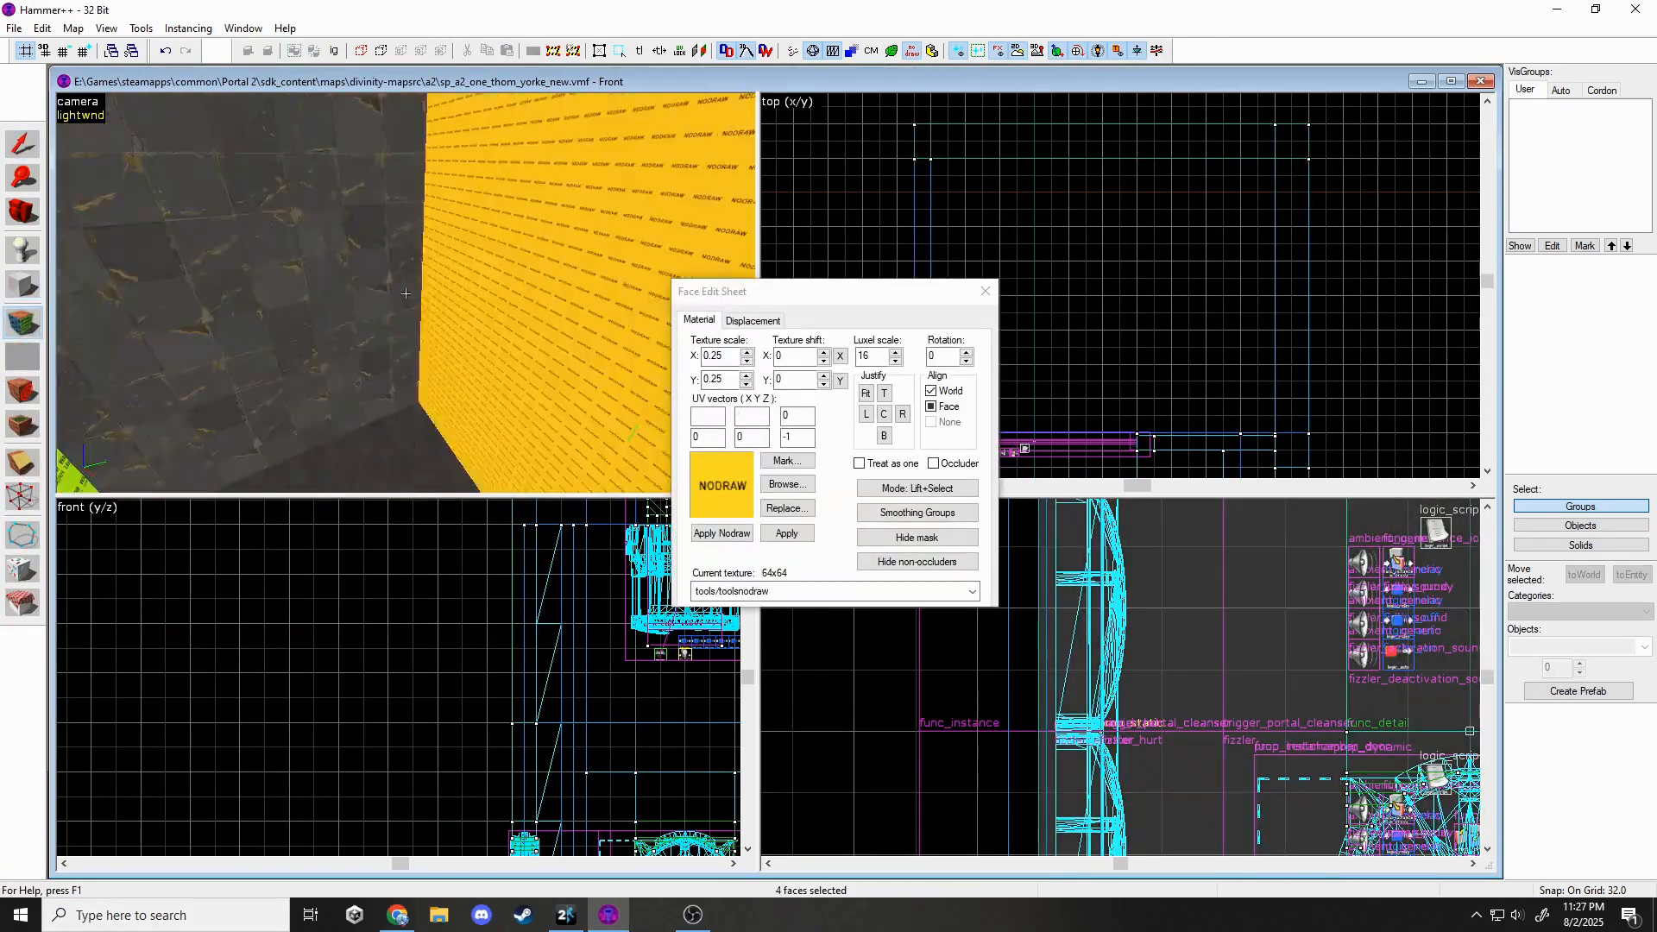
key("z")
left_click(742, 592)
left_click(727, 697)
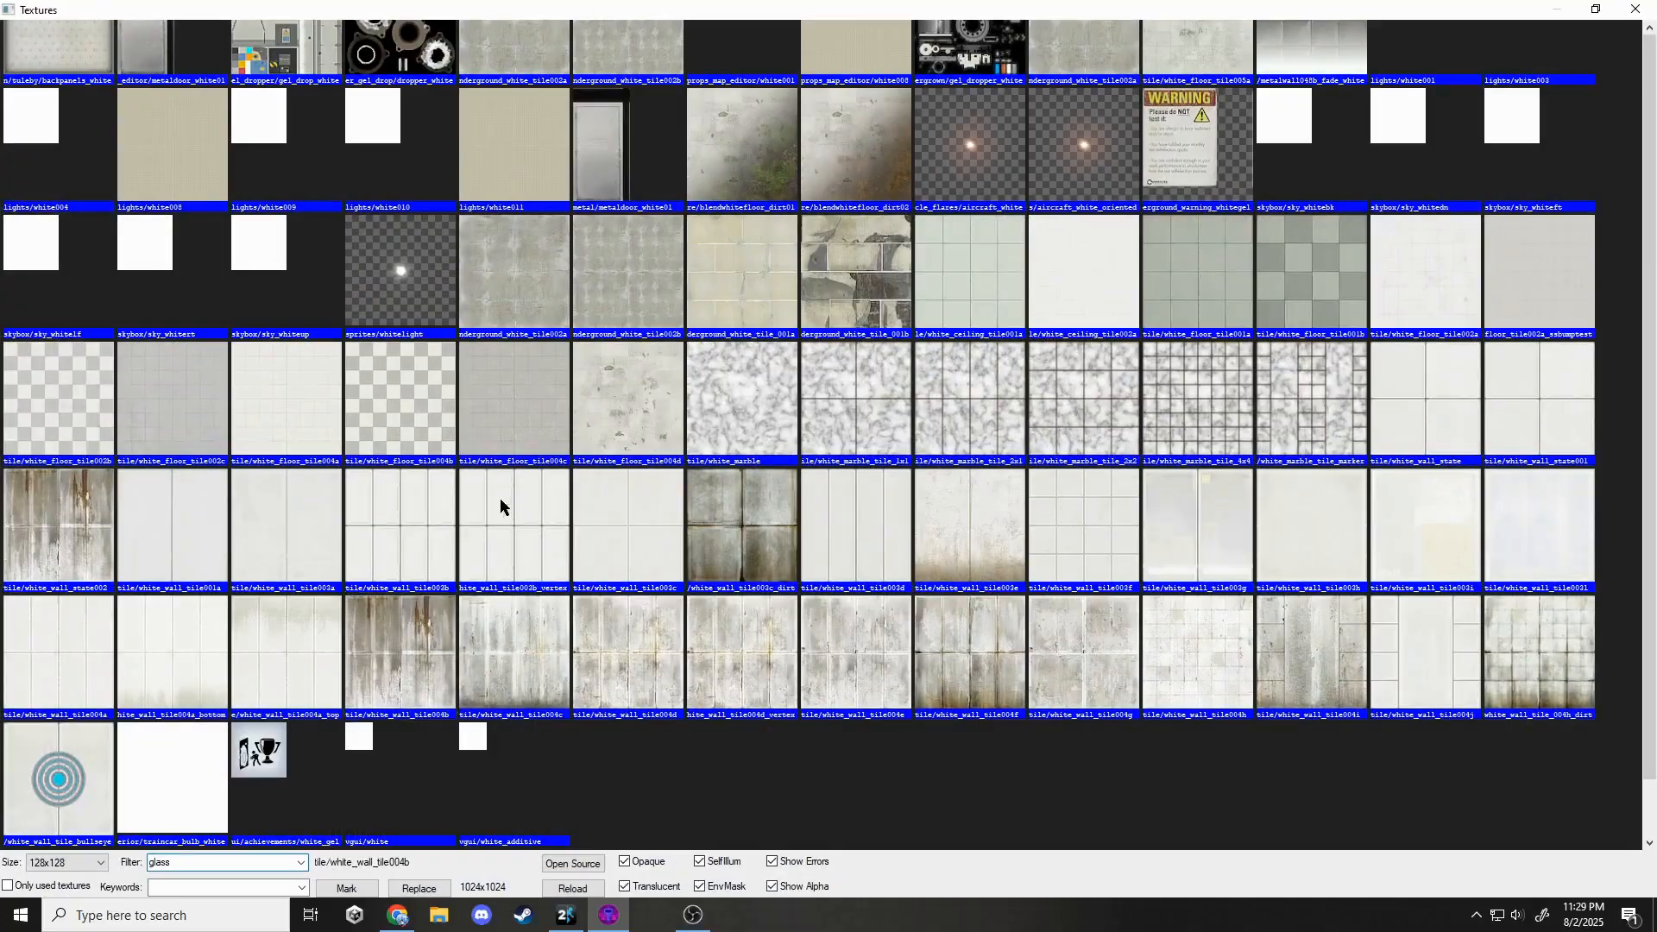
Create an 8-unit-thick, 511-unit-high frosted glass wall using glasswindow_frosted_break001a.
type("glass")
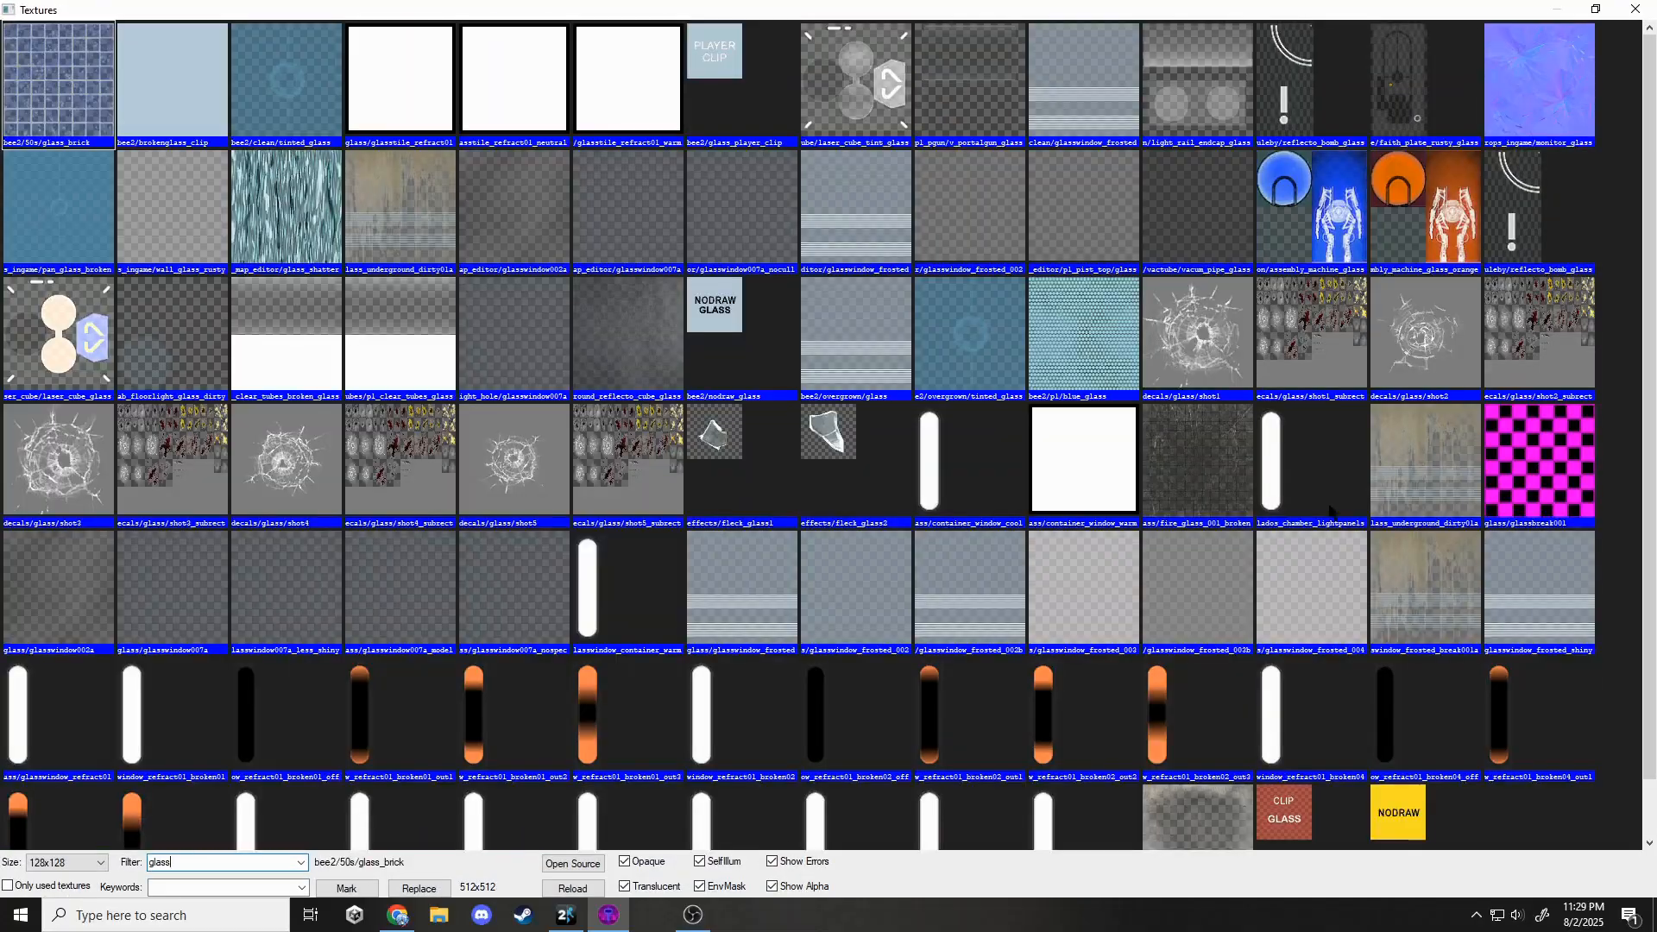
double_click(1430, 577)
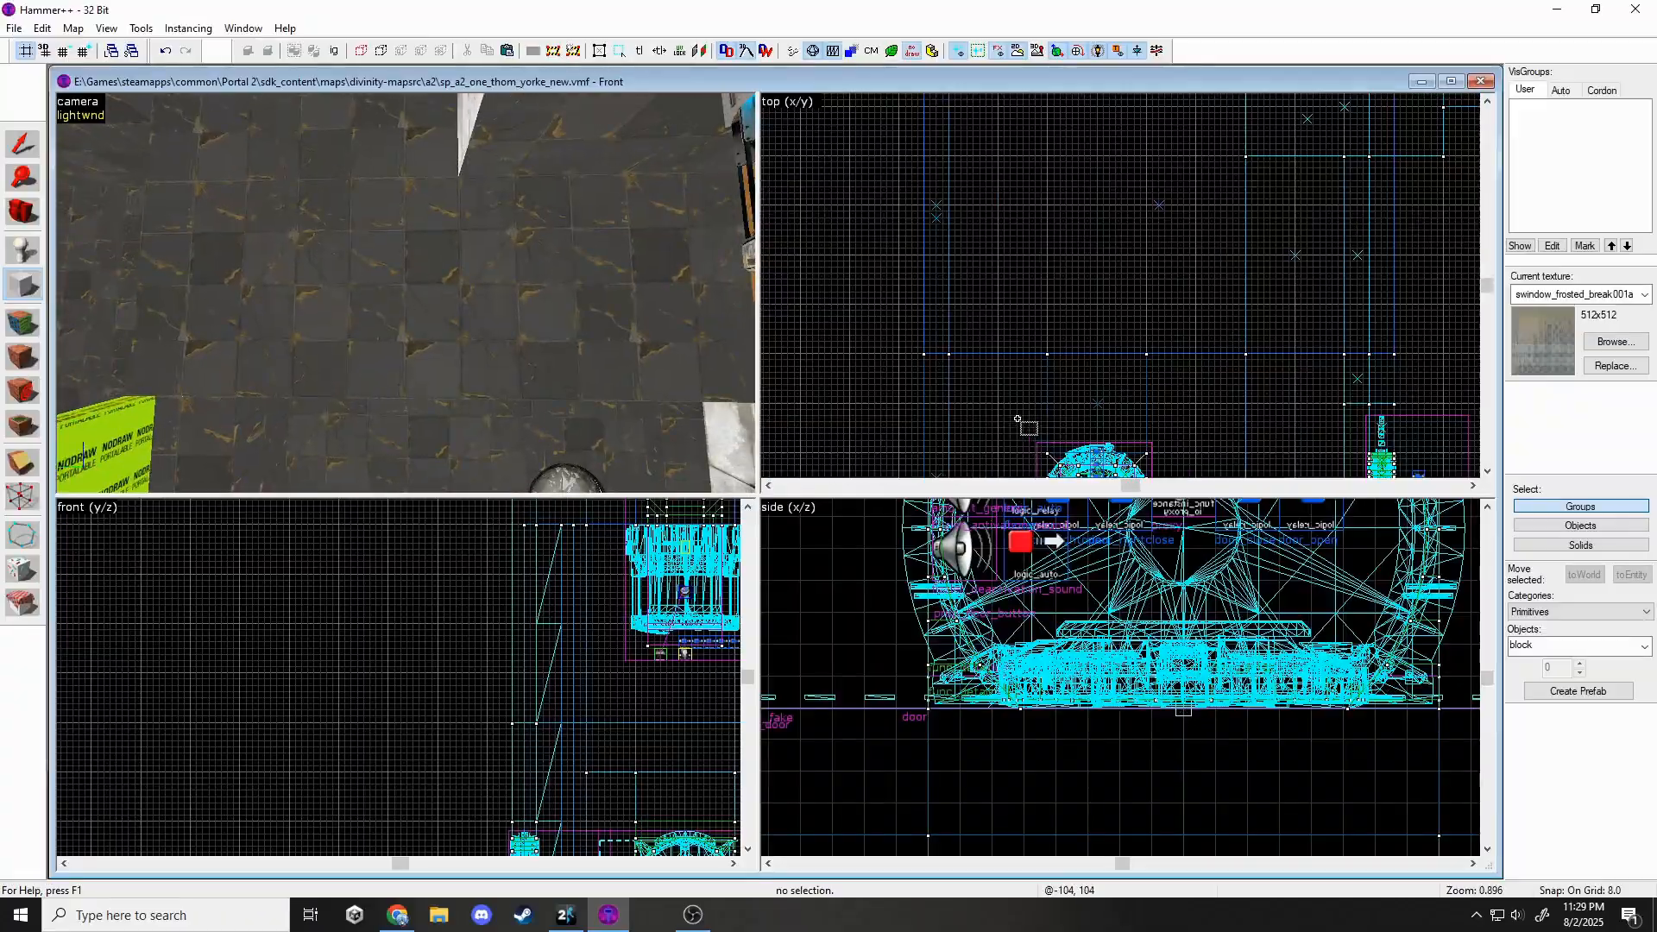
left_click_drag(1372, 346, 1374, 340)
scroll(1167, 704, "down", 11)
left_click_drag(1221, 699, 1187, 604)
scroll(1187, 604, "up", 3)
key("Return")
key("z")
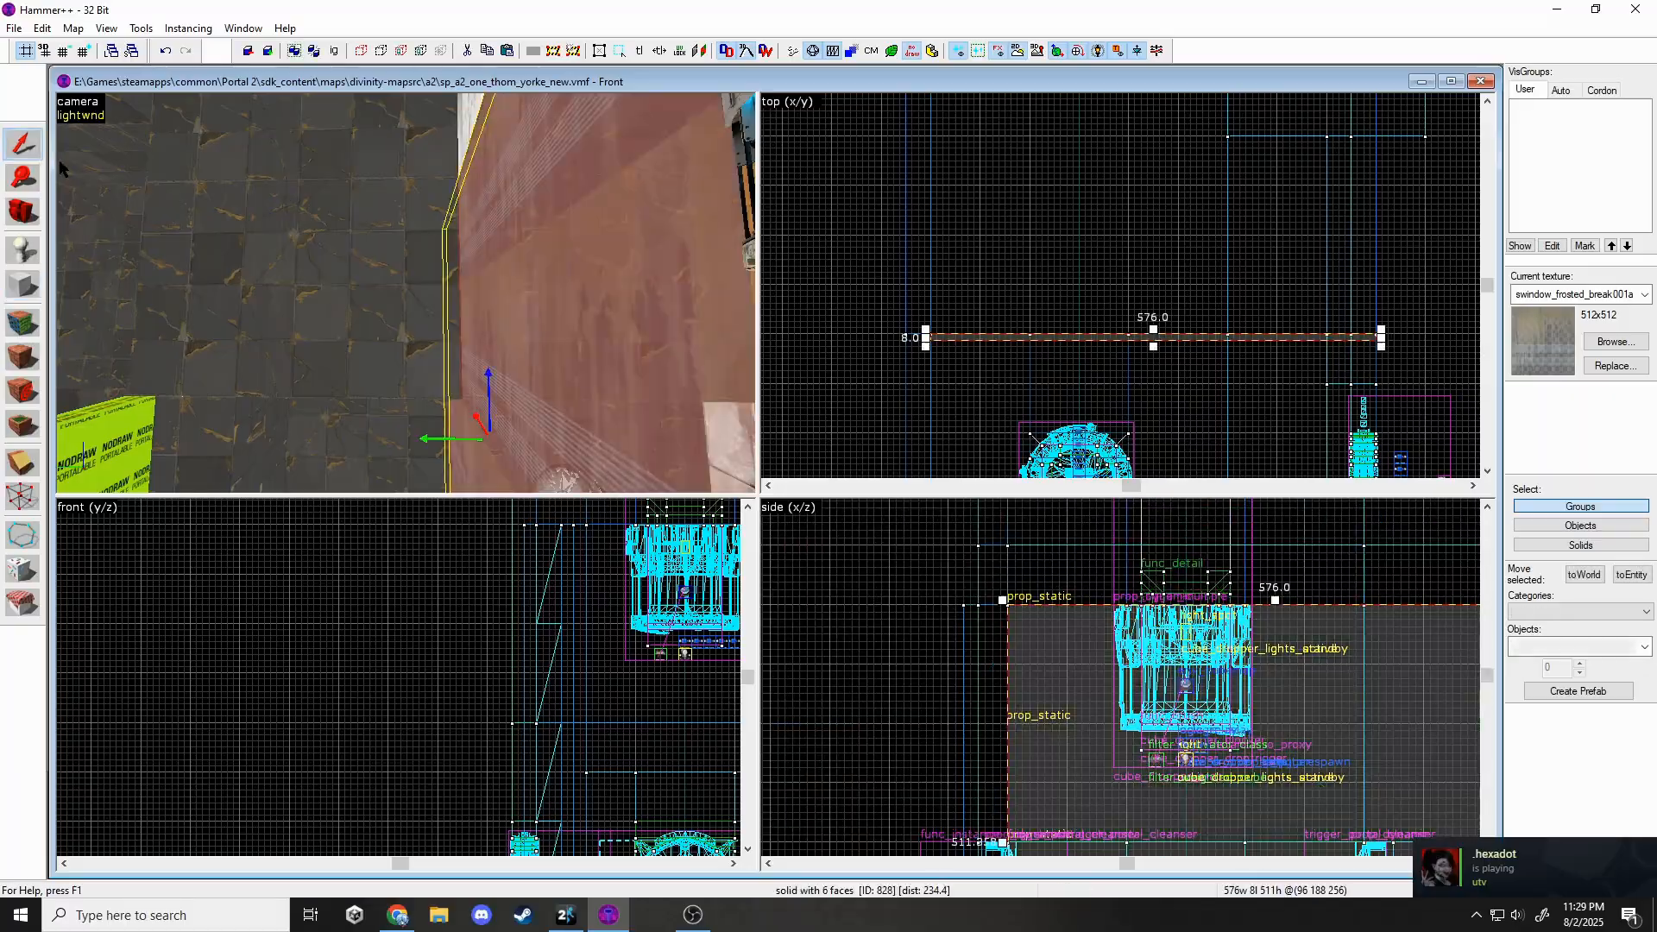
key("z")
key("Escape")
Choose the metalgrate018 texture for drawing new blocks.
key("z")
key("z")
left_click(1574, 346)
type("grate")
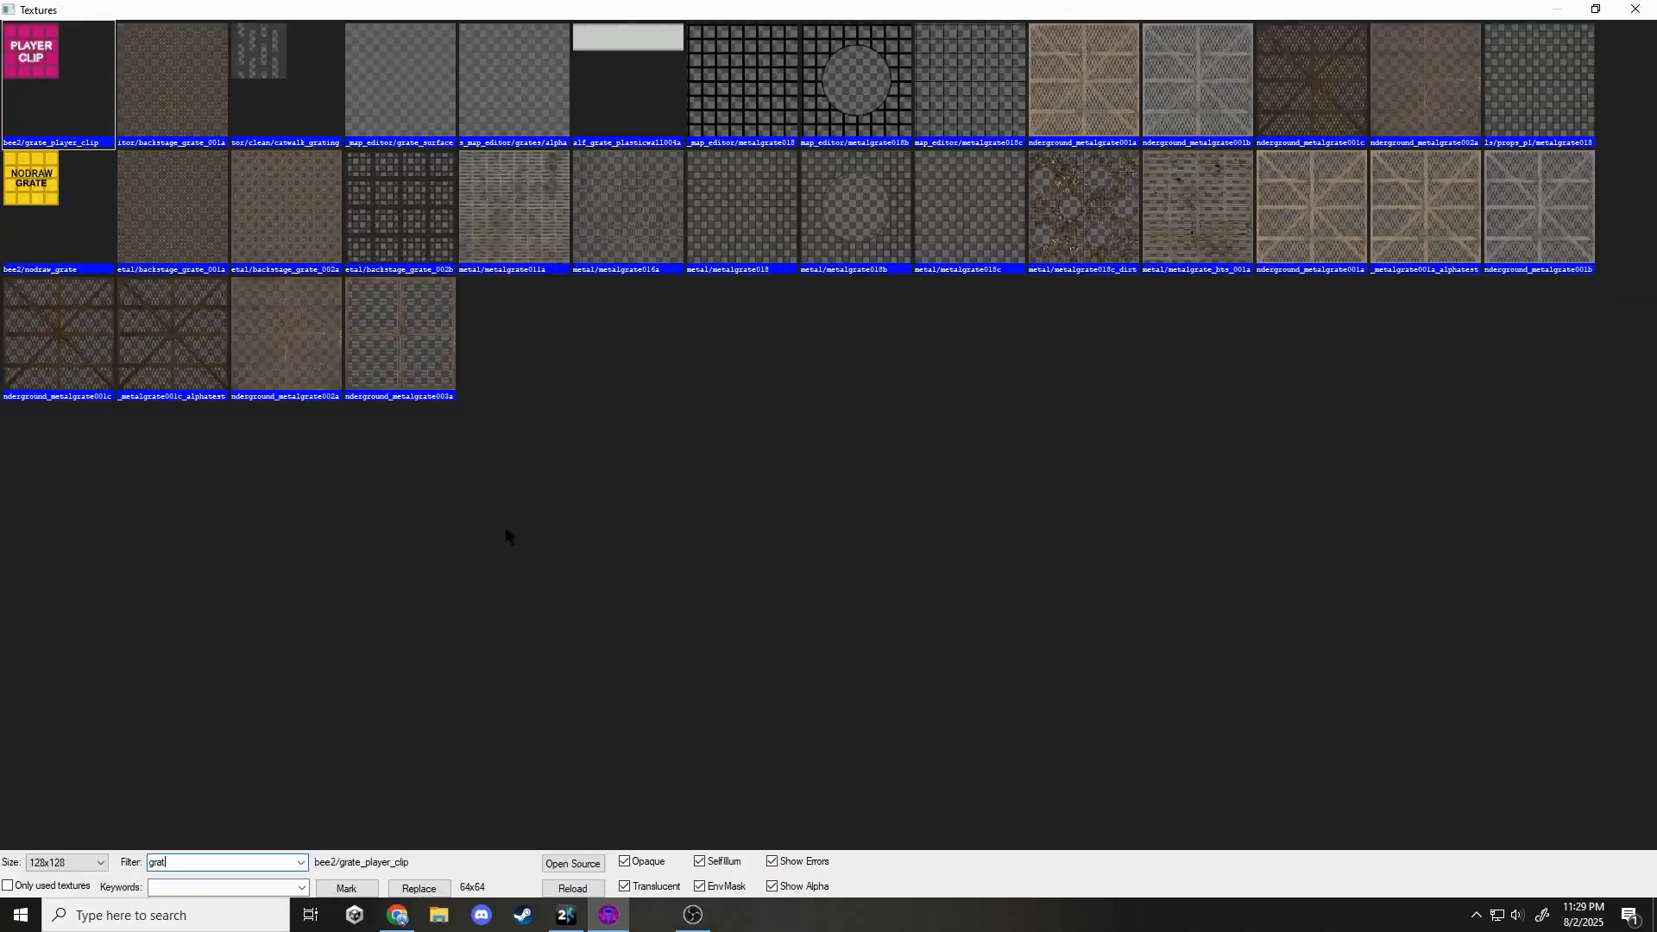
double_click(399, 326)
left_click(22, 286)
scroll(1191, 319, "down", 4)
scroll(1079, 192, "up", 3)
Draw a 512 by 384, 8-unit-thick metal grate platform.
left_click_drag(1052, 181, 1383, 427)
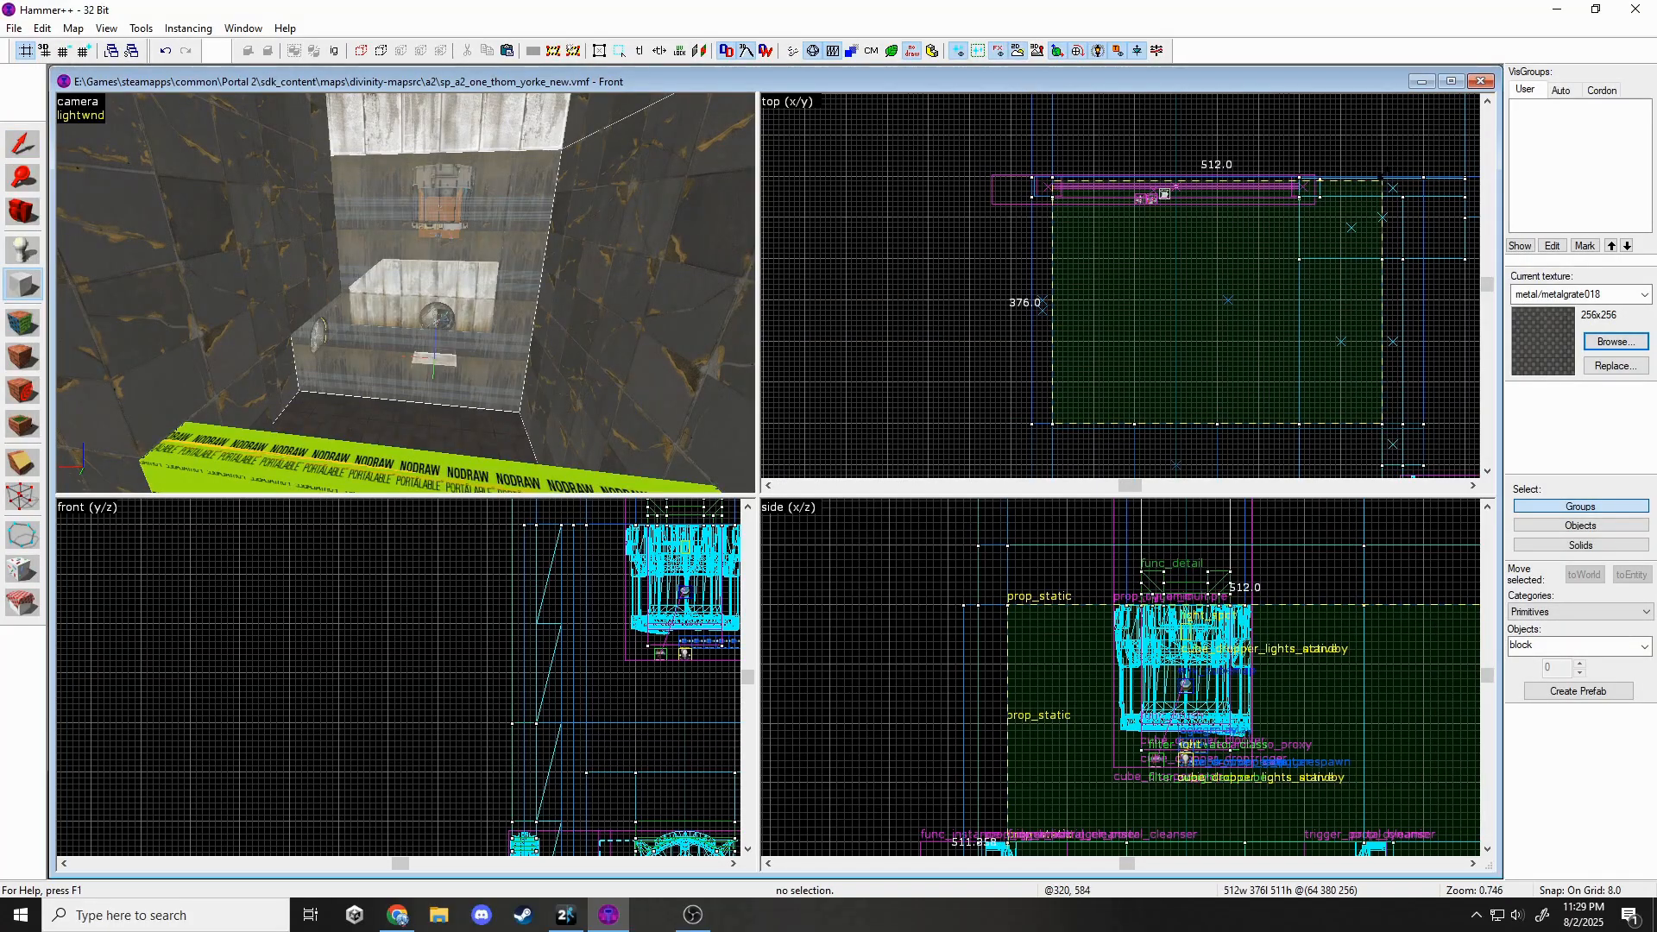
left_click_drag(1382, 175, 1383, 172)
scroll(1168, 561, "down", 5)
left_click_drag(1198, 573, 1199, 665)
scroll(1217, 672, "up", 6)
left_click_drag(1199, 773, 1215, 686)
key("Return")
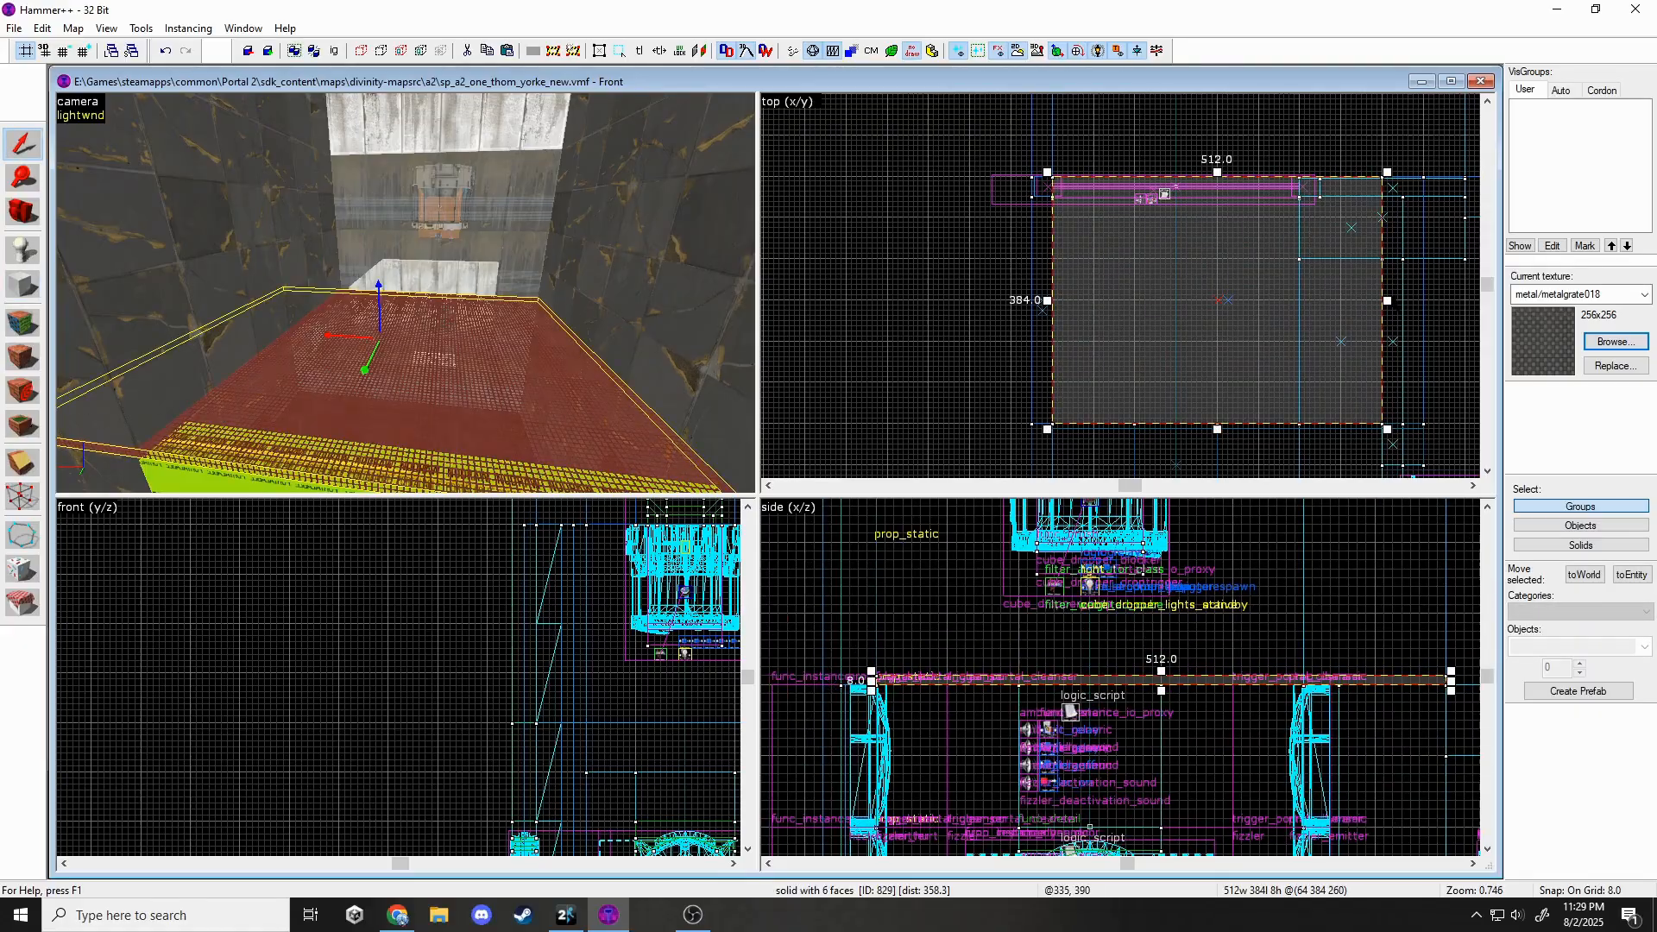
key("Escape")
Select the wall faces and two wall solids to retexture.
key("z")
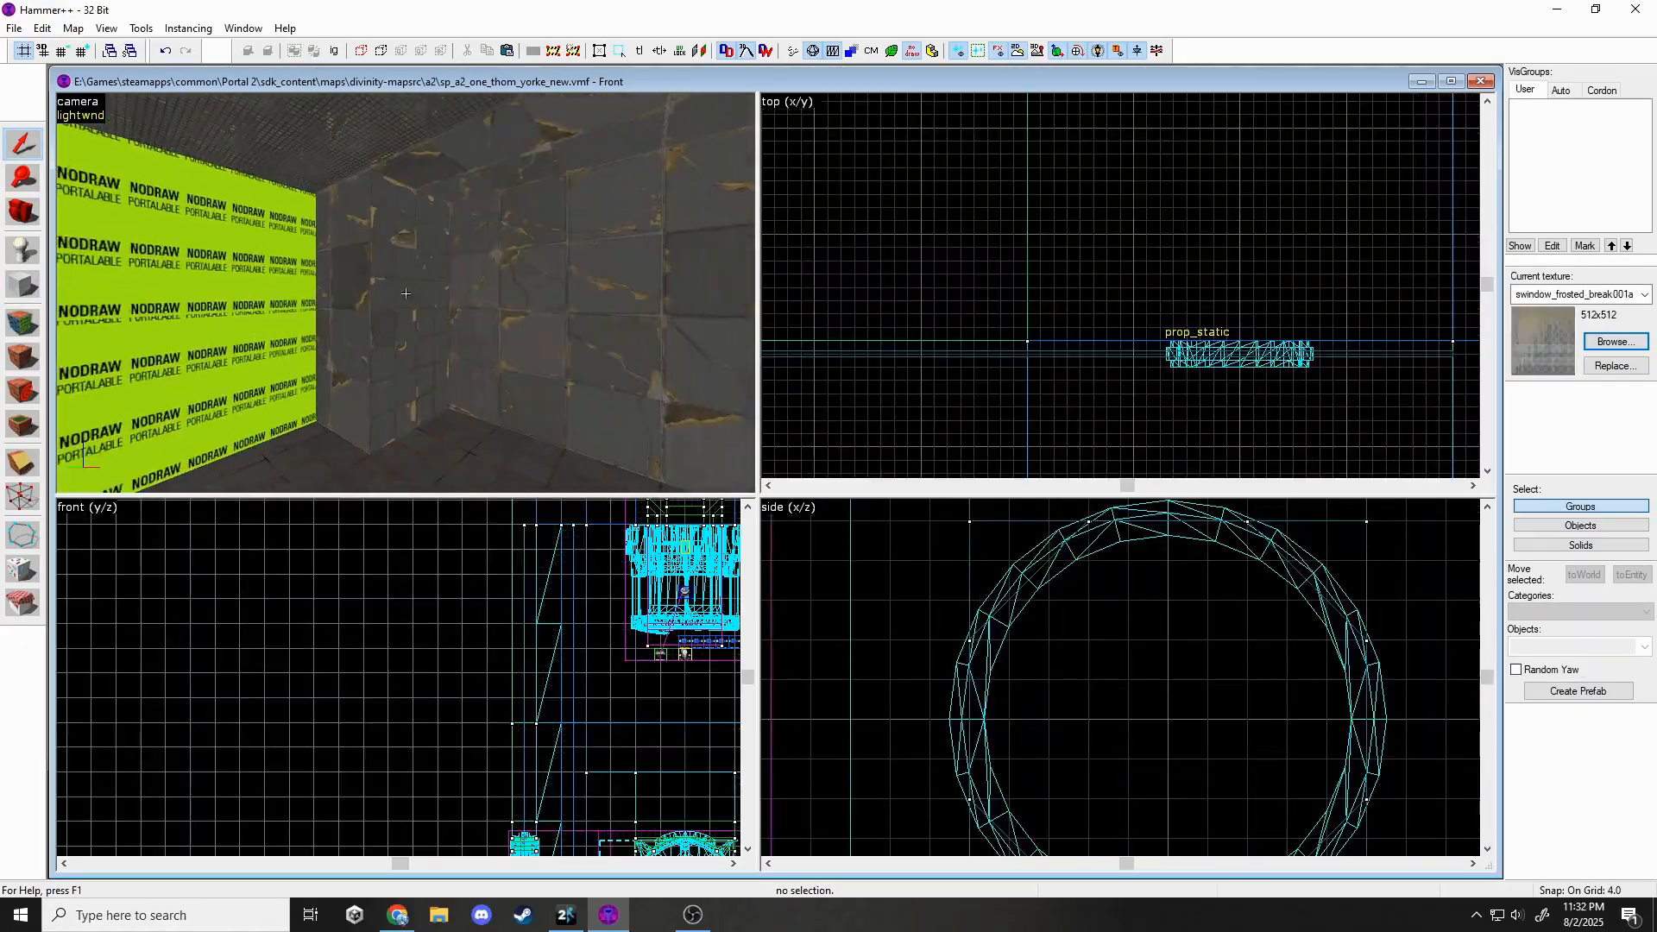
key("shift+a")
left_click(406, 293)
left_click(940, 307)
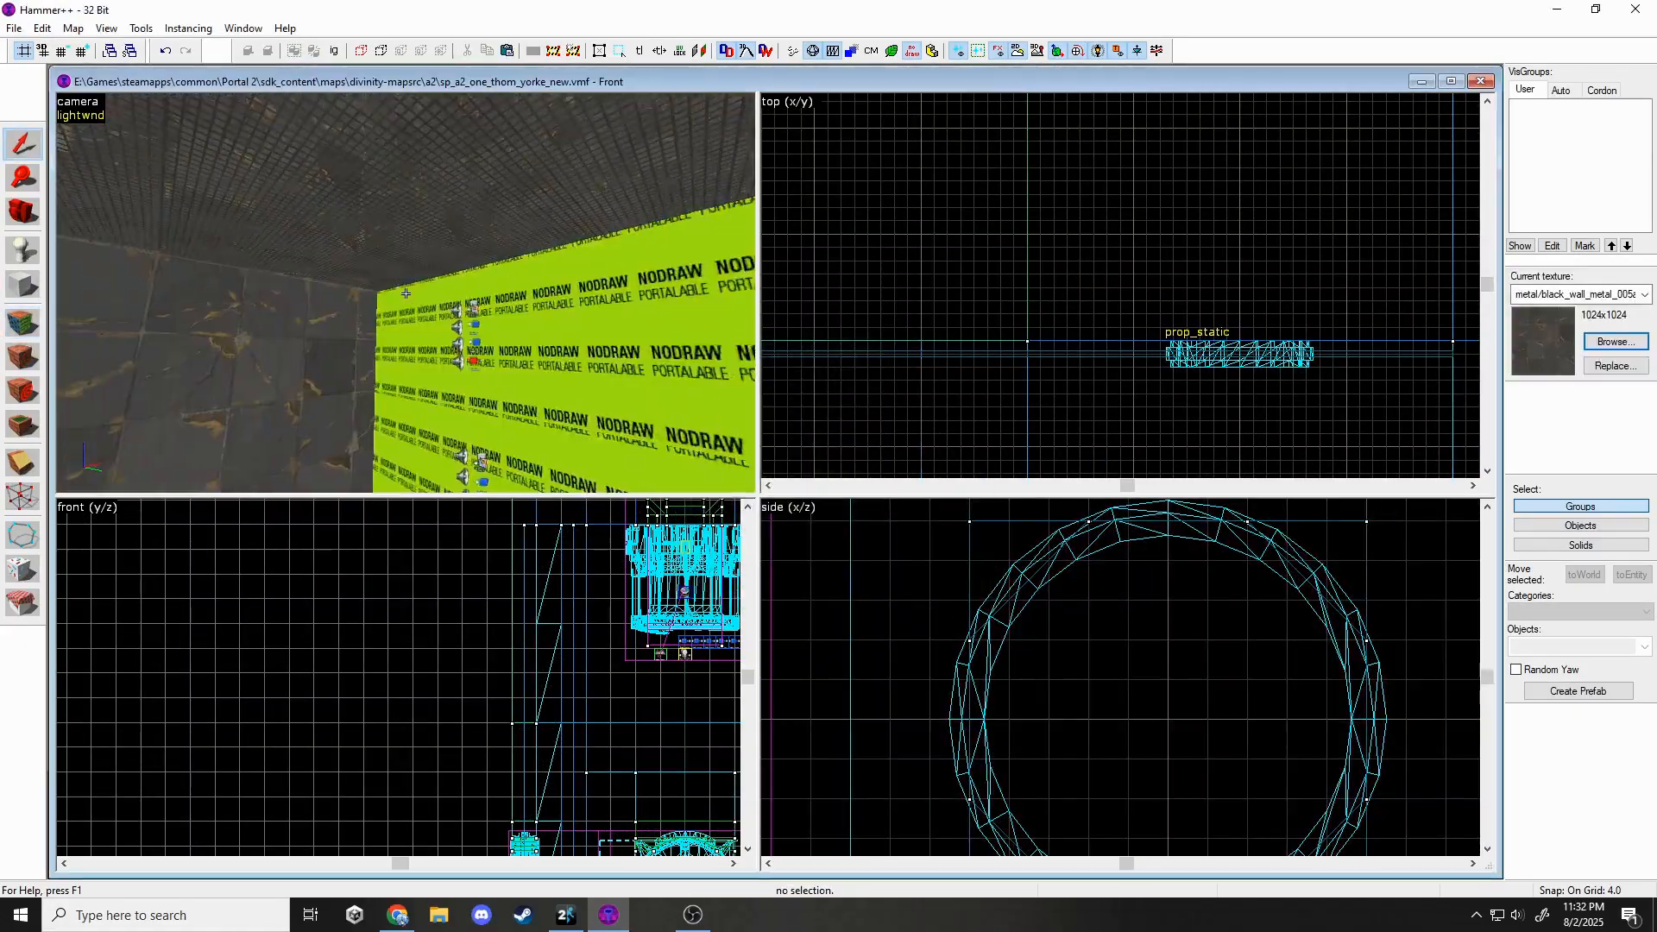
key("shift+a")
left_click(437, 277)
key("shift+s")
left_click(436, 277)
scroll(1105, 164, "down", 7)
scroll(949, 191, "up", 5)
key("z")
left_click(406, 294, "ctrl")
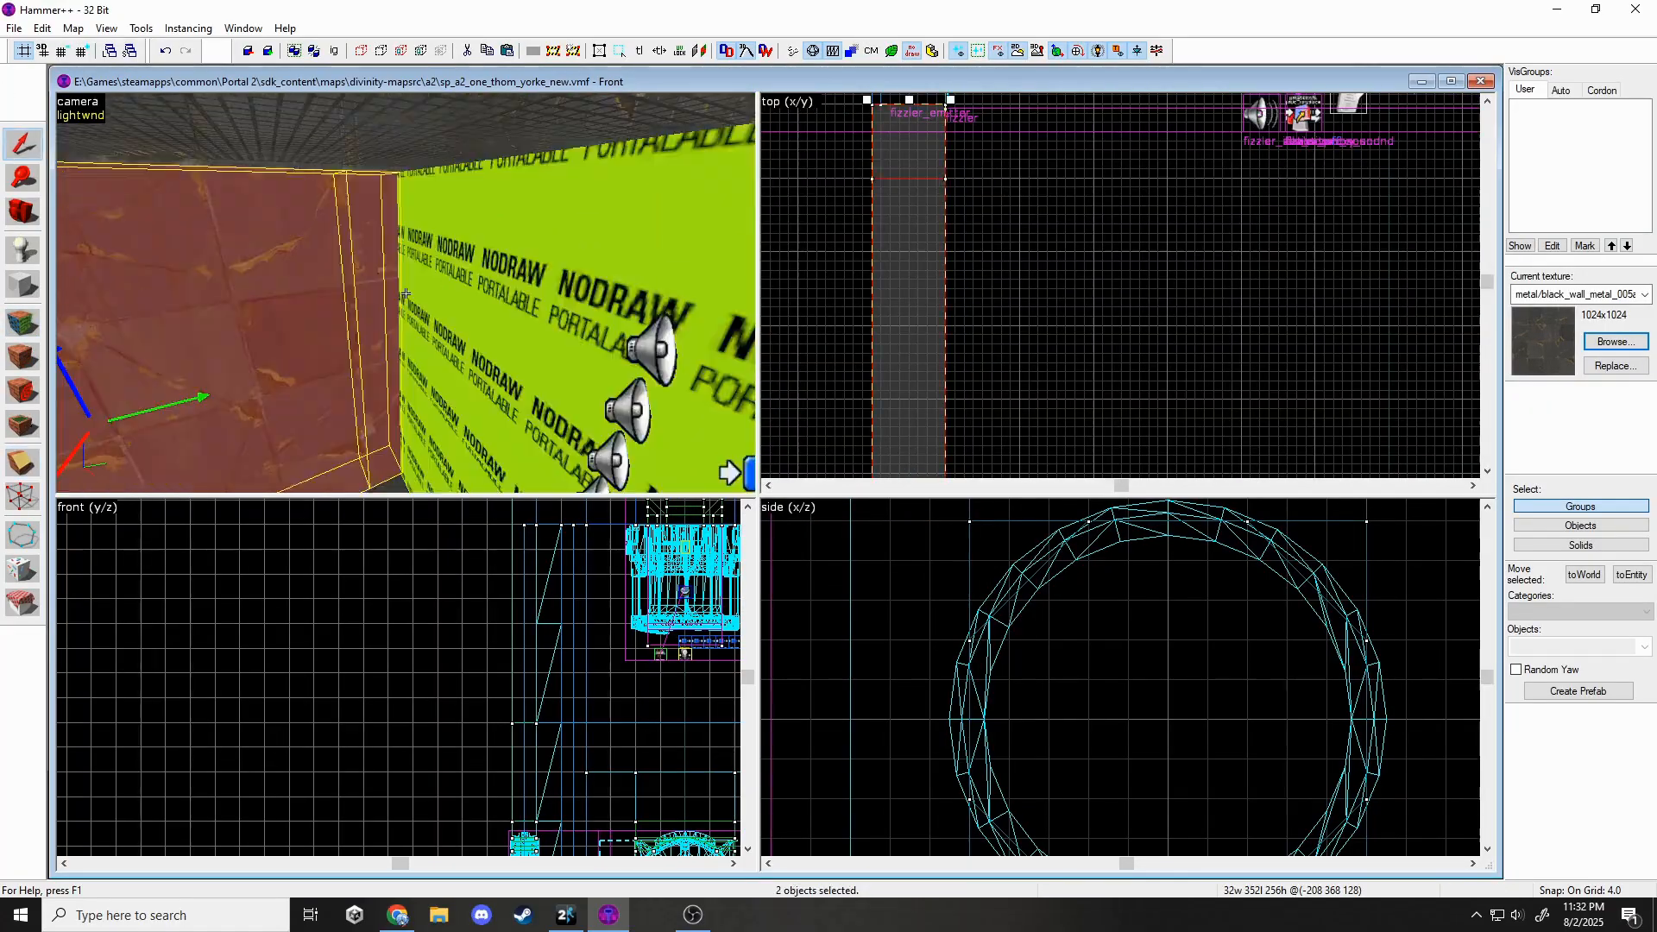
Apply black_wall_metal_005b to the selected wall faces.
key("Escape")
key("shift+x")
left_click_drag(1164, 241, 1125, 256)
key("Return")
key("shift+a")
left_click(406, 293)
left_click(787, 591)
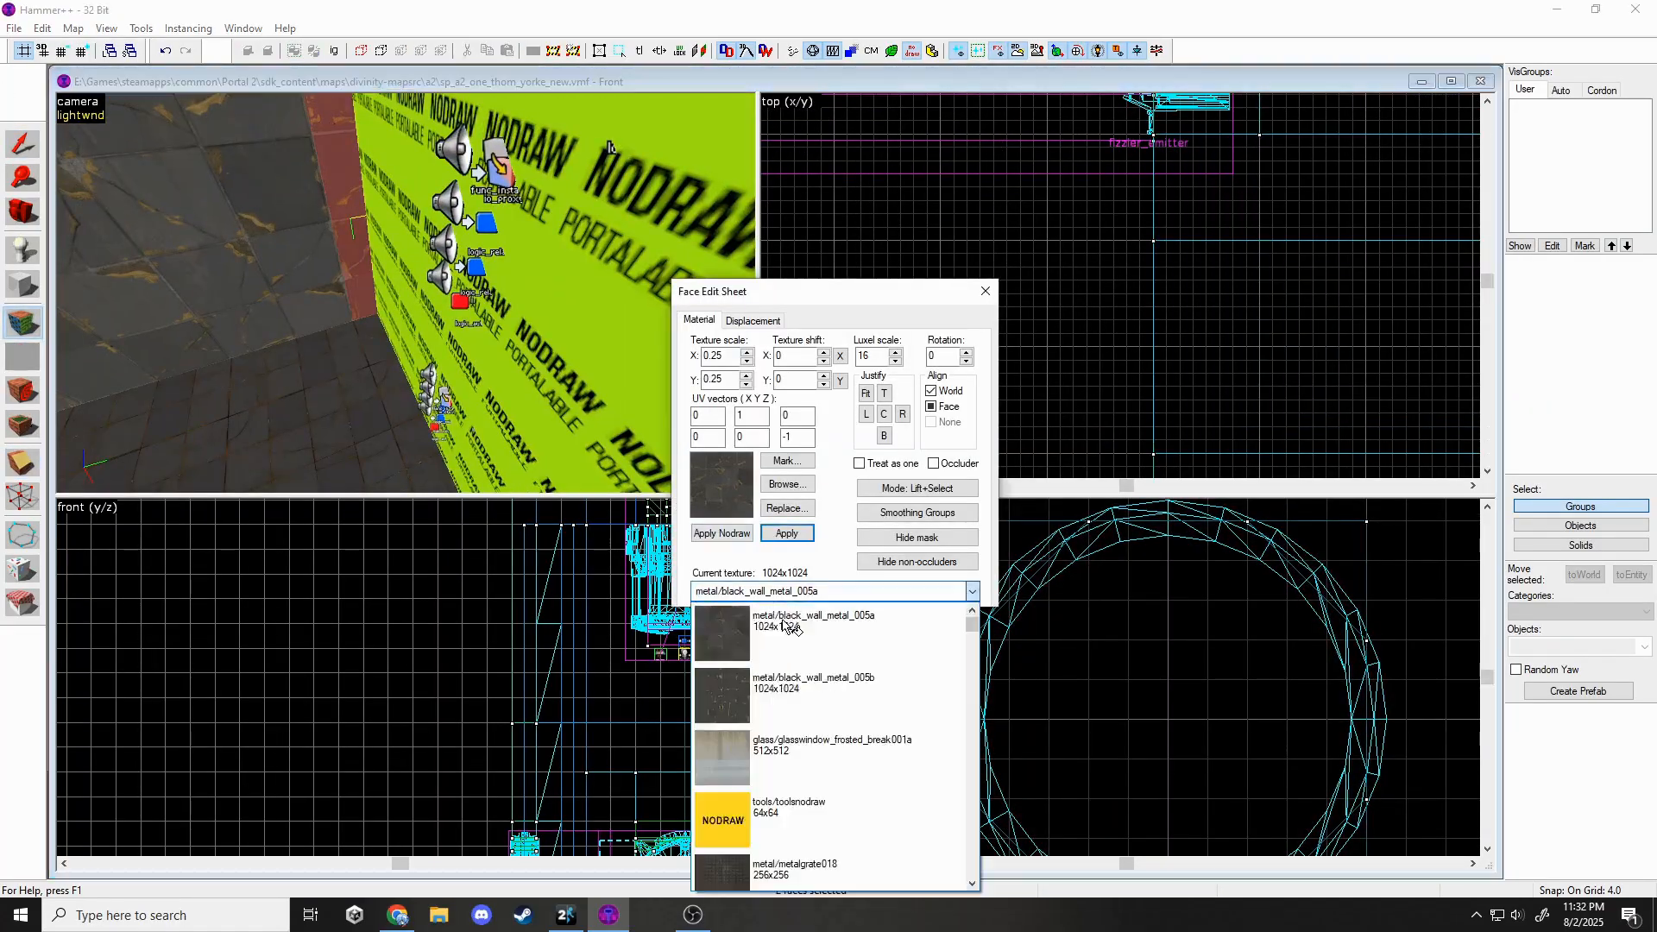
left_click(786, 682)
left_click(787, 533)
key("shift+s")
Playtest the map in Portal 2, then return and select a wall brush for clipping.
key("z")
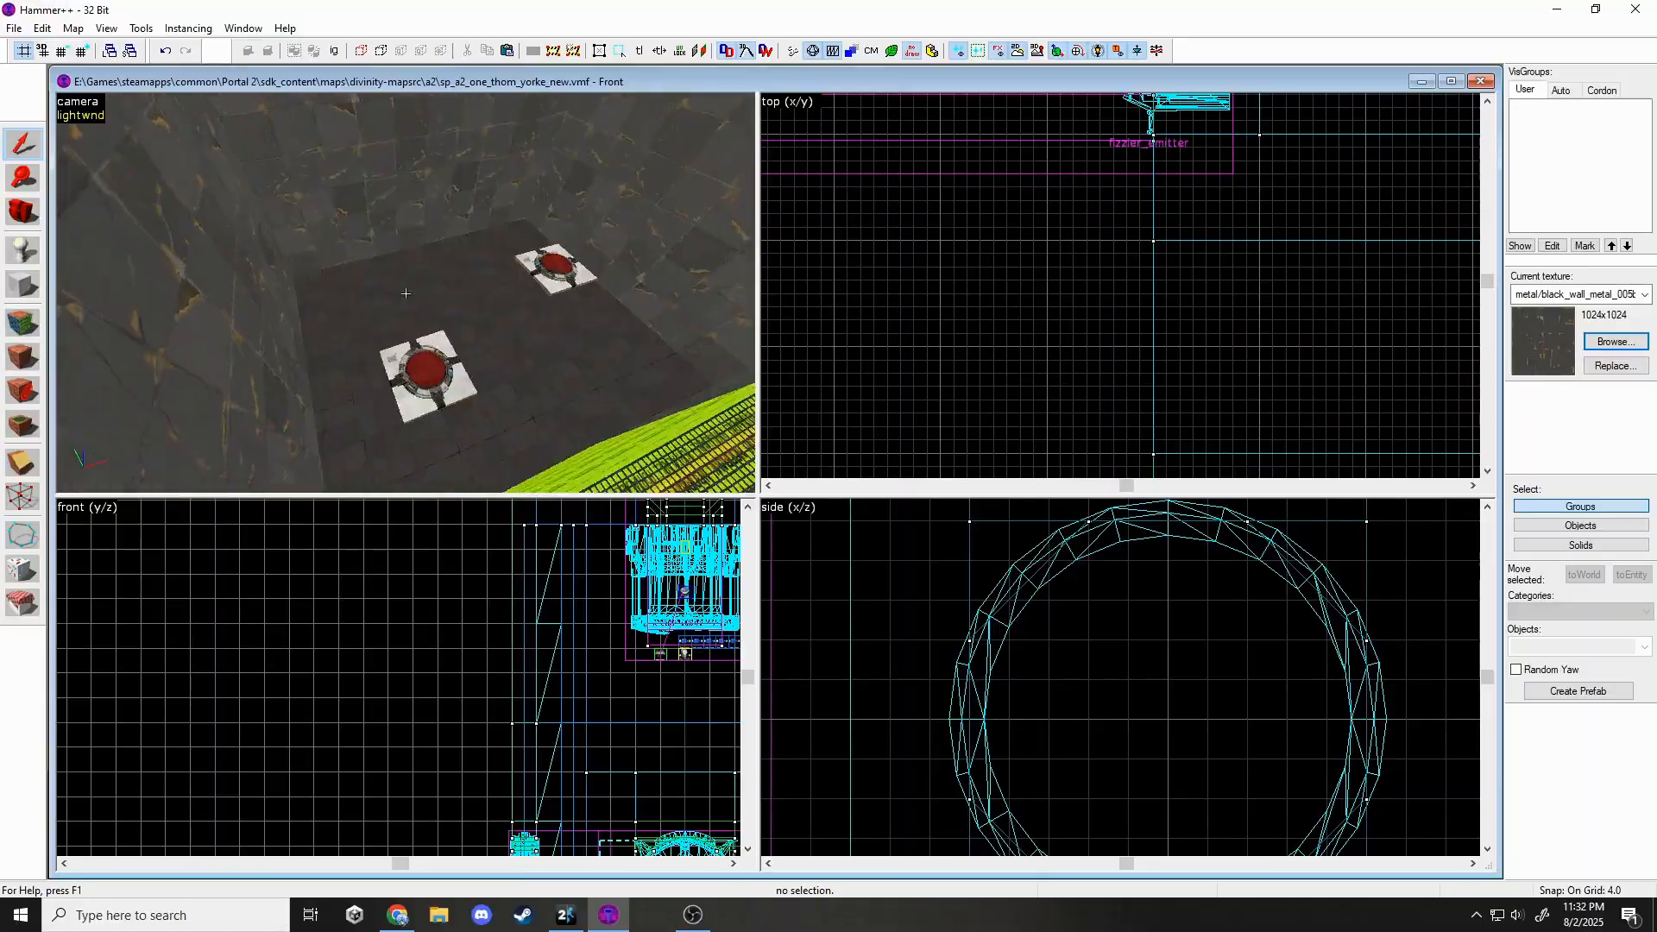
key("w")
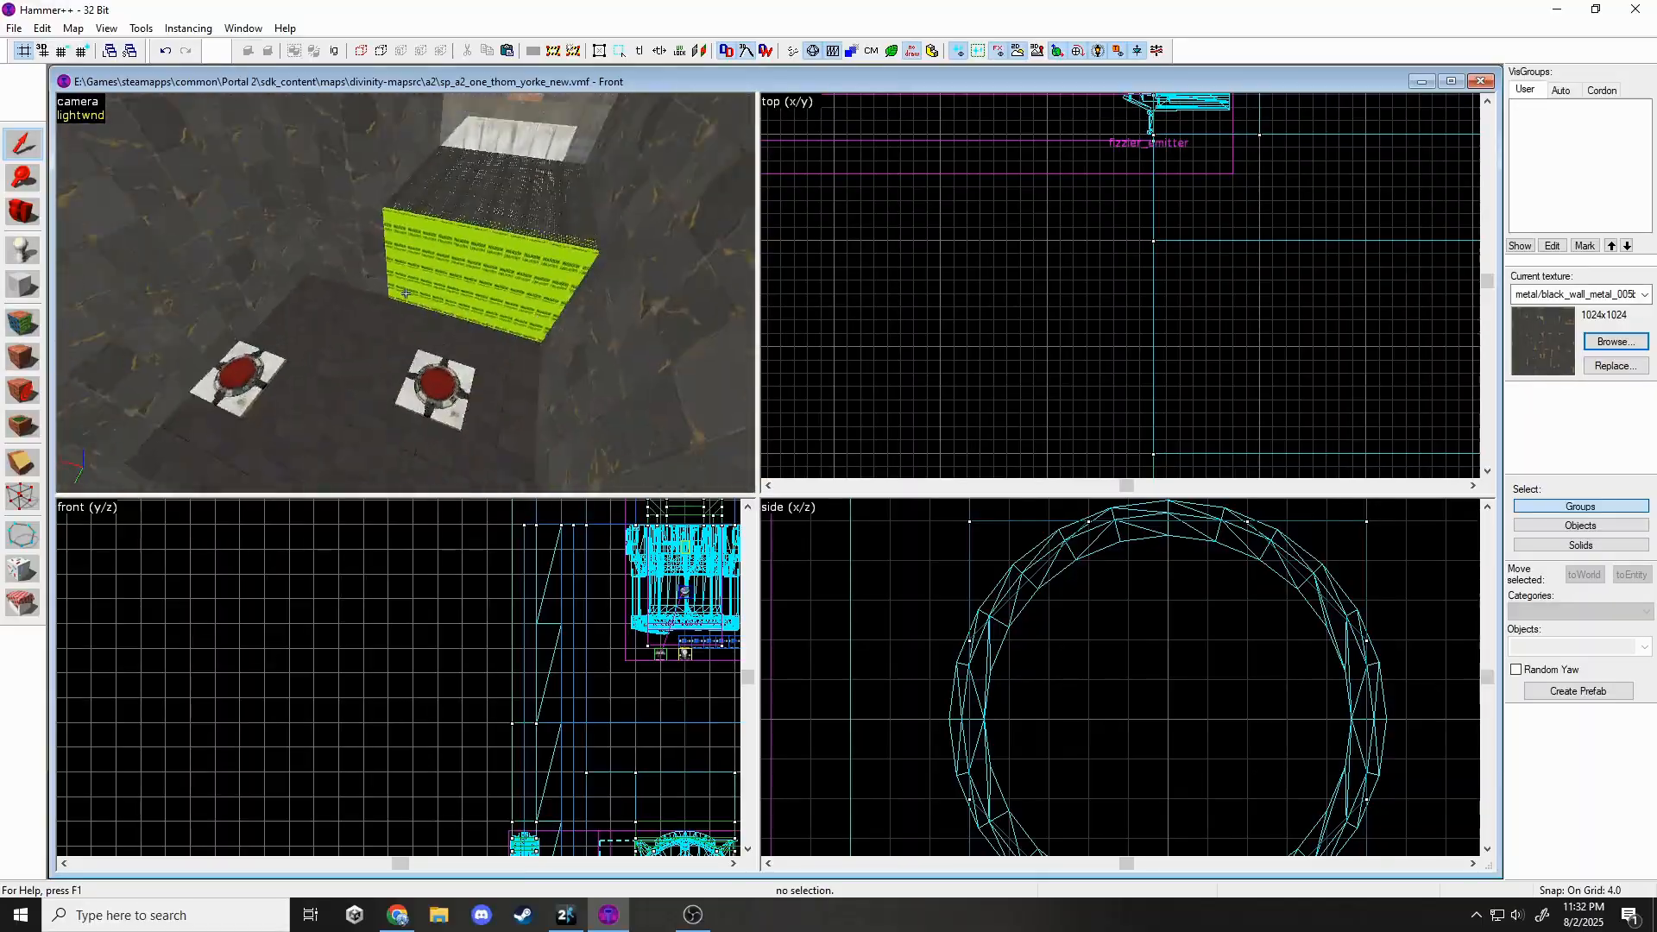
key("z")
left_click(565, 914)
key("w")
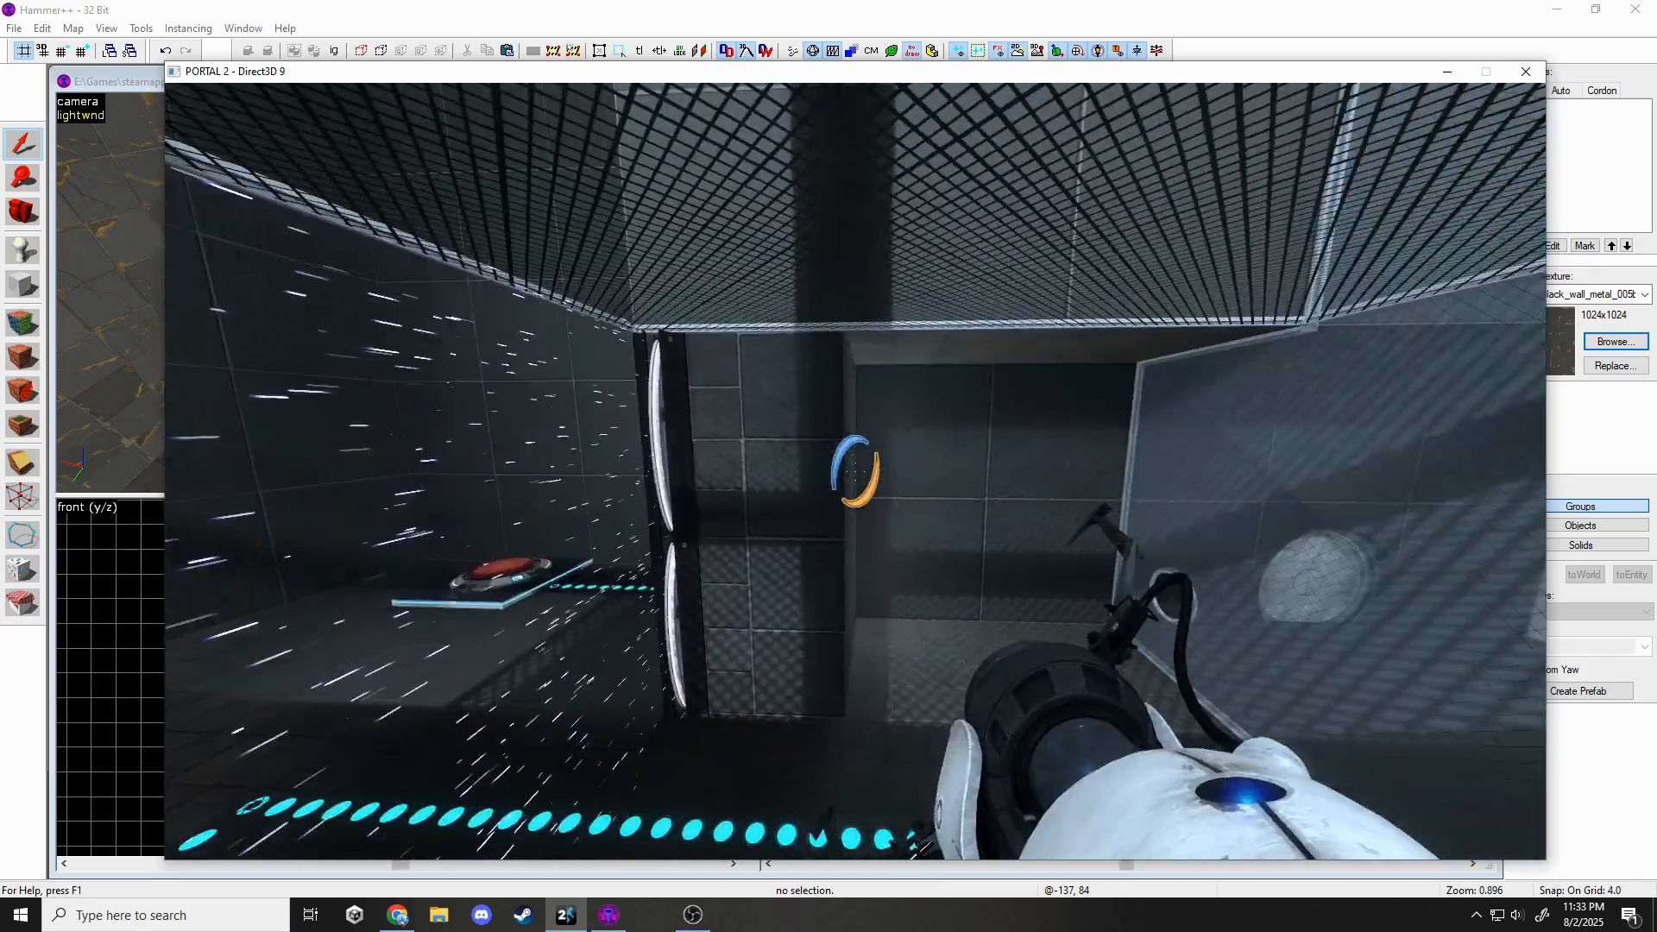
key("alt+Tab")
key("s")
left_click(406, 294)
Clip the wall brush with a cut line drawn across it, then reselect the brush.
key("z")
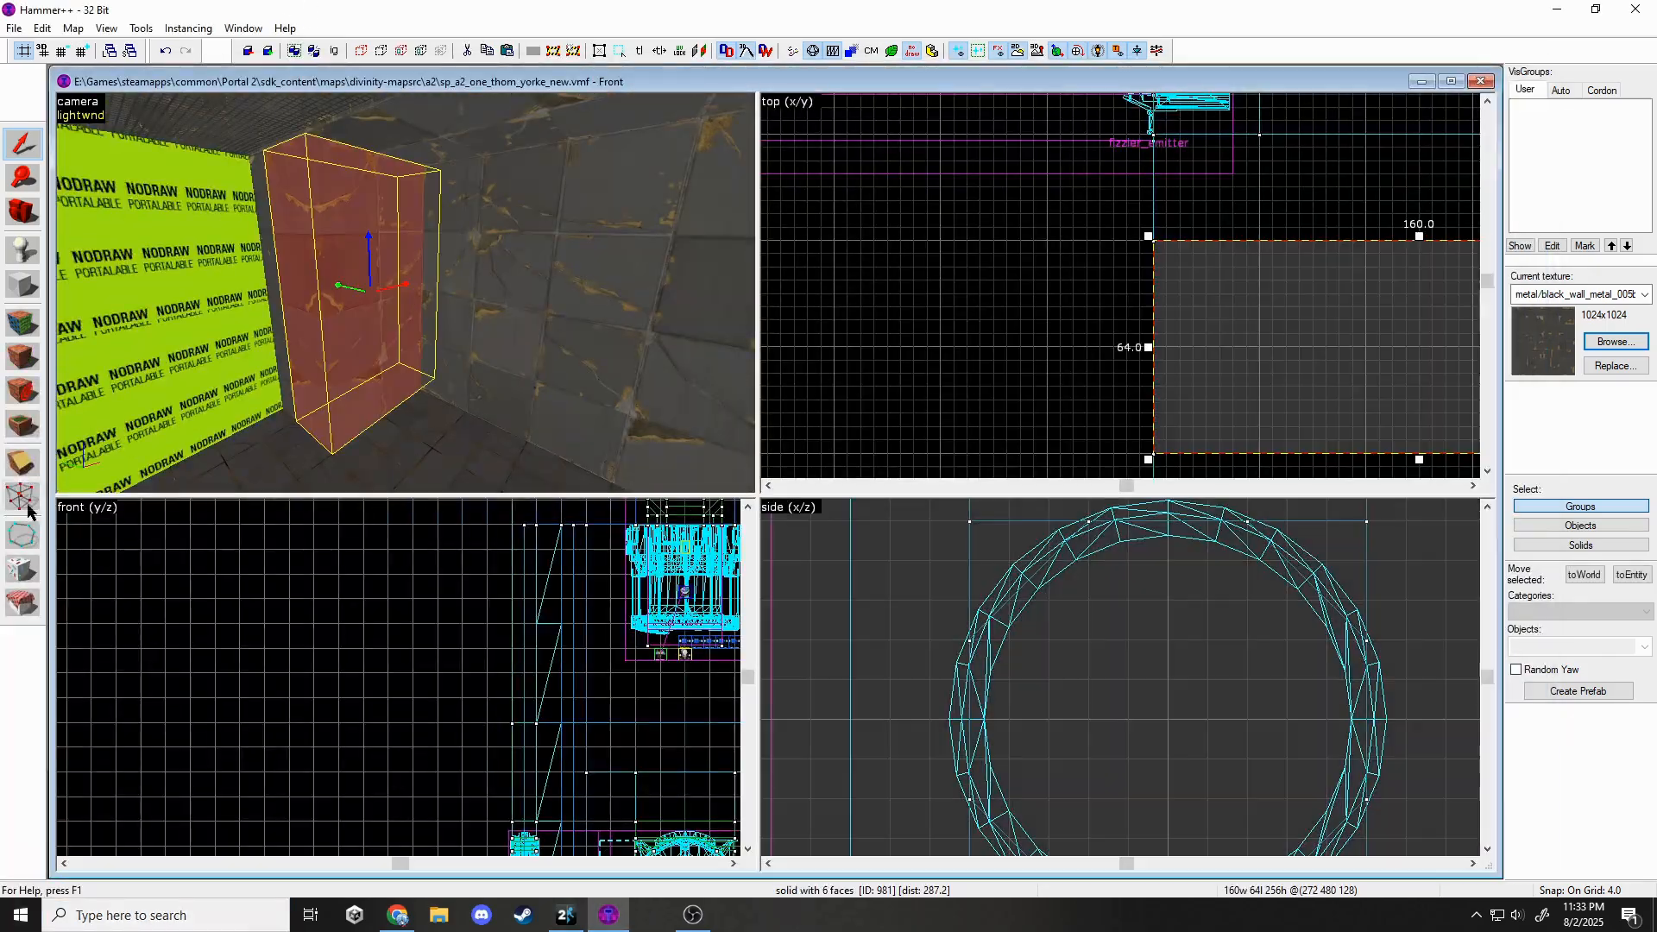
left_click(25, 466)
middle_click_drag(1432, 302, 977, 302)
left_click_drag(1123, 294, 1110, 321)
left_click(14, 149)
key("z")
key("z")
left_click(535, 291)
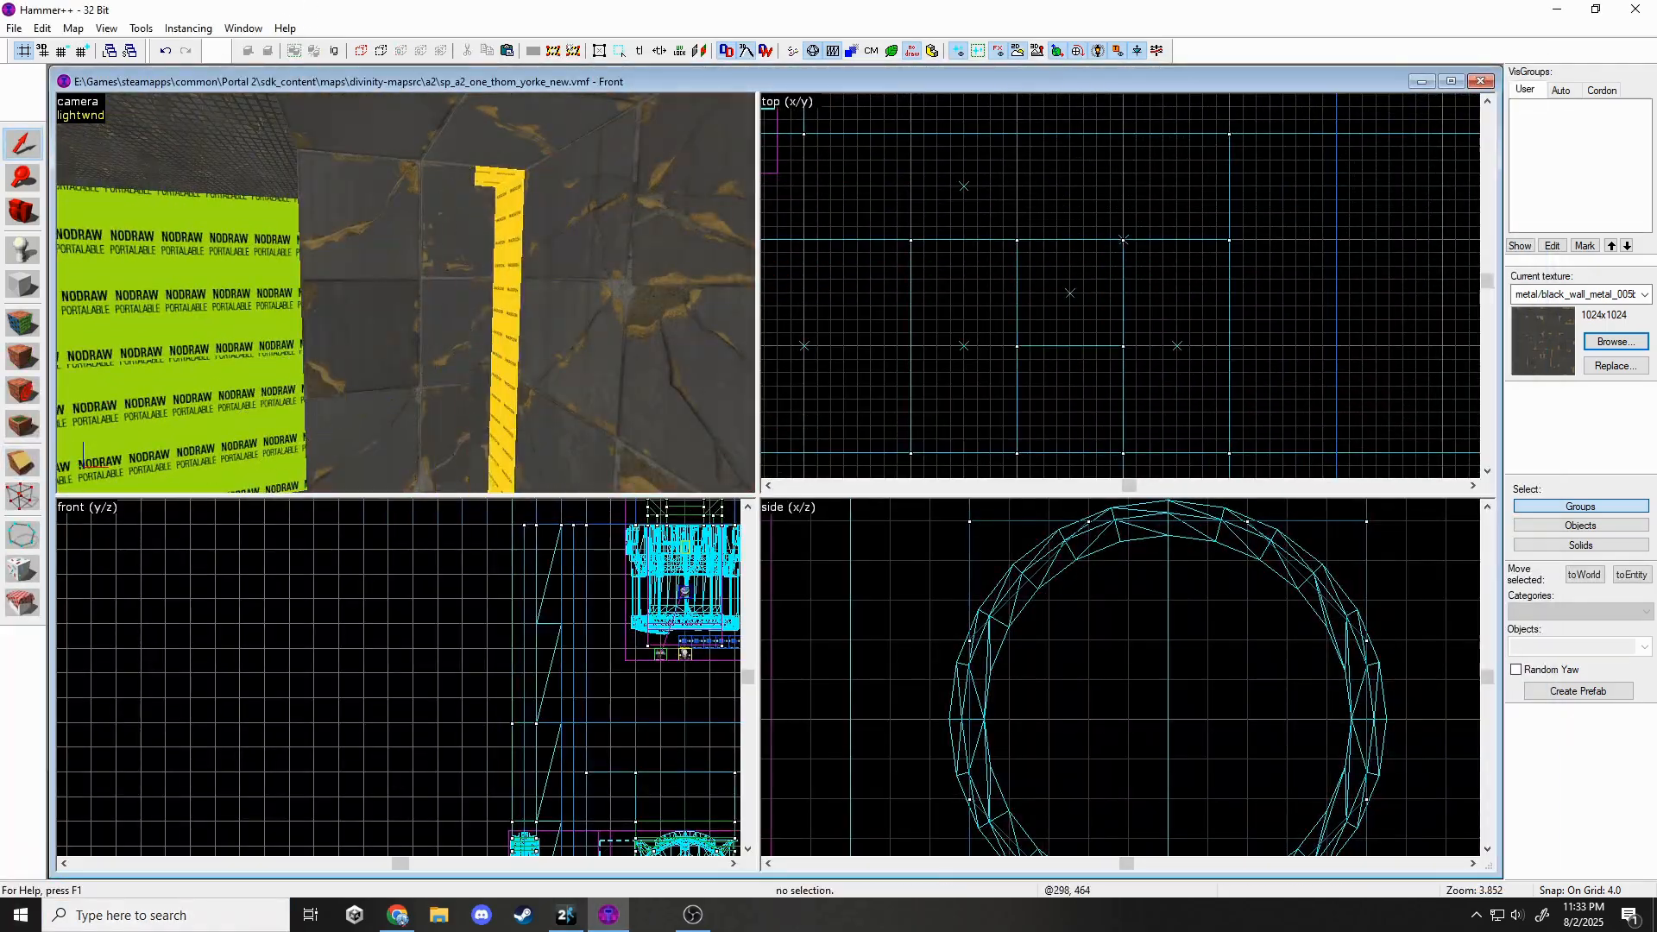
Duplicate the wall brush, then rotate the two light props to -60 degrees and move them into place.
key("ctrl+c")
key("z")
key("z")
key("ctrl+v")
scroll(1079, 366, "up", 3)
left_click(1073, 380)
left_click_drag(1079, 326, 1147, 387)
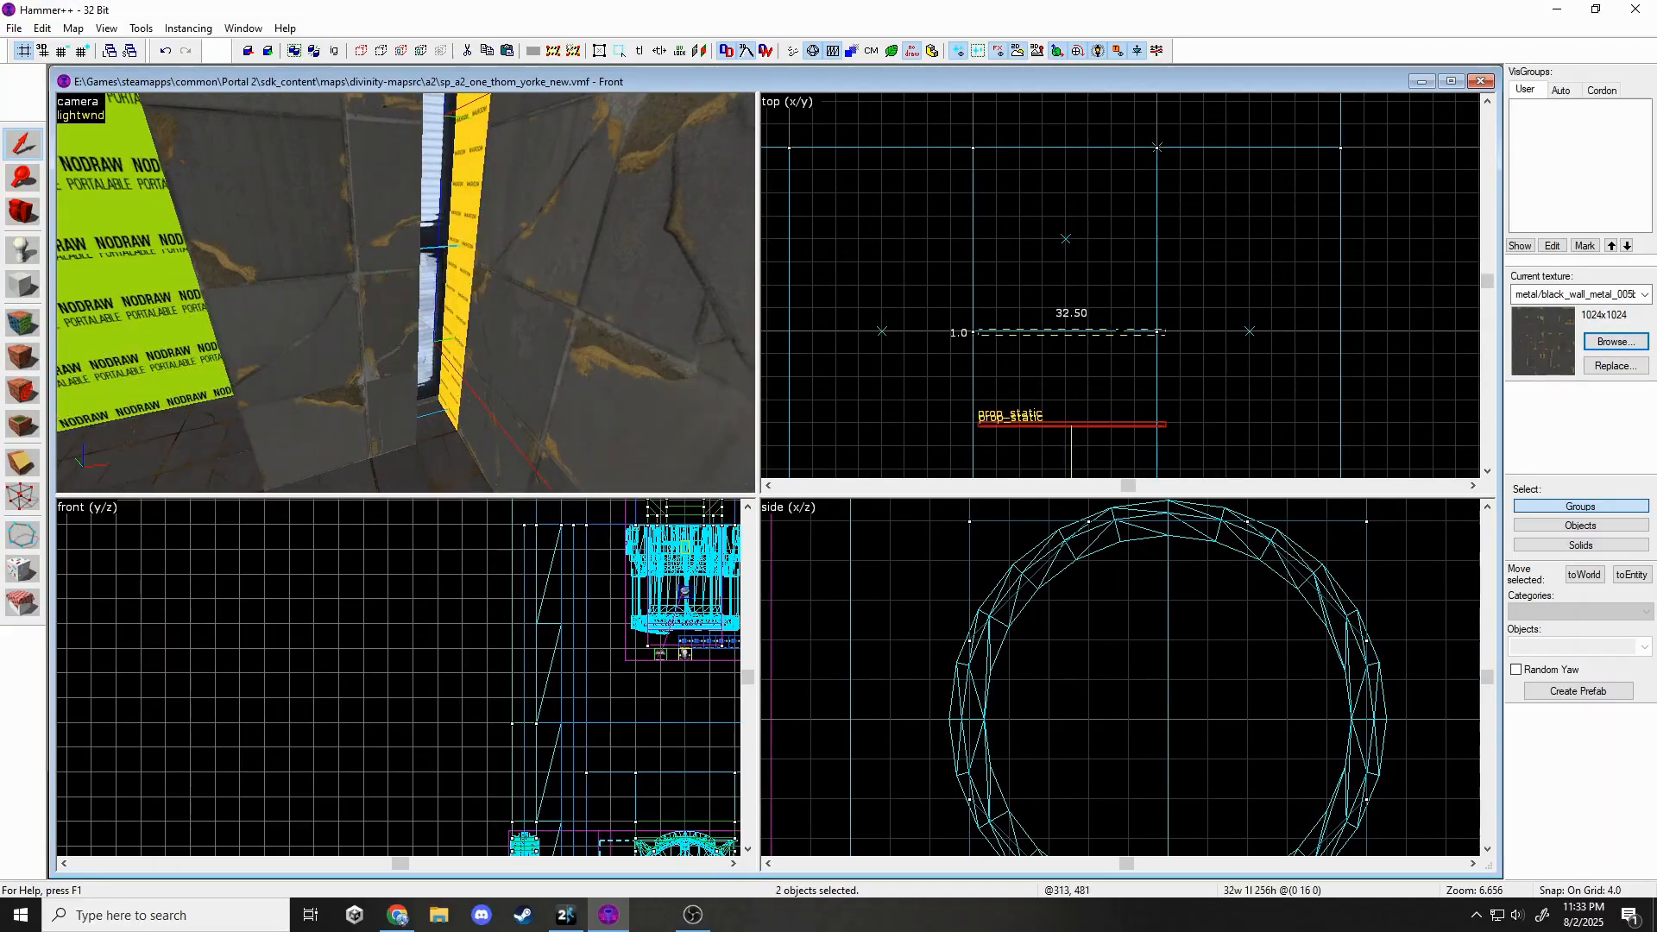
left_click_drag(1119, 330, 1117, 331)
scroll(1054, 342, "up", 5)
scroll(1054, 621, "down", 6)
scroll(1182, 233, "down", 6)
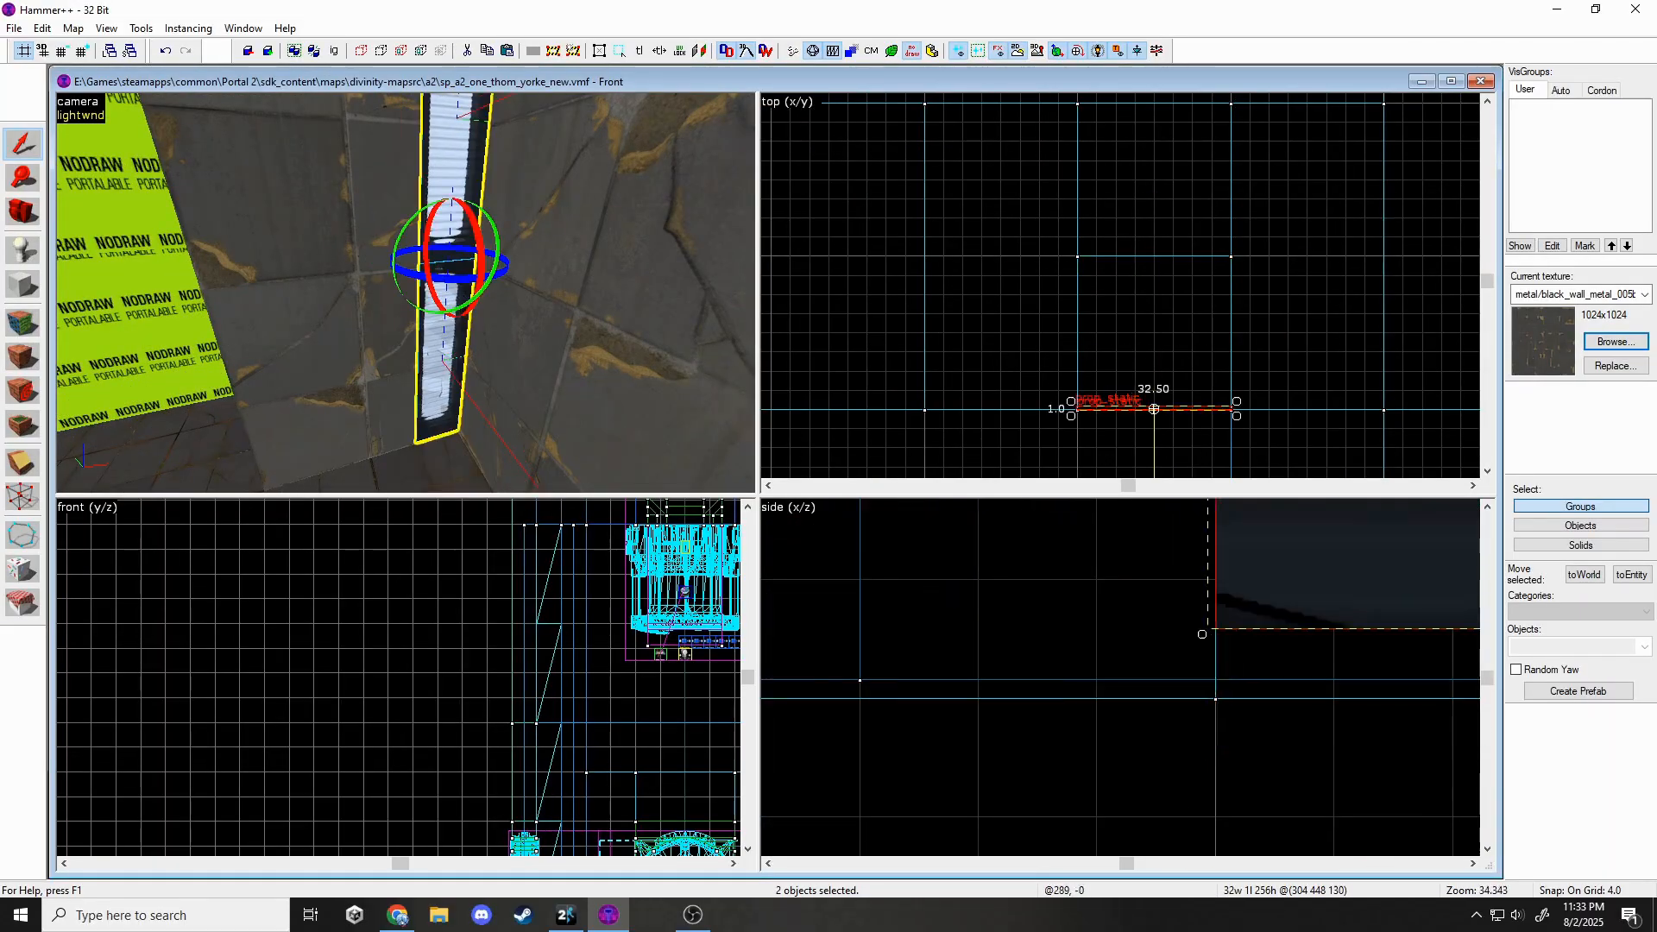
Inspect the brush beside the light strip, then deselect it.
scroll(1244, 690, "down", 19)
key("Escape")
scroll(1285, 690, "up", 16)
key("z")
key("z")
left_click(427, 259)
scroll(1286, 690, "down", 7)
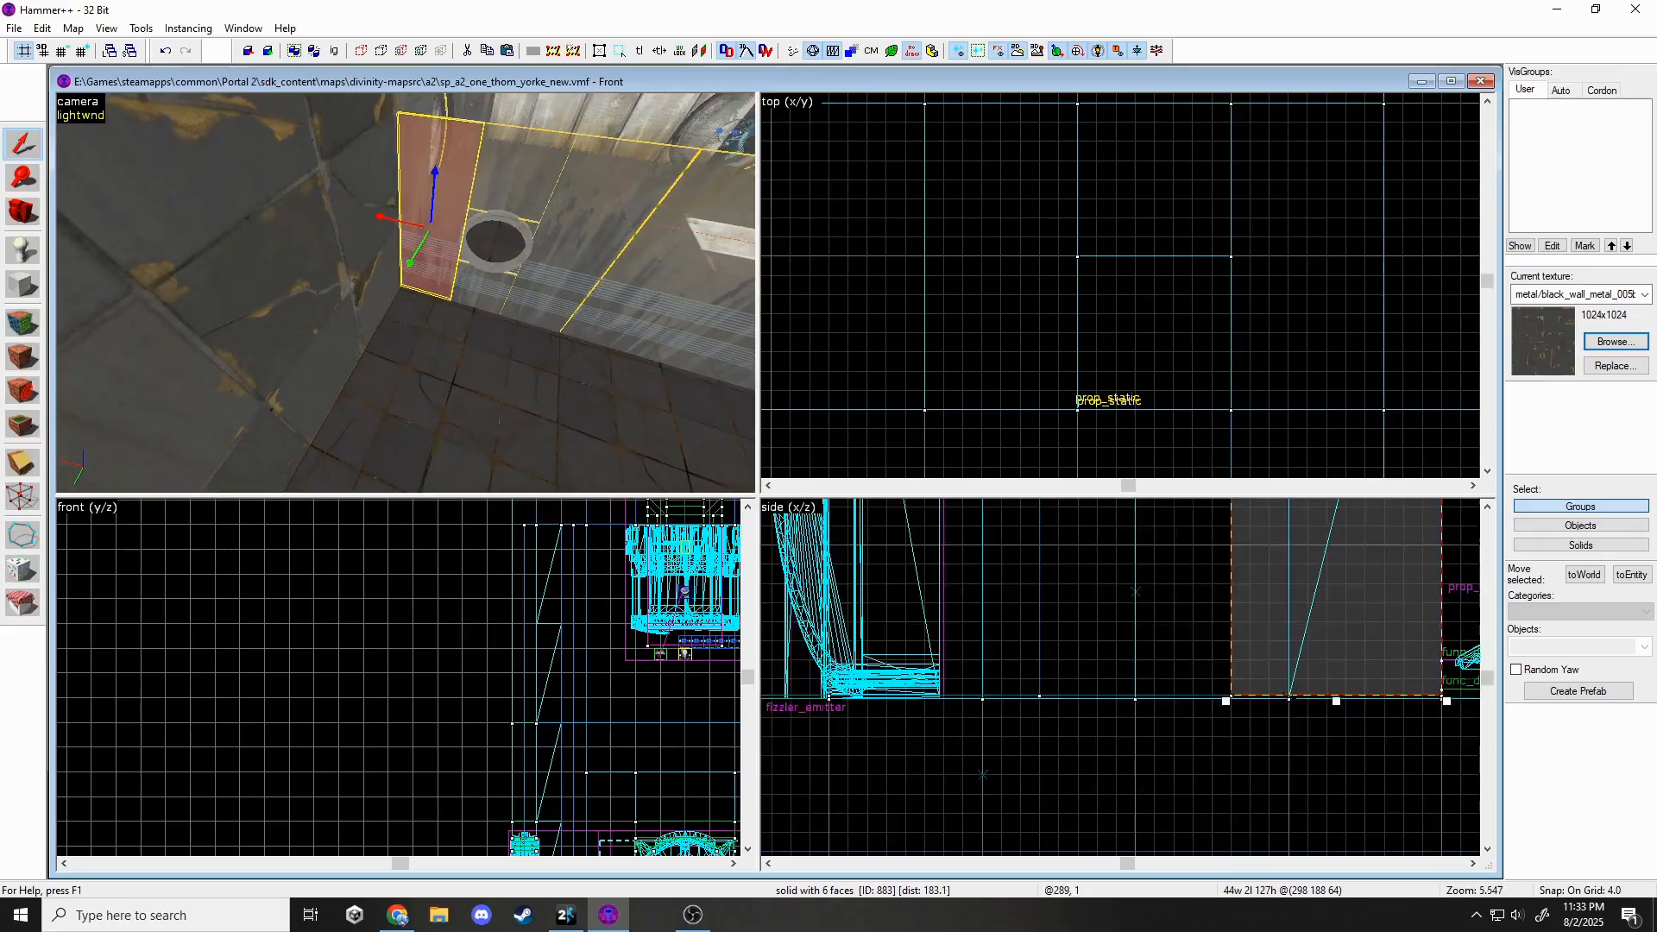
scroll(1380, 794, "down", 10)
key("Escape")
scroll(1300, 799, "up", 10)
key("z")
Fly through the chamber toward the green wall and button, checking the wall brushes.
scroll(1300, 799, "down", 7)
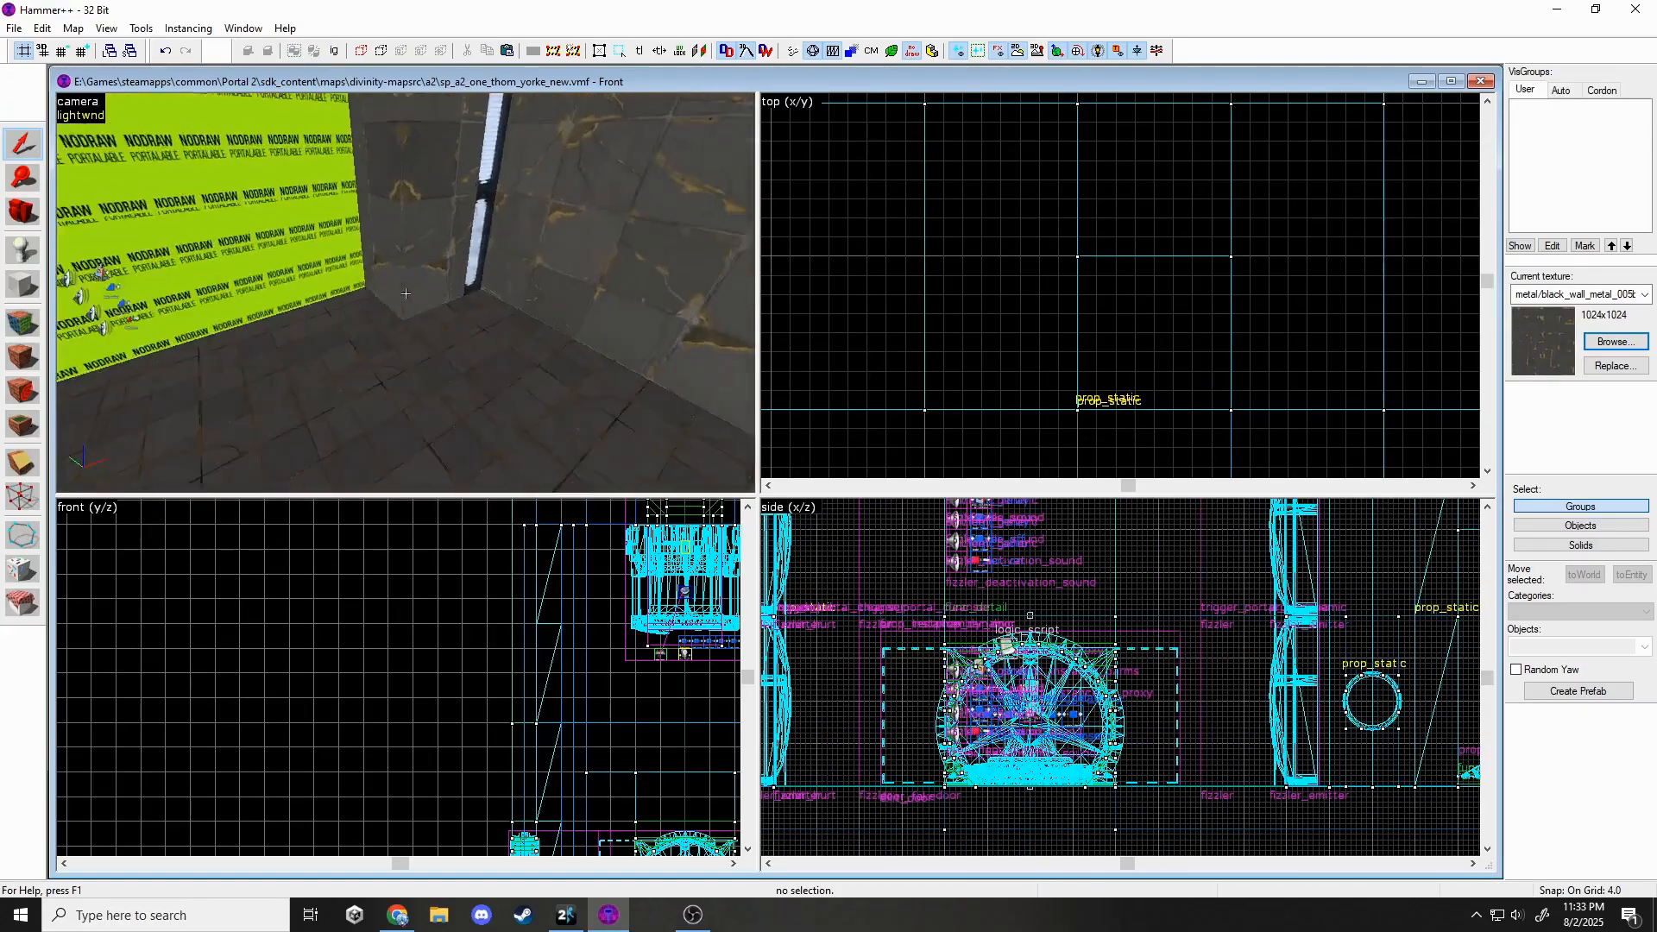
key("w")
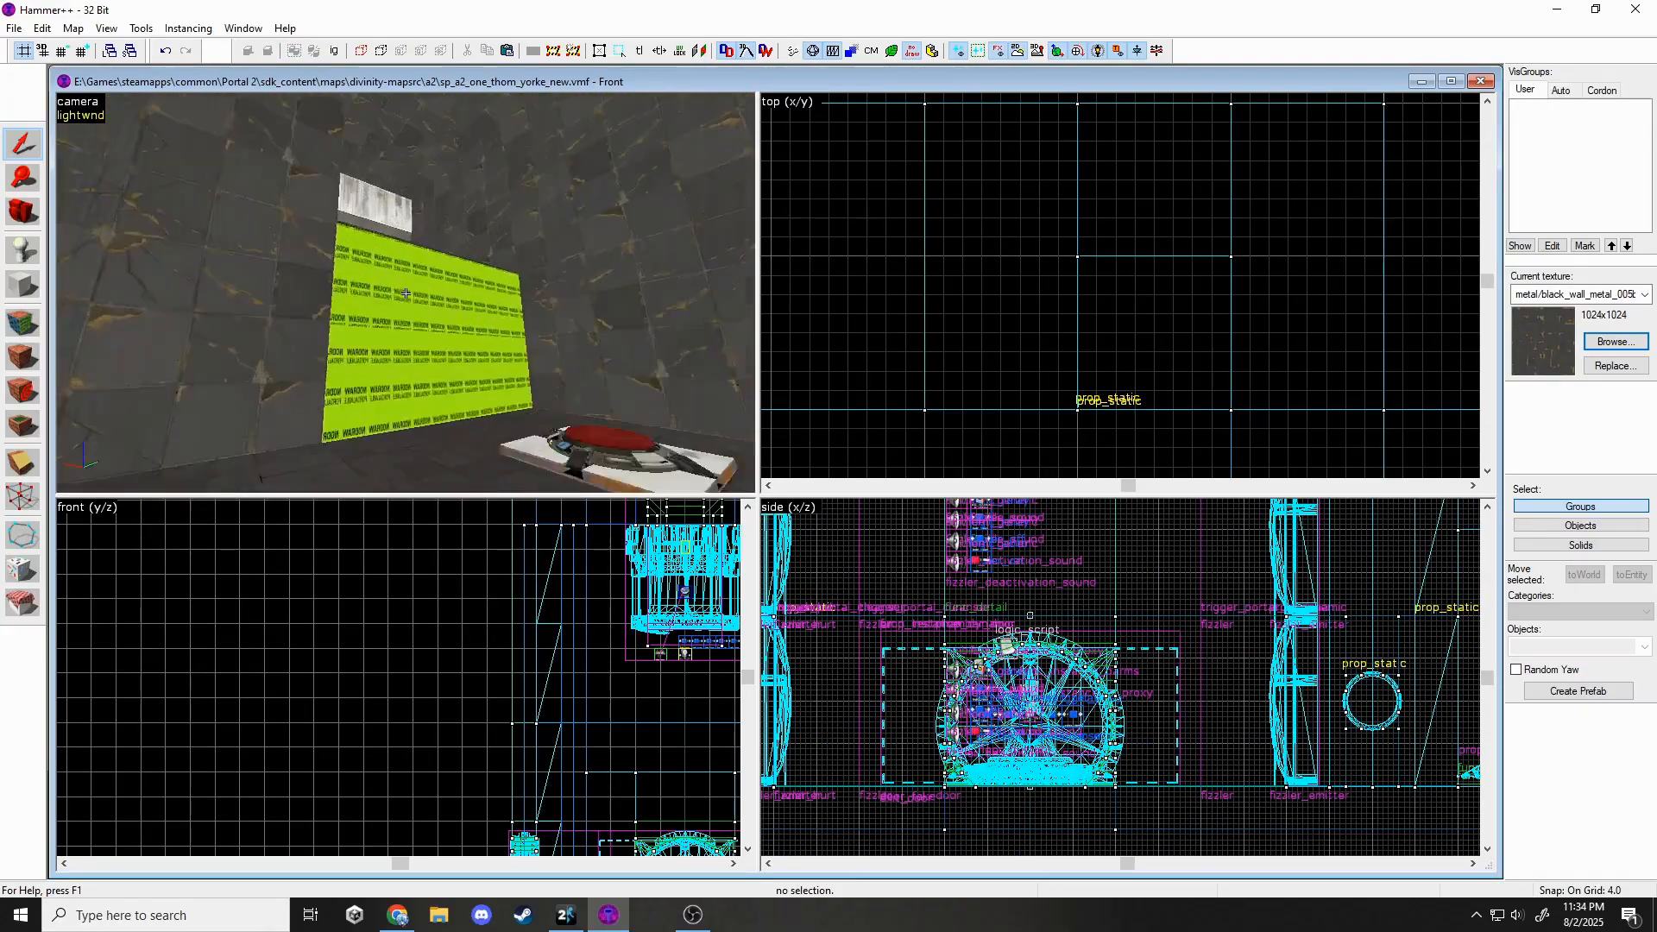
key("w")
key("z")
left_click(406, 294)
key("Escape")
scroll(1066, 802, "down", 7)
scroll(1008, 775, "up", 11)
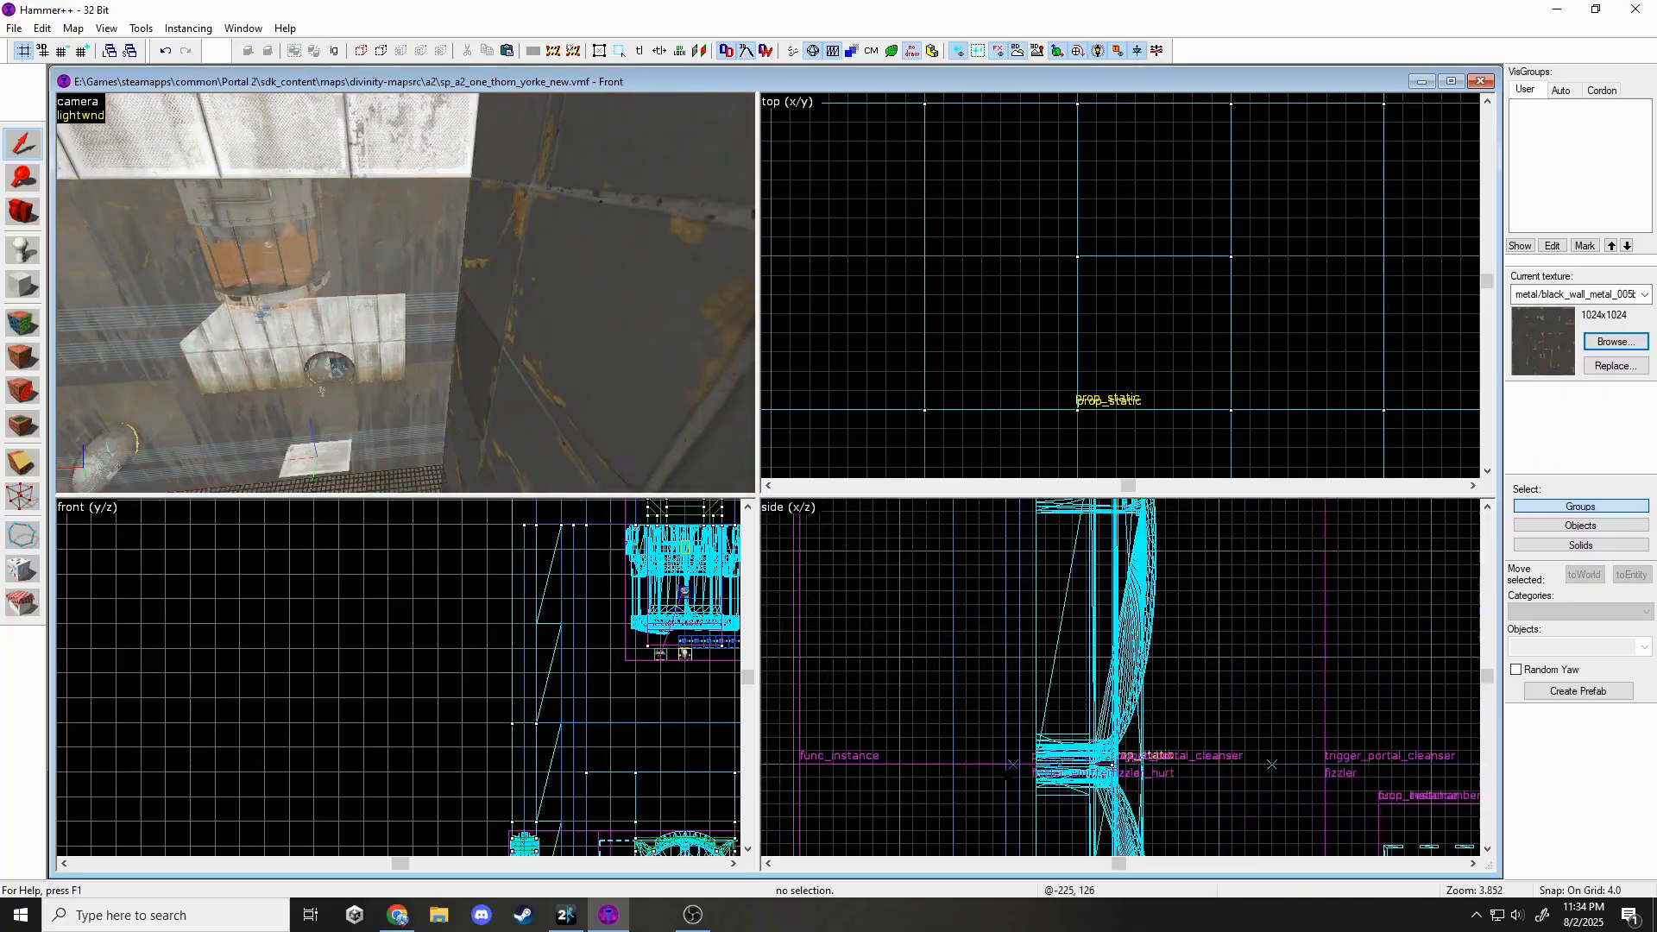
scroll(1122, 682, "down", 5)
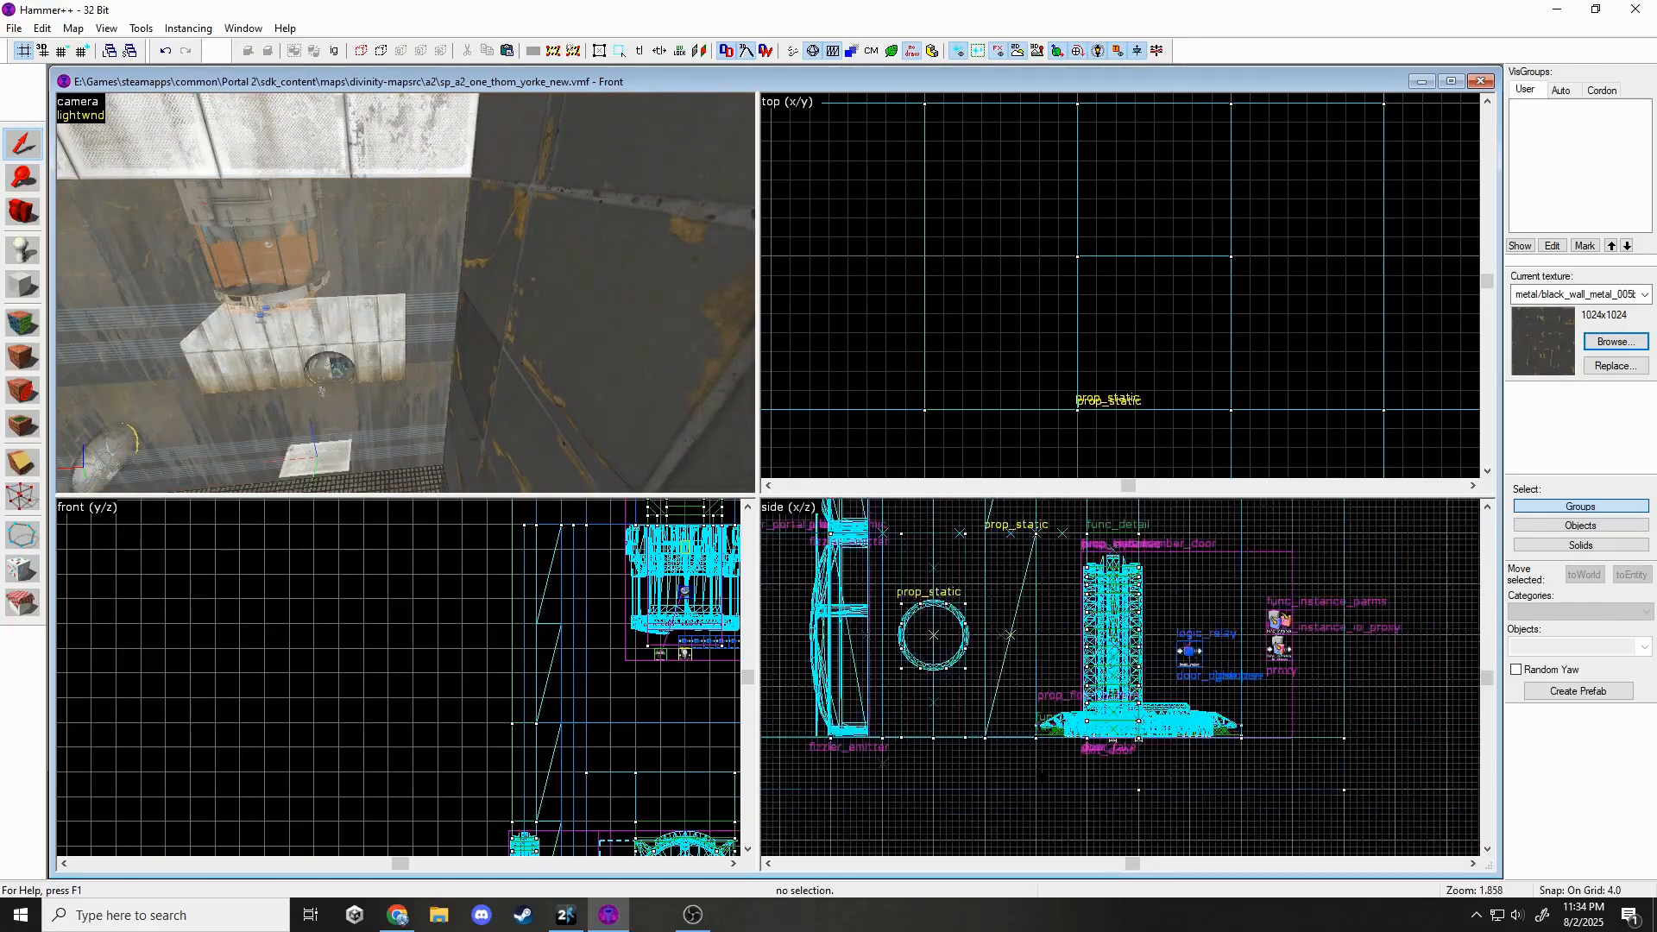
scroll(1041, 774, "down", 4)
scroll(1042, 775, "up", 19)
left_click(1041, 775)
key("z")
key("Escape")
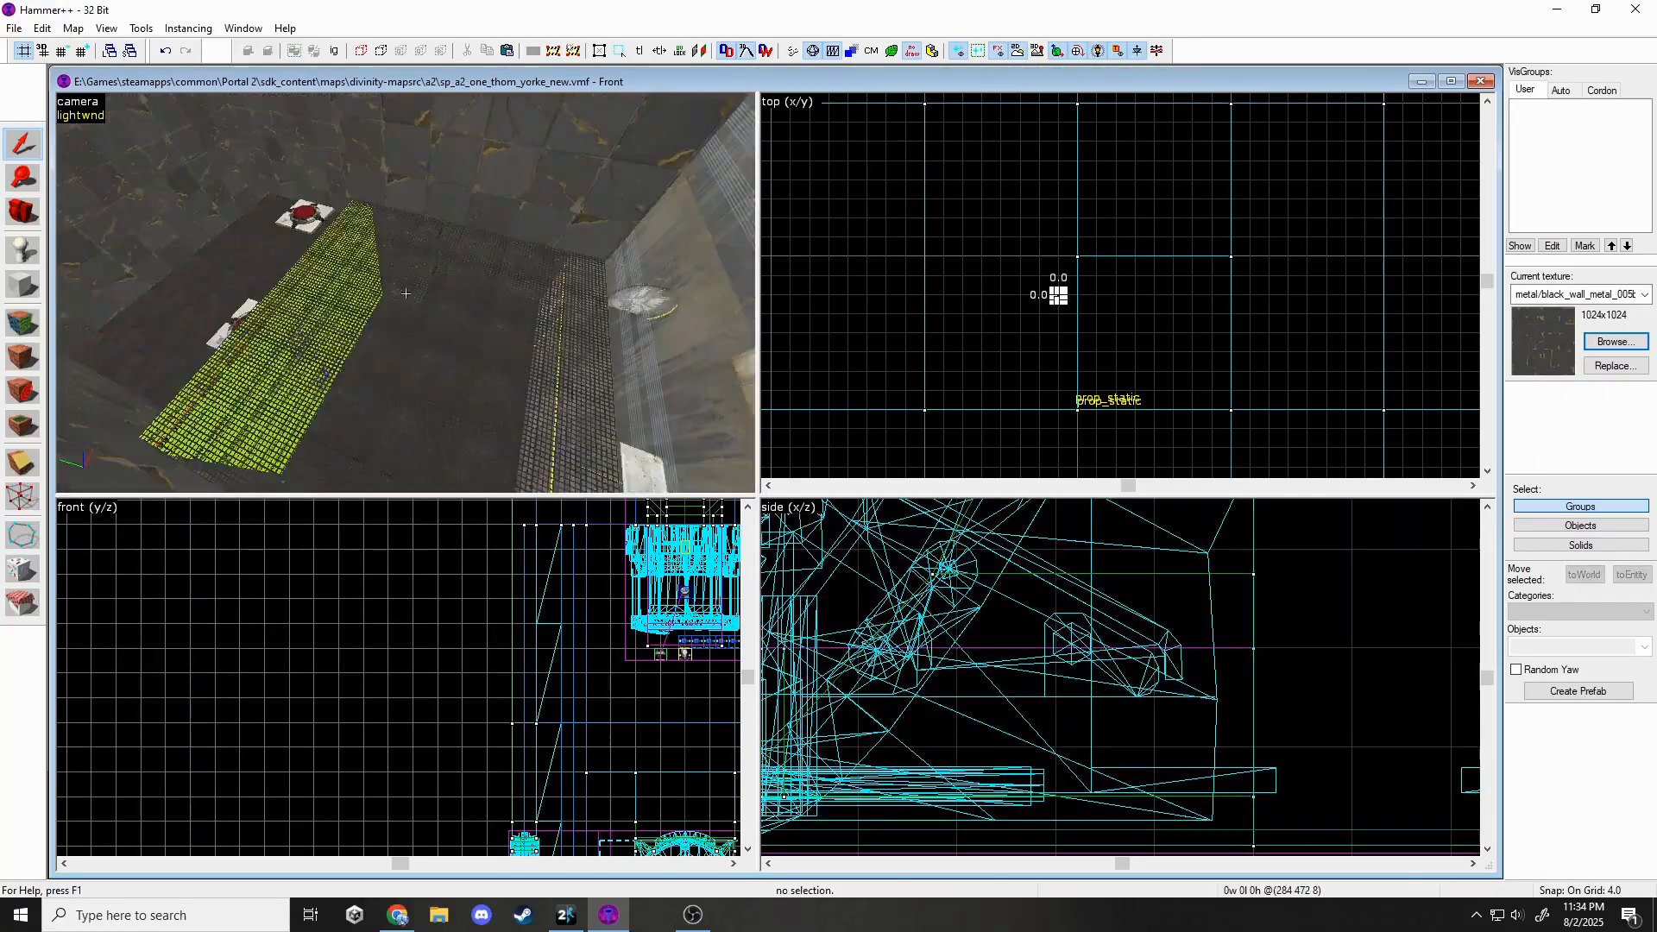
Apply metal/black_wall_metal_005b to the wall face beside the light strip and save the map.
key("w")
key("shift+a")
key("z")
left_click(434, 296)
left_click(780, 594)
left_click(789, 533)
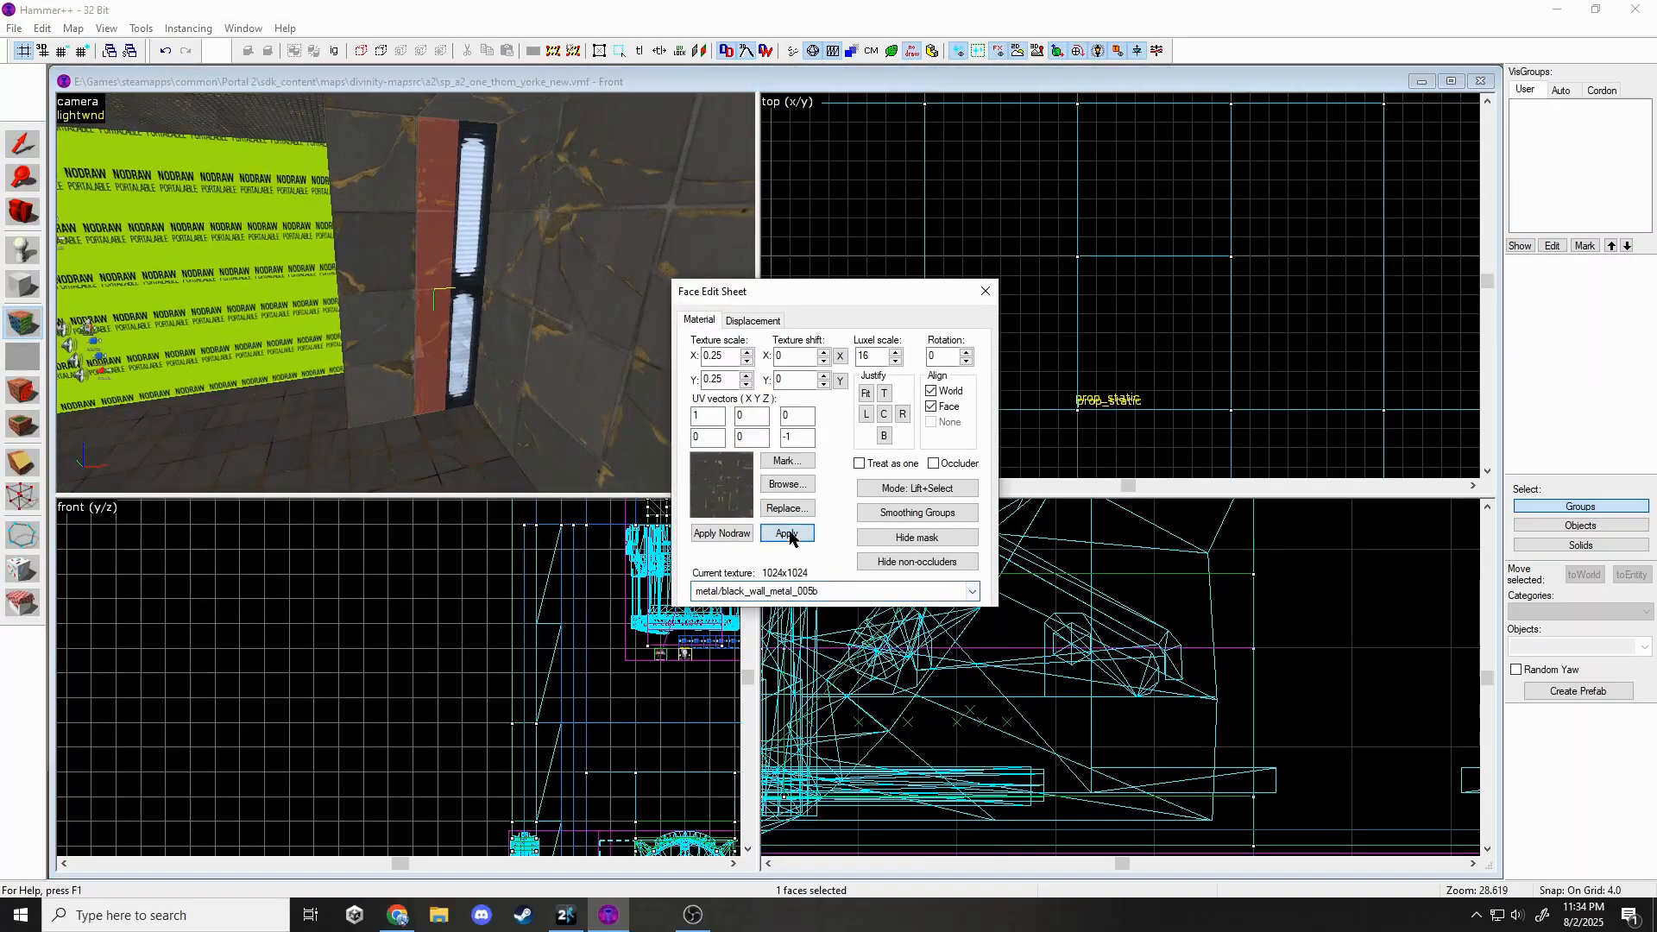
key("shift+s")
left_click(14, 28)
left_click(58, 107)
At the panelled wall, rotate a frame prop to lie horizontal and move it down into place.
key("z")
key("w")
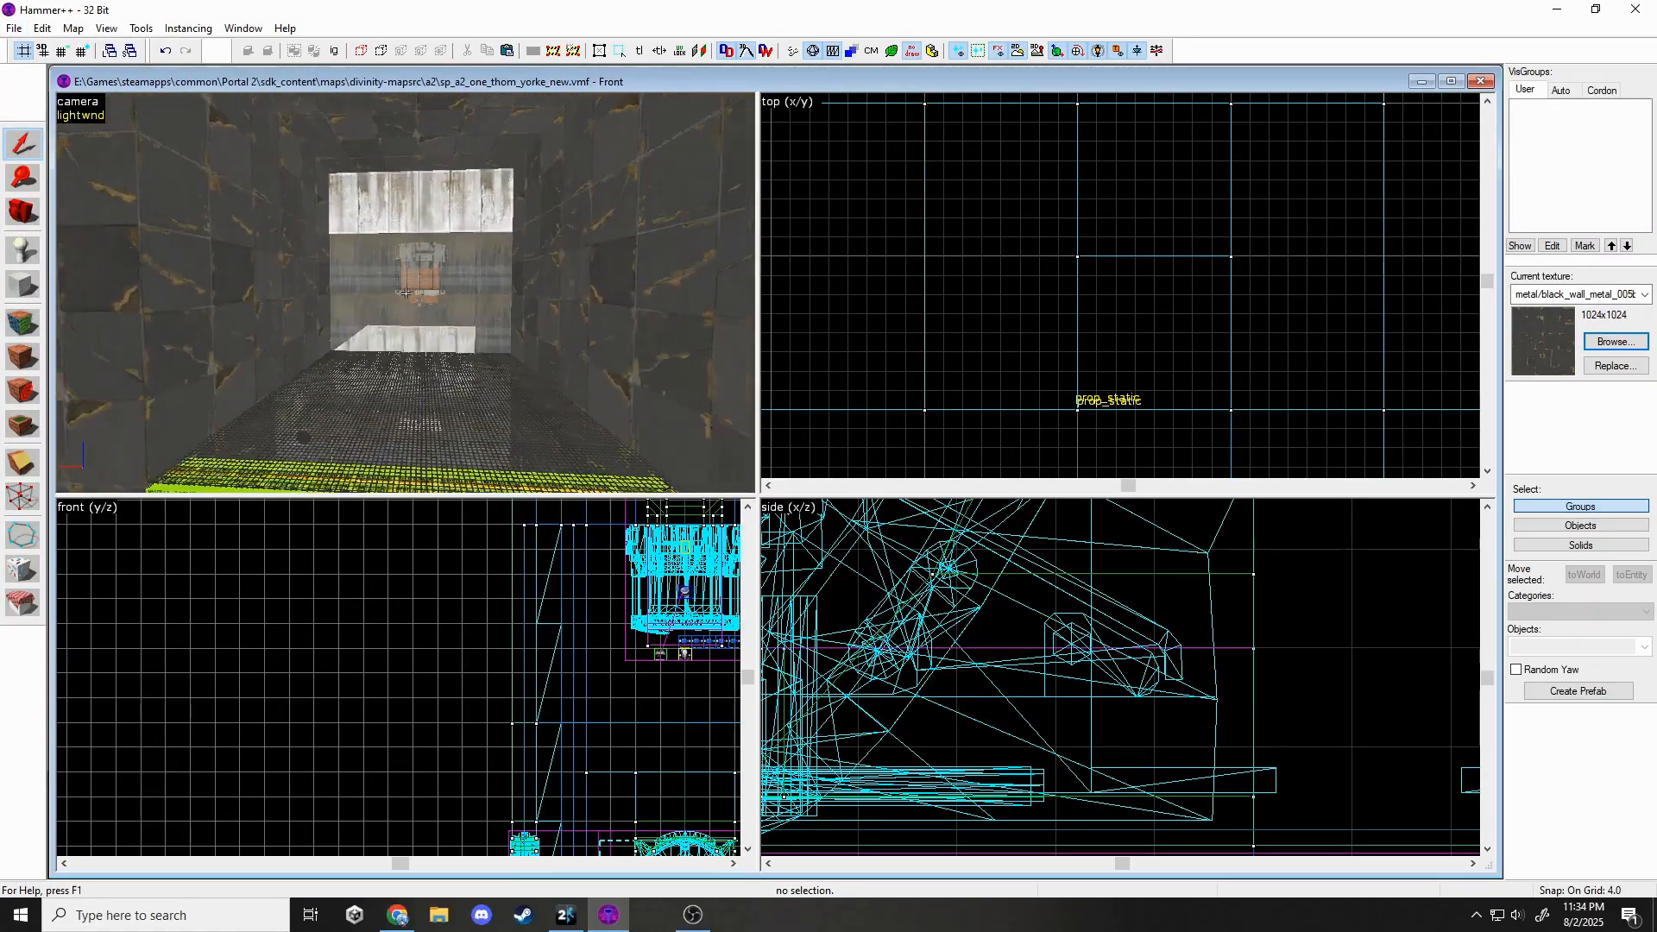
key("w")
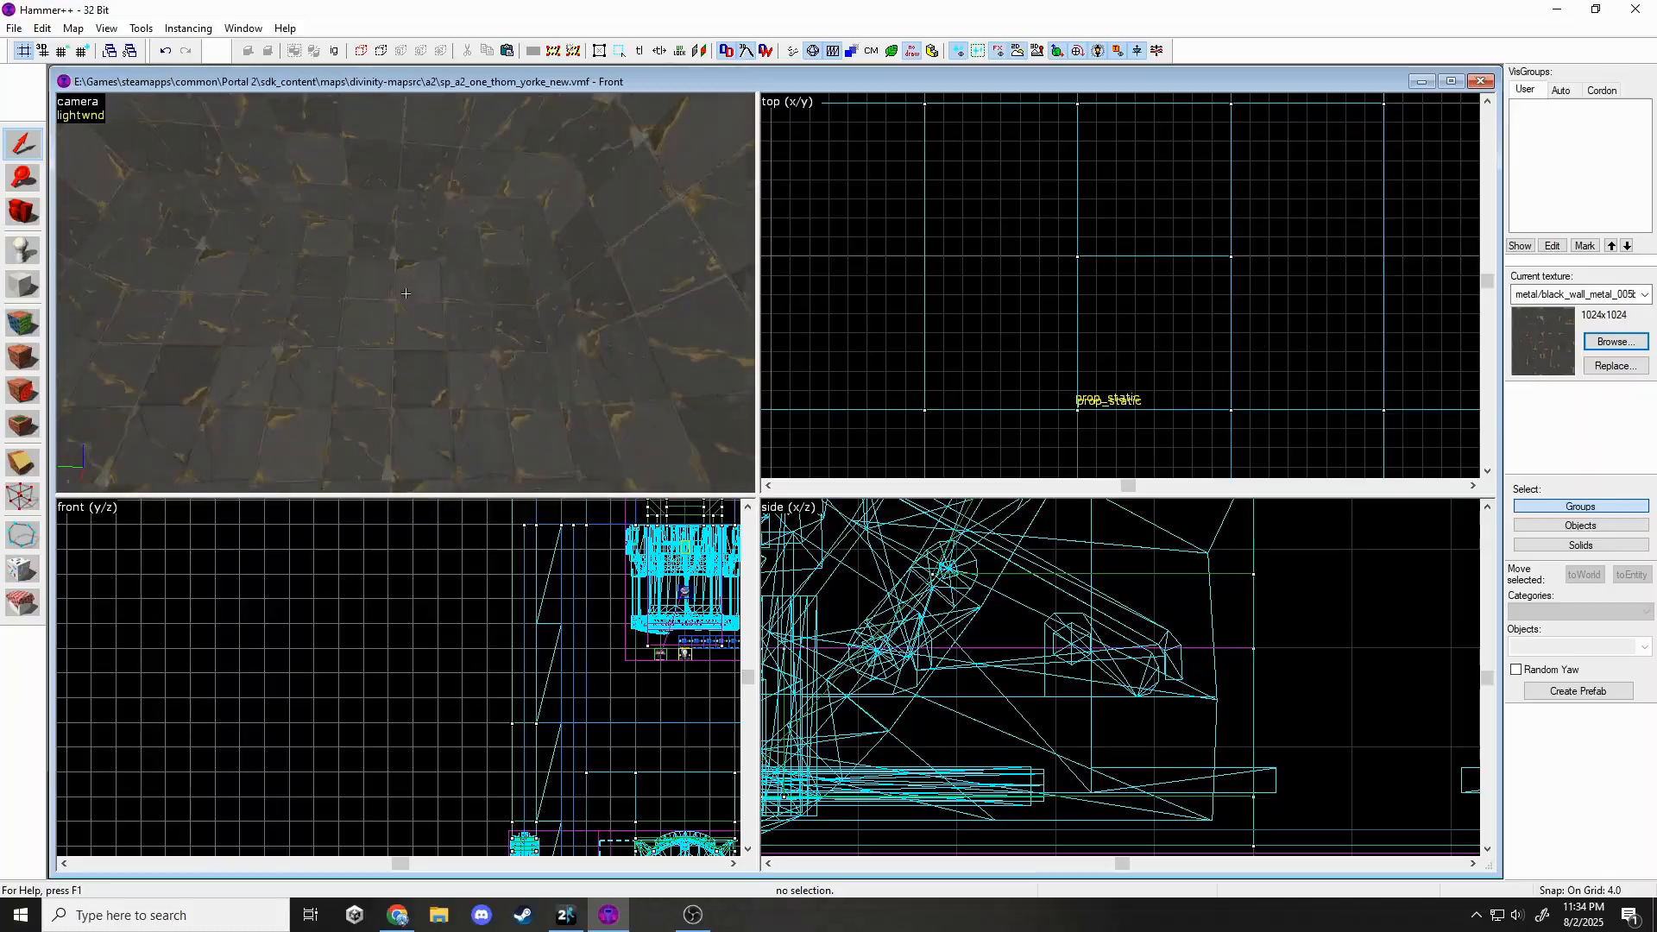
key("w")
key("z")
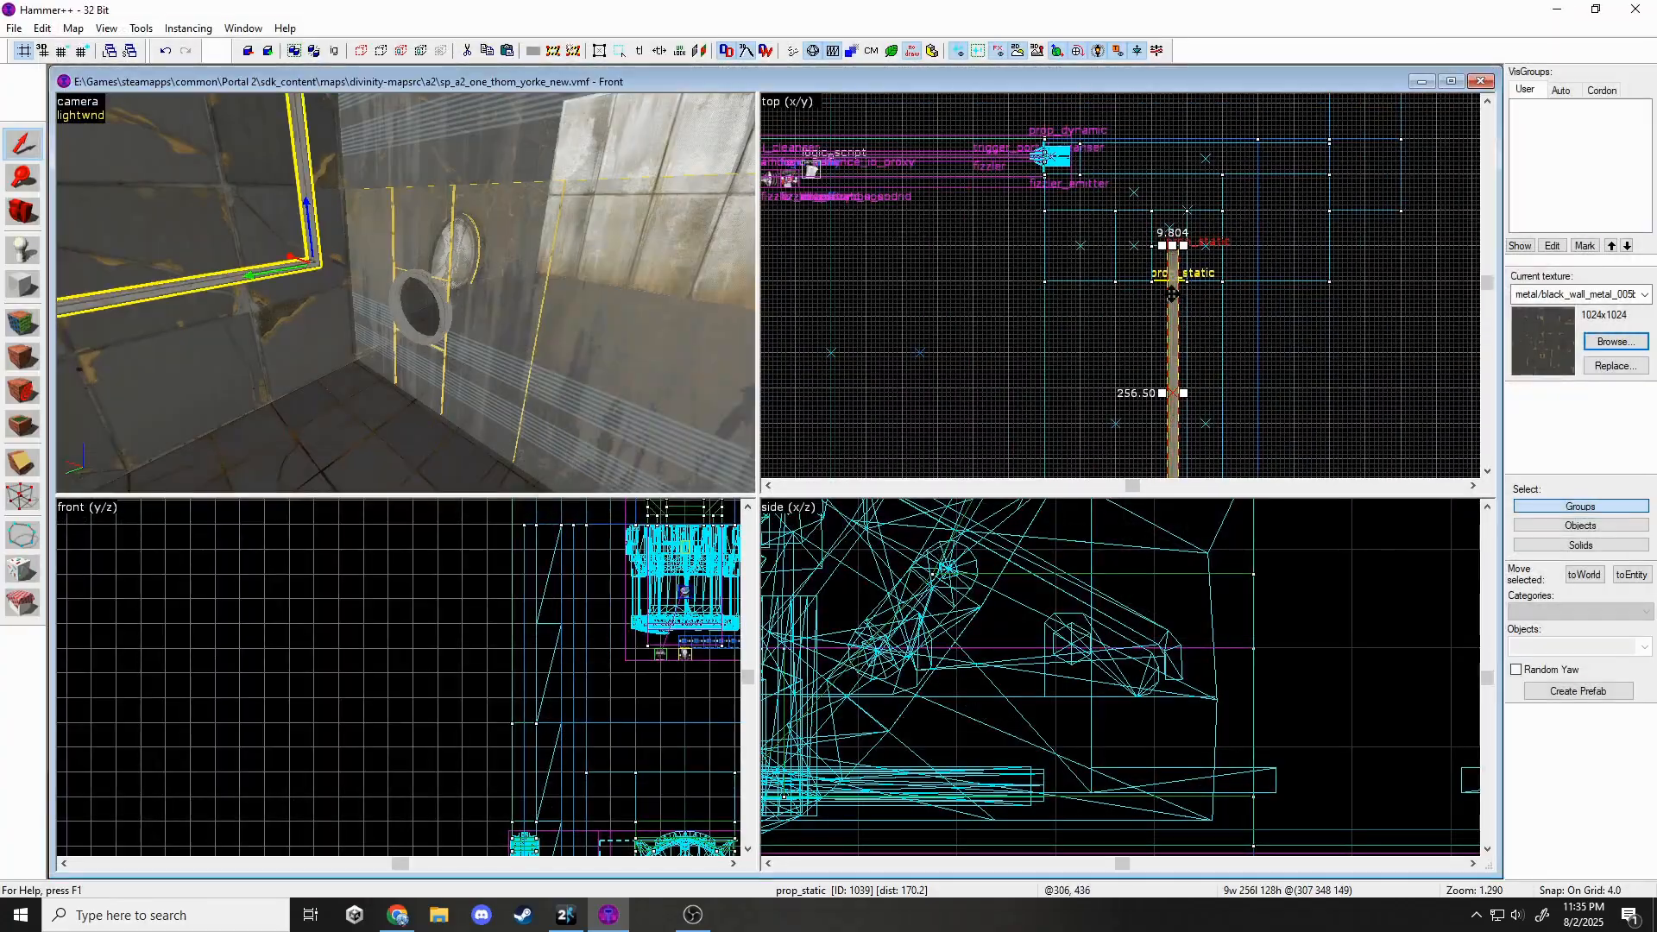
left_click(1172, 295)
left_click_drag(1183, 246, 1072, 330)
scroll(1387, 304, "up", 7)
scroll(1139, 691, "down", 15)
scroll(1134, 812, "up", 1)
left_click_drag(1152, 580, 1152, 744)
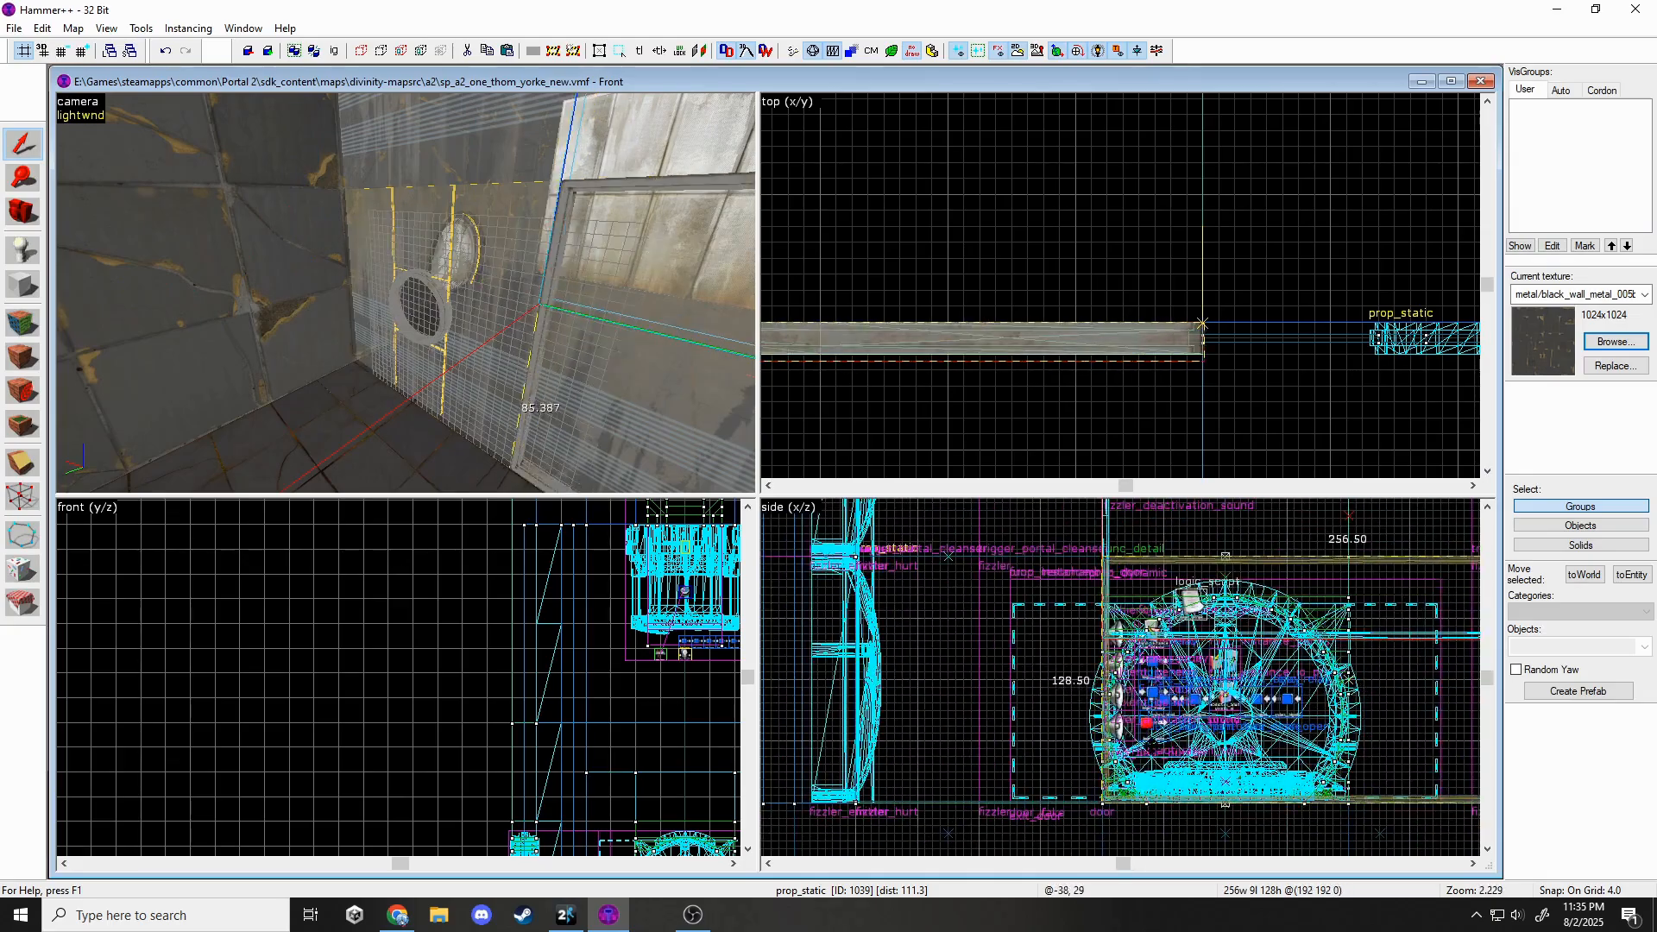
Move the frame prop to the right, then clear the selection.
key("z")
key("s")
key("z")
scroll(954, 374, "down", 7)
left_click(954, 373)
left_click(945, 366)
scroll(945, 366, "up", 3)
left_click_drag(958, 360, 1152, 381)
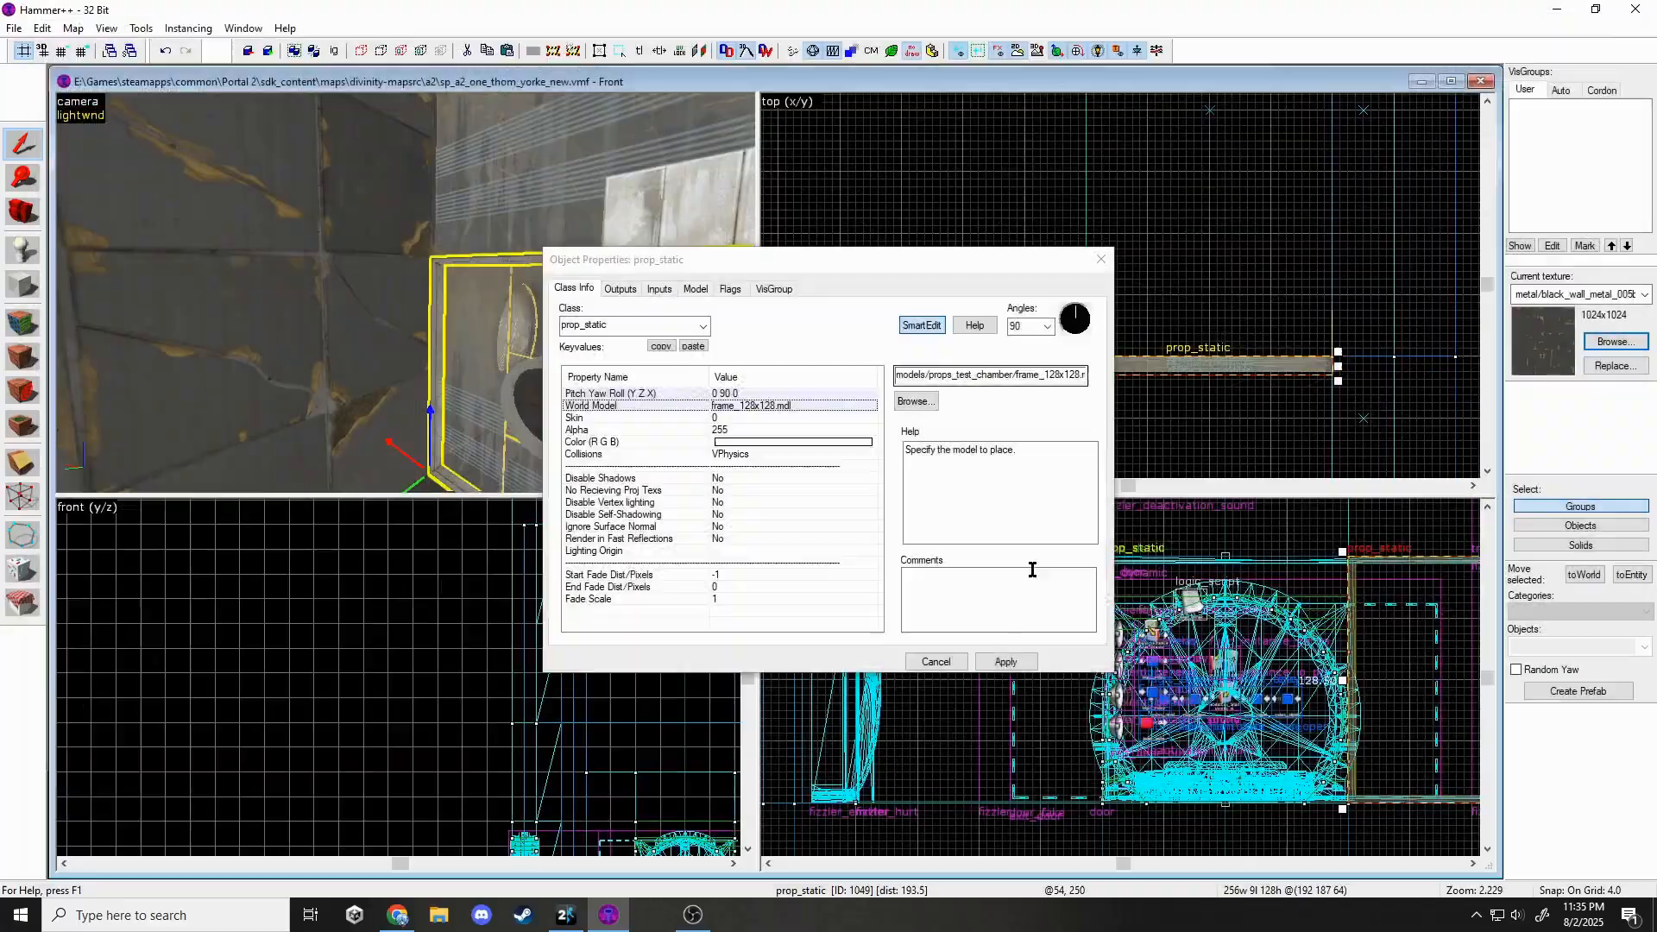
key("Escape")
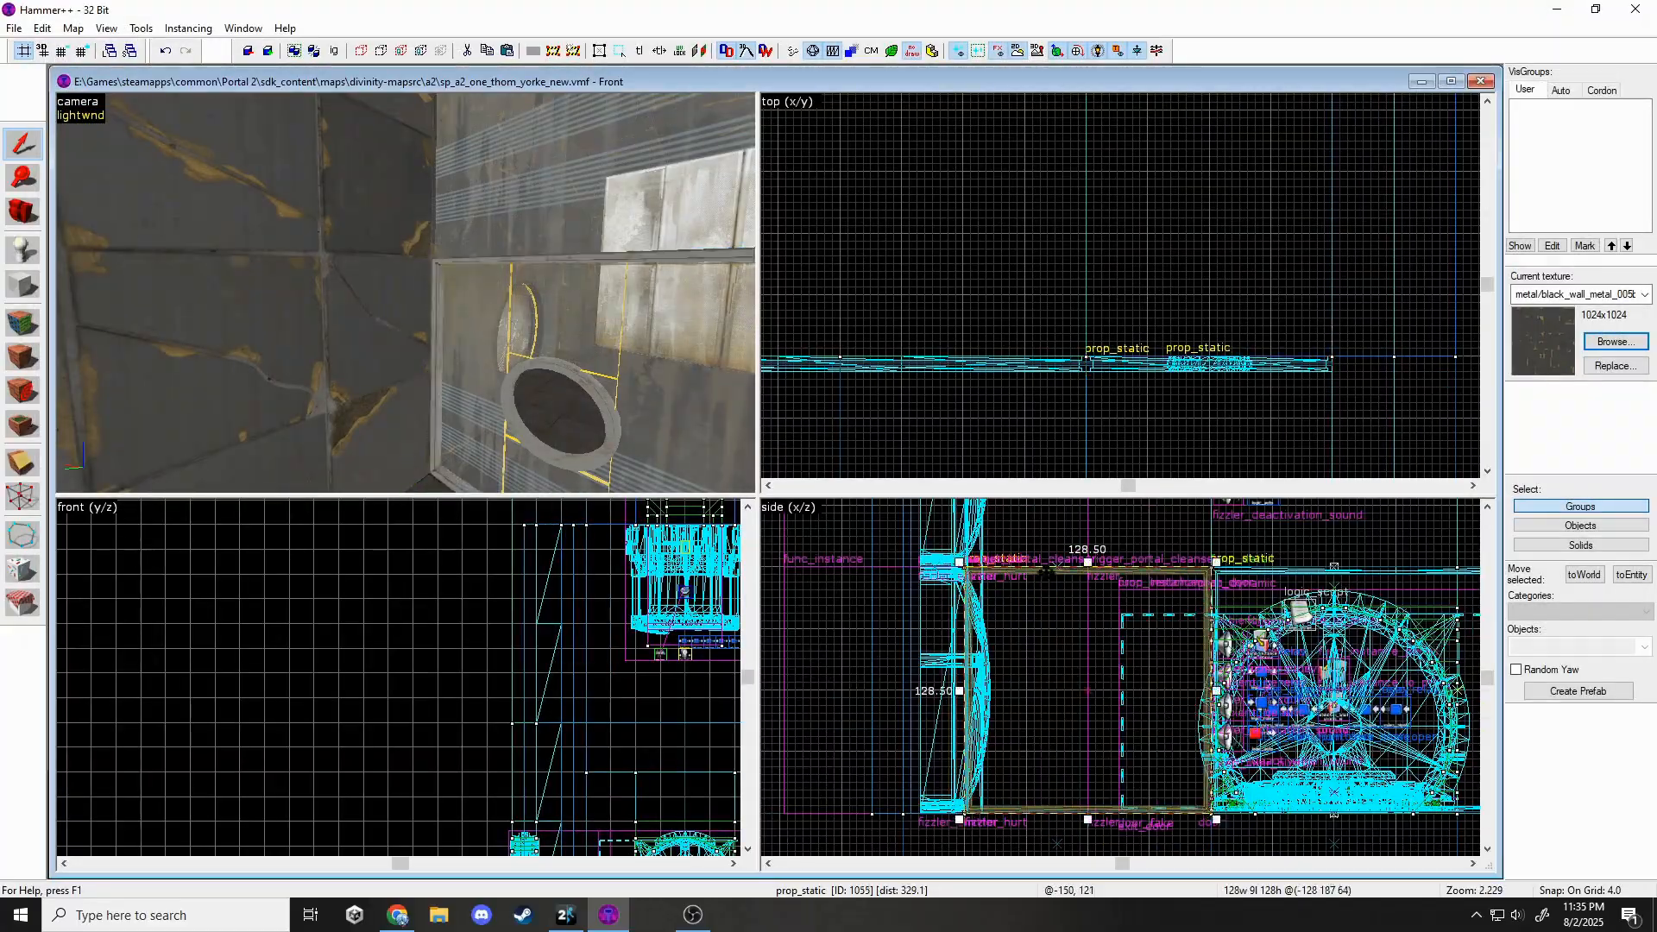
key("Escape")
key("z")
key("z")
Copy a wall frame upward and switch it to the narrower 192-wide frame model.
left_click(406, 345)
mouse_move(1208, 802)
left_mouse_down("shift")
mouse_move(1027, 595)
mouse_move(1352, 633)
mouse_move(1234, 643)
left_mouse_up("shift")
key("Escape")
scroll(975, 604, "up", 4)
left_click(518, 251)
key("alt+Return")
left_click(918, 399)
left_click(1006, 661)
key("Escape")
Copy the frame across to the left and change the copy to the frame_64x128 model.
scroll(1412, 643, "up", 1)
scroll(1235, 643, "down", 2)
left_click_drag(1235, 643, 800, 649, "shift")
left_click(619, 204)
key("alt+Return")
left_click(917, 401)
double_click(1524, 362)
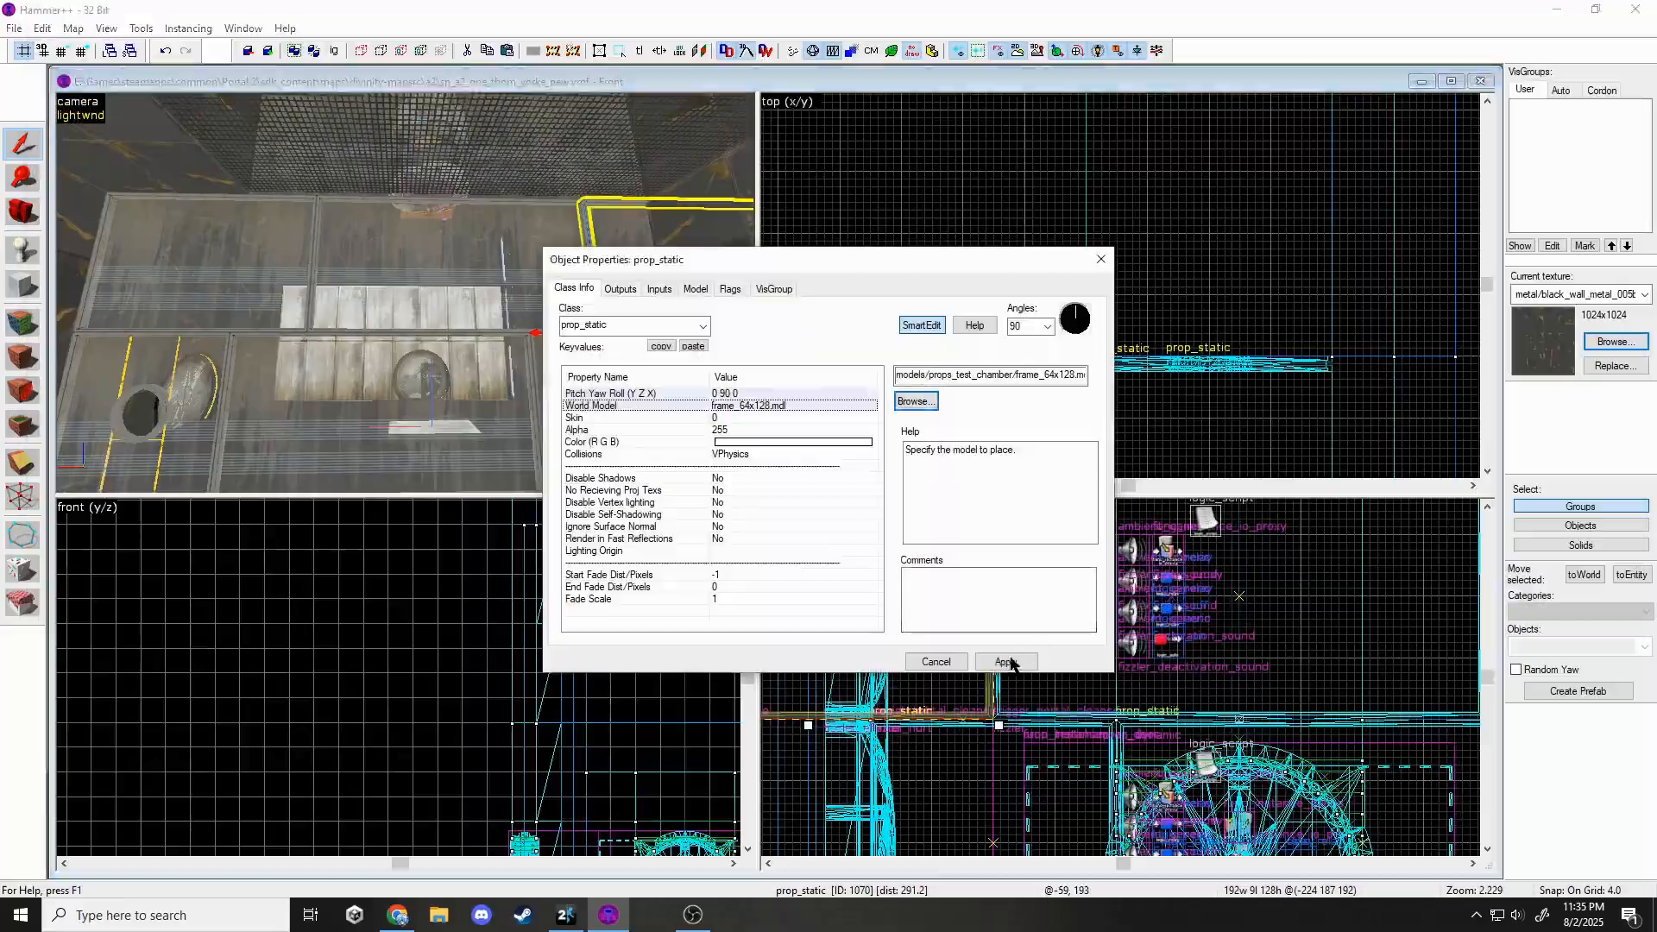
left_click(1008, 661)
key("Escape")
key("Escape")
Select four frames and copy them 256 units up.
key("z")
key("z")
left_click(599, 309)
left_click(617, 313, "ctrl")
left_click(535, 330, "ctrl")
left_click(503, 335, "ctrl")
scroll(1032, 687, "down", 6)
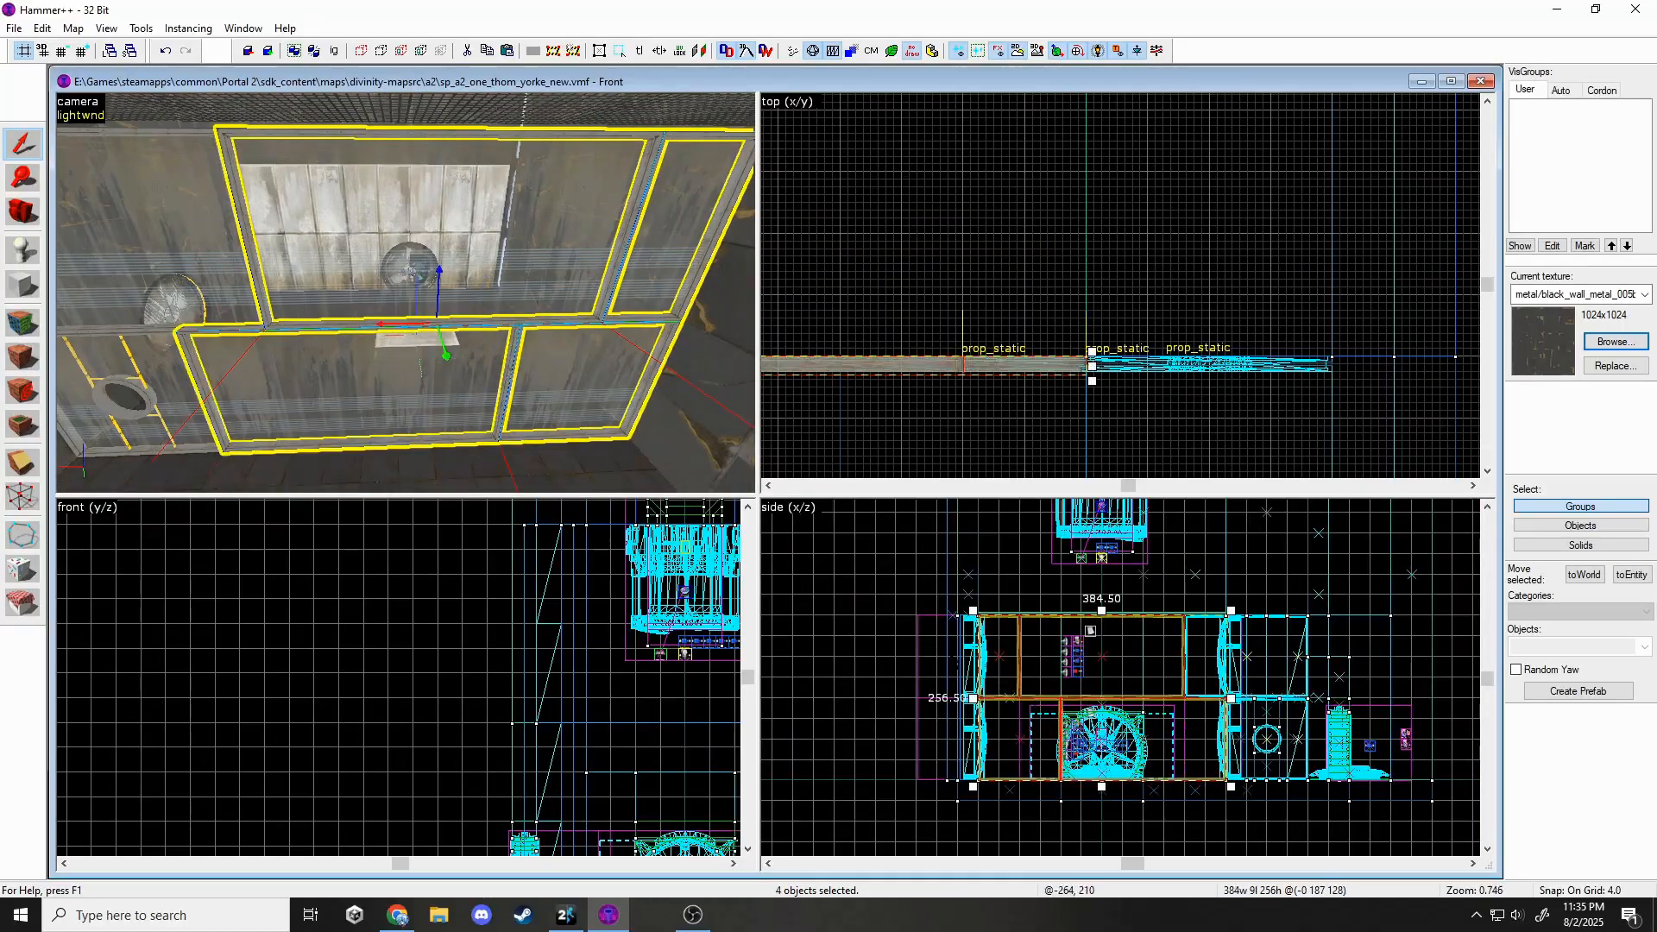
left_click_drag(1117, 632, 1198, 588, "shift")
scroll(1165, 569, "up", 5)
scroll(1199, 587, "down", 5)
Move one 64x128 frame 320 units to the right.
key("z")
key("z")
left_click(334, 360)
left_click_drag(1077, 601, 1299, 603, "shift")
scroll(1273, 600, "up", 5)
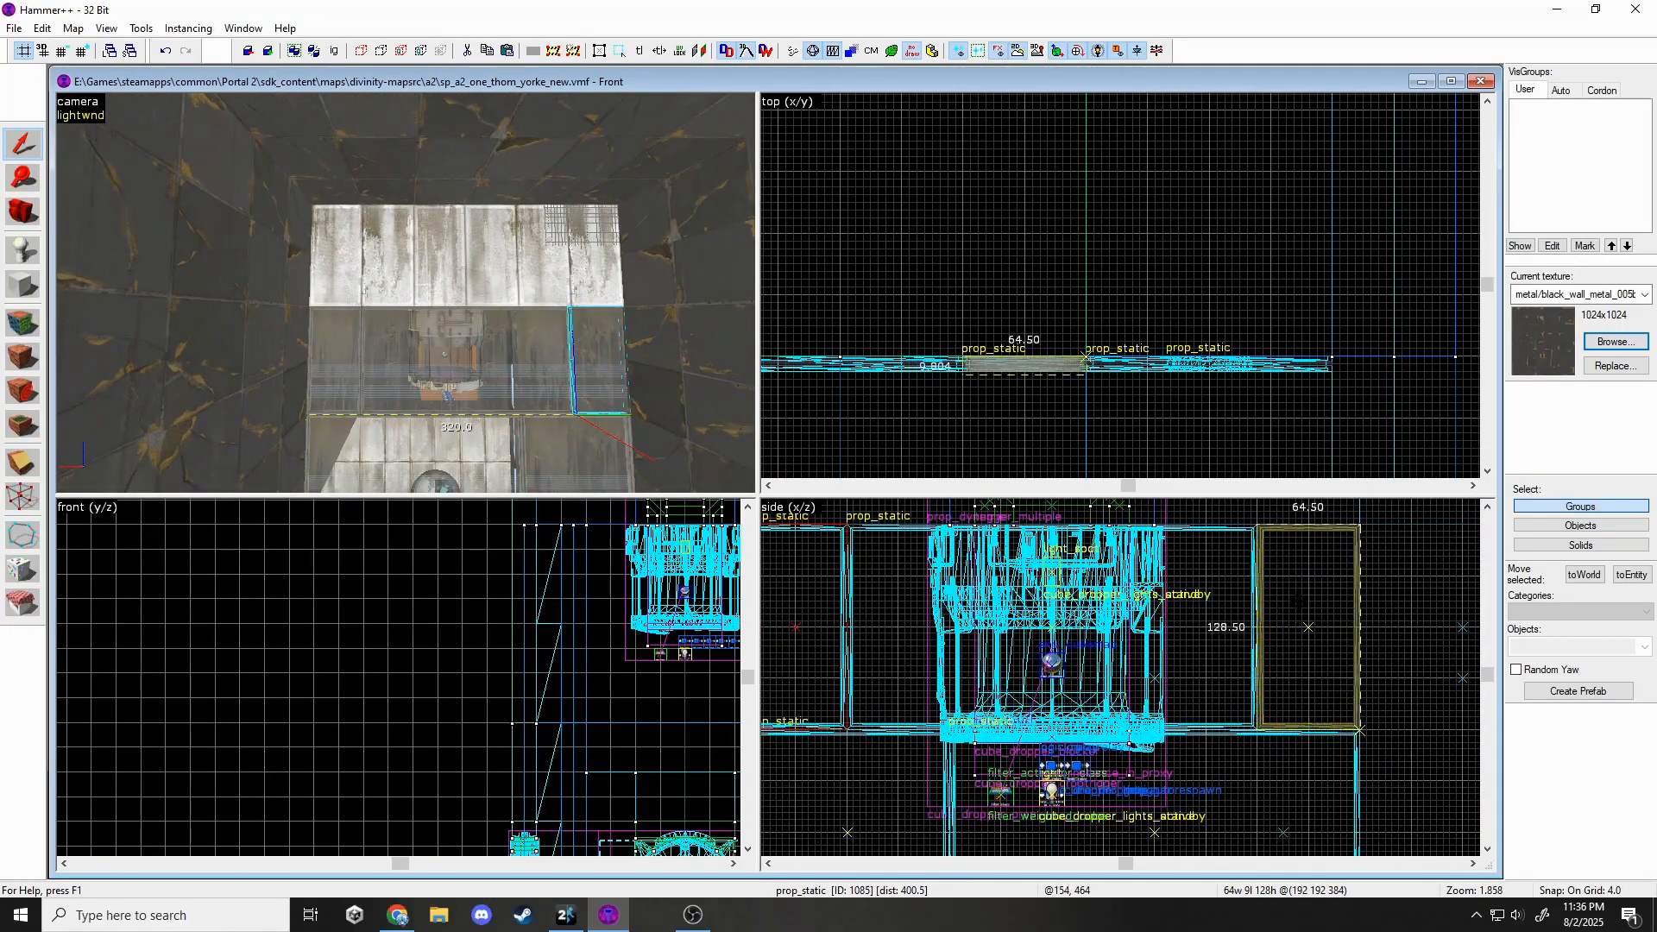
Select the five frame props and copy-paste them.
key("z")
left_click(411, 311)
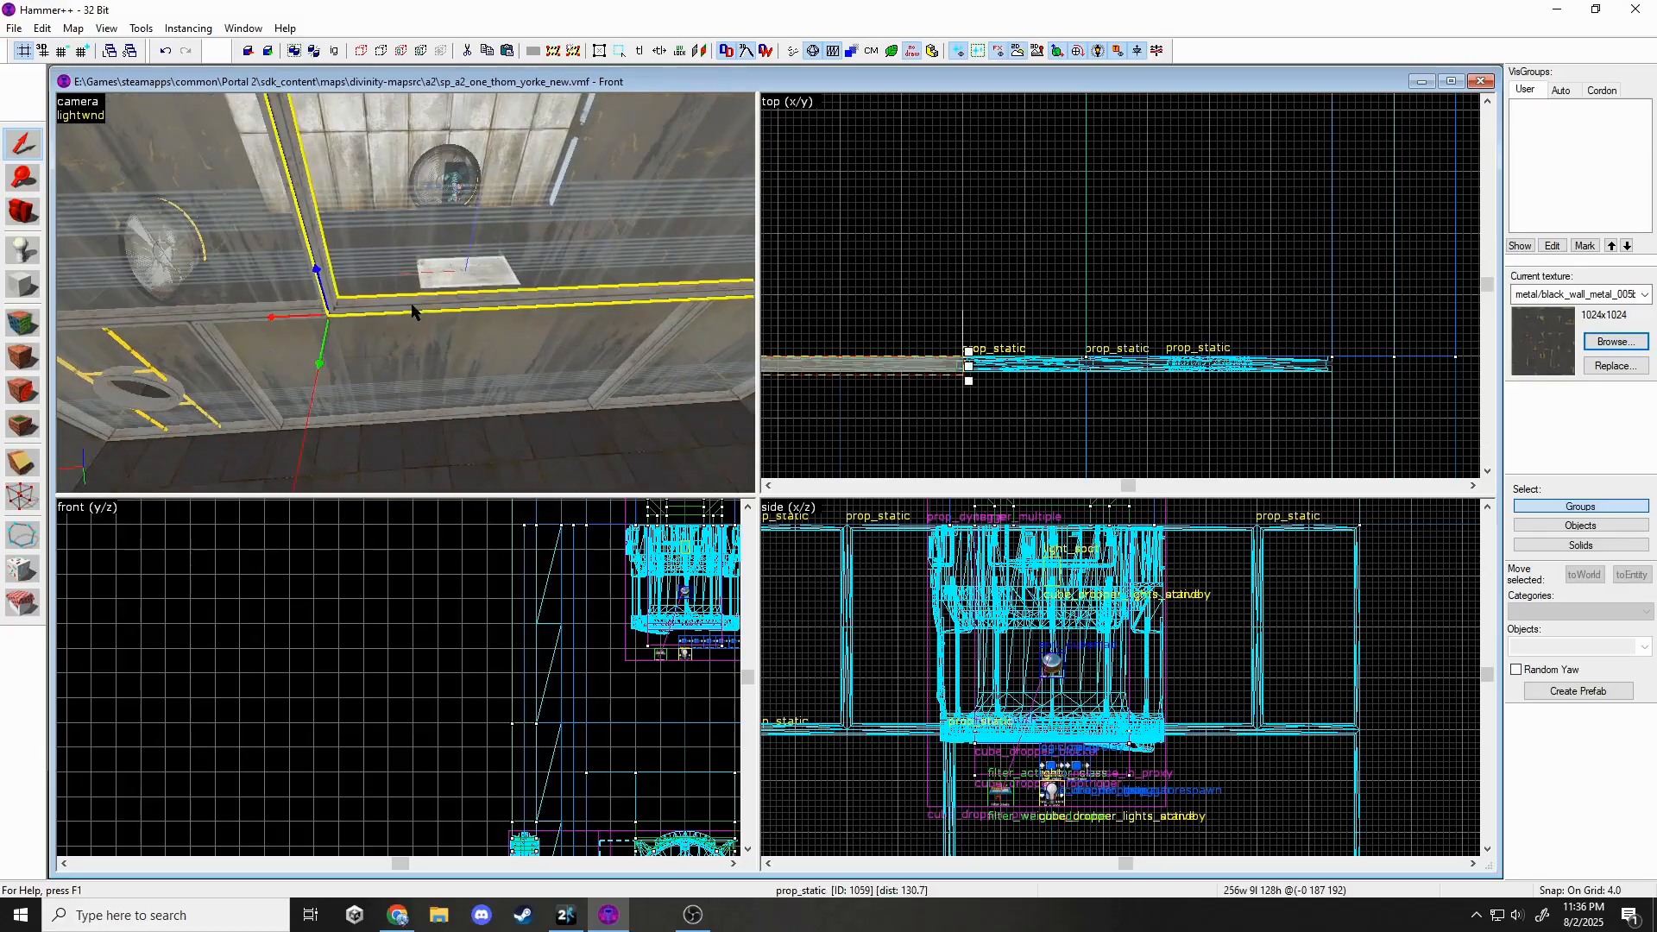
key("z")
key("z")
left_click(460, 240, "ctrl")
left_click(618, 228, "ctrl")
key("z")
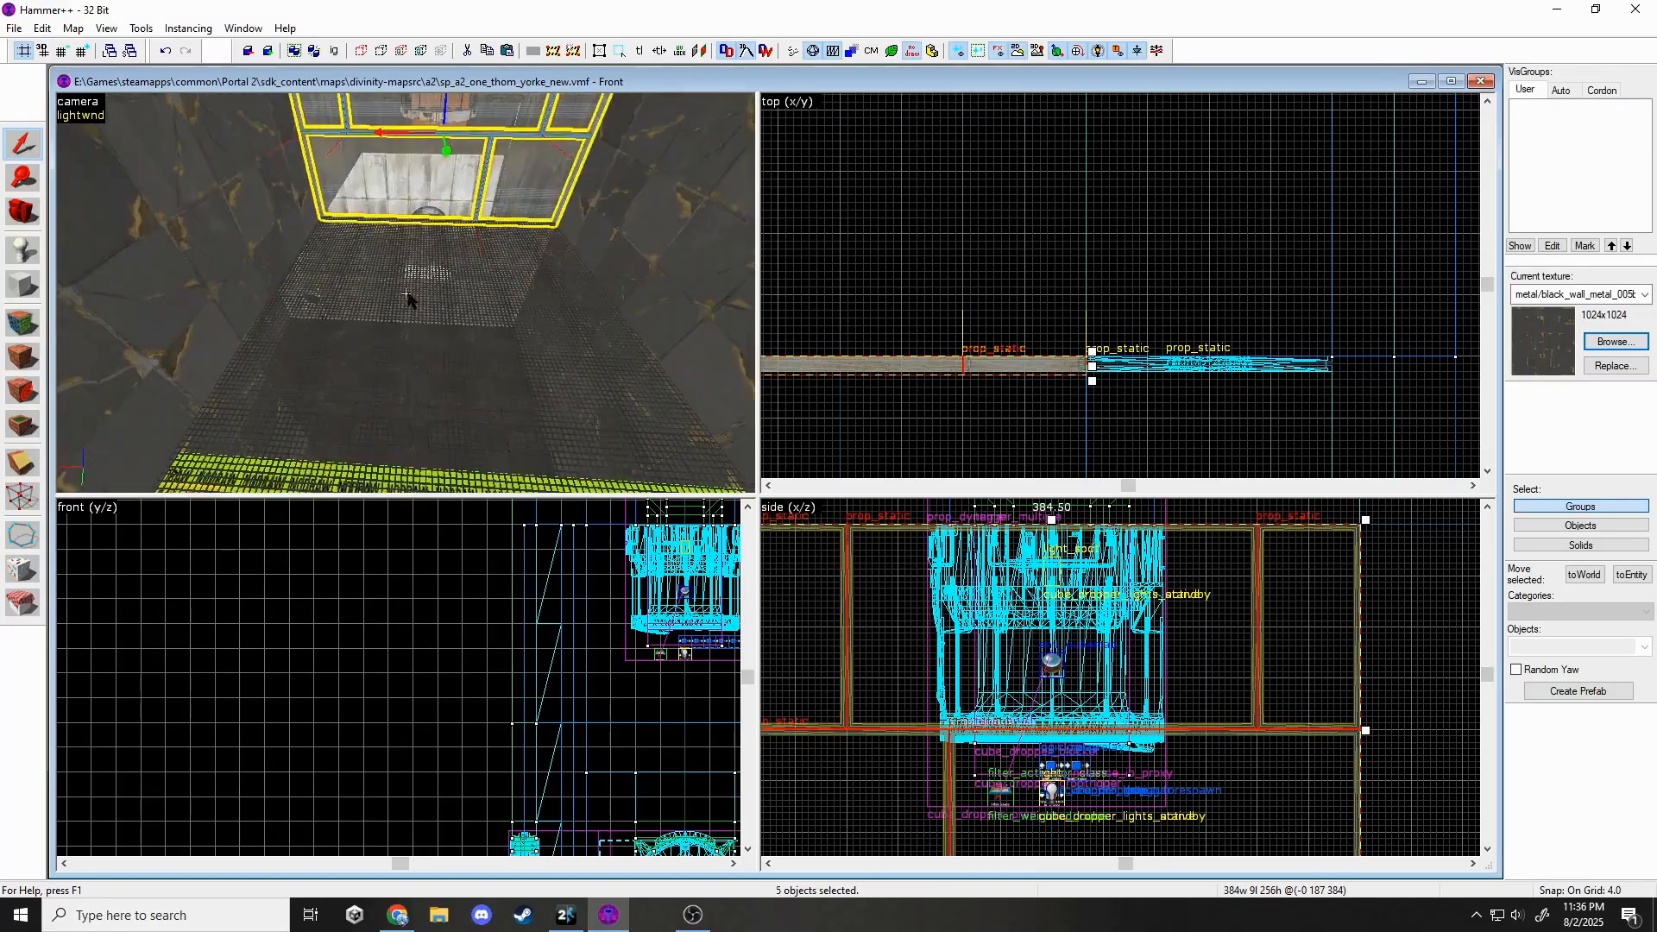
key("z")
key("ctrl+c")
key("ctrl+v")
scroll(518, 639, "down", 3)
scroll(547, 625, "up", 1)
key("ctrl+a")
Rotate the pasted frames 90° to lie flat and set their collision option.
left_click(561, 576)
left_click_drag(556, 557, 478, 619)
left_click(41, 29)
left_click(99, 299)
left_click(716, 454)
left_click(1080, 375)
left_click(1015, 402)
left_click(1100, 259)
Align the flat frames with the fizzler corner and lower them onto the wall edge.
scroll(1164, 388, "down", 5)
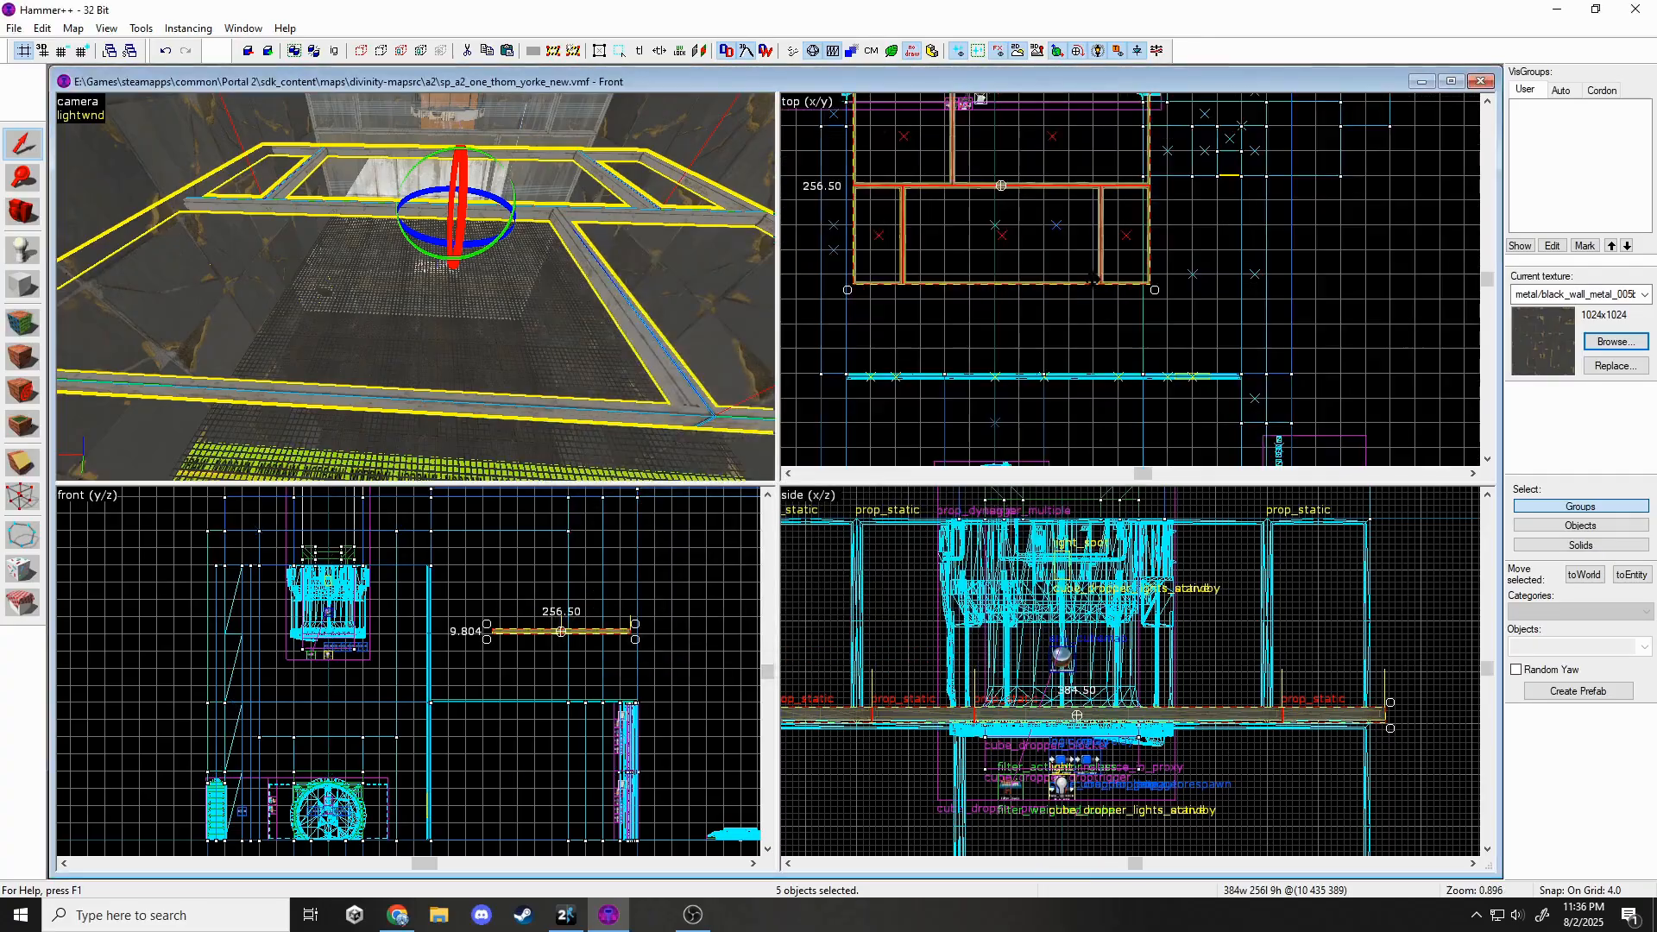
left_click_drag(1035, 190, 1036, 239)
scroll(1018, 215, "up", 4)
left_click_drag(975, 364, 913, 176)
scroll(915, 181, "up", 4)
left_click_drag(1069, 246, 1054, 255)
scroll(528, 618, "up", 4)
left_click_drag(519, 651, 520, 825)
scroll(522, 802, "down", 3)
scroll(628, 675, "up", 8)
key("Escape")
Copy a row of two frames across, place it, and turn it 180°.
key("z")
left_click(488, 349)
left_click(611, 346, "ctrl")
scroll(1021, 268, "down", 10)
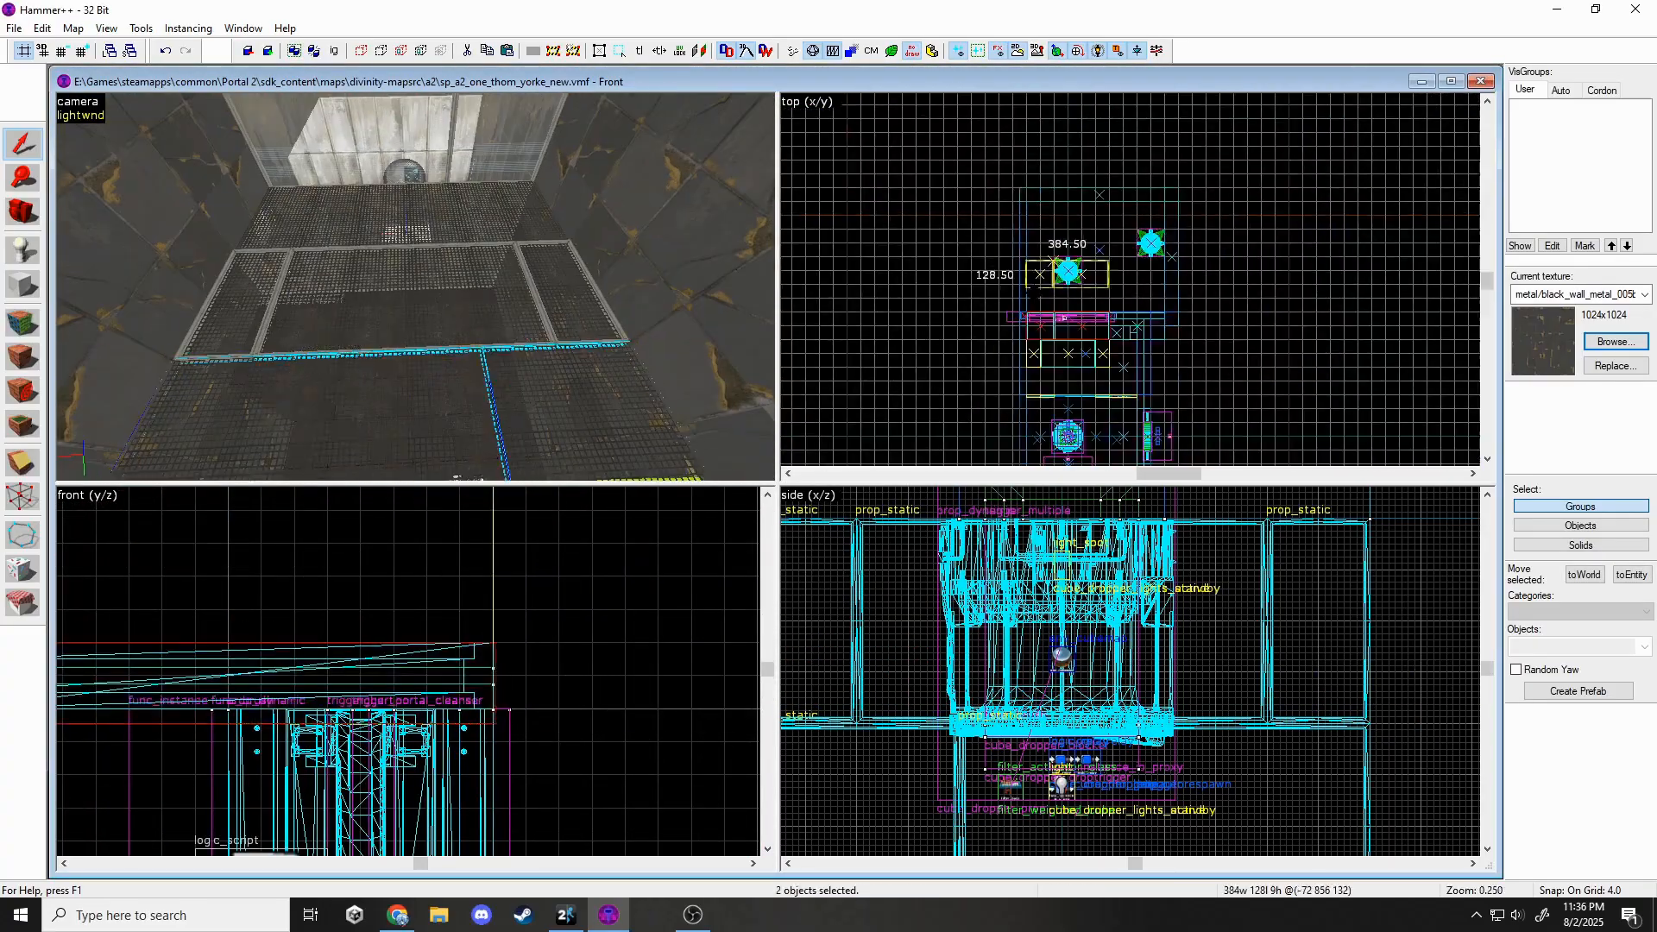
left_click_drag(1070, 272, 1070, 335, "shift")
scroll(1014, 327, "up", 10)
scroll(914, 289, "down", 6)
mouse_move(909, 269)
left_mouse_down()
mouse_move(1209, 366)
mouse_move(1147, 386)
left_mouse_up()
key("Escape")
key("z")
Select the thin brush strip and set the grid snap finer, to 2.
key("w")
key("z")
left_click(449, 286)
scroll(1079, 395, "up", 8)
left_click(63, 52)
scroll(1146, 380, "down", 10)
scroll(1145, 173, "up", 12)
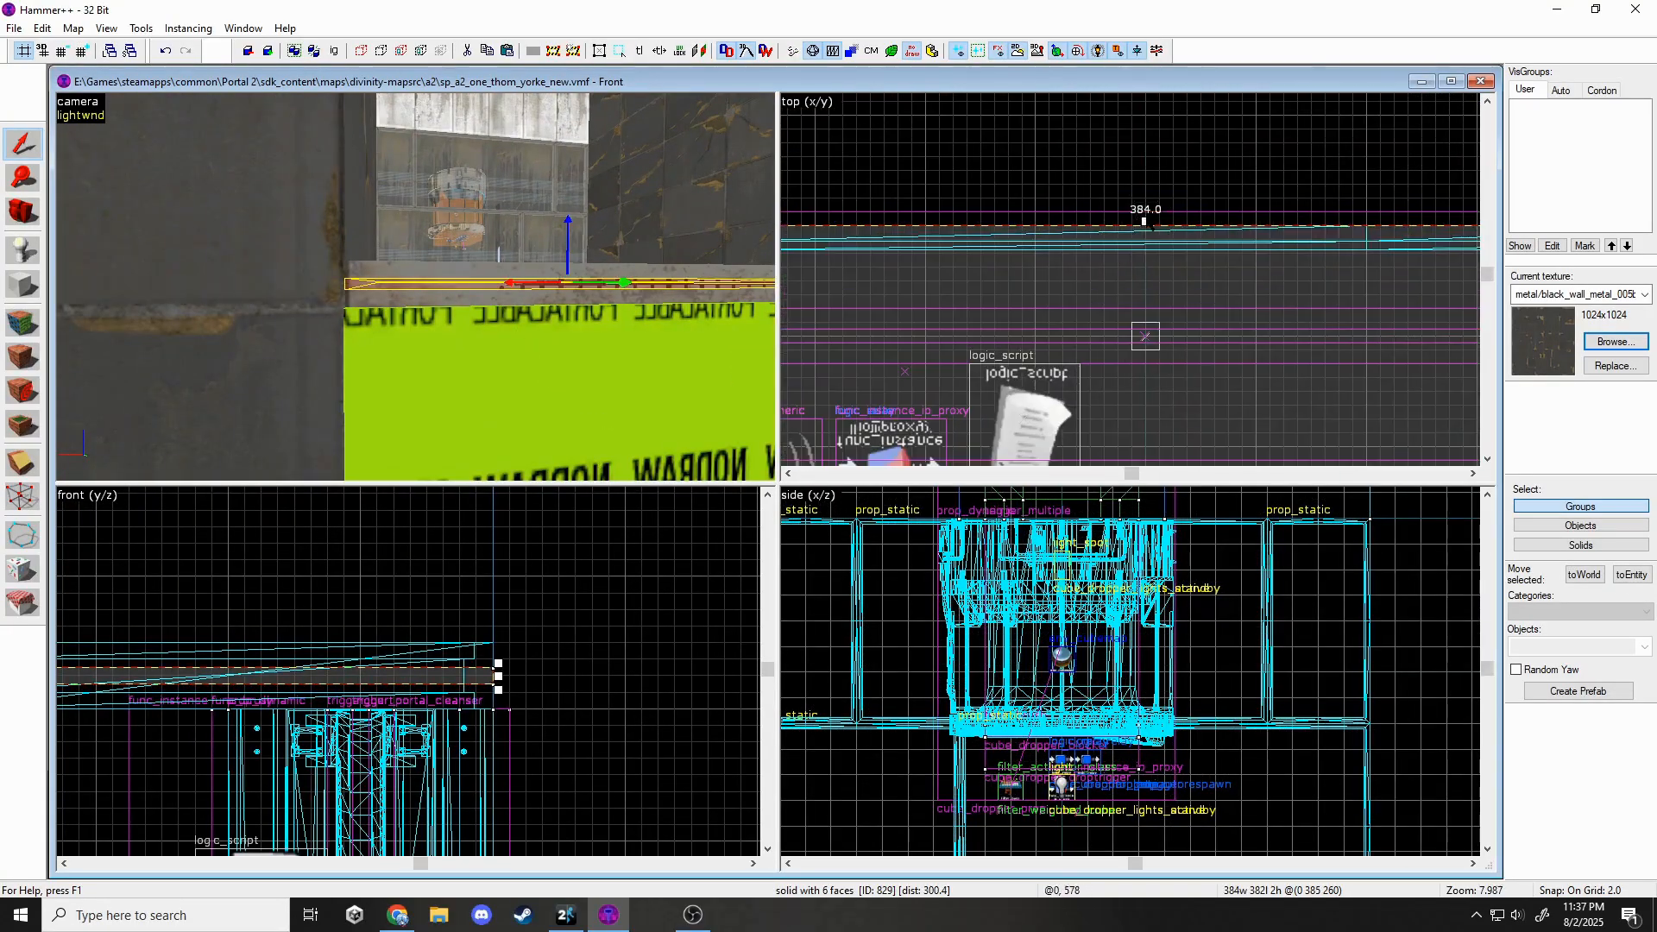
Shift the grating strip's edge by 2 units and tie it to a Never Solid func_brush.
left_click_drag(1145, 222, 1145, 236)
key("z")
key("s")
key("ctrl+t")
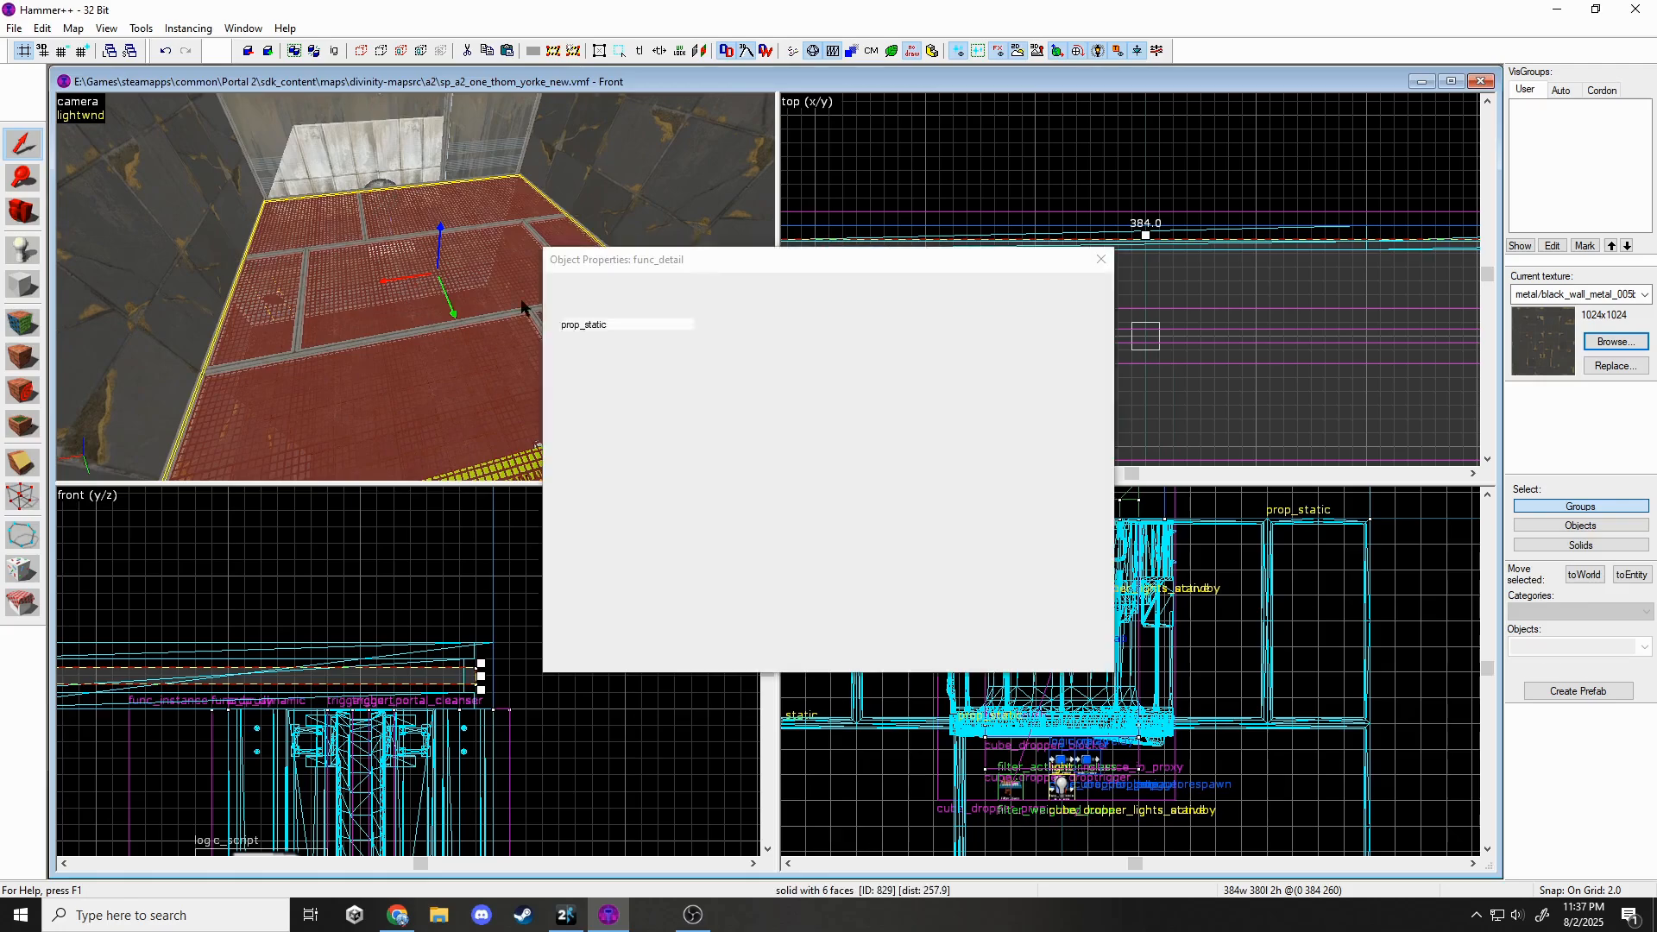
type("func_brush")
left_click(1073, 400)
left_click(1101, 259)
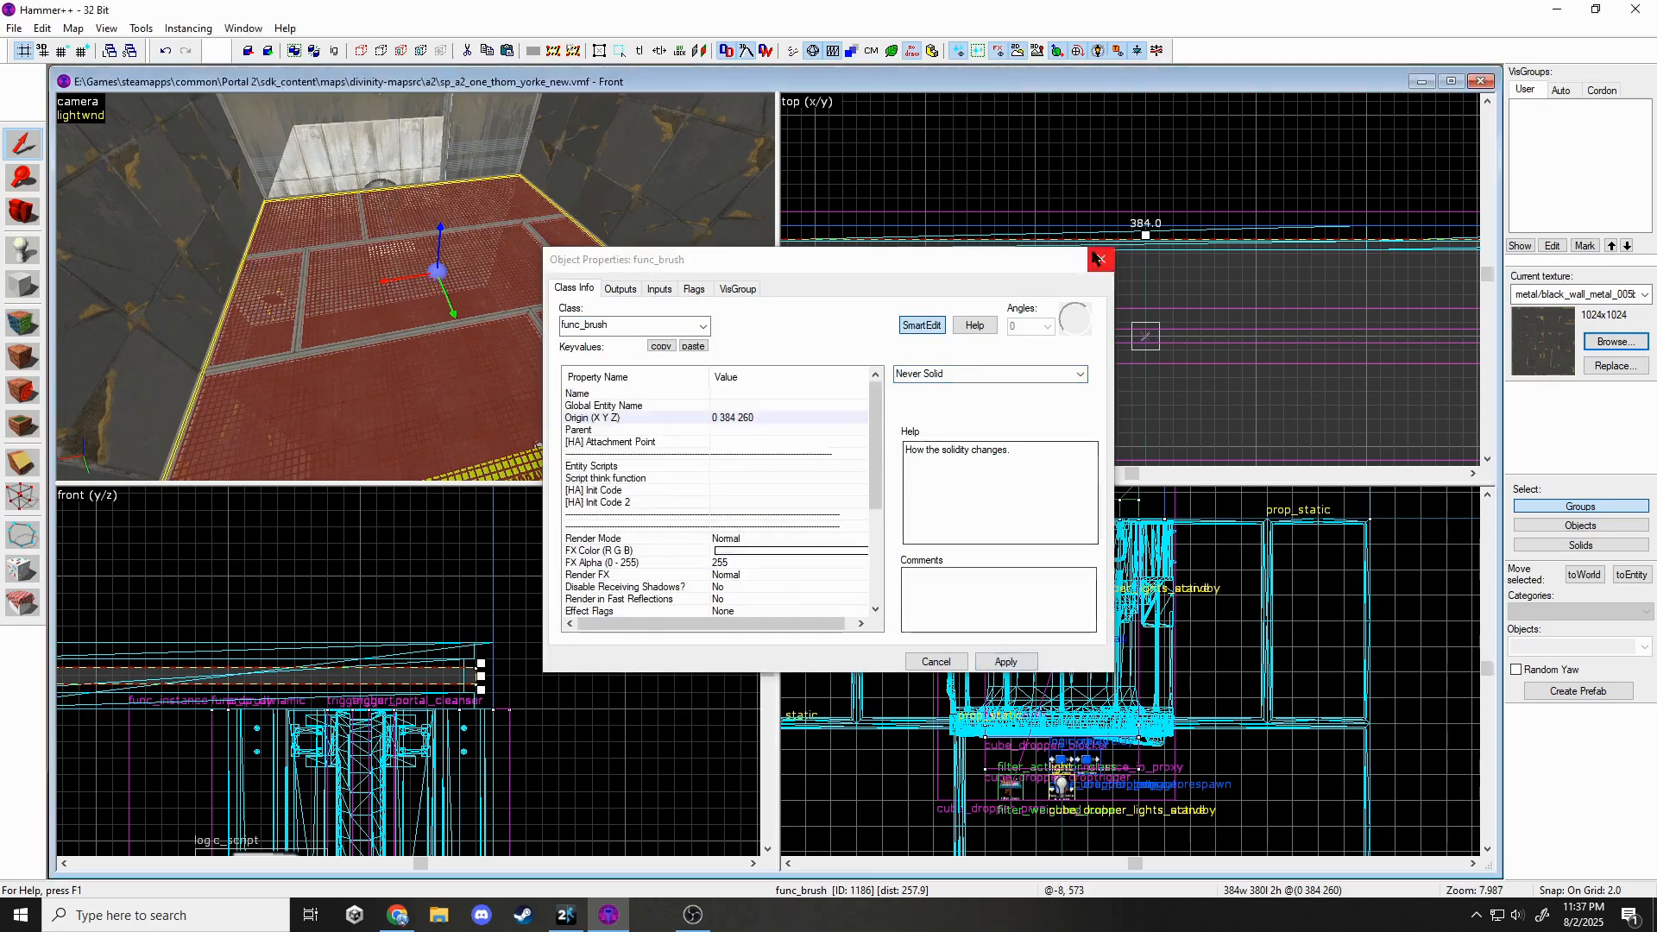
key("Escape")
key("z")
key("s")
key("z")
Select the toolsplayerclip texture for drawing block brushes.
left_click(23, 295)
left_click(1615, 342)
type("play")
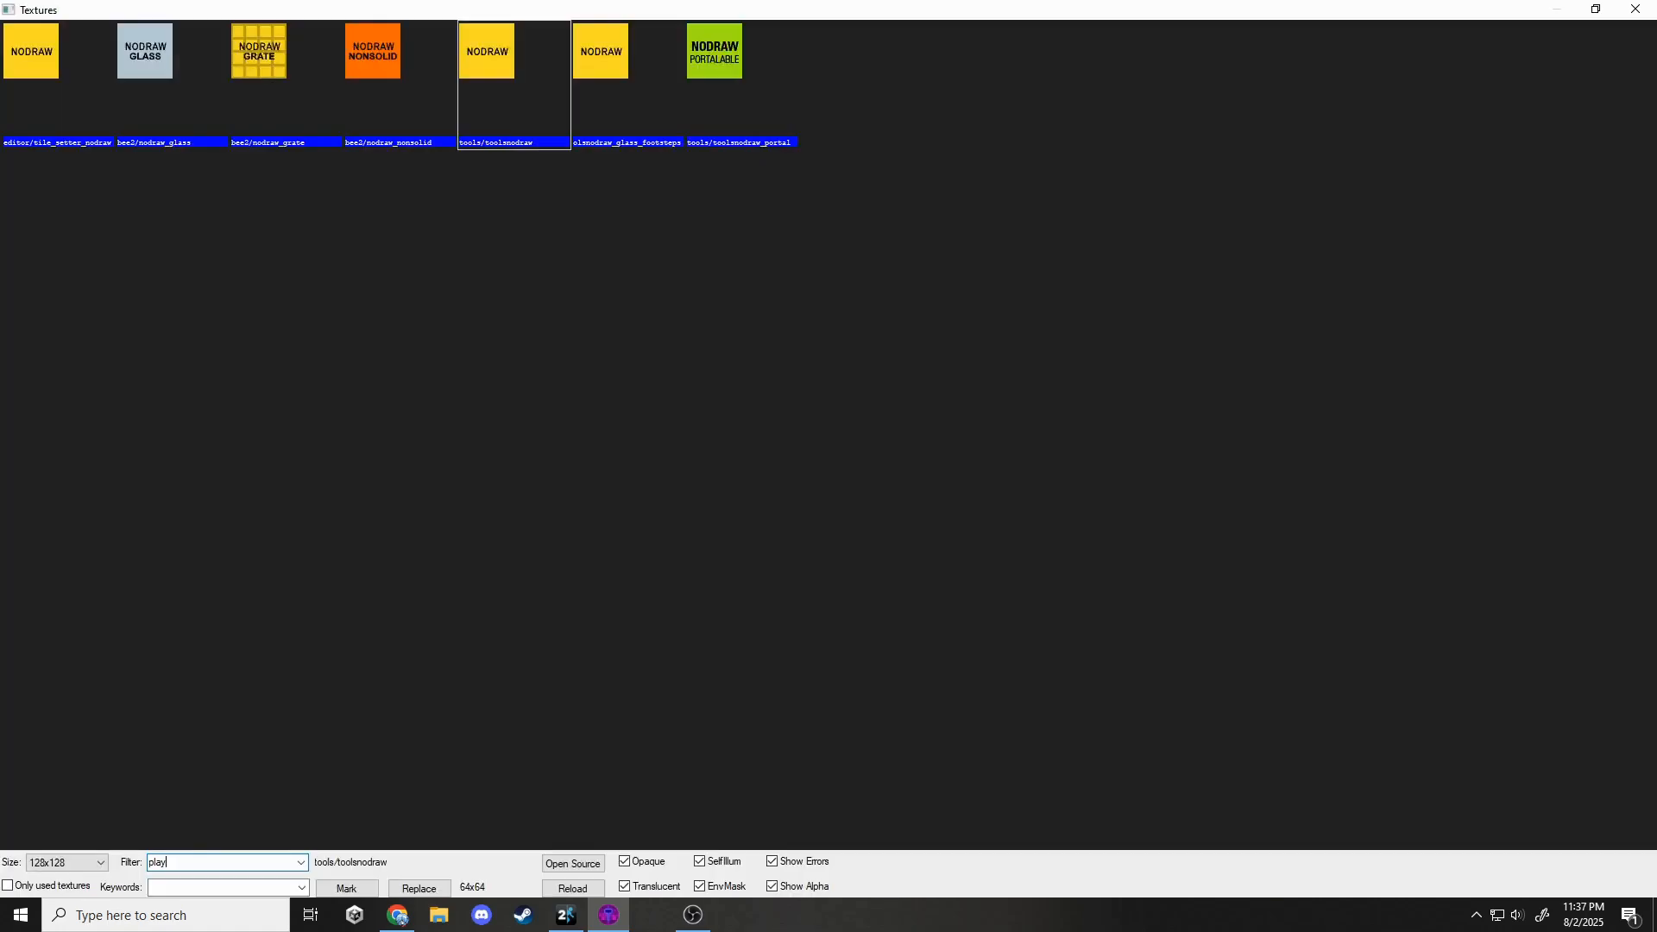
type("ercli")
key("Return")
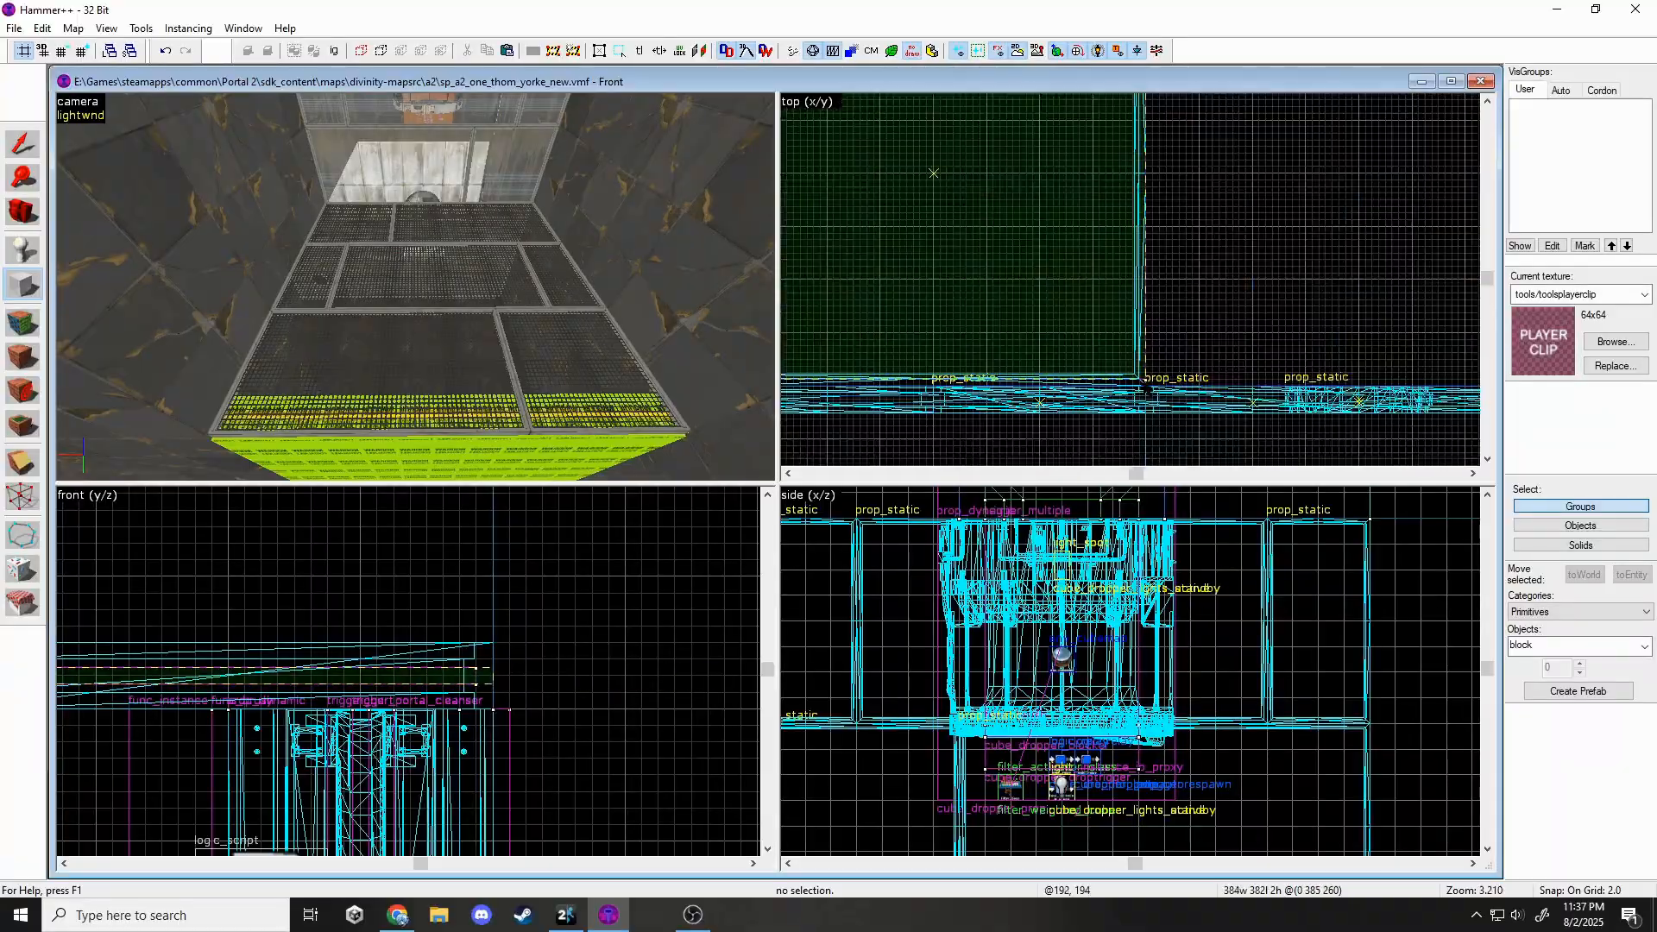
scroll(493, 709, "up", 3)
Create the player-clip block over the grate platform.
key("z")
key("w")
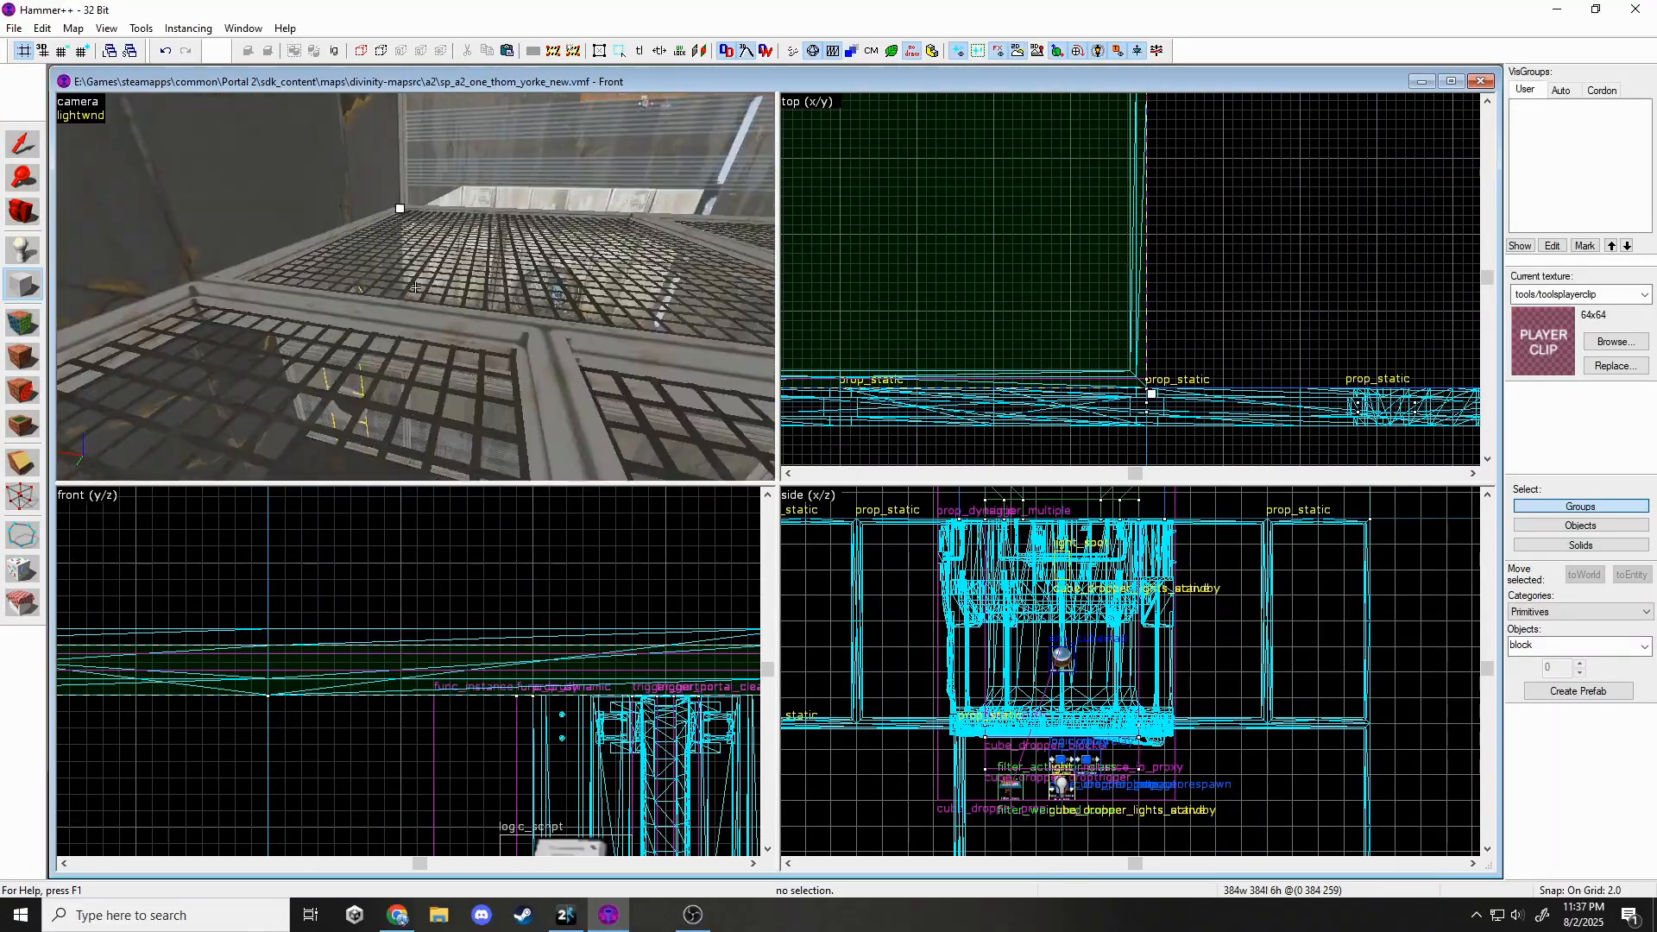
key("z")
scroll(514, 676, "down", 4)
scroll(518, 665, "up", 5)
key("Return")
key("z")
key("s")
key("w")
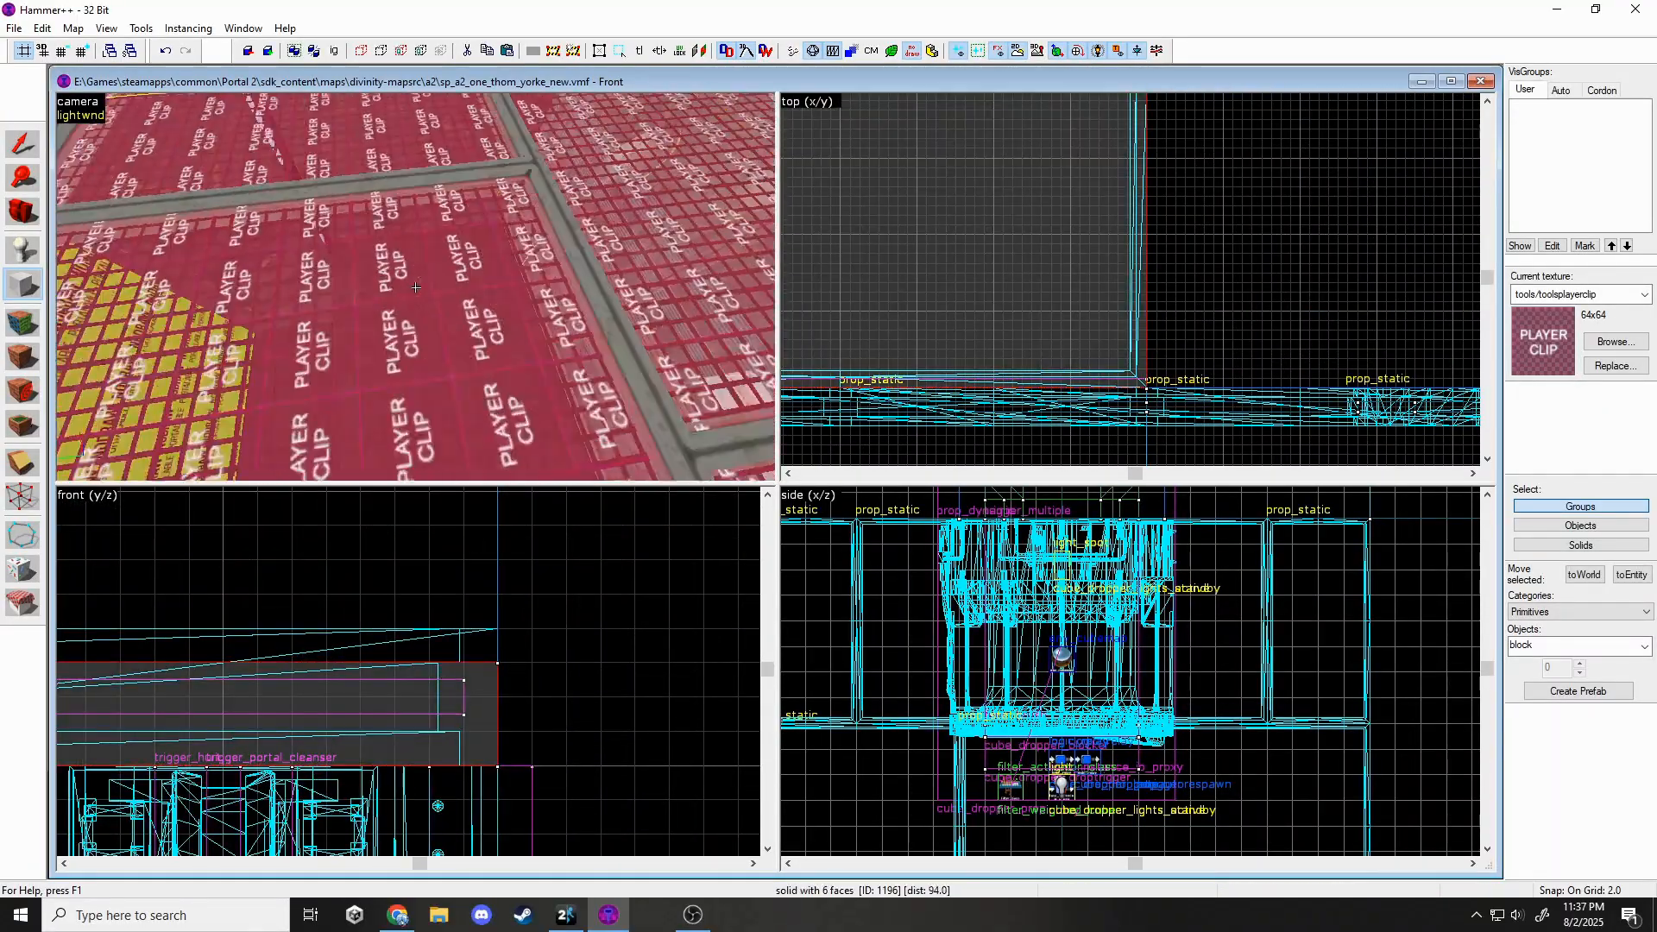
key("s")
key("a")
key("z")
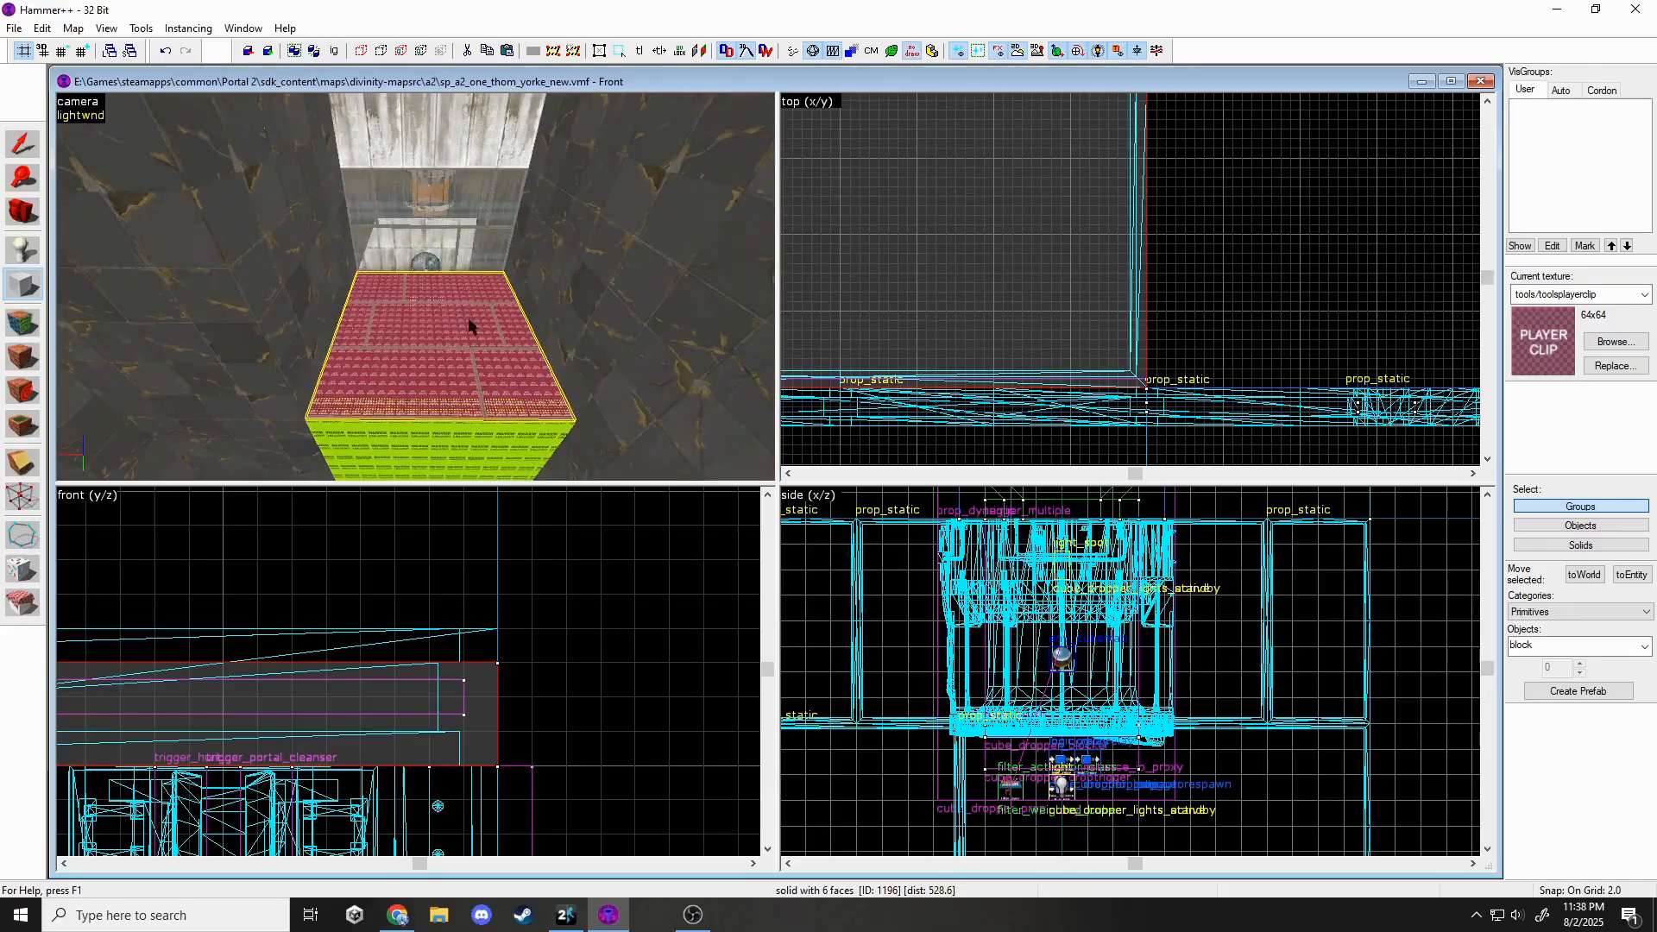
Retexture the new clip block with the toolstrigger texture.
left_click(1590, 342)
type("trigg")
key("Return")
left_click(1611, 342)
double_click(714, 54)
scroll(1158, 391, "down", 11)
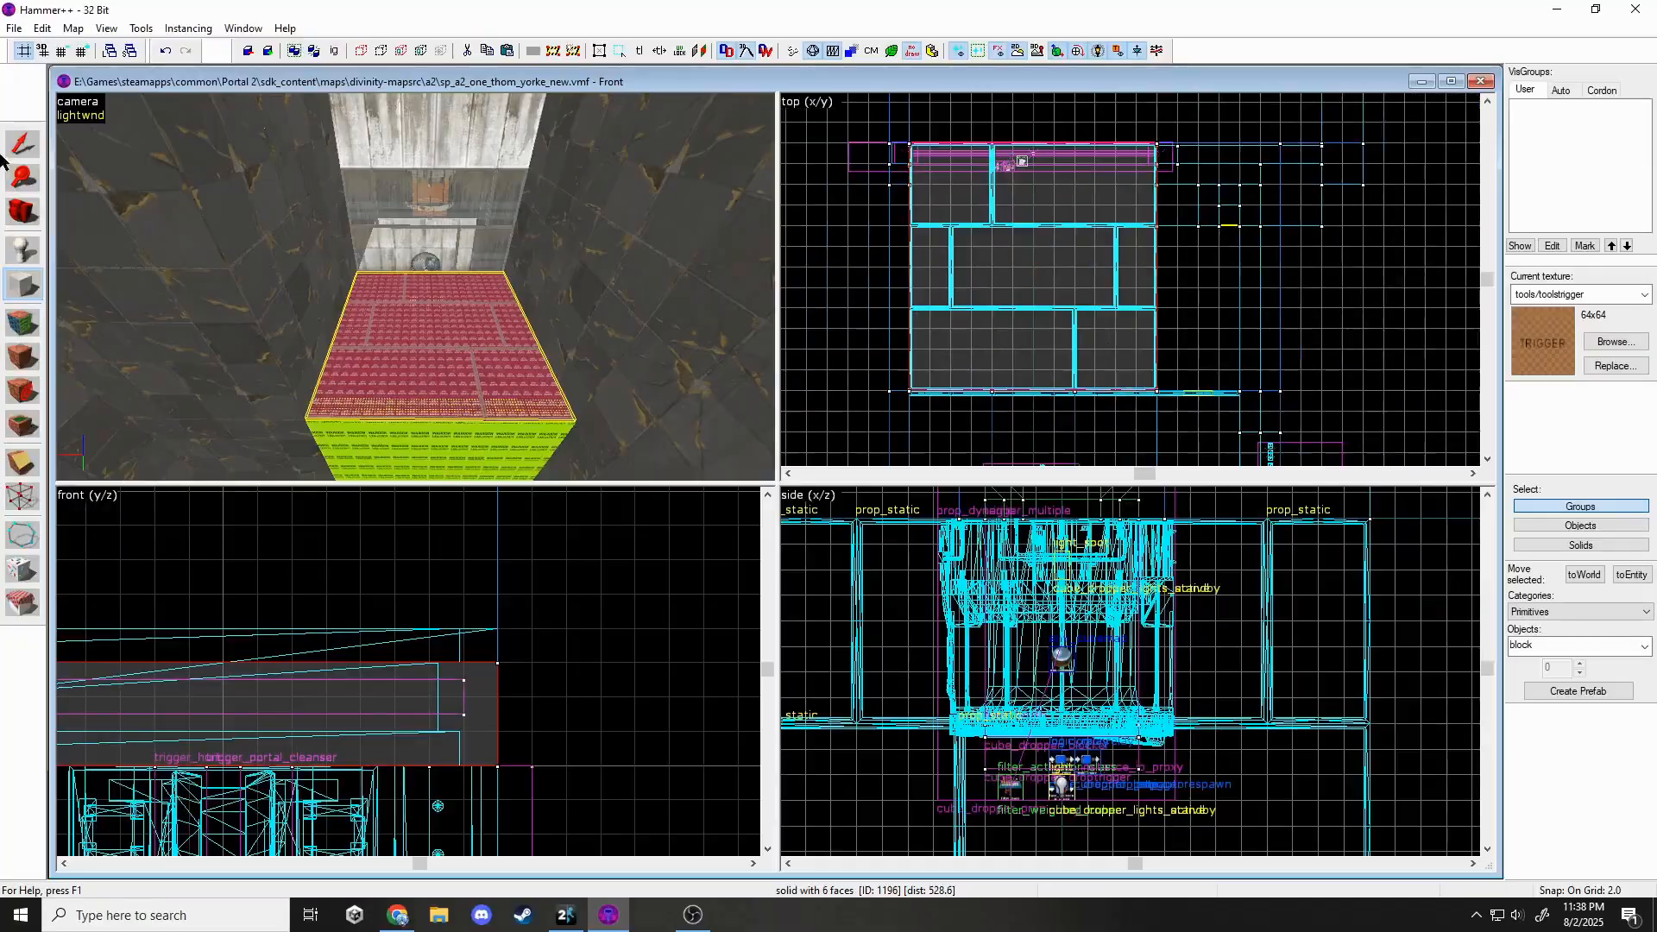
left_click(15, 147)
scroll(904, 137, "up", 6)
scroll(943, 159, "down", 5)
scroll(1234, 453, "up", 7)
Tie the trigger-textured brush to a func_clip_vphysics entity and apply.
key("ctrl+t")
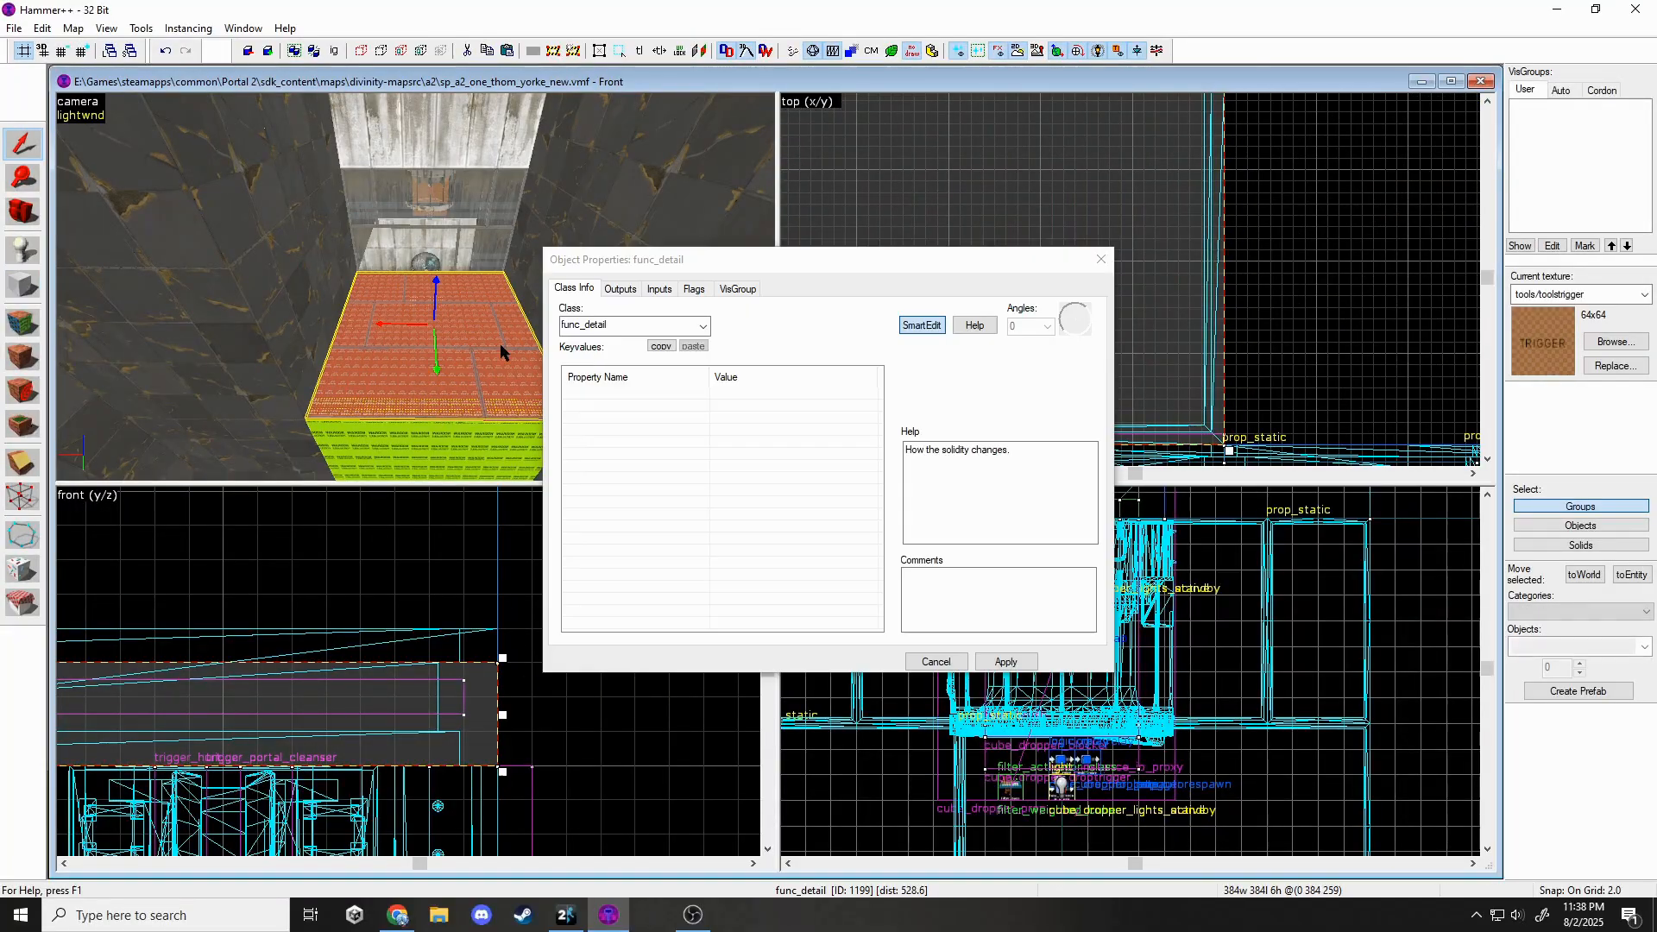
left_click(569, 326)
type("fu")
left_click(571, 345)
left_click(1006, 662)
left_click(1102, 260)
key("Escape")
key("z")
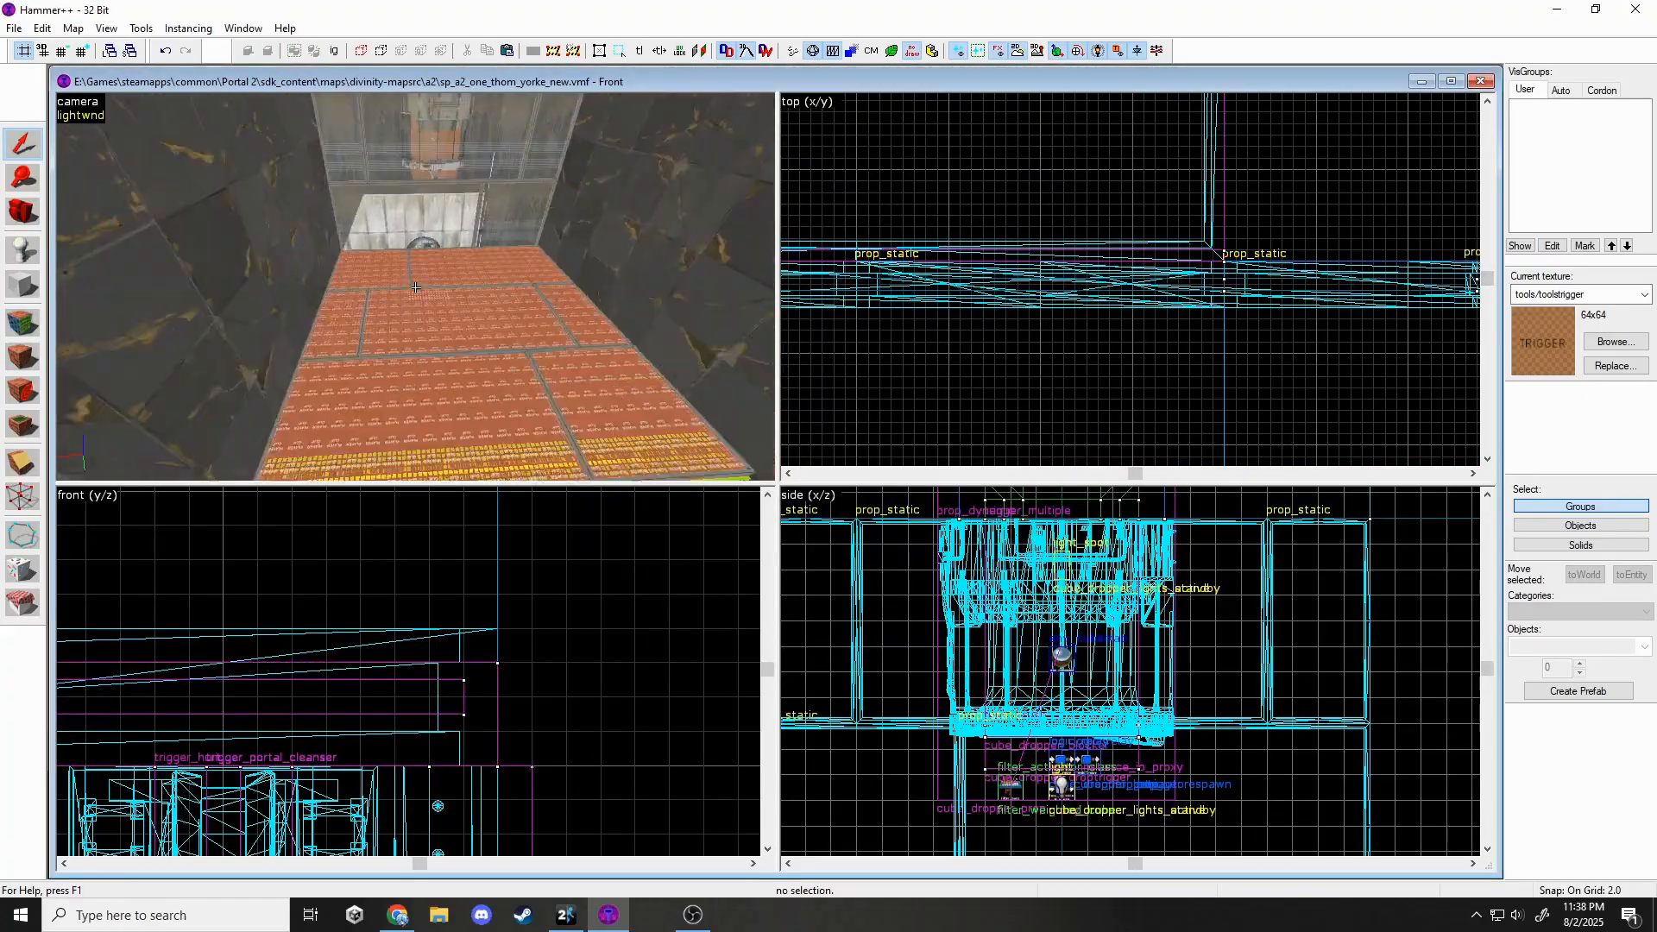
key("s")
key("w")
key("s")
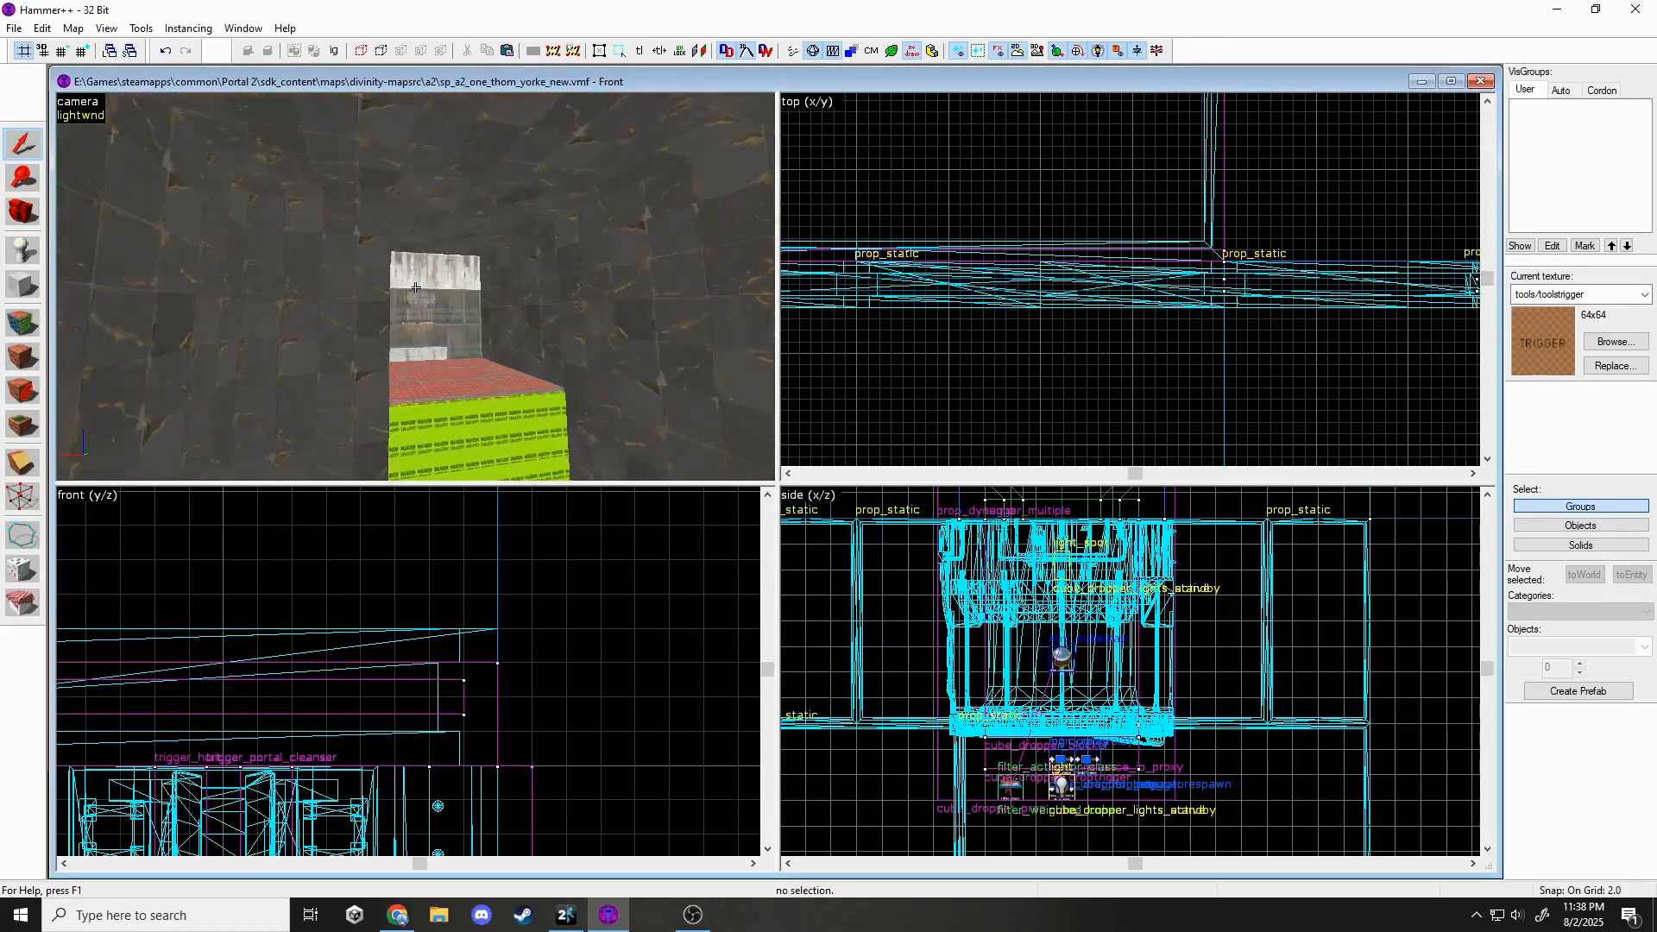
key("w")
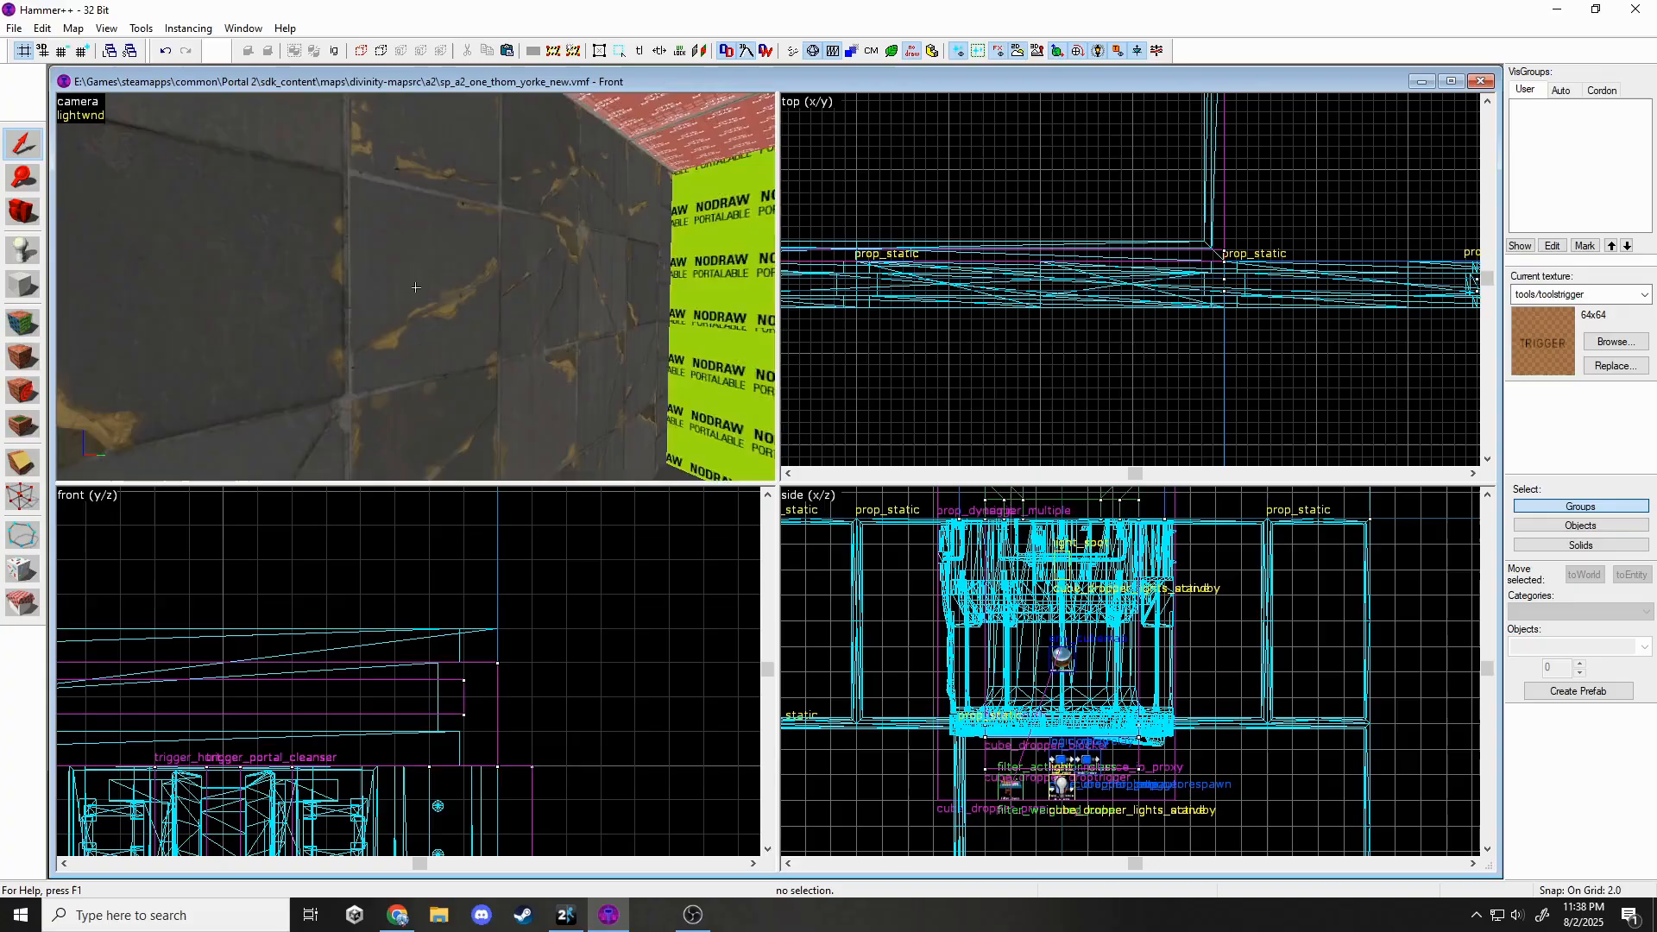
Name the cube dropper instance cube_dropper and give the fizzler instances the name fizz.
double_click(416, 287)
left_click(915, 379)
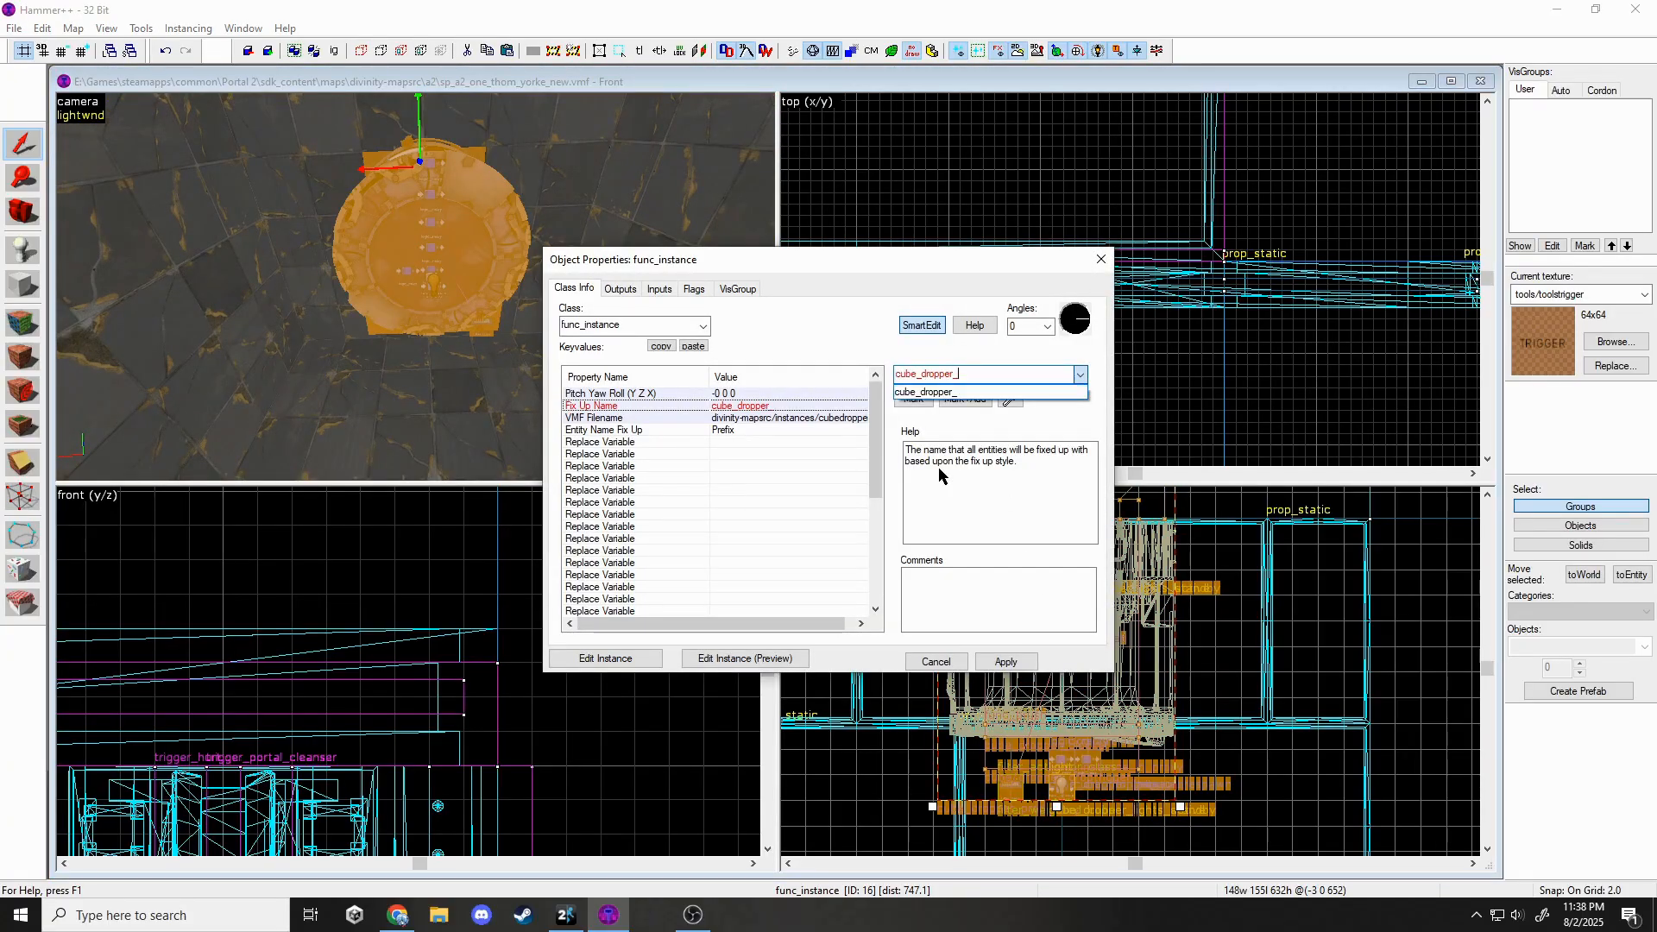
left_click(1013, 658)
key("z")
left_click(418, 431)
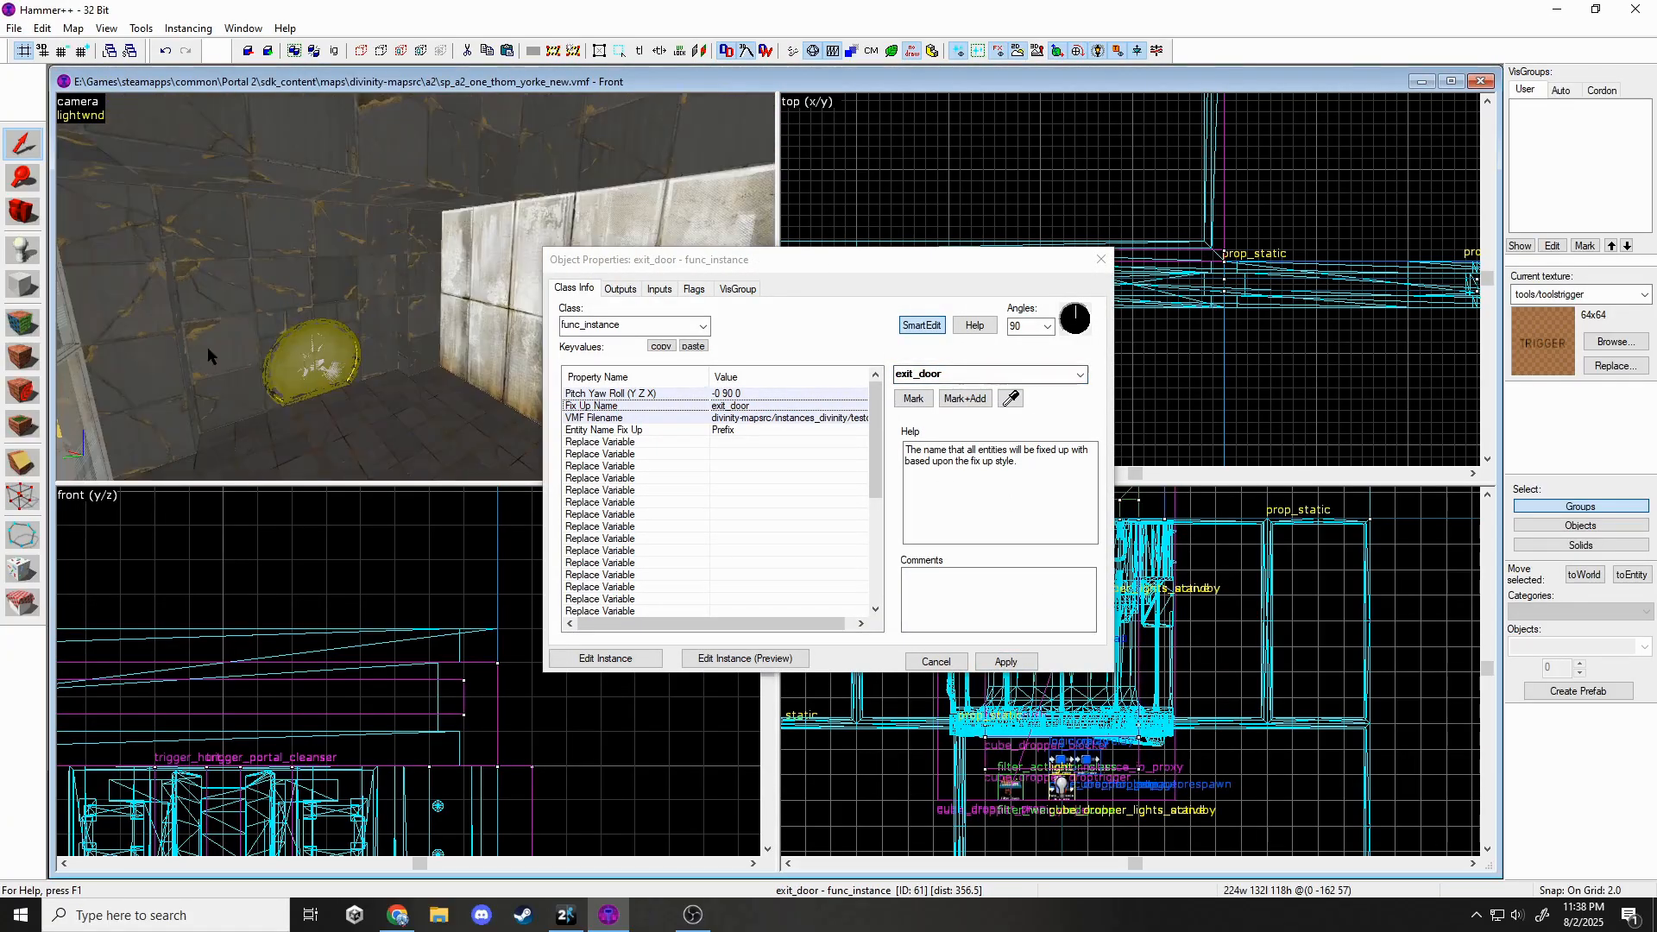
left_click_drag(914, 377, 902, 380)
left_click(1003, 661)
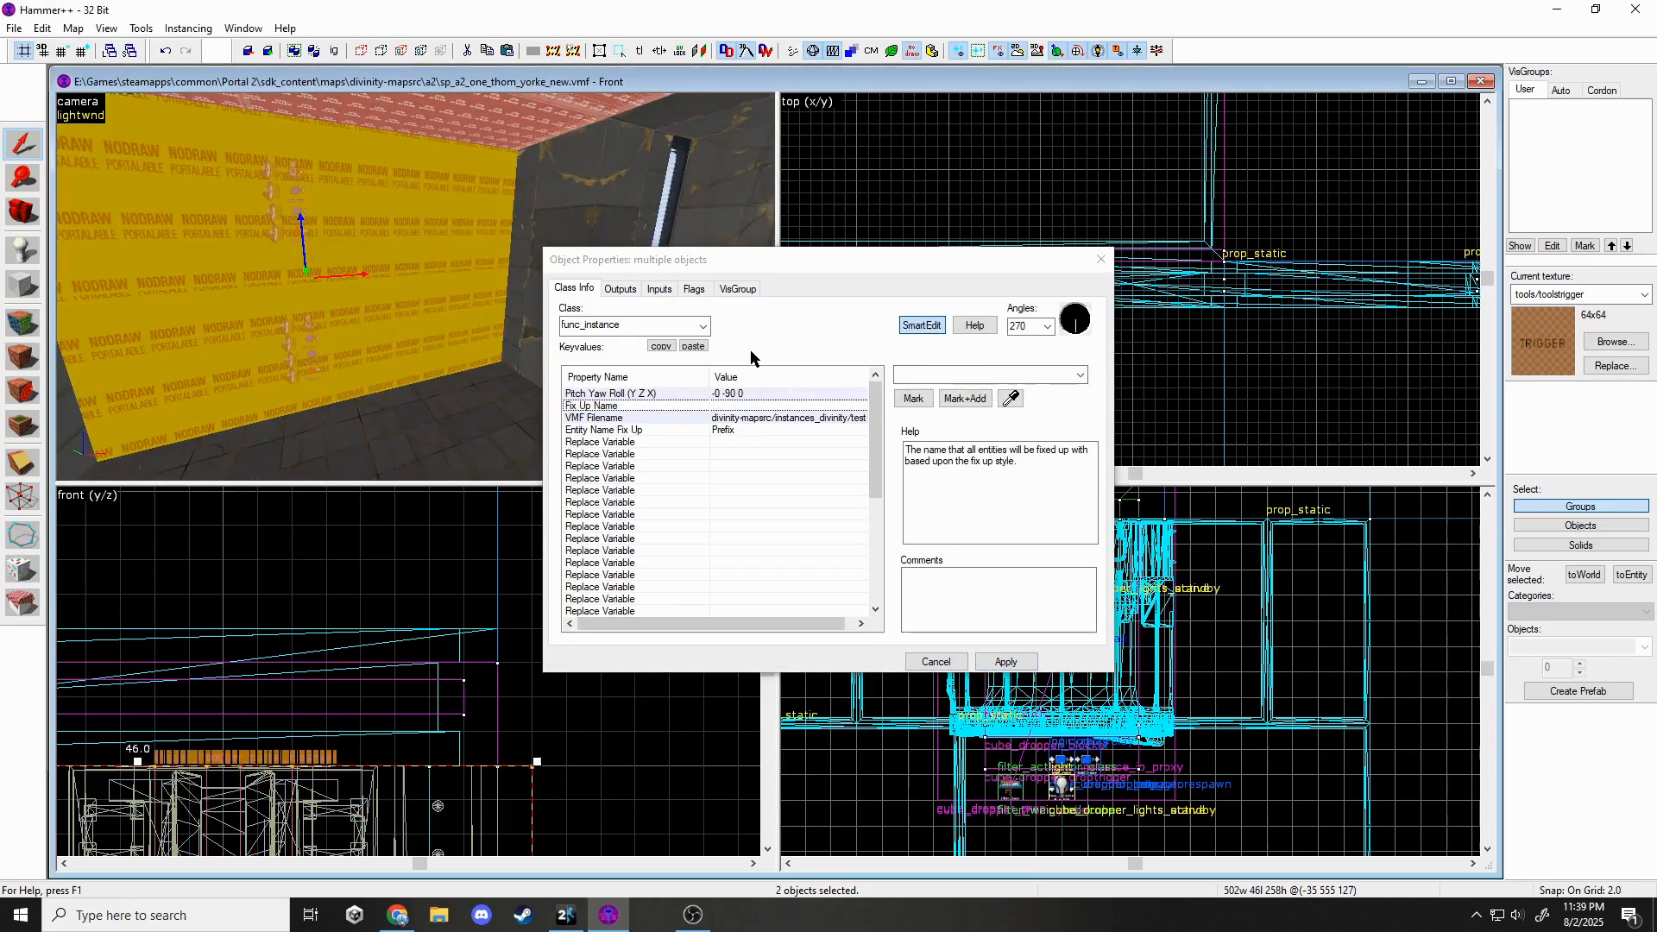
type("fizzler_instance")
key("Return")
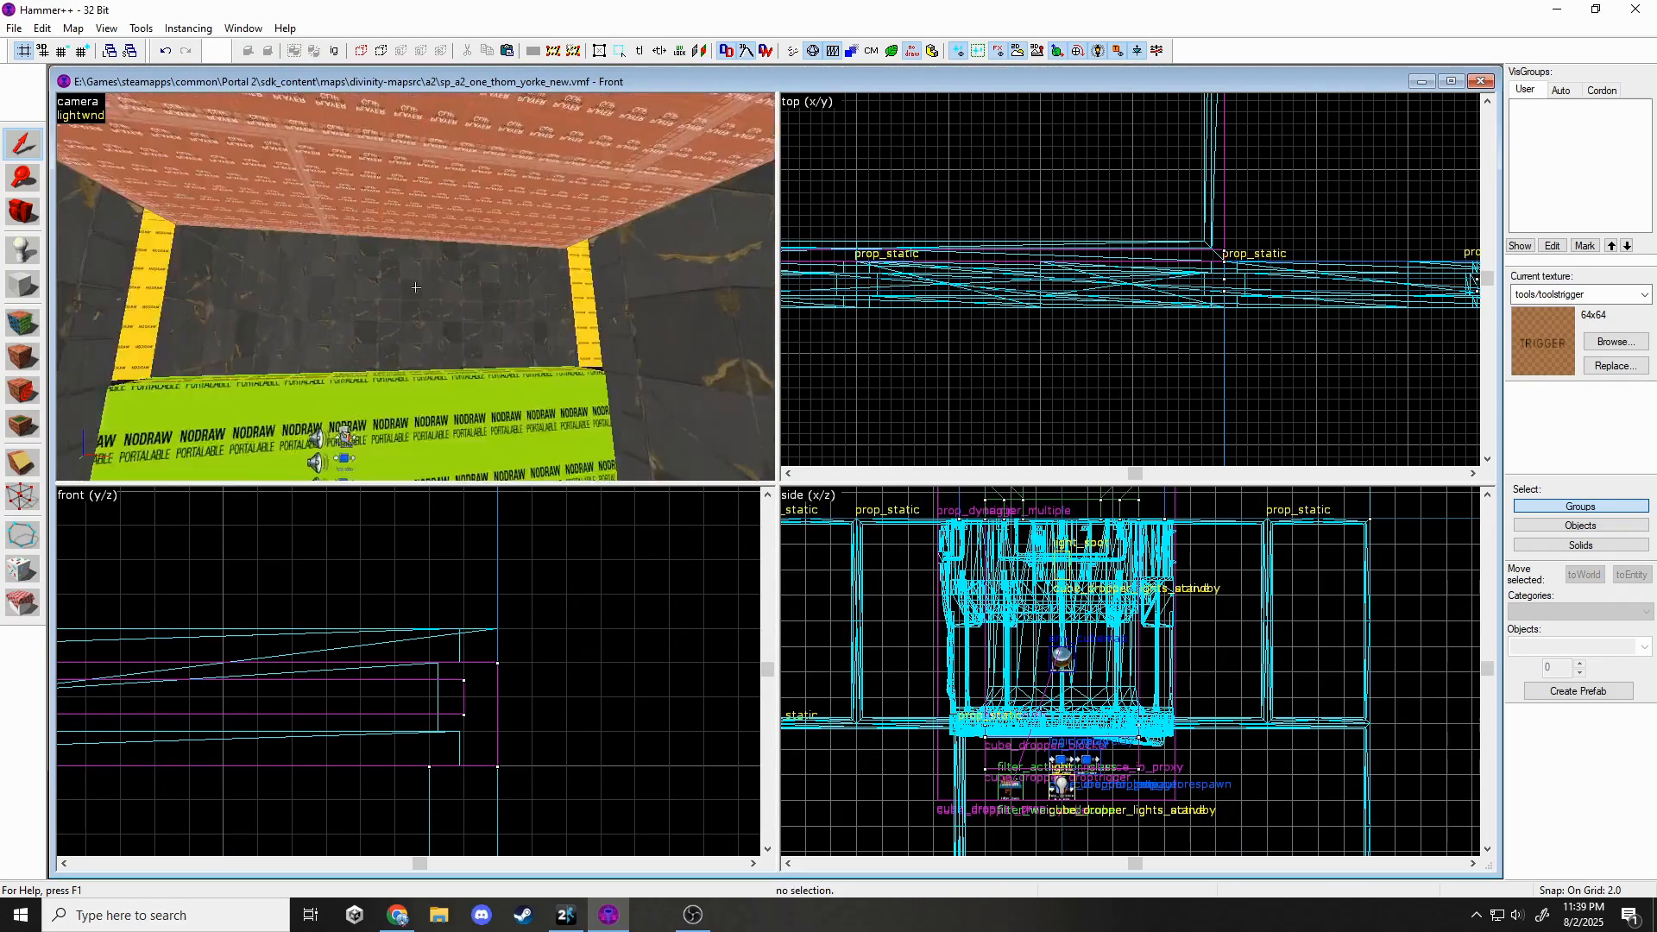
Start an OnPressed output on the floor button, then close its properties.
double_click(415, 288)
left_click(619, 288)
left_click(879, 507)
left_click(834, 530)
left_click(833, 528)
type("fizzler_instance")
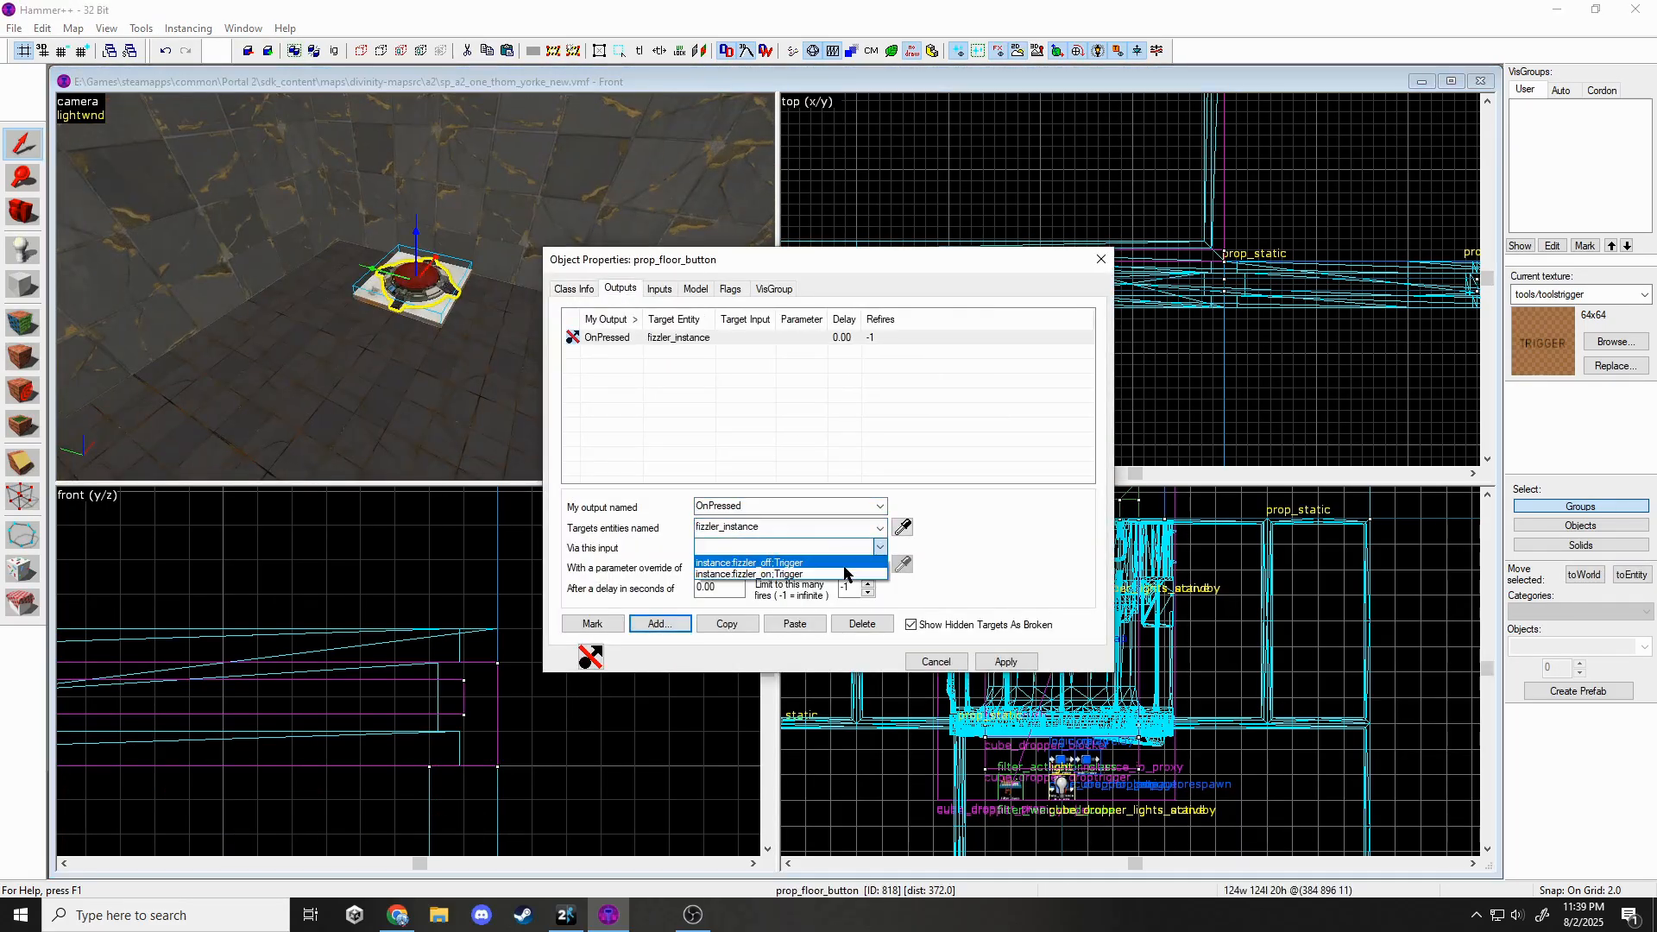
left_click(1001, 661)
key("Escape")
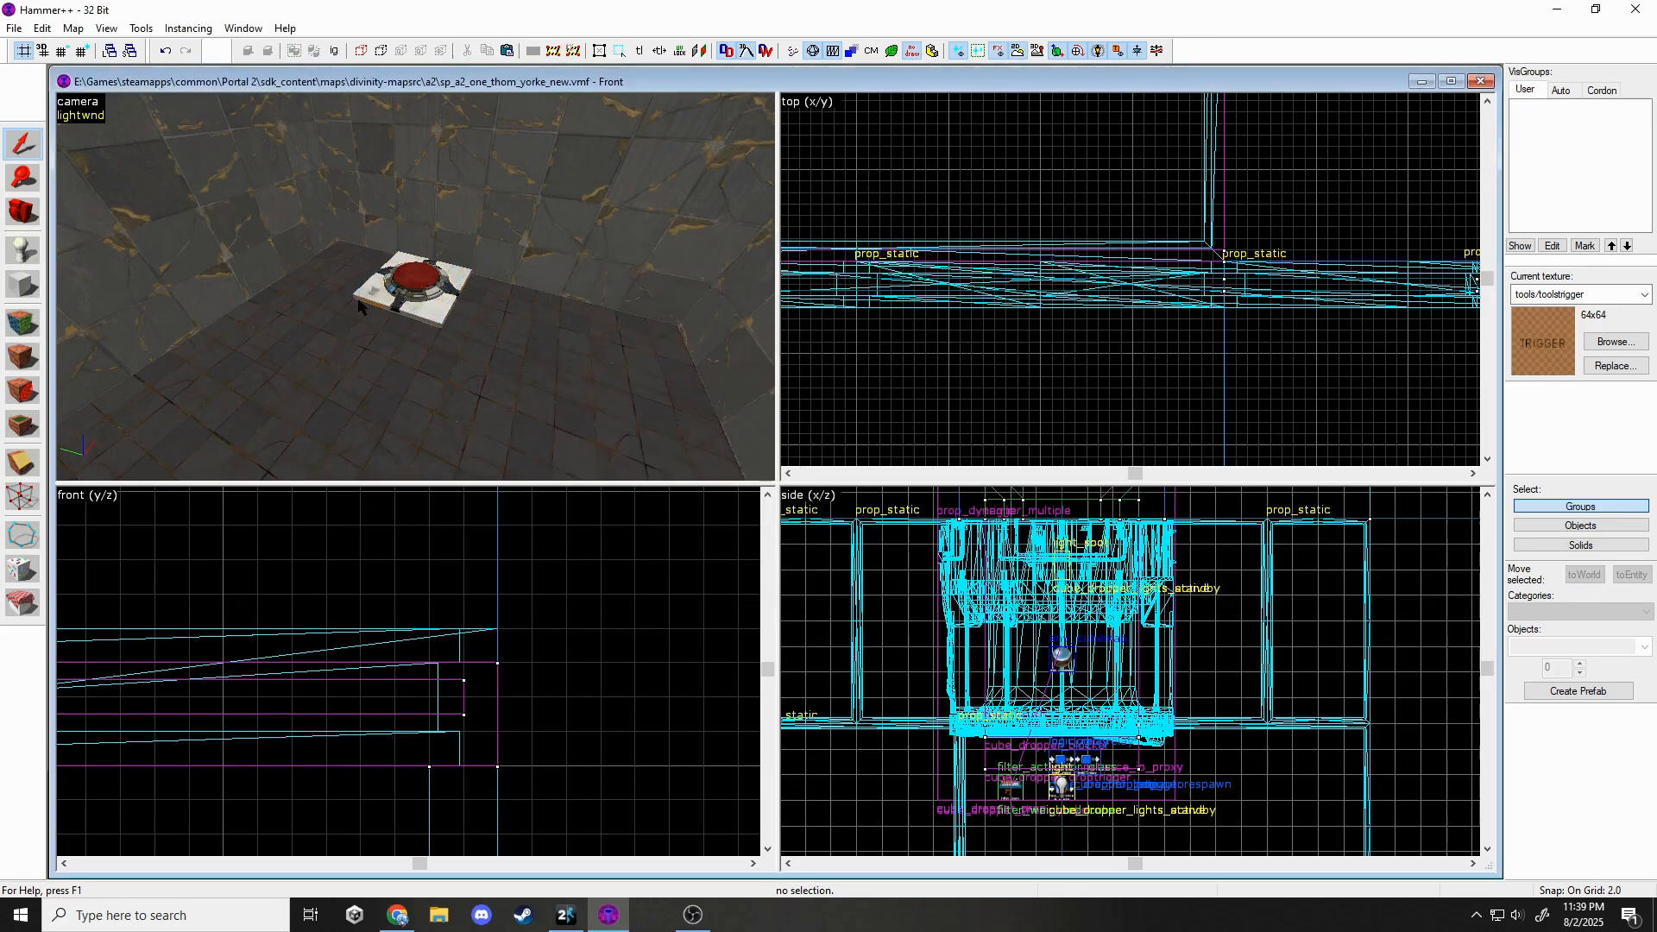
Place a copy of the fizzler instance above the original.
left_click(414, 288)
scroll(469, 691, "down", 15)
scroll(500, 725, "up", 15)
left_click_drag(495, 691, 497, 578, "shift")
scroll(497, 638, "up", 8)
key("z")
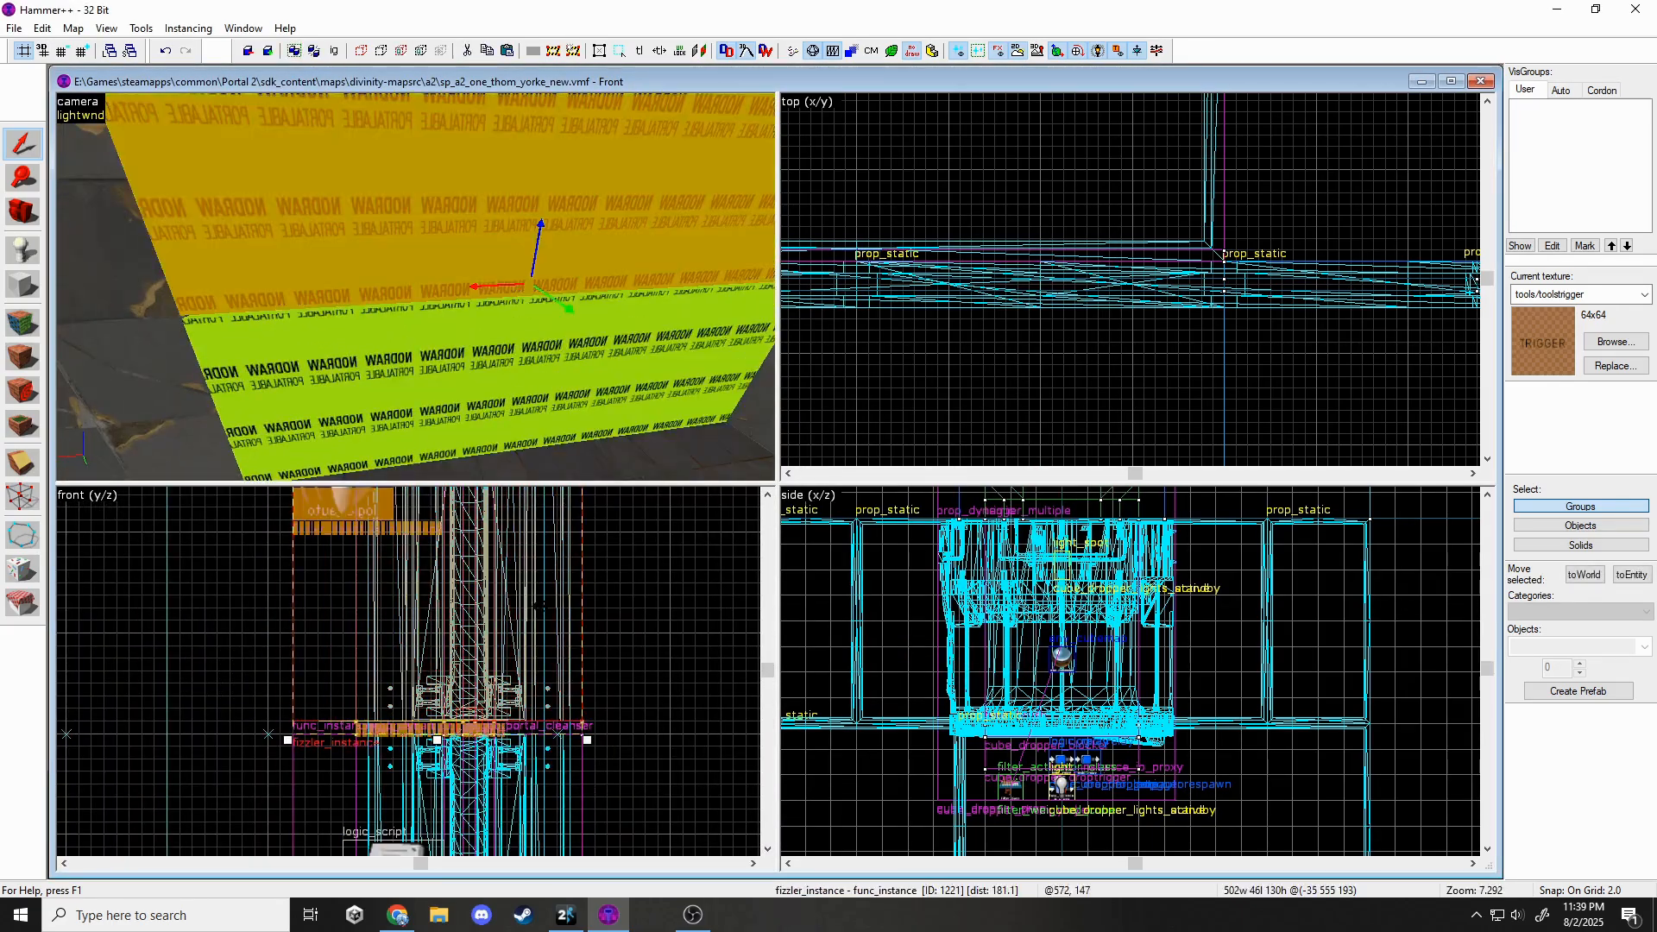
key("Escape")
key("z")
scroll(553, 656, "down", 8)
scroll(586, 553, "up", 9)
key("z")
Add an OnPressed output on the floor button firing instance:cube_dropper:Trigger on the cube dropper, and apply.
double_click(415, 287)
left_click(619, 288)
left_click(659, 623)
left_click(880, 507)
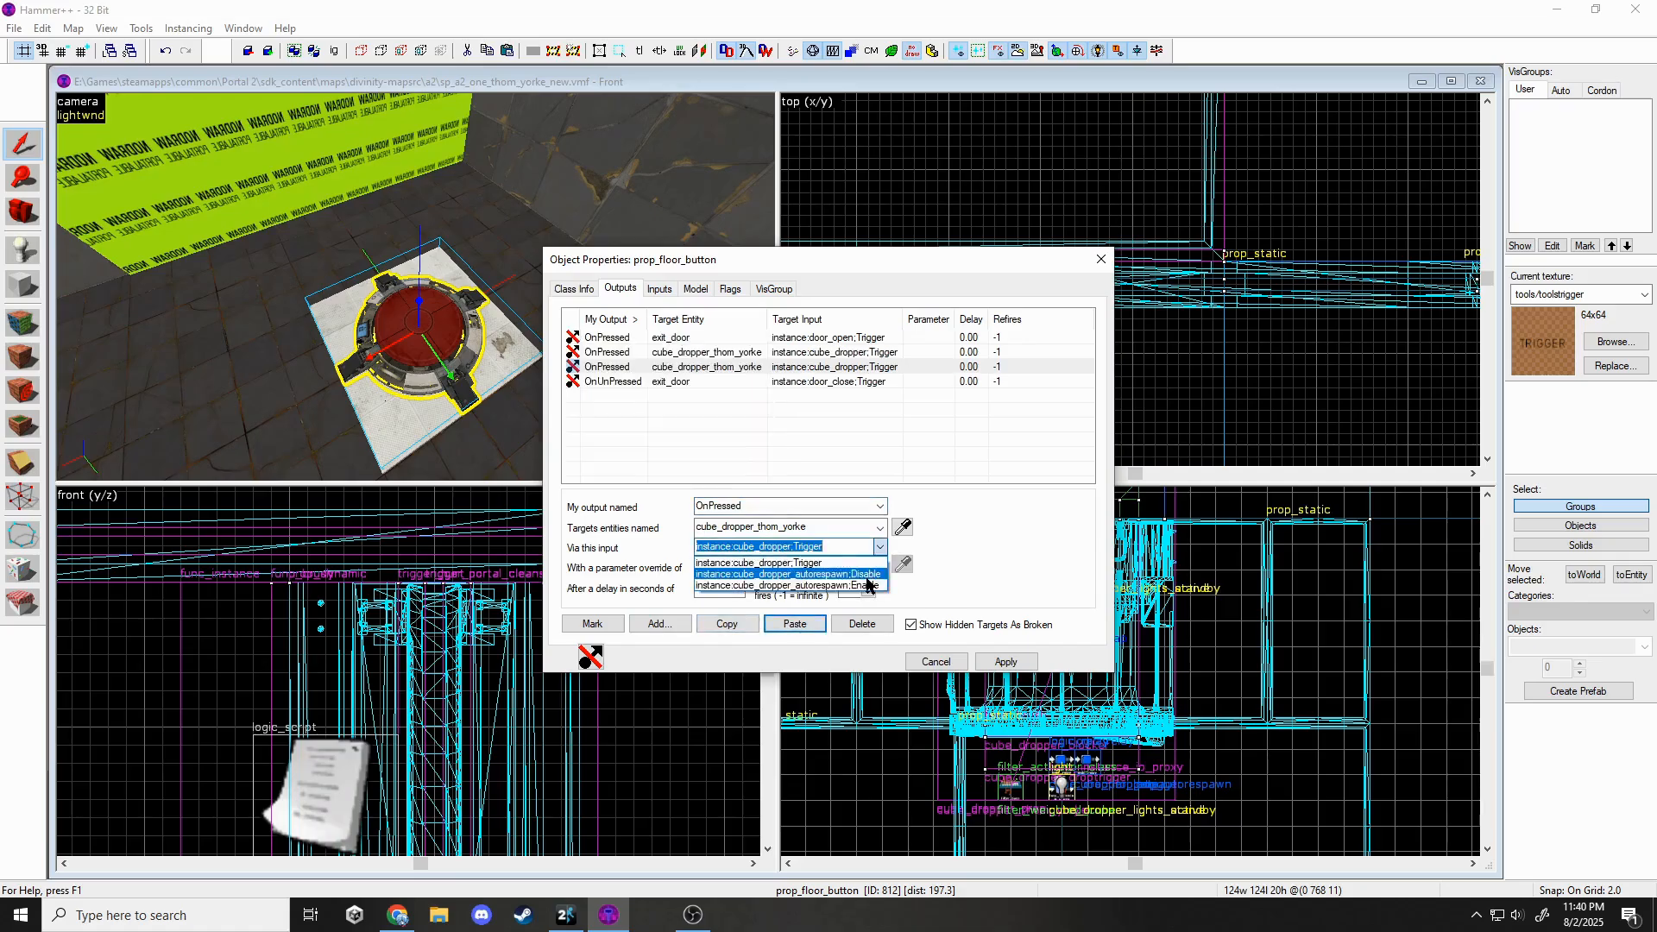
left_click(1004, 661)
key("Escape")
key("Escape")
key("z")
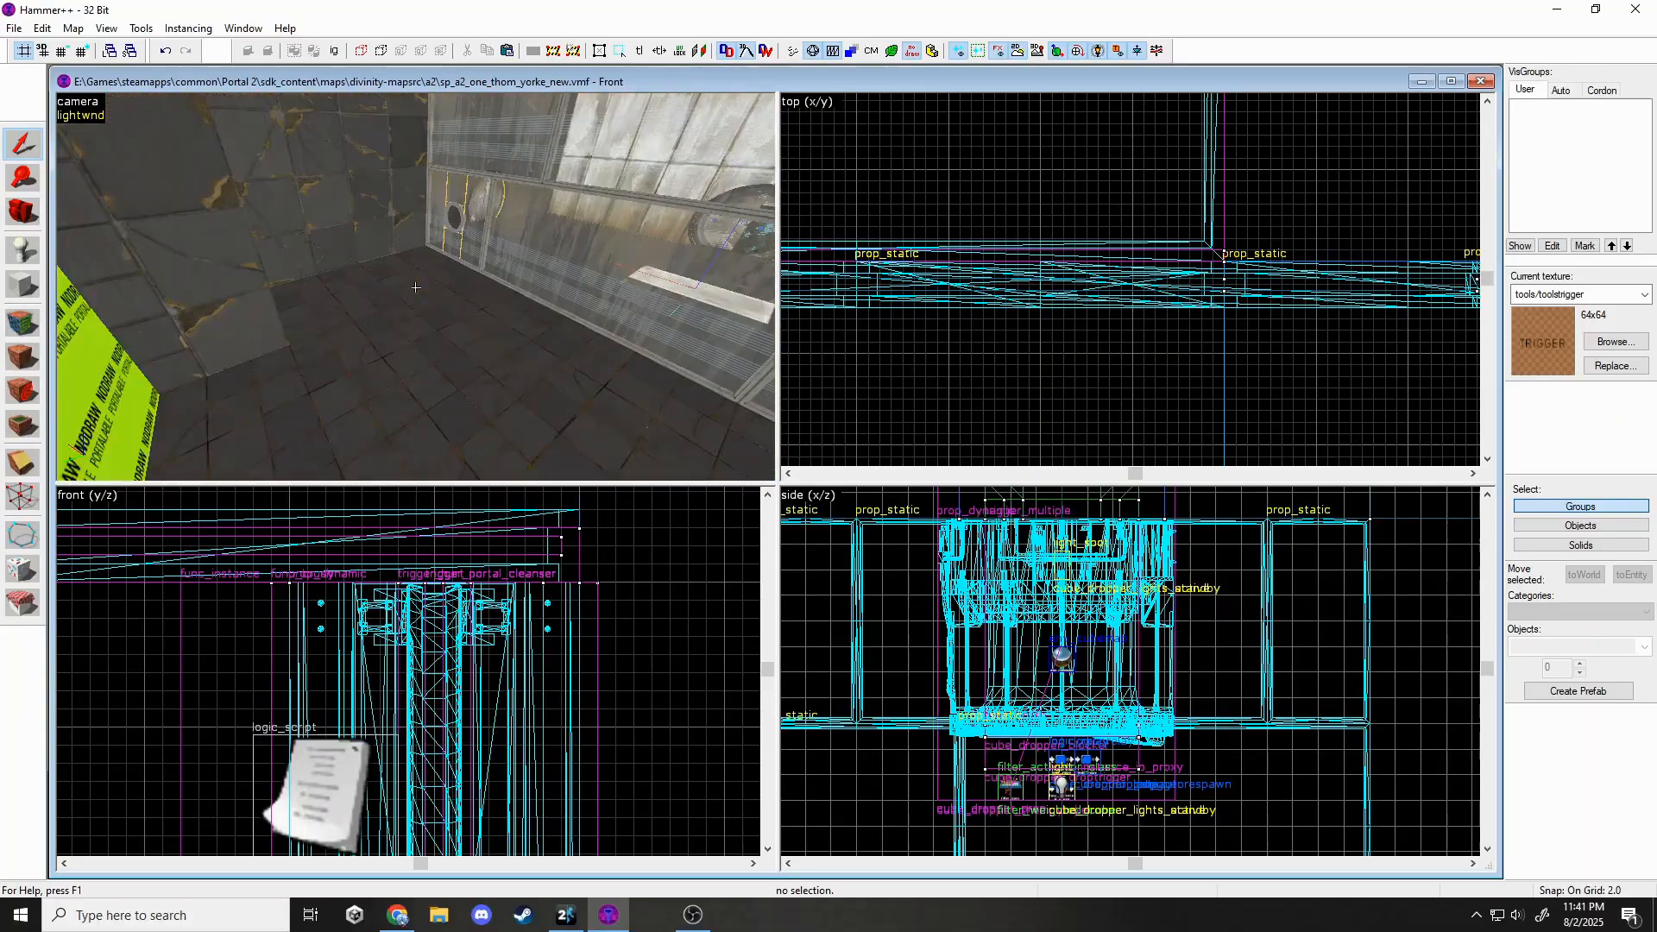
Split the wall brush horizontally with the Clipping tool, keeping both halves.
key("z")
scroll(431, 678, "down", 12)
scroll(285, 661, "up", 5)
key("]")
key("]")
key("]")
key("]")
key("shift+x")
left_click_drag(480, 699, 398, 700)
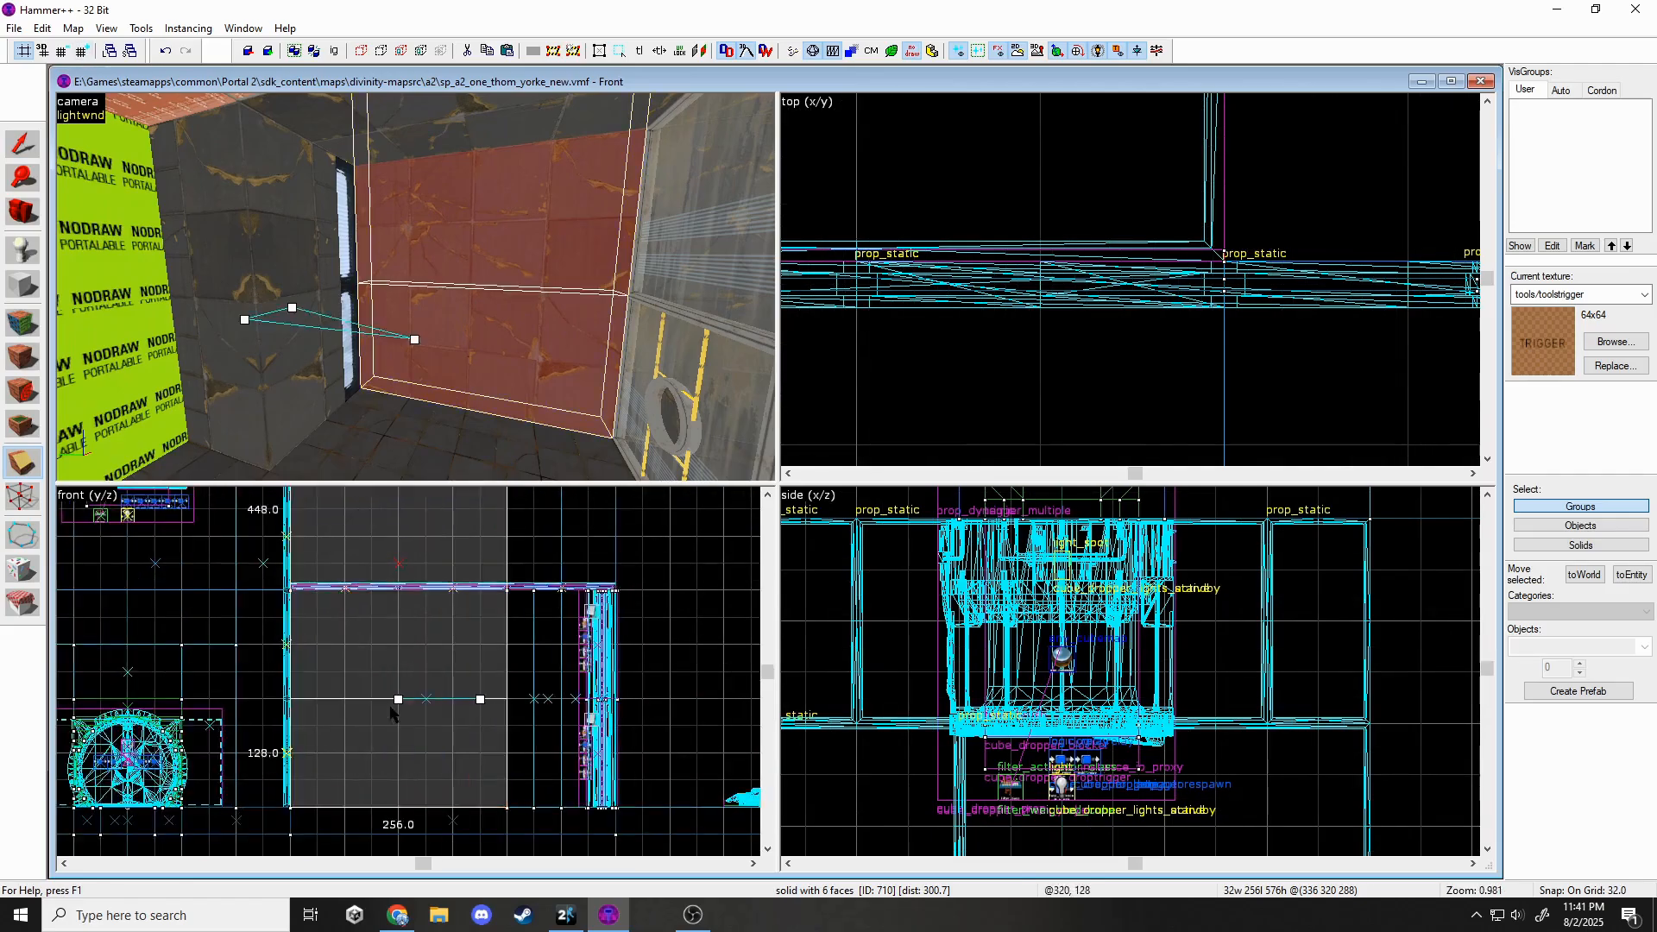
key("Return")
Apply black_wall_metal_005c and 005c_top on the upper face, with X shift 256.
key("shift+a")
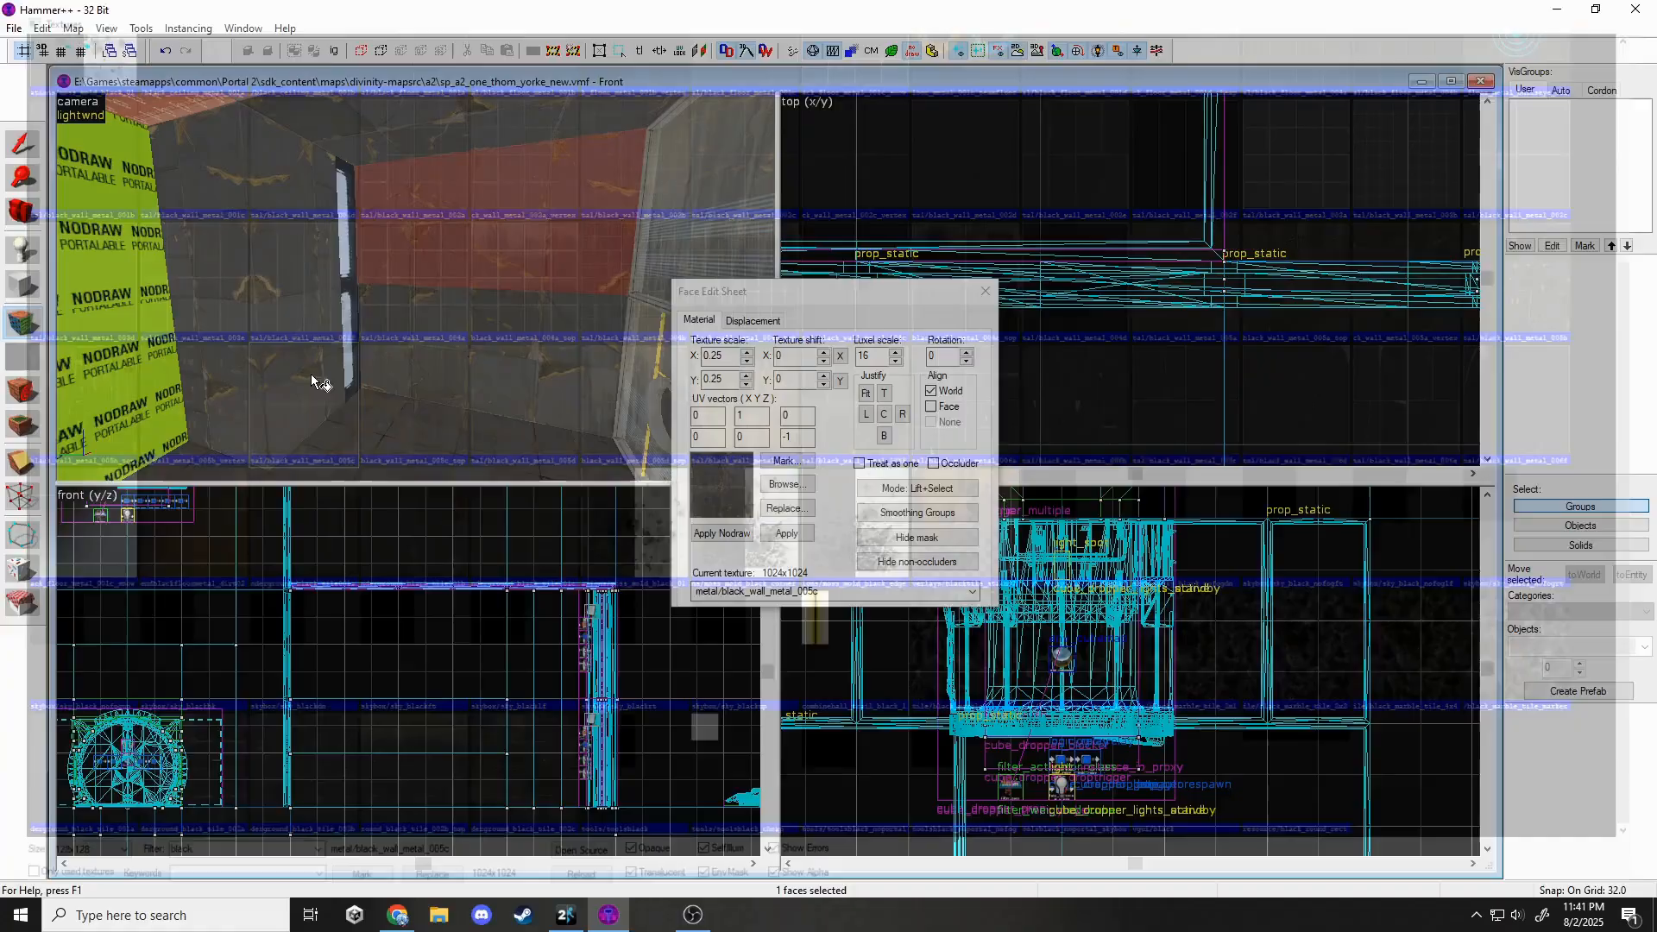
key("shift+s")
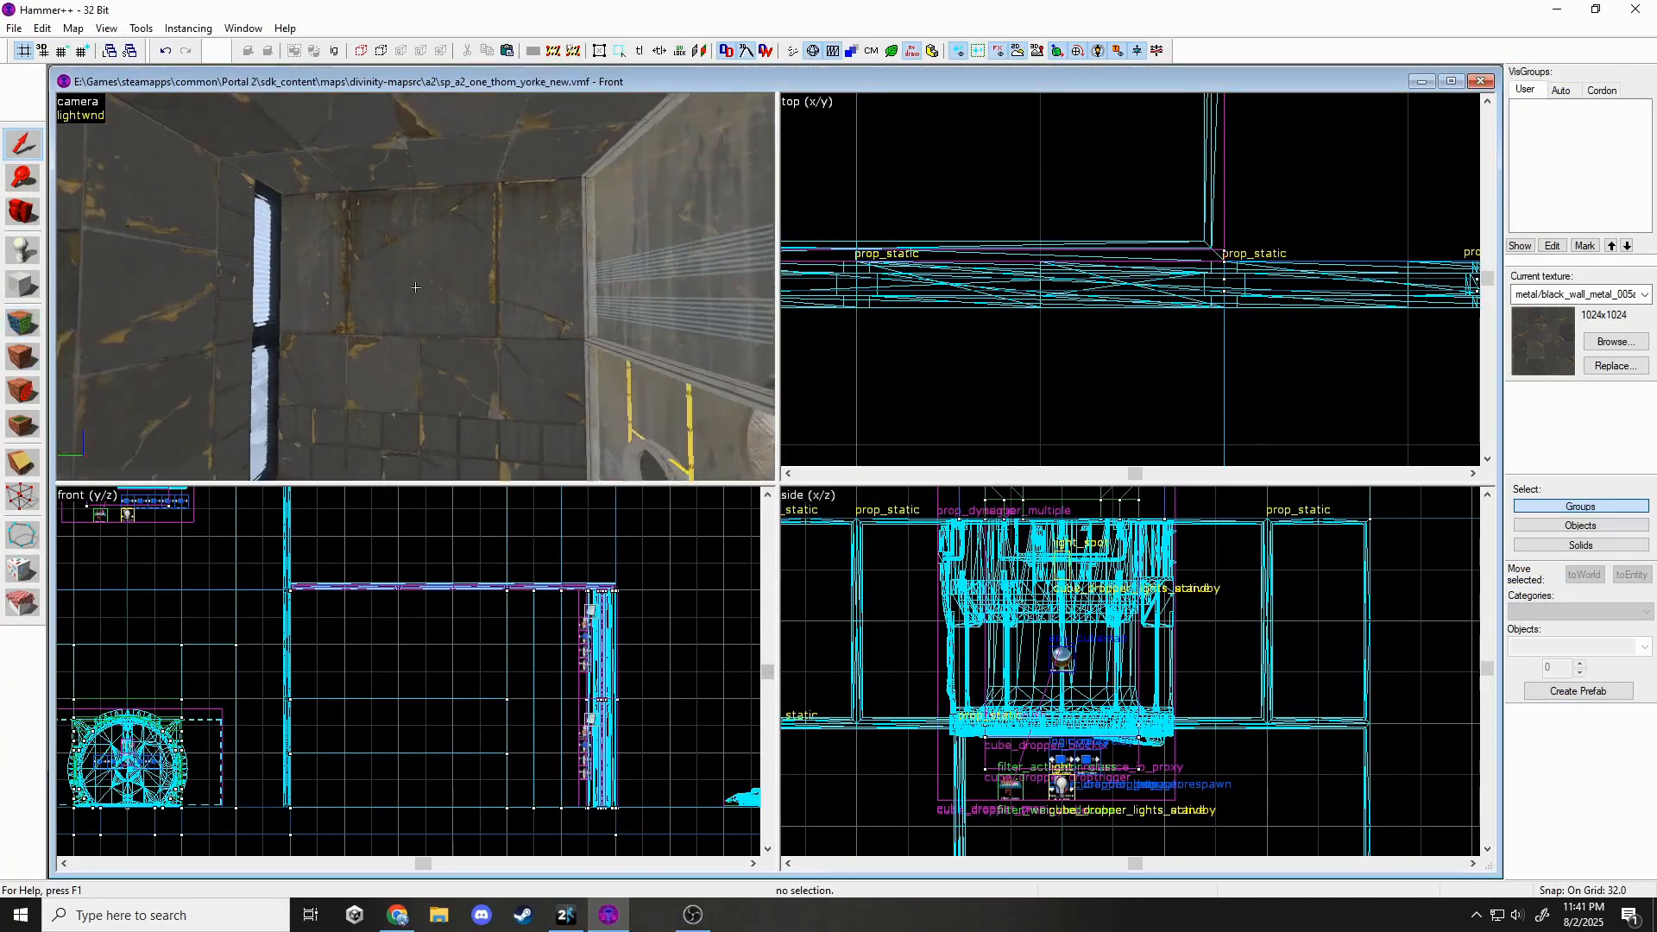
key("shift+a")
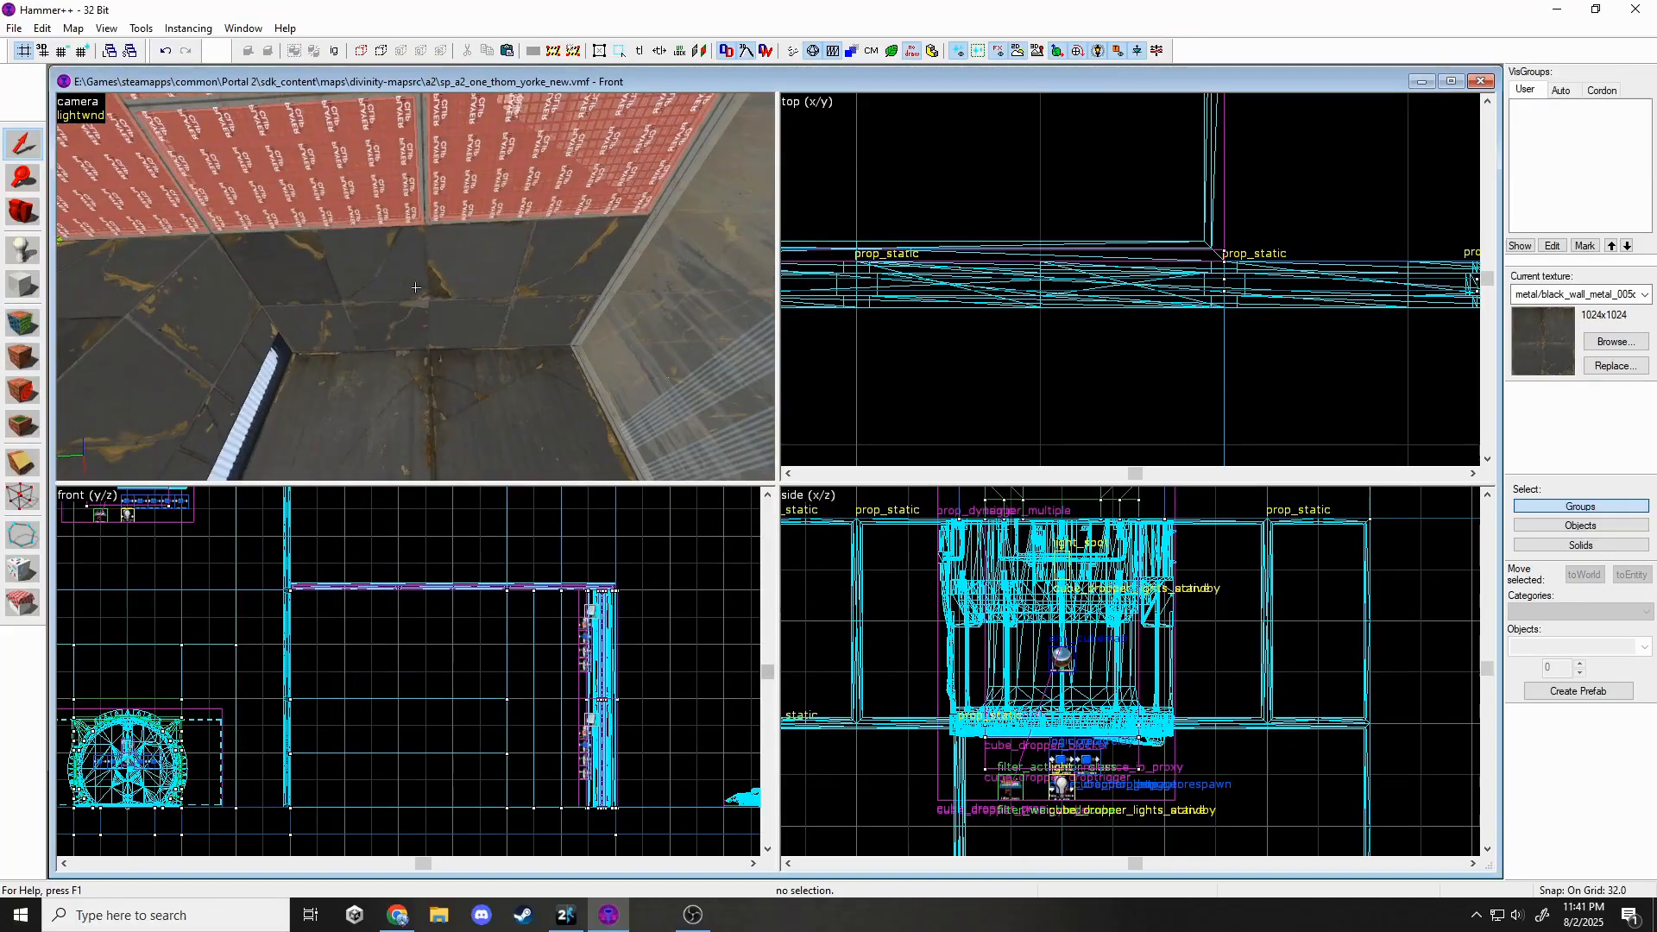
key("shift+a")
left_click(415, 287)
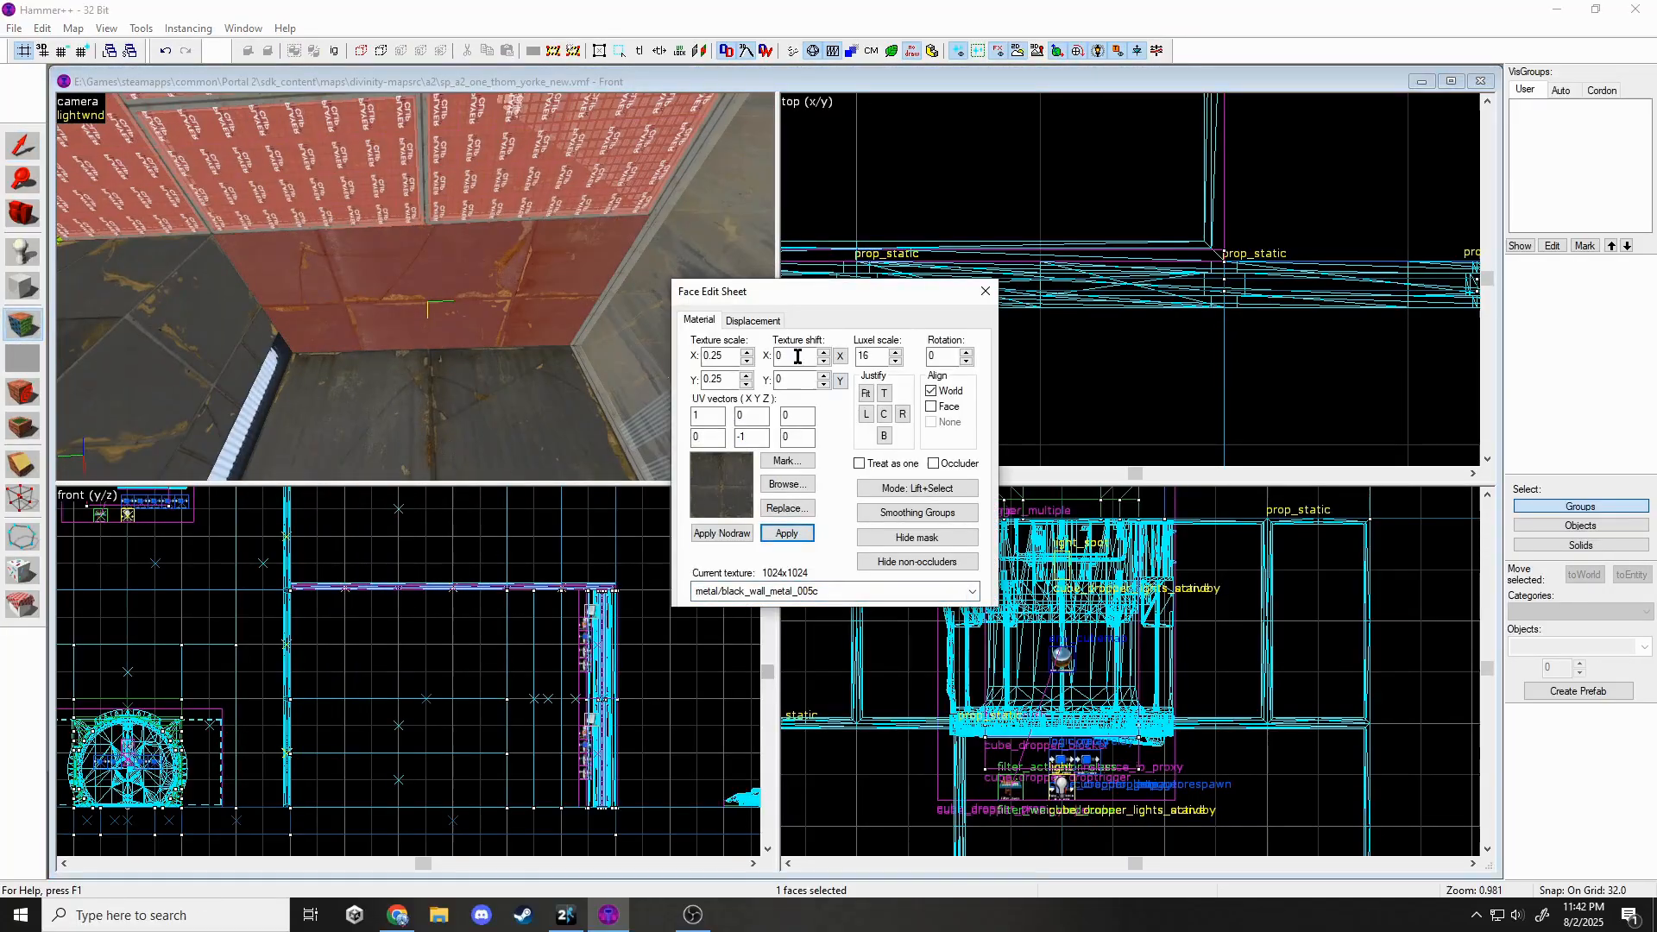
left_click(985, 292)
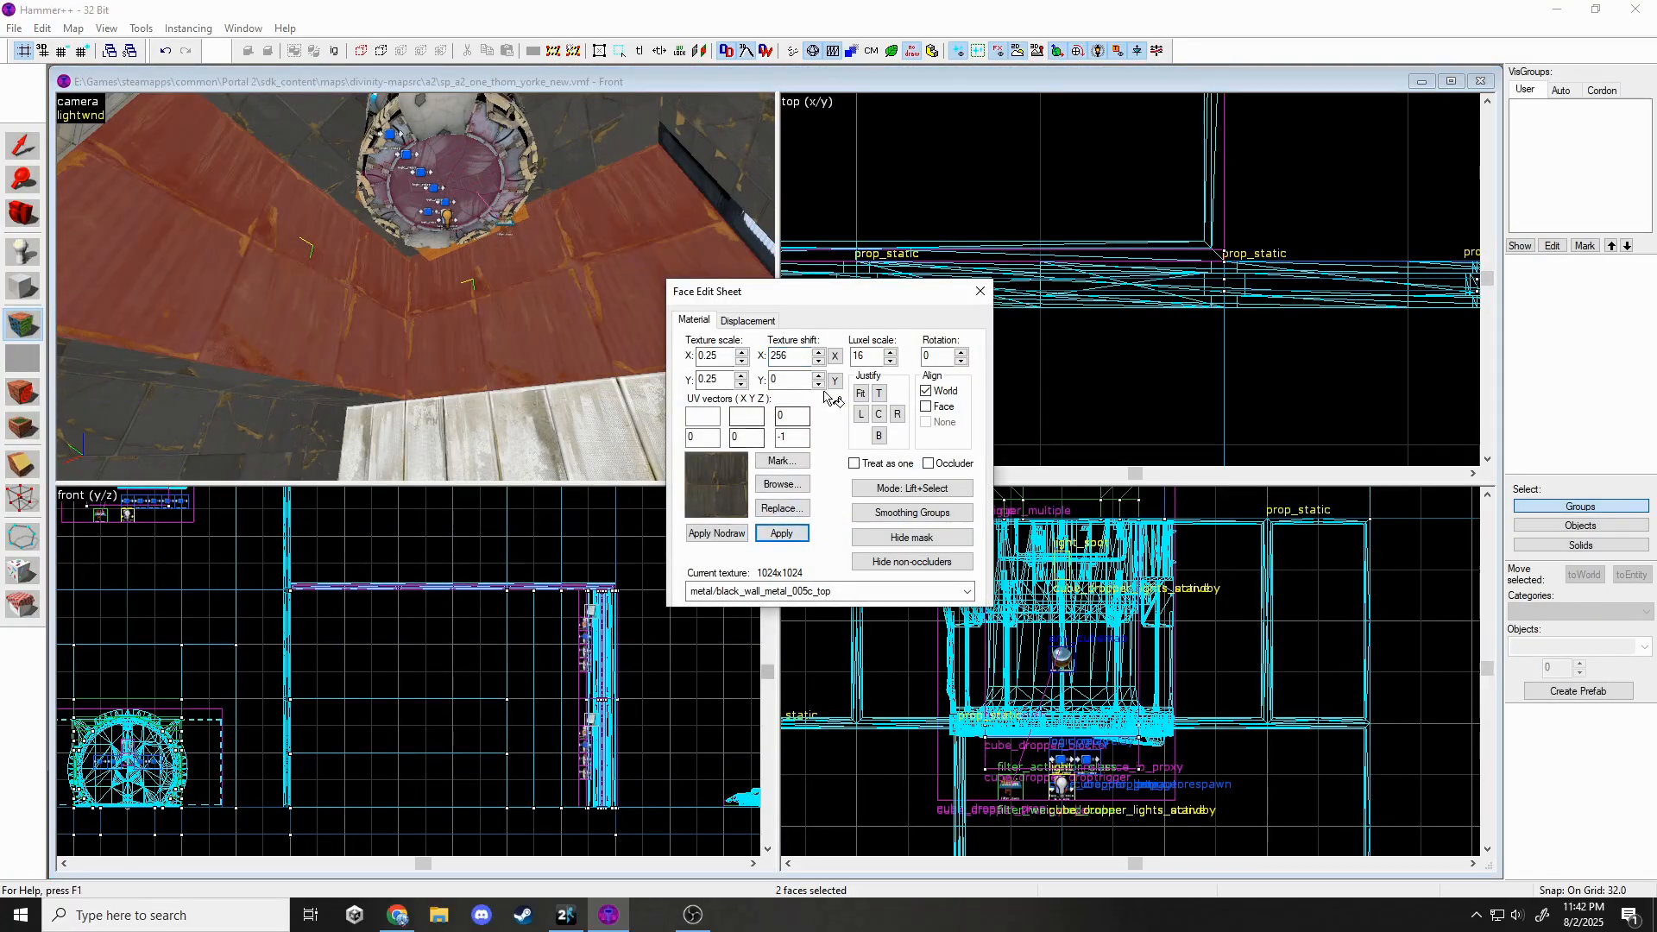
left_click(981, 292)
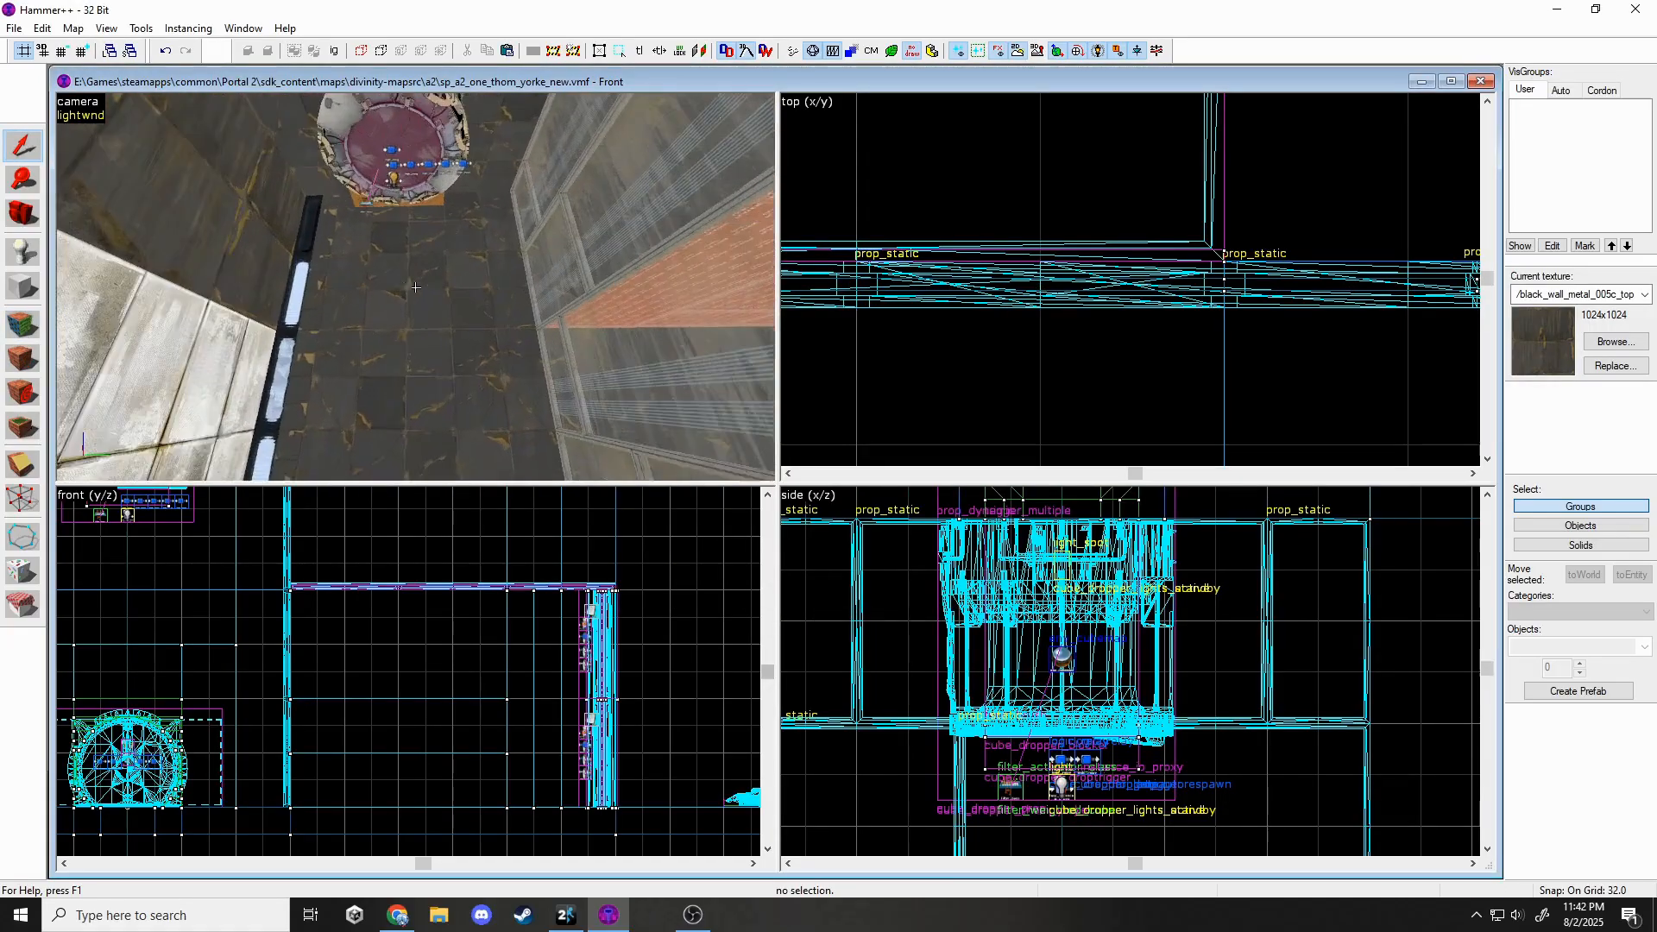
Clip the floor solid into two separate brushes.
left_click(416, 288)
key("shift+x")
scroll(949, 276, "down", 12)
left_click_drag(1001, 315, 1037, 327)
scroll(517, 733, "down", 3)
left_click_drag(235, 662, 365, 663)
key("Return")
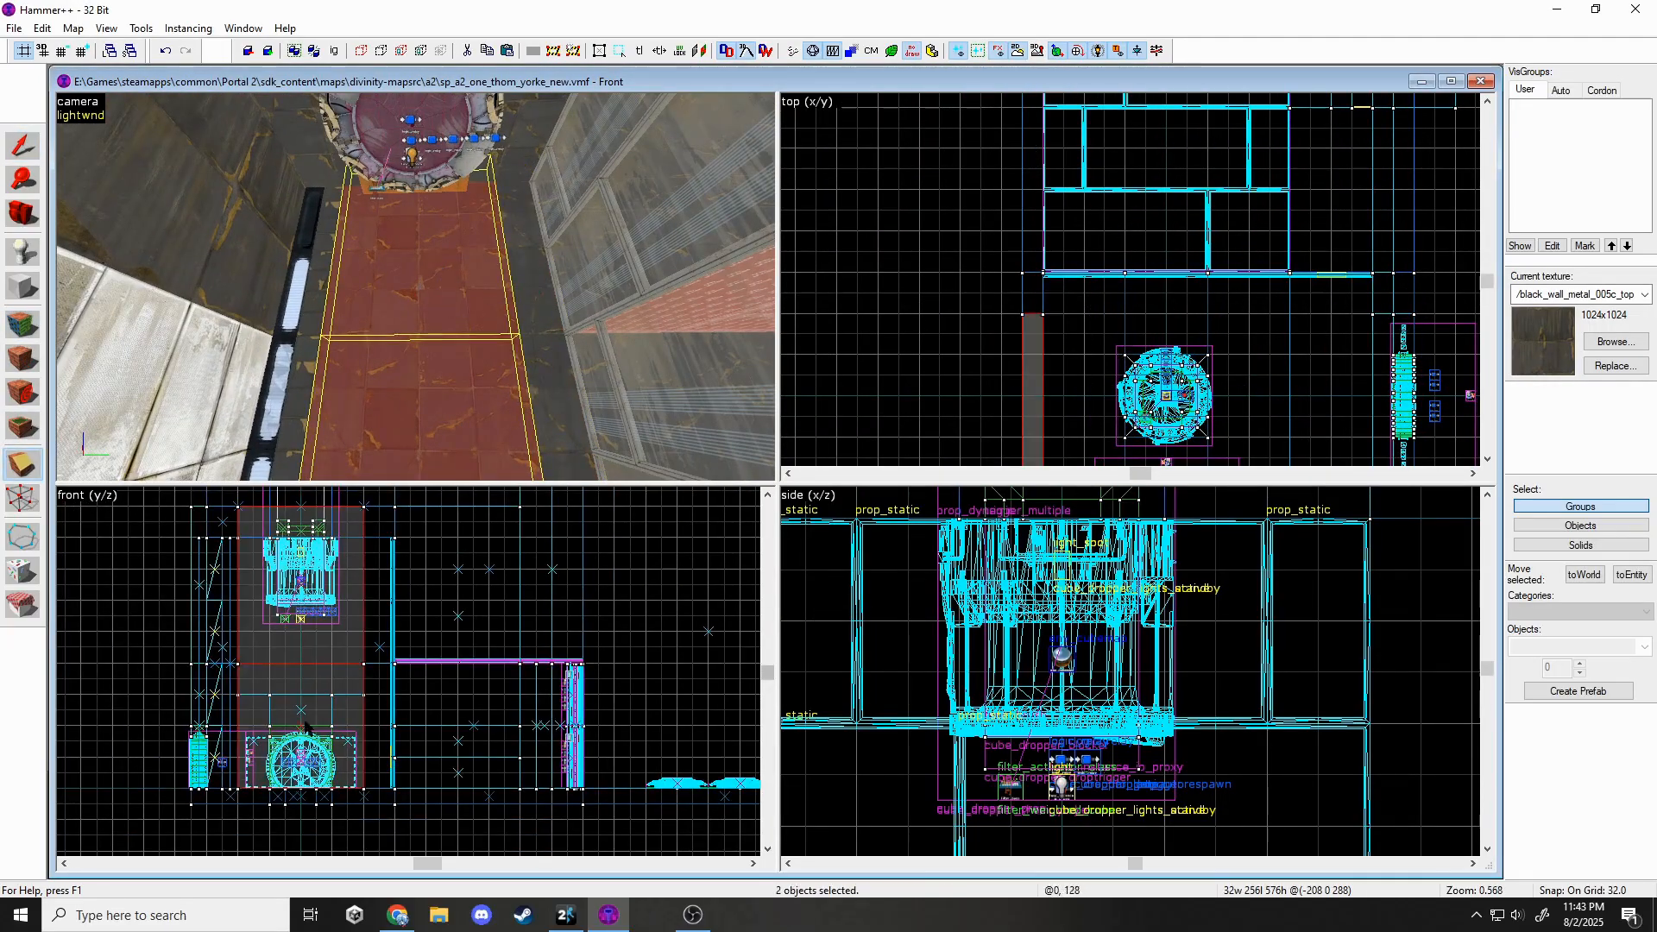
Apply a black metal wall texture to the newly split wall face.
left_click(22, 324)
left_click(422, 285)
left_click(975, 444)
double_click(287, 715)
left_click(789, 538)
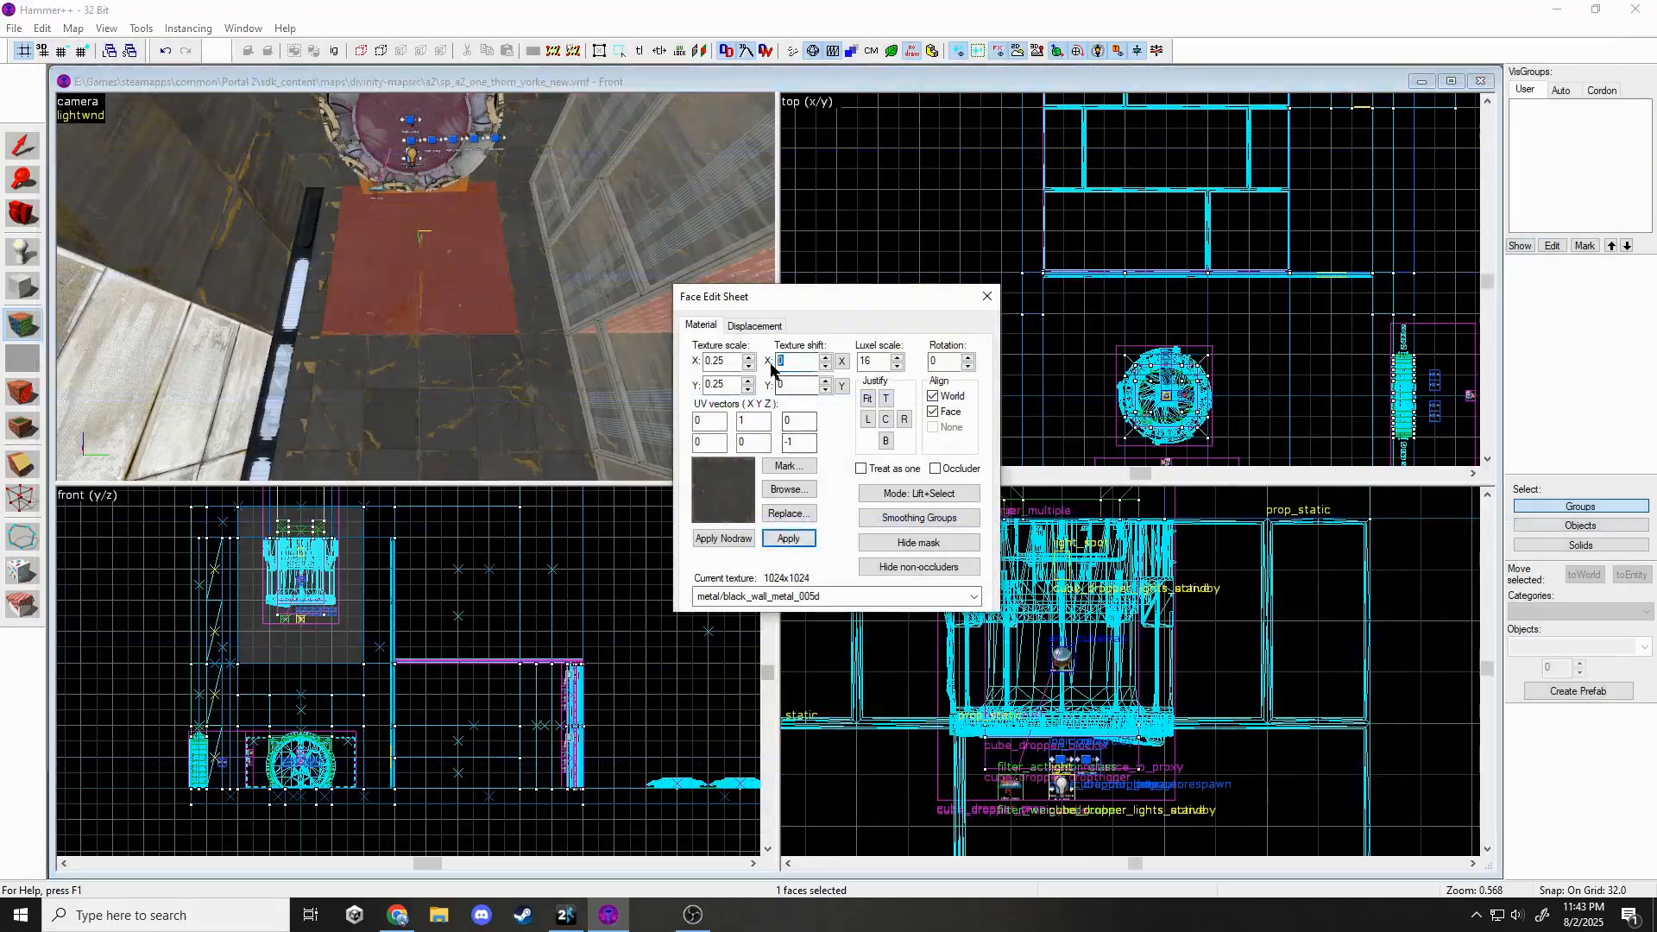
key("z")
key("z")
left_click(454, 293)
left_click(973, 596)
left_click(987, 296)
Split the lower wall solid and give its face black_wall_metal_005b.
left_click(432, 405)
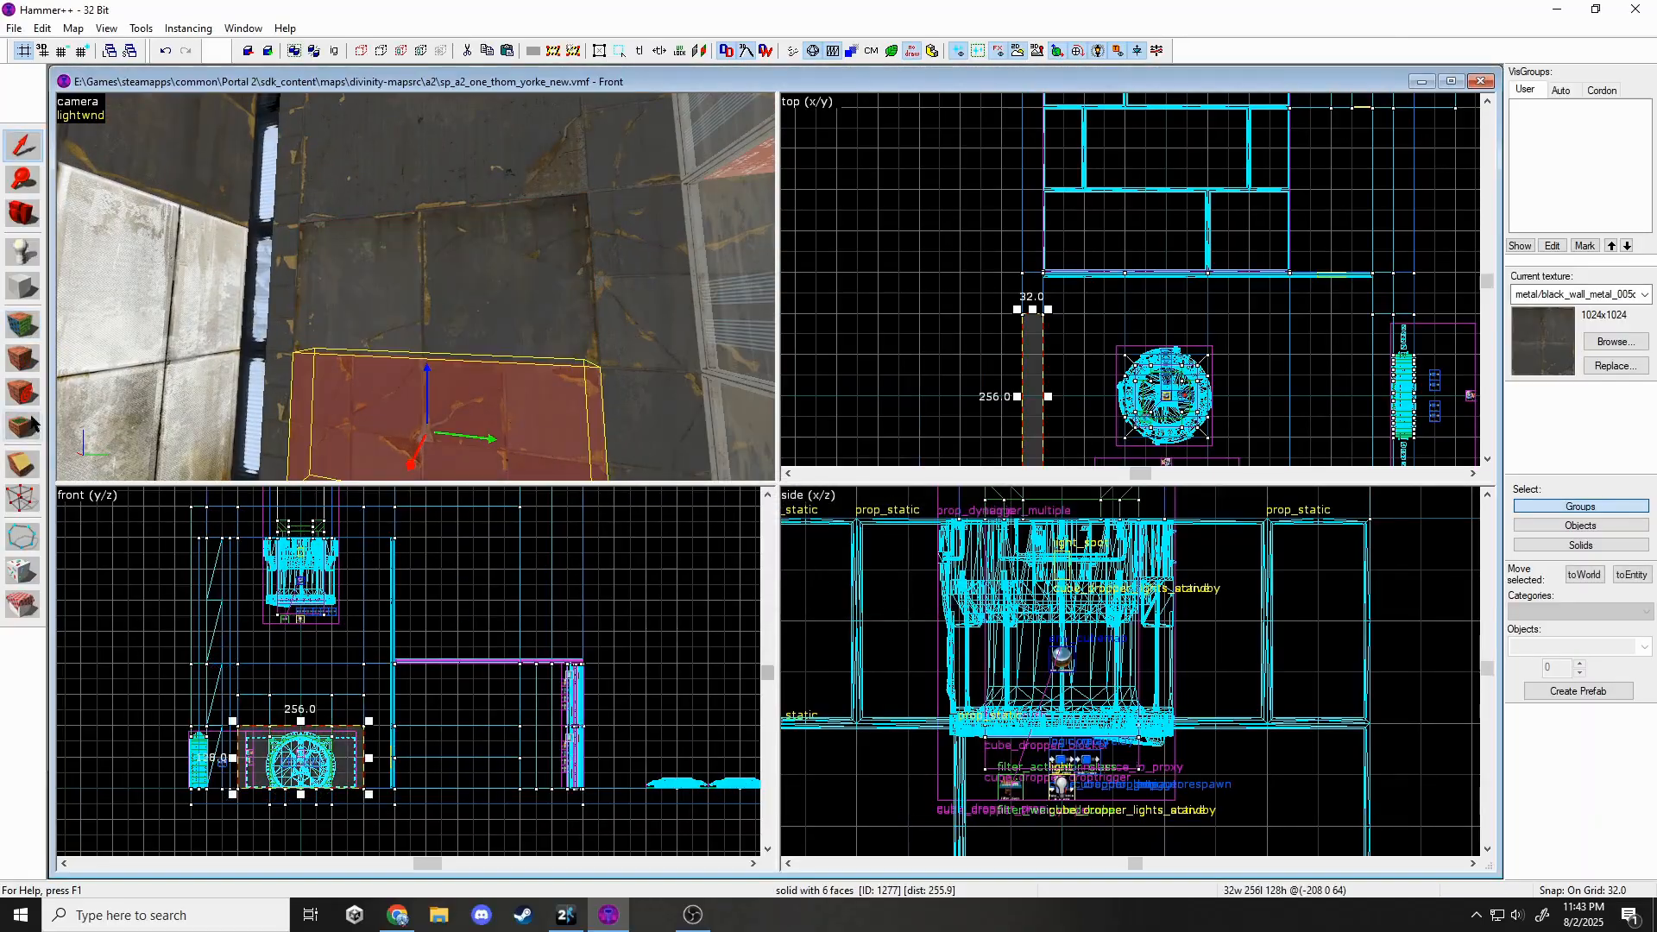
key("shift+x")
scroll(243, 721, "up", 3)
left_click_drag(235, 779, 451, 779)
left_click(21, 324)
left_click(974, 596)
left_click(792, 538)
left_click(987, 296)
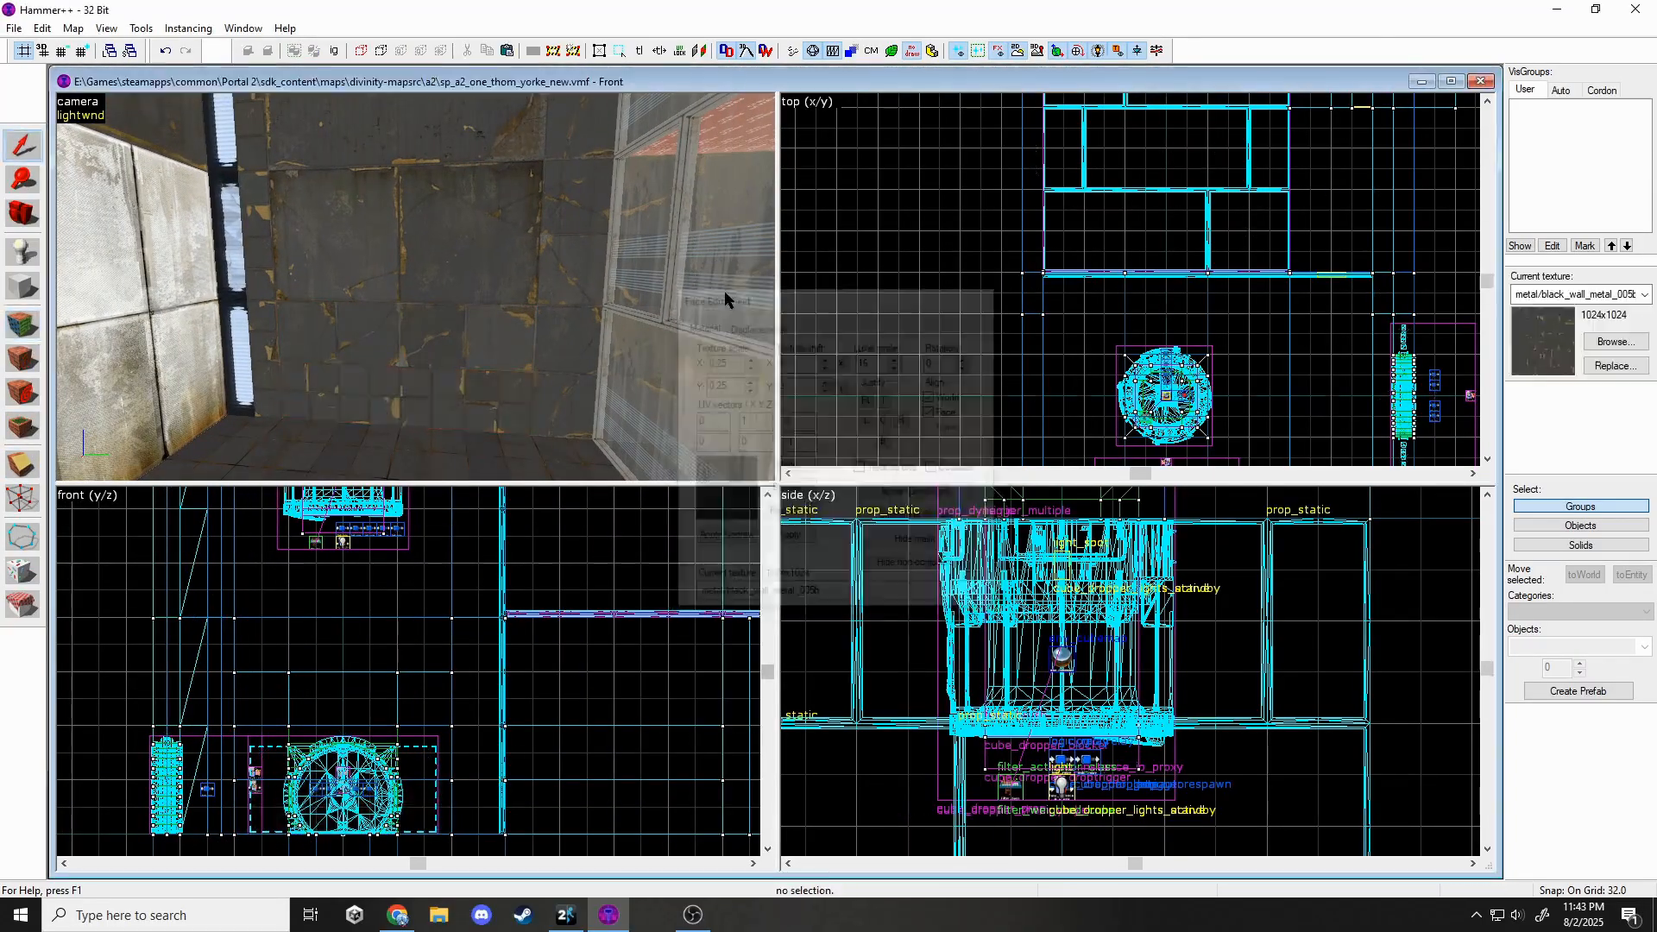
key("z")
key("z")
Clip the two selected wall solids along a shared split line.
left_click(379, 272)
left_click(233, 238, "ctrl")
key("shift+x")
scroll(807, 181, "down", 3)
scroll(1032, 242, "up", 2)
left_click_drag(1031, 386, 1037, 386)
key("Return")
left_click(22, 324)
Apply black_wall_metal_005c_top to the newly split wall face.
left_click(172, 313)
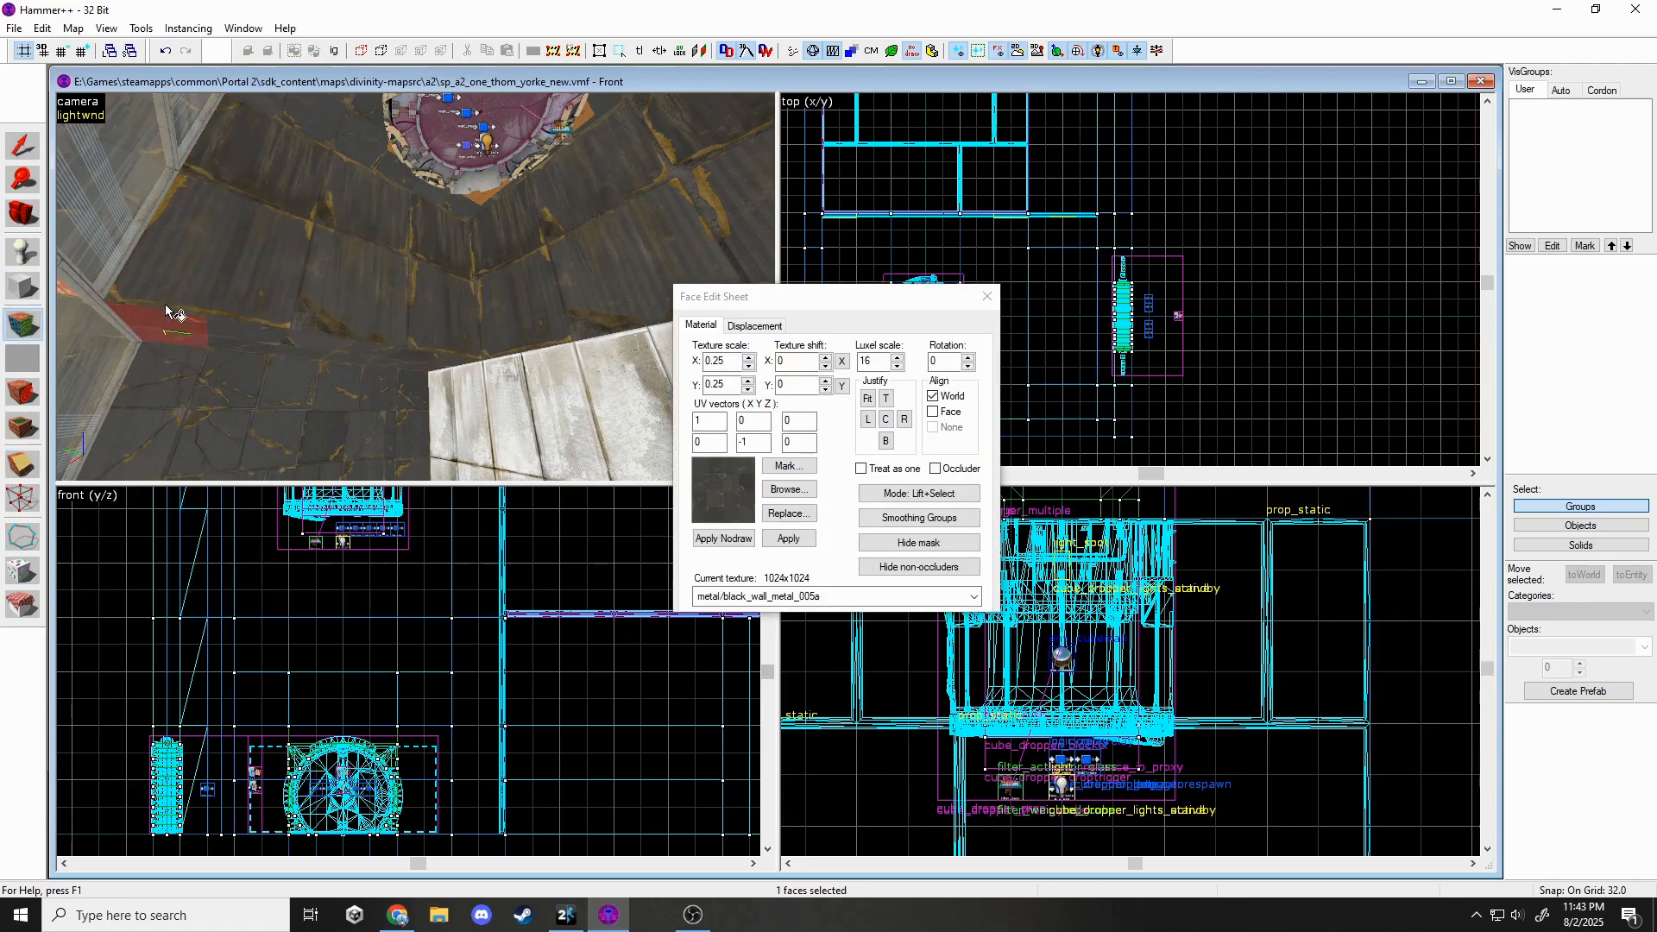
left_click(778, 597)
left_click(789, 538)
key("z")
key("z")
left_click(422, 259)
left_click(785, 537)
left_click(988, 296)
key("z")
key("z")
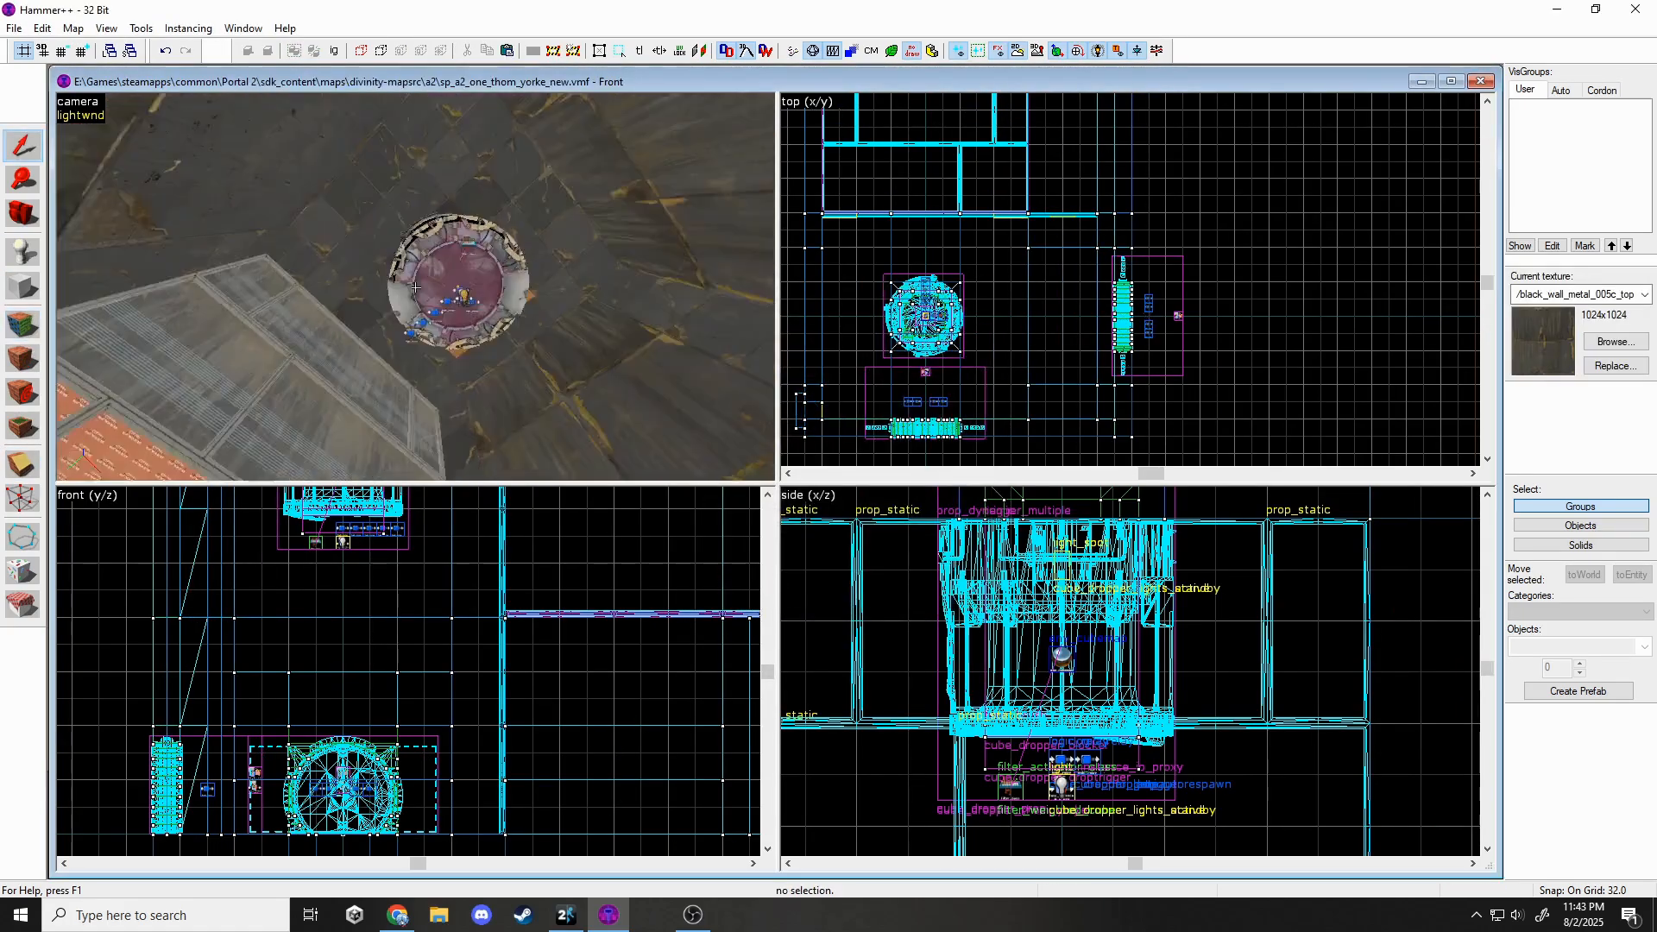
Texture two faces of a wall solid, trying horizontal shift 256 then undoing it.
left_click(341, 267)
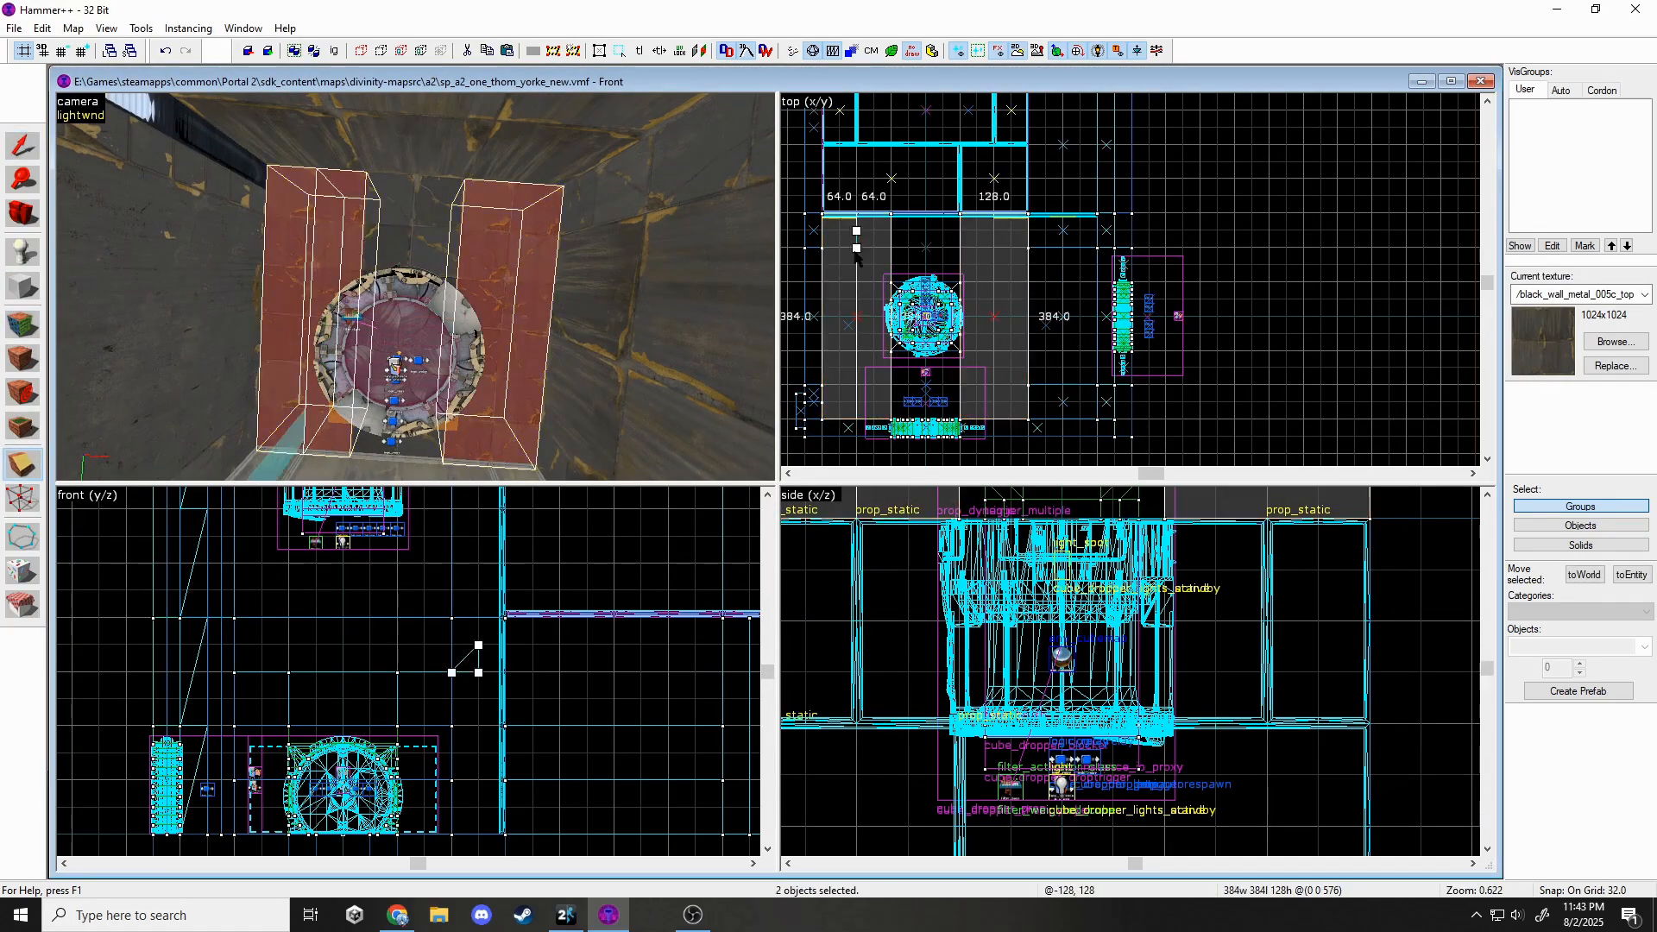
left_click(22, 324)
left_click(449, 233)
left_click(796, 543)
double_click(789, 362)
type("256")
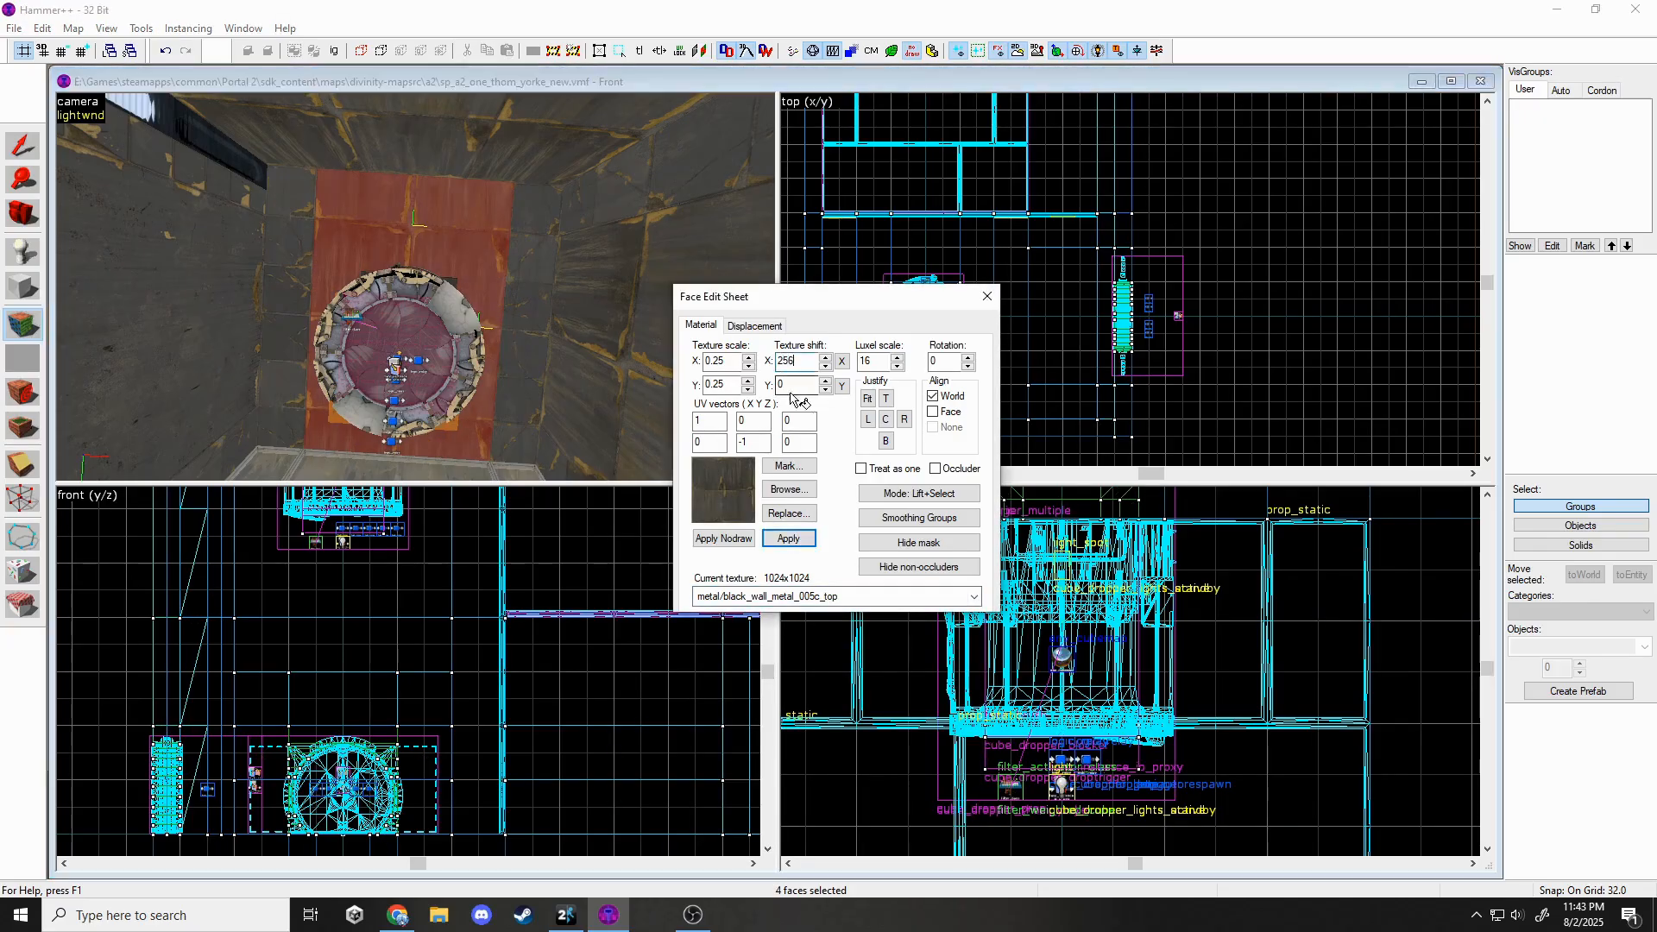
key("ctrl+z")
key("shift+s")
Split the wall brushes around the dropper and give one face a black metal texture.
left_click(331, 245)
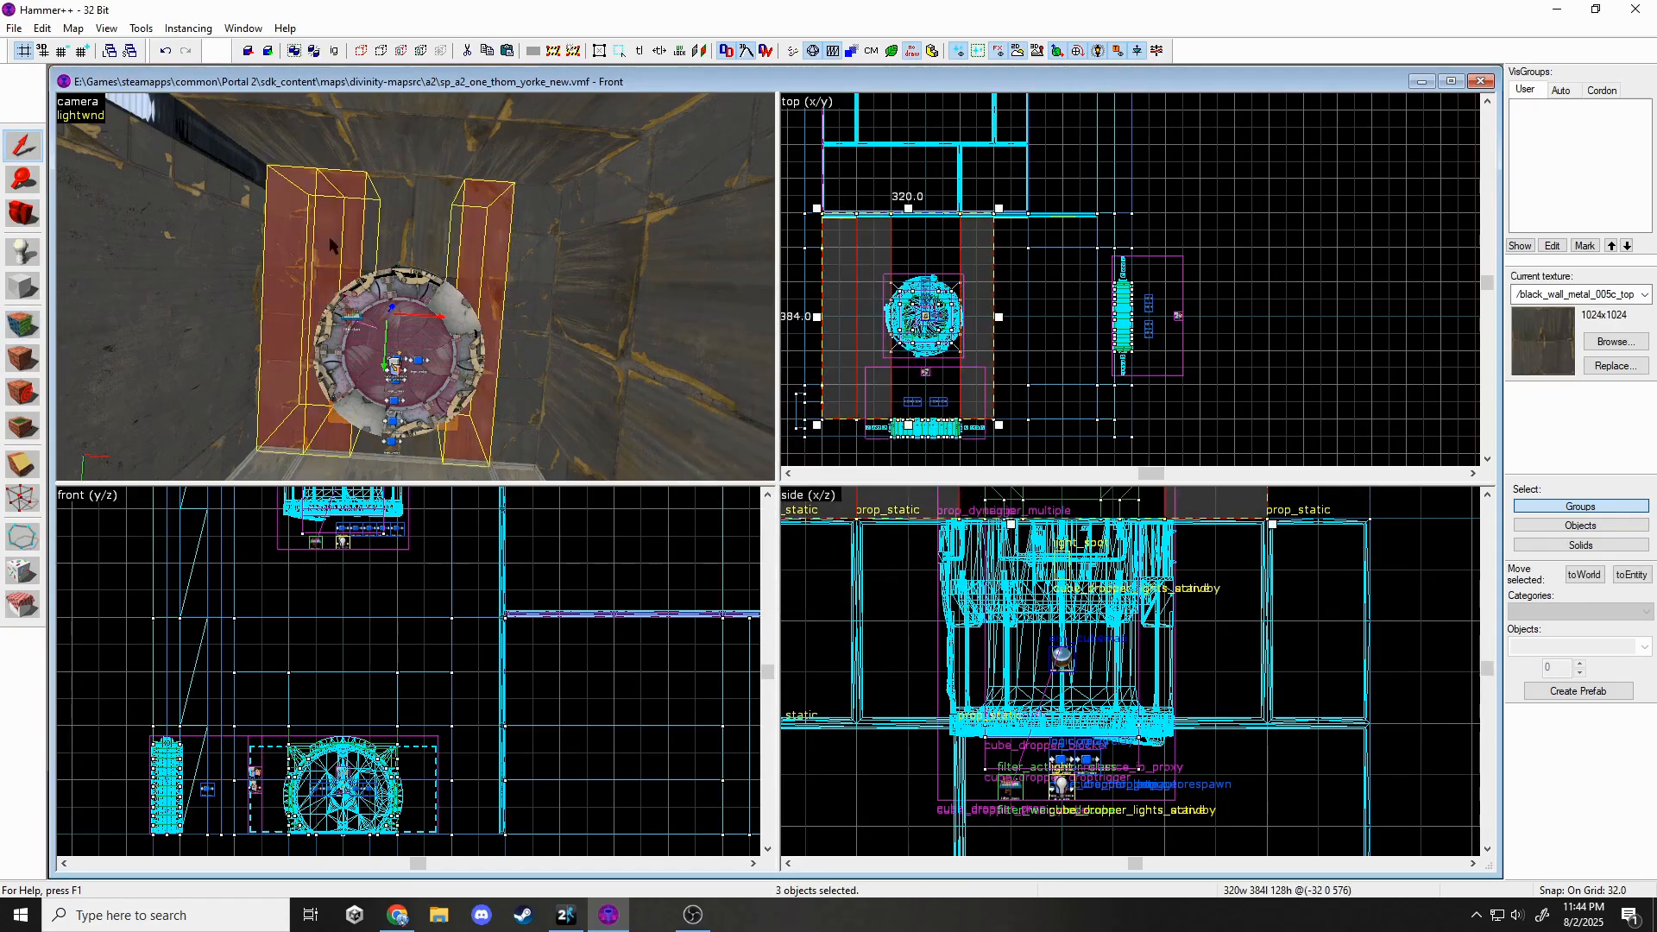
left_click_drag(856, 369, 856, 351)
key("Return")
key("shift+a")
left_click(341, 315)
left_click(752, 598)
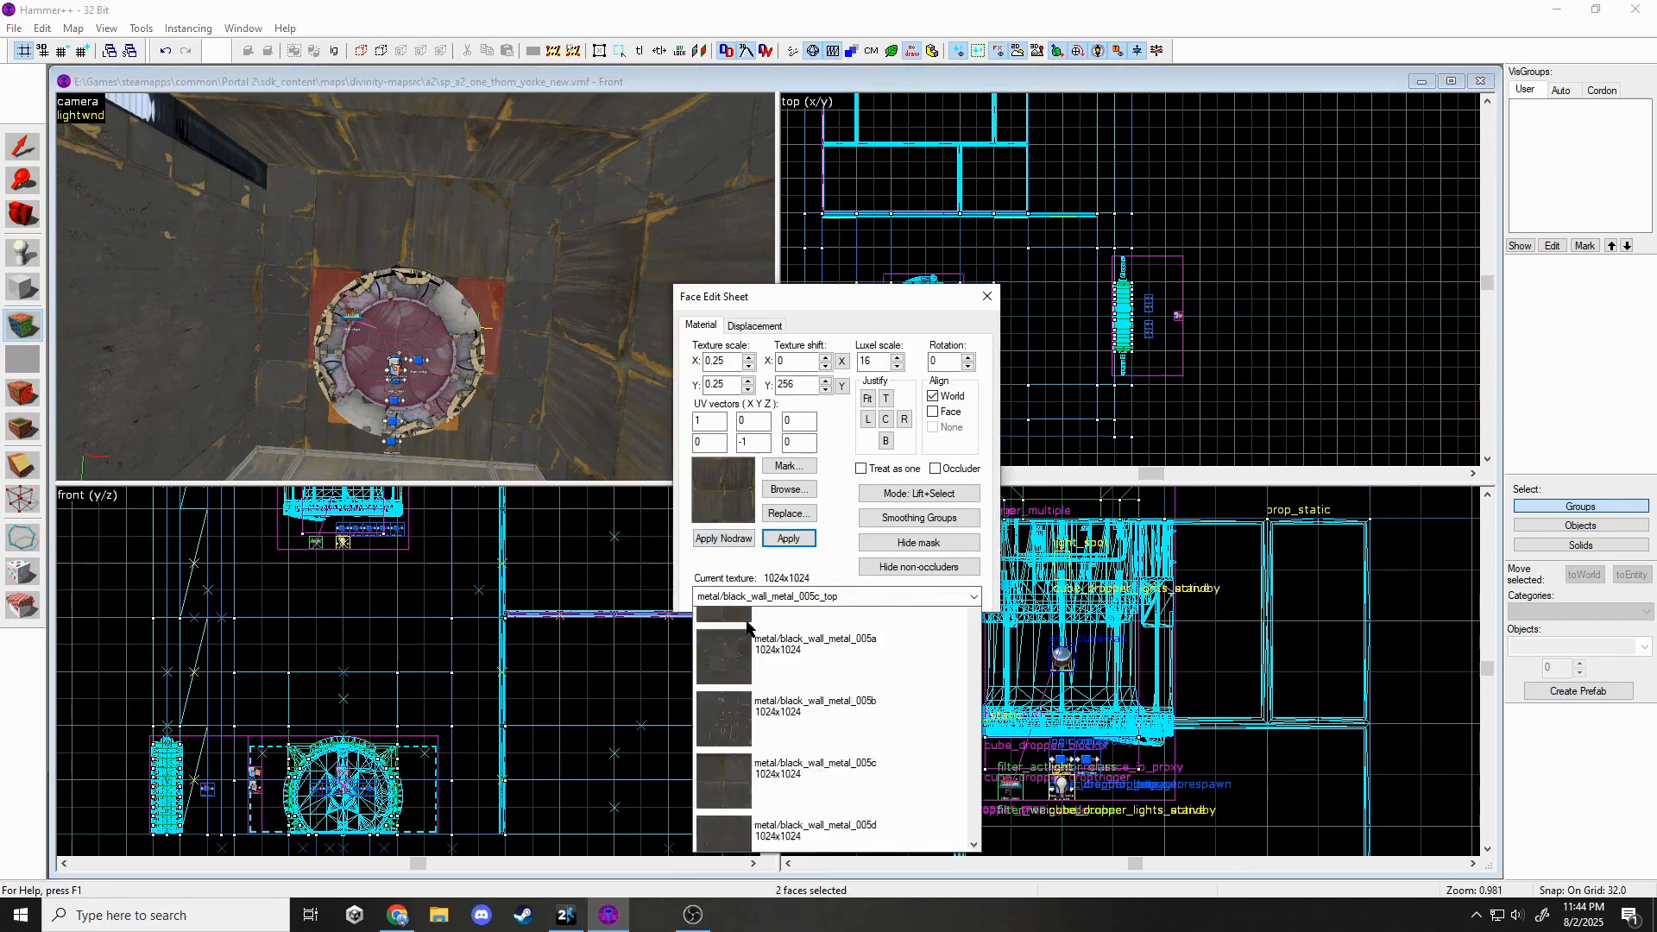
left_click(752, 639)
key("shift+s")
key("z")
key("z")
Cover six wall faces with black_wall_metal_005c rotated 180 degrees.
left_click(293, 250)
left_click(292, 324, "ctrl")
left_click(274, 401, "ctrl")
left_click(548, 413, "ctrl")
left_click(553, 336, "ctrl")
left_click(531, 263, "ctrl")
left_click(787, 489)
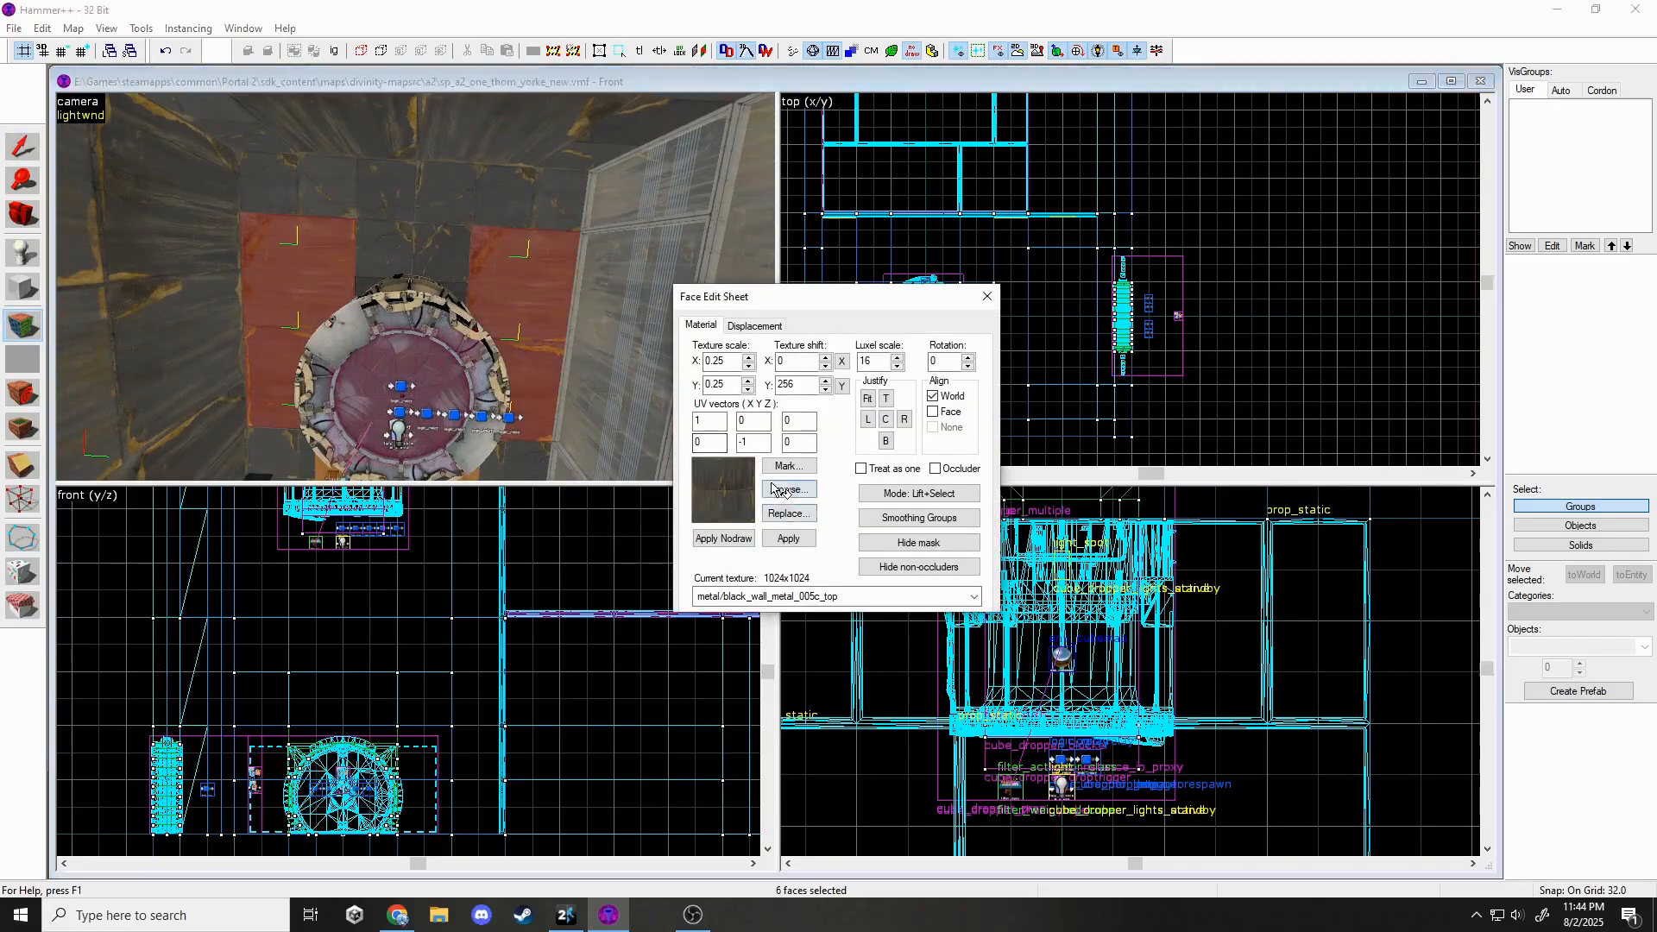
double_click(251, 691)
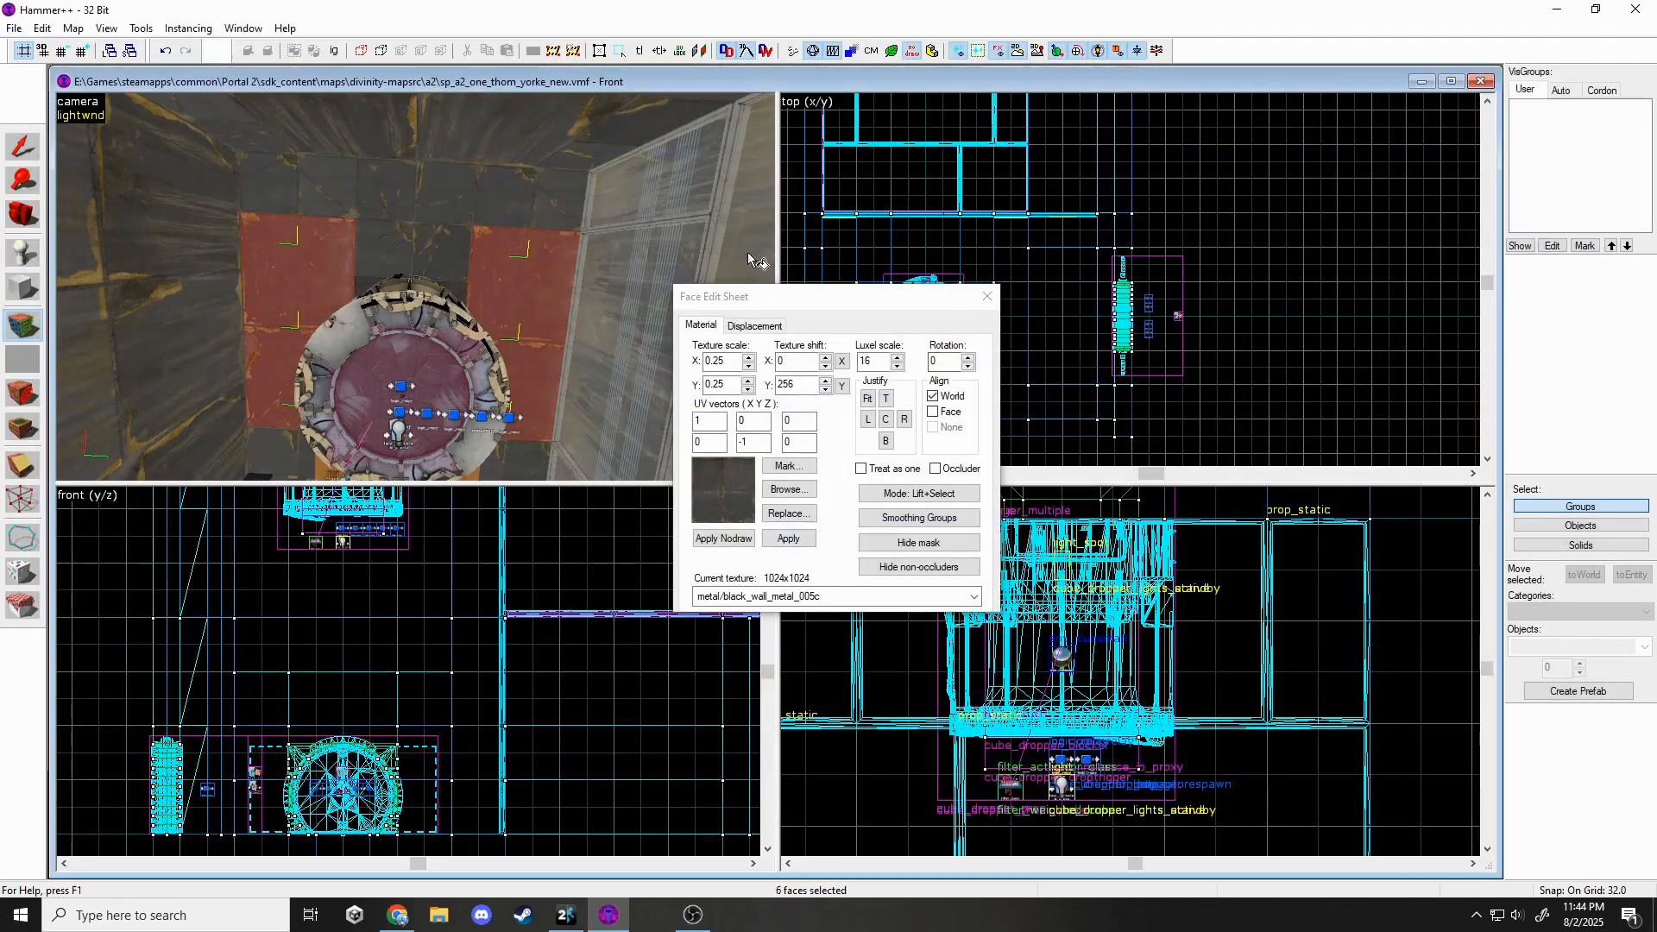
double_click(945, 363)
type("180")
key("shift+s")
key("z")
Give a wall face the dark metal wall texture with horizontal shift 256.
left_click(415, 287)
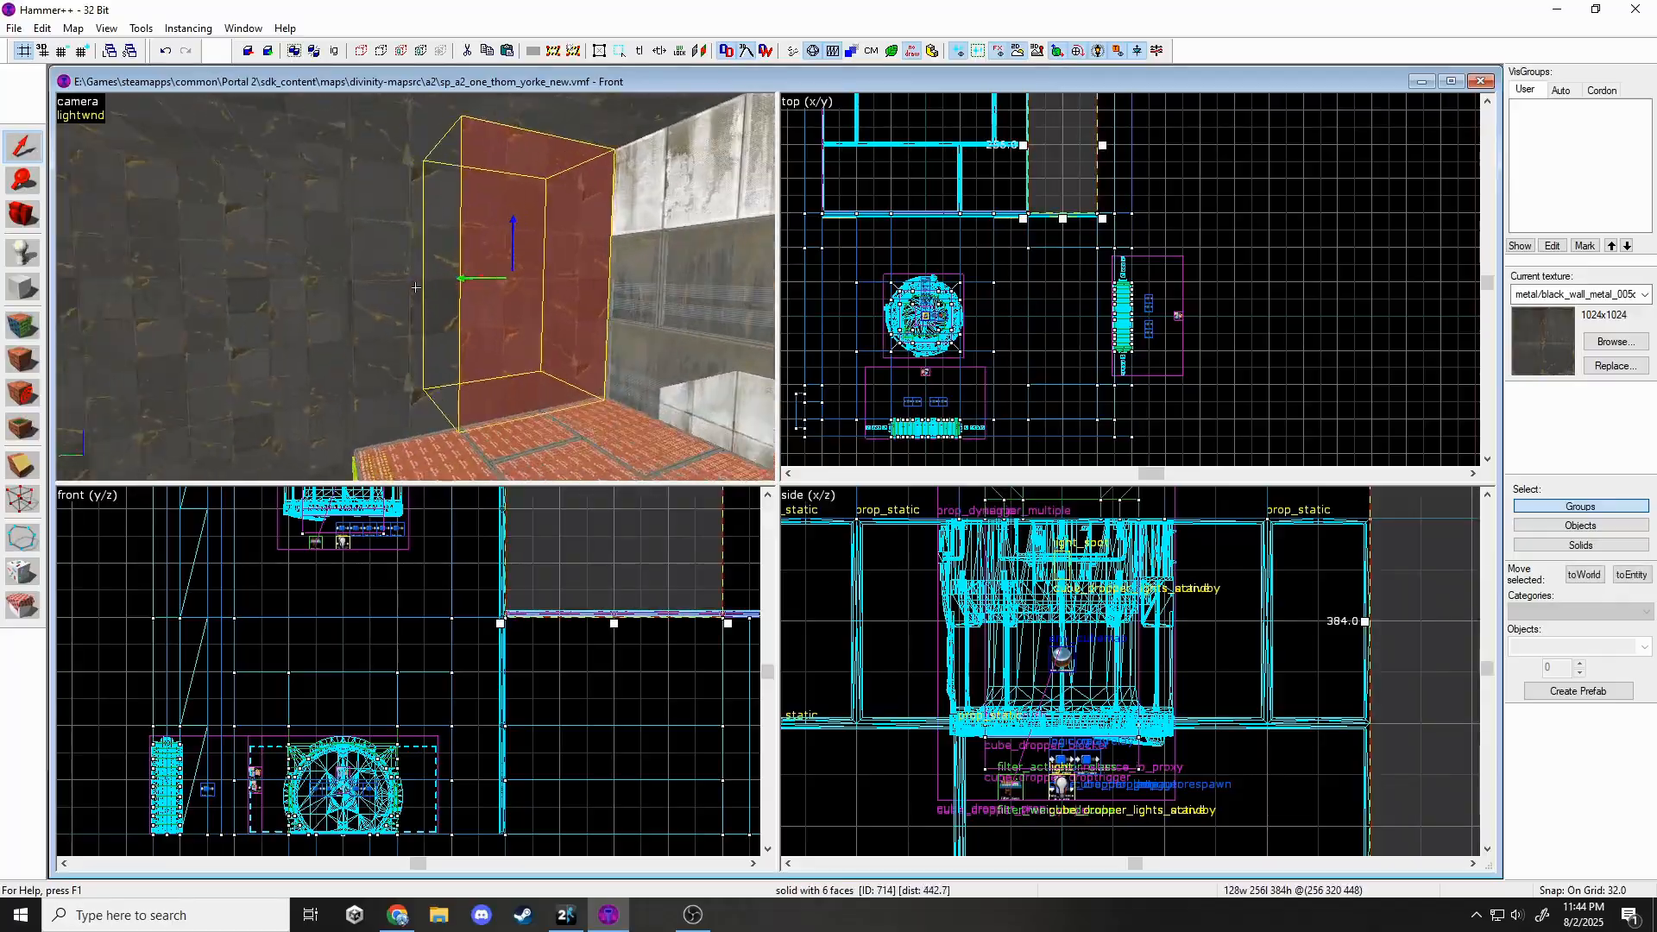
key("z")
key("shift+a")
left_click(415, 288)
left_click(794, 491)
double_click(685, 566)
double_click(796, 361)
type("256")
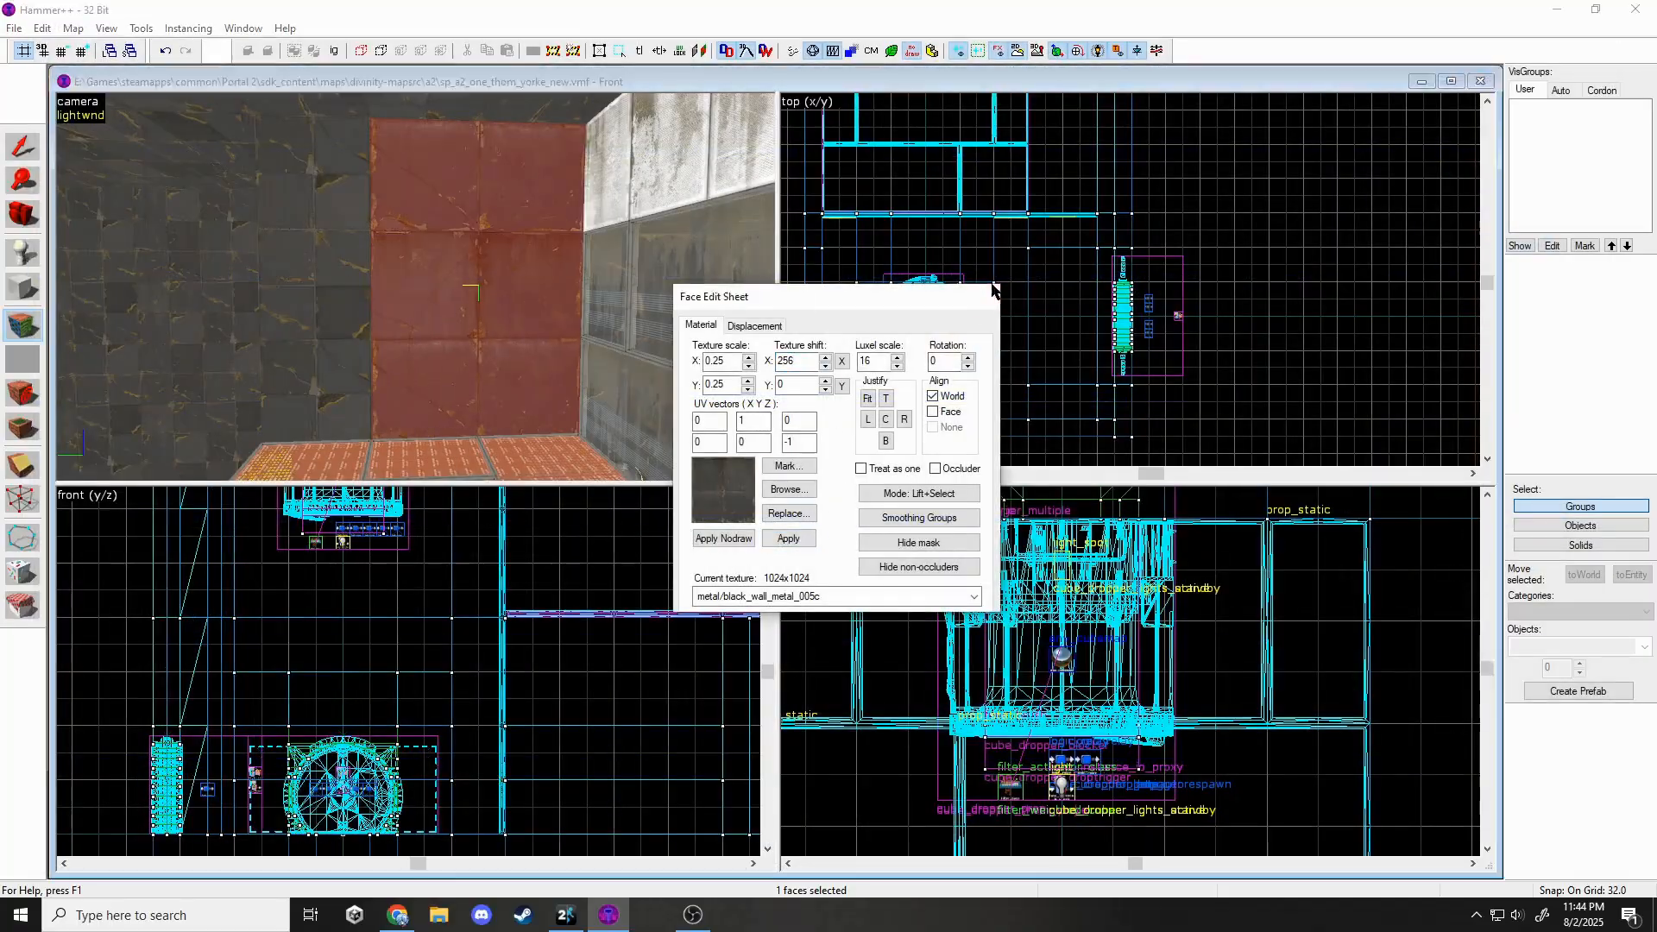
left_click(989, 294)
Apply the dark metal wall texture to two more wall faces.
left_click(465, 286)
scroll(906, 345, "down", 3)
scroll(1018, 207, "up", 4)
key("shift+a")
left_click(518, 289)
left_click(451, 283, "ctrl")
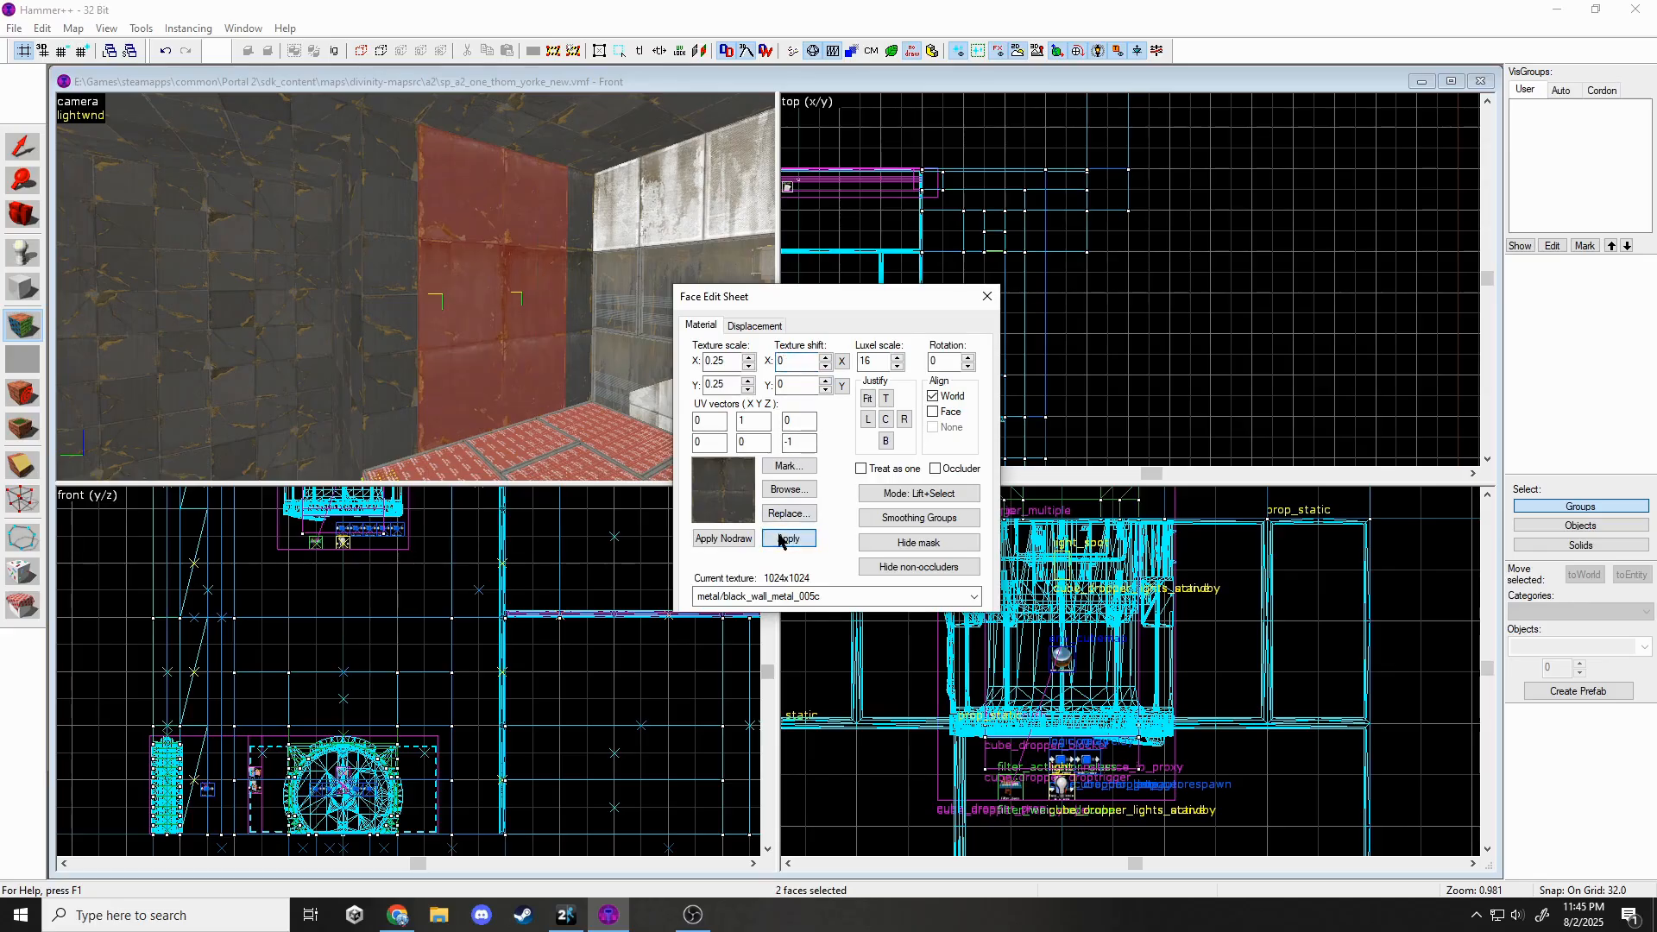
left_click(779, 538)
left_click(723, 597)
key("shift+s")
left_click(440, 196)
Split the walls and cover their upper faces with black_wall_metal_005c_top.
left_click(527, 216, "ctrl")
scroll(509, 634, "down", 4)
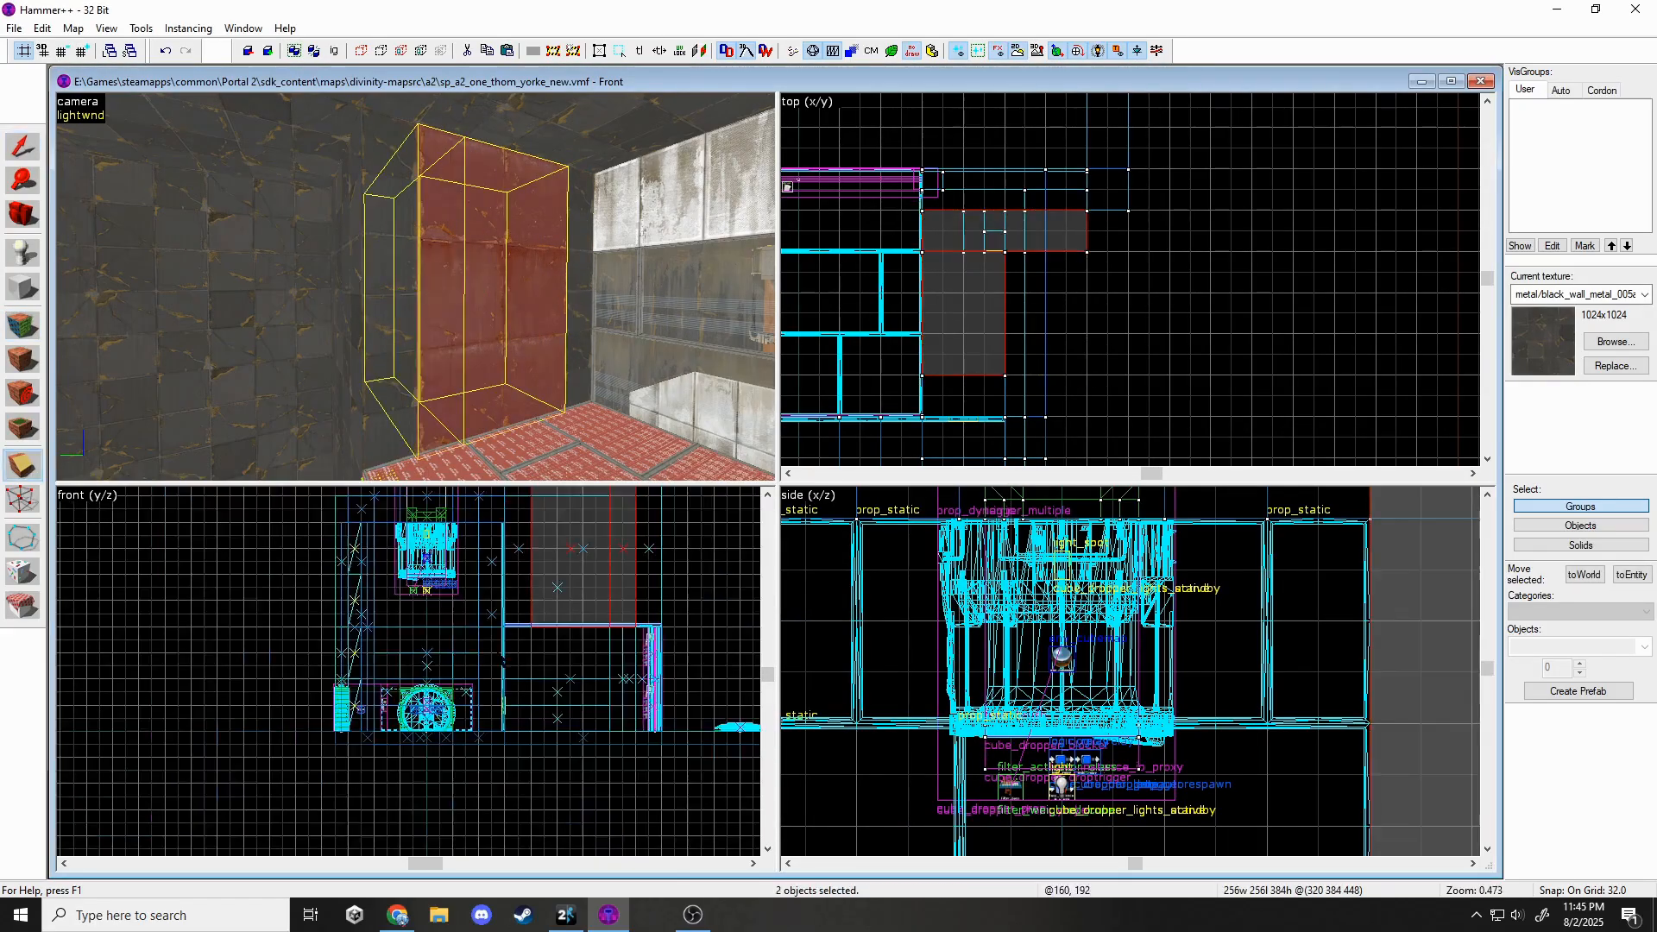
scroll(552, 561, "up", 2)
key("shift+a")
left_click(470, 195)
left_click(535, 207, "ctrl")
left_click(797, 485)
double_click(444, 706)
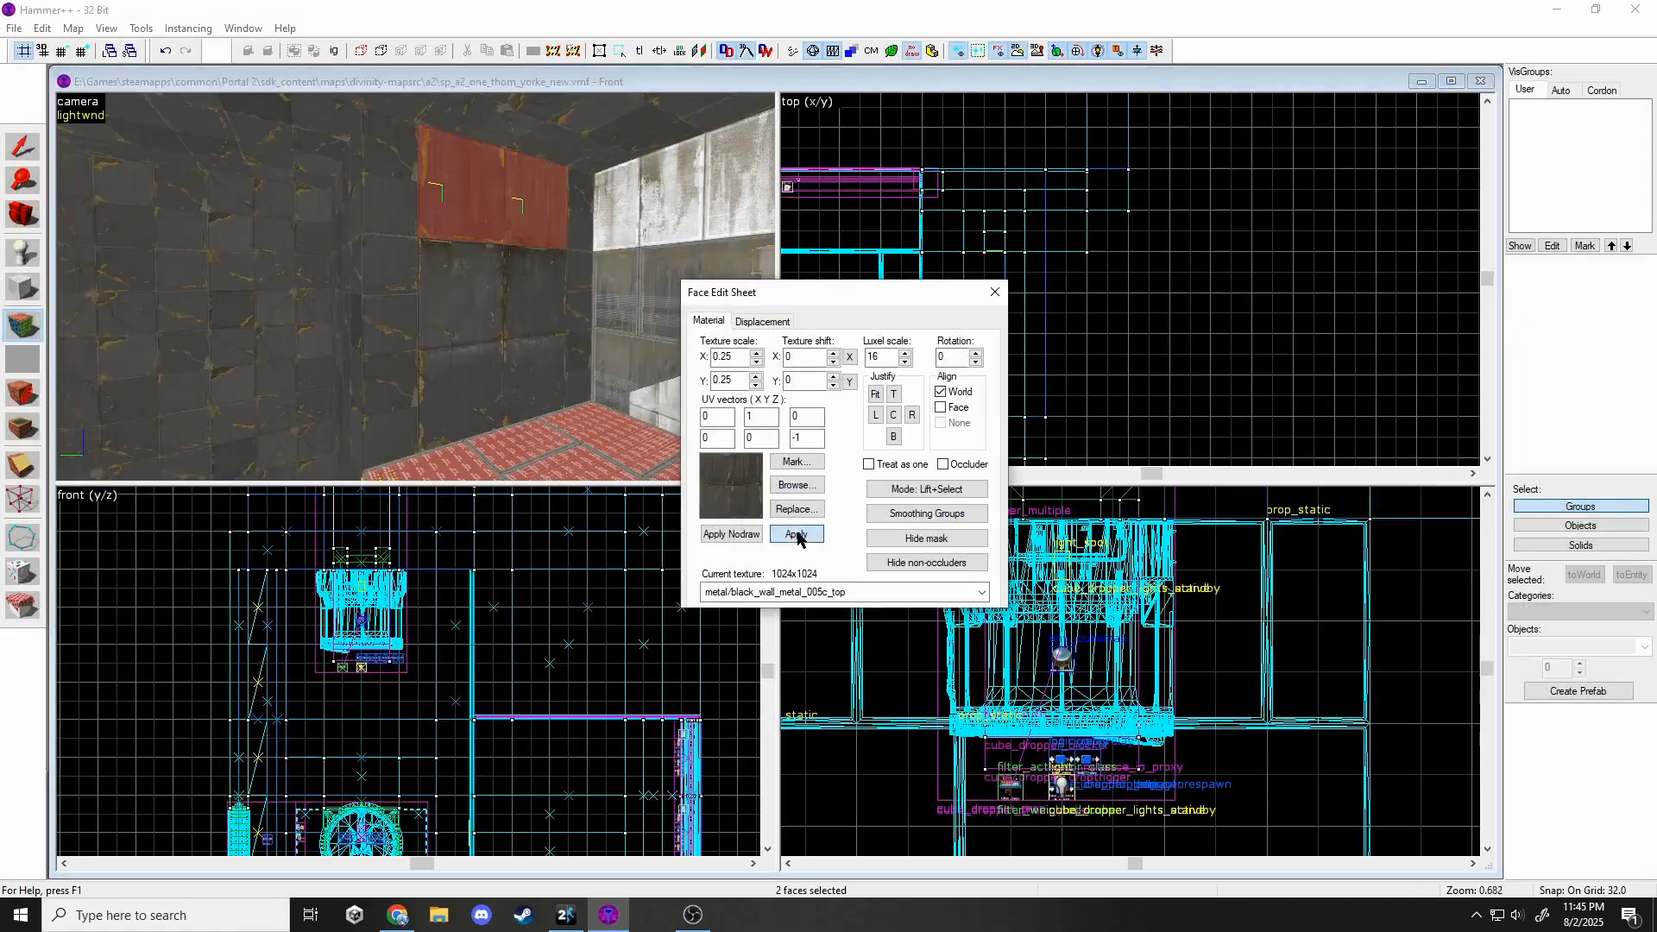
left_click(799, 537)
left_click(583, 288)
key("shift+s")
left_click(580, 290)
Apply black_wall_metal_005a_top to the two upper faces of the wall brushes.
left_click(393, 294, "ctrl")
left_click(32, 332)
left_click(390, 284)
left_click(579, 280, "ctrl")
left_click(784, 489)
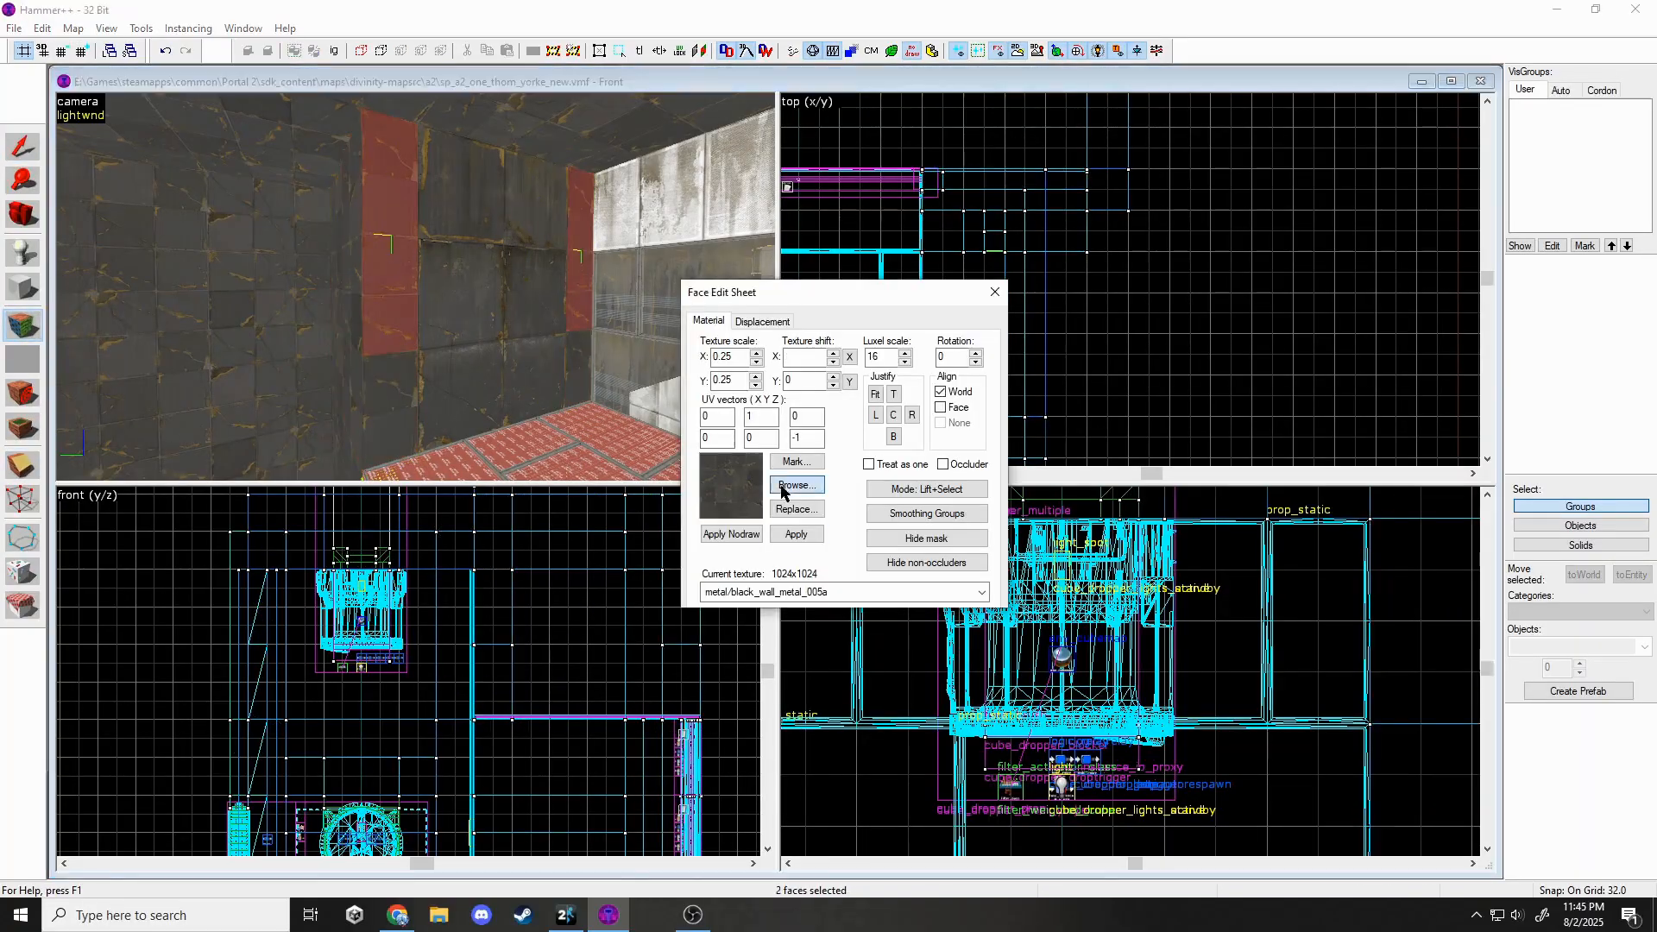
double_click(1350, 572)
left_click(794, 531)
left_click(995, 293)
key("z")
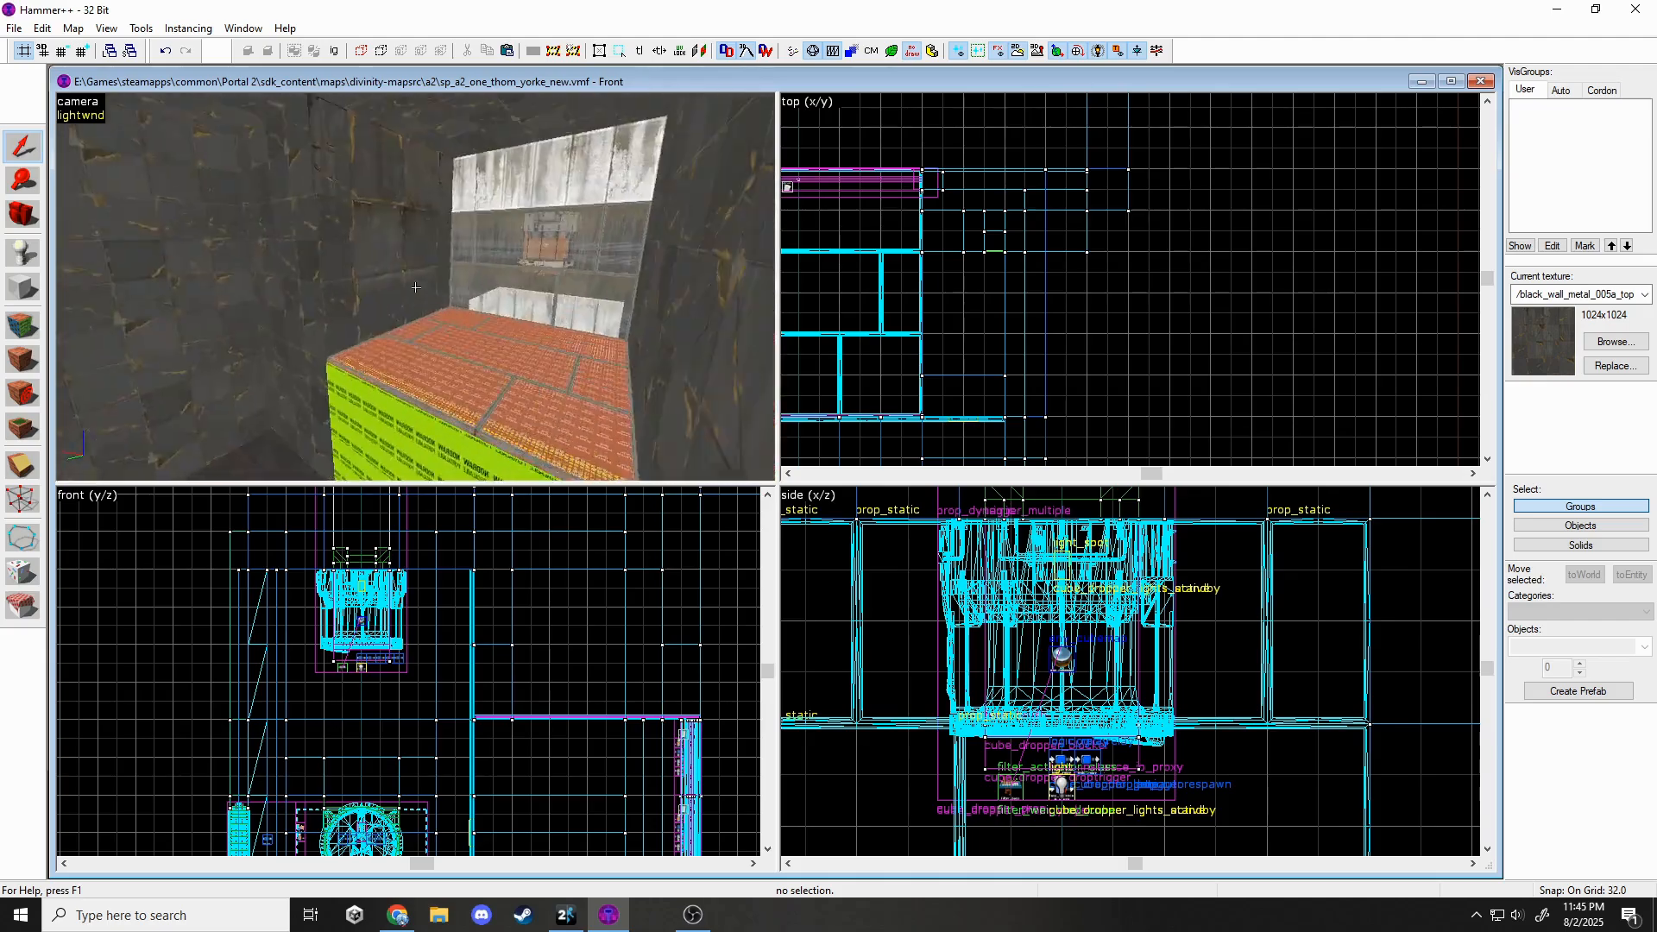
Fly into the pit beside the nodraw block and clip the wall solid into two pieces.
key("w")
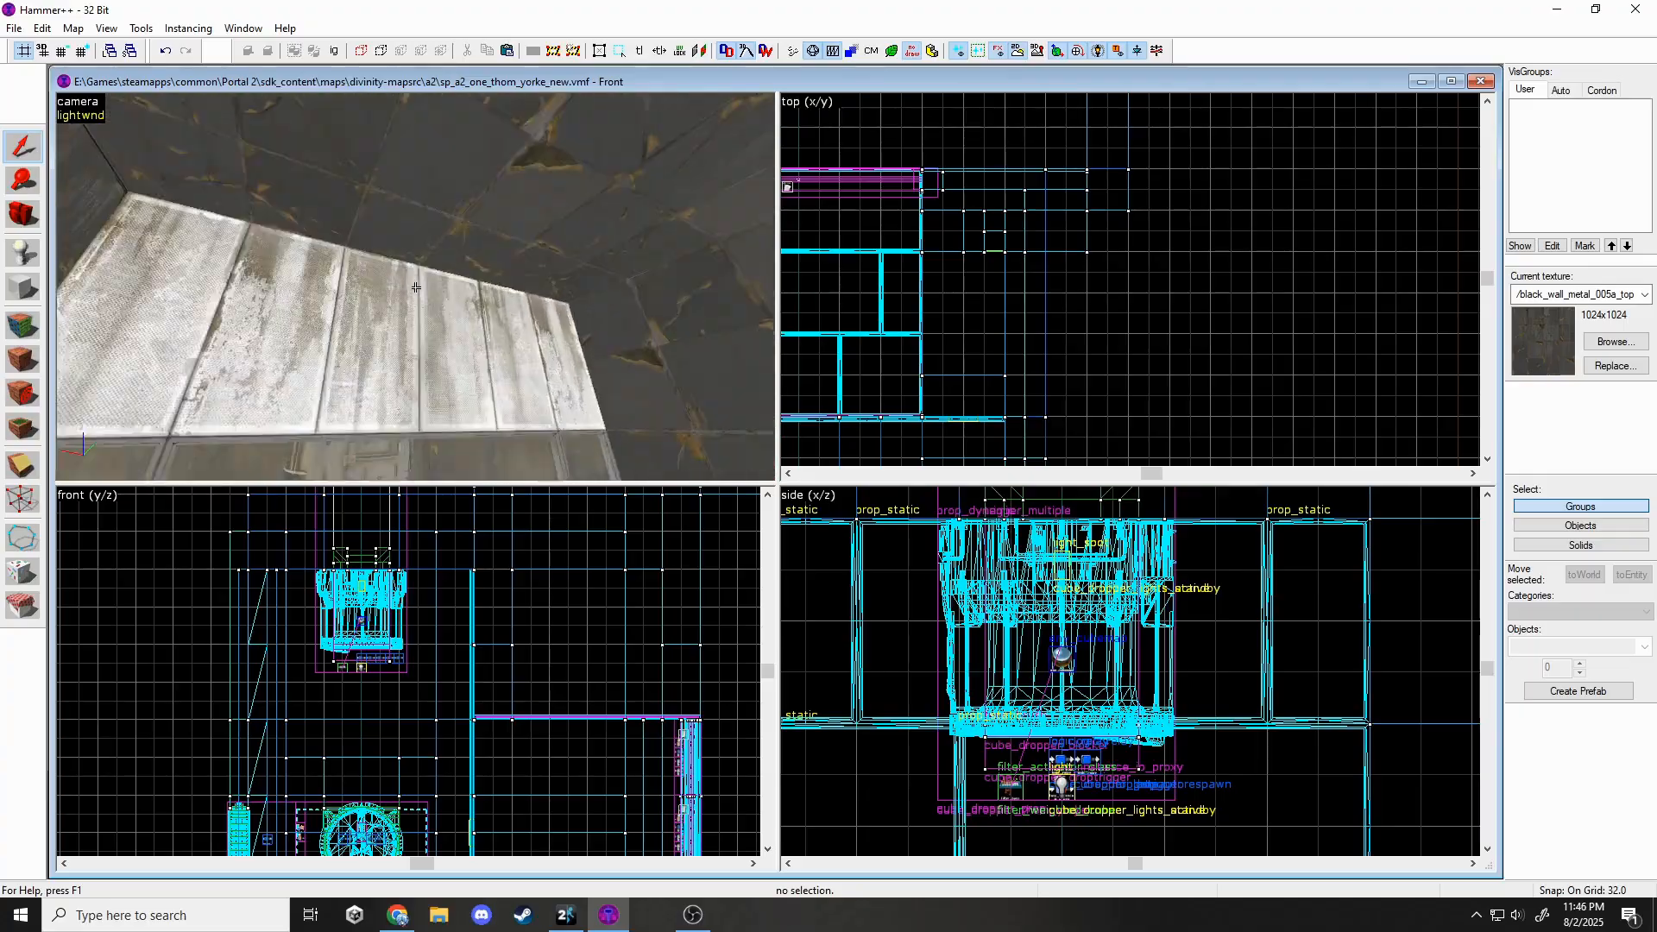
left_click(416, 288)
key("shift+a")
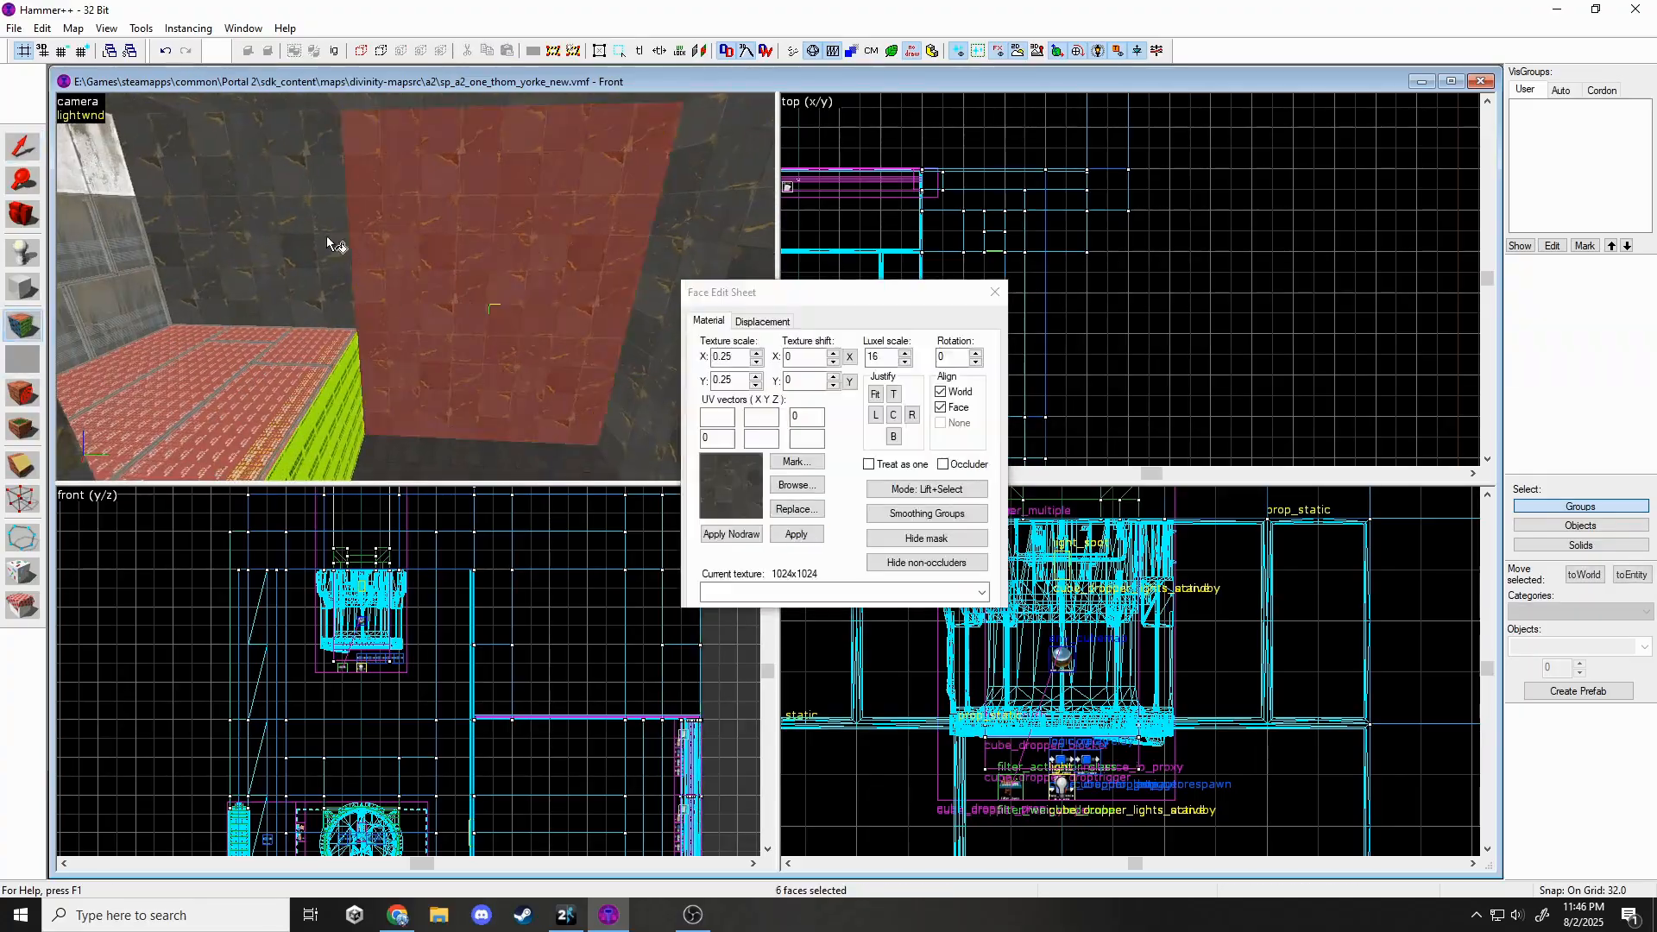
left_click(416, 287)
left_click(994, 293)
key("shift+x")
left_click_drag(474, 645, 512, 646)
key("Return")
Apply black_wall_metal_005d_top to the upper wall face.
key("shift+a")
left_click(407, 317)
left_click(795, 485)
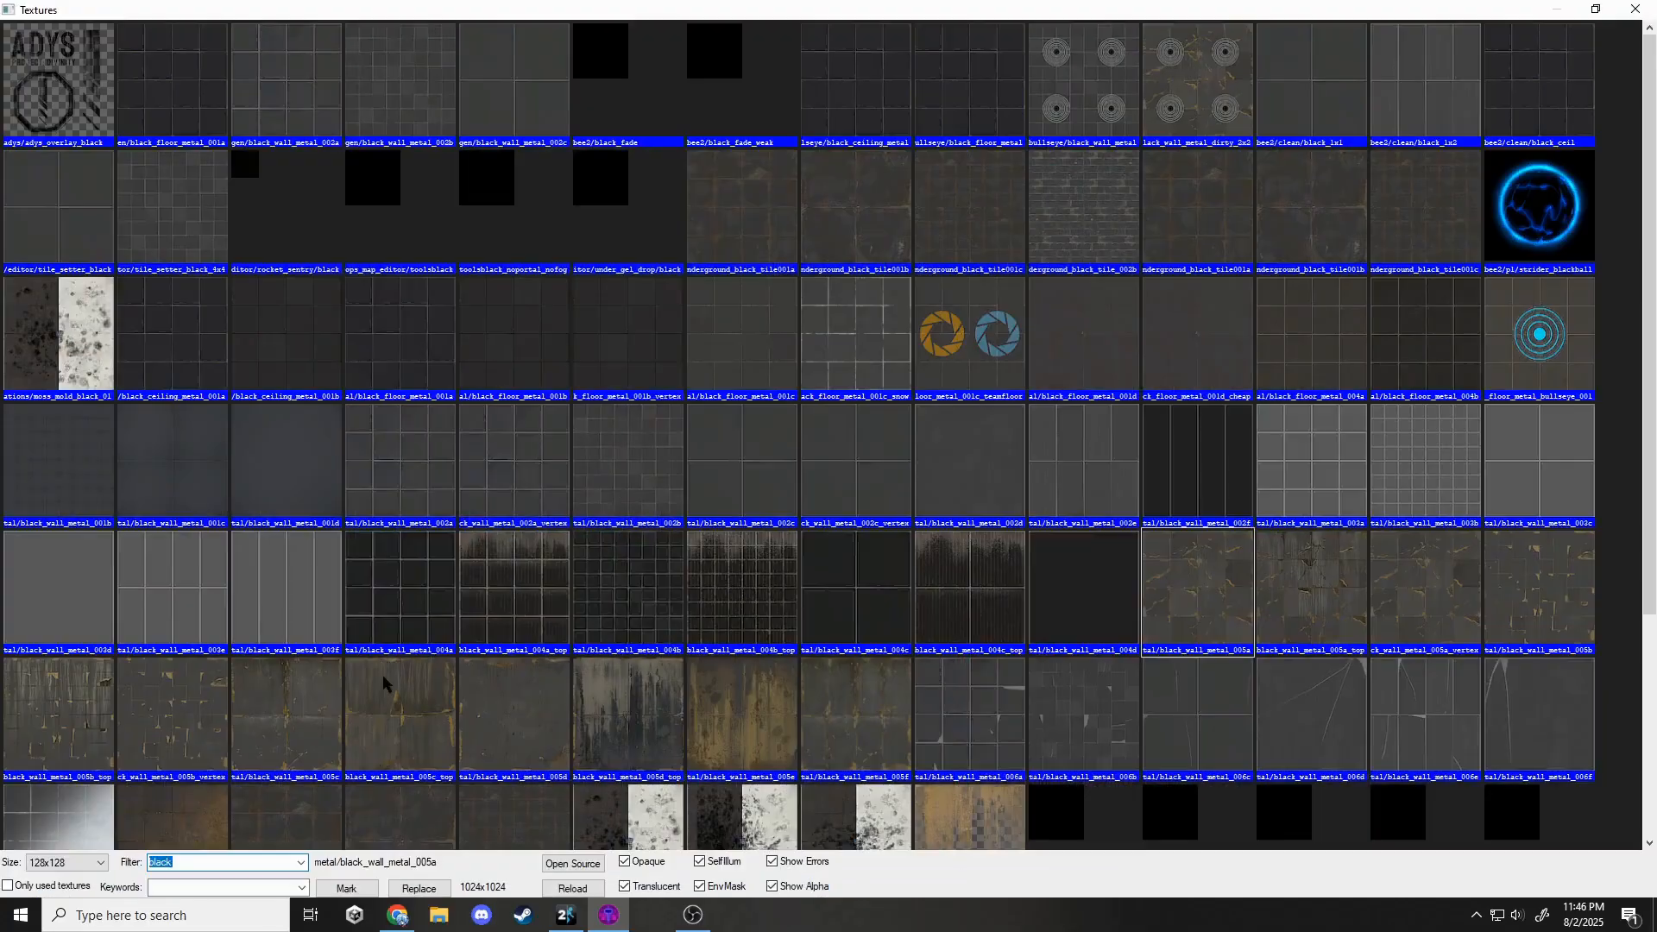
double_click(385, 686)
left_click(778, 529)
type("256")
Clip the wall solid a second time with a new cut line.
left_click(994, 293)
left_click(506, 251)
key("shift+x")
left_click_drag(845, 263, 828, 263)
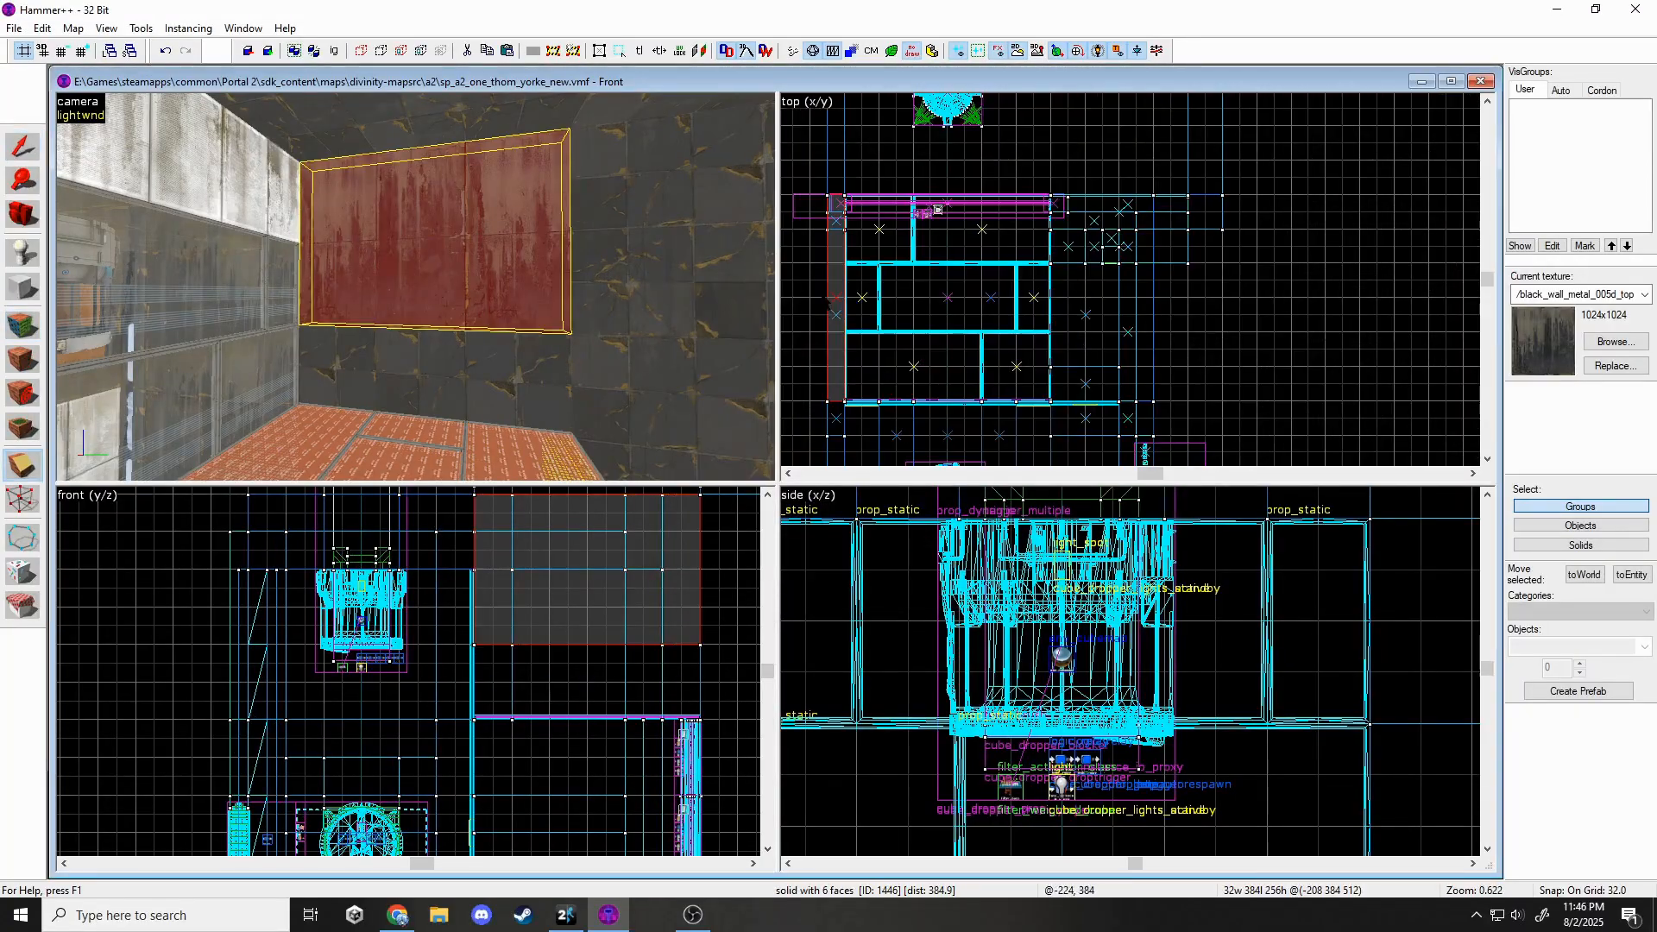
key("Return")
Retexture the new face with the recently used black metal wall texture.
key("shift+a")
left_click(420, 294)
left_click(982, 592)
left_click(777, 619)
left_click(796, 534)
left_click(994, 293)
key("z")
Delete the thin 608-wide slab and reselect the two remaining wall solids.
left_click(416, 289)
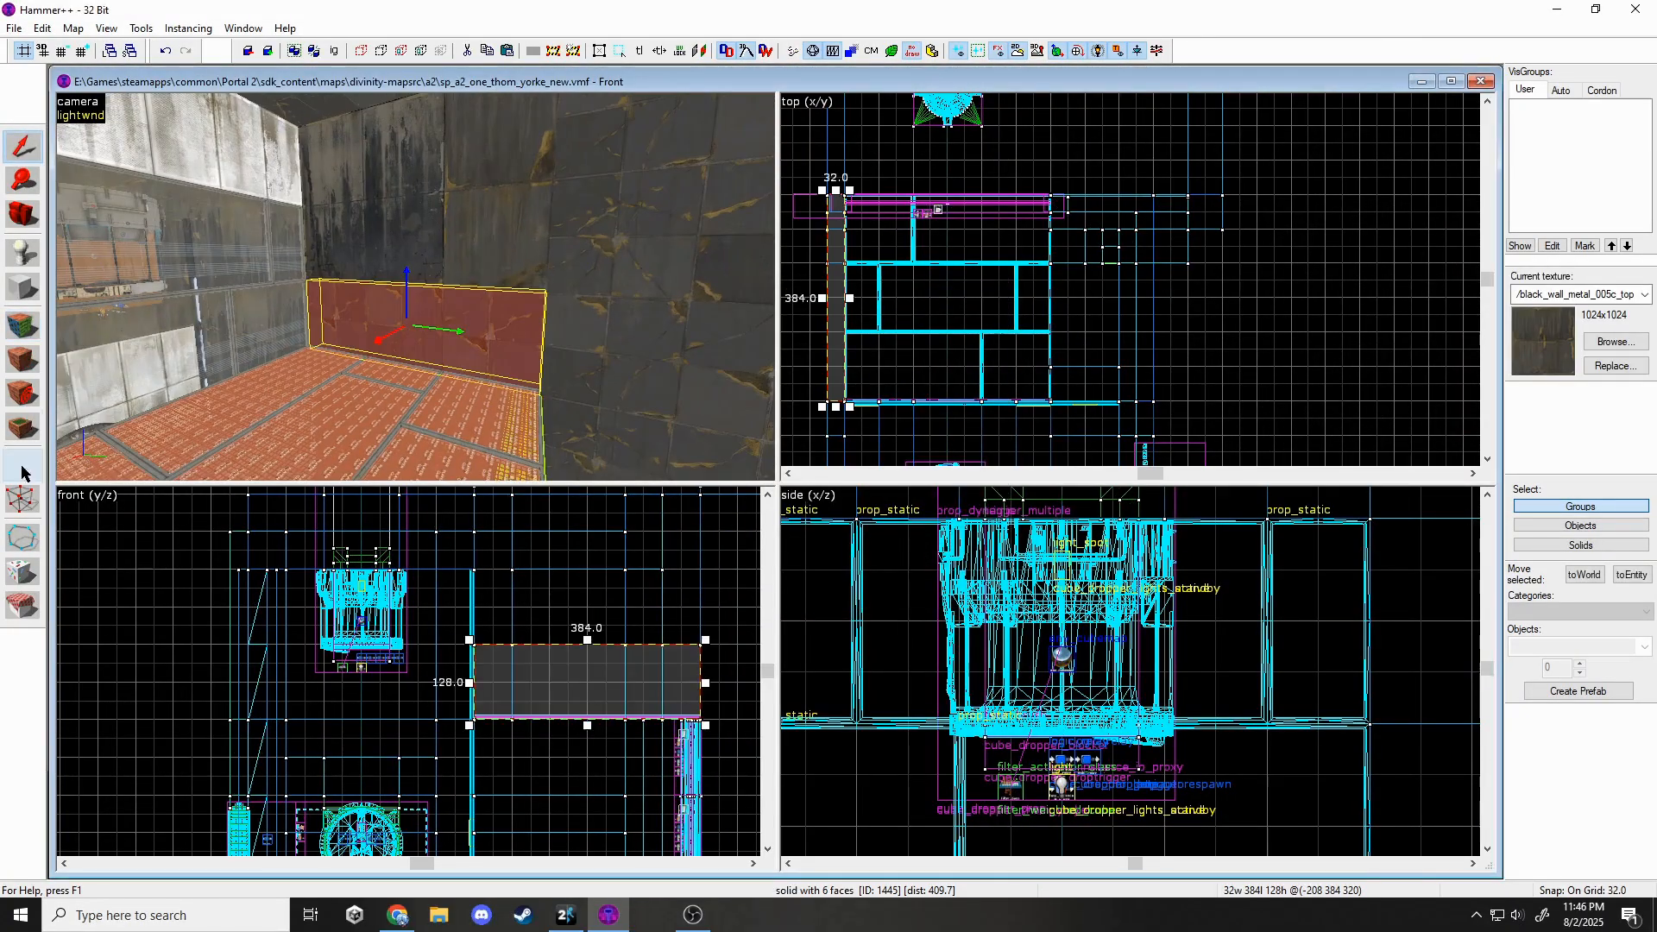
key("Escape")
left_click(416, 287)
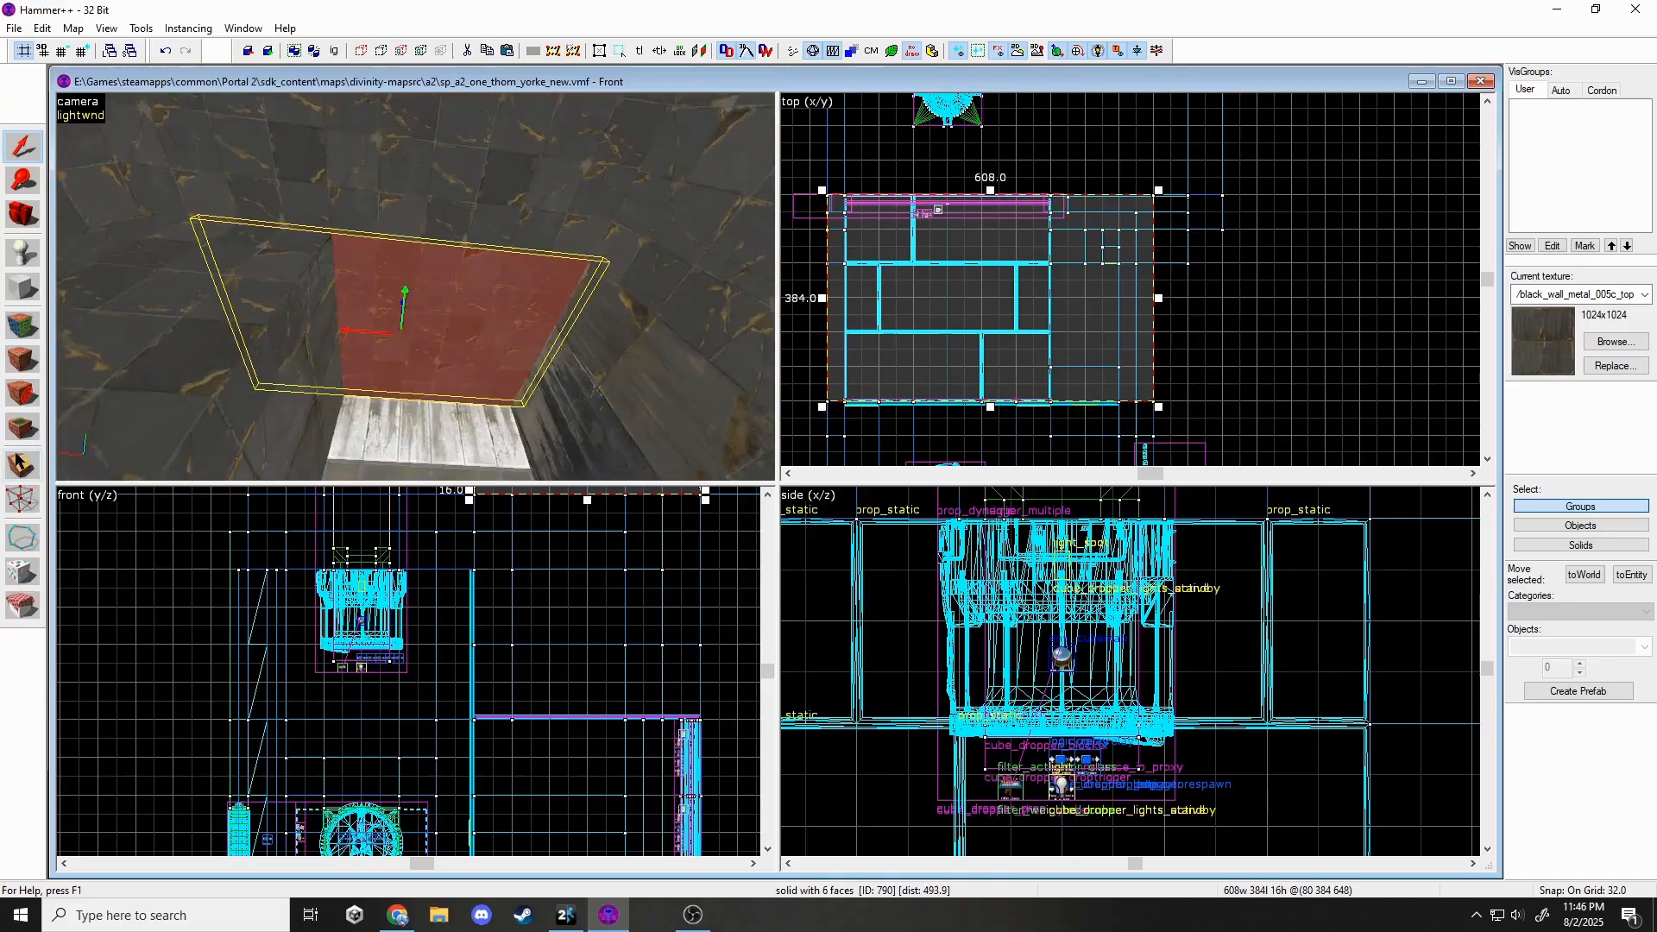
key("Delete")
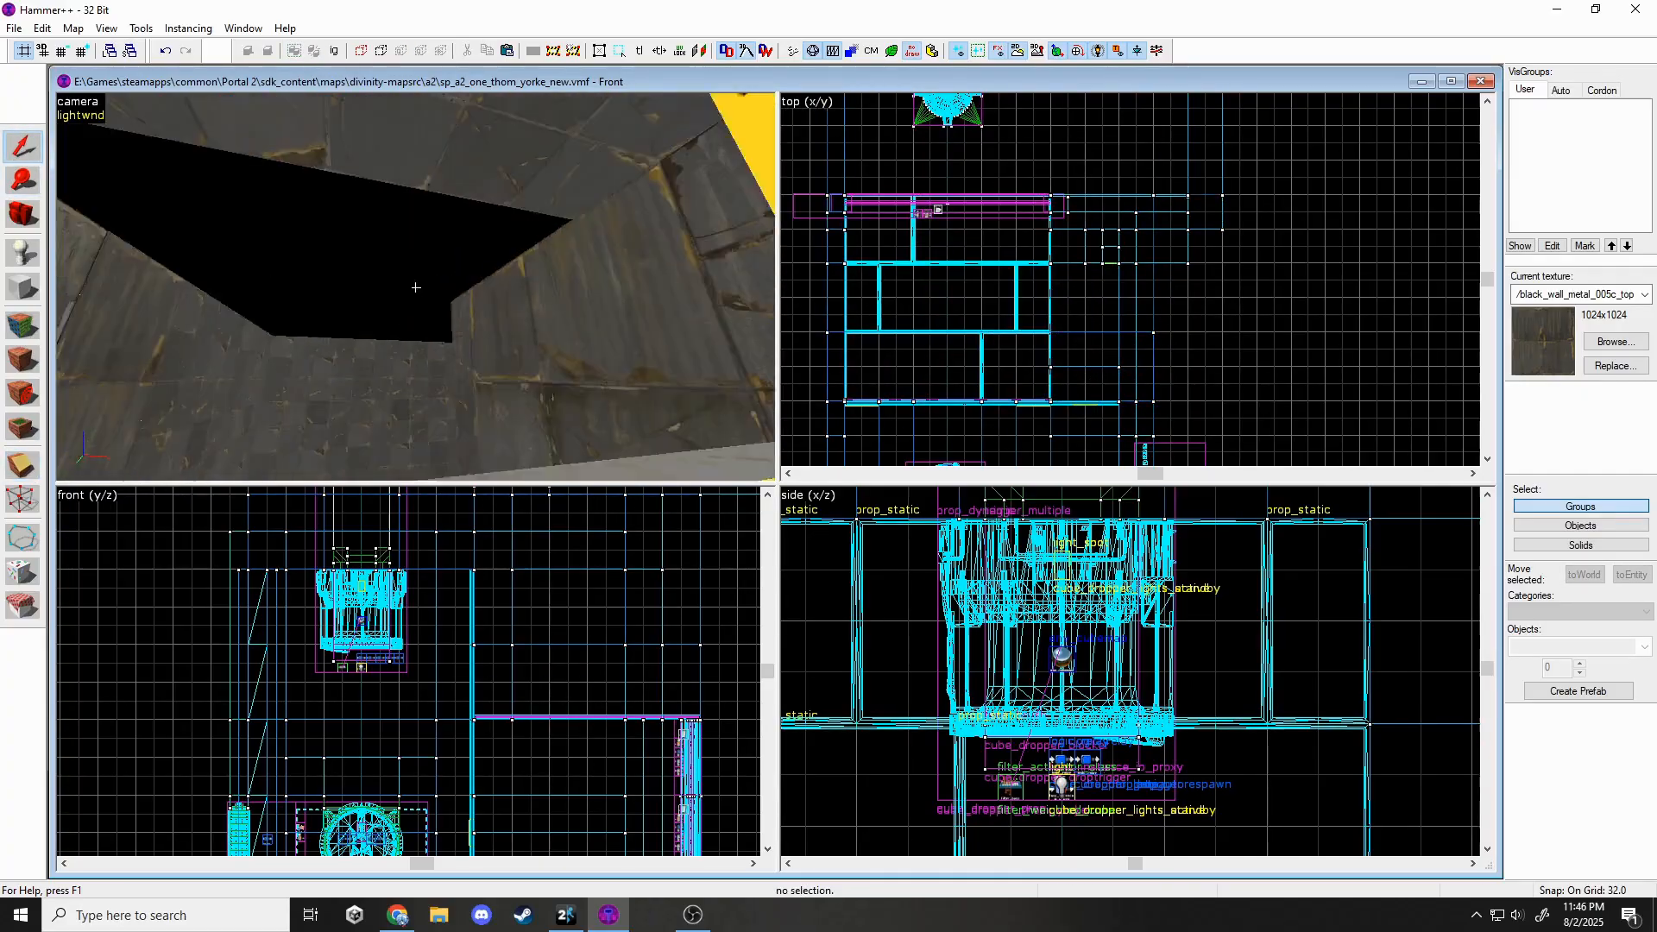
key("z")
left_click(416, 288)
key("z")
scroll(320, 609, "down", 5)
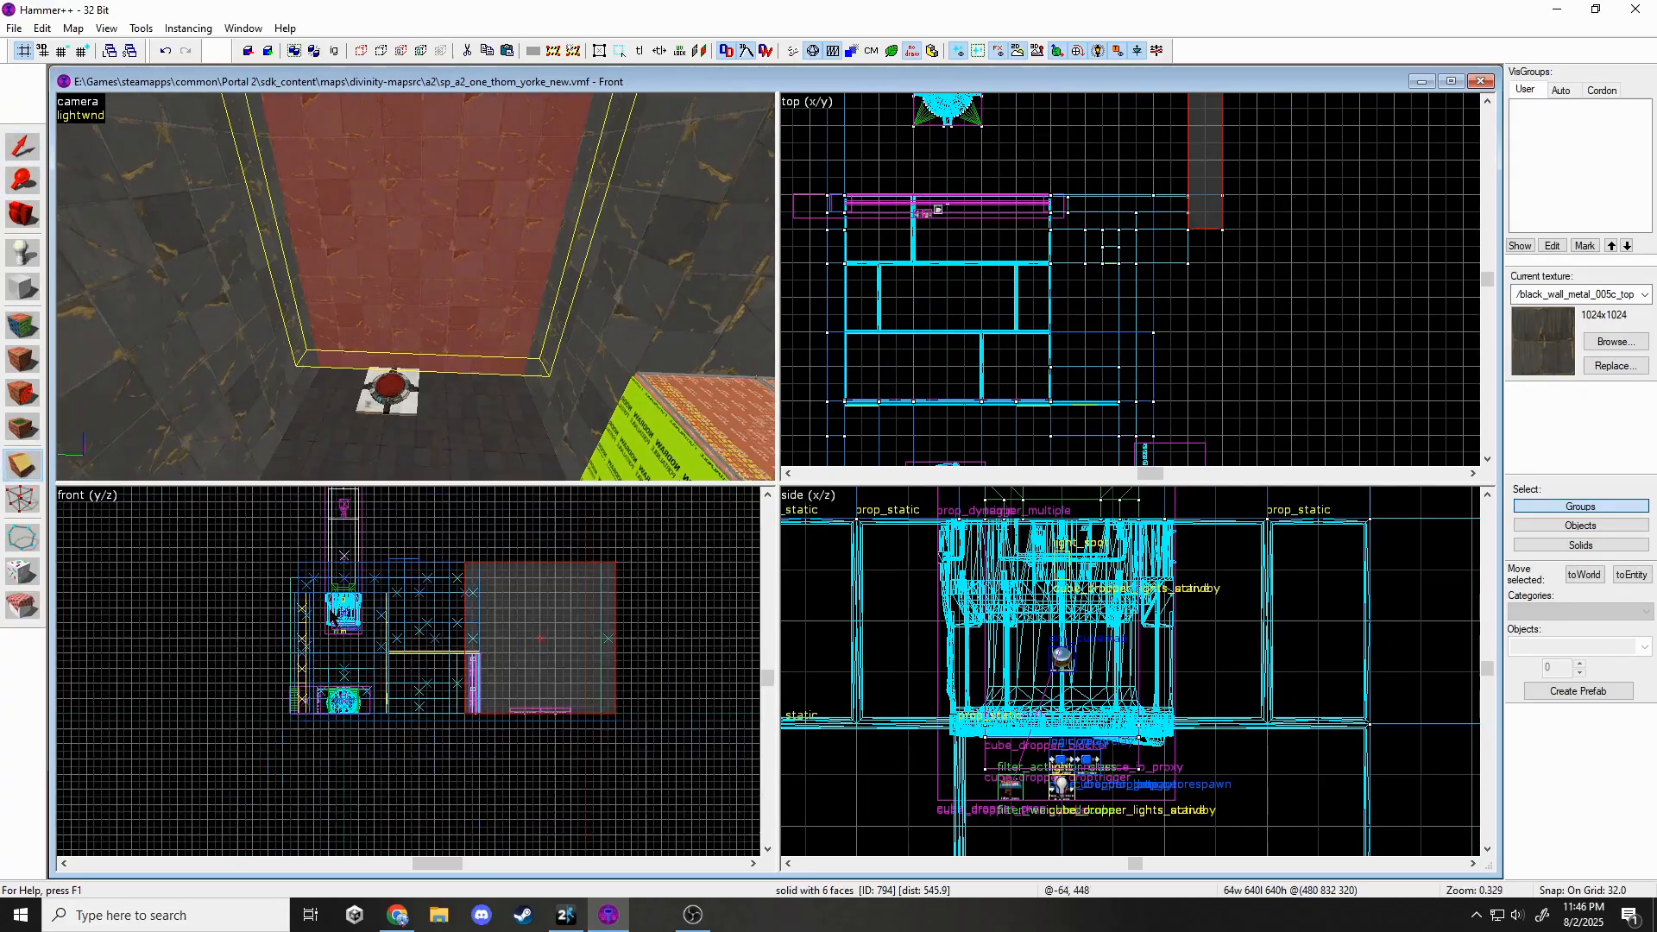
Cut across the walls and give the result a black metal wall texture.
scroll(513, 695, "up", 4)
scroll(1226, 279, "down", 3)
key("shift+x")
left_click_drag(1172, 230, 1180, 233)
left_click(22, 325)
left_click(808, 492)
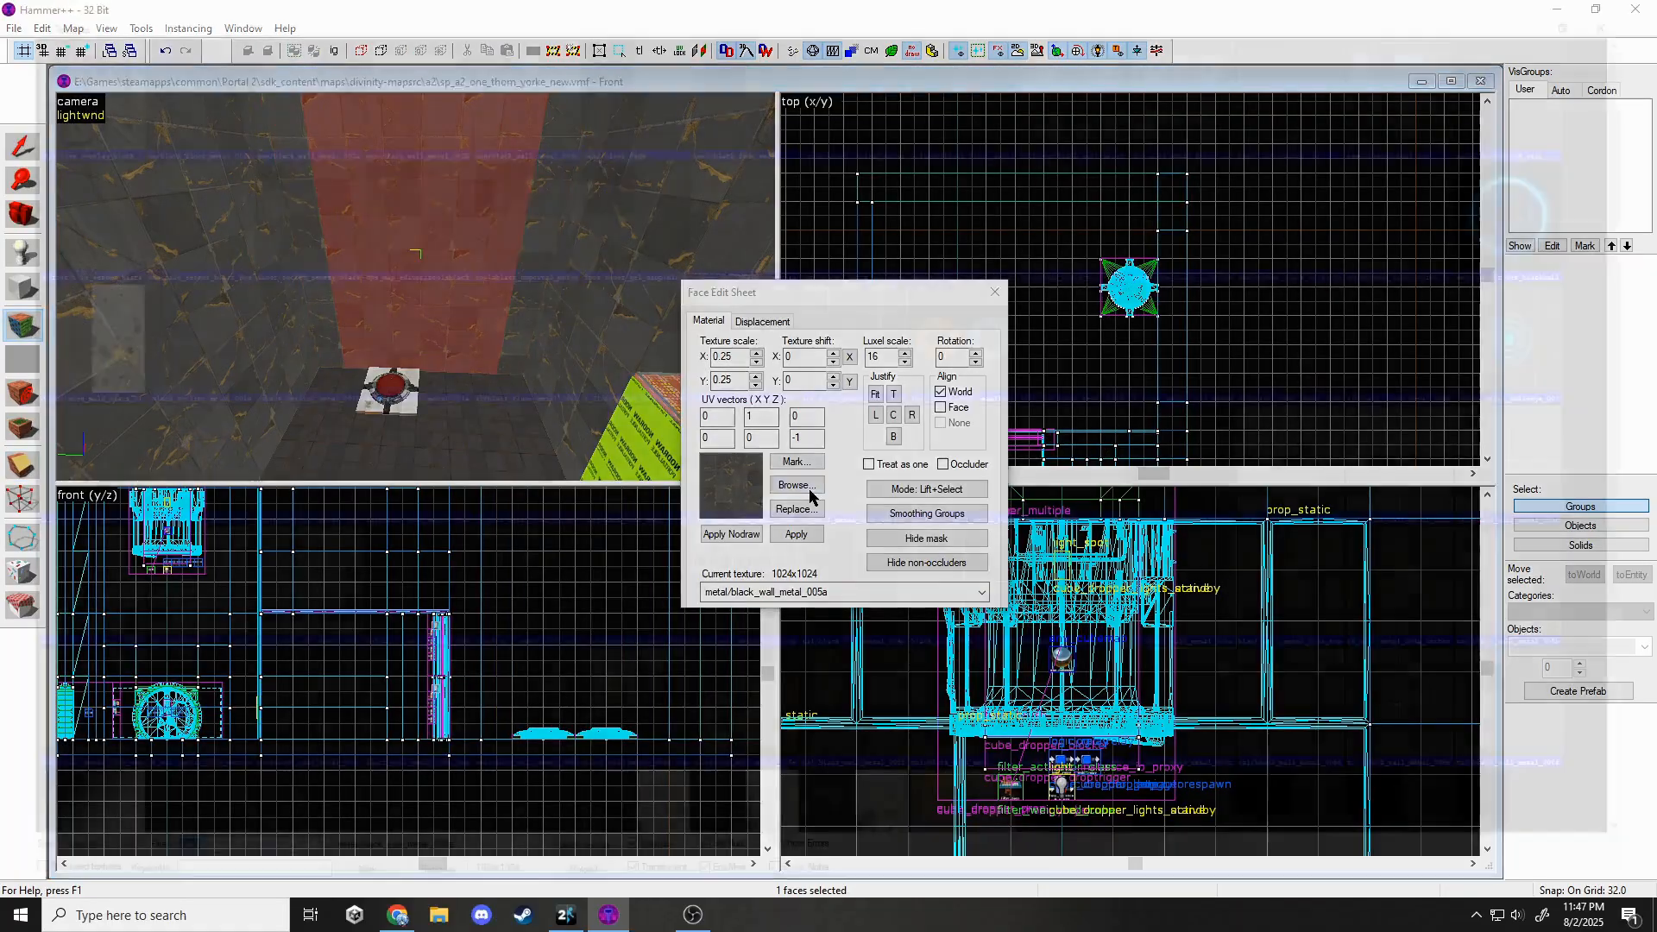
double_click(898, 592)
key("shift+s")
key("z")
Split the back wall into an upper 384-high piece and a 256-wide piece.
left_click(416, 287)
key("z")
key("shift+x")
left_click_drag(449, 633, 630, 634)
key("Return")
left_click(22, 147)
left_click(414, 288)
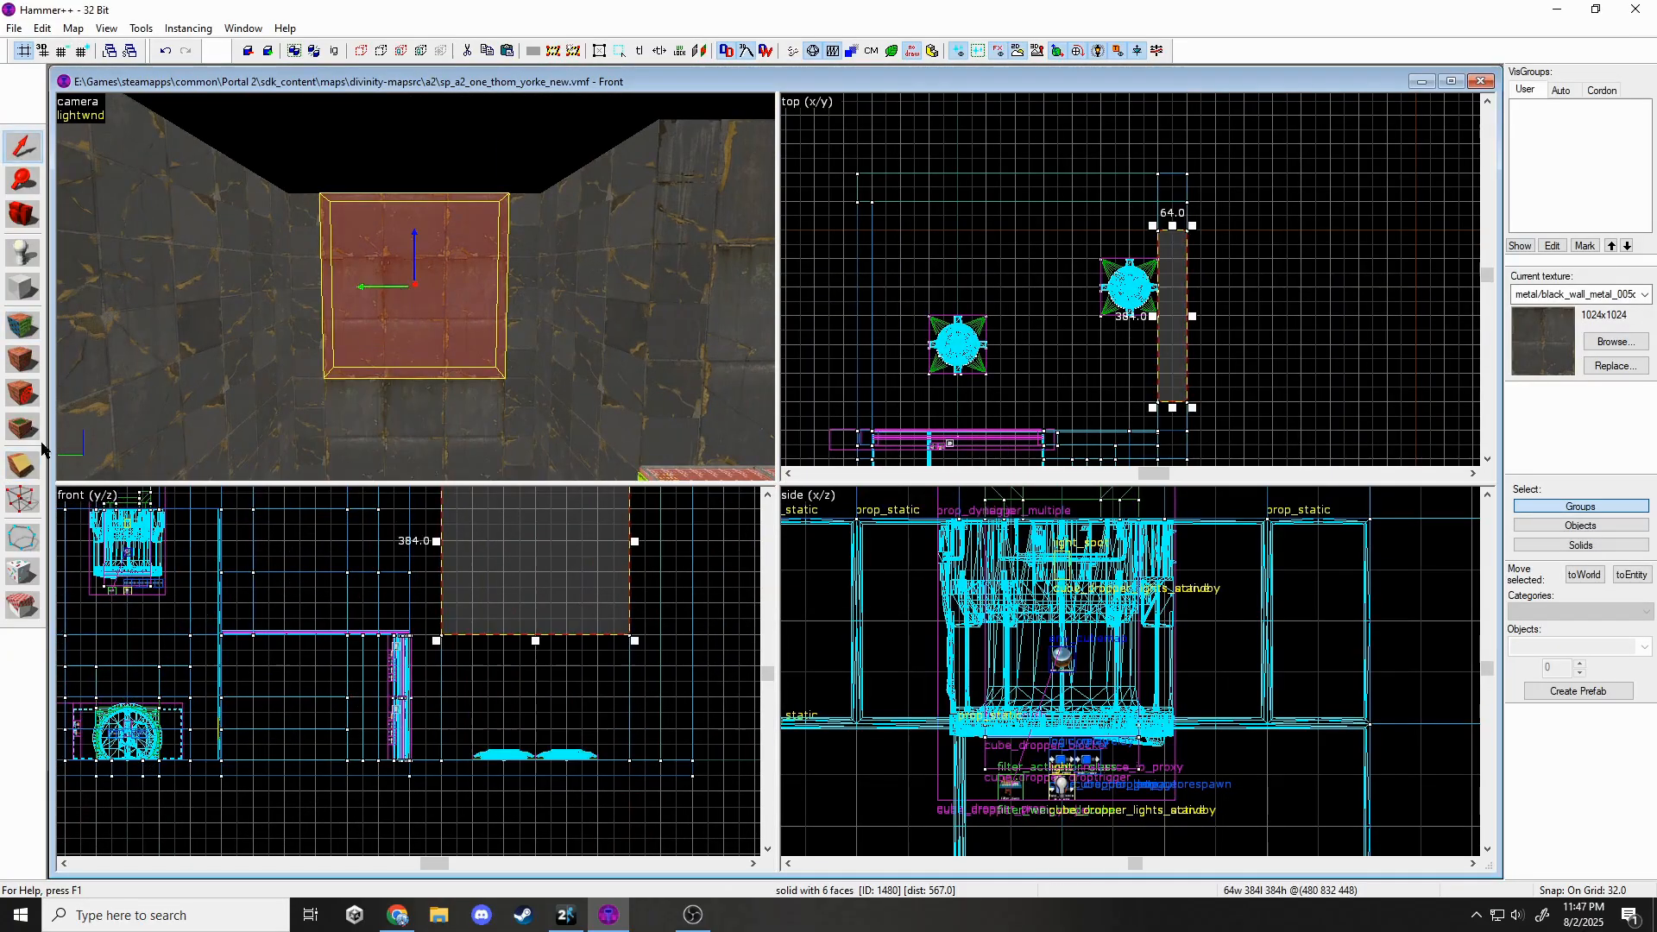
left_click_drag(551, 507, 565, 507)
key("Return")
key("shift+s")
left_click(417, 301)
Apply black_wall_metal_005c_top to the selected wall faces.
left_click(22, 324)
left_click(353, 276)
left_click(444, 345, "ctrl")
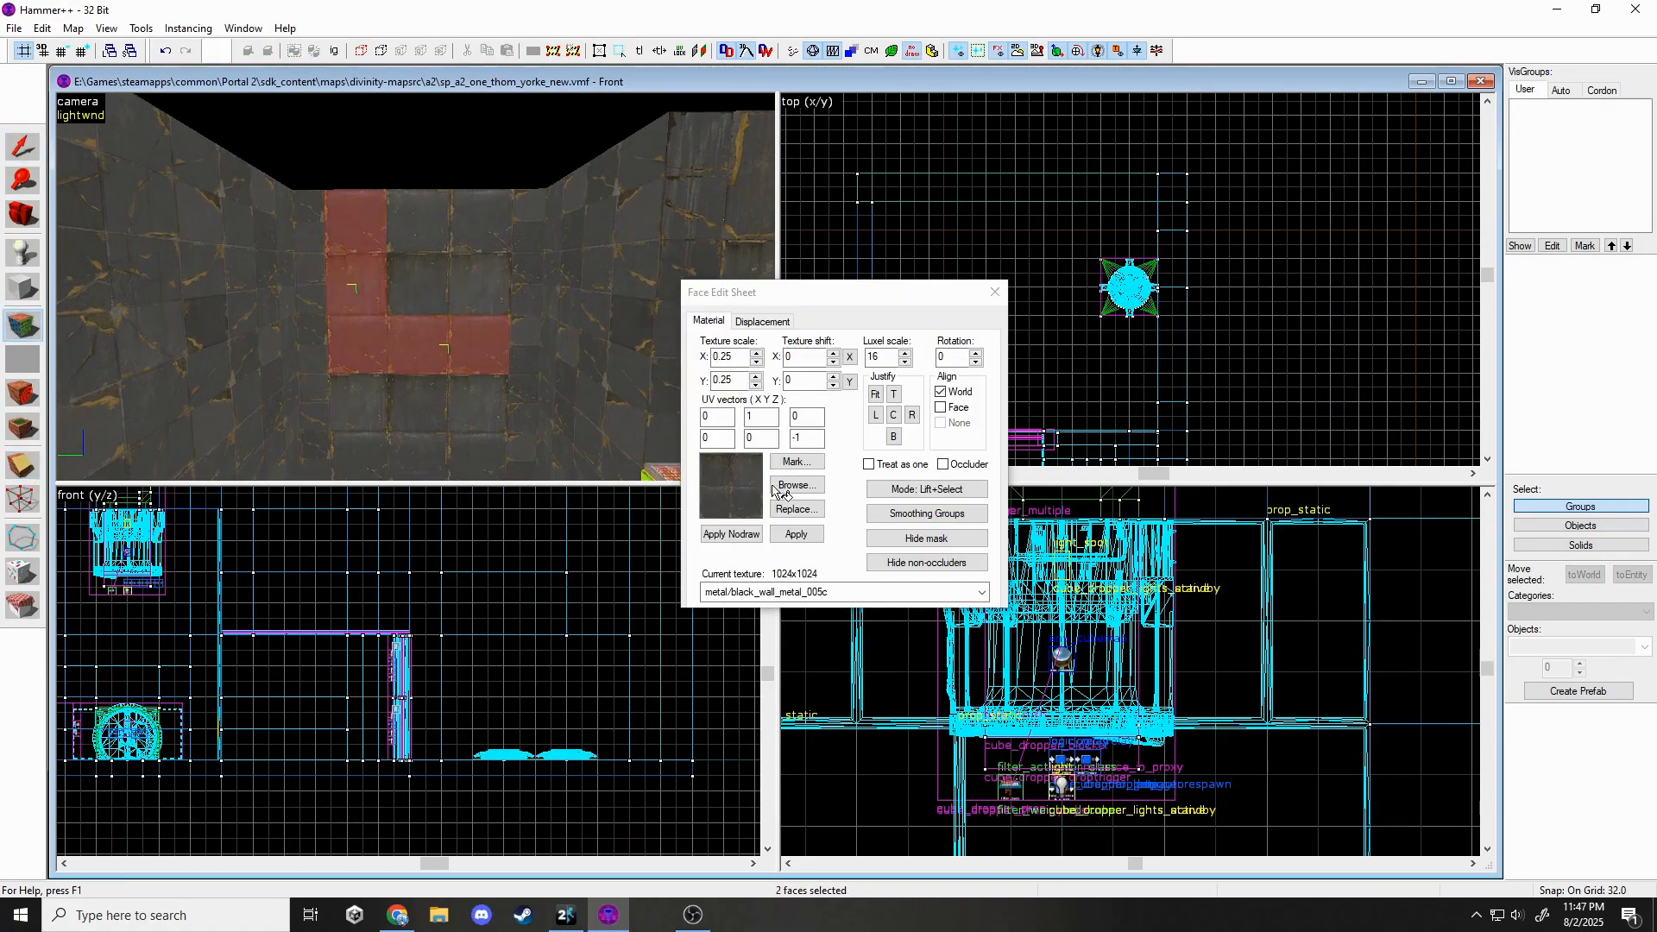
left_click(793, 485)
double_click(396, 727)
Apply black_wall_metal_005d to another wall face.
left_click(446, 254)
left_click(793, 485)
left_click(503, 711)
double_click(501, 710)
left_click(795, 535)
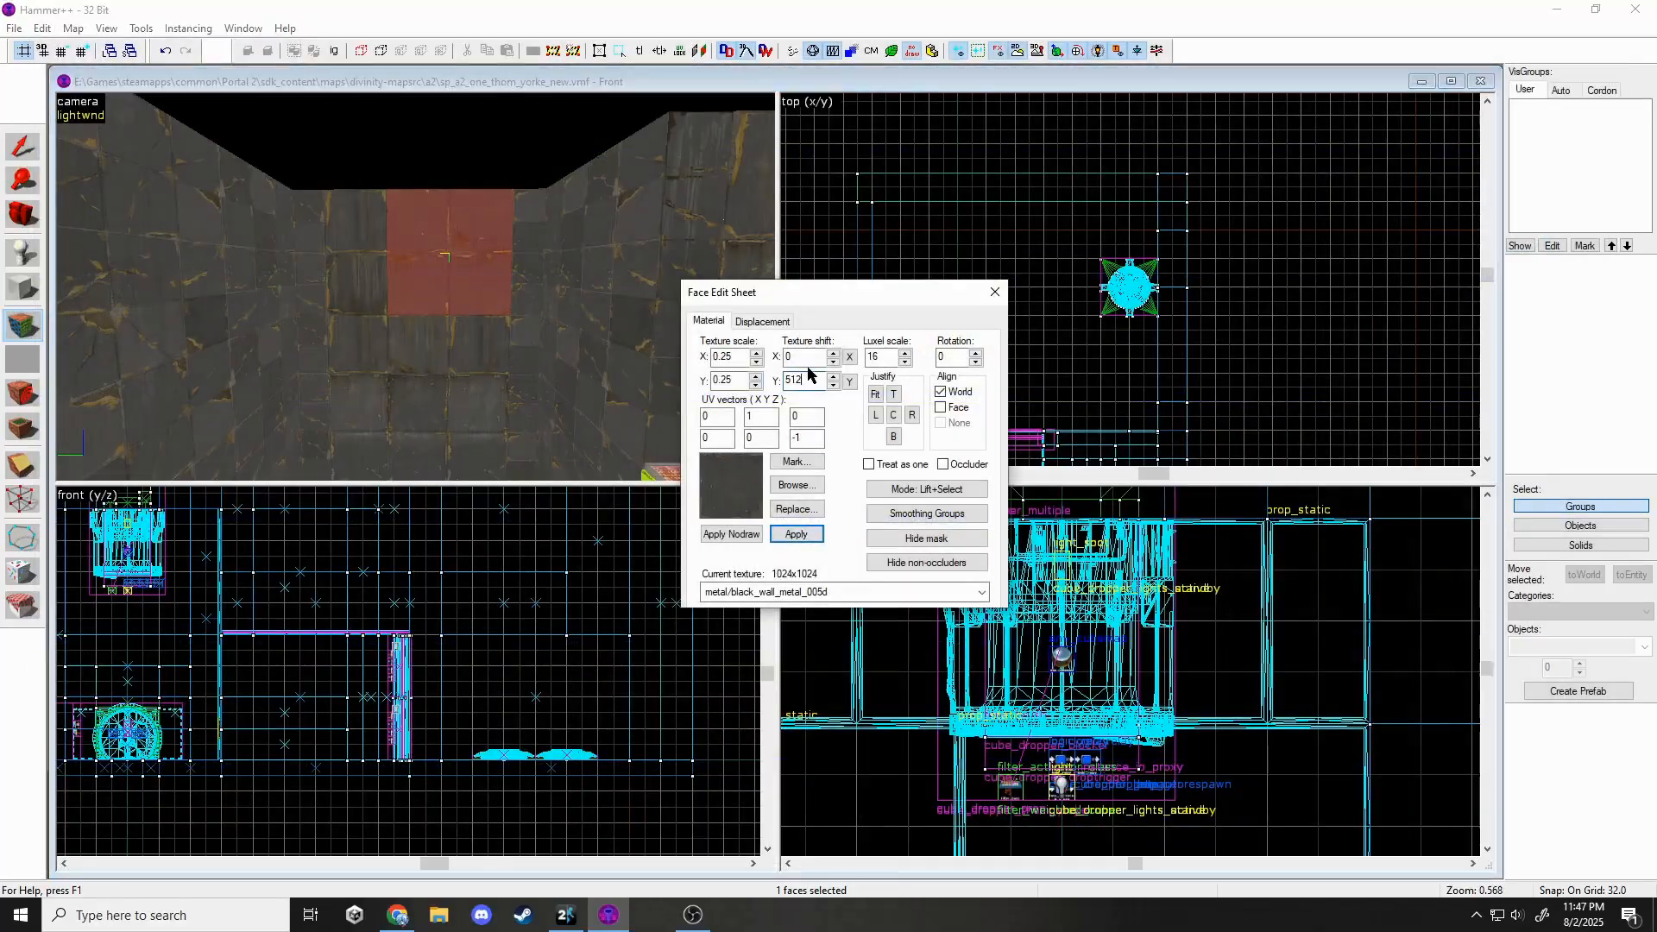
left_click(990, 290)
Shift the upper wall face's texture horizontally by 256, keeping black_wall_metal_005d.
left_click(509, 291)
left_click(22, 325)
left_click(466, 309)
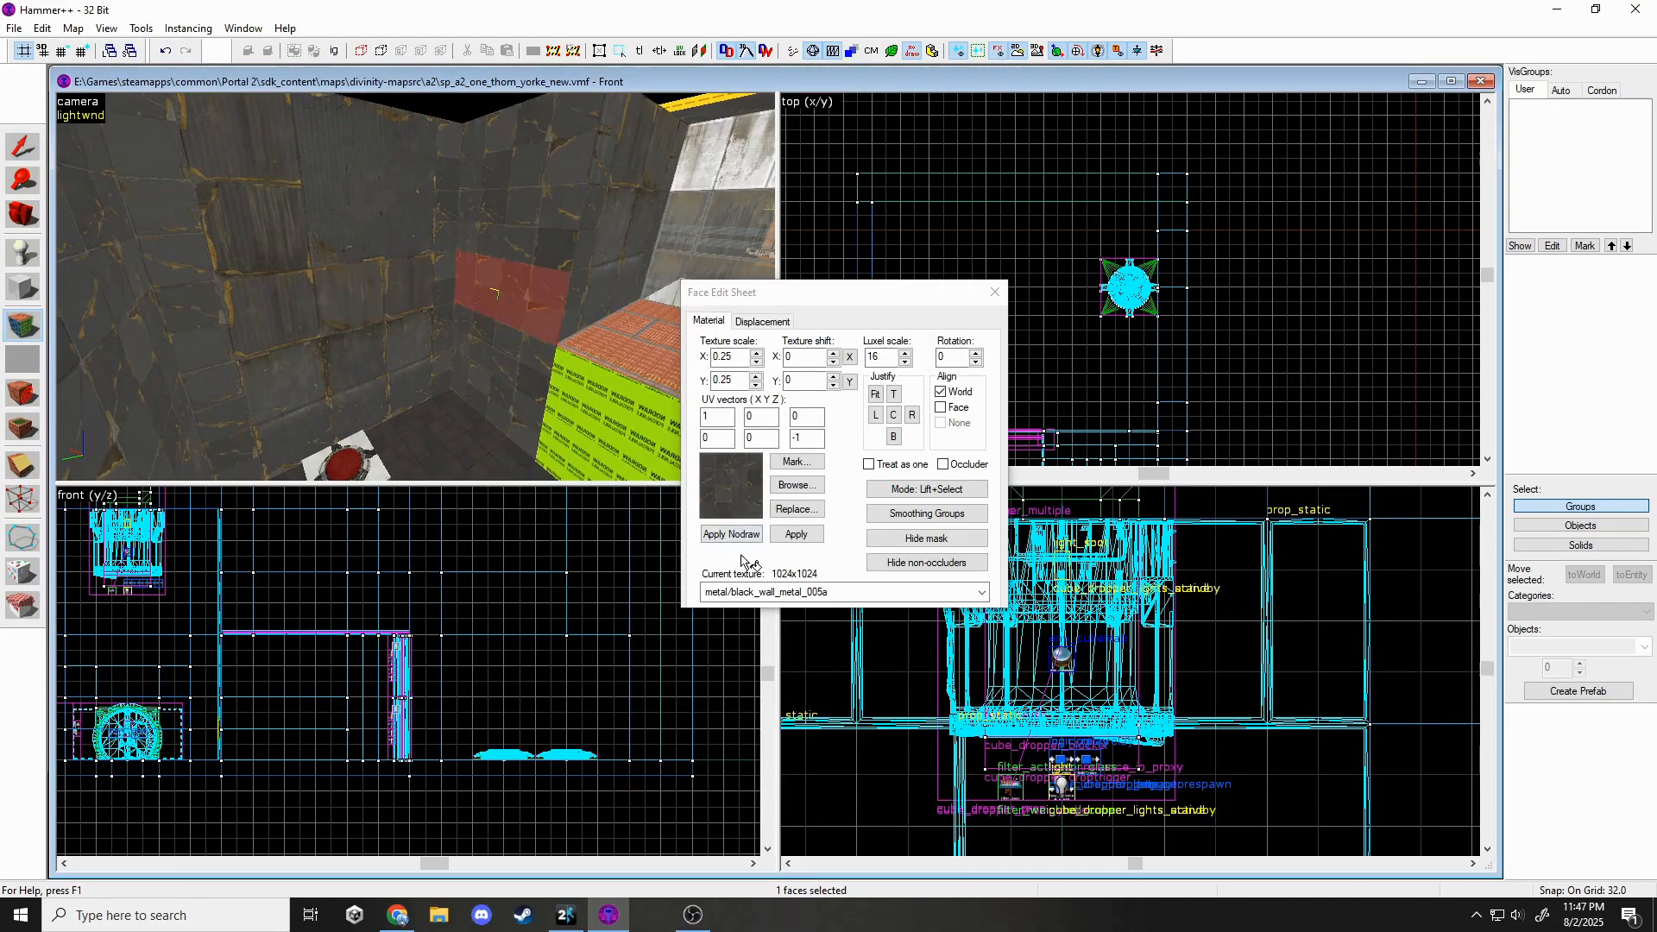
double_click(790, 356)
type("256")
left_click(804, 532)
left_click(371, 142)
left_click(527, 173)
left_click(776, 593)
left_click(777, 688)
mouse_move(795, 357)
left_mouse_down()
mouse_move(775, 363)
mouse_move(904, 393)
left_mouse_up()
left_click(994, 292)
Apply the pending clip to narrow the wall solid.
key("z")
left_click(416, 288)
key("z")
key("shift+x")
scroll(525, 645, "down", 4)
scroll(514, 606, "up", 4)
key("Return")
left_click(31, 155)
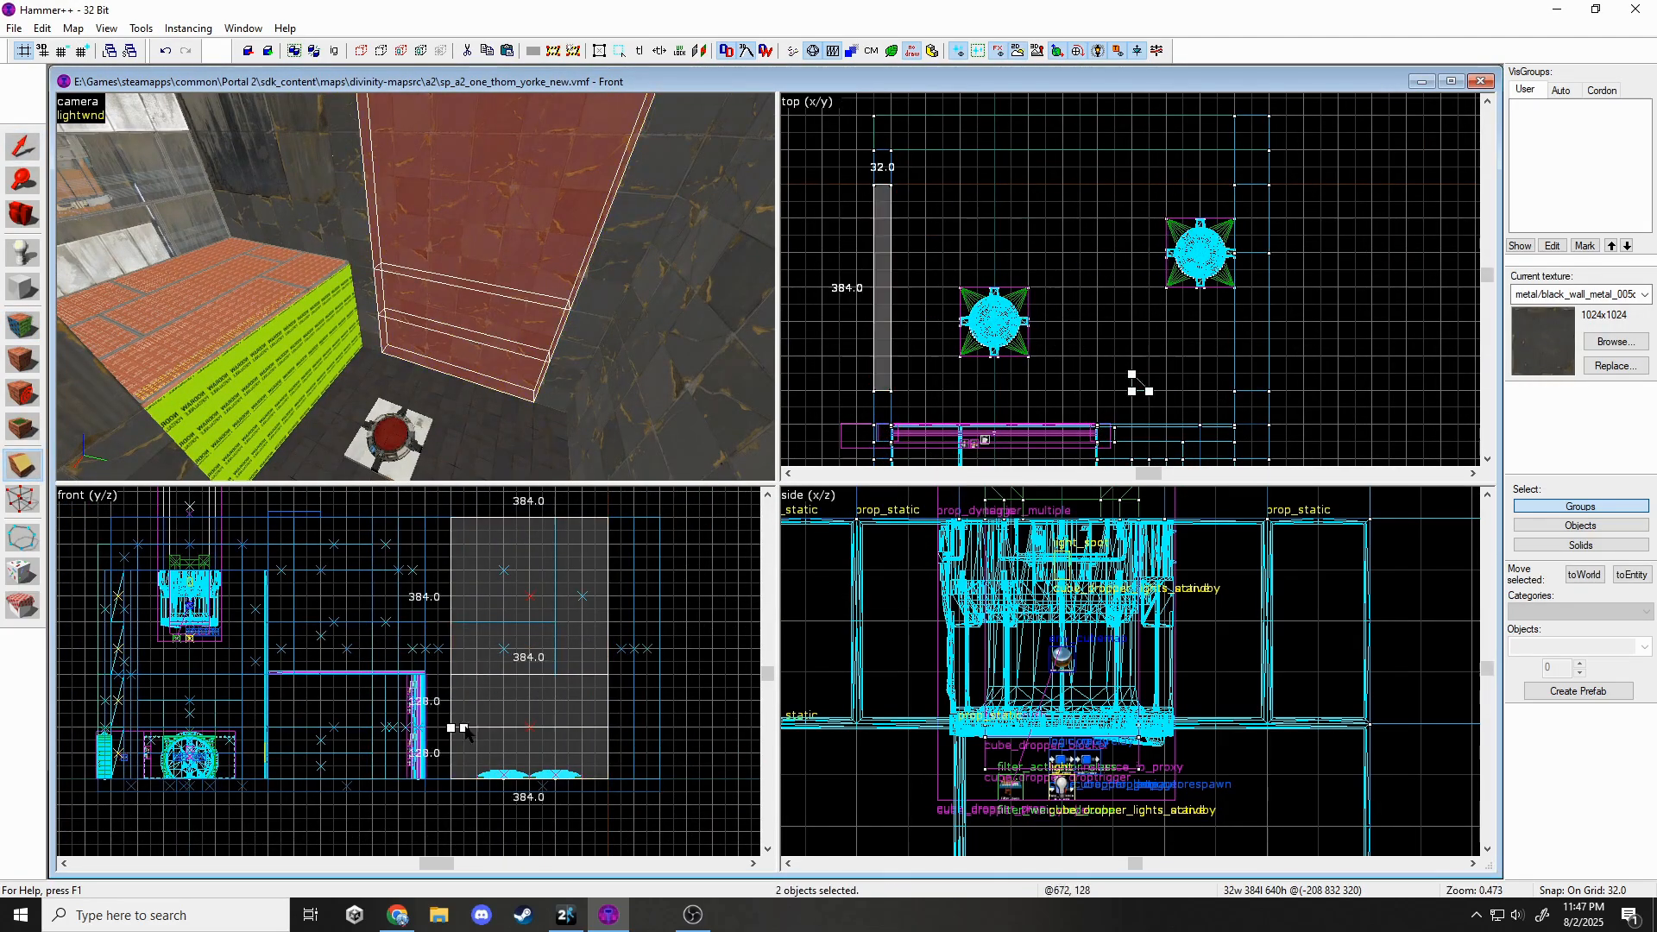
key("Return")
key("shift+s")
Select the left and right wall columns and split the middle wall.
left_click(362, 216)
key("z")
key("z")
left_click(515, 267, "ctrl")
key("shift+x")
left_click(363, 268)
key("shift+x")
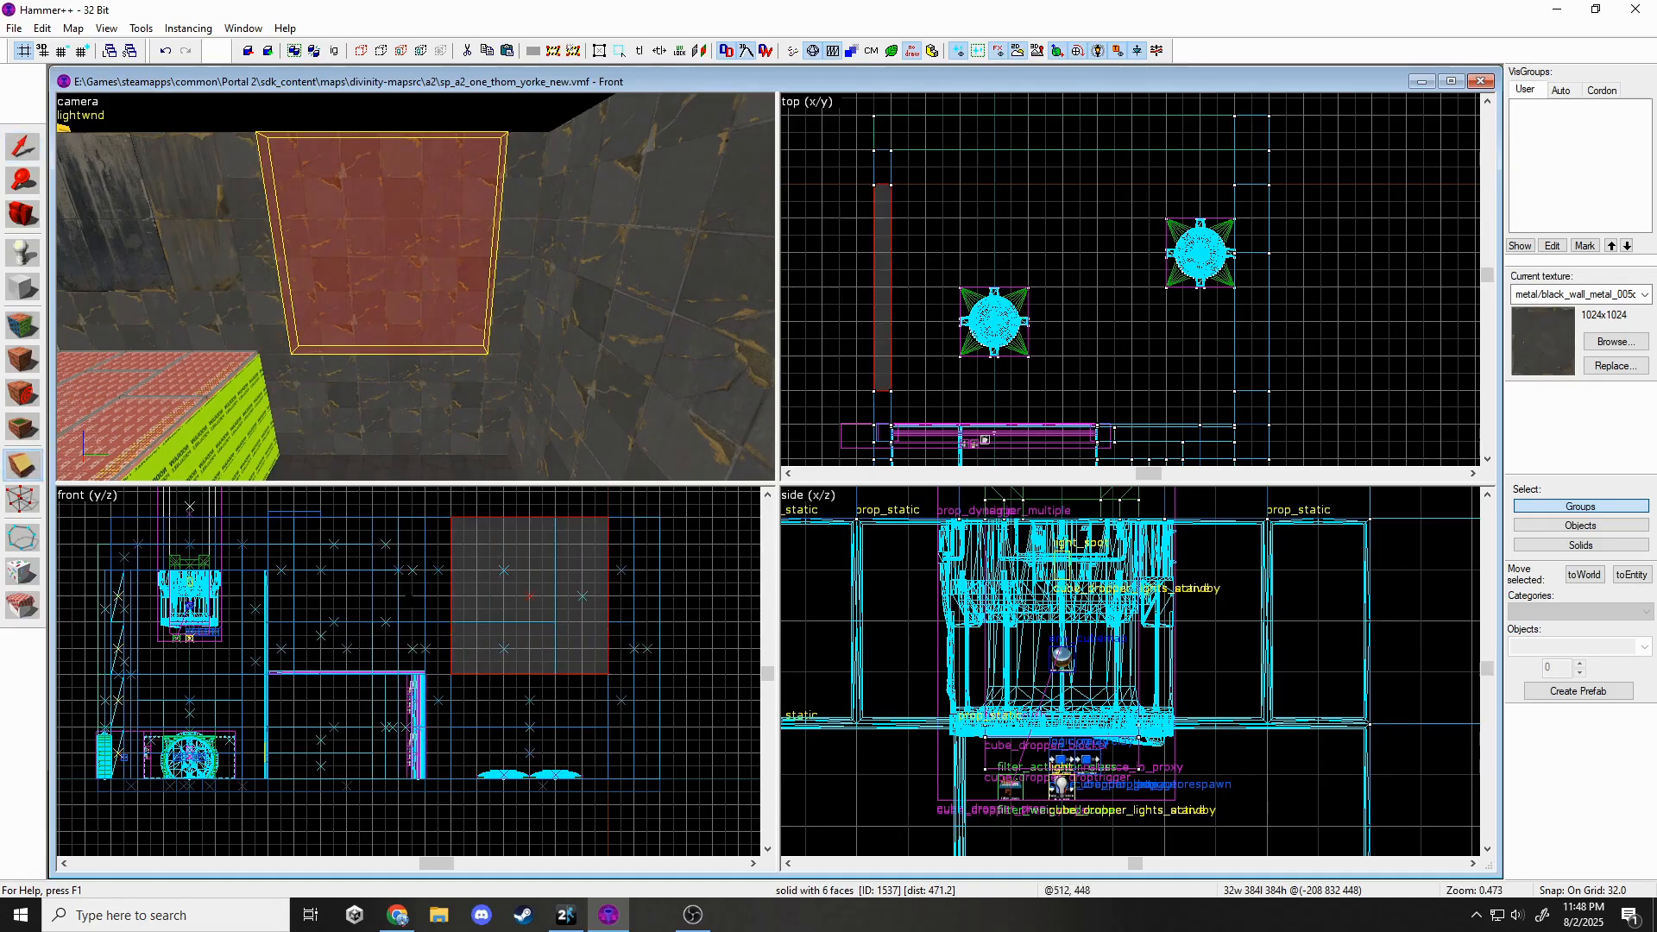
key("shift+a")
left_click(259, 250)
Apply black_wall_metal_005d to the three upper wall faces.
left_click(388, 229, "ctrl")
left_click(981, 592)
left_click(773, 732)
left_click(796, 534)
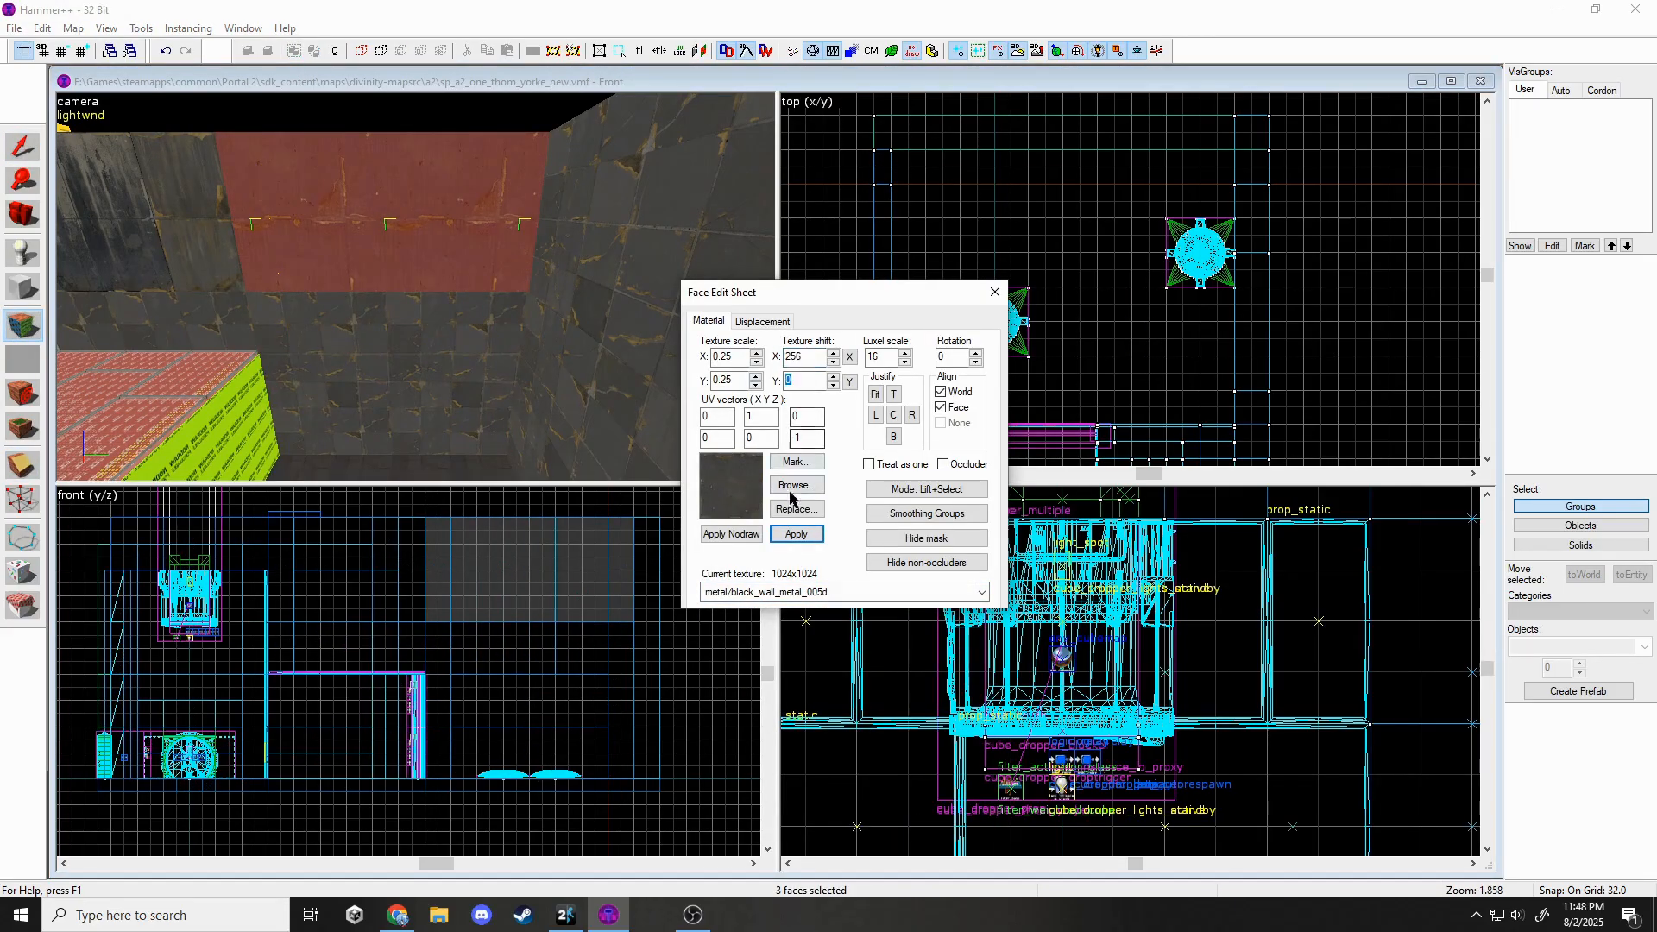
Apply black_wall_metal_005a to the four lower wall faces.
left_click(515, 345)
key("z")
key("z")
left_click(401, 302, "ctrl")
left_click(397, 367, "ctrl")
left_click(289, 359, "ctrl")
left_click(397, 423, "ctrl")
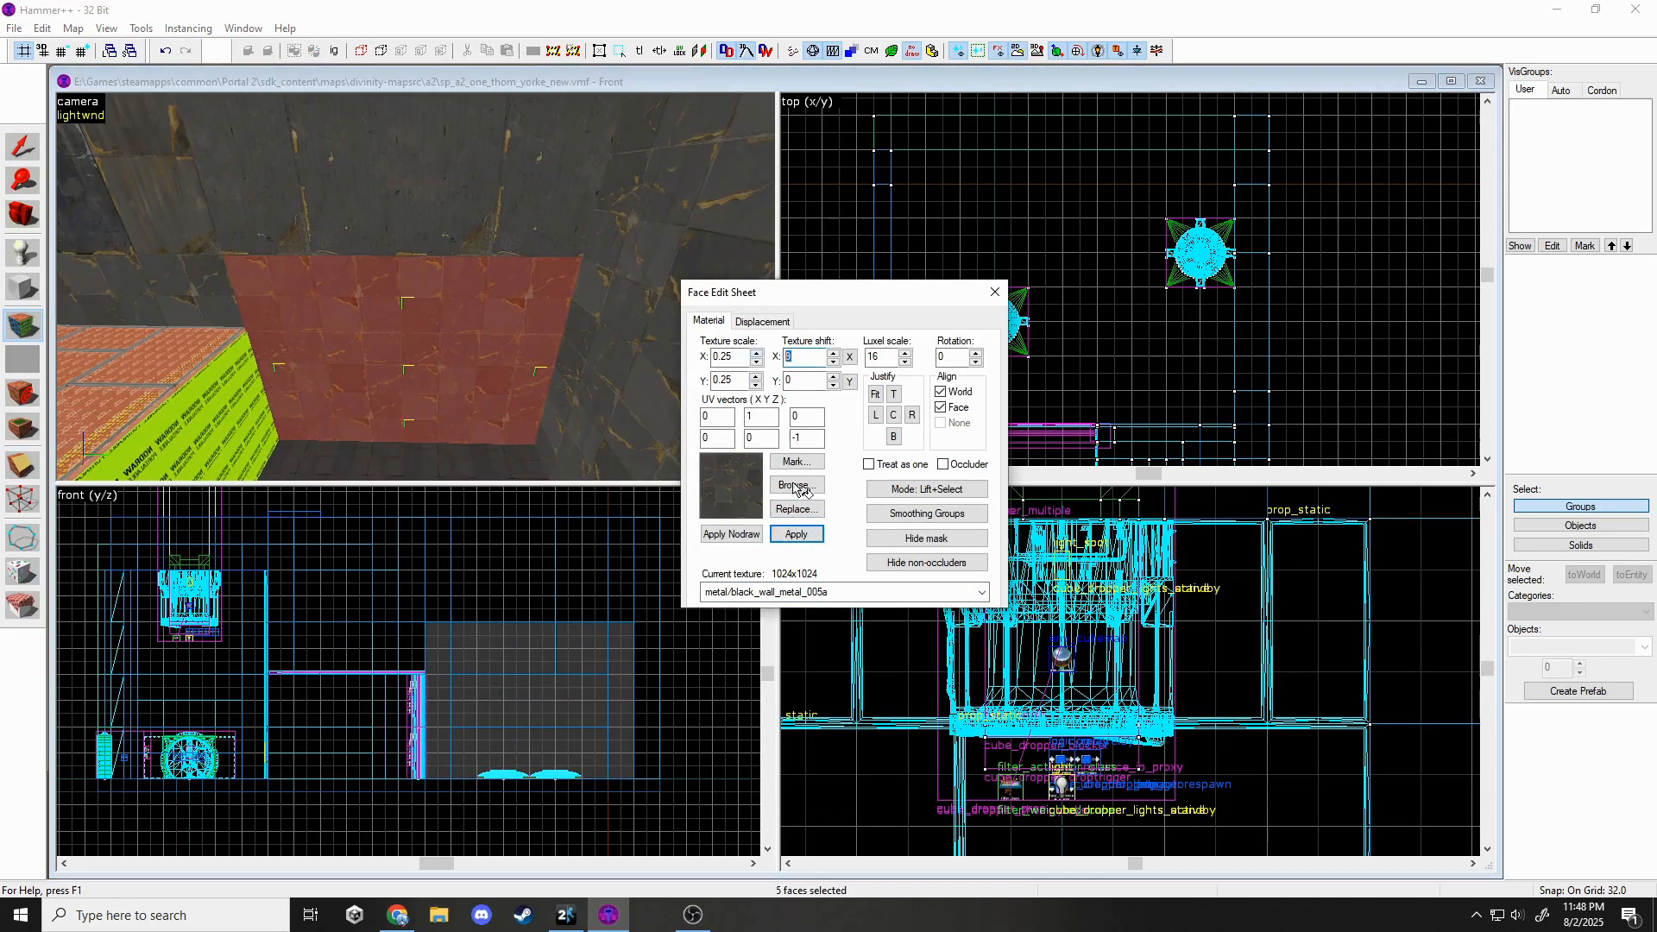
left_click(796, 534)
Apply black_wall_metal_005c to the two middle wall faces.
left_click(398, 341)
left_click(400, 304, "ctrl")
left_click(797, 485)
double_click(1149, 540)
left_click(796, 534)
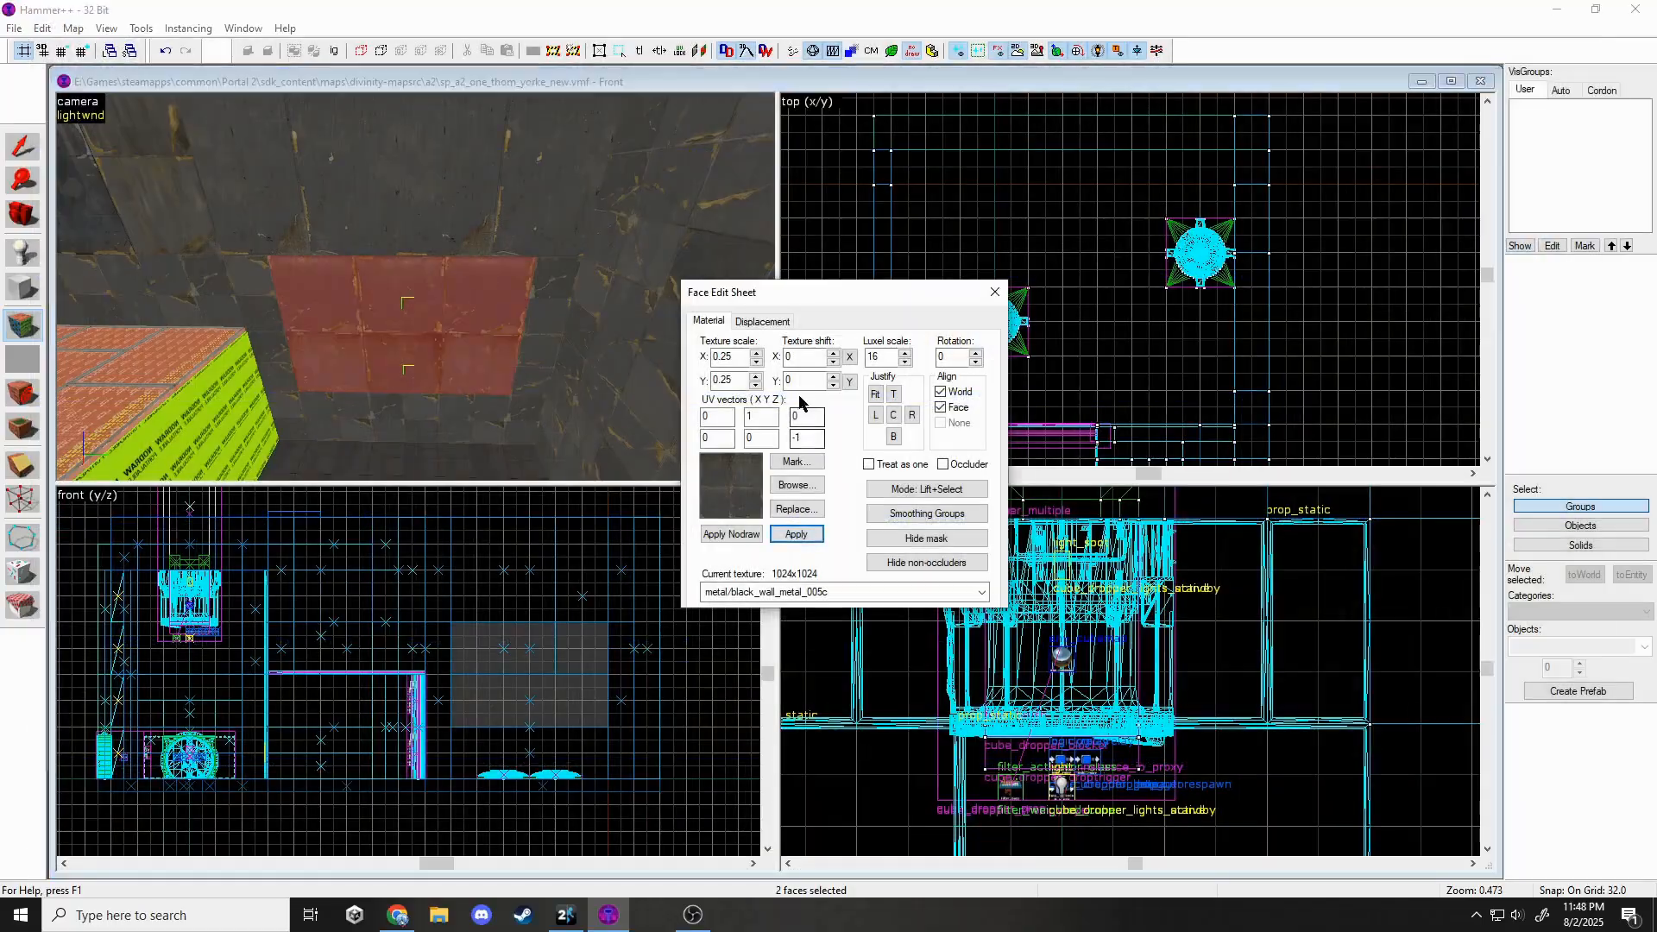
left_click(995, 291)
Apply the current texture settings to the large wall face.
left_click(24, 329)
key("z")
left_click(415, 287)
key("z")
left_click(796, 535)
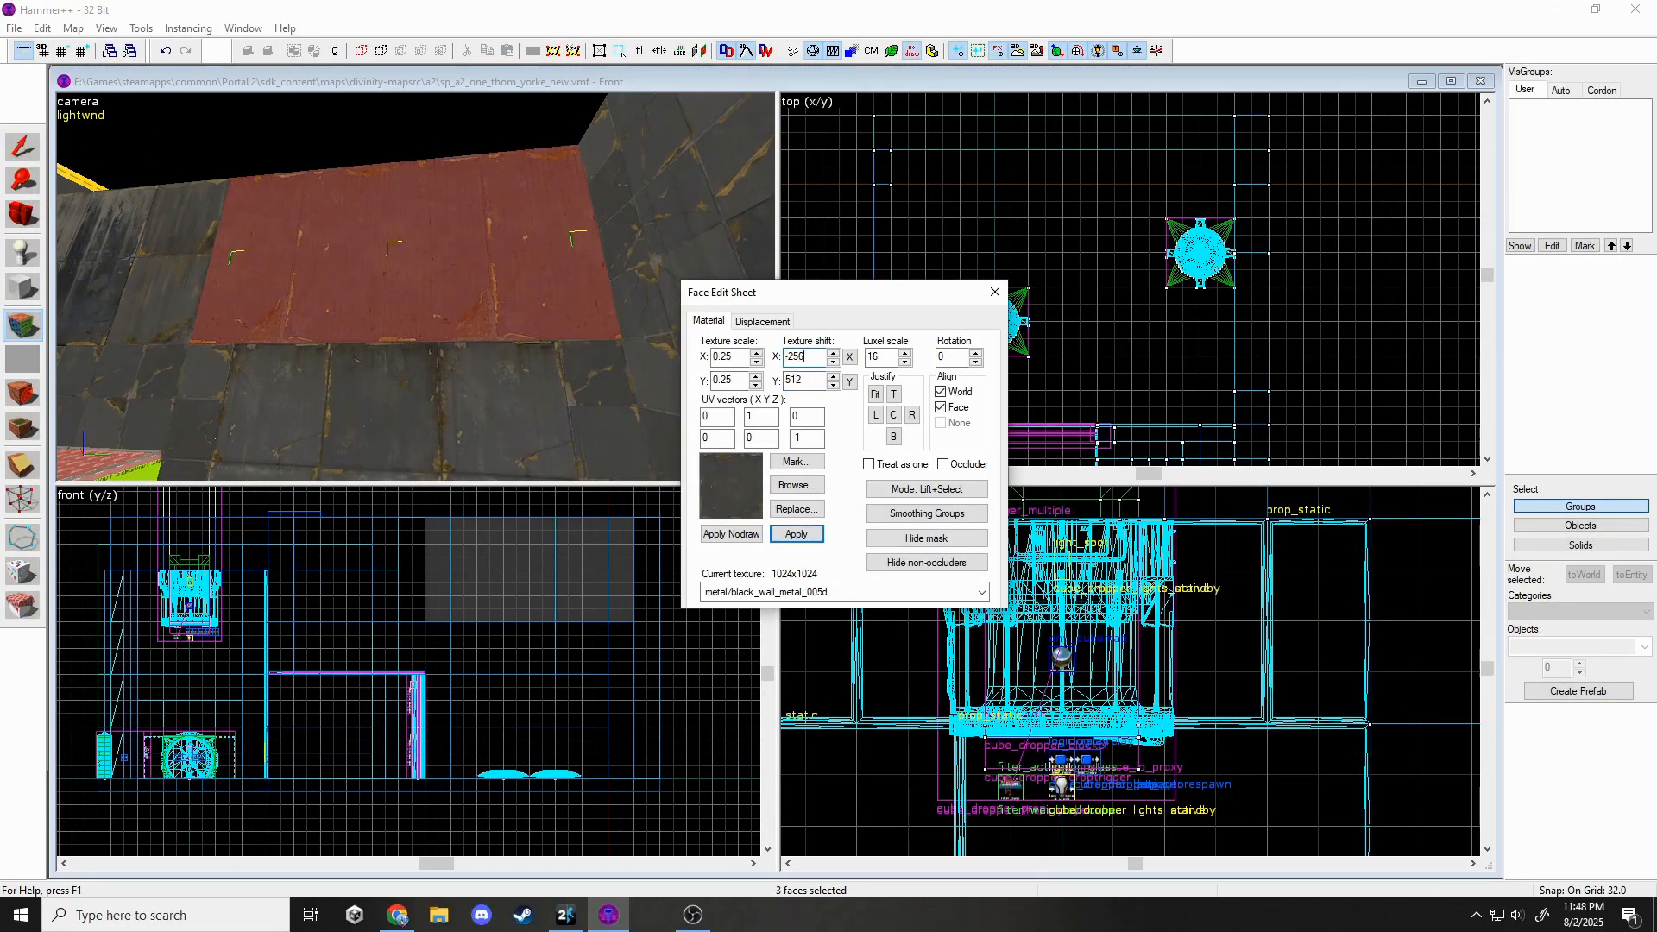
left_click(995, 291)
key("z")
Fly the 3D view back toward the dark wall and floor button, then launch the game.
key("w")
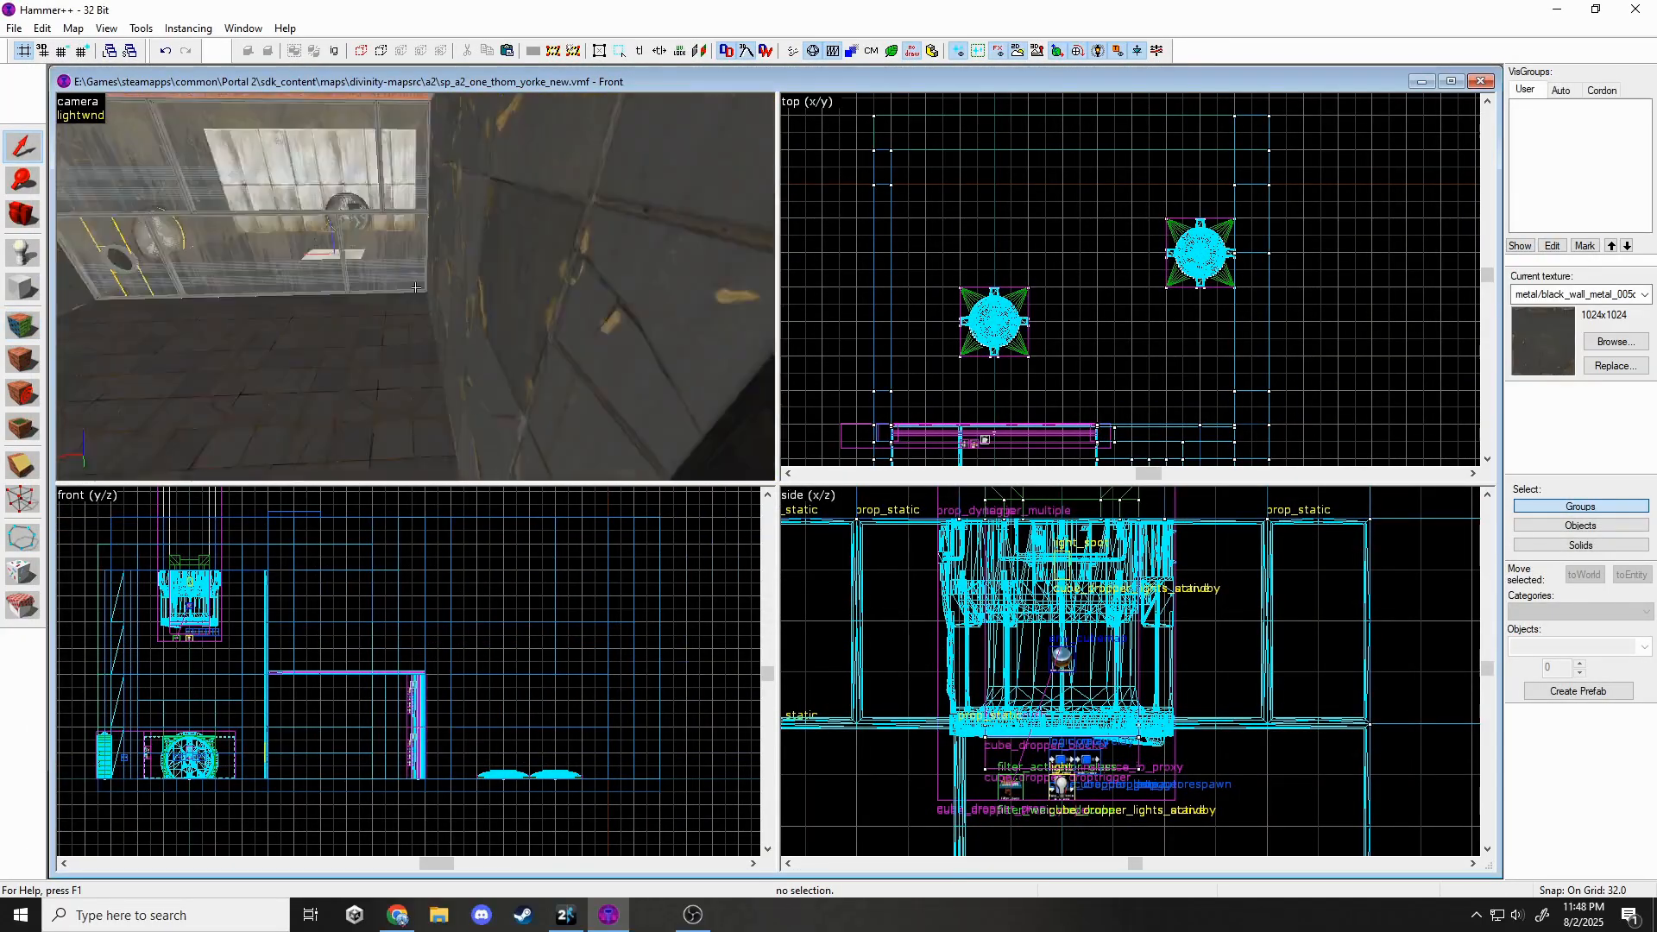
key("w")
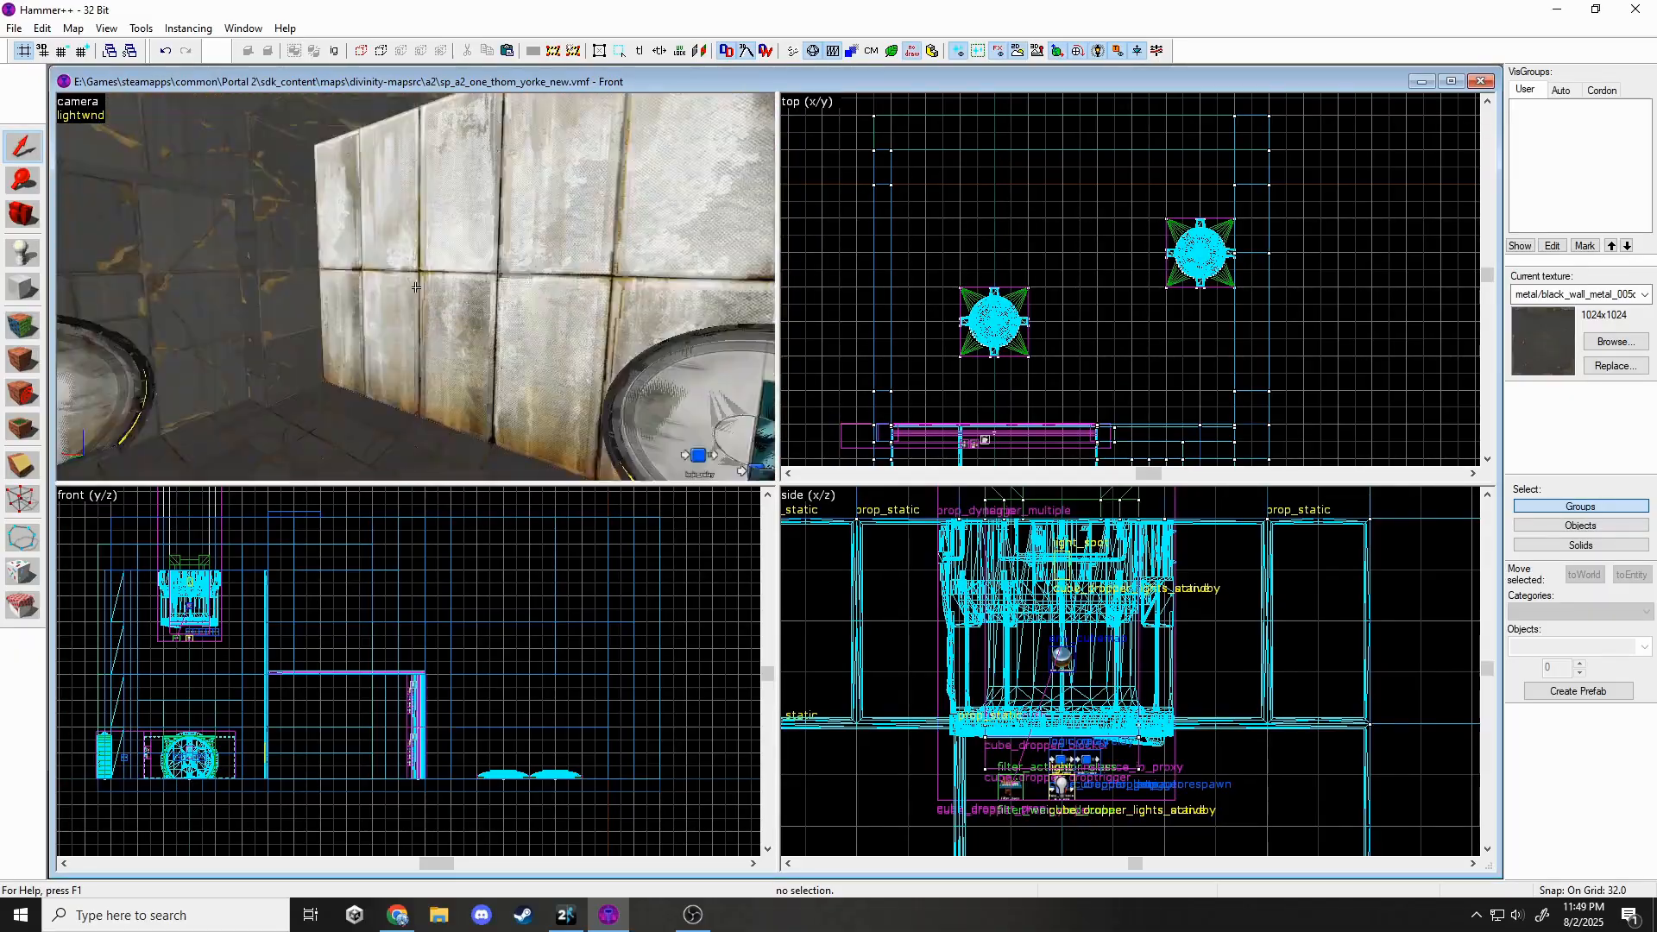
key("z")
left_click(693, 915)
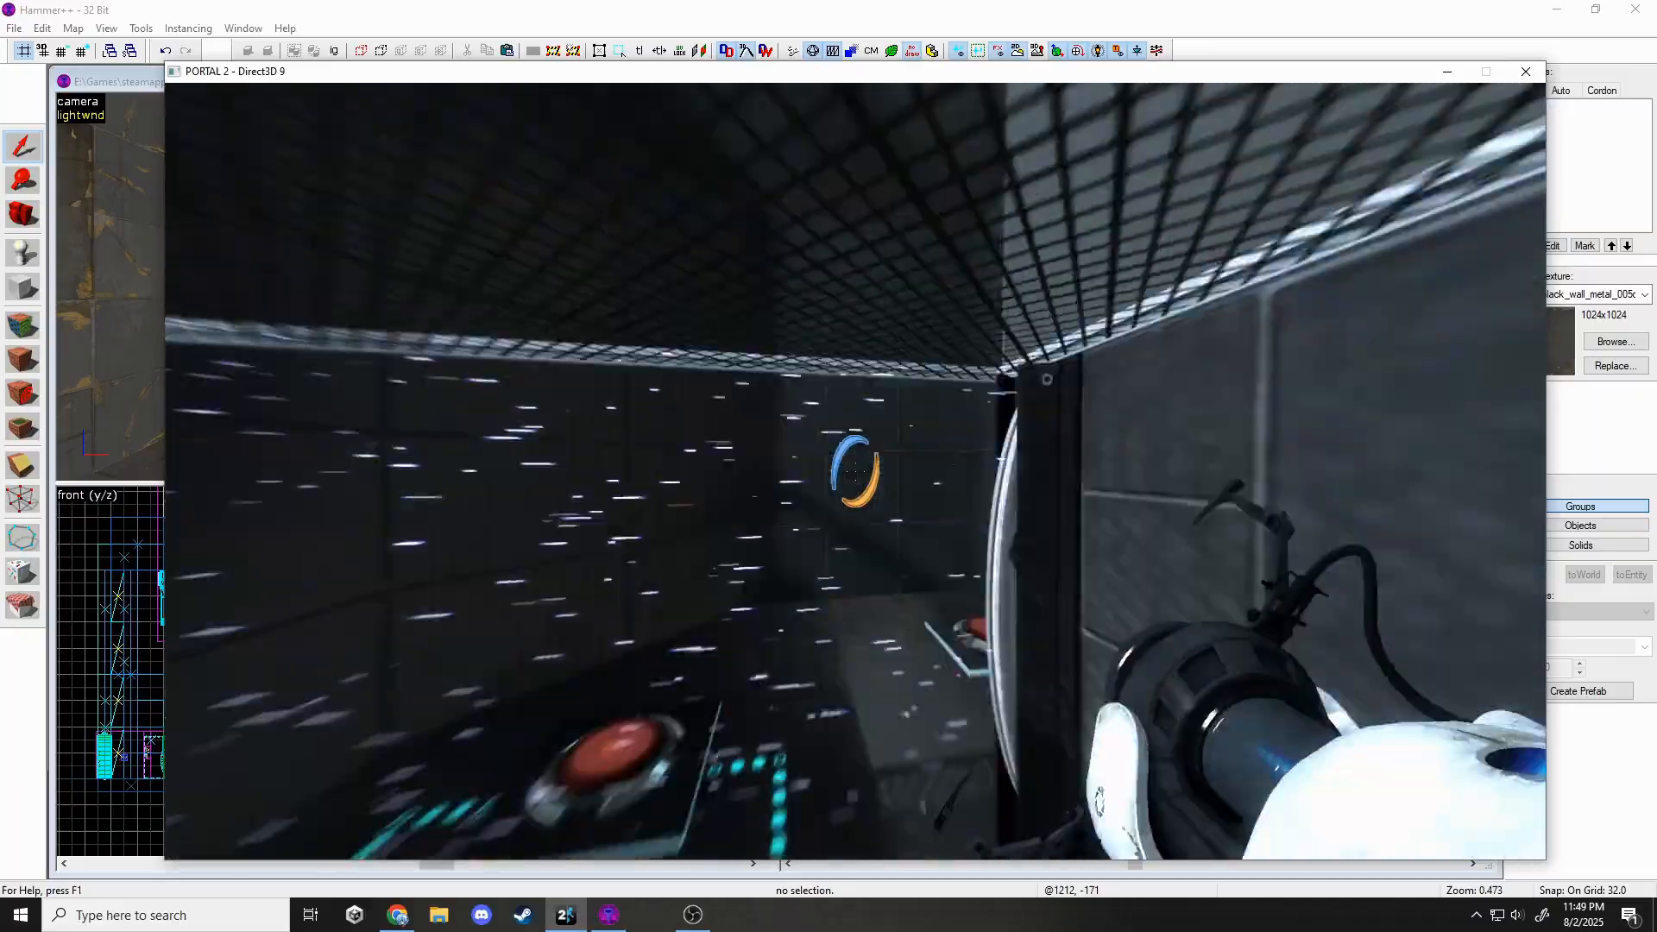
Walk through the fizzler to the exit and inspect the indicator dots and X sign.
key("w")
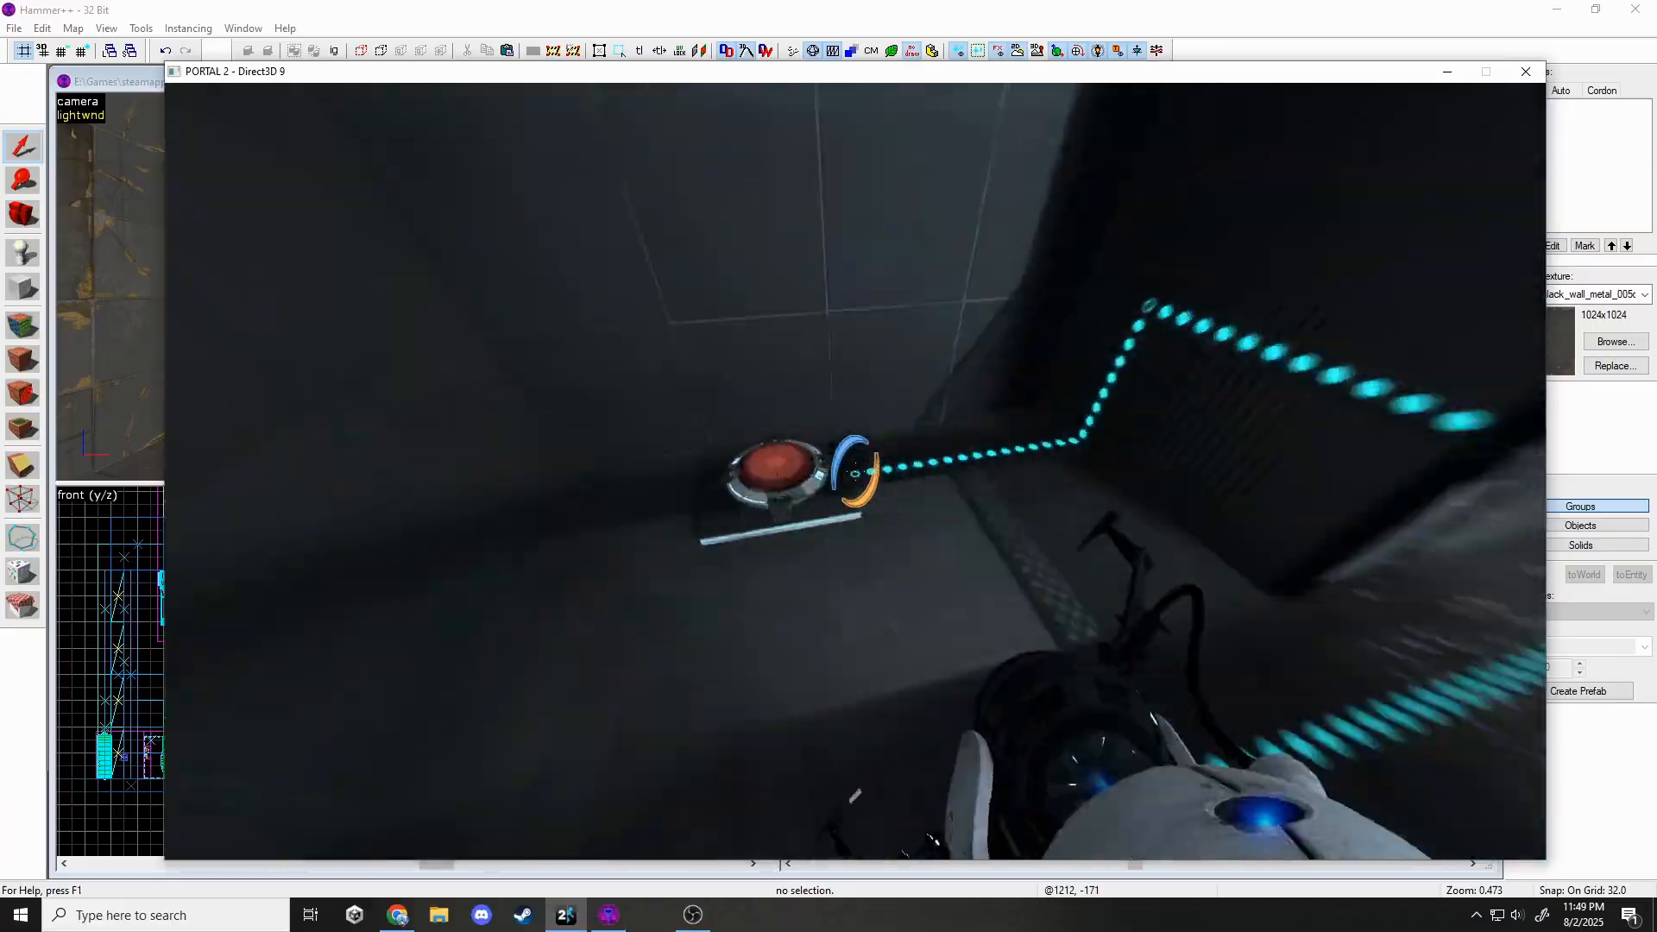
key("w")
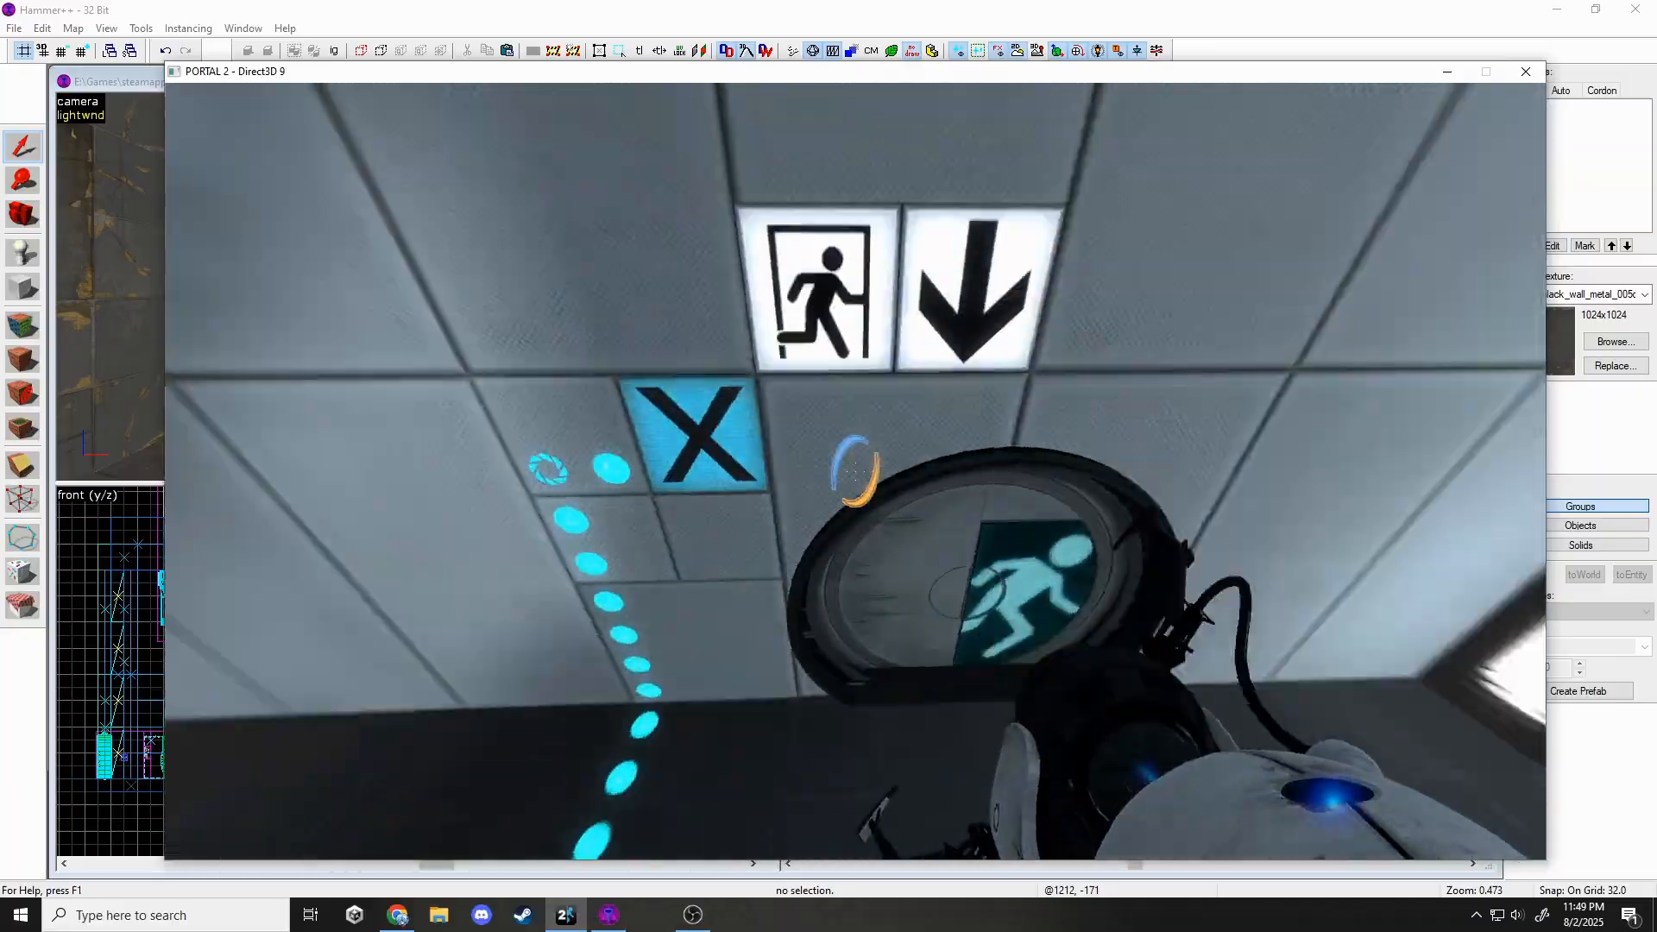
key("a")
key("w")
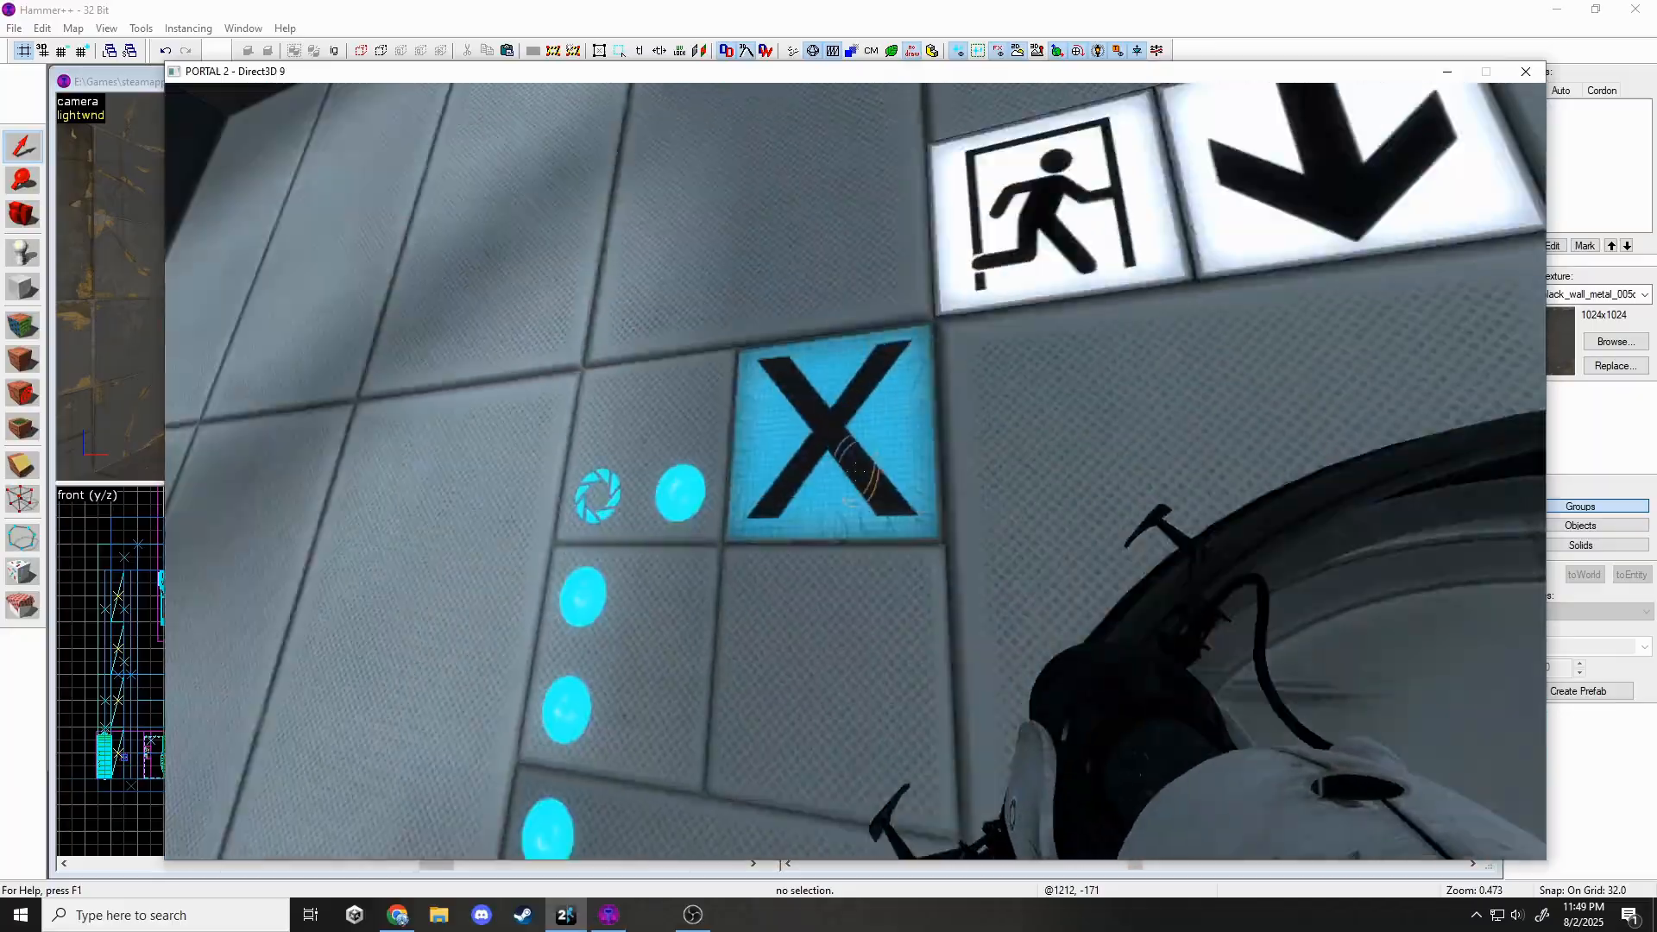
key("s")
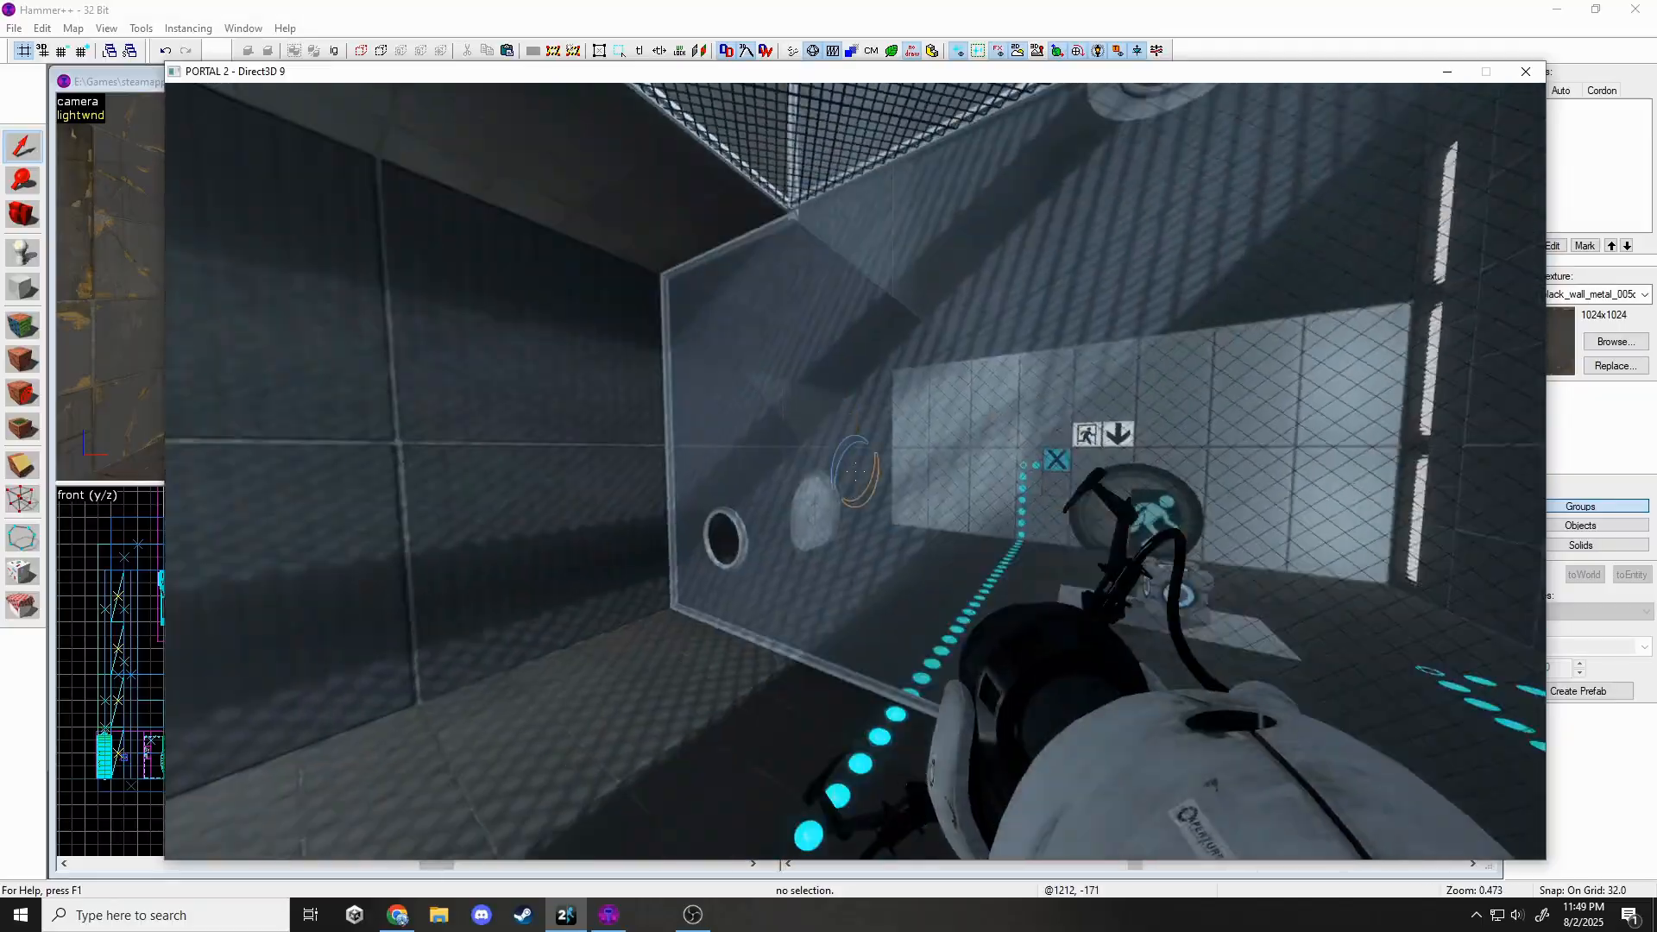
Return to Hammer++ and select the wall solid beside the exit for splitting.
key("alt+Tab")
left_click(406, 290)
key("shift+x")
scroll(984, 321, "down", 6)
scroll(1077, 414, "up", 10)
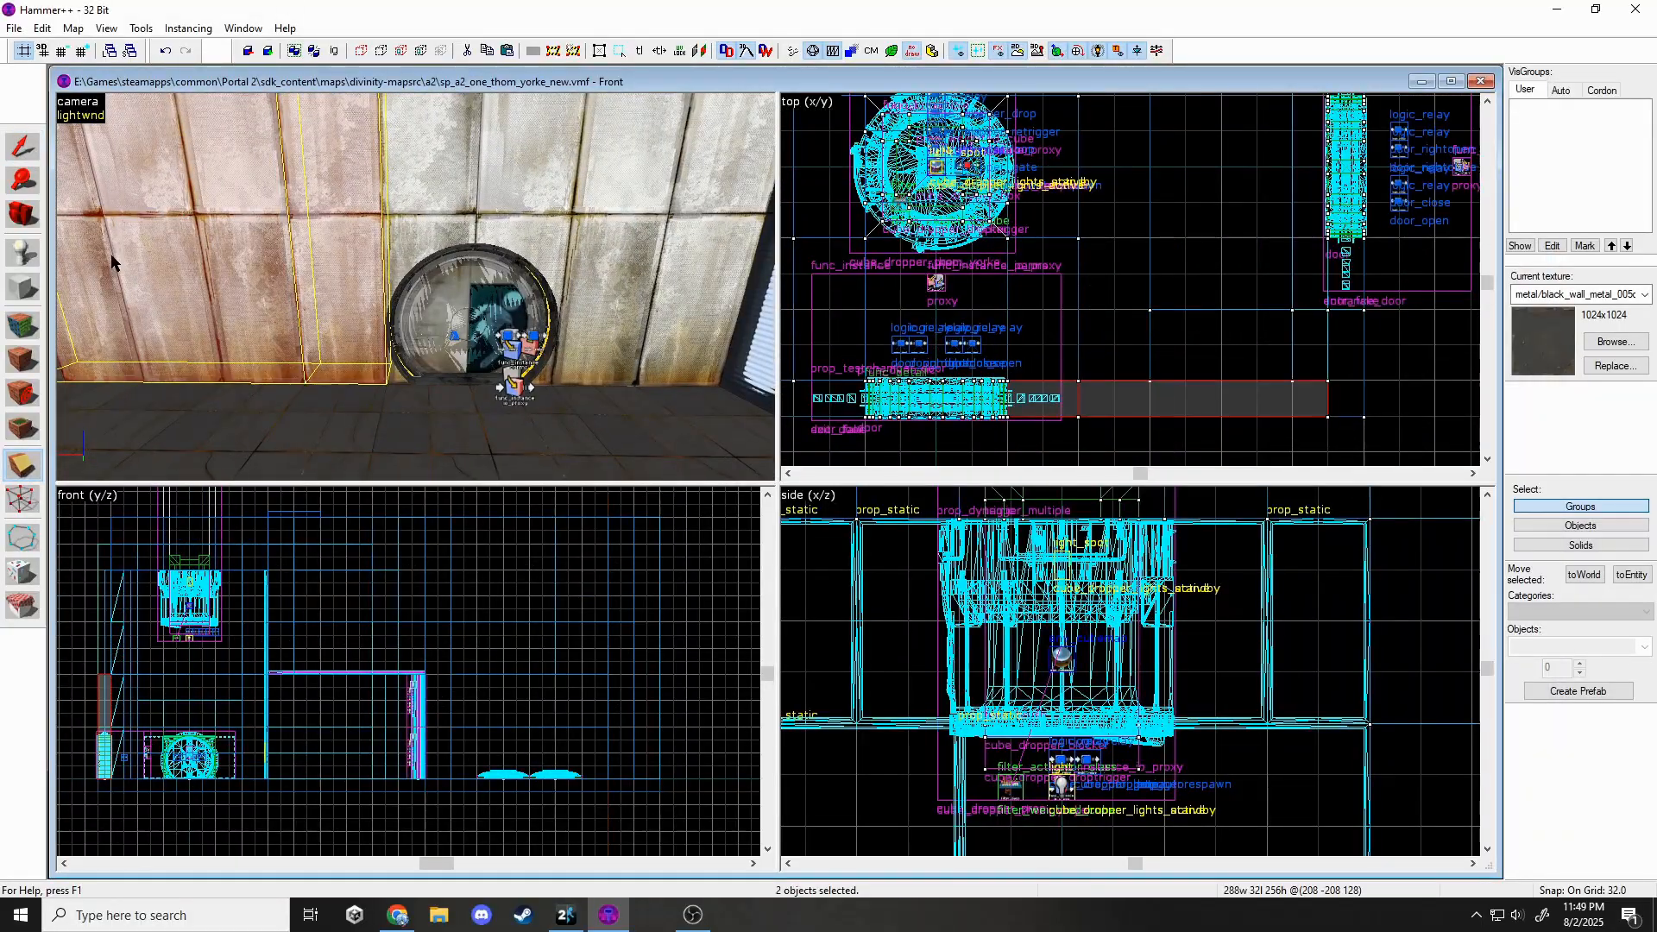
Split the 64-wide wall solid beside the exit door along a cut line.
left_click(321, 223)
key("shift+x")
scroll(100, 727, "up", 6)
middle_click_drag(100, 726, 252, 674)
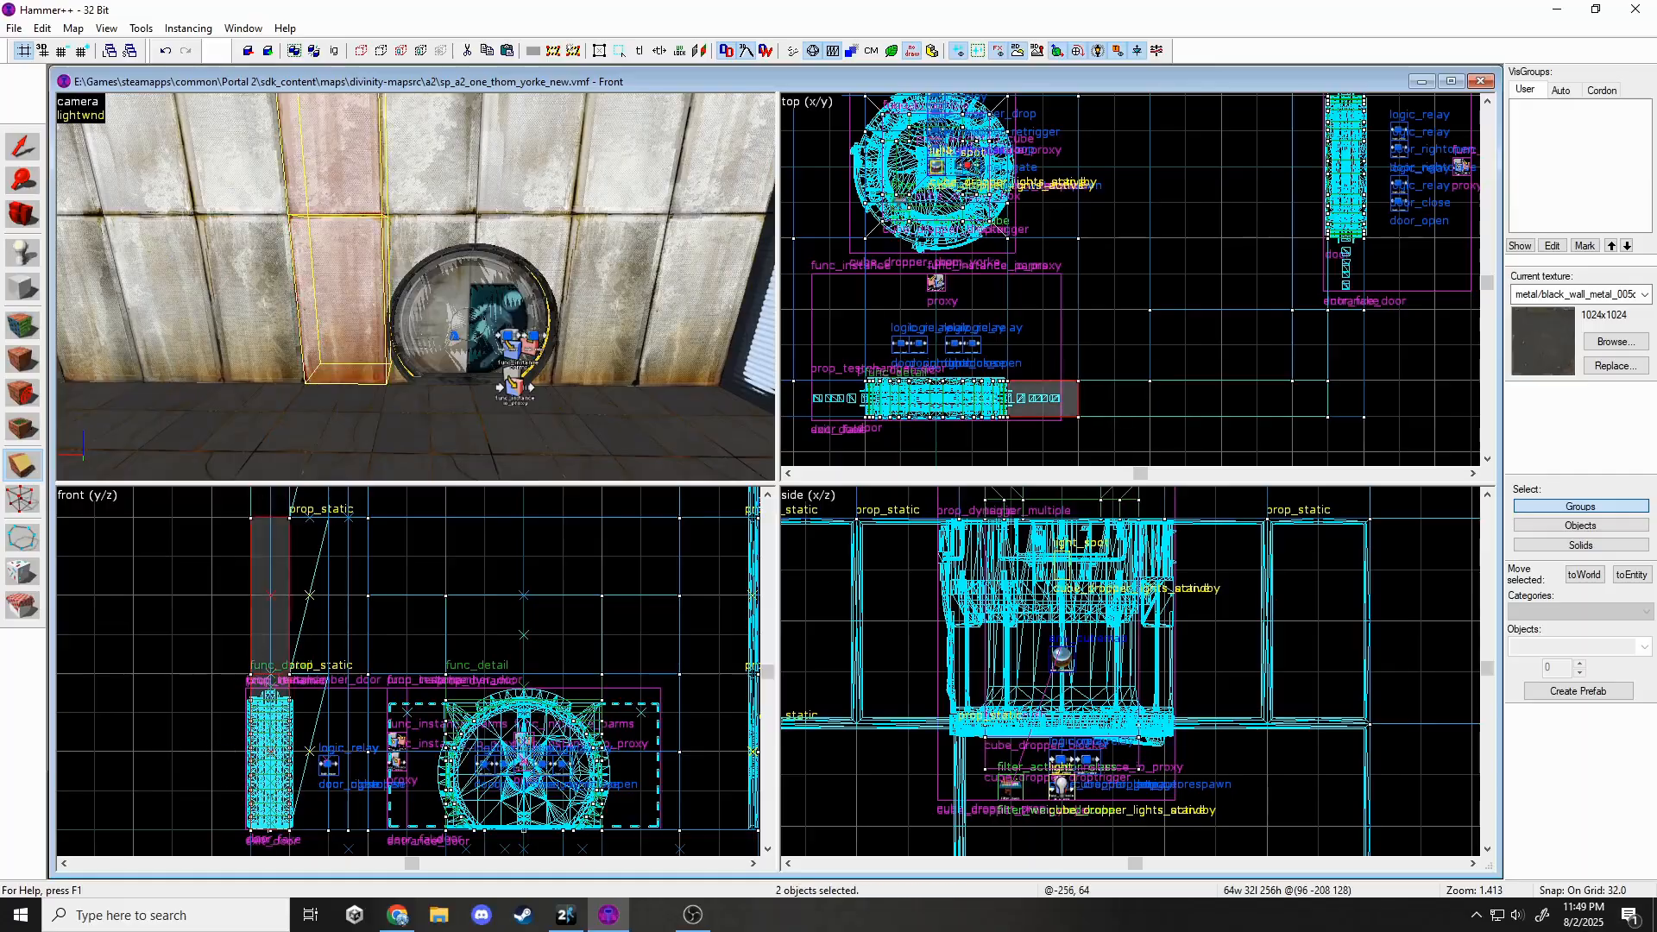
Texture the wall faces with white_wall_tile_004h_dirt.
key("shift+a")
left_click(792, 485)
type("white")
scroll(788, 507, "down", 5)
double_click(970, 652)
left_click(794, 486)
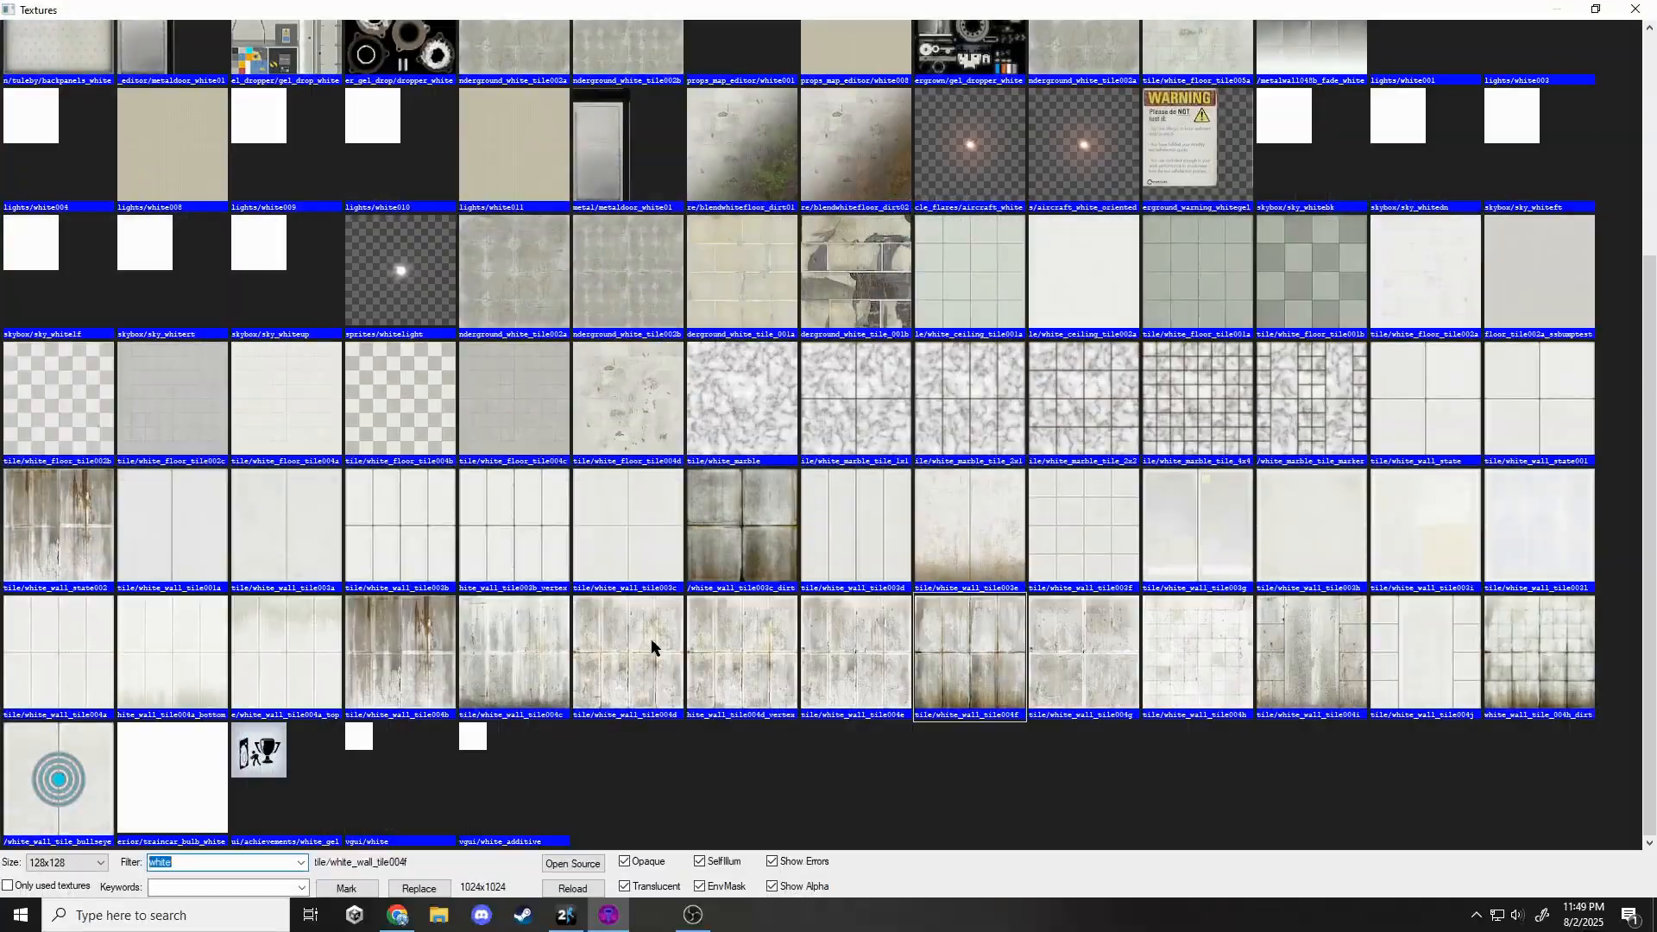
double_click(1540, 651)
key("shift+s")
Split the pink wall piece and keep the white tile texture on its faces, preparing nodraw.
left_click(345, 259)
key("shift+x")
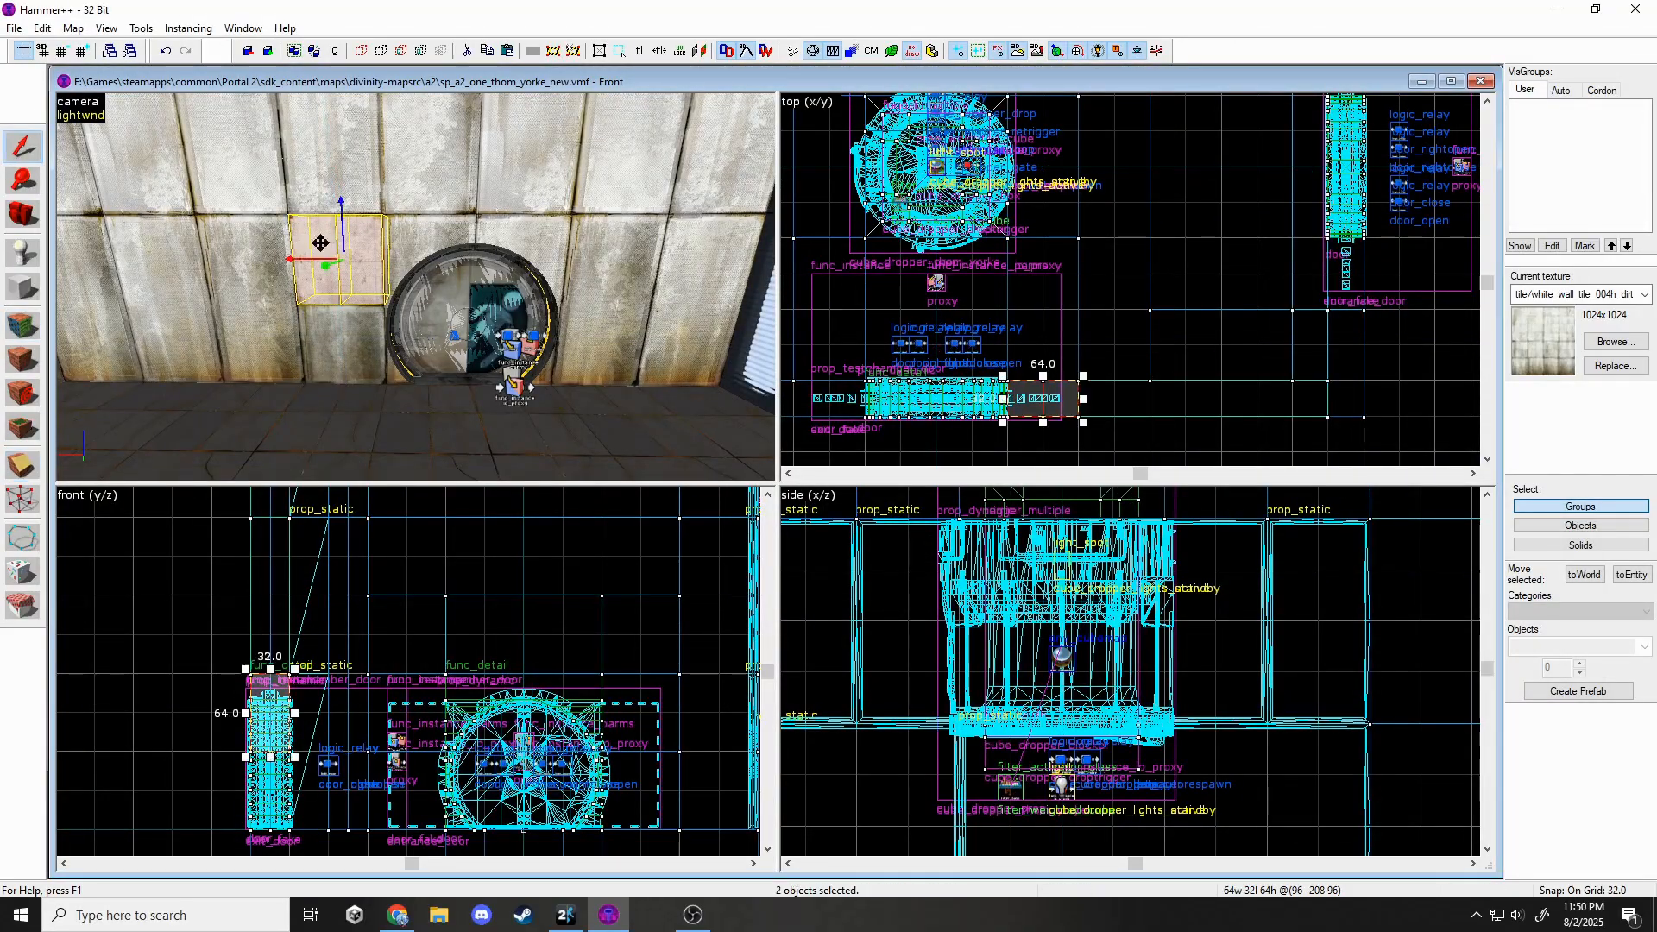
key("shift+a")
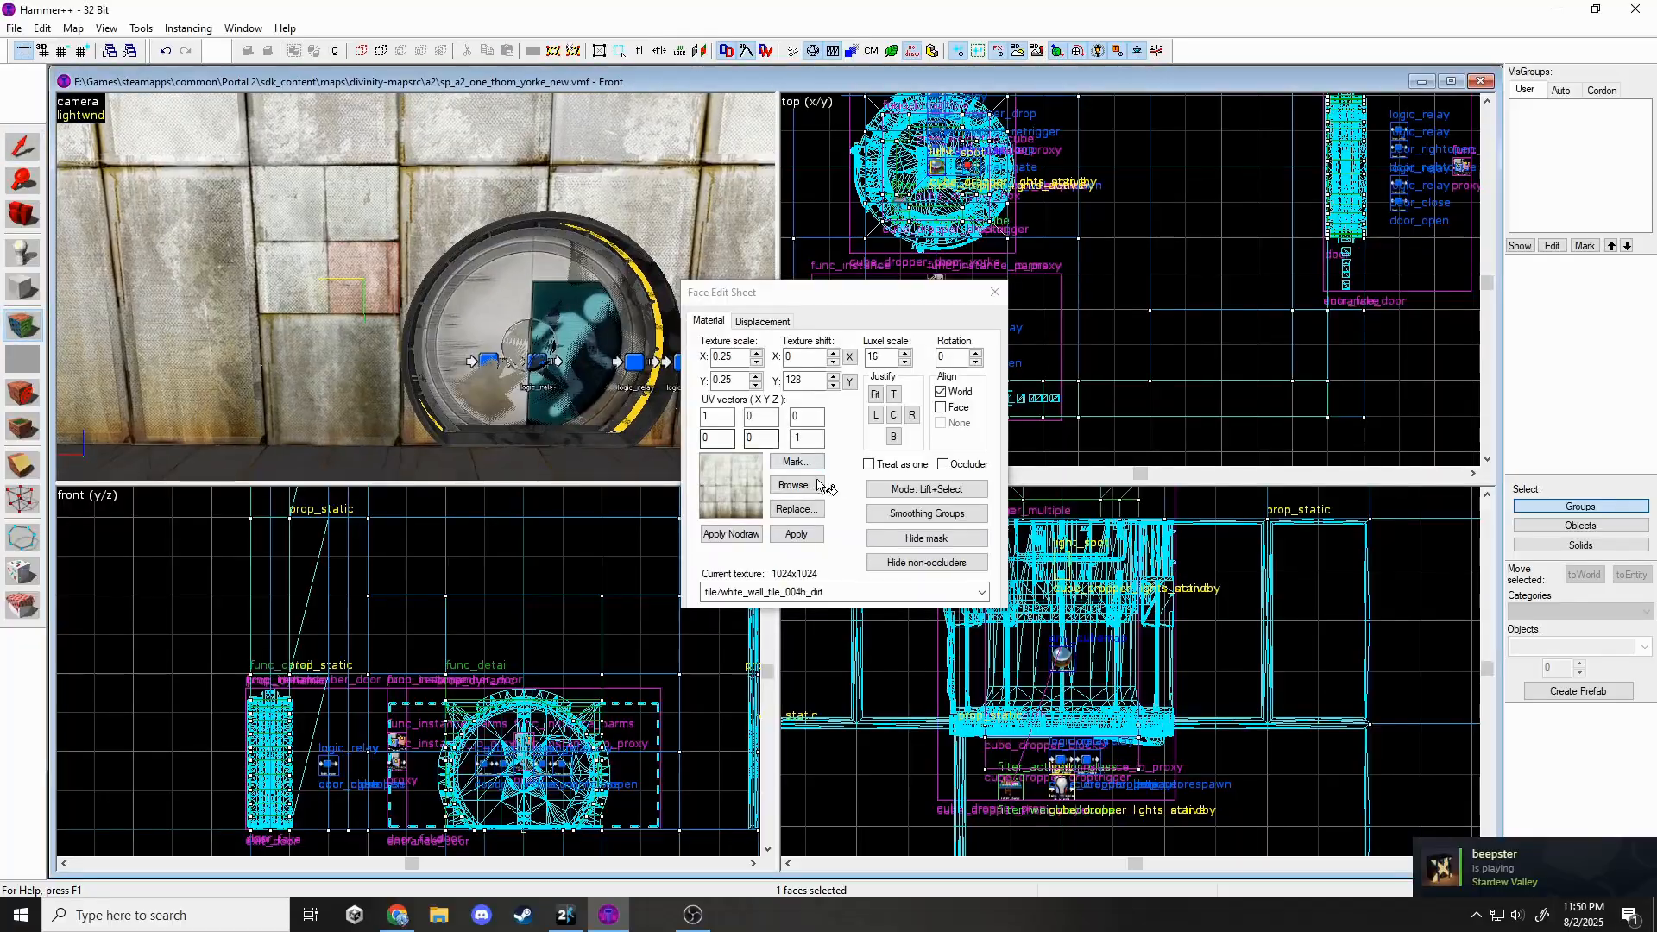
left_click(981, 592)
left_click(796, 484)
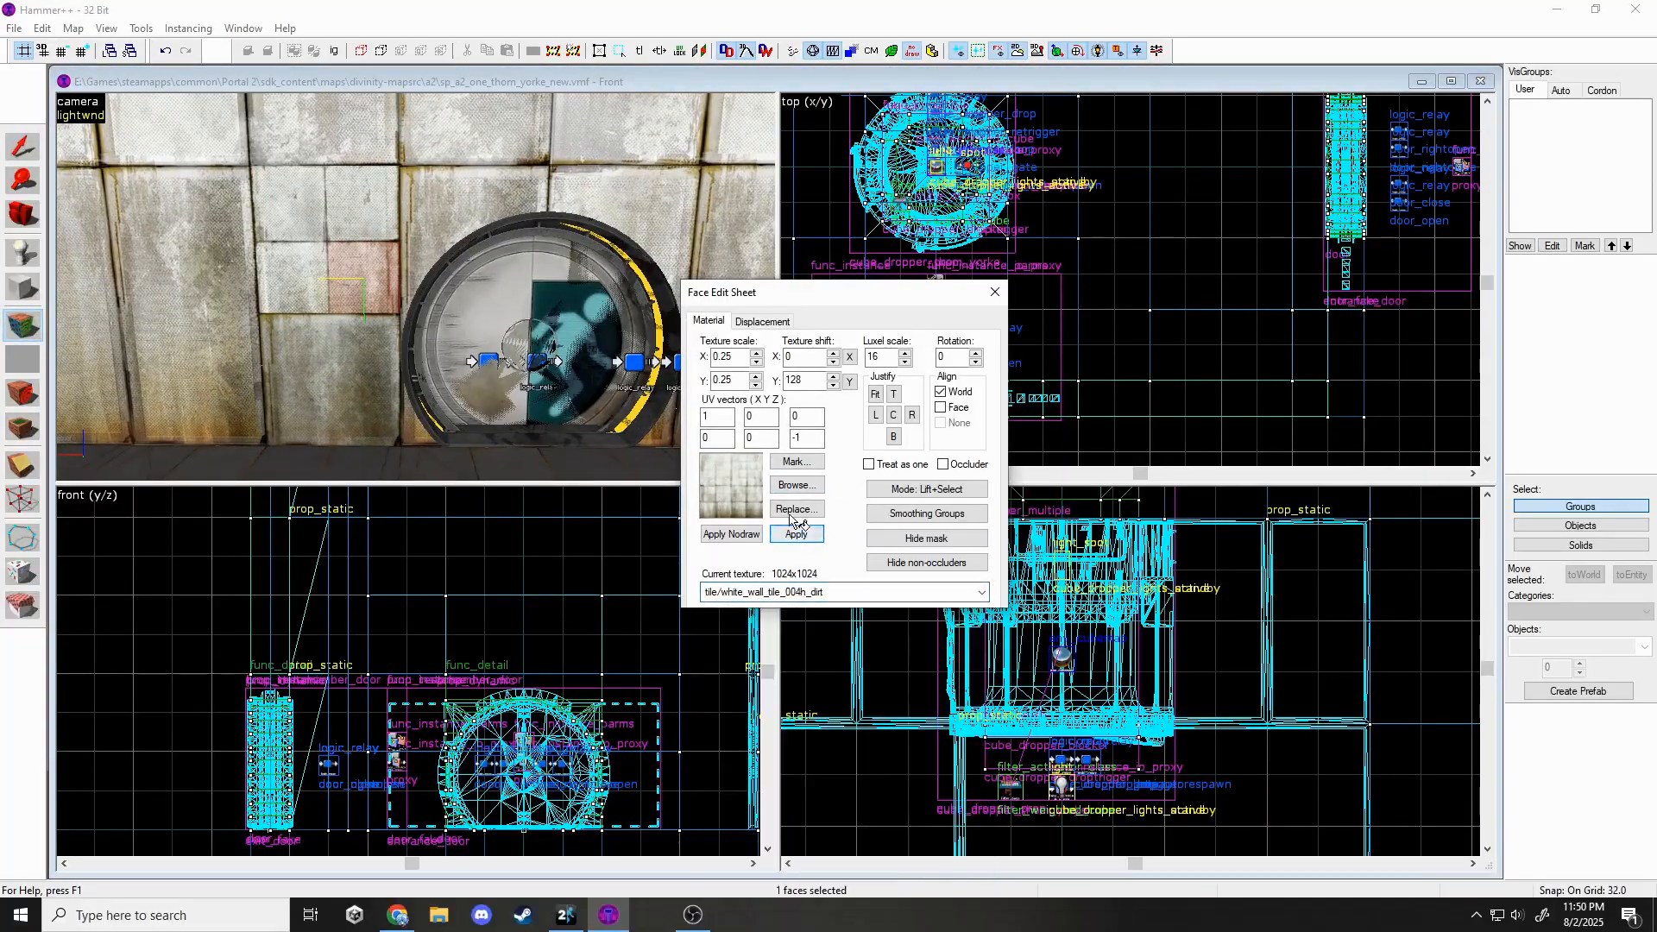
left_click(795, 484)
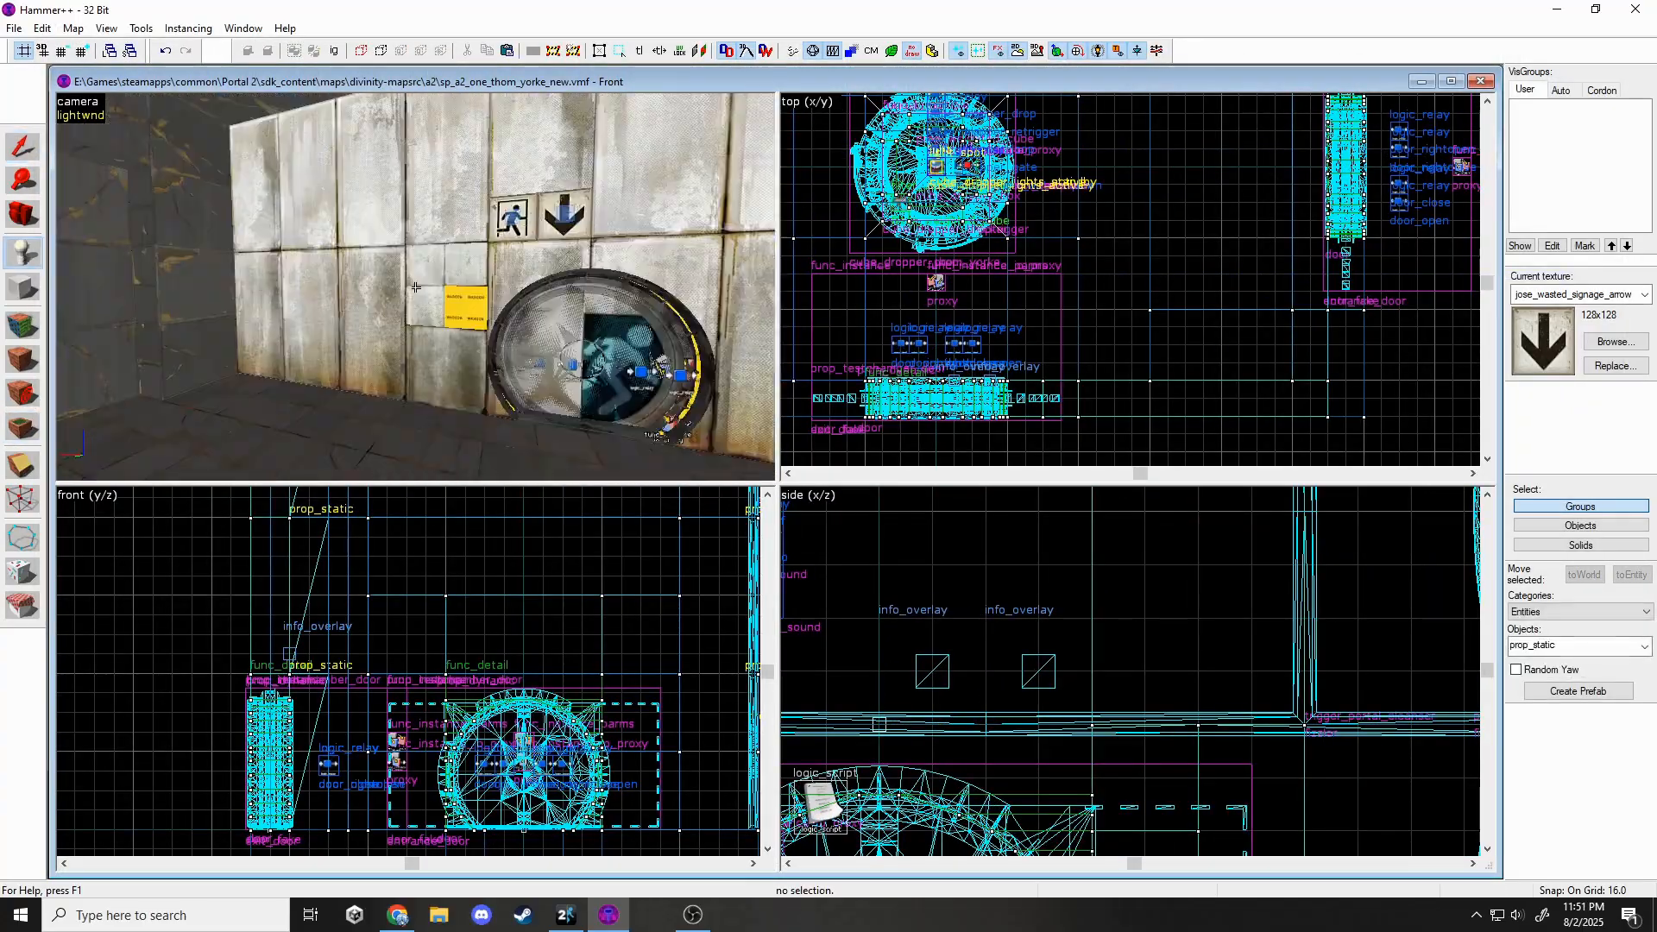
Place a prop_indicator_panel entity on the exit wall.
key("w")
key("s")
key("z")
double_click(1575, 649)
type("pro")
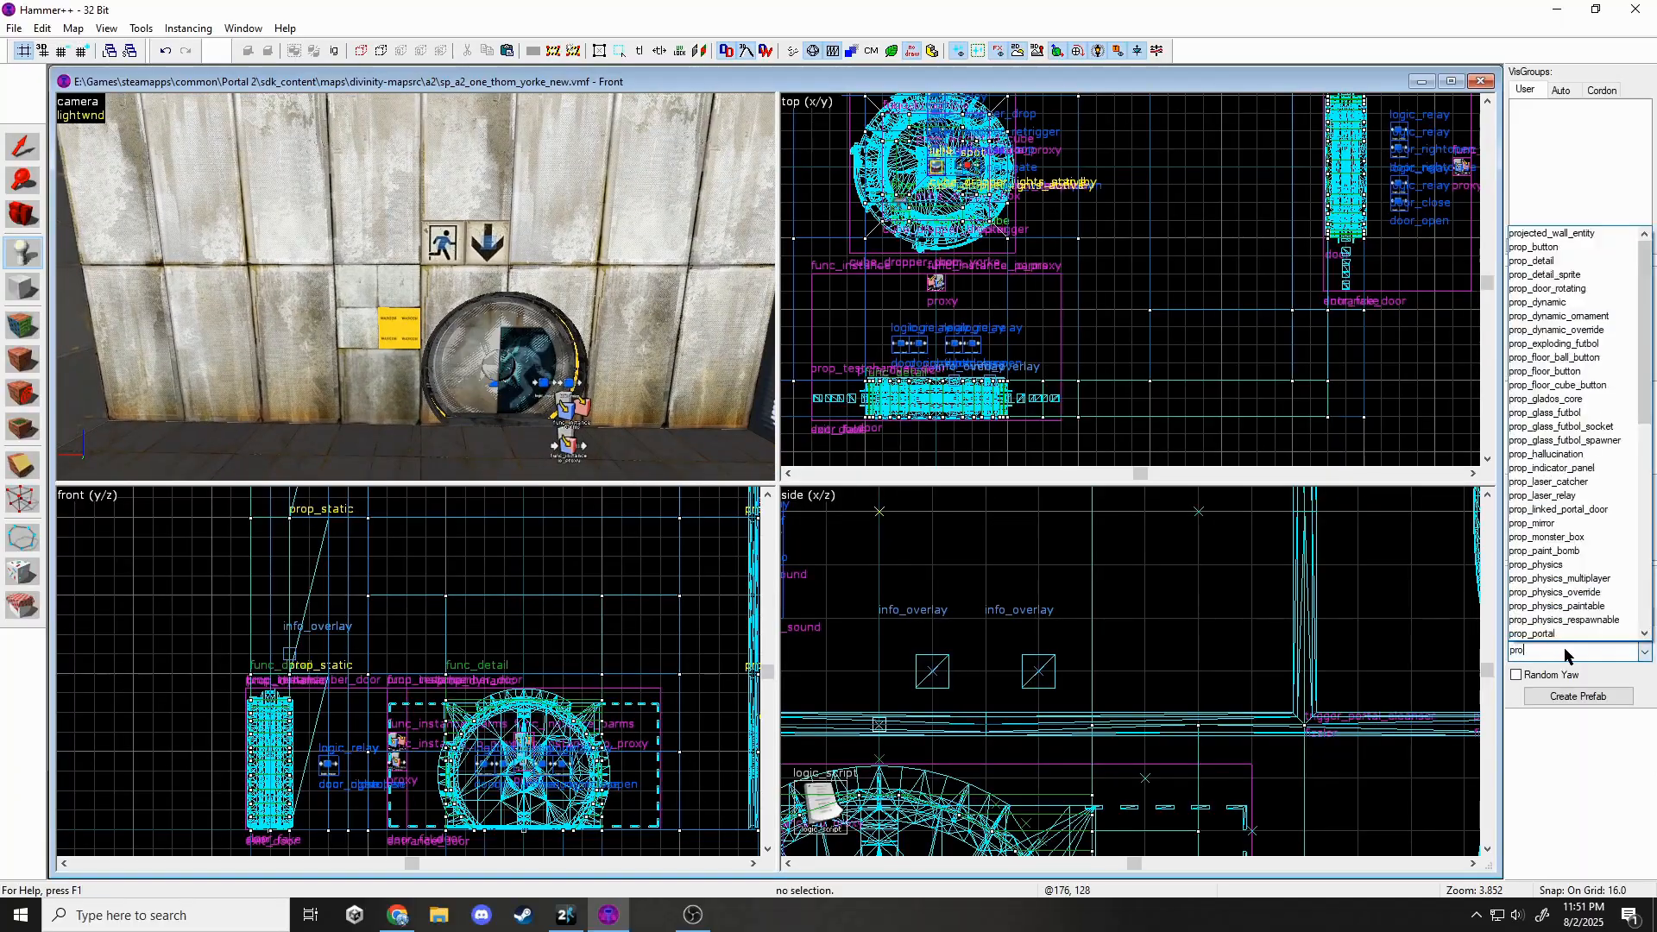
type("p_indicator_panel")
key("Return")
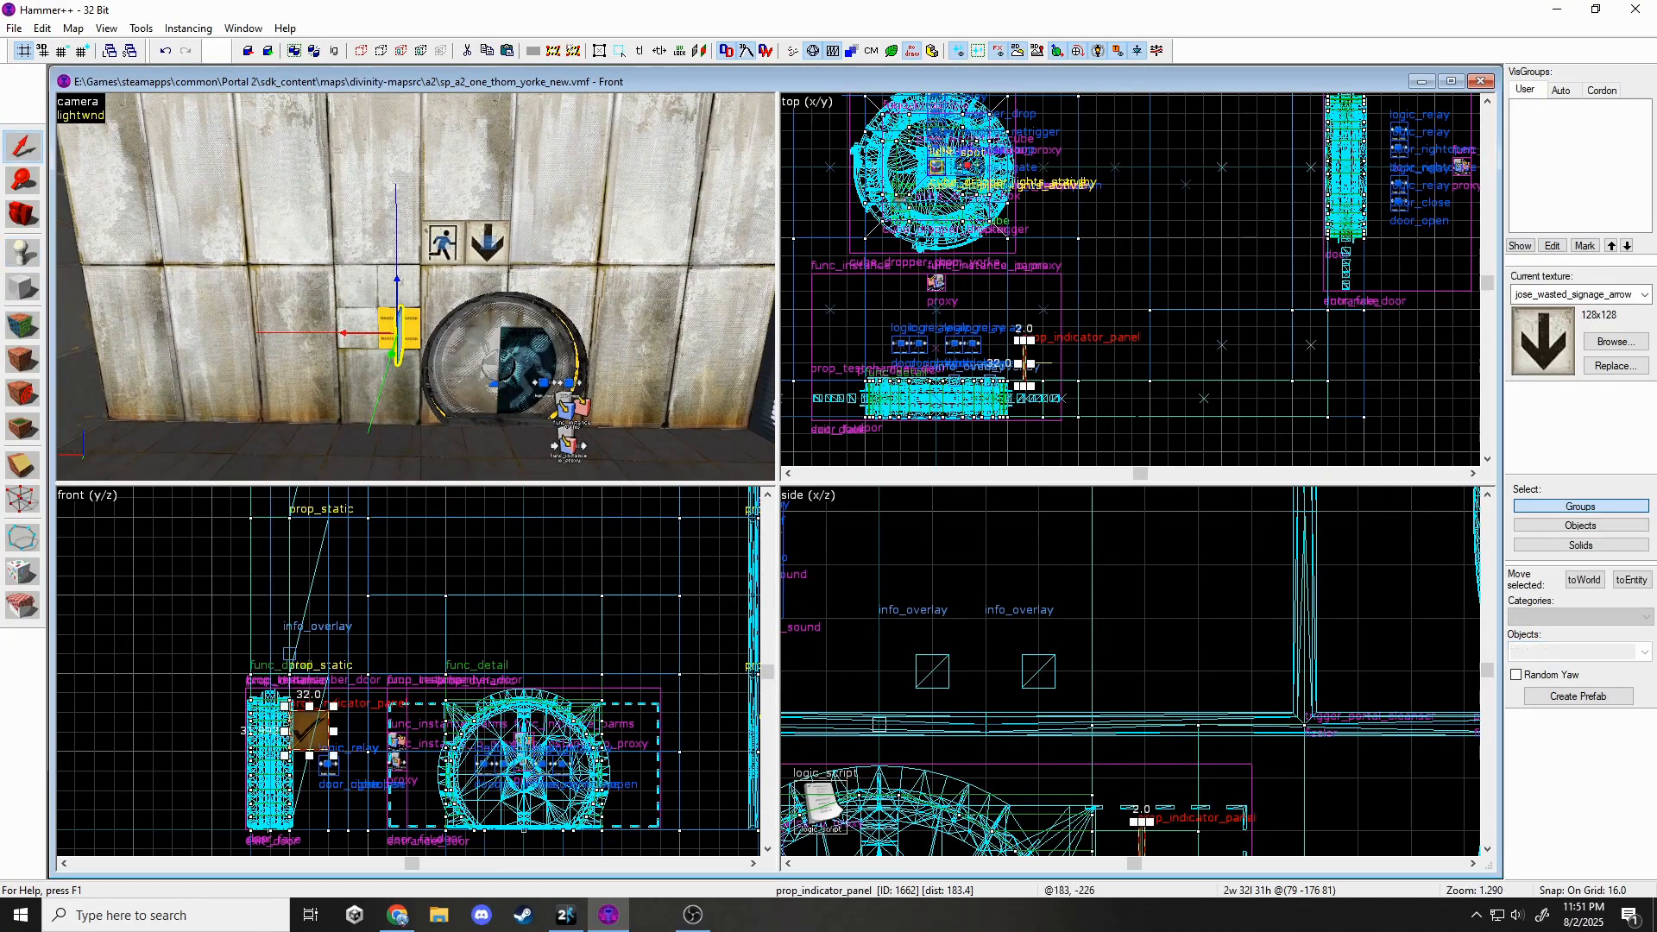
scroll(1024, 361, "up", 4)
left_click(1024, 362)
Rotate the indicator panel 90 degrees and set it flush beside the door.
scroll(1023, 349, "up", 4)
left_click_drag(1015, 304, 949, 390)
key("bracketleft")
key("bracketleft")
key("bracketleft")
key("bracketleft")
scroll(968, 414, "up", 4)
left_click_drag(1019, 278, 1019, 431)
scroll(1161, 833, "up", 6)
left_click_drag(1239, 681, 1240, 691)
key("Escape")
key("z")
key("w")
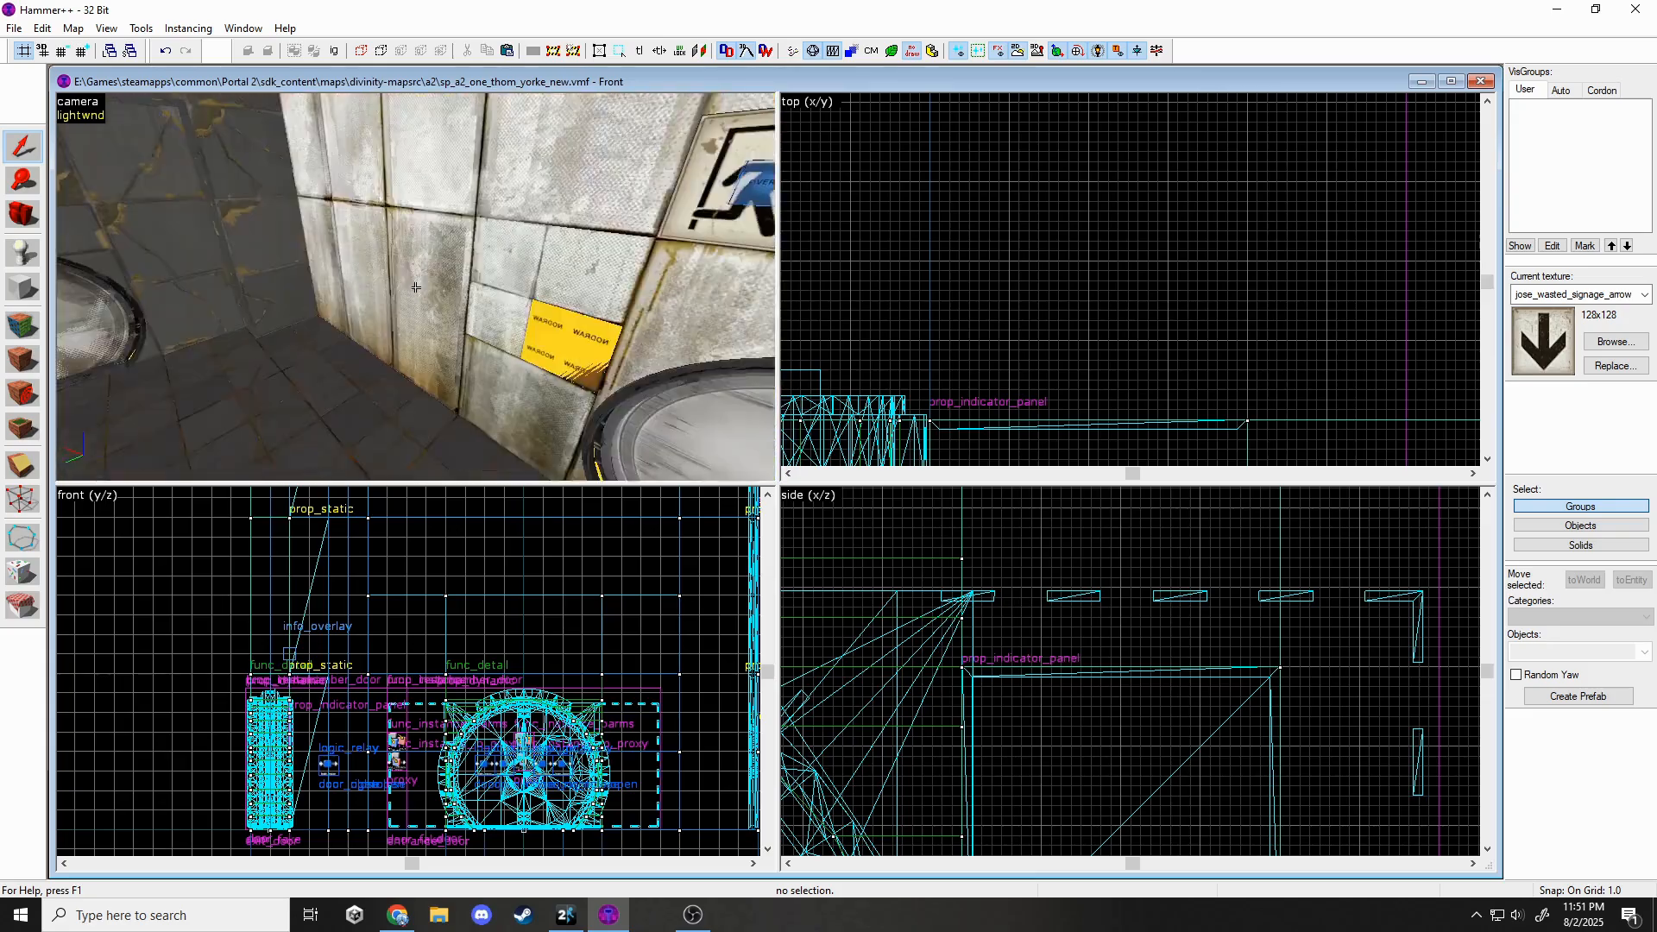
Place an indicator_lights_corner_wall overlay beside the door.
left_click(22, 425)
left_click(1616, 342)
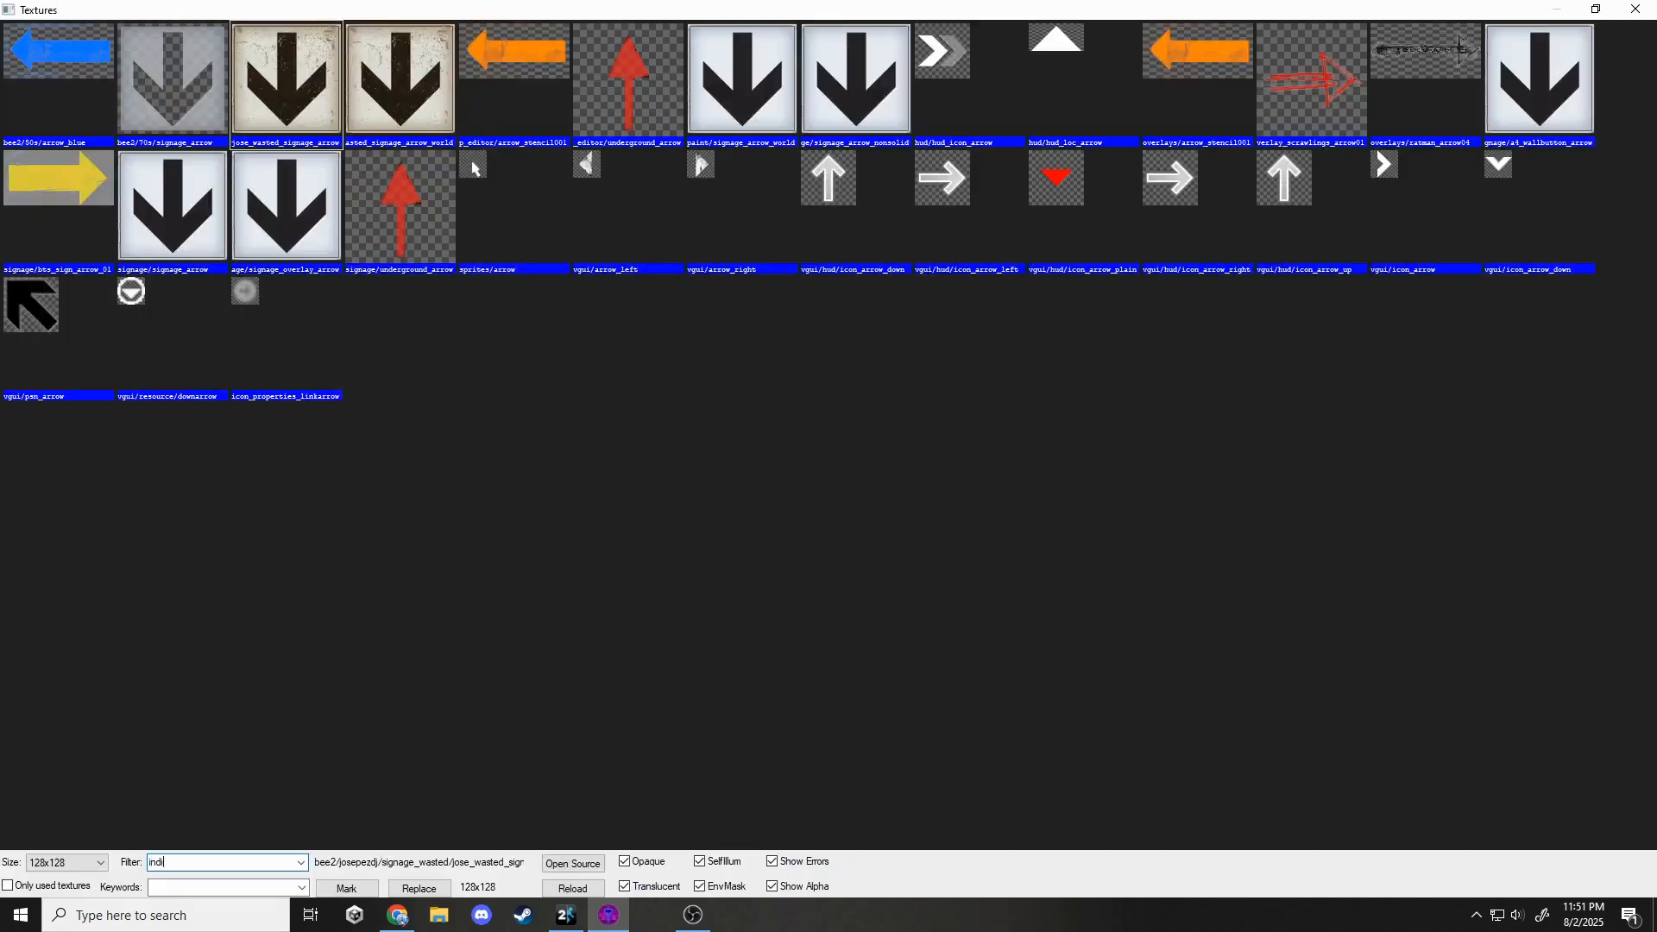
type("indic")
double_click(718, 50)
key("z")
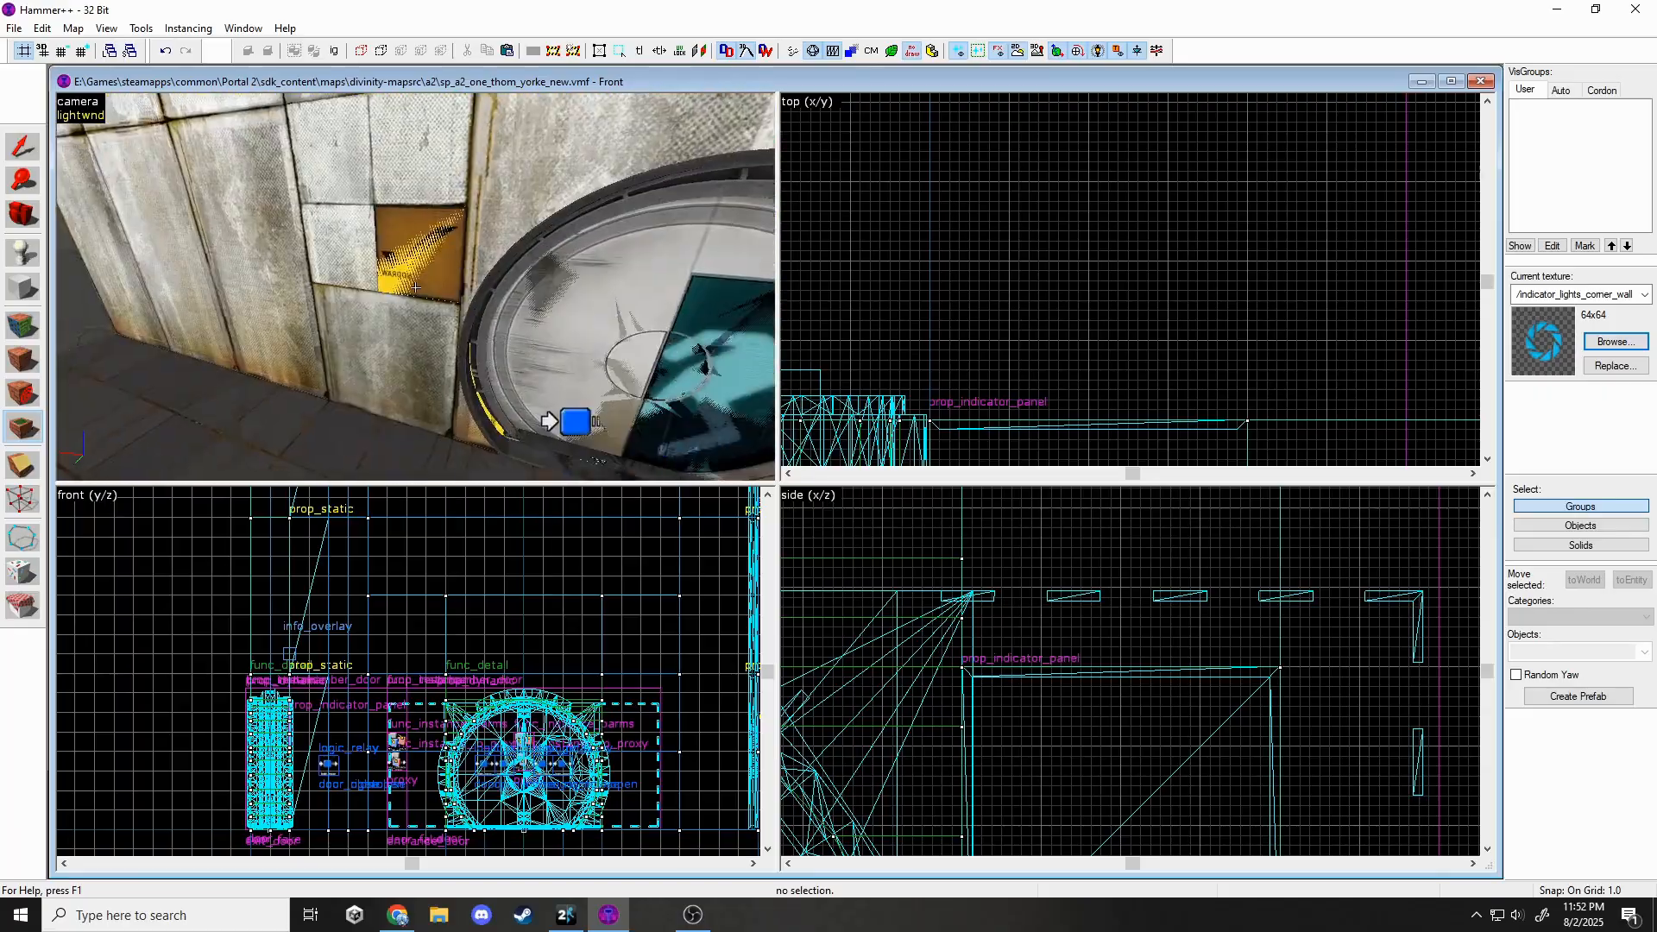
left_click(415, 286)
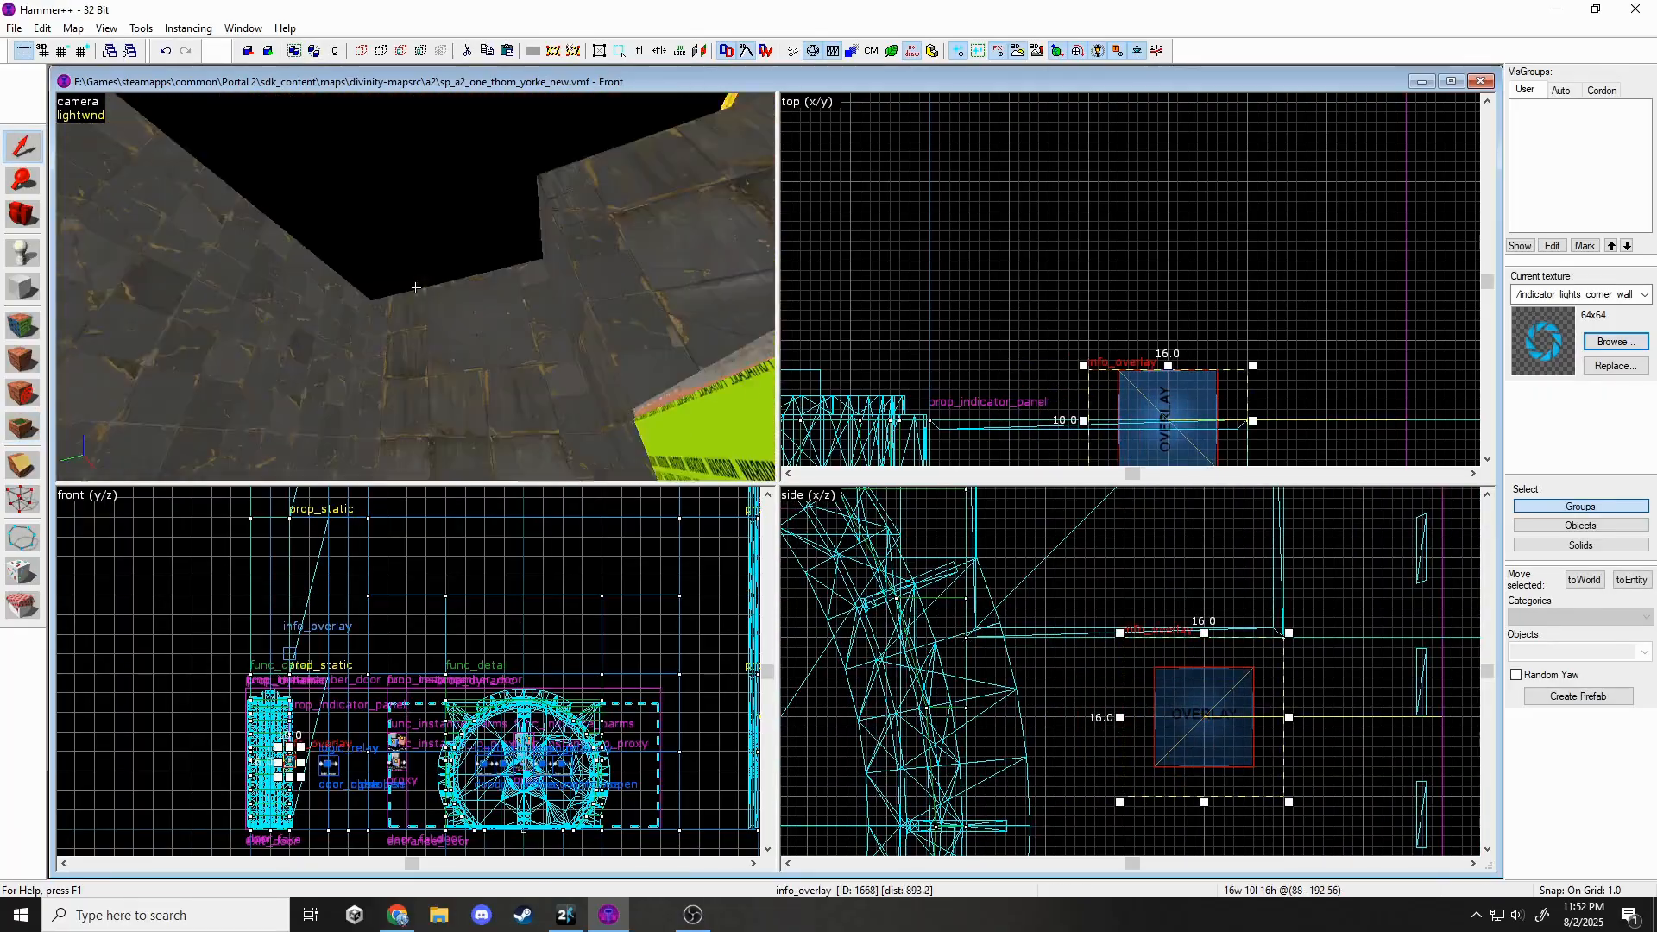
Move the corner overlay up-right and assign it the wall face underneath.
key("s")
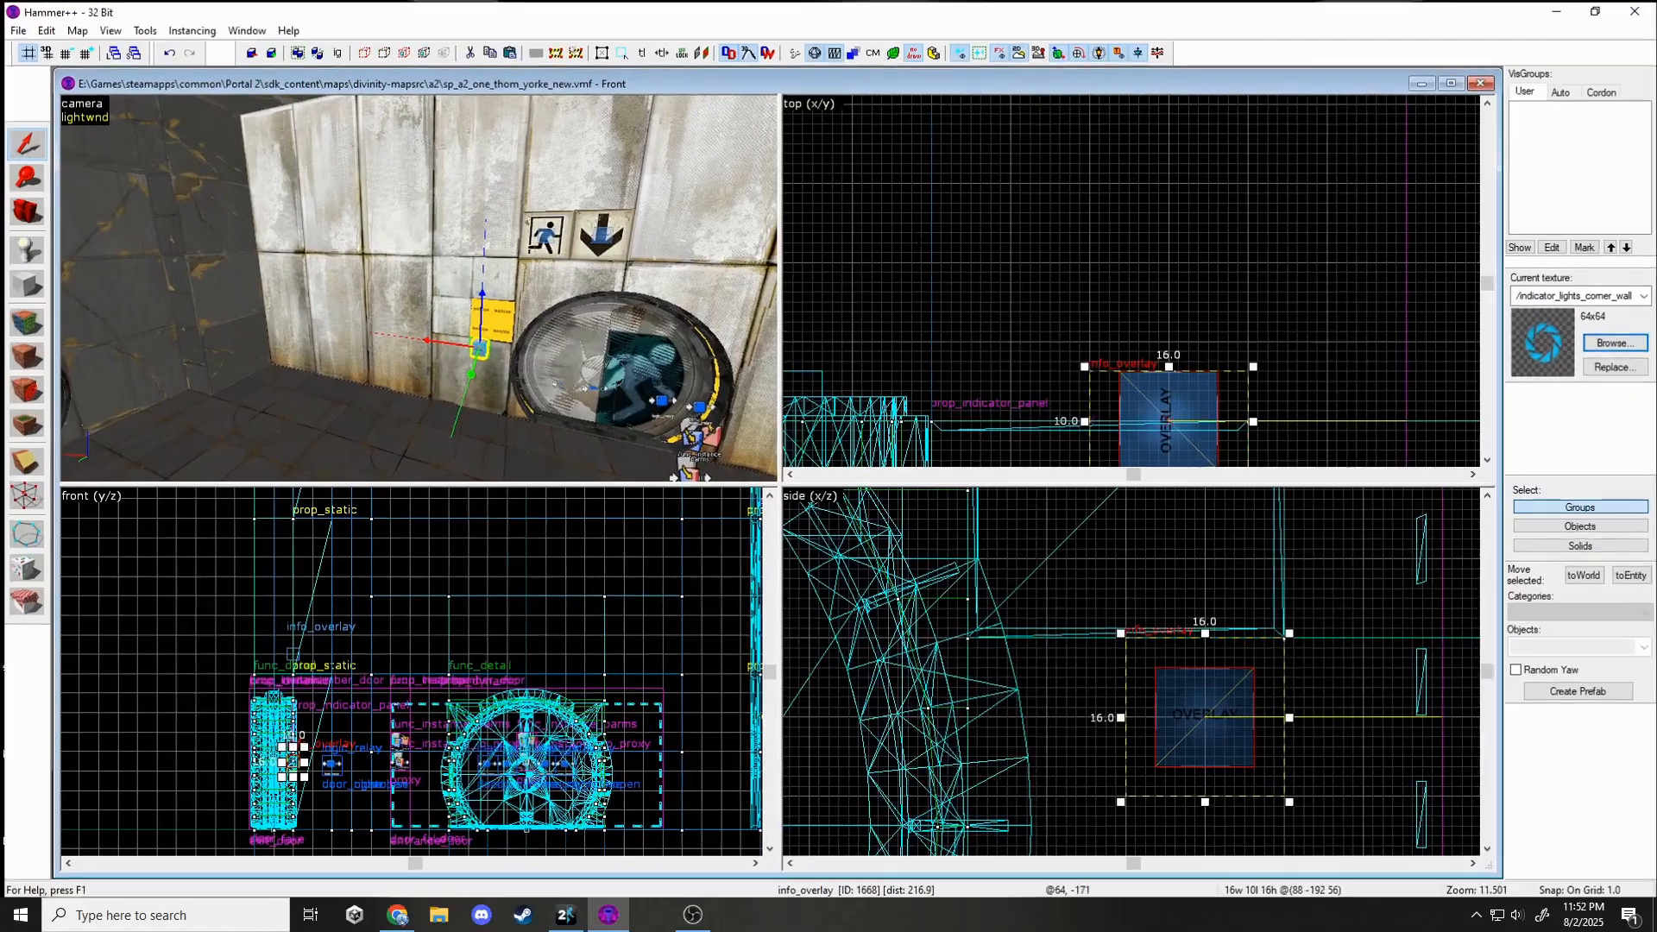
scroll(1196, 780, "down", 4)
left_click_drag(1200, 750, 1305, 643)
scroll(483, 293, "up", 1)
left_click(46, 30)
left_click(82, 299)
left_click(921, 397)
left_click(470, 324)
left_click(1016, 663)
scroll(1314, 678, "up", 1)
key("Escape")
Add an indicator_lights_floor overlay on the wall, rotated upright and moved lower.
key("z")
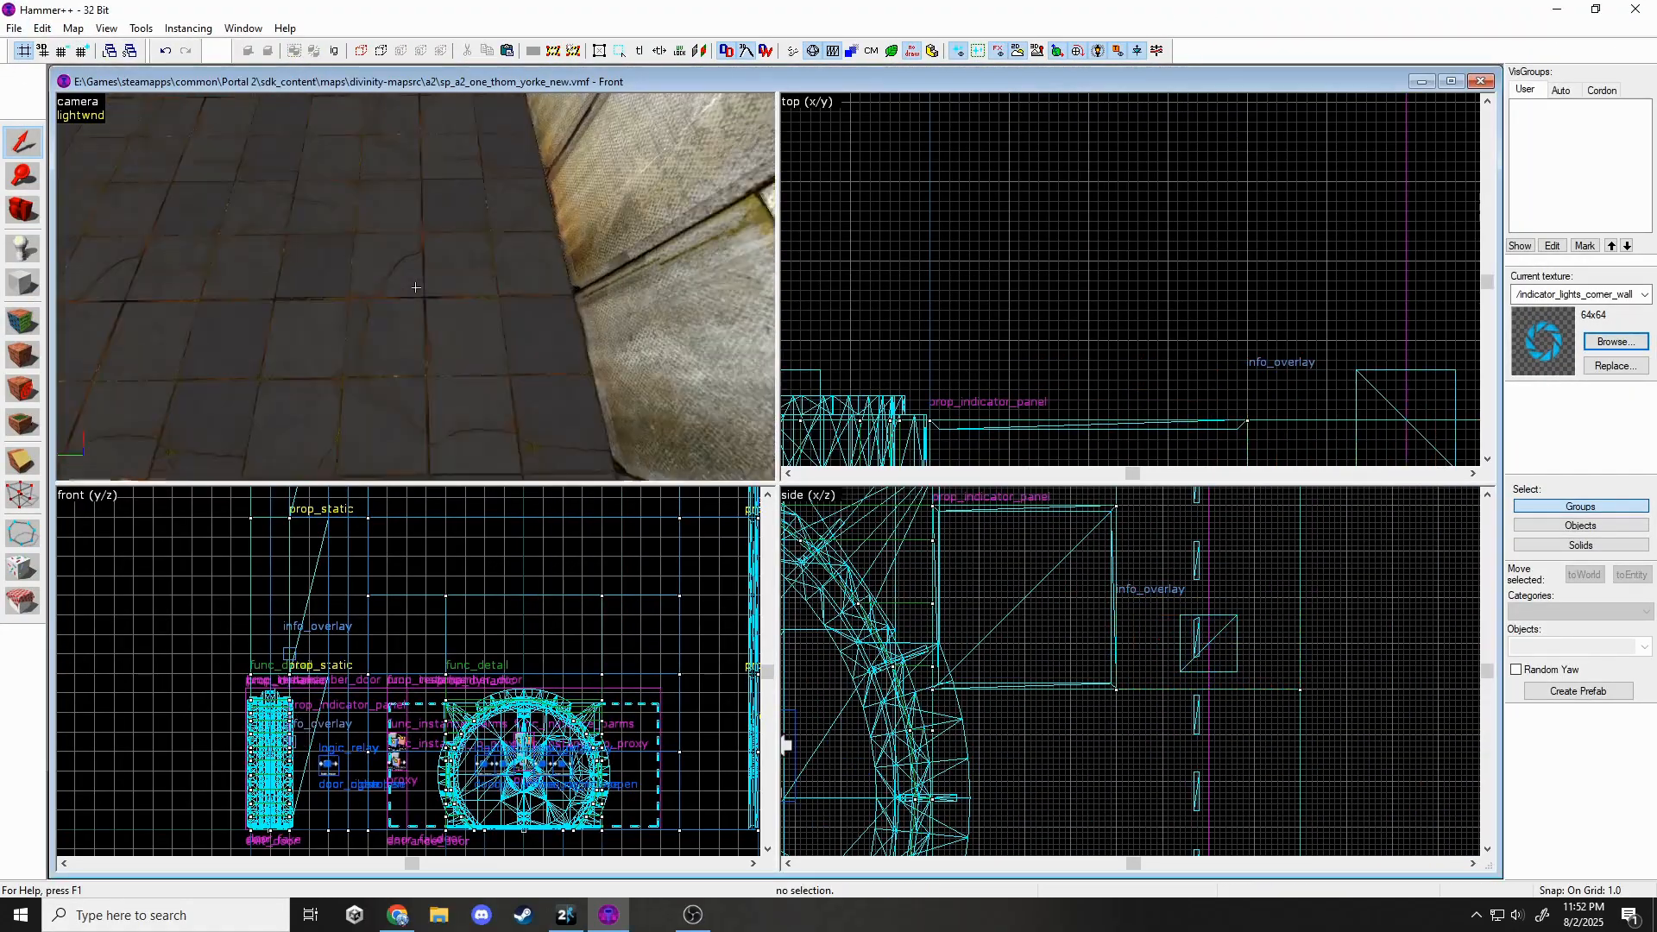
key("z")
left_click(1598, 343)
double_click(483, 173)
left_click(584, 270)
left_click(22, 142)
scroll(1234, 612, "down", 2)
left_click(1243, 765)
scroll(1254, 615, "up", 4)
left_click_drag(1367, 729, 1239, 784)
key("Escape")
Place an indicator-light overlay on the floor, rotate it and stretch it.
left_click(30, 426)
left_click(510, 318)
left_click(22, 143)
scroll(1103, 174, "down", 2)
left_click(1103, 174)
left_click_drag(1195, 200, 1159, 256)
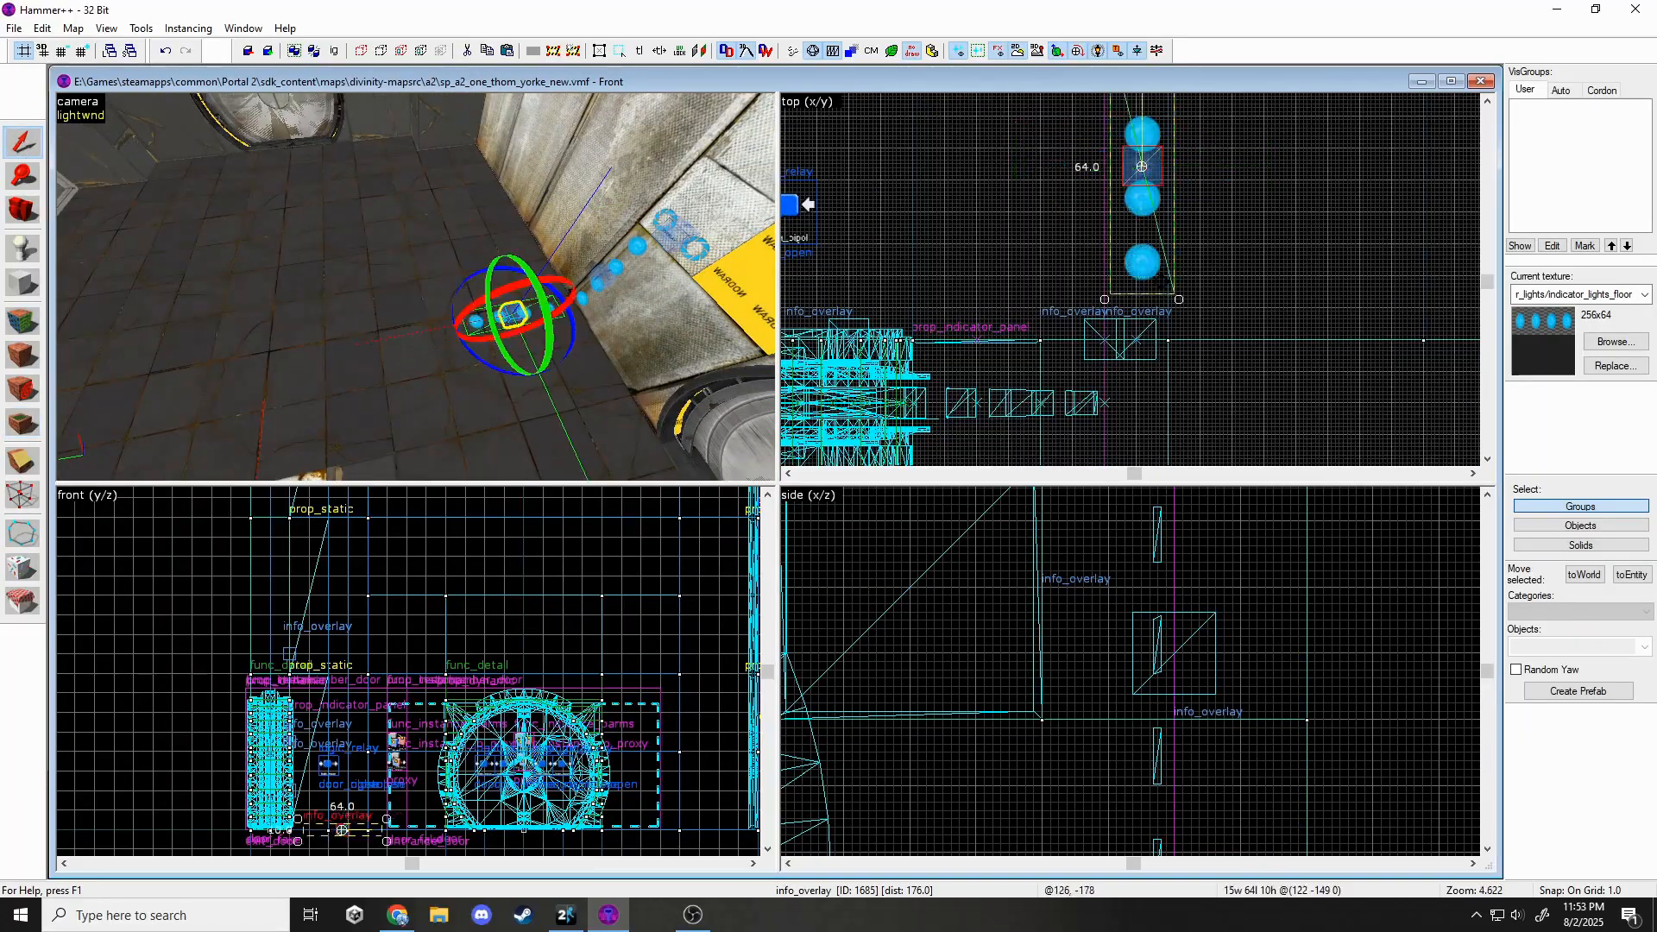
Look around the chamber in the running game.
scroll(1125, 166, "up", 2)
left_click(565, 915)
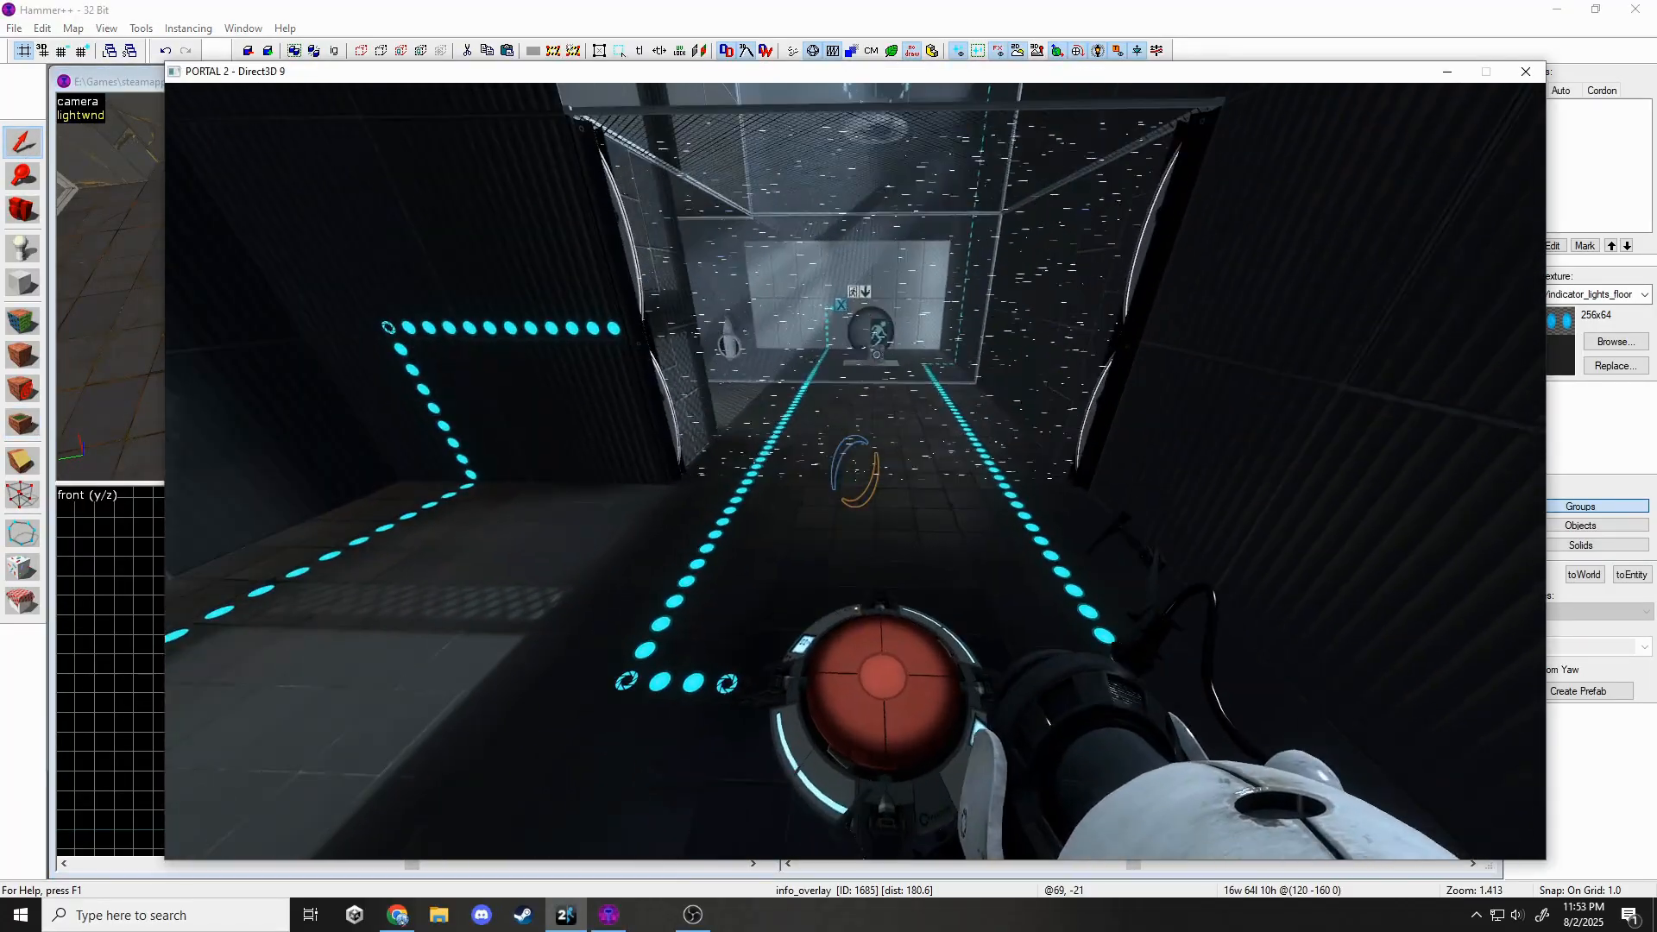
key("alt+Tab")
key("z")
key("z")
Stretch the floor light strip further along the floor.
scroll(1137, 335, "down", 5)
scroll(1143, 311, "down", 7)
left_click_drag(1138, 332, 1126, 279)
scroll(1156, 108, "up", 11)
key("Escape")
key("z")
Assign several floor faces to the floor light overlay via Pick in its properties.
double_click(371, 271)
left_click(918, 400)
key("z")
key("z")
left_click(416, 288, "ctrl")
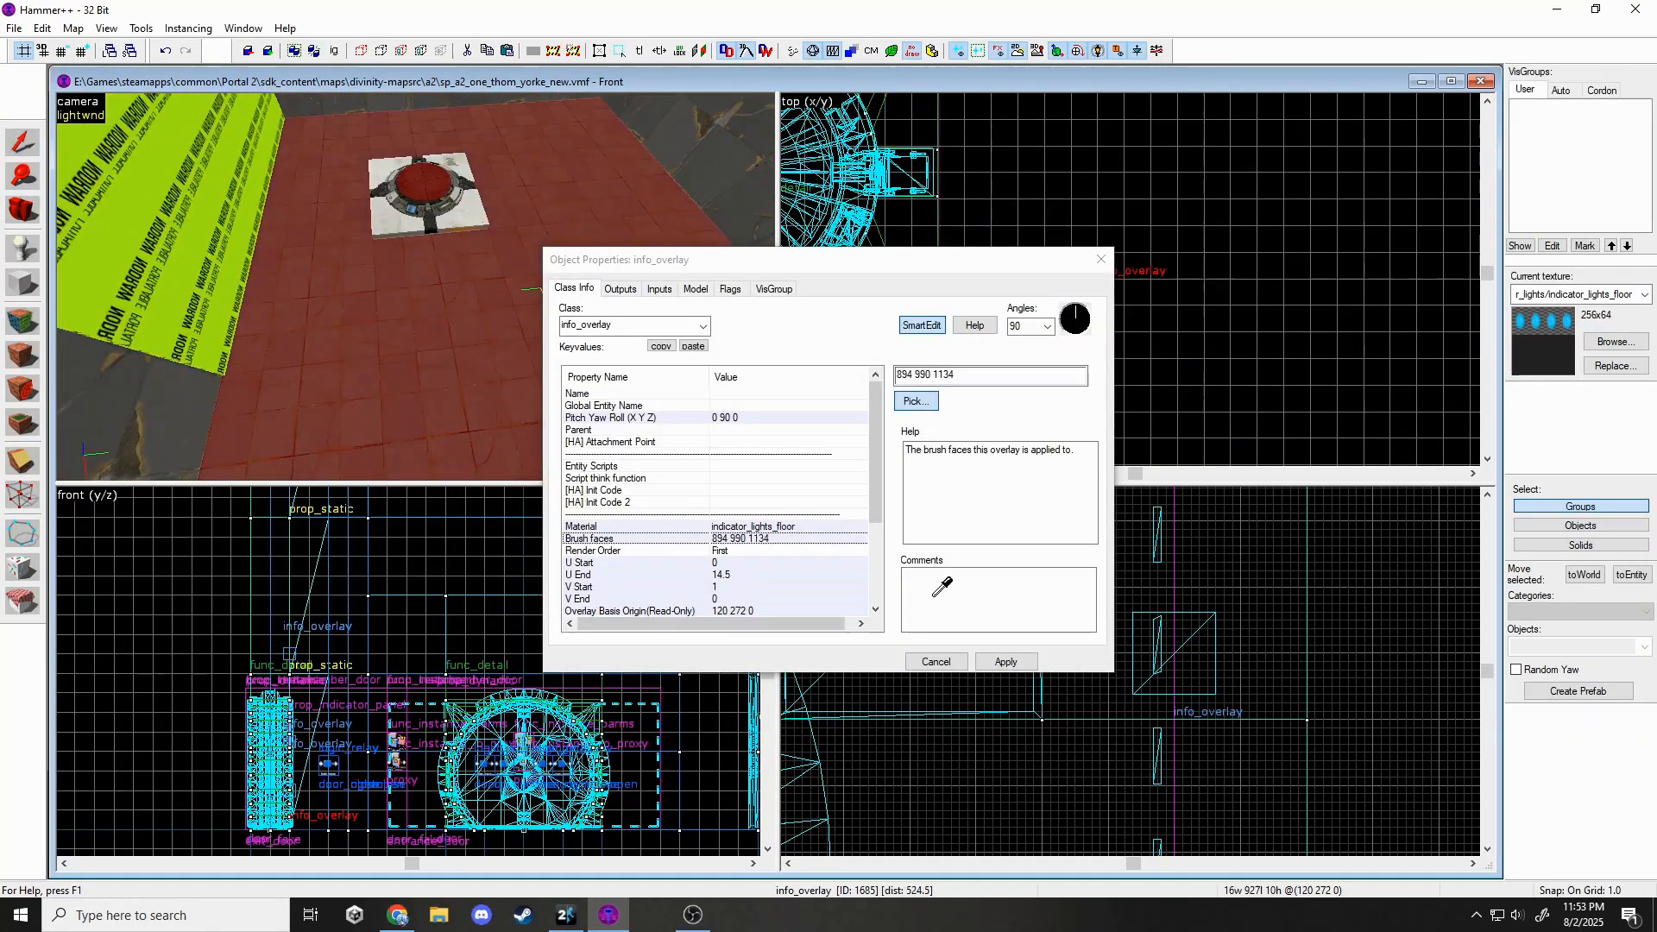
left_click(1007, 662)
left_click(1139, 257)
left_click(1060, 197)
left_click(565, 915)
key("alt+Tab")
key("z")
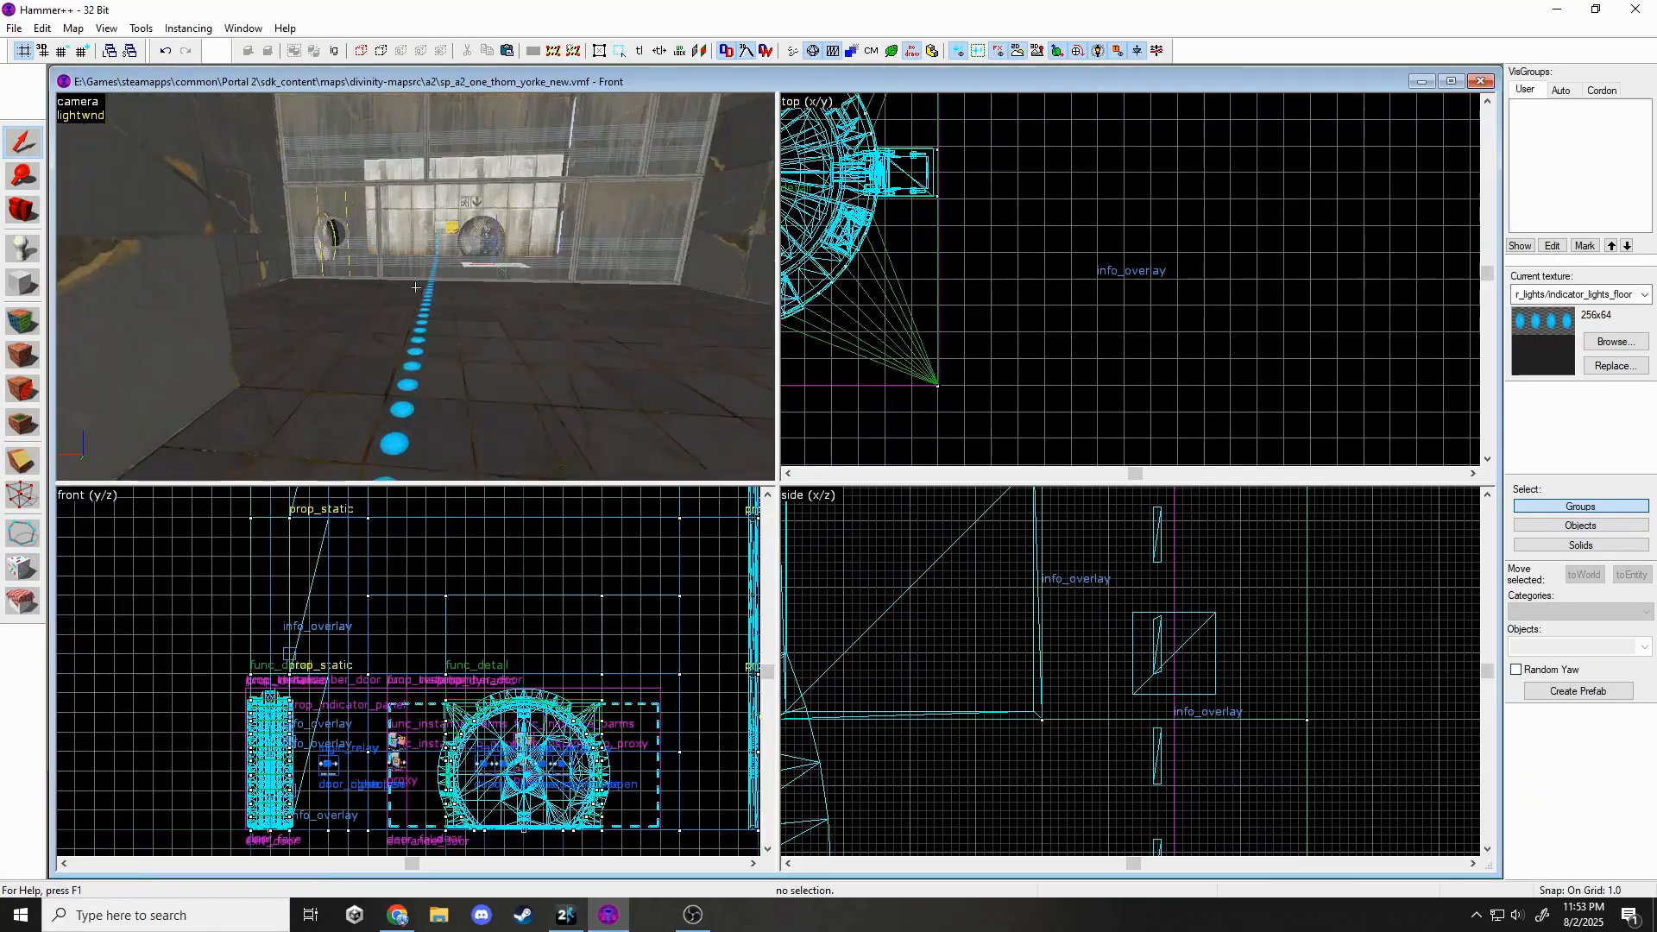
Lengthen the floor light strip again.
left_click(416, 287)
key("z")
key("alt+Tab")
key("alt+Tab")
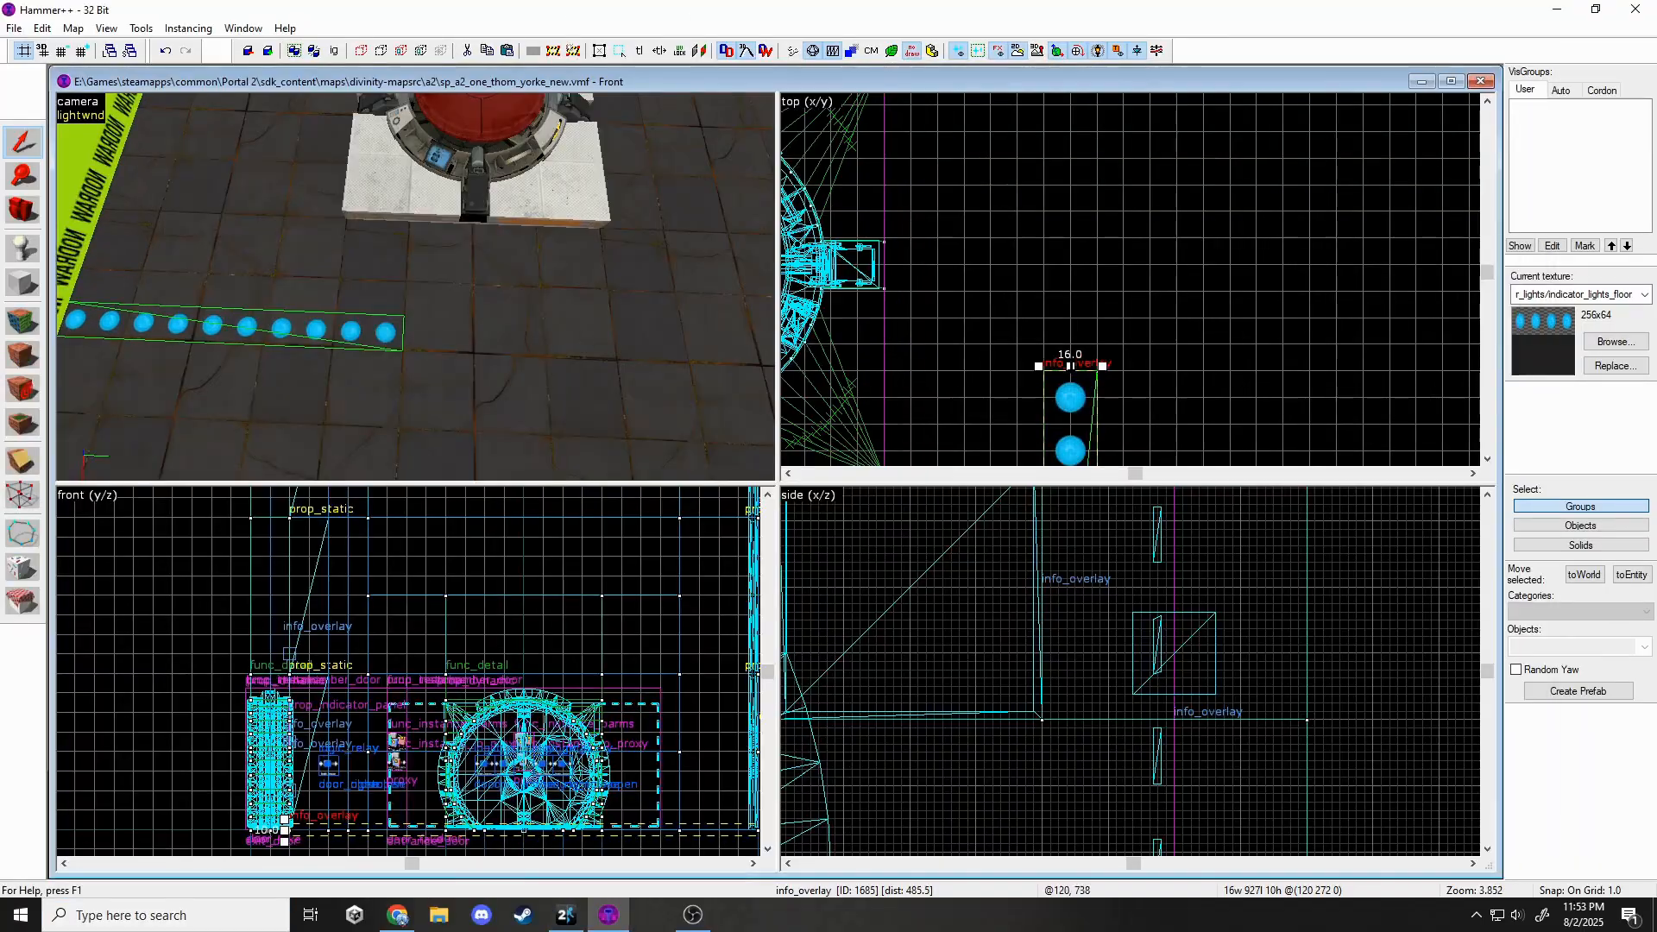
left_click_drag(1069, 366, 1069, 309)
scroll(1069, 307, "up", 4)
key("Escape")
Add a new floor light overlay at the end of the trail.
key("shift+o")
left_click(474, 296)
key("shift+s")
scroll(898, 298, "up", 4)
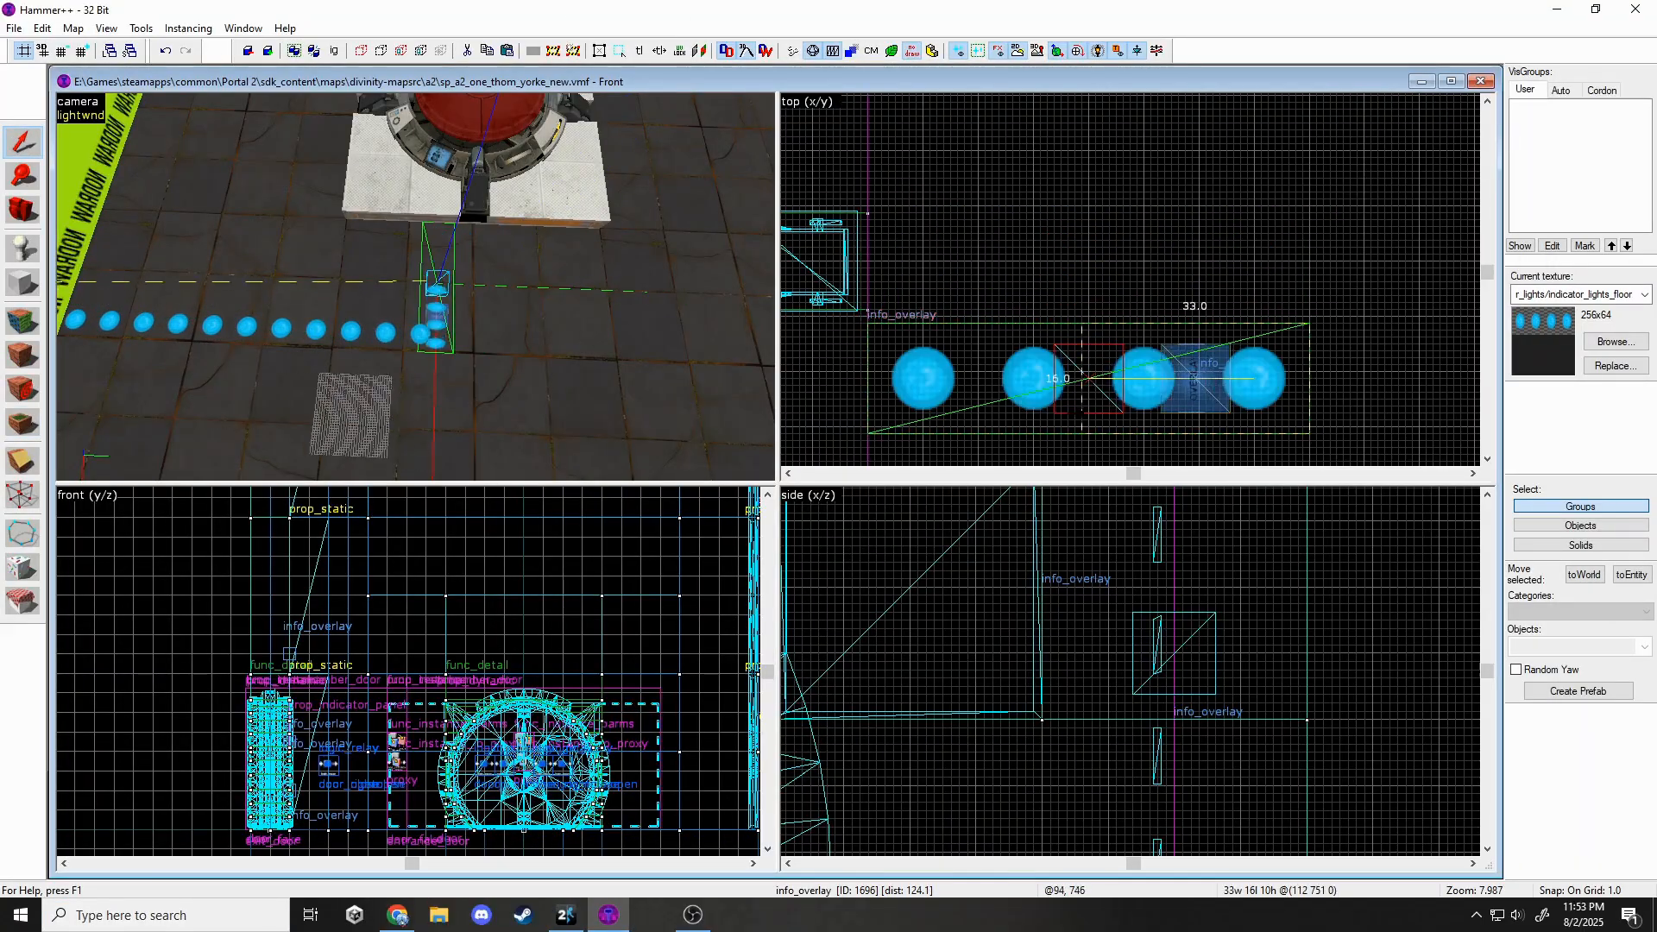
left_click_drag(1092, 318, 1091, 319)
key("Escape")
Place an indicator_lights_corner_wall overlay and shift it further left.
key("shift+o")
left_click(1615, 342)
double_click(1050, 307)
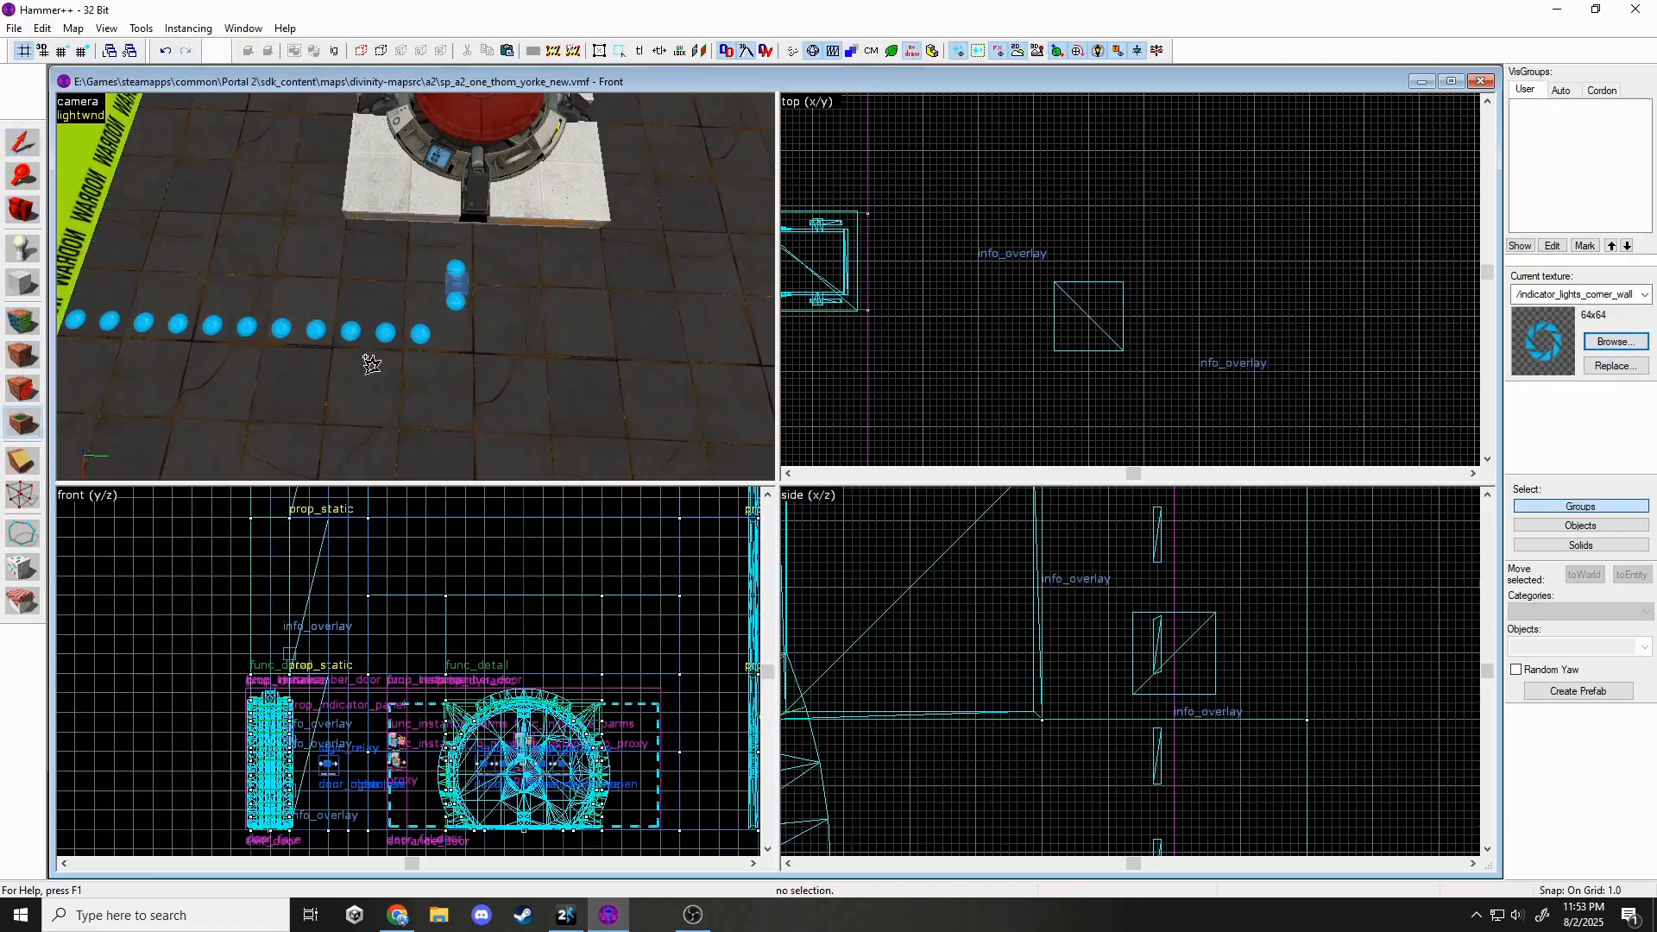
left_click_drag(962, 293, 928, 293)
key("Escape")
key("z")
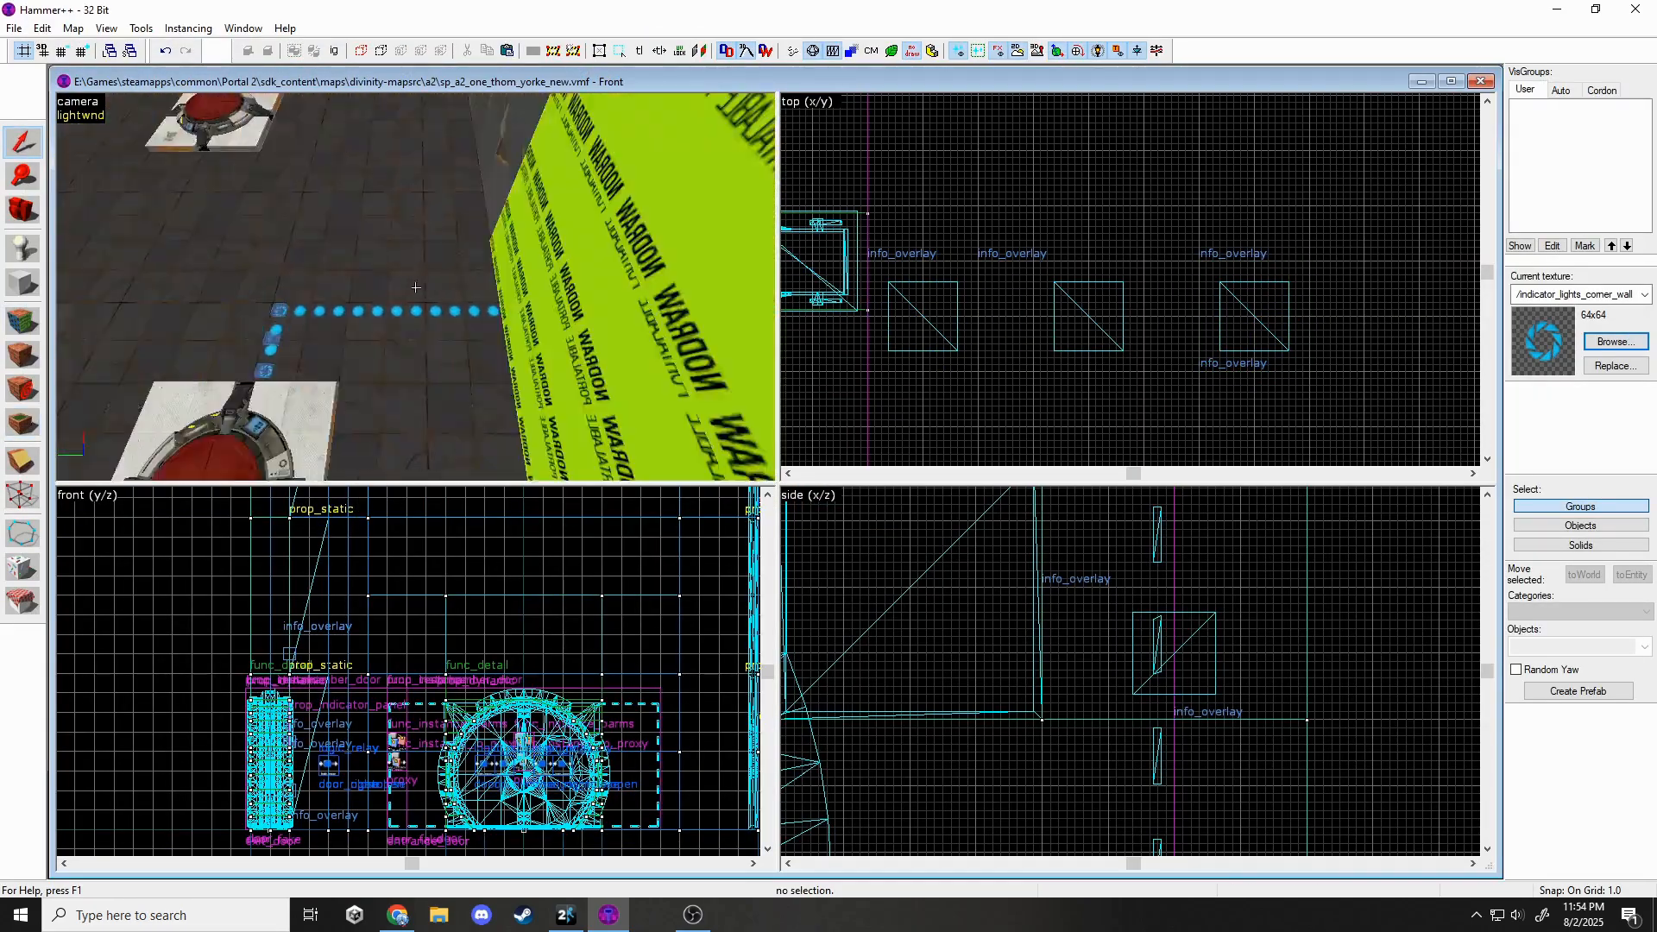
Walk through the chamber in game to check the lit indicator panel and exit-sign wall.
key("alt+Tab")
key("w")
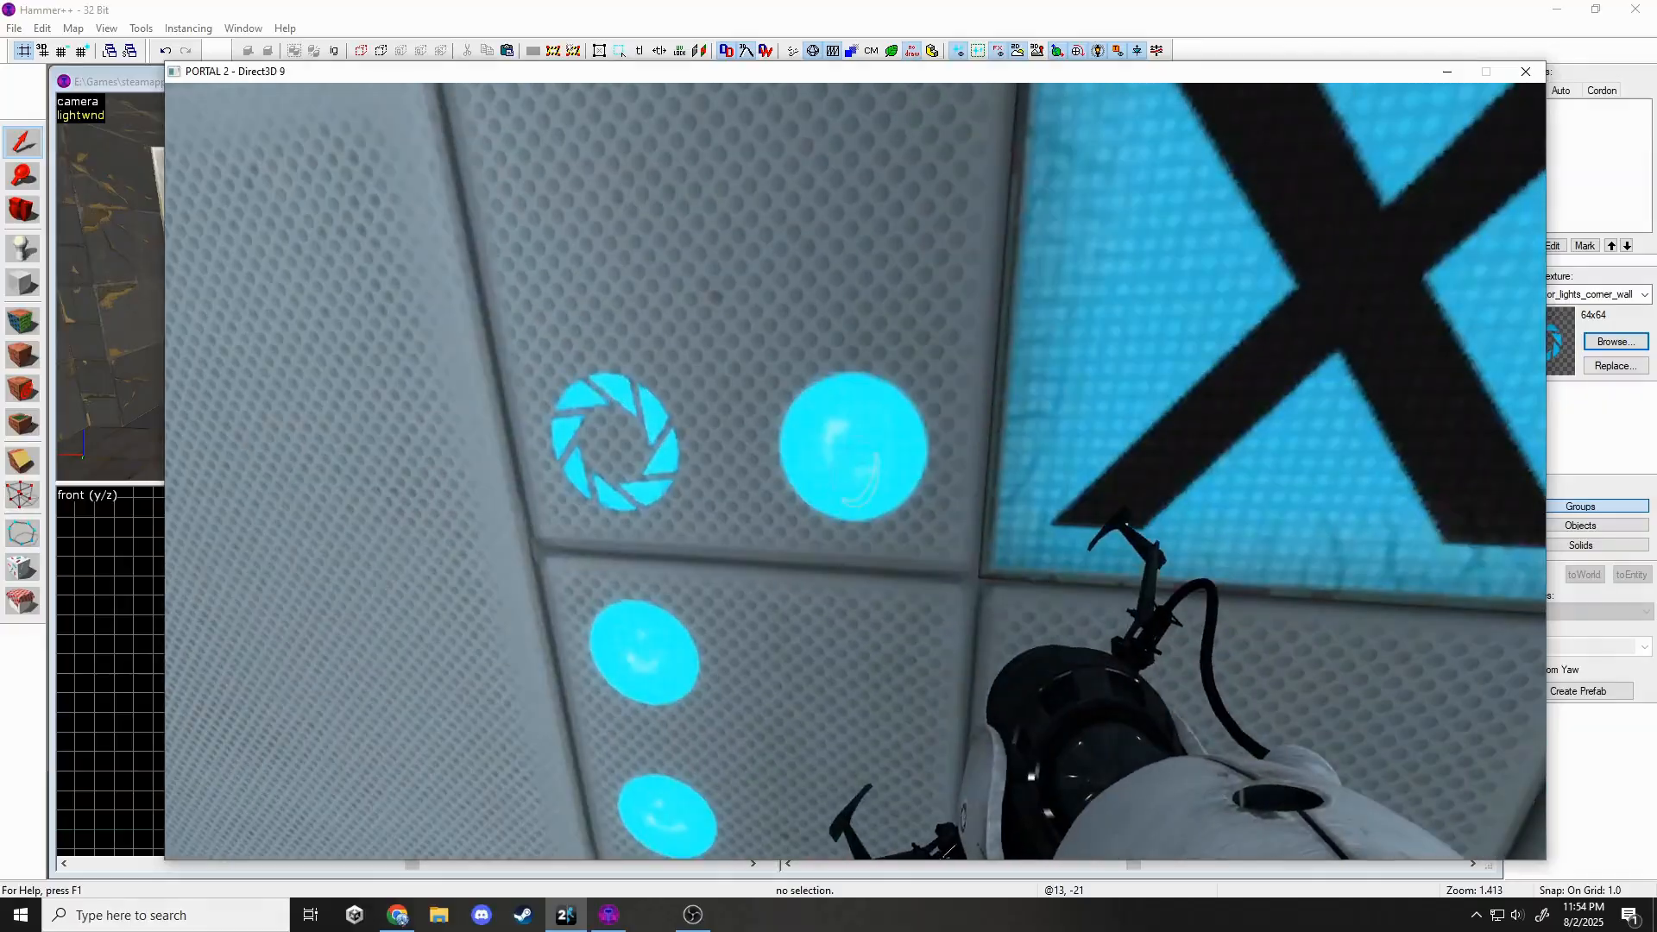
key("w")
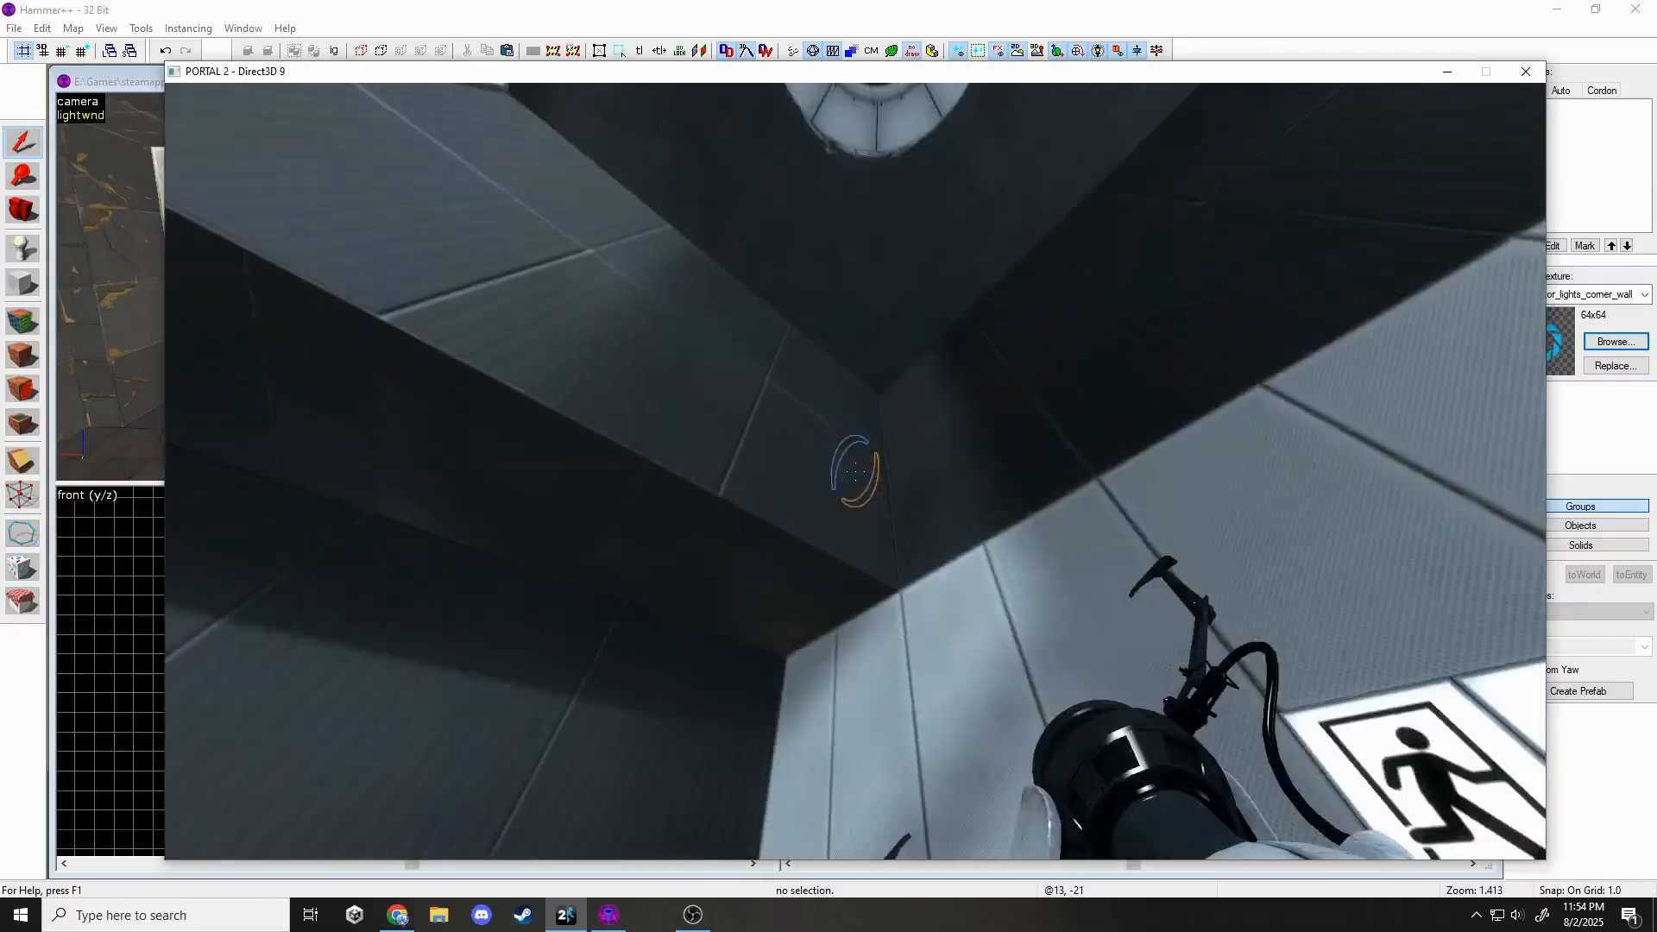
key("super")
Move the wall light overlay into place.
left_click(608, 914)
left_click(362, 334)
left_click_drag(1175, 652, 1245, 652)
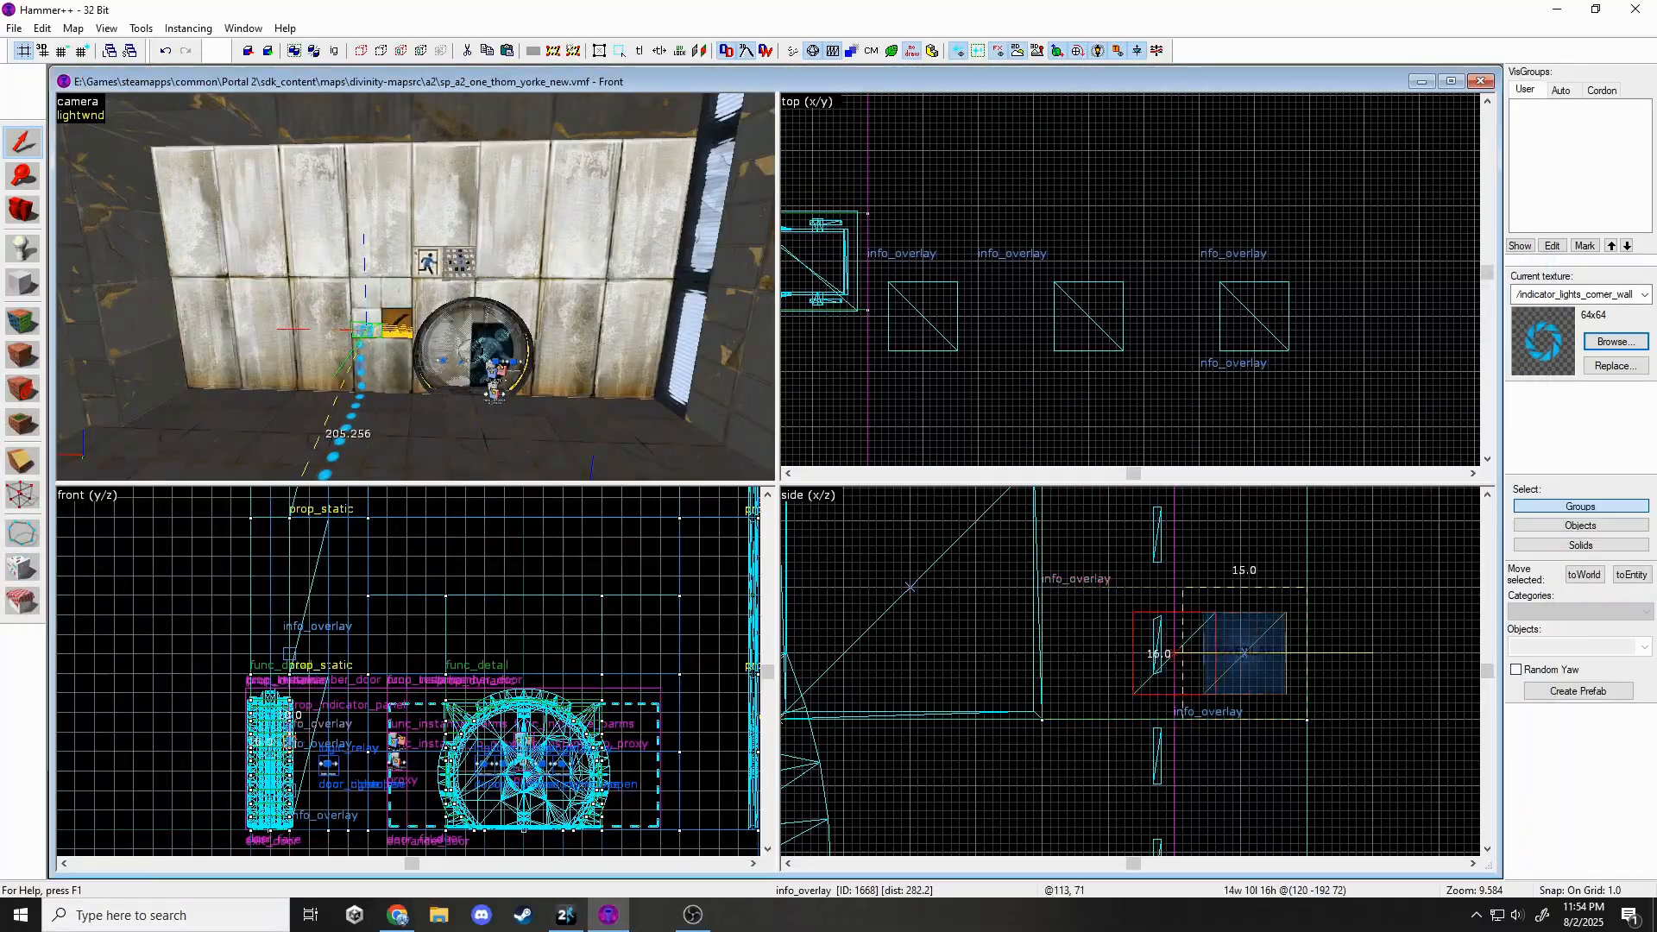
Place another light overlay on the wall beside the existing one.
key("Escape")
left_click(1615, 341)
left_click(24, 425)
left_click(525, 216)
left_click_drag(883, 610, 1107, 653)
scroll(1142, 776, "down", 3)
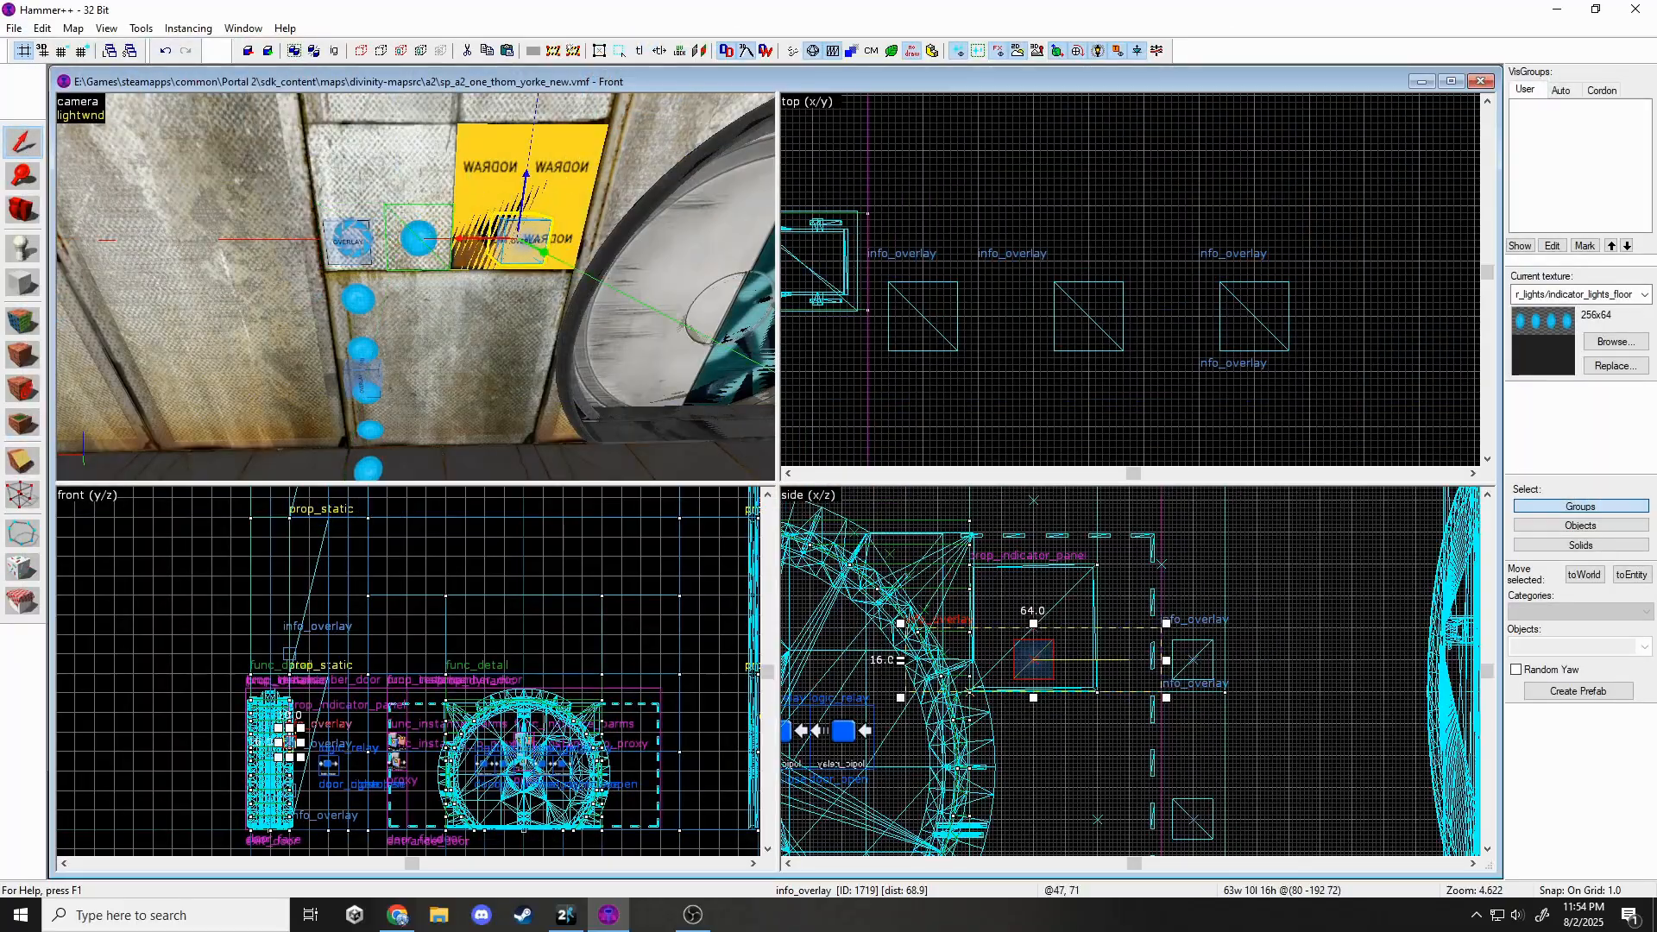
scroll(1084, 768, "up", 3)
key("Escape")
key("z")
key("s")
Name the indicator panel by the door Exit_Door_Indicator.
left_click(553, 255)
key("alt+Return")
left_click(928, 373)
type("Exit_Door_Indicator")
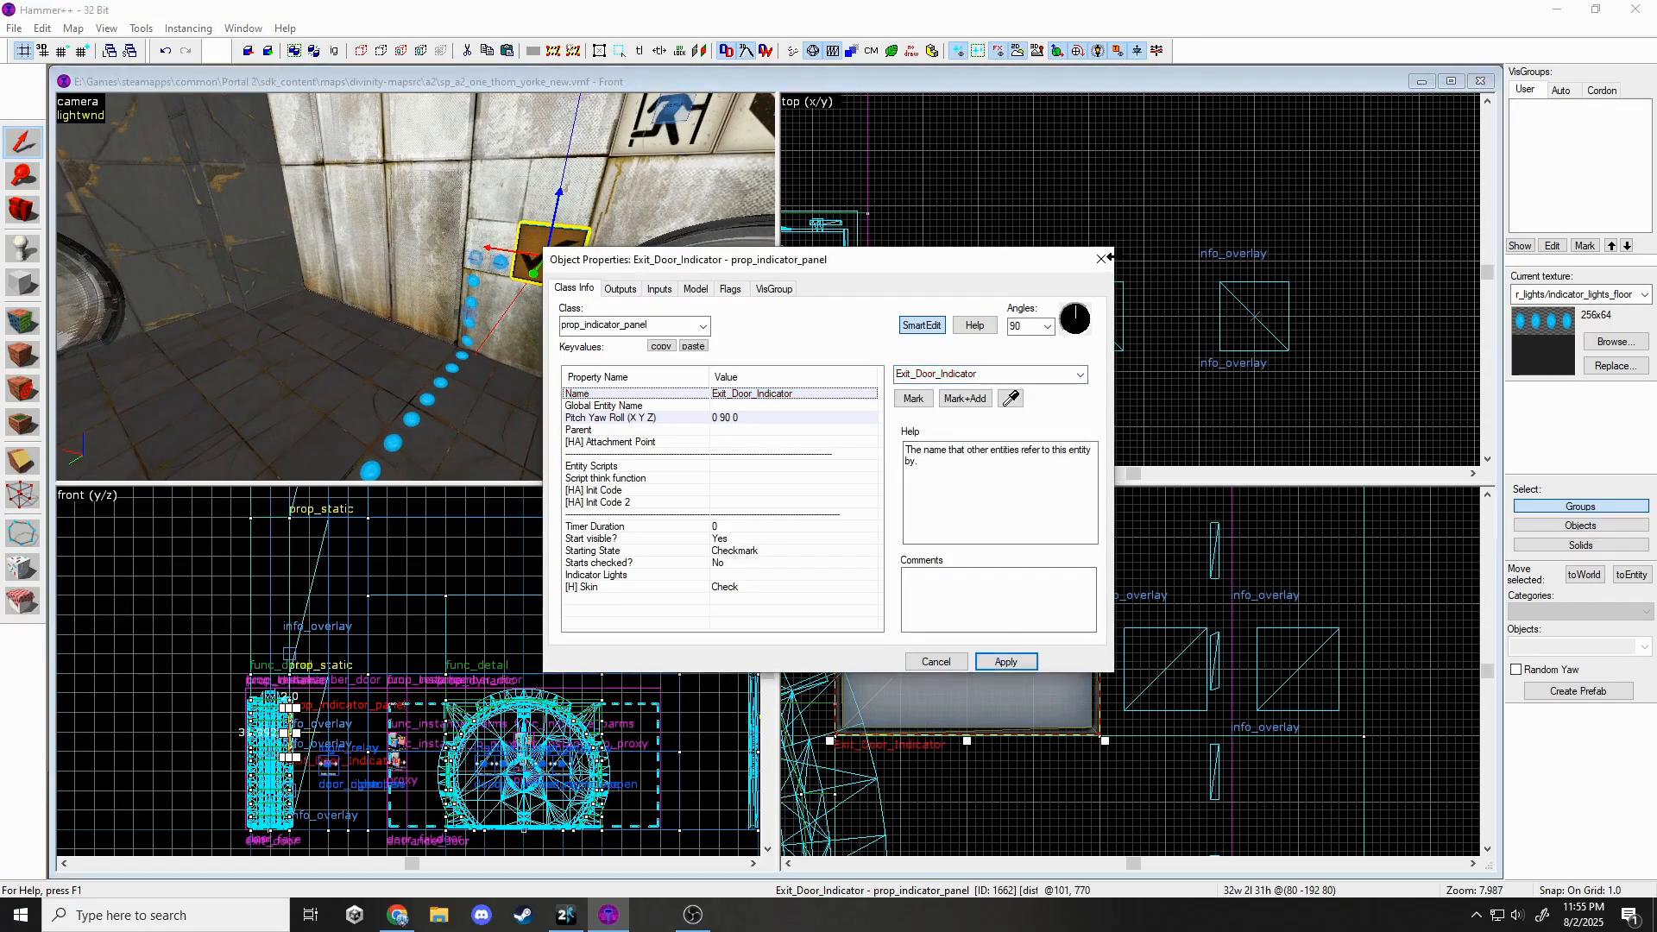
left_click(1102, 258)
Select all seven light overlays and name them Exit_Door_Lights.
left_click(500, 261)
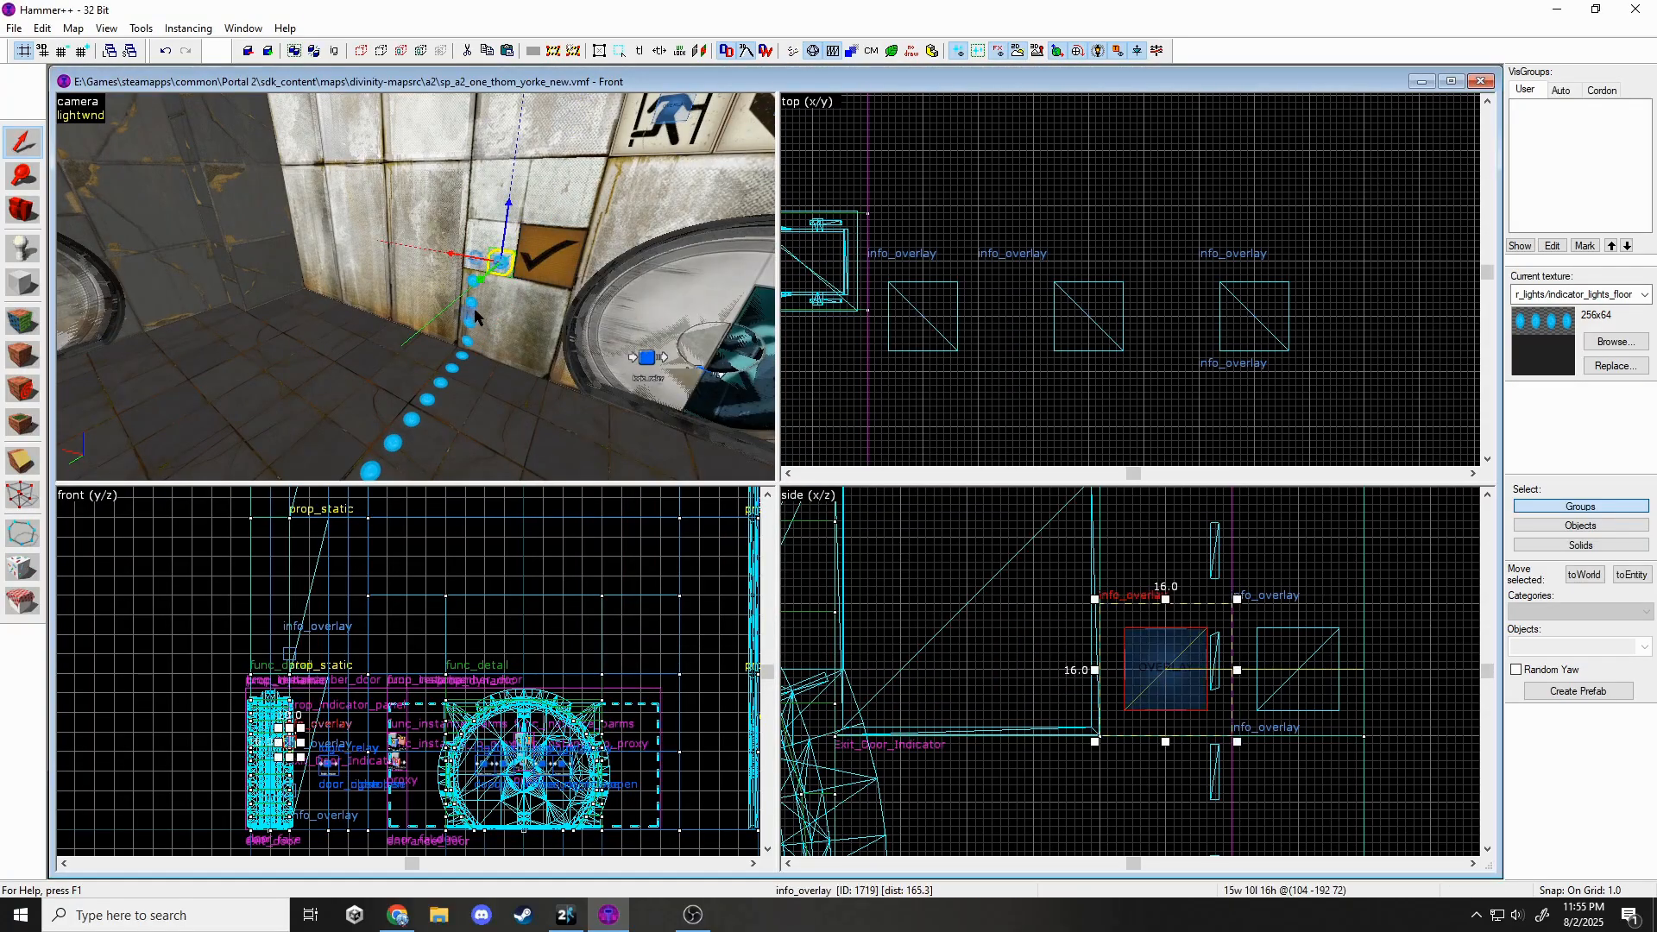
left_click(476, 258, "ctrl")
left_click(471, 303, "ctrl")
left_click(676, 307, "ctrl")
left_click(233, 294, "ctrl")
left_click(213, 332, "ctrl")
left_click(190, 381, "ctrl")
key("alt+Return")
left_click(926, 374)
type("E")
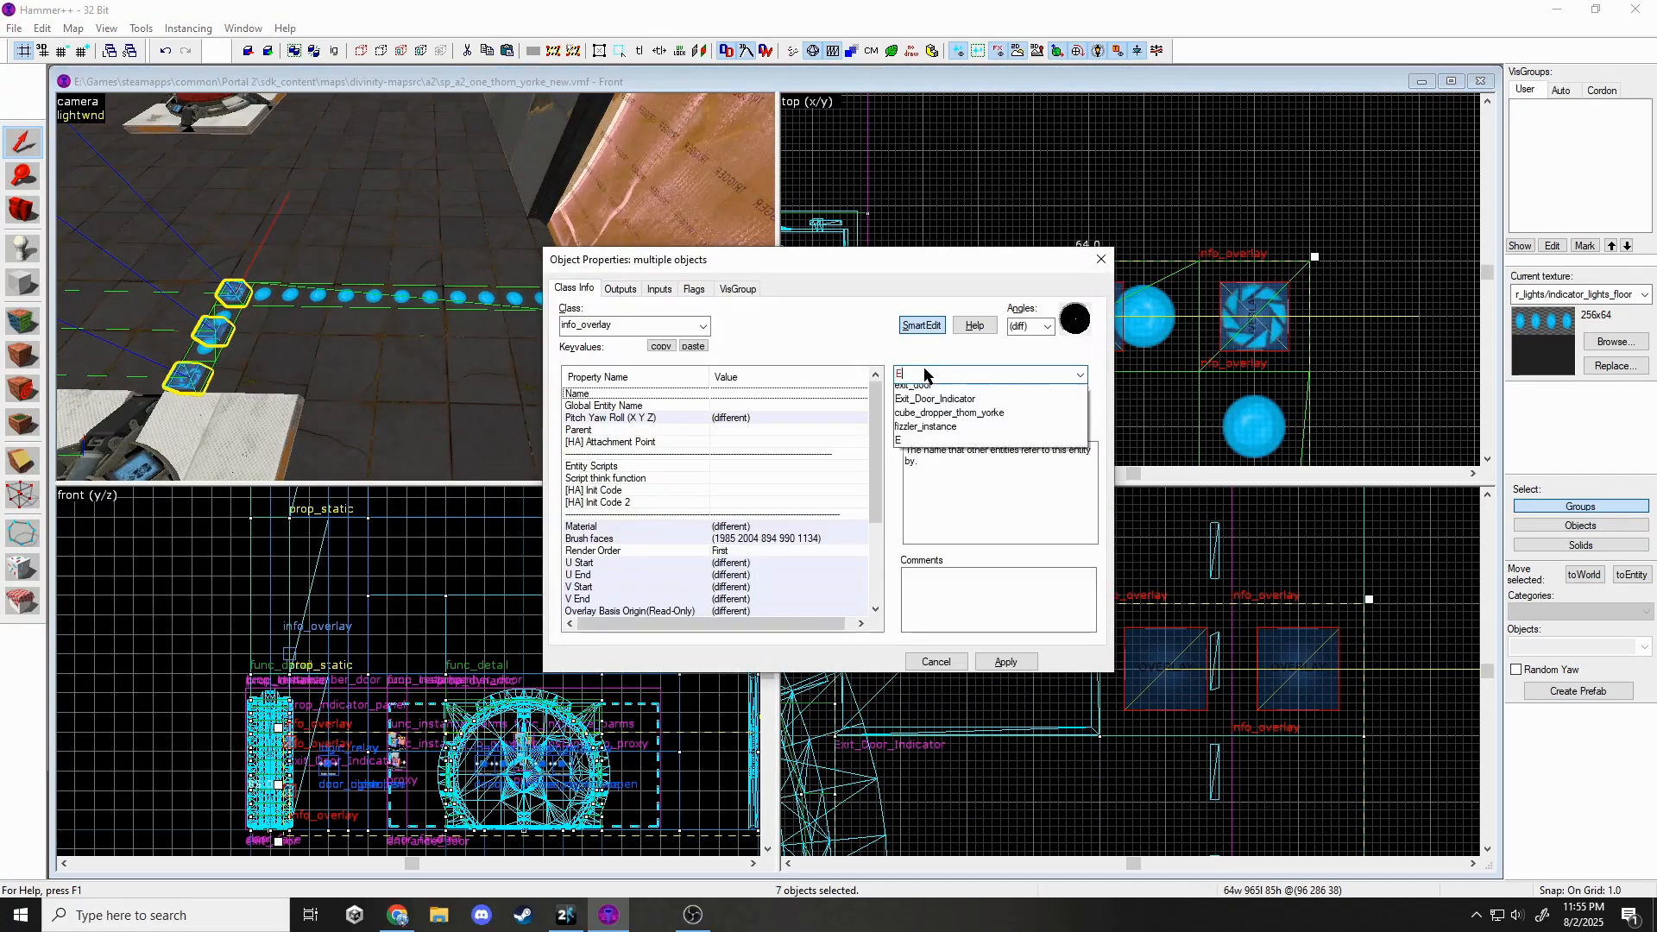
left_click(1027, 663)
left_click(1101, 259)
Set the Exit_Door_Indicator panel's Indicator Lights to Exit_Door_Lights.
key("Escape")
key("z")
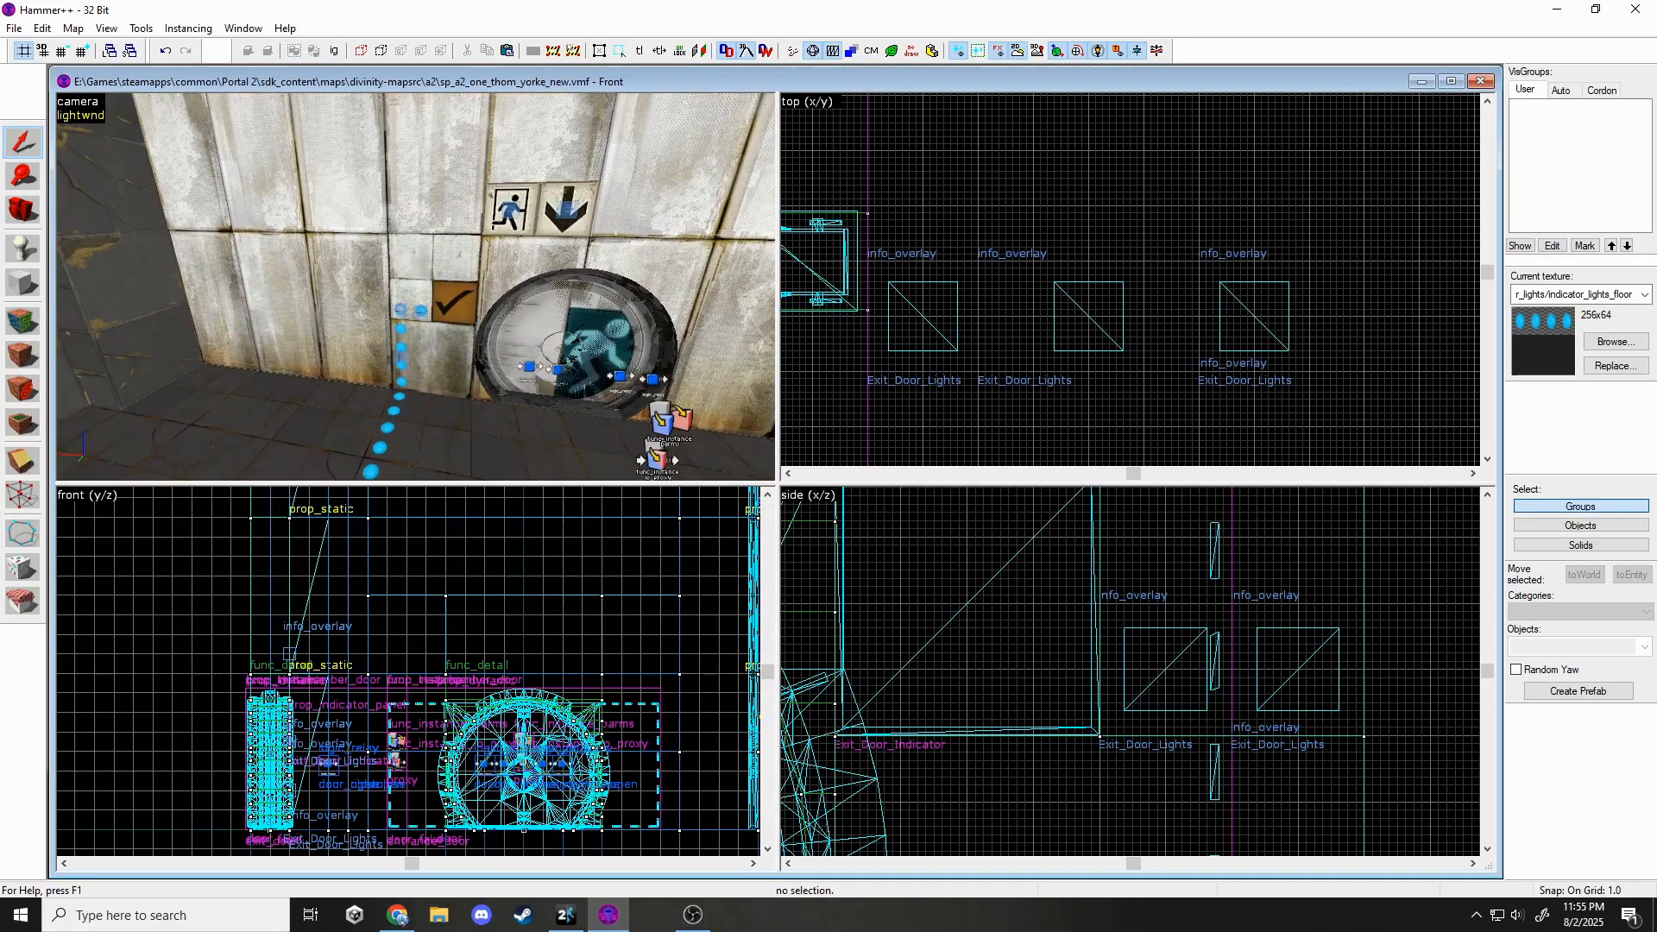
left_click(448, 321)
key("alt+Return")
left_click(596, 574)
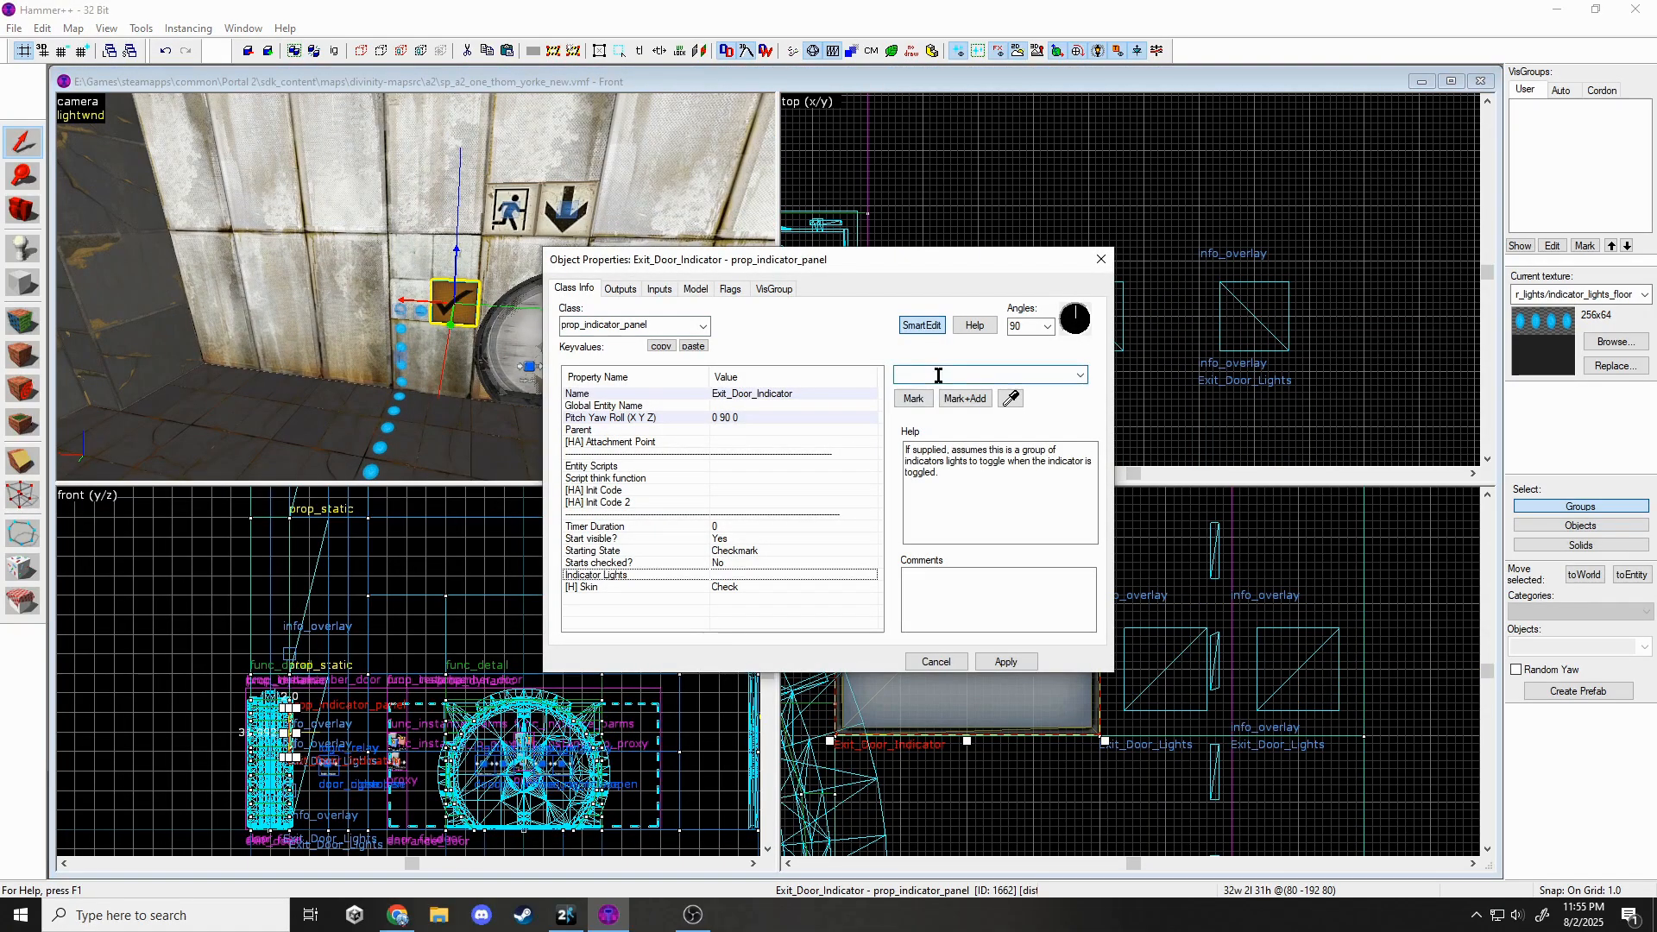
left_click(1005, 662)
Add a floor button output: OnPressed sends Check to Exit_Door_Indicator.
left_click(1101, 259)
key("Escape")
key("z")
left_click(479, 278)
key("alt+Return")
left_click(620, 289)
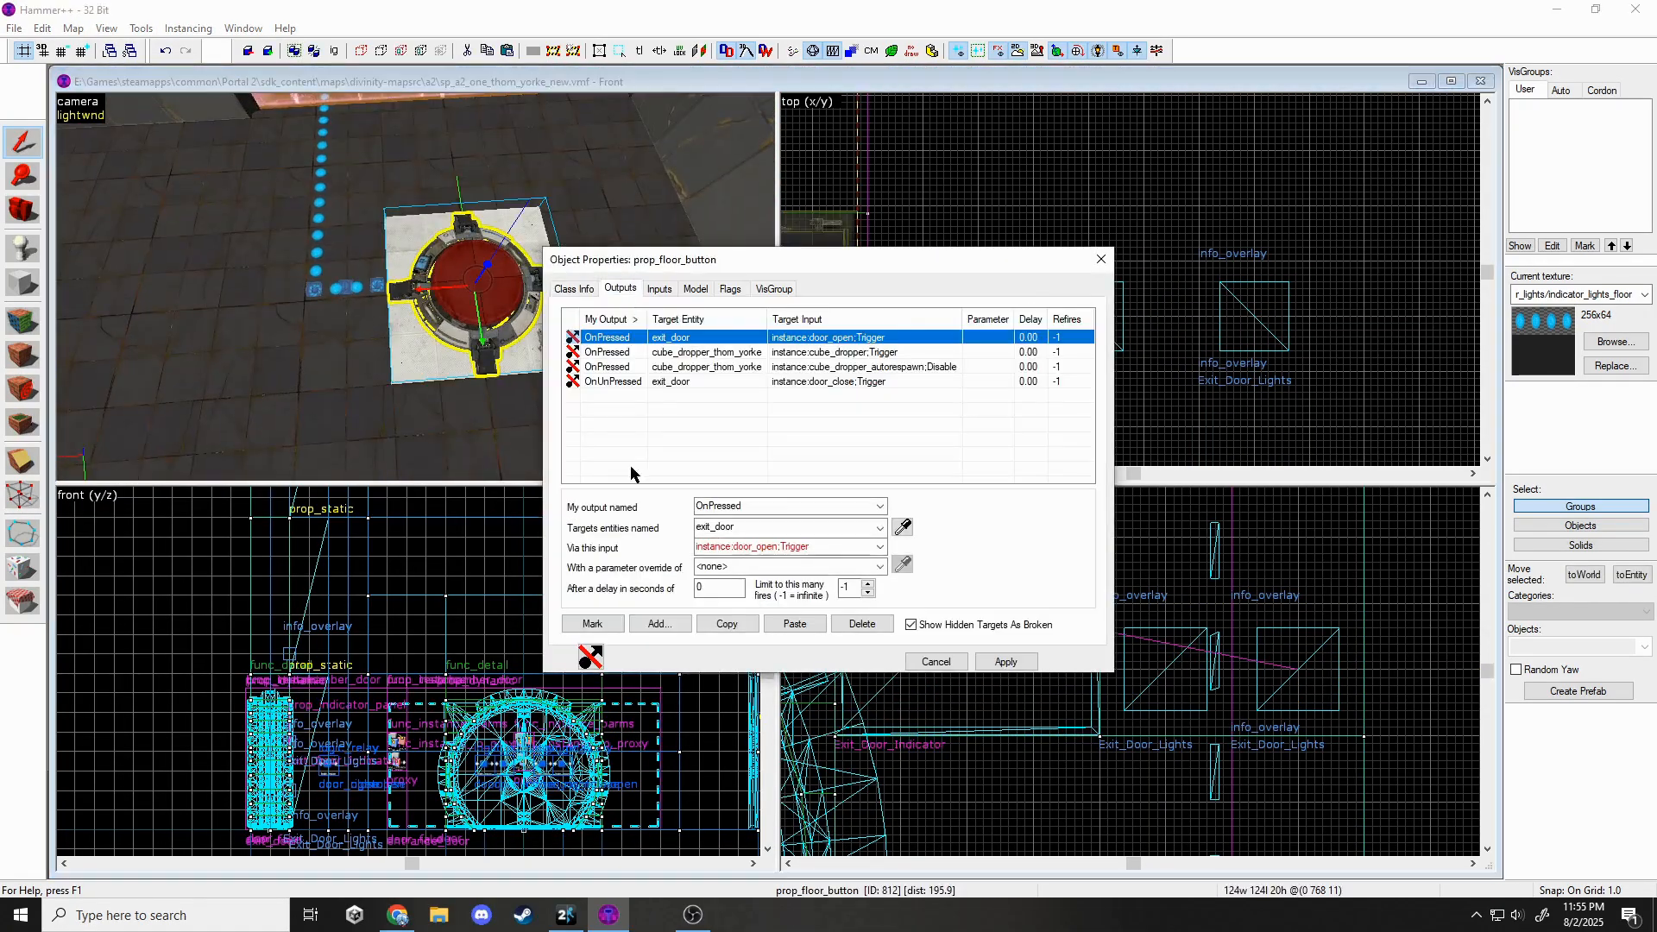
left_click(660, 624)
left_click(816, 550)
left_click(820, 528)
left_click(834, 590)
left_click(790, 544)
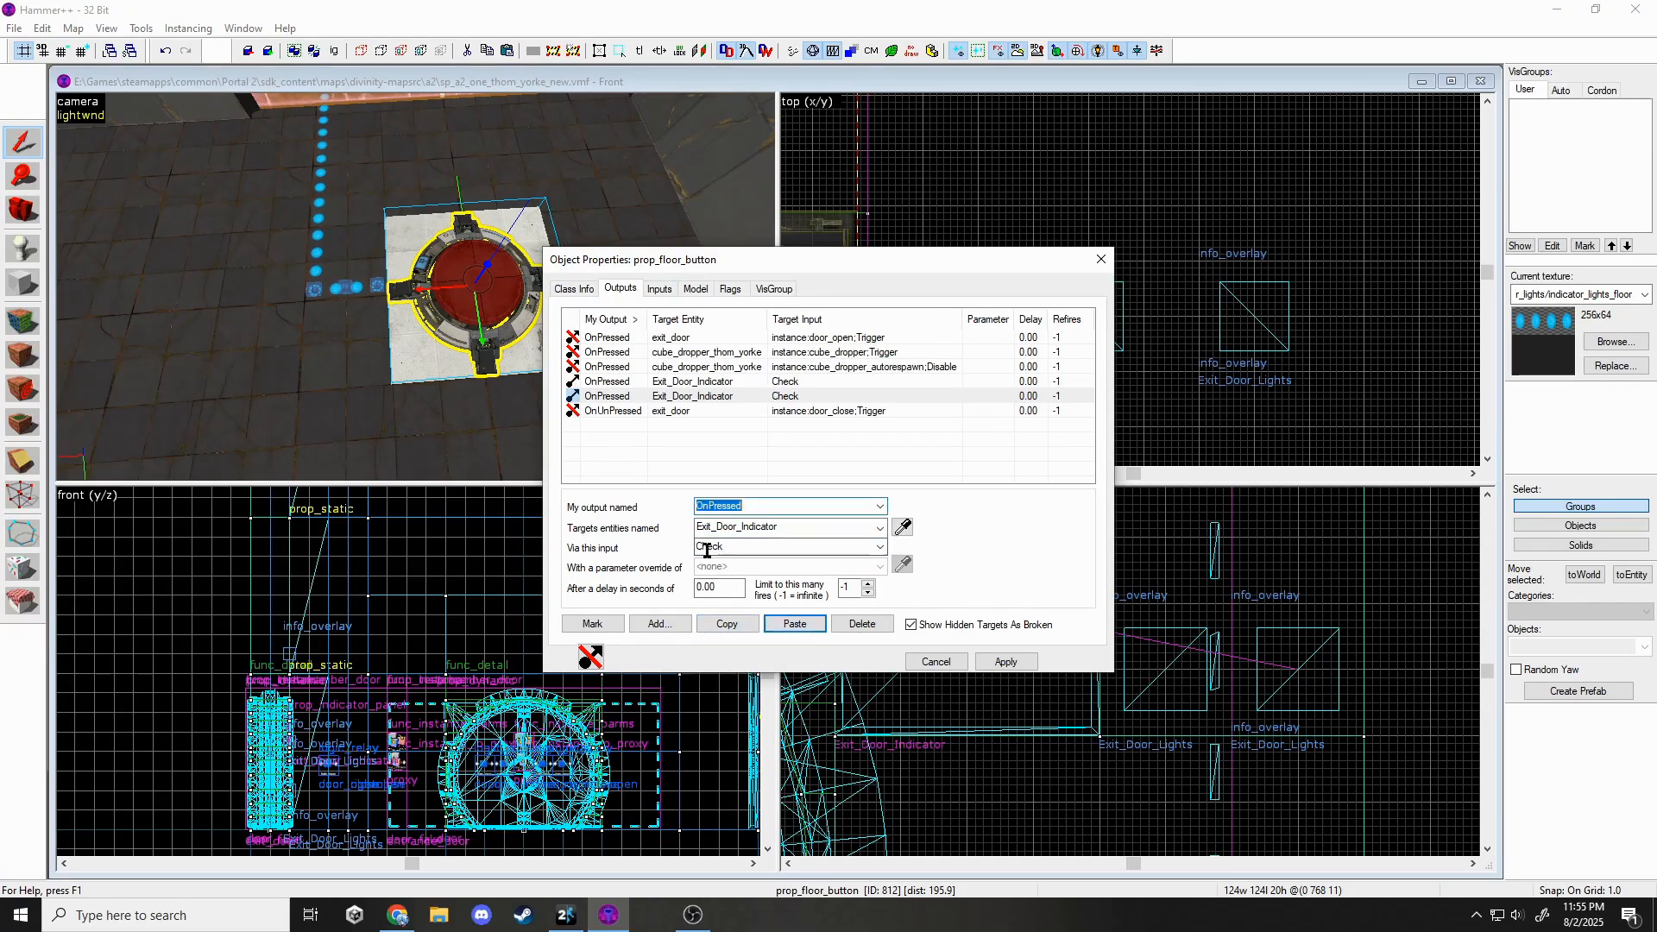
left_click(1019, 662)
Close the floor button's properties and turn the view toward the exit door wall.
left_click(1101, 259)
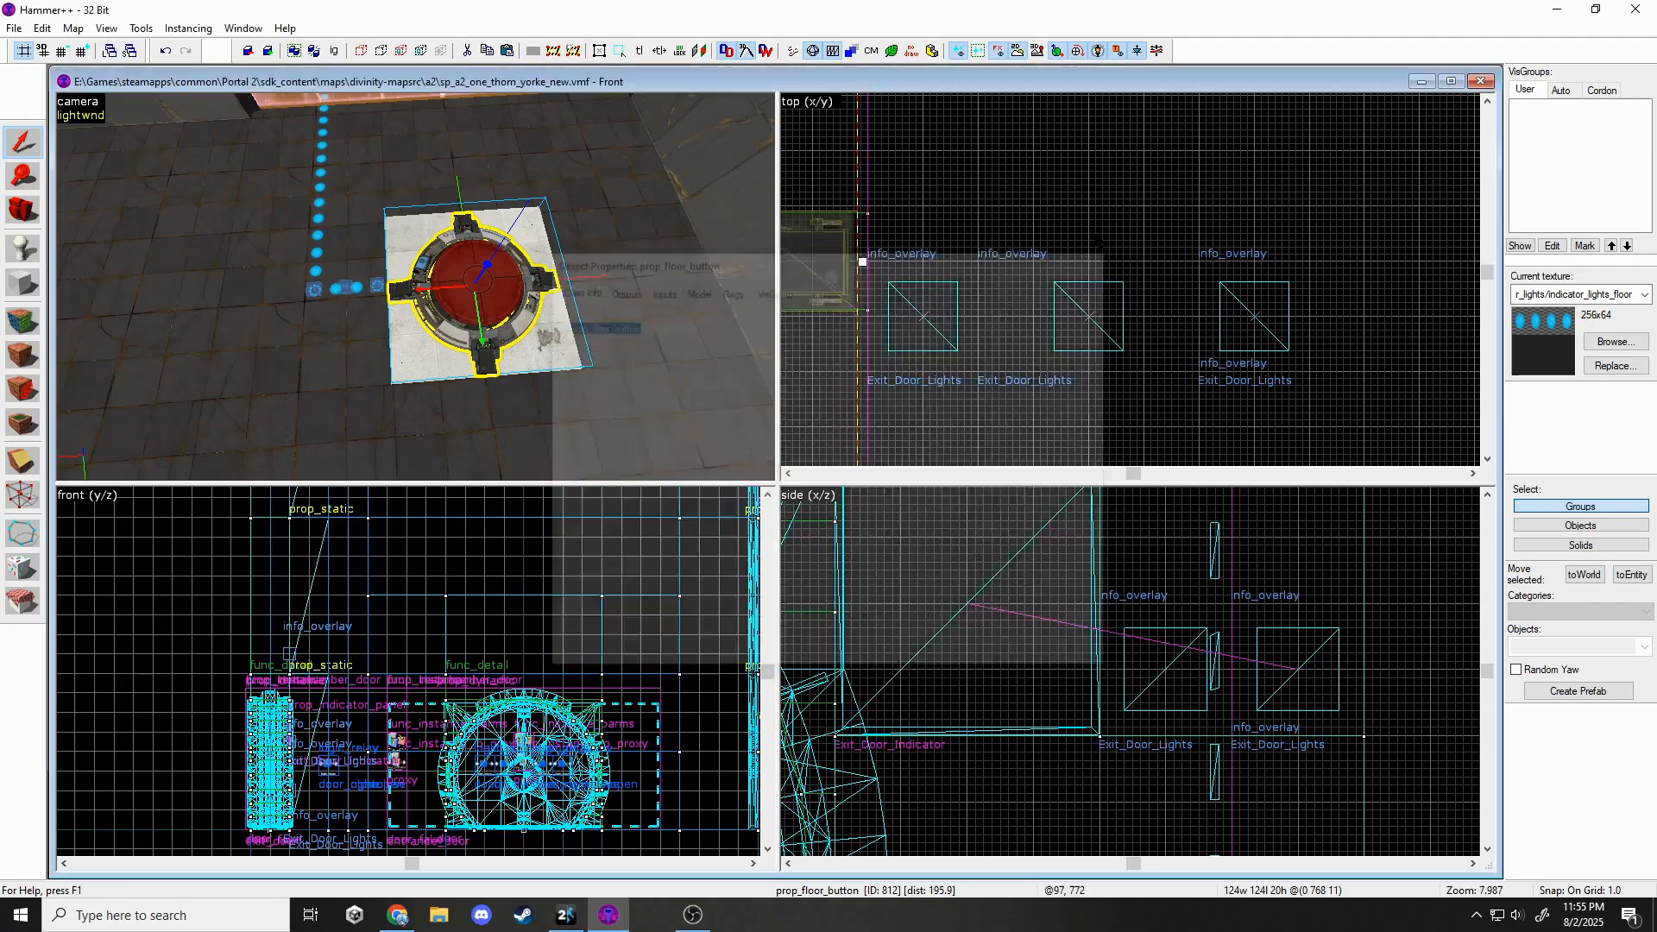
key("Escape")
key("z")
key("w")
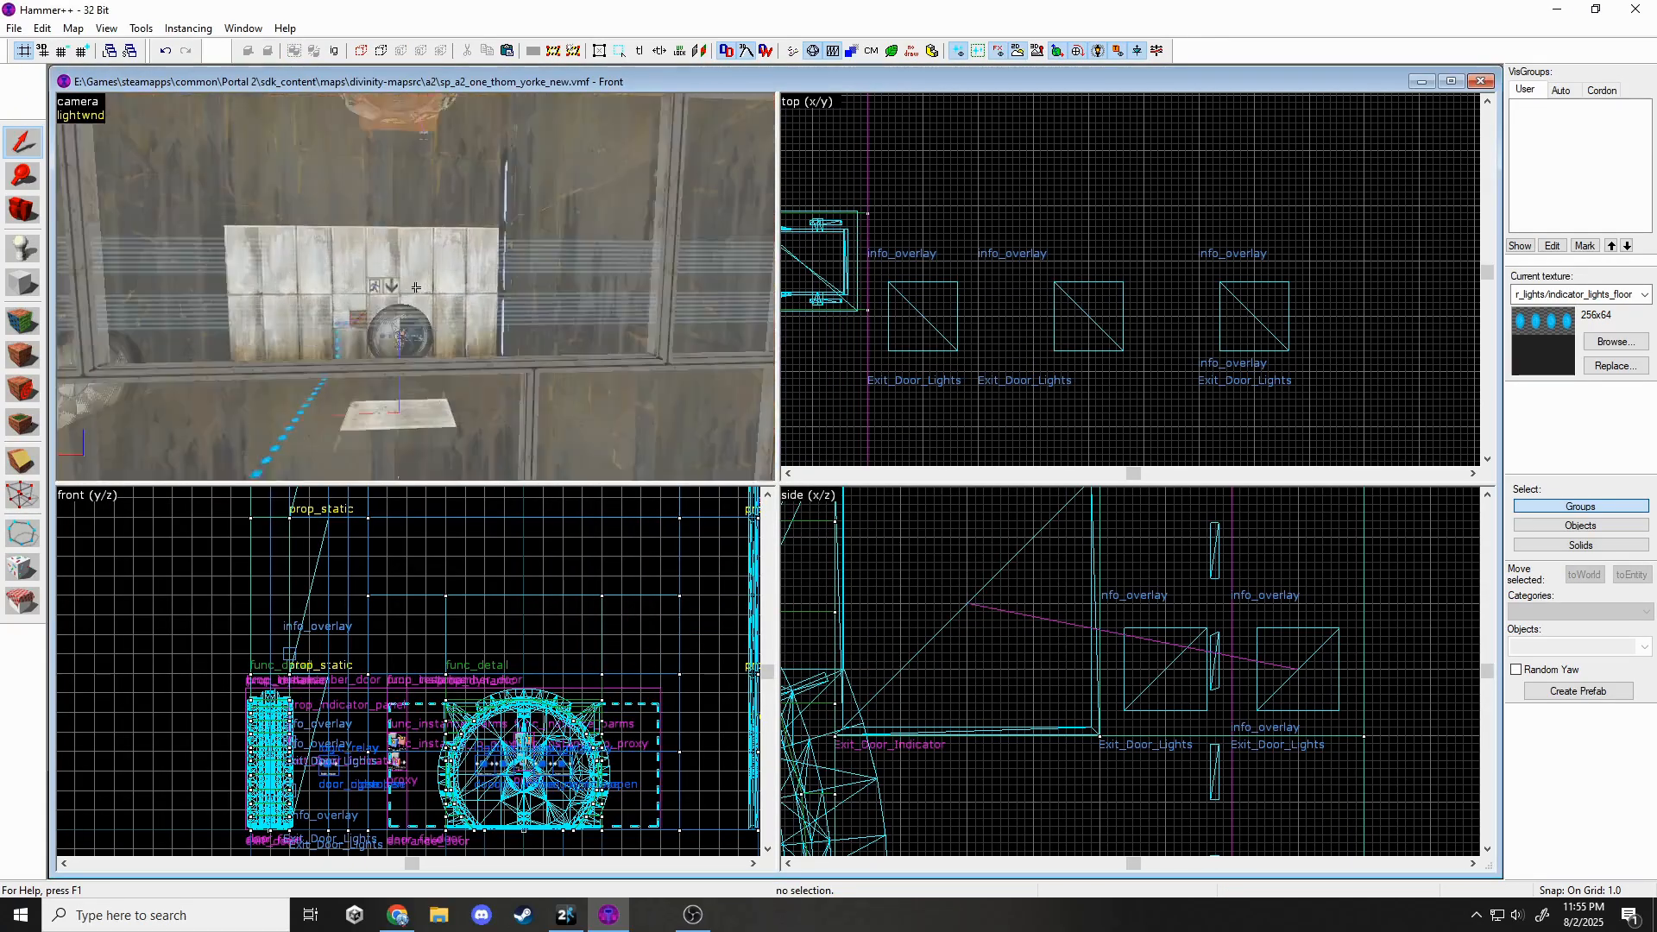
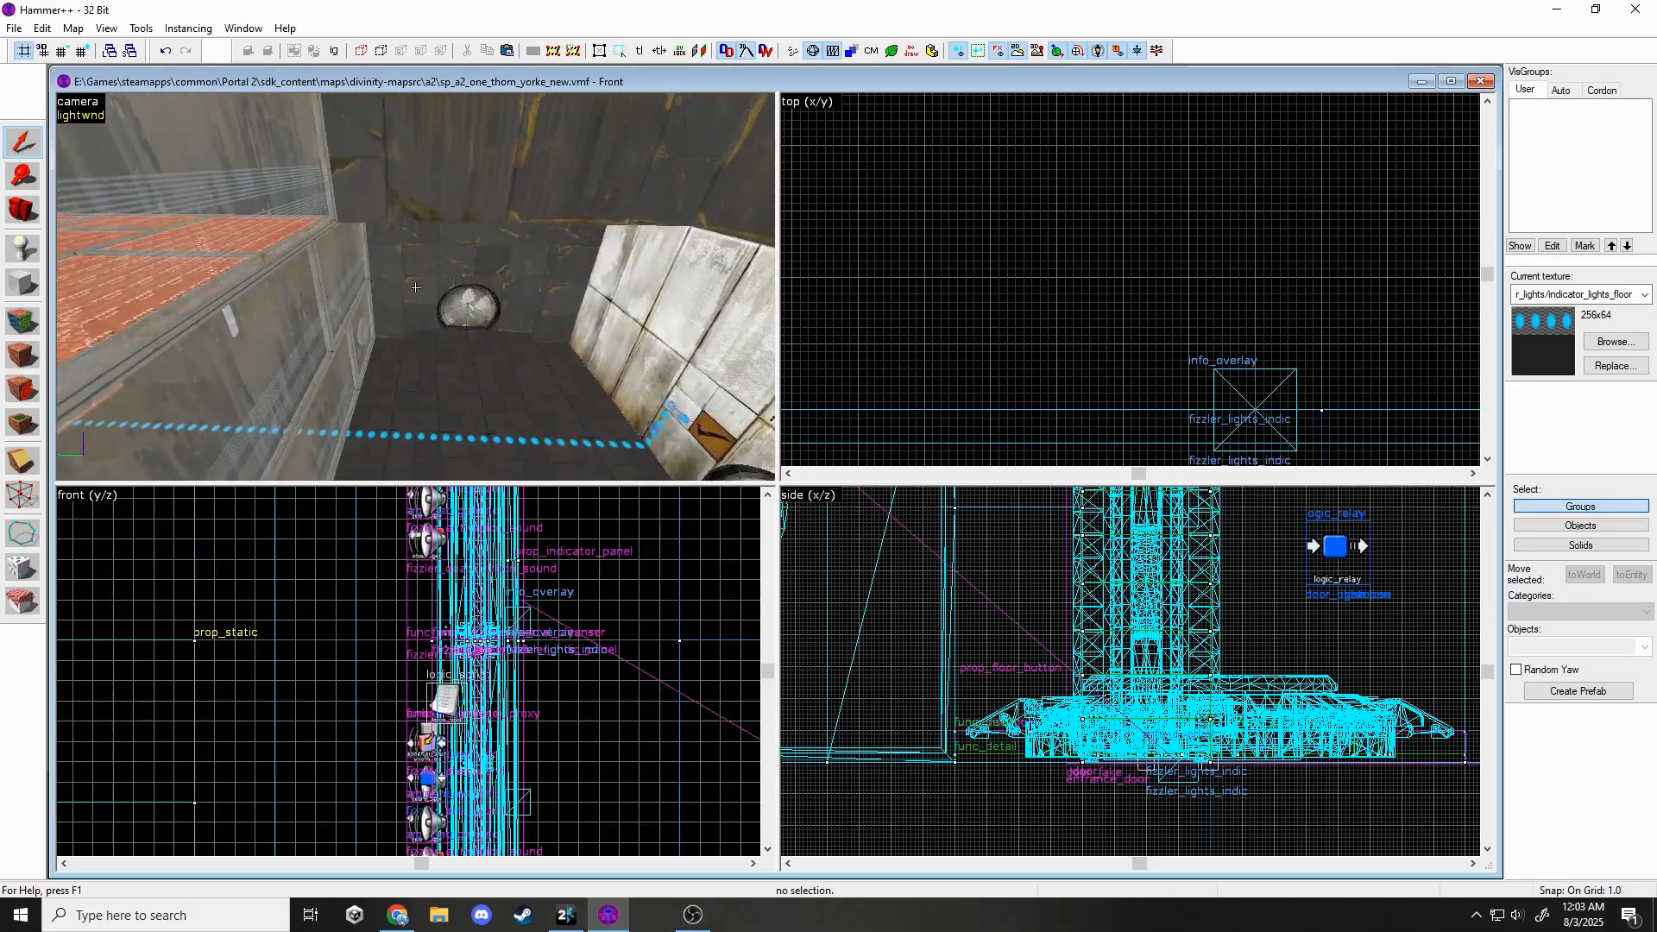
Fly across the chamber to the round door and place an info_player_start beside it.
key("a")
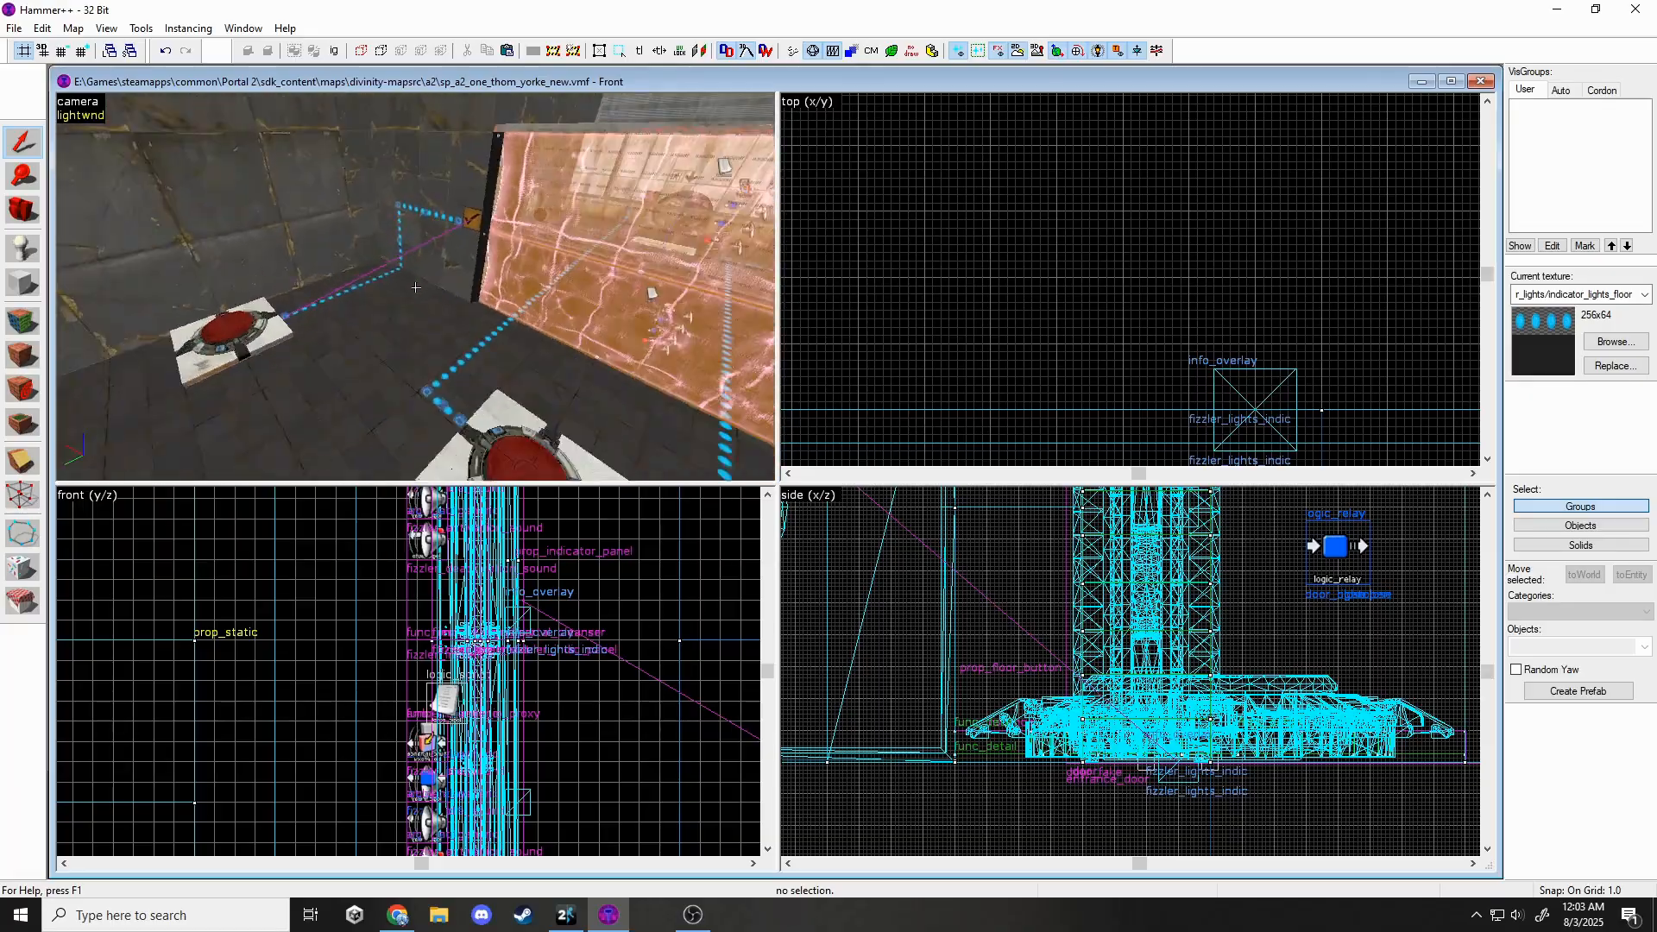
key("d")
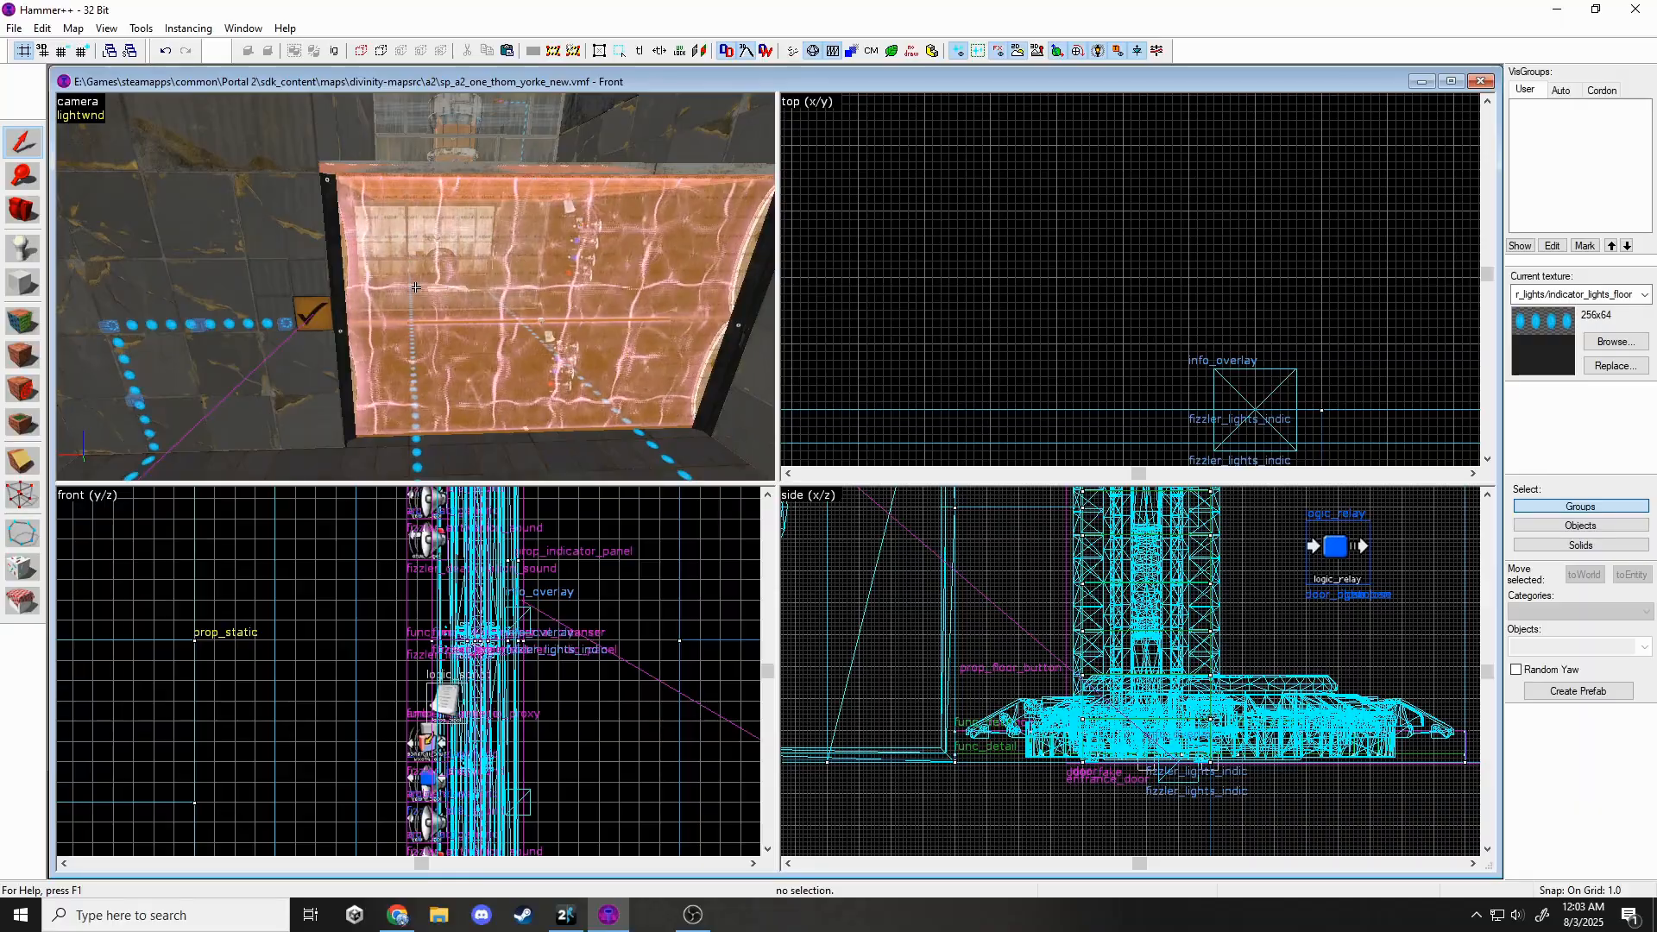
key("d")
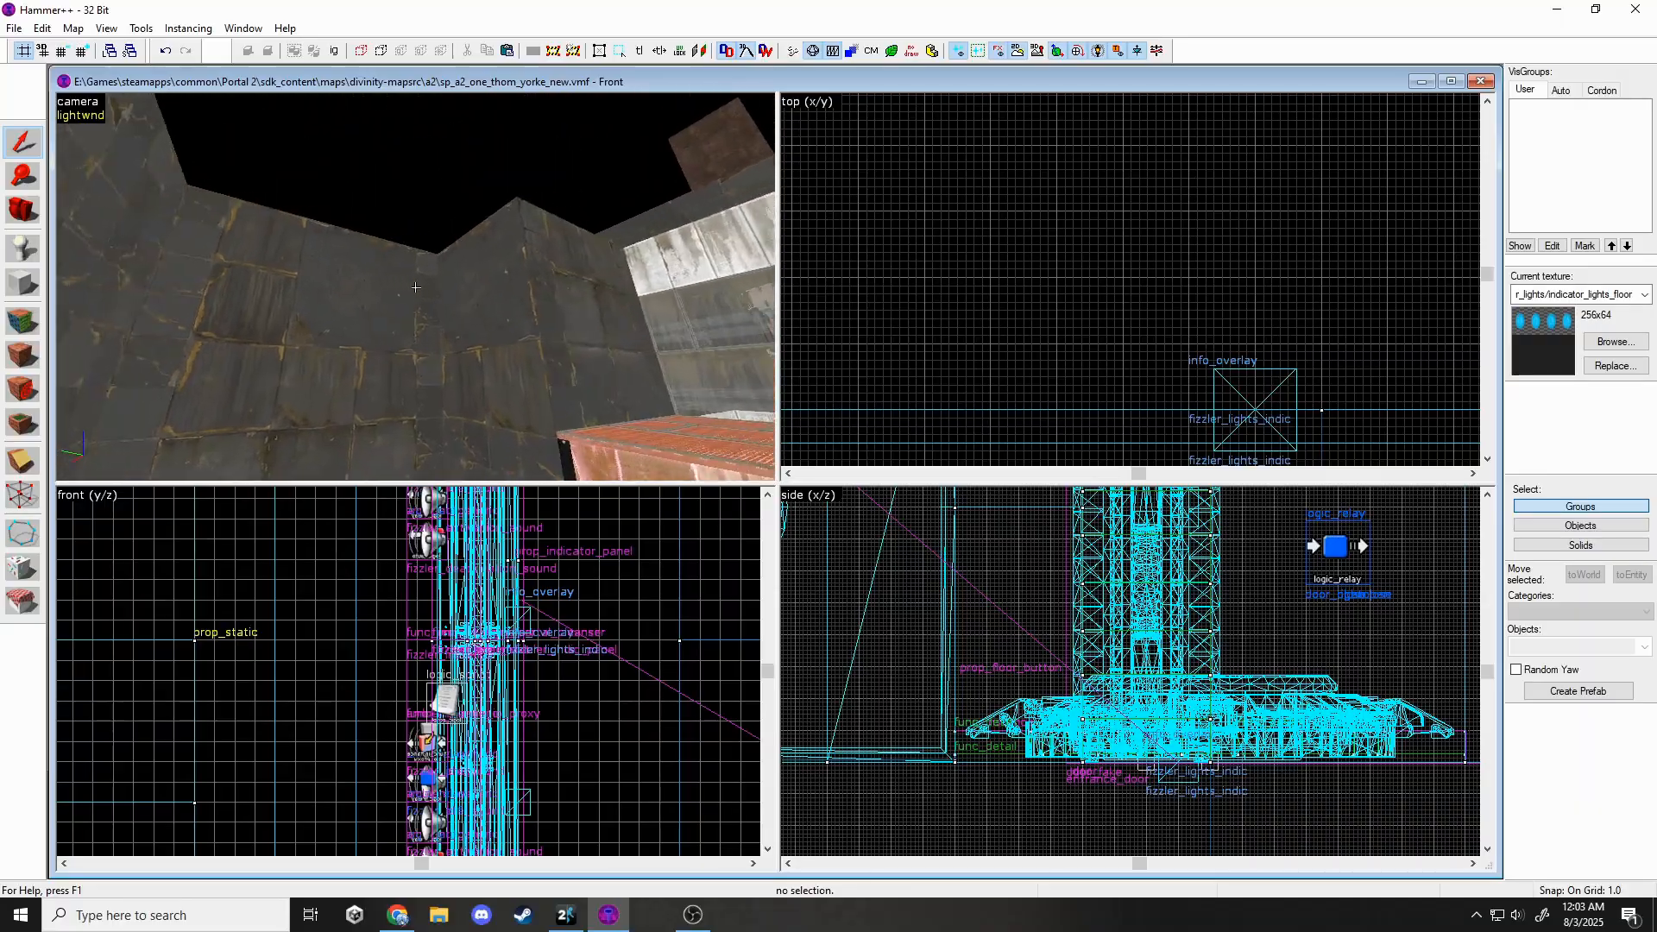
key("w")
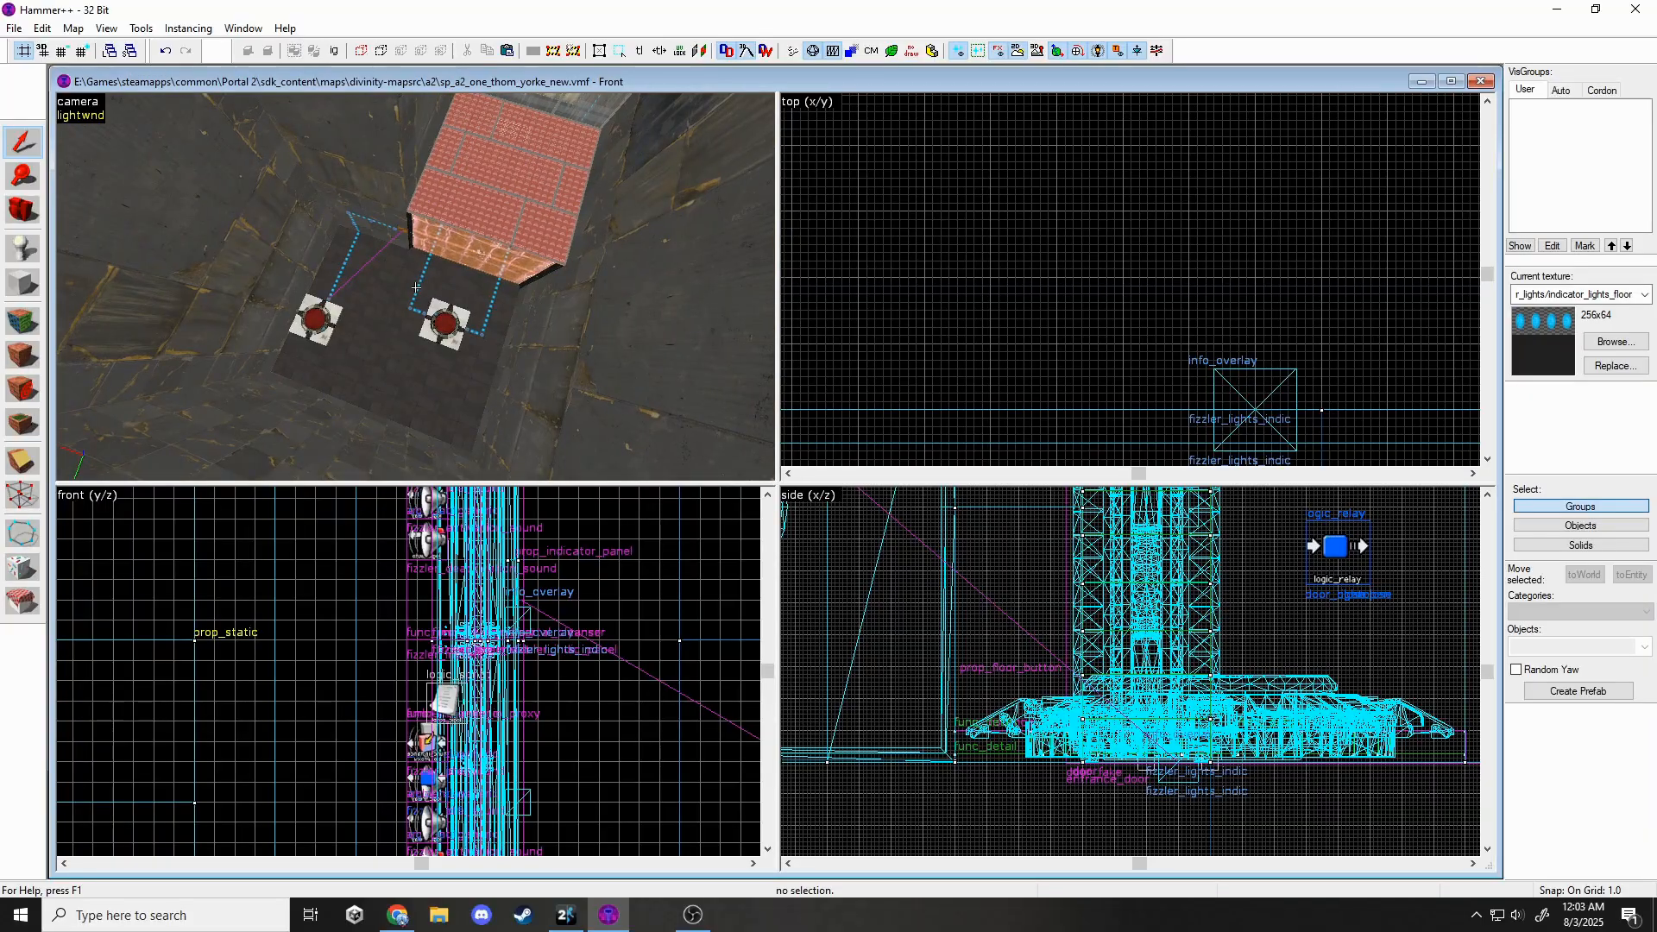
key("w")
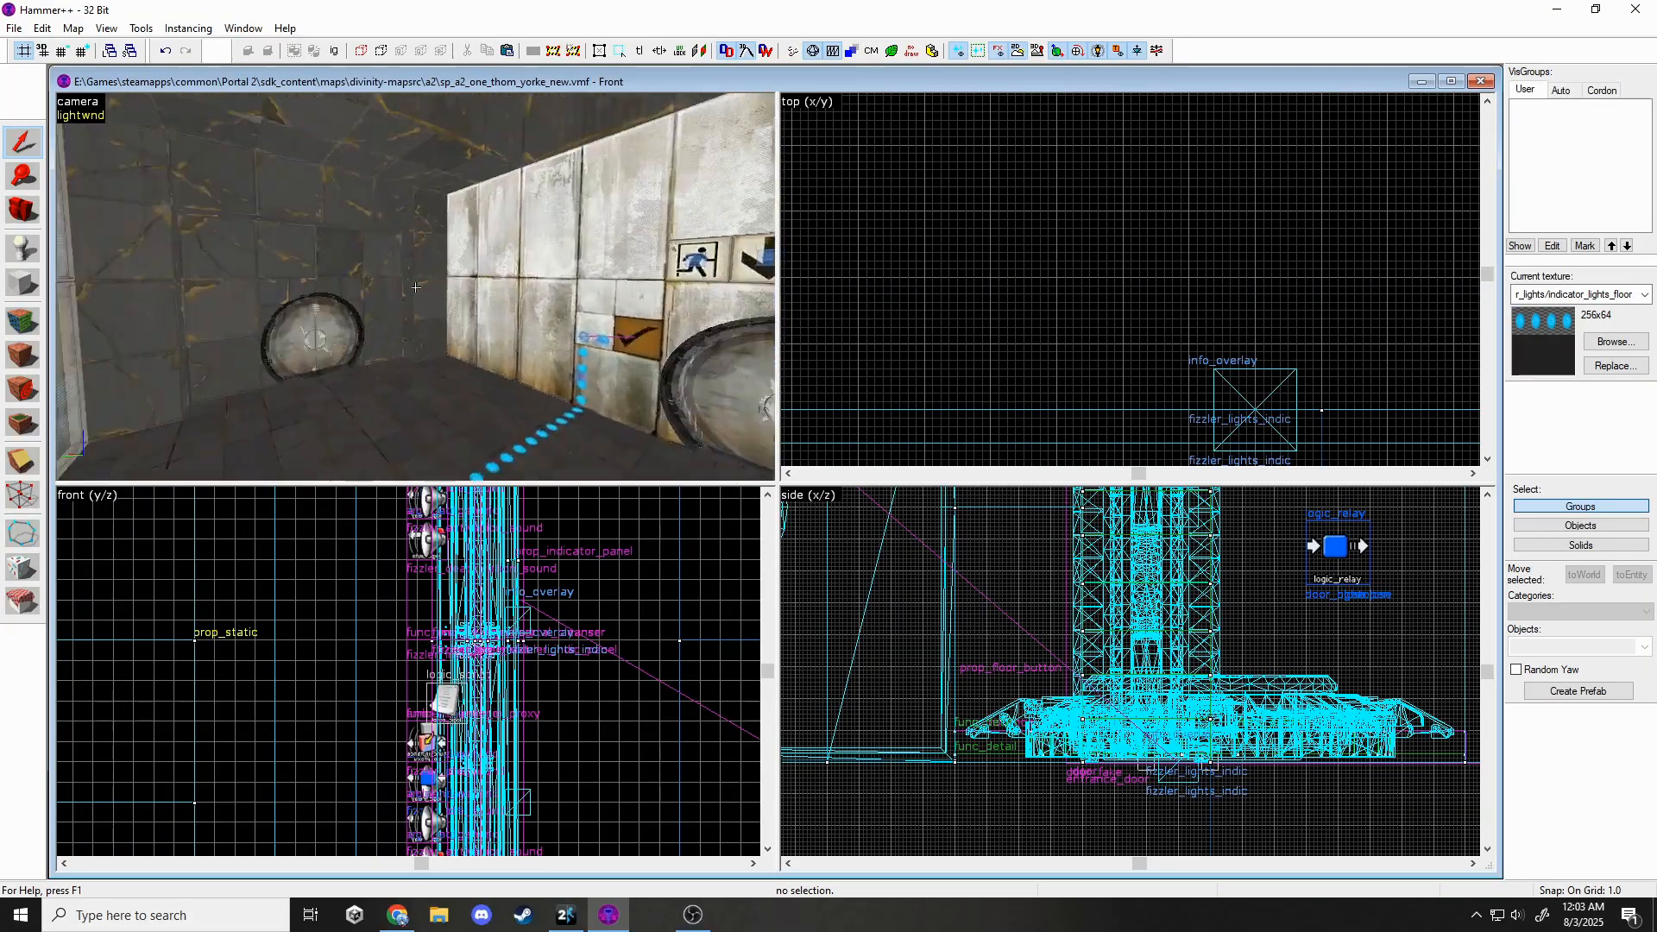
key("w")
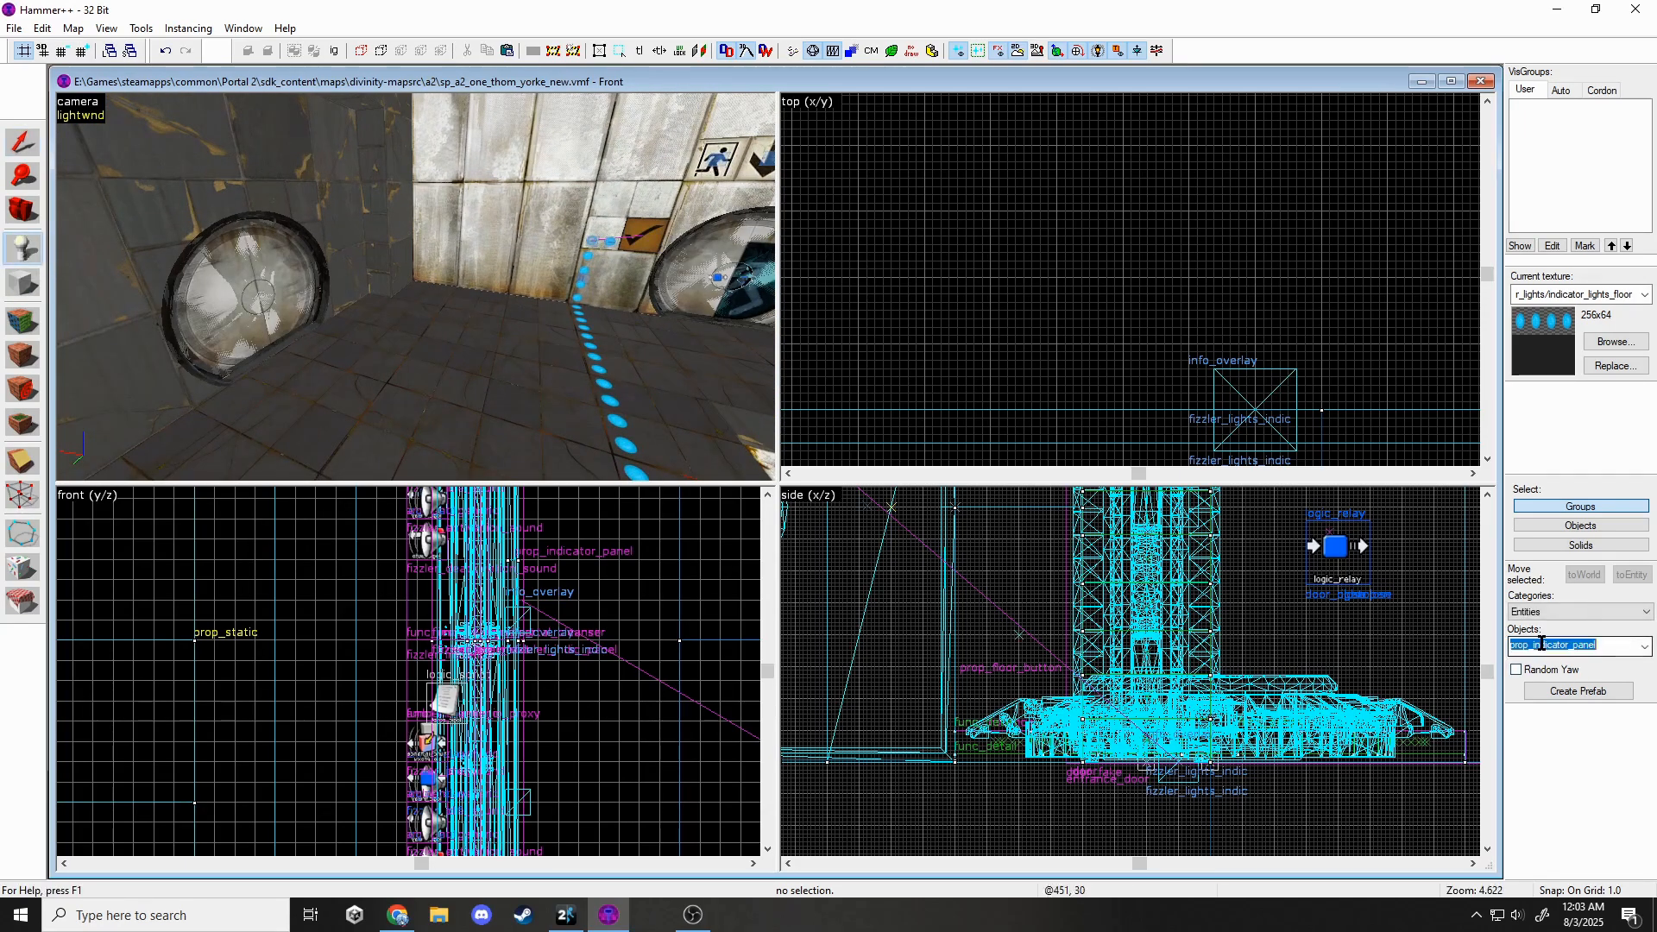
type("playe")
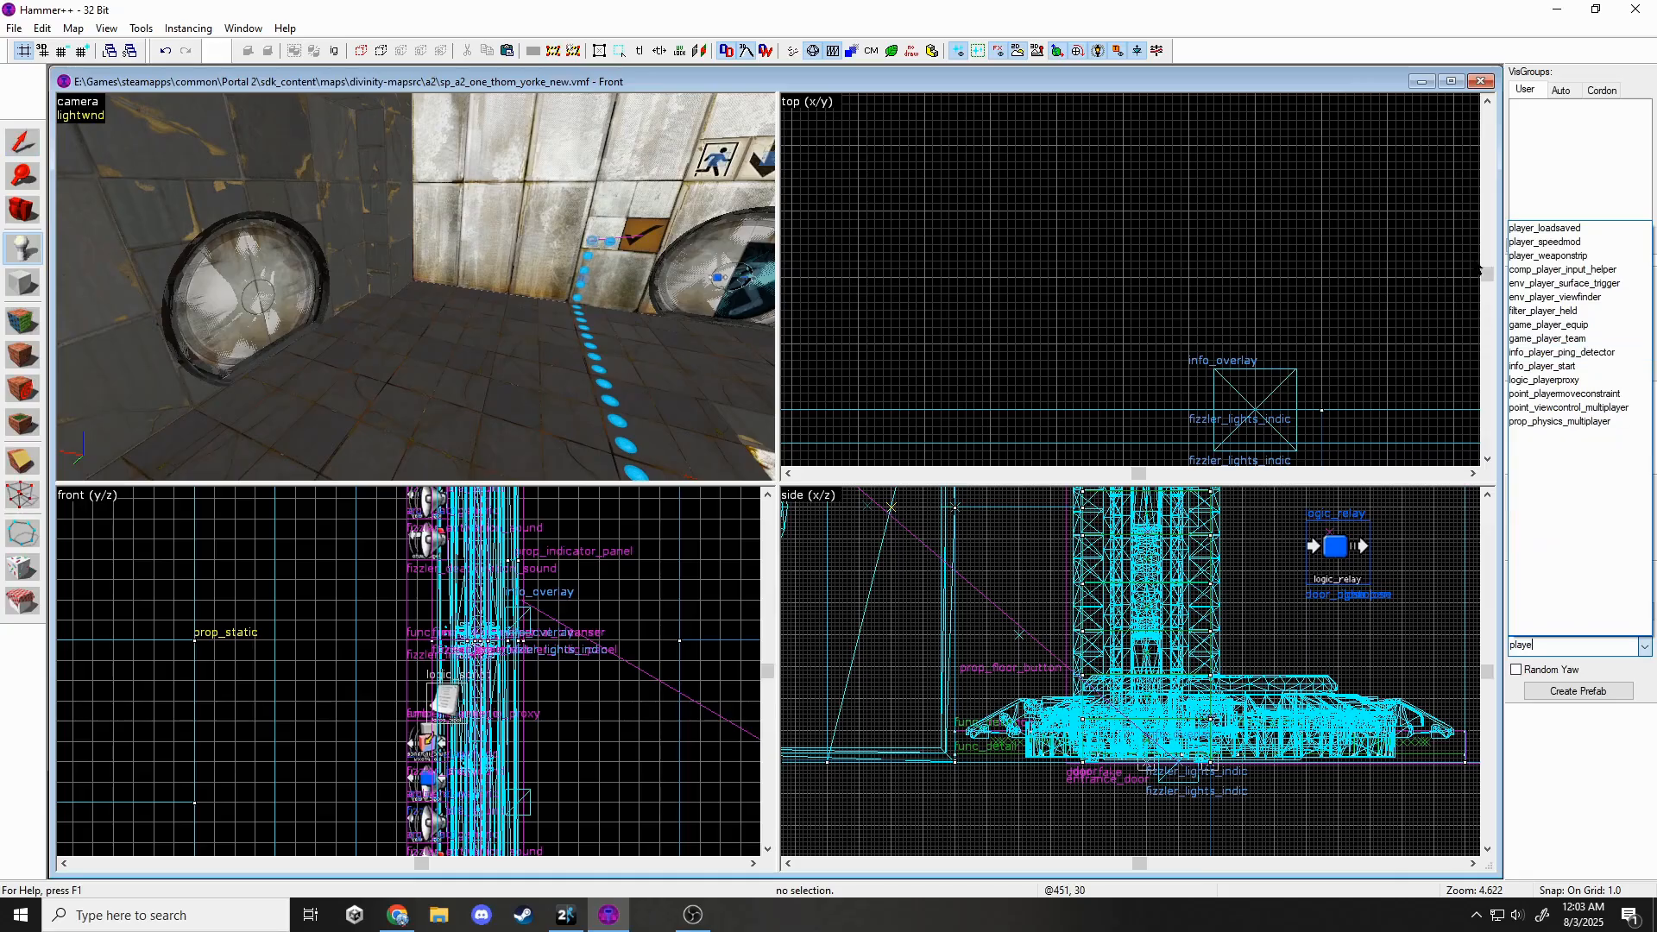
left_click(1542, 371)
left_click(364, 355)
key("z")
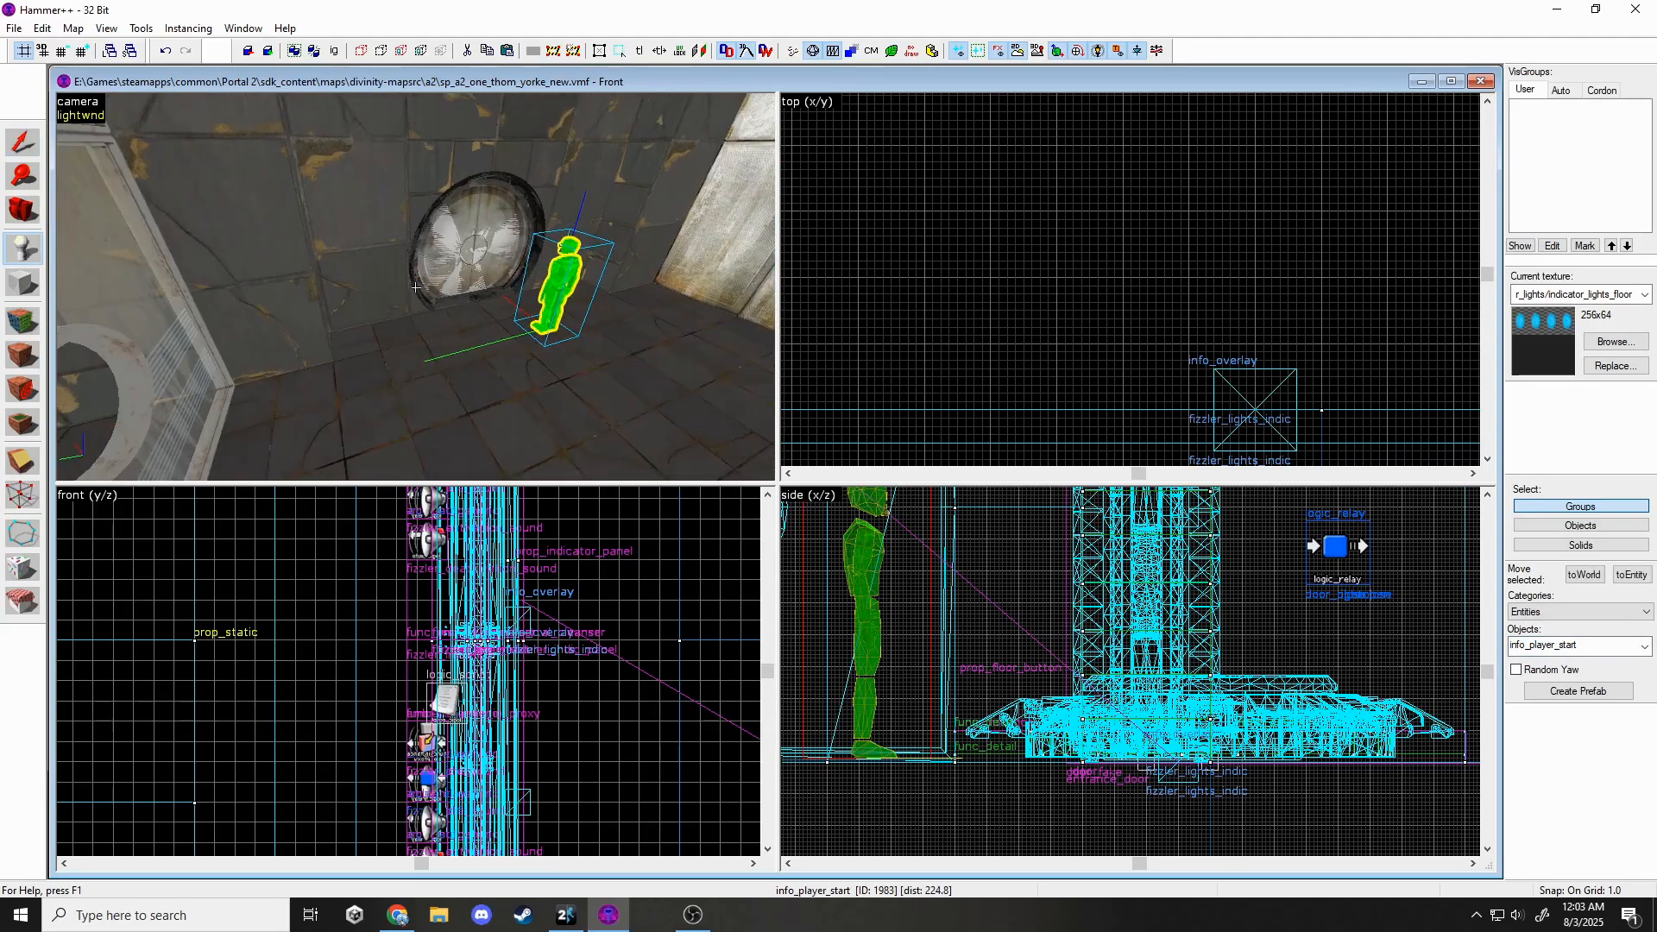
Rotate the player start about -180° to face the opposite way, then deselect it.
scroll(1008, 301, "down", 20)
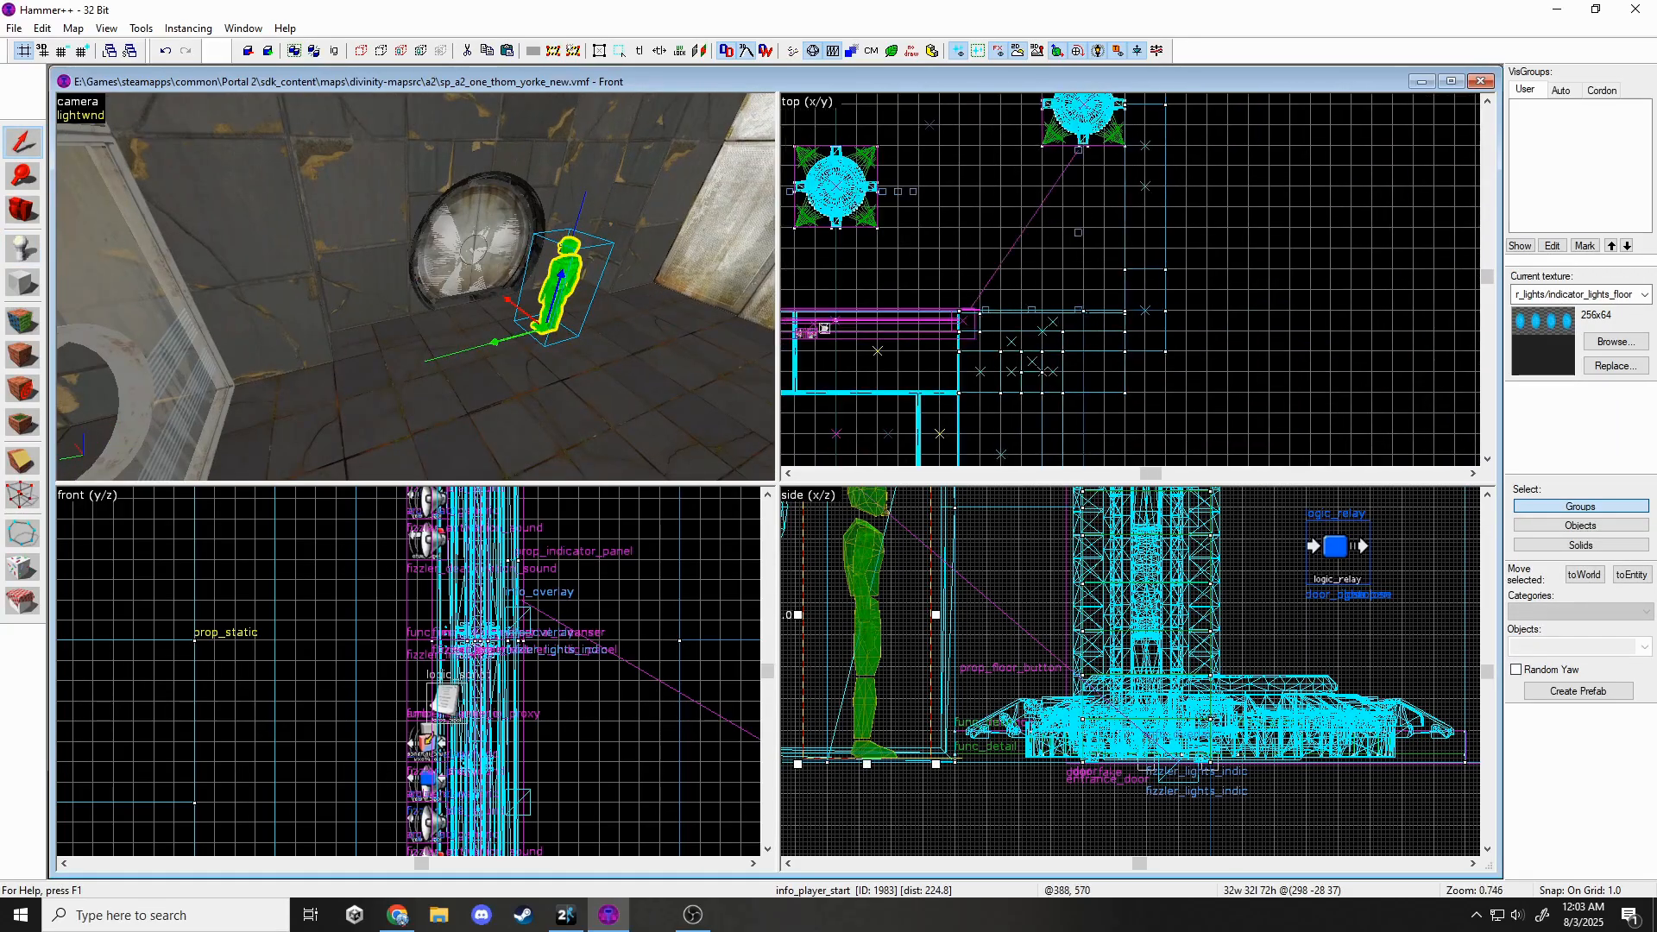
scroll(1048, 439, "up", 12)
left_click(1067, 416)
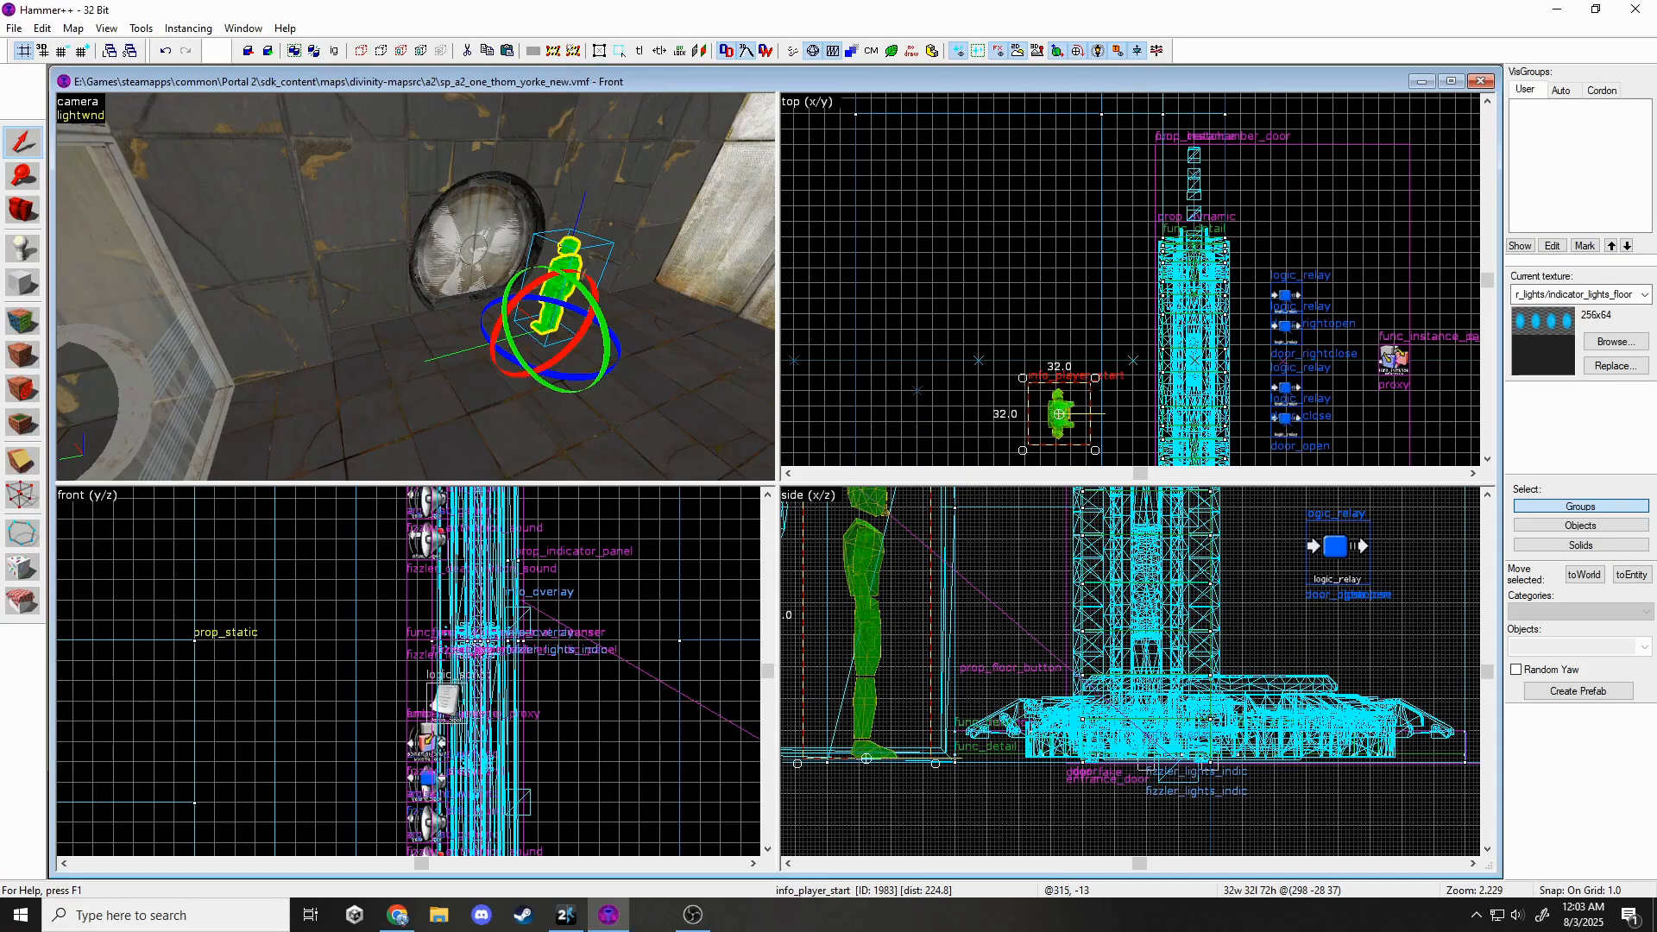
left_click_drag(1095, 381, 981, 377)
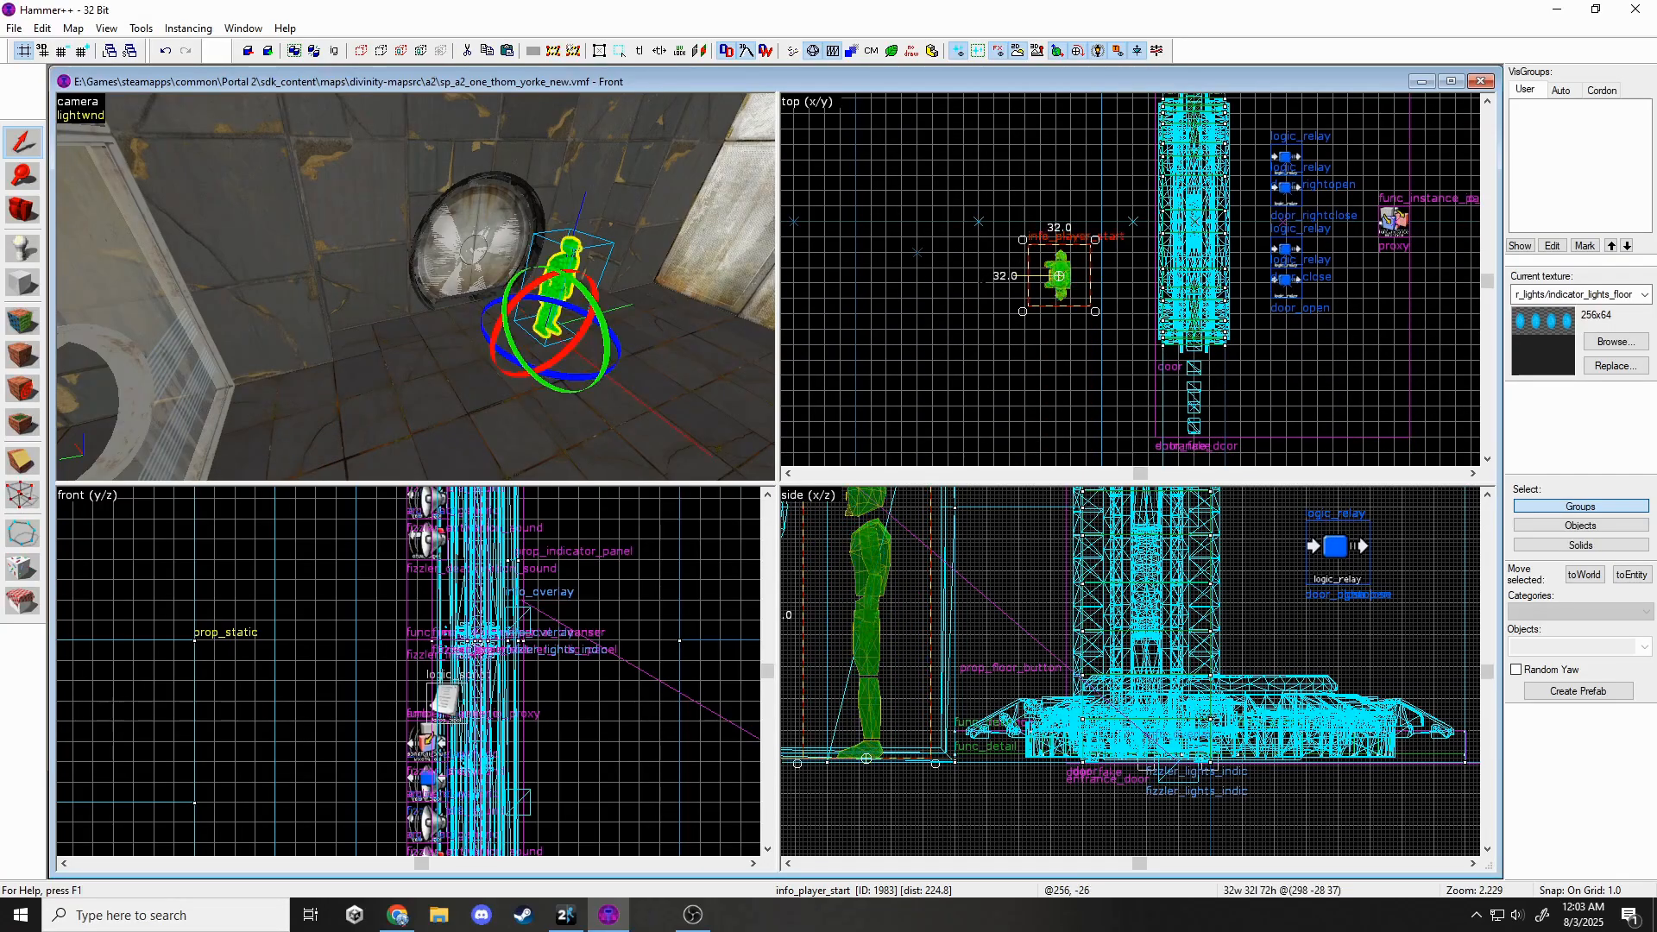
key("Escape")
Place a weapon_portalgun at the player start's feet and deselect it.
scroll(1014, 275, "up", 8)
left_click(23, 249)
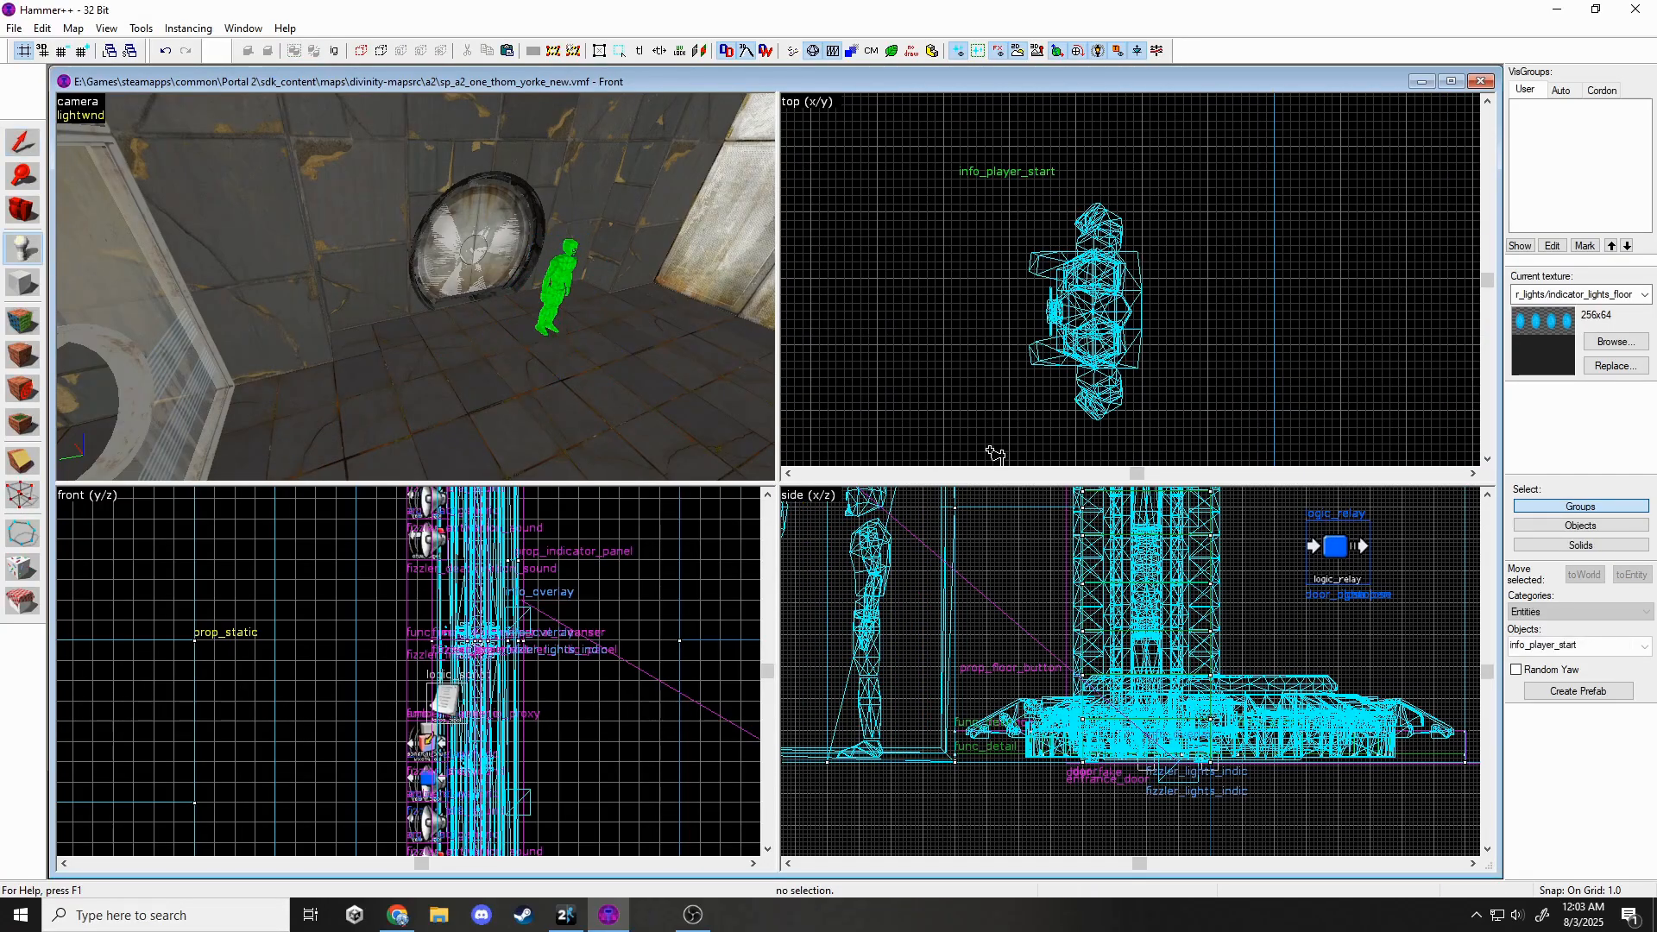
type("porta")
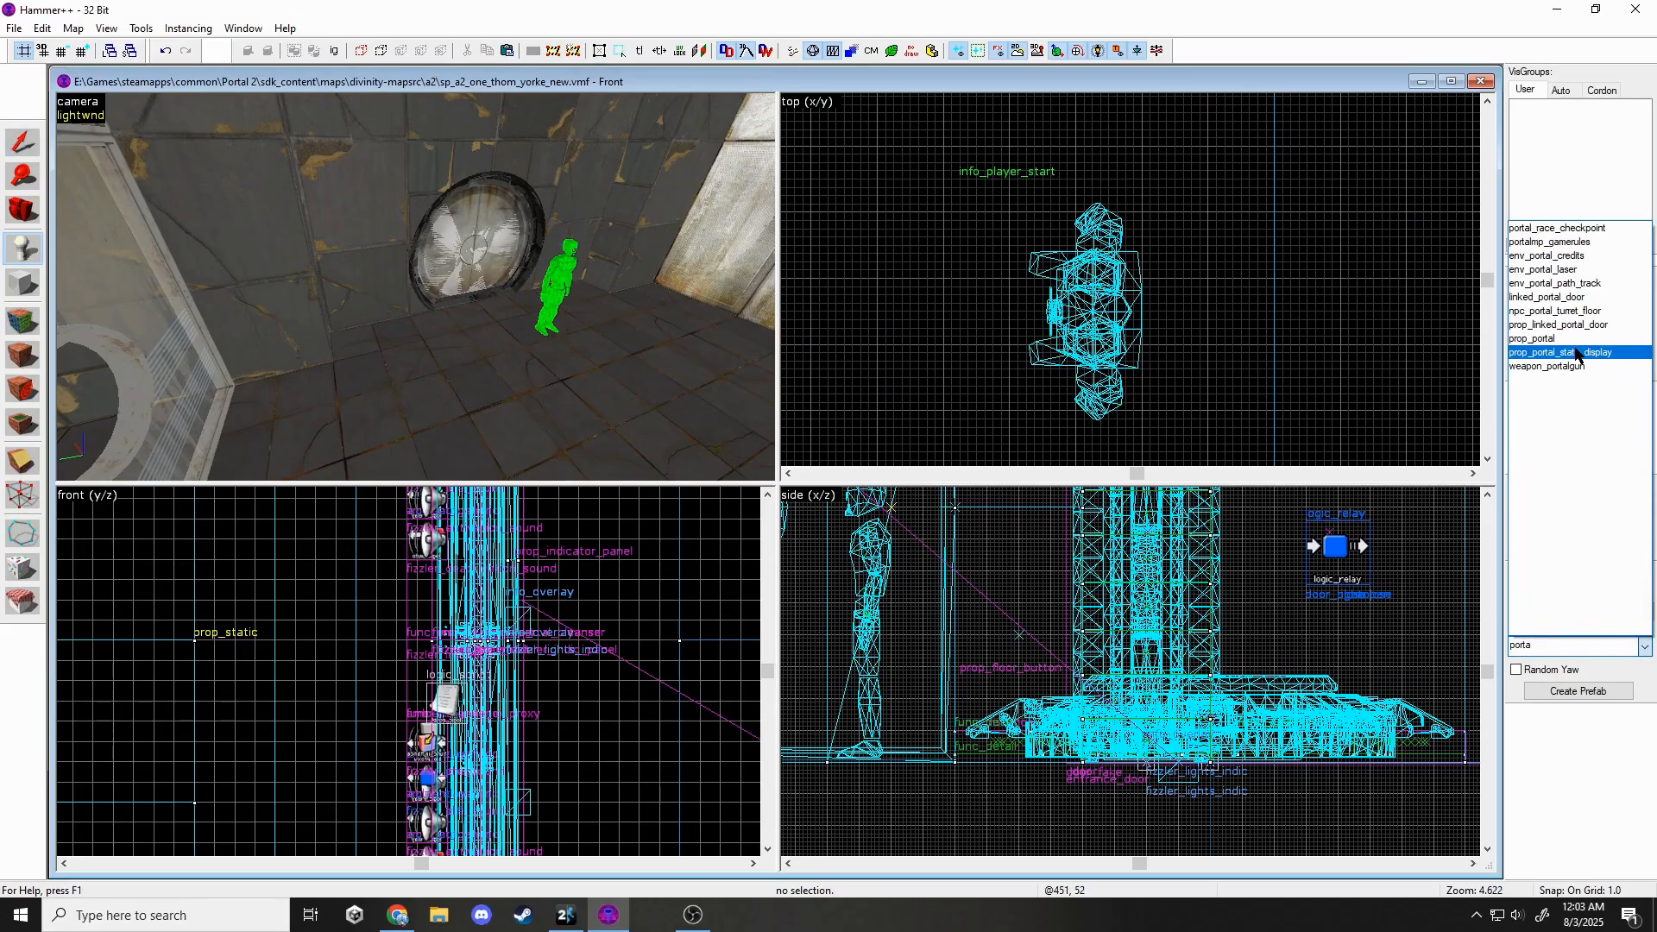
left_click(1549, 366)
left_click(548, 328)
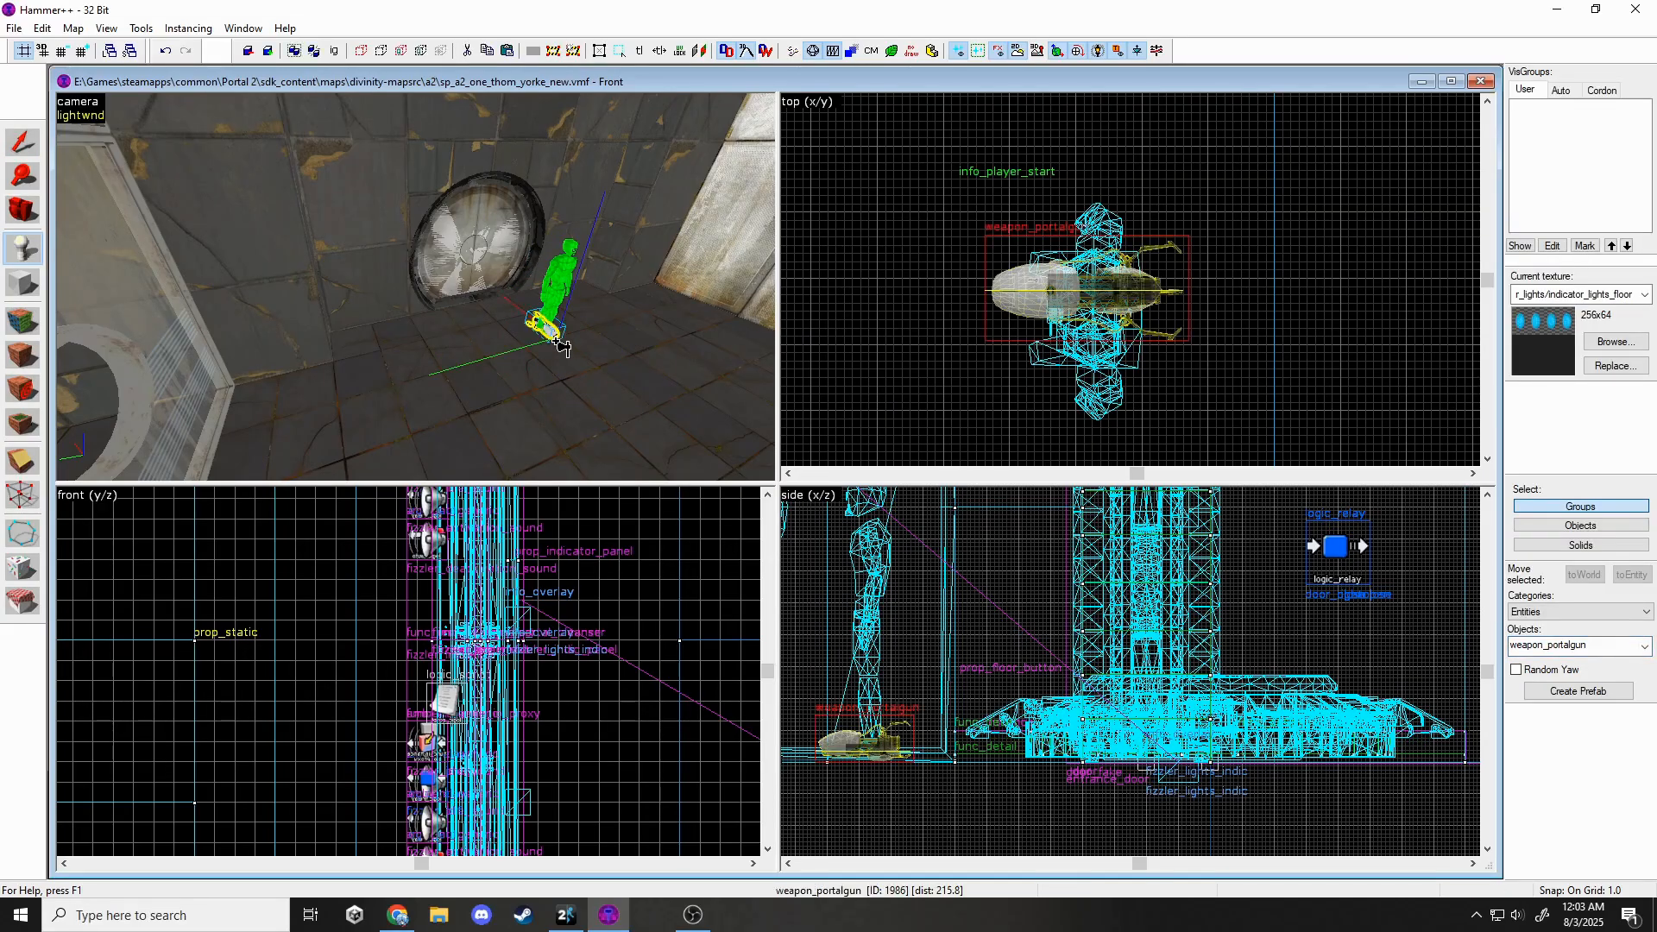
left_click(22, 143)
key("Escape")
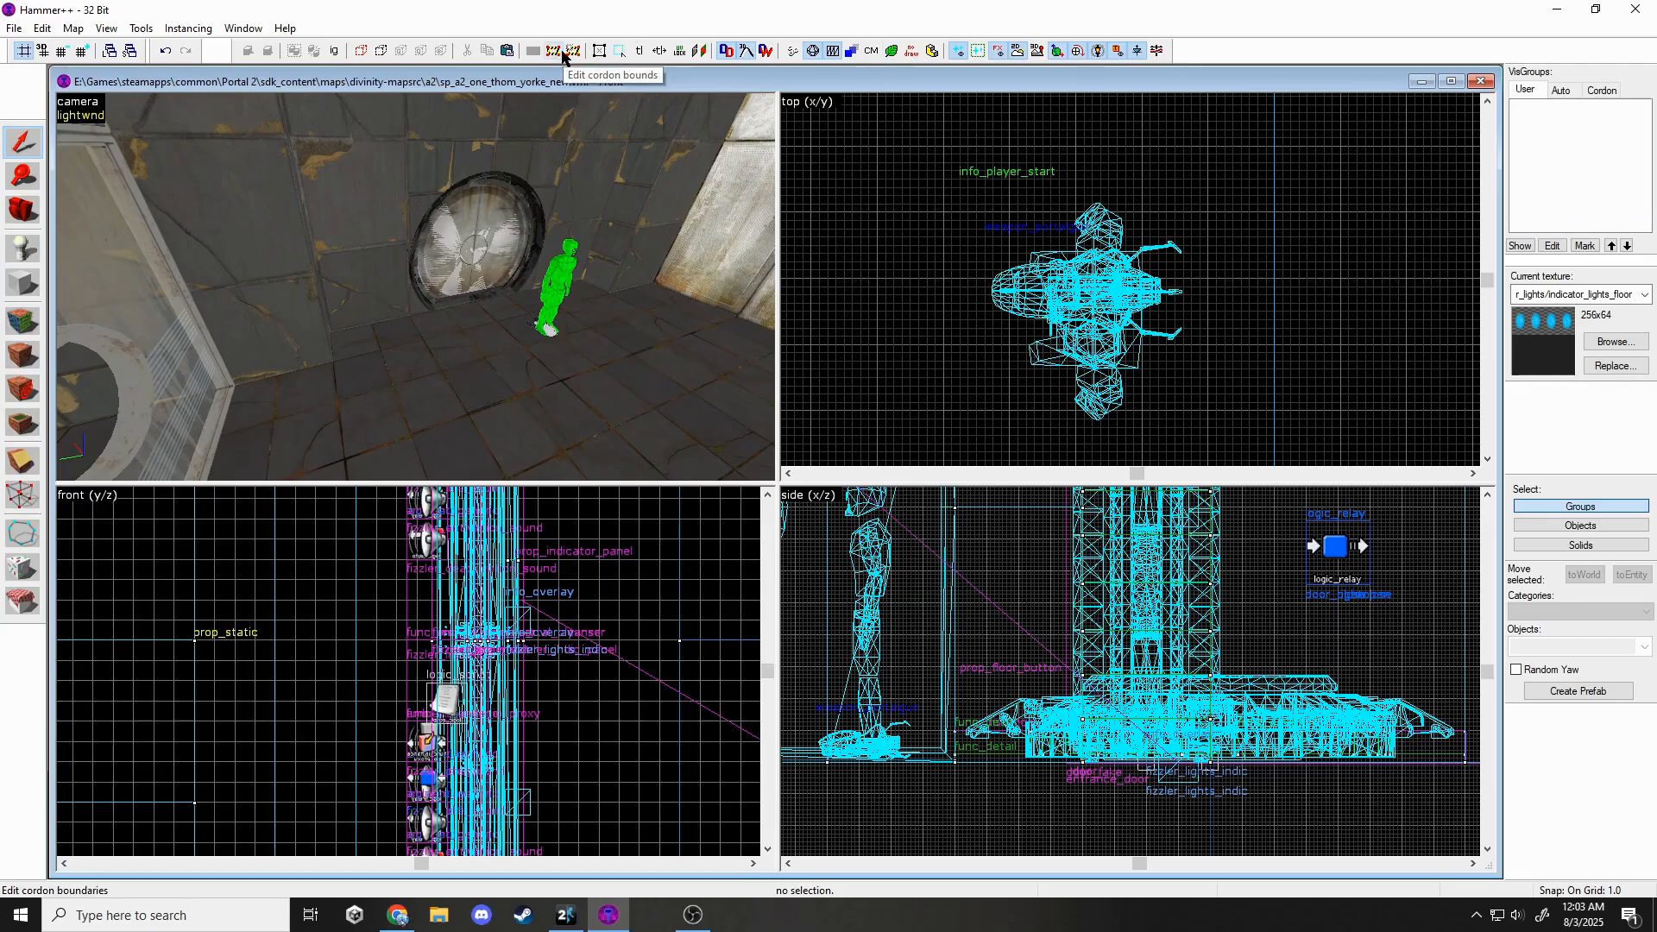
Draw a cordon box around the chamber in the top view, stretch it above and below the floor in the side view, and apply it.
scroll(1214, 239, "down", 5)
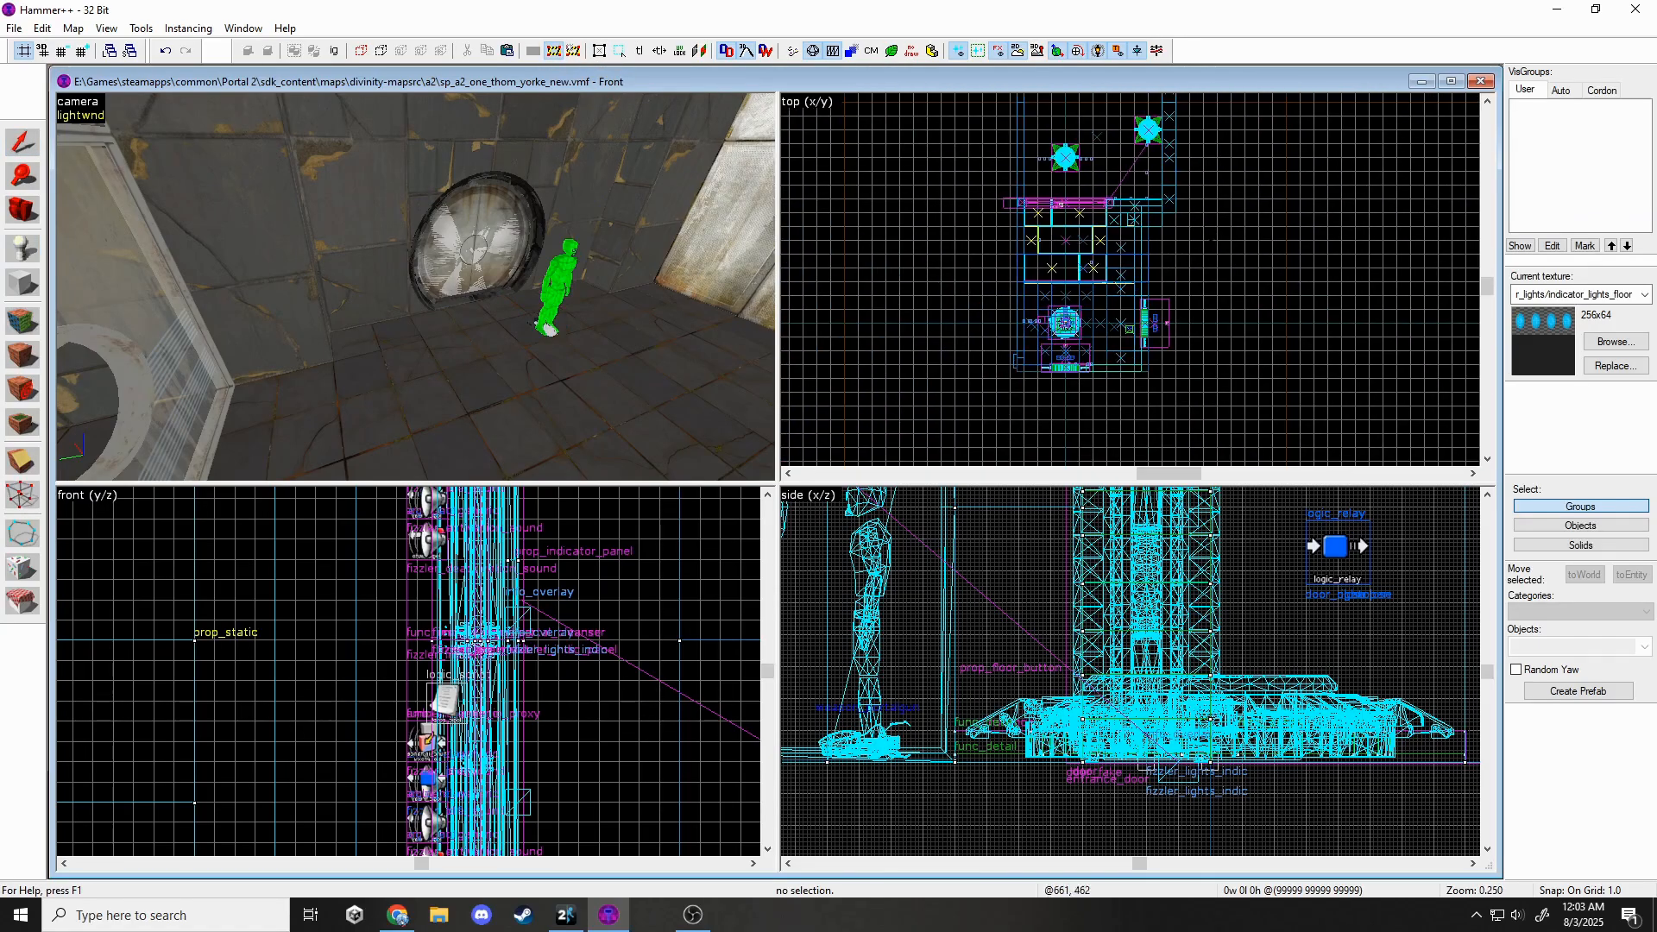
scroll(1161, 298, "down", 3)
scroll(1063, 175, "up", 2)
left_click_drag(1058, 164, 1225, 431)
scroll(1010, 748, "down", 15)
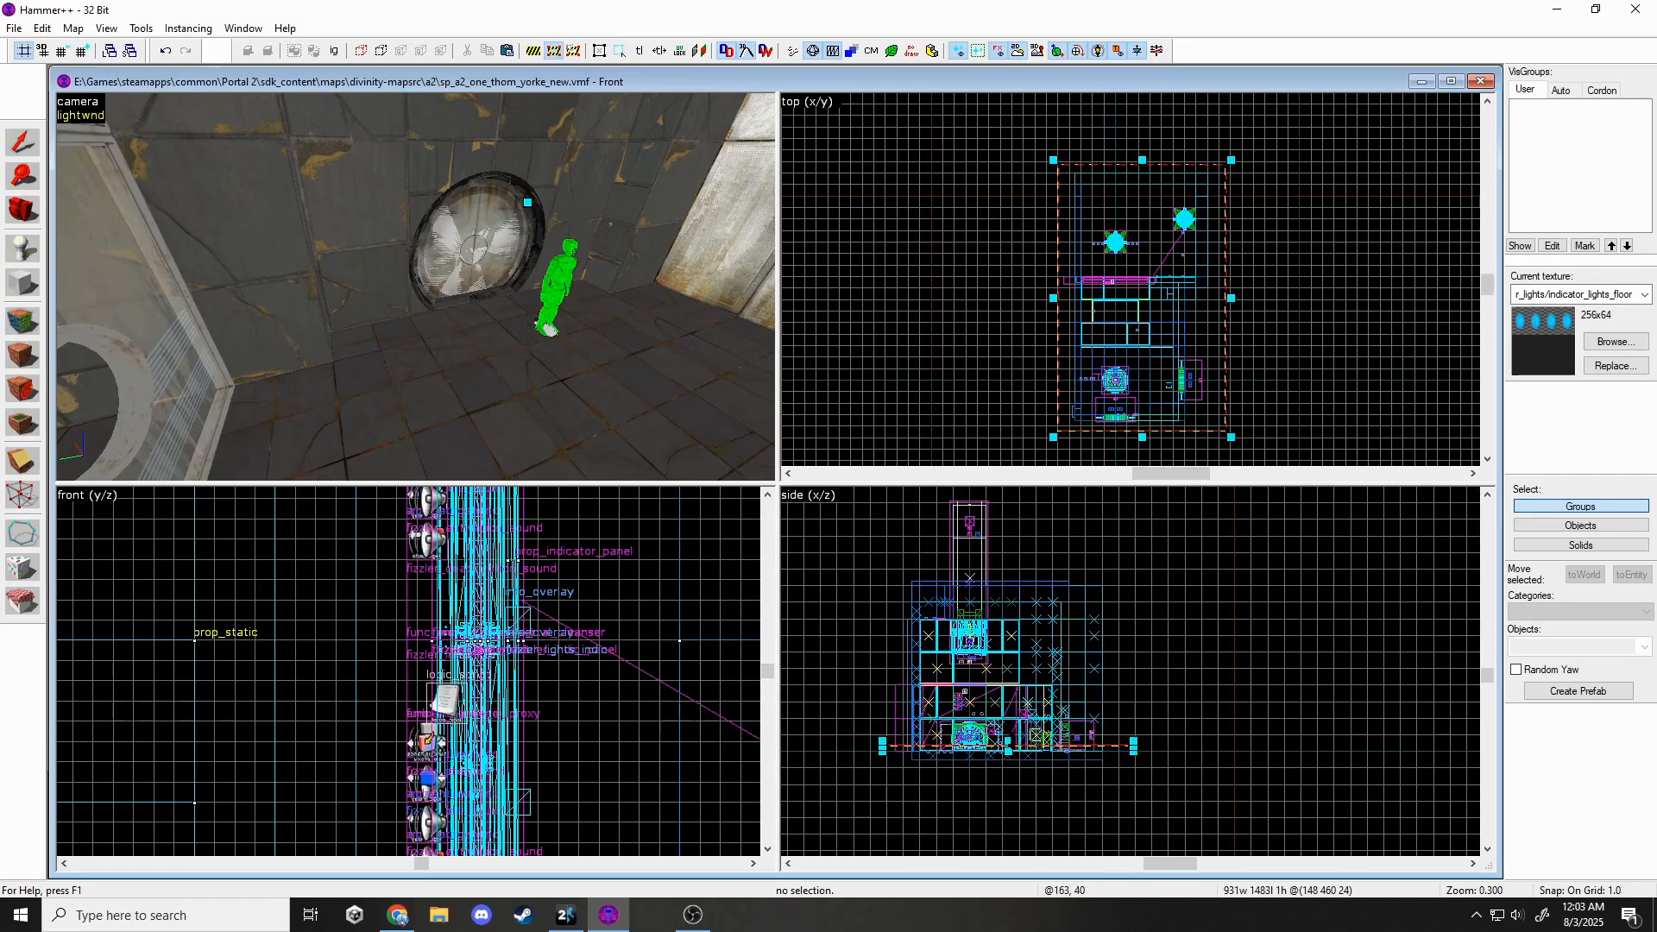
left_click_drag(1009, 740, 1014, 652)
left_click_drag(993, 488, 993, 490)
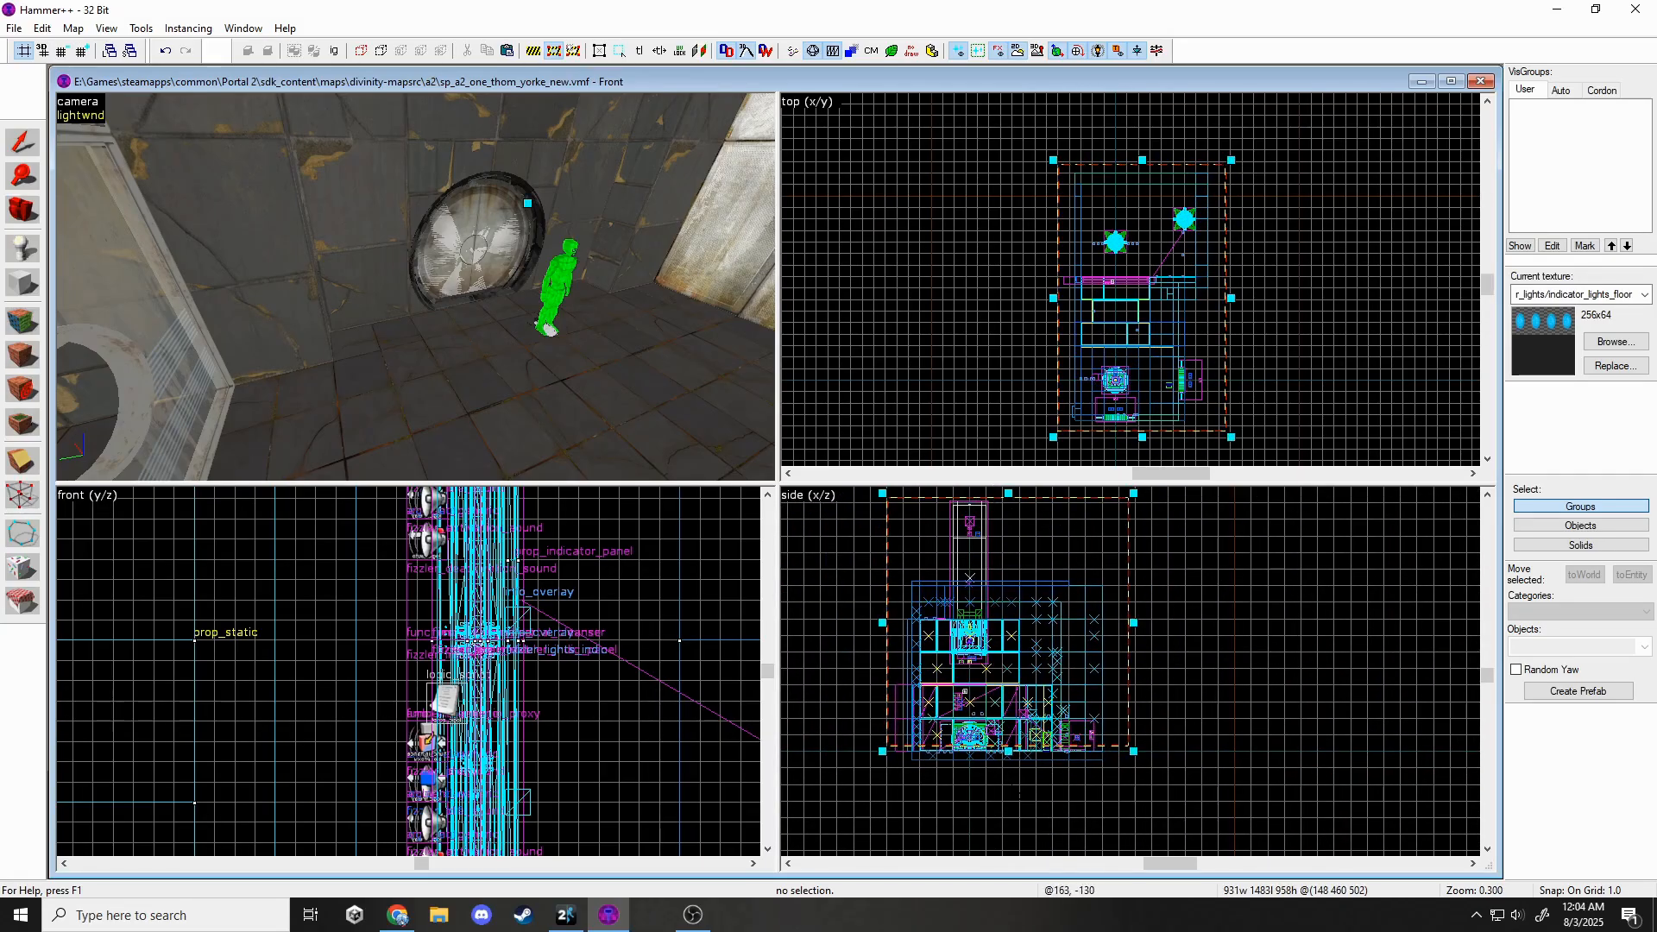
left_click_drag(1133, 750, 1133, 772)
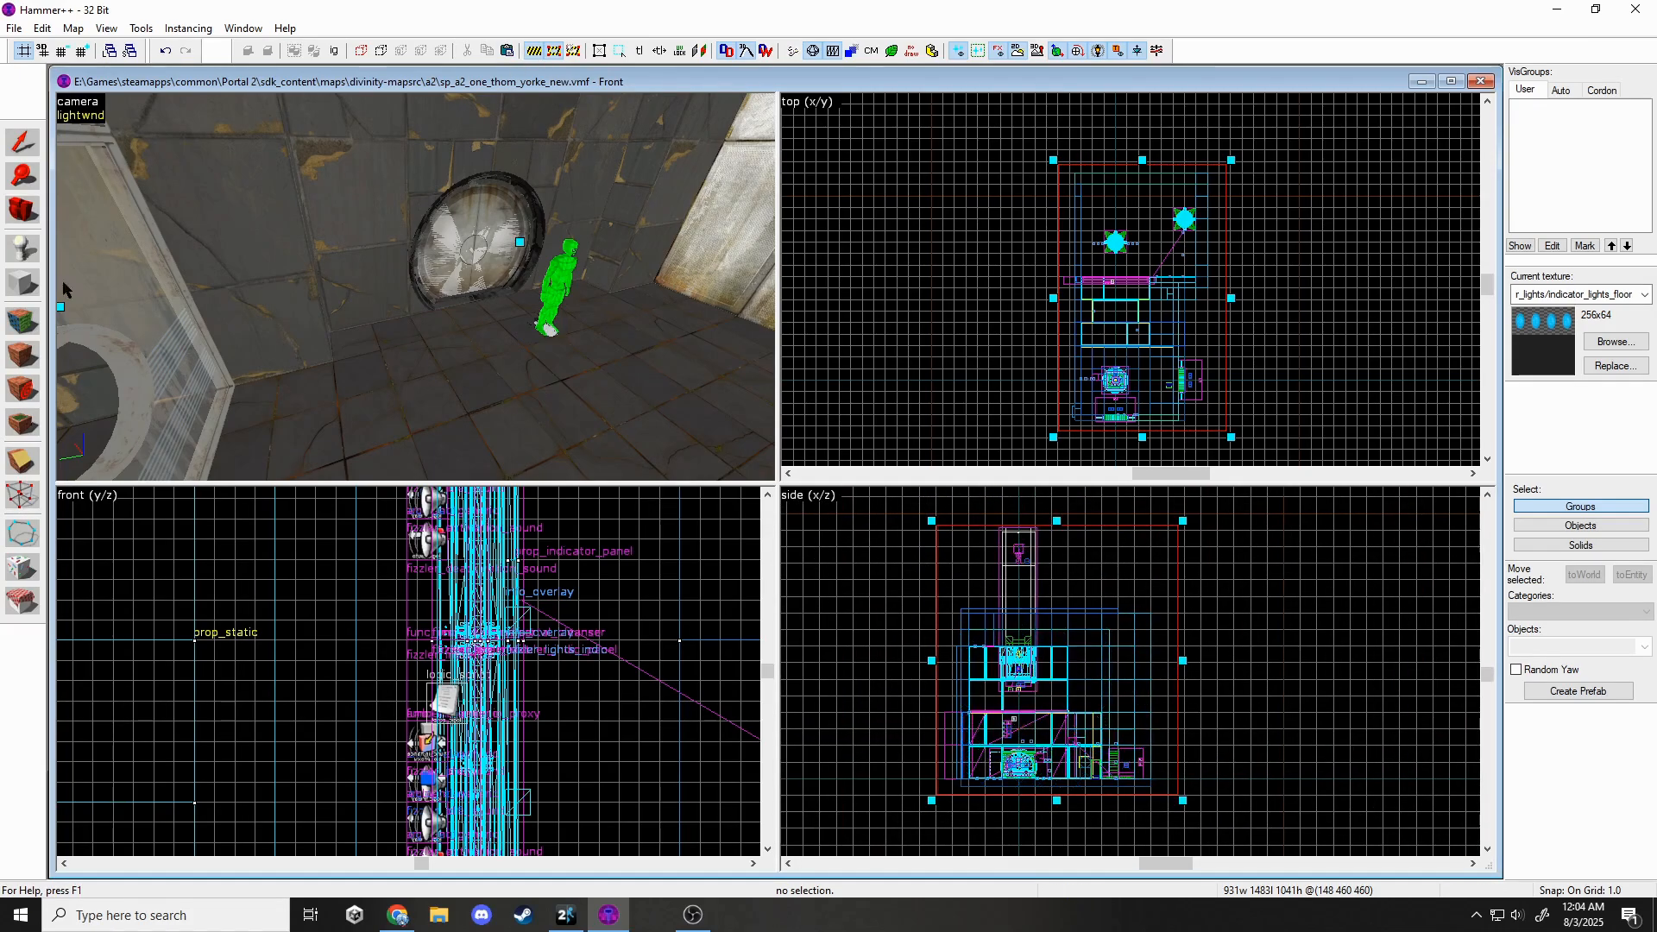
left_click(20, 145)
key("z")
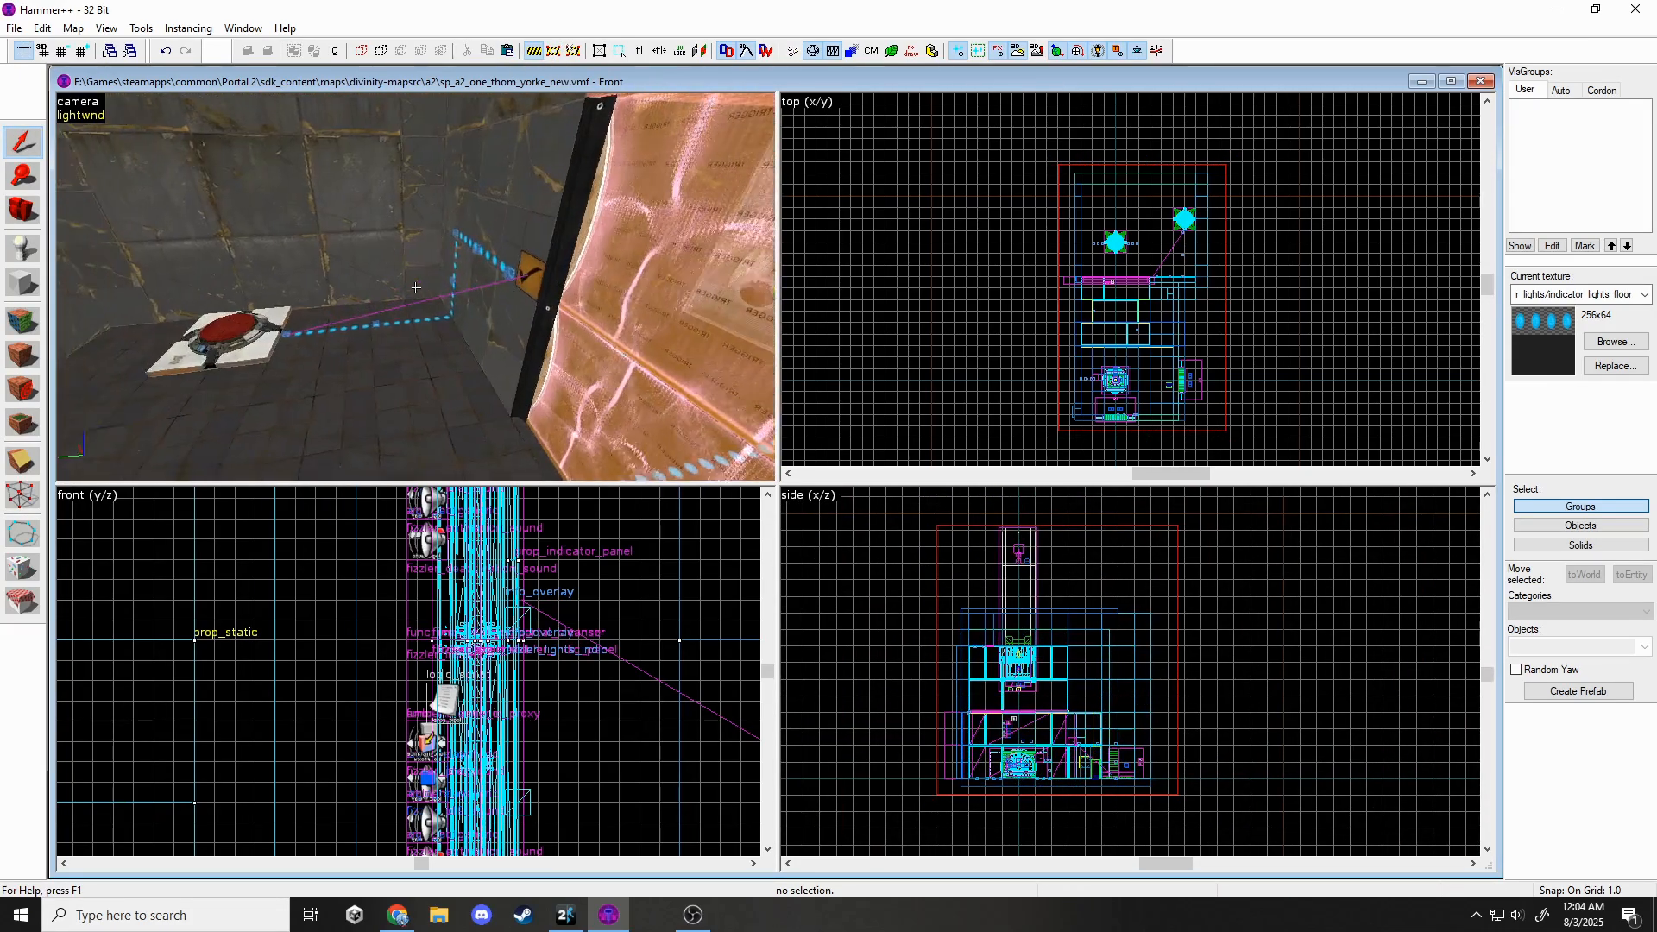
Fly past the brick platform, player spawn and floor buttons, then out beyond the NODRAW wall.
key("s")
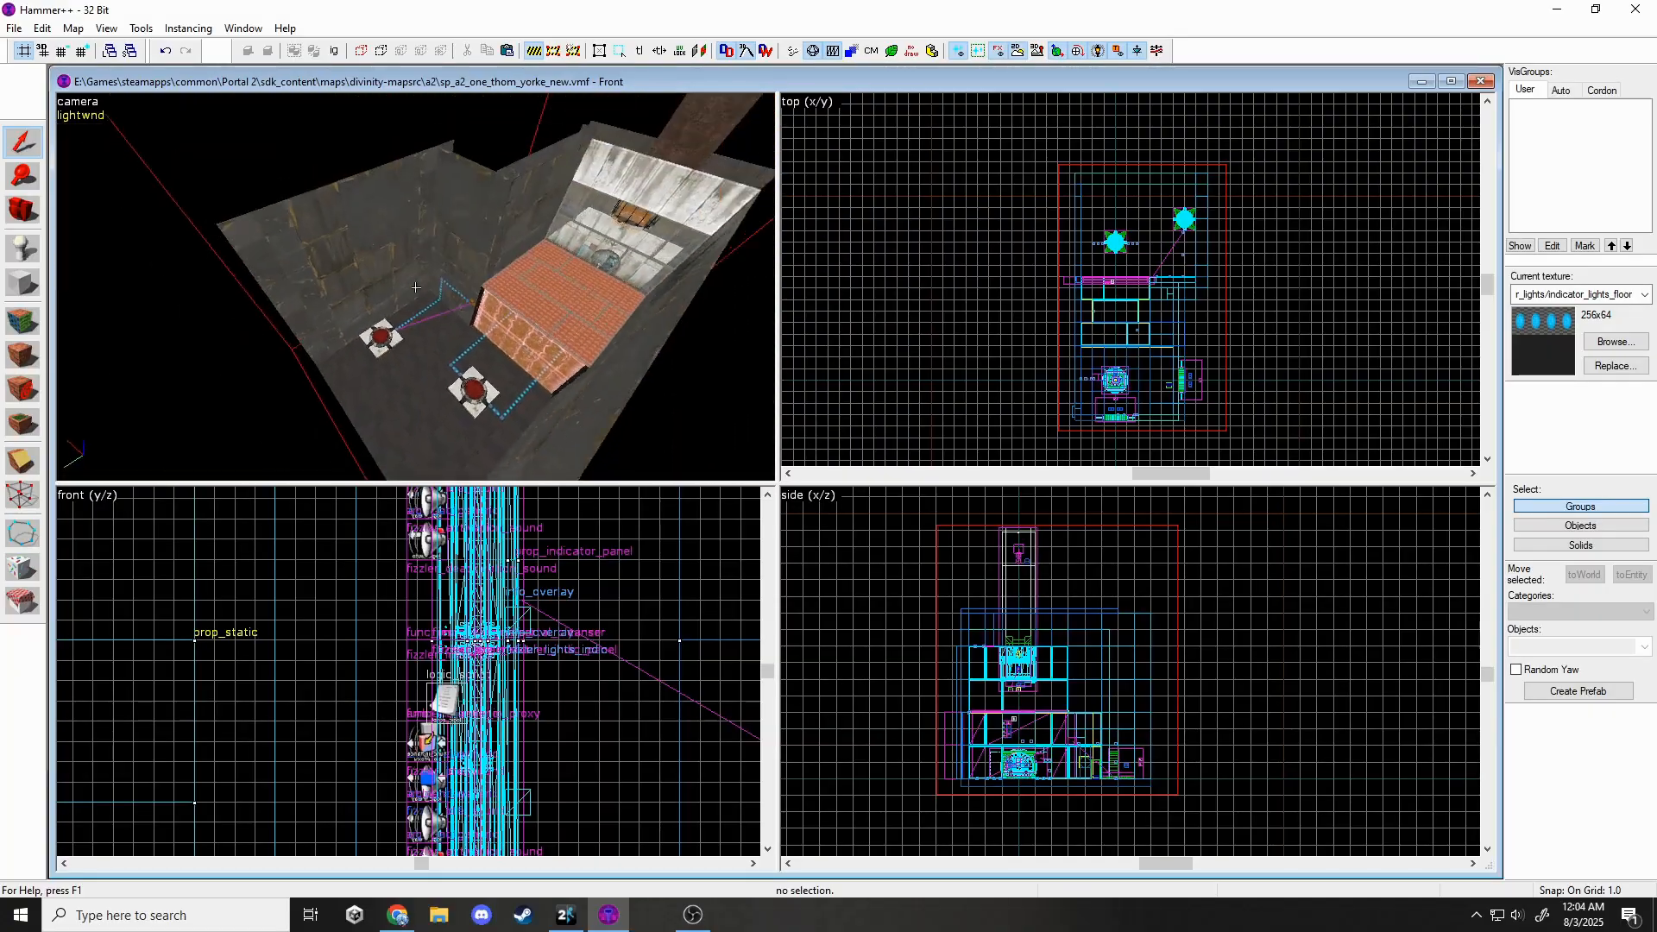
key("w")
key("a")
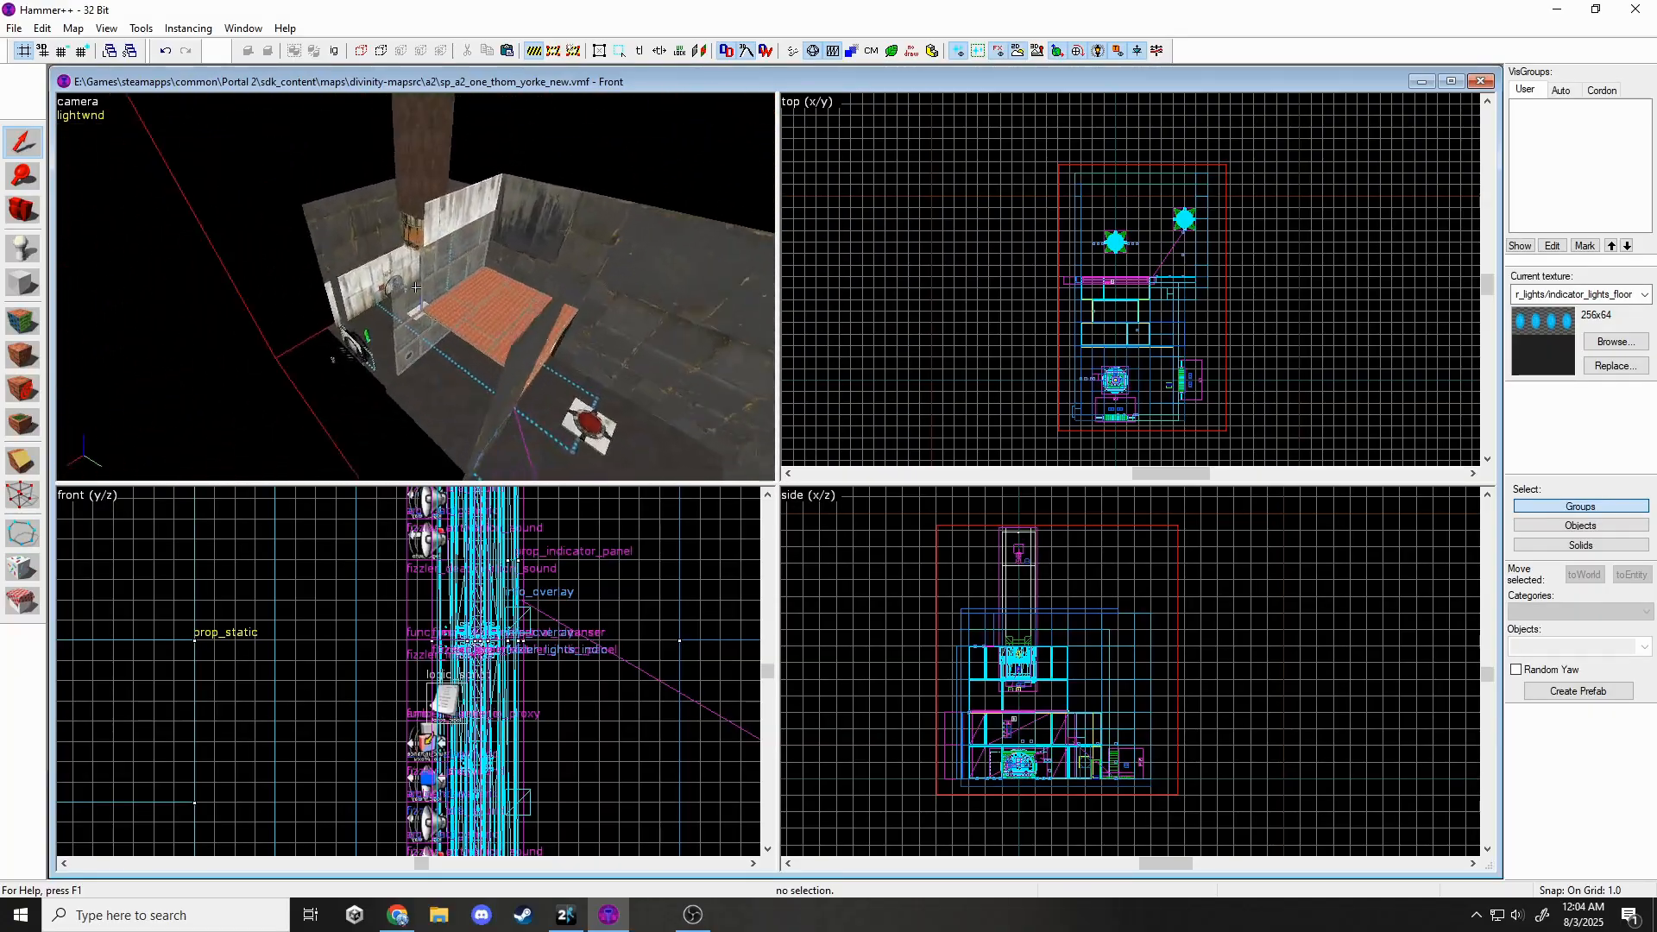
key("w")
key("s")
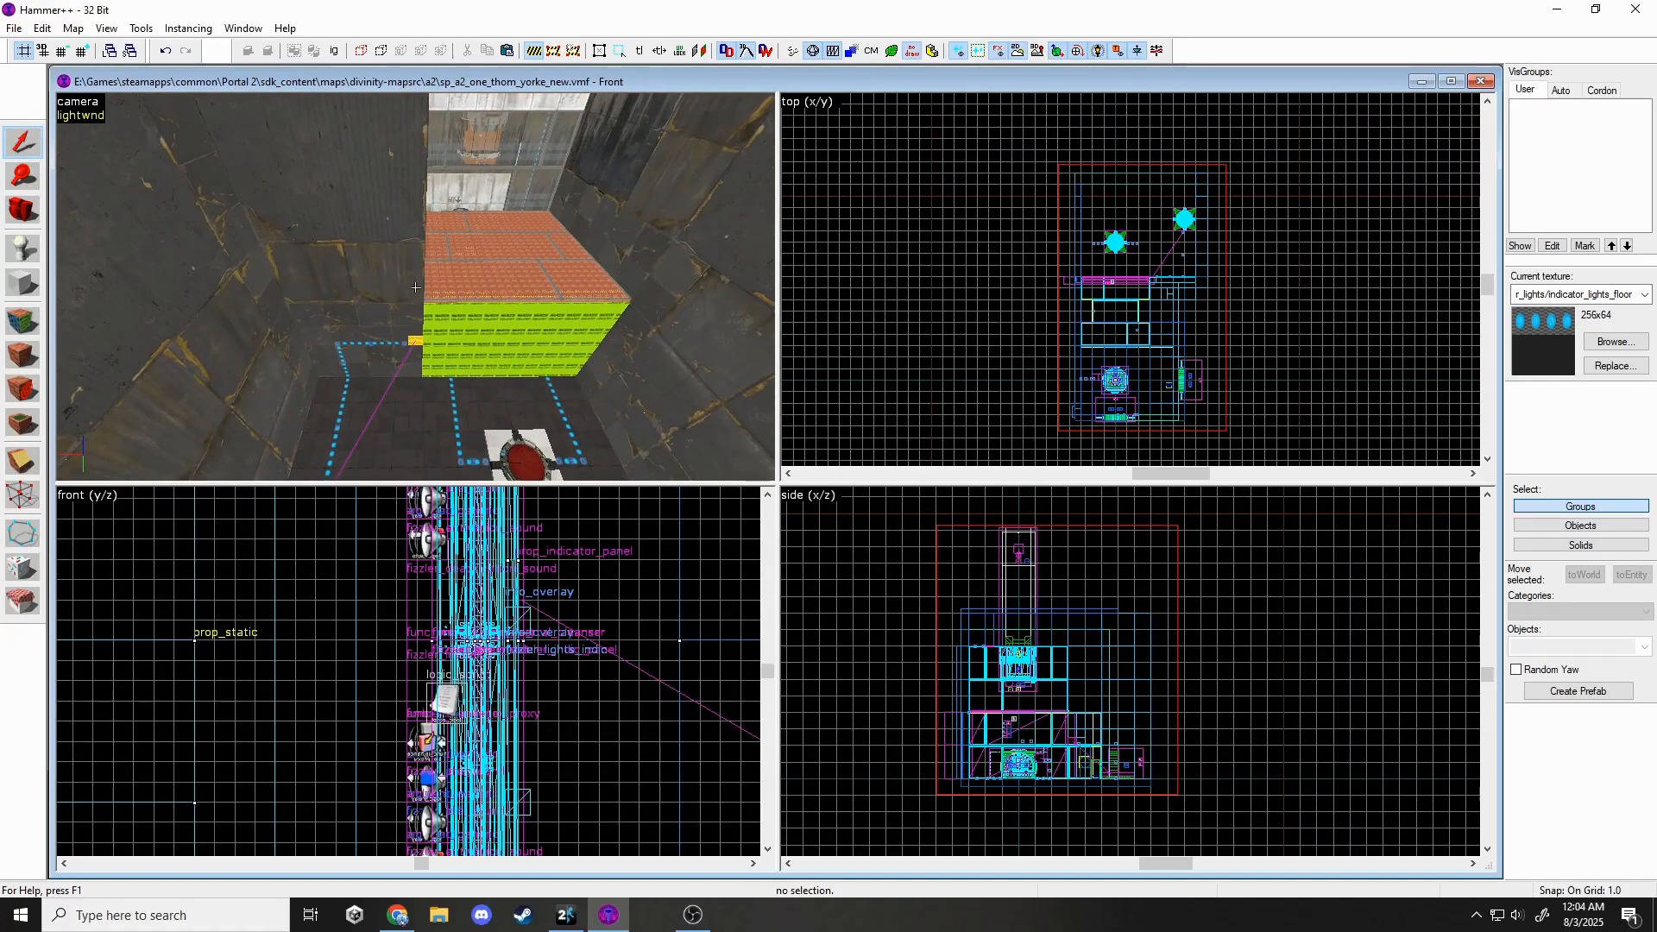
left_click(691, 913)
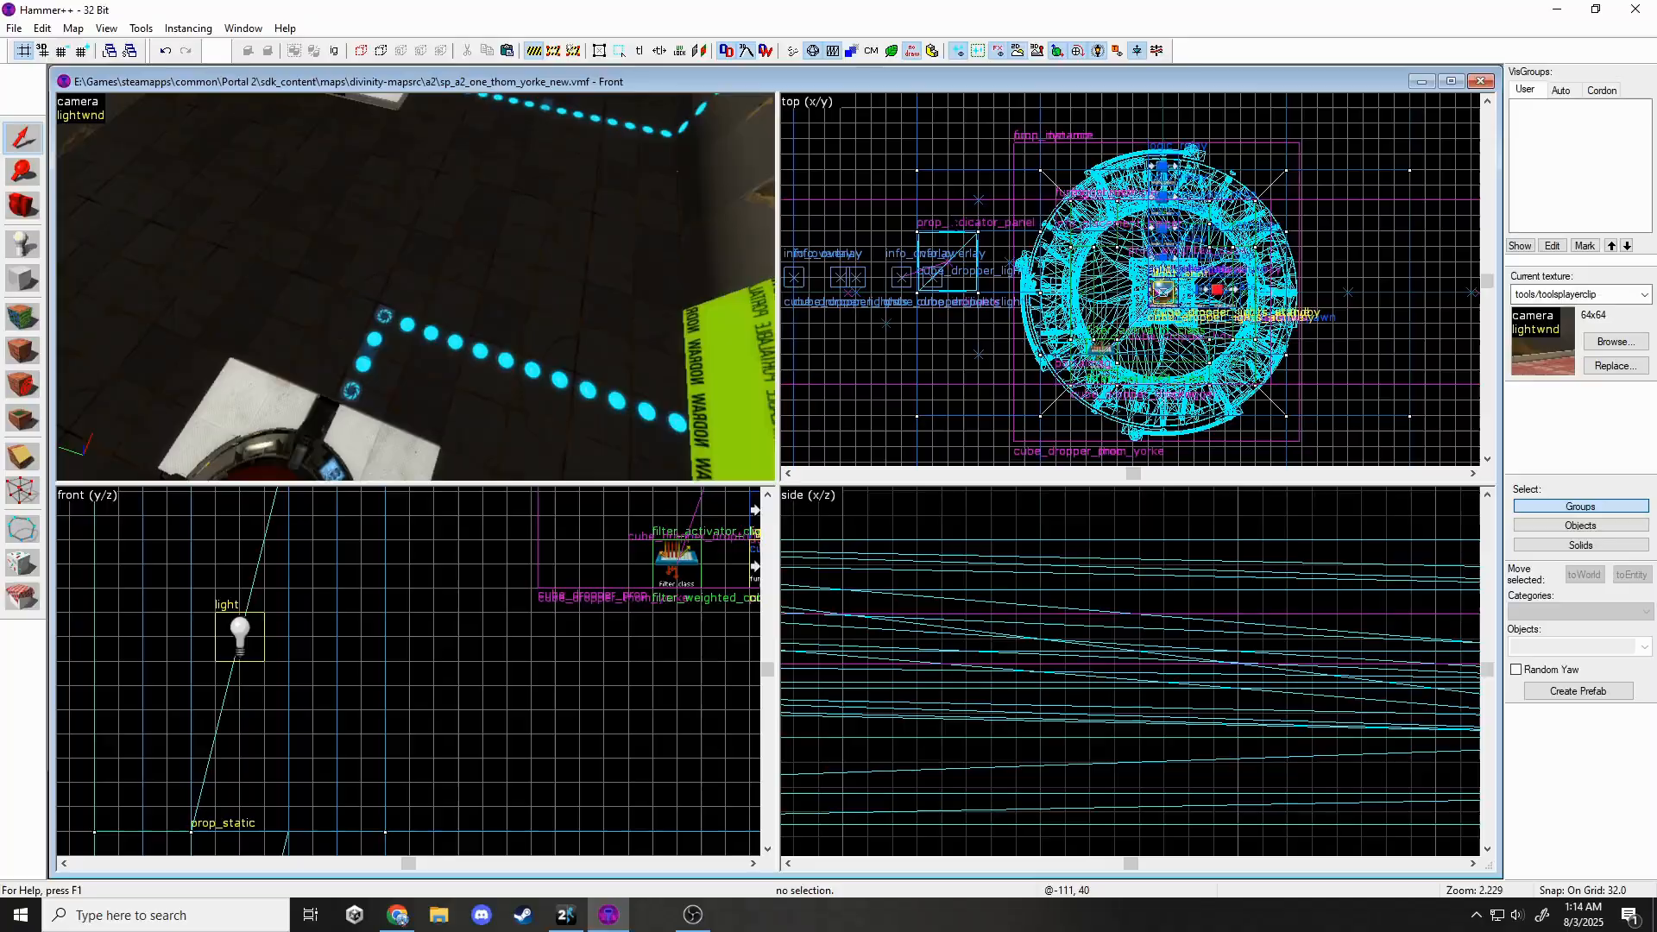
key("s")
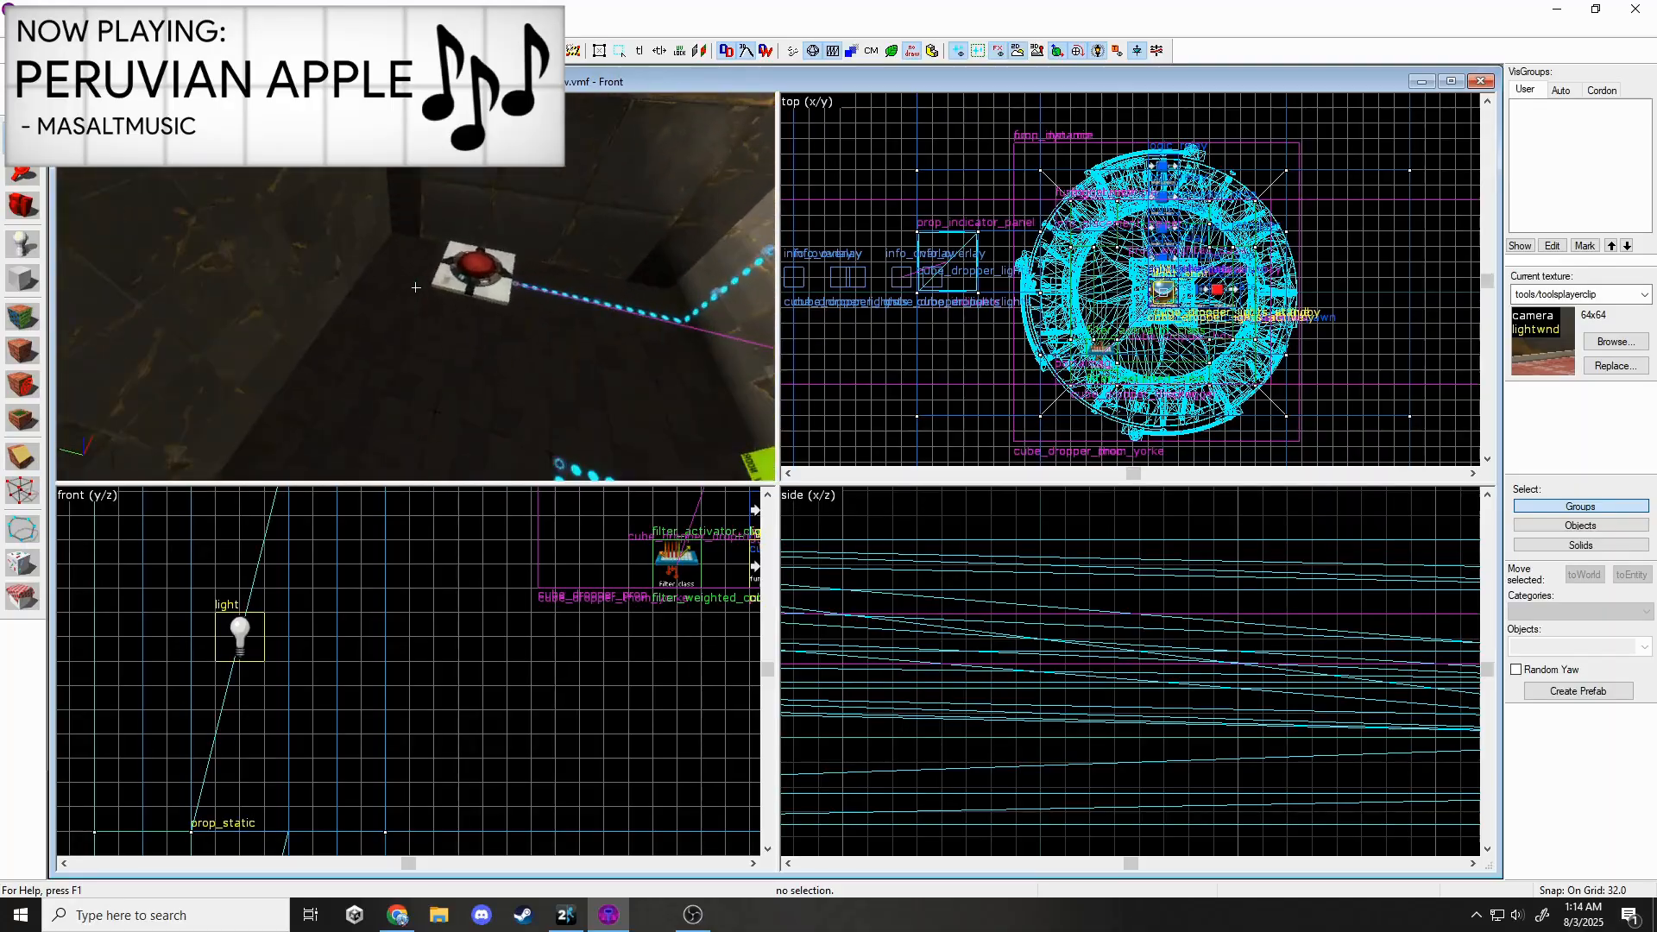
key("s")
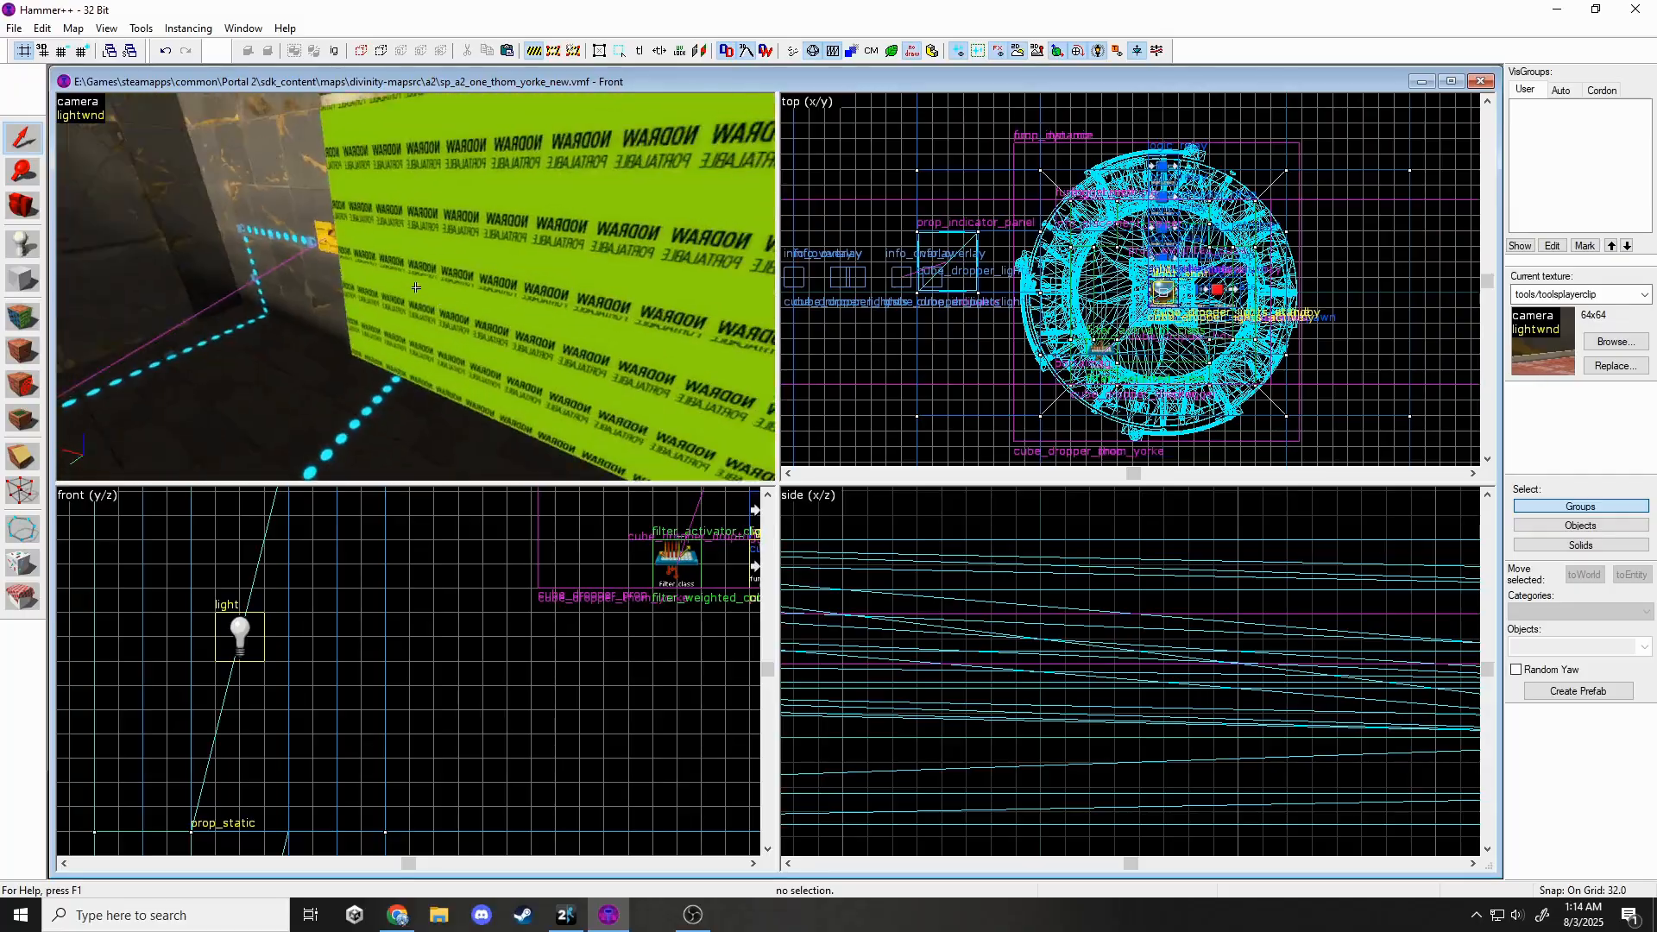
key("w")
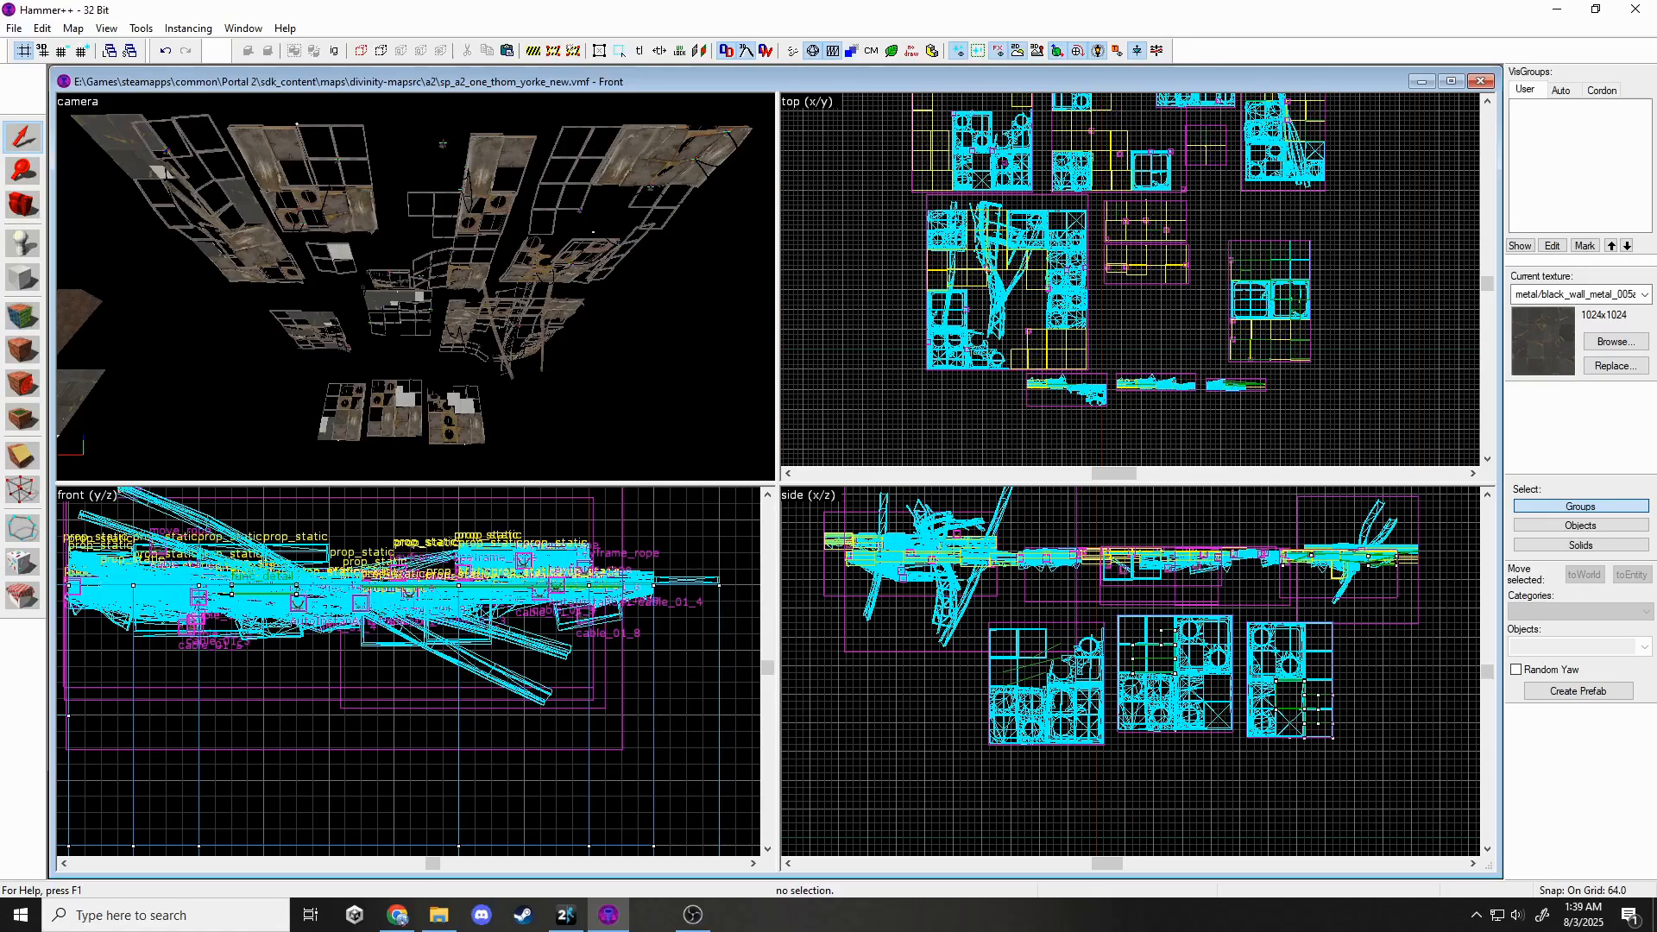
key("w")
key("s")
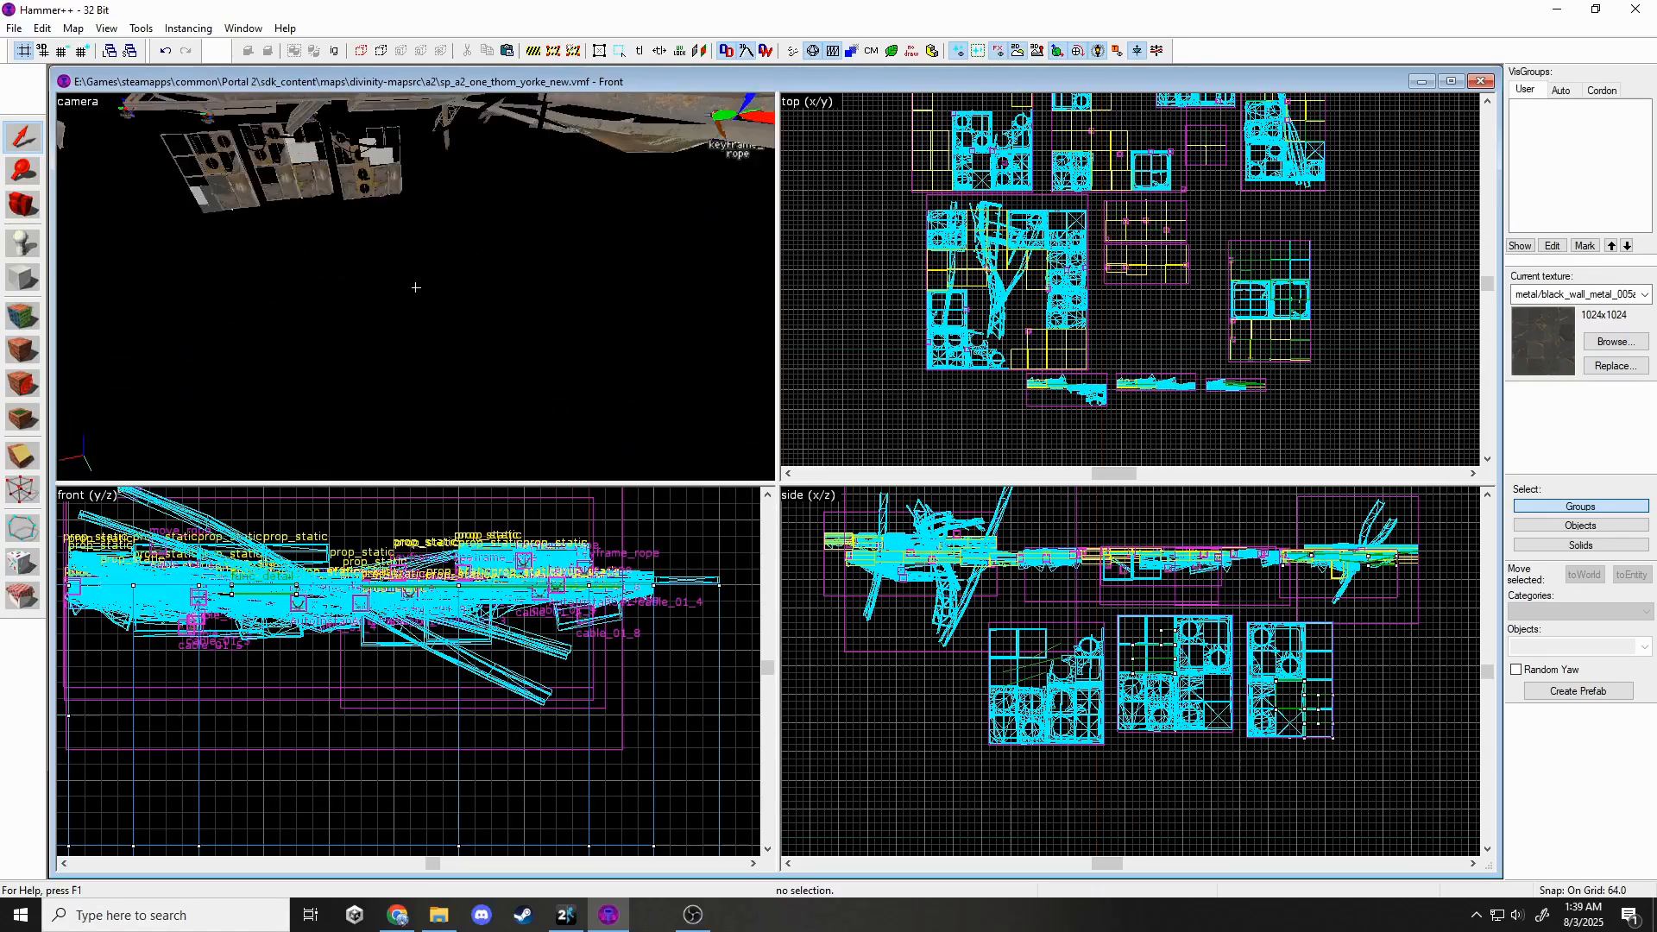
key("s")
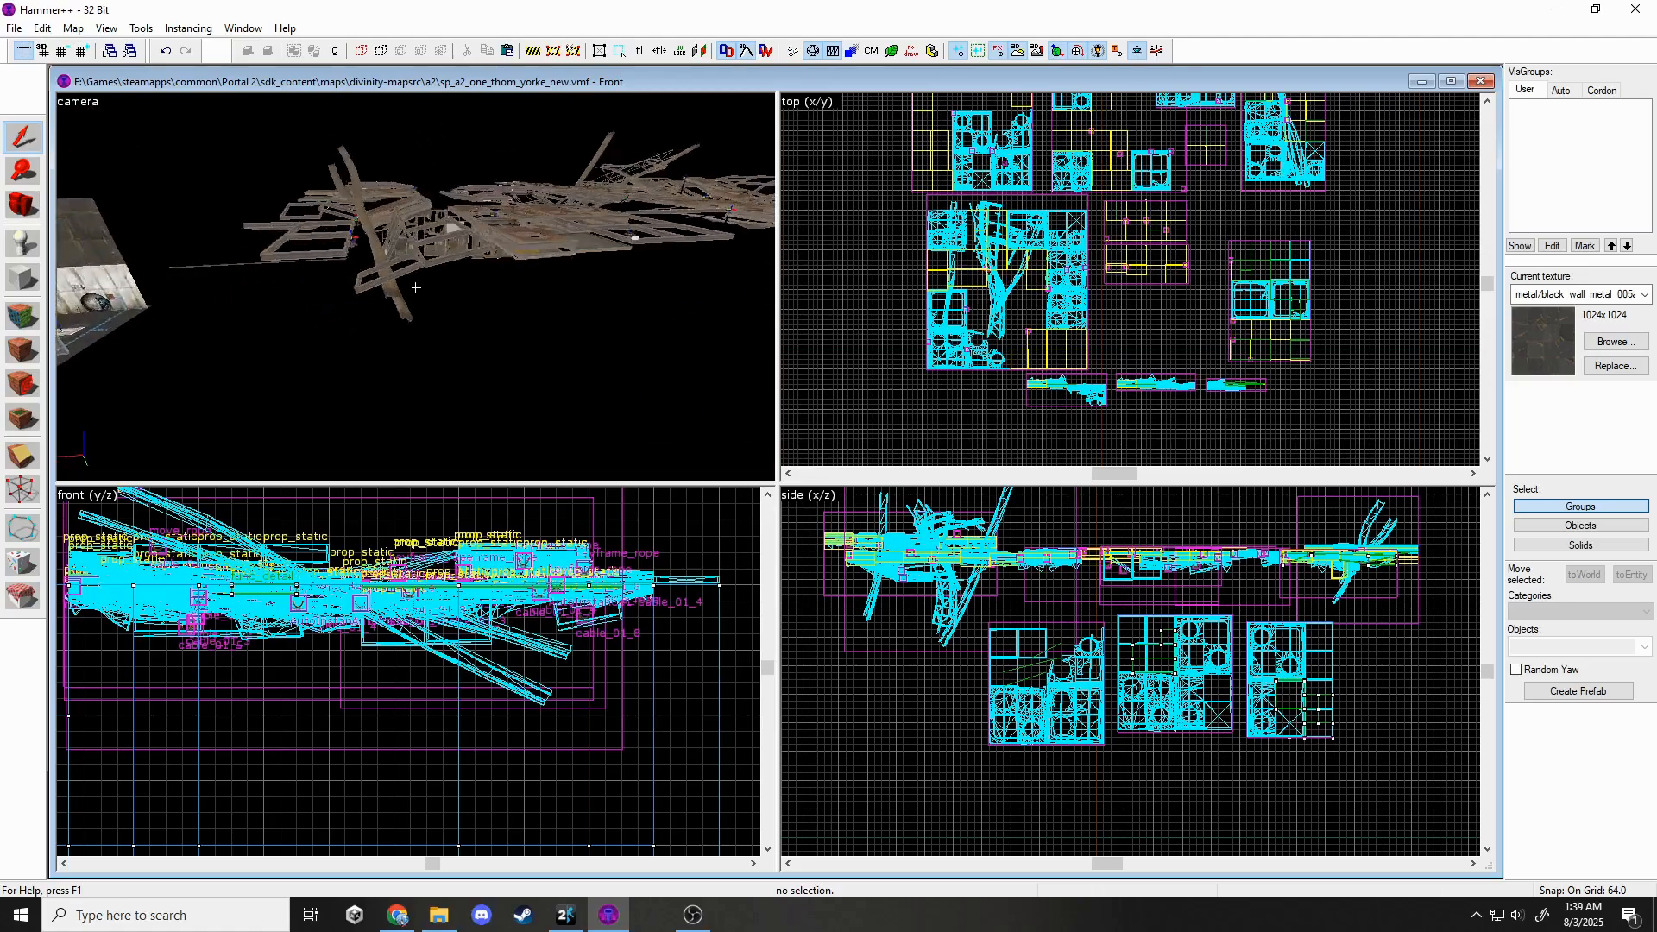
key("w")
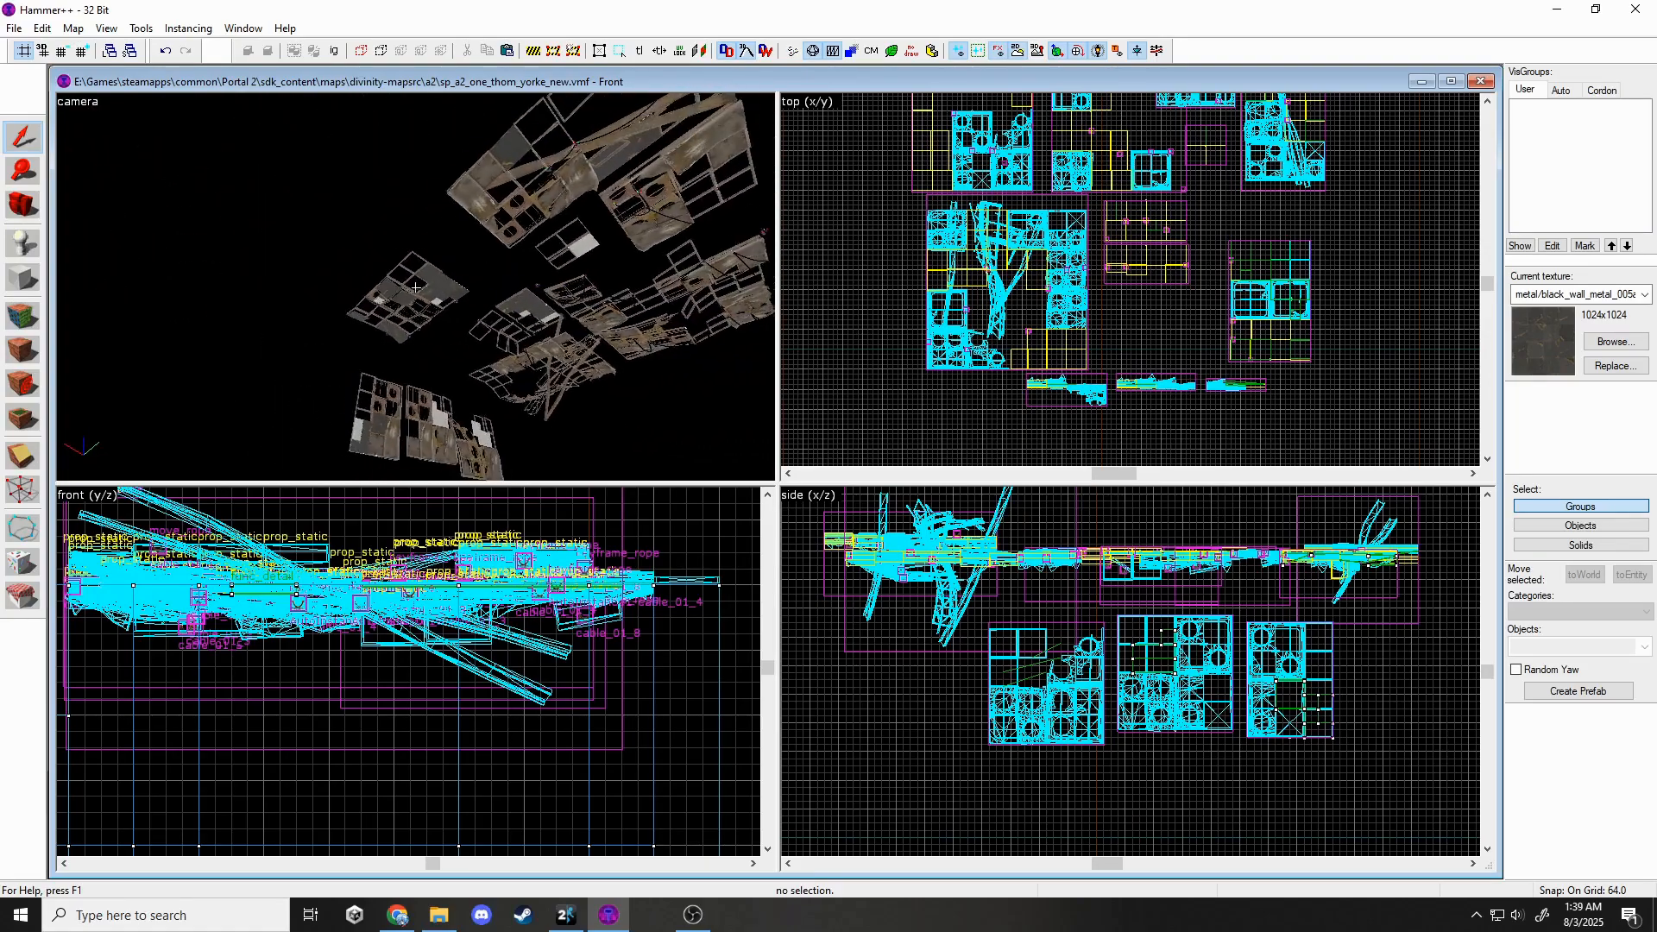
key("s")
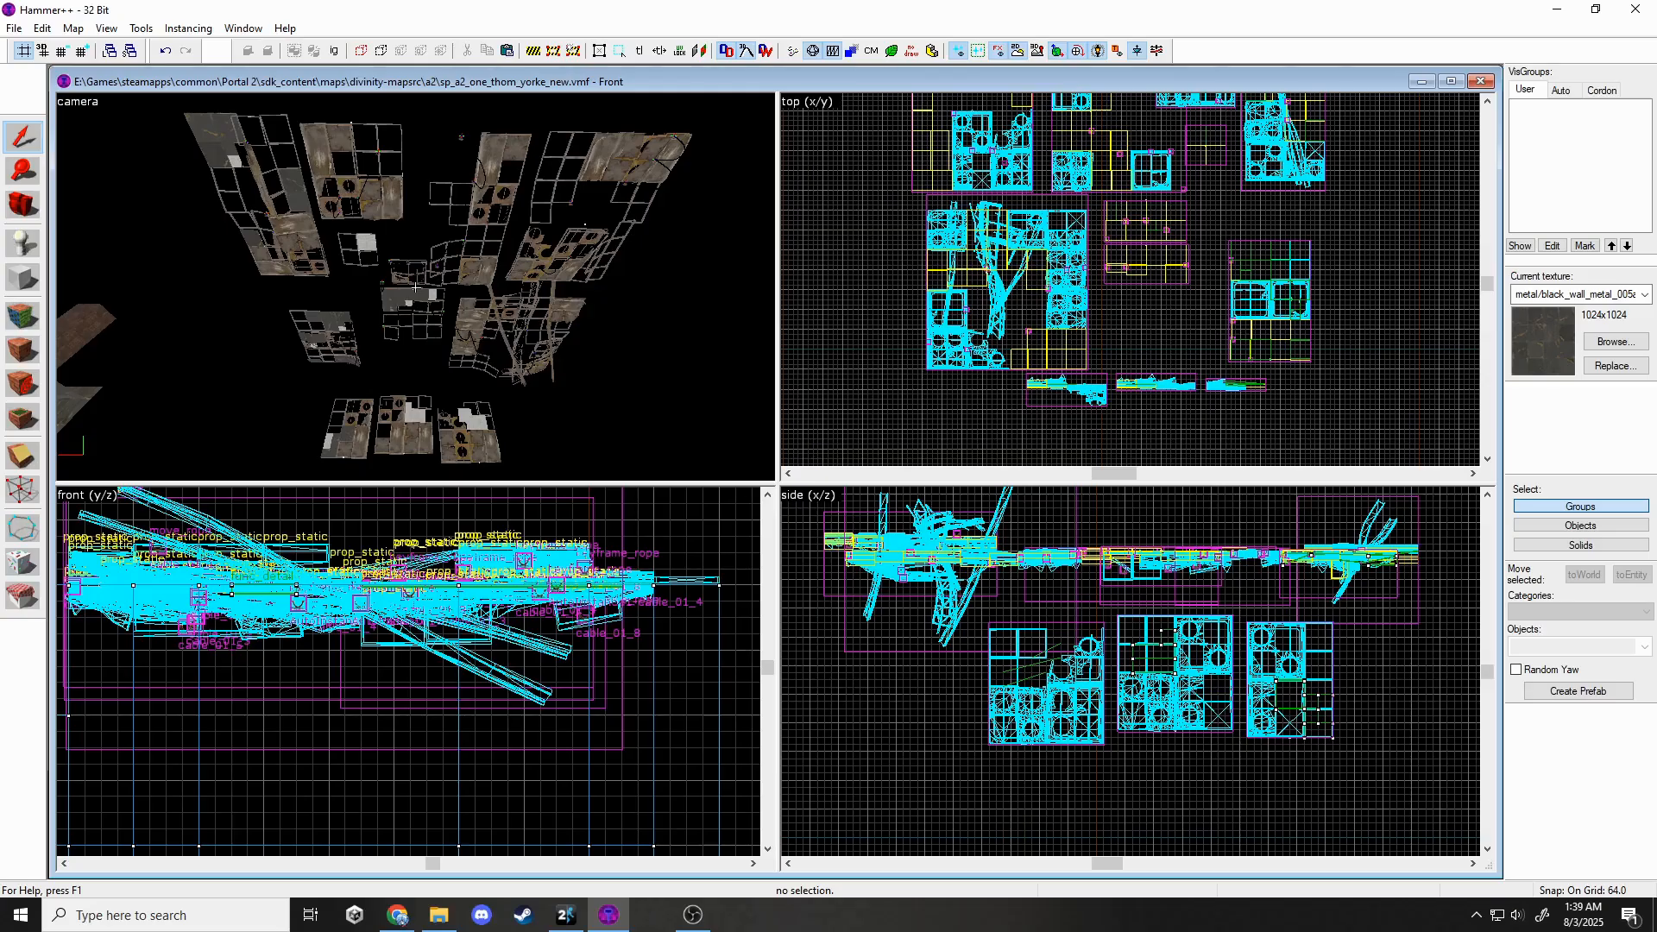
key("z")
key("w")
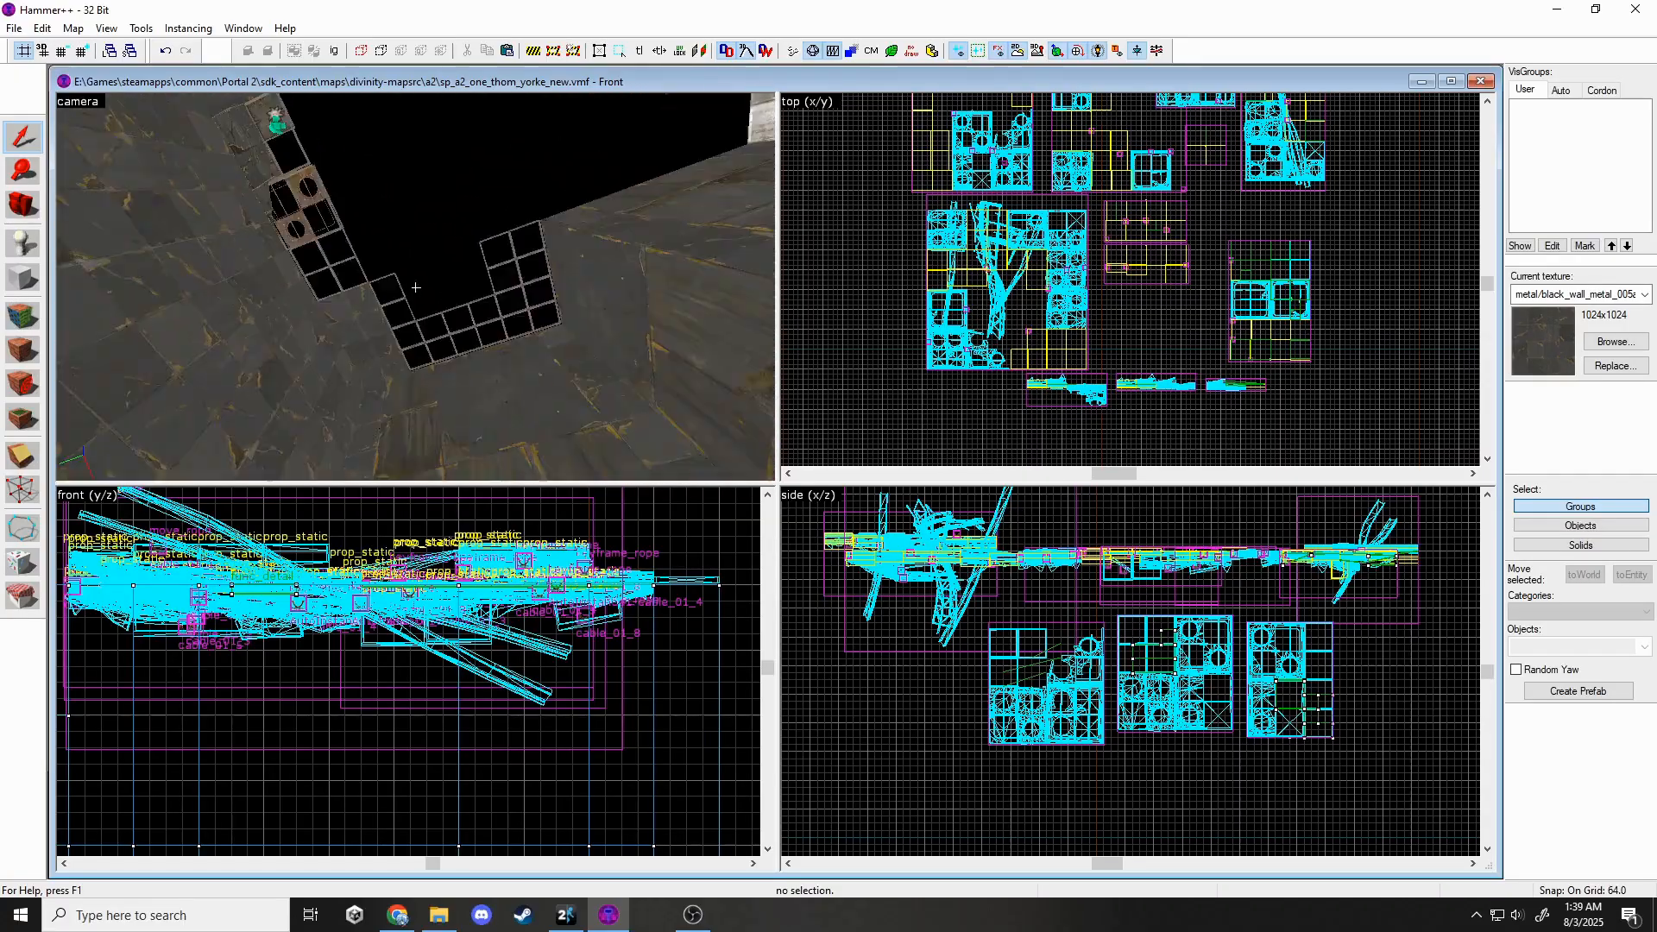
key("w")
key("w")
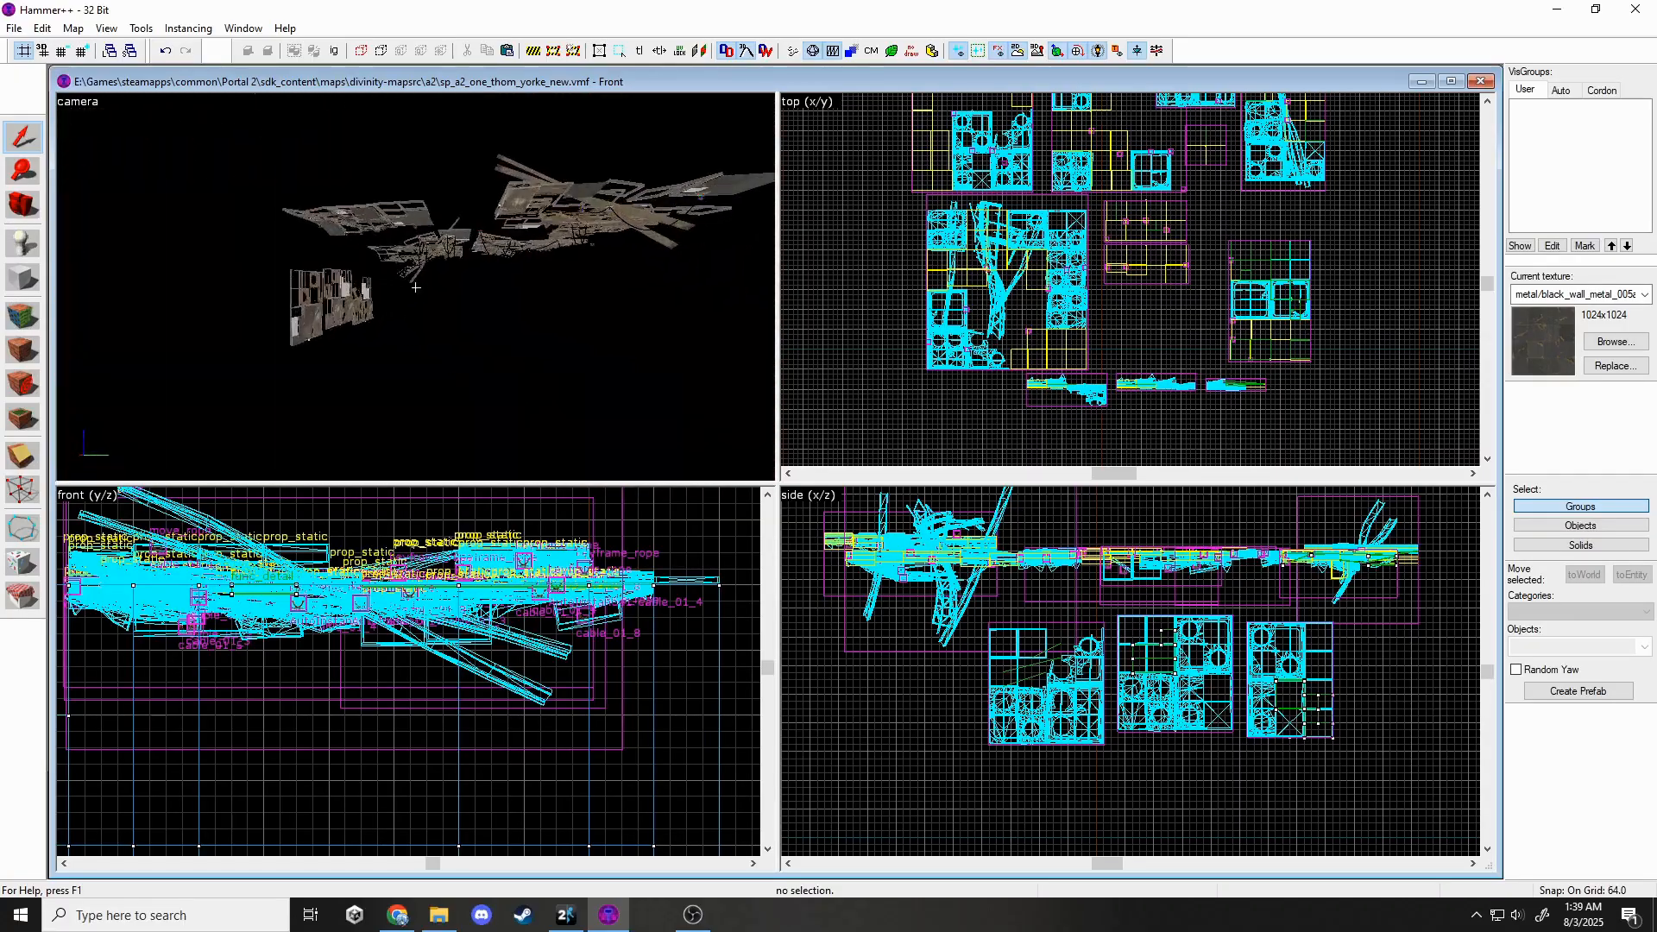
key("s")
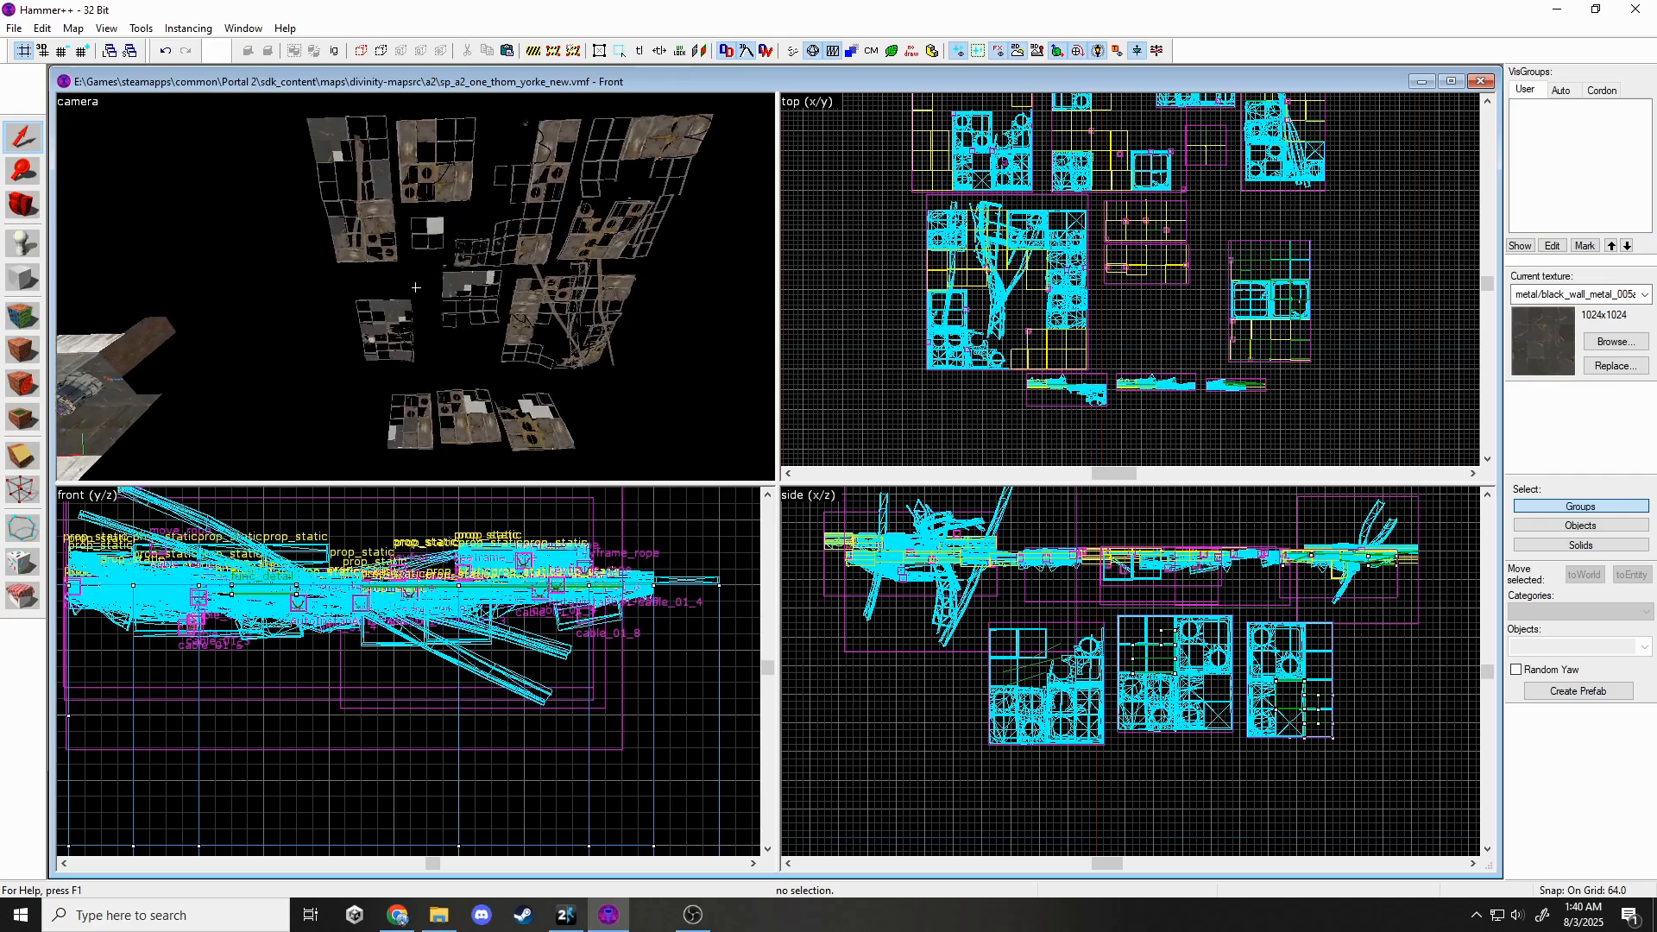
key("w")
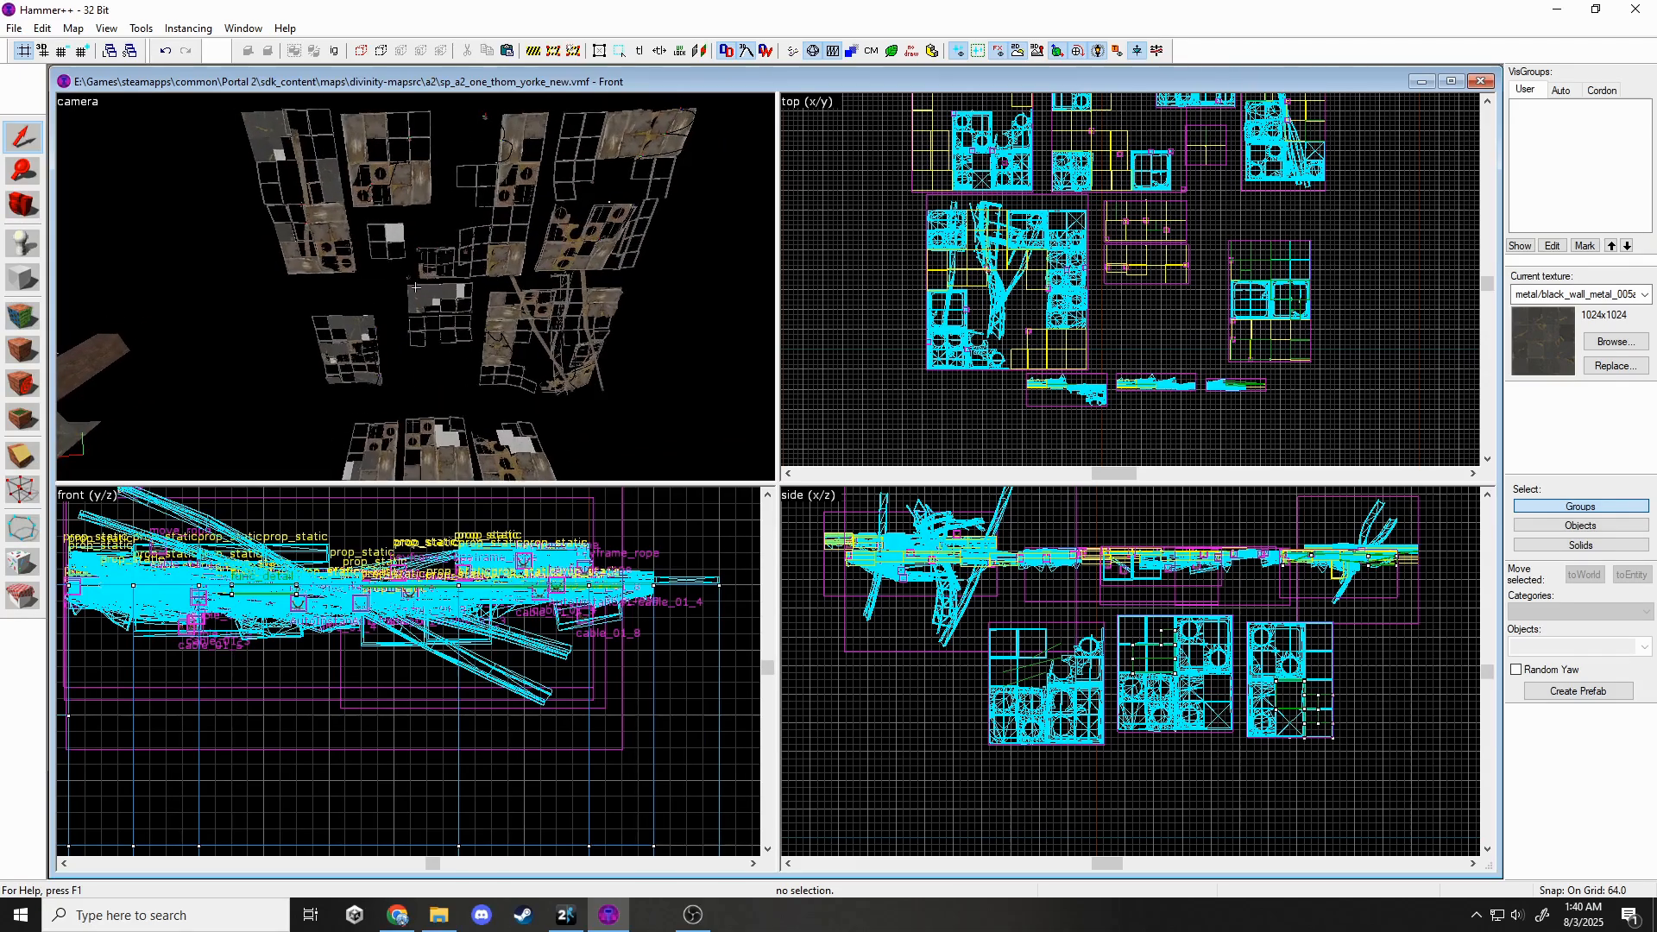
Move the leftmost hanging panel instance into the chamber beside the wall.
left_click(339, 226)
key("z")
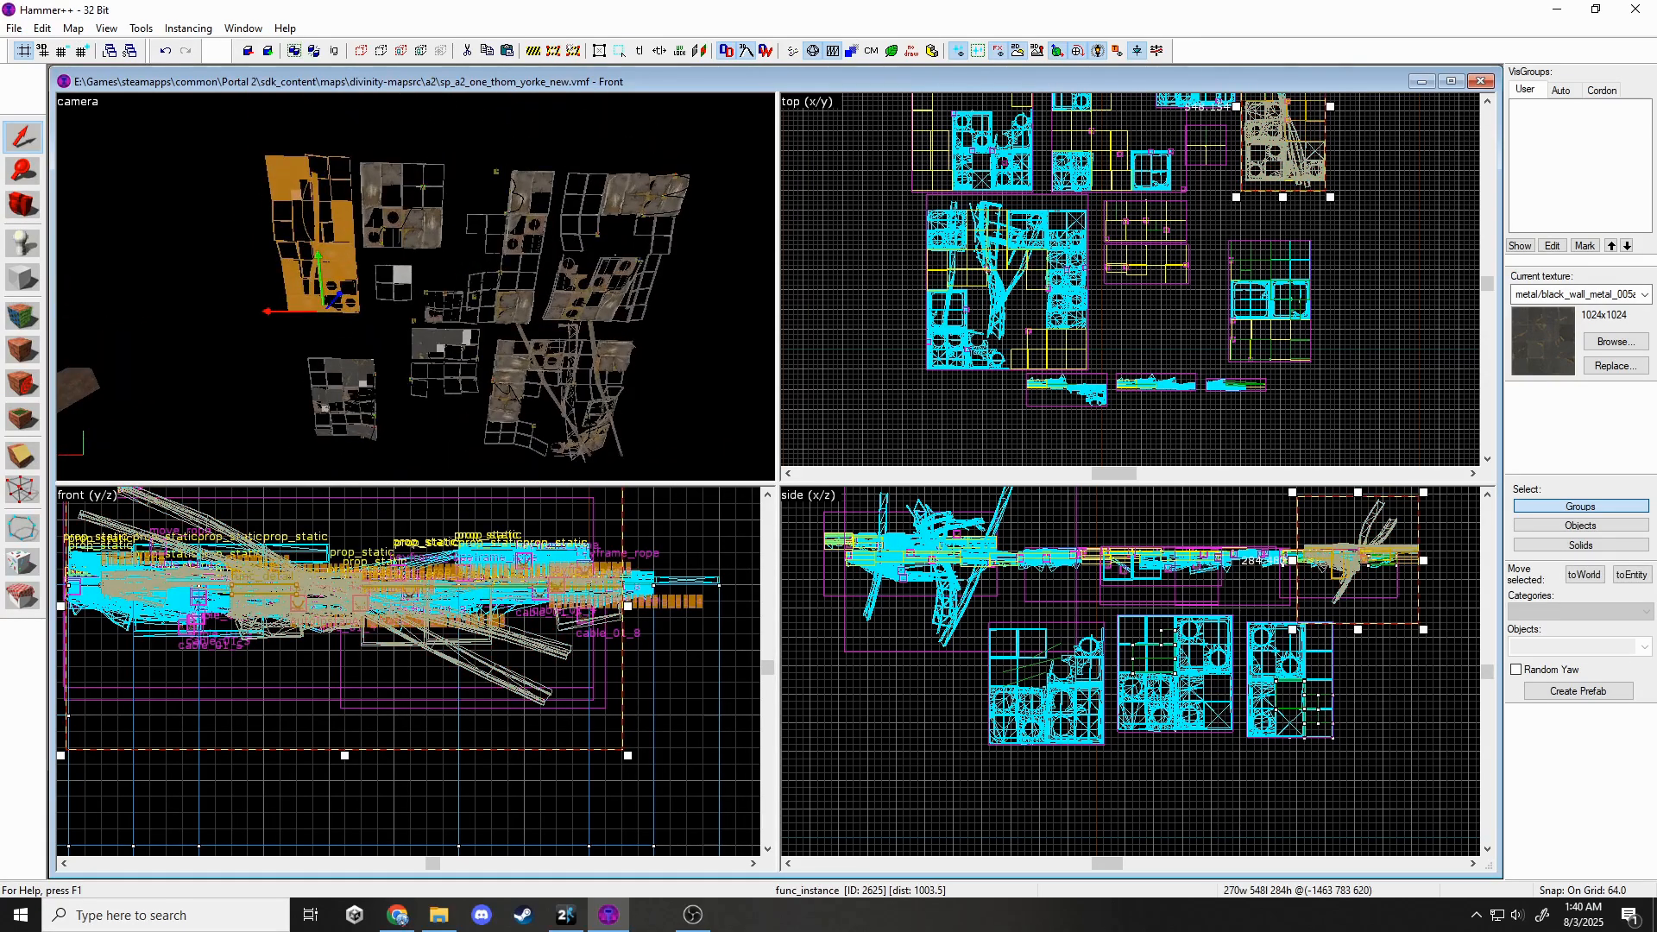
key("w")
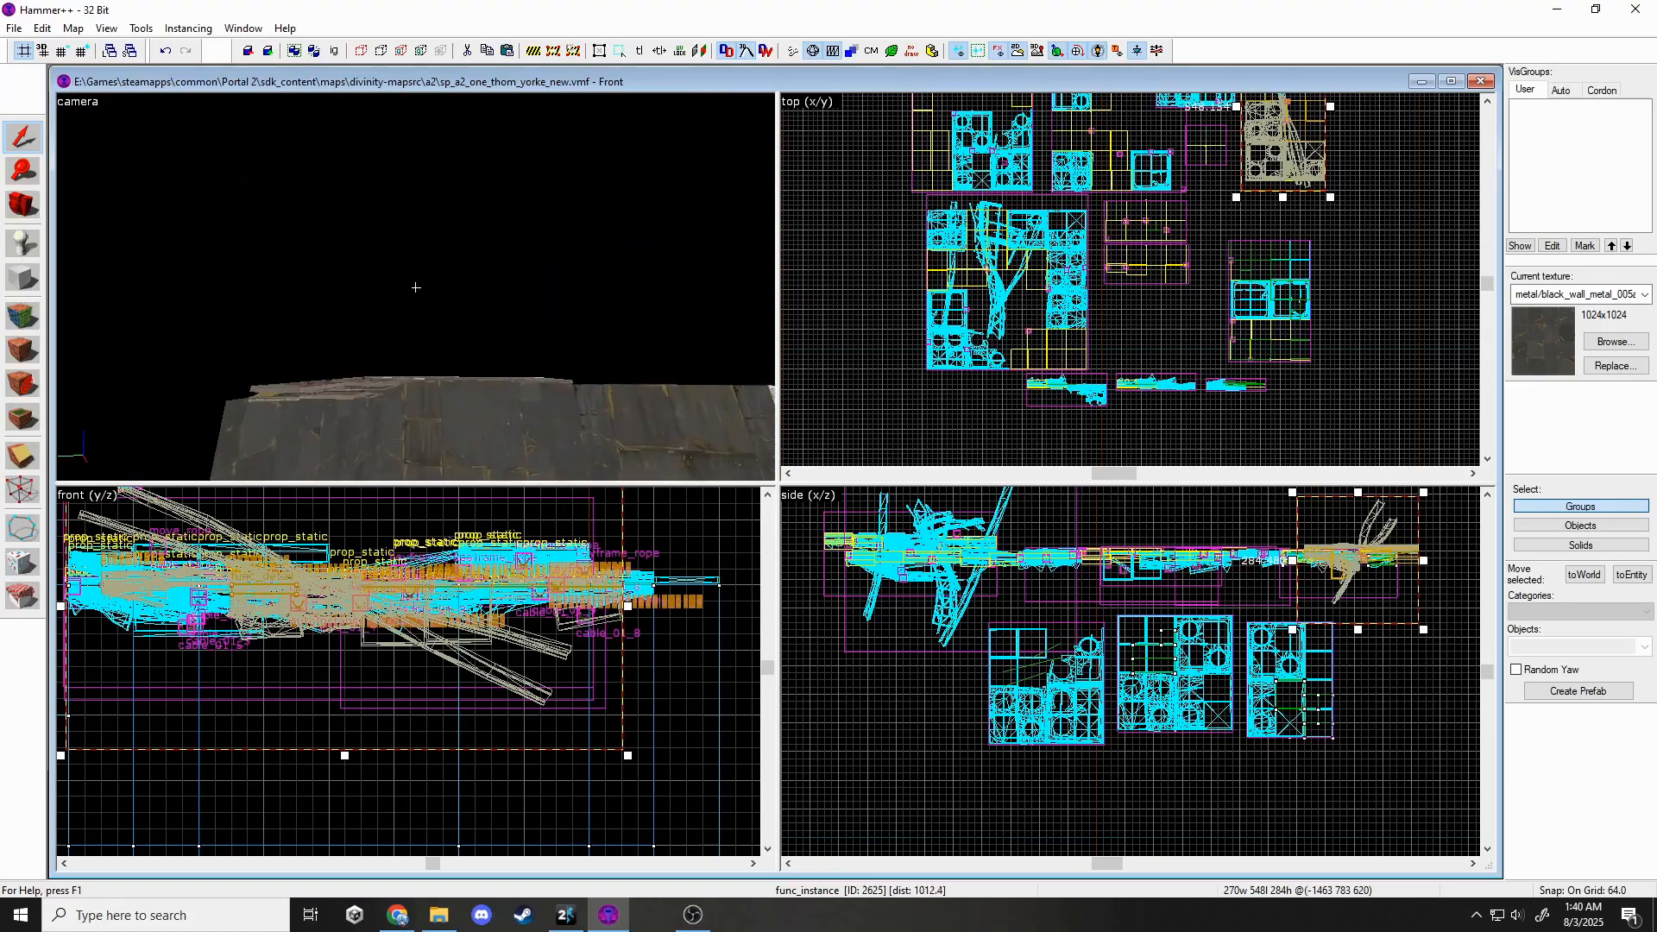
key("s")
key("z")
scroll(1069, 447, "down", 3)
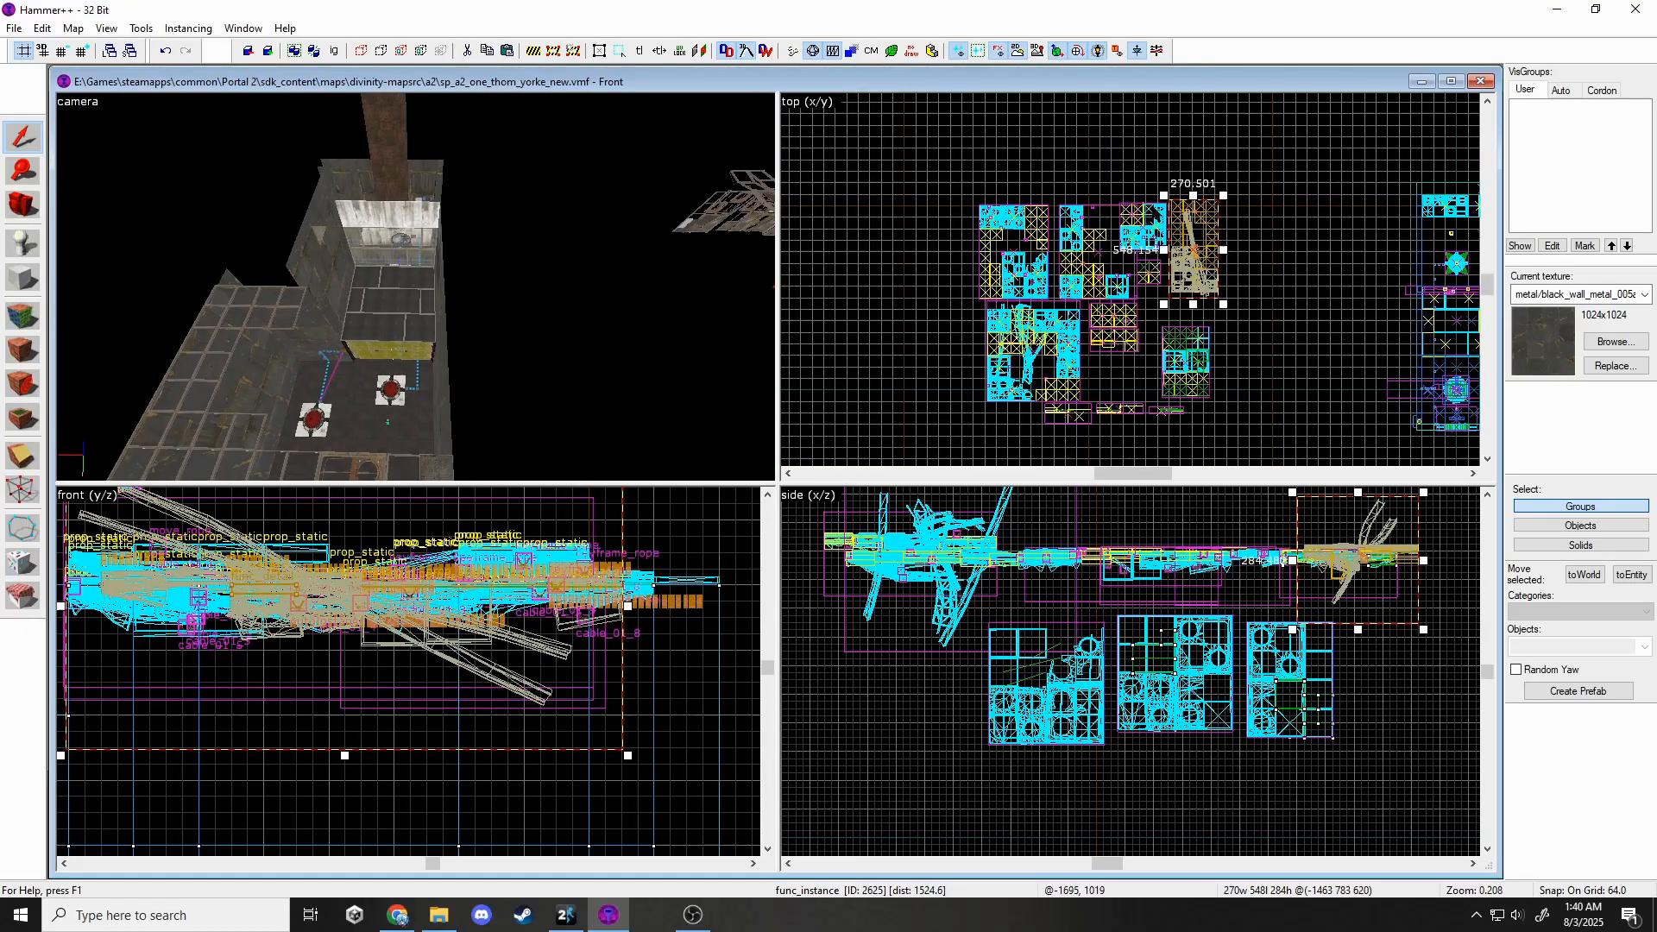
scroll(1152, 215, "up", 7)
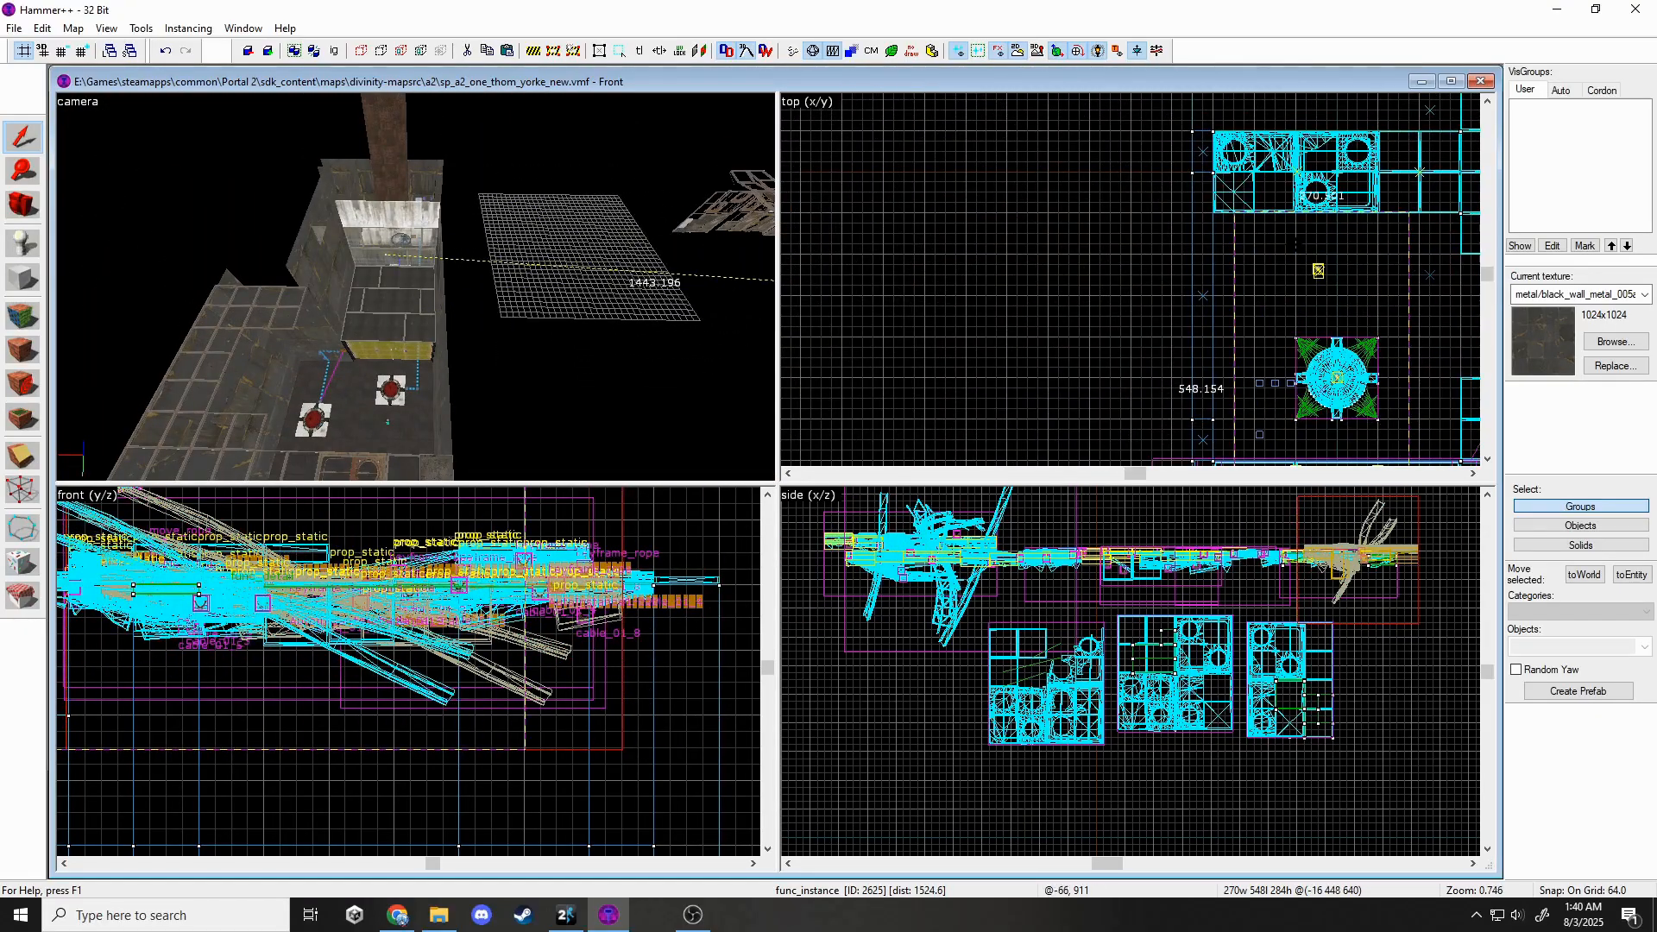
left_click_drag(1295, 245, 1273, 245)
Select and inspect the debris-covered wall panel instance, then clear the selection.
key("Escape")
key("z")
key("w")
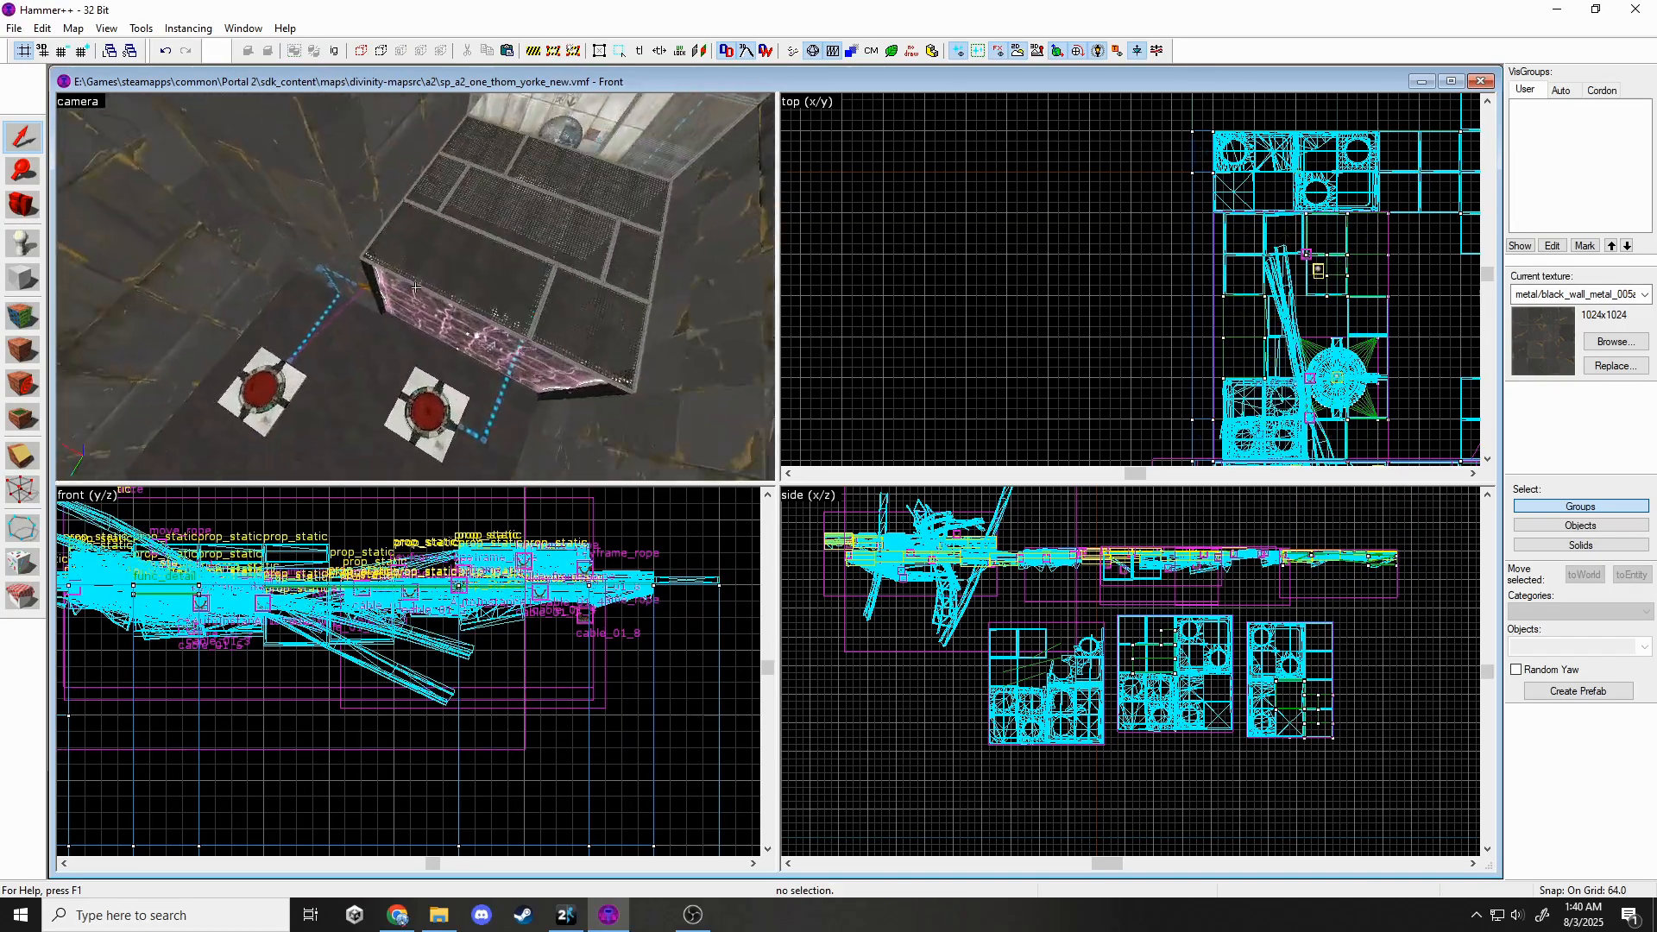
key("s")
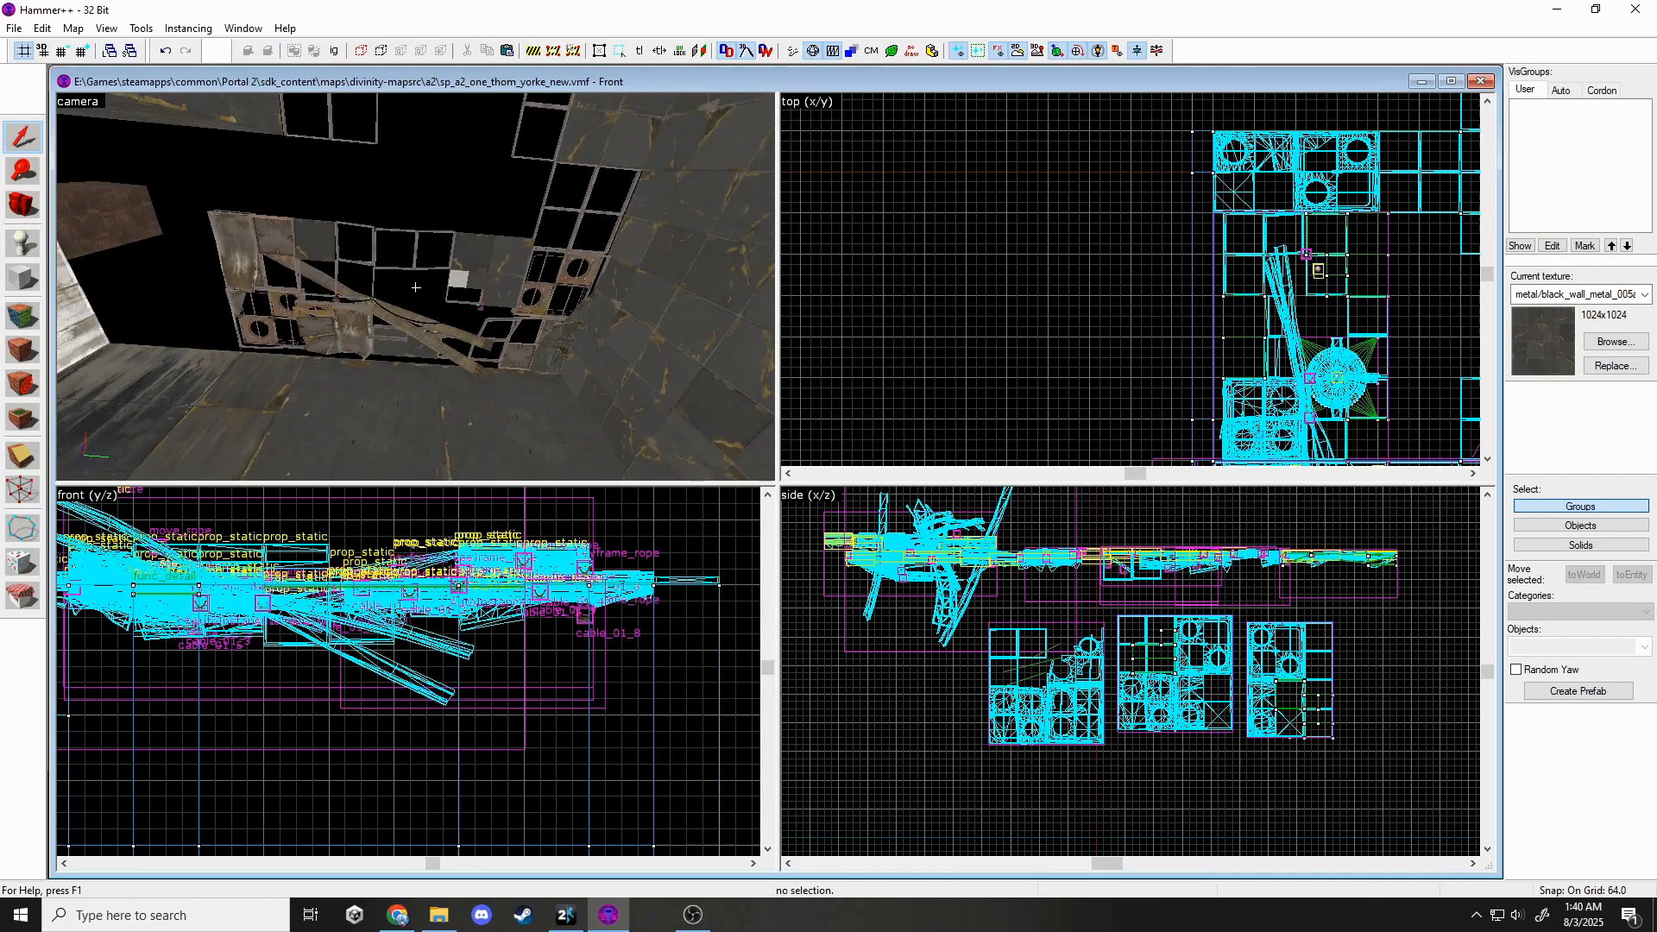
left_click(416, 286)
key("z")
scroll(1027, 734, "down", 9)
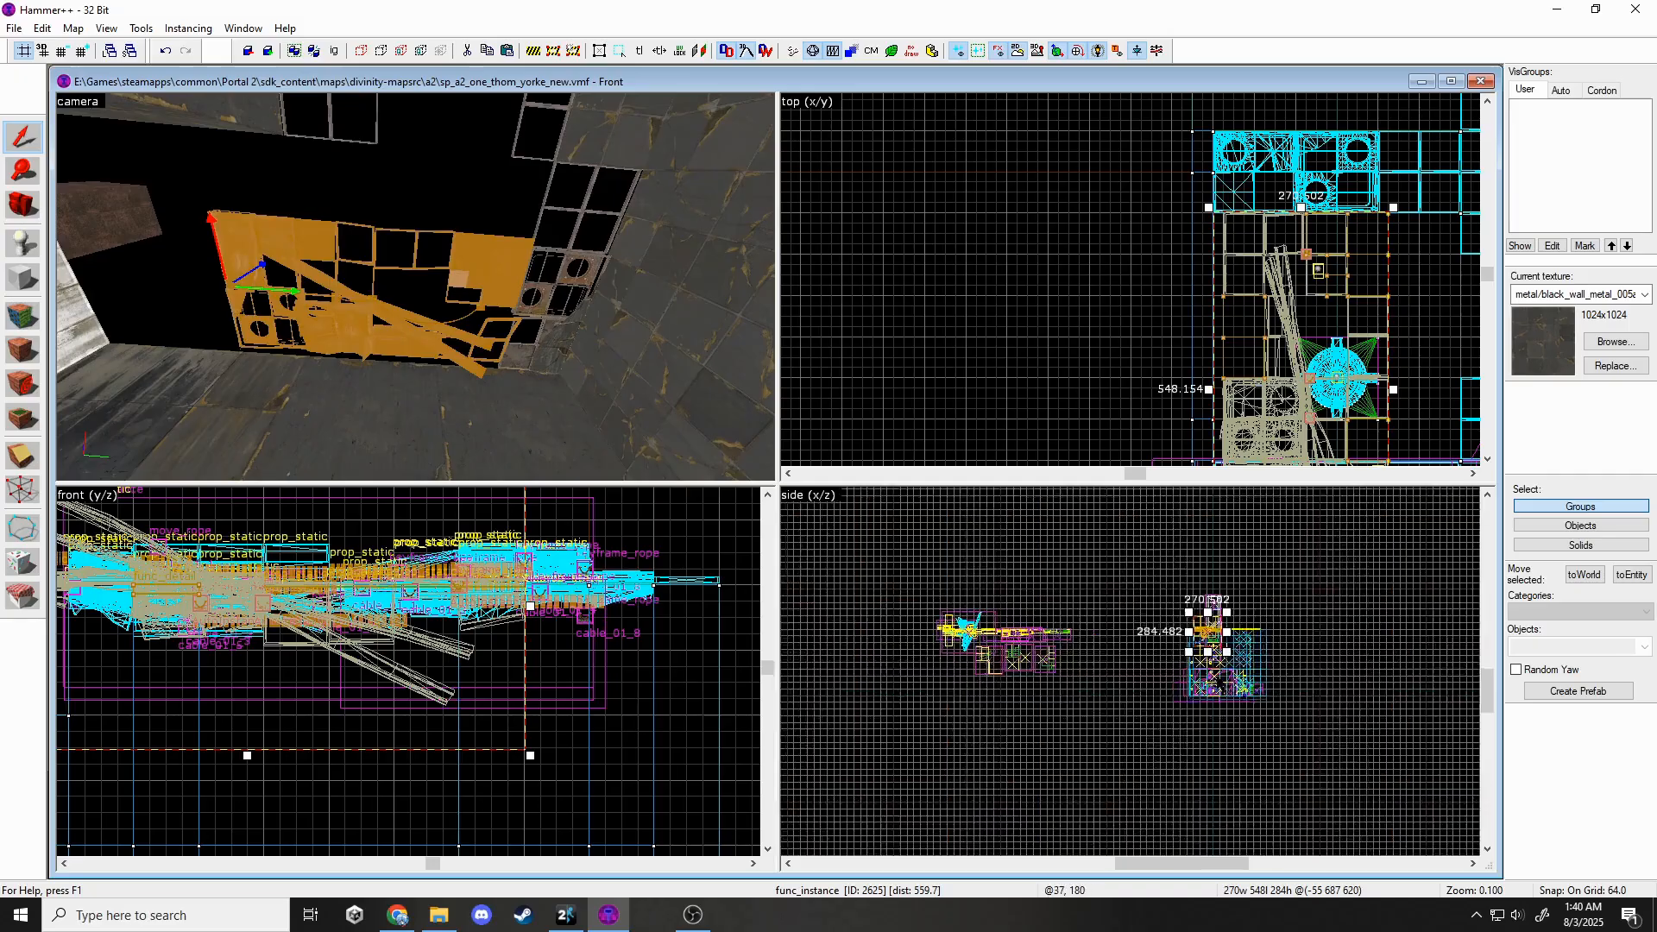
scroll(1205, 634, "up", 11)
scroll(1169, 553, "up", 4)
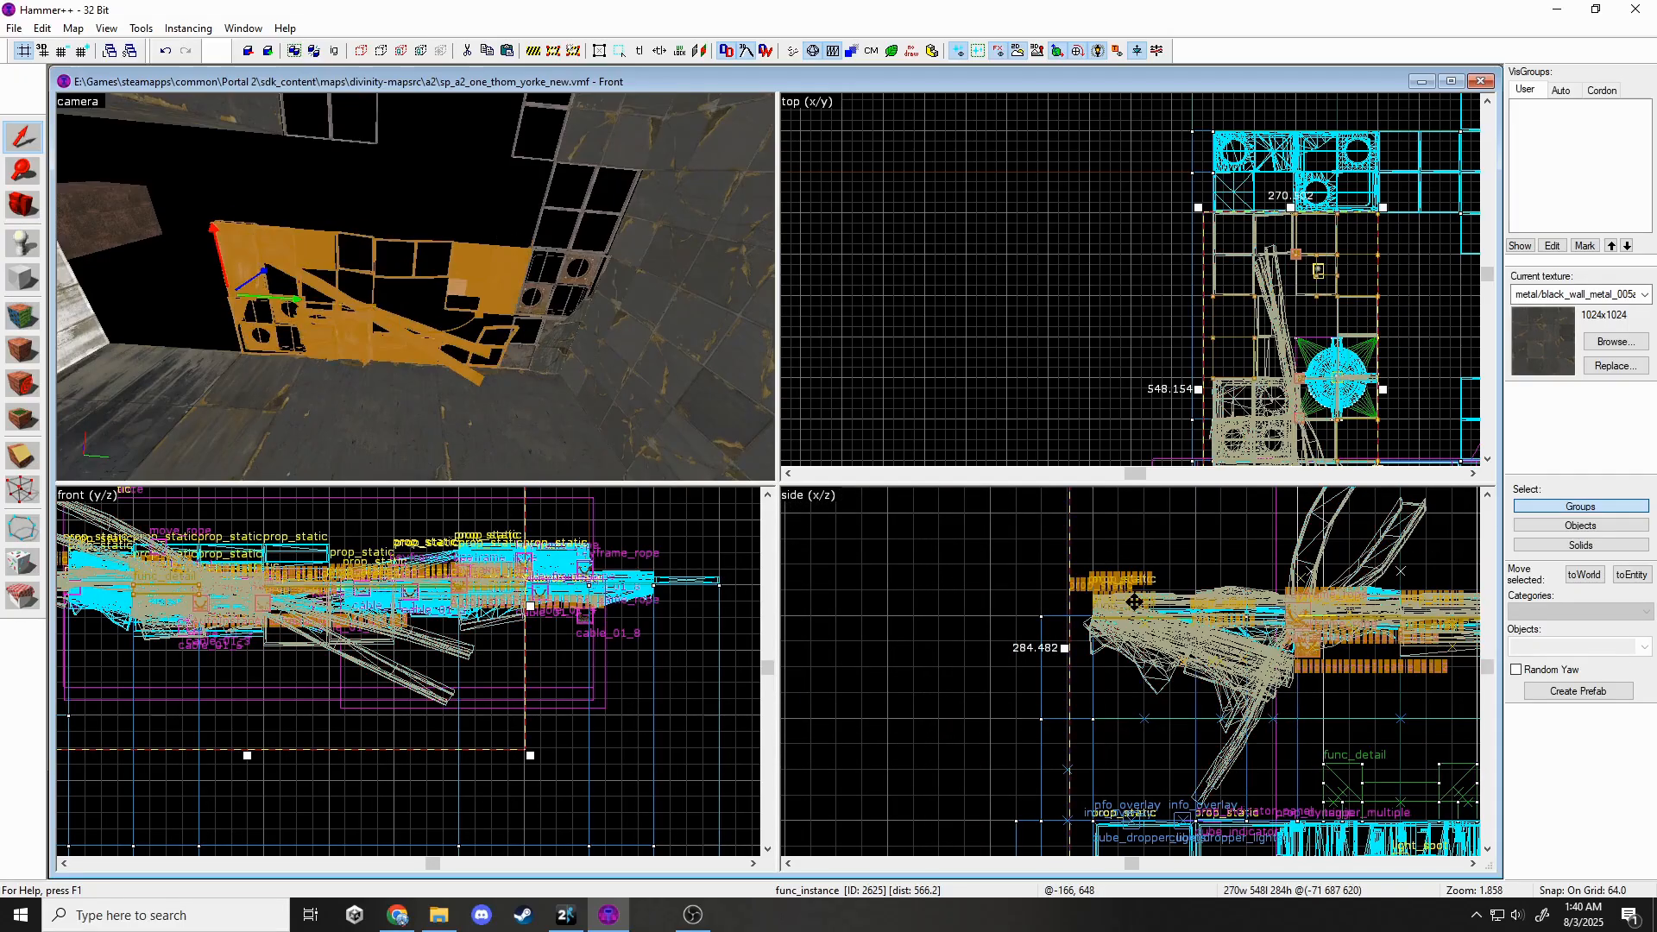
key("Escape")
Fly through the chamber toward the metal panel wall.
key("z")
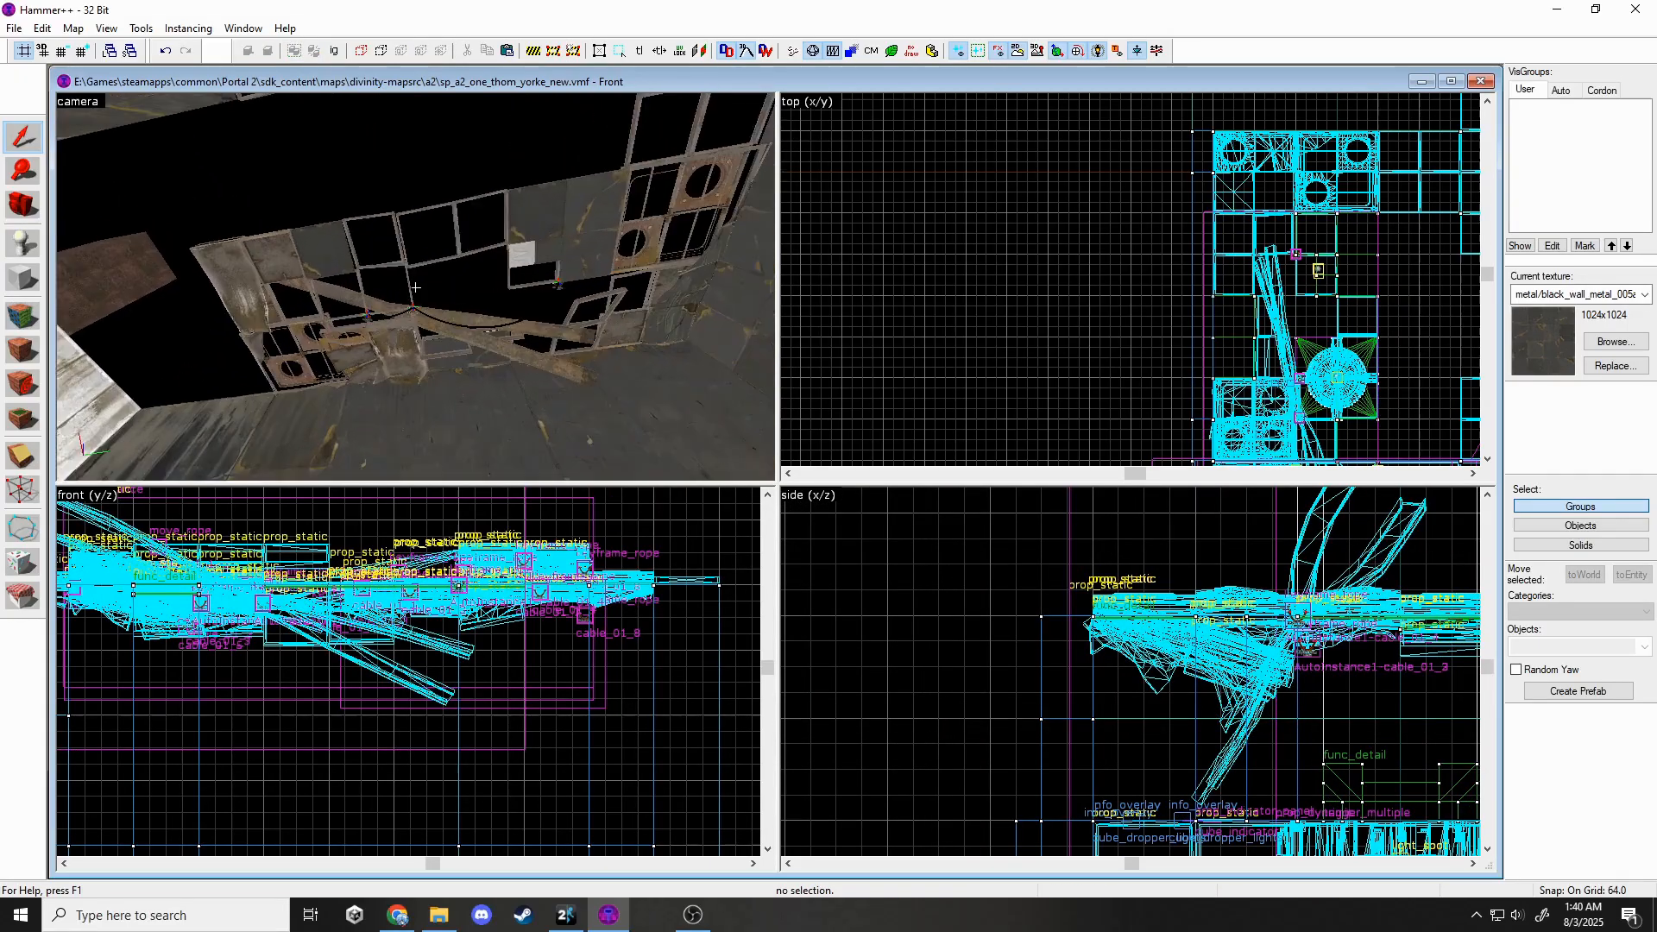
key("w")
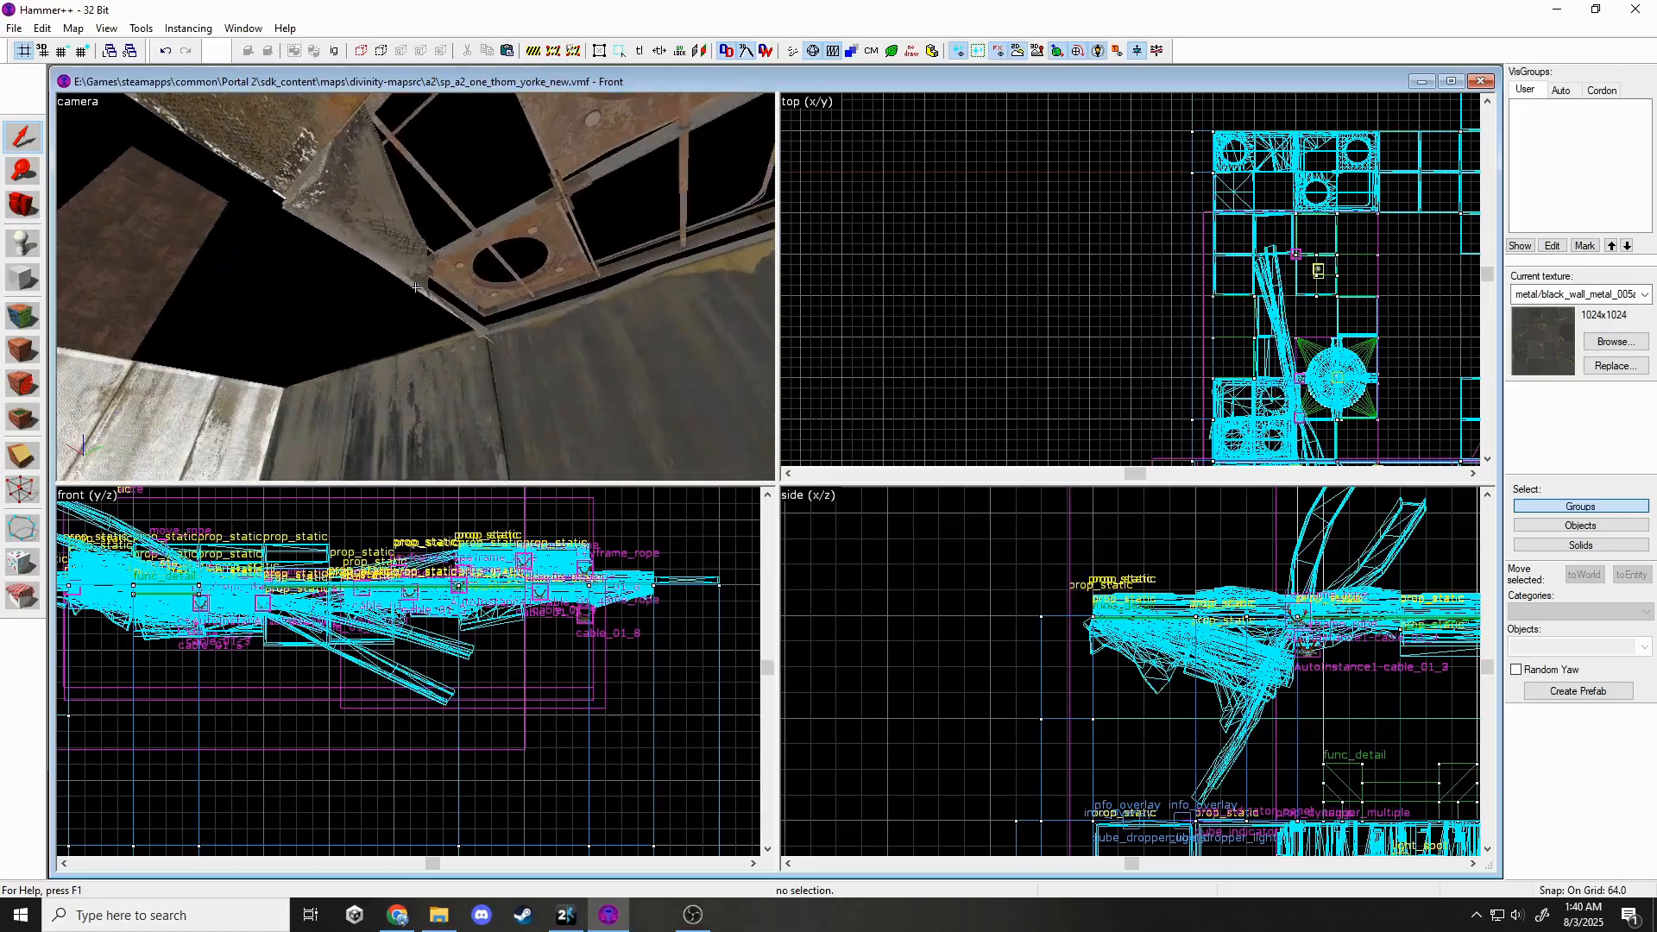
key("s")
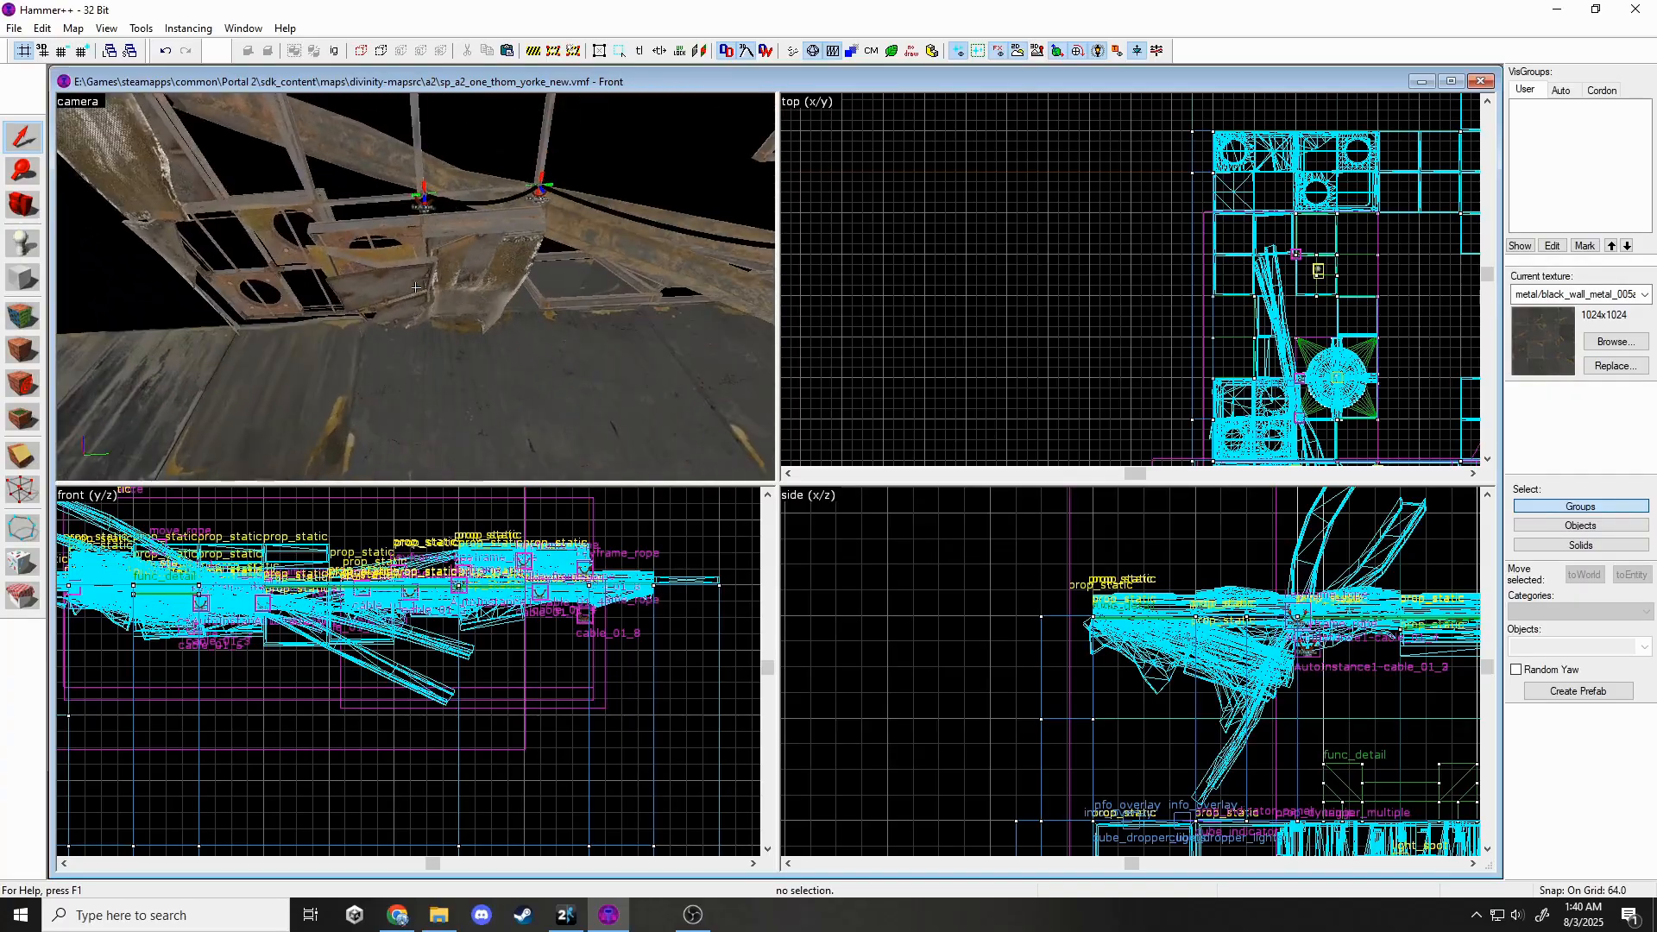
key("w")
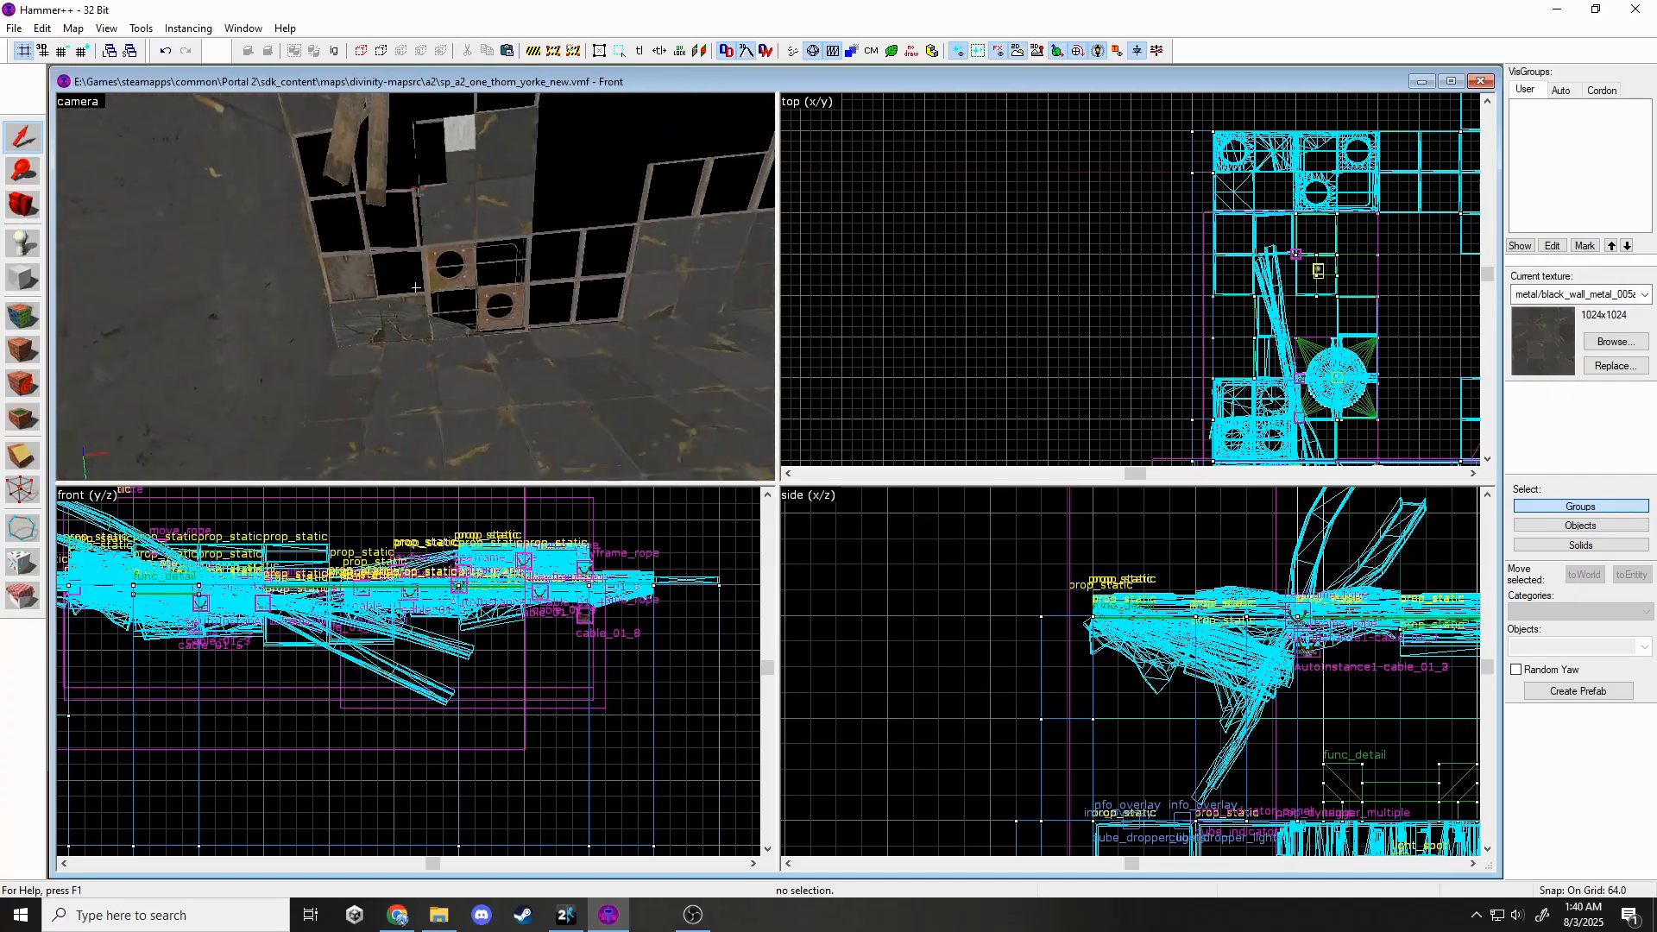
key("w")
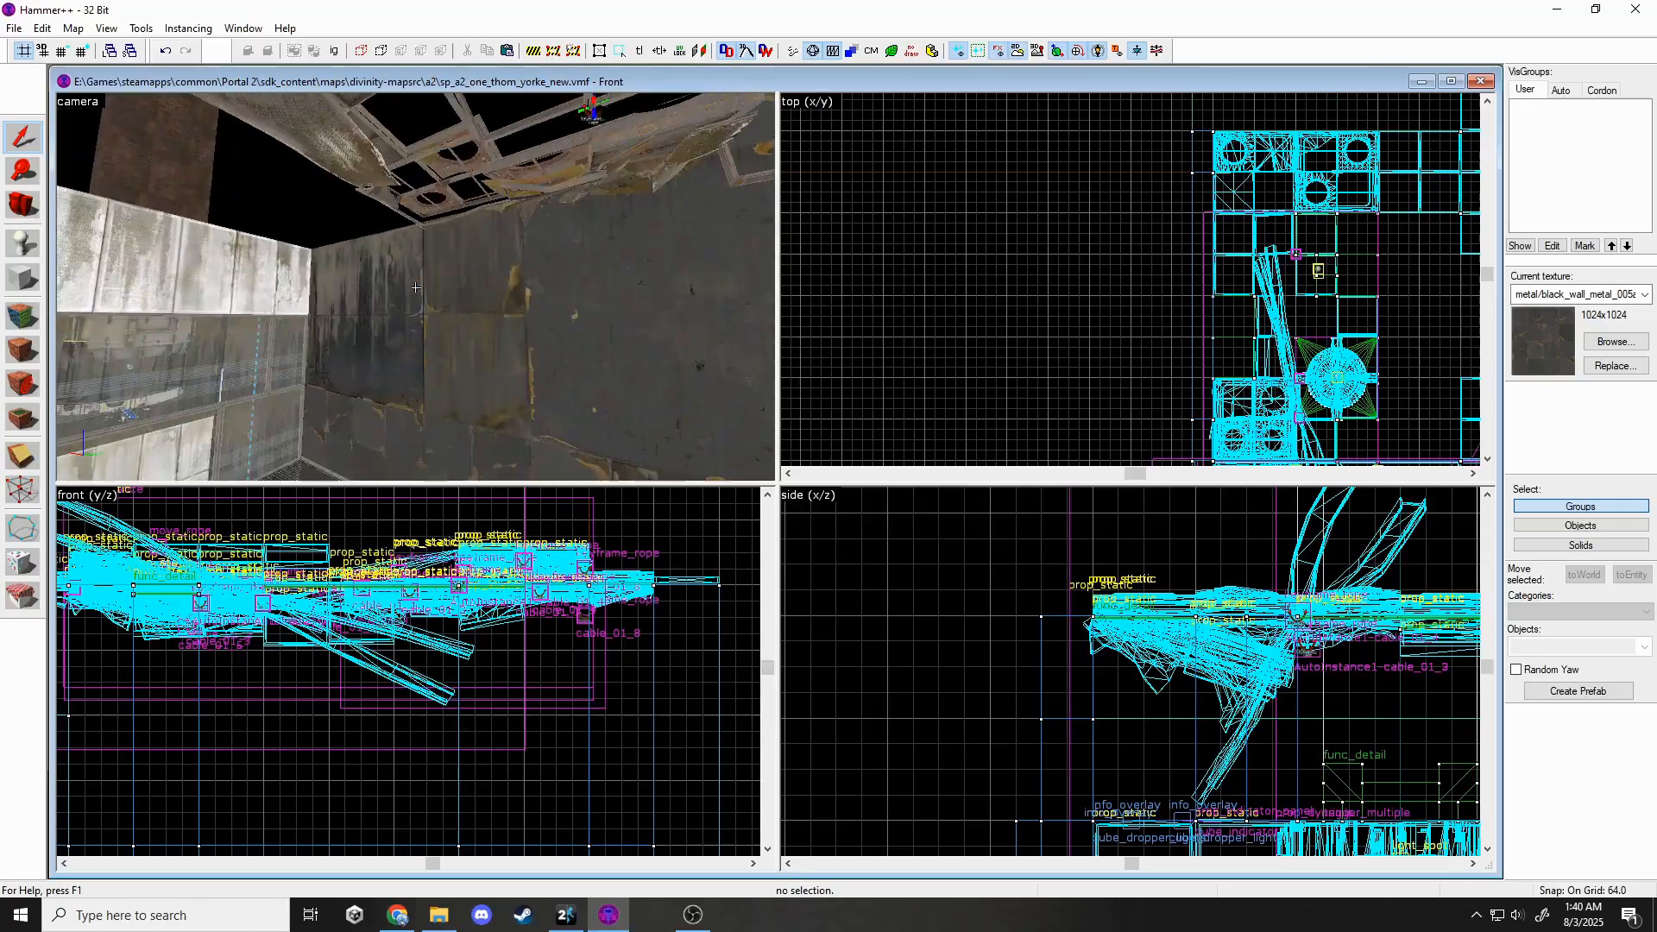
key("w")
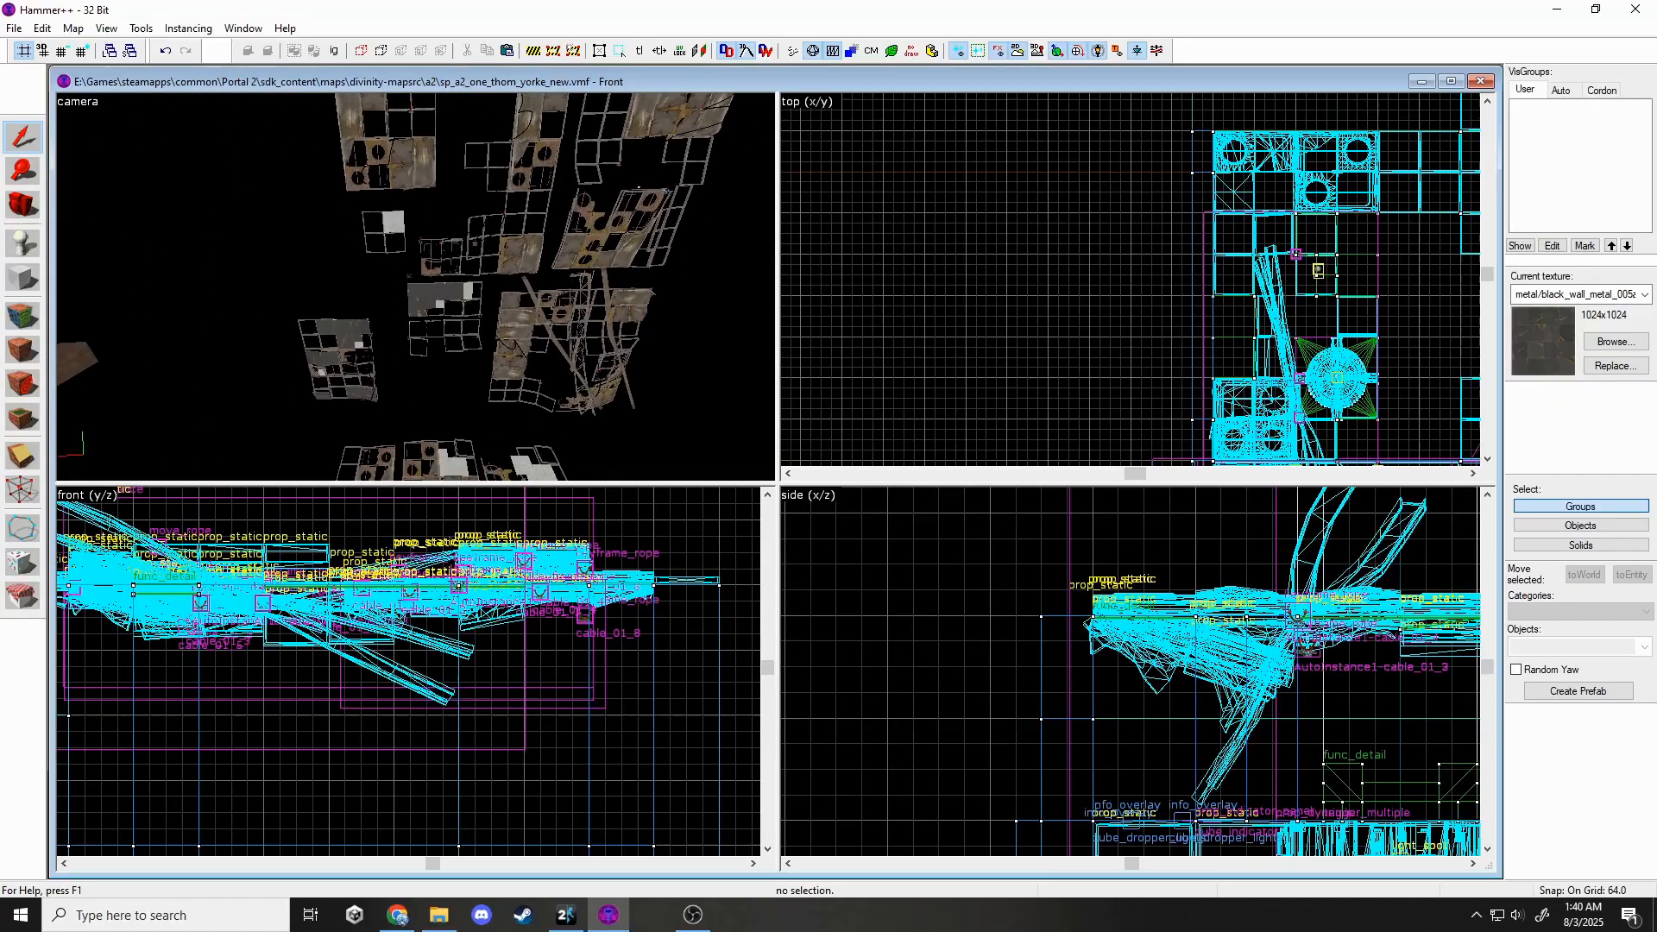
Move a floating panel instance right, then rotate it 90° and shift it down-right.
left_click(345, 331)
scroll(850, 297, "down", 6)
scroll(1061, 259, "down", 4)
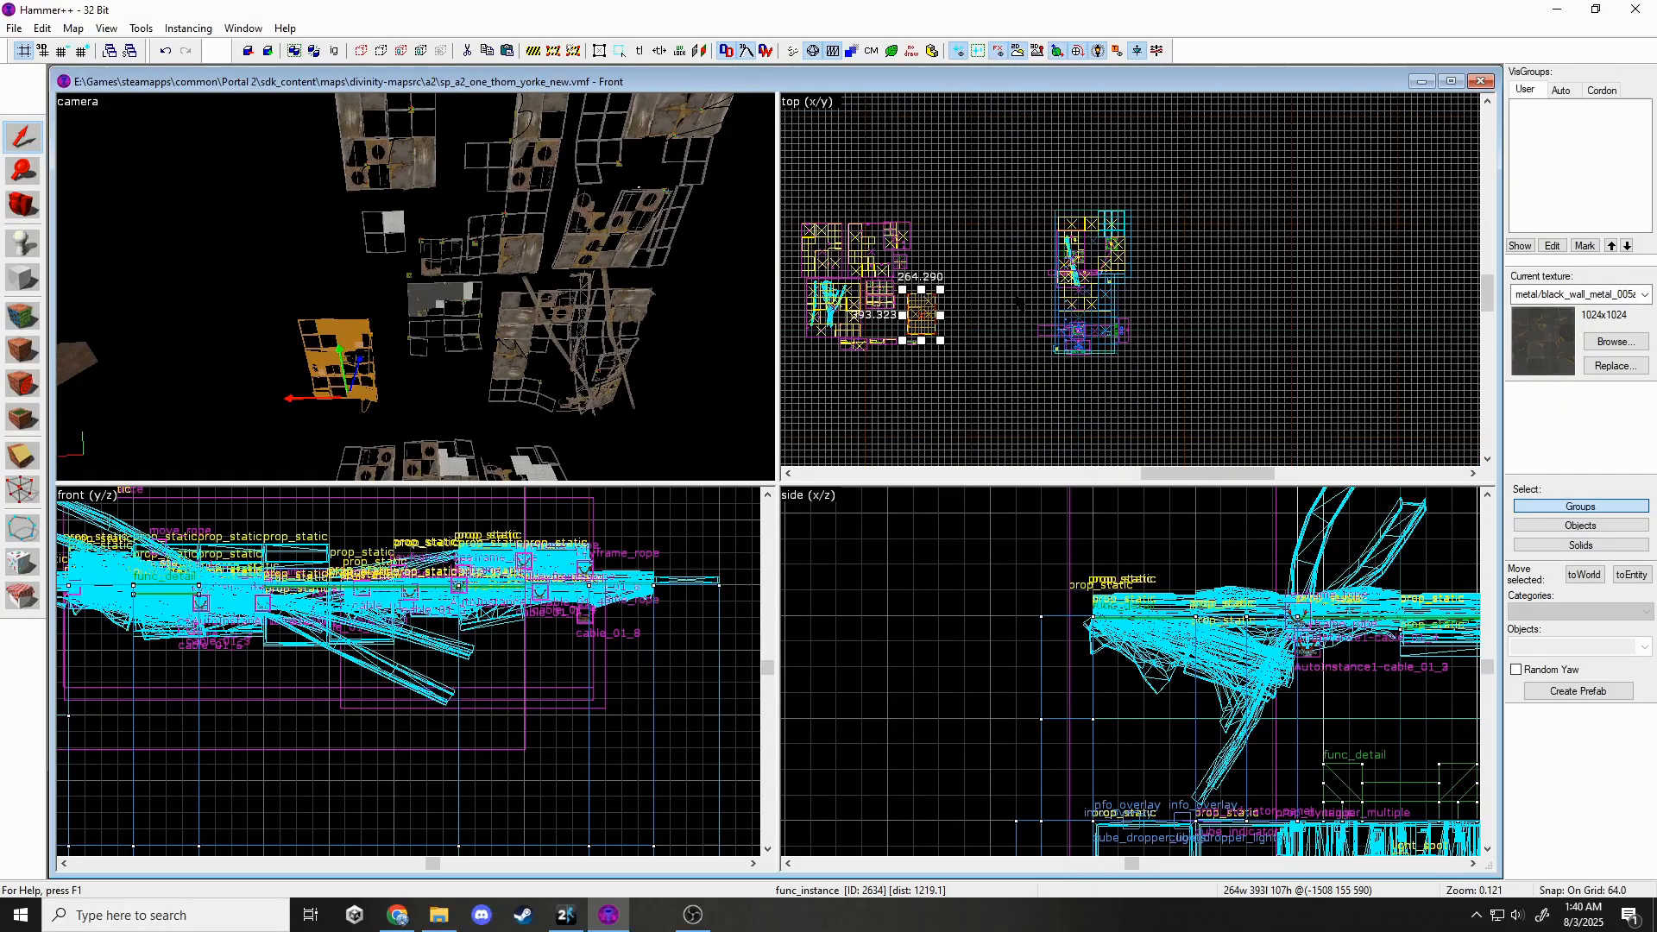
scroll(906, 297, "up", 5)
scroll(945, 303, "down", 3)
left_click_drag(958, 326, 1060, 343)
scroll(1182, 212, "up", 4)
left_click(1181, 283)
scroll(1147, 397, "up", 6)
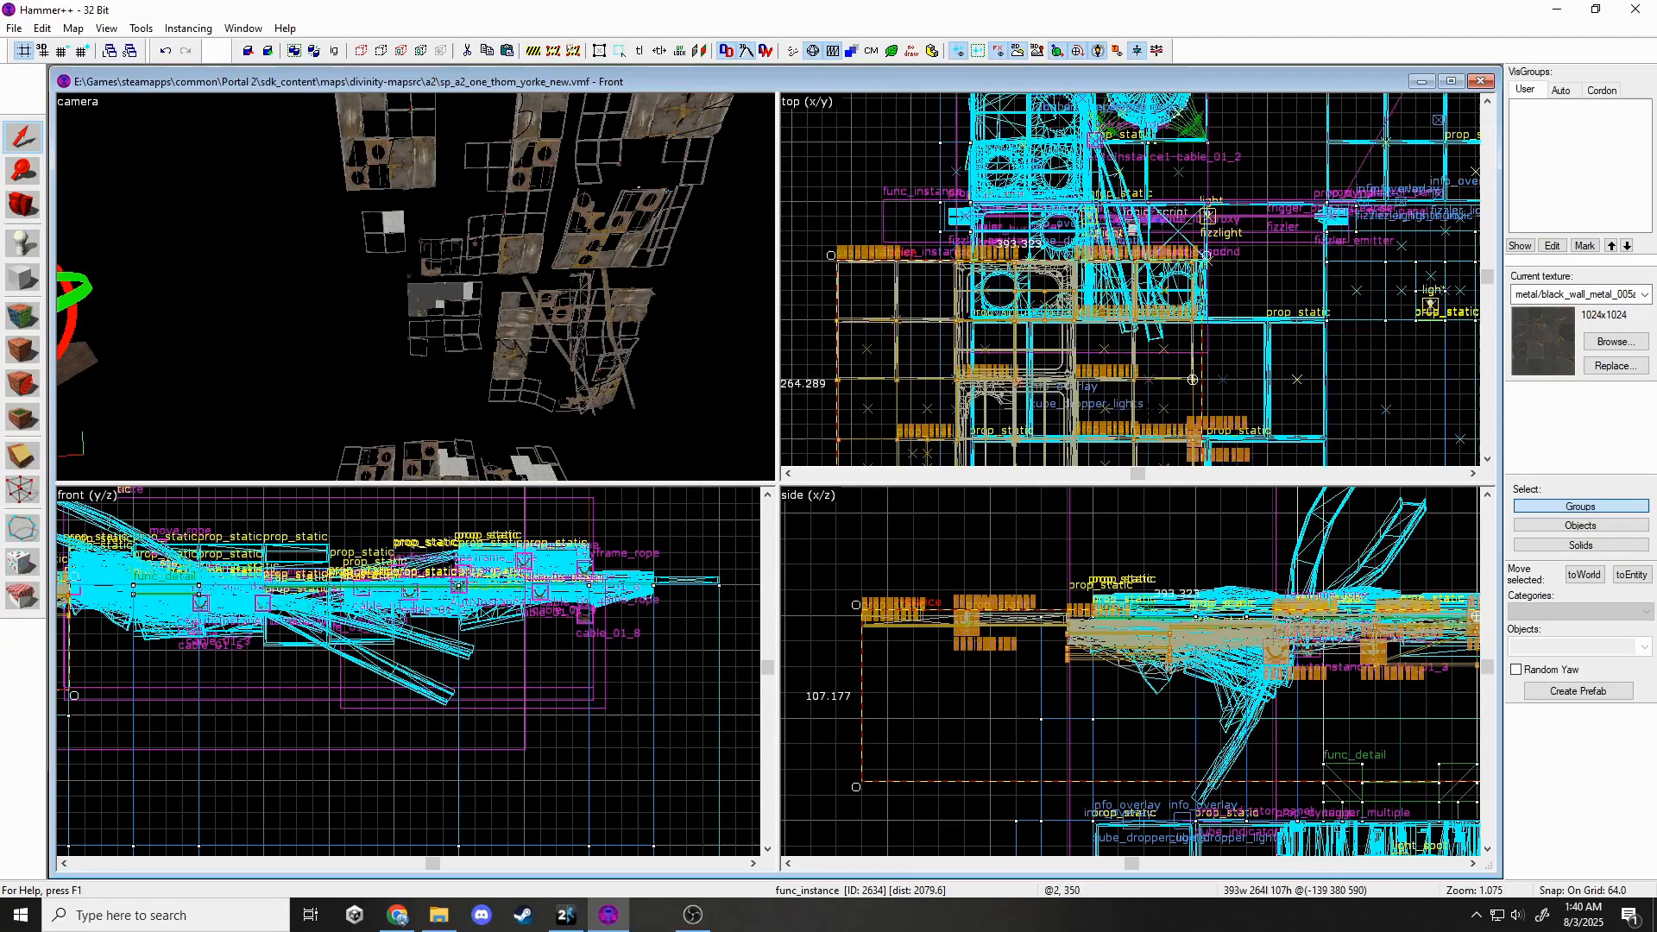
left_click_drag(1162, 341, 1265, 391)
Deselect the moved panel and look around the ceiling panels and white wall.
key("z")
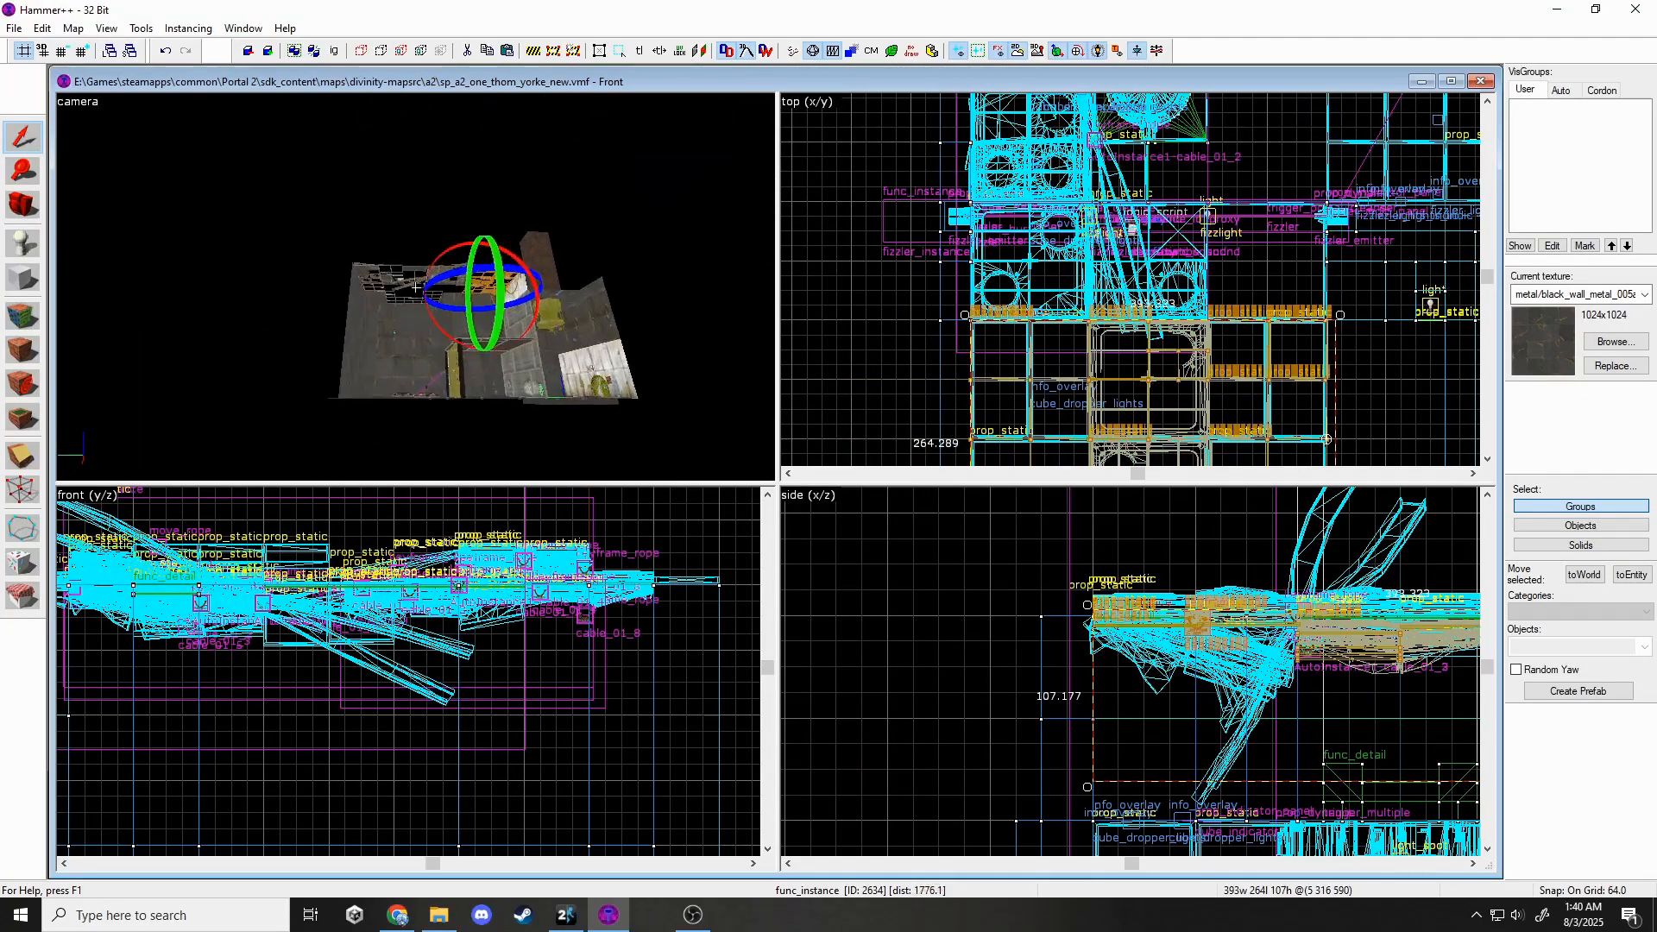
key("w")
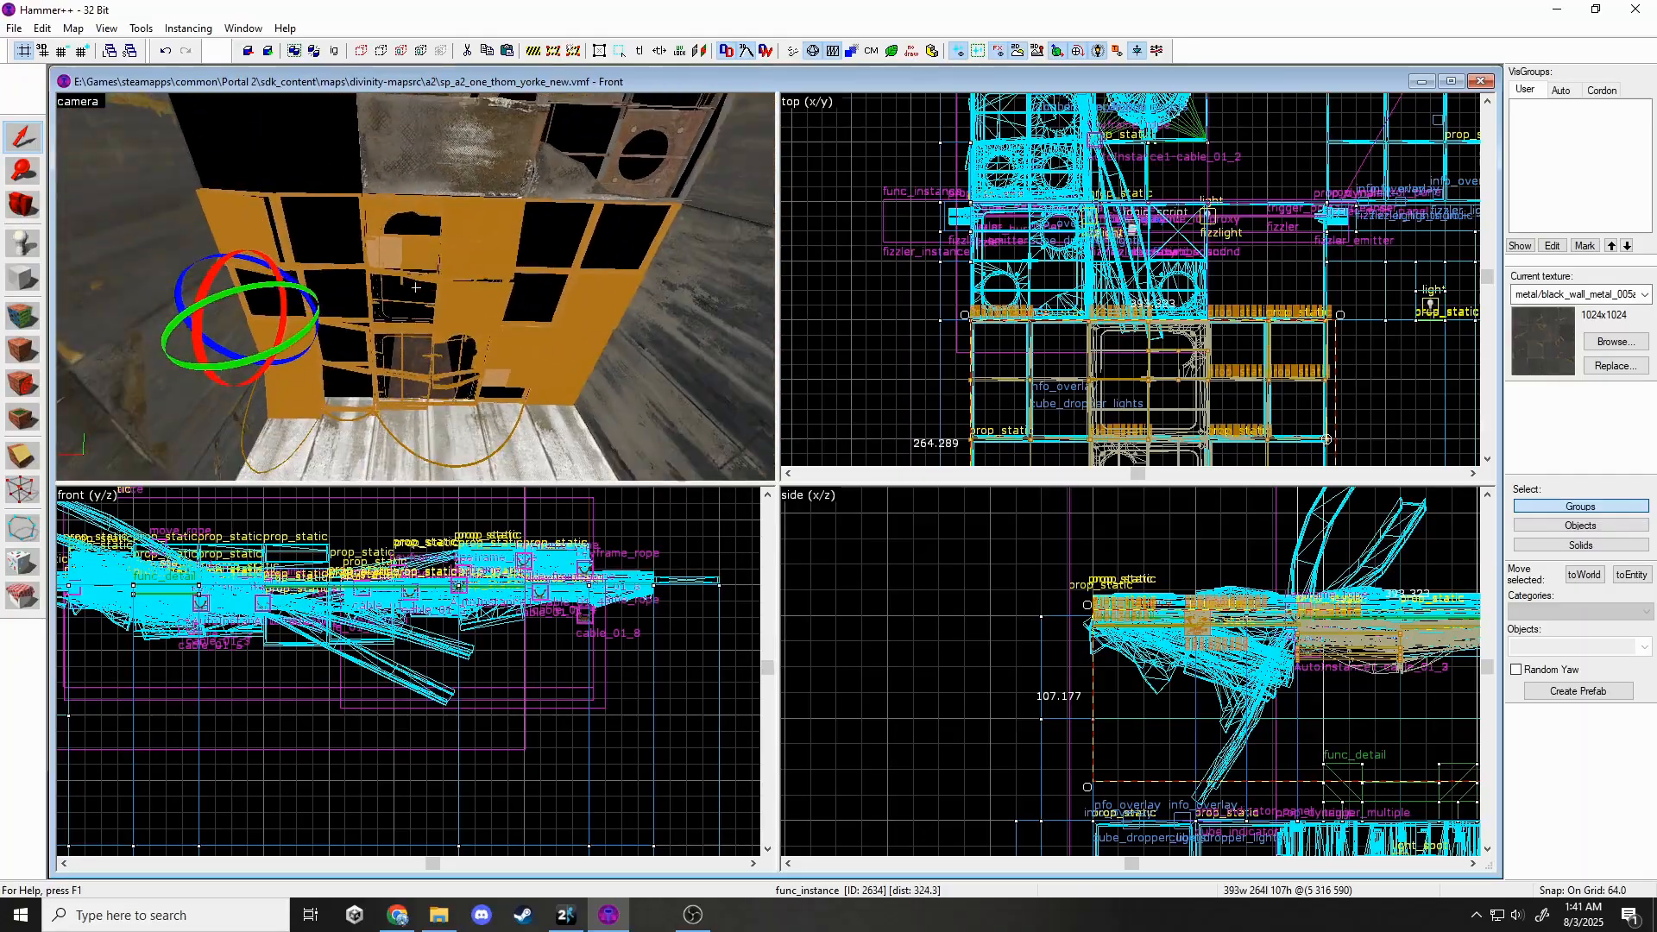
key("Escape")
key("w")
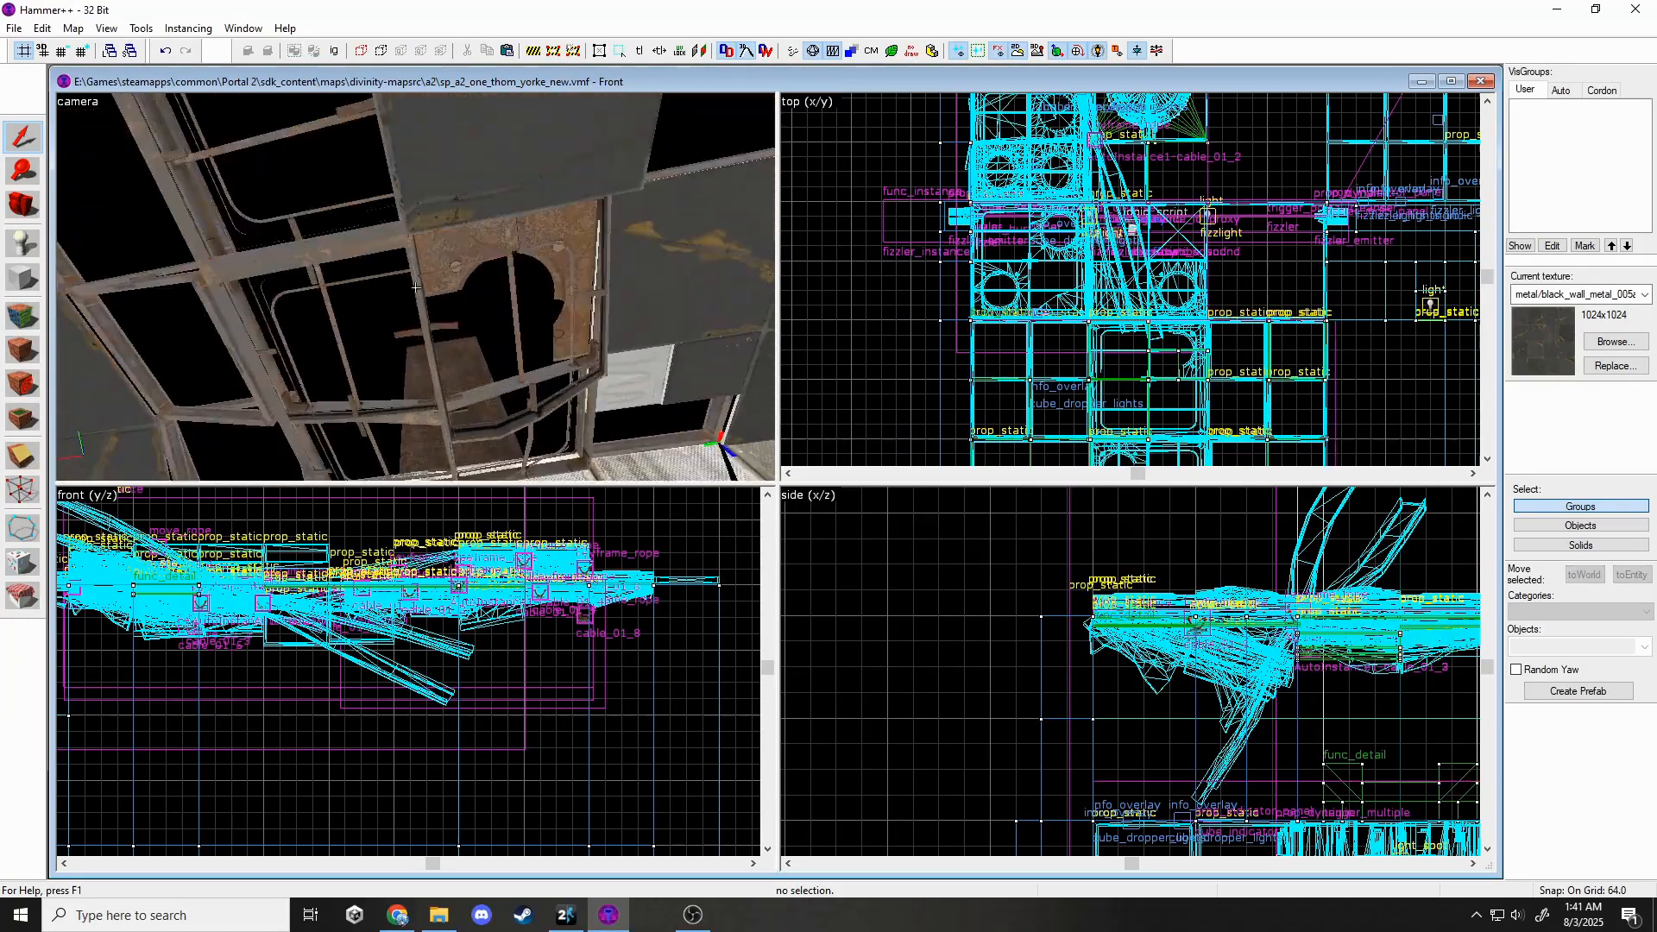
key("s")
key("w")
key("s")
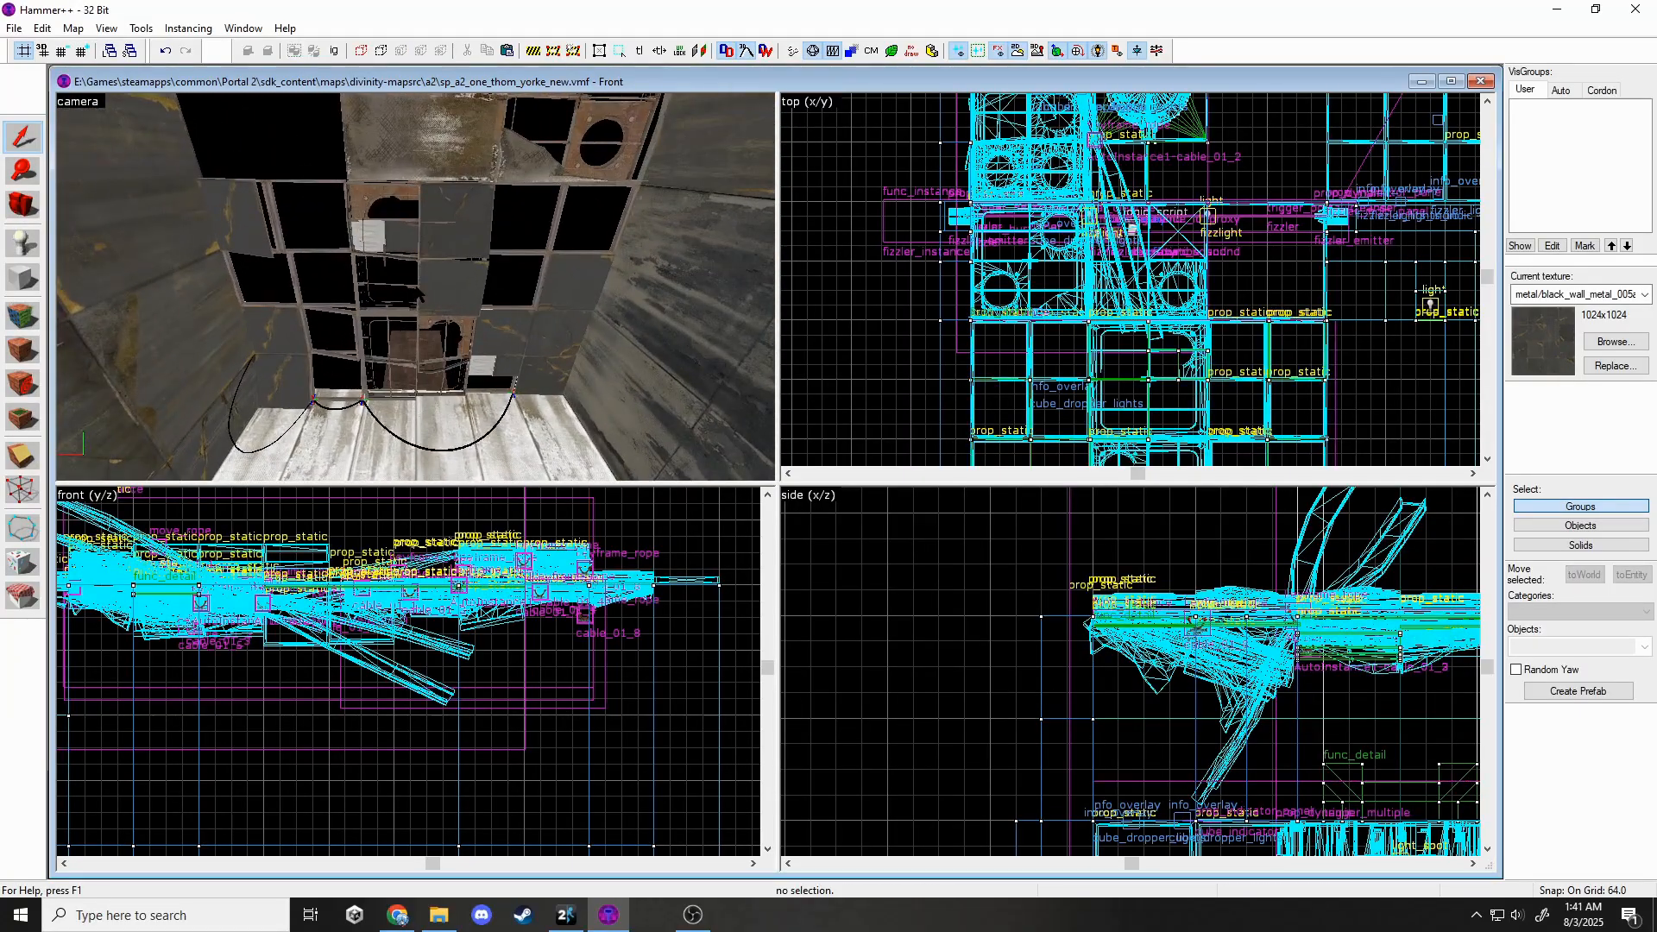
Turn the chamber wall panel about 180°, shift it left, lower it 16 units, and deselect.
left_click(416, 286)
key("w")
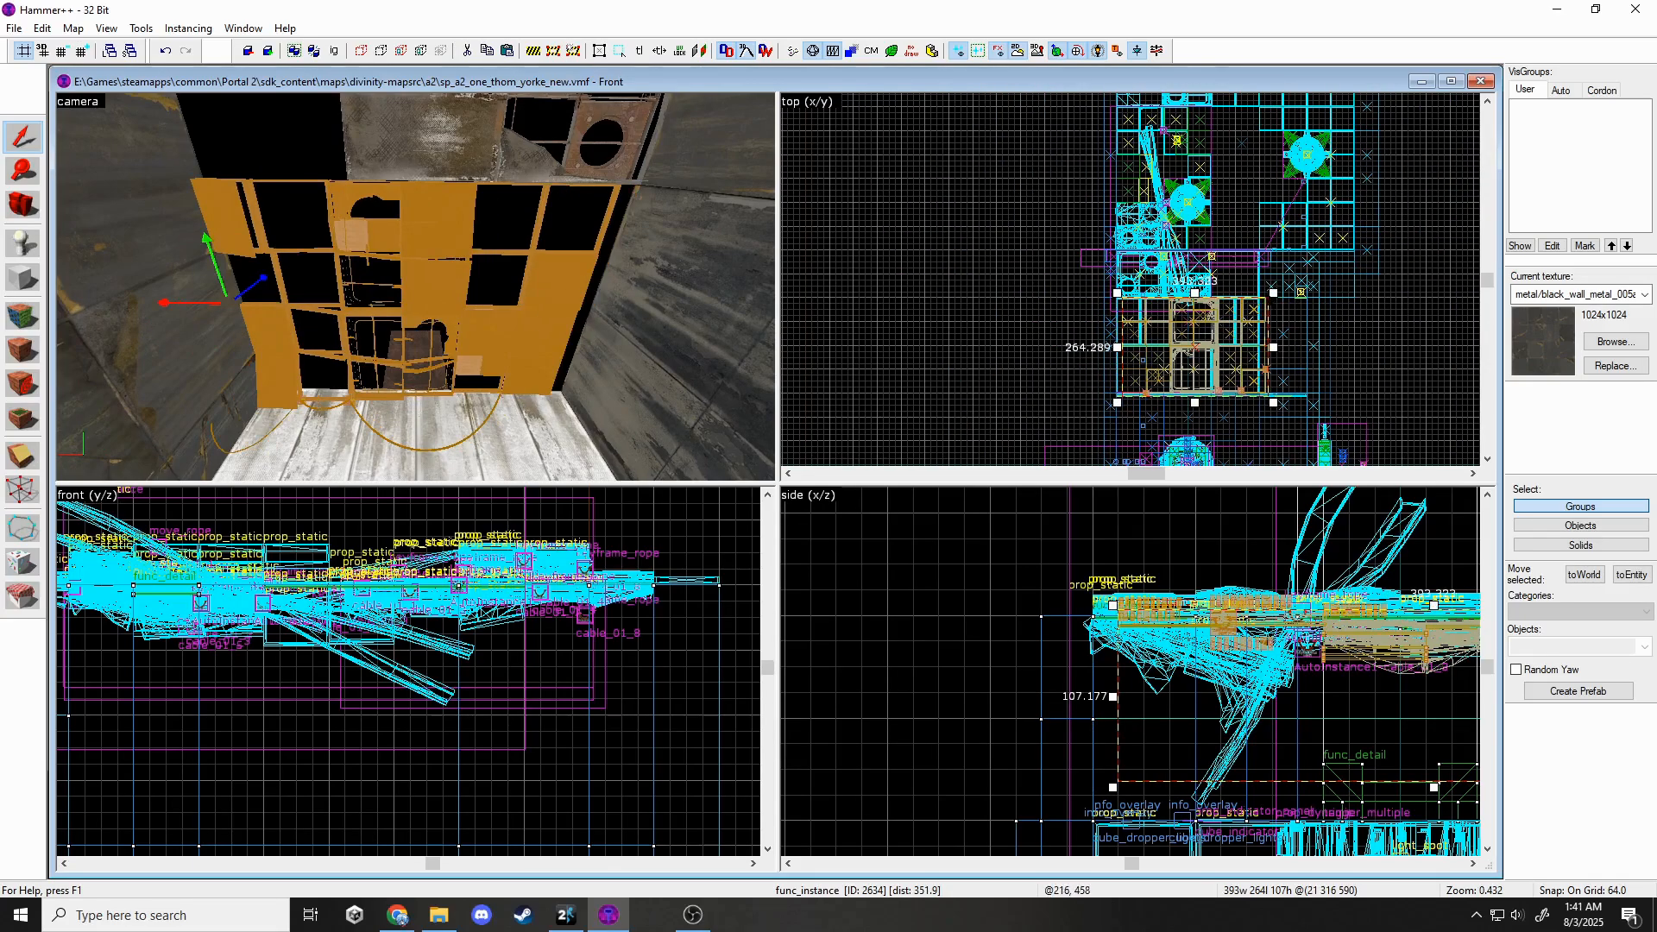
left_click(1245, 309)
left_click_drag(1269, 293, 1265, 415)
left_click_drag(1265, 345, 1113, 345)
scroll(1133, 309, "up", 8)
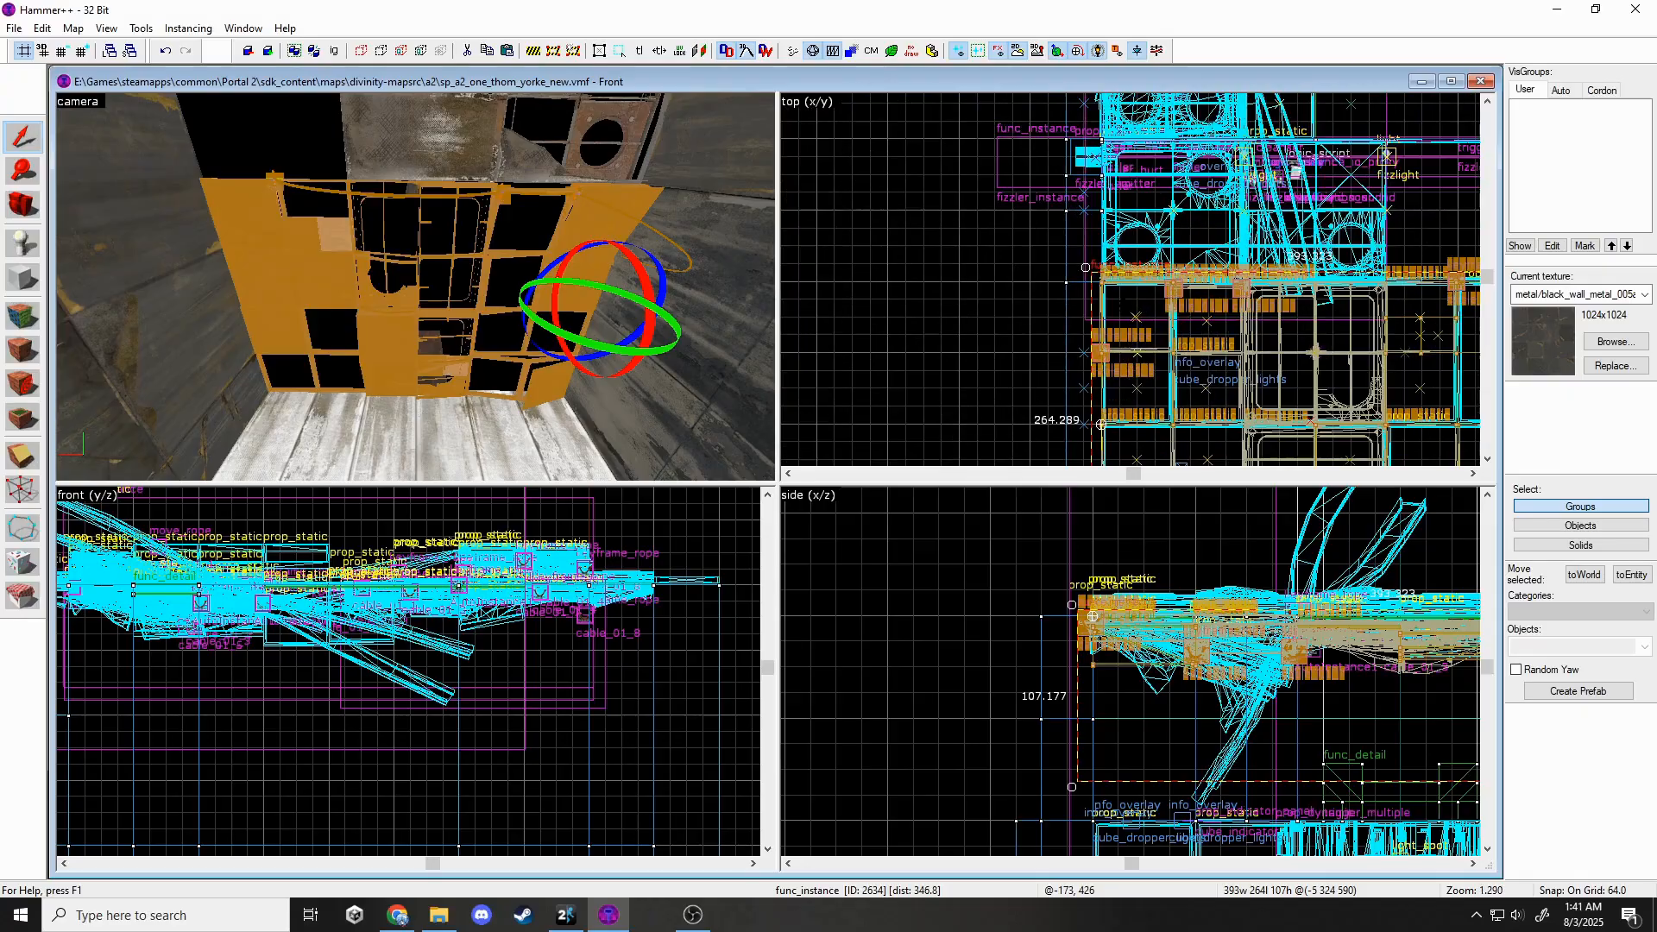
left_click_drag(1124, 622, 1124, 645)
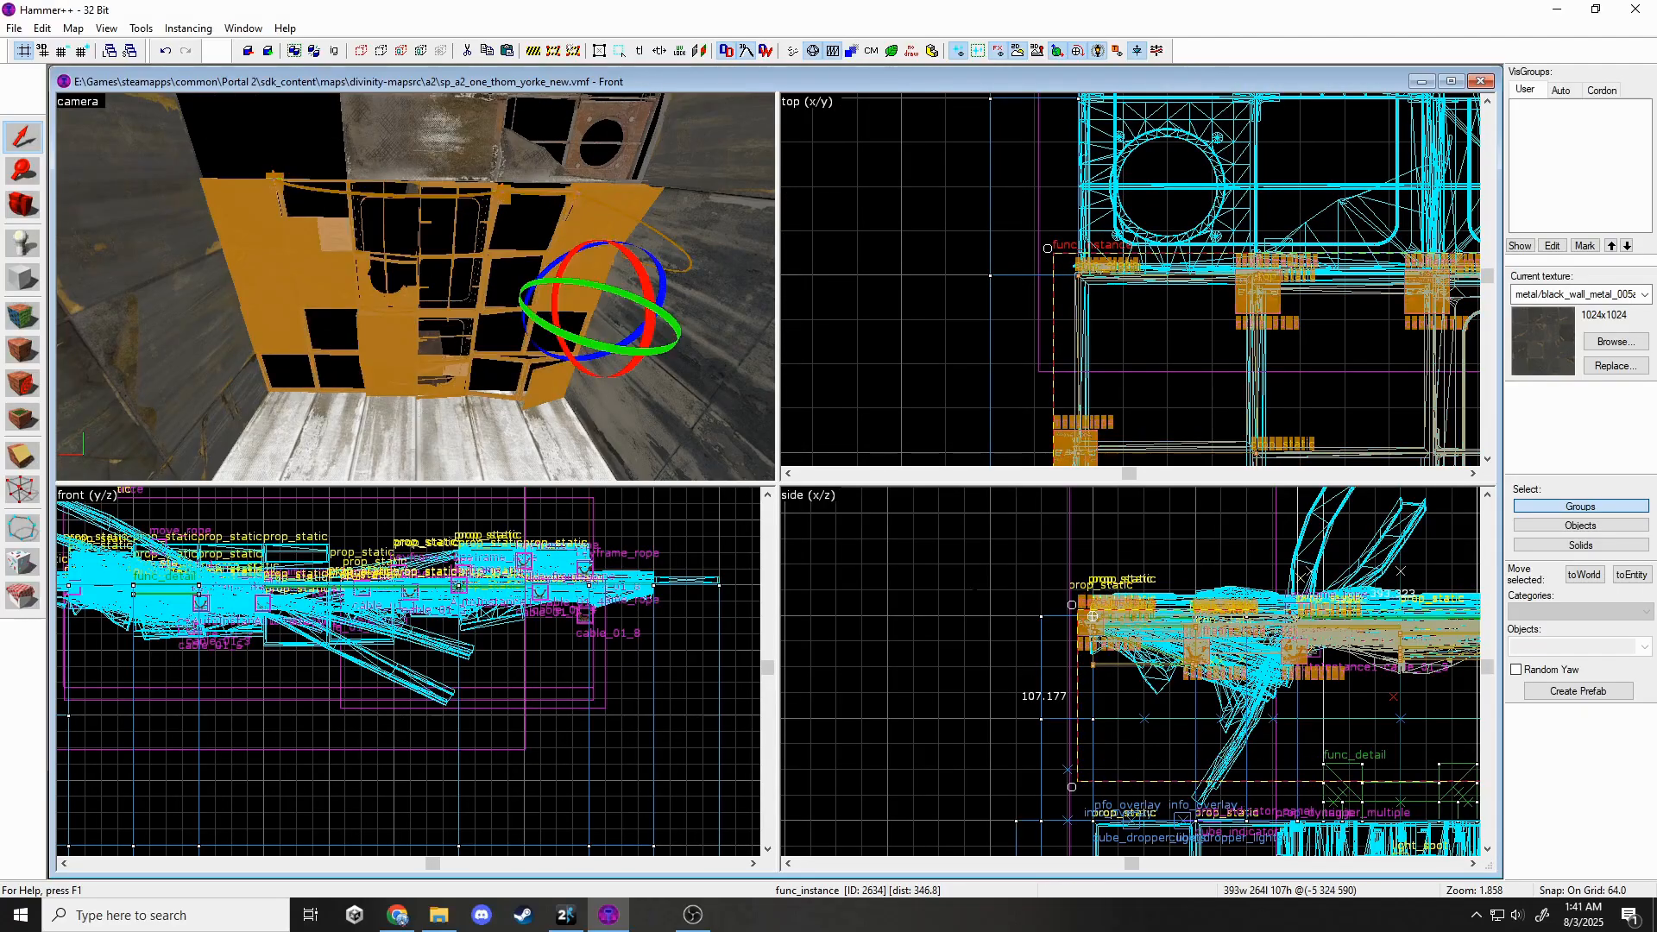
key("Escape")
Fly along the broken ceiling toward the cable and white wall to check for gaps.
key("z")
key("w")
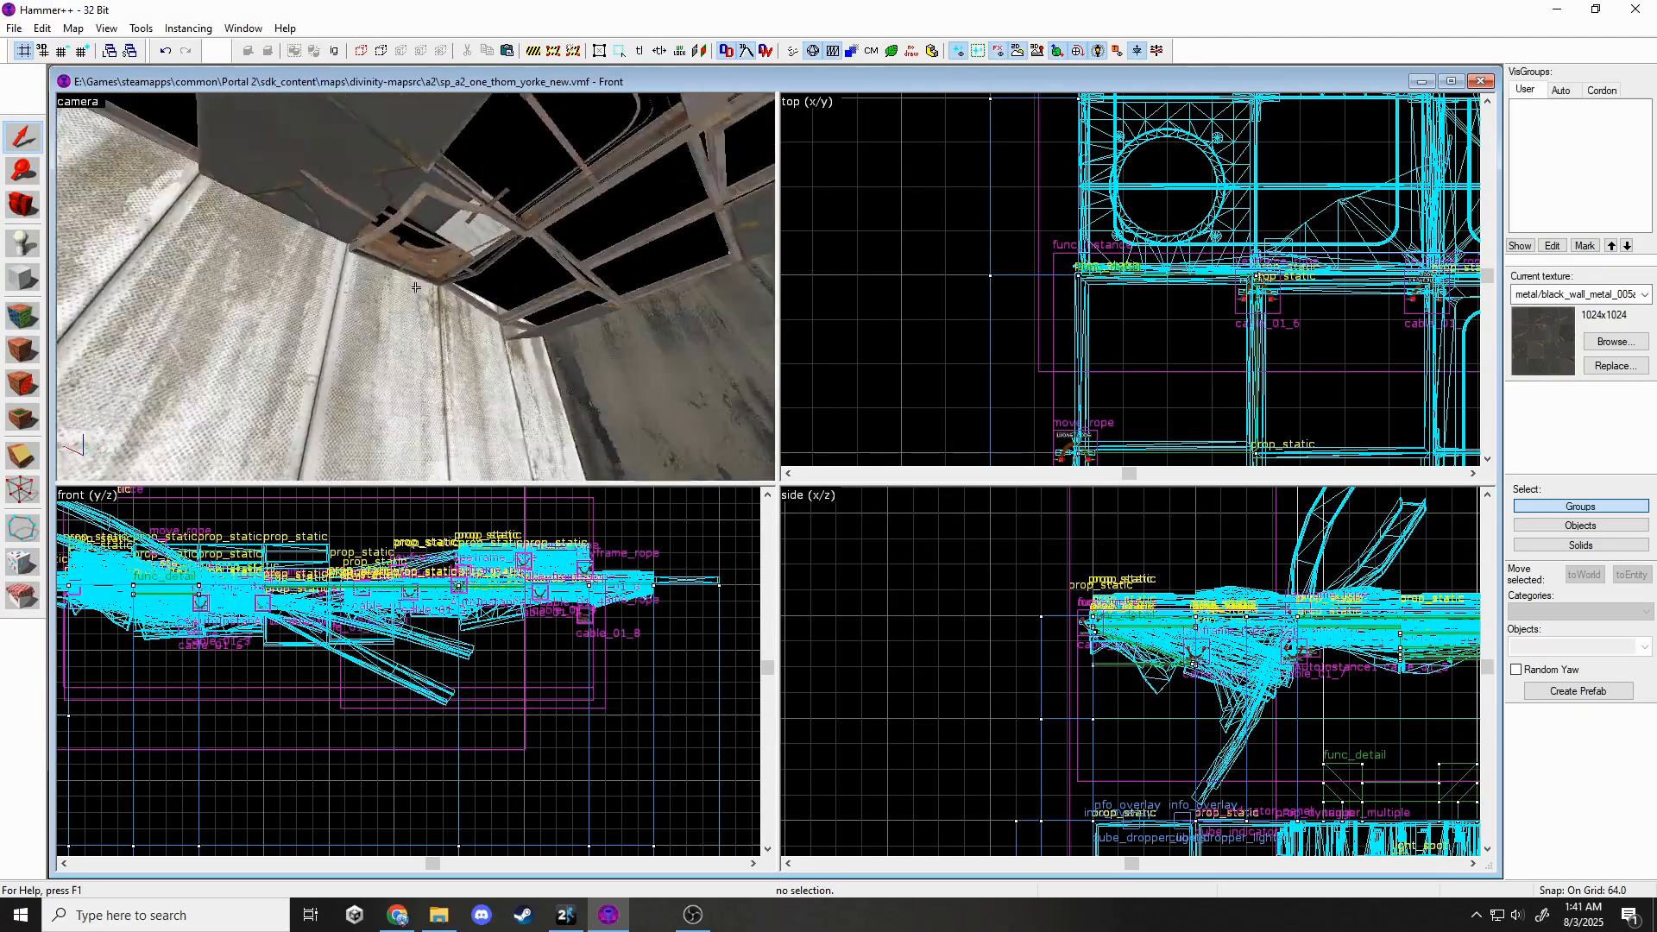
key("s")
key("w")
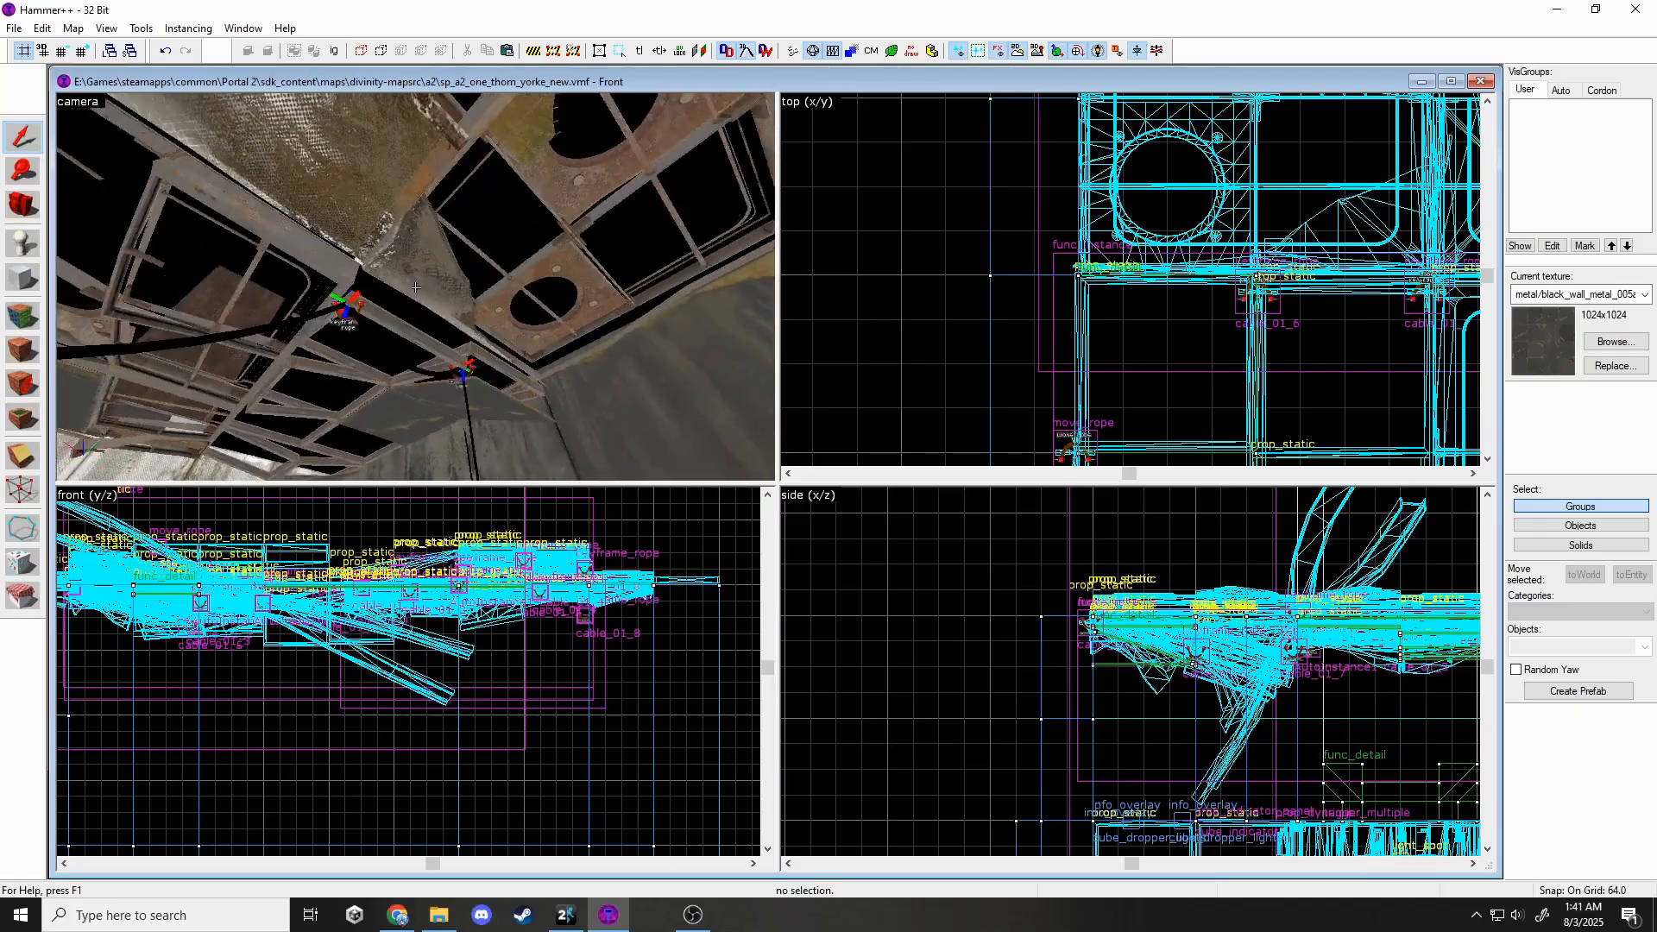
key("s")
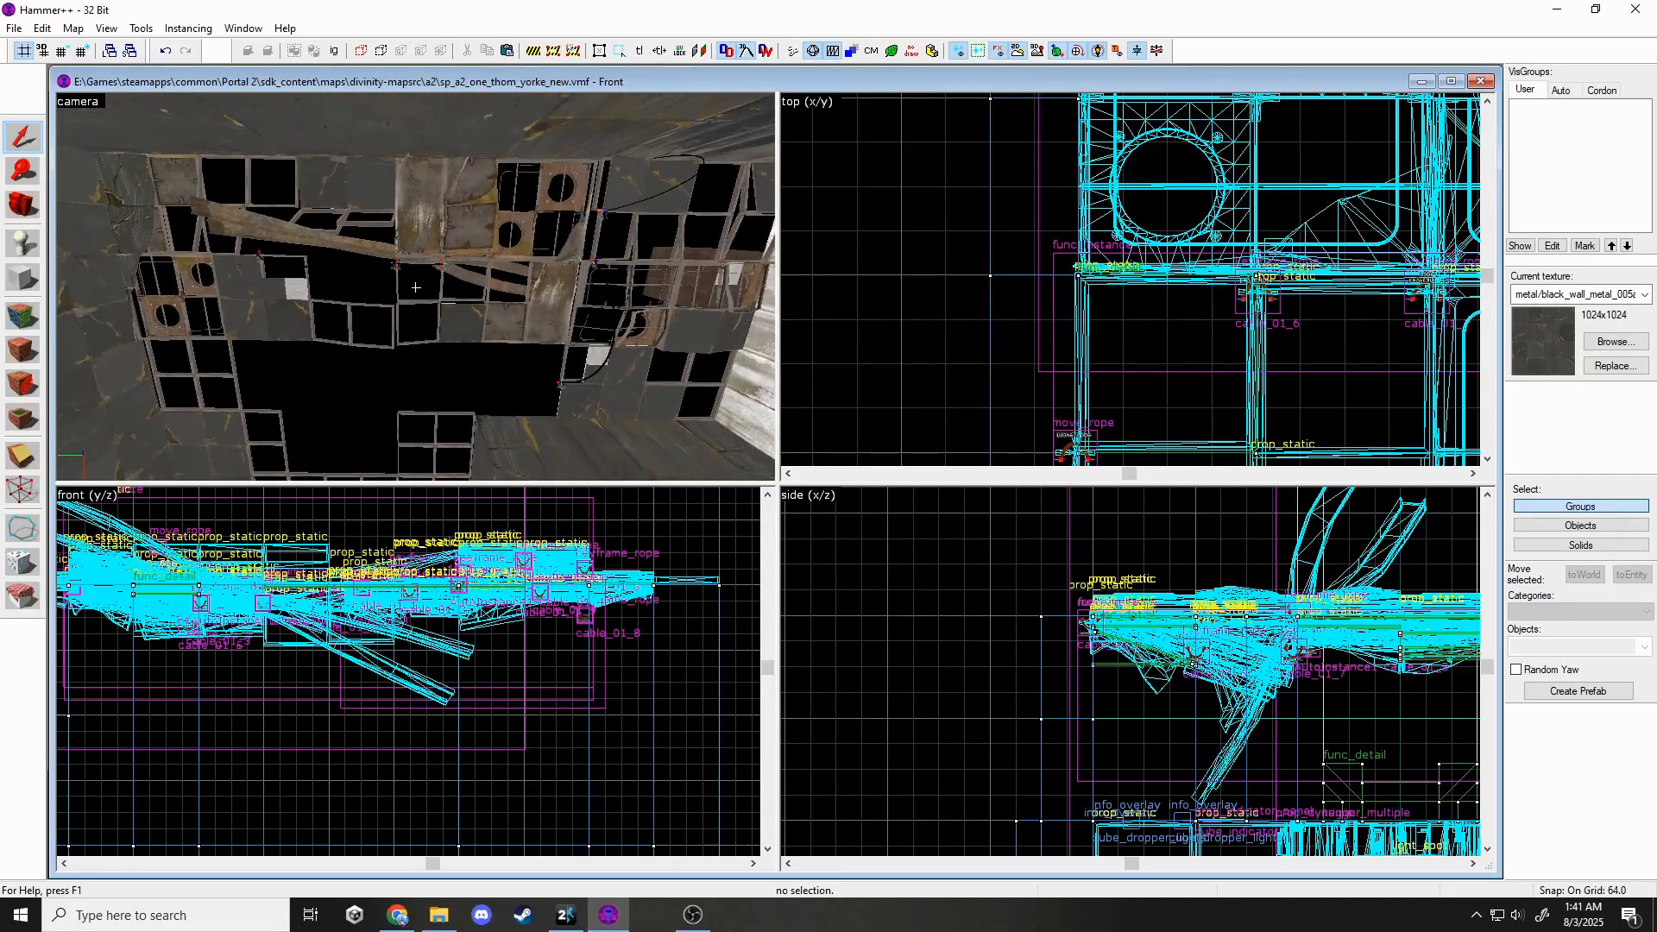
key("d")
key("w")
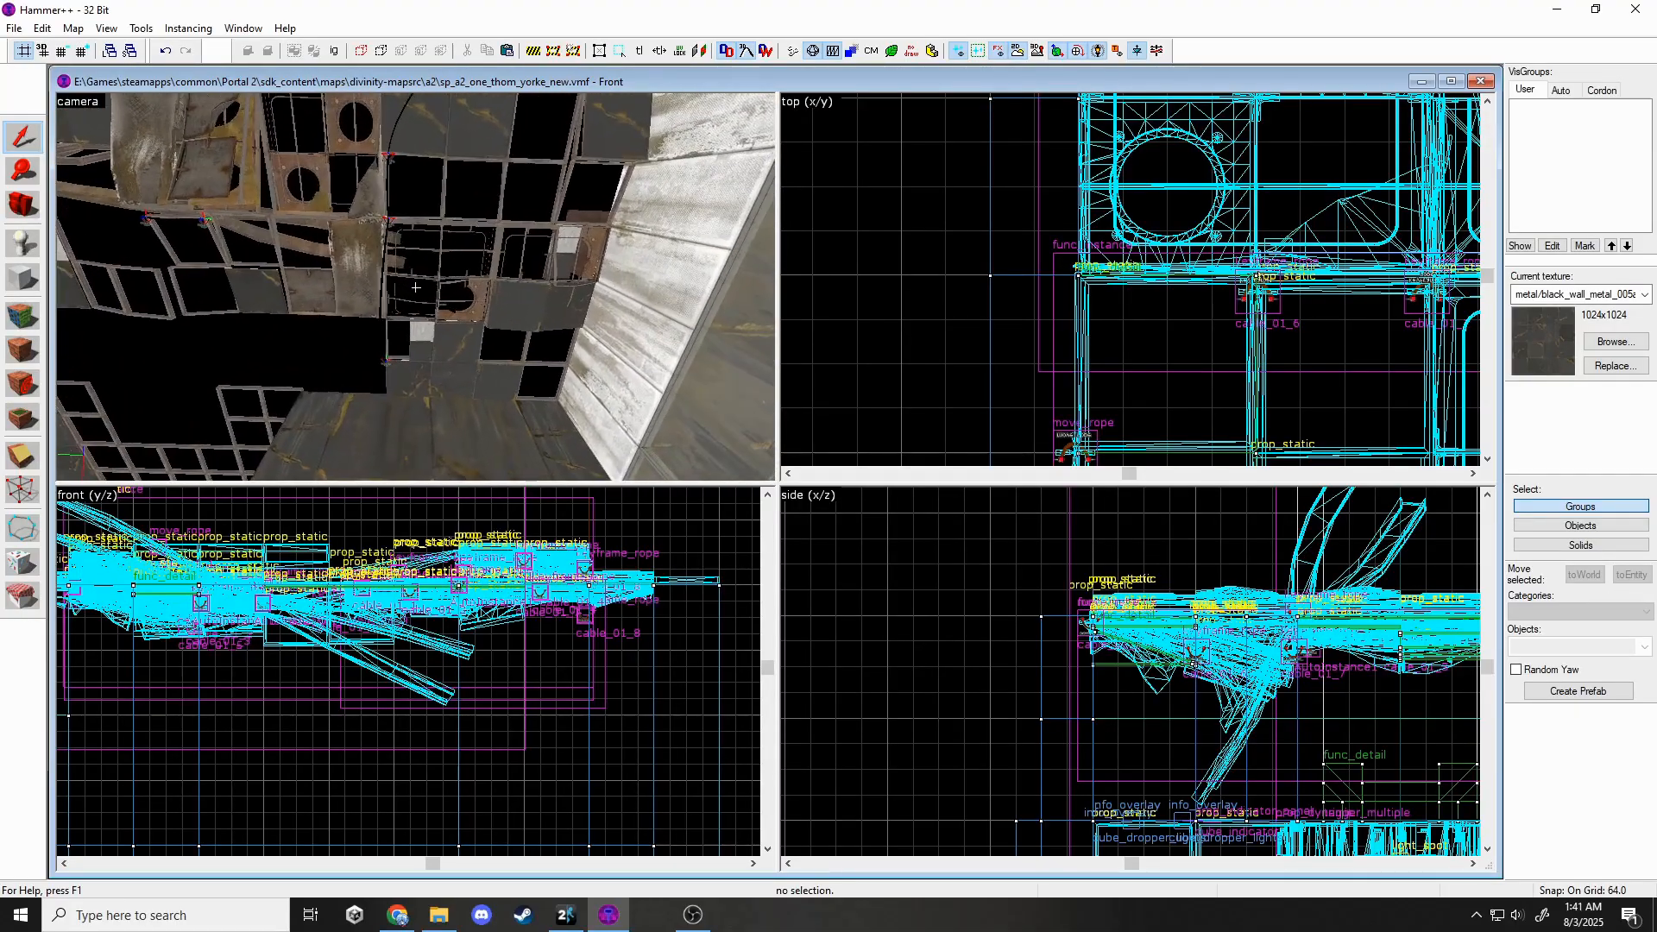
key("w")
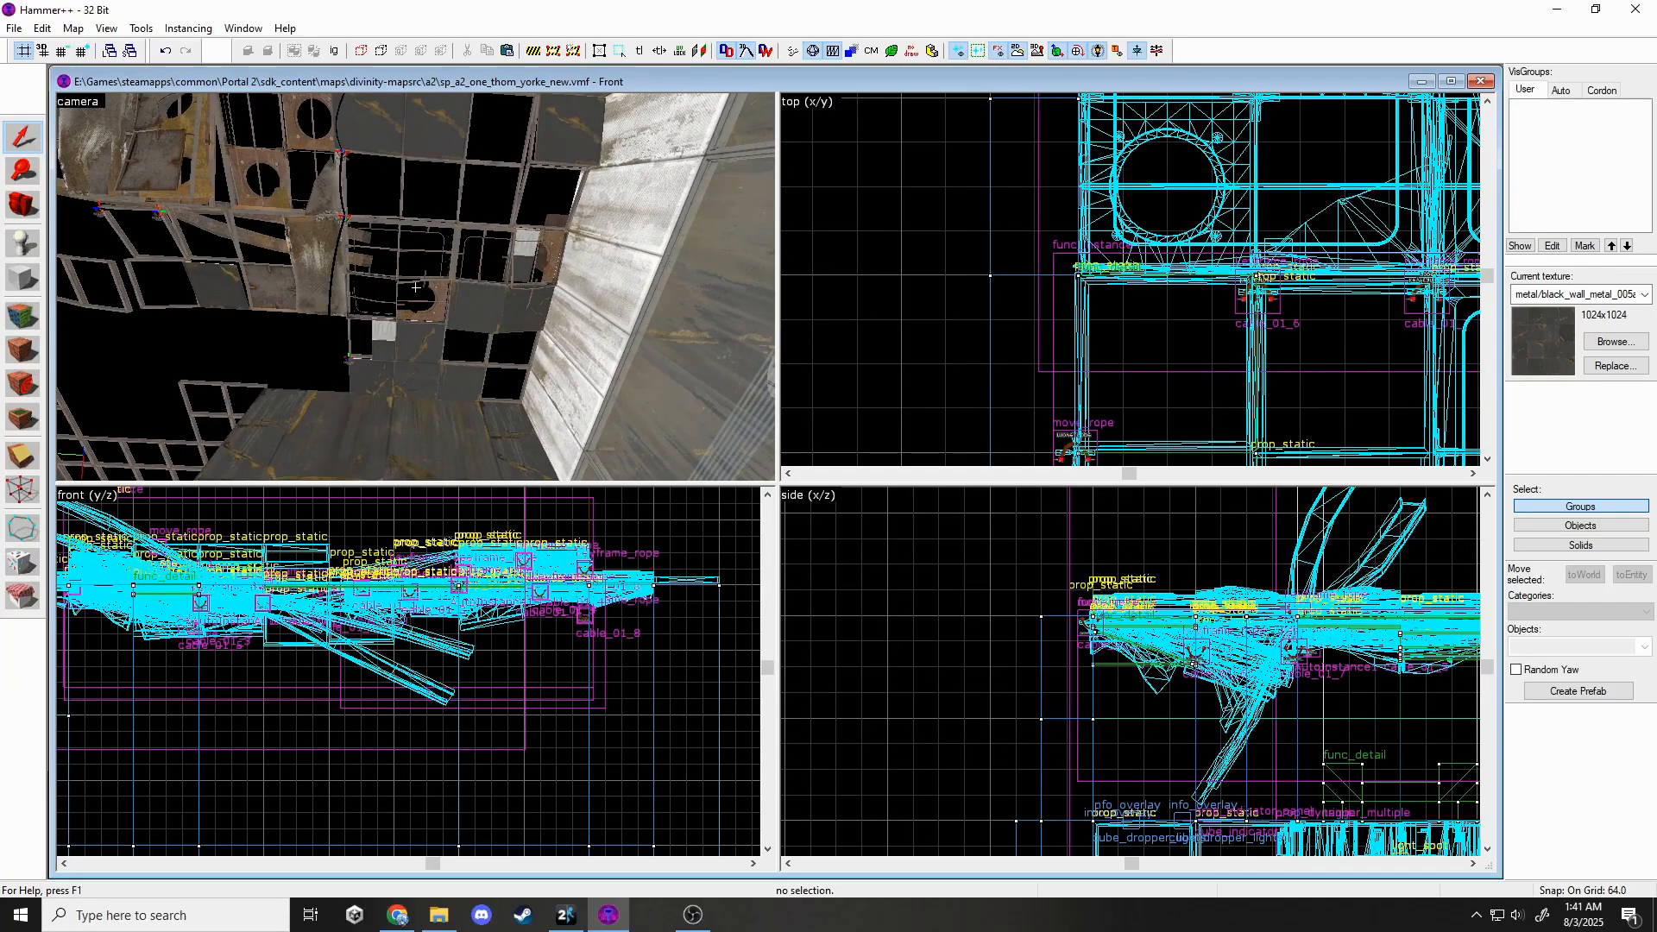
Fly up into the ceiling structure and move the panel instance 16 more units.
key("w")
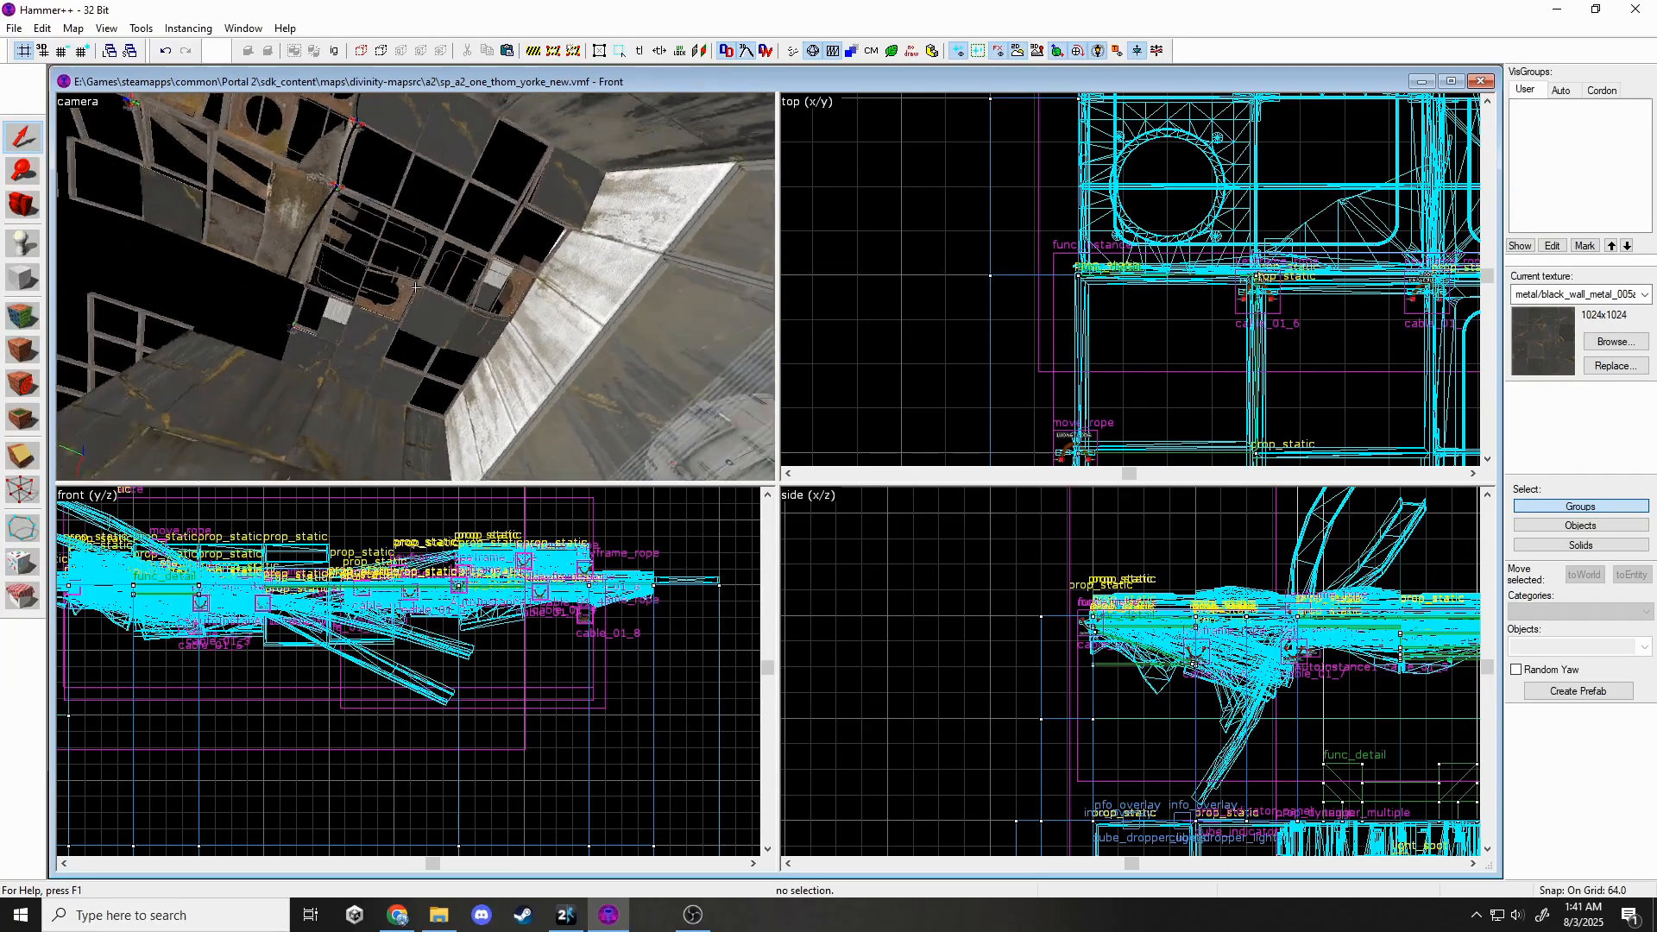
key("s")
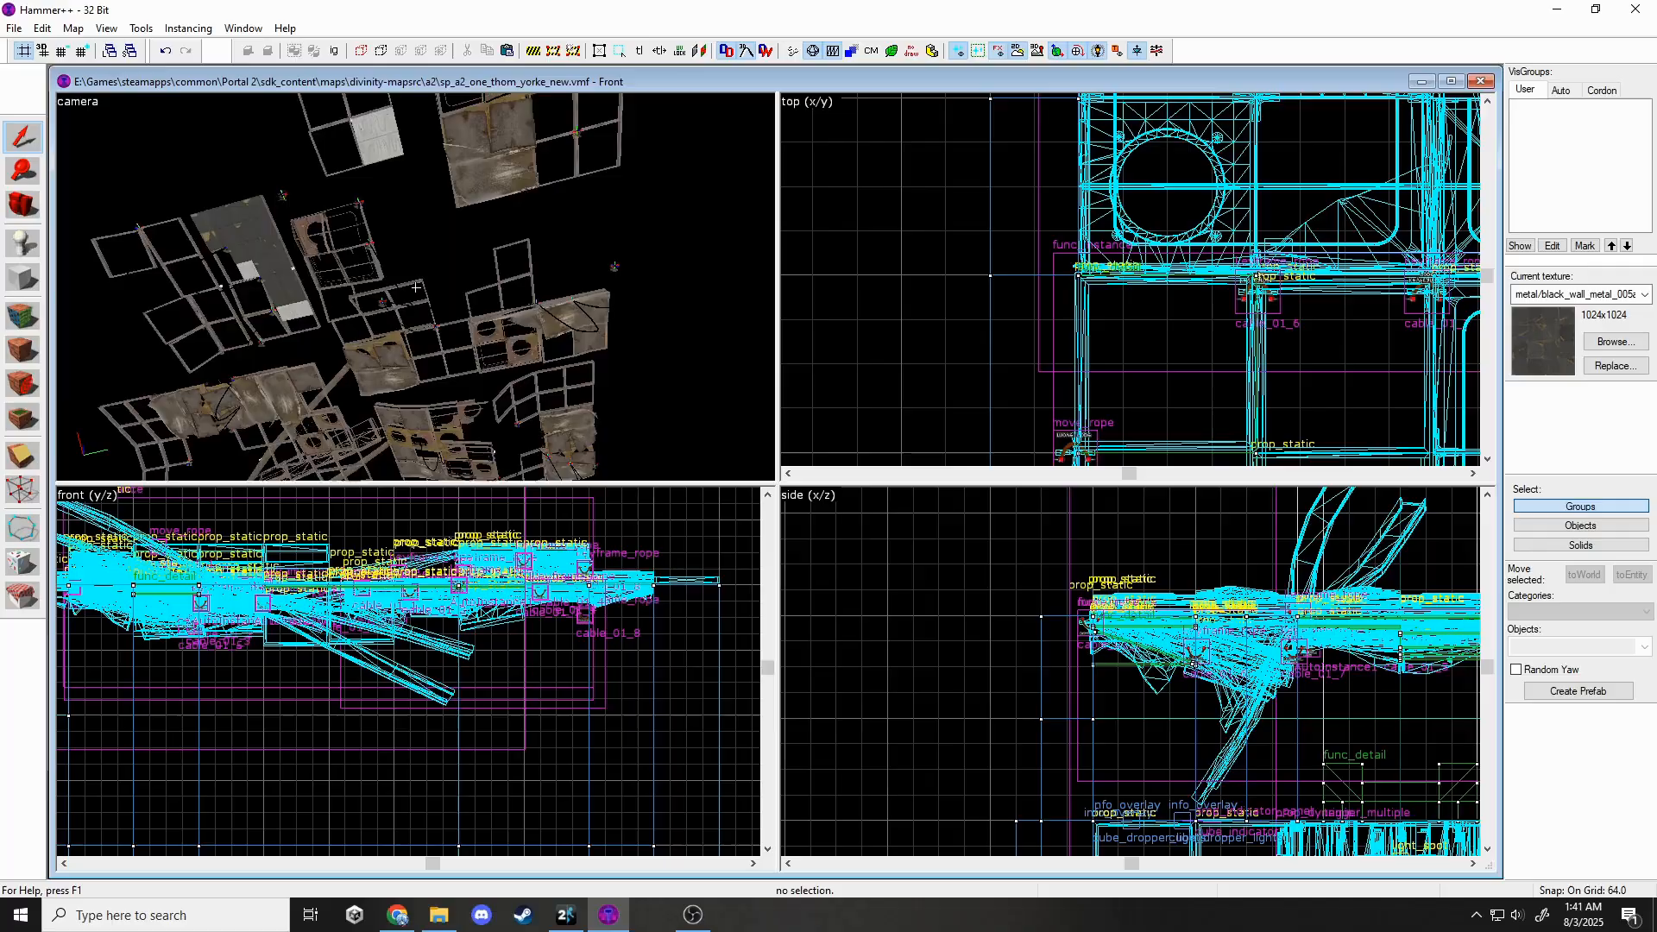
key("w")
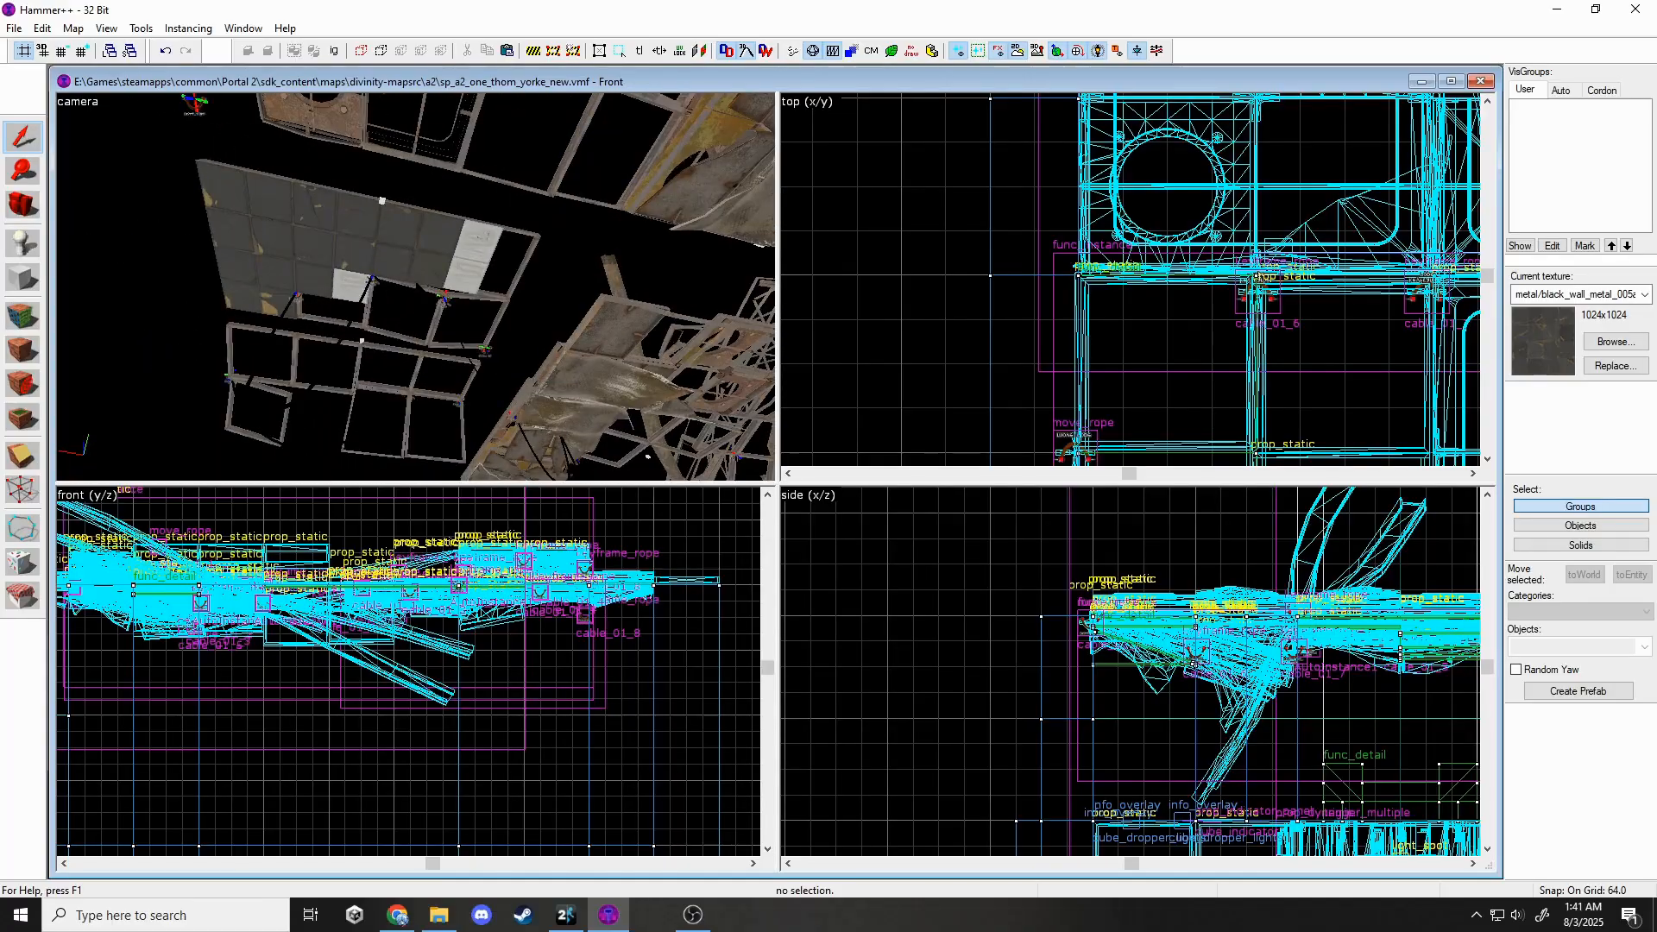
scroll(1120, 271, "down", 5)
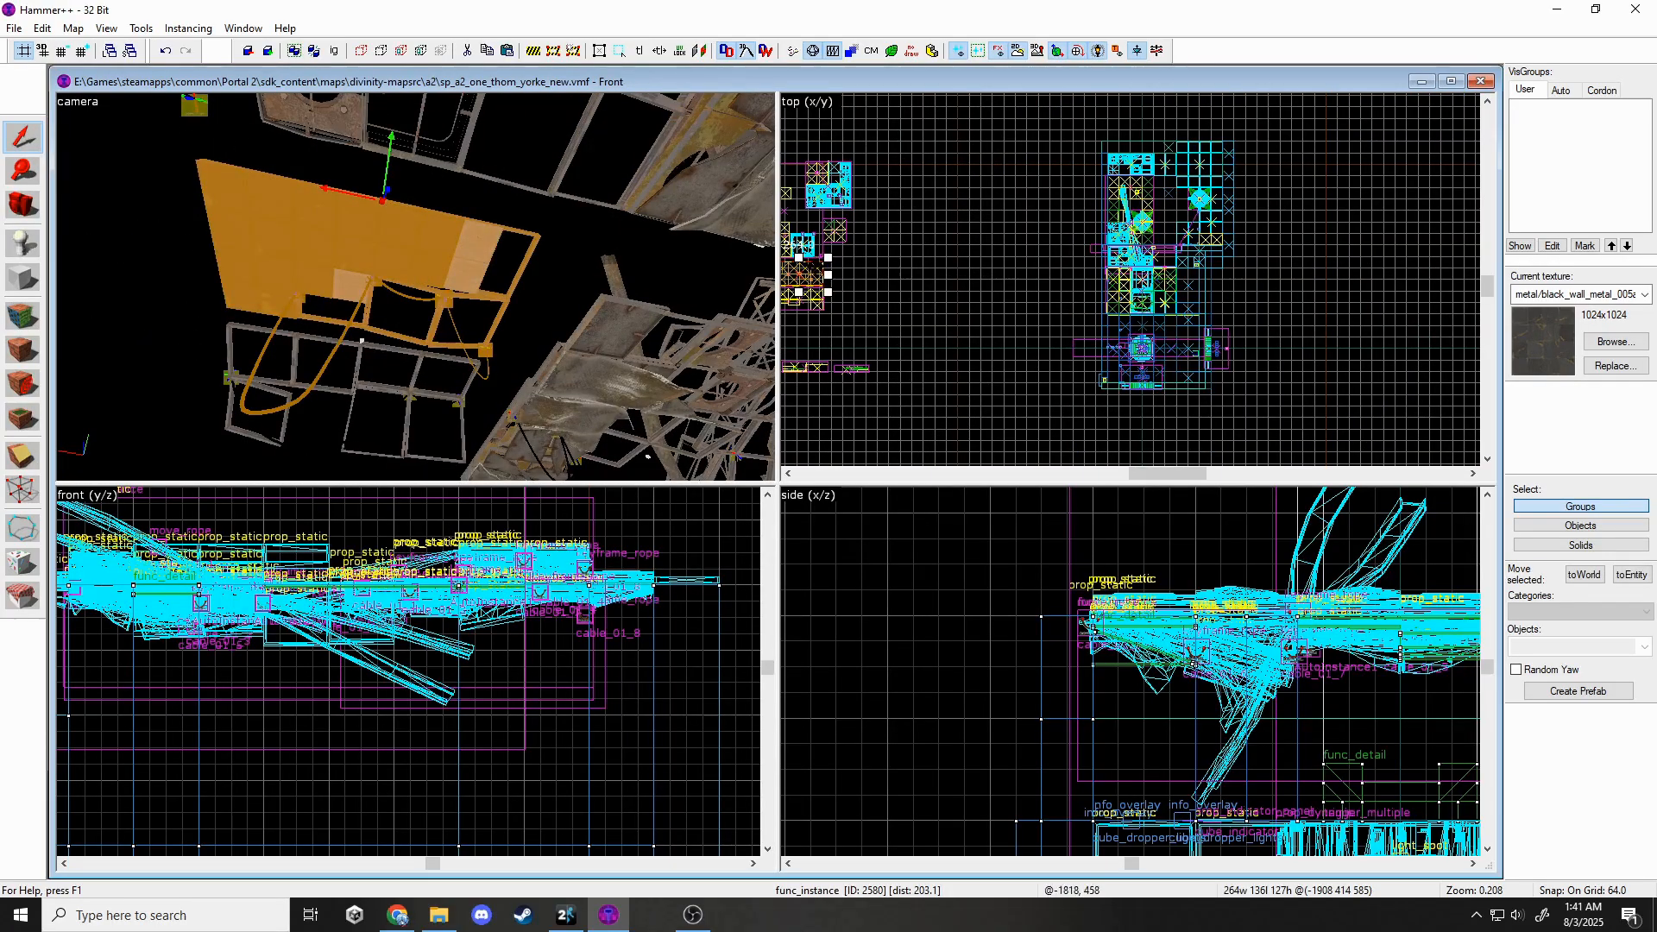
scroll(1130, 276, "up", 8)
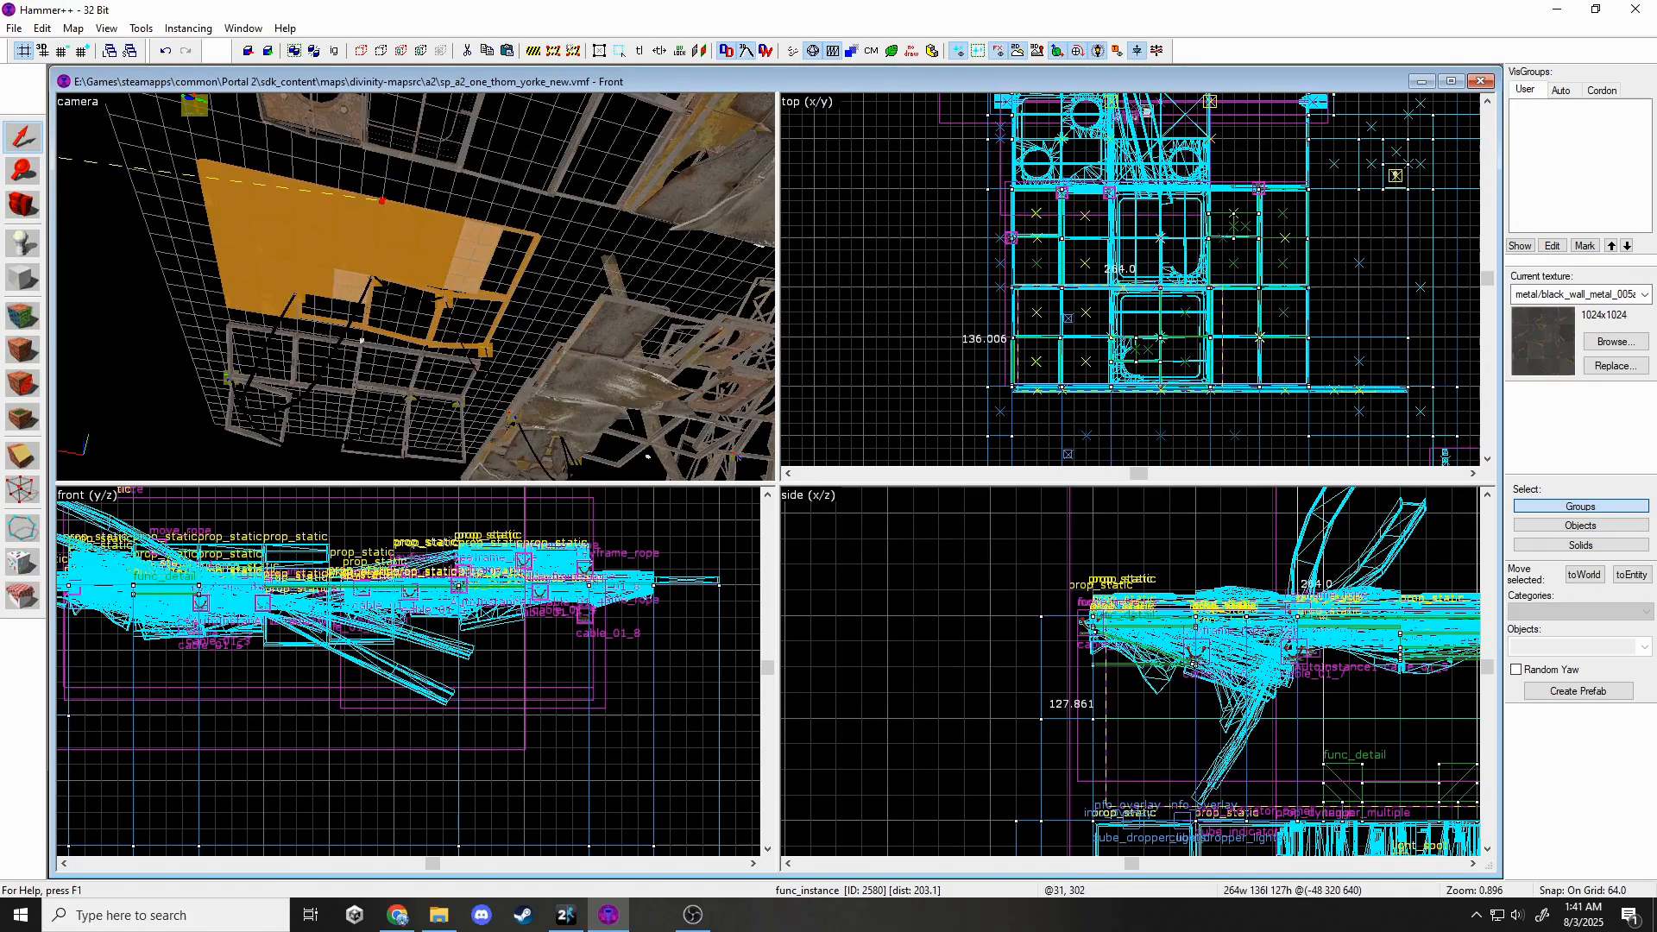
left_click_drag(382, 200, 403, 206)
Shift func_instance 2634 up and to the right in the top view, then deselect it.
key("z")
key("w")
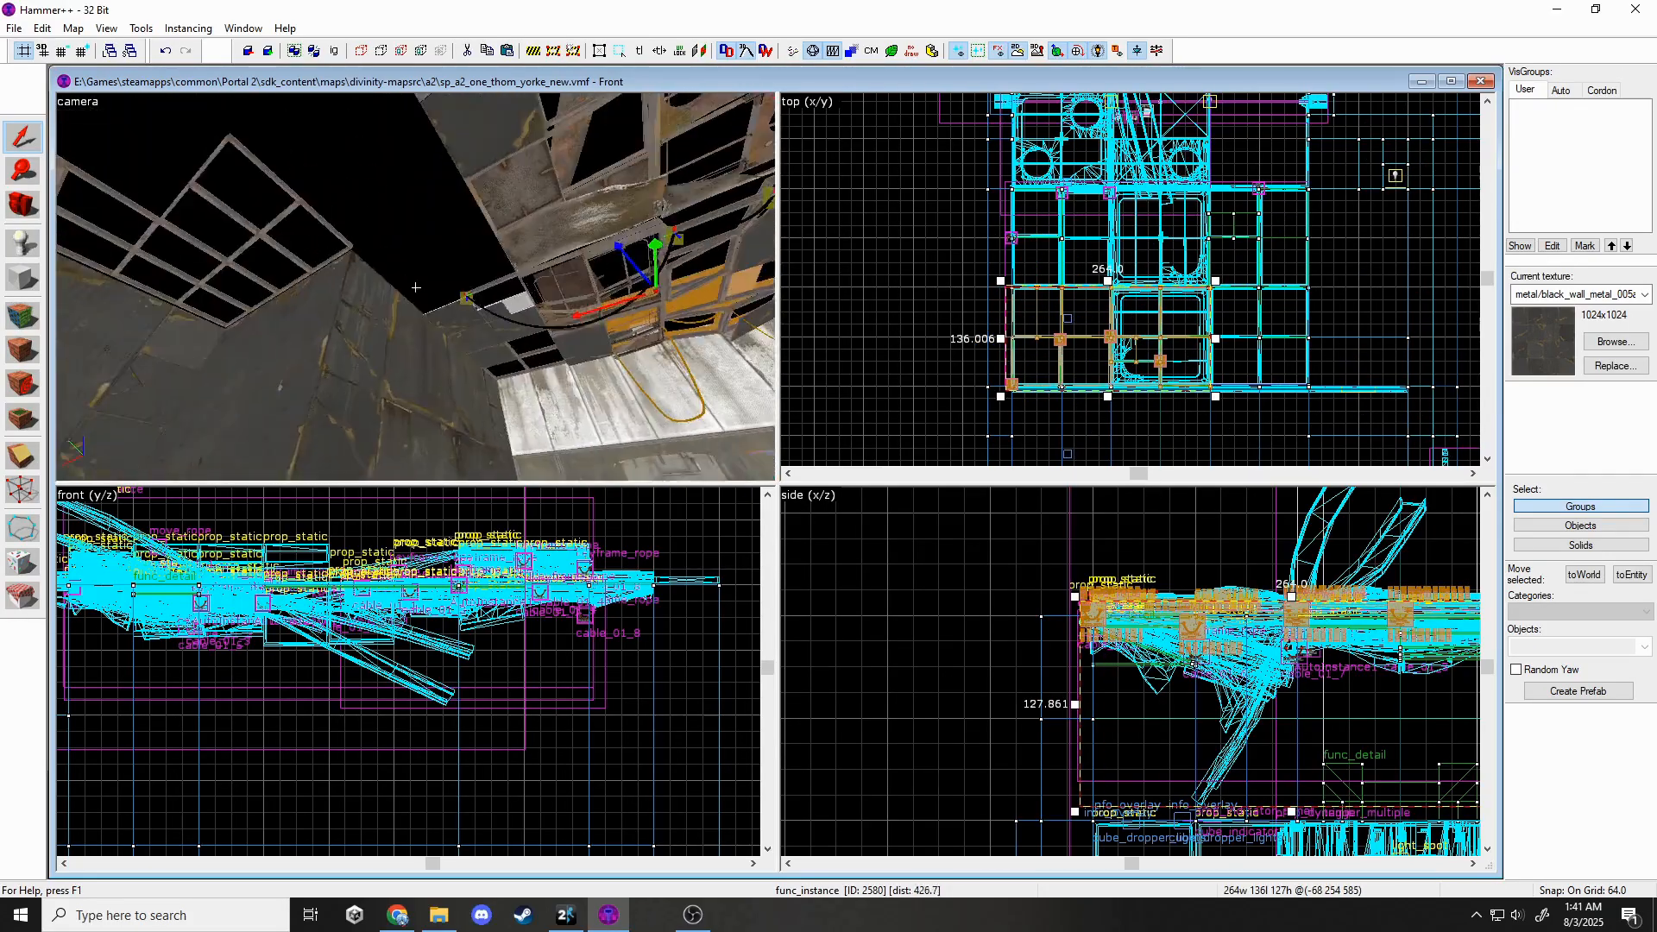
key("z")
left_click(499, 336)
key("z")
Delete a ceiling panel prop, check the neighbouring panel props and large instance, then clear the selection.
key("z")
scroll(1210, 367, "down", 5)
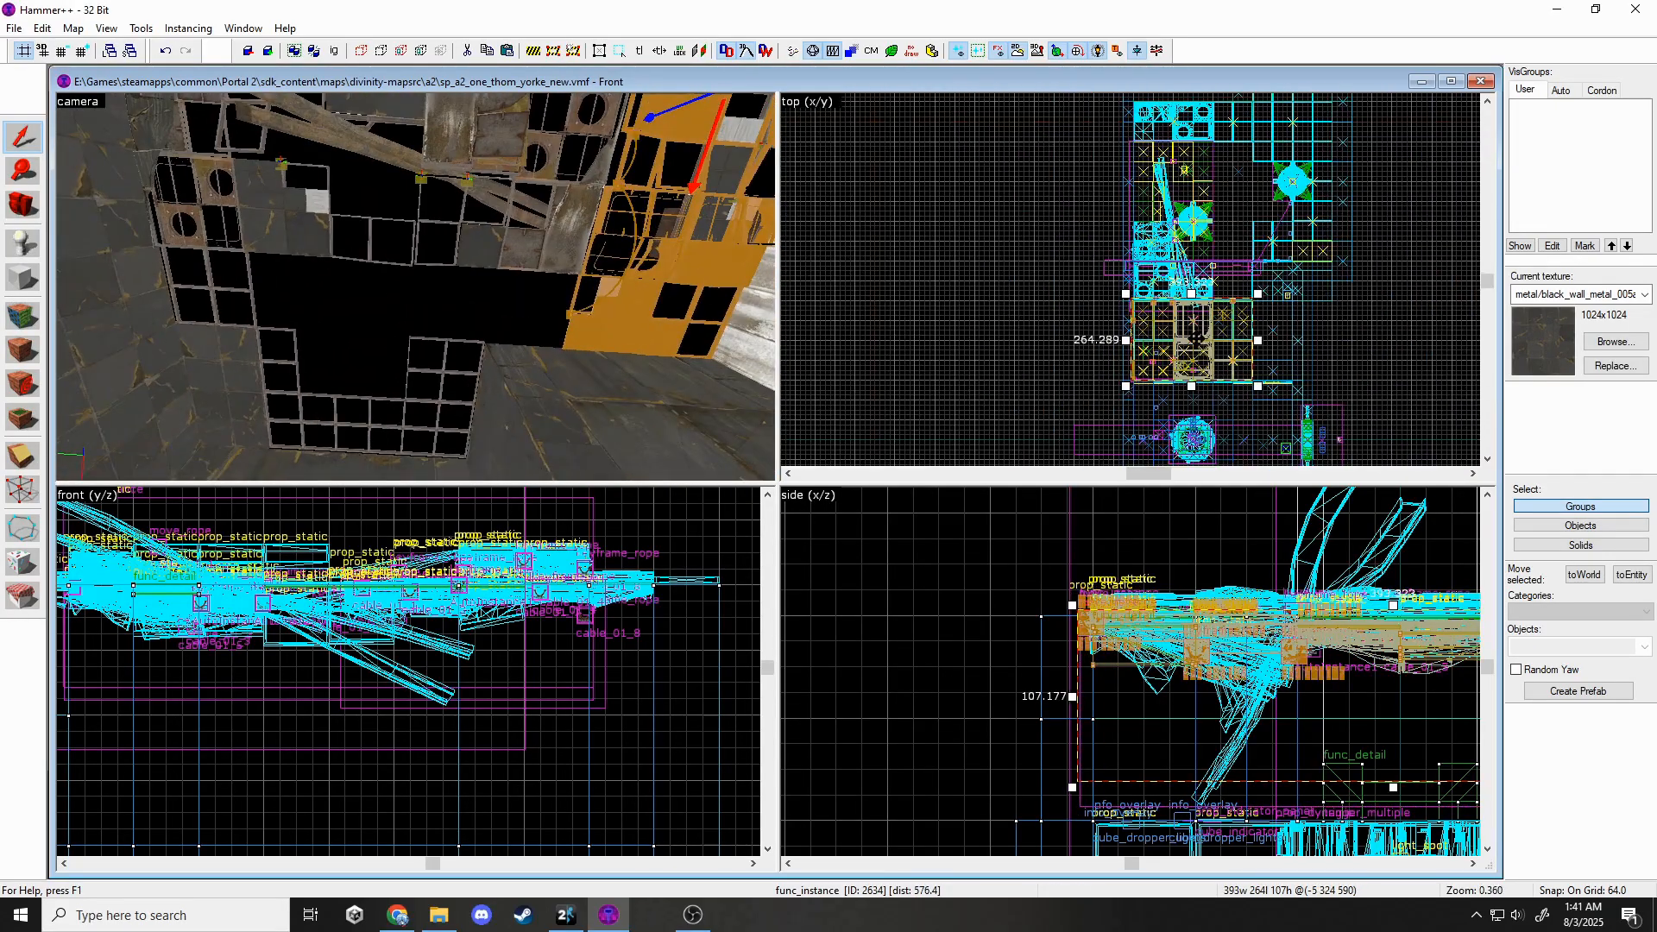
left_click_drag(1224, 325, 1314, 182)
scroll(1302, 183, "up", 4)
key("Escape")
key("z")
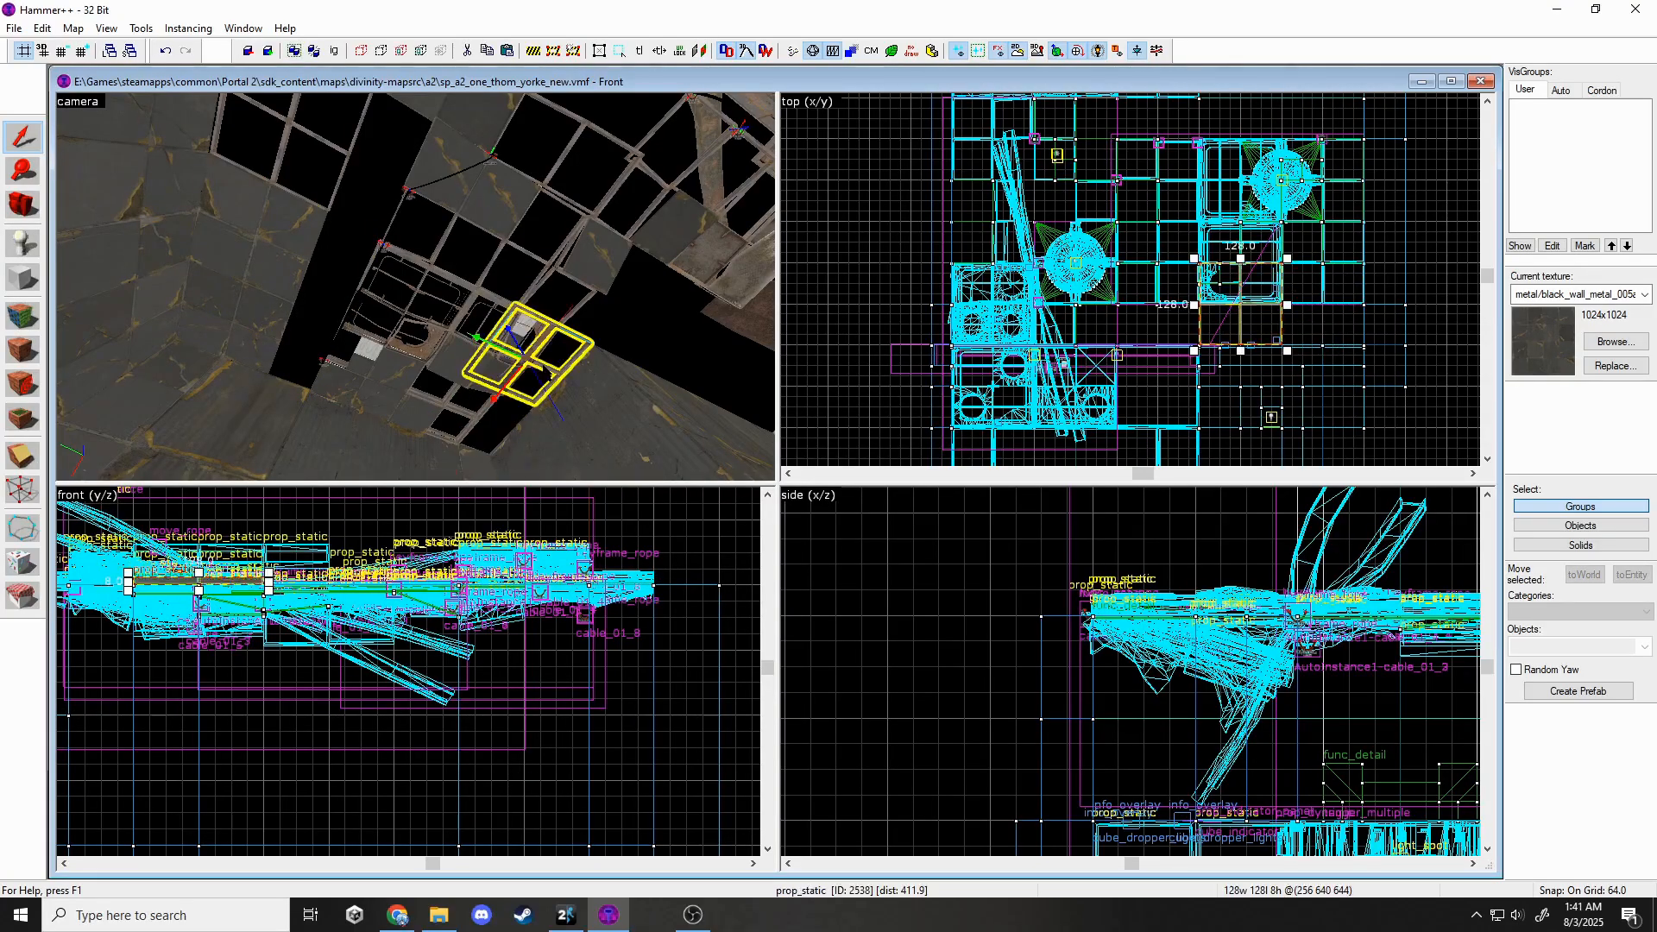
key("Delete")
left_click(485, 405)
left_click(480, 410)
left_click(339, 364)
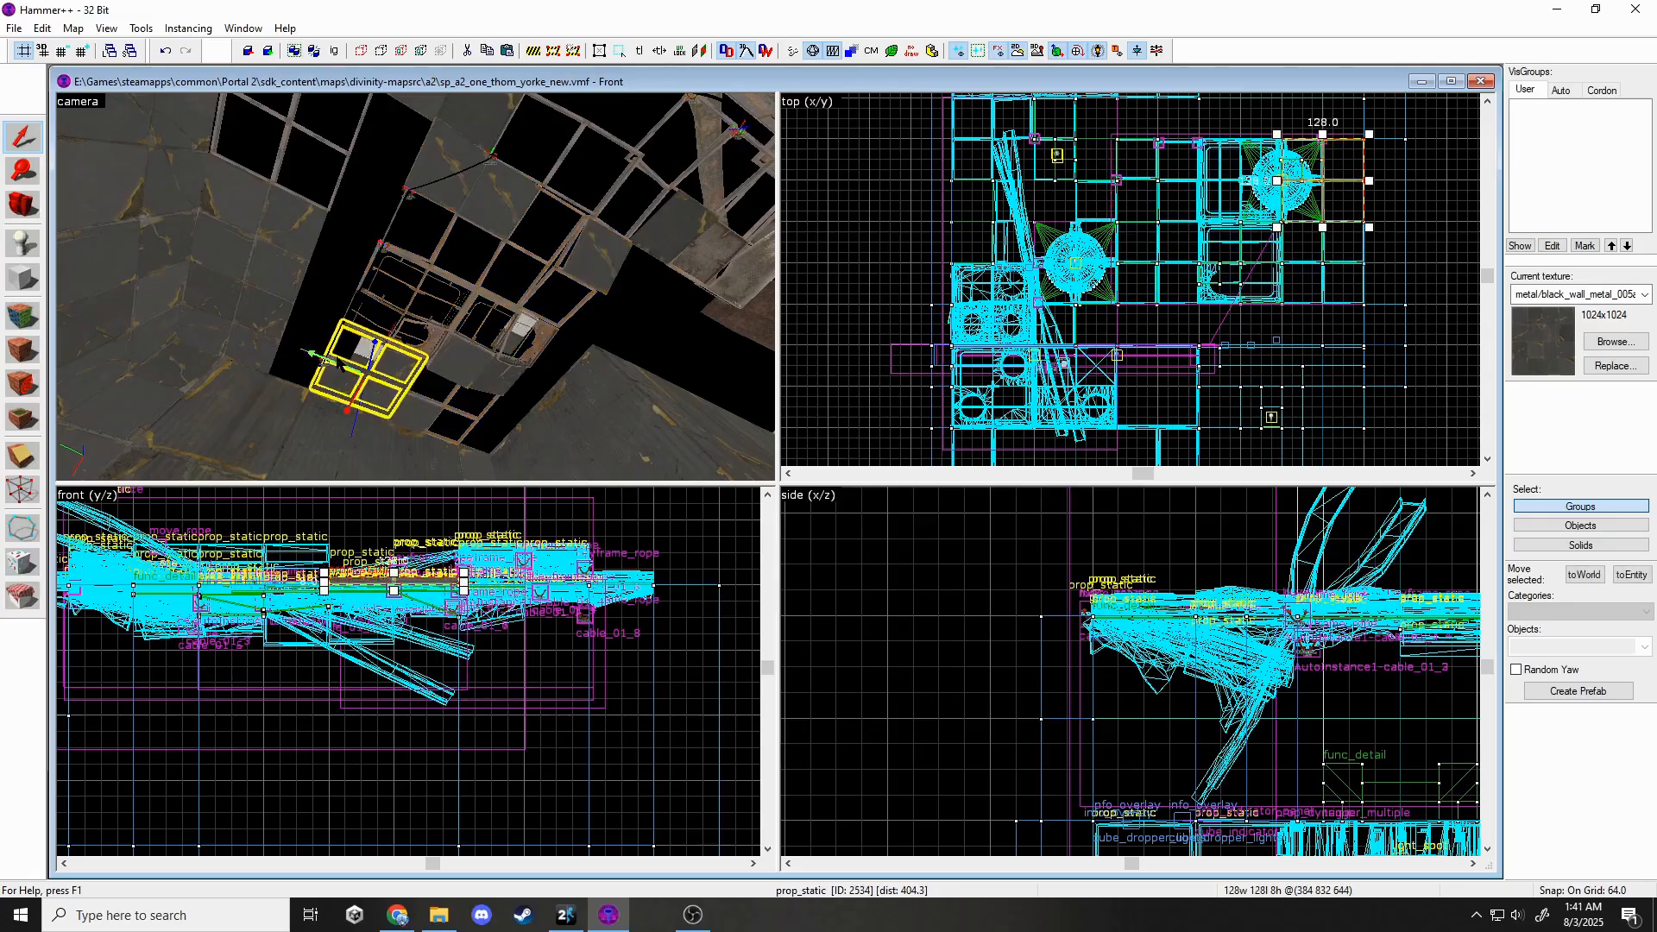
left_click(442, 335)
scroll(1198, 252, "down", 2)
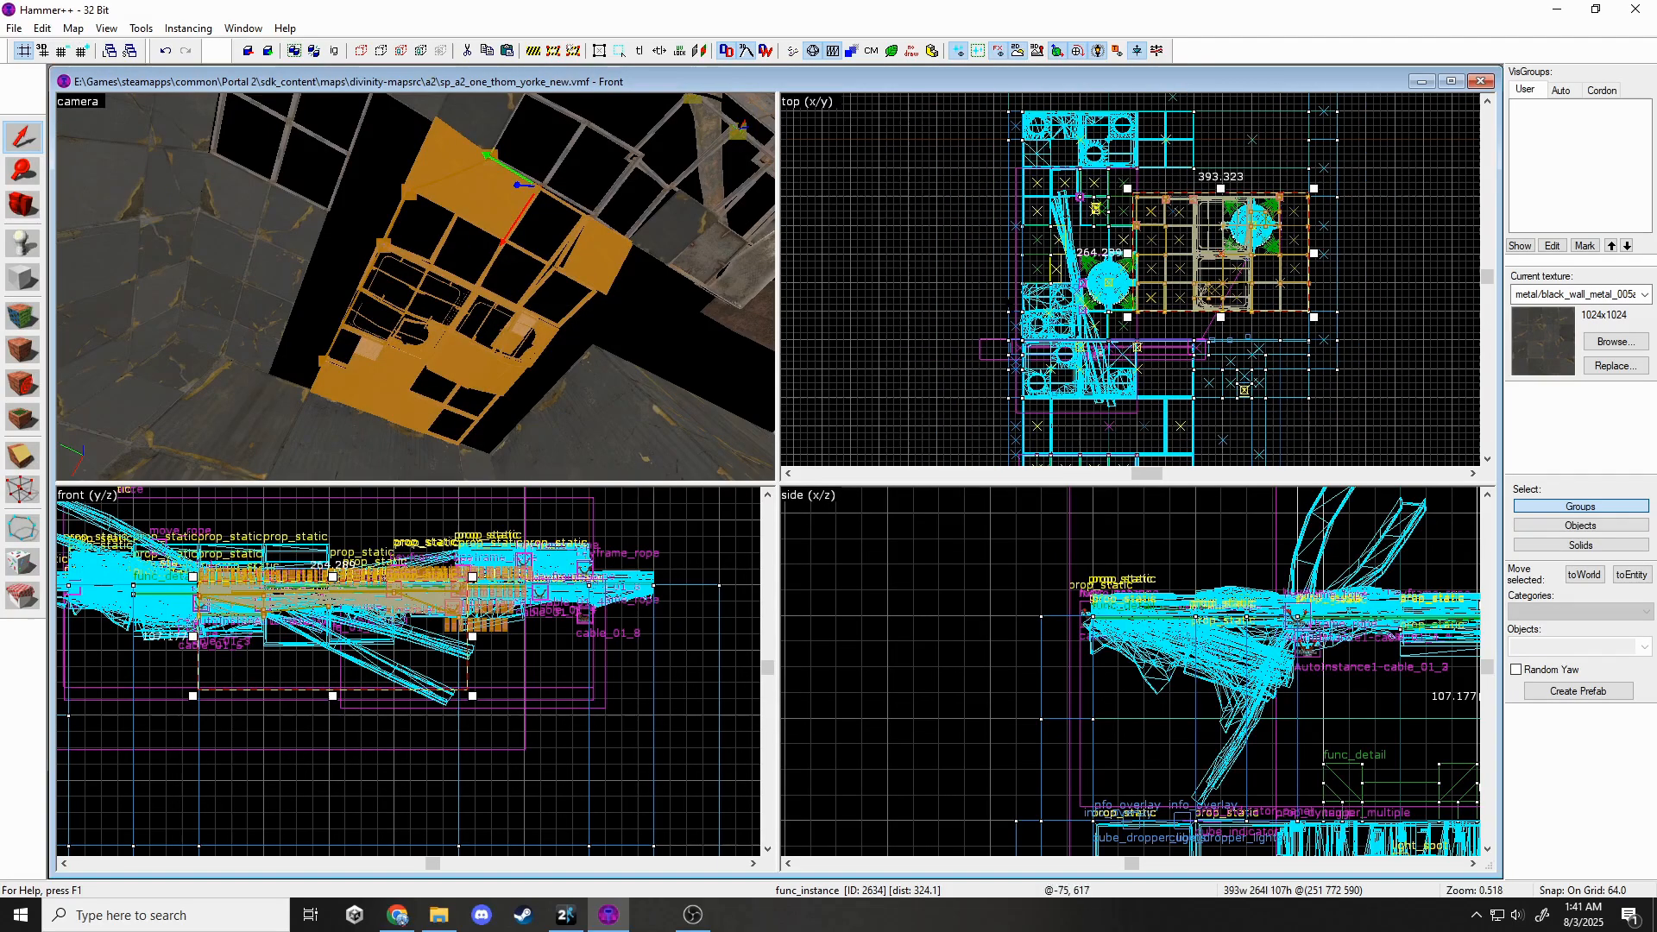
key("z")
key("Escape")
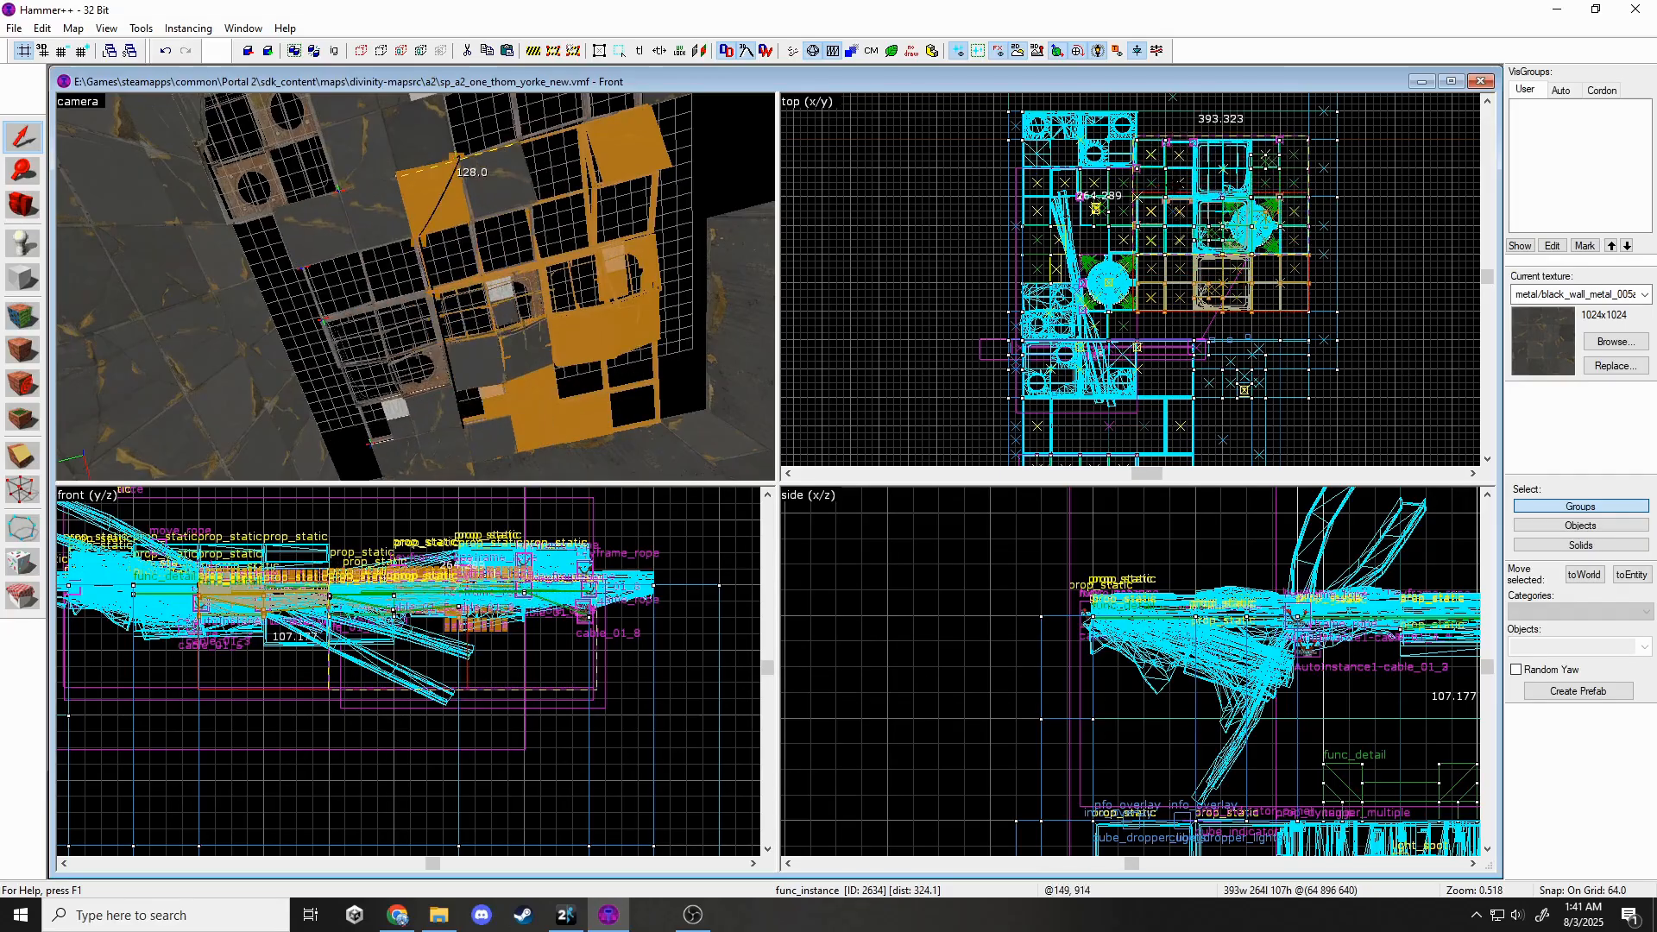
key("Escape")
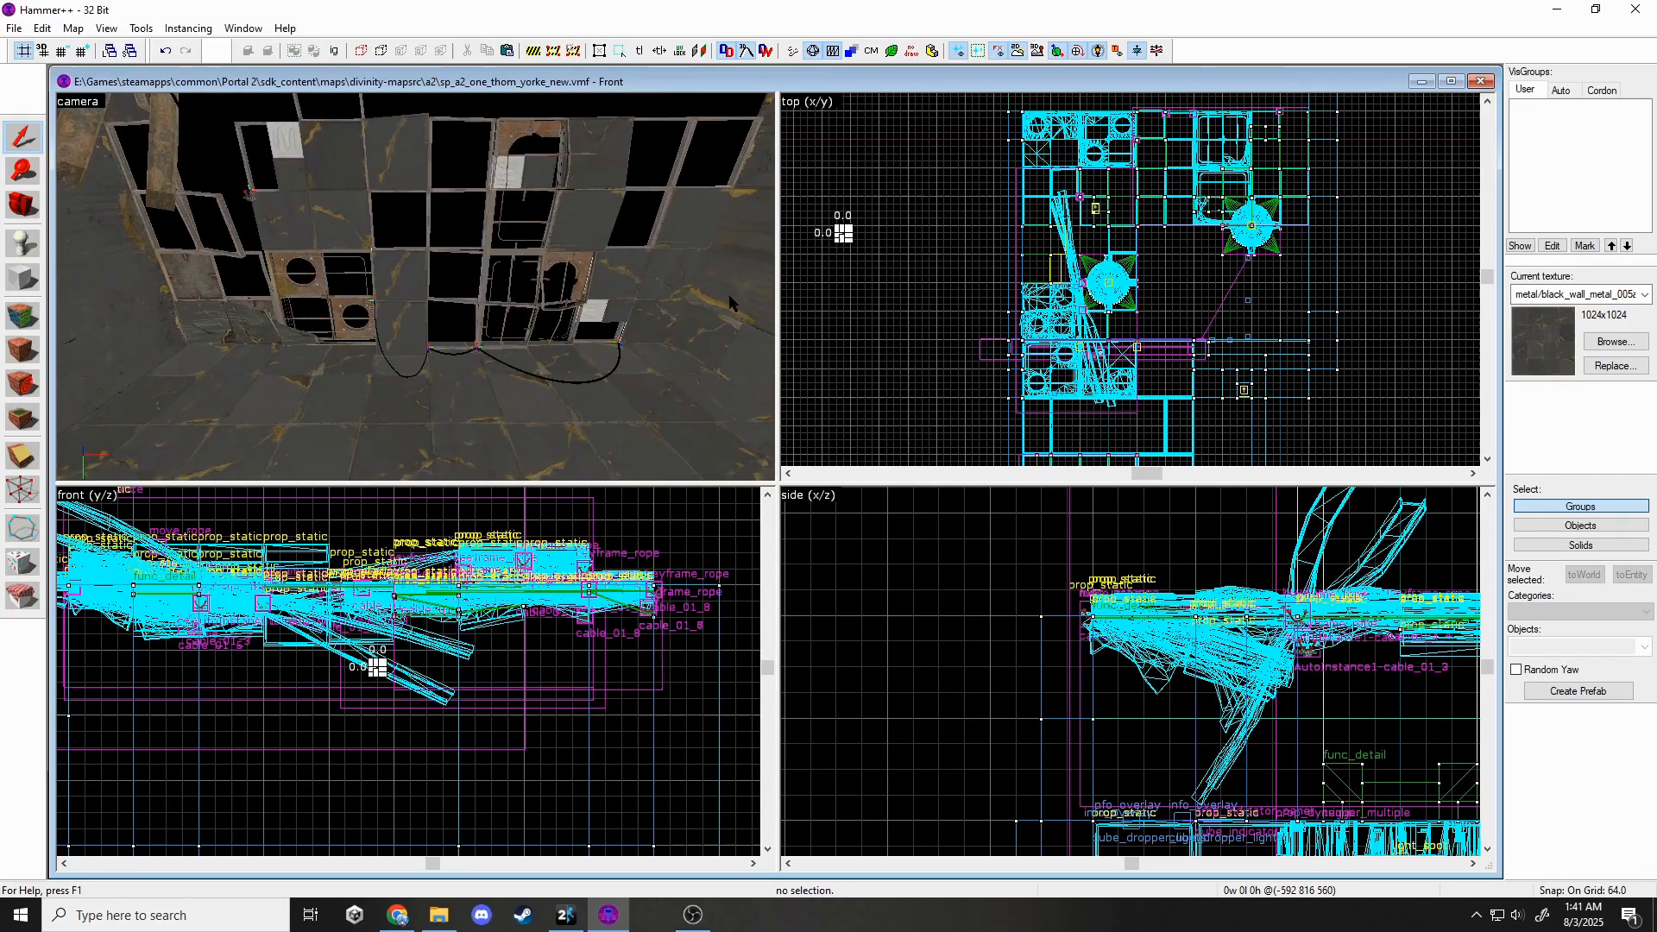
Fly the 3D camera around the chamber to inspect the panel wall and ceiling frames.
key("Escape")
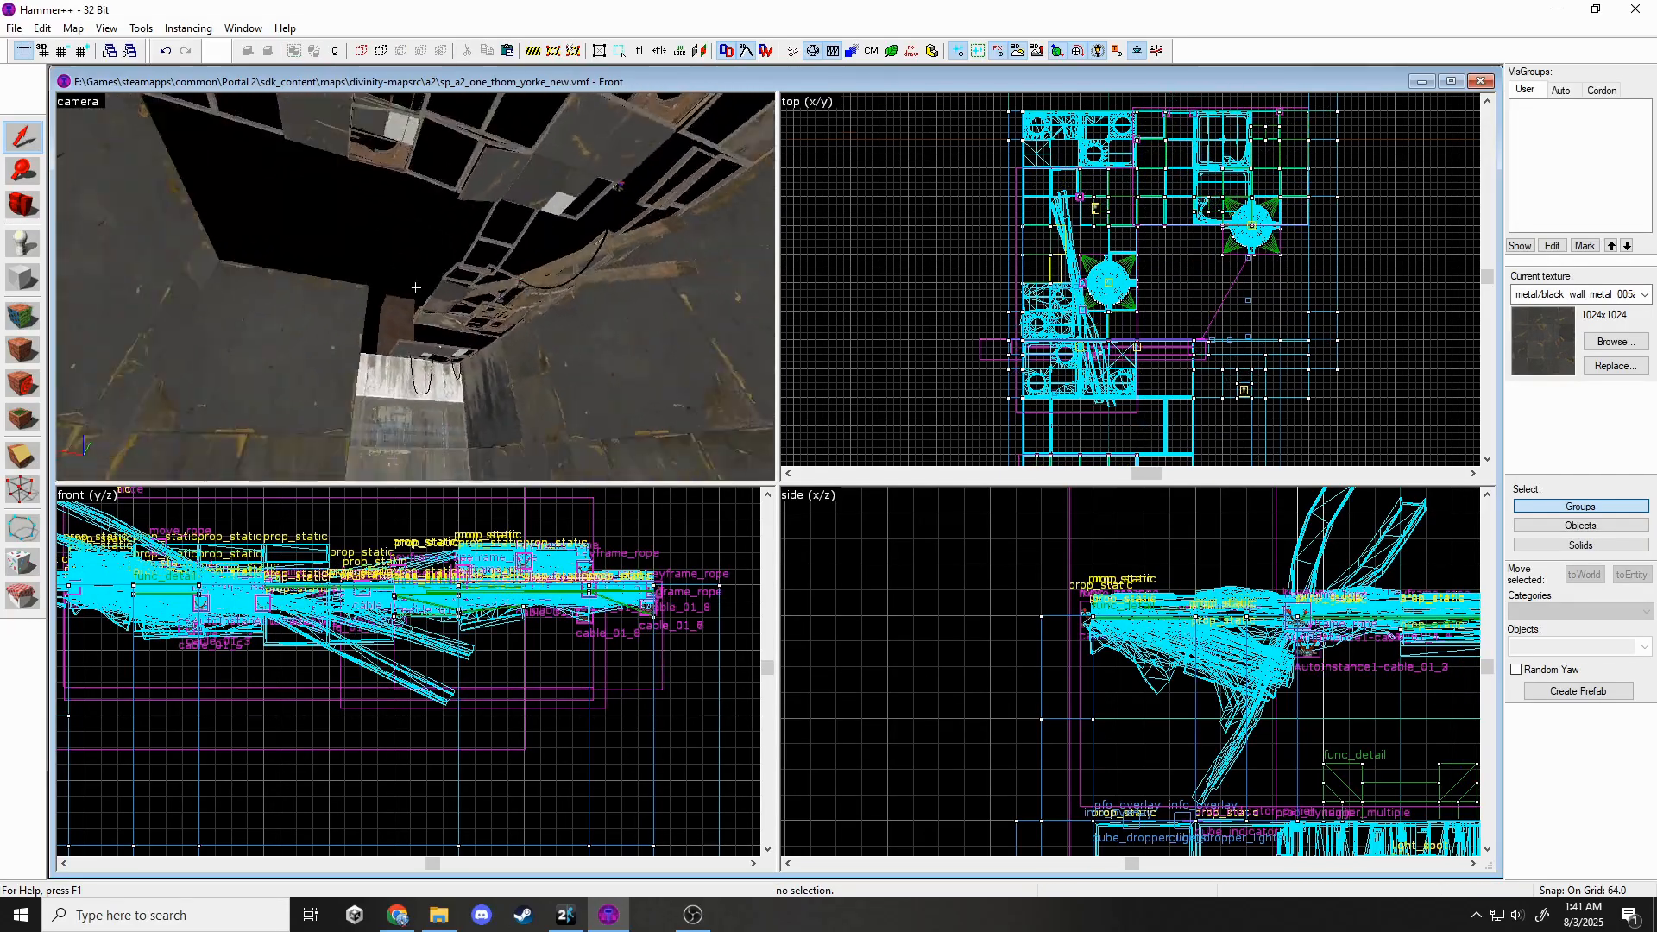
key("w")
key("s")
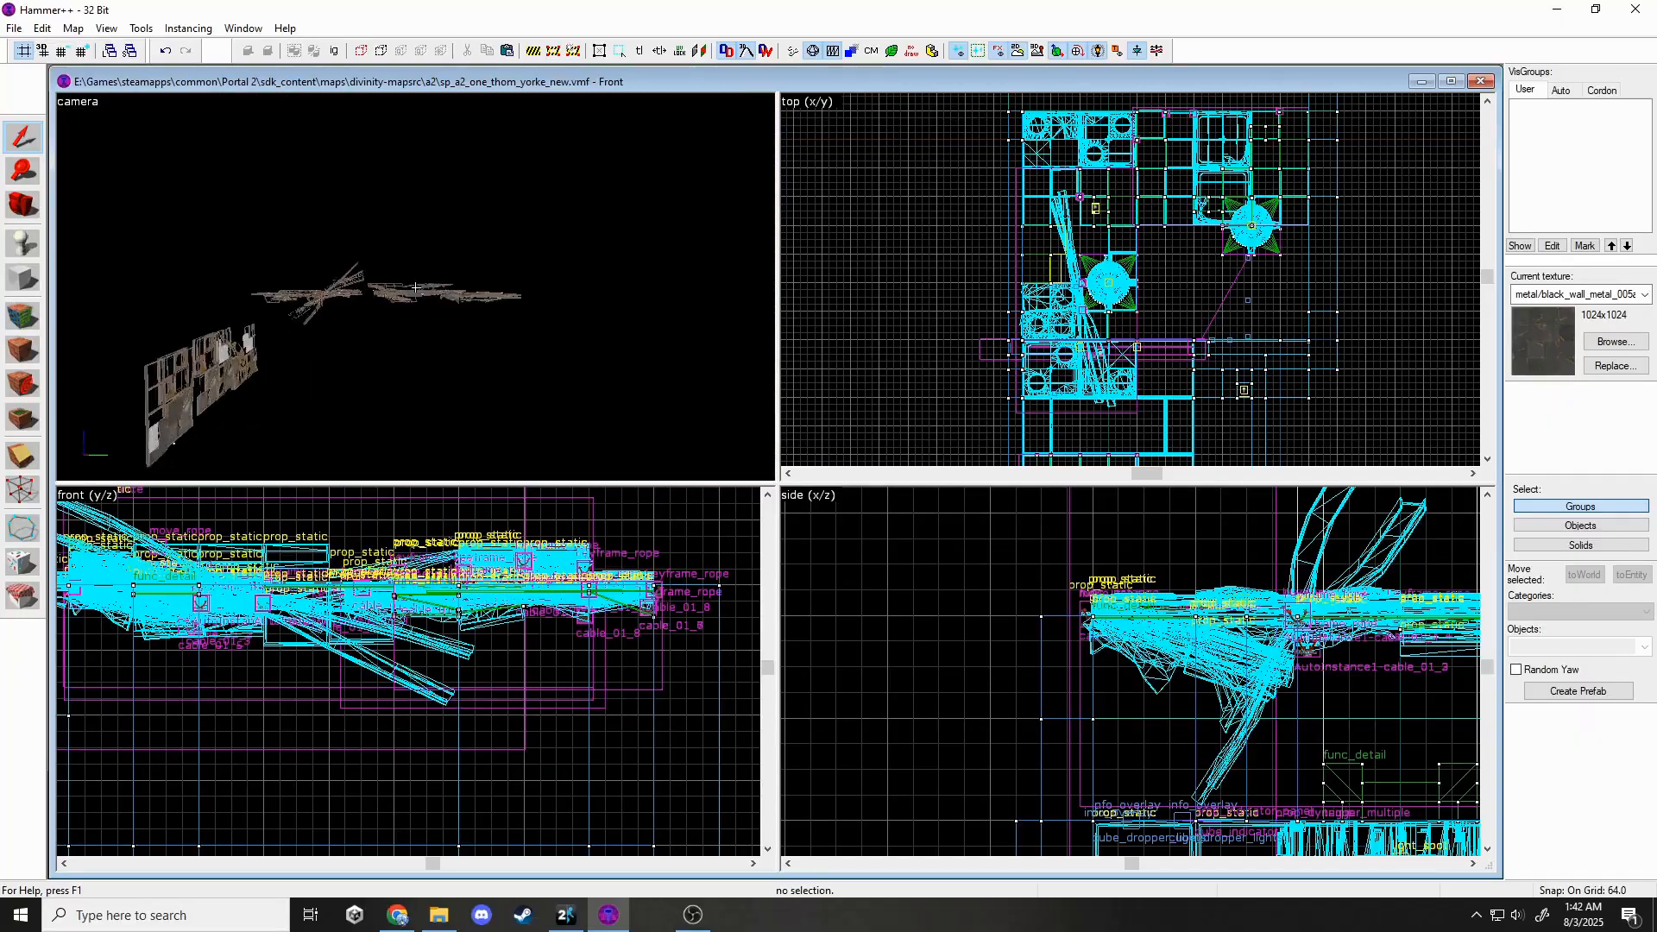
key("w")
key("s")
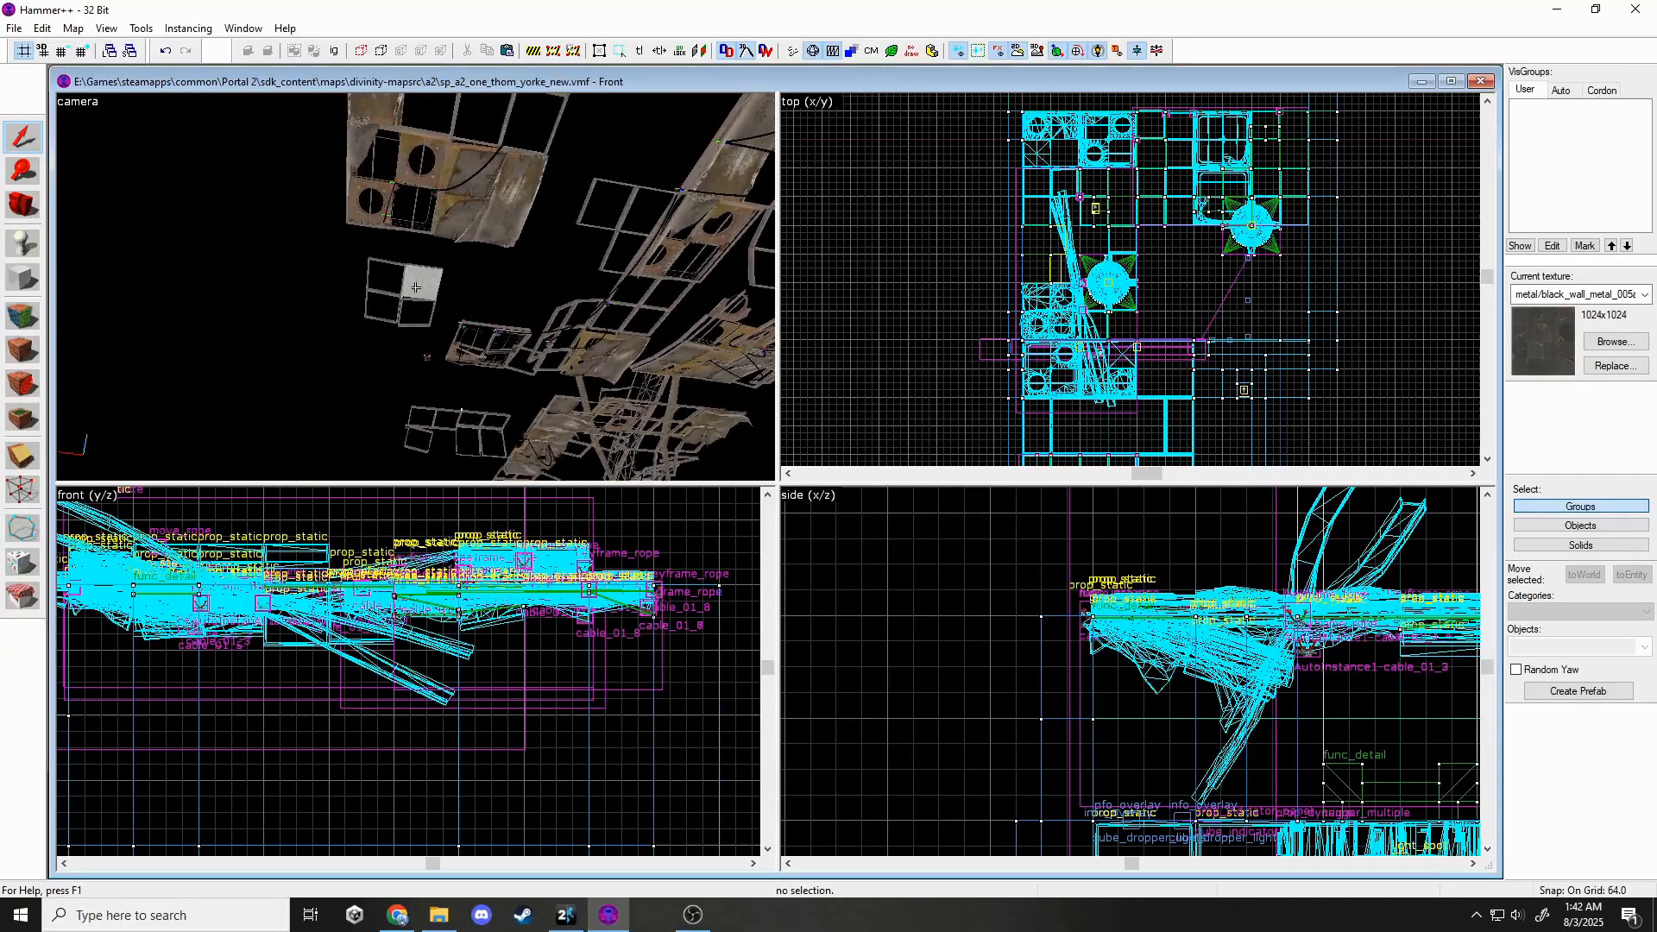
key("z")
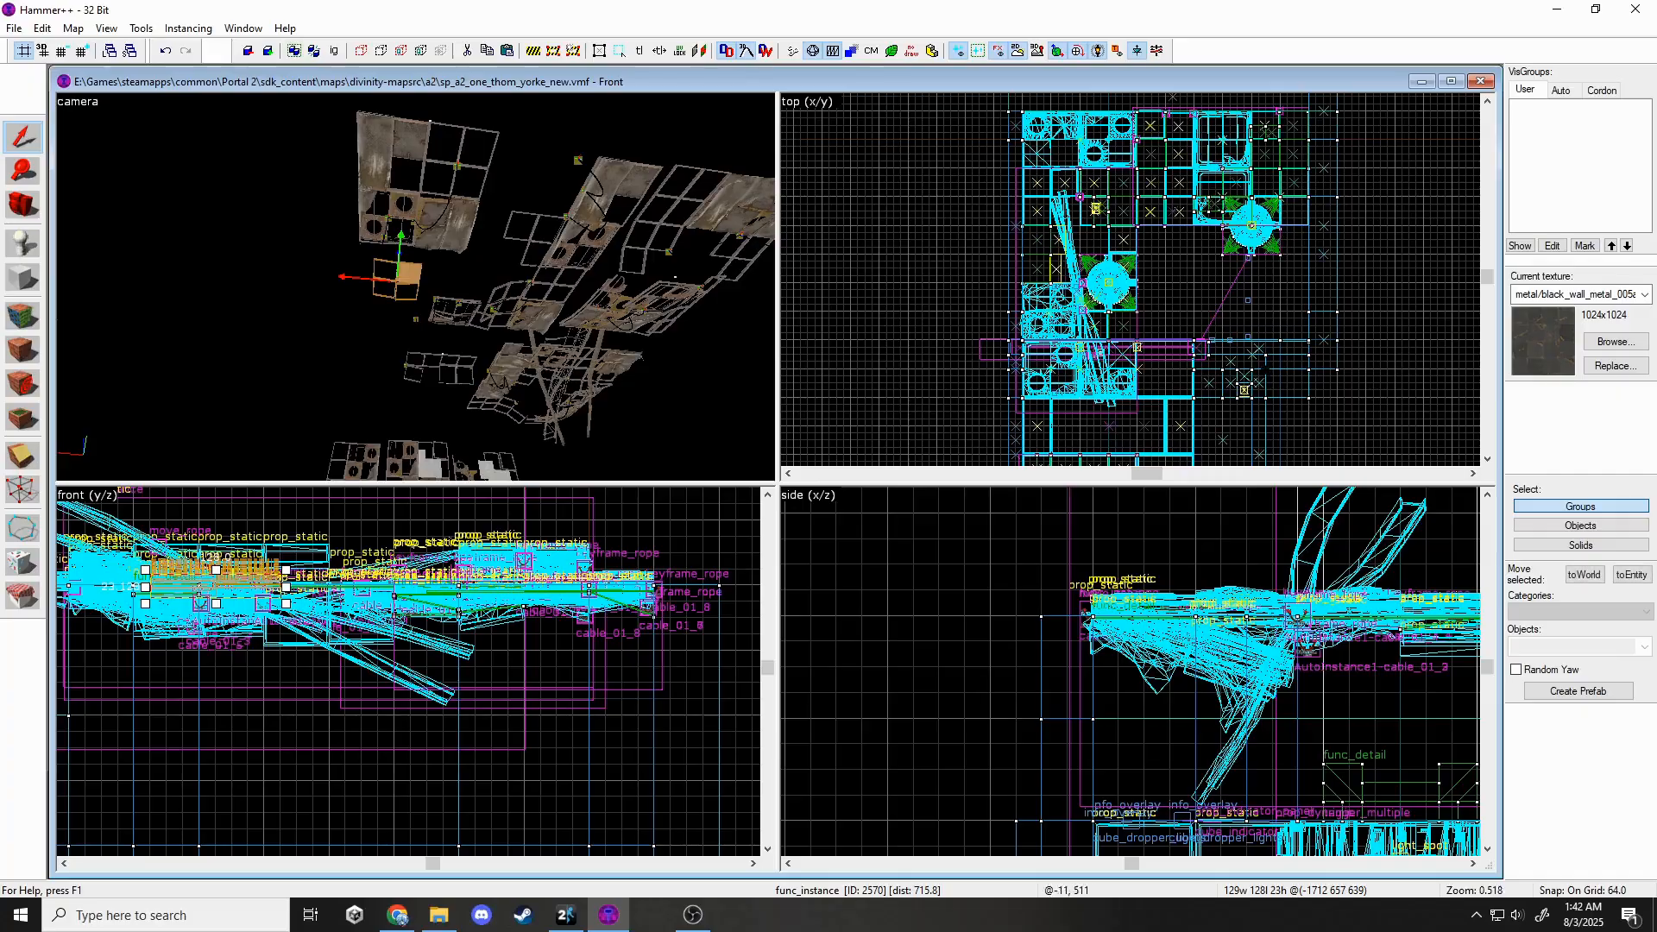
scroll(1130, 280, "down", 4)
scroll(1381, 349, "up", 6)
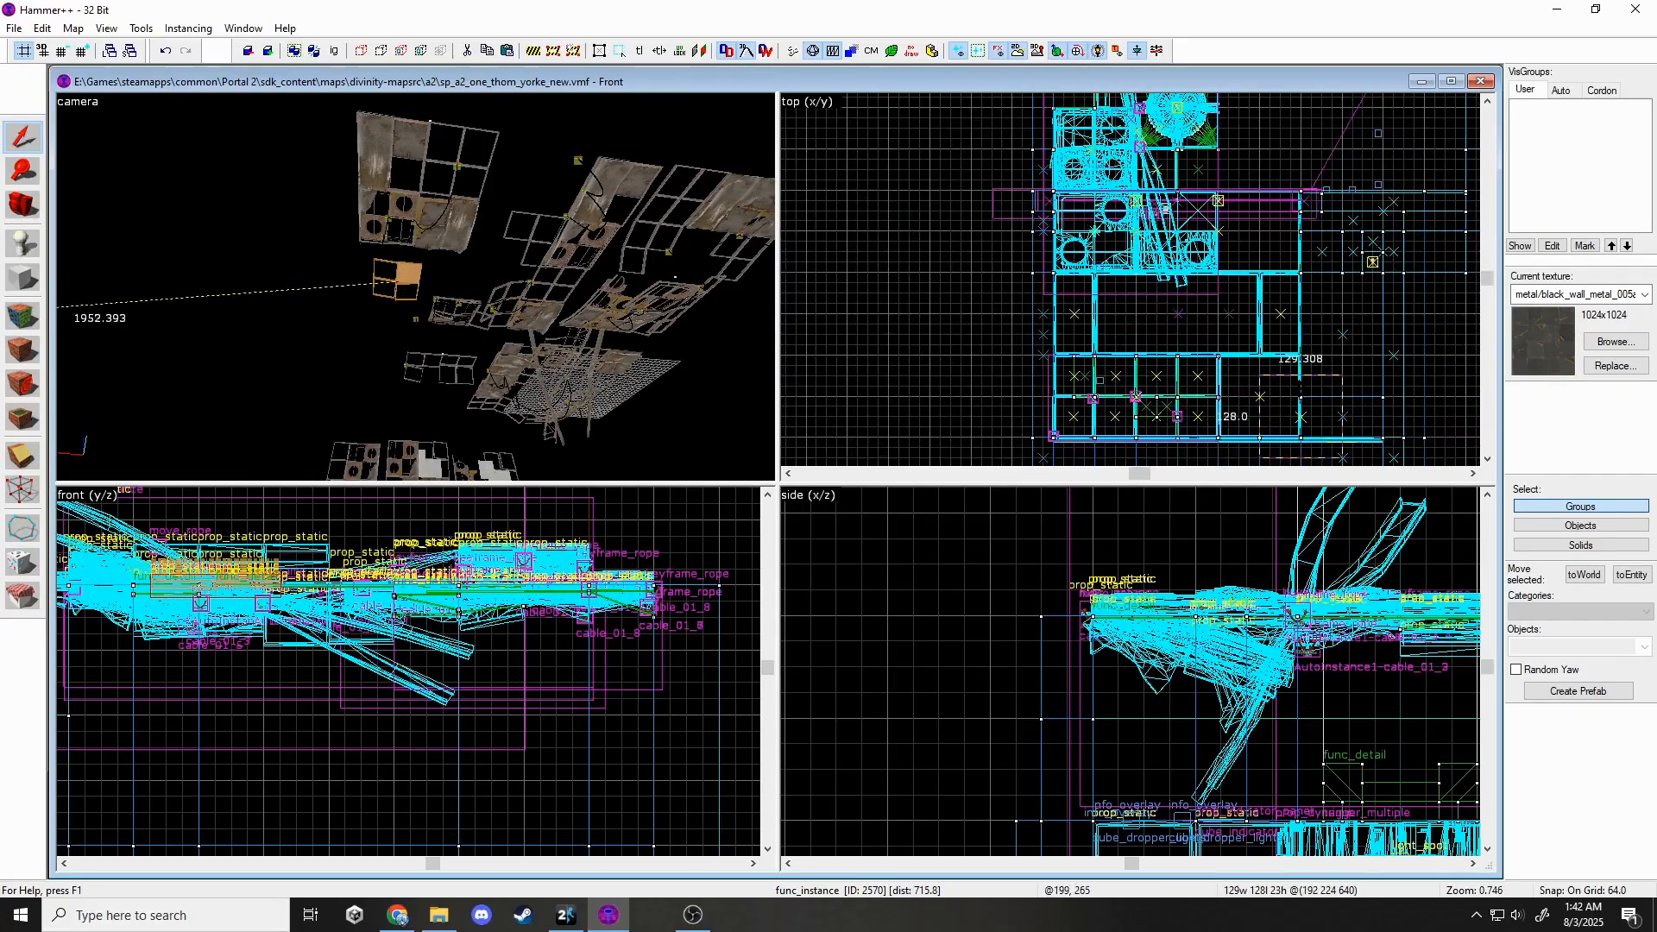
key("Escape")
key("z")
key("w")
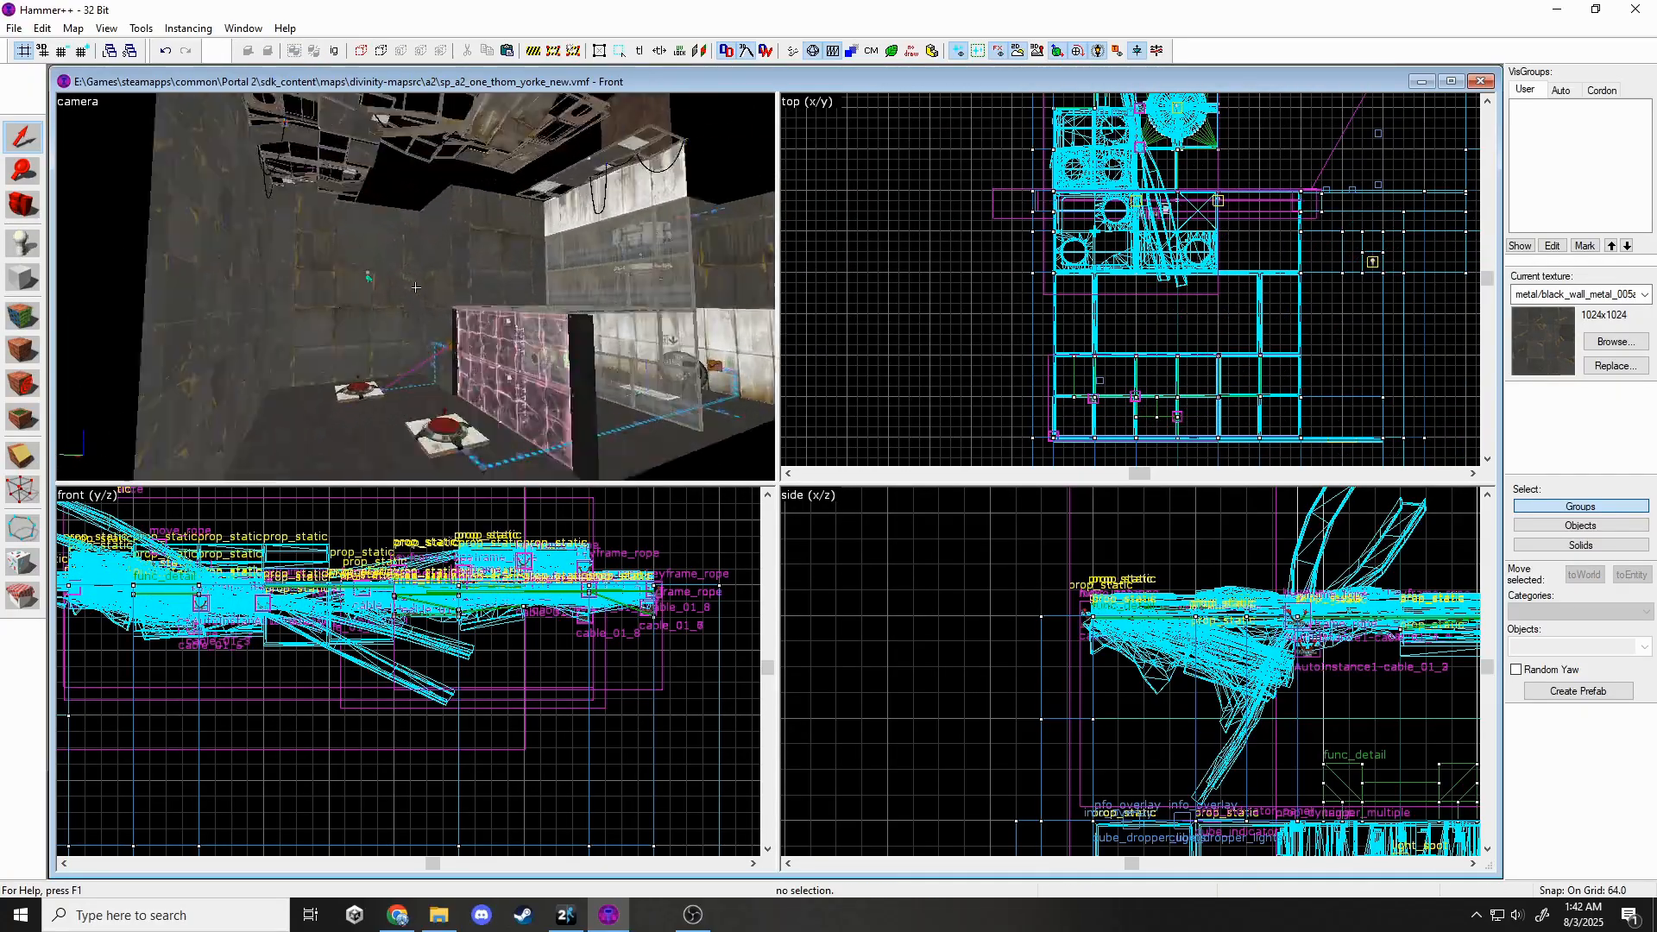
key("w")
key("s")
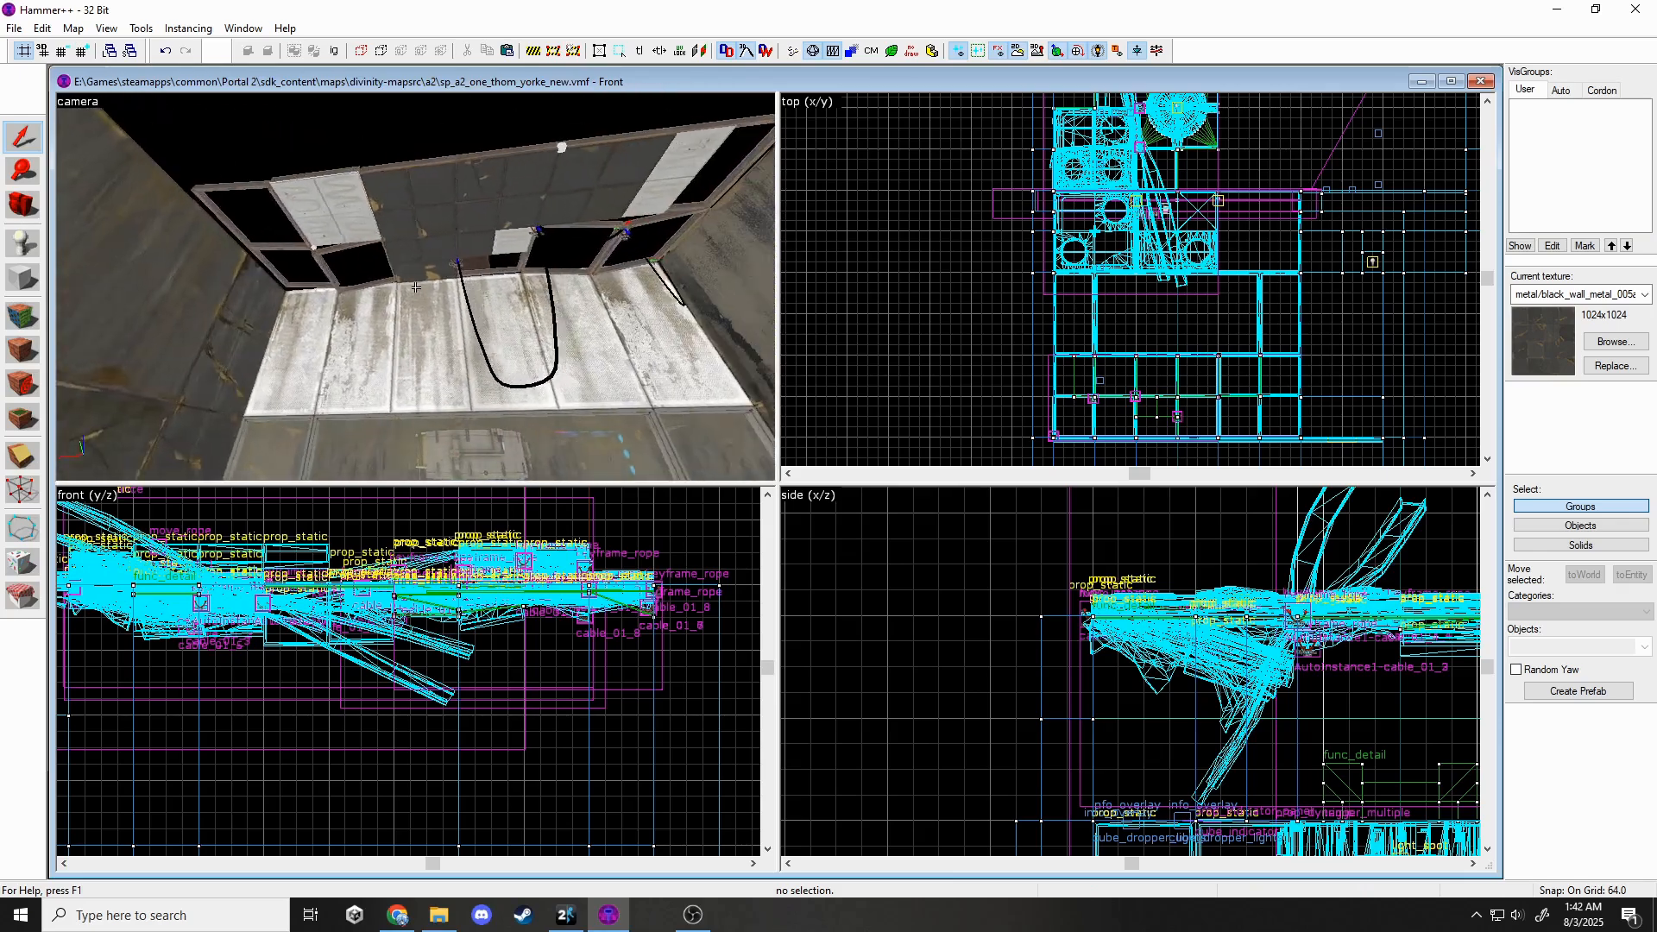
key("w")
key("s")
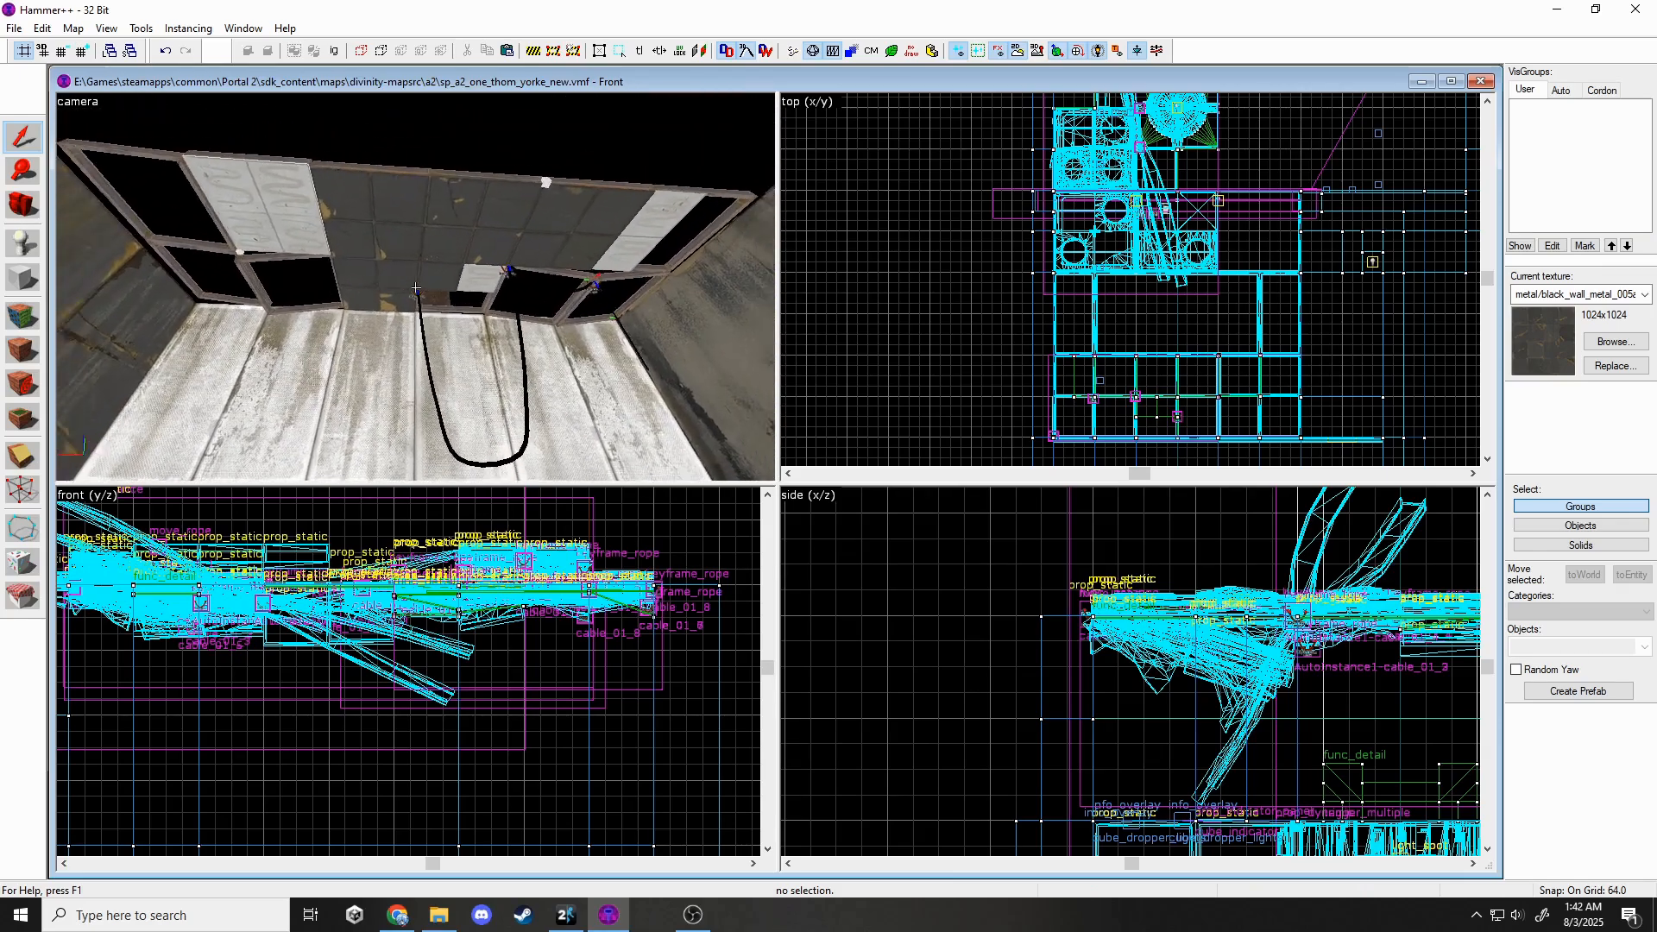
scroll(1248, 308, "down", 2)
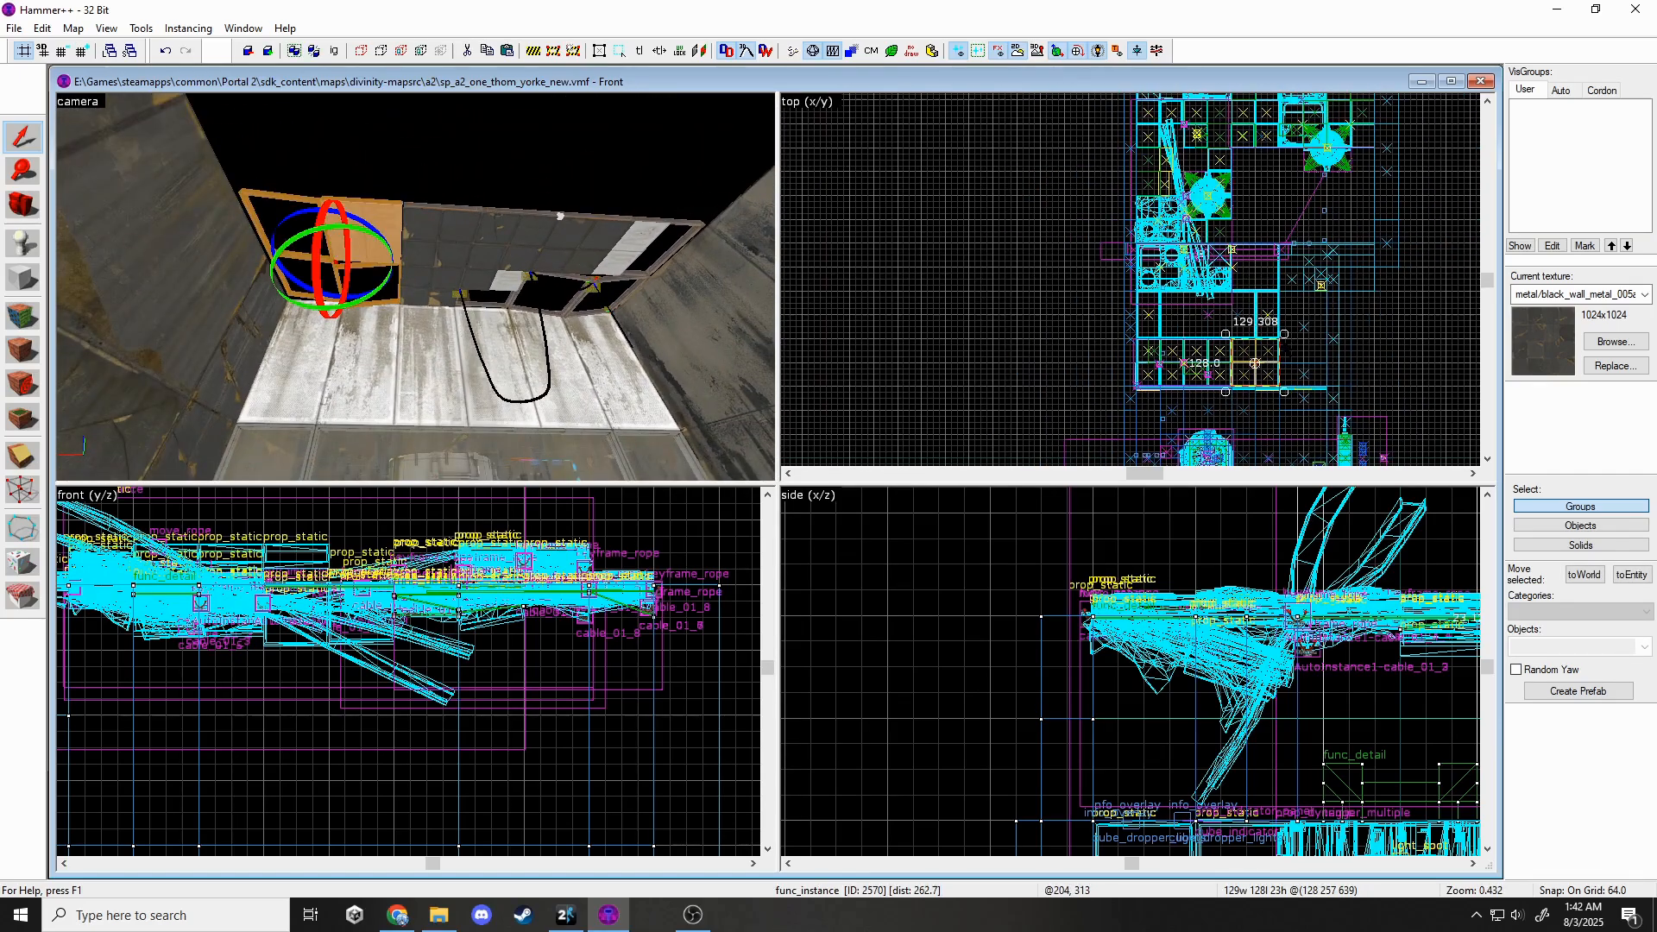
Select the ceiling frame func_instance, set grid to 4, and lower it 8 units in the side view.
left_click(357, 238)
scroll(1403, 387, "up", 3)
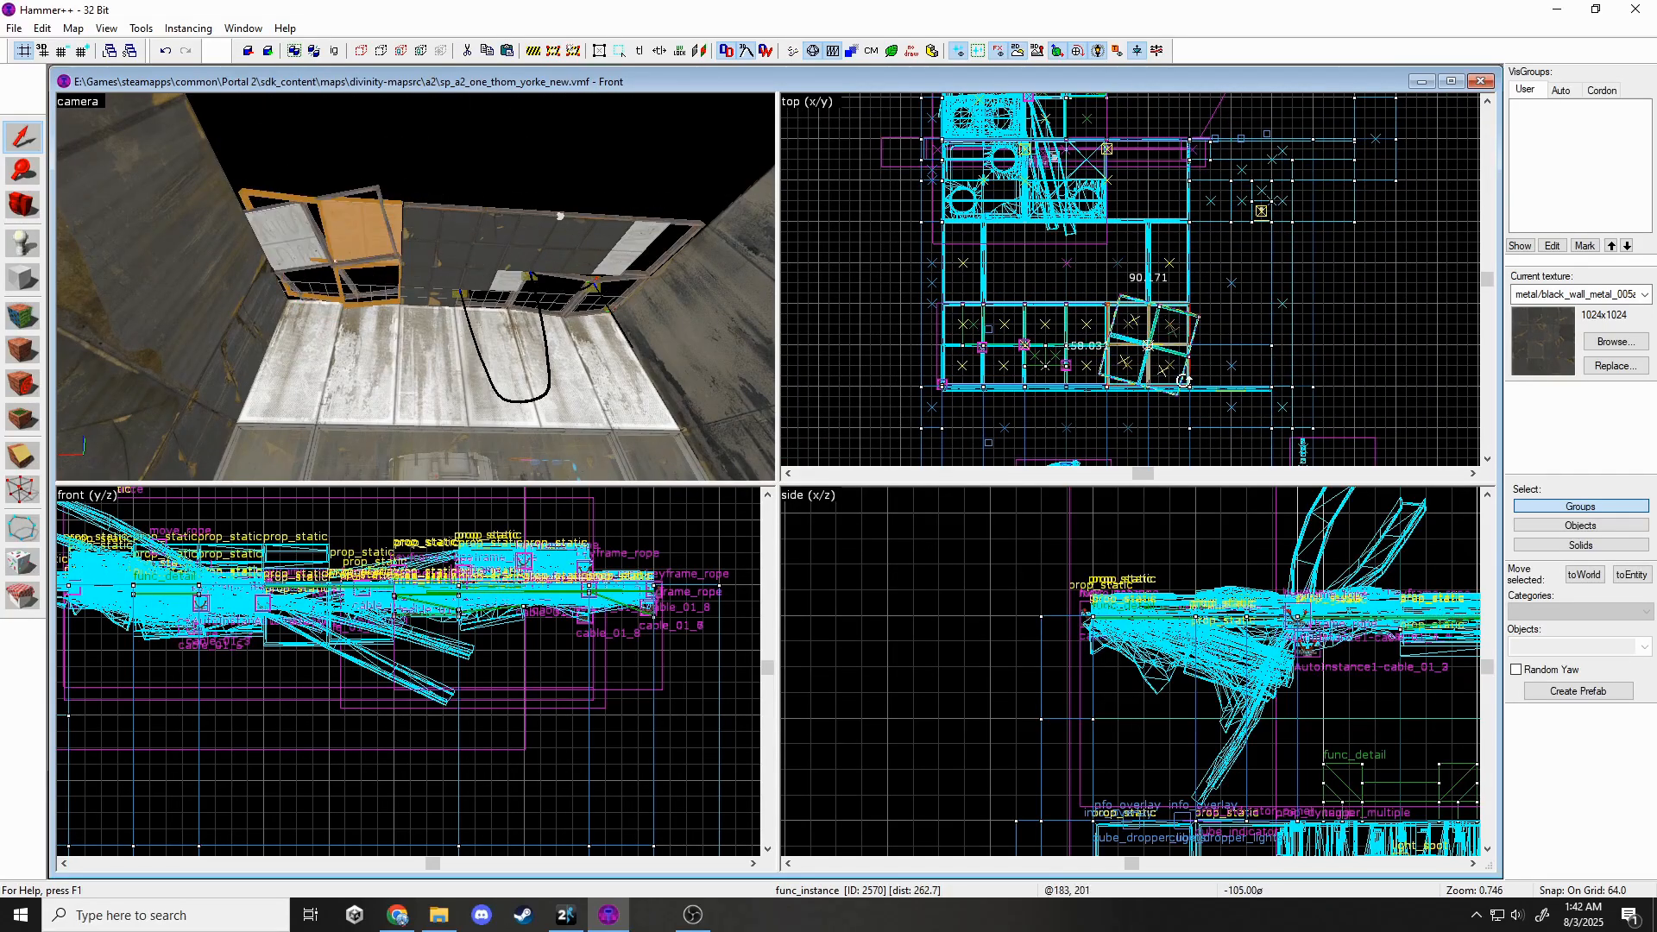
key("z")
key("w")
key("z")
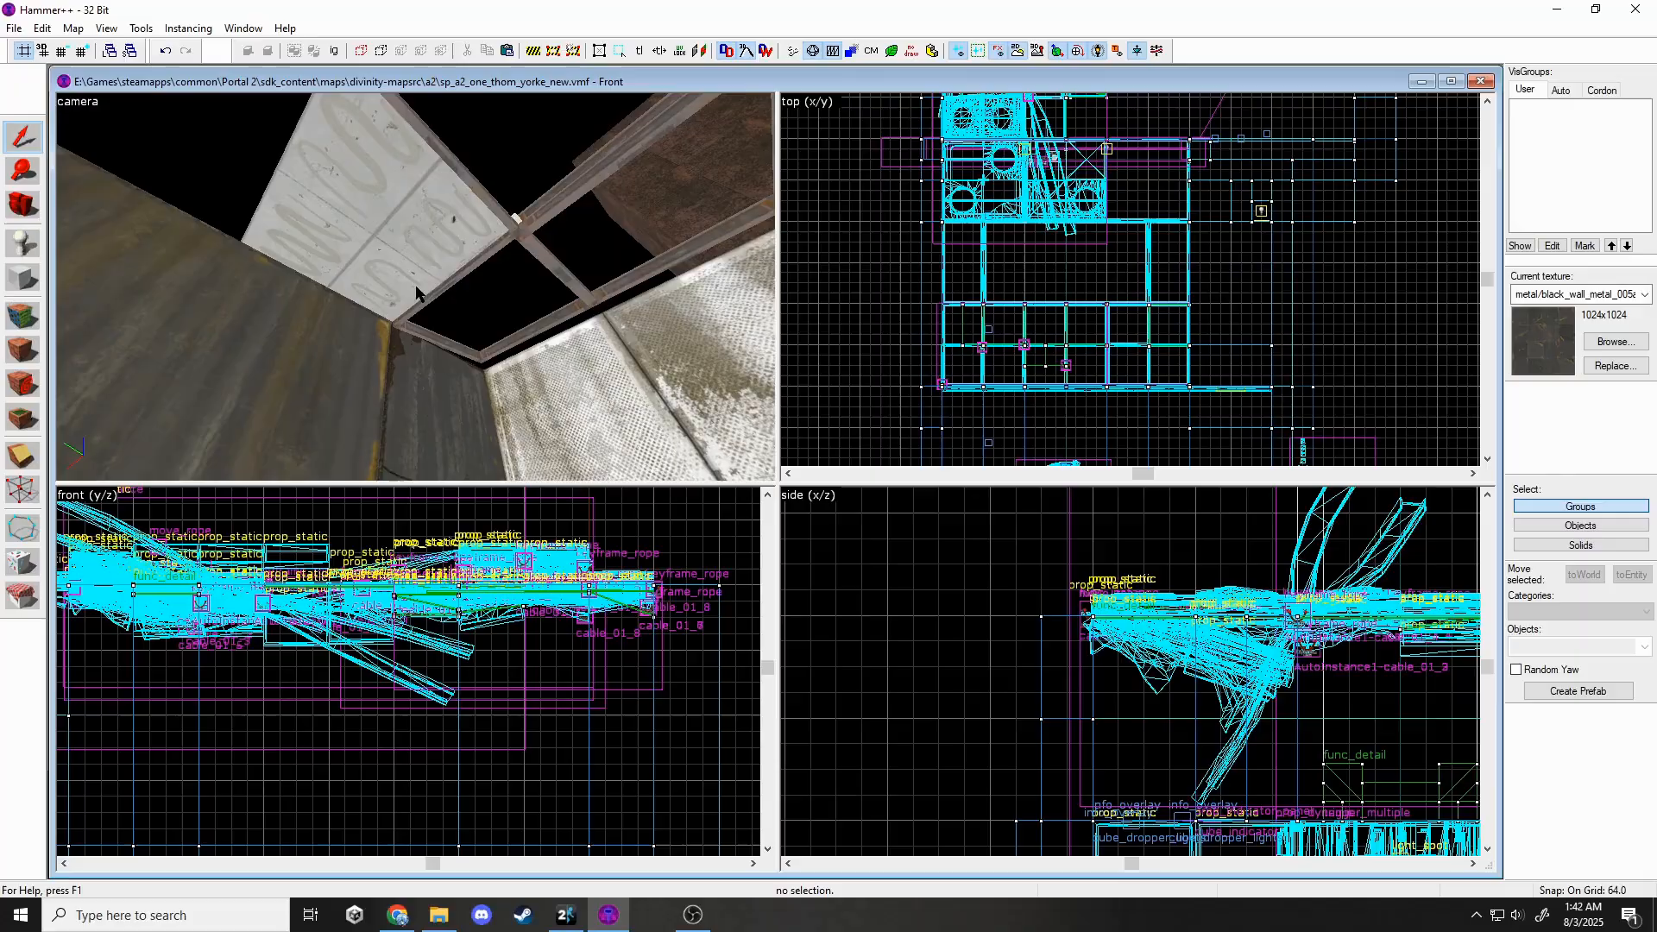
left_click(416, 289)
scroll(984, 636, "down", 6)
scroll(1172, 631, "up", 10)
key("Escape")
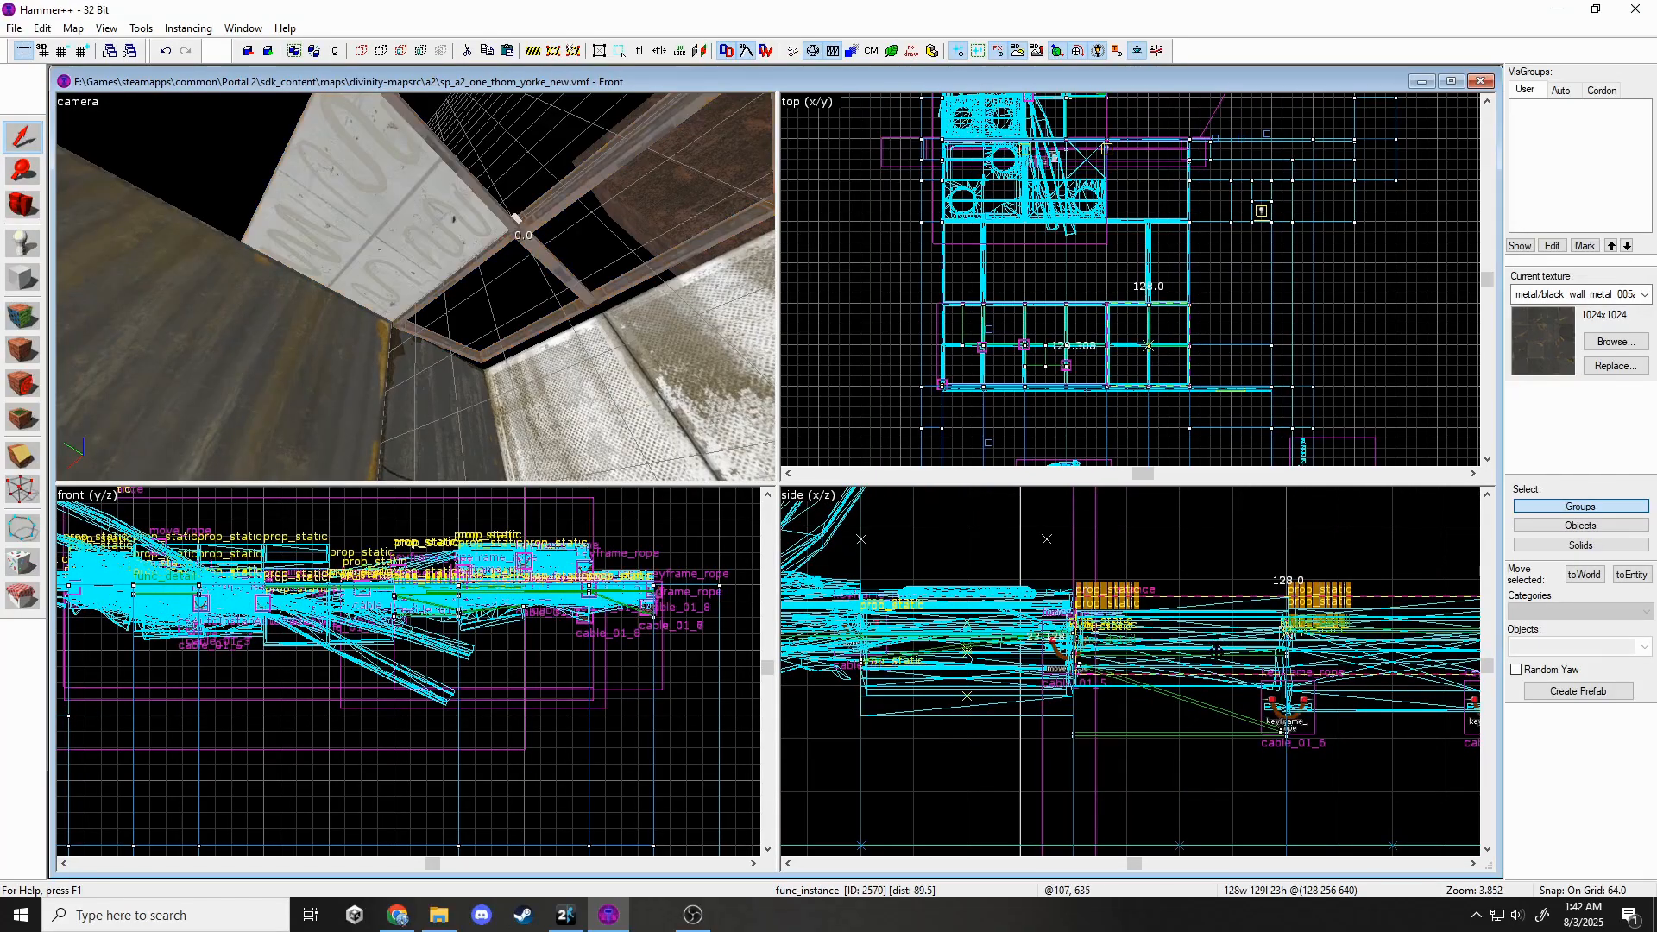
left_click(1217, 653)
key("Escape")
key("z")
left_click(416, 287)
key("z")
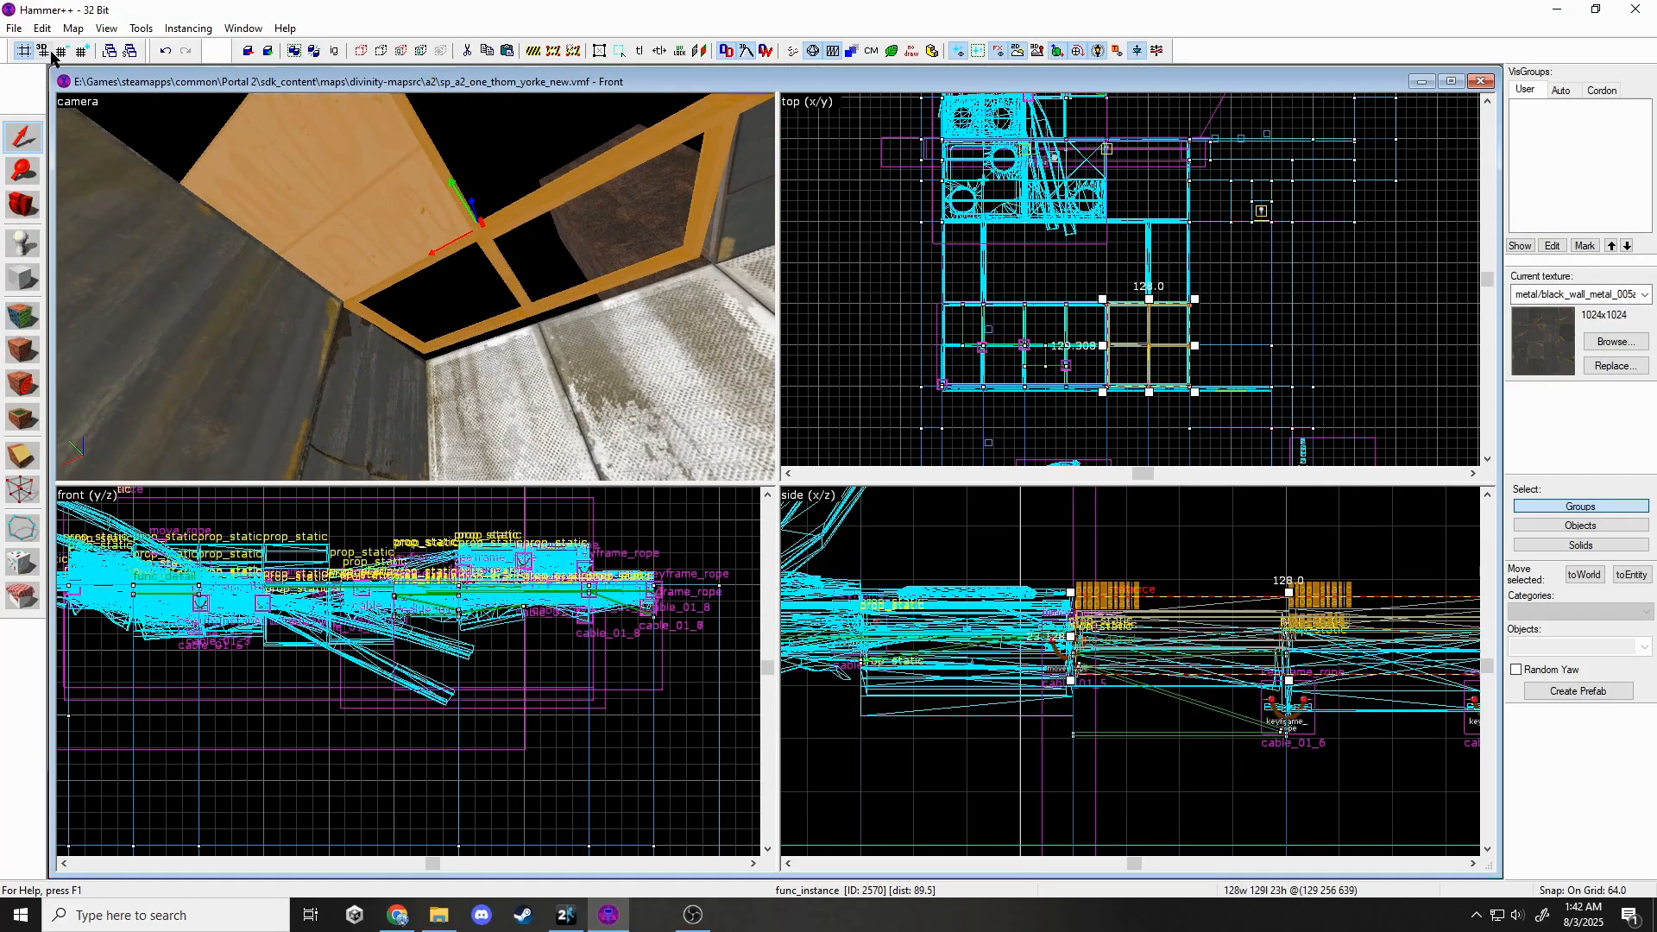
left_click(61, 51)
left_click(61, 52)
left_click(62, 52)
left_click(61, 52)
left_click_drag(1184, 602, 1185, 615)
Reselect the ceiling instance and shift it slightly across the map in the 2D view.
key("Escape")
key("z")
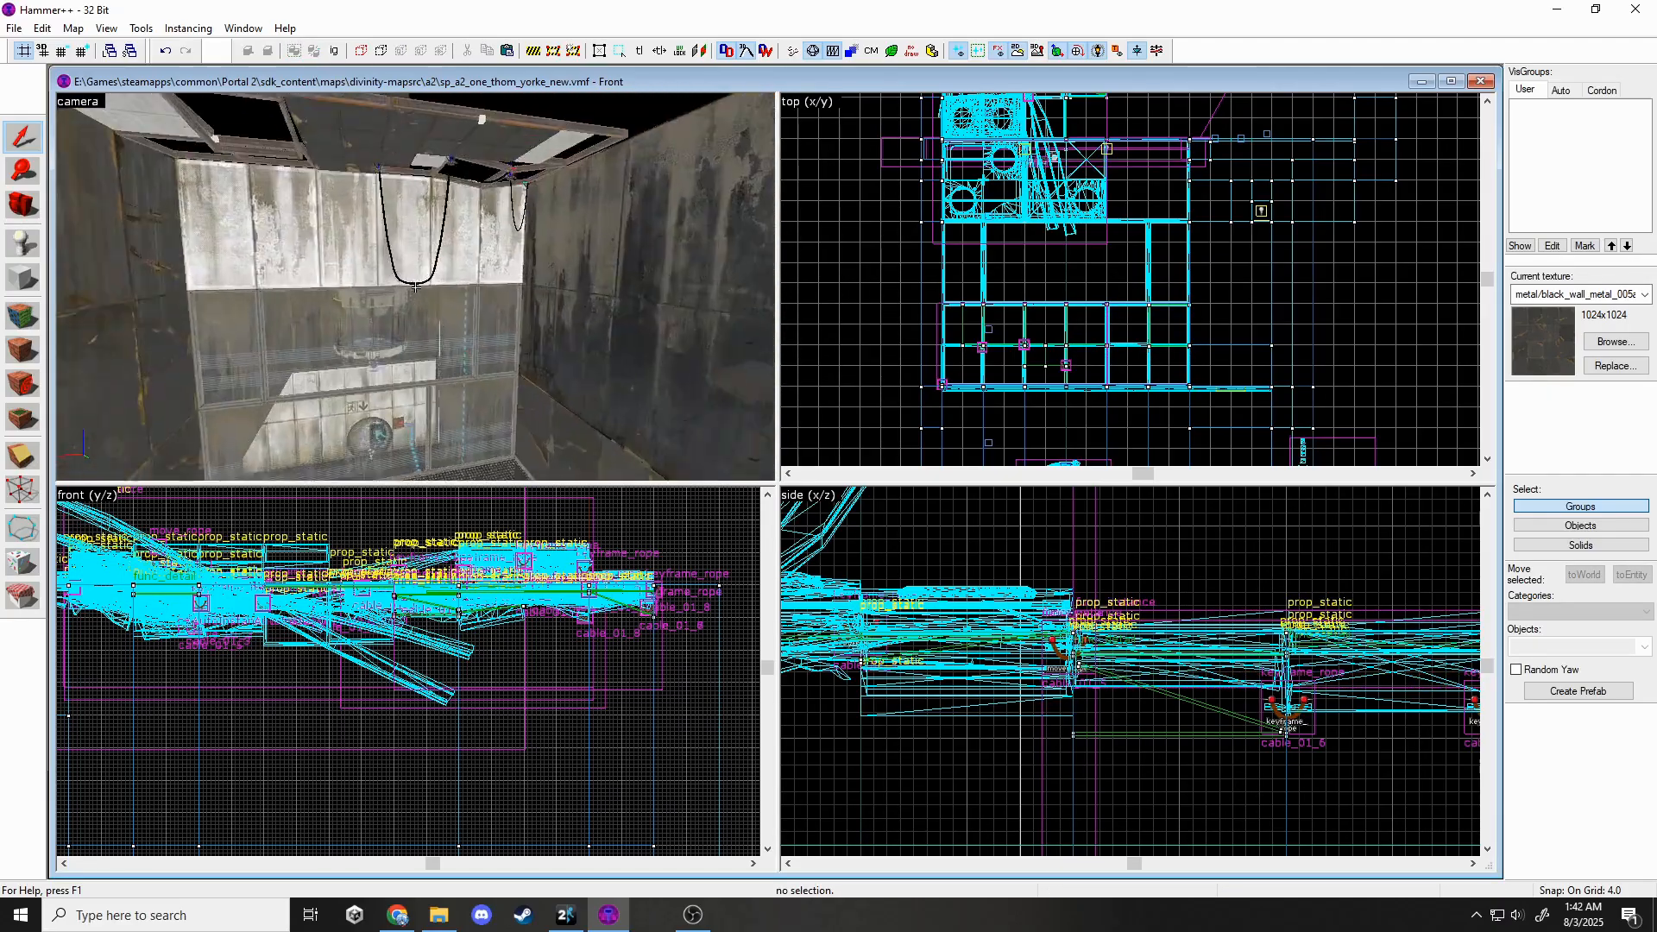
key("w")
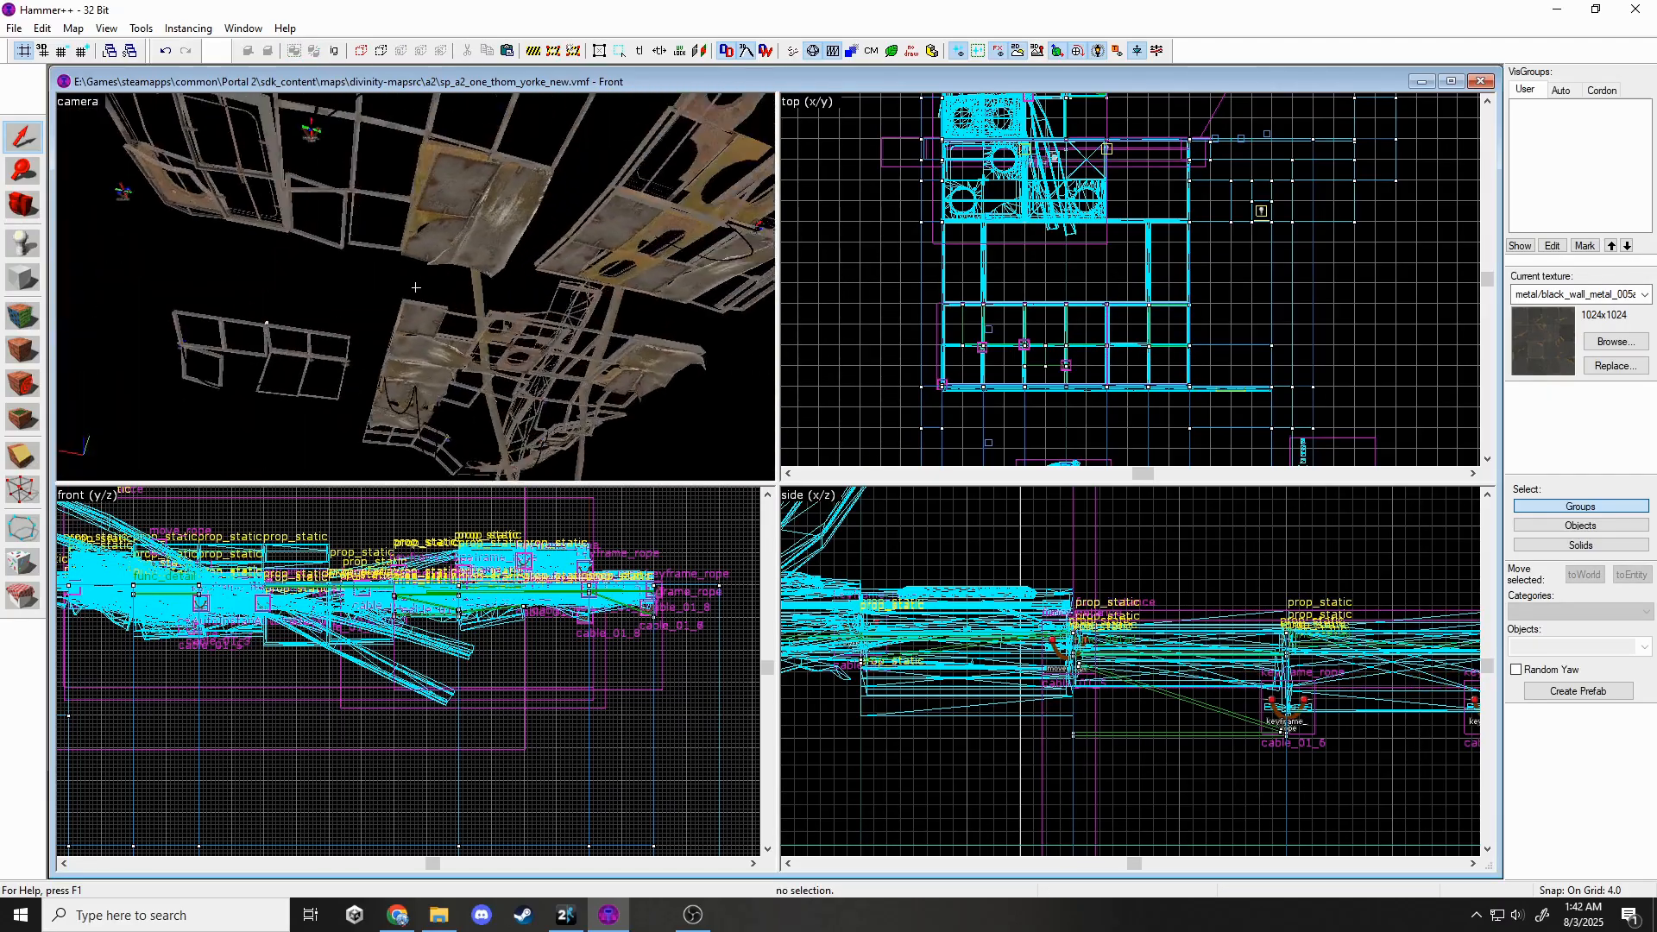
key("s")
key("z")
left_click(543, 302)
scroll(1088, 277, "down", 9)
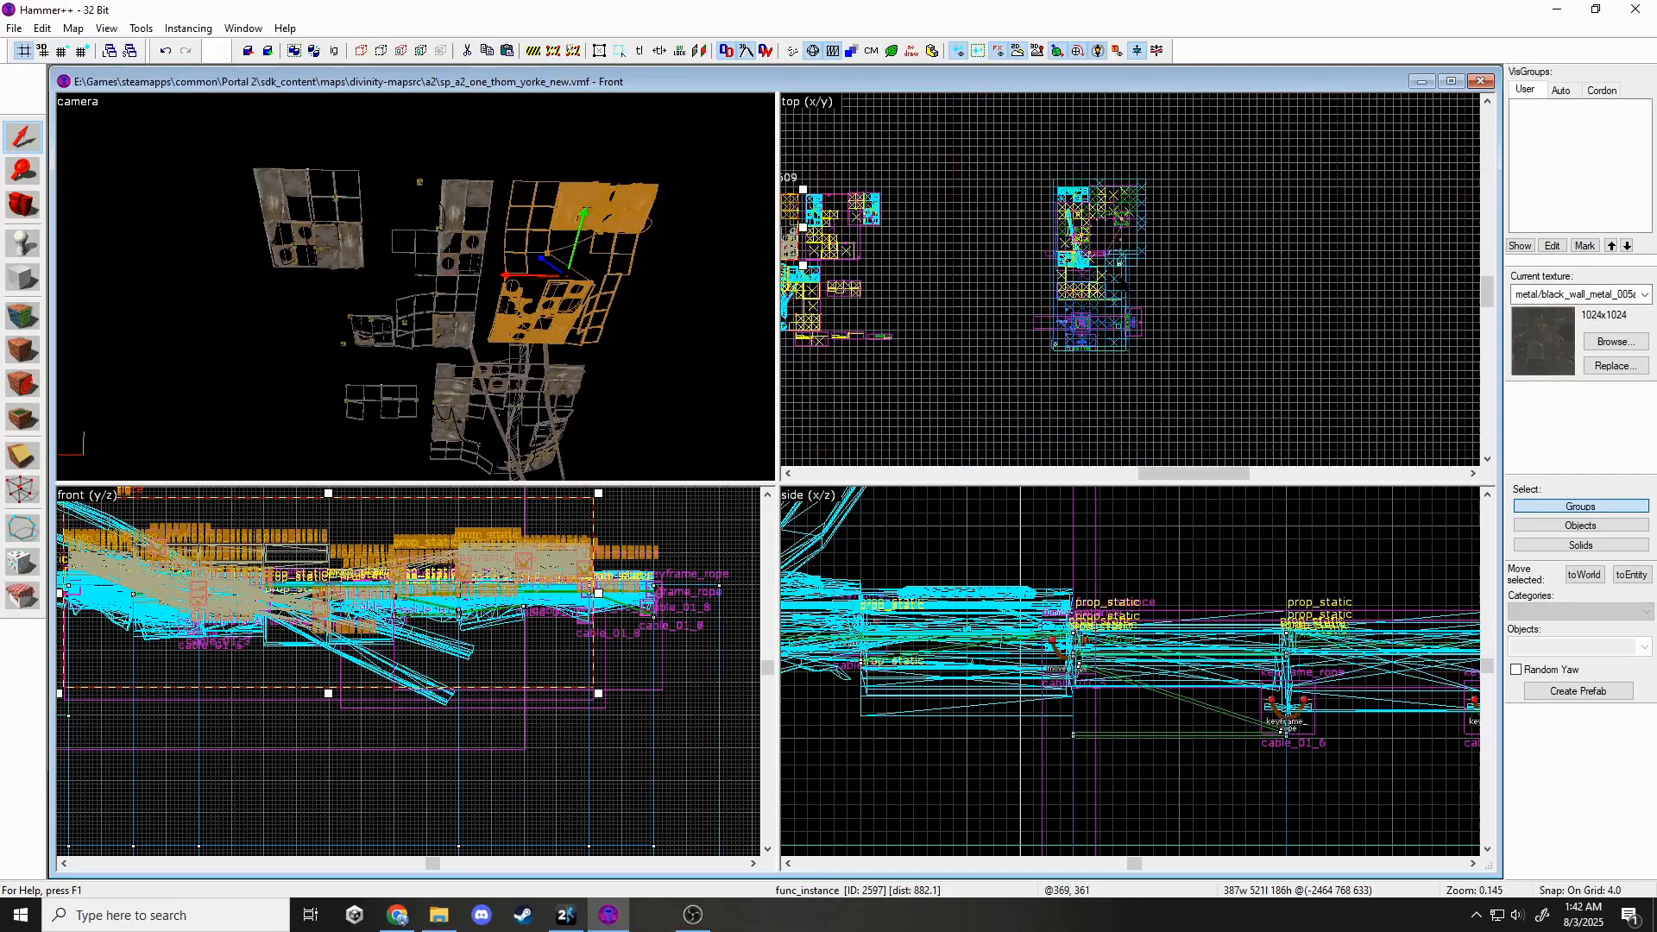
scroll(1089, 278, "down", 2)
scroll(1031, 214, "up", 18)
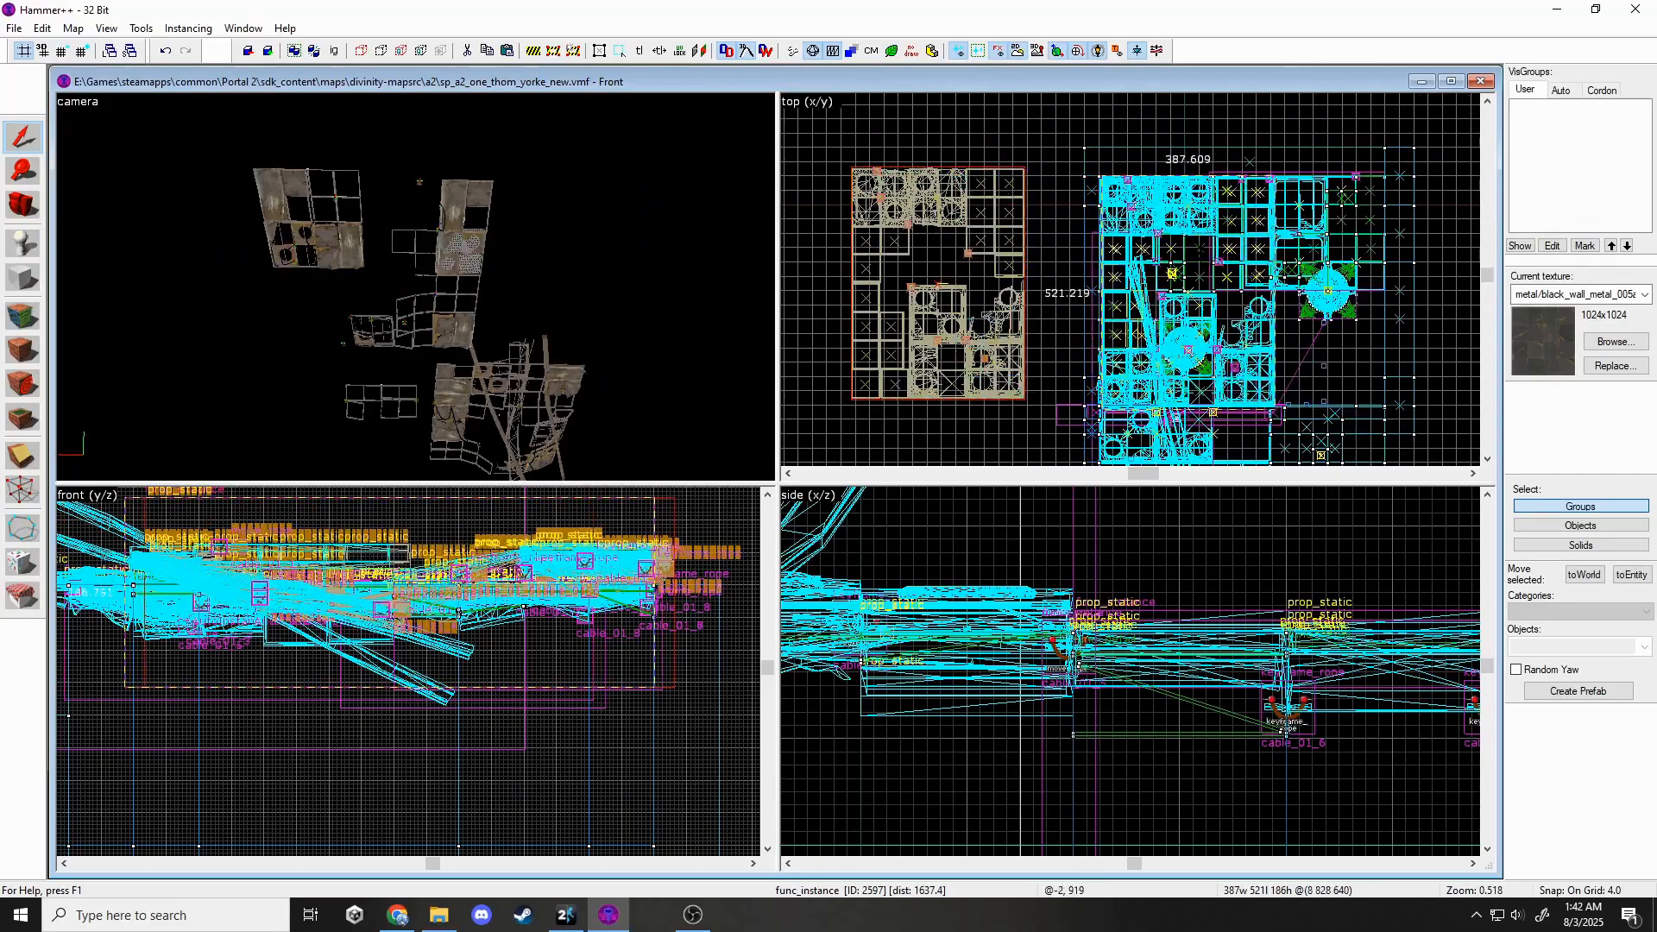
scroll(1320, 254, "down", 2)
left_click_drag(1331, 238, 1410, 222)
Select the collapsed wall-panel func_instance 2597 and lower it about 20 units.
key("Escape")
key("z")
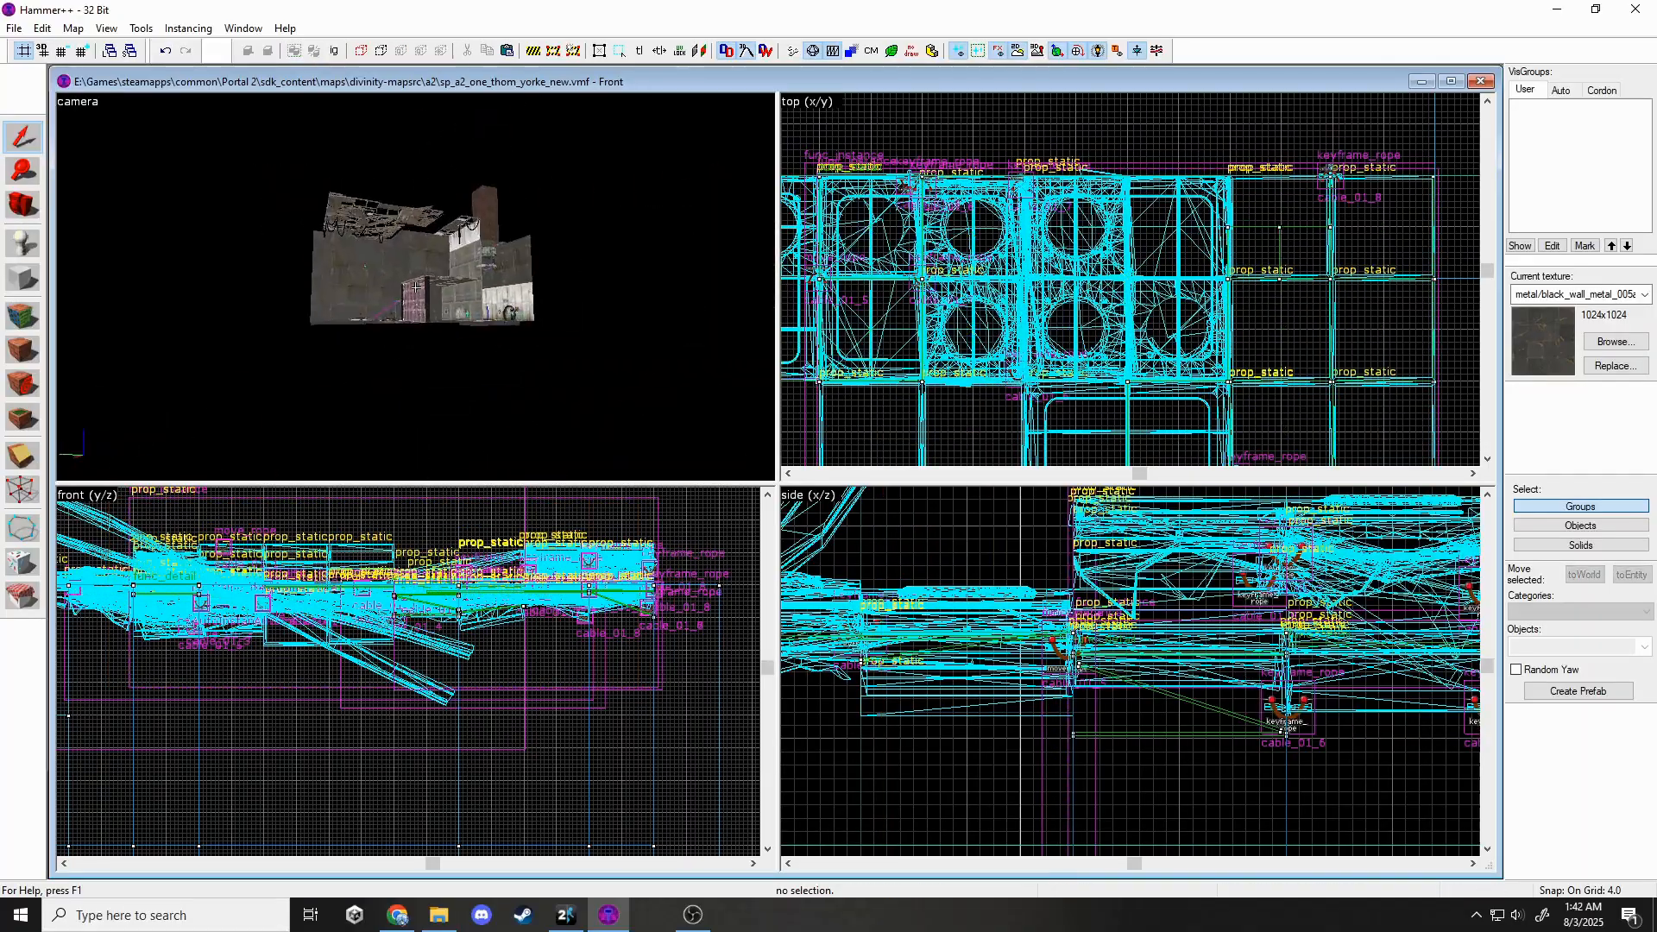
key("w")
left_click(416, 288)
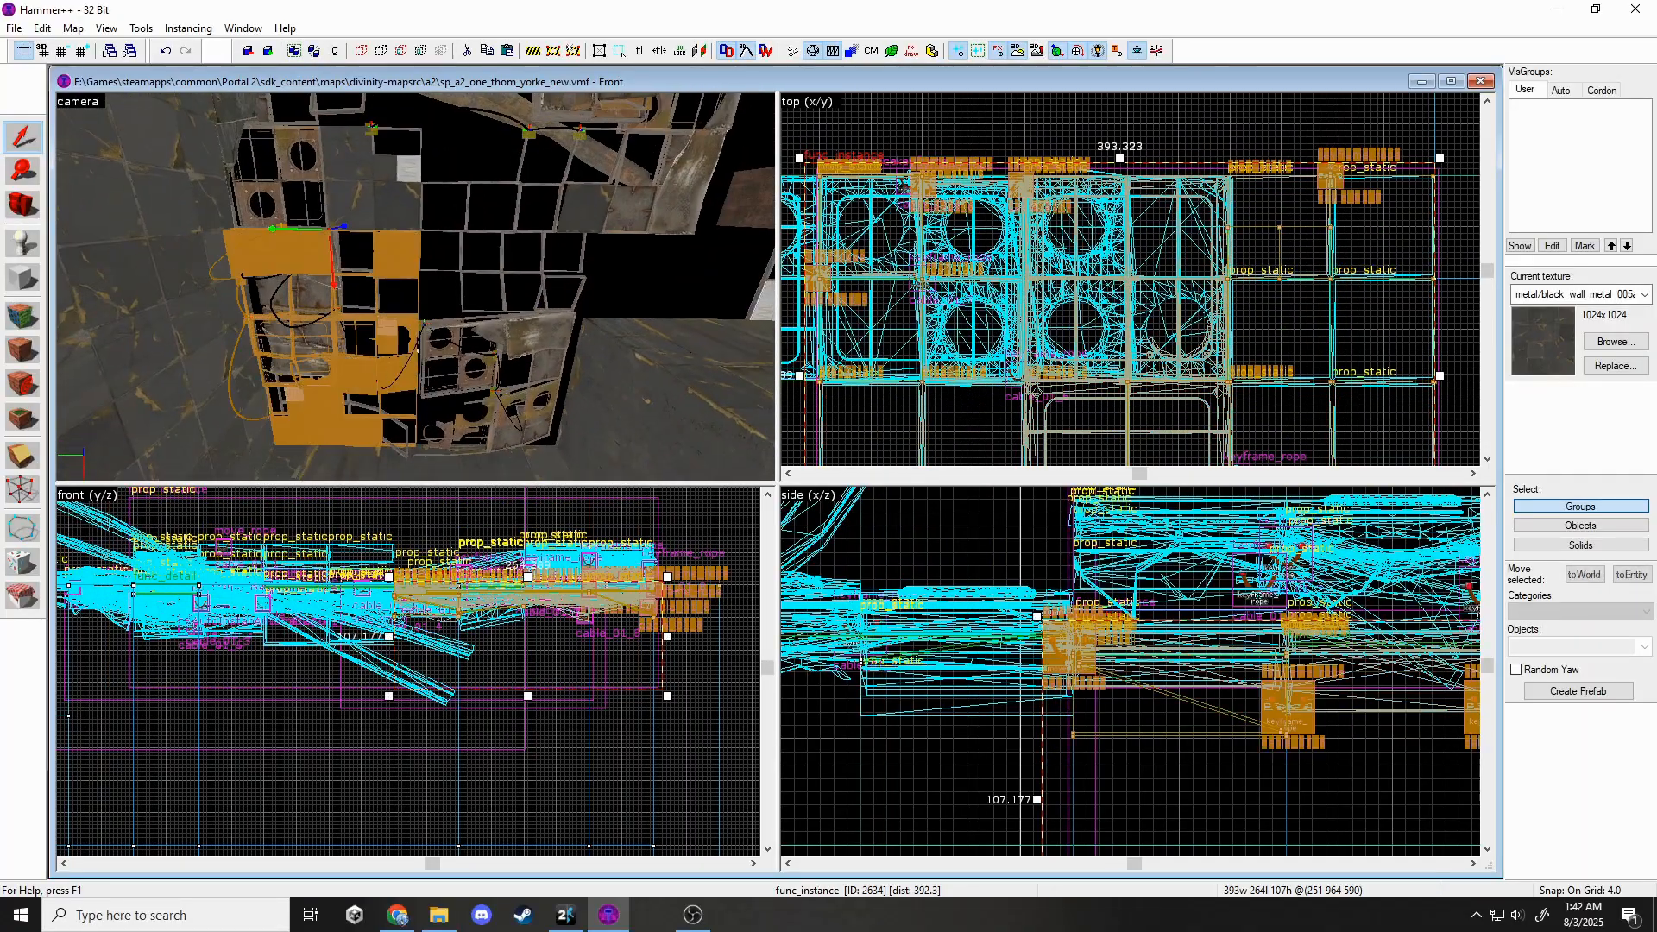
key("d")
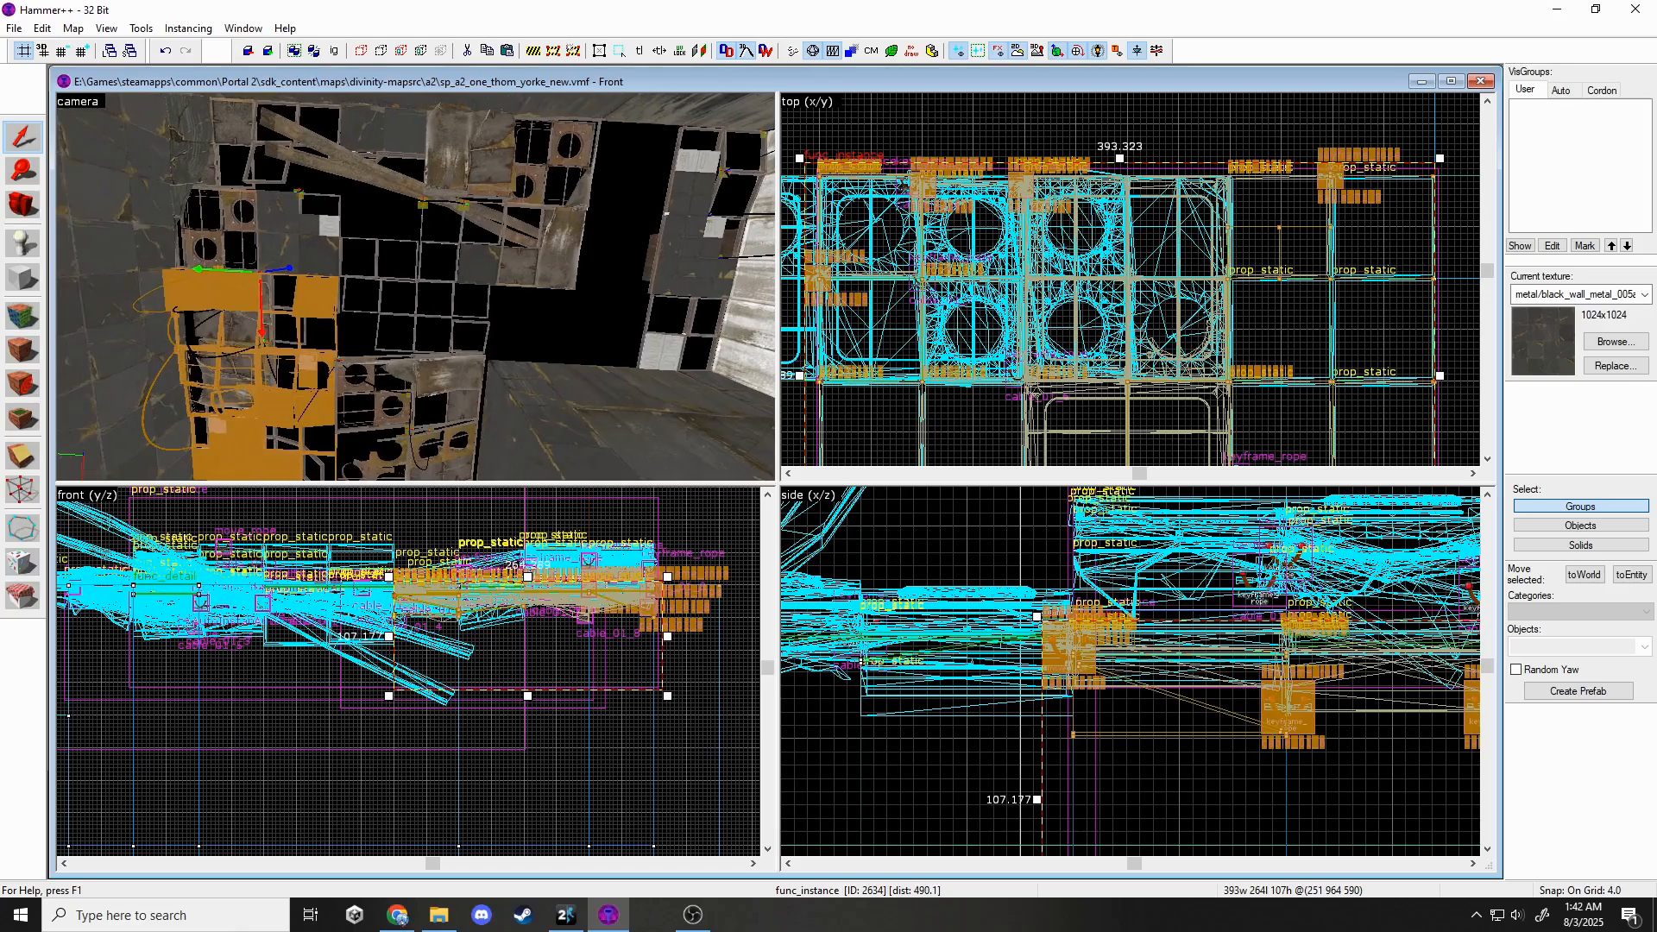
key("Escape")
left_click(416, 287)
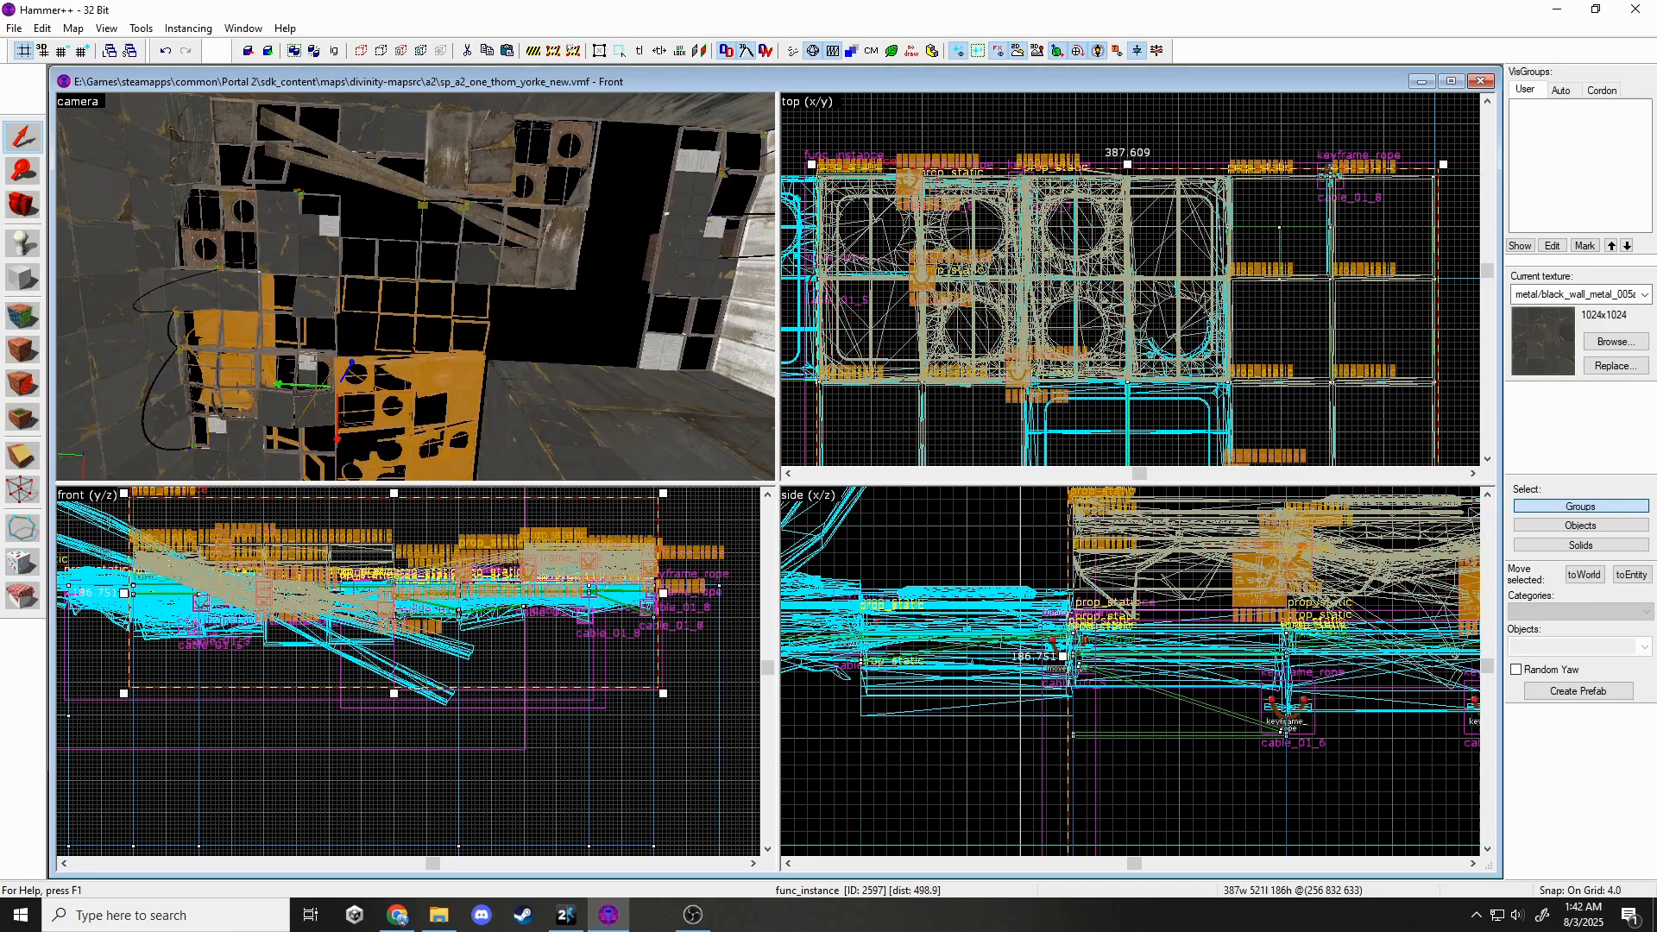
key("d")
left_click_drag(1252, 584, 1248, 661)
left_click_drag(1185, 603, 1181, 587)
Reselect the collapsed panel instance, then select the neighbouring panel instance.
key("Escape")
key("z")
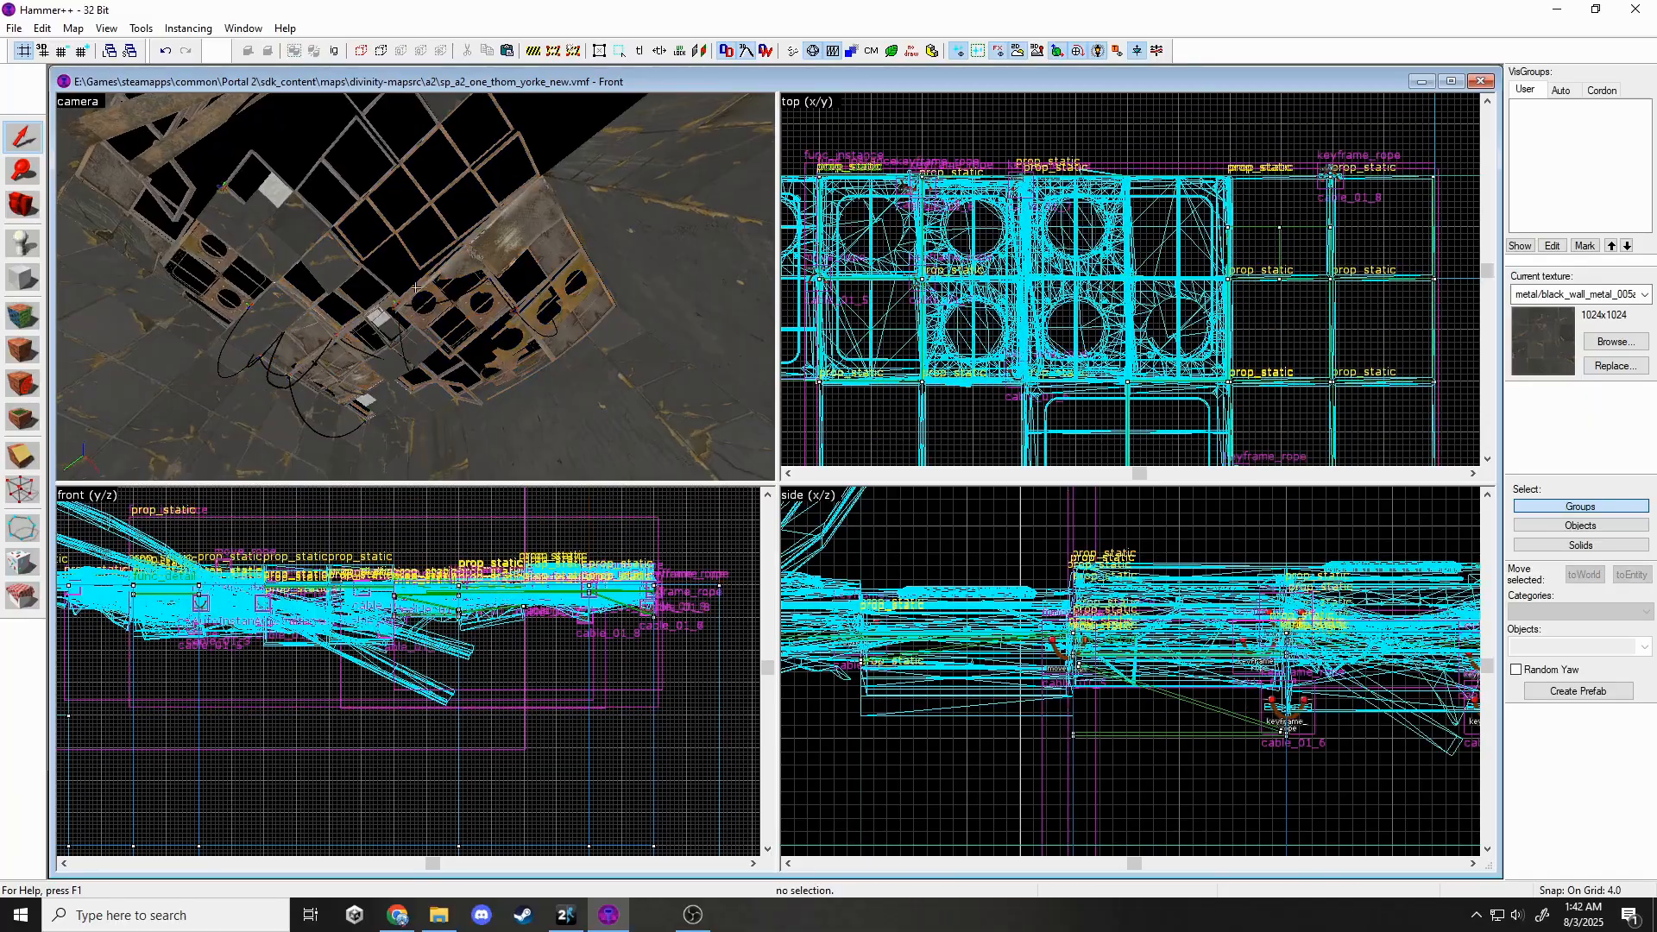
key("d")
key("z")
left_click(416, 287)
left_click(333, 321)
key("Escape")
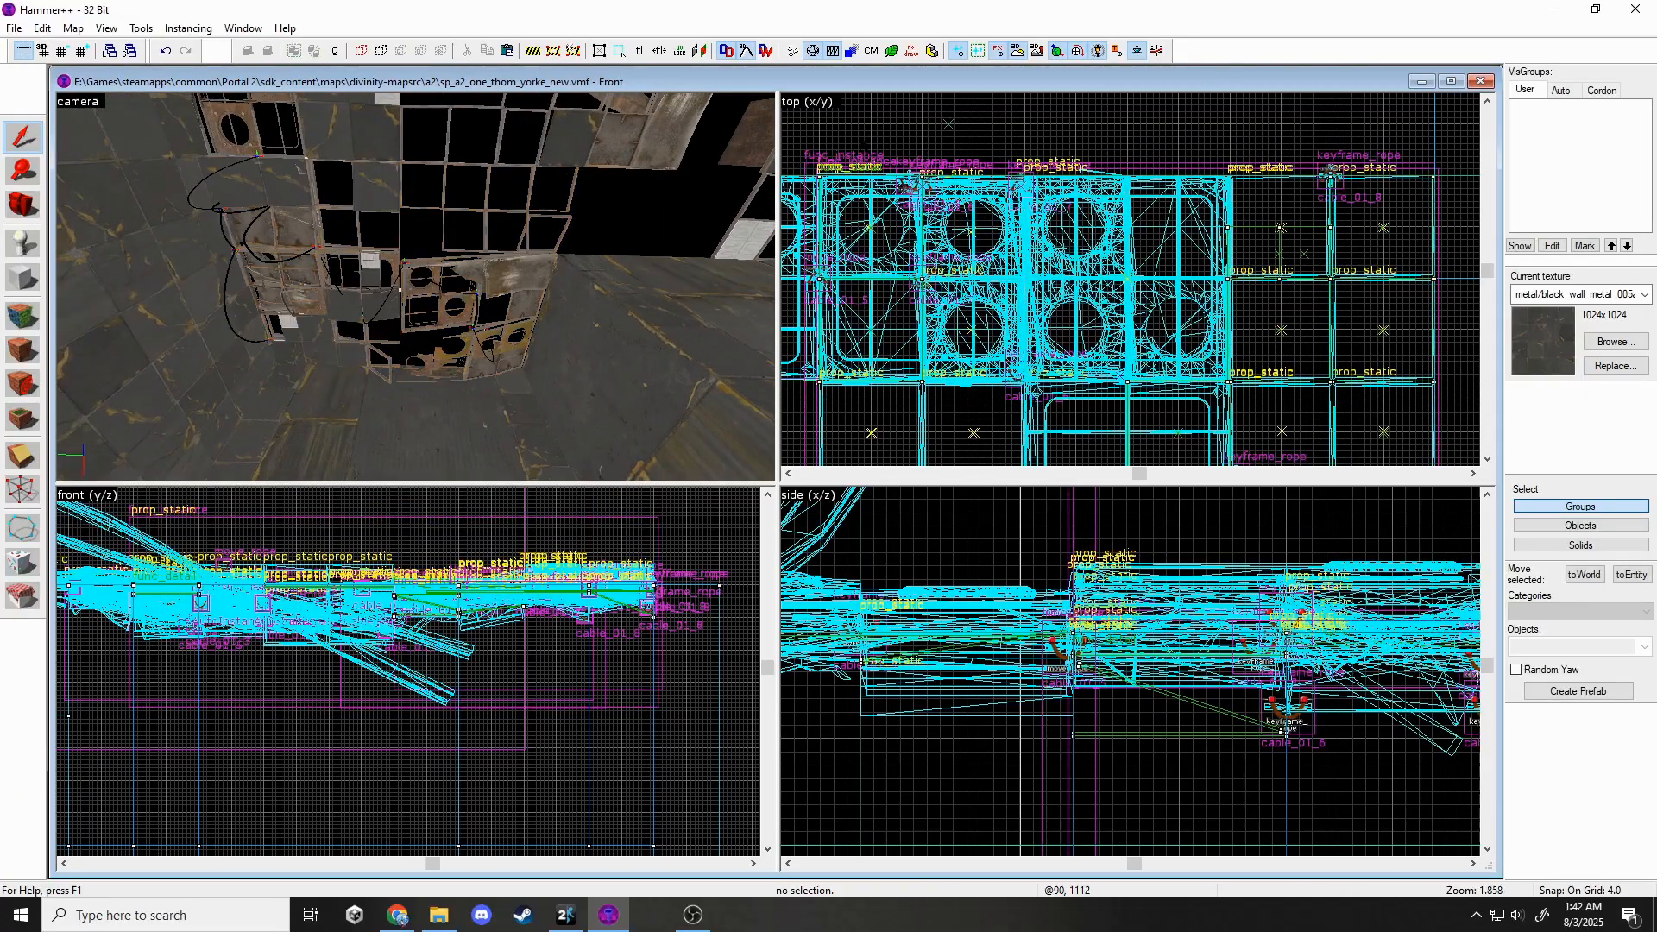
Delete the panels-and-ropes instance twice, undoing each deletion, and leave it selected.
key("z")
key("z")
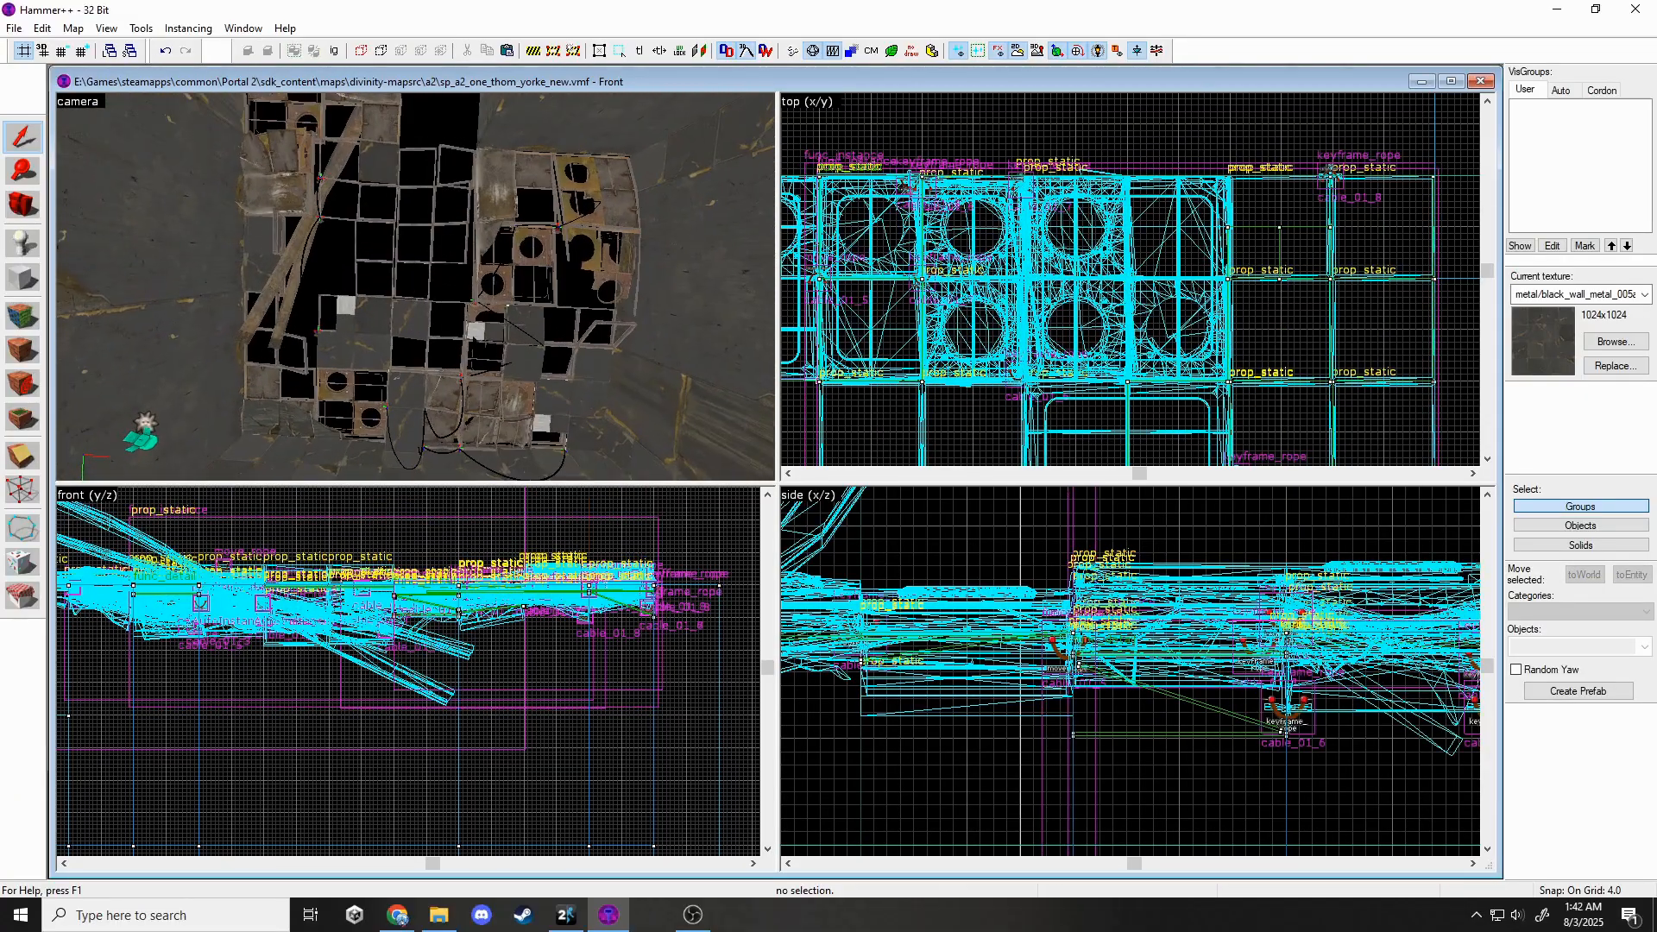
left_click(509, 337)
key("Delete")
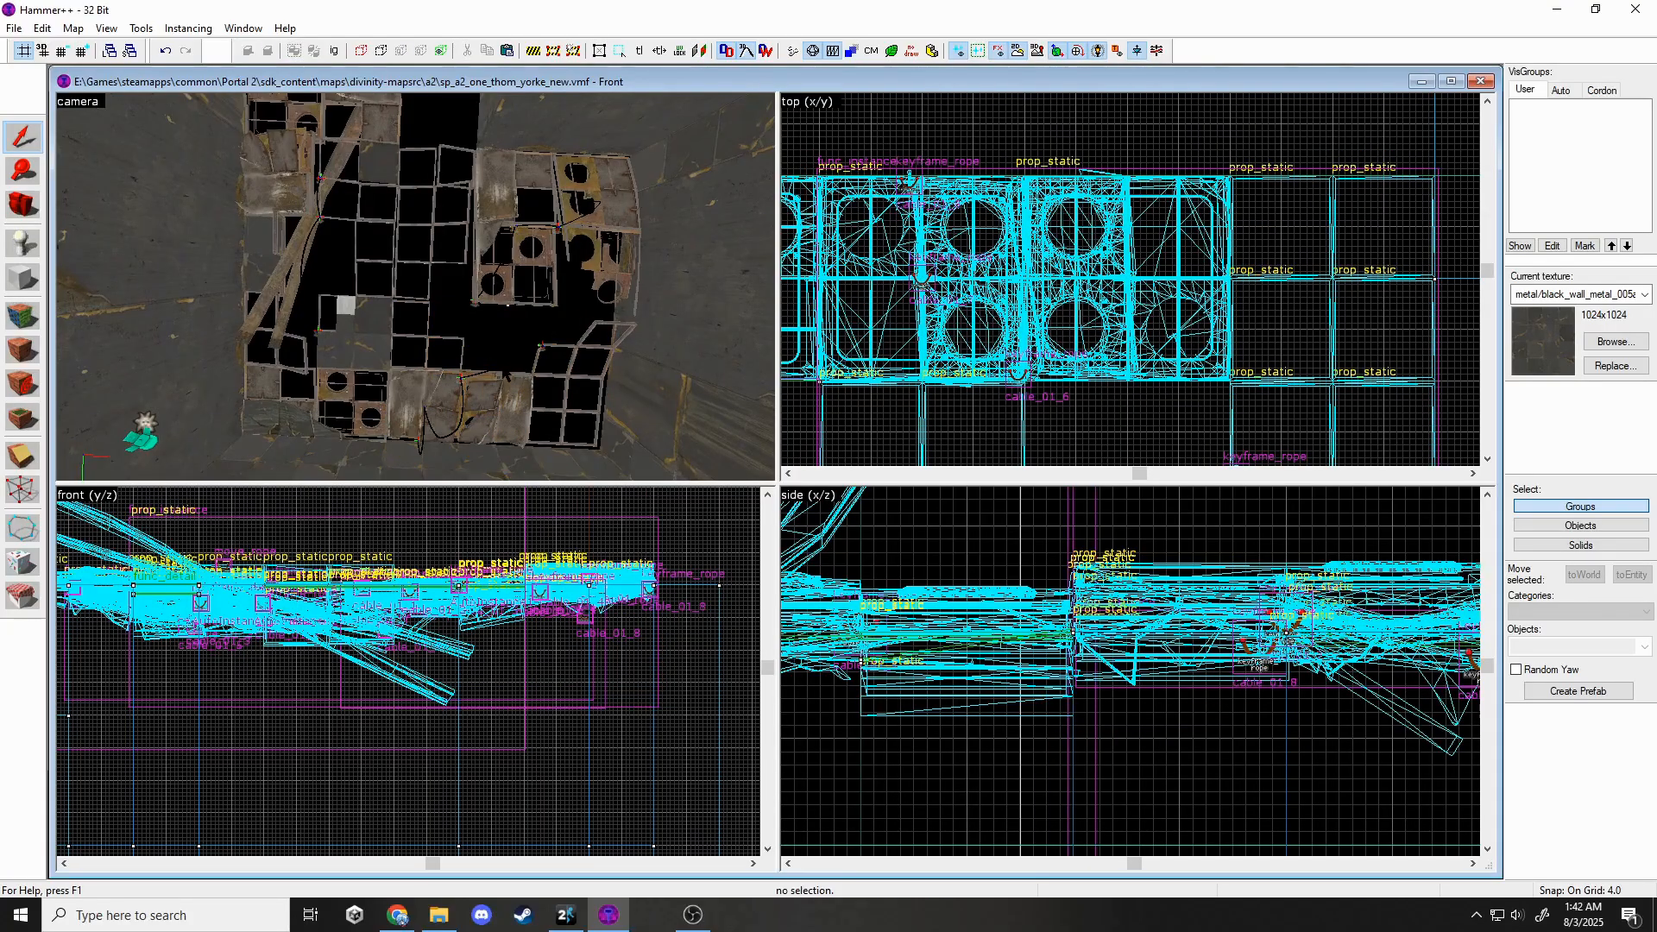
key("ctrl+z")
left_click(511, 259)
key("Delete")
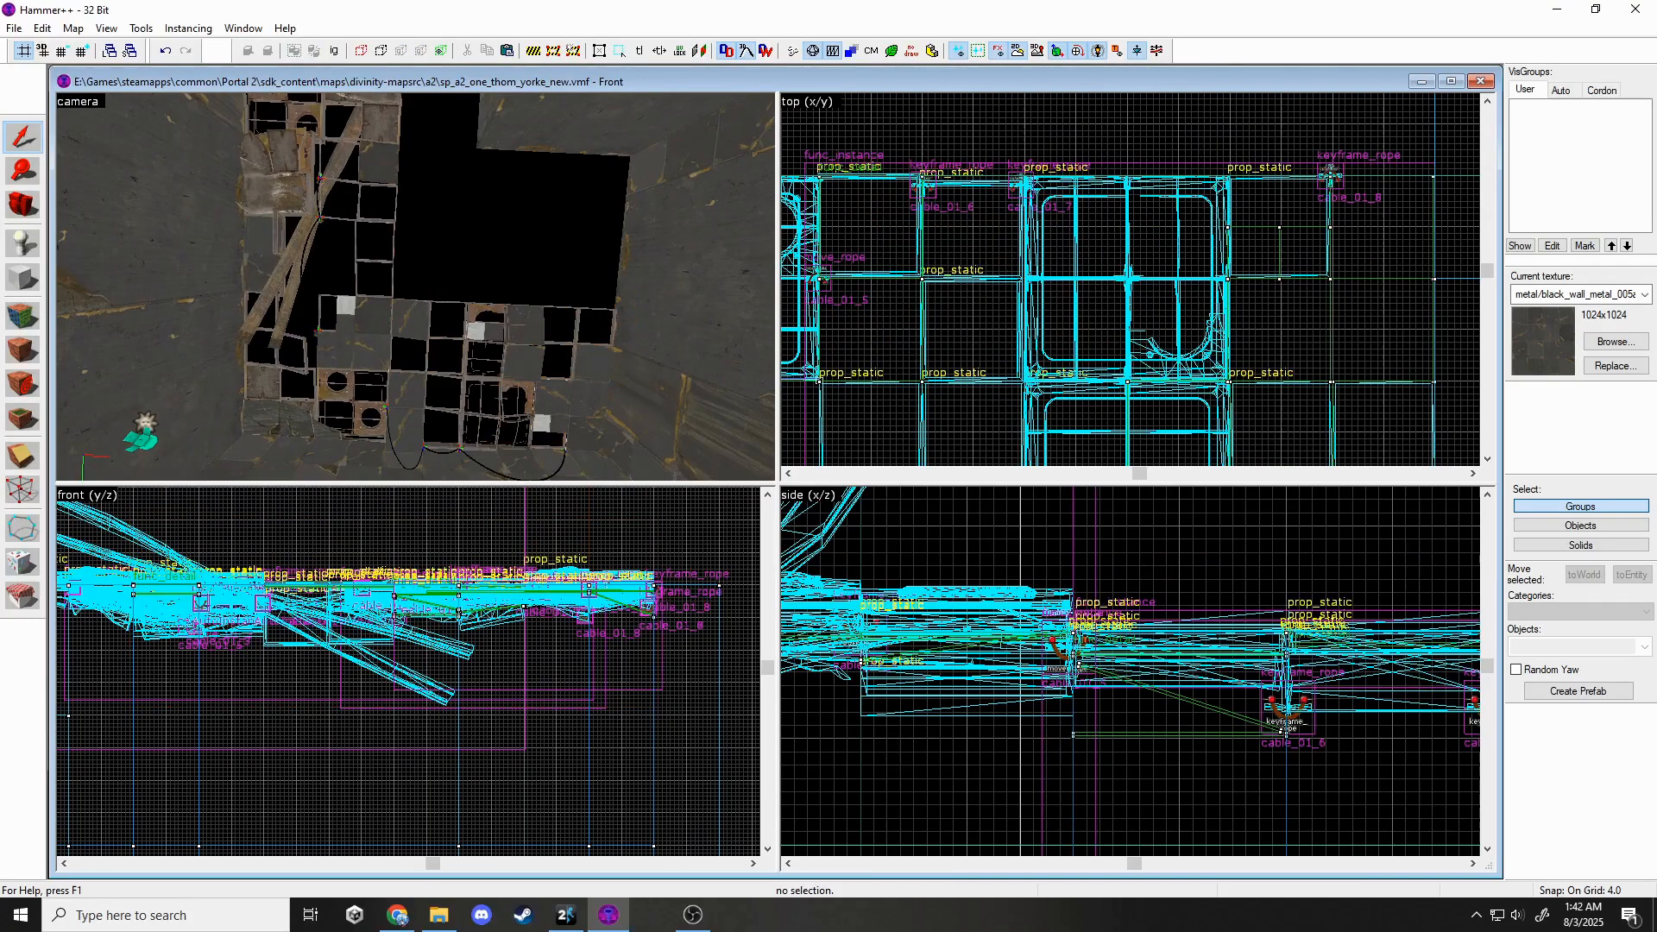
key("ctrl+z")
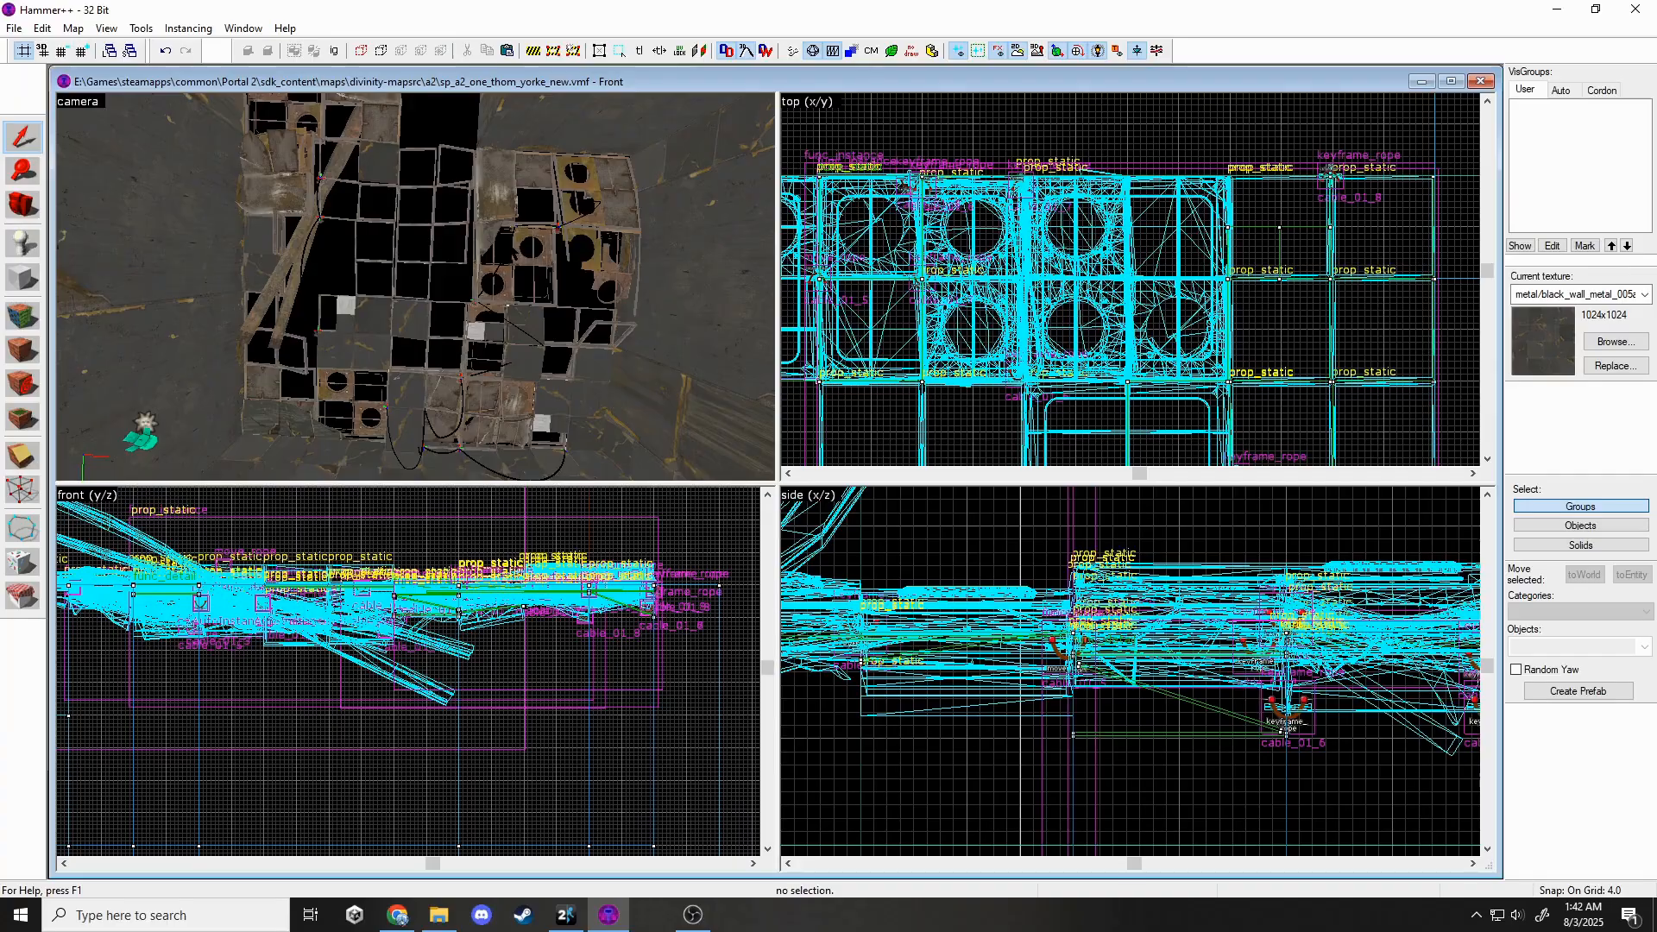
left_click(510, 254)
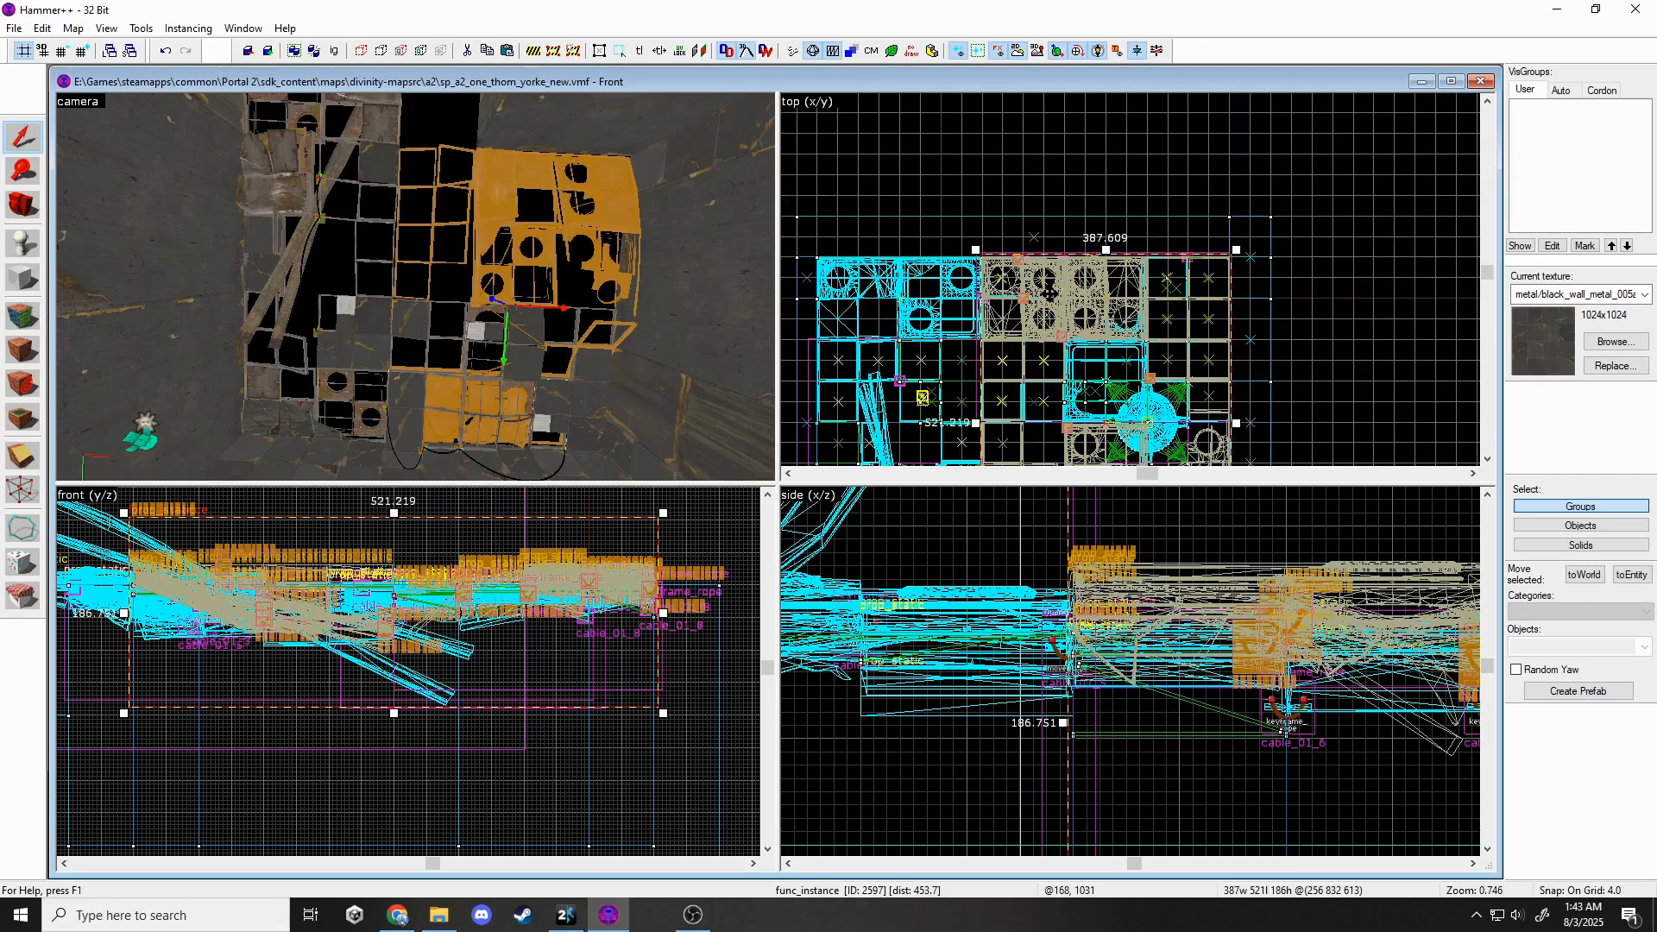
Rotate the selected panel func_instance 180° in the top view using rotation handles.
left_click(1050, 294)
scroll(1131, 373, "down", 2)
left_click_drag(1223, 248, 1015, 428)
scroll(1118, 251, "up", 2)
scroll(1138, 289, "up", 1)
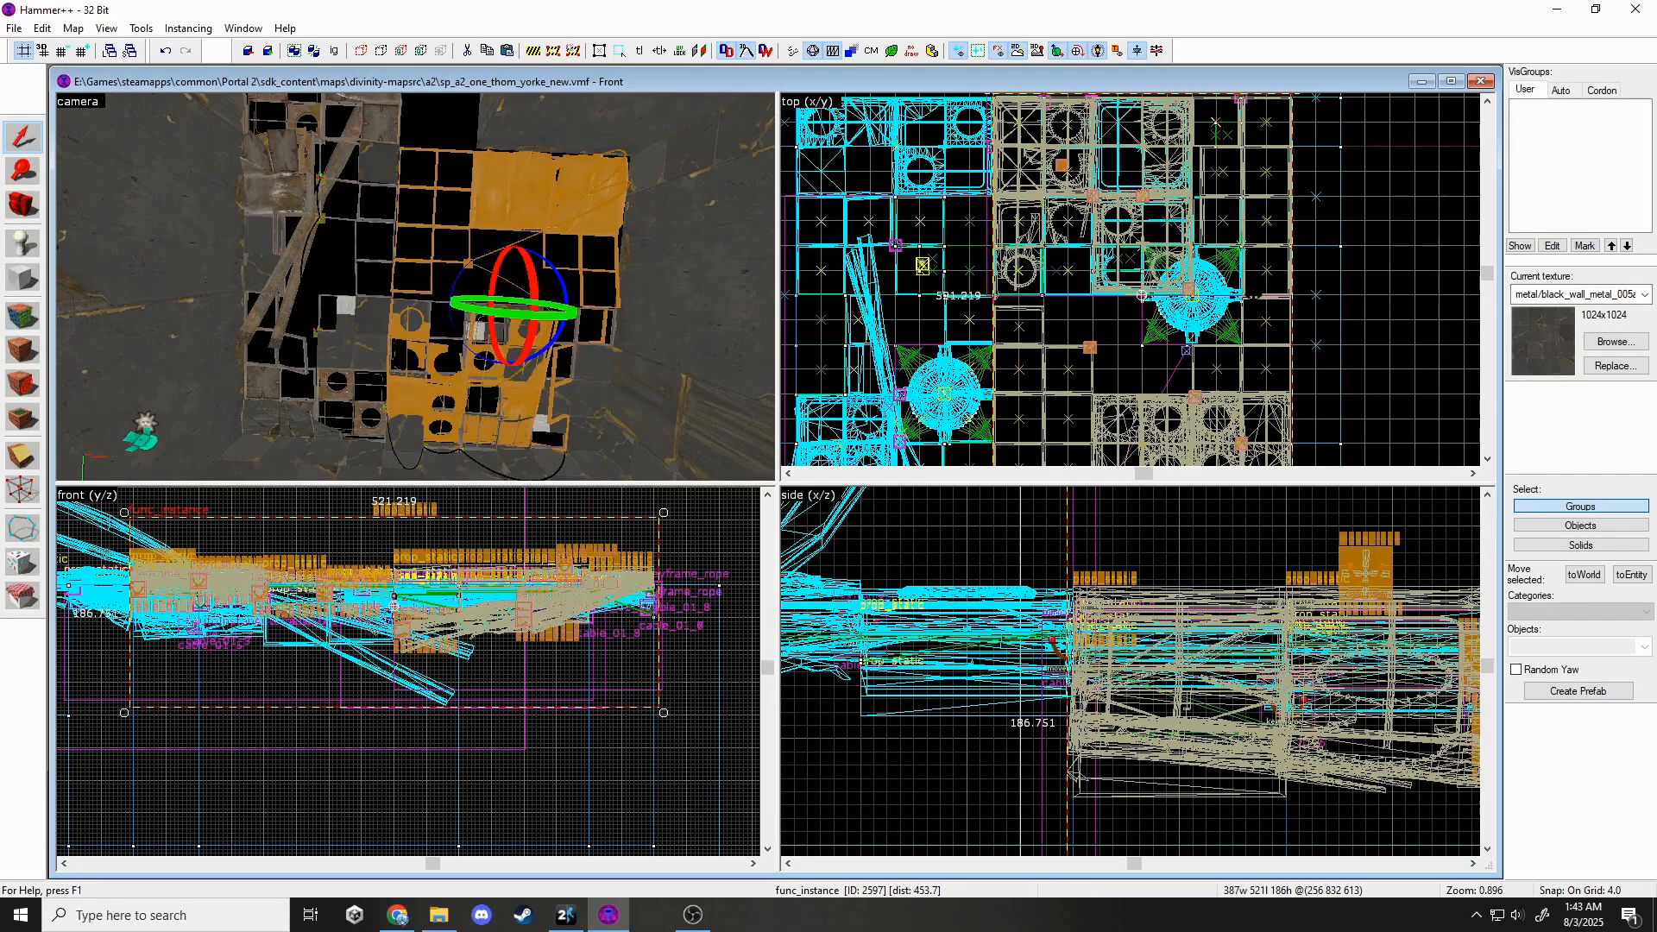
Move the panel instance 80 units right, then down into its new spot.
key("Escape")
left_click(1082, 296)
left_click_drag(1082, 296, 1142, 294)
scroll(1142, 295, "up", 6)
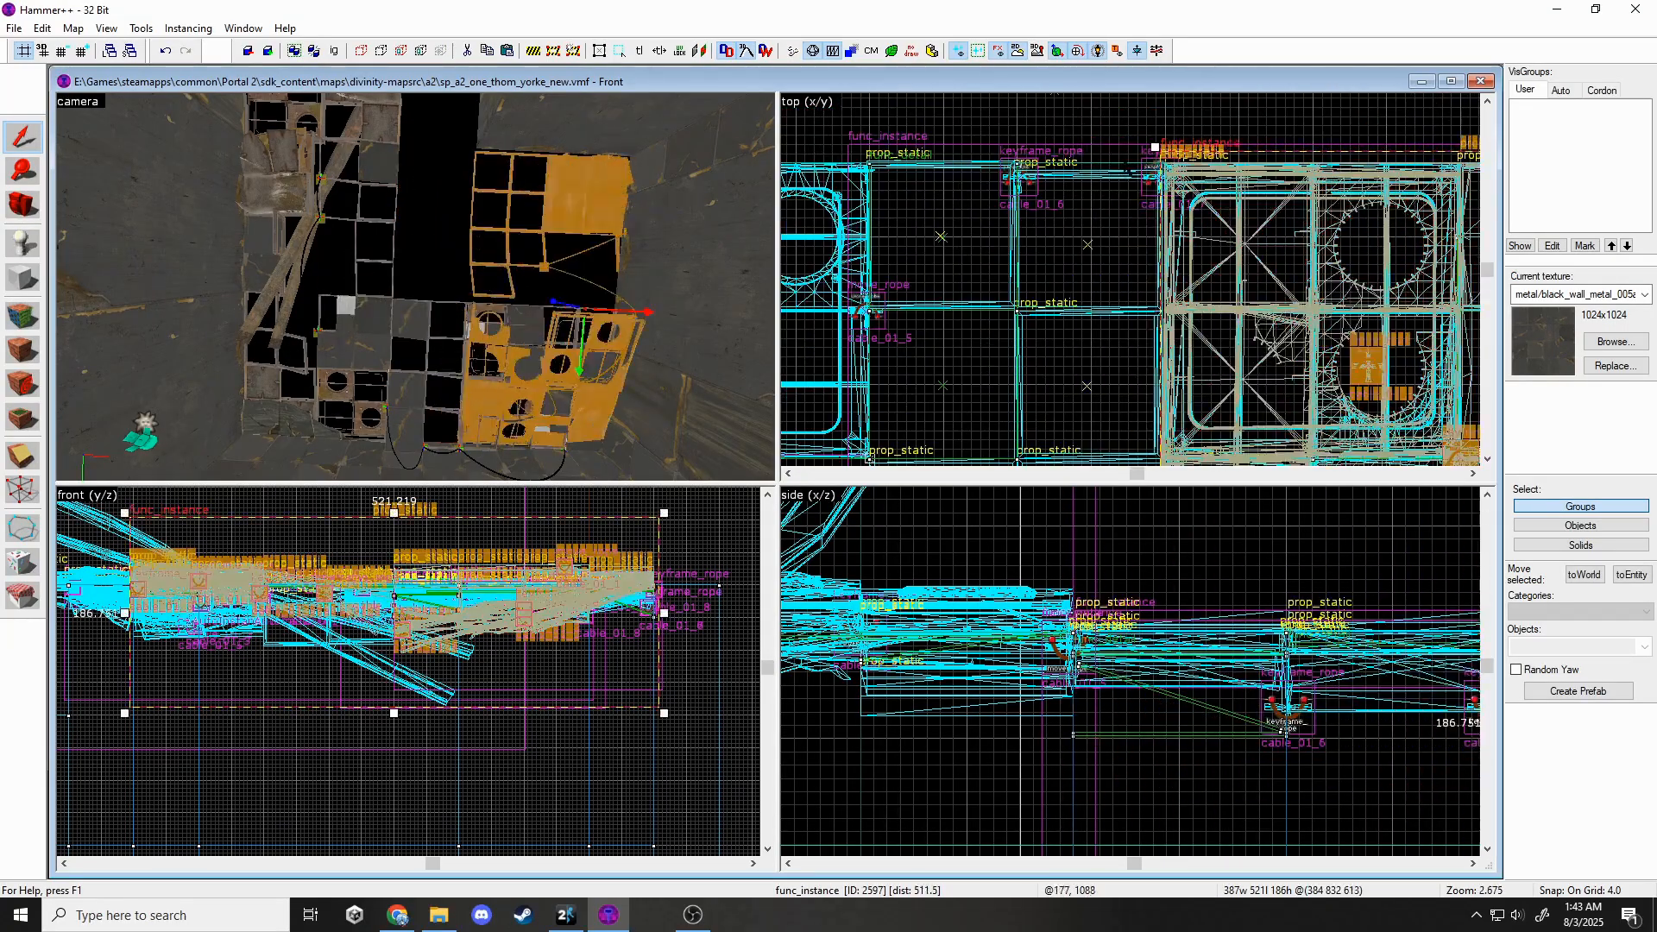
key("Escape")
key("z")
key("z")
left_click(515, 367)
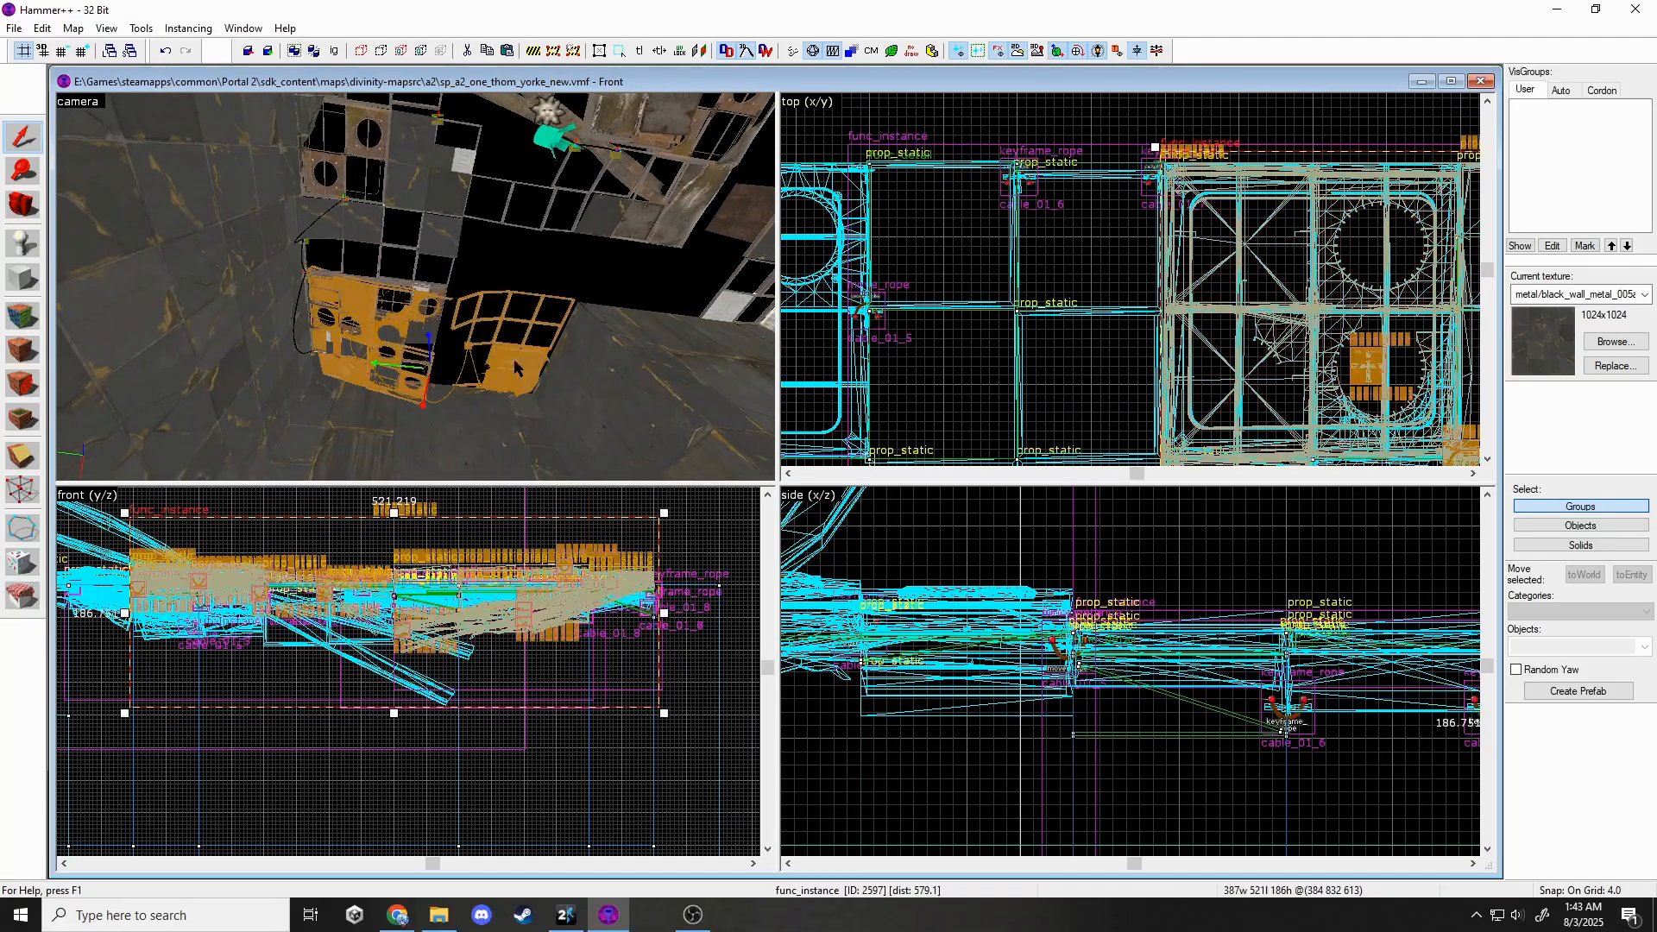
scroll(936, 206, "down", 6)
left_click_drag(1122, 205, 1159, 443)
middle_click_drag(1158, 443, 1166, 388)
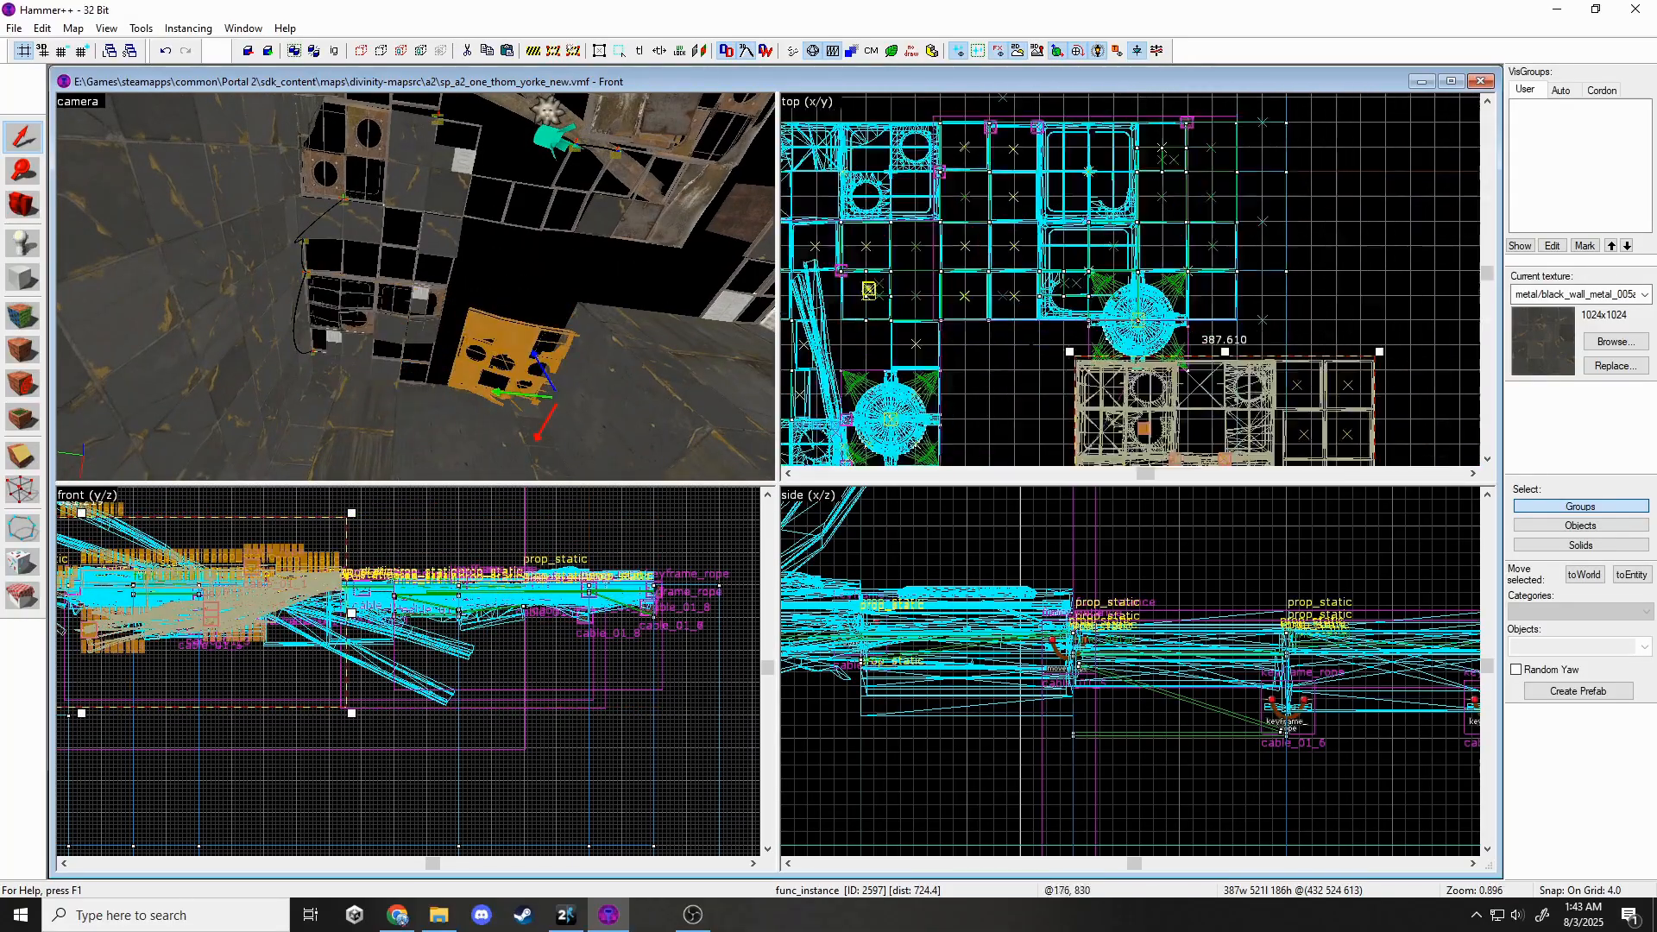
scroll(1115, 377, "up", 2)
left_click_drag(1115, 378, 935, 302)
scroll(936, 319, "up", 4)
Set the grid snap to 16 units and check the placement from the 3D view.
key("Escape")
key("z")
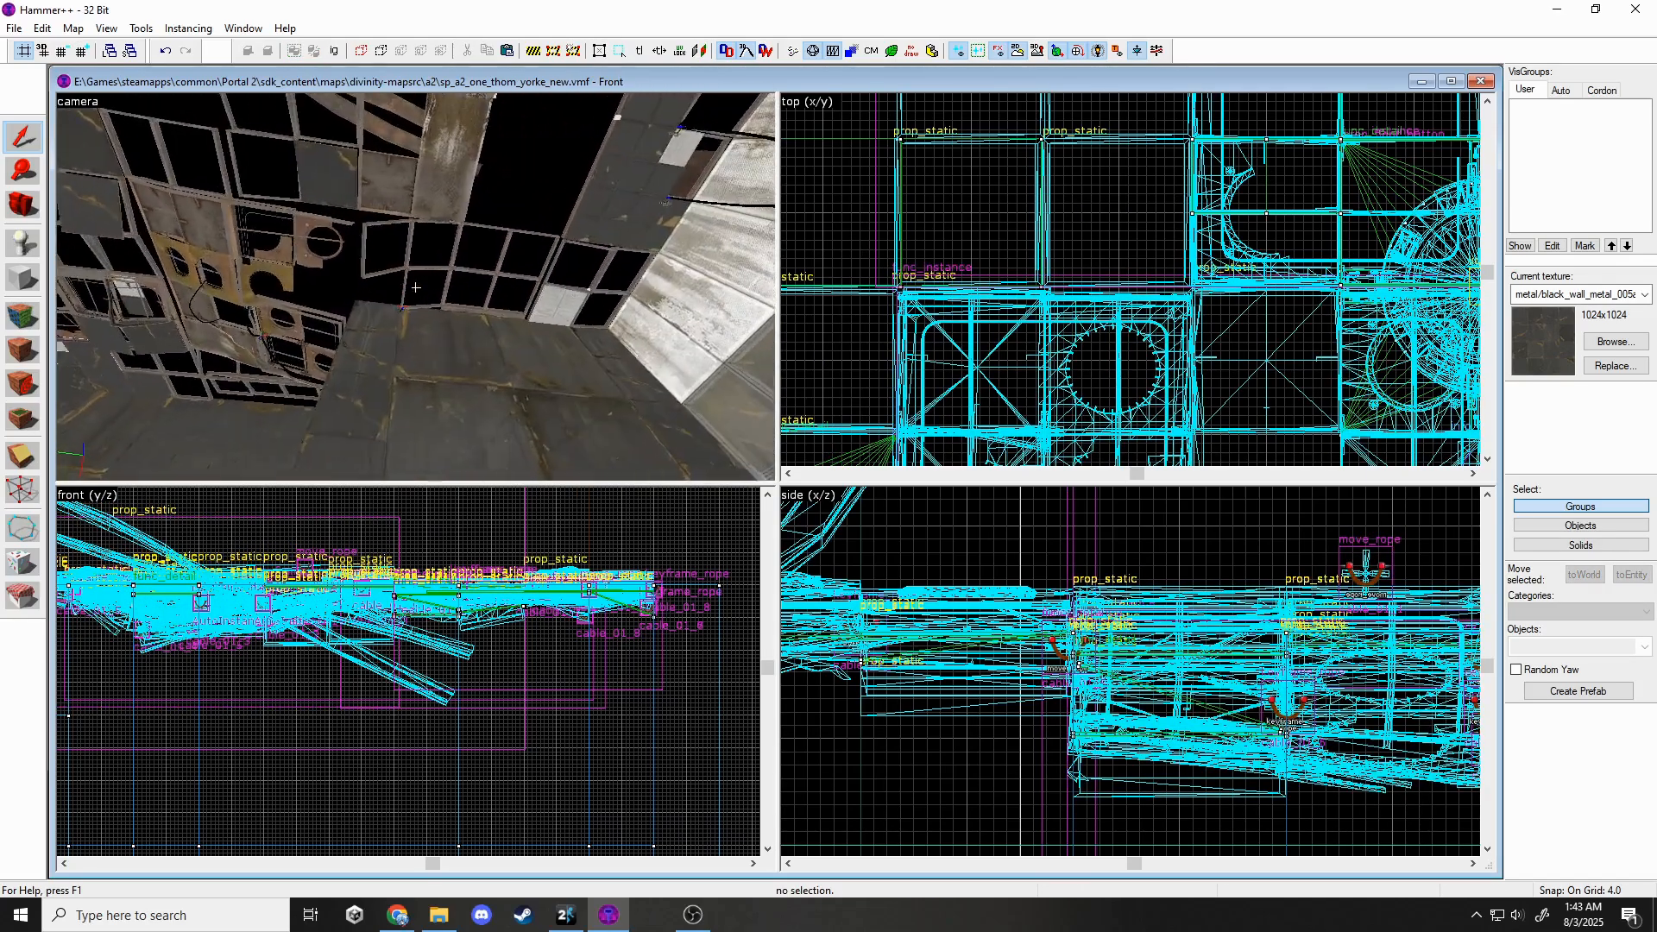
left_click(415, 286)
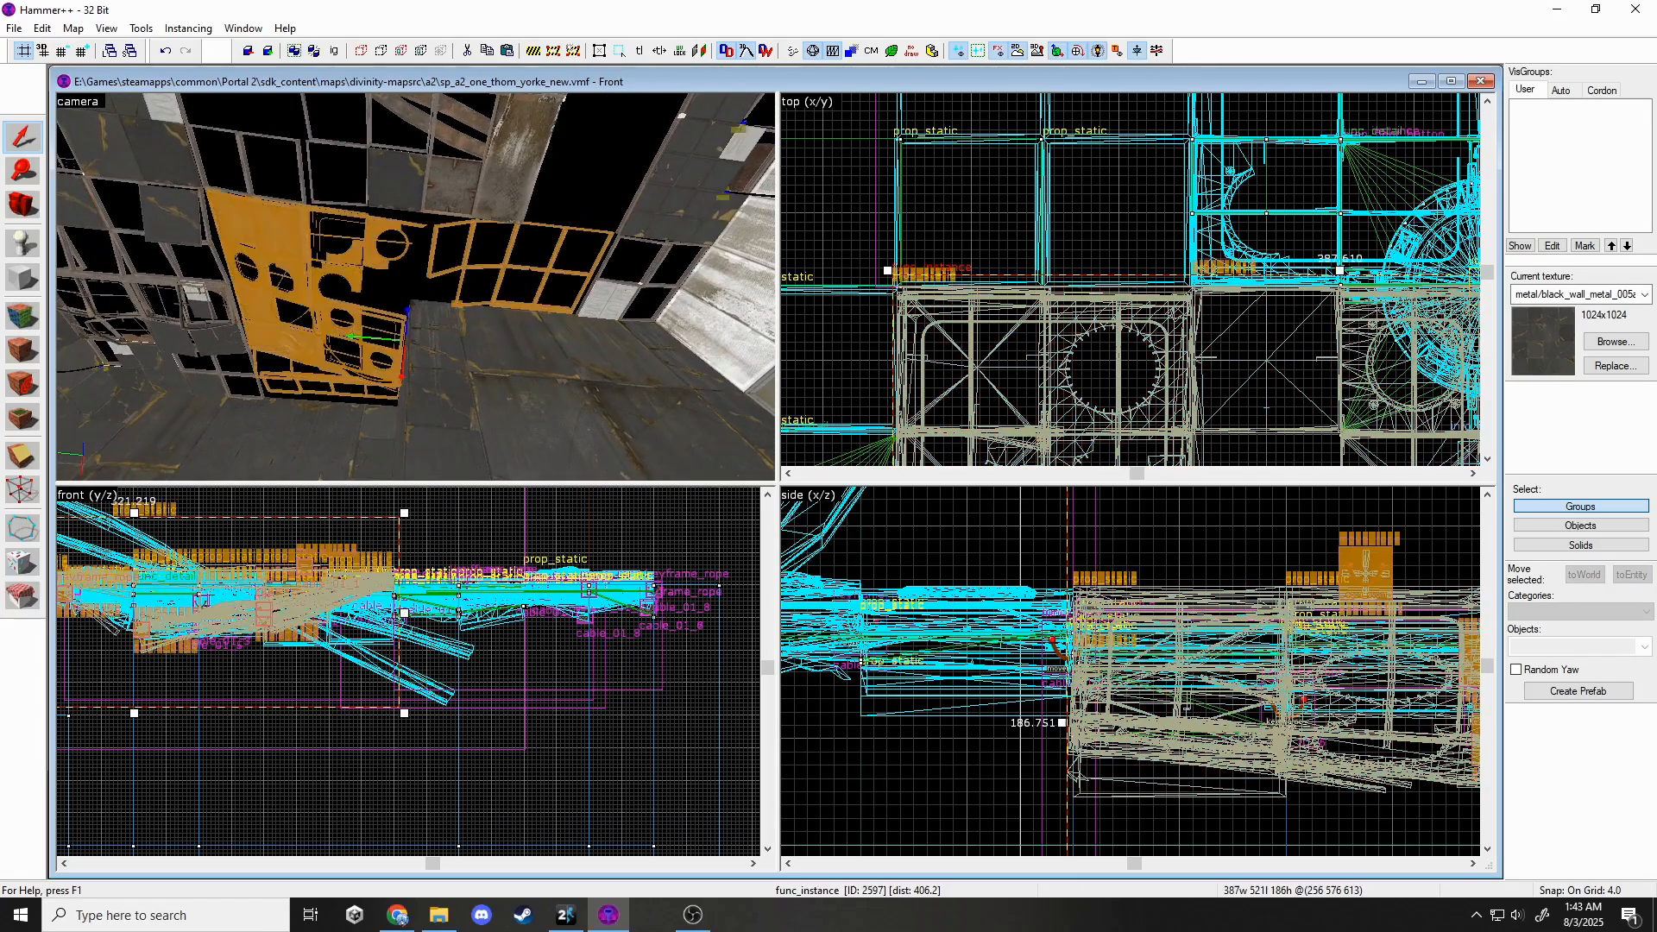
left_click(83, 51)
left_click(83, 51)
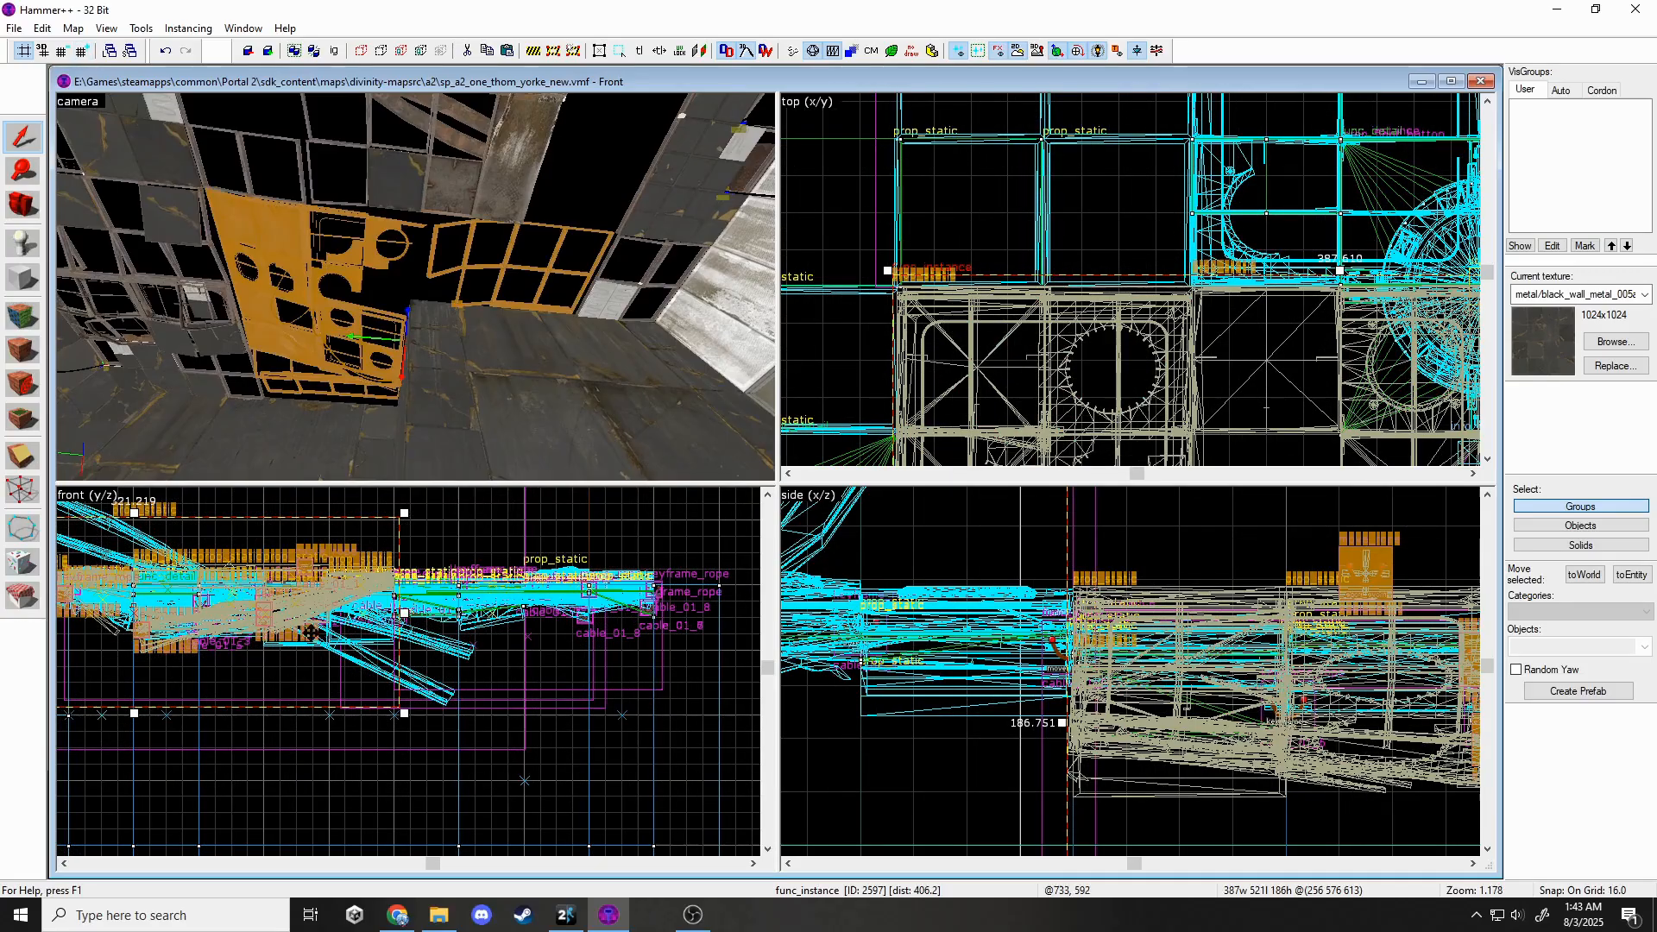
key("Escape")
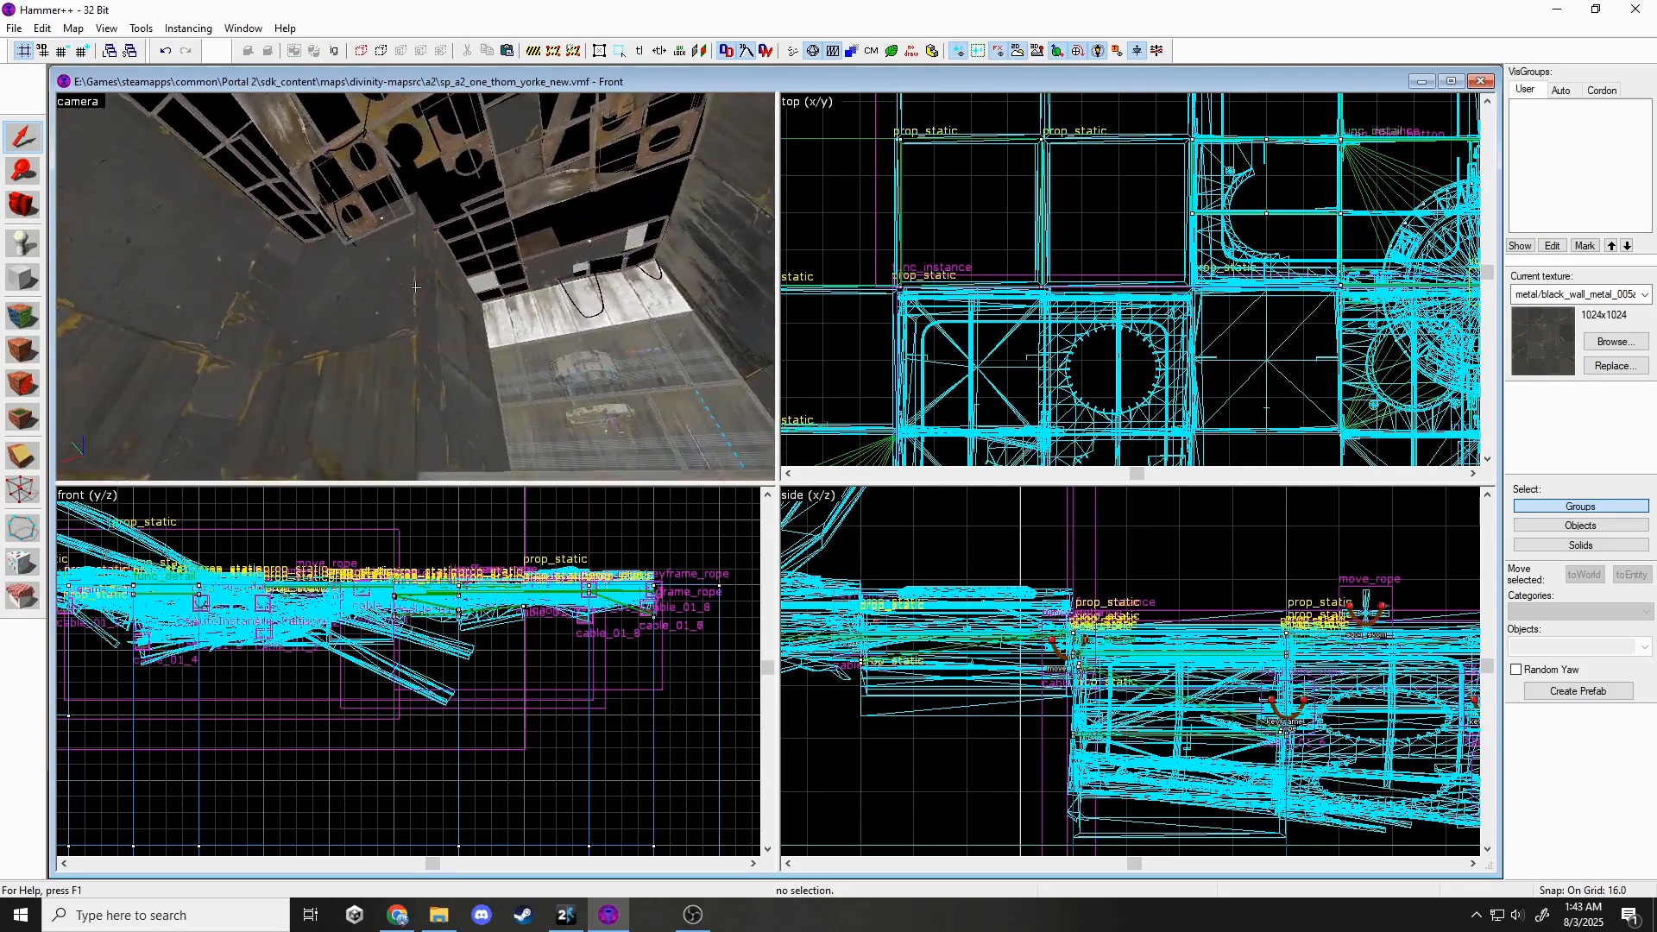
key("s")
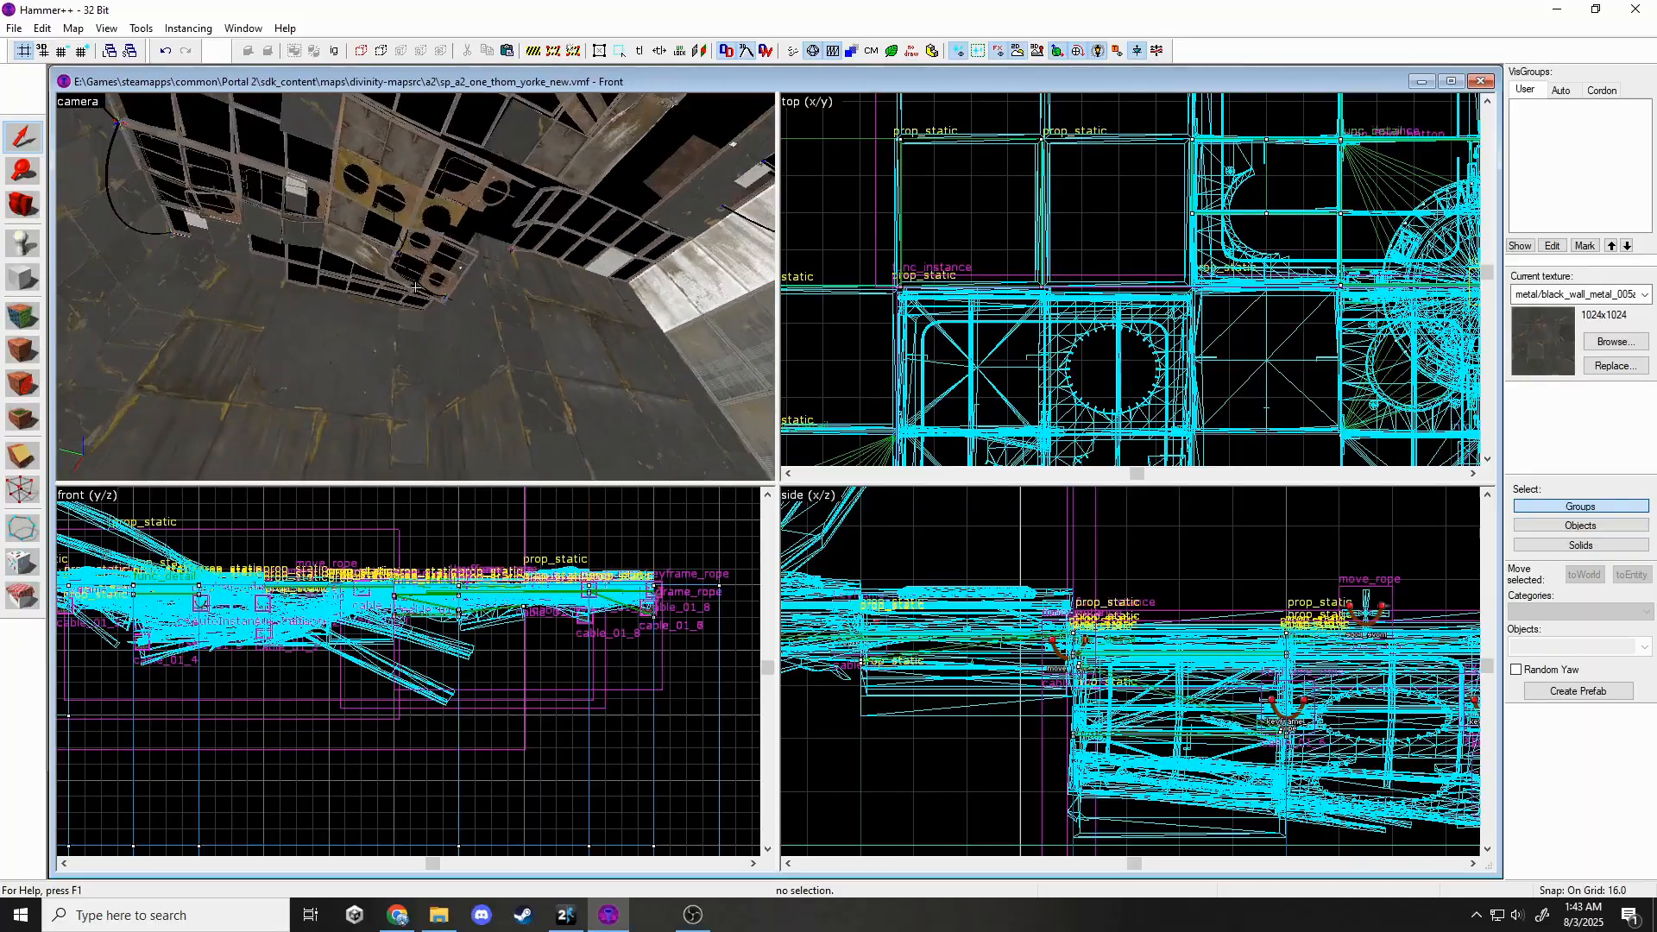
key("w")
key("w")
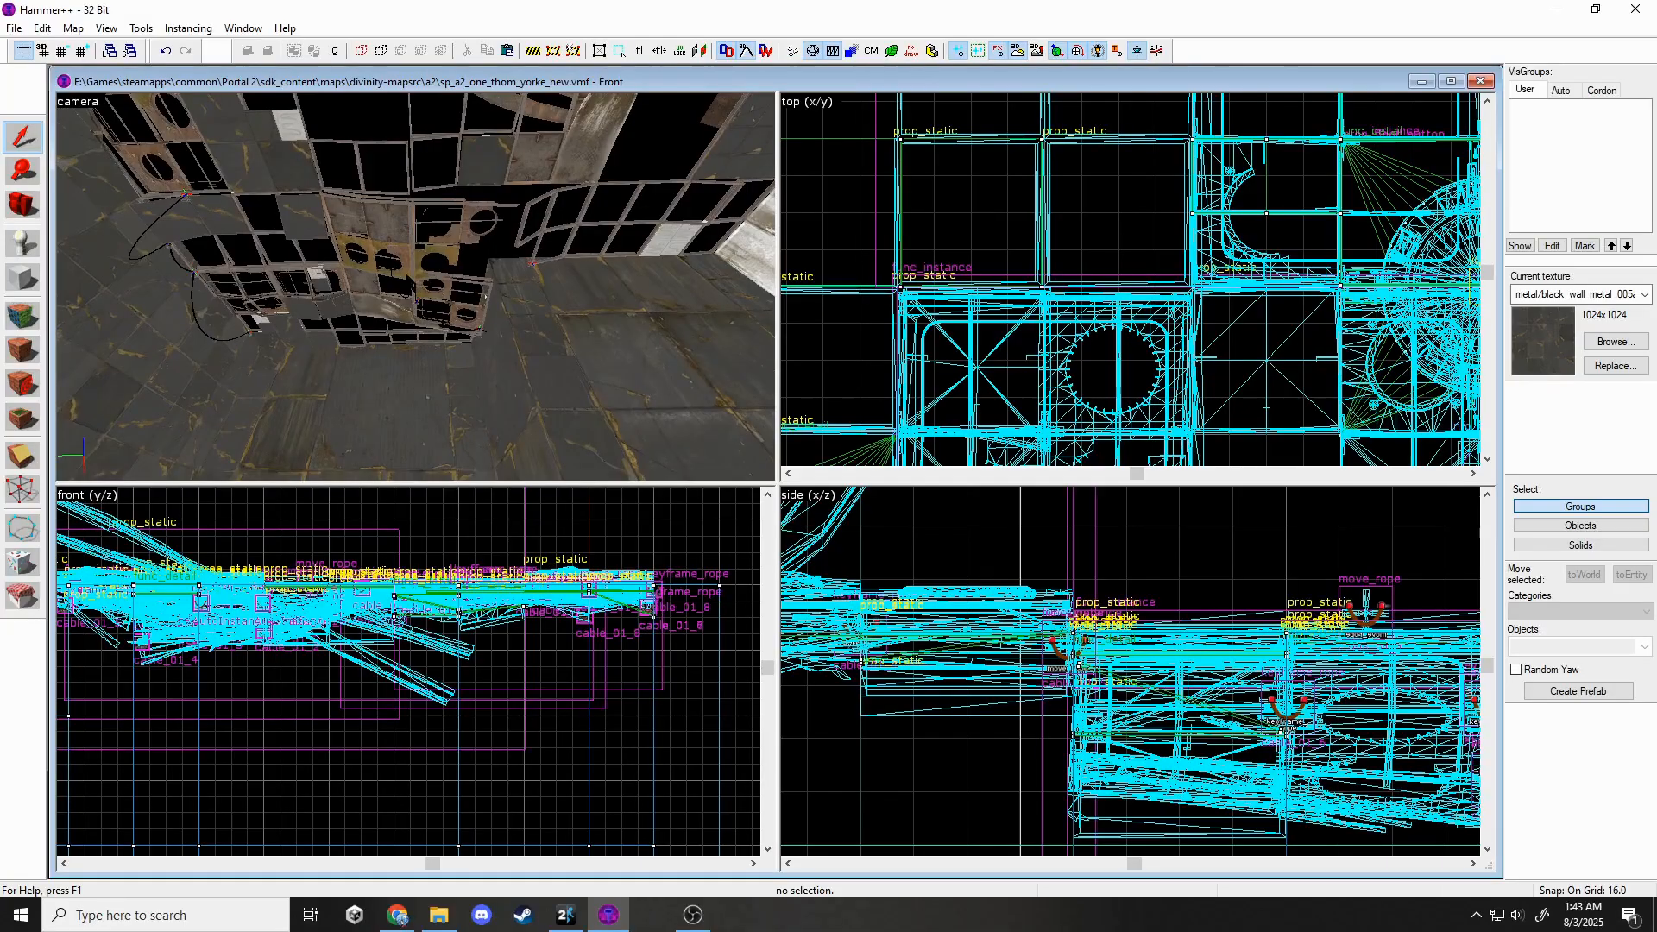
left_click(415, 287)
scroll(1133, 279, "down", 10)
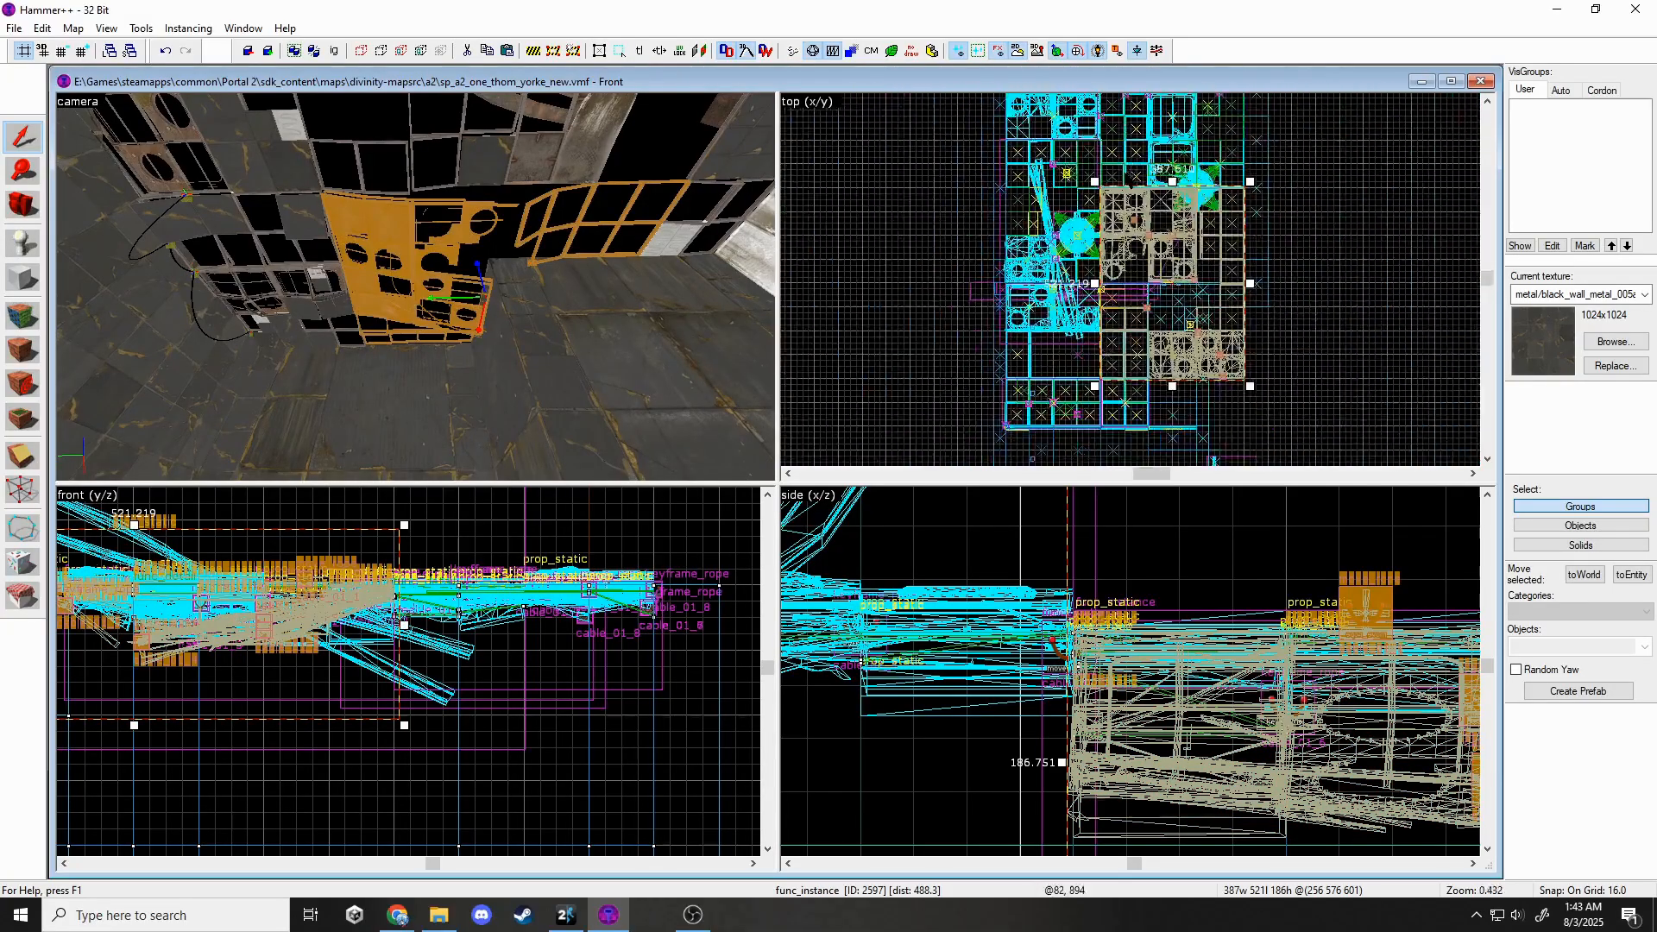
left_click_drag(1249, 182, 1150, 354)
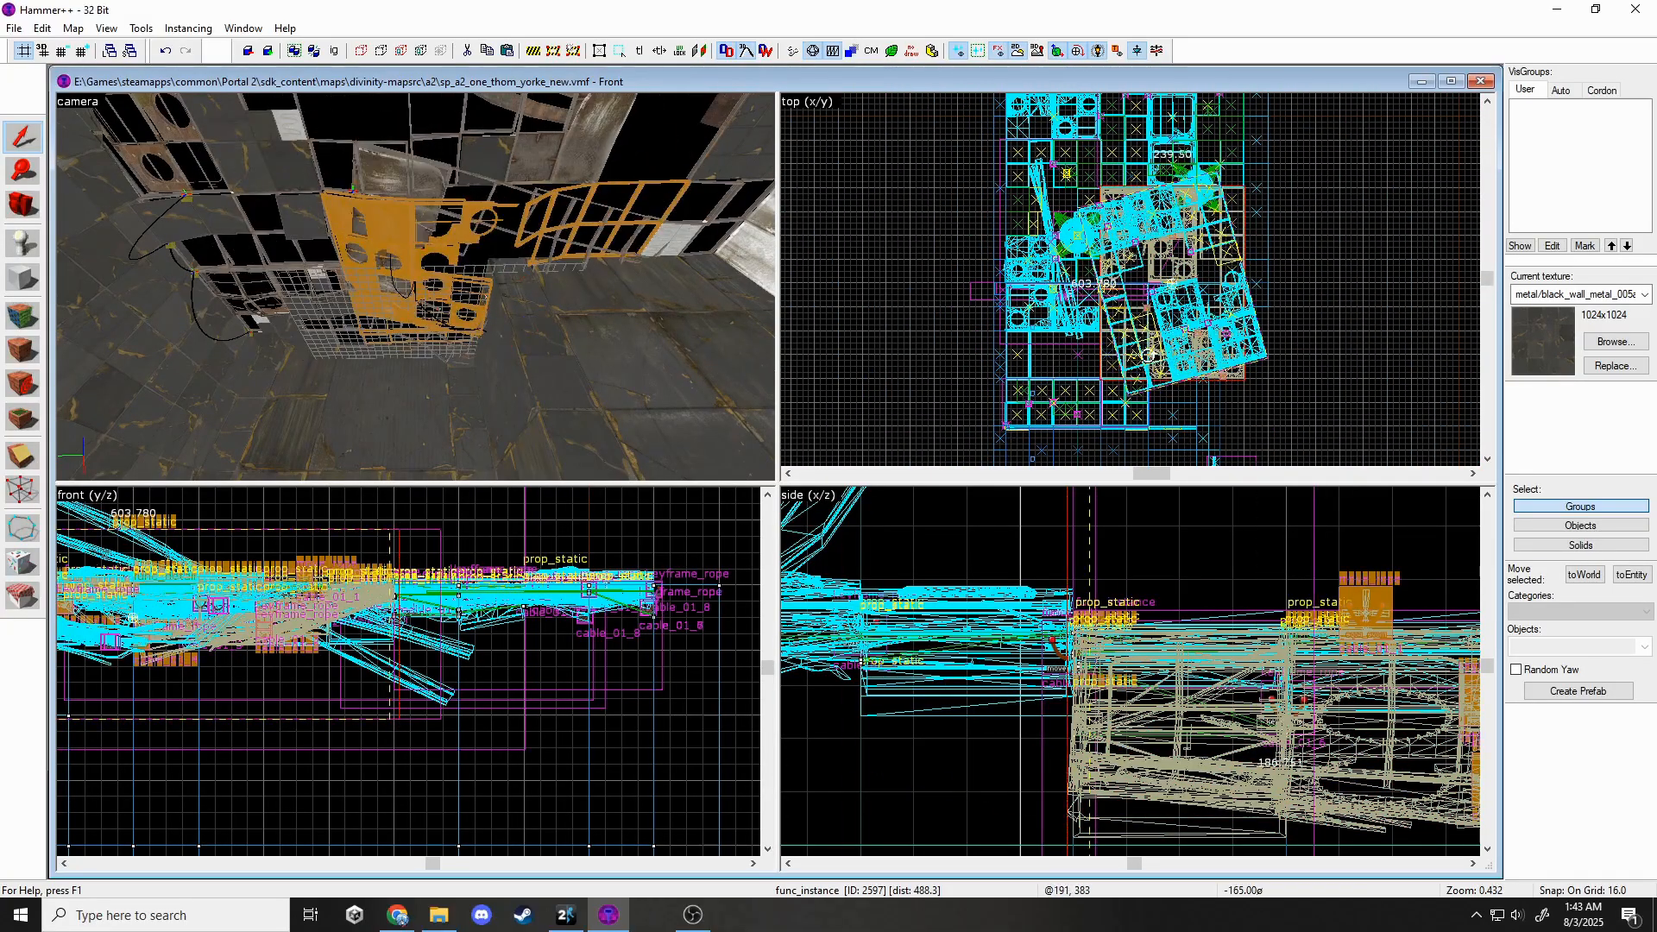
key("Delete")
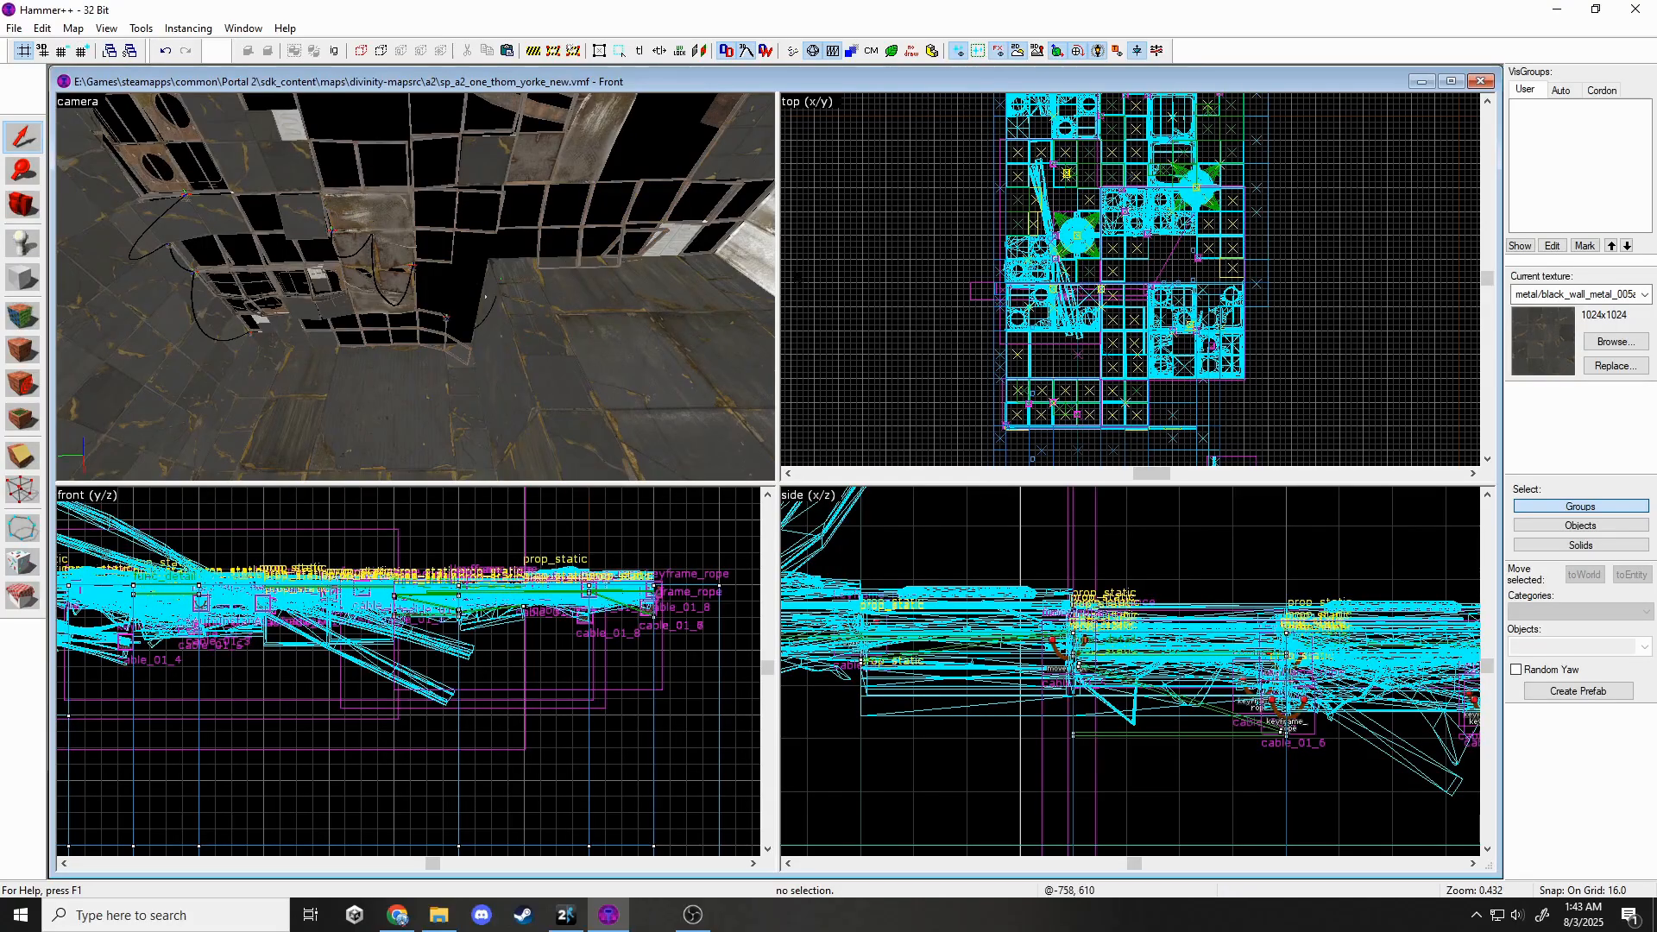
key("ctrl+z")
key("Escape")
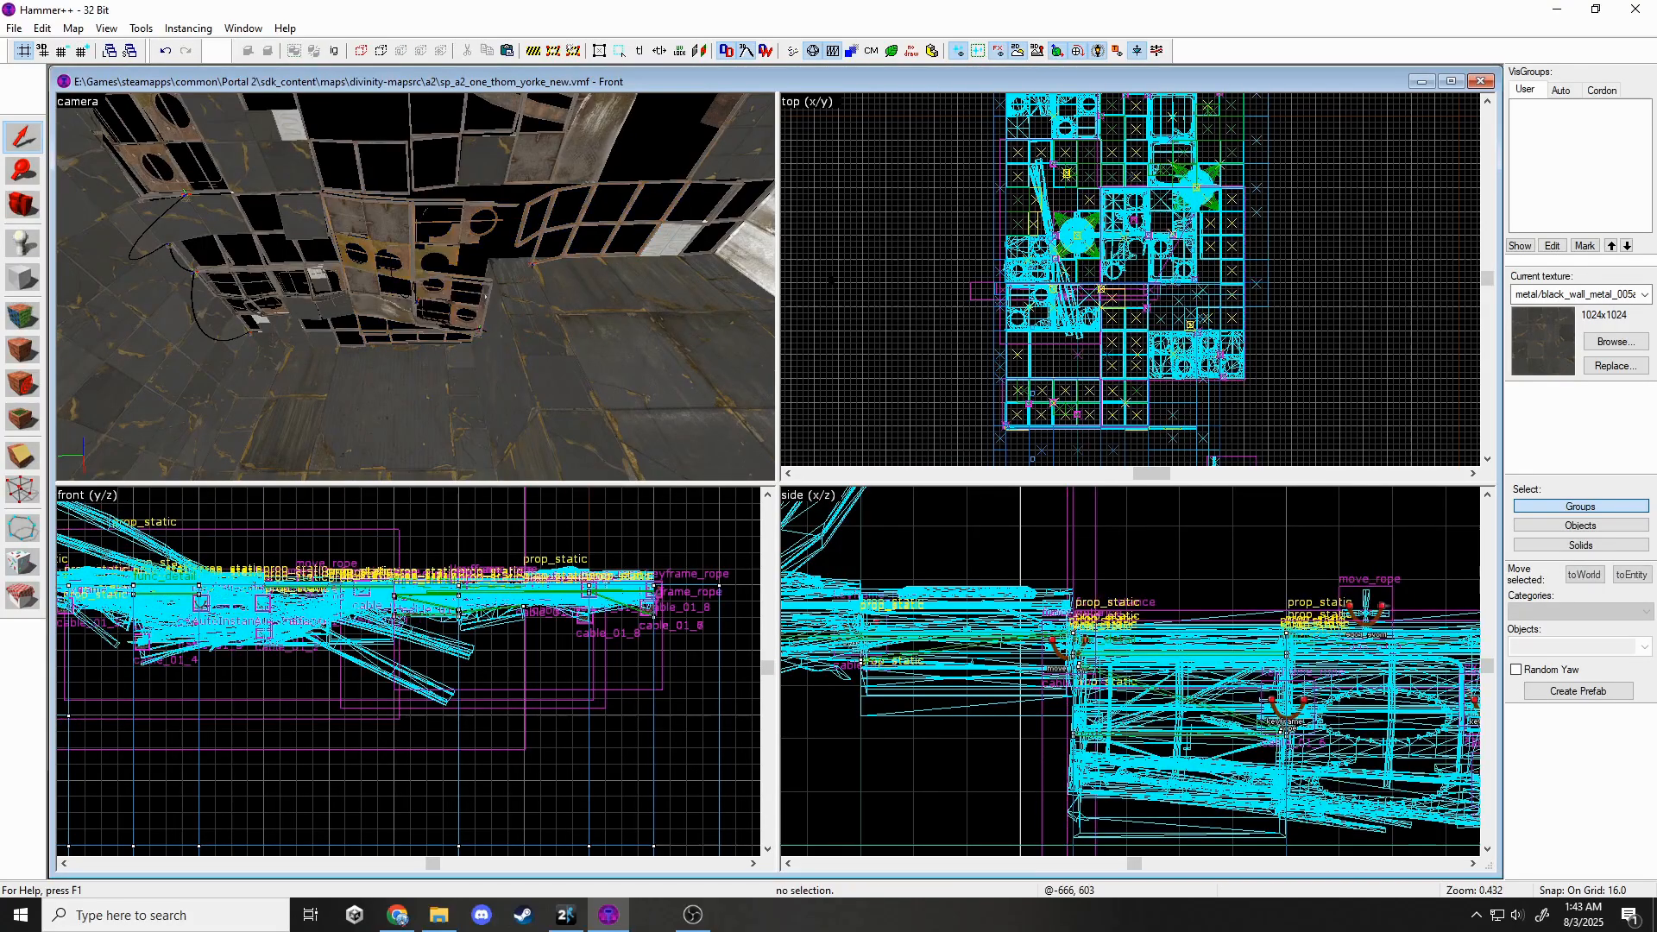
key("s")
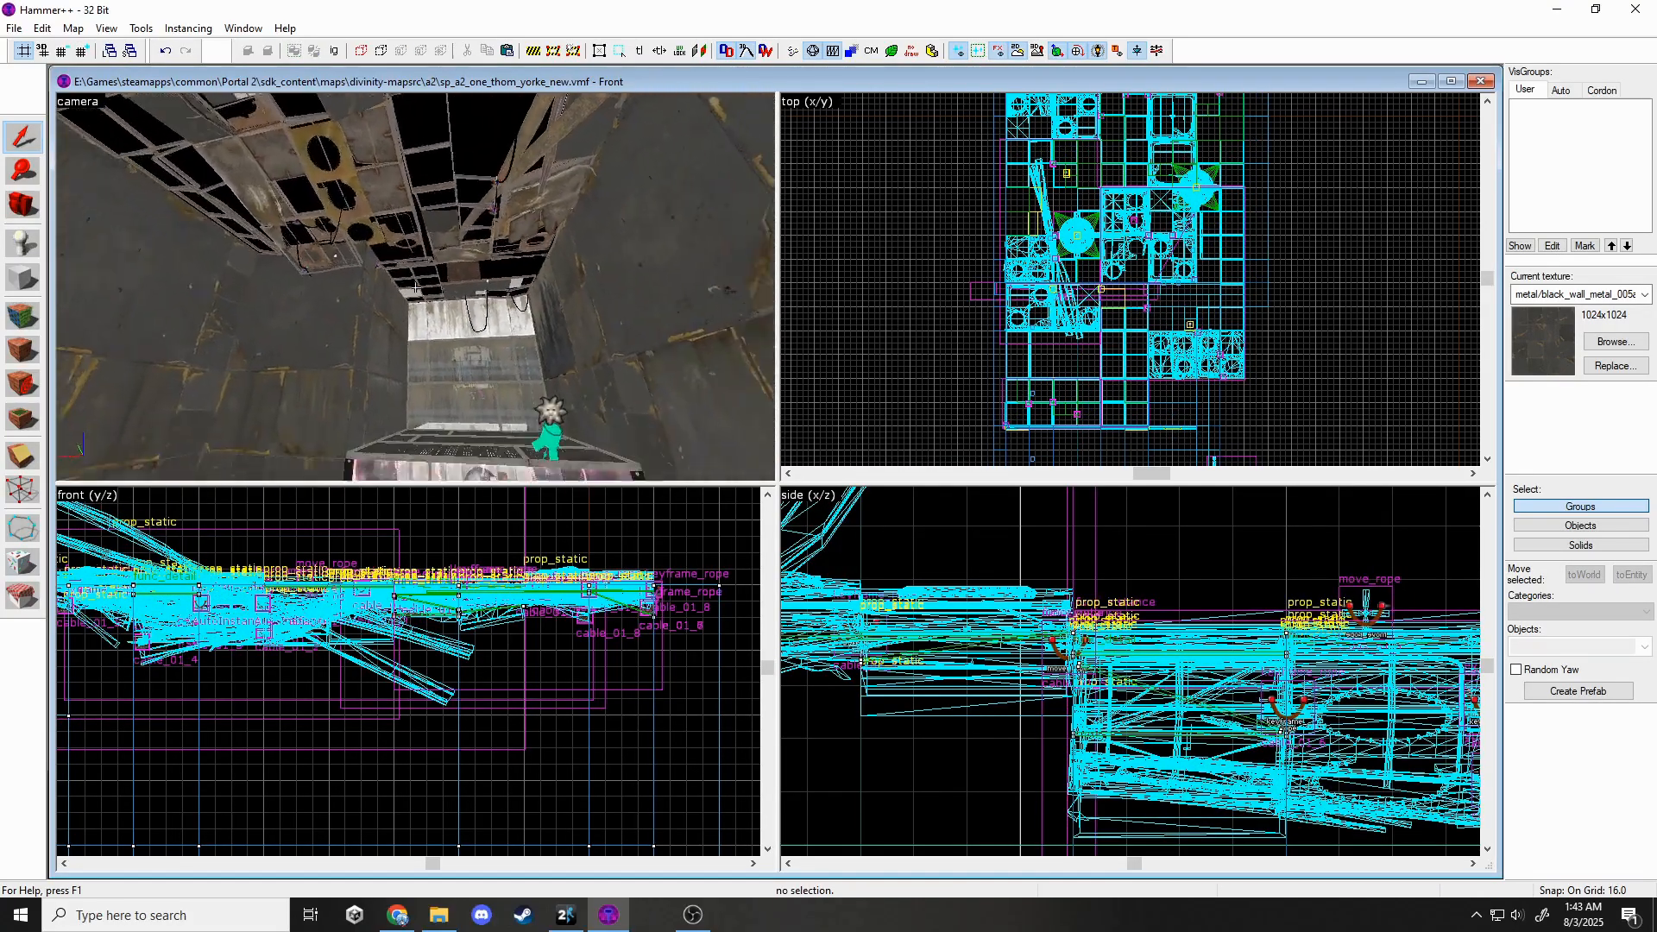
key("w")
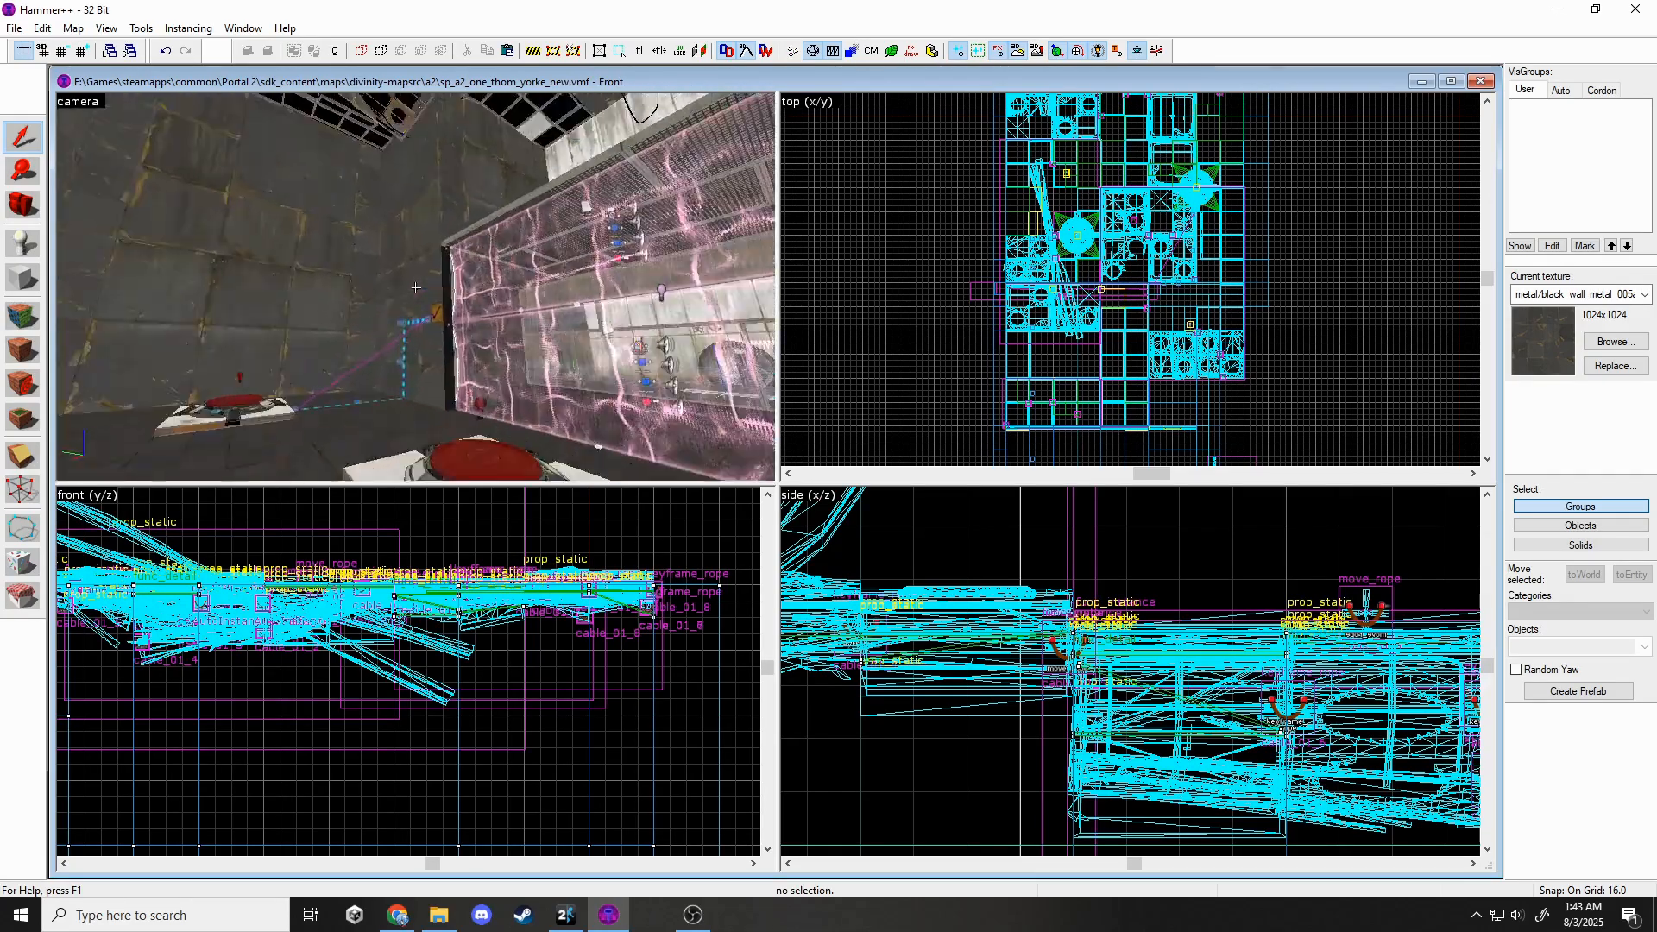
key("s")
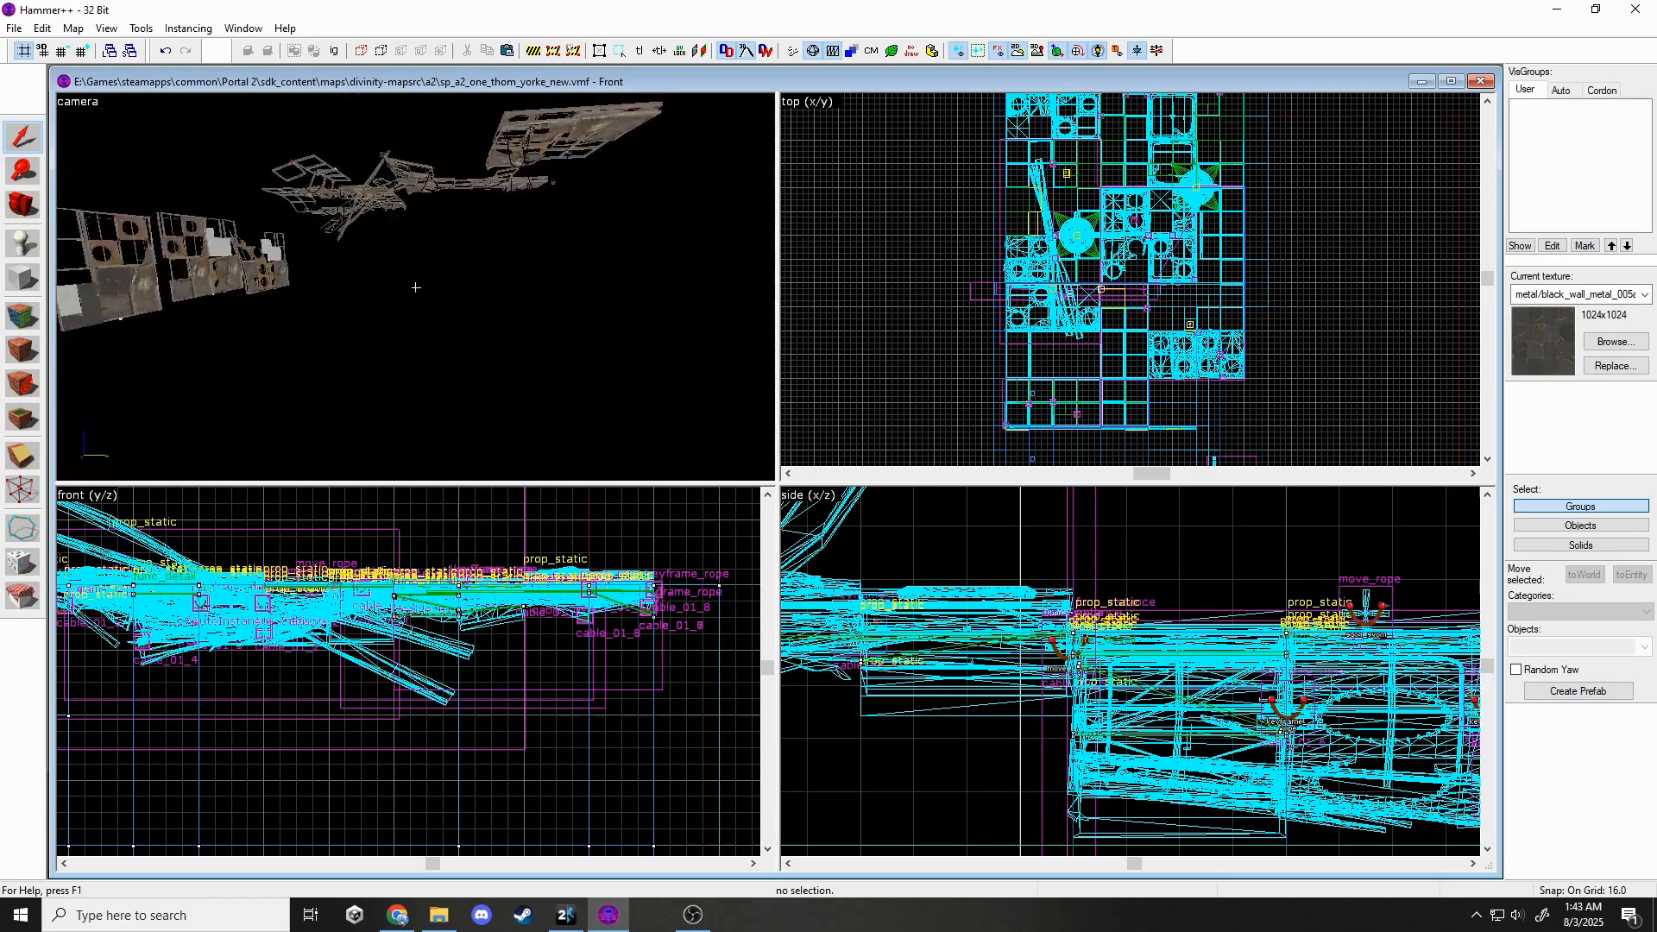
key("w")
key("s")
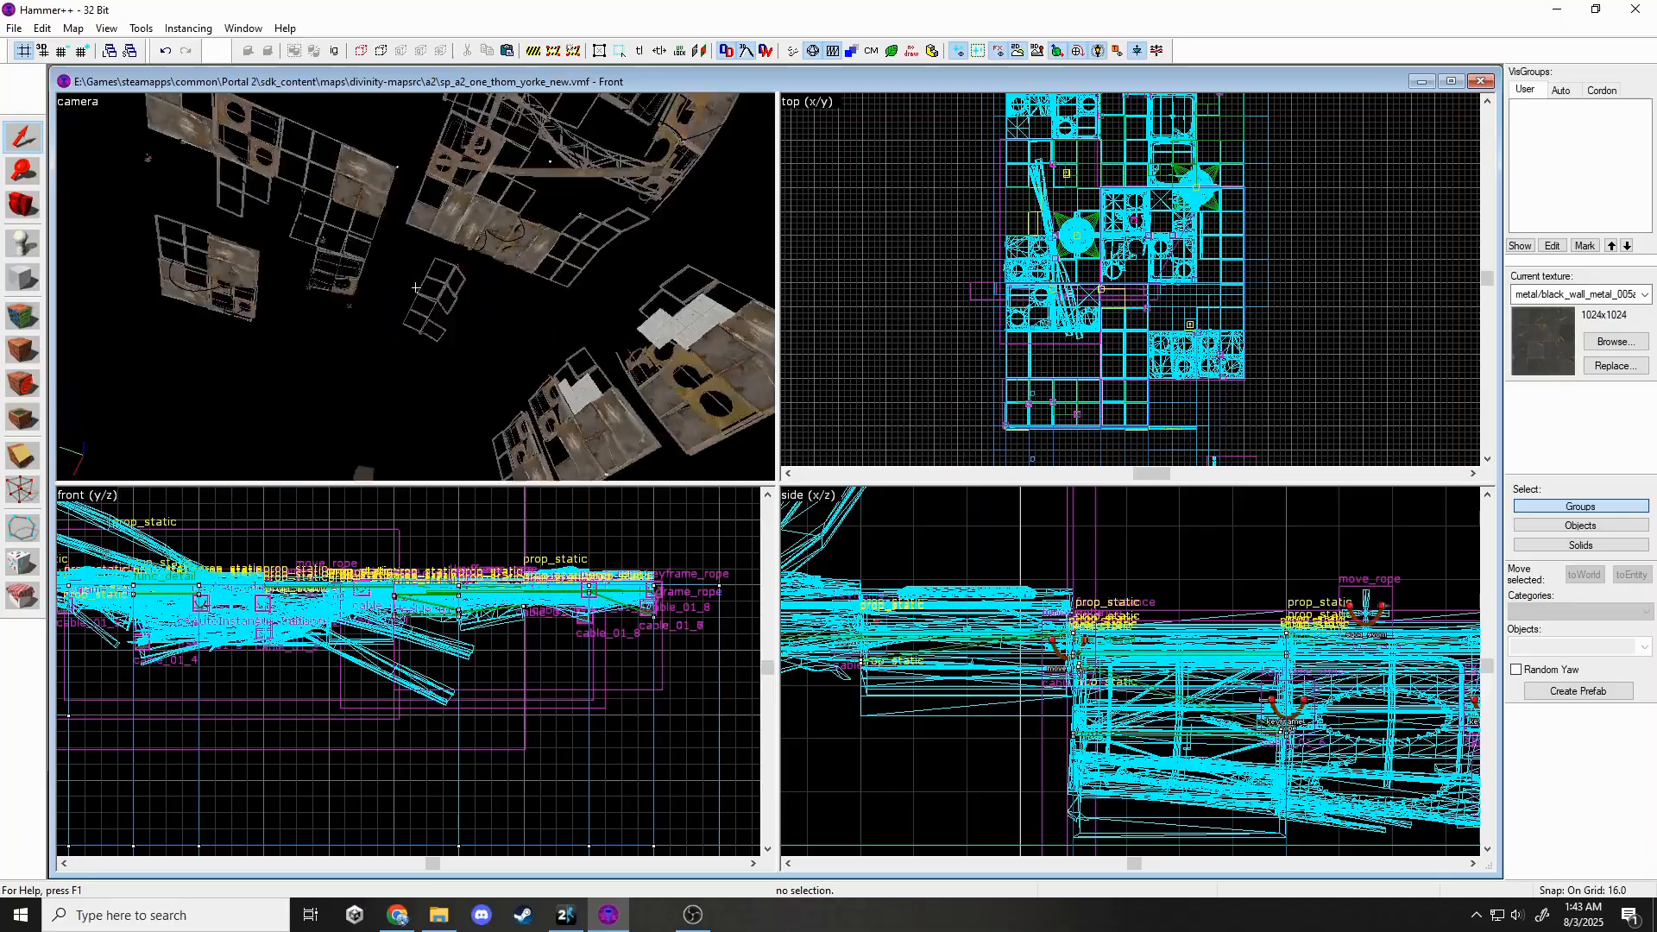
key("a")
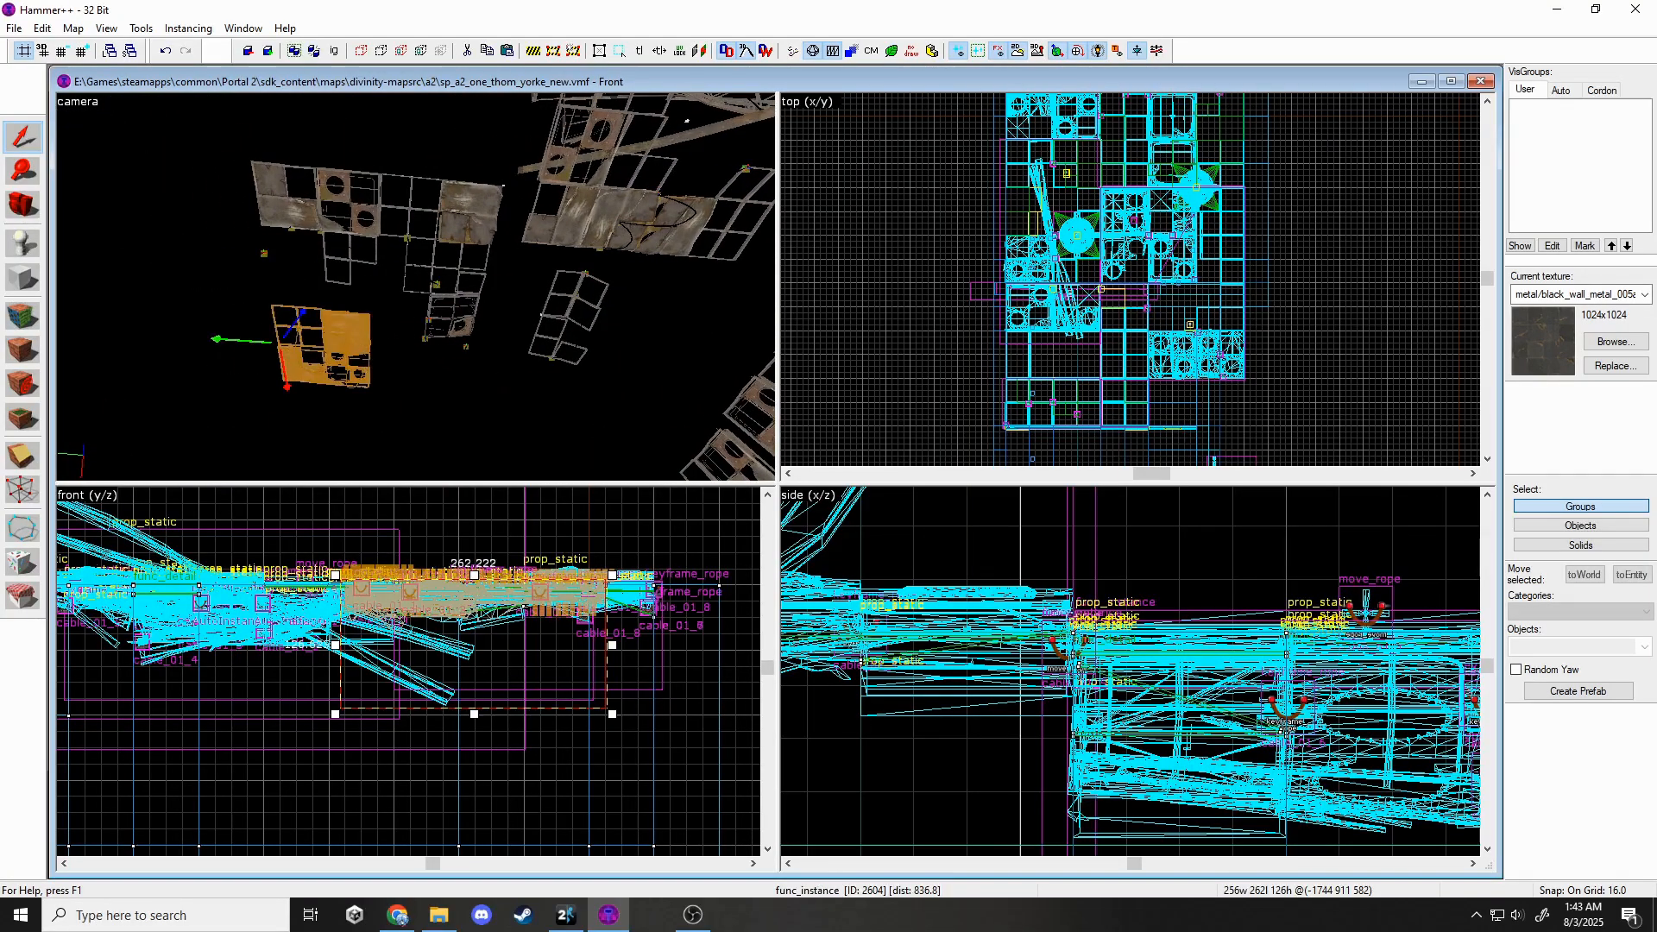
key("w")
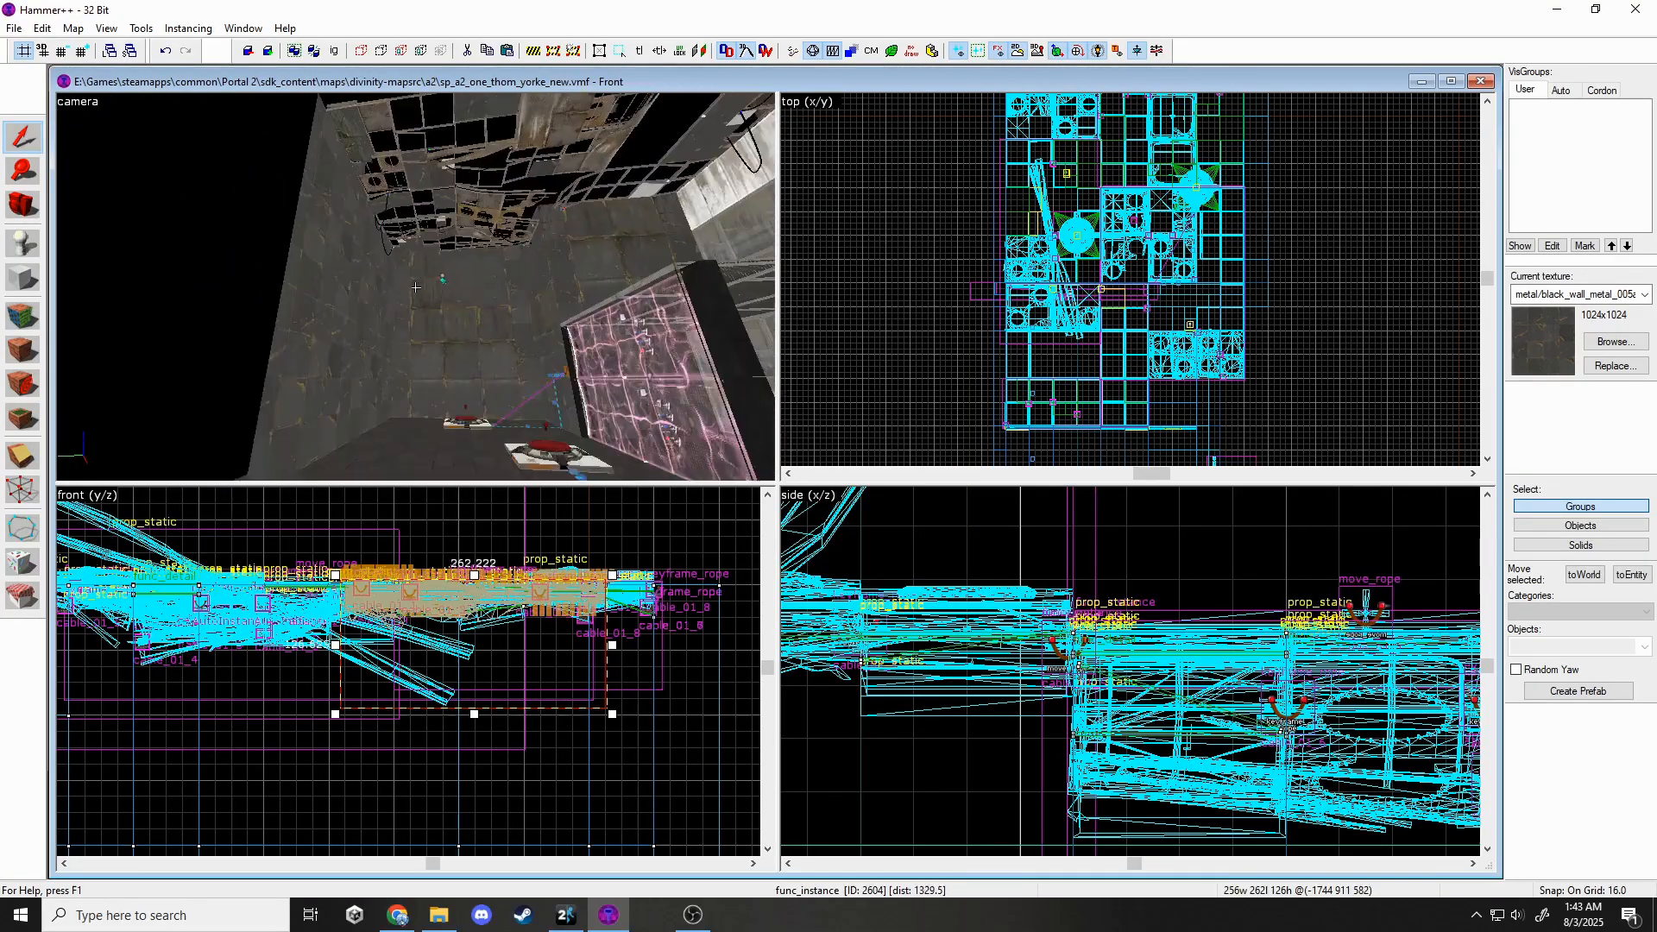
key("s")
key("Right")
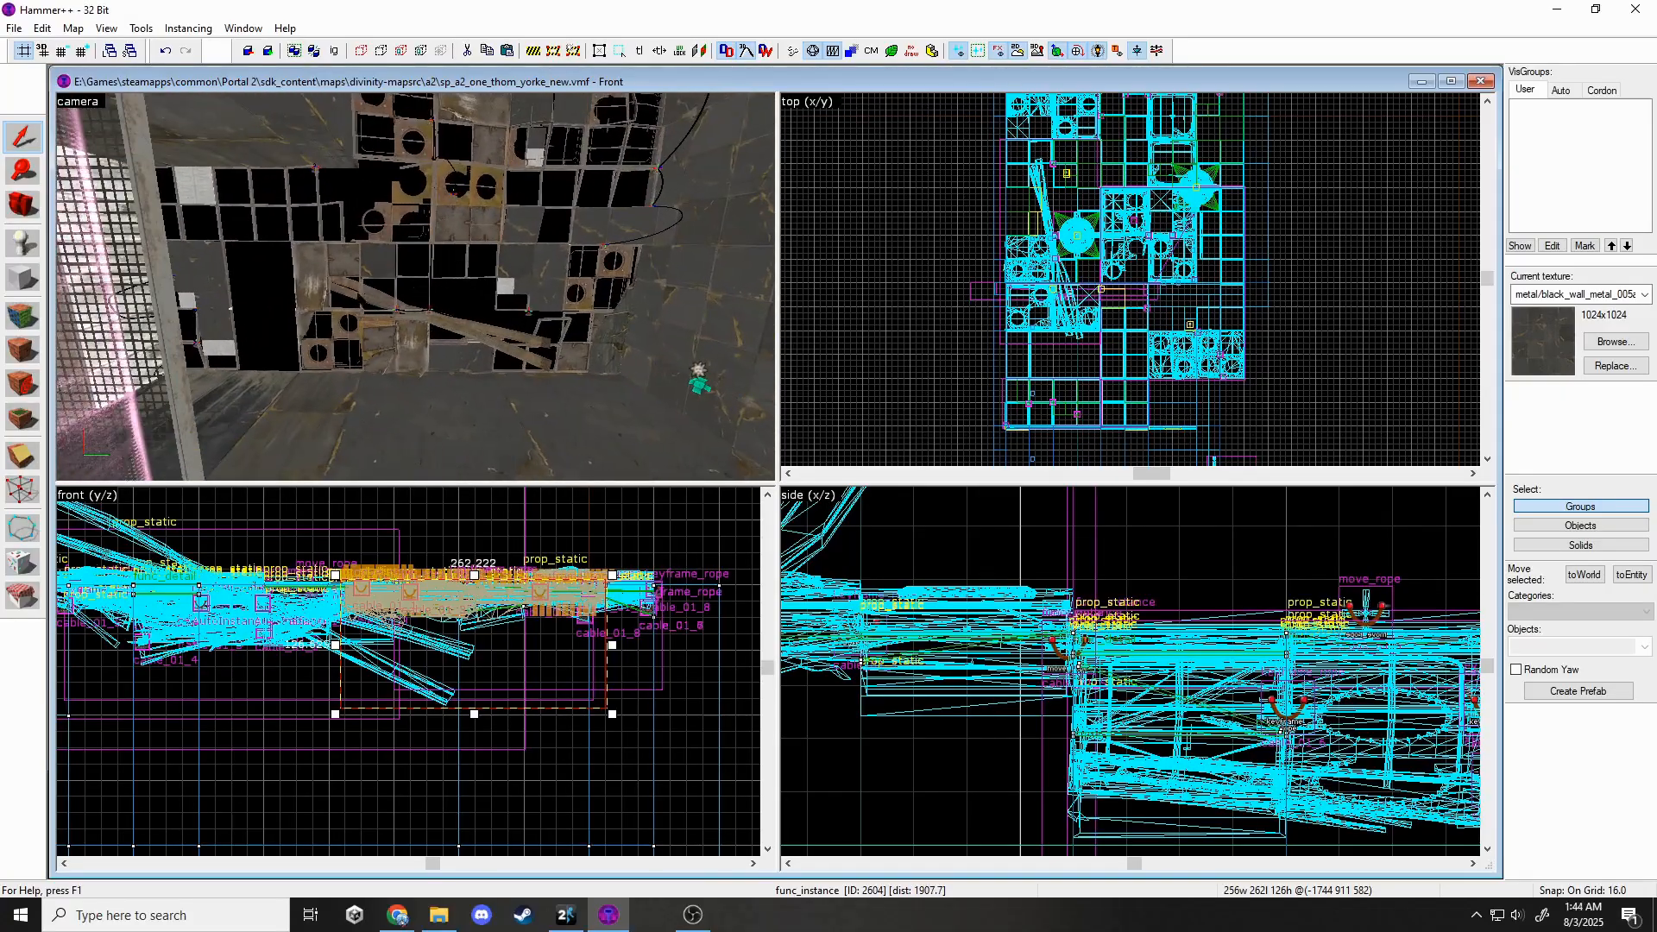
left_click(324, 279)
left_click(272, 289)
left_click(337, 263)
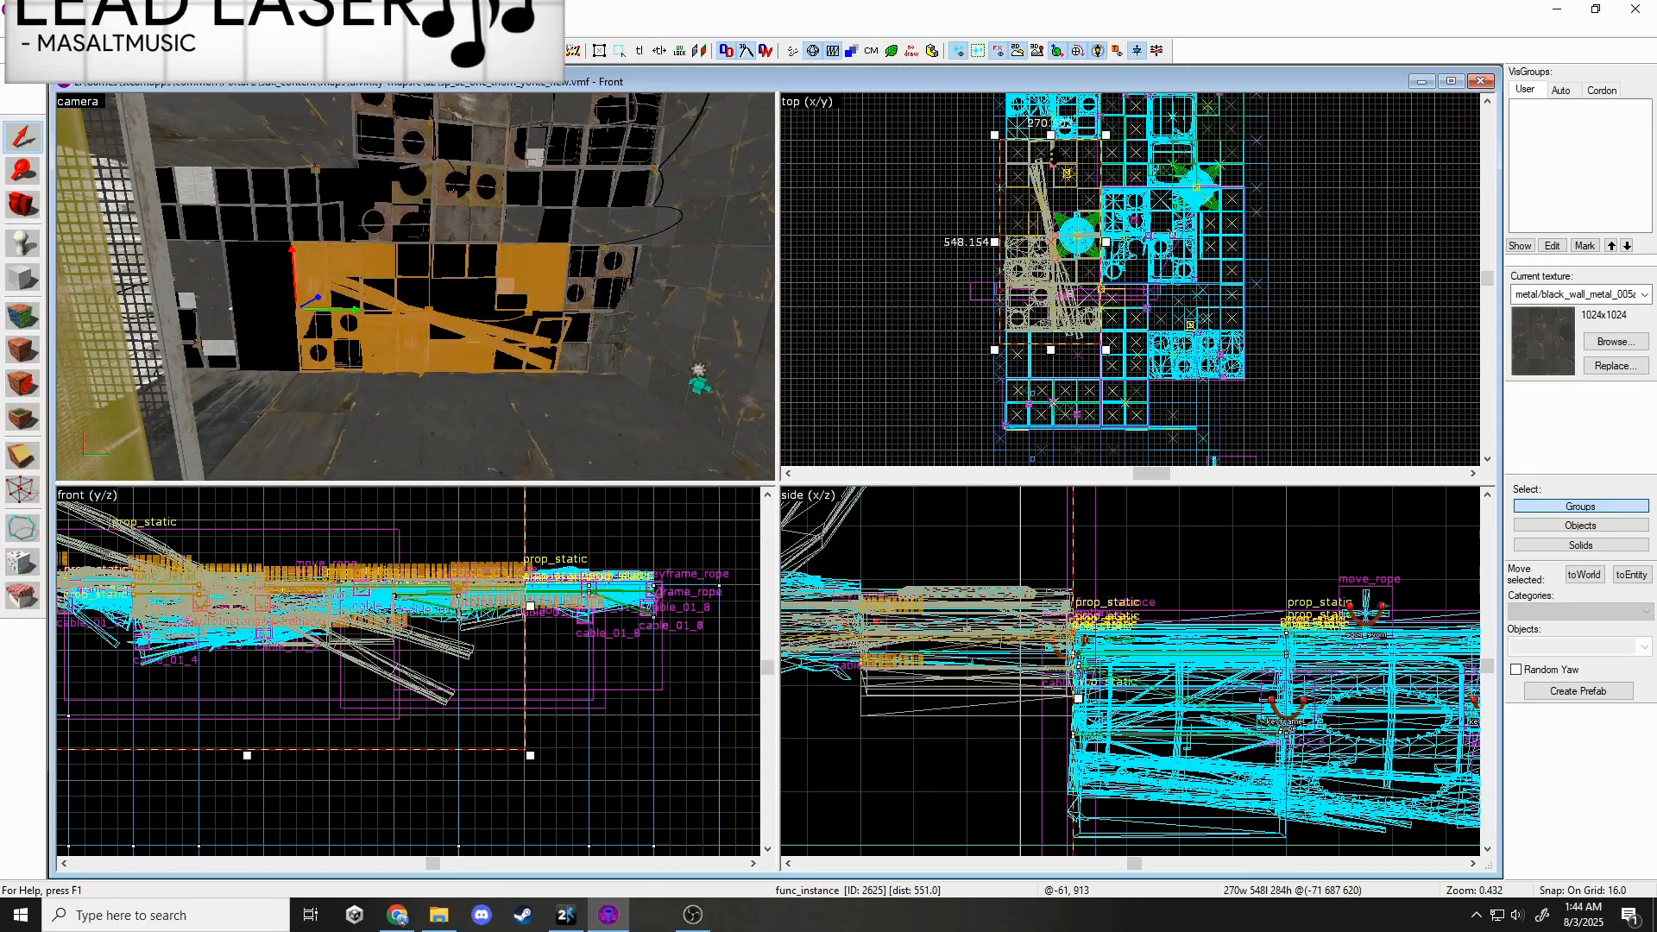
Drag the panel func_instance 128 units in the top view and inspect it in 3D.
left_click_drag(1070, 195, 1070, 244)
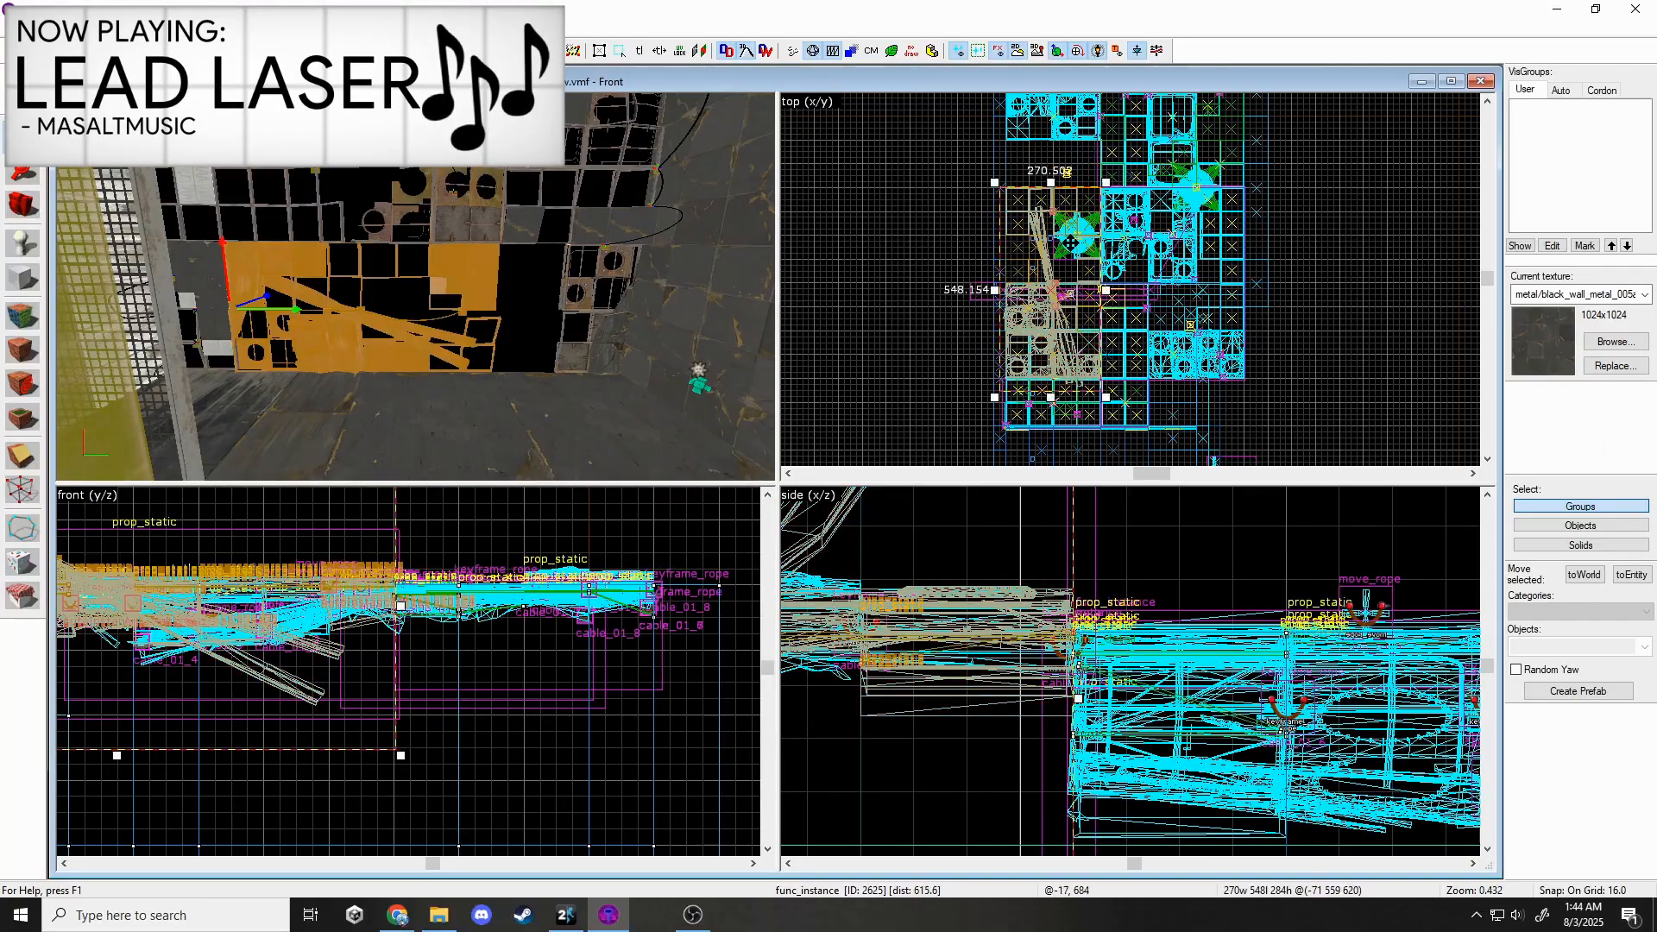
key("Escape")
key("z")
key("w")
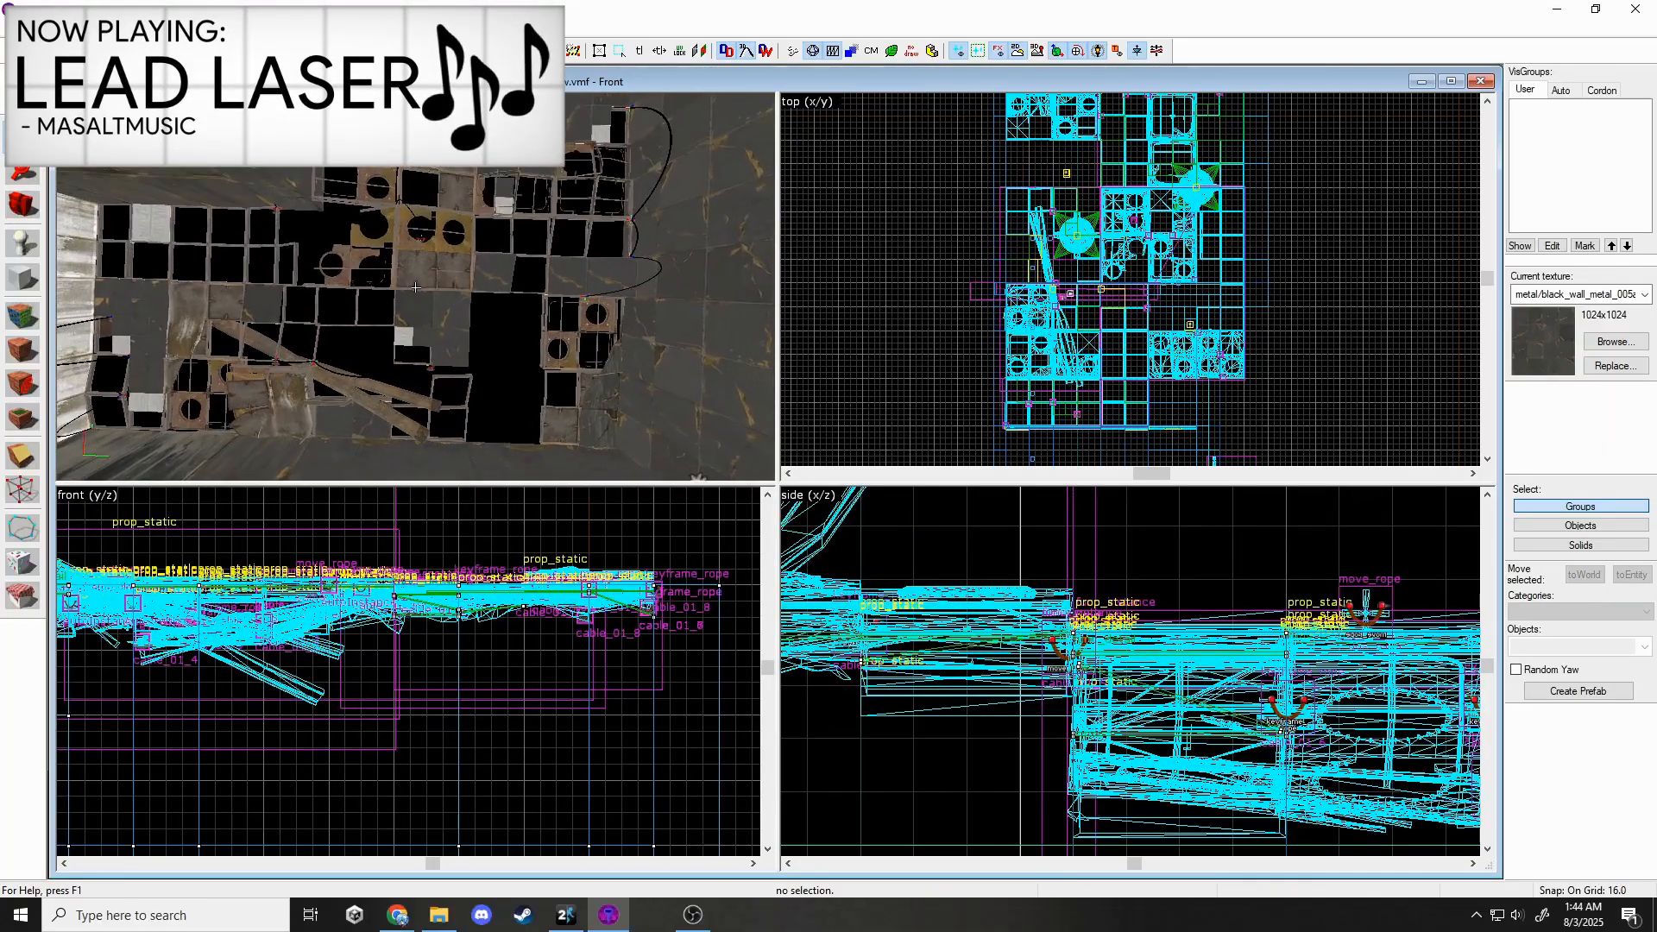
key("d")
key("a")
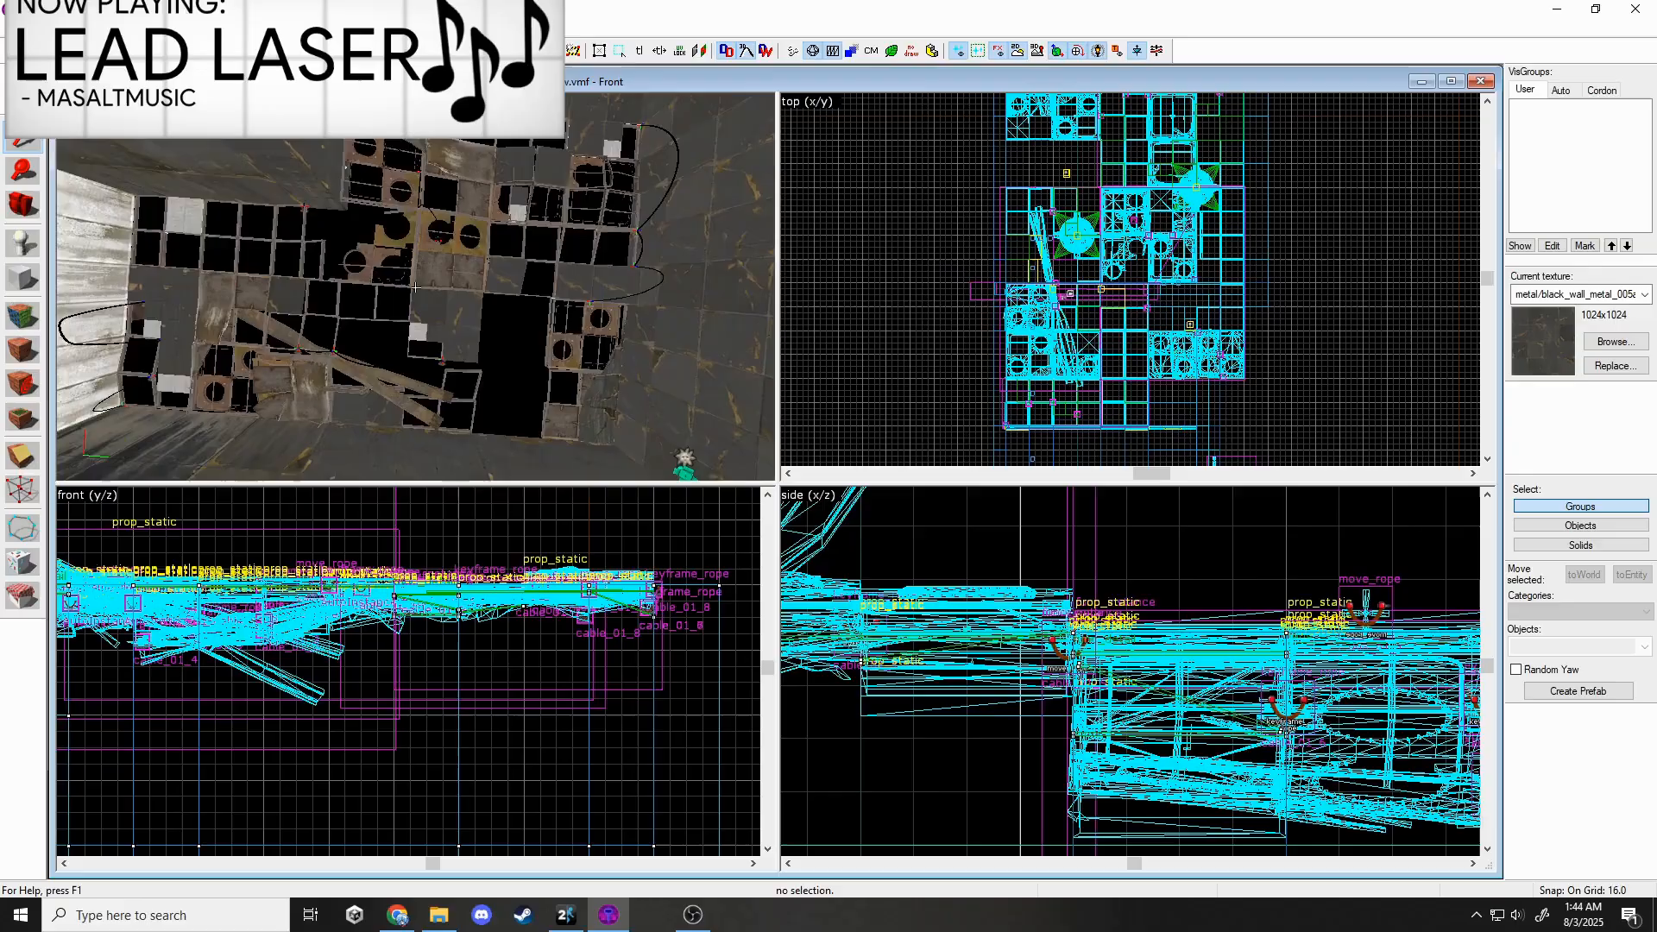
key("w")
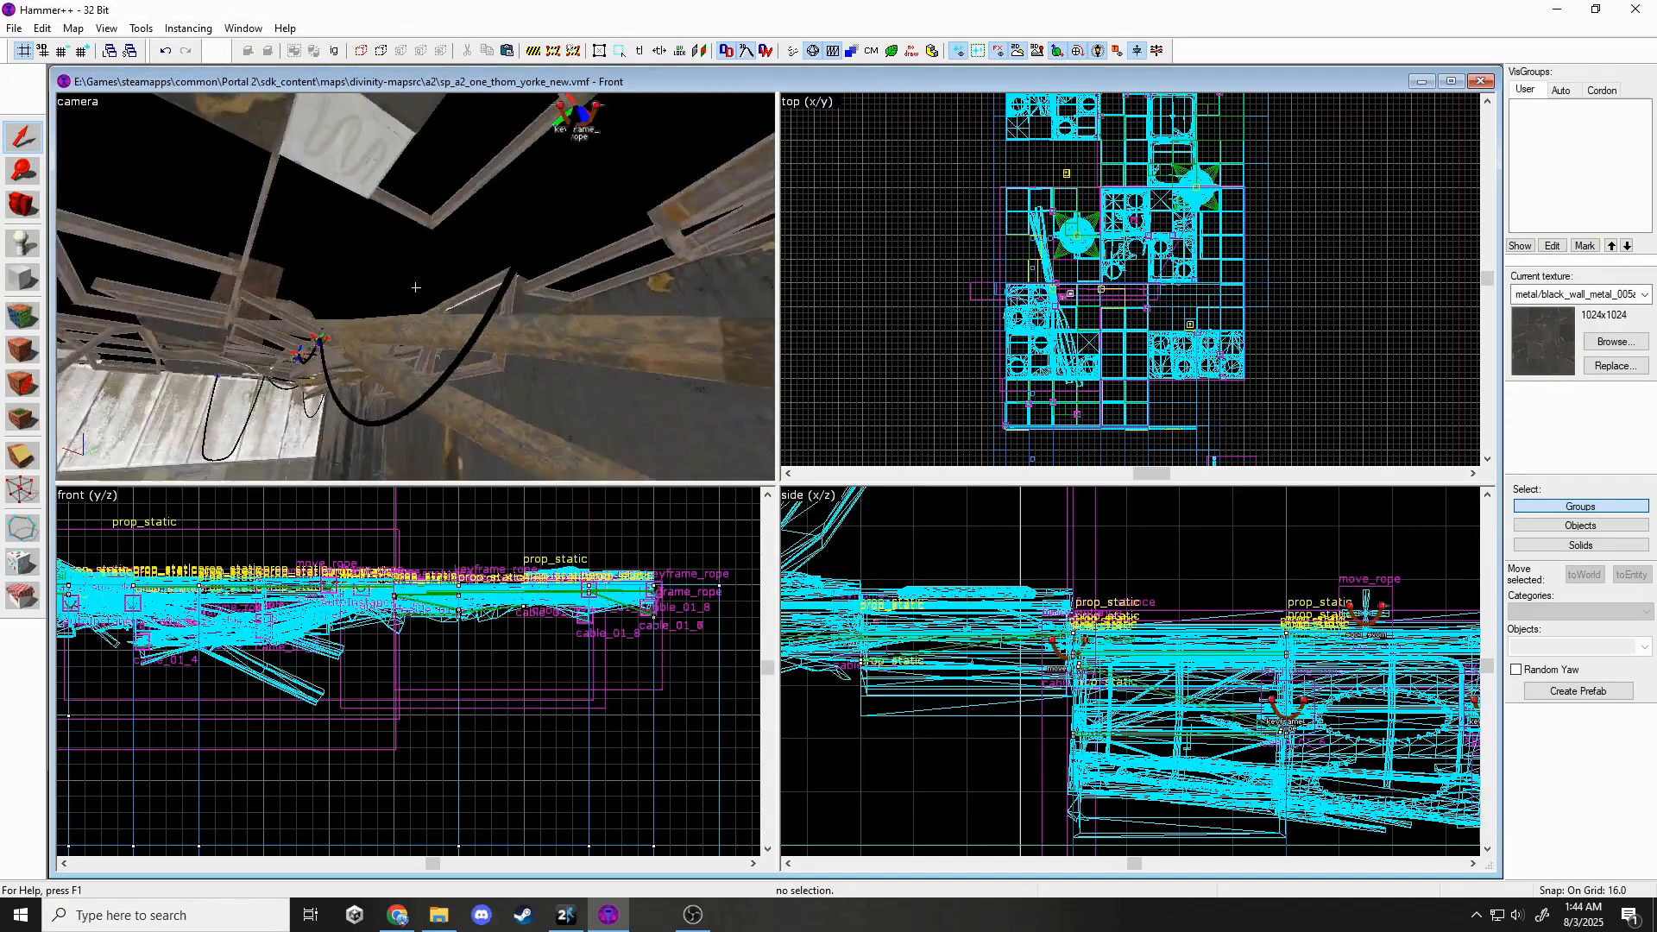
key("s")
key("z")
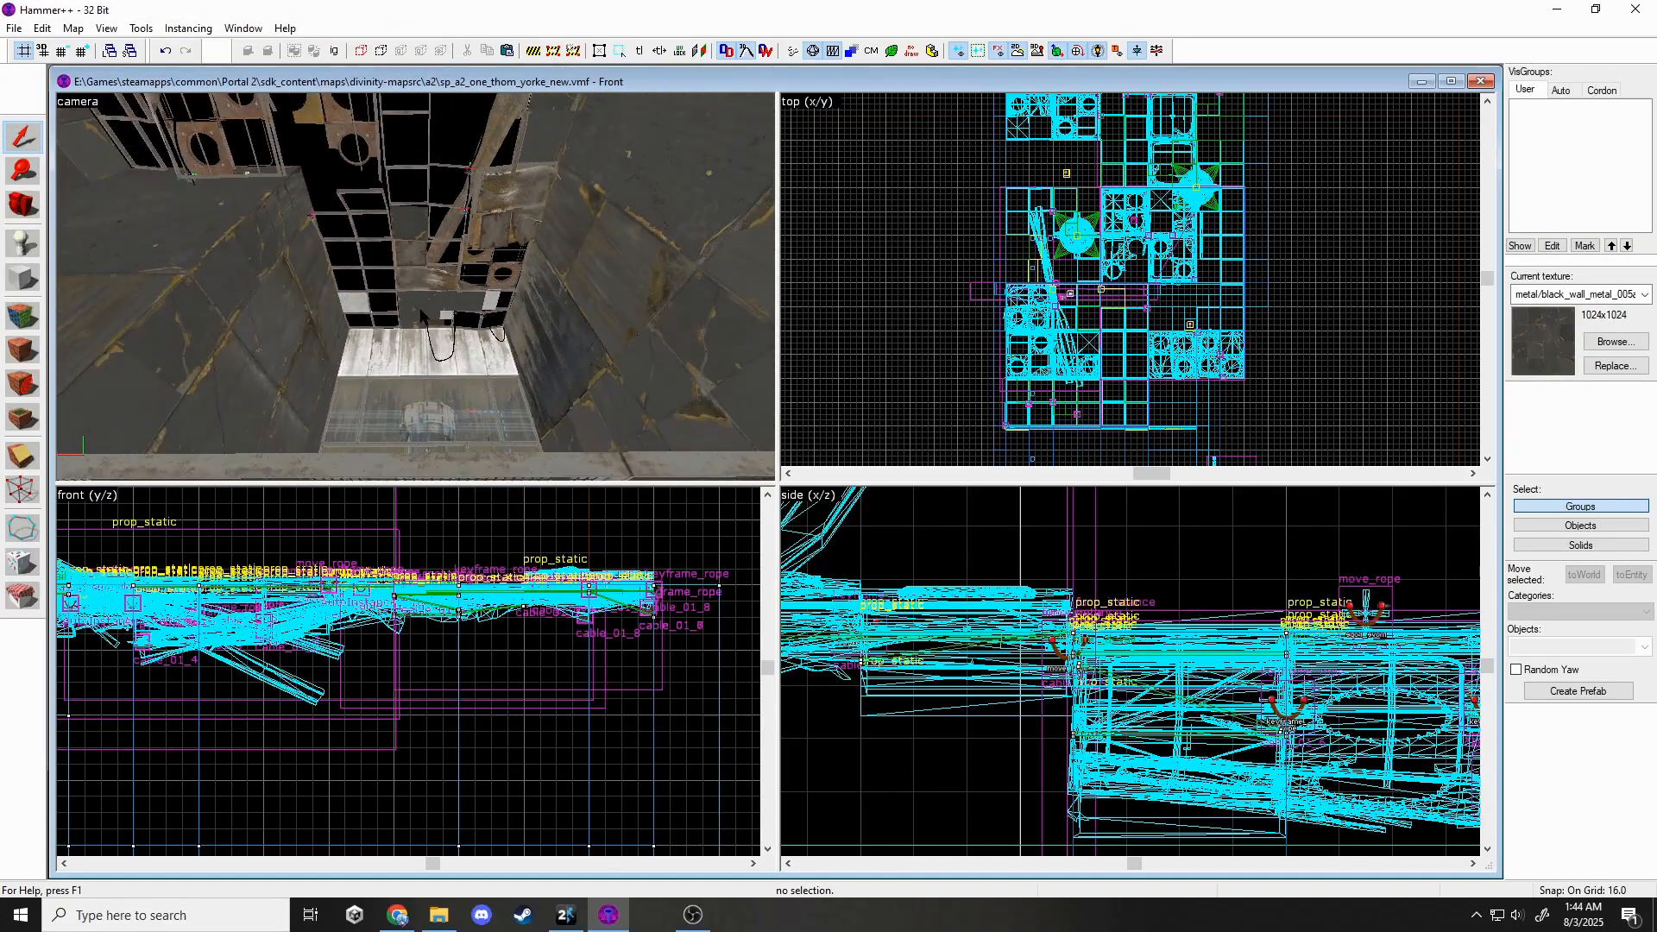
Rotate the panel instance to 165° about its centre and nudge it one grid step left.
left_click(417, 218)
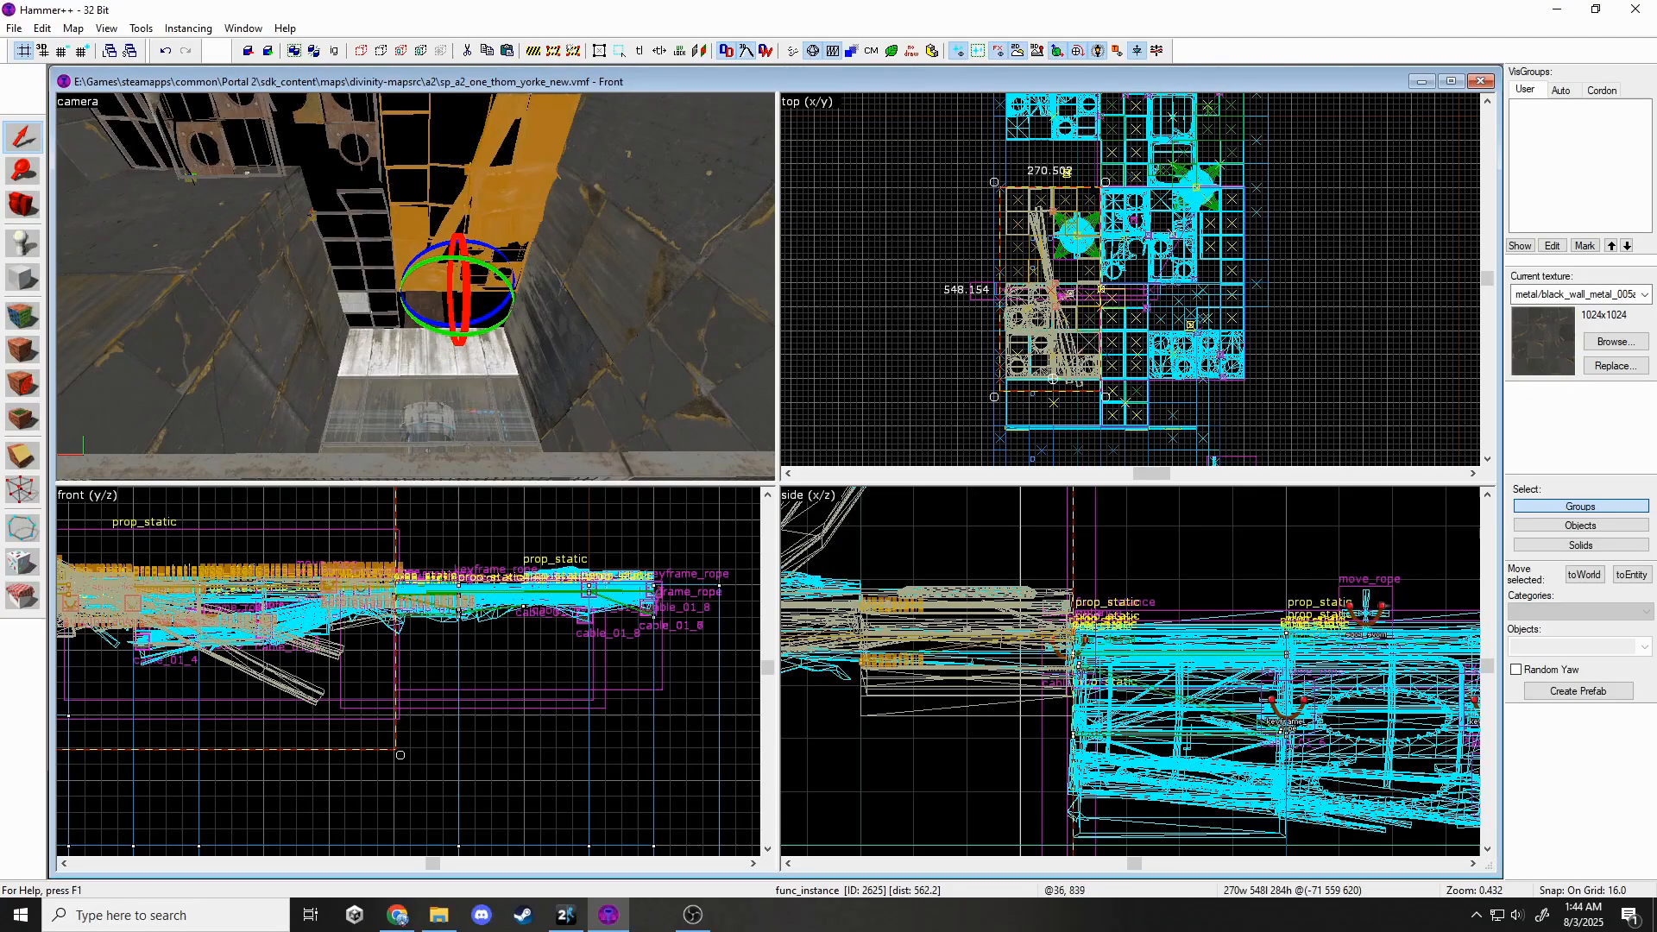
left_click(1097, 186)
key("ctrl+z")
left_click_drag(1107, 184, 1048, 240)
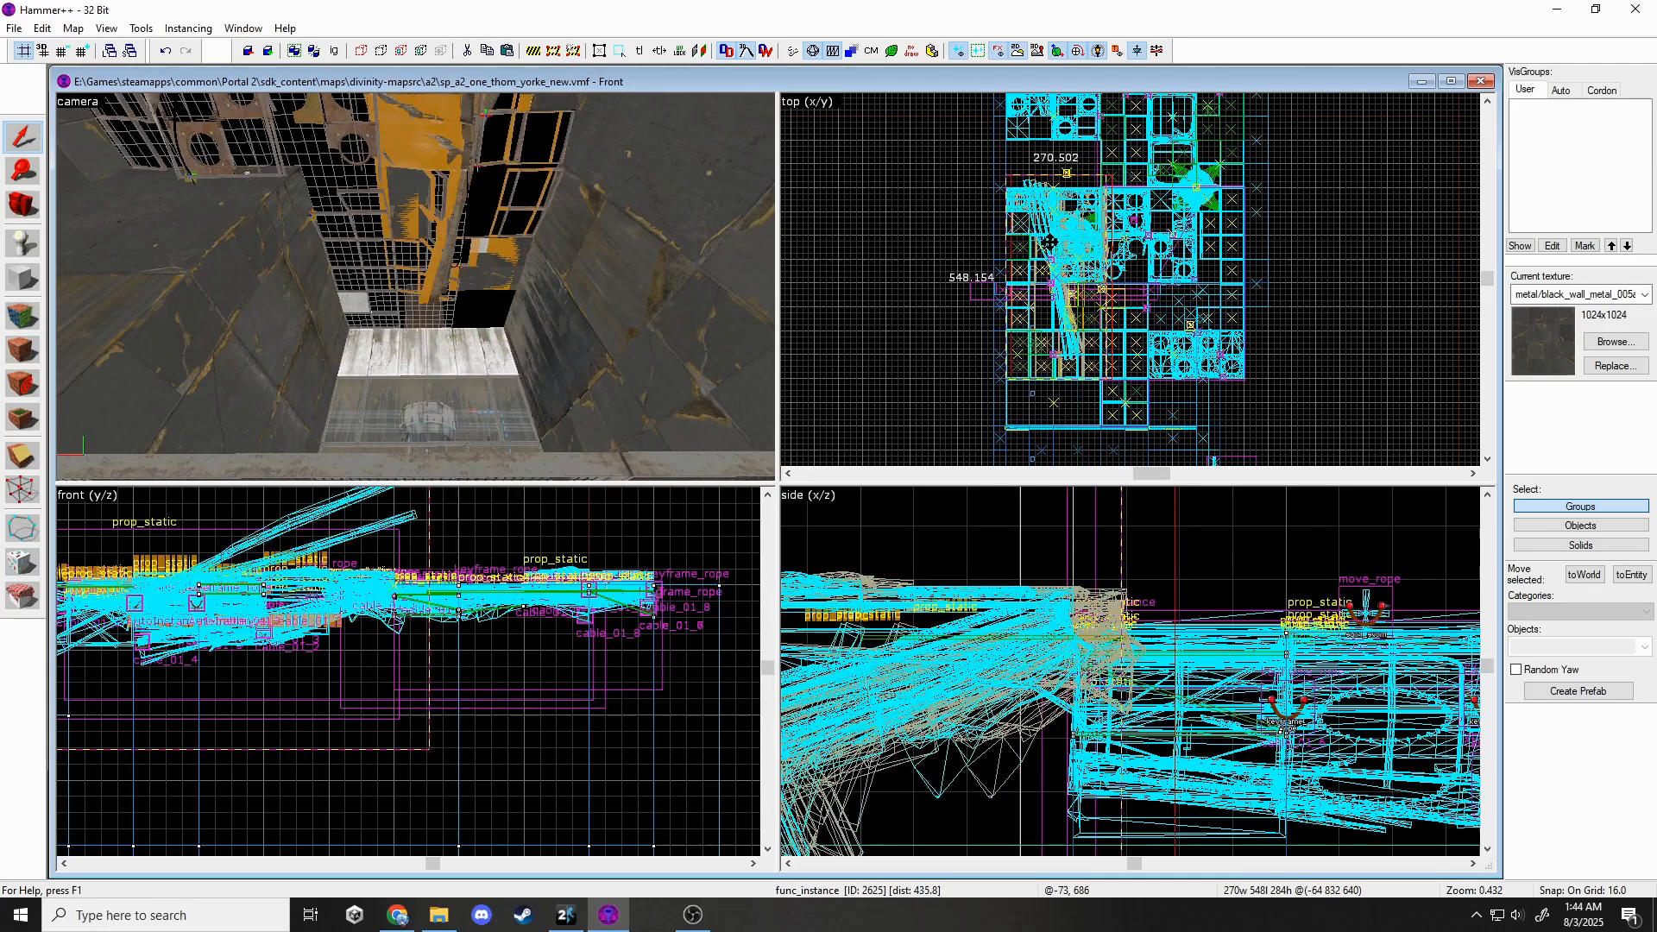
key("Escape")
left_click(536, 244)
scroll(1035, 390, "up", 4)
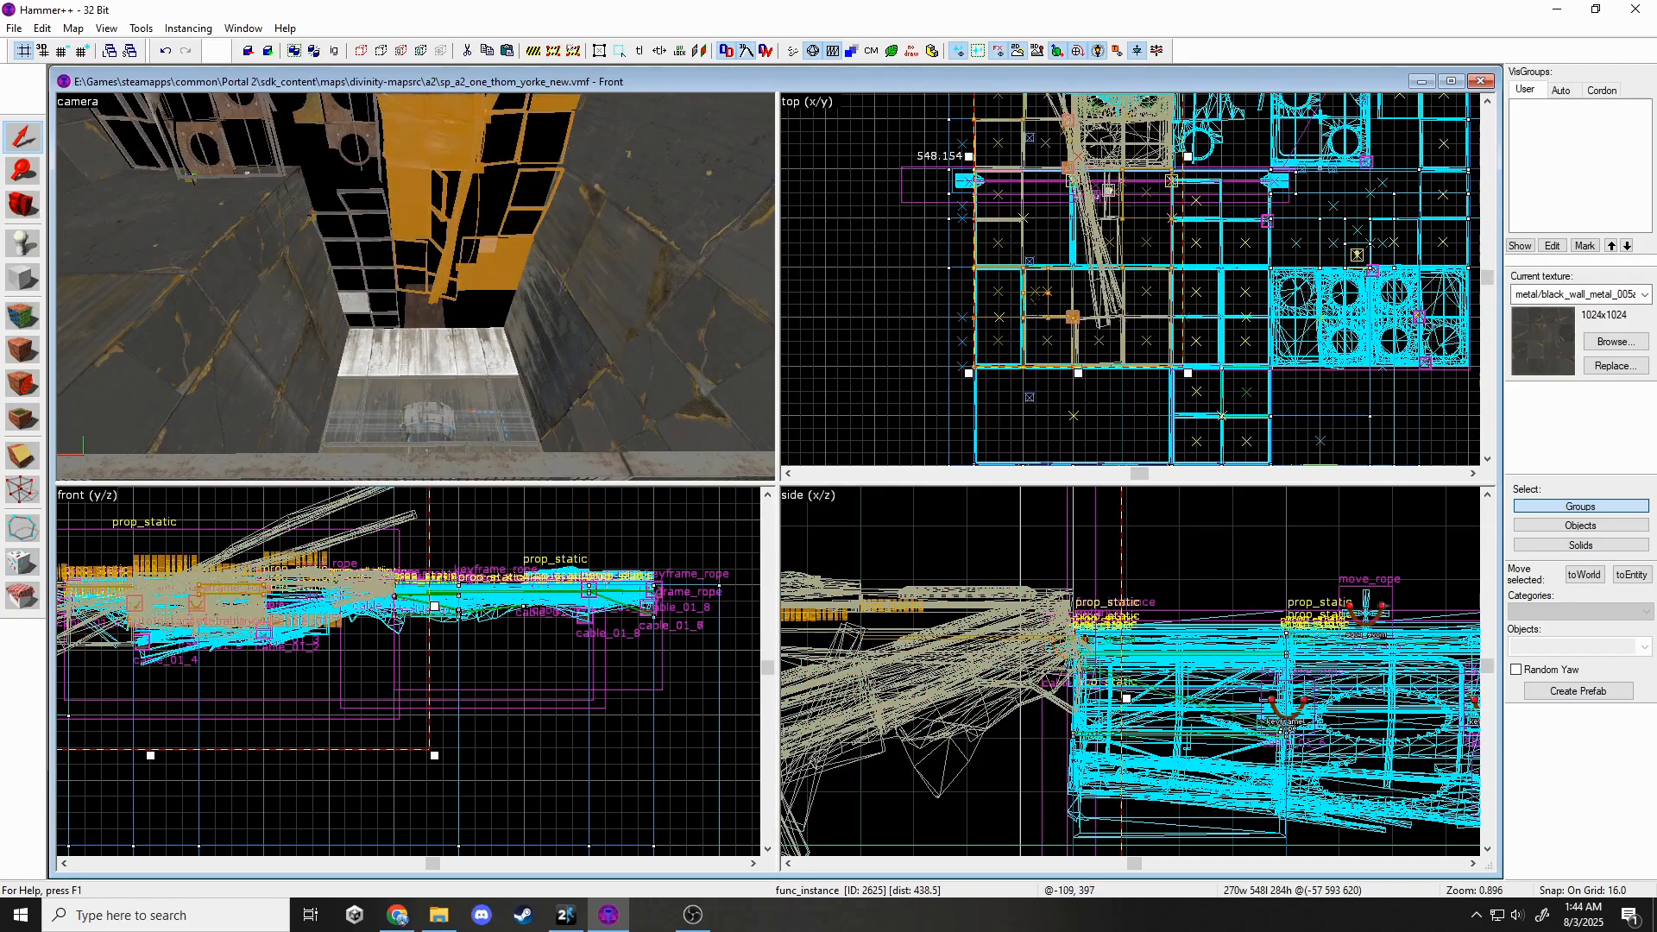
key("Escape")
Fly the 3D camera down the shaft past the fizzler and back to the broken panel wall.
key("z")
key("w")
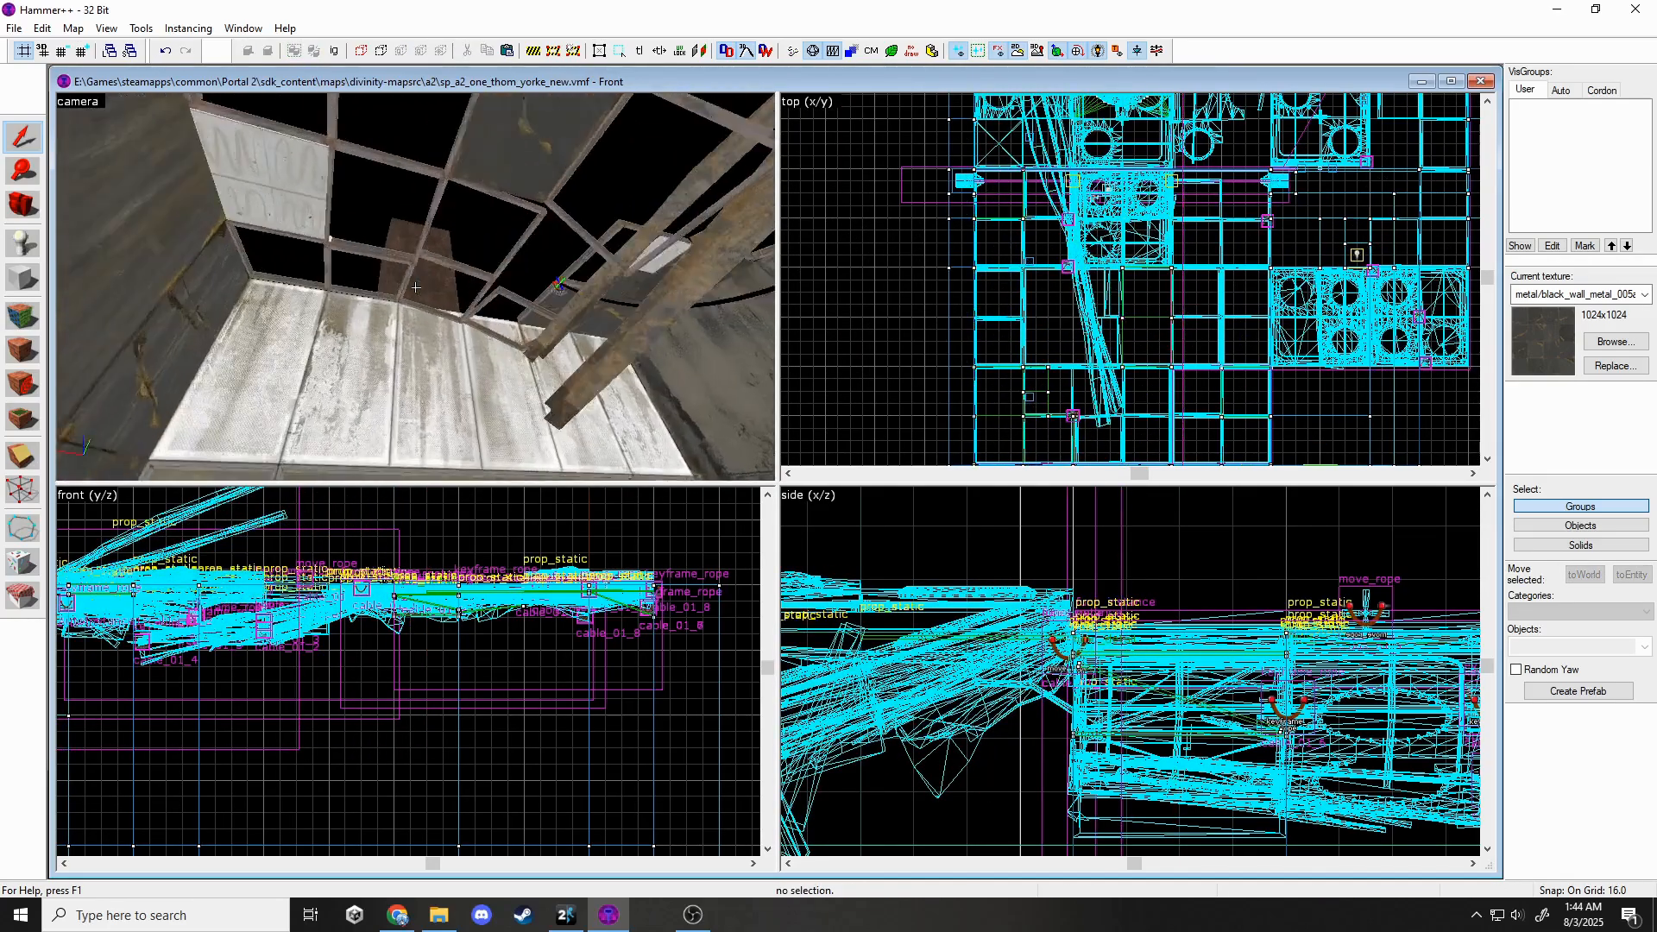
key("s")
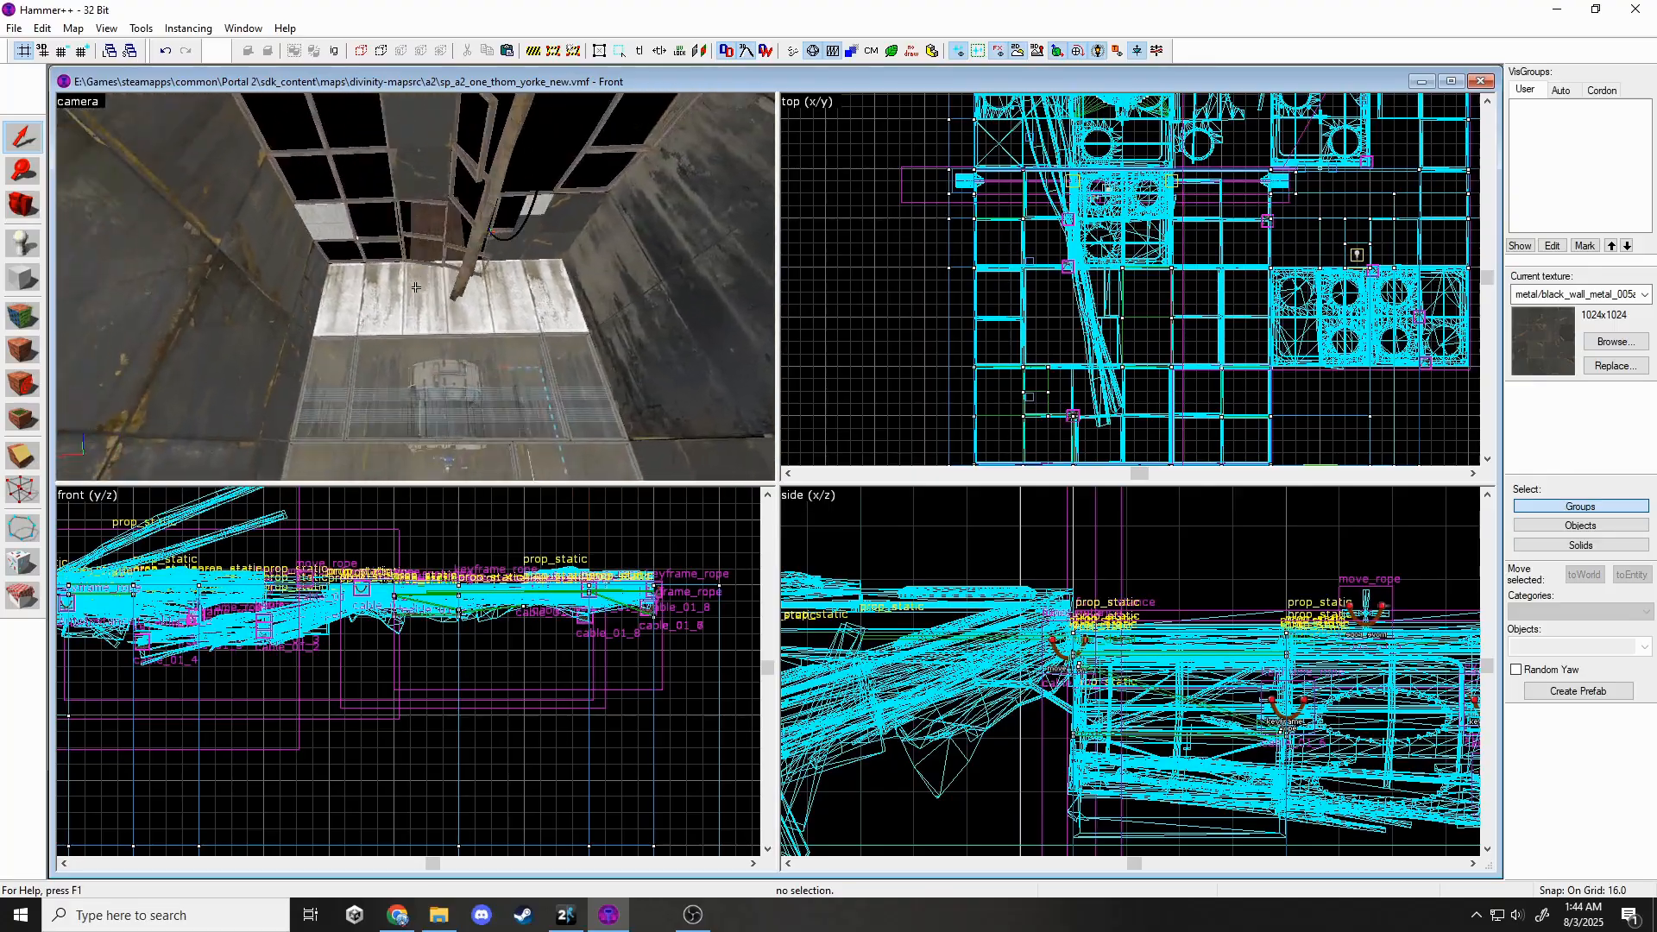
key("w")
key("s")
key("w")
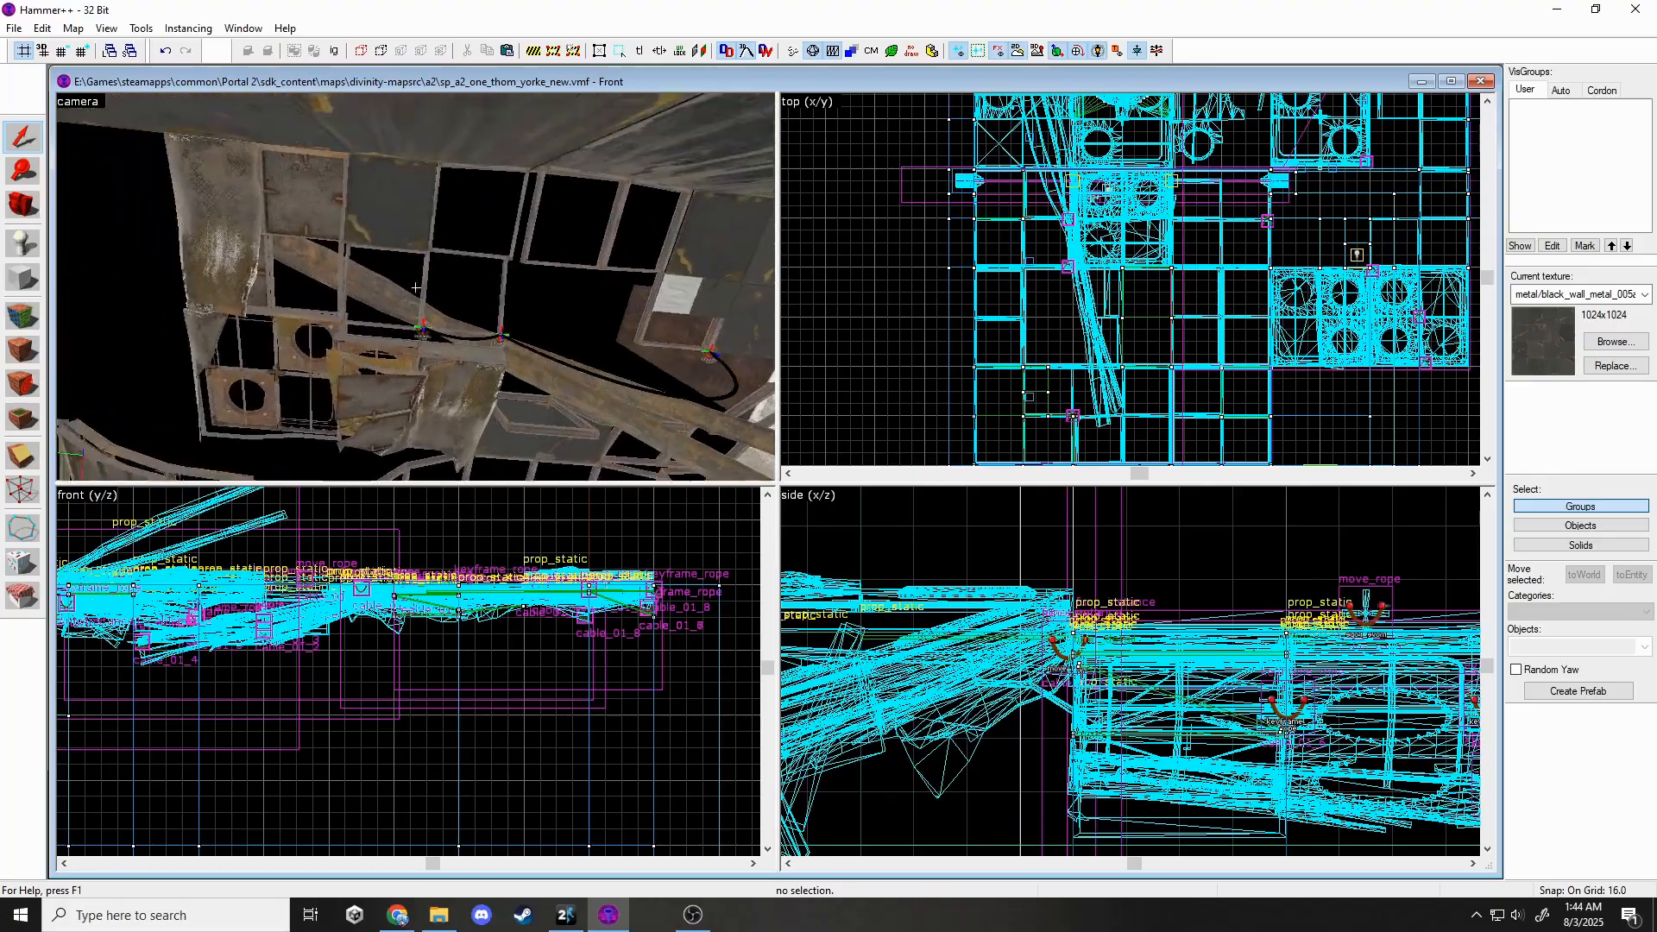
key("s")
key("w")
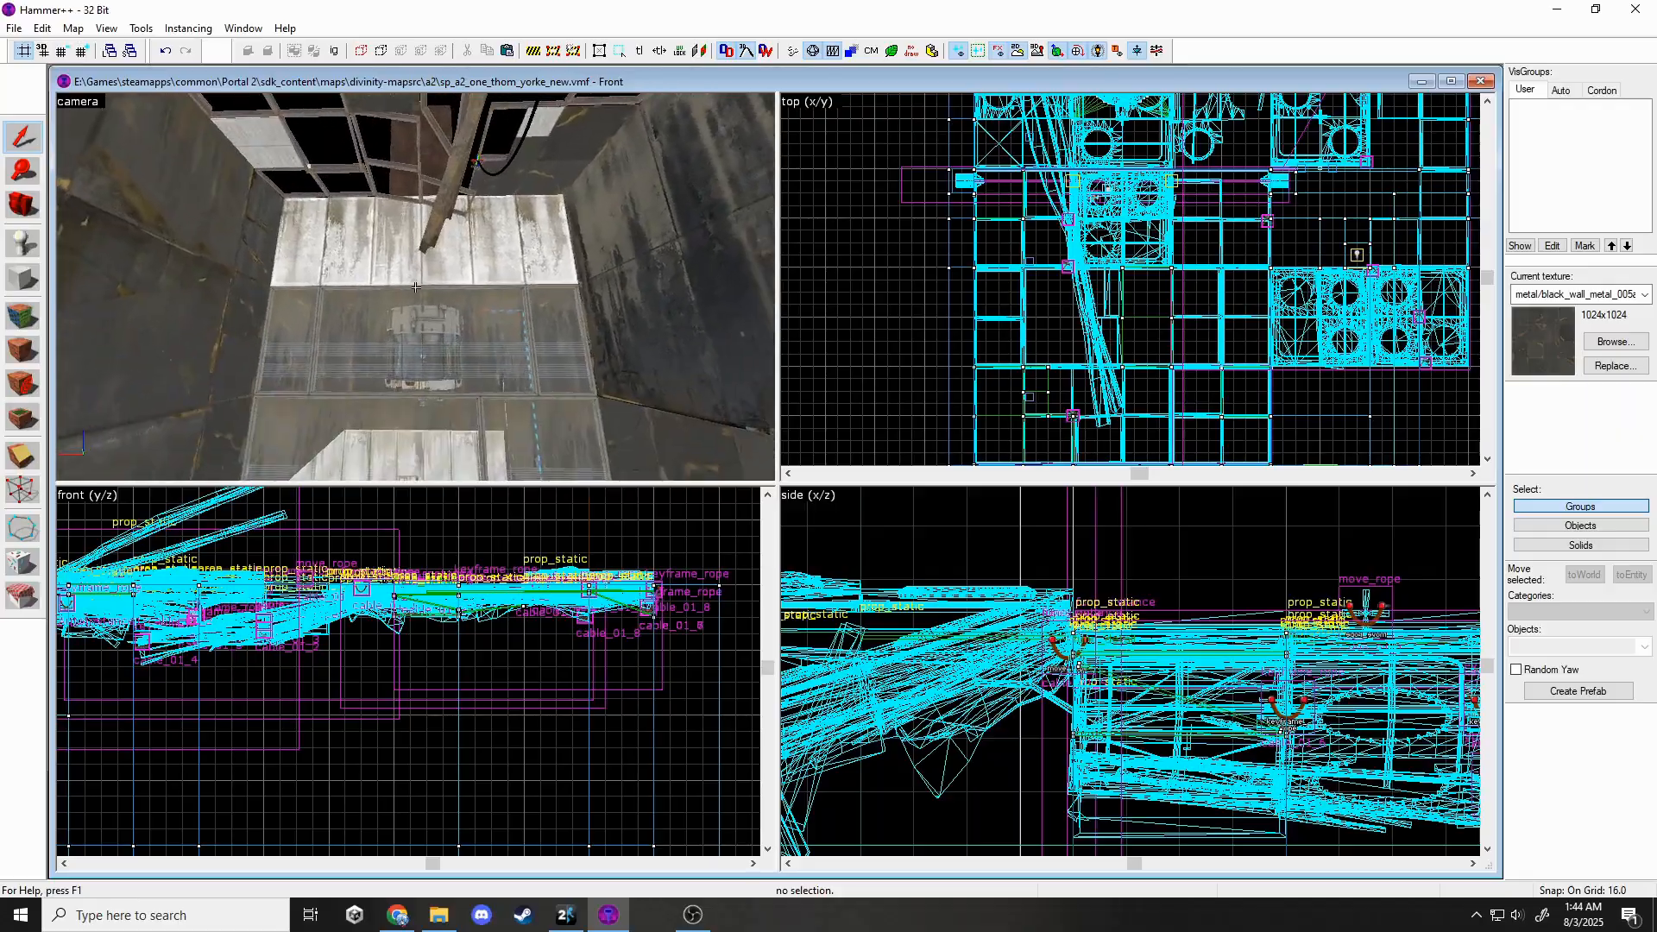
key("w")
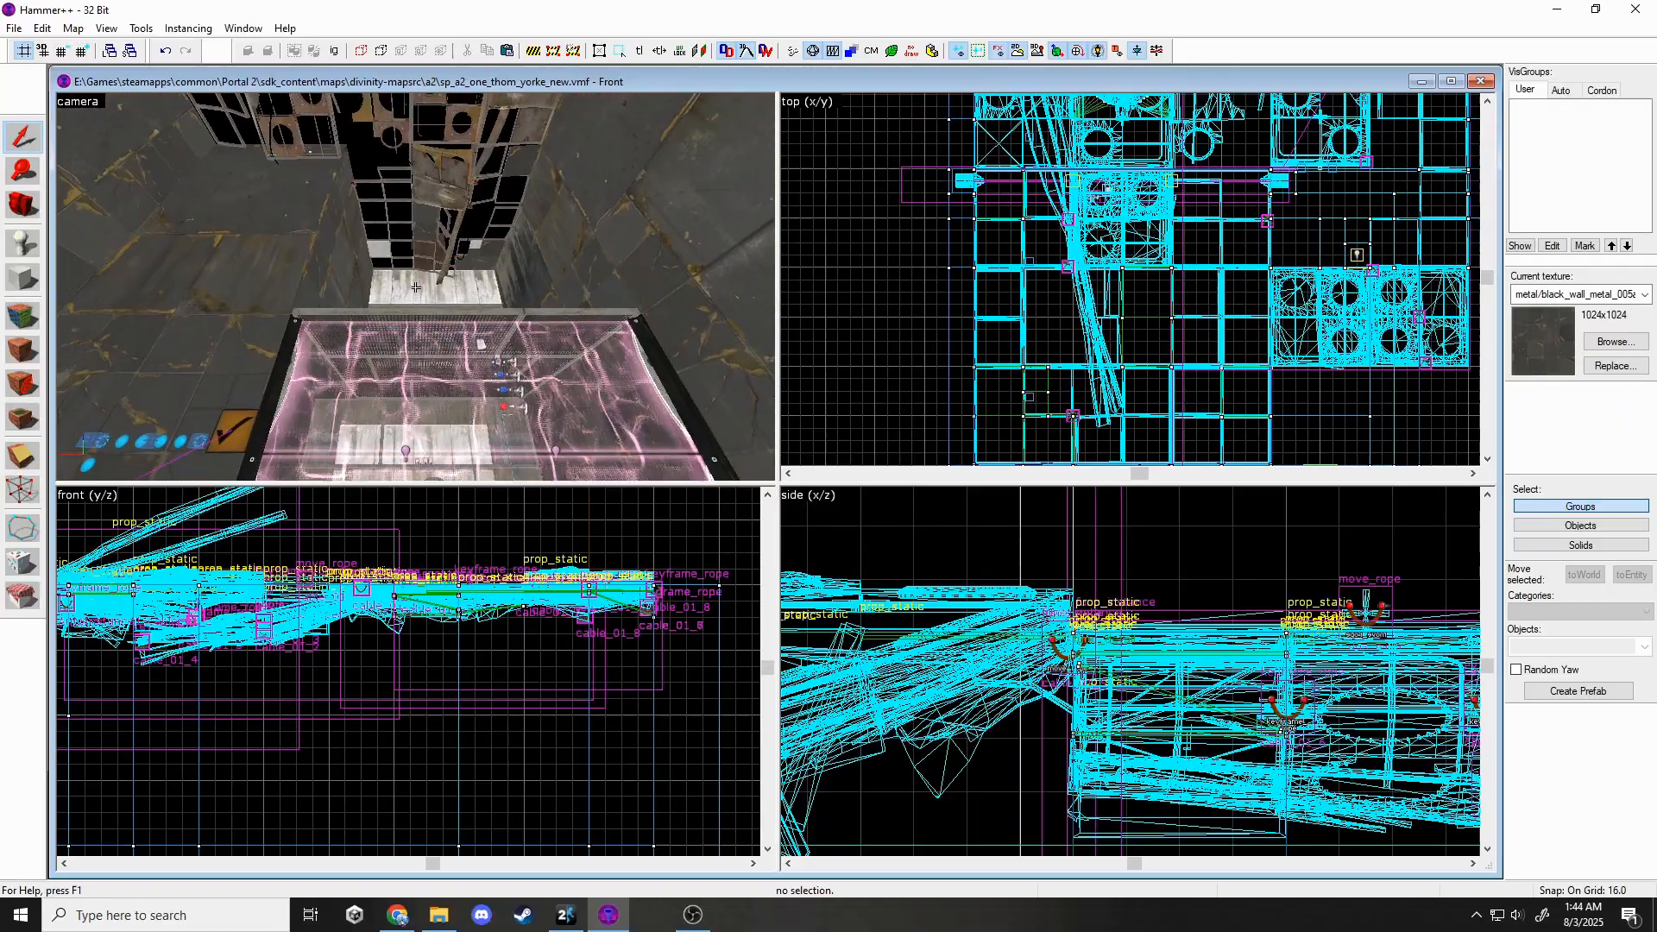
key("w")
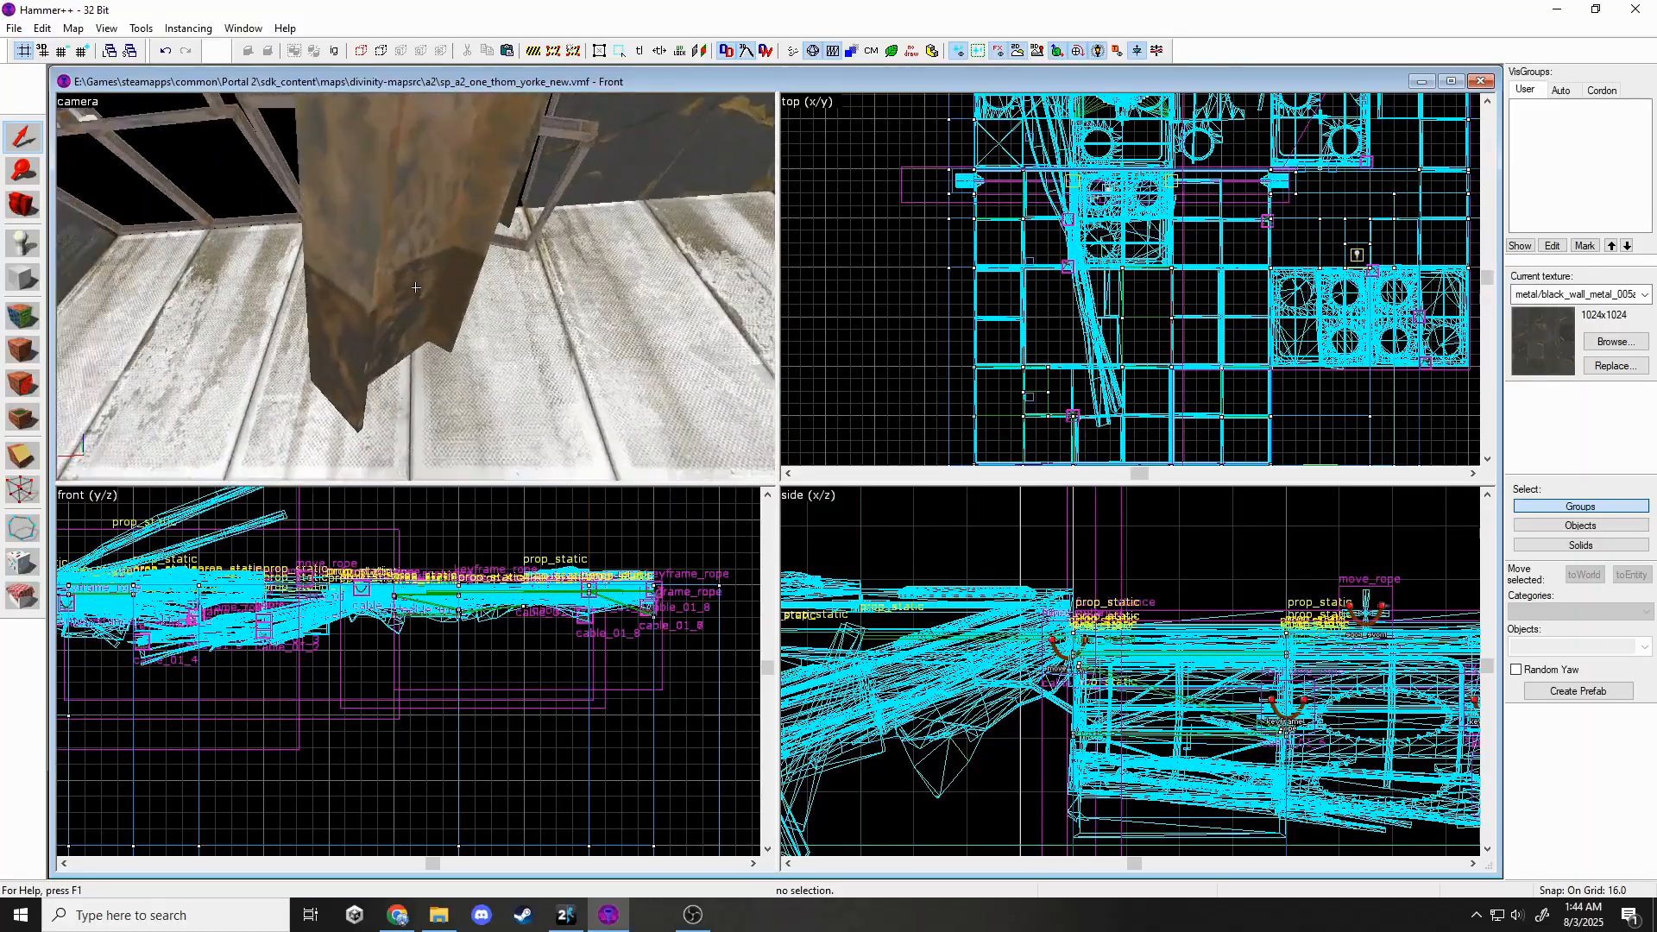
key("s")
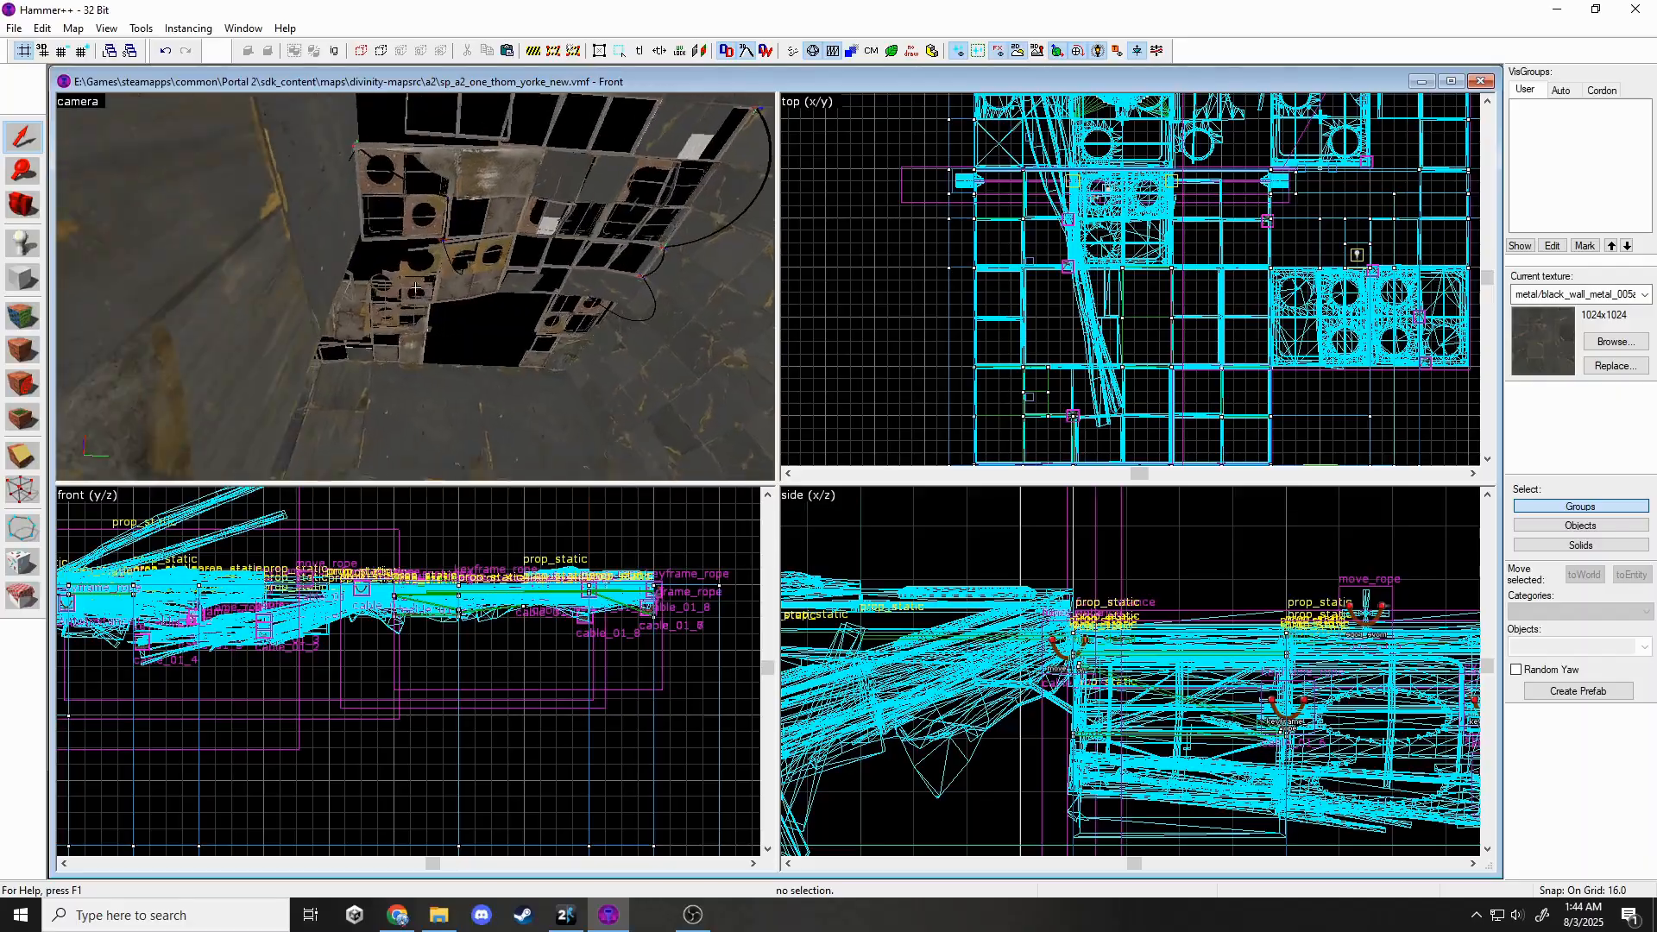
key("w")
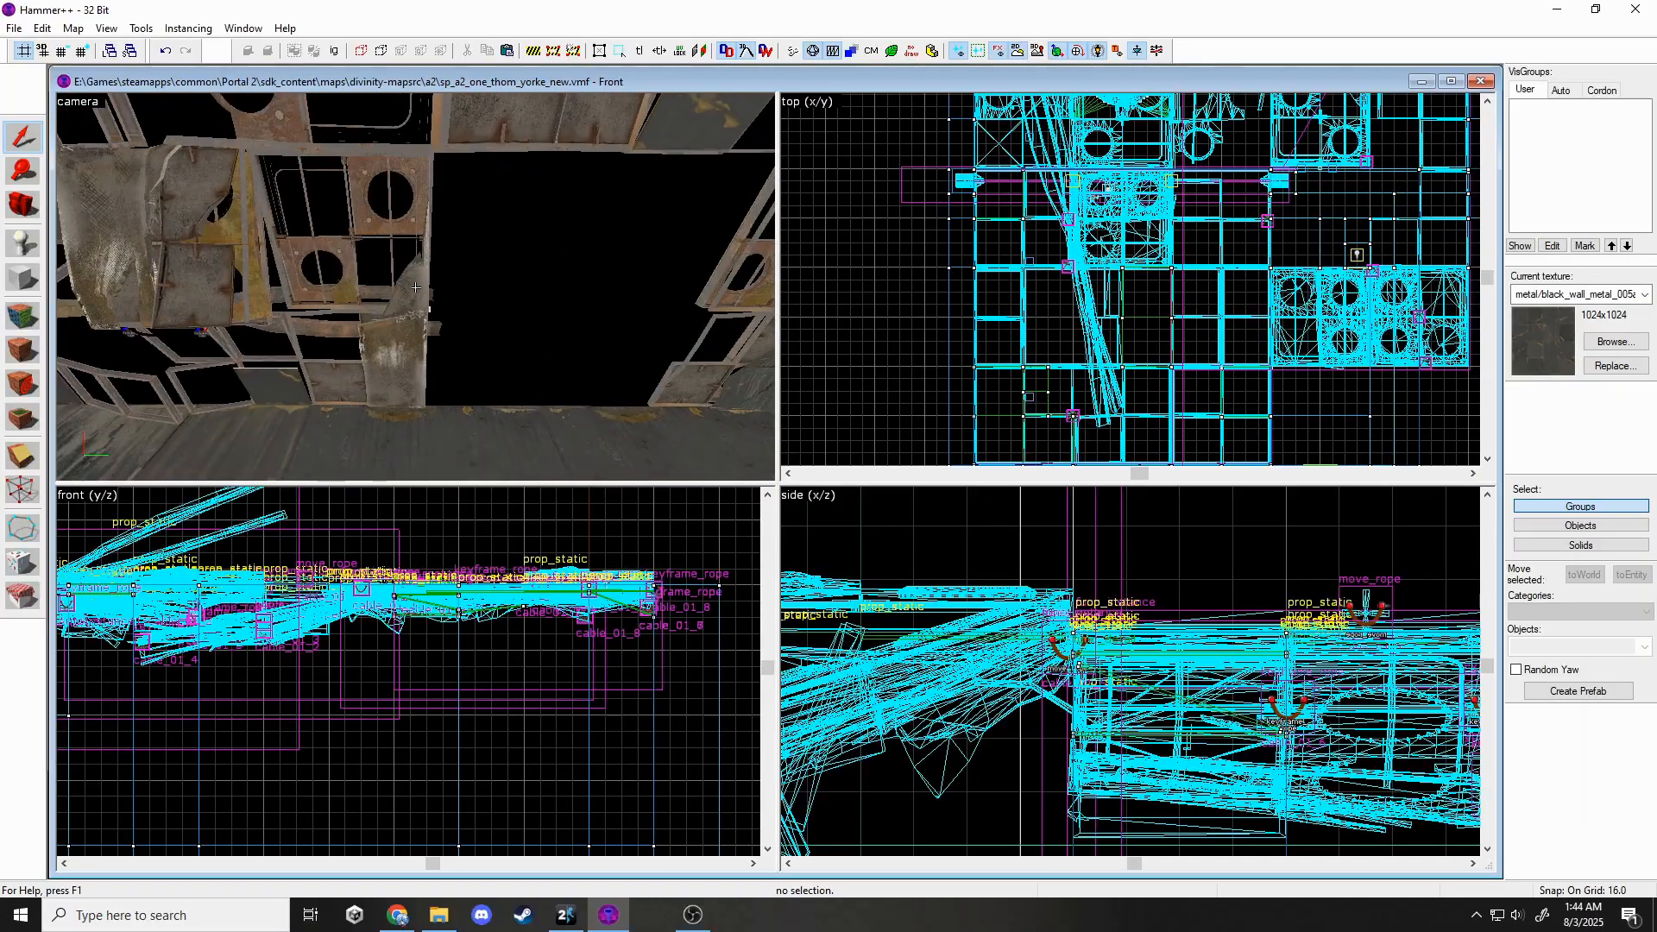
Collapse the broken wall-panel func_instance via Instancing > Collapse > Selection, confirming Yes and OK.
left_click(419, 294)
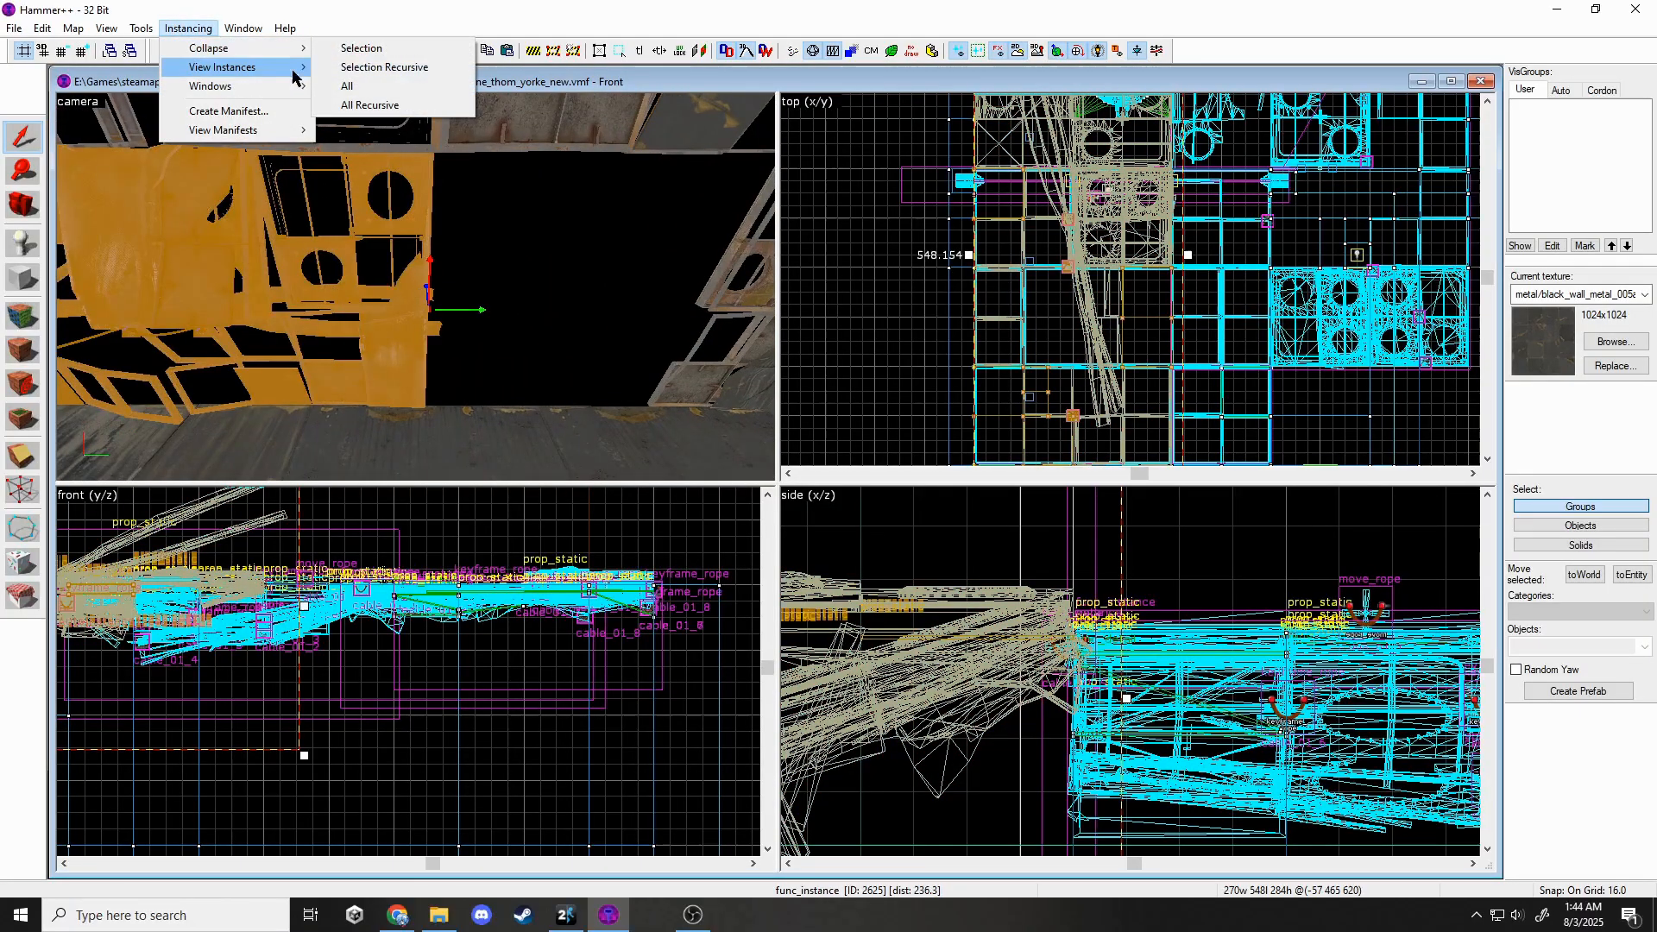
left_click(361, 47)
left_click(863, 527)
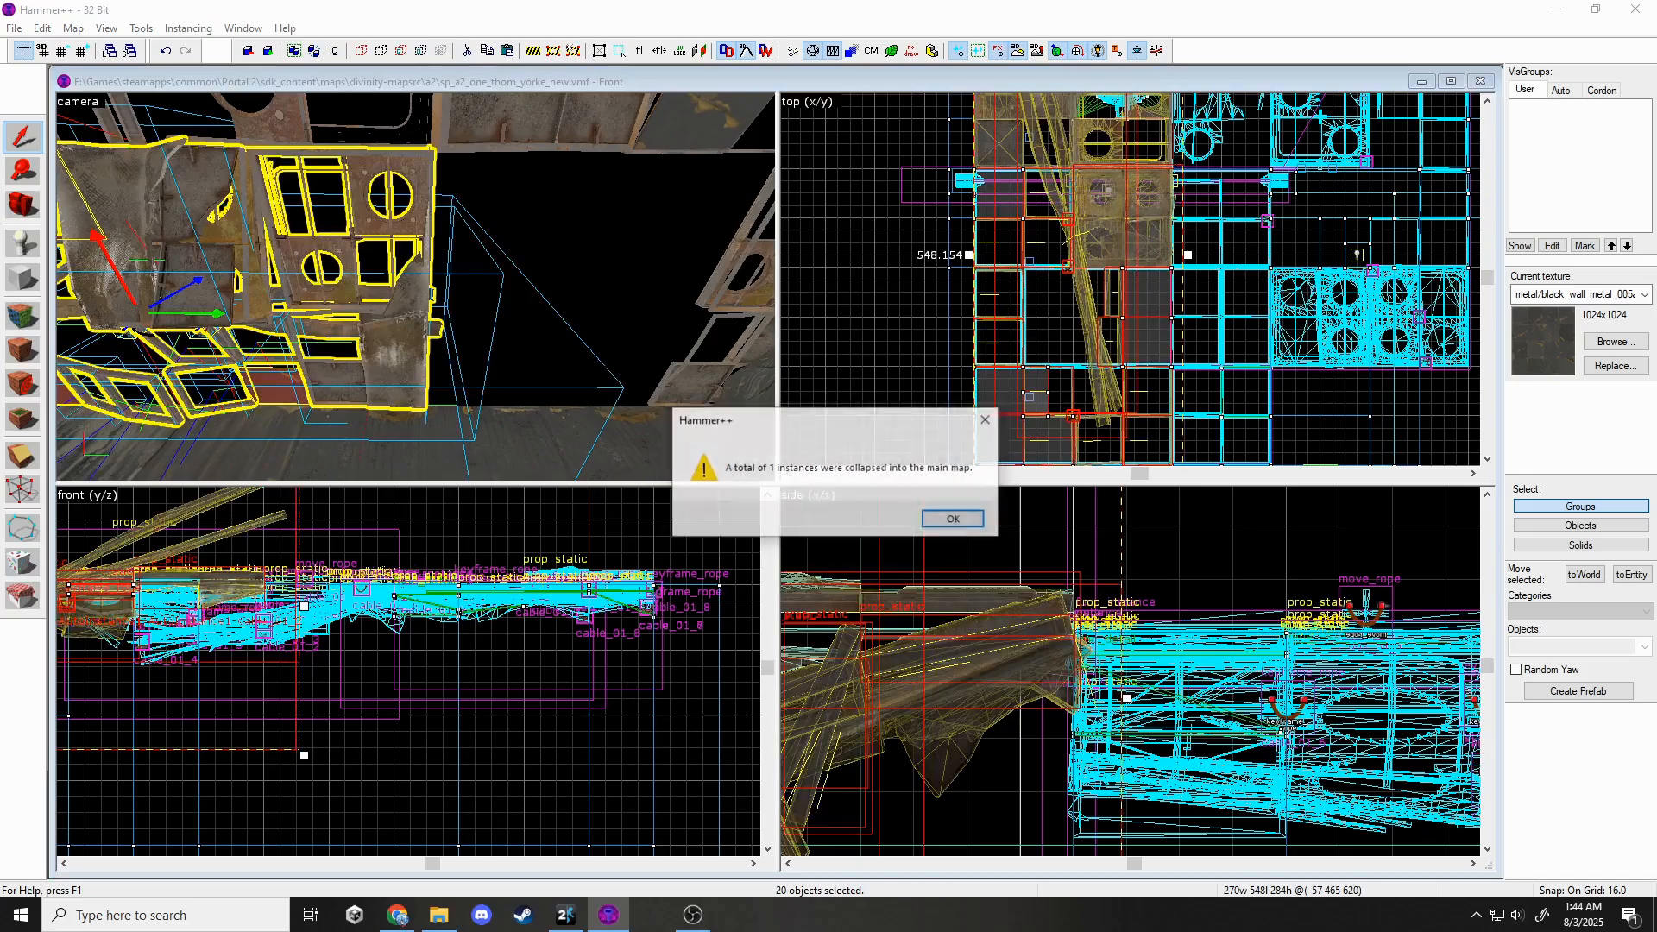
left_click(939, 515)
Reskin the ceiling panel prop as wall_dest_128x128_01_skins with skin5 and apply it.
key("z")
key("s")
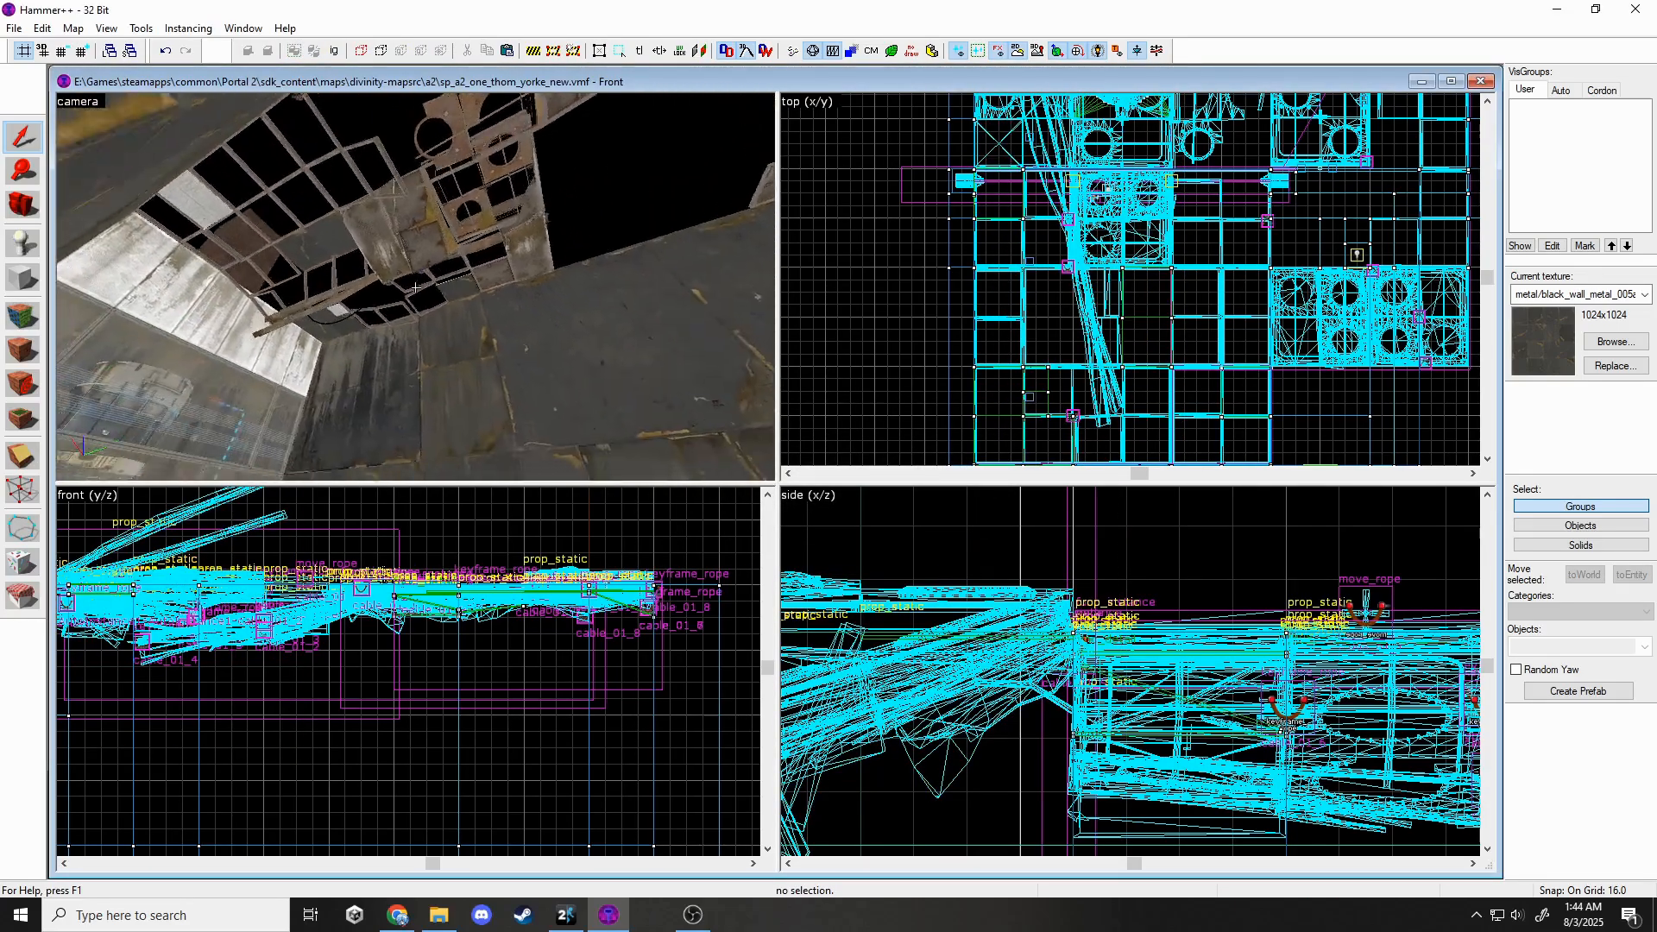
key("w")
key("s")
key("z")
double_click(416, 288)
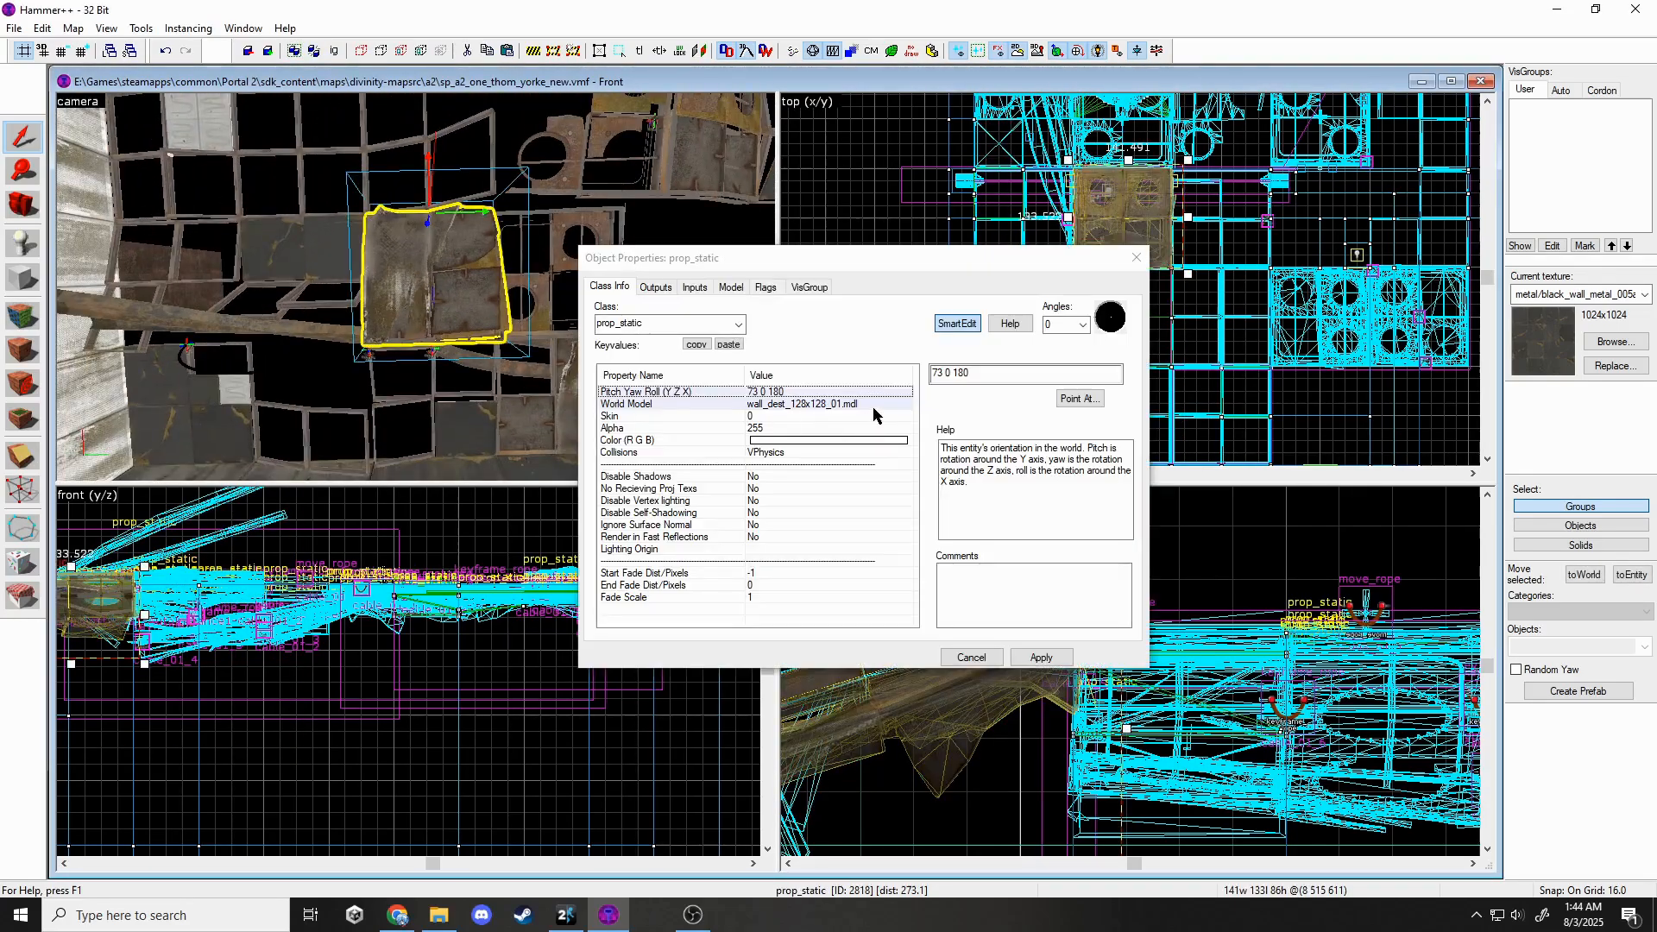
left_click(874, 404)
left_click(958, 399)
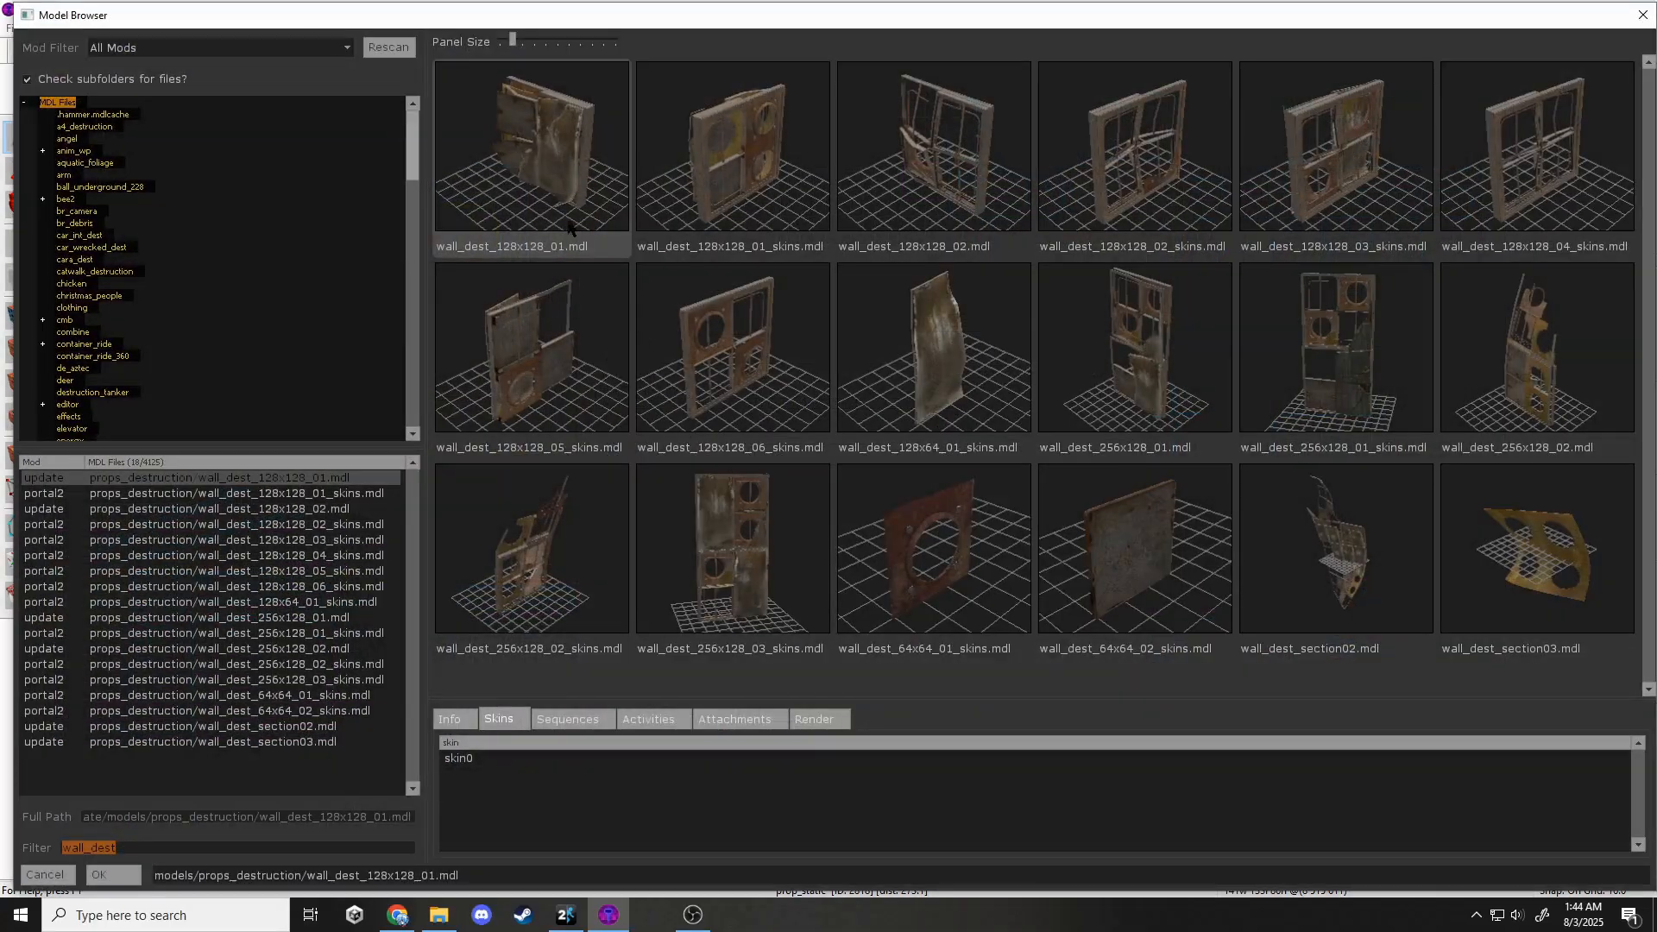
left_click(749, 209)
left_click(459, 836)
left_click(112, 874)
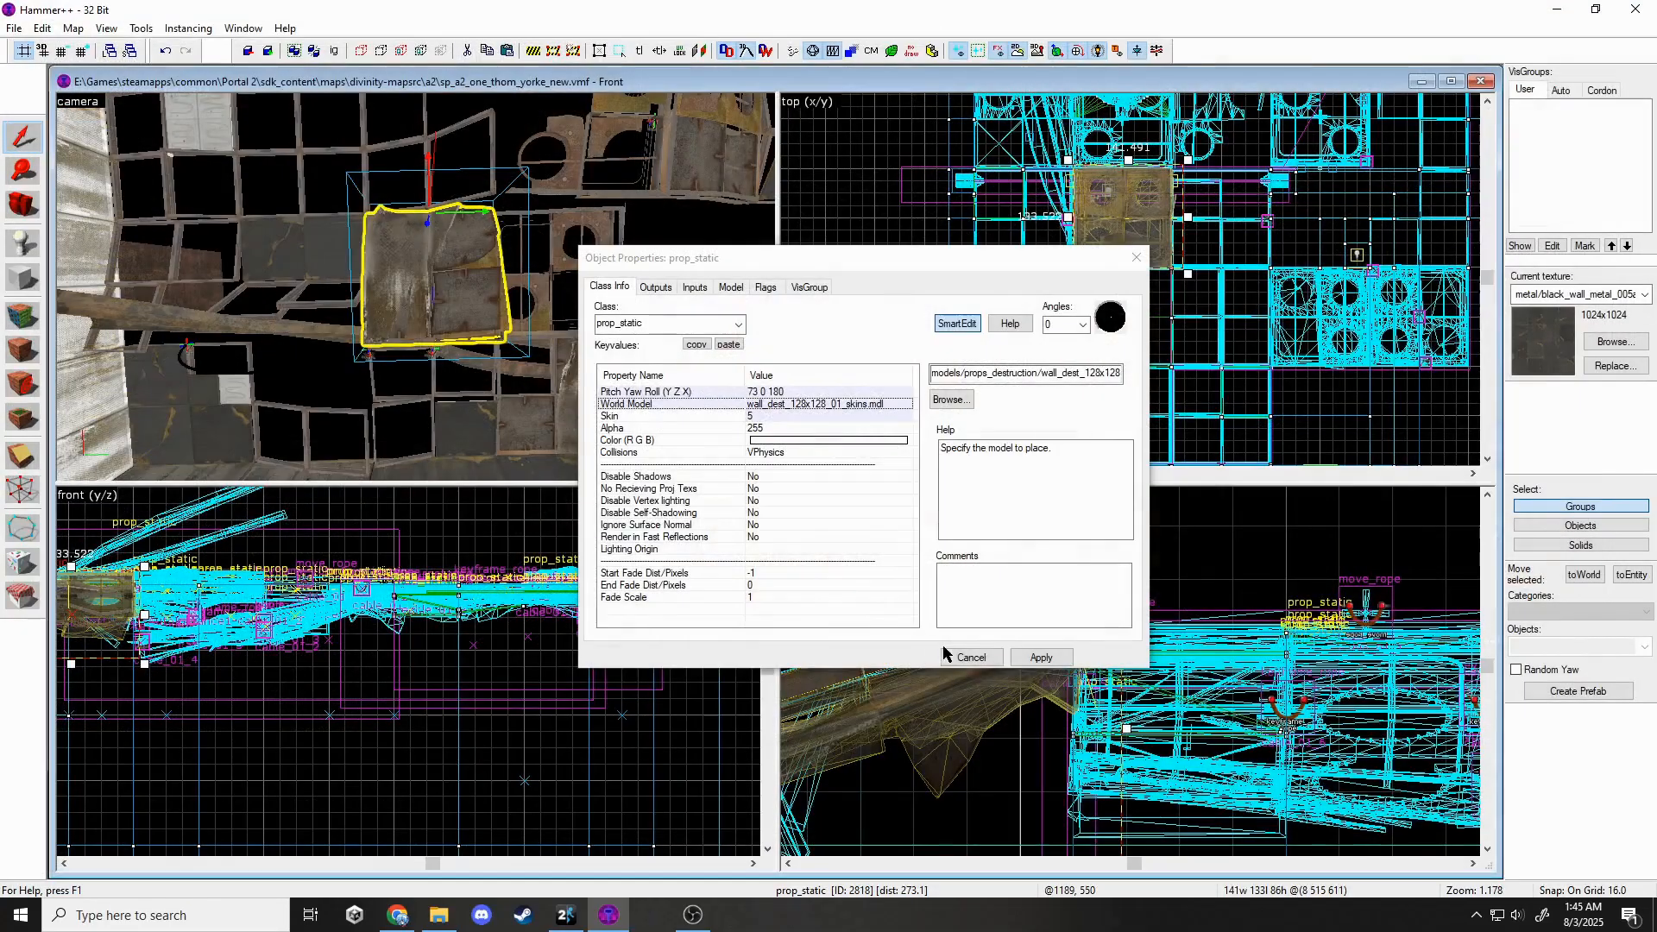
left_click(1038, 657)
left_click(1134, 255)
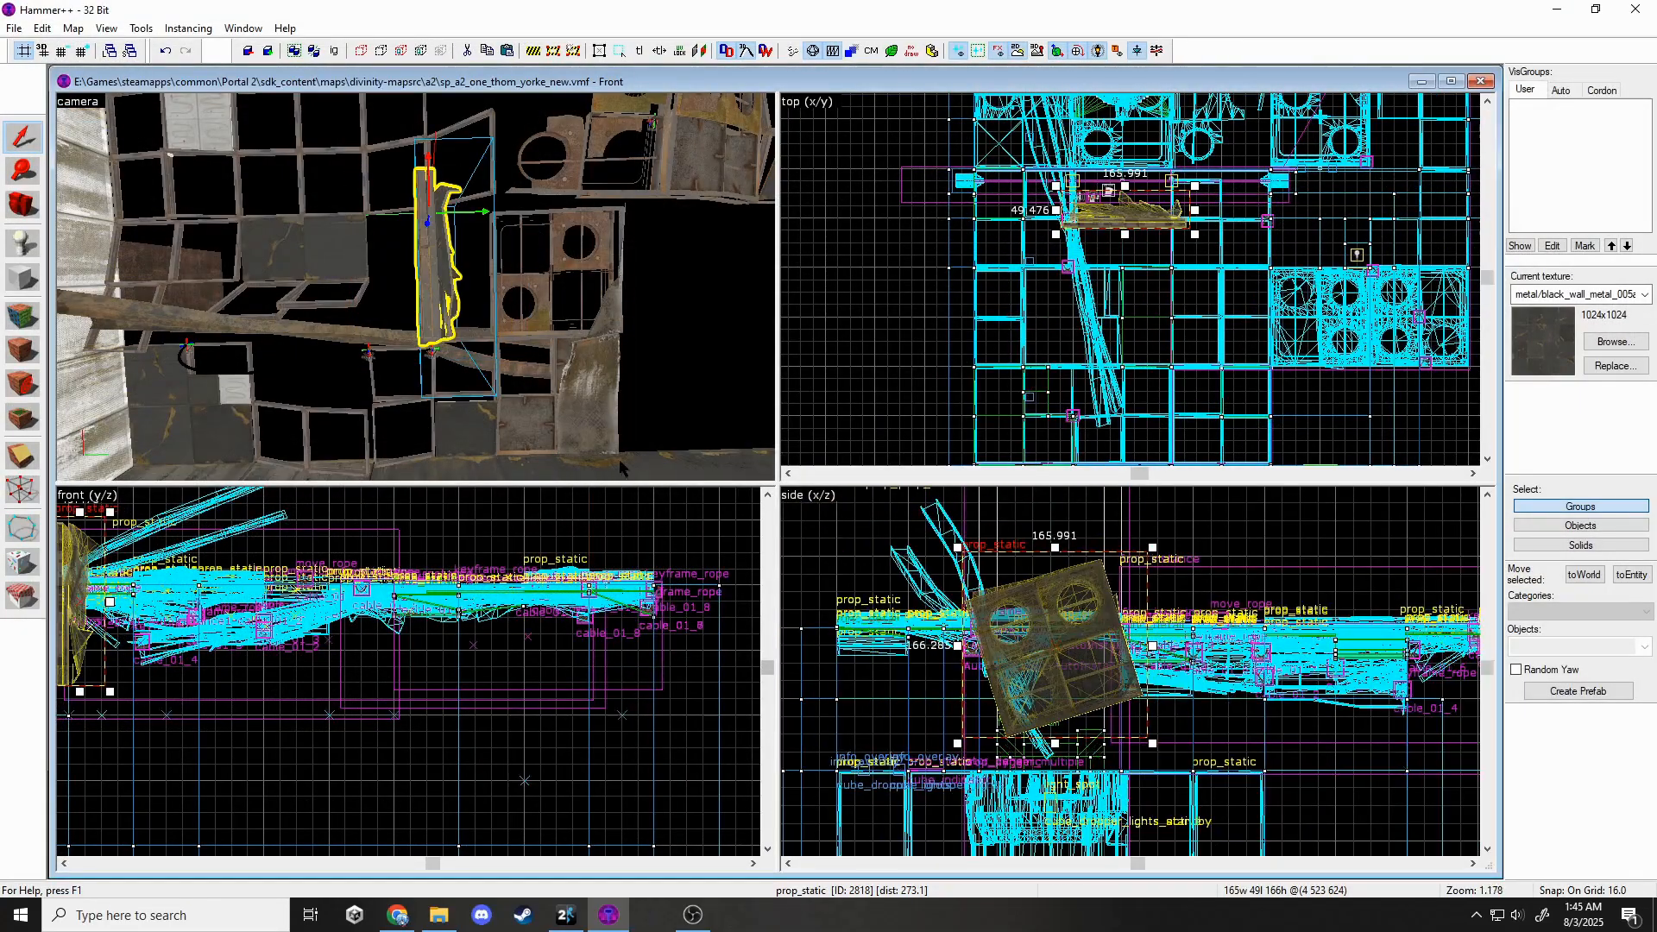
Set the panel's angles to Down, then rotate it 90° twice and tilt it to match the ceiling.
left_click(1082, 323)
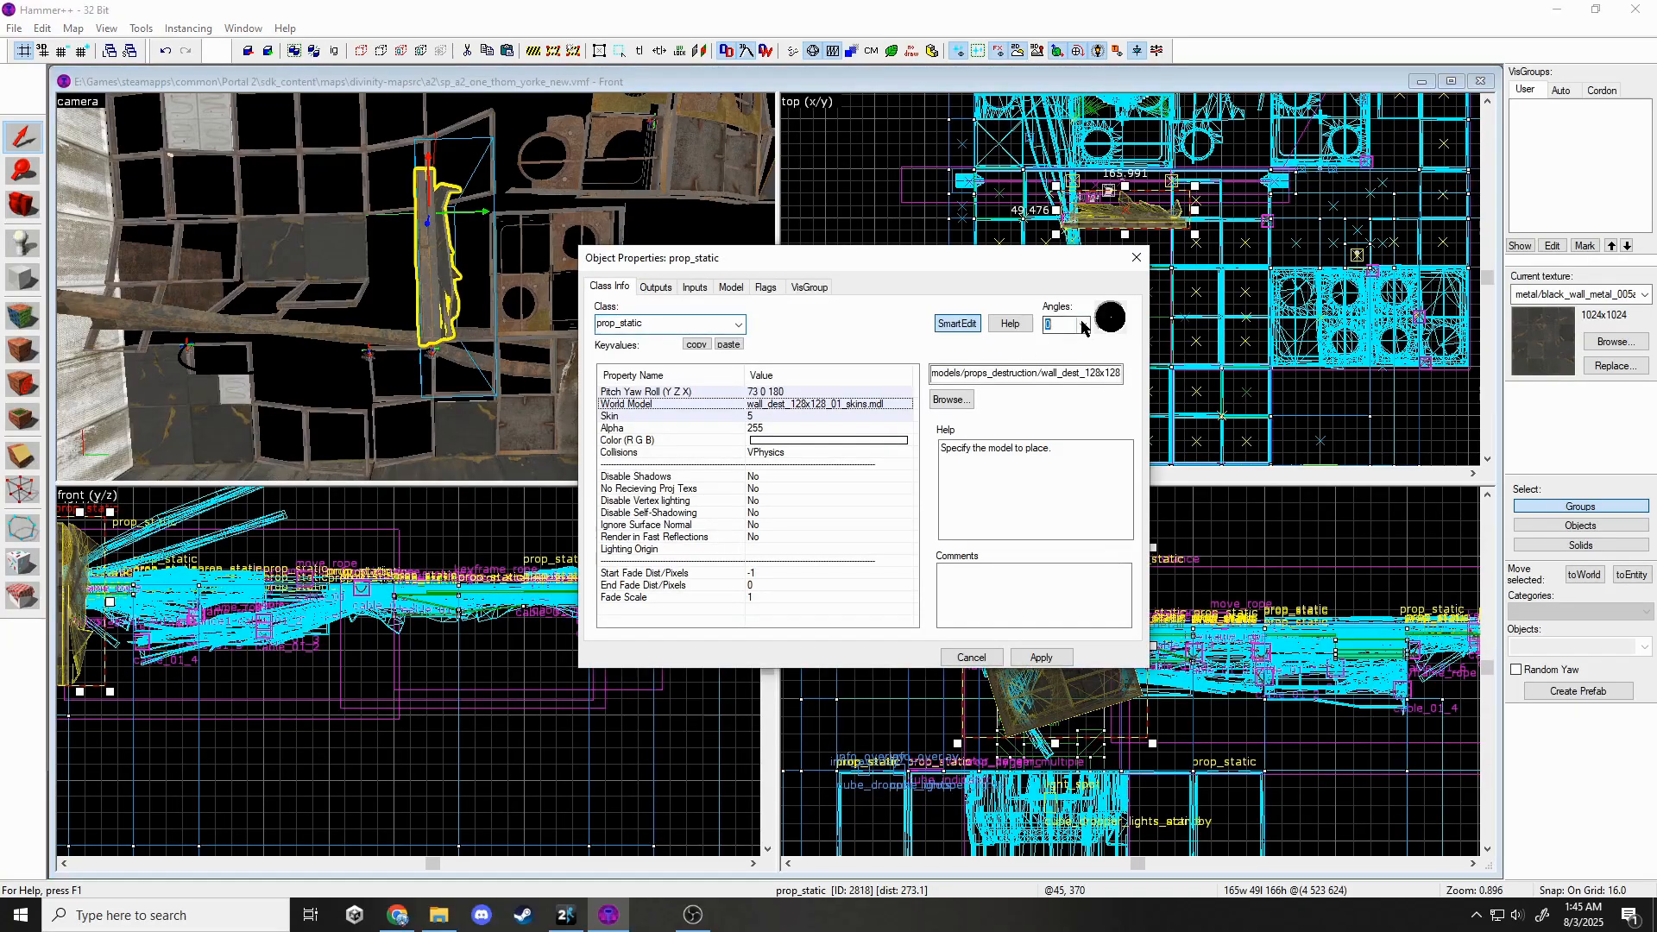
left_click(1063, 656)
left_click(1134, 258)
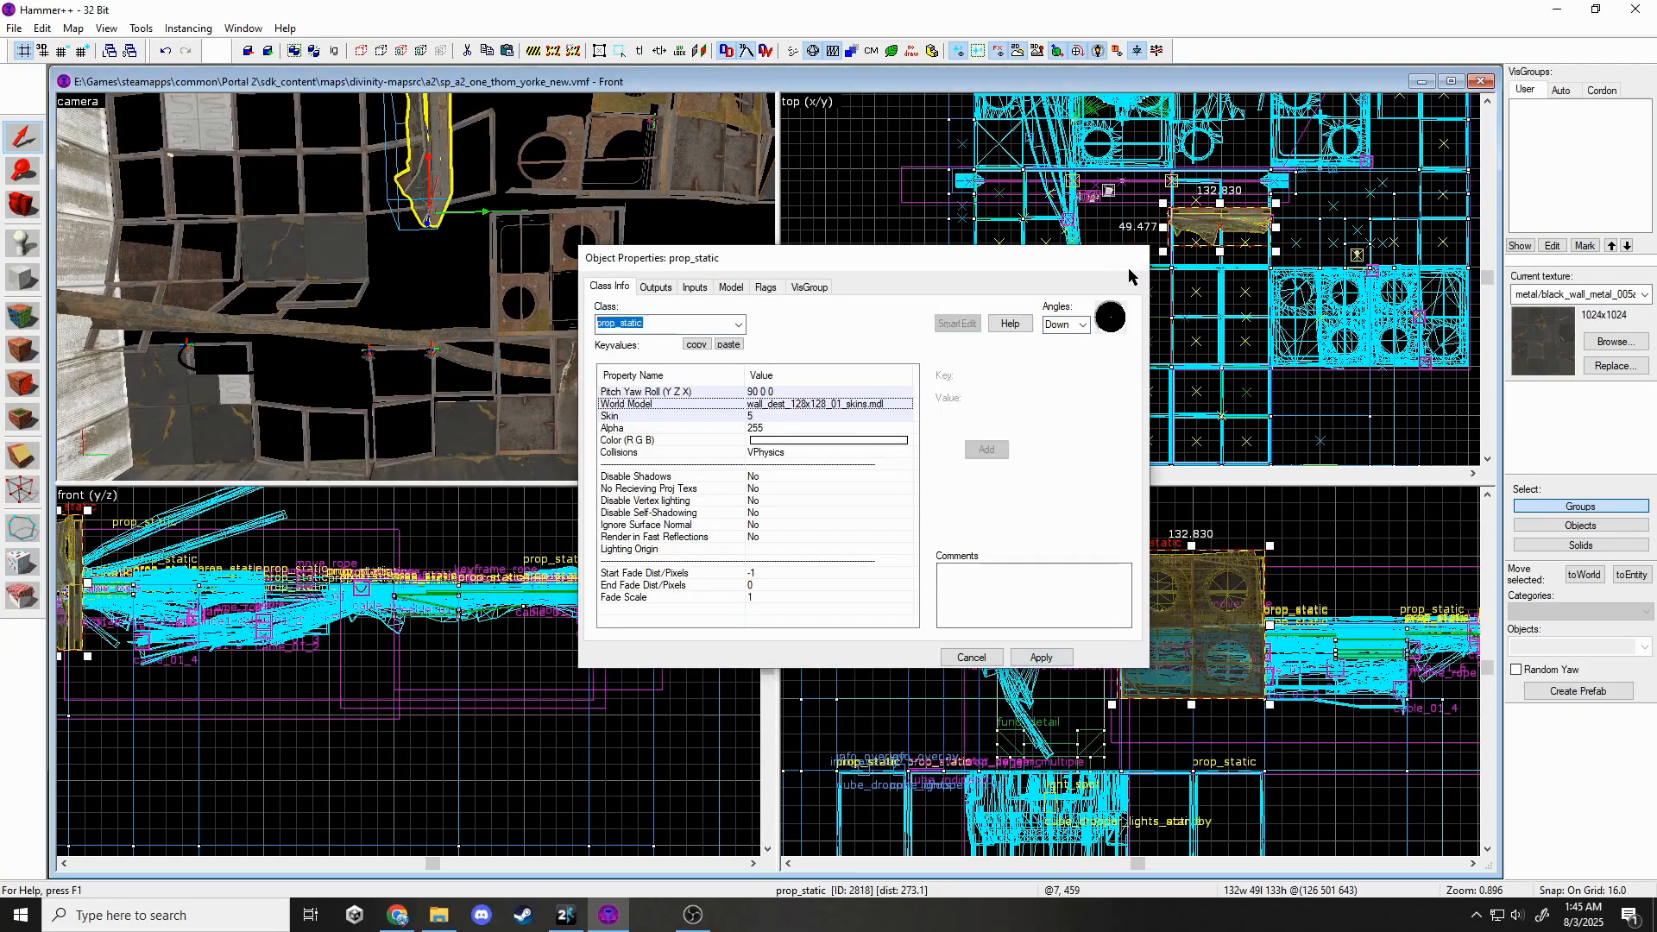
left_click(1234, 577)
left_click_drag(1268, 546, 1167, 720)
scroll(802, 716, "down", 2)
scroll(577, 713, "down", 2)
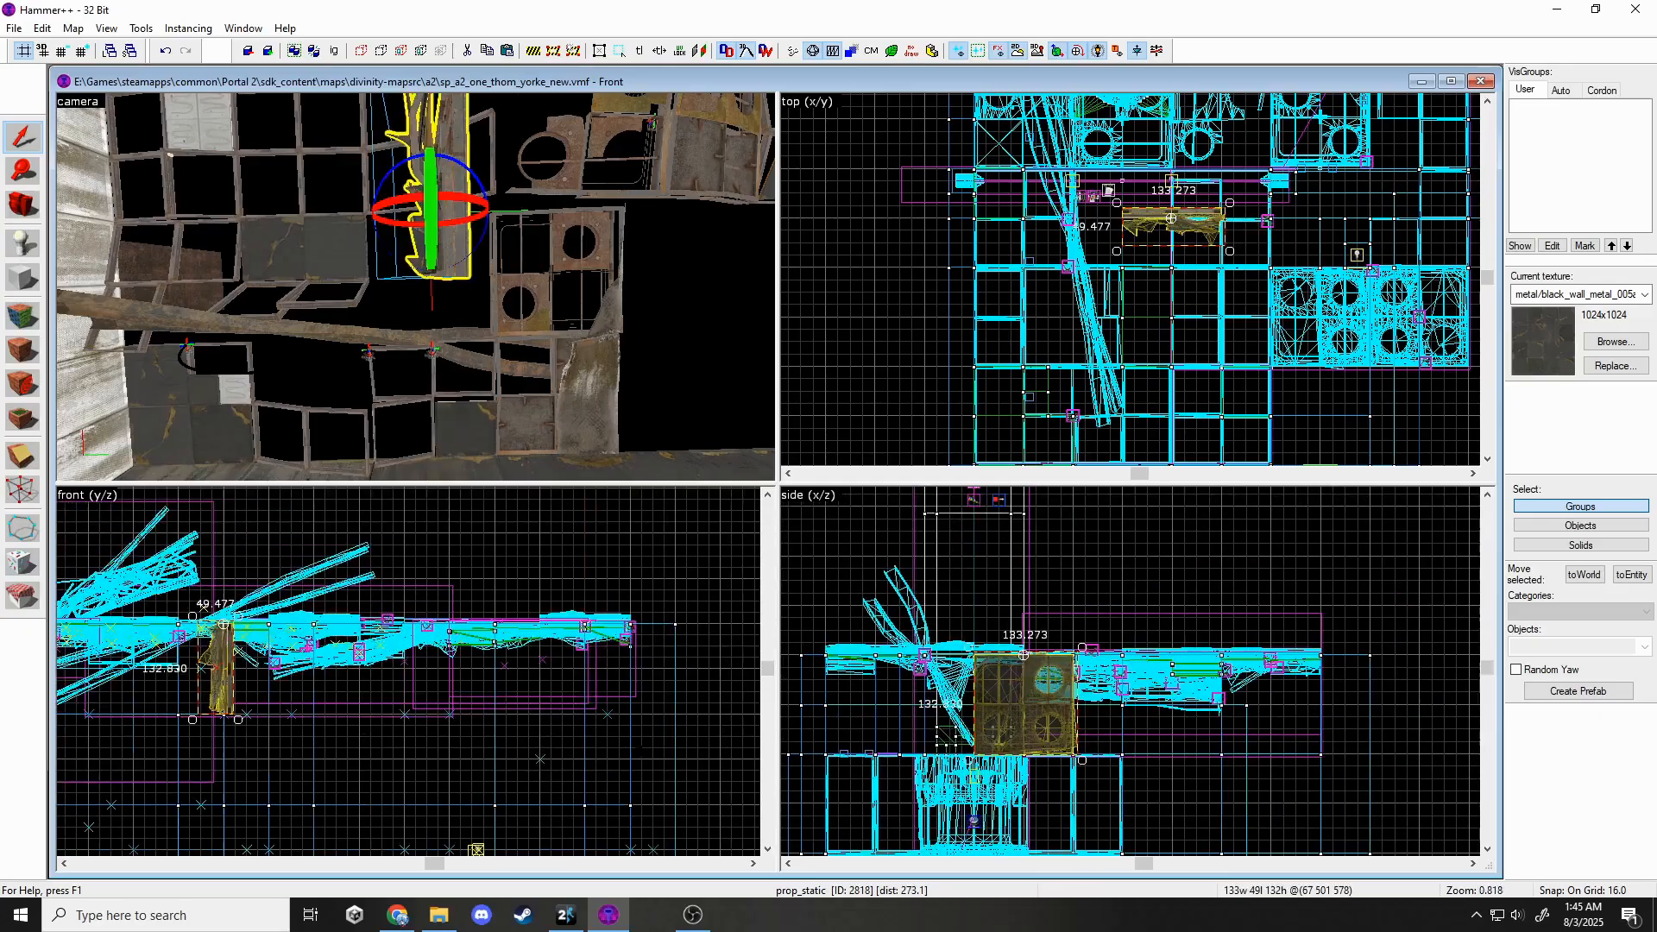
left_click_drag(238, 720, 343, 616)
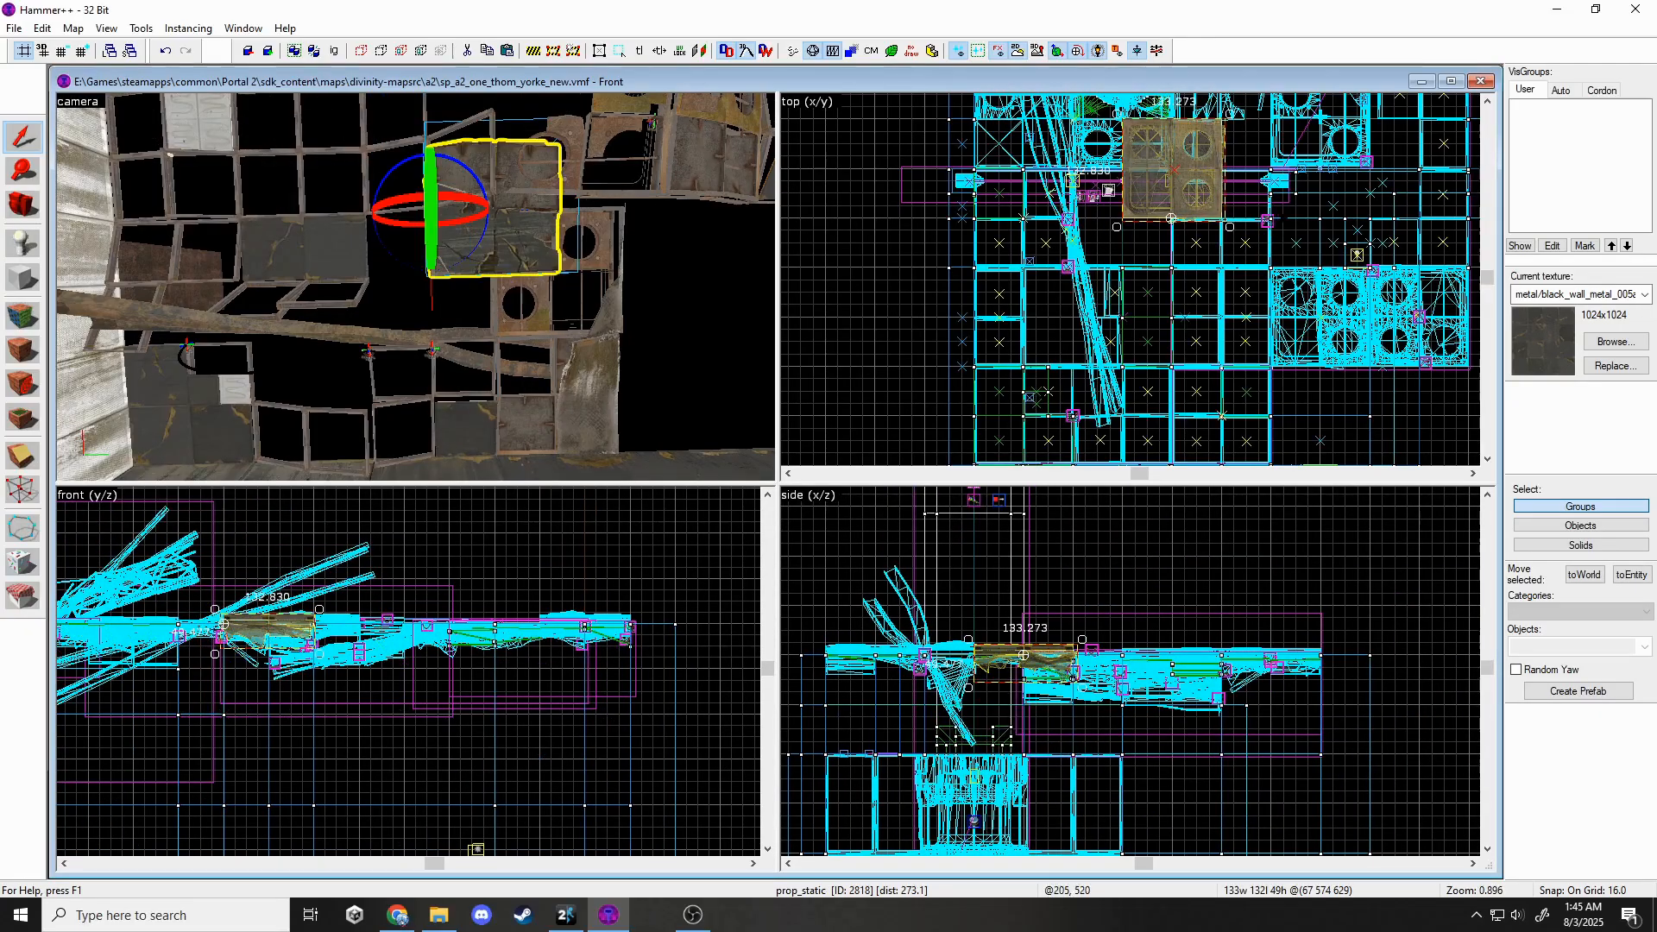
left_click_drag(1227, 227, 1180, 162)
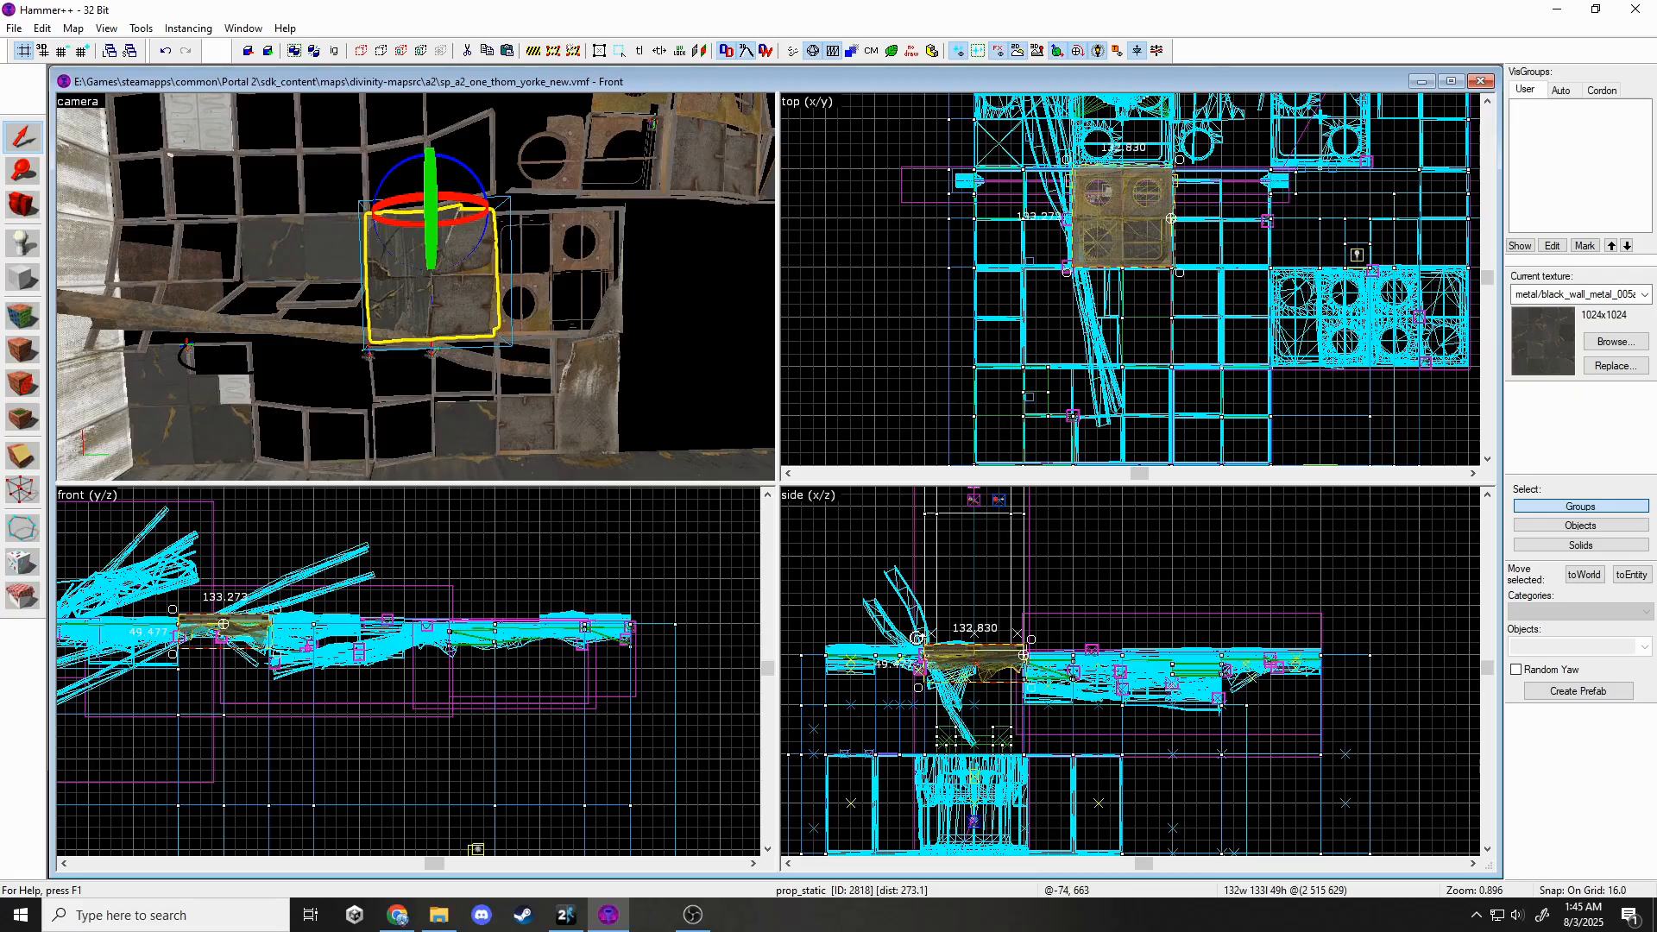
left_click_drag(916, 638, 915, 667)
key("Escape")
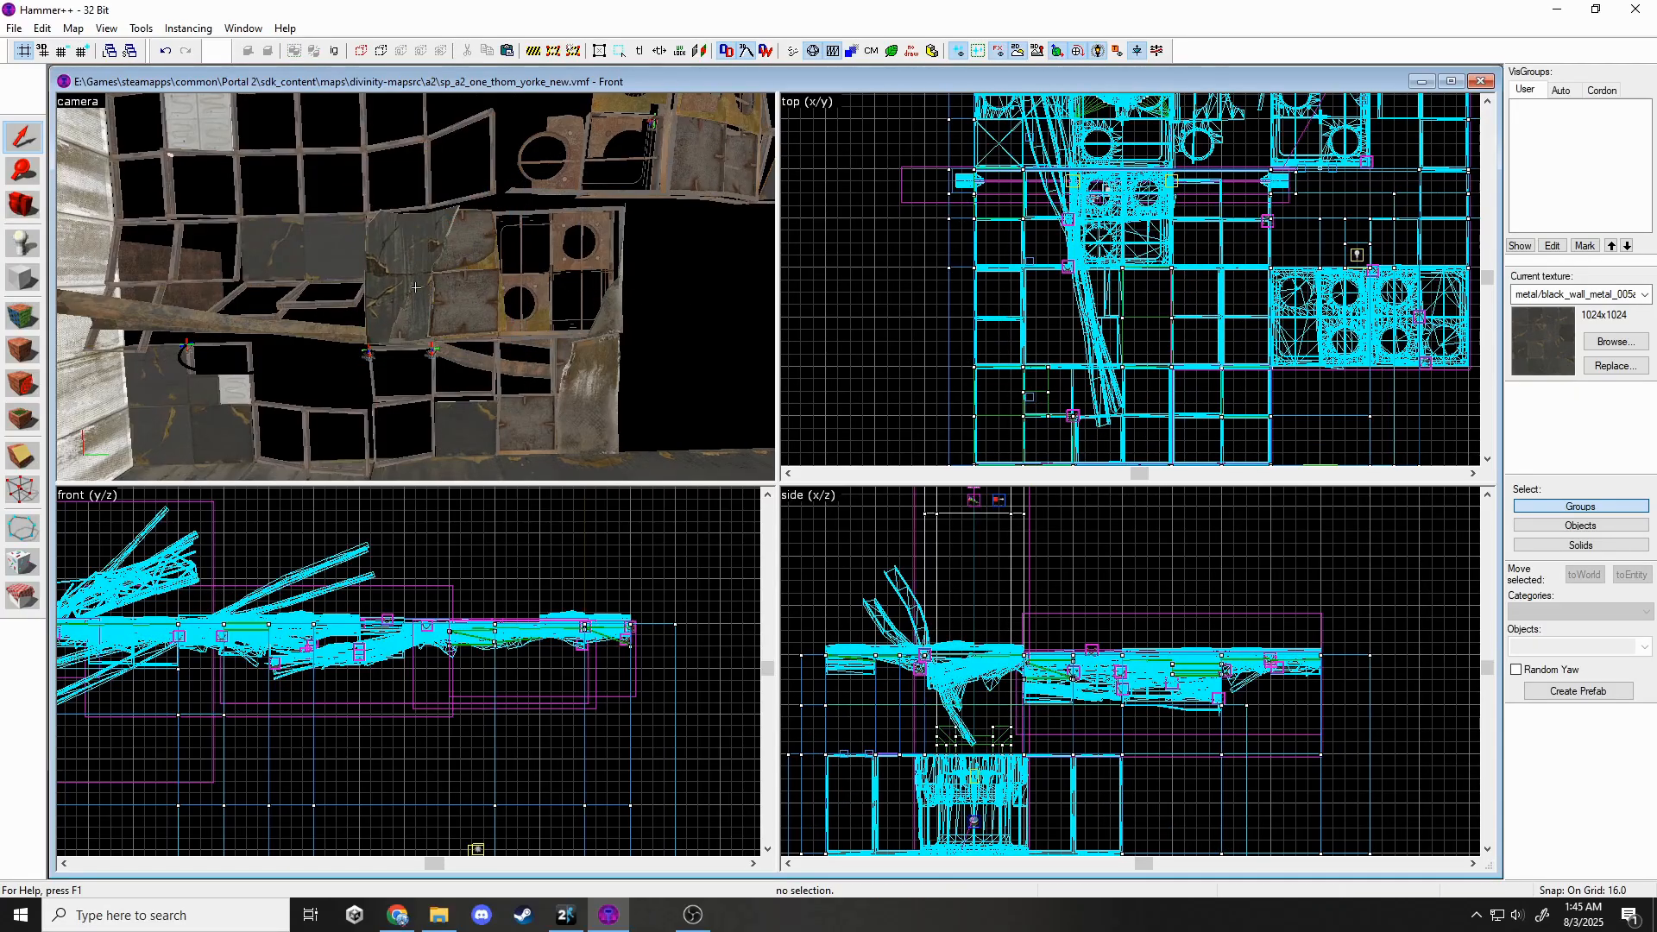
Slide the next ceiling panel prop along its axis and down to fill the gap.
key("z")
key("w")
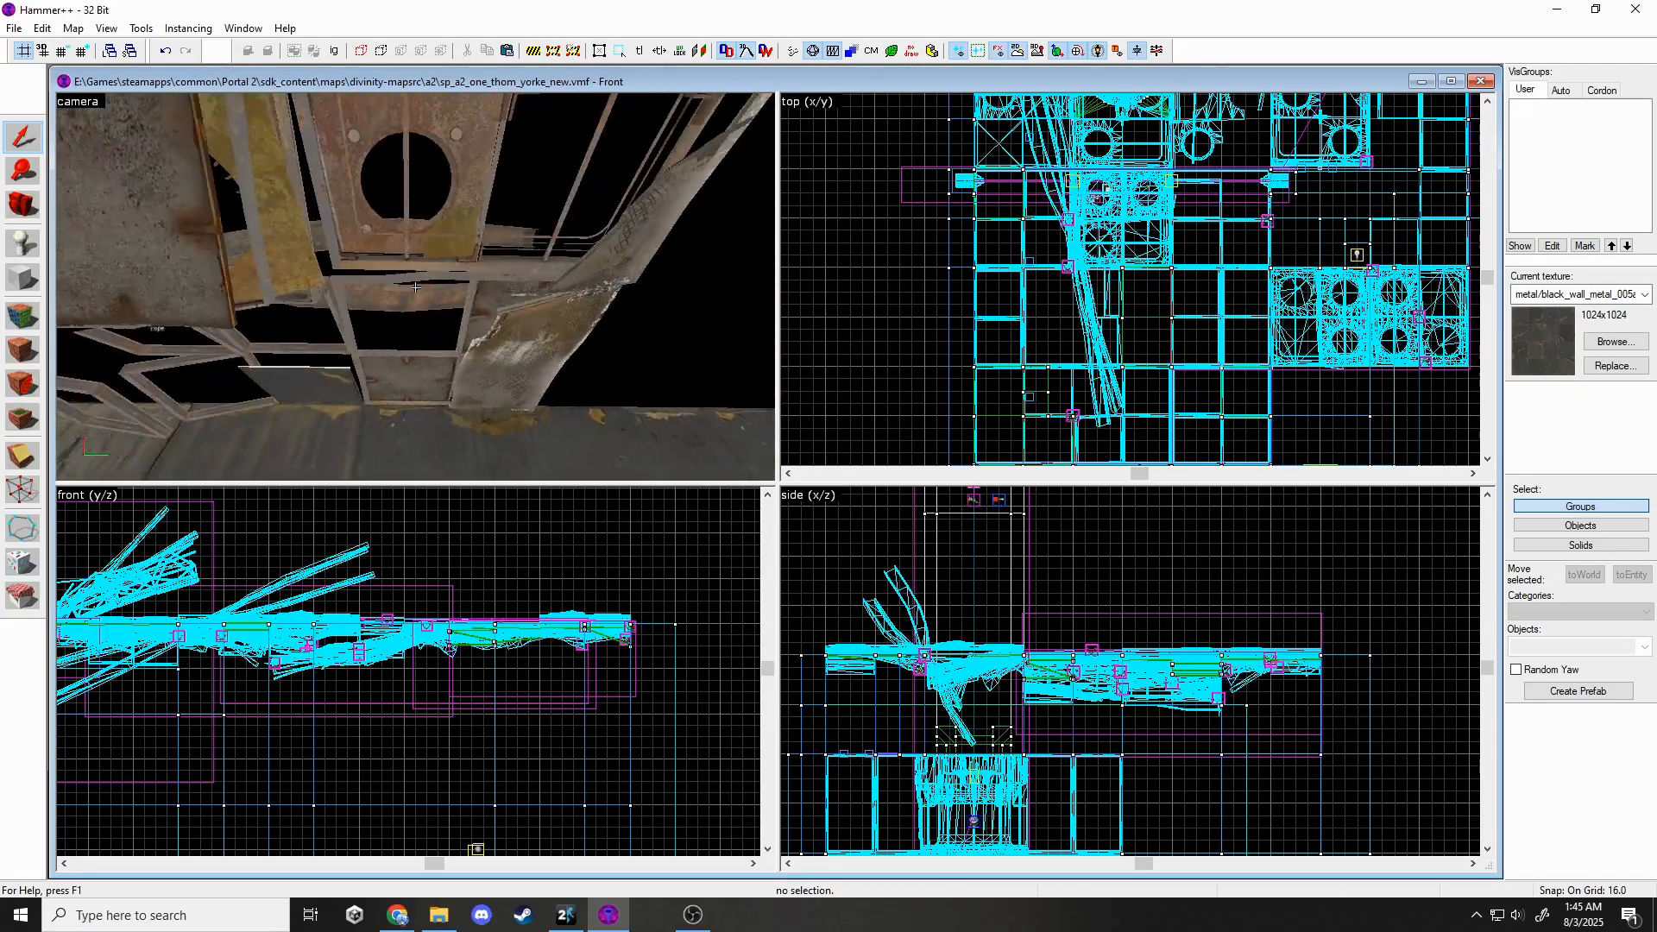
left_click(416, 287)
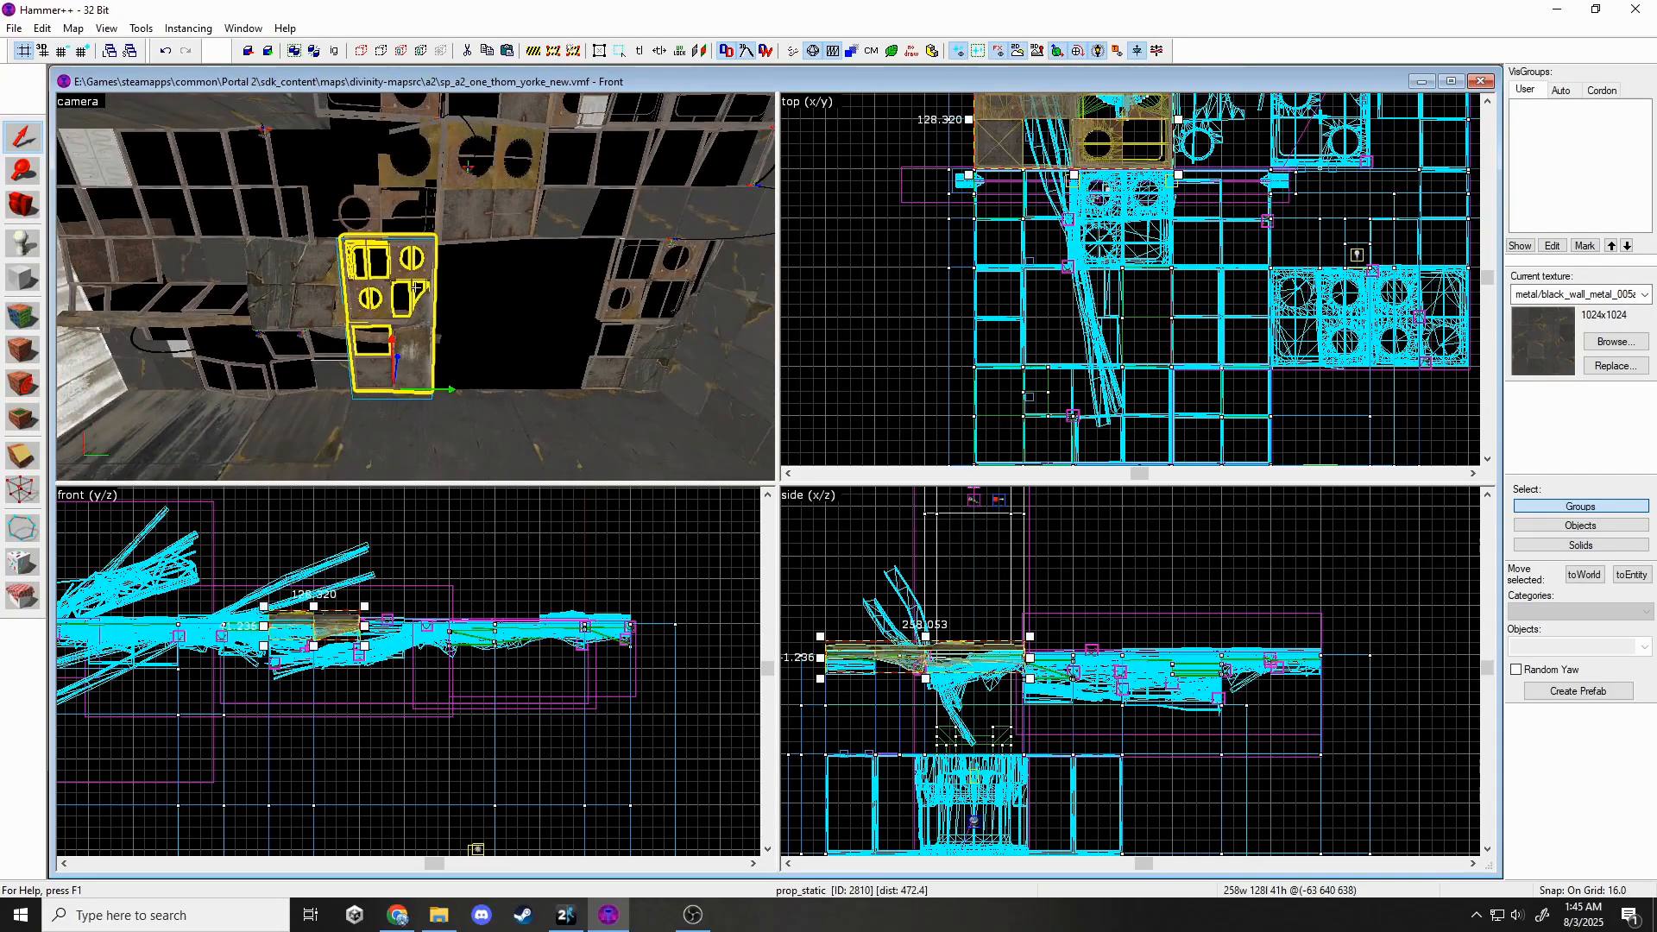
left_click_drag(451, 389, 679, 390)
scroll(928, 417, "down", 5)
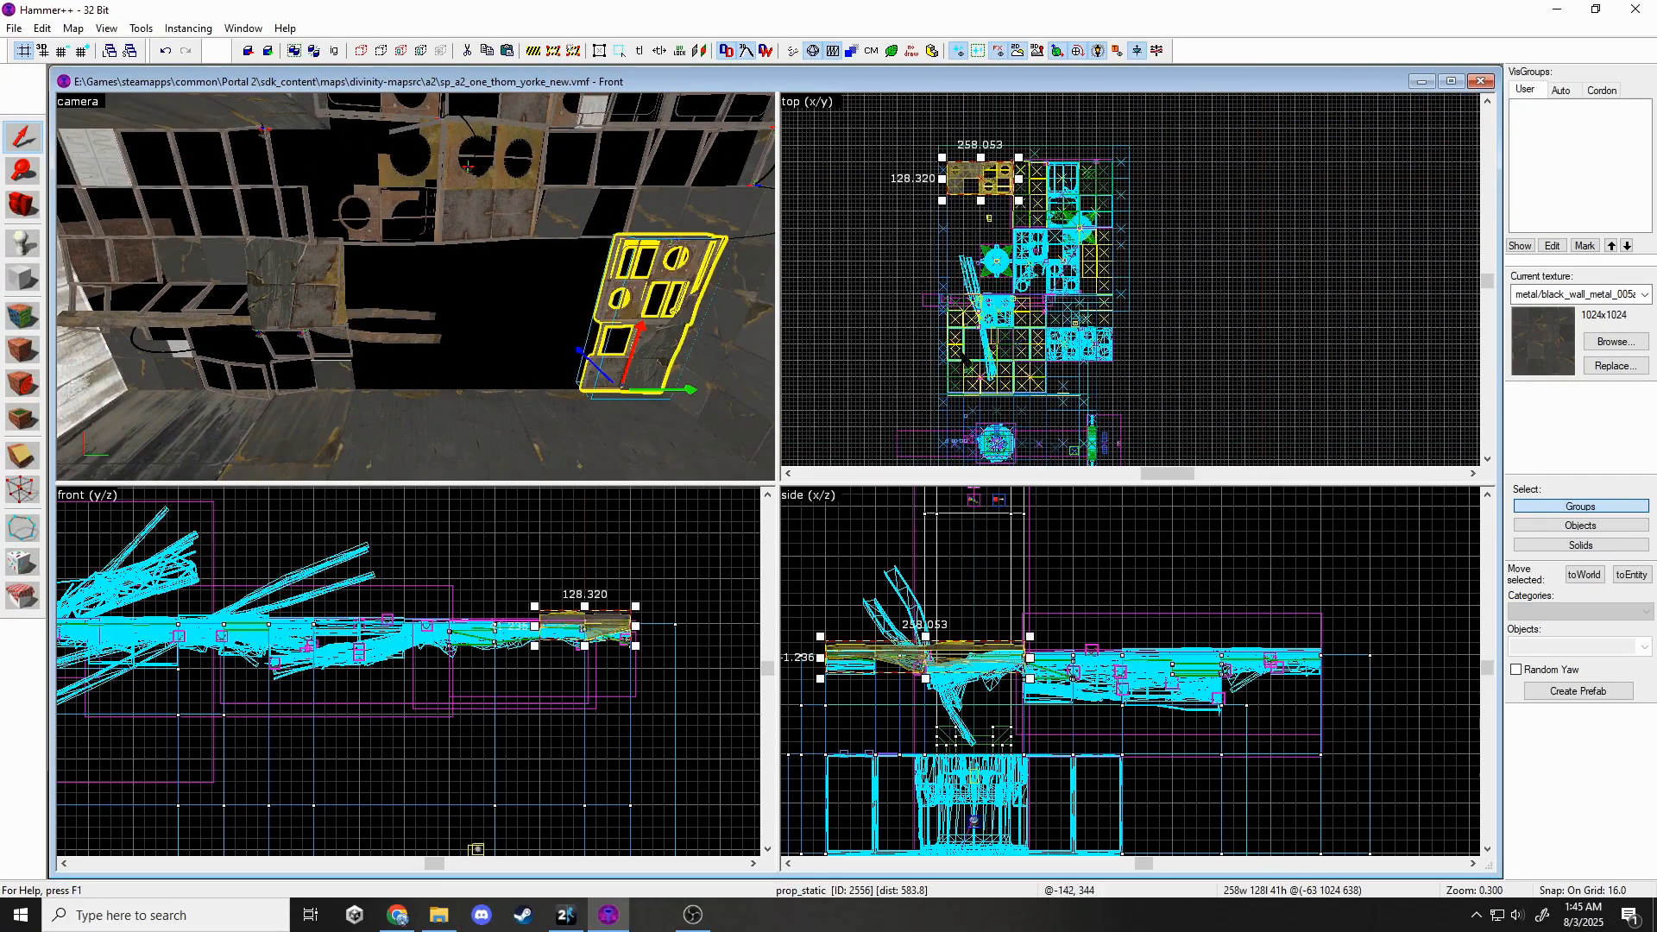
scroll(971, 185, "up", 3)
left_click_drag(973, 181, 987, 376)
scroll(960, 393, "up", 3)
key("Escape")
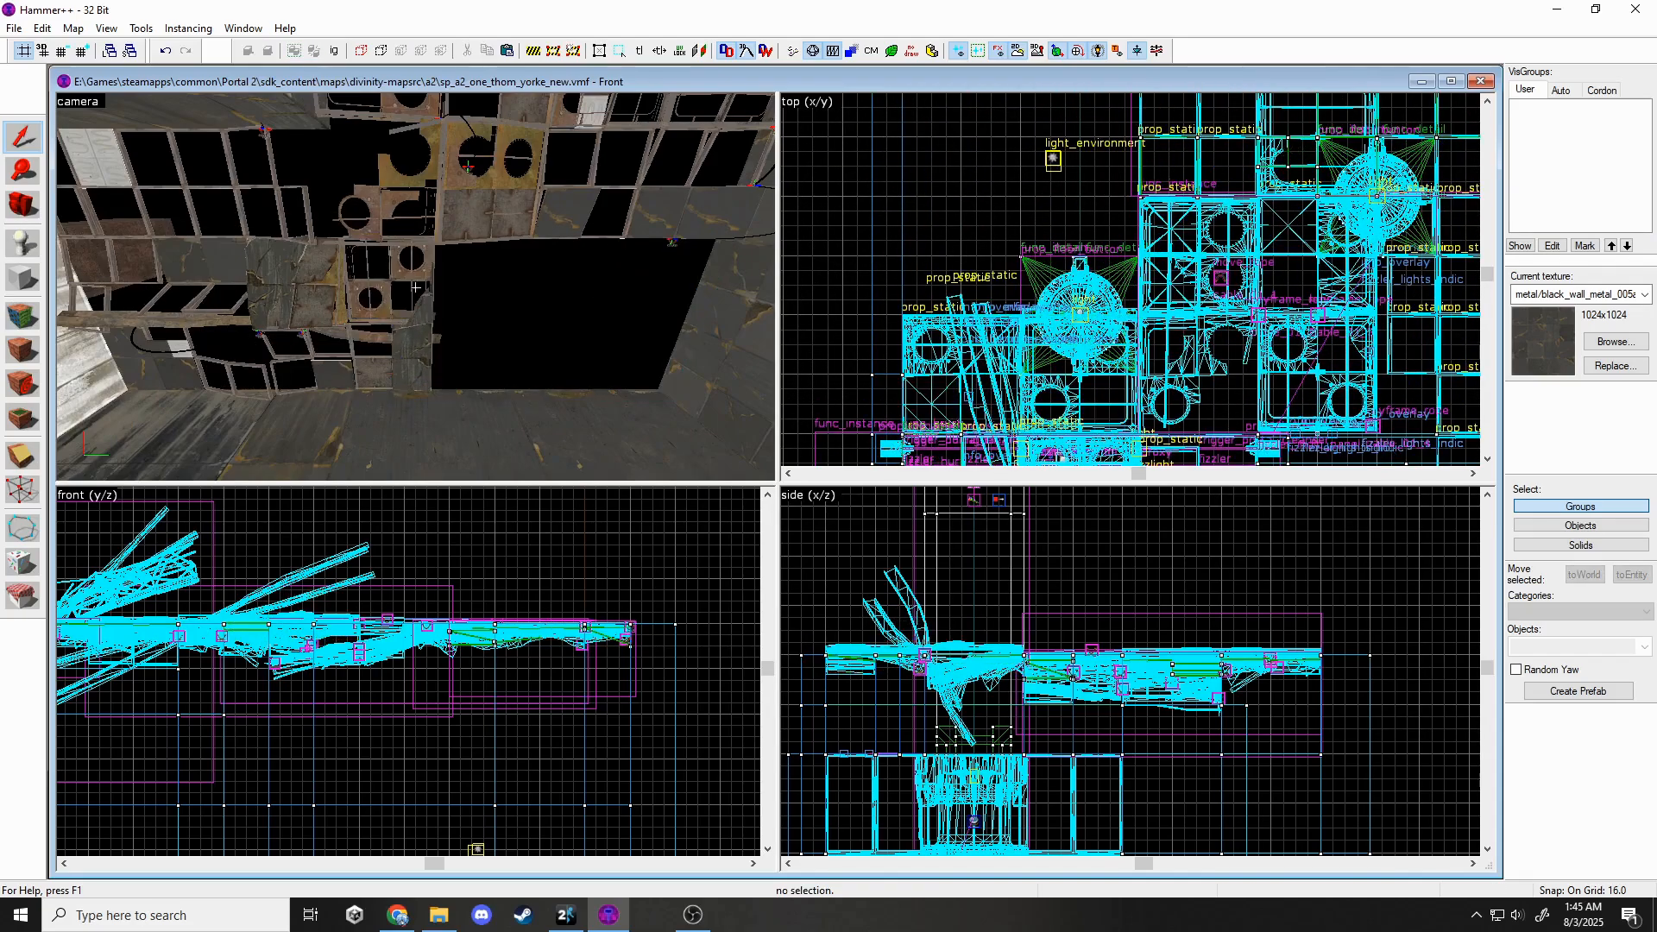
key("z")
key("w")
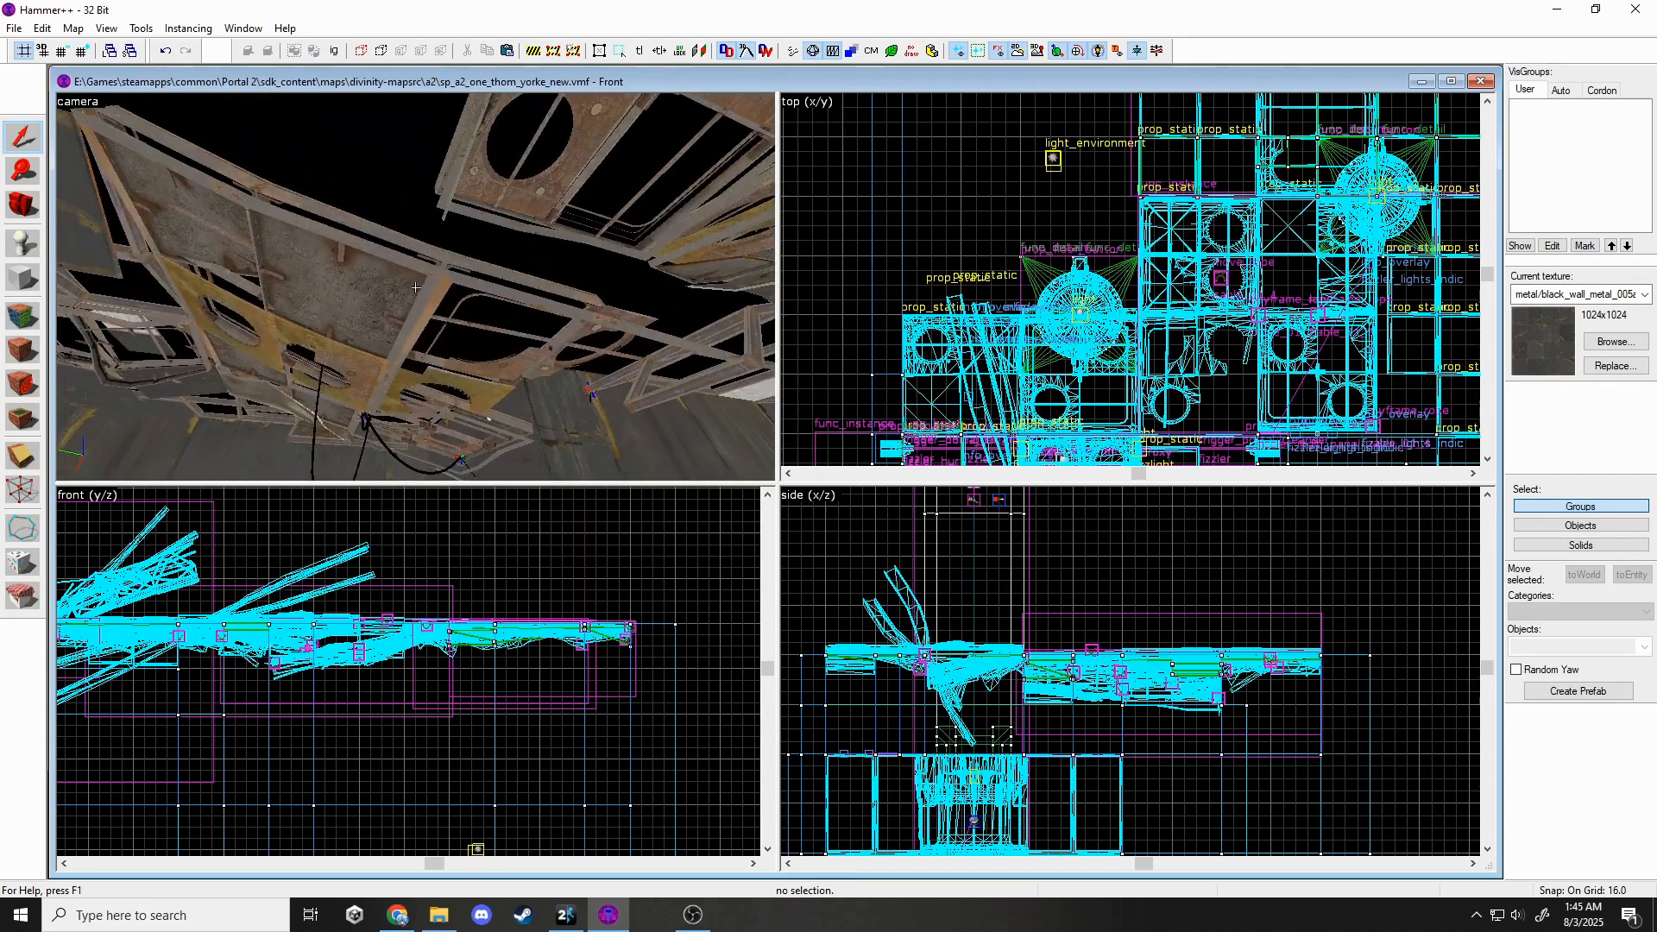
key("w")
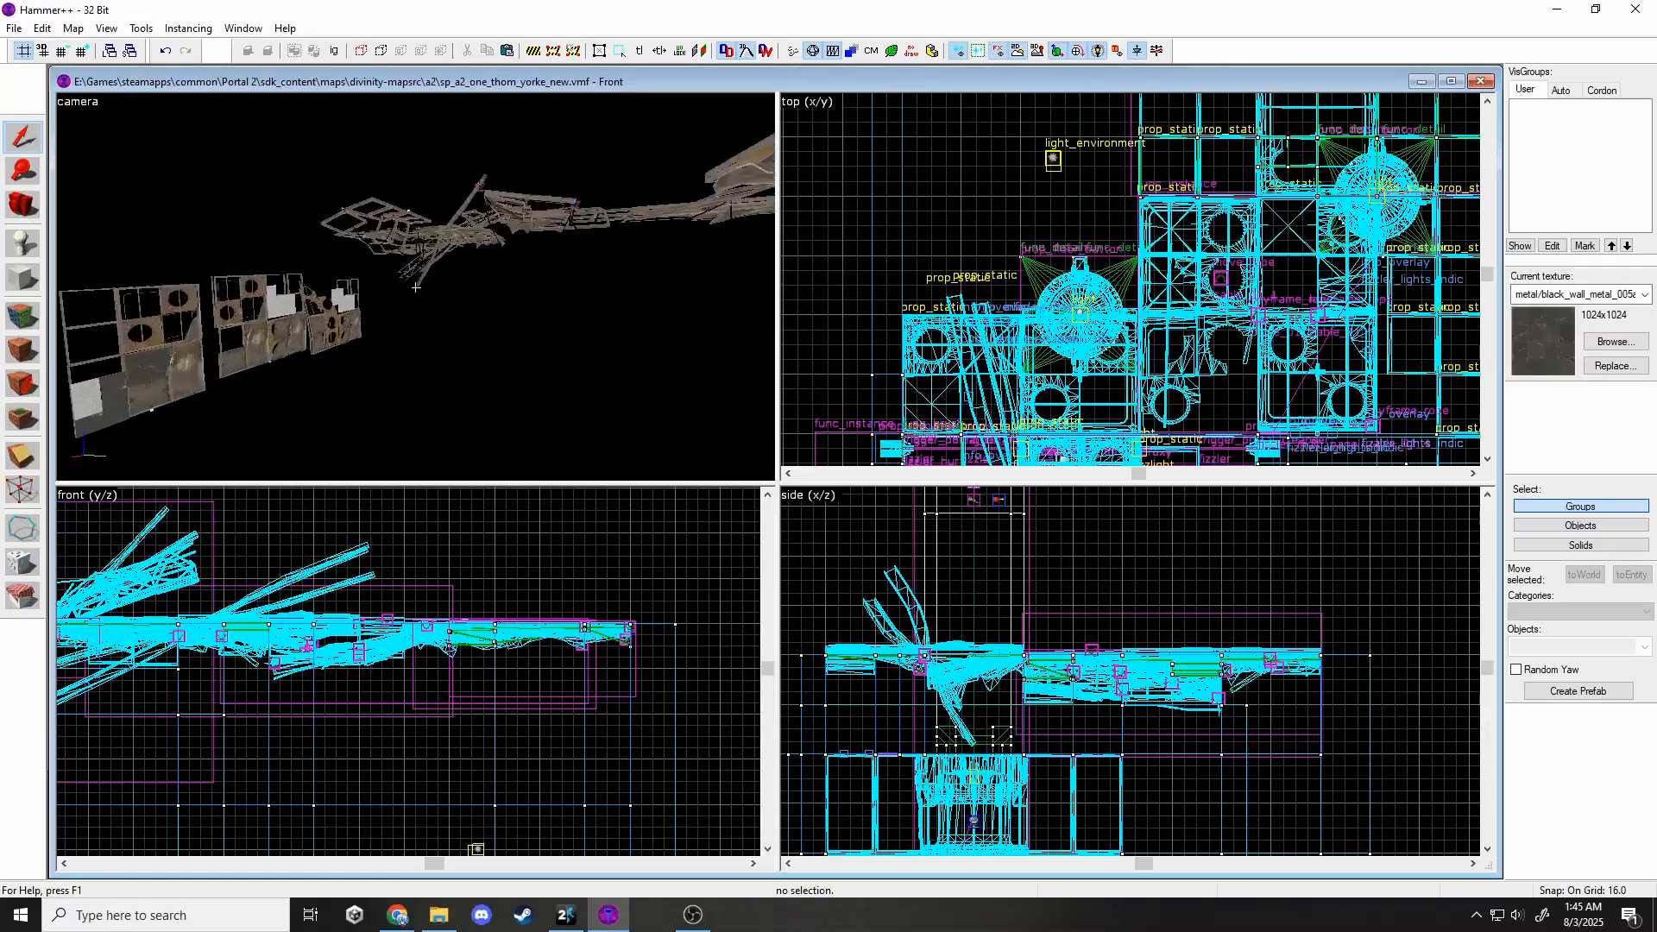
Shift the wall-panel instance about 48 units along Y.
key("z")
left_click(415, 286)
scroll(1075, 287, "down", 7)
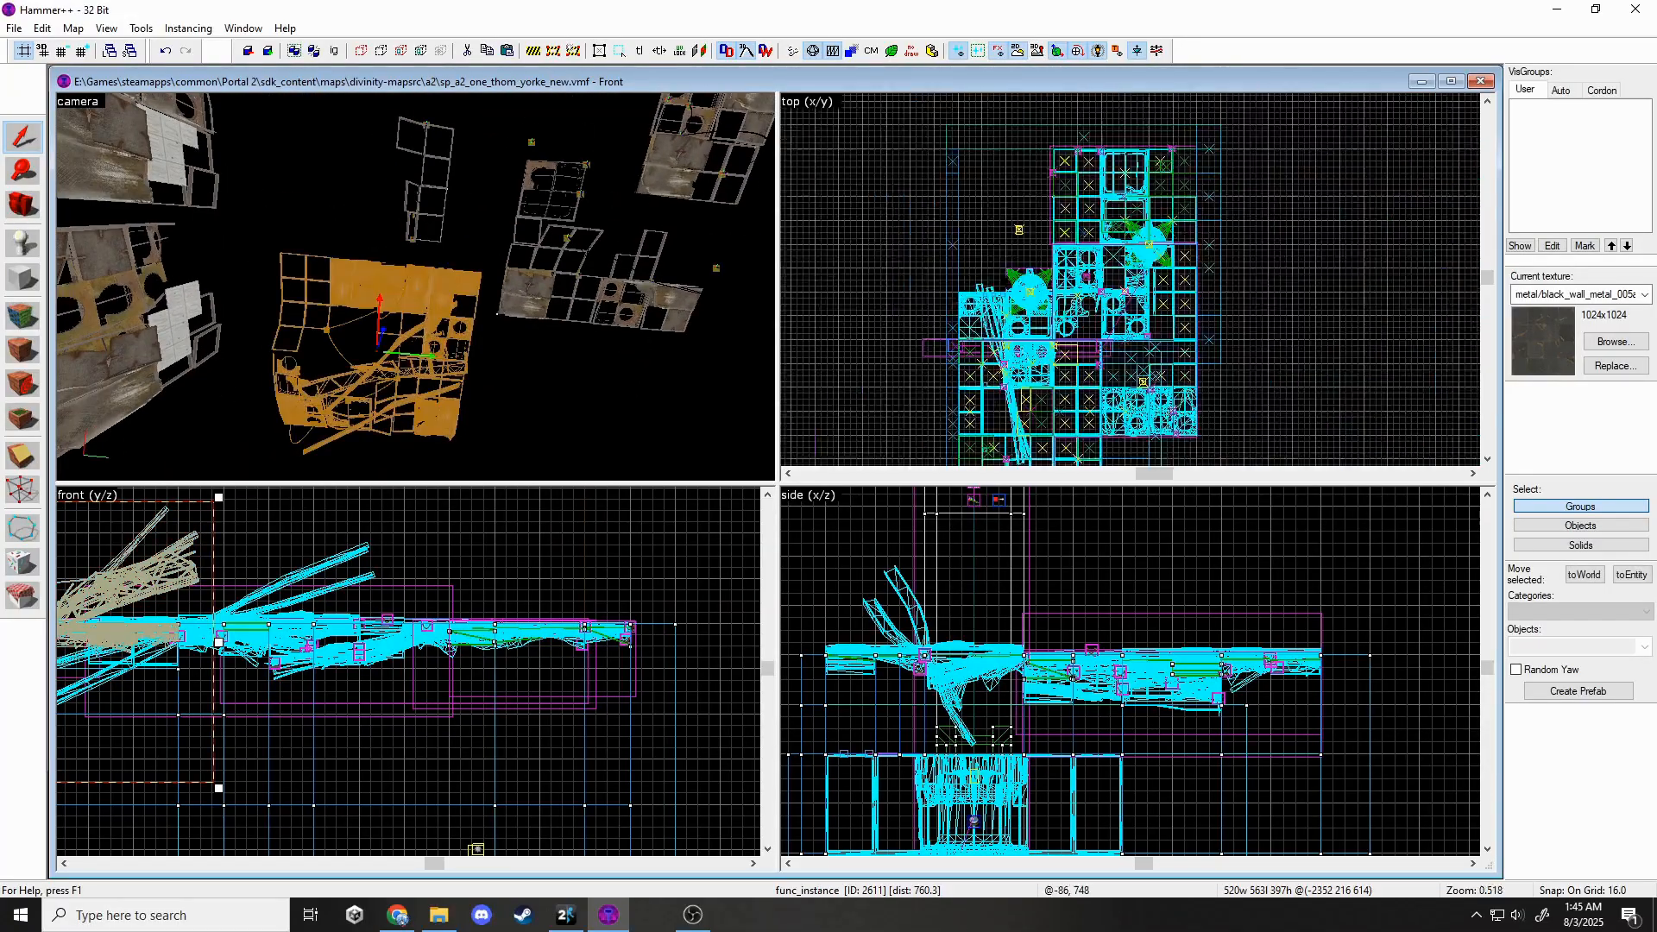
scroll(1074, 287, "up", 8)
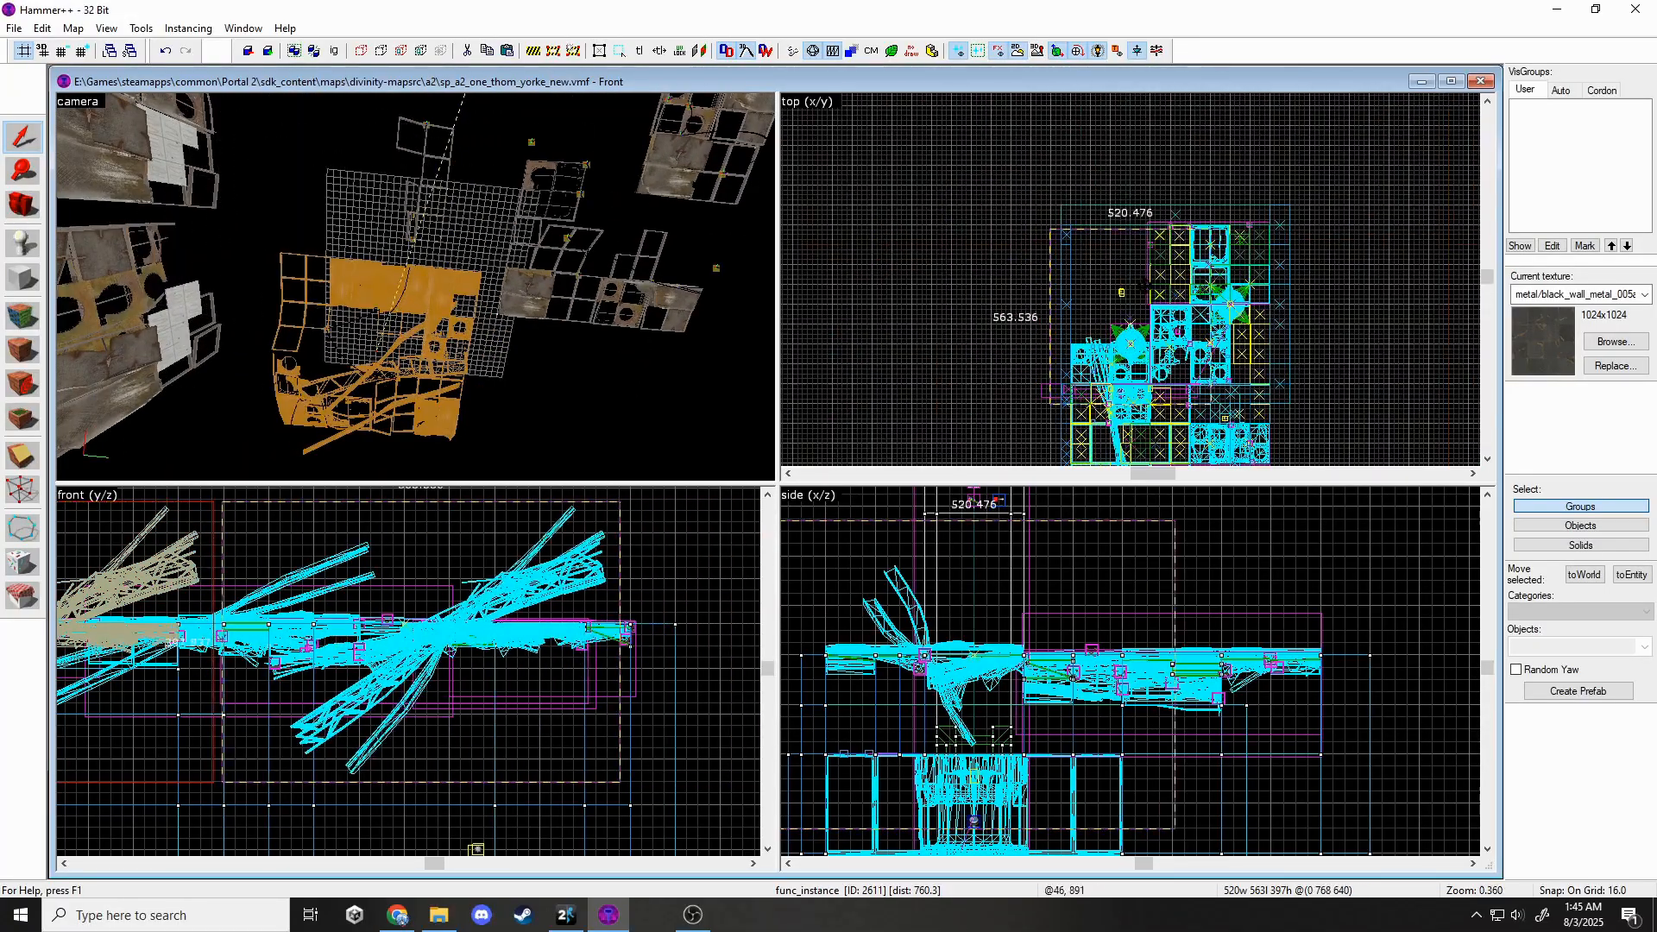
key("Escape")
key("z")
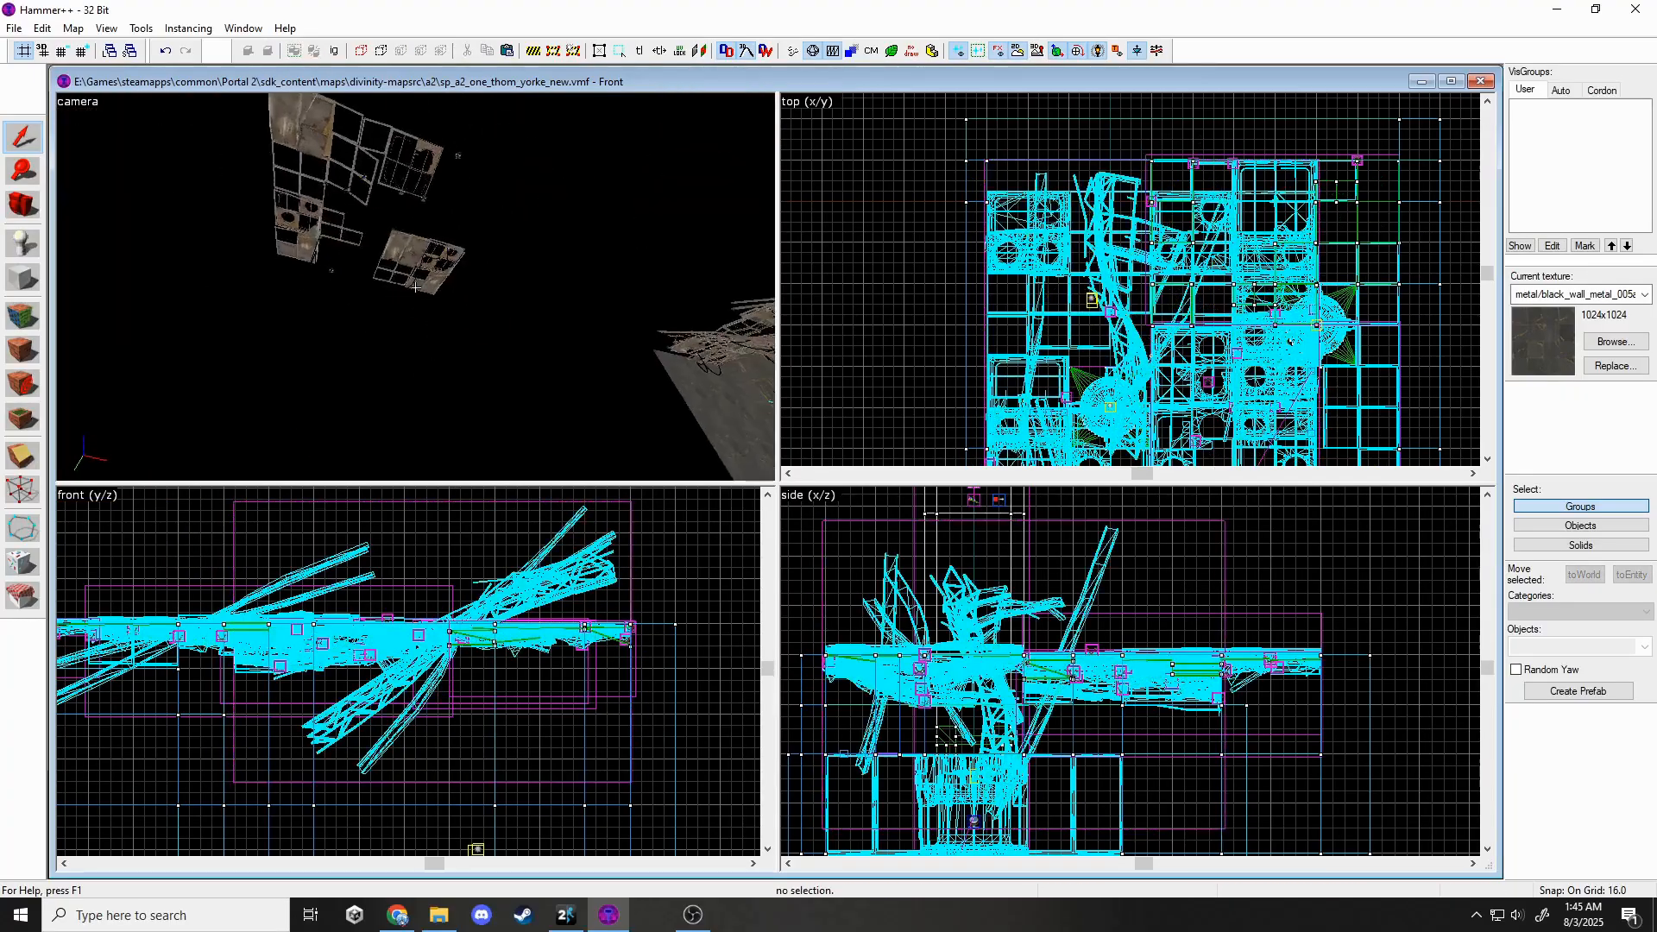
key("w")
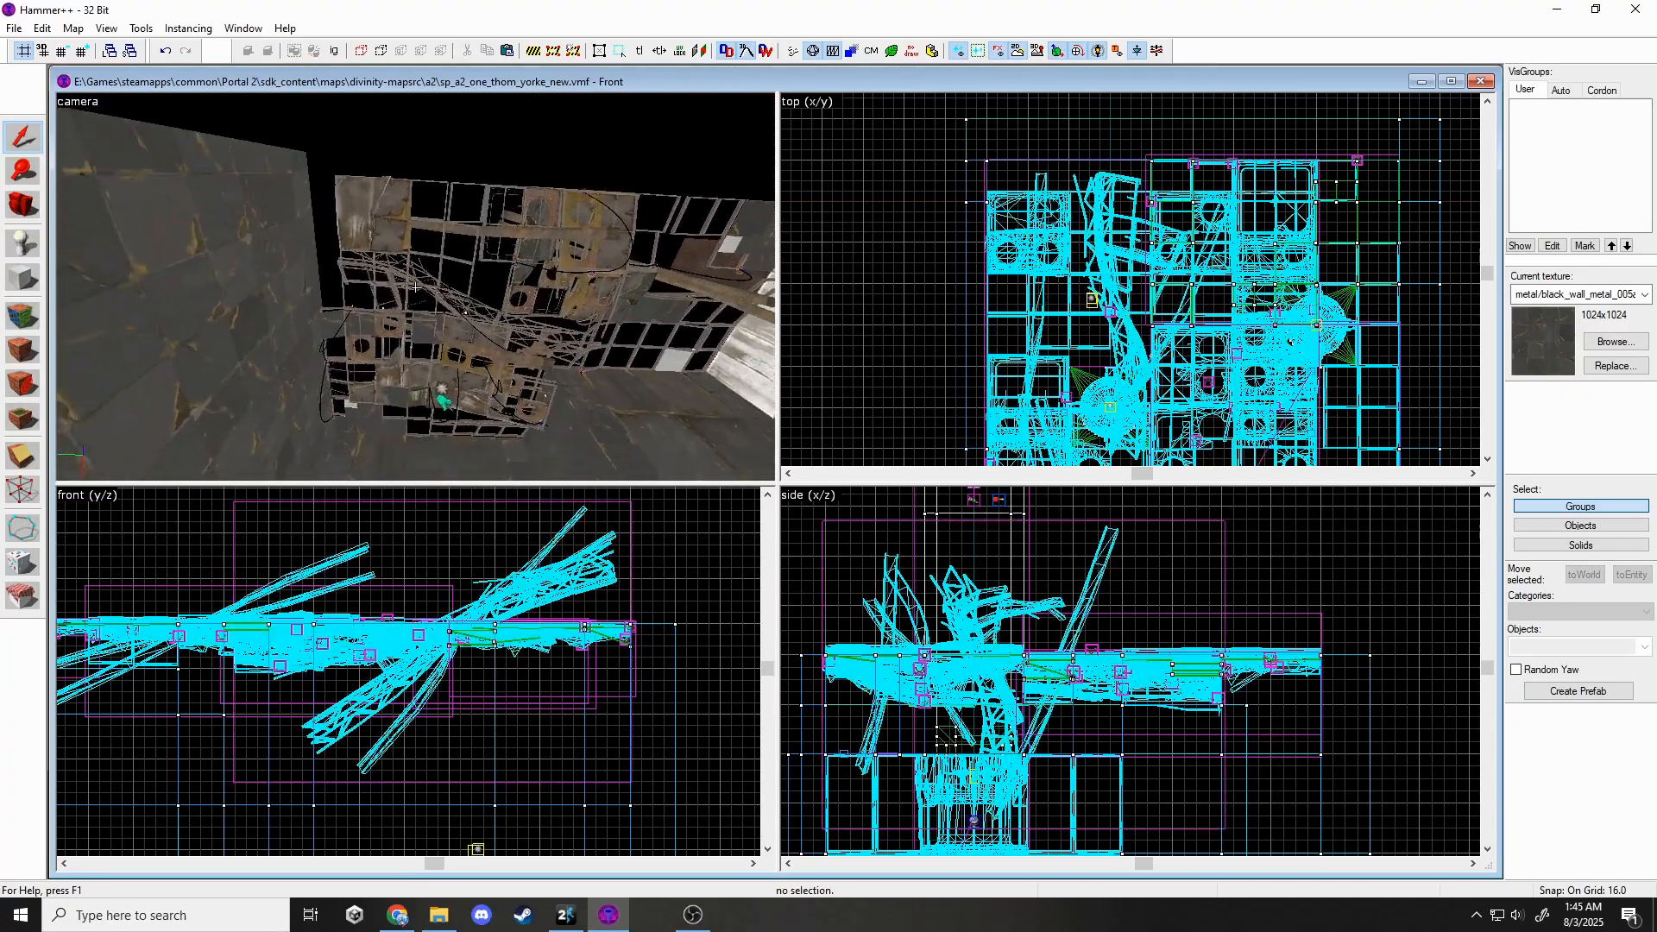
key("z")
left_click(363, 229)
mouse_move(431, 326)
left_mouse_down()
mouse_move(370, 326)
mouse_move(399, 326)
left_mouse_up()
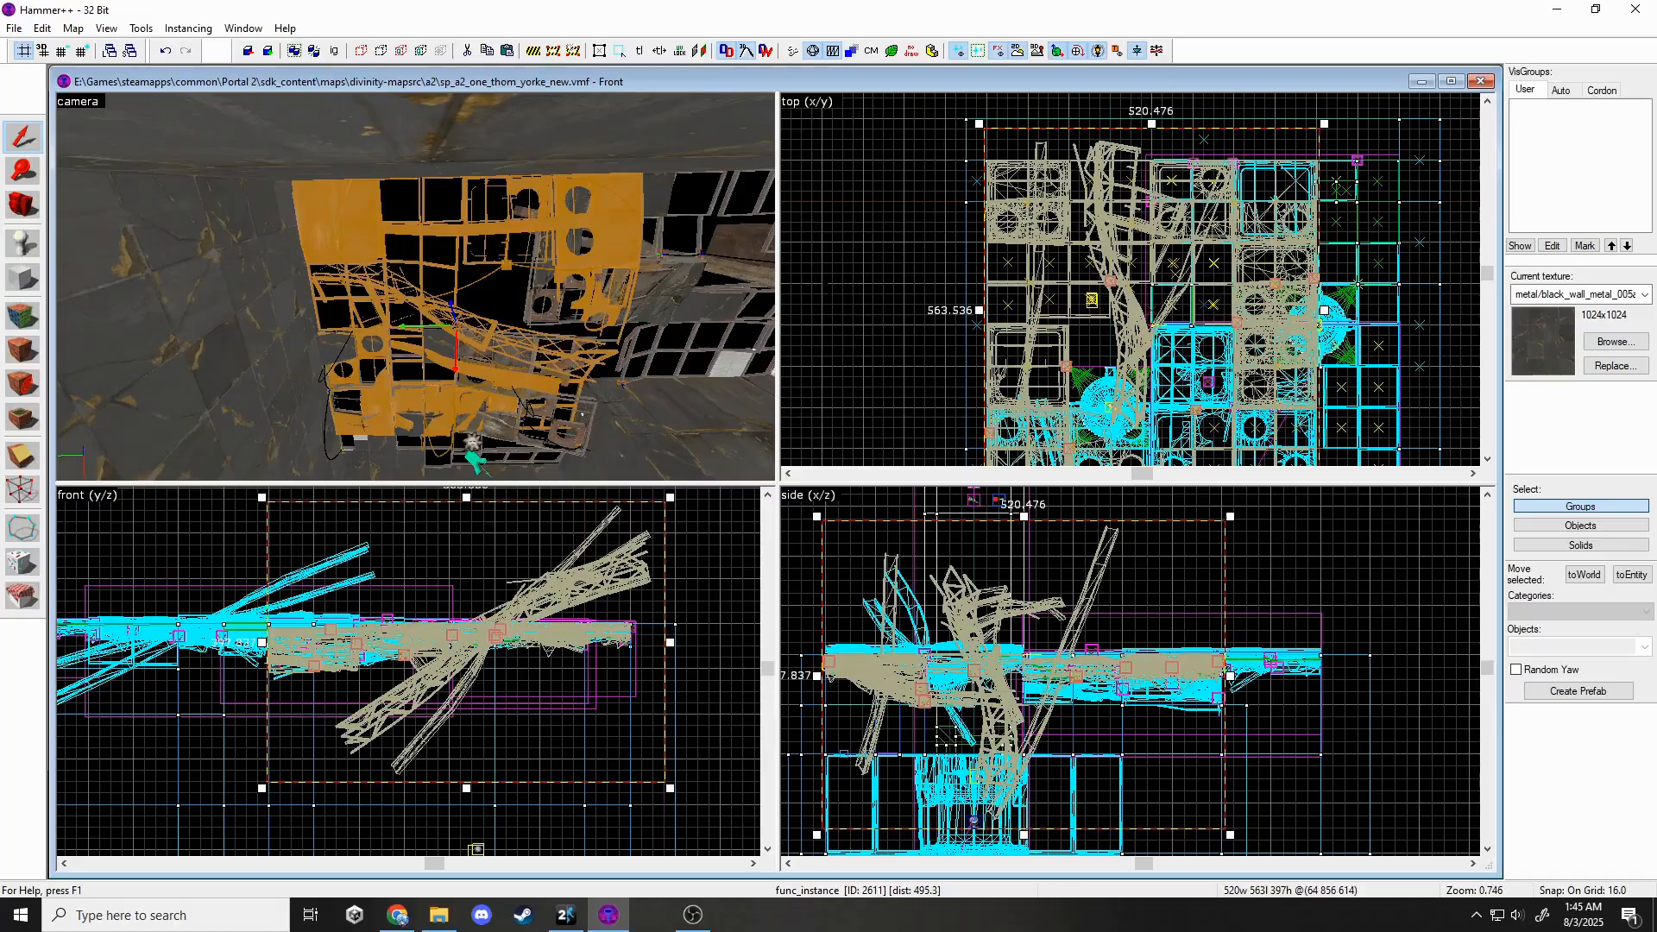
key("Escape")
Move the lower-right wall-panel instance down about 256 units.
key("z")
key("w")
key("z")
left_click(525, 254)
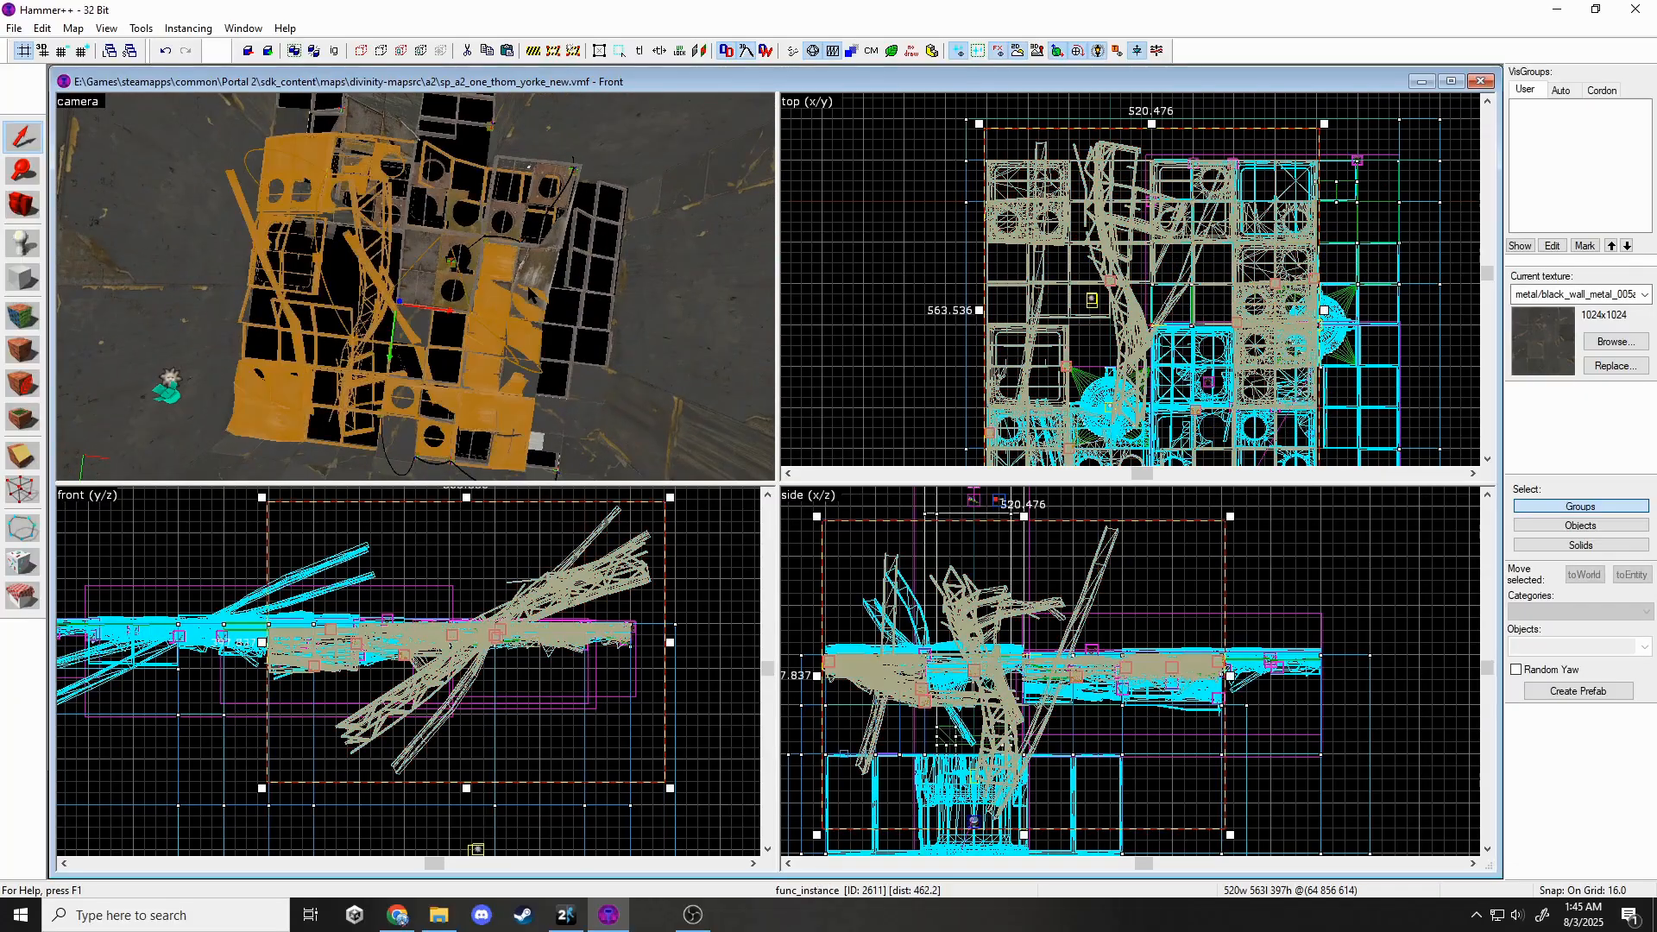
key("z")
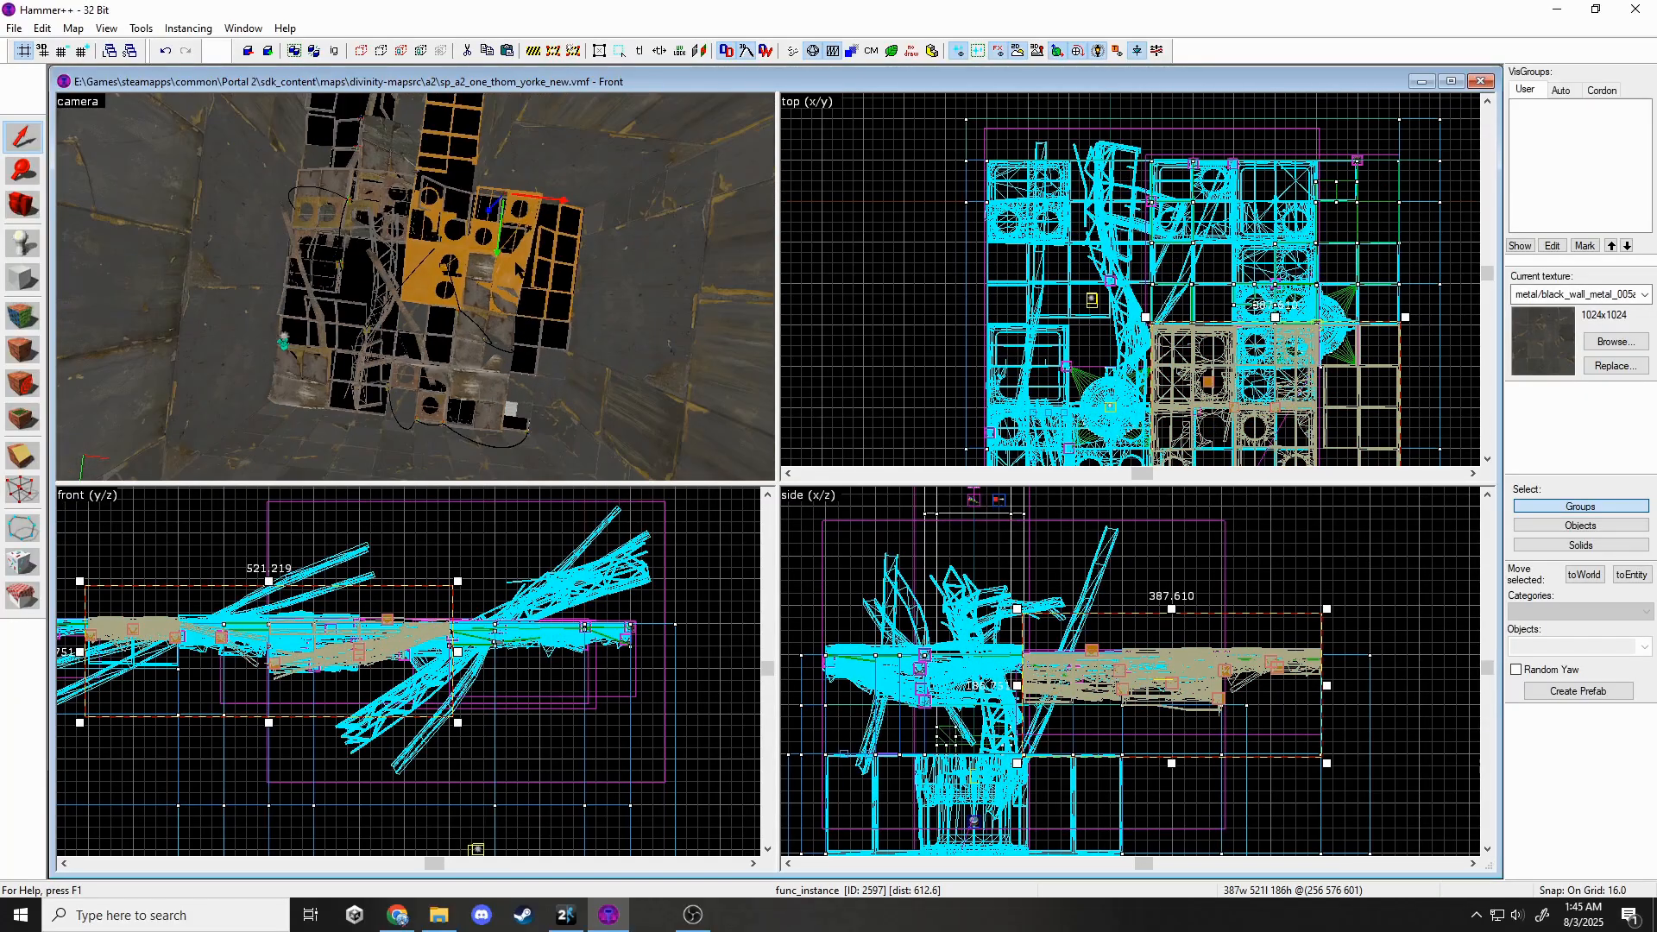
key("Escape")
key("z")
left_click(490, 385)
left_click(529, 409)
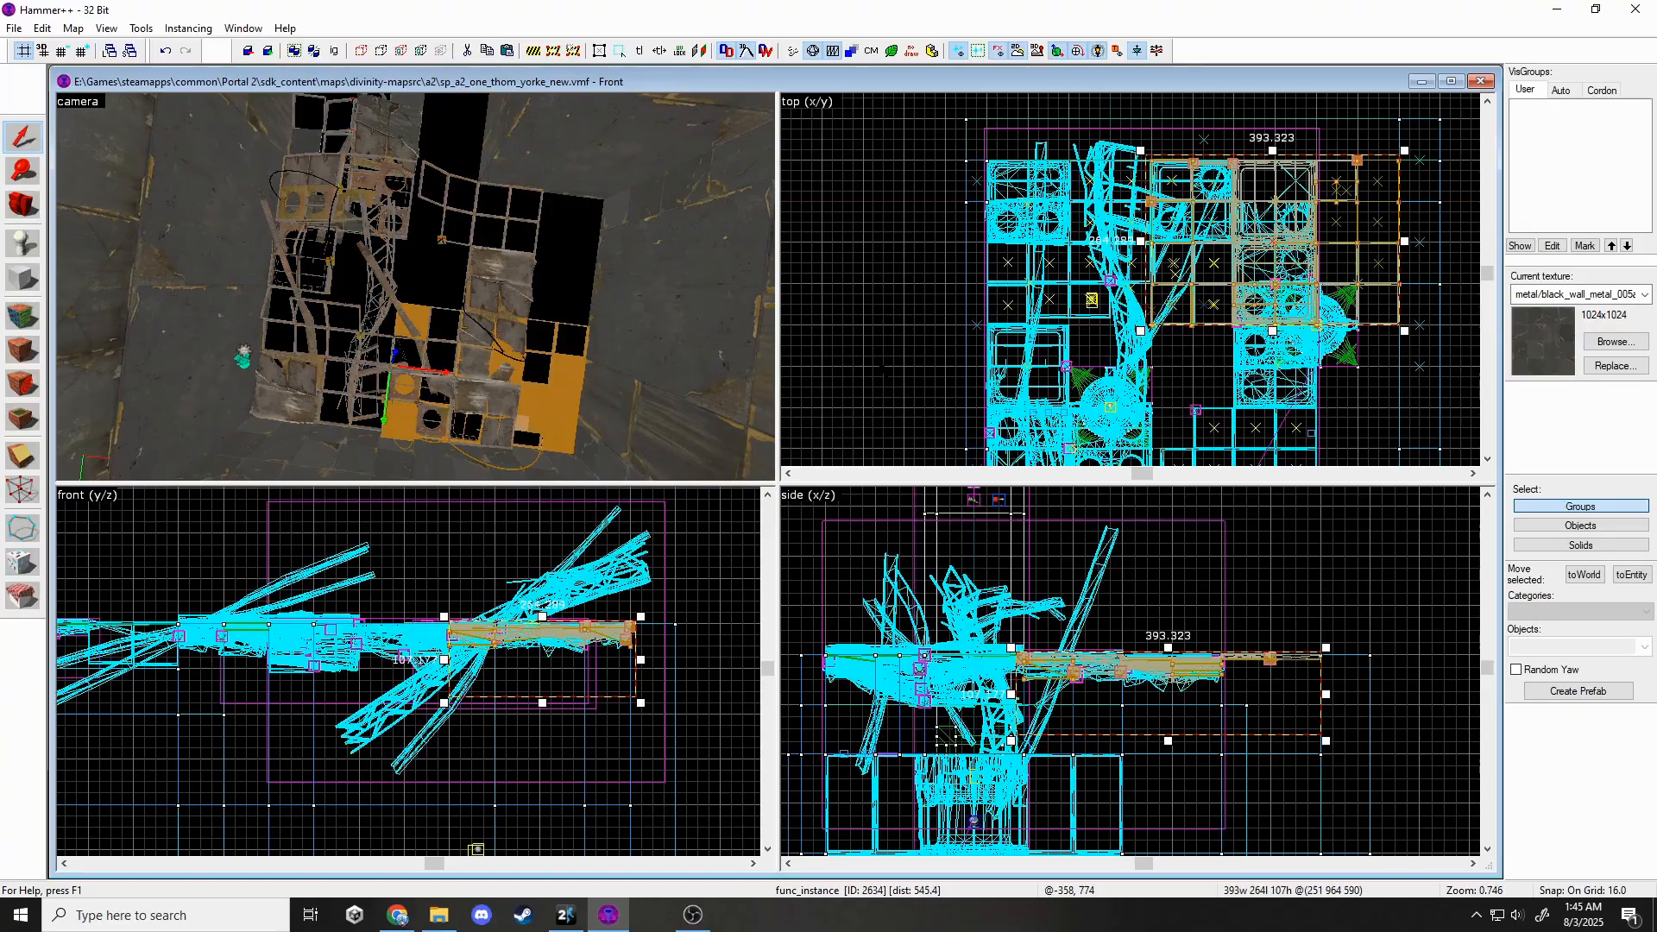
scroll(858, 363, "down", 3)
scroll(1150, 265, "up", 1)
left_click_drag(1150, 265, 1151, 381)
left_click(1310, 364)
Collapse the large wall-panel instance into the main map with Instancing > Collapse > Selection.
left_click(521, 263)
key("z")
key("w")
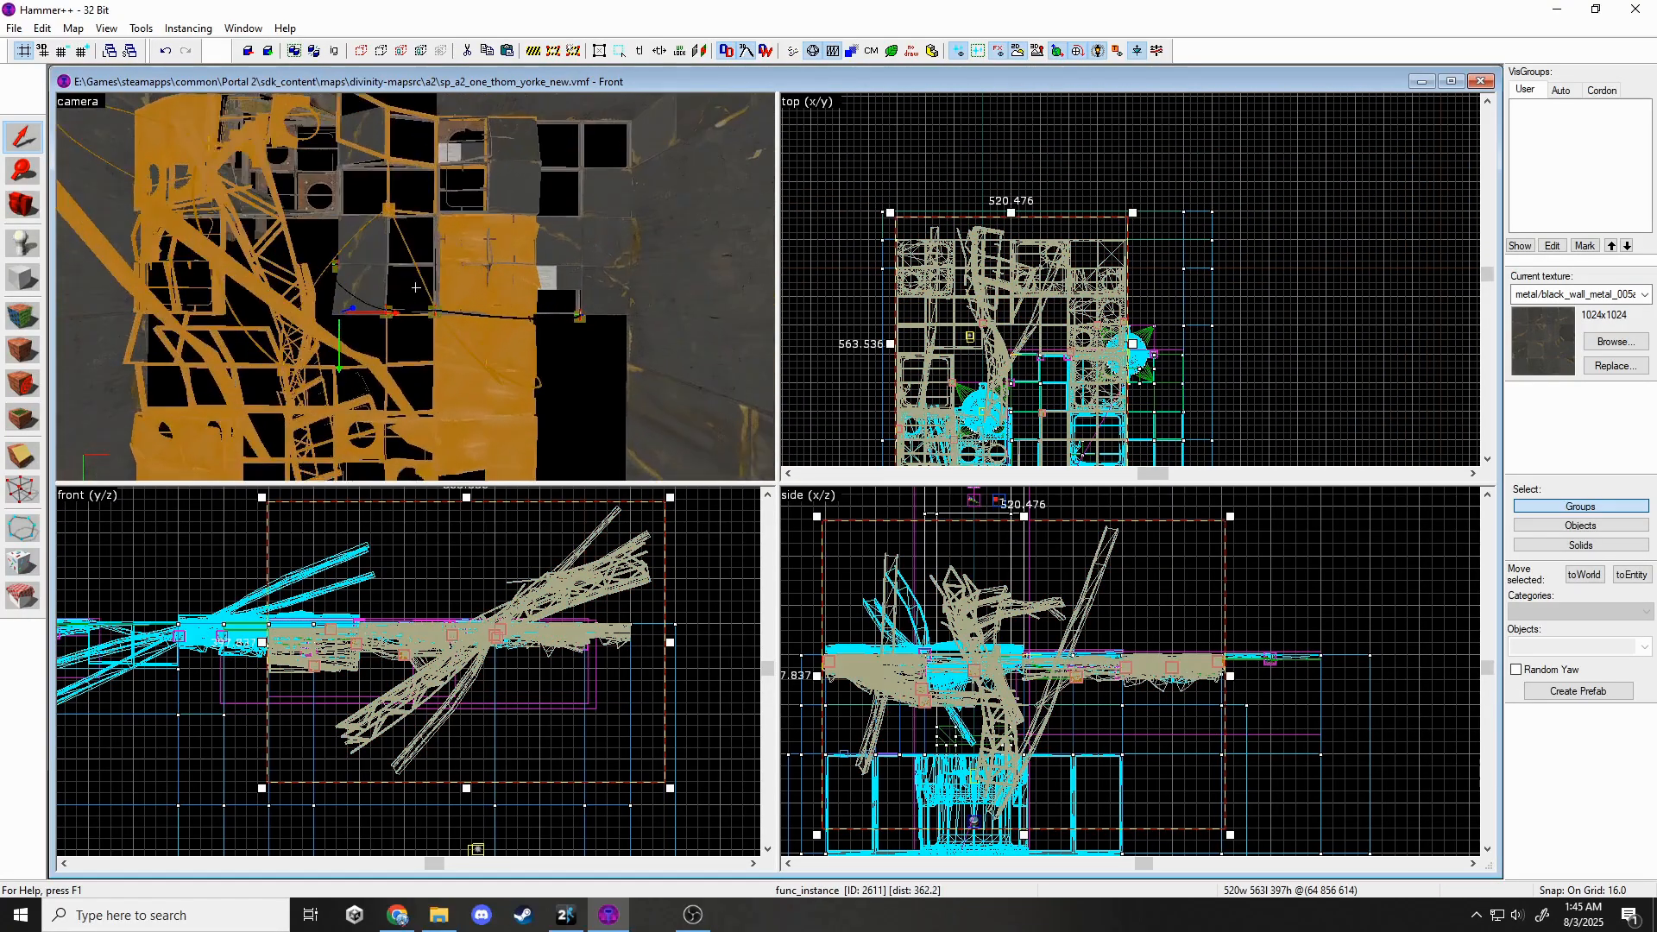
key("z")
left_click(187, 28)
mouse_move(207, 44)
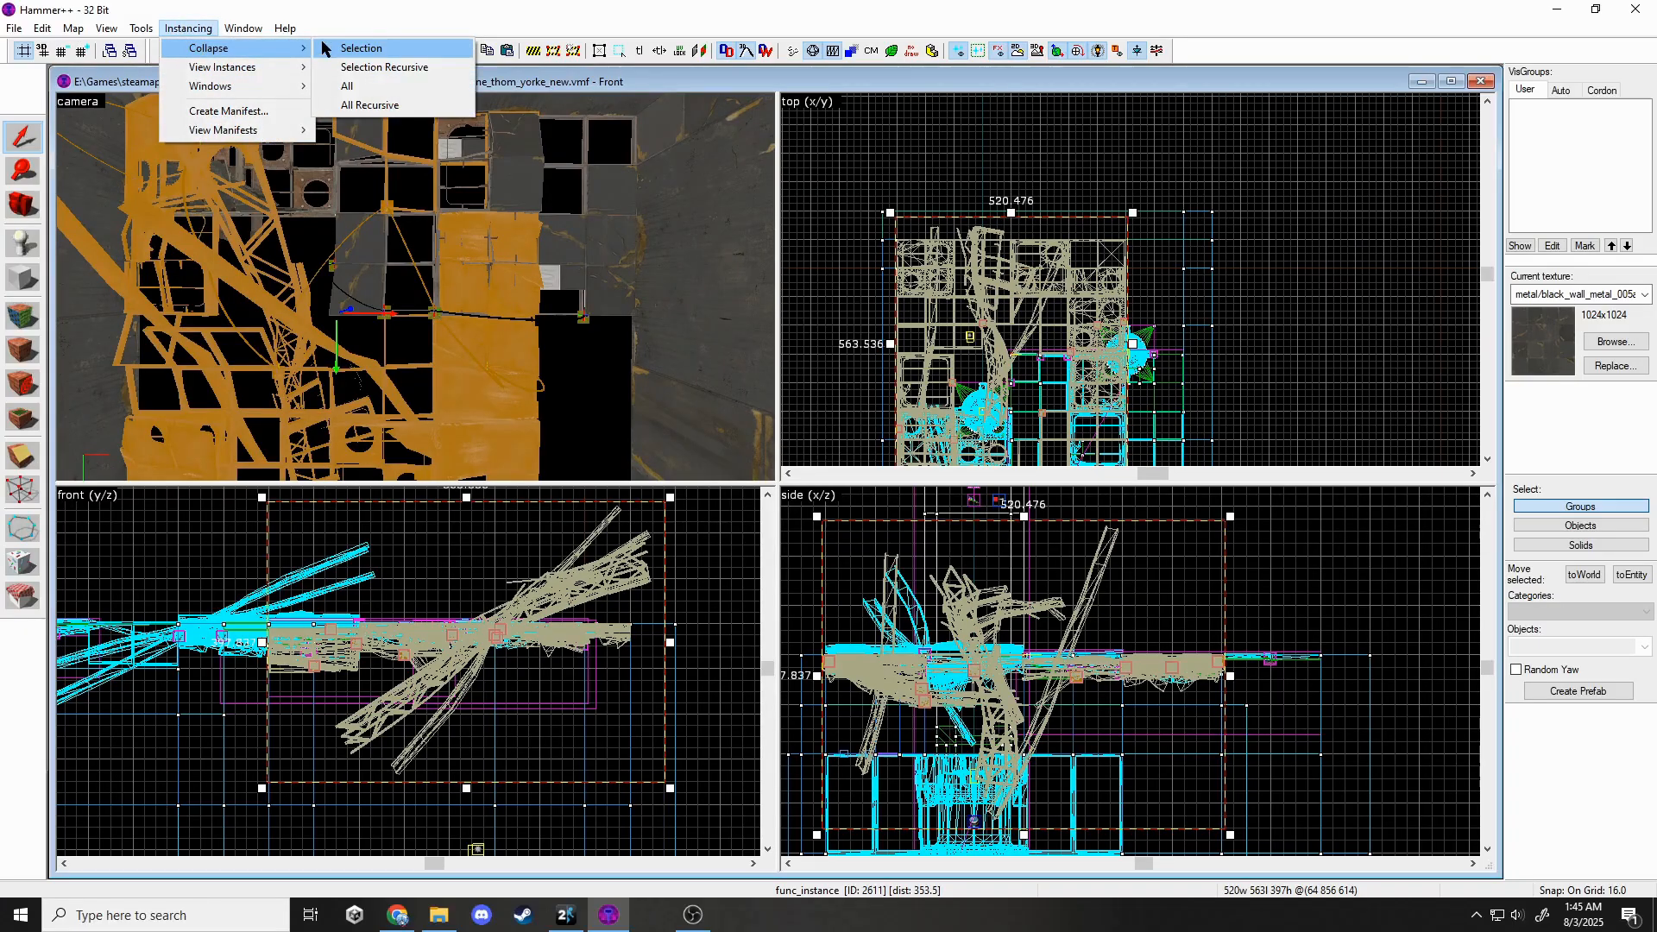
left_click(358, 44)
left_click(894, 527)
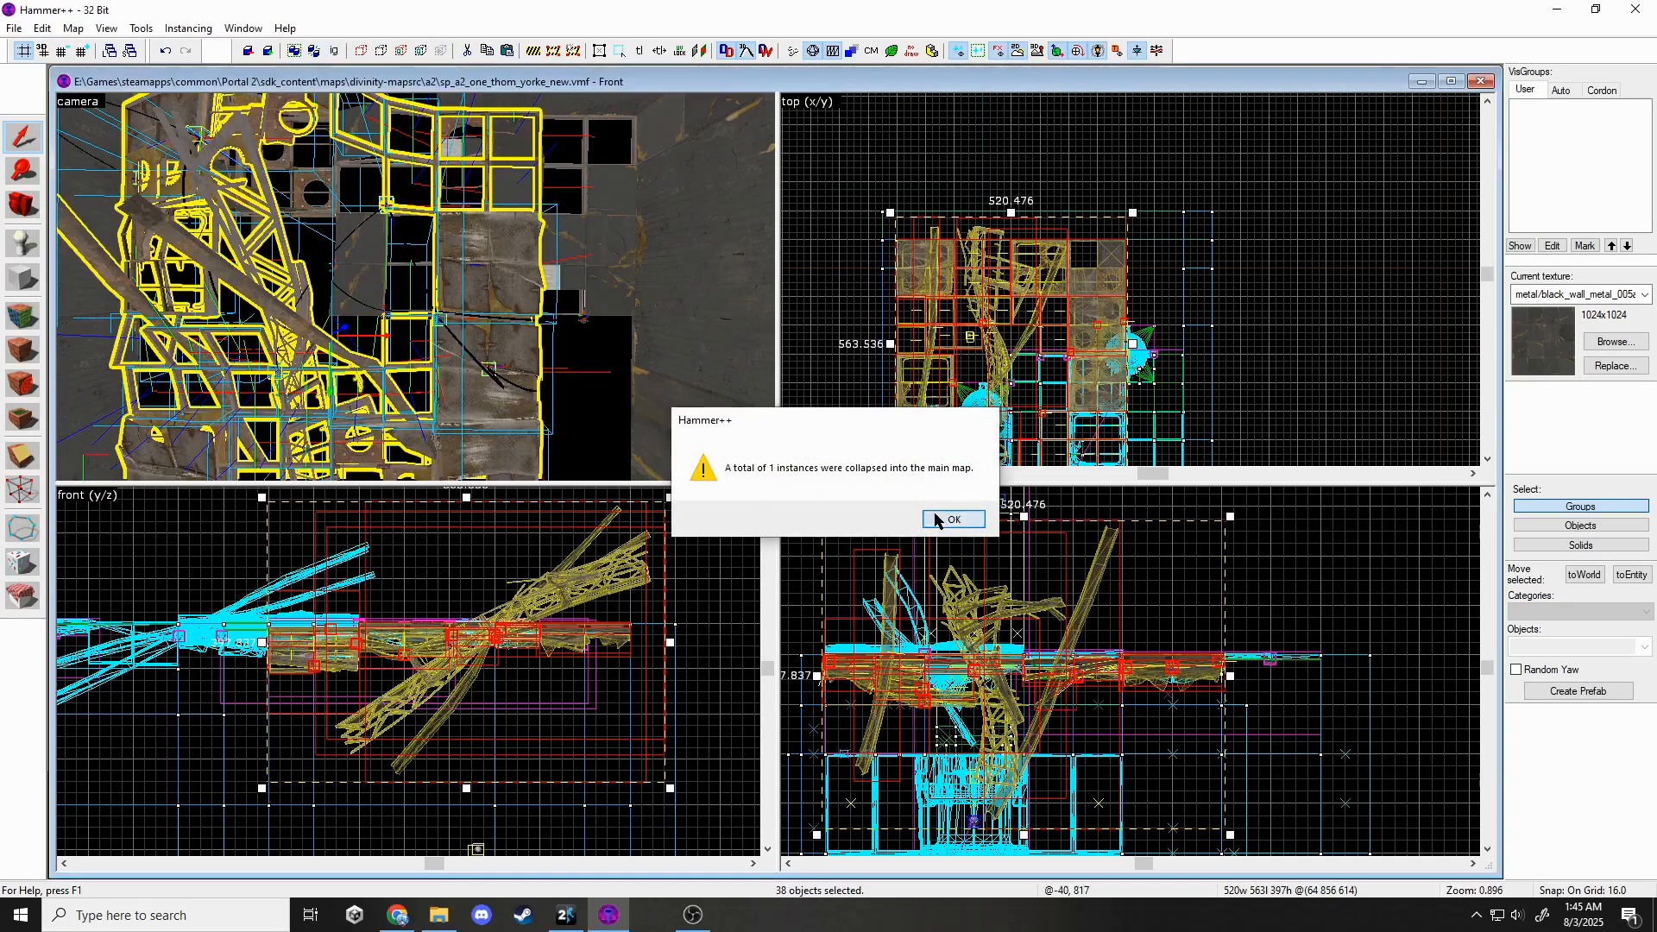
left_click(946, 519)
Delete the unwanted loose panel props and wall panel groups from the collapsed instance.
left_click(539, 282)
key("Delete")
left_click(372, 157)
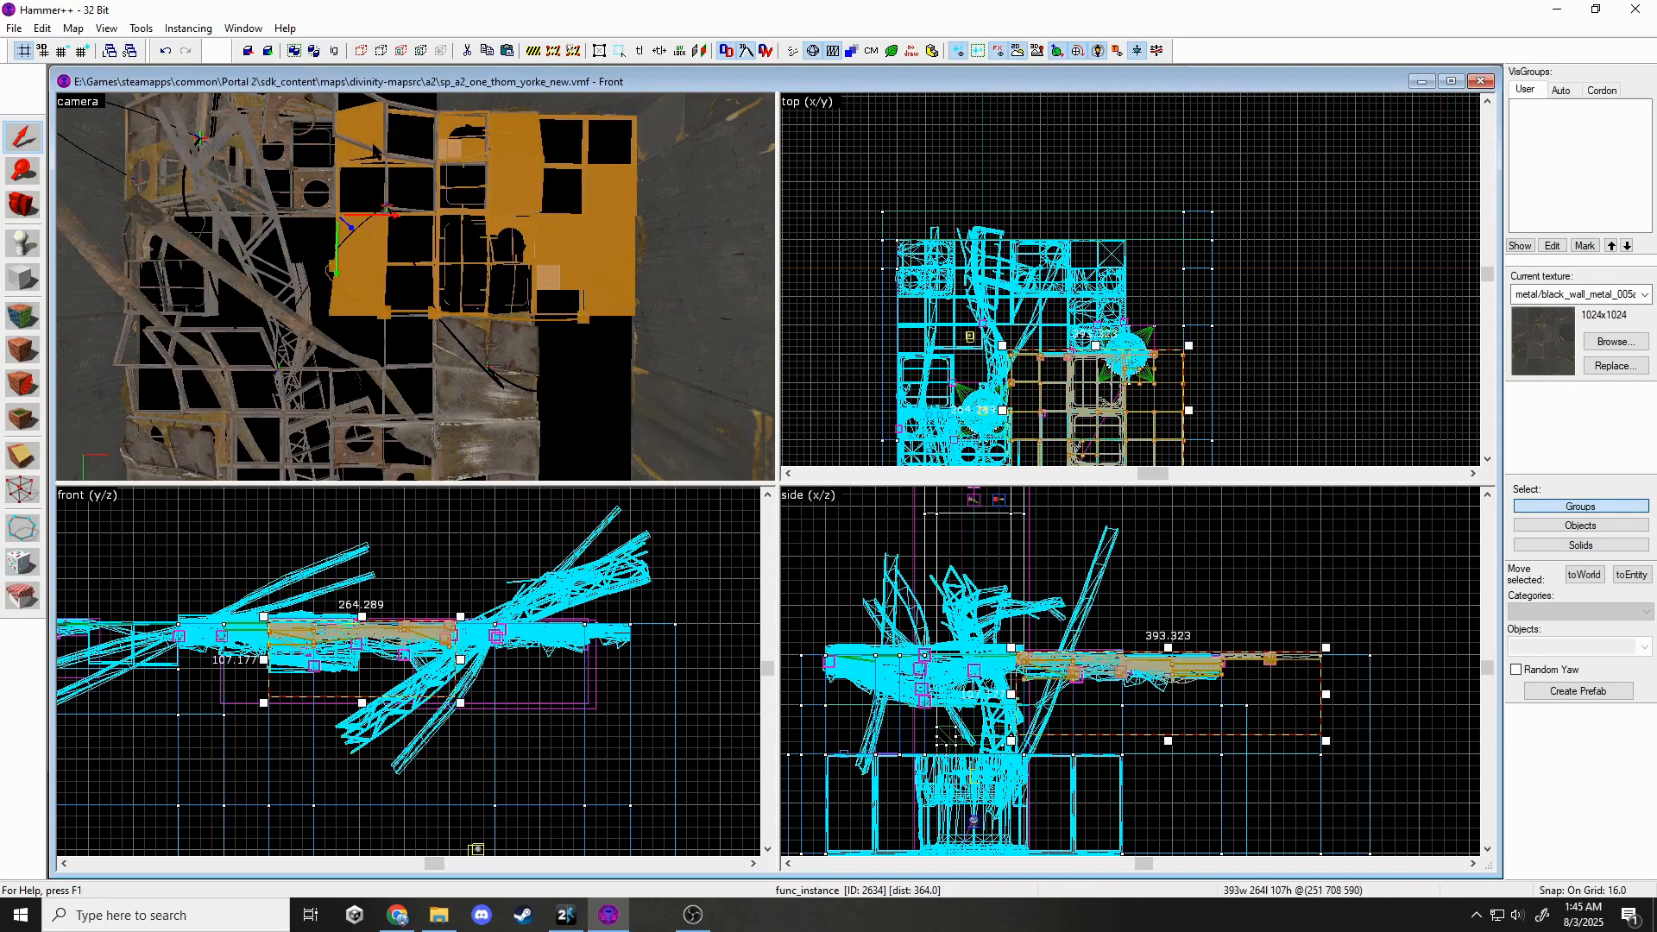
left_click(385, 153)
left_click(488, 169)
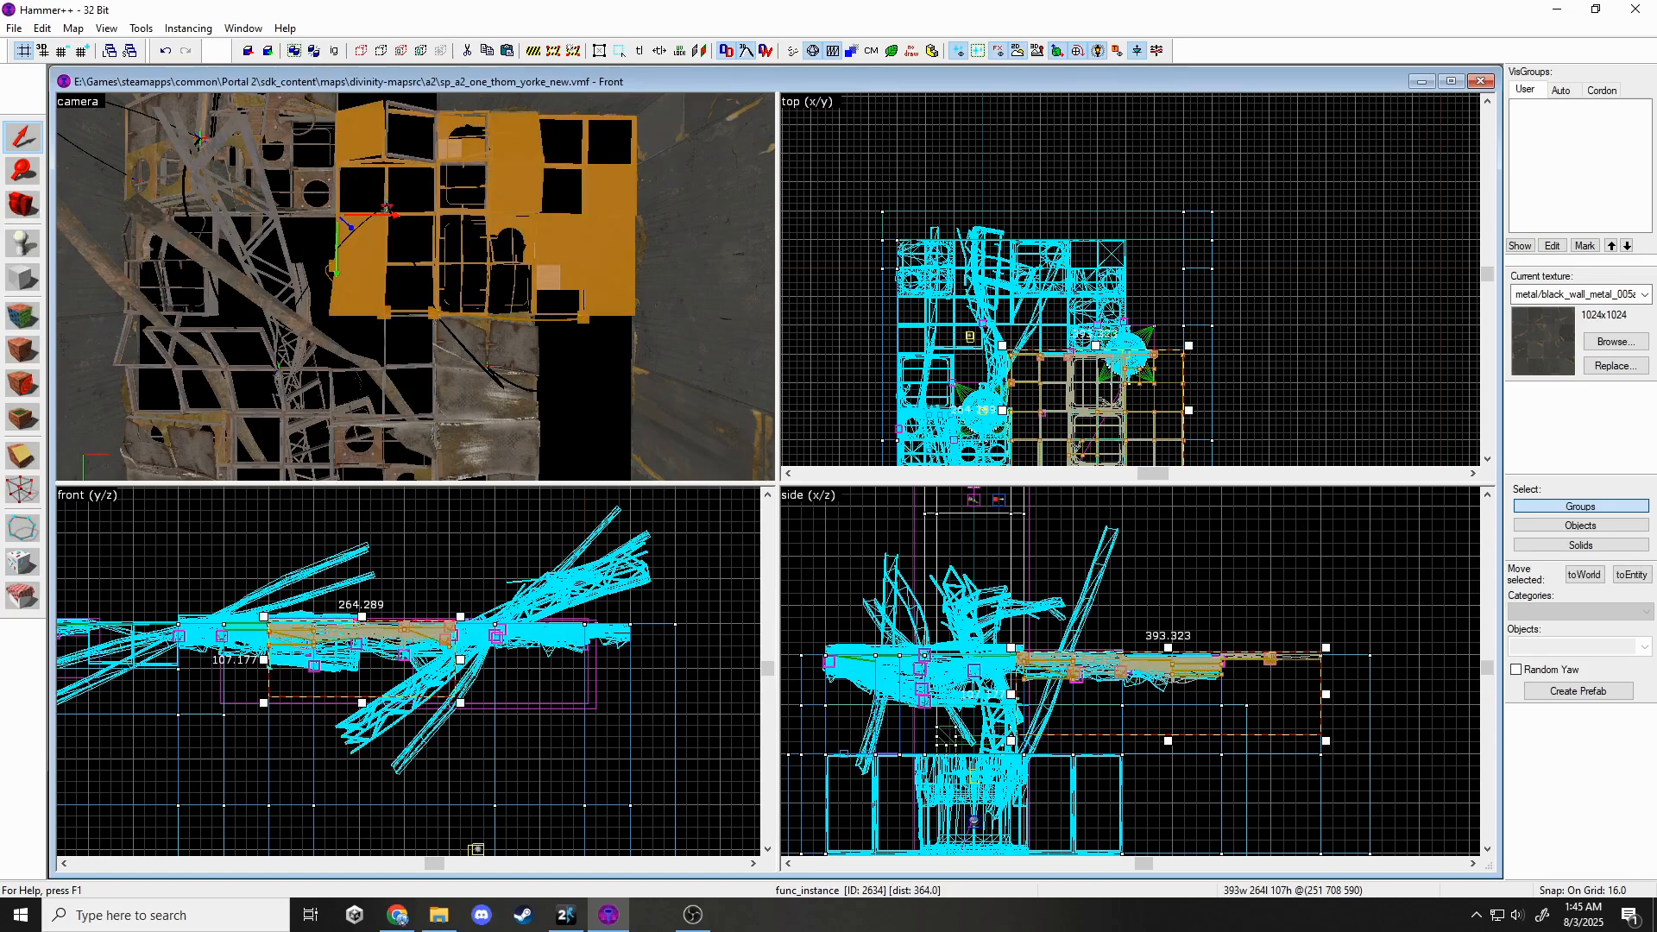
key("Delete")
left_click(394, 155)
Unhide the hidden objects and raise the rope keyframe 16 units.
left_click(482, 171)
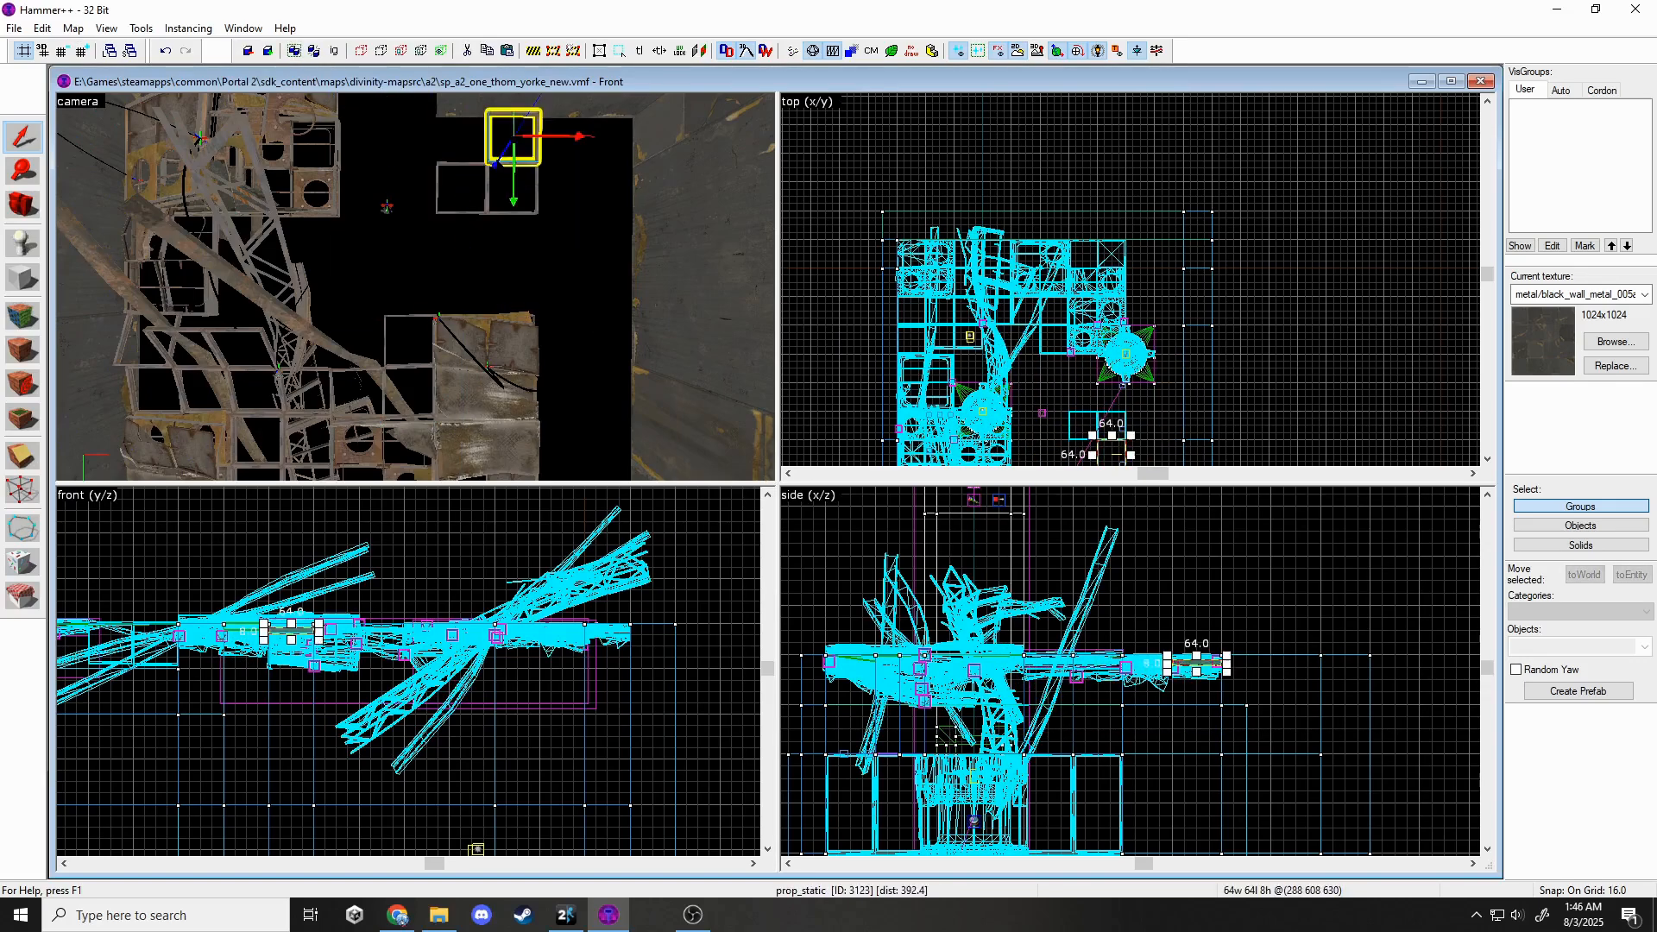
key("u")
key("z")
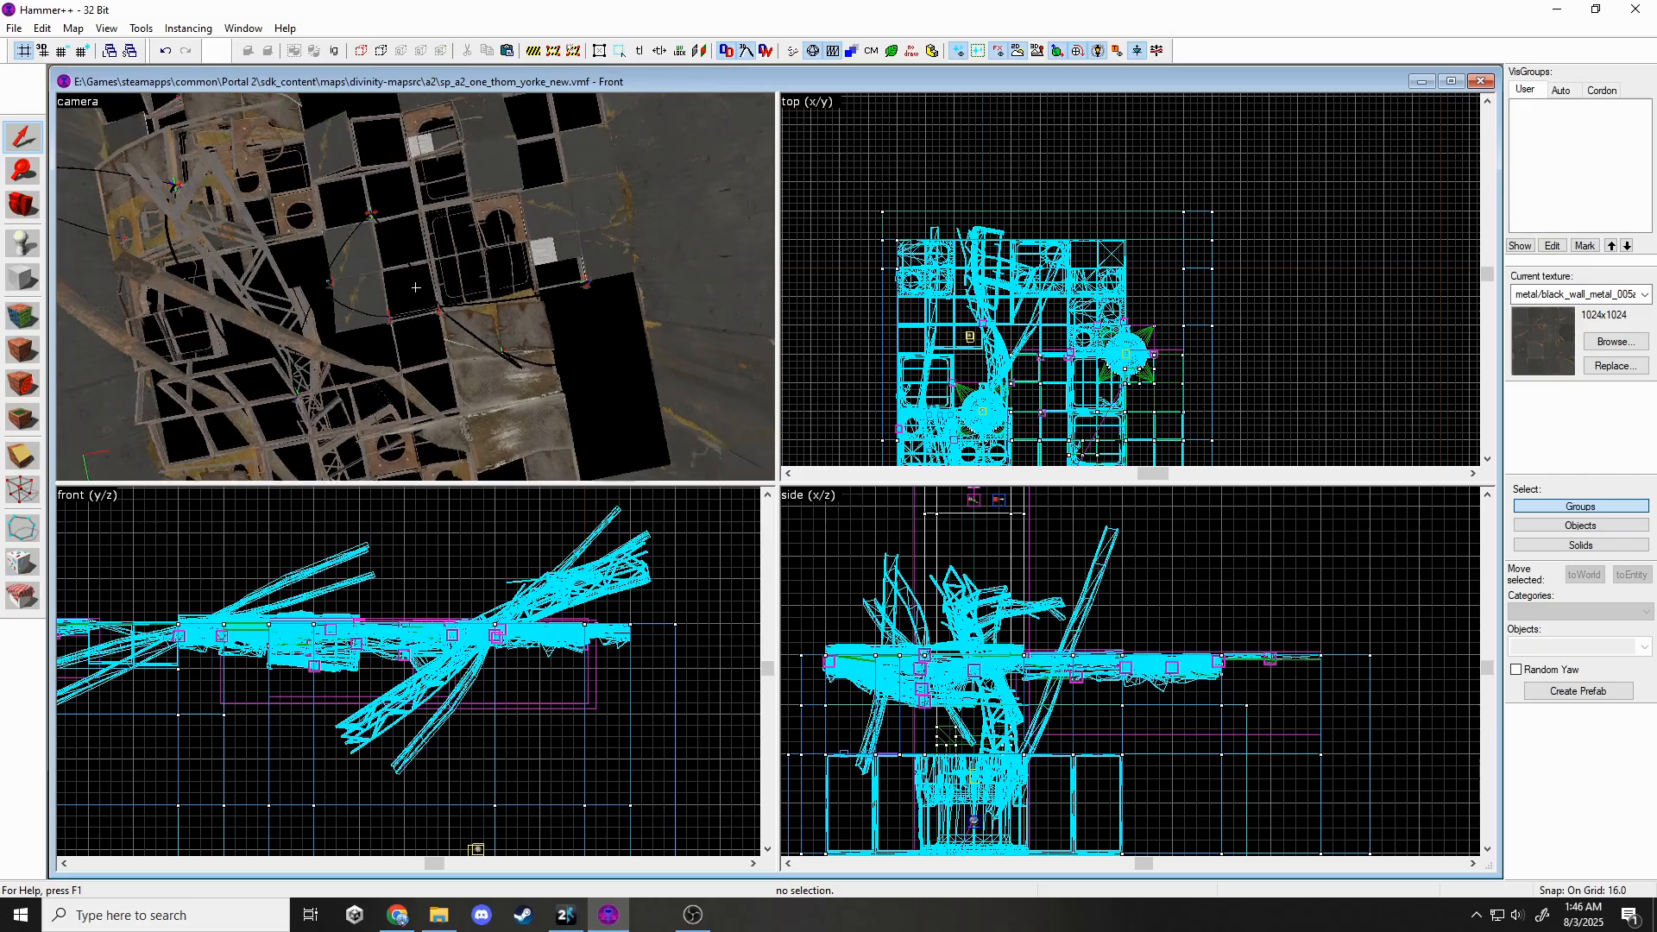
key("w")
key("w")
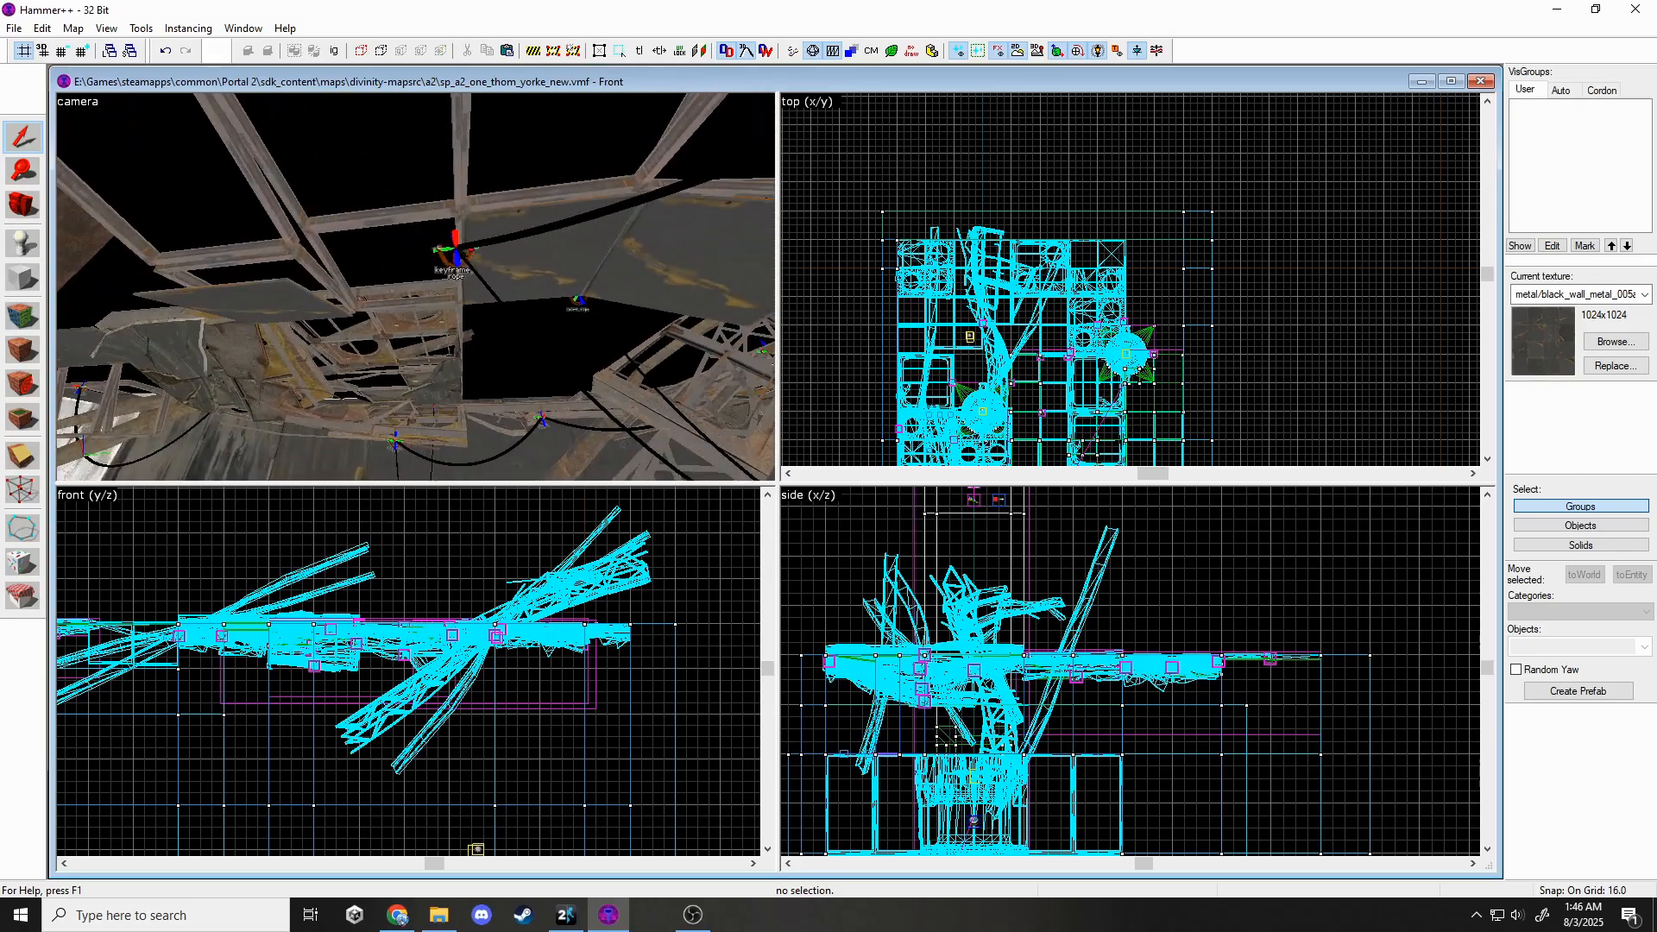
scroll(1075, 660, "up", 7)
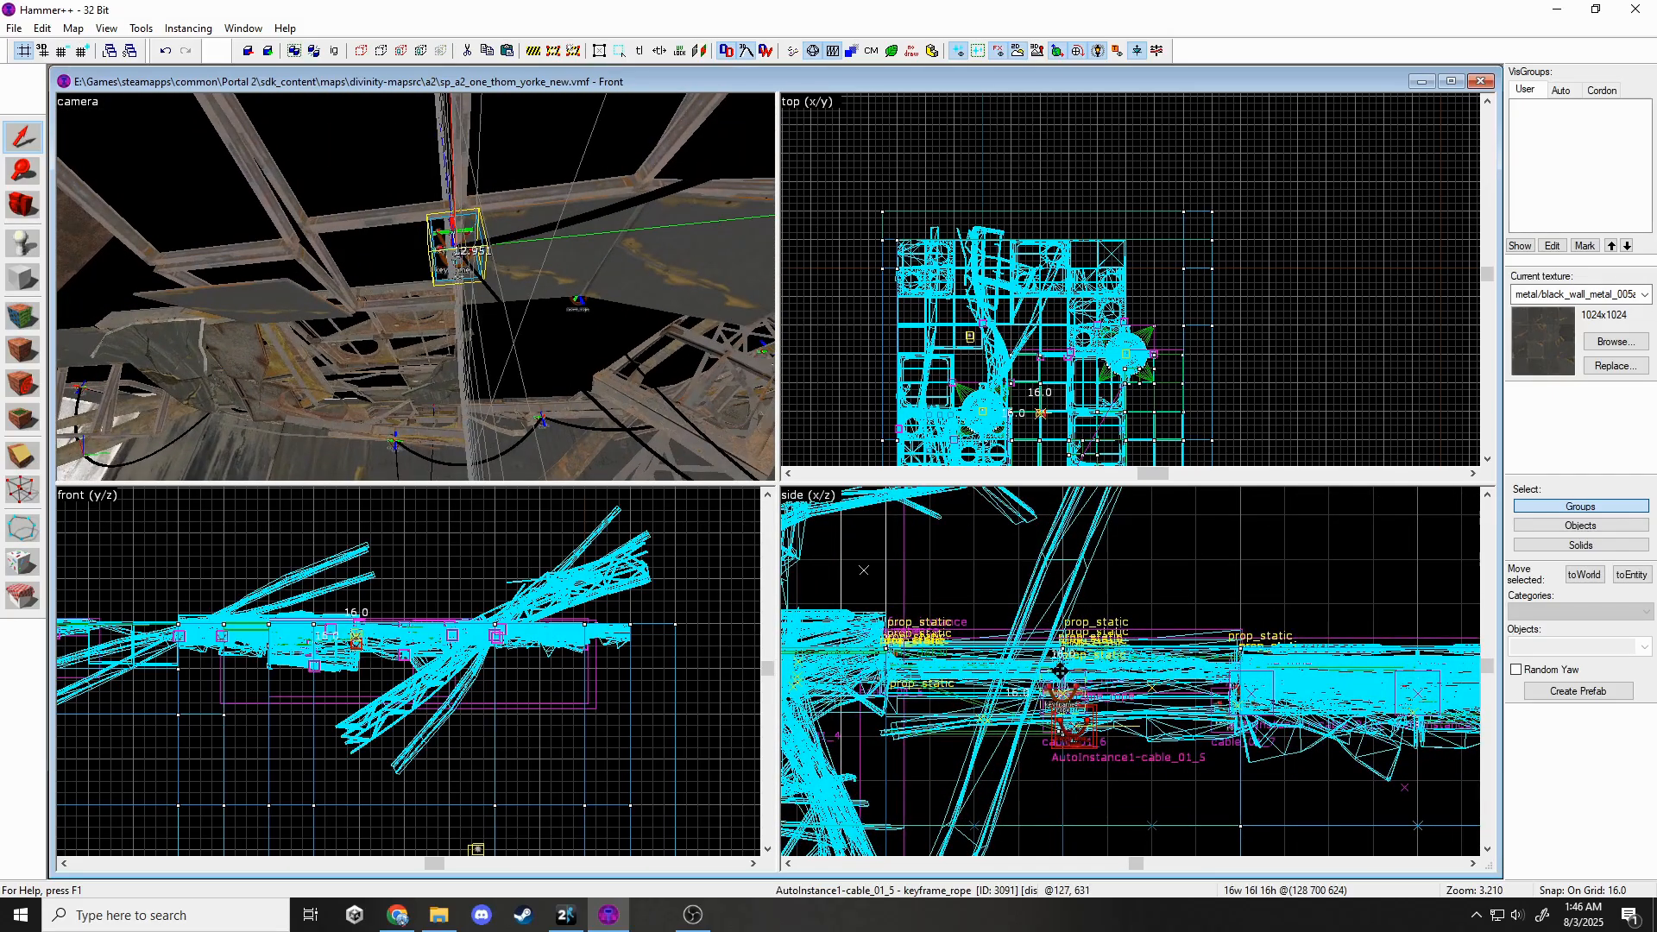
left_click_drag(1060, 671, 1061, 643)
key("Escape")
Delete the ceiling panel prop with round holes.
key("z")
key("w")
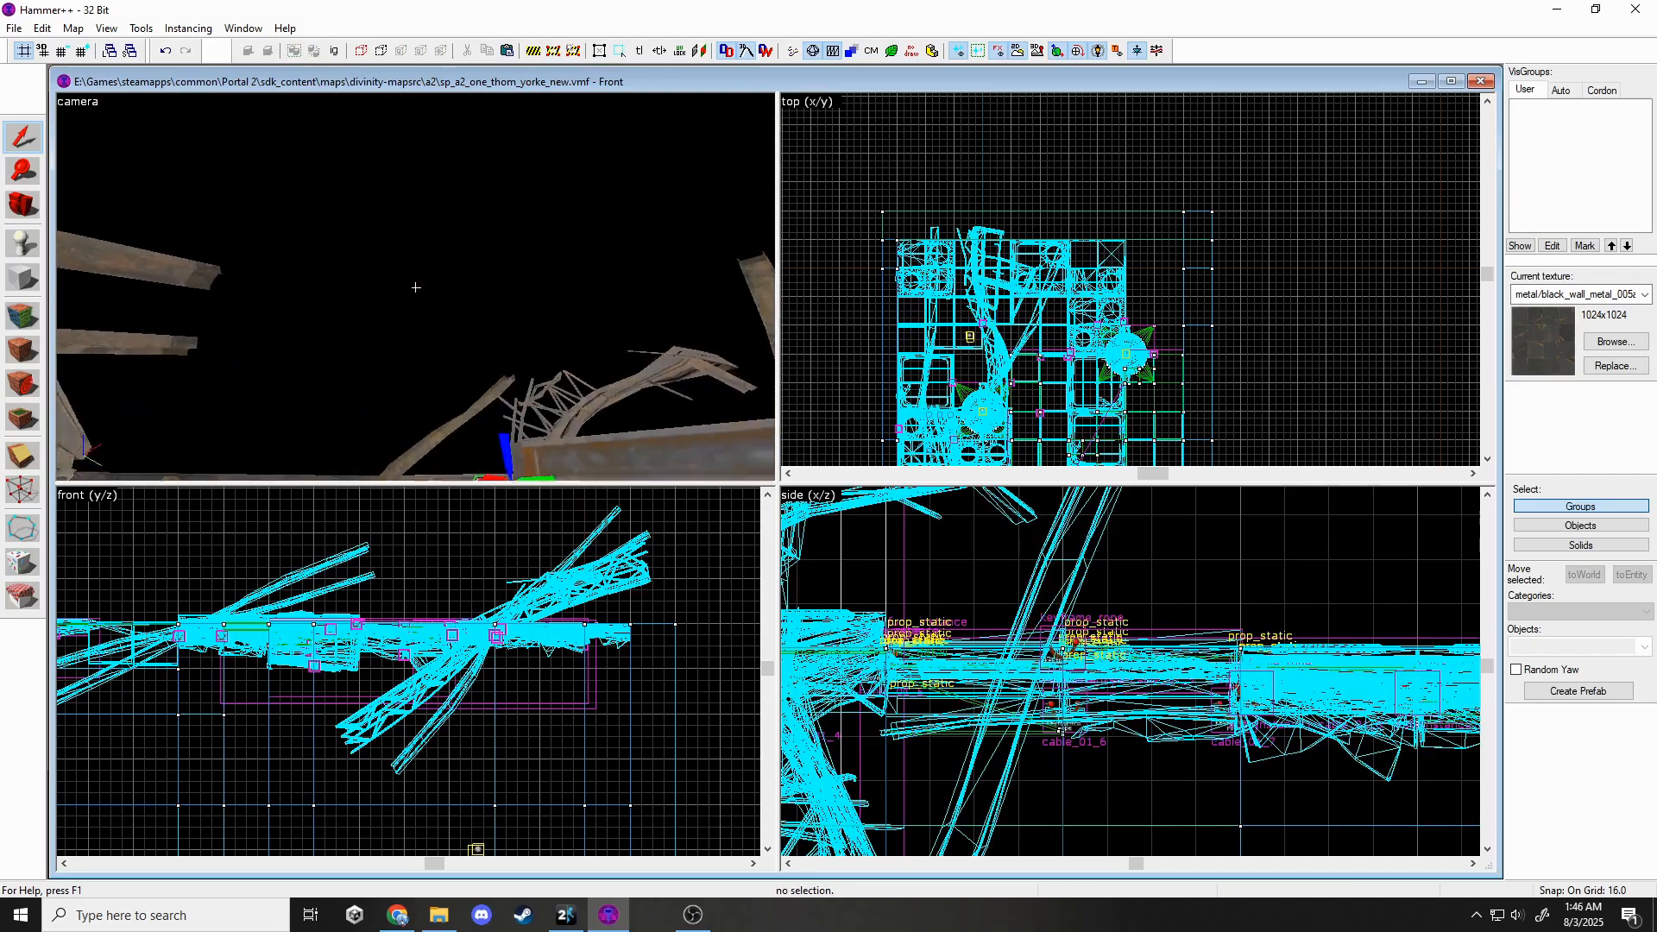
key("s")
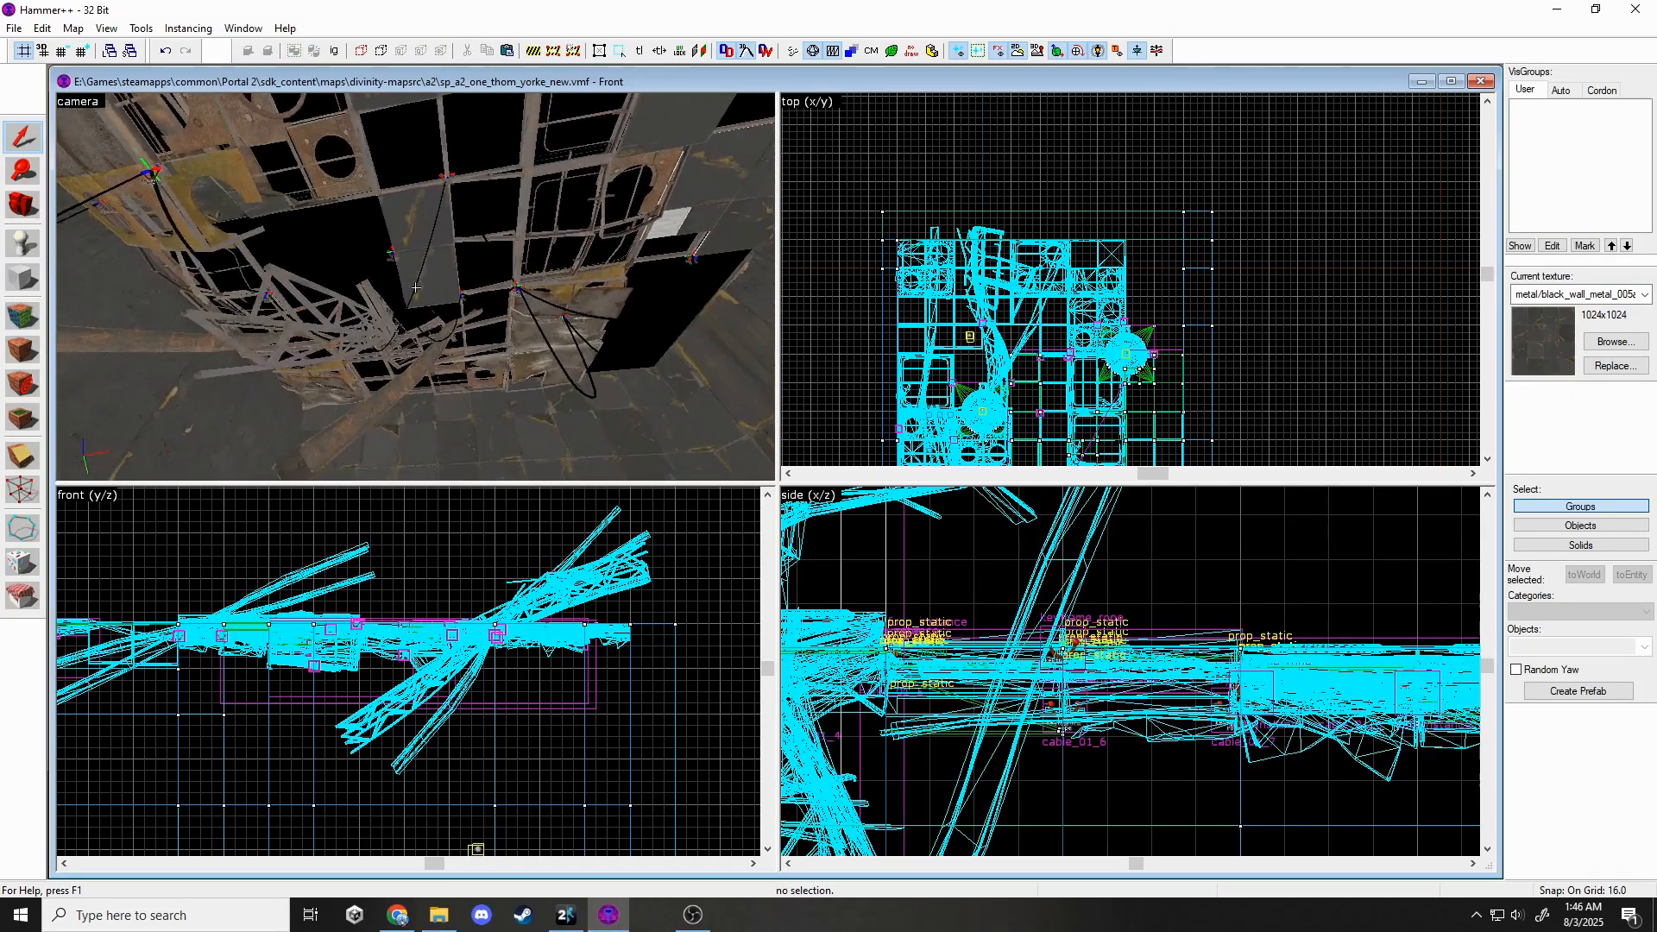
key("w")
key("s")
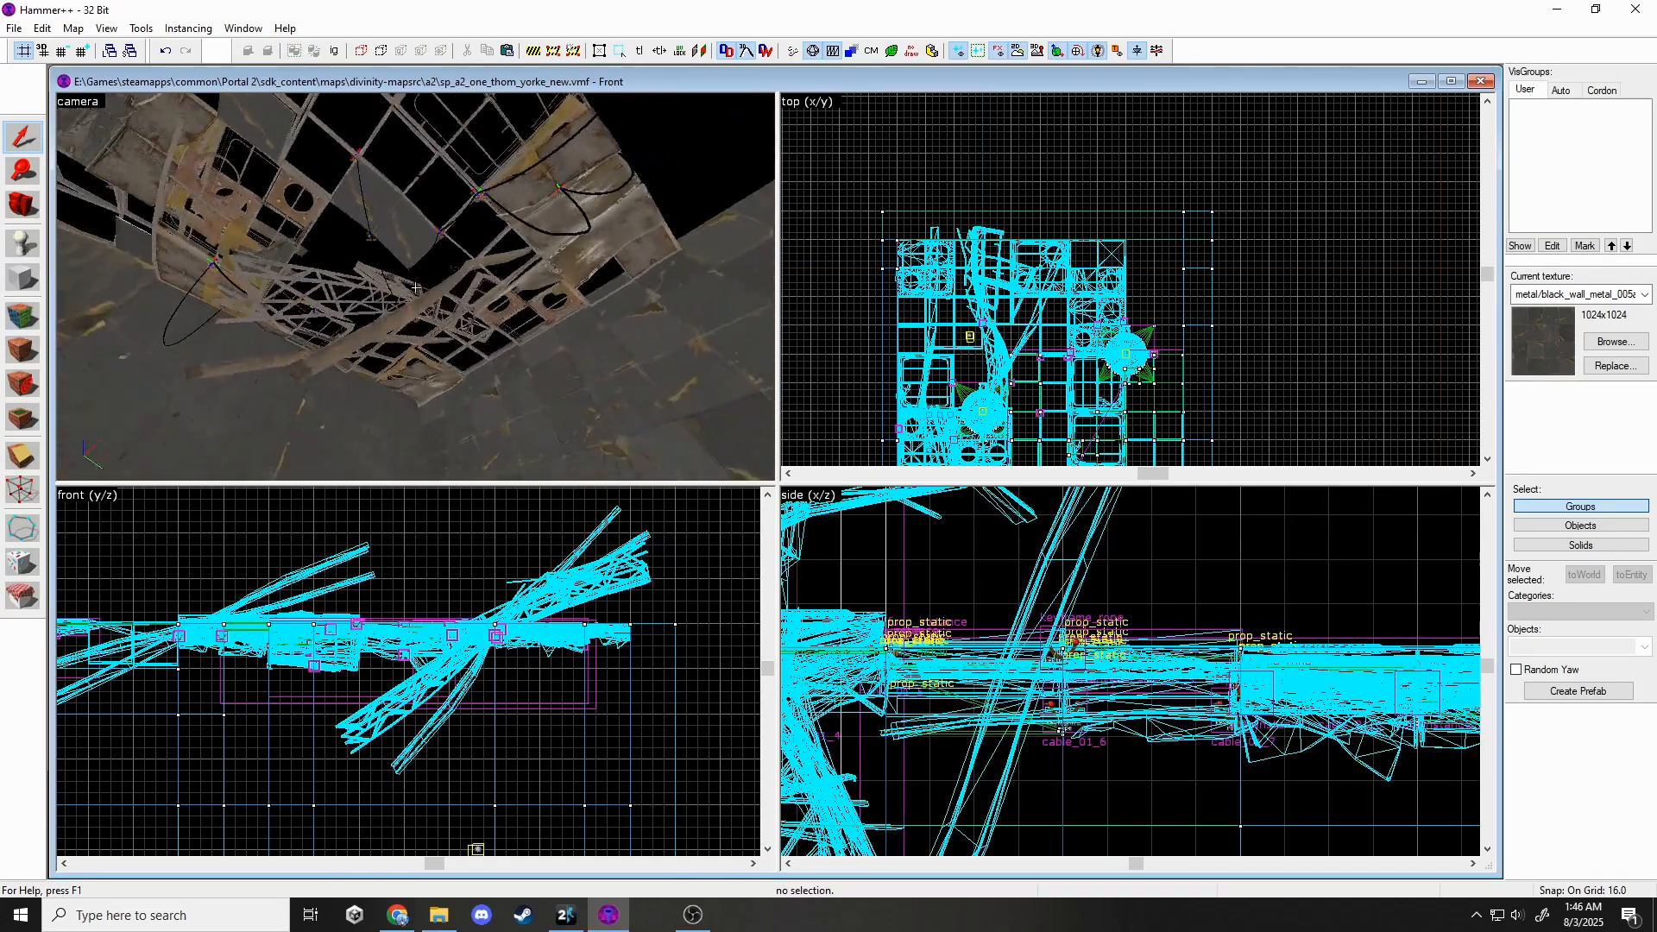
key("s")
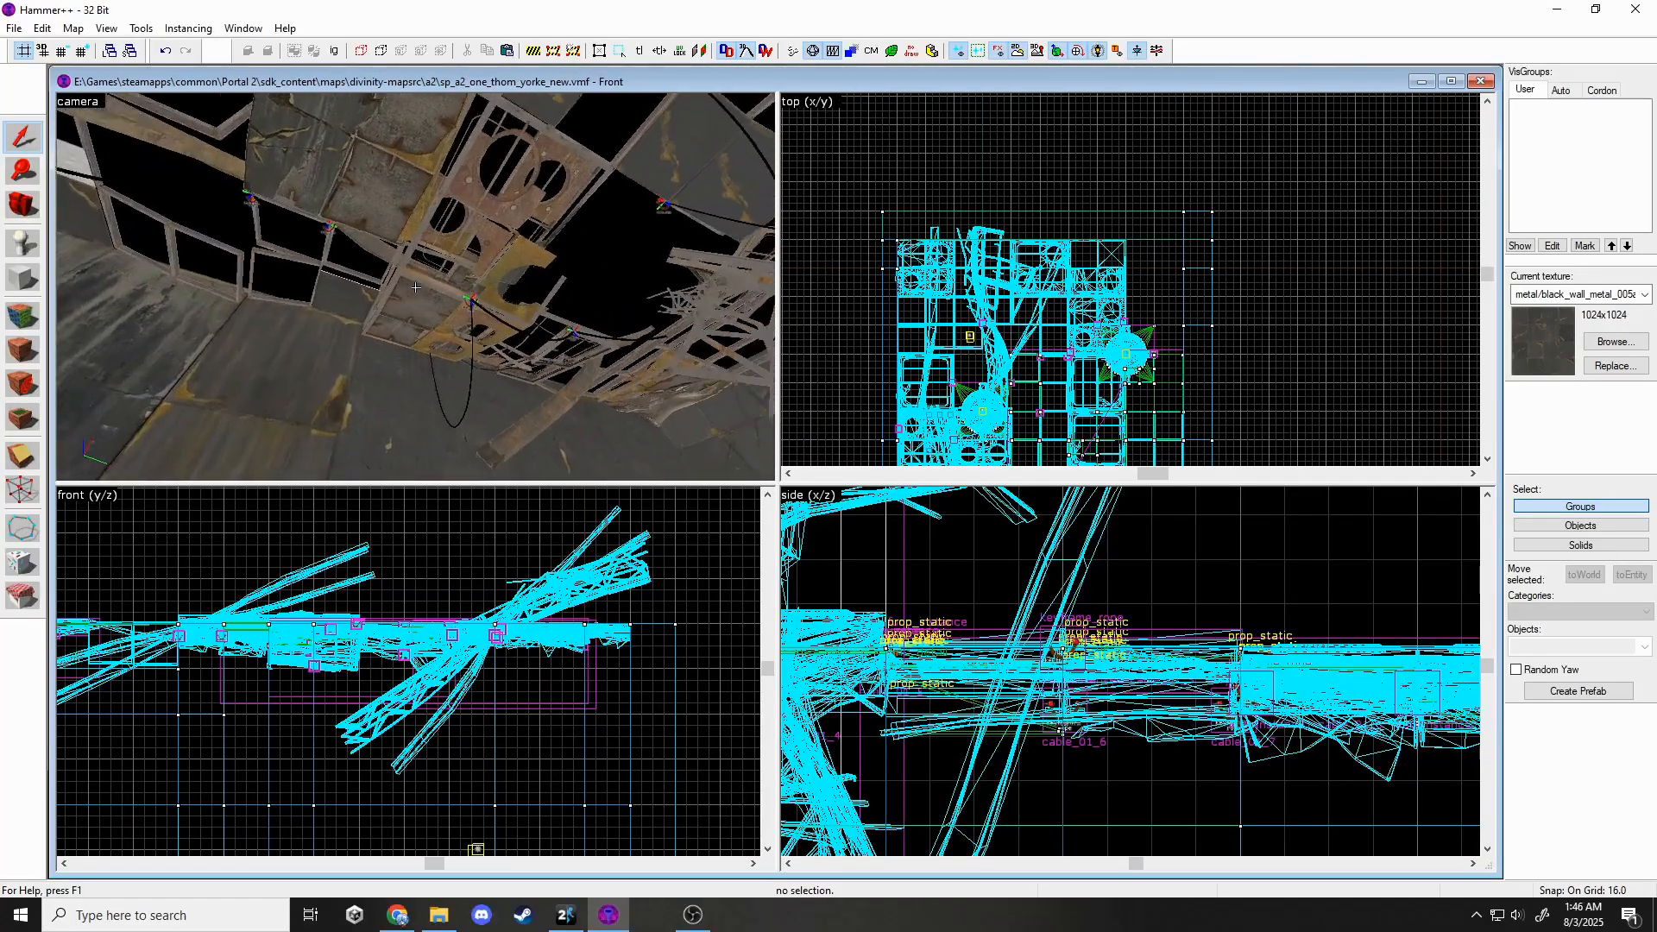
left_click(420, 293)
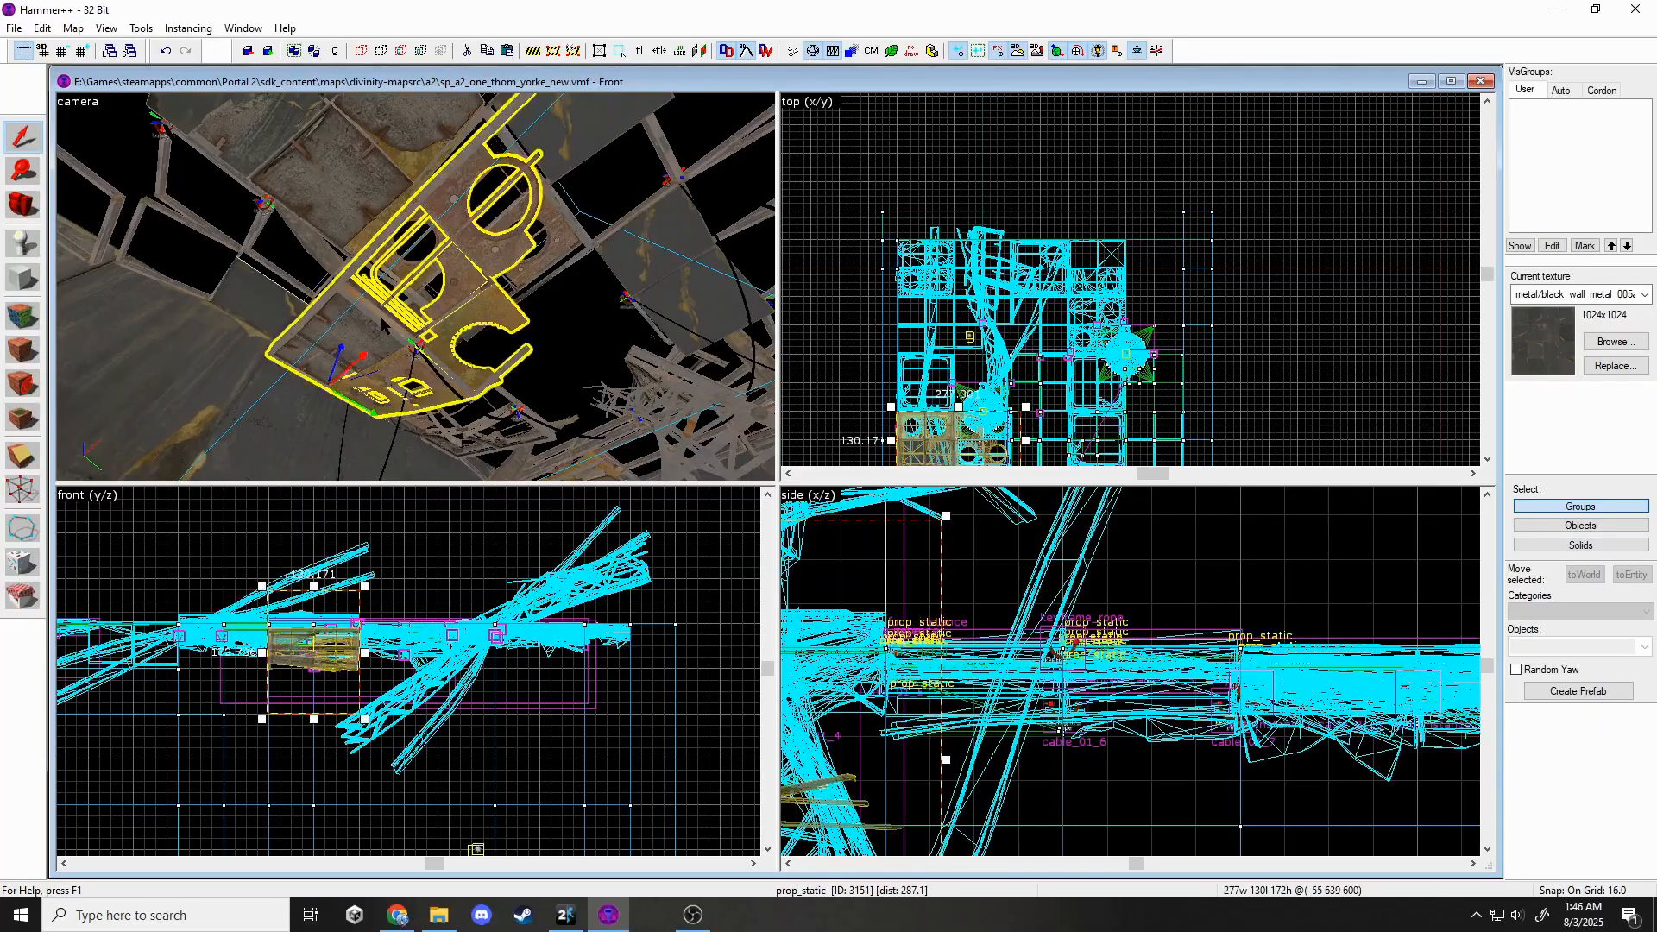
key("Delete")
Inspect the floating debris outside the room, selecting two pieces before clearing the selection.
scroll(323, 666, "up", 3)
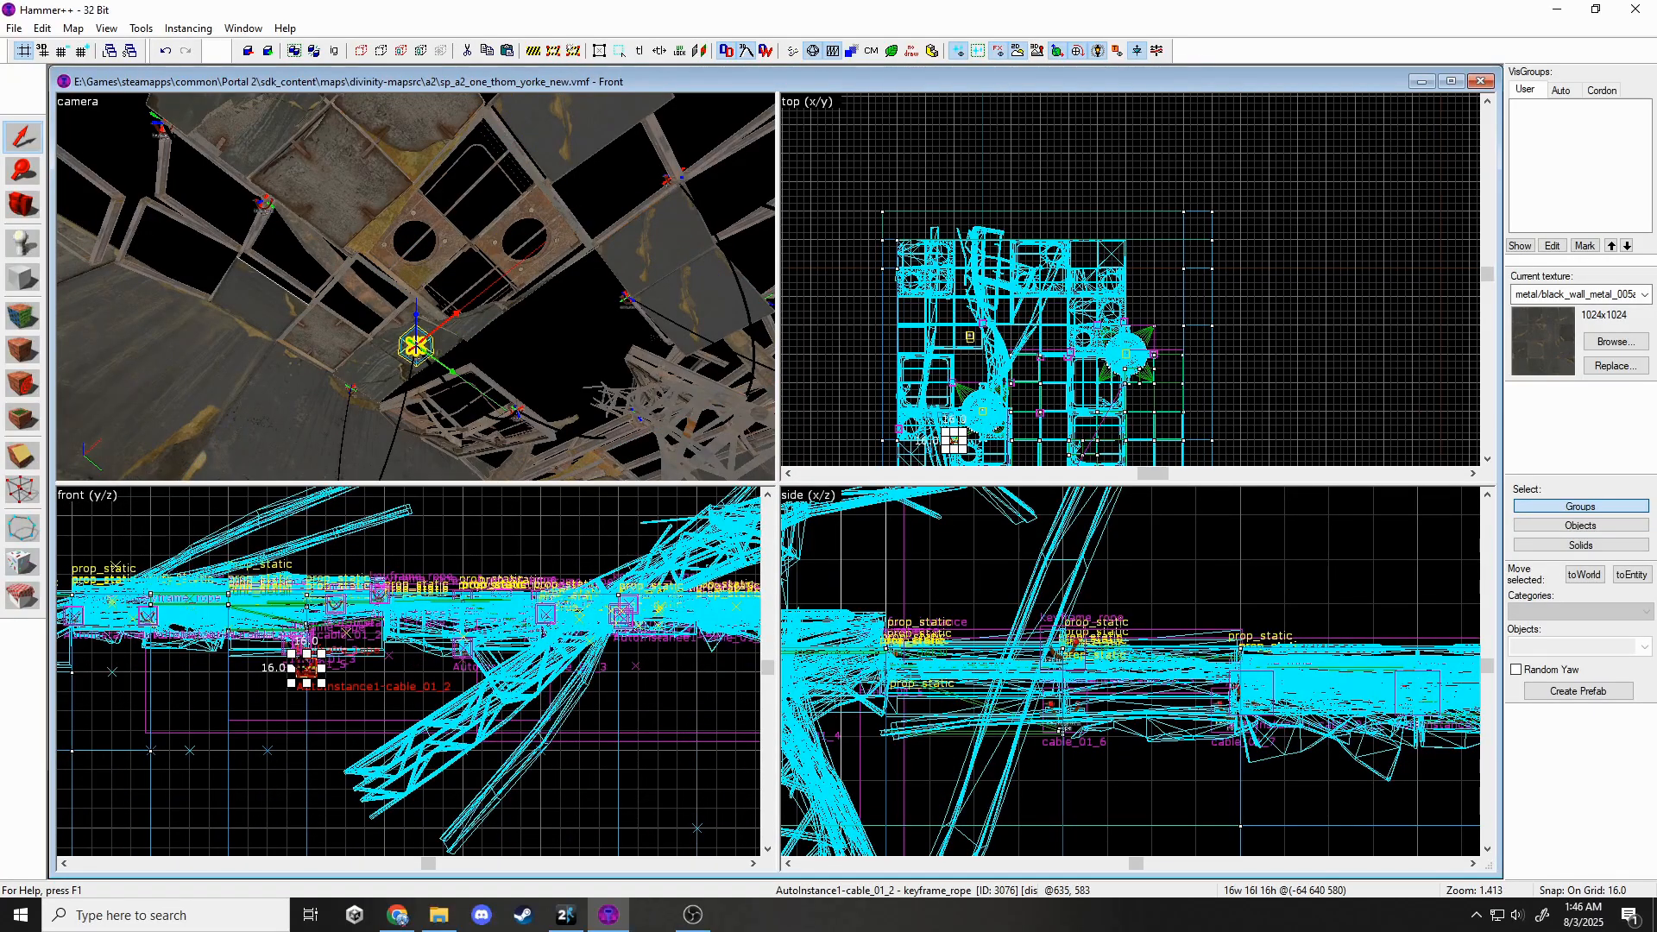
scroll(293, 597, "up", 3)
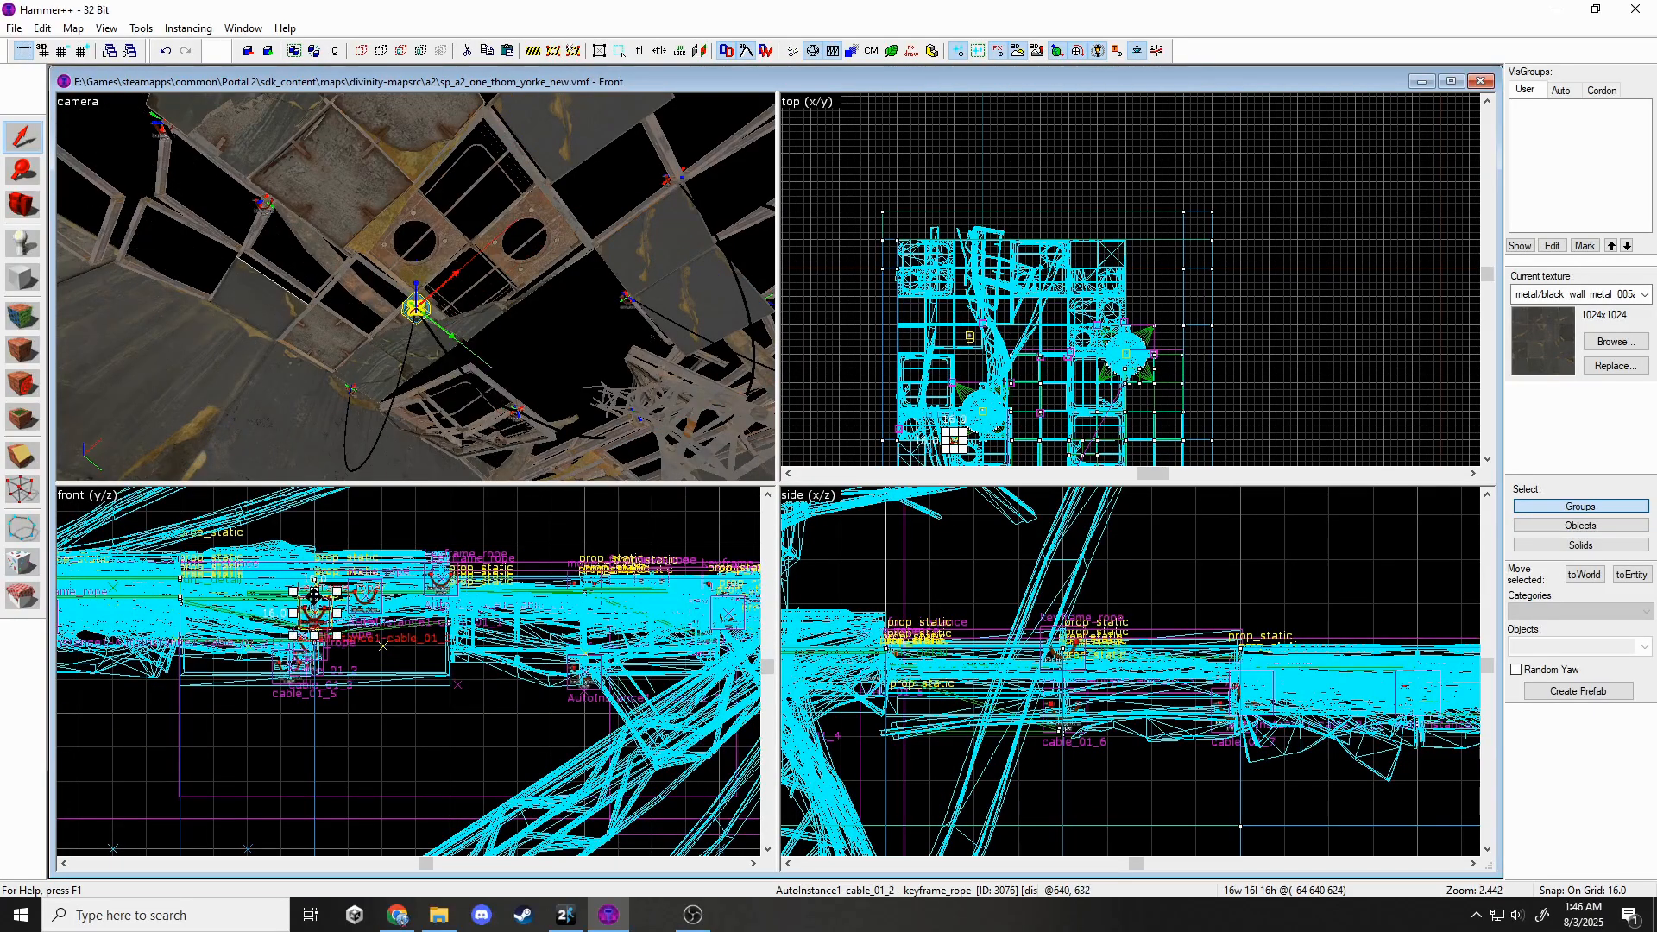
key("w")
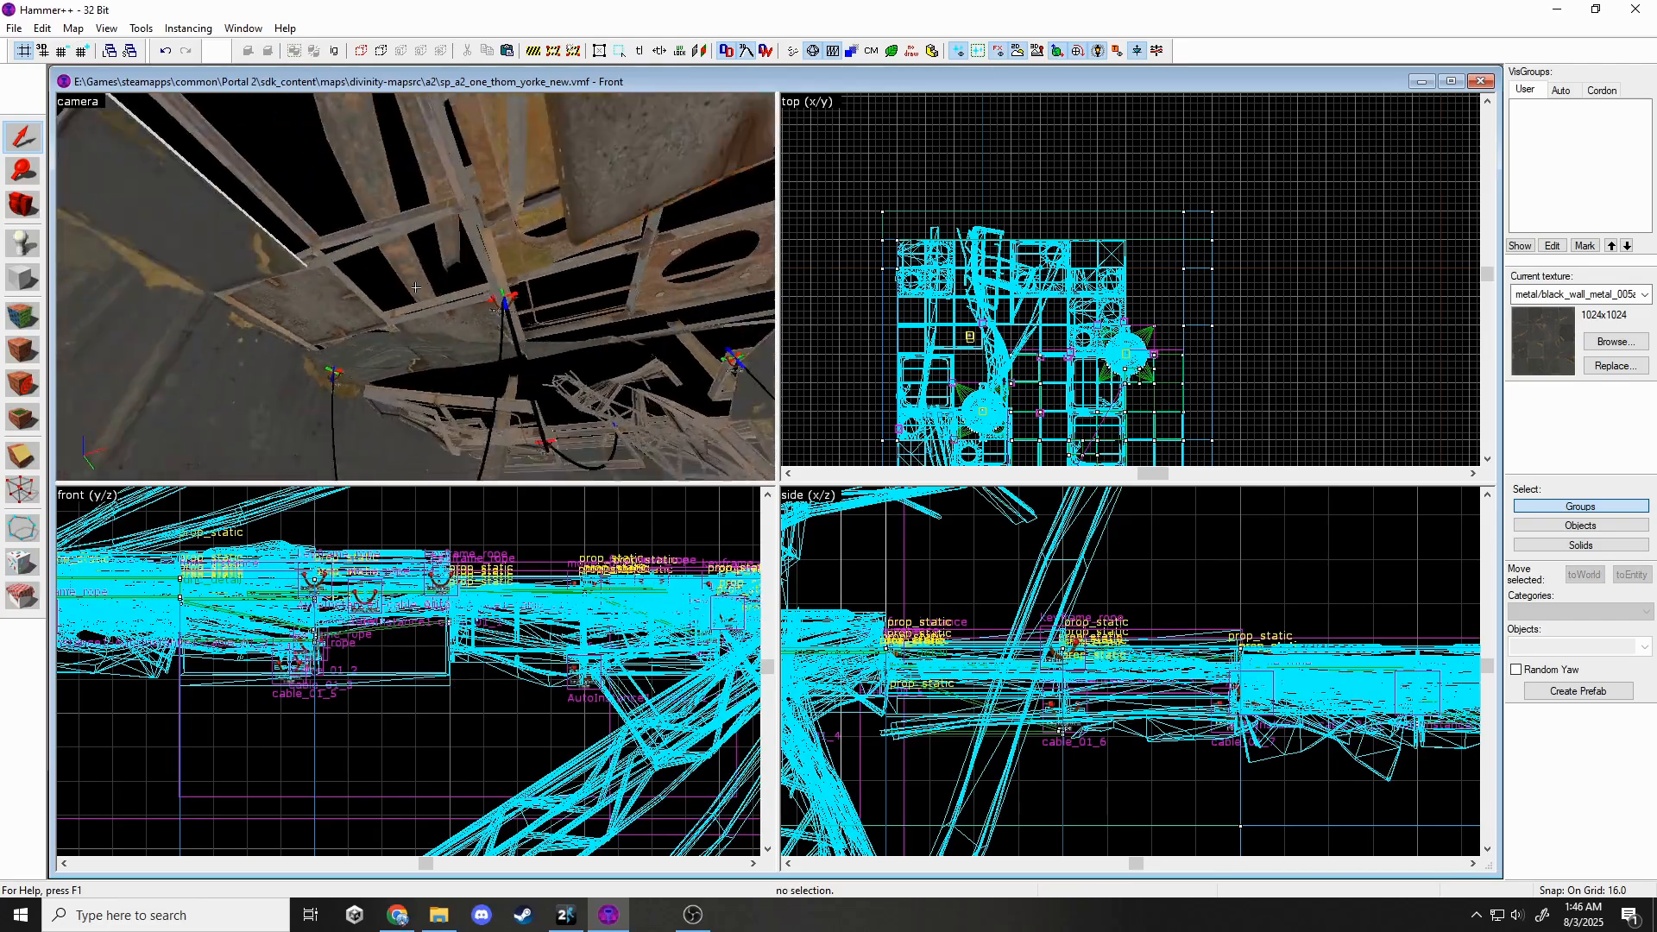
key("s")
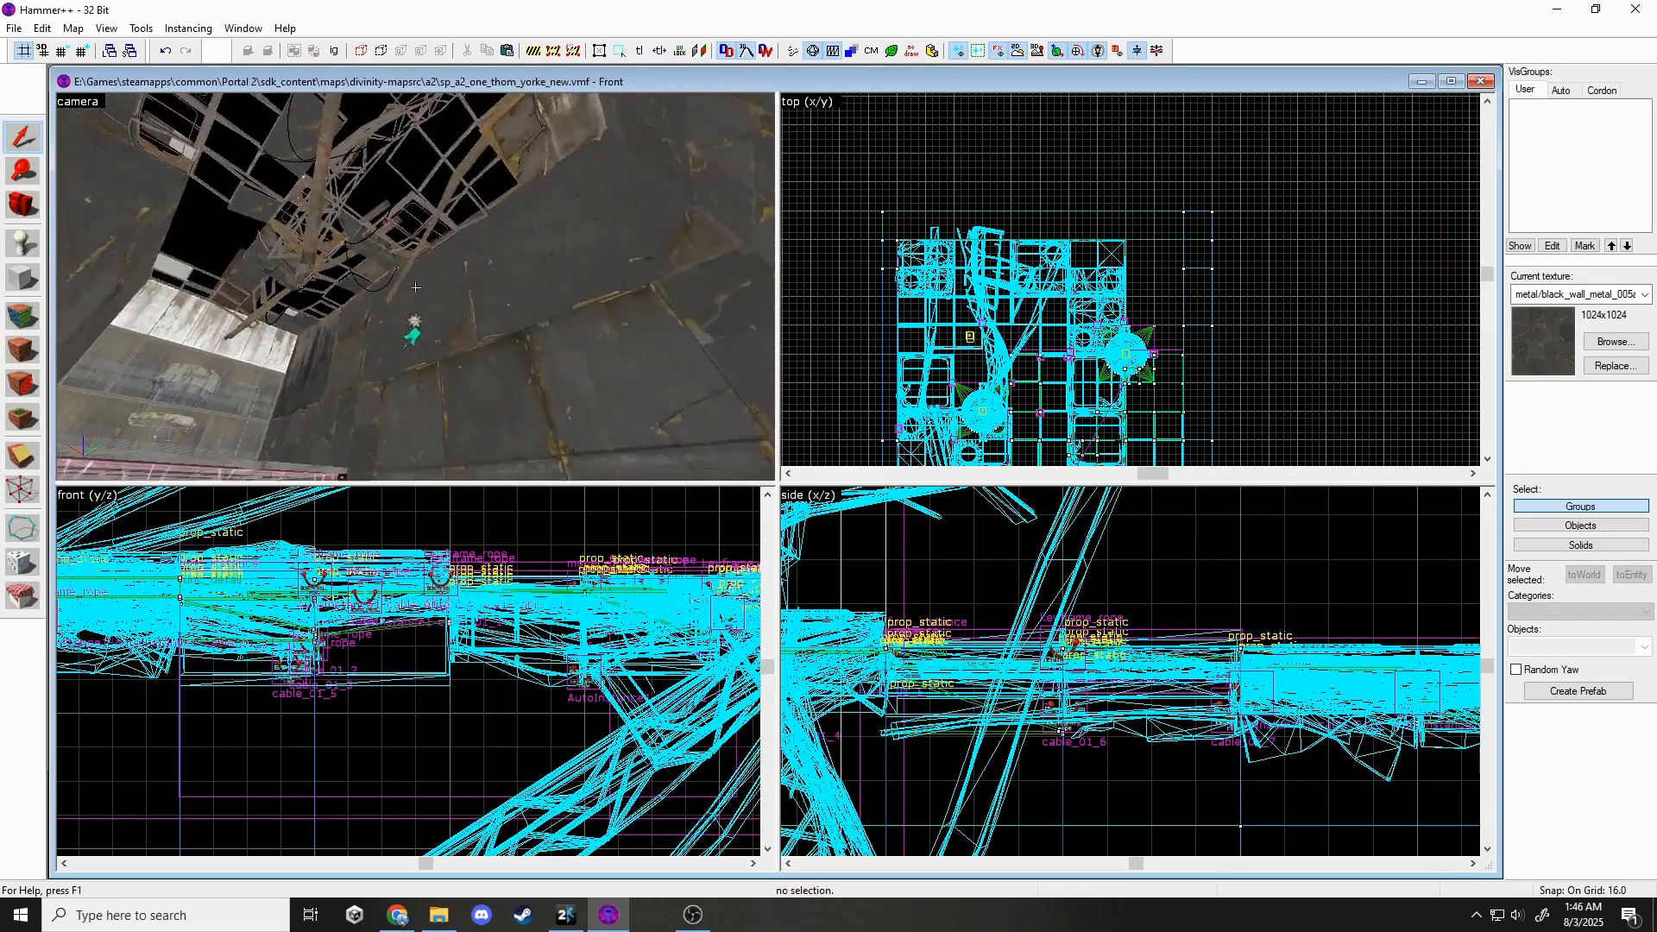
key("s")
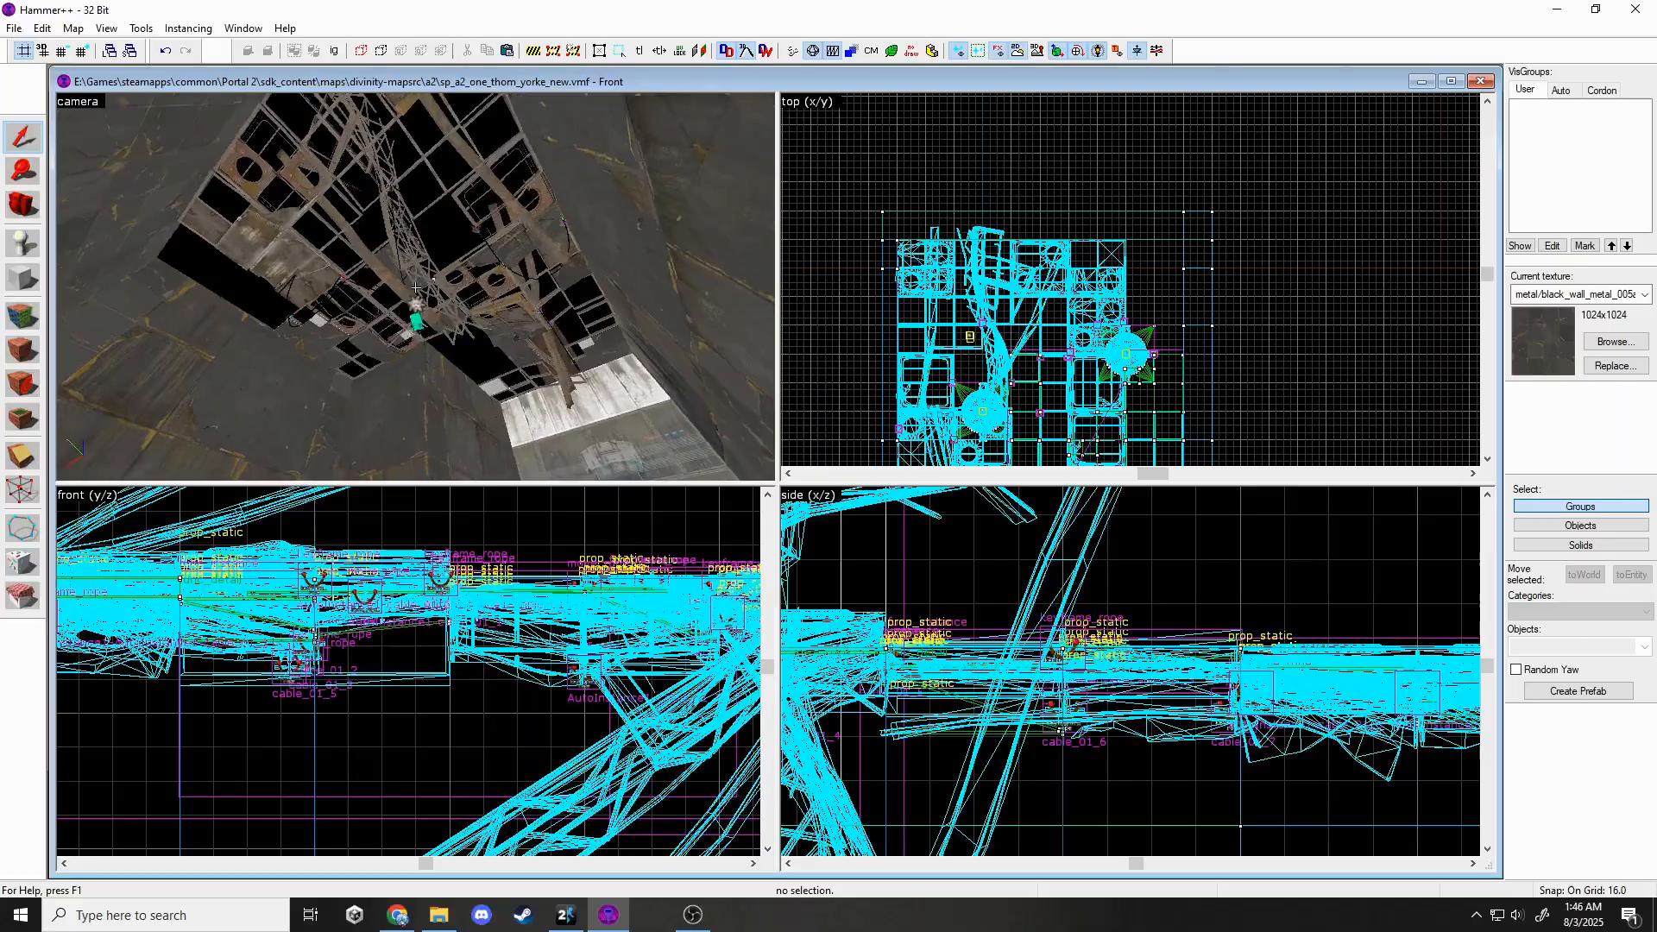
key("w")
key("s")
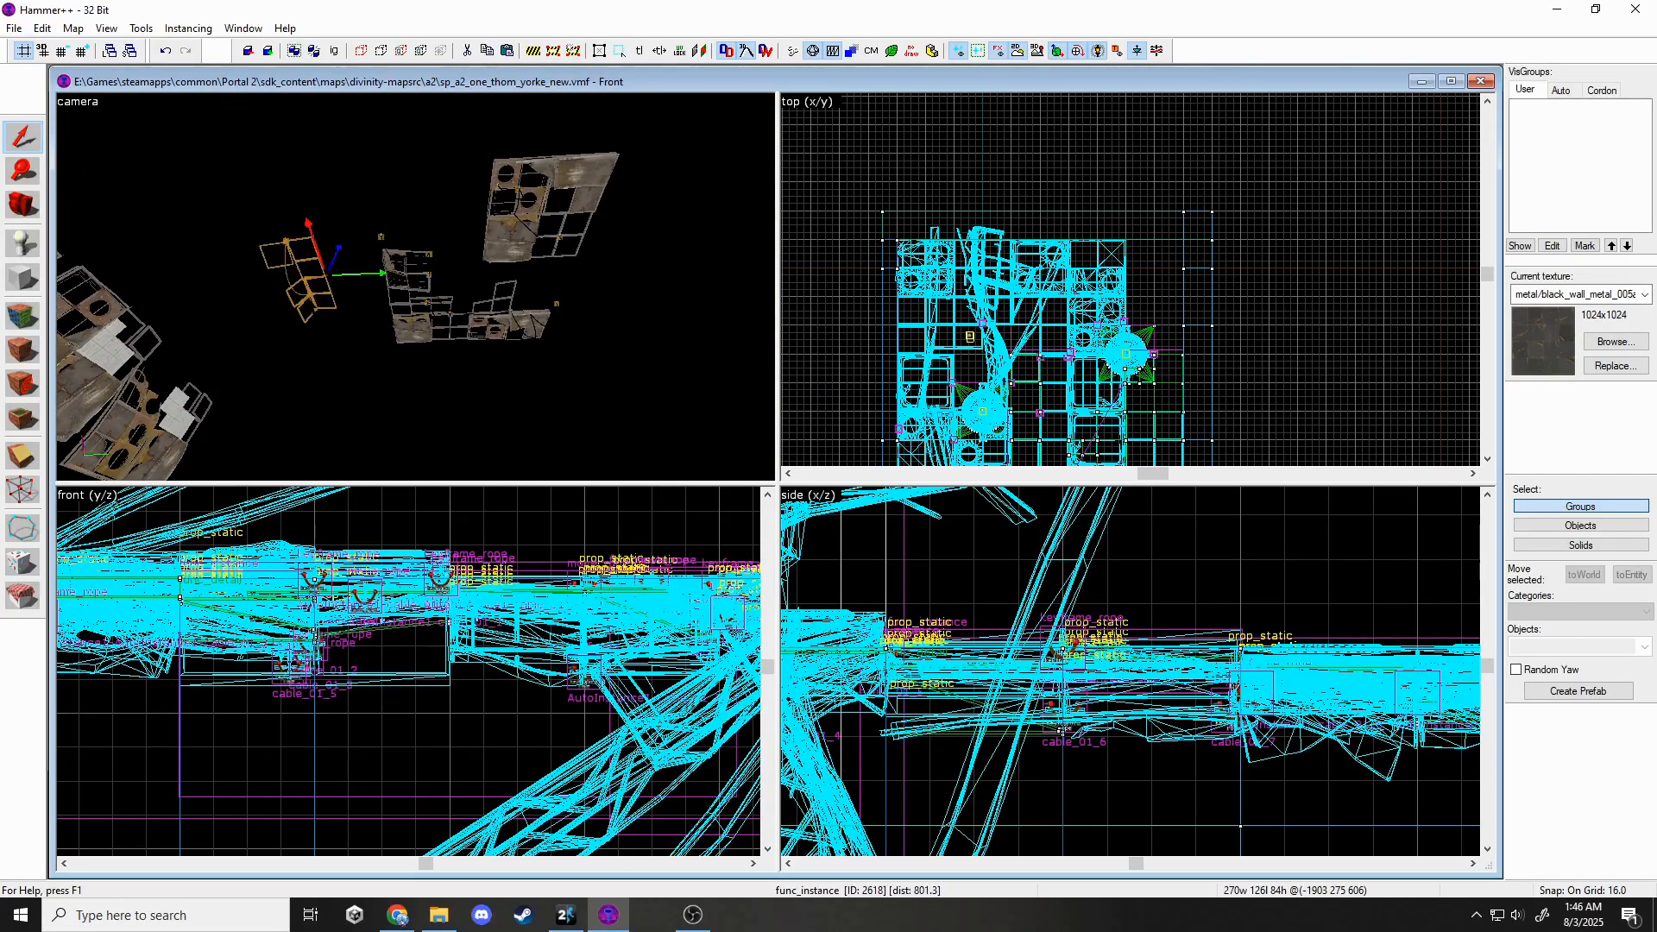
left_click(409, 273, "ctrl")
left_click(528, 232, "ctrl")
key("Escape")
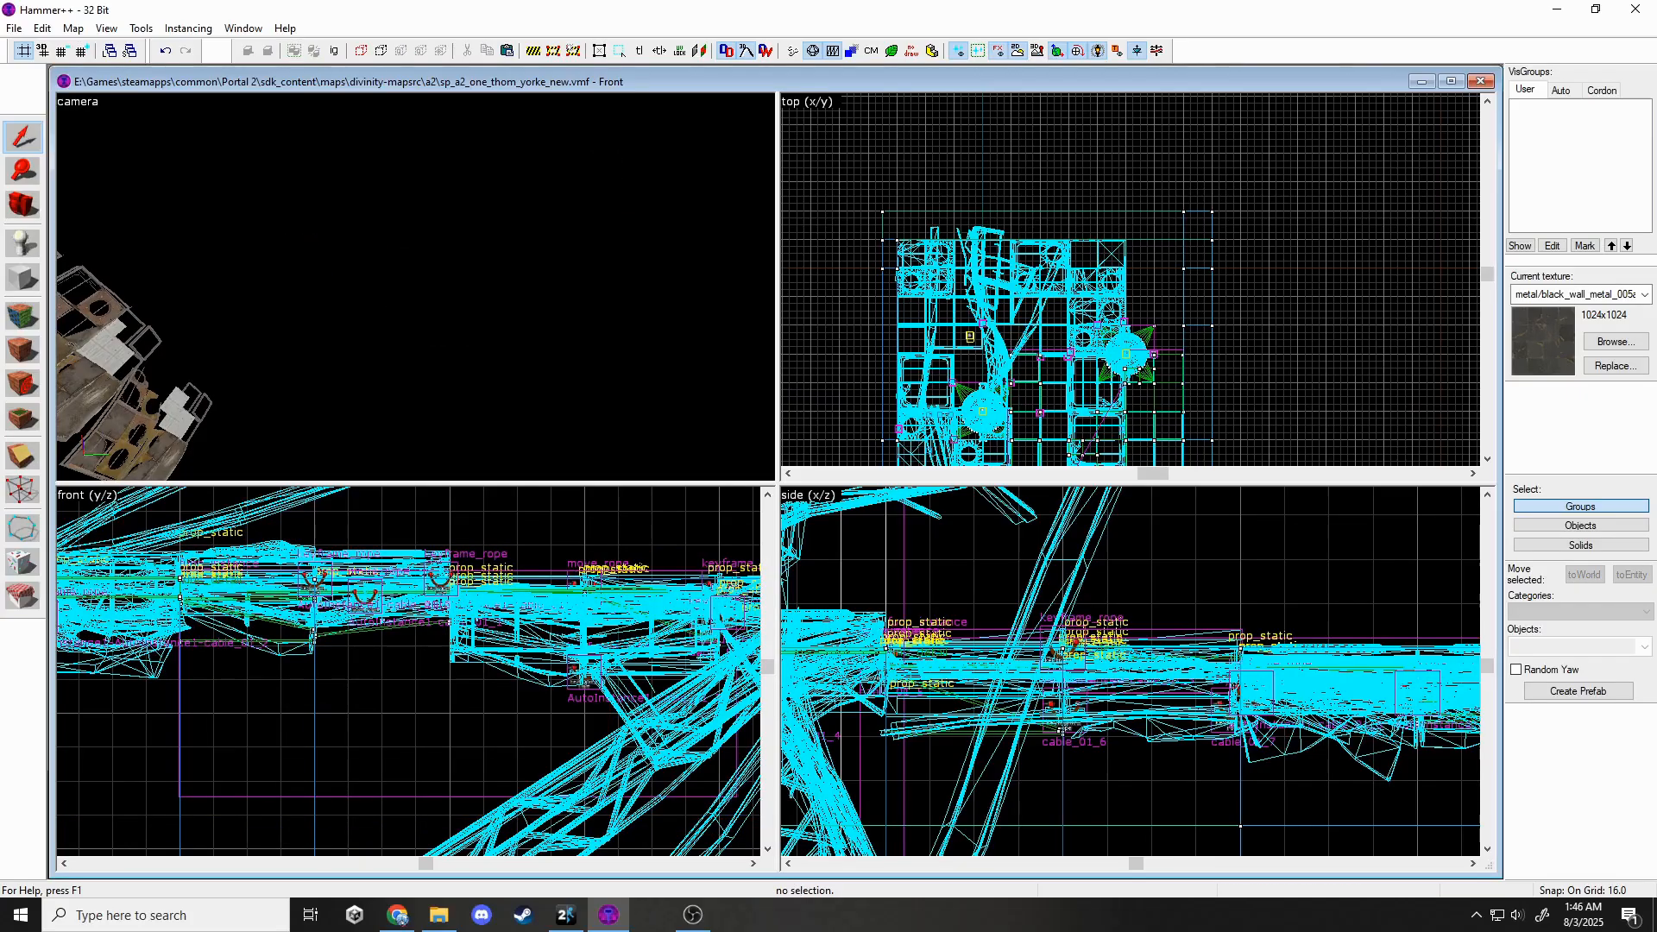
Delete another collapsed wall panel prop and select a wall panel near the floor.
key("w")
key("w")
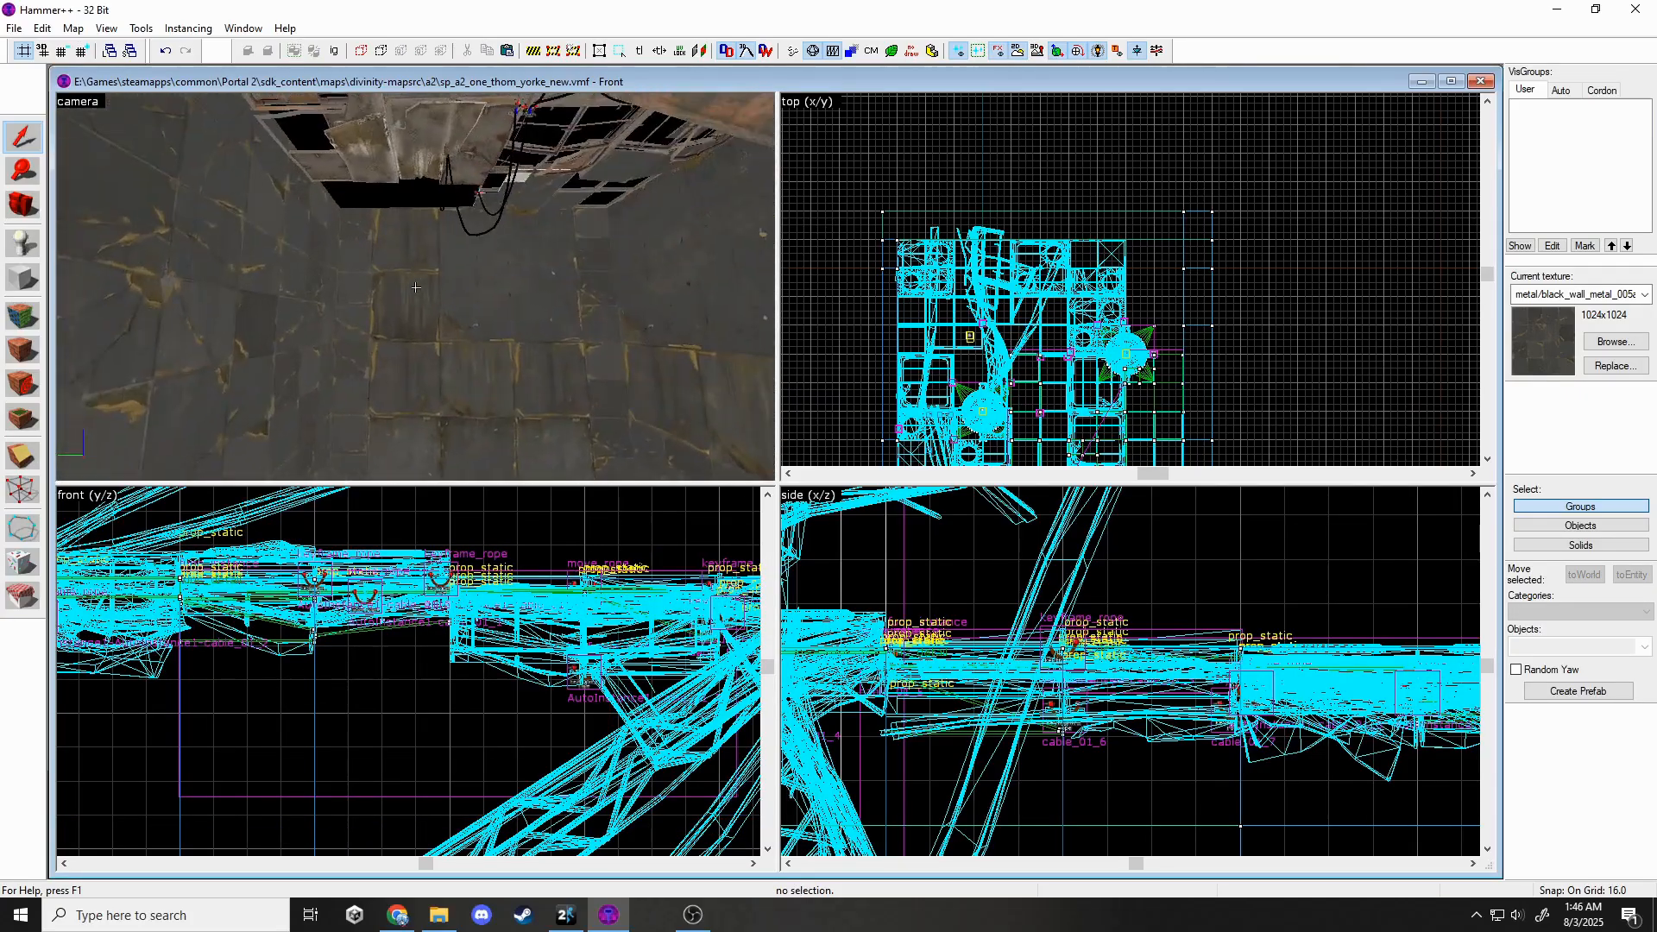
left_click(458, 323)
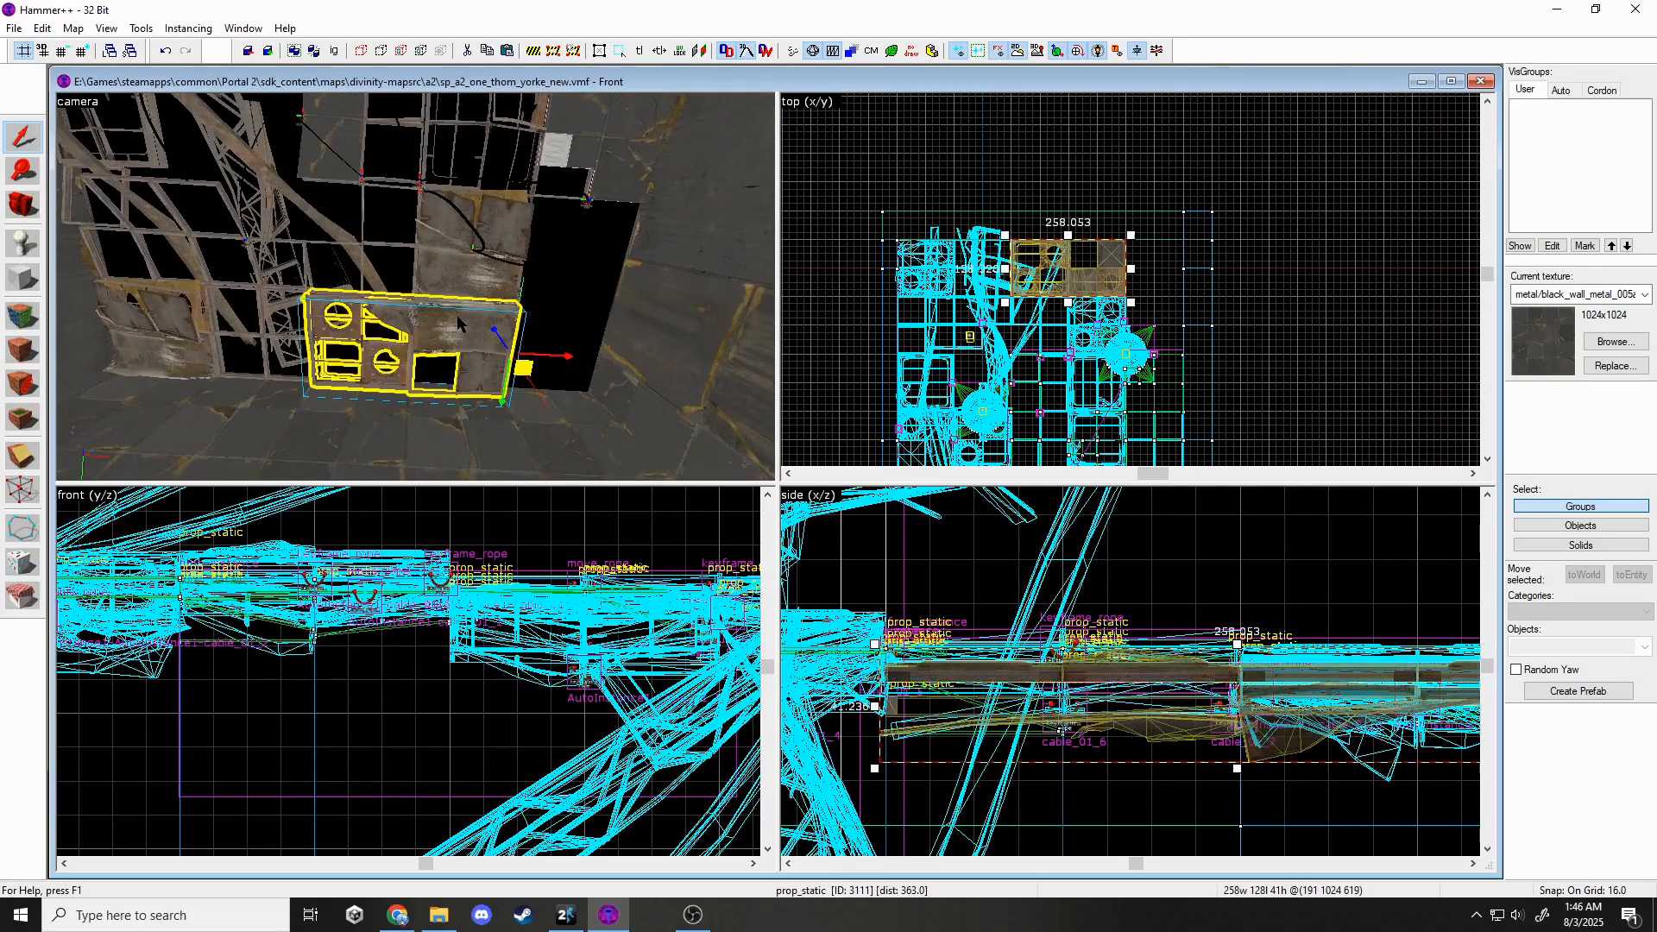
key("Delete")
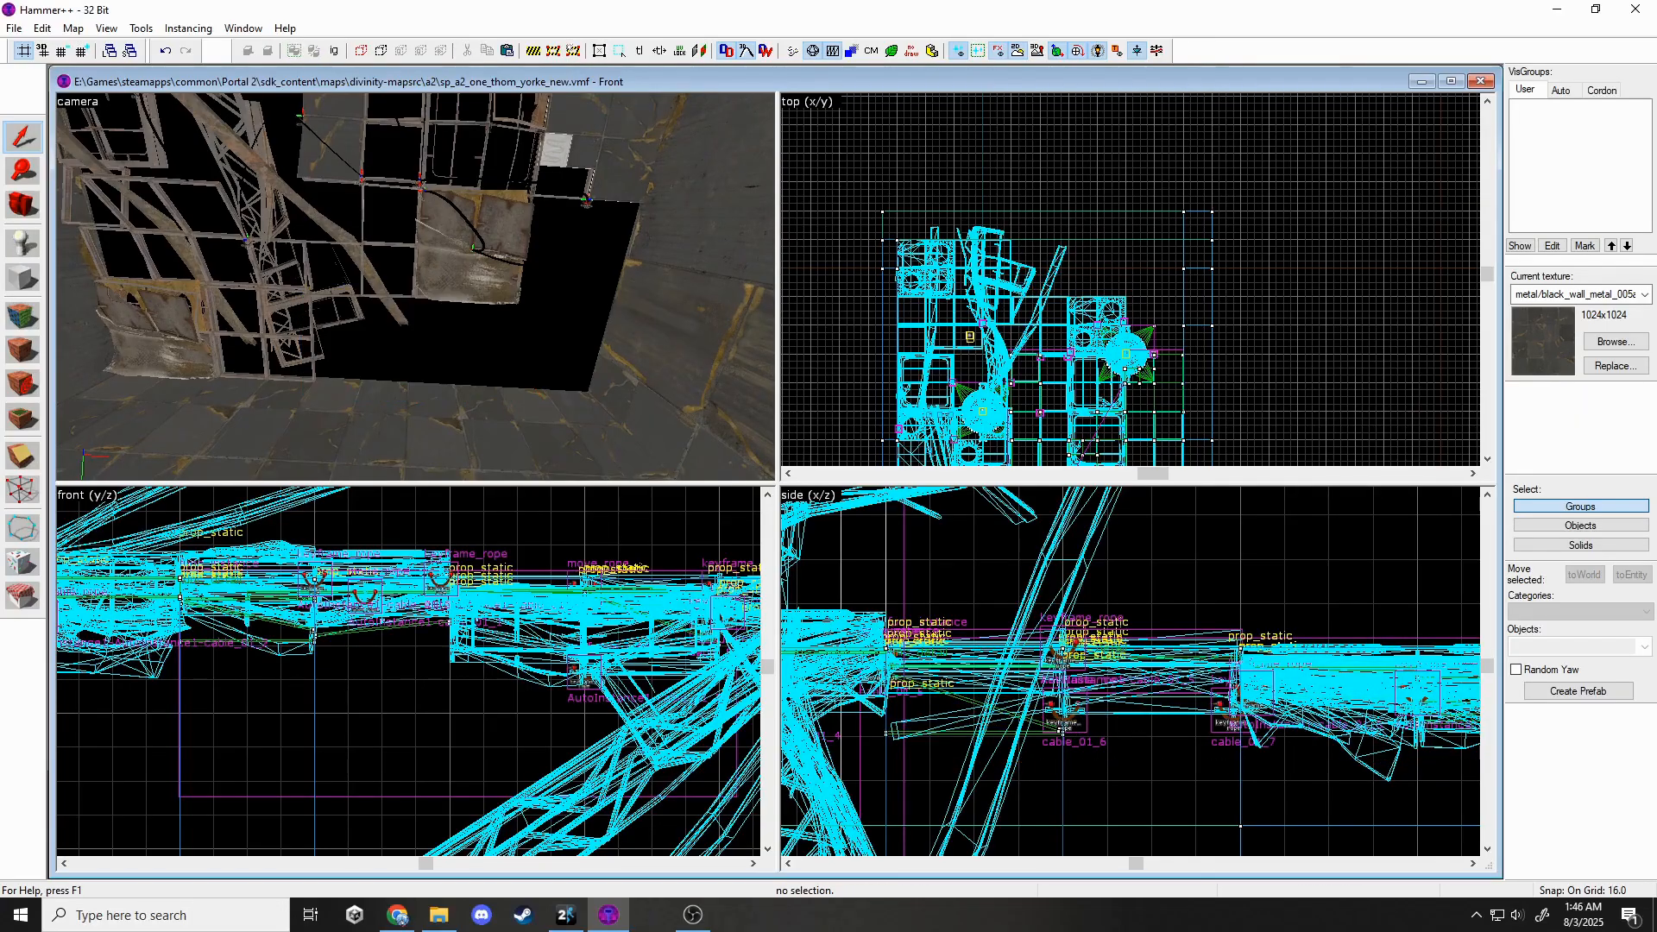
left_click(505, 251)
key("Escape")
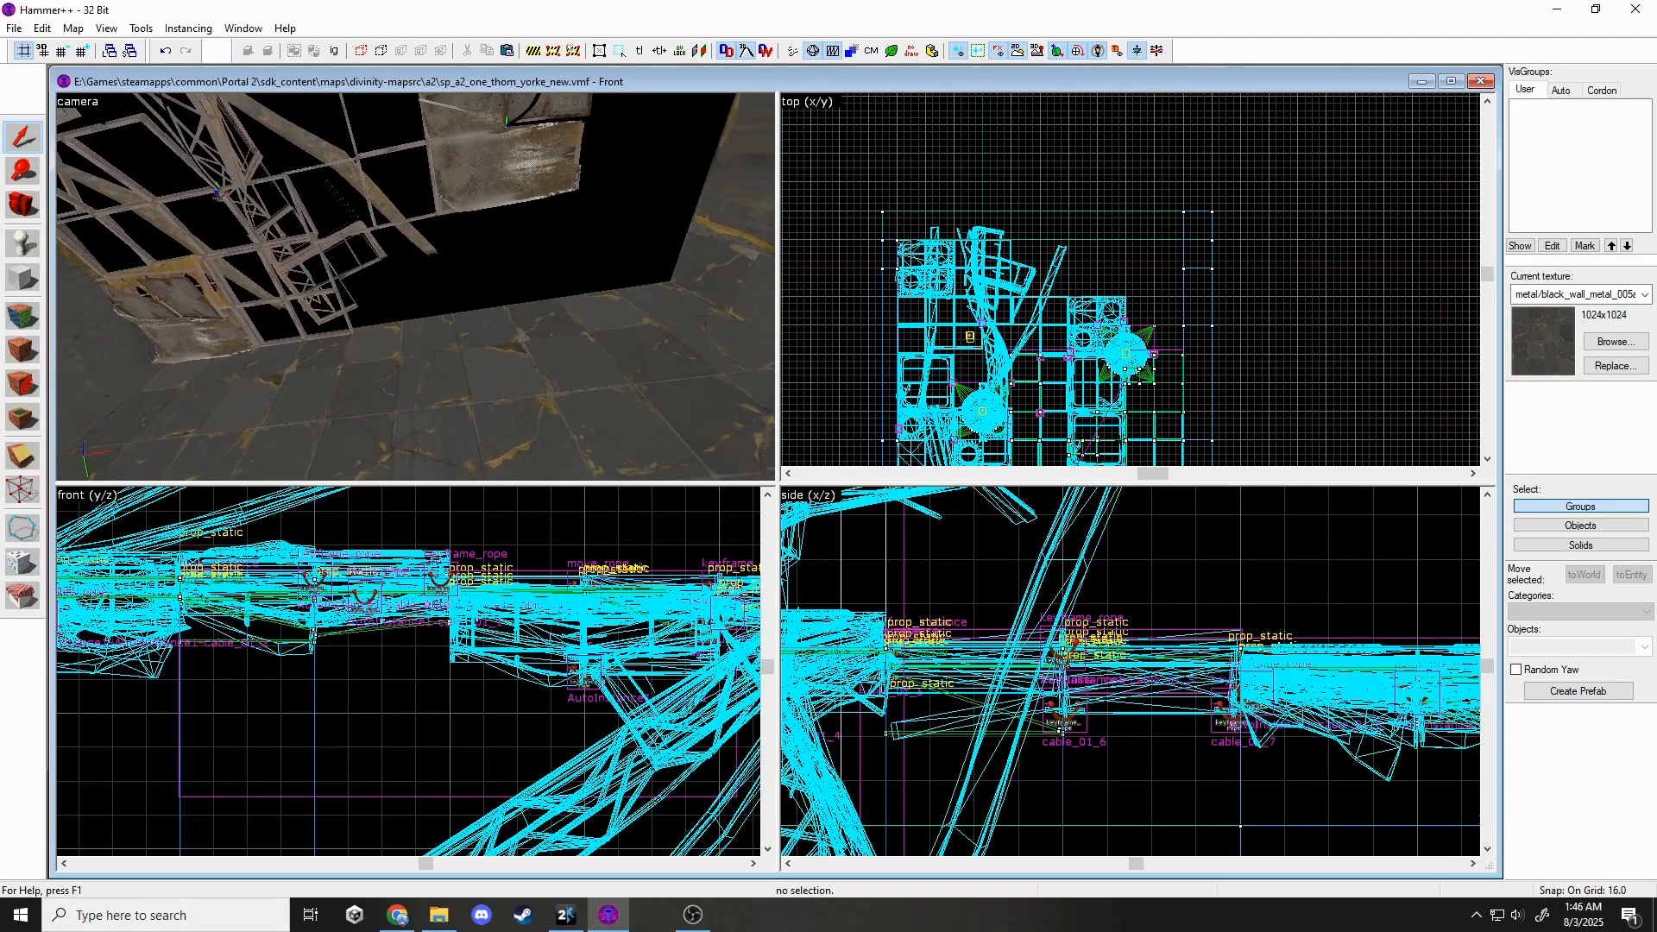
left_click(294, 309)
Give a second panel prop a wall_dest skins model with skin 5 via the Model Browser and apply.
double_click(544, 192, "ctrl")
left_click(959, 399)
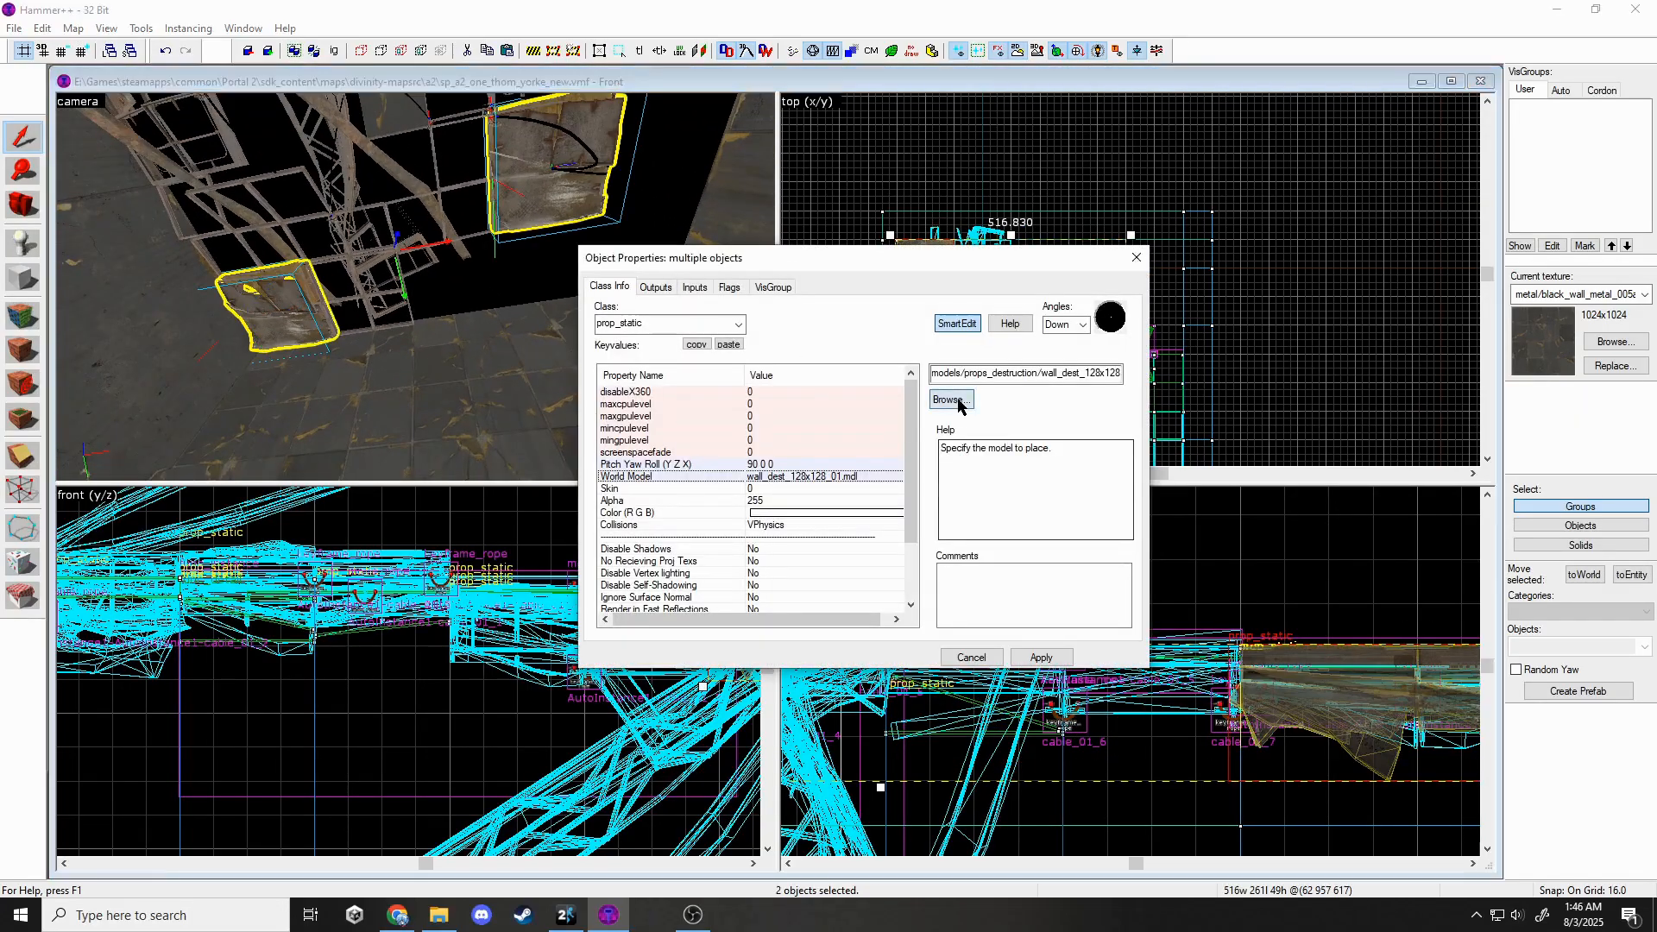
double_click(690, 200)
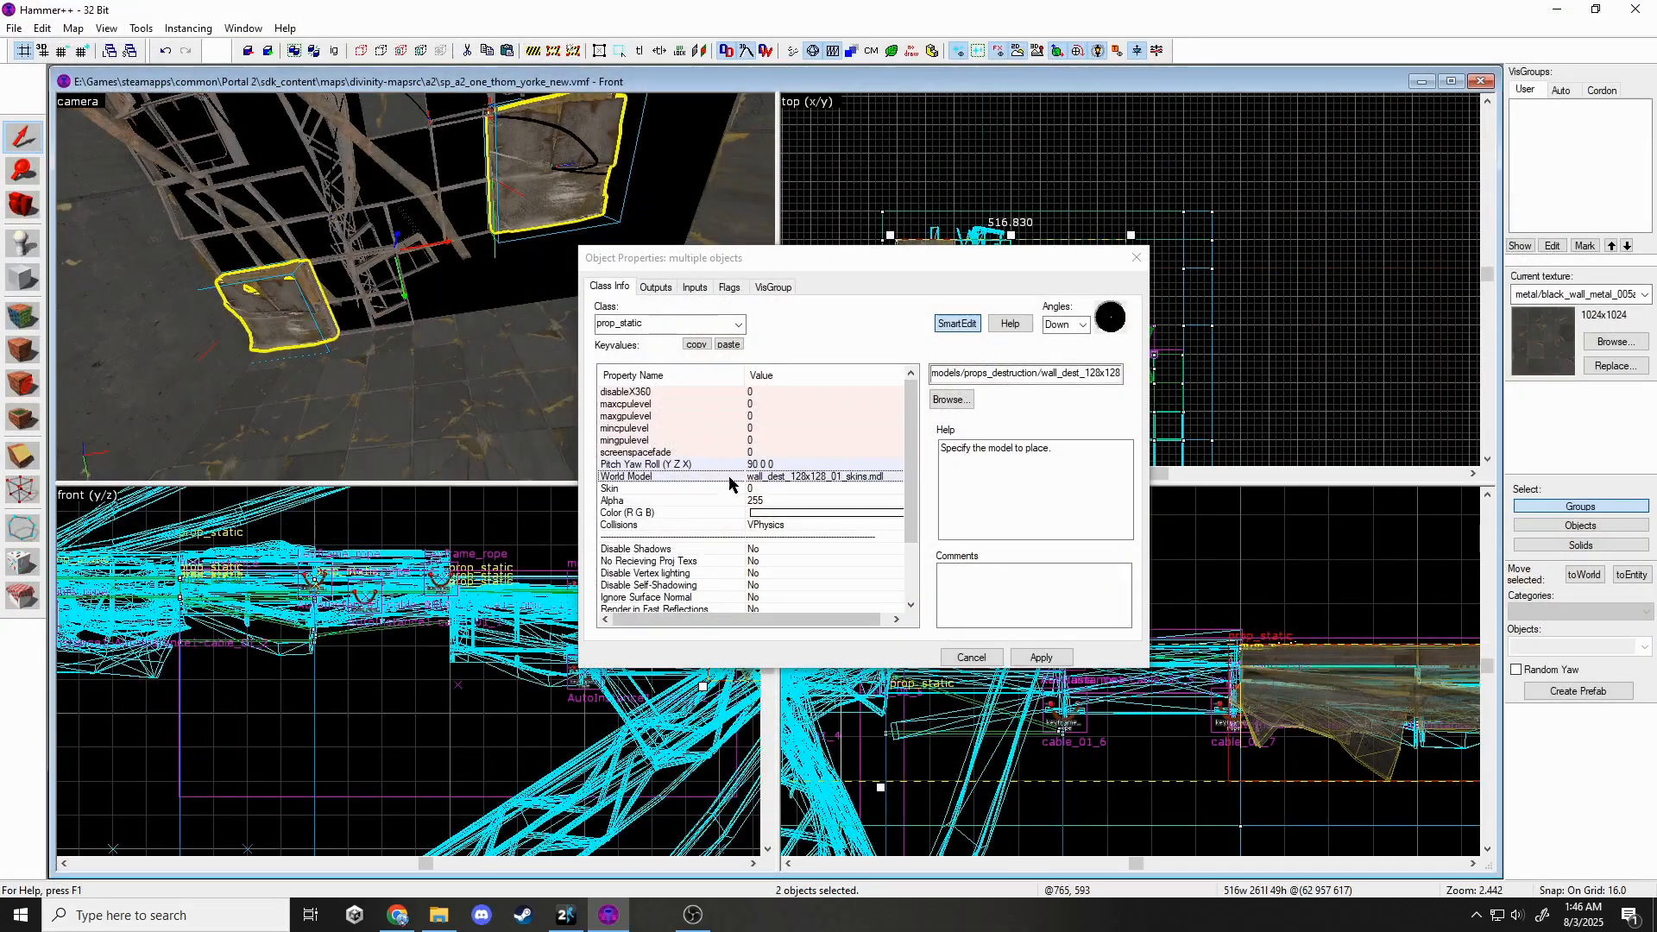
left_click(785, 488)
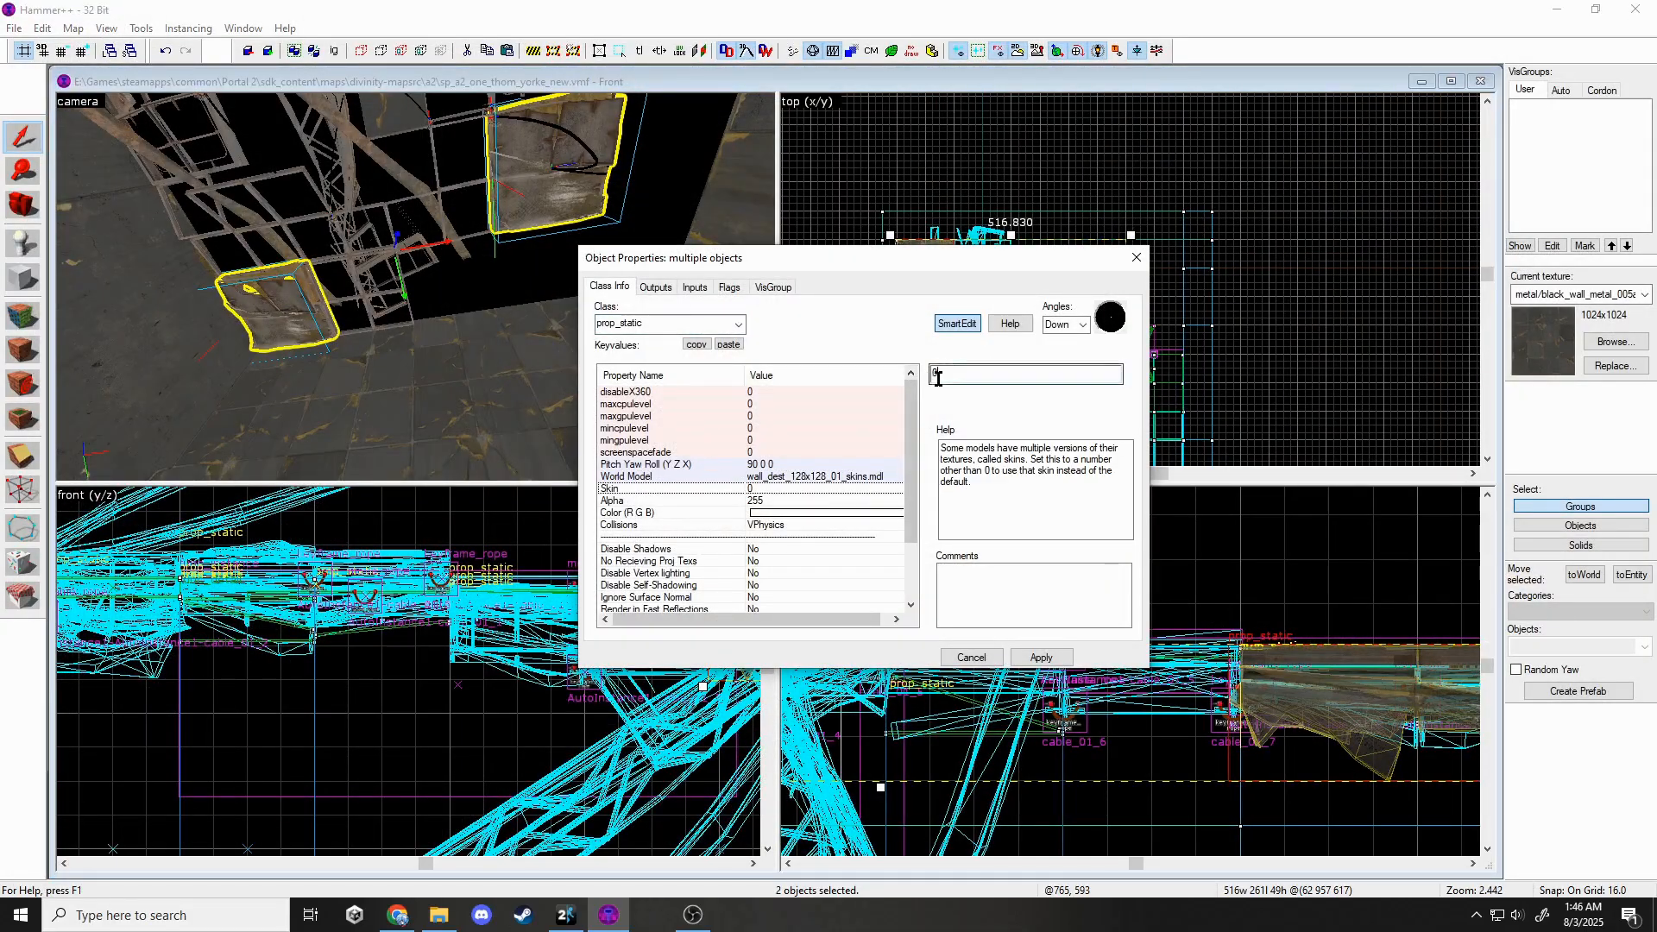
left_click(1055, 661)
left_click(1133, 266)
Rotate the left wall prop to about 105° and another panel prop about 90°.
left_click(277, 346)
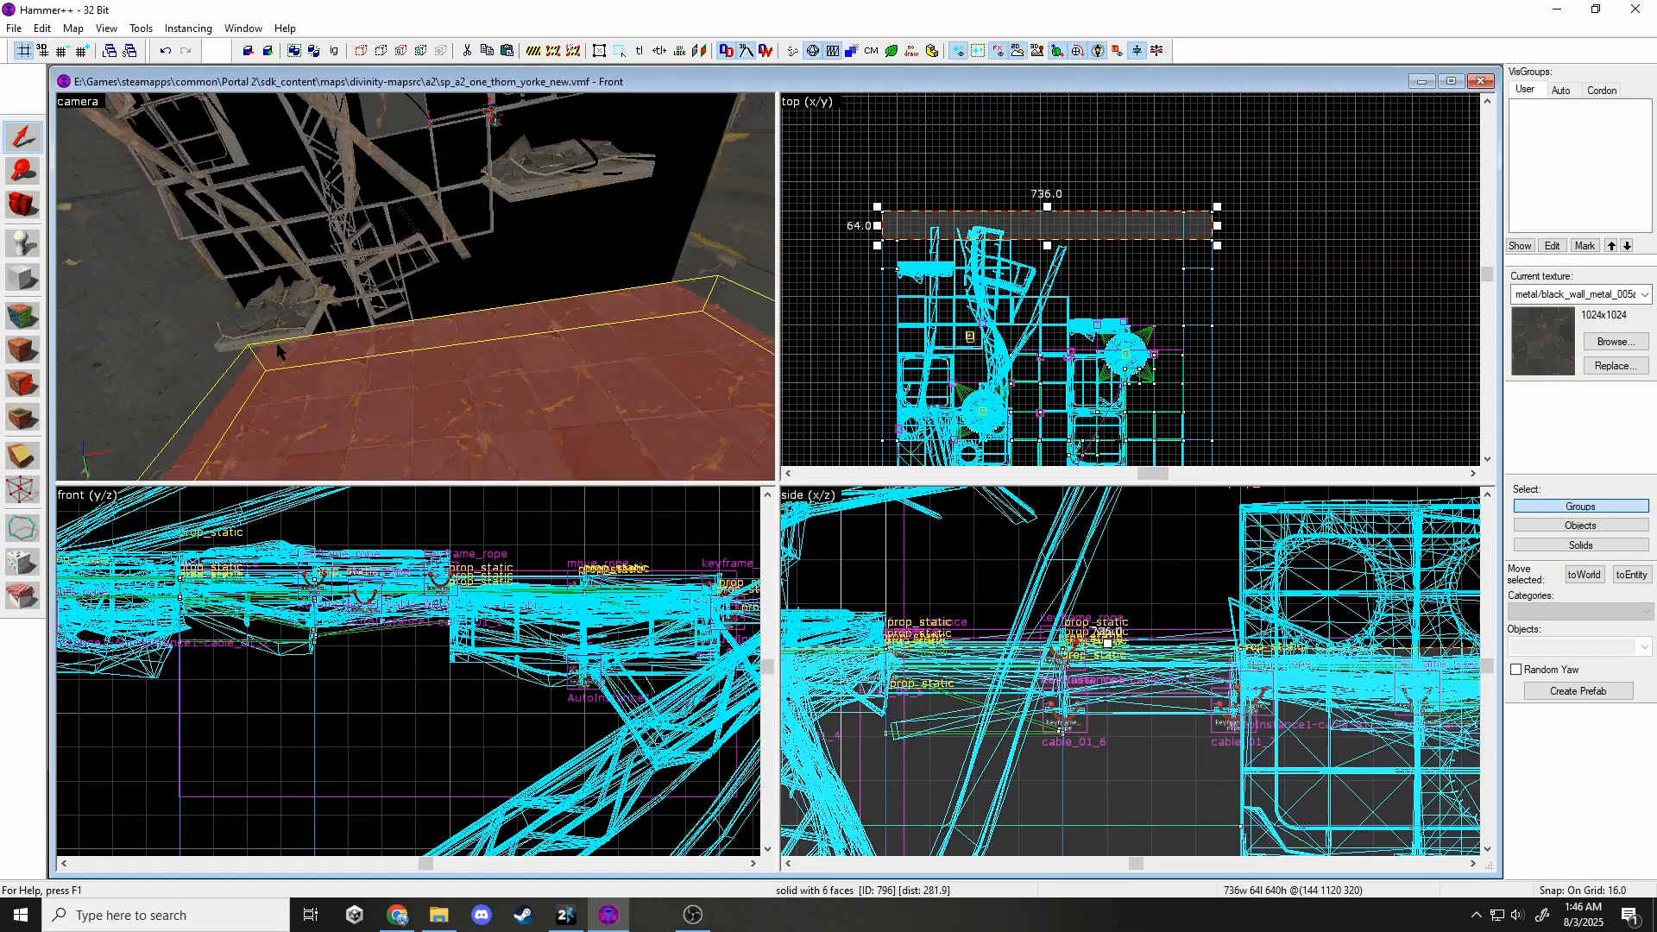
left_click(264, 322)
scroll(549, 638, "down", 9)
scroll(550, 639, "up", 2)
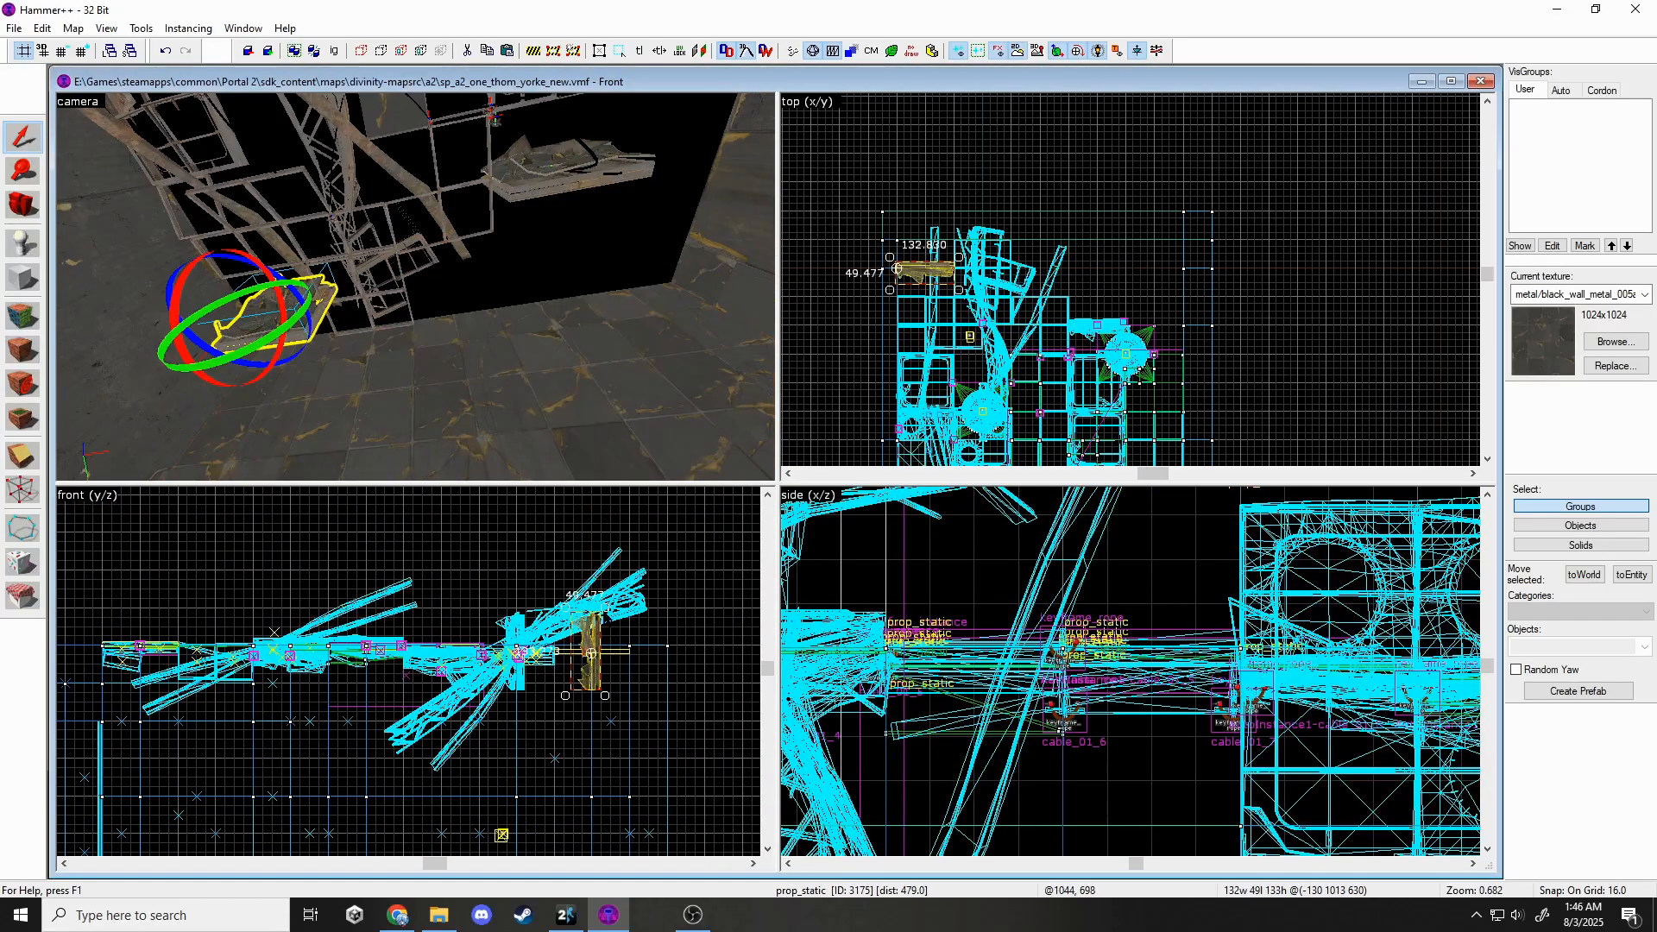
left_click_drag(604, 611, 458, 632)
left_click(1239, 682)
left_click(462, 638)
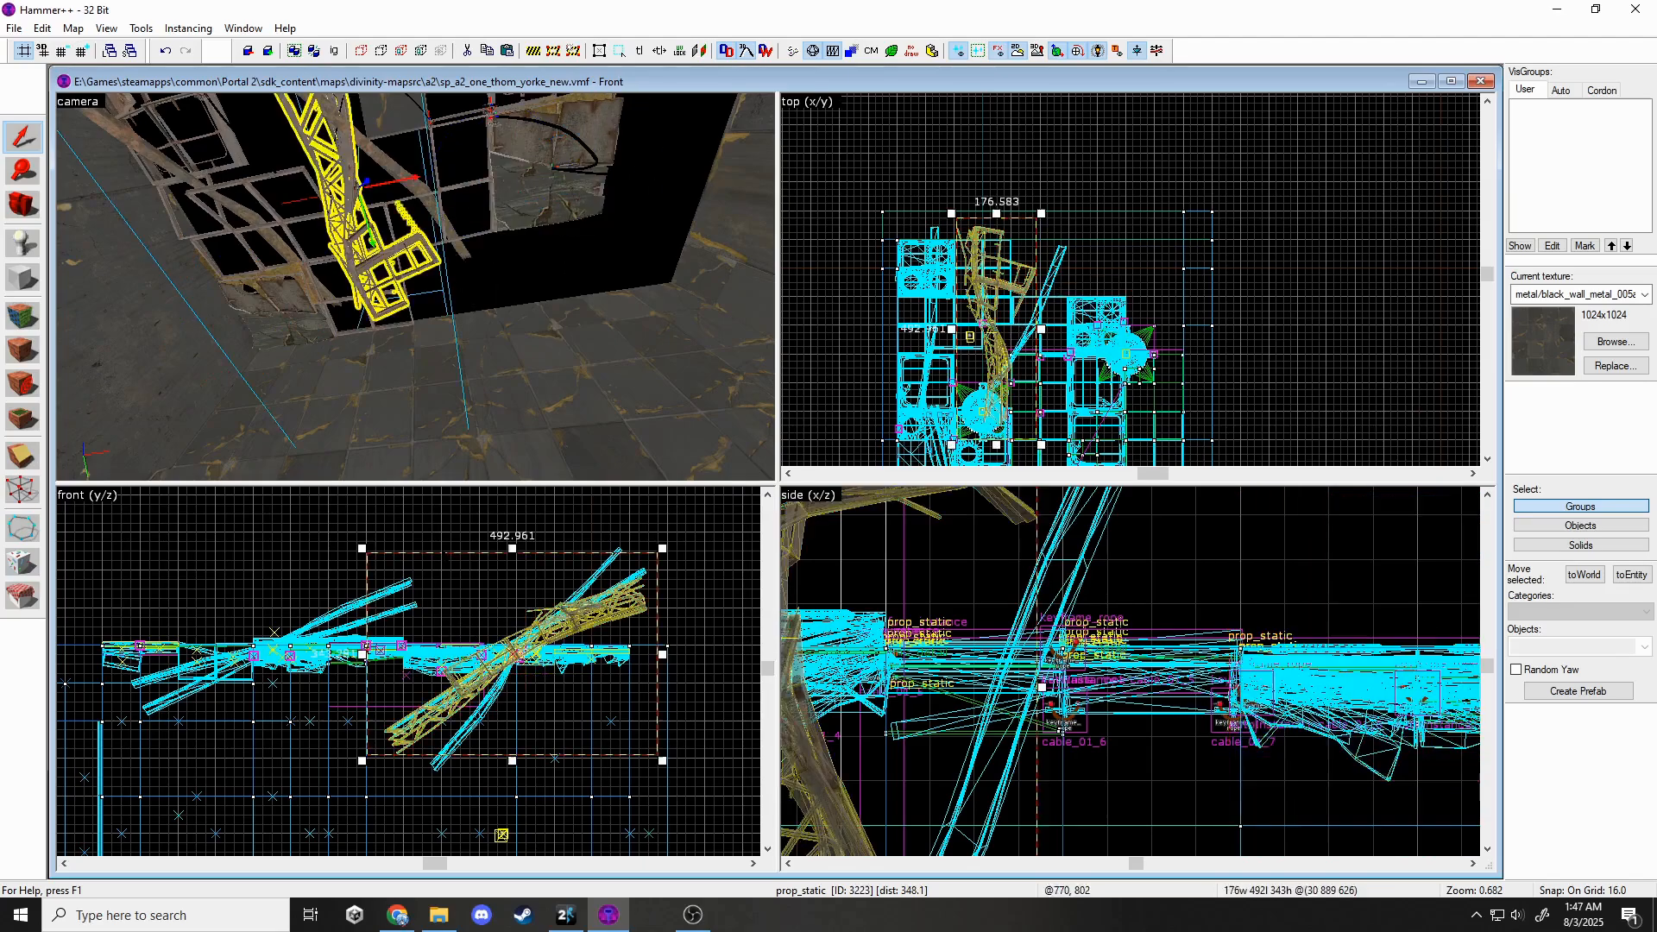
key("z")
key("z")
Change the lower-left wall panel's model to wall_dest_128x128_05_skins and close its properties.
double_click(504, 273)
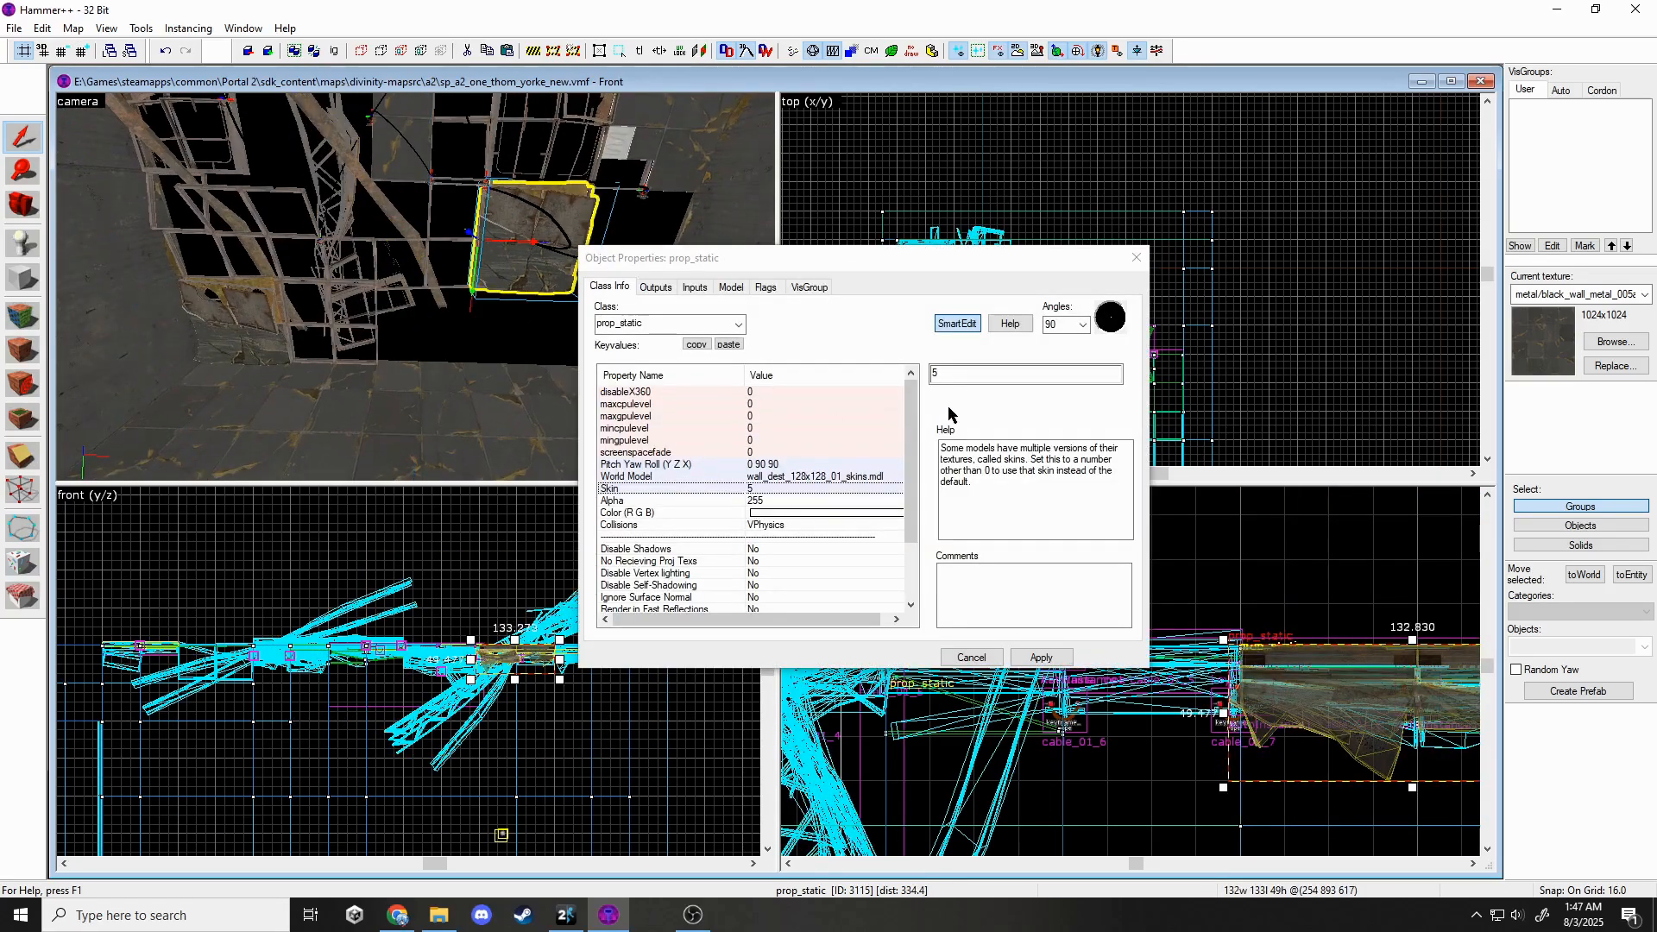
left_click(240, 319)
left_click(844, 477)
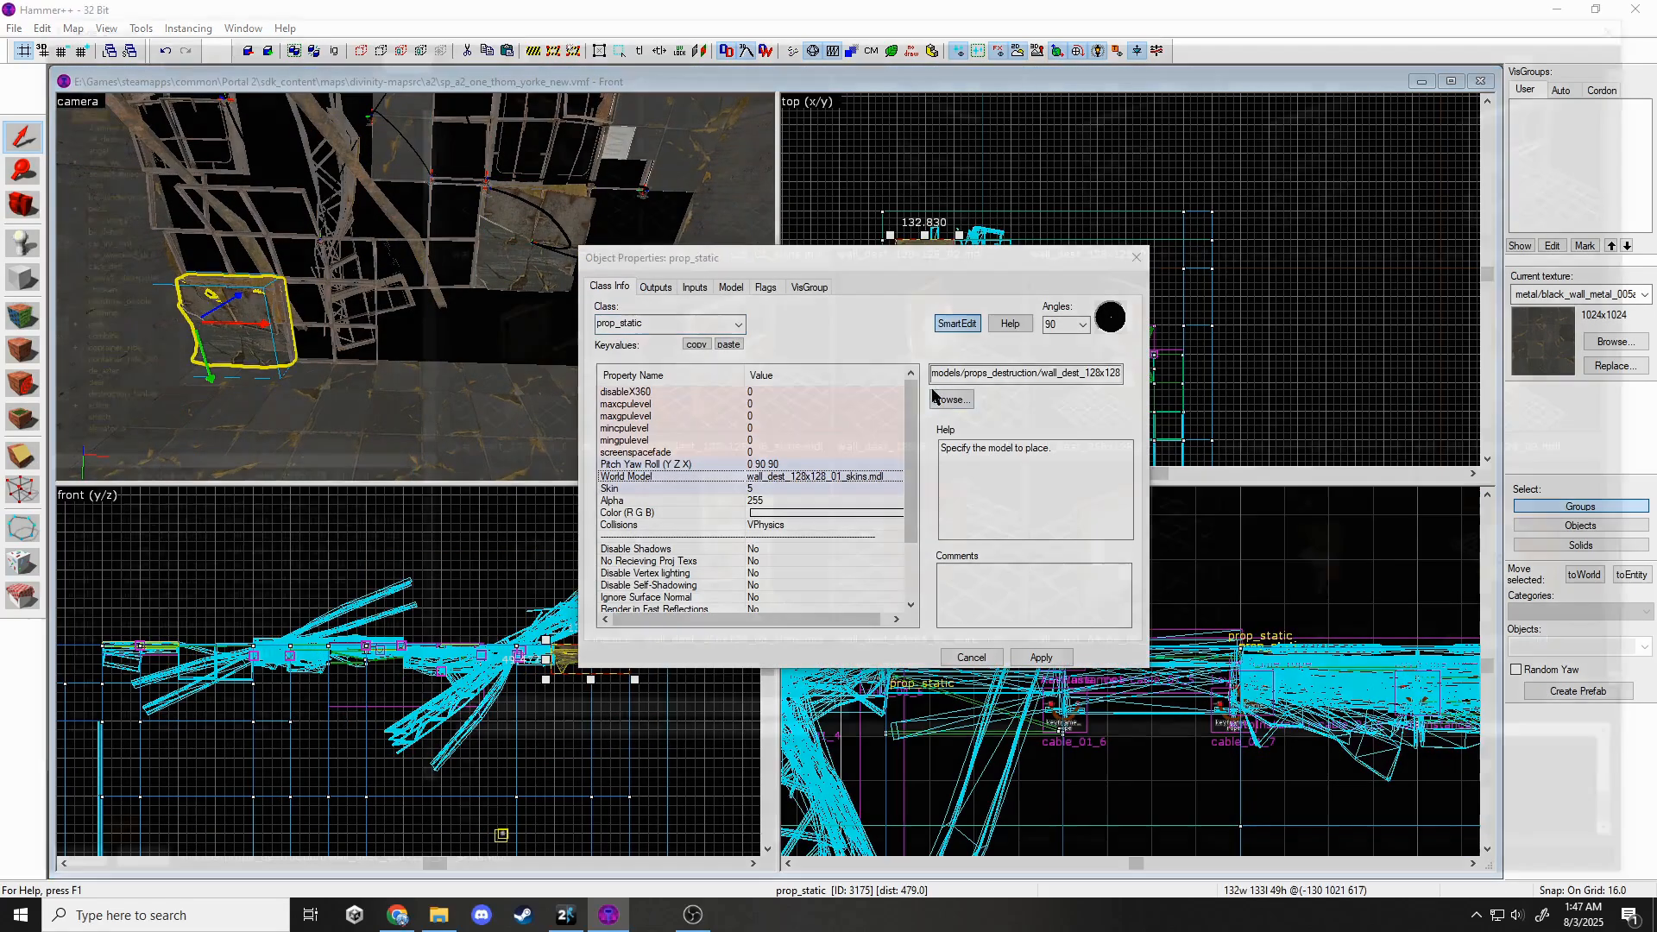
left_click(946, 313)
left_click(555, 396)
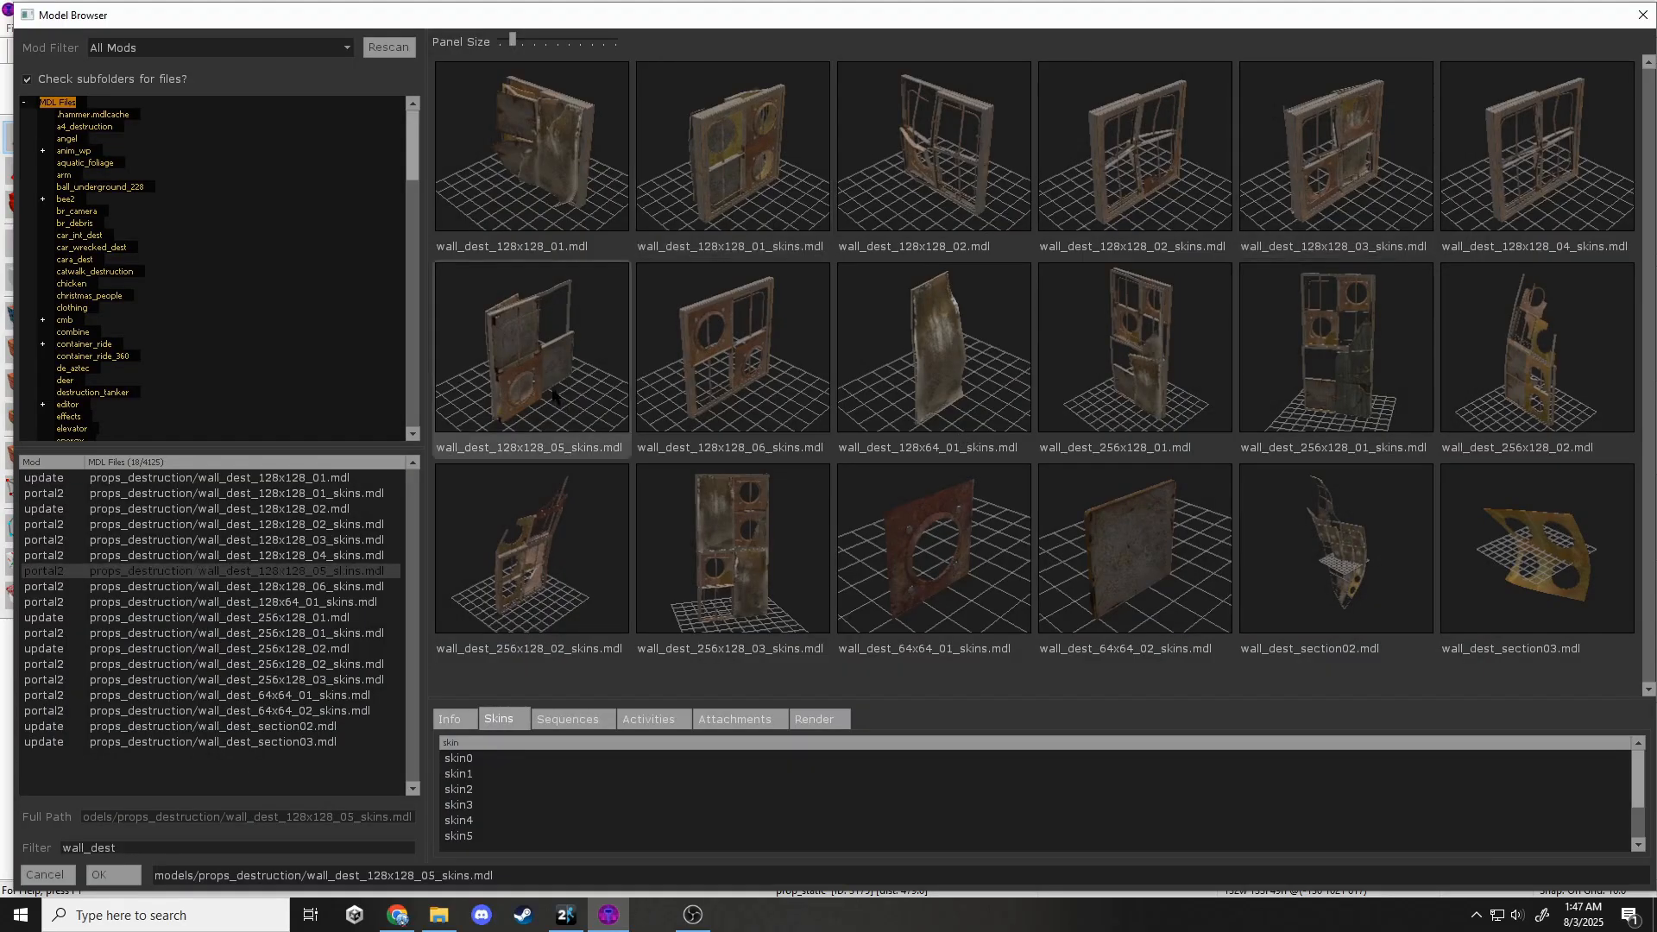
double_click(469, 836)
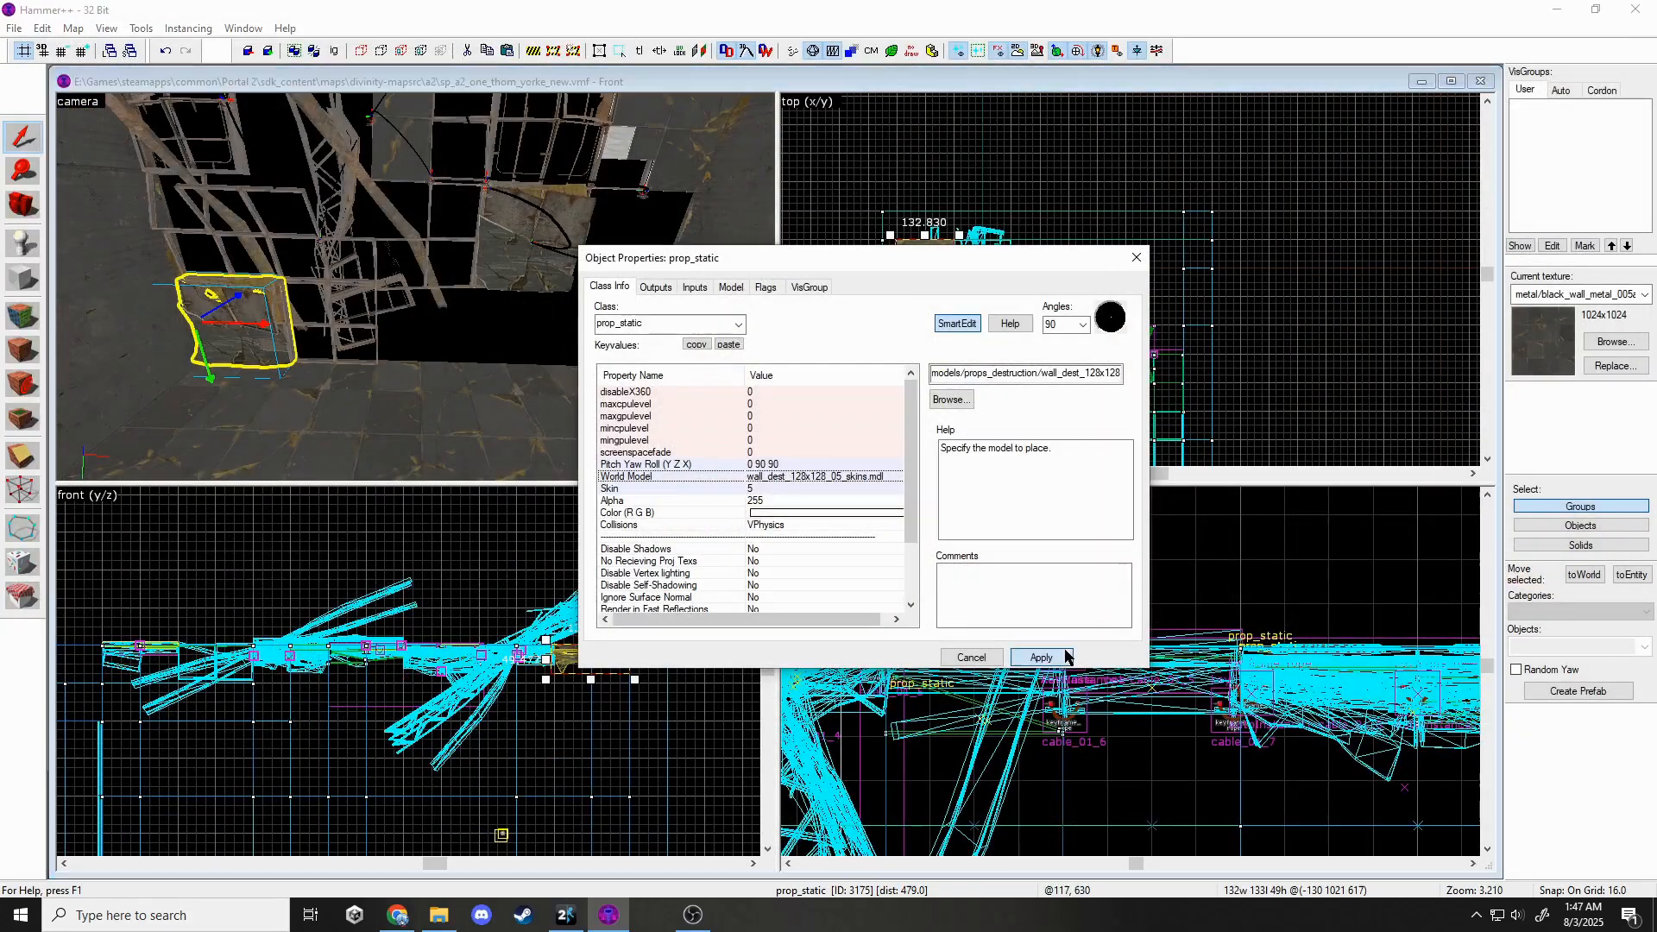
left_click(1139, 258)
key("Escape")
key("z")
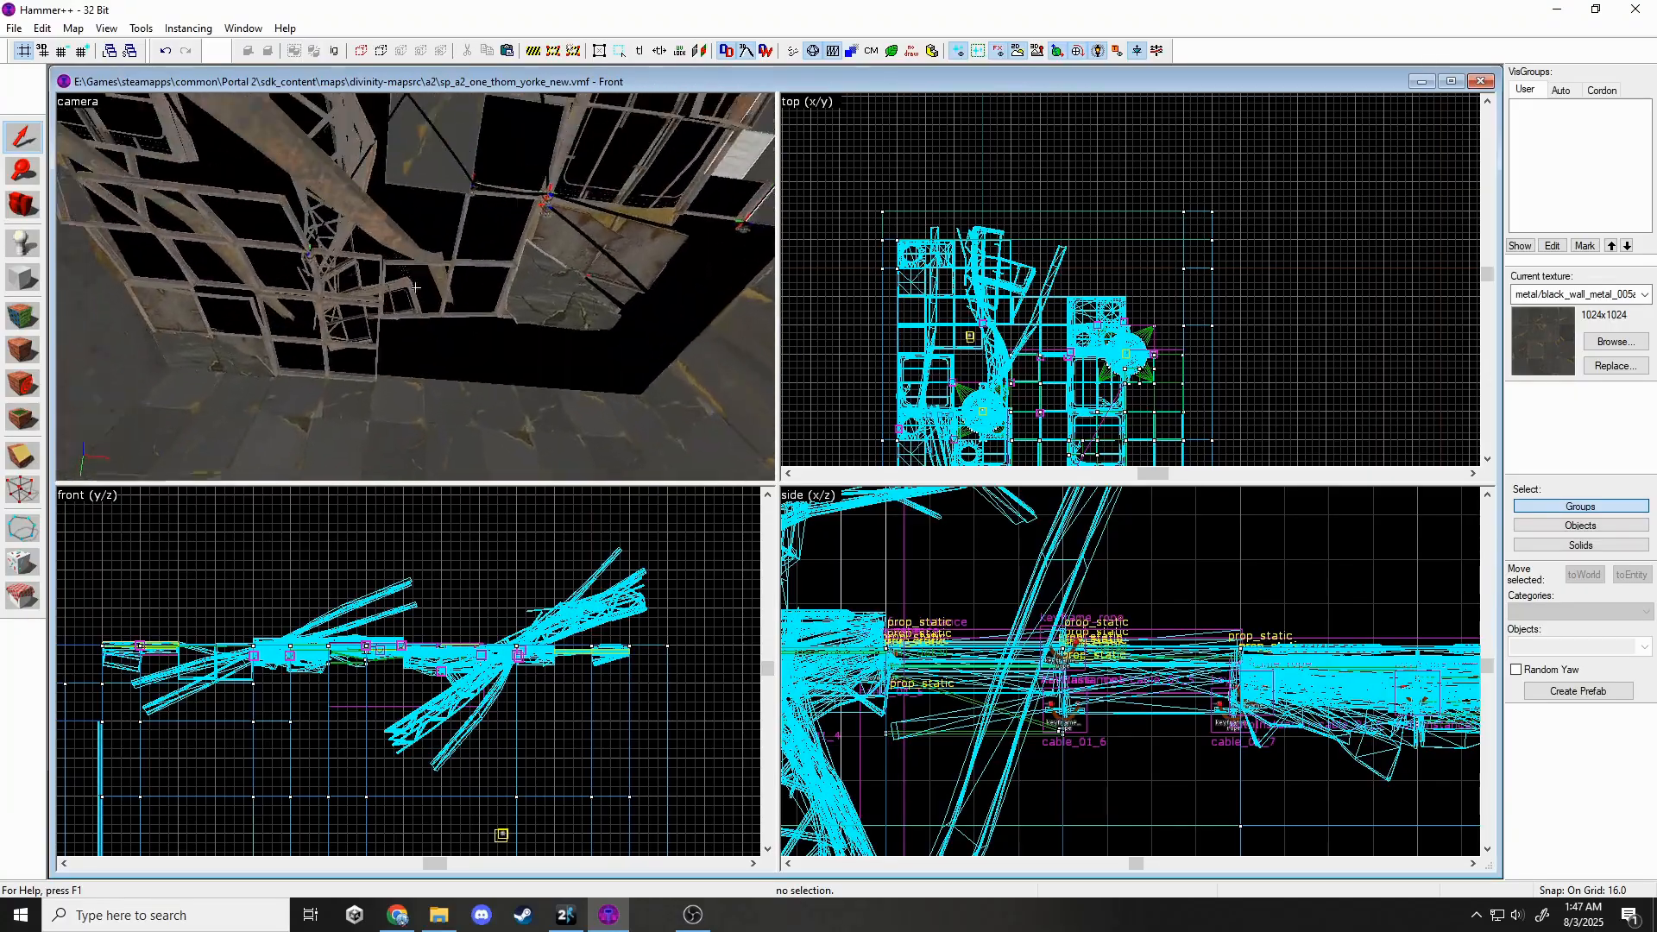
Move the nodraw brush and its adjacent frame above the ceiling over the next gap.
left_click(415, 288)
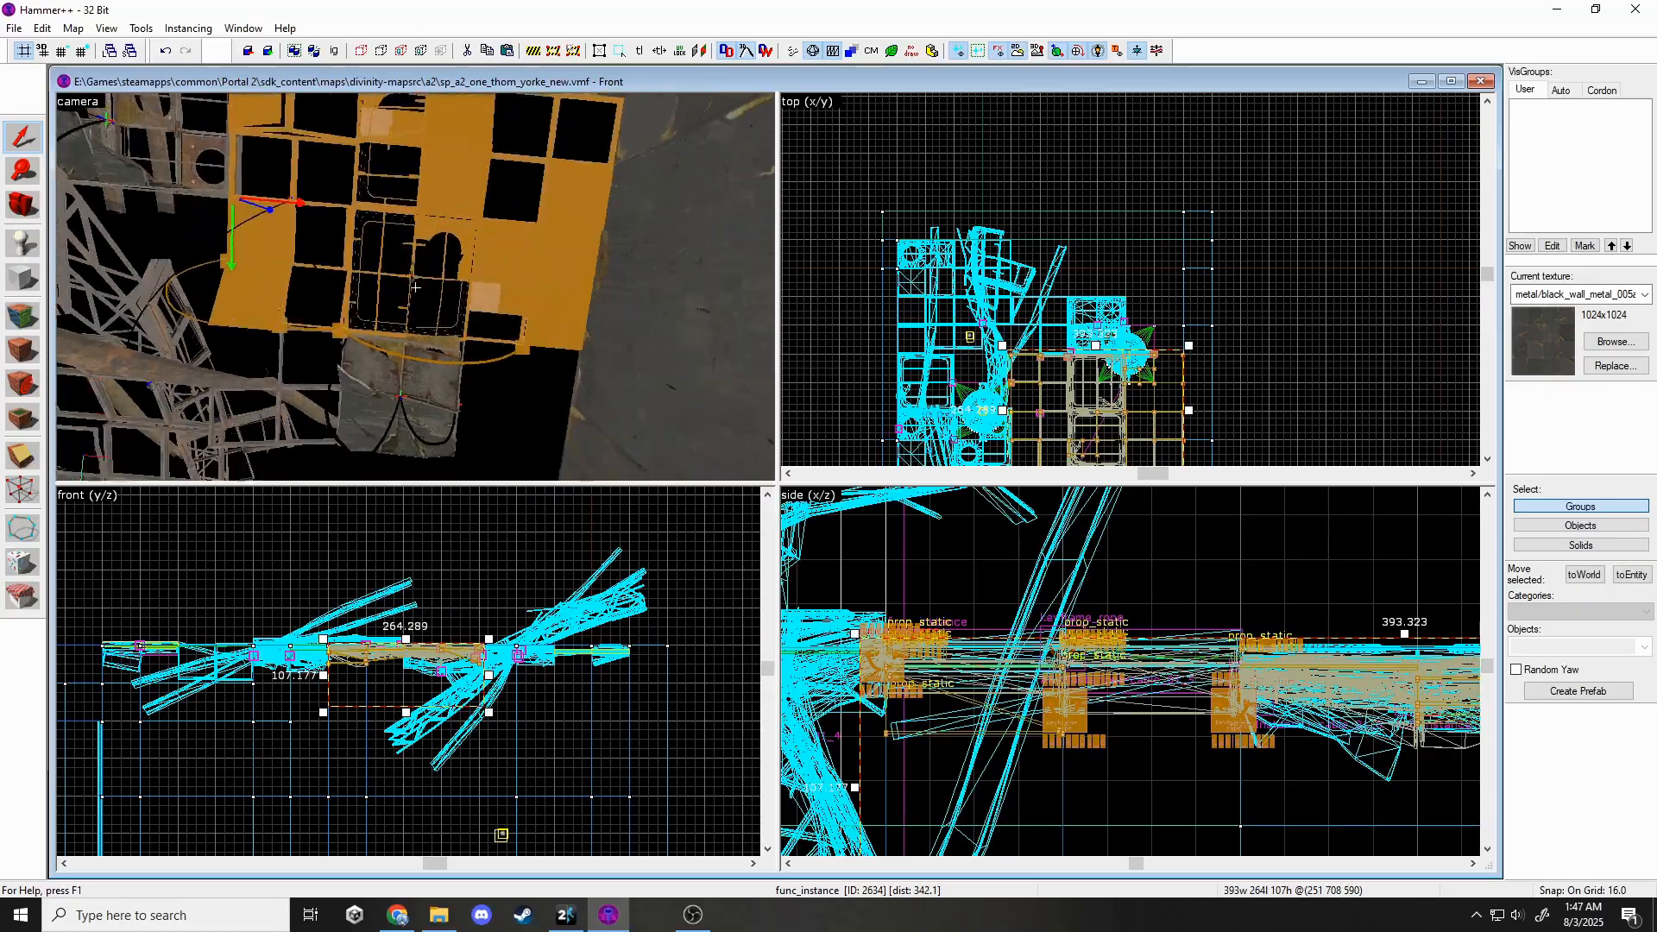
key("Escape")
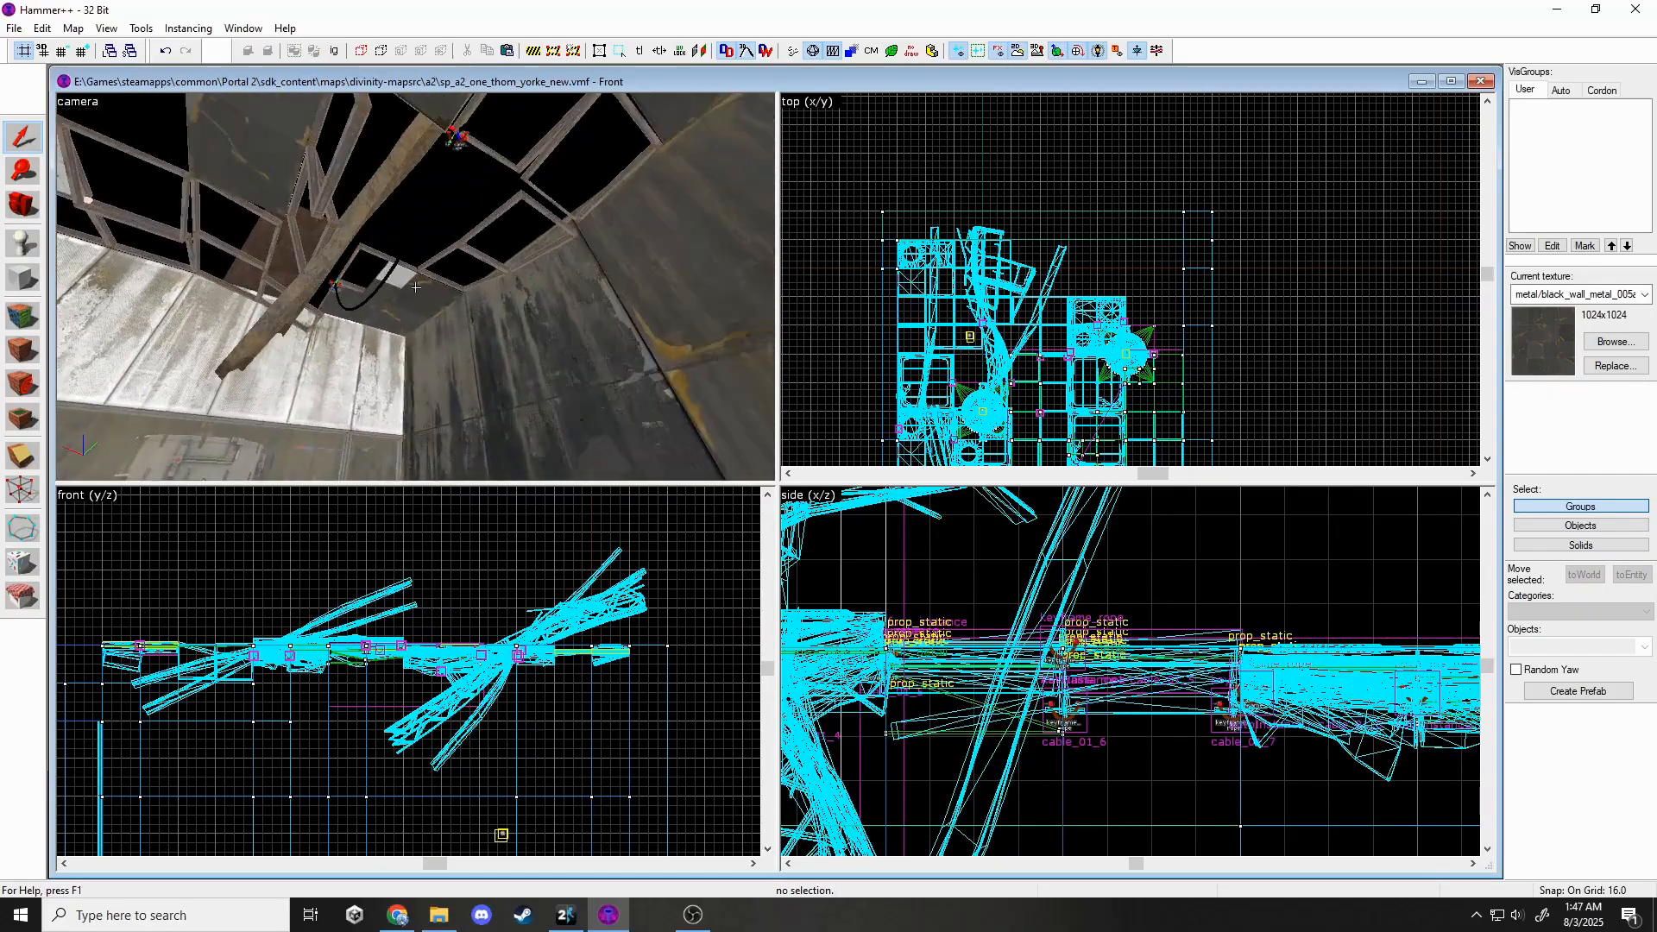
key("z")
left_click(416, 292)
key("w")
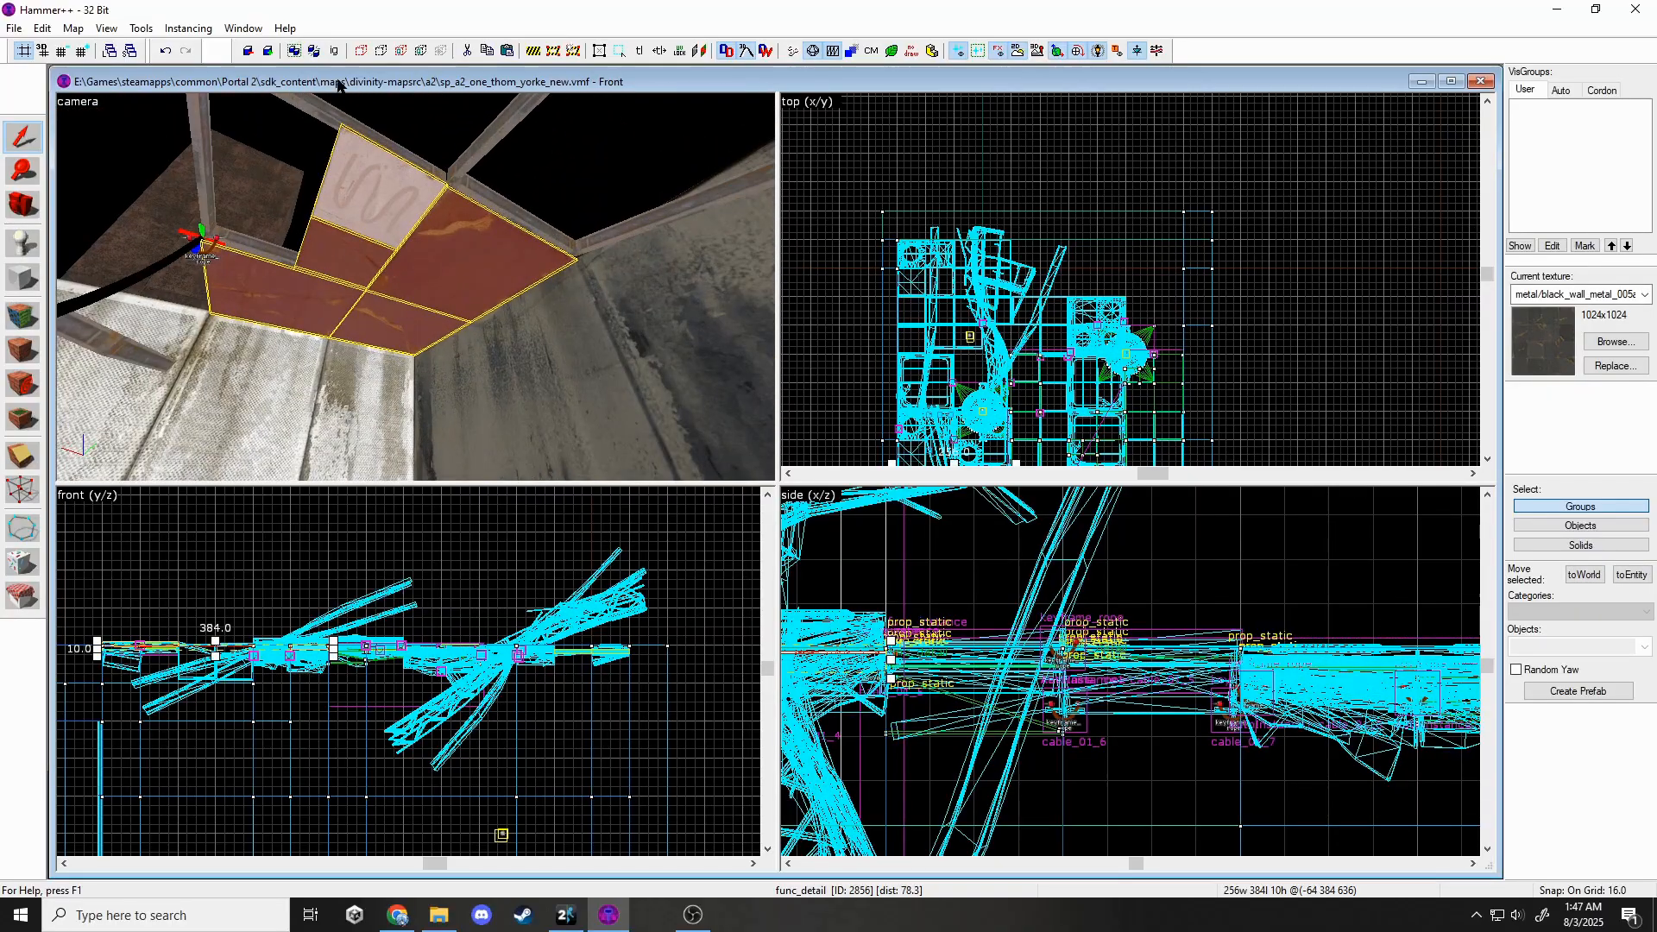
key("w")
key("z")
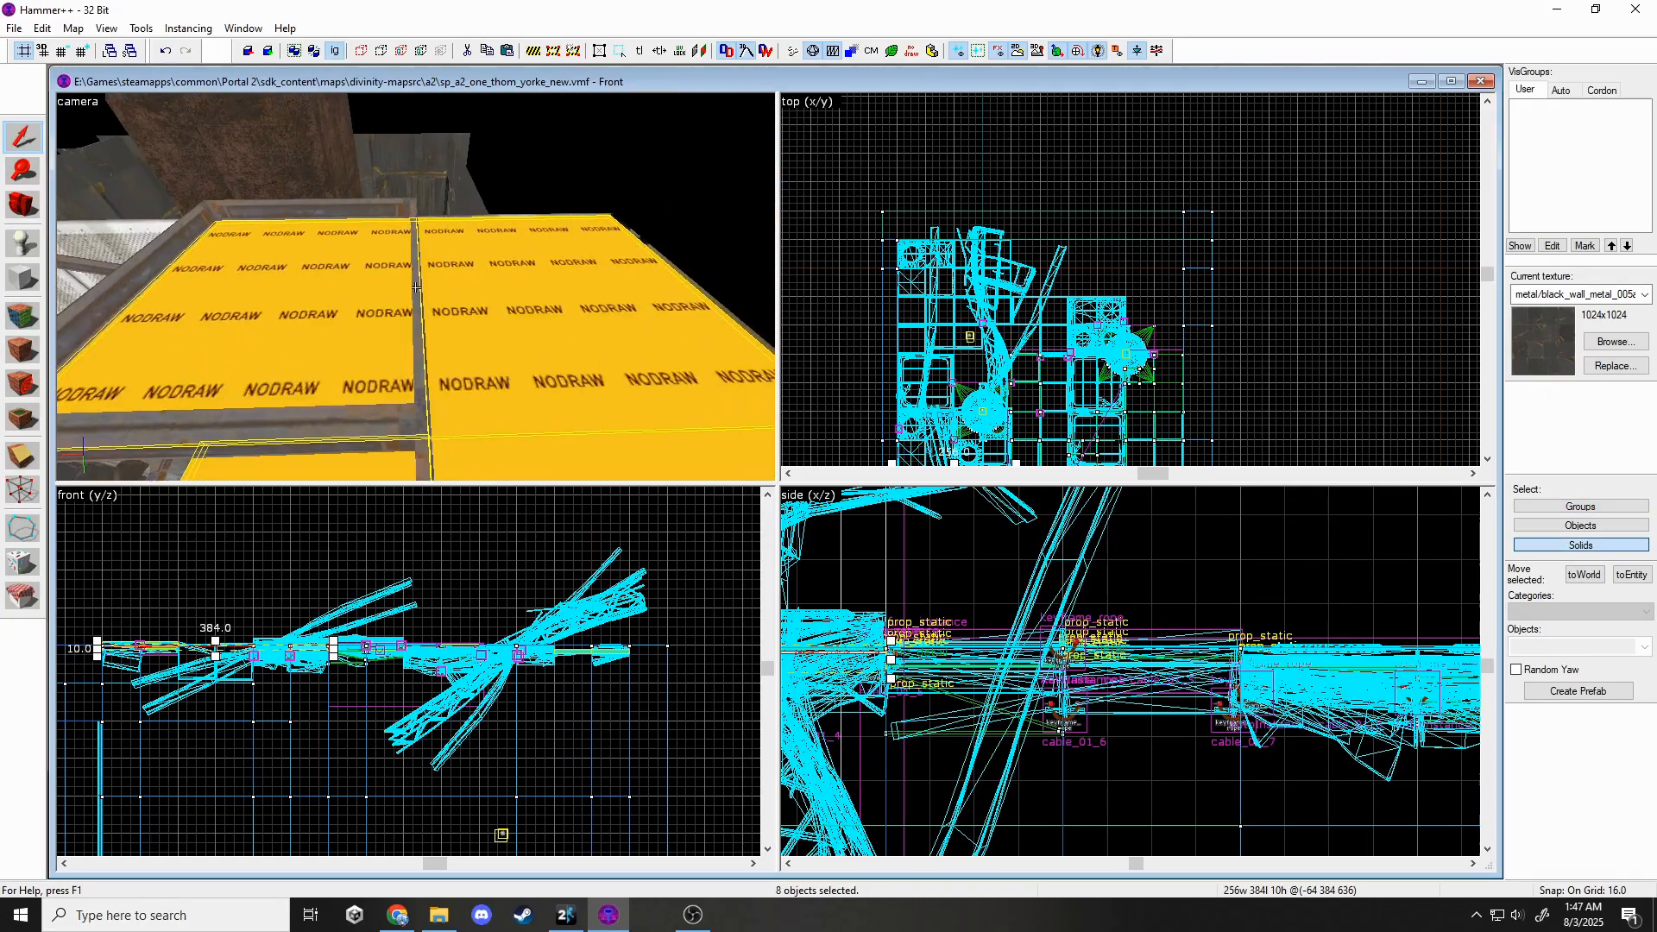
left_click(478, 292)
left_click(410, 220, "ctrl")
scroll(1193, 268, "down", 4)
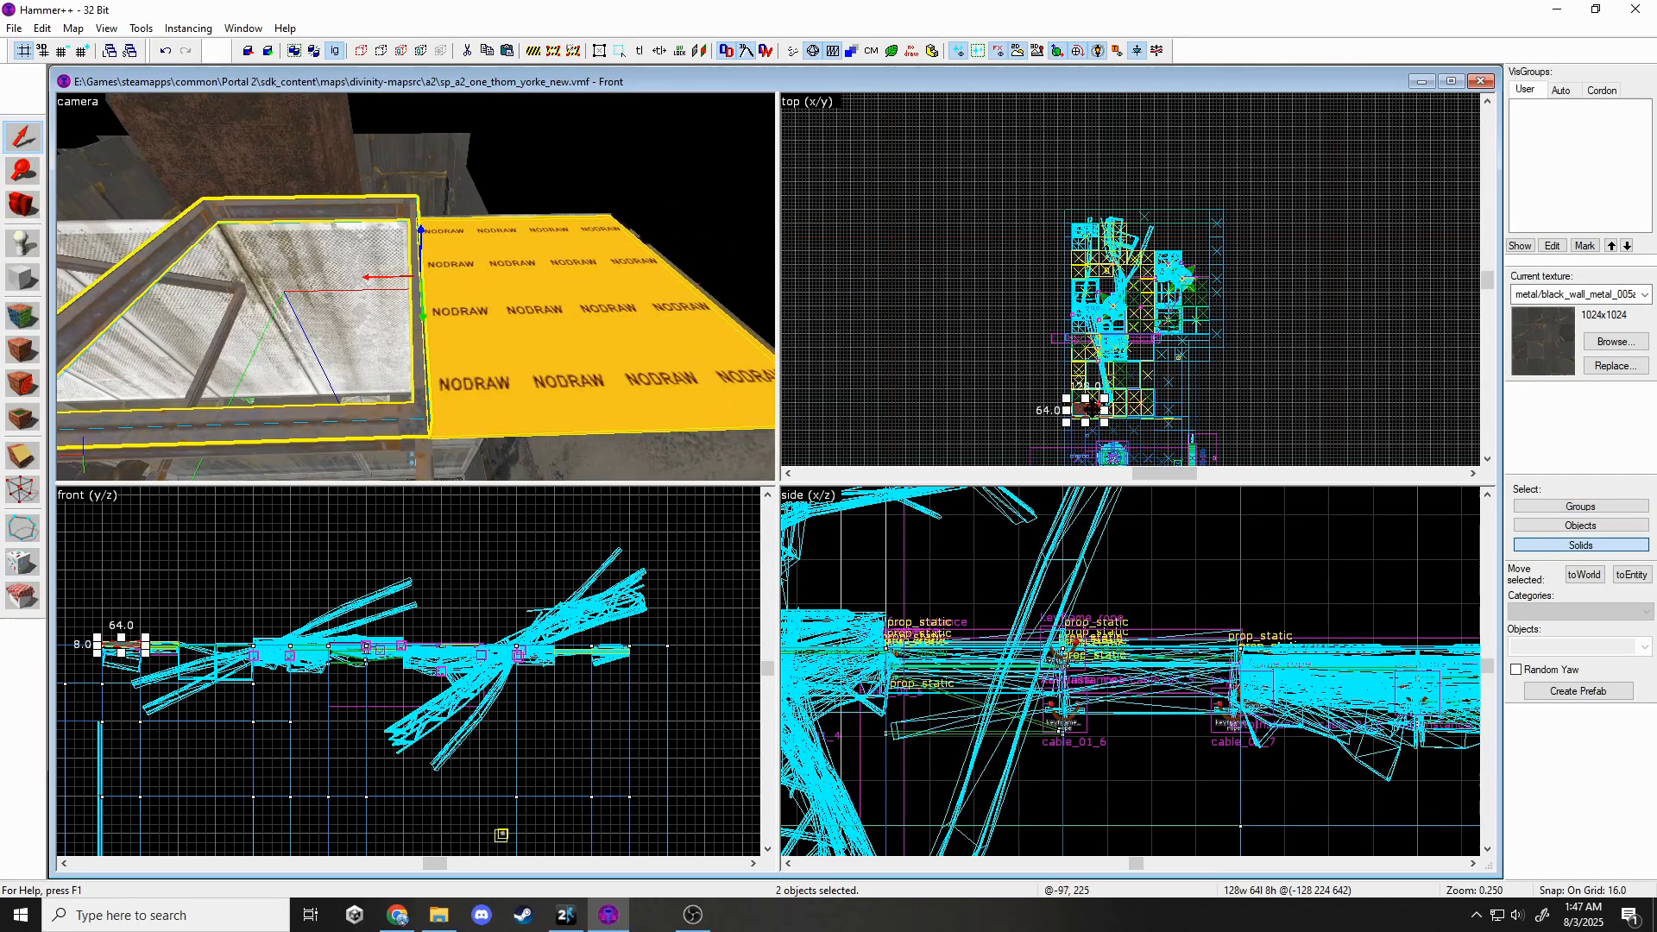
scroll(1206, 217, "up", 5)
mouse_move(1092, 410)
left_mouse_down()
mouse_move(1206, 217)
mouse_move(1197, 249)
left_mouse_up()
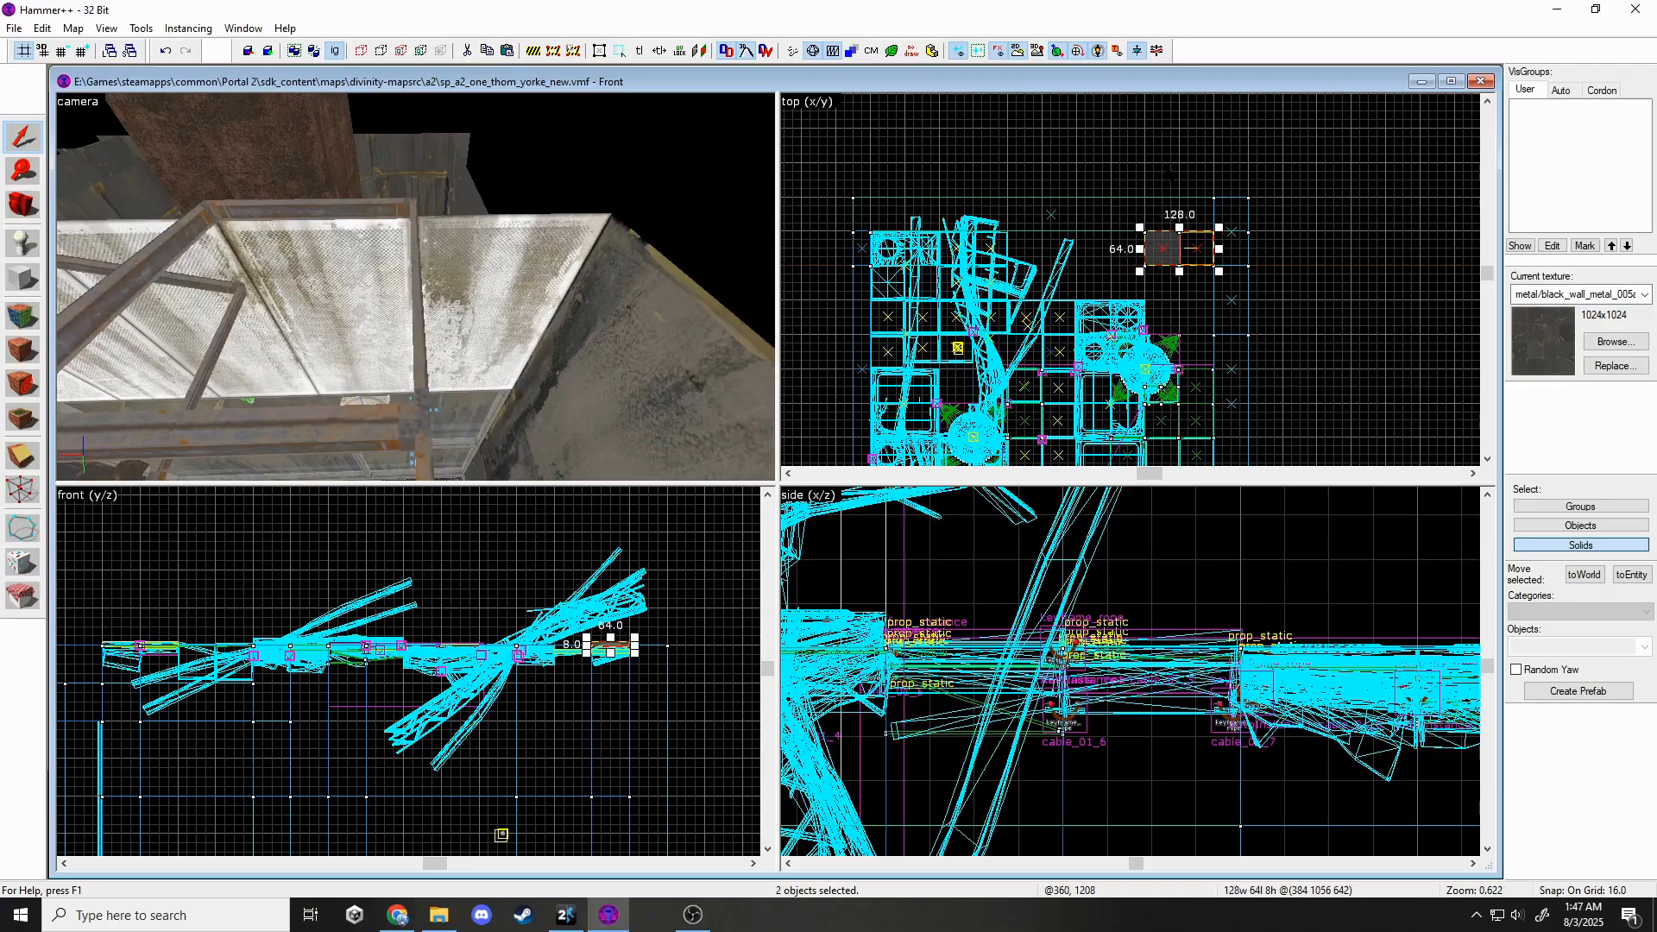
Stretch the wall brush beside the gap to 272 × 128 to seal the opening.
key("Escape")
key("z")
key("w")
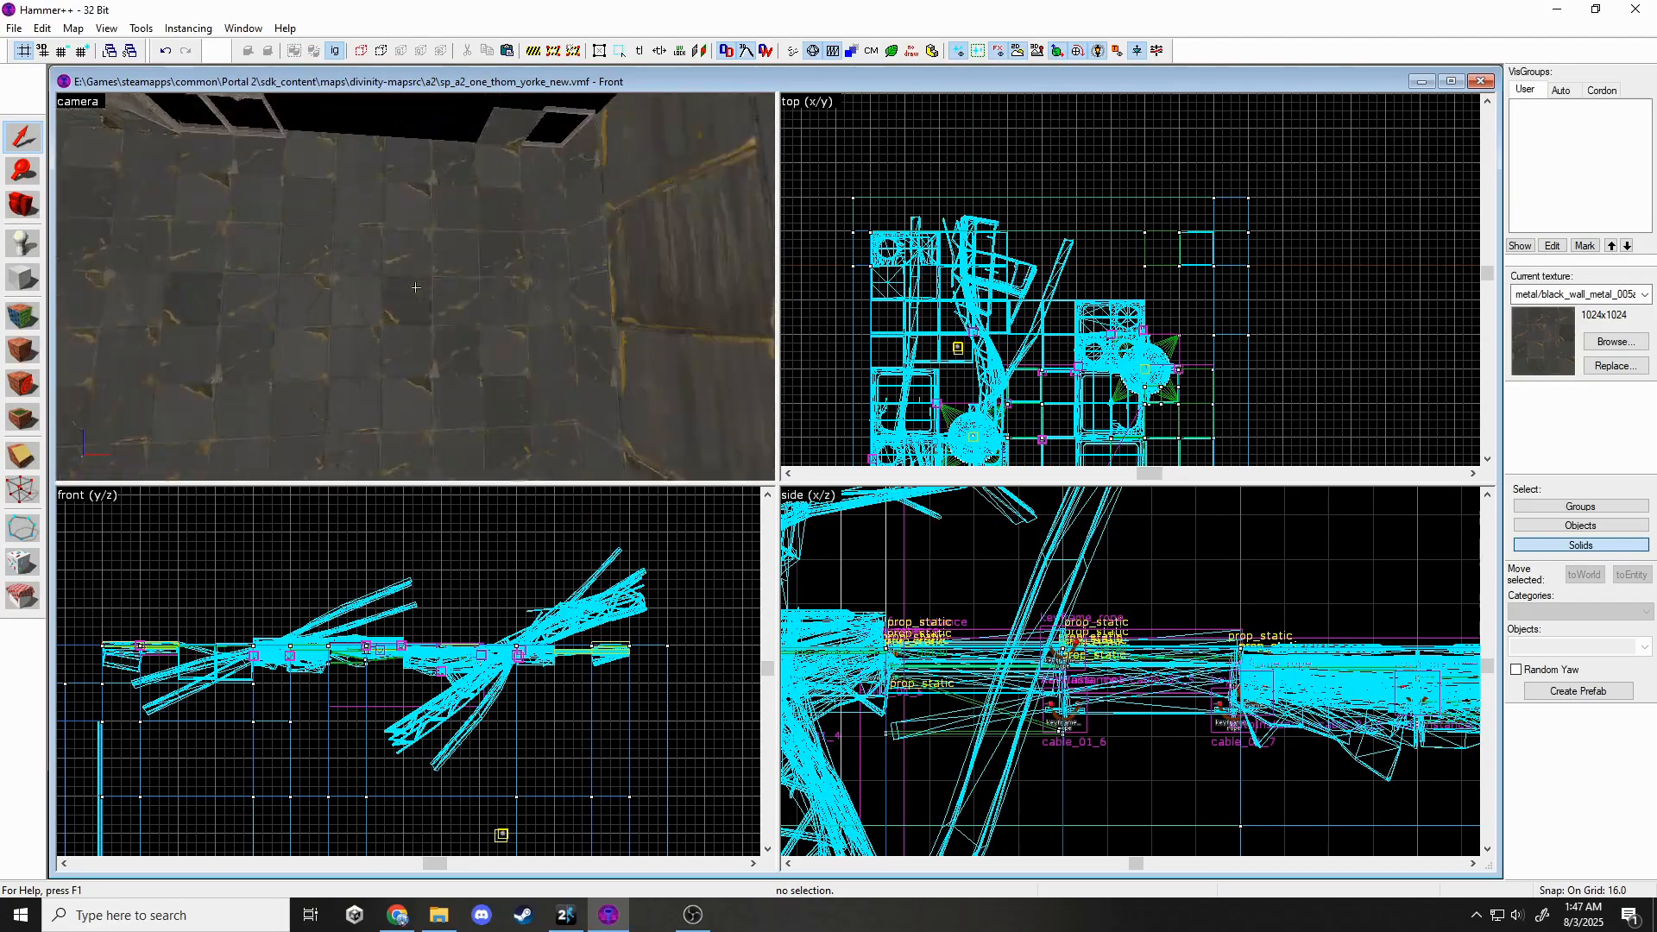
key("z")
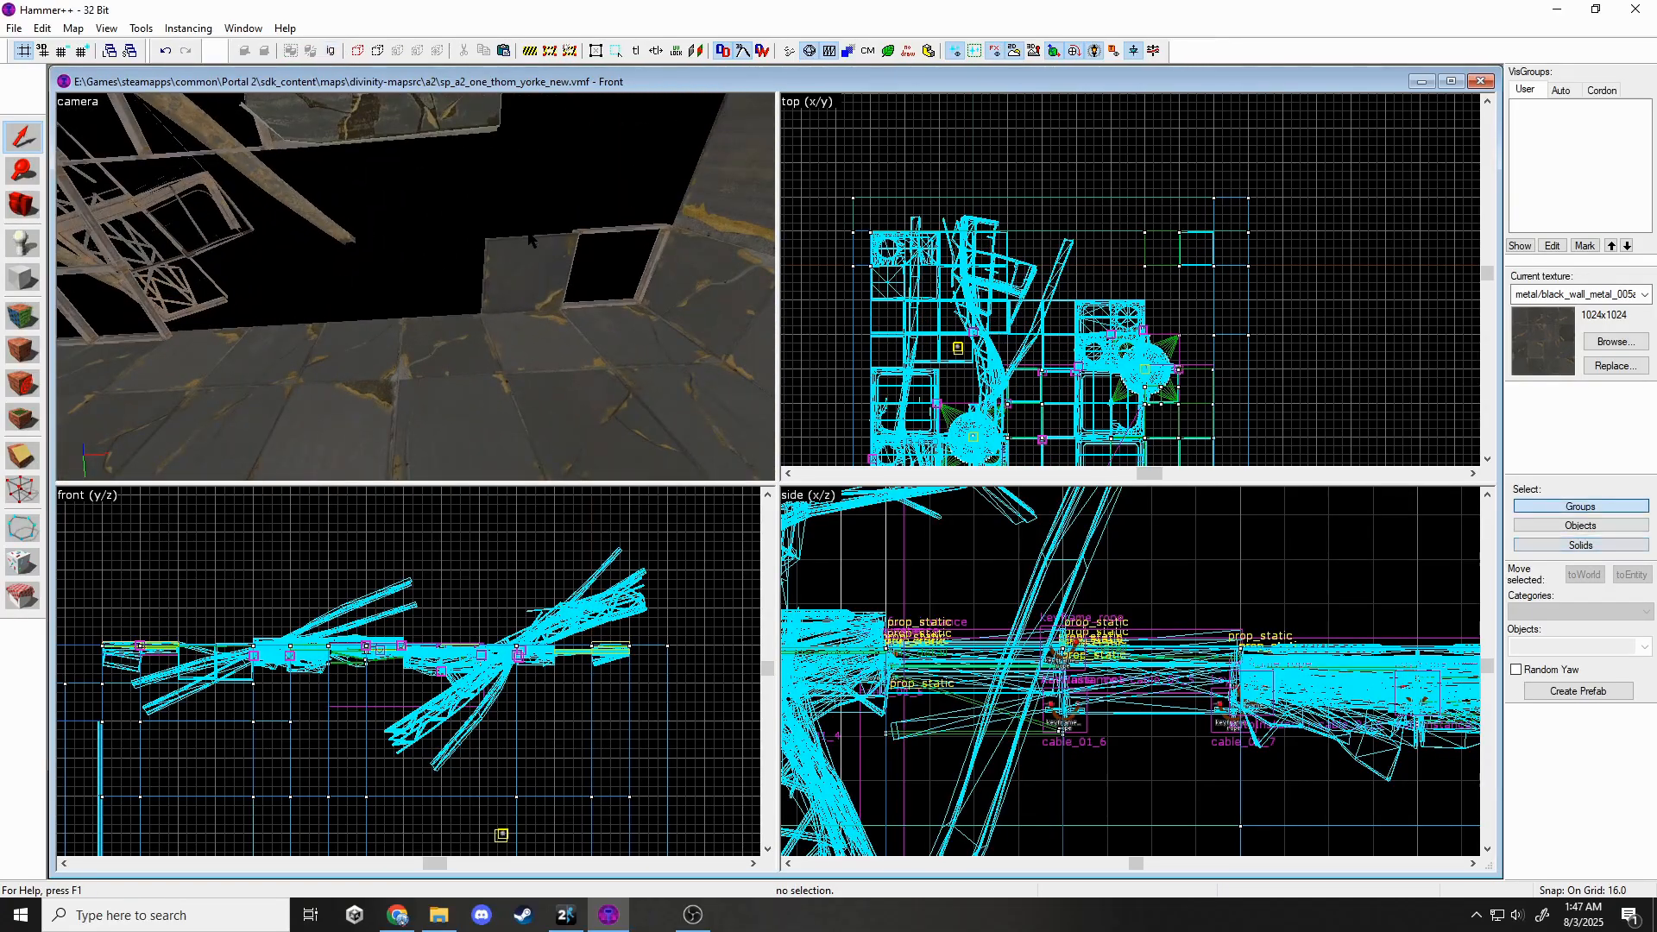
left_click(542, 254)
scroll(1251, 276, "up", 2)
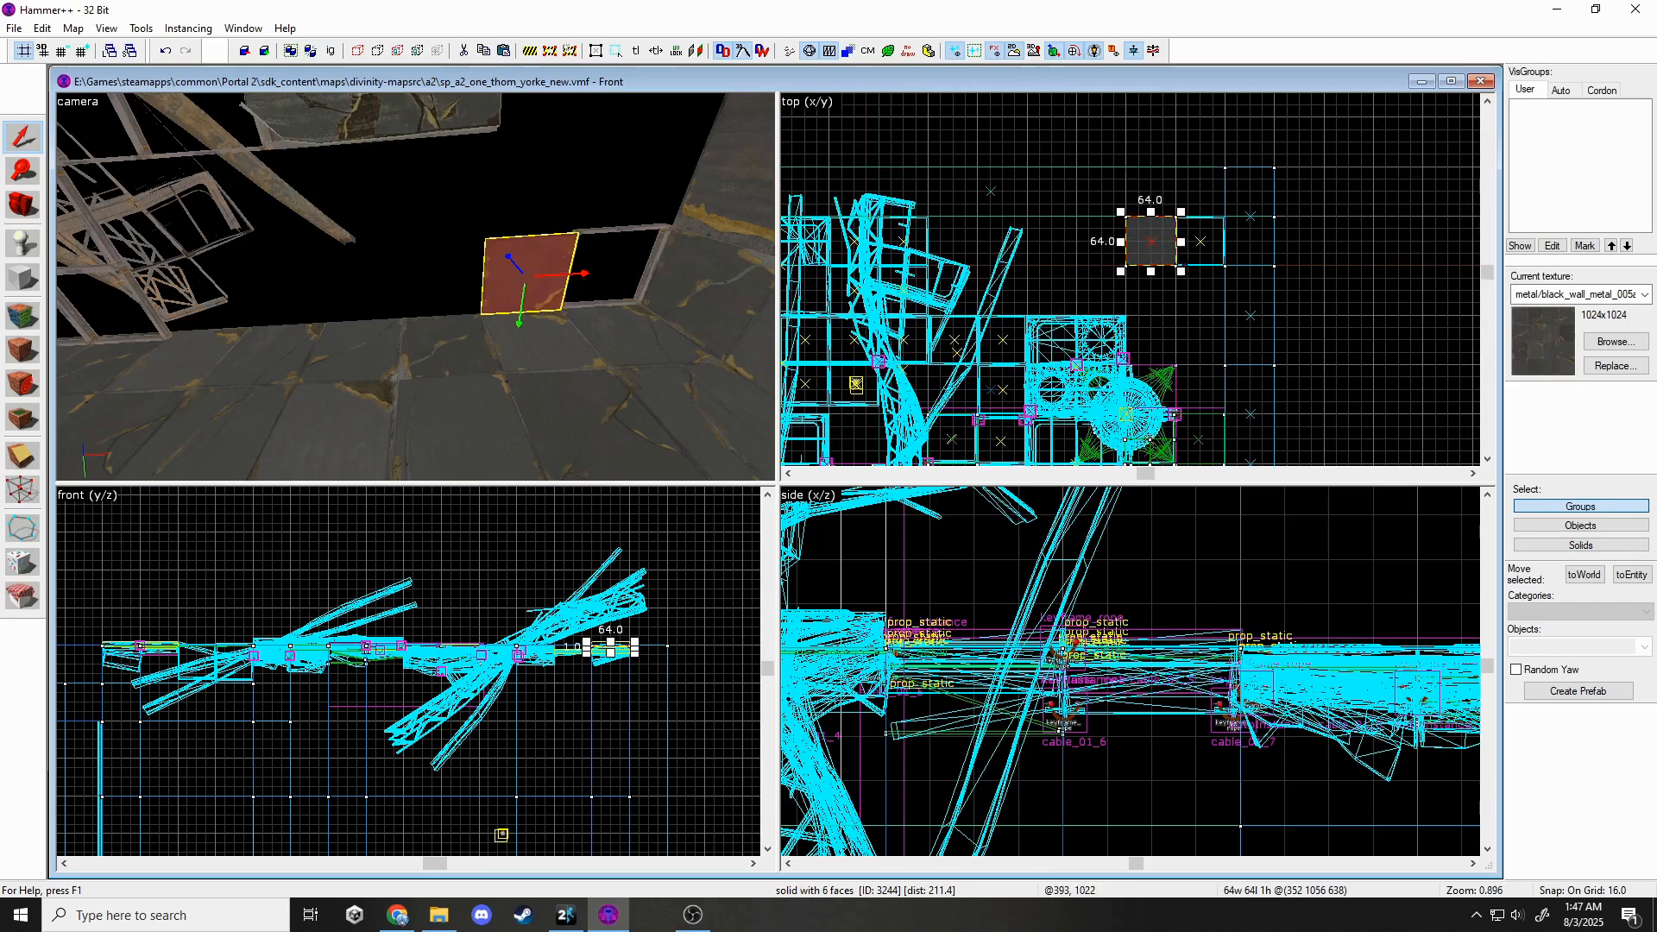
mouse_move(1181, 268)
left_mouse_down()
mouse_move(1224, 271)
mouse_move(1224, 316)
left_mouse_up()
left_click_drag(1121, 265, 1009, 271)
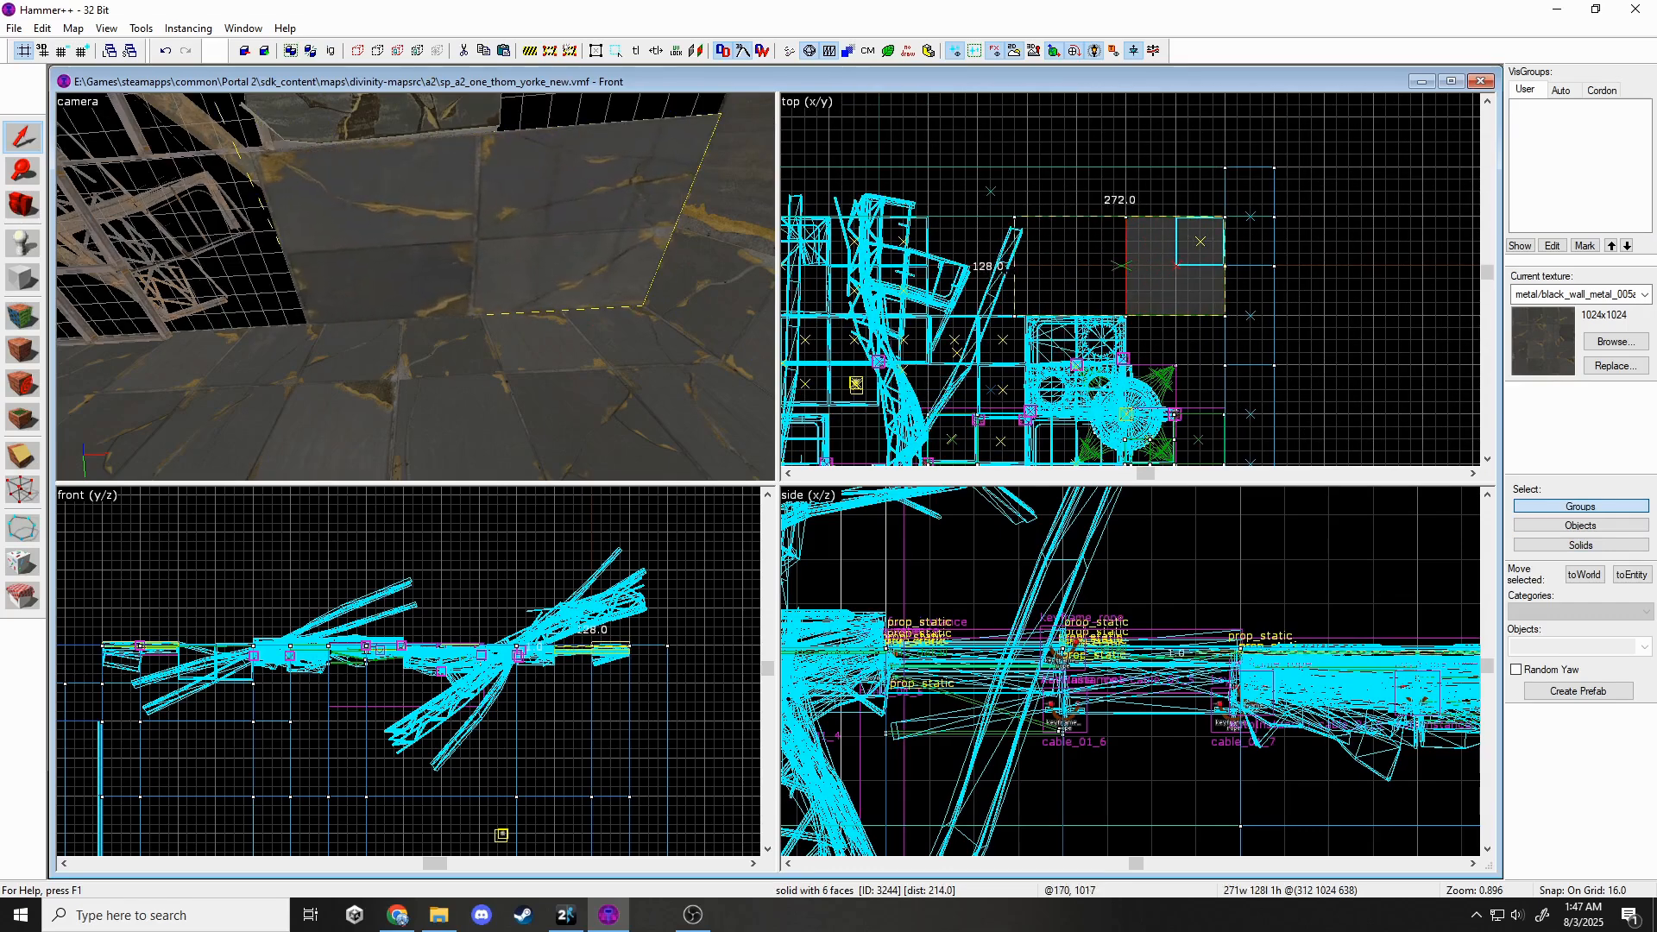
key("Delete")
left_click(17, 309)
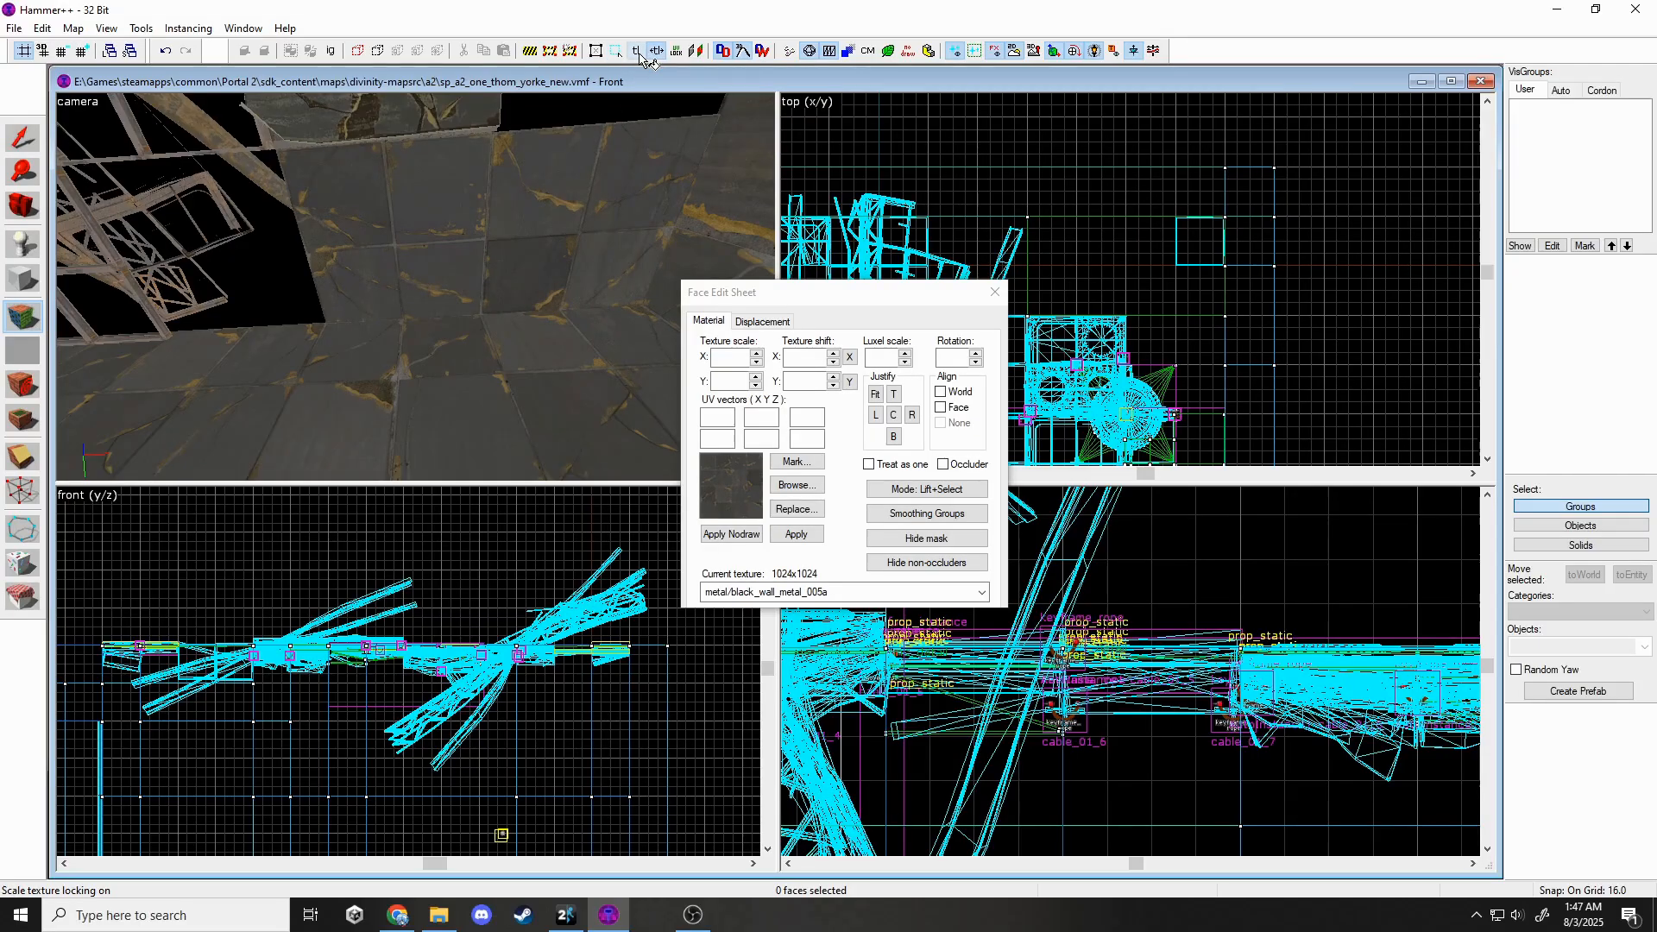
Texture the new wall patch's face with metal/black_wall_metal_005c.
left_click(660, 146)
left_click(796, 484)
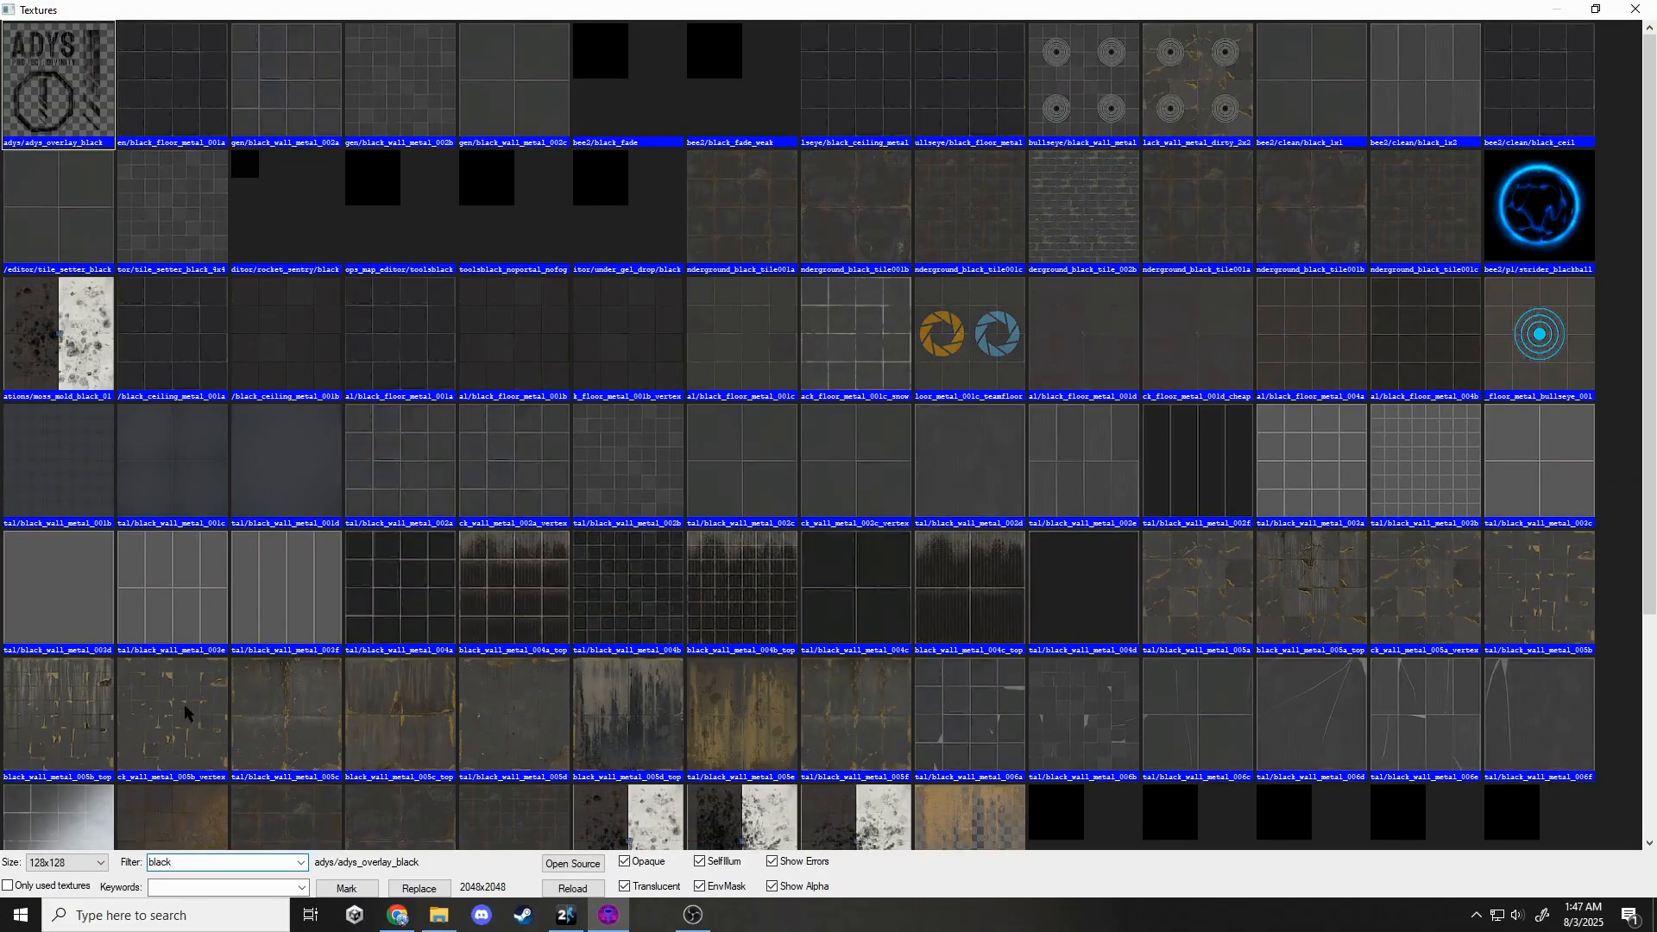
double_click(276, 710)
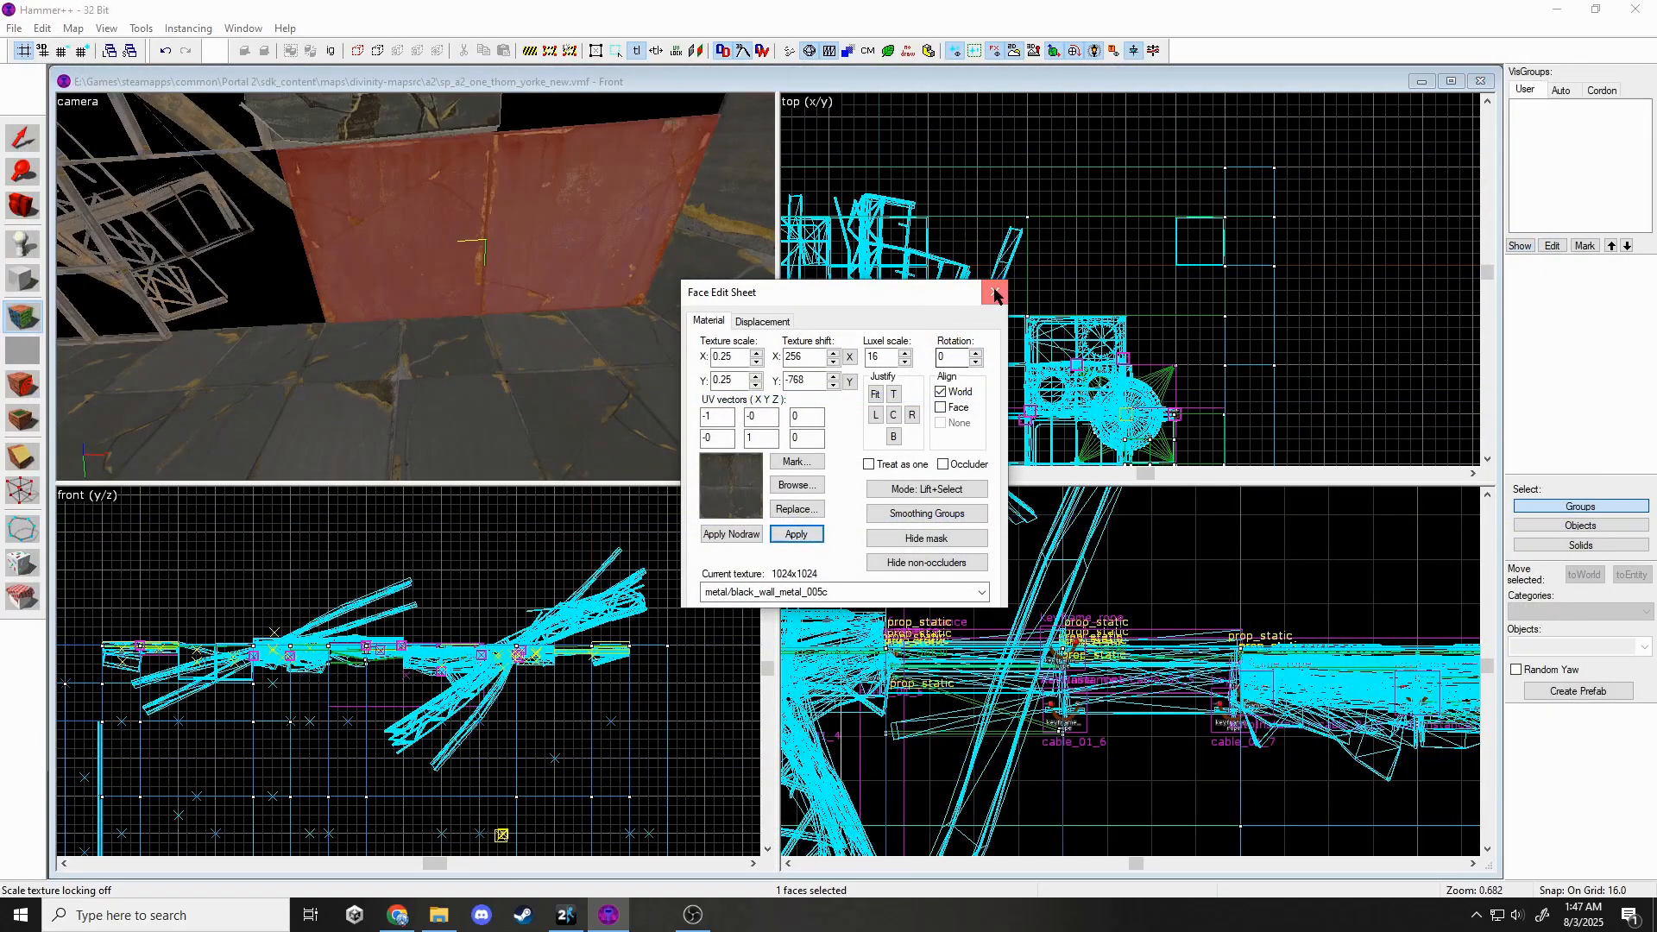
left_click(995, 294)
Rotate a solid 180 degrees in the top view.
left_click(1070, 266)
left_click_drag(1020, 212, 1213, 318)
key("Escape")
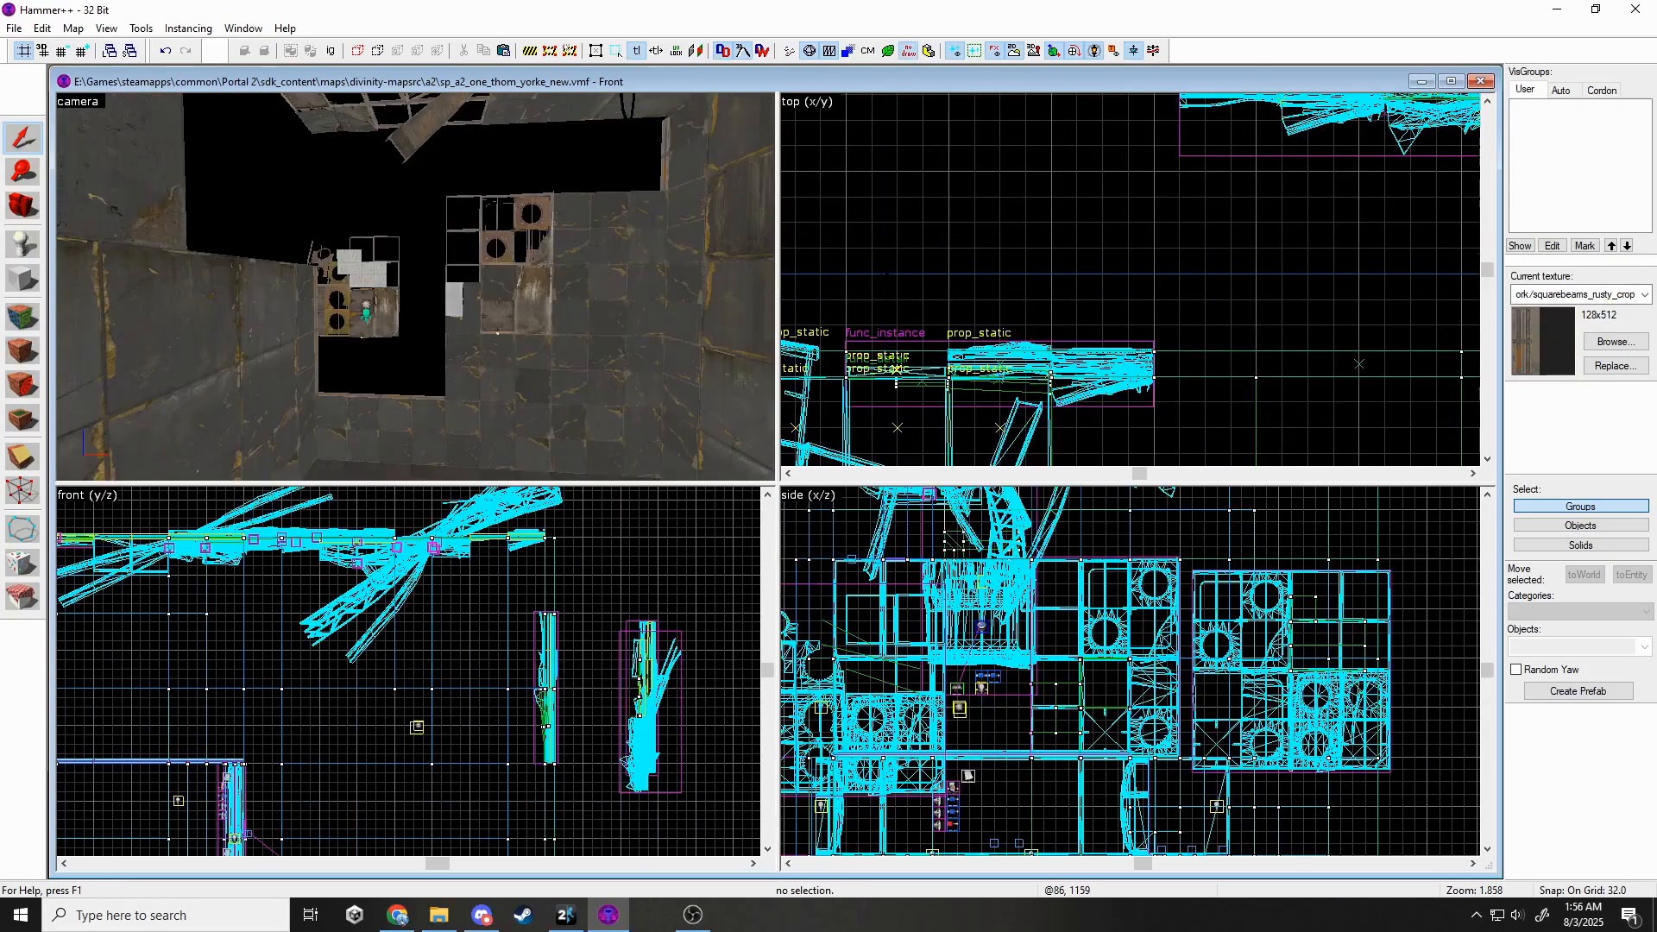
Swap the collapsed ceiling panel prop's model to wall_dest_256x128_02_skins.mdl and apply it.
left_click_drag(416, 287, 416, 288)
key("s")
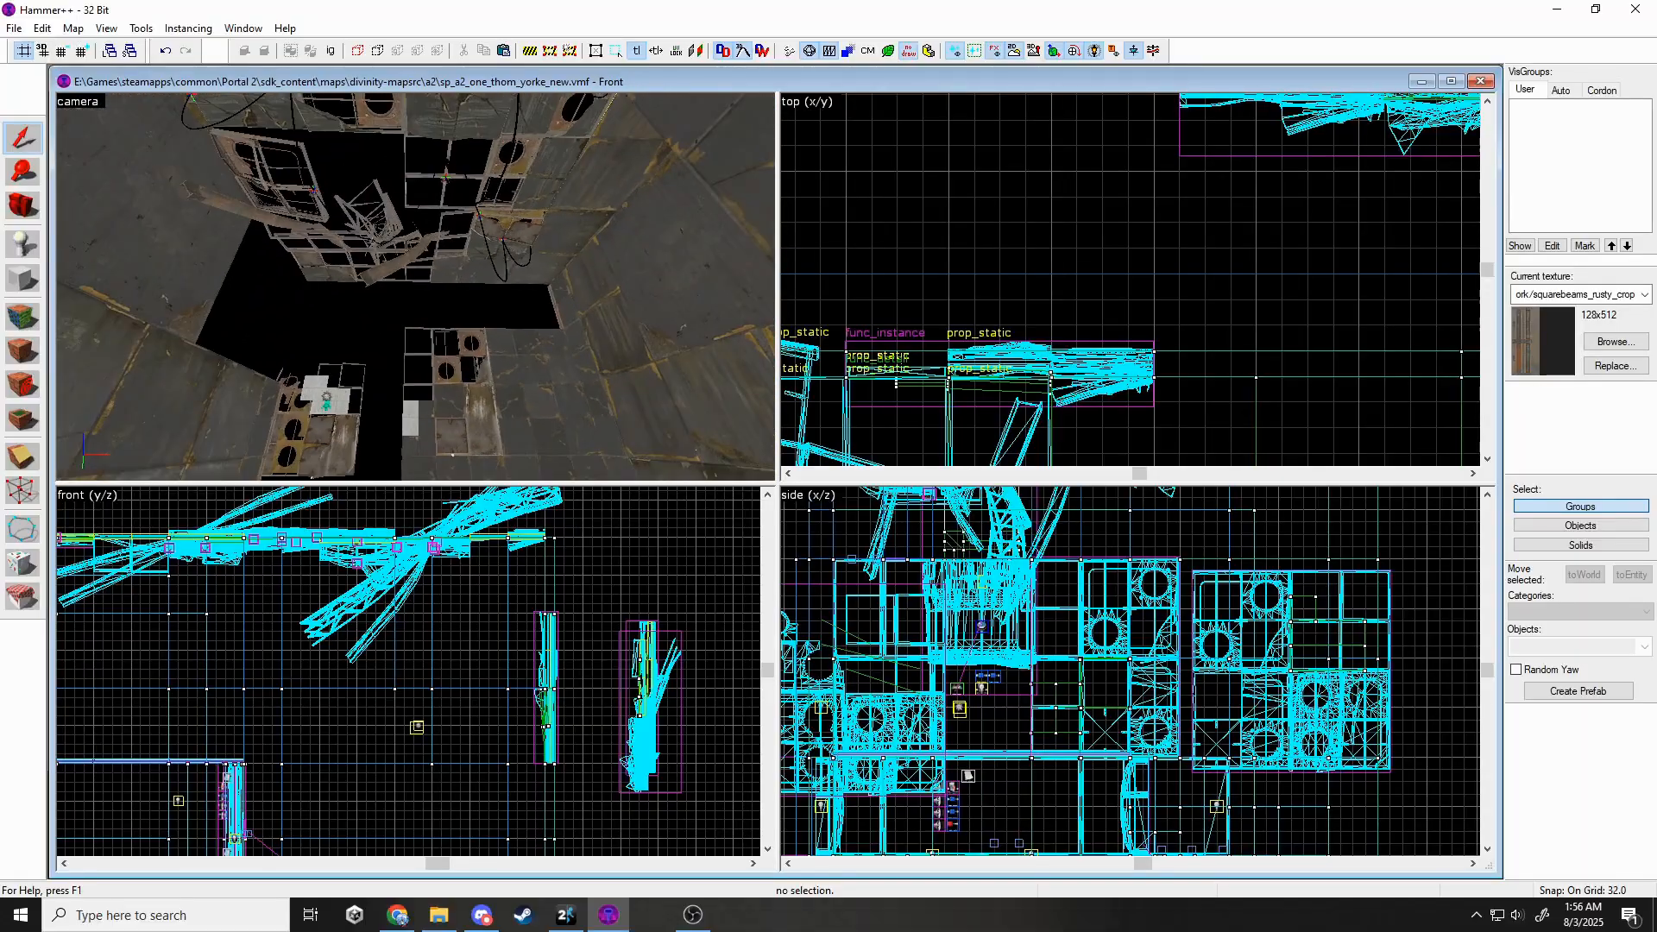
key("z")
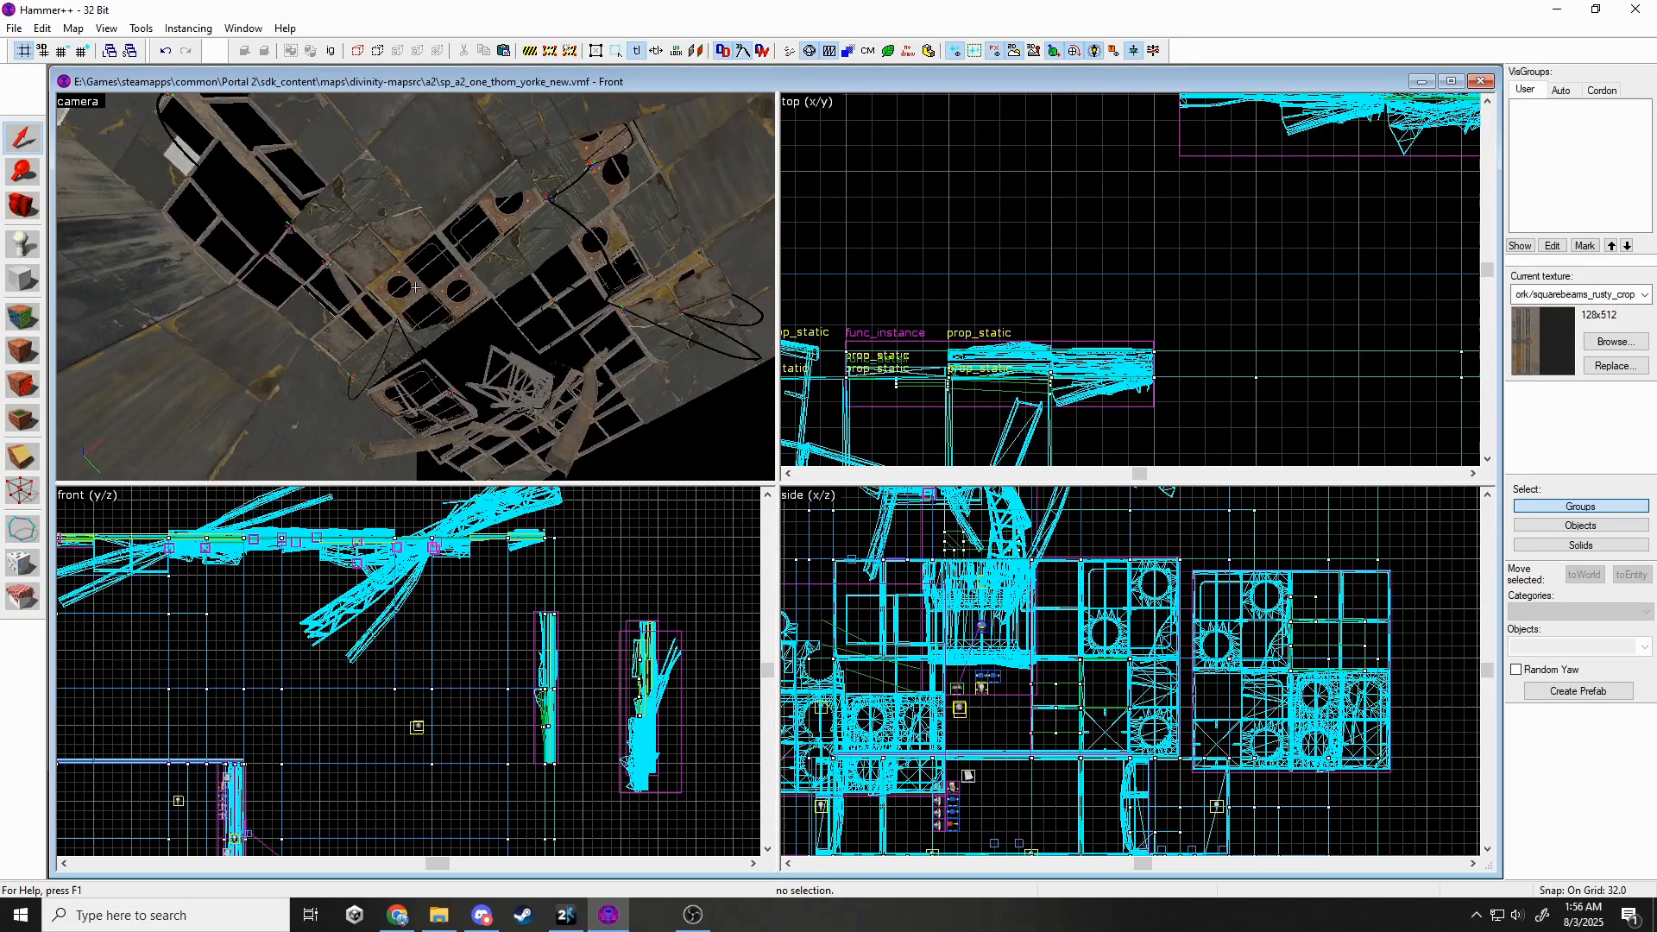
key("w")
key("s")
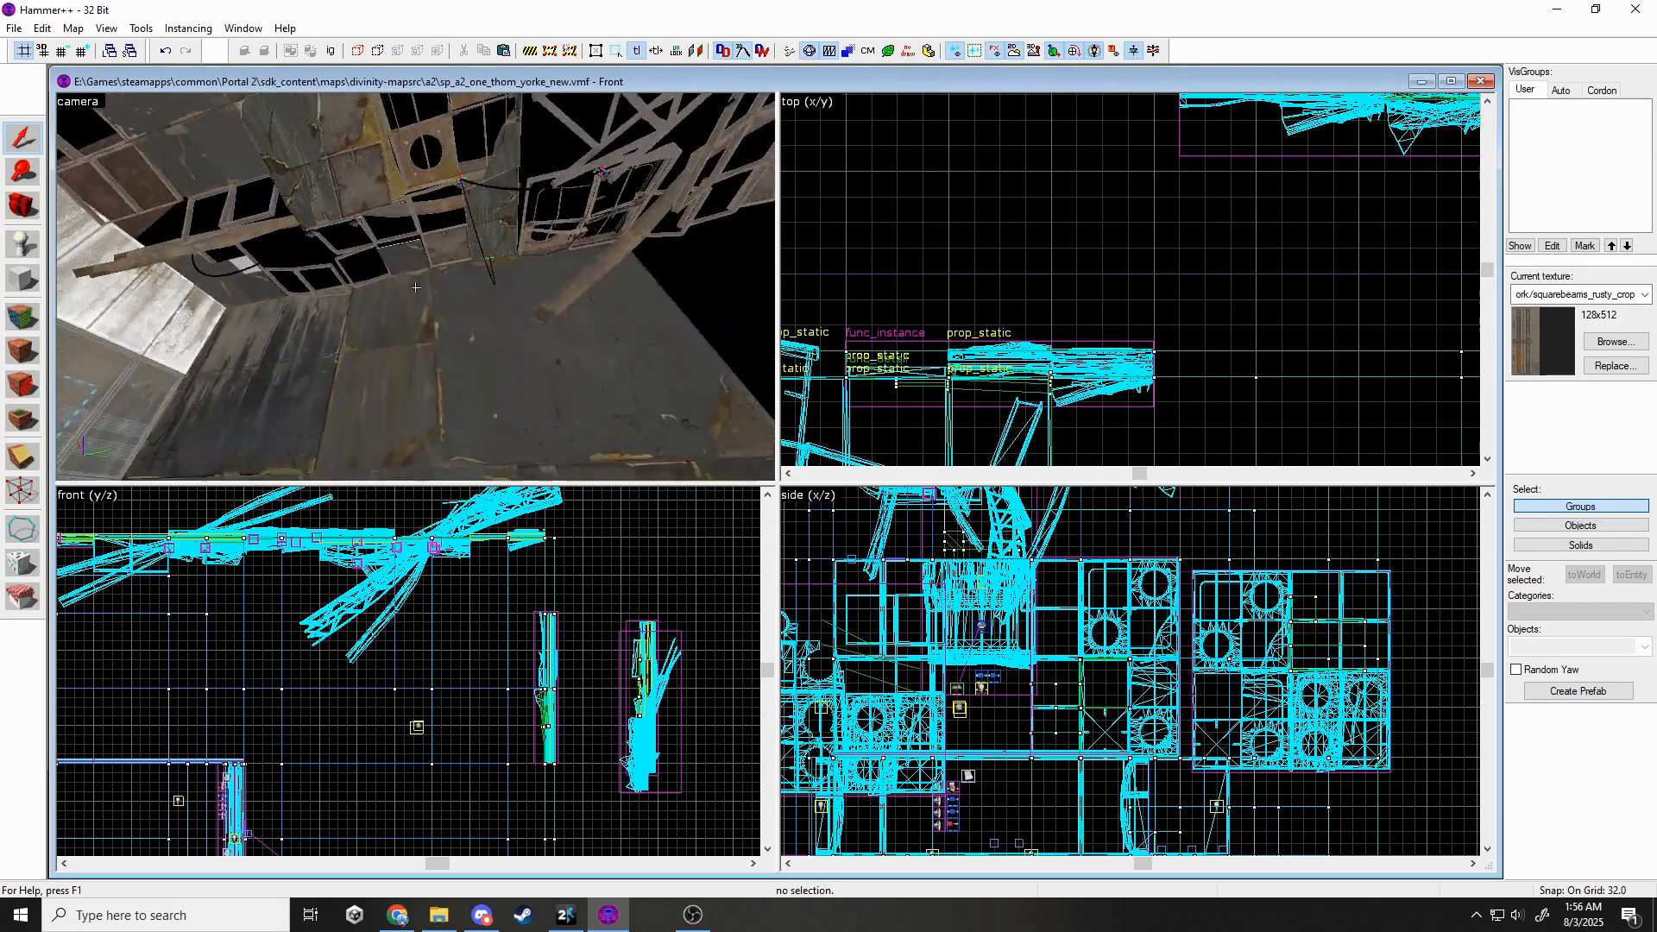
key("w")
key("w")
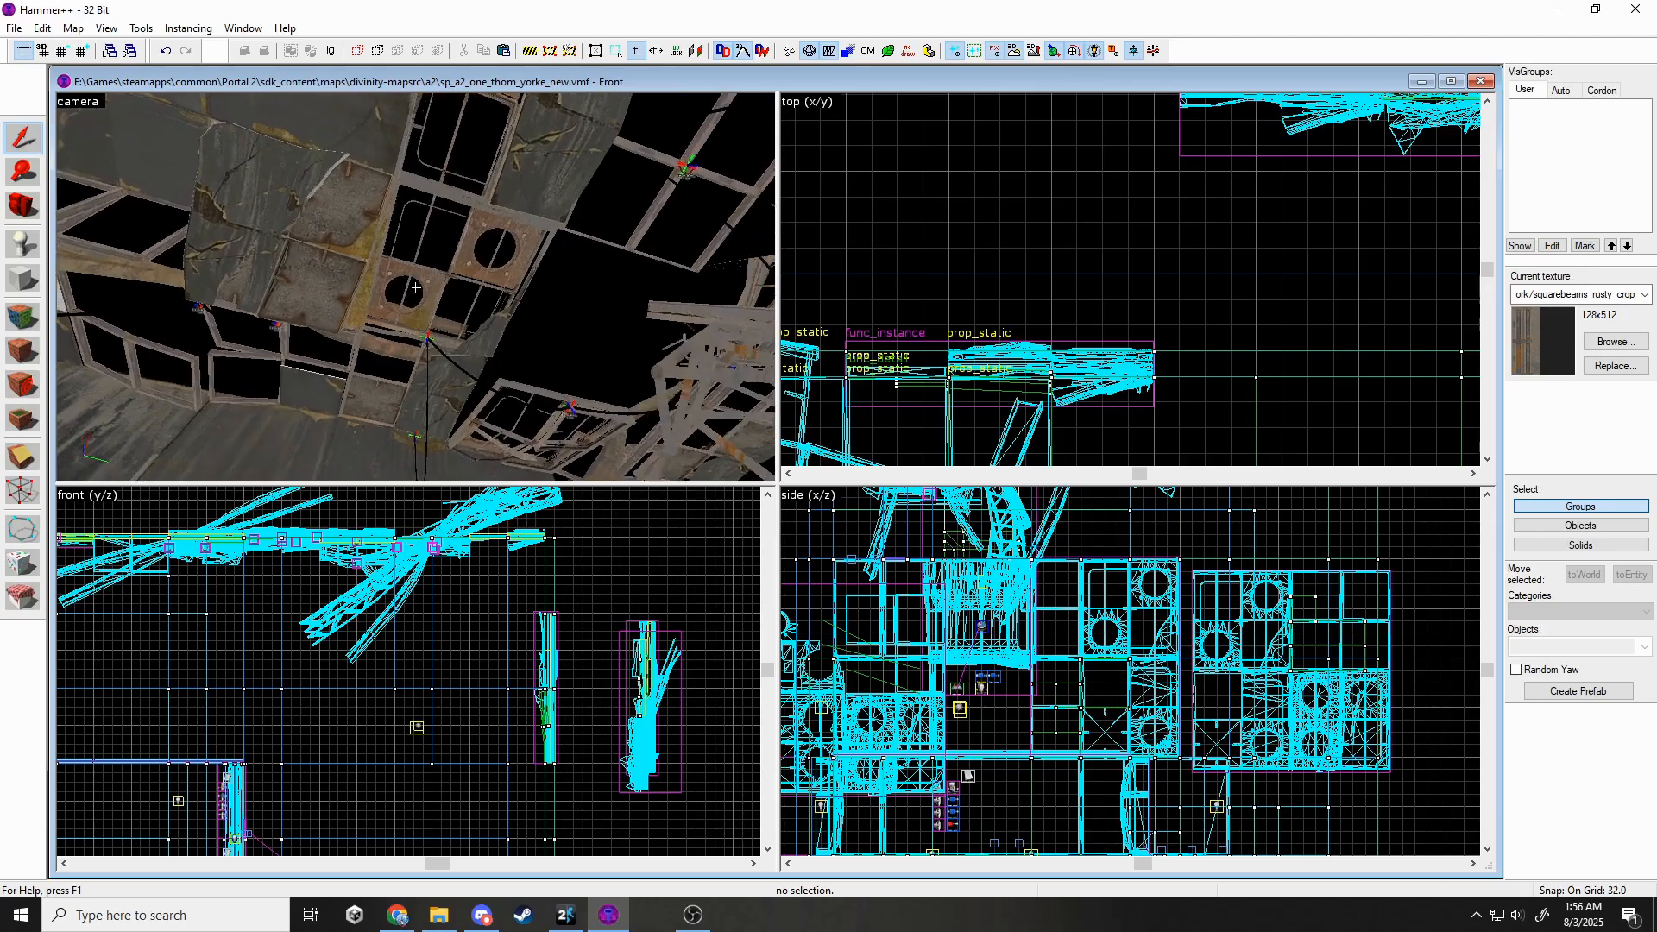
double_click(544, 341)
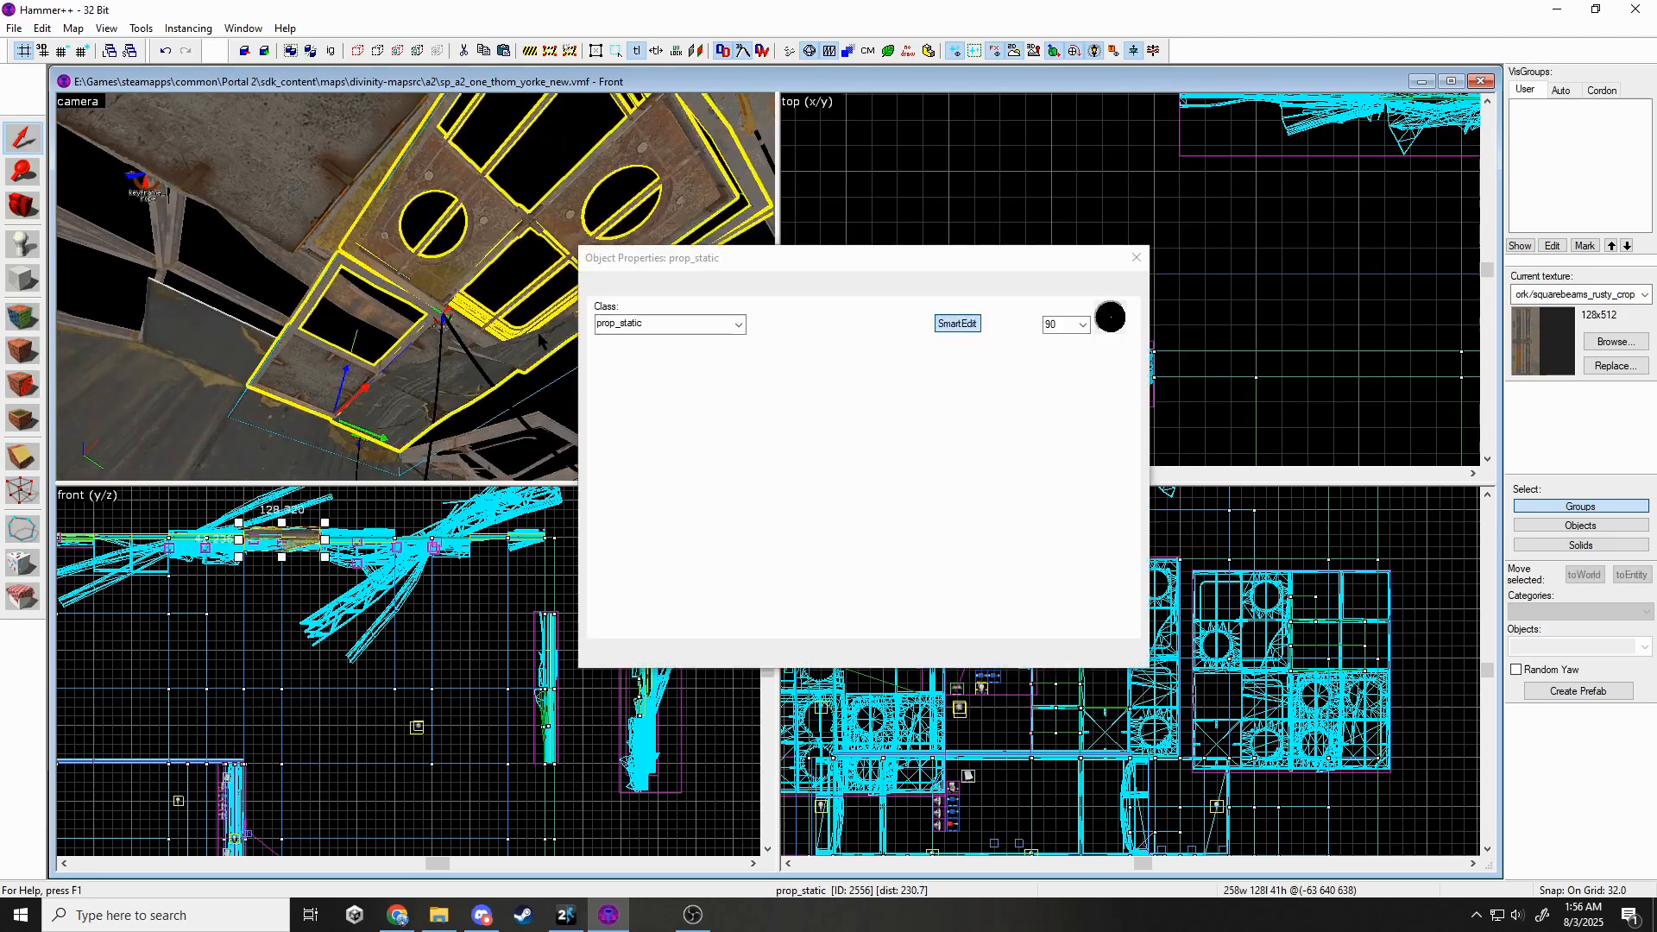
left_click(944, 398)
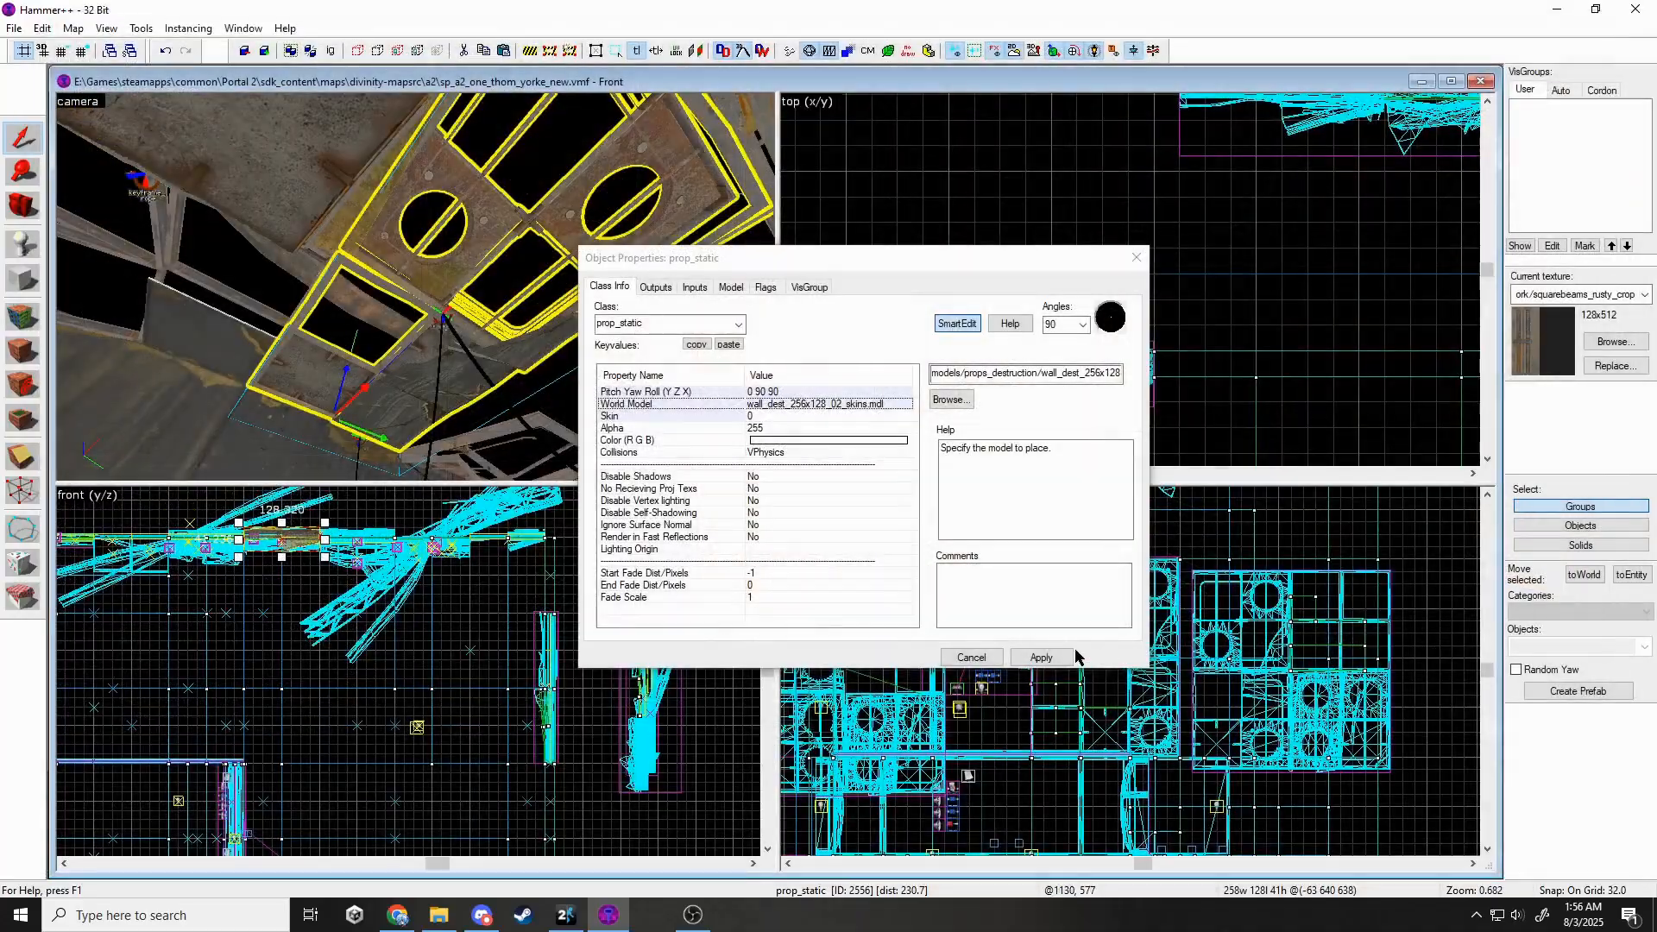
left_click(1068, 657)
left_click(1135, 257)
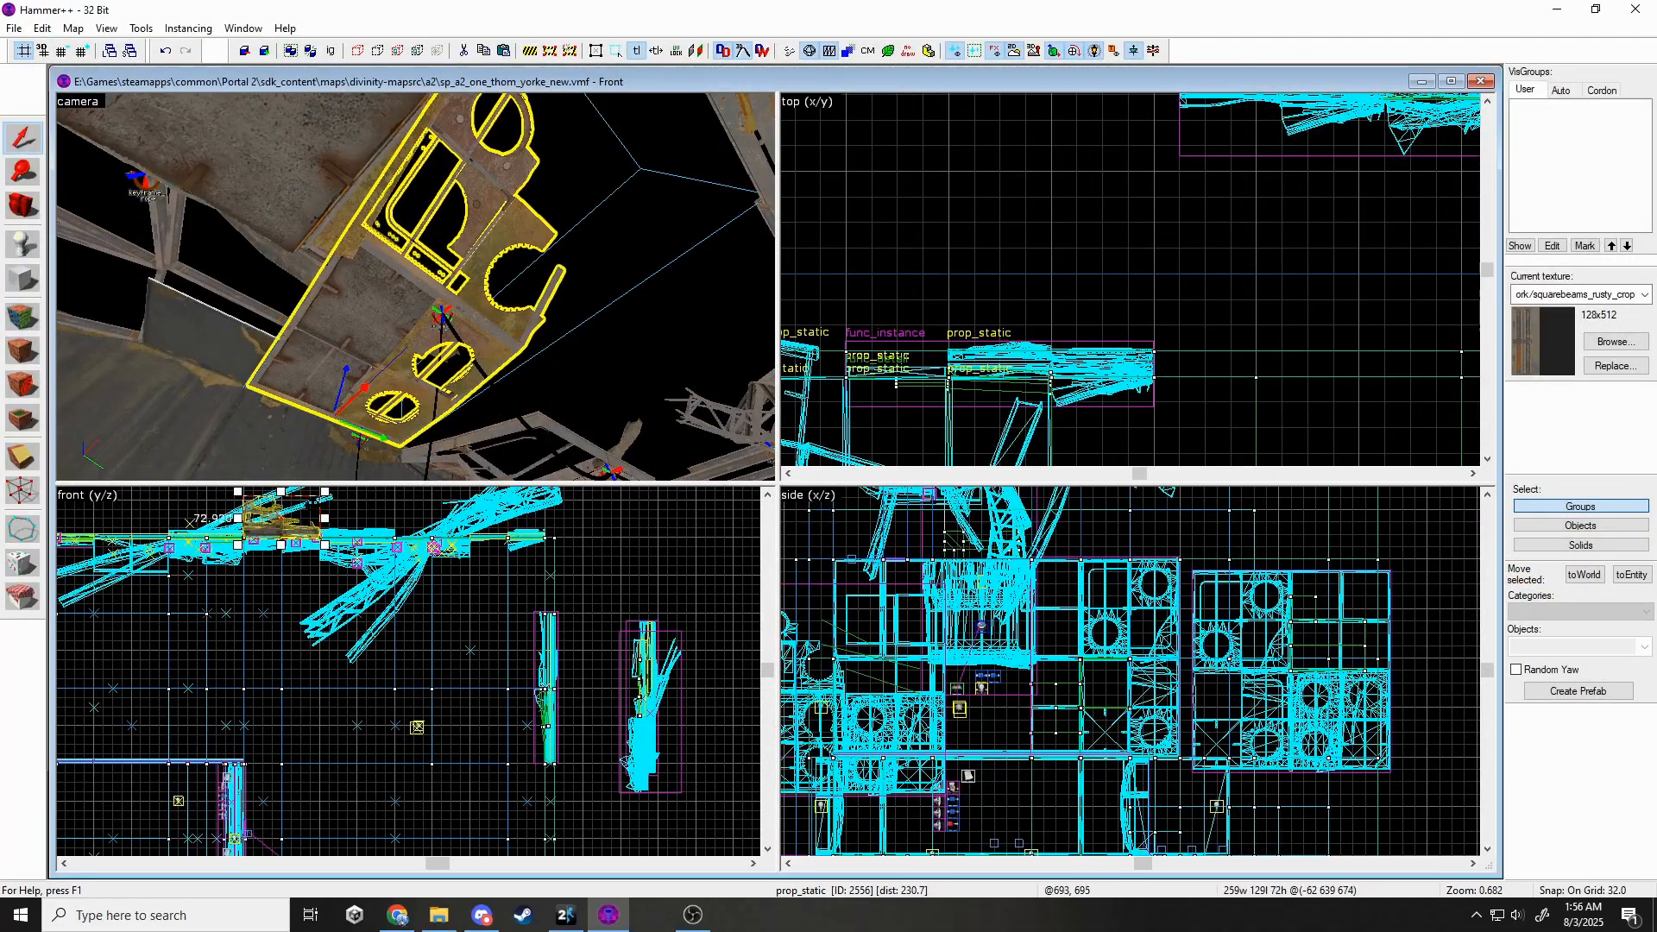
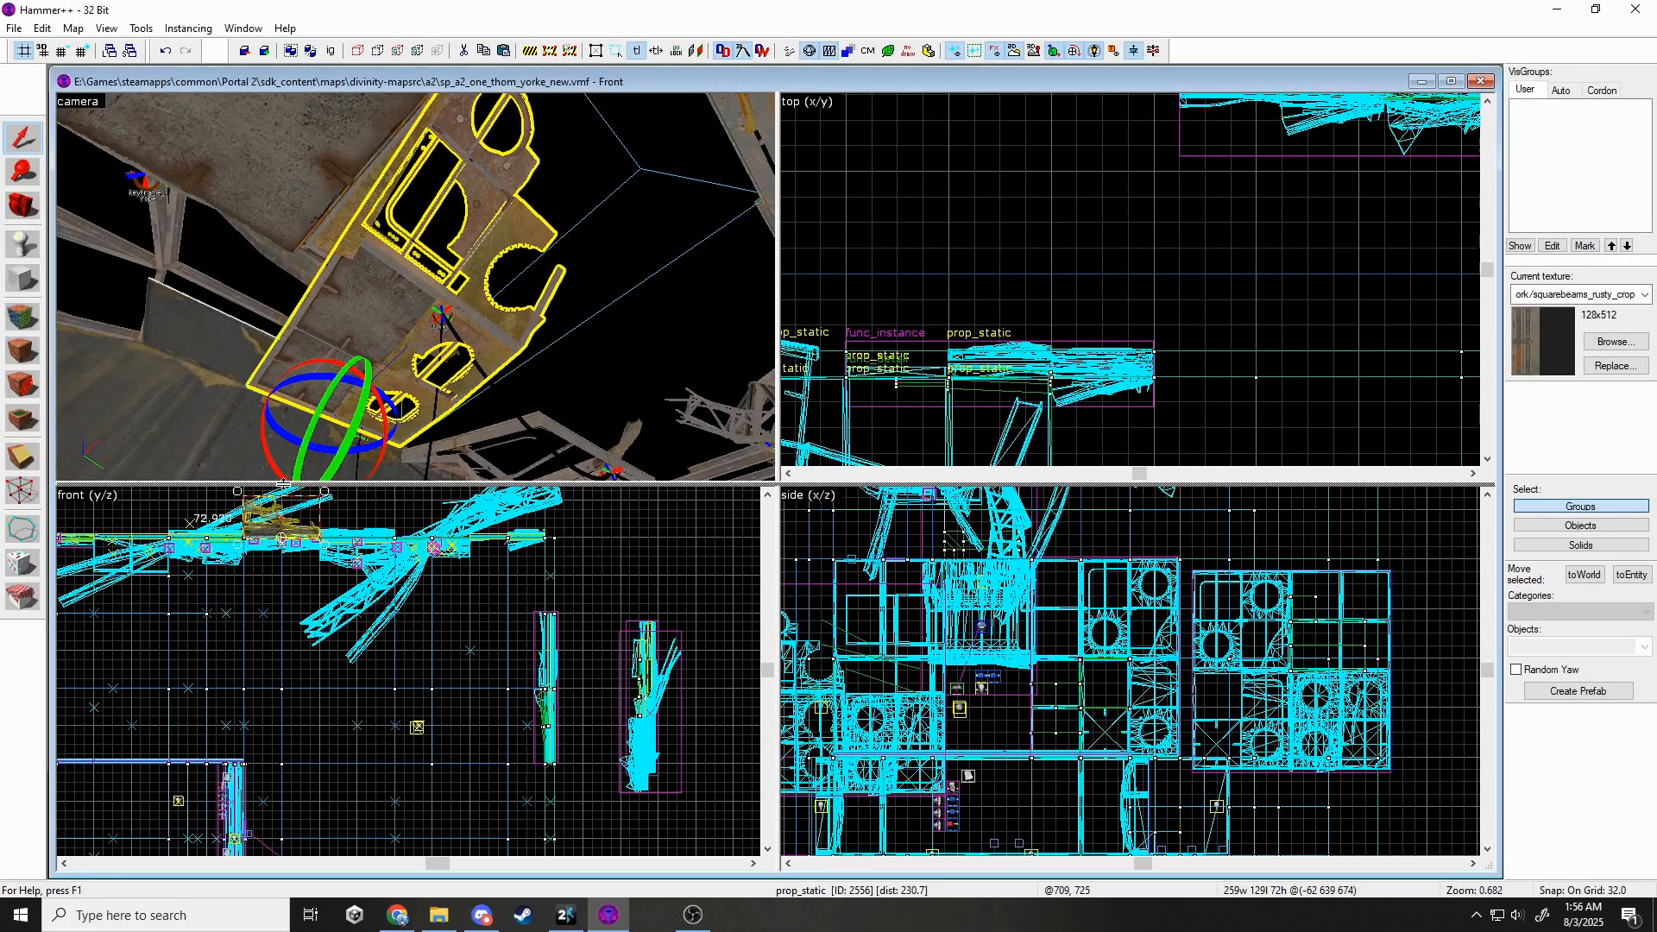
Fly the 3D view along the damaged wall panels to reach the gap.
left_click_drag(283, 483, 235, 582)
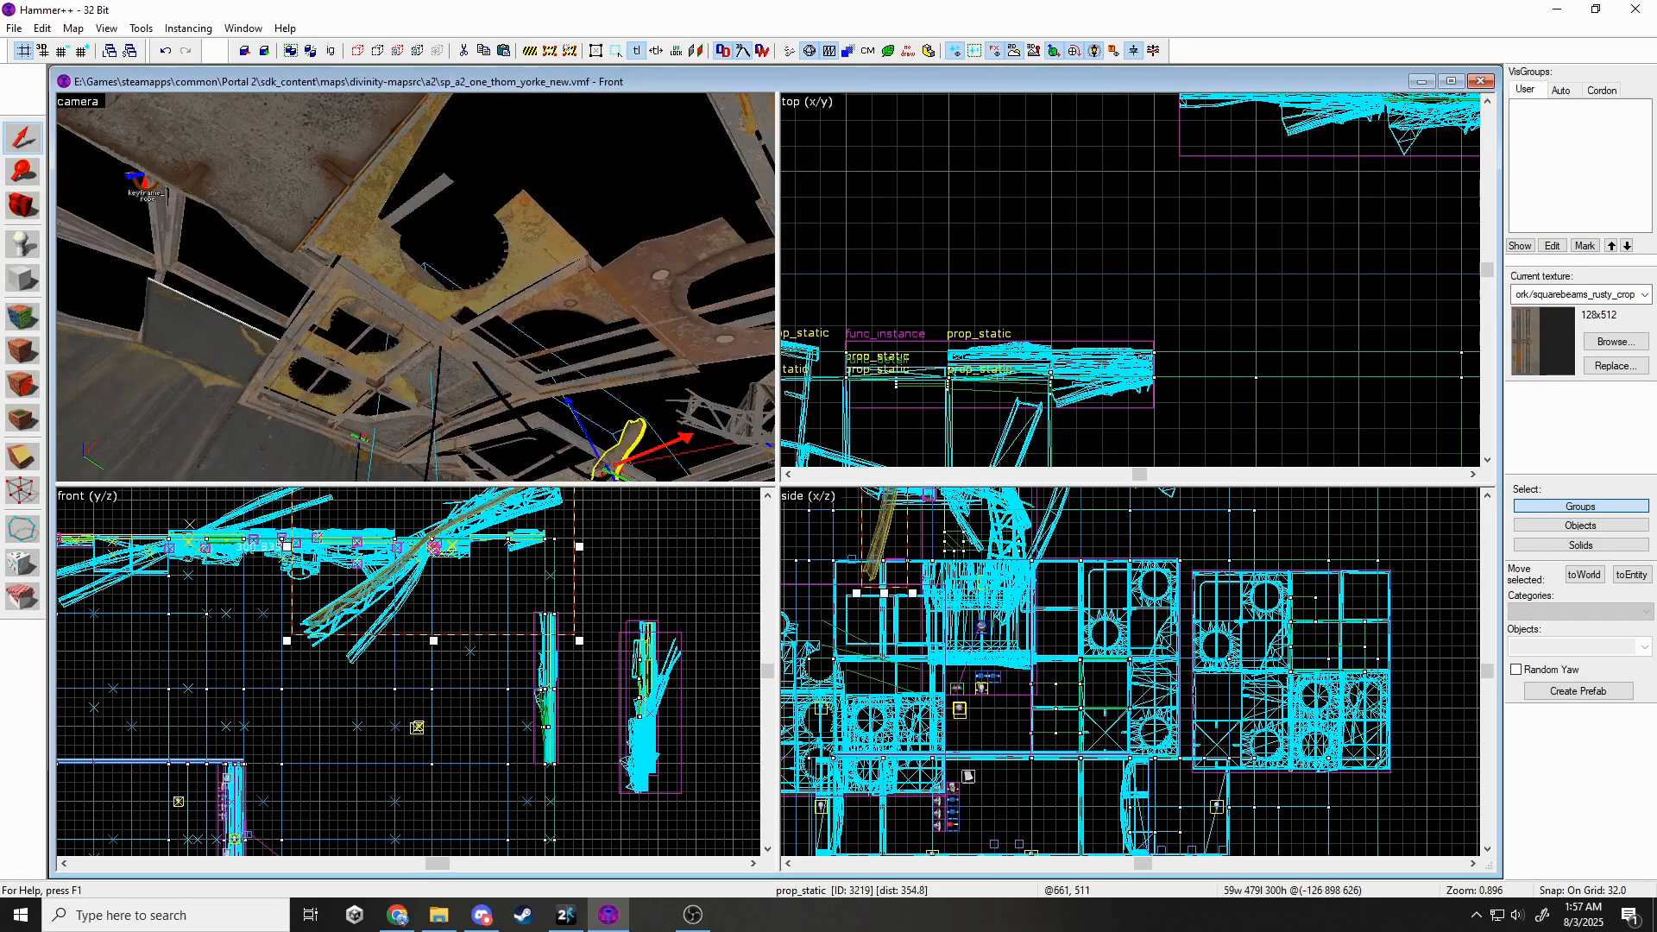
key("z")
key("s")
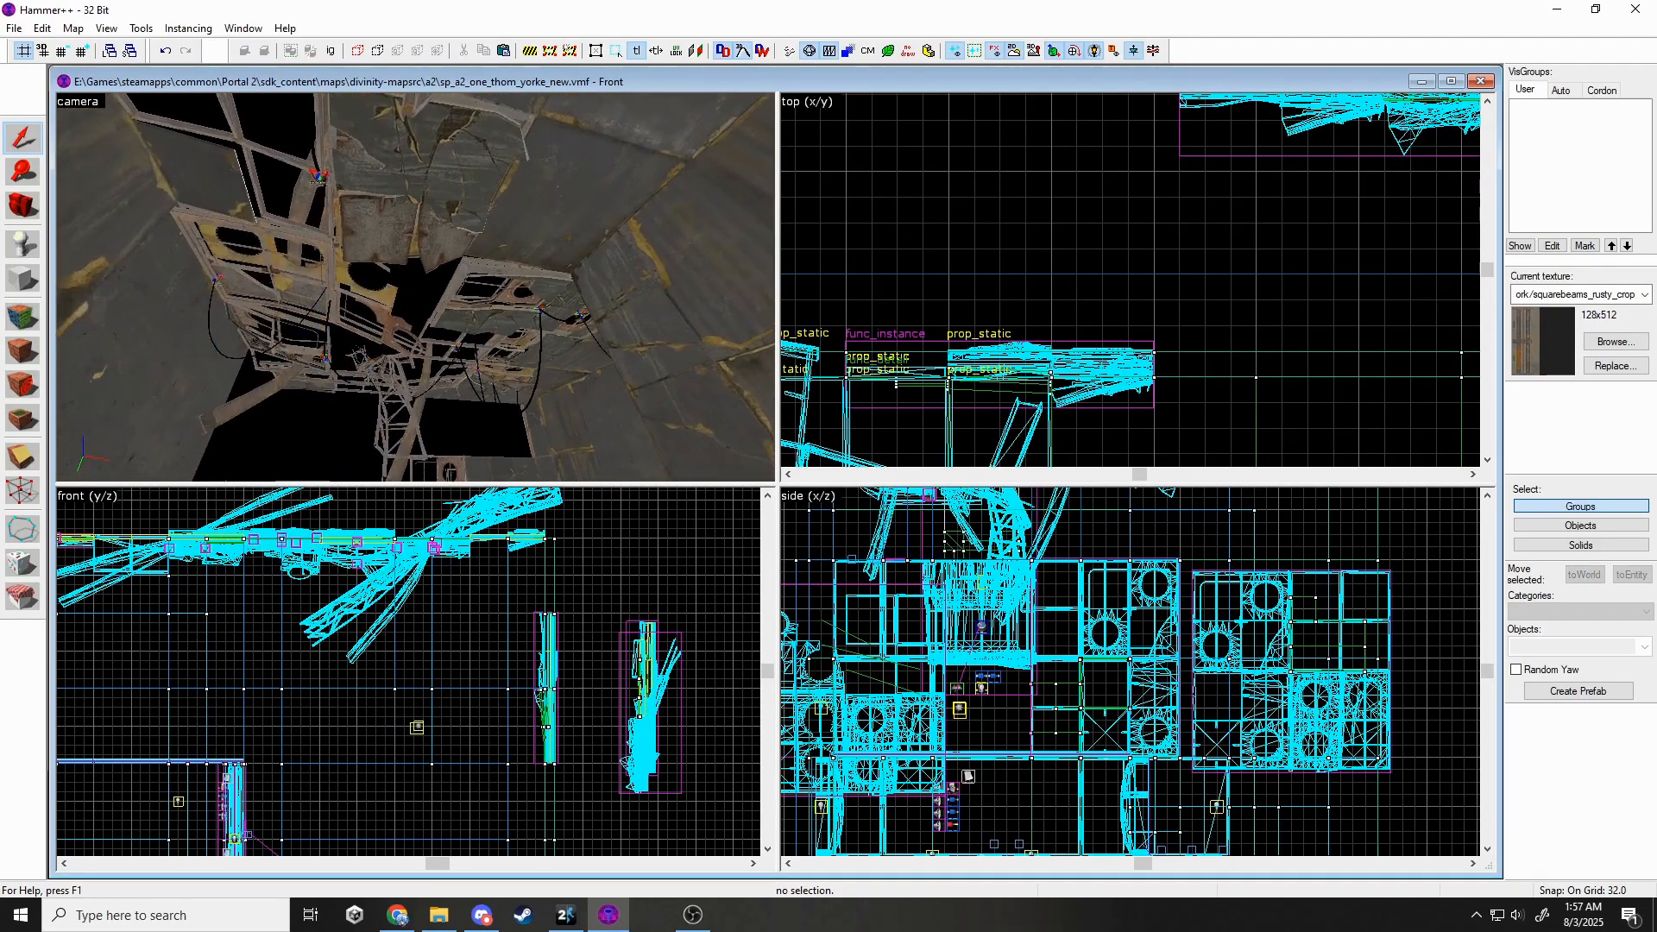
key("w")
key("z")
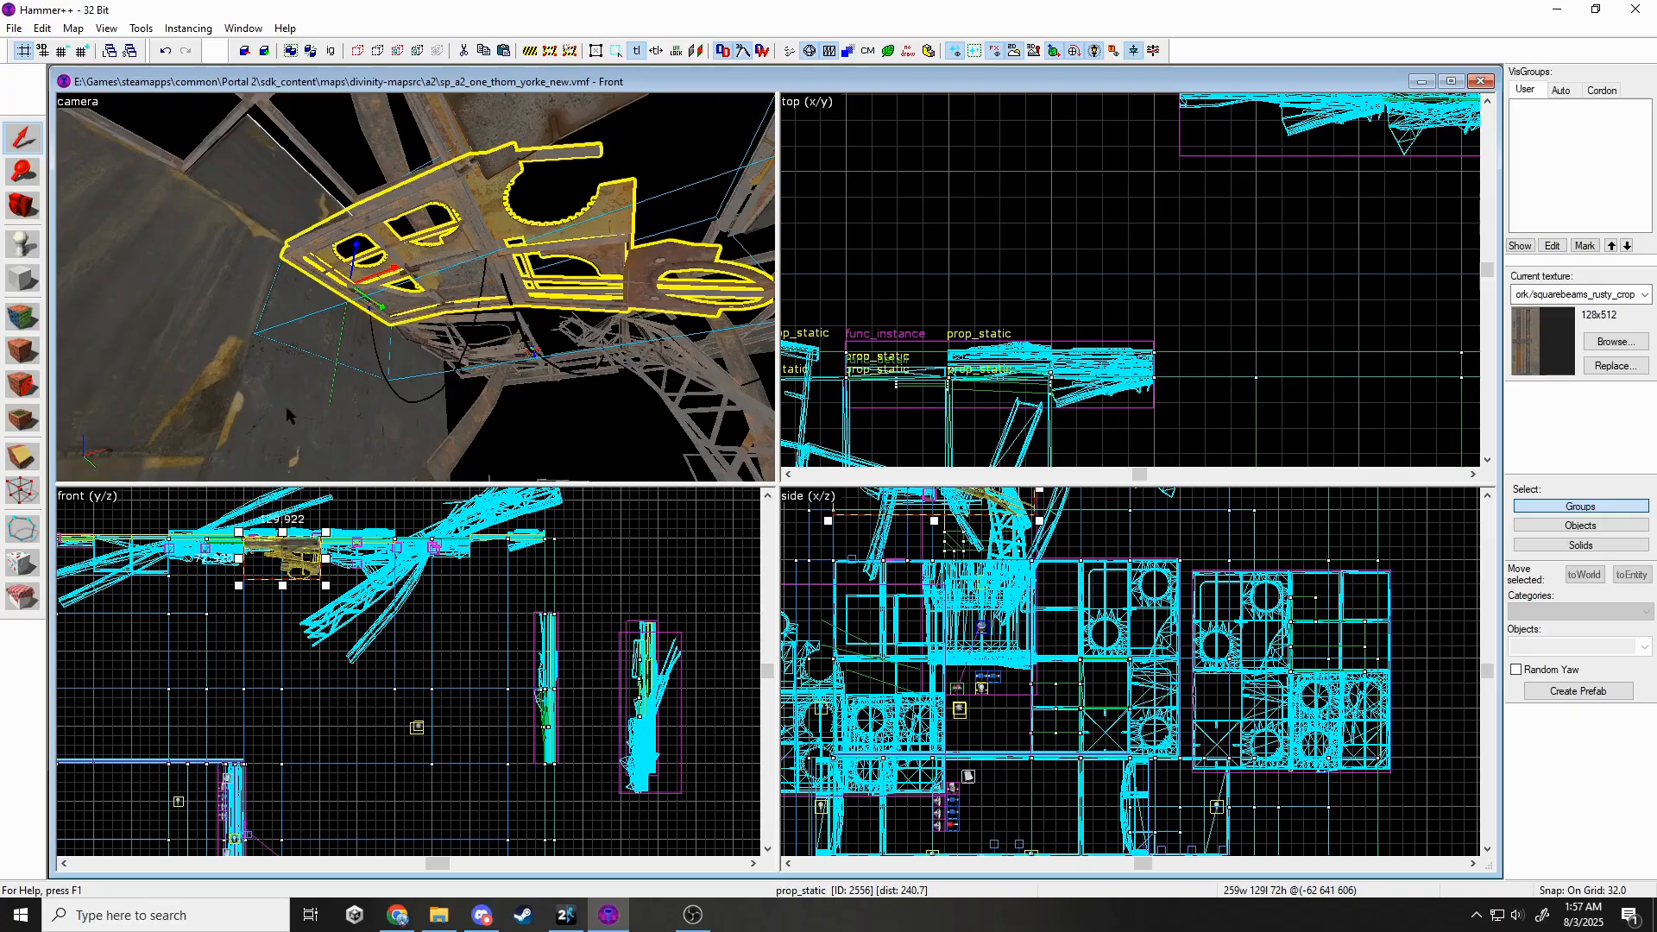
scroll(270, 585, "up", 3)
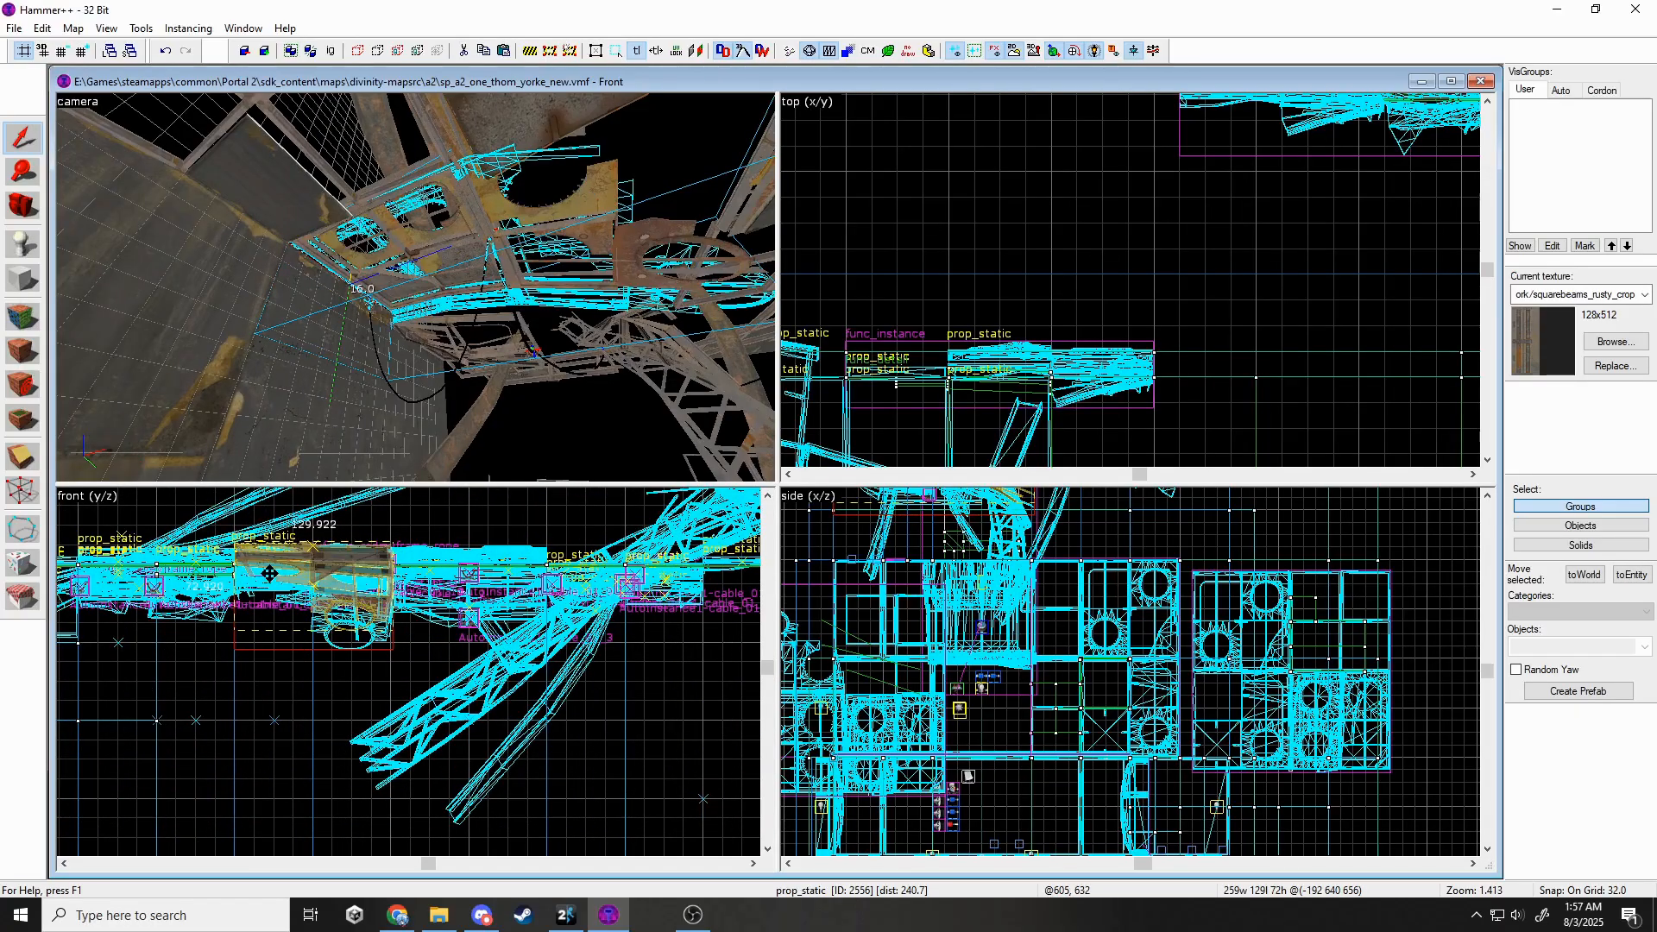
left_click(485, 399)
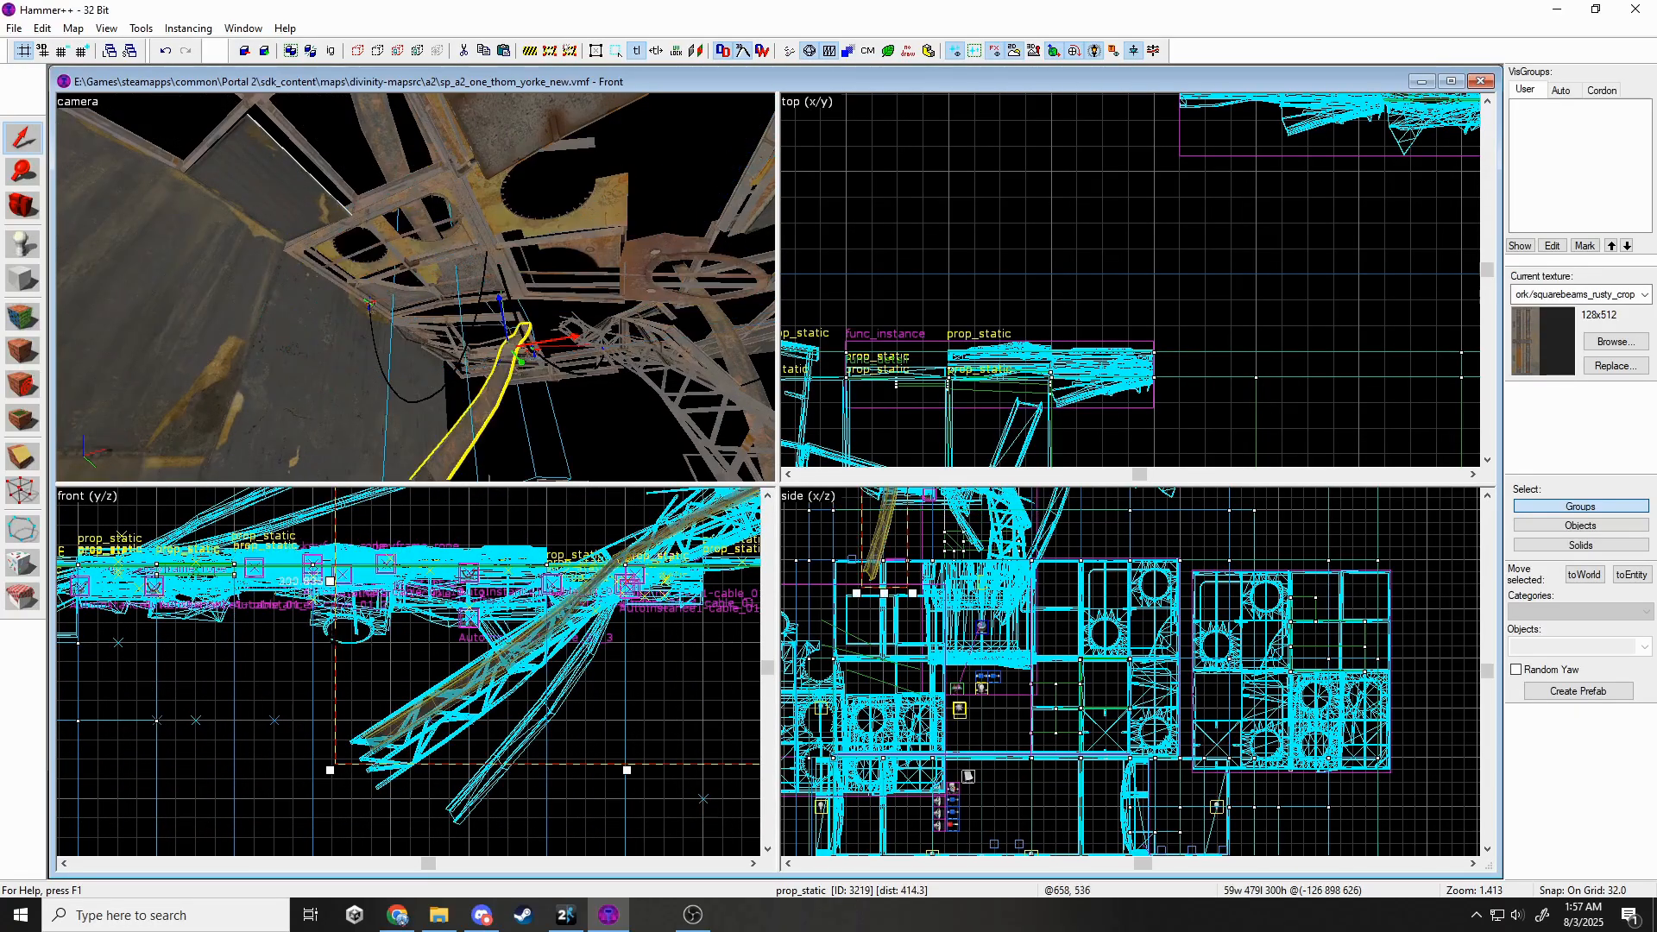
key("z")
key("Escape")
key("w")
key("s")
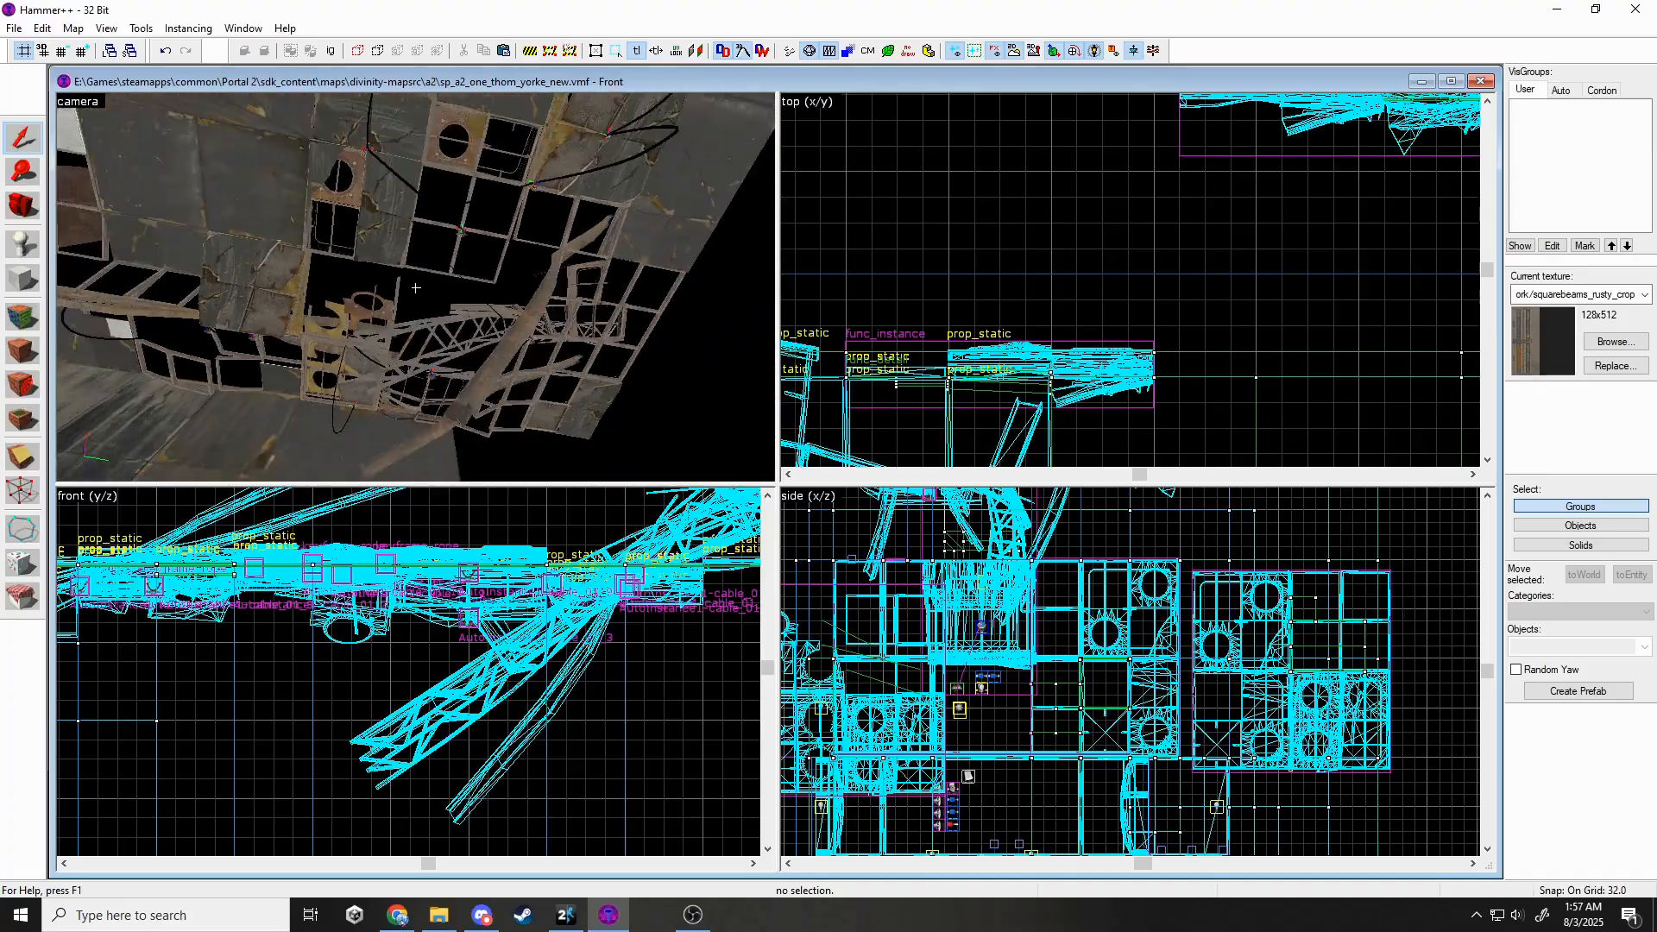
key("w")
key("s")
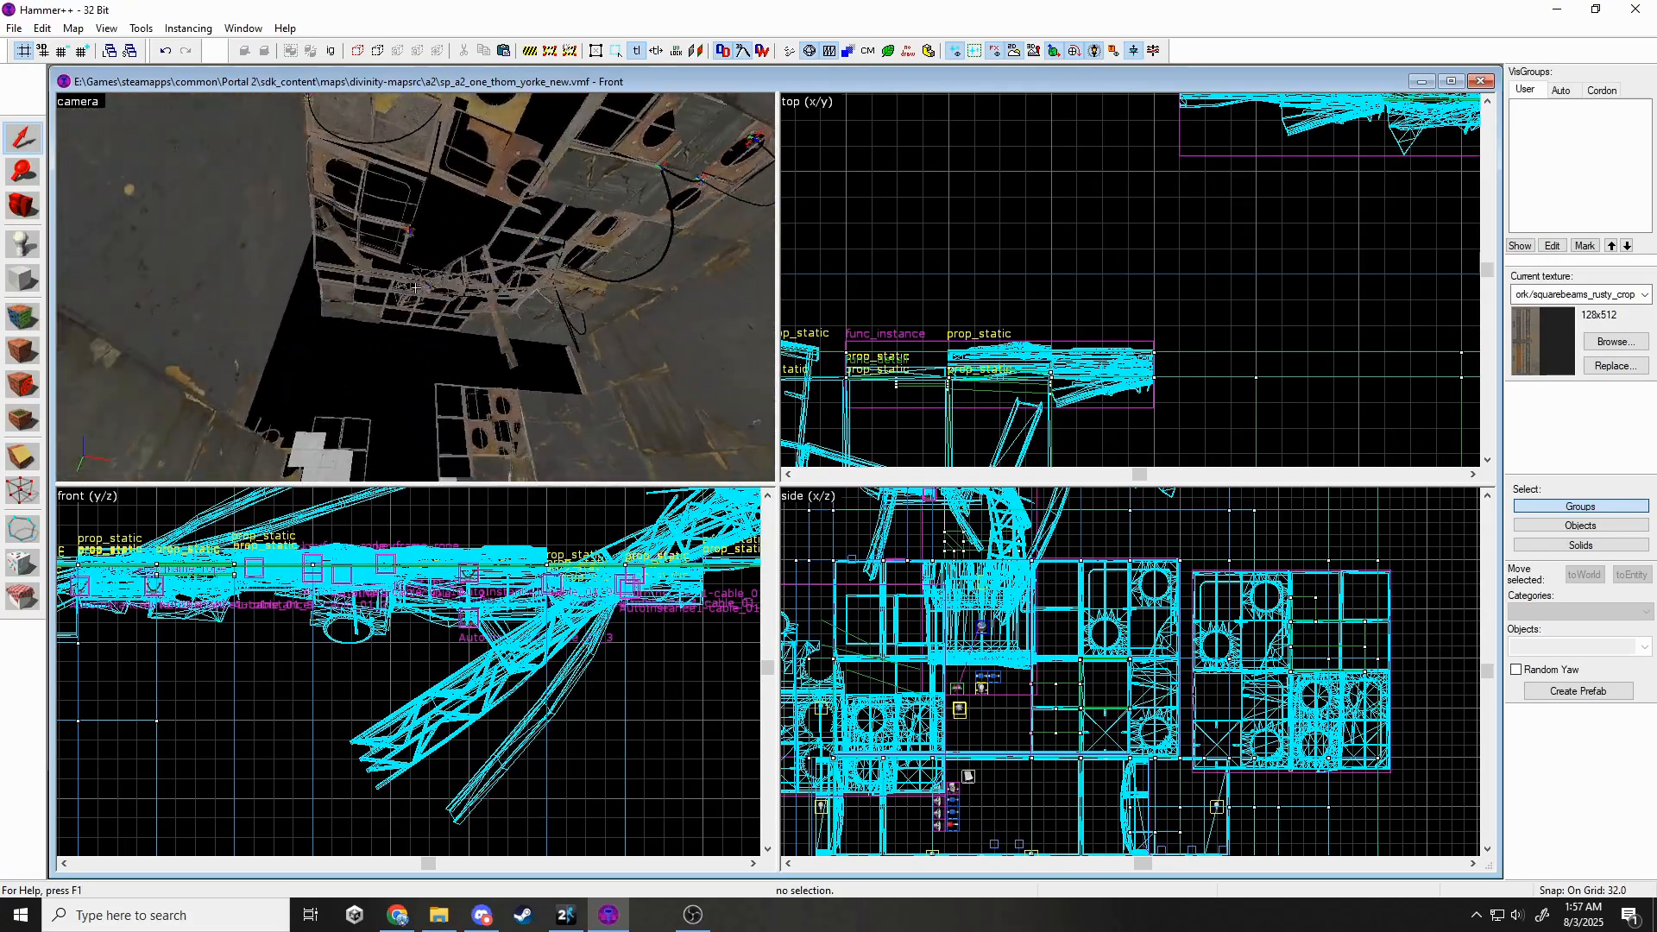
key("w")
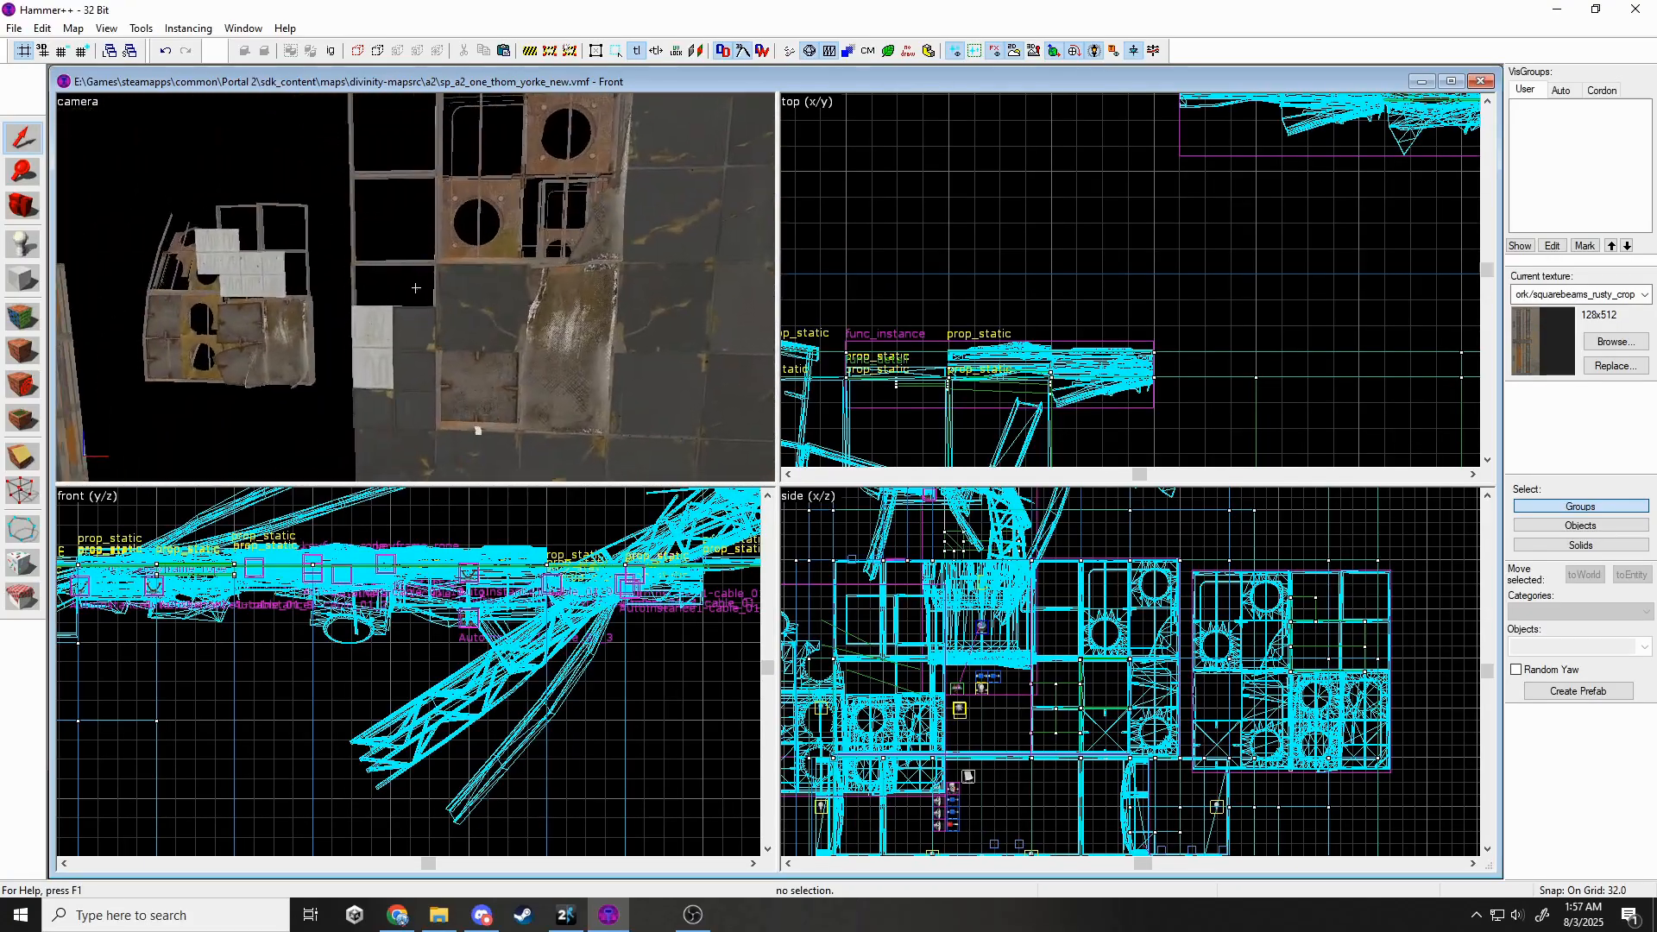
key("s")
key("s")
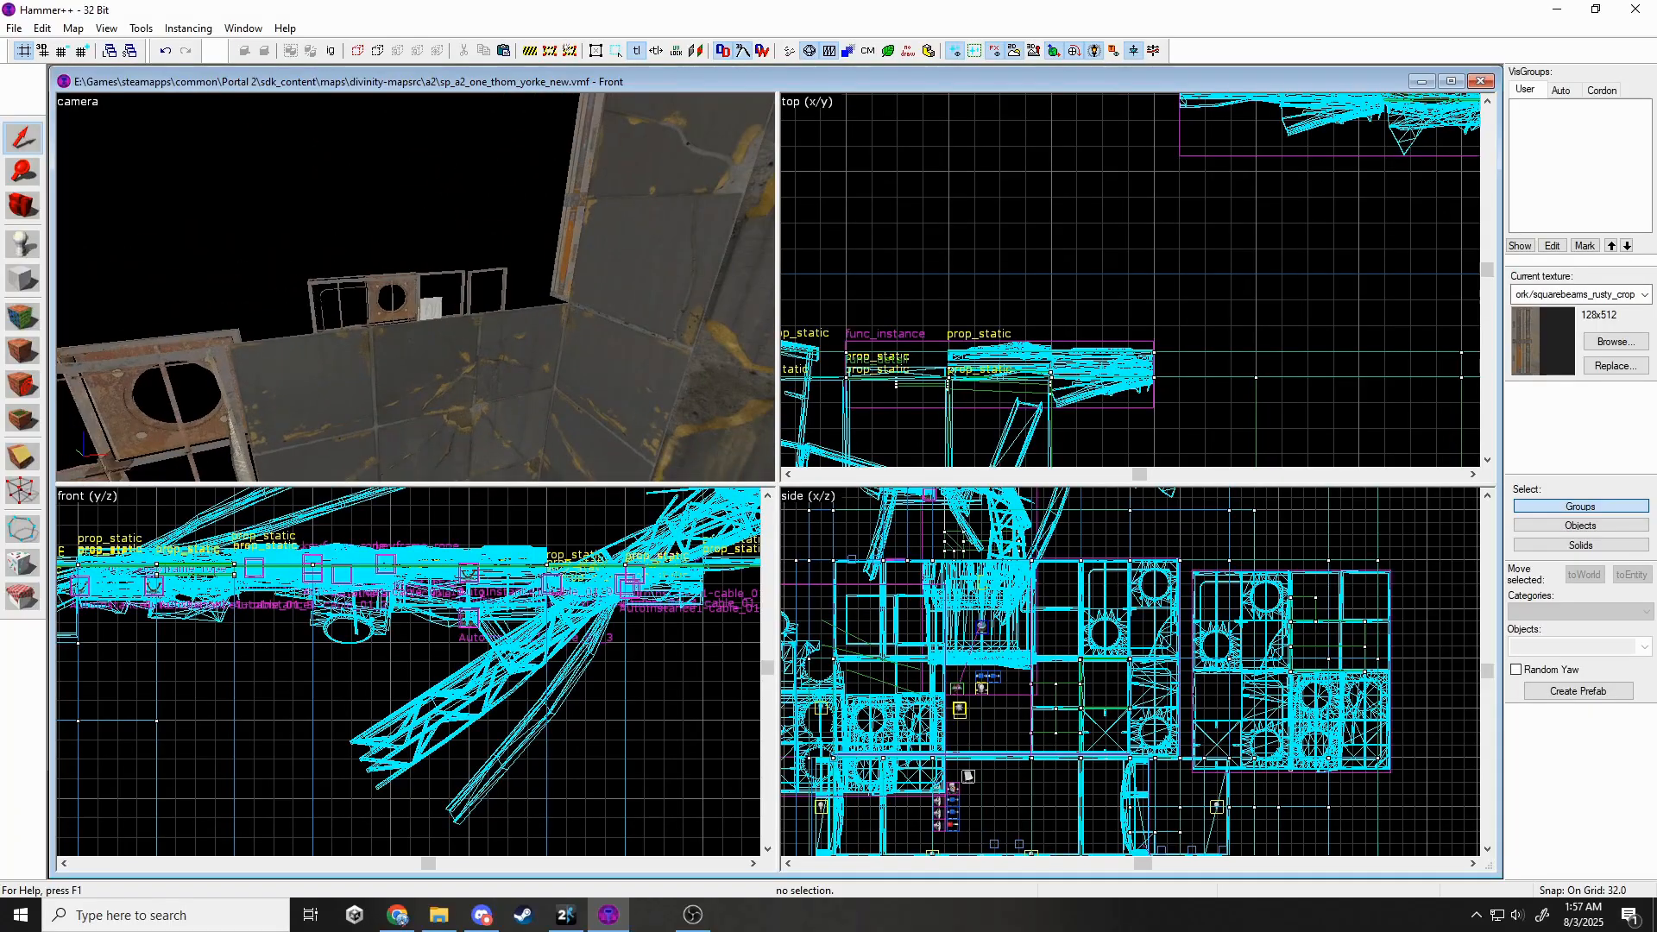
Place a prop_static and set its model to props_destruction/rubble_wall_256_128.mdl.
double_click(1512, 650)
type("stat")
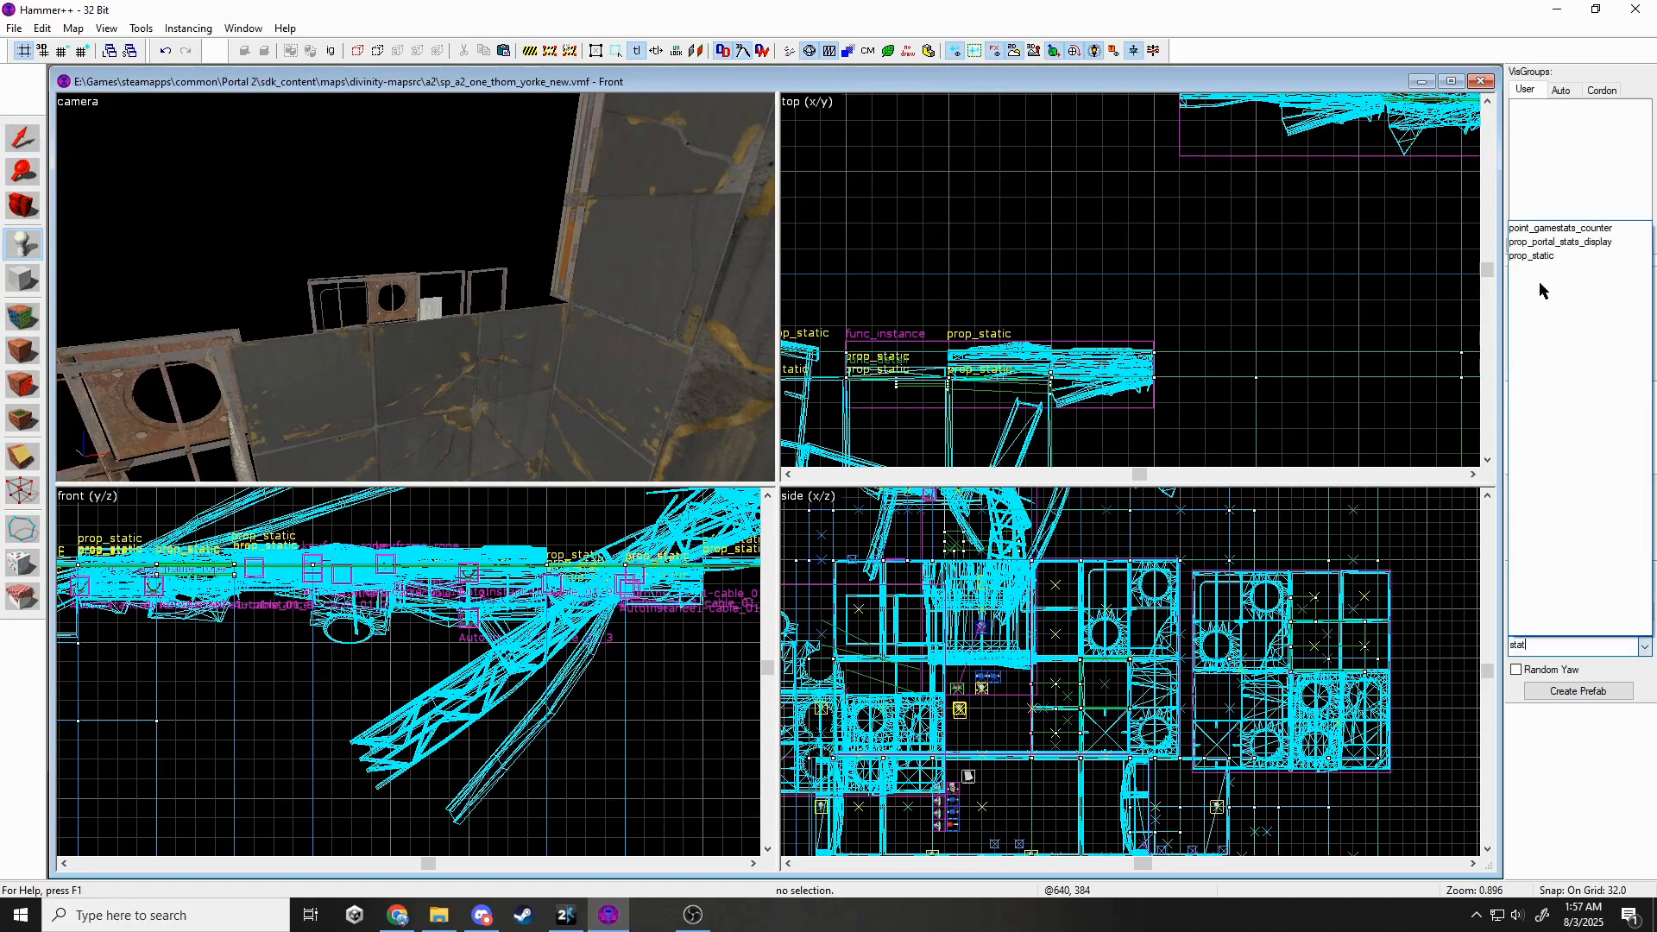
left_click(1529, 260)
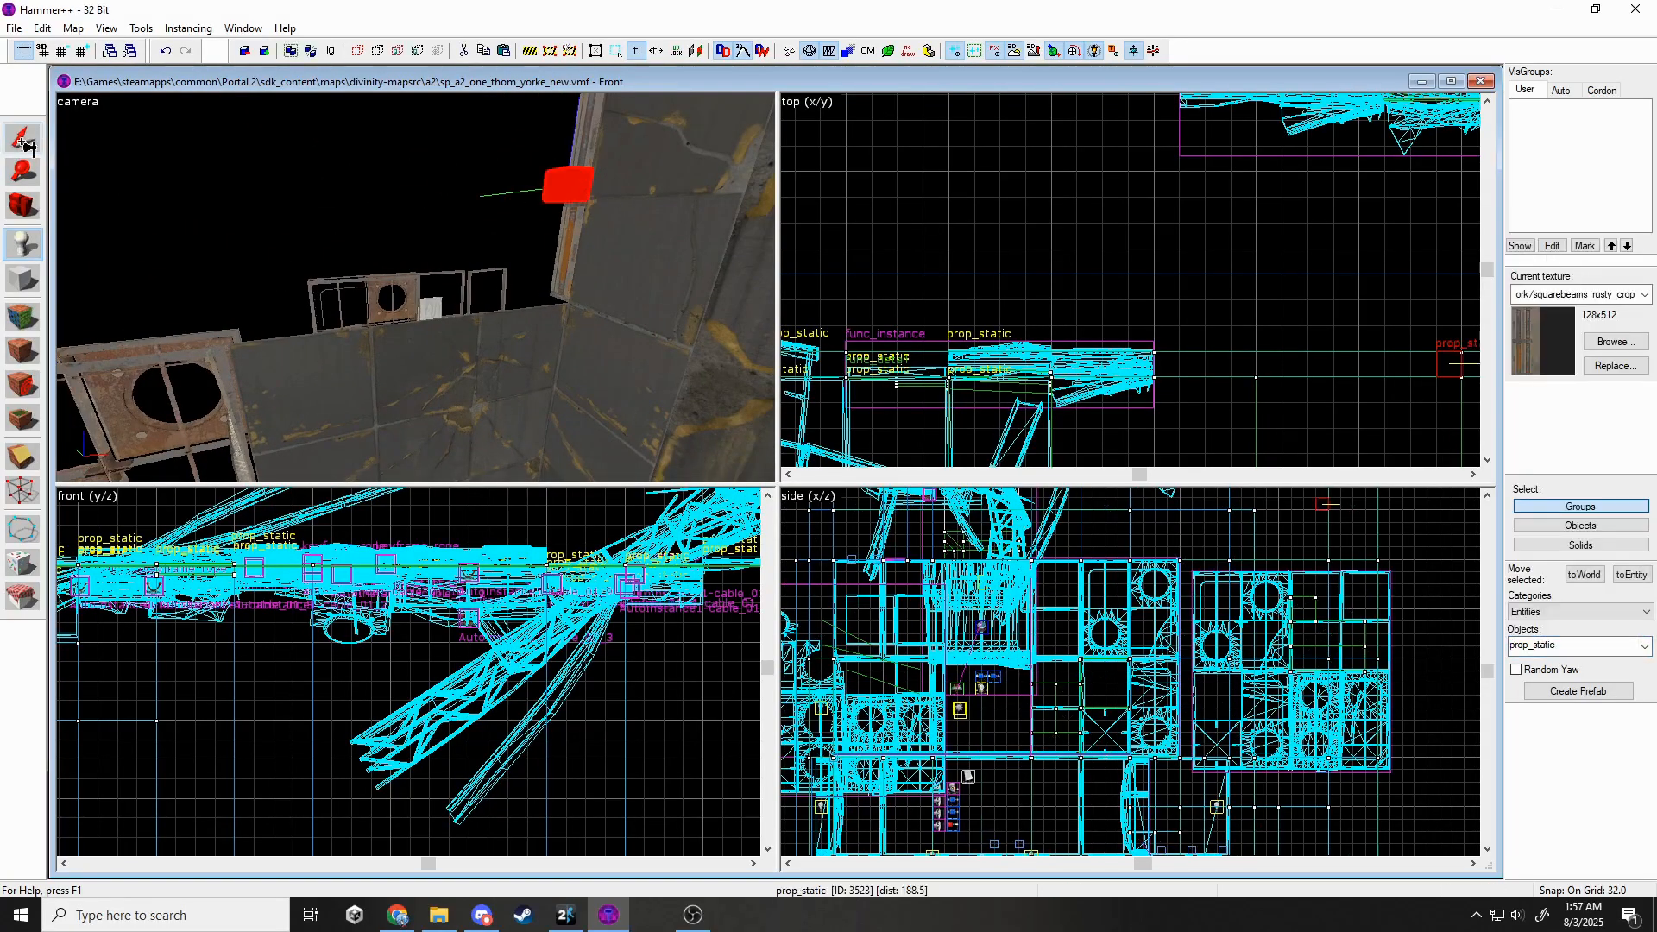
double_click(592, 192)
left_click(954, 397)
type("re")
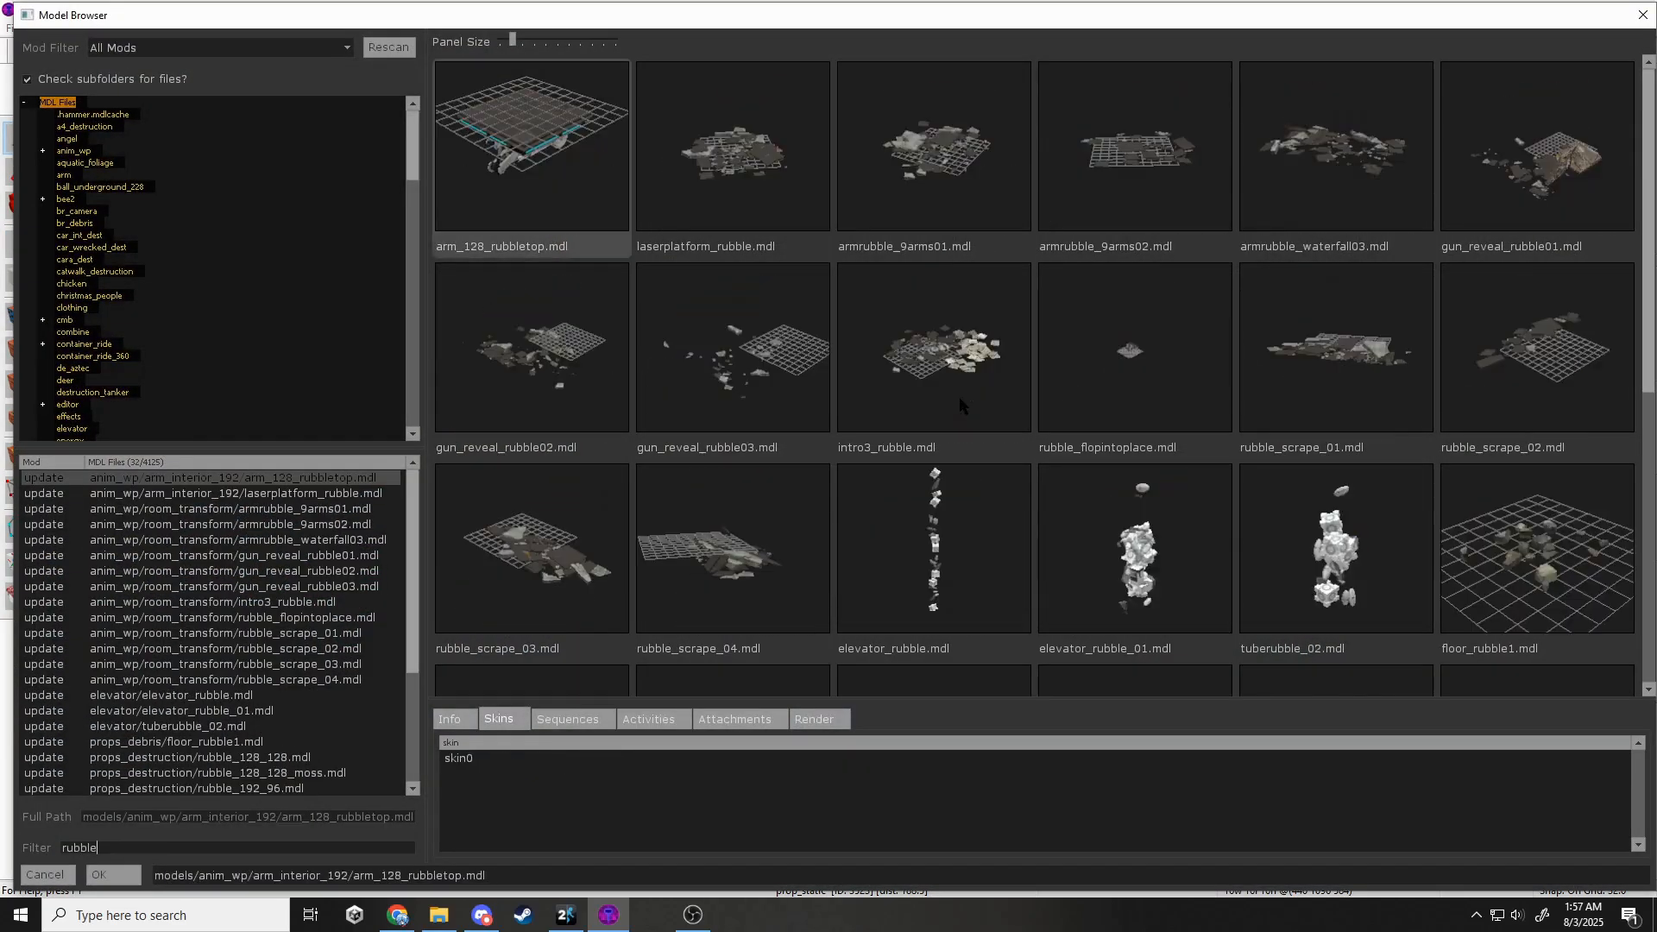
scroll(960, 404, "down", 5)
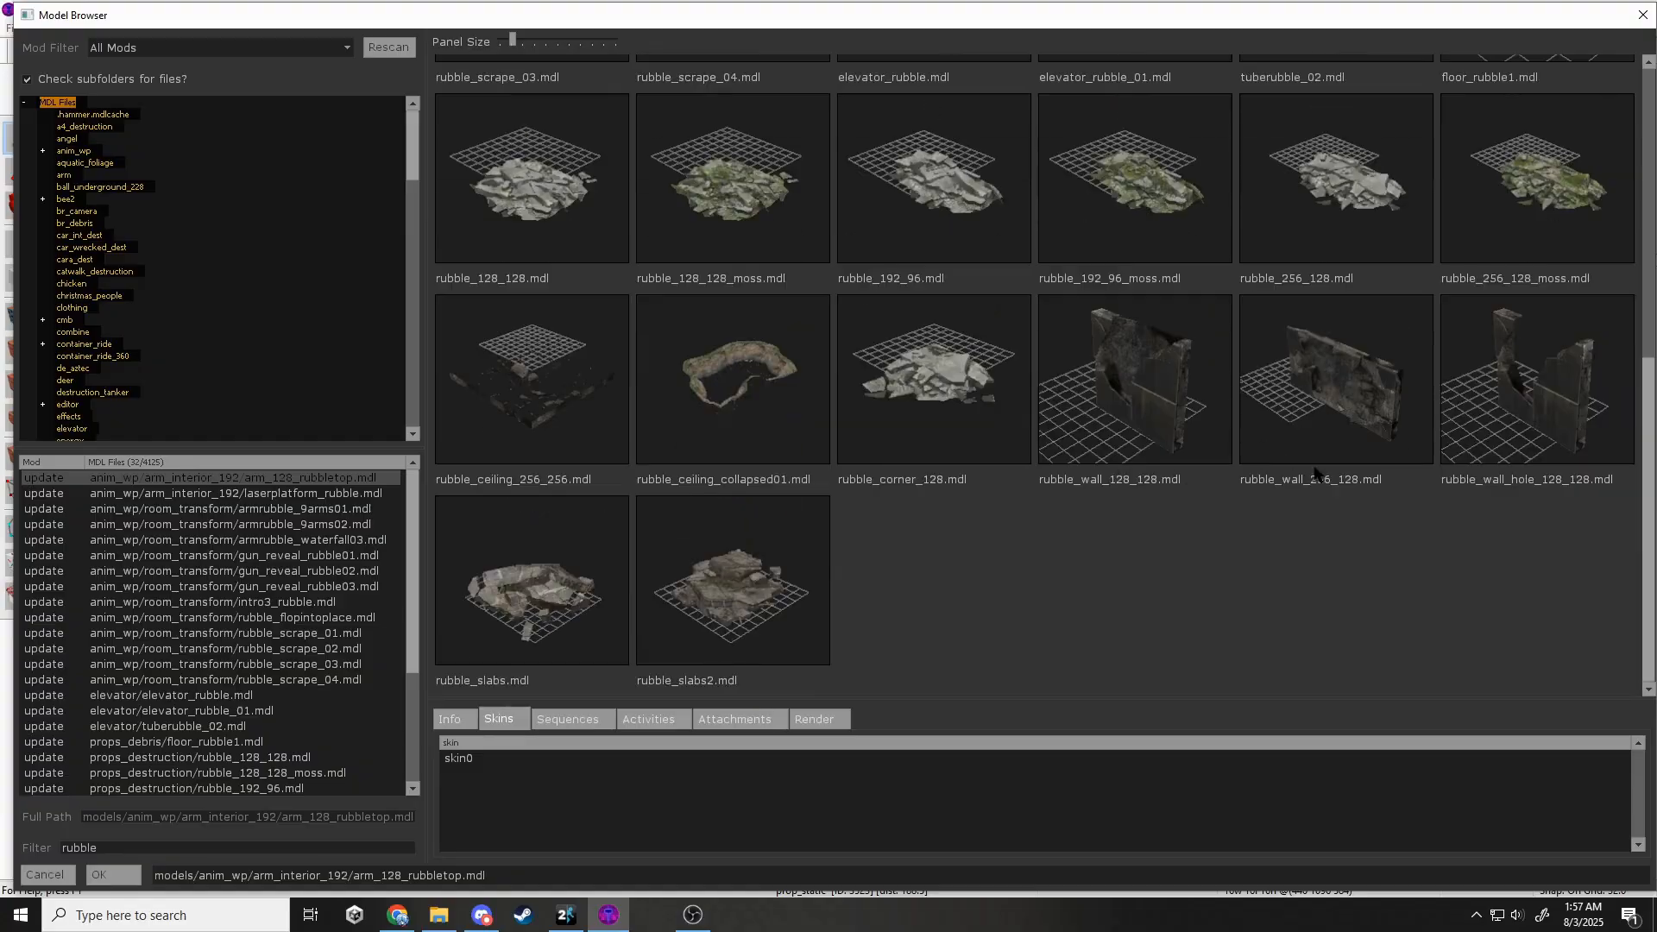
double_click(1319, 472)
left_click(1041, 658)
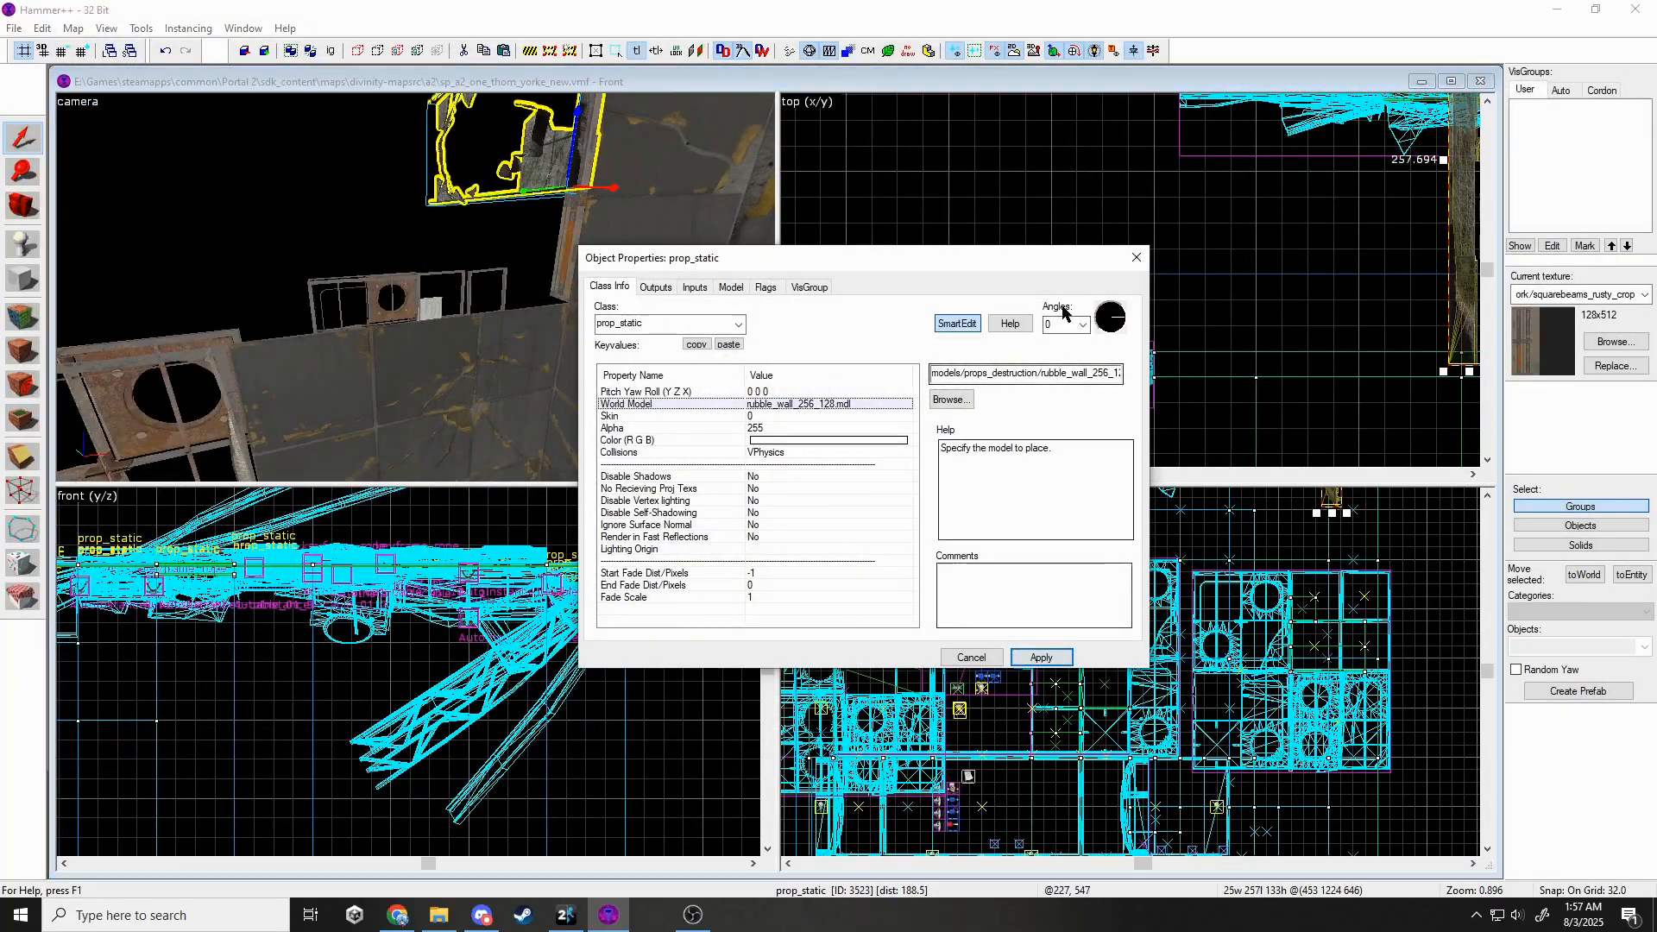
left_click(1135, 257)
key("ctrl+e")
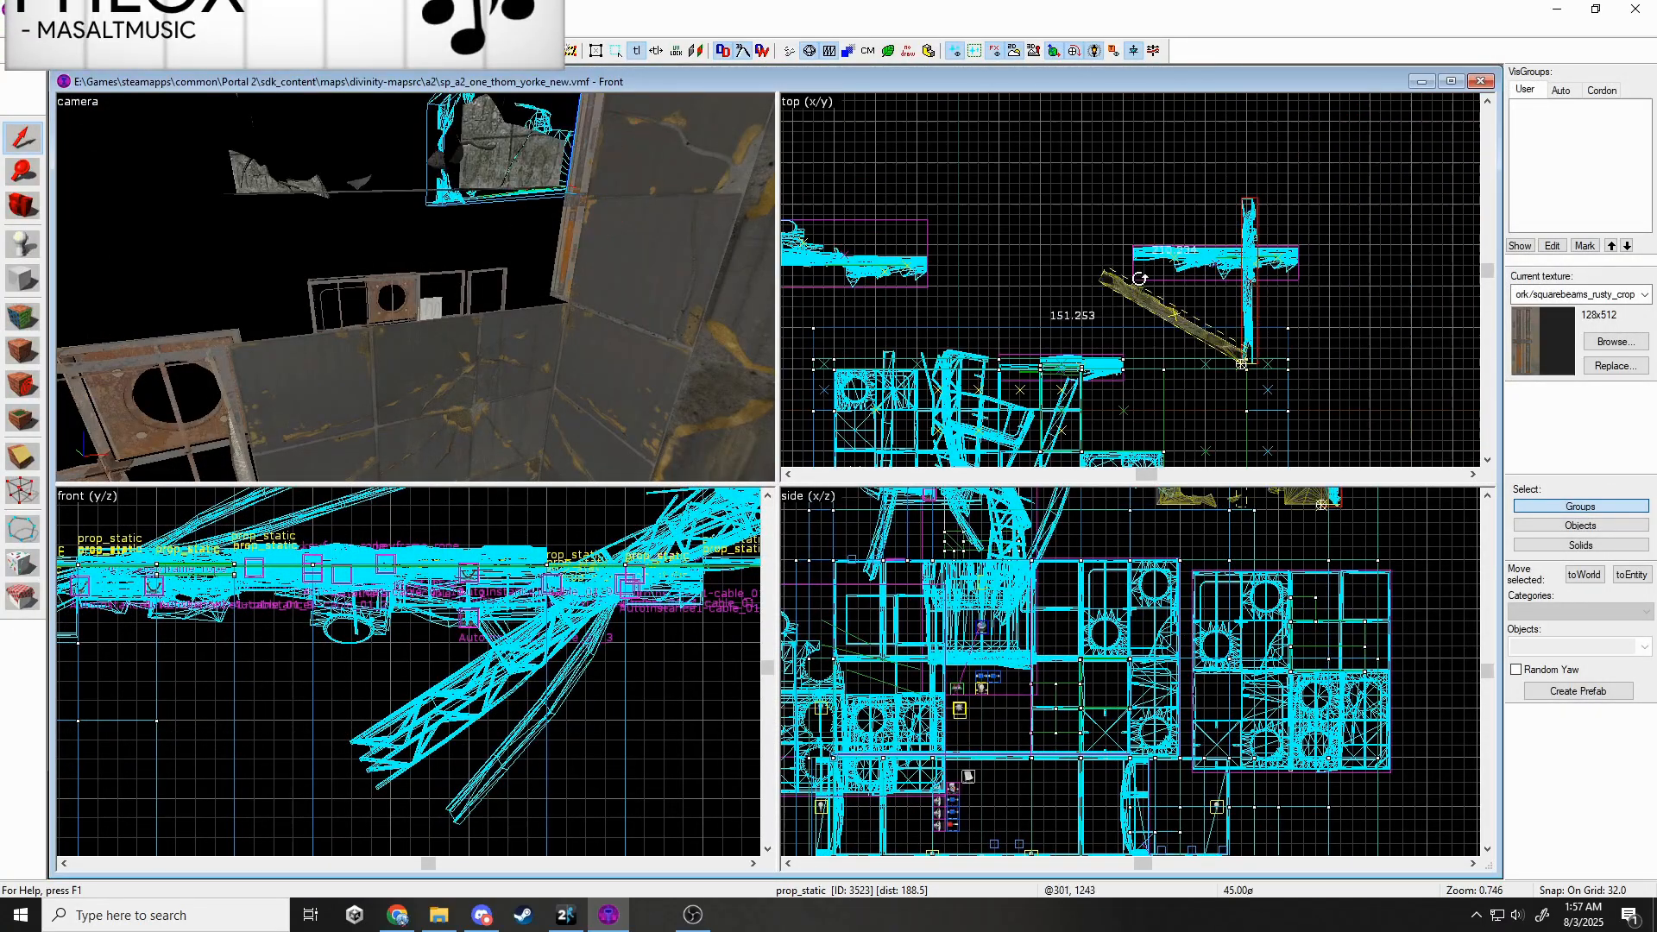
Rotate the rubble wall 90 degrees and lower it into the wall gap.
left_click_drag(1264, 191, 1415, 341)
scroll(1142, 358, "up", 3)
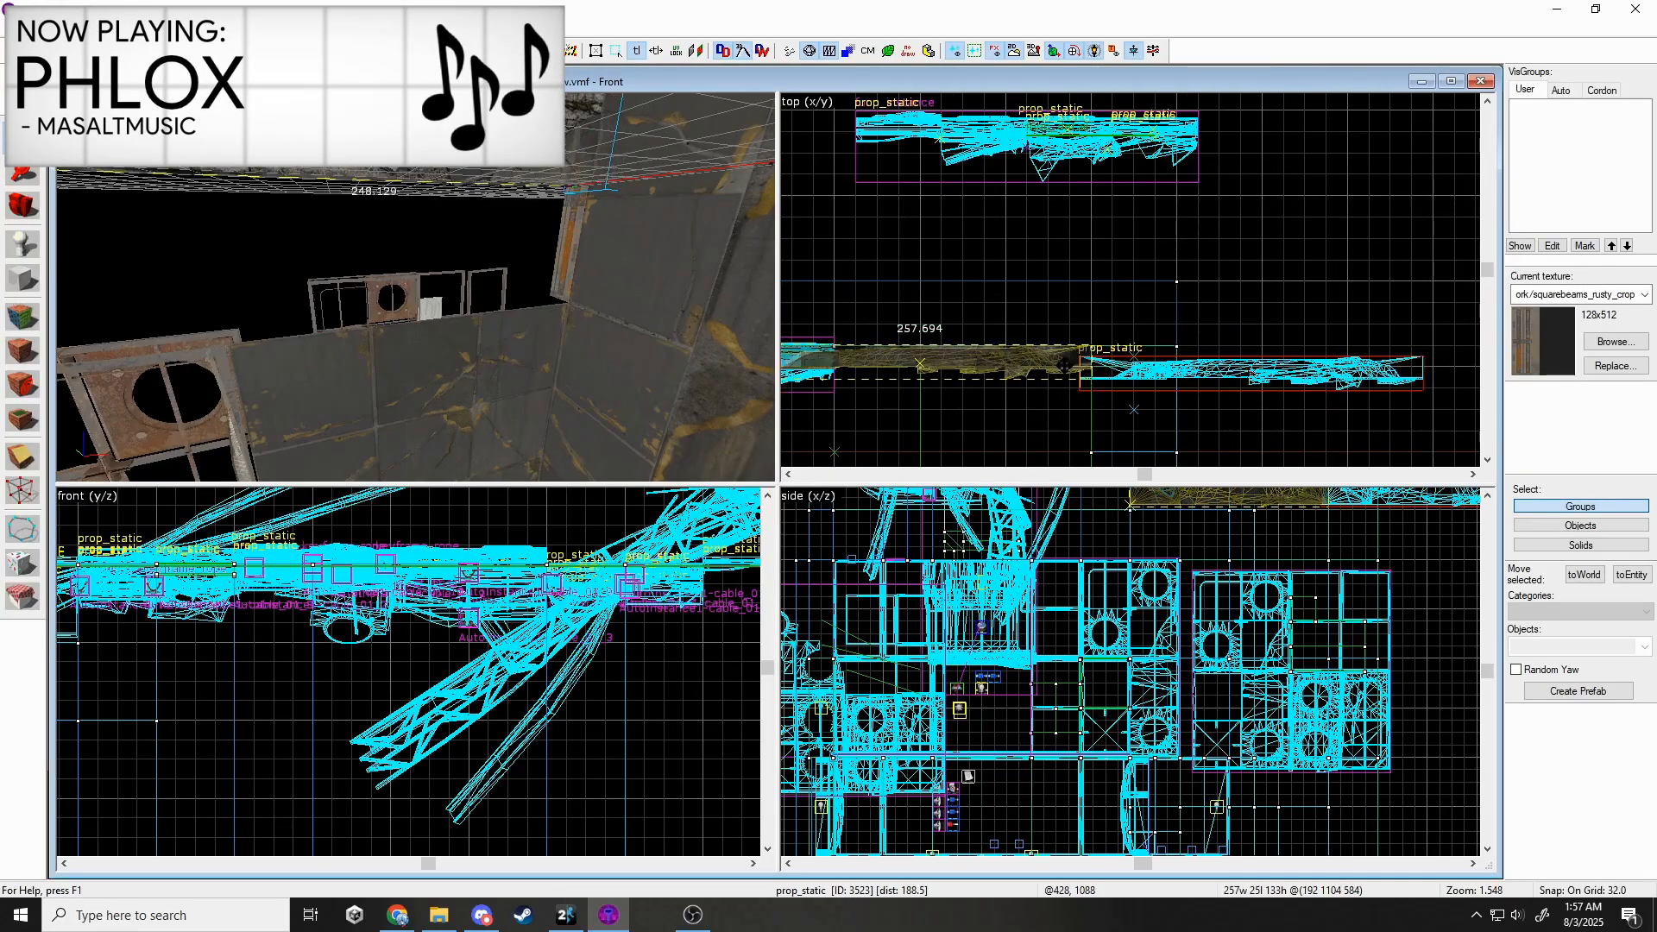
left_click_drag(1064, 365, 1065, 366)
scroll(1226, 604, "down", 2)
scroll(1264, 527, "up", 4)
left_click_drag(1252, 519, 1252, 595)
key("Escape")
key("z")
key("s")
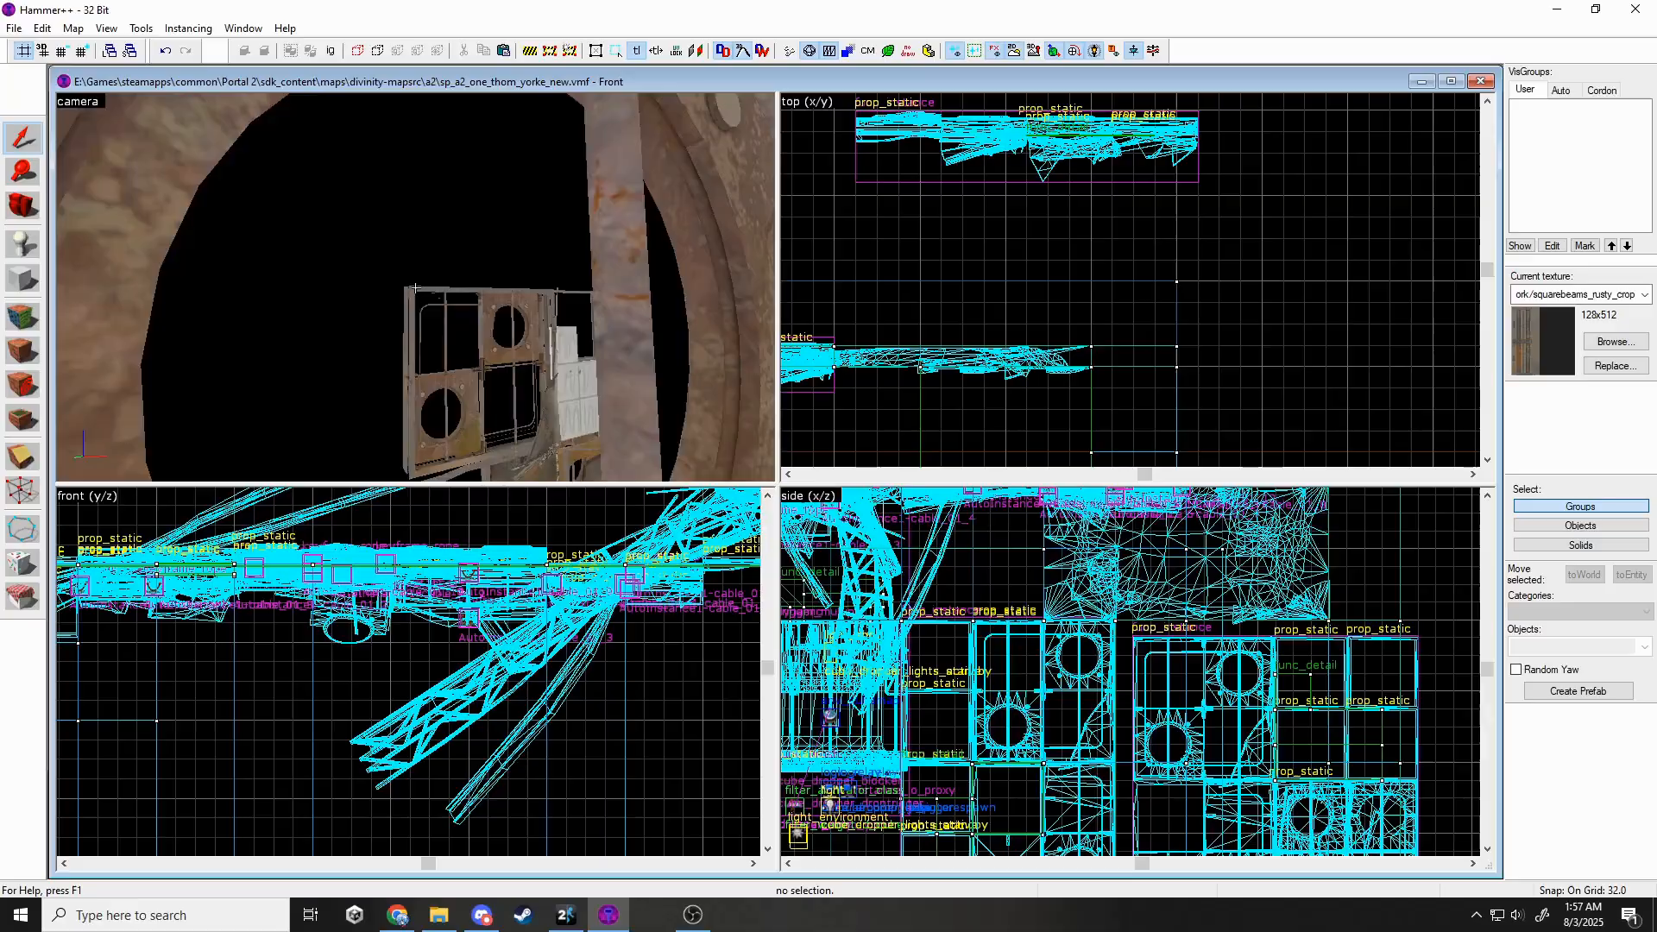
key("s")
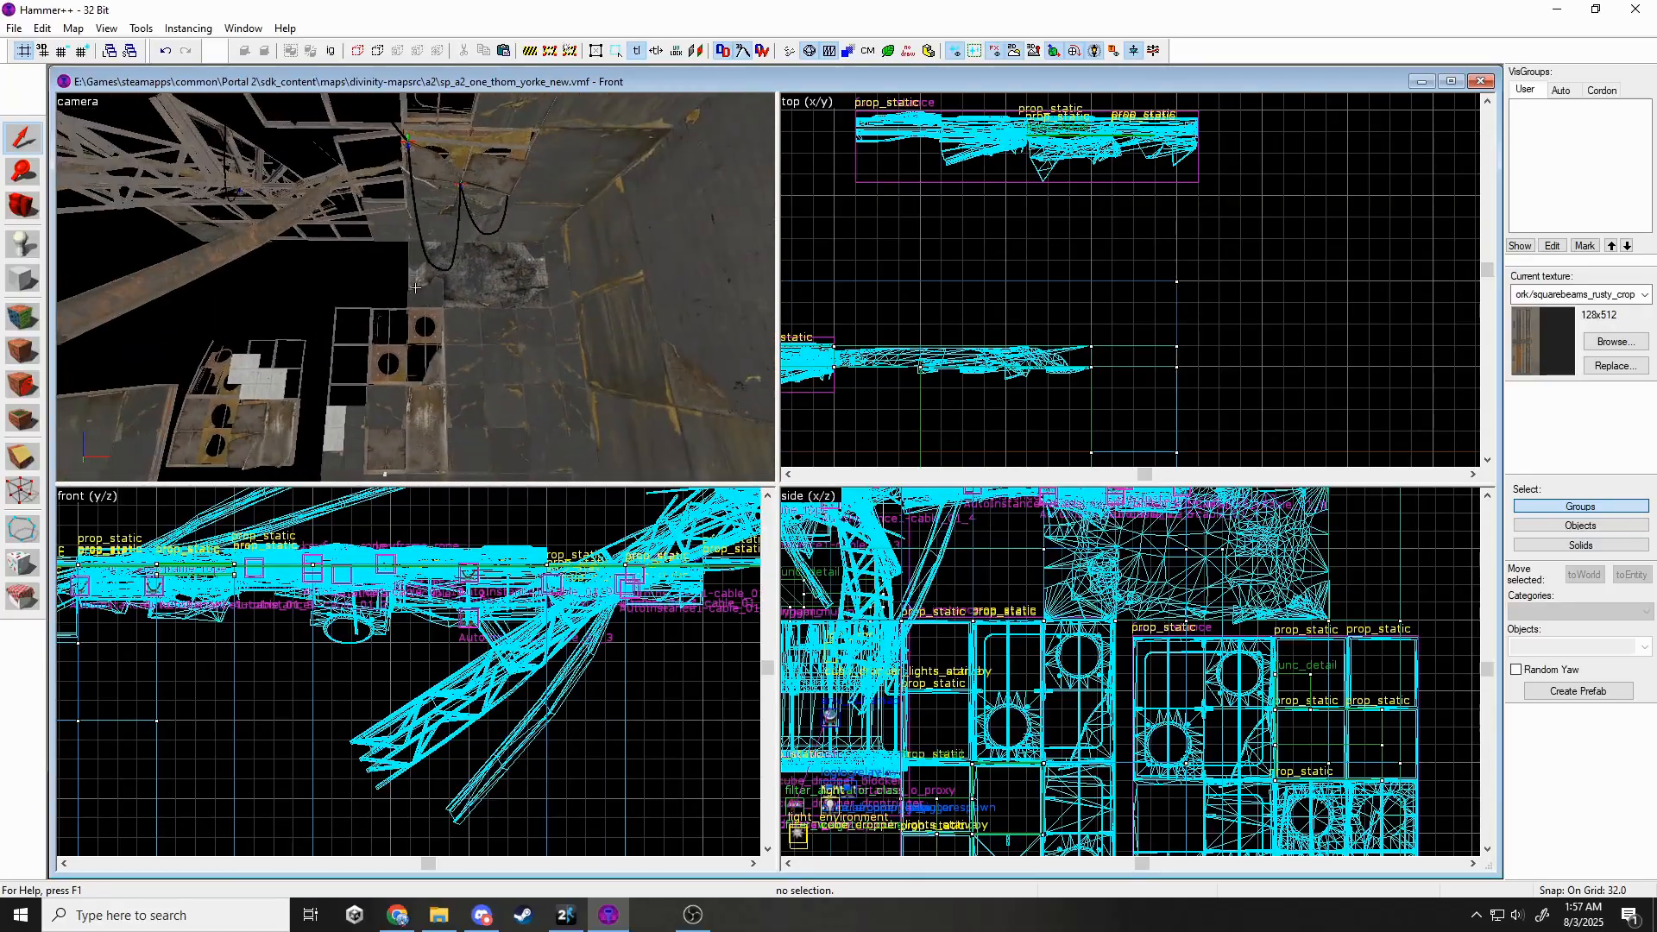
Select the wall brush beside the gap and lower its top edge.
key("w")
key("s")
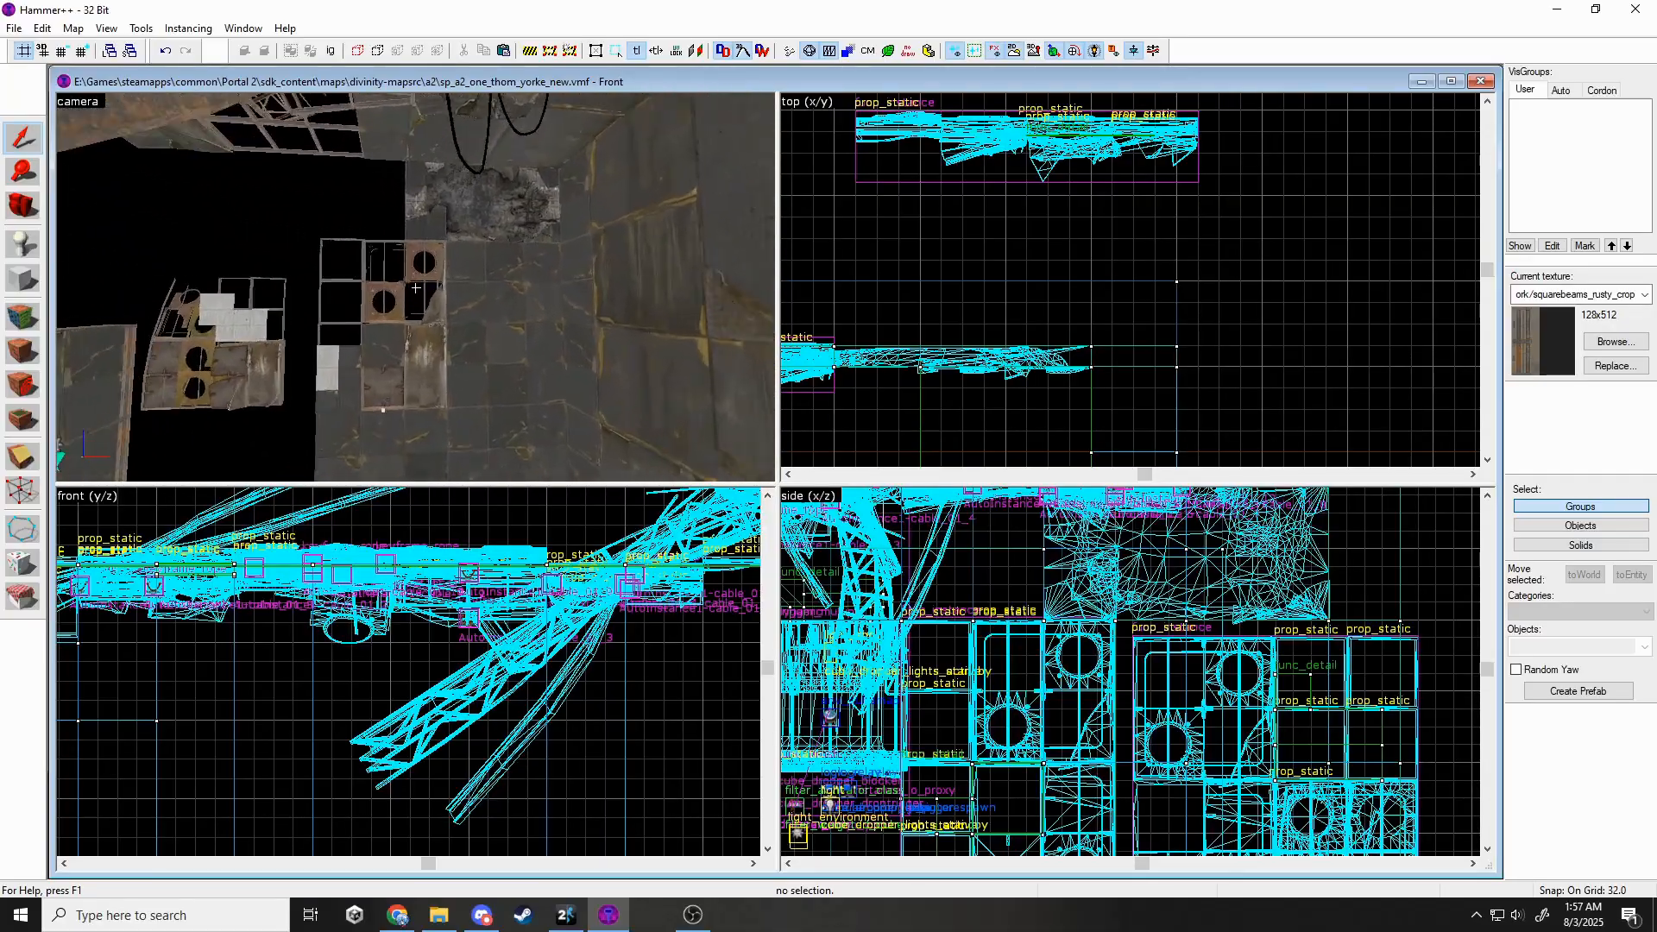
key("w")
left_click(416, 288)
key("z")
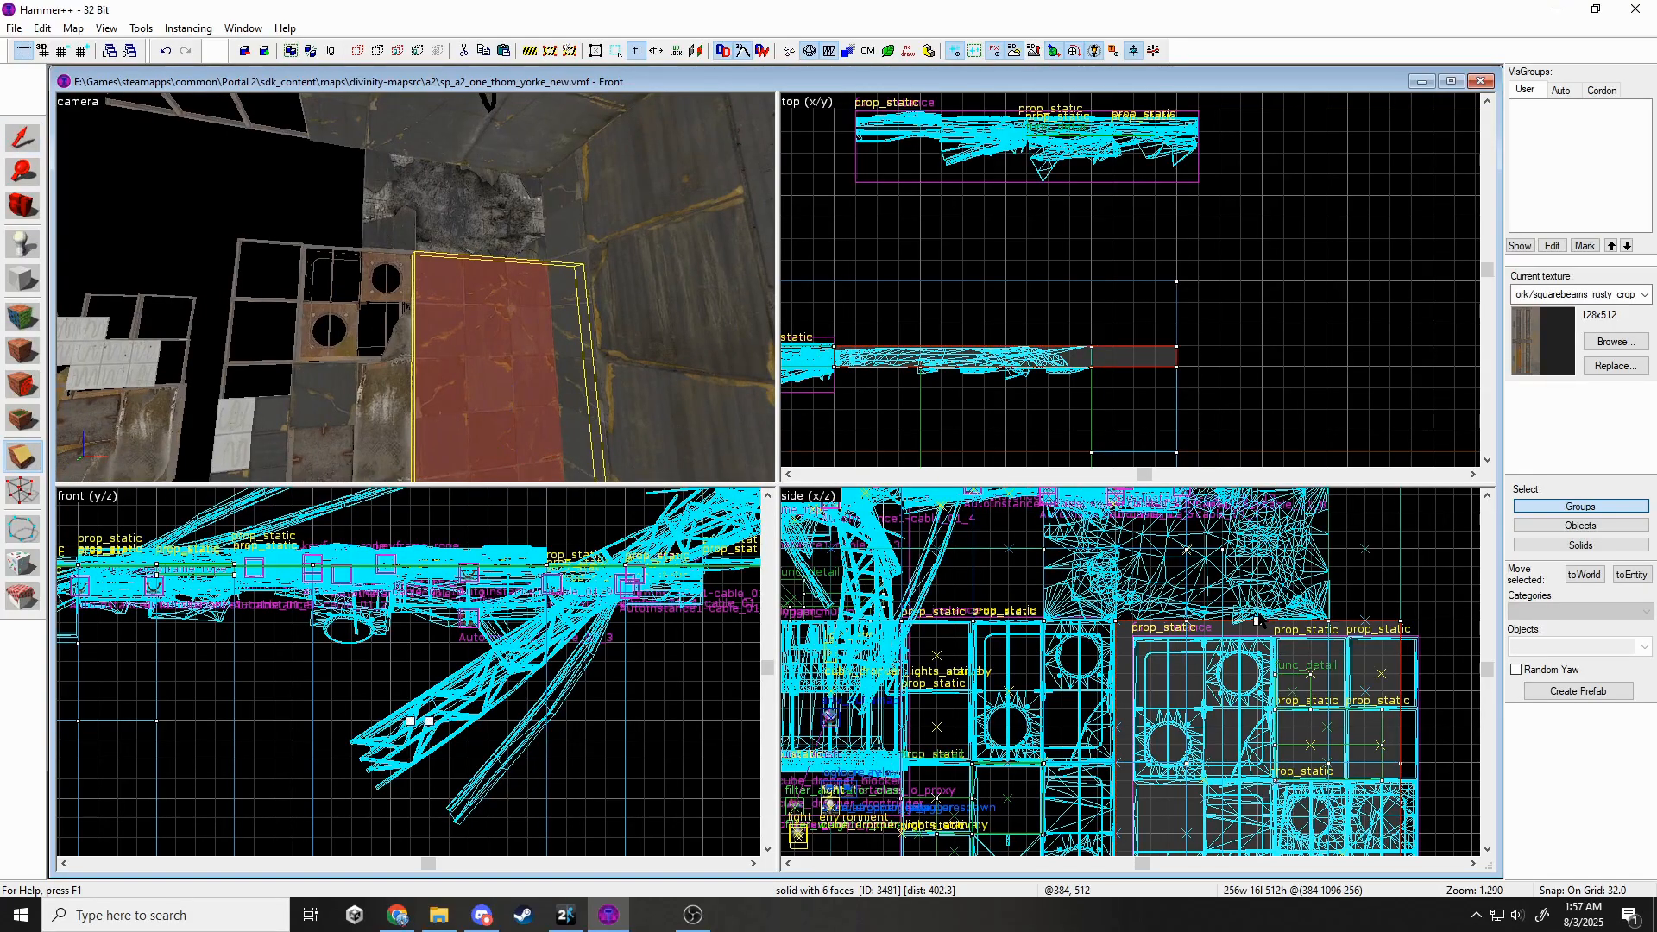
left_click(542, 359, "ctrl")
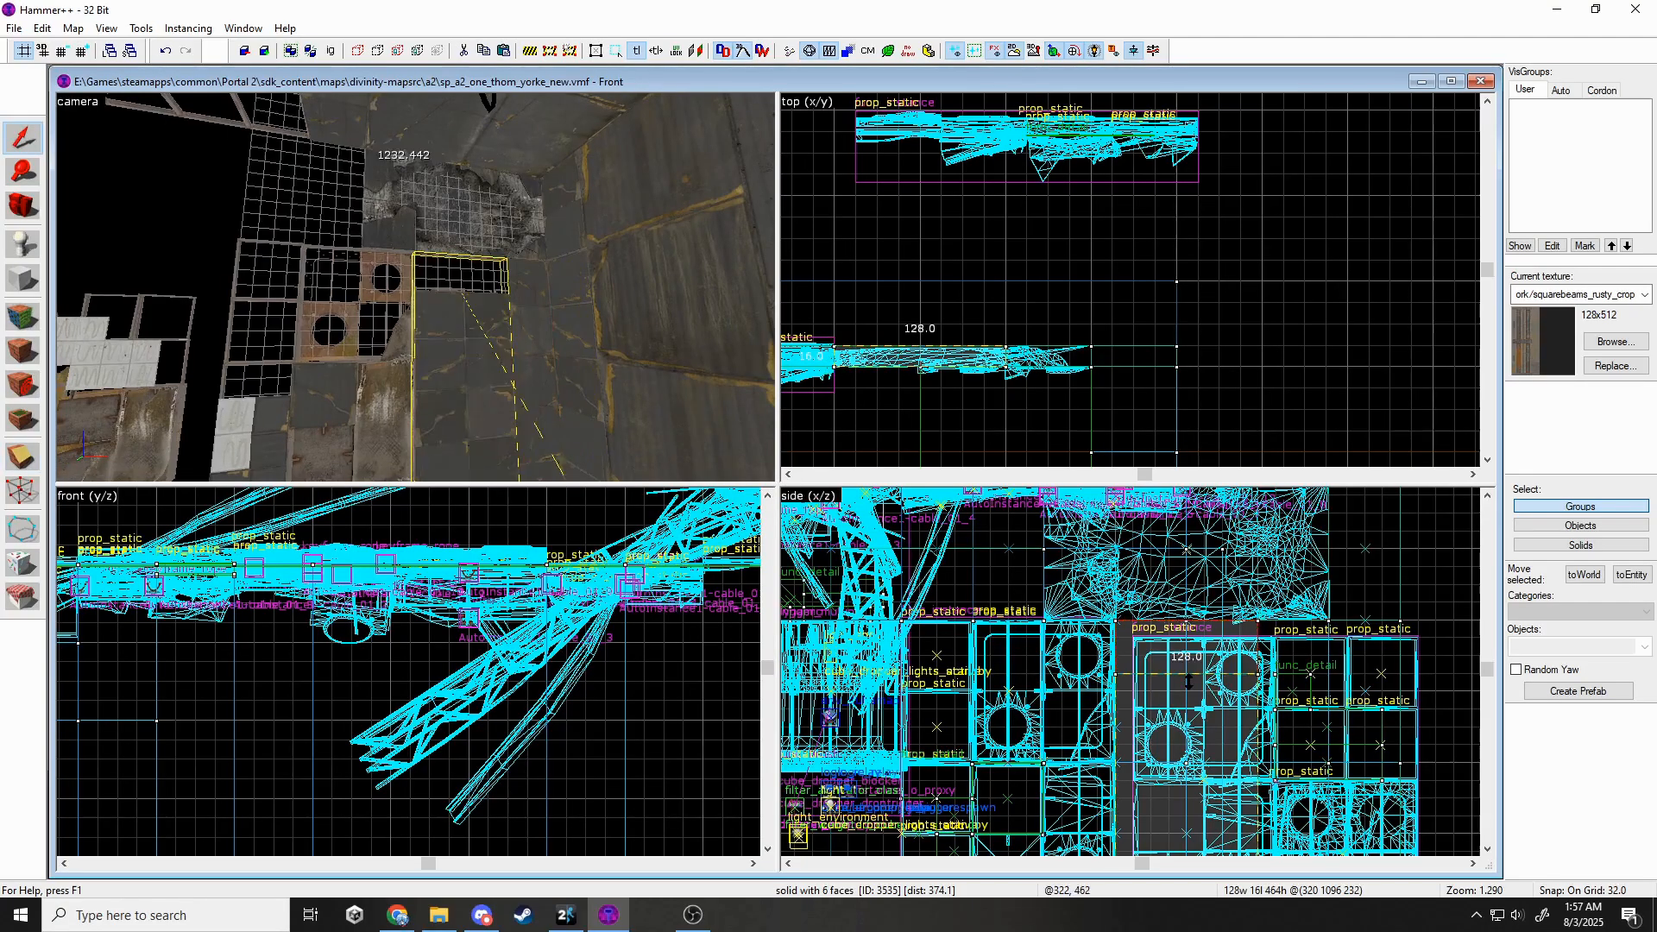
left_click_drag(1184, 750, 1184, 752)
Clone the rubble wall 128 units lower, switch it to rubble_wall_128_128.mdl, and shift it right.
left_click(516, 222)
left_click_drag(1256, 613, 1251, 753)
double_click(461, 319)
left_click(951, 400)
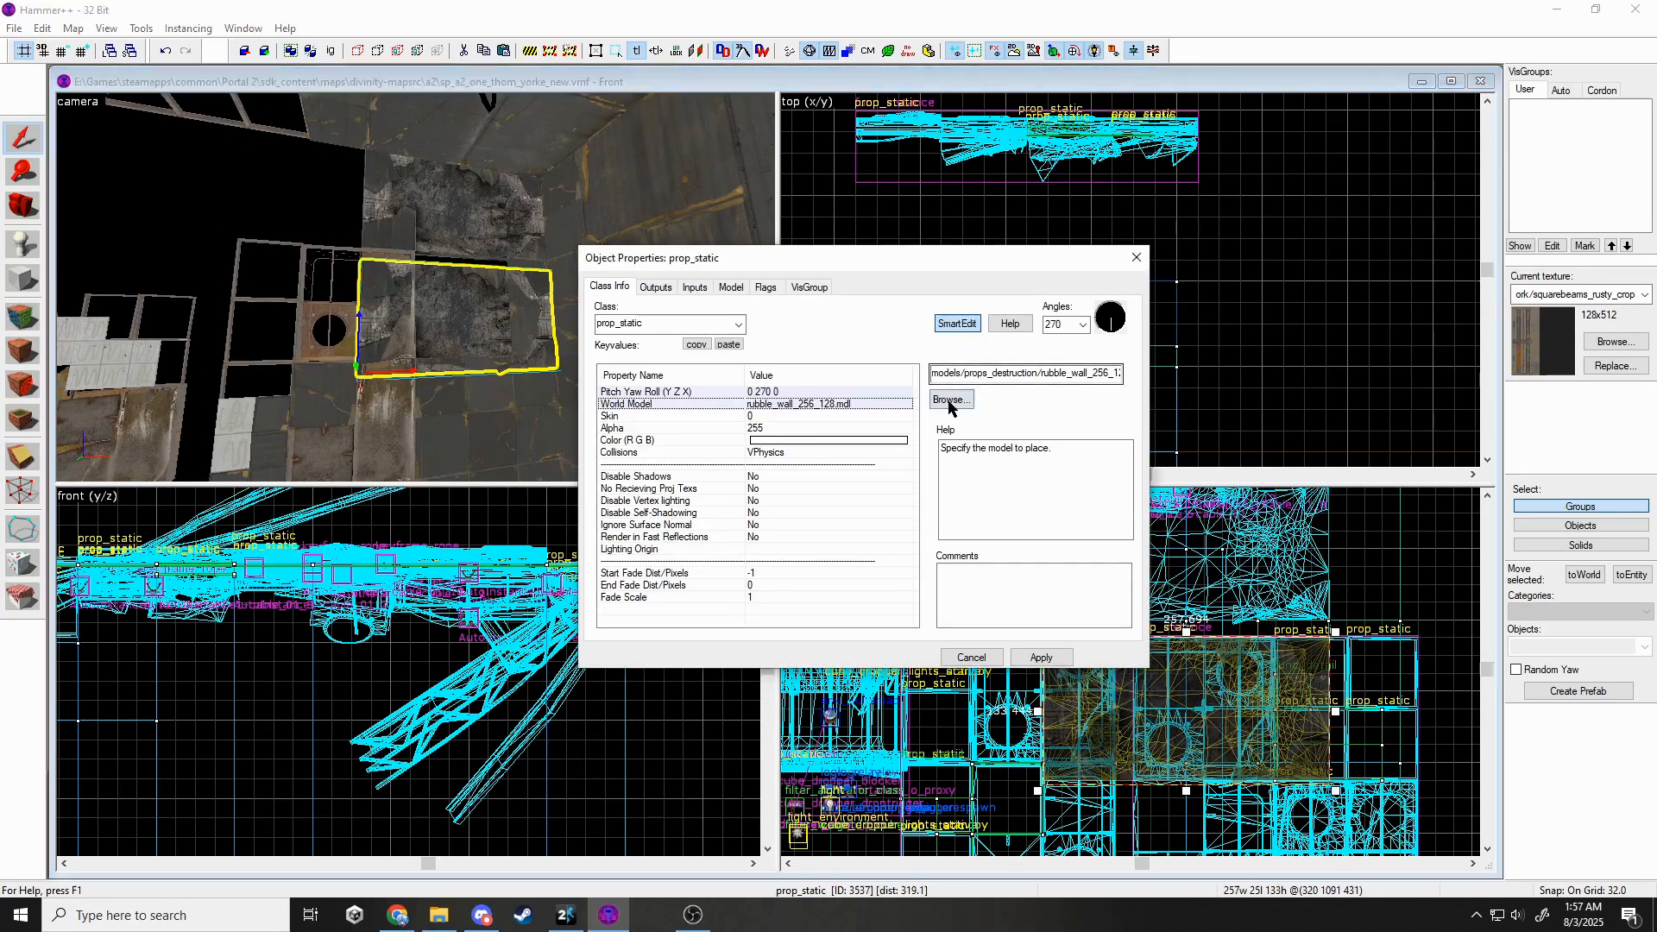
double_click(1171, 369)
left_click(1035, 657)
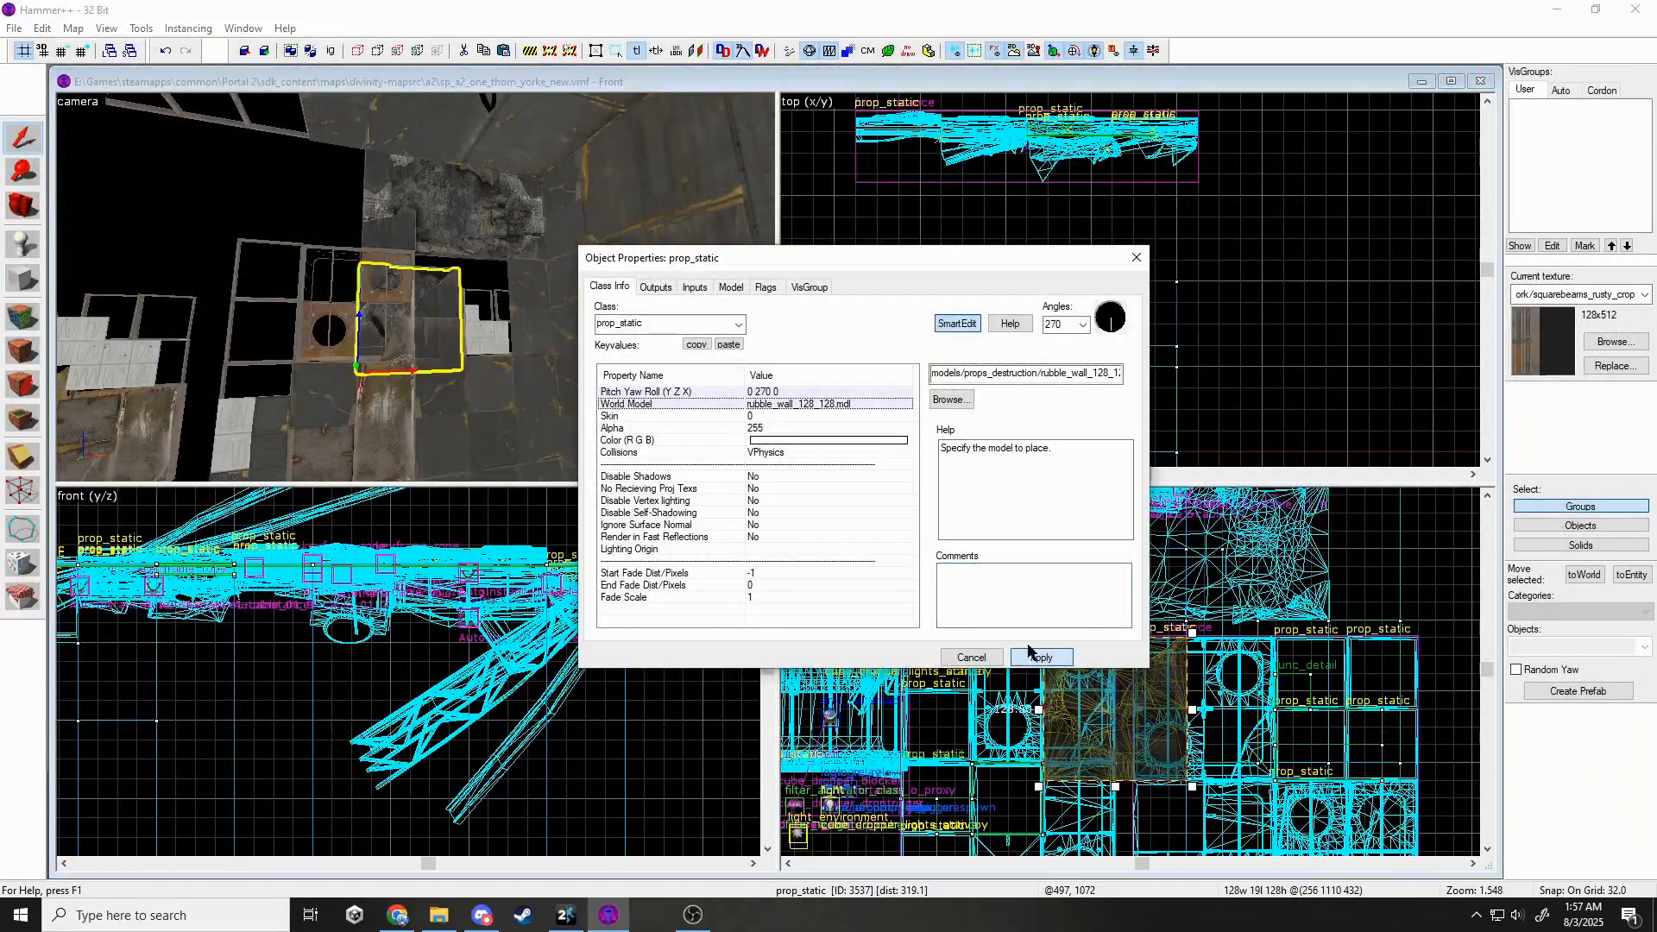
left_click(1134, 258)
left_click_drag(1118, 708, 1193, 683)
Push the rubble wall prop flush against the wall.
key("z")
key("w")
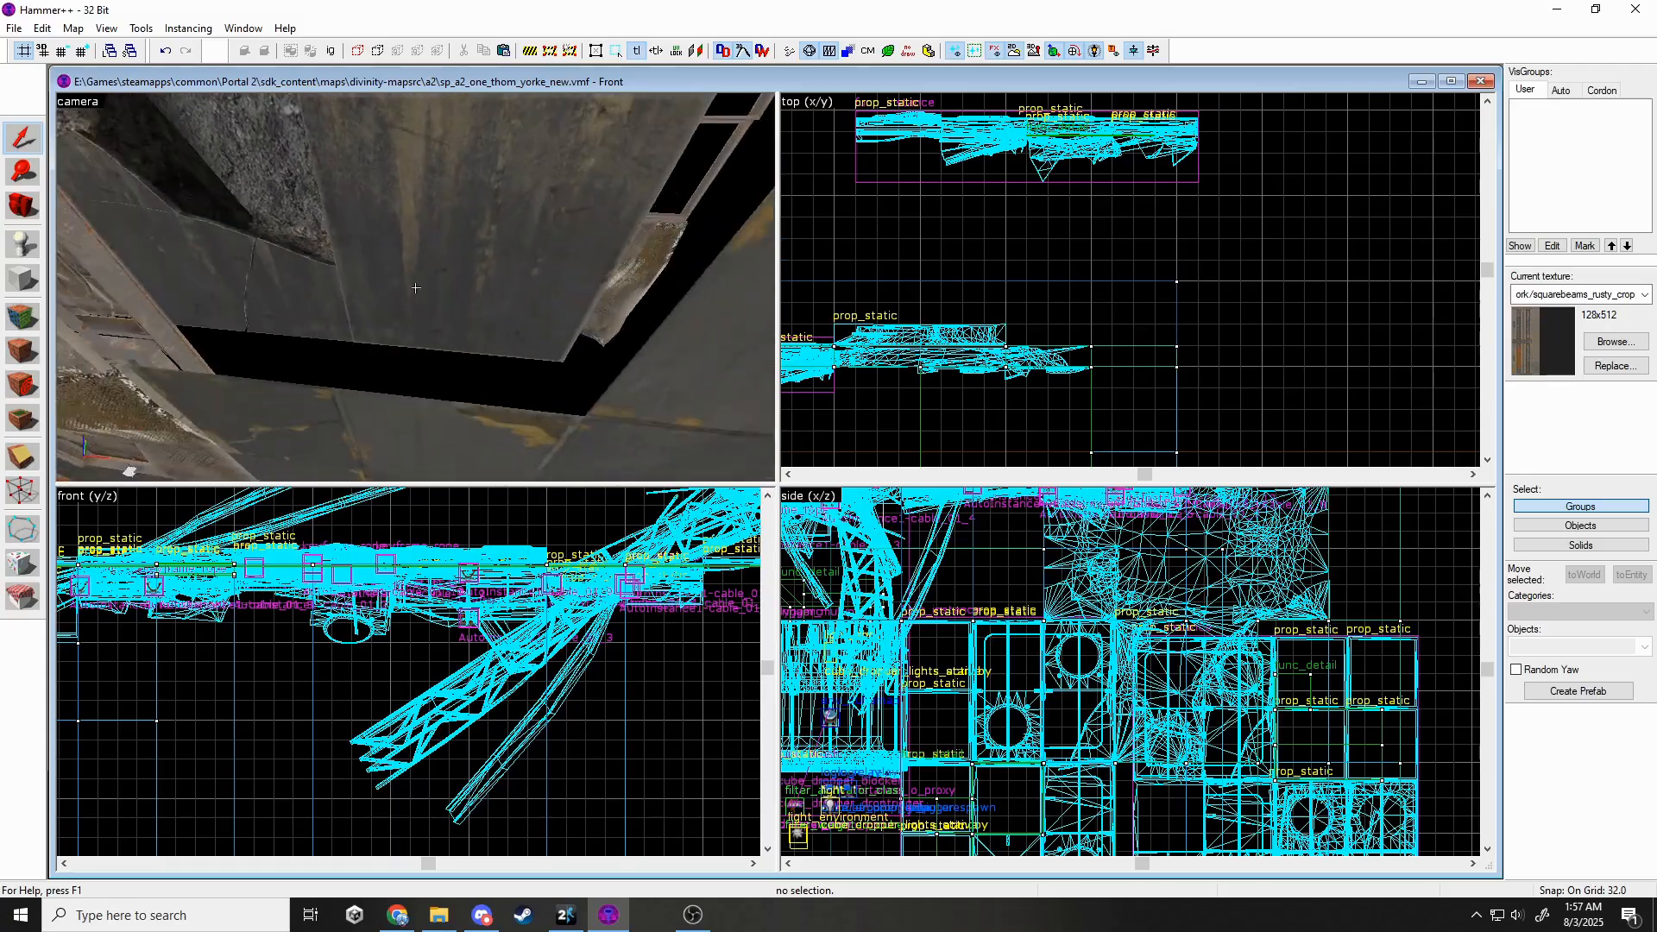
key("z")
left_click(416, 287)
scroll(946, 334, "up", 2)
left_click_drag(952, 334, 953, 367)
key("Escape")
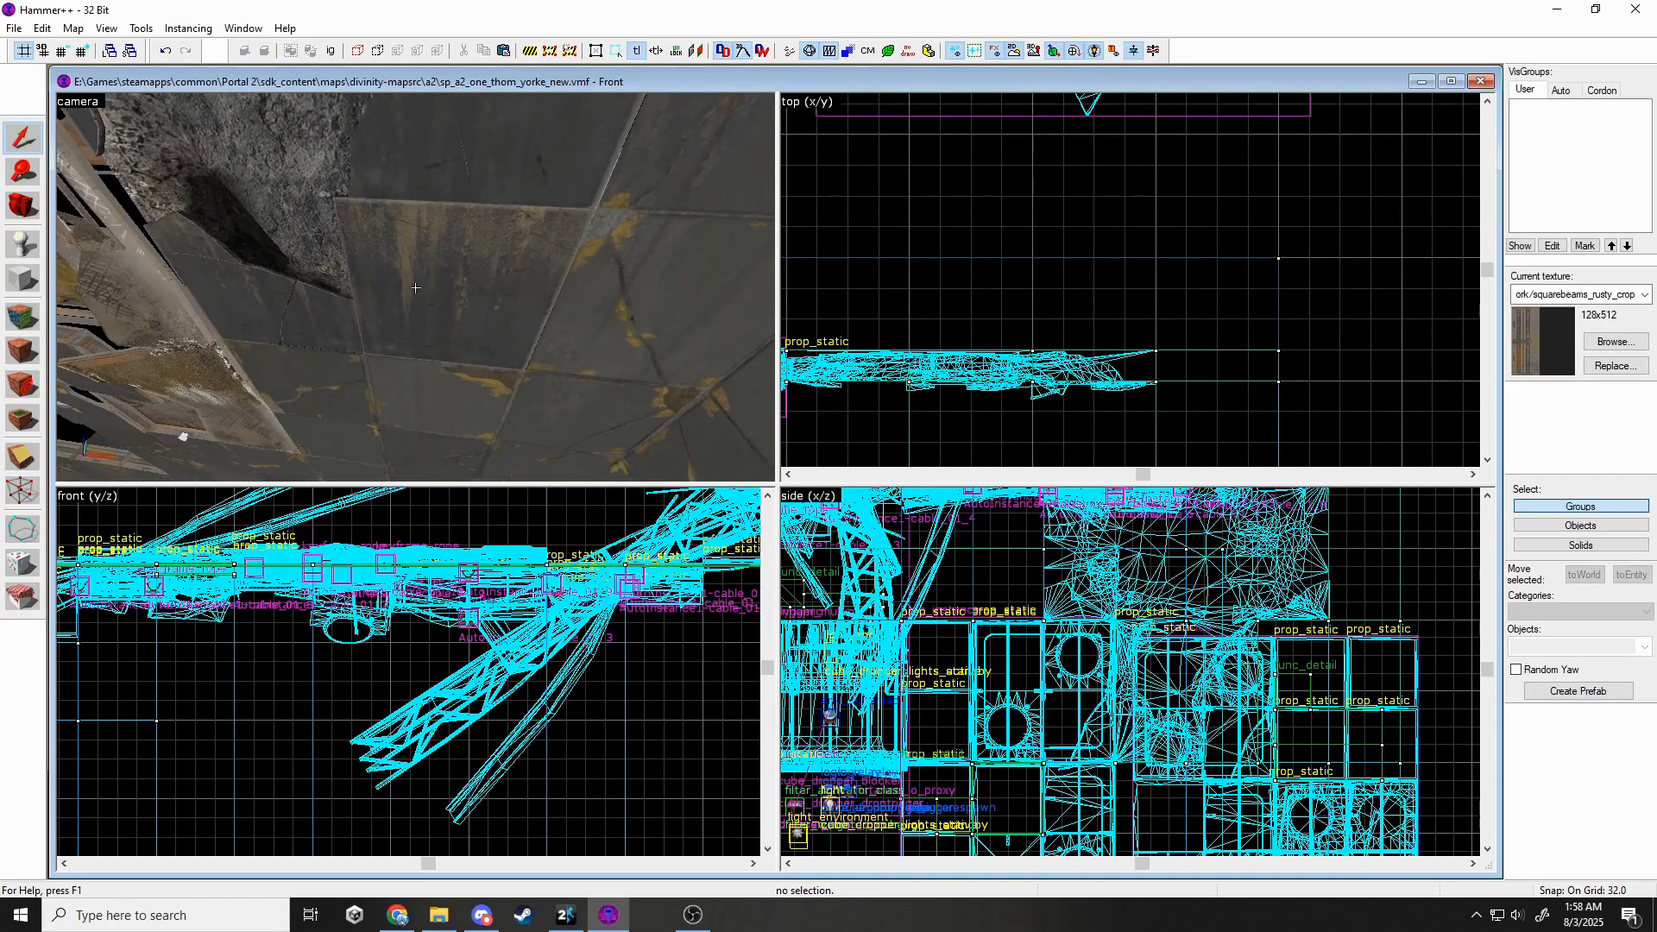
Fly to the rusty frames and select the func_instance beam pieces.
key("z")
key("s")
key("w")
key("s")
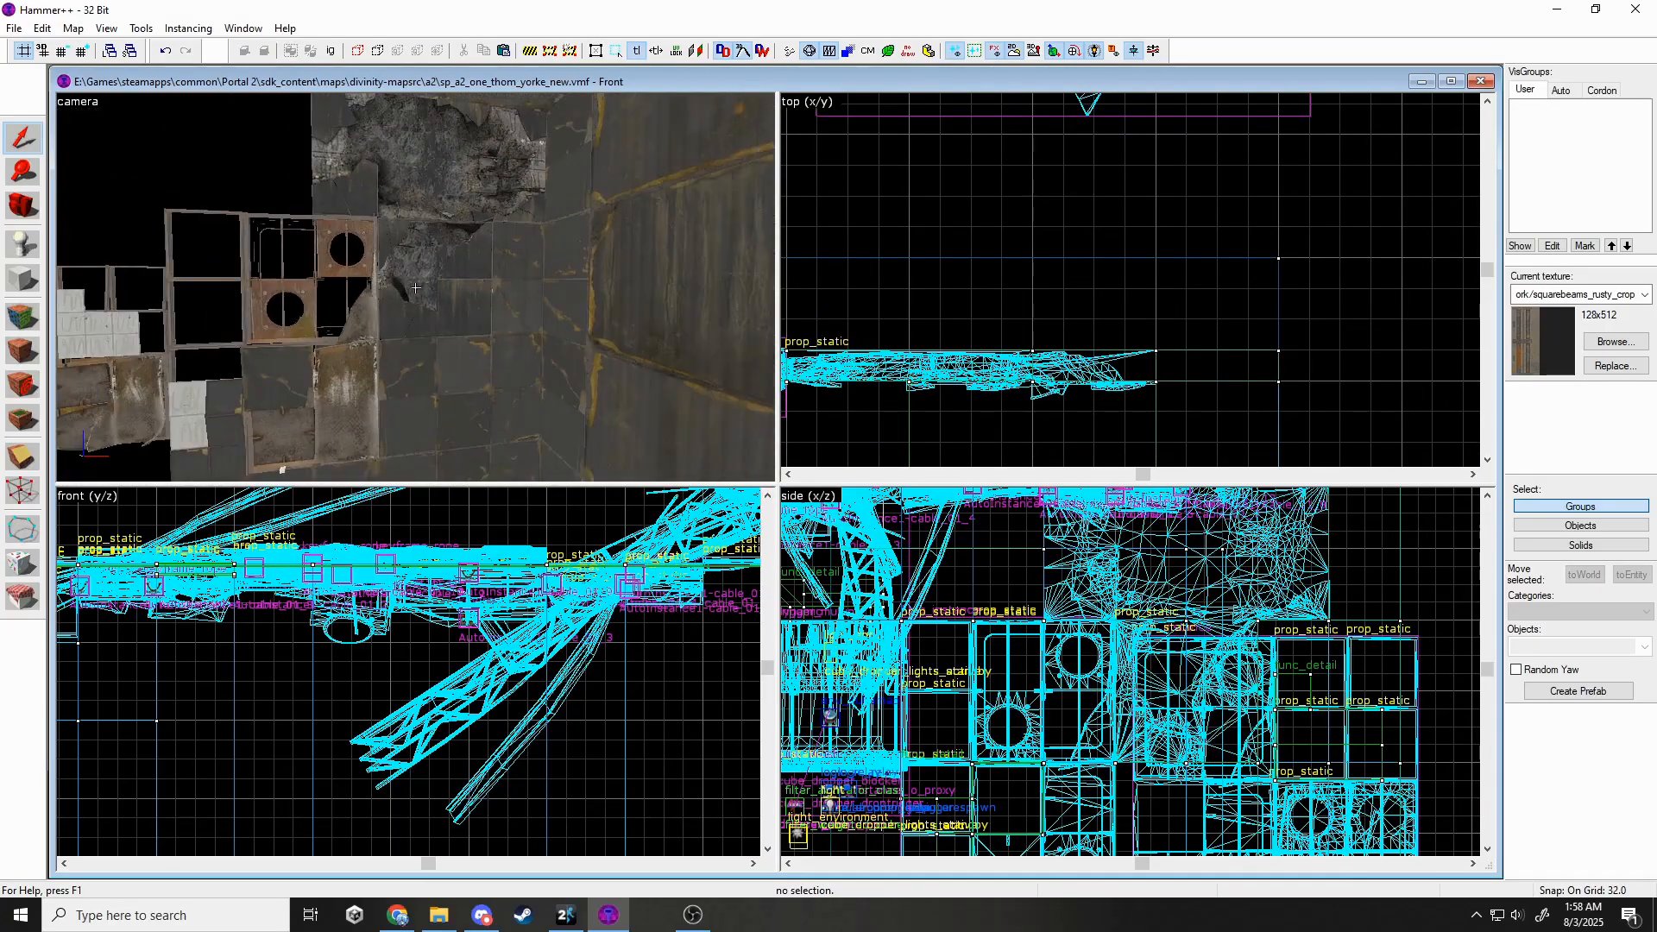
key("w")
key("s")
key("w")
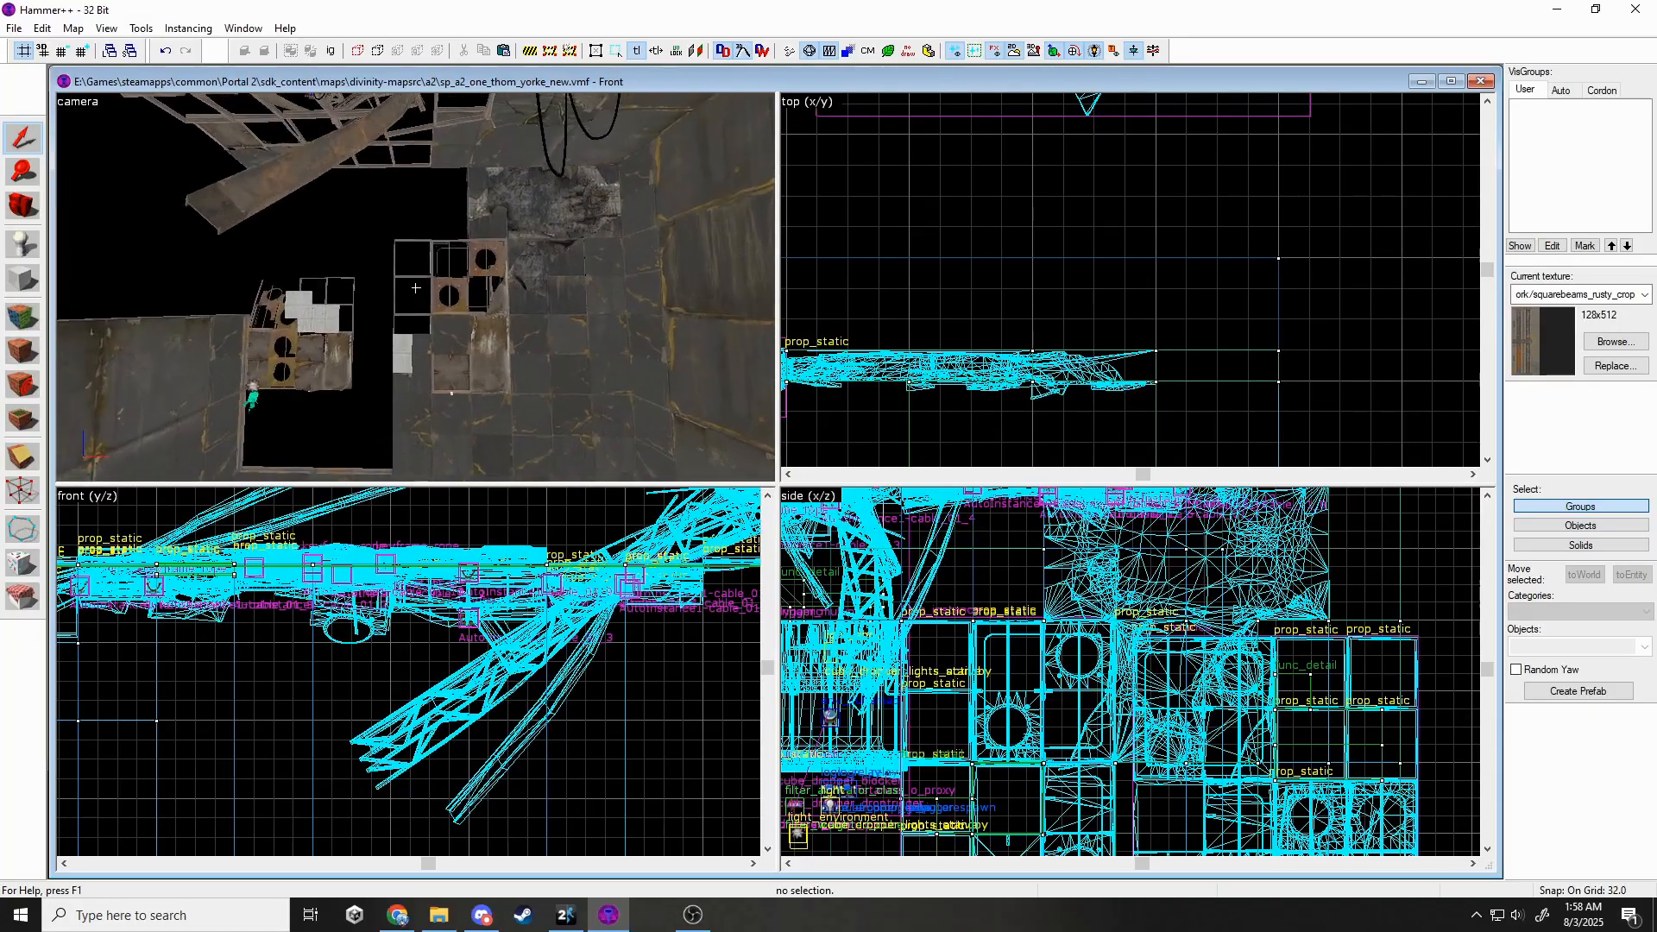
key("z")
left_click(420, 294)
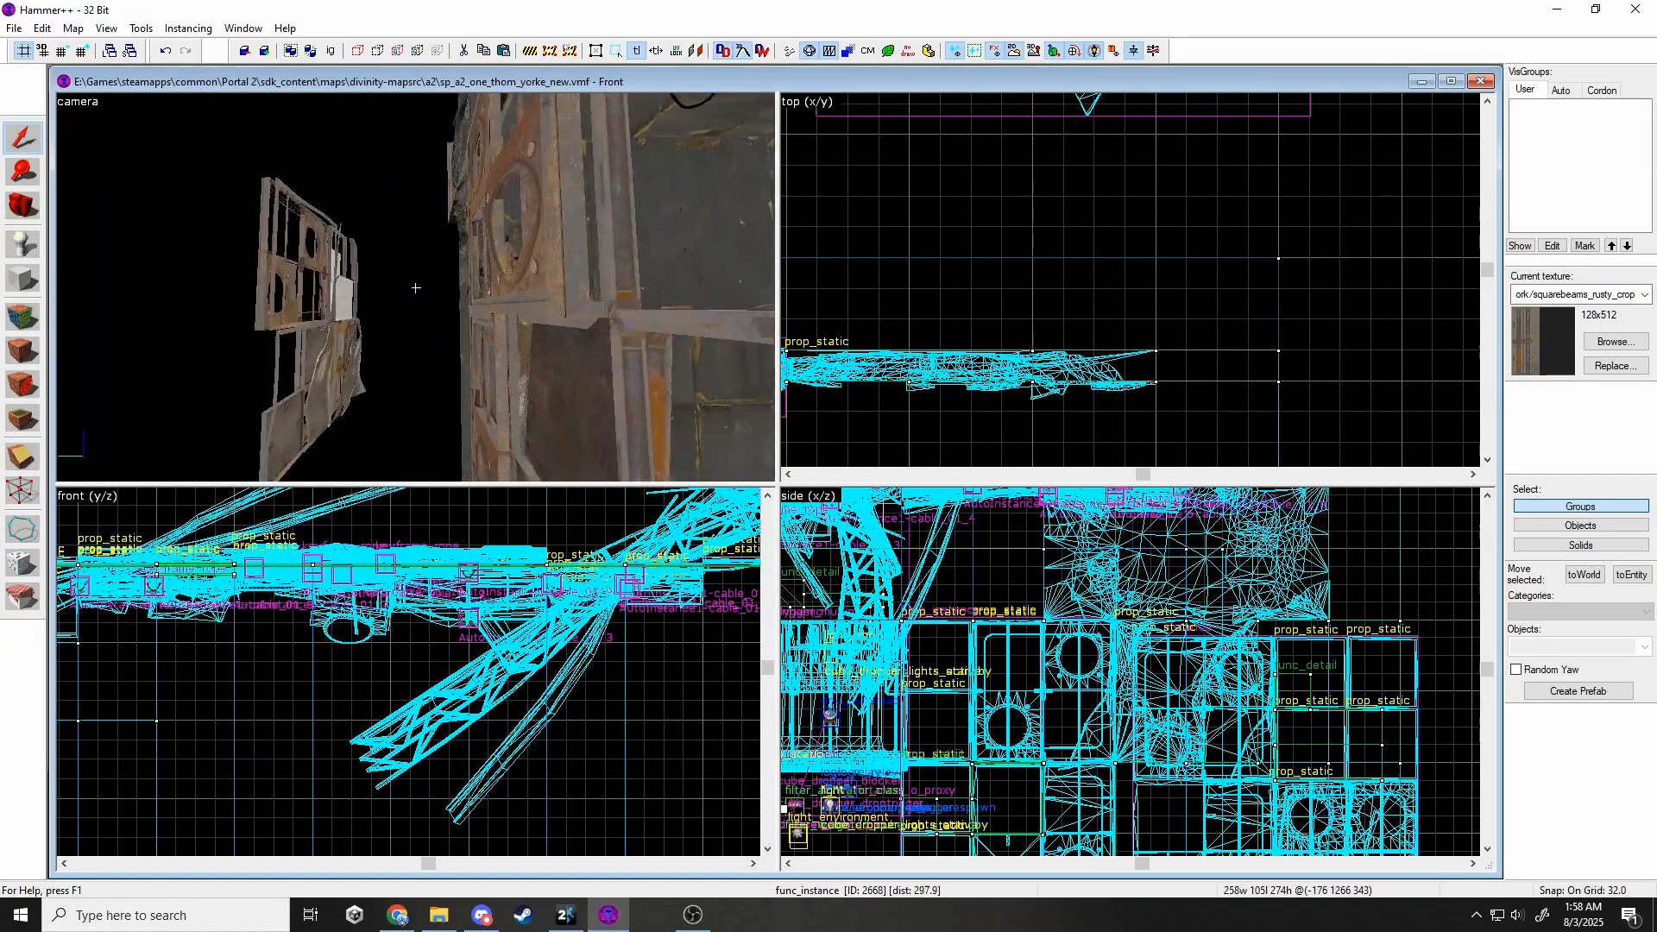
key("w")
key("z")
left_click(416, 288)
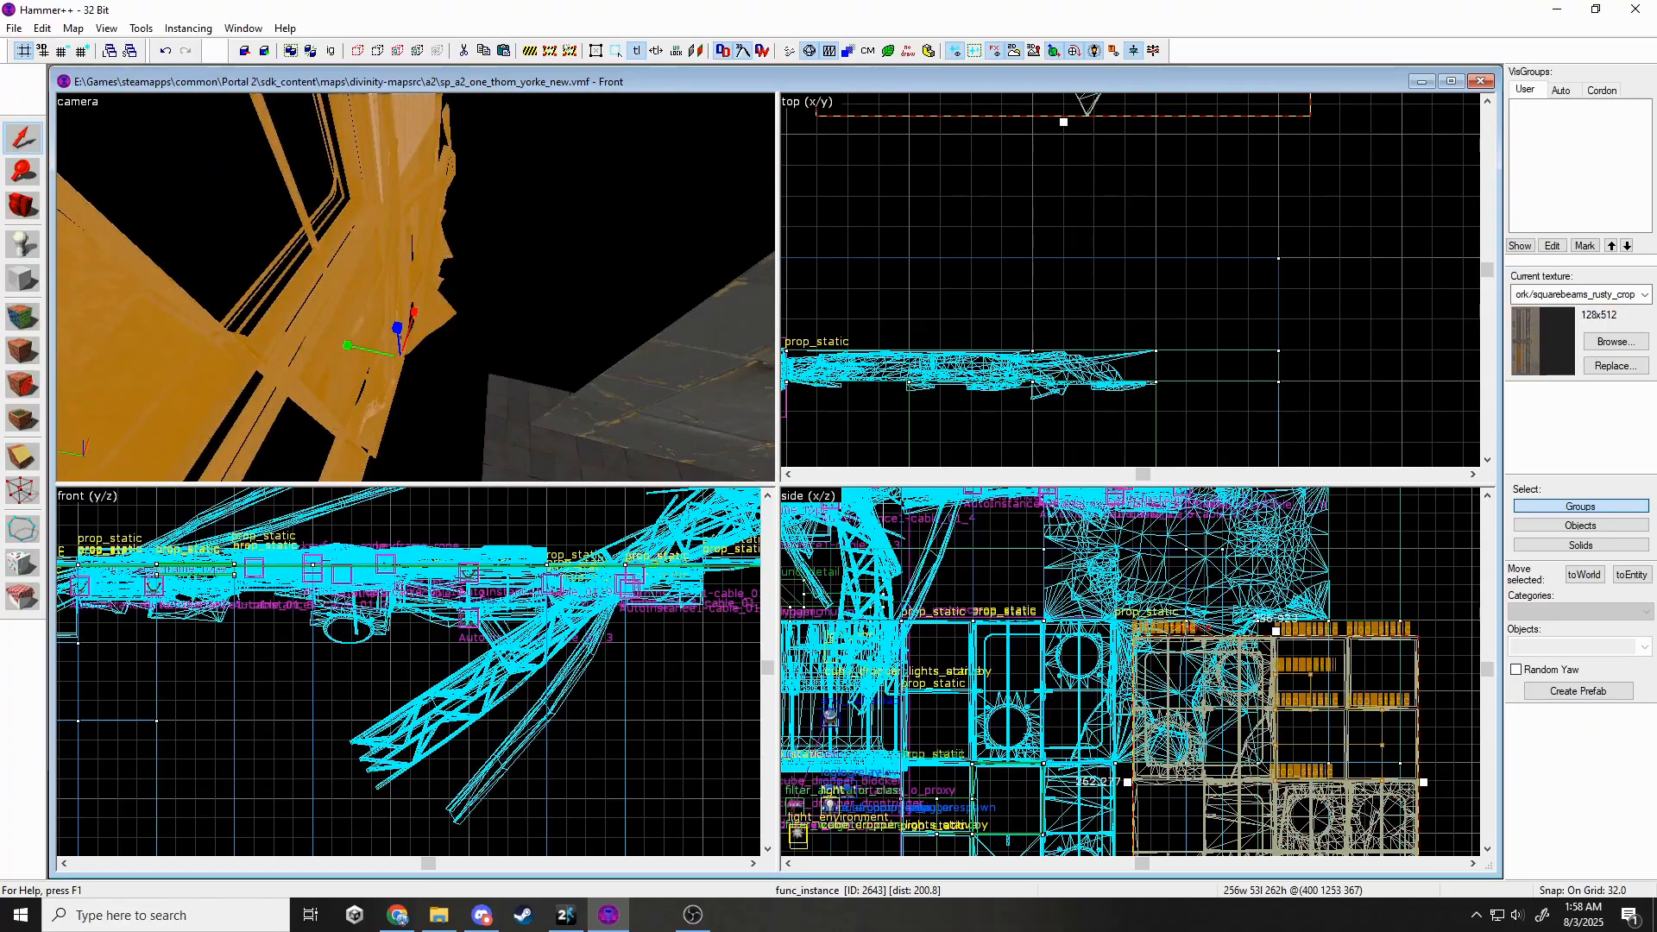
key("z")
key("z")
left_click(416, 288)
Rotate the selected beam instance to about 75 degrees and nudge it slightly right.
scroll(1102, 251, "down", 7)
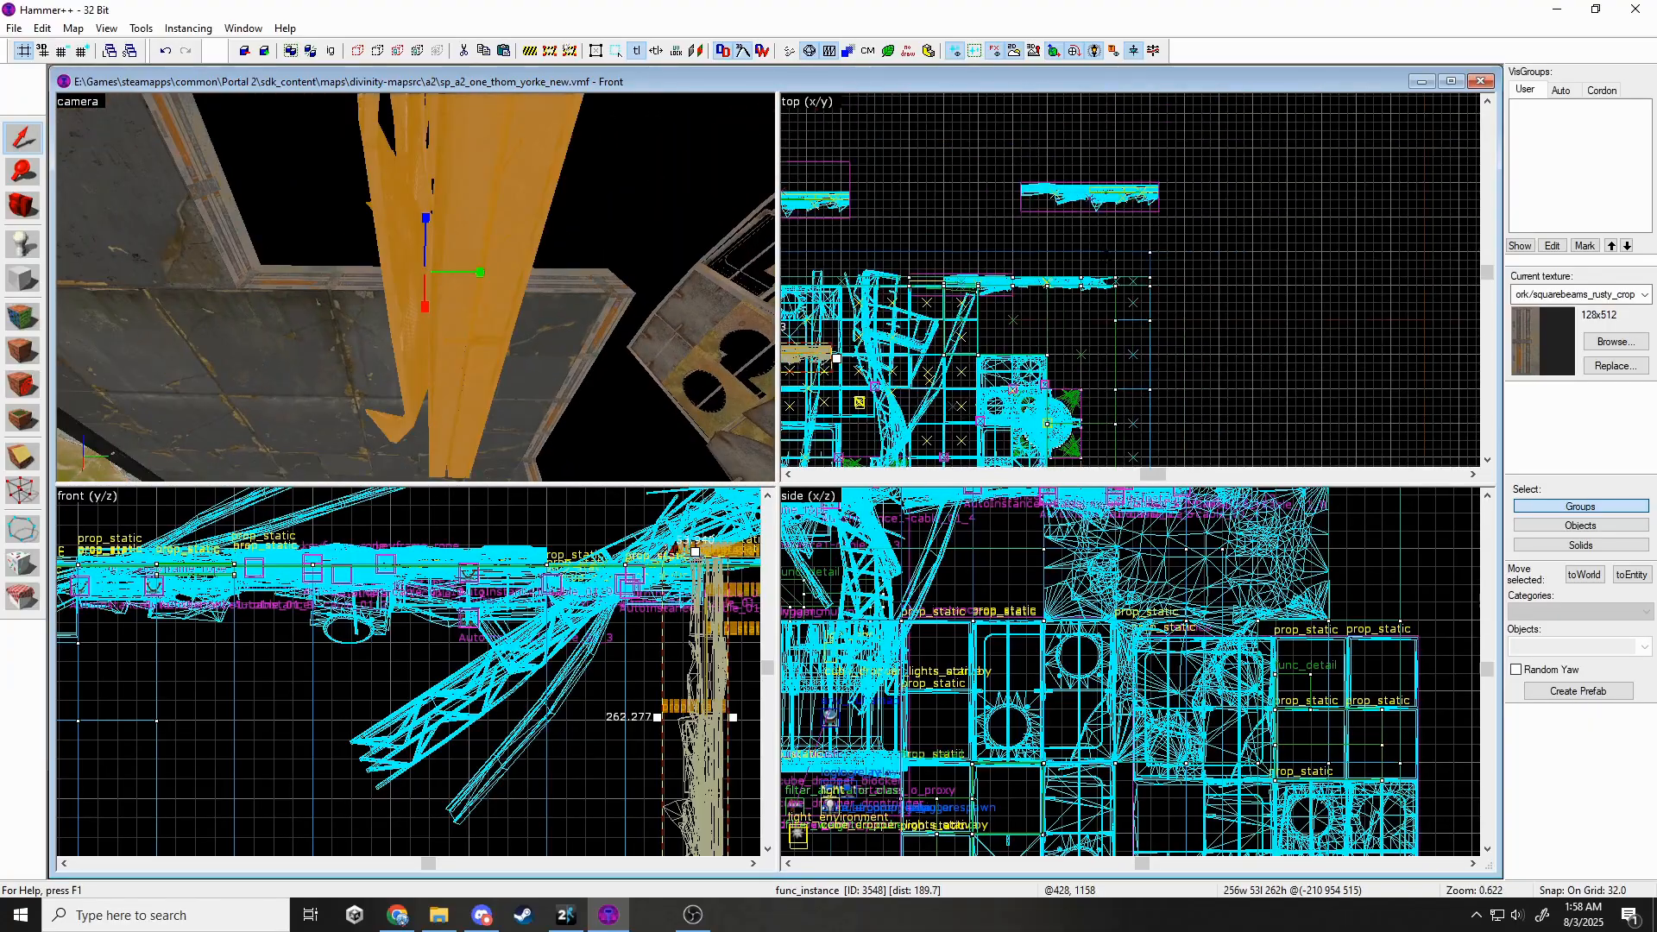
middle_click_drag(1107, 252, 1306, 162)
scroll(1306, 162, "up", 1)
left_click_drag(979, 263, 890, 195)
scroll(879, 337, "up", 6)
left_click_drag(920, 356, 959, 361)
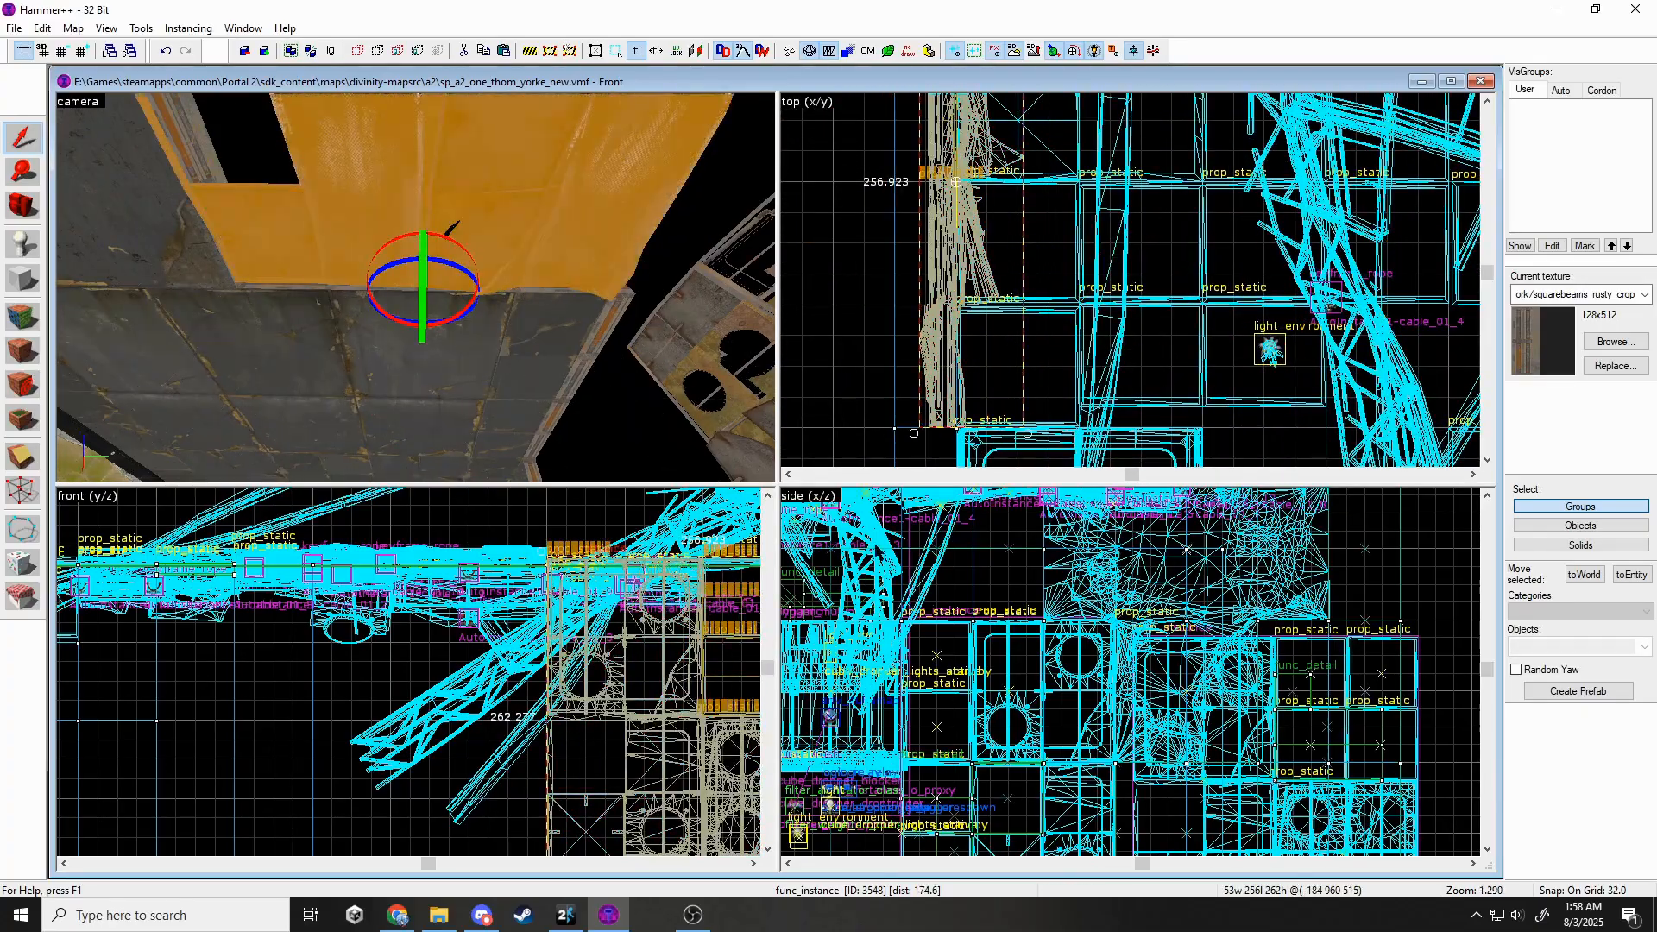
Fly back toward the wall opening and delete the current selection.
scroll(483, 643, "down", 5)
scroll(546, 680, "up", 5)
key("z")
key("Escape")
key("s")
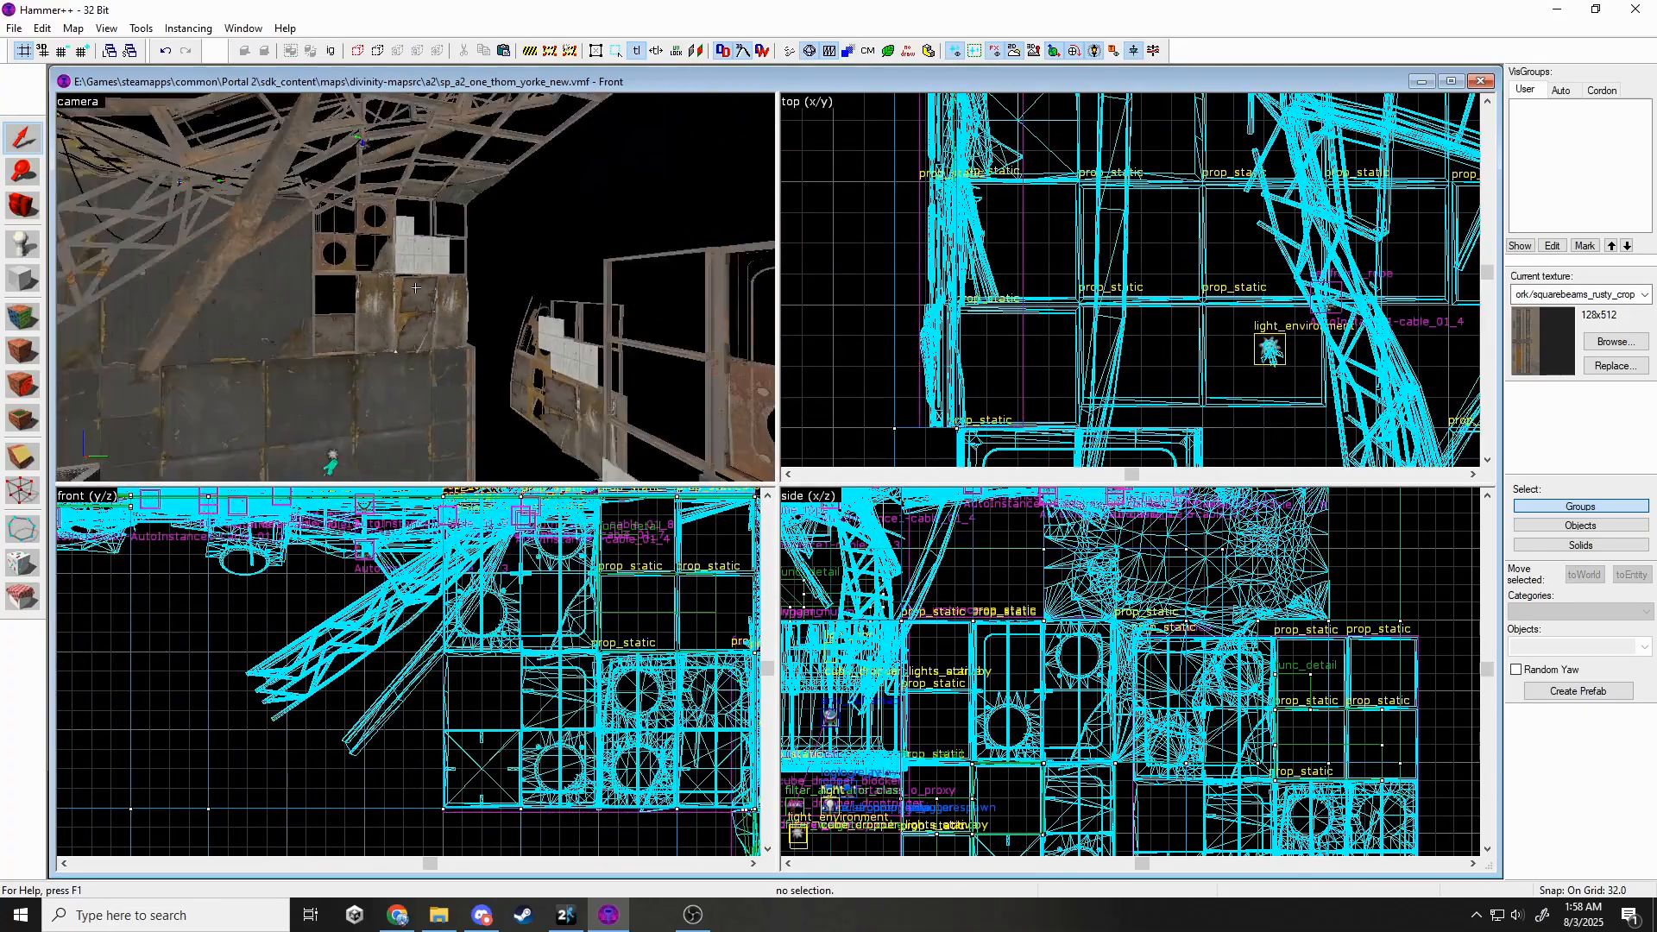
key("w")
key("s")
key("w")
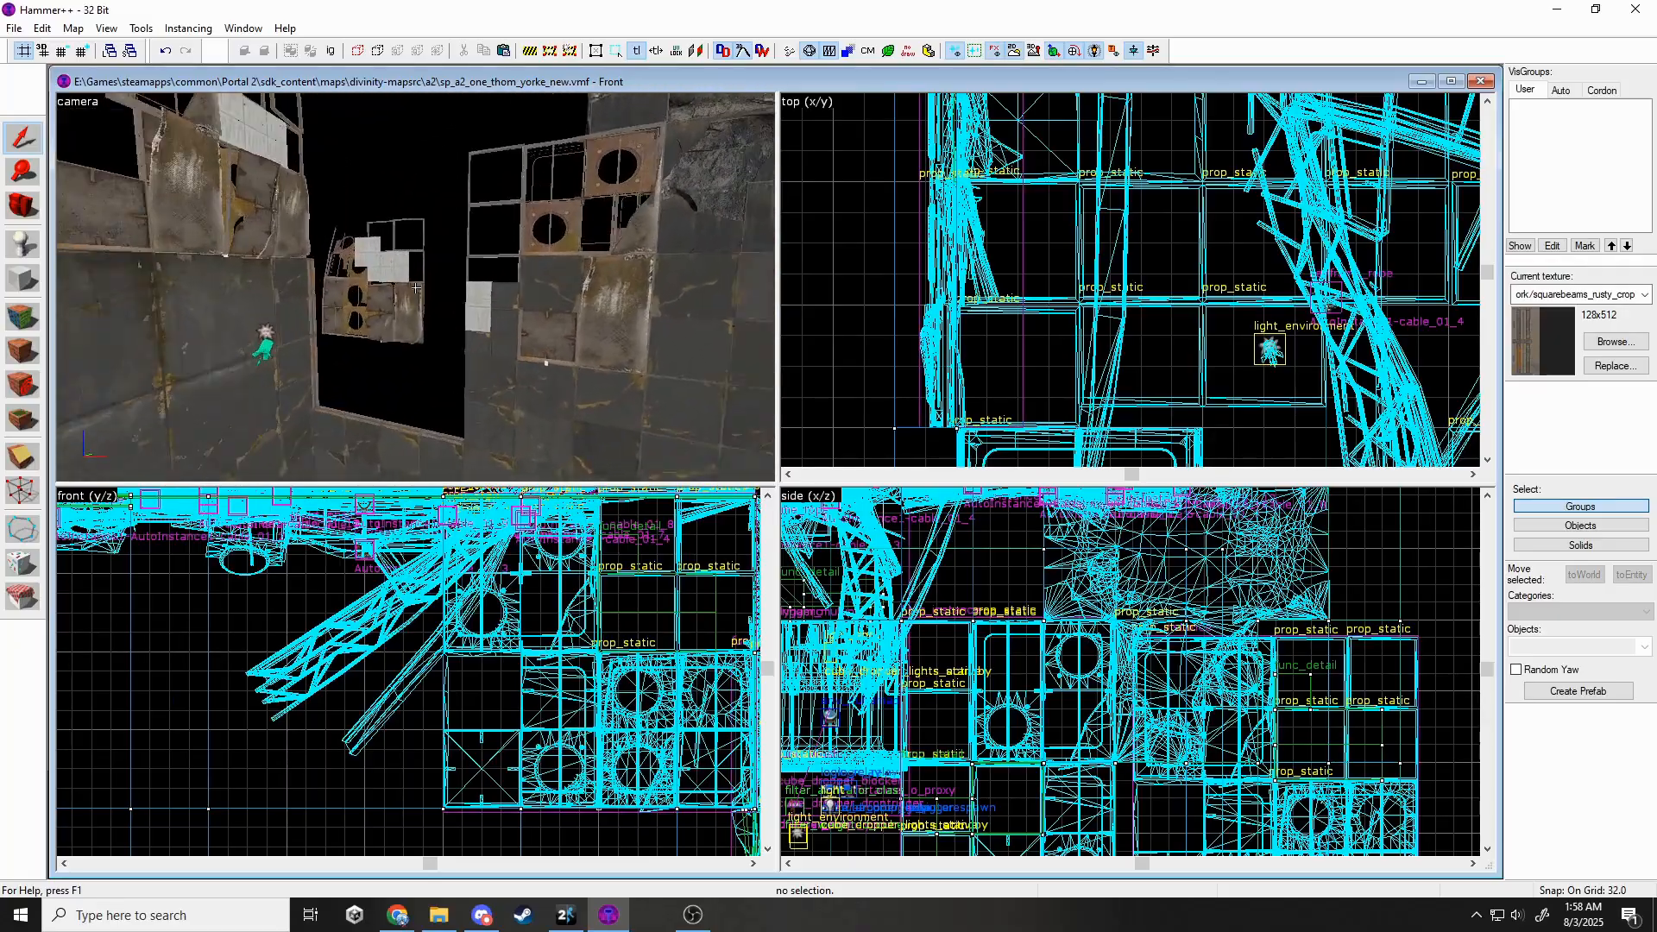
scroll(1016, 328, "down", 10)
scroll(1027, 217, "up", 5)
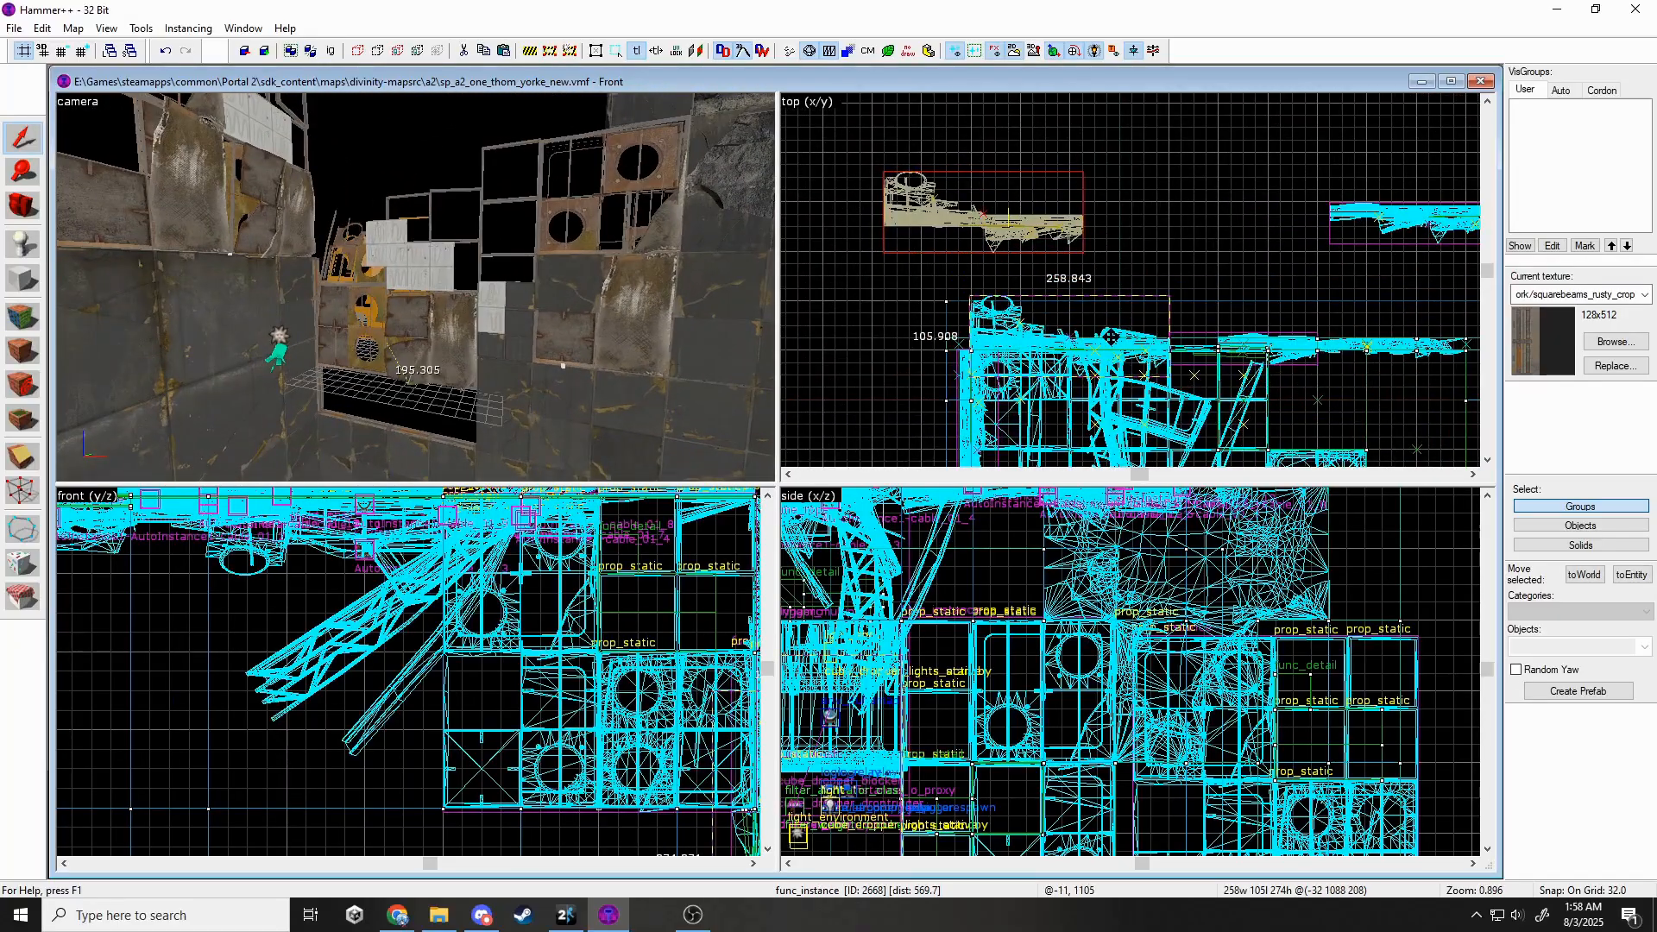
key("Delete")
Lower the wall-panel instance 80 units and switch to a finer snapping grid.
scroll(518, 570, "down", 5)
scroll(562, 654, "up", 3)
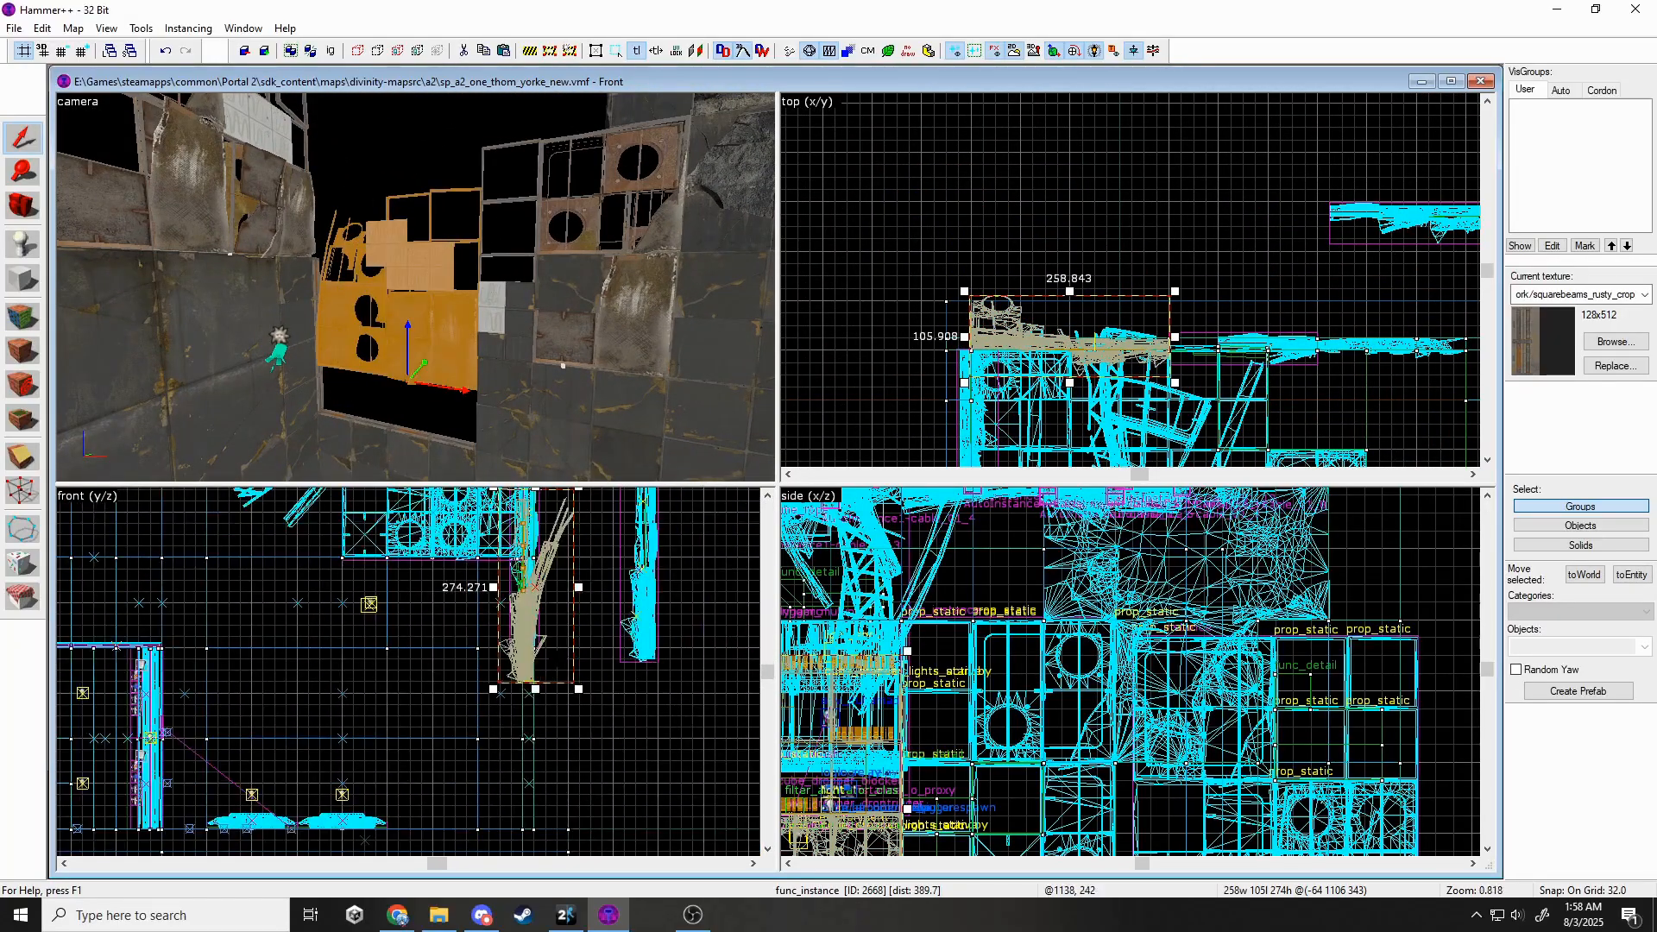
left_click_drag(562, 654, 581, 721)
left_click(64, 52)
left_click(64, 52)
scroll(439, 621, "up", 2)
key("Escape")
Shift the wall-panel instance 8 units.
key("z")
key("w")
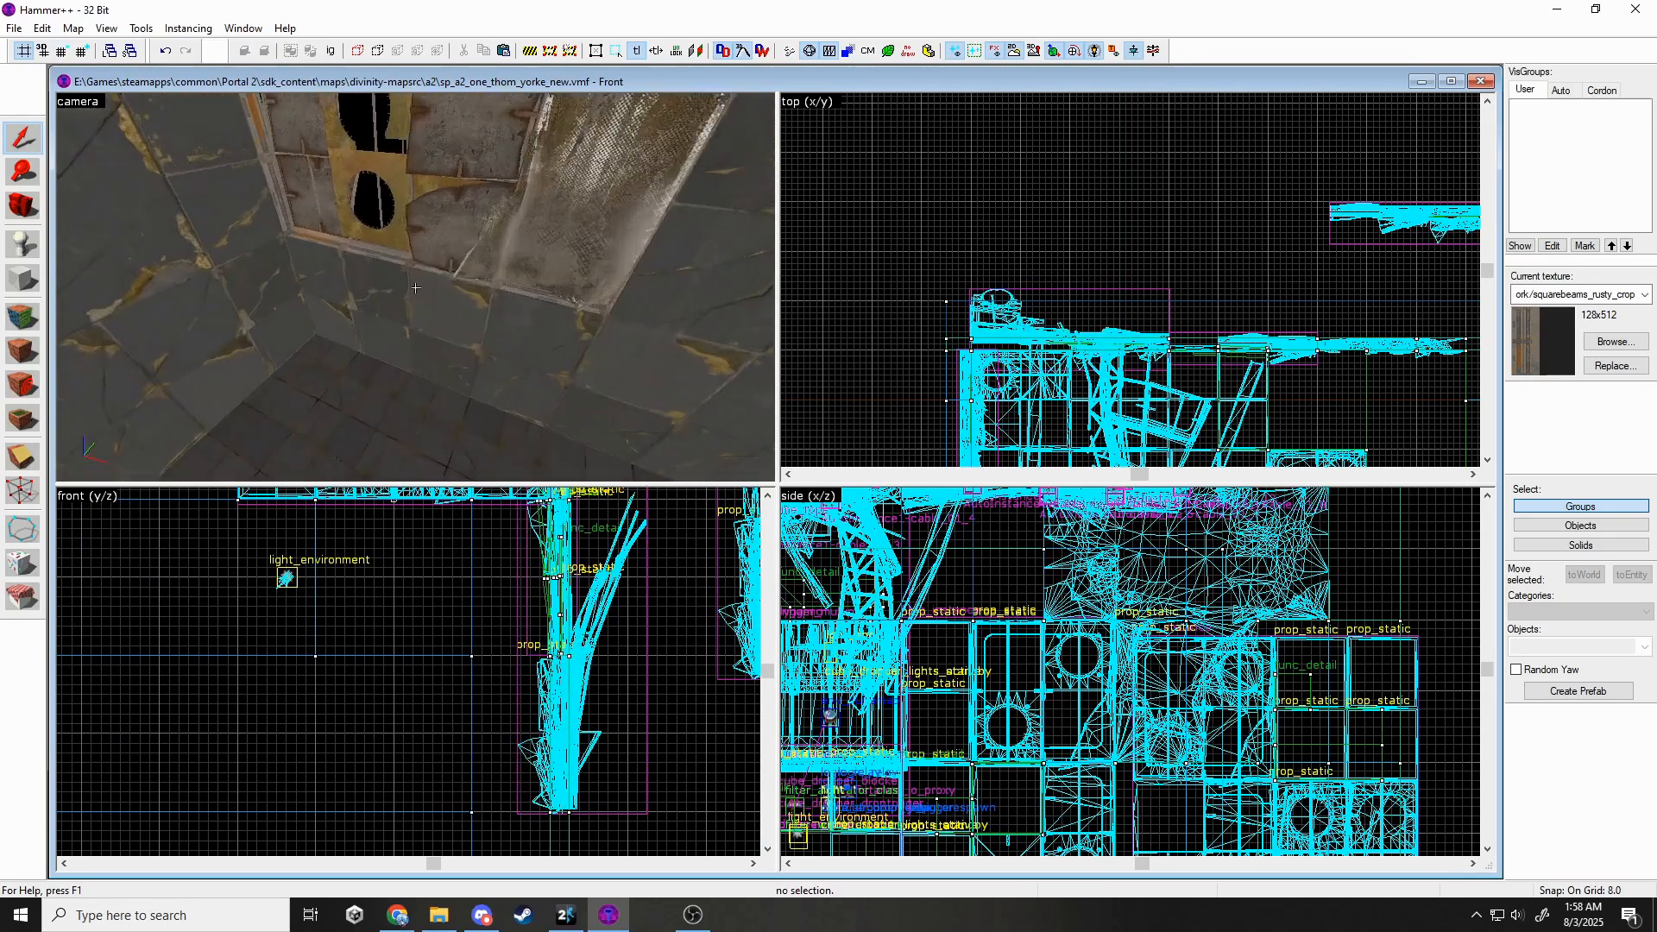
key("z")
left_click(457, 285)
left_click_drag(524, 316, 488, 340)
key("Escape")
key("z")
key("s")
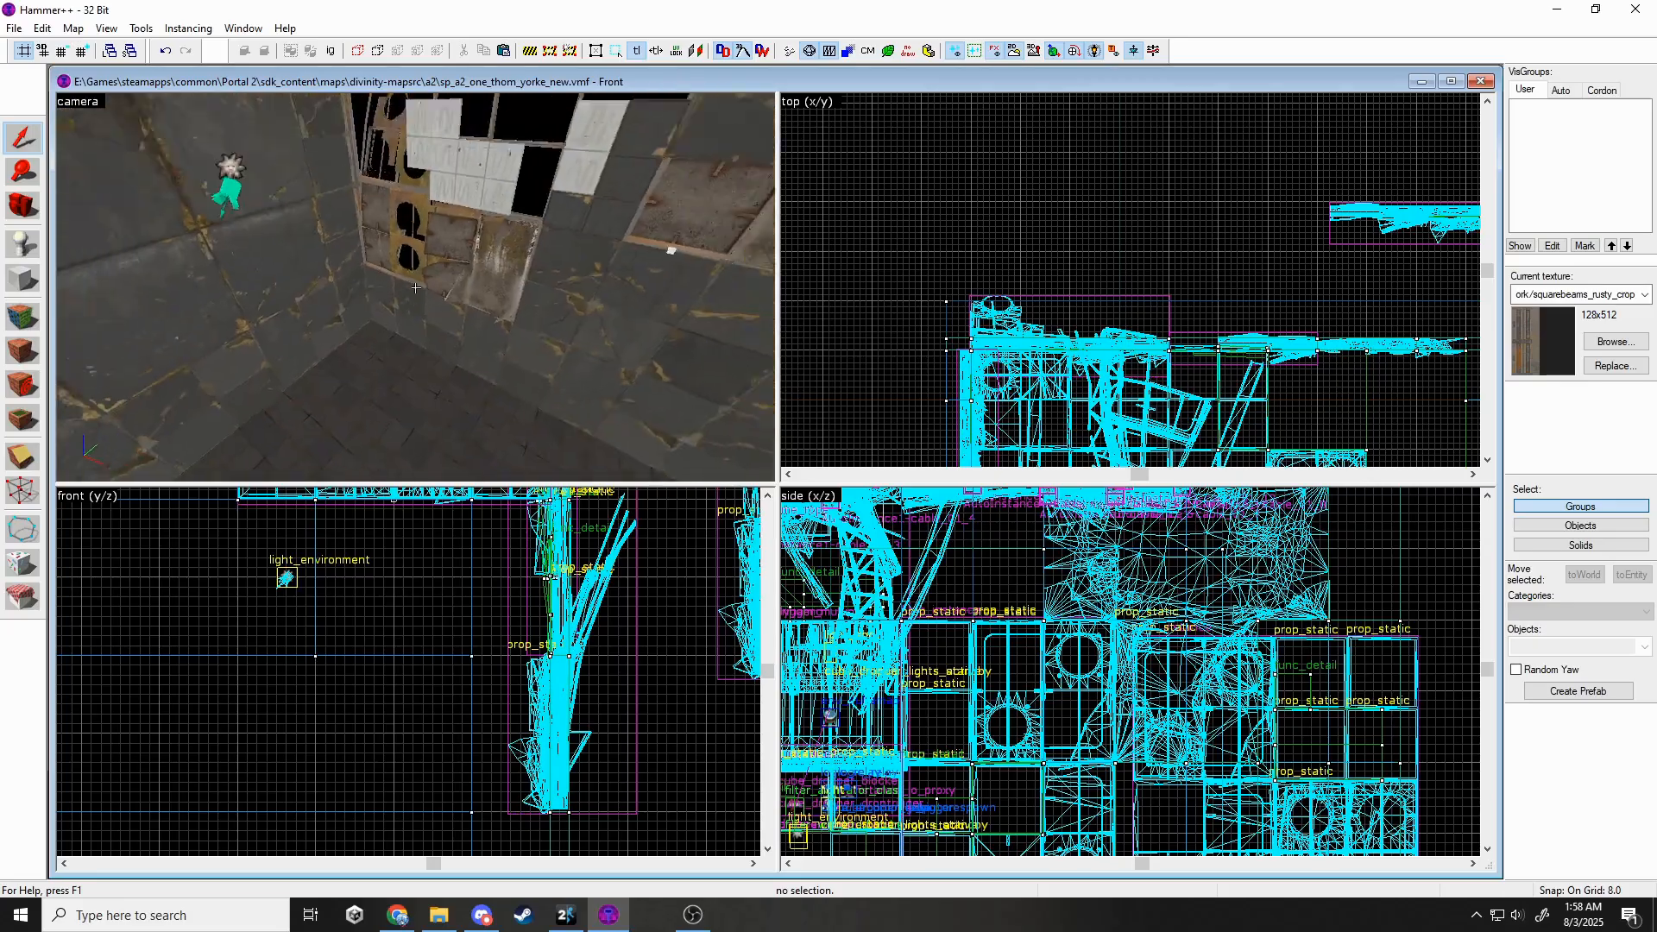
Select the ceiling piece and a wall prop near the ceiling frames.
key("s")
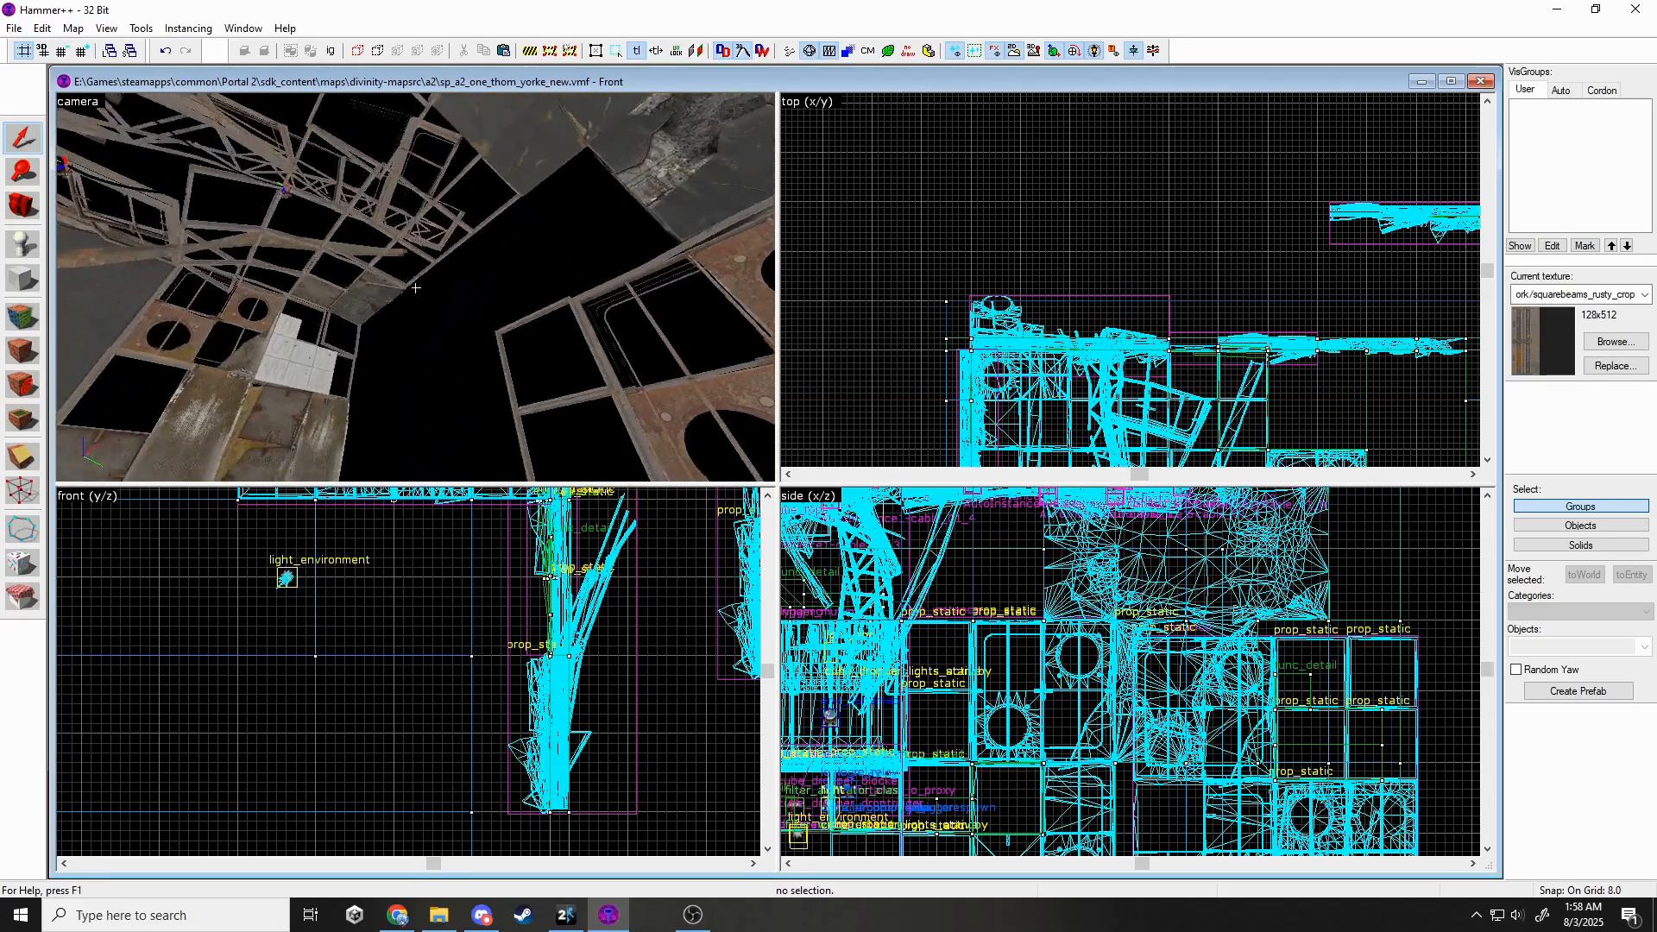
key("z")
left_click(418, 293)
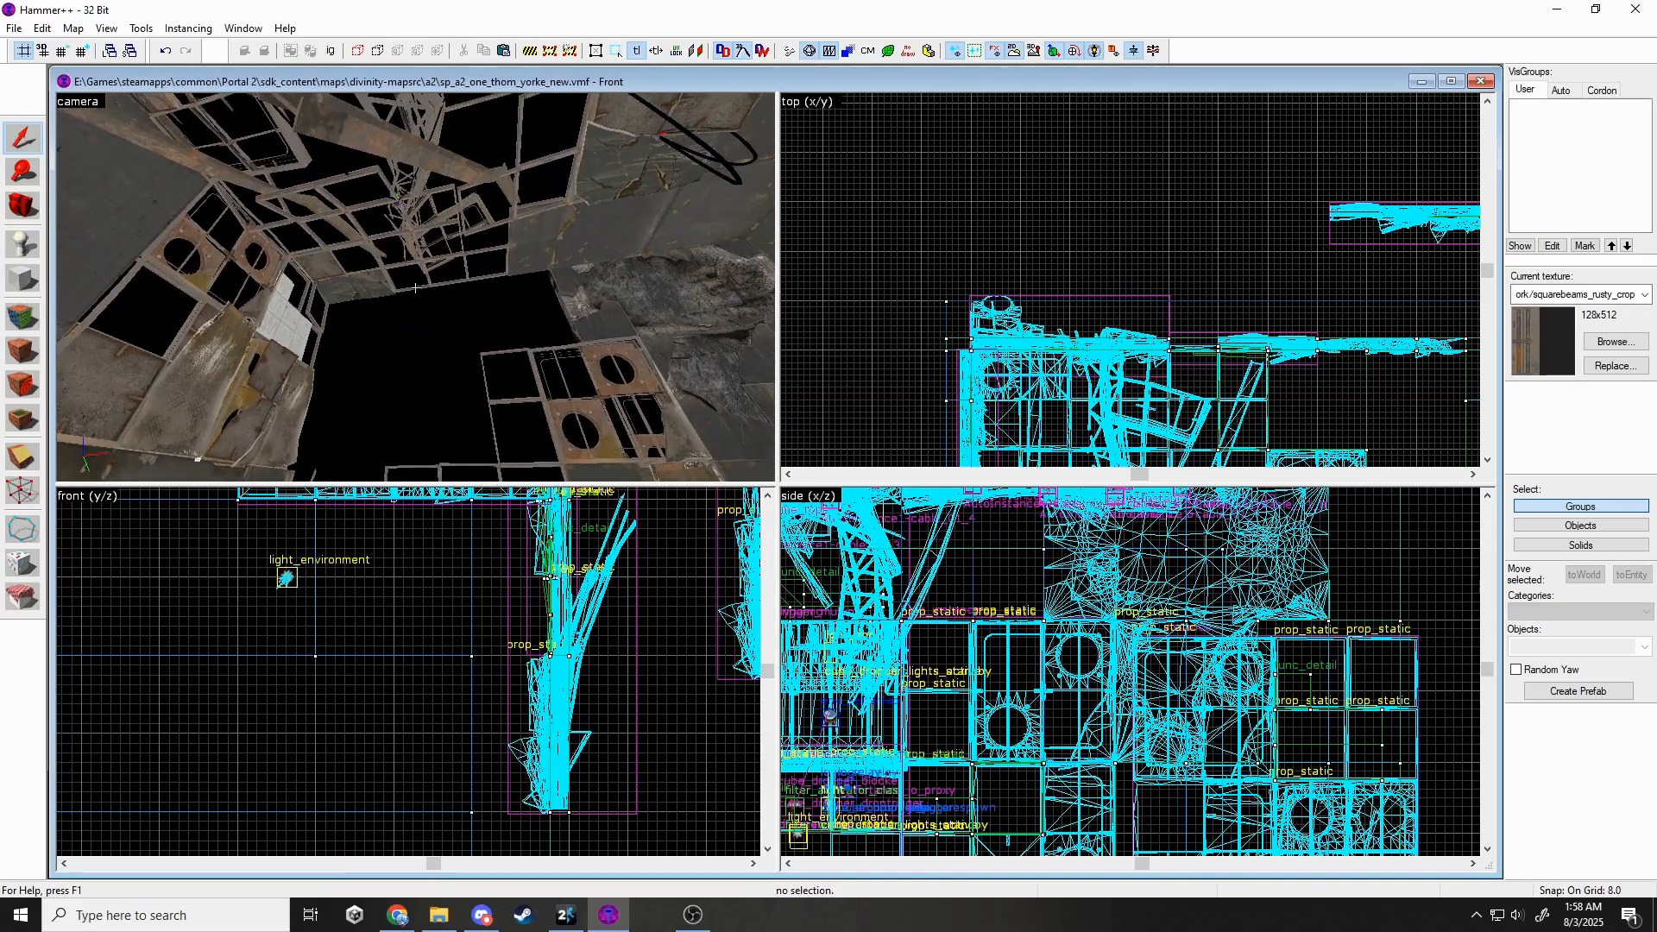
key("s")
key("w")
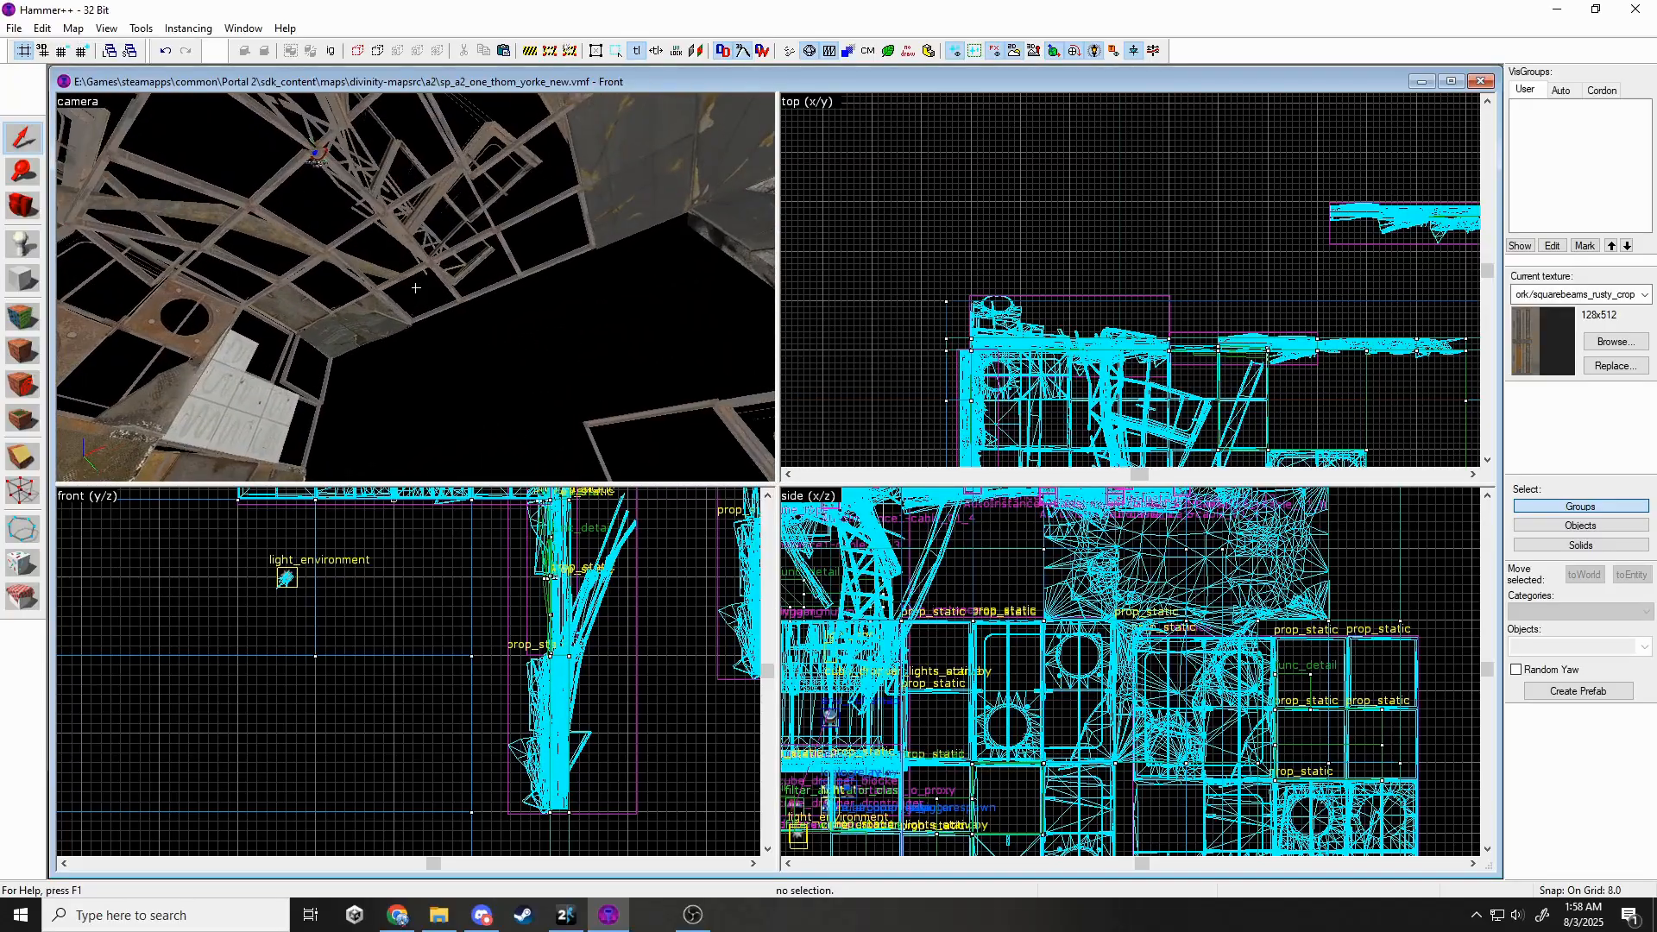
key("z")
left_click(371, 341)
Move the wall-panel instance up and further left into place.
key("s")
key("w")
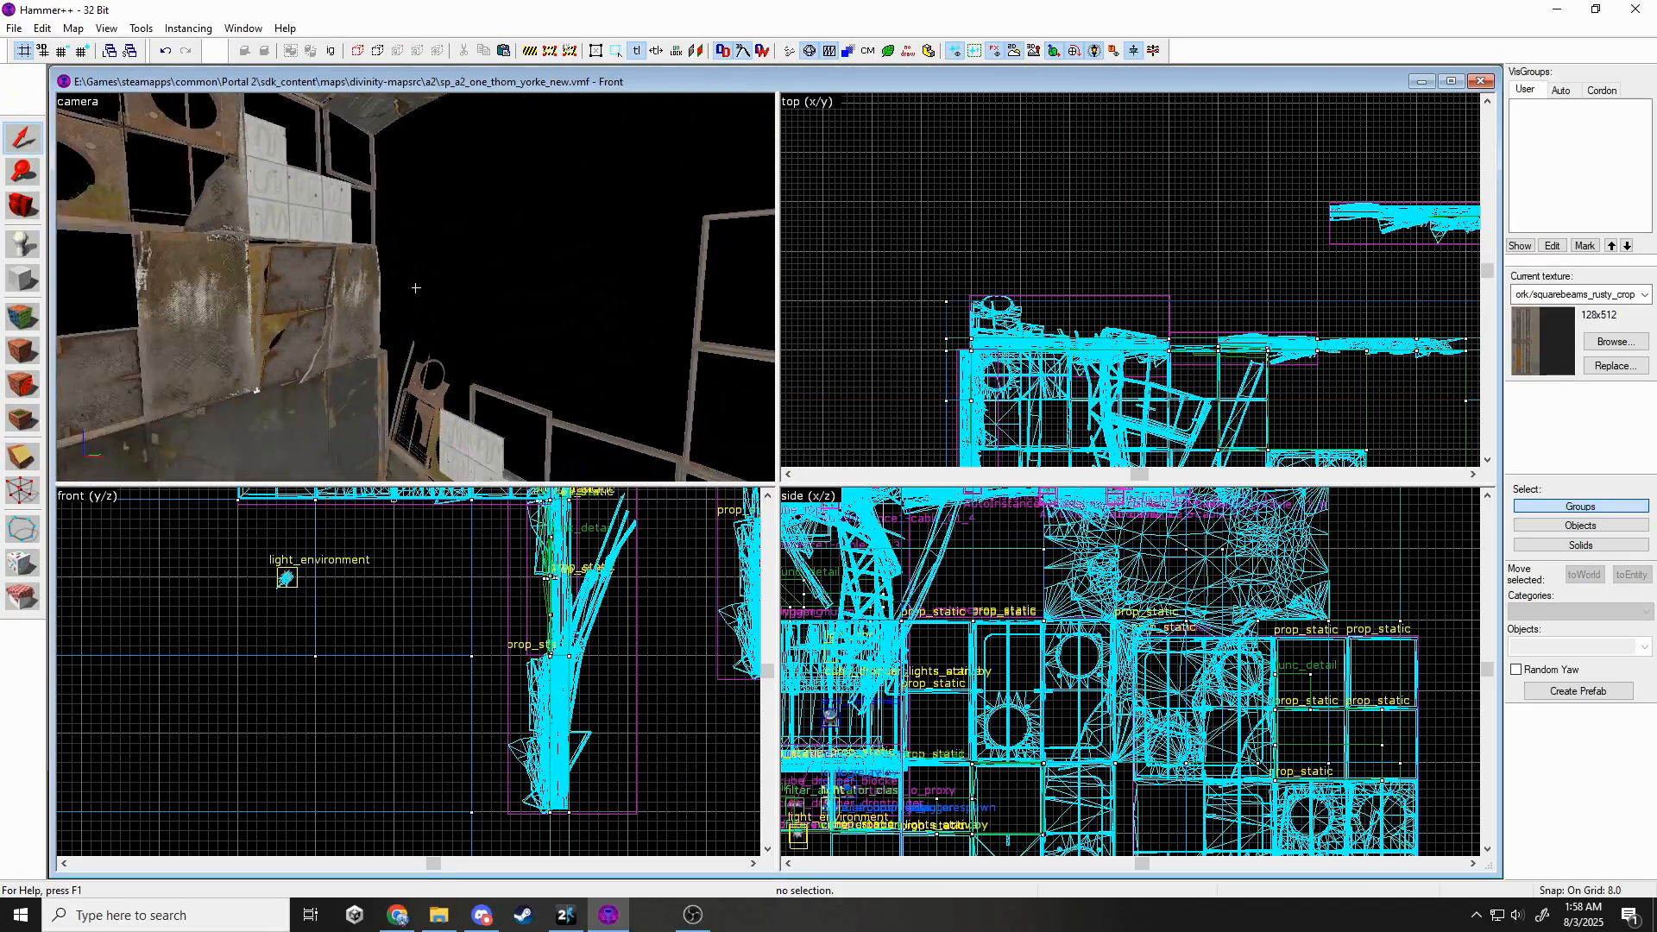
key("s")
key("w")
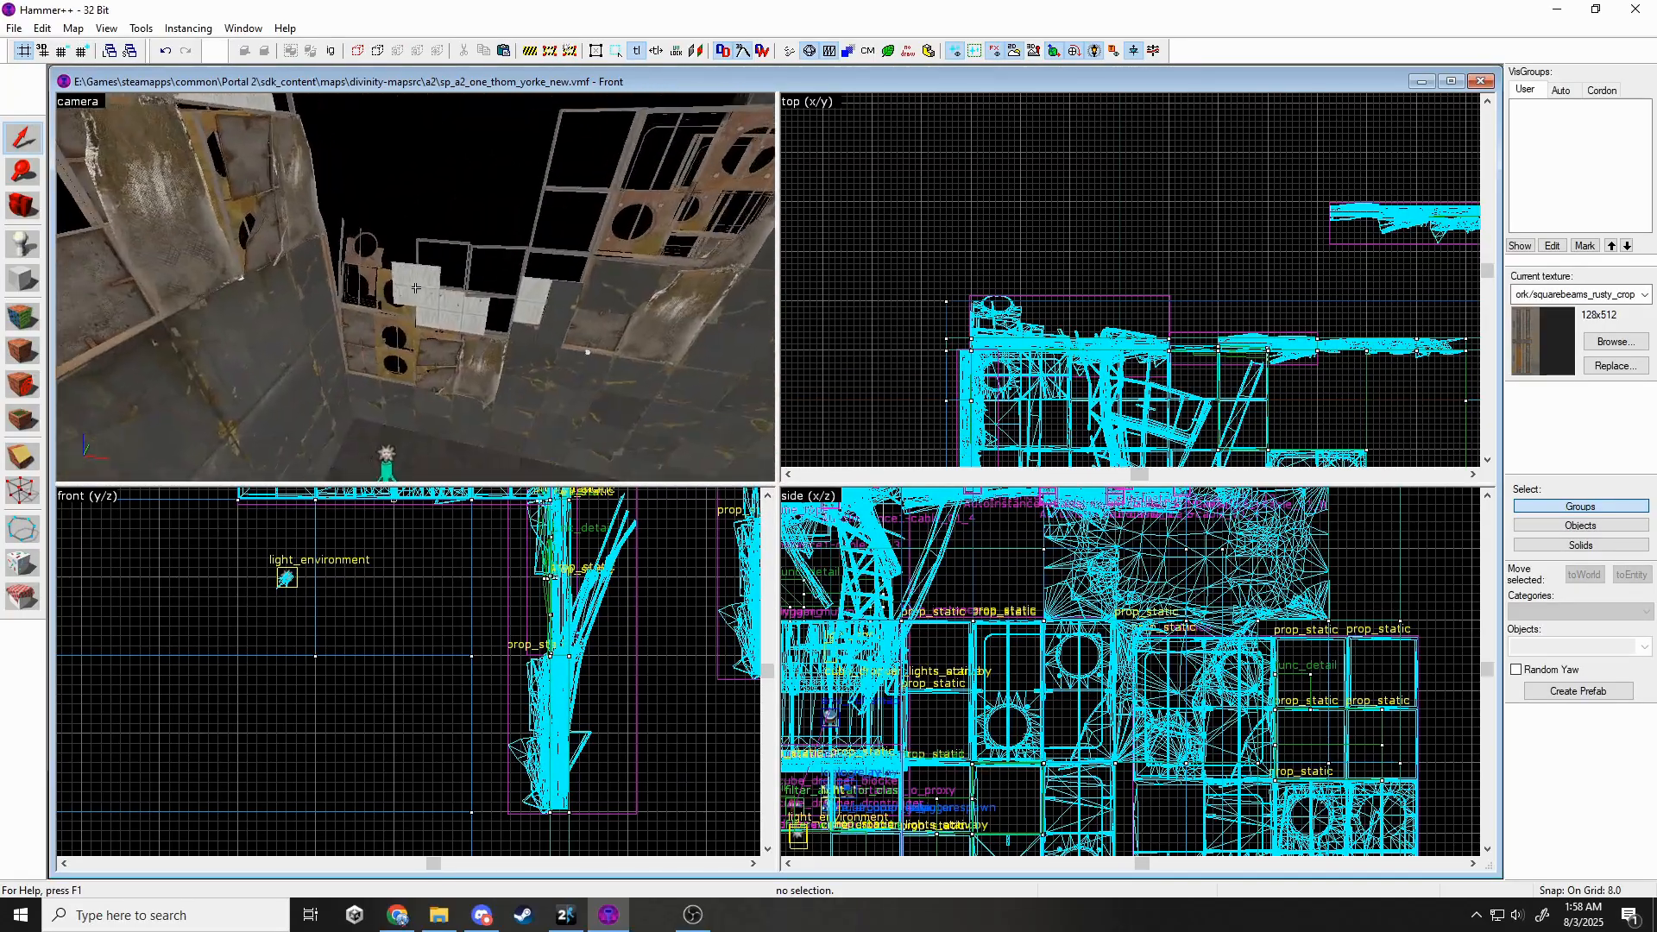
key("s")
key("w")
key("s")
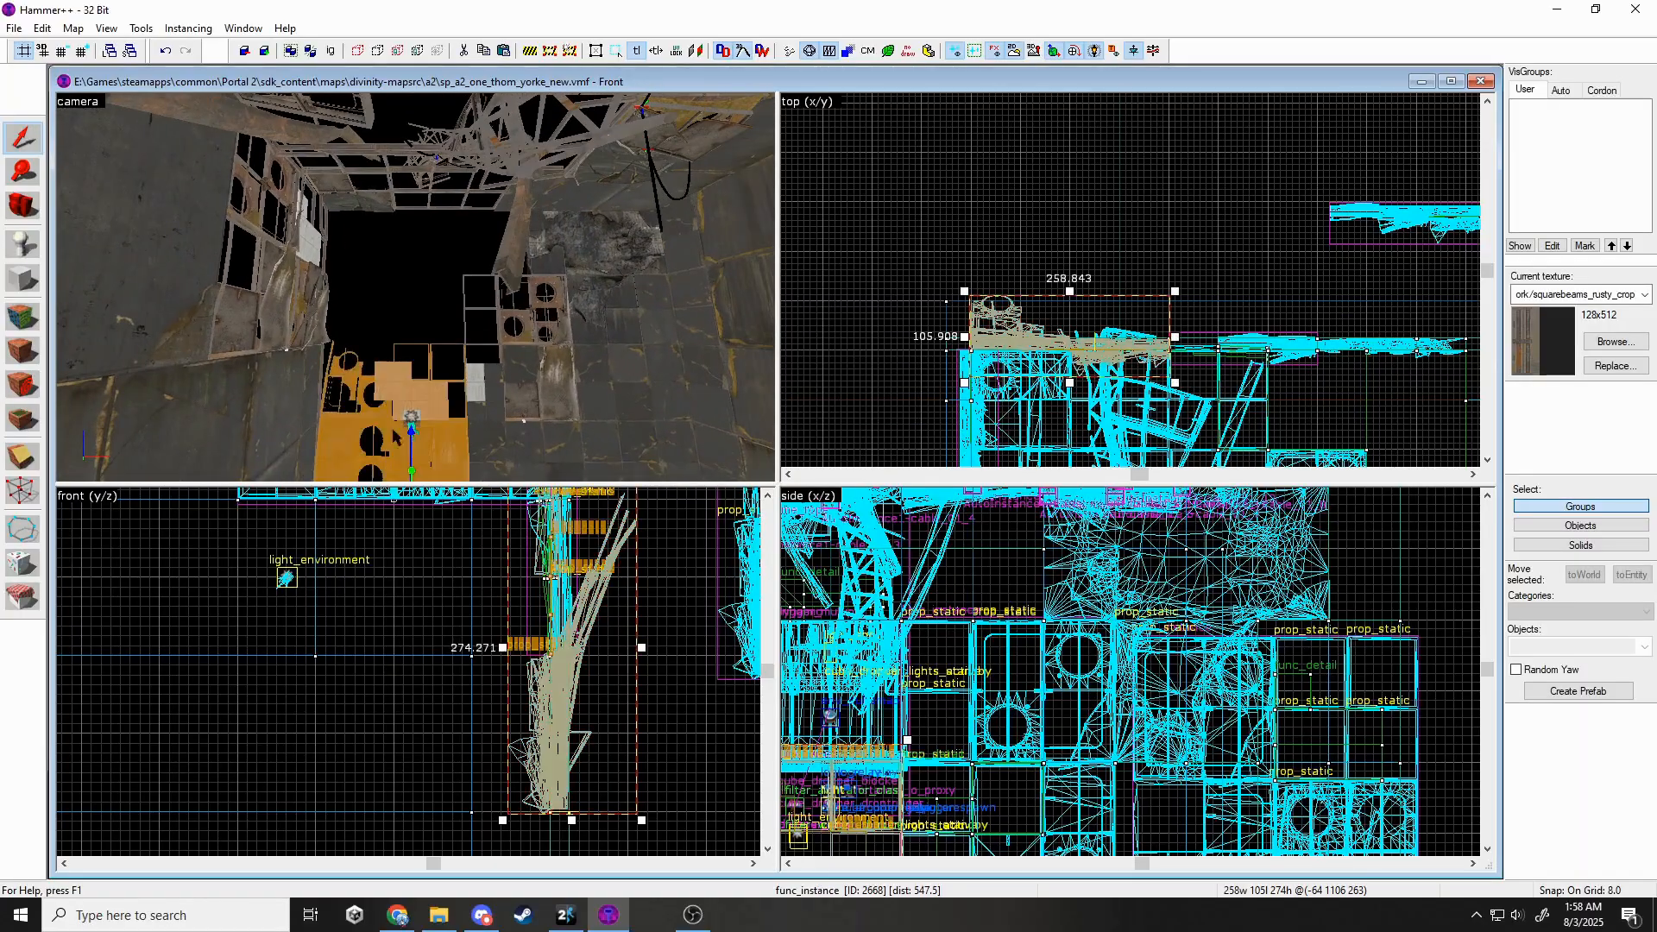
scroll(578, 685, "down", 5)
scroll(1131, 636, "down", 5)
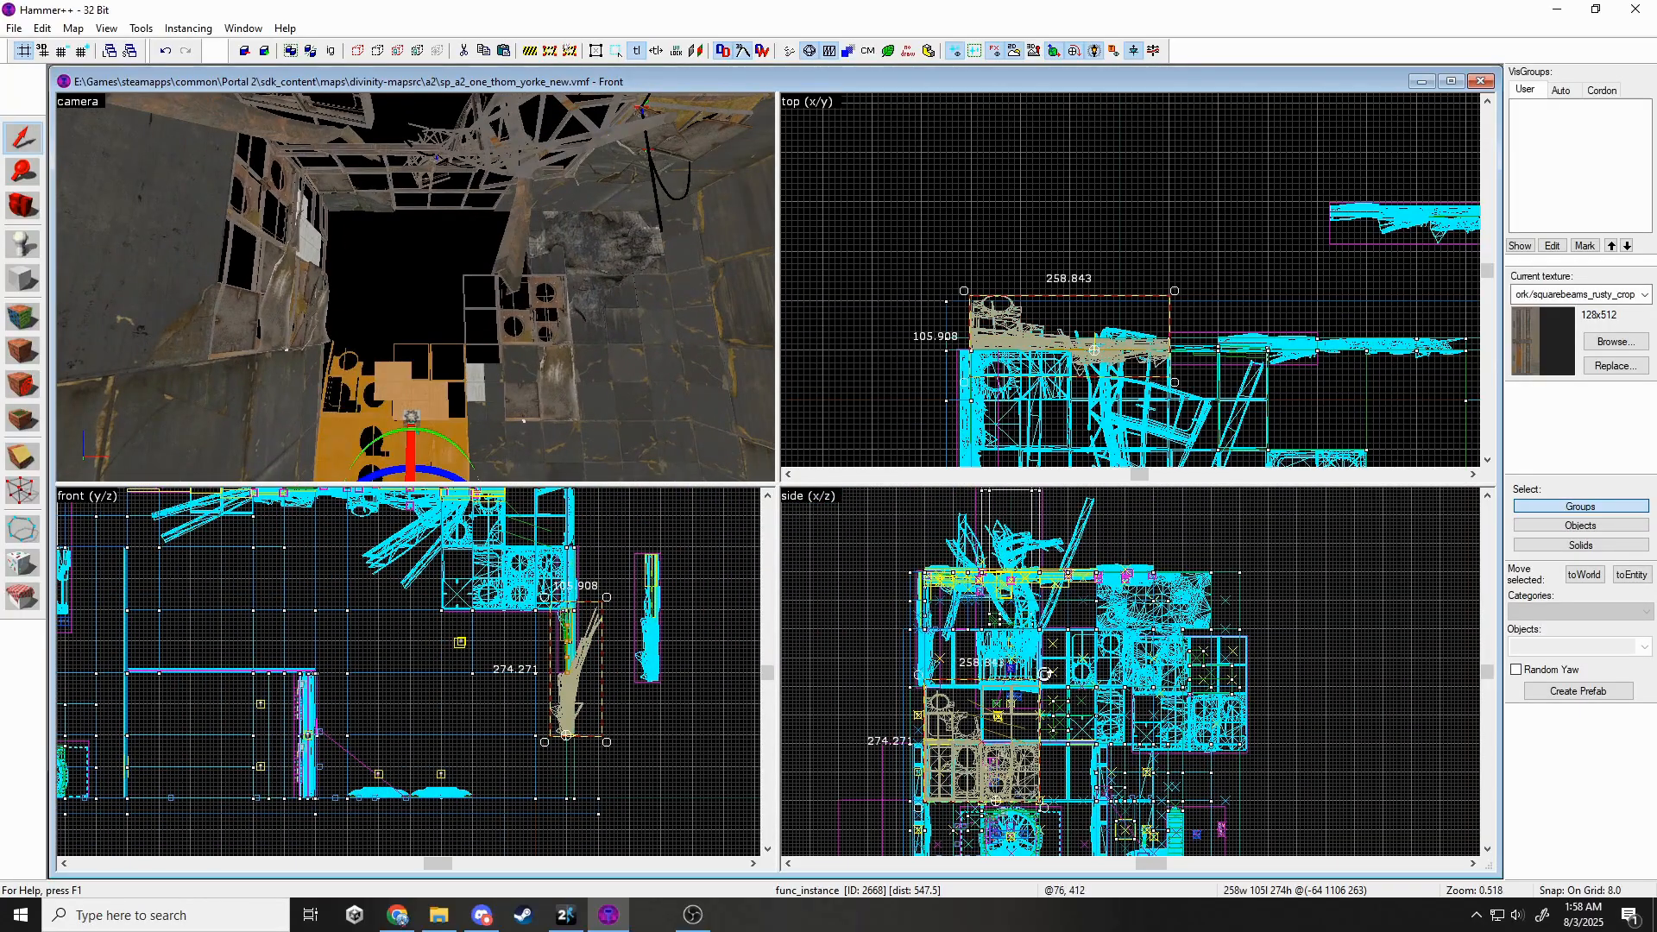
left_click_drag(1127, 834, 1127, 834)
left_click_drag(1001, 734, 947, 612)
scroll(946, 610, "up", 5)
left_click_drag(1020, 705, 976, 616)
key("Escape")
Turn another wall-panel instance 90 degrees and fit it into the lower wall gap.
key("z")
key("w")
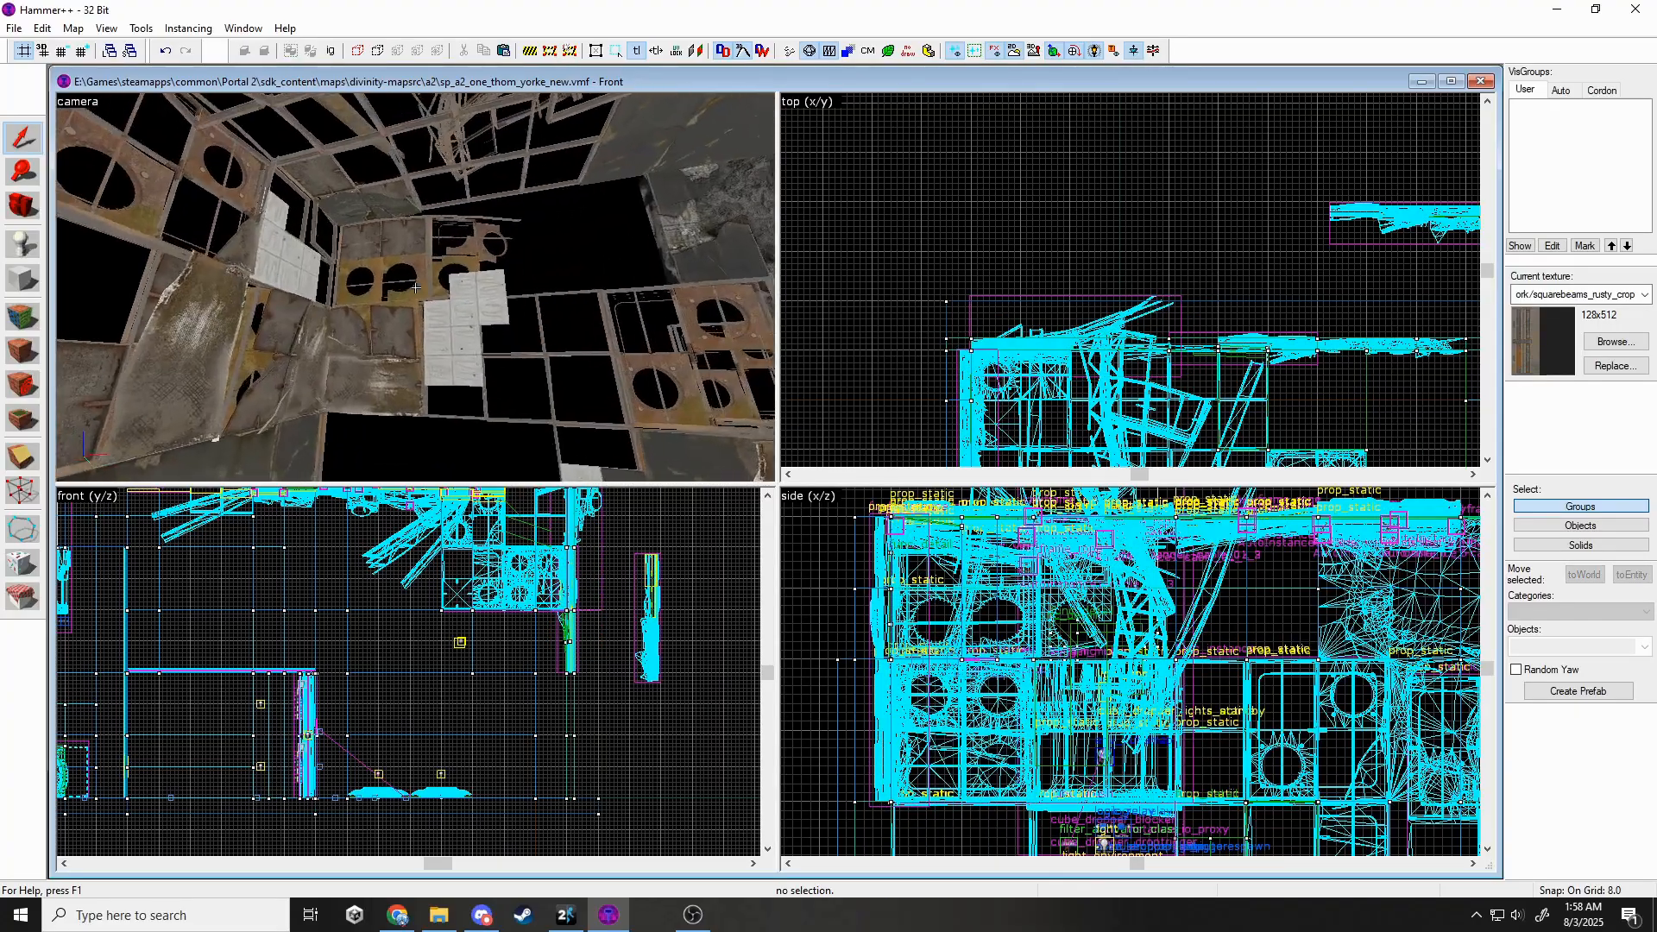
key("s")
left_click(416, 287)
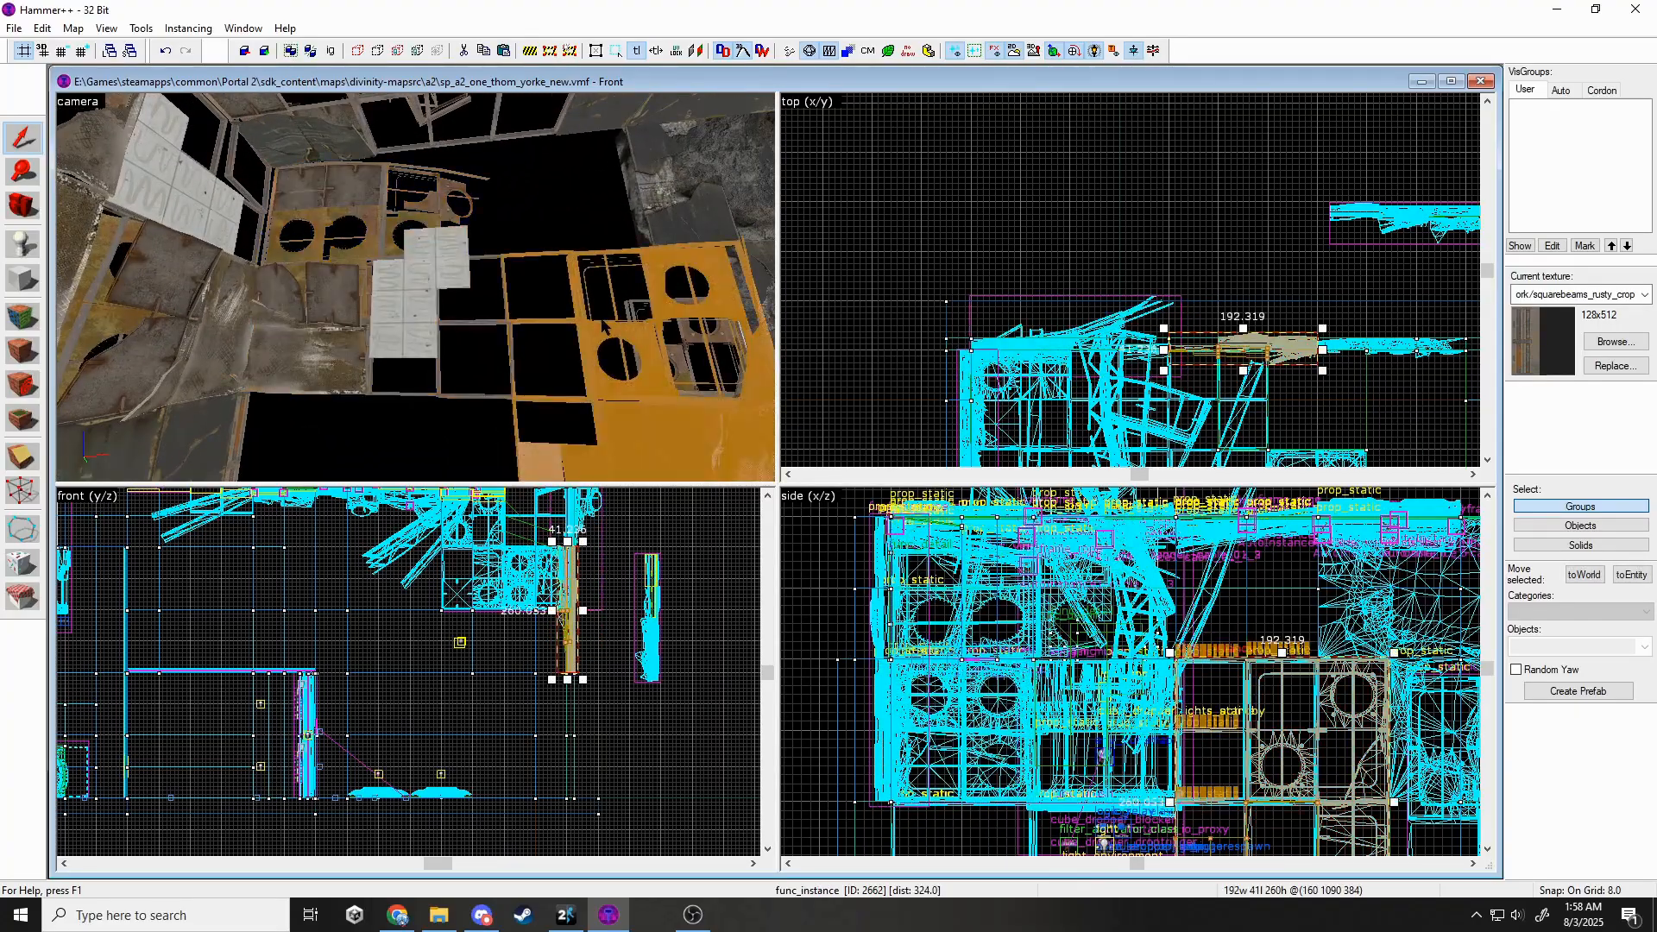
key("Escape")
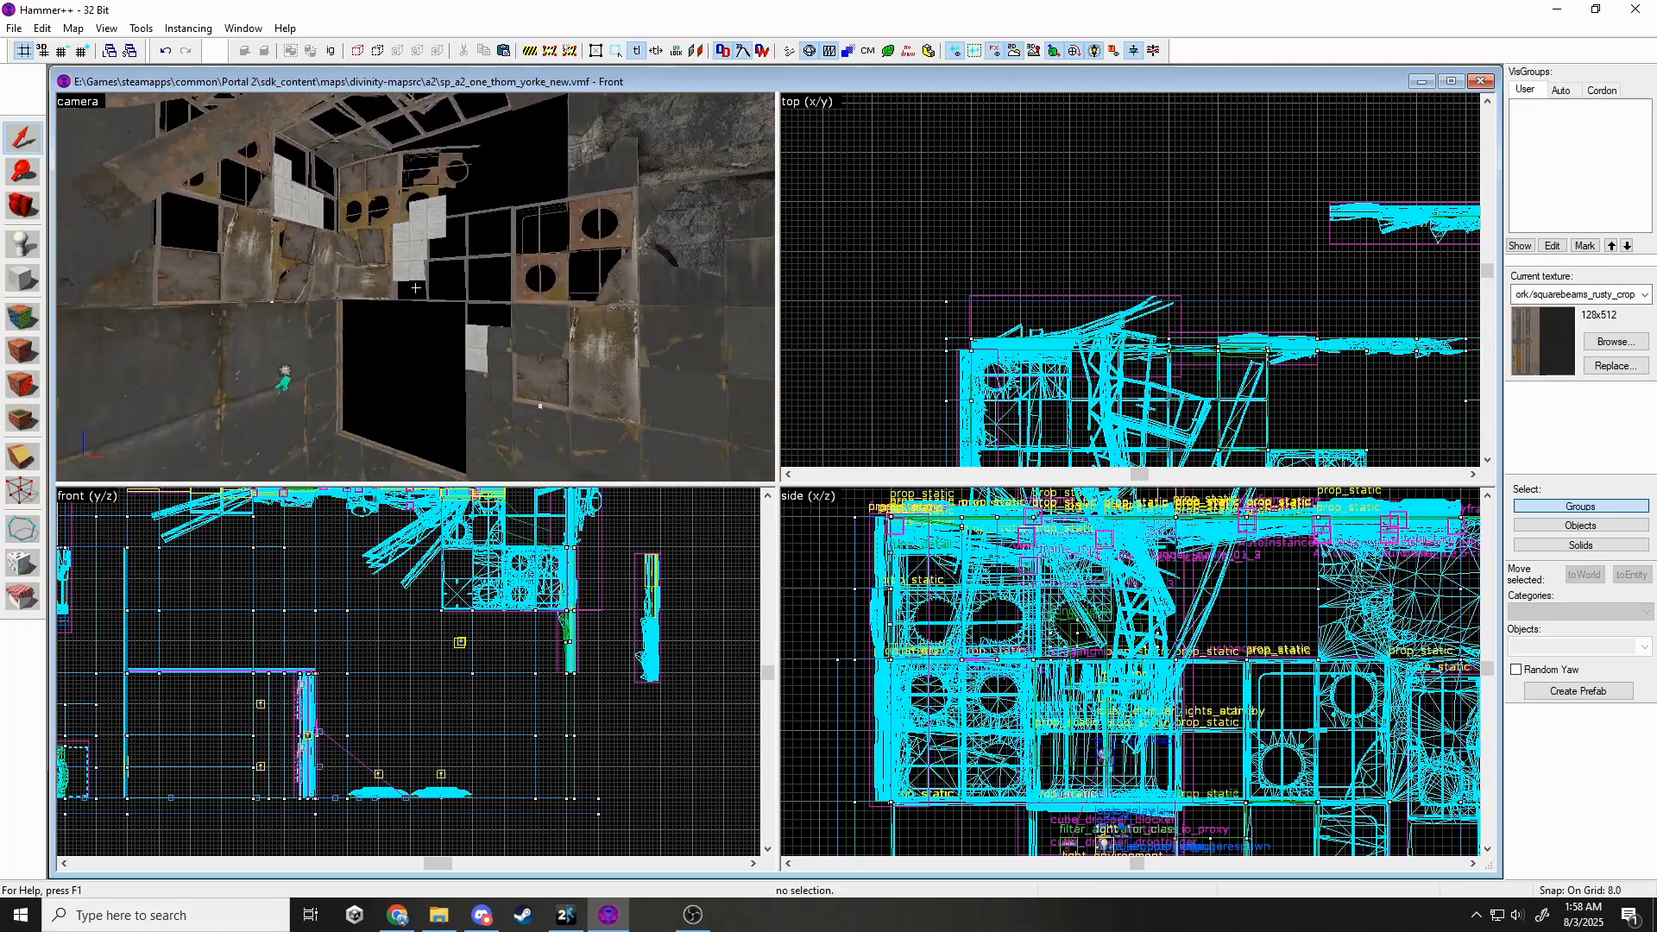
key("z")
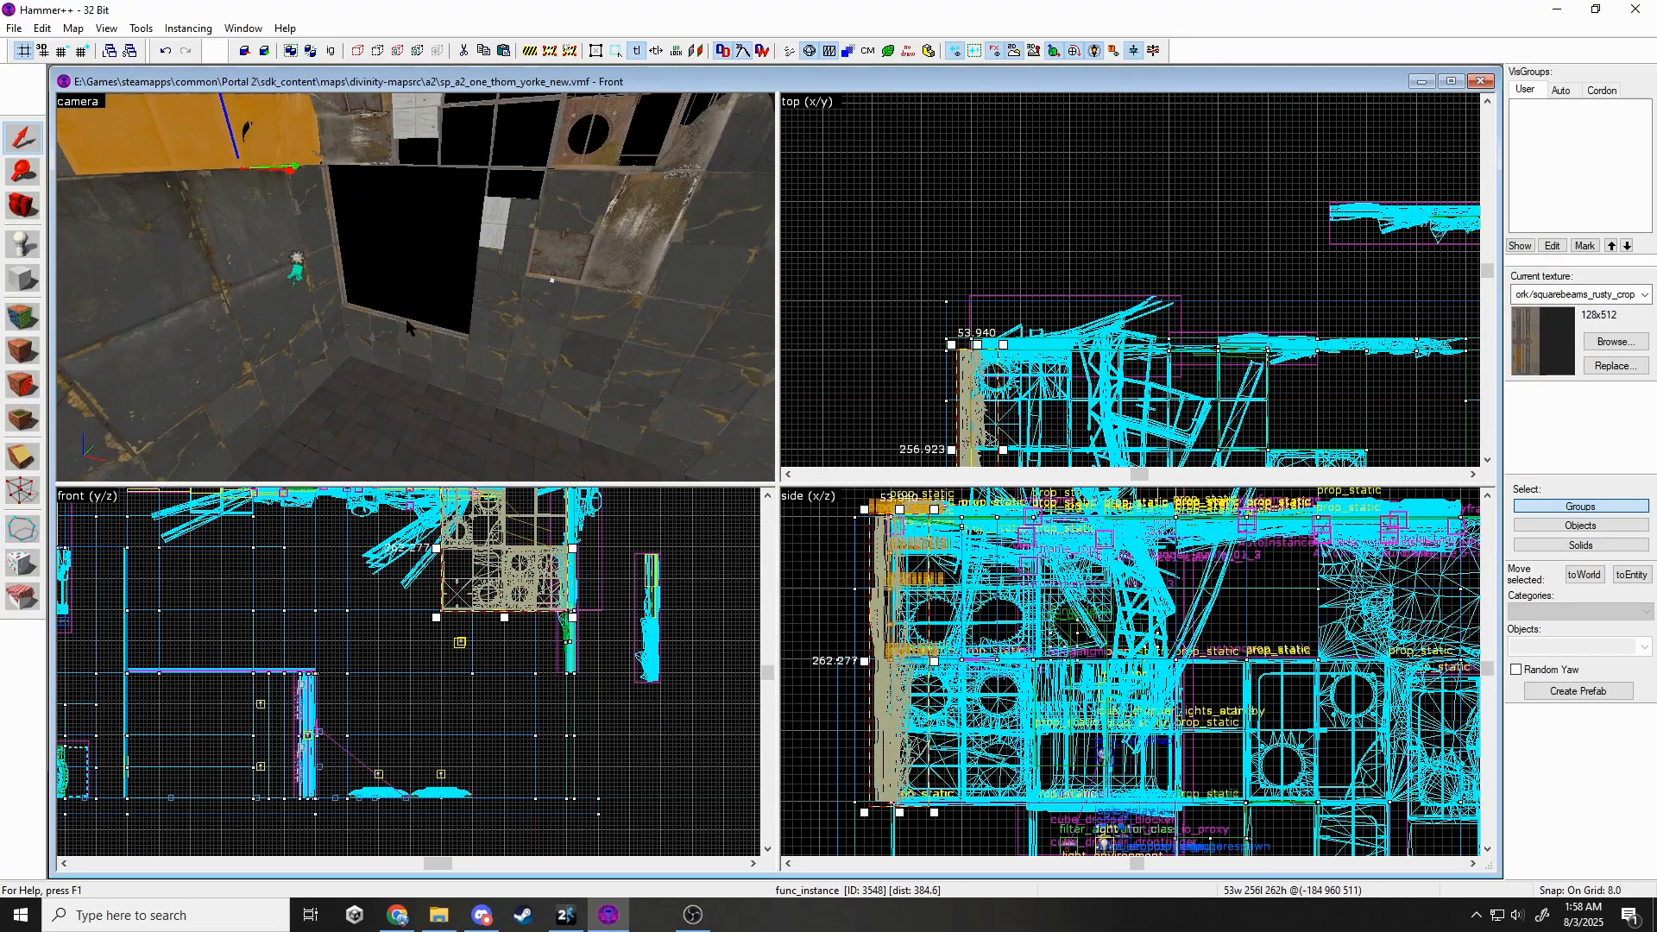
left_click(408, 328)
left_click_drag(1083, 234, 1143, 337)
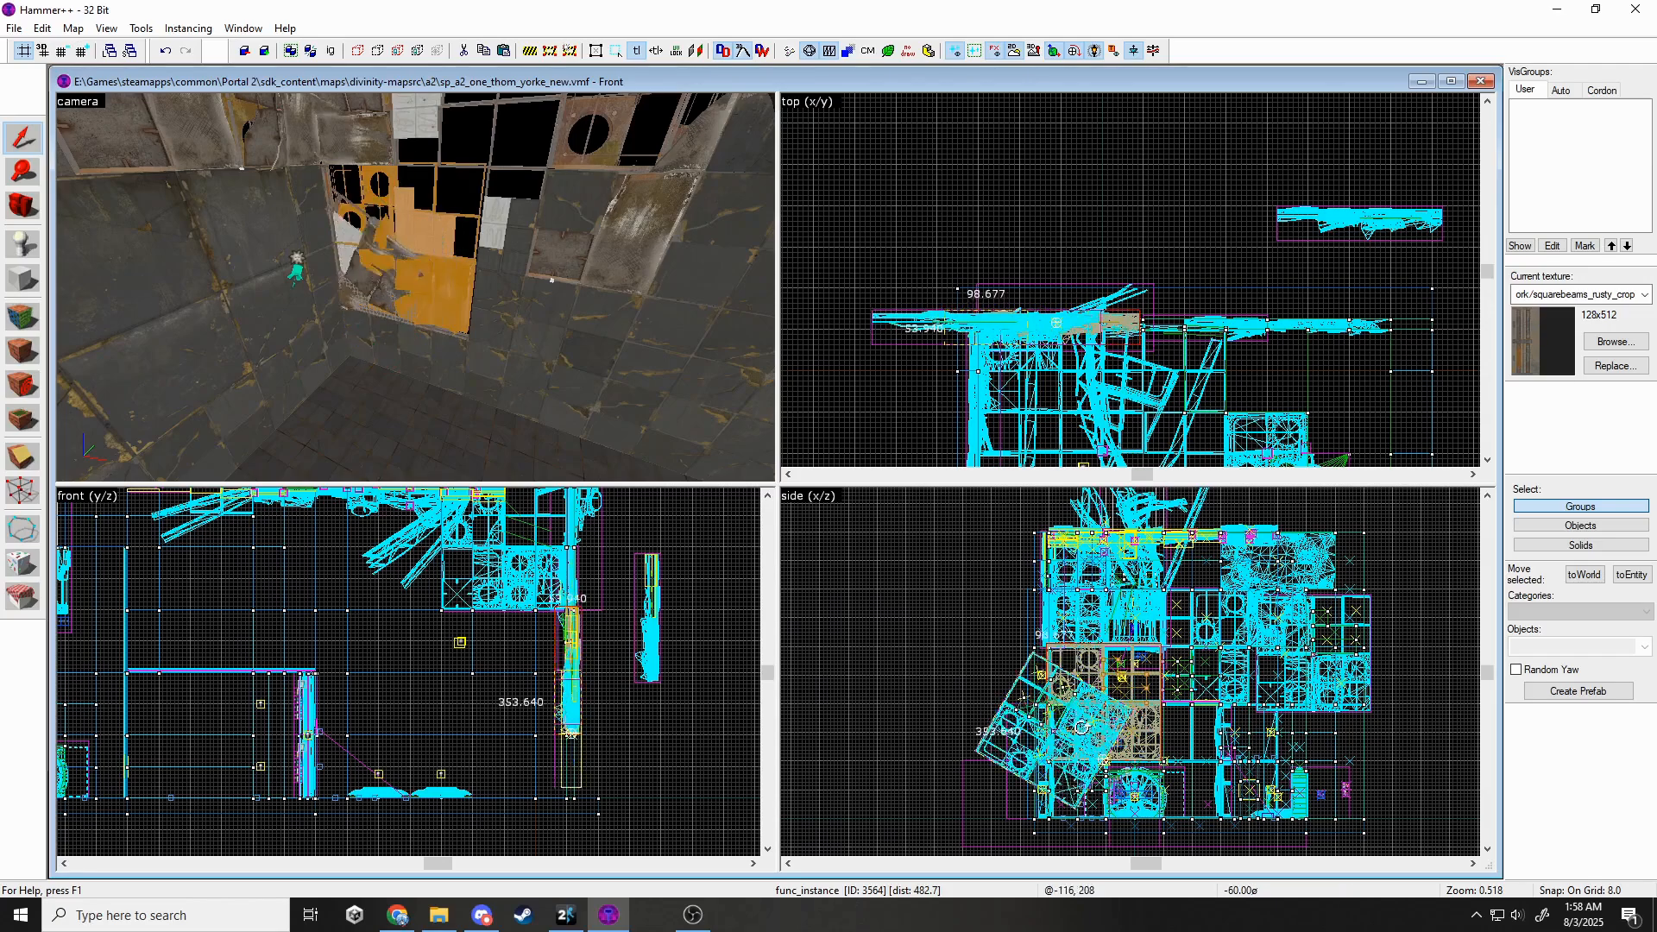
scroll(1107, 697, "up", 4)
left_click_drag(1107, 697, 1148, 653)
scroll(605, 742, "up", 6)
scroll(490, 647, "up", 3)
left_click_drag(489, 652, 469, 656)
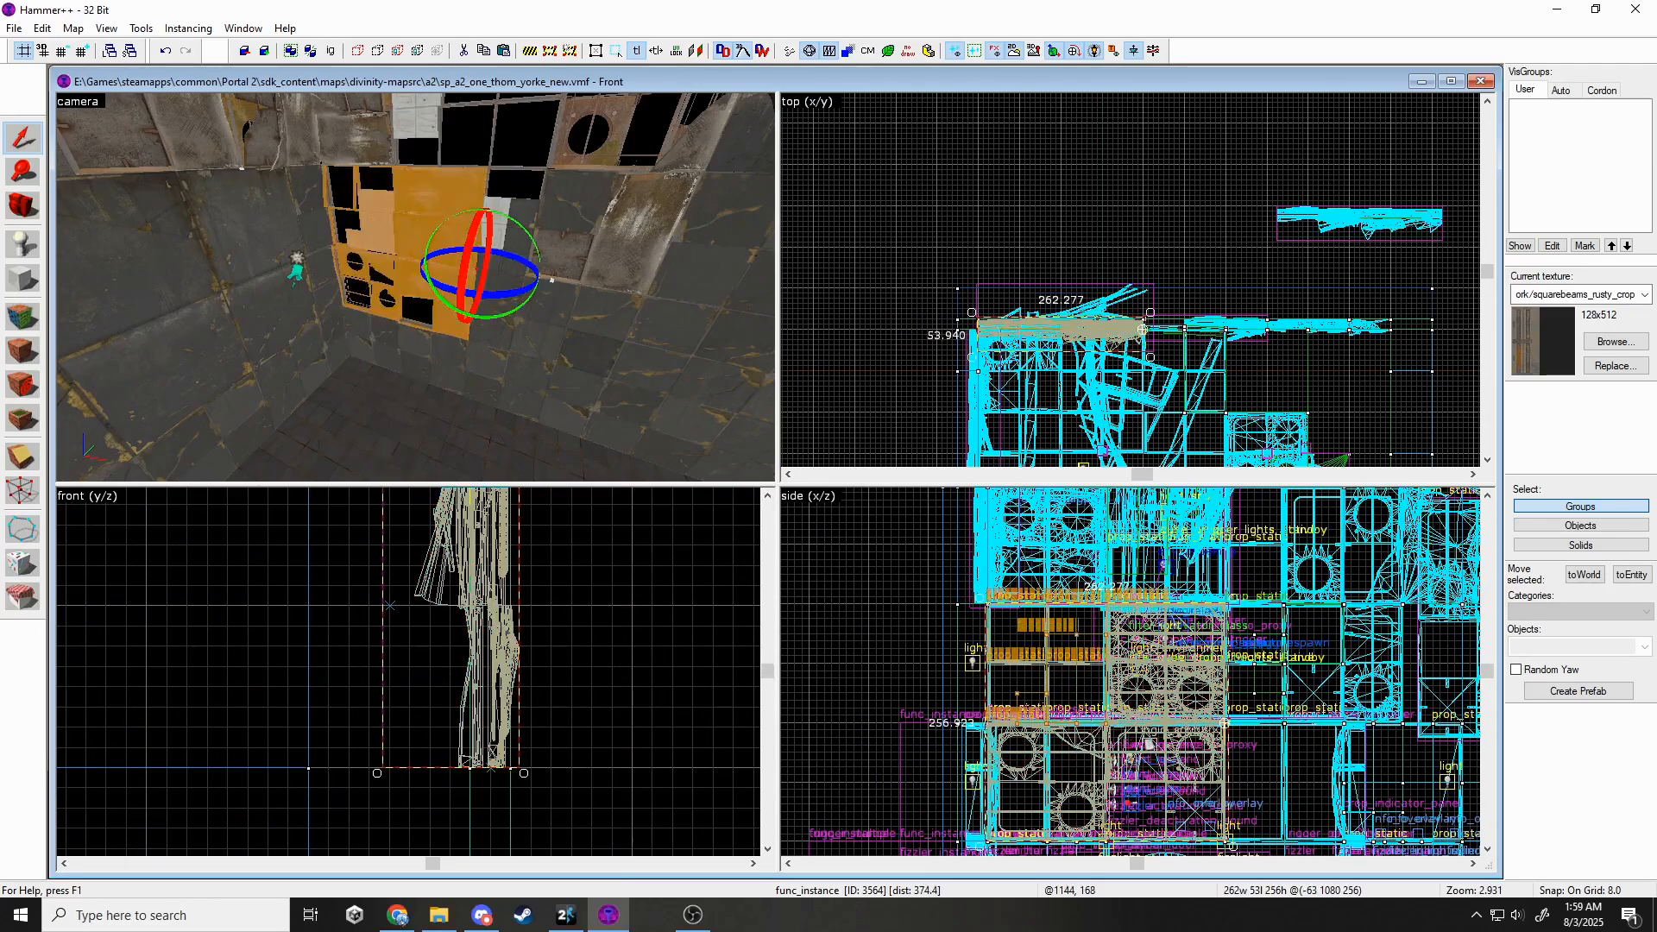
key("Escape")
Select the two wall-panel instance groups and collapse them into the map.
key("z")
key("w")
key("s")
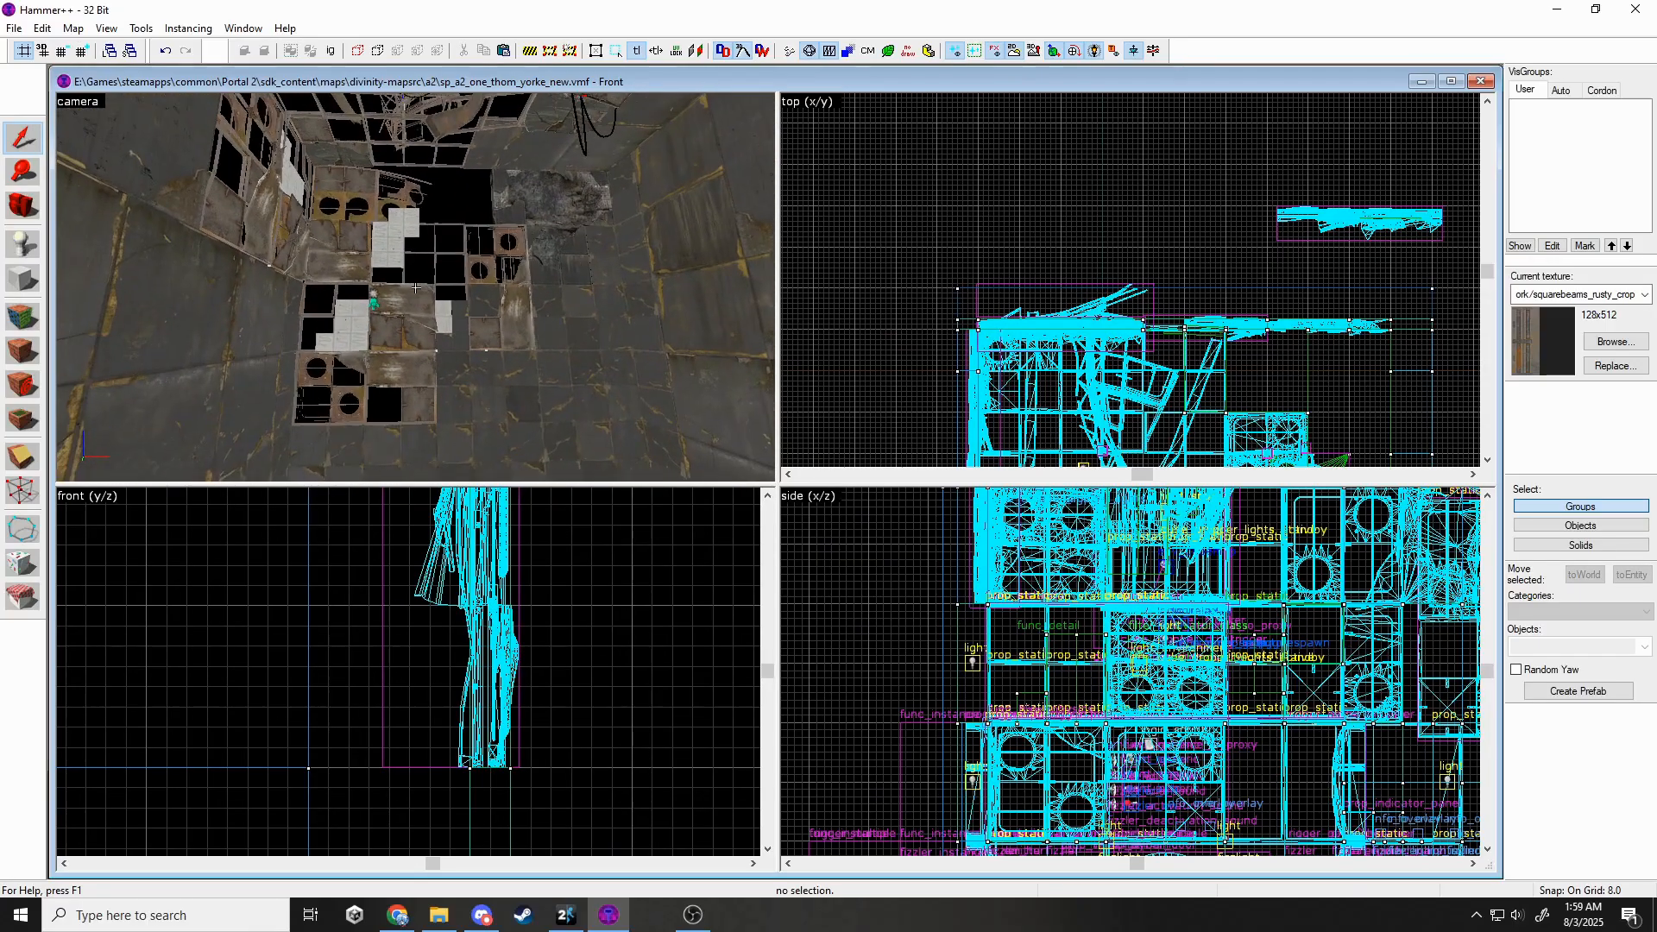
key("d")
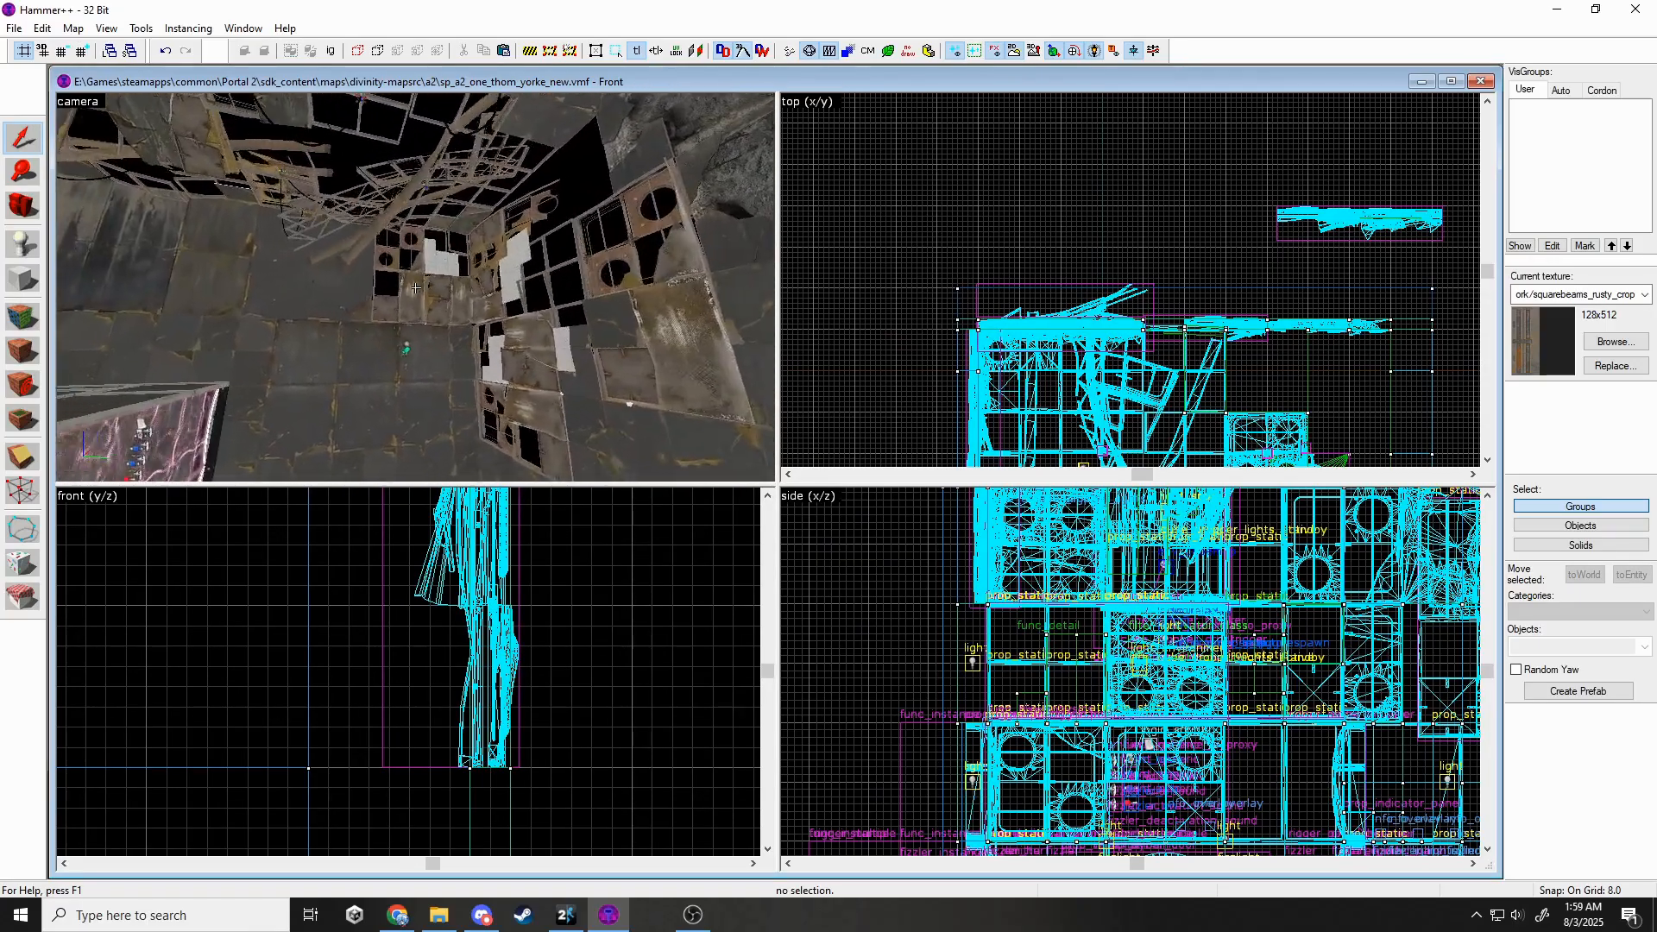
key("a")
key("w")
key("z")
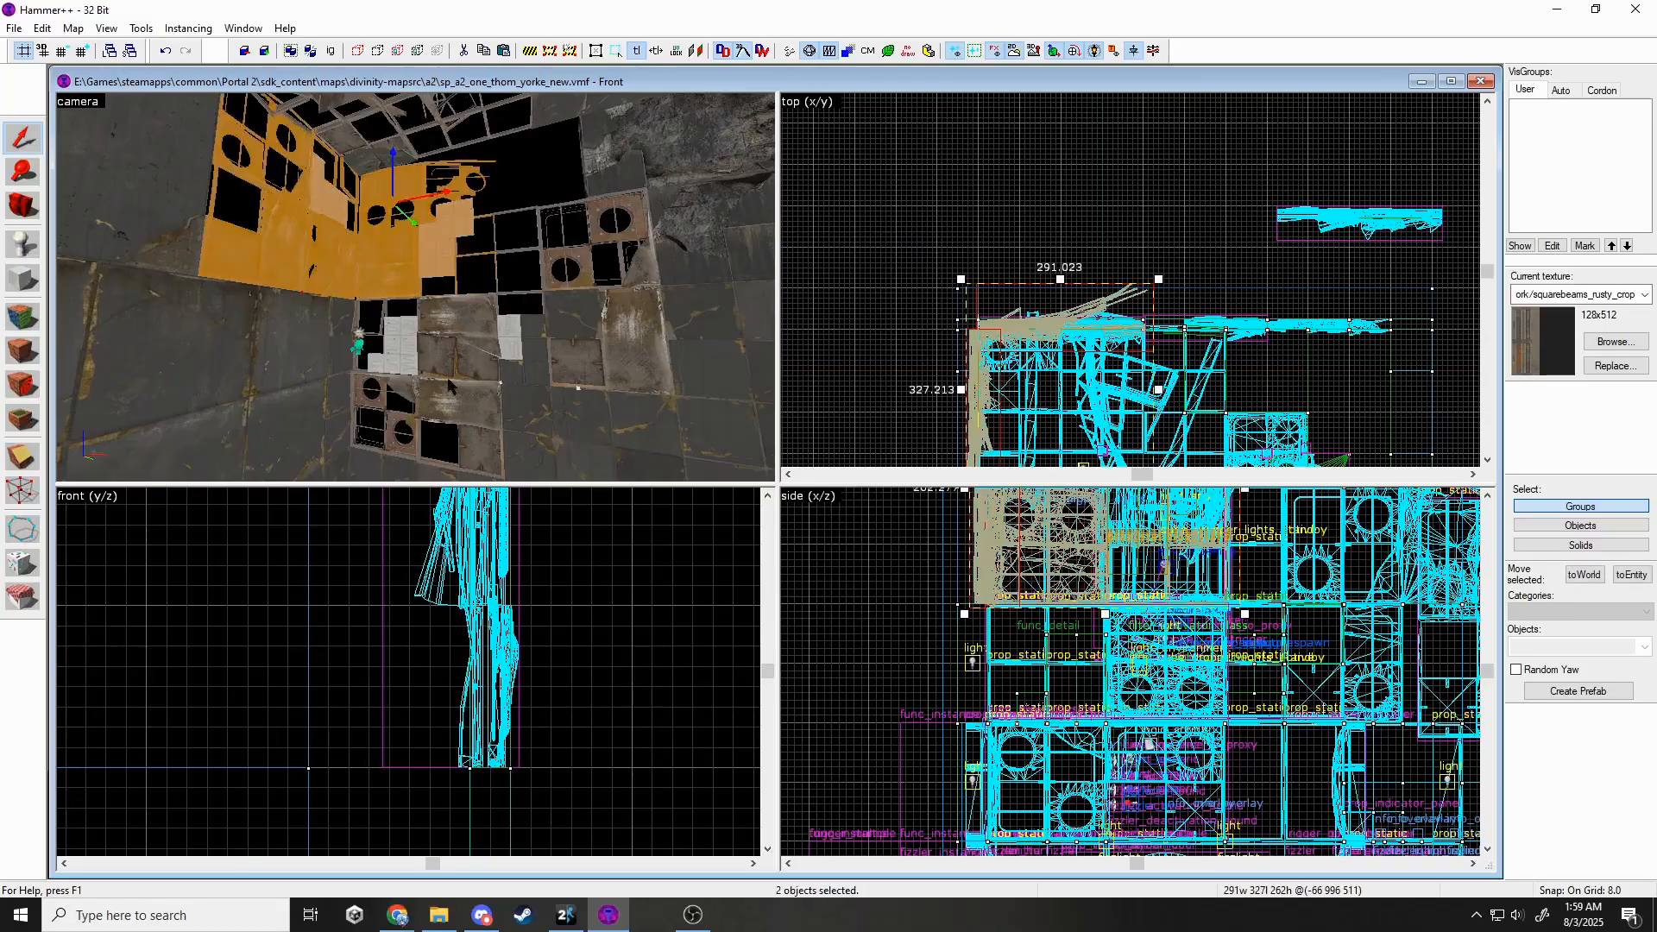
left_click(448, 385, "ctrl")
left_click(577, 333, "ctrl")
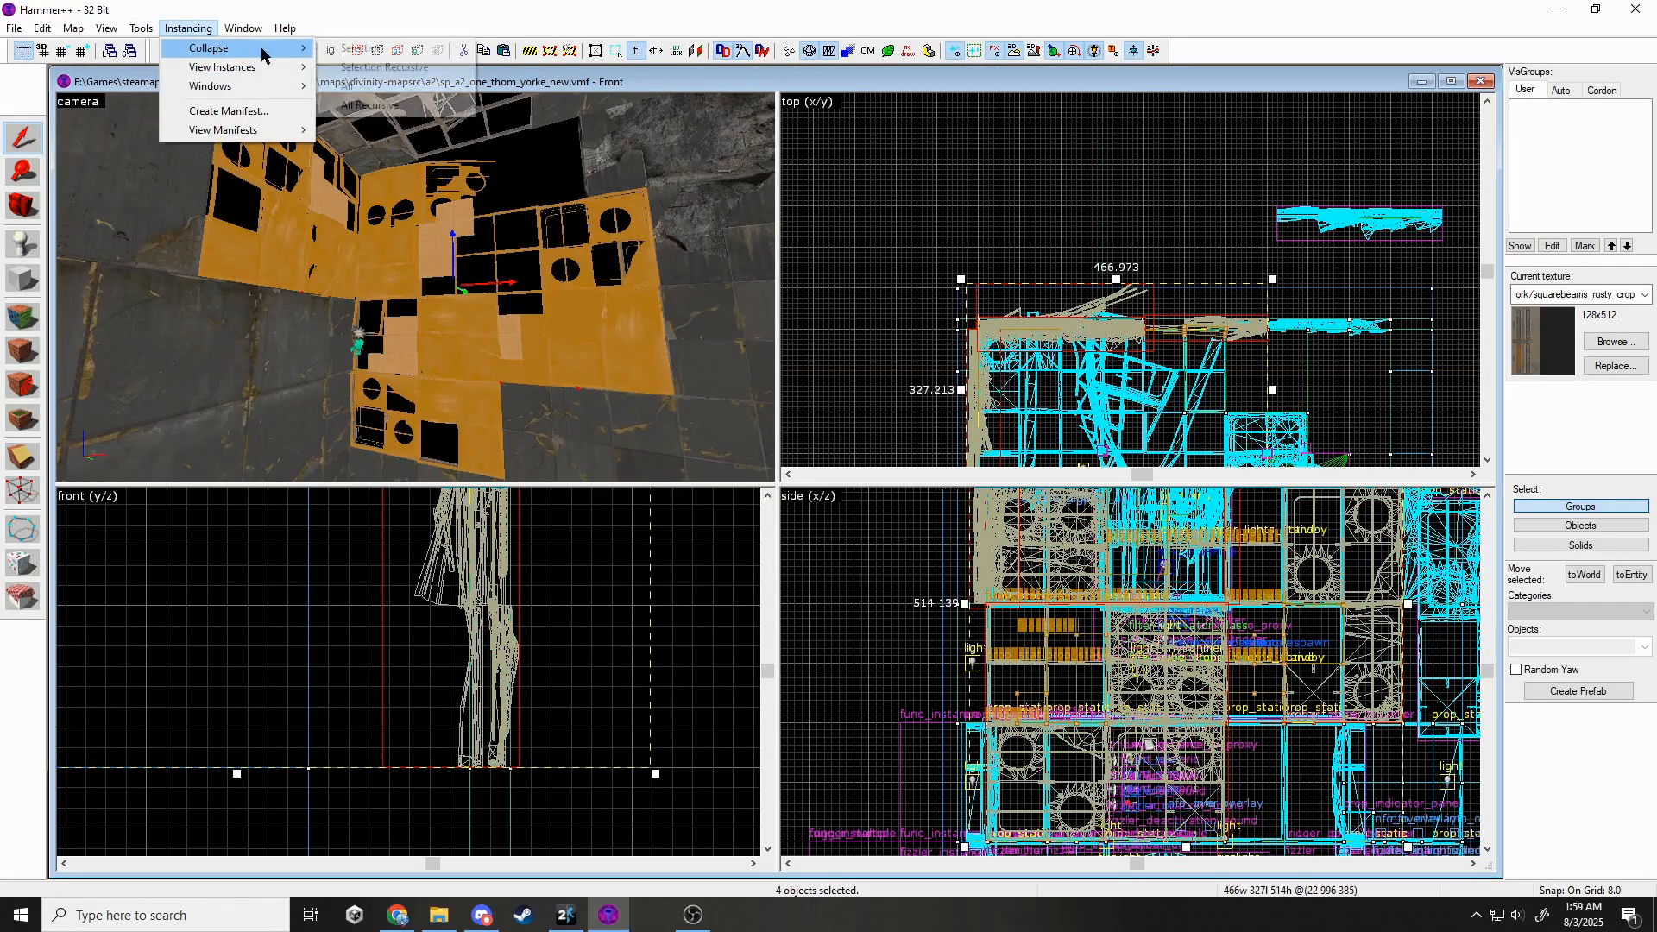
left_click(367, 48)
left_click(897, 525)
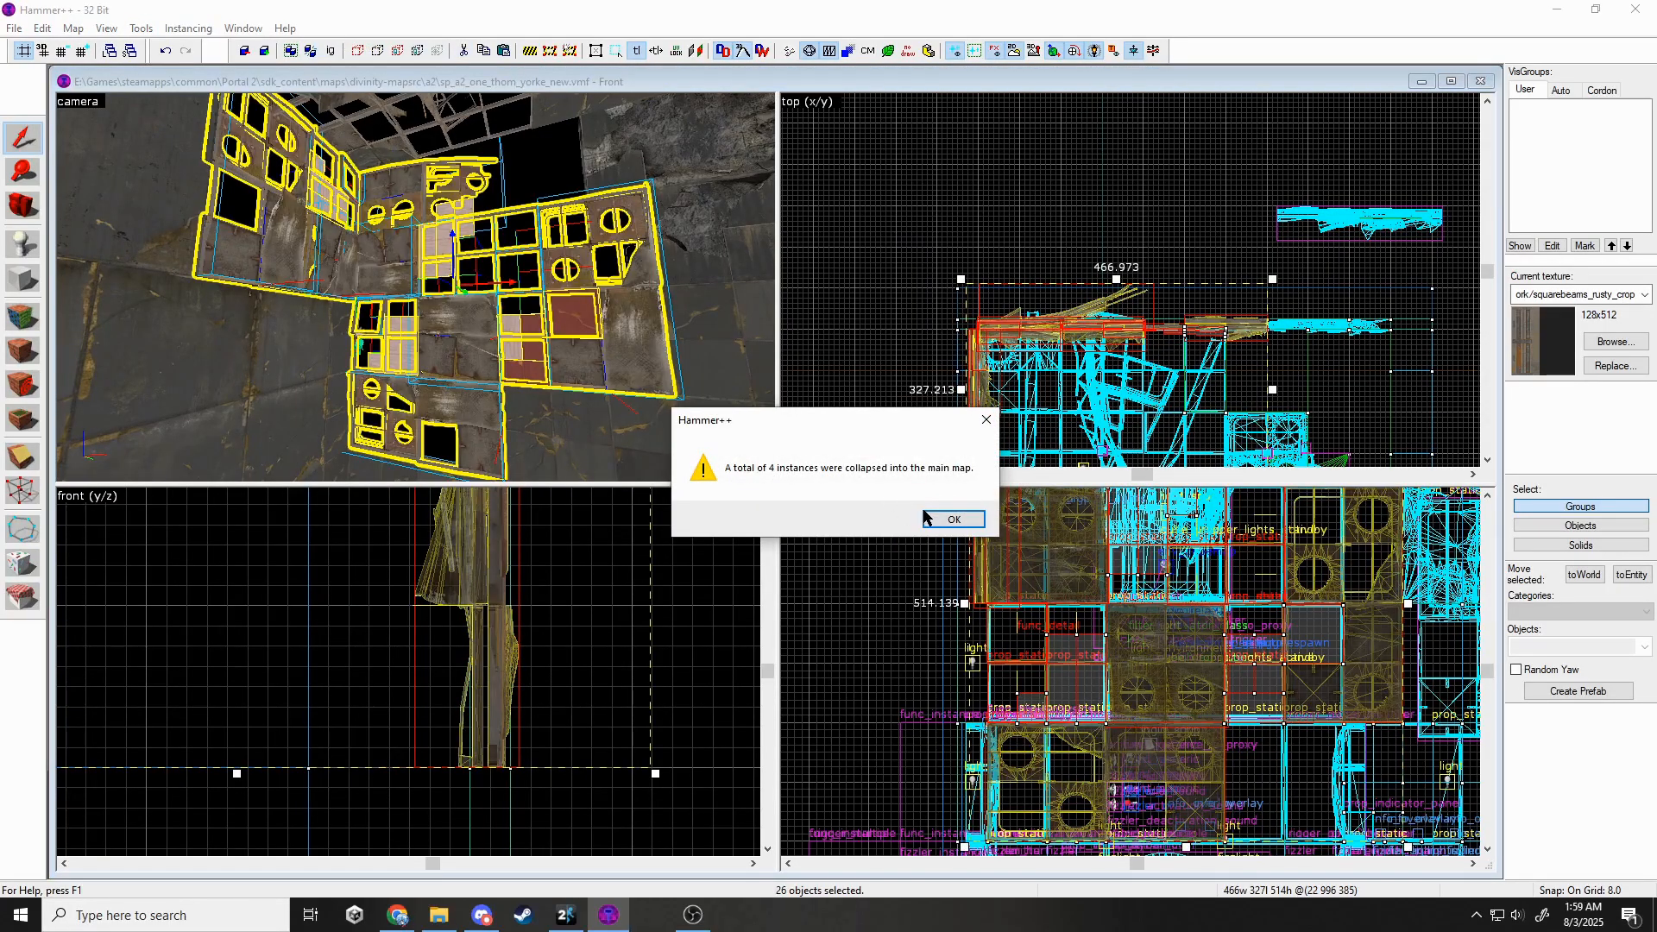
left_click(926, 518)
Switch a wall prop's model to wall_dest_256x128_01_skins and rotate it 90°.
key("Escape")
double_click(634, 333)
left_click(942, 398)
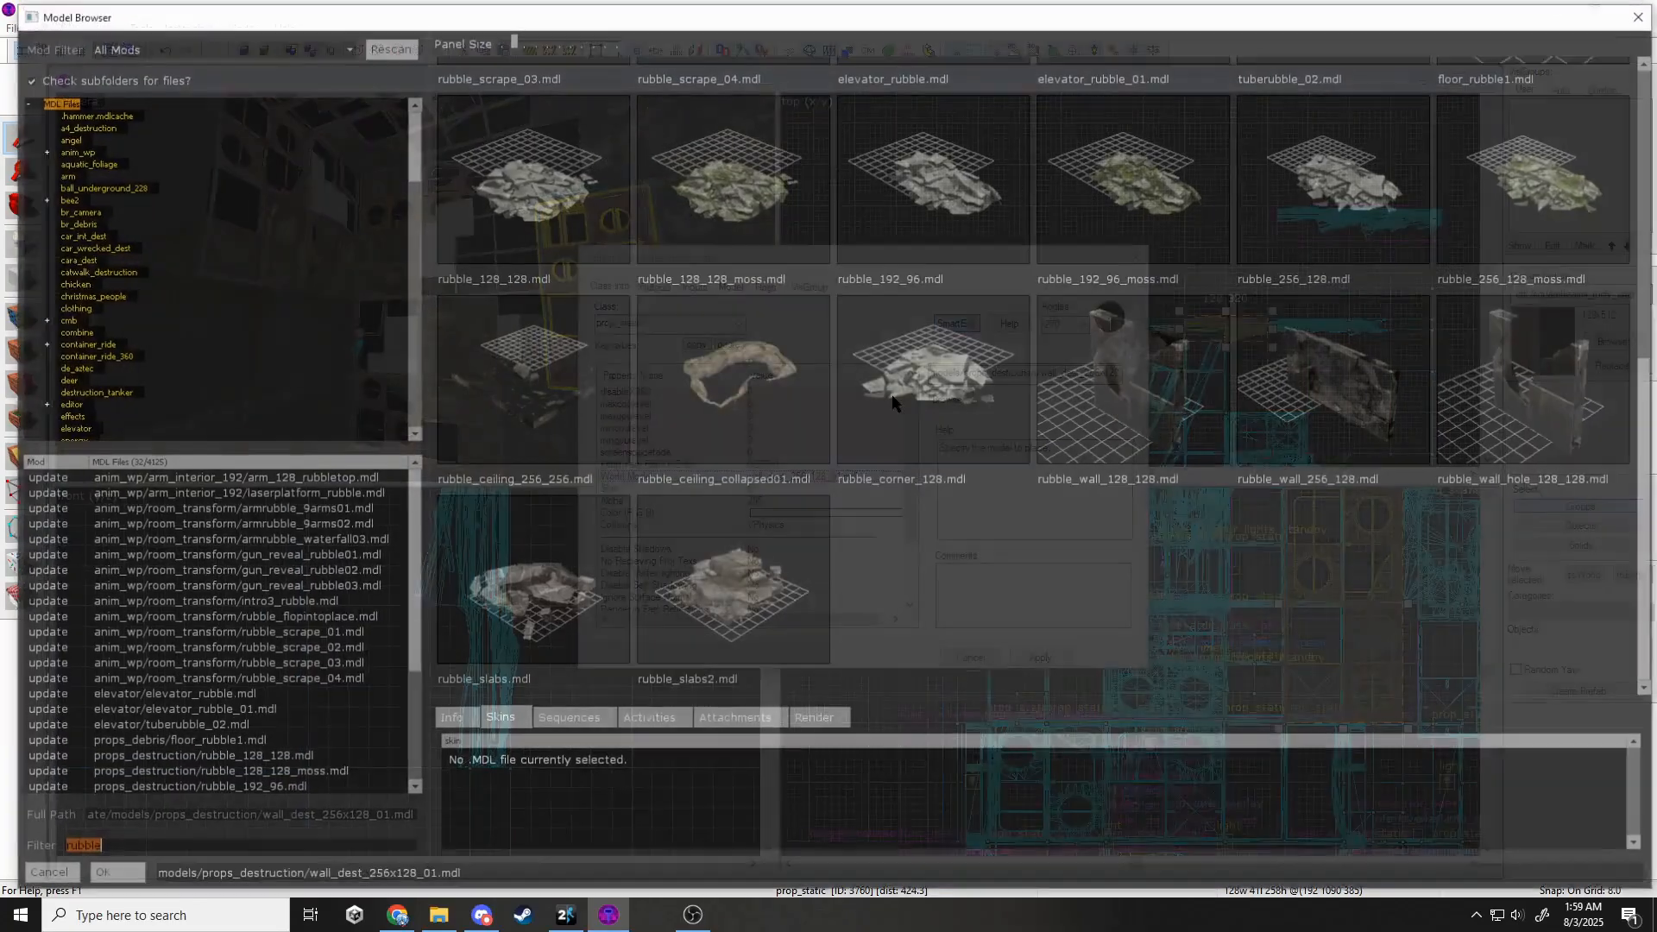
type("wall_dest")
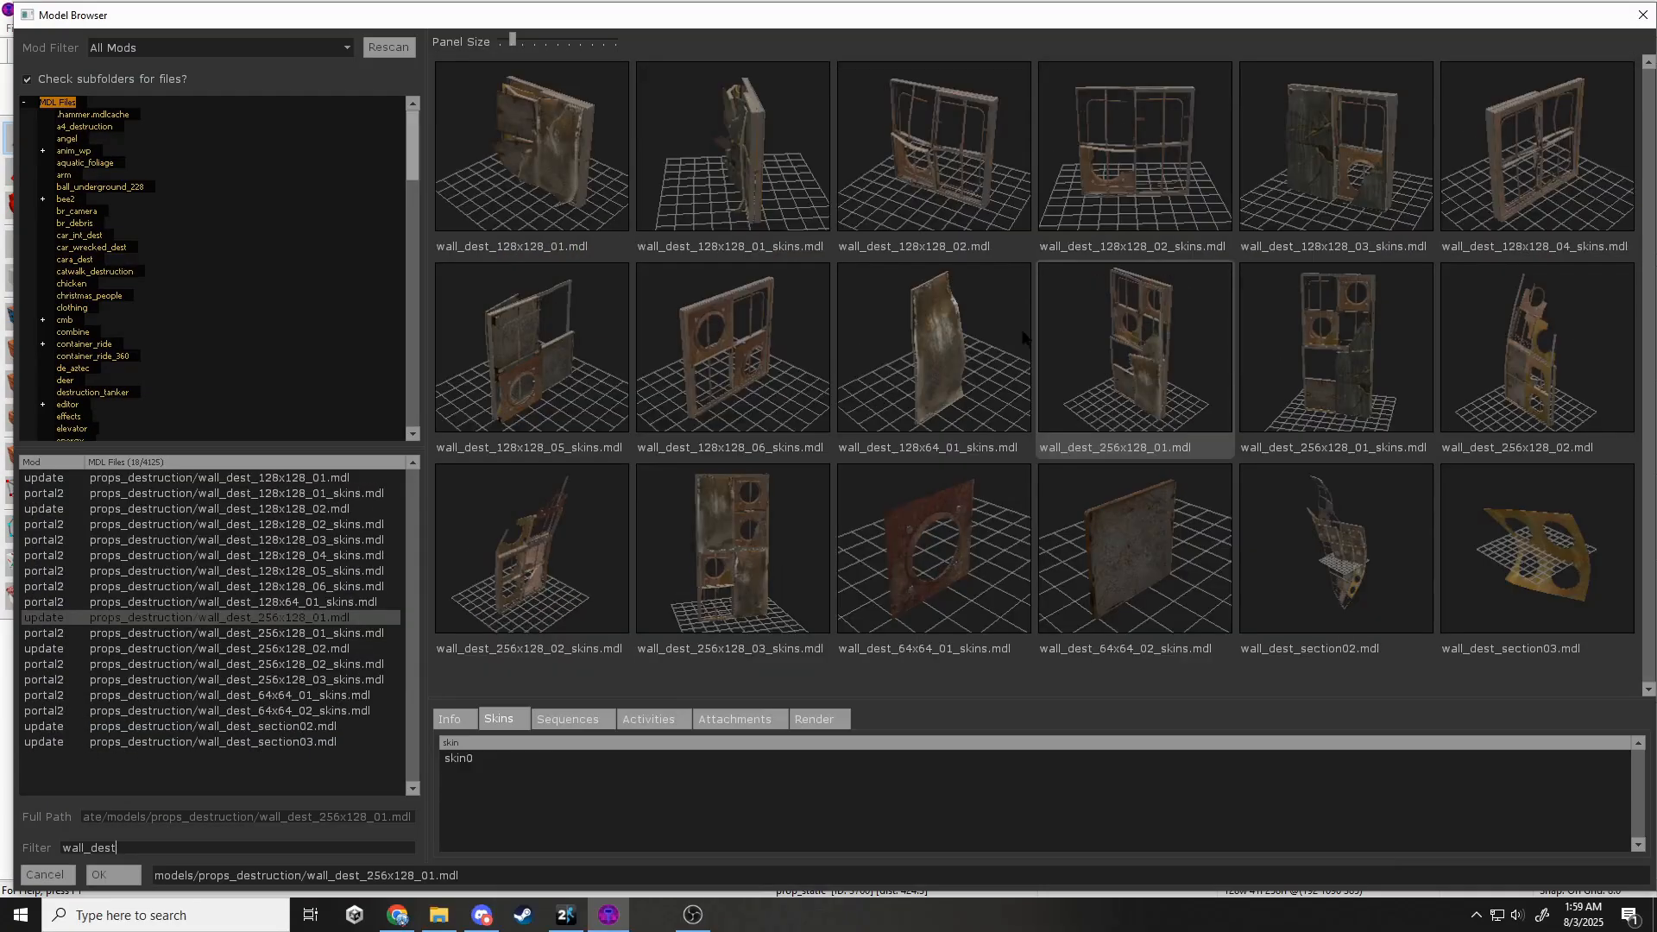
double_click(1317, 292)
left_click(718, 488)
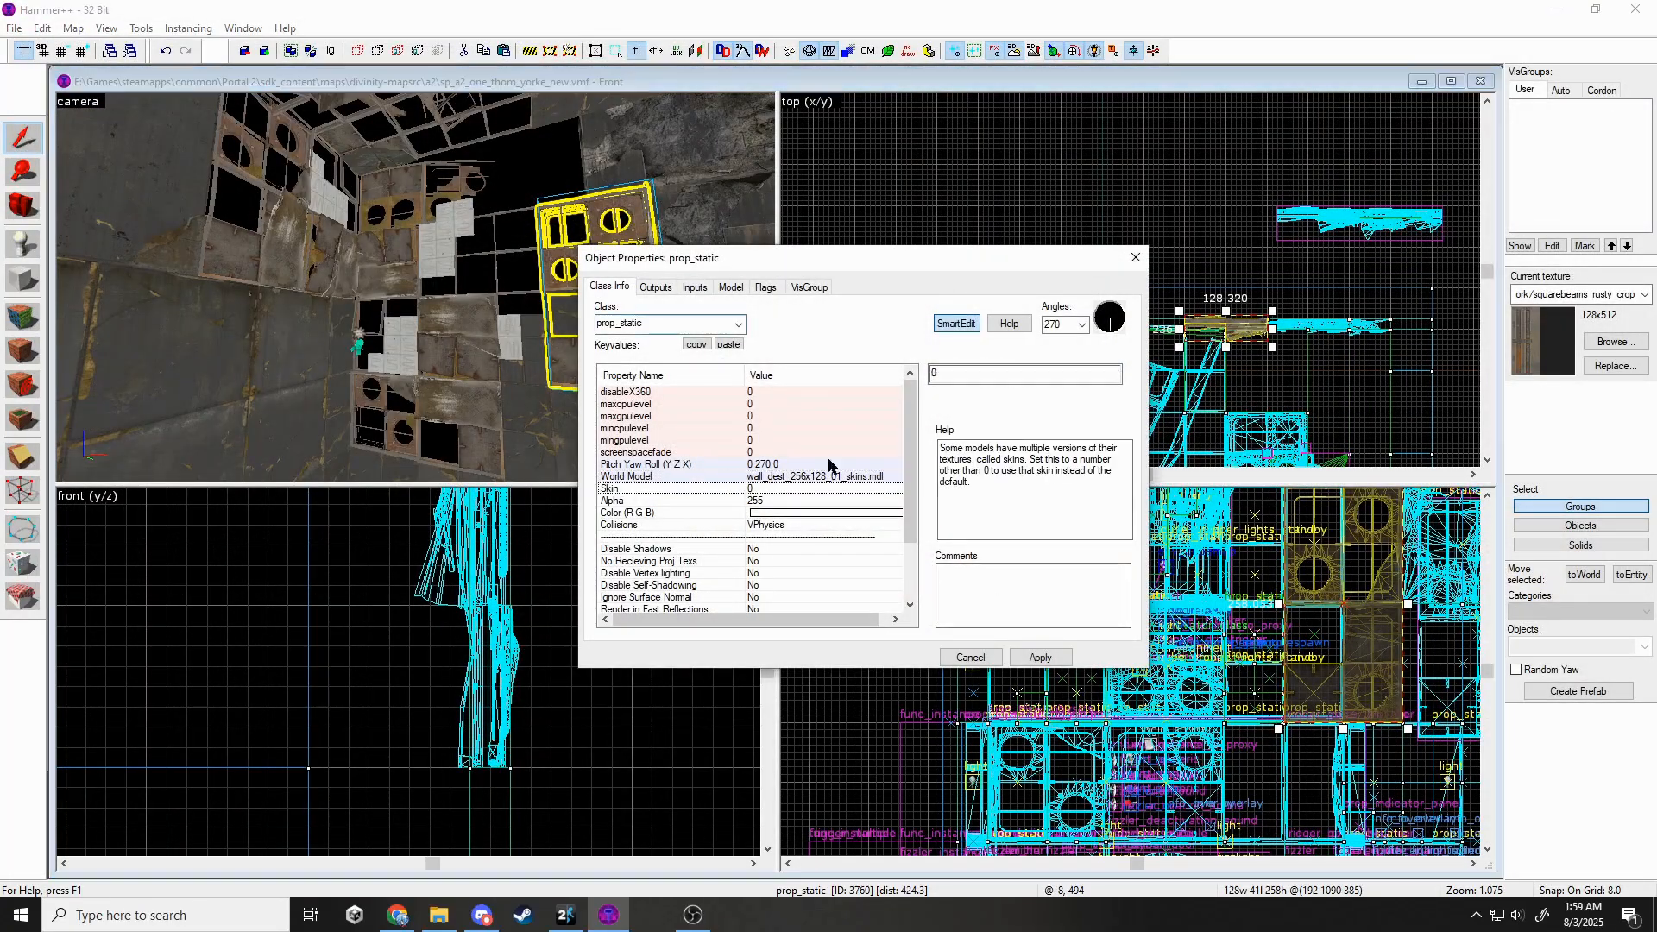
left_click(1040, 657)
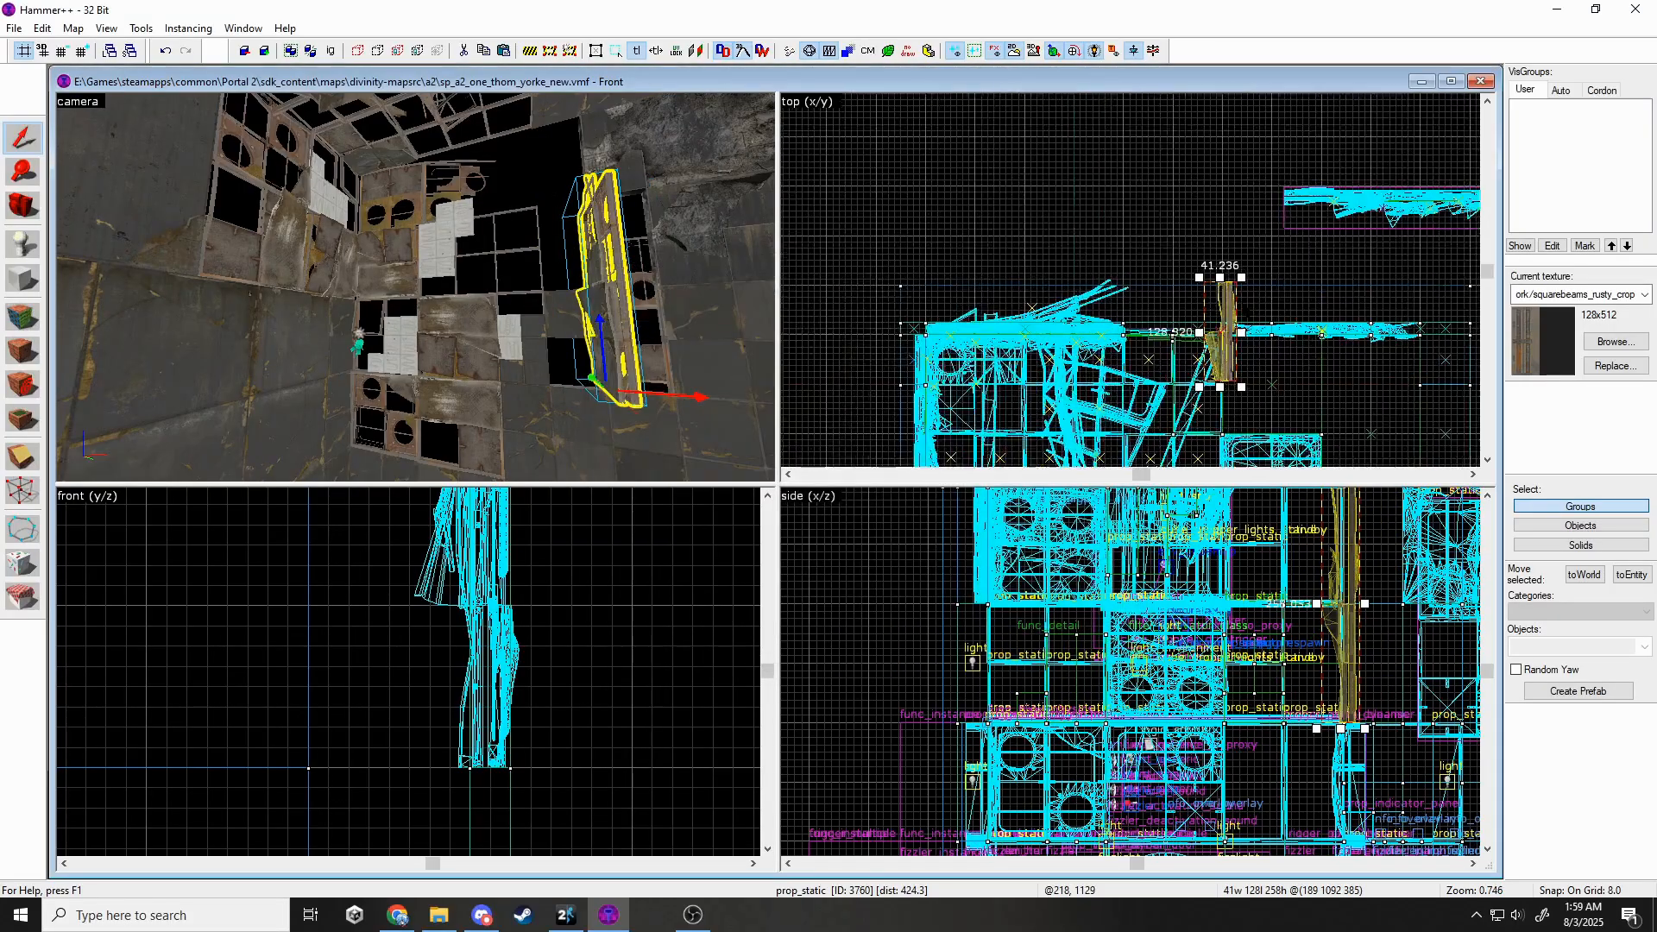
left_click(1136, 257)
left_click_drag(1239, 276, 1169, 313)
left_click(407, 309)
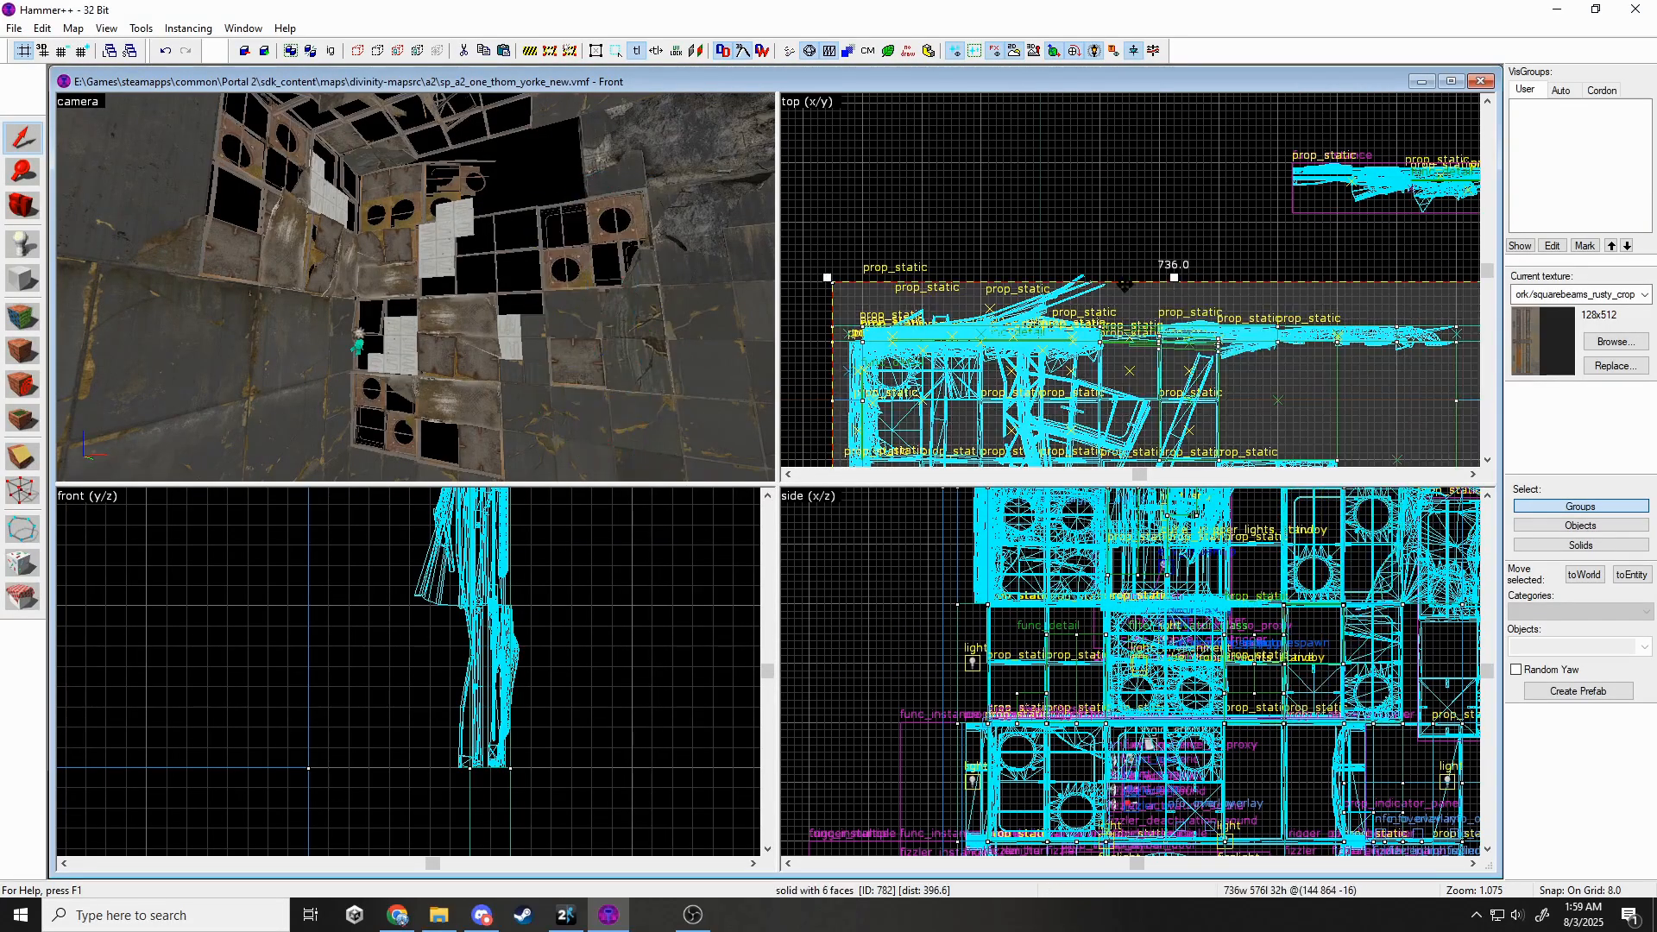
Select the damaged wall panel props and delete them.
key("z")
key("w")
key("Escape")
key("s")
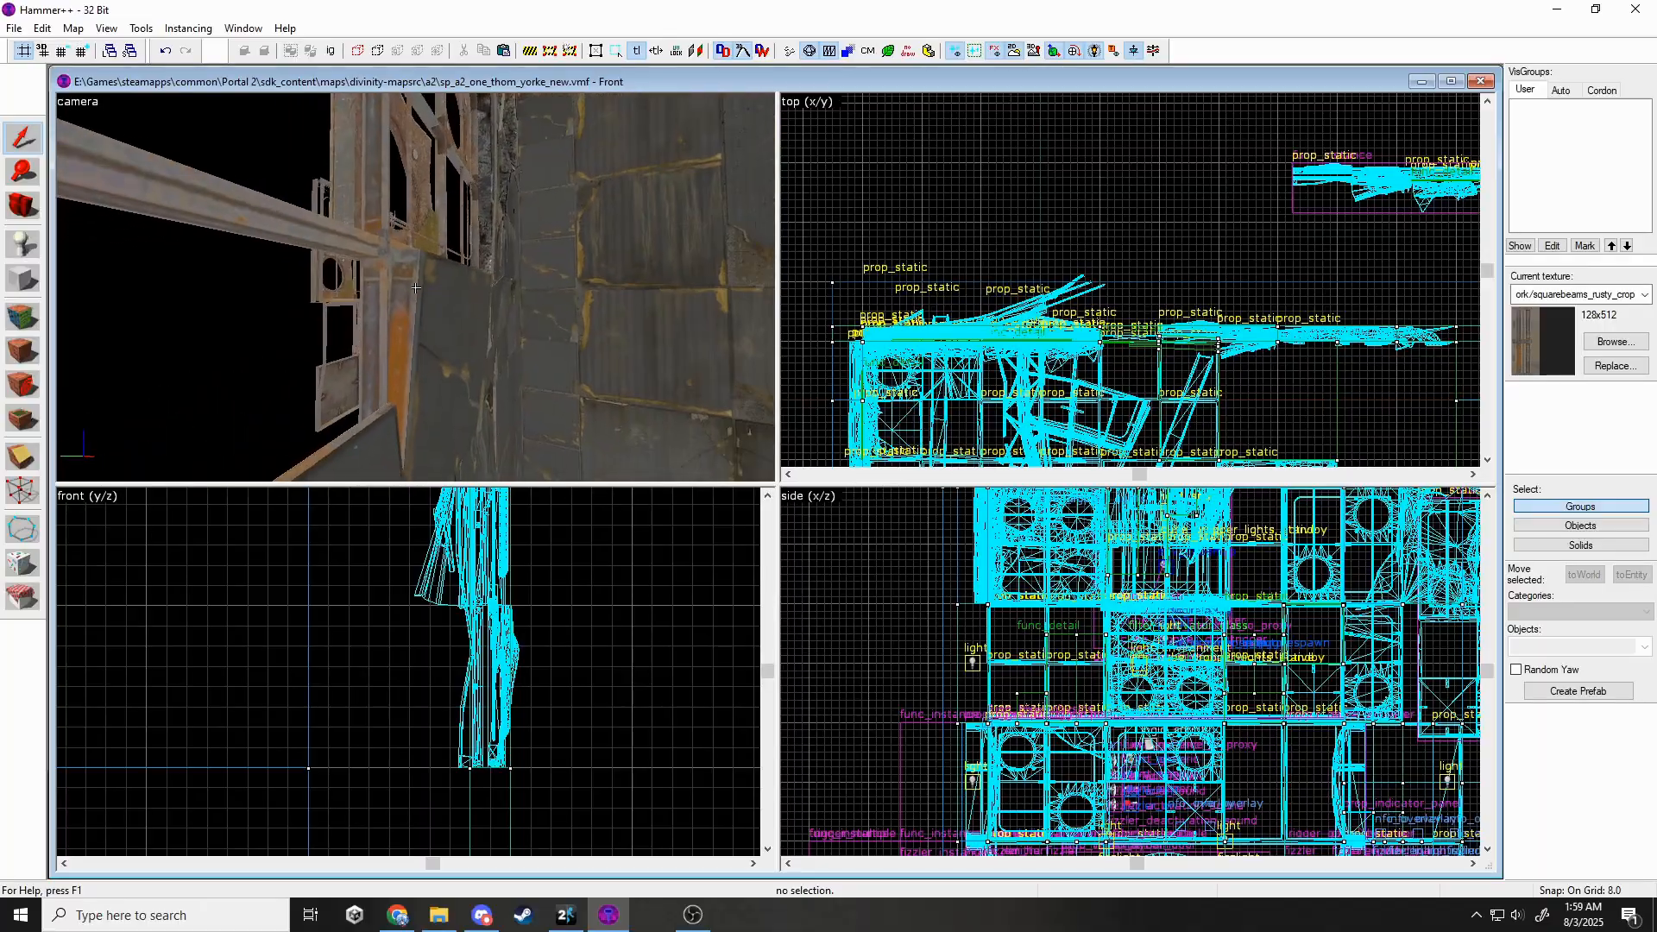
left_click(416, 287)
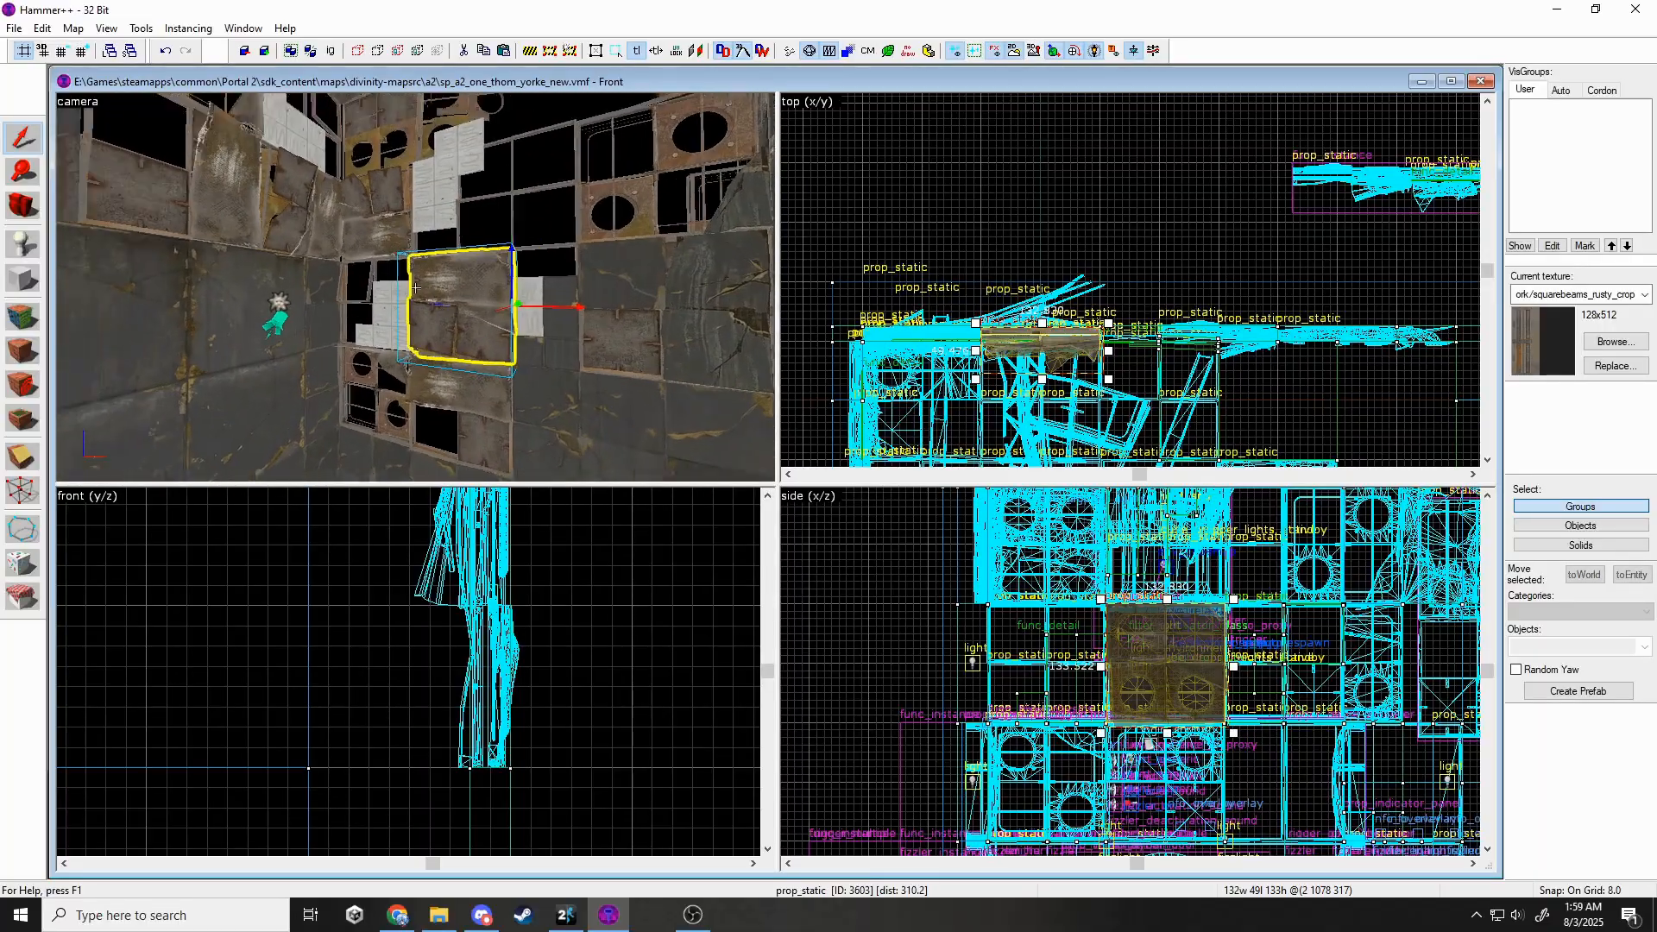
key("Delete")
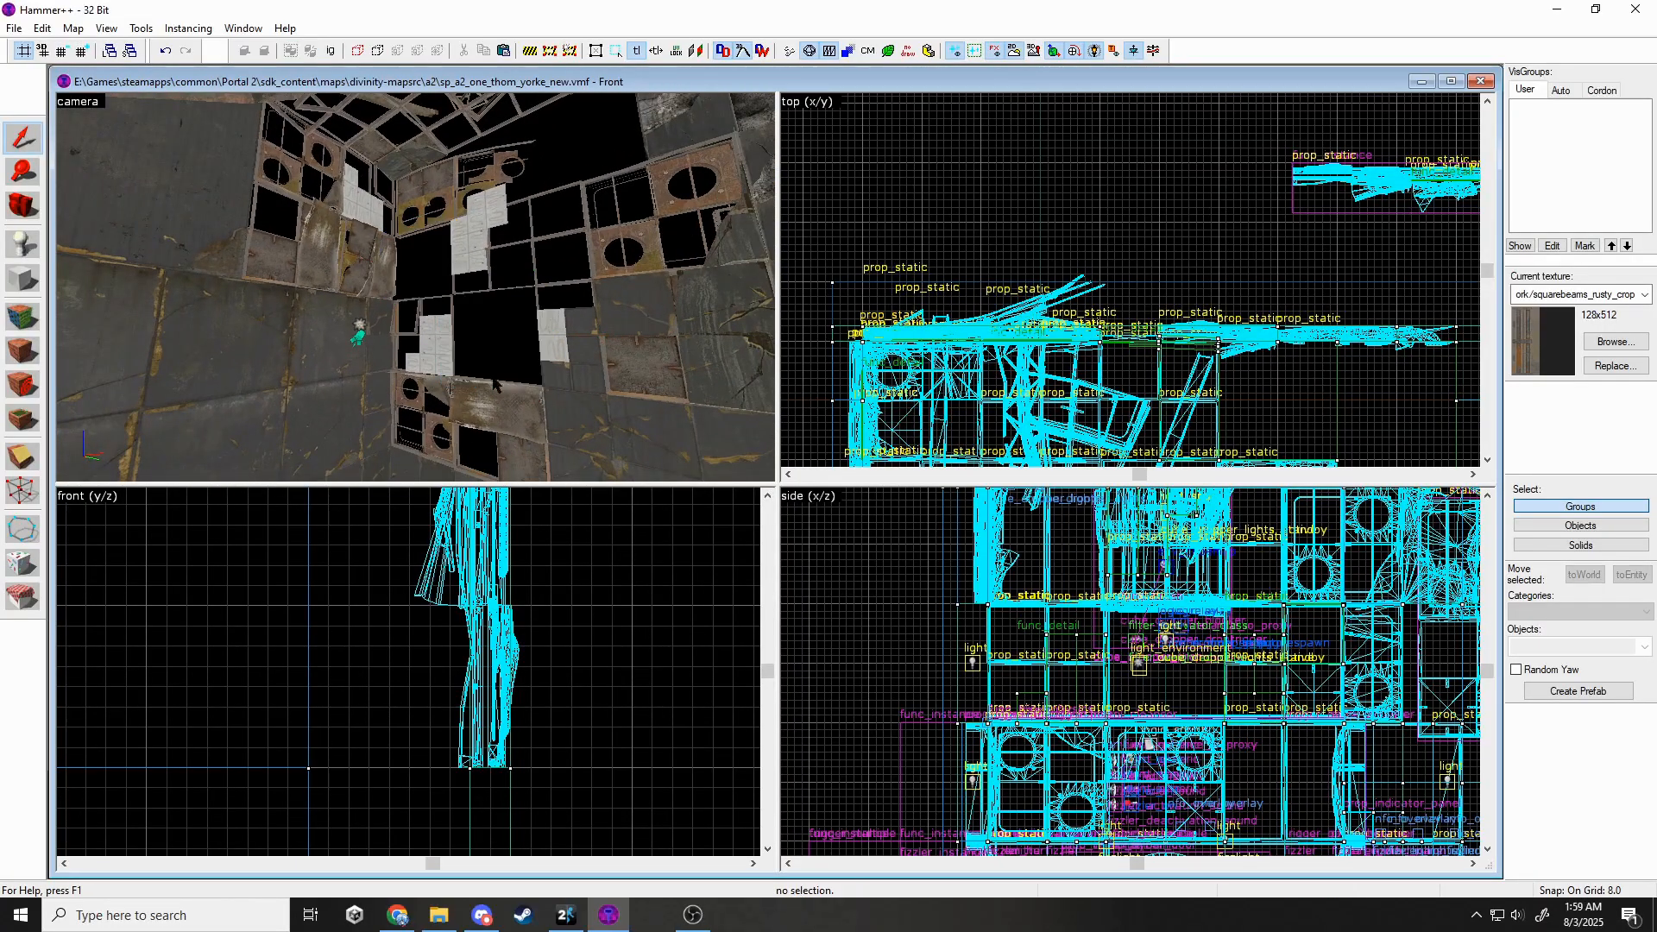
Give the lower wall prop the wall_dest_256x128_01_skins model with skin 5, rotated 90° in the front view.
double_click(492, 391)
left_click(843, 476)
left_click(947, 405)
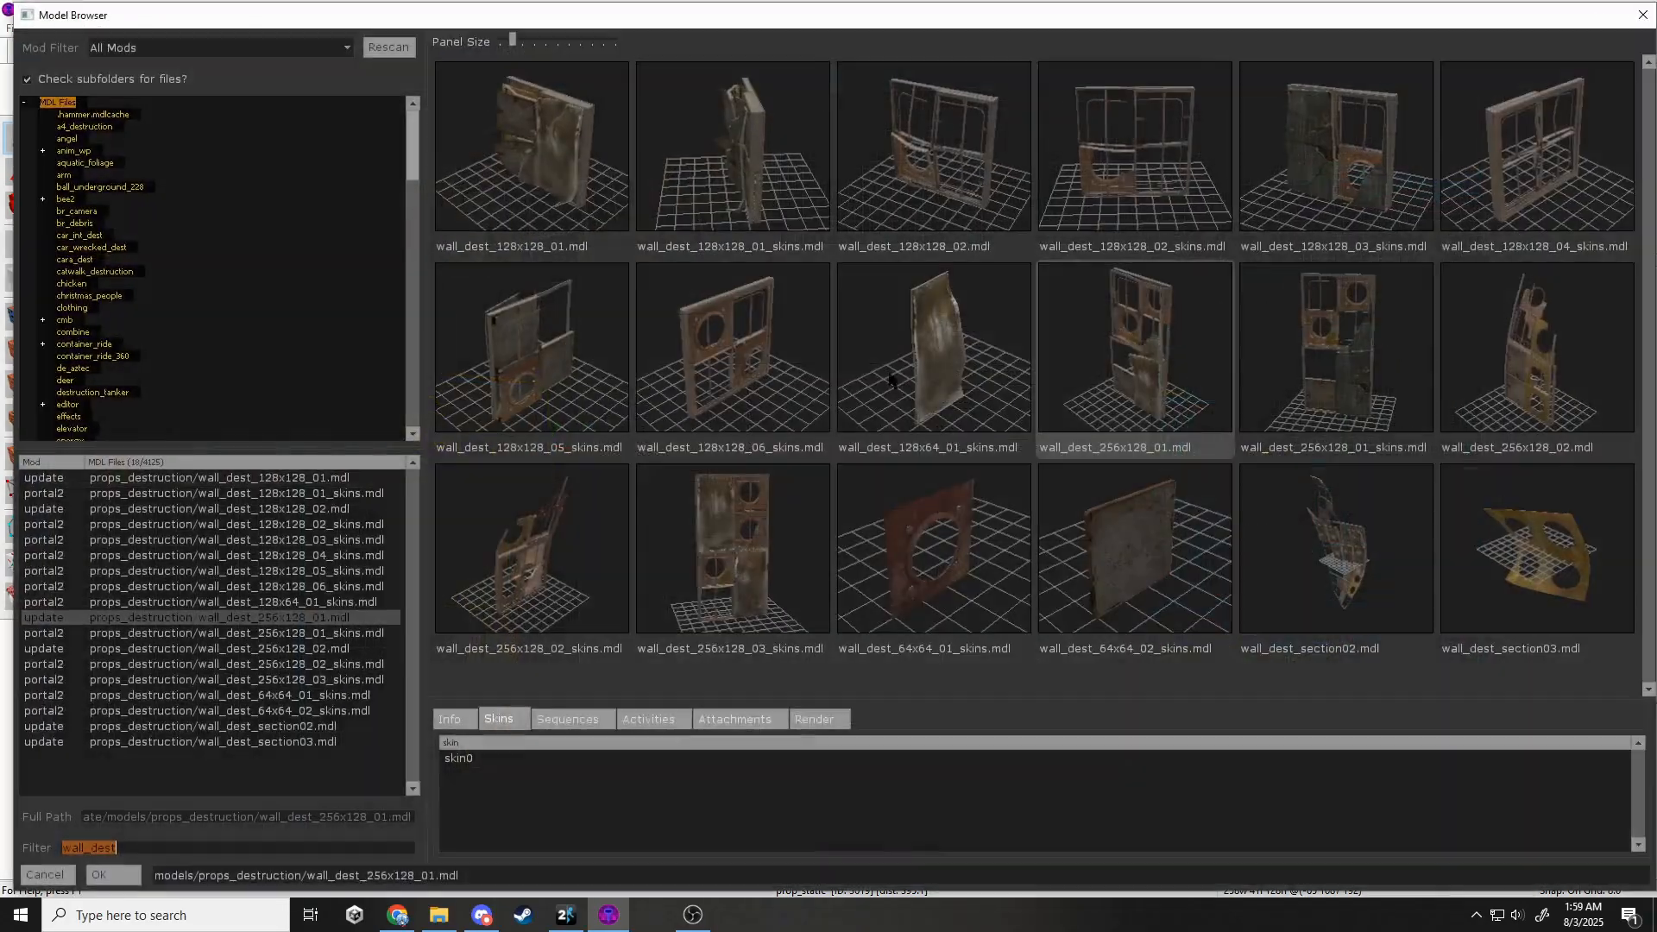
double_click(1333, 412)
left_click(745, 492)
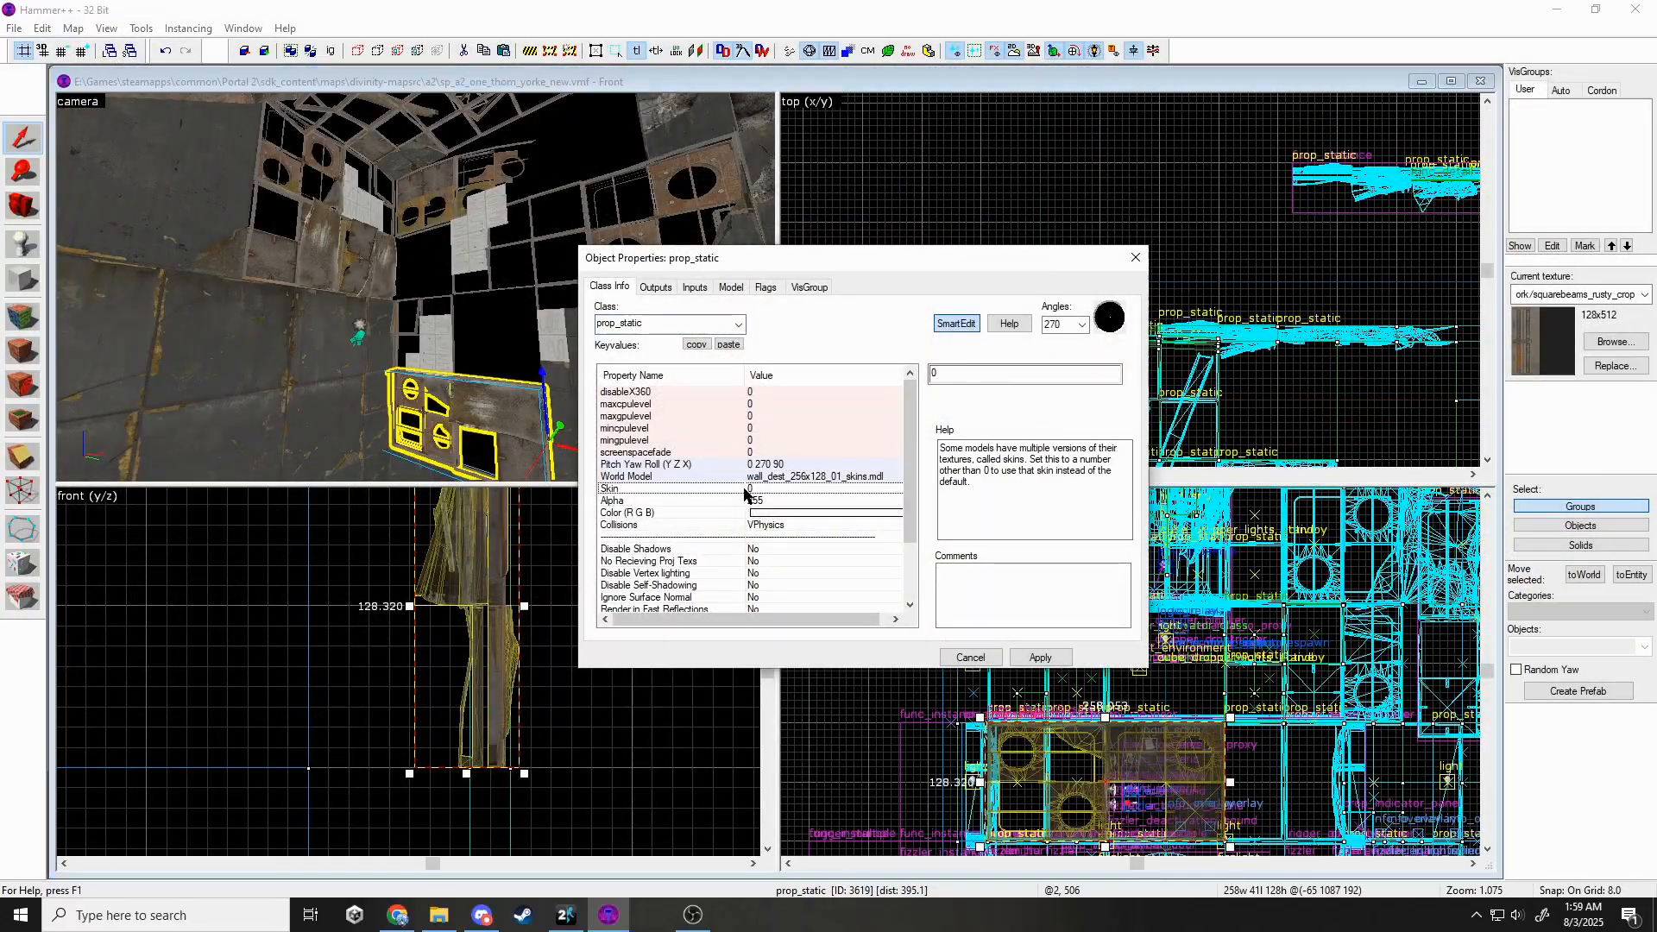
left_click(1039, 657)
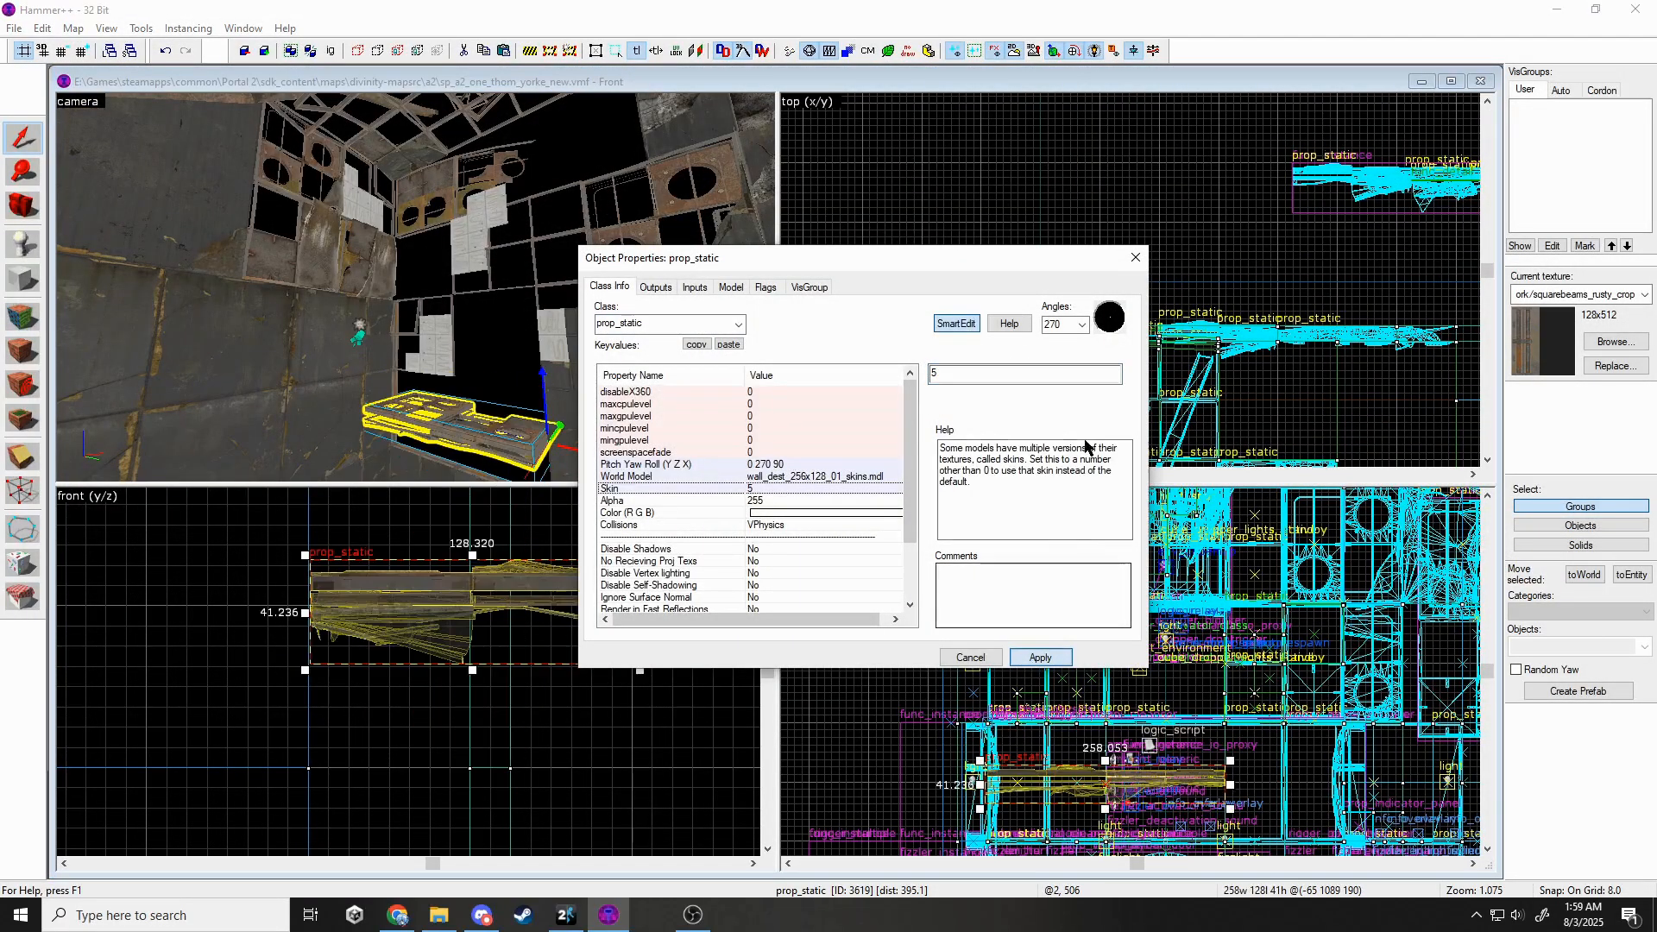
left_click(1135, 260)
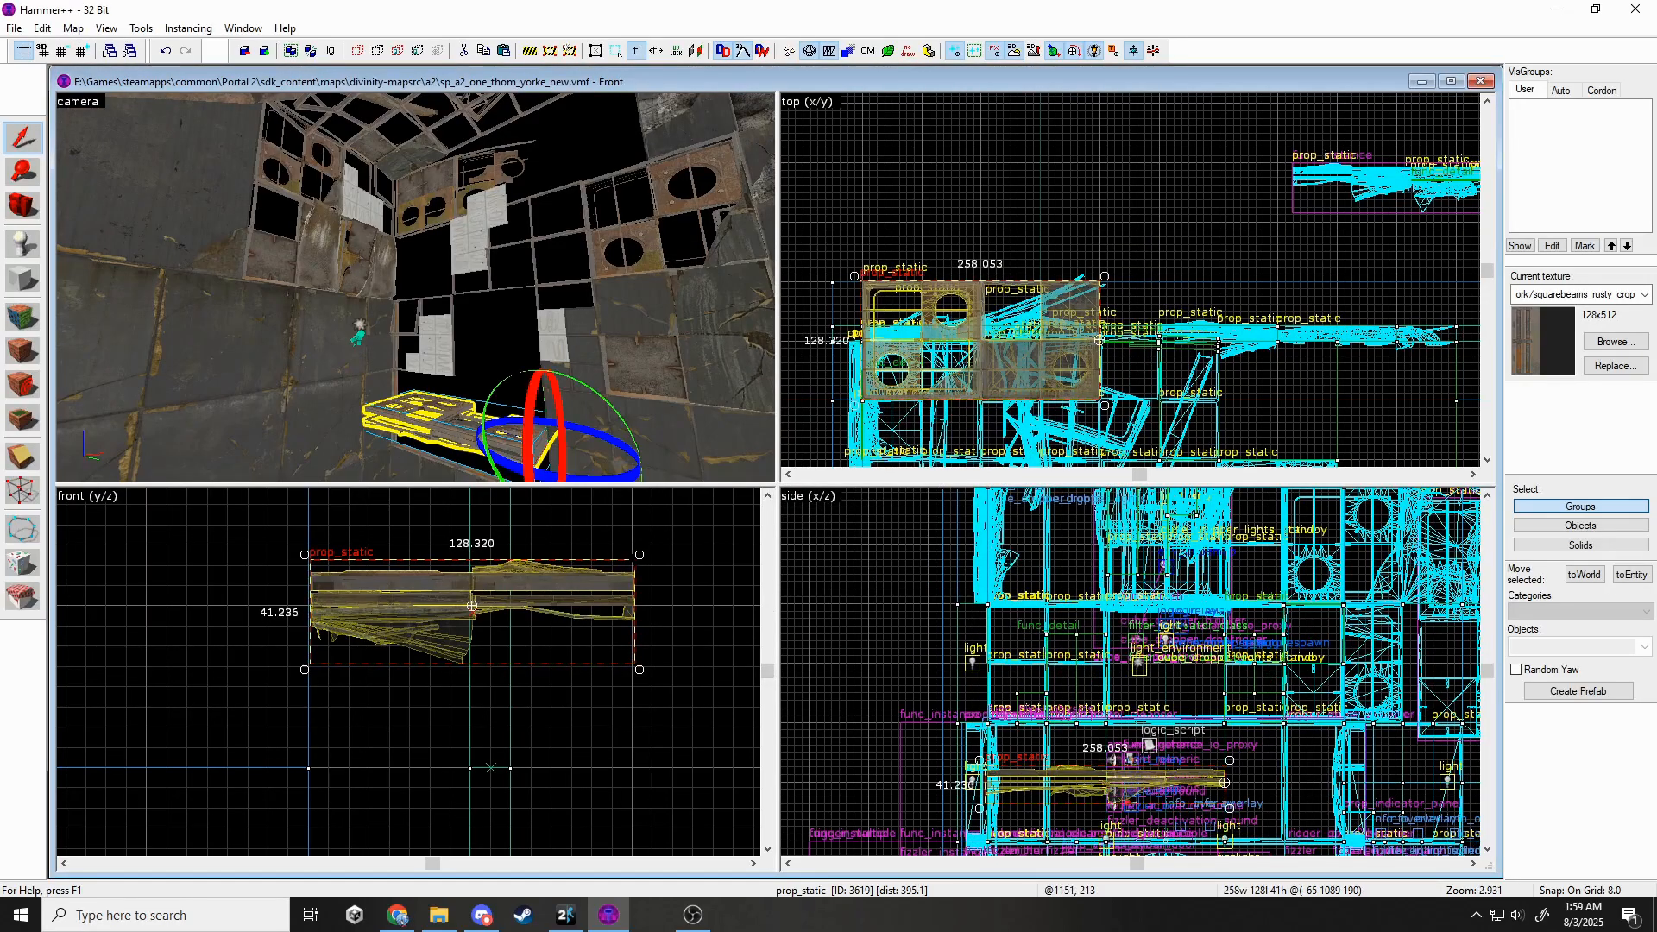
left_click_drag(639, 556, 484, 670)
key("Escape")
Set the selected wall prop to the wall_dest_256x128_03_skins model with skin 5.
key("z")
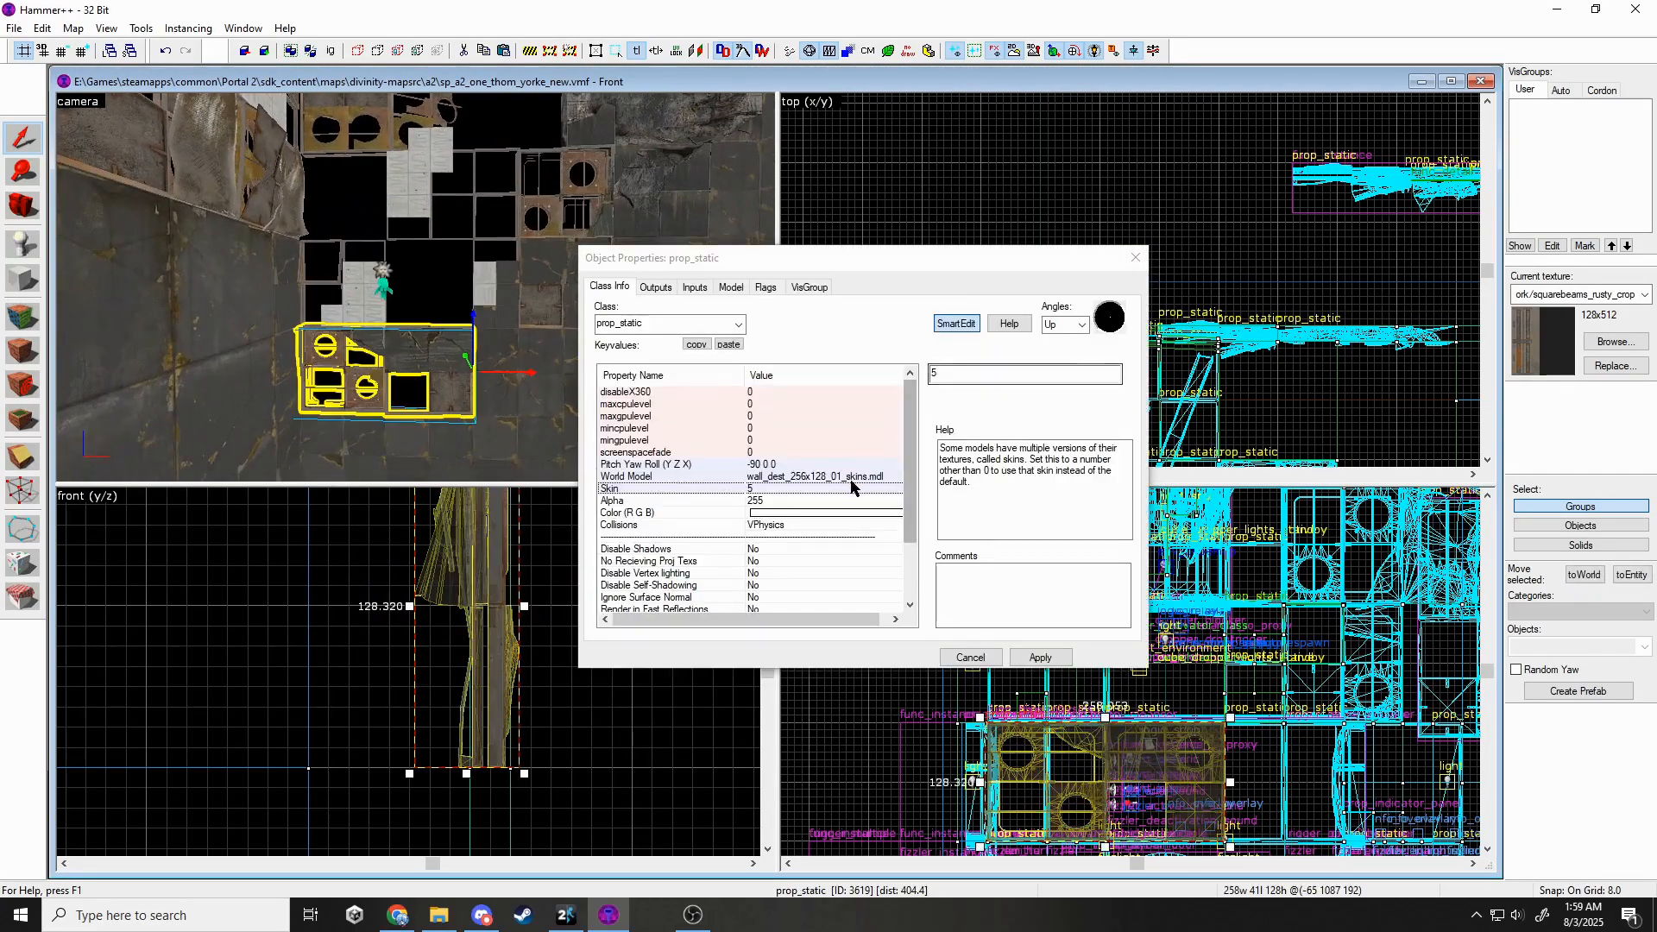
left_click(851, 479)
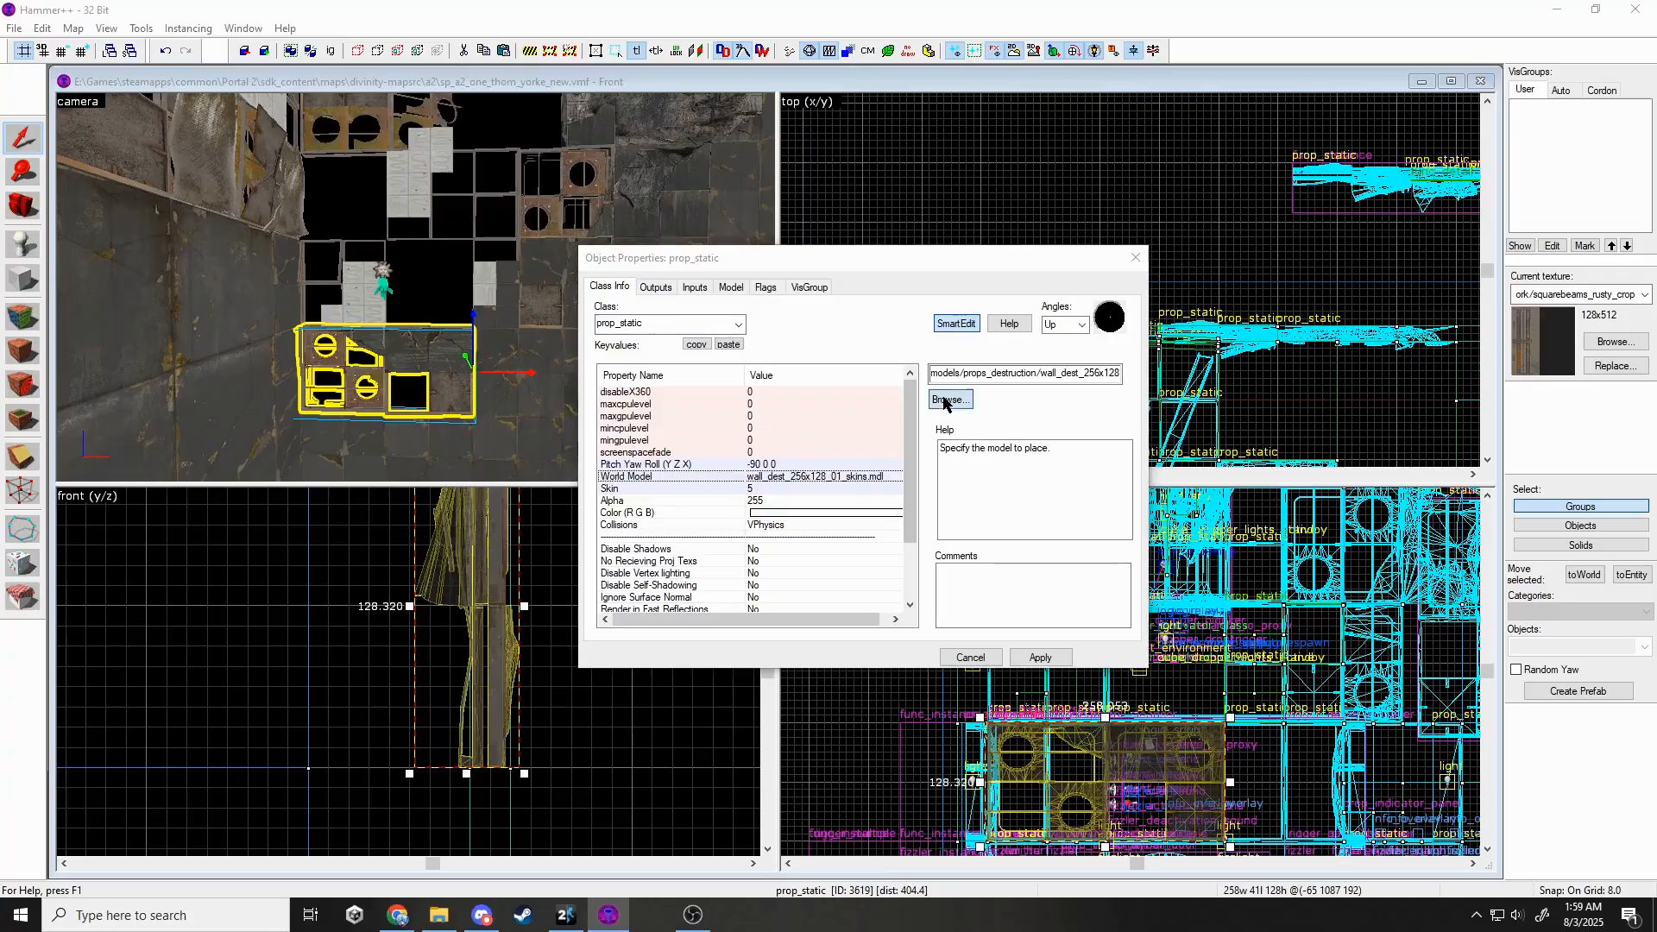
left_click(953, 402)
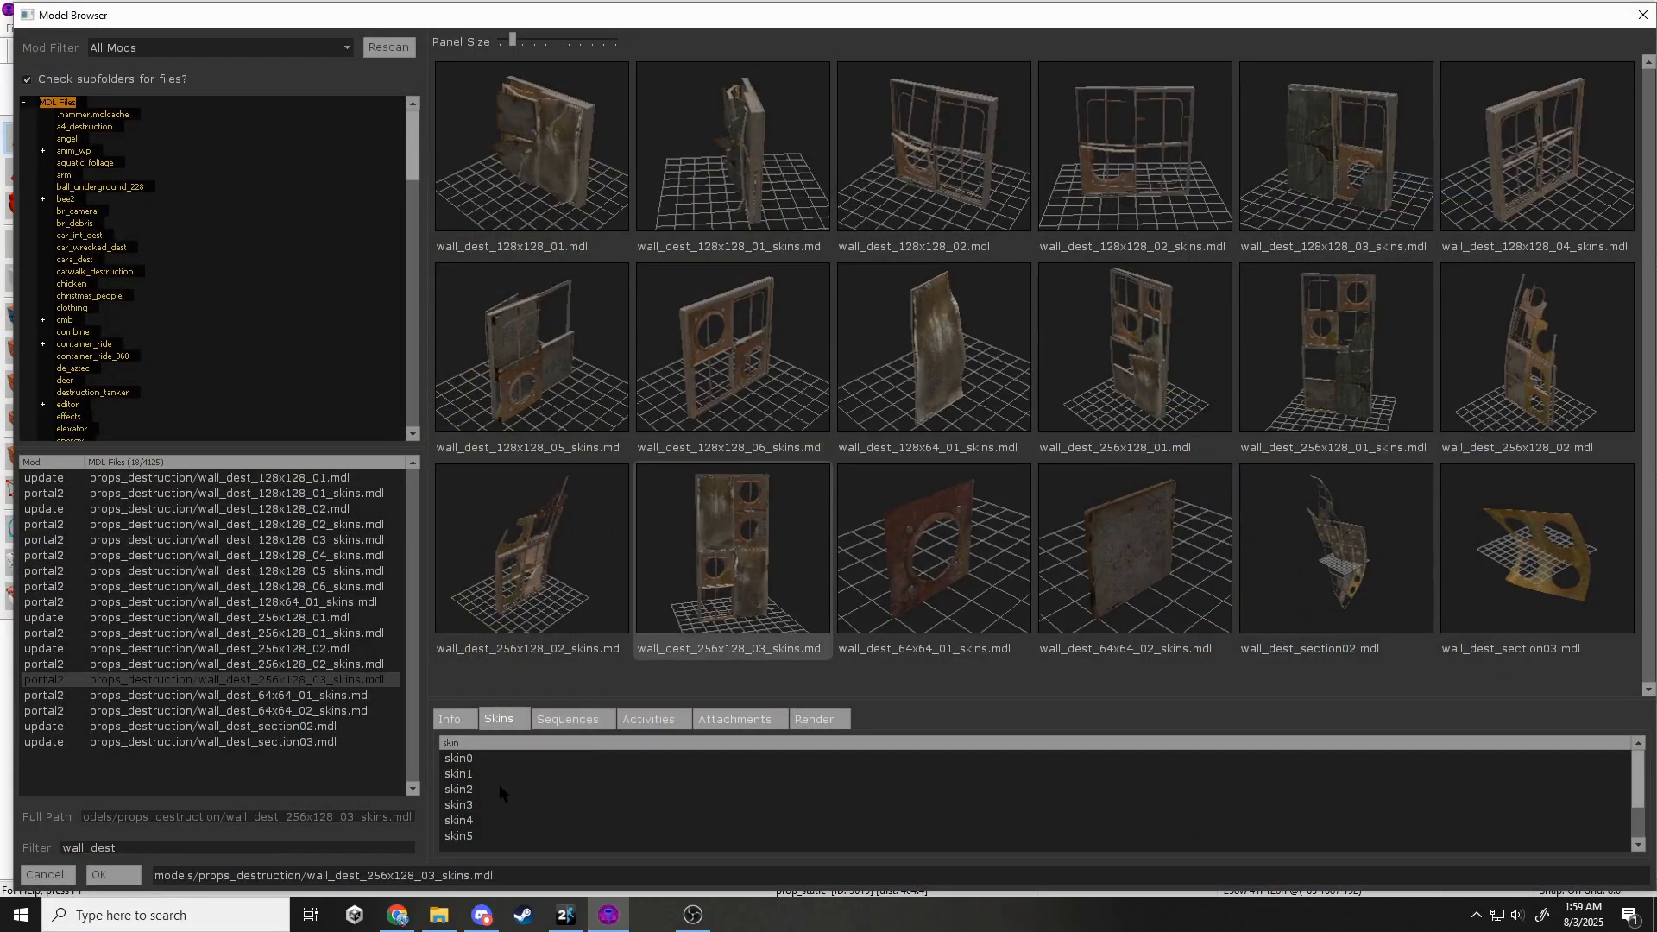
left_click(500, 788)
left_click(496, 821)
left_click(113, 875)
left_click(830, 488)
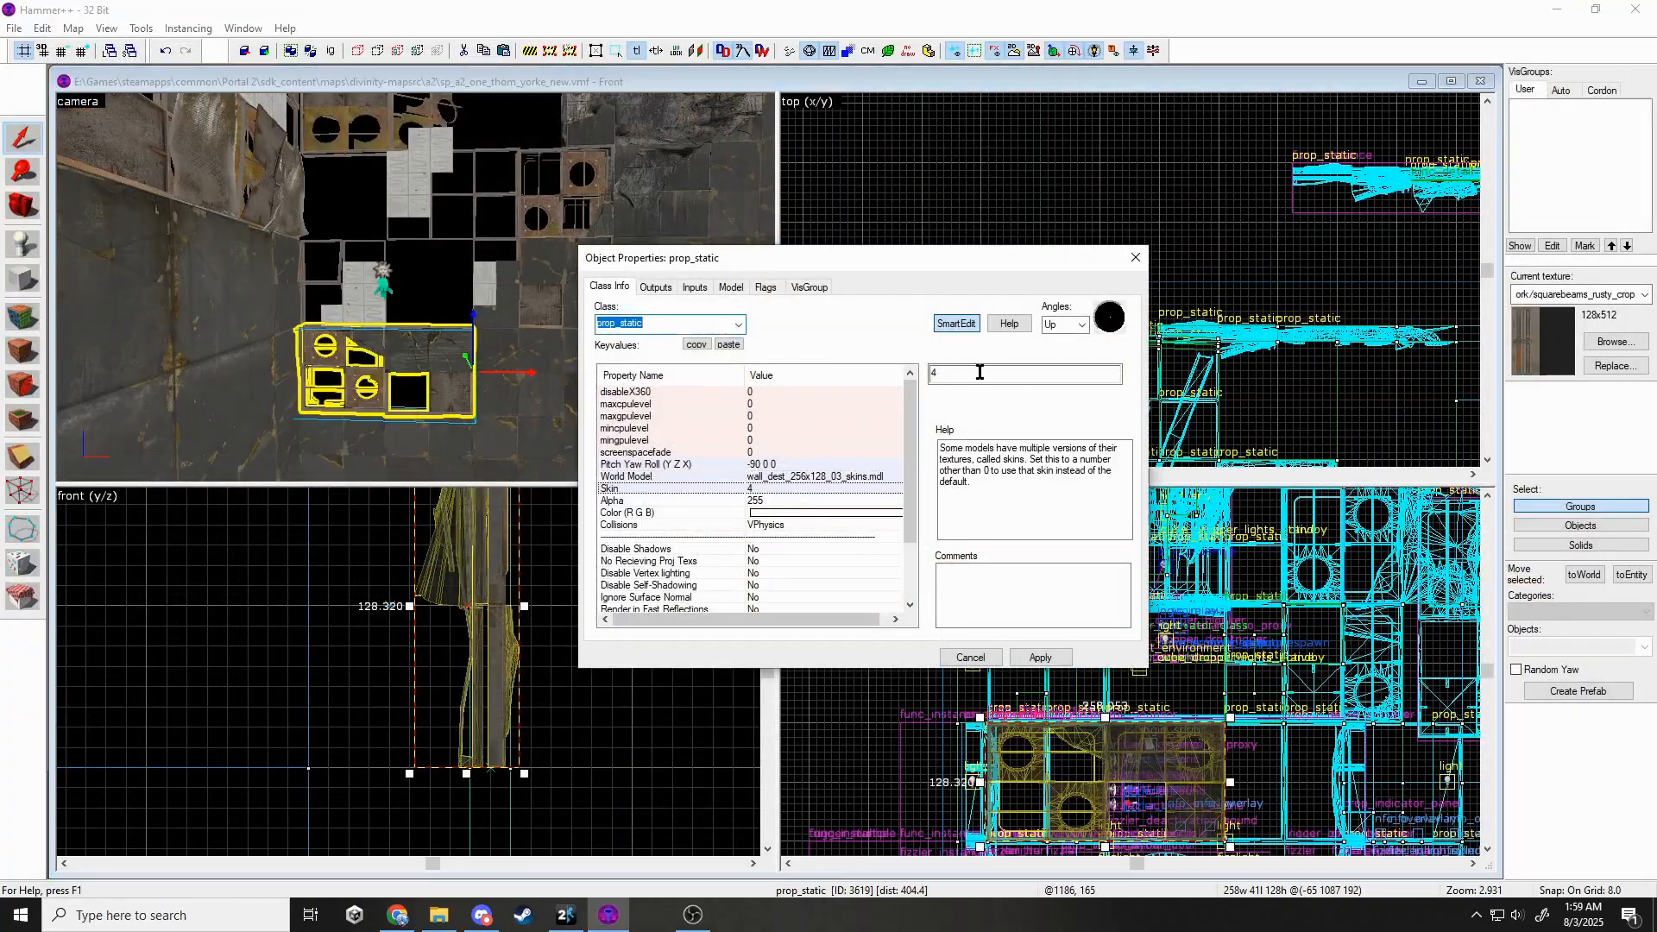
left_click(1048, 656)
left_click(1137, 241)
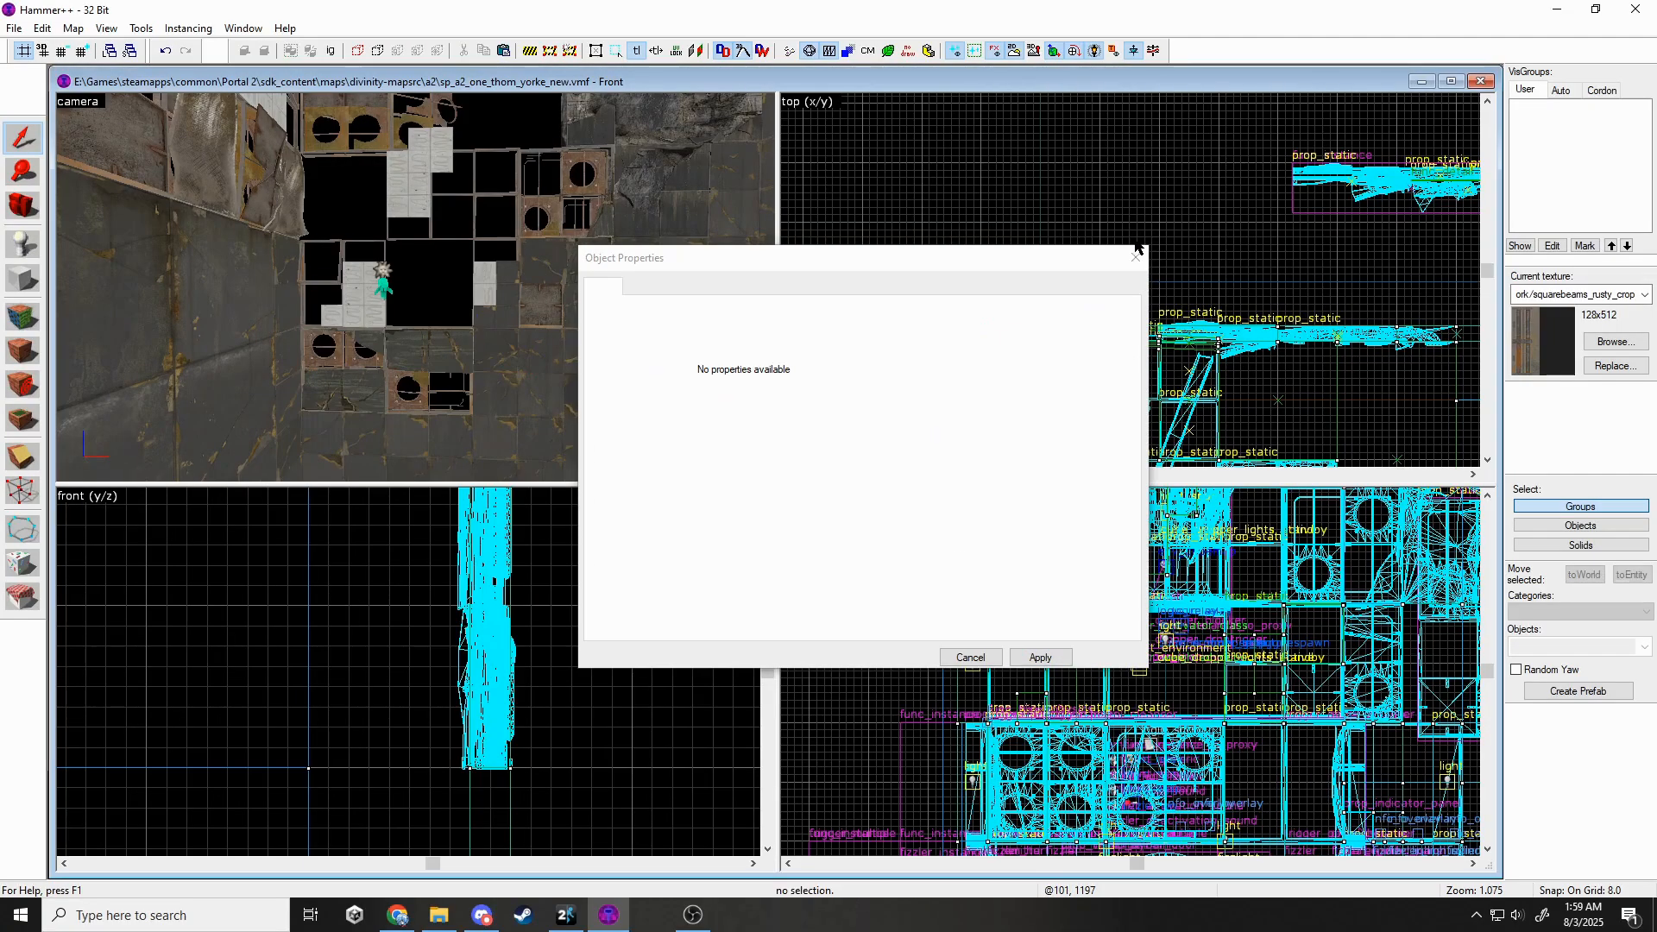
left_click(1137, 255)
Duplicate the patched prop up and right, giving the clone wall_dest_128x128_03_skins with skin 5.
key("z")
key("z")
left_click(398, 405)
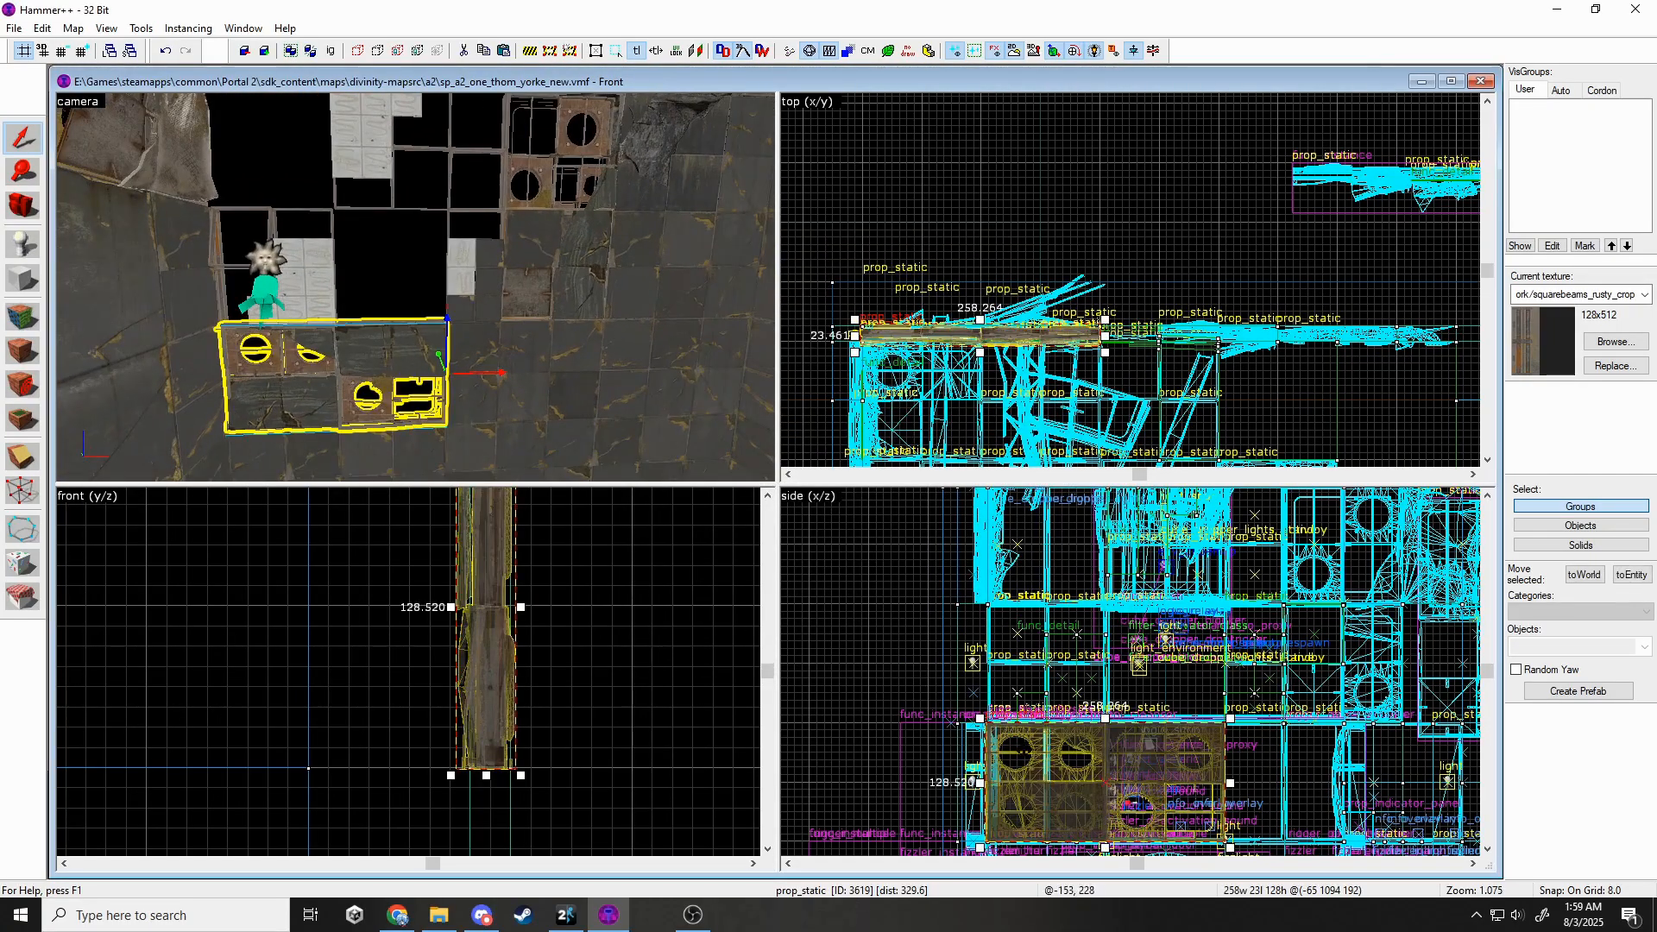
left_click_drag(1024, 749, 1158, 638, "shift")
double_click(439, 305)
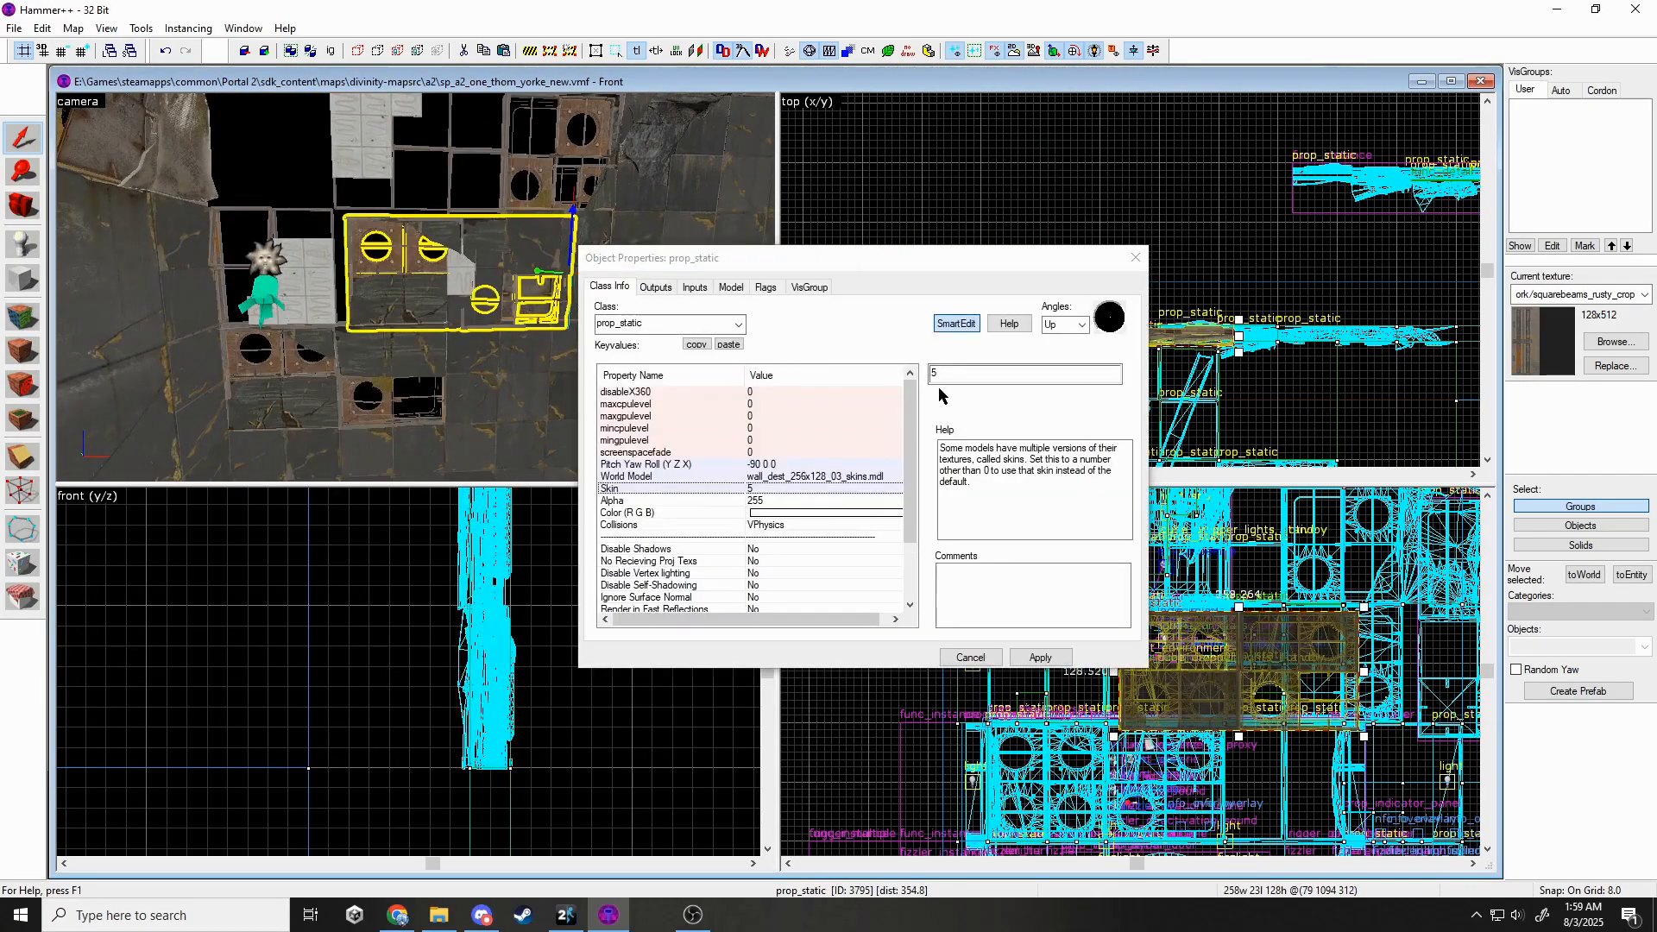
left_click(870, 475)
left_click(948, 401)
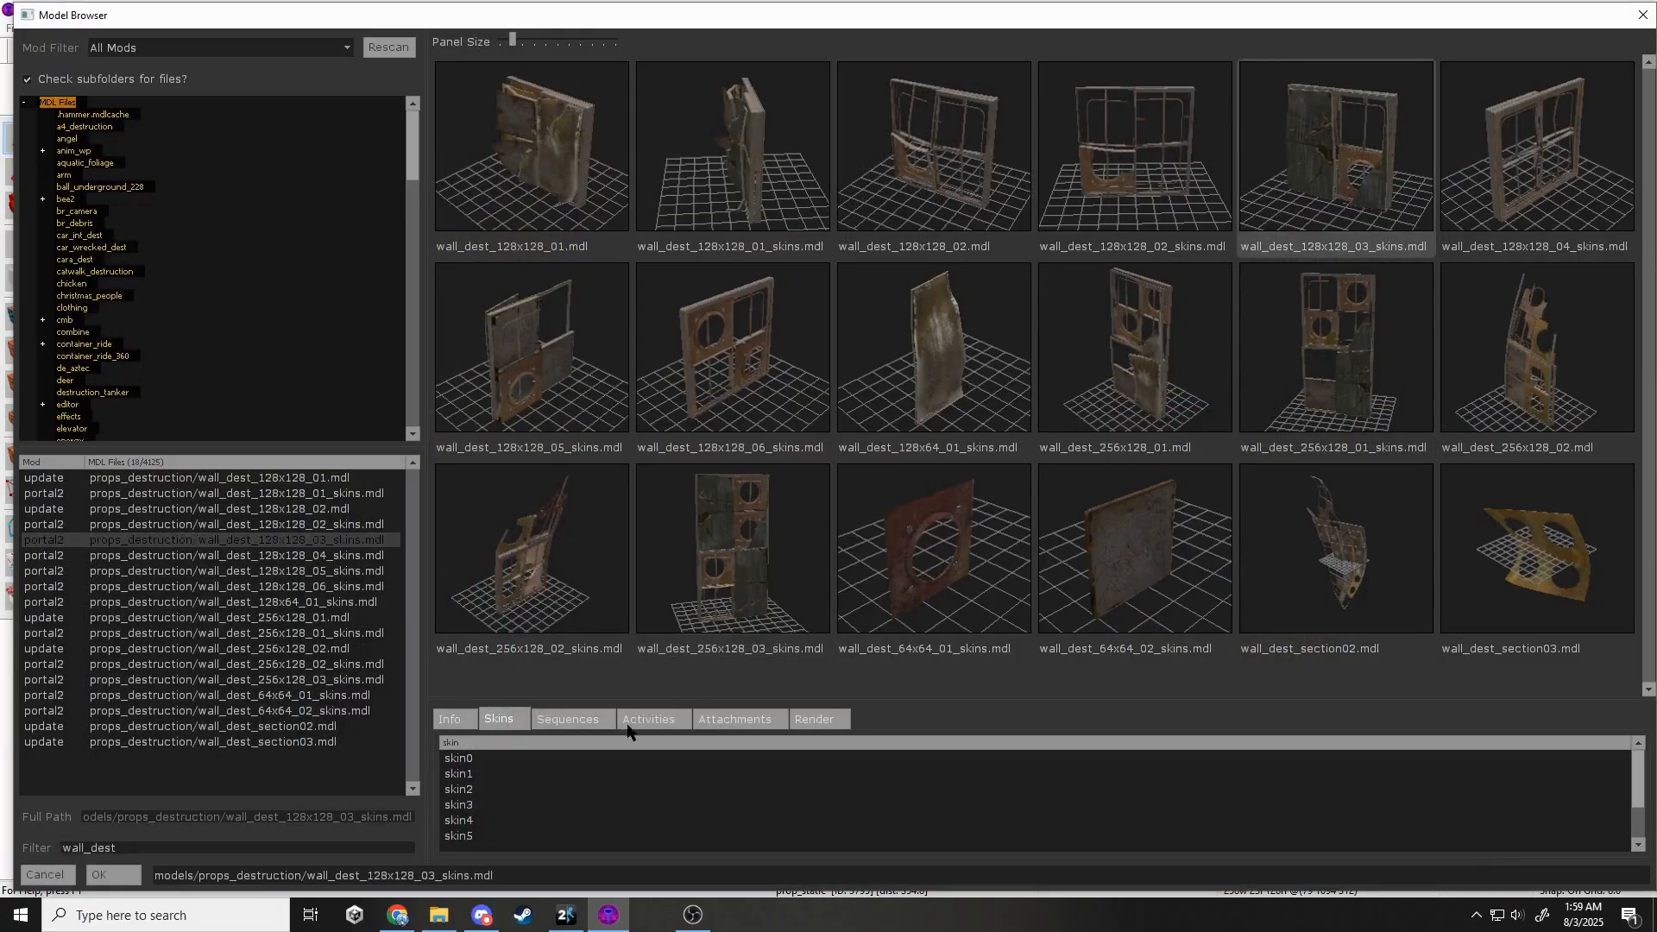
left_click(528, 825)
left_click(529, 833)
key("Escape")
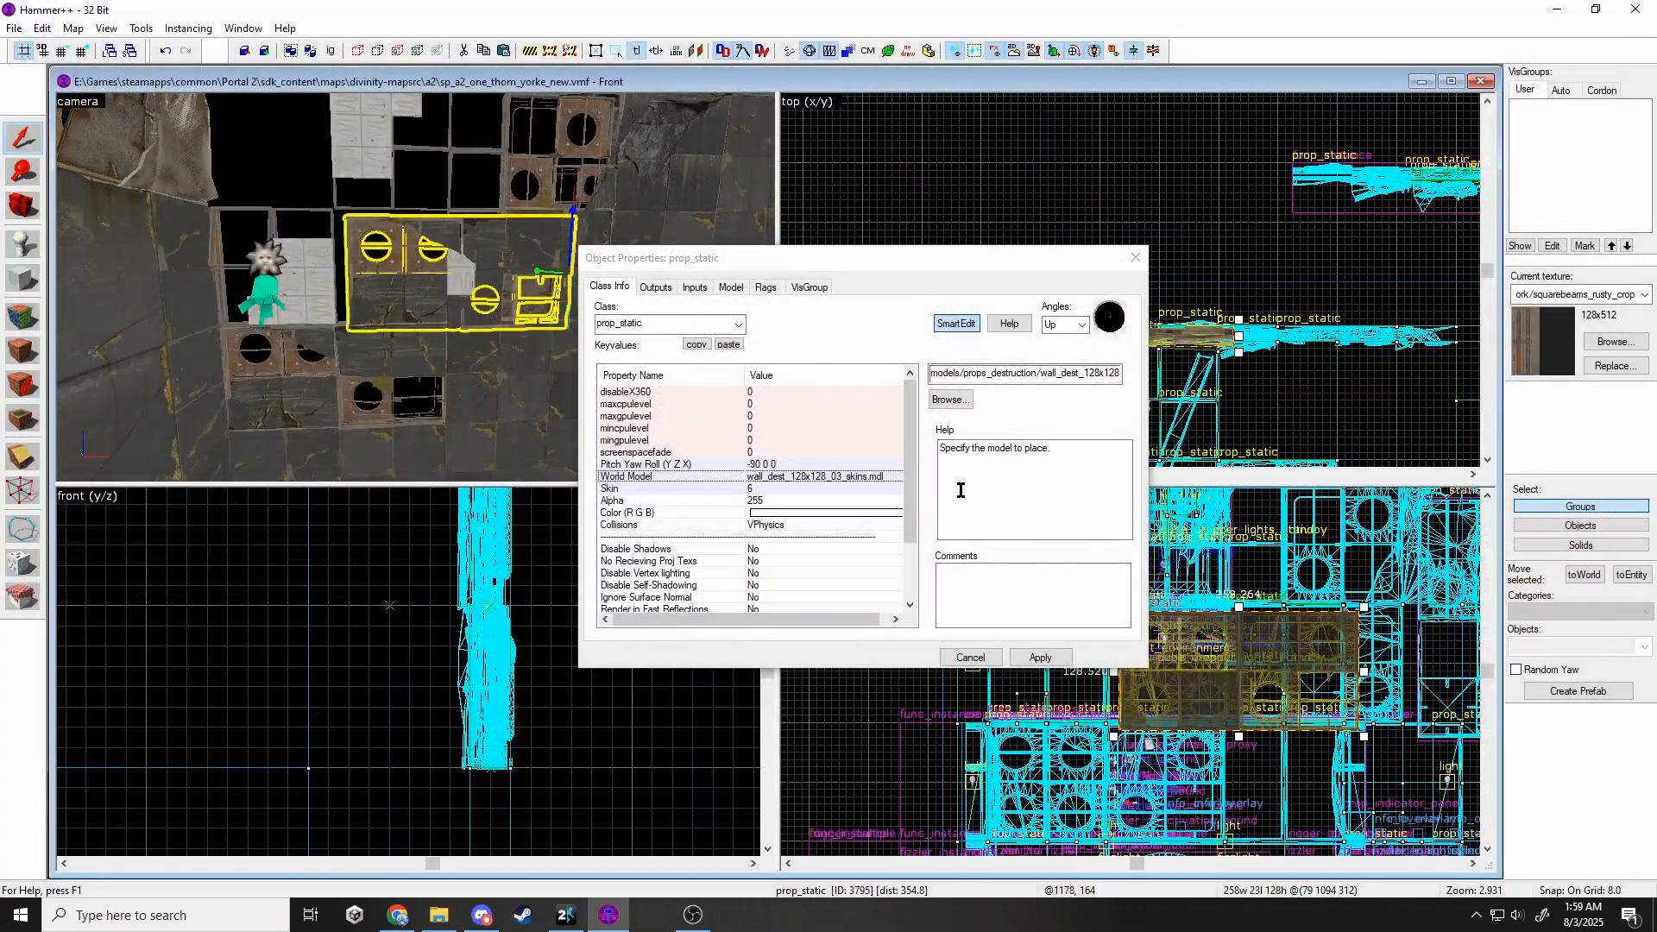
left_click(767, 486)
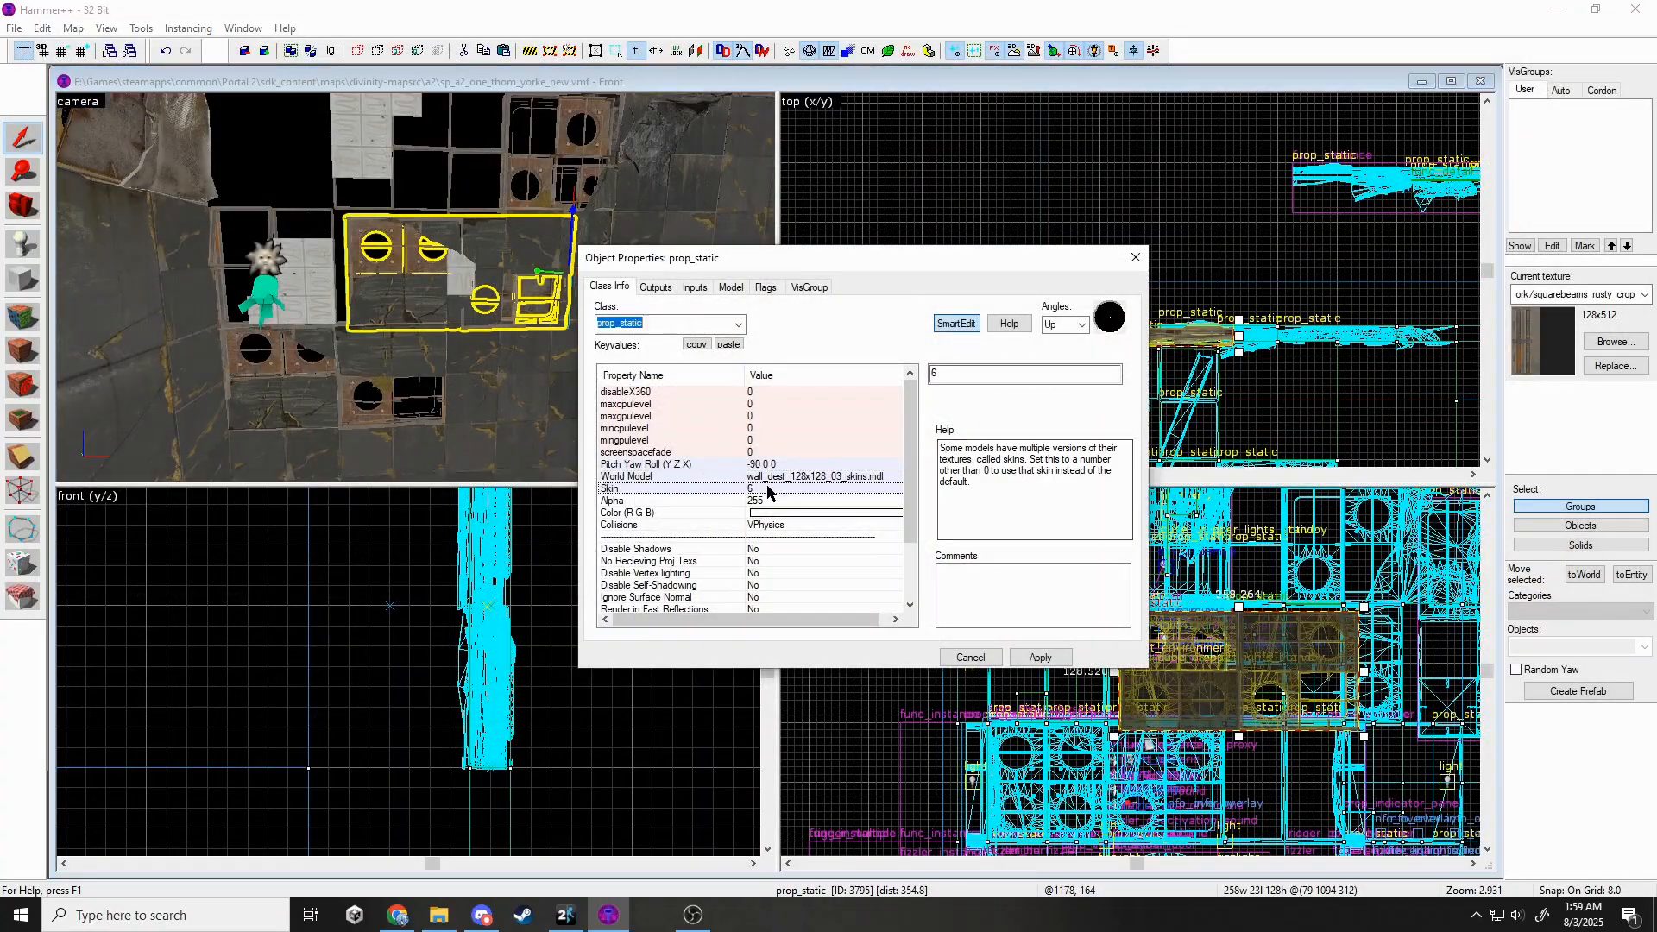
left_click(1022, 657)
left_click(1130, 260)
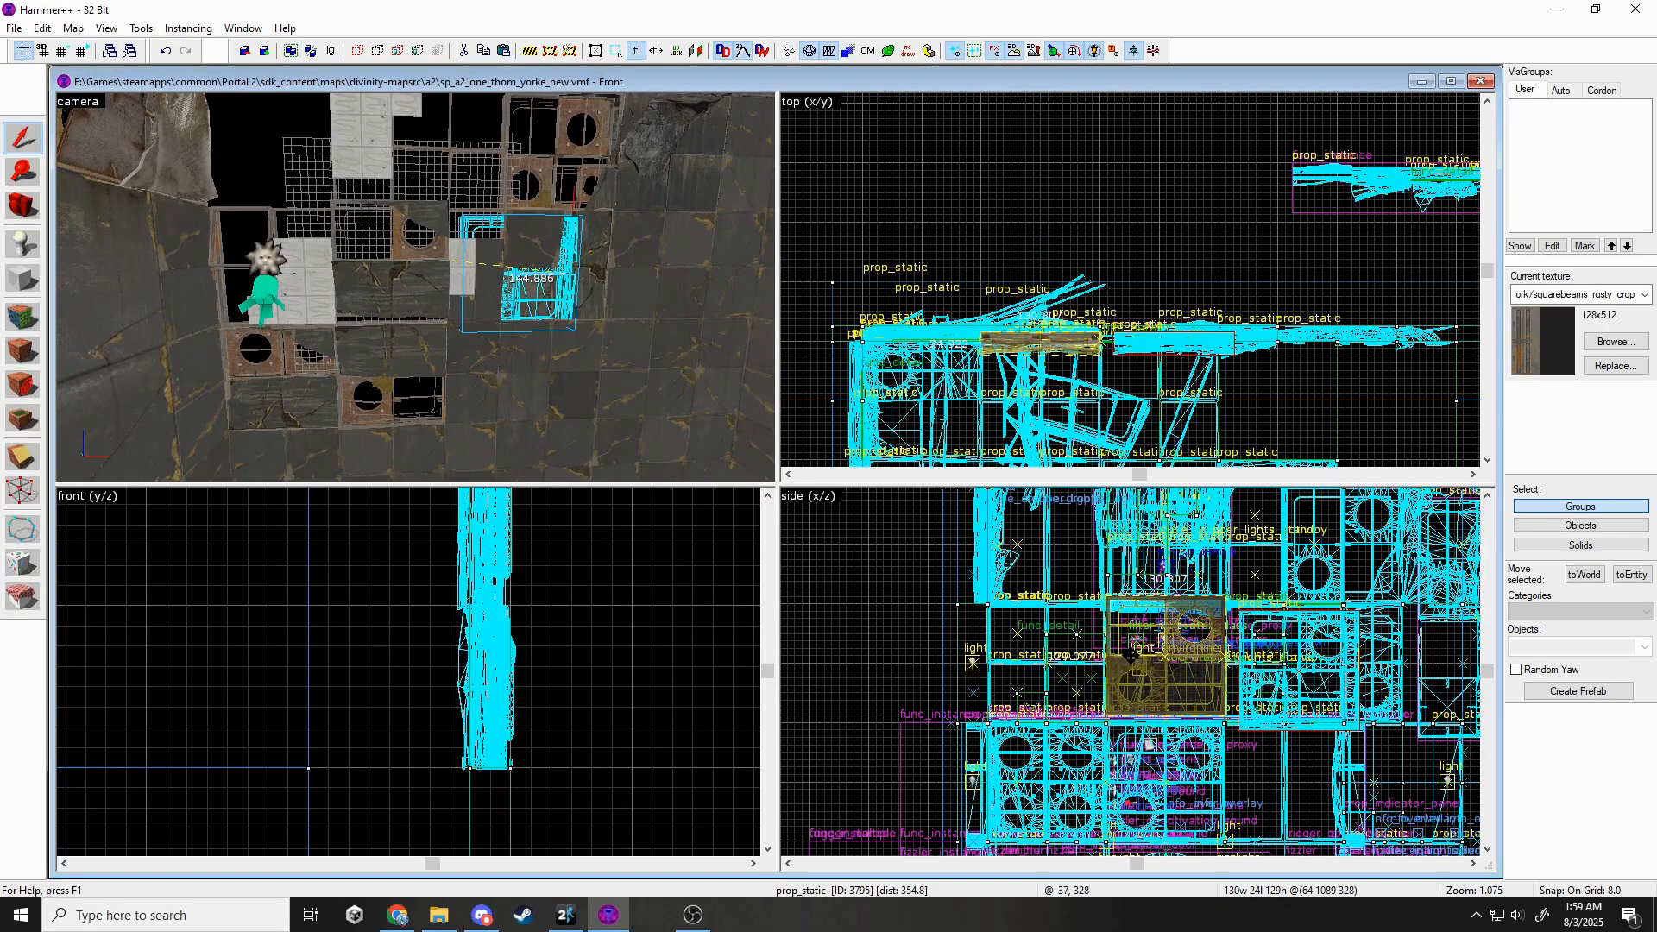
Rotate the cloned prop to fit its wall gap.
key("Escape")
key("w")
left_click(416, 287)
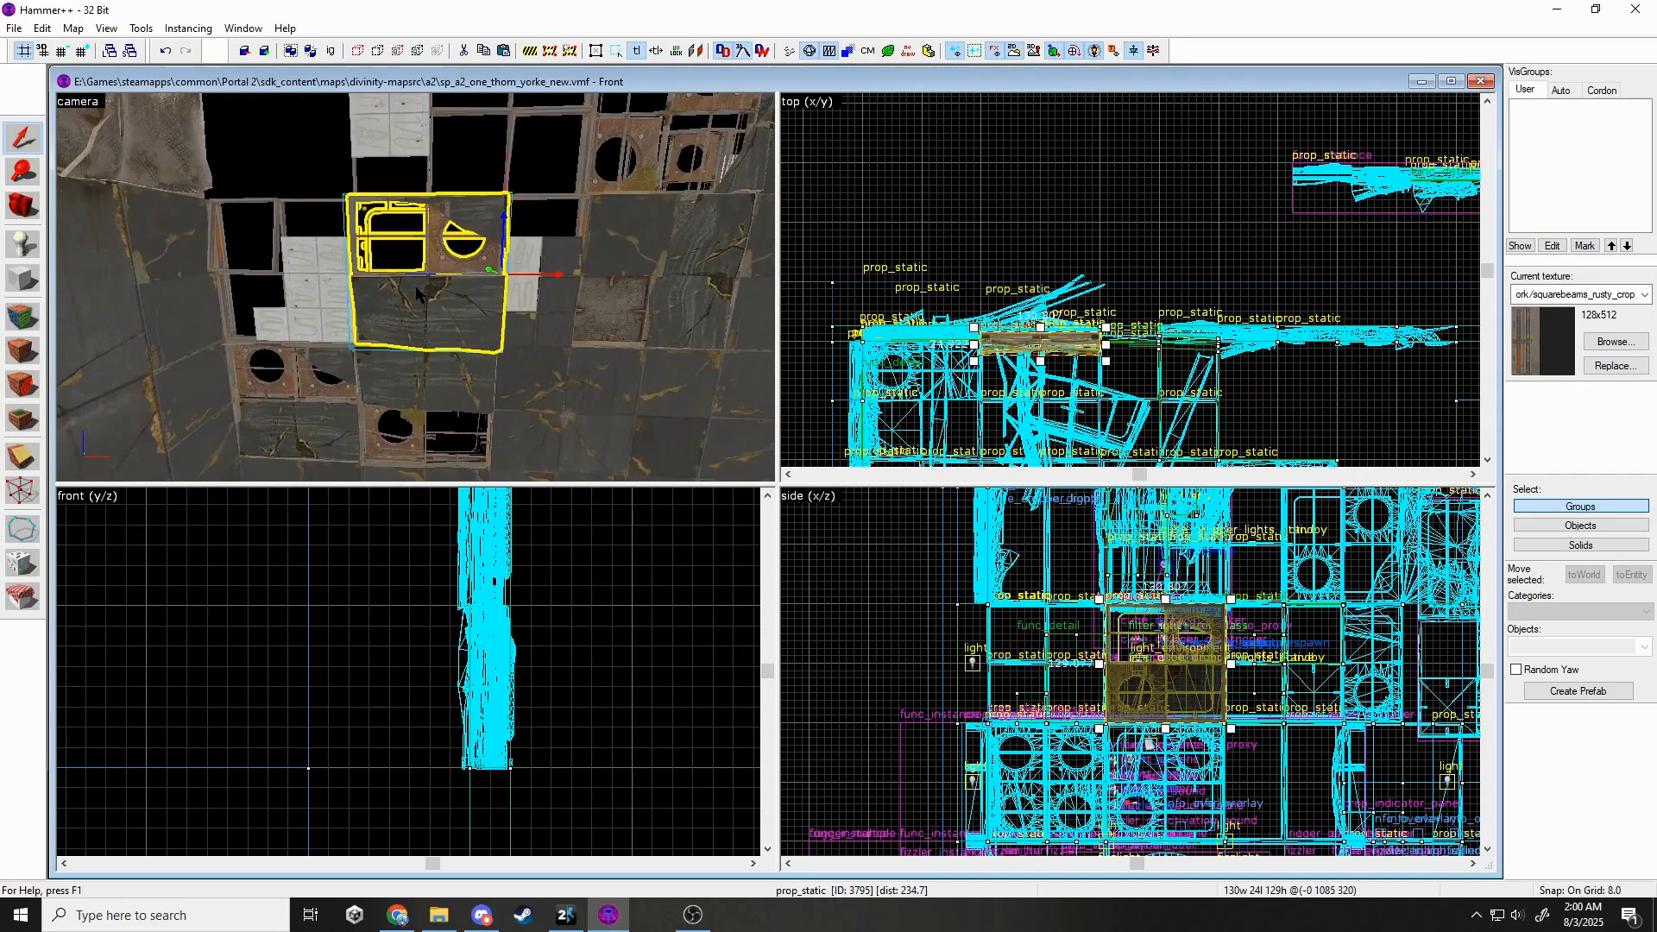
left_click_drag(1224, 663, 1192, 647)
key("Escape")
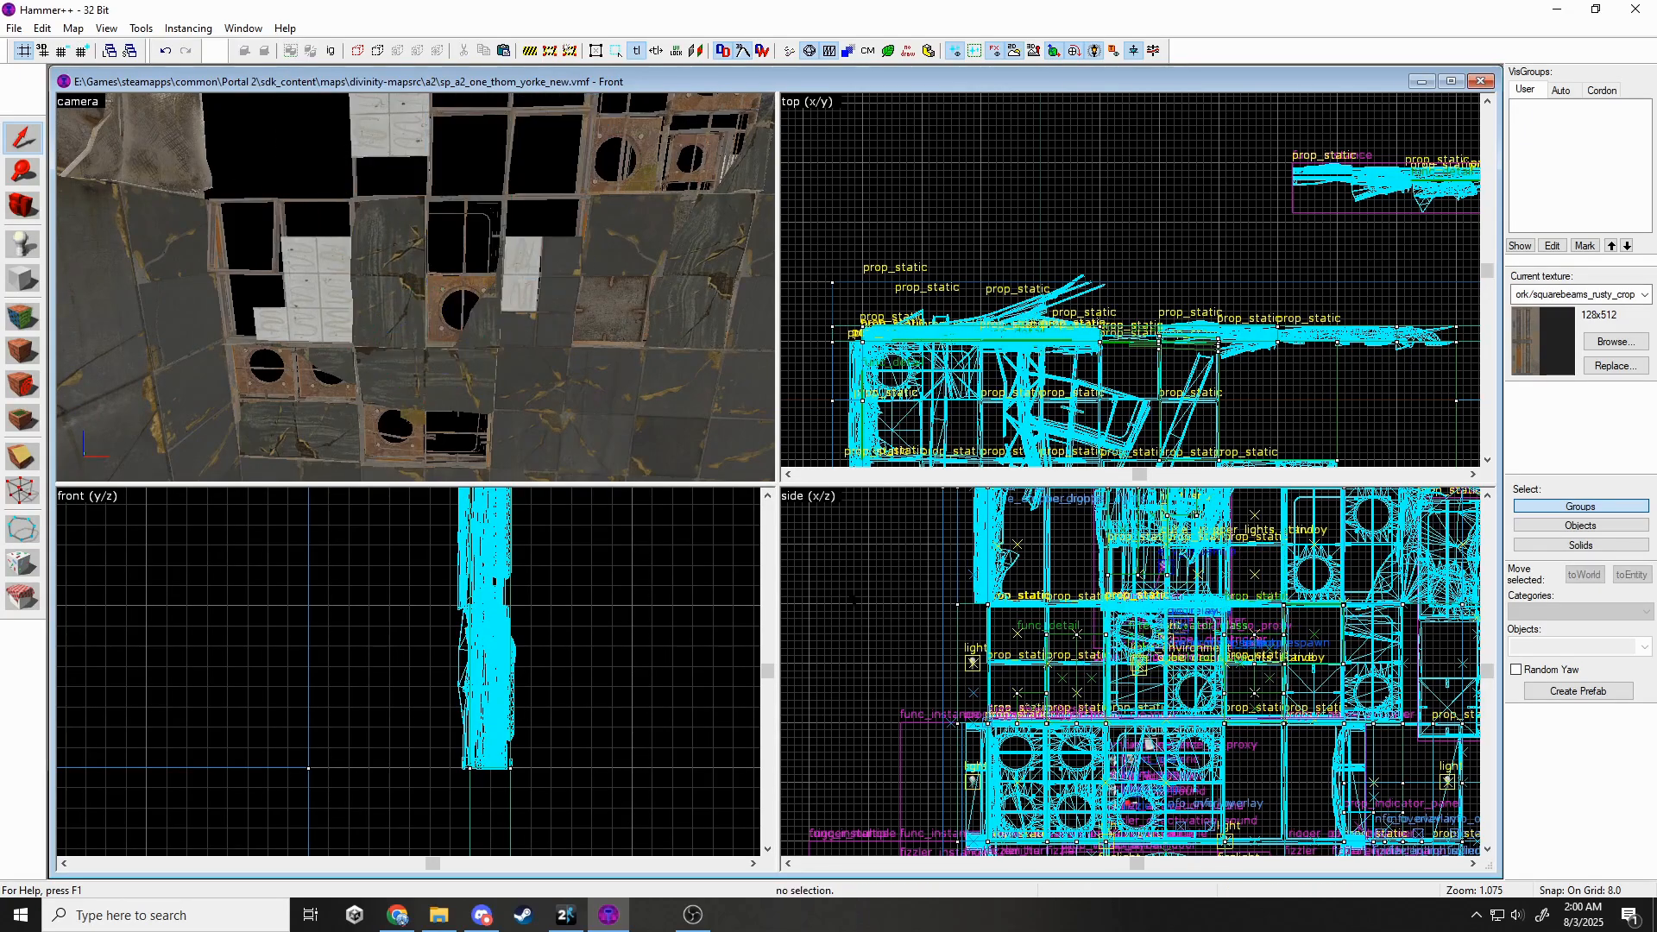
key("z")
key("s")
key("w")
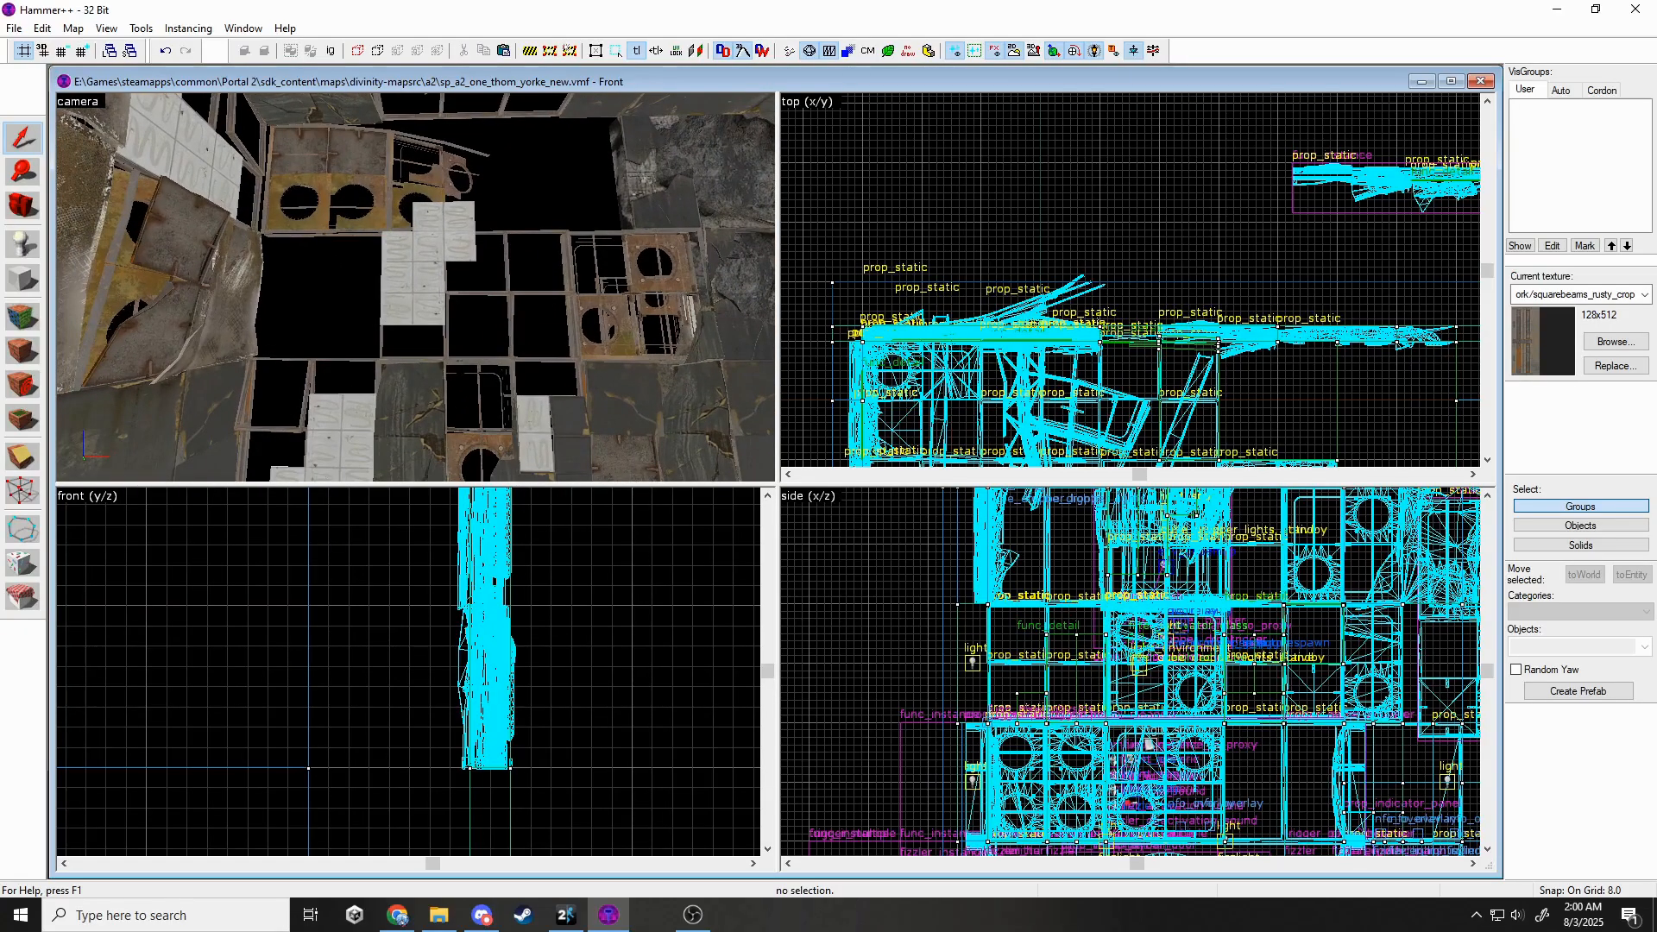
key("s")
key("ctrl+z")
key("Escape")
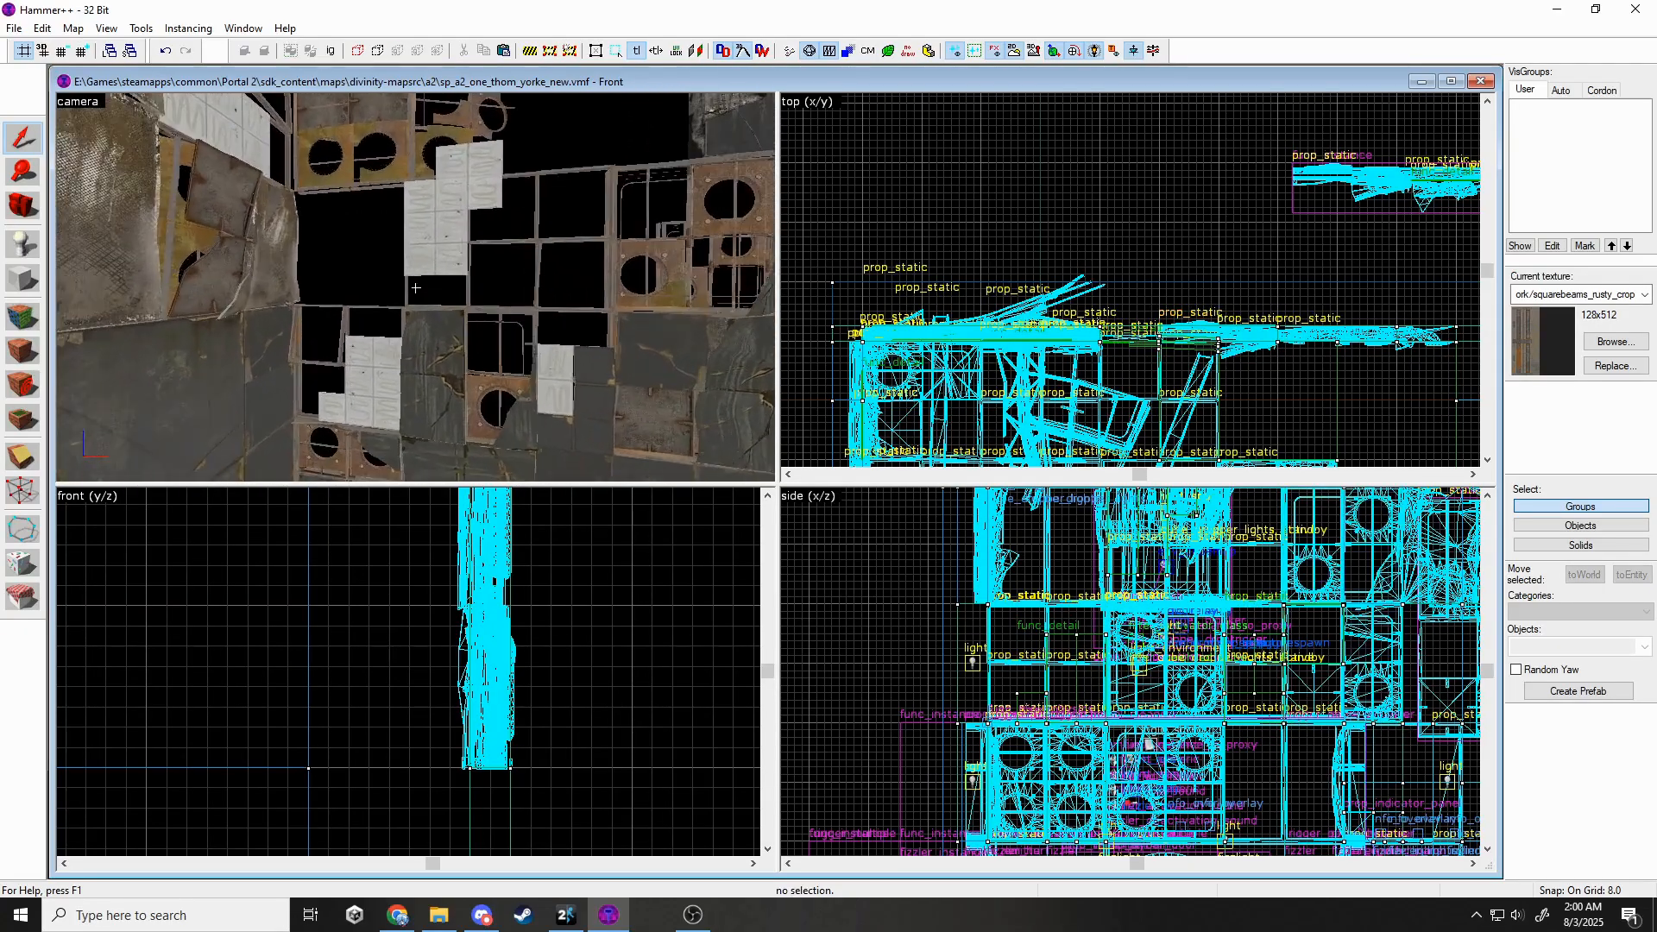
Change the floor panel prop's model to wall_dest_128x128_03_skins.
key("w")
key("a")
key("z")
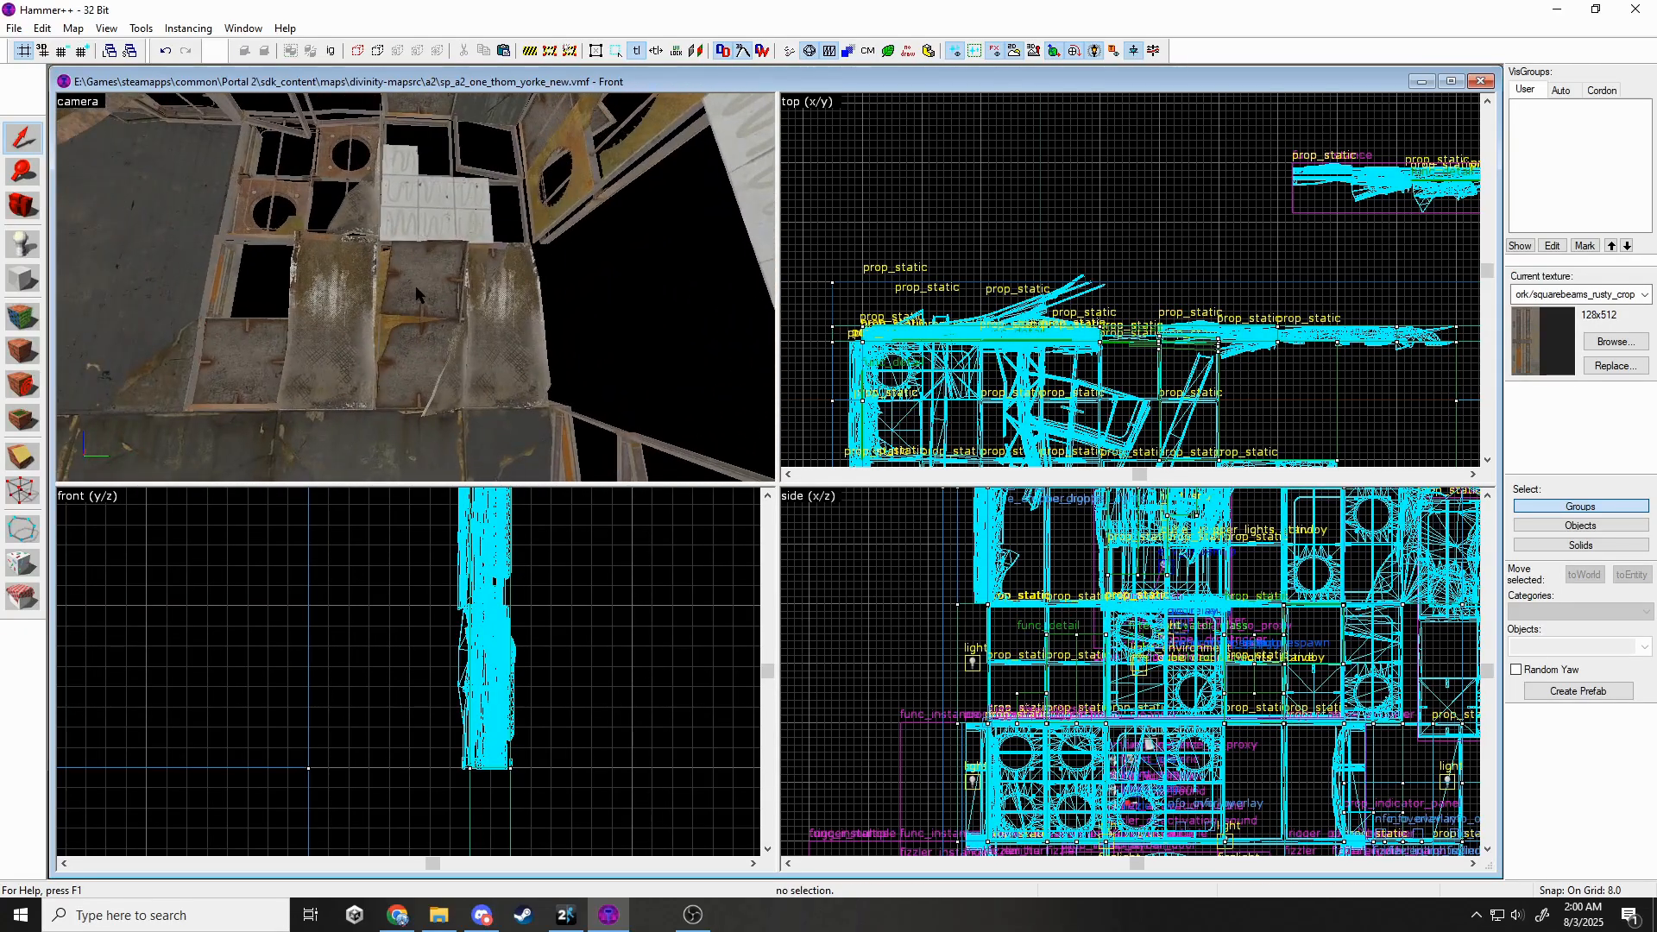
double_click(455, 332)
left_click(751, 477)
left_click(949, 400)
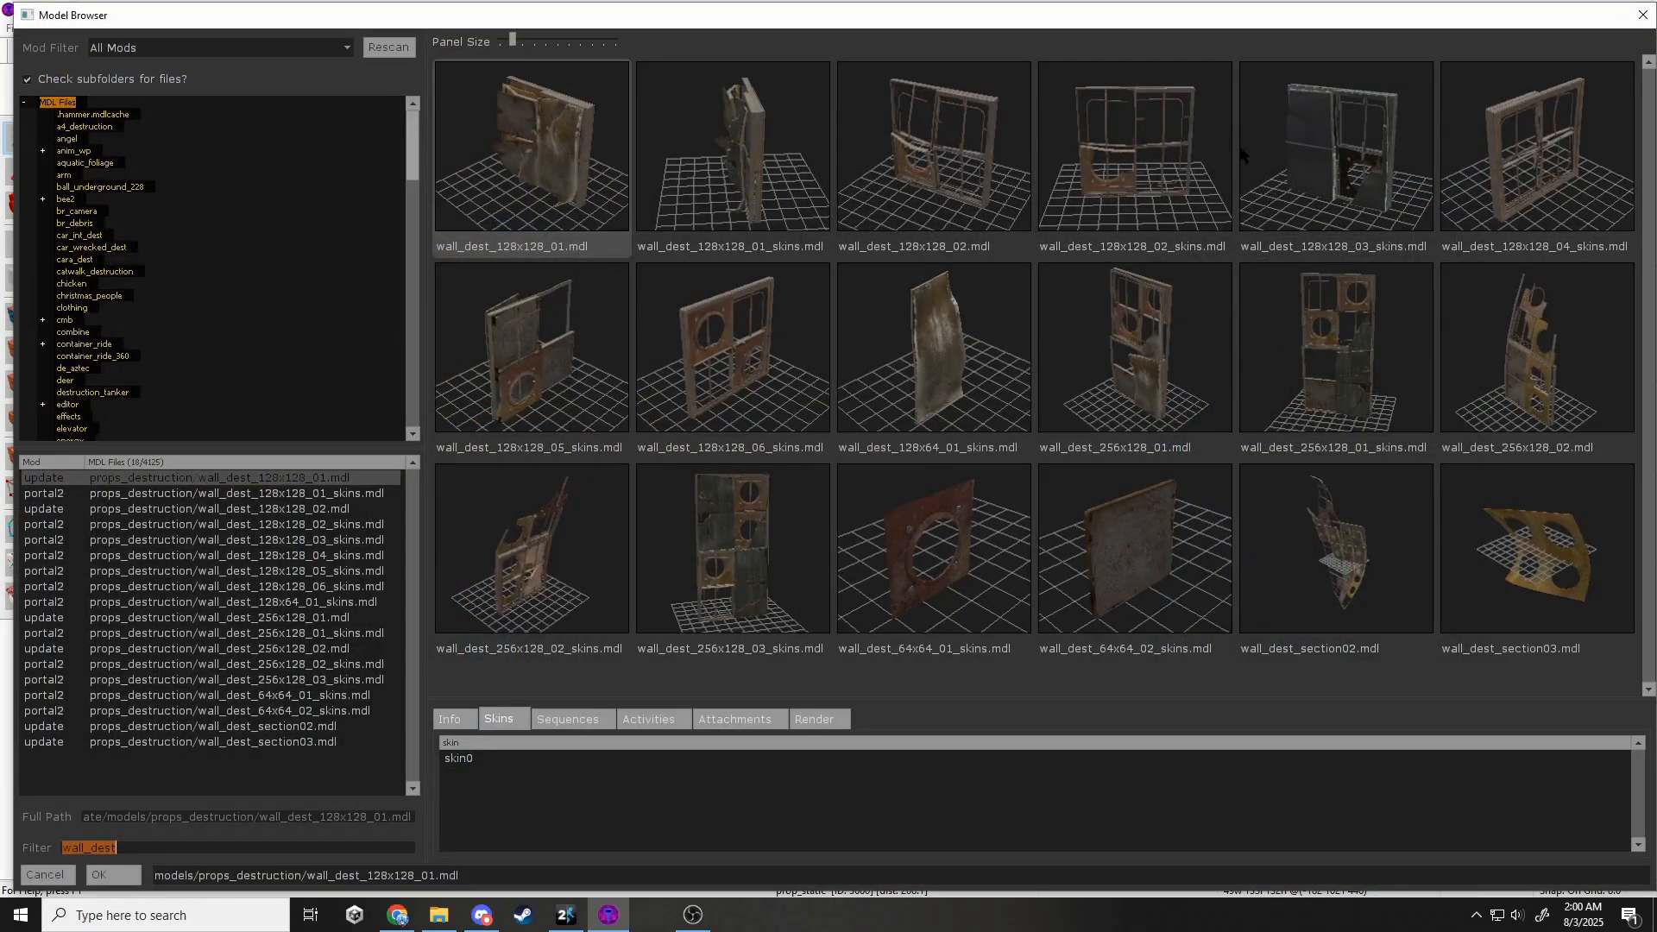
left_click(1308, 154)
key("Return")
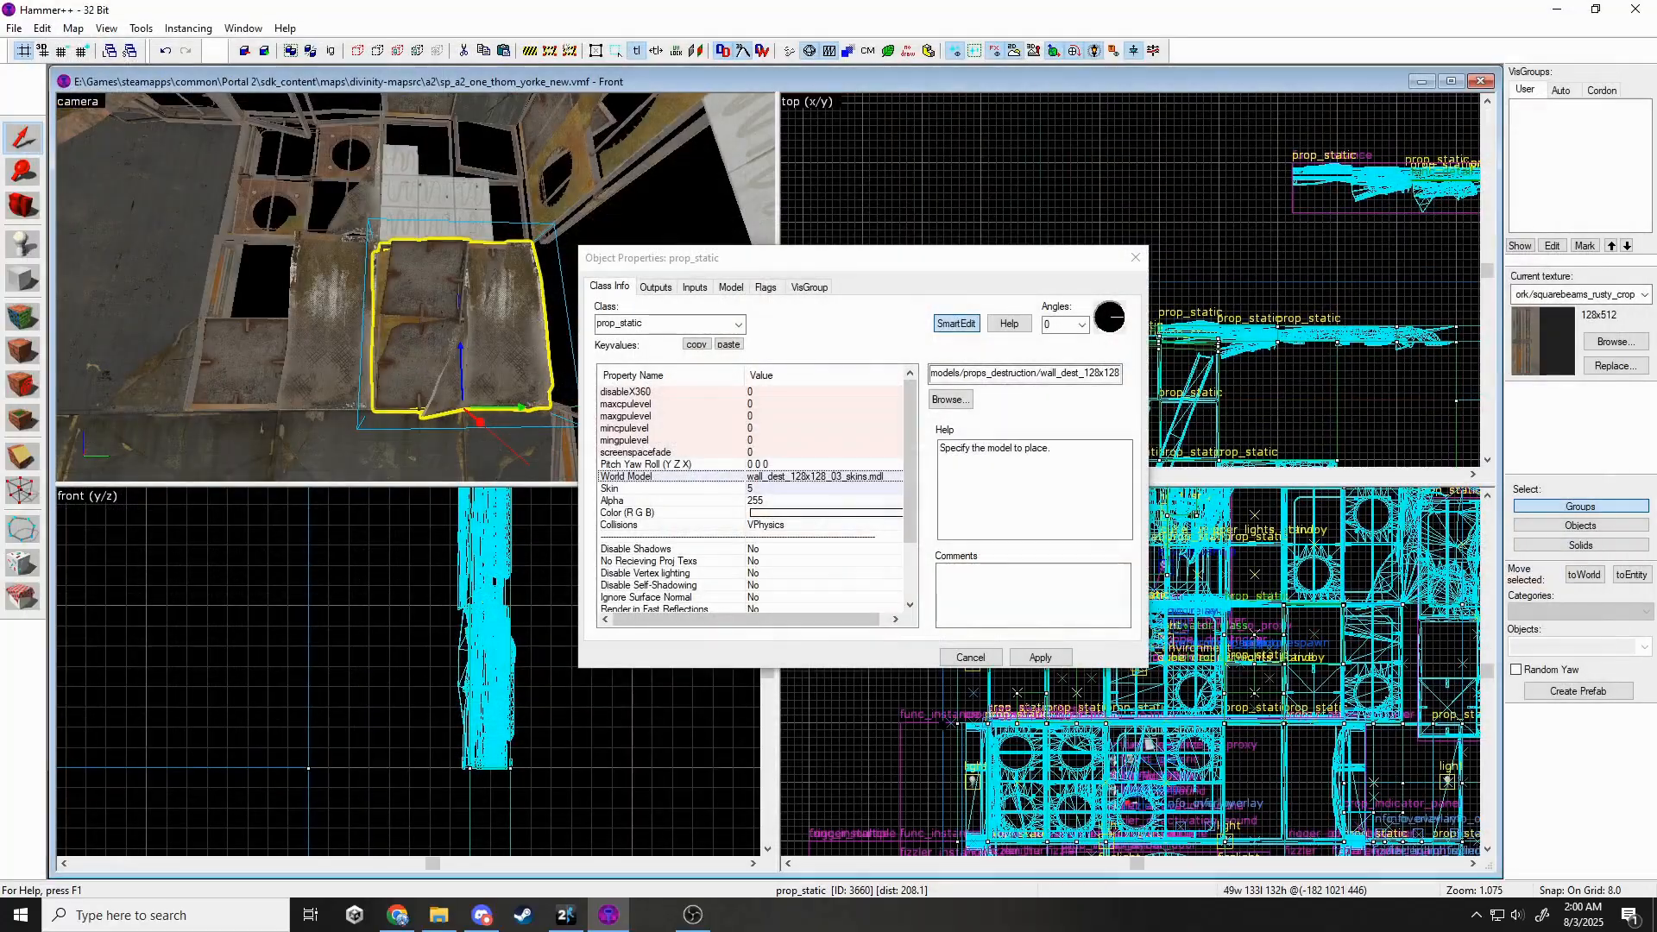
left_click(1039, 660)
left_click(1134, 257)
Rotate the beam prop 45° in the top view.
scroll(1113, 226, "down", 3)
scroll(960, 311, "up", 3)
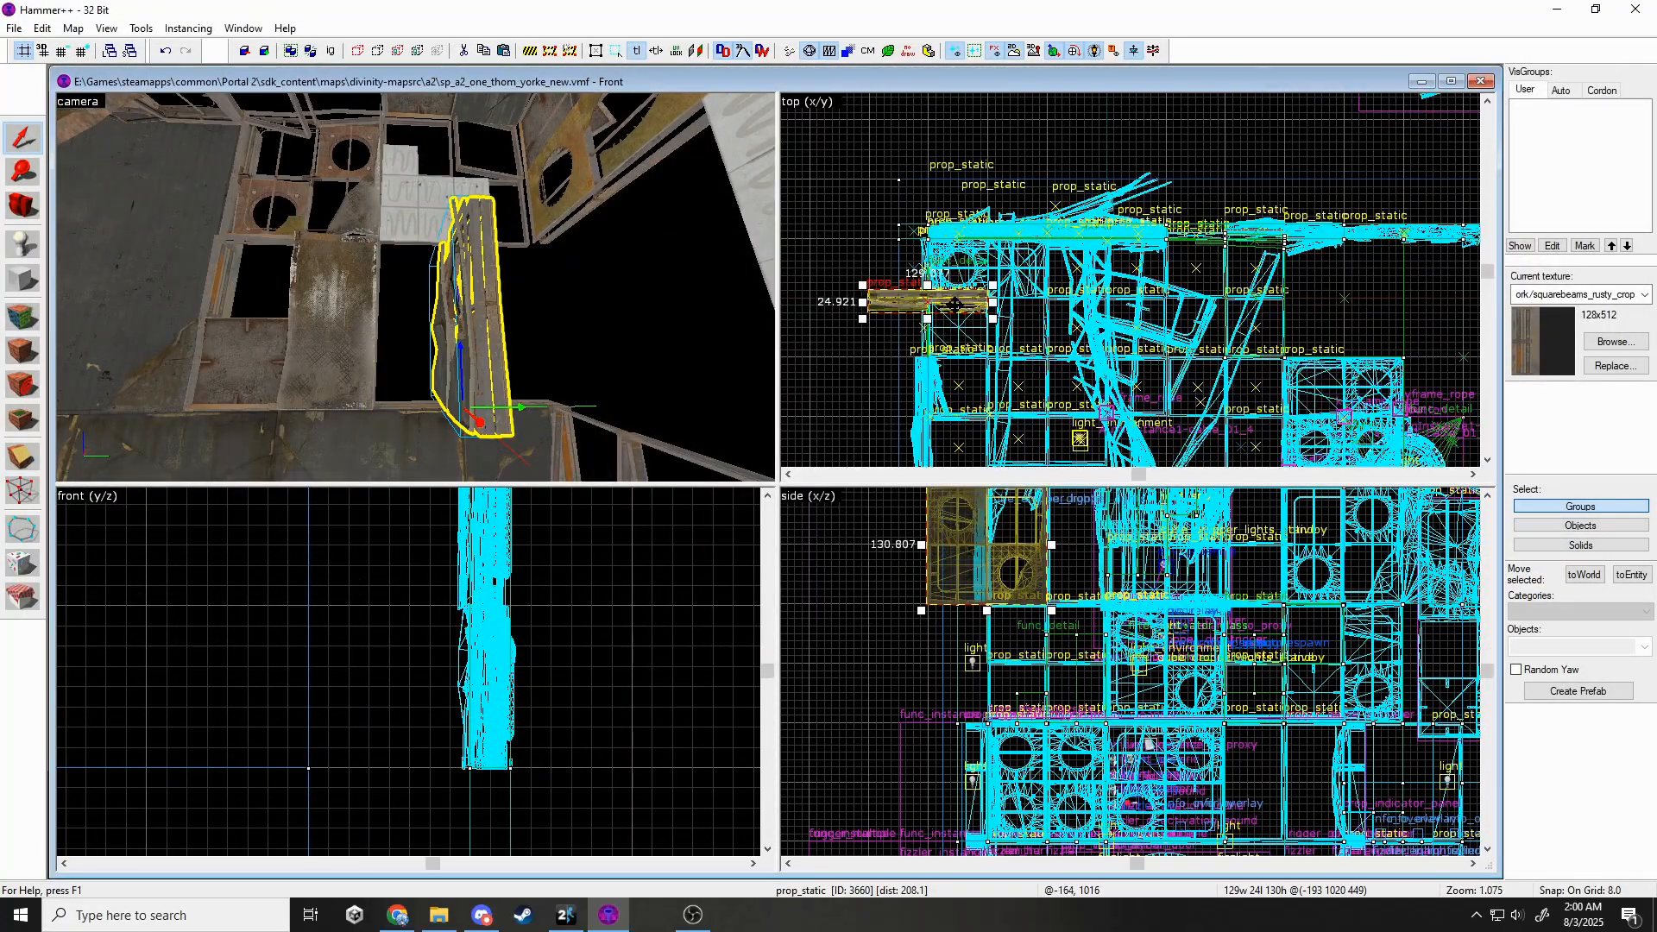
left_click_drag(992, 285, 926, 195)
key("Escape")
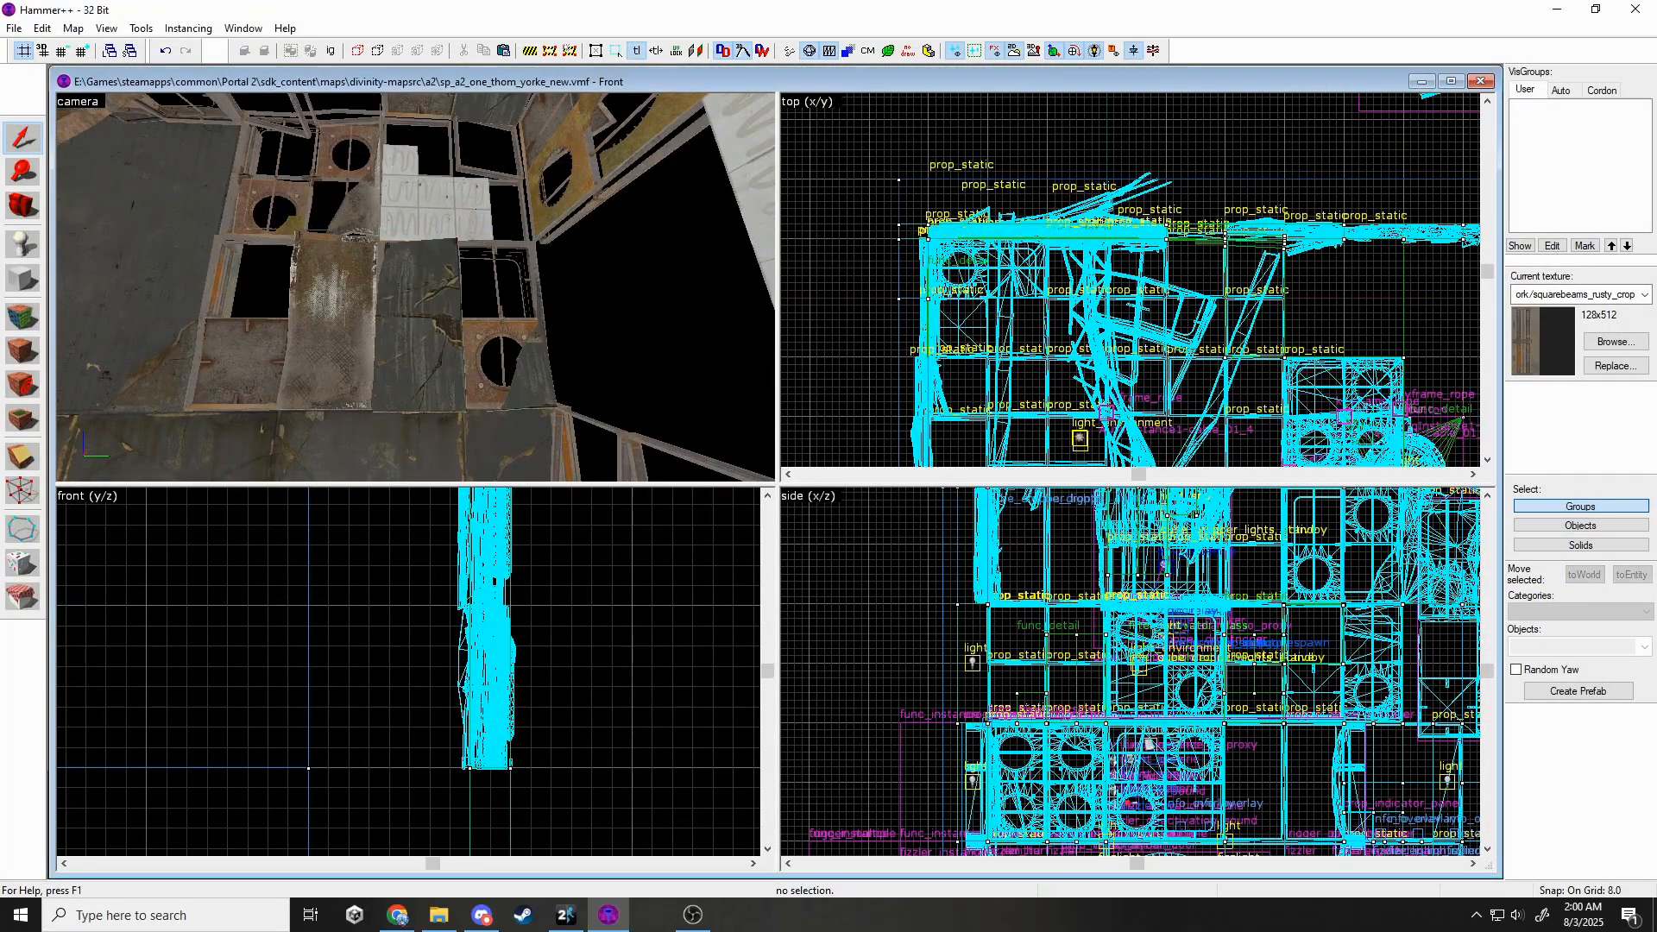
Set another wall prop to wall_dest_256x128_03_skins and turn it 90° about the vertical axis.
double_click(318, 322)
left_click(967, 402)
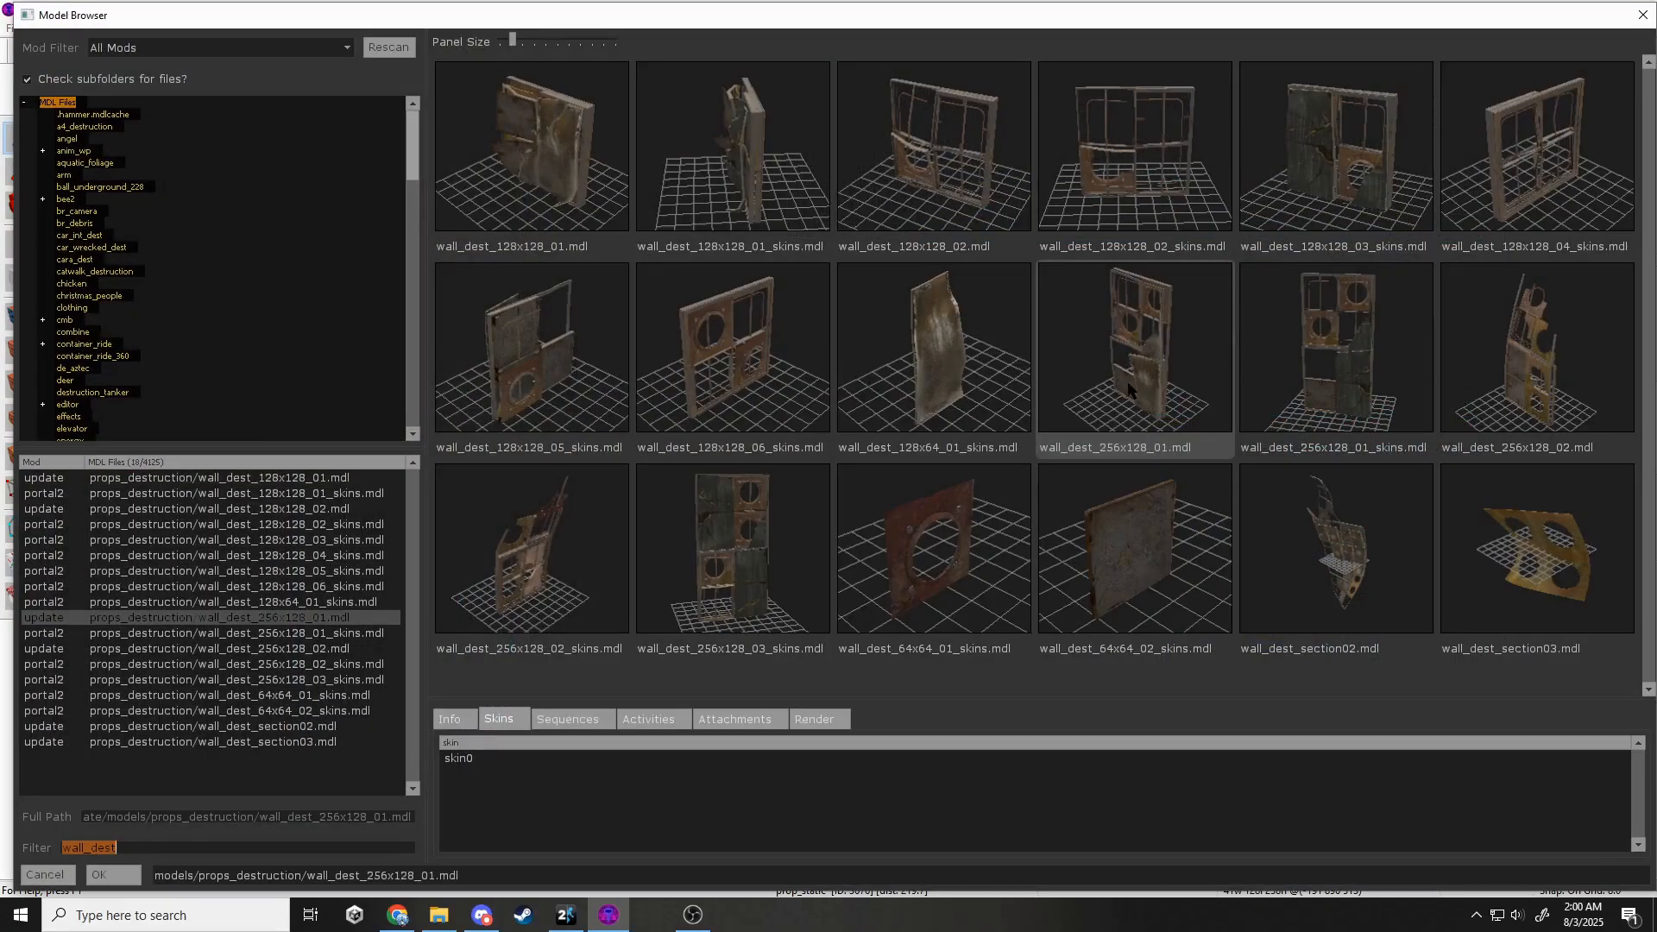
double_click(690, 574)
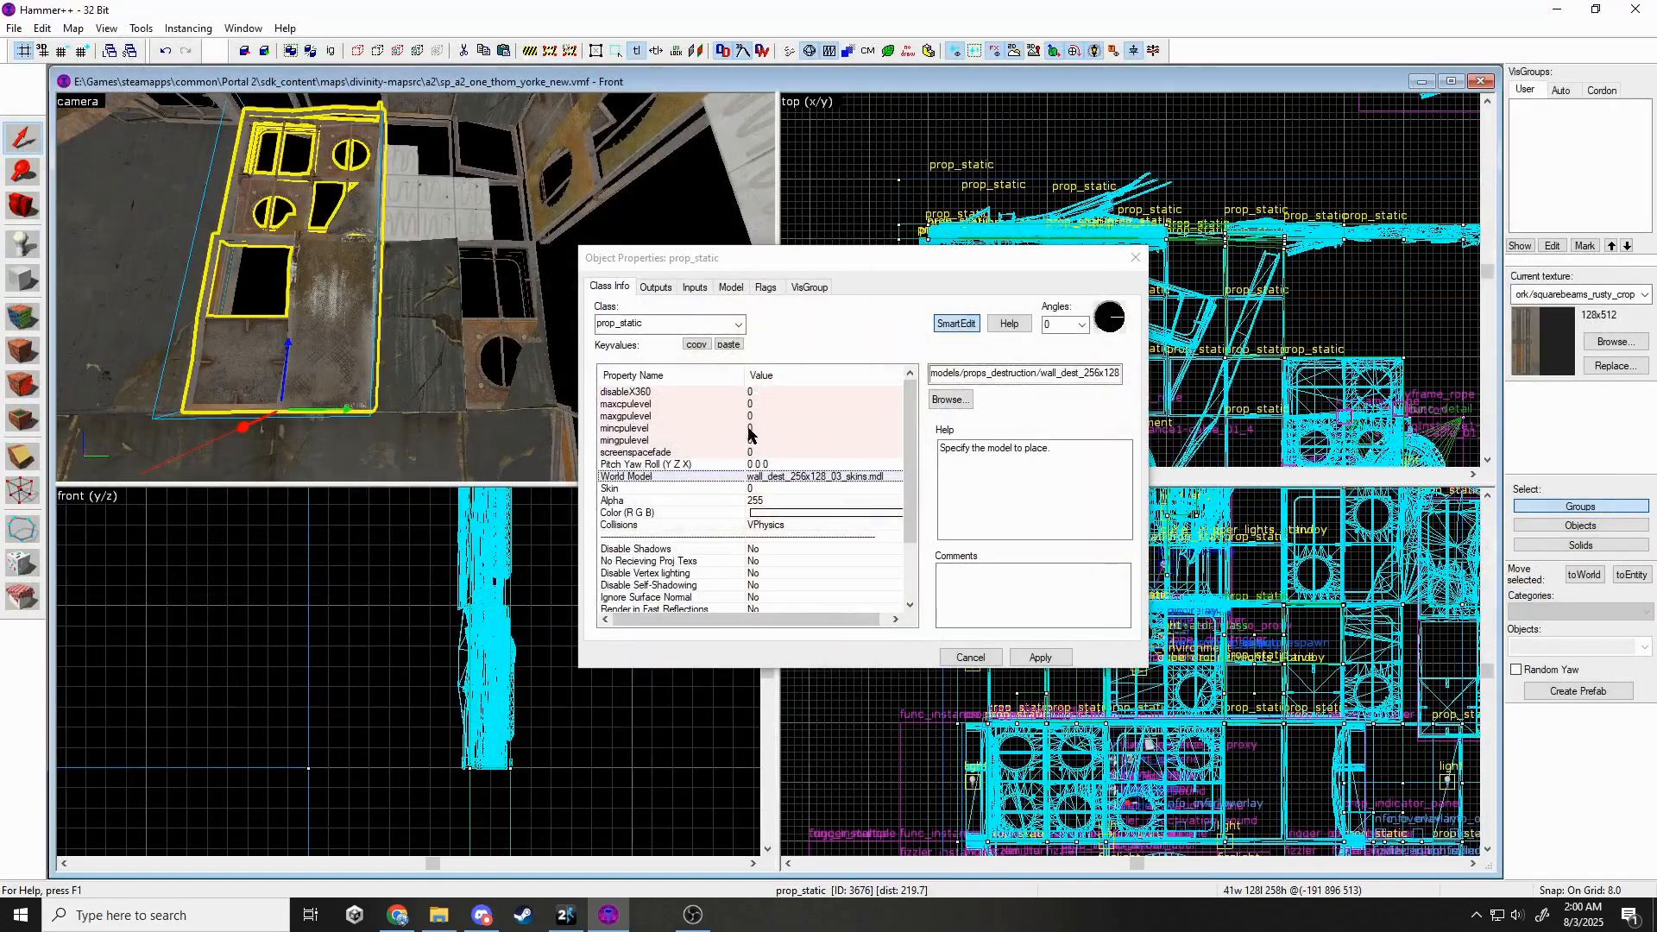
left_click(1040, 658)
left_click(1135, 257)
middle_click_drag(992, 412, 1047, 319)
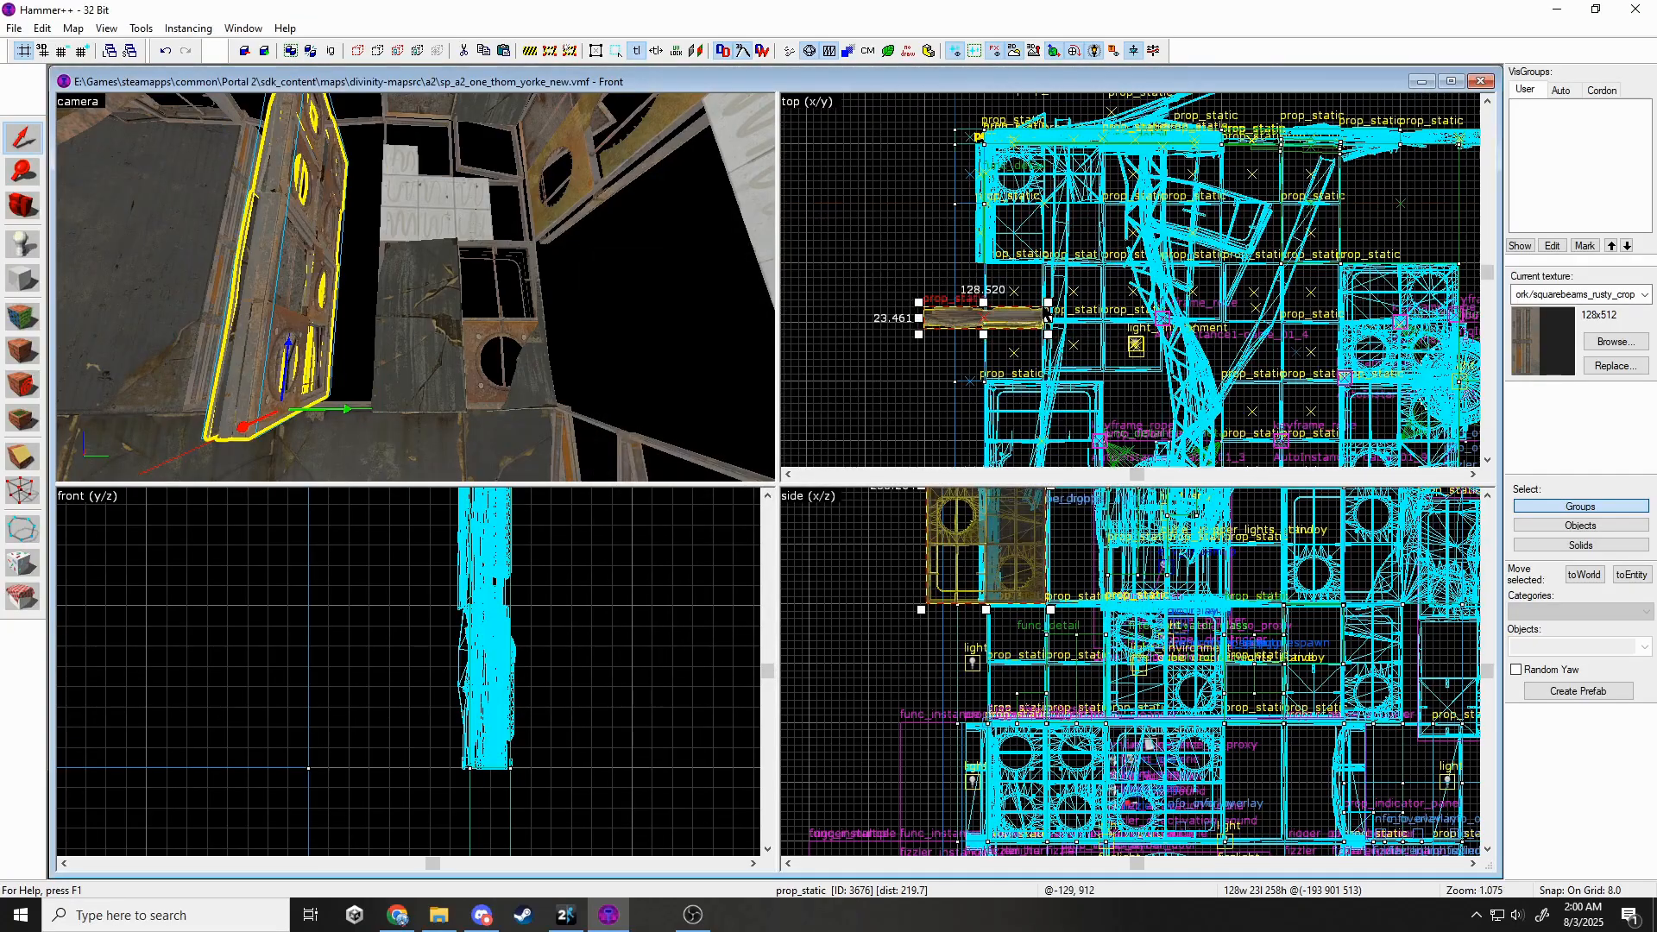
left_click_drag(1047, 299, 891, 237)
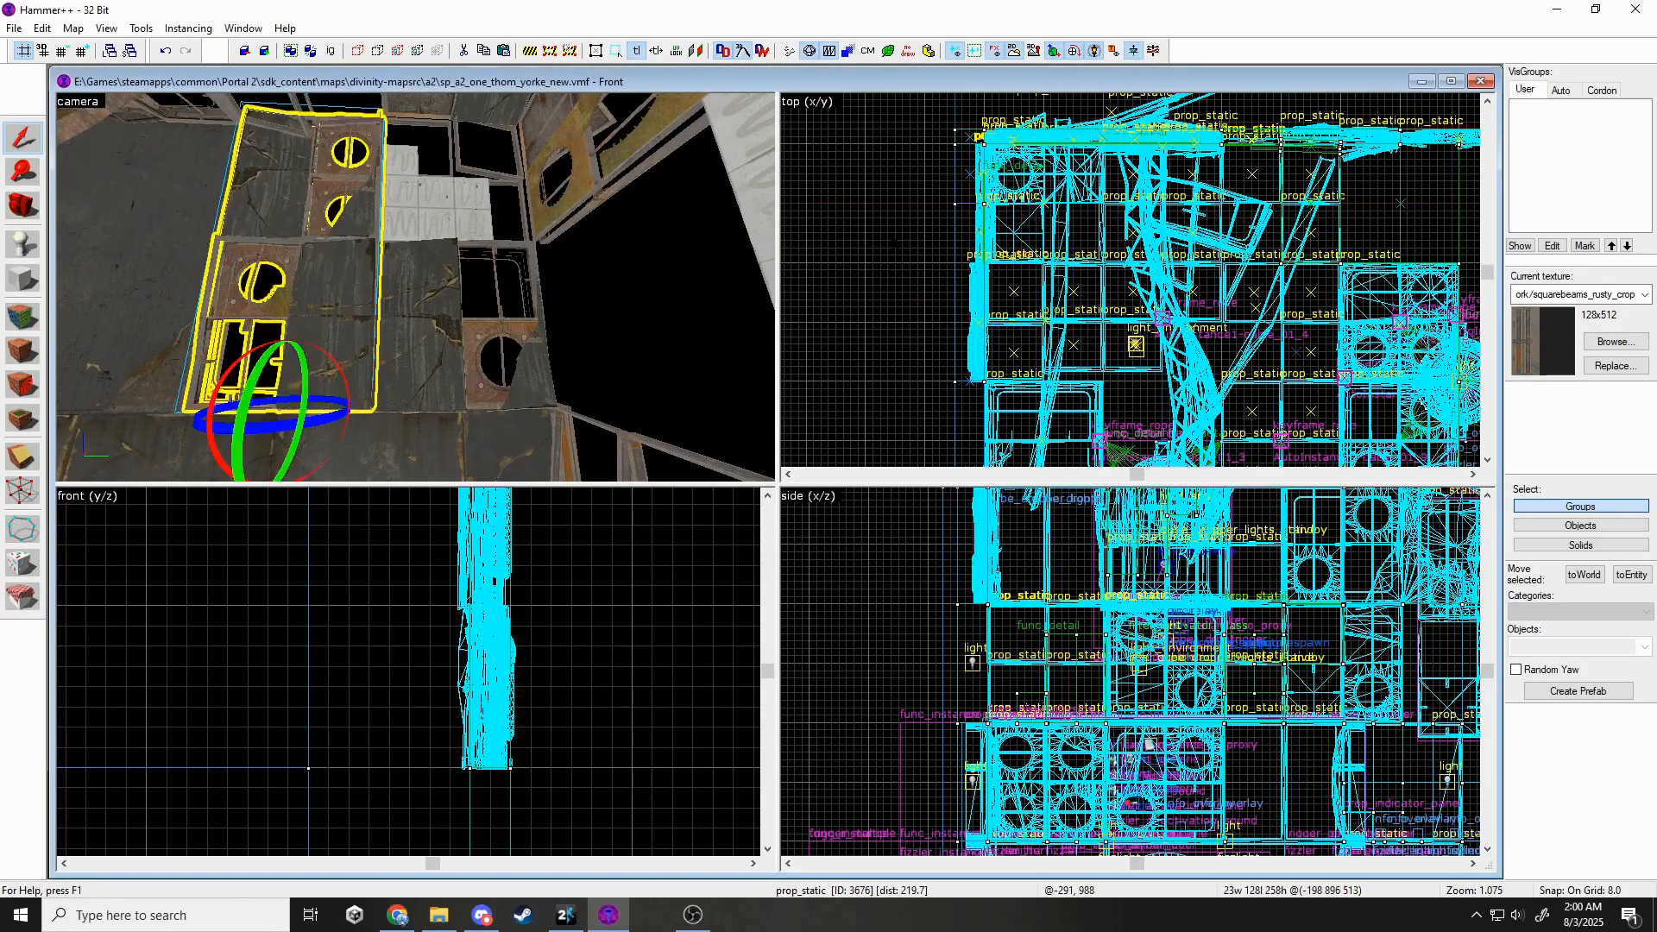
Move the prop up and to the right over the wall gap.
key("s")
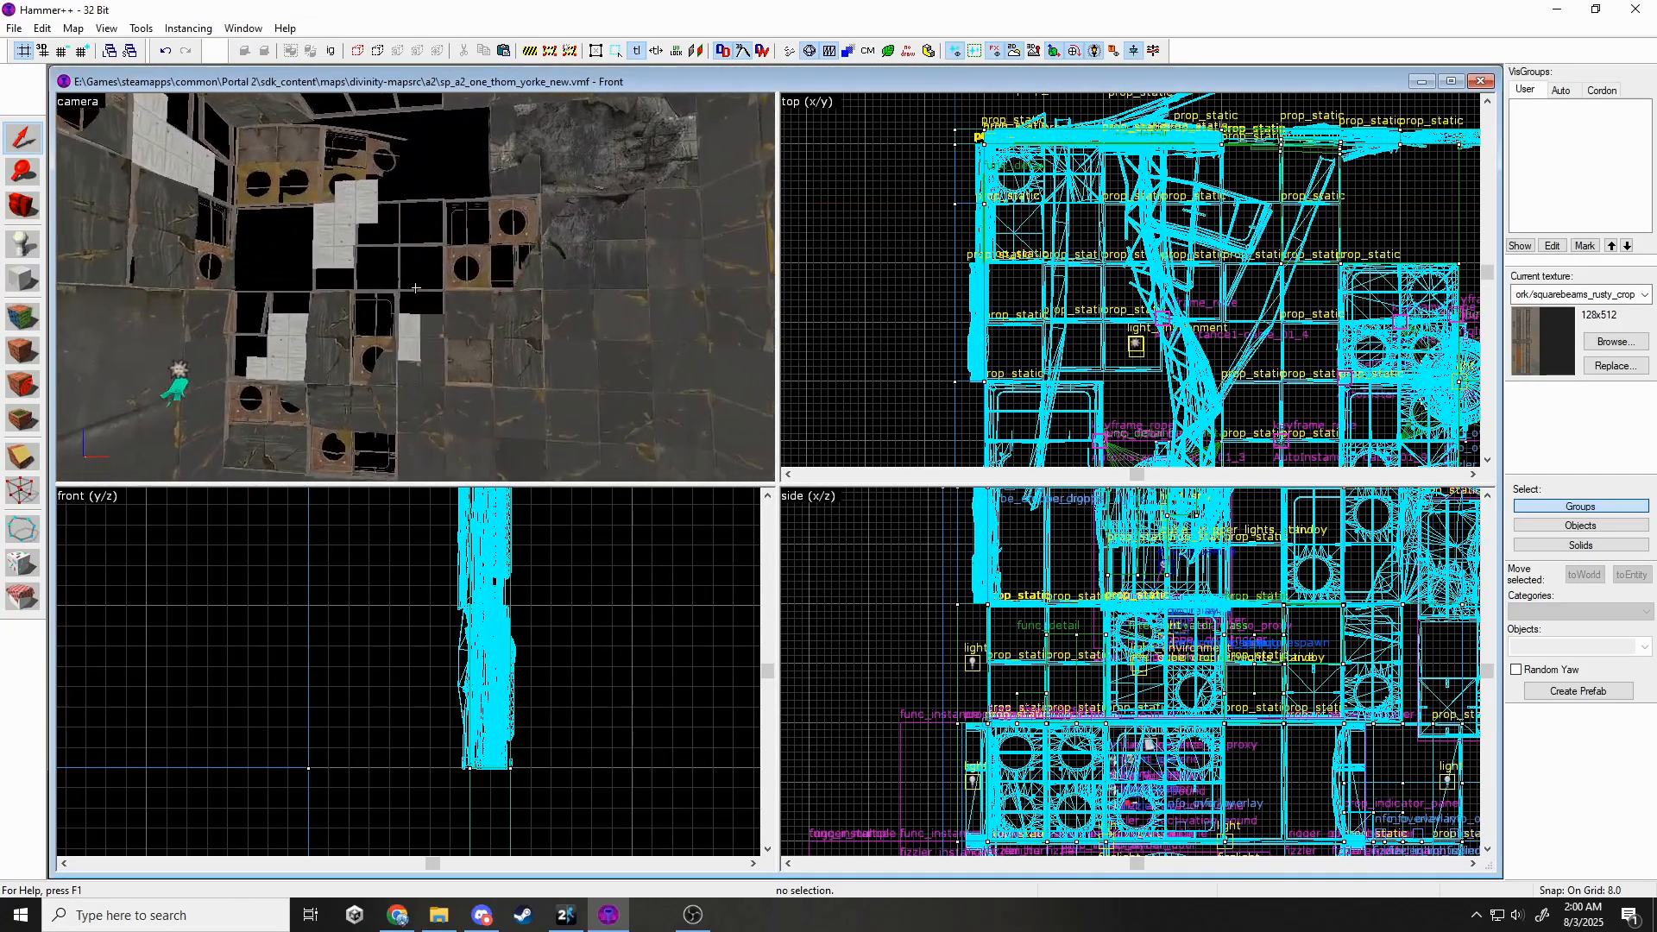
key("w")
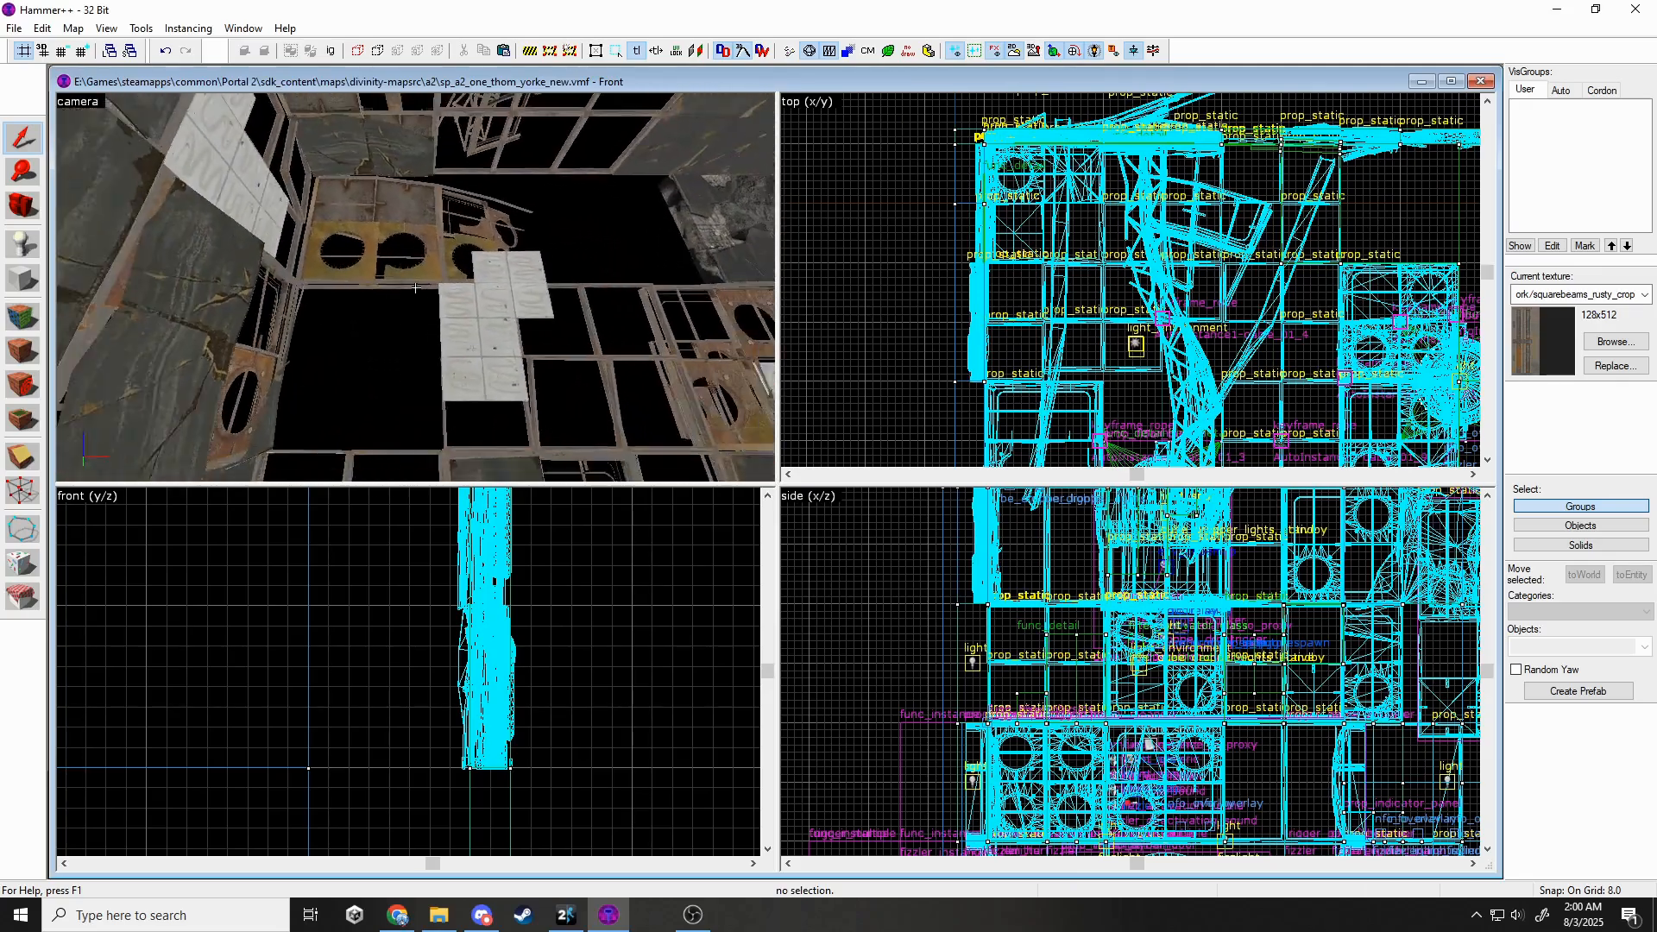
key("s")
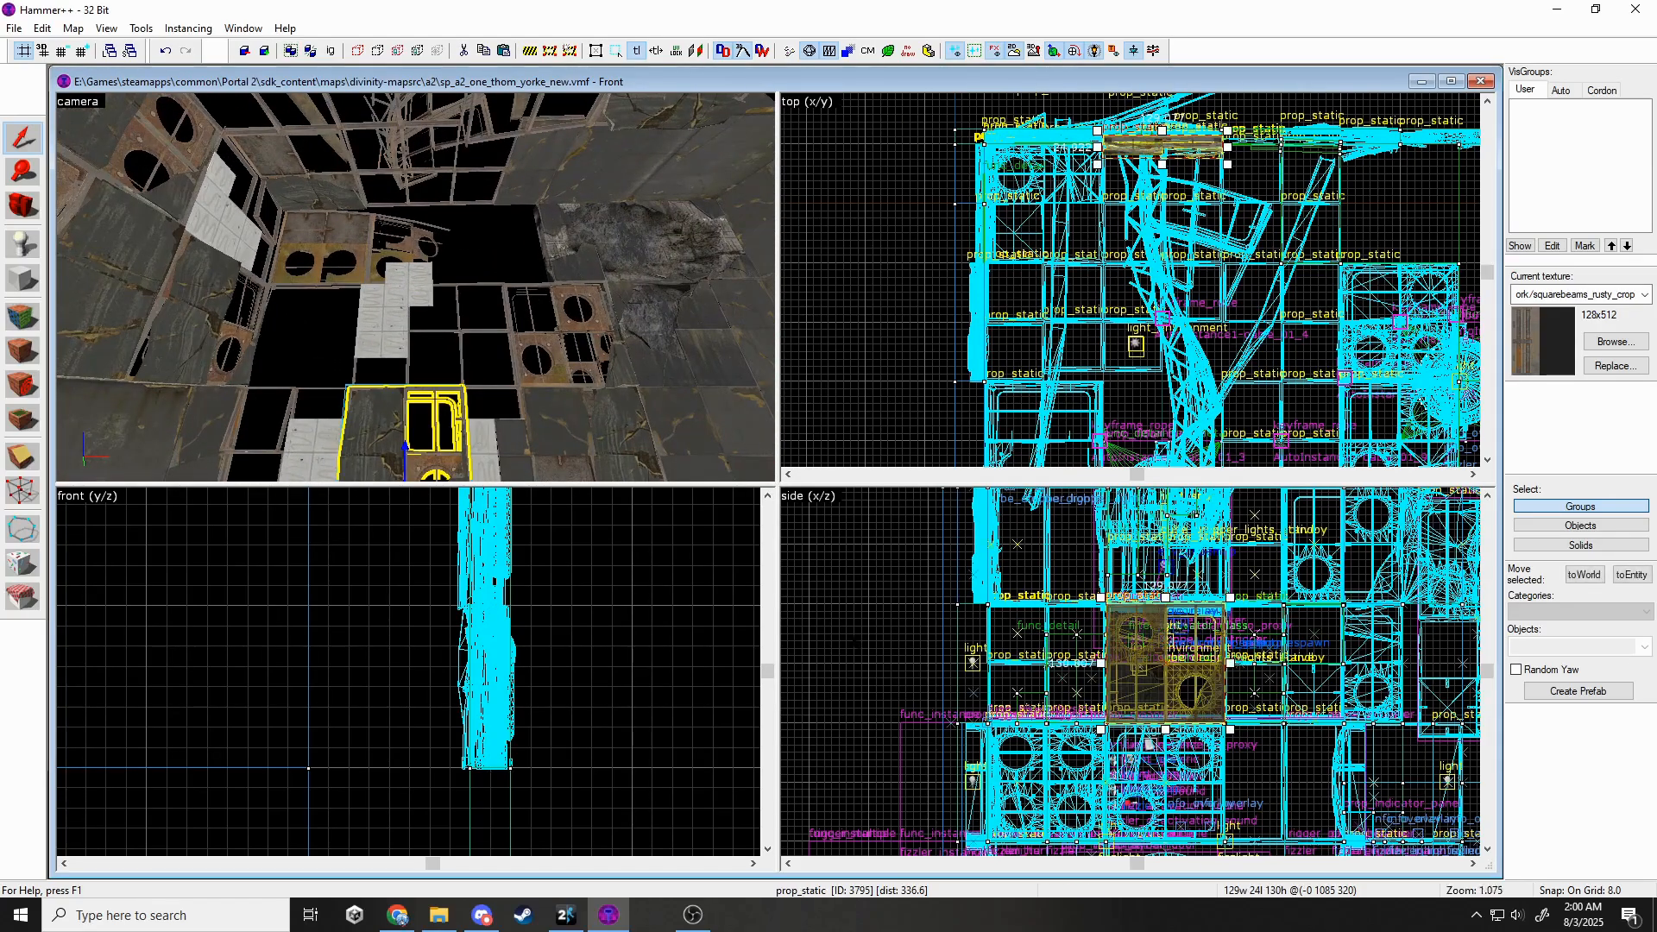
scroll(1062, 669, "down", 3)
left_click_drag(1062, 669, 1128, 536)
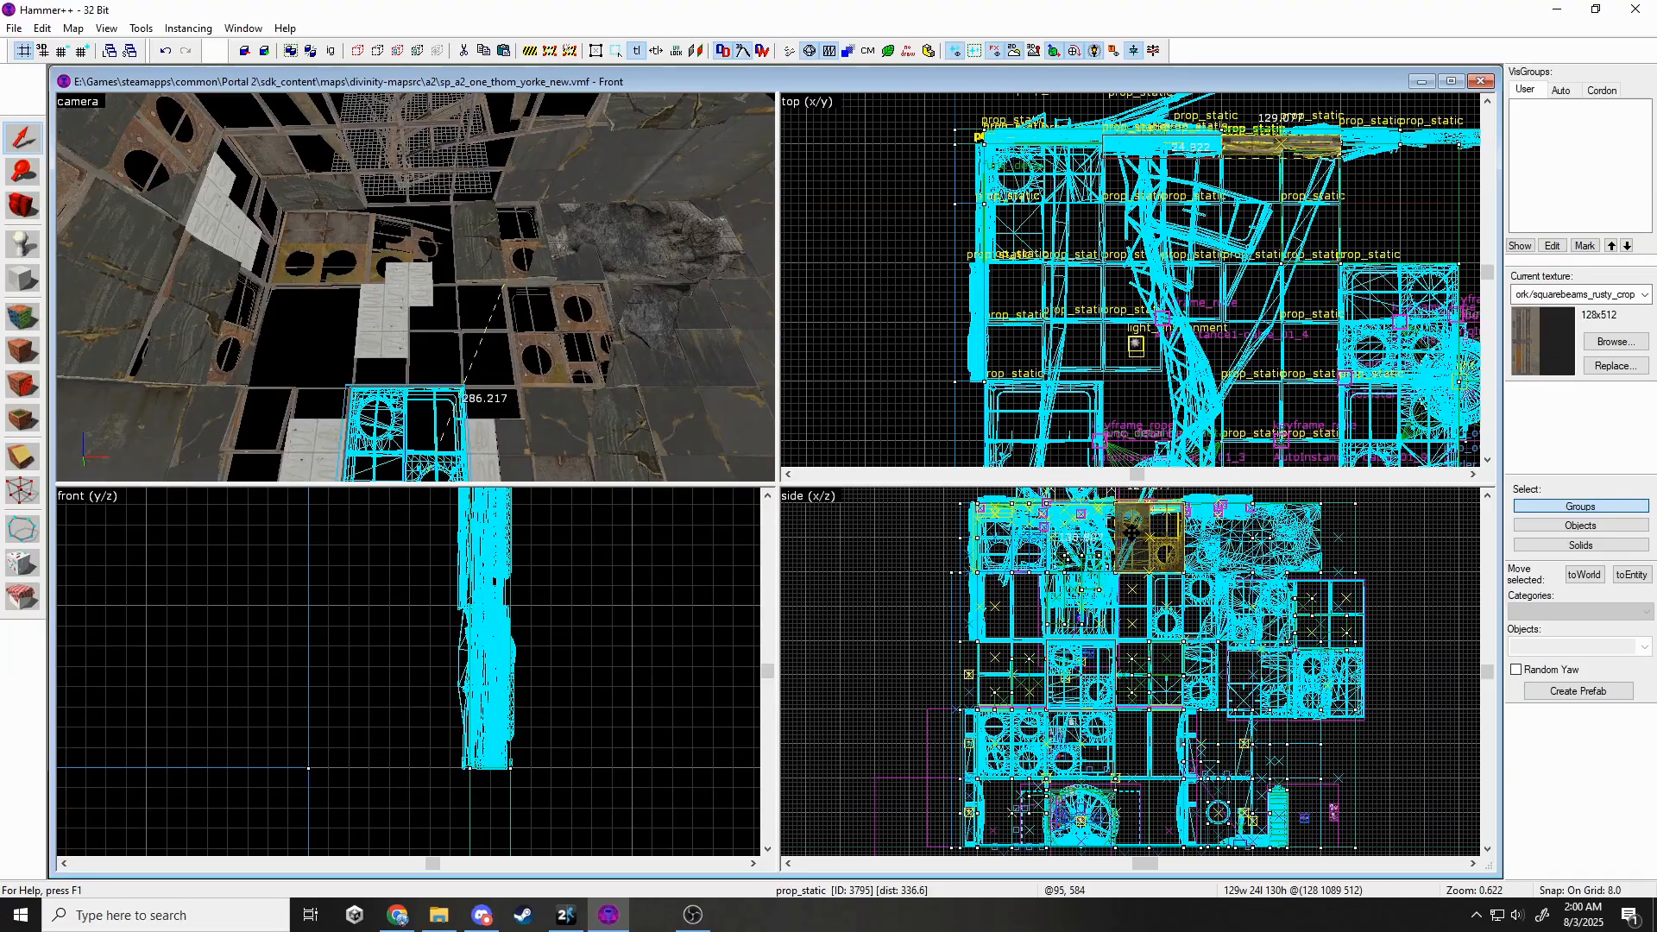
Flip the rusty wall prop upside down, raise it, and rotate it to -150 degrees.
key("w")
left_click(490, 272)
scroll(1067, 595, "down", 1)
scroll(1094, 540, "up", 3)
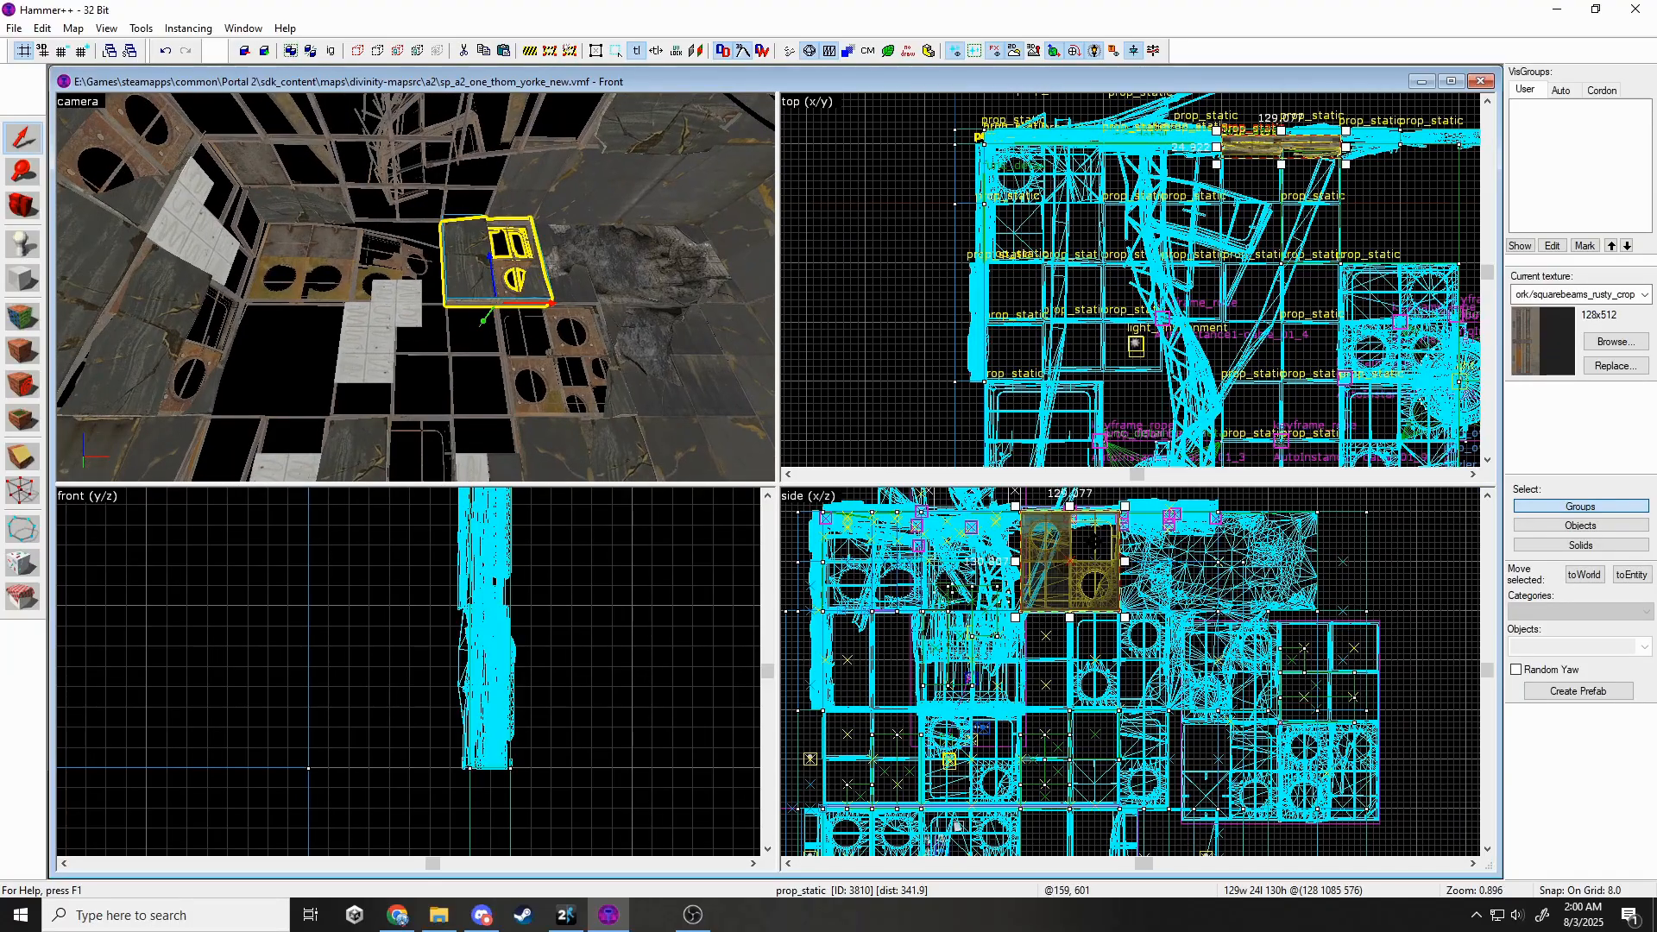
left_click_drag(1102, 516, 1086, 579)
key("z")
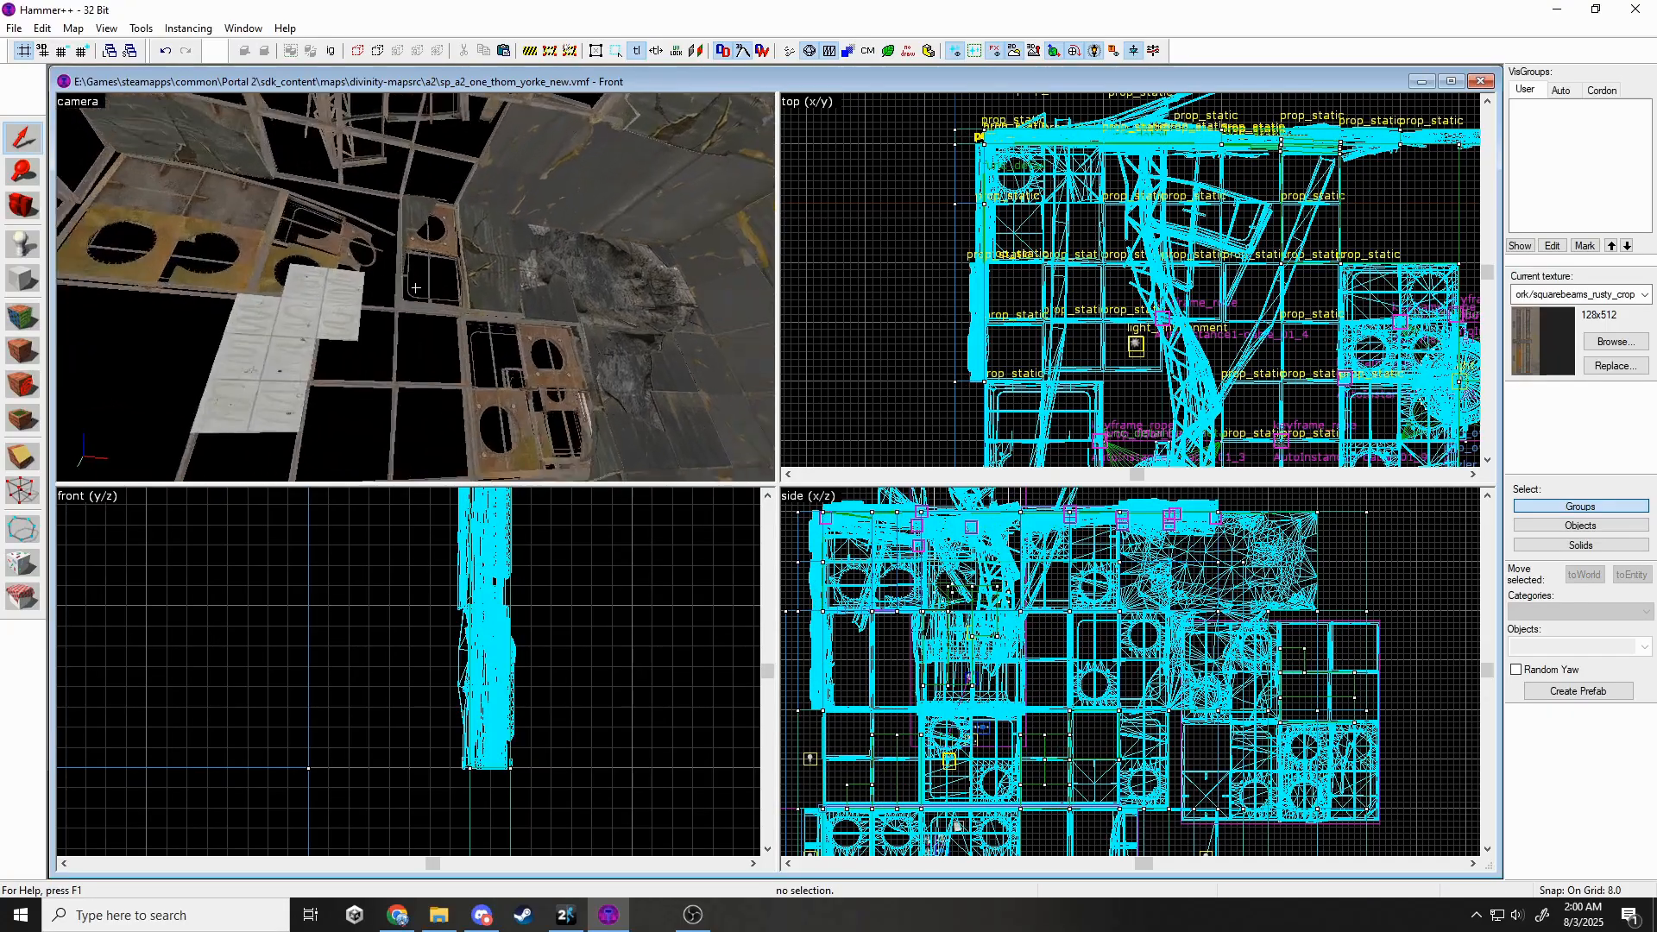
key("w")
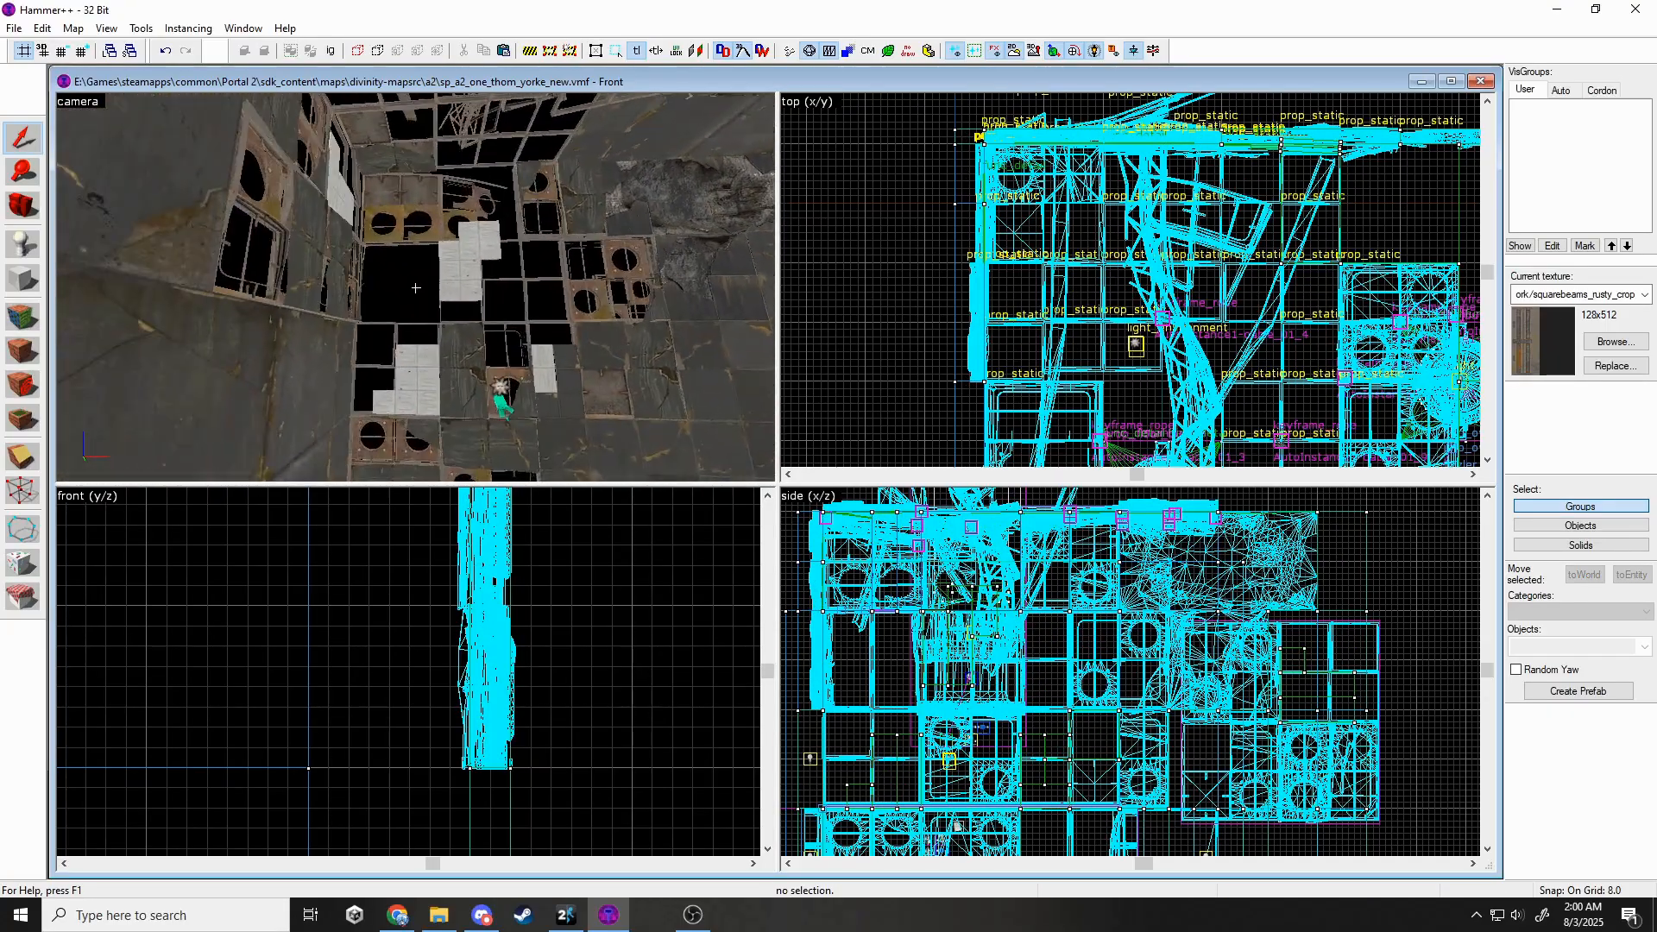
key("z")
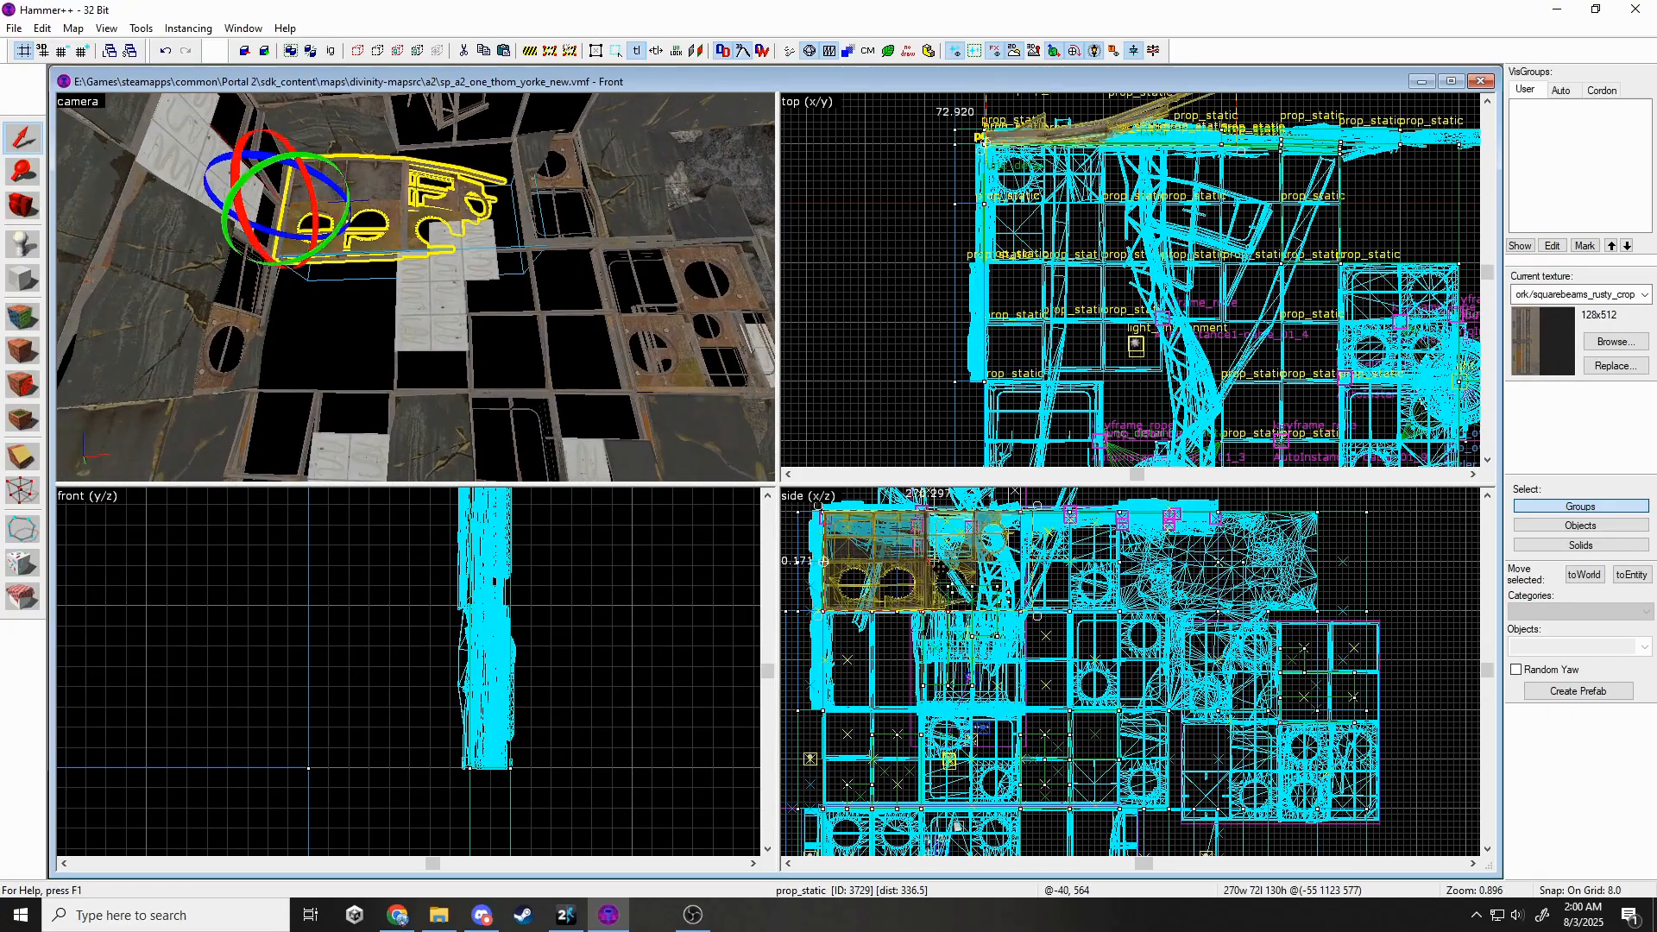
left_click_drag(1035, 508, 1000, 562)
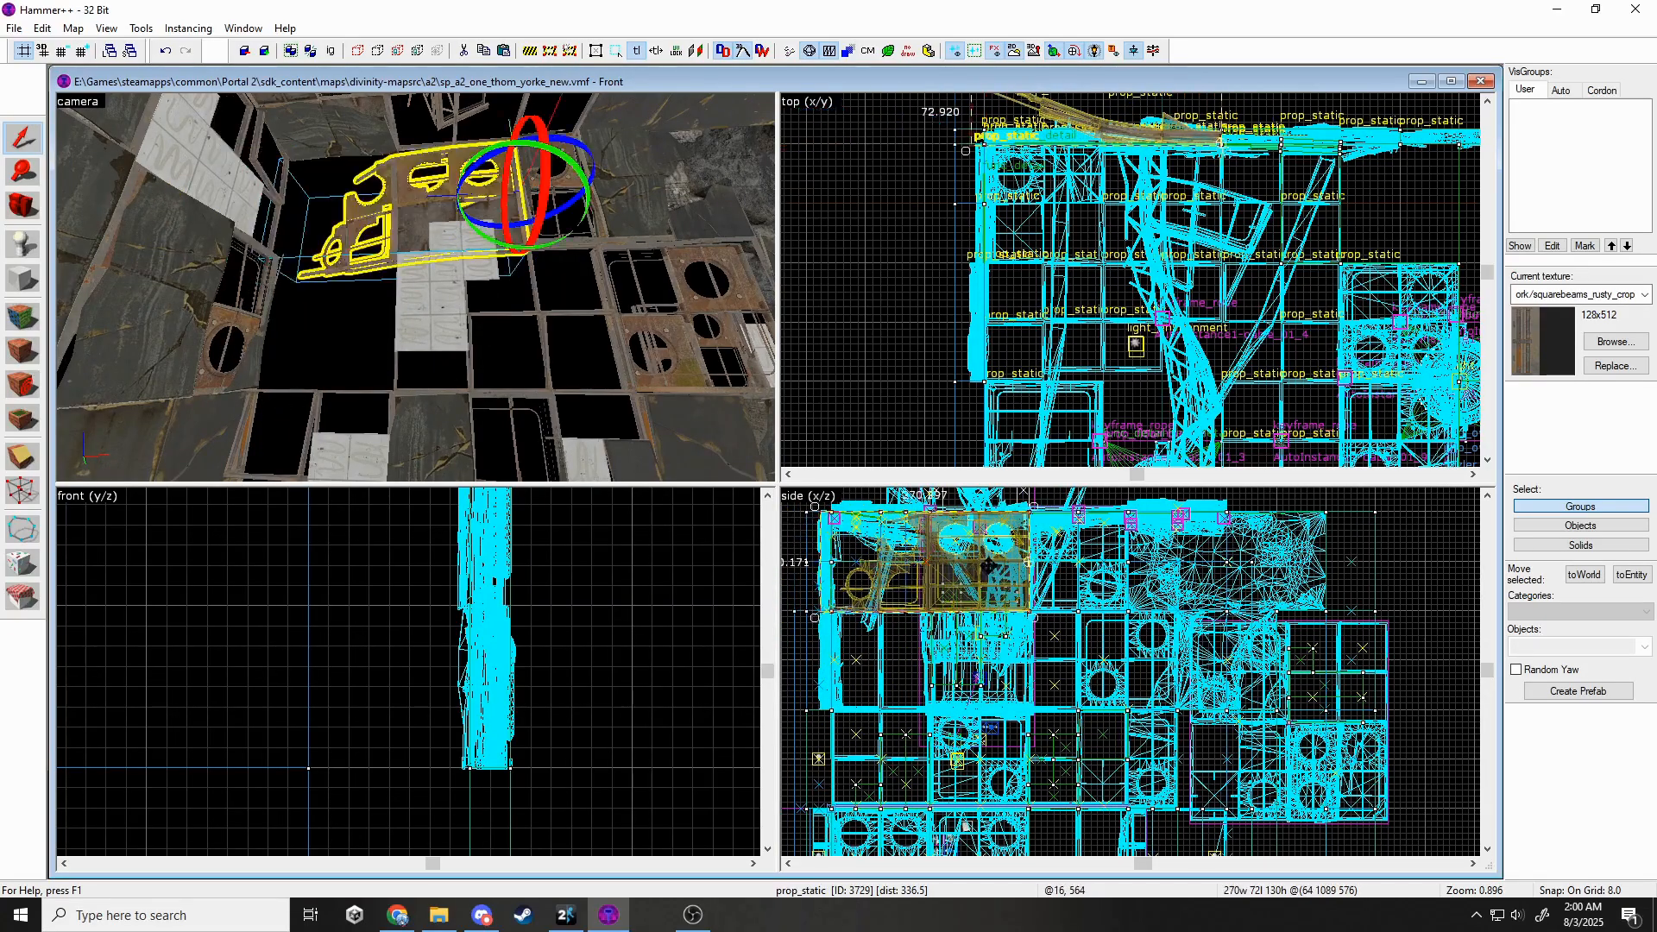
Select the beam piece on the top wall and move it along the top edge.
key("w")
key("z")
left_click(379, 207)
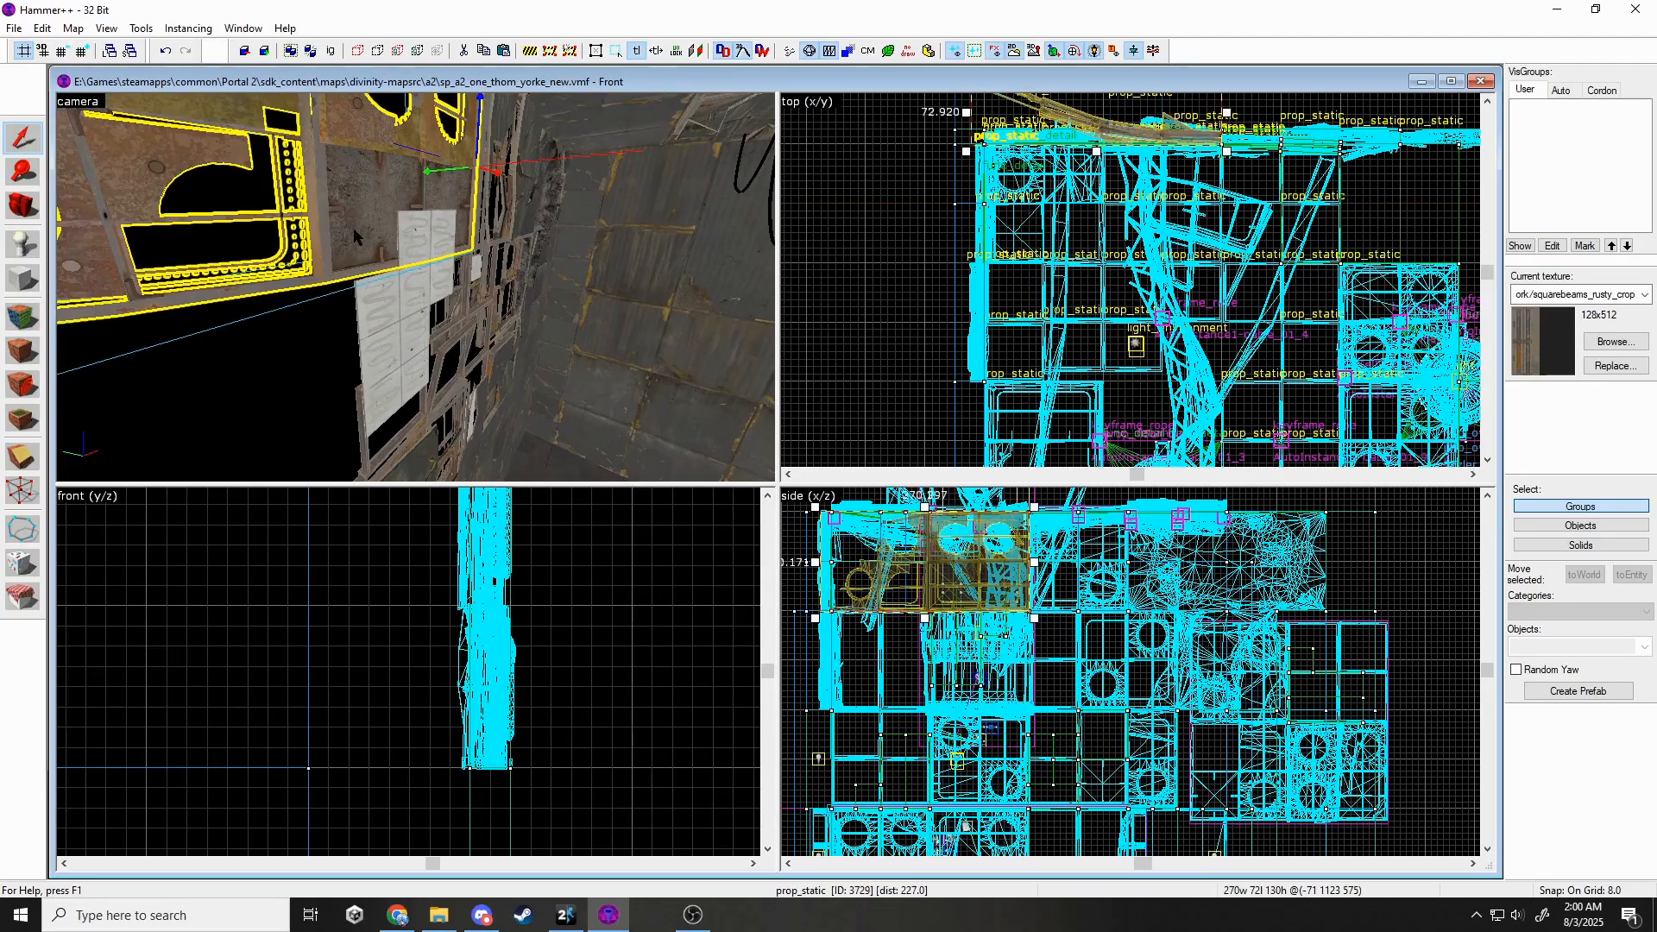
scroll(1058, 395, "down", 2)
scroll(1075, 176, "up", 4)
left_click(999, 204)
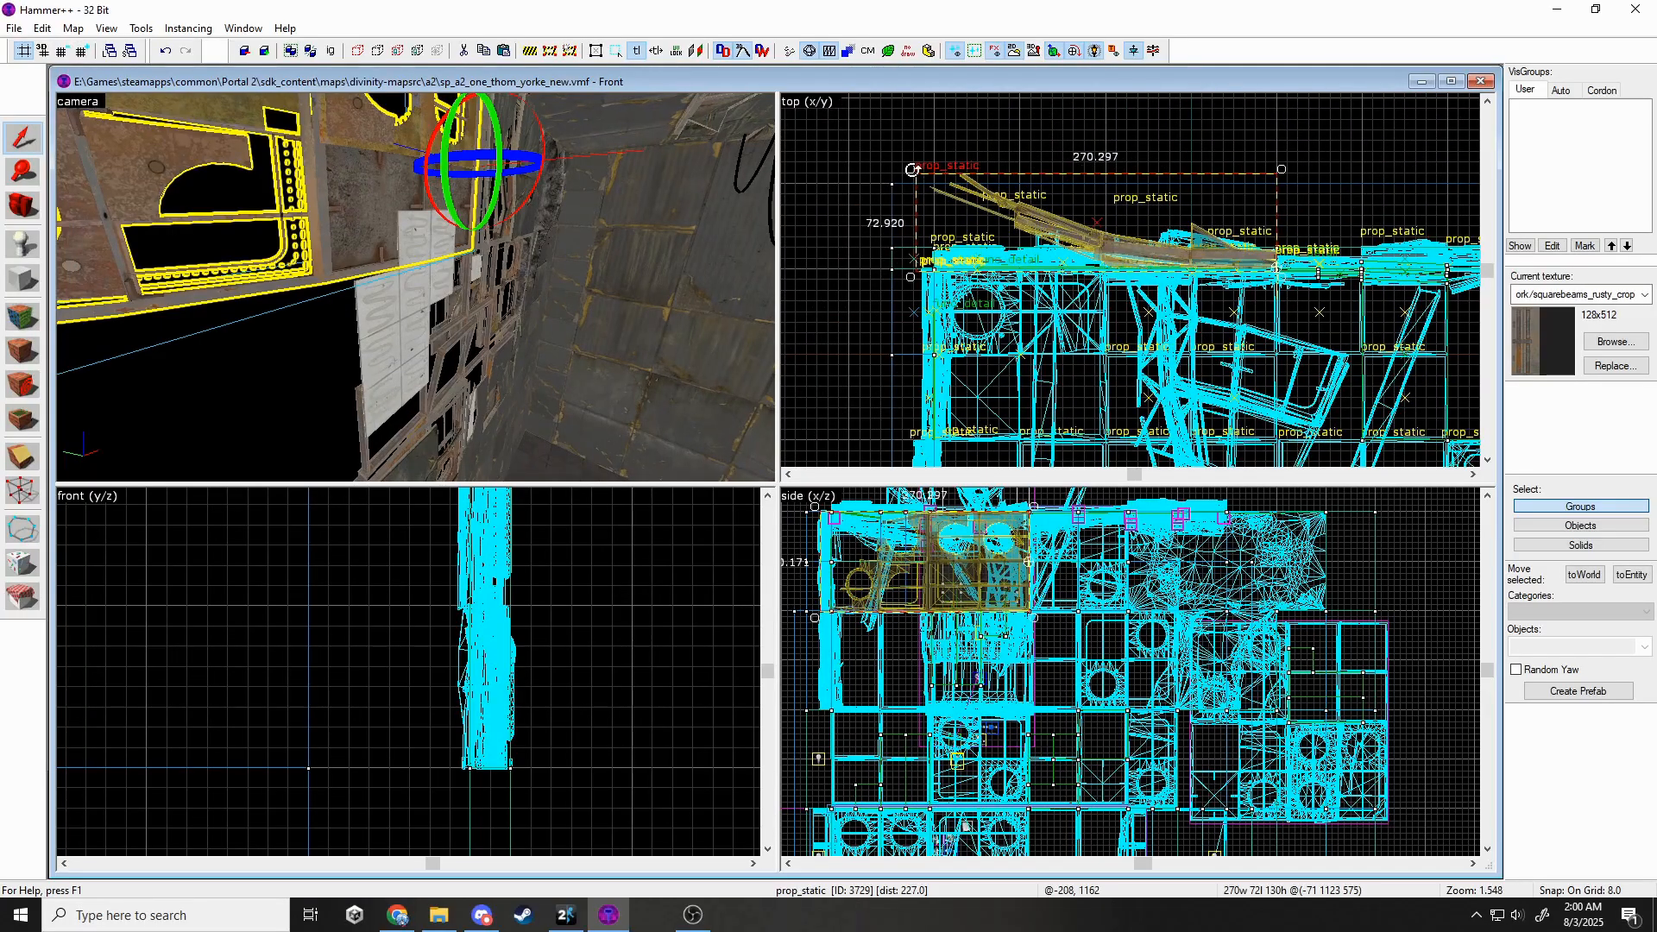
key("Escape")
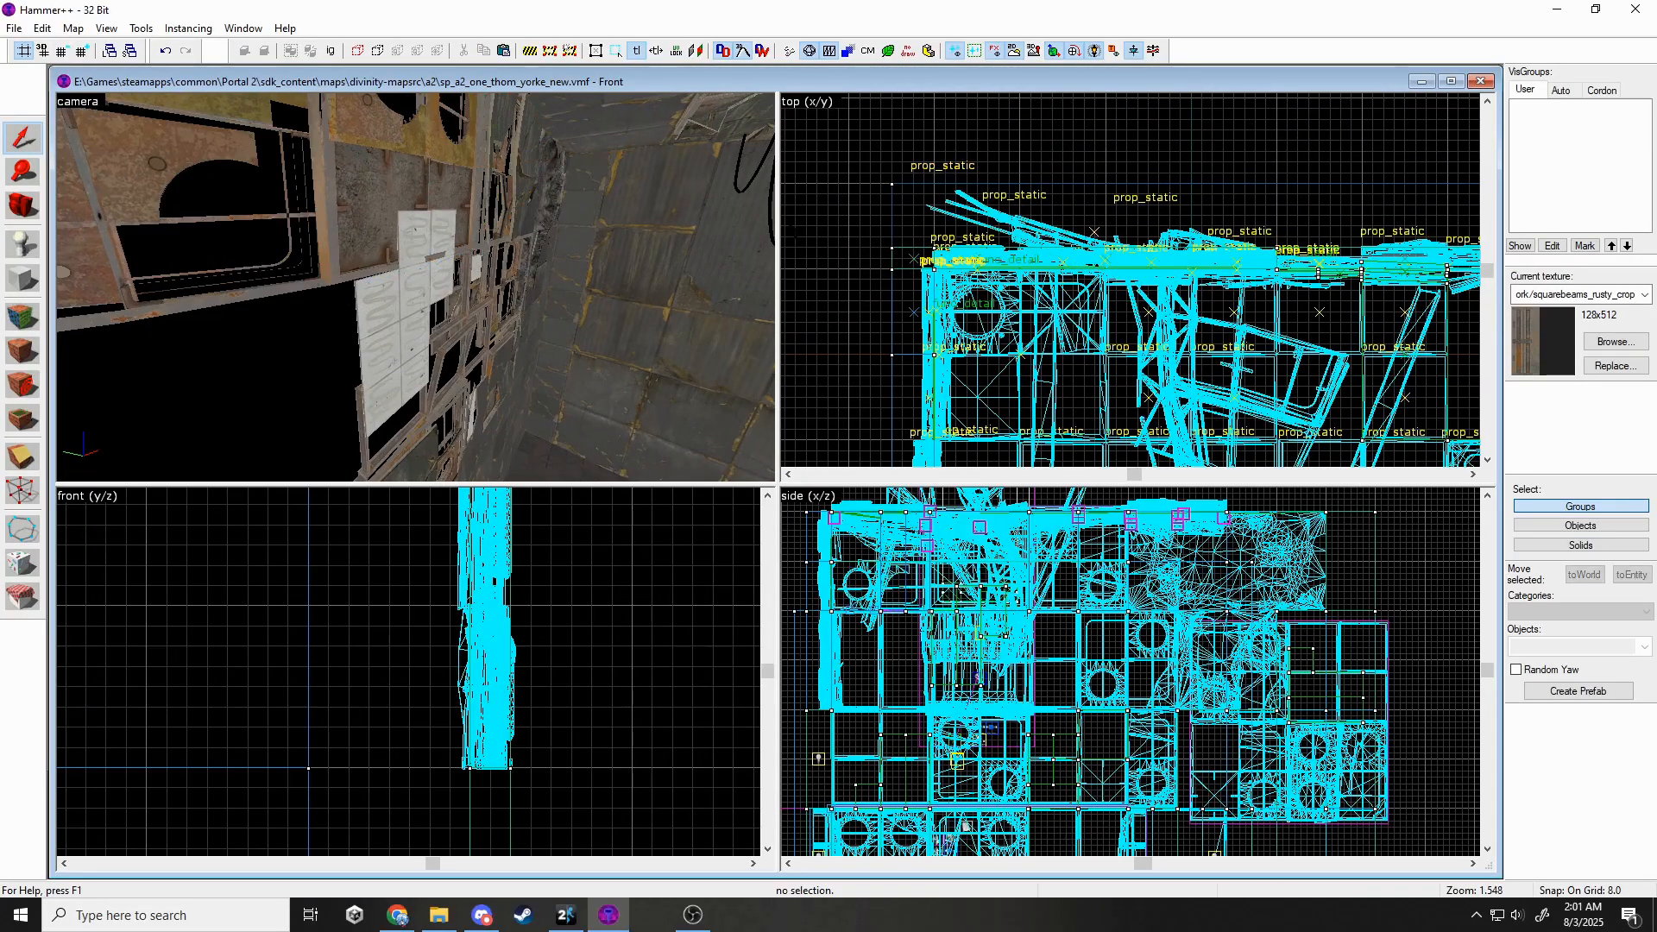
left_click(361, 214)
scroll(1227, 264, "up", 4)
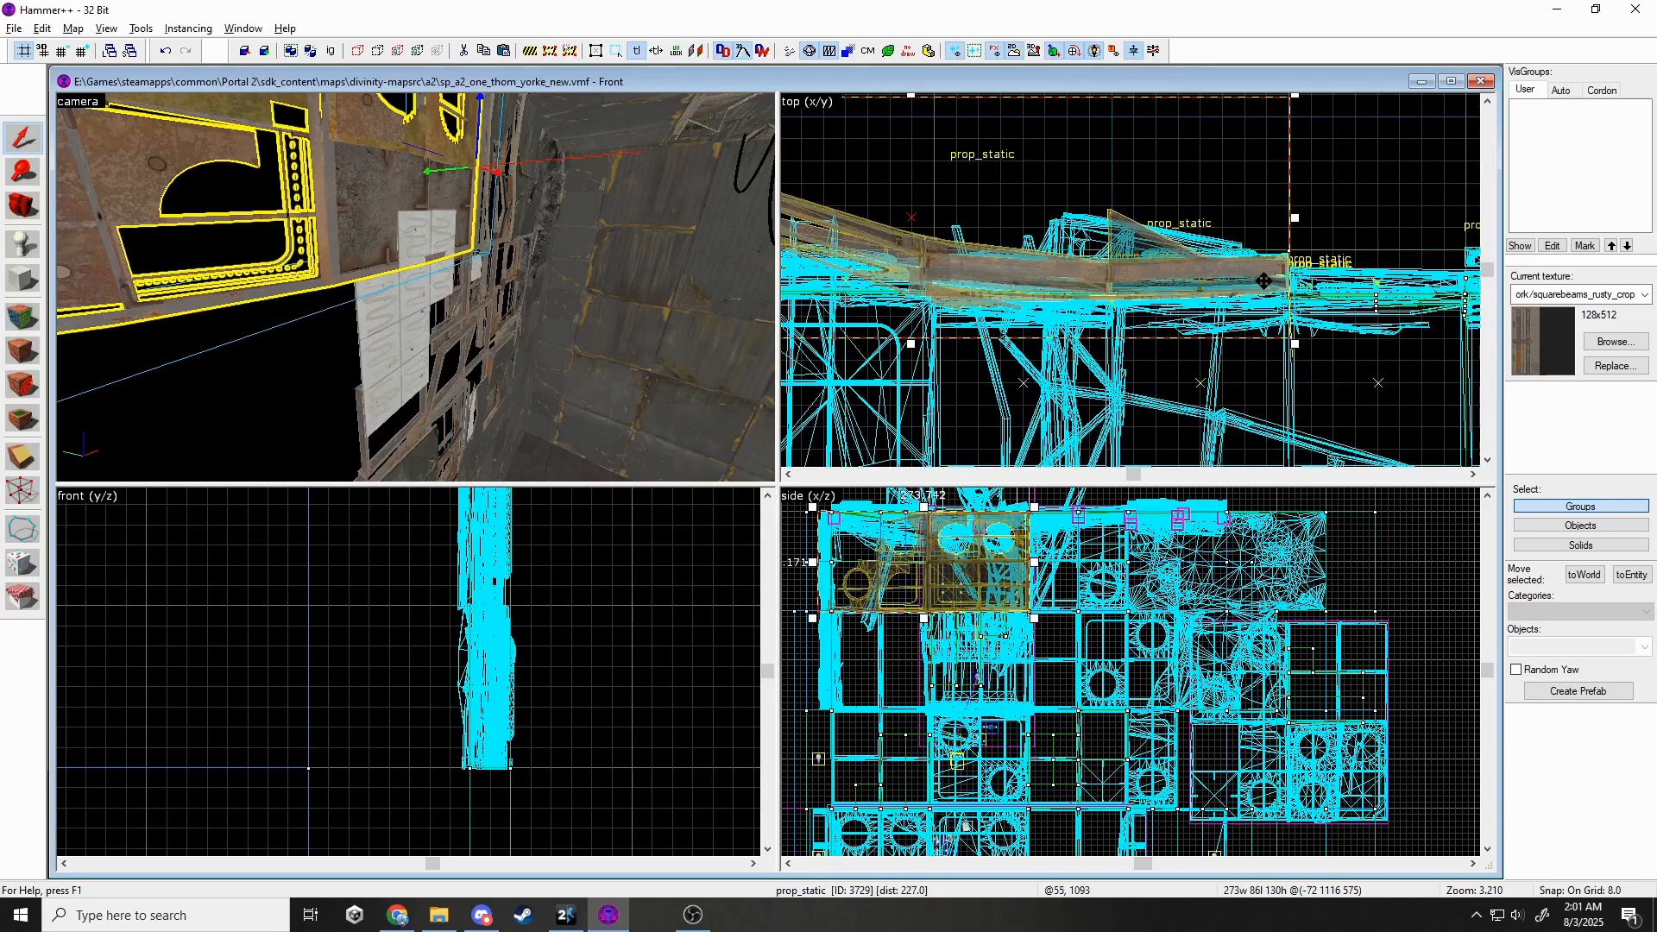
left_click_drag(1256, 288, 1258, 289)
key("Escape")
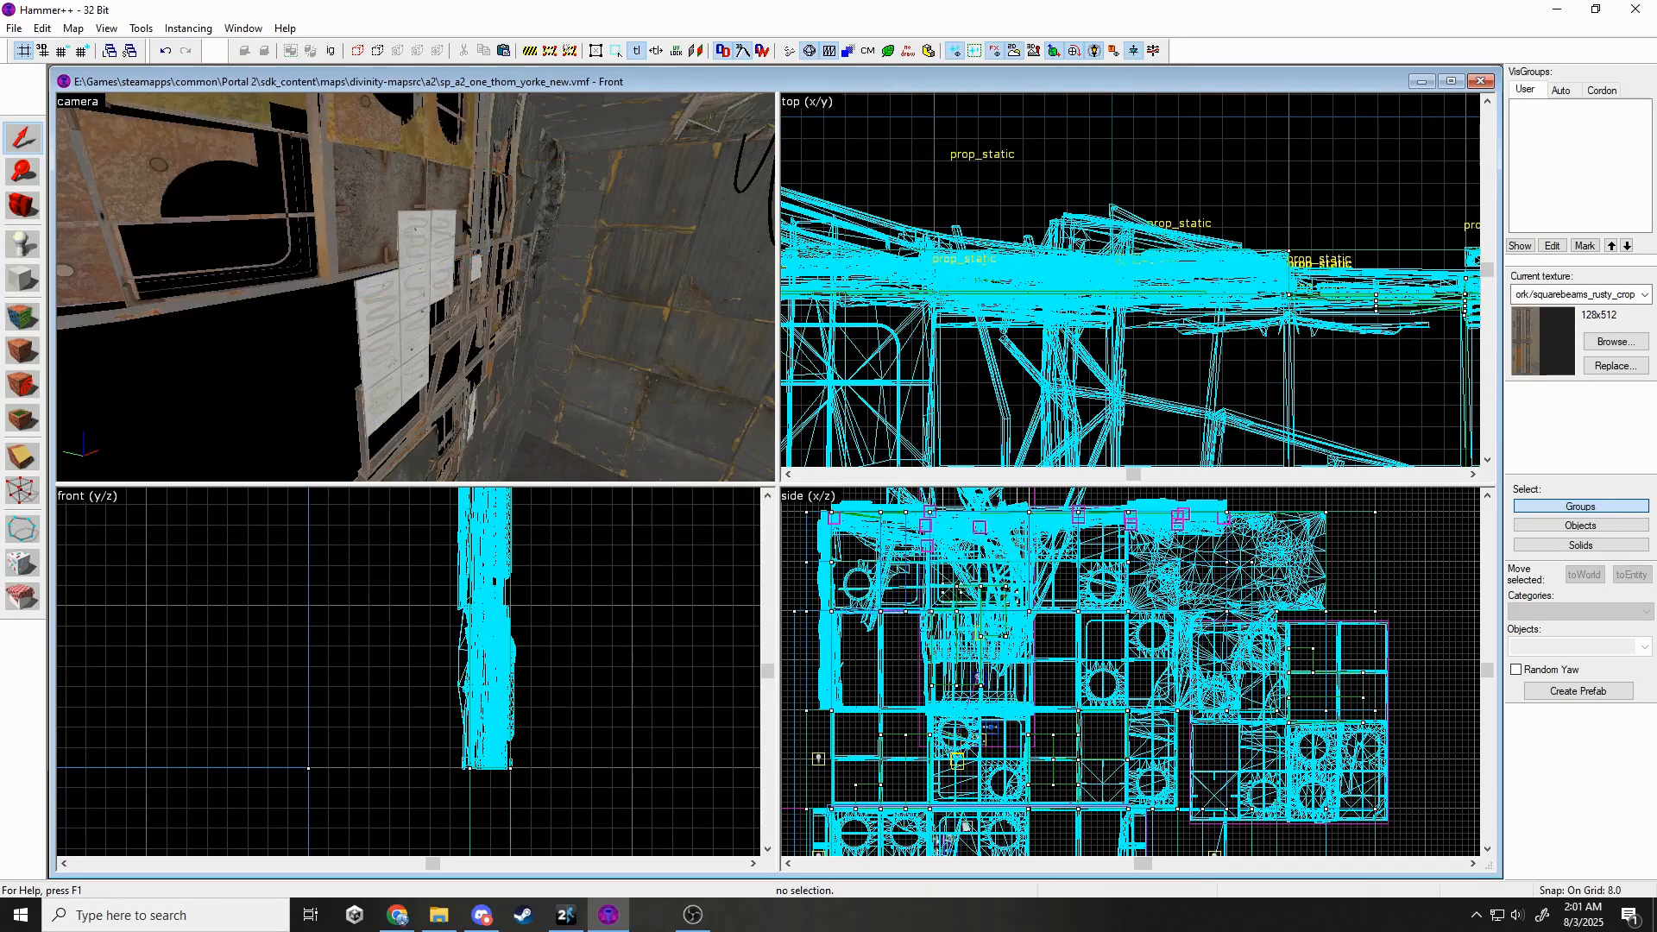
Flip the rusty beam prop and rotate it to line up flush with the wall.
key("z")
key("s")
key("w")
key("z")
left_click(415, 288)
scroll(504, 726, "down", 11)
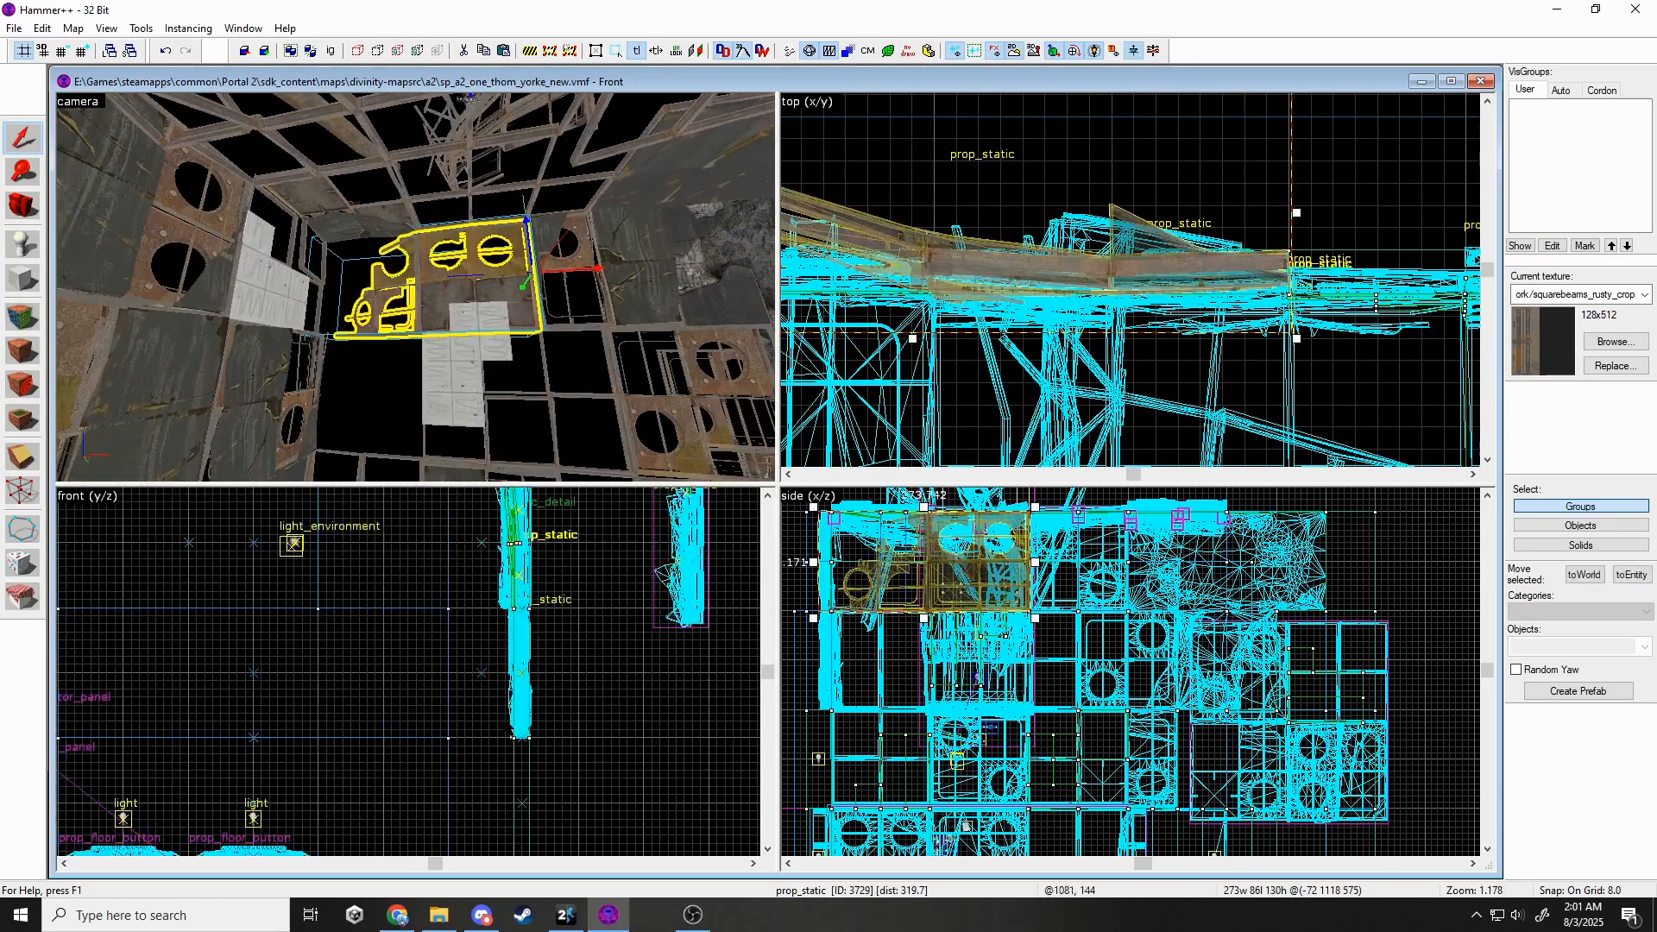
left_click_drag(523, 556, 452, 614)
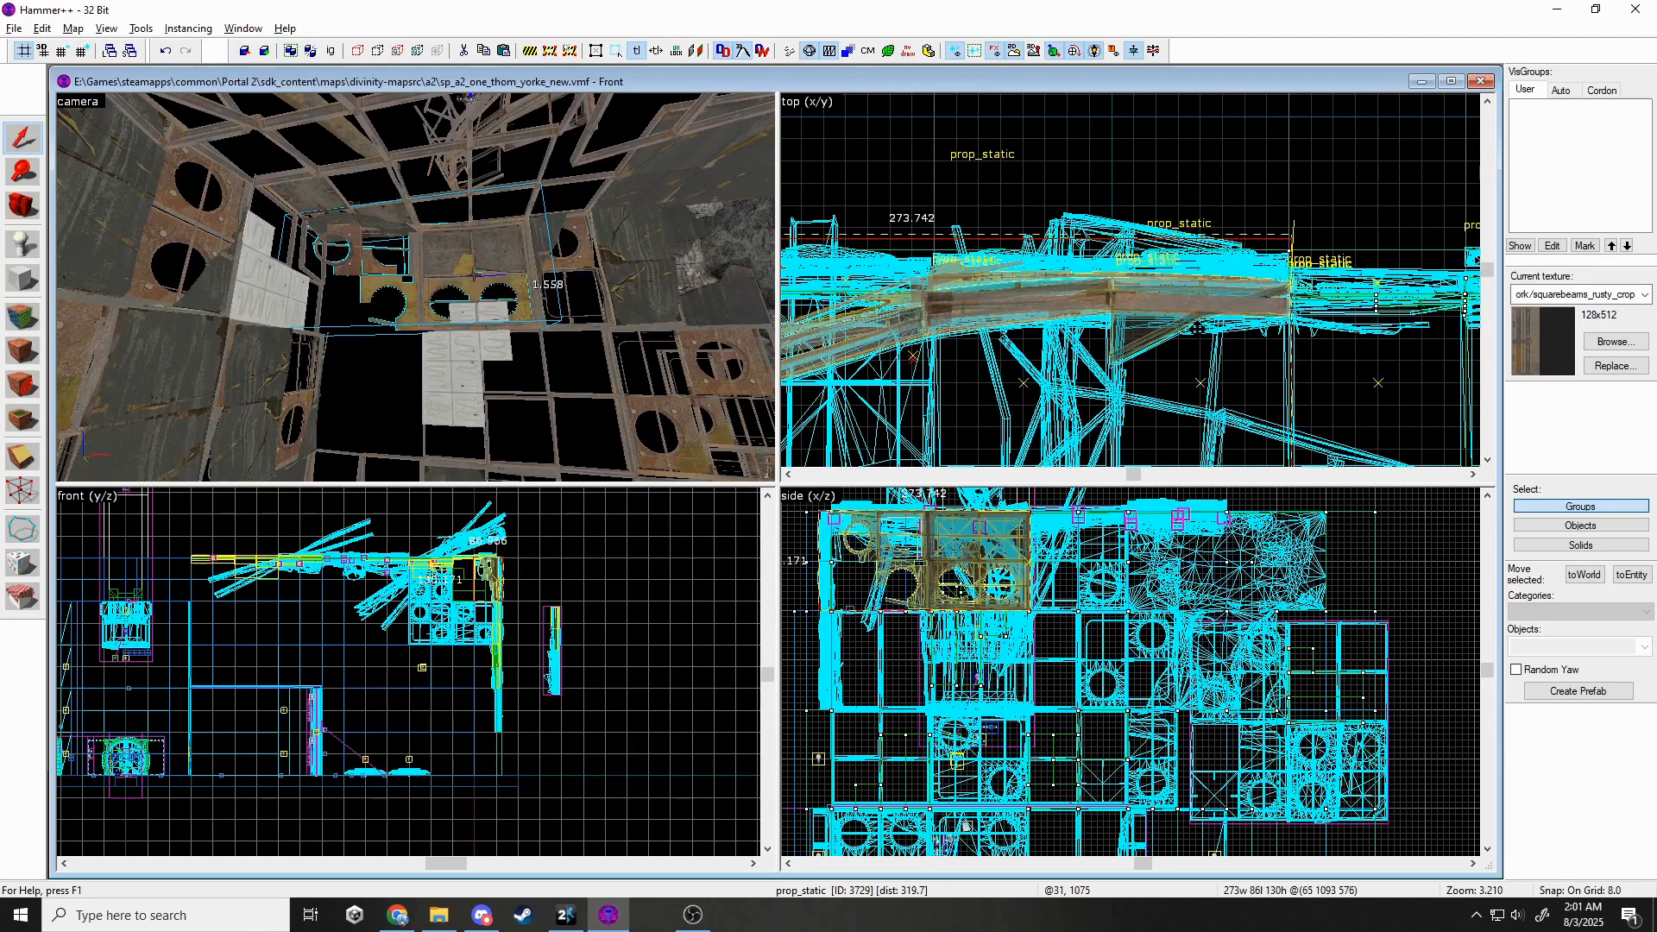
scroll(1217, 241, "down", 6)
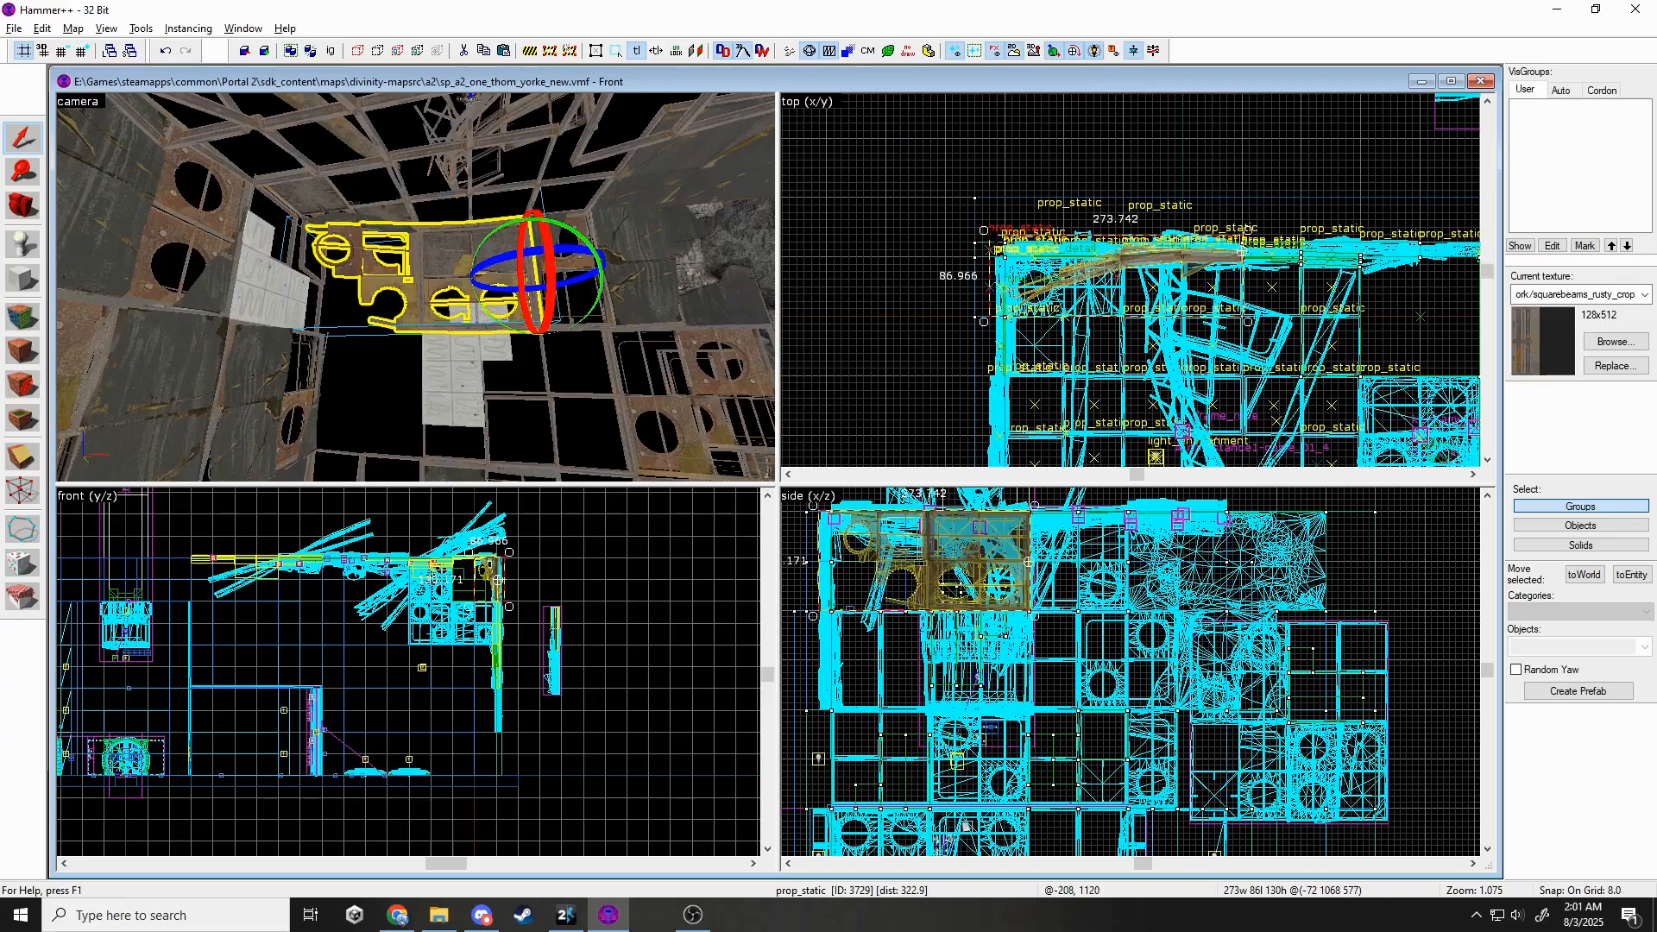
left_click_drag(983, 230, 982, 219)
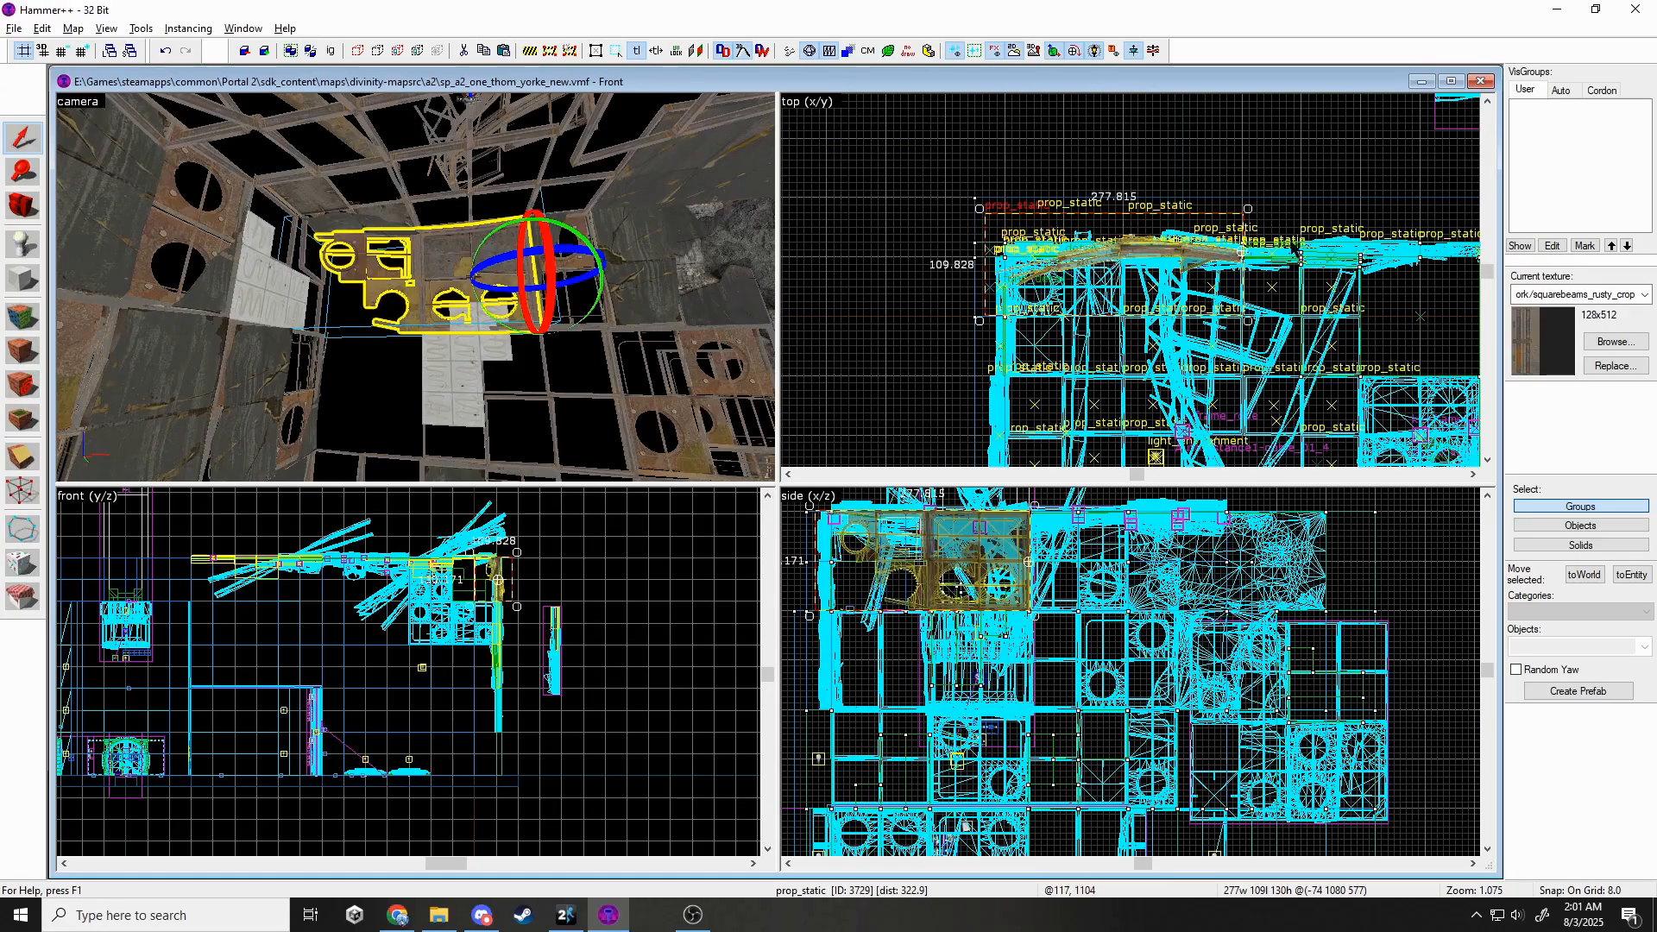
scroll(1240, 252, "up", 4)
key("w")
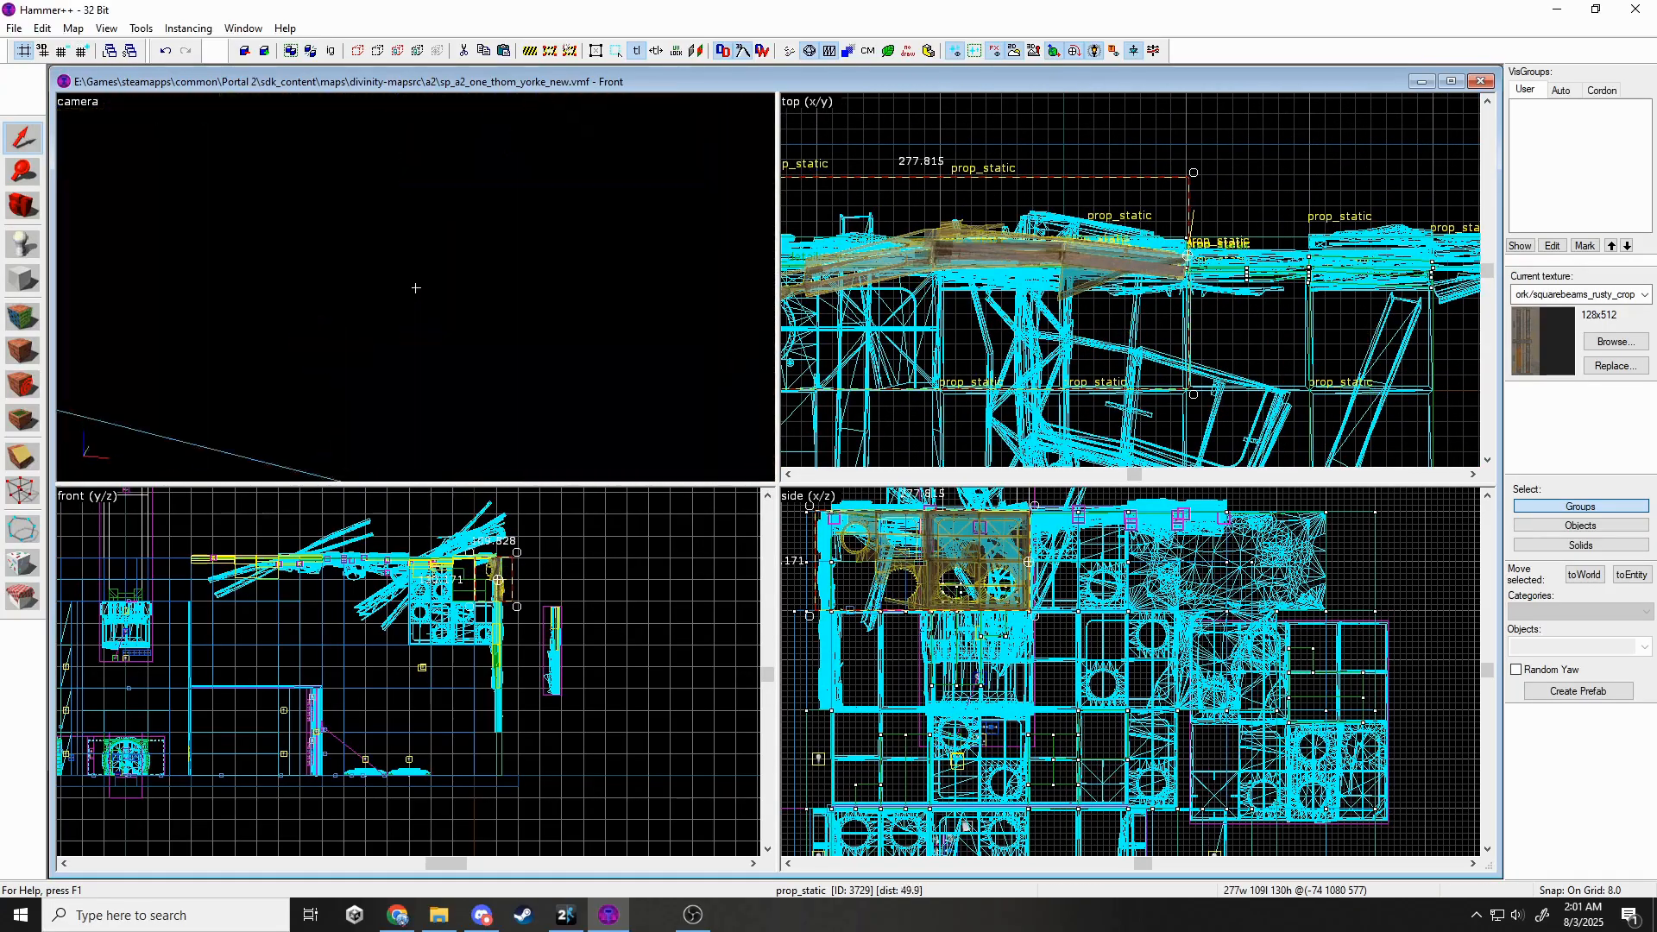
scroll(1048, 265, "up", 4)
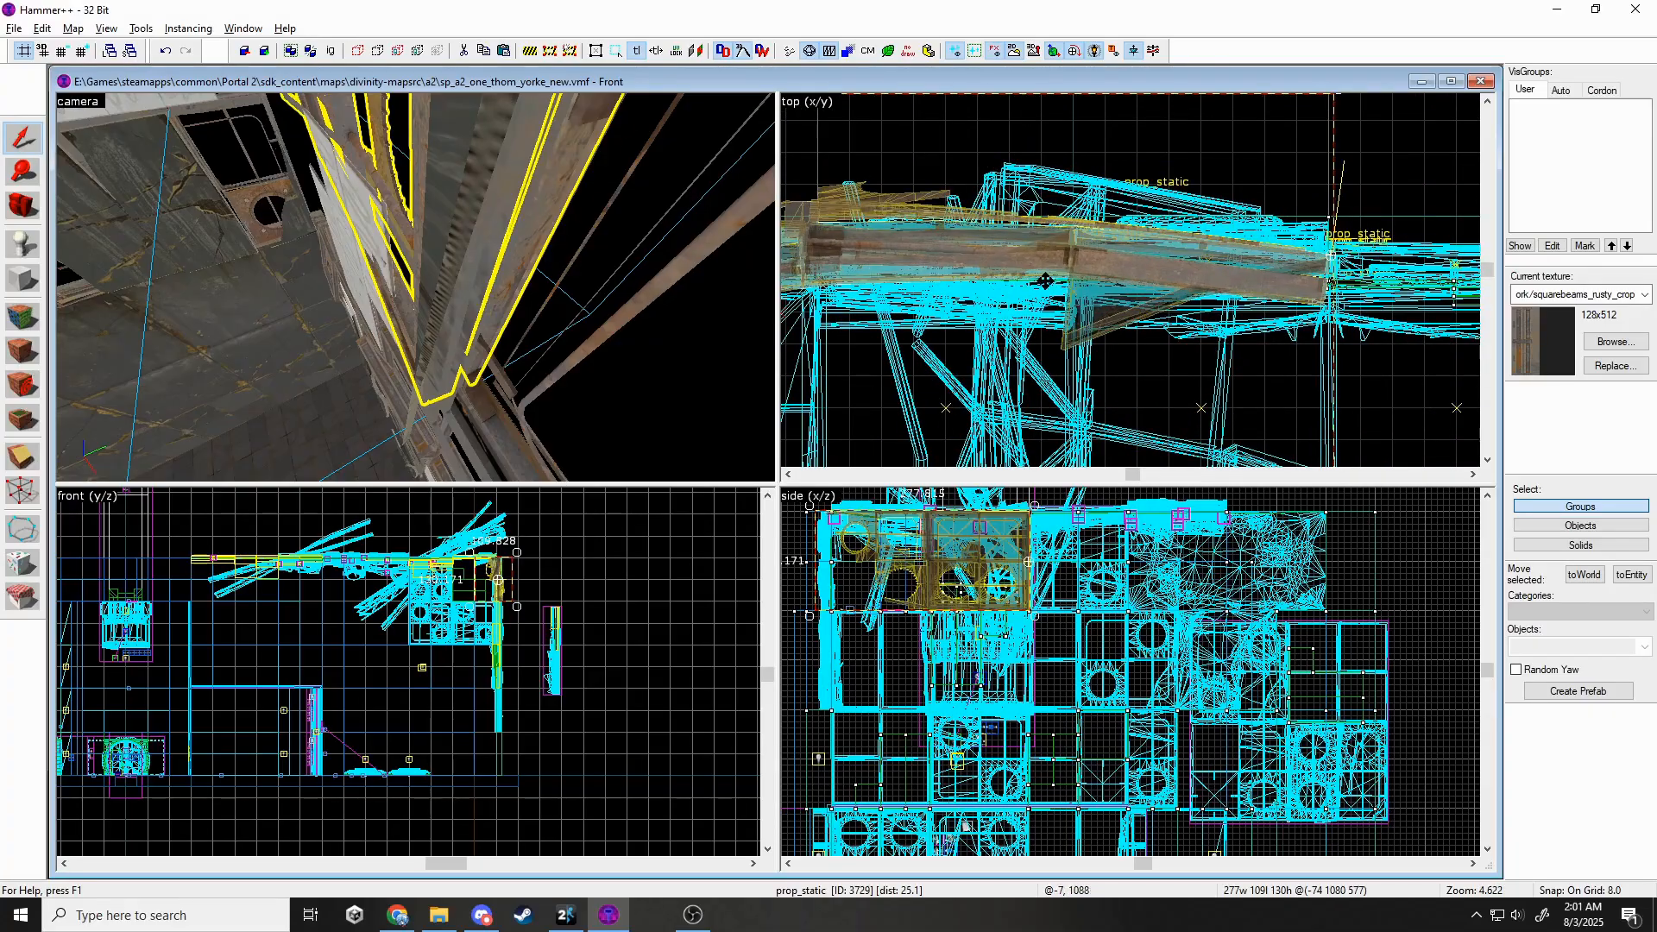
Clear the beam selection and survey the rusty wall panels for remaining gaps in the 3D view.
key("Escape")
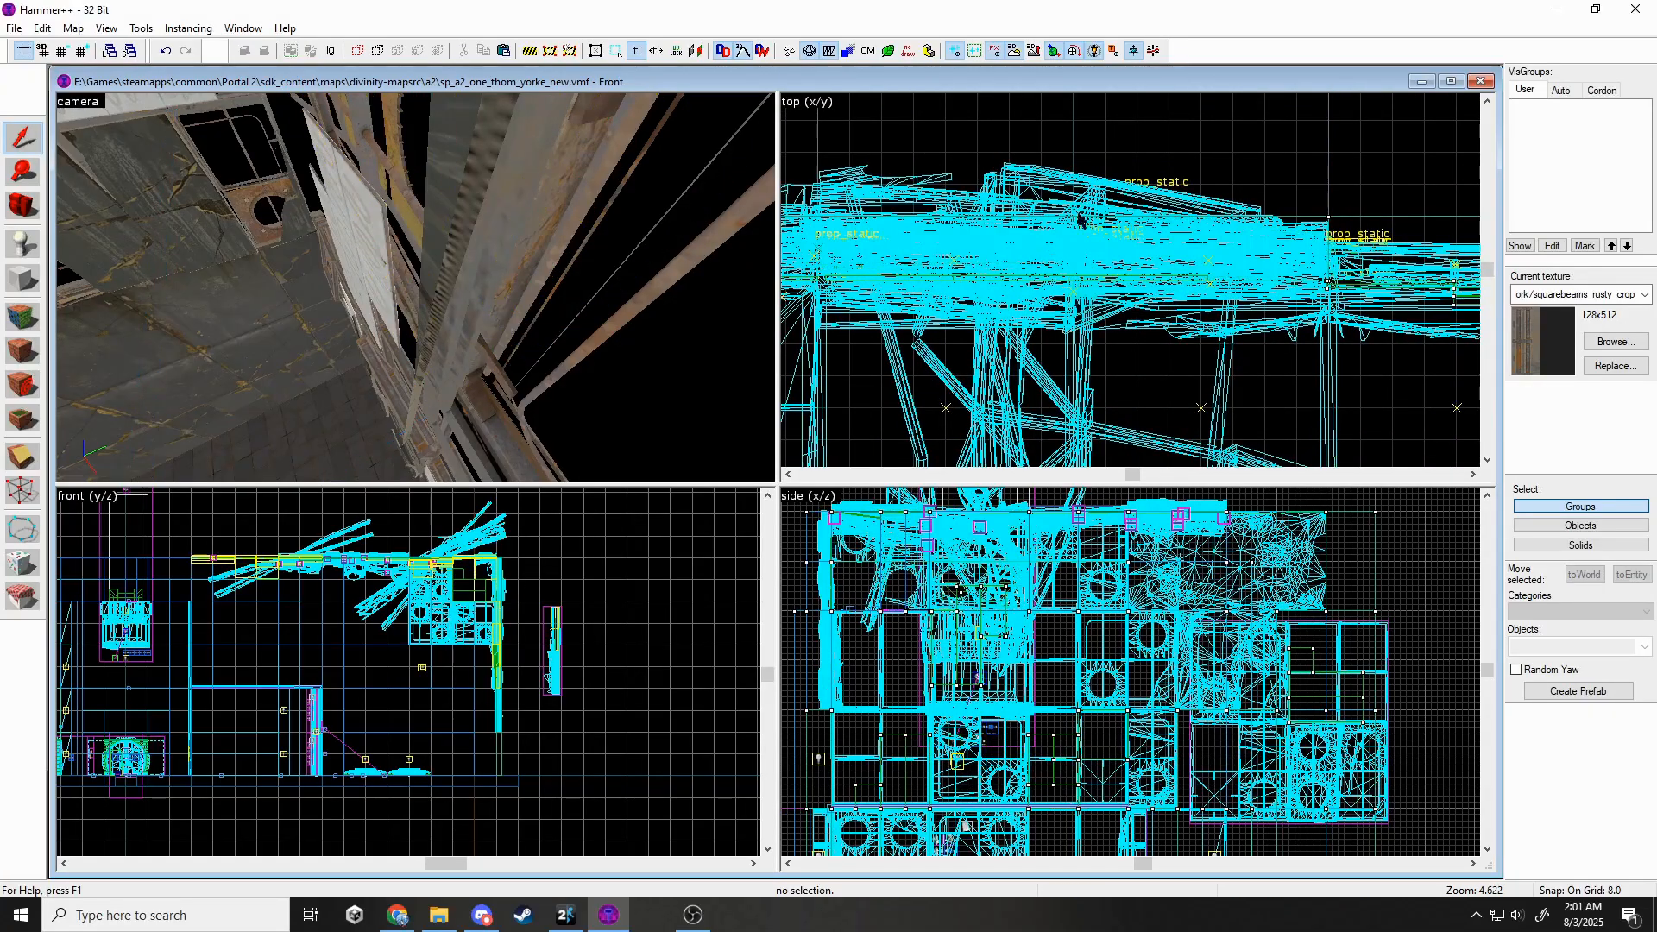
key("z")
key("s")
key("w")
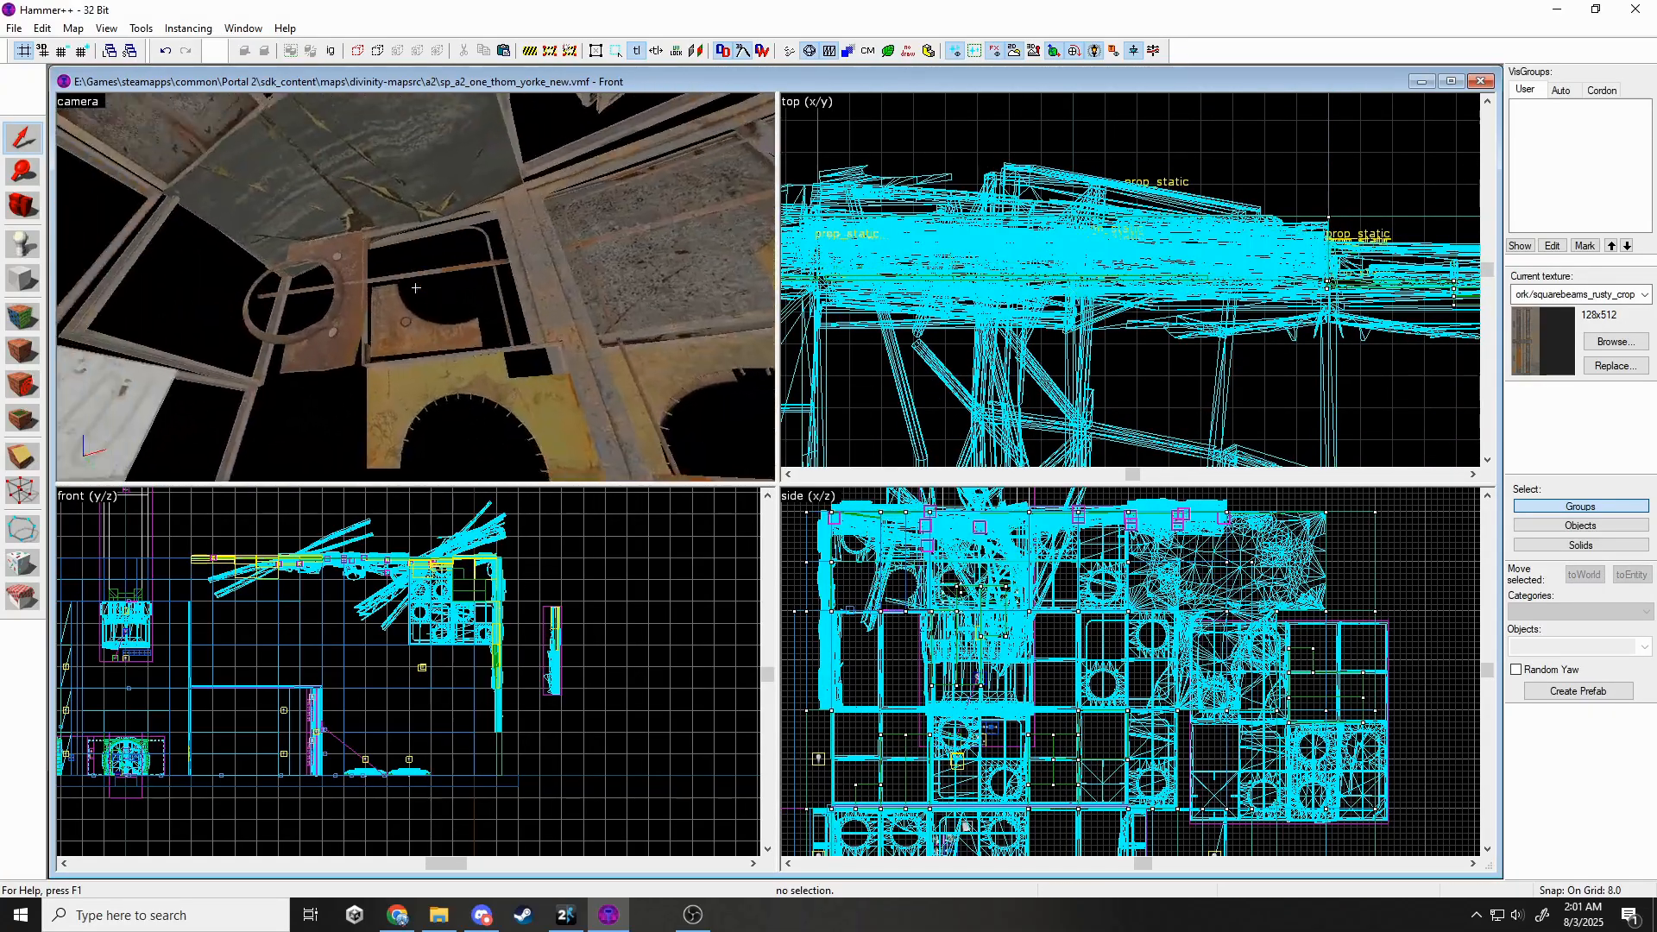
key("s")
key("w")
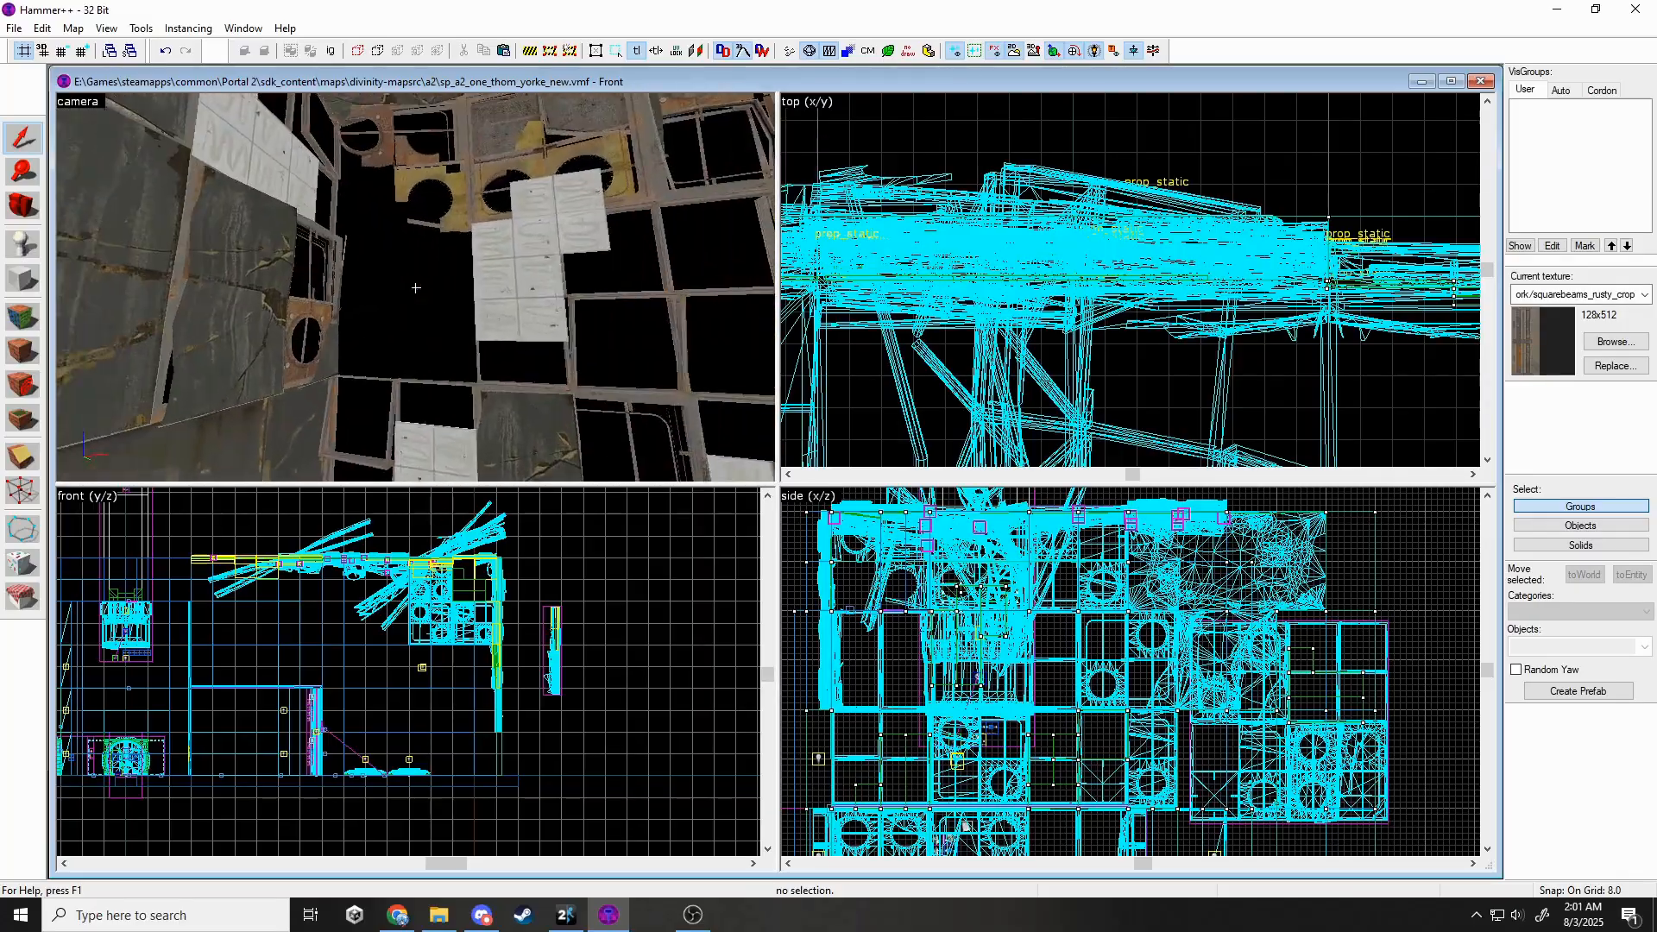
key("w")
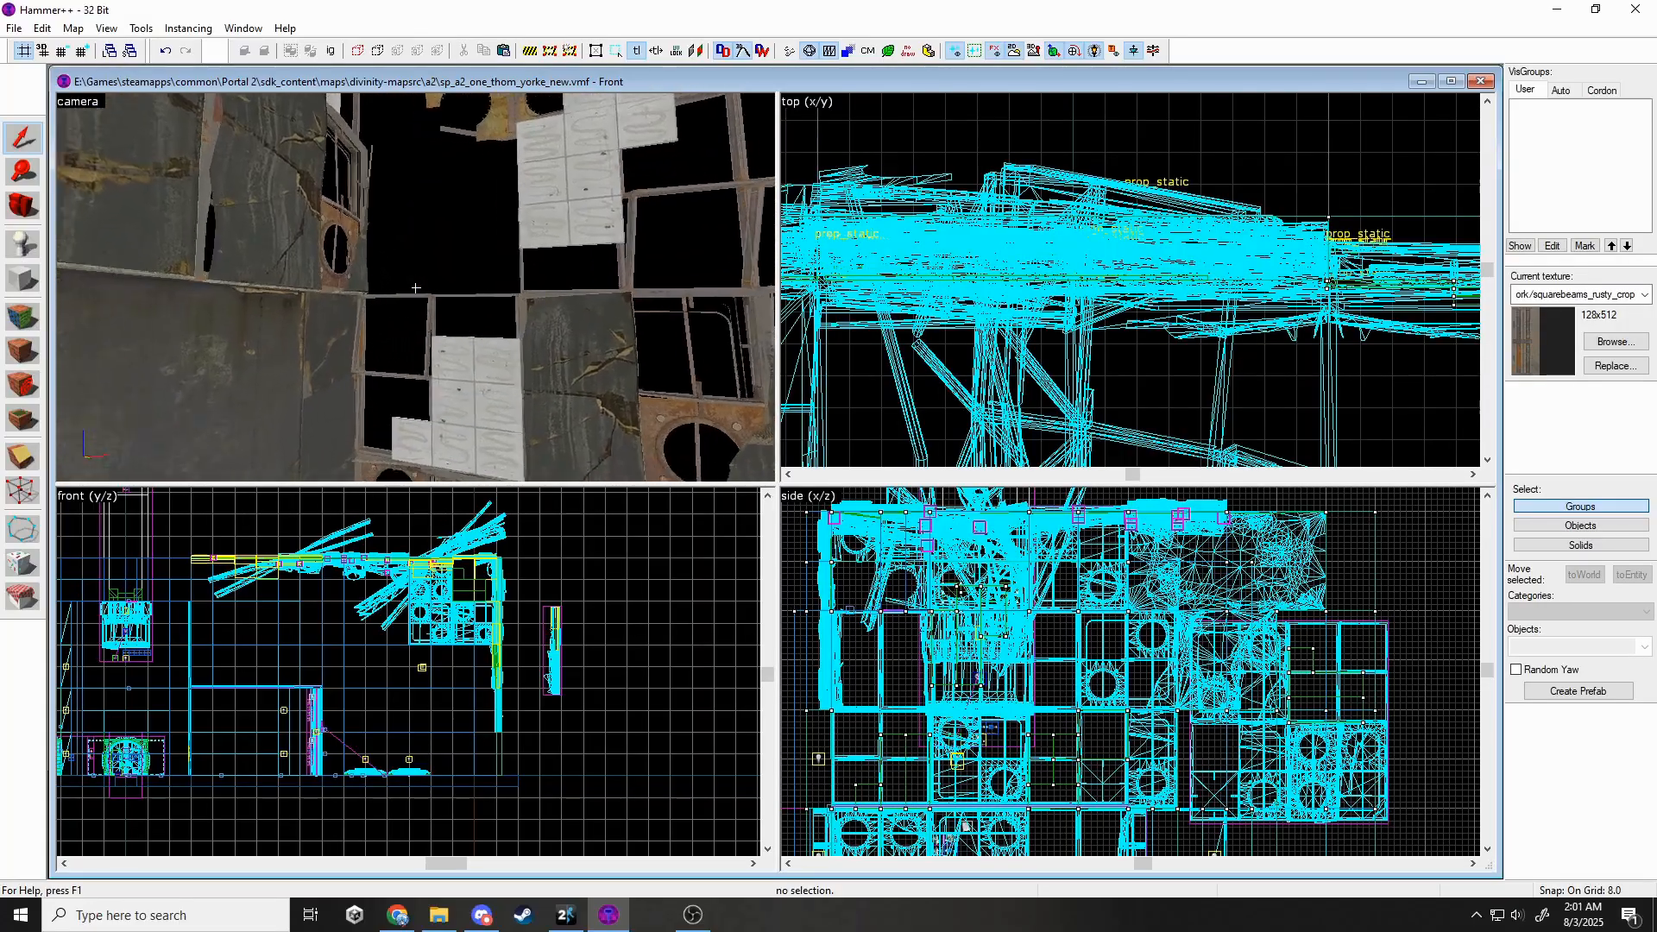
scroll(854, 734, "up", 5)
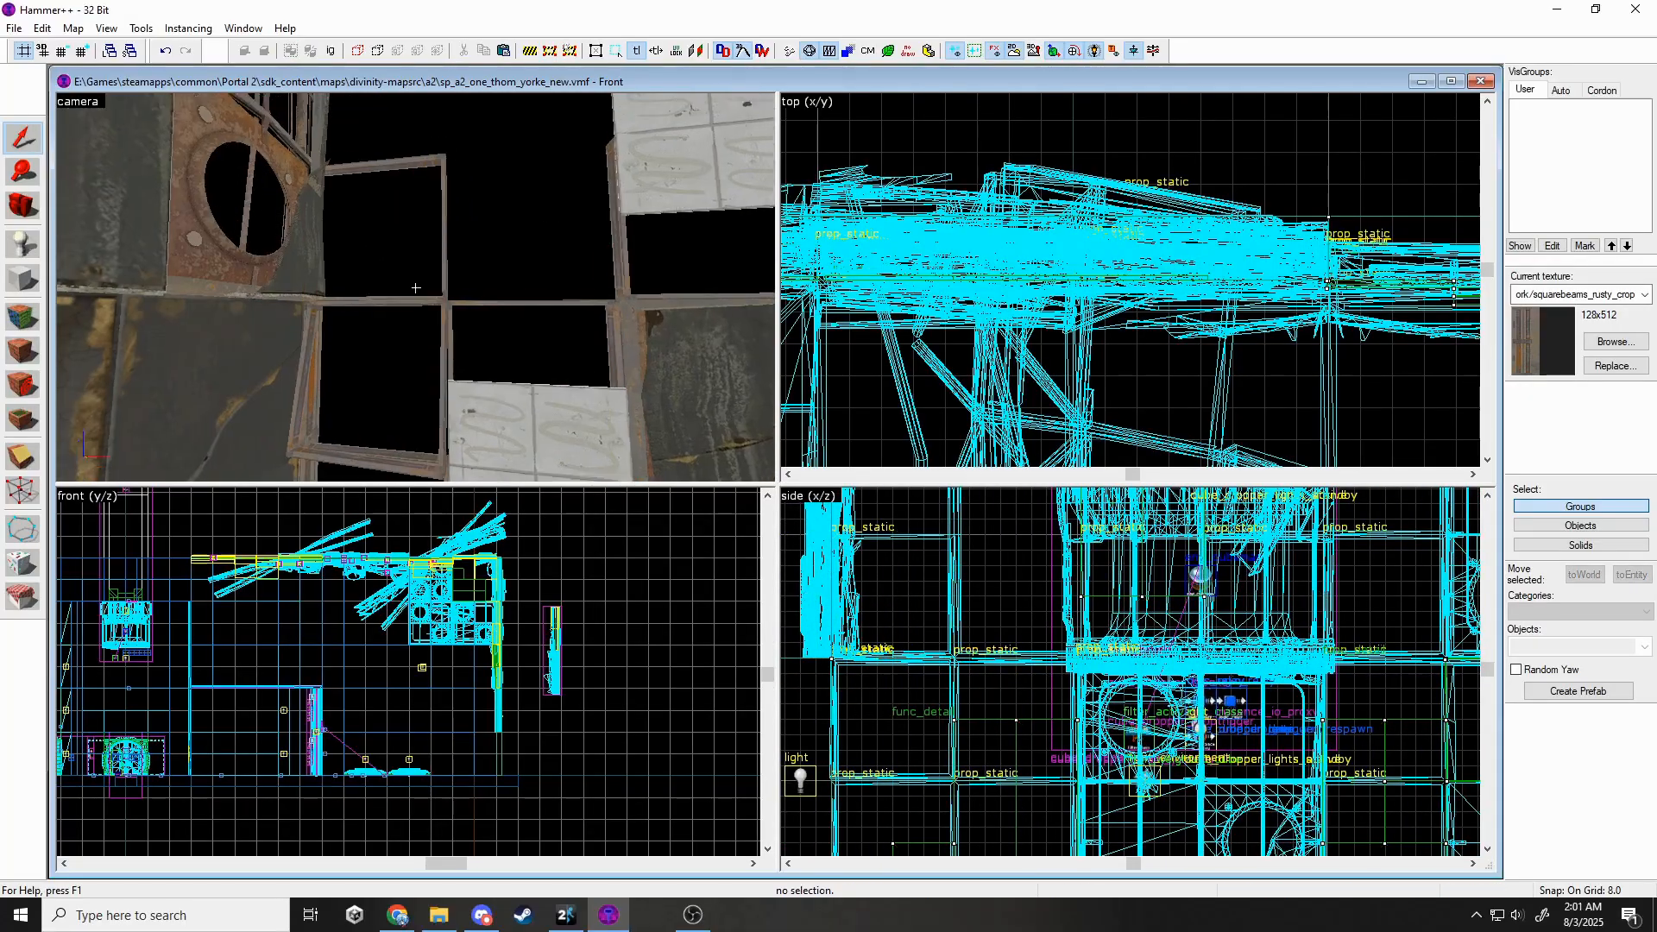
scroll(1137, 673, "down", 5)
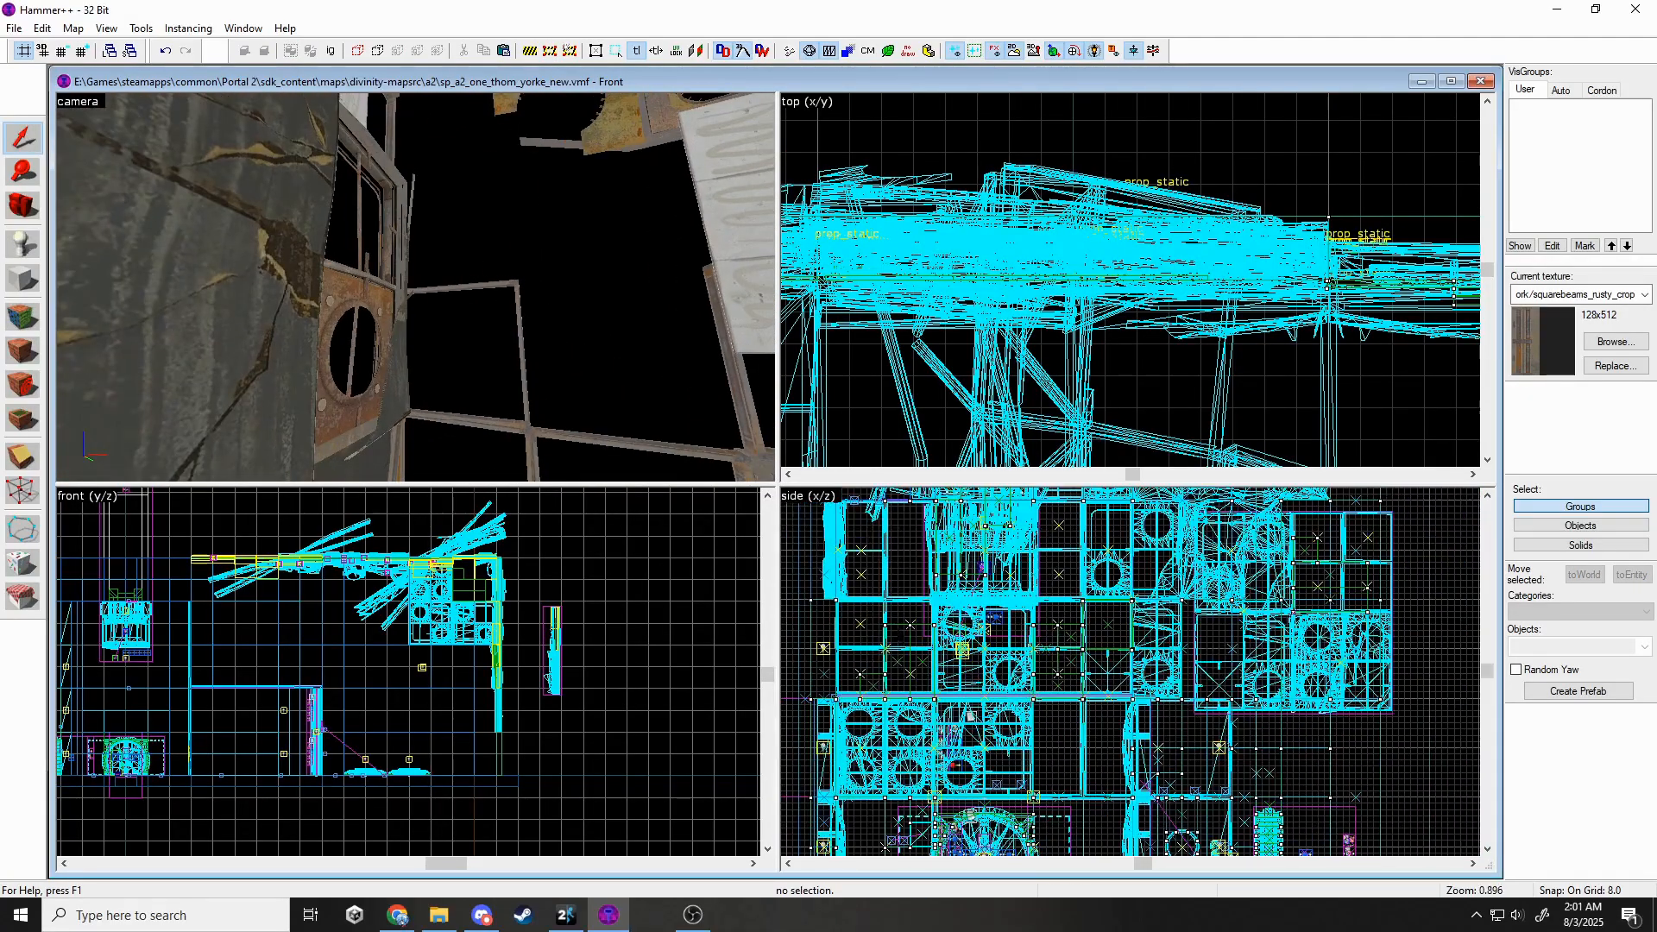
scroll(903, 593, "up", 2)
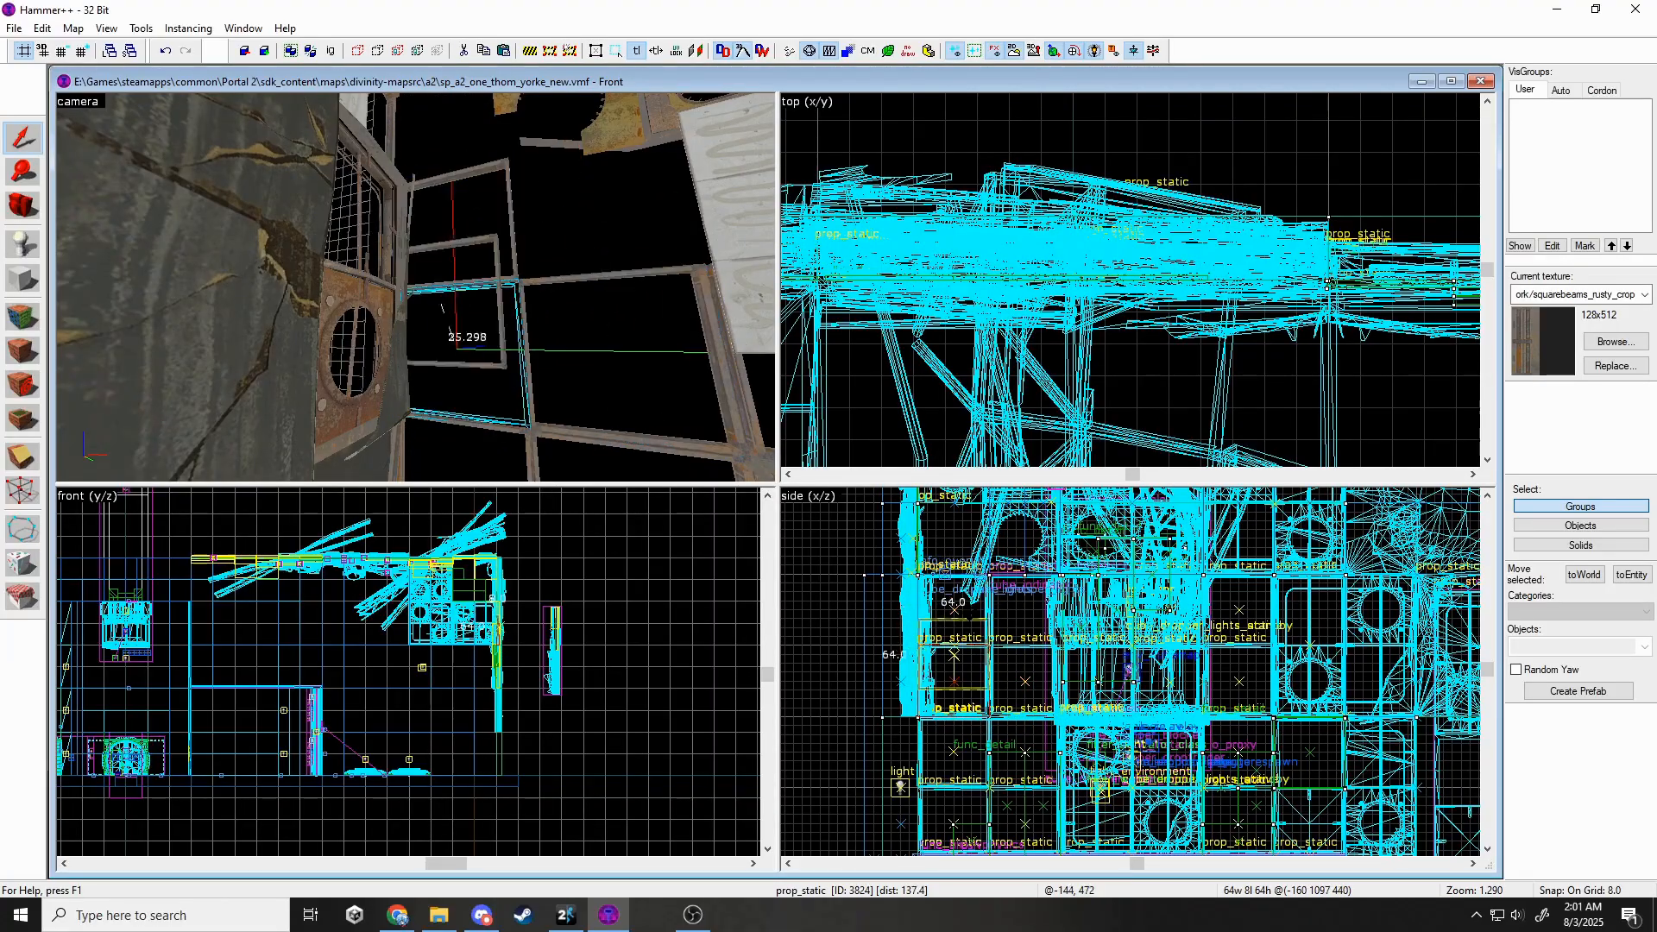
Swing past the pink door toward the panel-grid wall and select a floor panel func_detail brush.
key("z")
key("s")
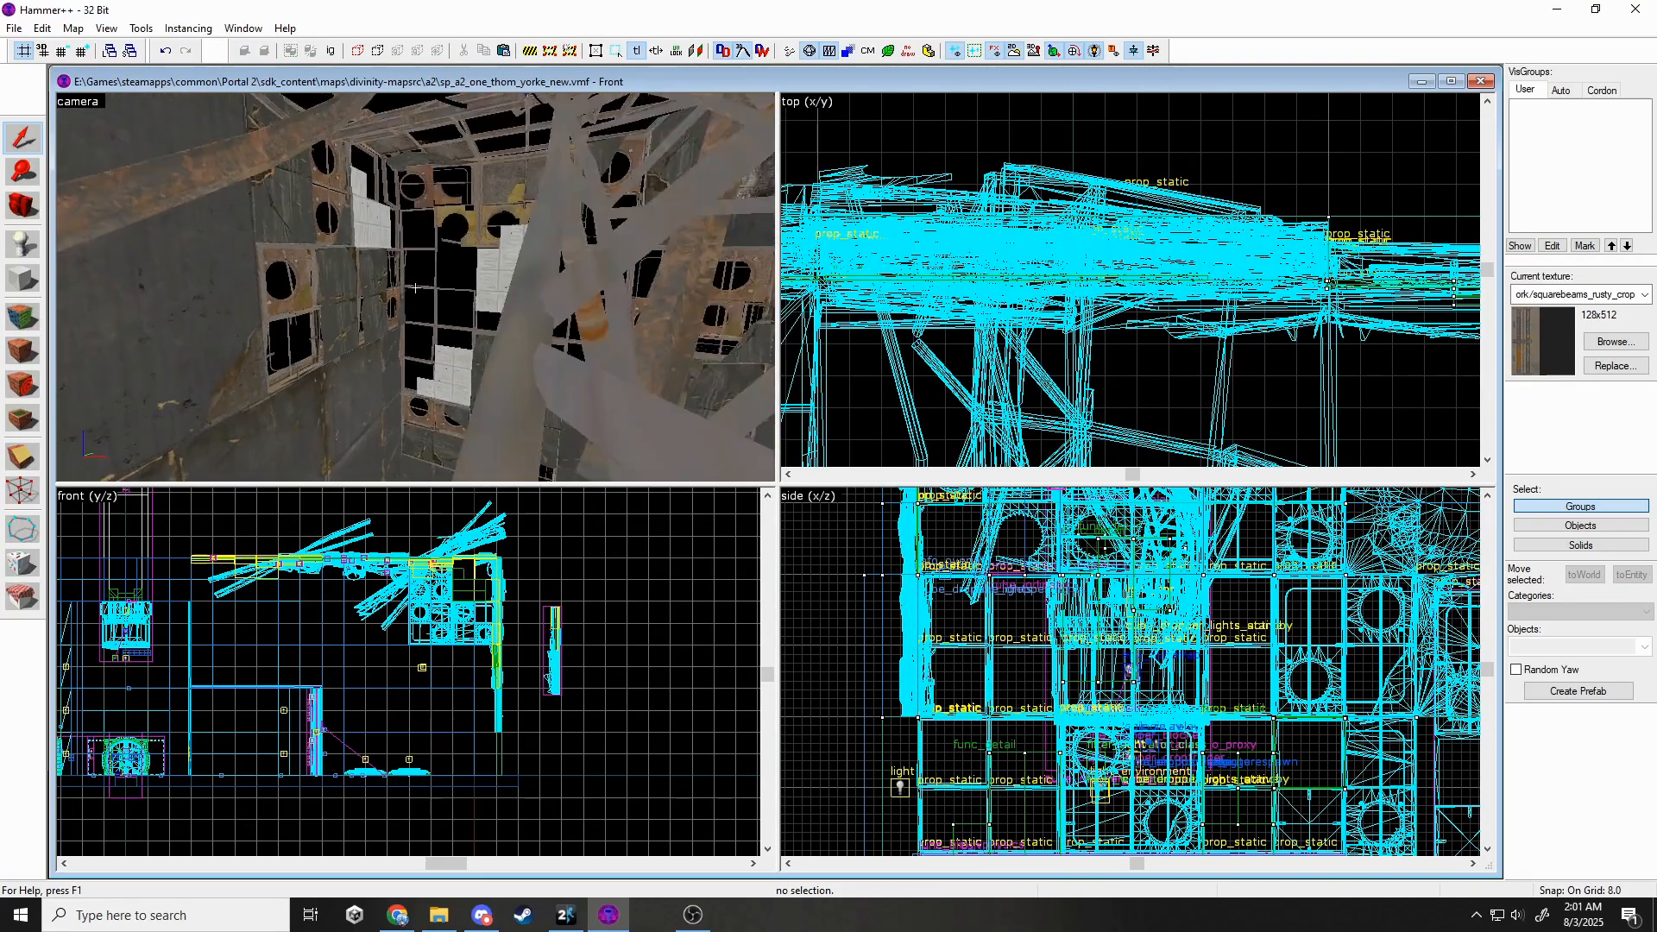
key("s")
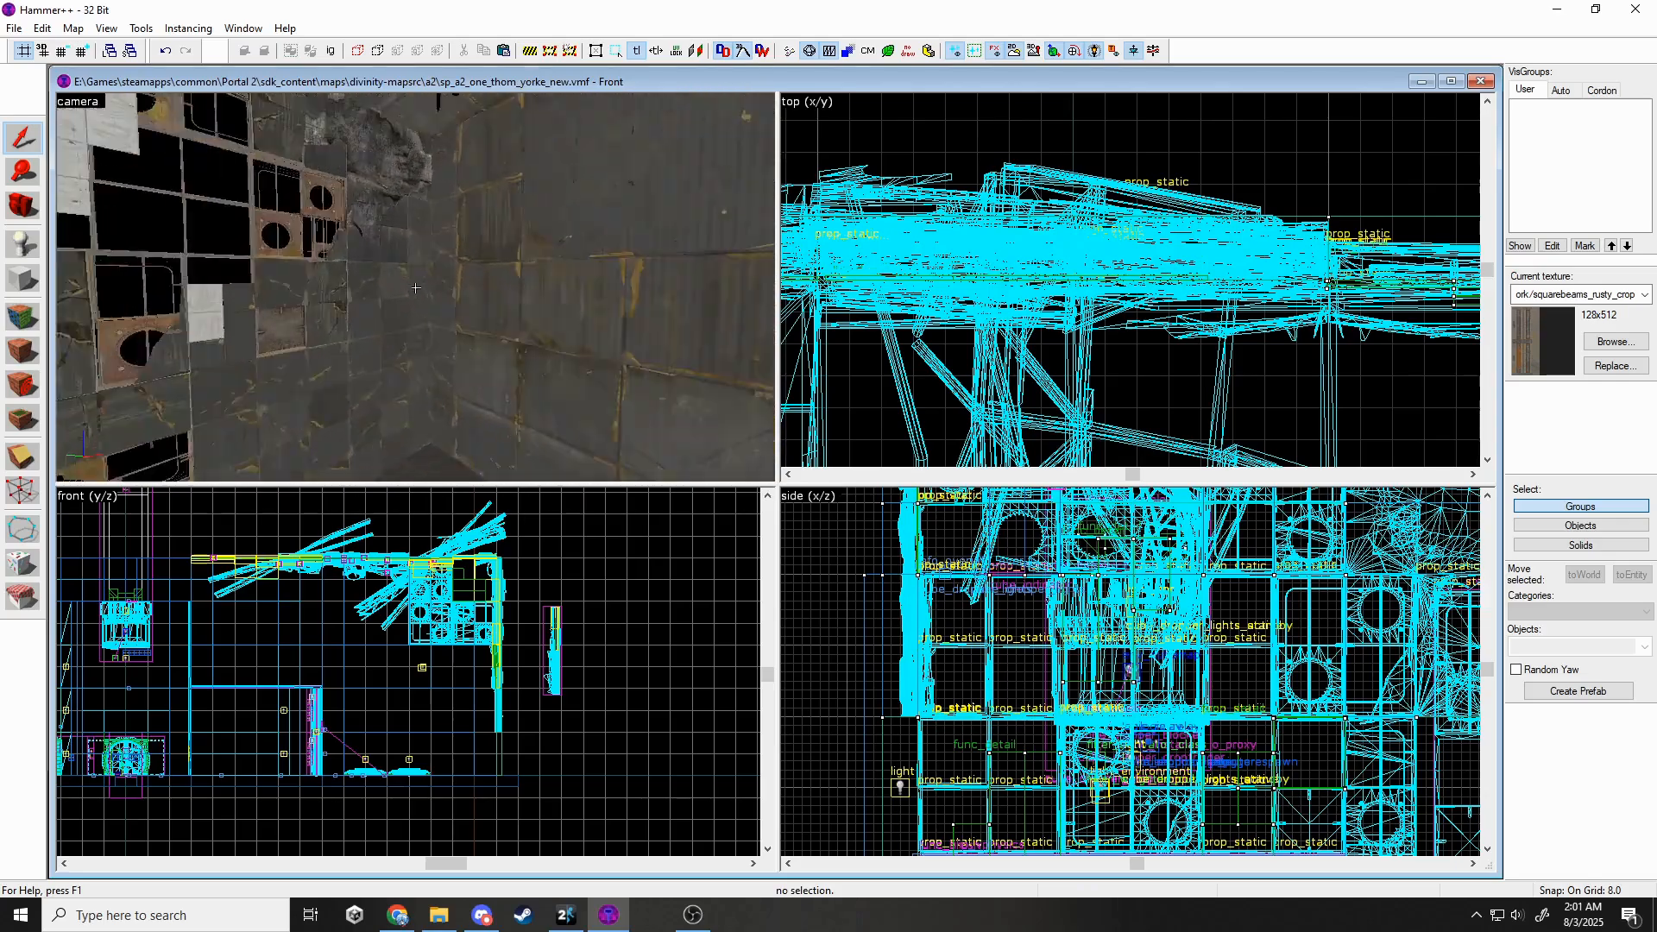
key("w")
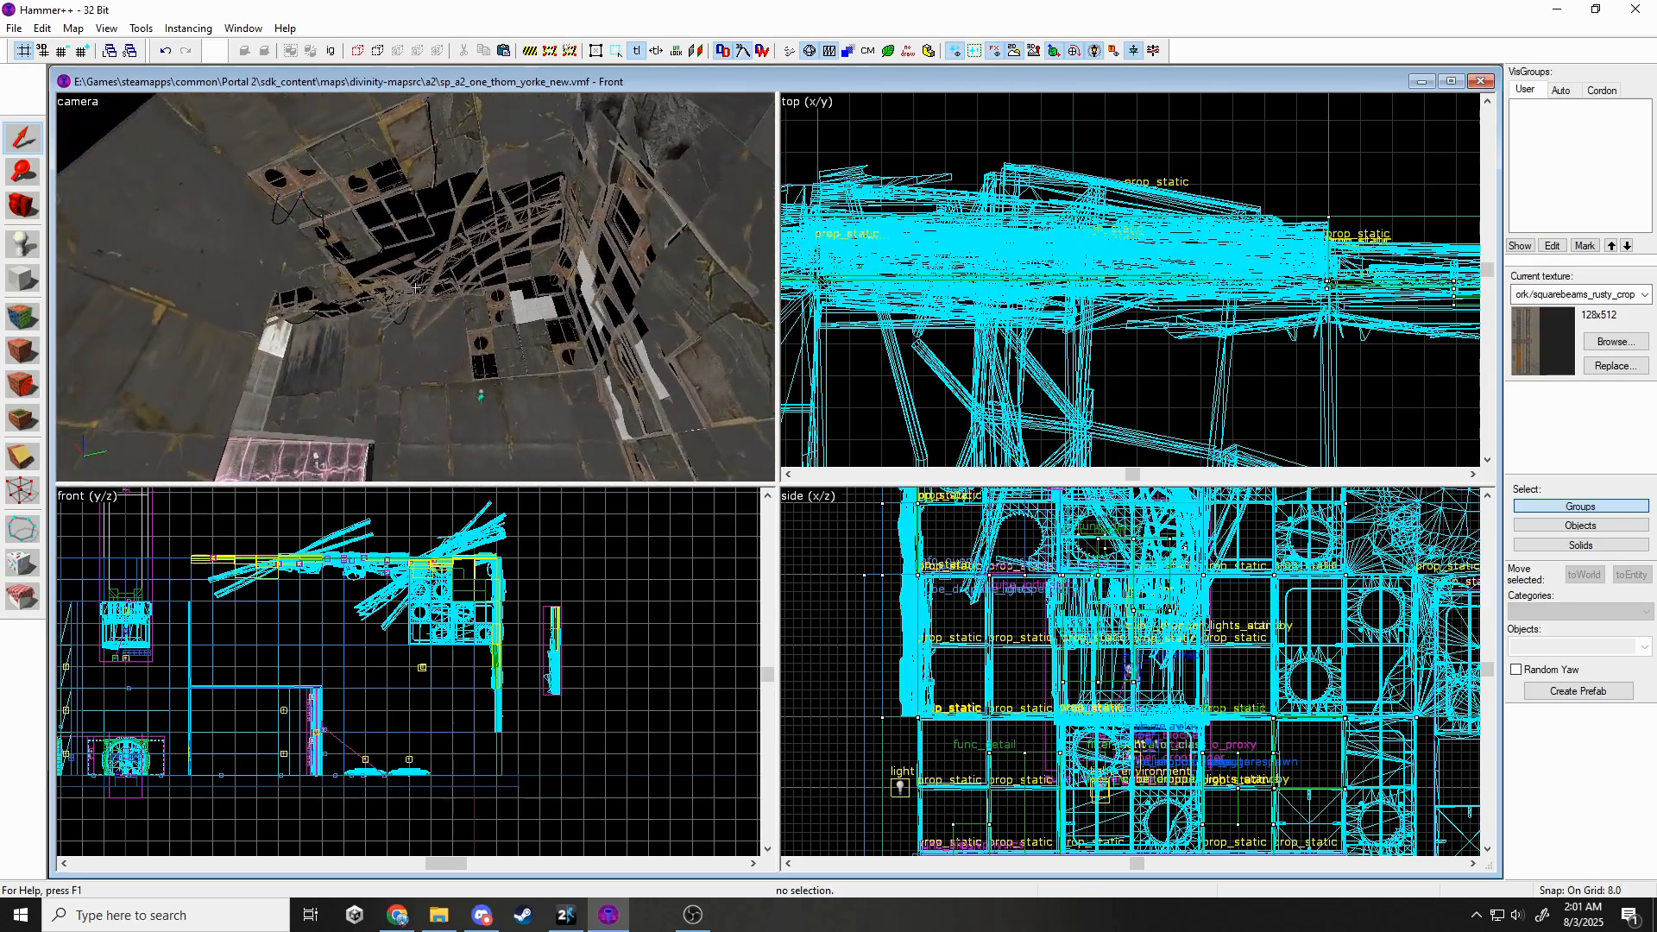
key("w")
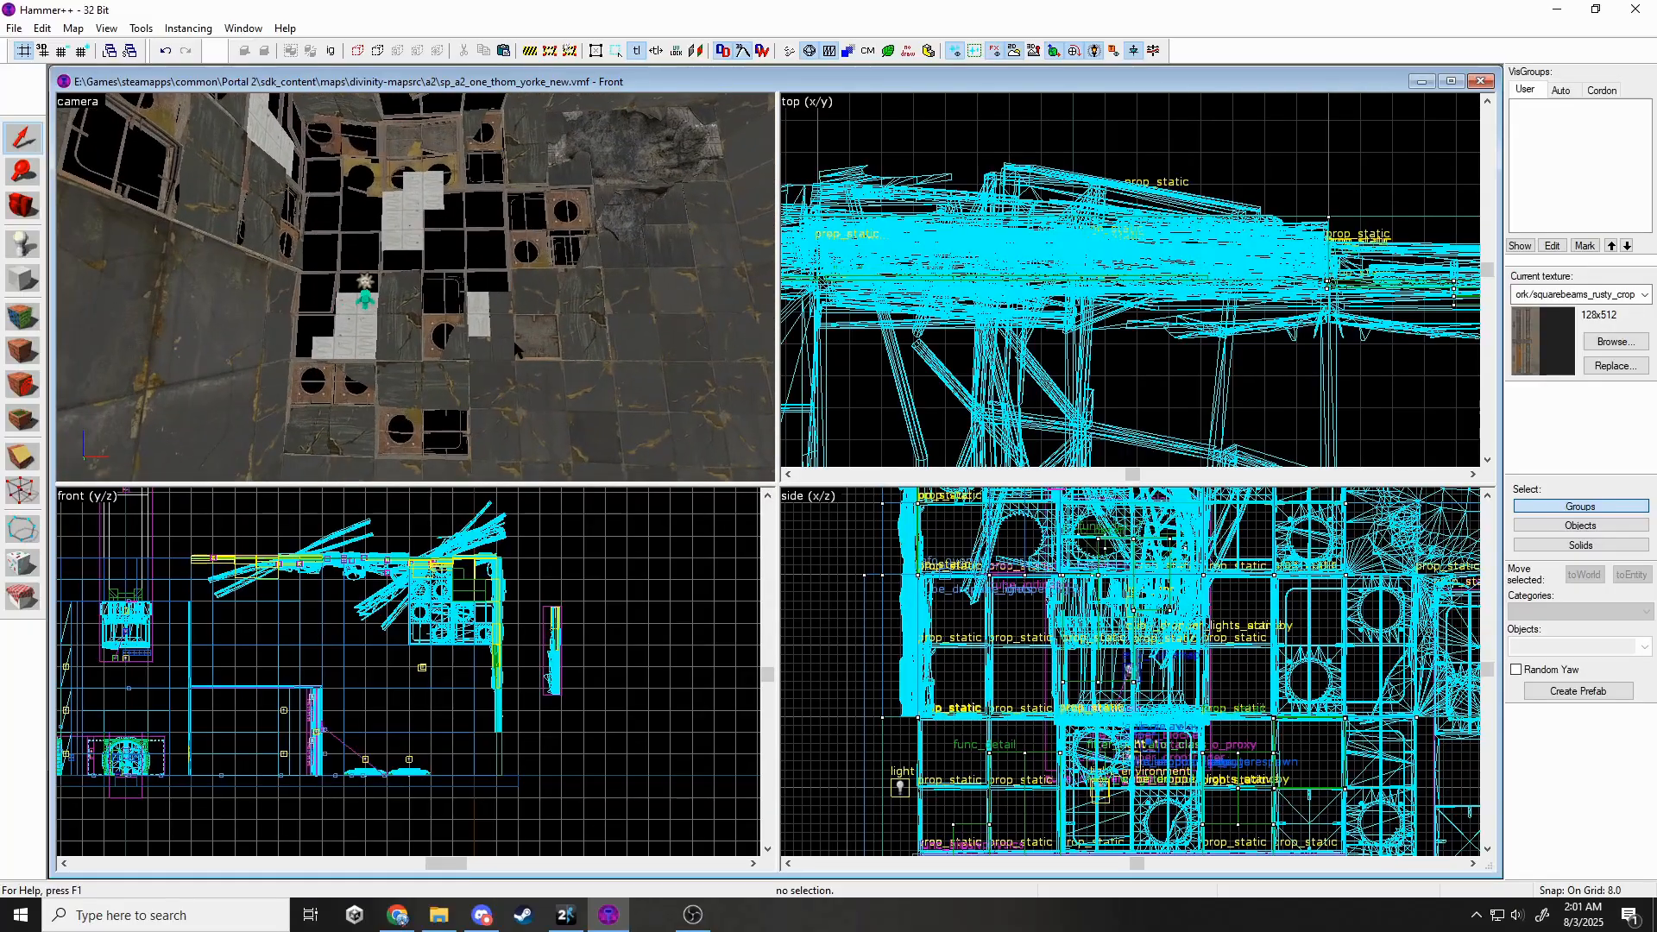
left_click(483, 311)
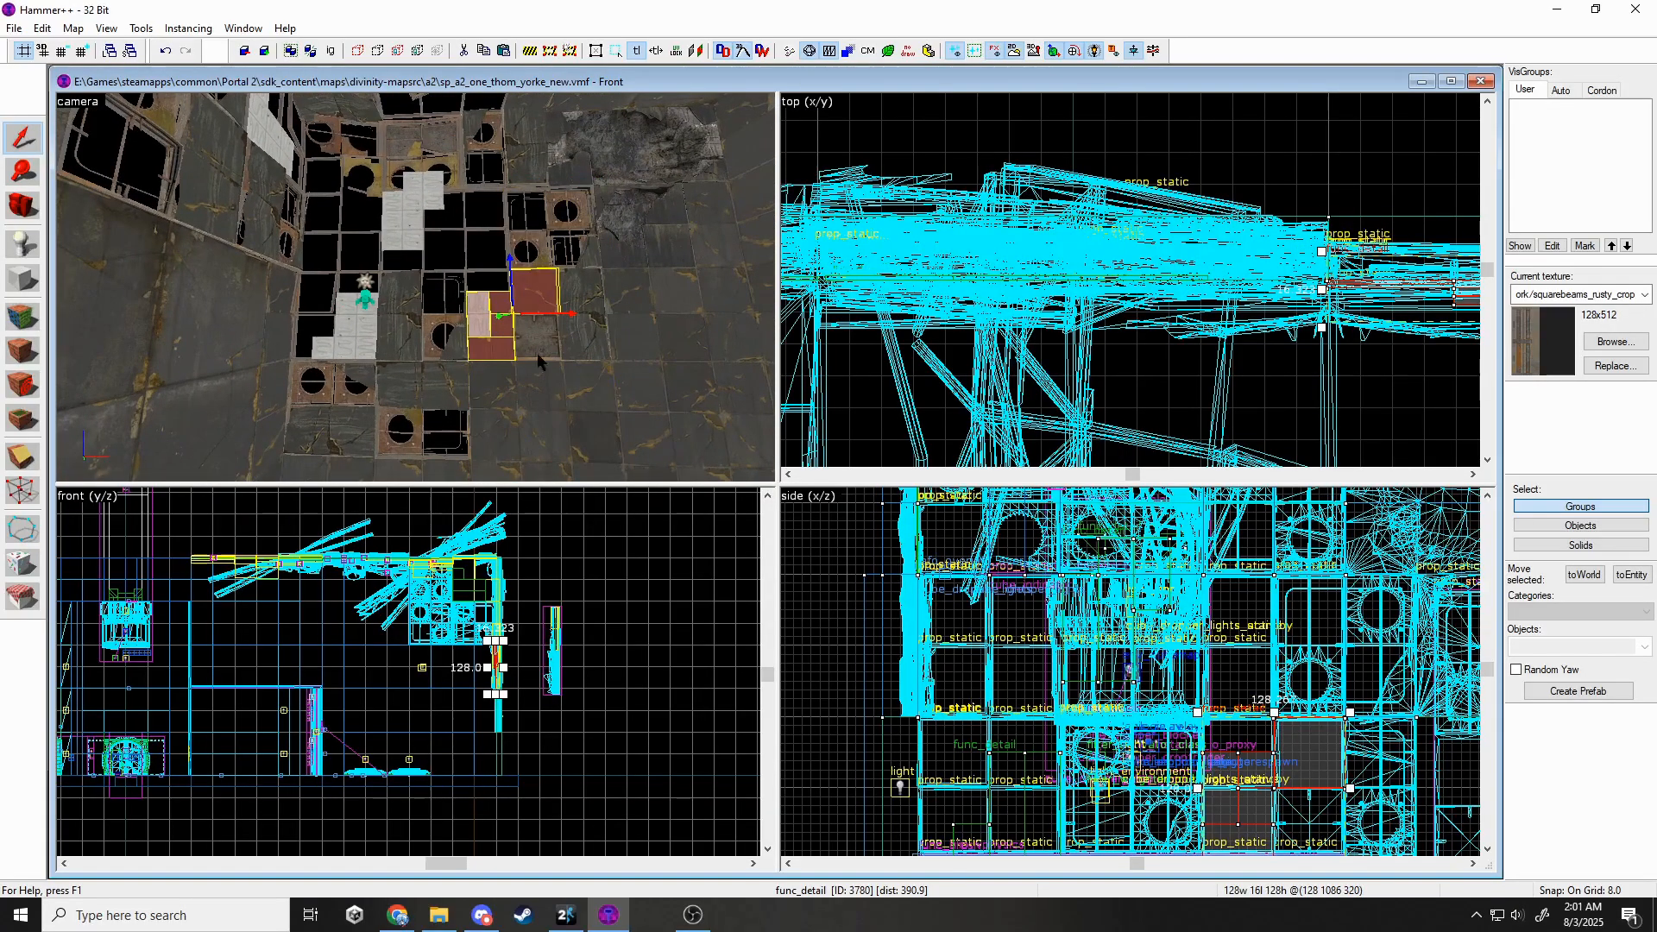
Inspect the wall panel prop's properties, then turn the camera toward another corner.
double_click(466, 250)
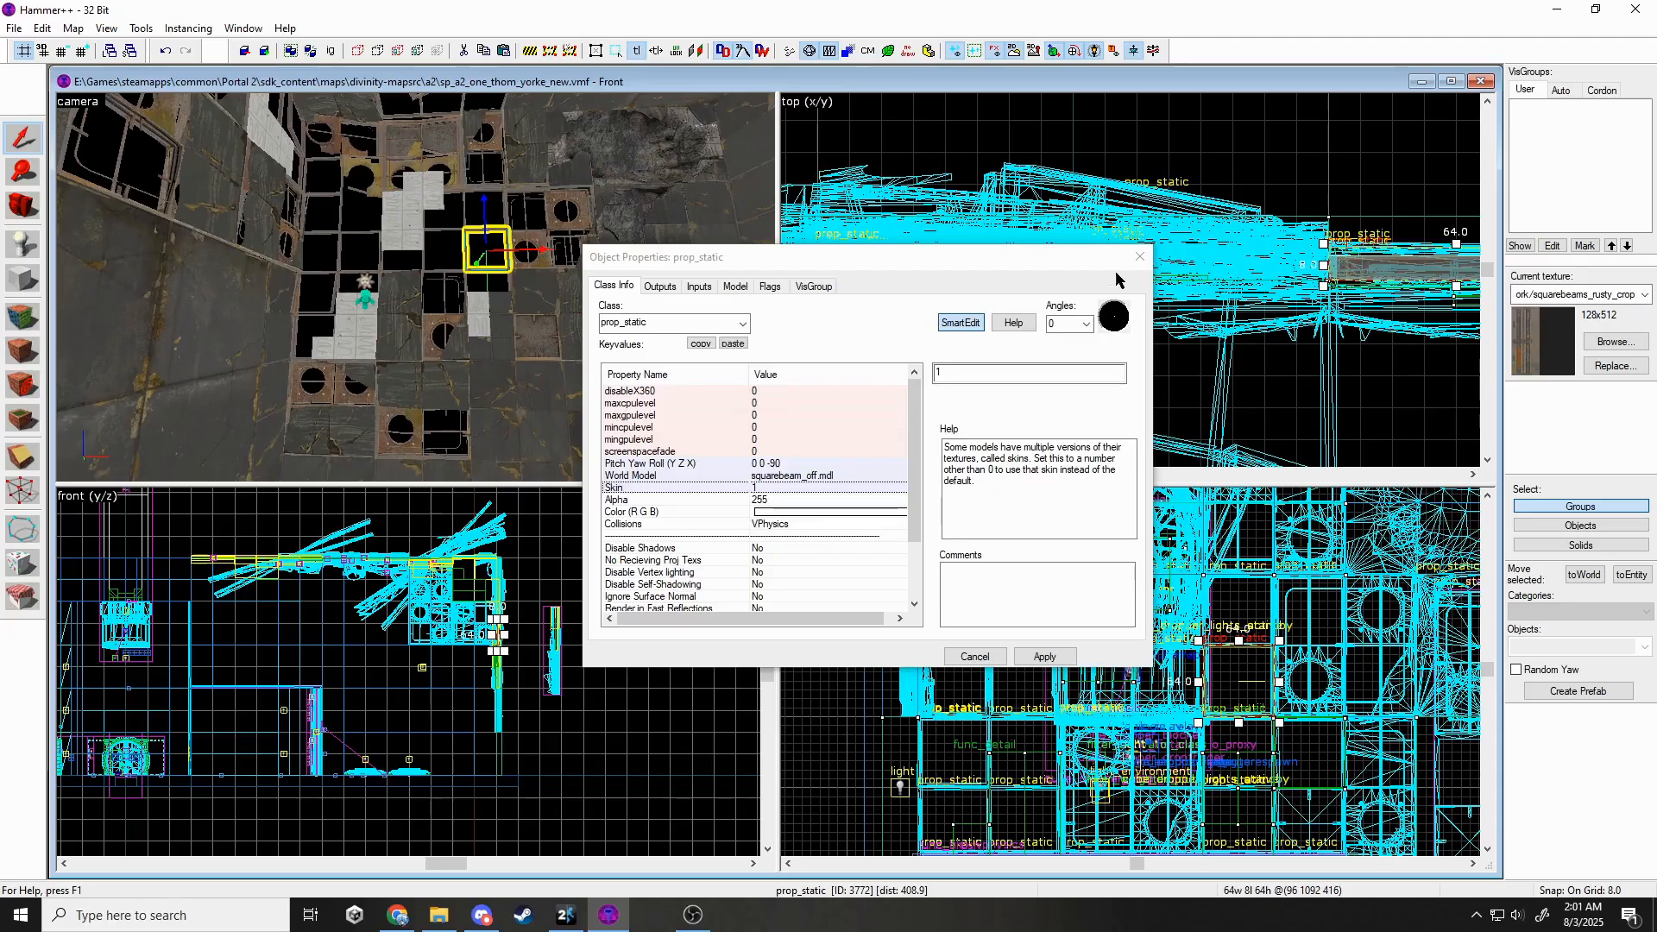
left_click(1139, 256)
key("Escape")
key("z")
key("d")
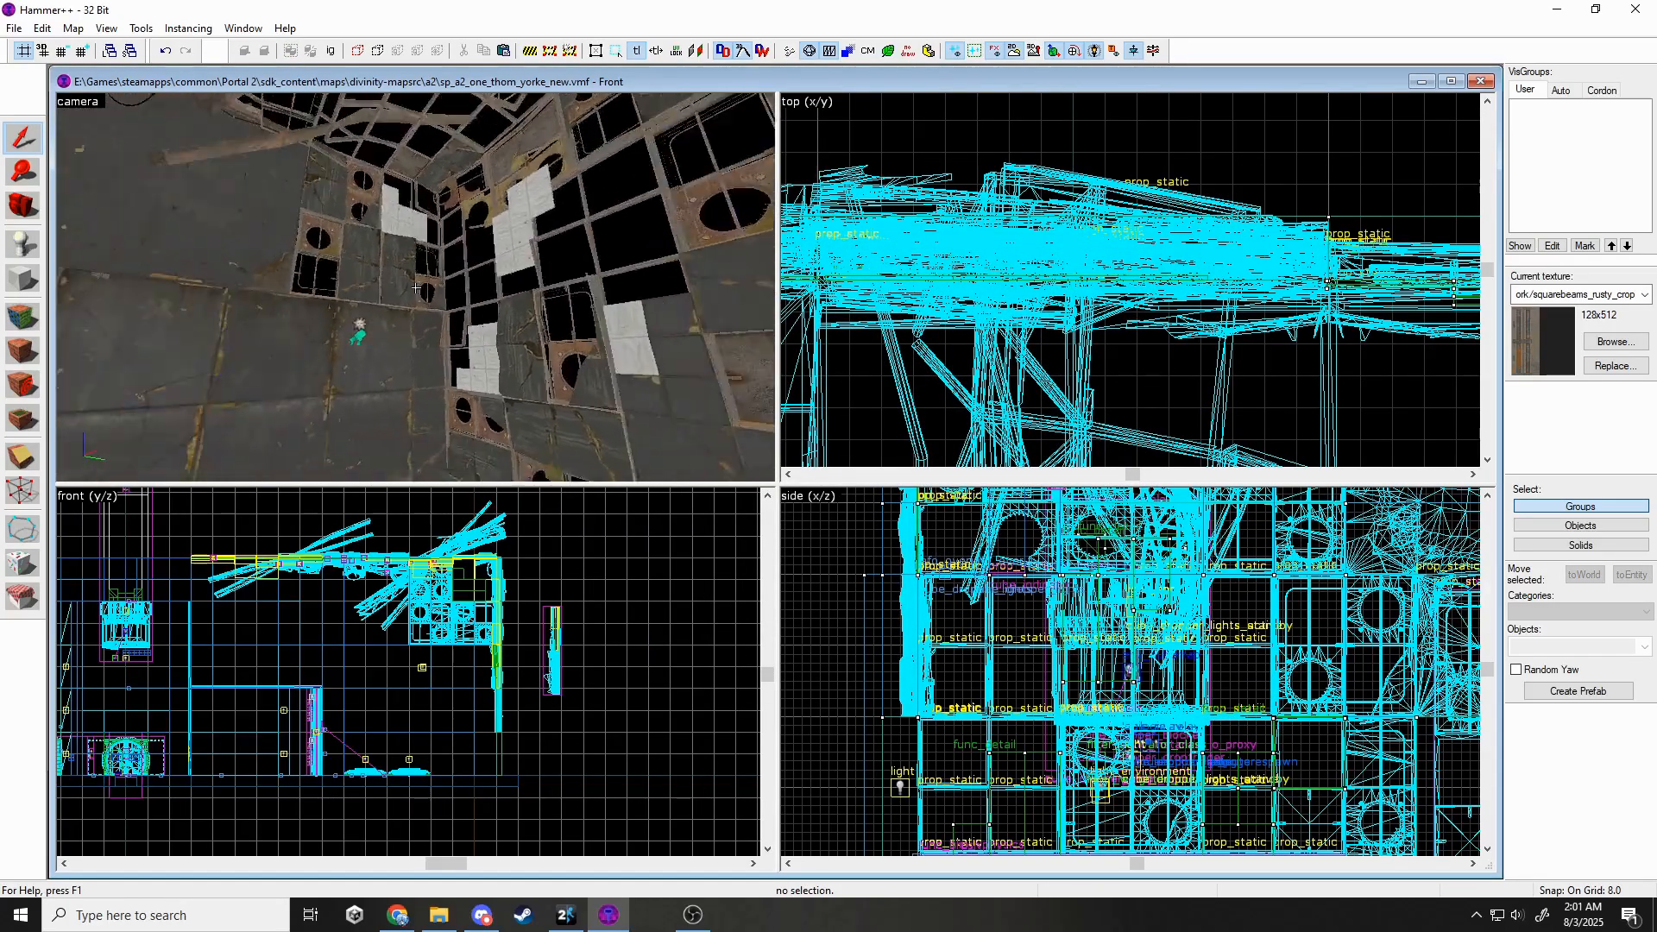
key("d")
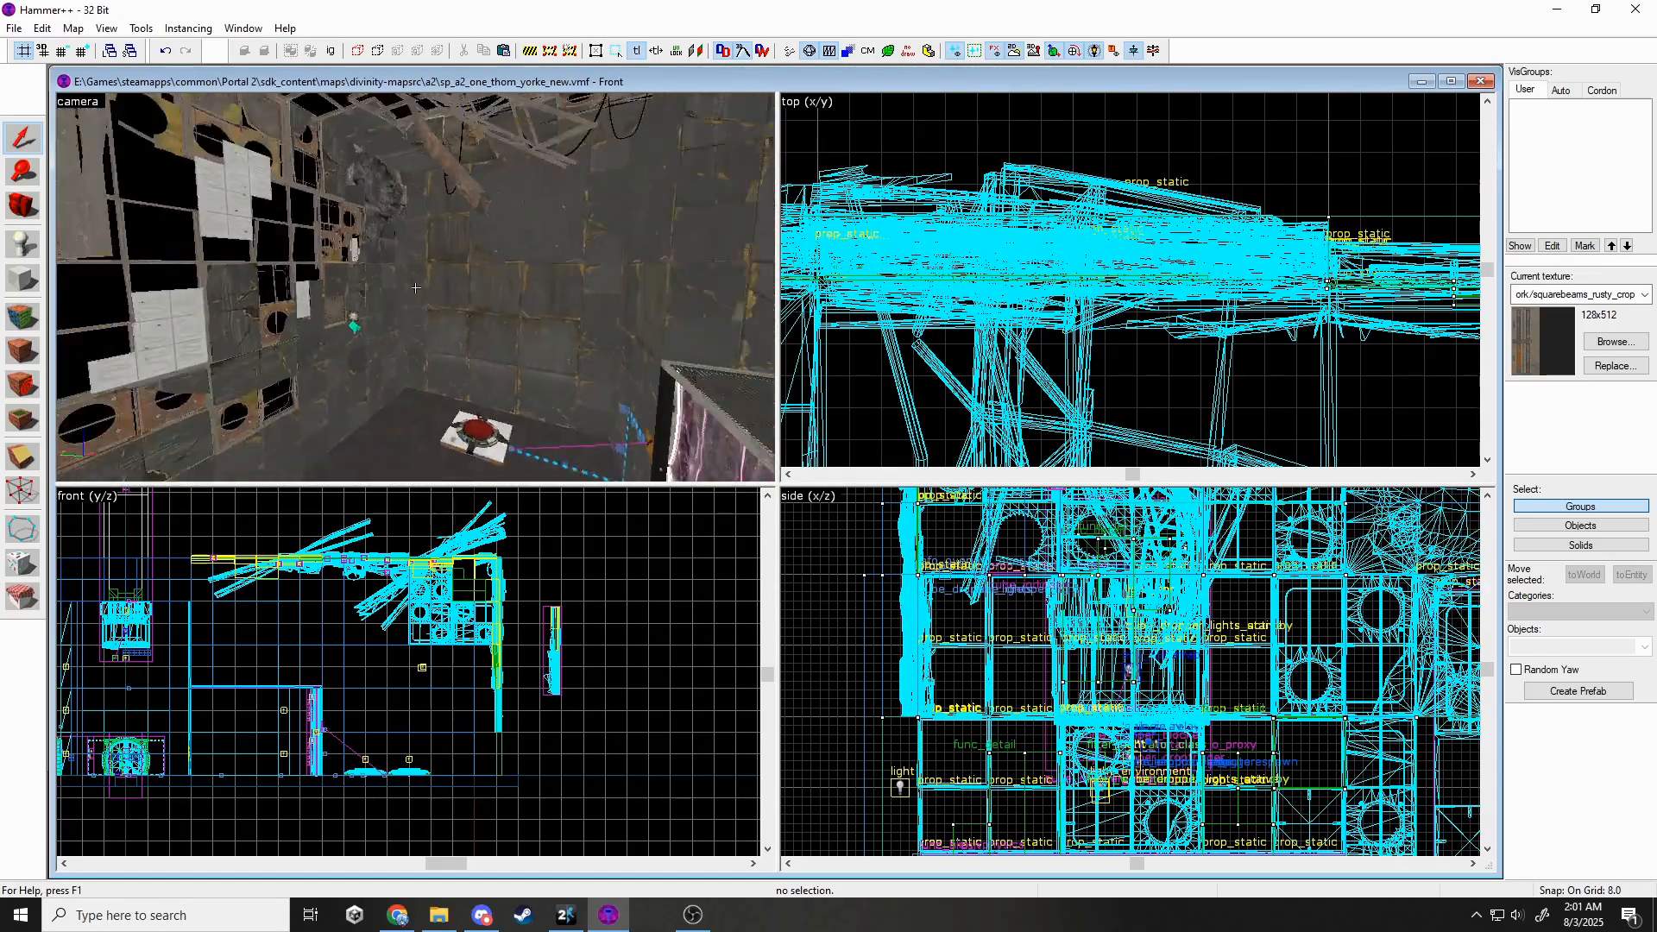
Select the 64x128x256 patch brush and resize it in the top view to fill the floor gap.
left_click(415, 288)
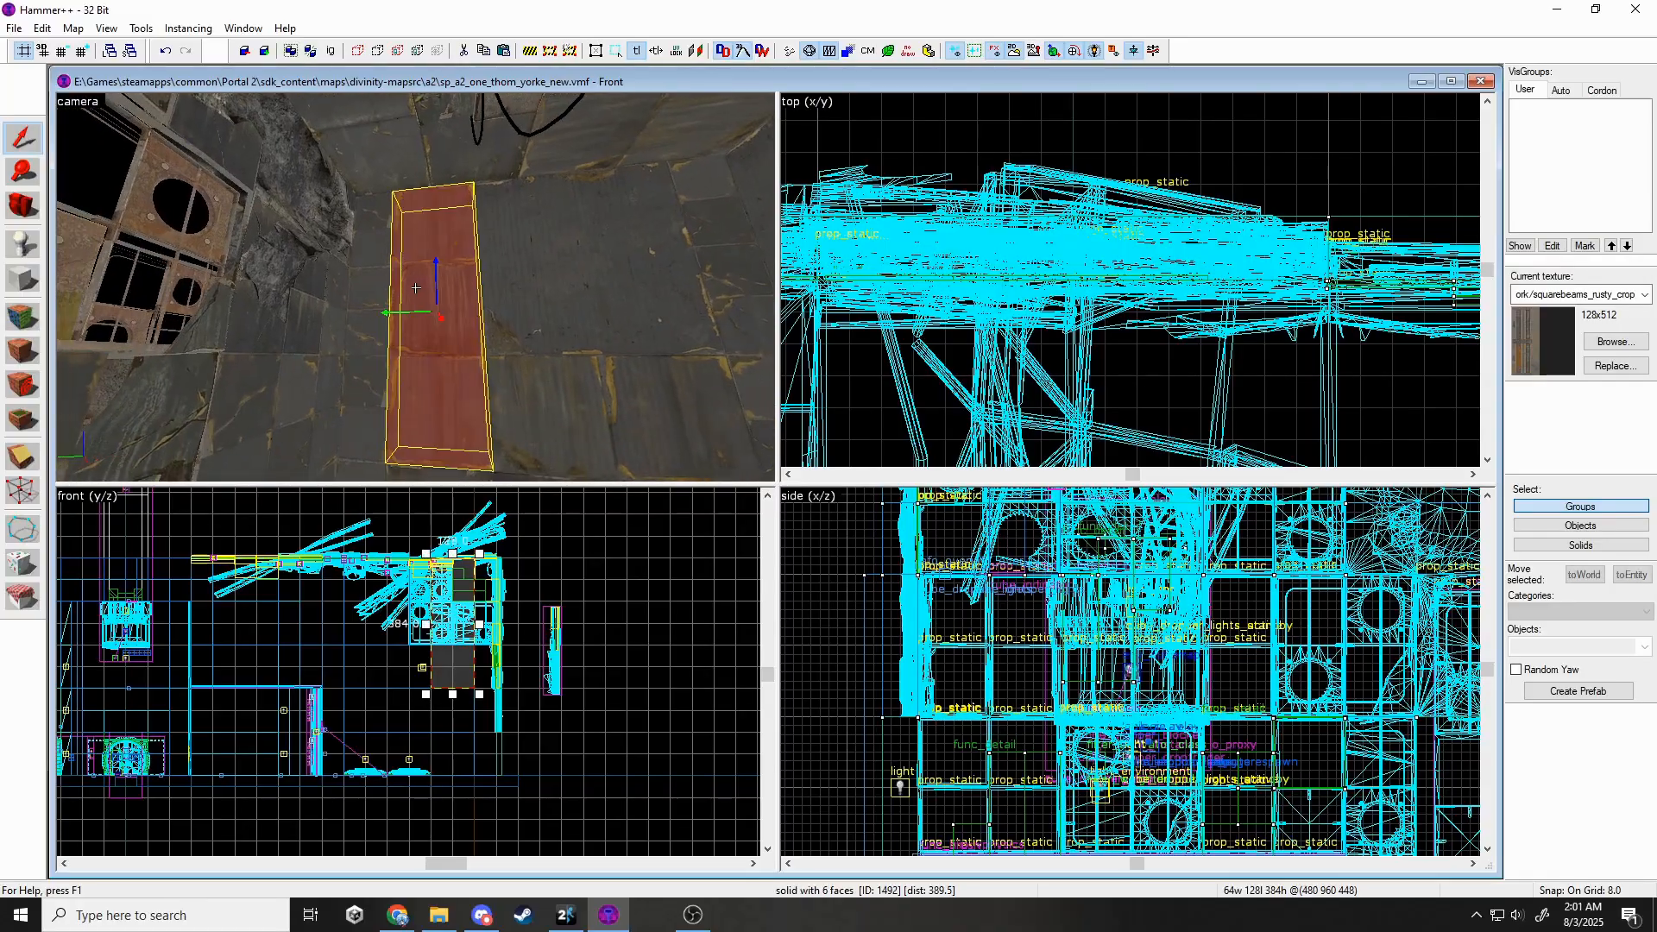
key("w")
key("z")
left_click(19, 470)
scroll(443, 648, "up", 7)
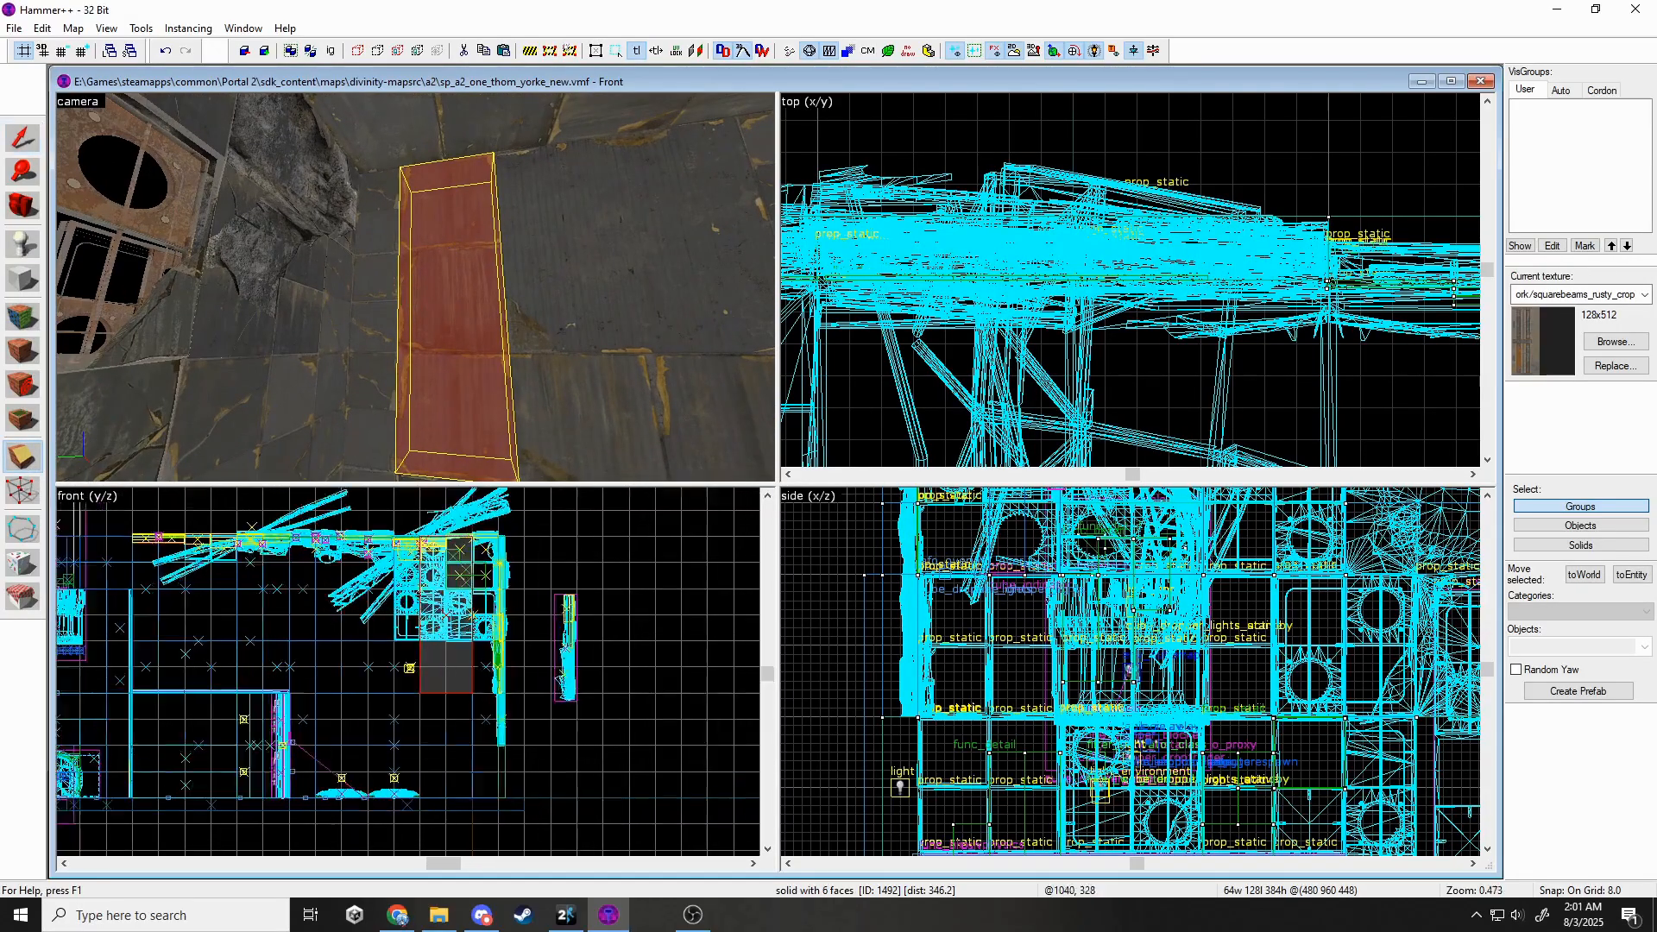
left_click(12, 139)
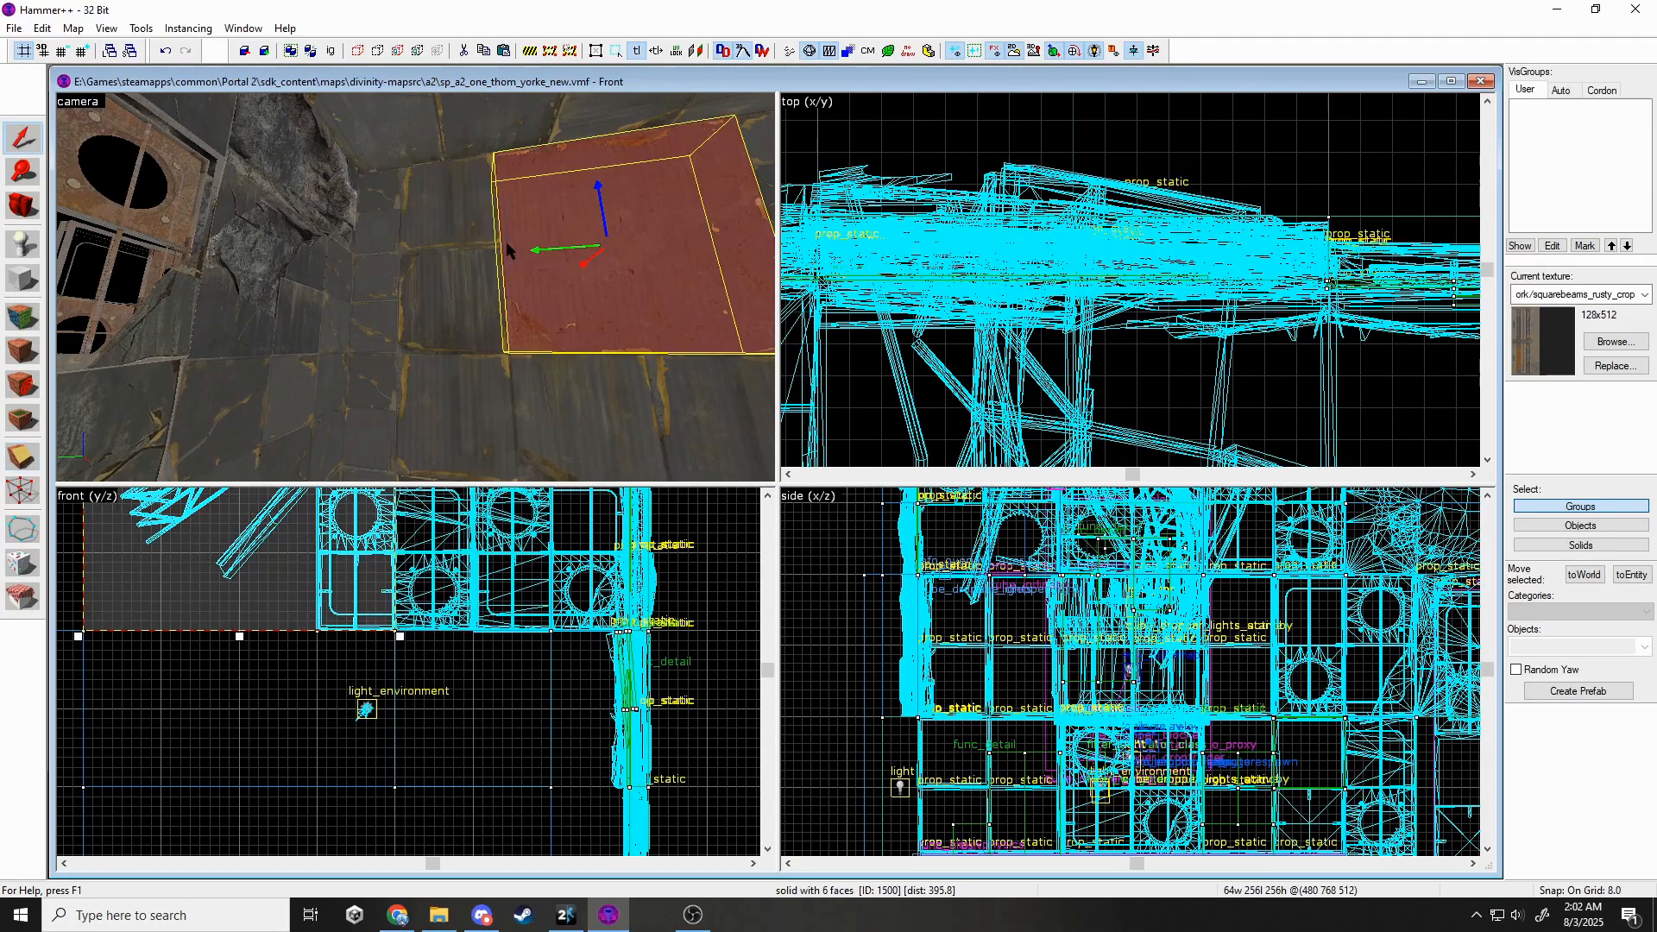
left_click(485, 259)
scroll(1262, 338, "down", 5)
scroll(1265, 343, "up", 5)
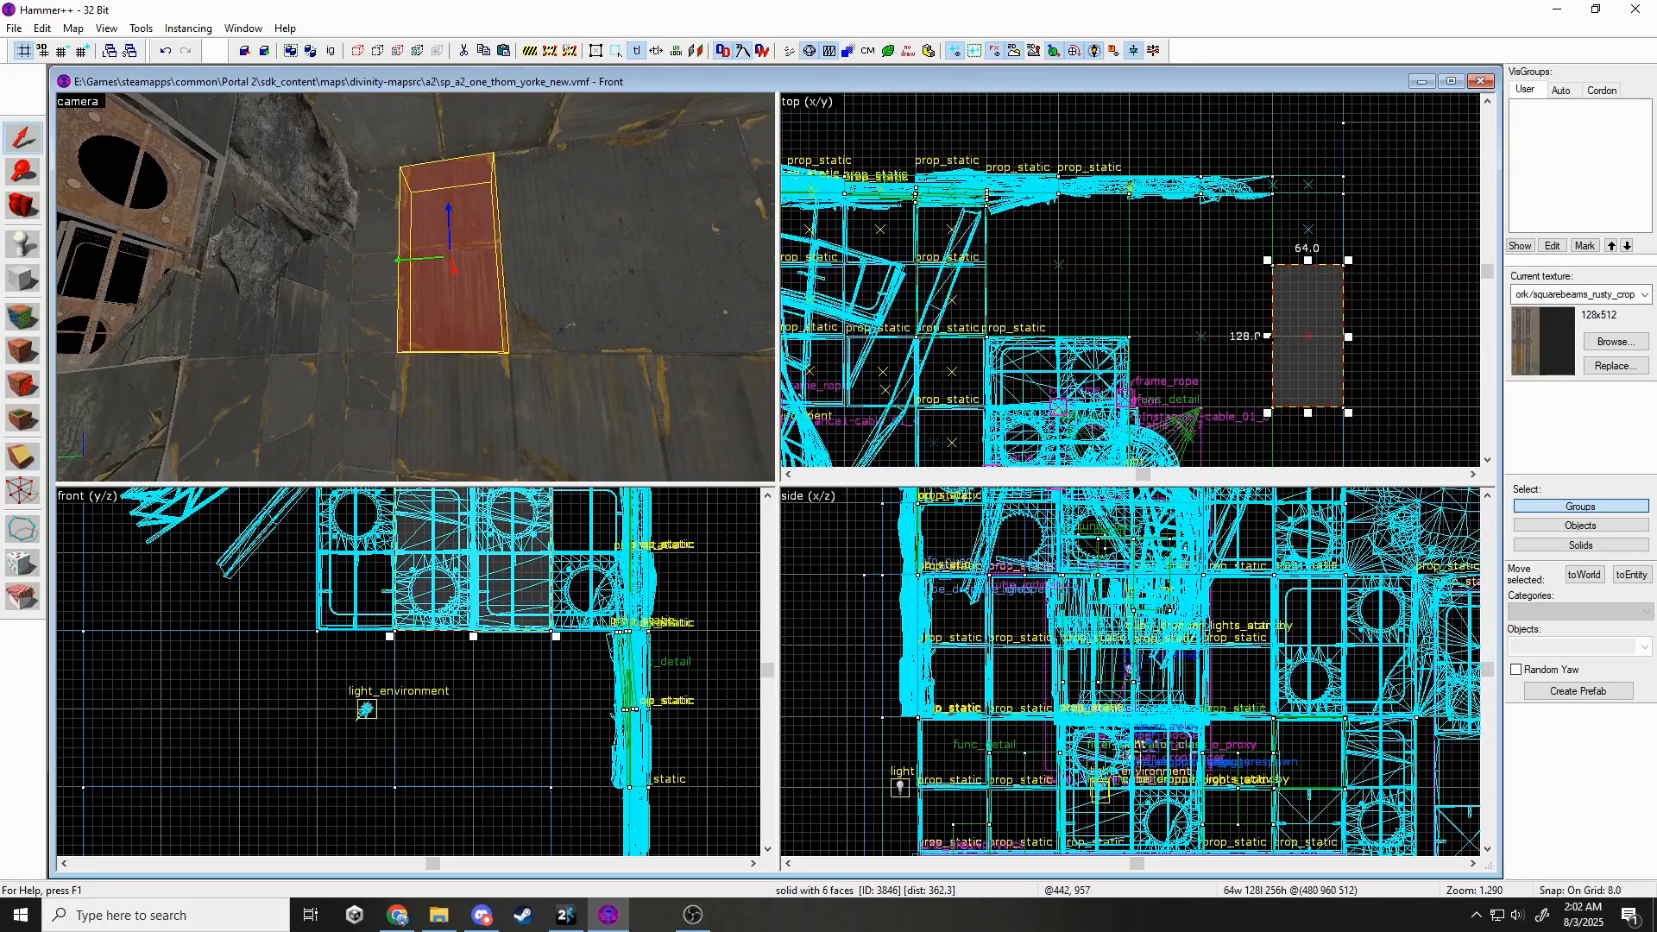
left_click_drag(1283, 336, 1286, 336)
key("Escape")
Apply squarebeams_rusty_crop to the floor recess's nodraw faces.
key("z")
key("w")
key("z")
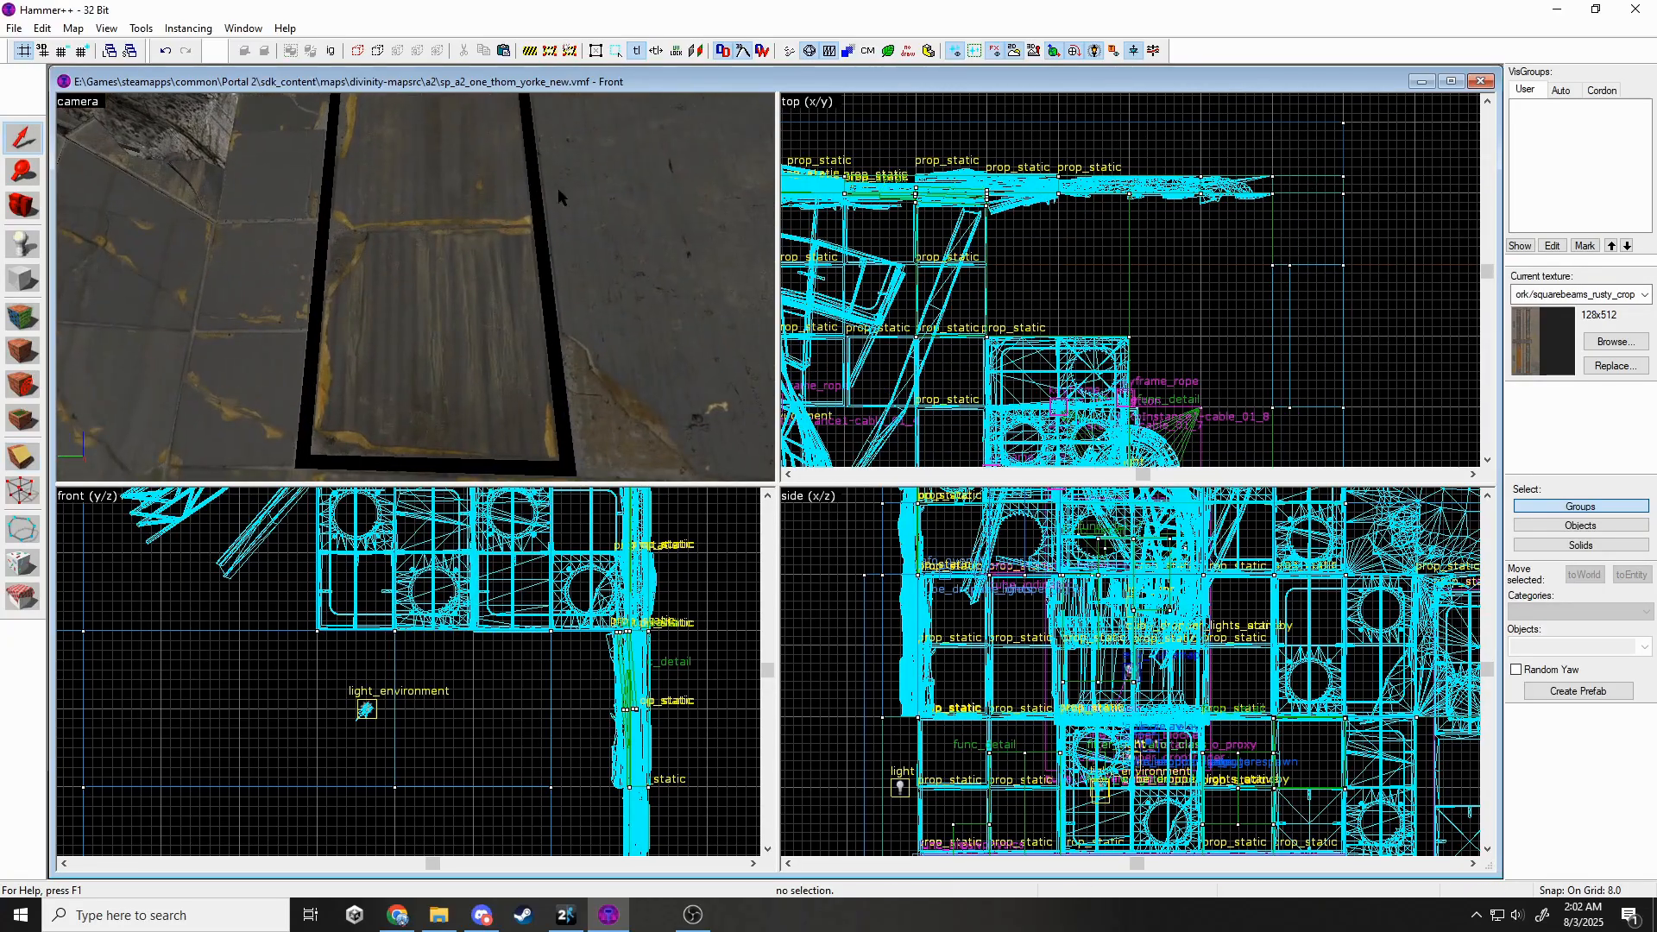
left_click(23, 316)
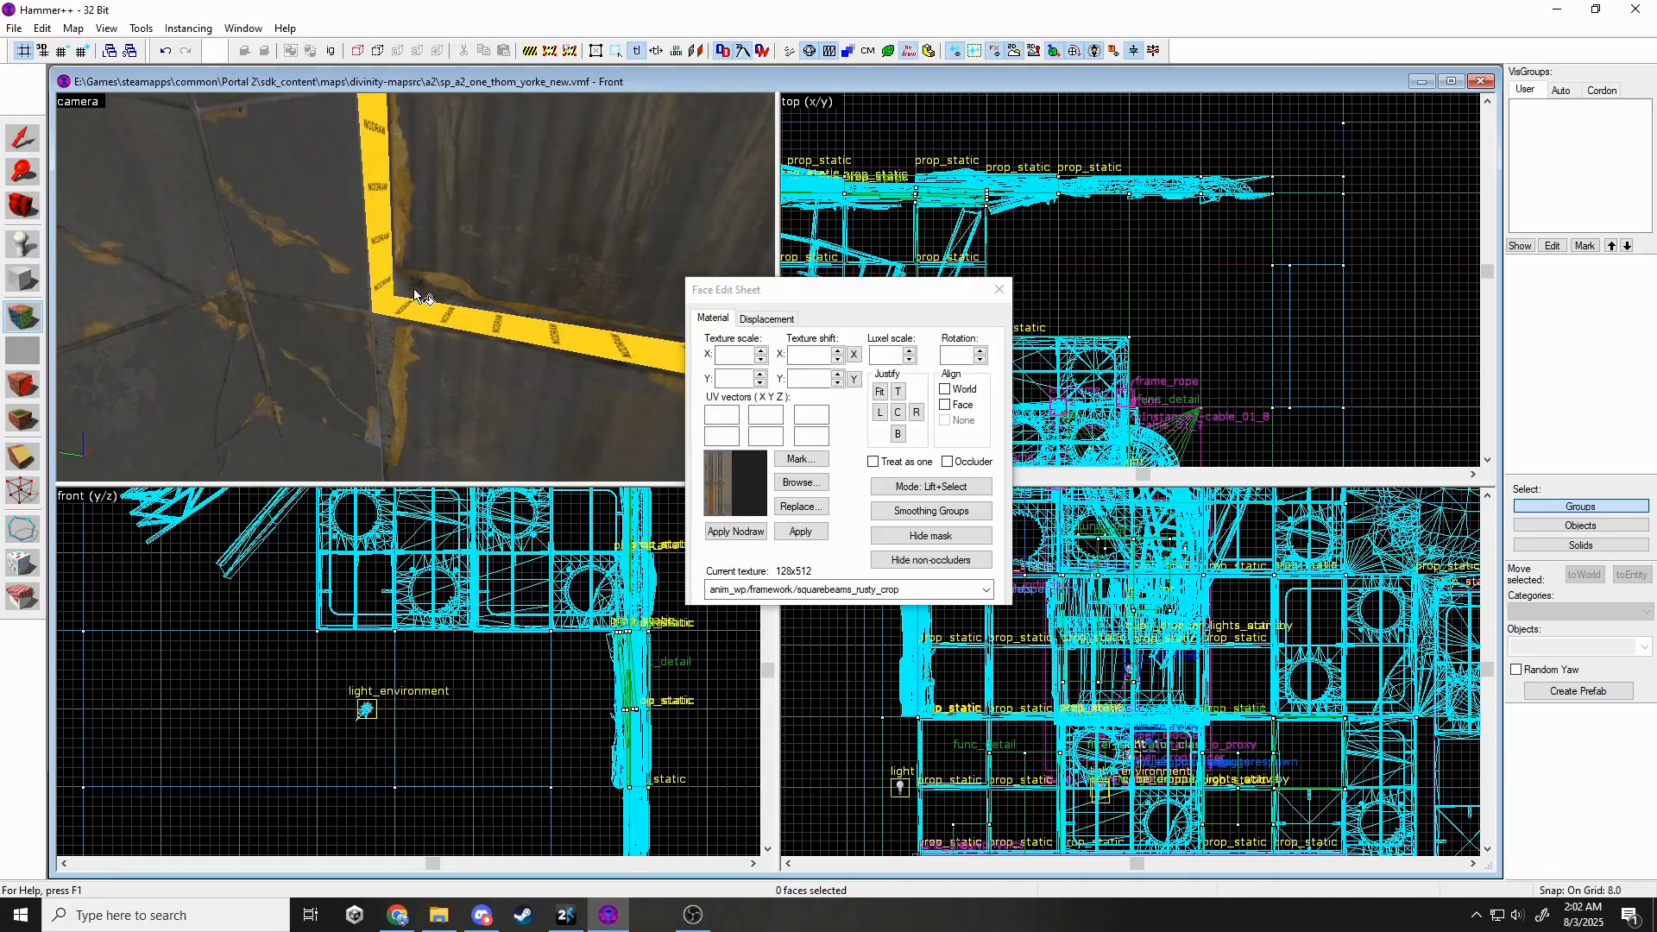
left_click_drag(373, 280, 474, 275)
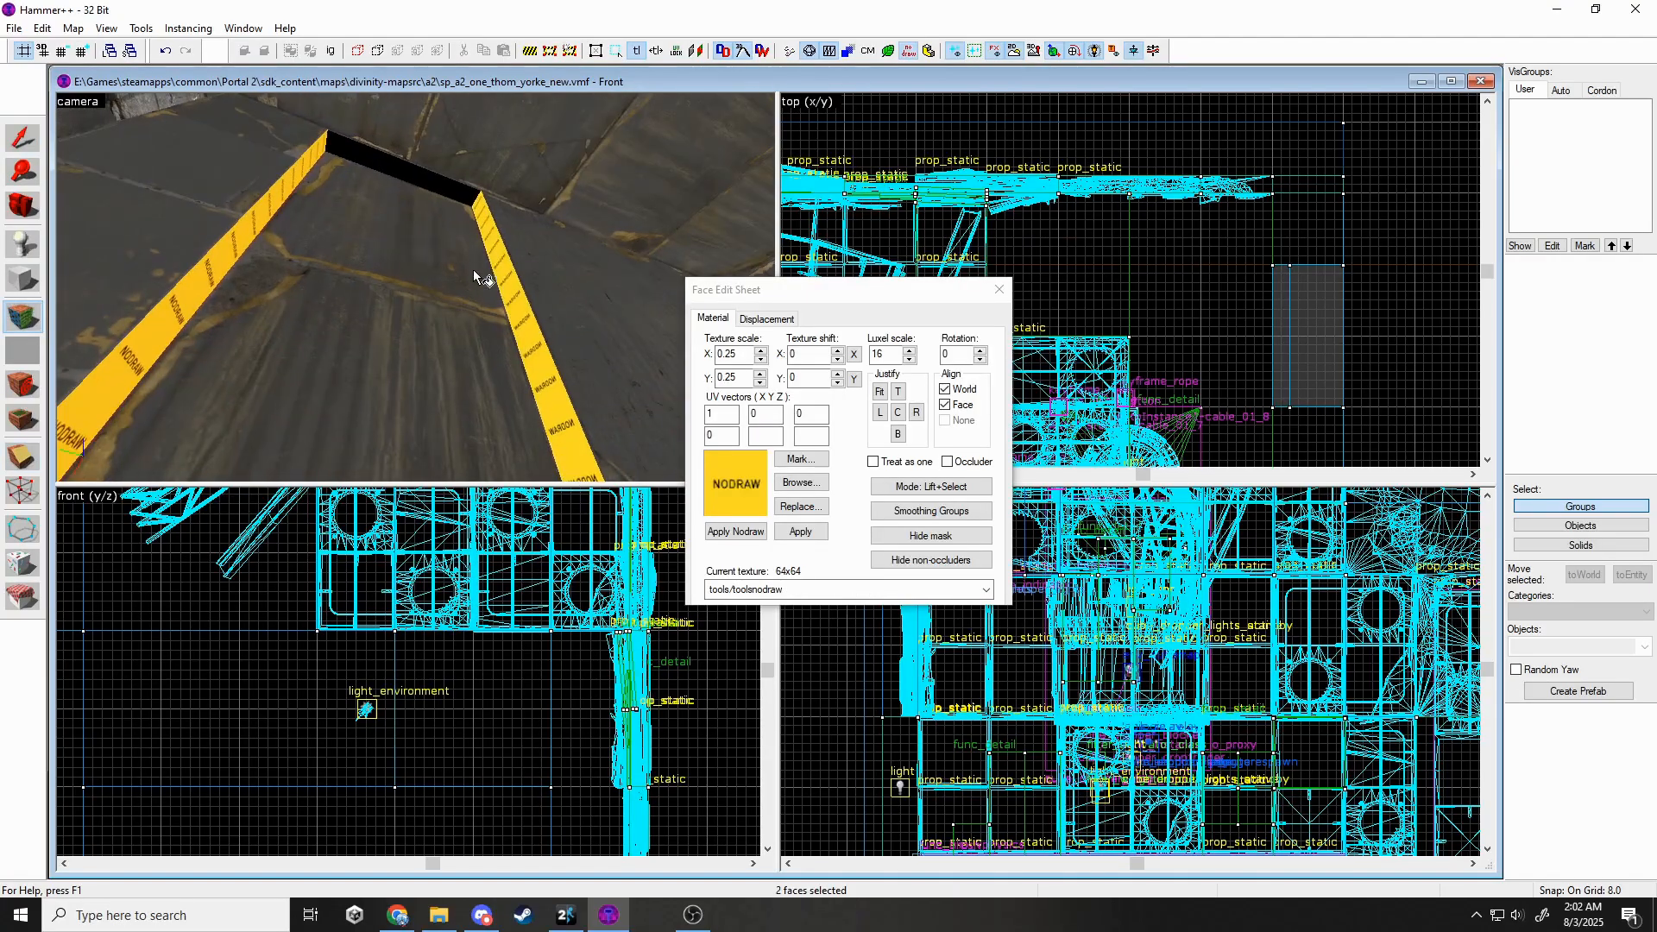
left_click(723, 589)
left_click(777, 682)
left_click(781, 531)
mouse_move(449, 293)
left_mouse_down()
mouse_move(415, 287)
mouse_move(442, 286)
left_mouse_up()
left_click(998, 290)
Rotate the neighbouring wall panel prop_static to about -105° over the gap.
key("z")
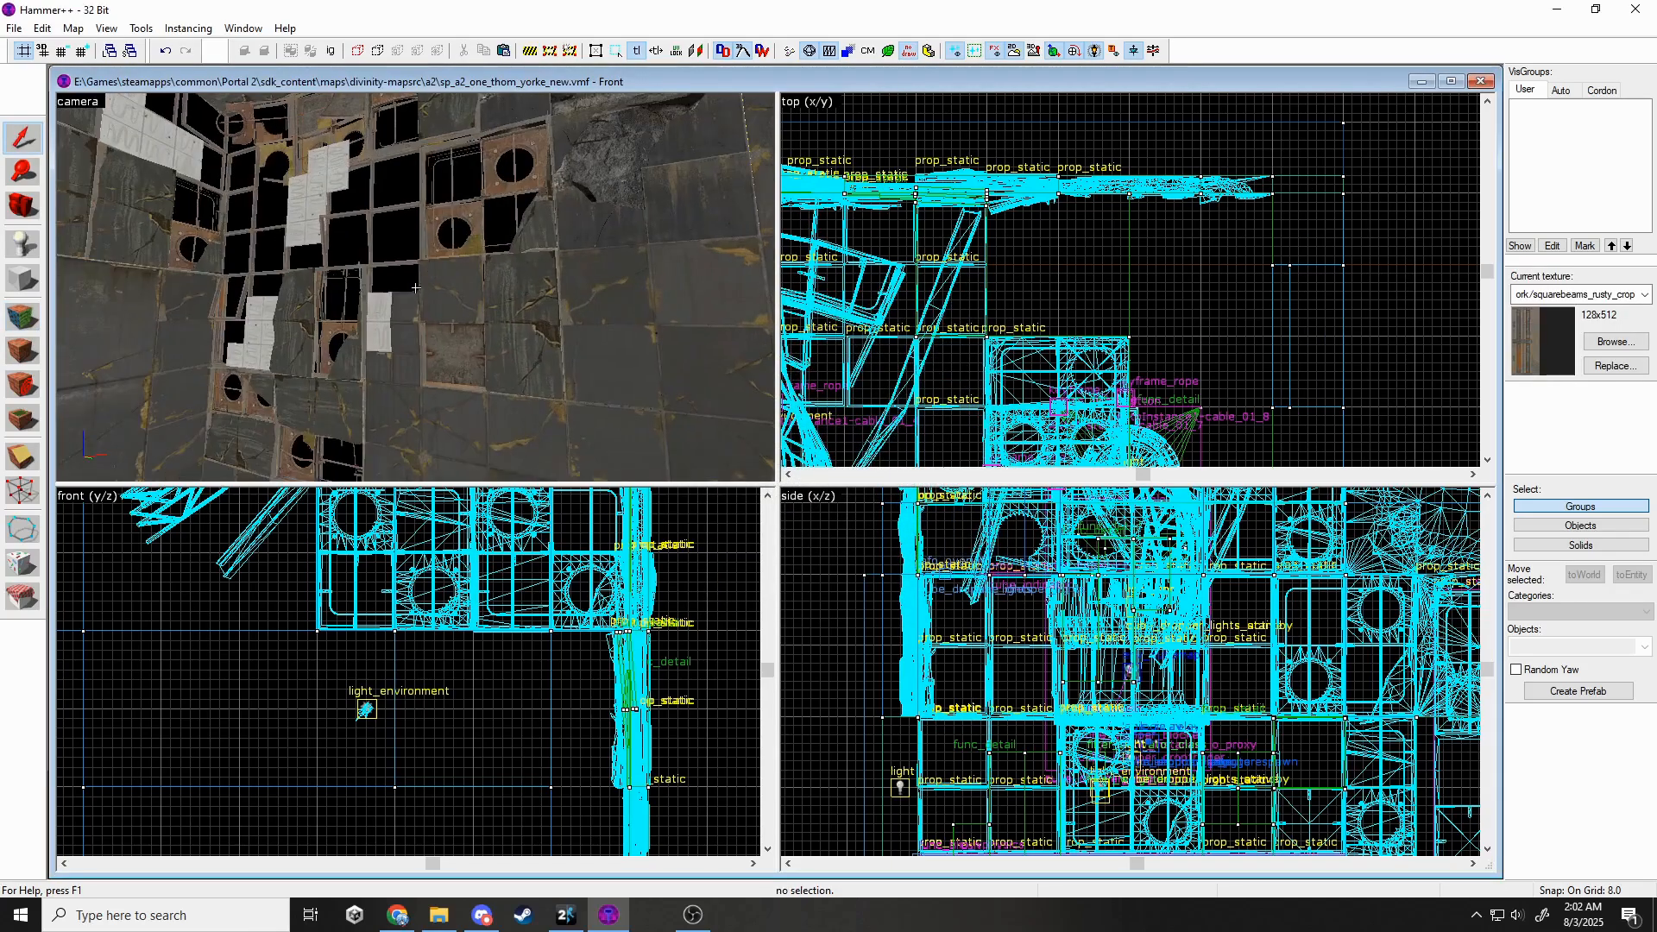
left_click(416, 288)
key("w")
left_click(451, 262)
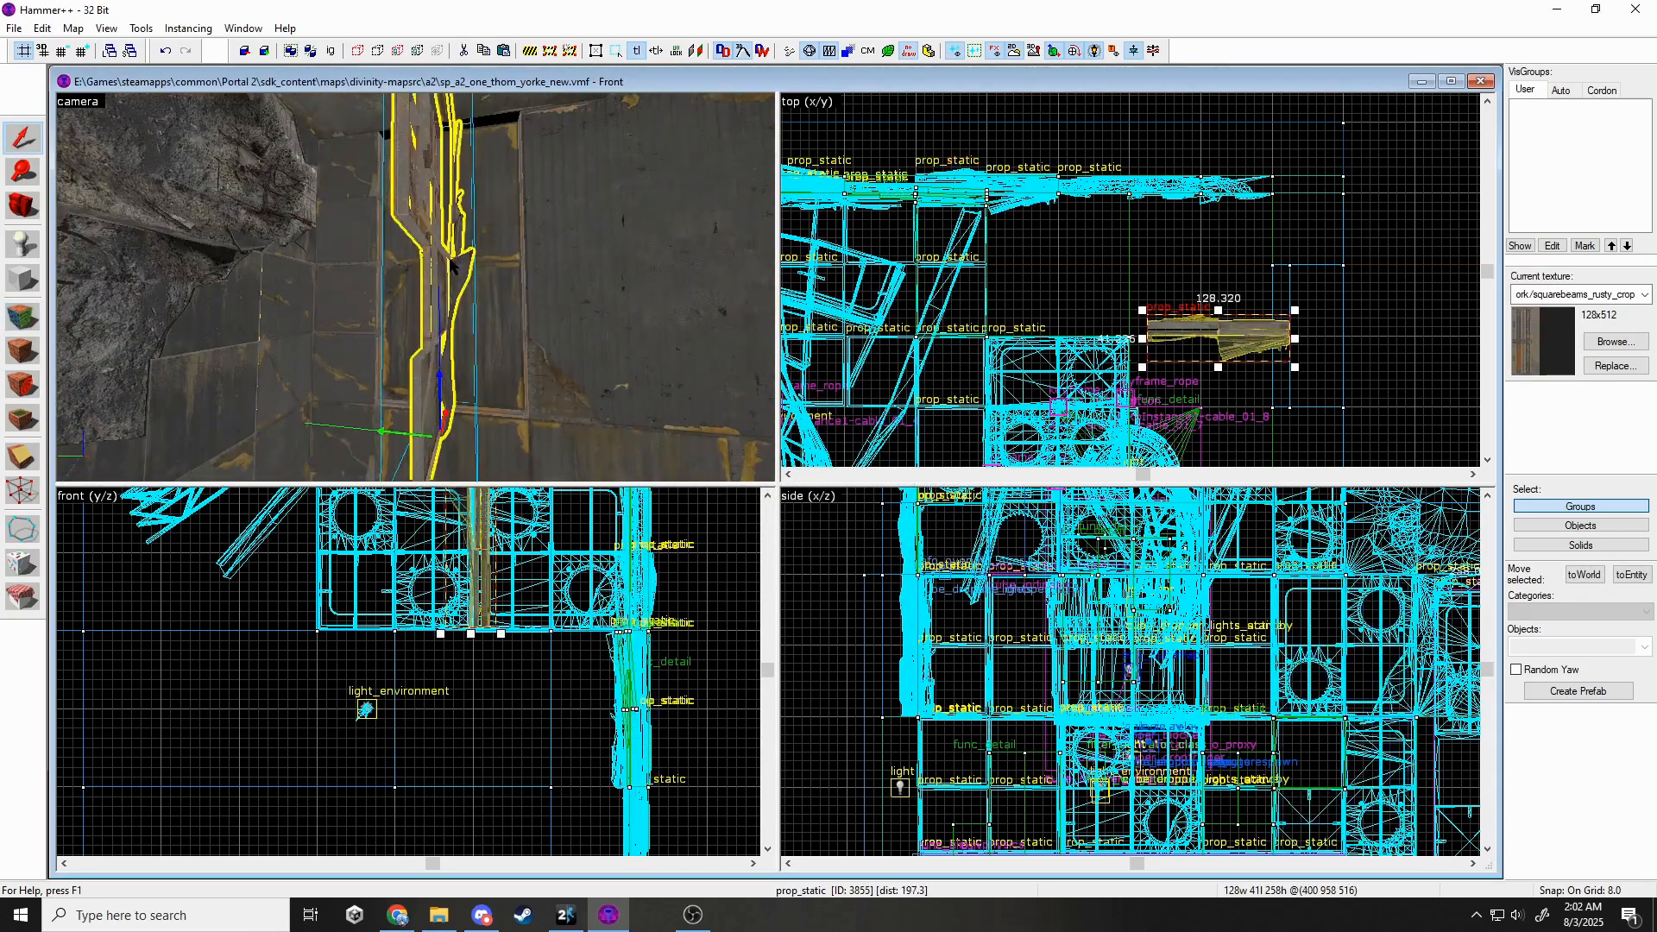
left_click_drag(1297, 310, 1291, 364)
scroll(1221, 377, "up", 1)
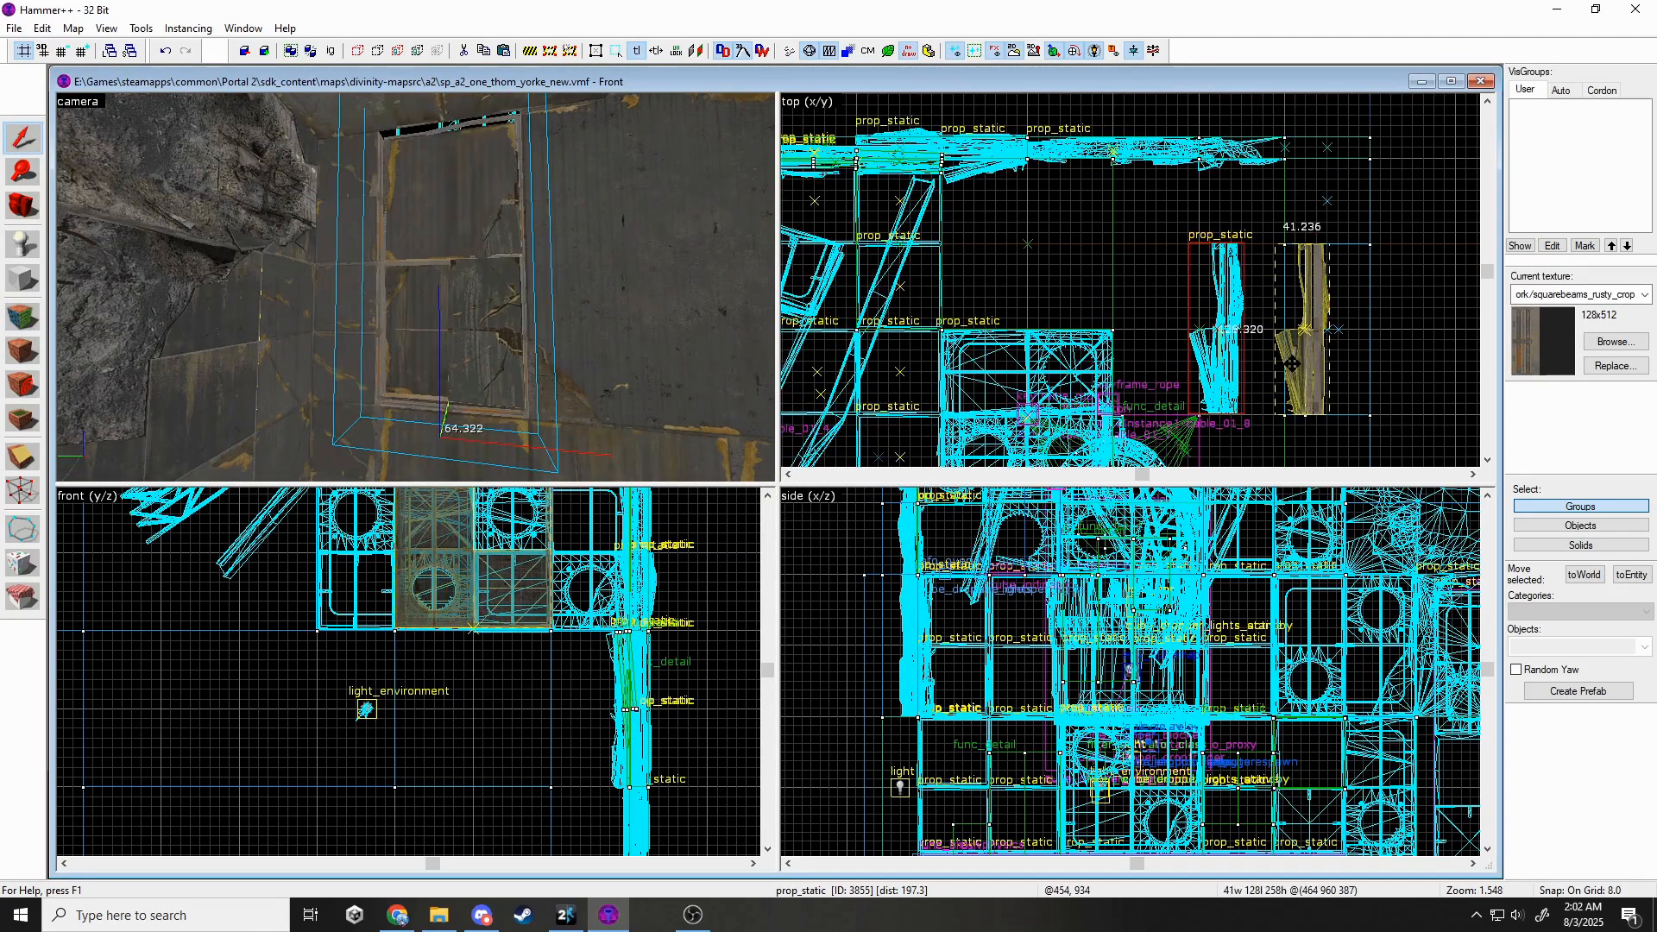
left_click(484, 586)
Give two more nodraw patch faces squarebeams_rusty_crop, rotated 90°.
key("Escape")
key("z")
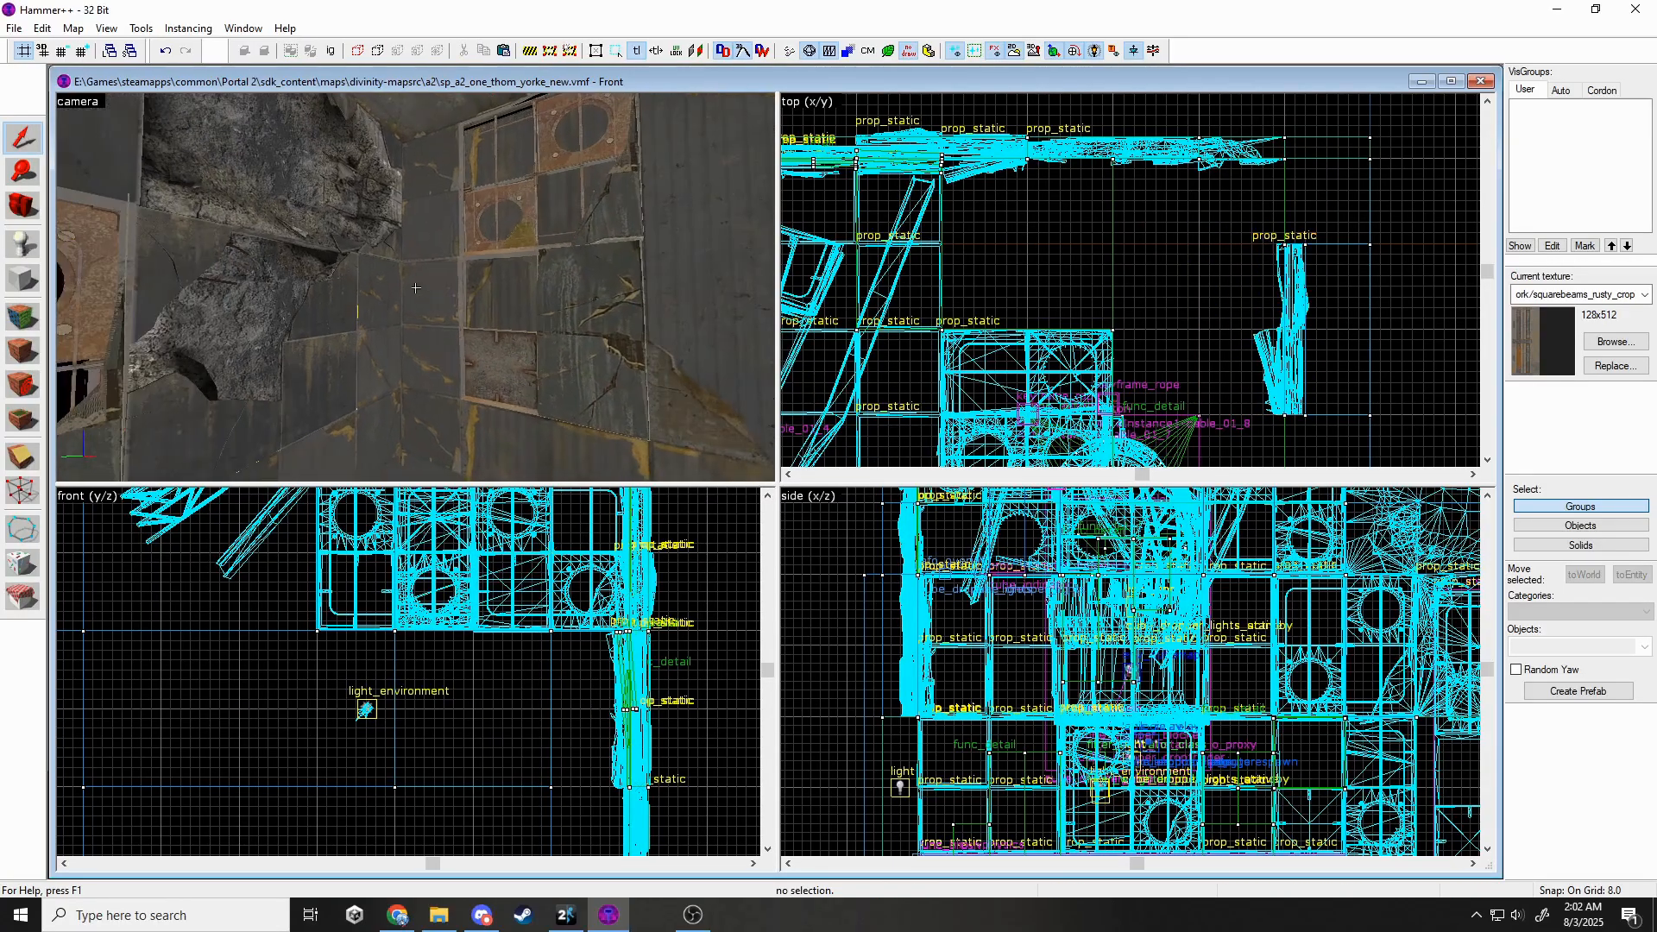
left_click(23, 317)
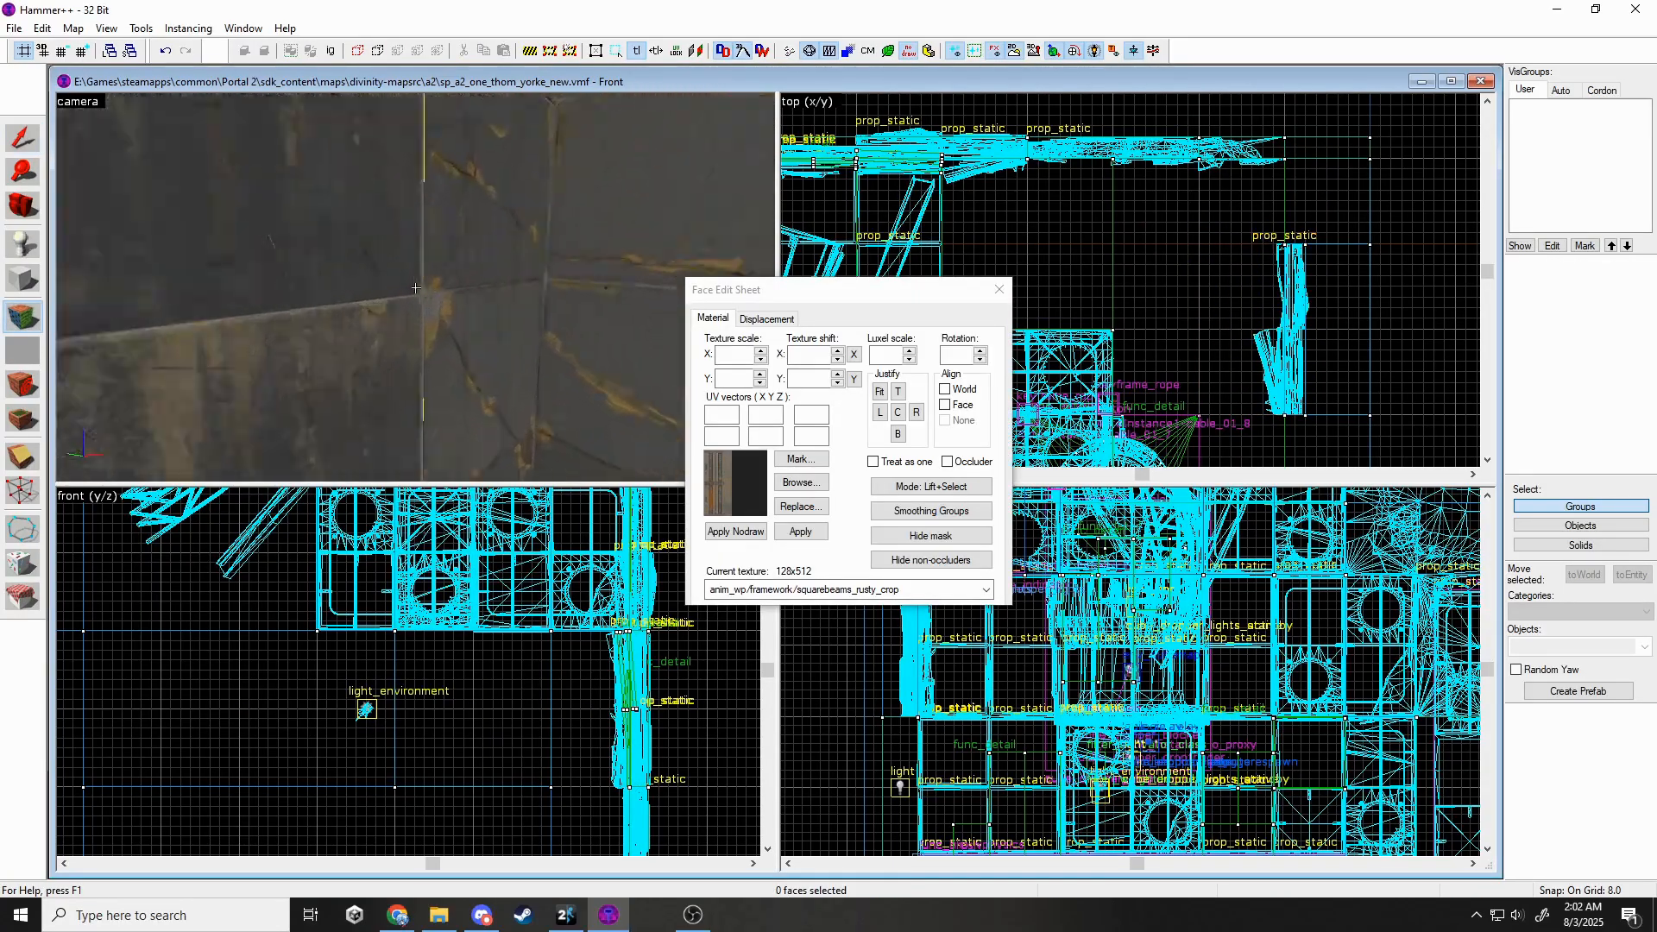
left_click(416, 288)
left_click(416, 288, "ctrl")
key("z")
left_click(765, 594)
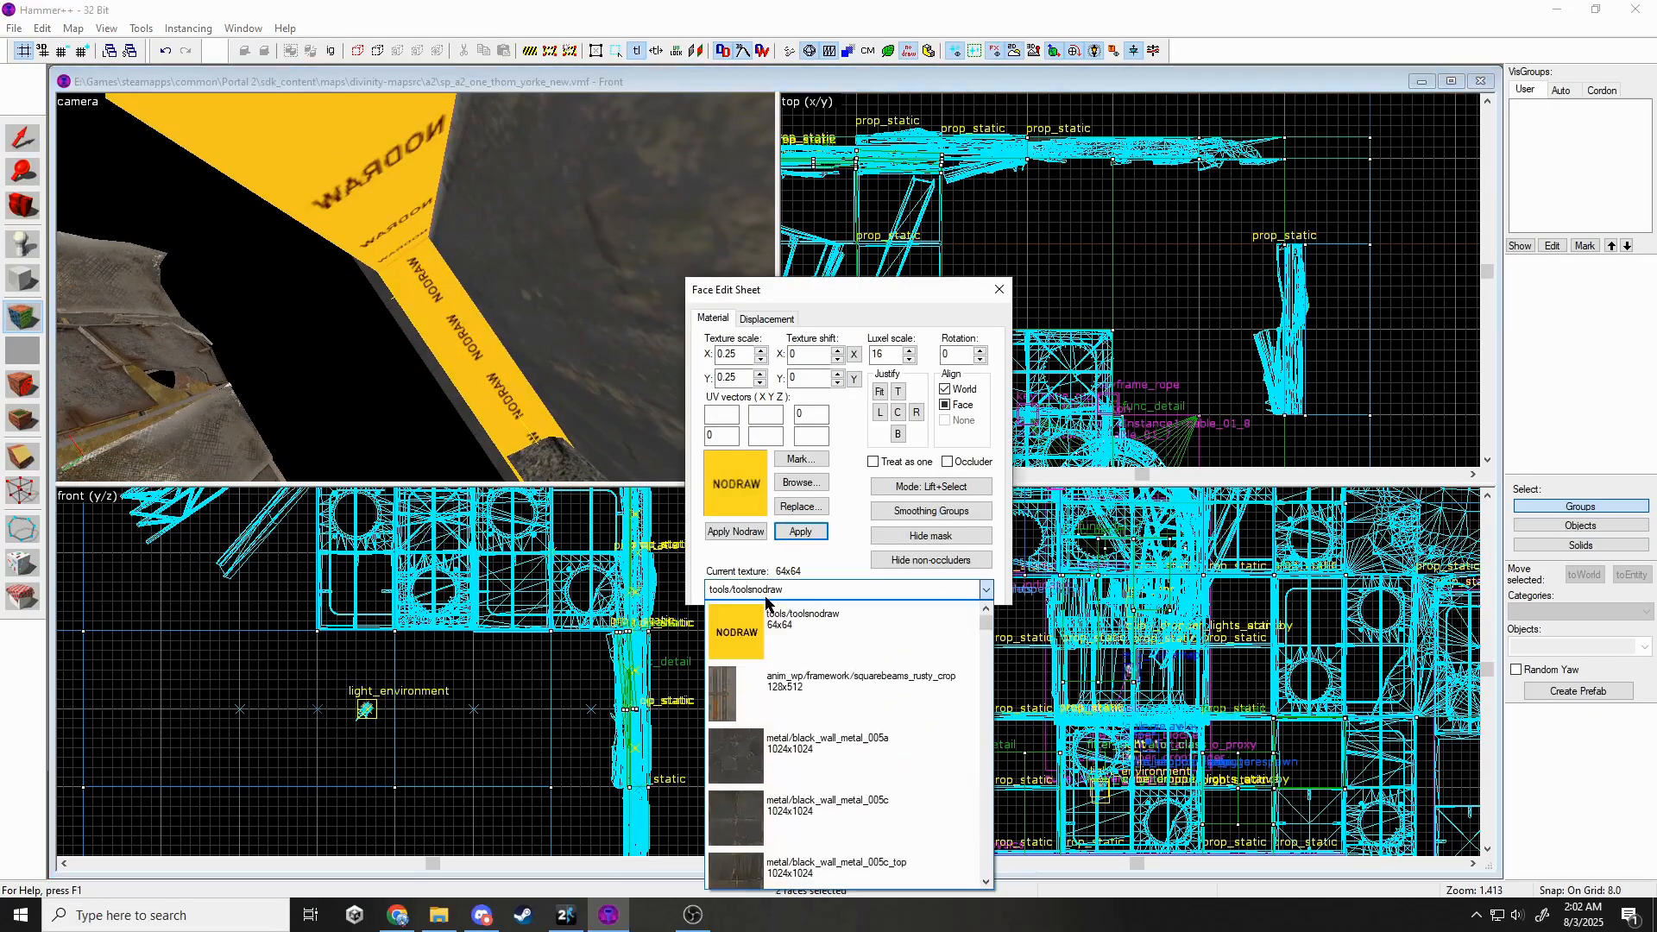
left_click(778, 669)
key("z")
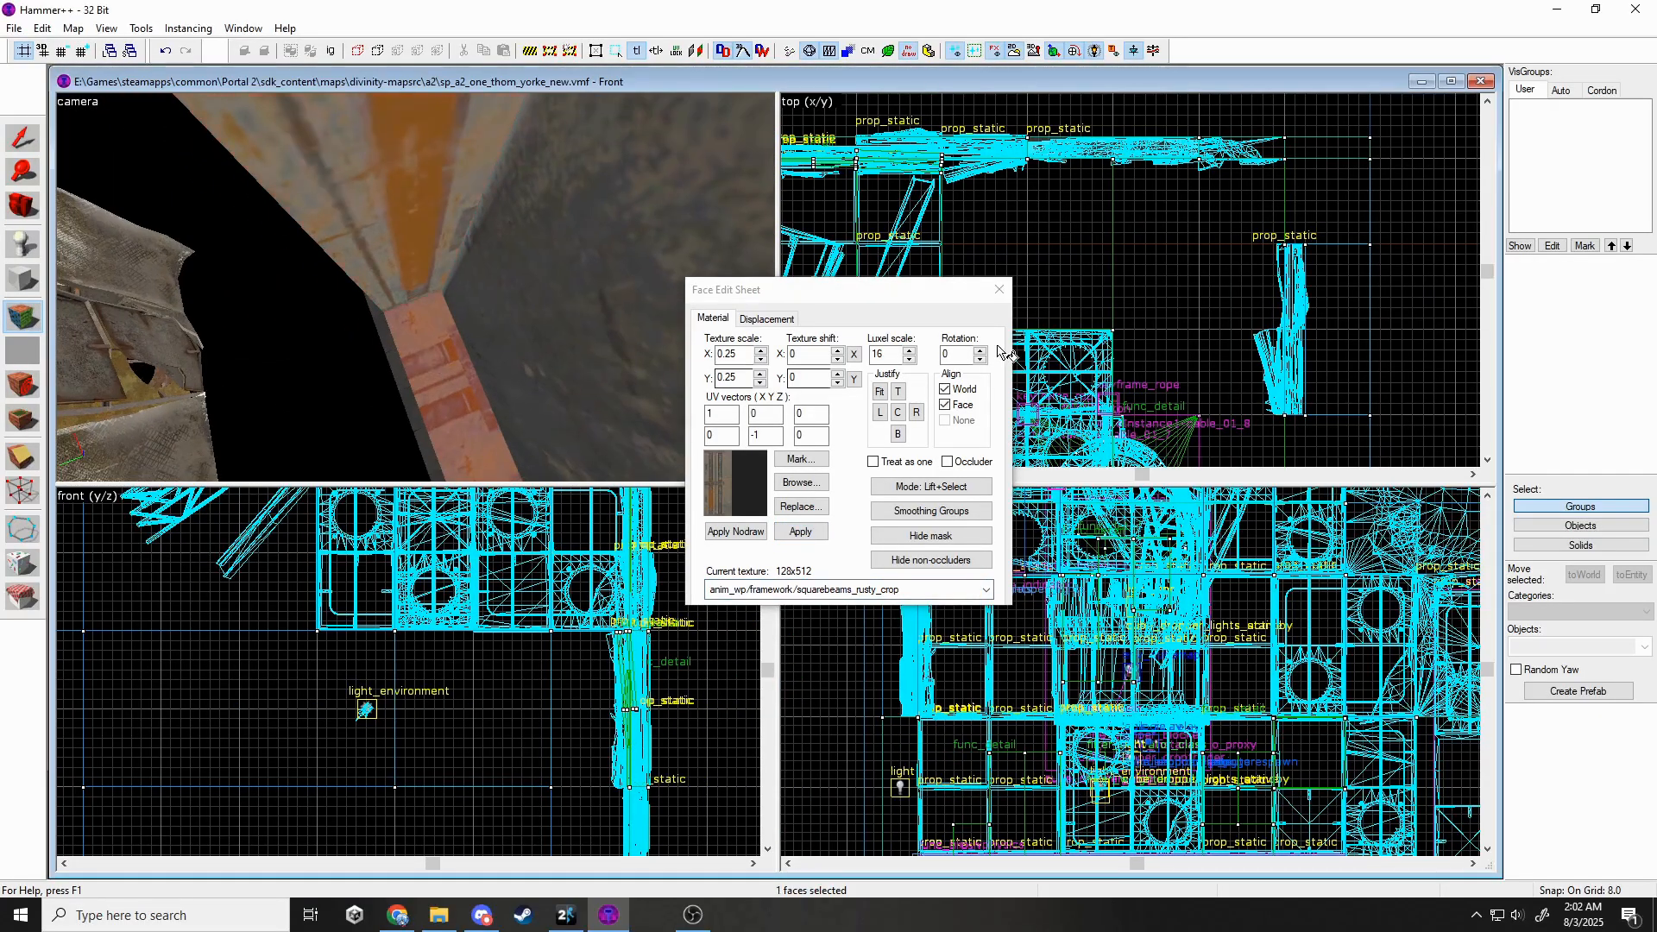
left_click_drag(959, 357, 929, 363)
key("z")
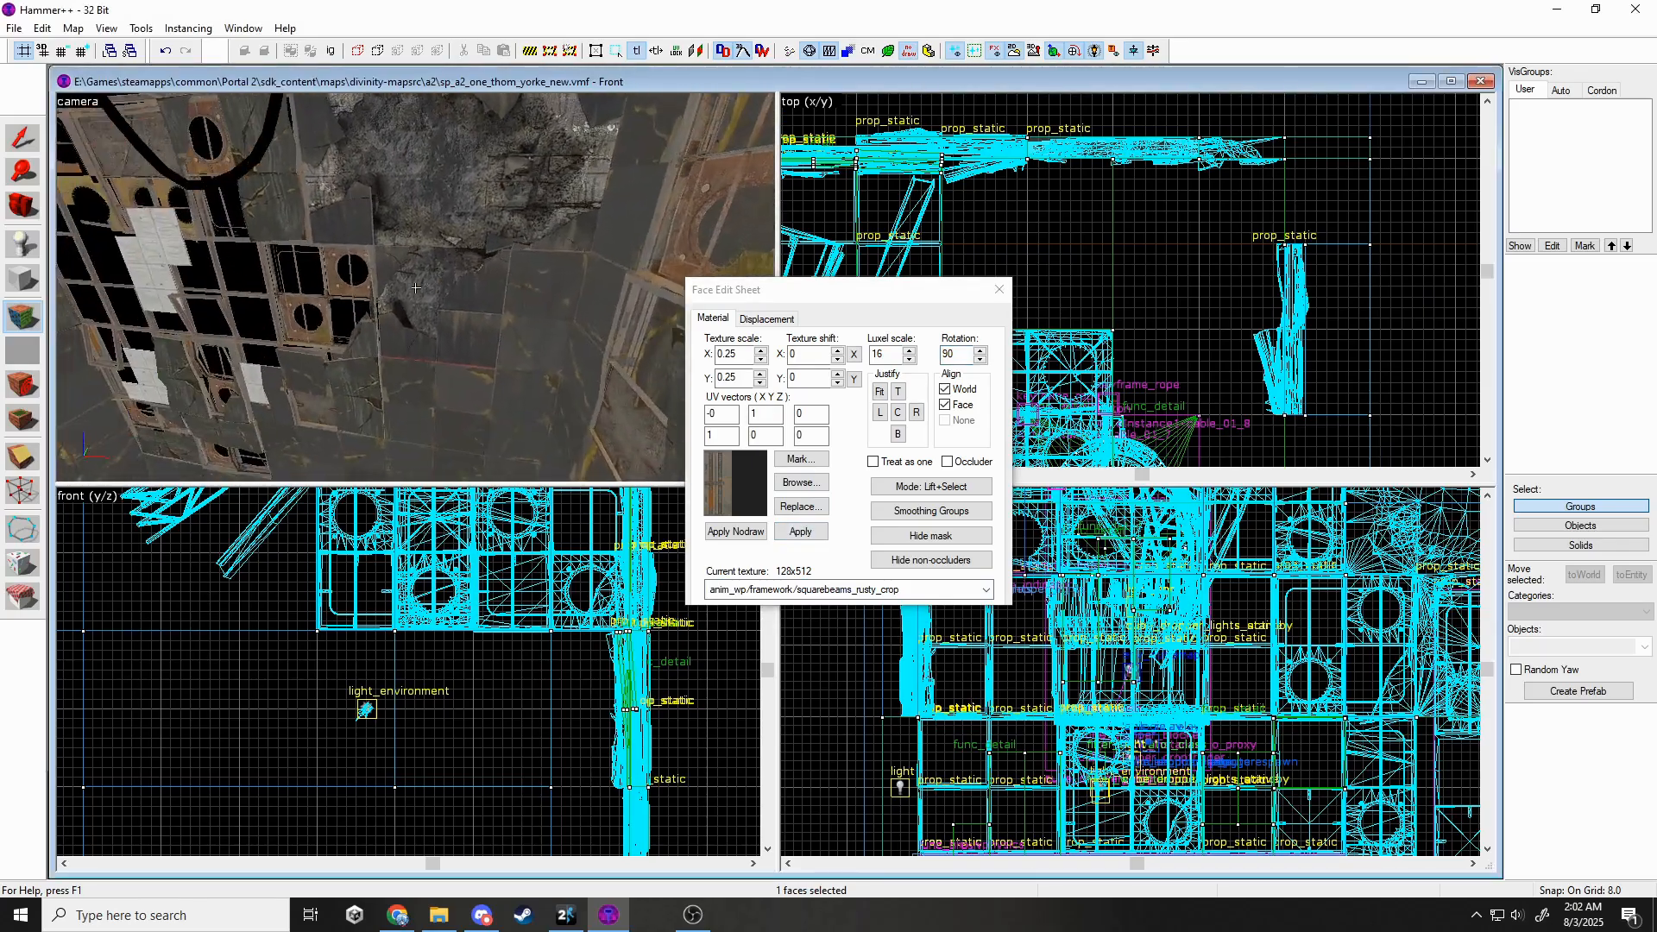
key("z")
Texture another wall face with backpanels_rusty01 from the texture browser.
left_click(439, 299)
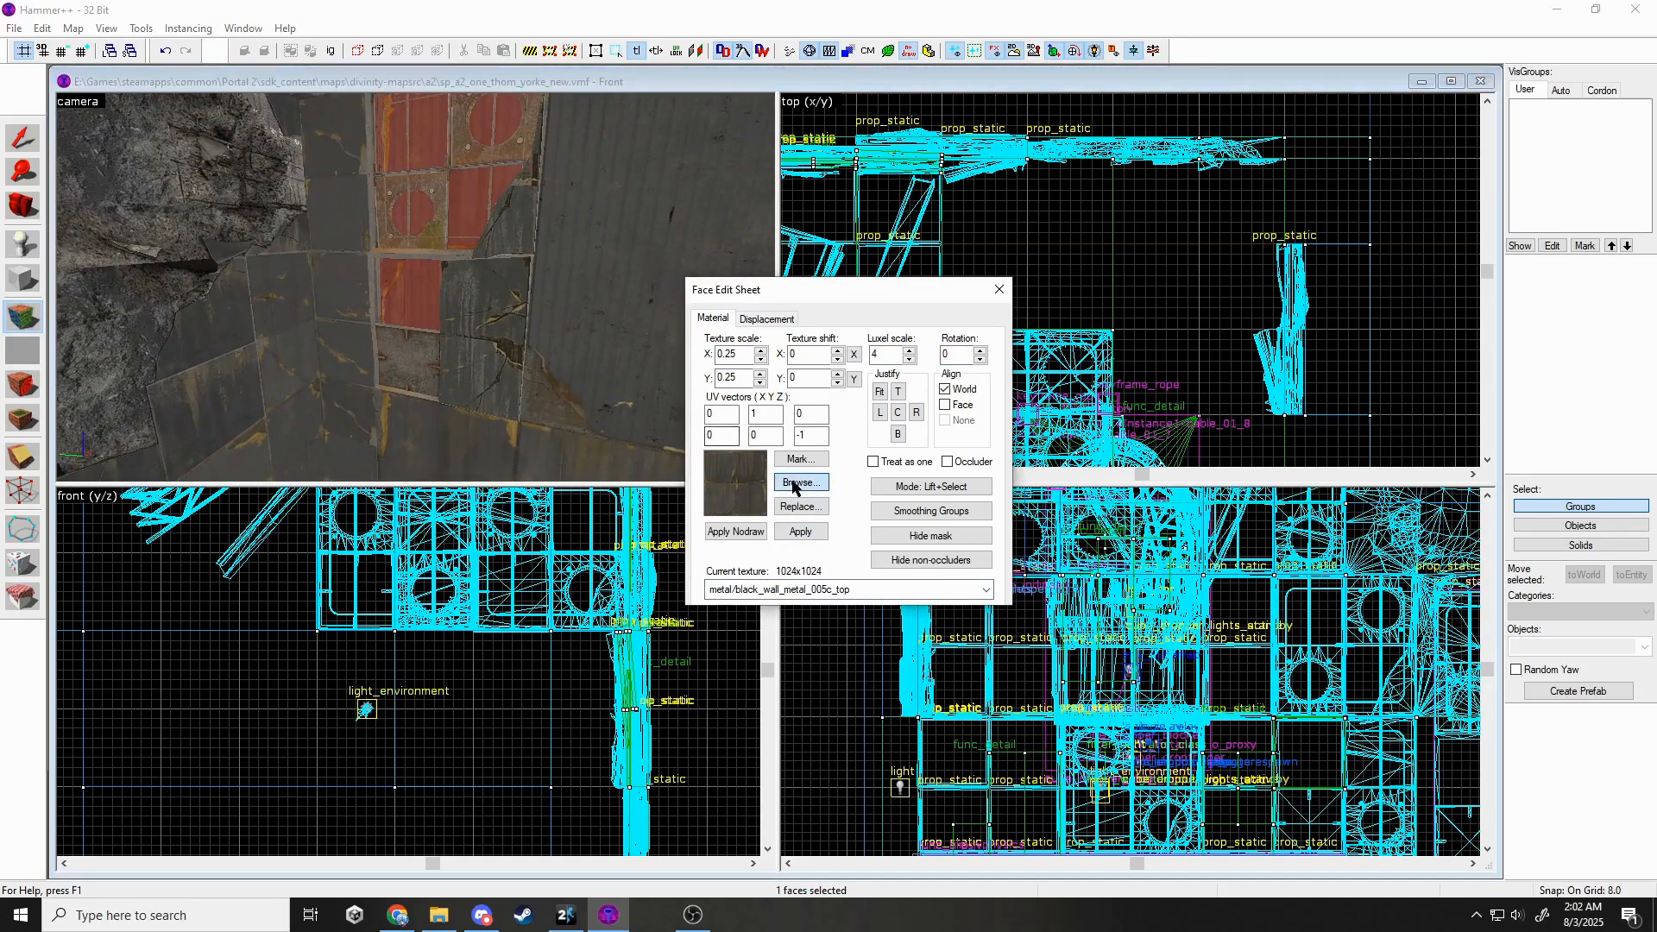
left_click(798, 482)
double_click(172, 207)
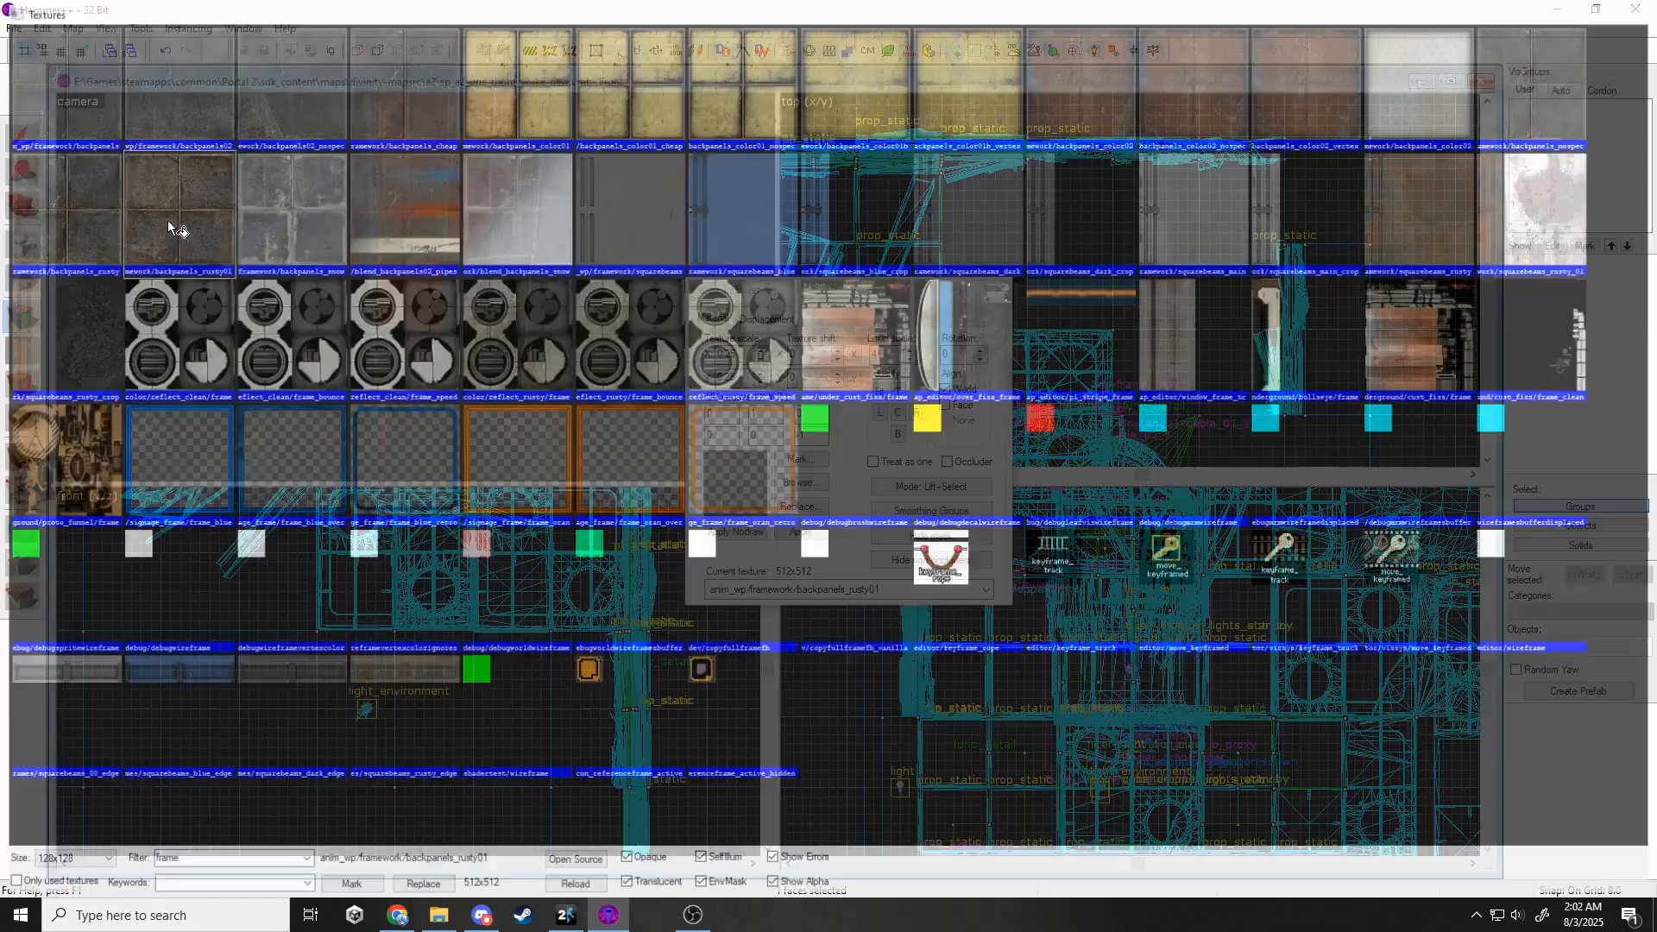
left_click(1000, 289)
Switch the 3D camera view to 3D Lighting Preview.
key("z")
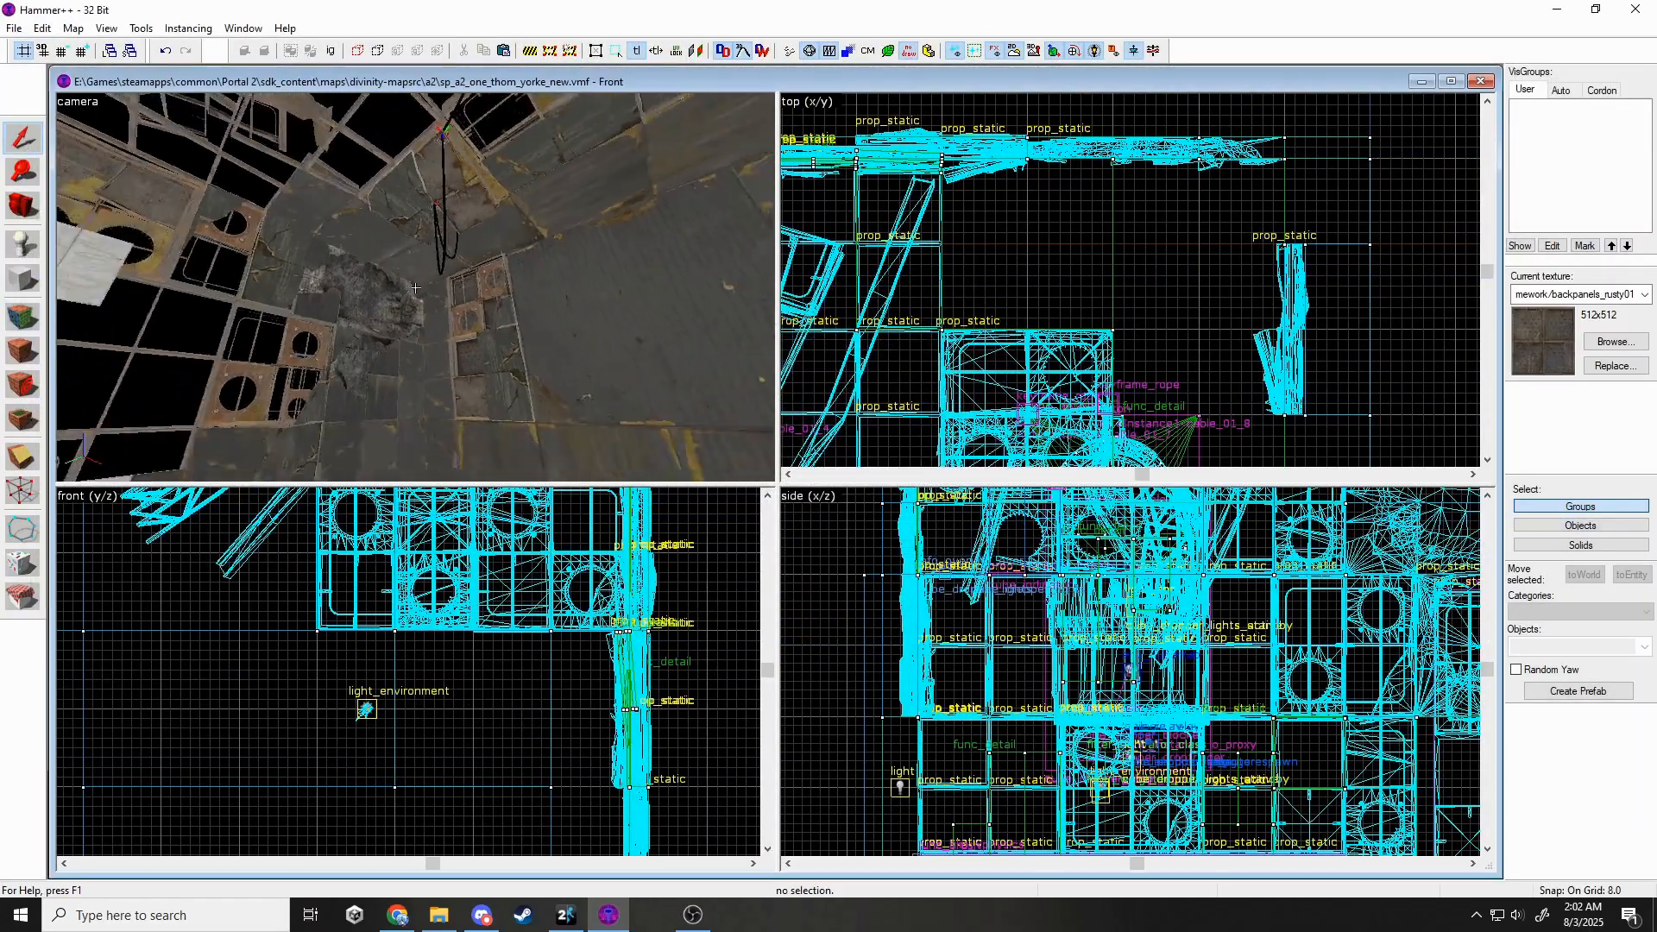
key("w")
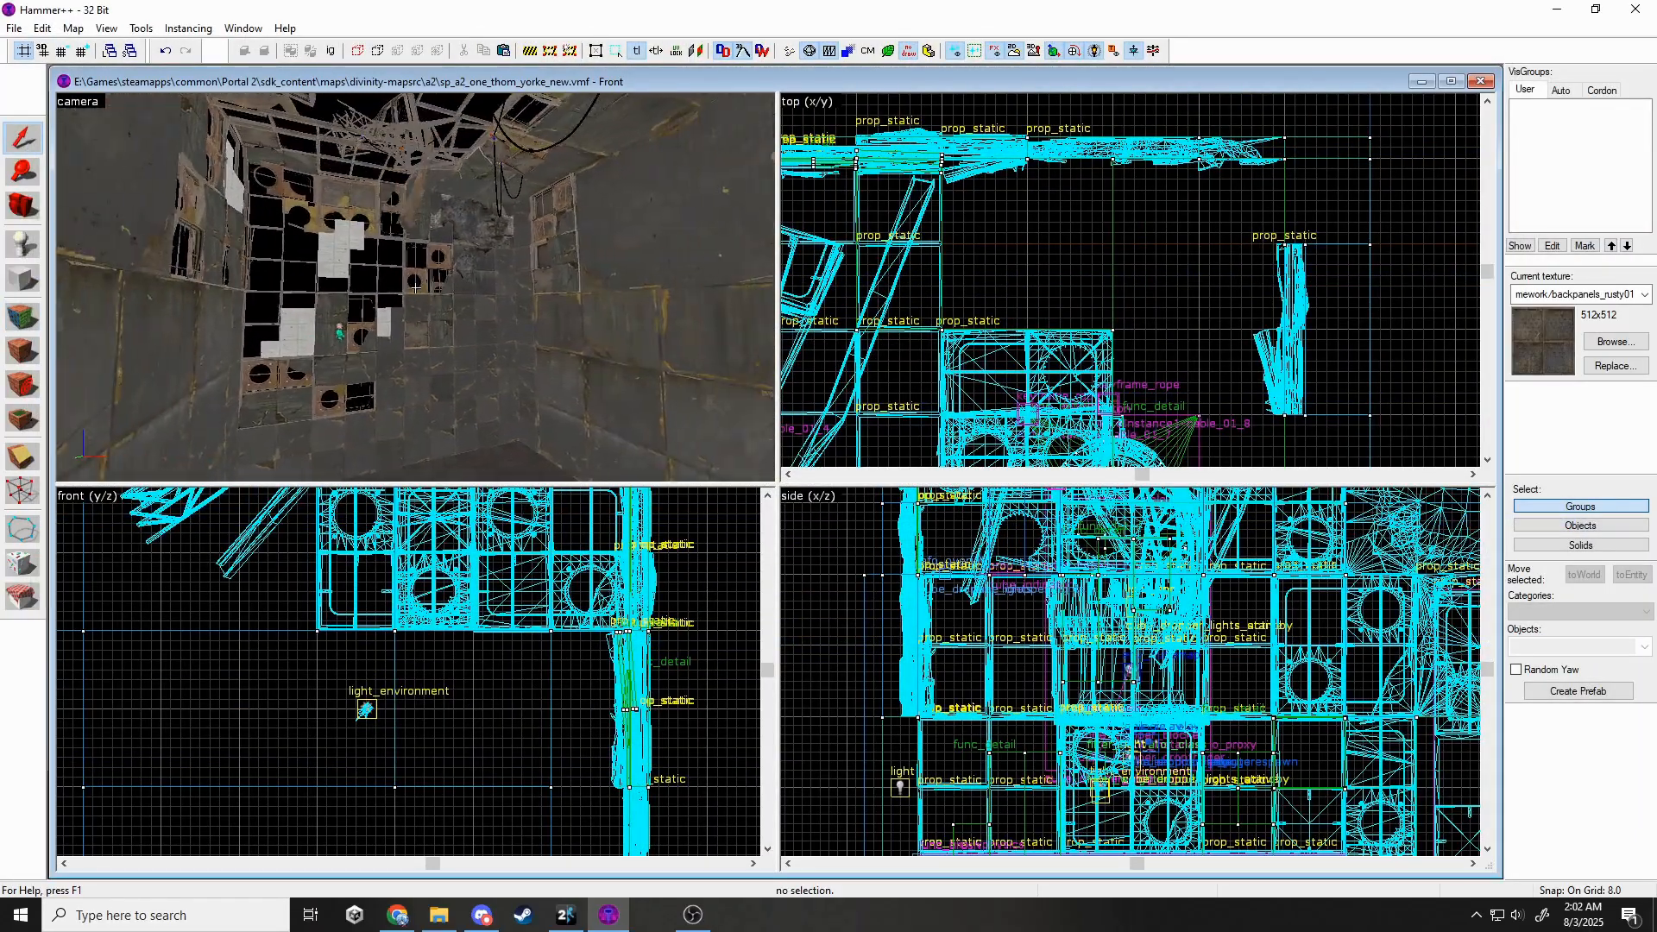
key("z")
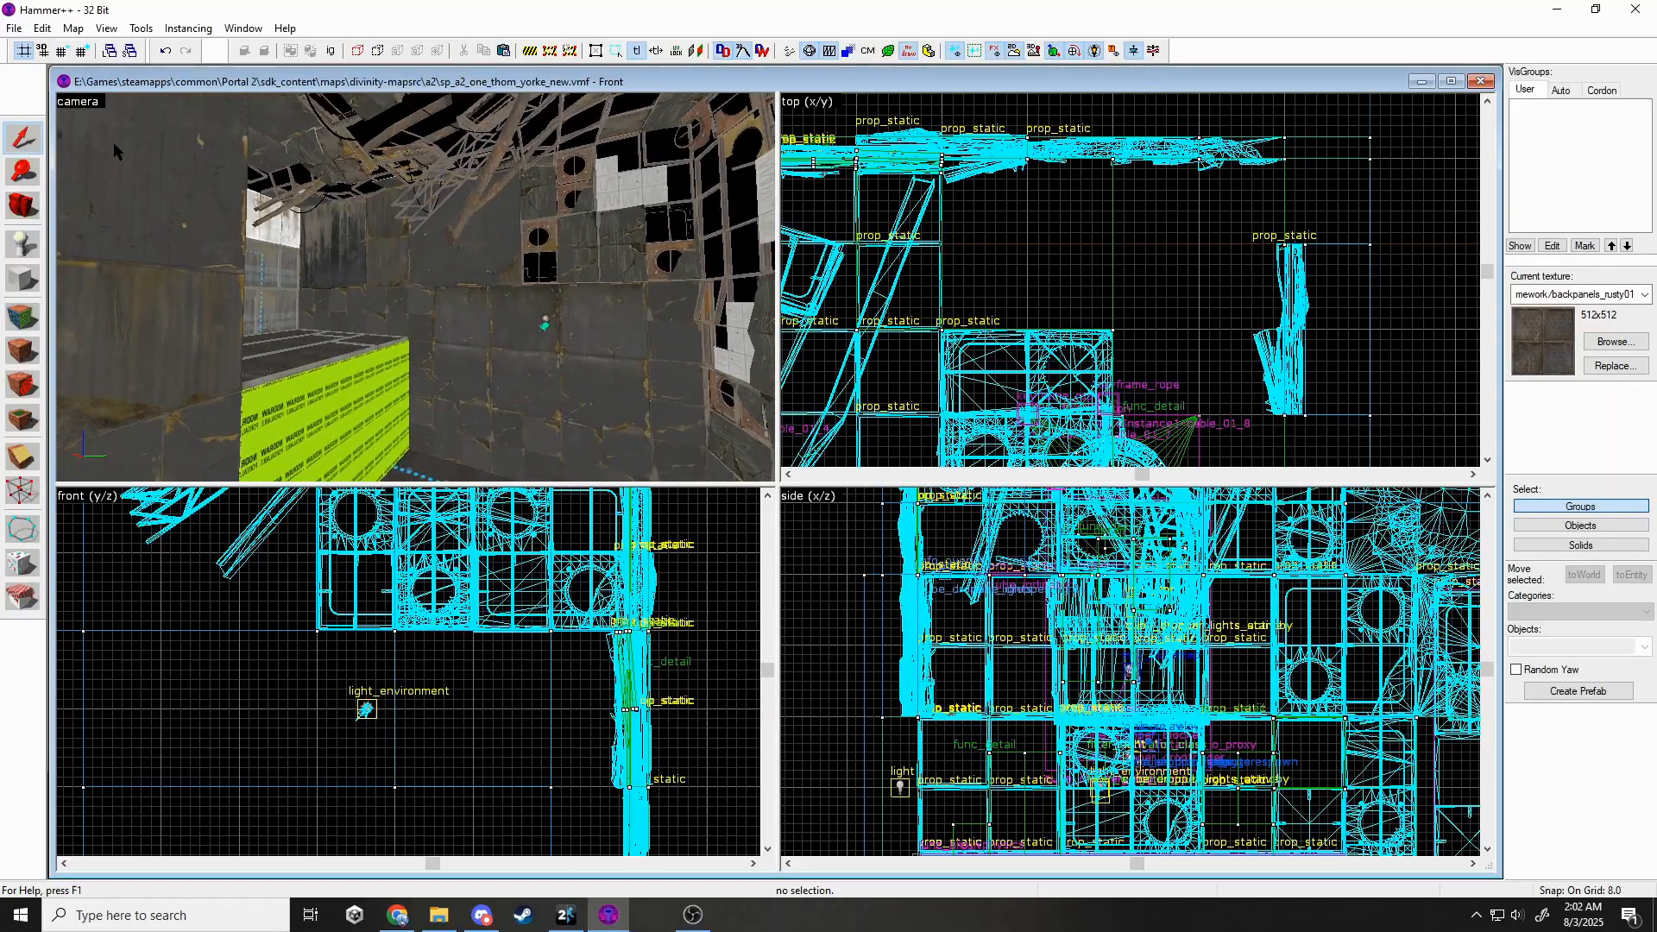
left_click(95, 105)
left_click(130, 276)
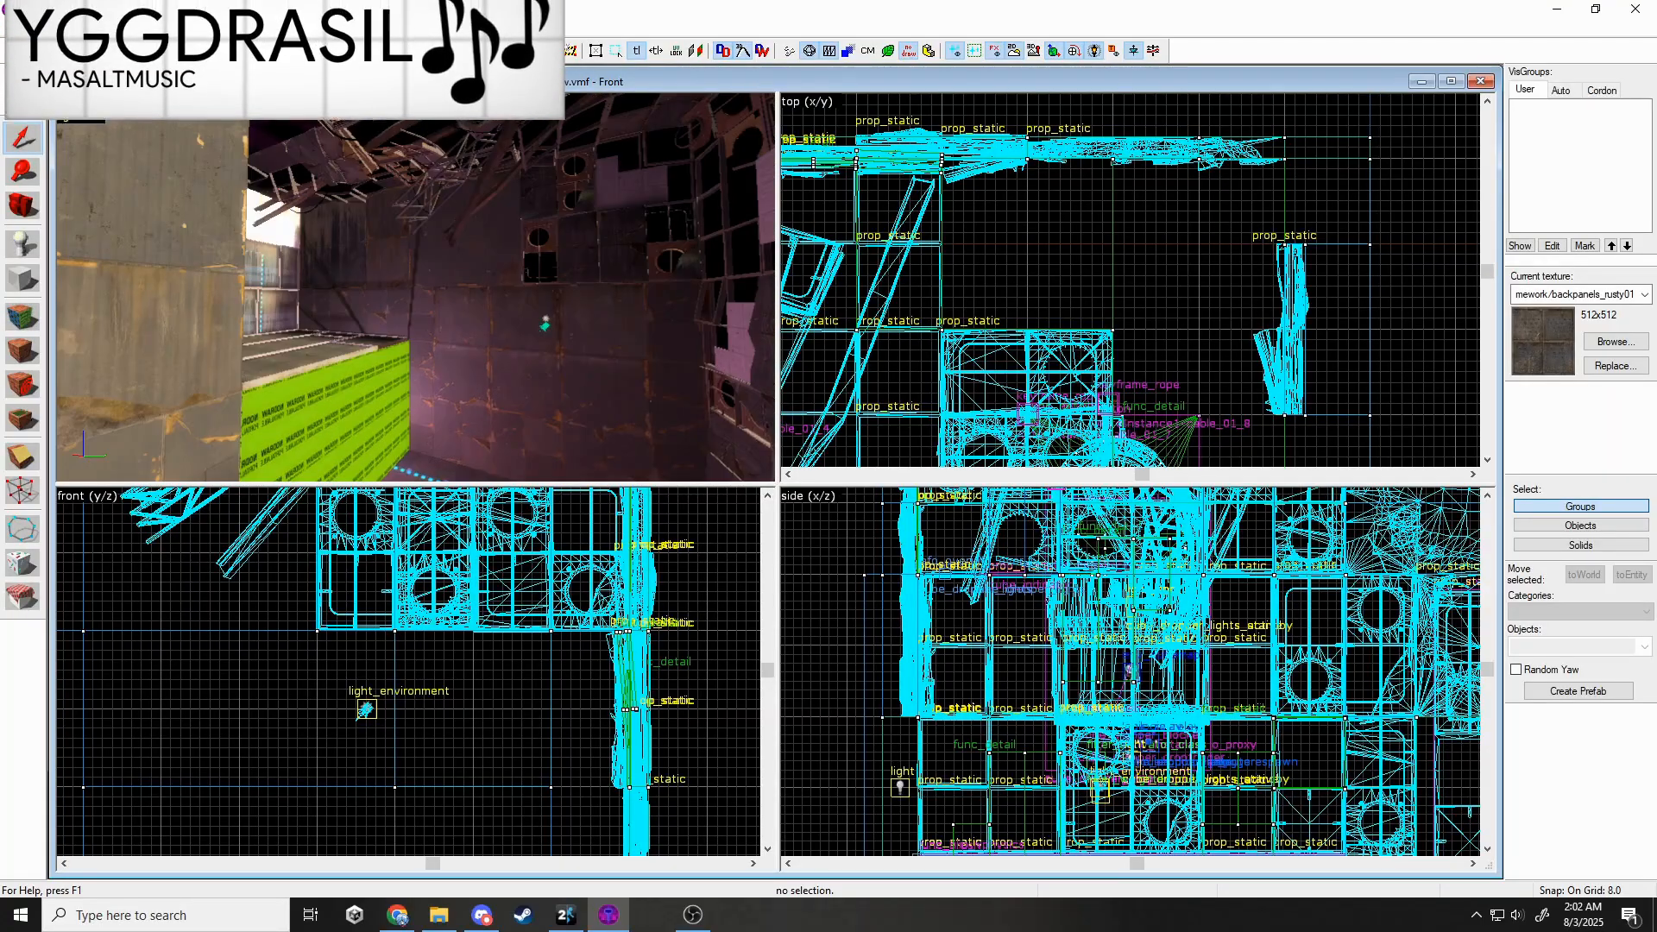
left_click(277, 146)
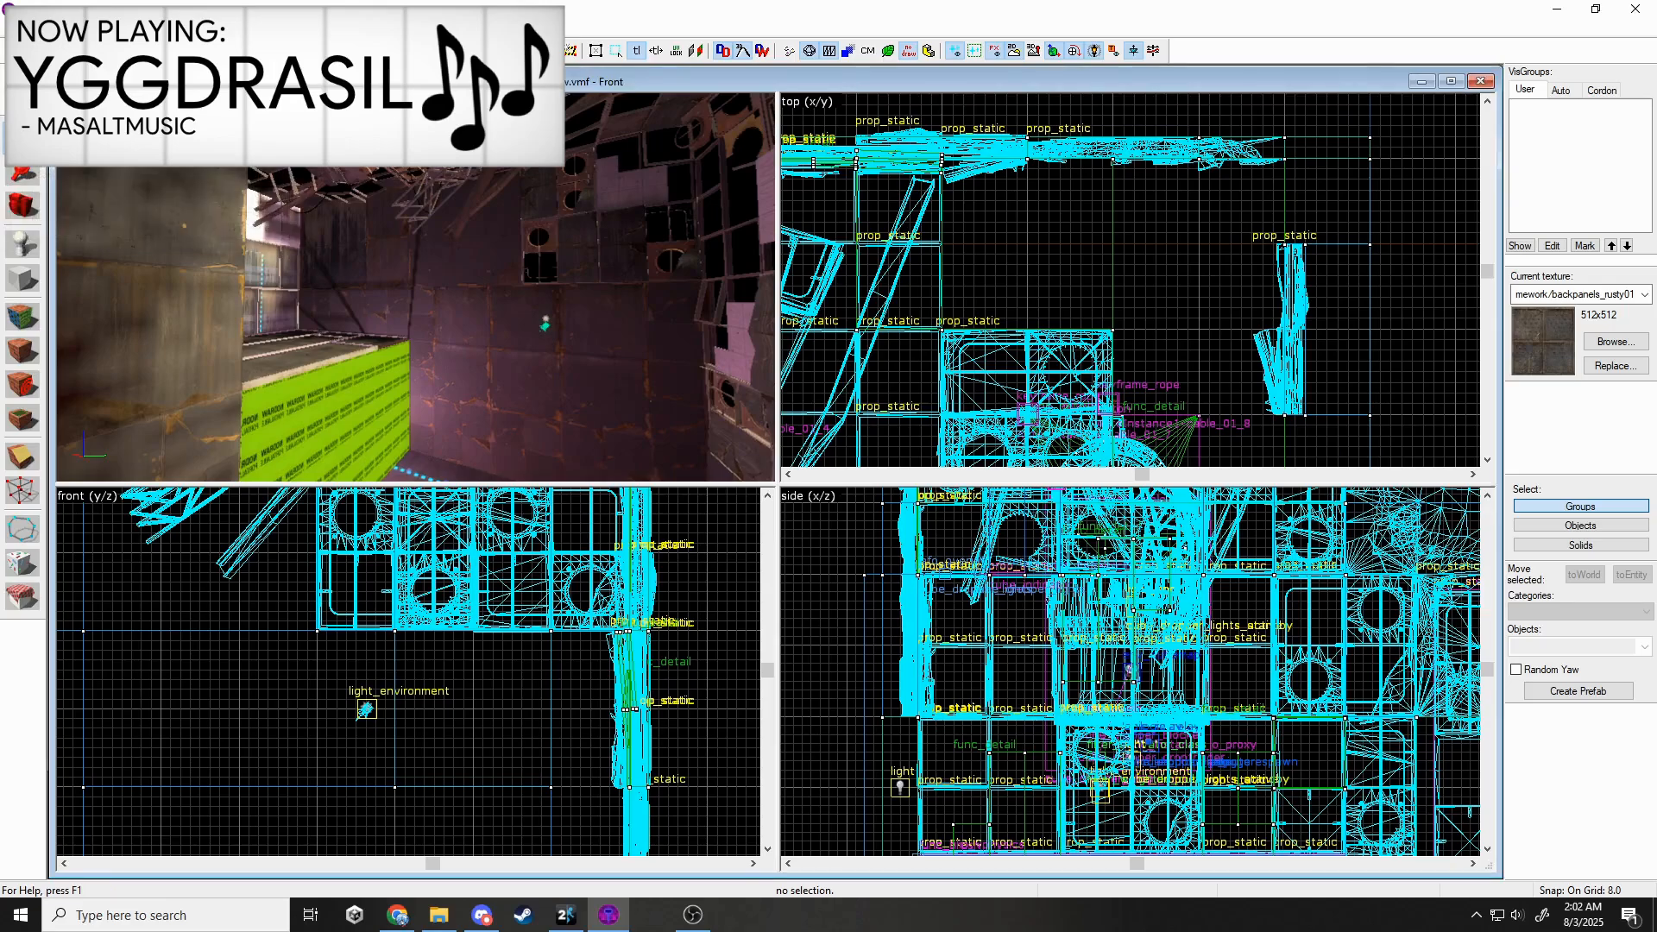
left_click(41, 105)
Fly to the wall by the green block and select a face there for texturing.
key("z")
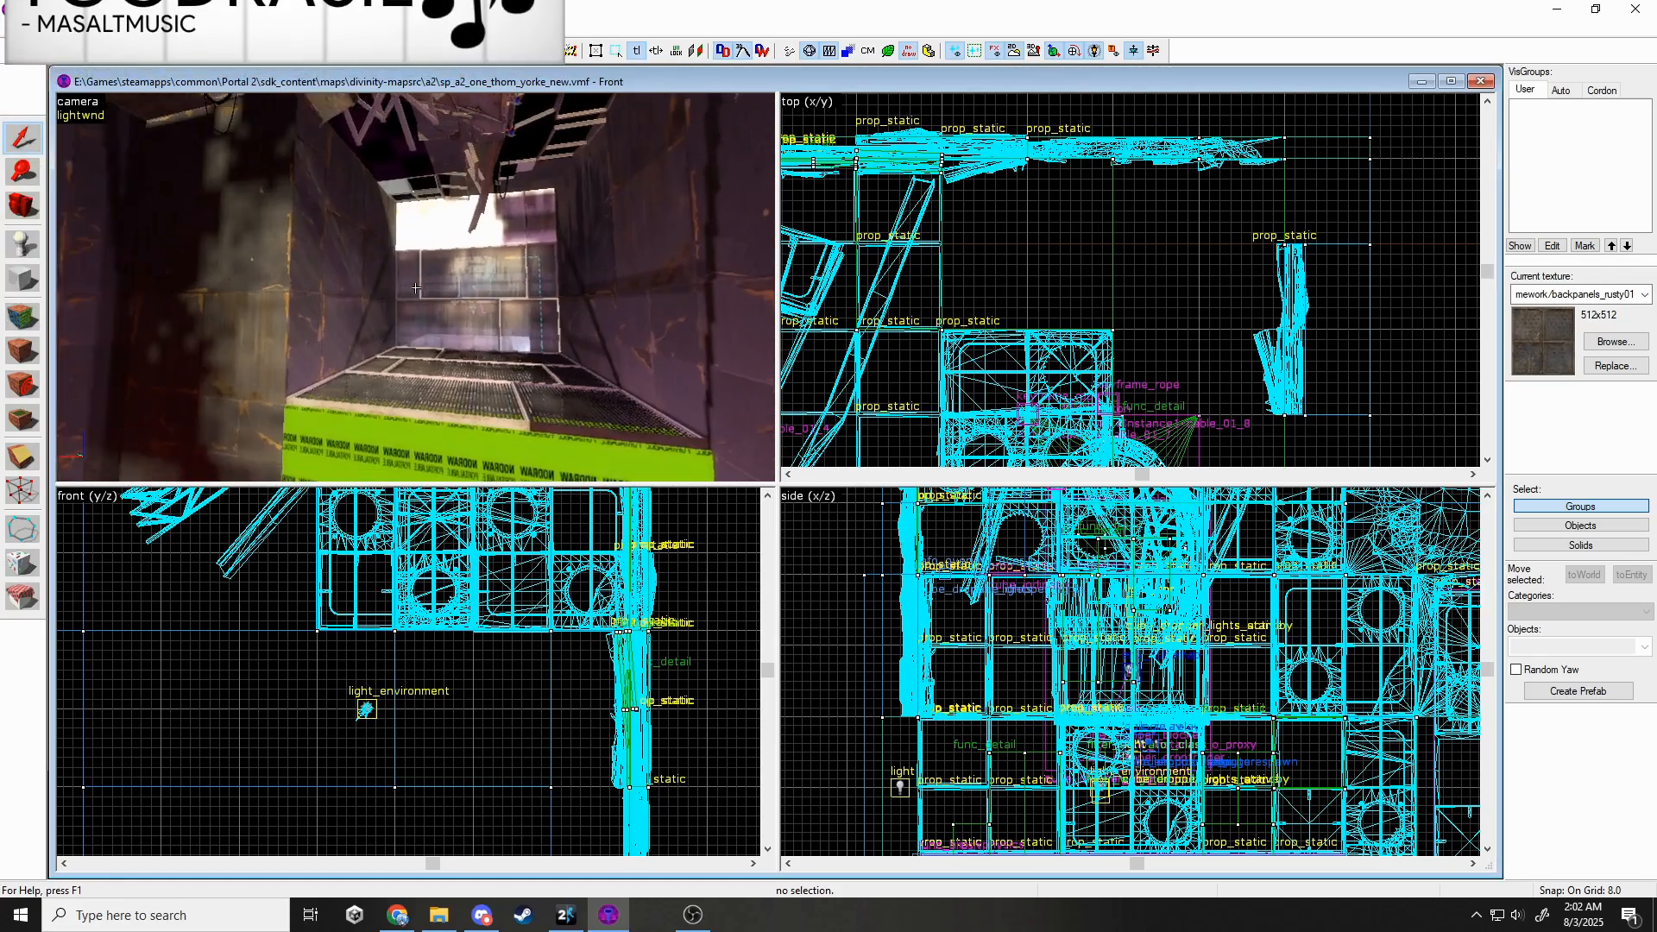
key("d")
key("w")
key("z")
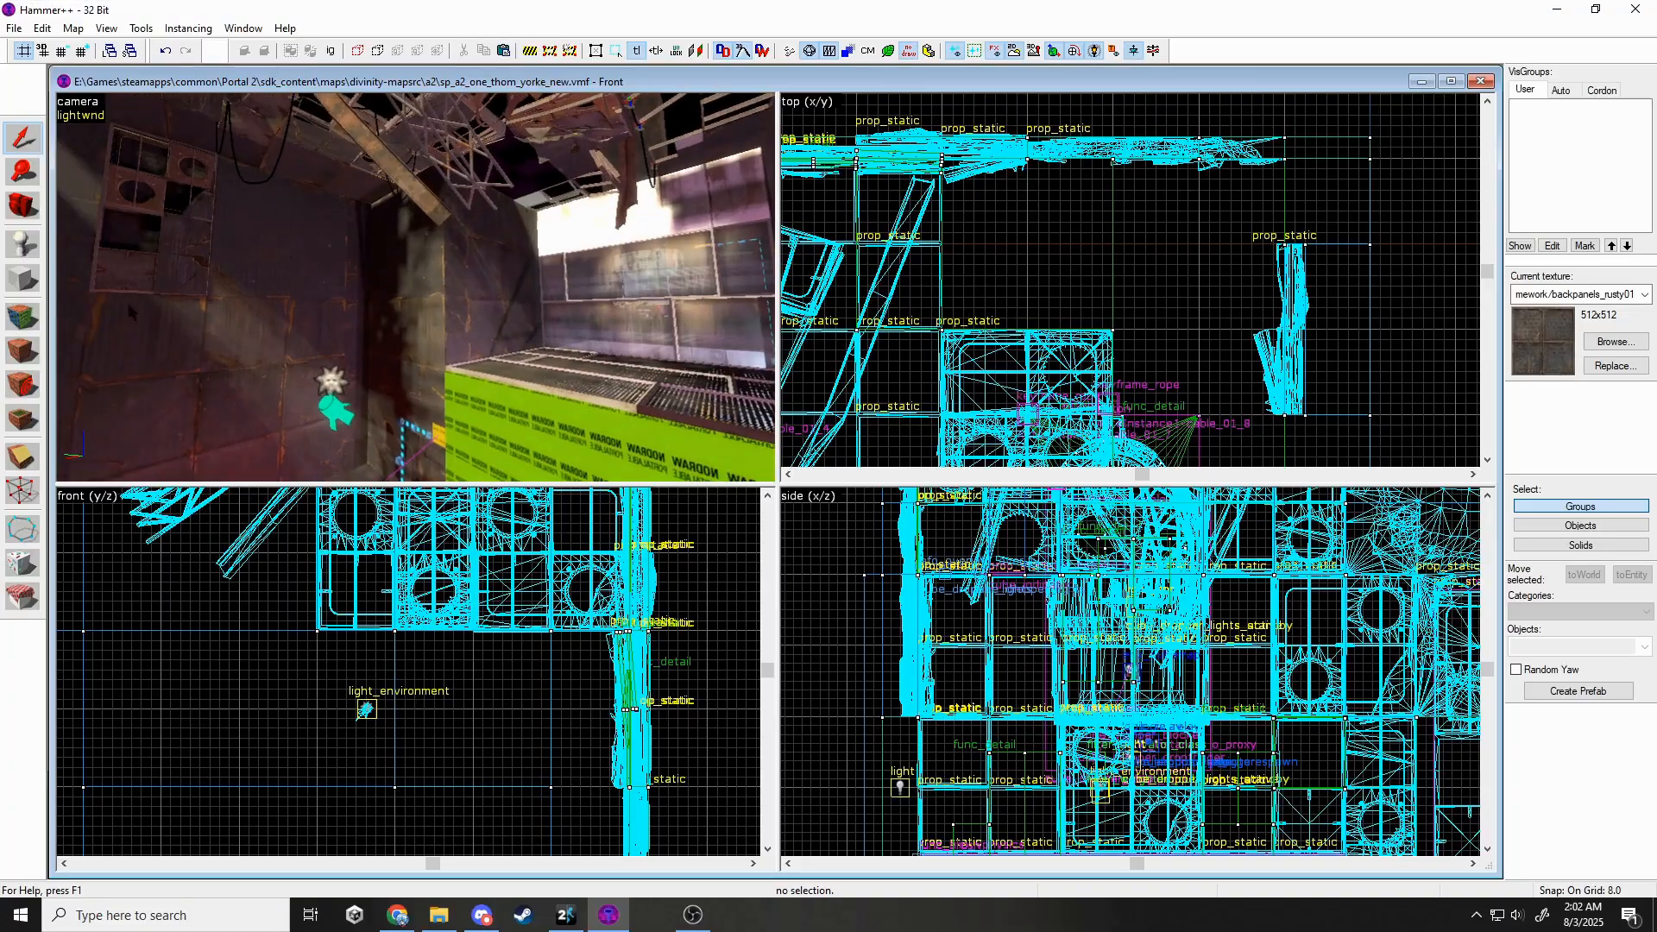
left_click(33, 316)
left_click(391, 326)
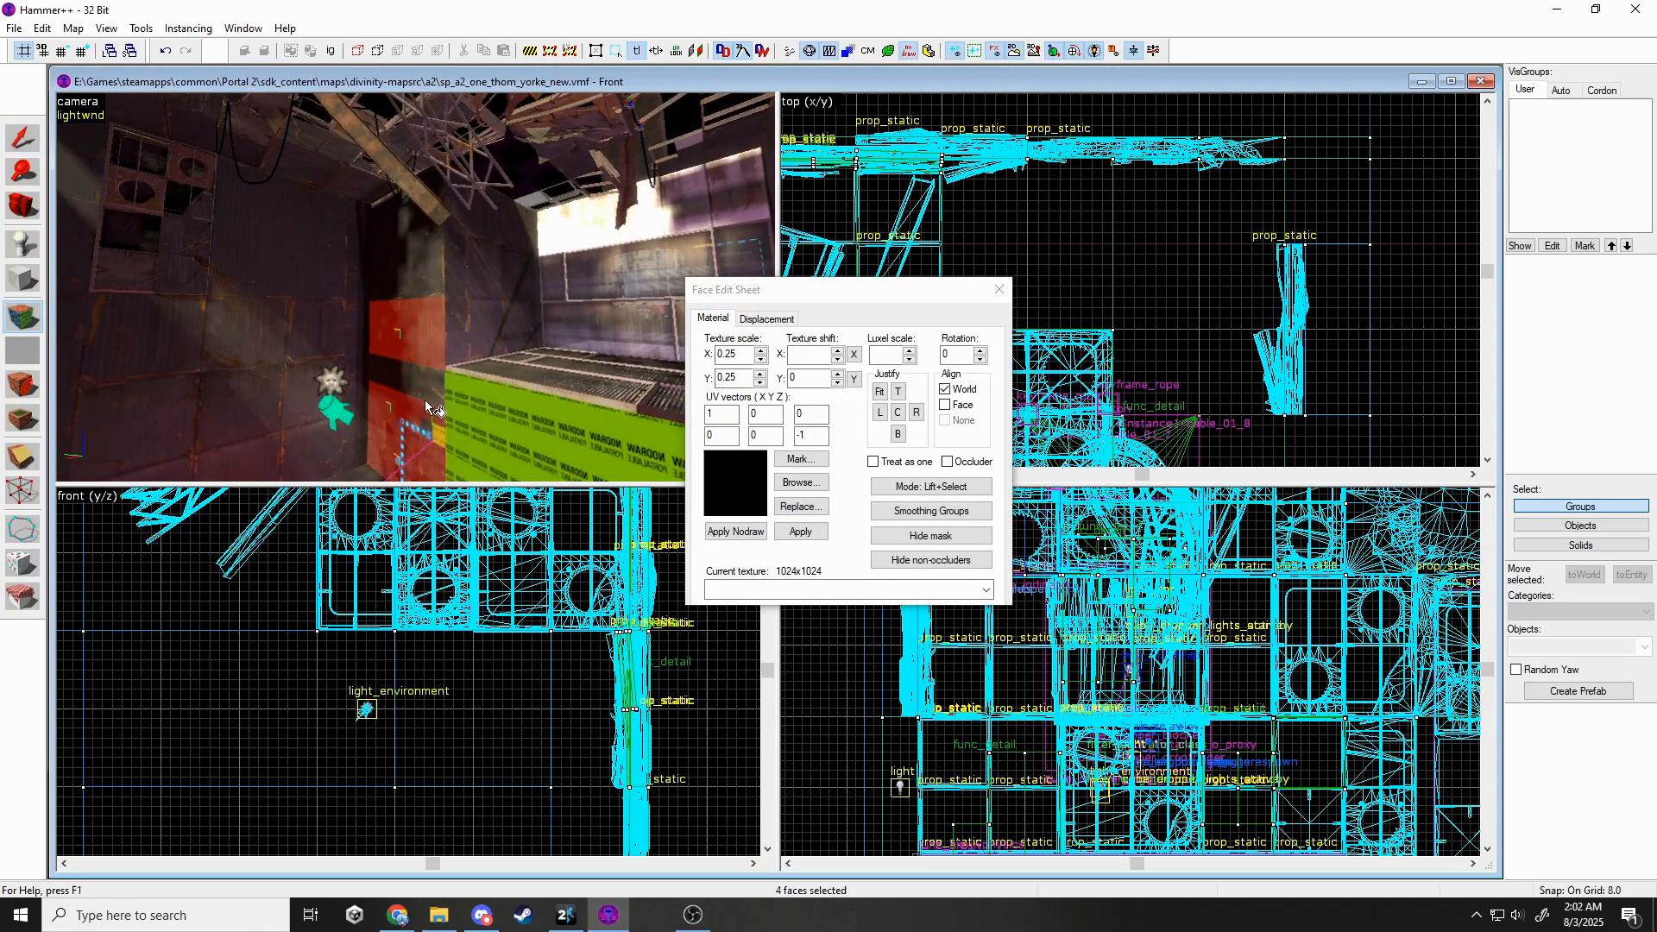
Select the upper wall faces beside the block, apply the pending face settings, and close face editing.
left_click(422, 256, "ctrl")
left_click(432, 192, "ctrl")
key("z")
key("z")
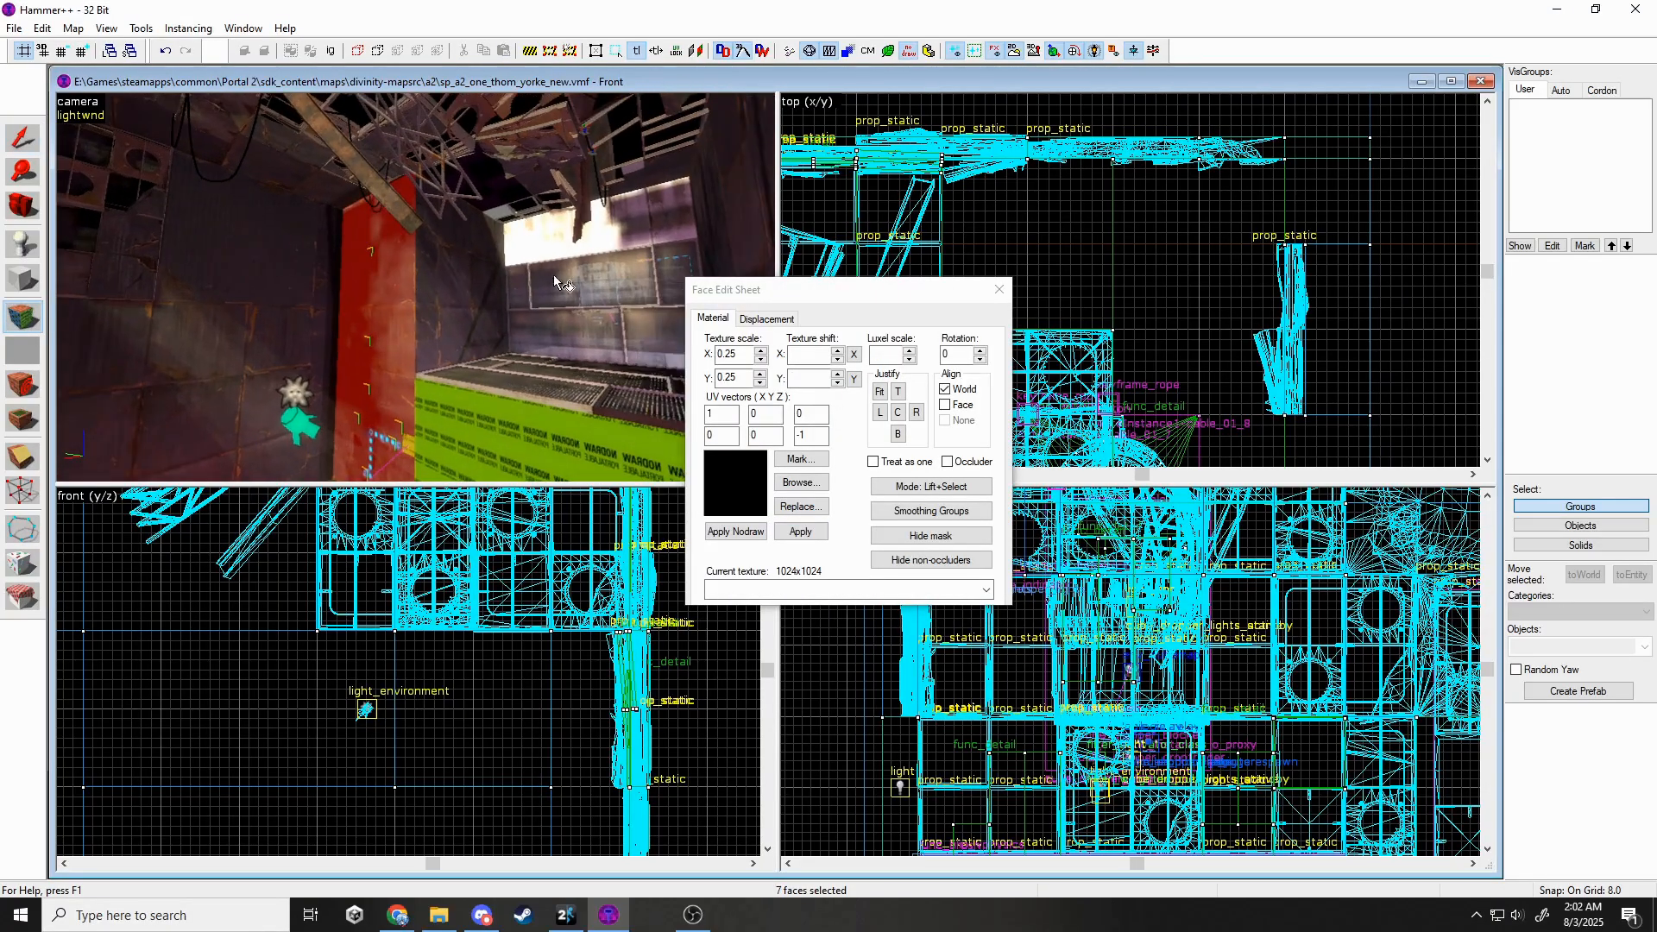
left_click(641, 243, "ctrl")
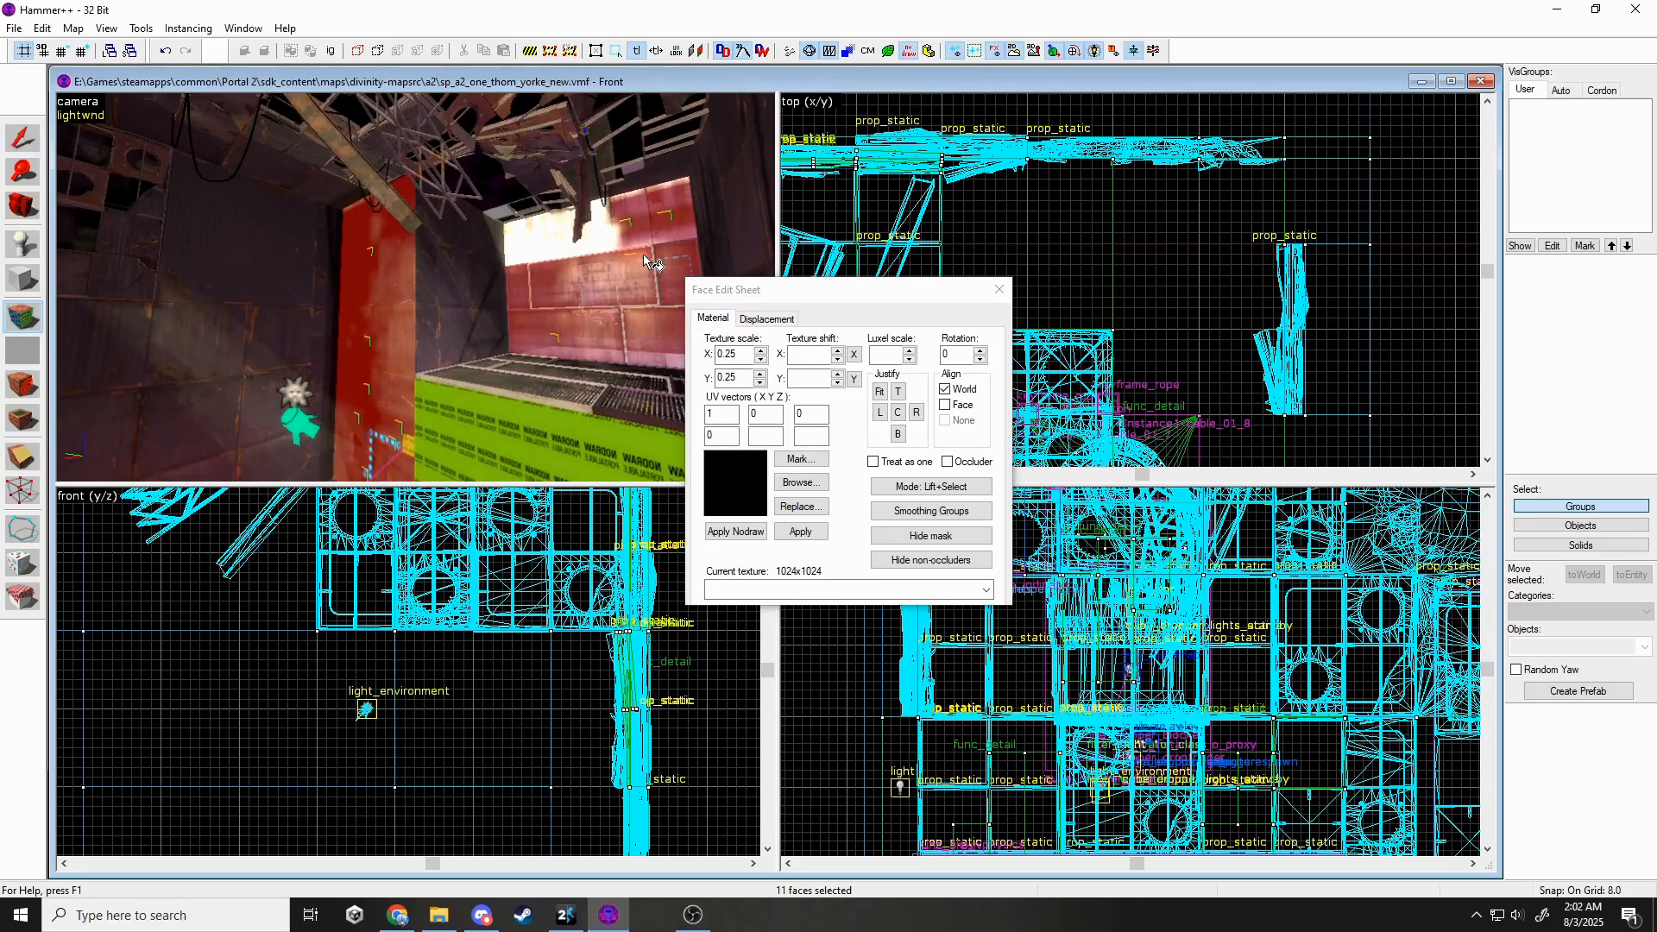
key("z")
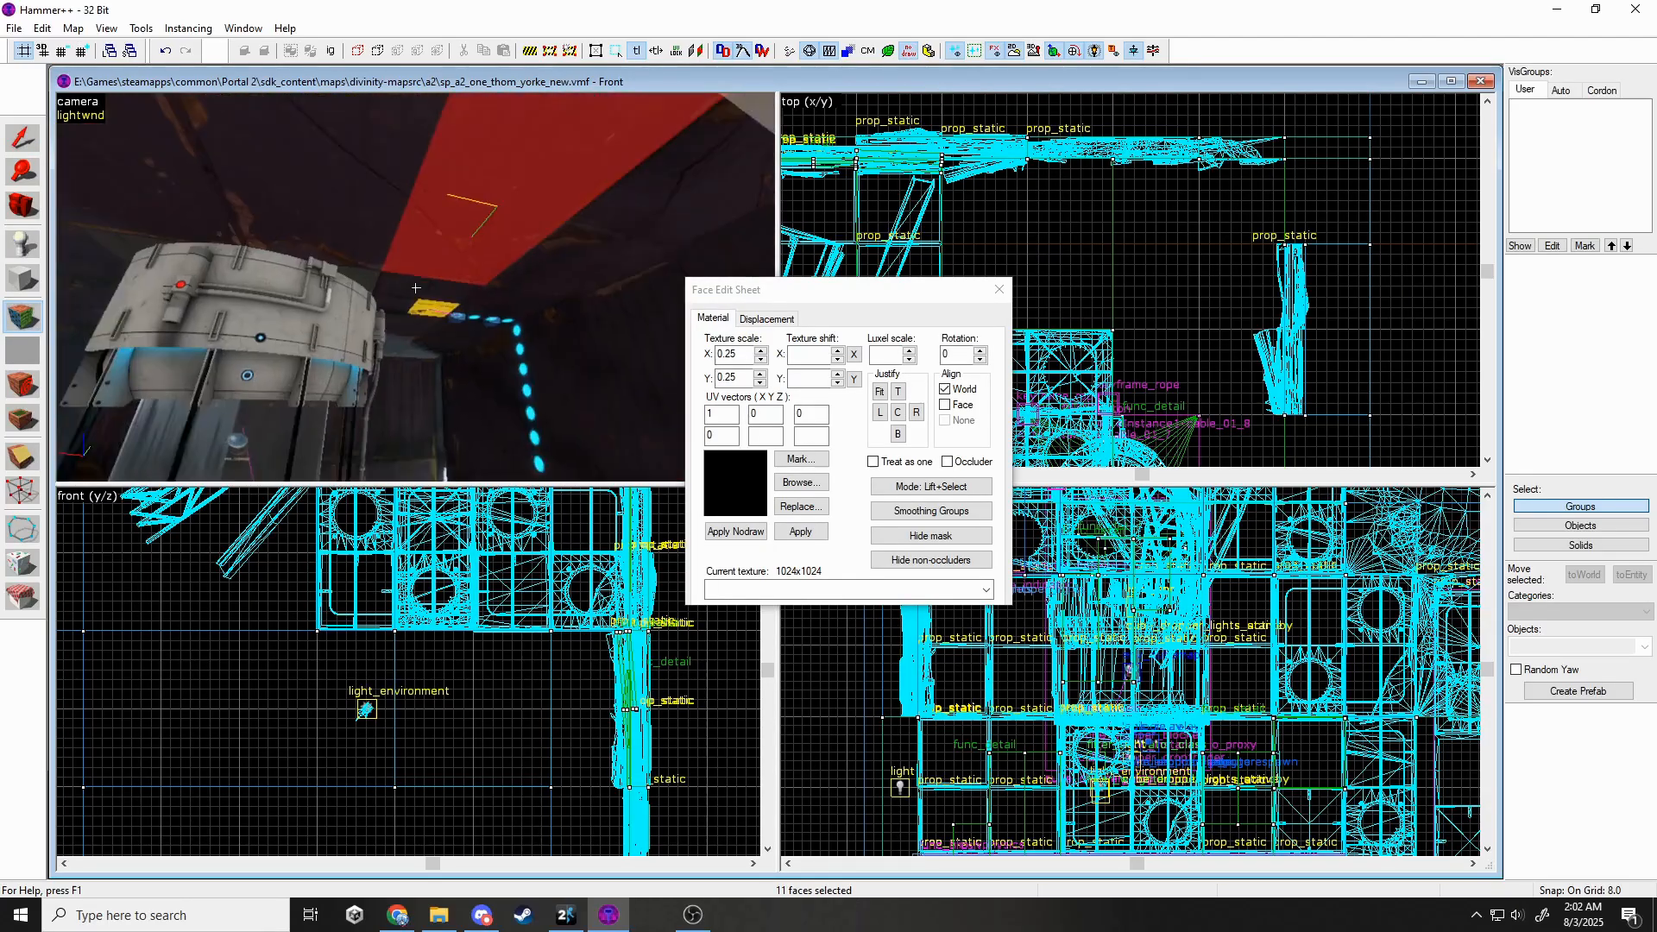
key("z")
left_click(511, 261, "ctrl")
left_click(889, 348)
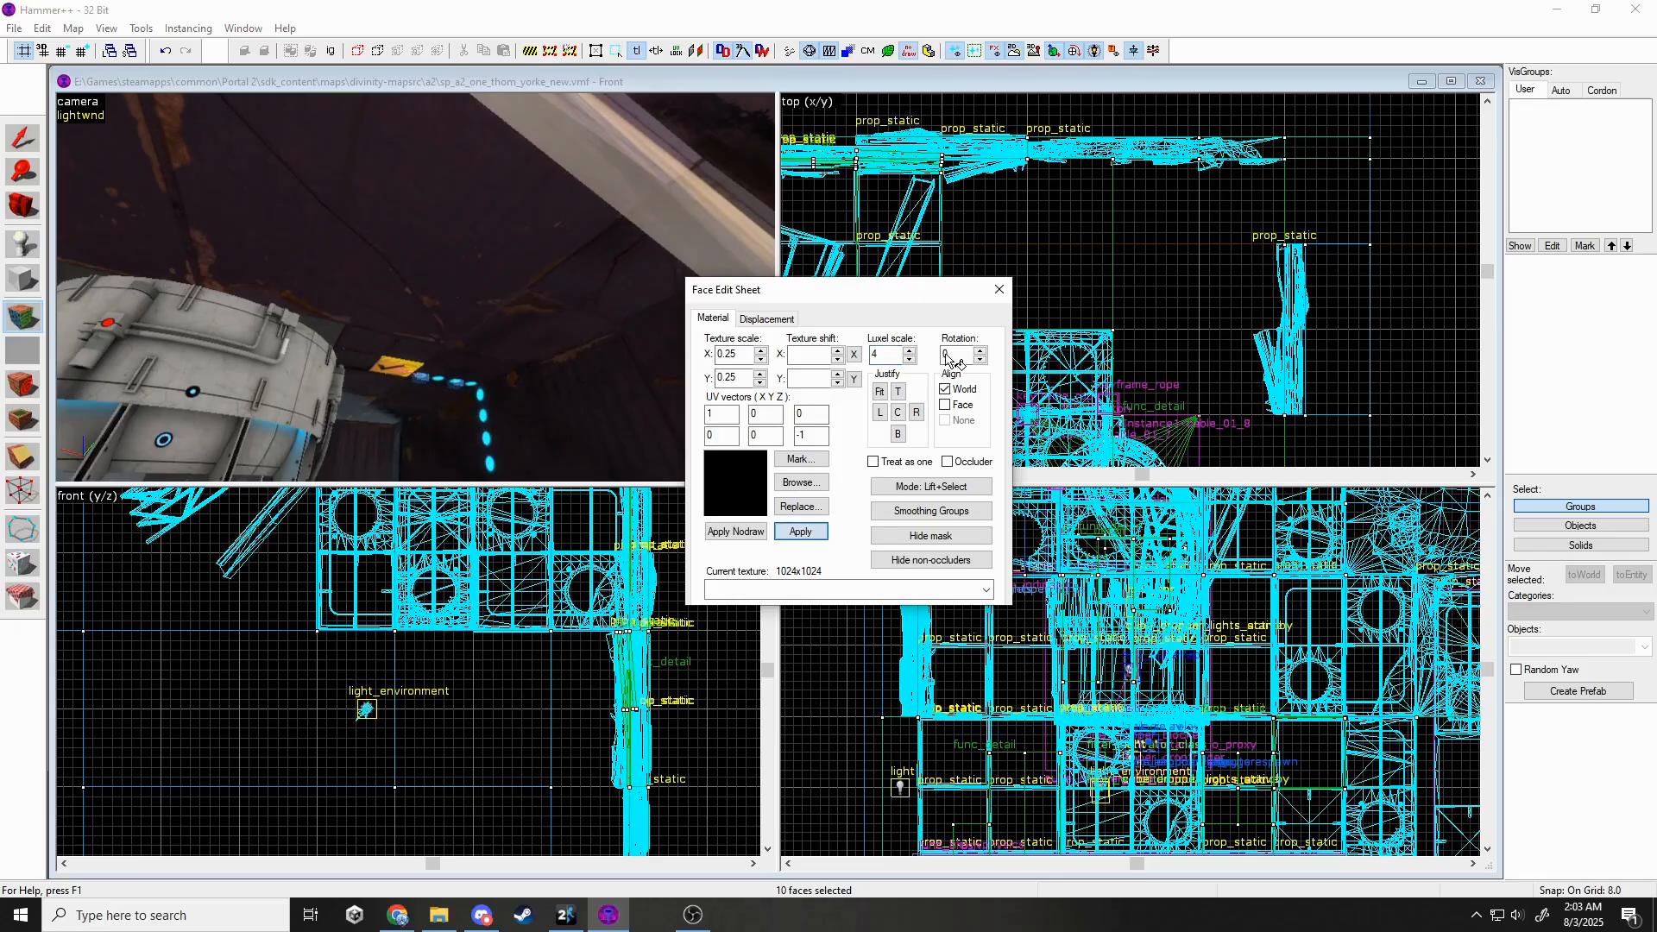
left_click(803, 532)
key("shift+s")
Fly the camera outside the broken panel wall to inspect its nodraw faces.
key("z")
key("s")
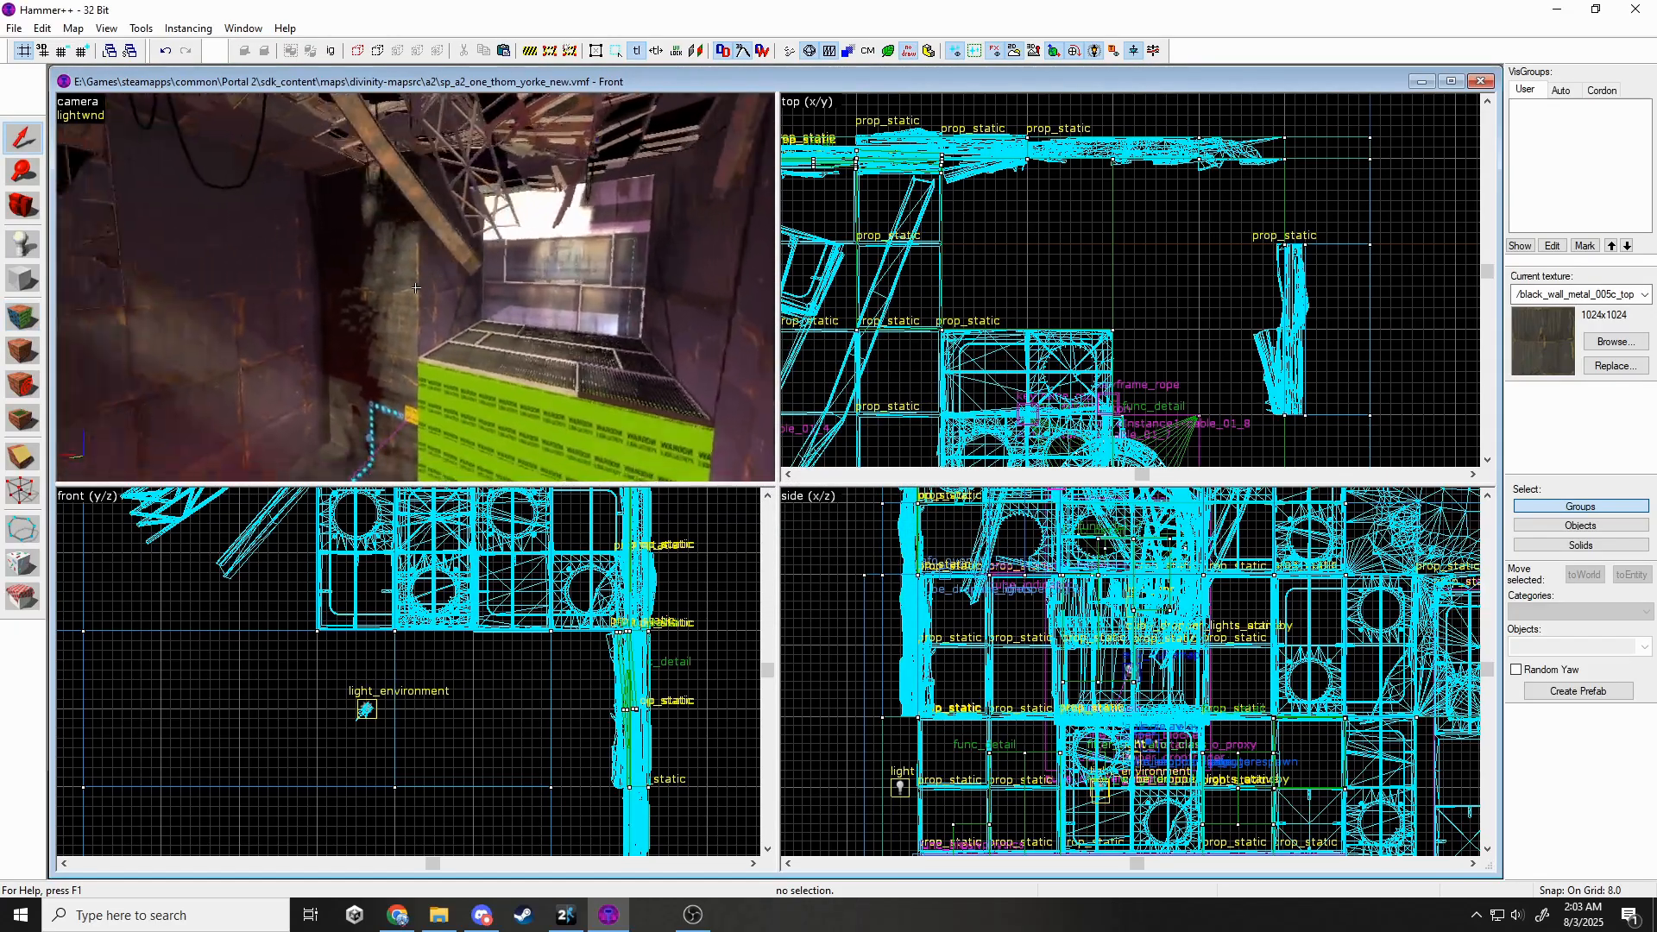
key("s")
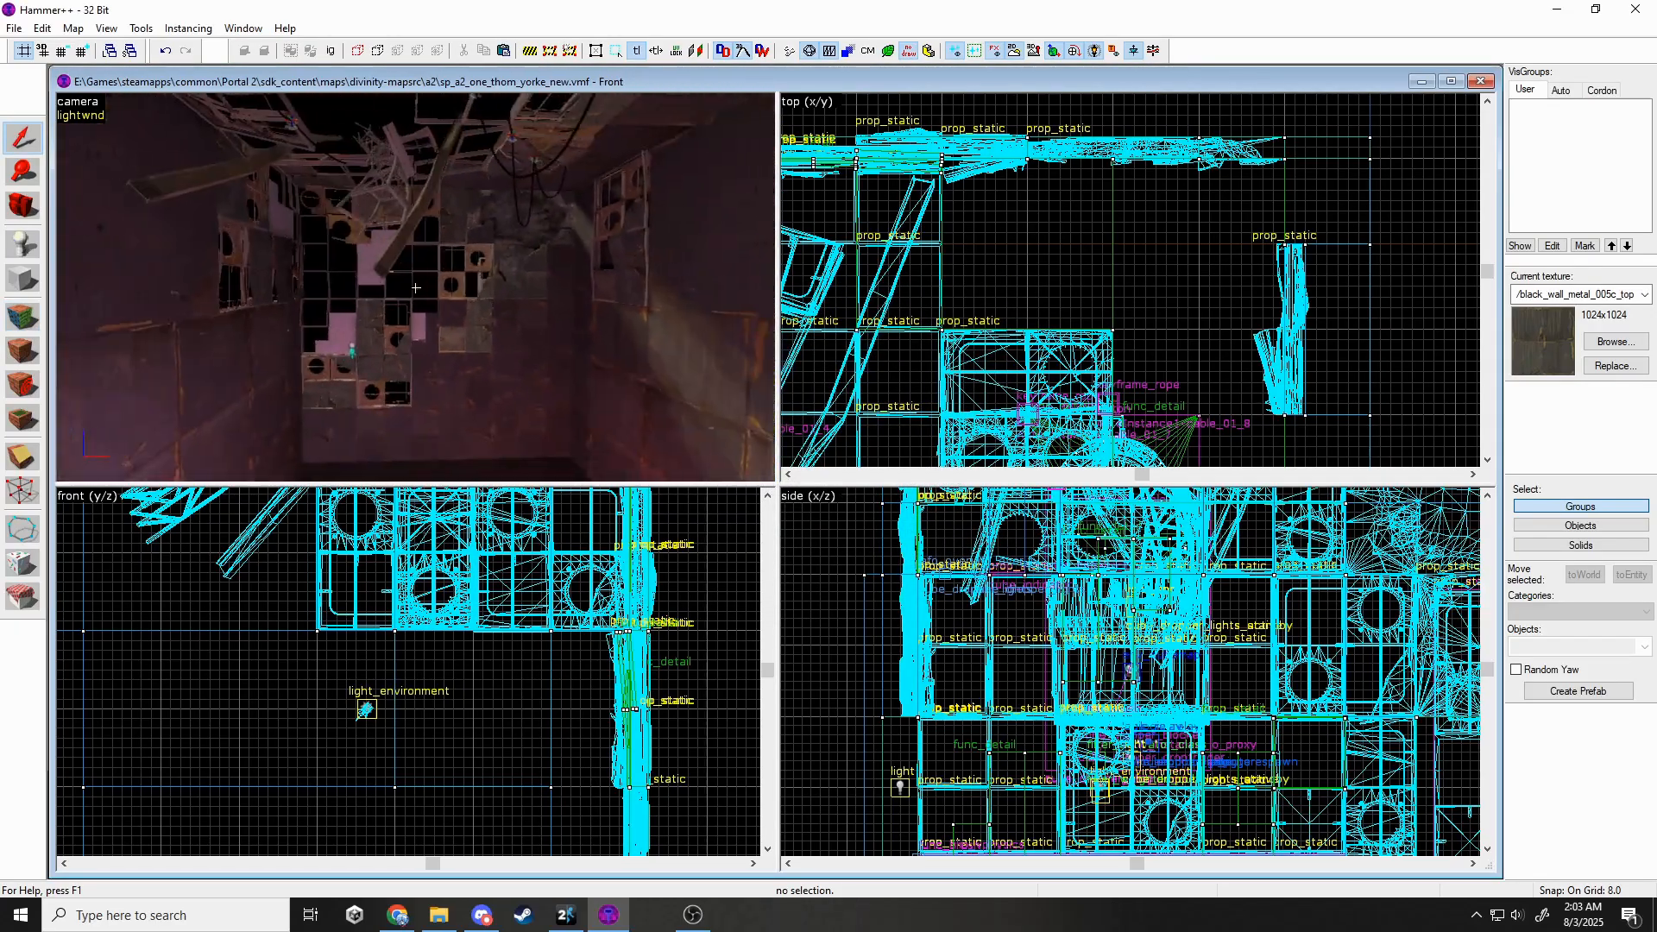
key("w")
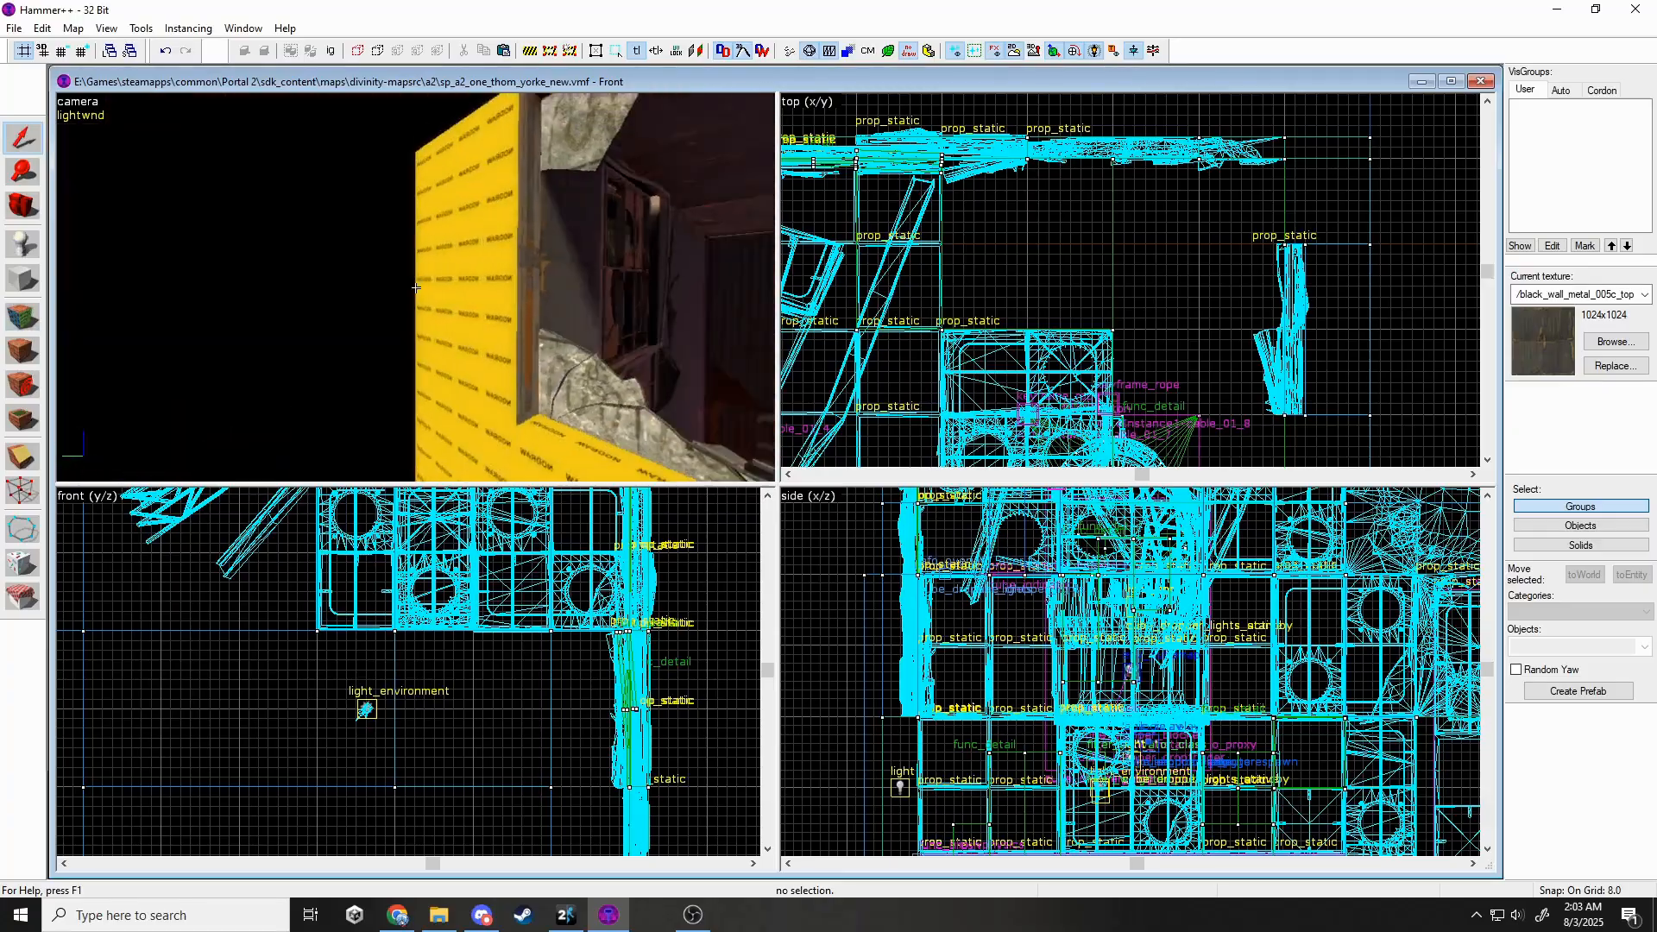
key("w")
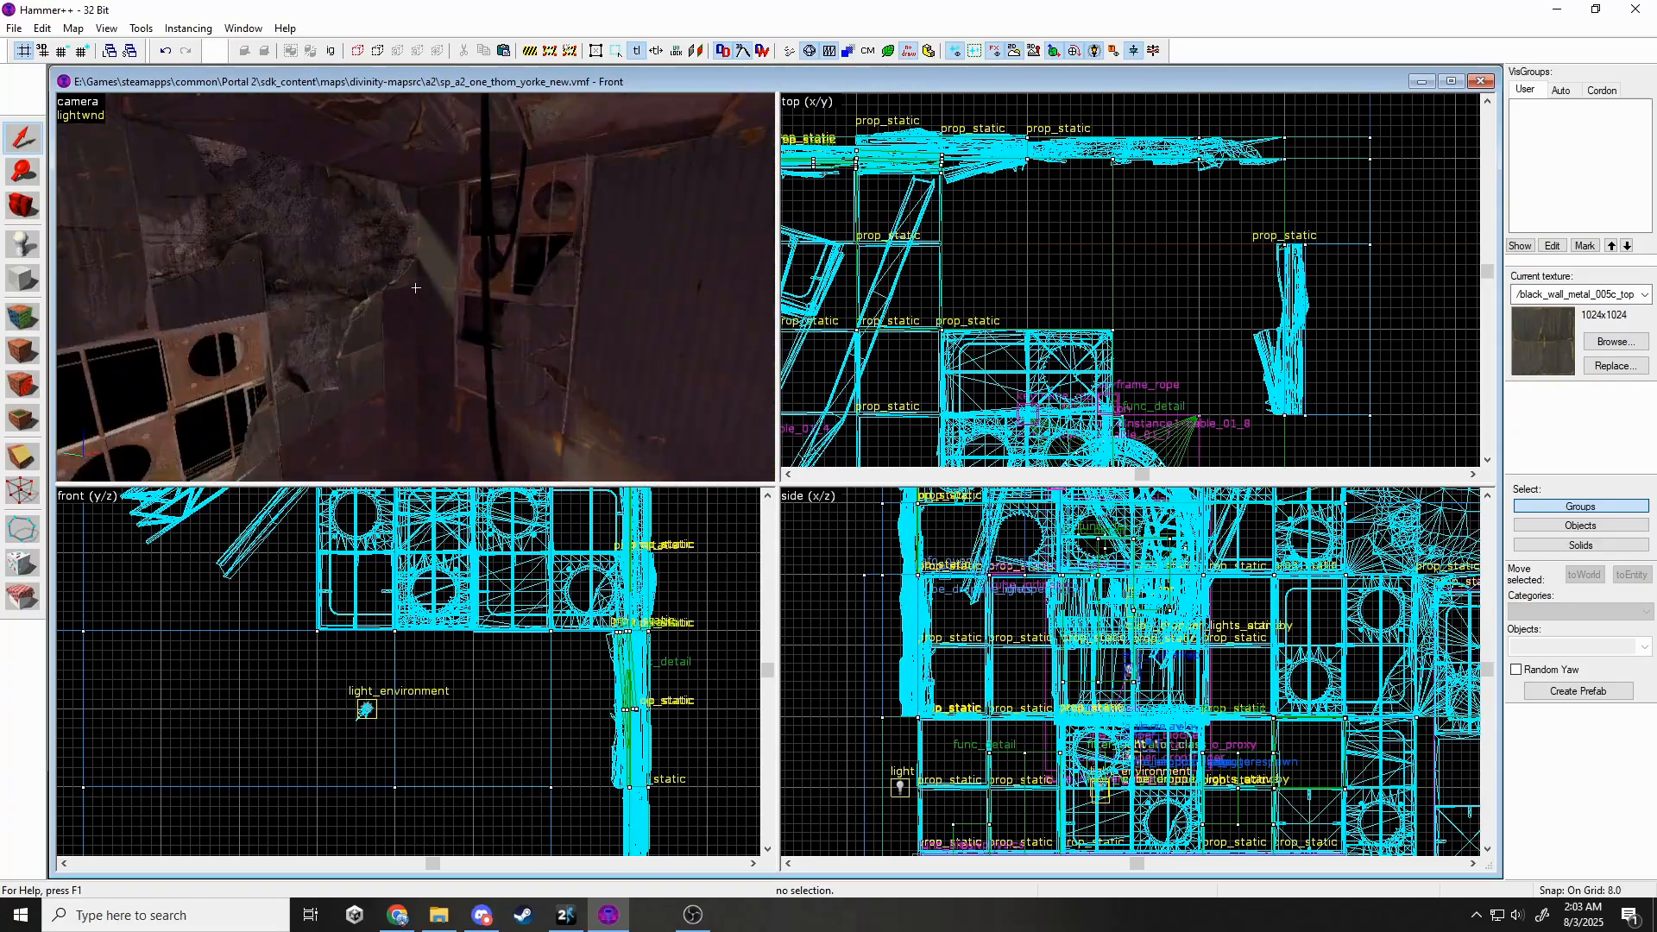
key("s")
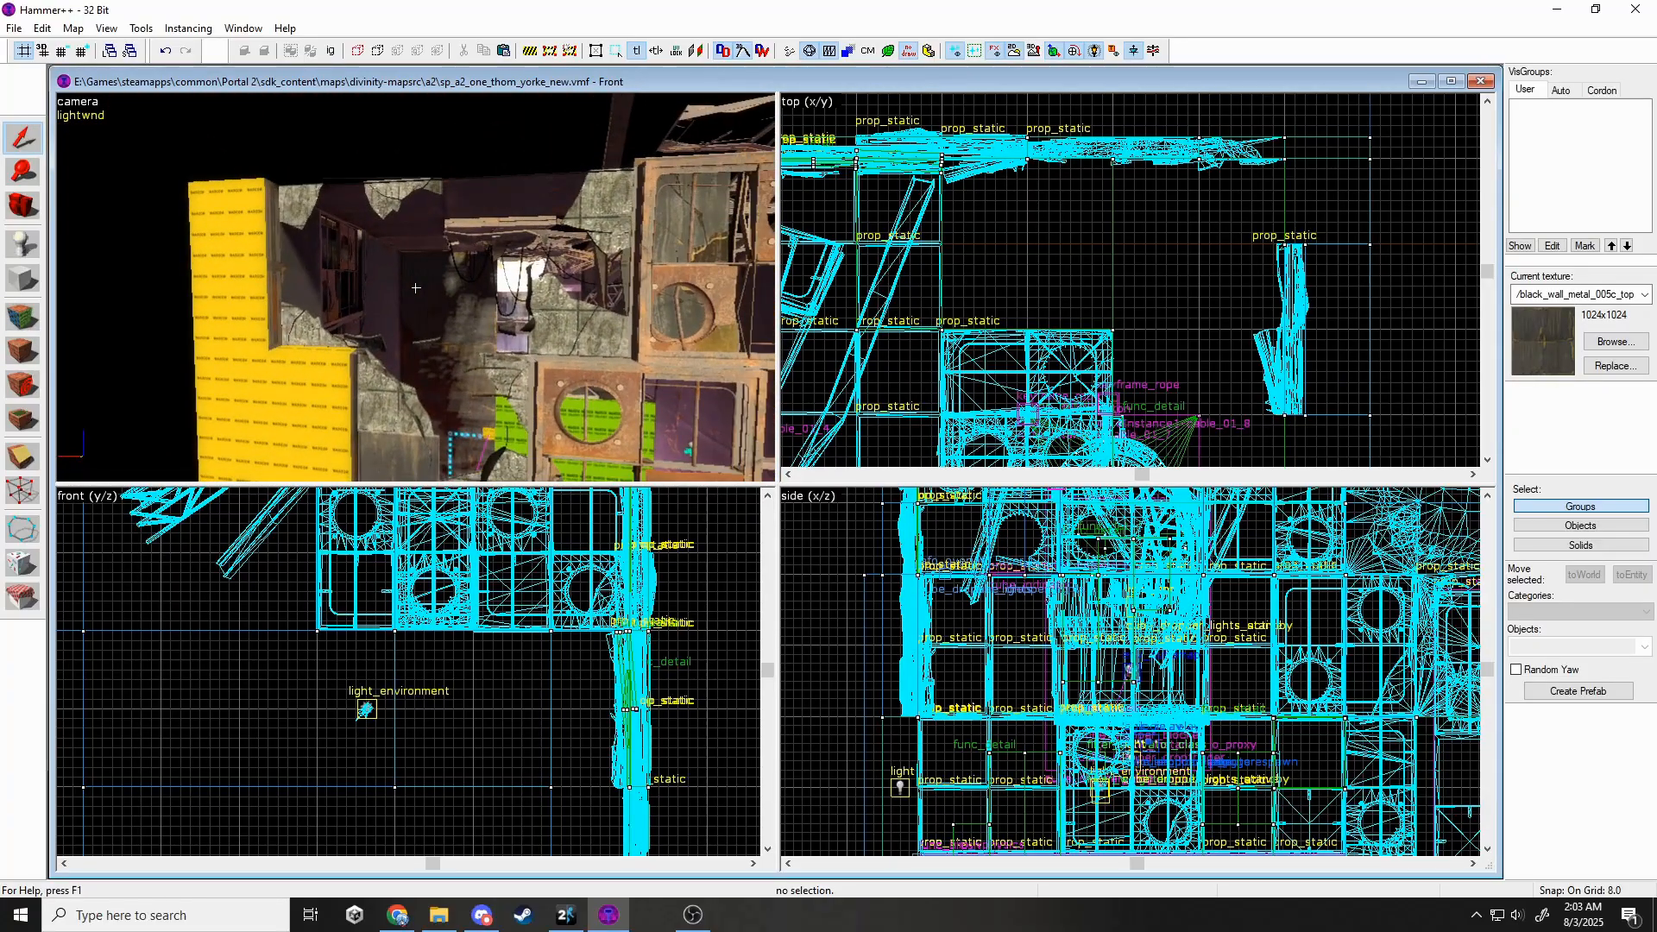
Choose tools/toolsblocklight as the texture and switch to the Block tool beside the yellow nodraw block.
left_click(1595, 347)
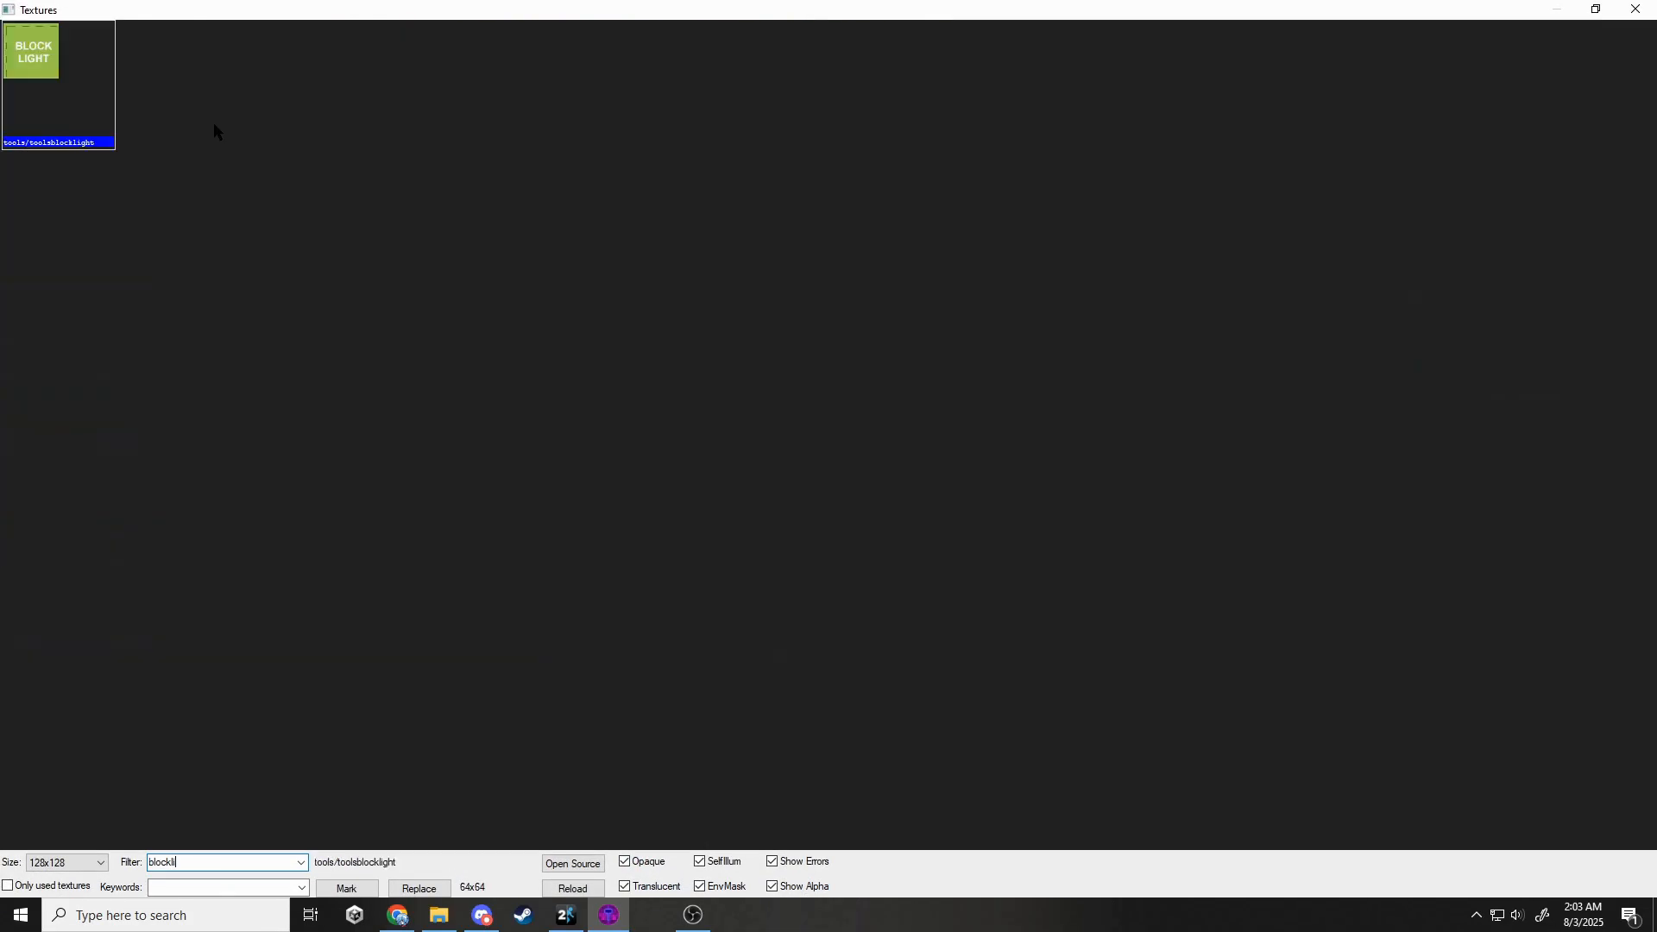
double_click(49, 142)
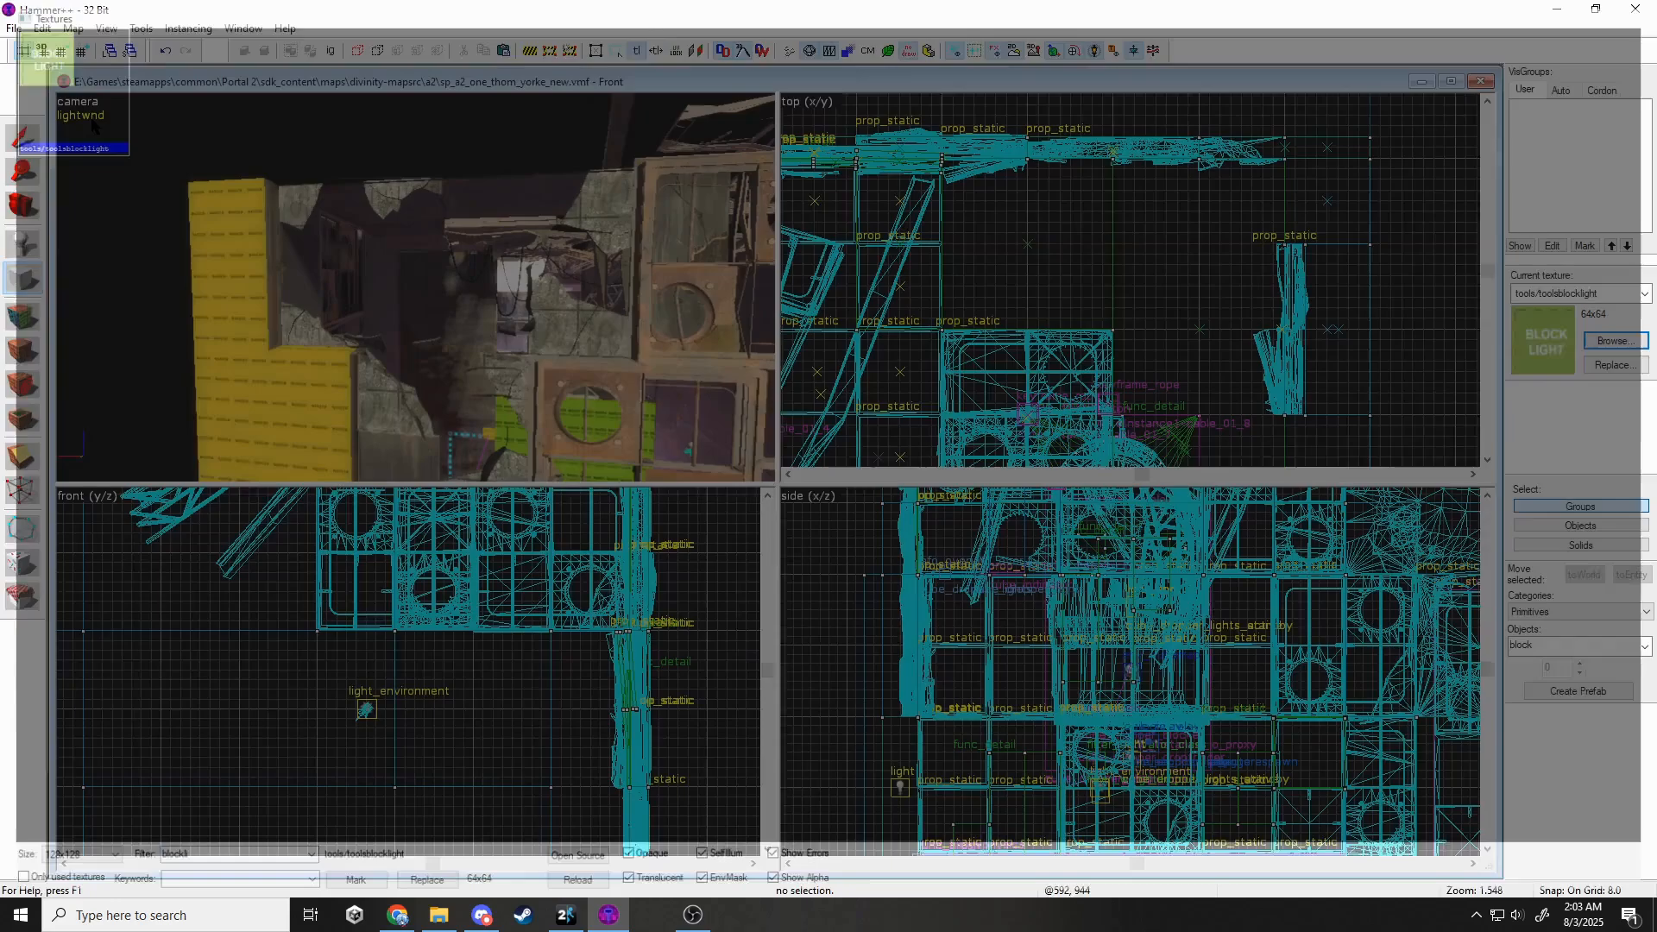
left_click(233, 259)
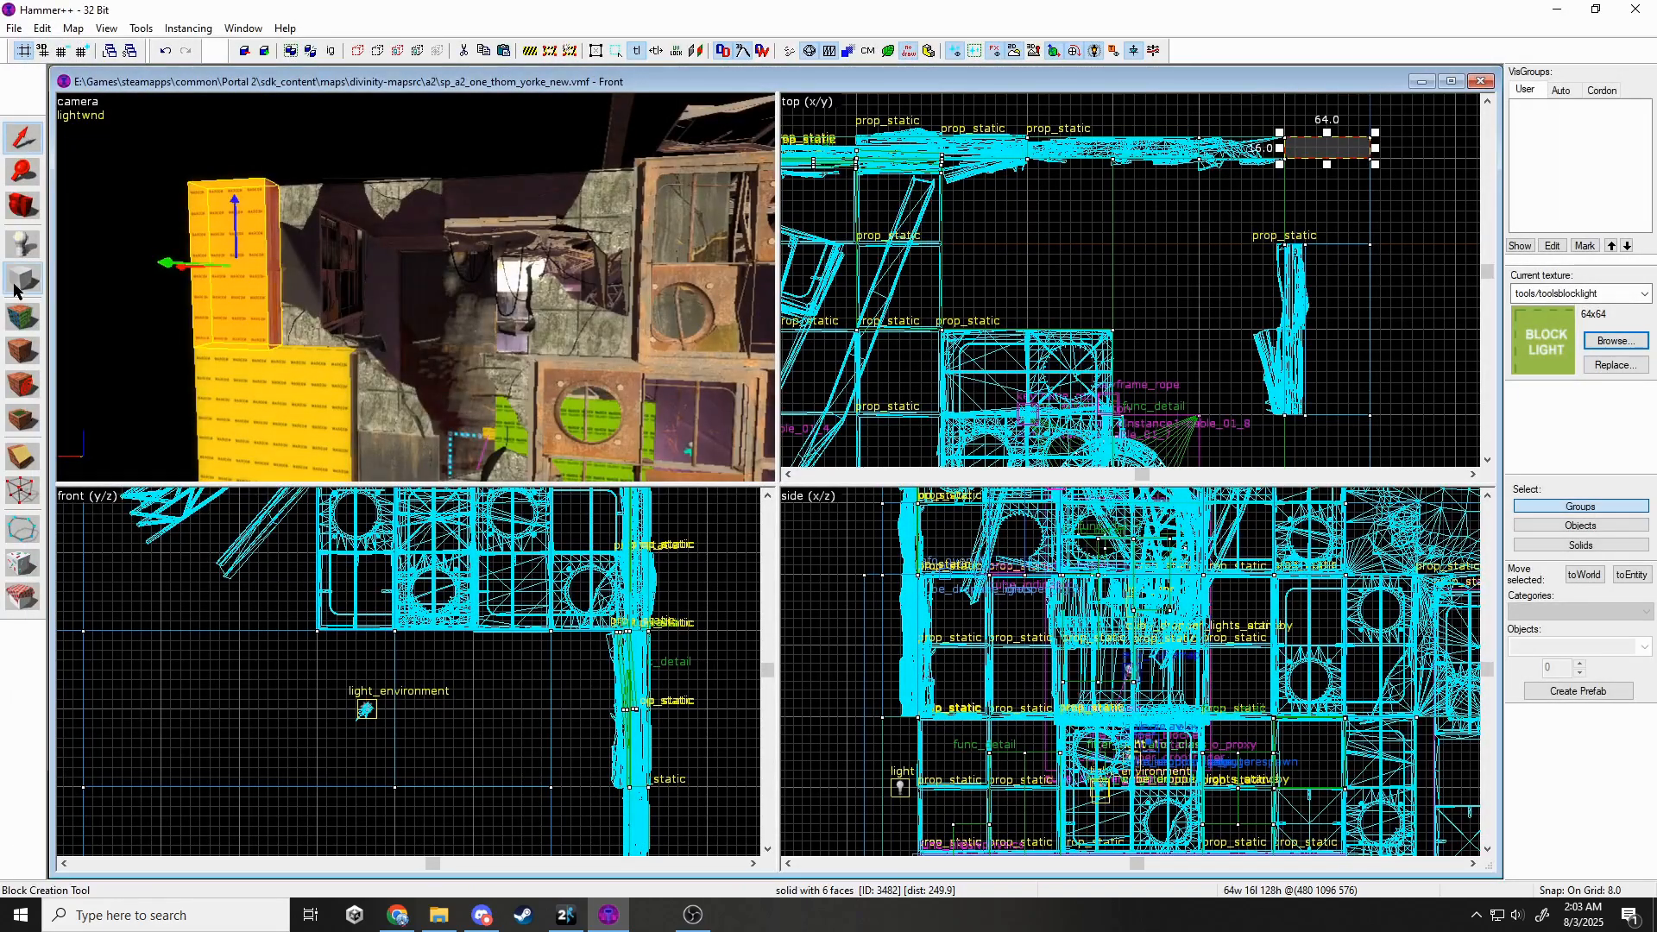
left_click(22, 278)
scroll(1235, 345, "down", 2)
scroll(1251, 199, "up", 4)
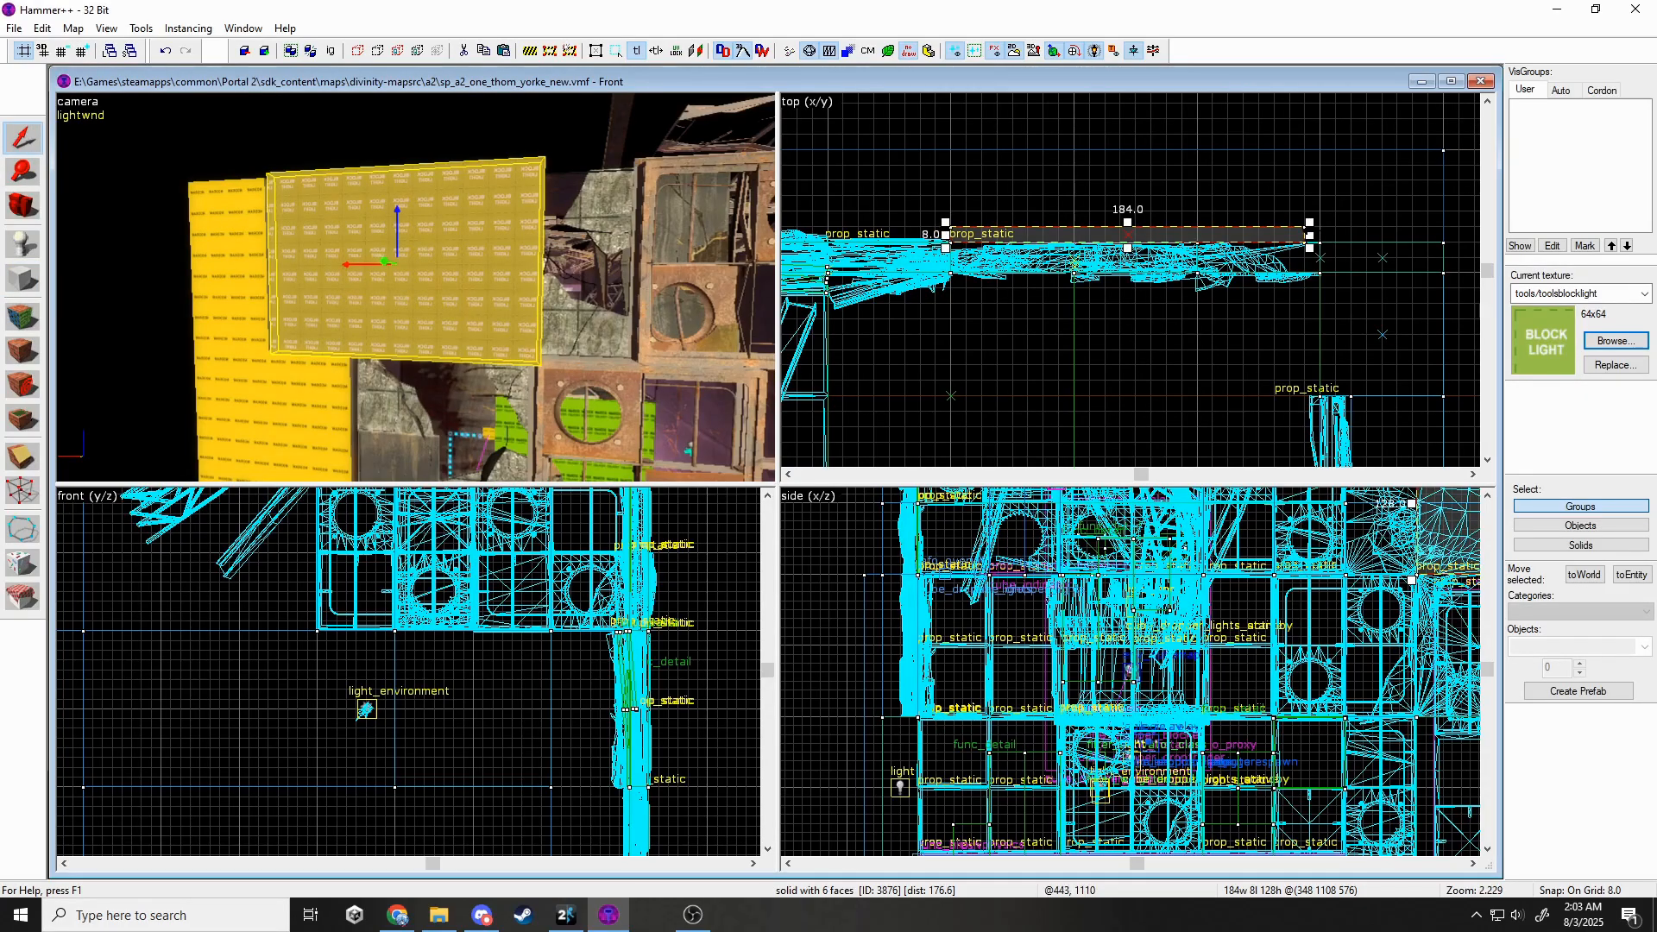
left_click(87, 113)
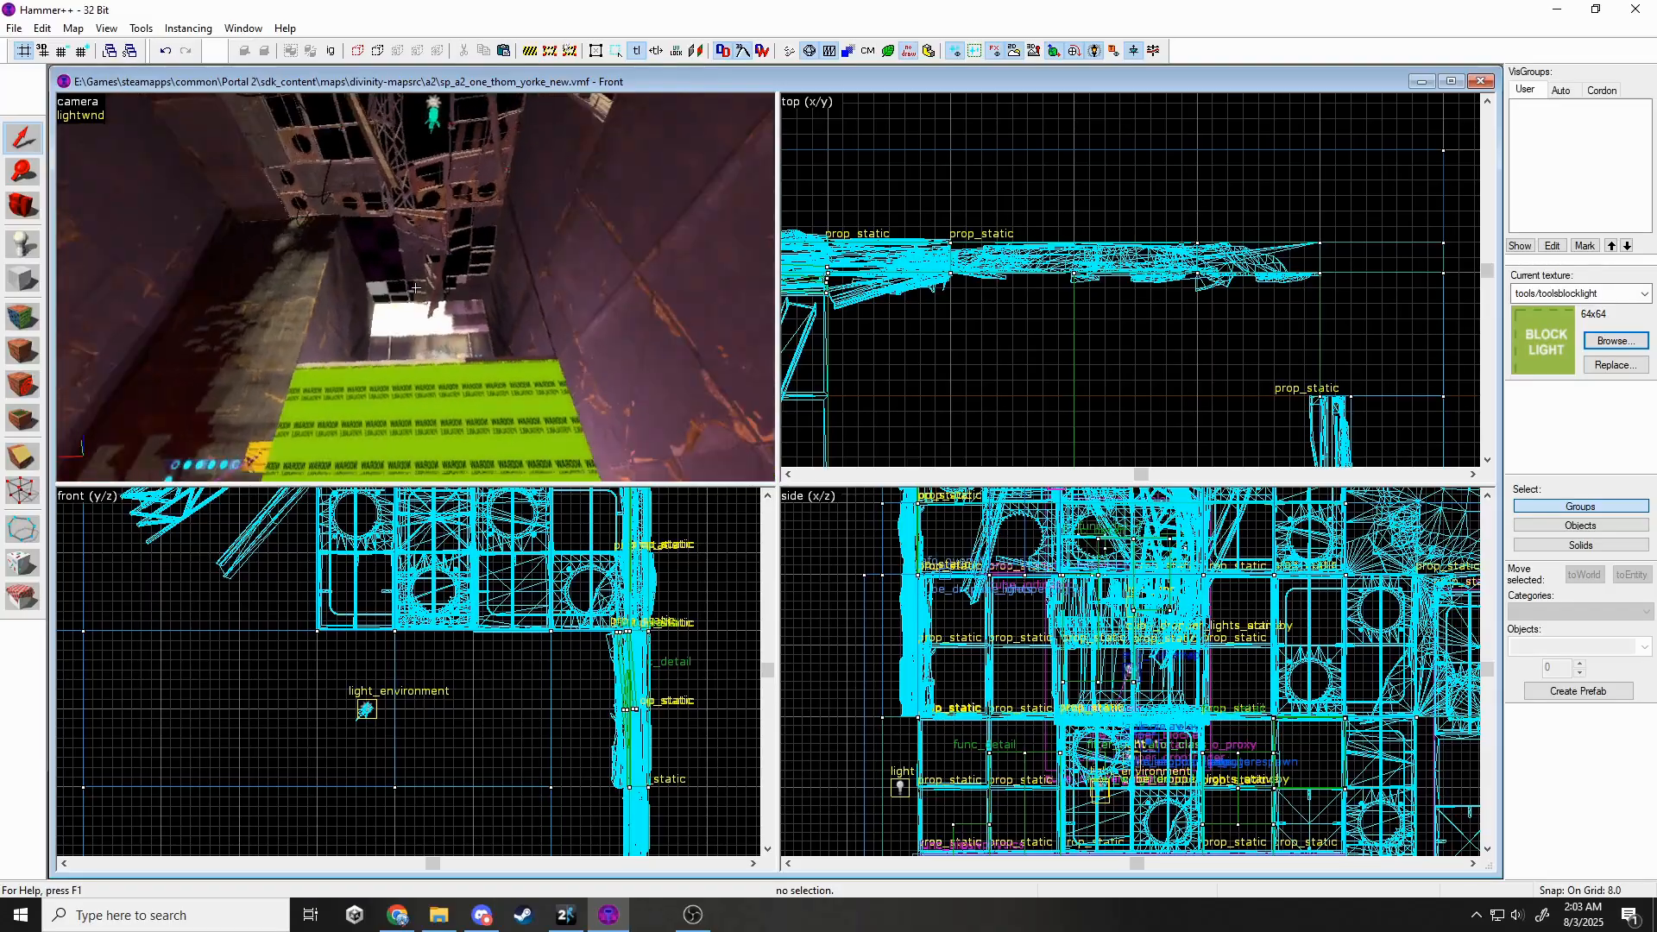
key("w")
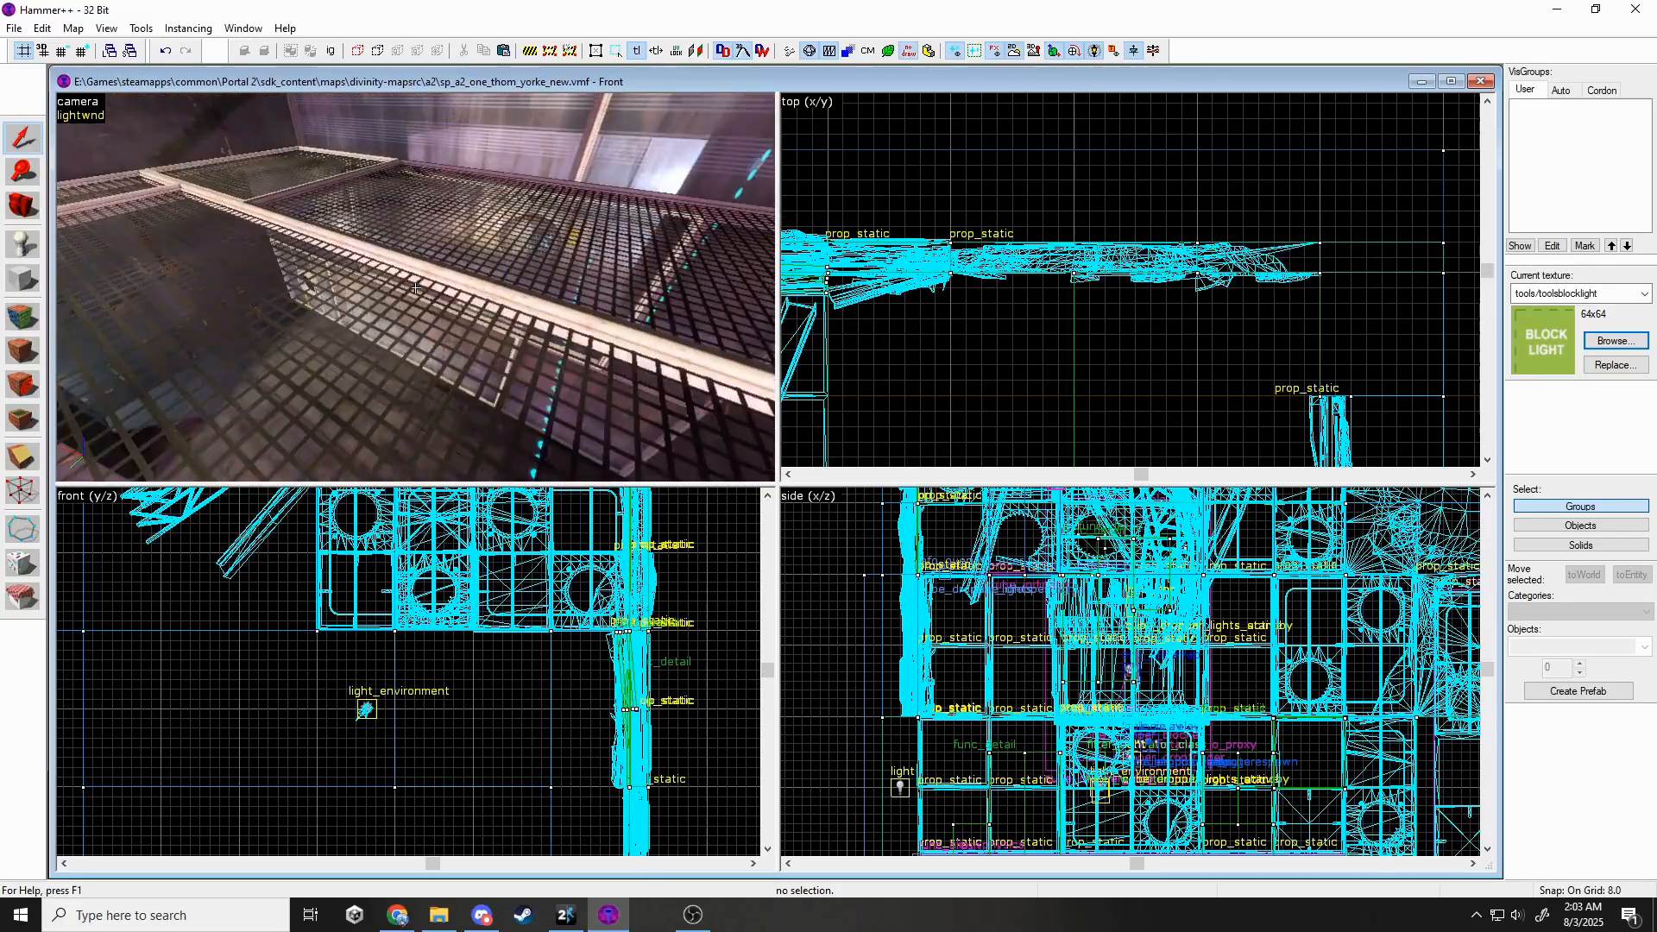
key("w")
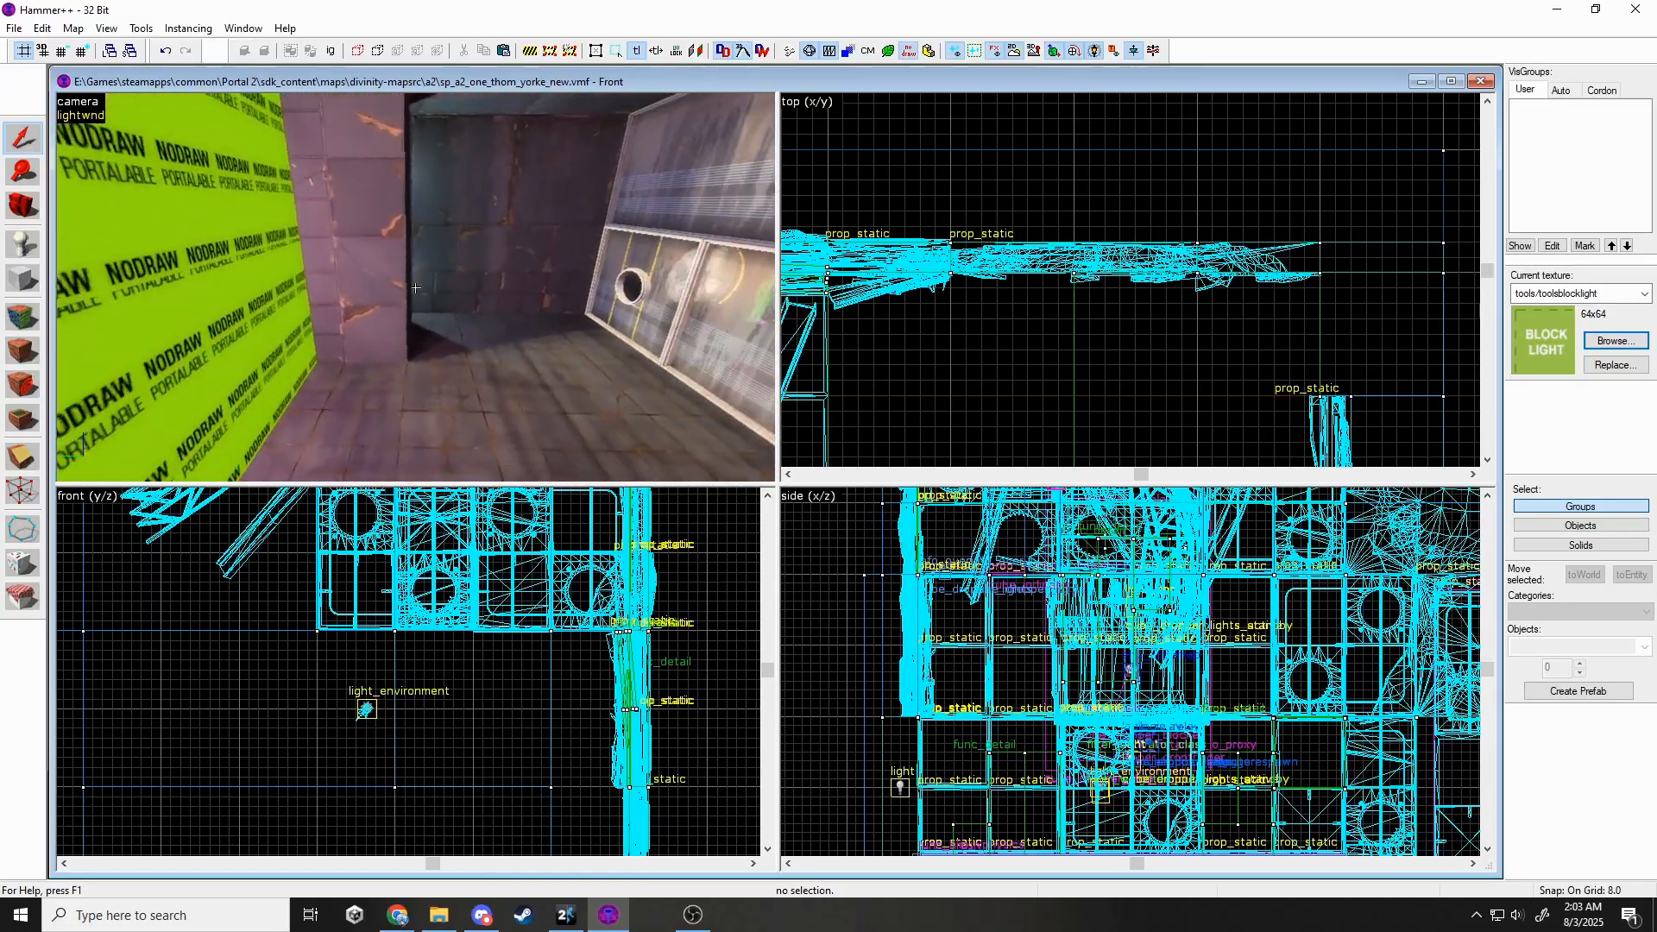
key("w")
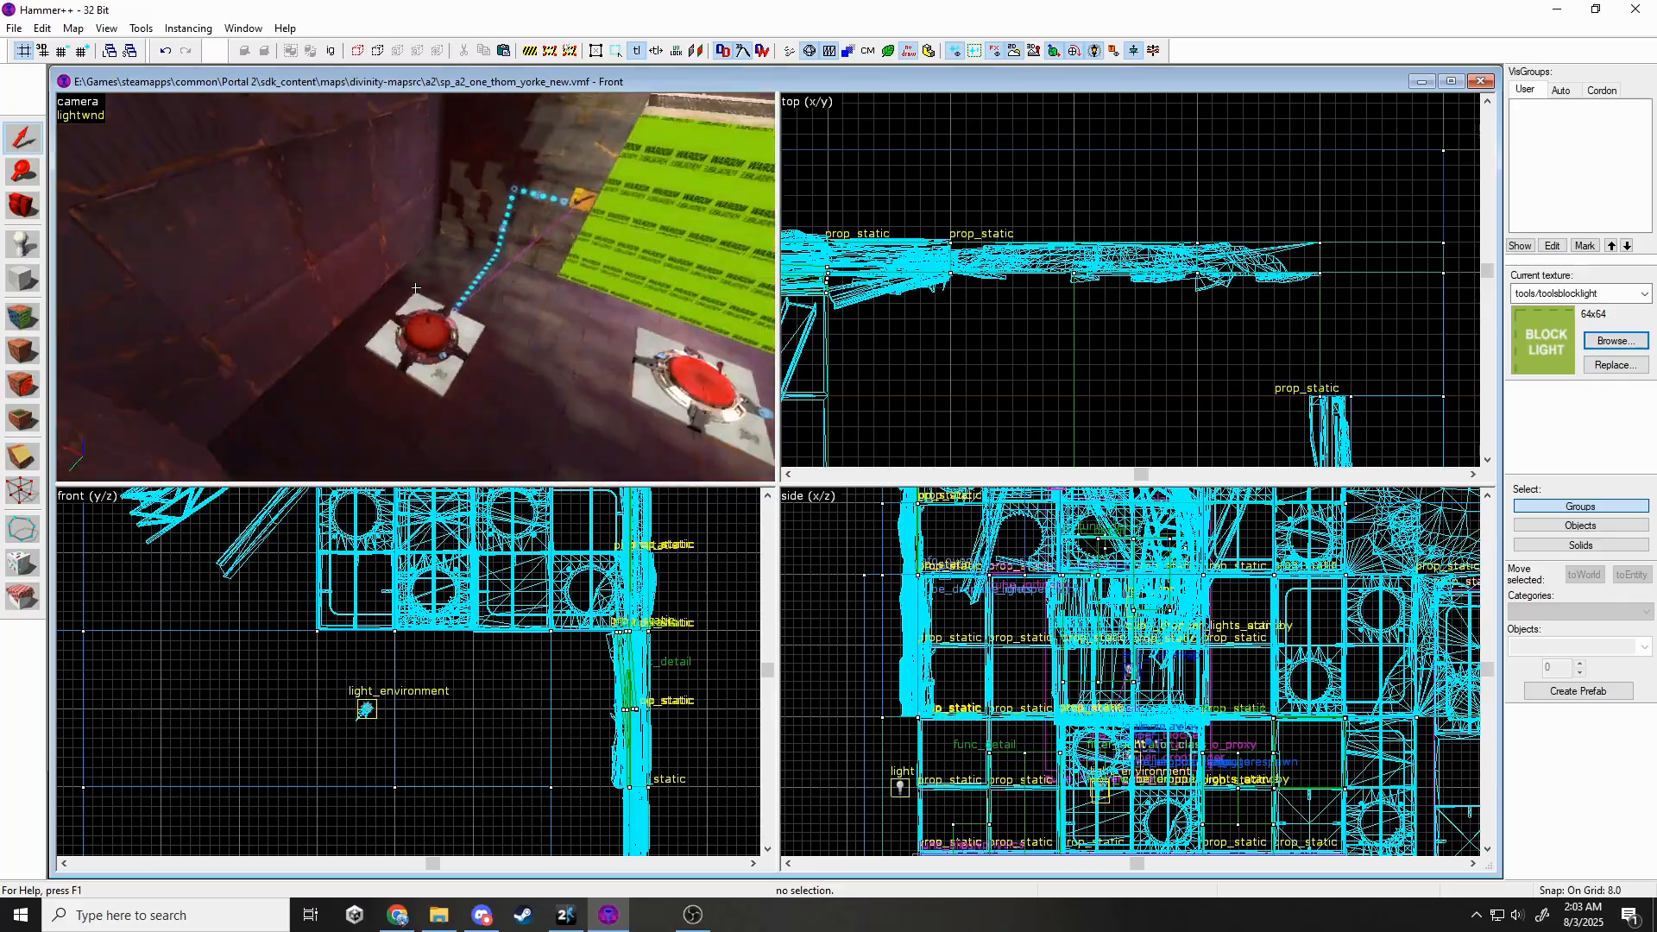
key("w")
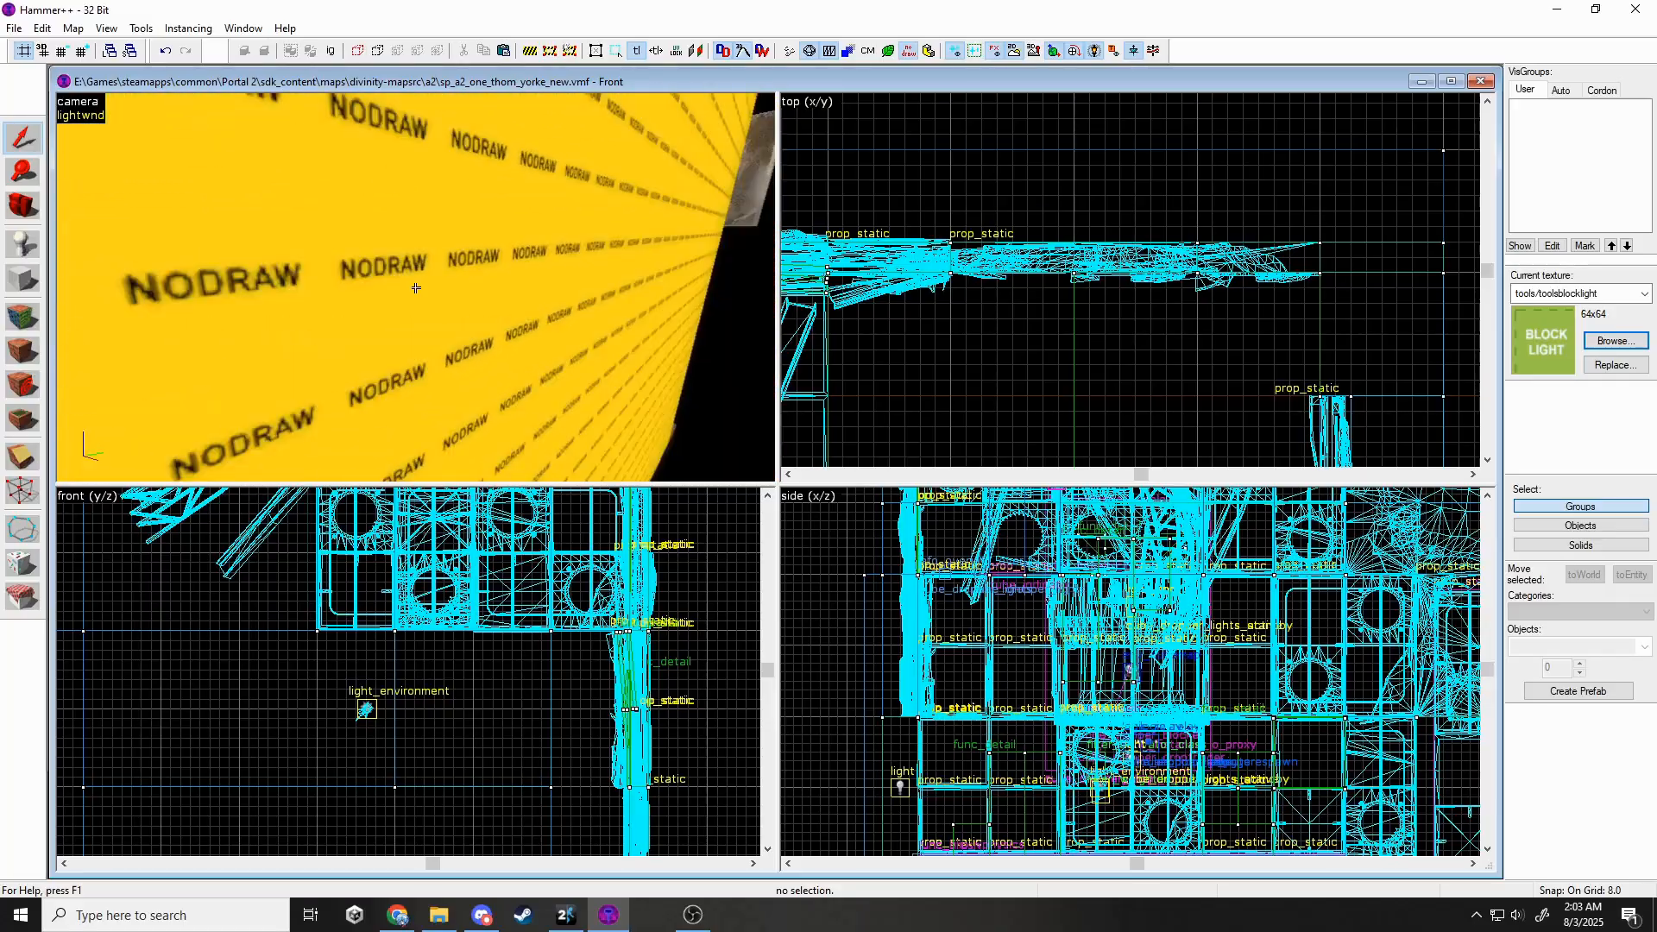
key("s")
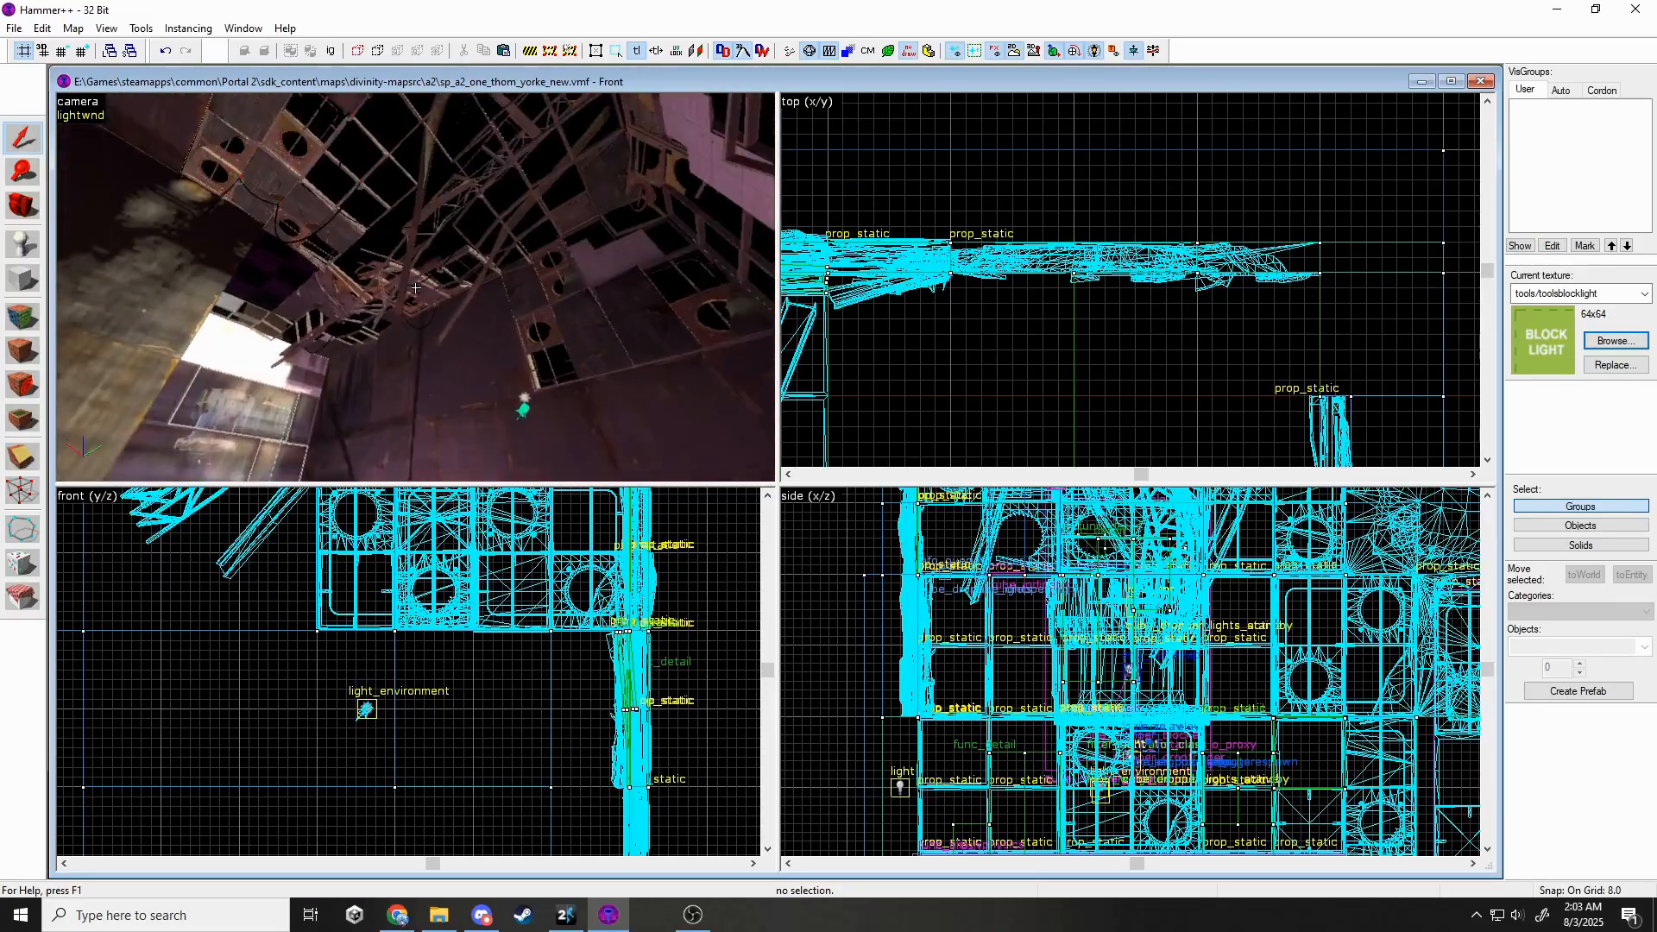
key("w")
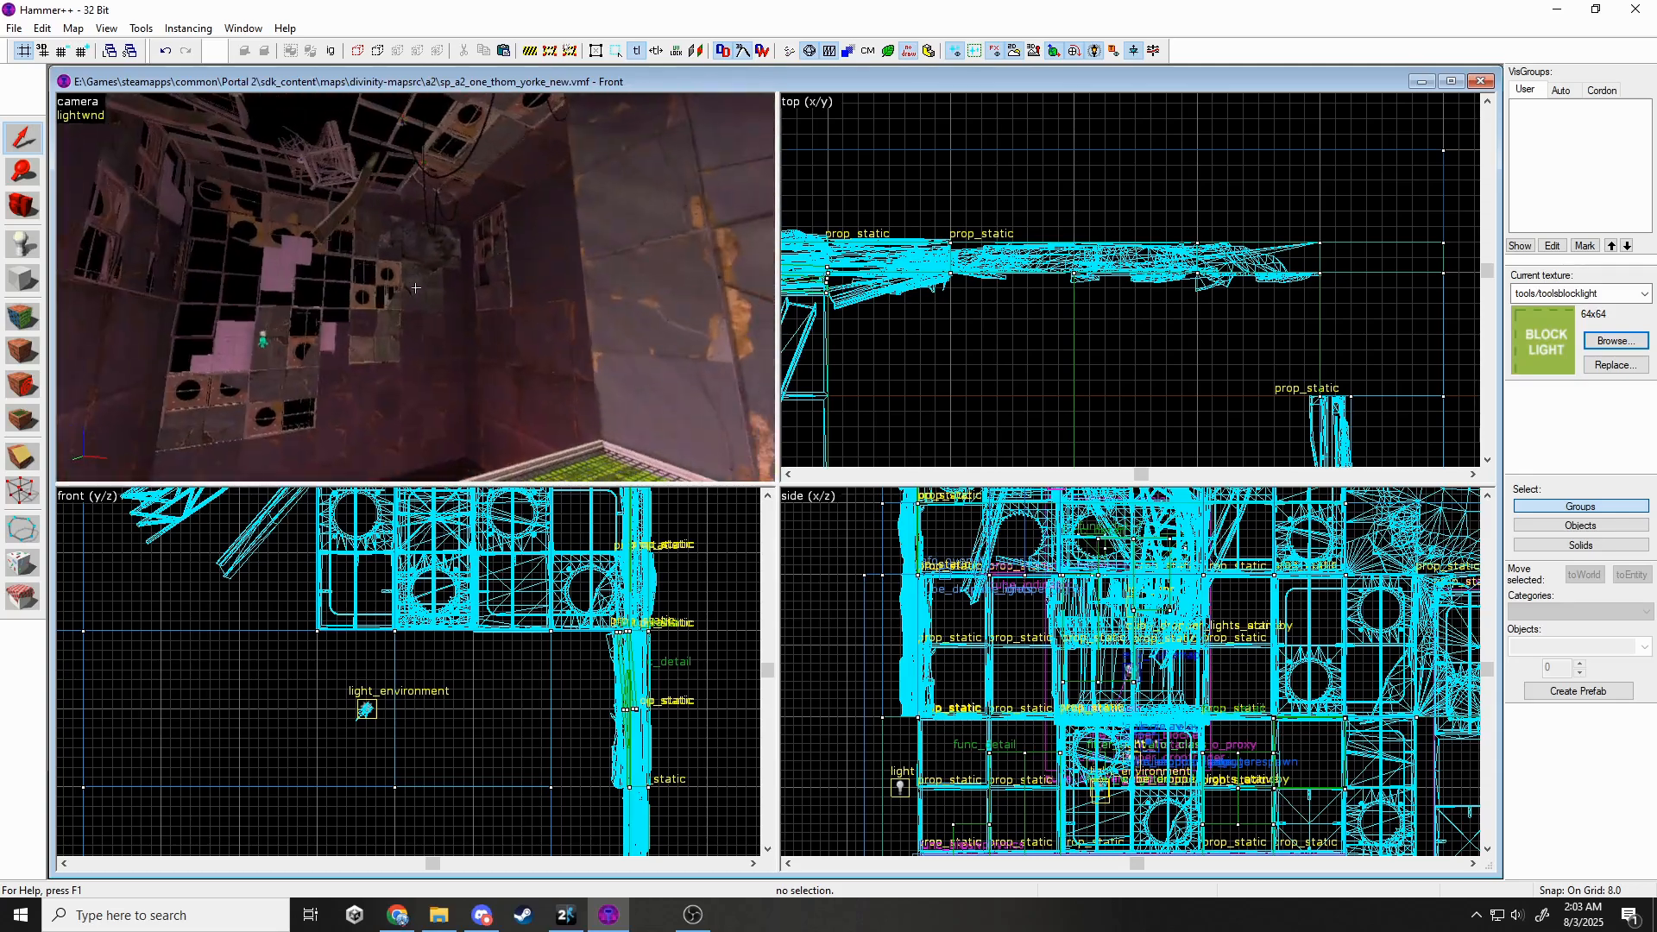
key("w")
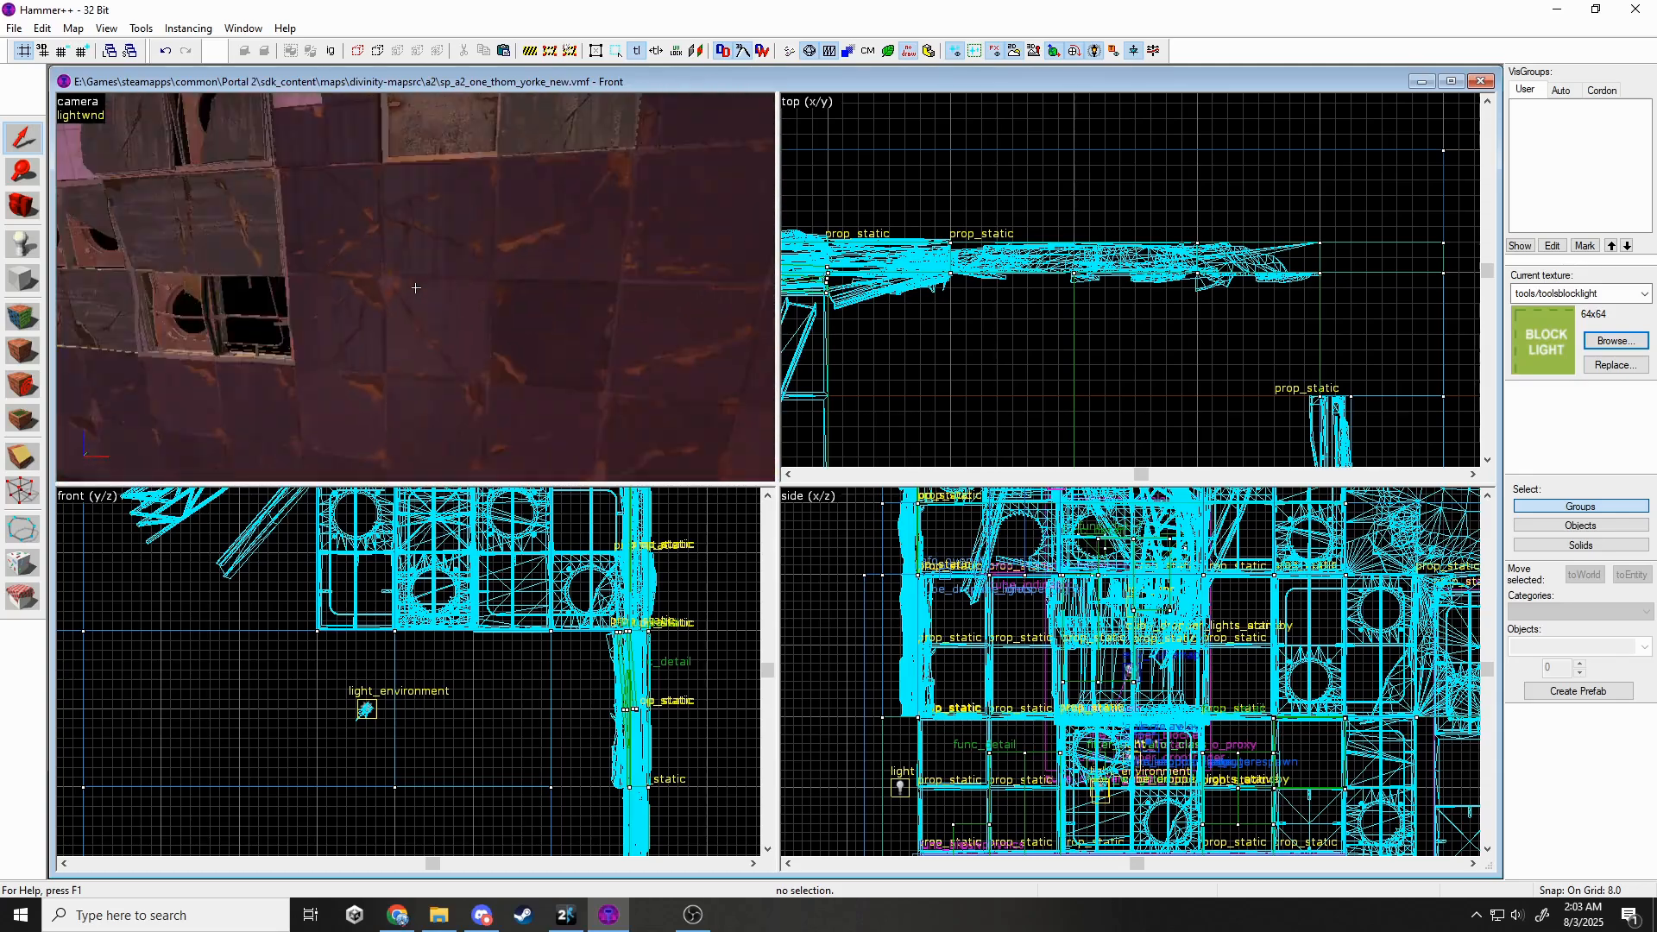
key("s")
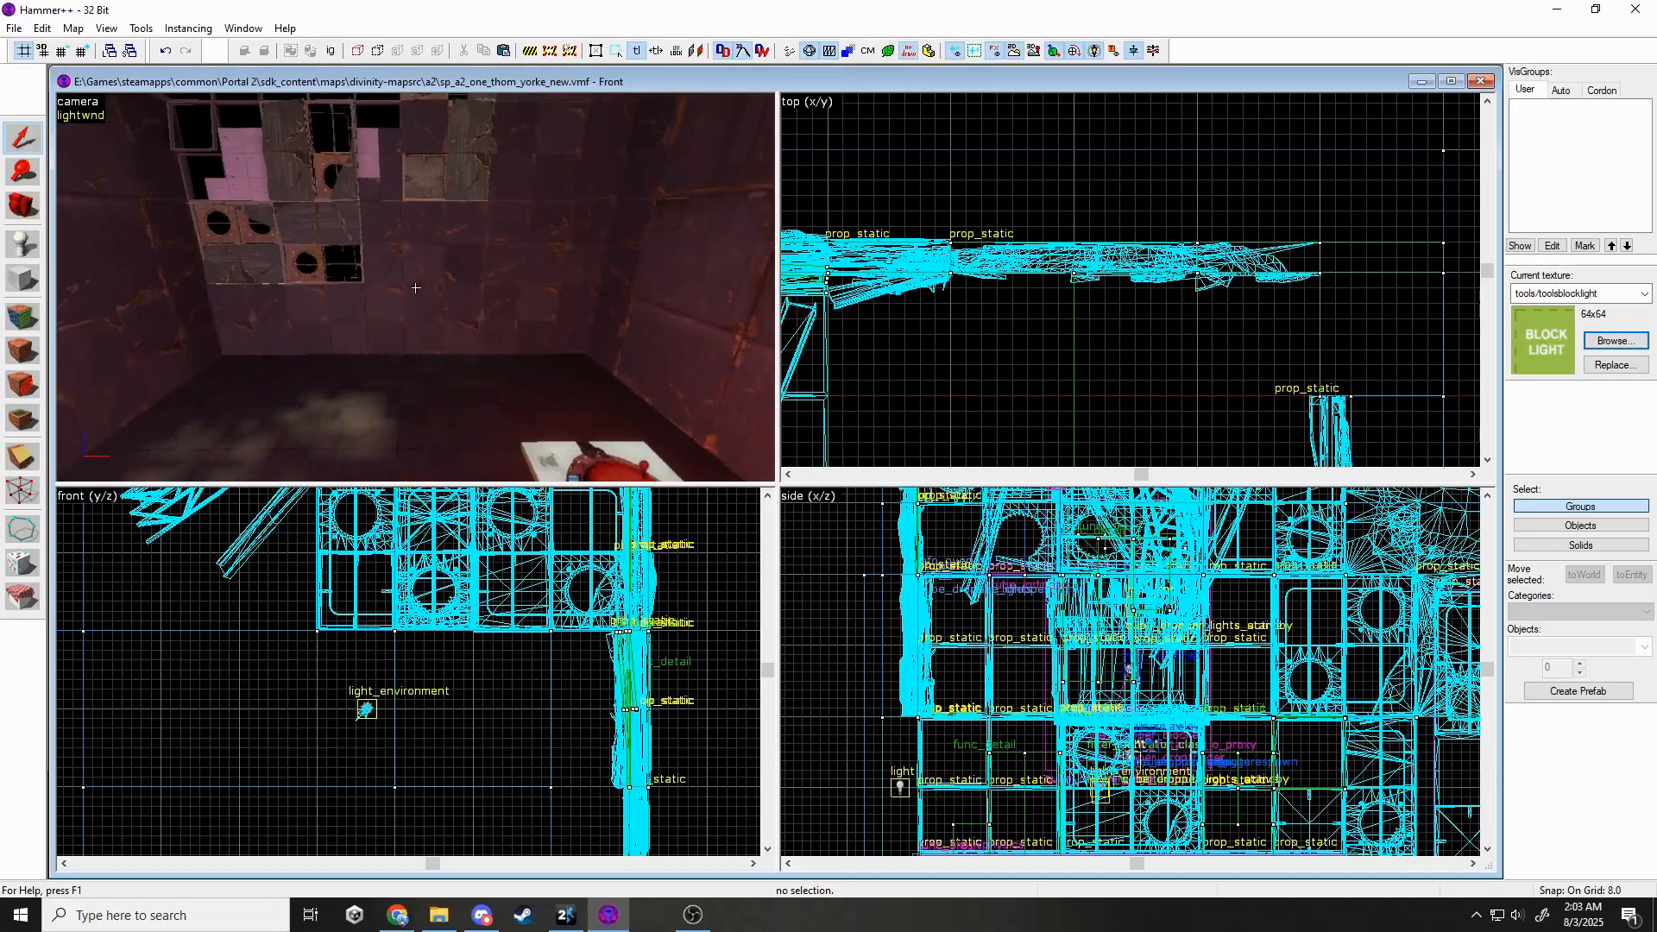
key("Delete")
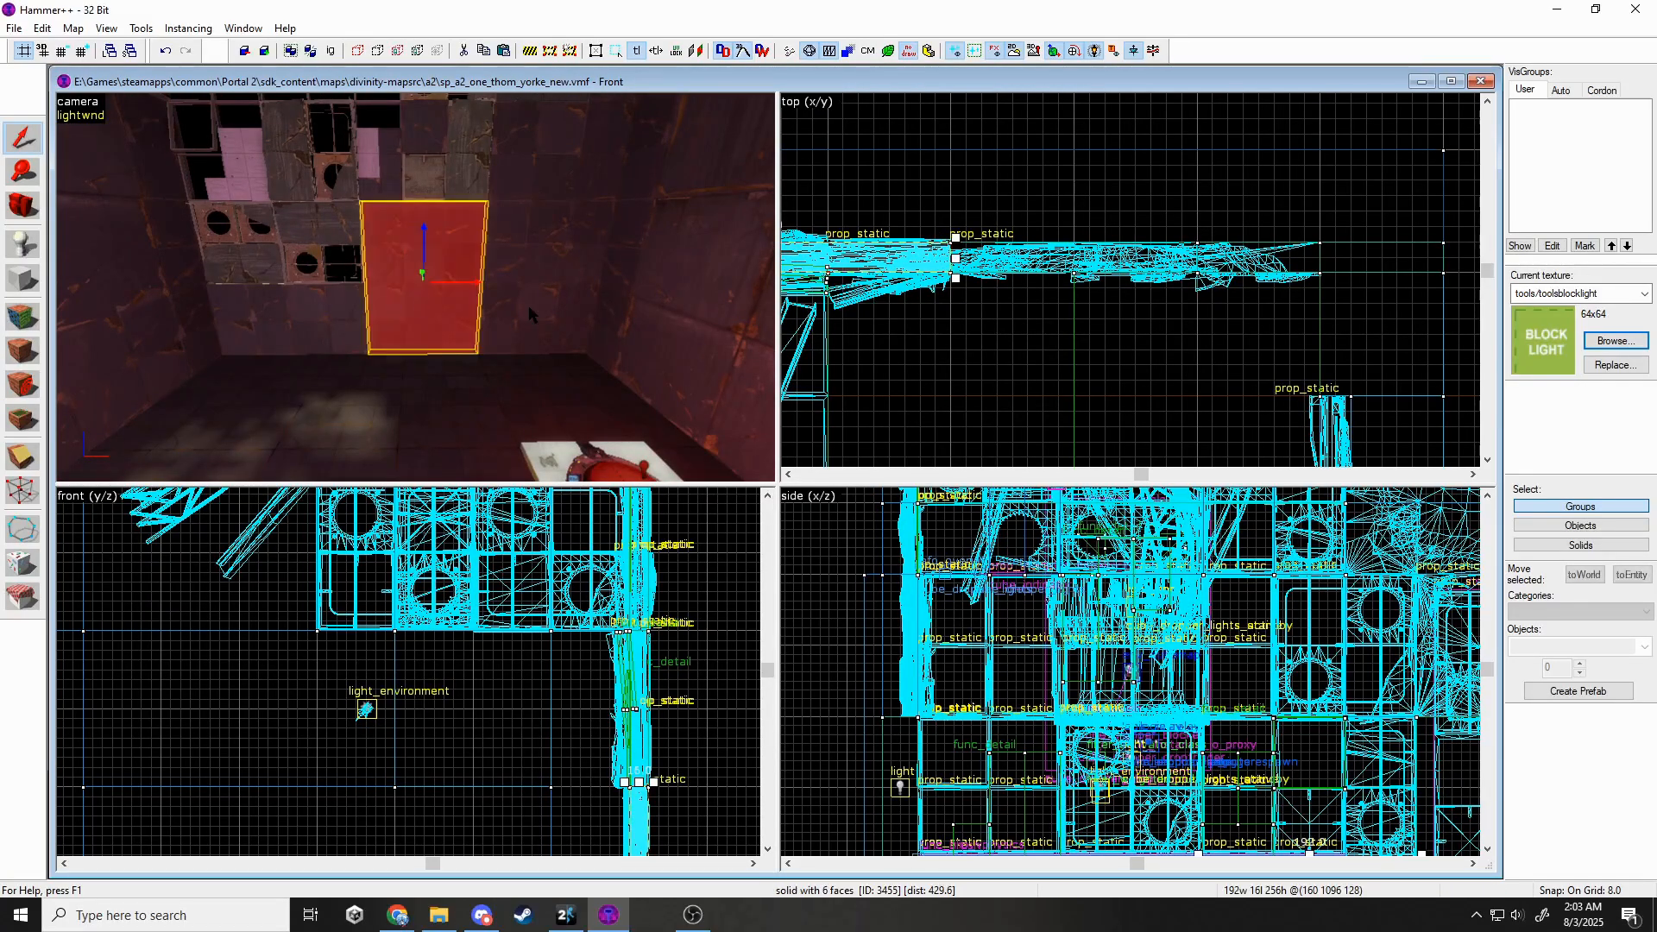
Select the left, middle and right patch brushes on the wall.
left_click(529, 307, "ctrl")
left_click(570, 307, "ctrl")
key("z")
key("z")
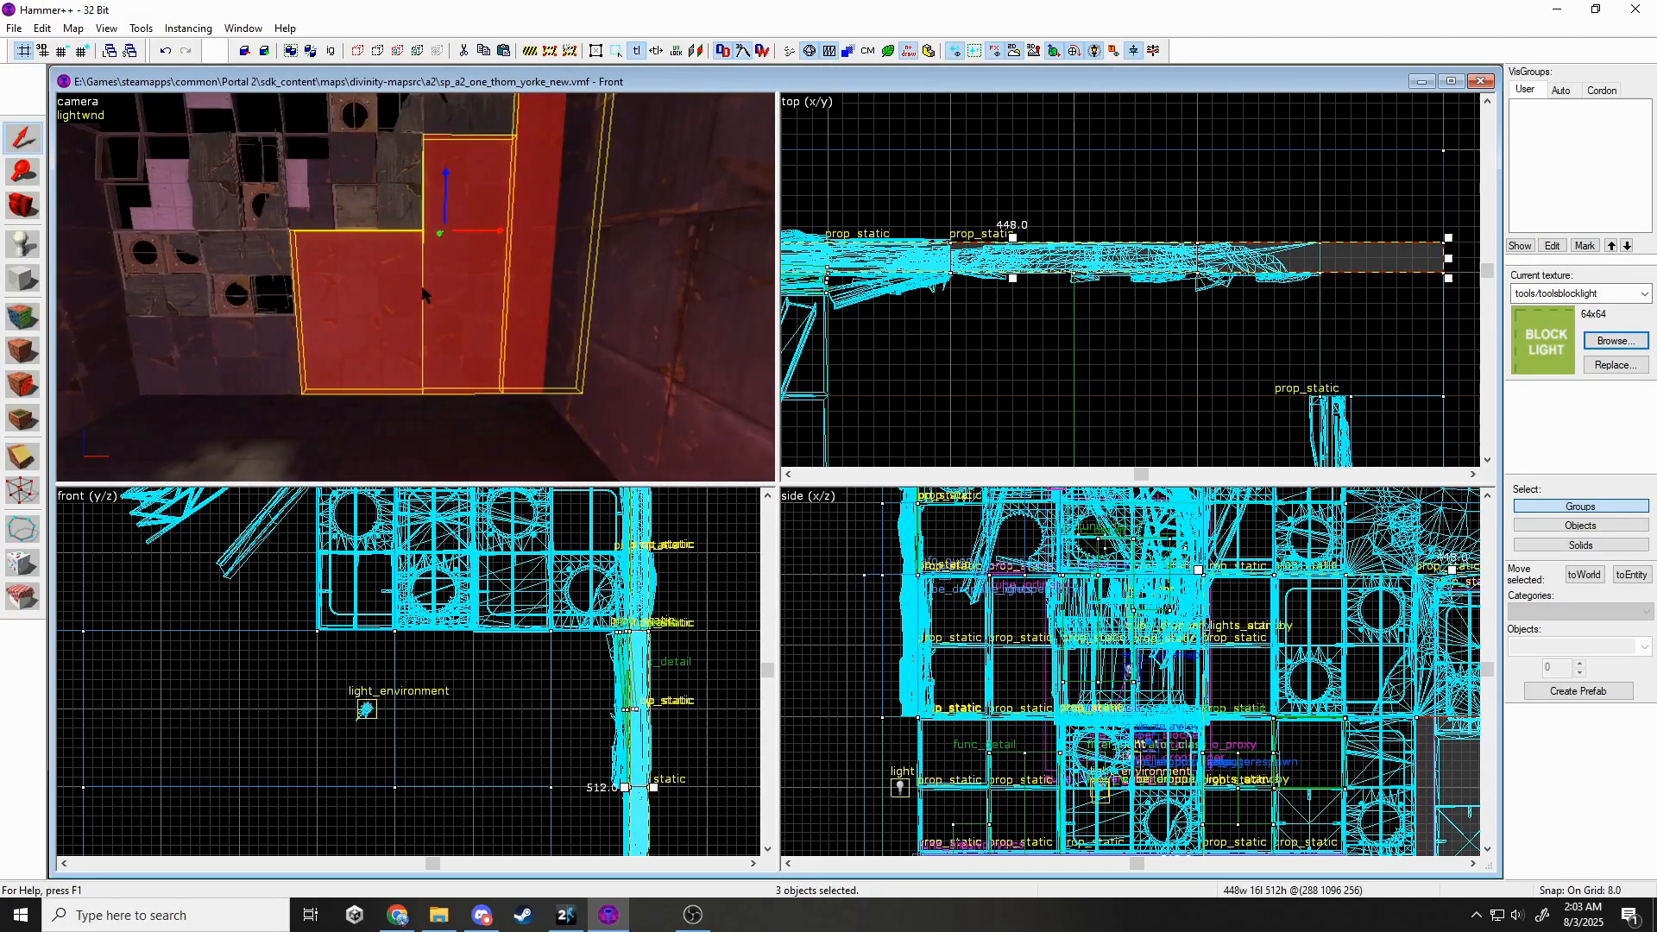
key("Escape")
left_click(378, 304)
left_click(445, 308, "ctrl")
left_click(511, 302, "ctrl")
left_click(511, 299, "ctrl")
scroll(511, 687, "down", 2)
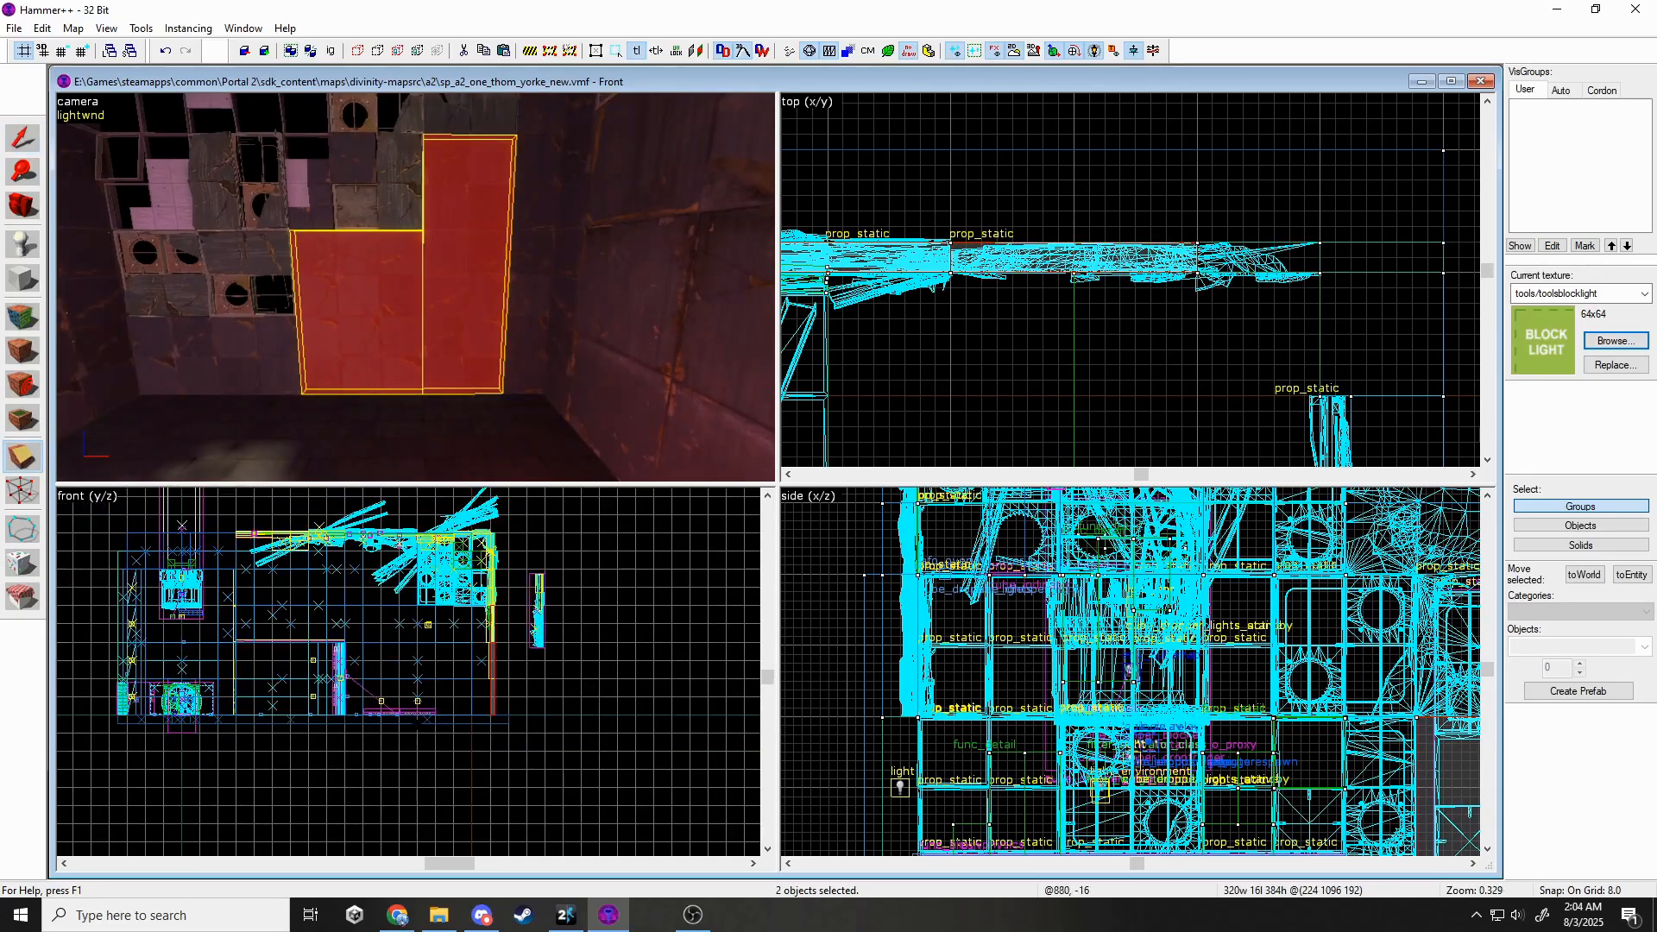
Apply black_wall_metal_005c with a 256 X shift to their wall faces.
left_click(24, 332)
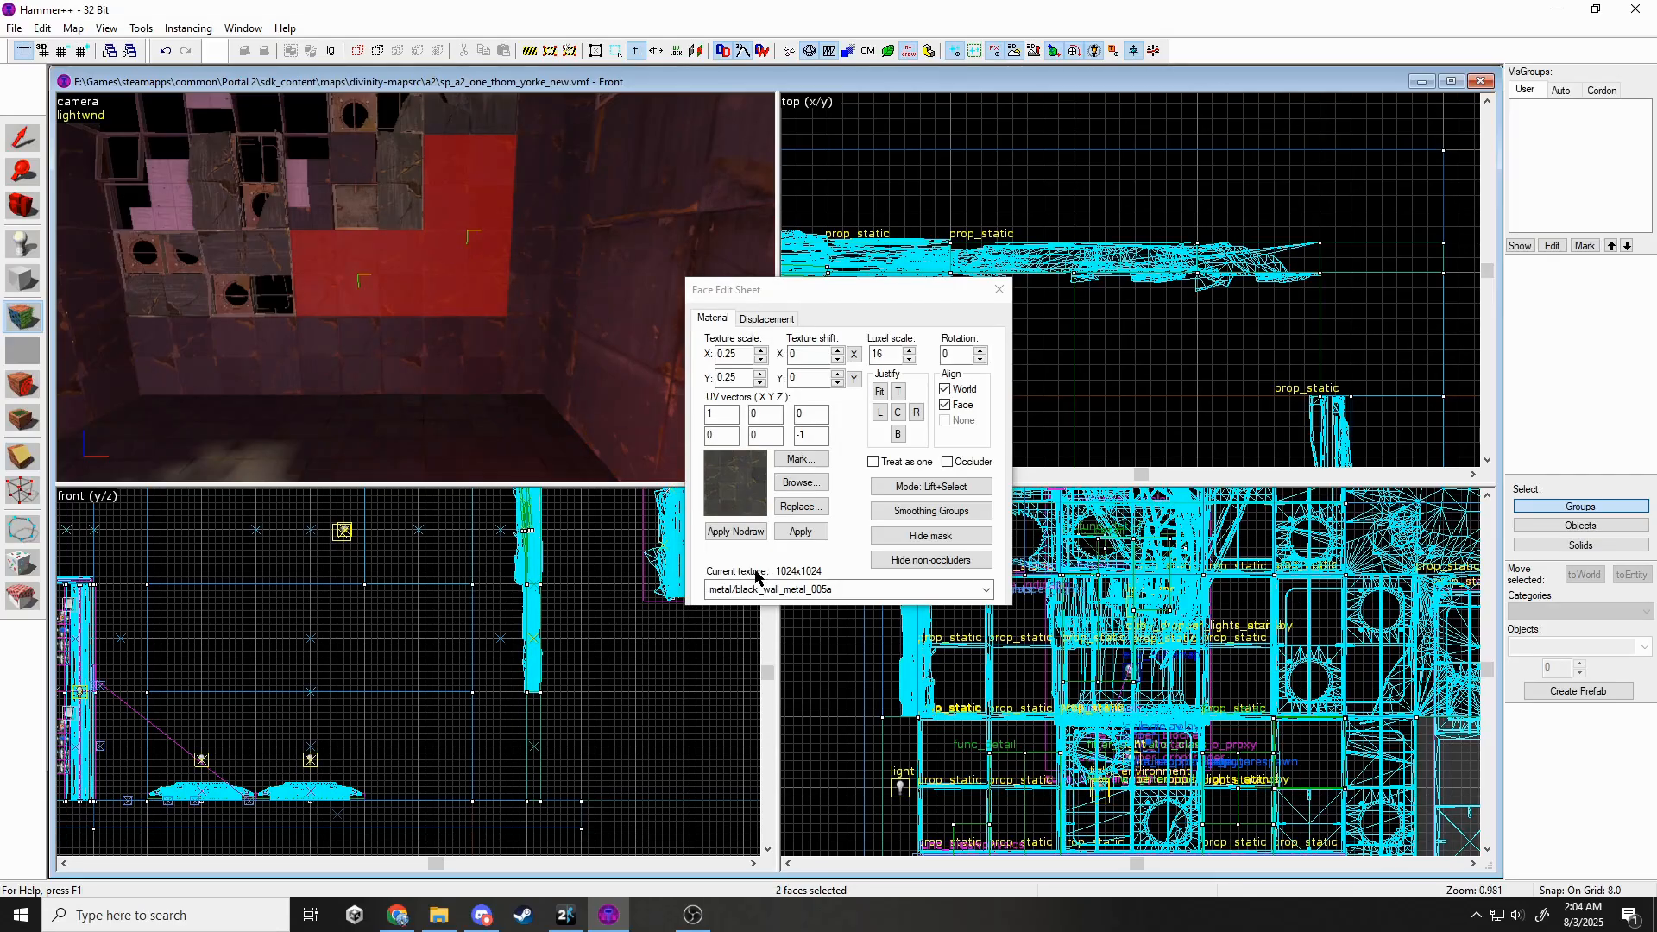
left_click(407, 287)
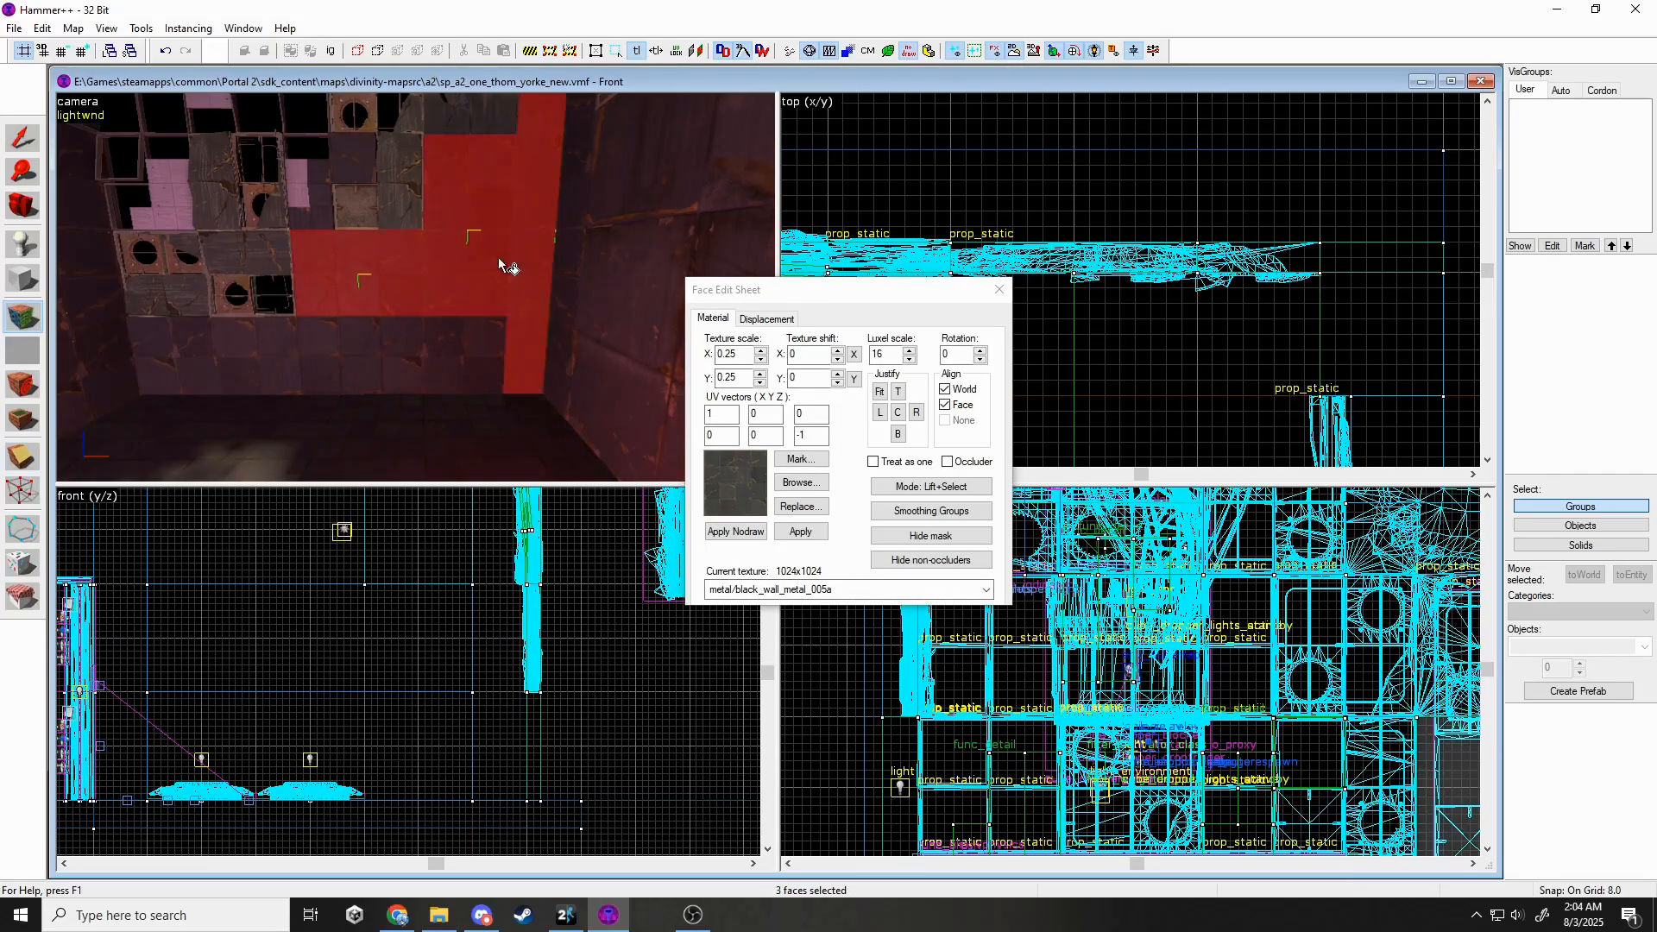
left_click(736, 588)
left_click(779, 688)
left_click(790, 524)
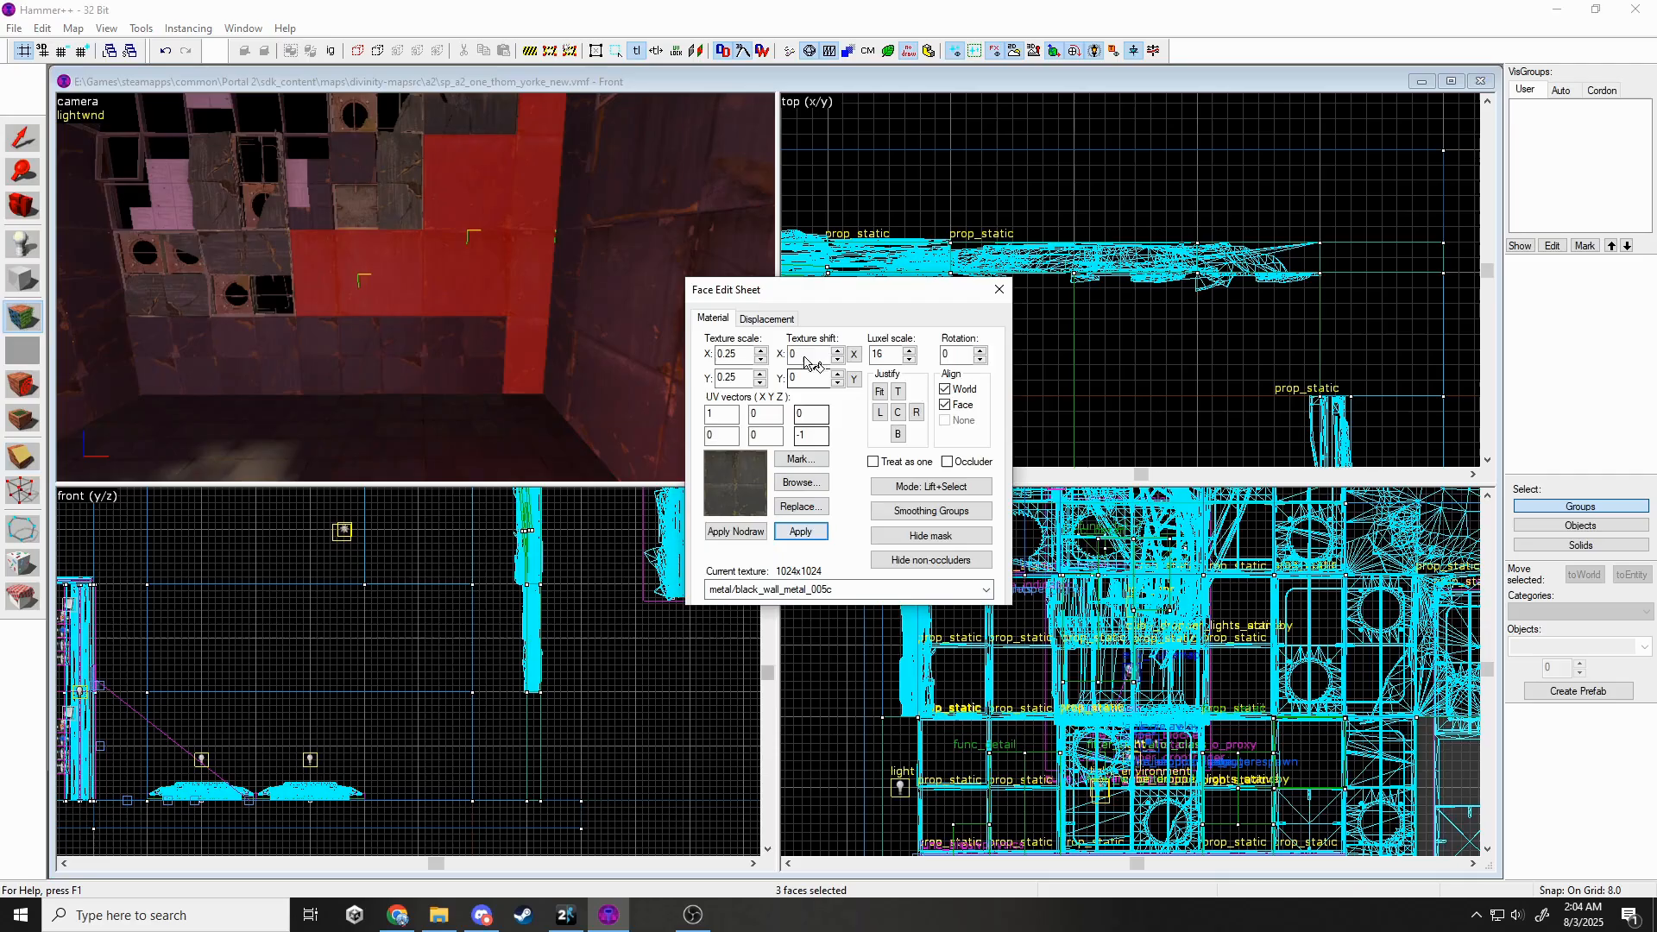
left_click(1002, 291)
key("z")
key("w")
key("z")
left_click(474, 236)
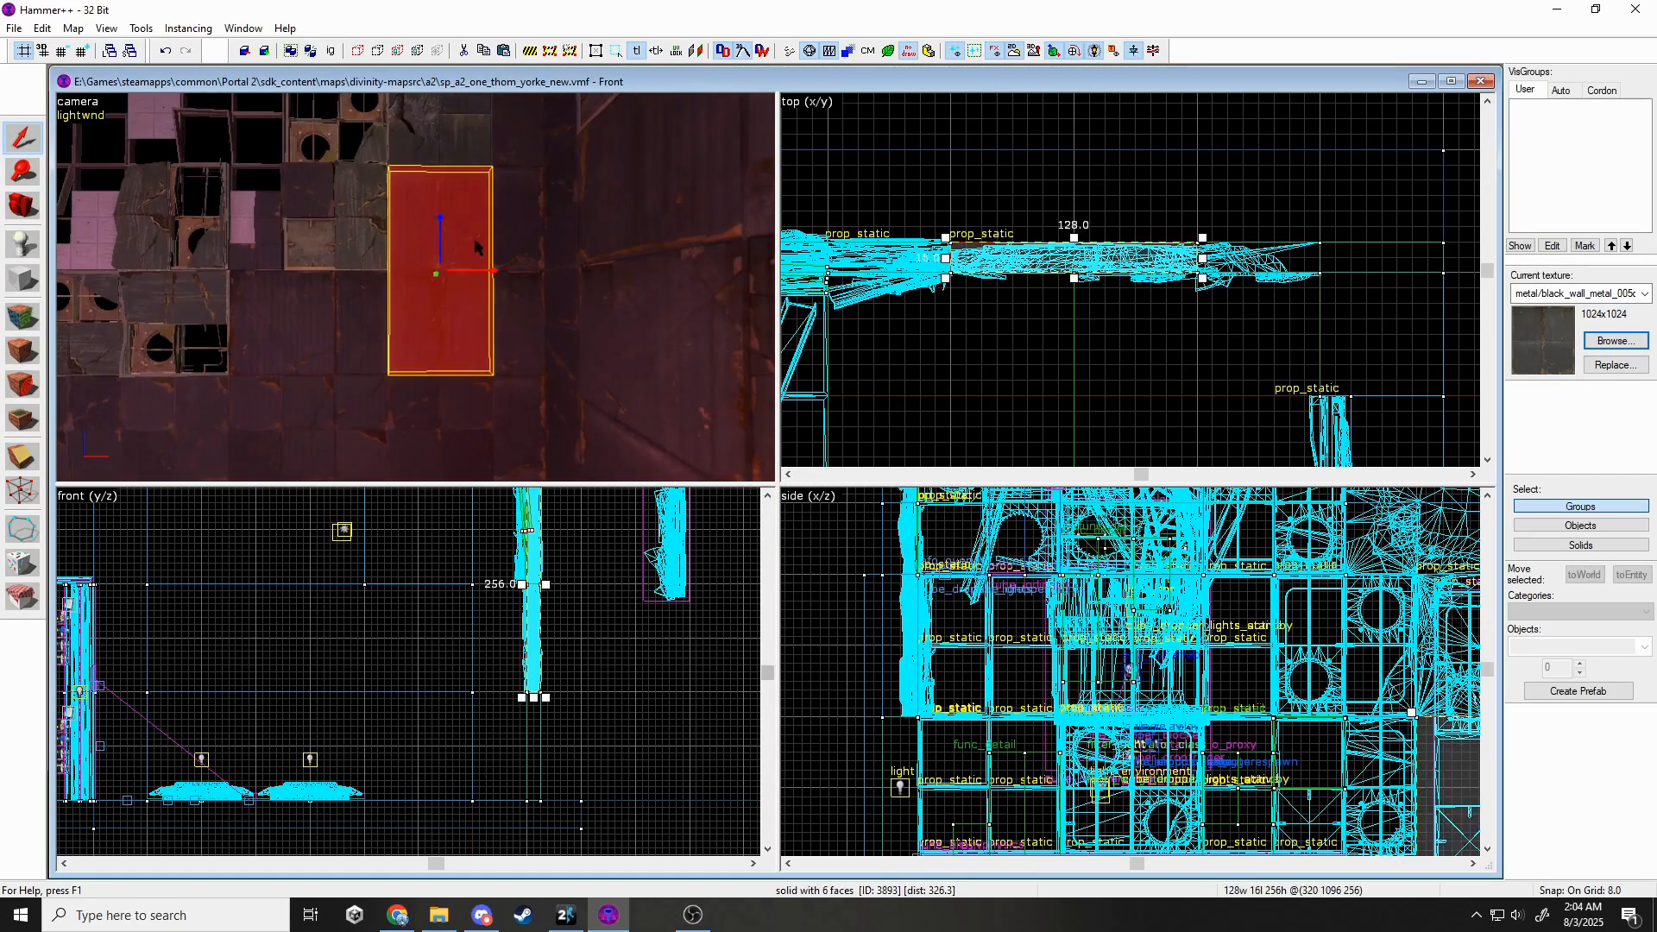
Apply the black wall metal texture to the lower-left face of the adjacent stacked brush.
left_click(510, 260)
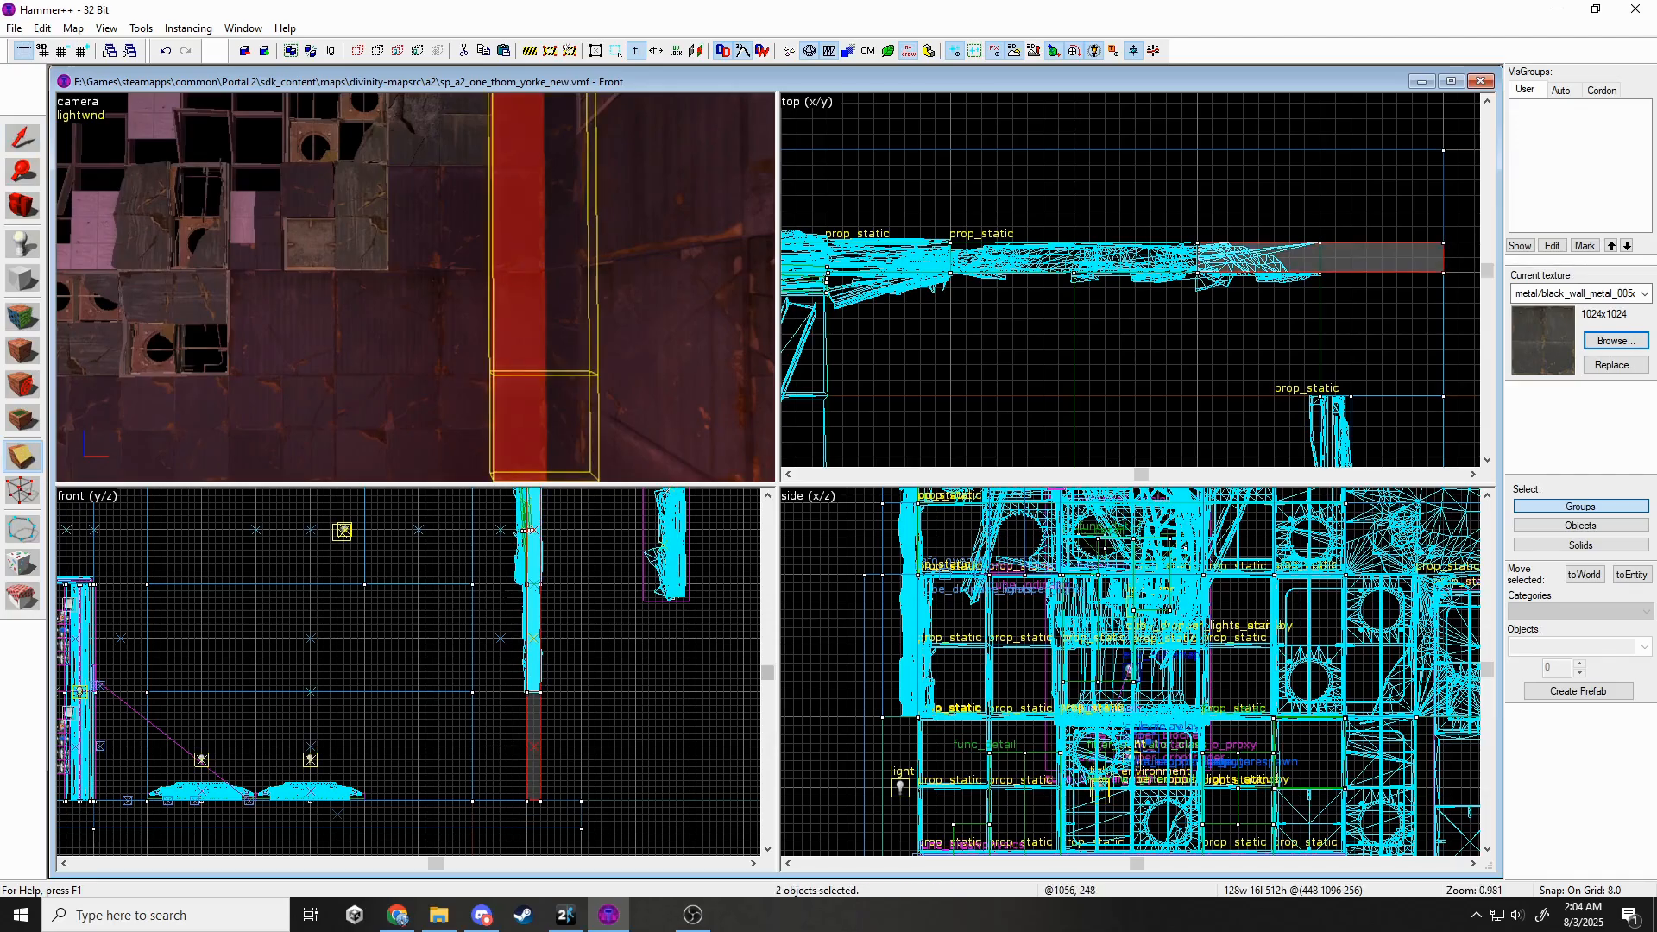
left_click(34, 331)
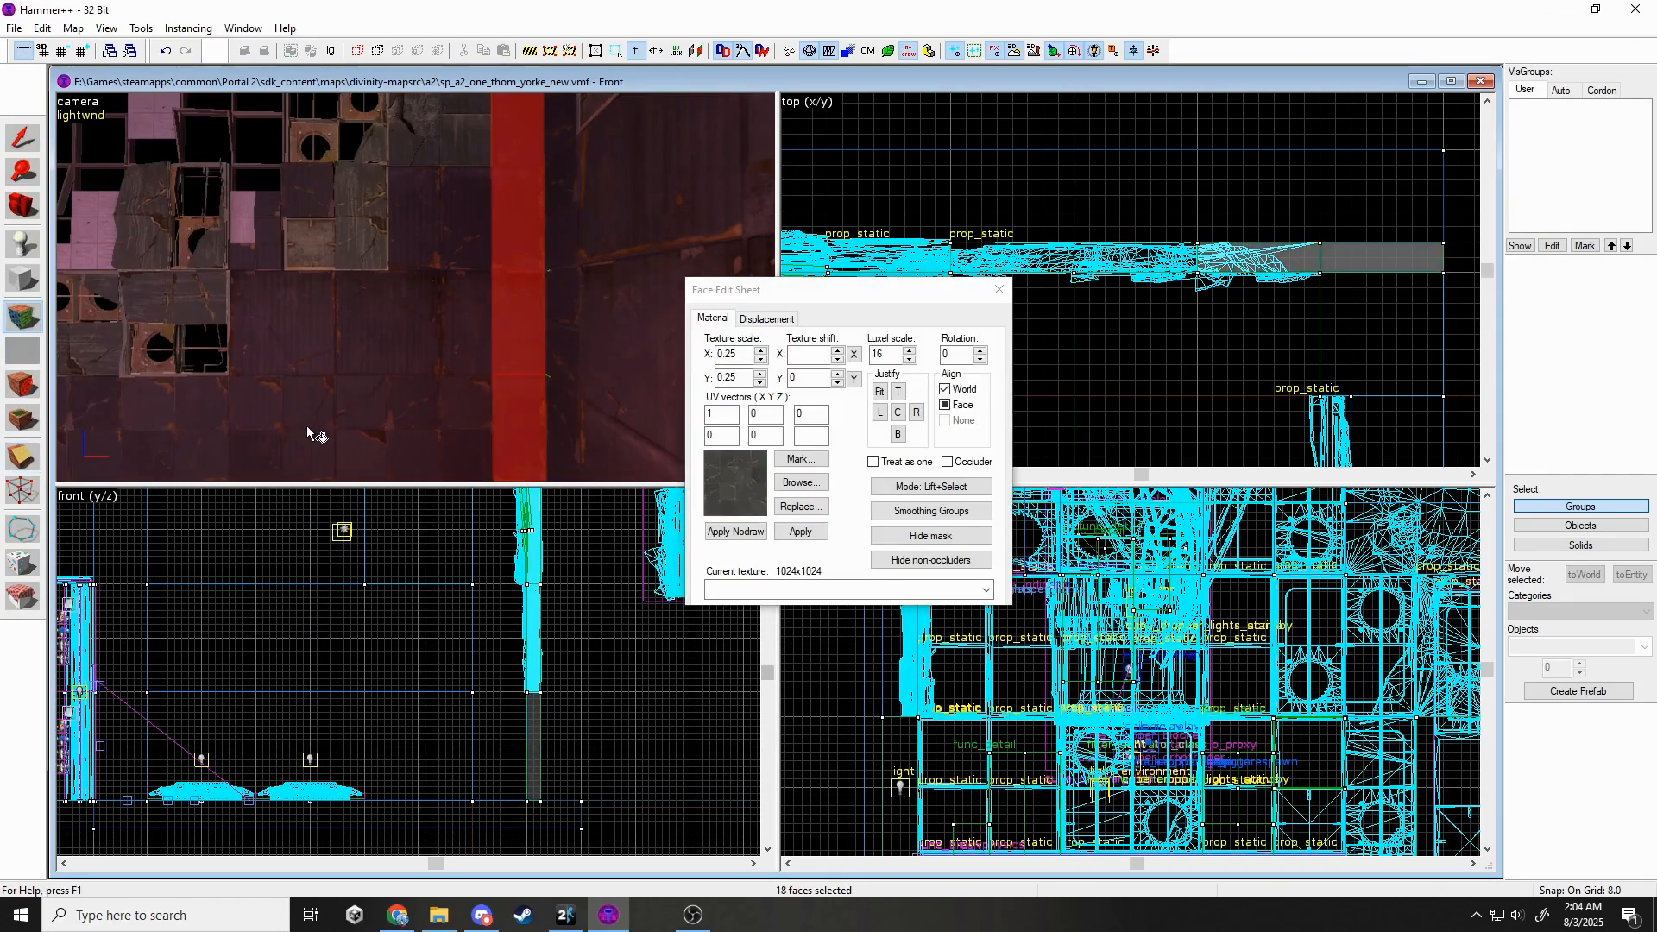
left_click(307, 432)
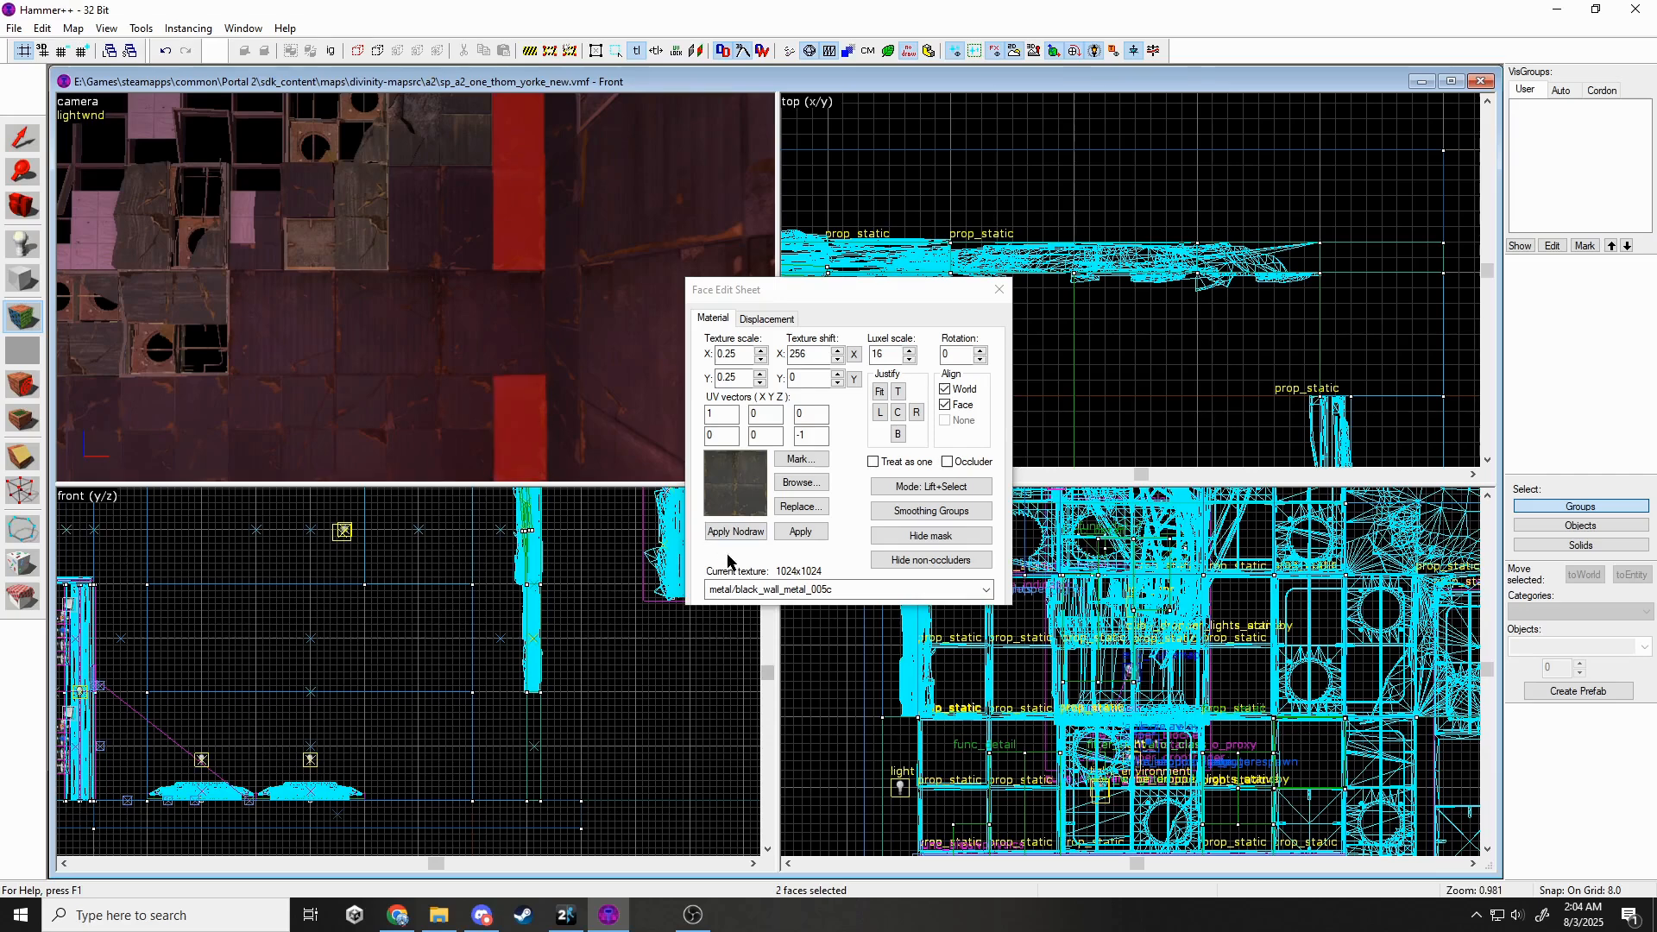
left_click(744, 589)
left_click(786, 688)
left_click(795, 532)
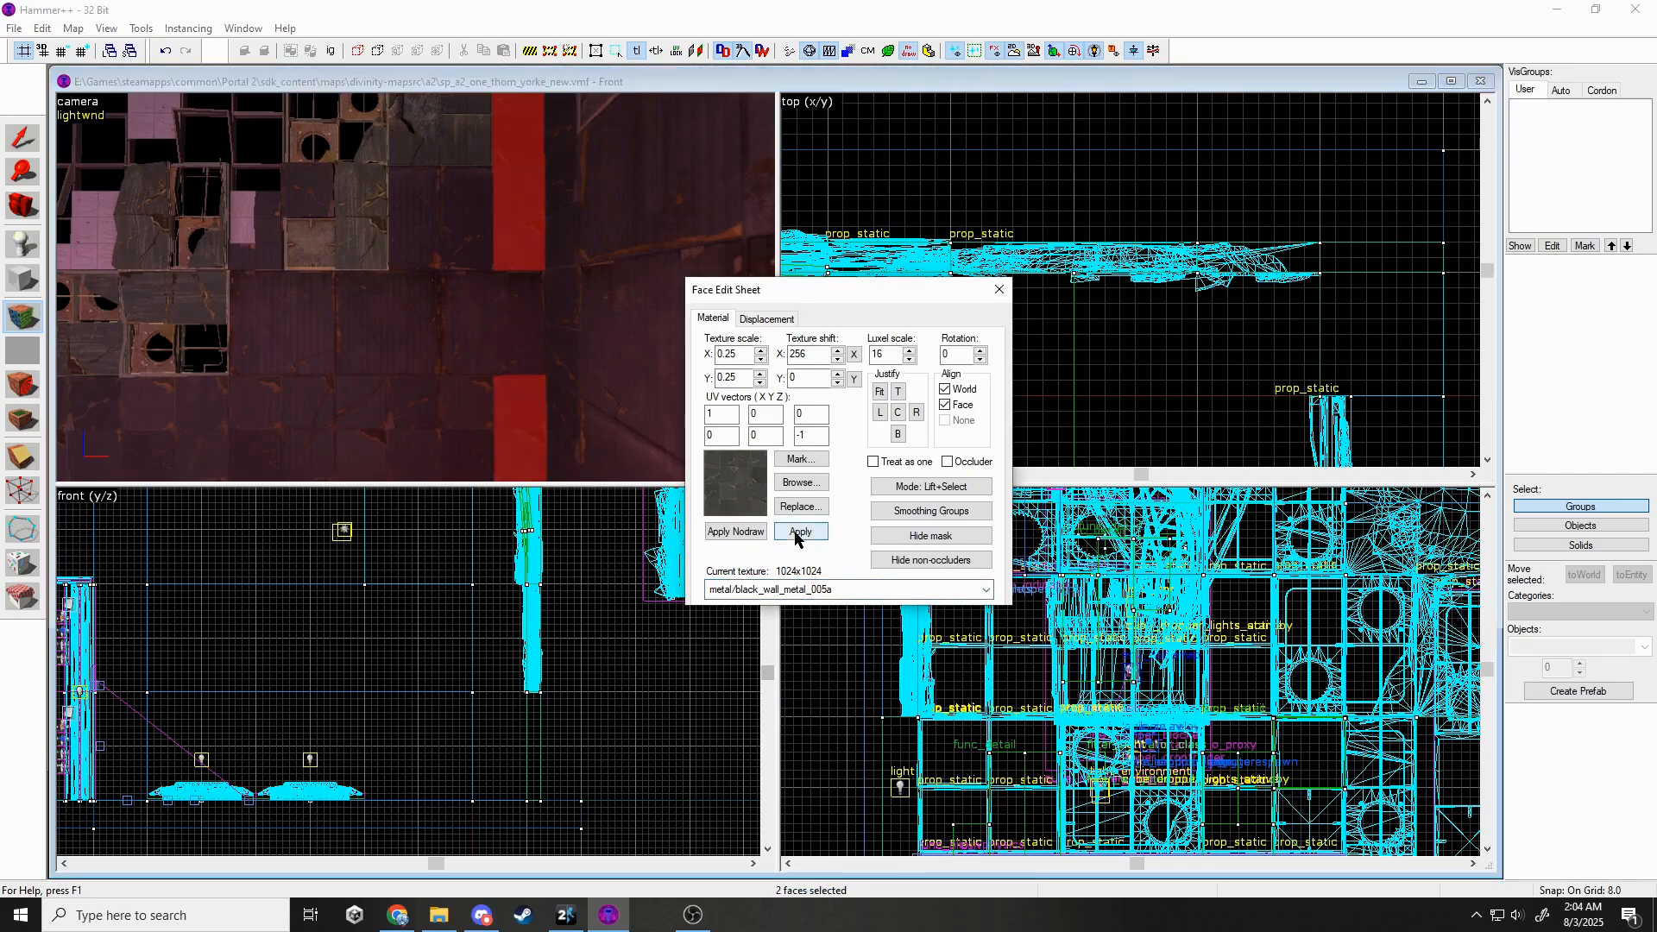
left_click(453, 239)
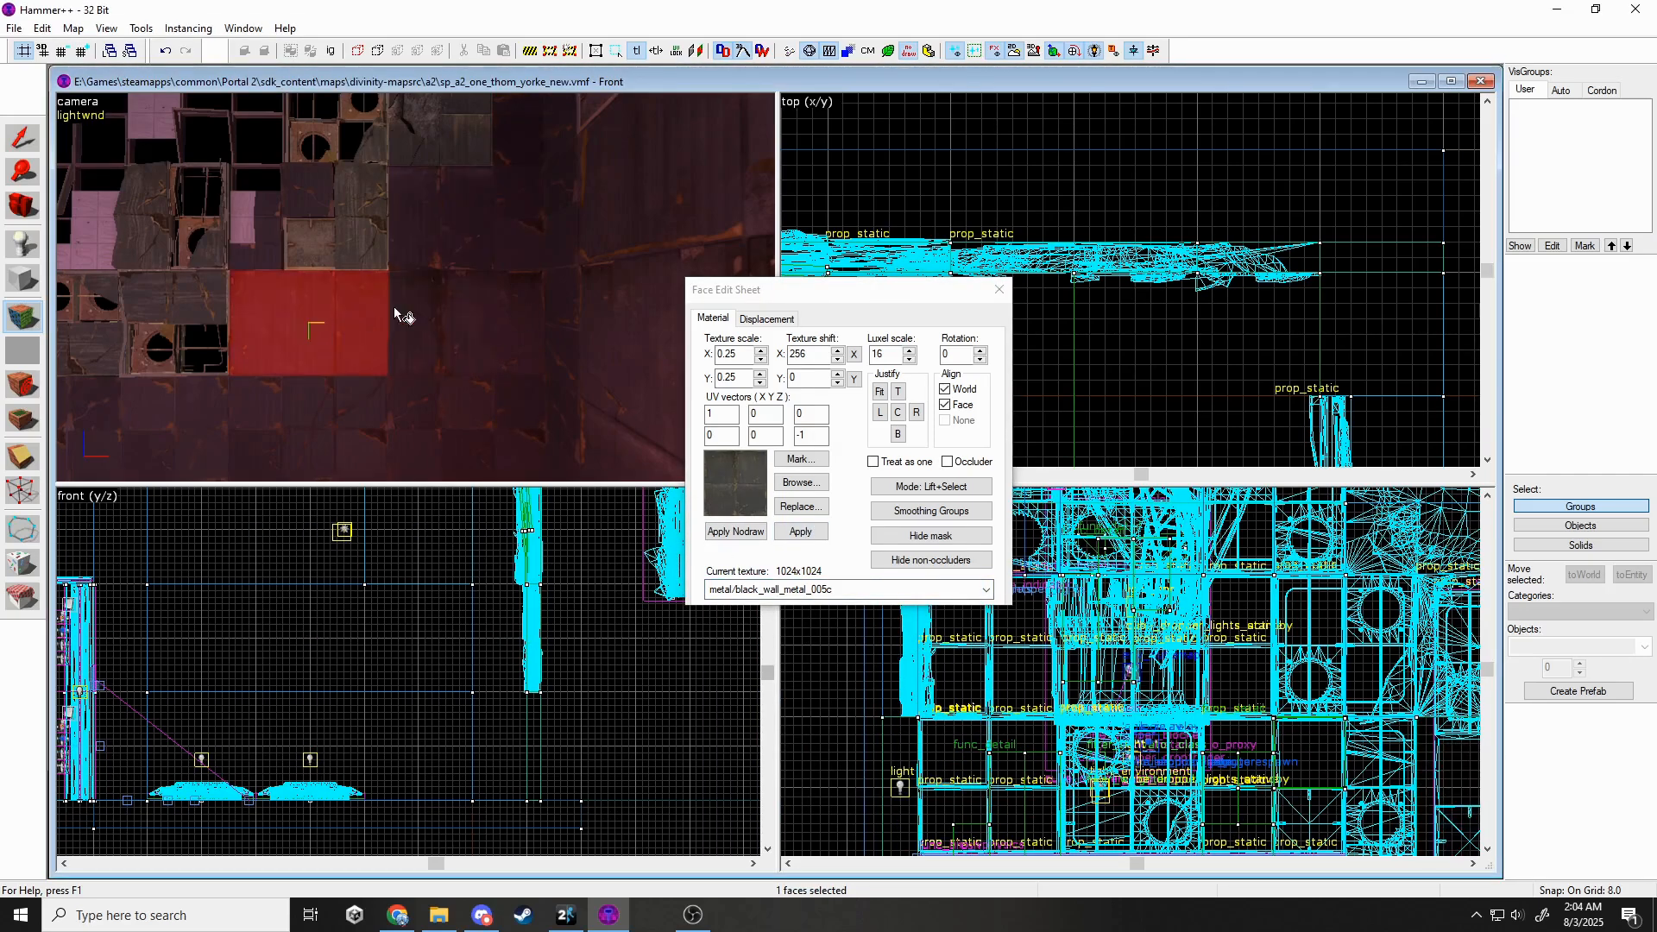
left_click(999, 289)
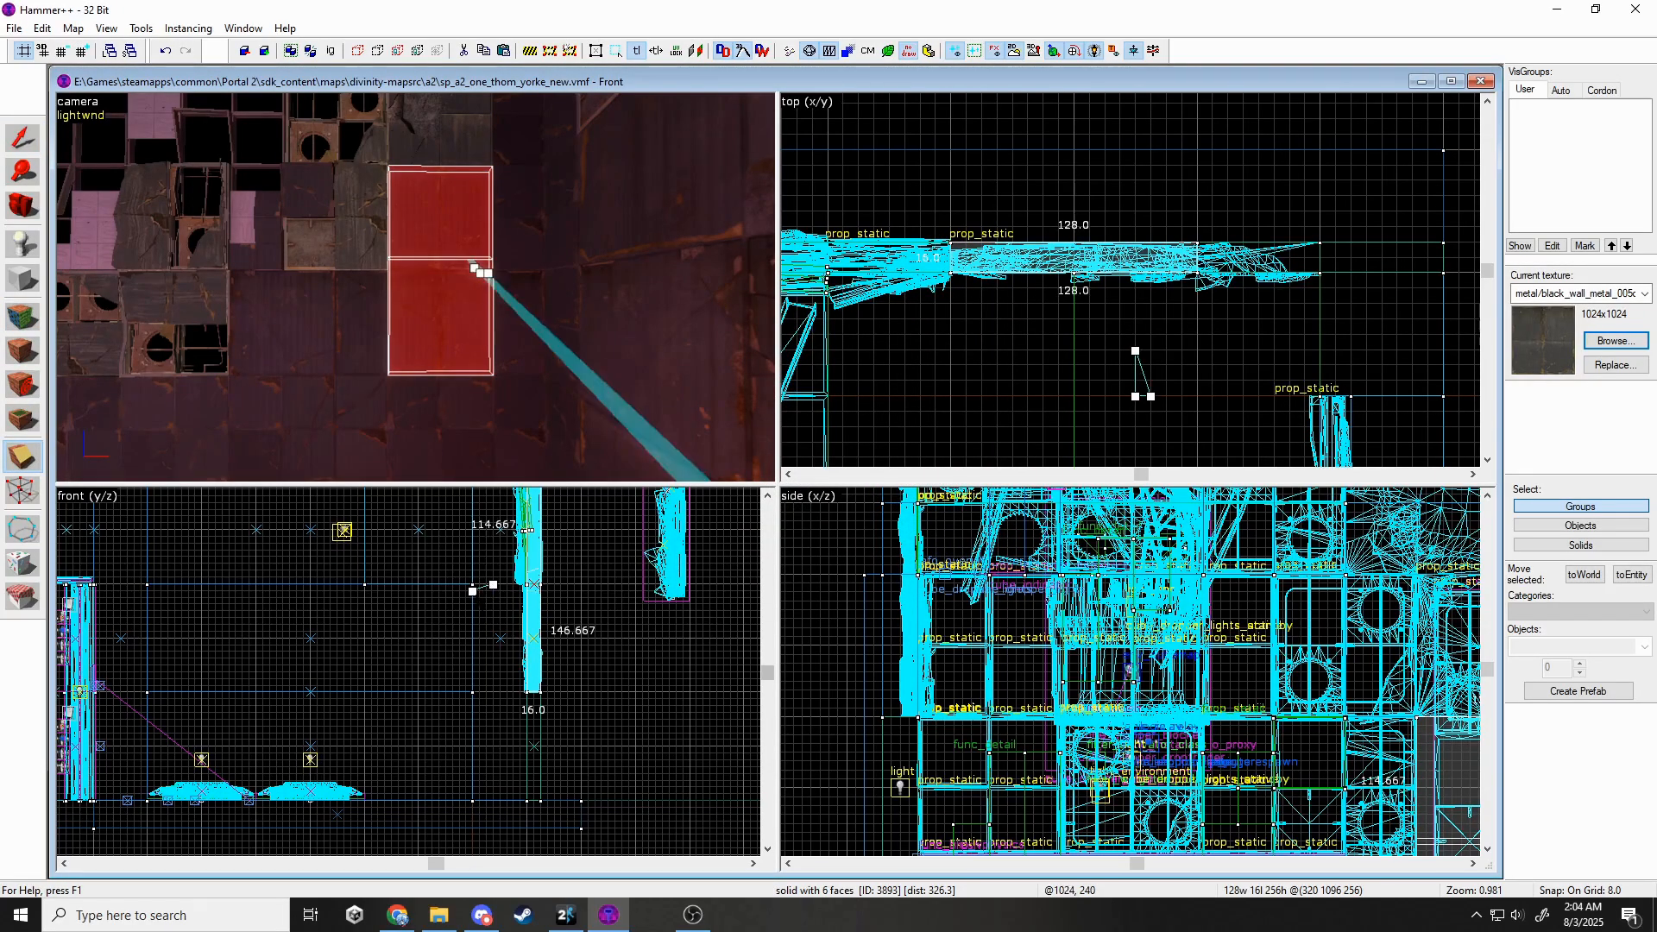
Reset a wall face's horizontal texture shift to 0 so it blends with the wall.
left_click(31, 326)
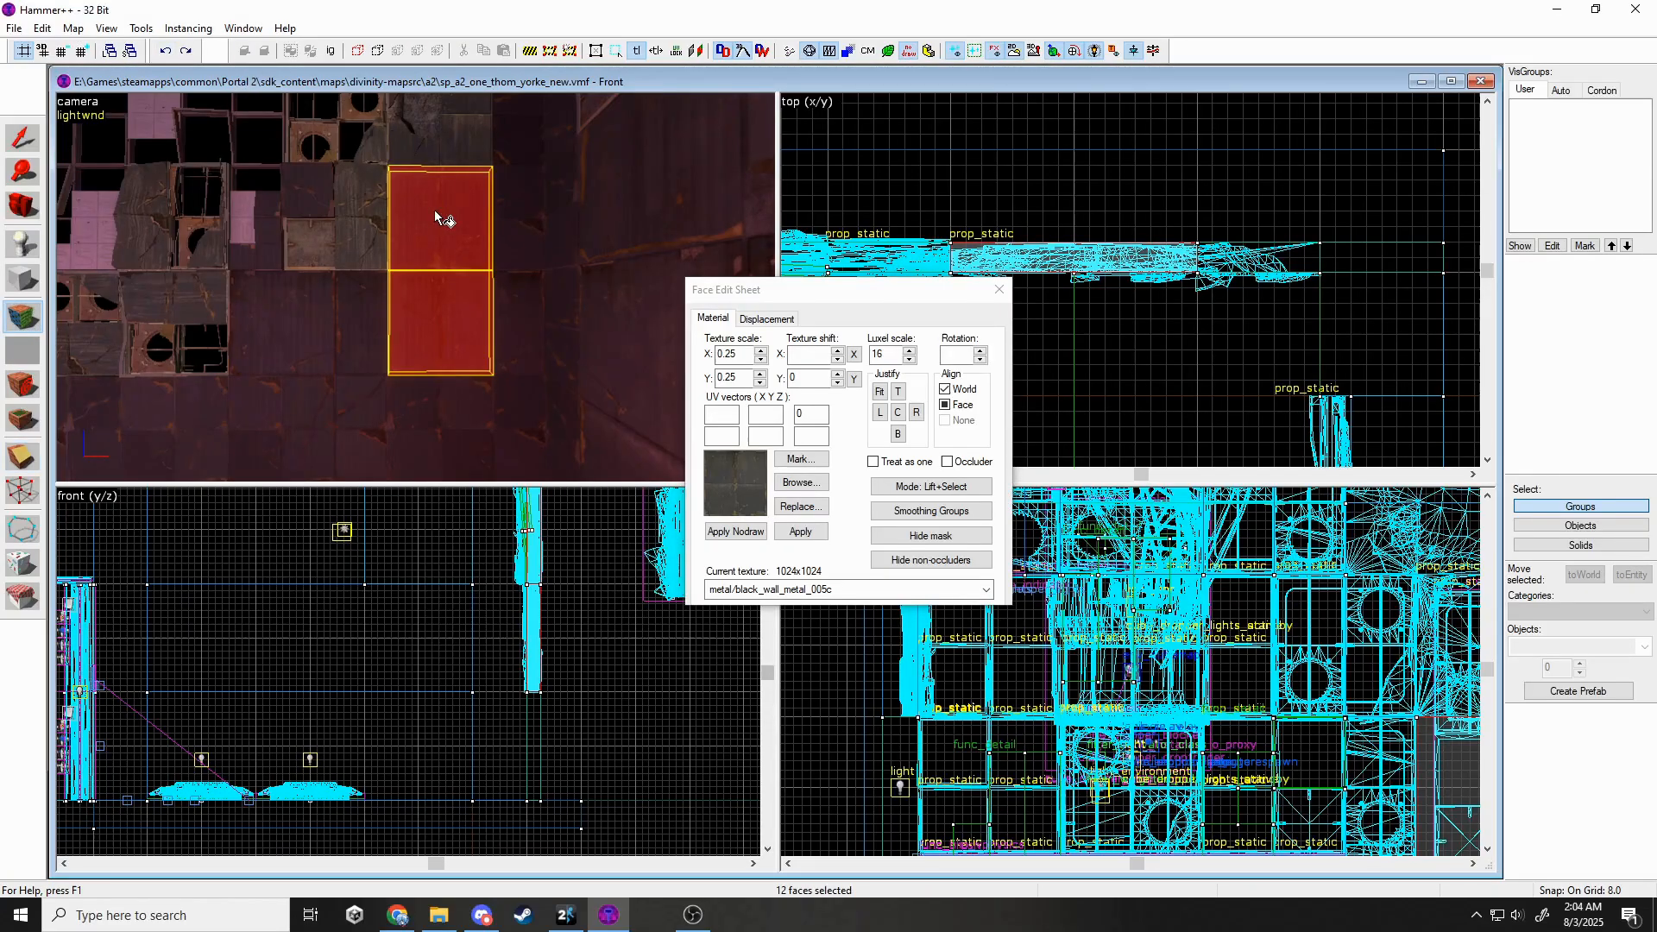
left_click(999, 291)
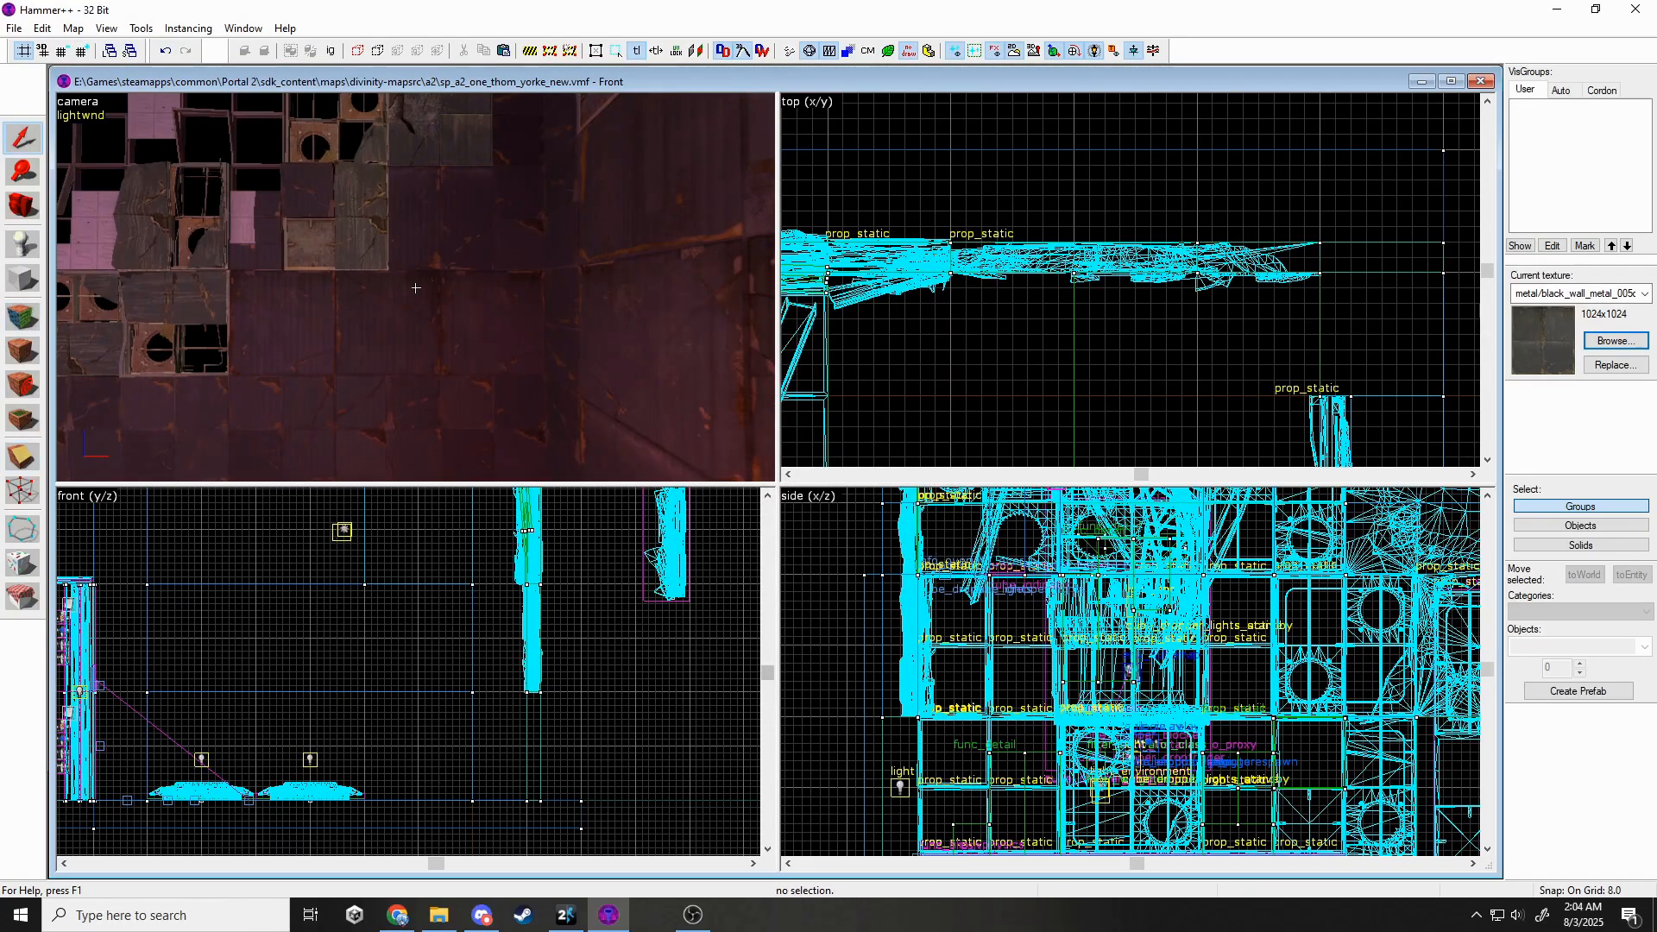
key("w")
key("s")
key("z")
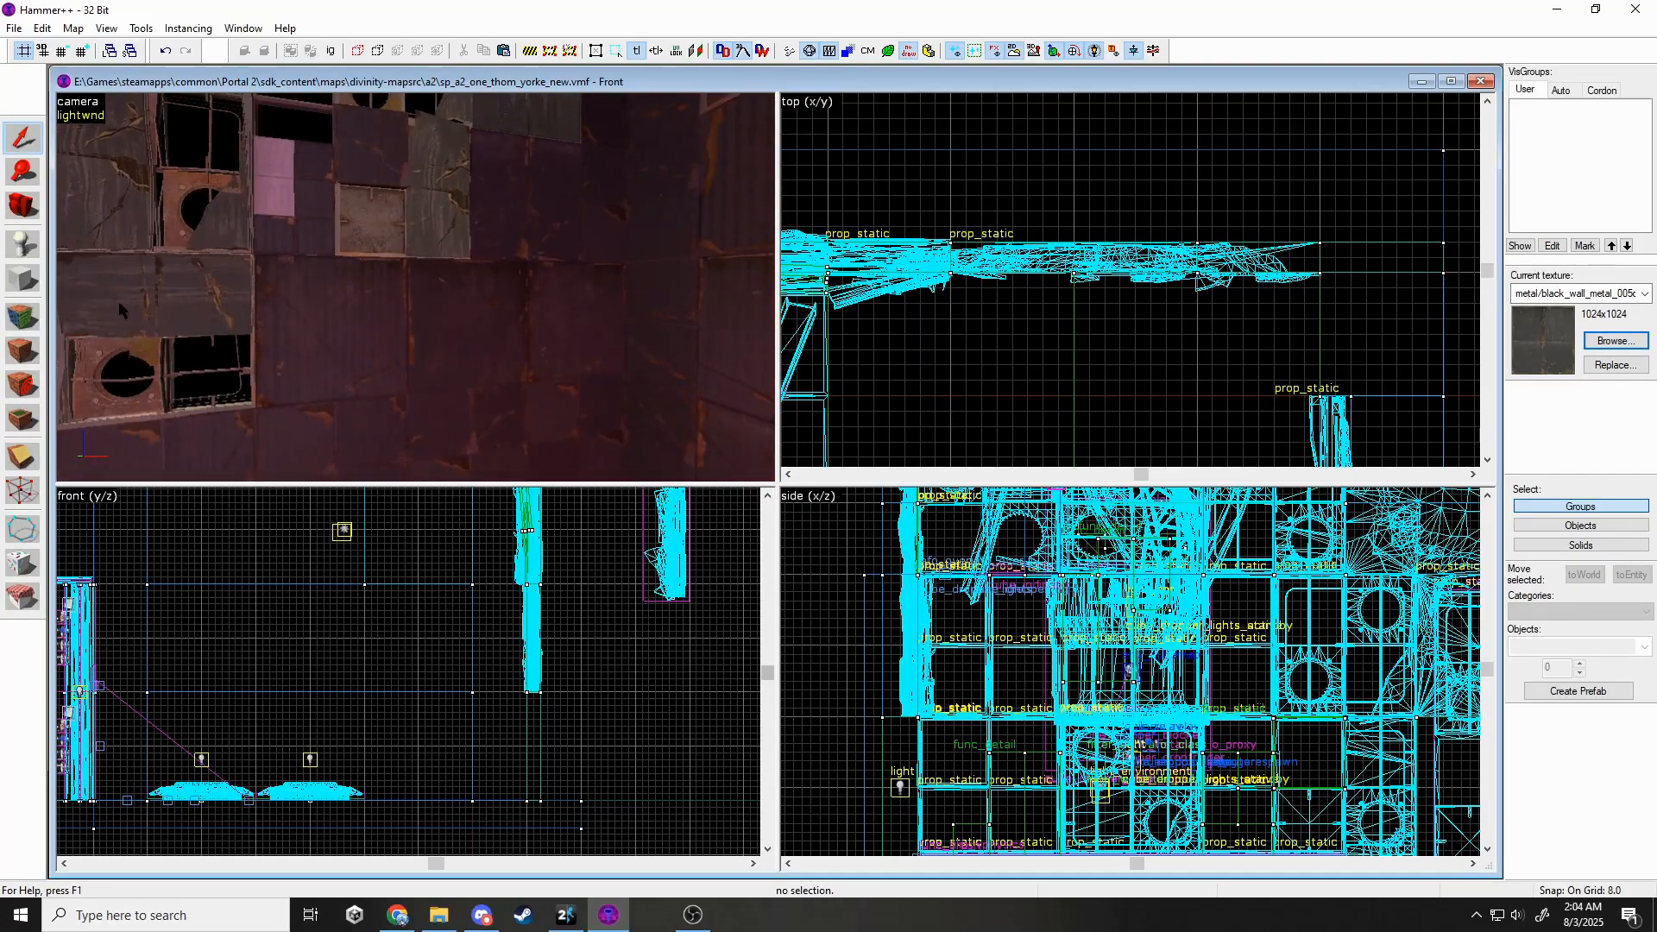
left_click(23, 320)
left_click(787, 354)
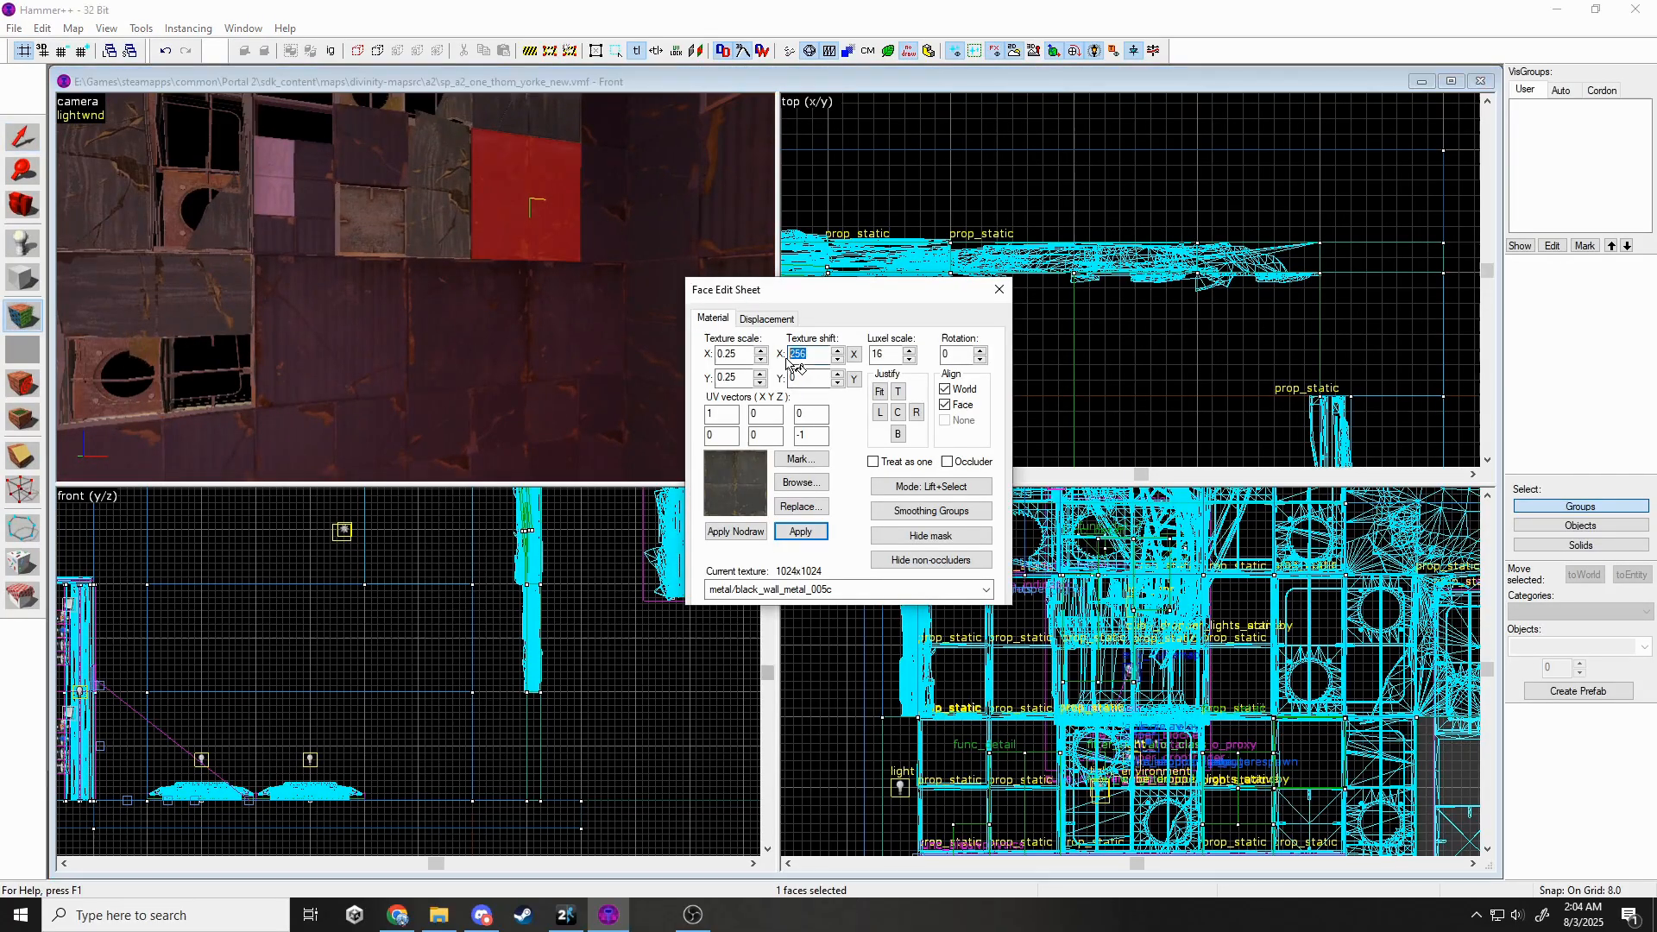
left_click(998, 291)
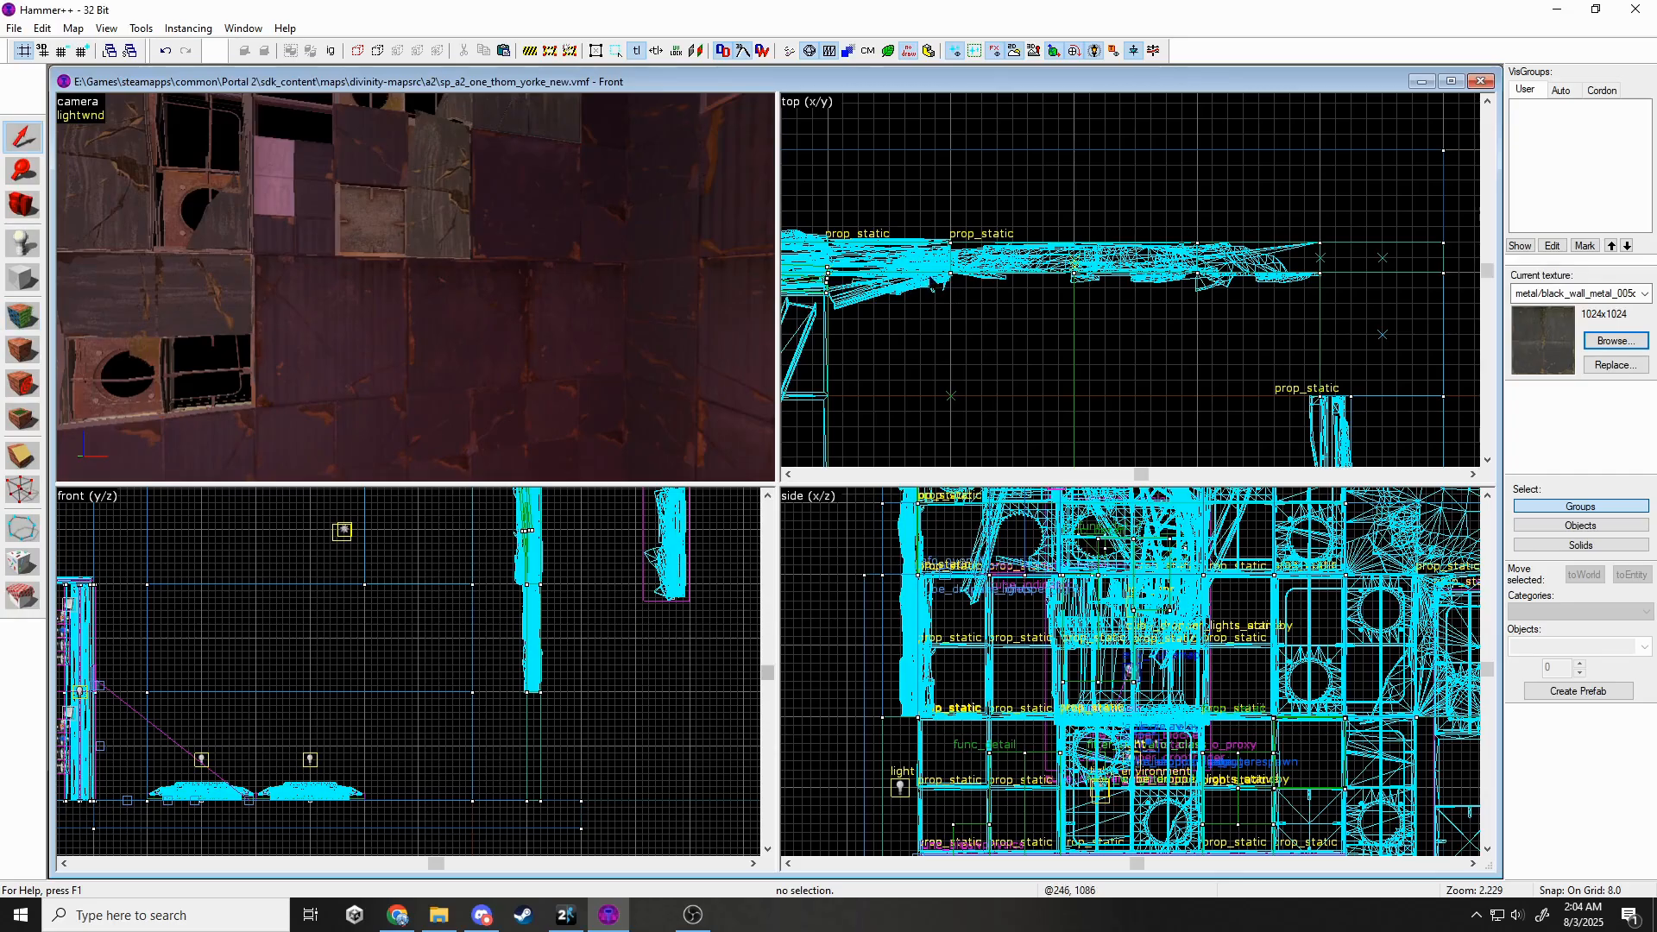
Tint the wall_dest_256x128_01_skins panel prop grey with Color 191 191 191.
key("s")
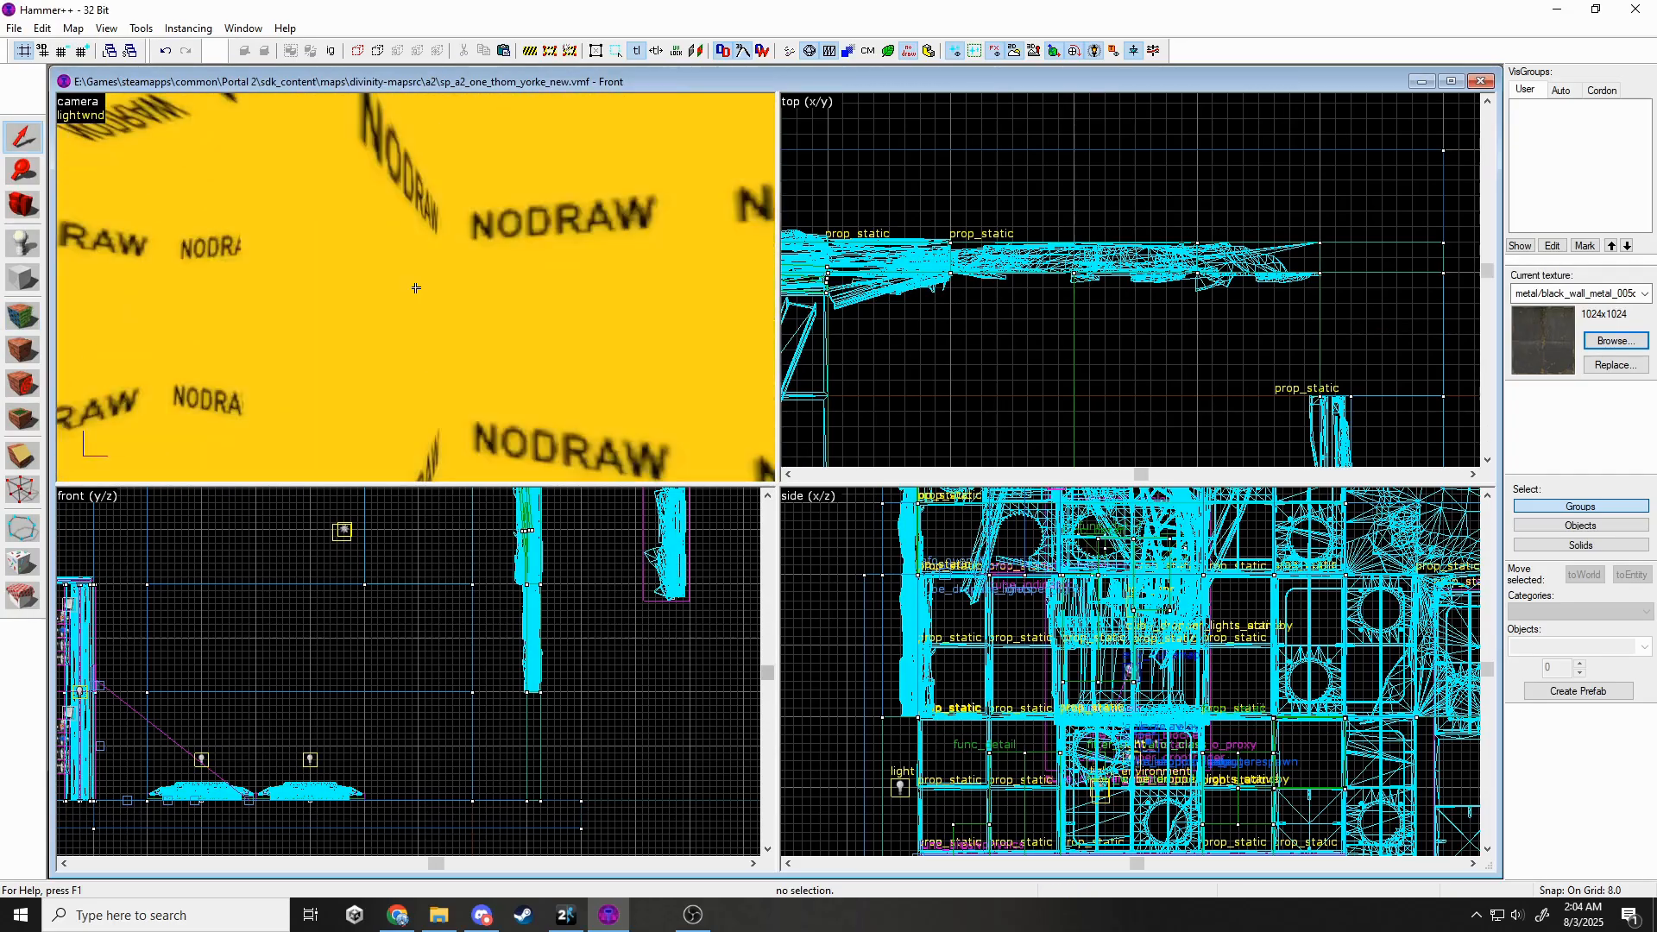
key("w")
double_click(416, 288)
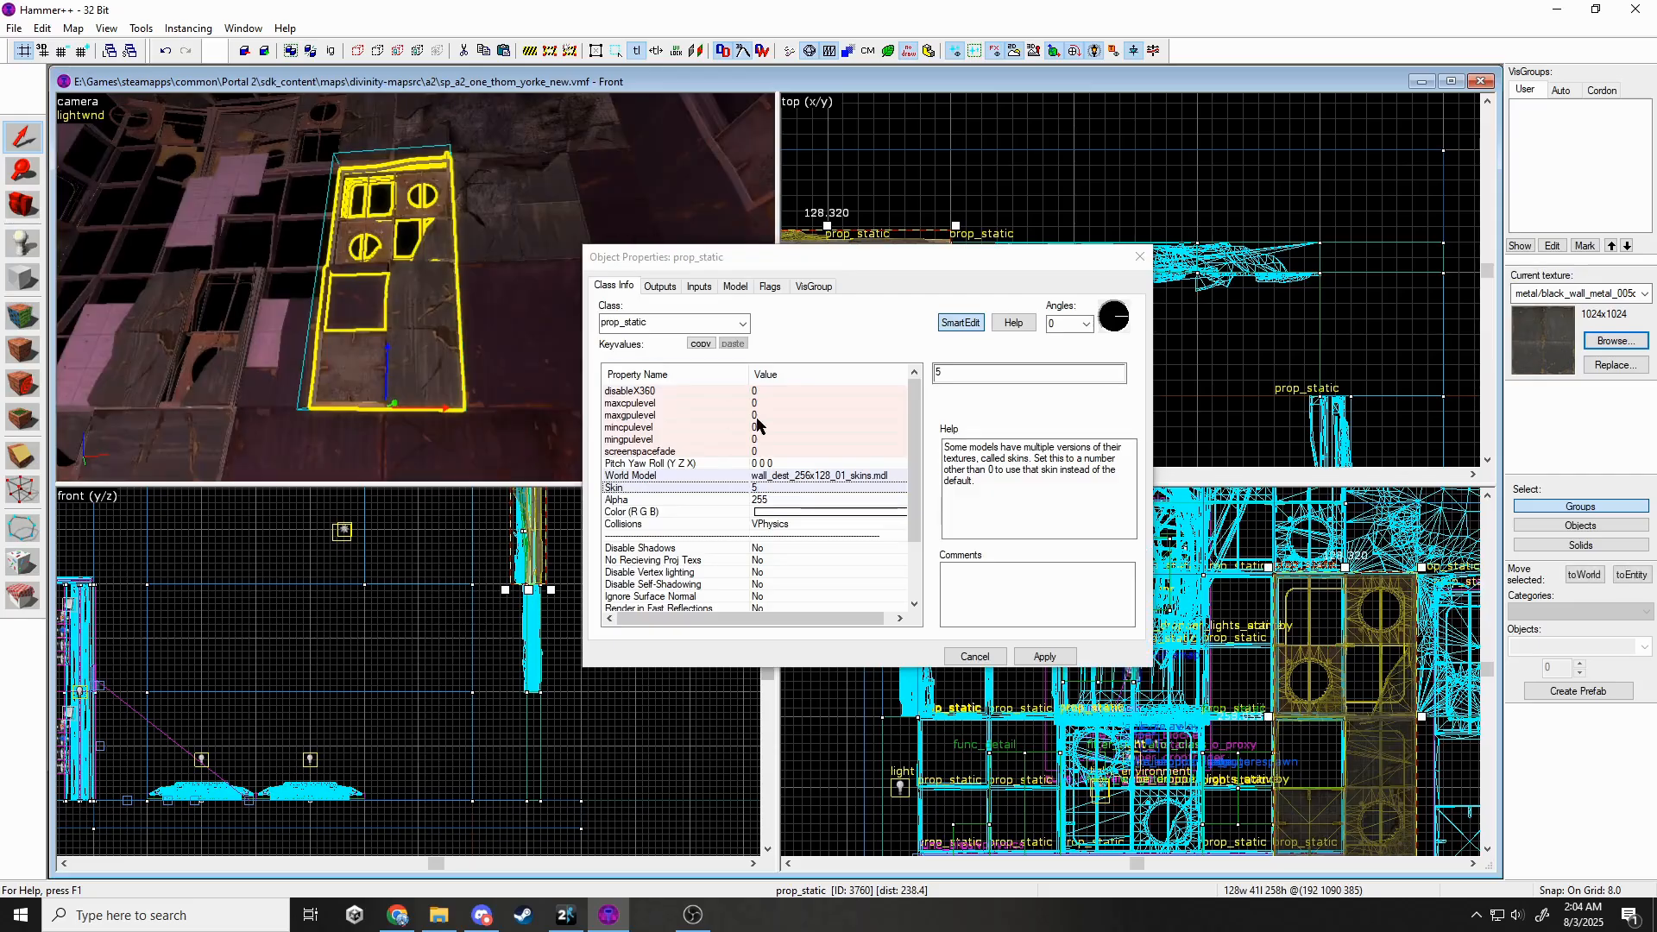
left_click(851, 510)
left_click(968, 407)
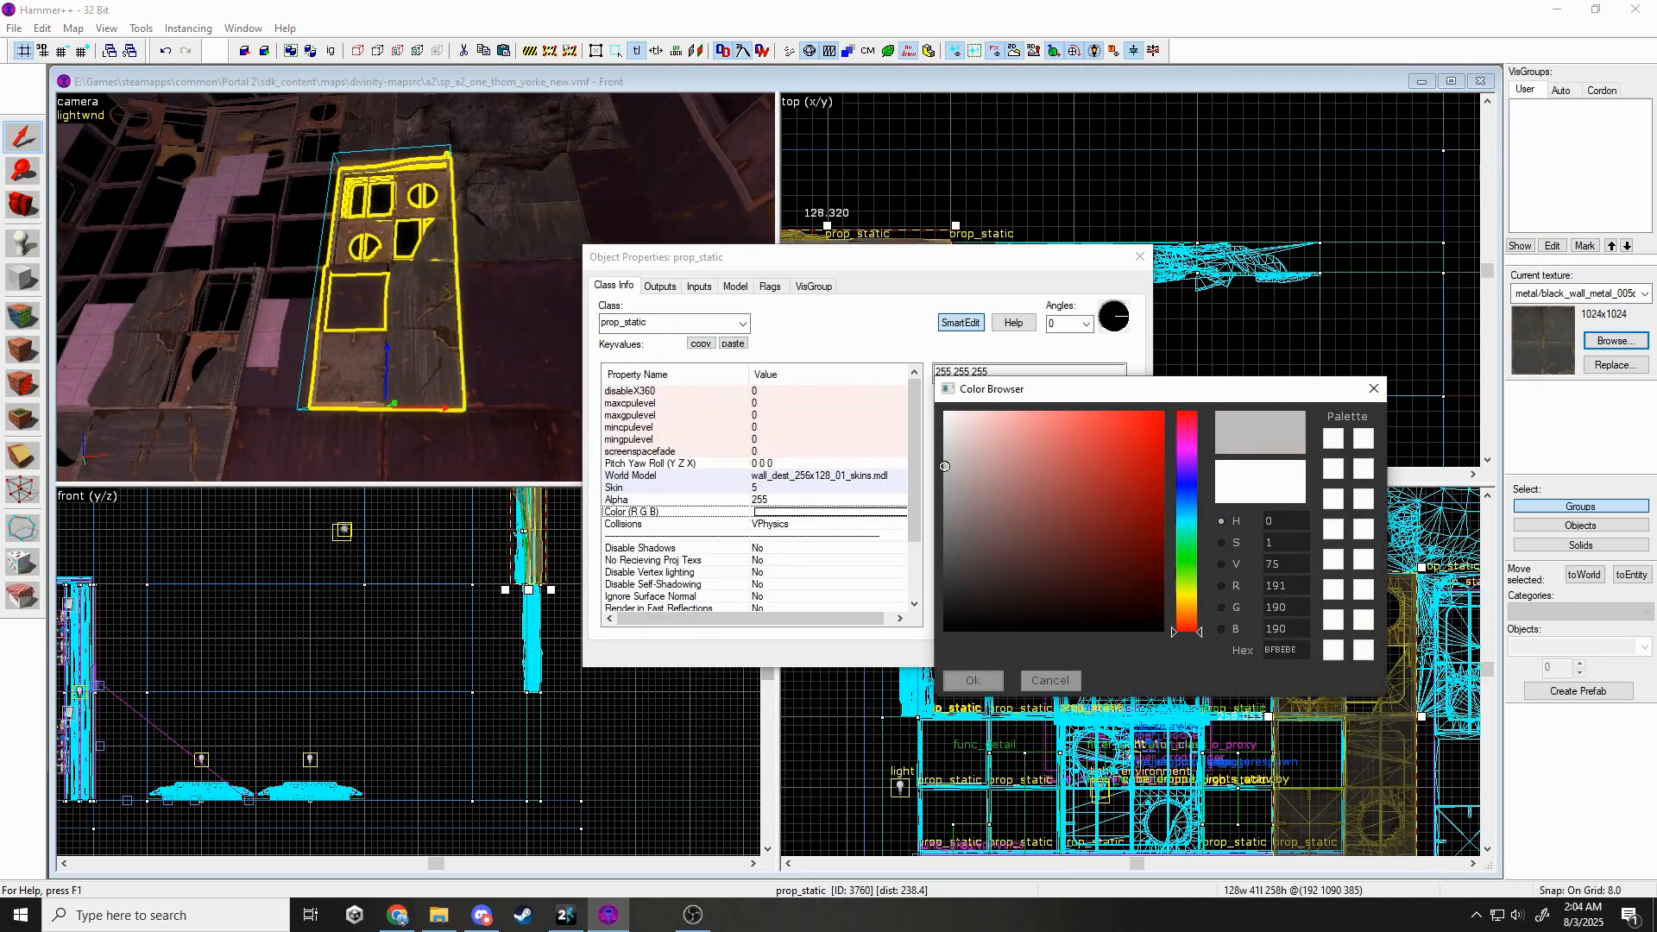
left_click(972, 680)
left_click(1023, 658)
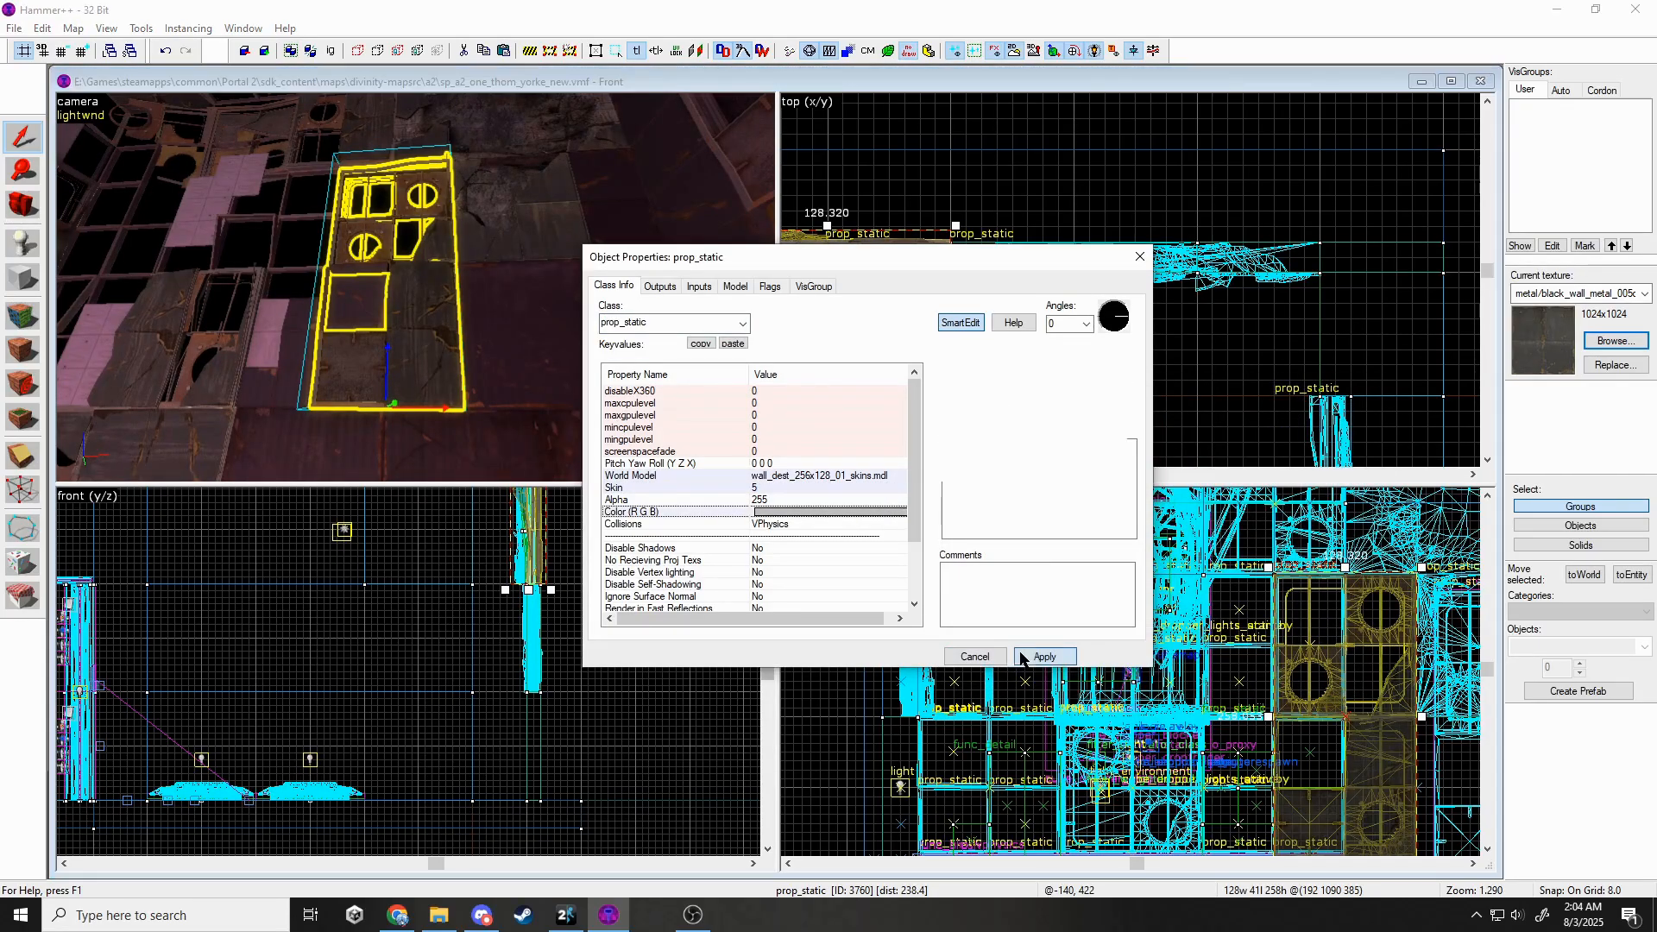
left_click(1139, 259)
key("Escape")
key("z")
key("s")
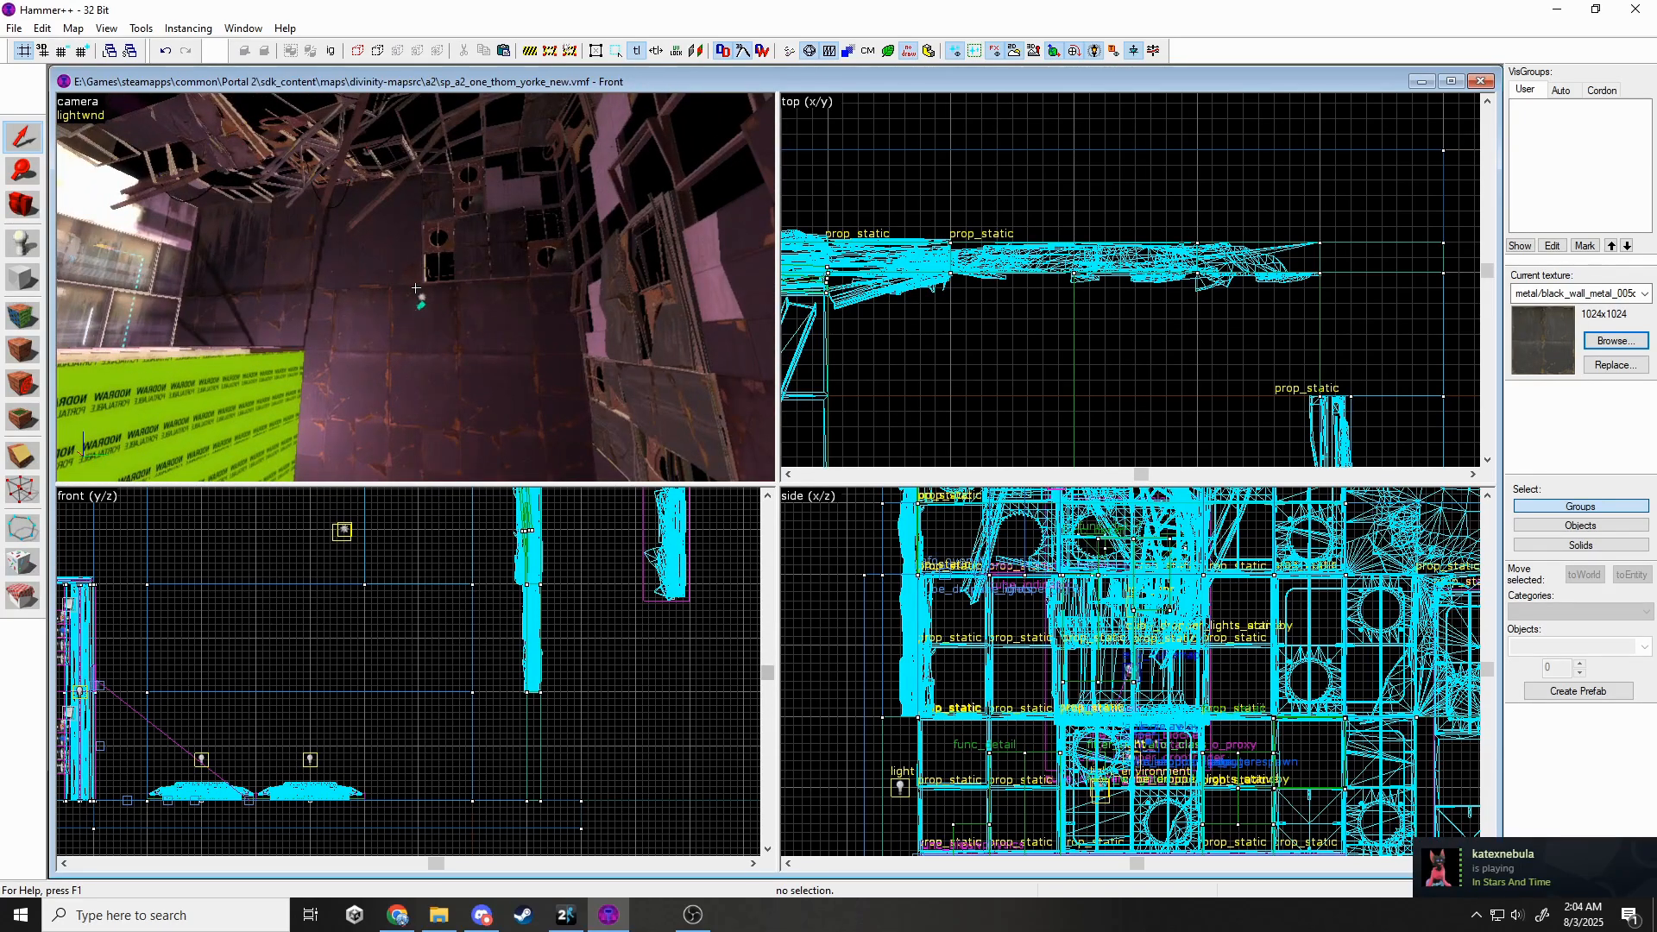
Delete the two adjacent wall panel brushes from the wall.
key("w")
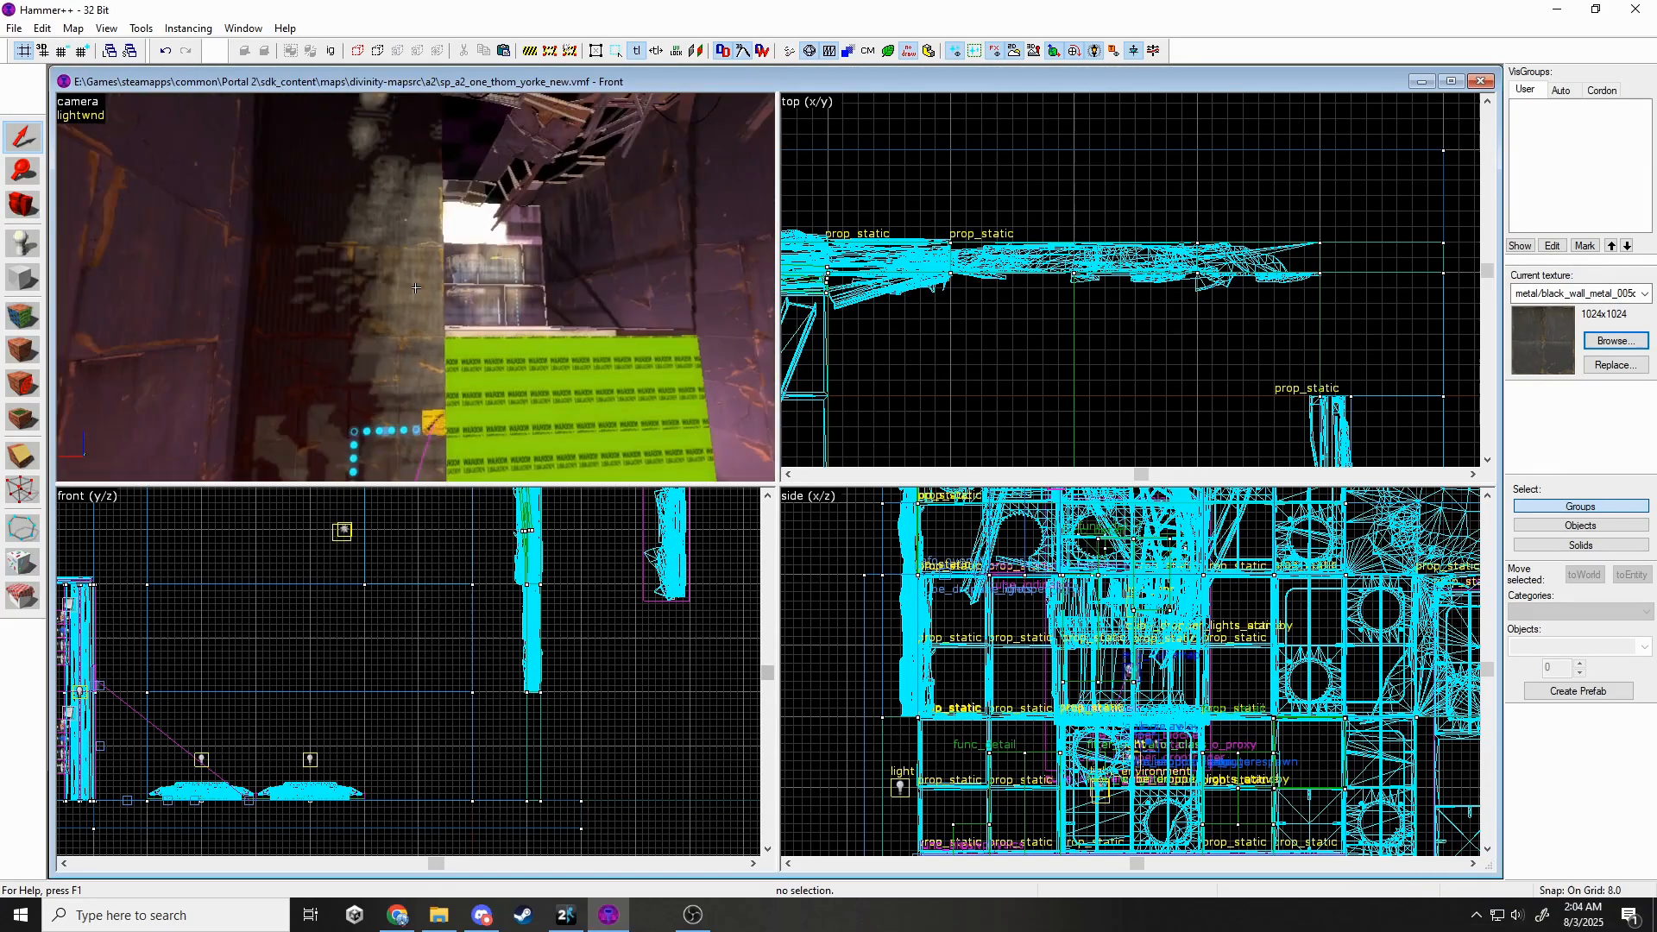
key("s")
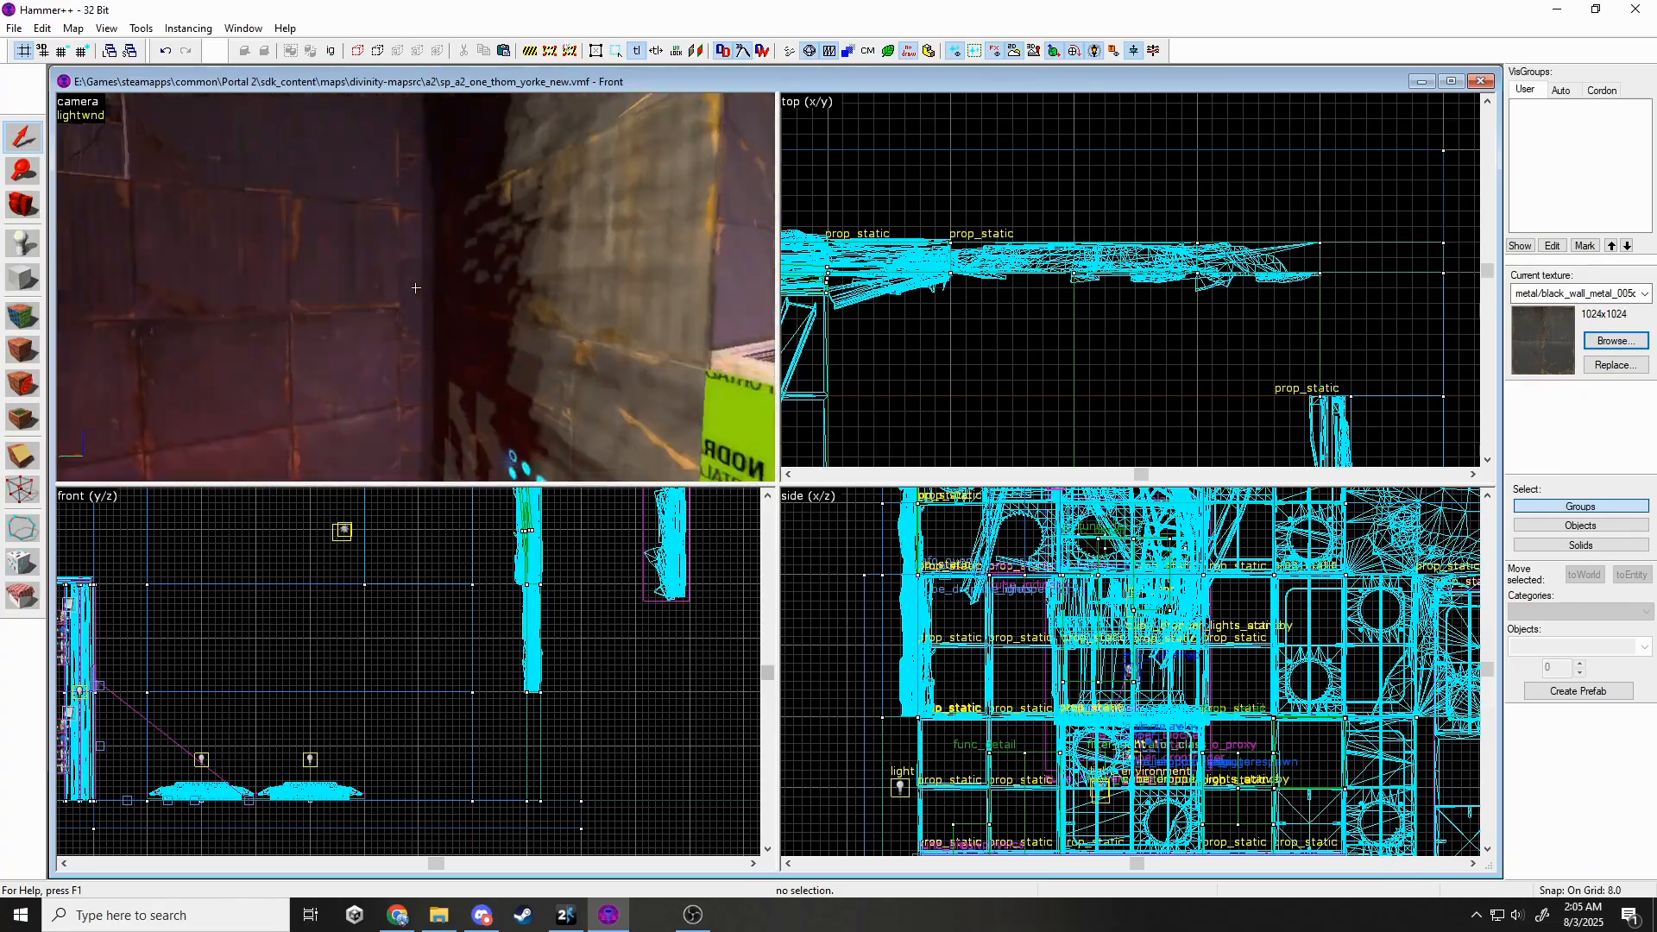
key("w")
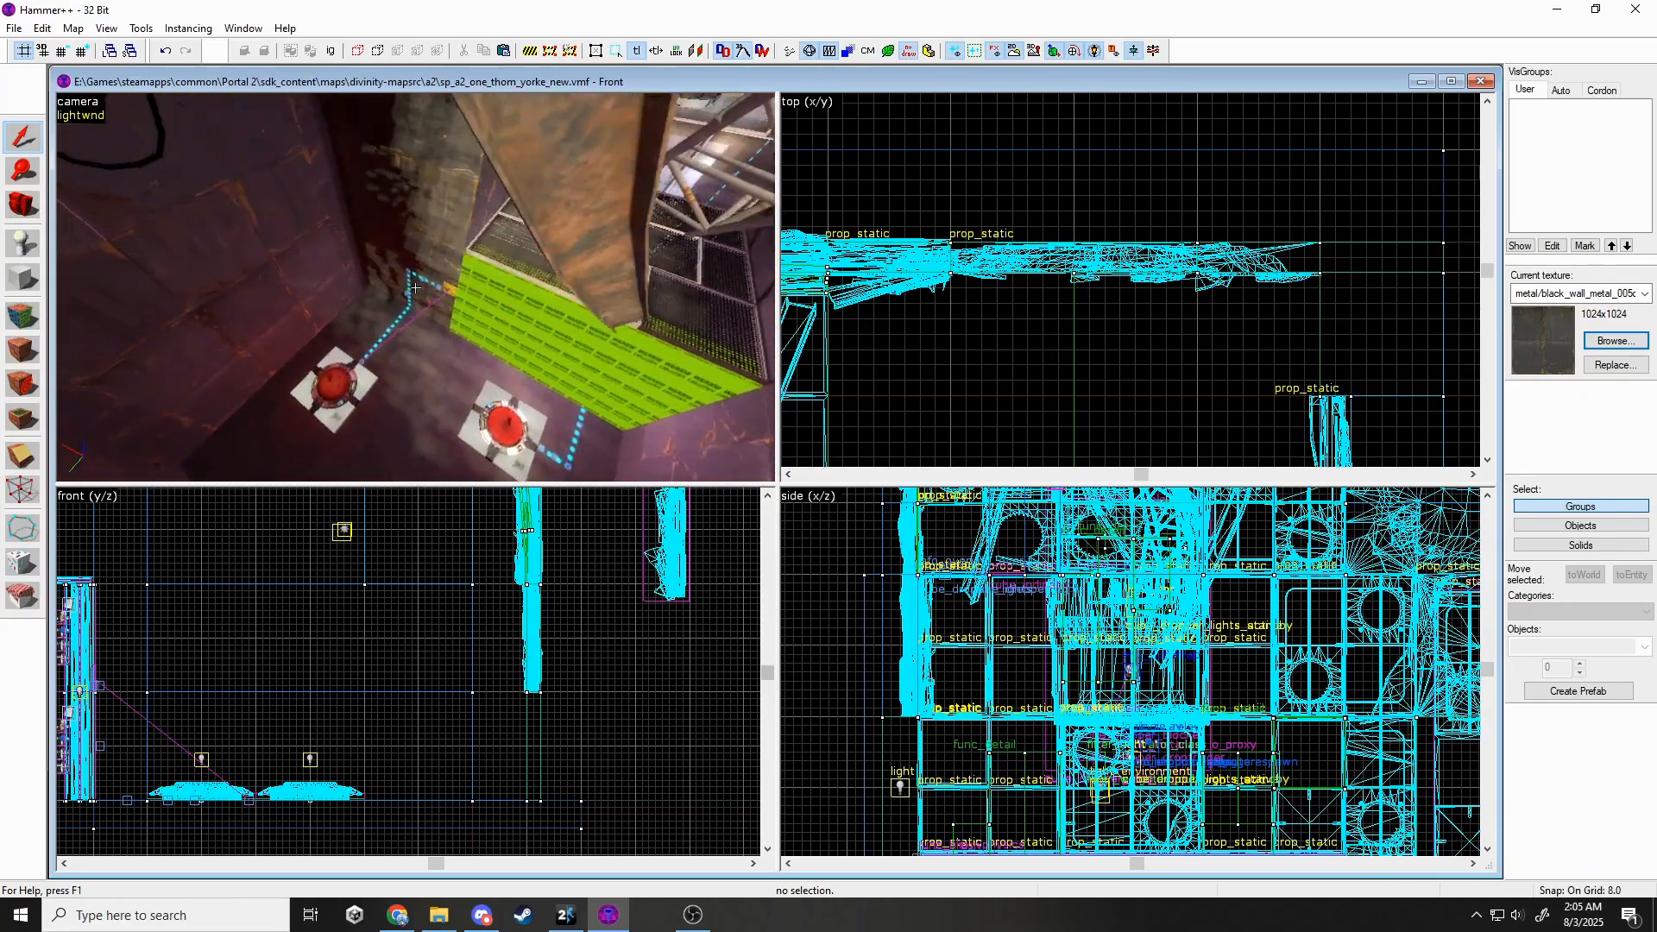
key("s")
key("w")
key("s")
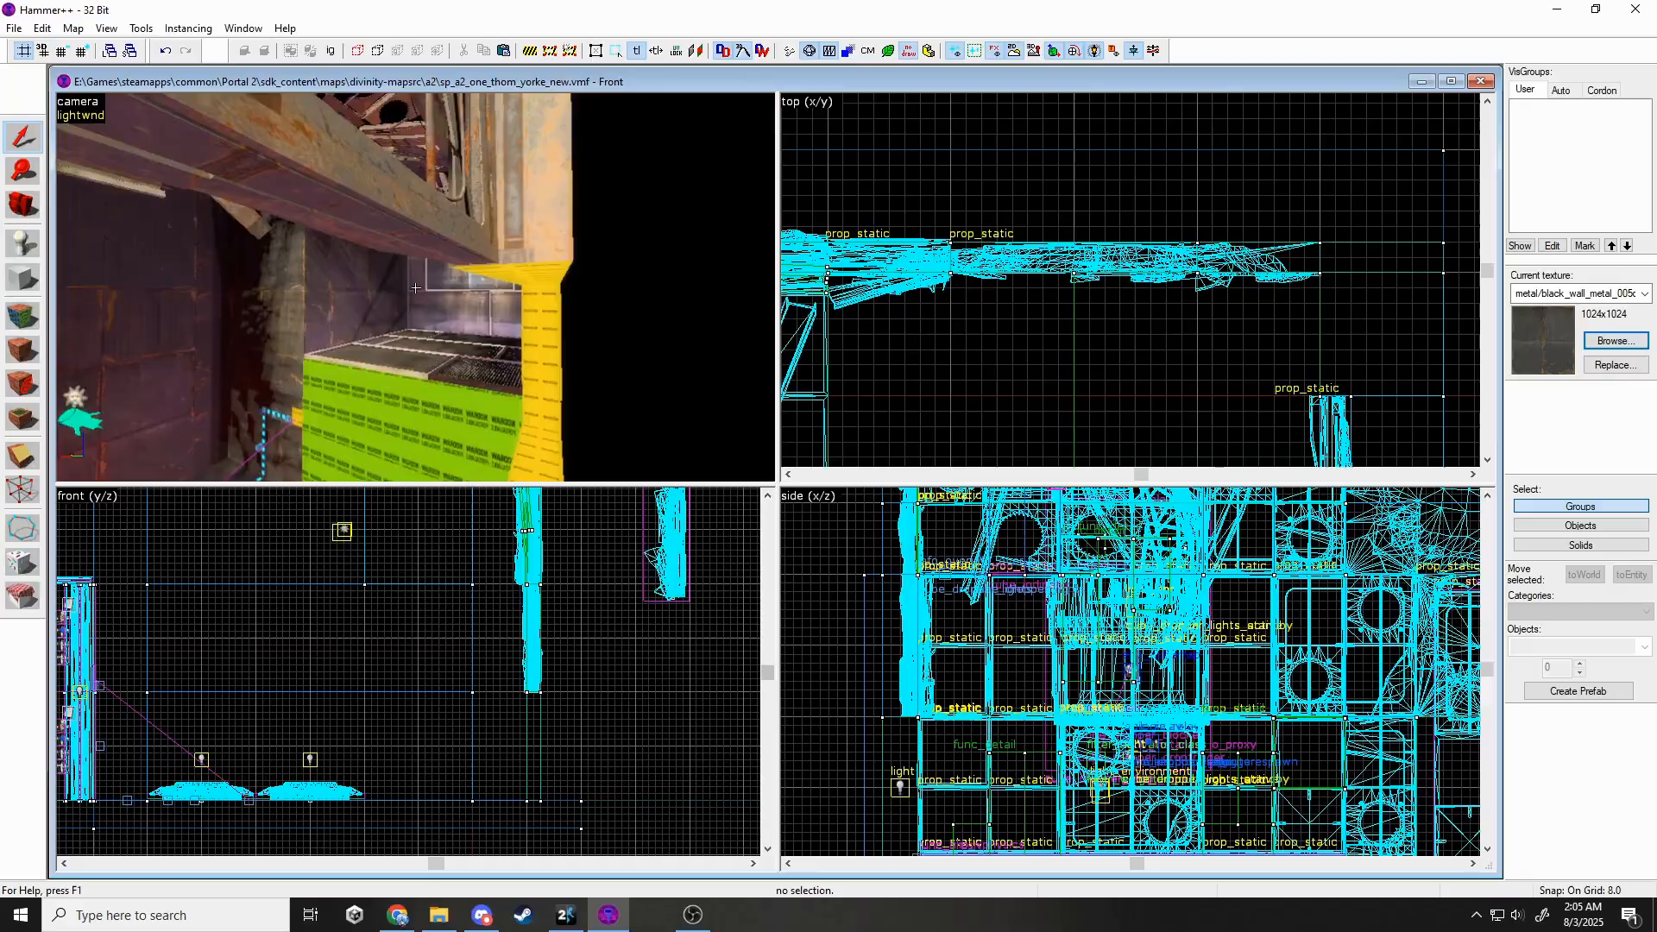
key("w")
key("s")
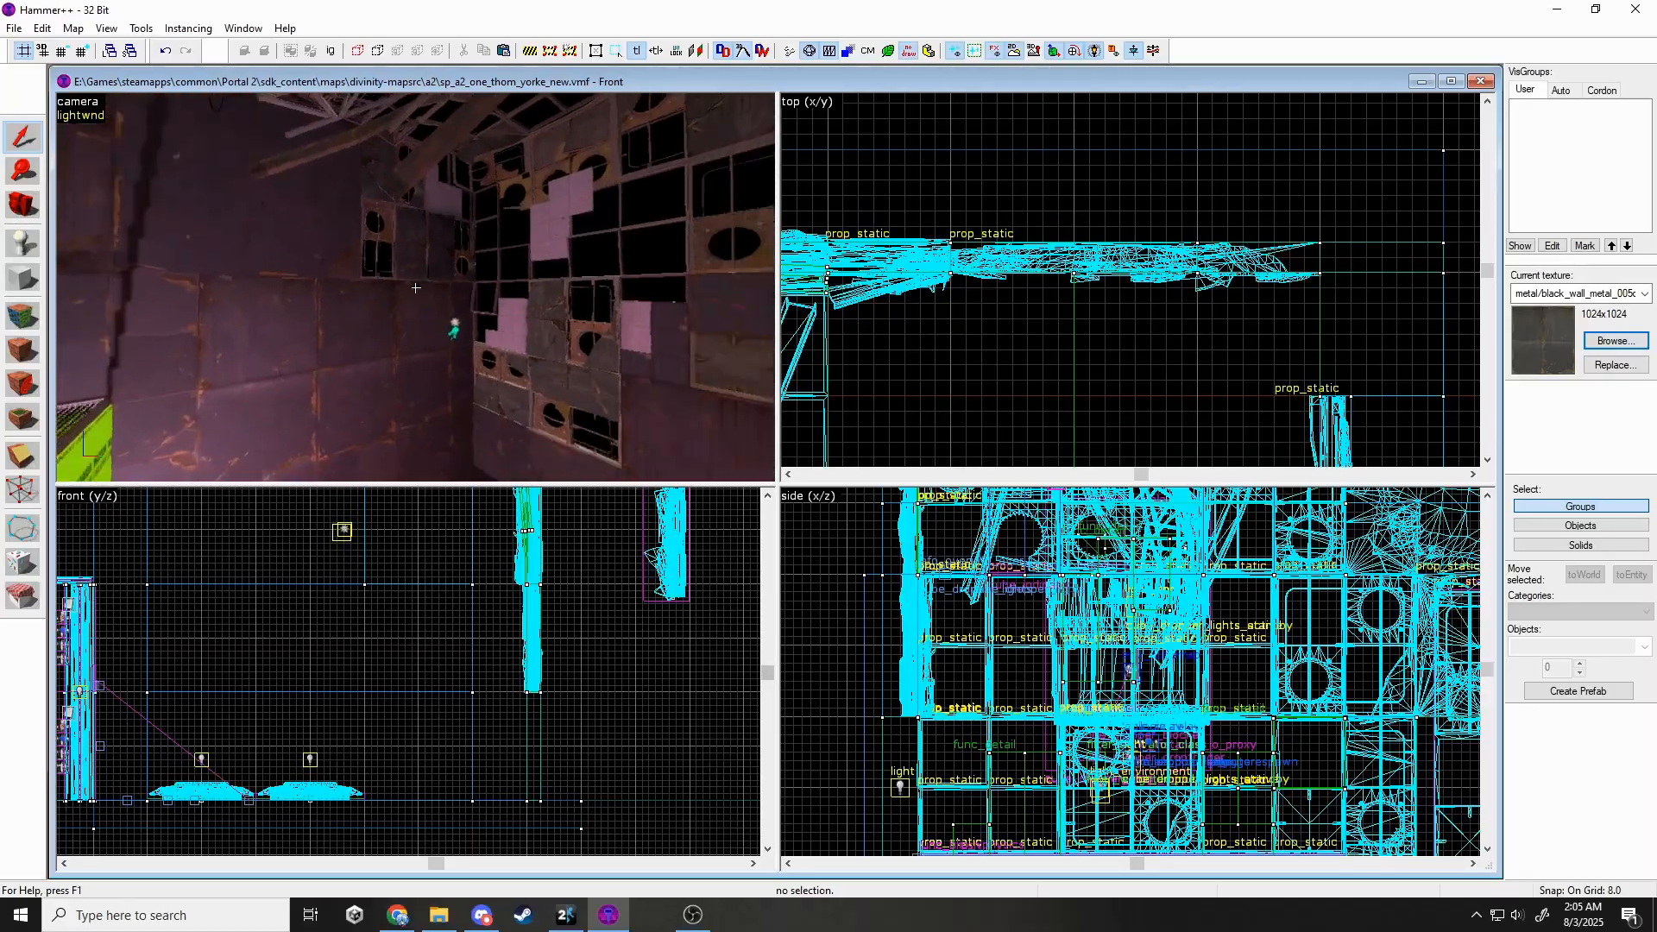
key("s")
key("w")
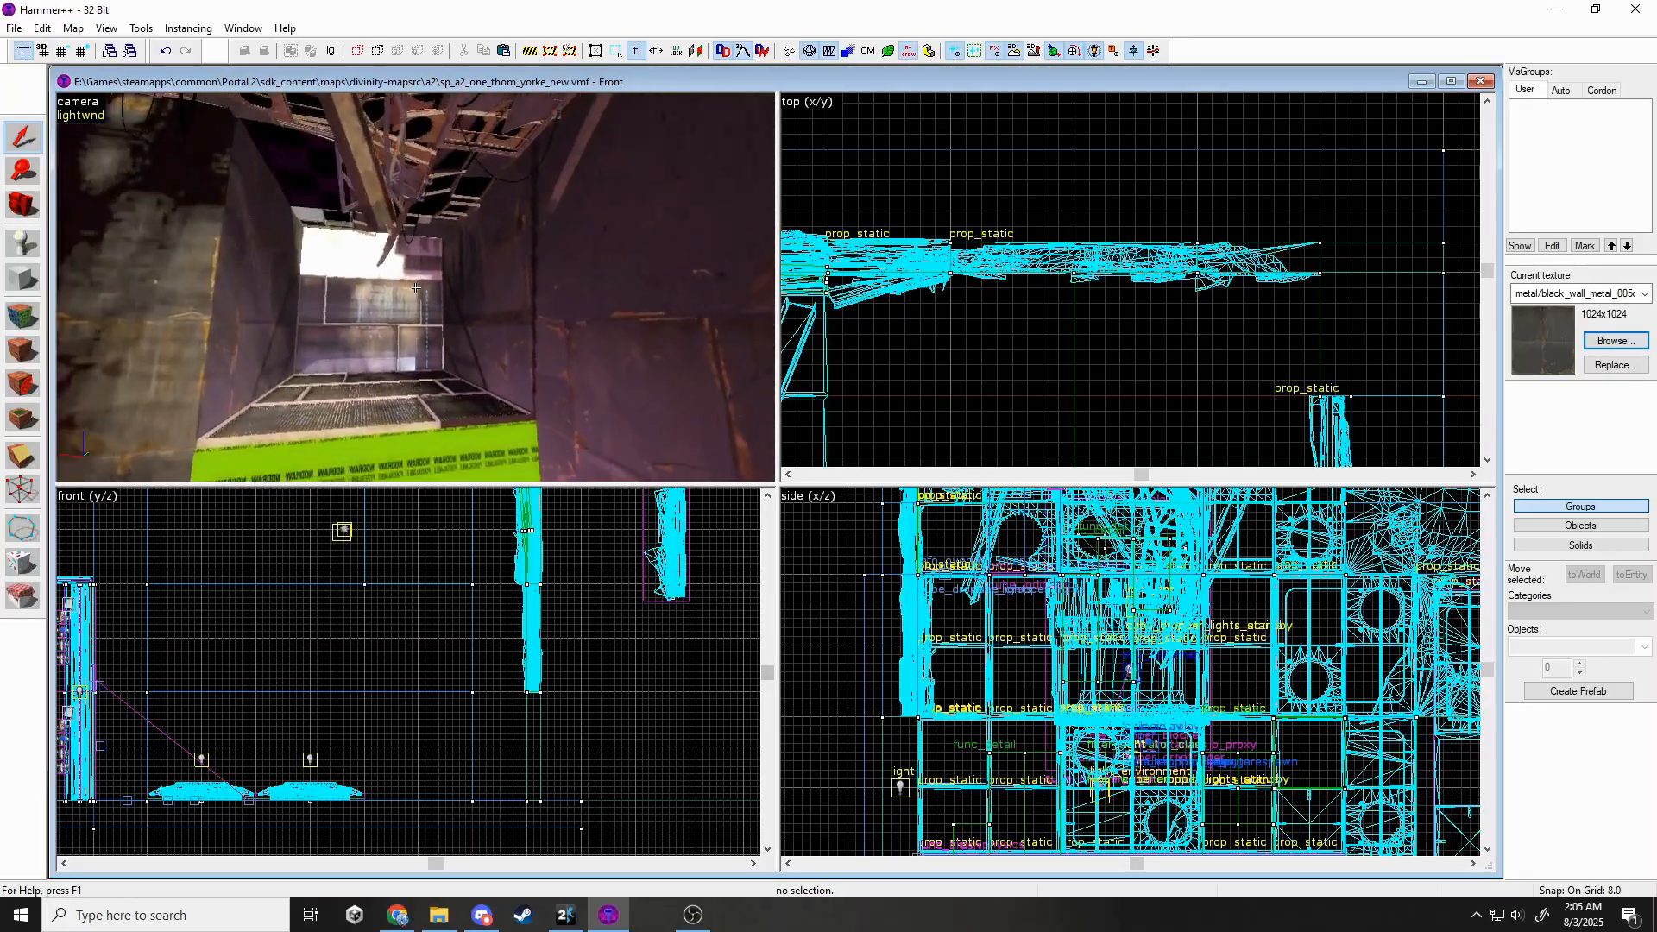
left_click(448, 313)
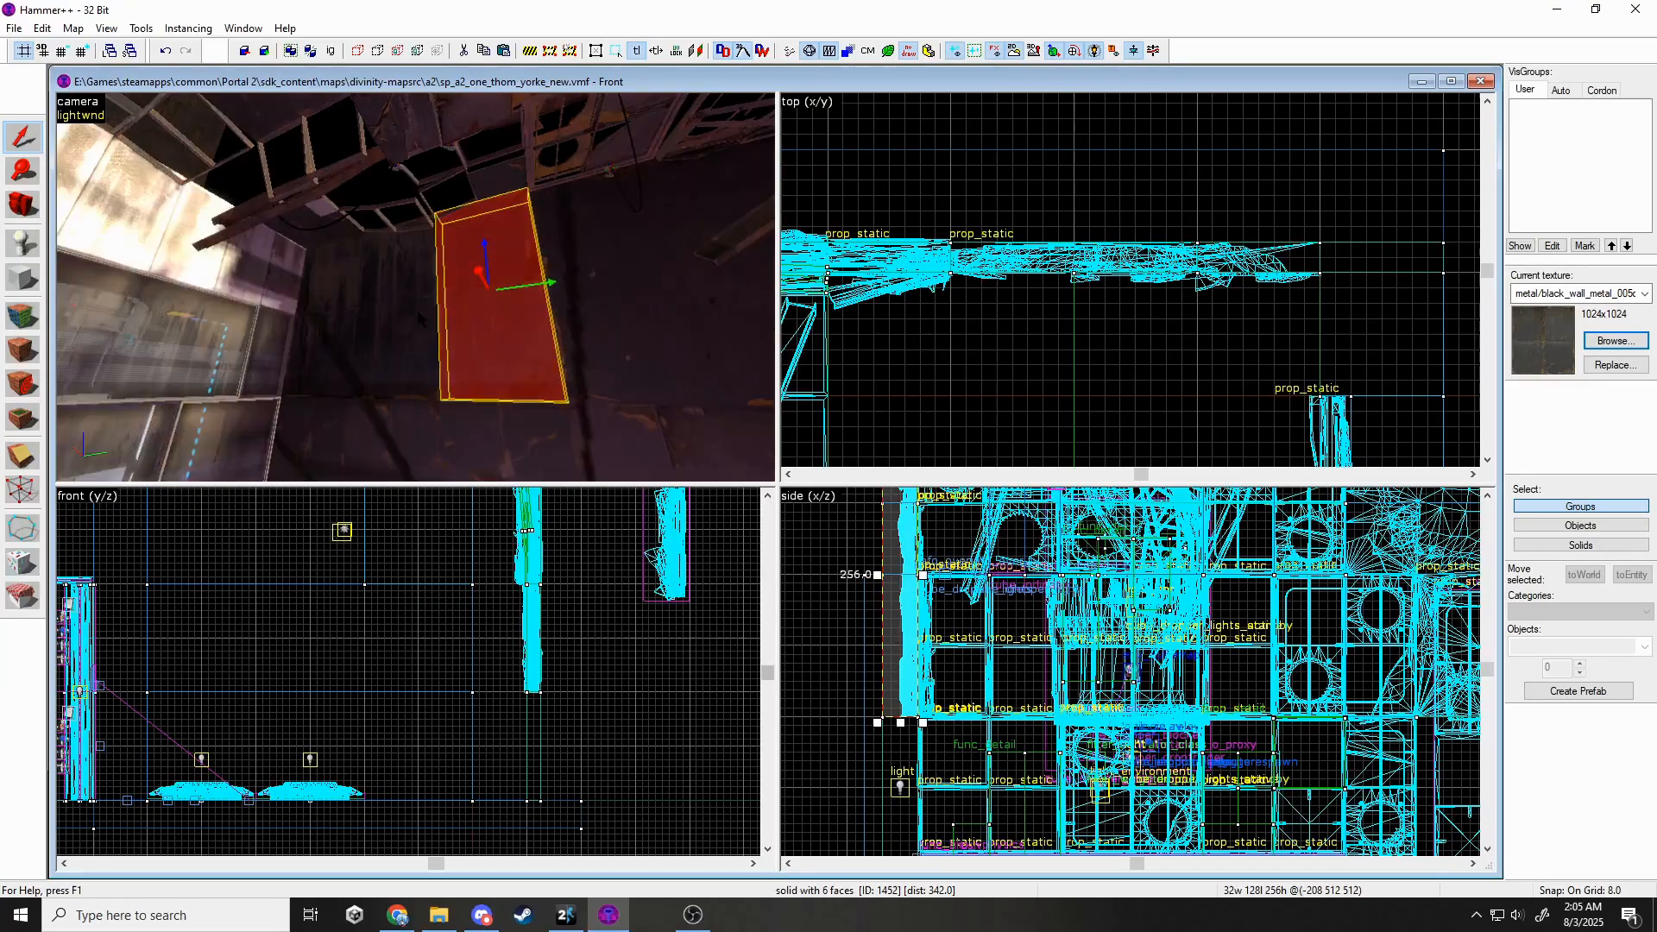
left_click(391, 311, "ctrl")
key("Delete")
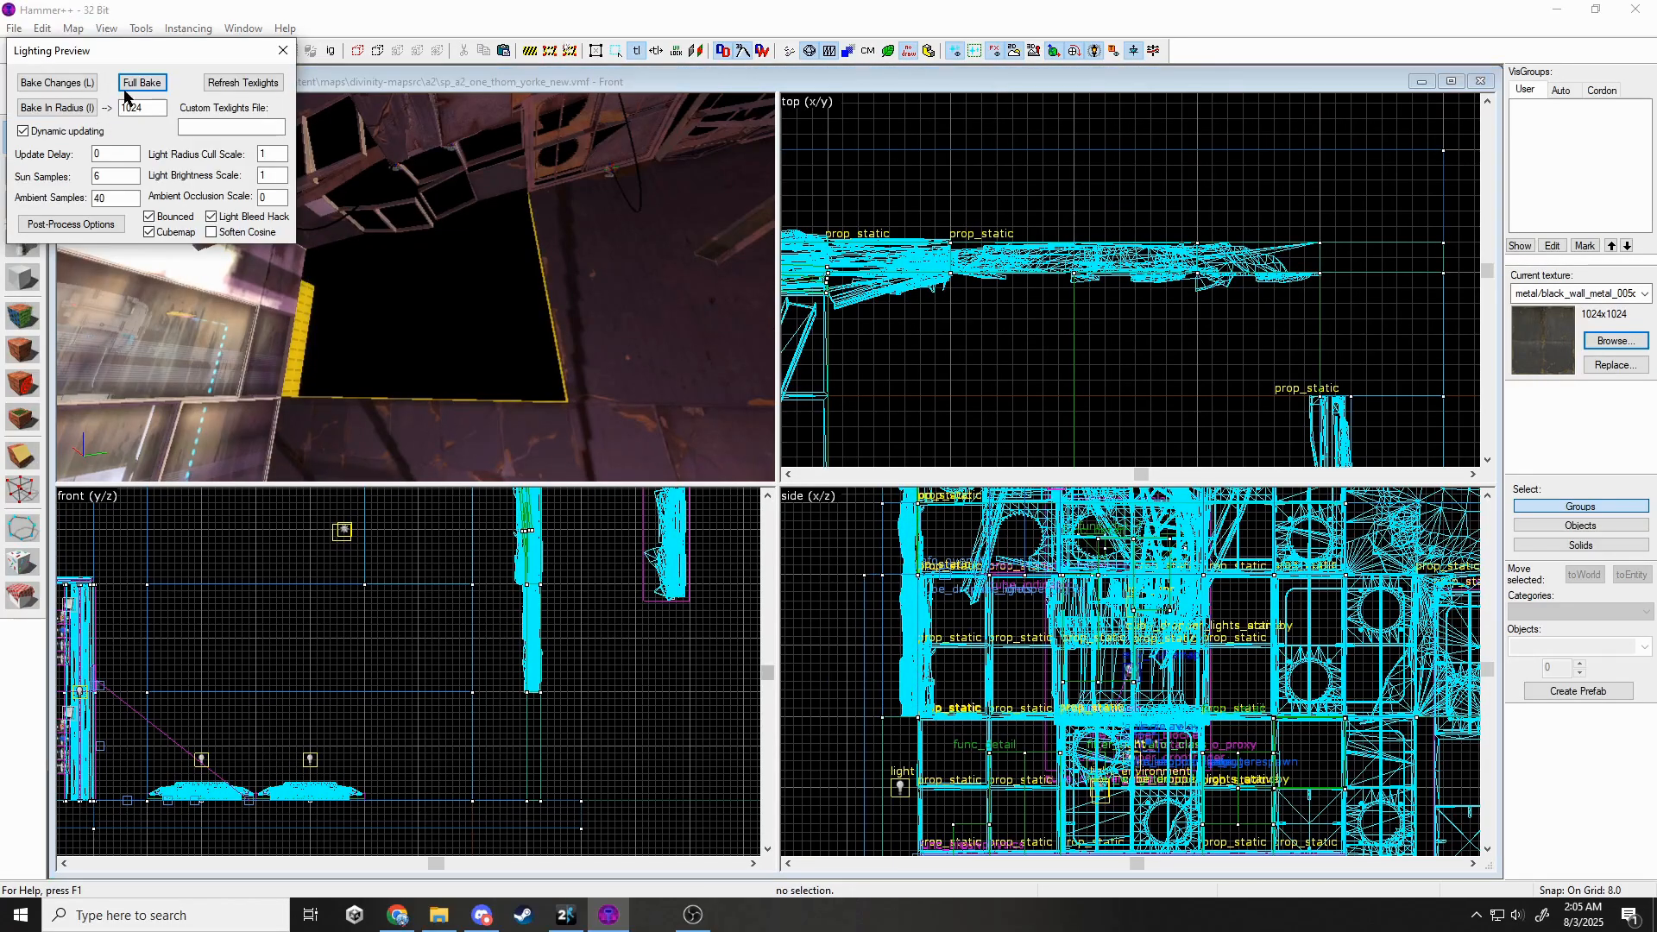
Run a Full Bake of the lighting preview and close its settings.
left_click(143, 84)
left_click(283, 51)
key("z")
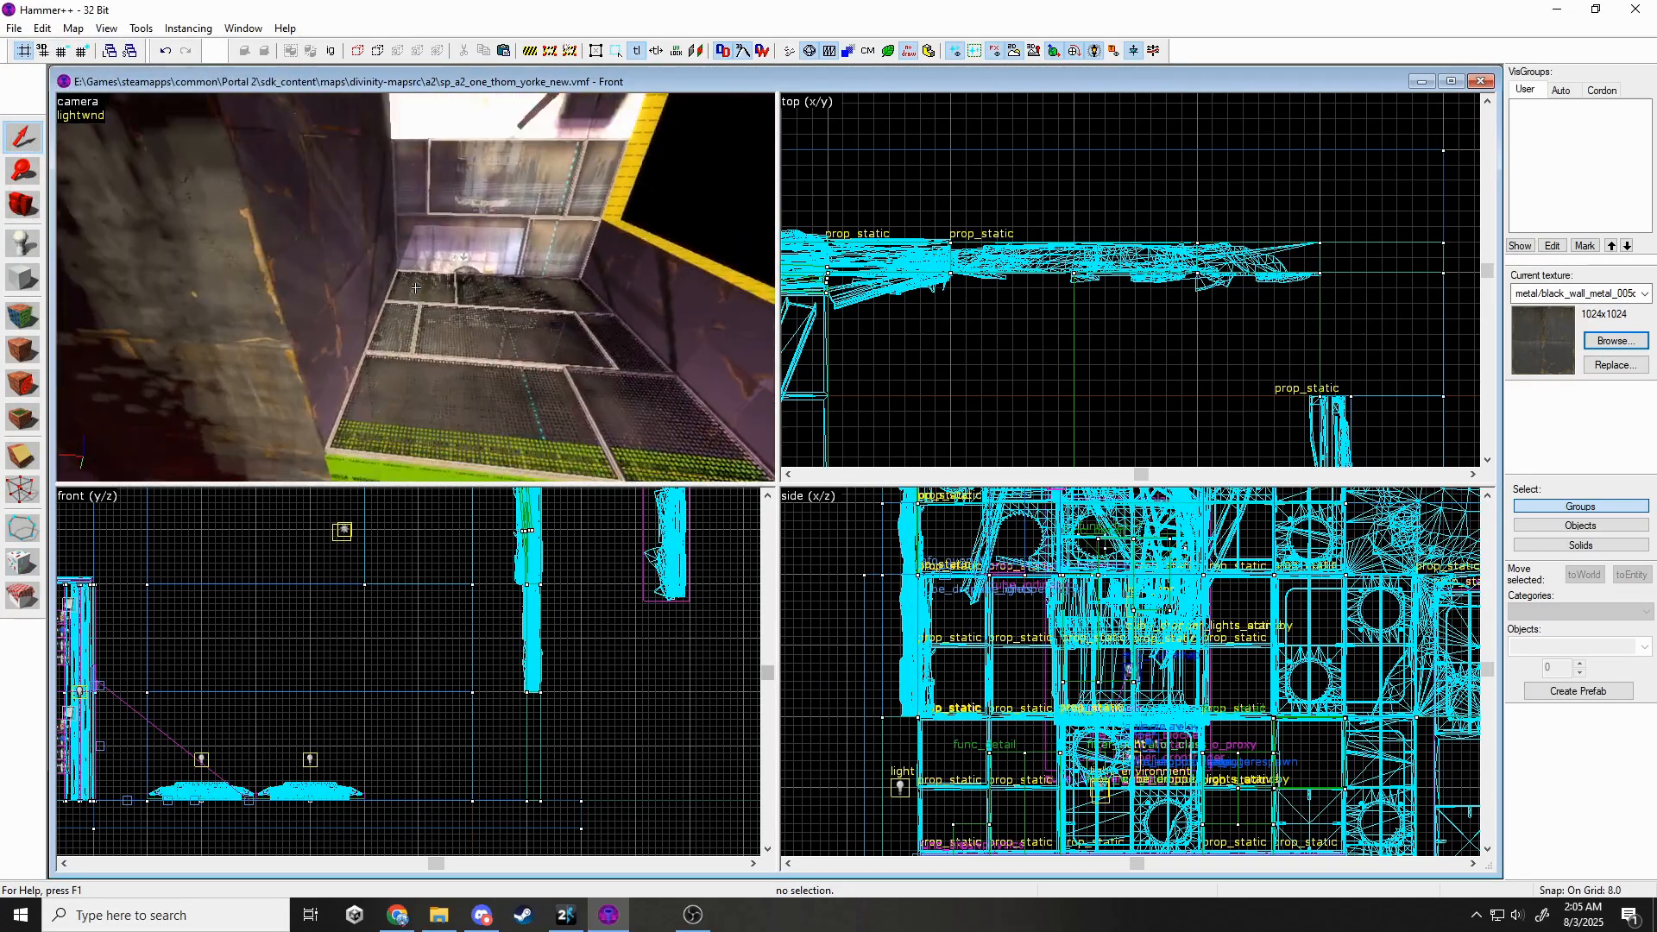
key("s")
key("s")
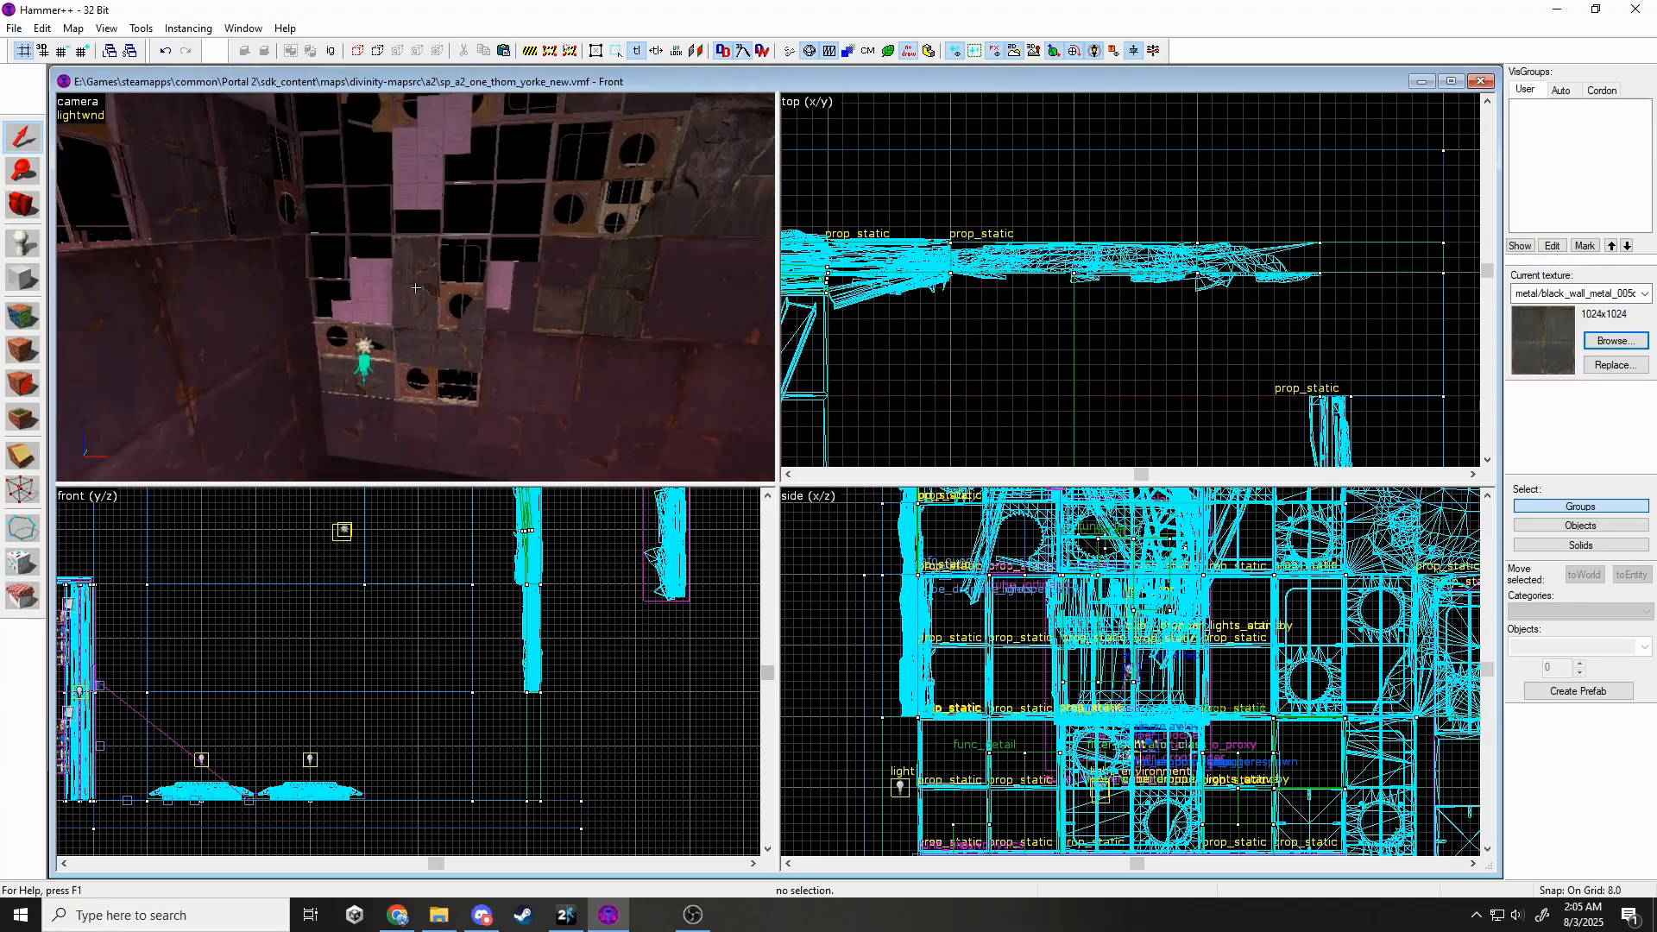
Select the nine wall-frame pieces: wall brush, panel props and box brushes.
key("z")
left_click(508, 359)
left_click(465, 315, "ctrl")
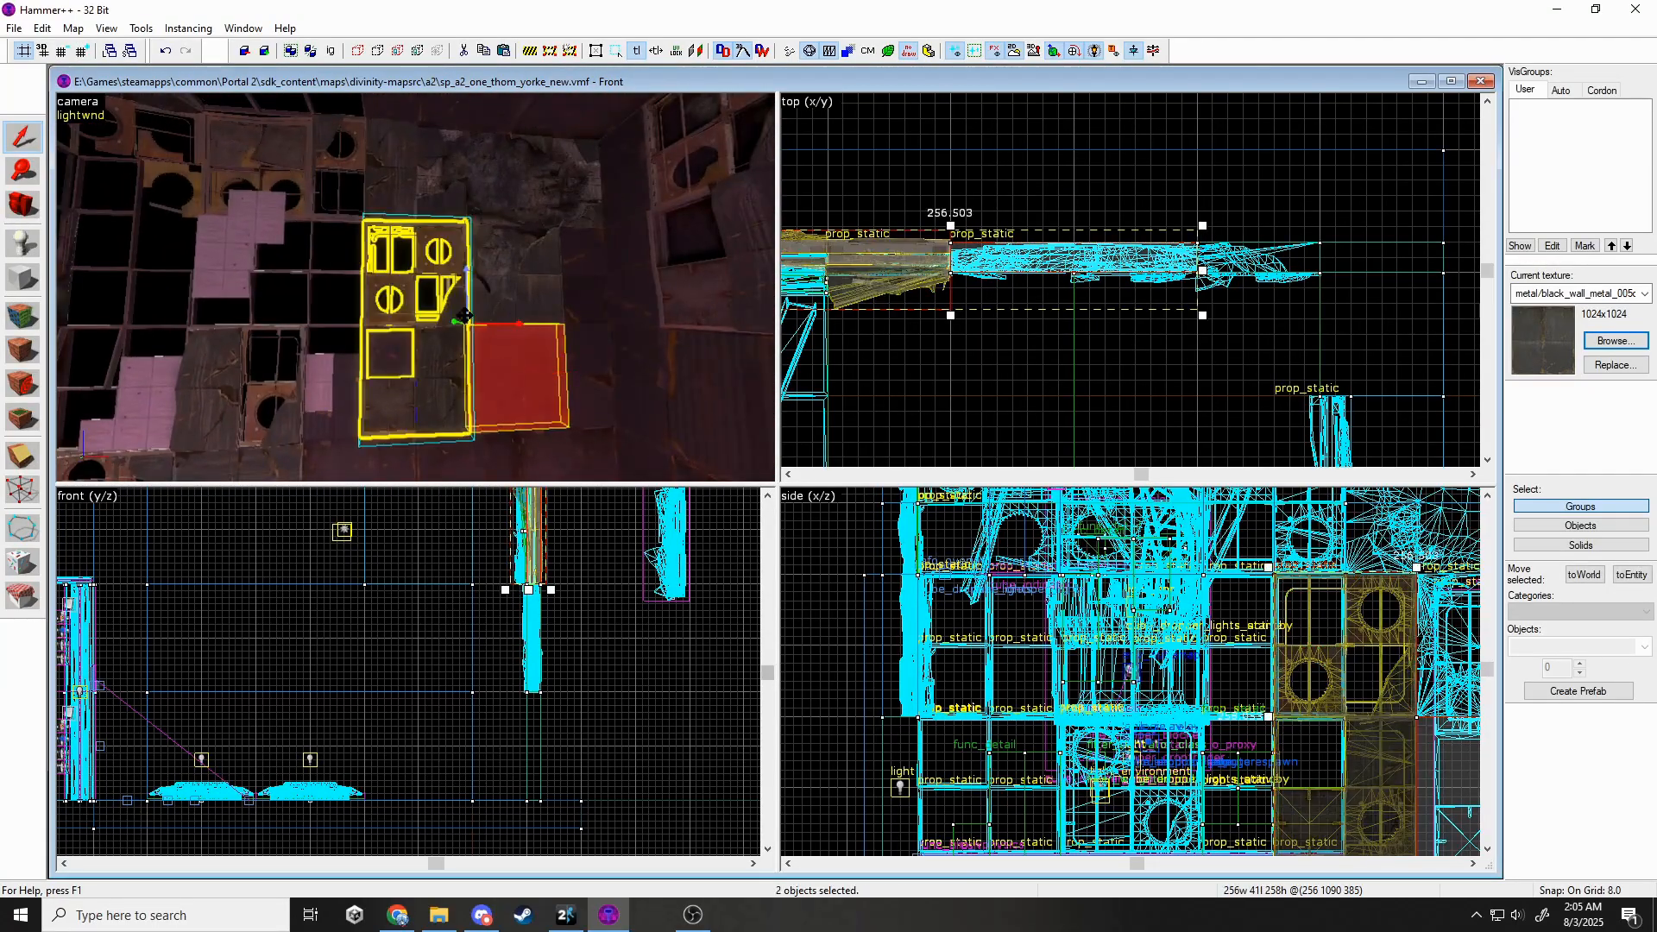
left_click(503, 288, "ctrl")
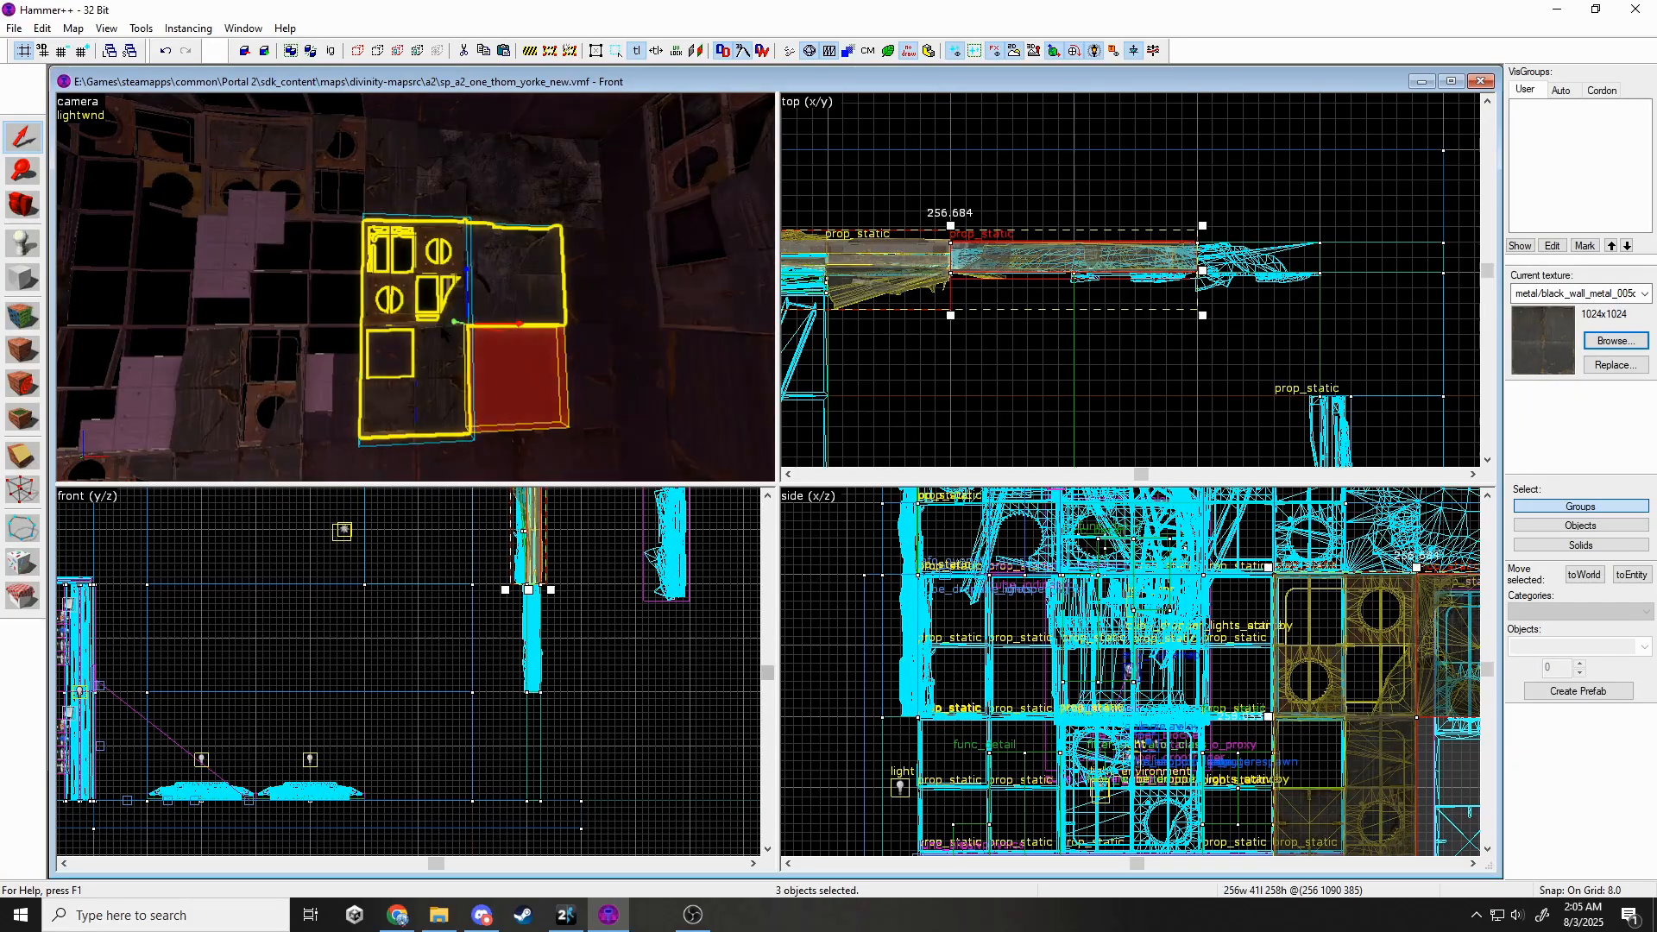
left_click(338, 389, "ctrl")
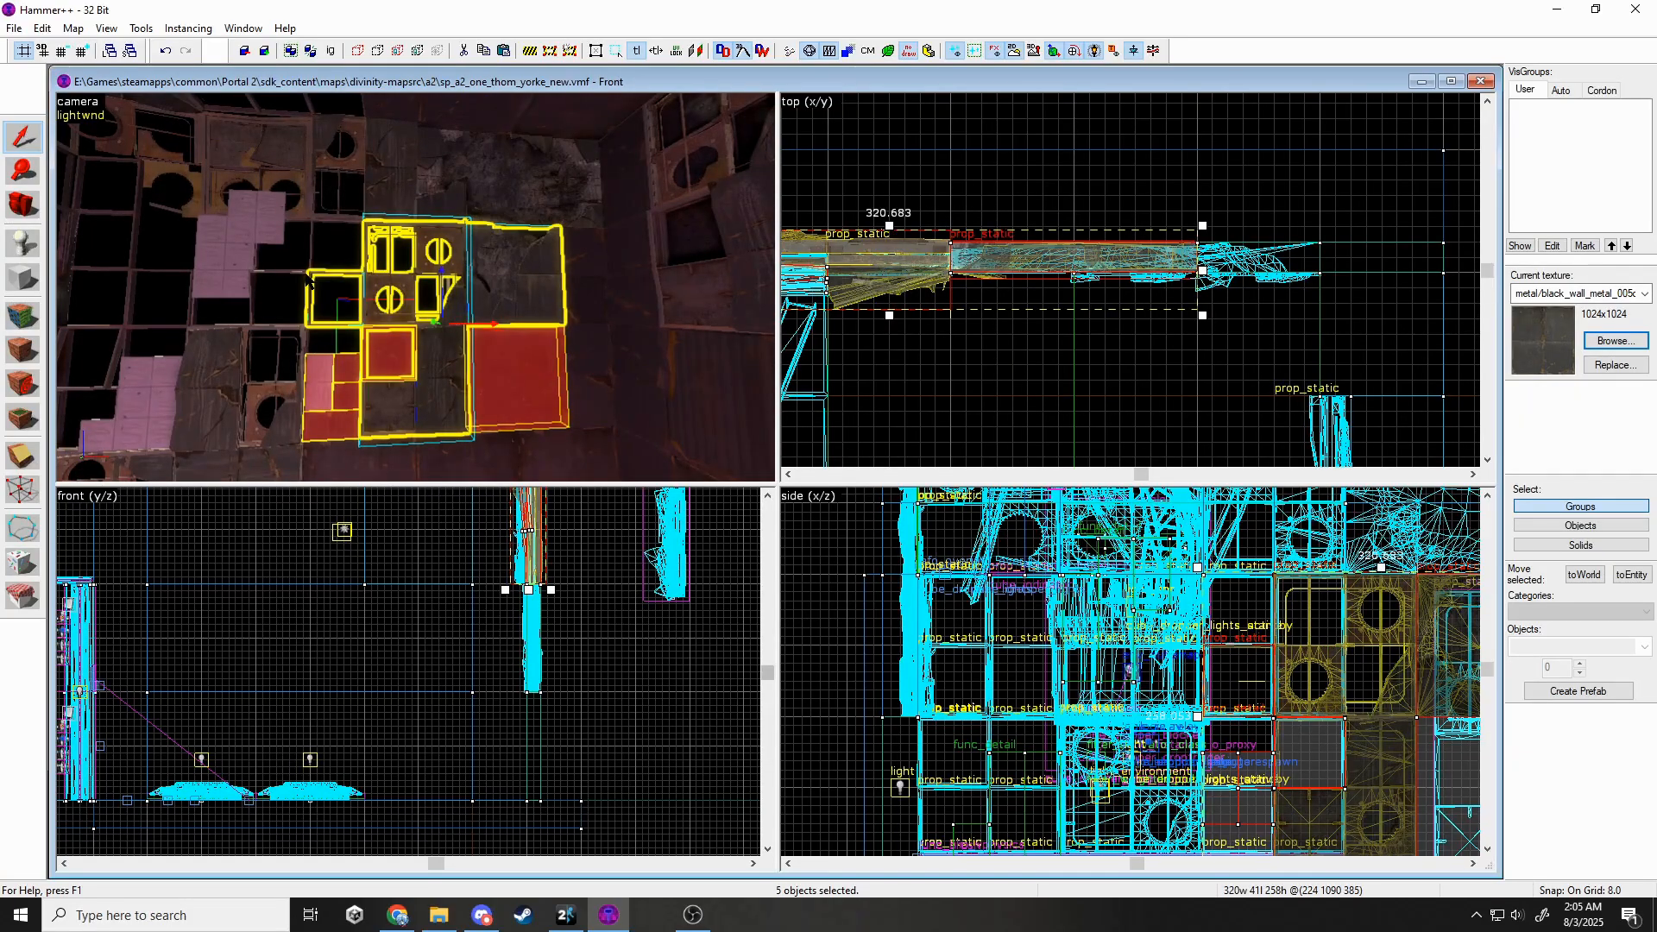
left_click(281, 298, "ctrl")
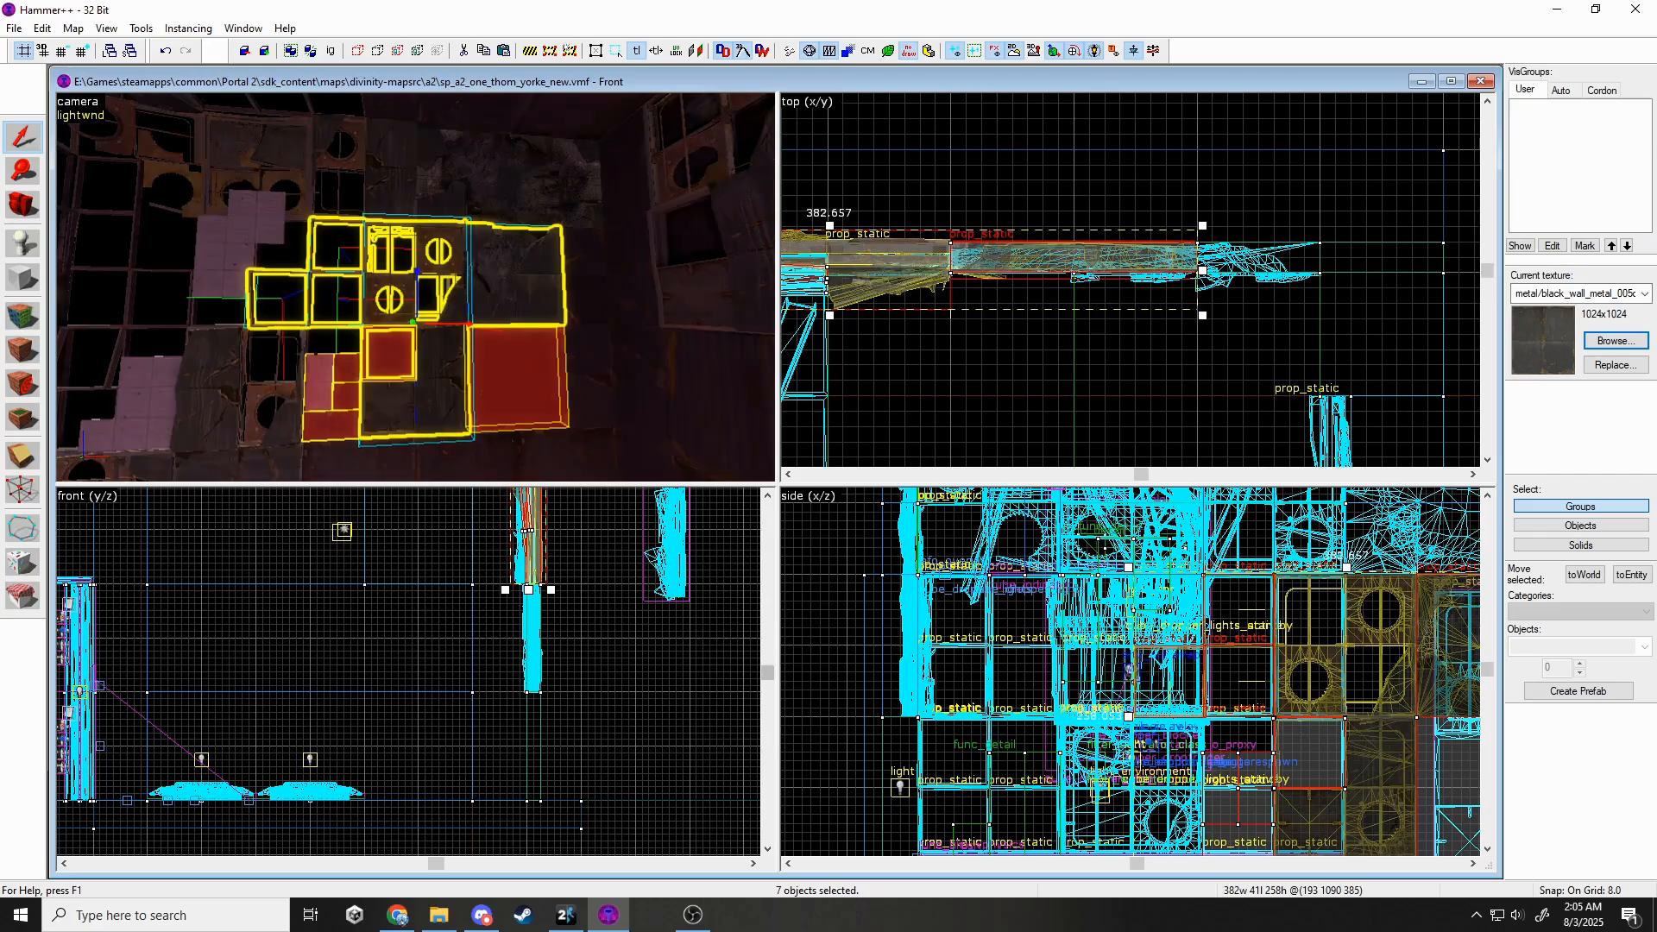
left_click_drag(369, 348, 449, 306)
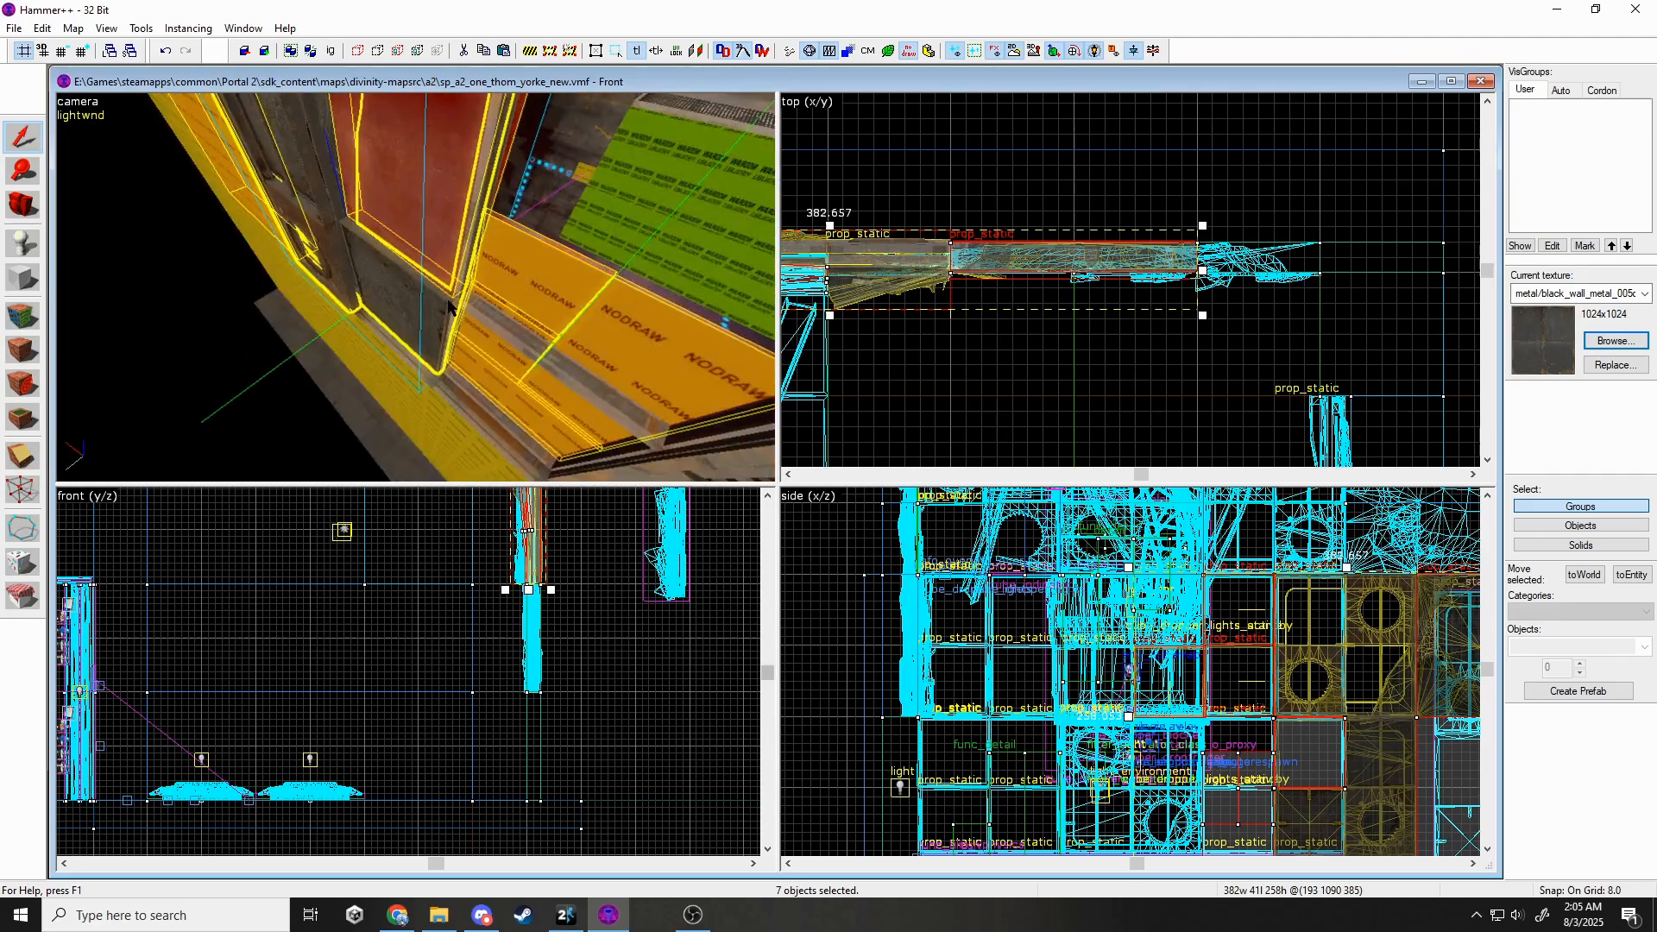
Paste a copy of the nine wall pieces and rotate it 90 degrees.
key("z")
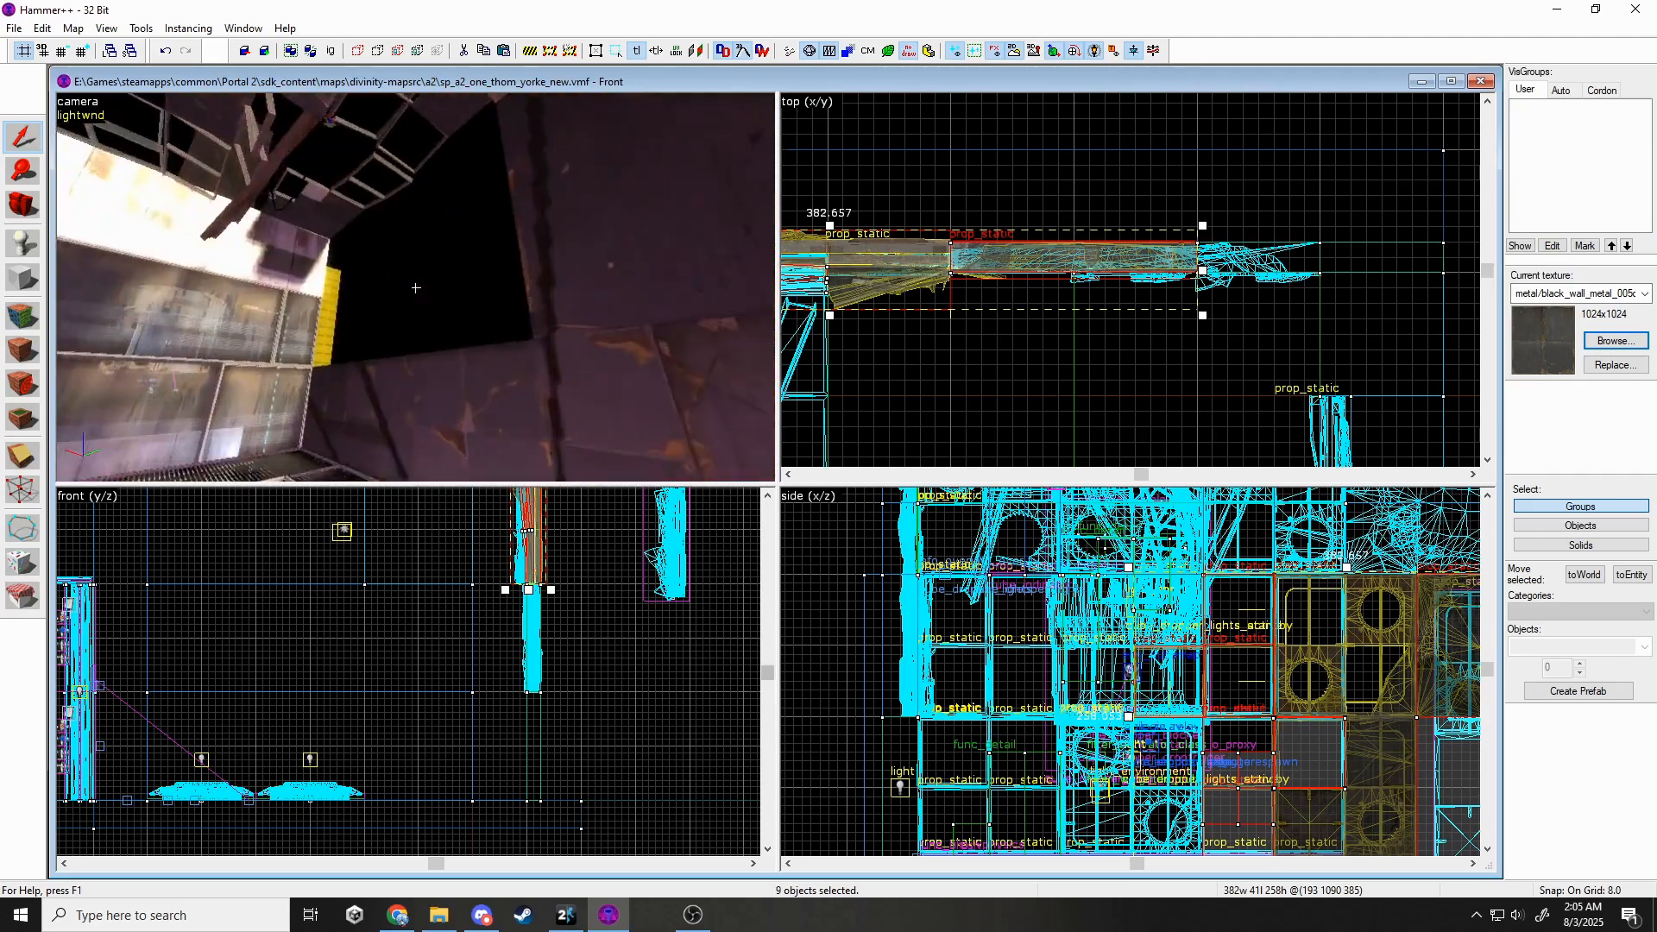
key("ctrl+v")
scroll(1057, 242, "down", 10)
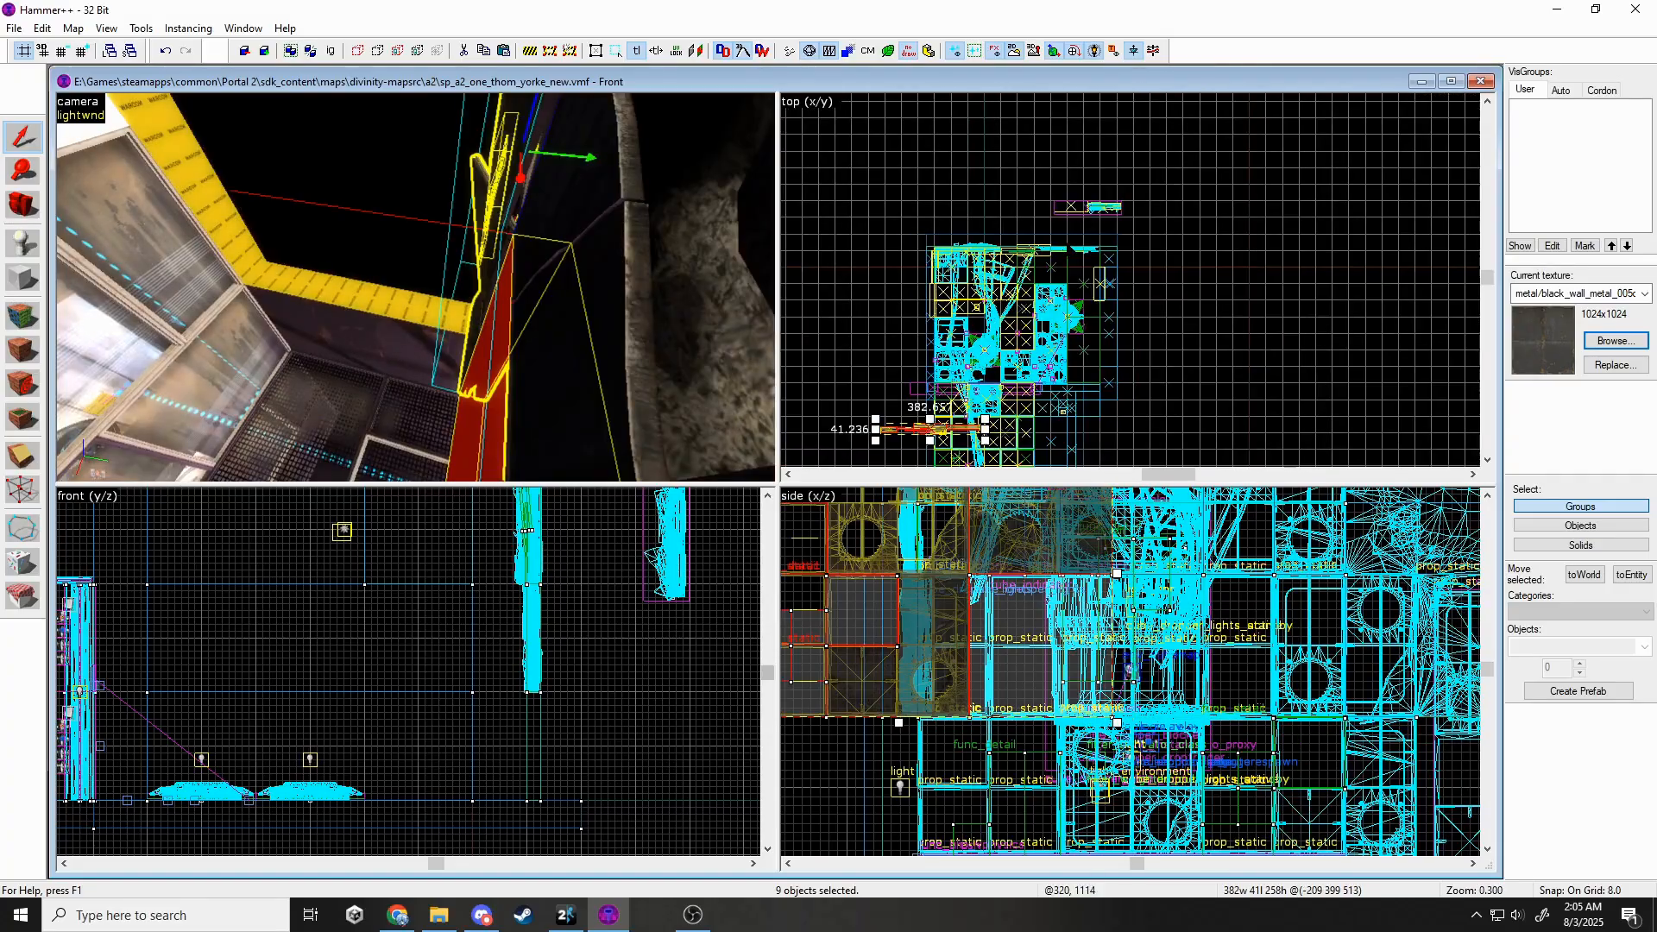
scroll(915, 358, "up", 5)
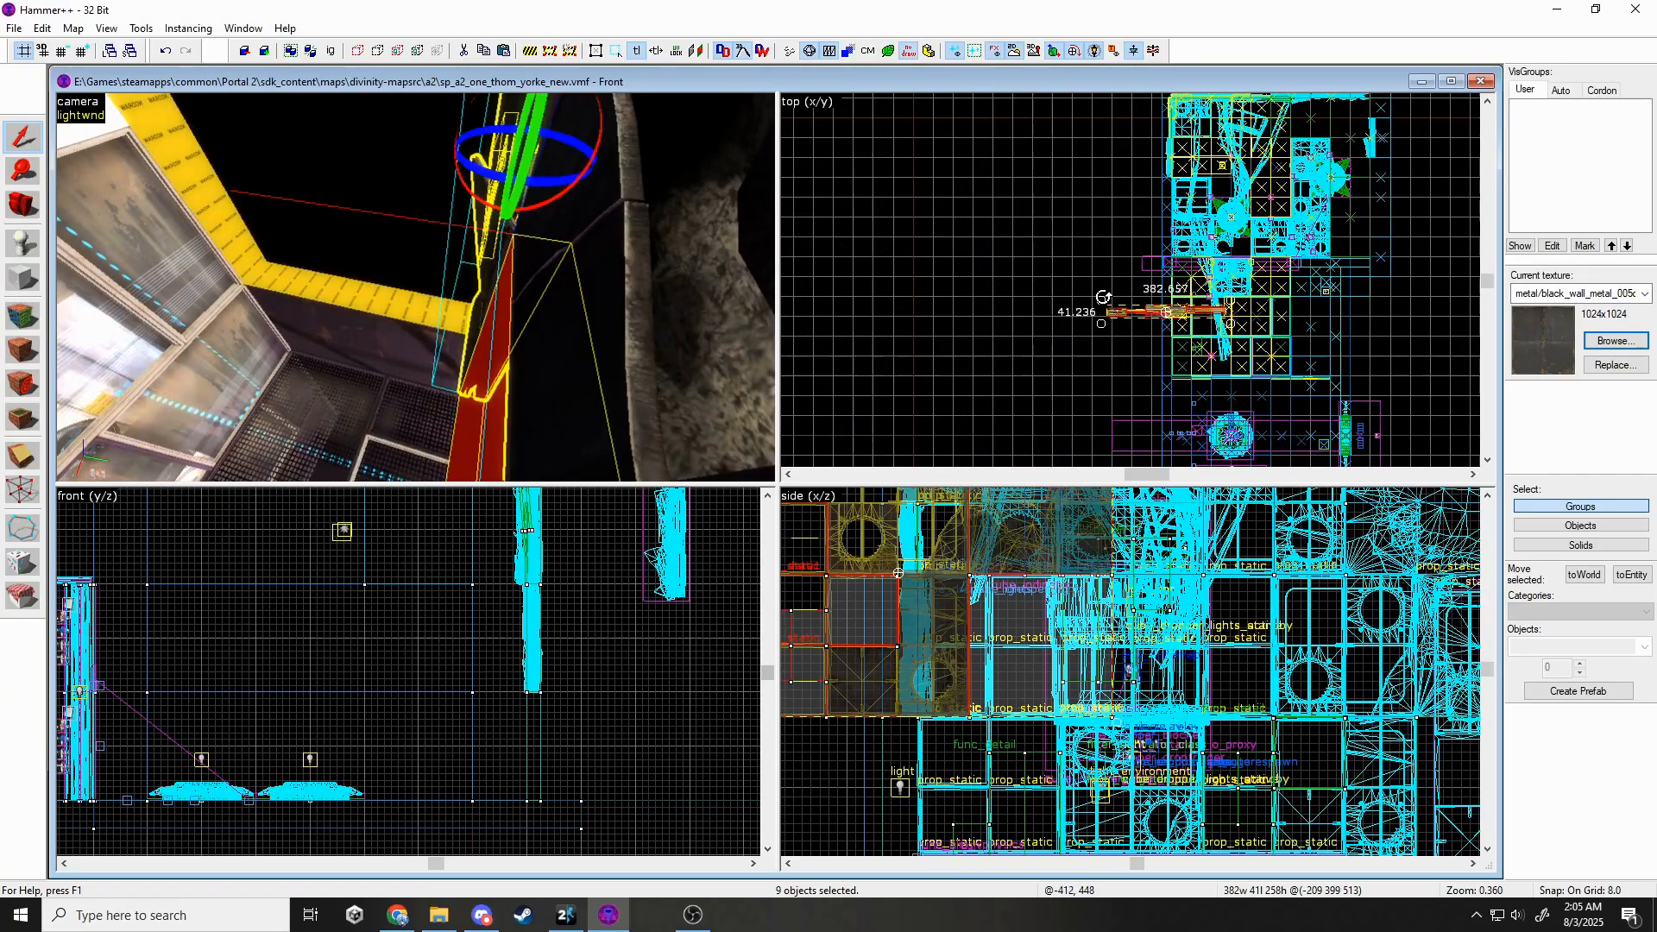
left_click_drag(1103, 298, 1164, 378)
key("z")
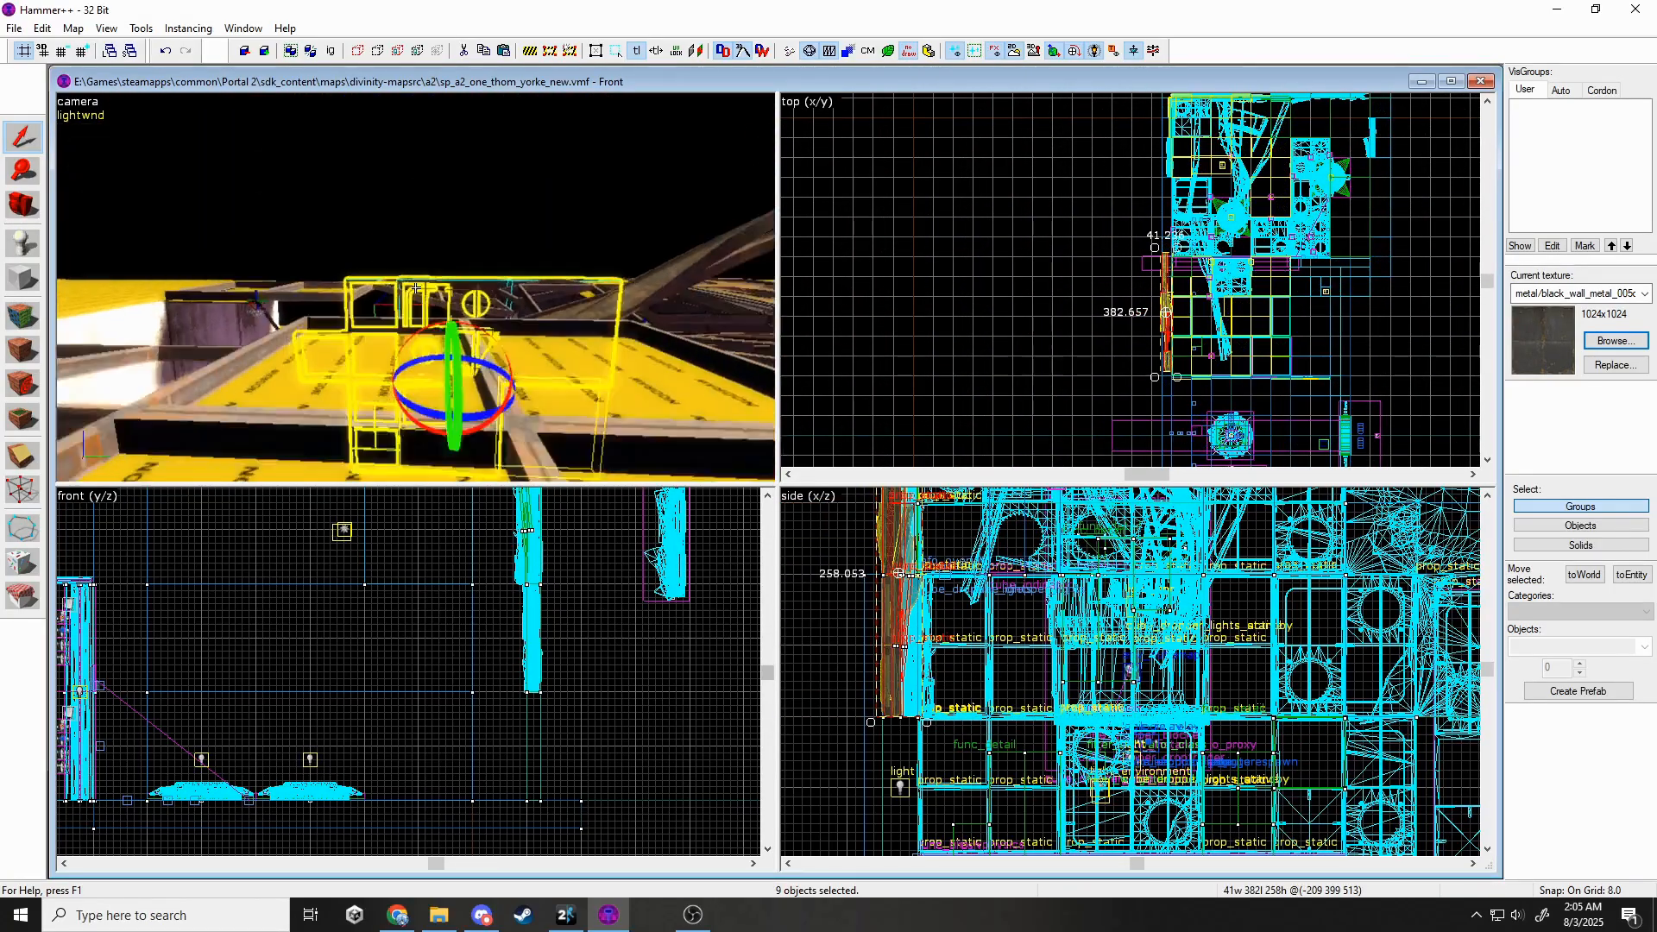
key("z")
Shift the nine pieces slightly right in the Top view to line up with the wall.
scroll(424, 641, "down", 10)
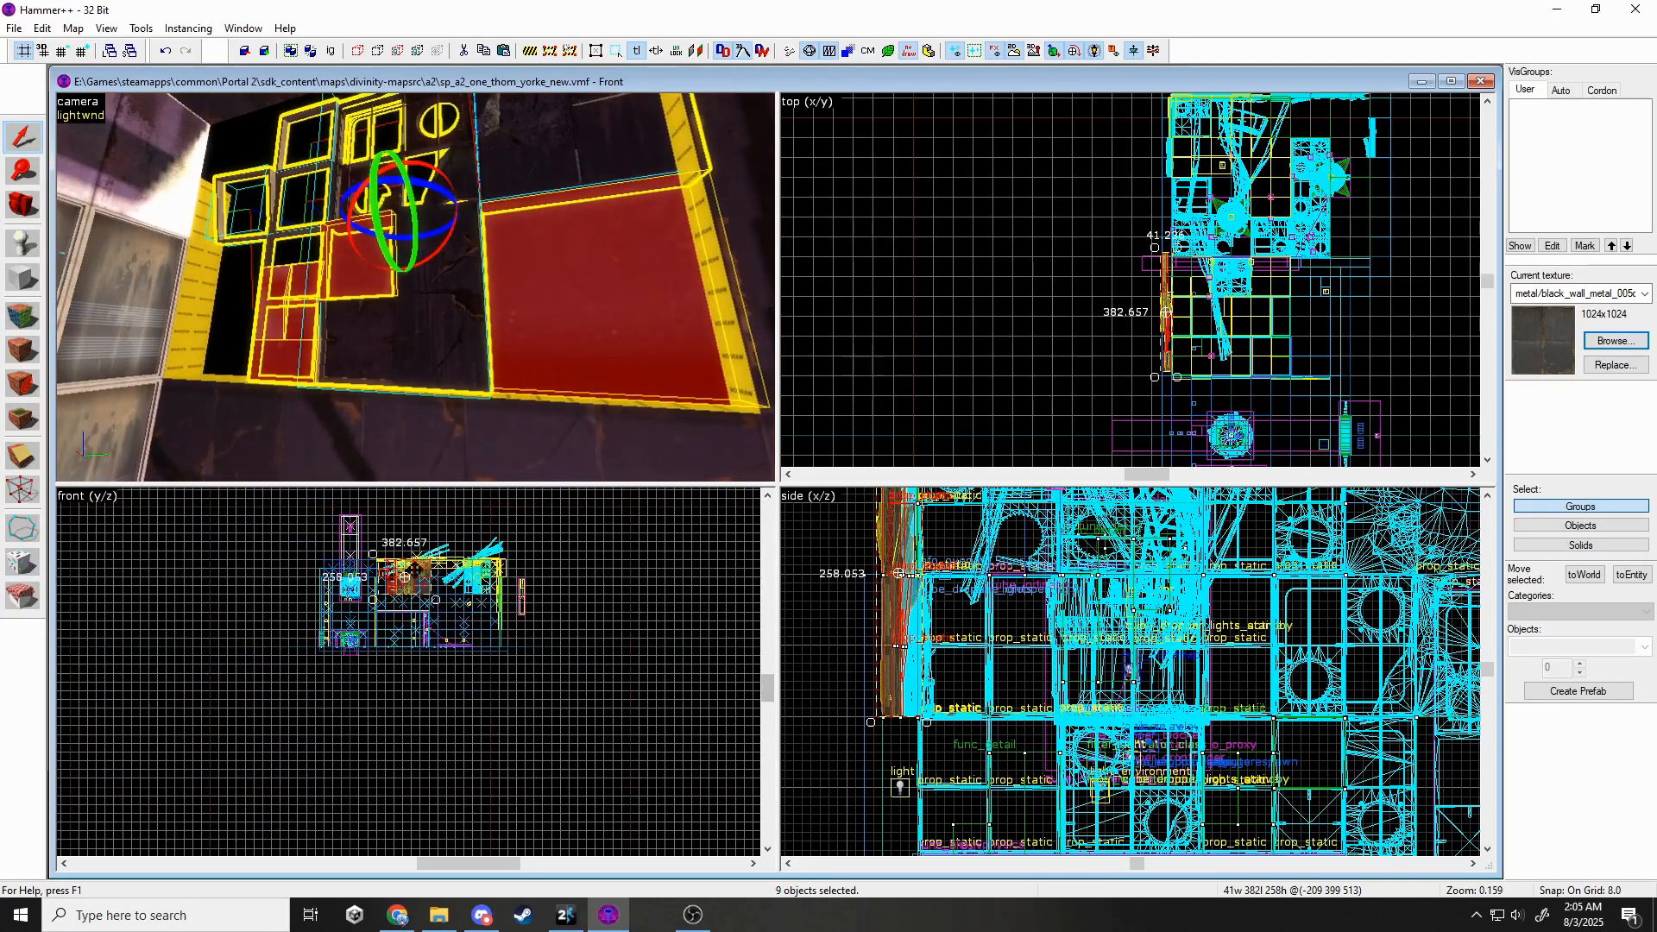
scroll(419, 569, "up", 4)
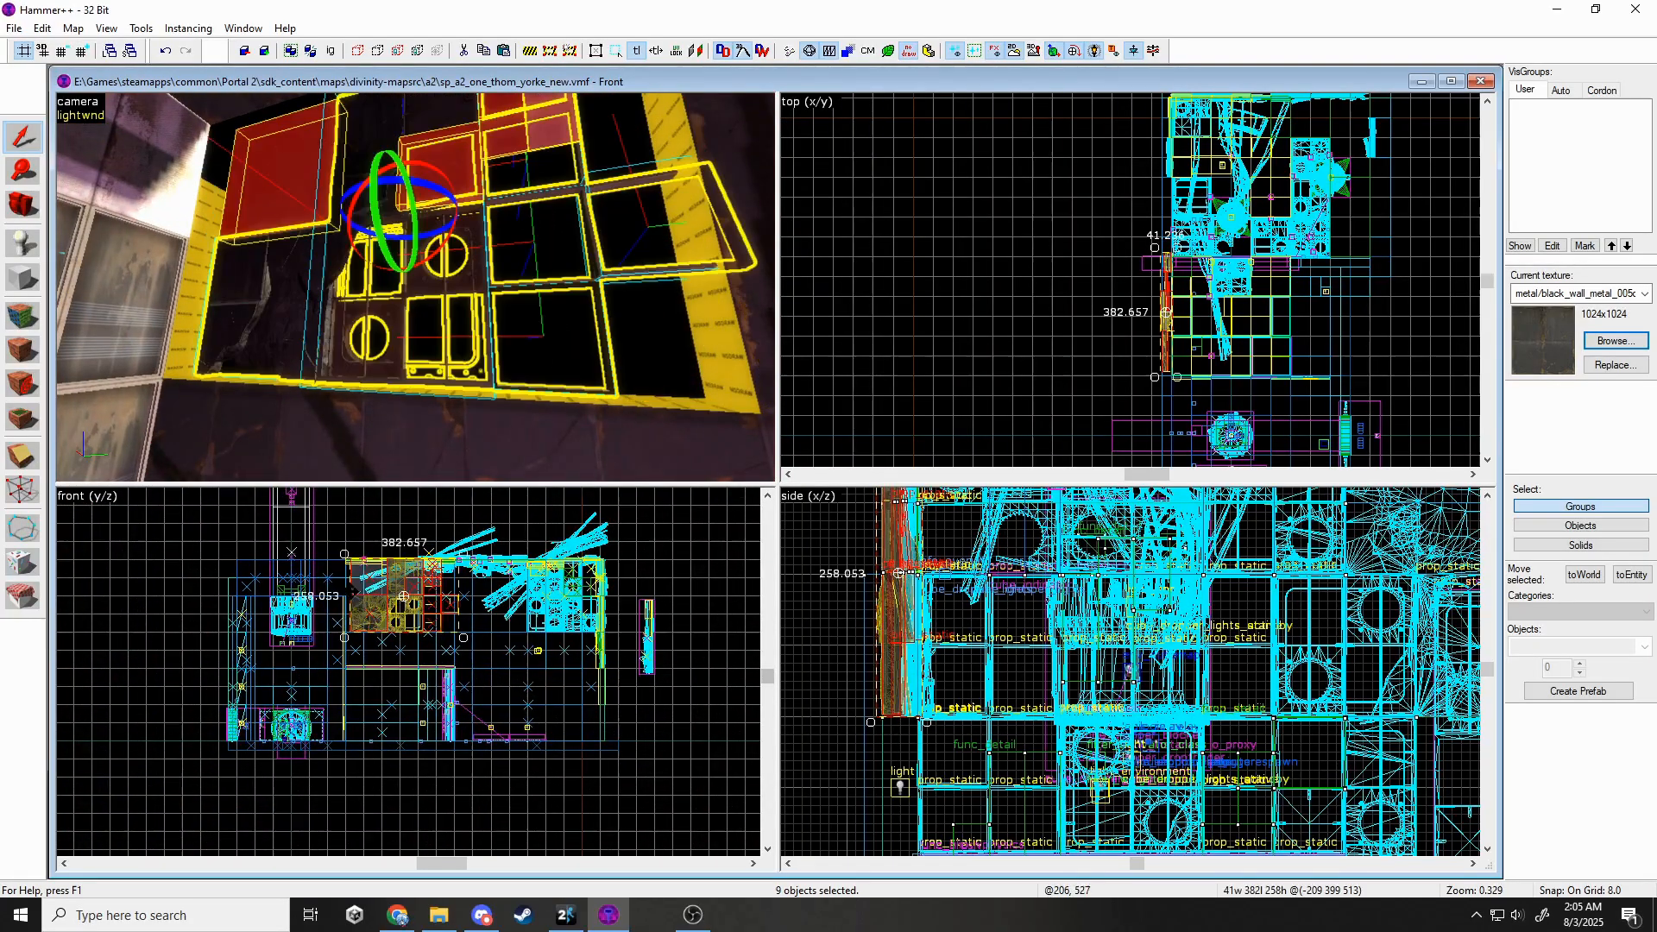
scroll(352, 570, "up", 10)
left_click(427, 507)
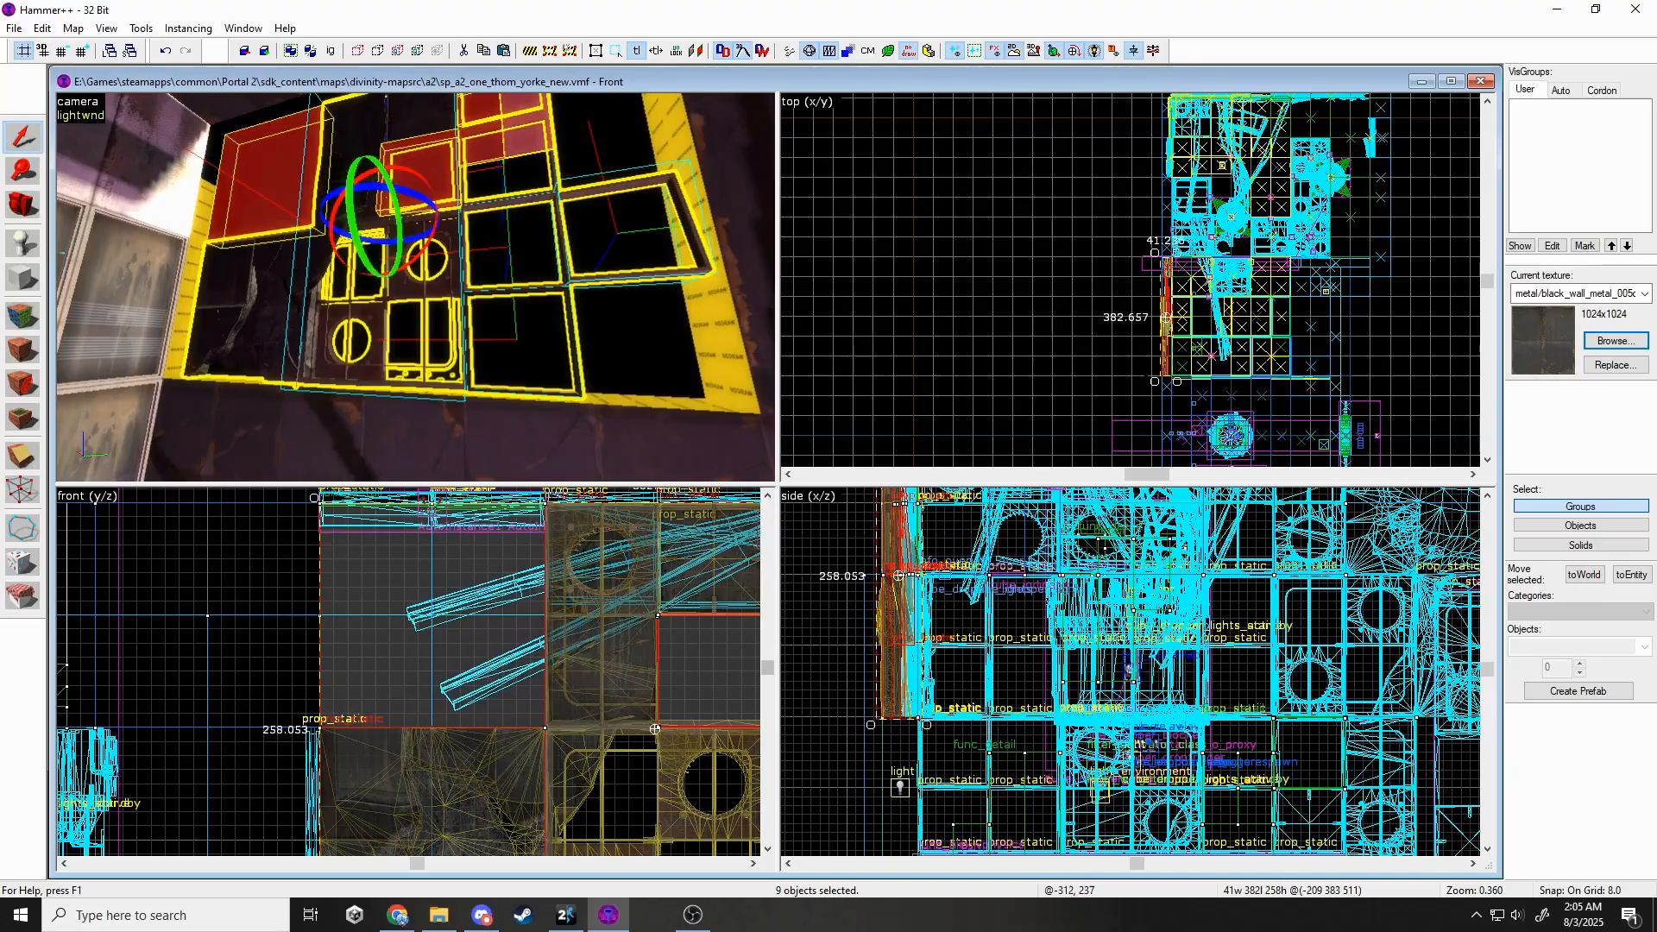
scroll(1166, 380, "up", 10)
scroll(1175, 352, "up", 6)
left_click_drag(1190, 349, 1194, 369)
key("Escape")
Clone the wall solid beside the window frames 8 units to the left.
key("z")
key("w")
key("s")
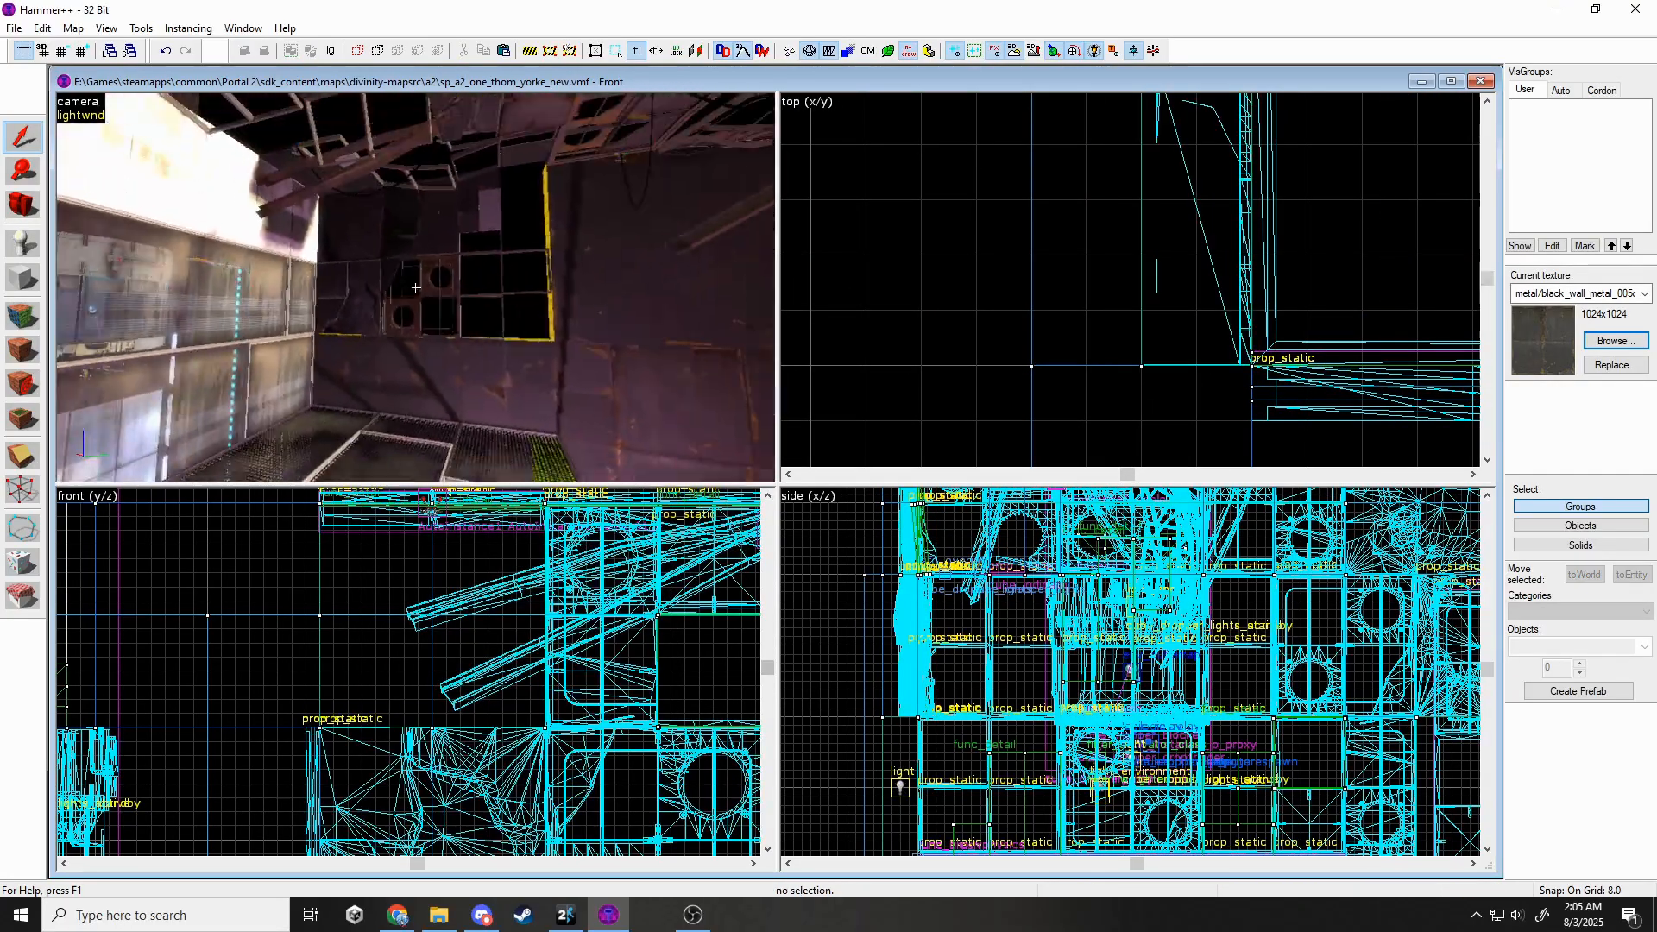
key("w")
key("s")
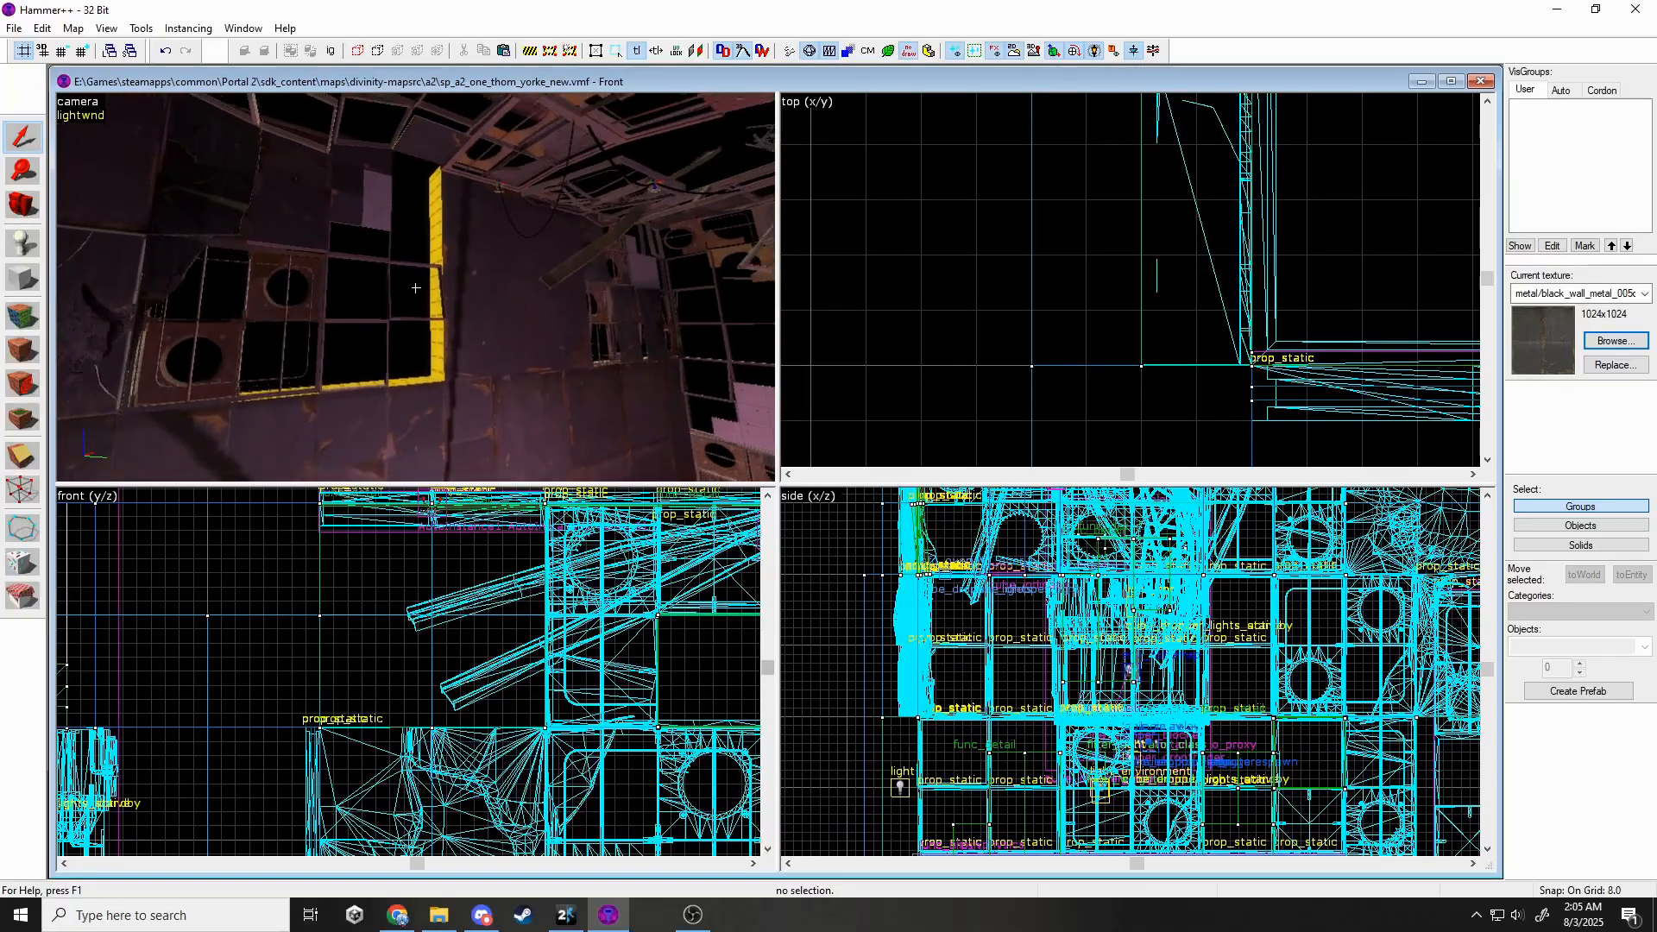
key("w")
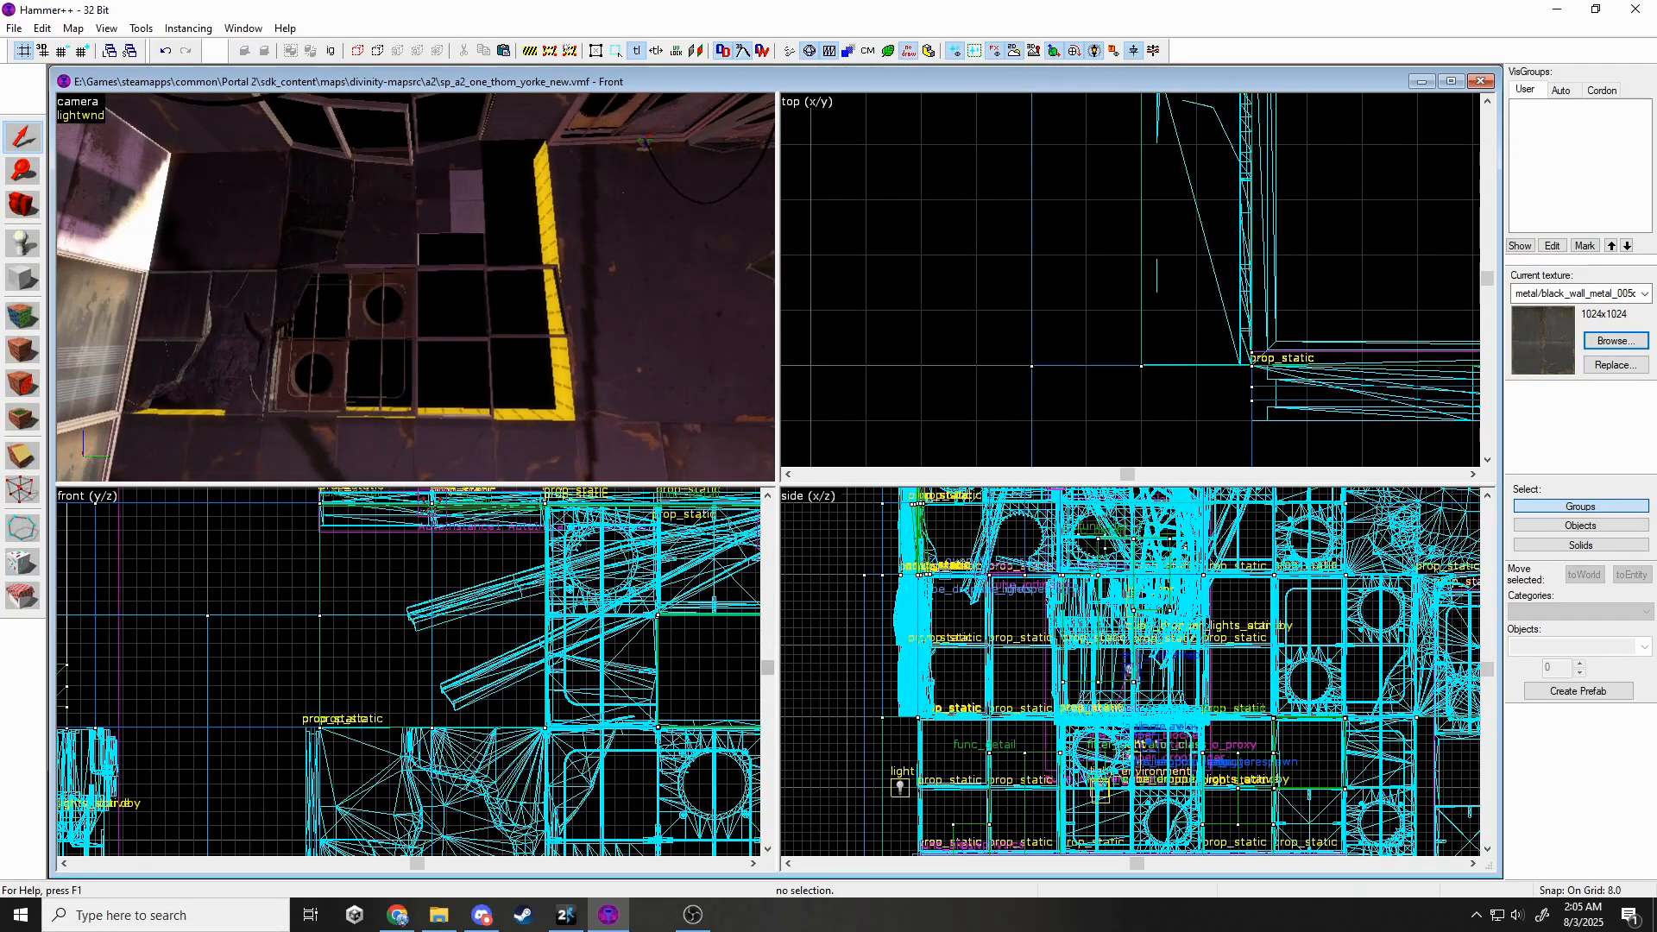
left_click(495, 337)
left_click(485, 338, "ctrl")
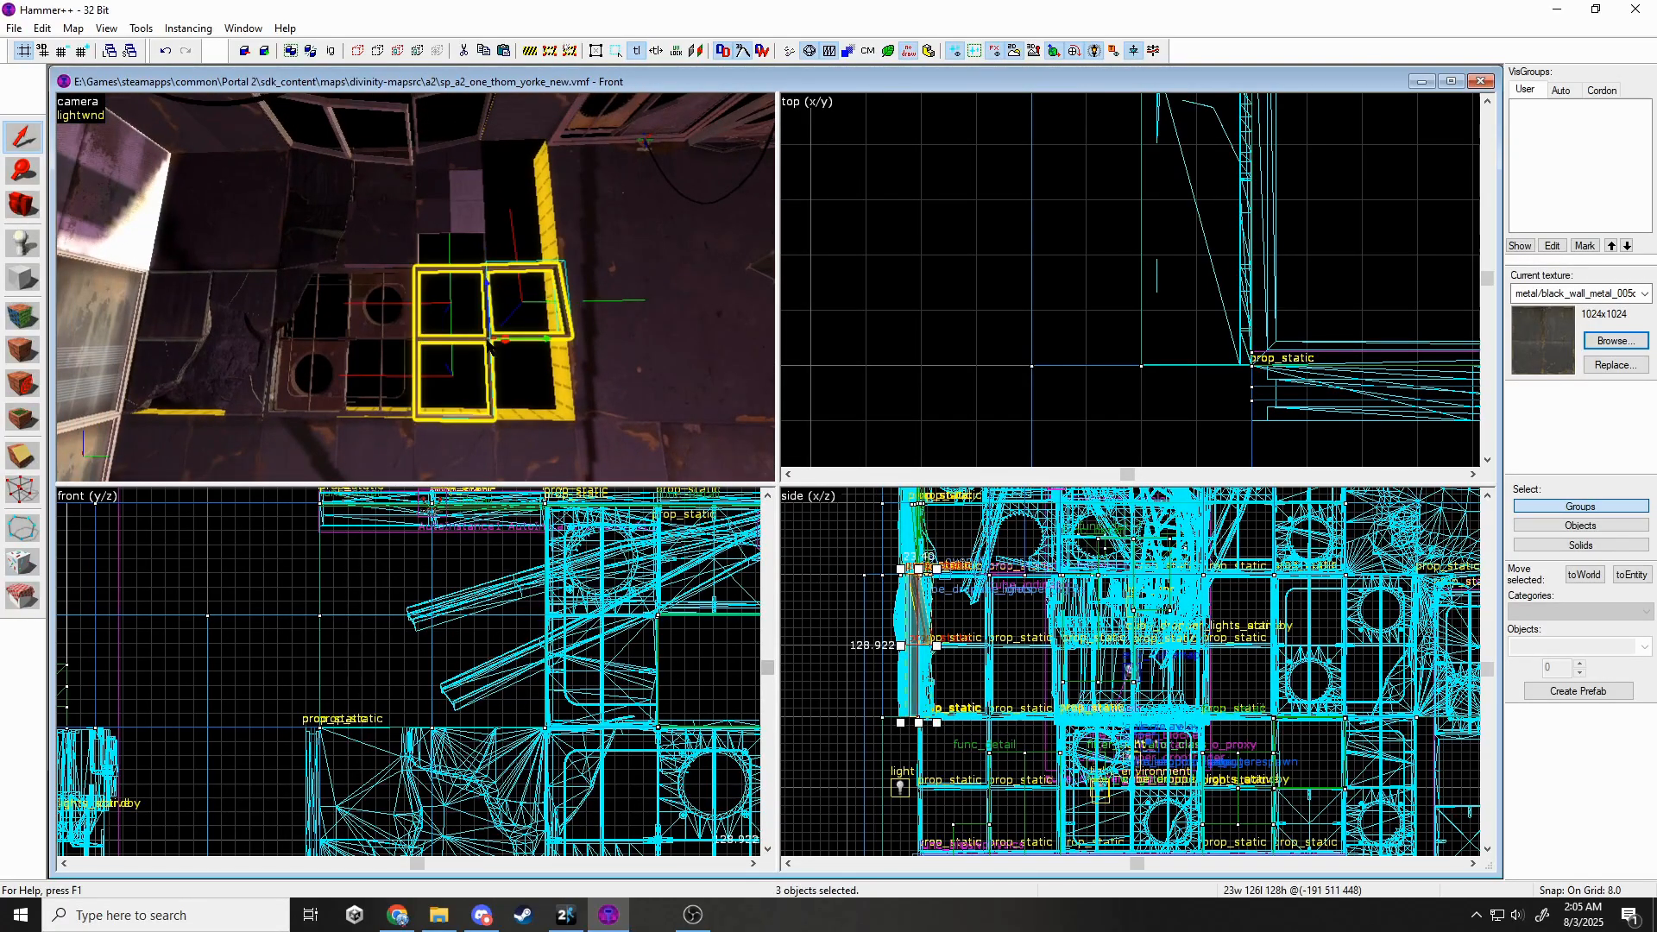
left_click(207, 323)
left_click(211, 198)
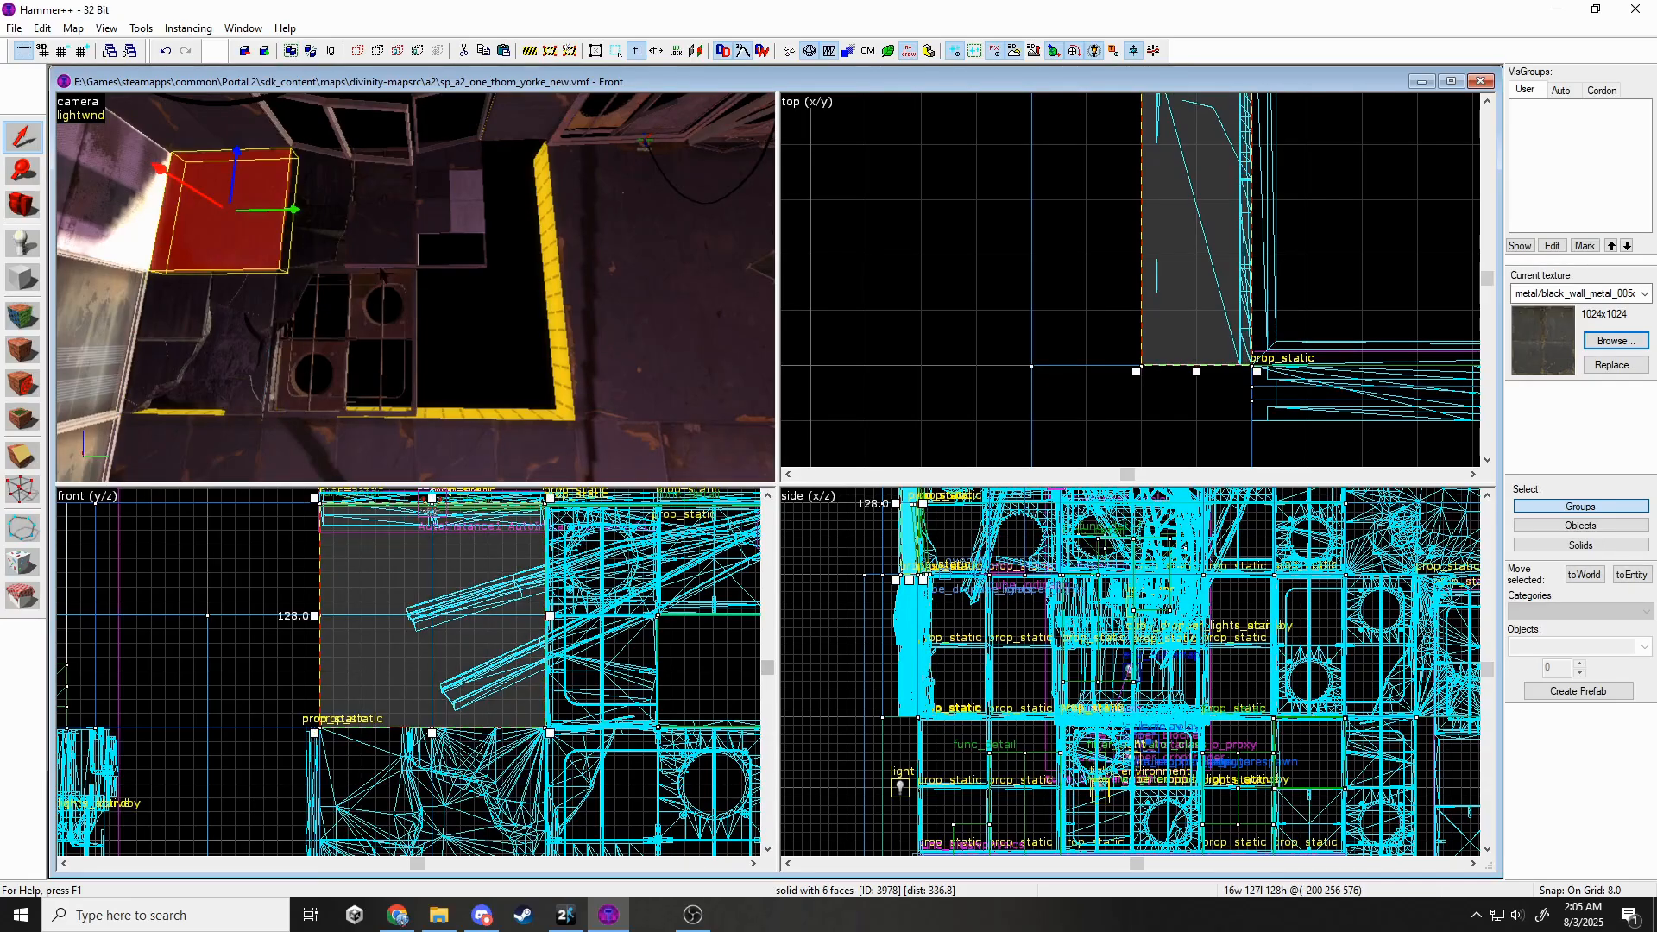
scroll(500, 574, "down", 4)
left_click_drag(473, 587, 693, 688)
key("Escape")
Select the cloned wall brush and adjust it slightly in the 2D view.
key("z")
key("w")
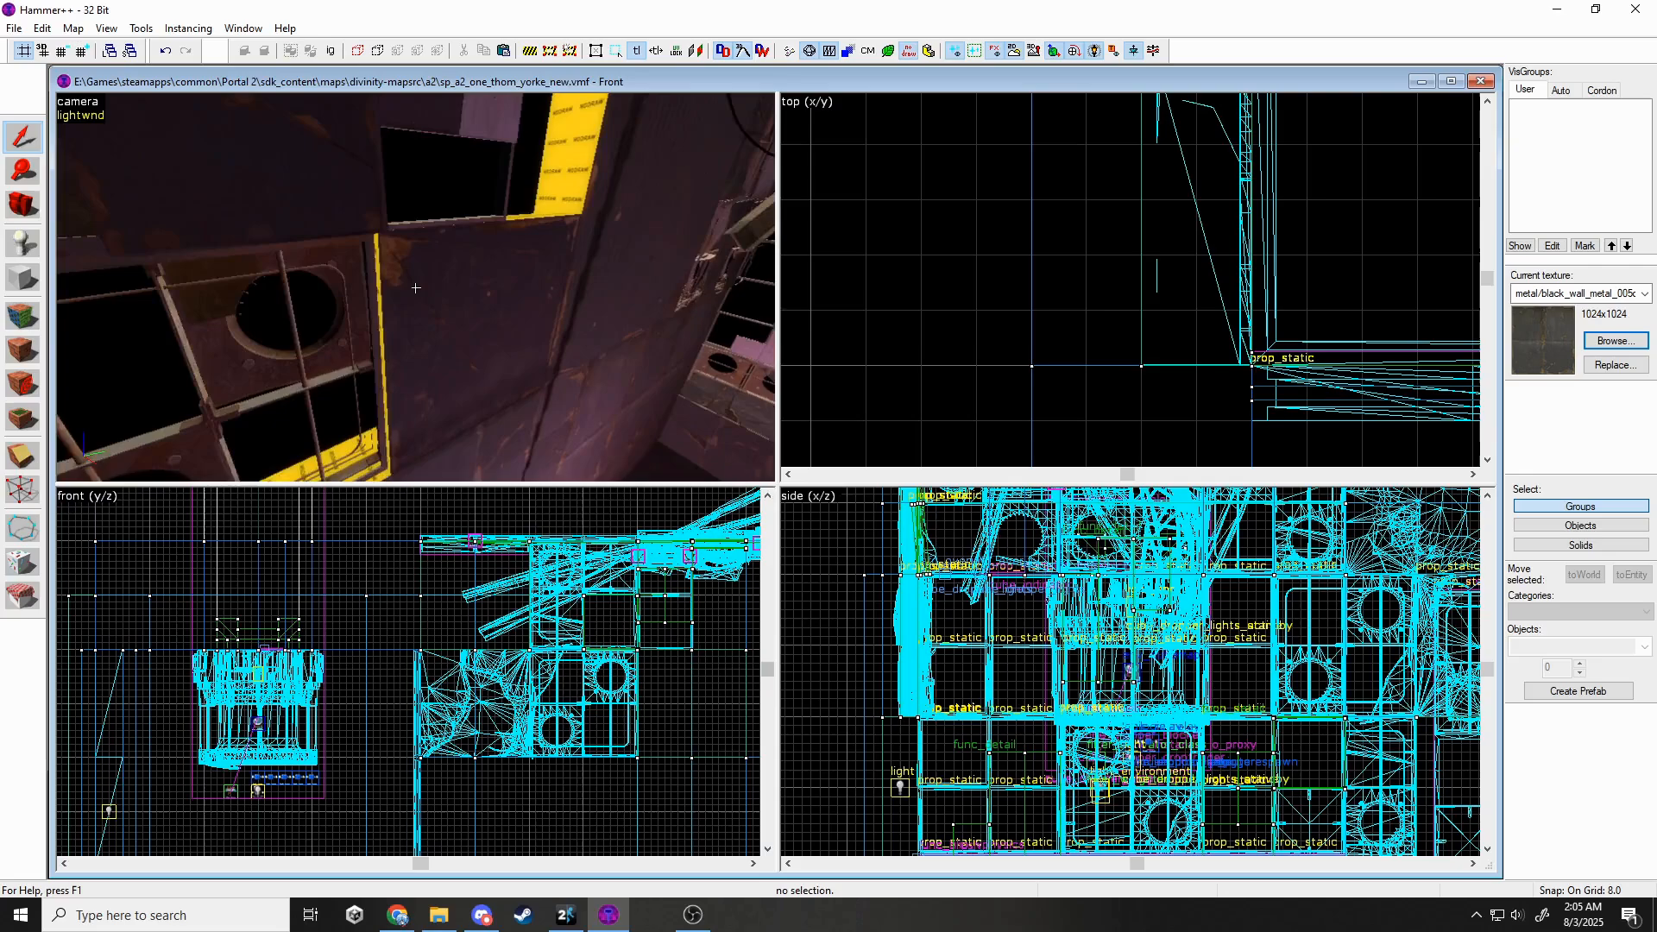
key("z")
left_click(494, 296)
scroll(1057, 312, "down", 11)
scroll(1046, 138, "up", 10)
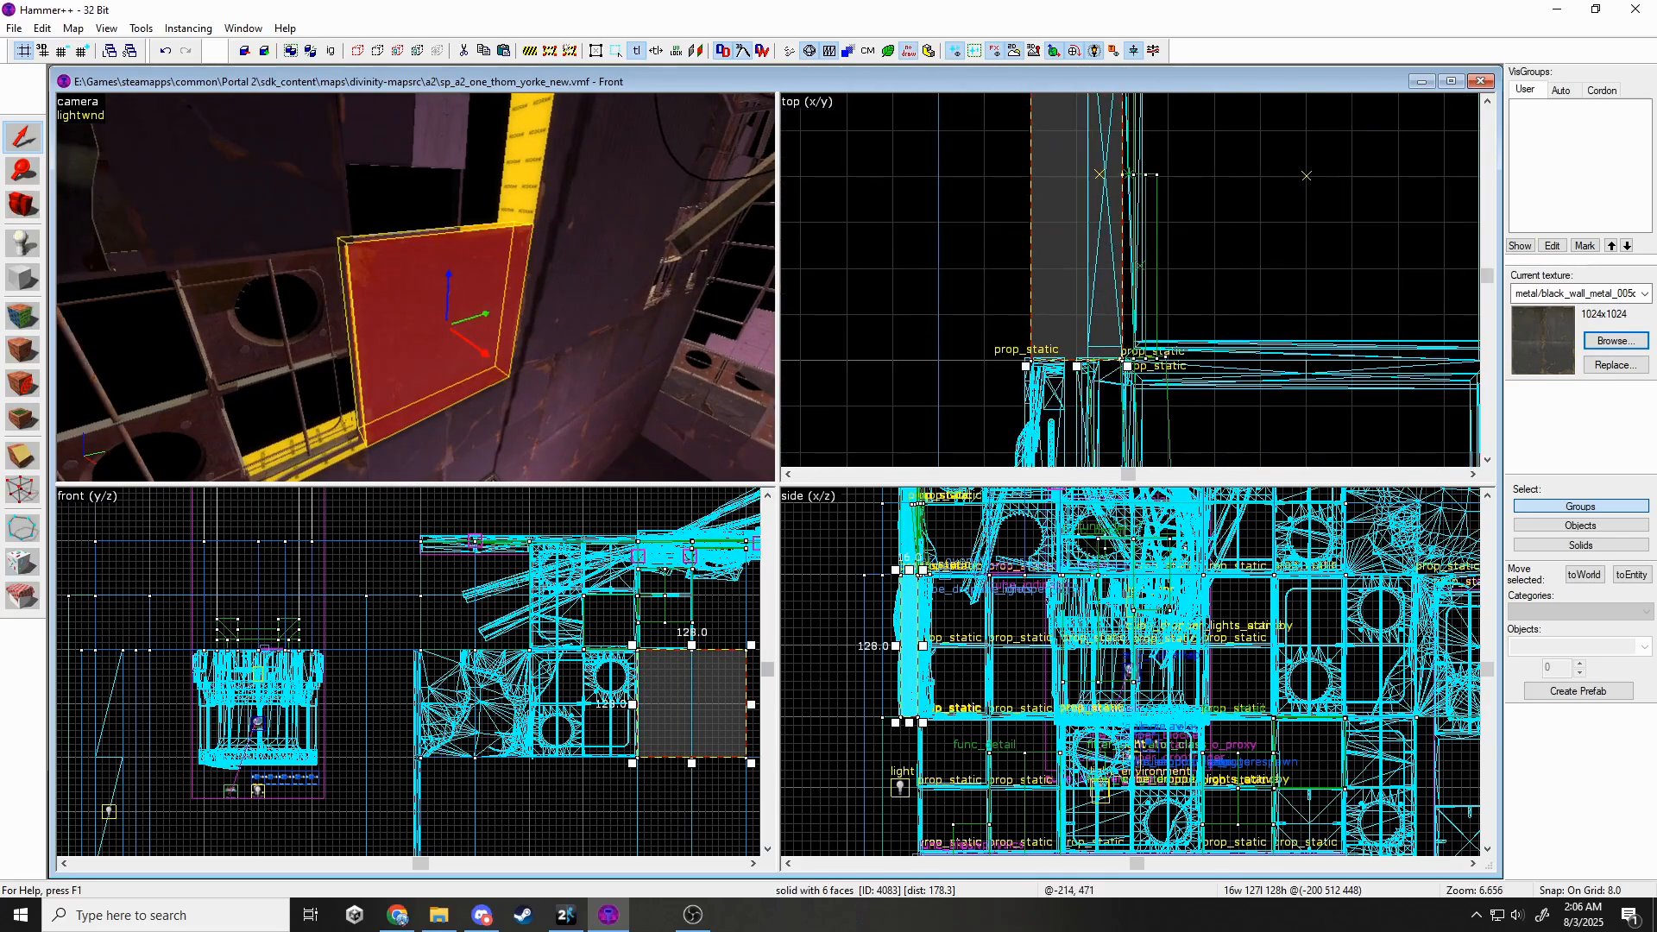
left_click_drag(1039, 285, 1049, 285)
key("Escape")
Pick a nodraw face of the new wall with the Texture Application tool.
key("z")
key("w")
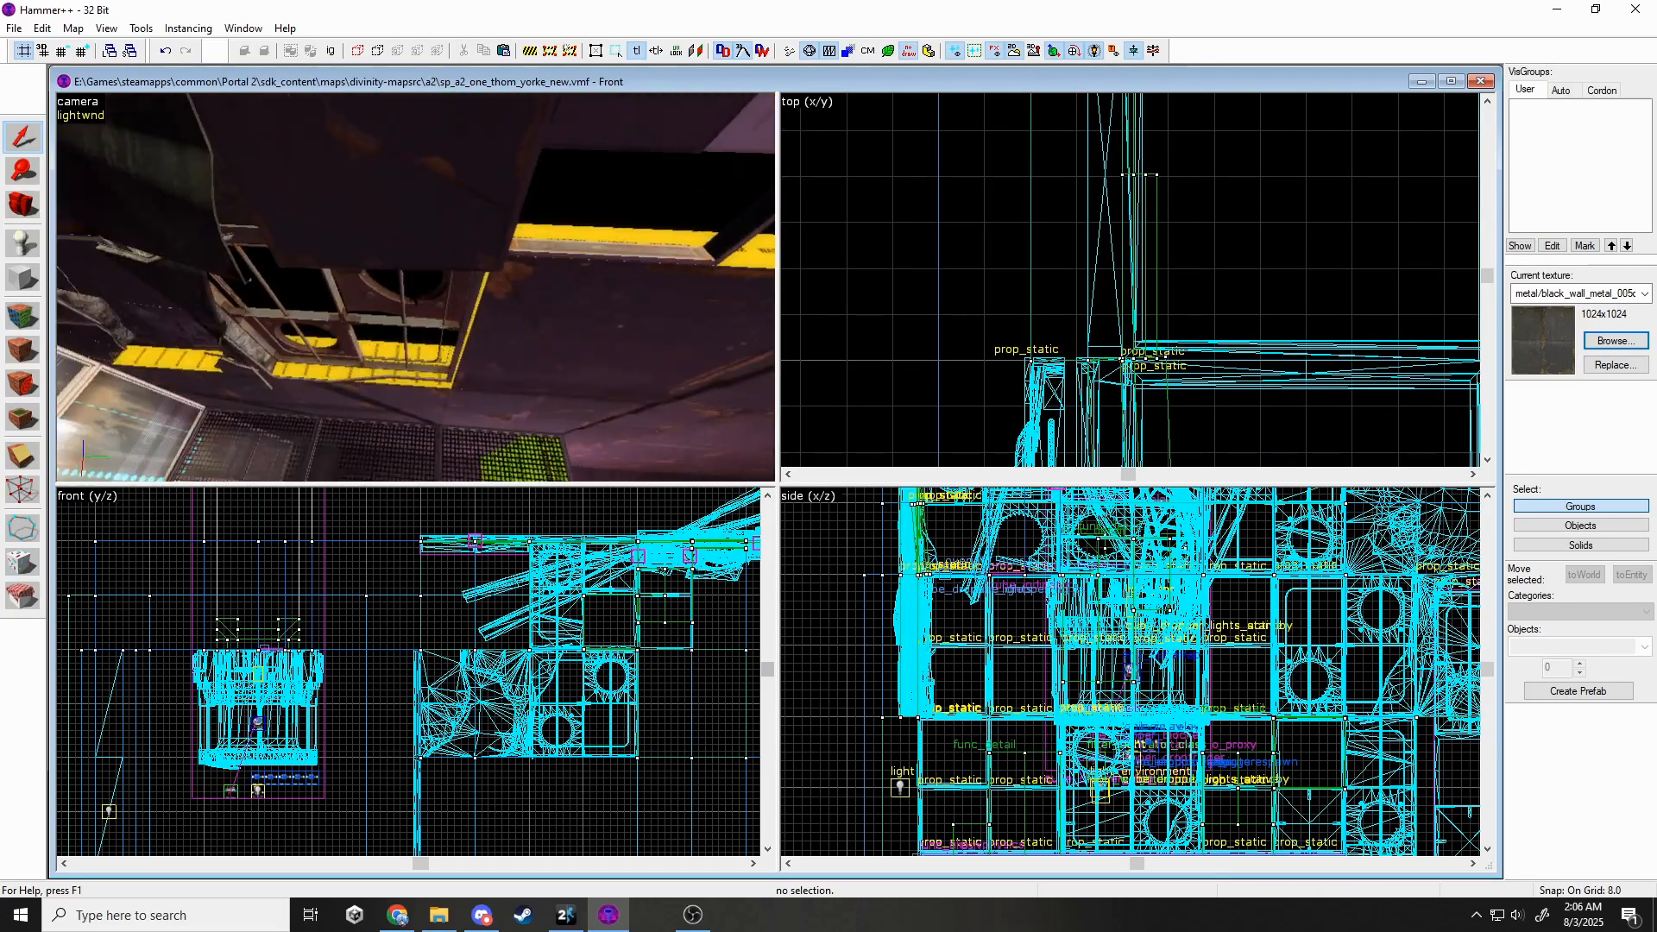
left_click(14, 327)
left_click(412, 366)
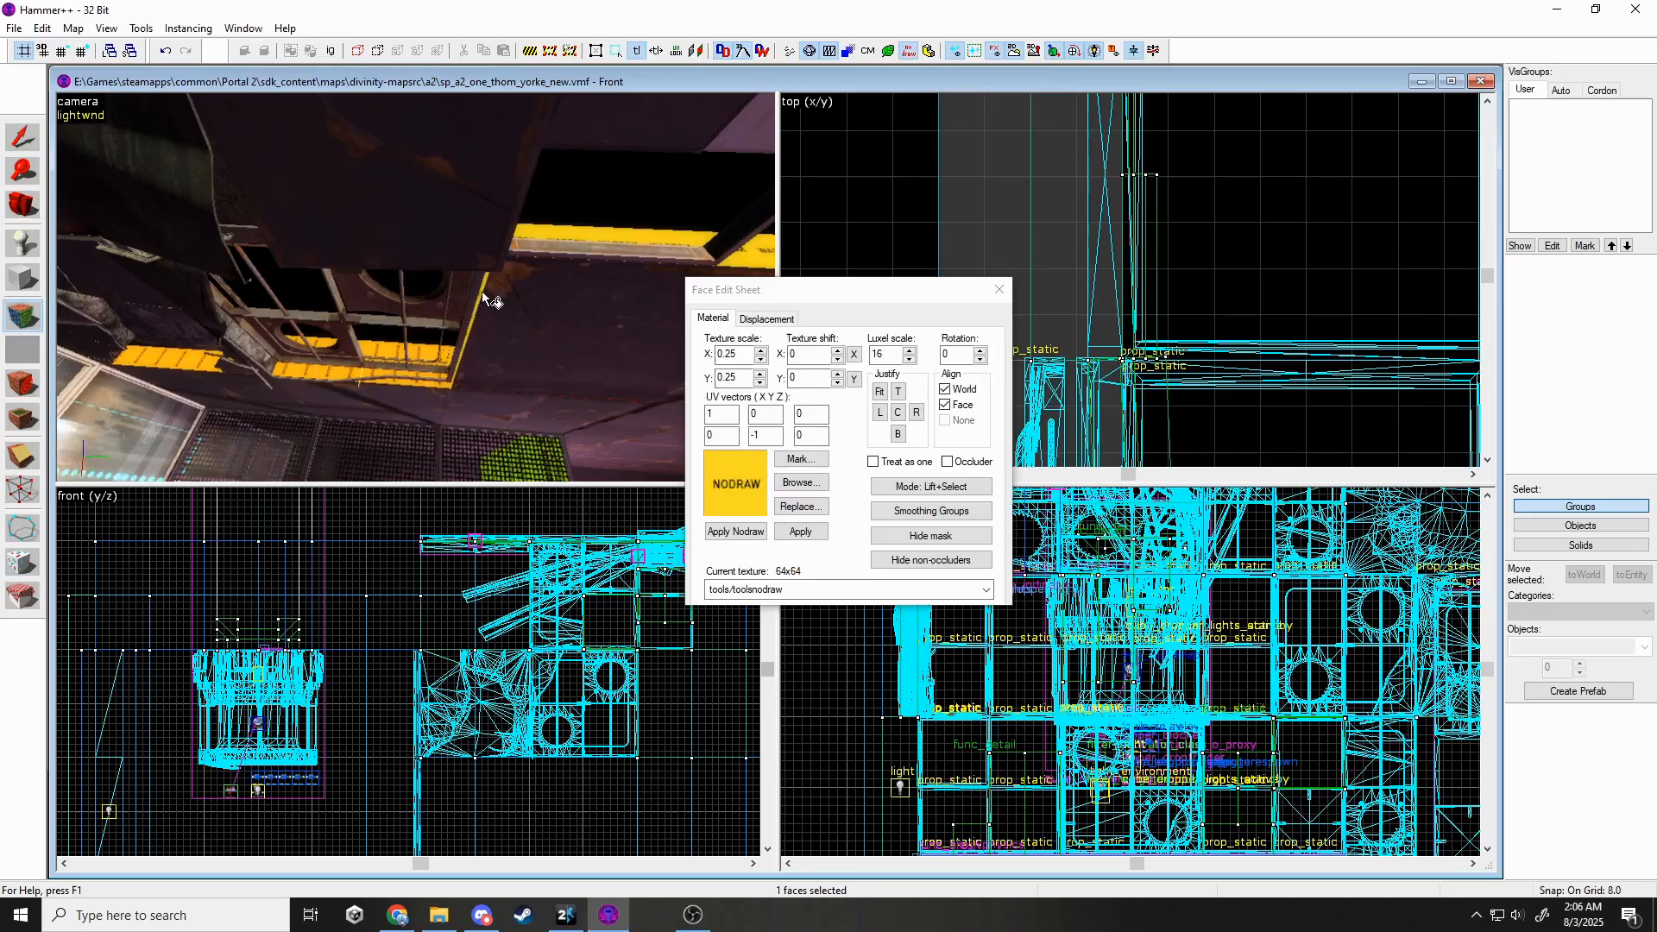
Add more nodraw faces around the window frame to the face selection.
left_click(485, 264, "ctrl")
key("z")
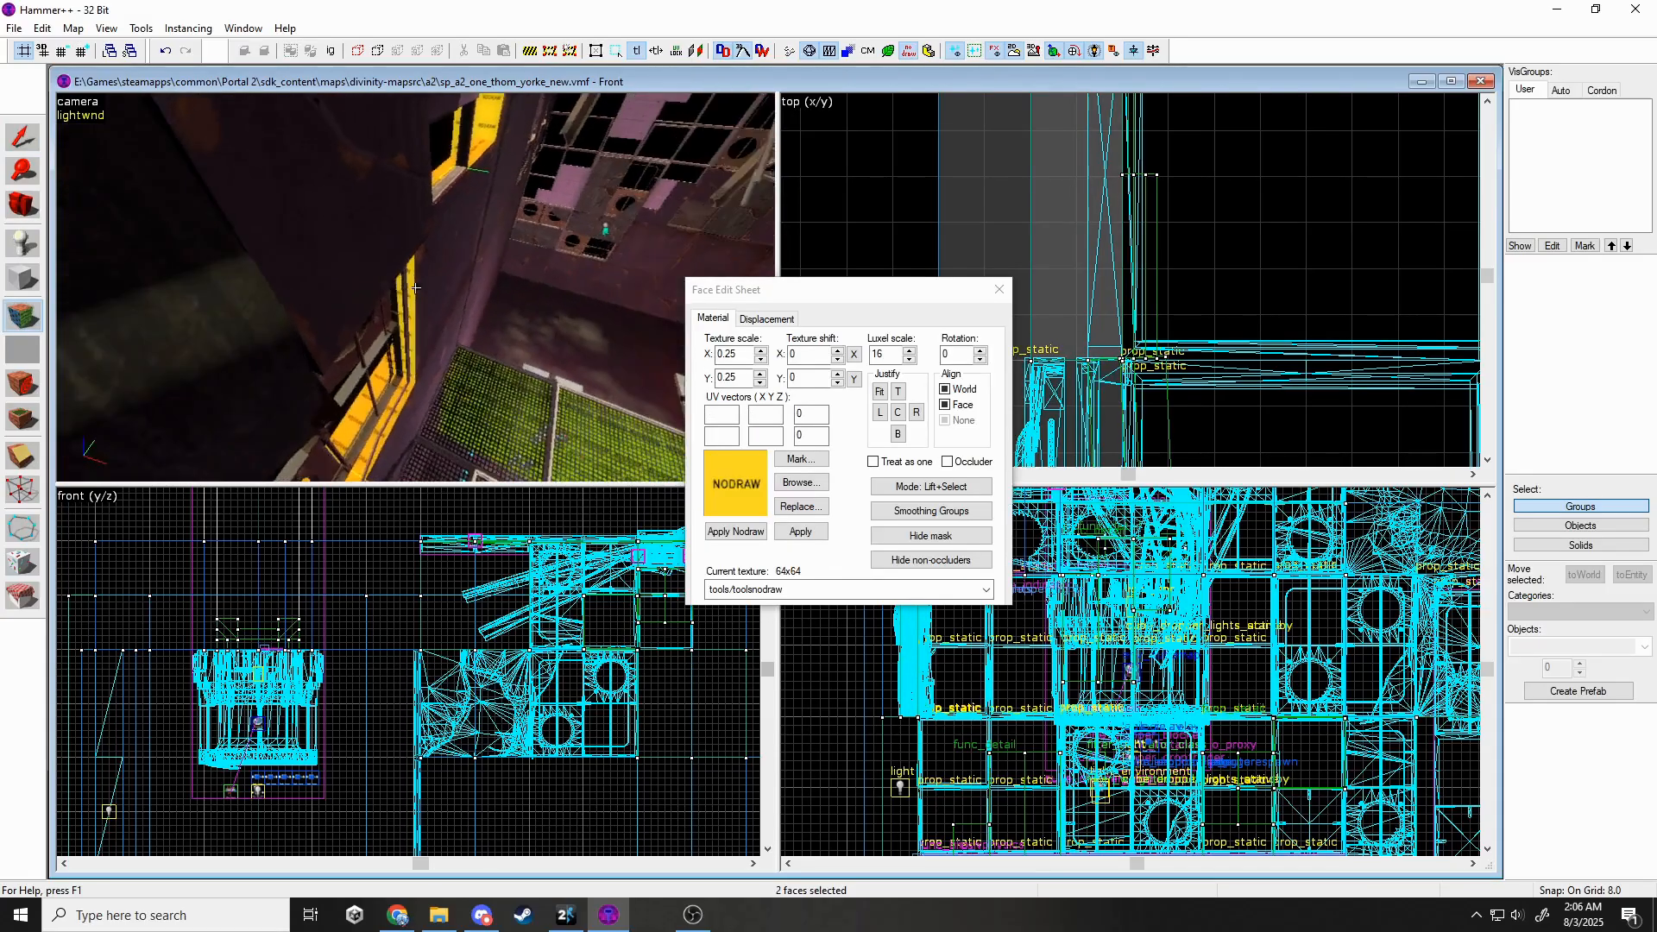
key("w")
key("z")
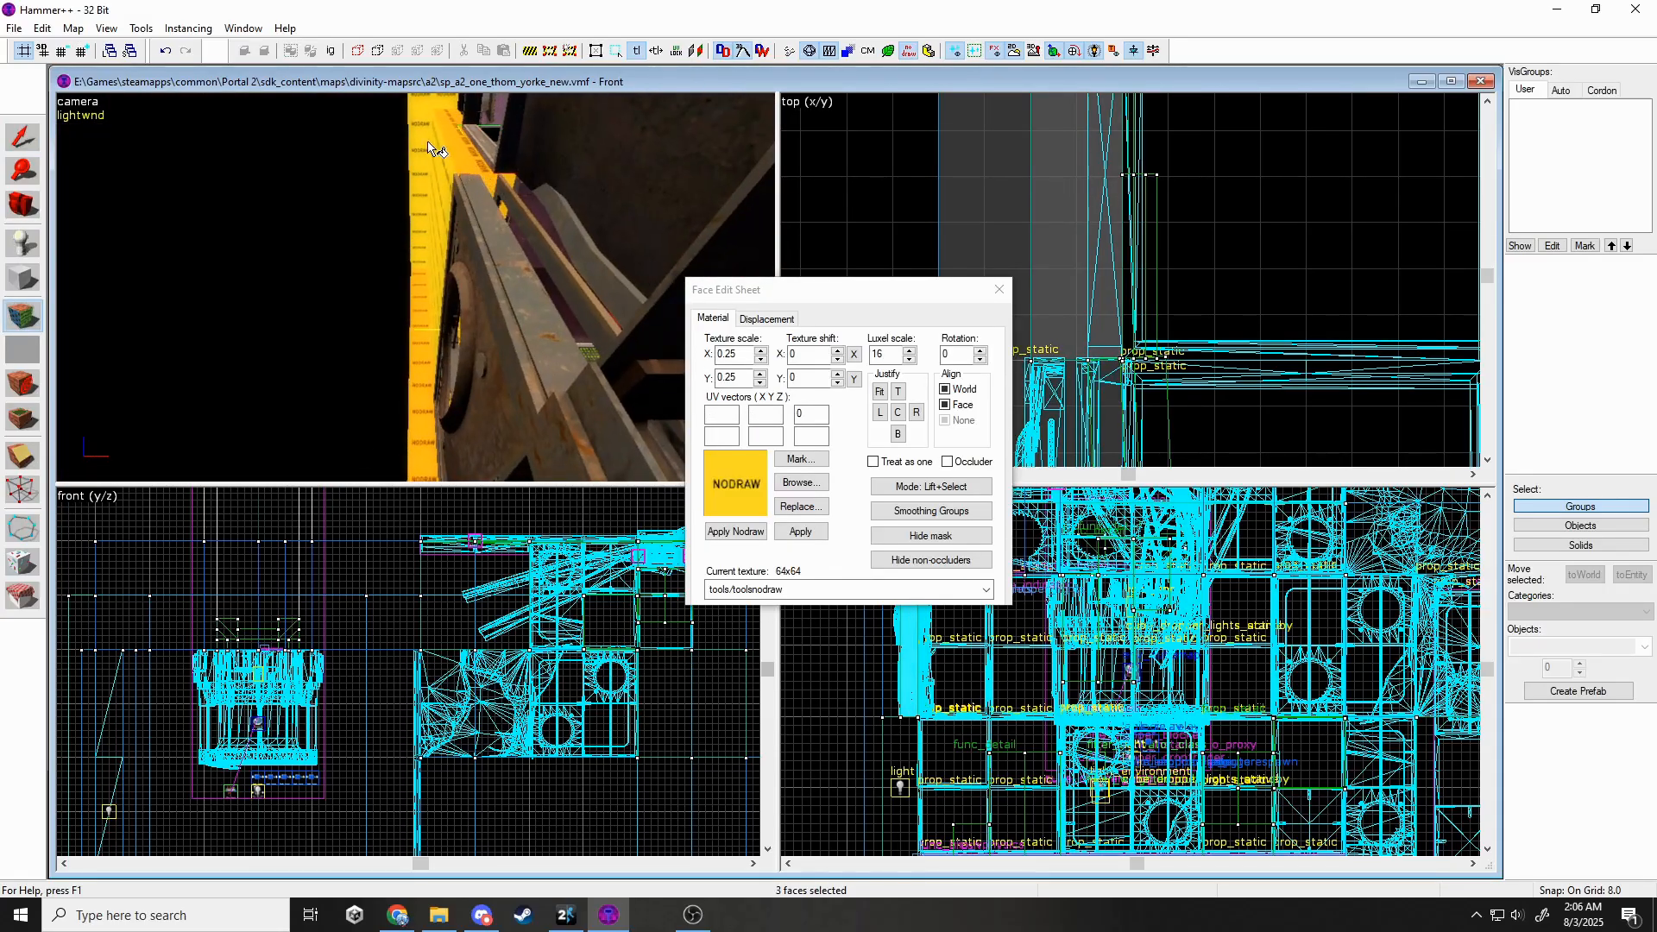
key("z")
key("z")
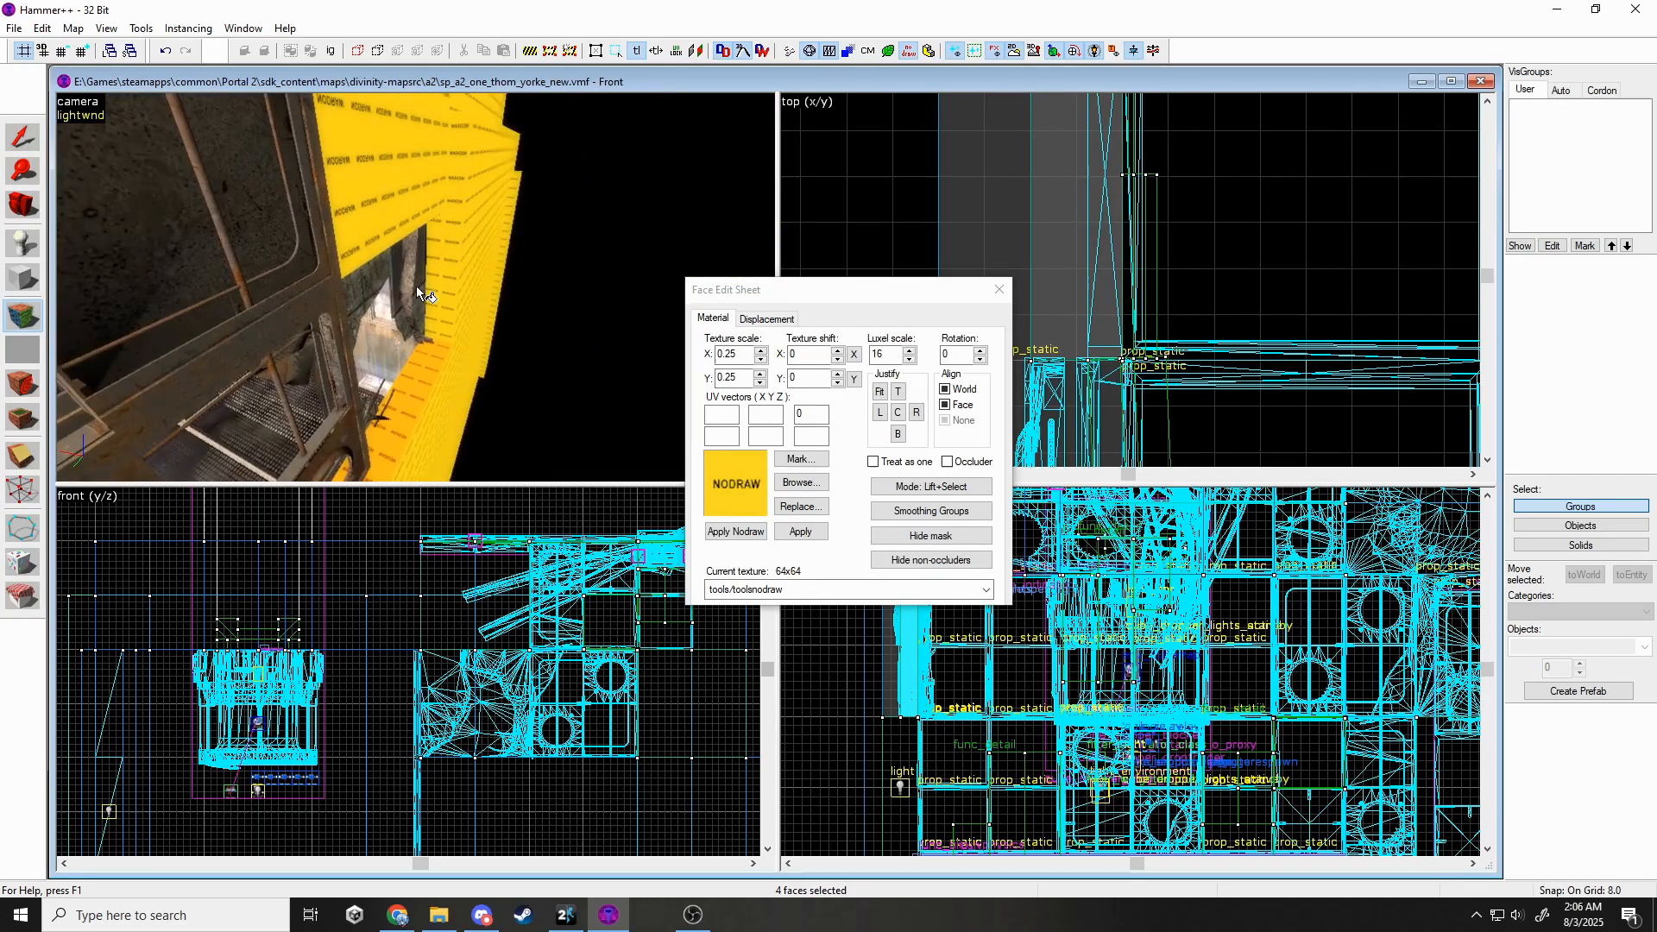
left_click(439, 269, "ctrl")
key("z")
key("z")
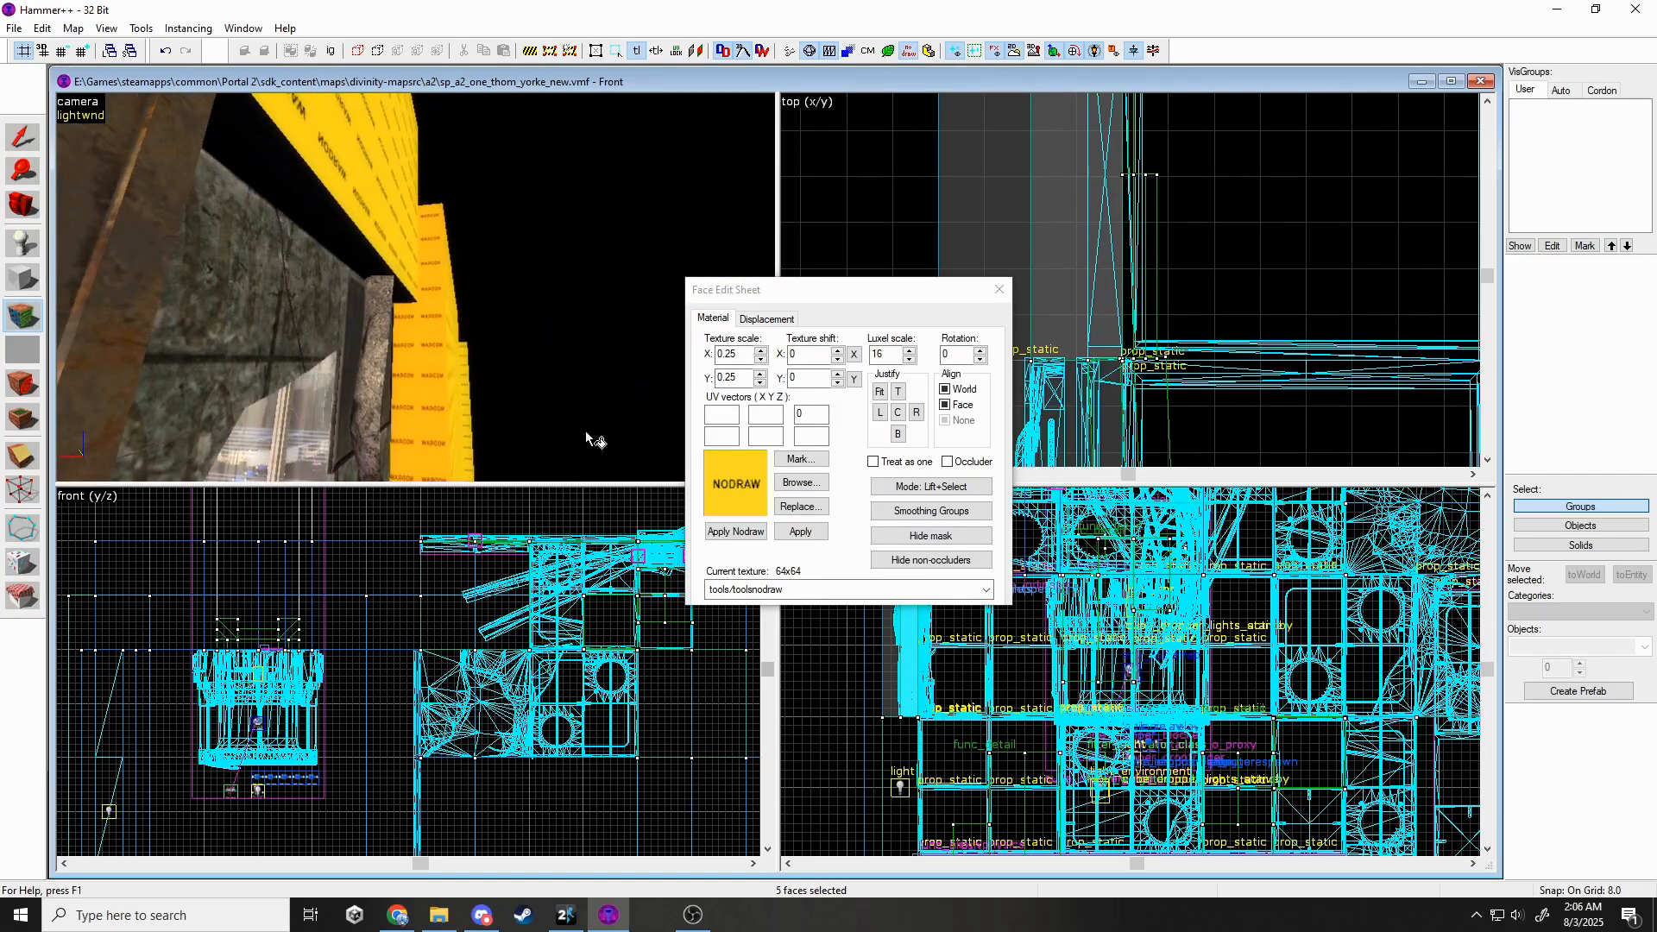
Apply anim_wp/framework/squarebeams_rusty_crop to the selected faces, rotated 180 degrees.
left_click(767, 590)
left_click(766, 590)
scroll(773, 697, "down", 1)
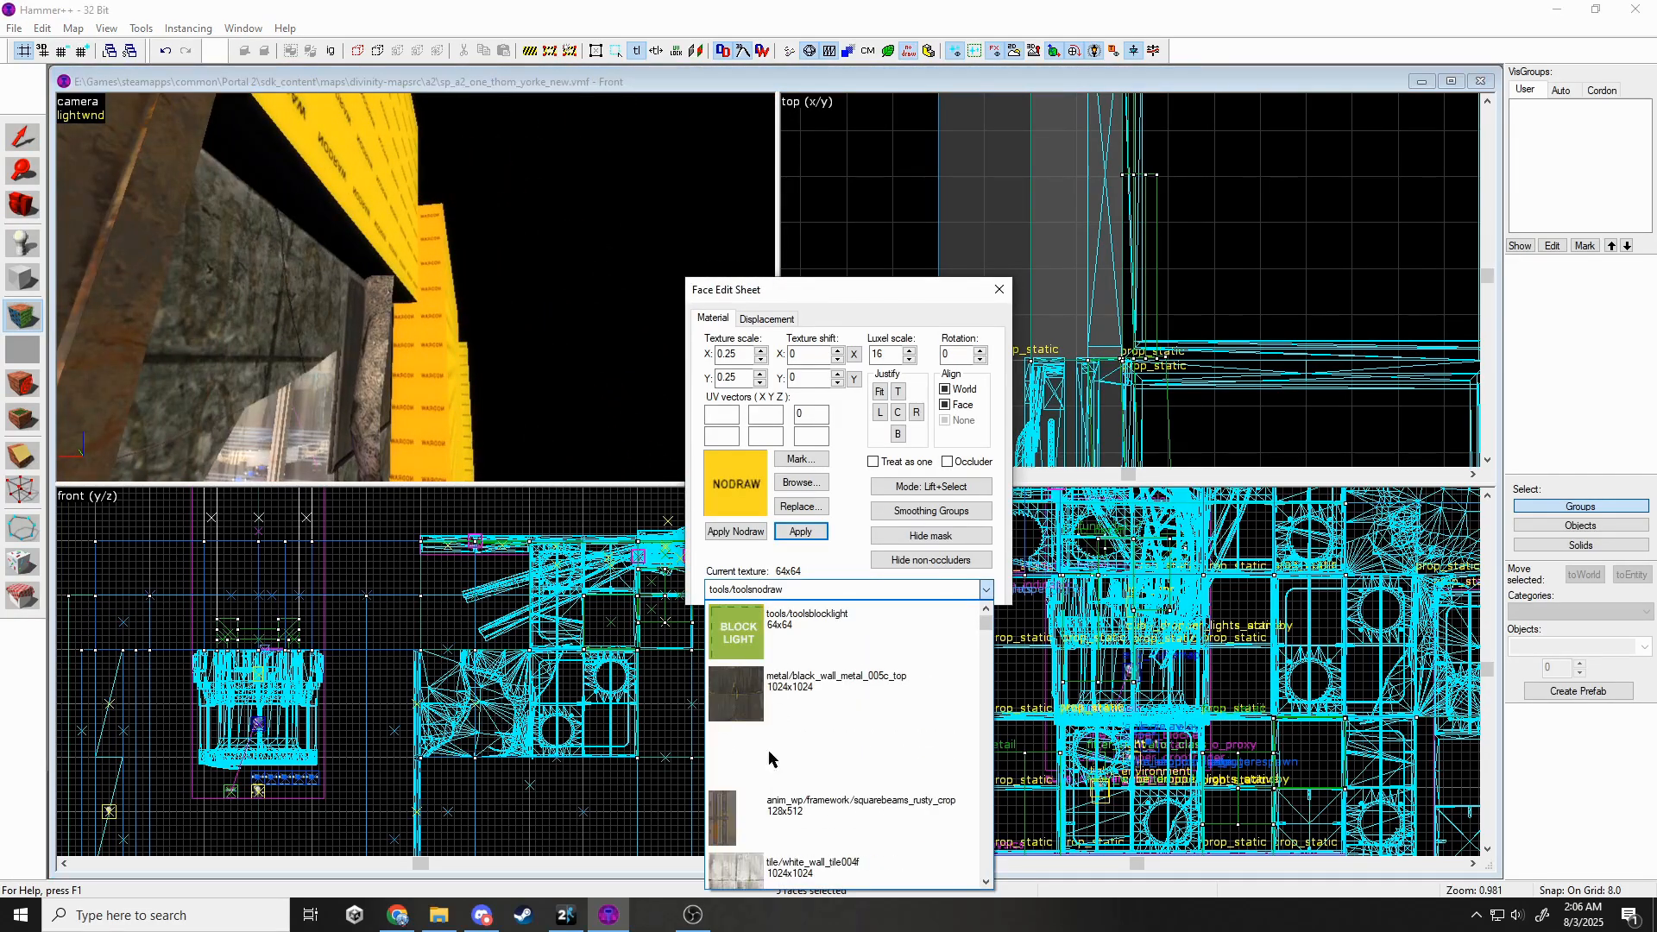
left_click(768, 815)
left_click(801, 531)
key("z")
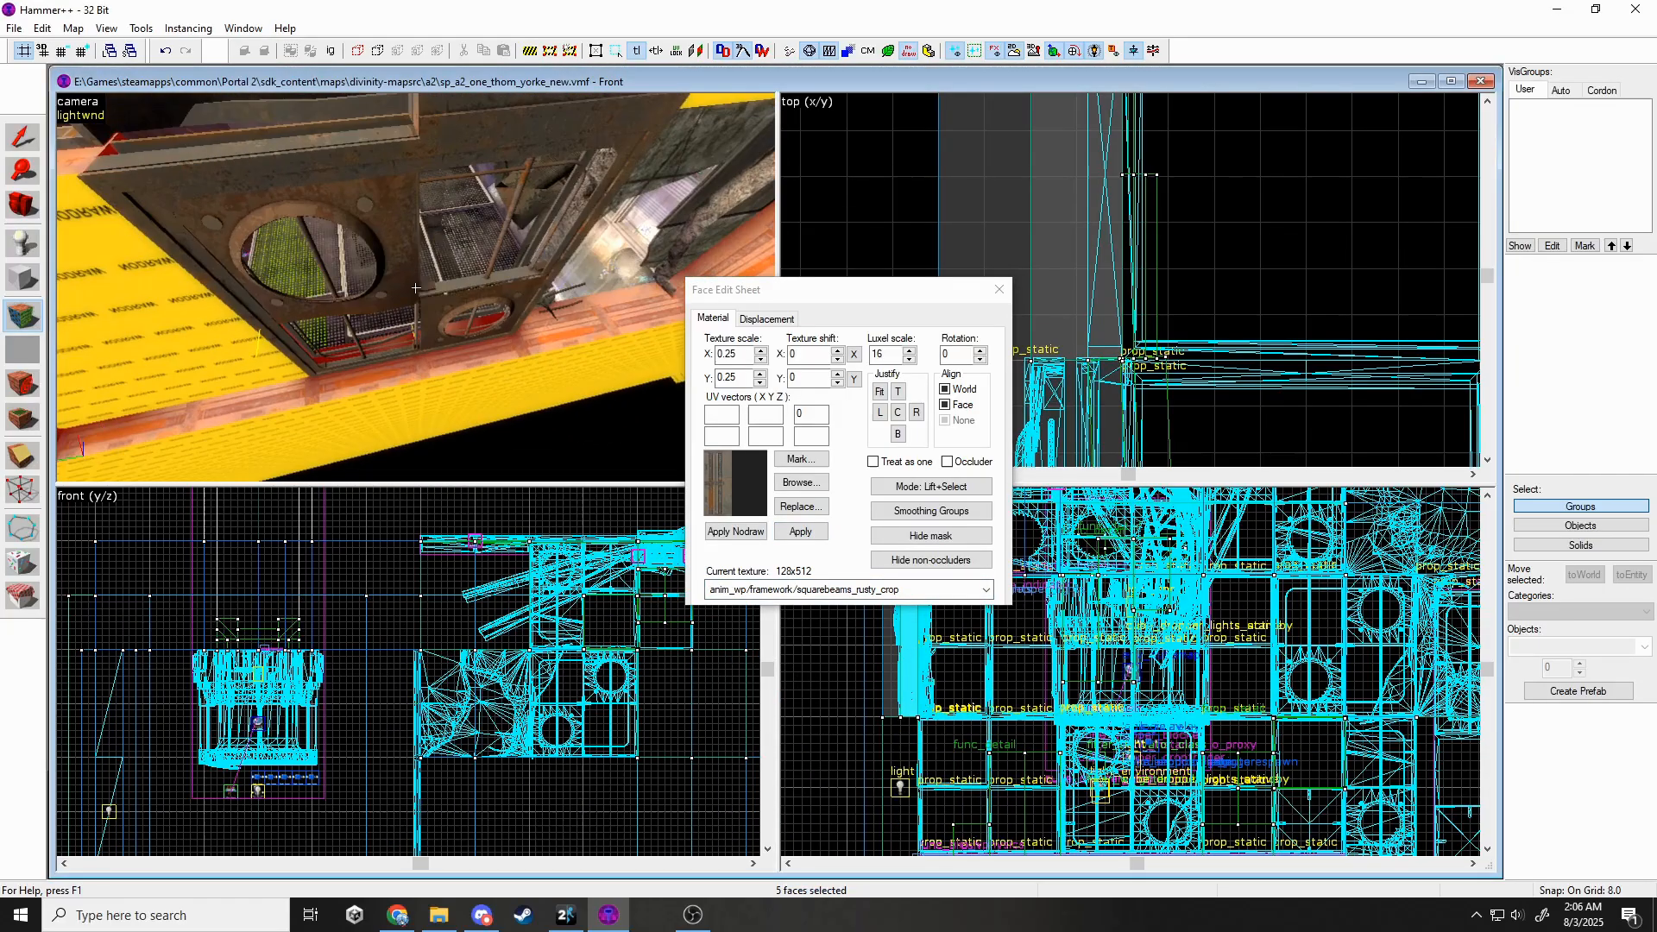
left_click(979, 360)
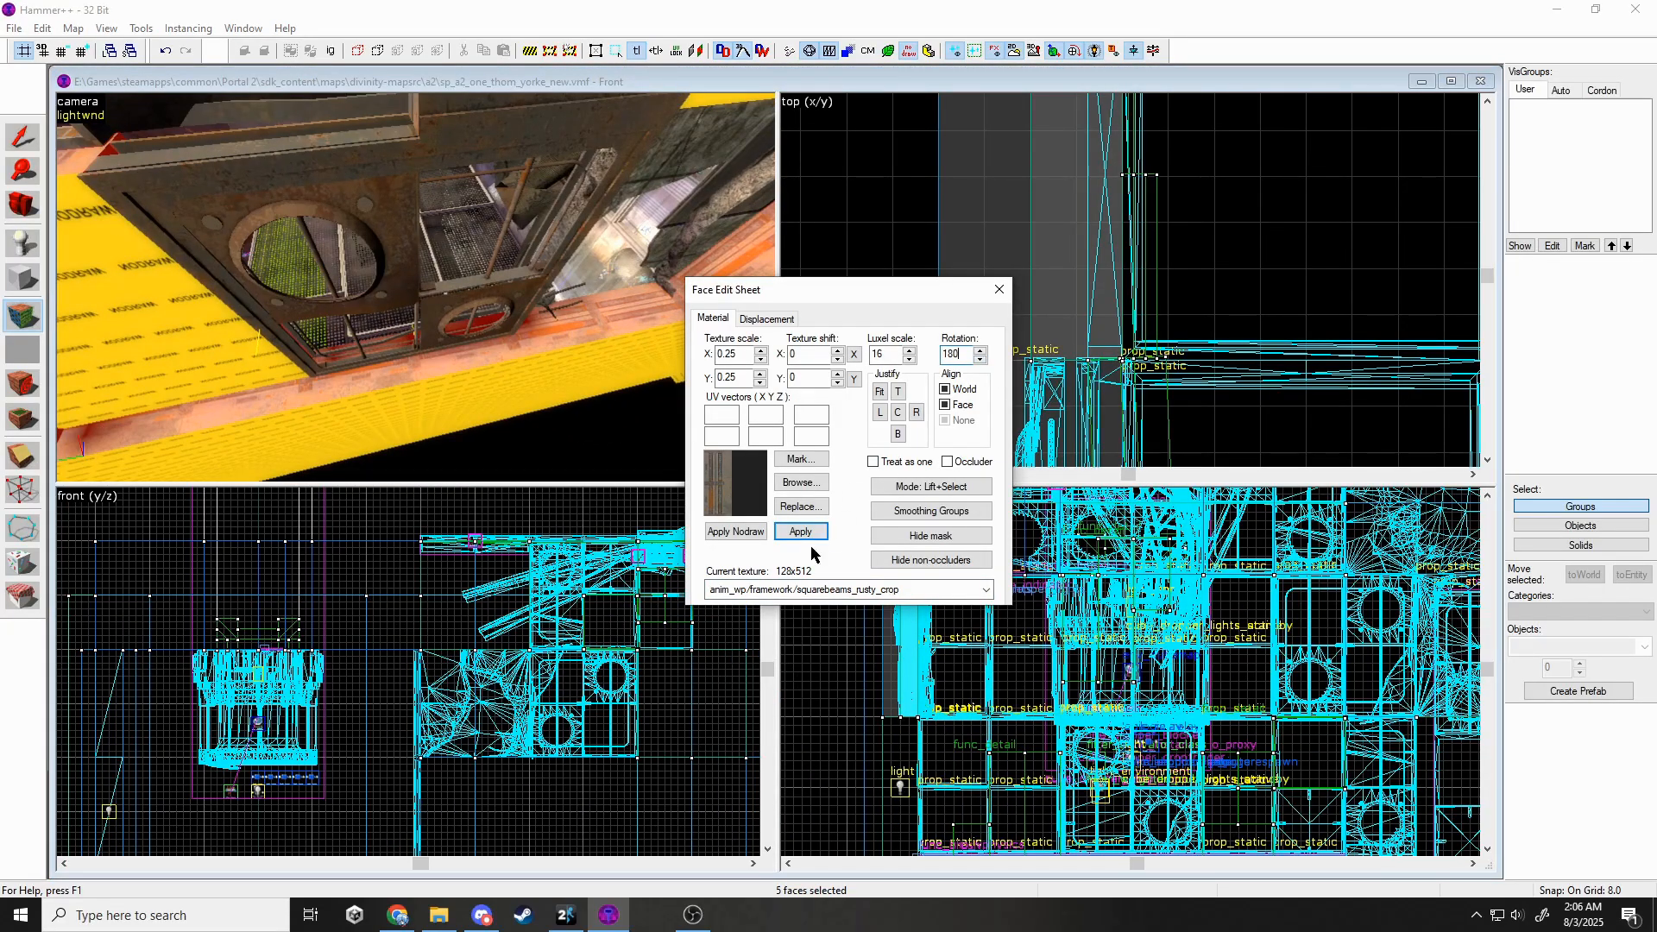
left_click(1001, 291)
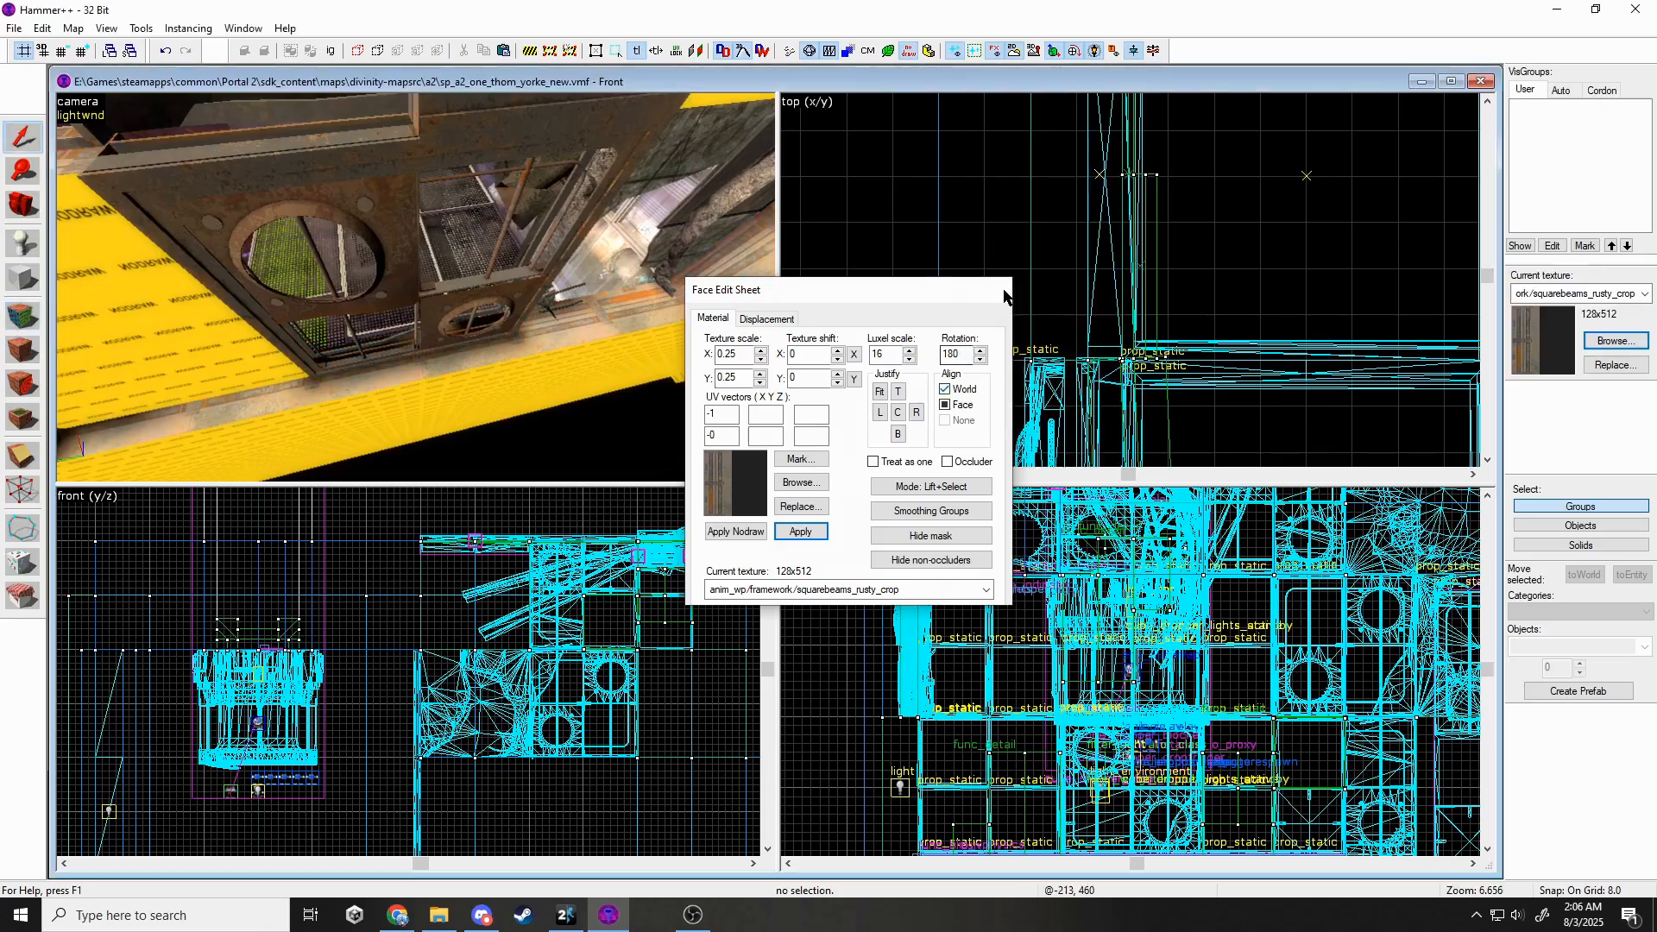
Narrow the two selected wall brushes from 32 to 16 units wide.
key("z")
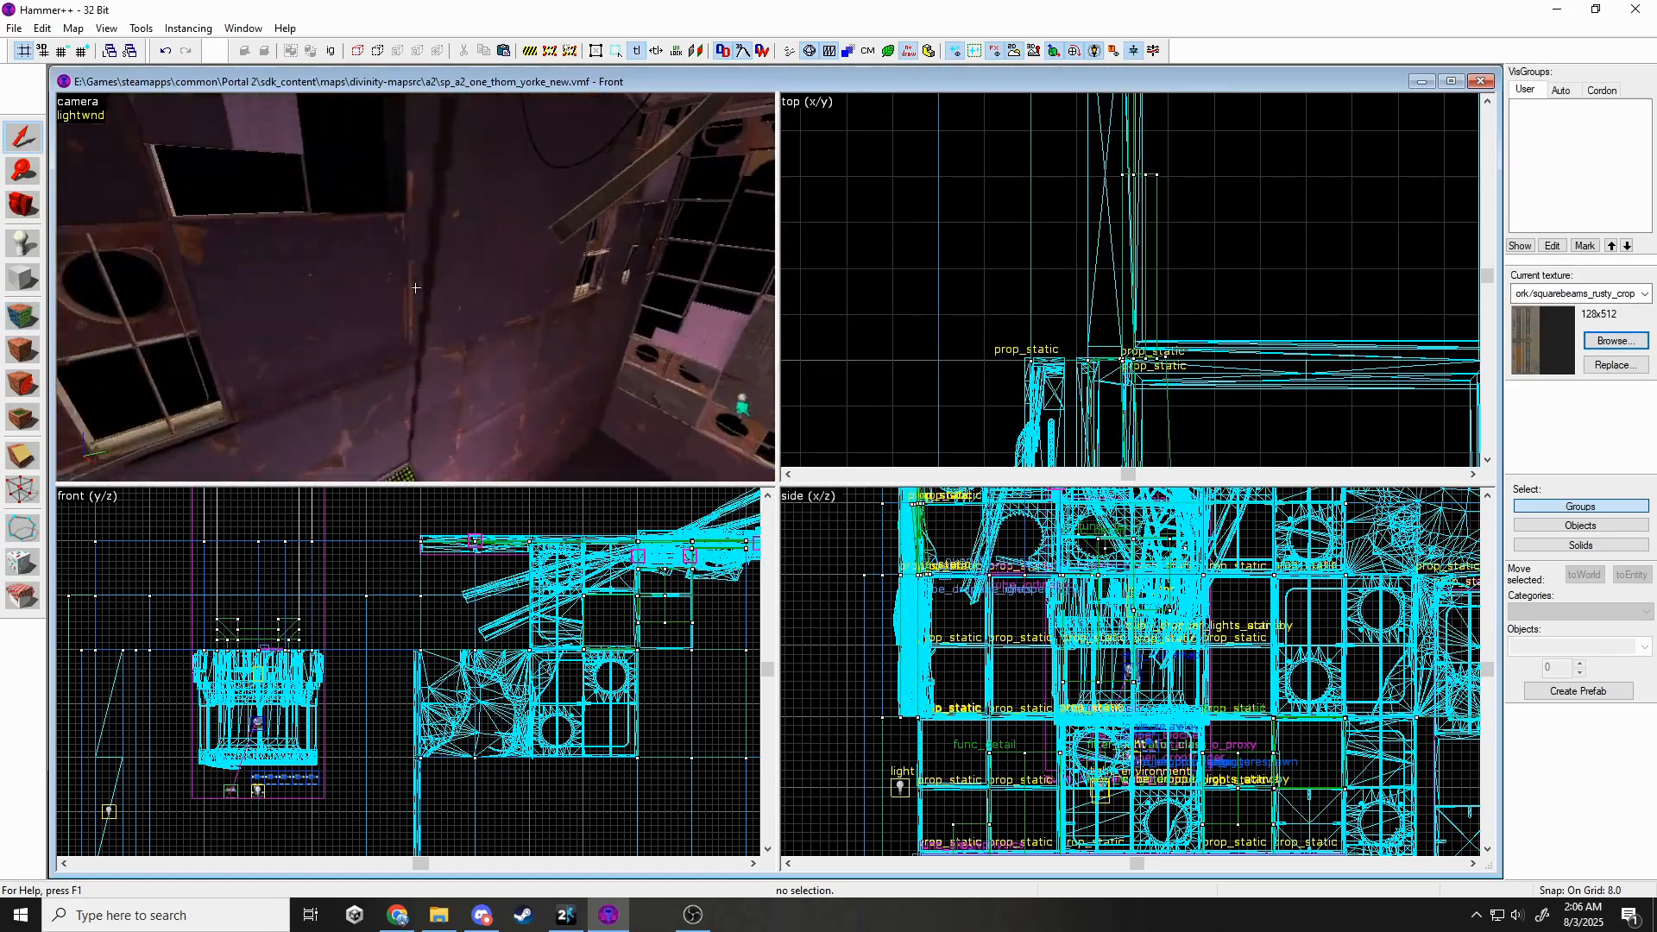
left_click(416, 288)
key("z")
left_click(479, 266, "ctrl")
scroll(1122, 339, "down", 7)
scroll(1113, 285, "down", 2)
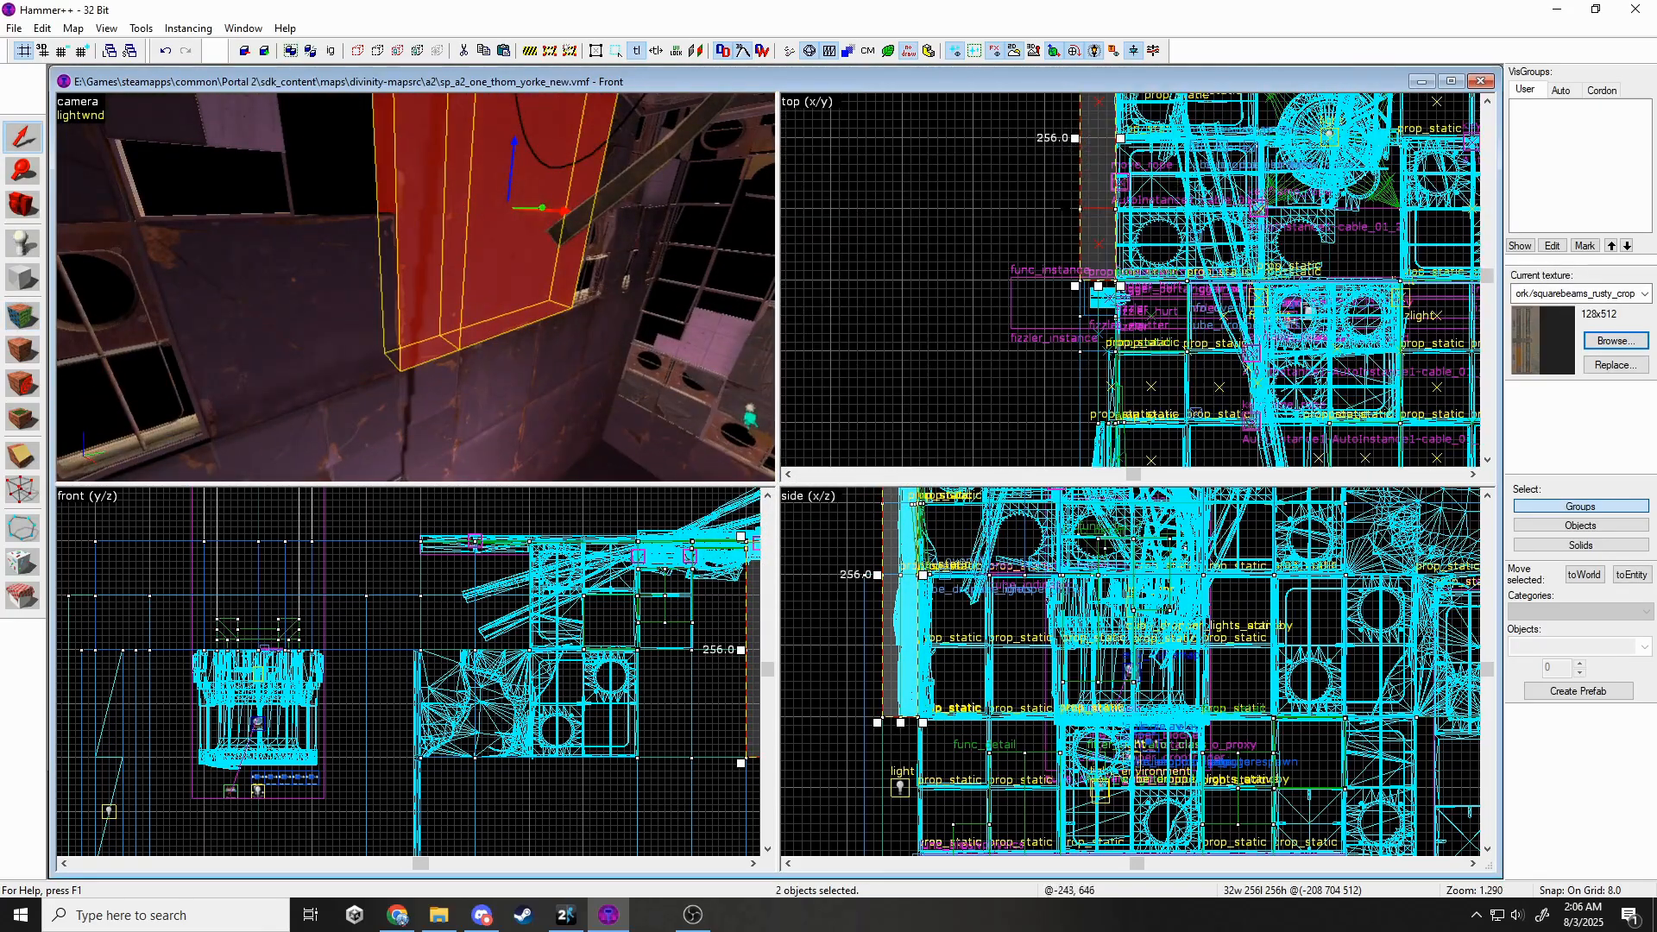
left_click_drag(1078, 138, 1098, 138)
key("Escape")
Clone the two narrowed brushes 64 units to the right.
key("z")
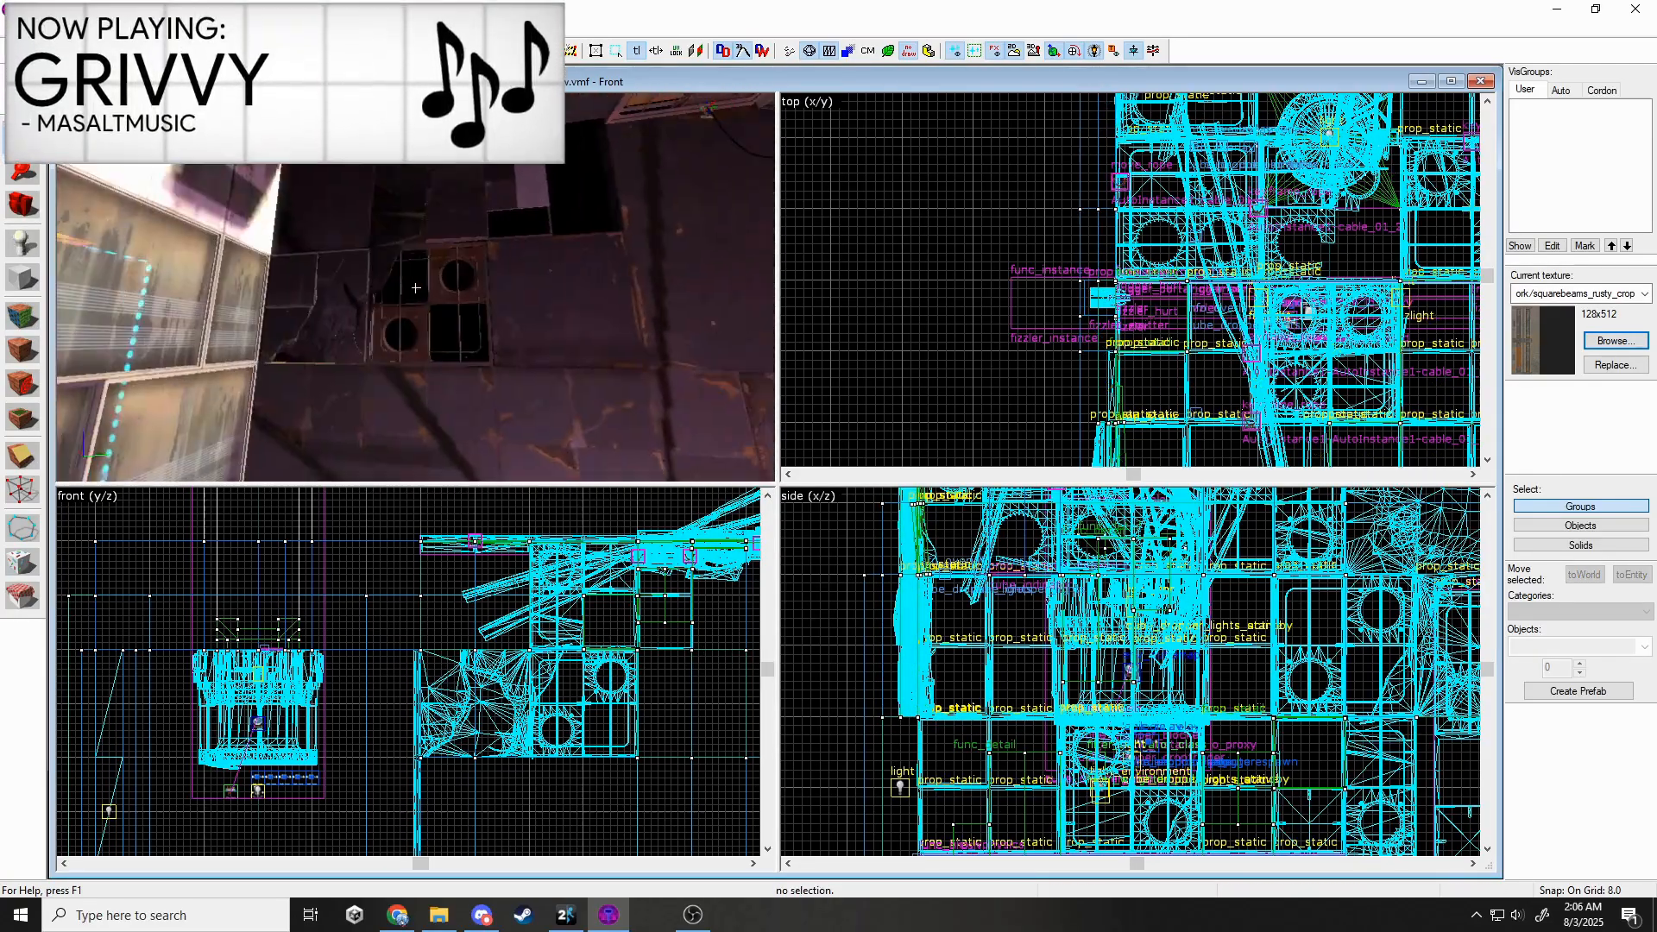
key("z")
left_click_drag(667, 596, 722, 596, "shift")
key("Escape")
Delete the wall panel brush to open a hole, then centre the 2D views on the floor below.
key("z")
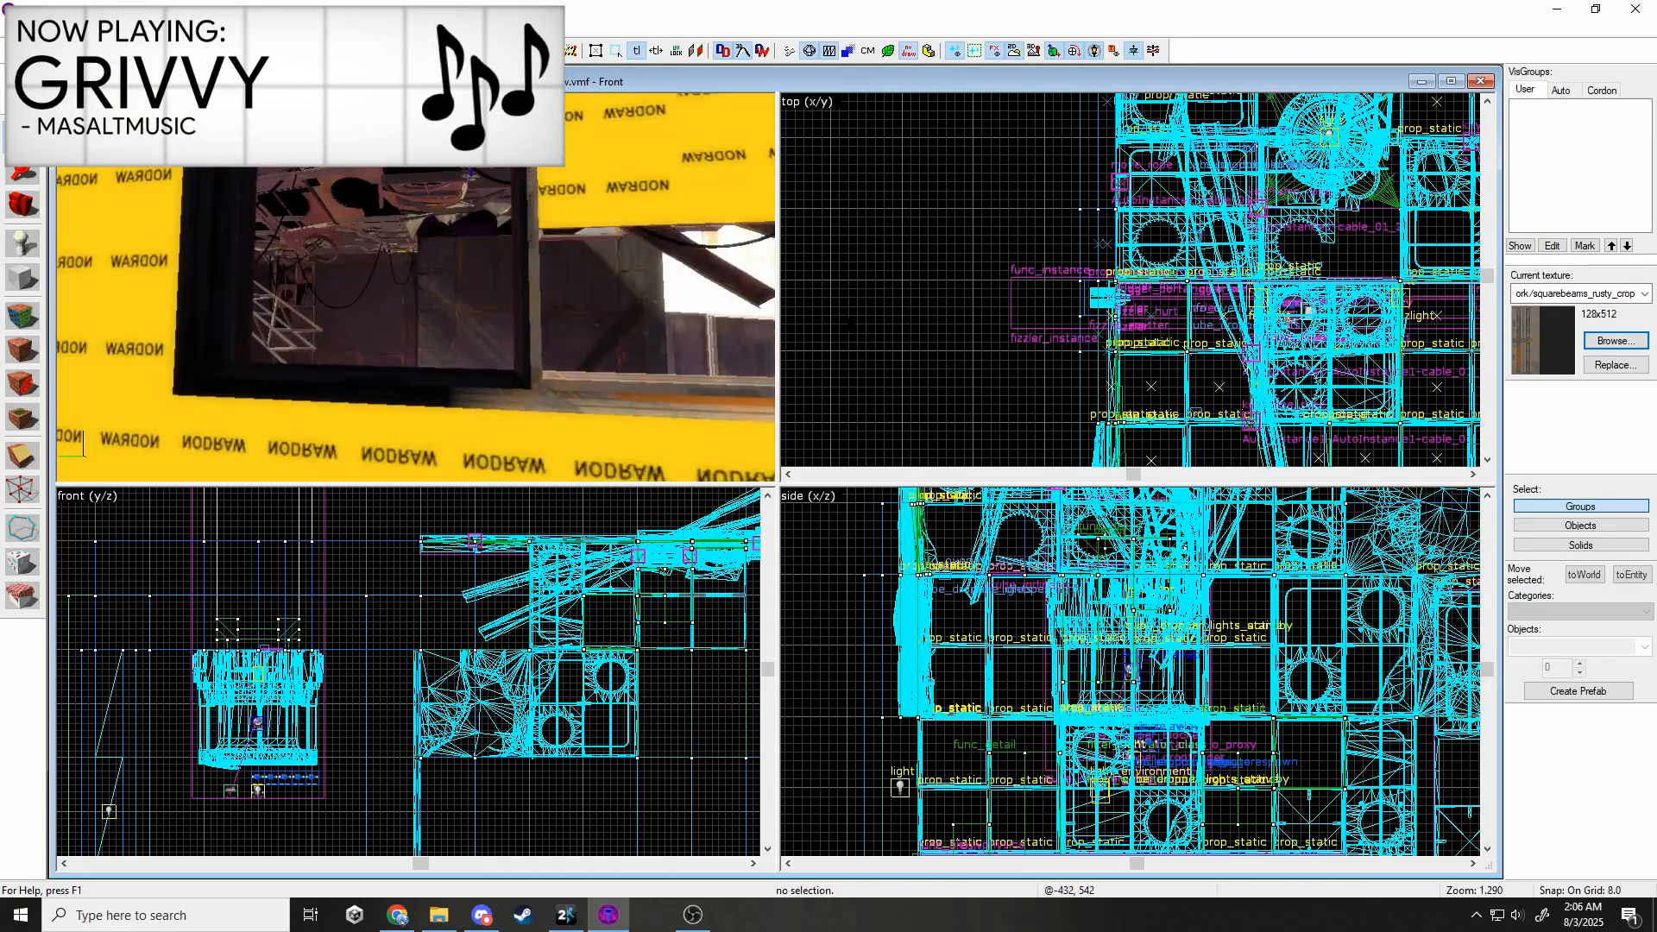
key("w")
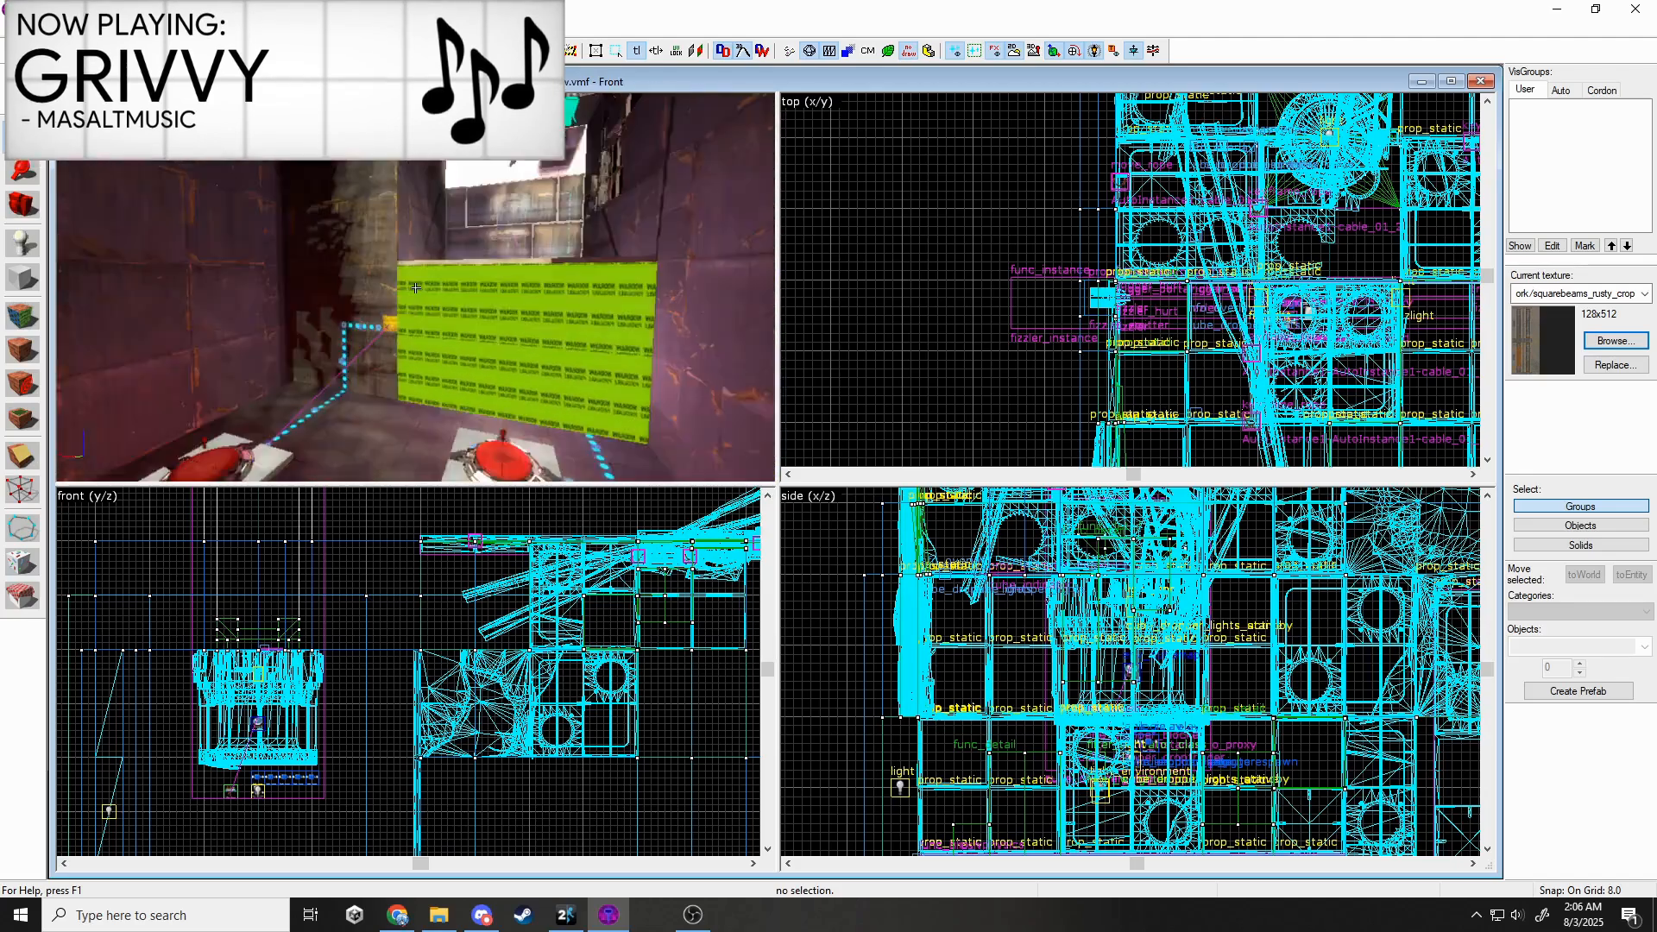
key("s")
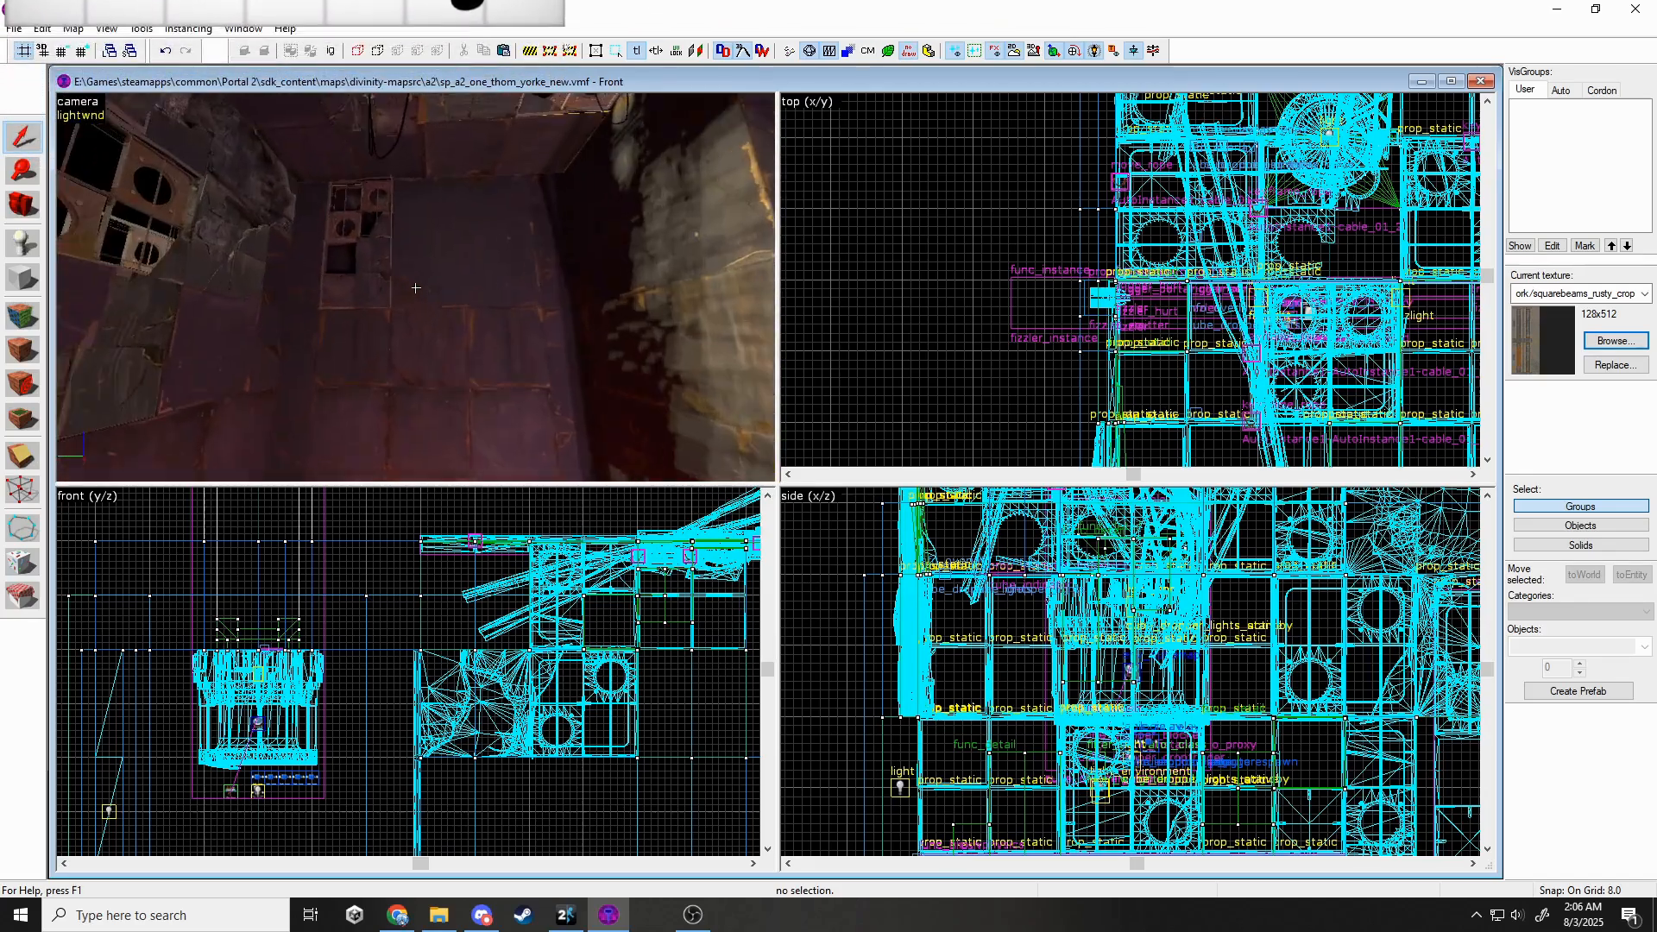
key("z")
left_click(421, 289)
key("Delete")
left_click(396, 363)
key("ctrl+shift+e")
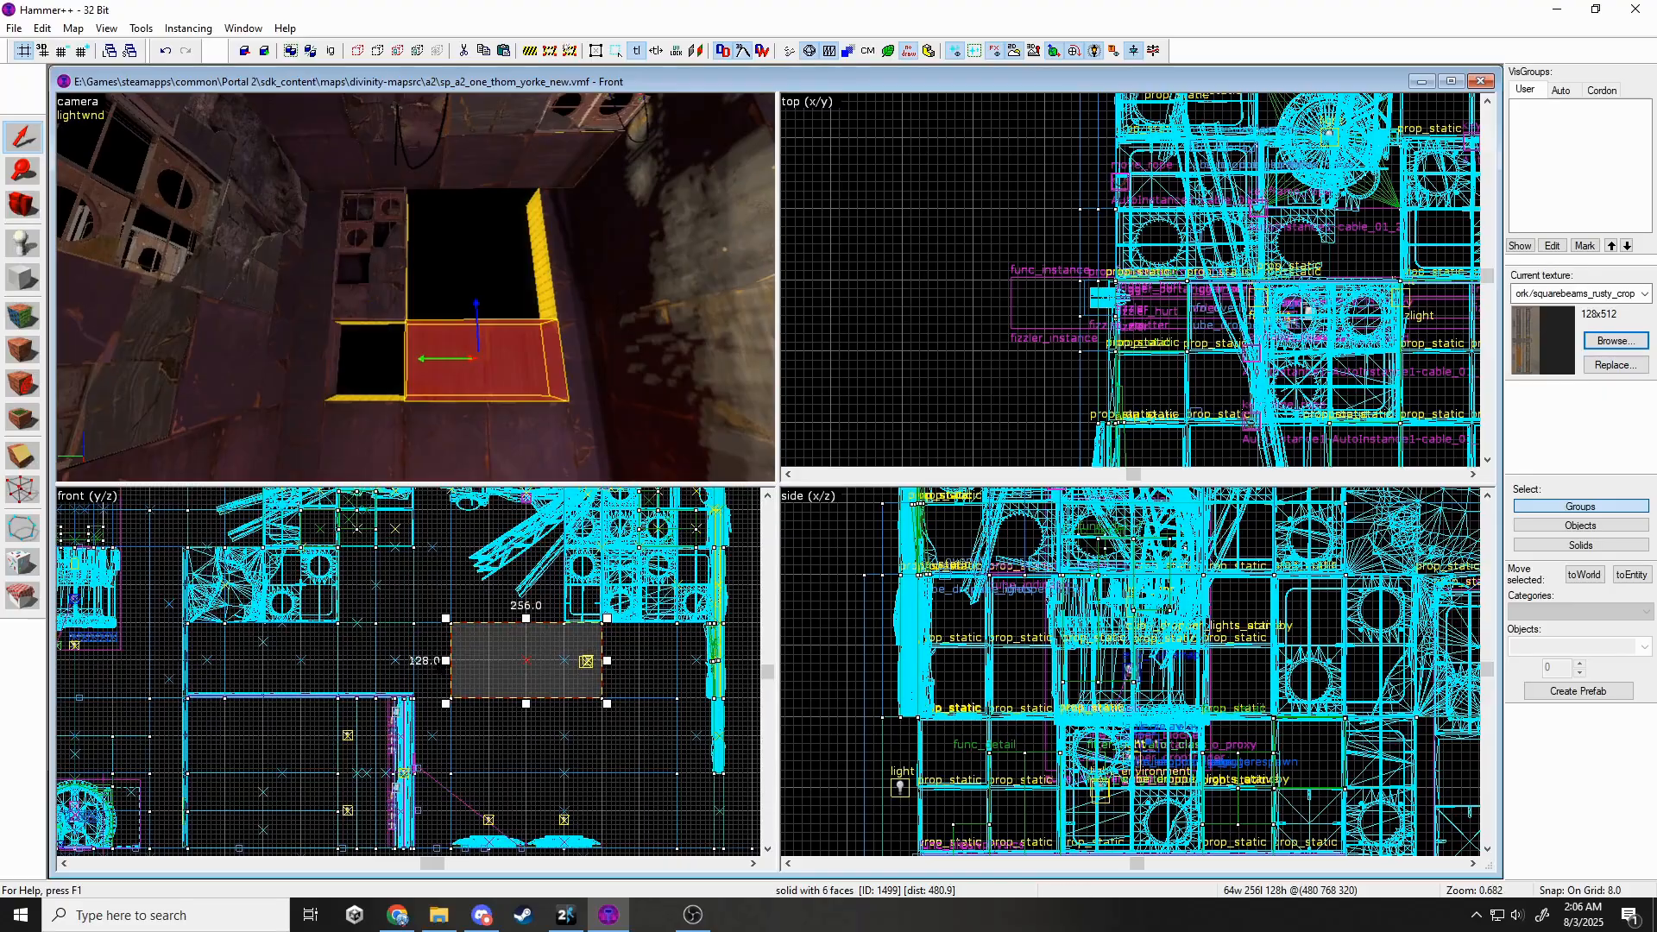
key("w")
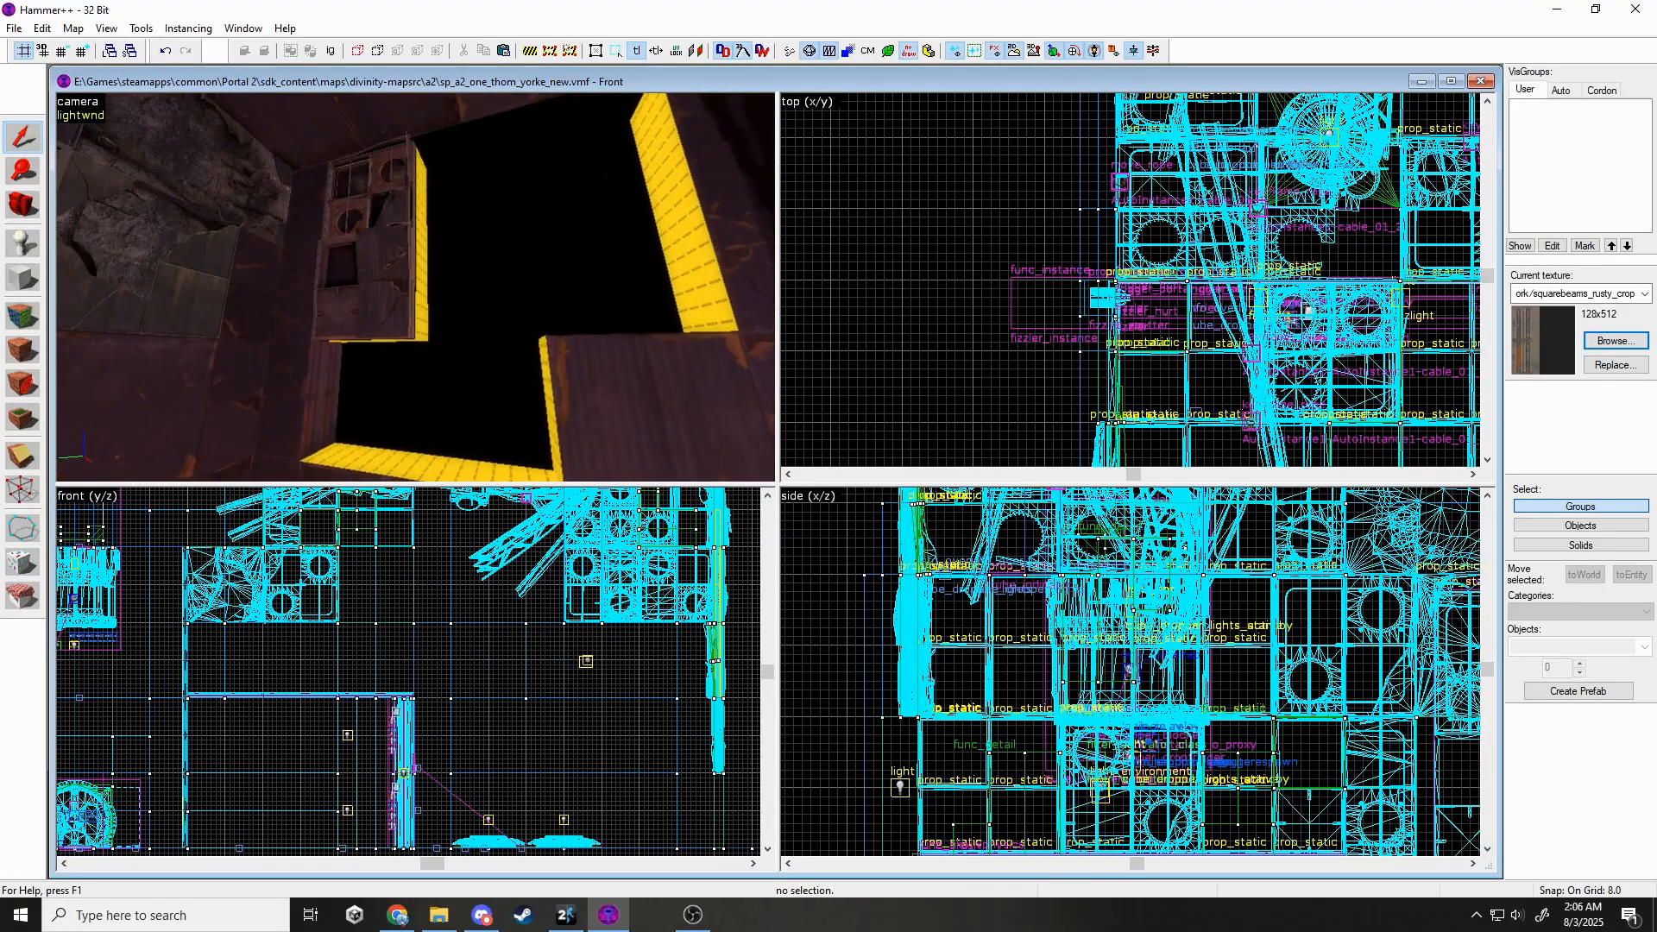
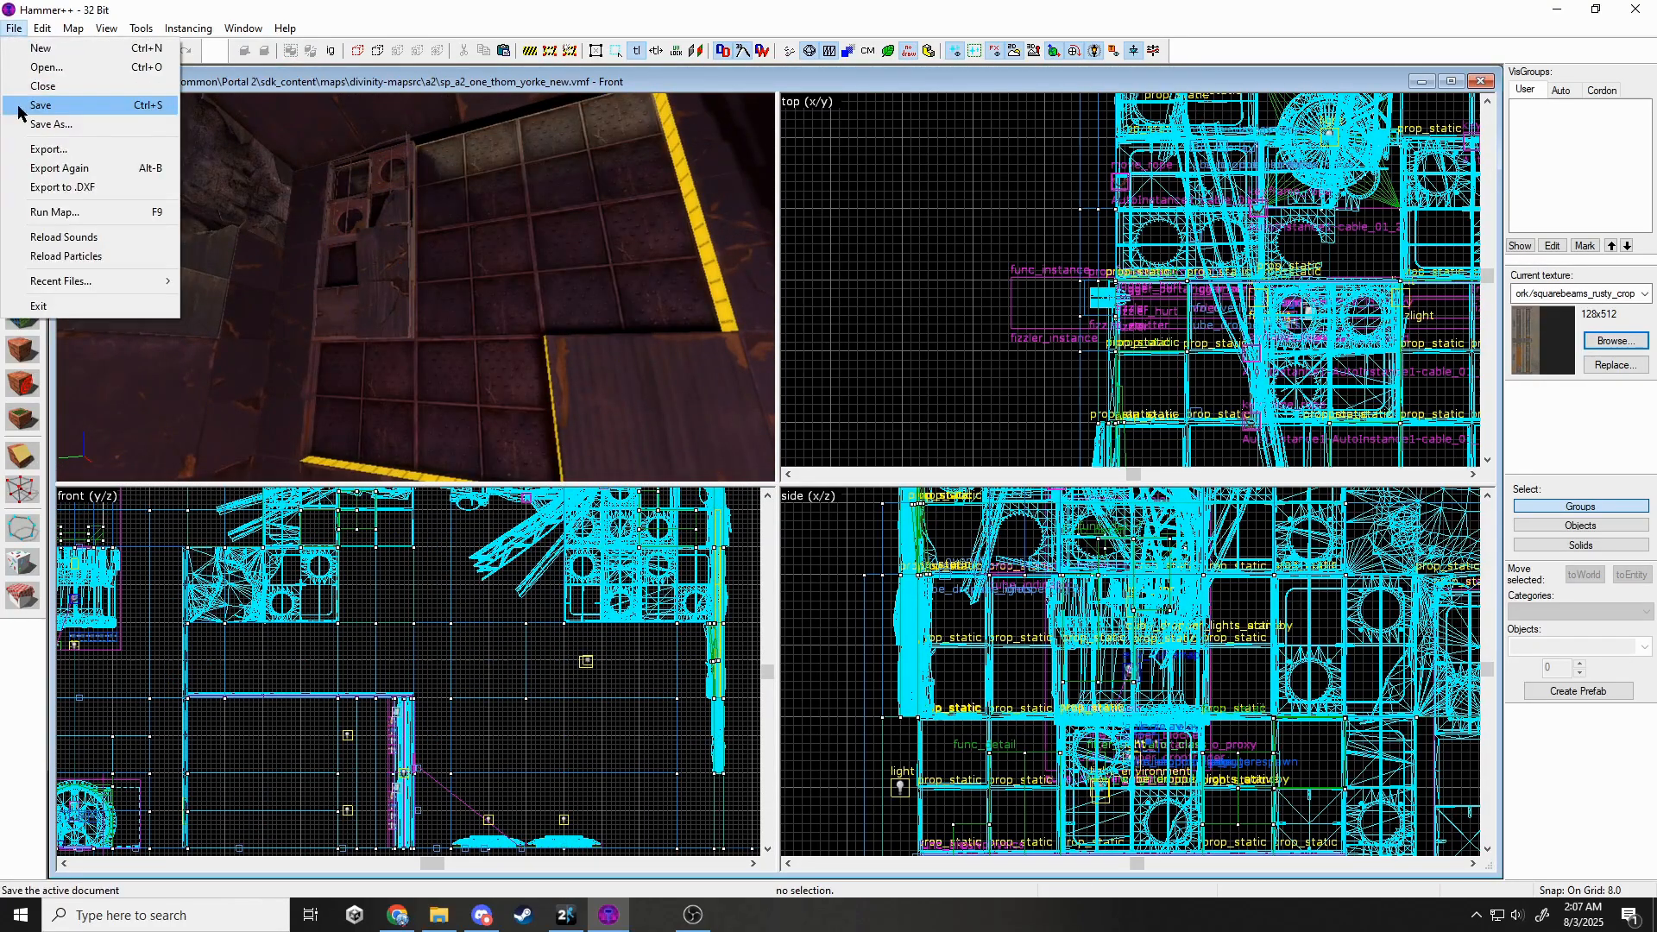
Set the prop's model to the straight rusty metal_pipe_005 pipe from the pipe_set models.
left_click(863, 403)
left_click(939, 401)
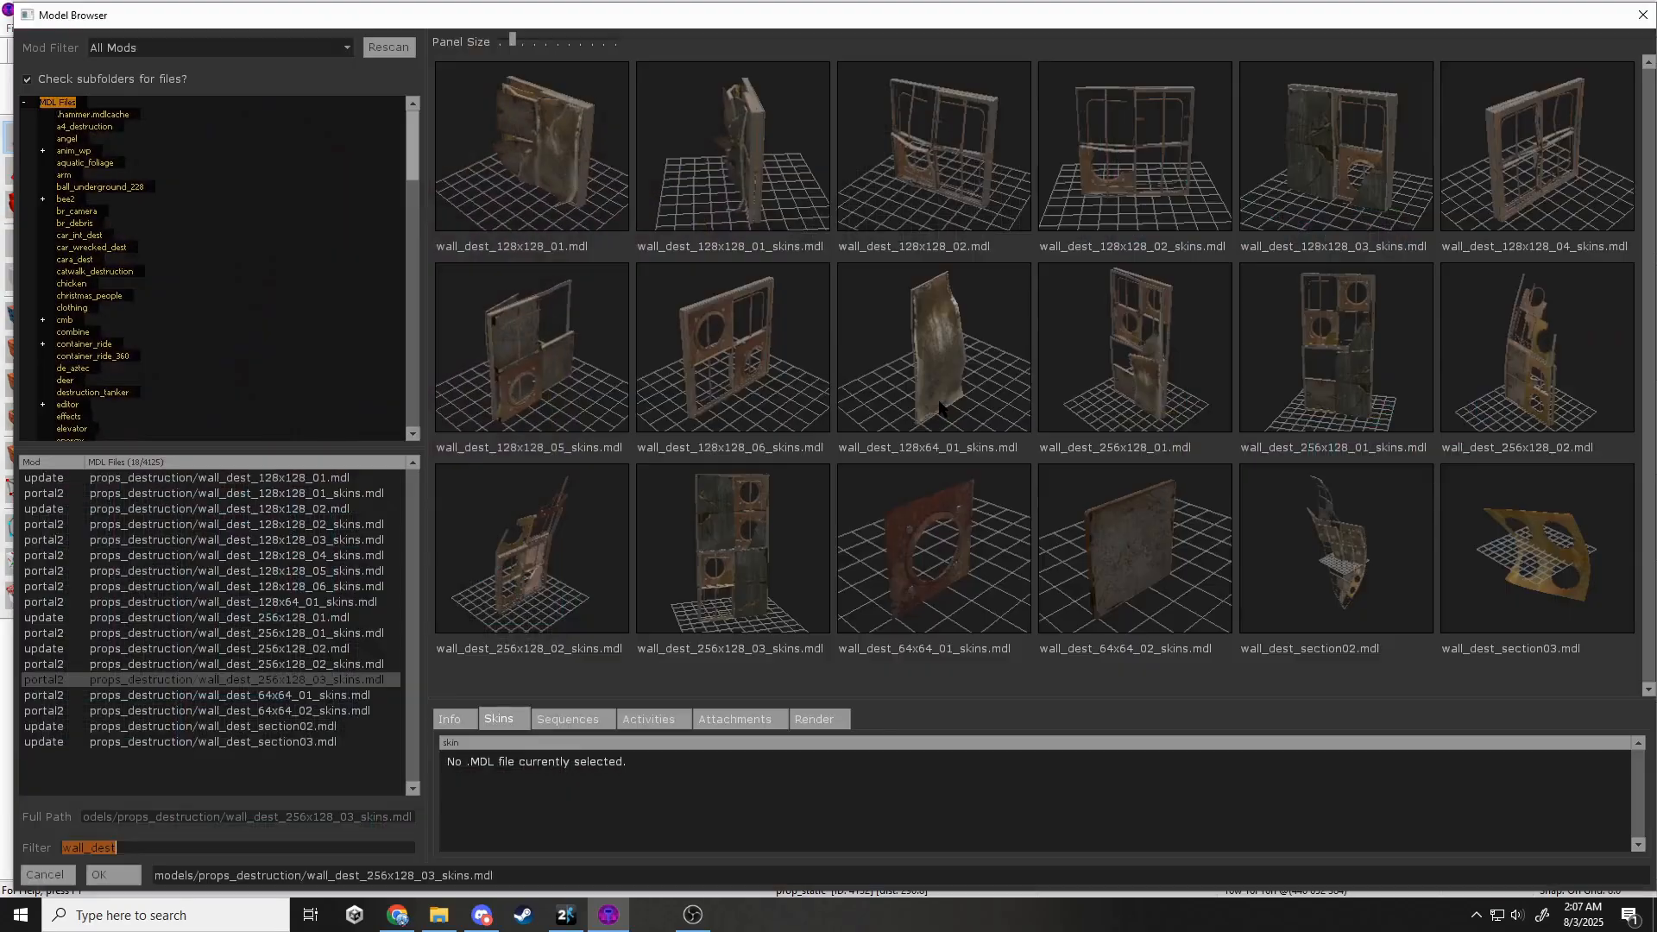
type("pipe_set")
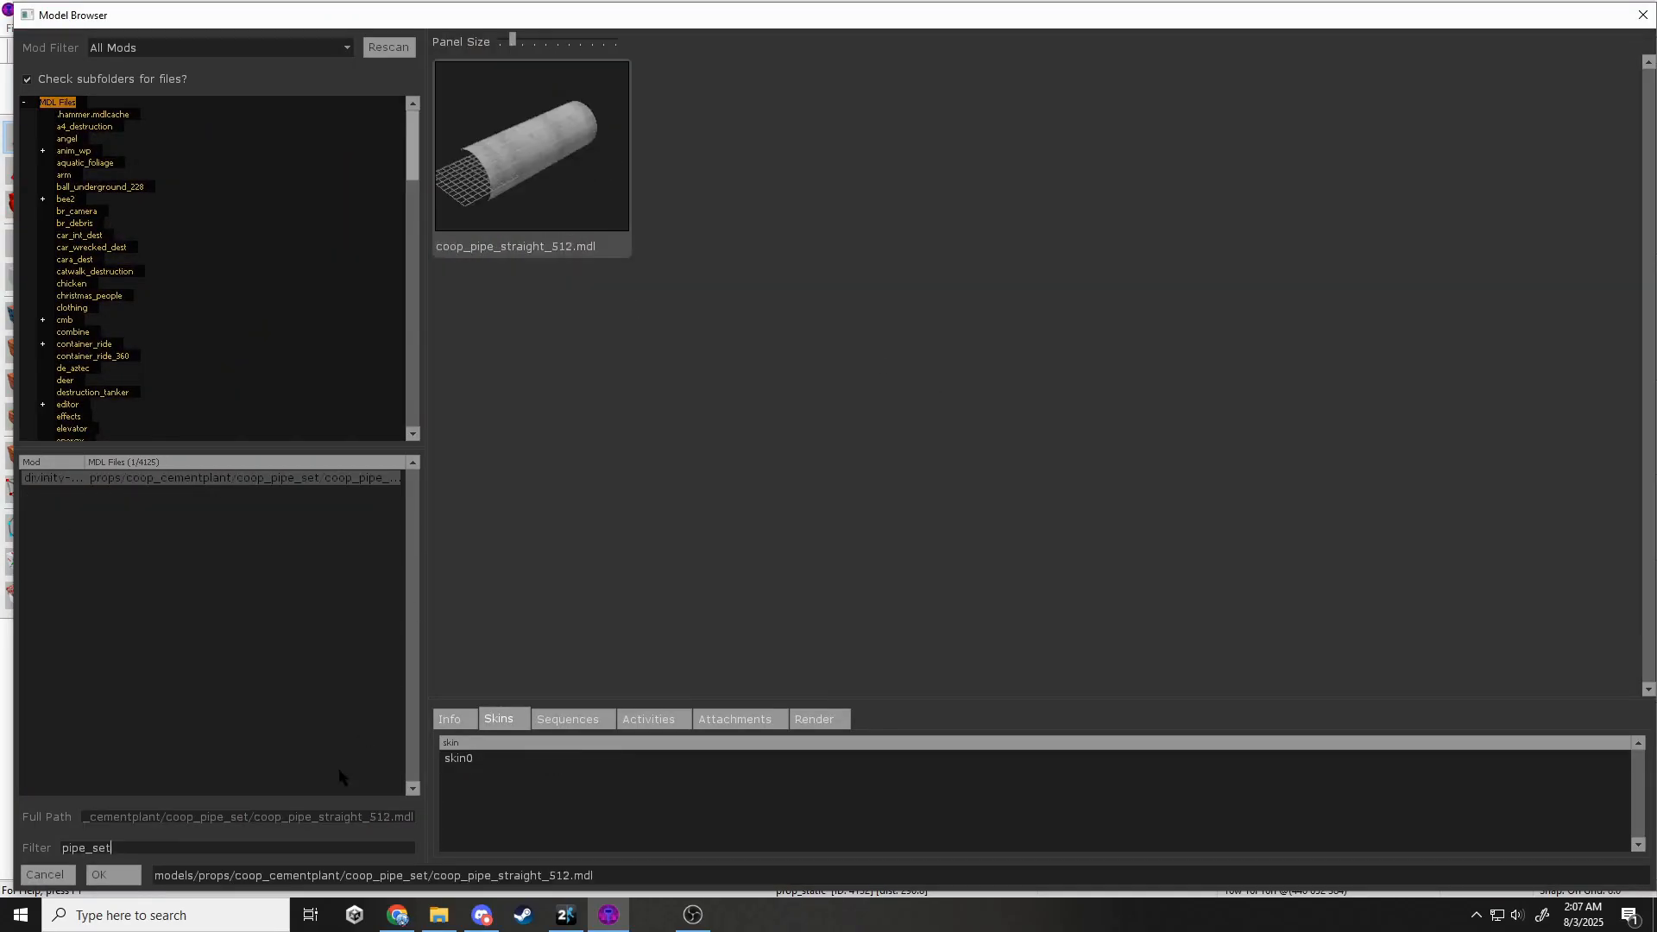
scroll(904, 499, "down", 10)
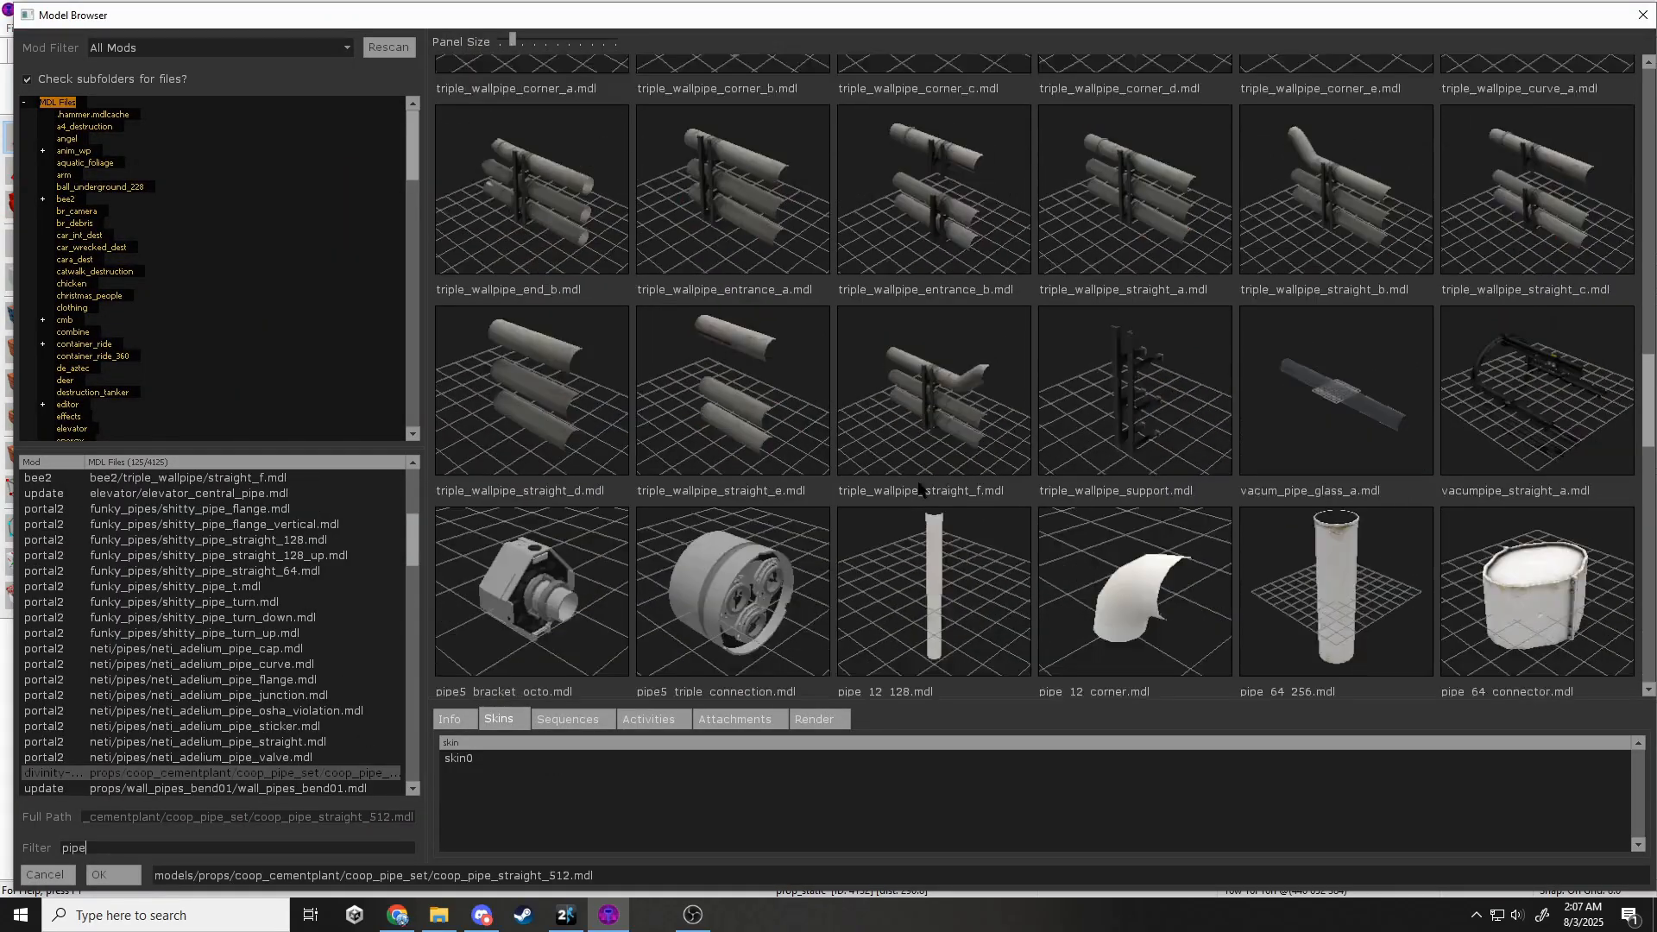
scroll(904, 470, "down", 5)
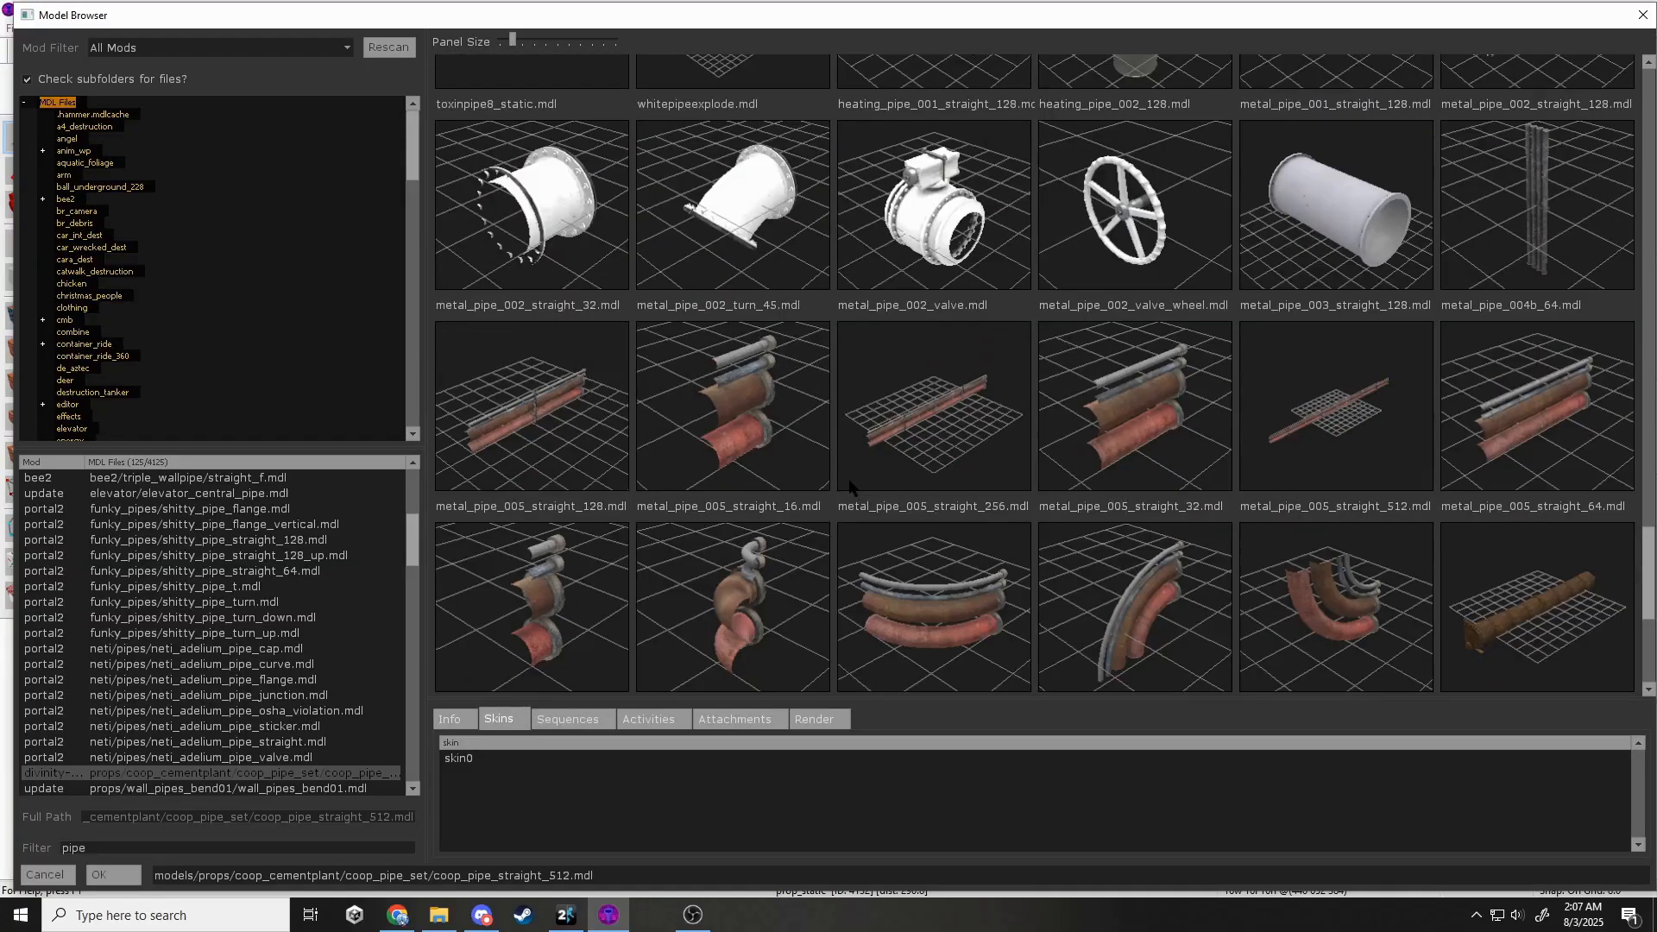
left_click(847, 478)
double_click(587, 436)
left_click(1045, 656)
Shift the straight pipe one grid step to its new height.
scroll(1290, 296, "up", 6)
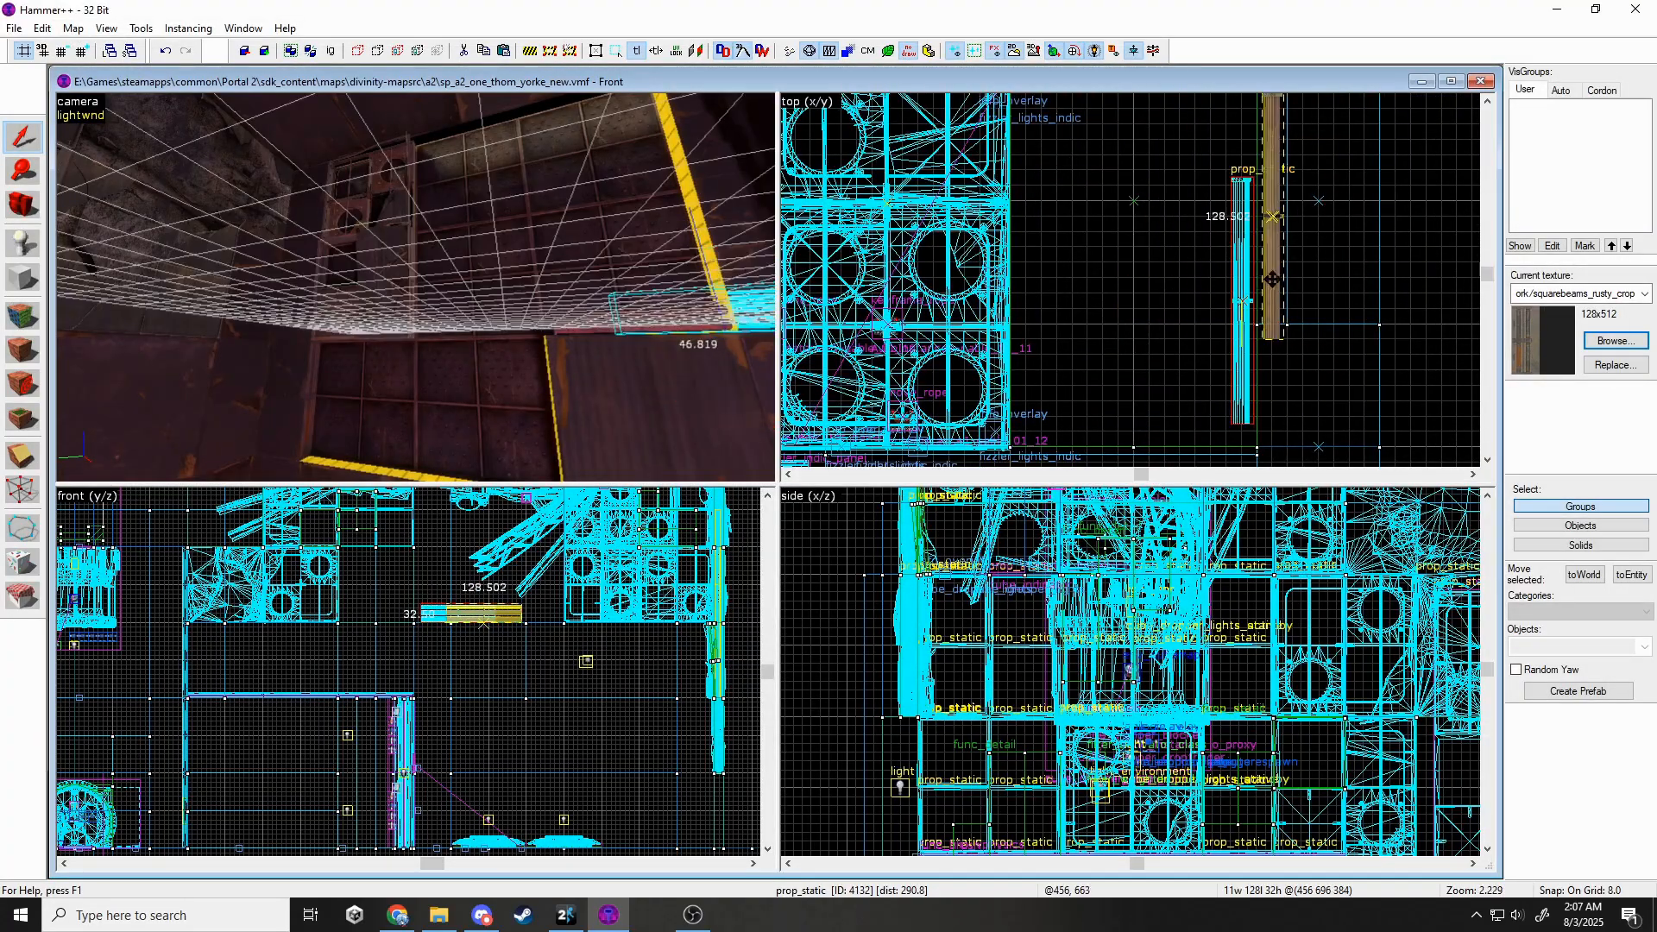
left_click_drag(1272, 279, 1272, 264)
scroll(456, 600, "up", 5)
left_click_drag(464, 644, 466, 644)
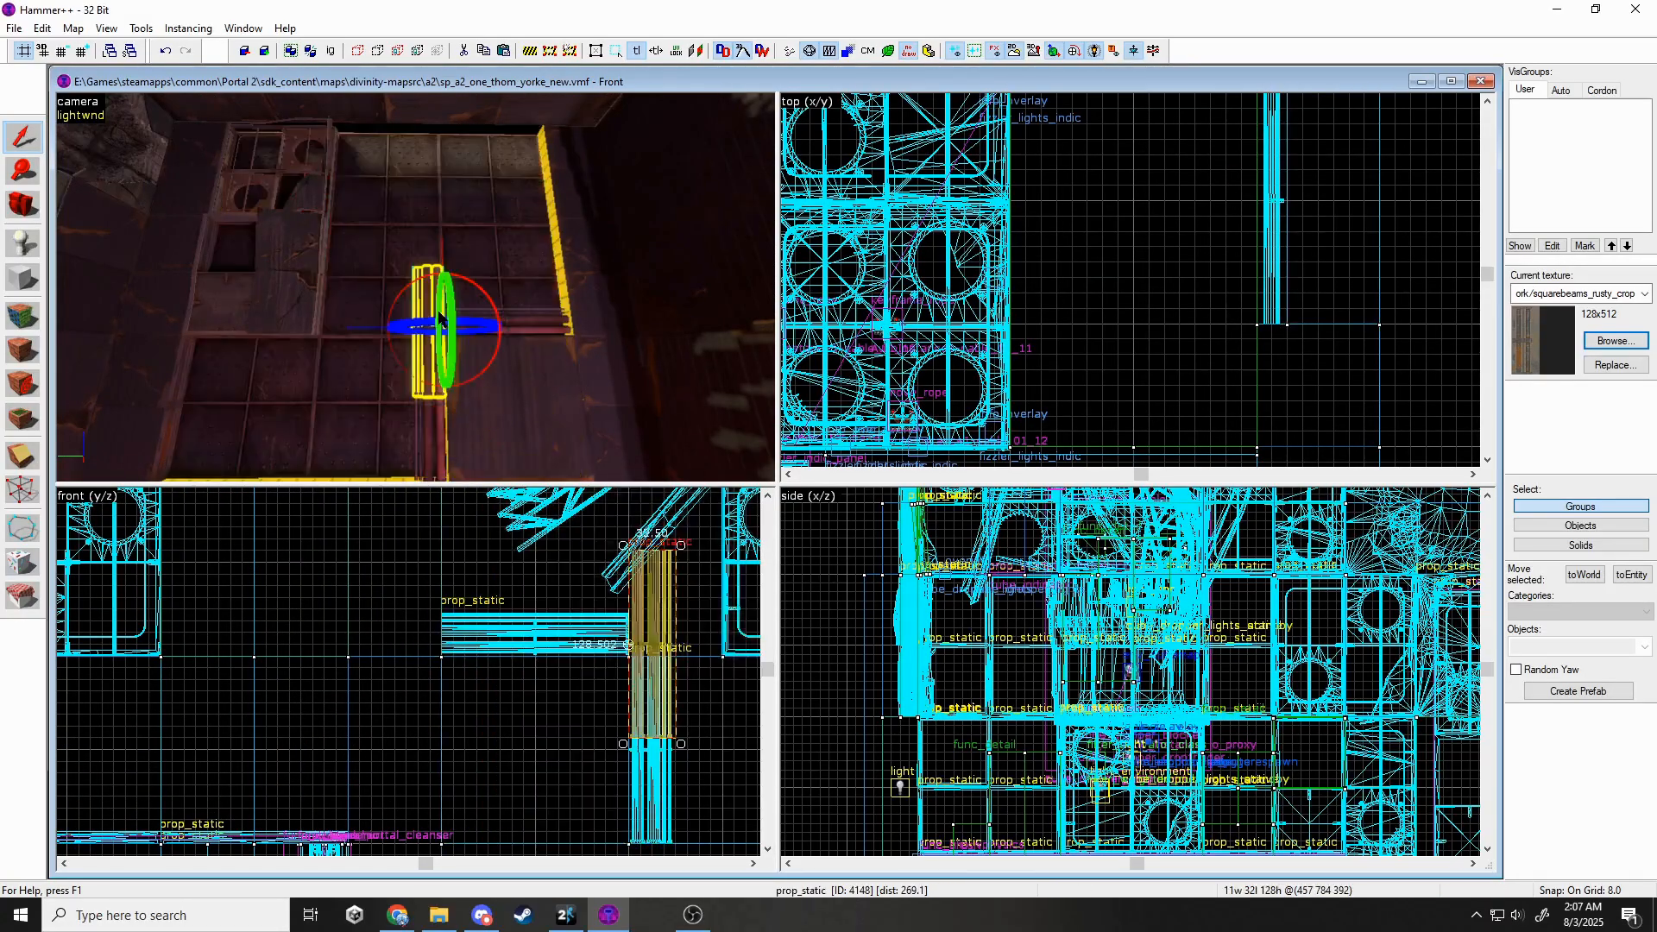
Change a pipe prop's model to the metal_pipe_005 turn_90c 90-degree bend.
key("alt+Return")
left_click(952, 402)
scroll(1005, 577, "down", 3)
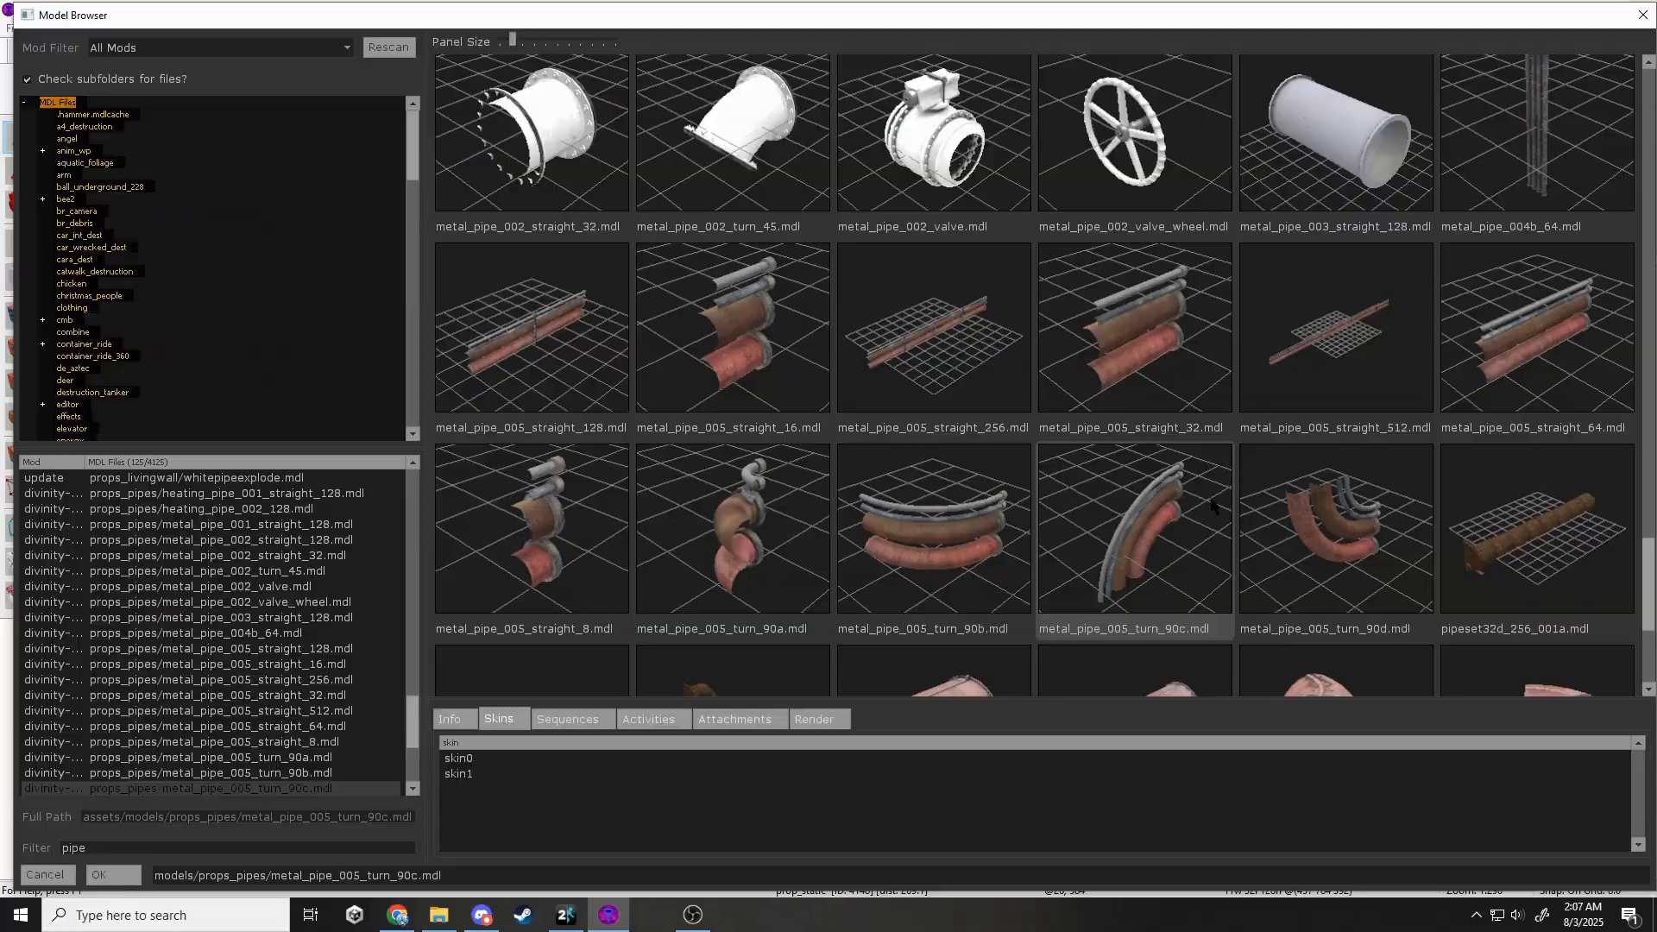
double_click(1209, 501)
left_click(1045, 652)
Line the straight pipe up with the bend in the 2D views.
scroll(755, 656, "up", 1)
scroll(603, 646, "up", 3)
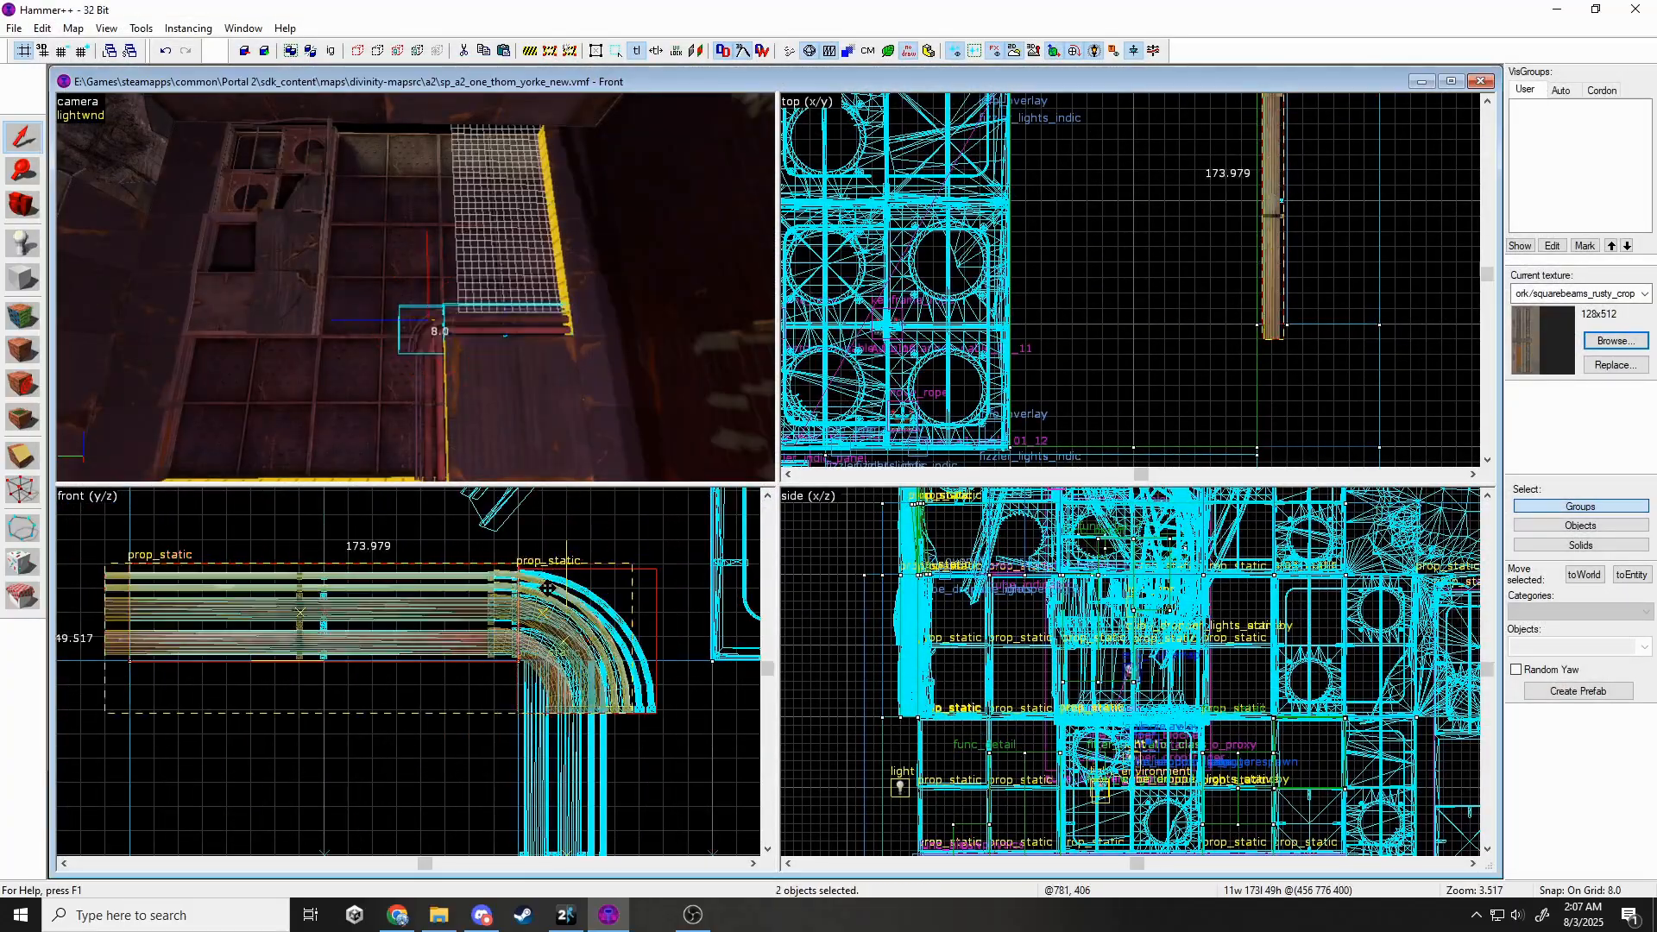
left_click(559, 677, "ctrl")
left_click_drag(548, 588, 569, 553)
scroll(570, 554, "down", 5)
key("Escape")
Shift-drag to clone the pipe upward in the front view.
key("z")
key("s")
key("z")
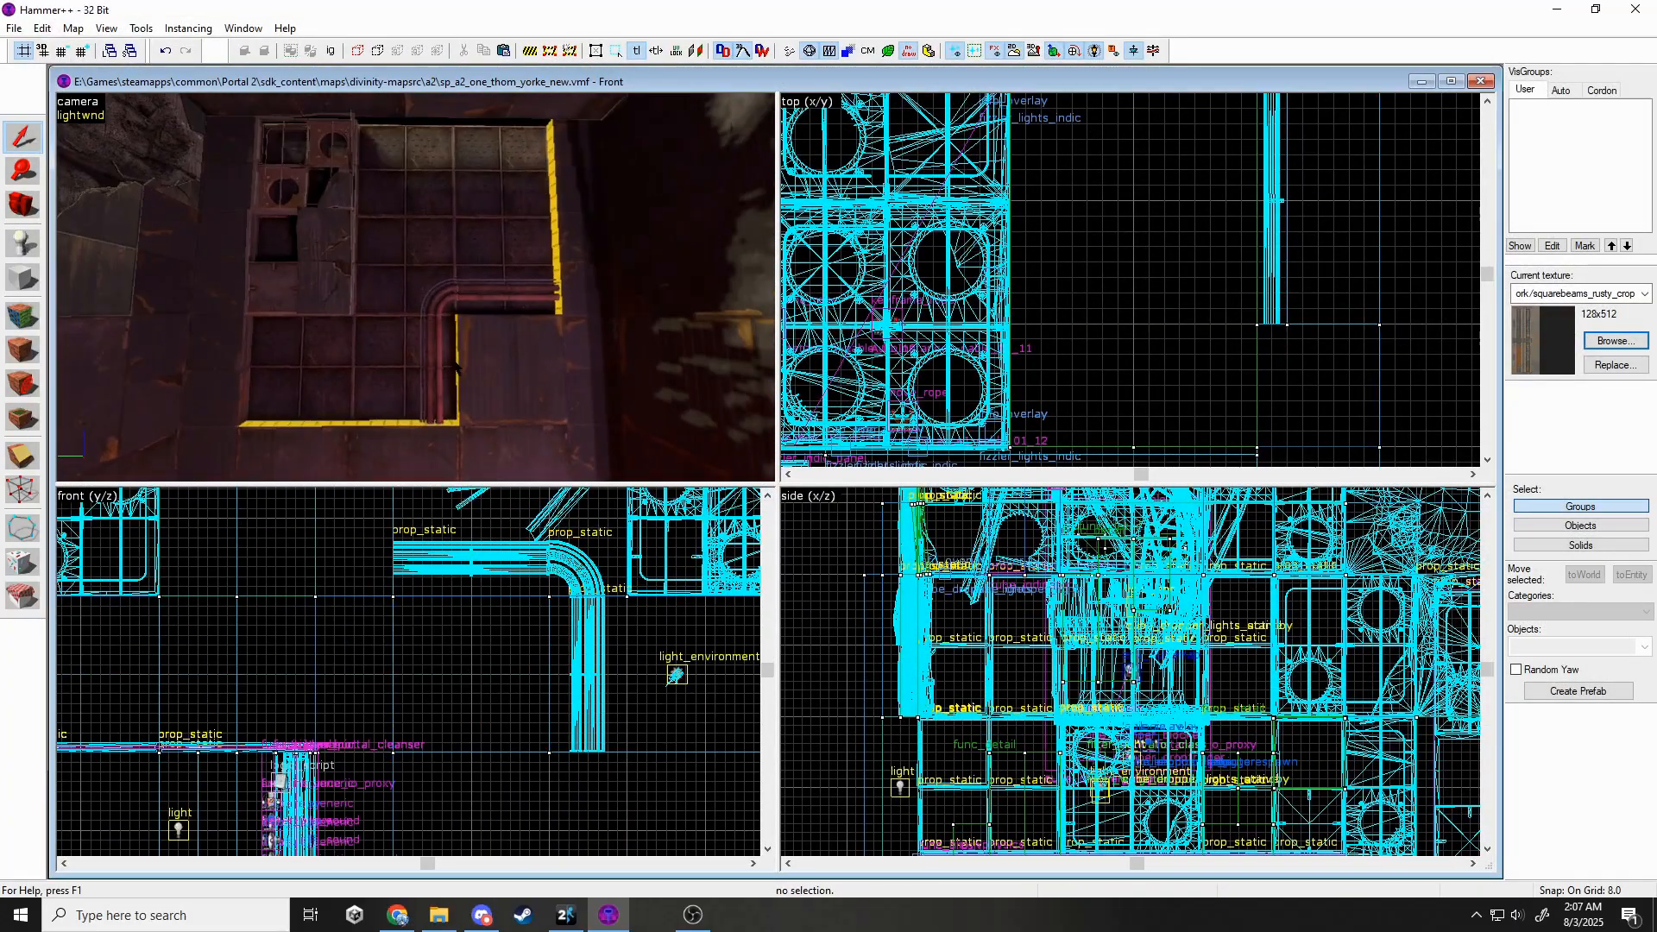
middle_click_drag(639, 701, 641, 823)
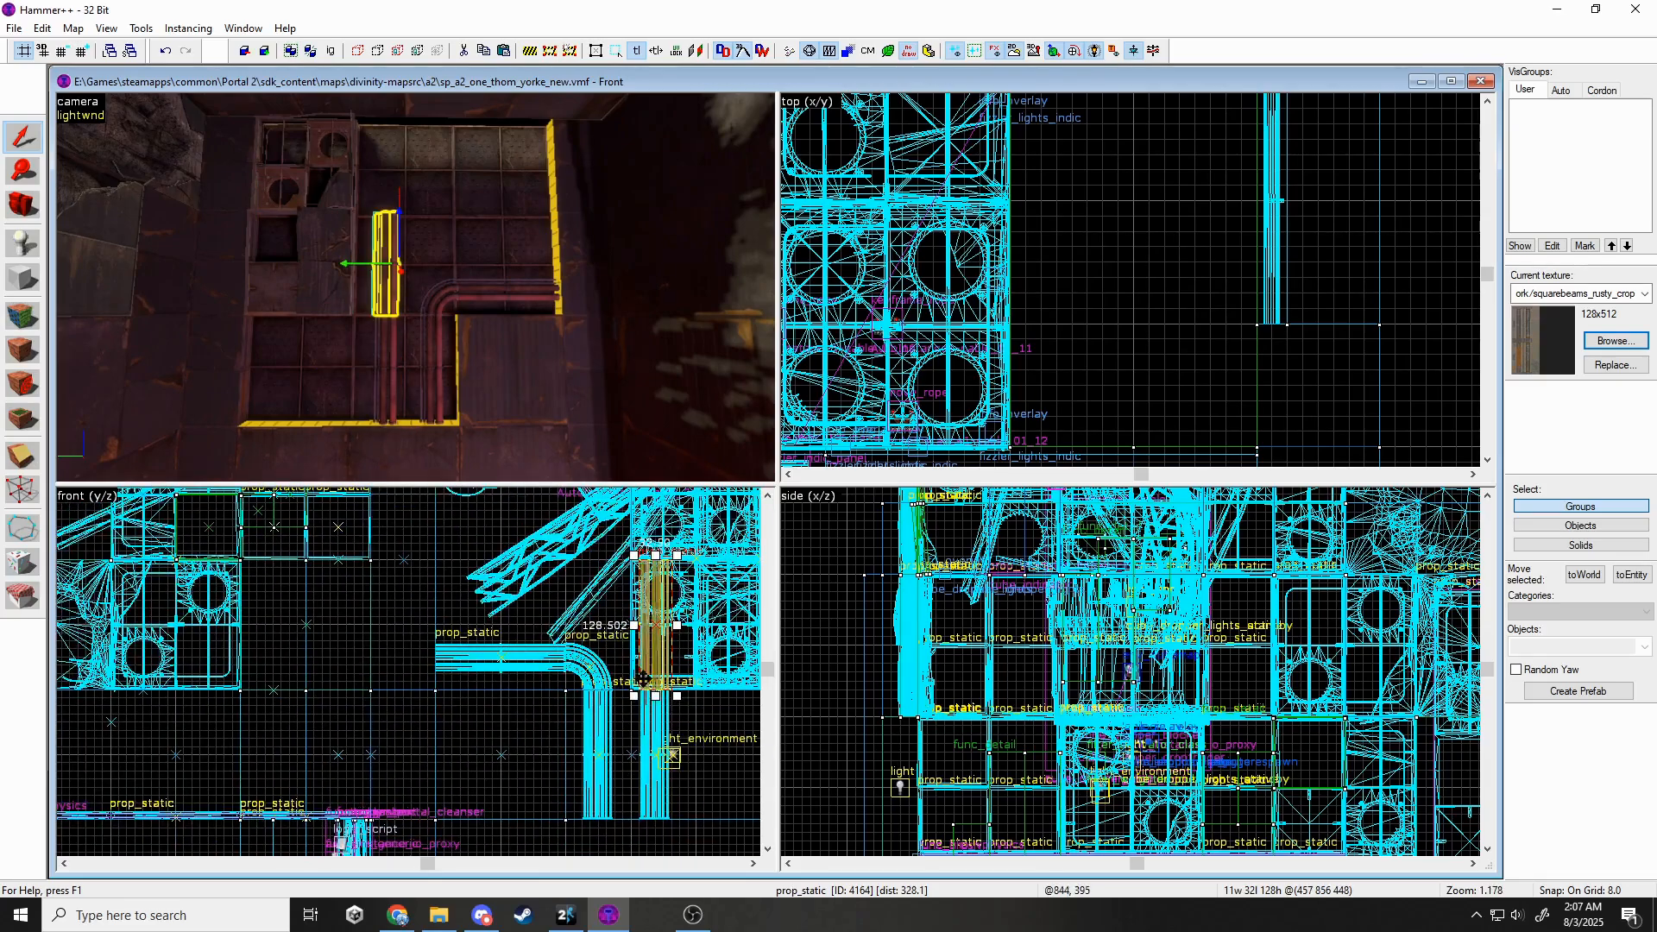
left_click_drag(658, 654, 658, 498, "shift")
key("Escape")
Copy the thin beam brush and paste a duplicate of it.
key("z")
key("w")
key("s")
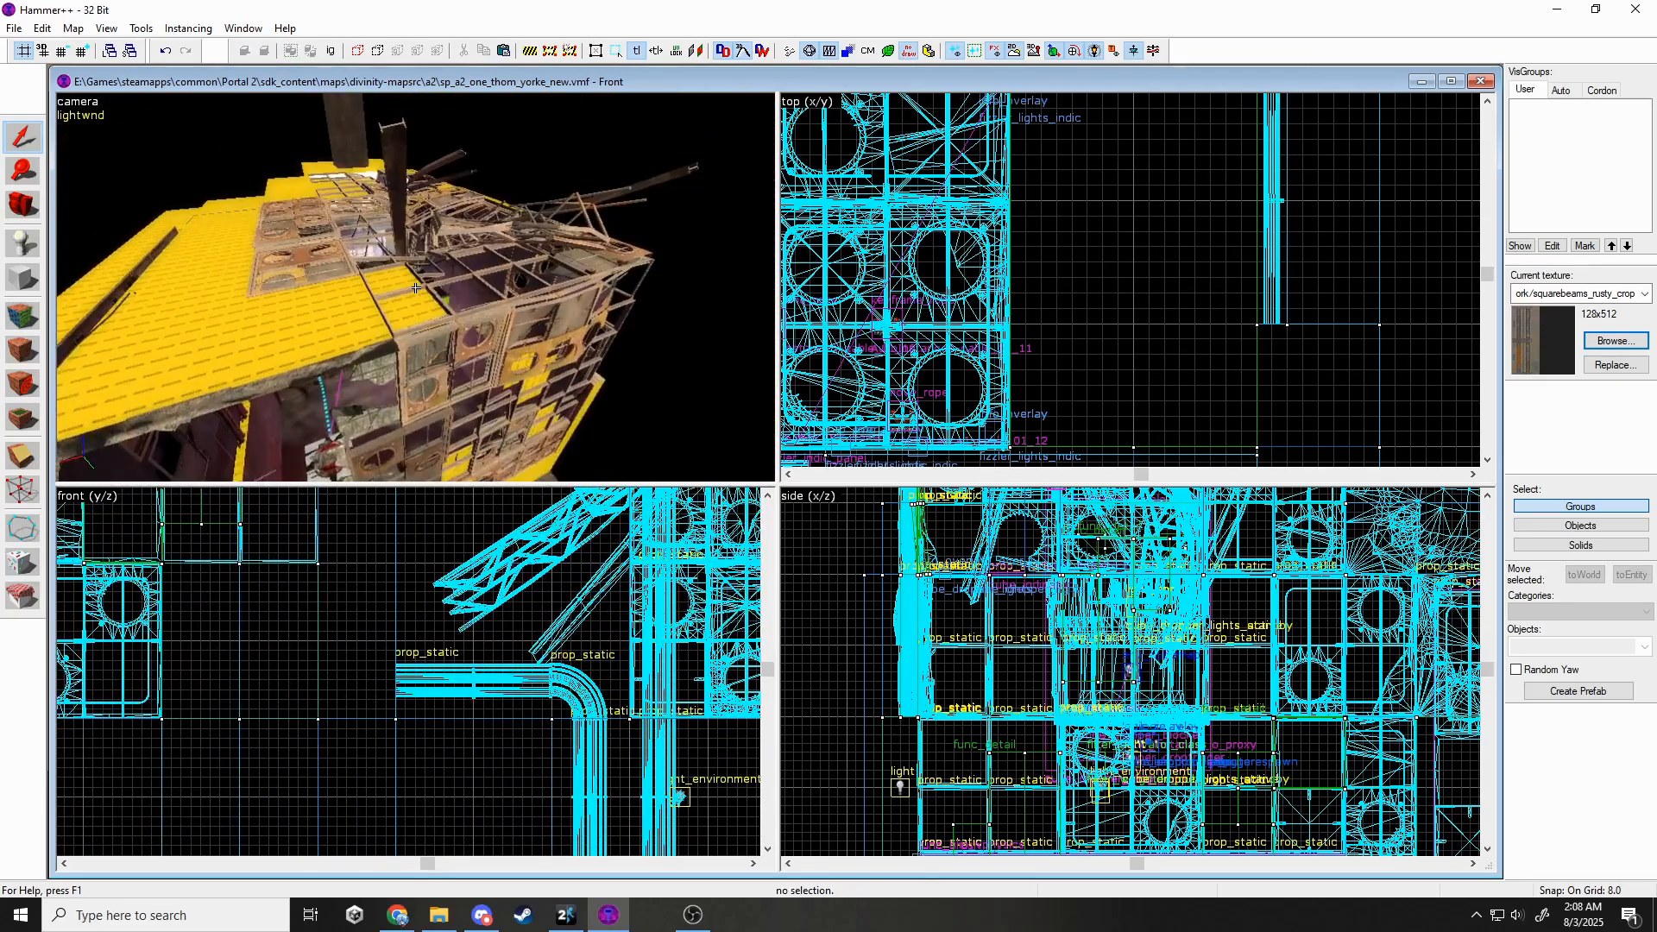
key("w")
left_click(415, 287)
key("s")
key("w")
key("ctrl+v")
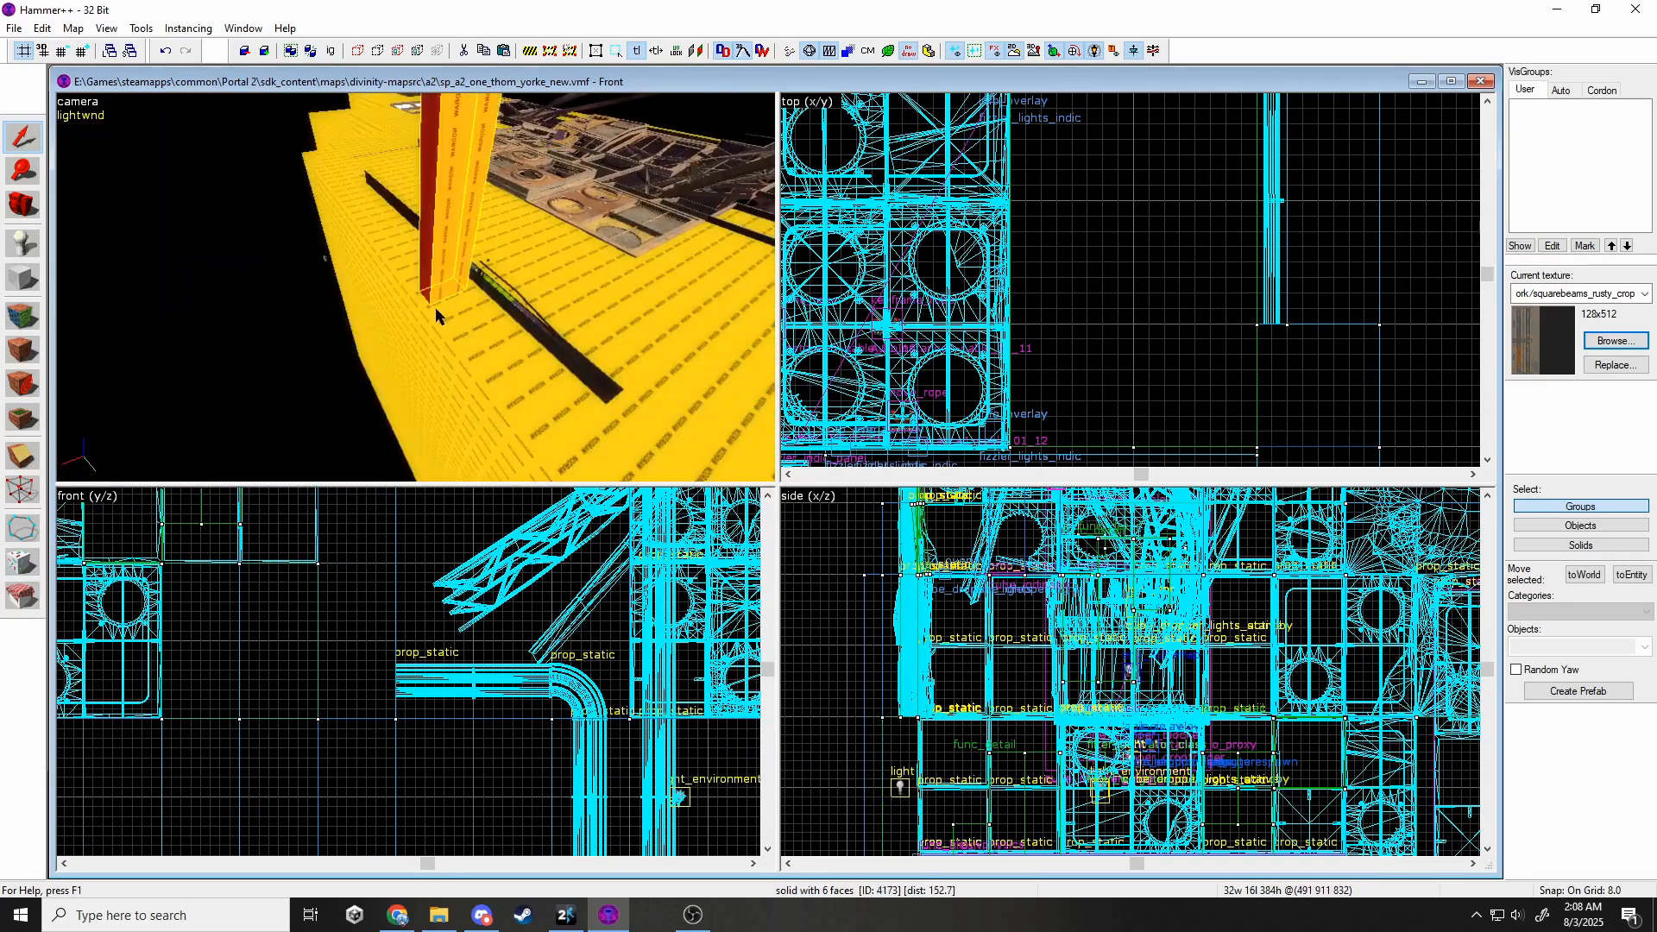
left_click(78, 102)
left_click(130, 237)
key("z")
key("d")
key("Escape")
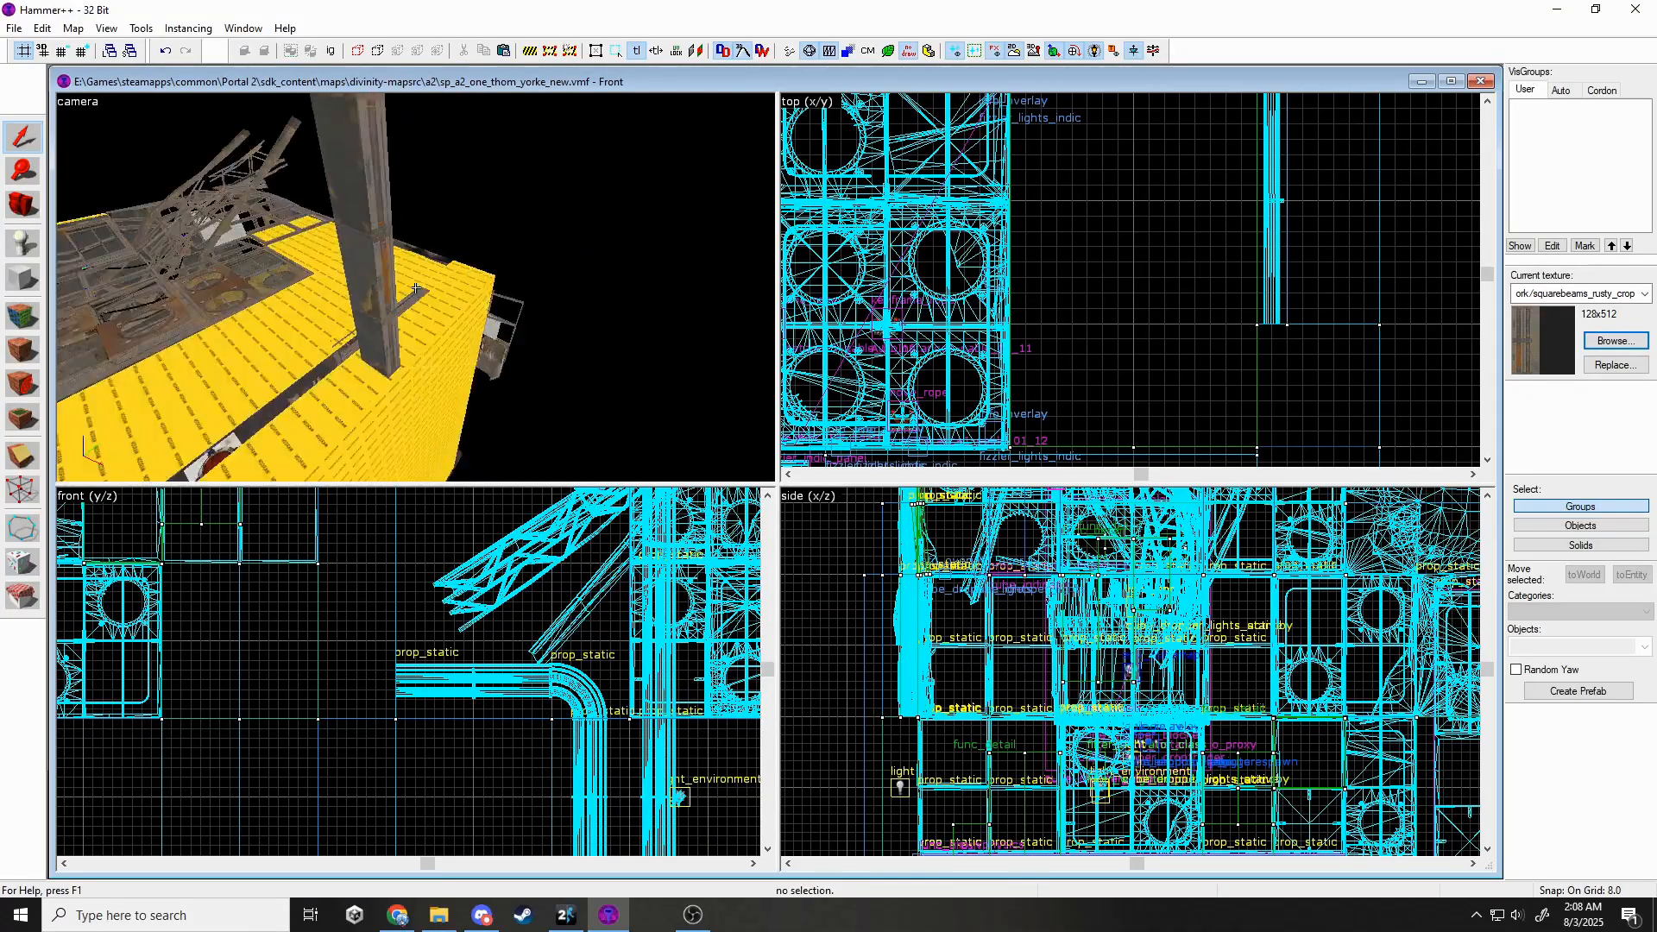
Rotate the pasted beam horizontal, turn it 90° about vertical, and lower it onto the structure.
left_click(415, 288)
scroll(389, 669, "down", 5)
middle_click_drag(397, 656, 321, 820)
scroll(1070, 746, "down", 7)
scroll(1242, 551, "up", 4)
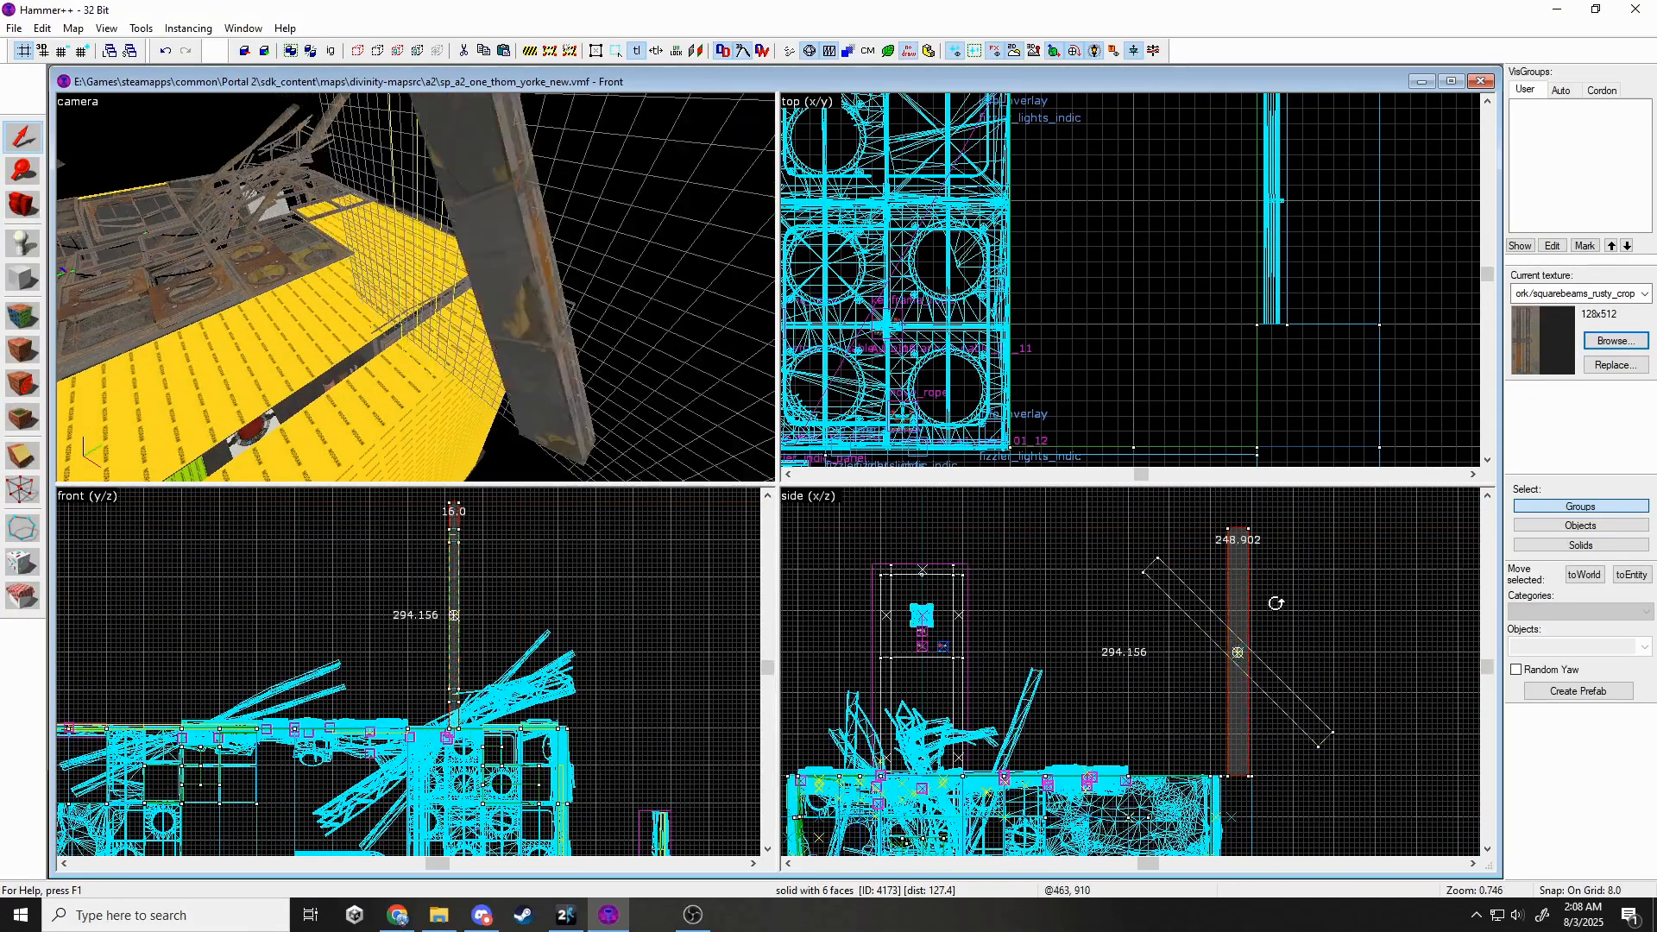
left_click_drag(1276, 603, 1298, 638)
scroll(1252, 261, "down", 2)
left_click_drag(1195, 337, 1196, 339)
scroll(1182, 155, "up", 5)
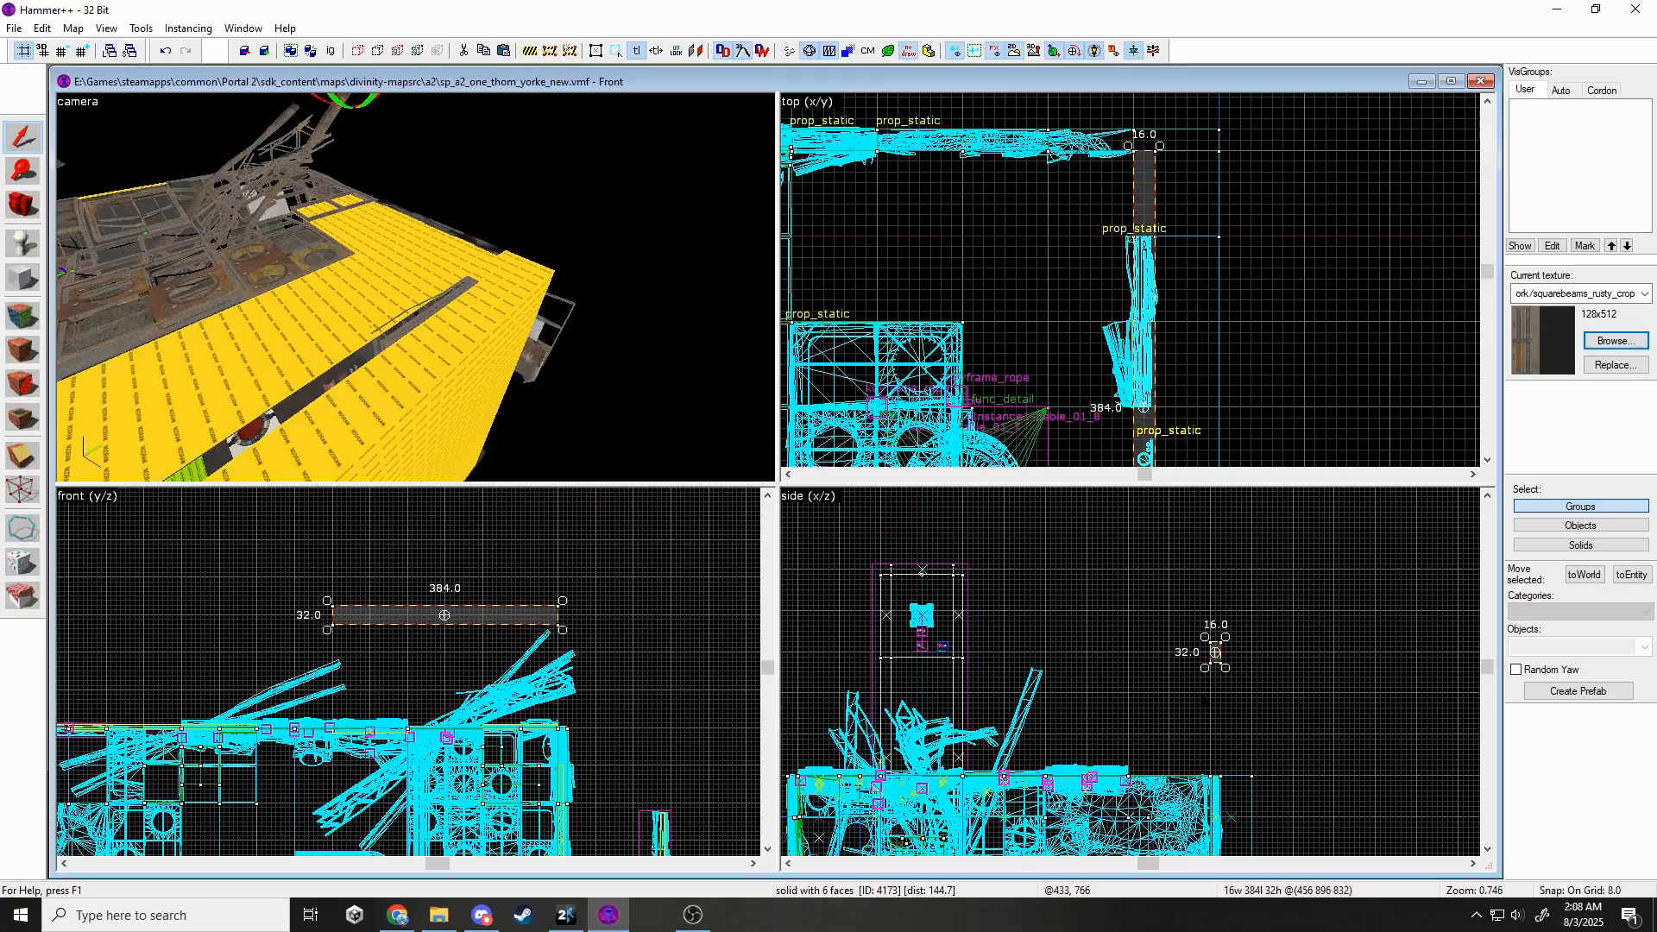
scroll(1199, 774, "up", 5)
left_click_drag(1212, 659, 1200, 775)
key("Escape")
Stretch the beam from 384 to 512 units long.
key("z")
key("w")
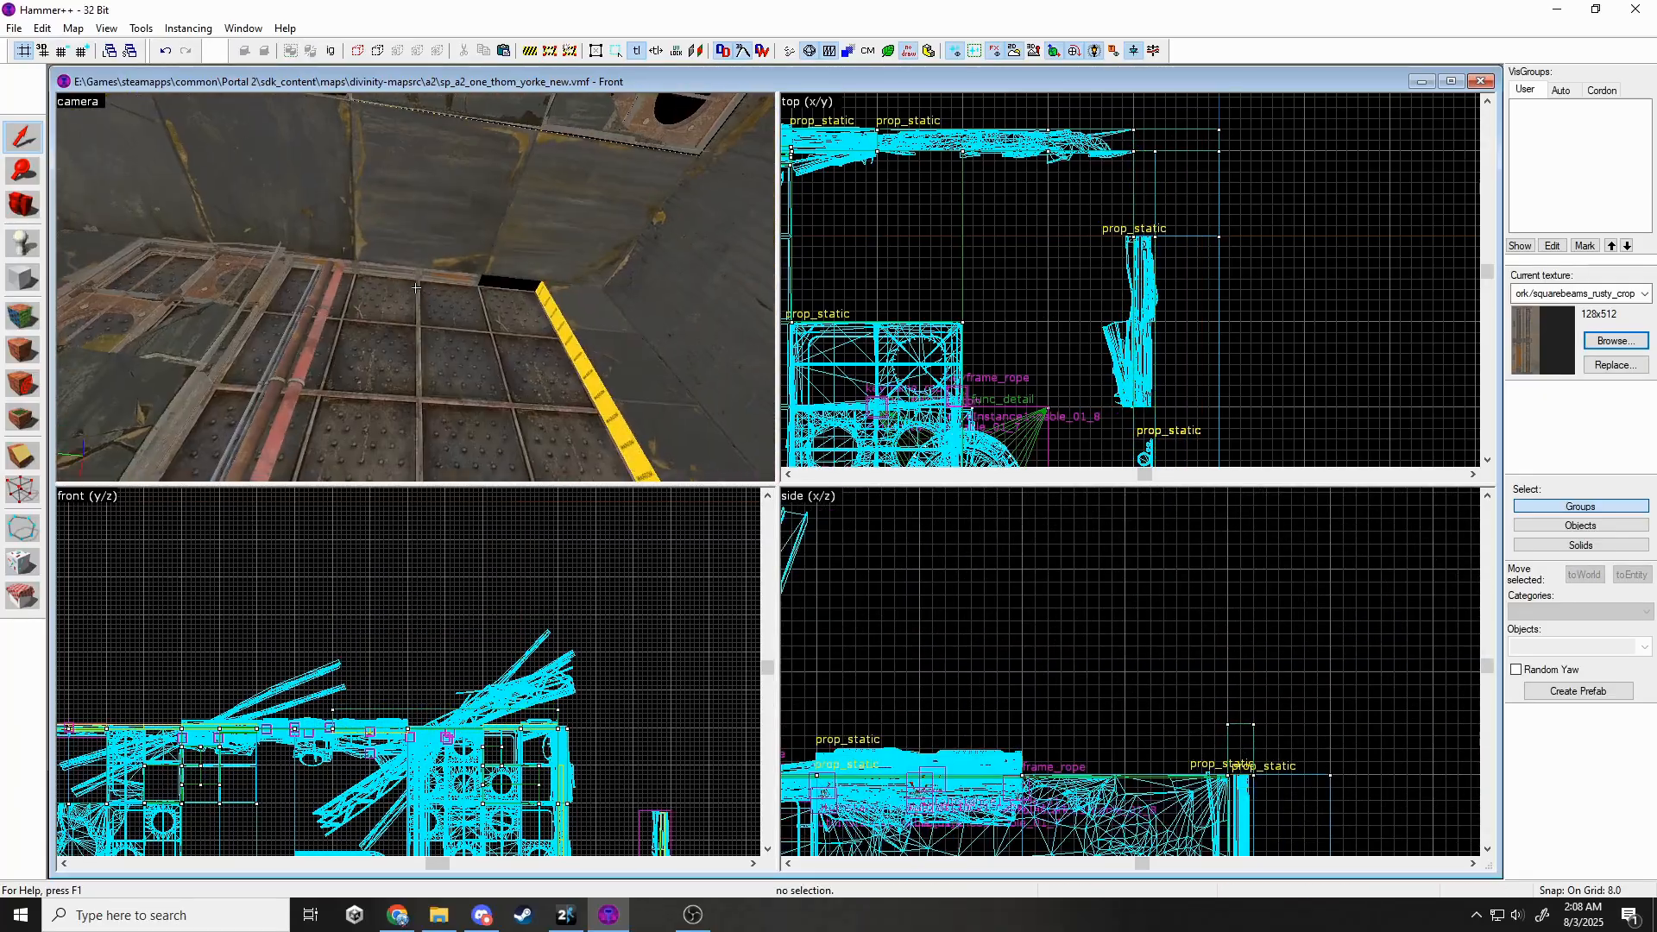
left_click(415, 287)
key("z")
scroll(1059, 142, "down", 5)
scroll(1090, 351, "up", 1)
left_click_drag(1091, 352, 1082, 432)
key("Escape")
Retexture the beam's nodraw faces with squarebeams_rusty_crop.
key("z")
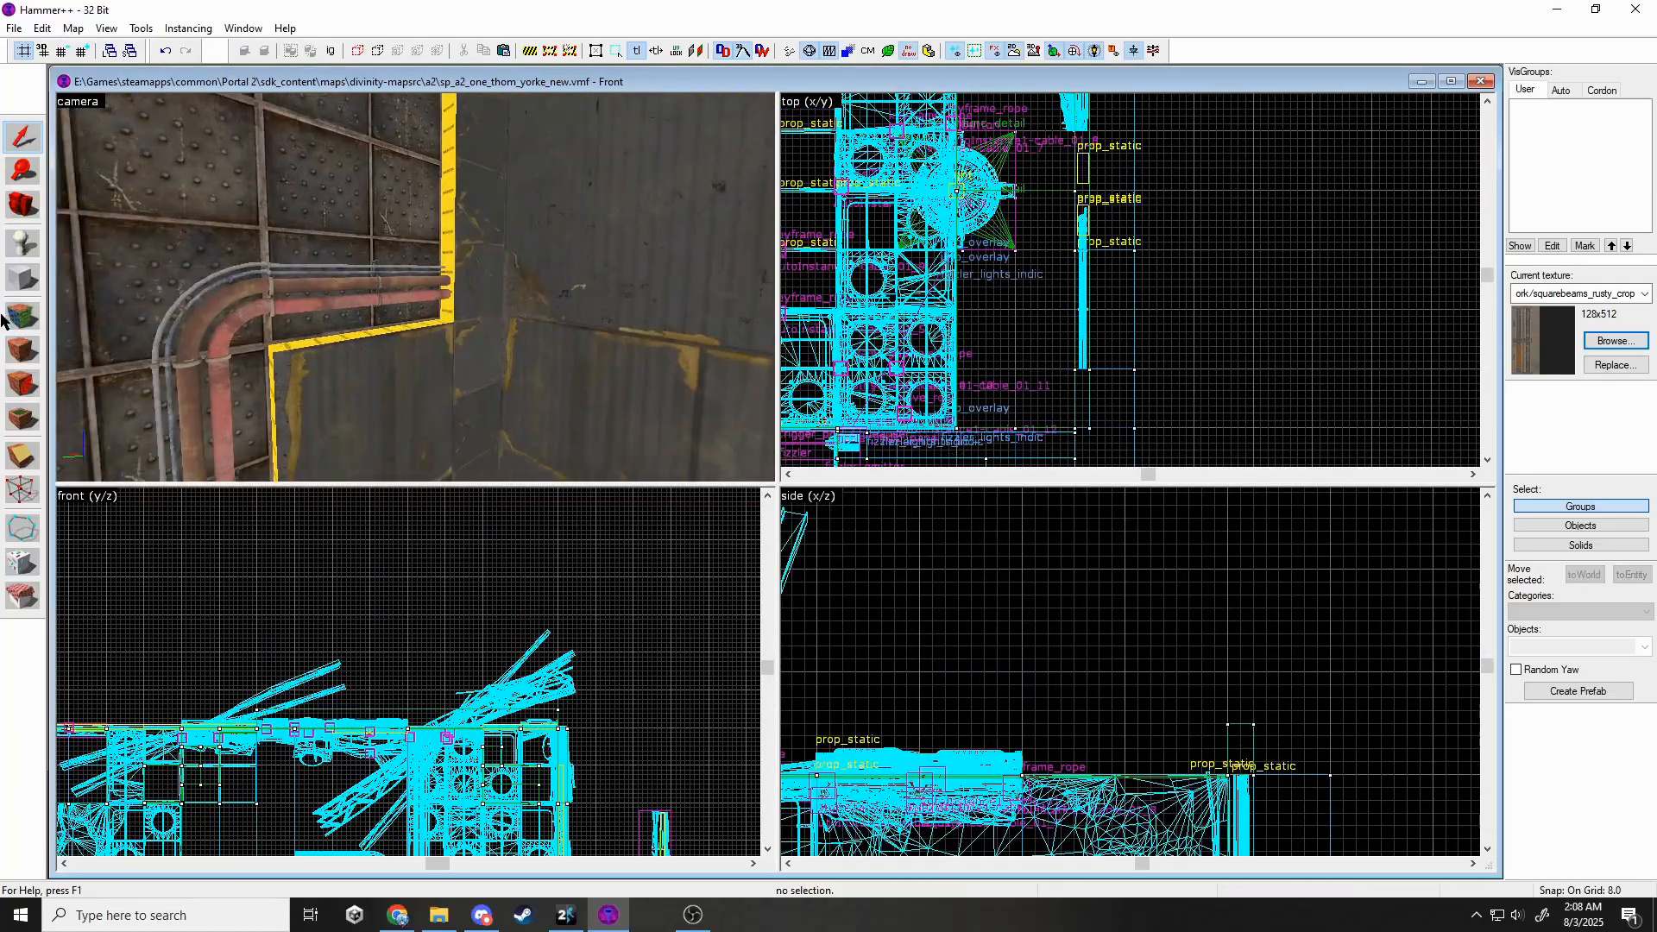
left_click(19, 318)
key("z")
left_click(415, 287)
left_click(415, 287, "ctrl")
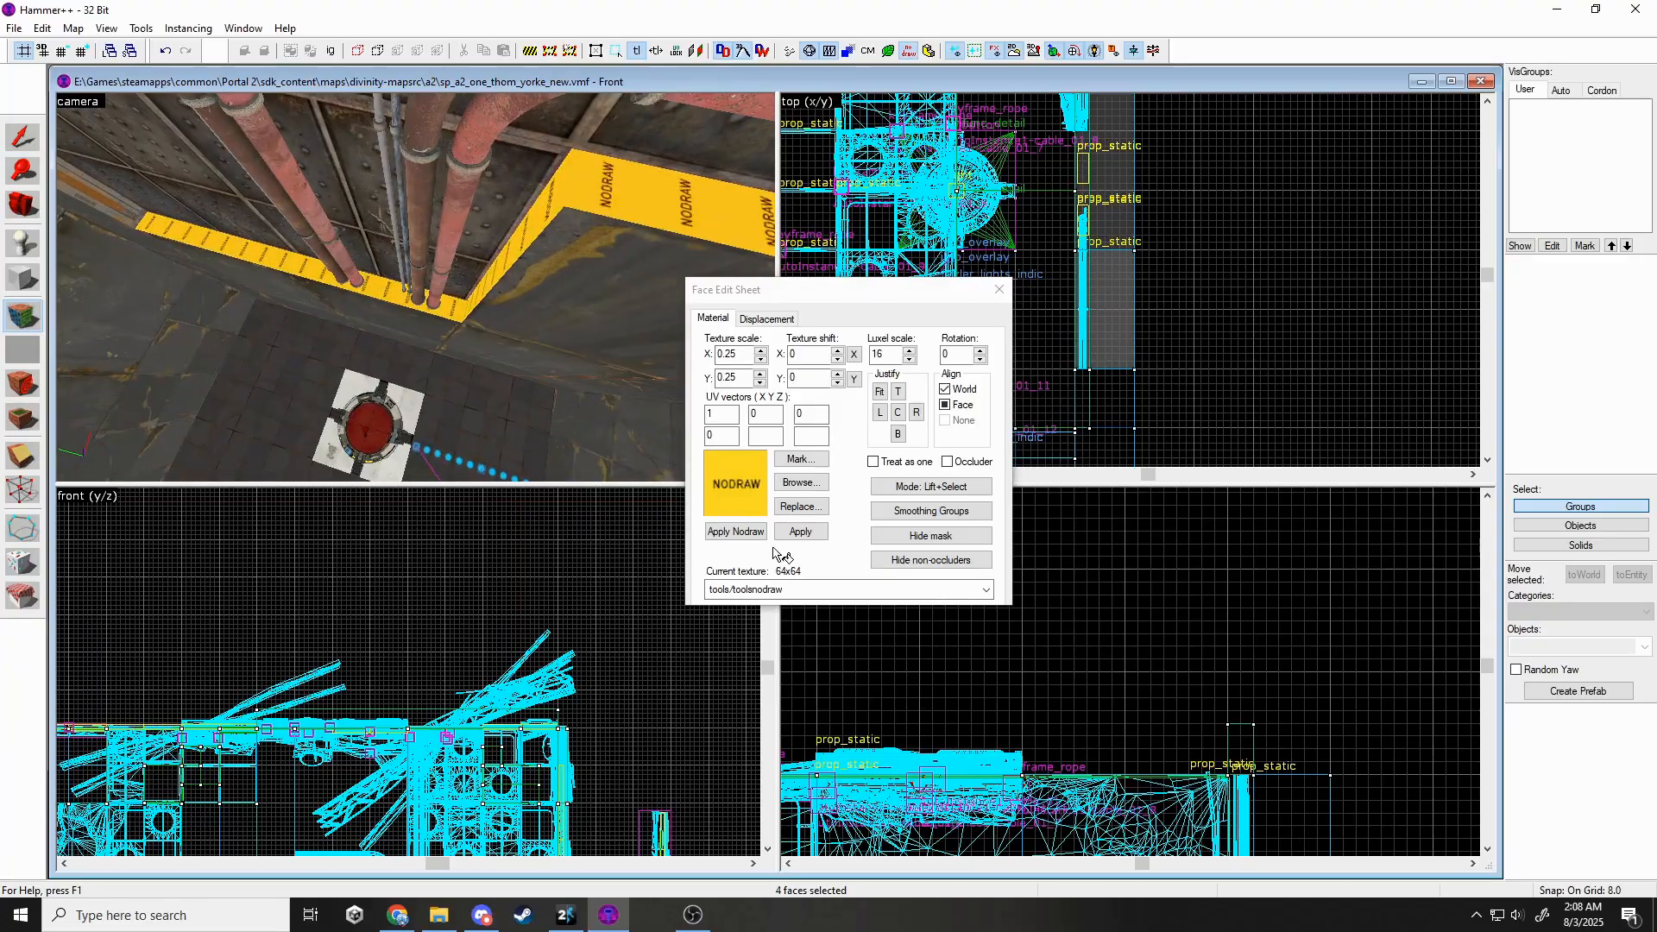
left_click(811, 589)
left_click(809, 634)
left_click(804, 530)
key("z")
key("z")
left_click(1001, 290)
Slide the prop beside the wall down along it and bring up its model browser.
key("z")
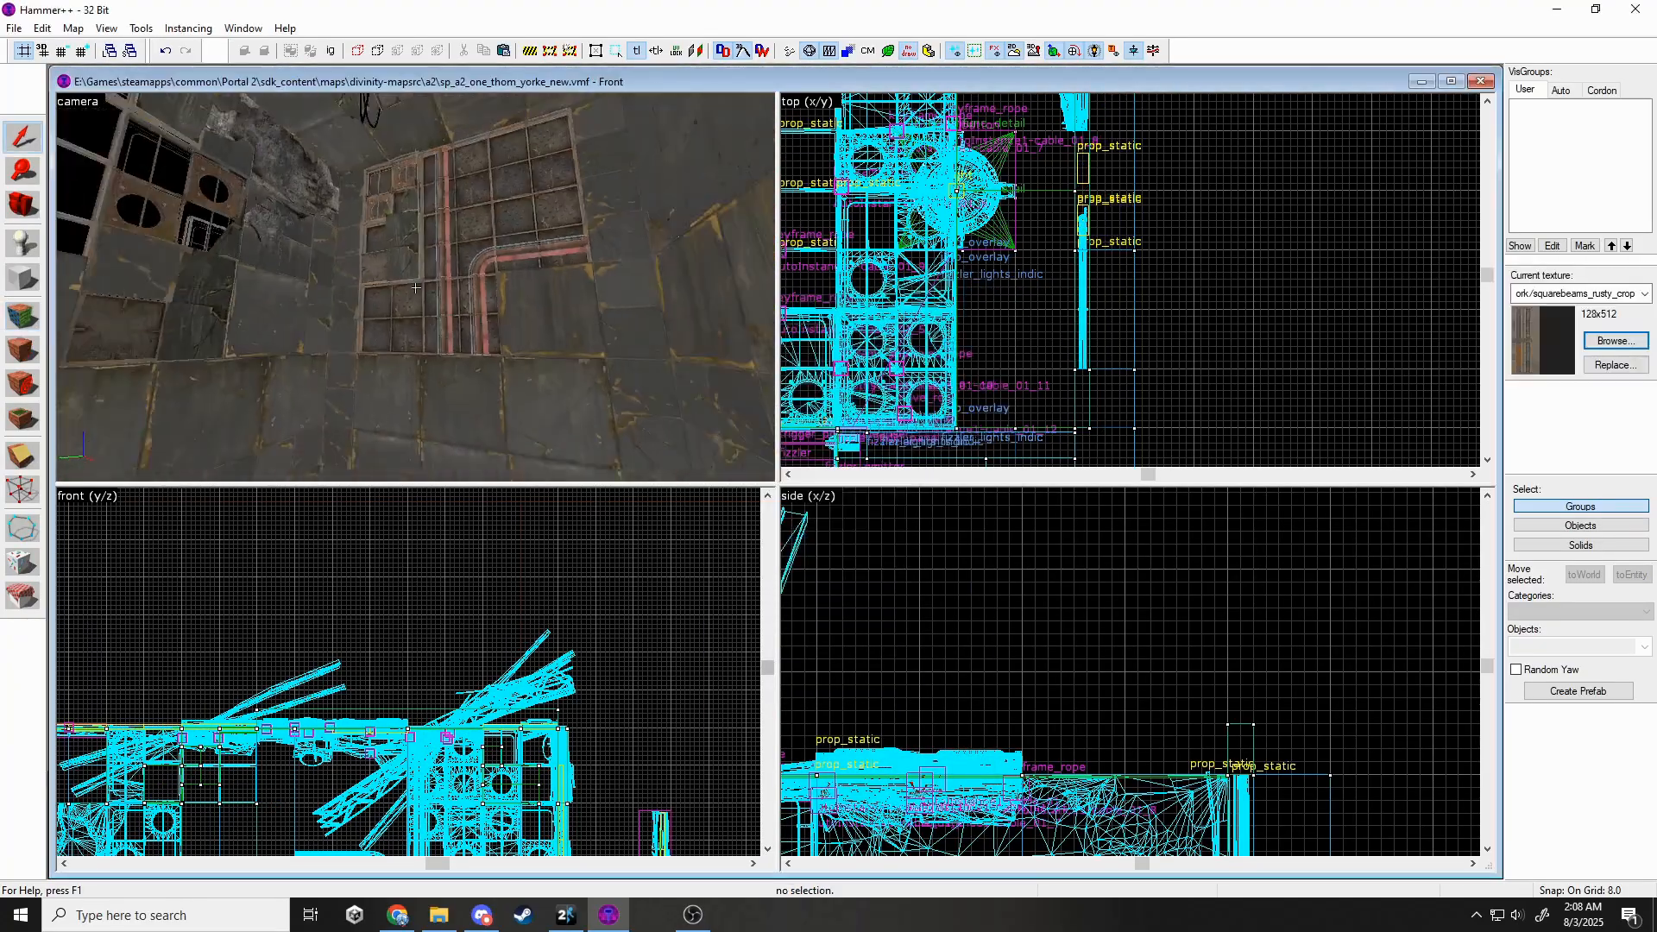
left_click(416, 288)
key("Escape")
left_click(415, 287)
key("z")
scroll(1066, 372, "down", 5)
scroll(1063, 208, "up", 3)
left_click_drag(1060, 201, 1065, 280)
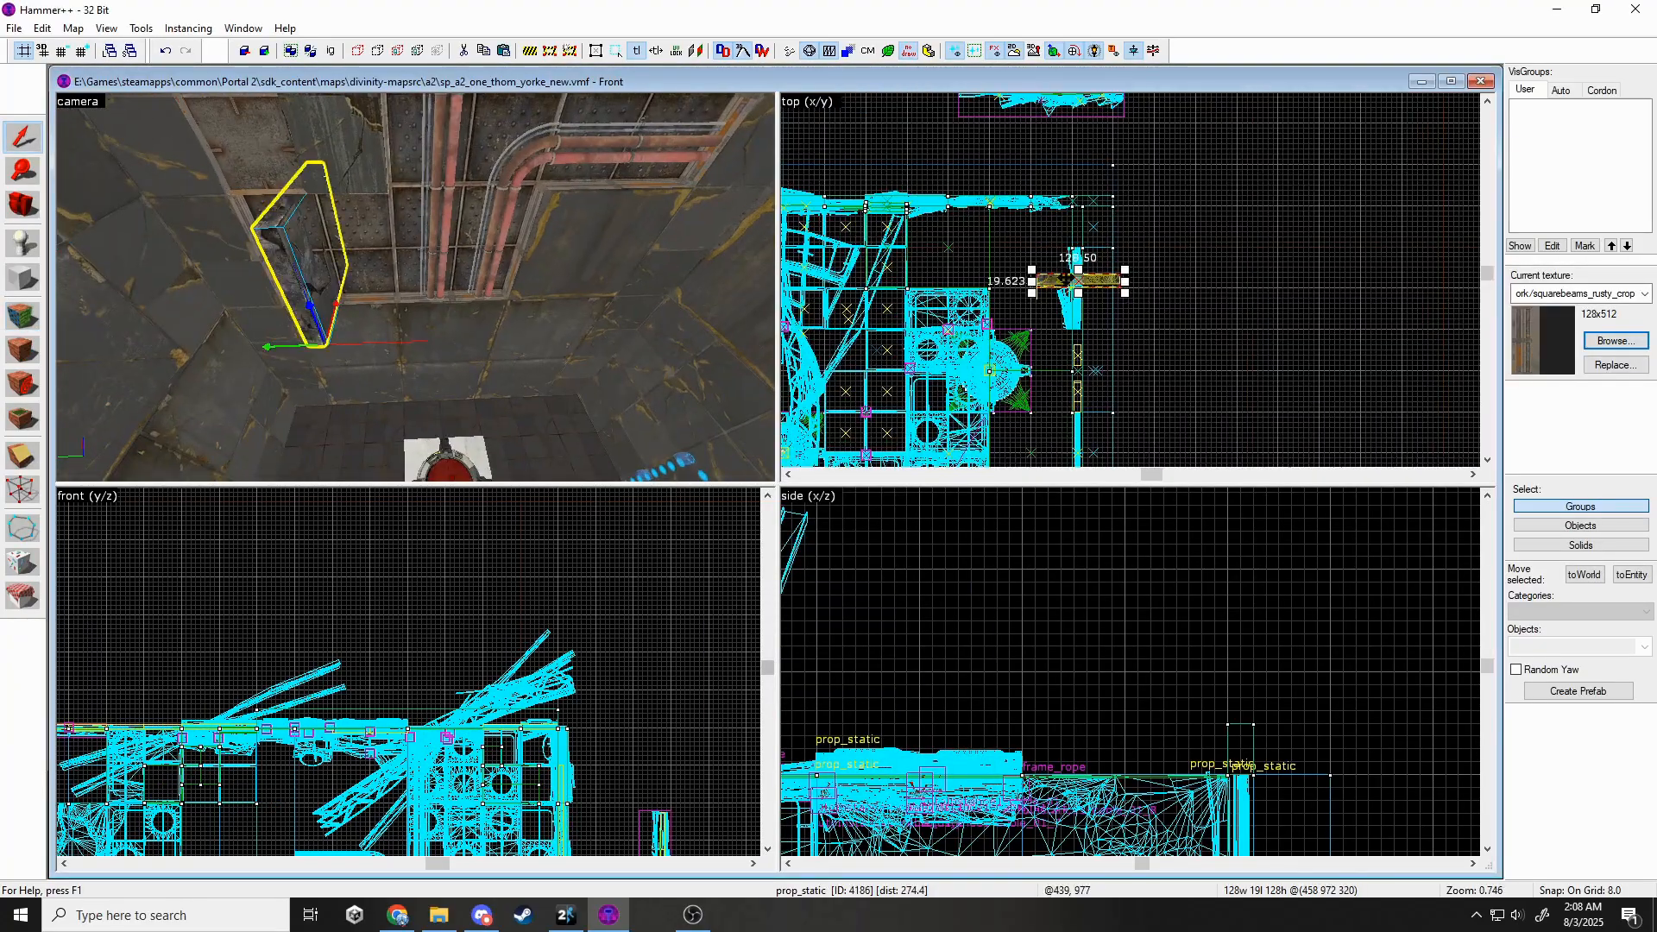
scroll(1035, 283, "up", 5)
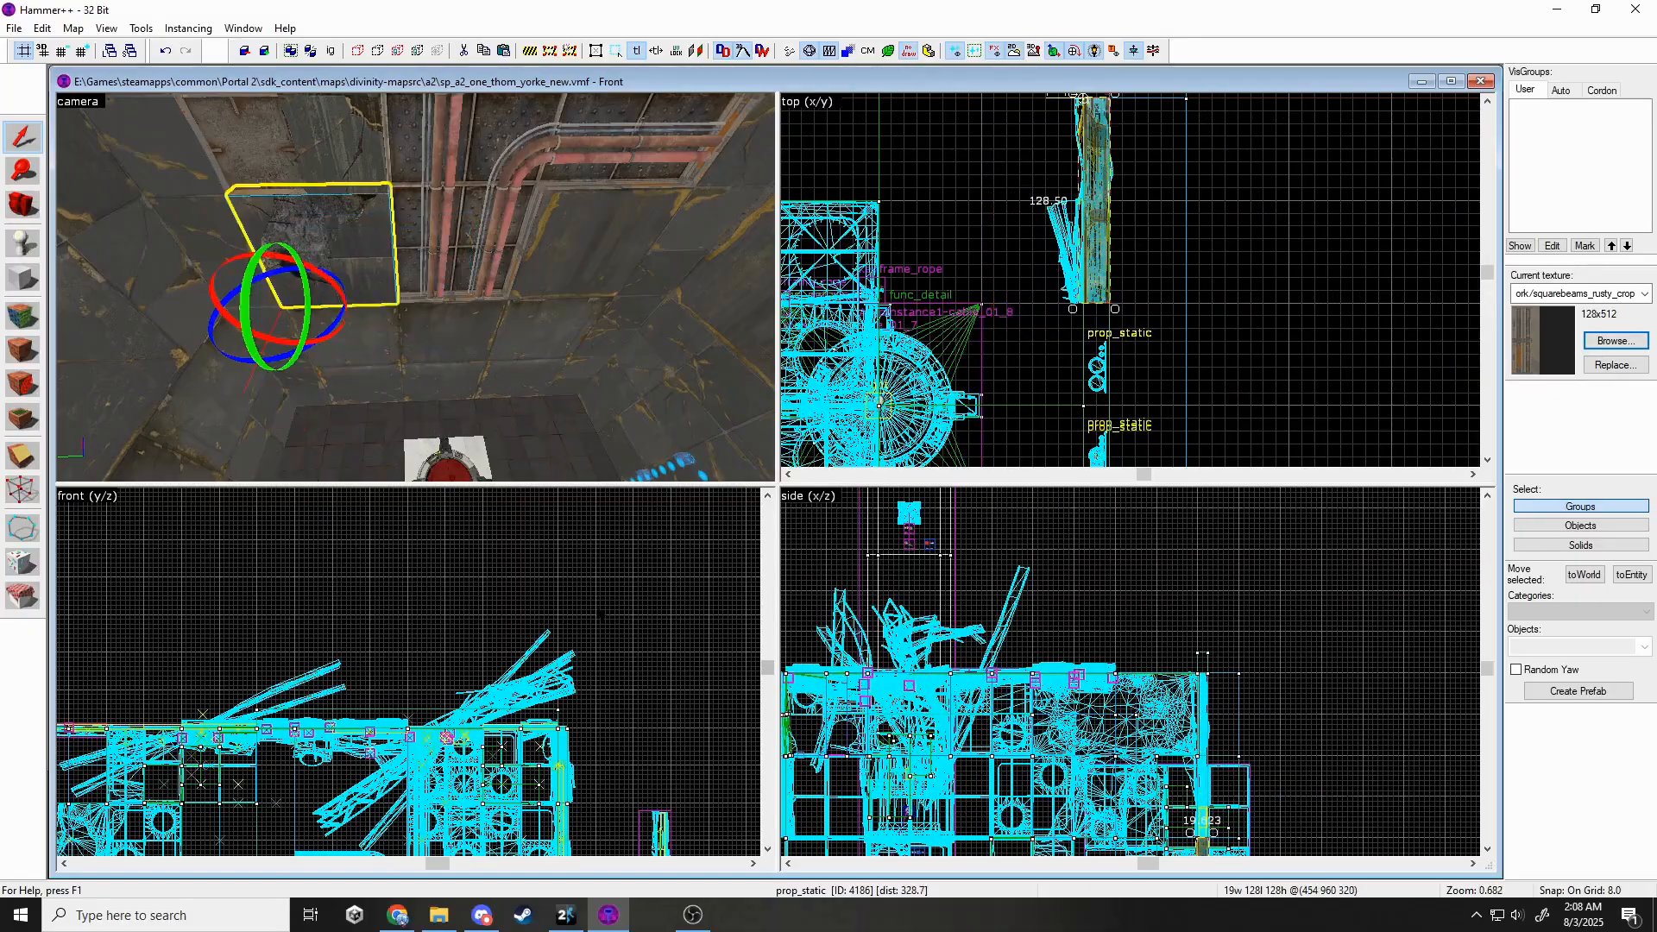
scroll(405, 695, "up", 3)
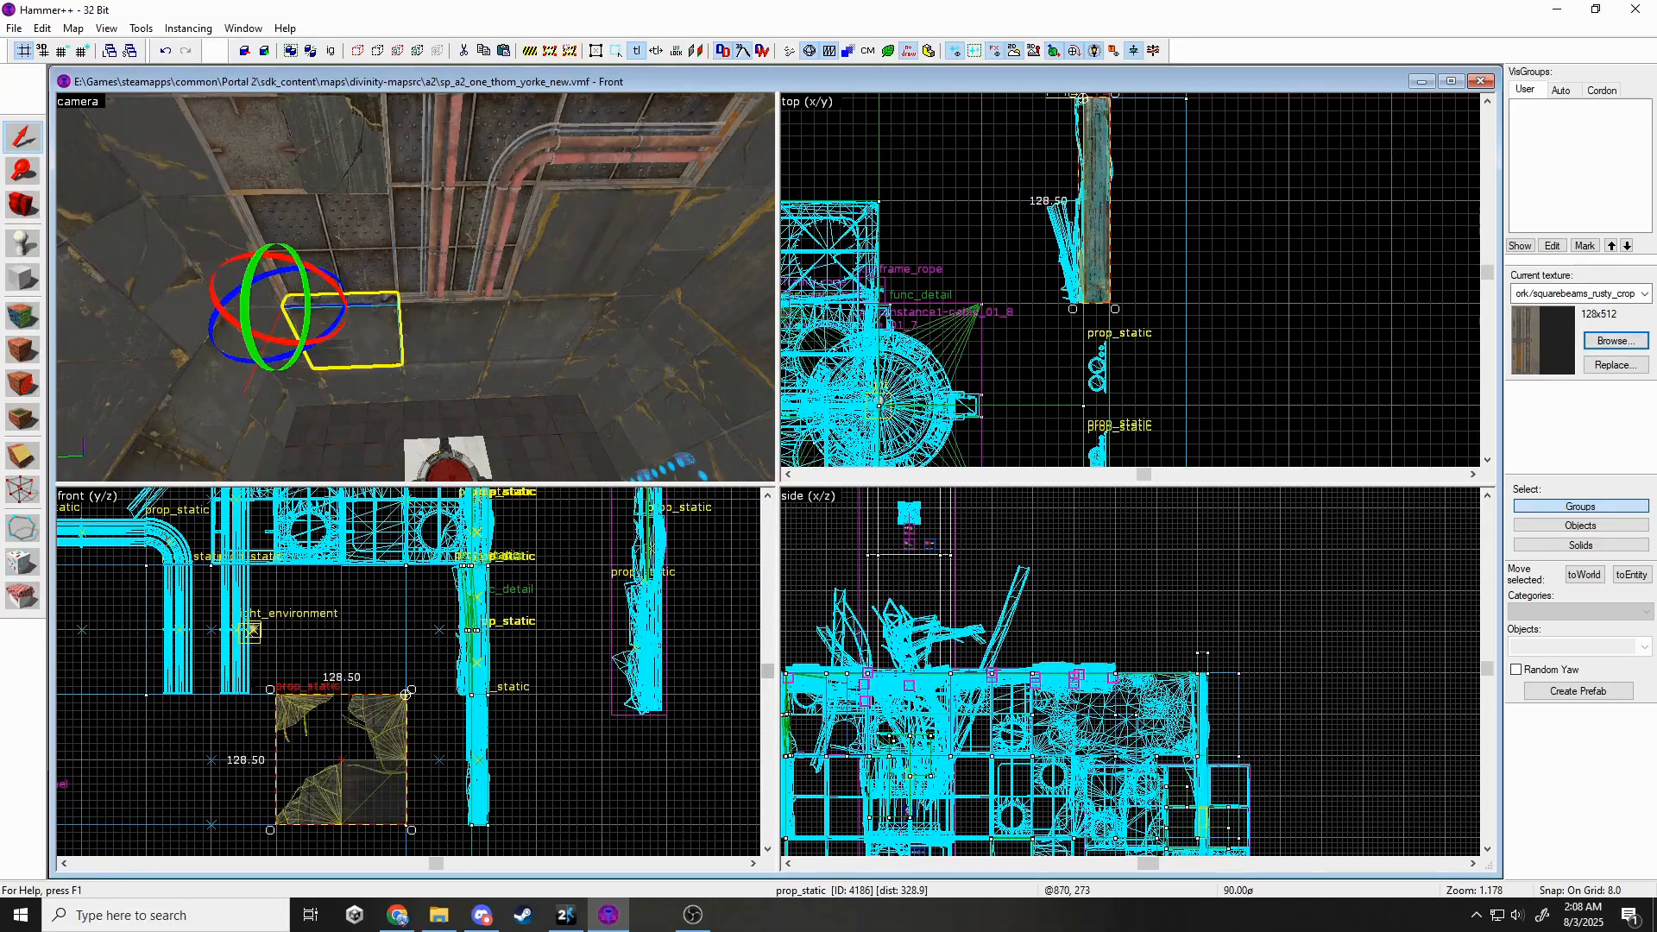
key("w")
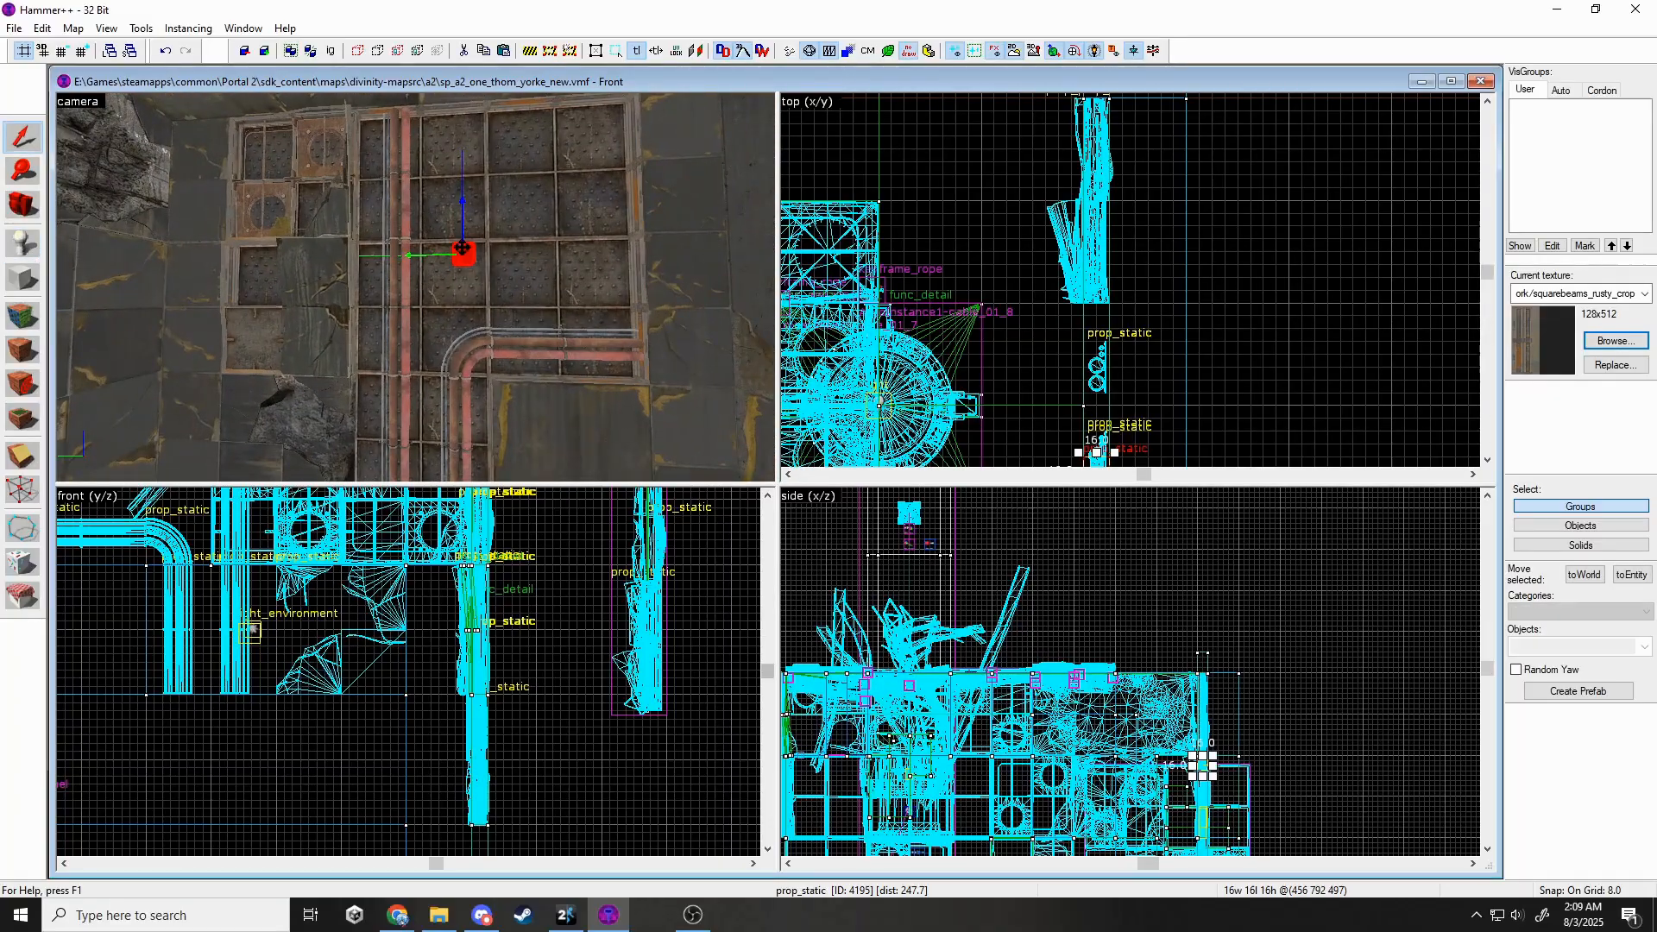
double_click(461, 248)
left_click(922, 412)
Swap the prop to squarebeam_off_4x4 with skin 1, angled downward.
type("squarebeam")
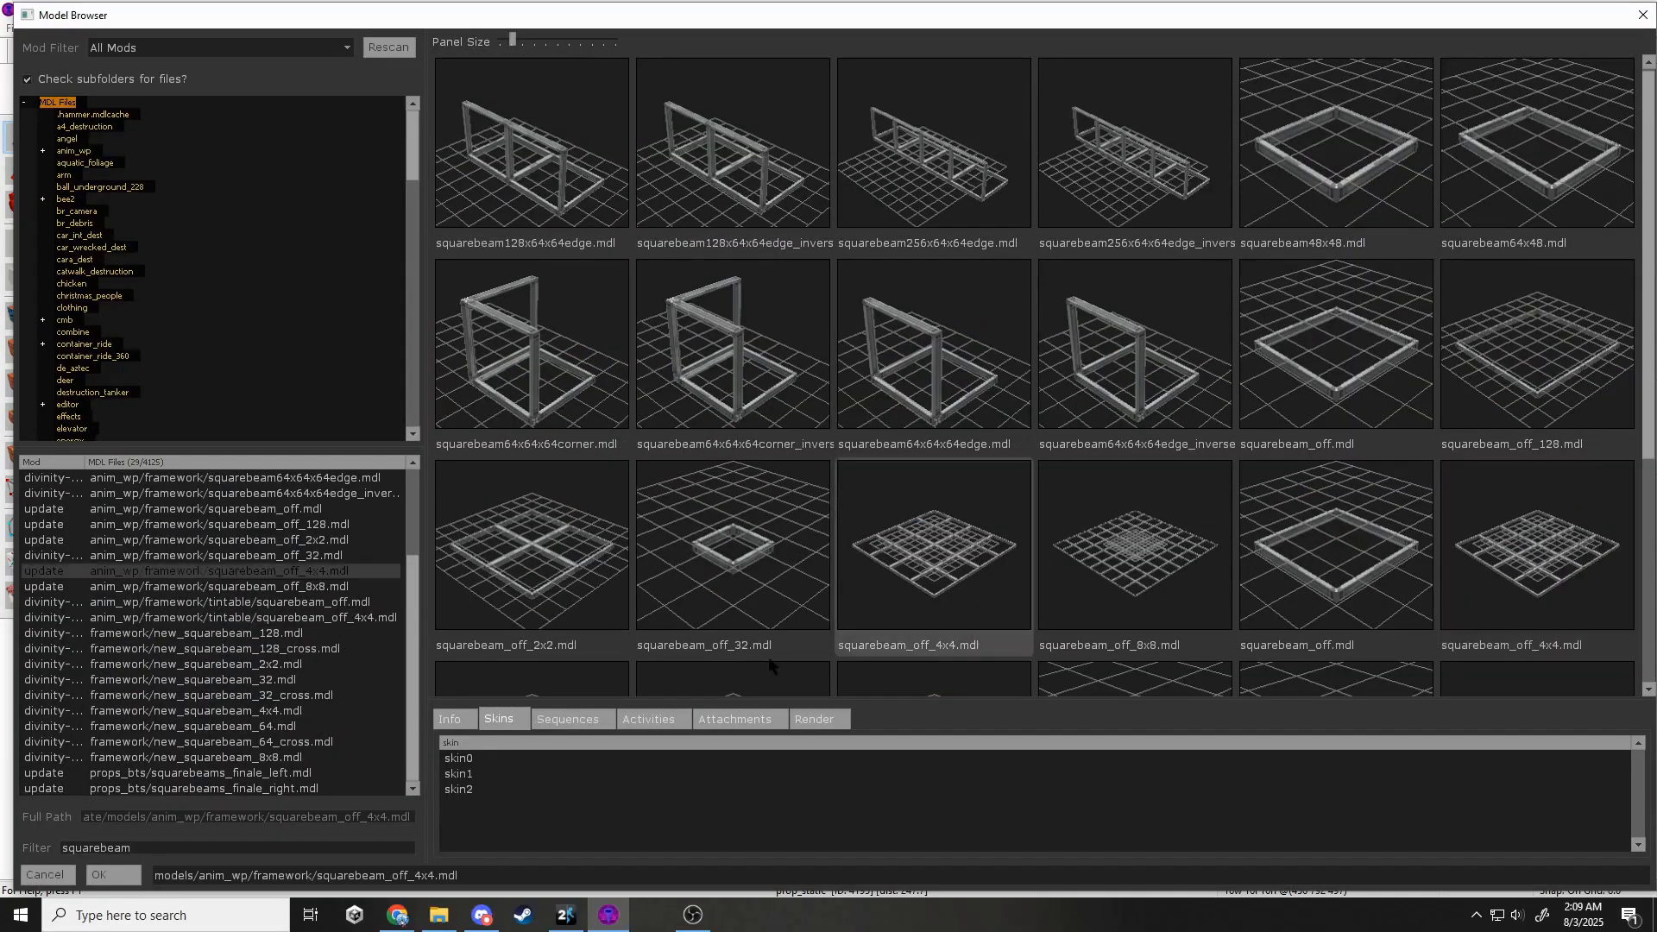
left_click(483, 774)
left_click(113, 875)
left_click(1063, 352)
left_click(1139, 257)
Nudge the square-beam frame into place and raise it slightly on the wall.
scroll(1103, 293, "up", 2)
left_click(1106, 294)
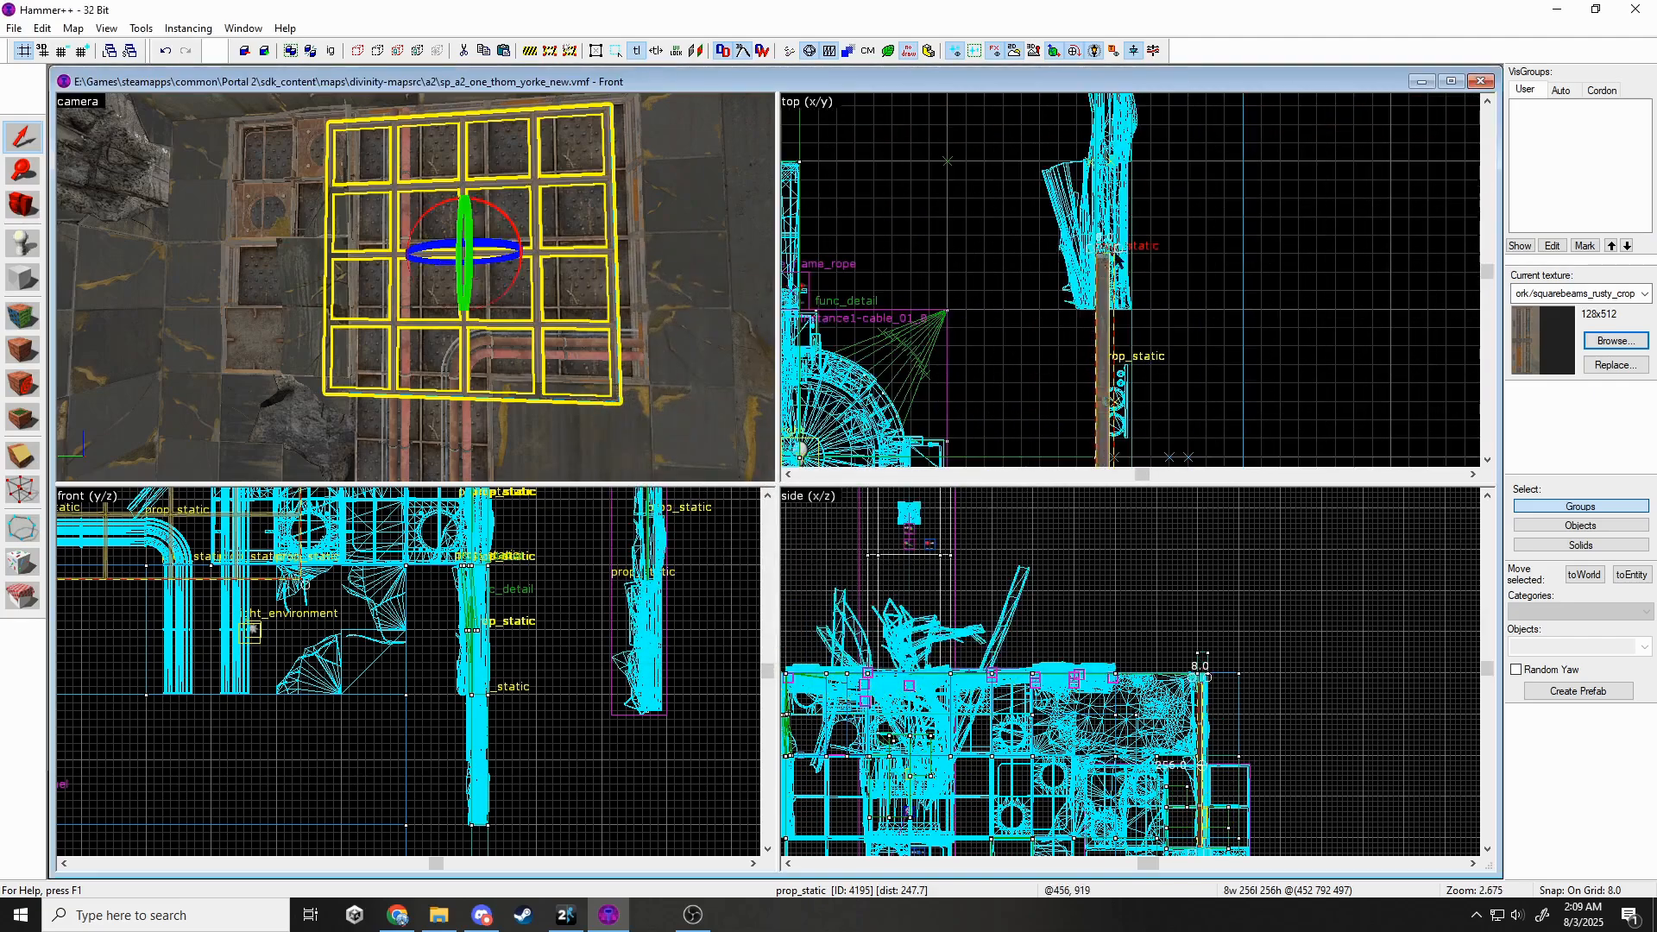
scroll(1039, 186, "down", 5)
left_click_drag(1106, 294, 1052, 205)
scroll(1046, 197, "up", 3)
scroll(1093, 622, "down", 2)
scroll(354, 733, "down", 4)
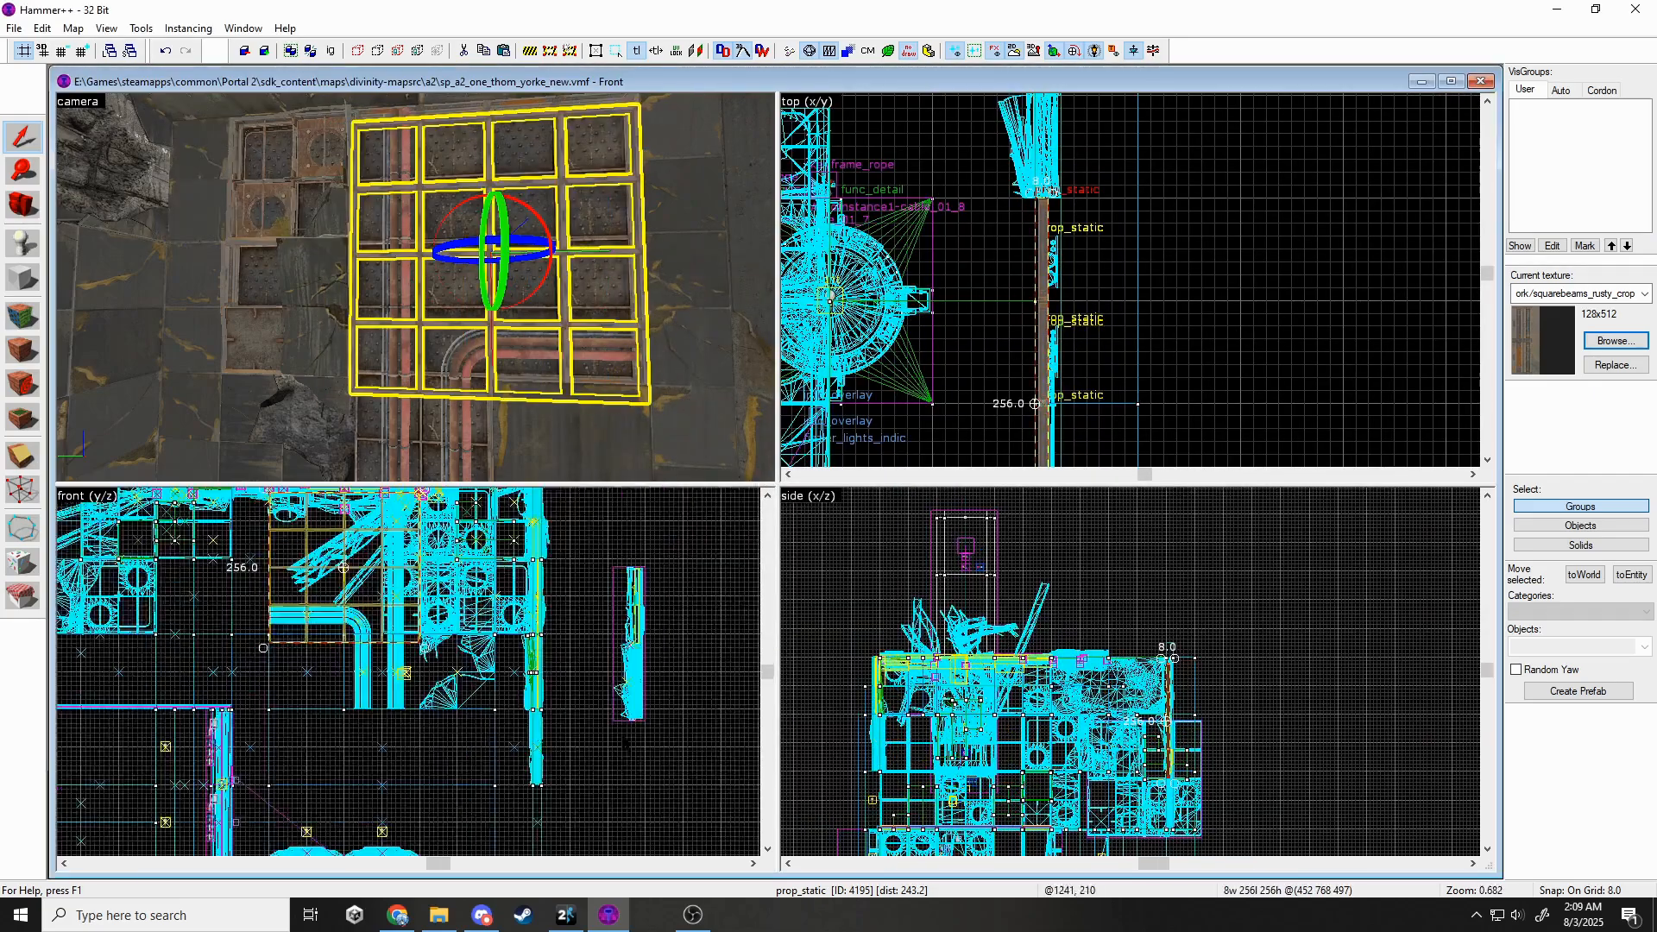
scroll(129, 660, "up", 5)
left_click_drag(483, 609, 484, 591)
key("Escape")
Select the three pipe props and set the grid to 8.
key("z")
key("s")
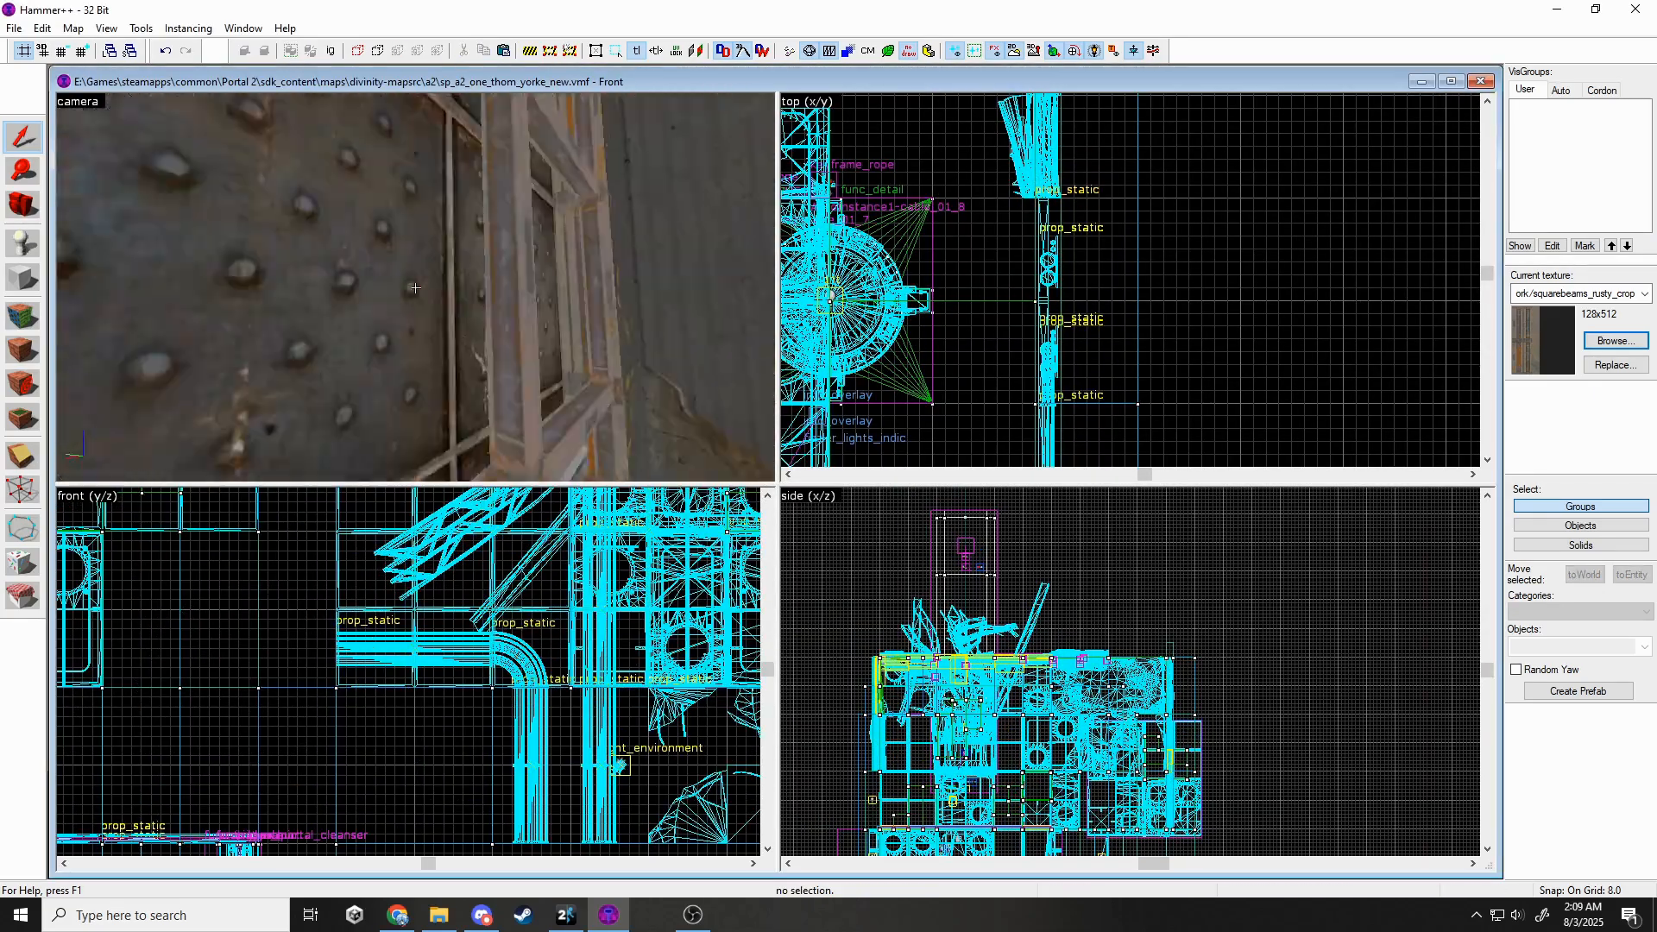
key("w")
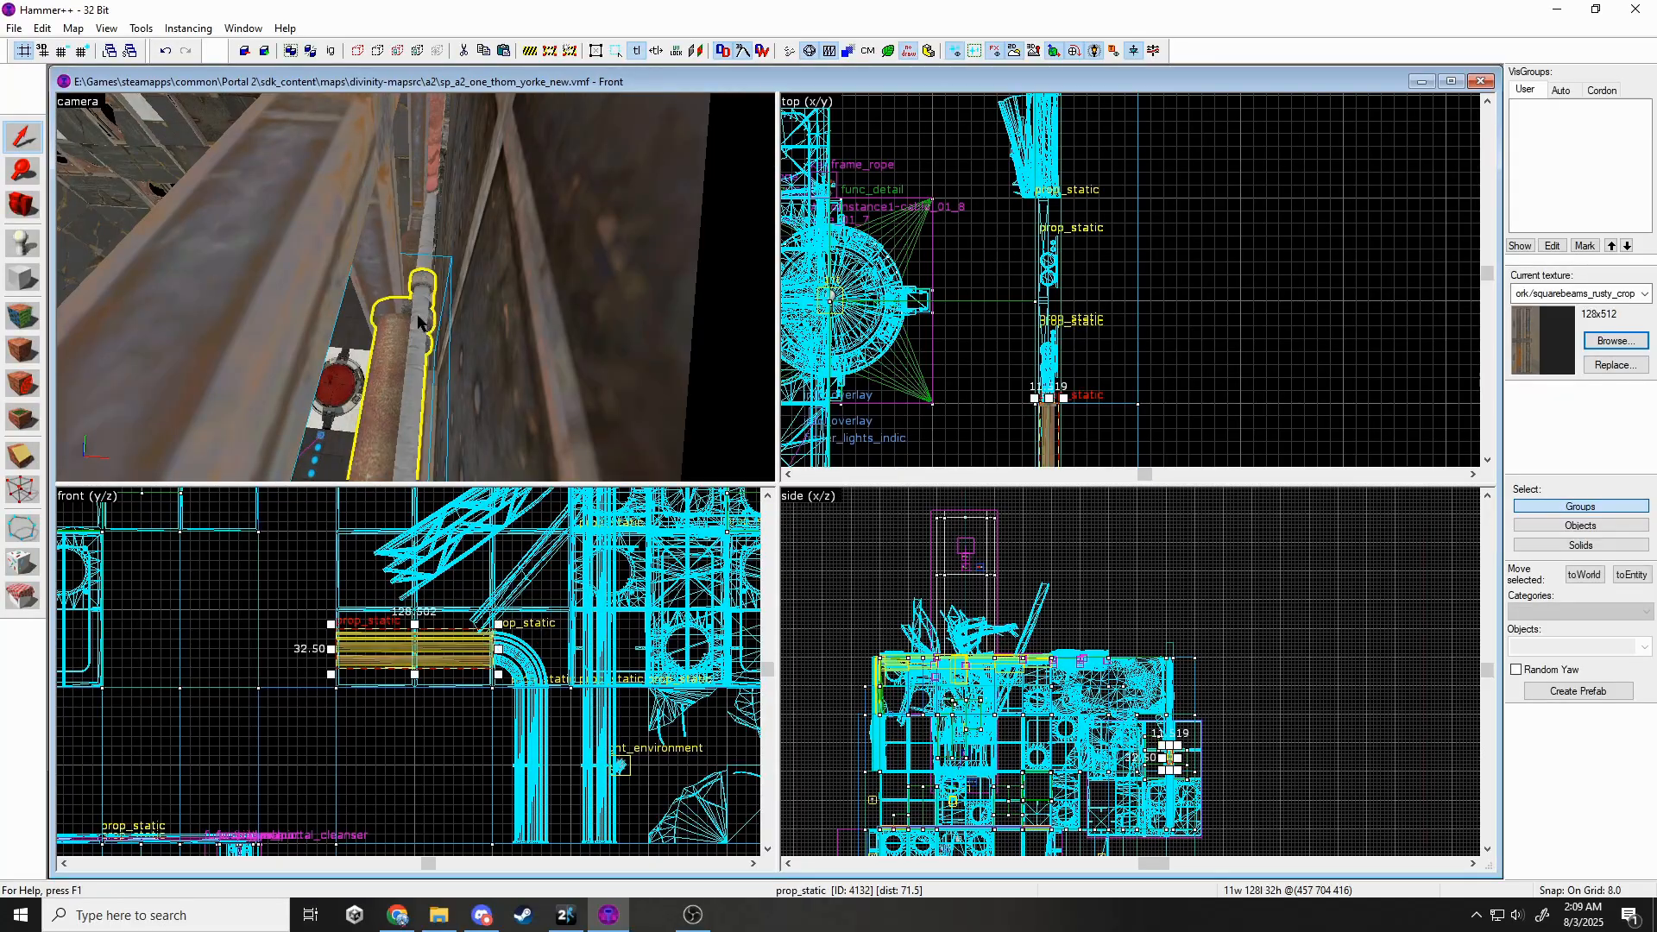
left_click(417, 315, "ctrl")
left_click(418, 315, "ctrl")
left_click(418, 315, "ctrl")
left_click(418, 315, "ctrl")
left_click(418, 315, "ctrl")
left_click(417, 315, "ctrl")
key("z")
scroll(1047, 216, "up", 1)
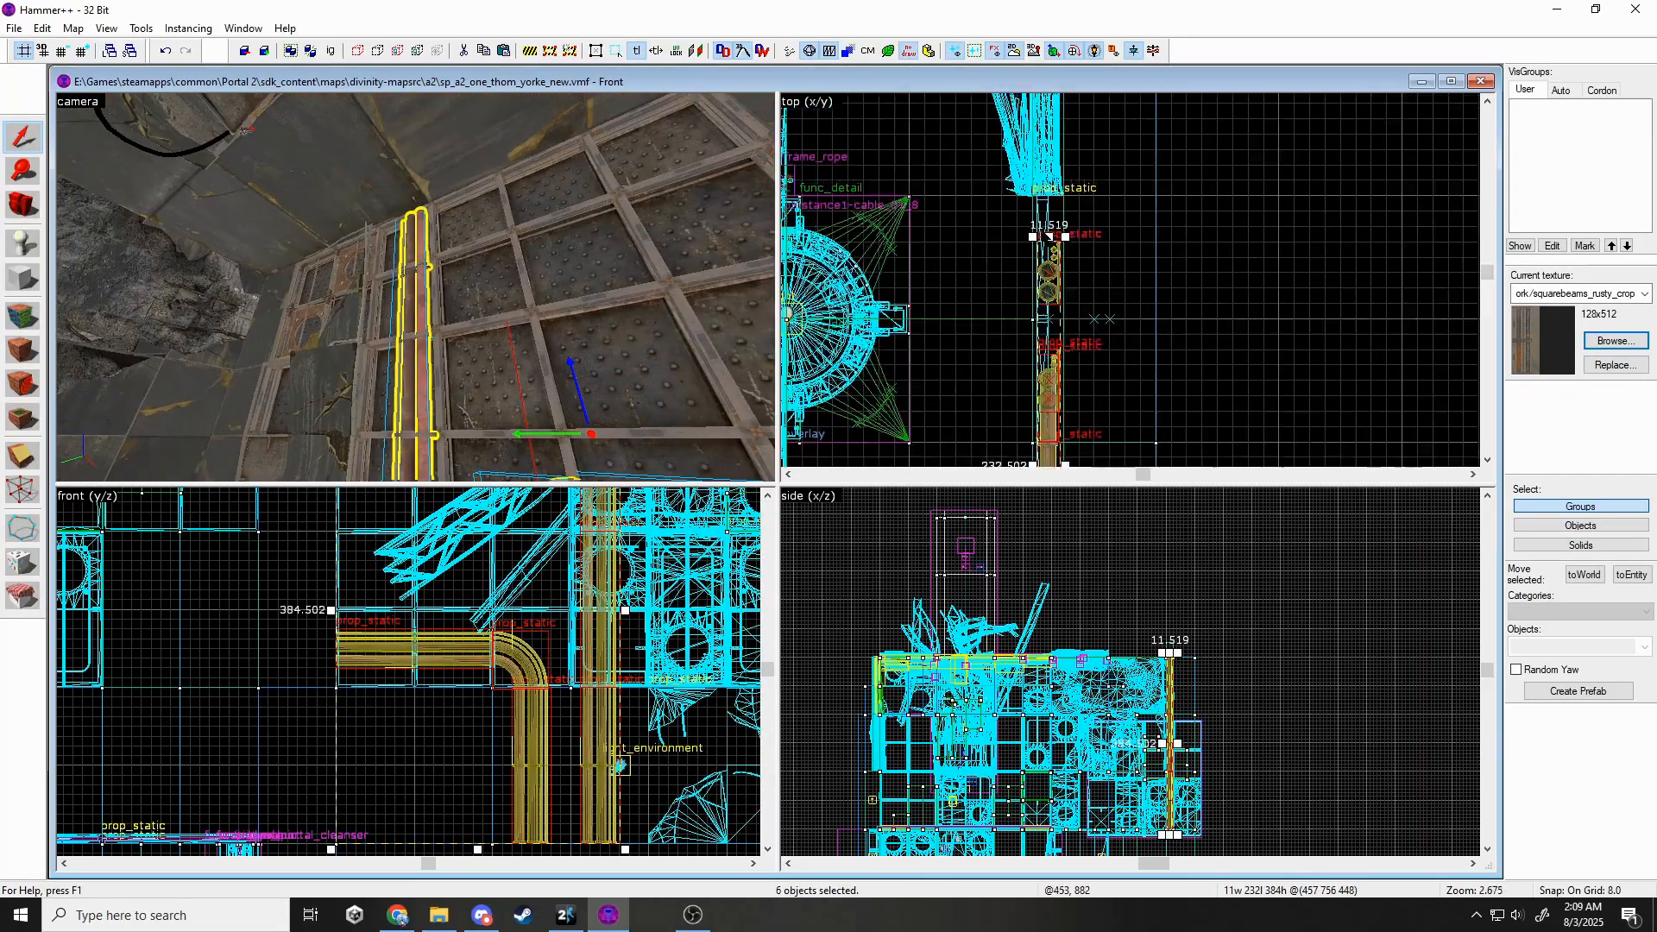
scroll(1048, 235, "up", 9)
key("[")
key("[")
key("[")
scroll(1095, 310, "down", 1)
Move the pipe props left and down in the front view.
key("z")
key("w")
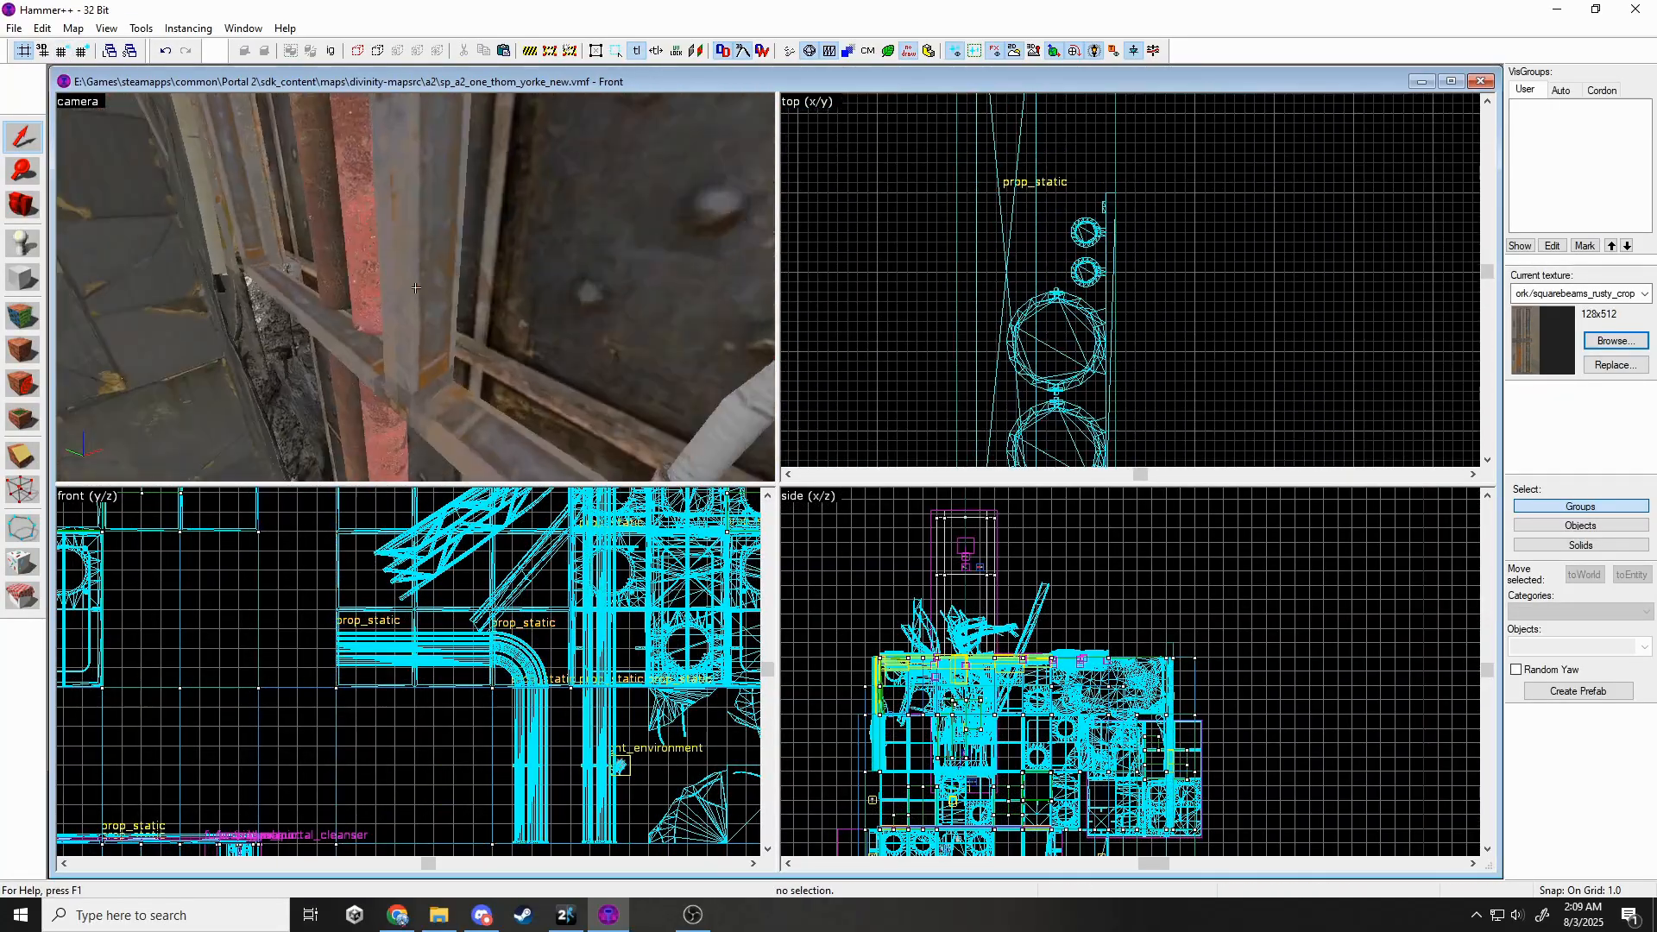
key("s")
key("z")
left_click(79, 53)
left_click(79, 54)
left_click(79, 53)
scroll(432, 651, "down", 4)
left_click_drag(560, 631, 468, 713)
scroll(513, 682, "up", 3)
Swap the selected wall prop's model to the wall_dest panel with skin 5.
double_click(469, 360)
left_click(925, 445)
type("wall_dest")
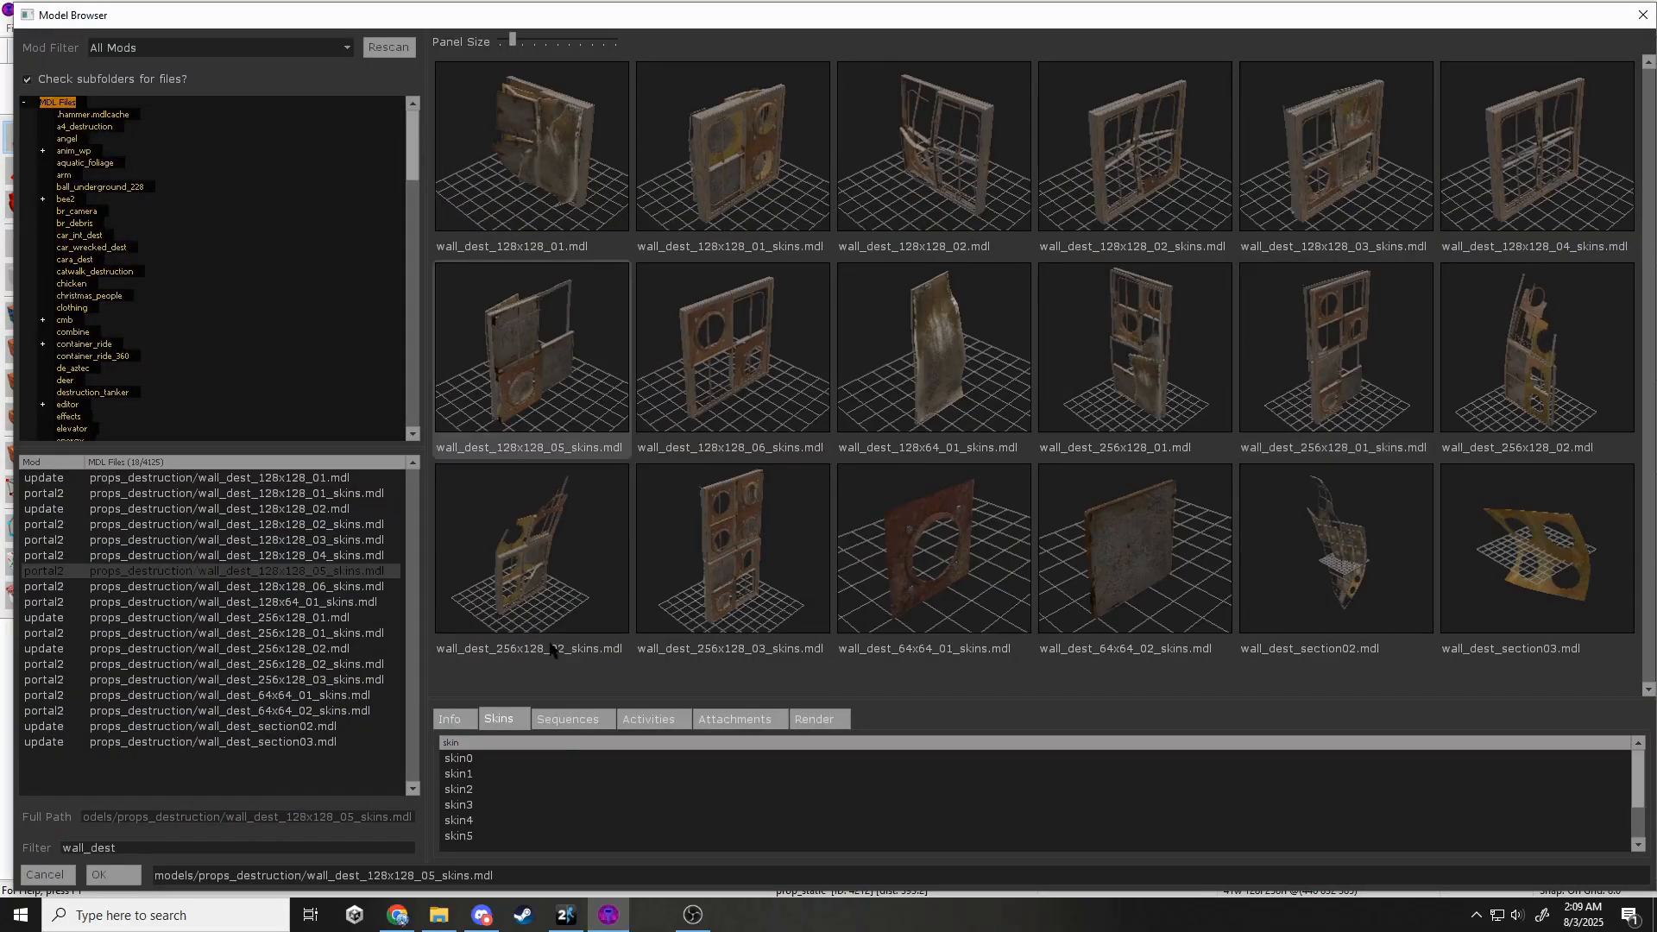
left_click(509, 836)
left_click(113, 875)
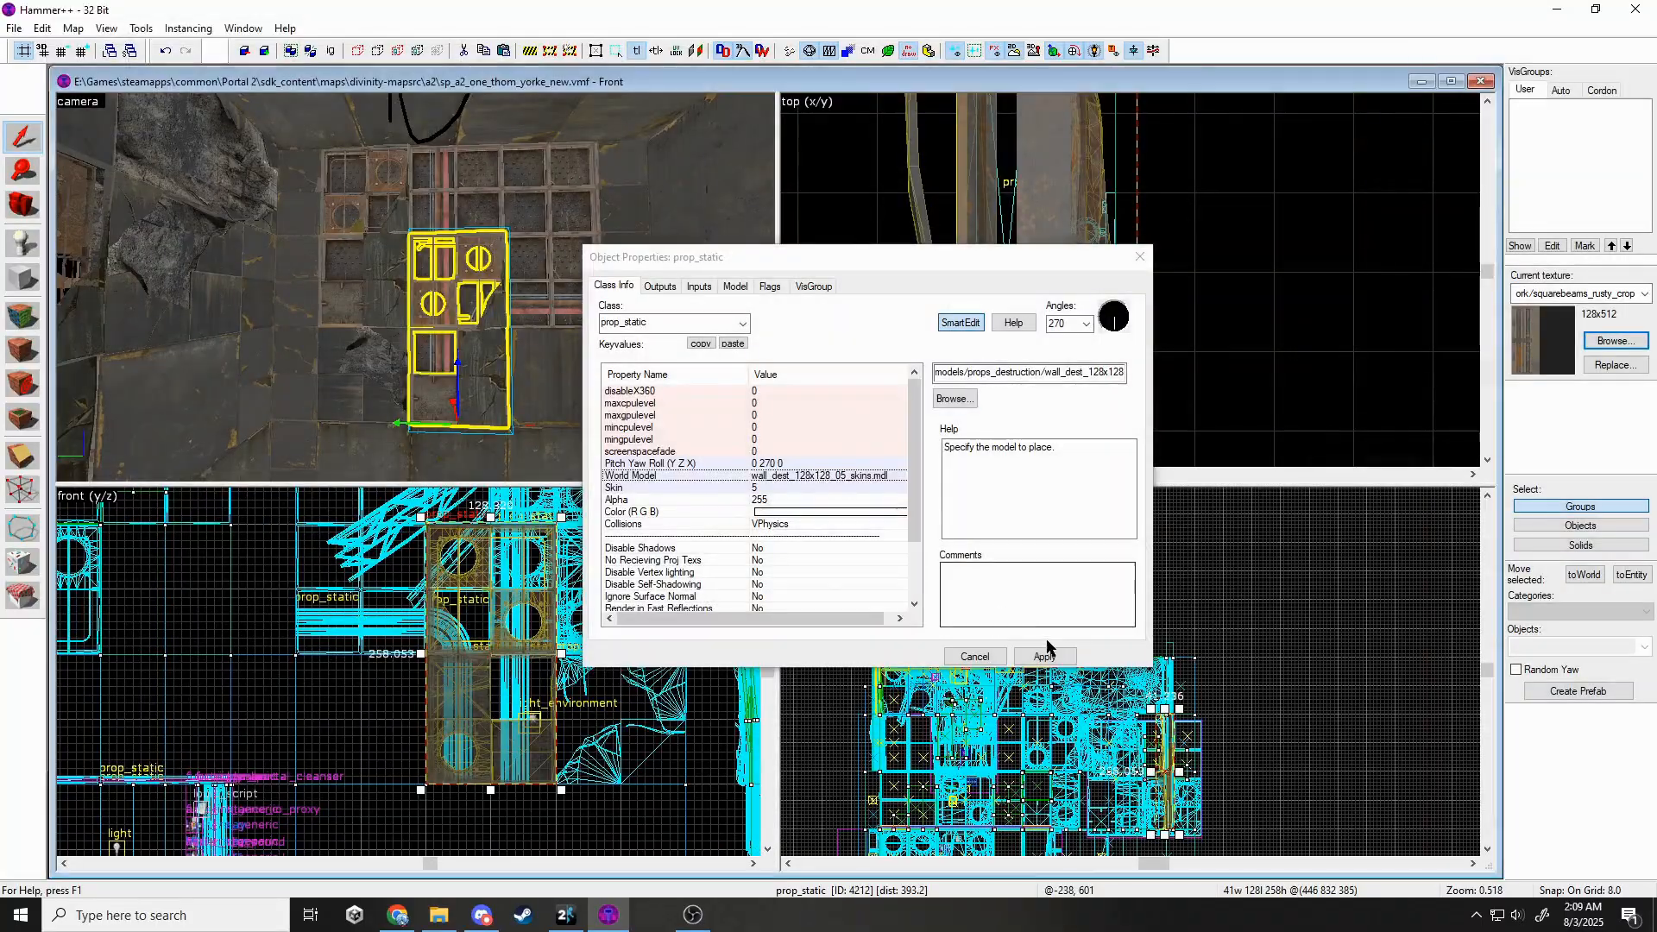
left_click(1046, 656)
left_click(1137, 257)
key("Escape")
Rotate the broken wall panel prop and move it up-left on the pipe wall.
key("z")
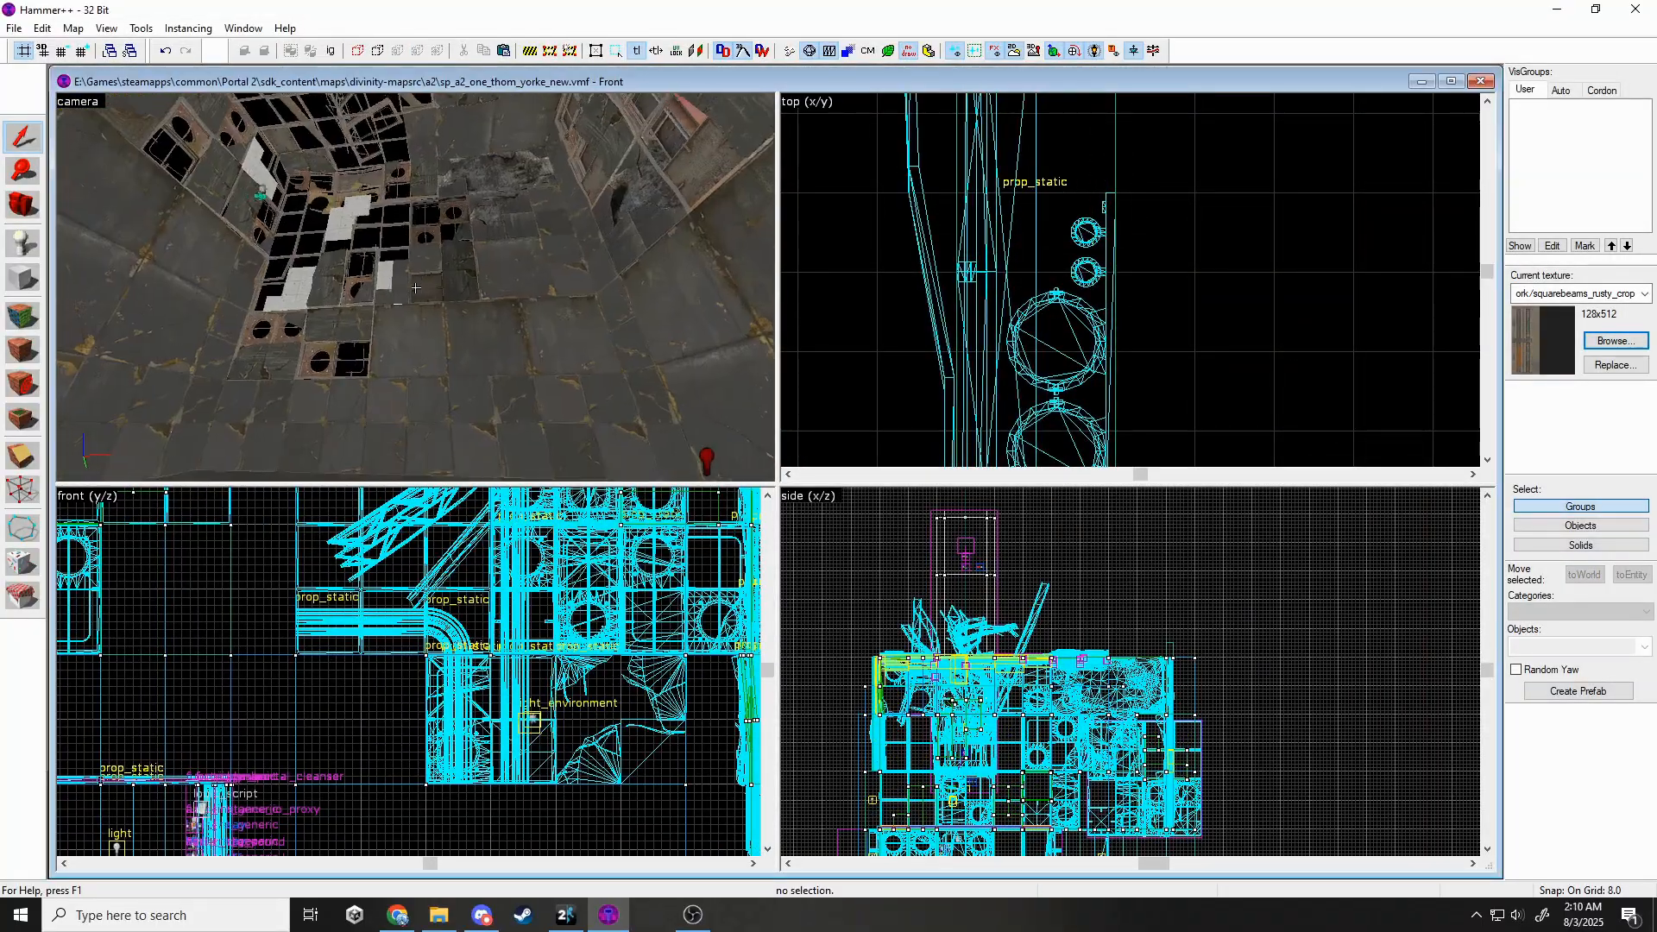
key("w")
key("s")
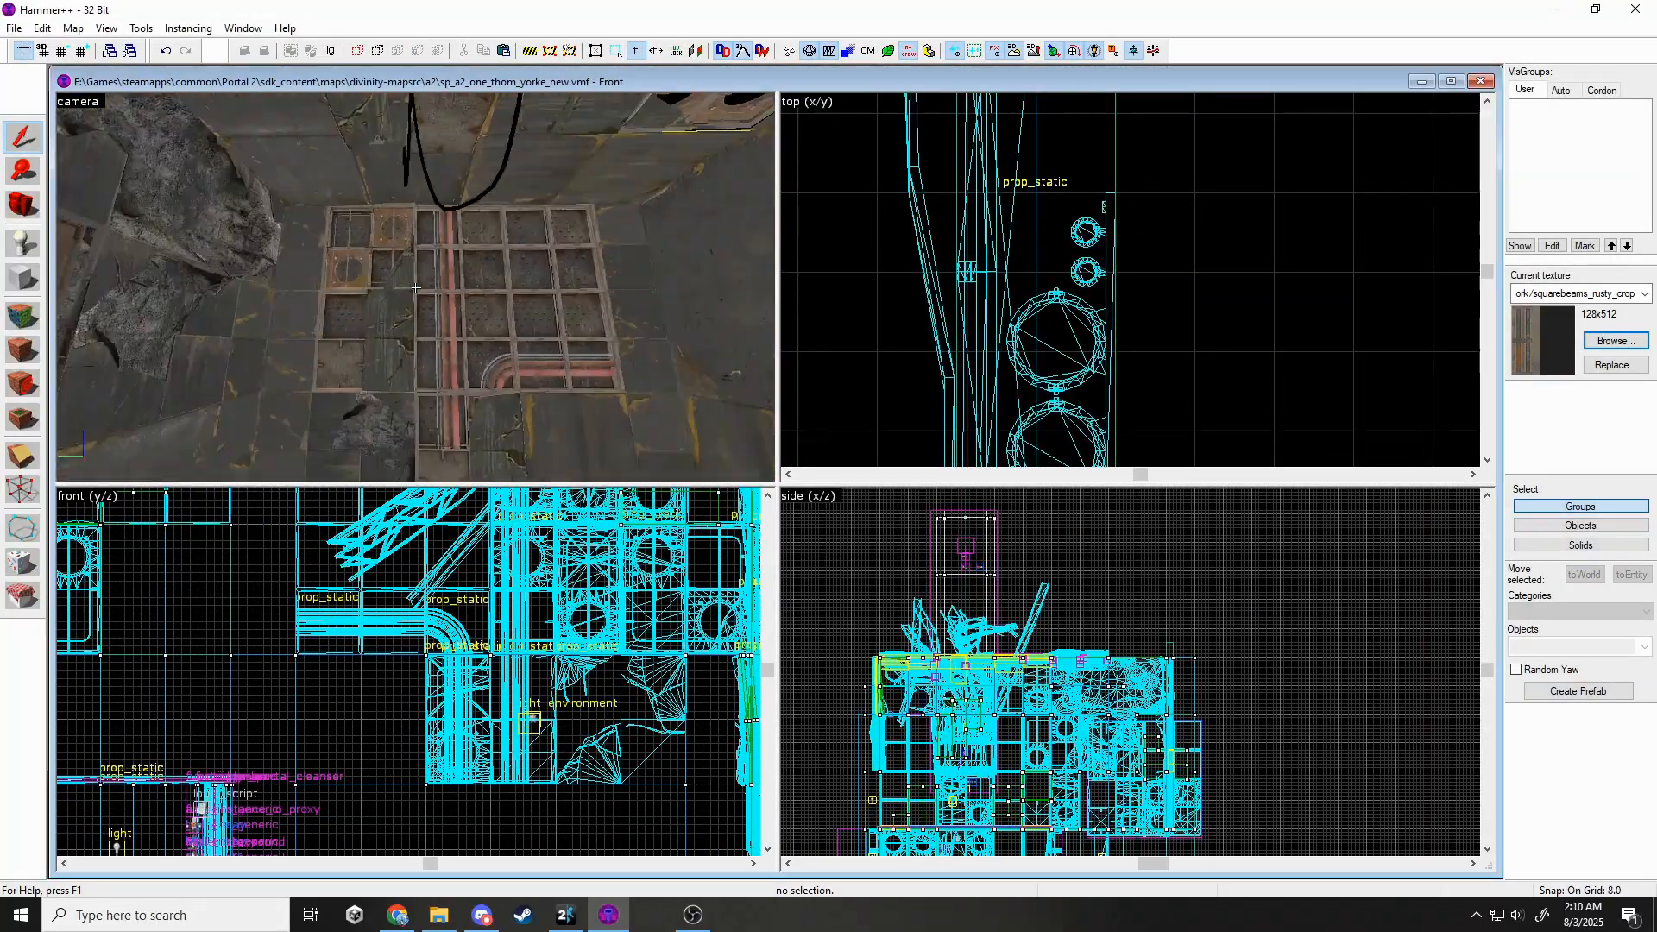
left_click(415, 298)
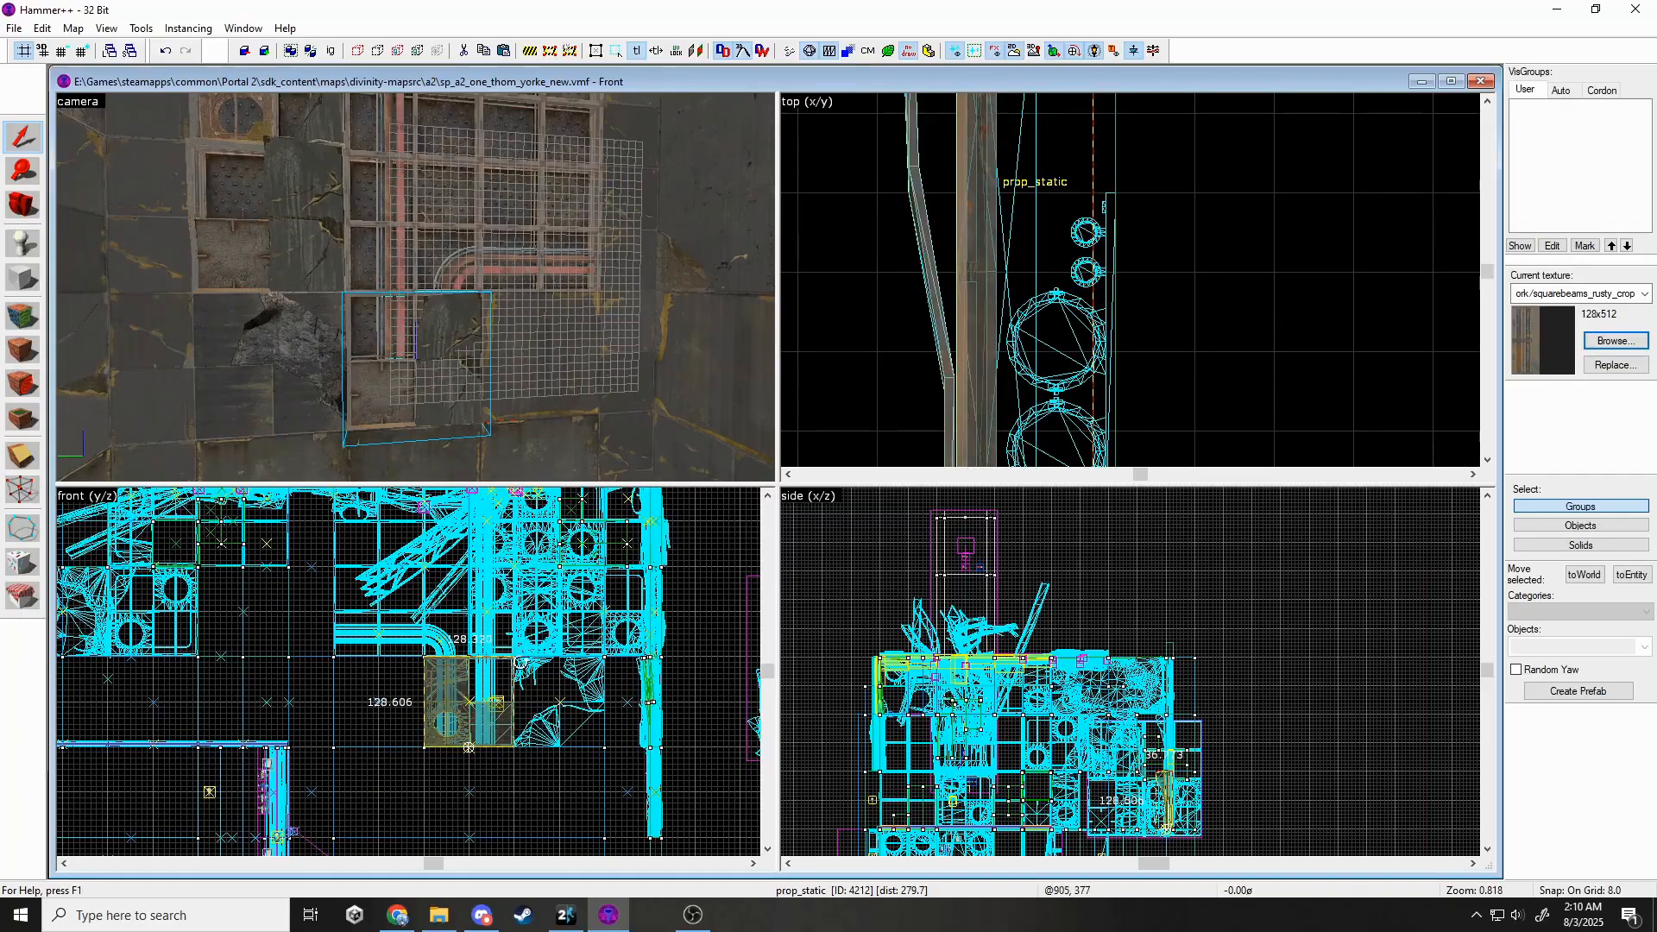
left_click_drag(518, 653, 415, 653)
scroll(457, 787, "down", 4)
scroll(414, 653, "up", 4)
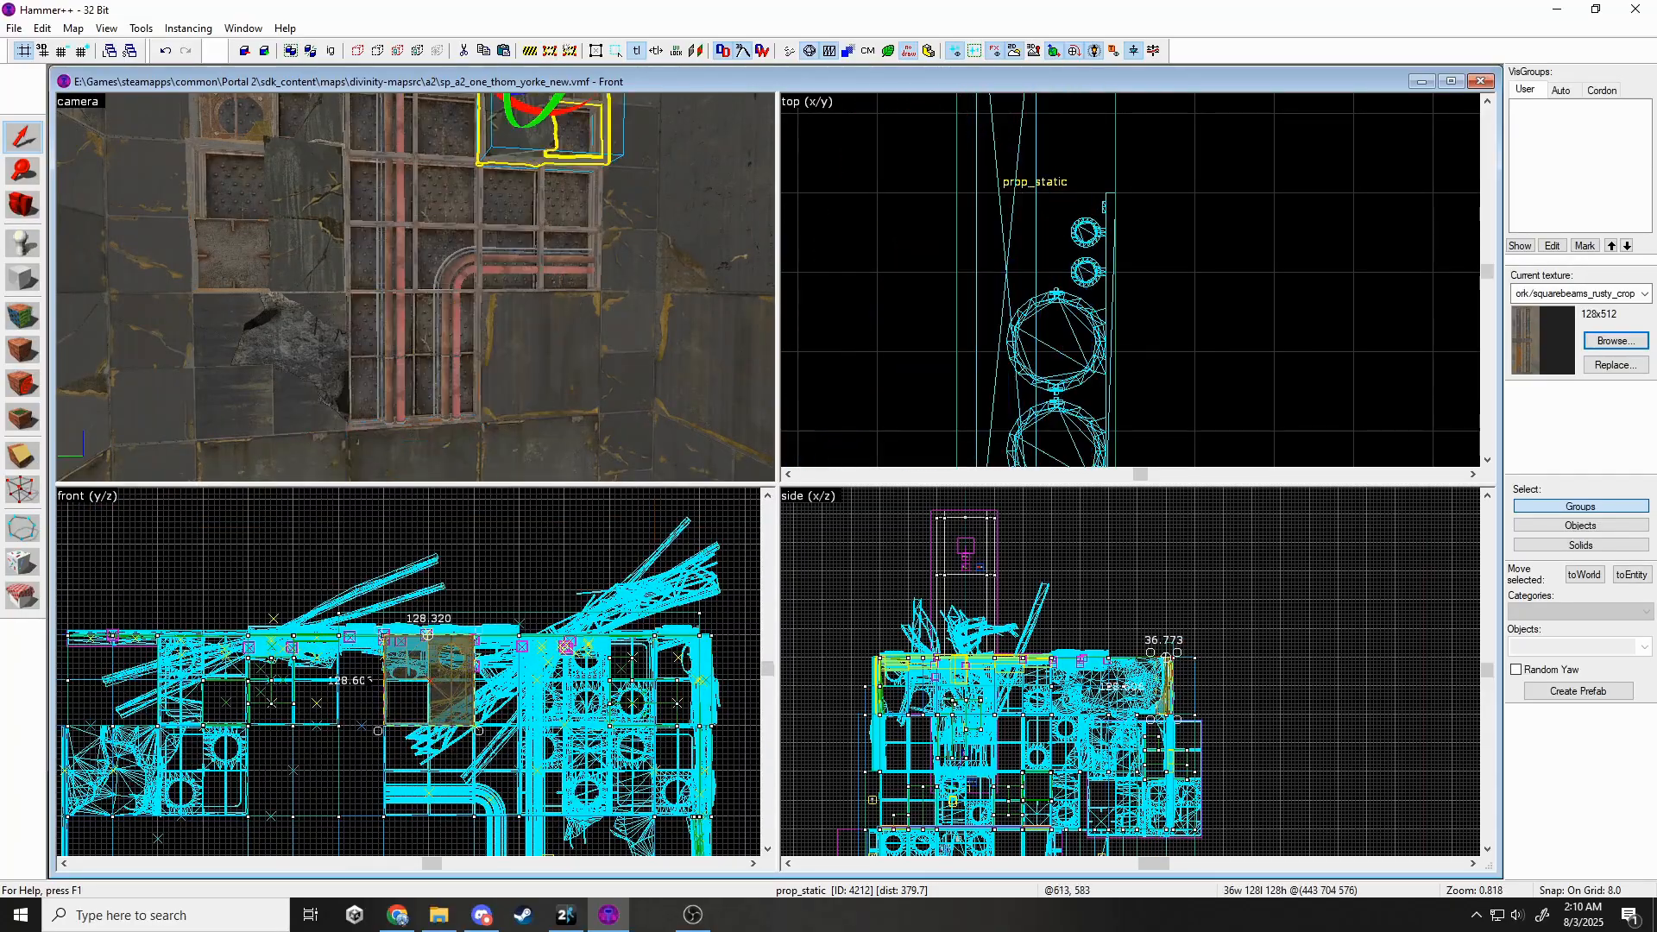
Turn the wall panel prop to 90 degrees.
key("Escape")
key("w")
key("s")
left_click(472, 258)
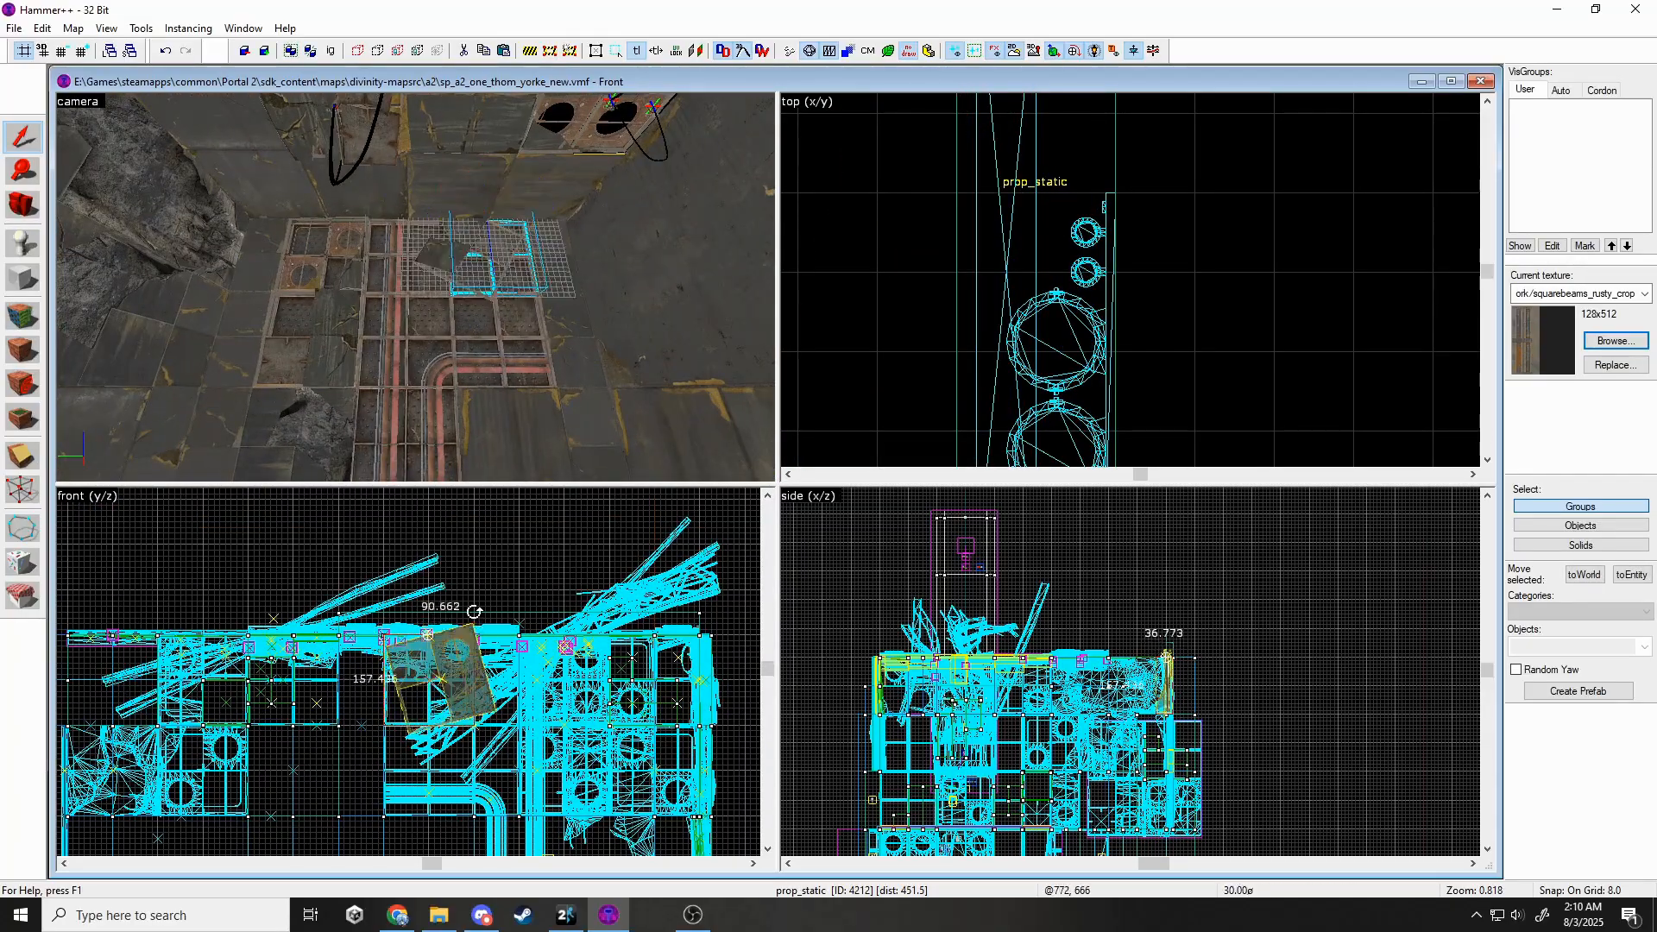
scroll(437, 651, "up", 3)
left_click_drag(473, 611, 369, 725)
key("Escape")
Paste a duplicate of the wall panel prop and move it left and down.
key("z")
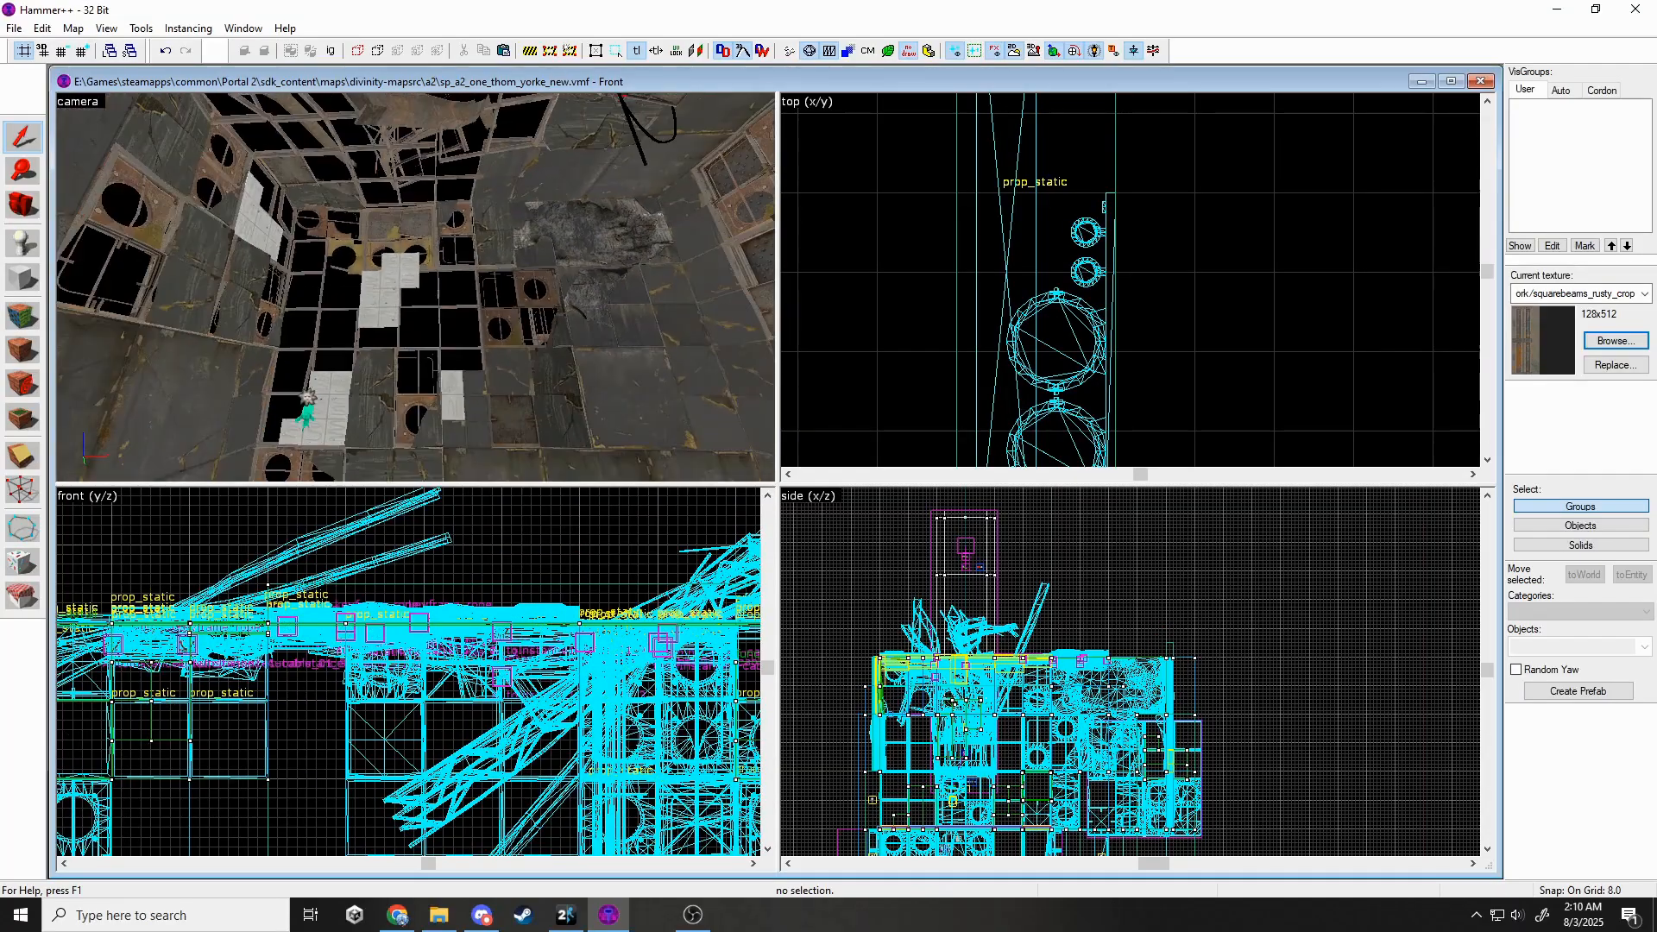
key("w")
key("ctrl+v")
key("z")
key("alt+Return")
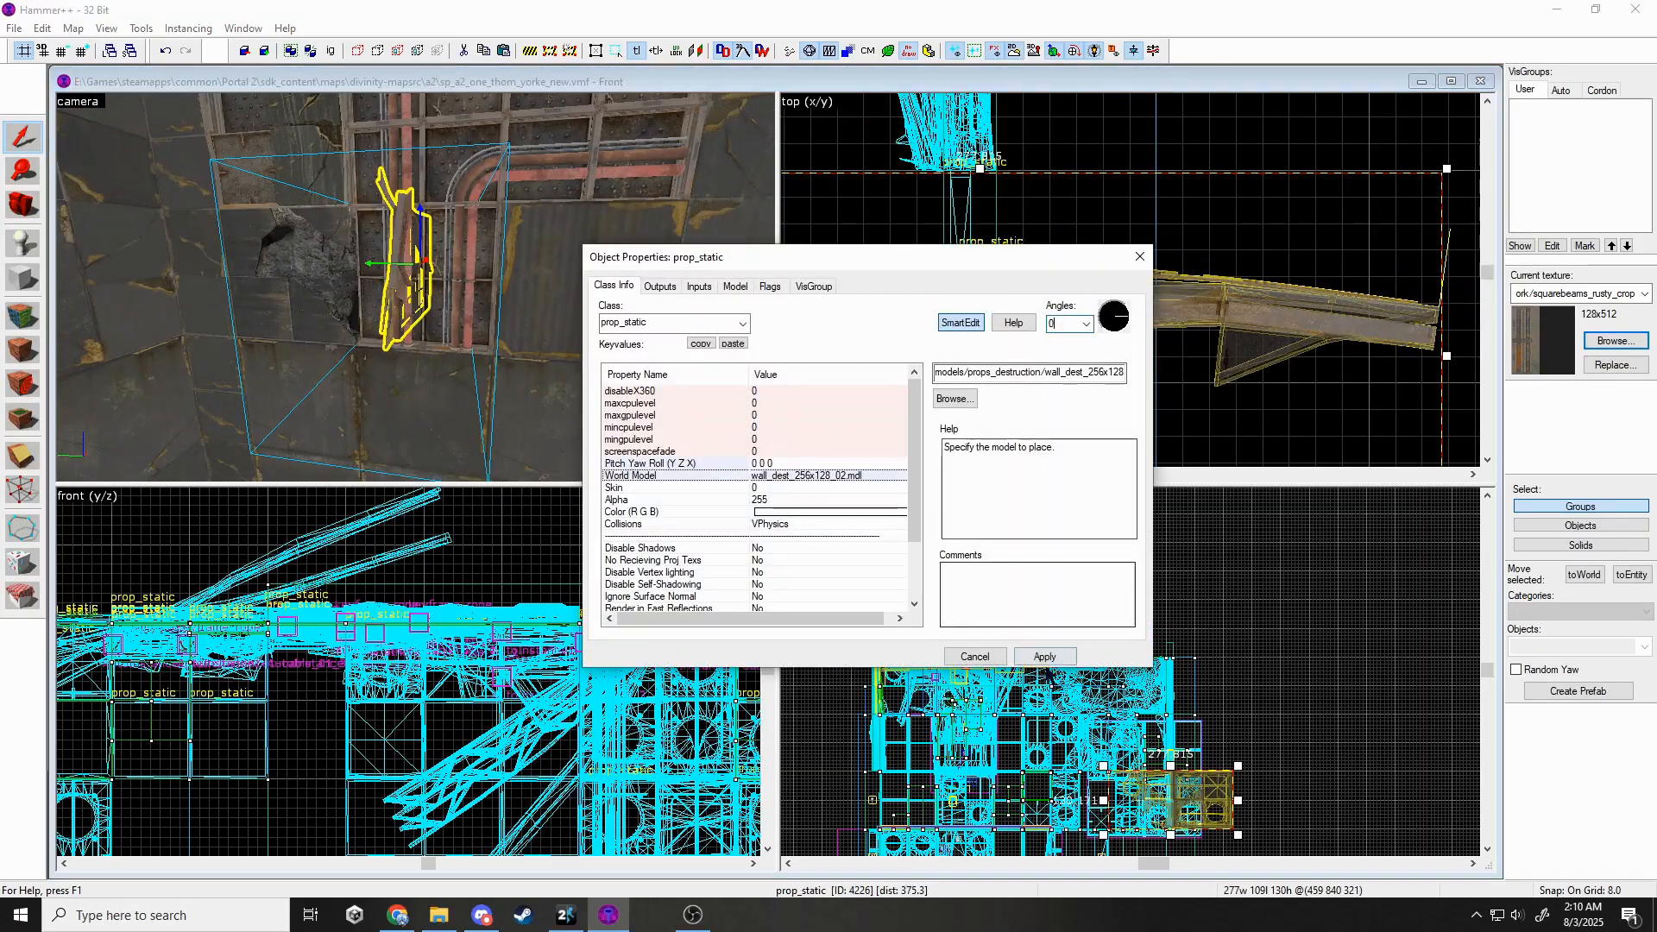
left_click(1132, 259)
scroll(1369, 151, "down", 2)
left_click_drag(1368, 172, 1044, 225)
scroll(587, 691, "down", 4)
scroll(574, 759, "up", 5)
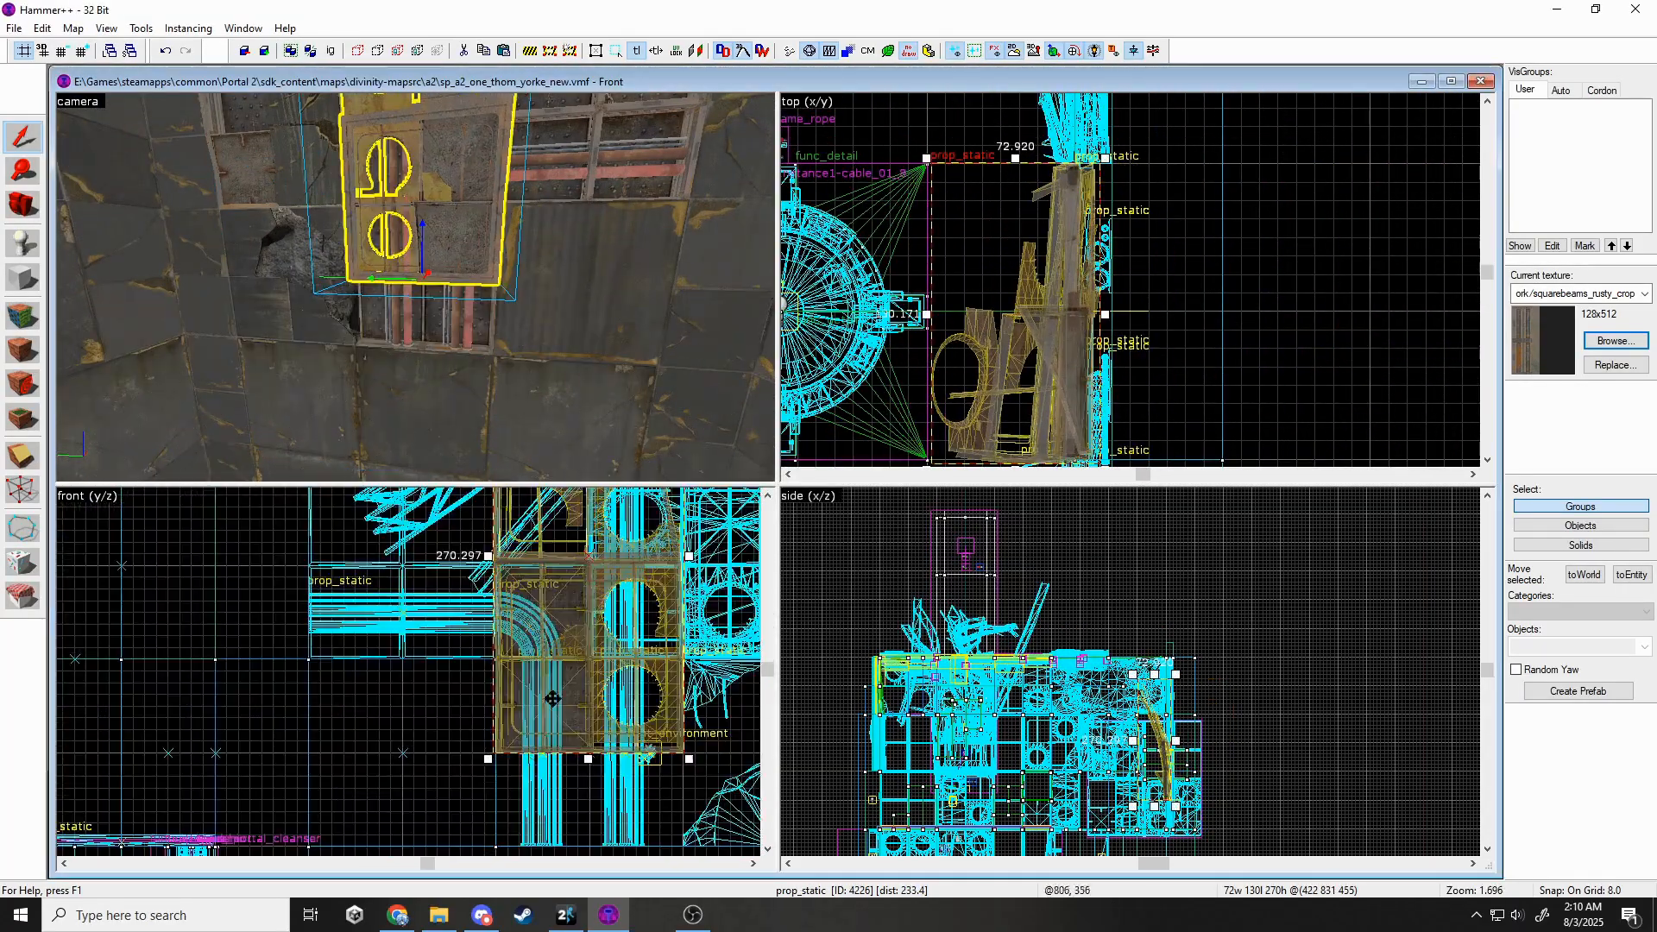
Rotate the duplicate panel prop about 180 degrees.
key("s")
left_click(415, 287)
key("z")
scroll(598, 639, "down", 2)
scroll(1167, 759, "up", 11)
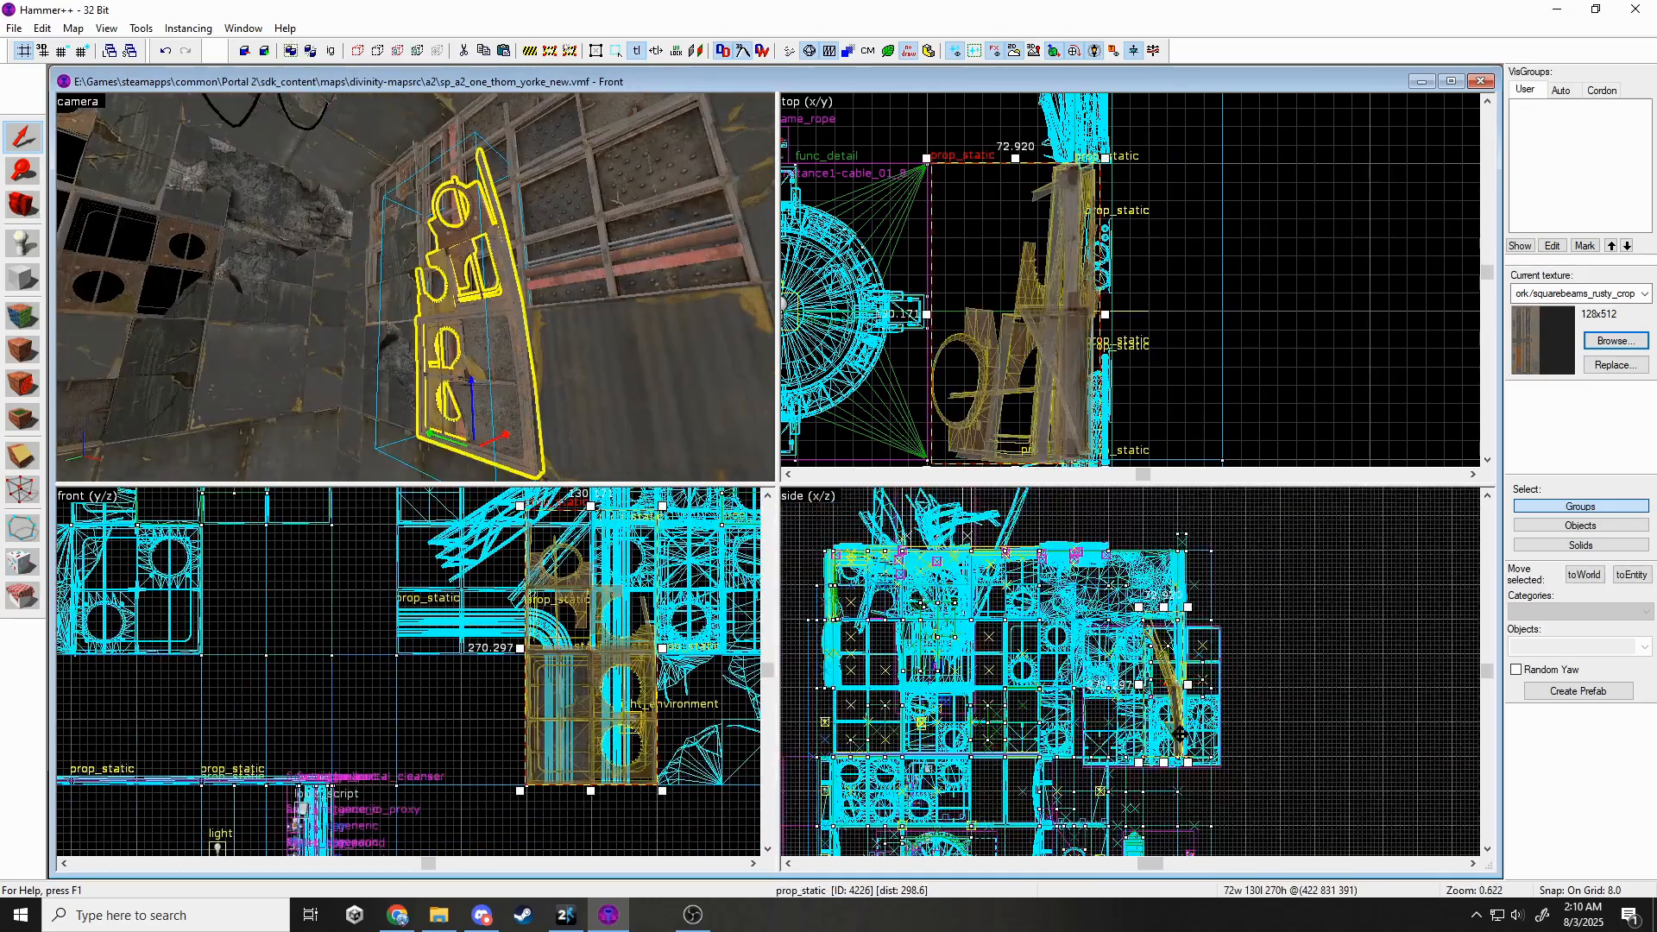
scroll(1163, 691, "down", 9)
left_click(1167, 554)
key("Delete")
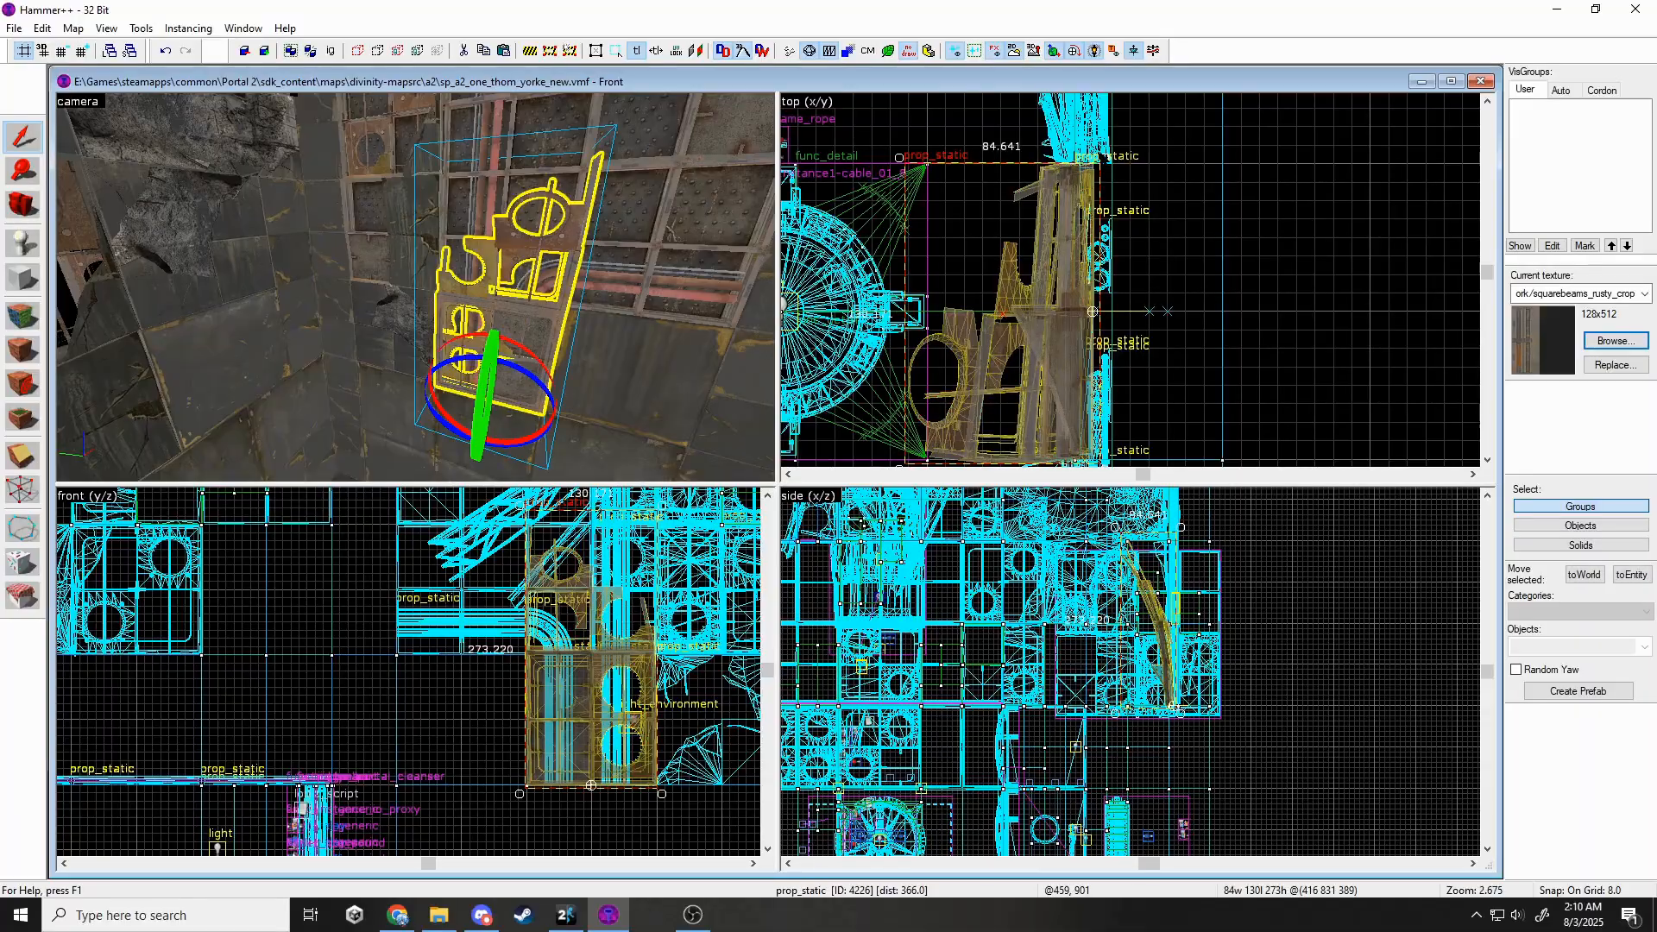
left_click_drag(1103, 156, 1079, 457)
Fit the duplicate panel by shifting it 16 units left and 8 units right.
scroll(1177, 680, "up", 4)
left_click_drag(1195, 669, 1175, 666)
scroll(1259, 743, "down", 2)
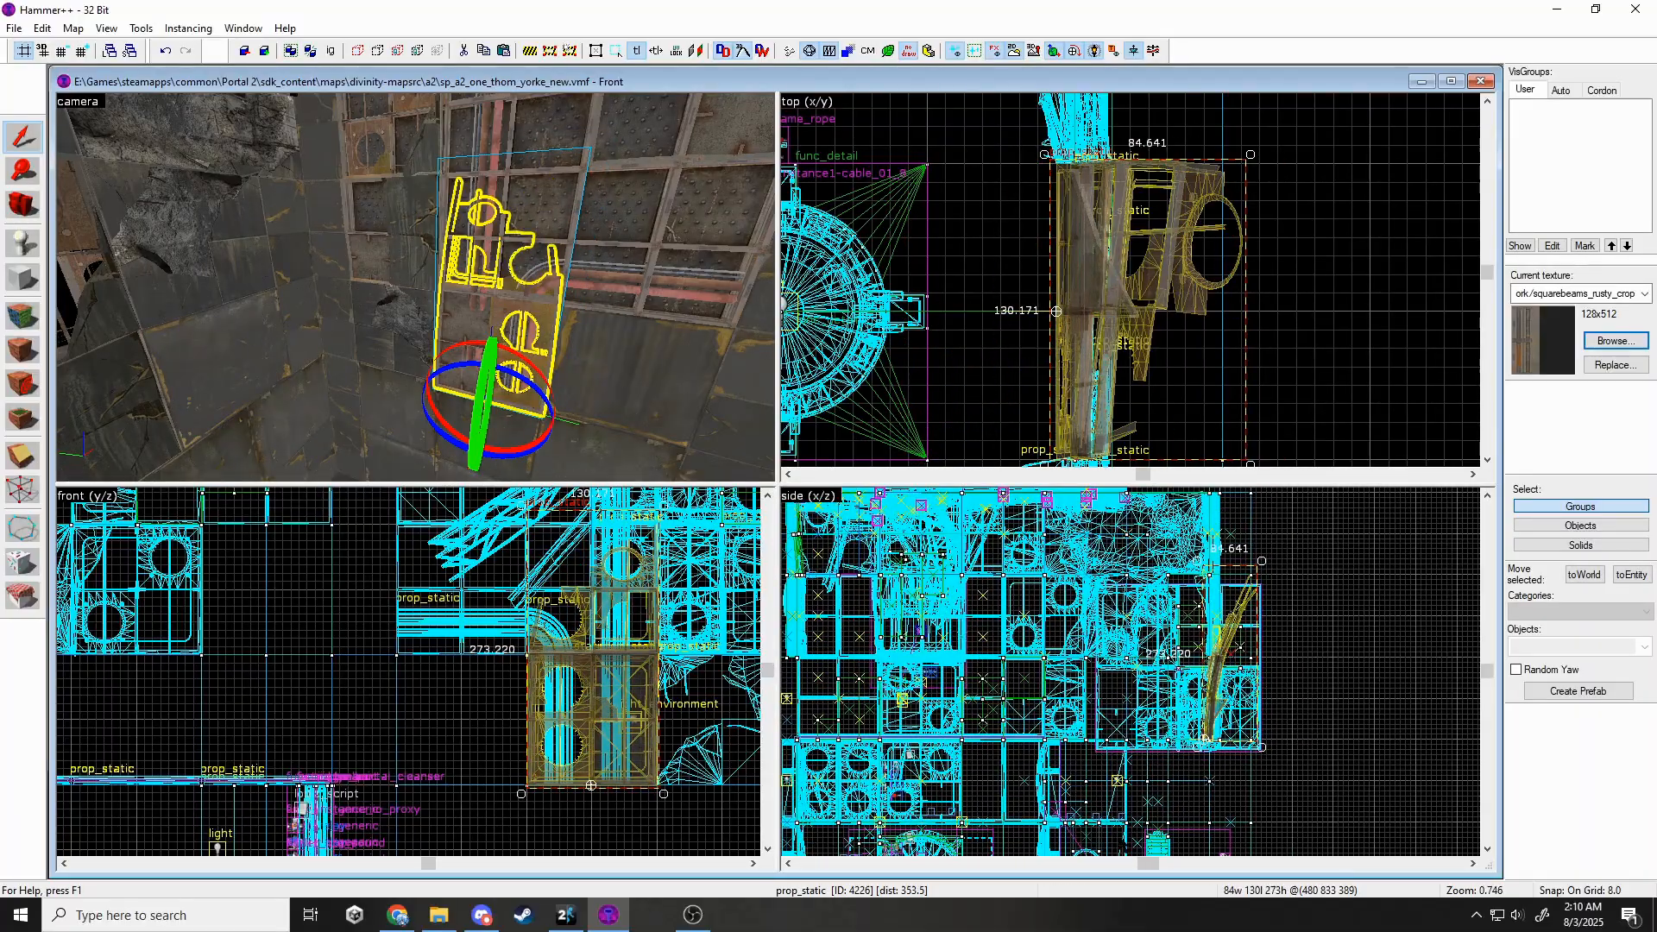
scroll(1119, 842, "up", 4)
mouse_move(1269, 552)
left_mouse_down()
mouse_move(1285, 554)
mouse_move(1269, 519)
left_mouse_up()
scroll(1277, 780, "down", 6)
scroll(1292, 584, "up", 2)
scroll(1303, 742, "up", 5)
Replace another wall prop's model with rubble_wall_hole_128_128.
key("z")
key("w")
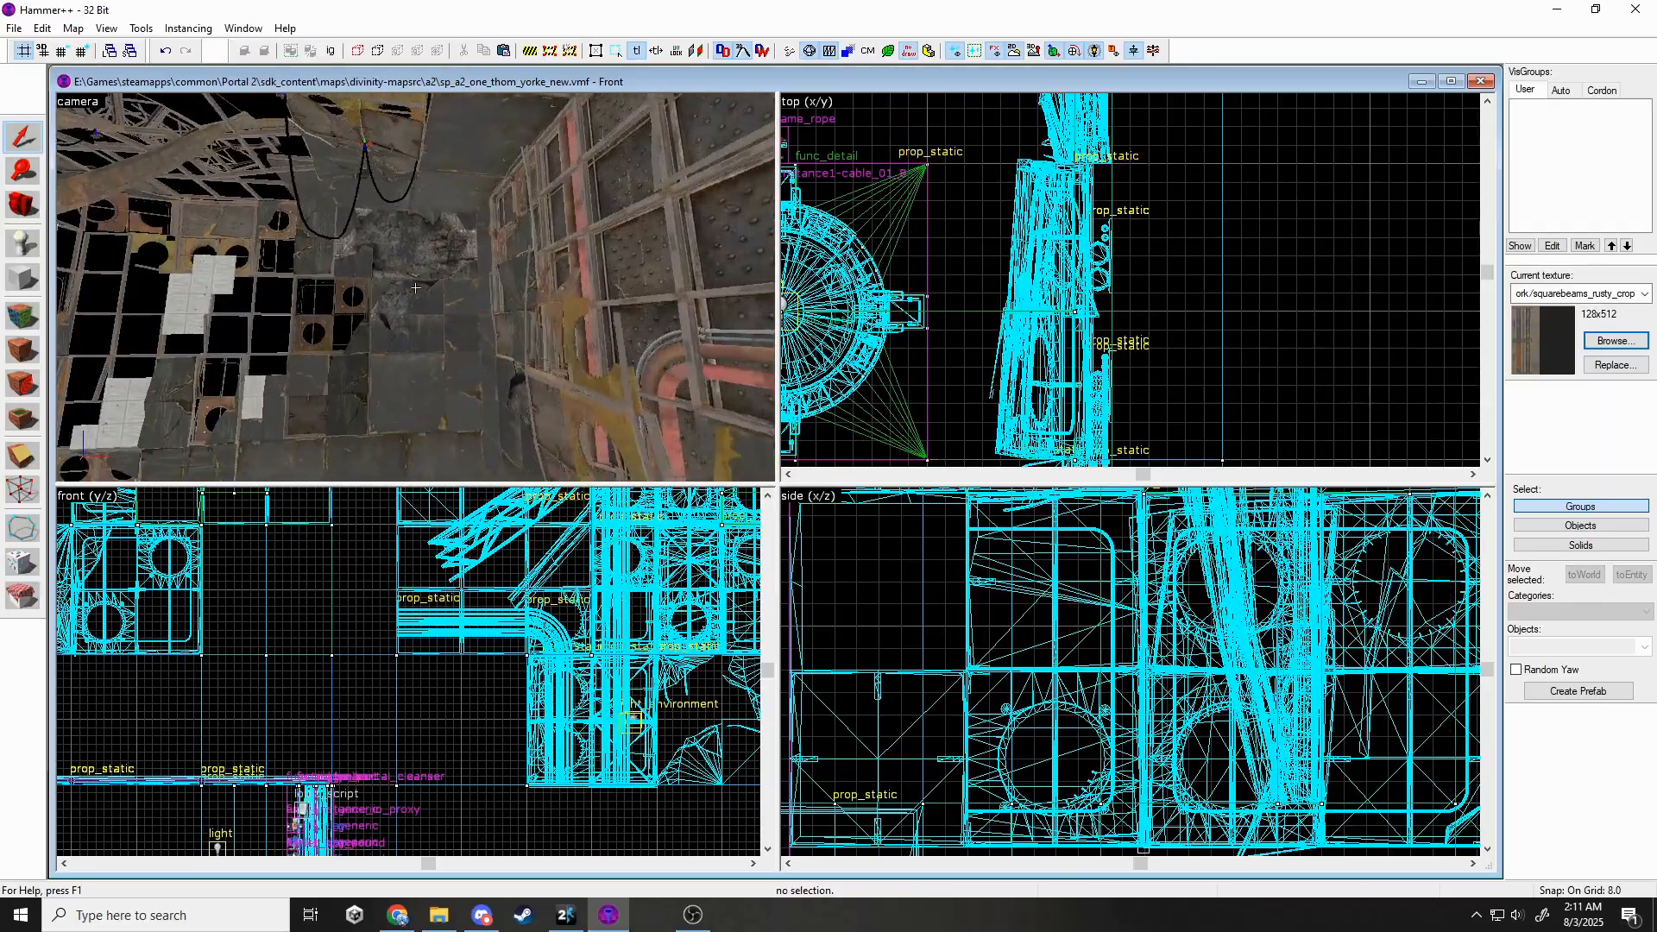
left_click(415, 287)
key("z")
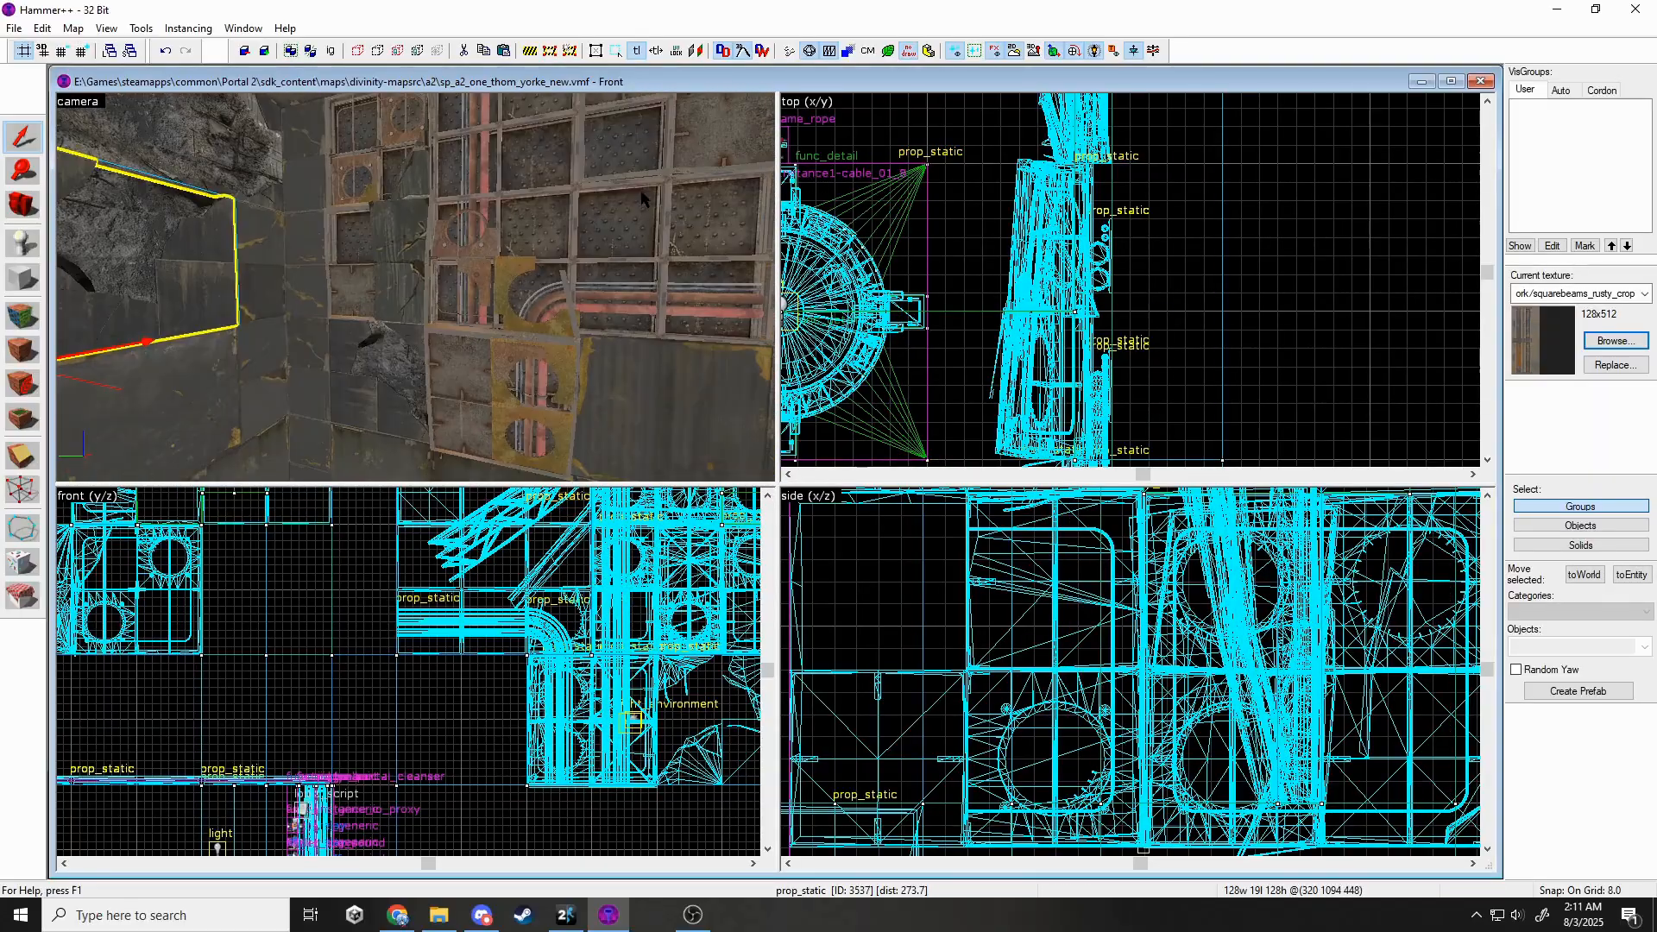
double_click(662, 191)
left_click(950, 391)
type("rubble")
scroll(811, 383, "down", 8)
double_click(1510, 491)
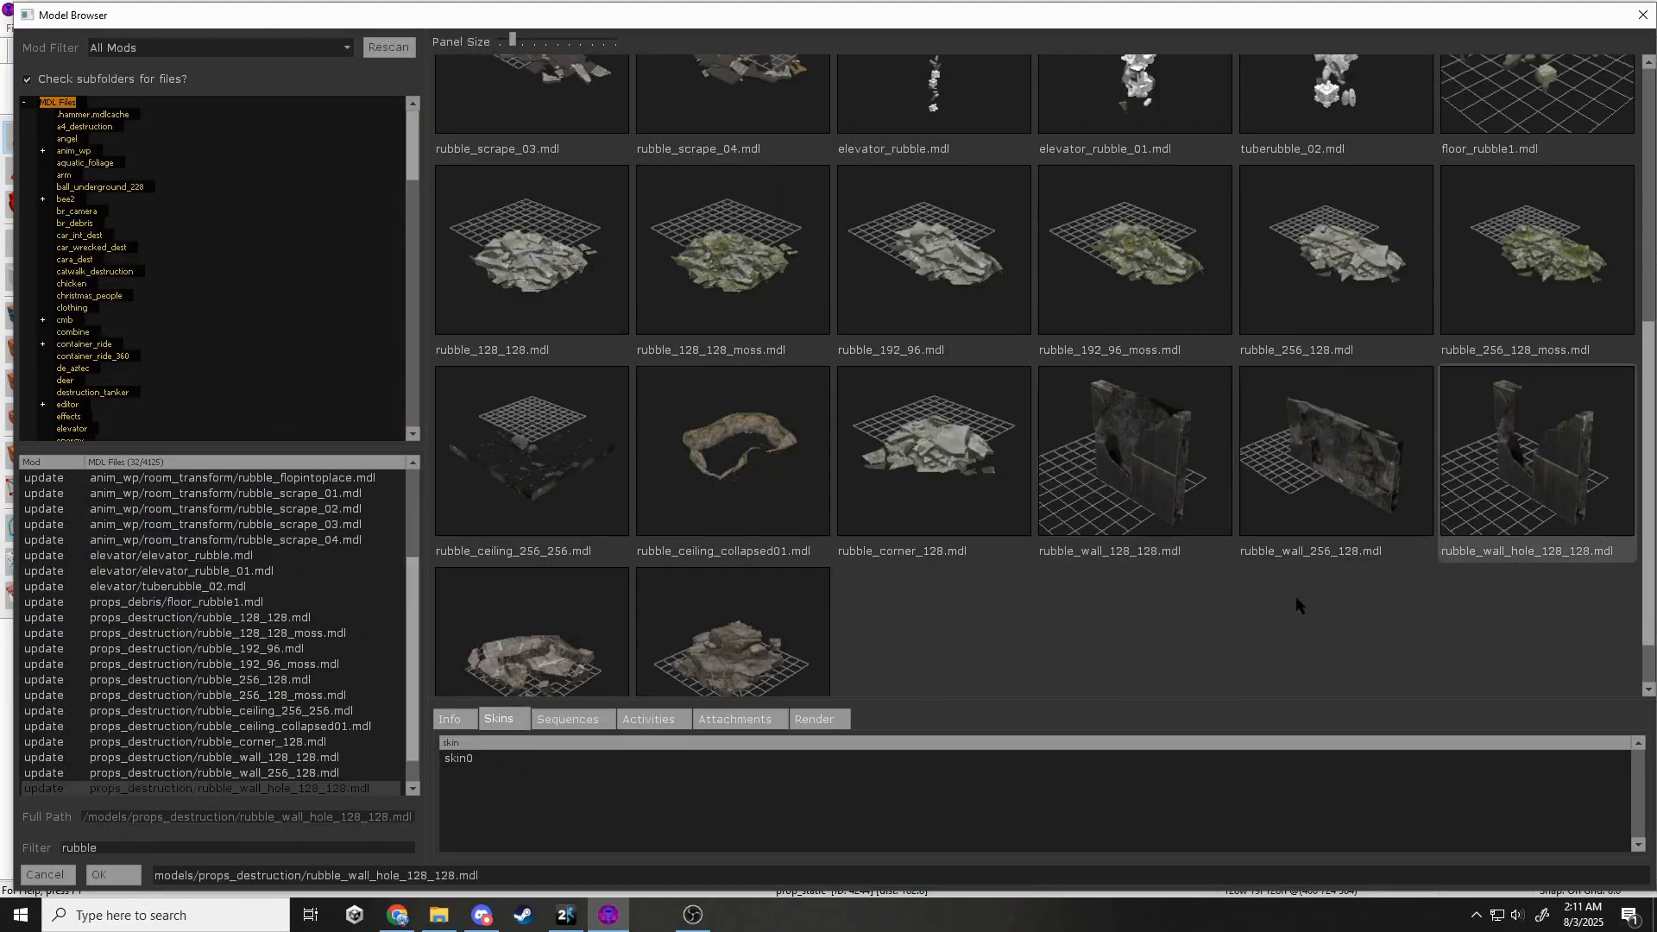
left_click(1043, 657)
Move the rubble wall piece down-right into place.
scroll(1120, 364, "up", 3)
left_click(1121, 361)
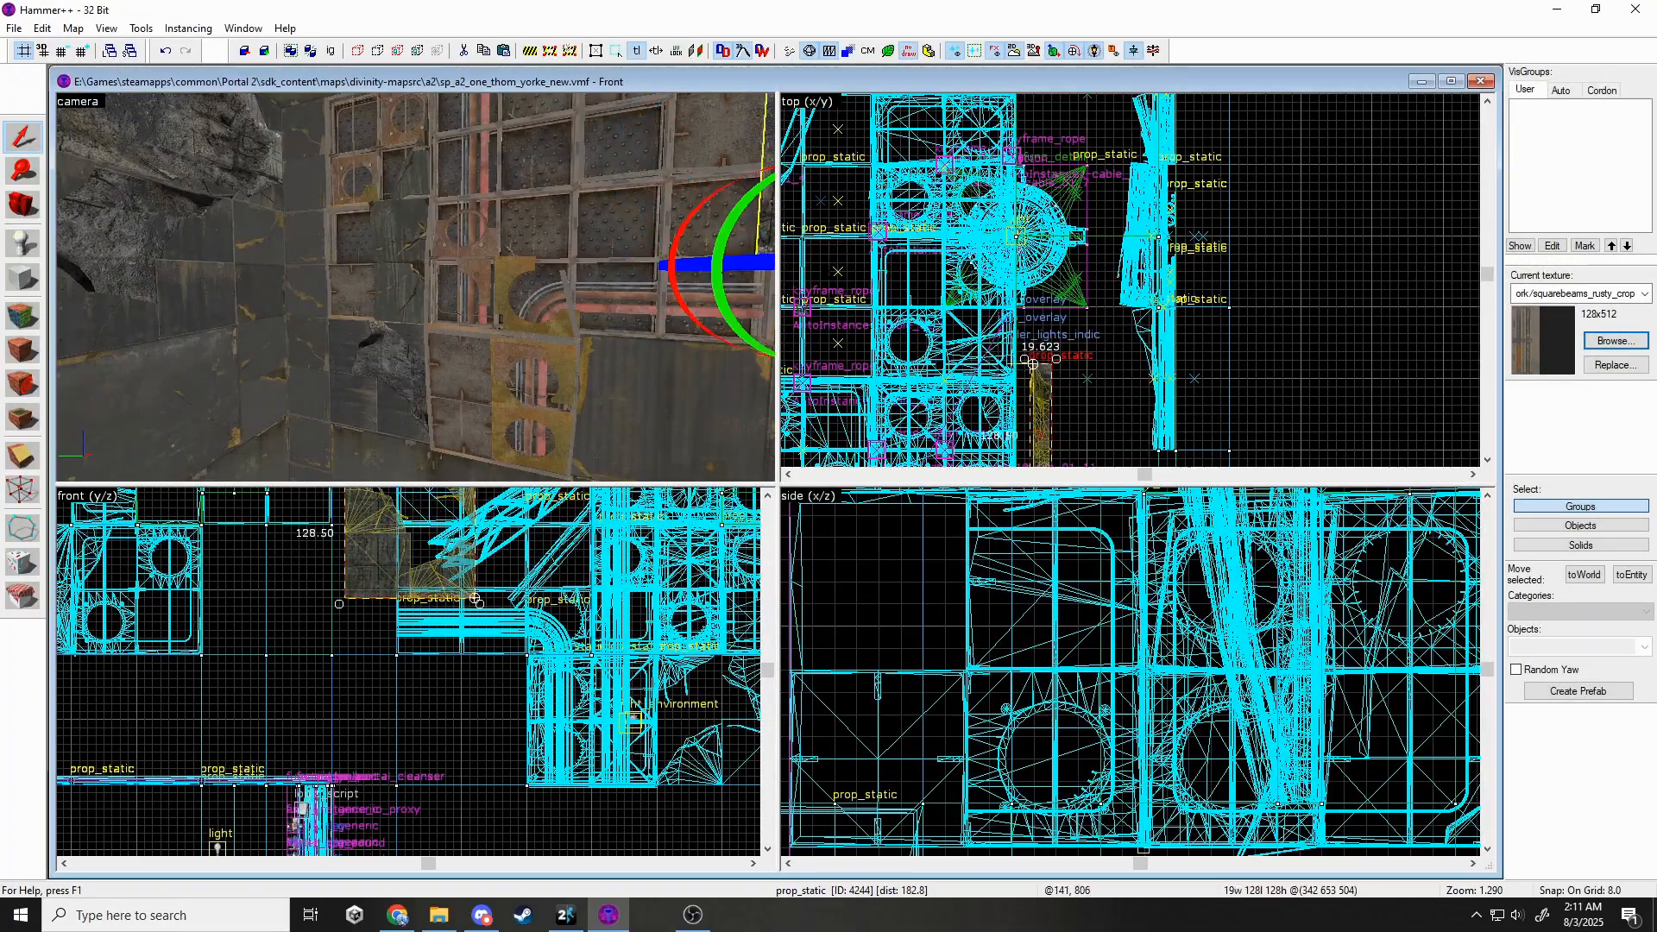
key("z")
scroll(439, 567, "up", 1)
left_click_drag(433, 564, 539, 630)
scroll(421, 597, "up", 1)
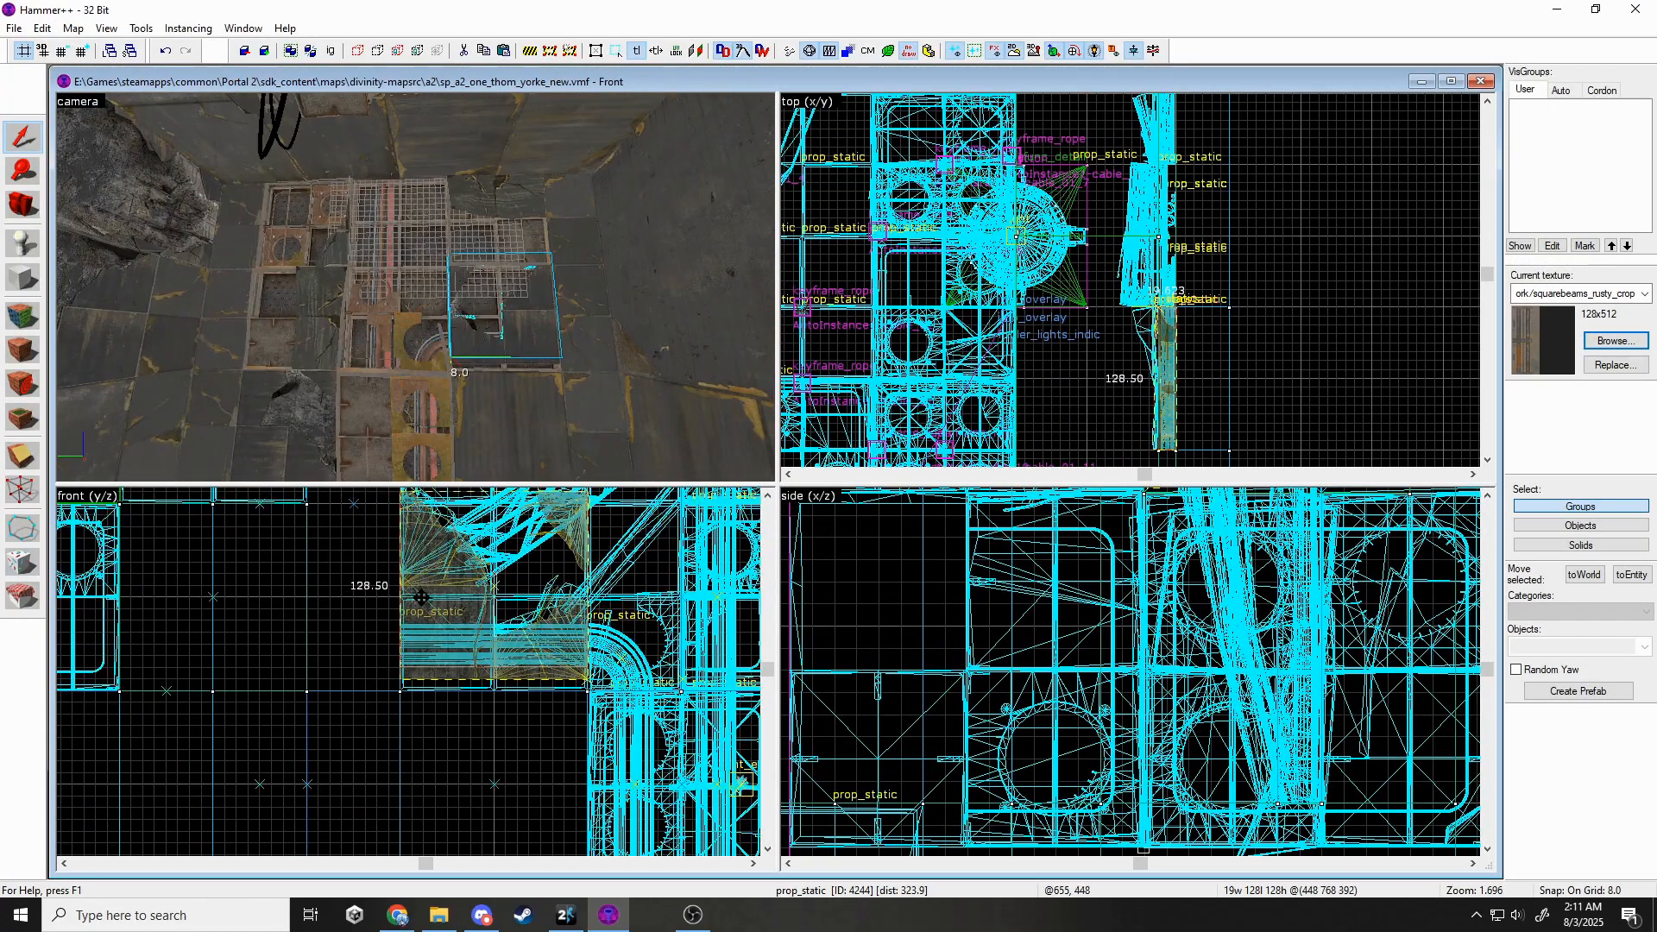
scroll(586, 690, "down", 1)
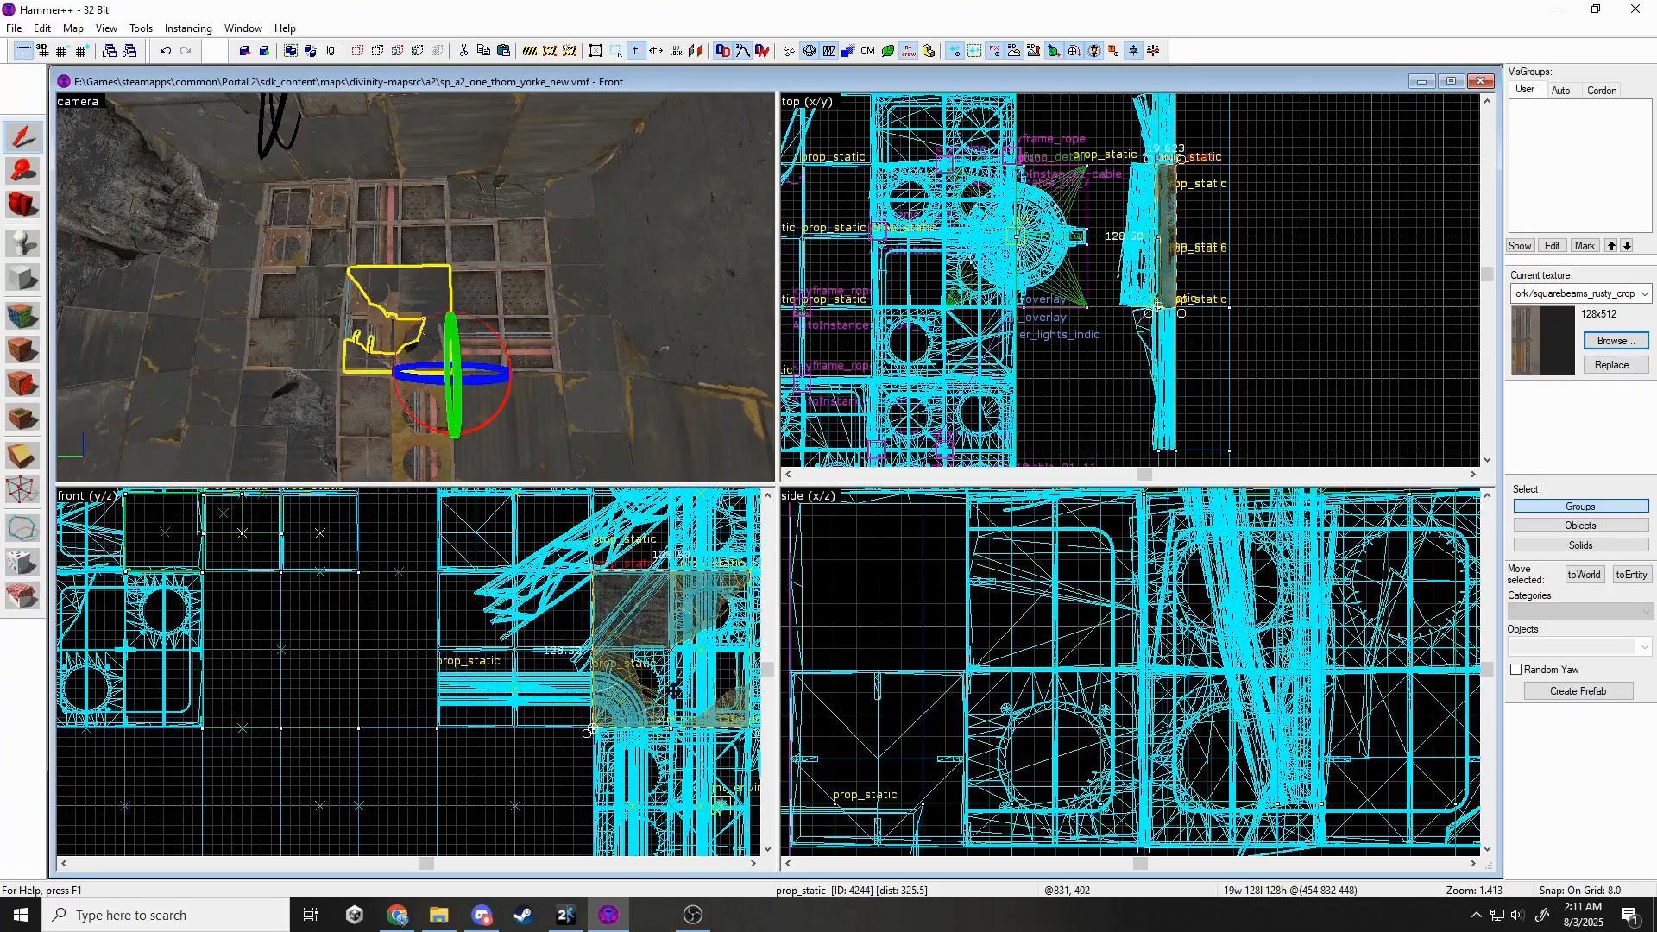
Fly to the pipe wall and select the tall beam solid.
key("z")
key("w")
key("s")
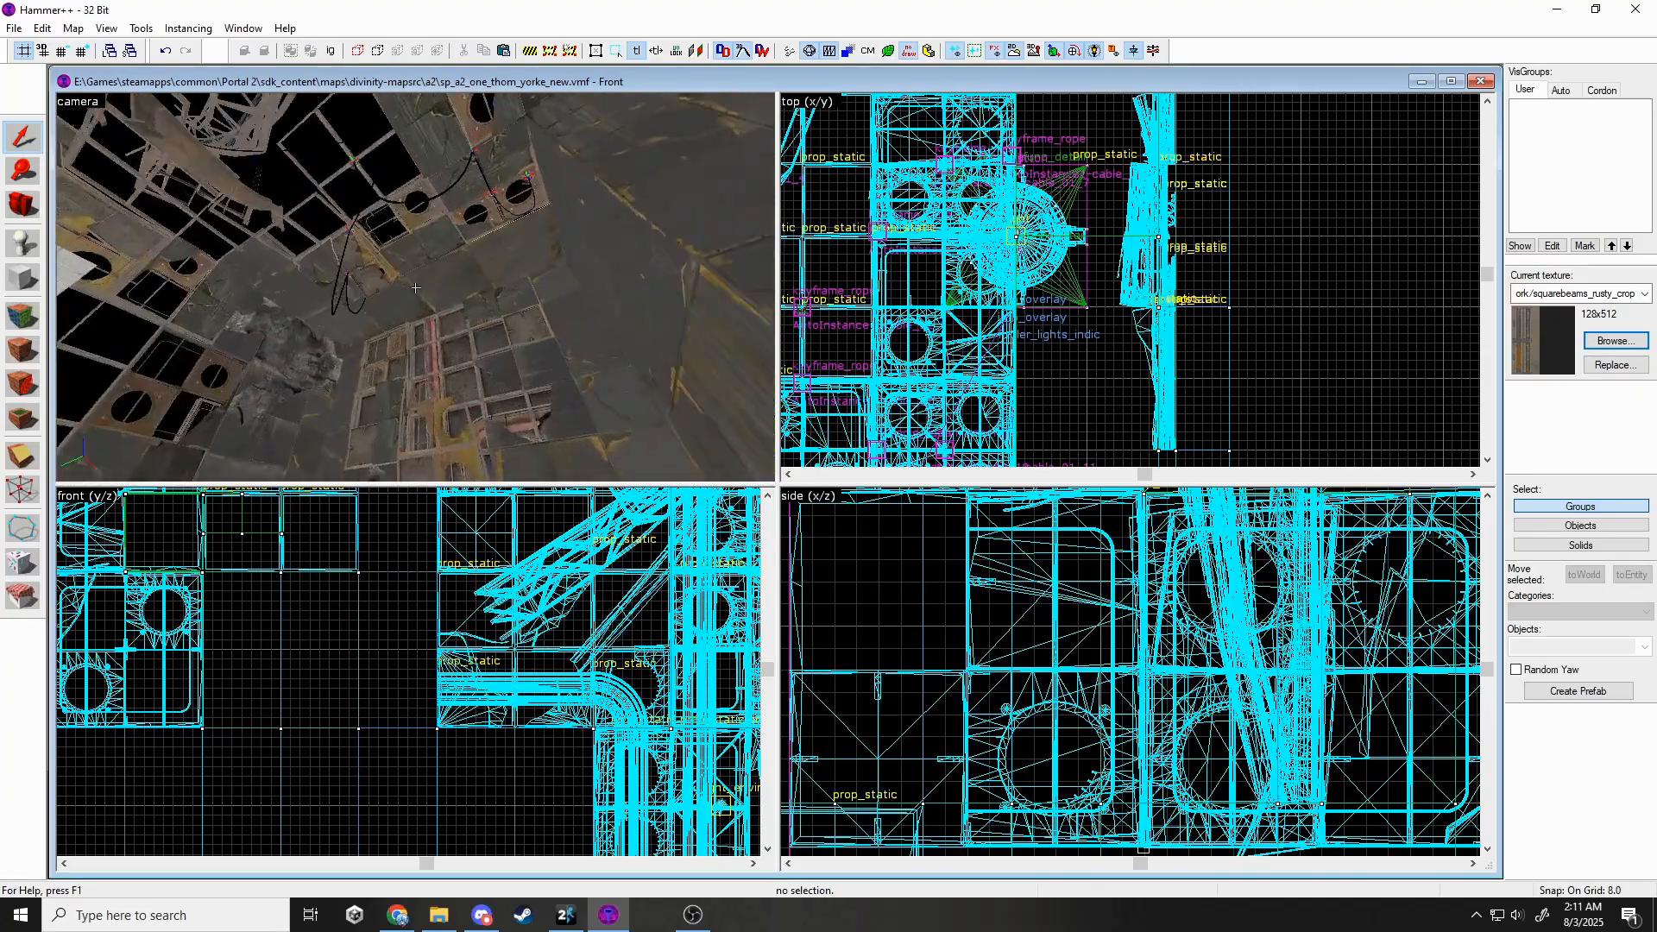
key("w")
left_click(415, 287)
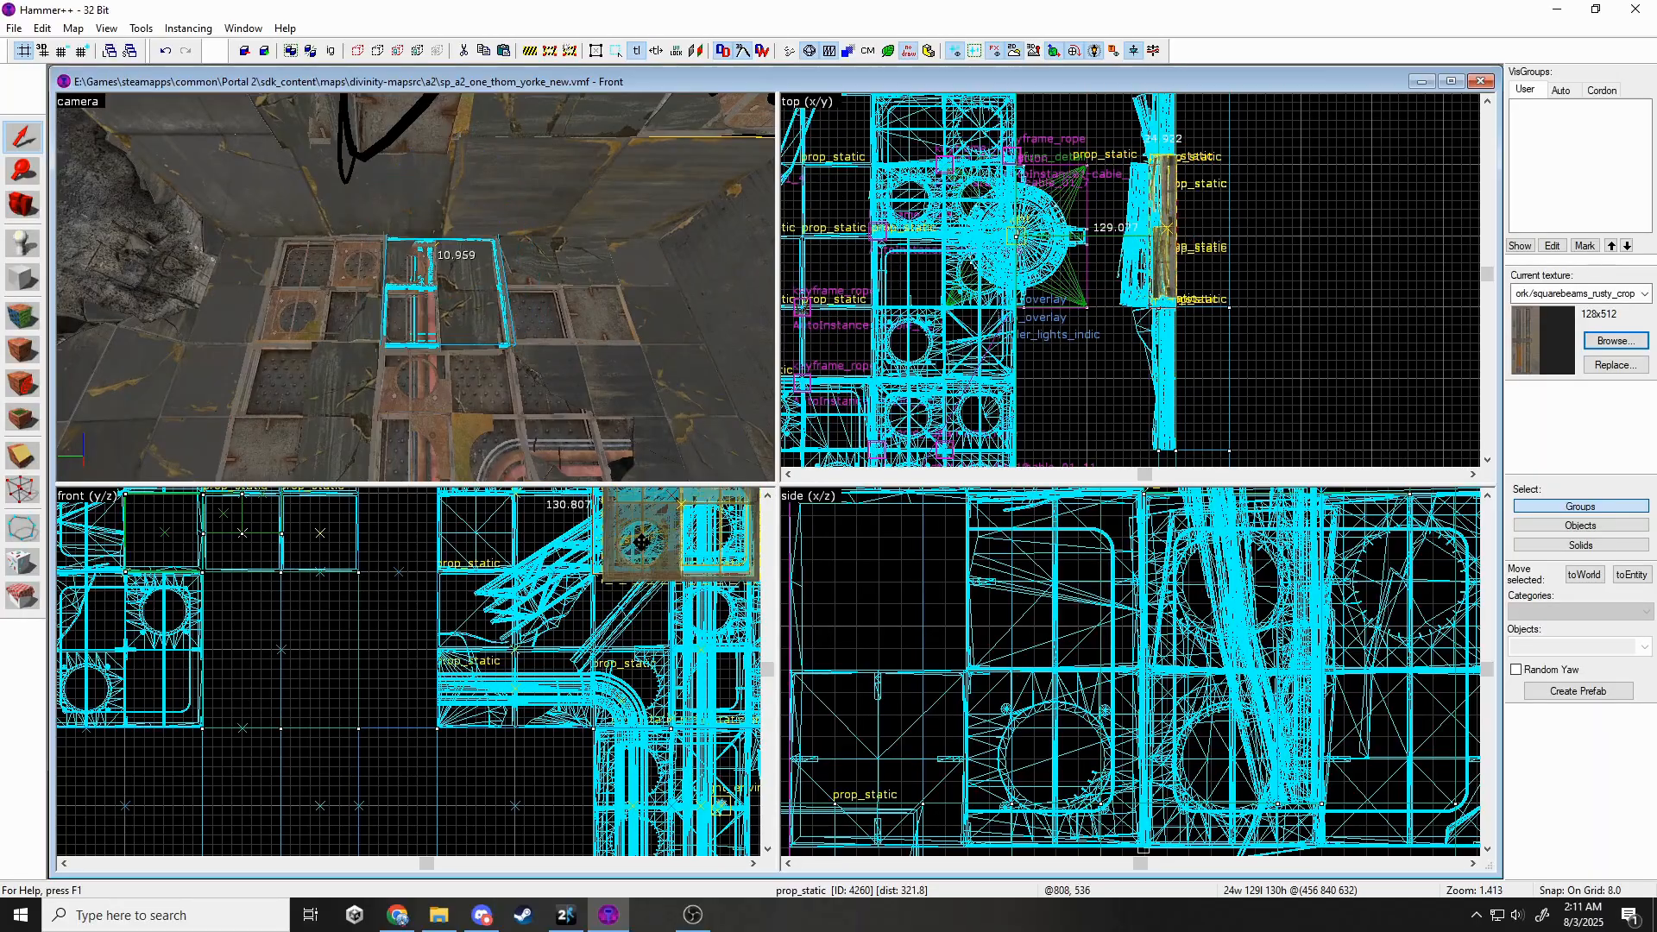
key("s")
key("w")
key("z")
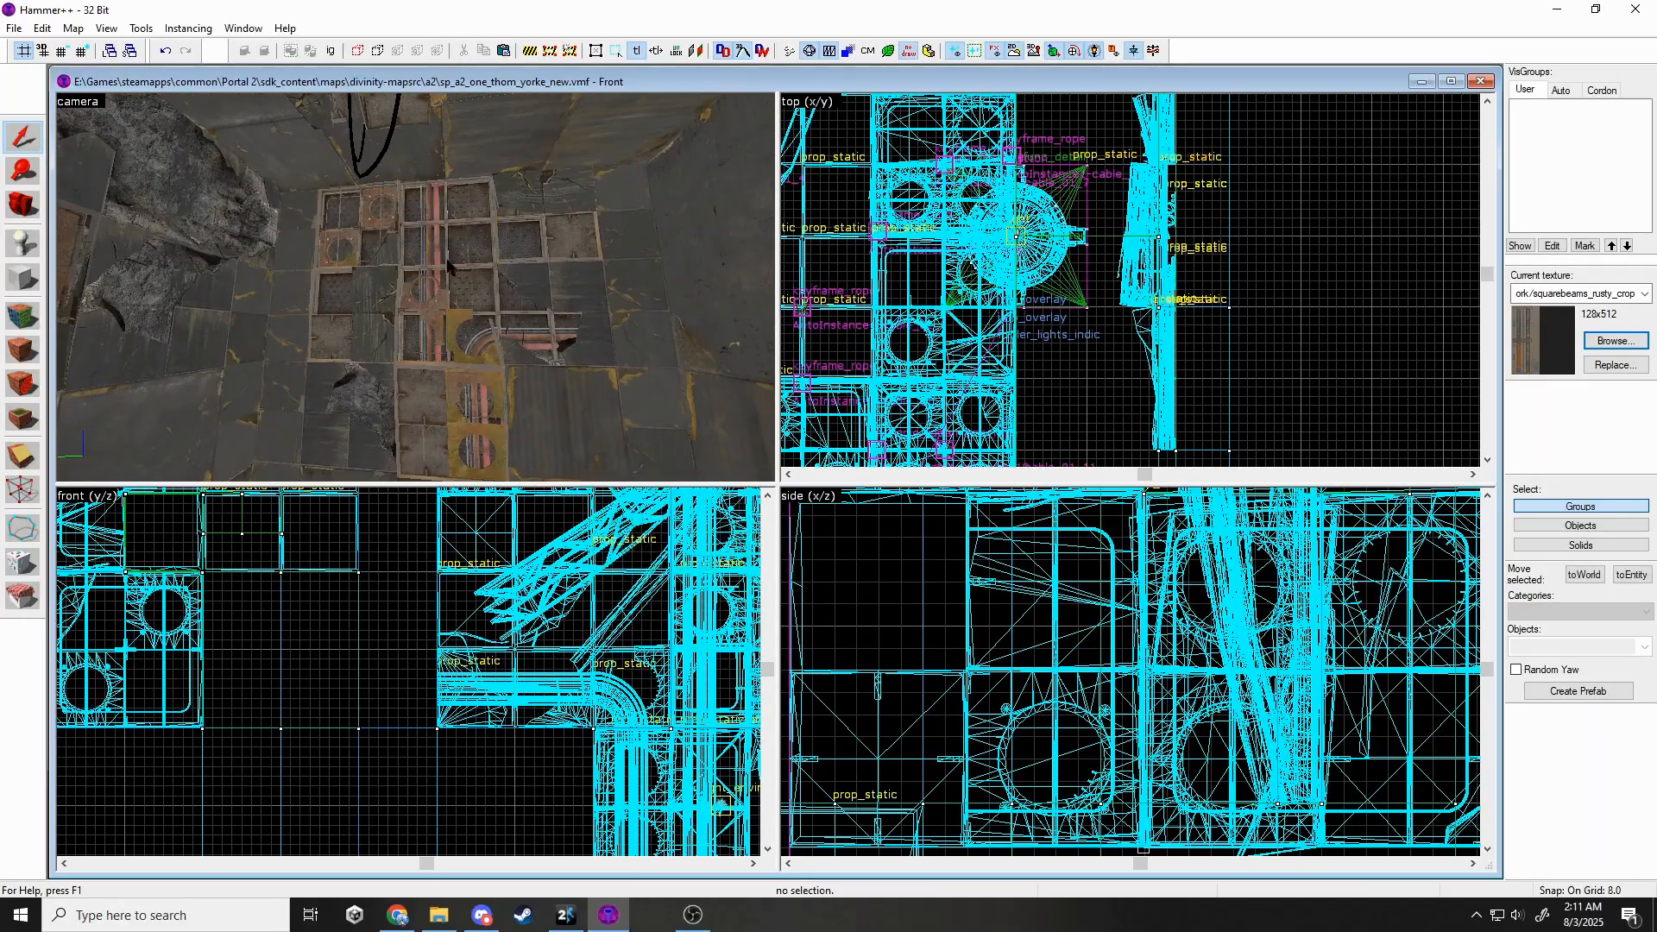
left_click(438, 240)
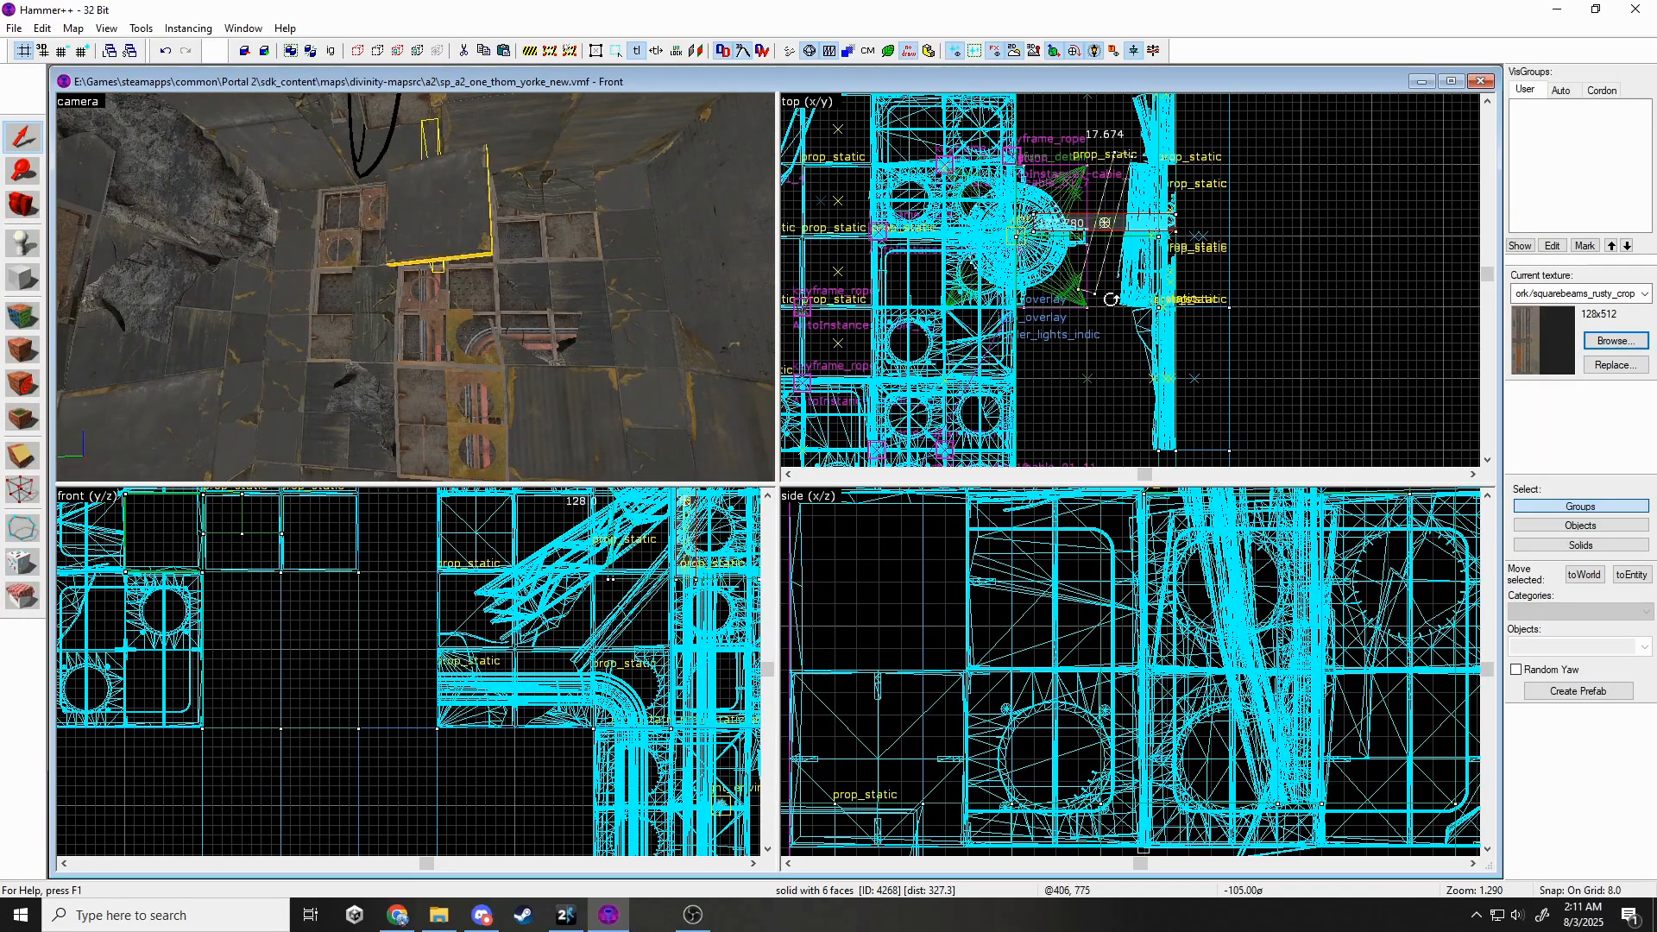
Undo the accidental rotation of the tall beam solid and deselect it.
left_click_drag(1110, 299, 1112, 299)
scroll(1101, 280, "up", 5)
key("ctrl+z")
key("ctrl+z")
scroll(650, 537, "up", 3)
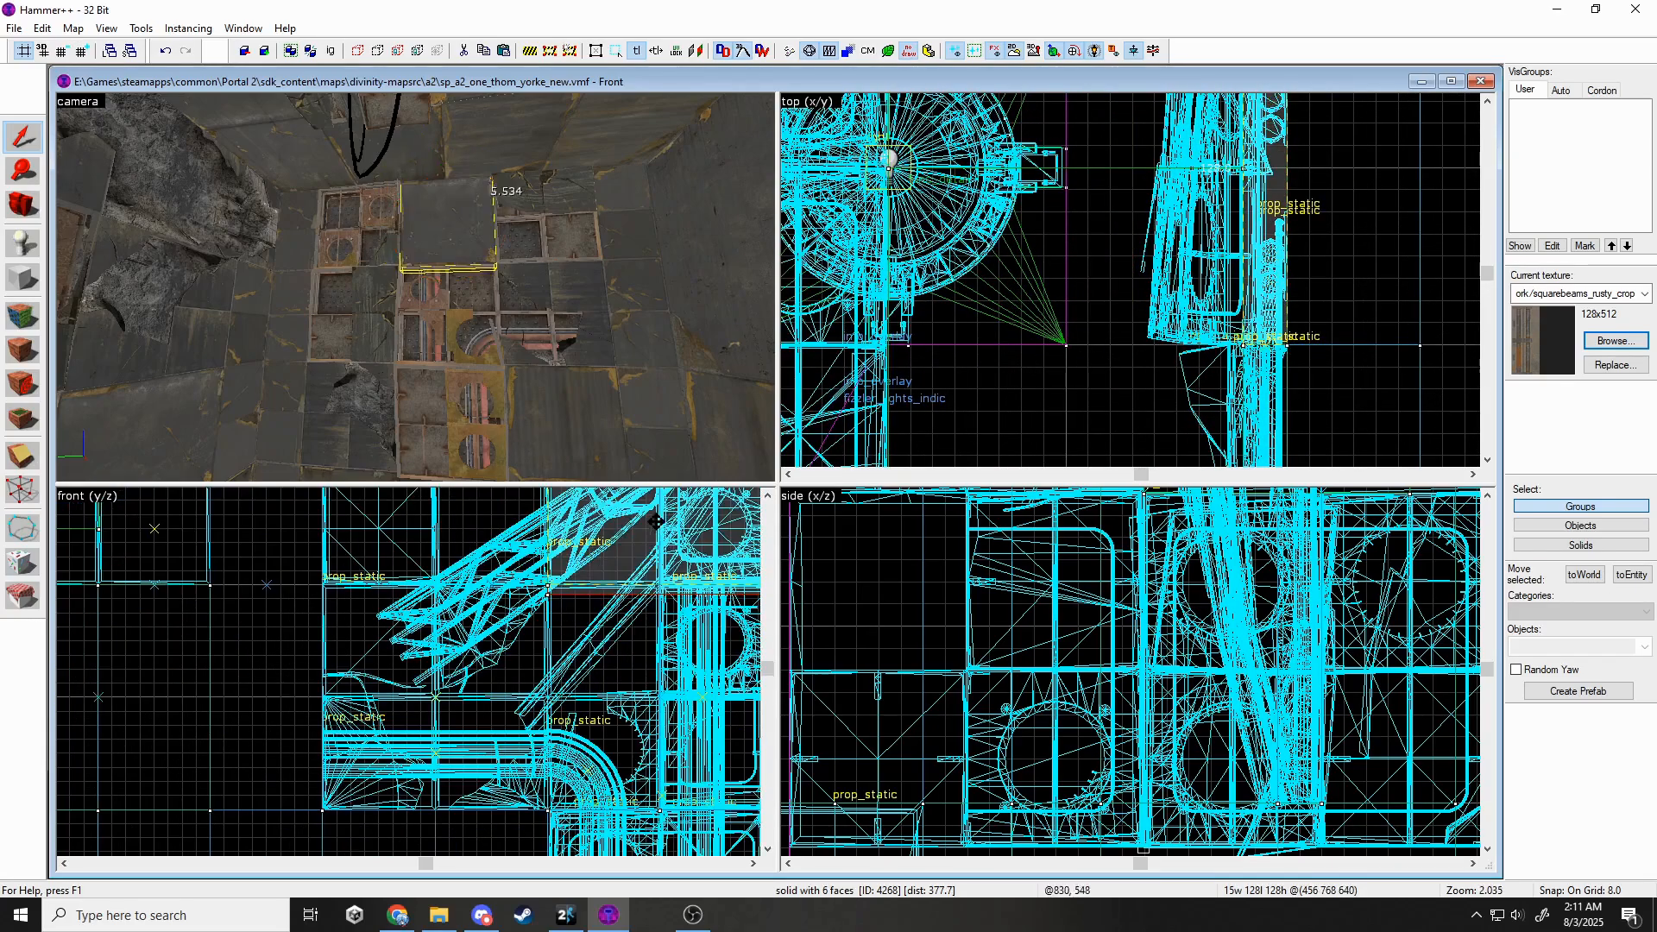
key("Escape")
key("z")
key("w")
Apply black_wall_metal_005c_top to the floor panel face in face edit mode.
key("shift+a")
left_click(415, 288)
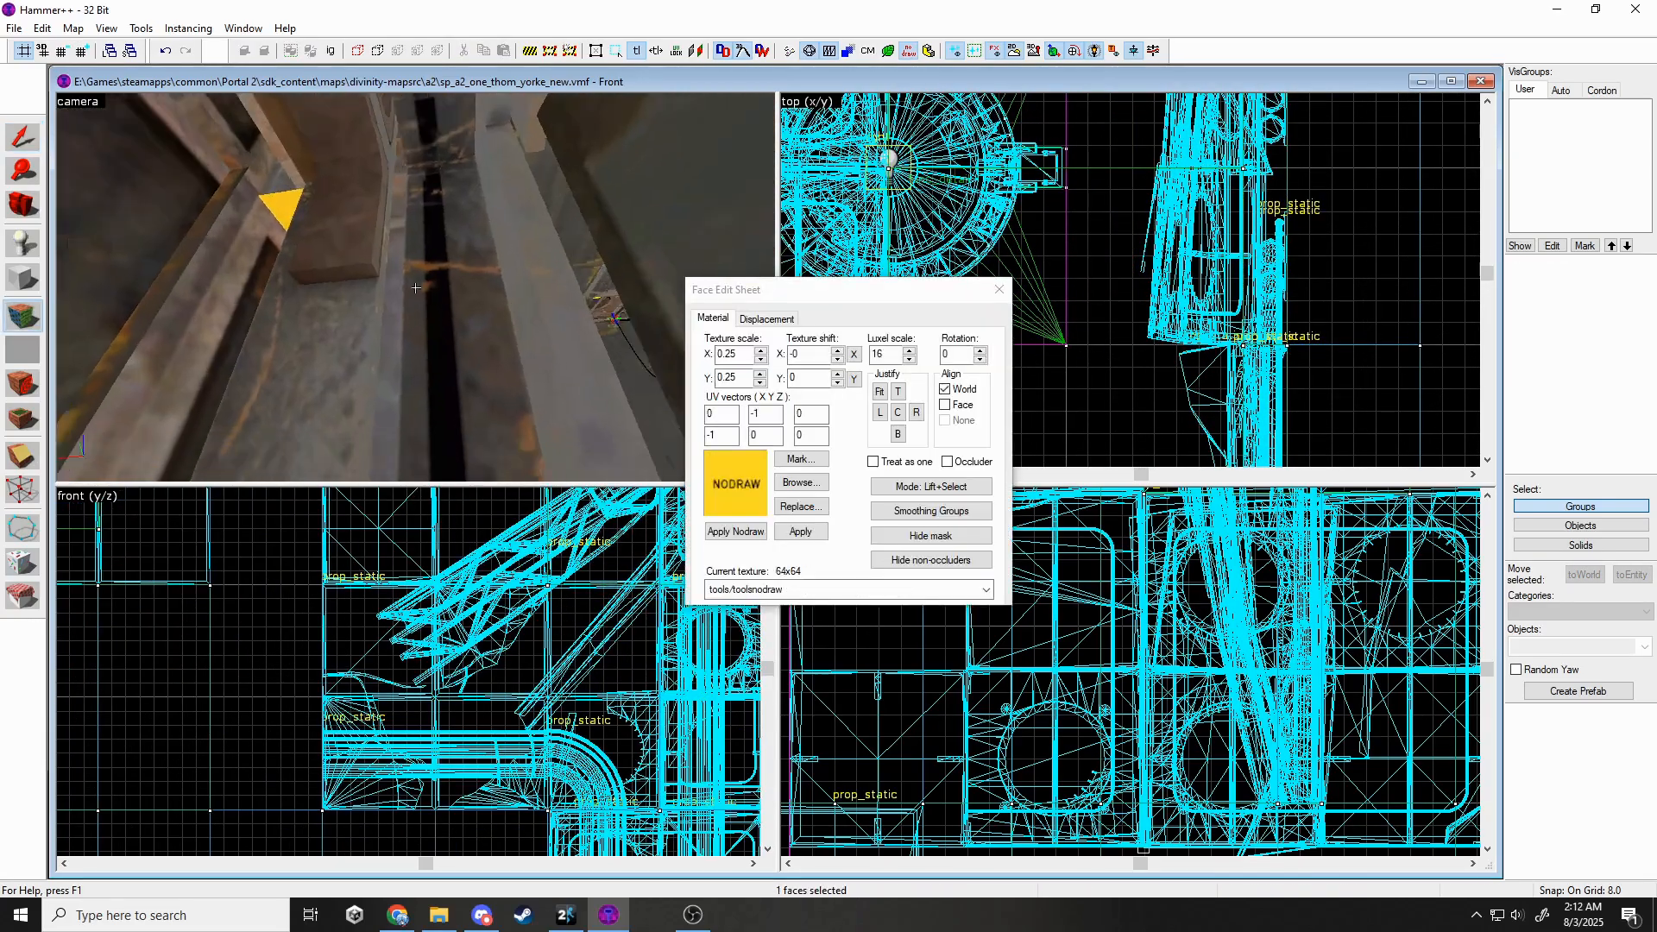
key("z")
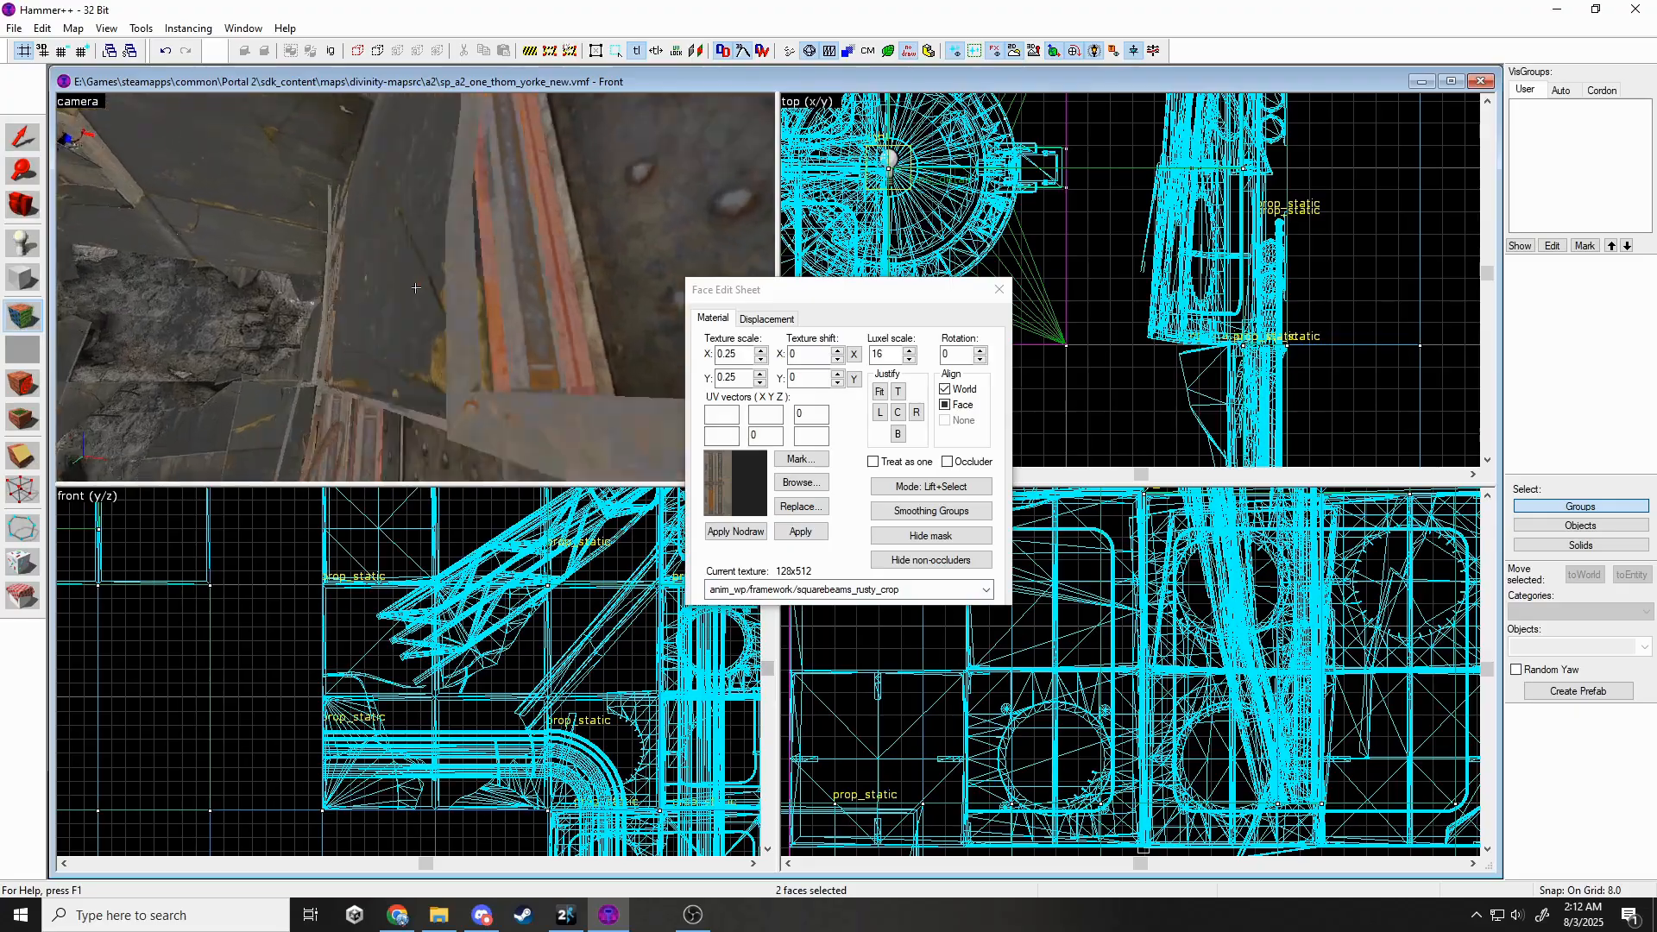
key("z")
key("z")
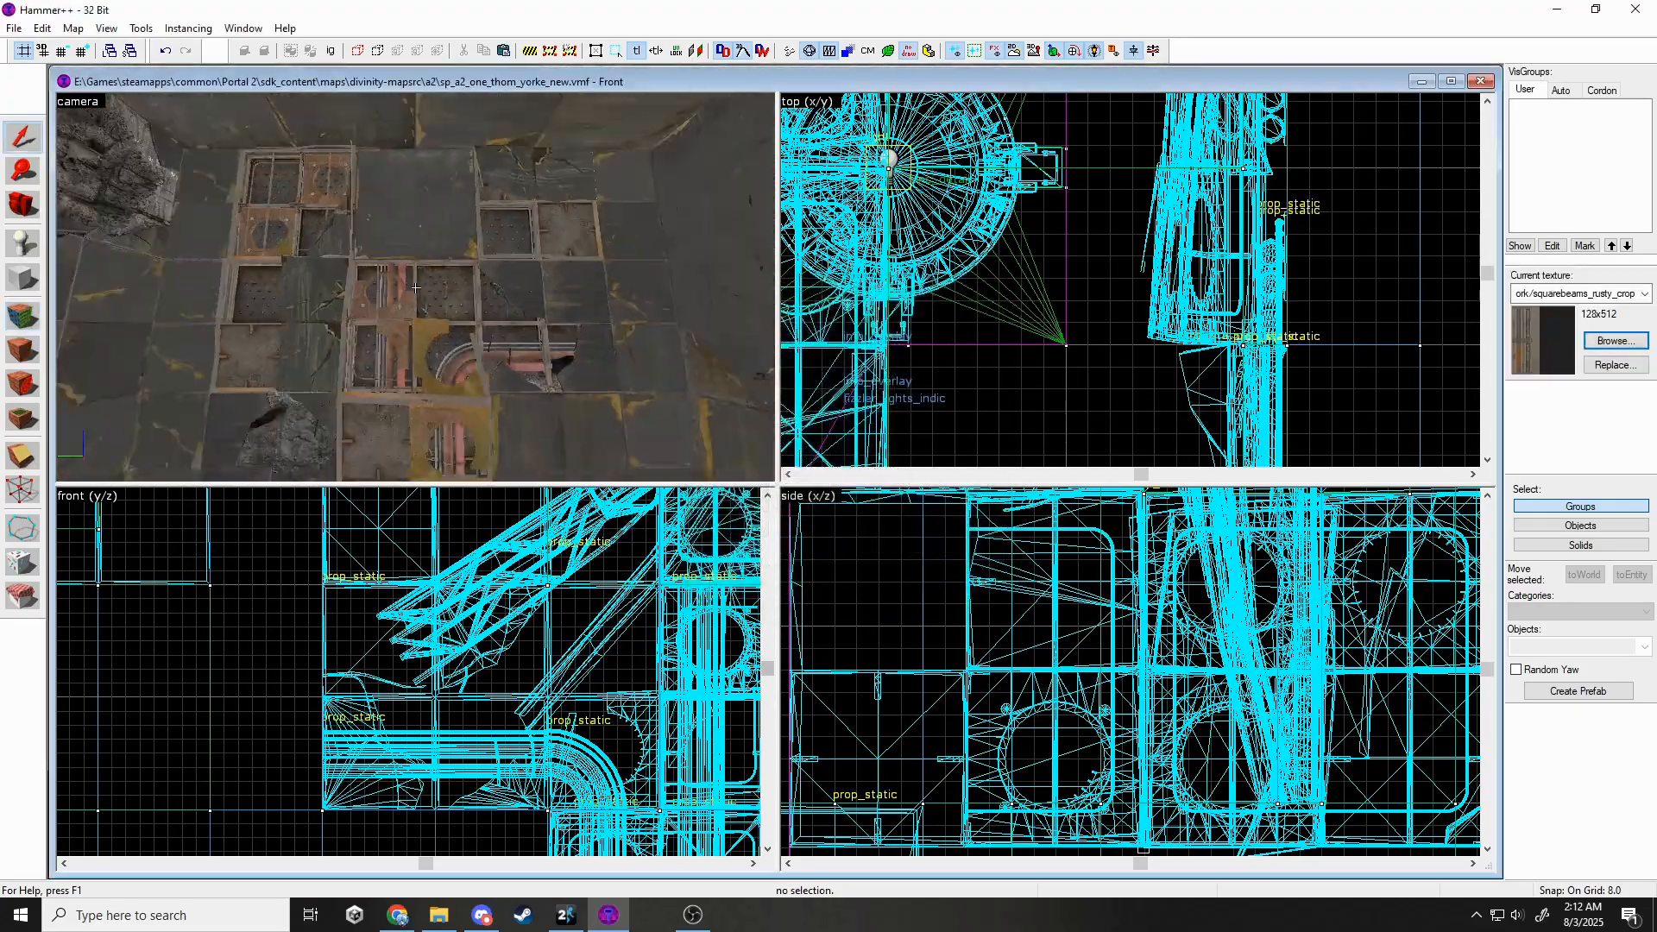
left_click(415, 287)
key("z")
left_click(985, 589)
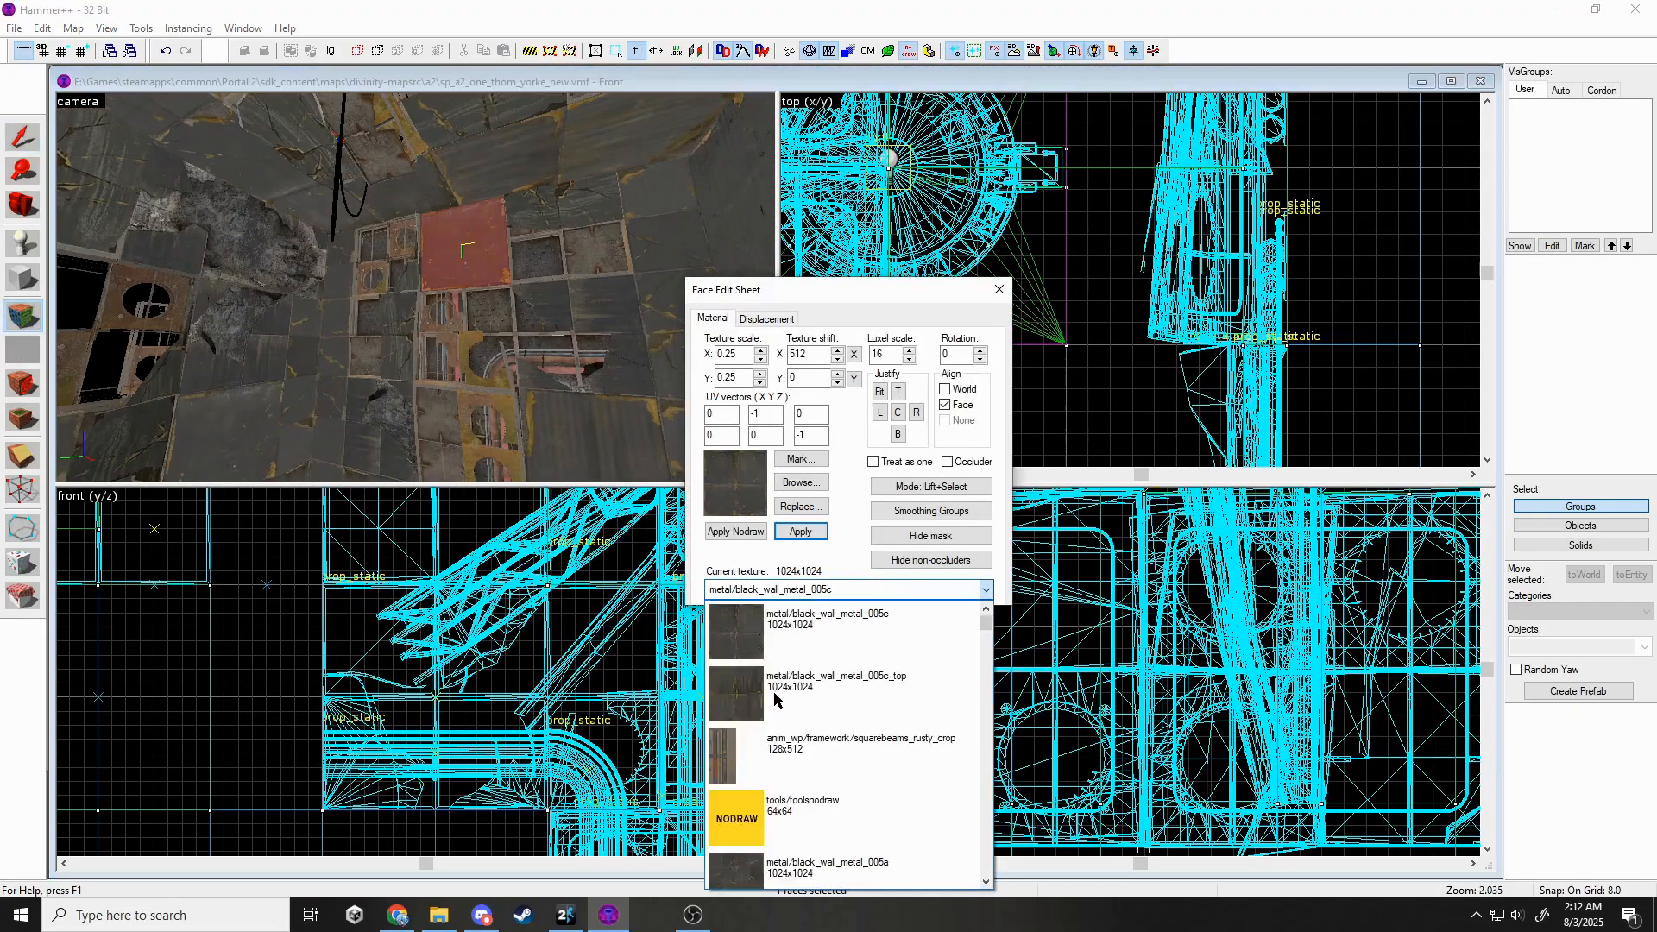
left_click(777, 638)
key("shift+s")
key("z")
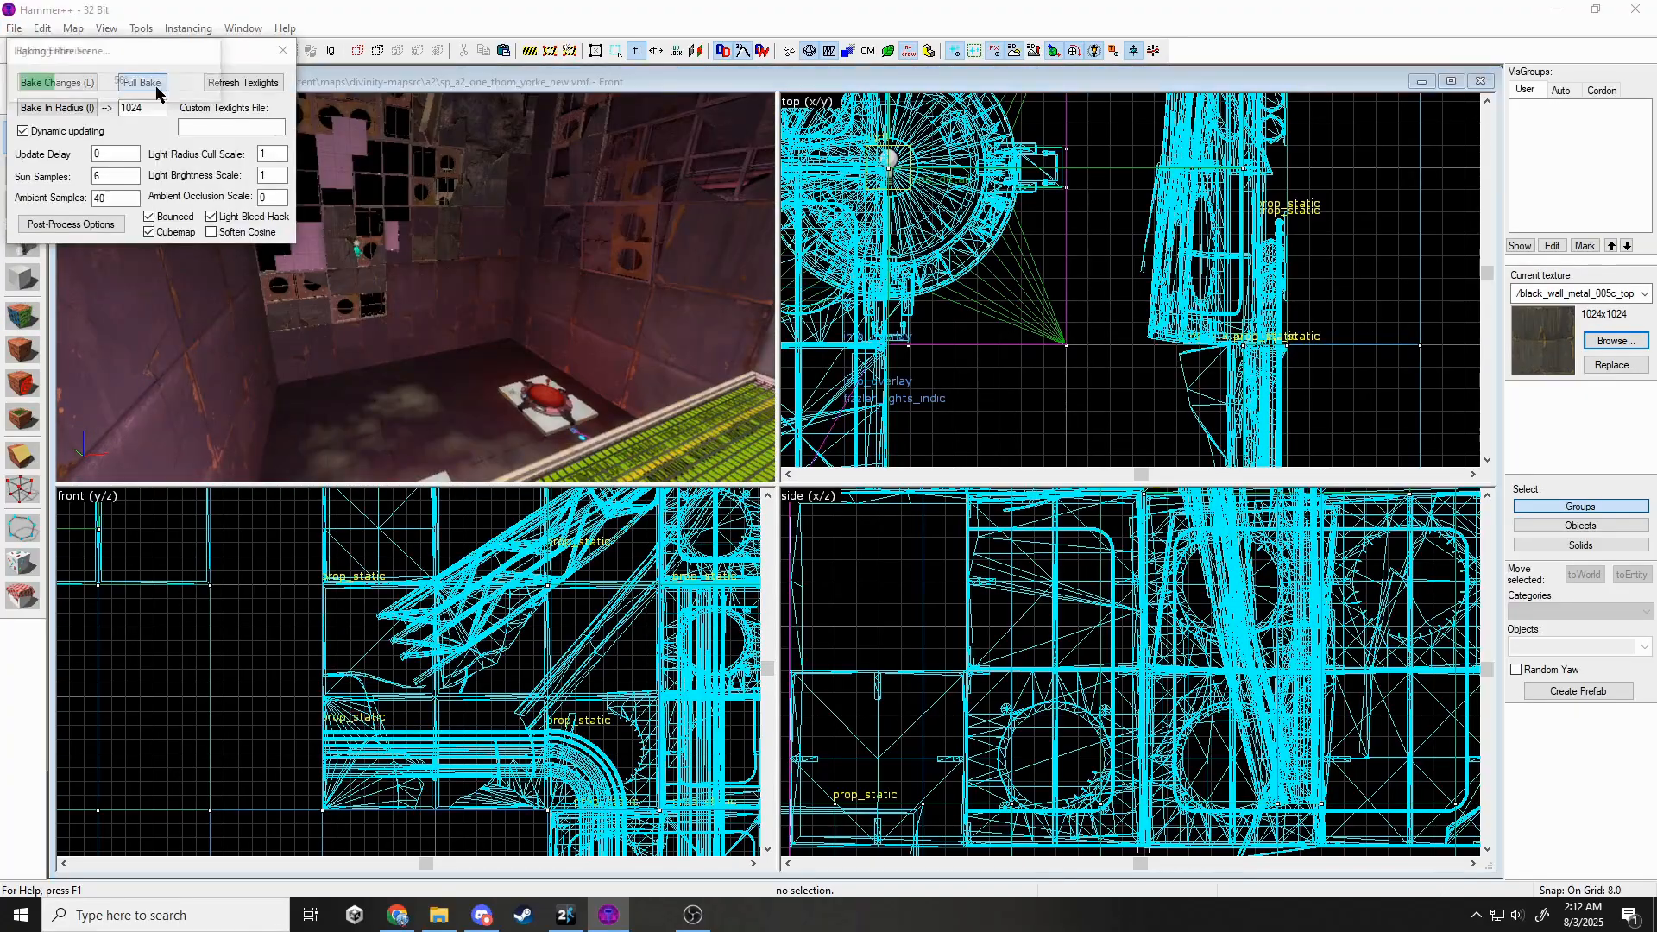
Tilt the wall brush and three broken panel props slightly, shifting them left.
key("w")
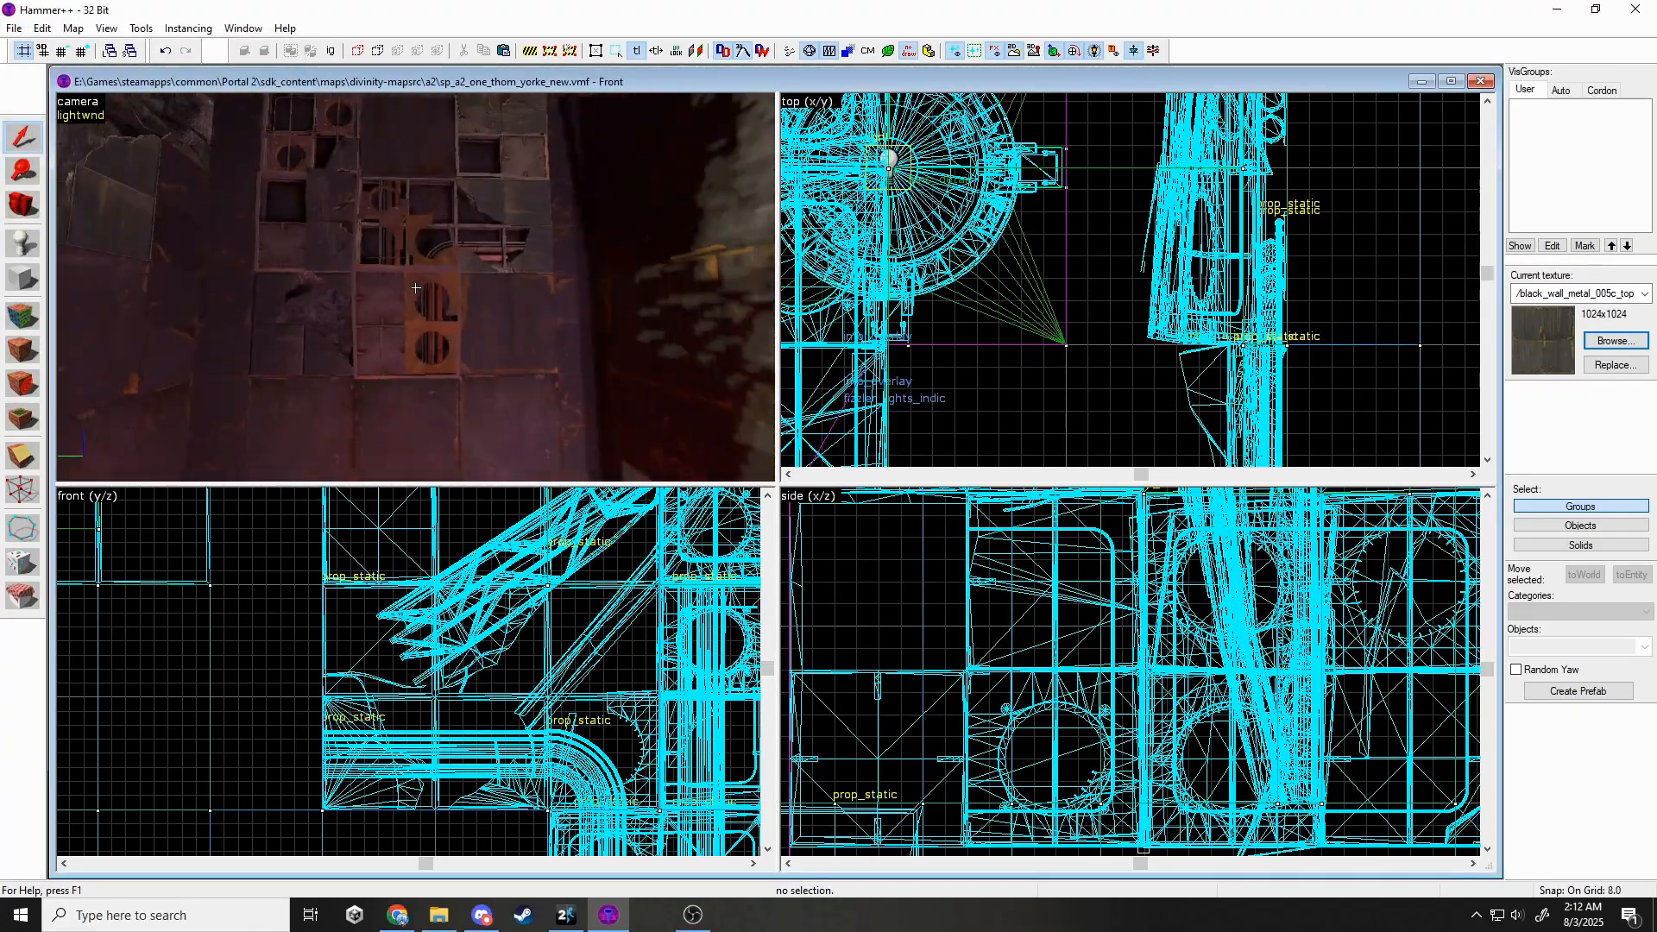
left_click(407, 138)
left_click(324, 203, "ctrl")
left_click(389, 319, "ctrl")
left_click(306, 321, "ctrl")
scroll(442, 677, "down", 9)
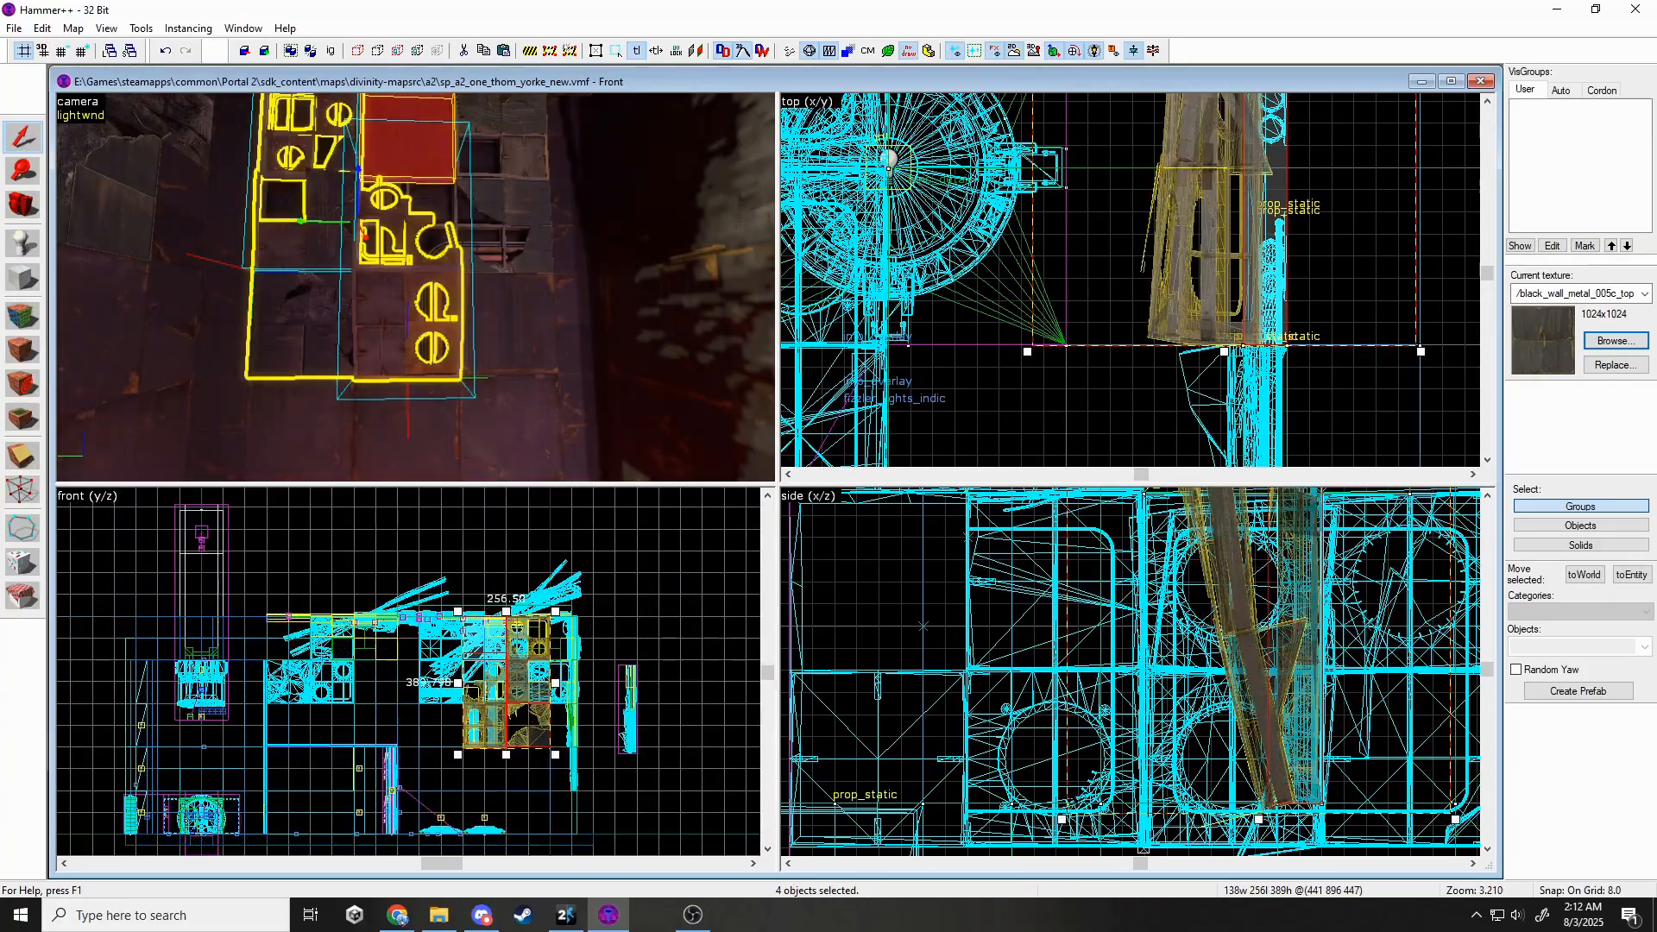
scroll(1234, 767, "down", 9)
left_click_drag(1275, 561, 1267, 559)
scroll(1256, 781, "up", 10)
left_click_drag(1199, 695, 1167, 695)
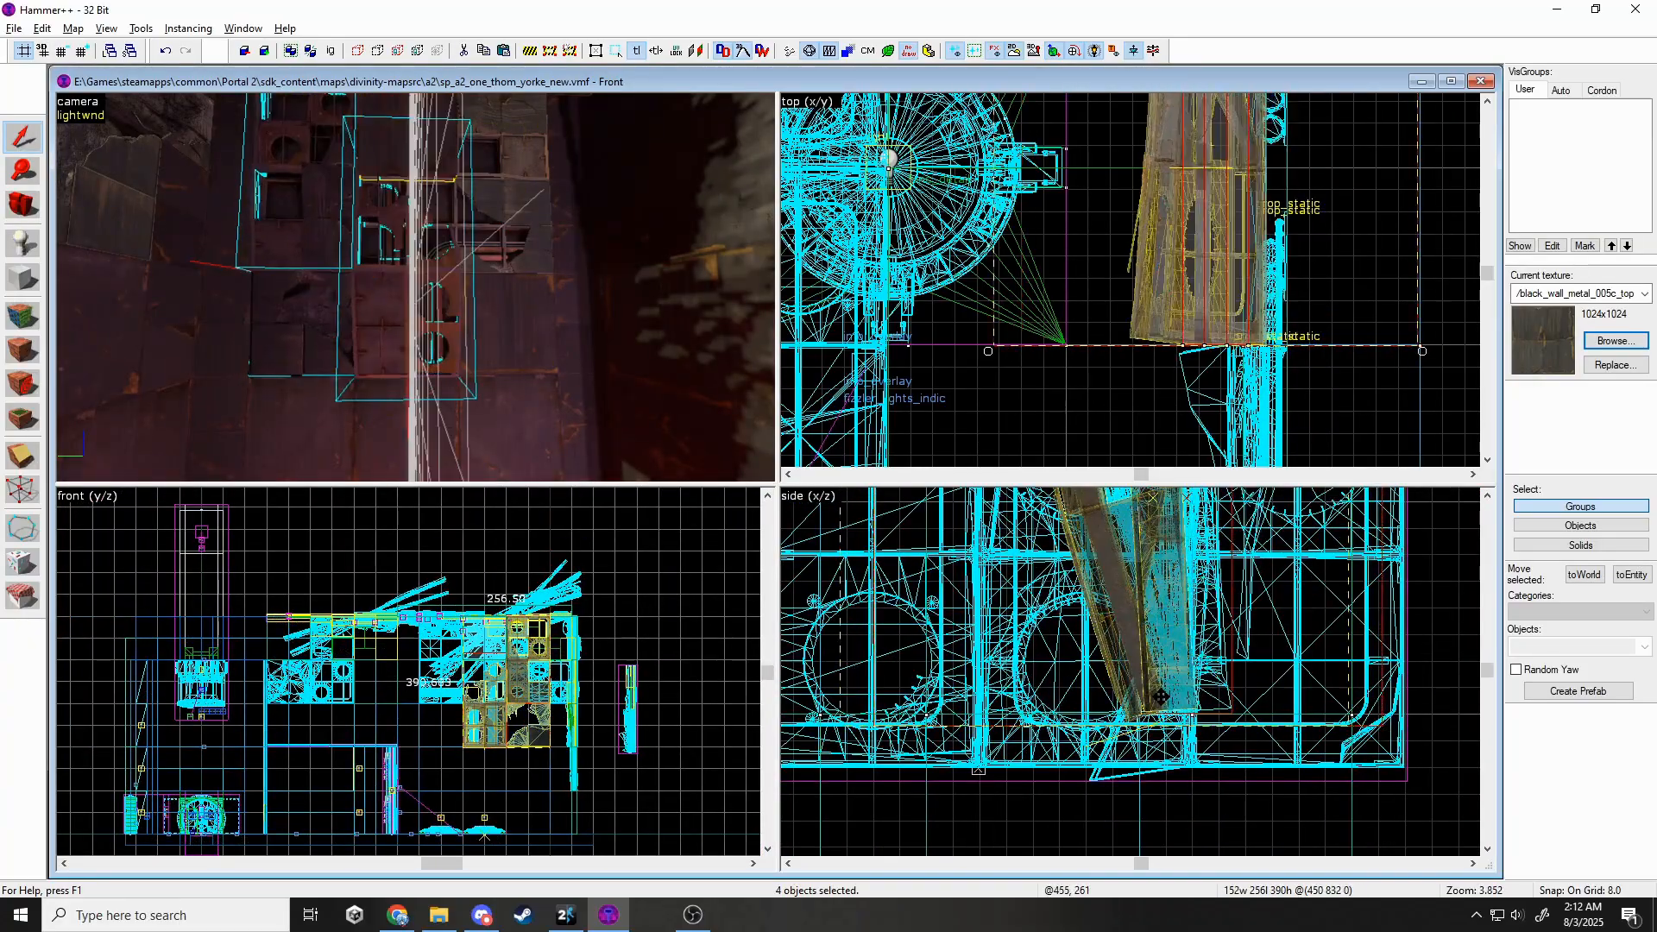
Rotate the bent wall panel prop slightly in the side view.
key("Escape")
key("z")
key("w")
key("w")
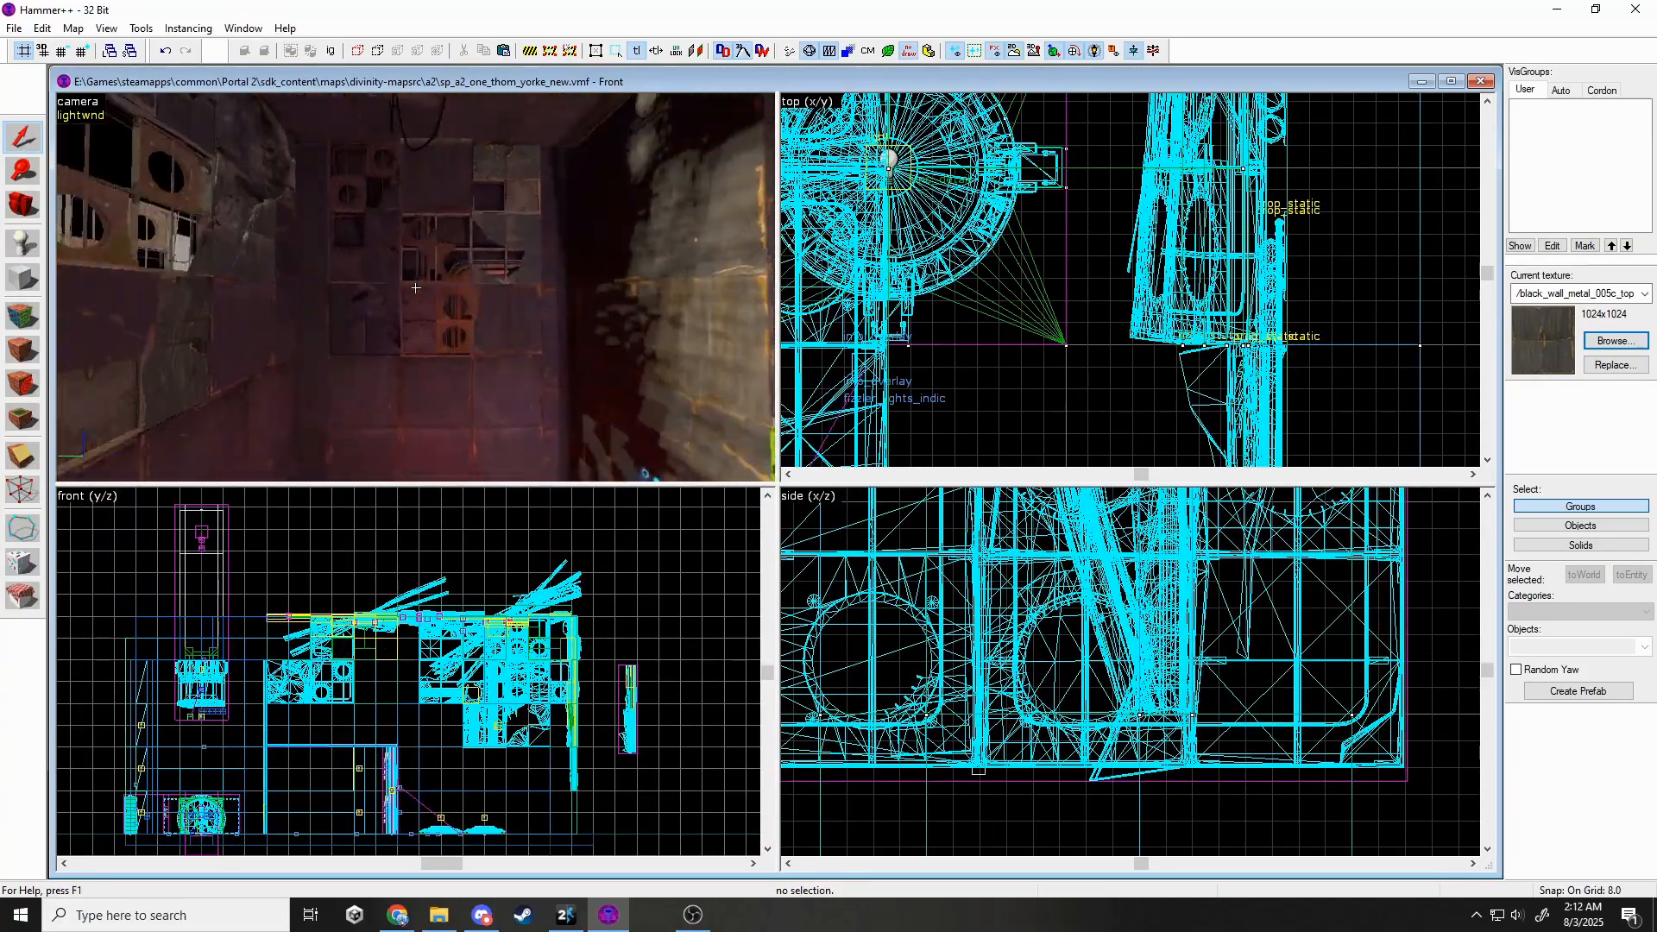
key("z")
left_click(415, 288)
scroll(1088, 682, "down", 5)
left_click(1104, 653)
scroll(1103, 653, "down", 2)
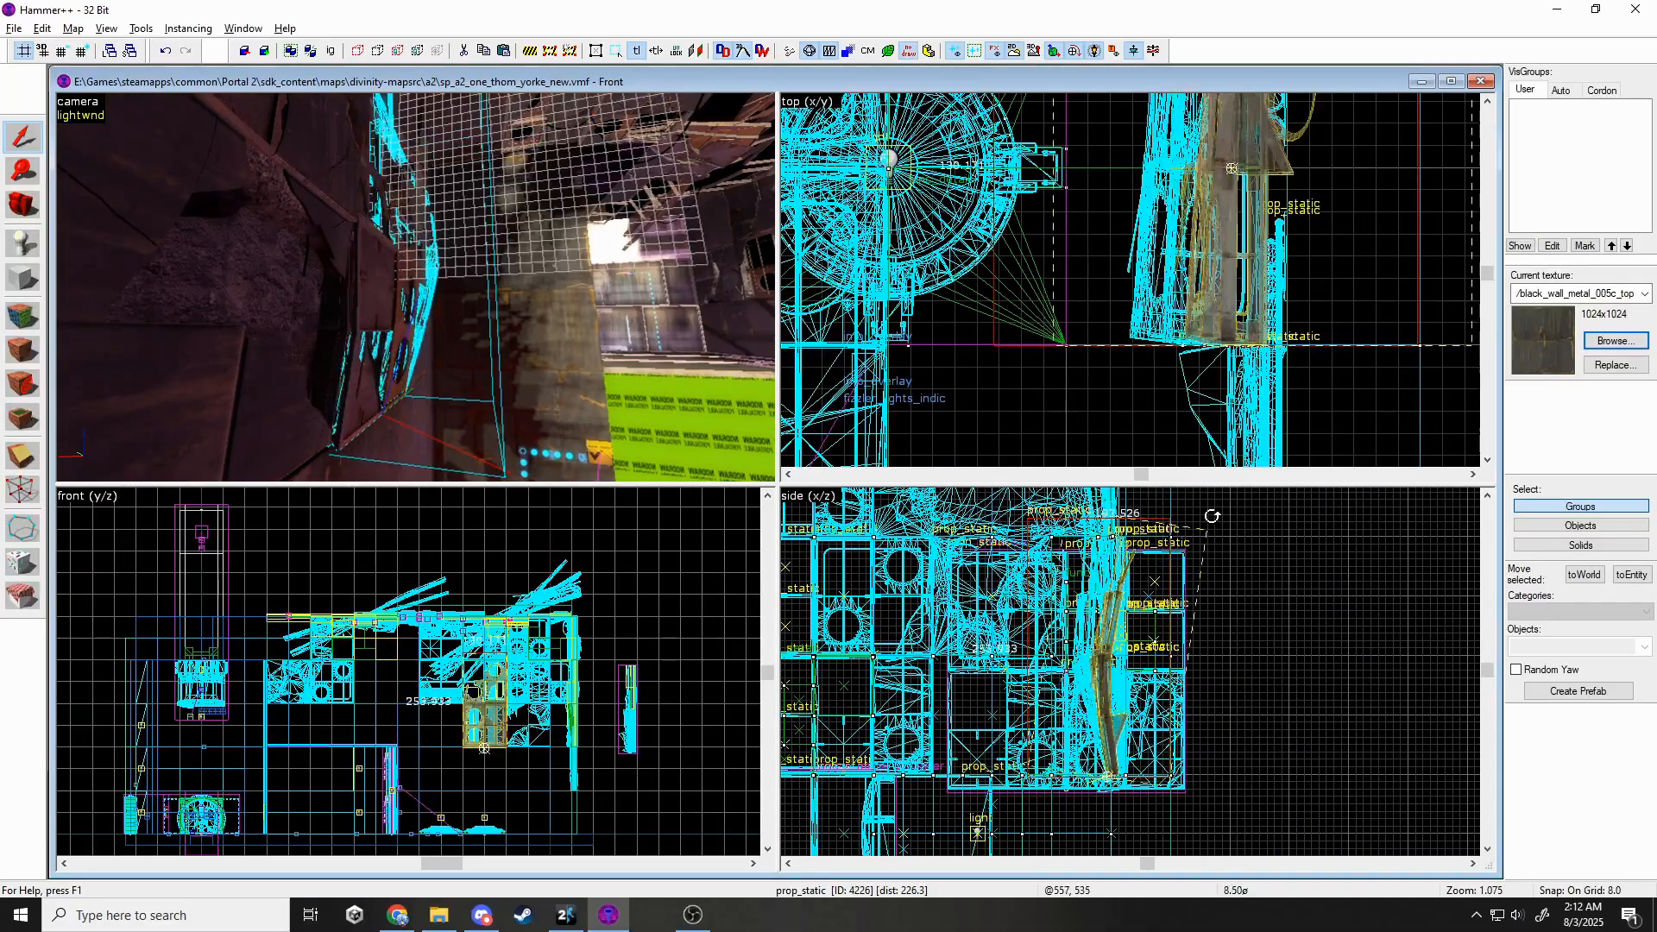
left_click_drag(1212, 516, 1212, 516)
key("Escape")
Select the wall brush near the door for line clipping.
key("z")
key("w")
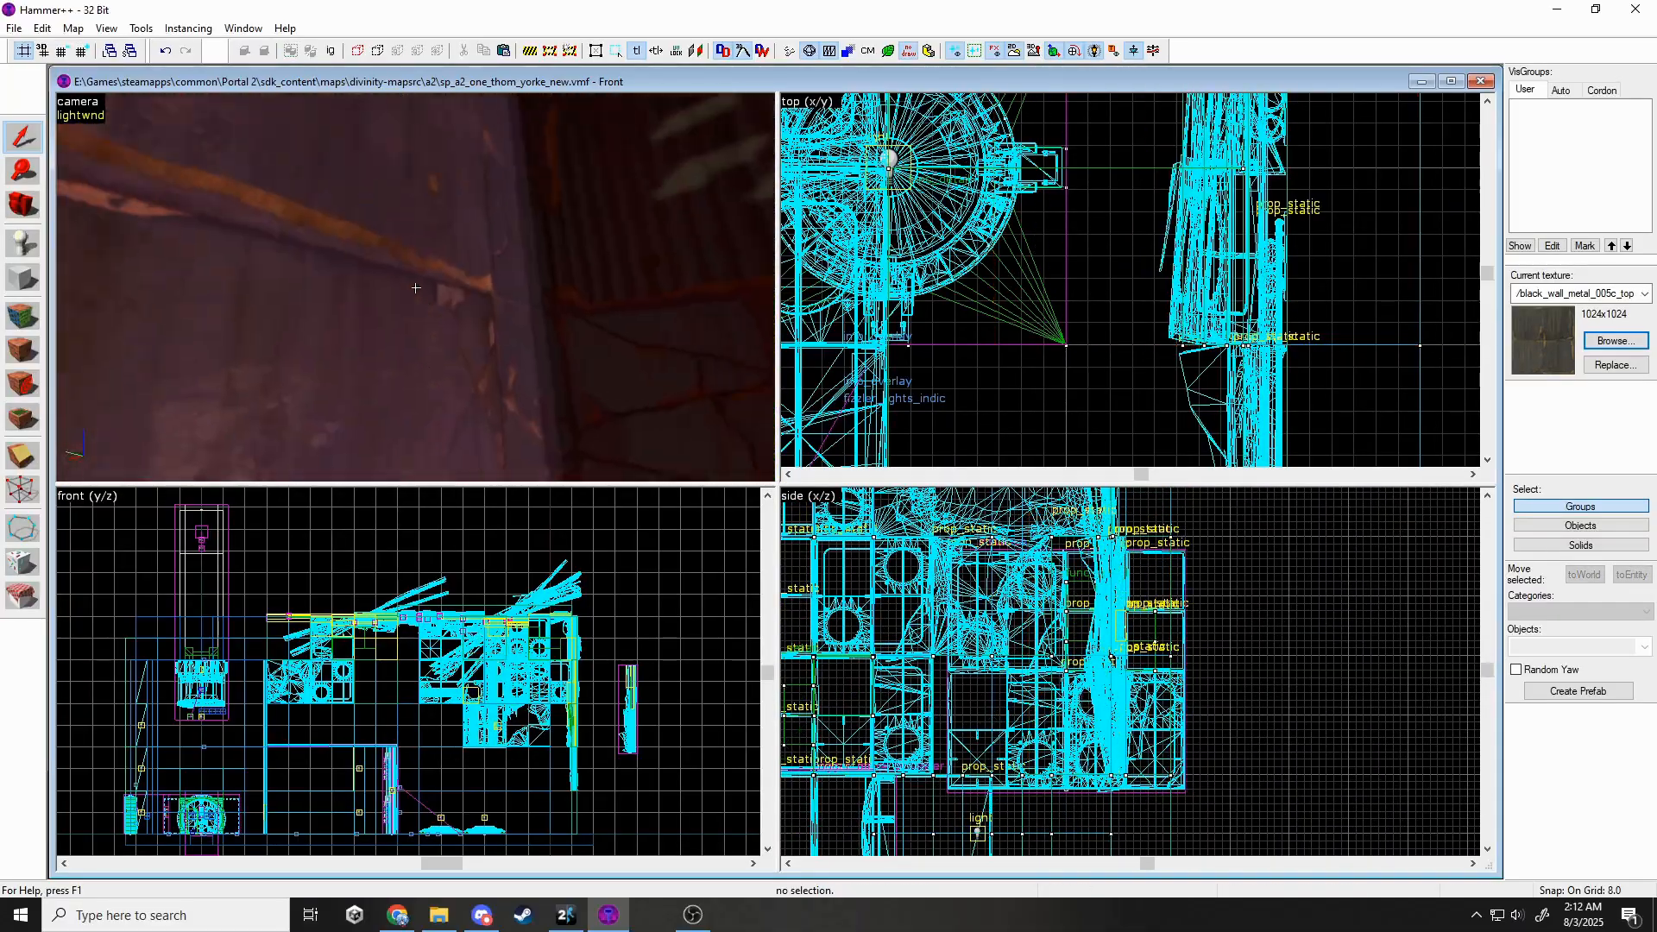
key("w")
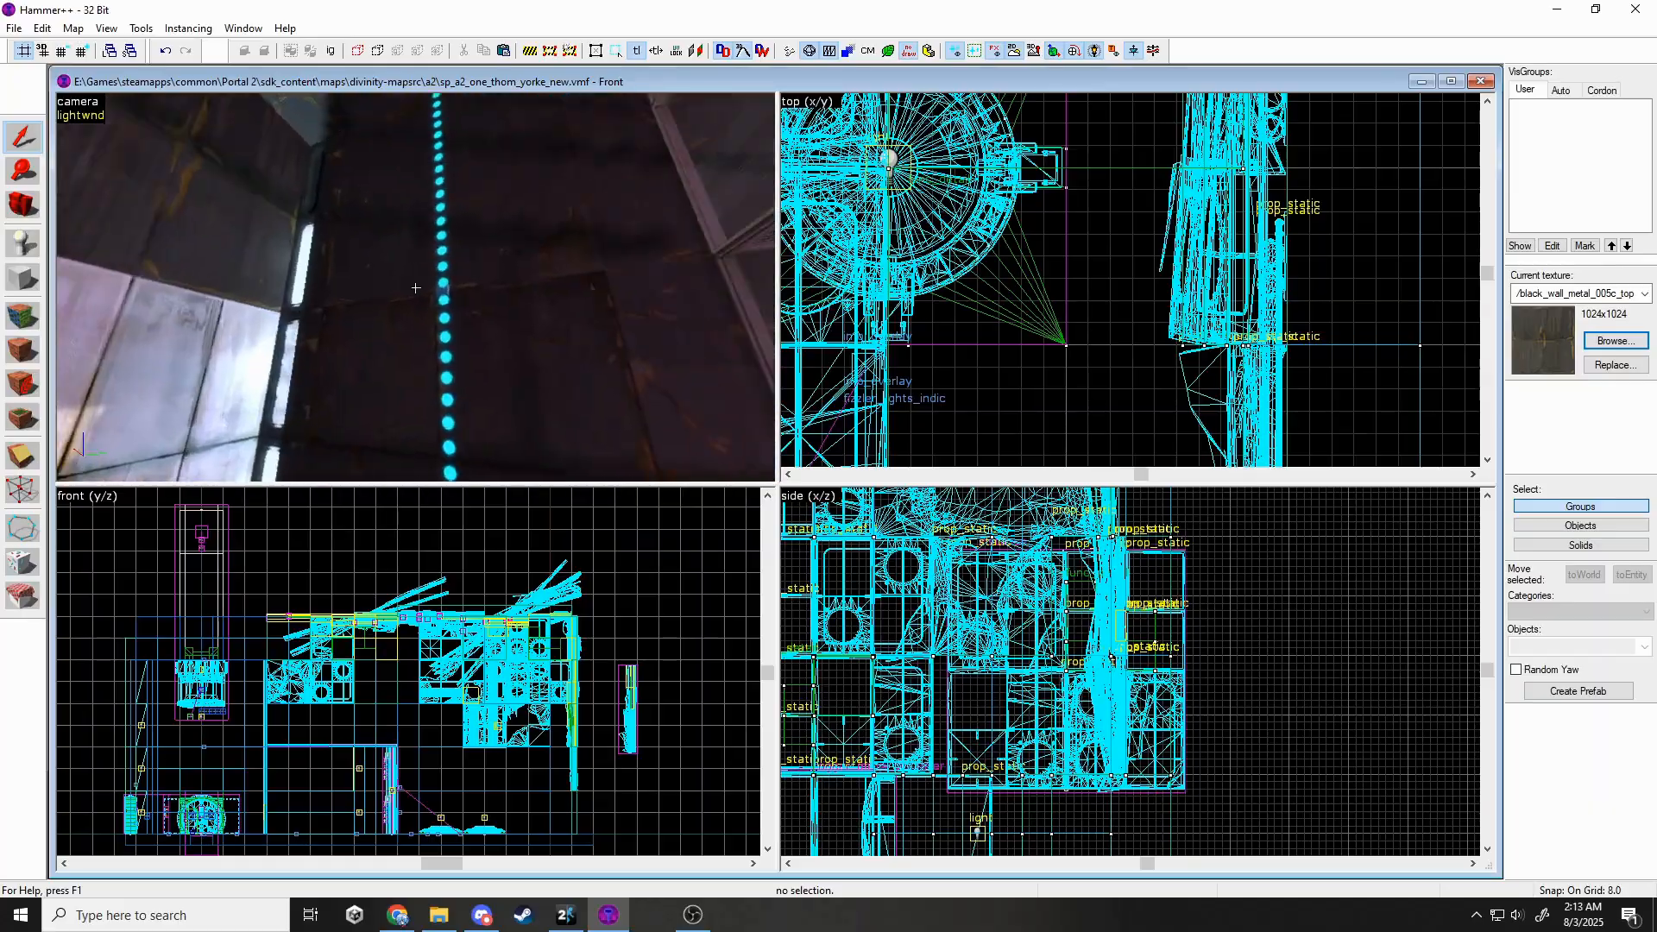
left_click(415, 288)
key("shift+x")
key("z")
scroll(949, 332, "down", 14)
Split the wall brush into pieces with two clipping cuts.
scroll(1095, 357, "up", 12)
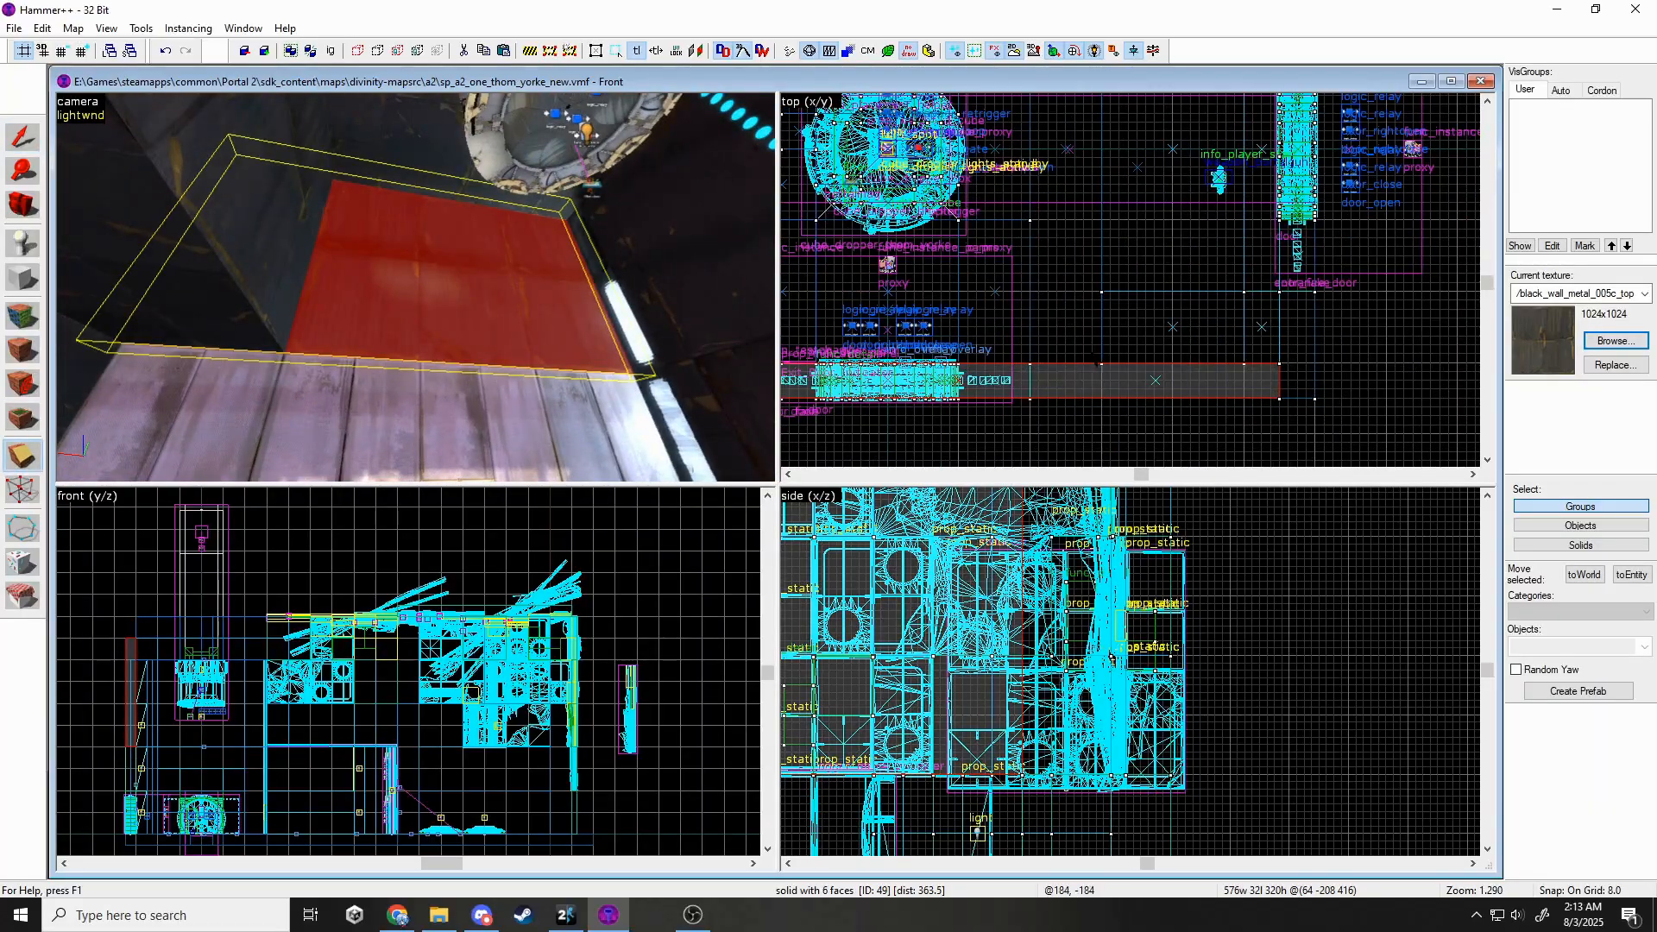
left_click_drag(1101, 355, 1101, 378)
scroll(1101, 371, "down", 4)
scroll(967, 383, "up", 5)
key("Return")
left_click_drag(968, 308, 967, 328)
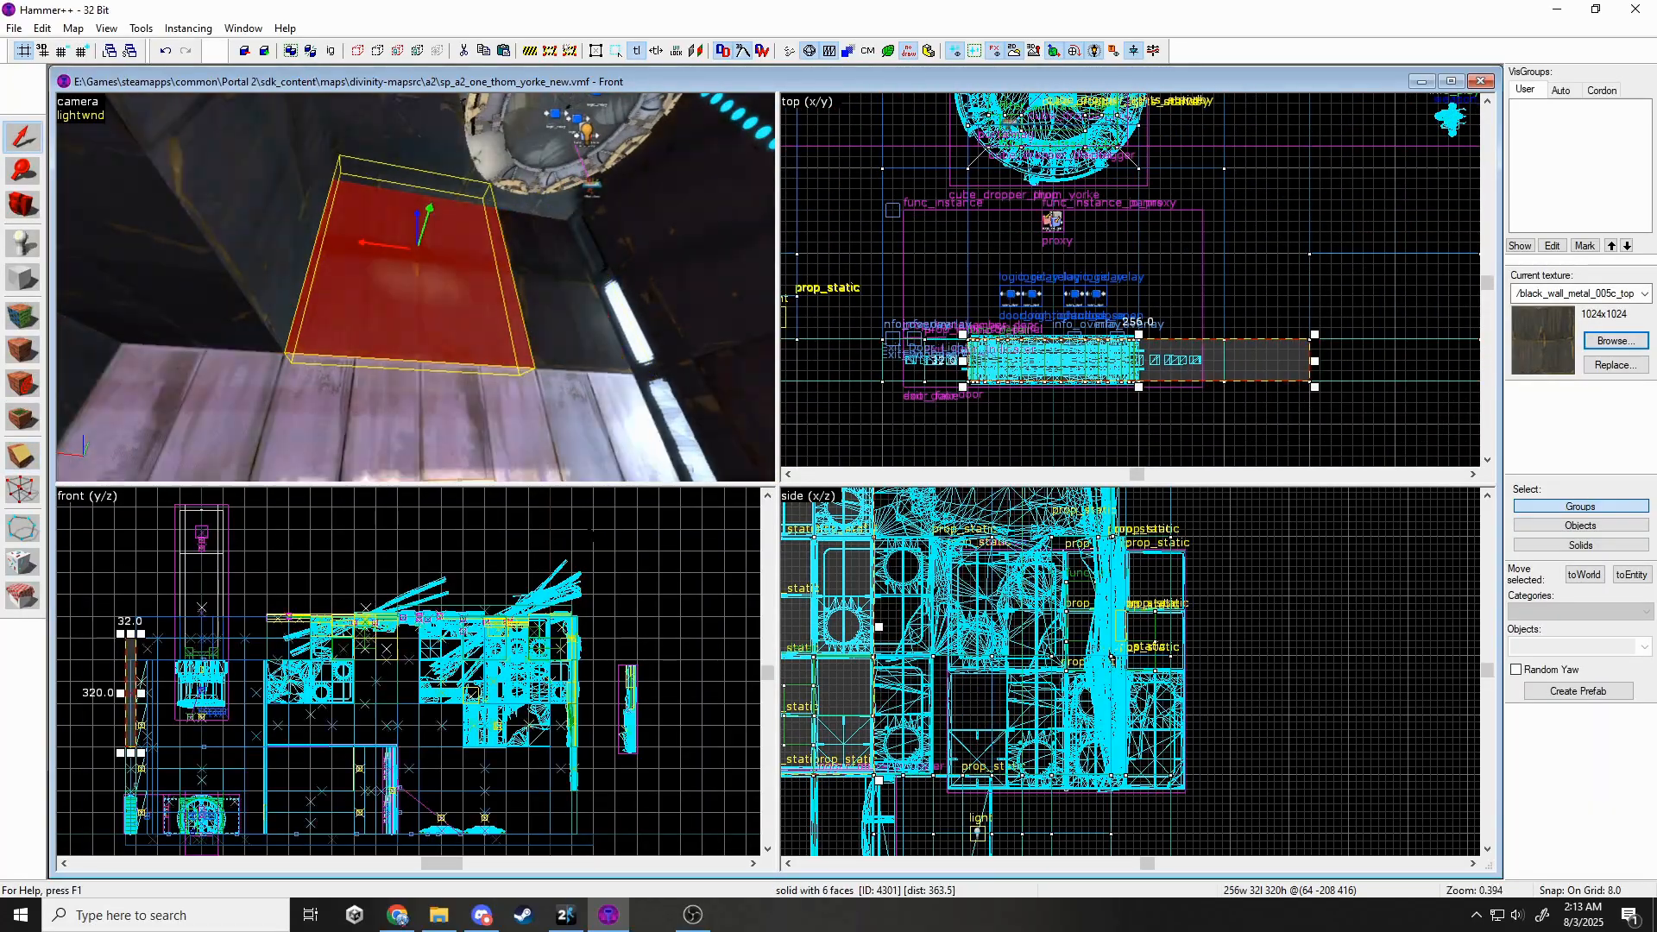
scroll(969, 623, "down", 3)
scroll(545, 636, "down", 3)
scroll(289, 677, "up", 4)
key("shift+x")
scroll(293, 677, "up", 4)
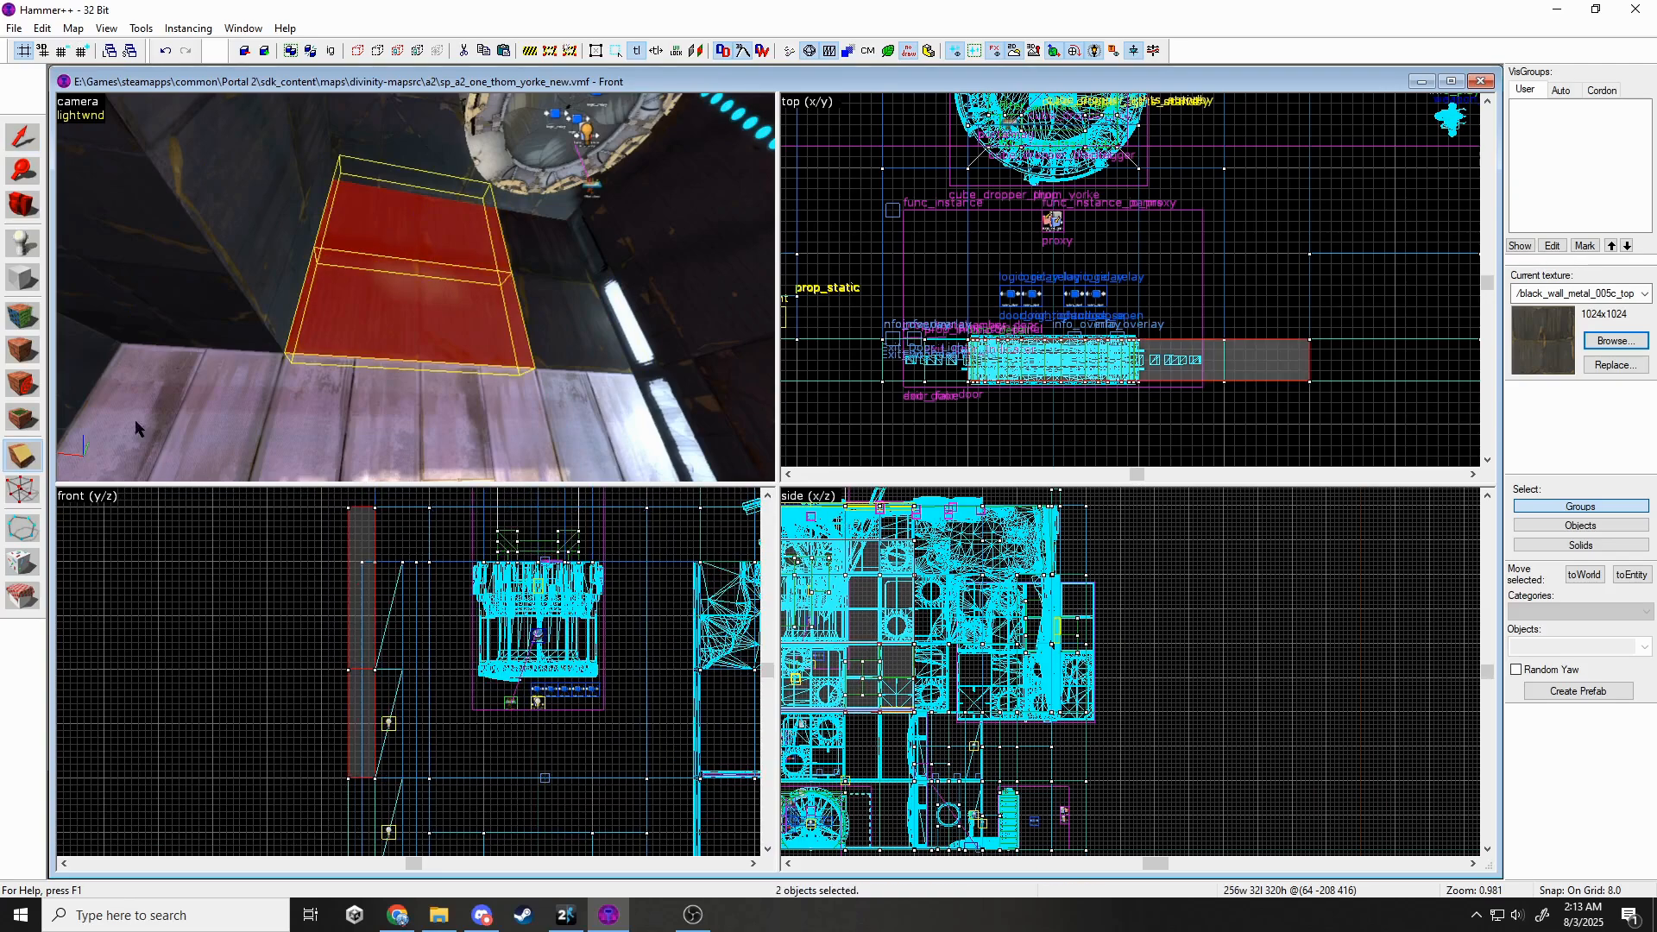
Apply the squarebeams_rusty_crop texture to the faces of the split brush.
key("shift+a")
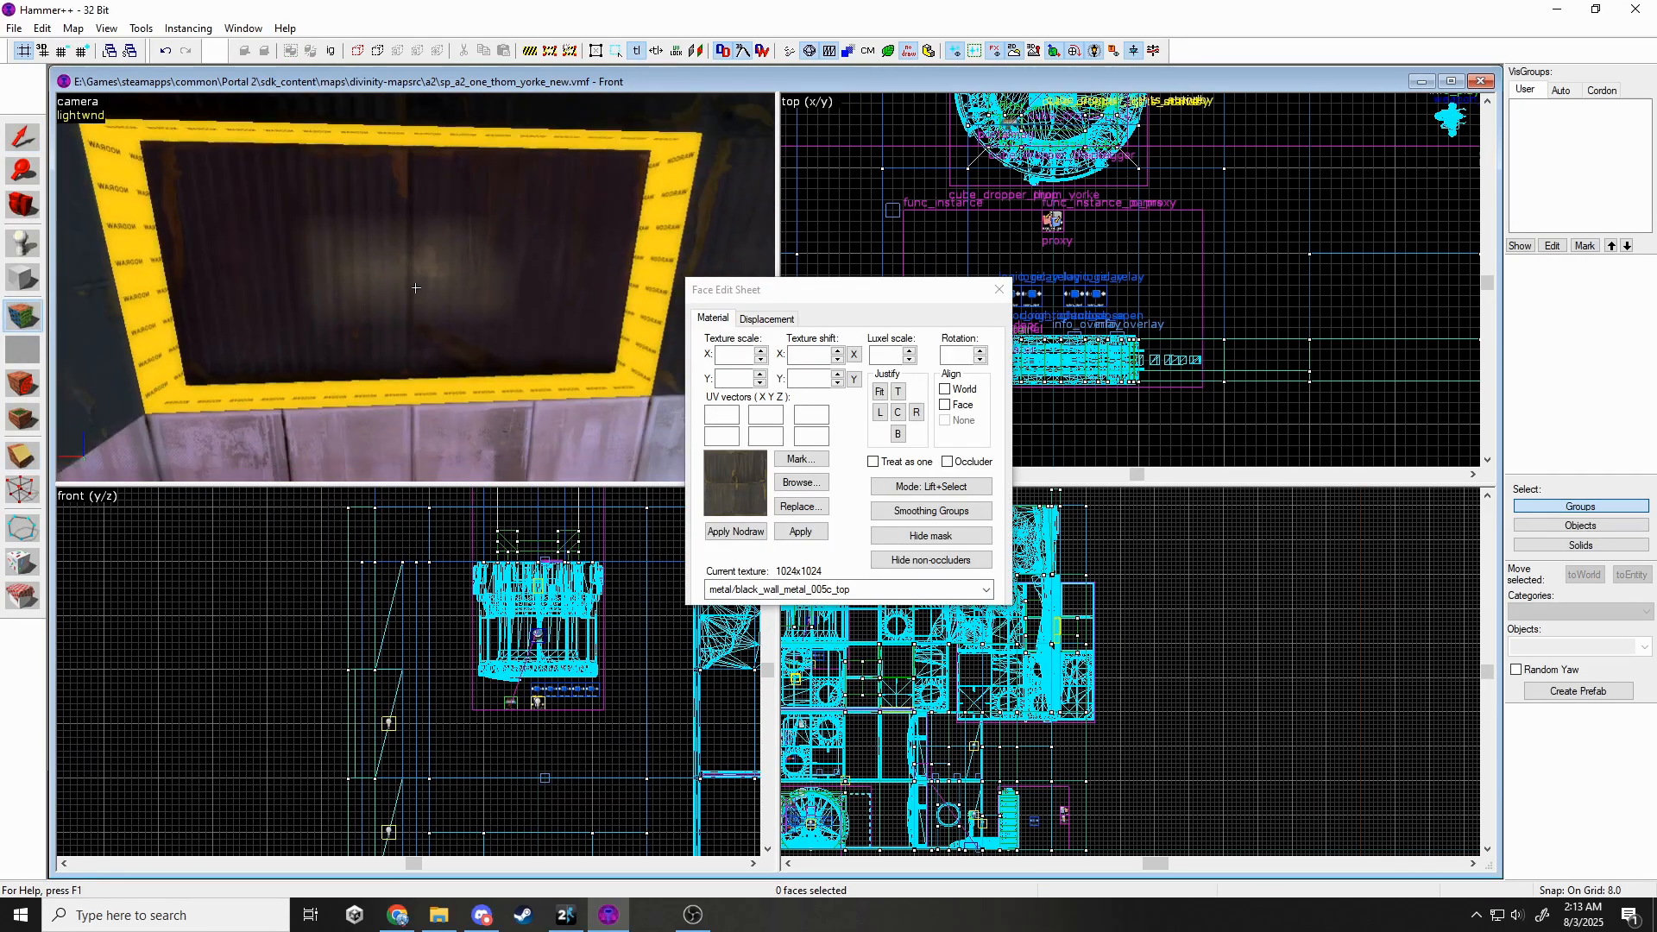
left_click(607, 150, "ctrl")
left_click(768, 590)
left_click(768, 643)
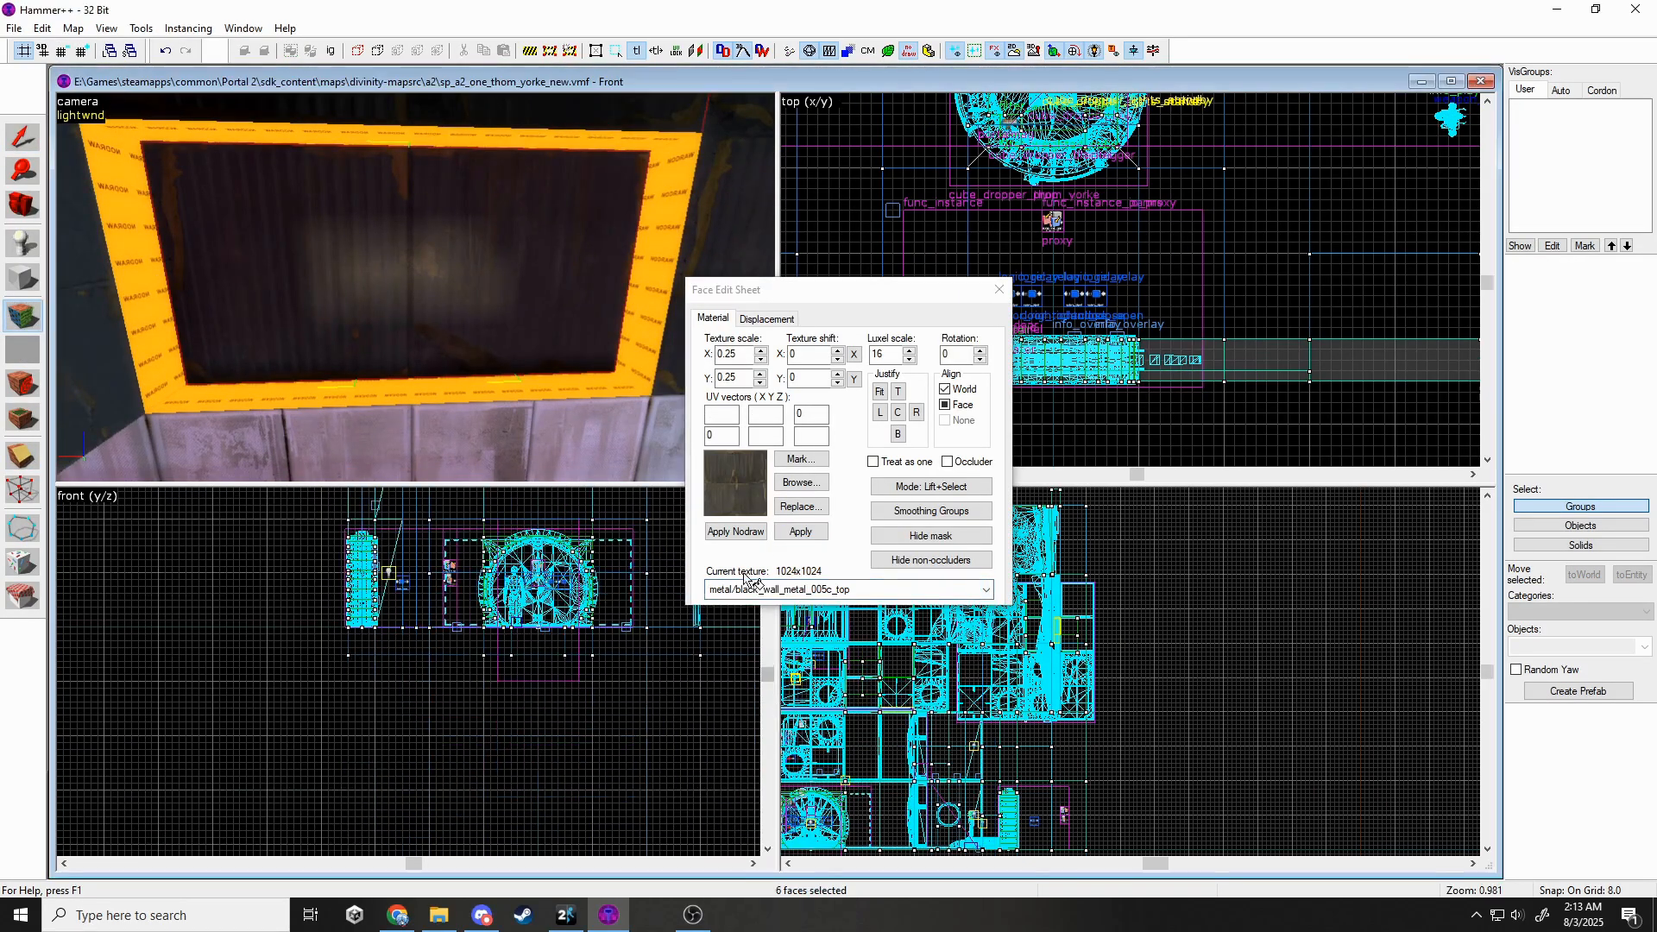
left_click(759, 589)
left_click(799, 690)
left_click(801, 531)
key("z")
Rotate the texture on two red beam faces by 90 degrees.
key("z")
left_click_drag(956, 355, 937, 358)
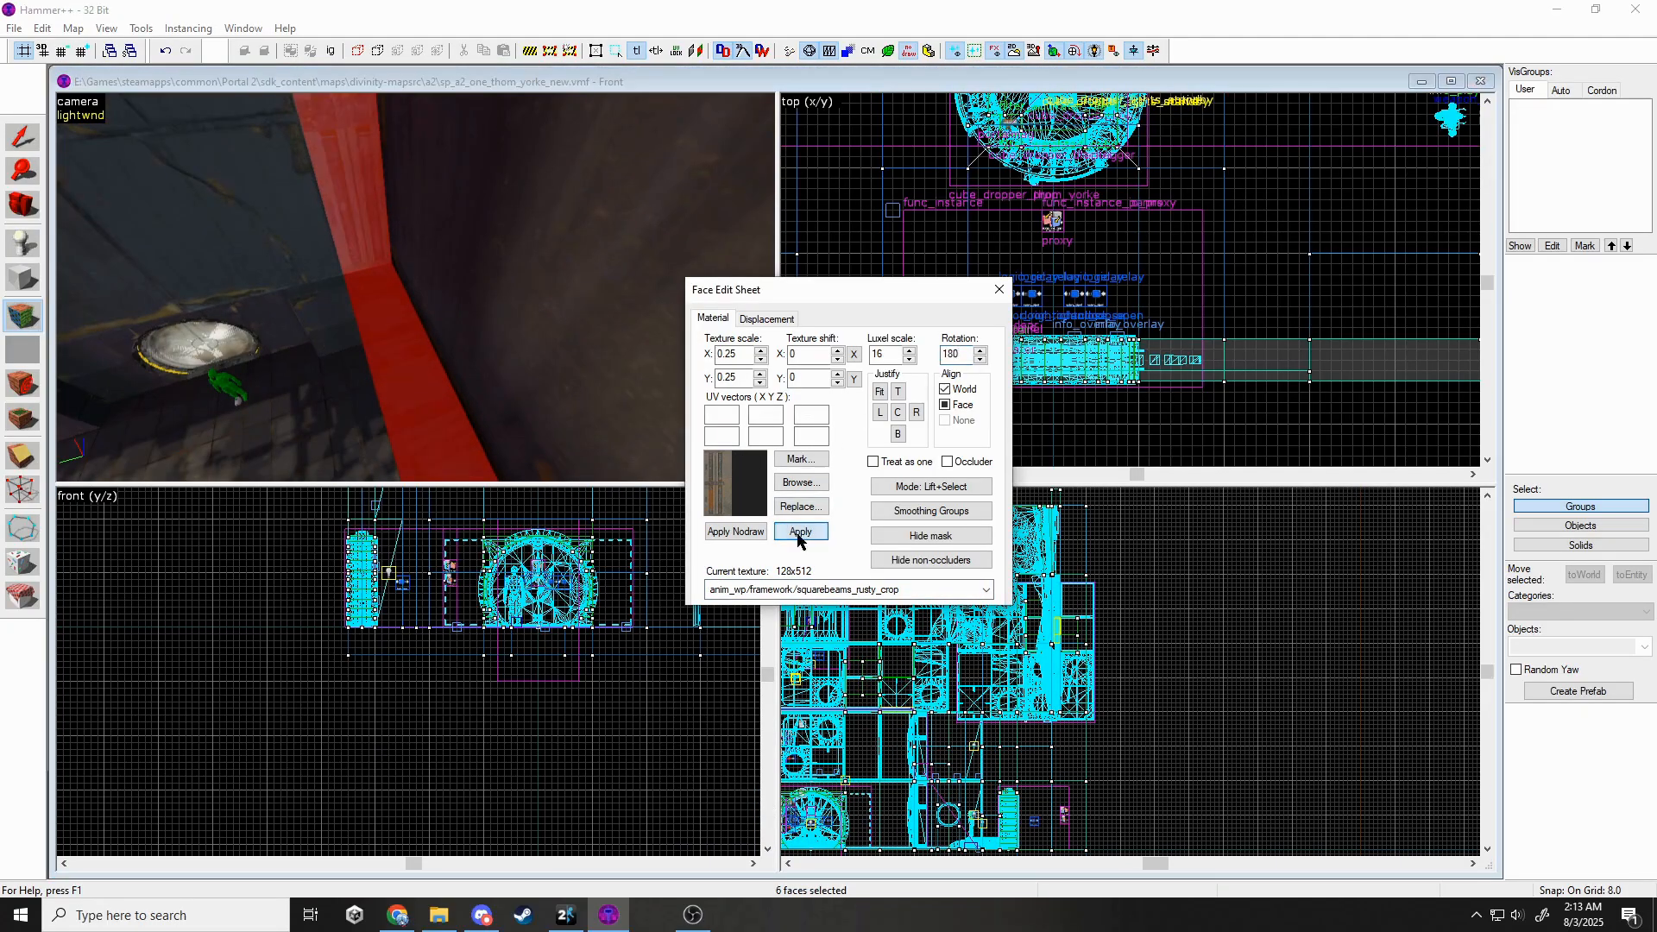
left_click(799, 531)
key("shift+s")
left_click(22, 316)
key("z")
left_click(416, 287)
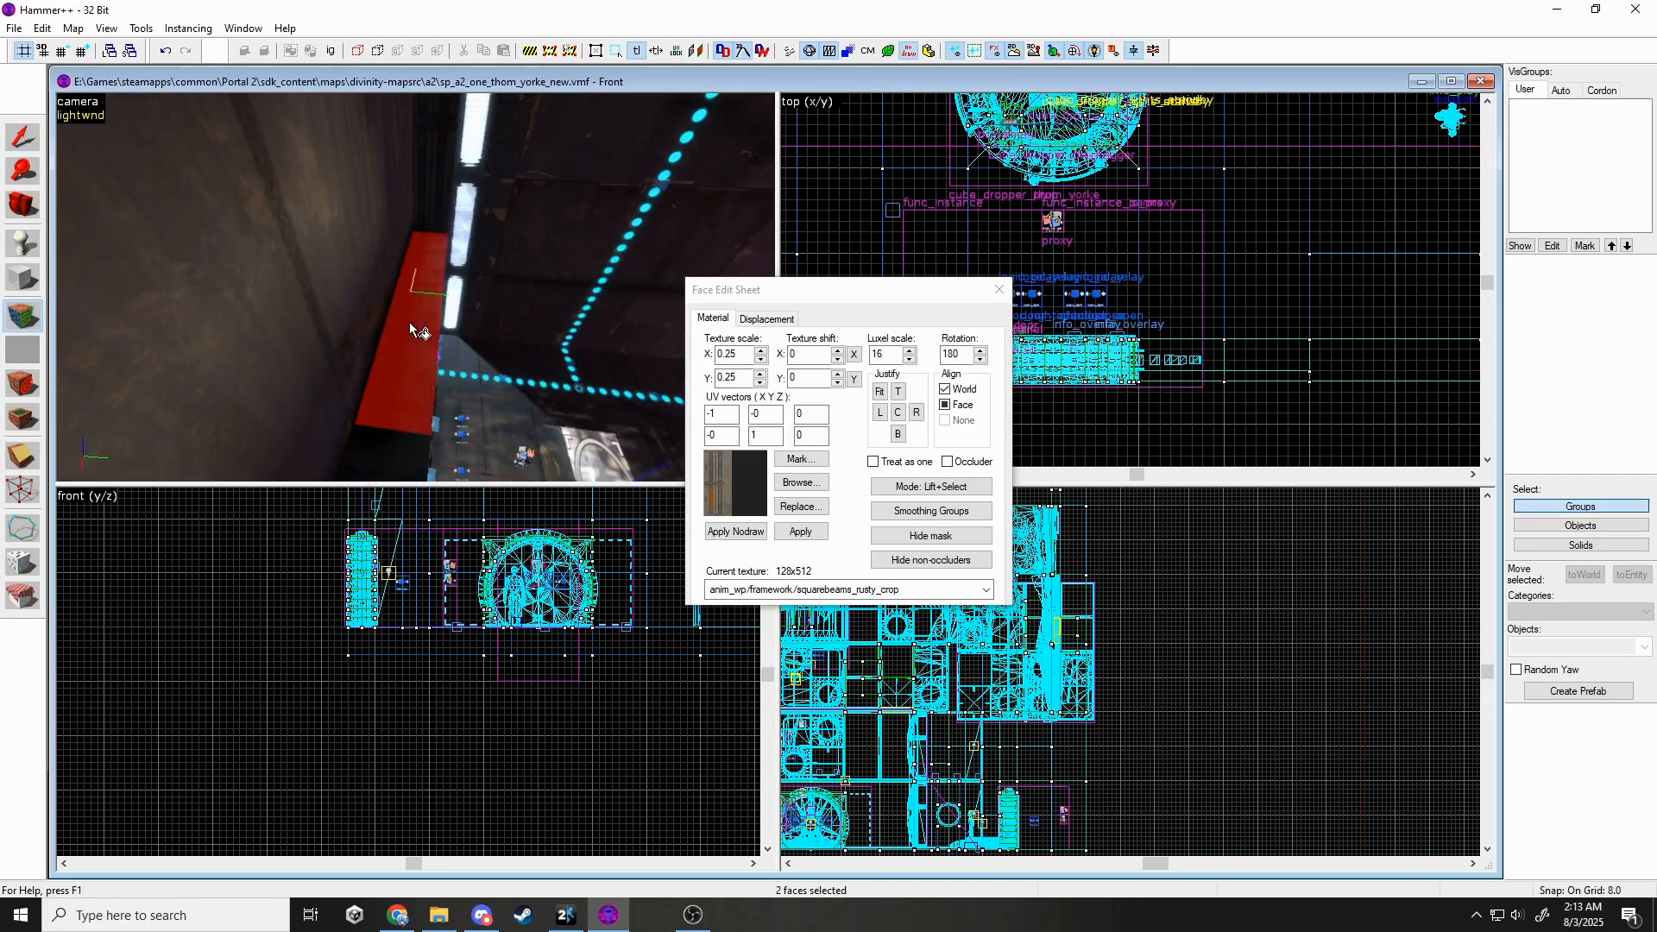
left_click(416, 287, "ctrl")
type("90")
key("Return")
key("z")
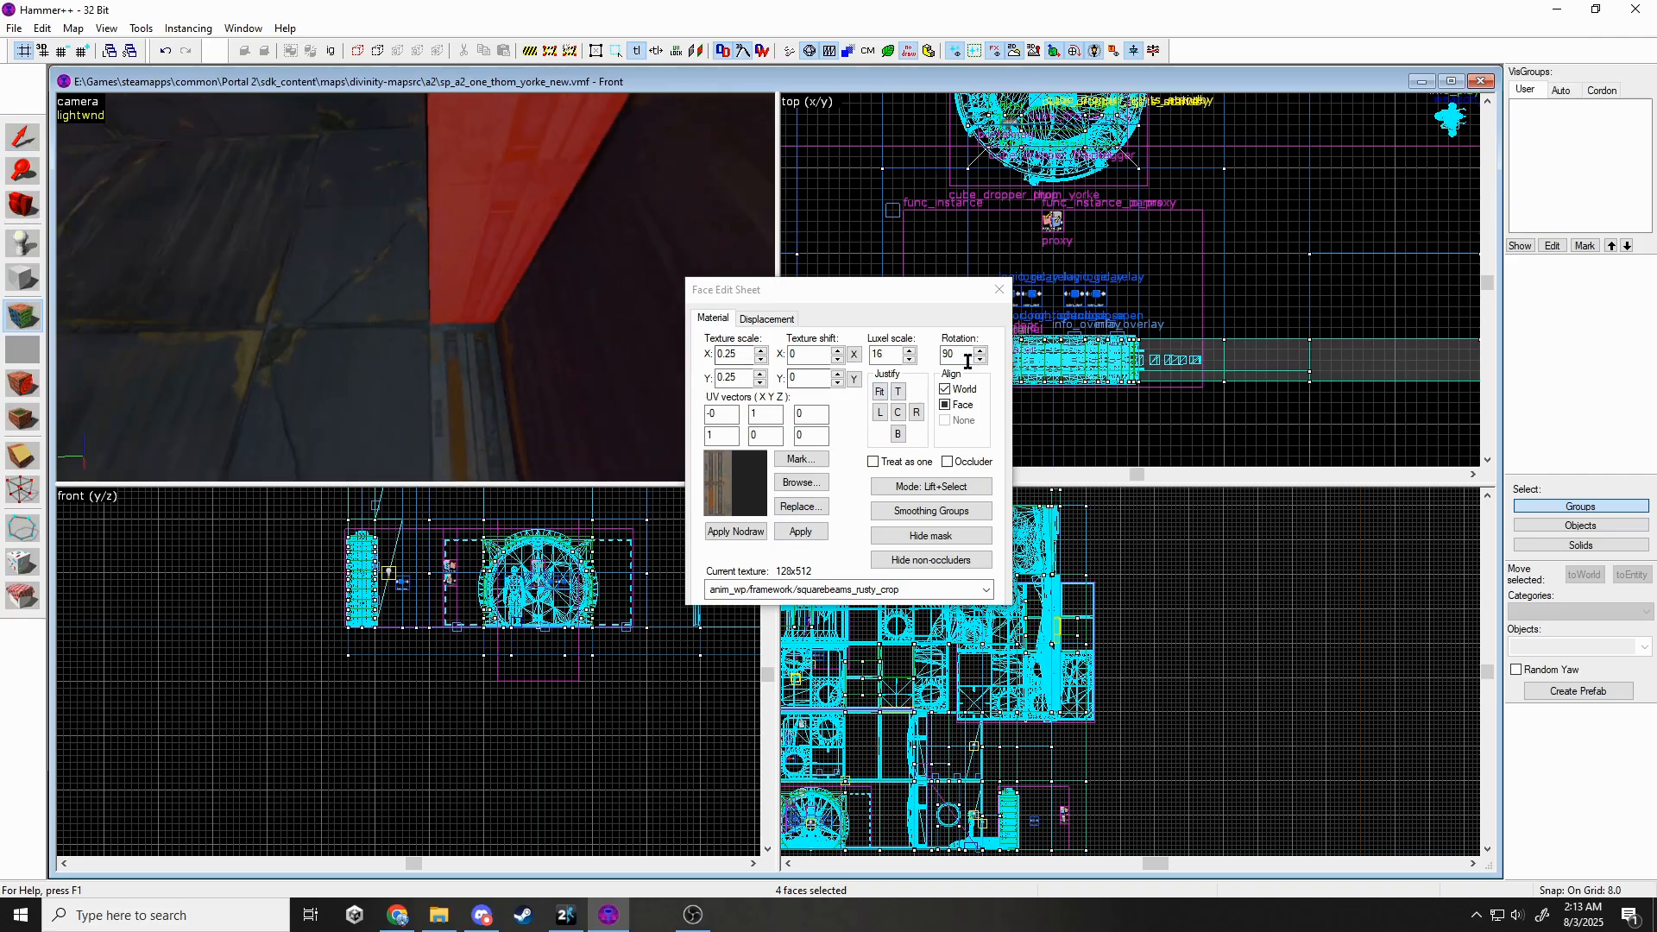
left_click(998, 290)
key("z")
key("z")
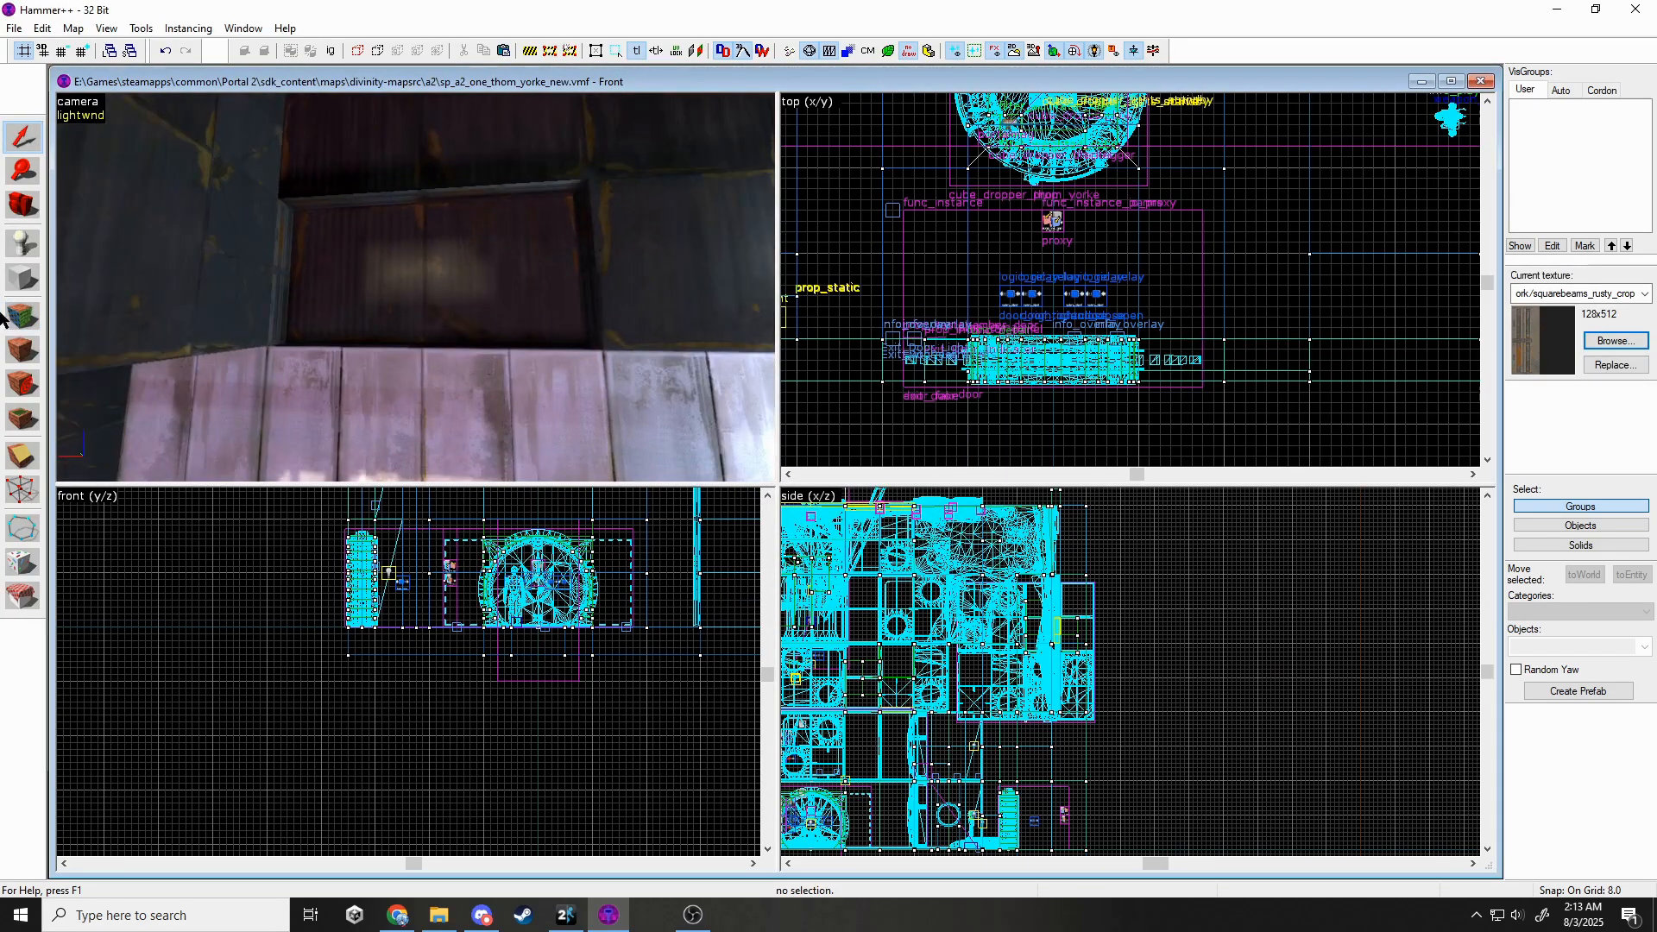
Texture the recessed wall face with backpanels_rusty01.
left_click(23, 316)
left_click(423, 289)
left_click(718, 591)
scroll(734, 686, "down", 1)
left_click(767, 804)
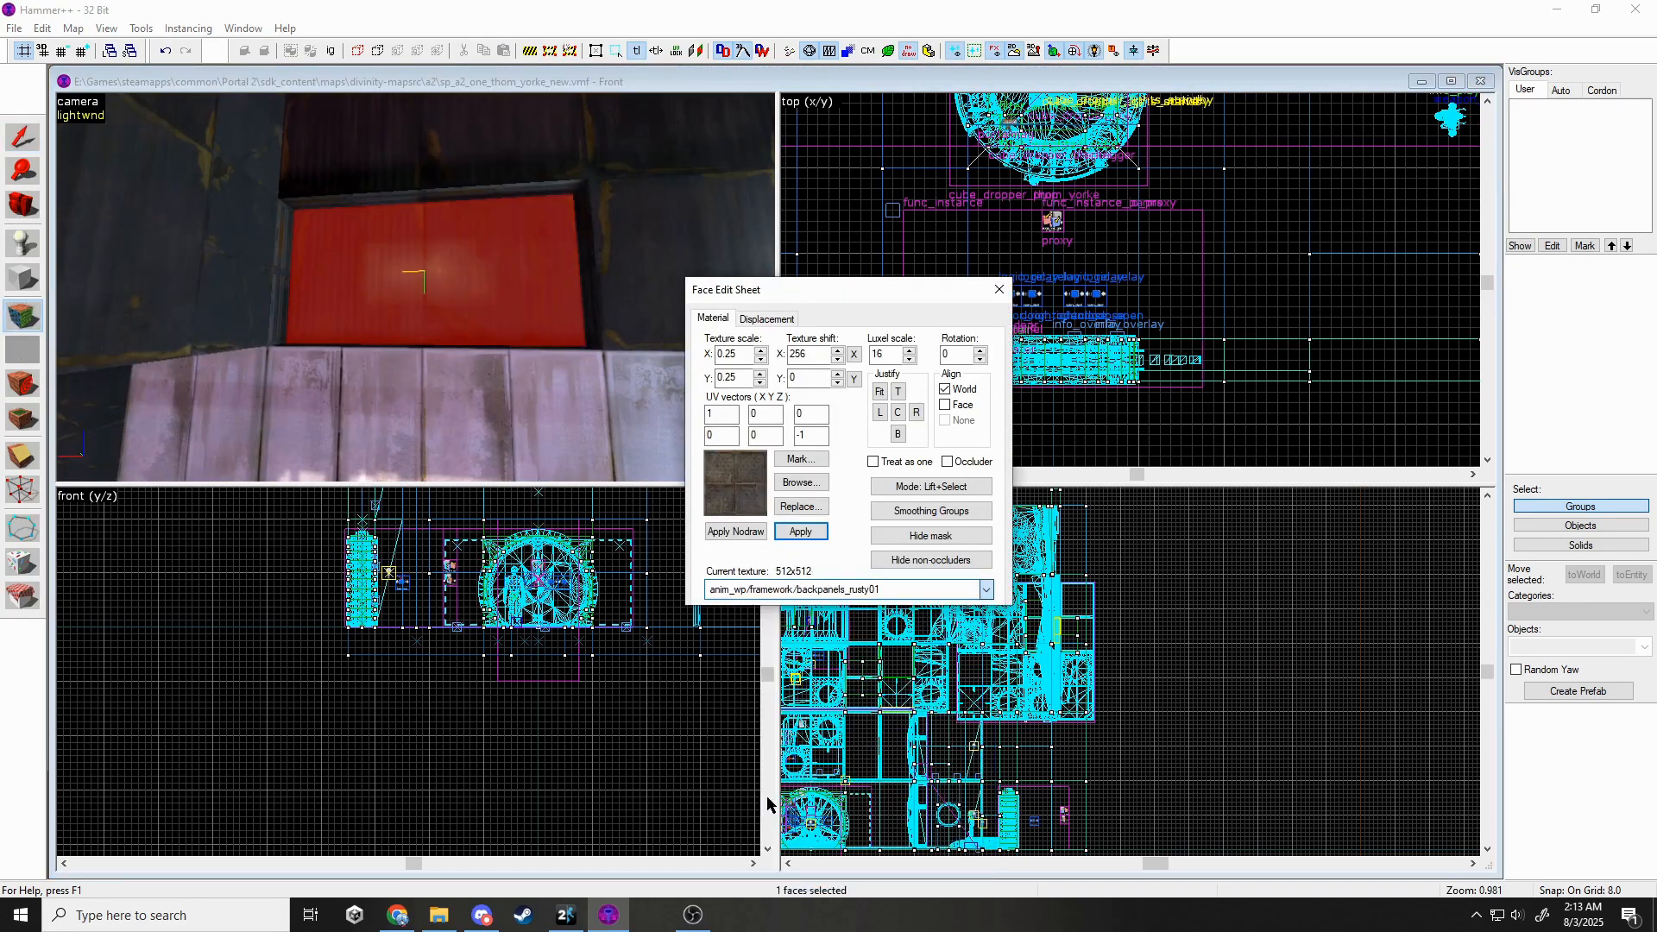
left_click(998, 290)
key("z")
Copy the broken panel prop and fit the copy into the wall recess.
left_click(415, 287)
key("ctrl+c")
key("ctrl+v")
key("z")
scroll(989, 323, "down", 2)
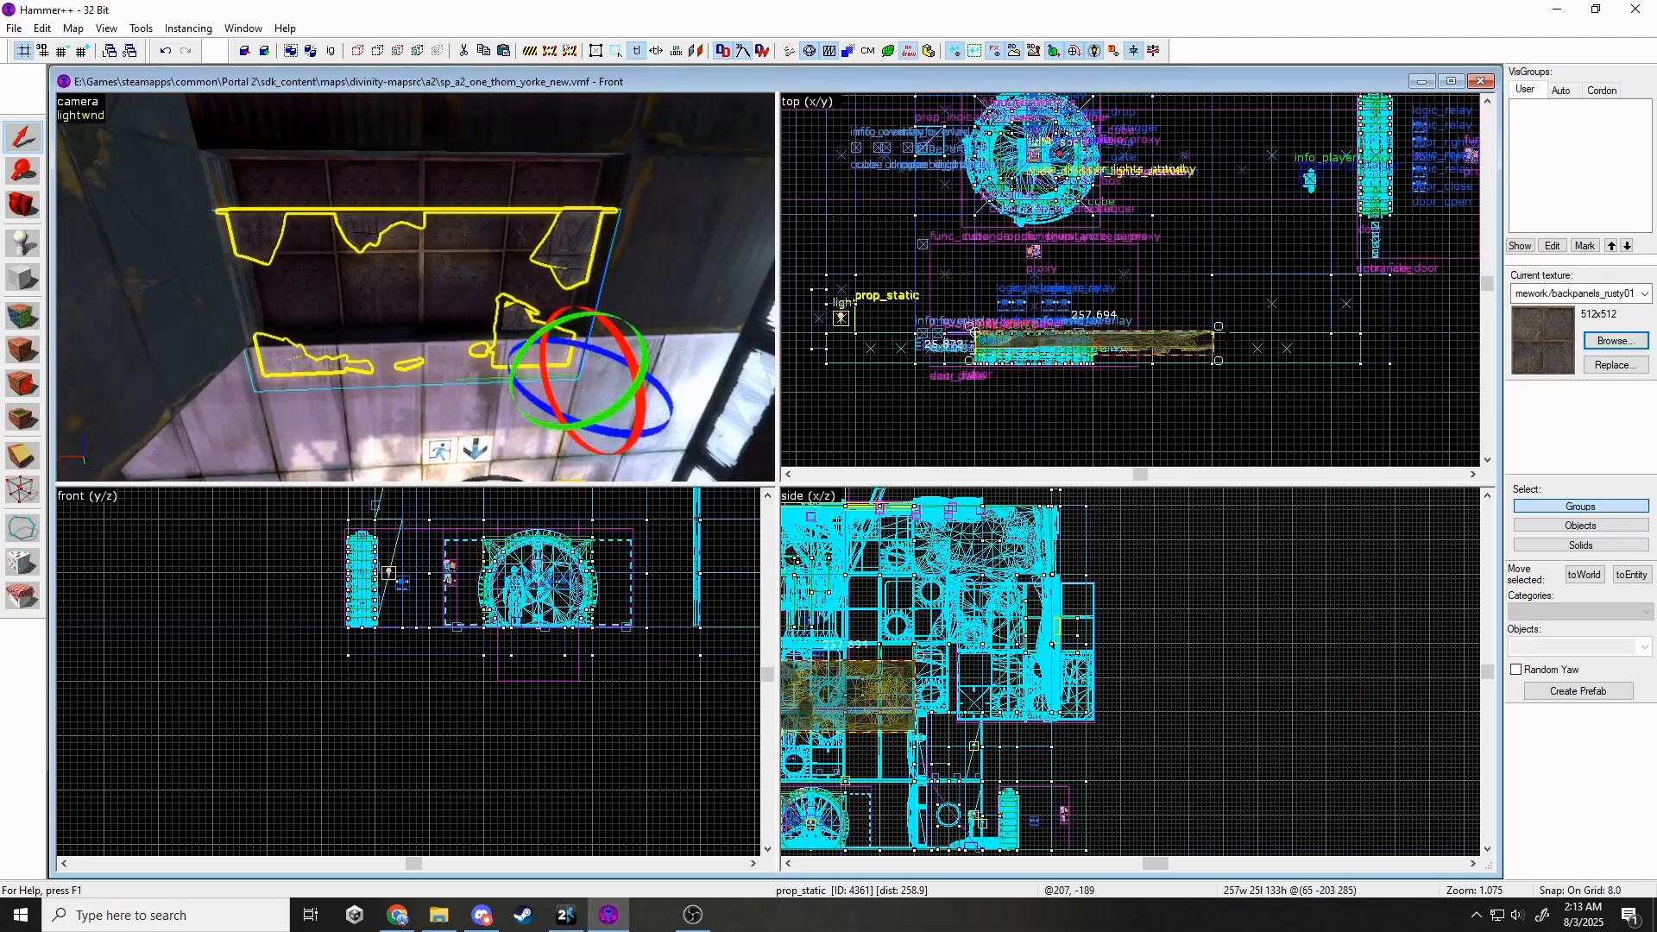
left_click_drag(887, 333, 888, 330)
left_click_drag(891, 325, 1129, 339)
scroll(1129, 339, "up", 2)
middle_click_drag(380, 552, 380, 678)
scroll(371, 546, "up", 4)
key("Escape")
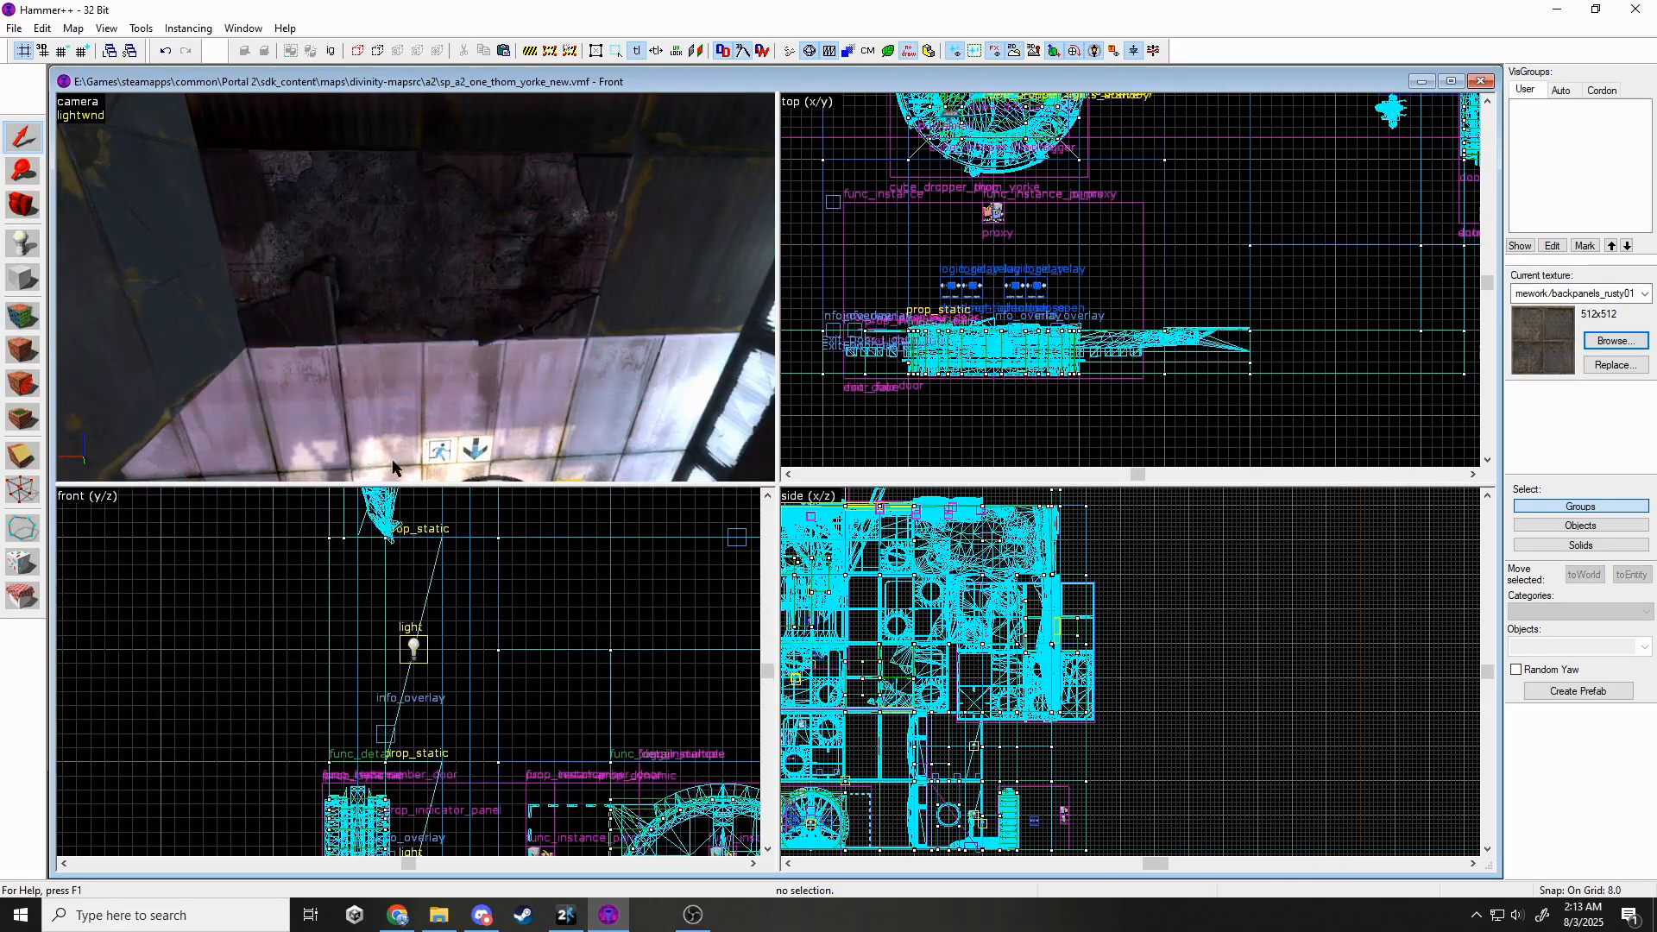
Delete the unwanted brushes near the round door and green wall.
key("z")
key("w")
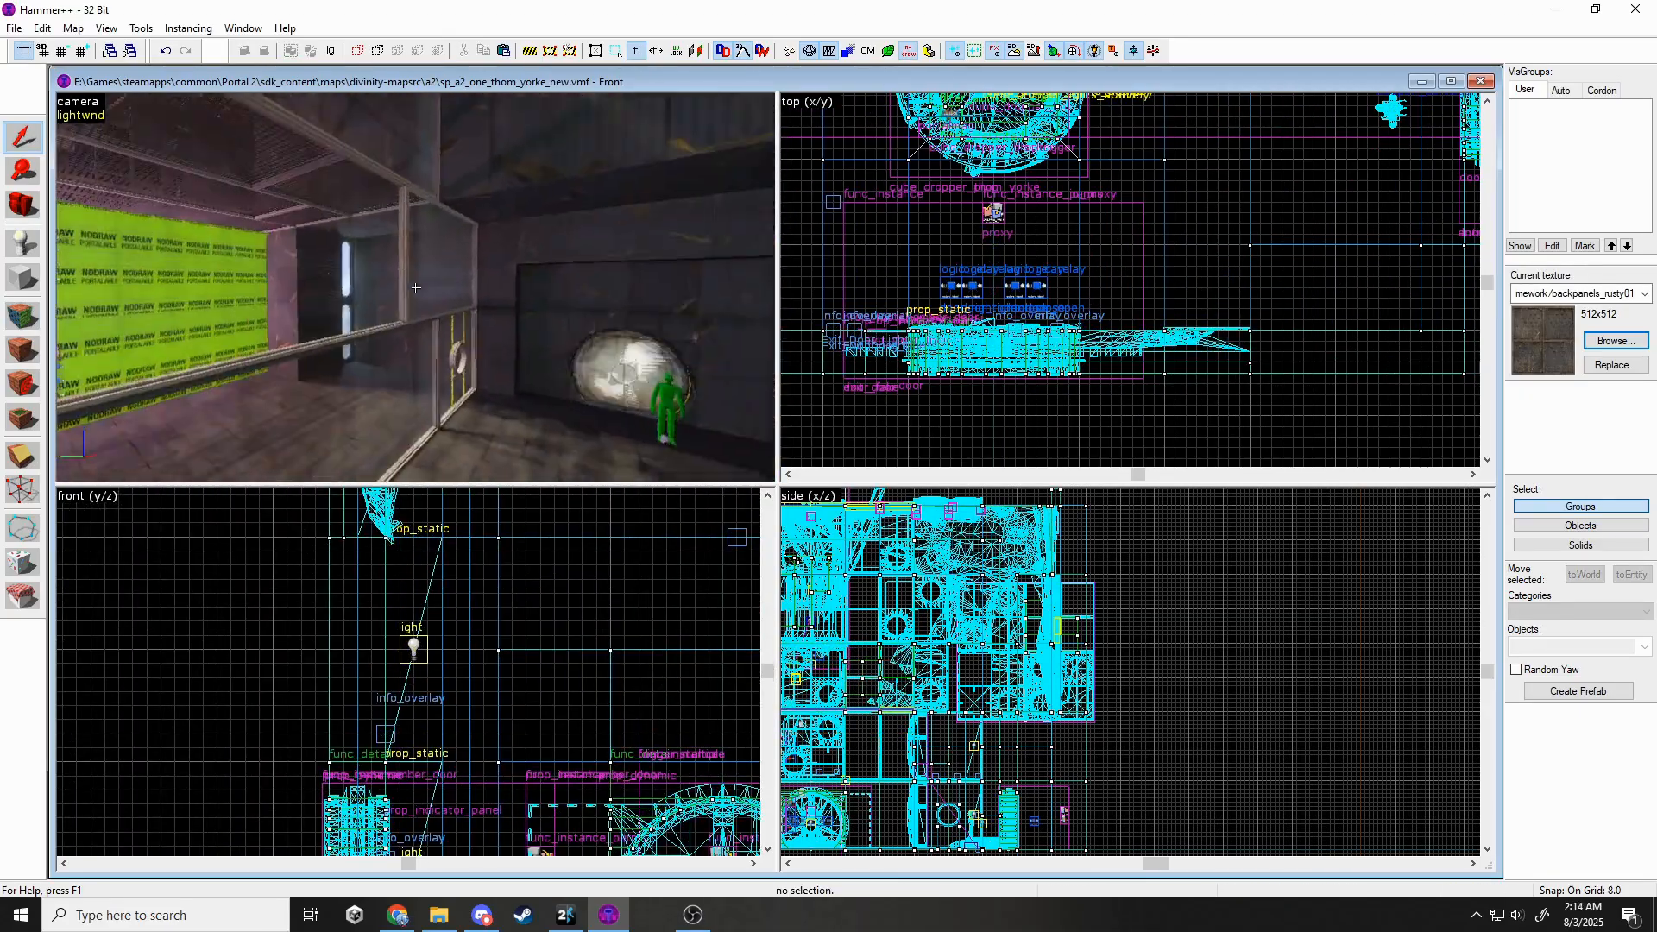
key("w")
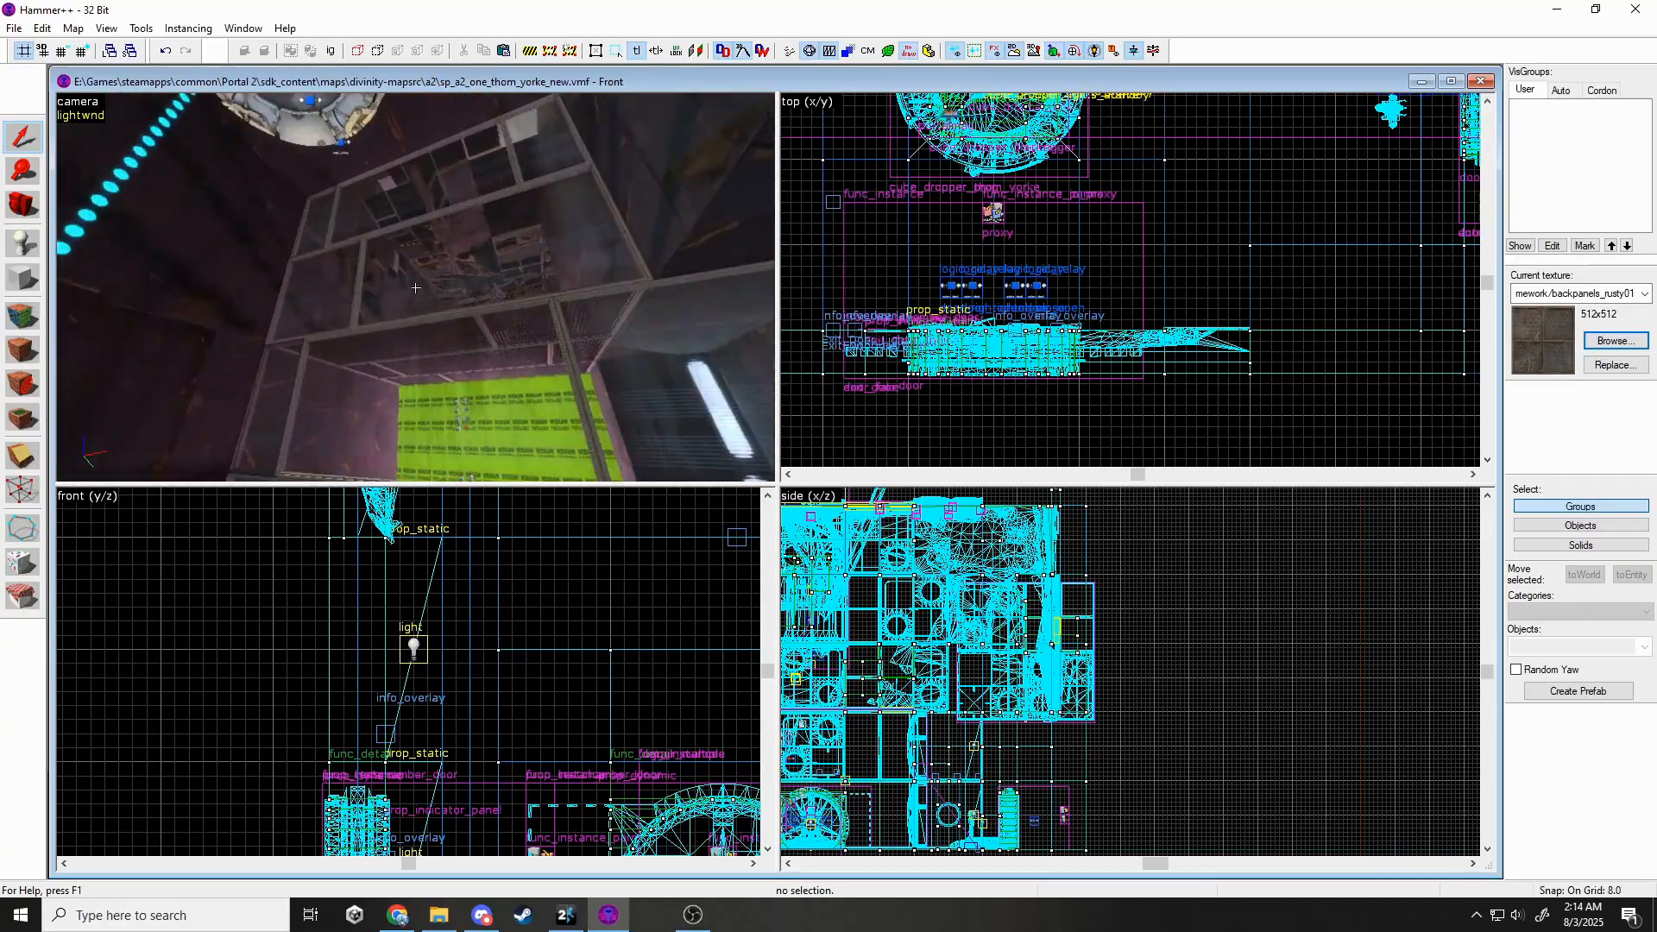
key("s")
key("w")
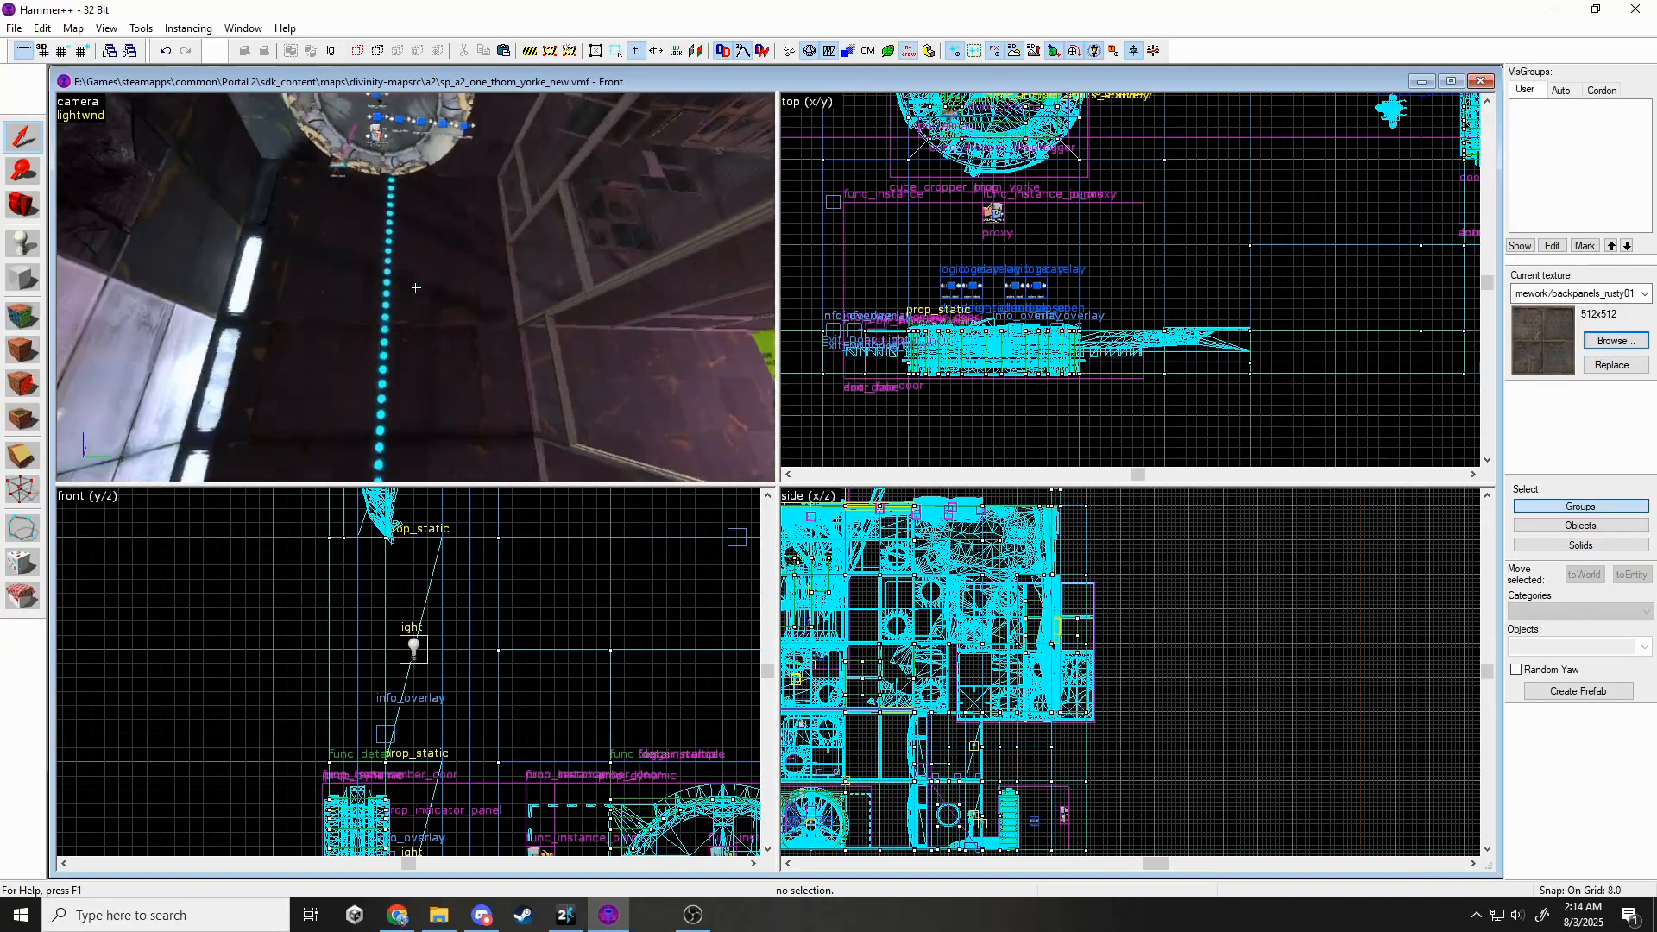
left_click(415, 287)
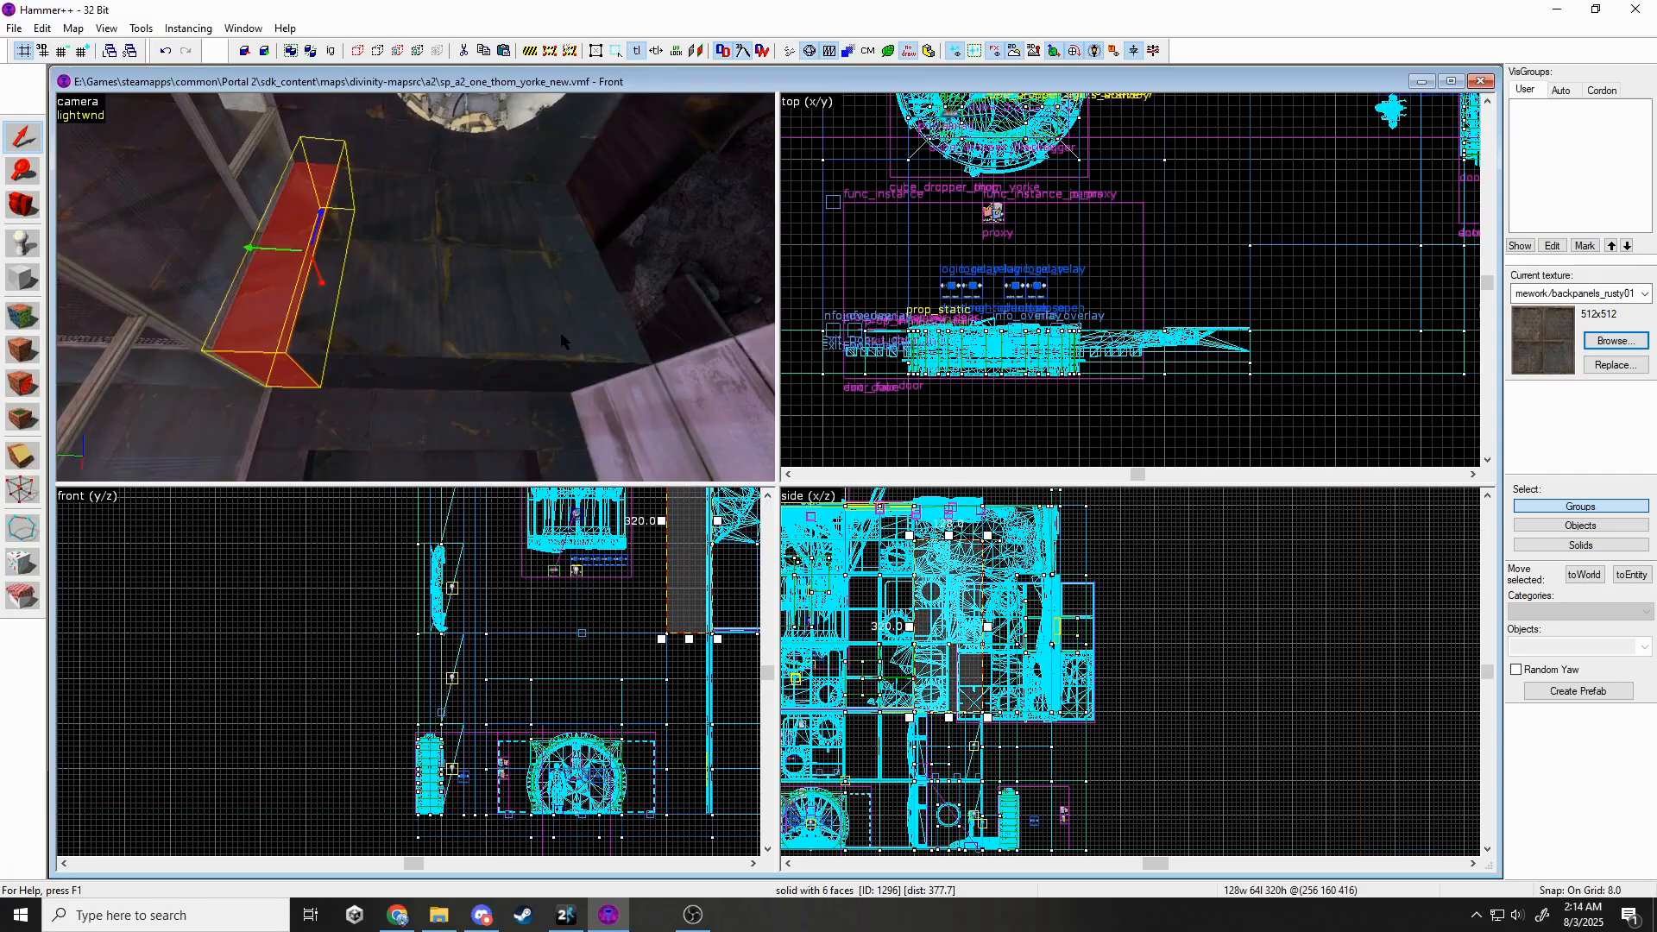
left_click(560, 335, "ctrl")
scroll(601, 766, "down", 3)
scroll(580, 596, "up", 3)
key("Delete")
left_click(582, 289)
key("Delete")
Select only the brush above the frame and check its face textures.
left_click(462, 345)
left_click(524, 367, "ctrl")
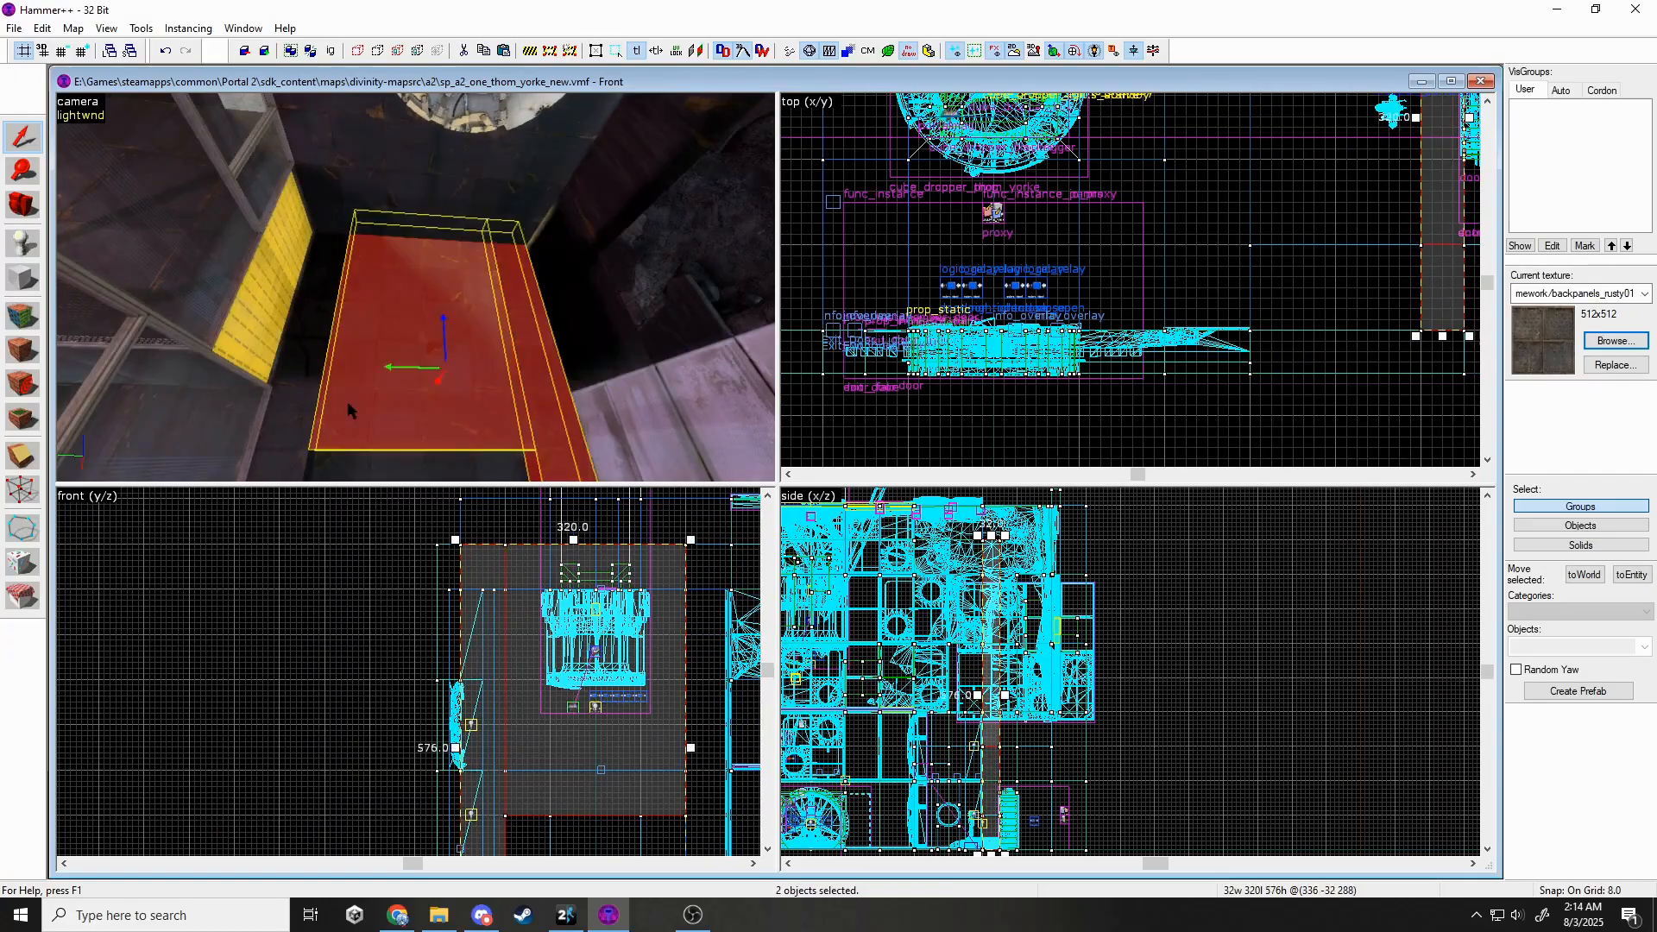
left_click(22, 137)
left_click(368, 206)
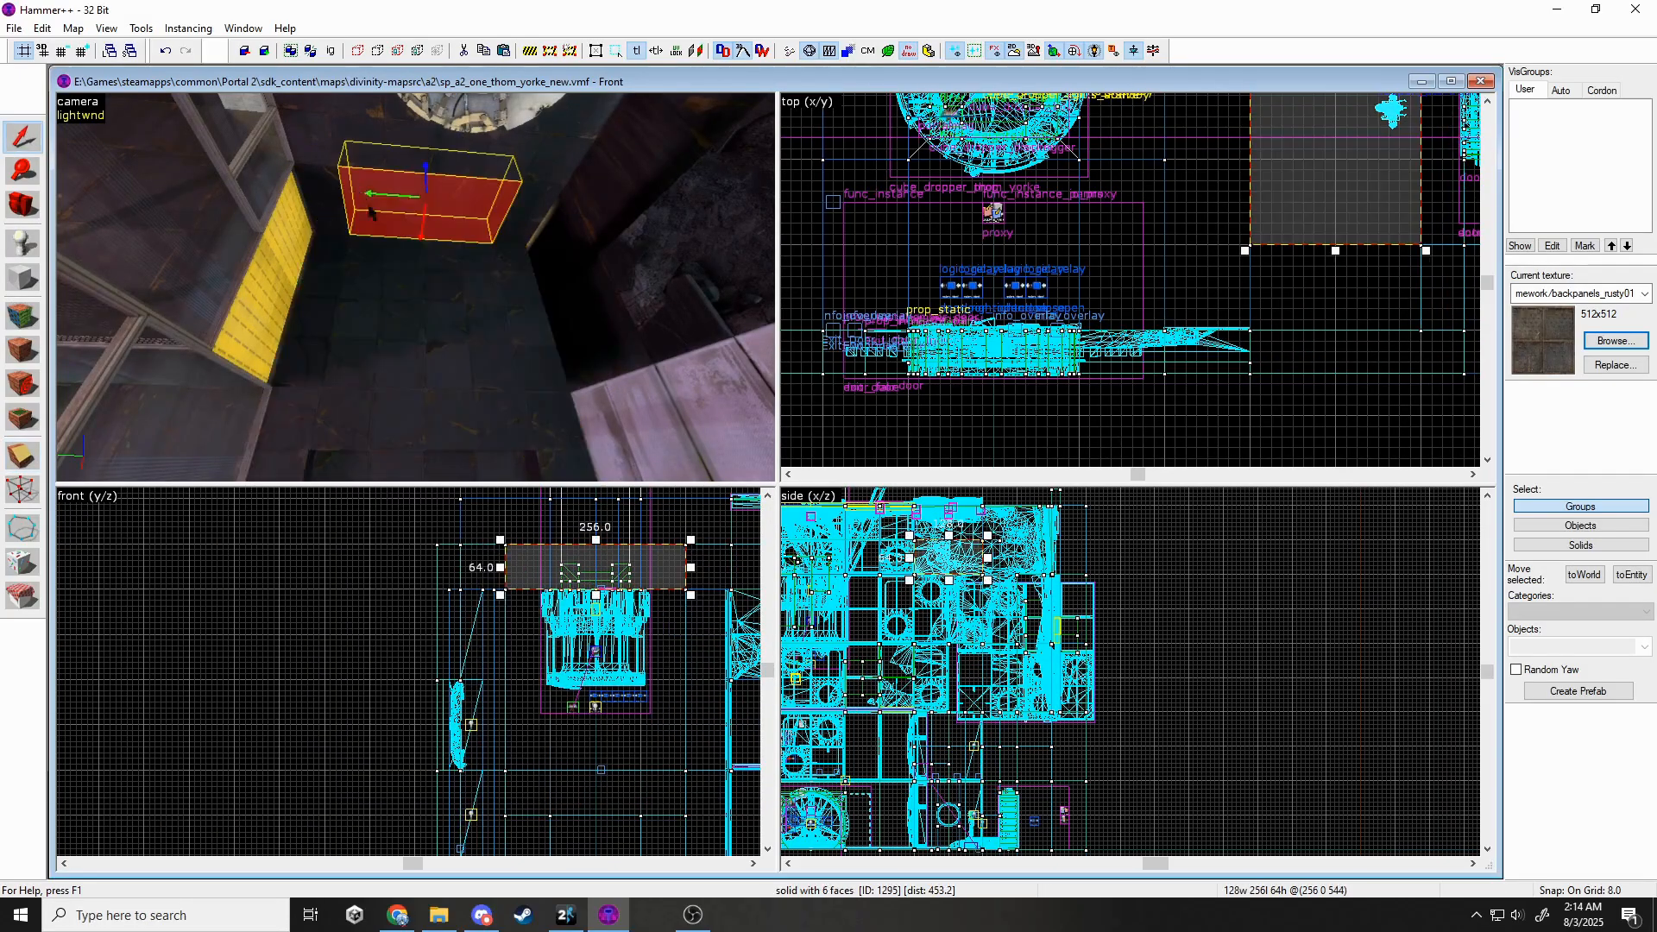
key("shift+a")
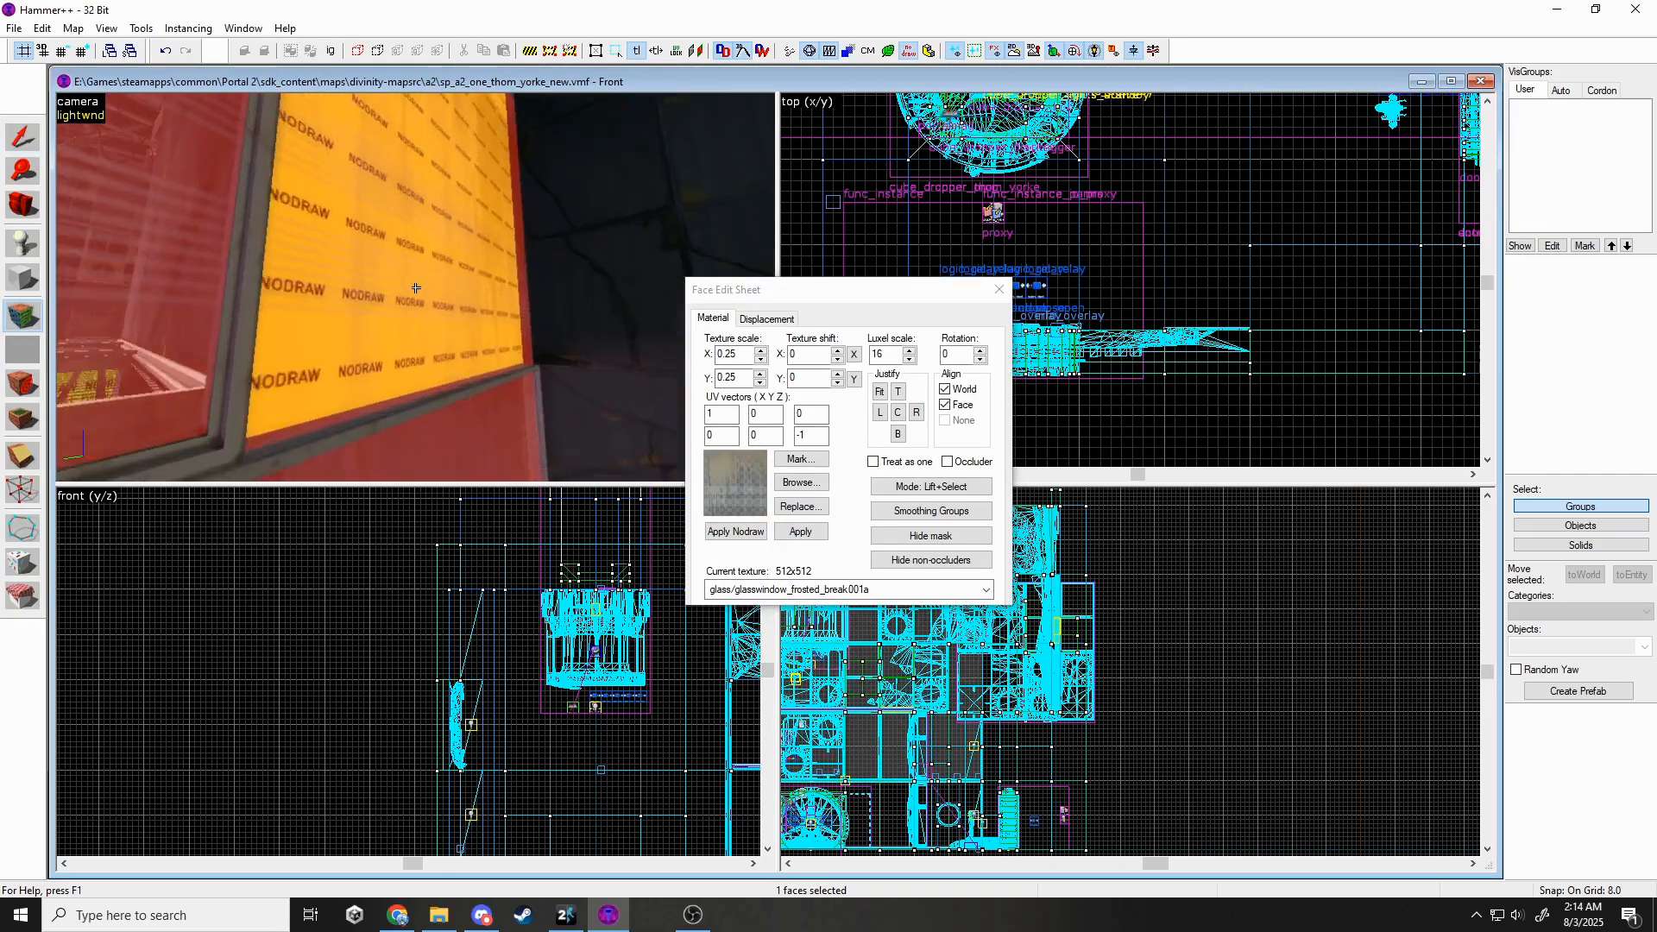
left_click(1000, 290)
scroll(496, 705, "up", 2)
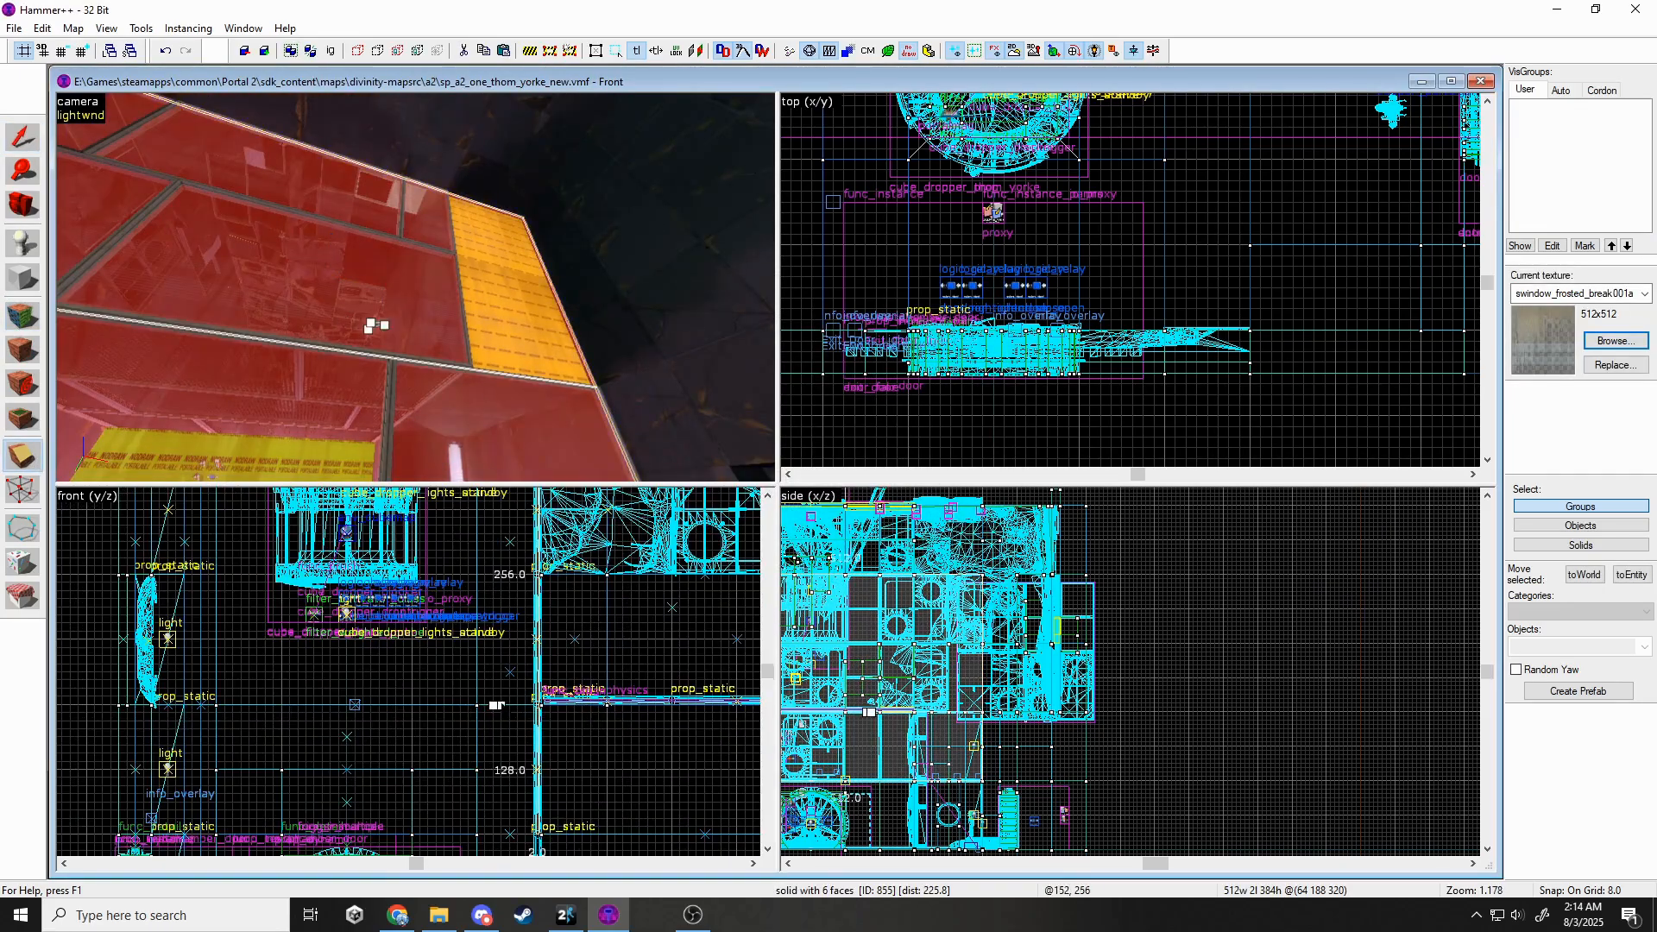
Delete the single glass pane brush.
left_click(62, 151)
scroll(1105, 353, "down", 7)
scroll(1194, 212, "up", 4)
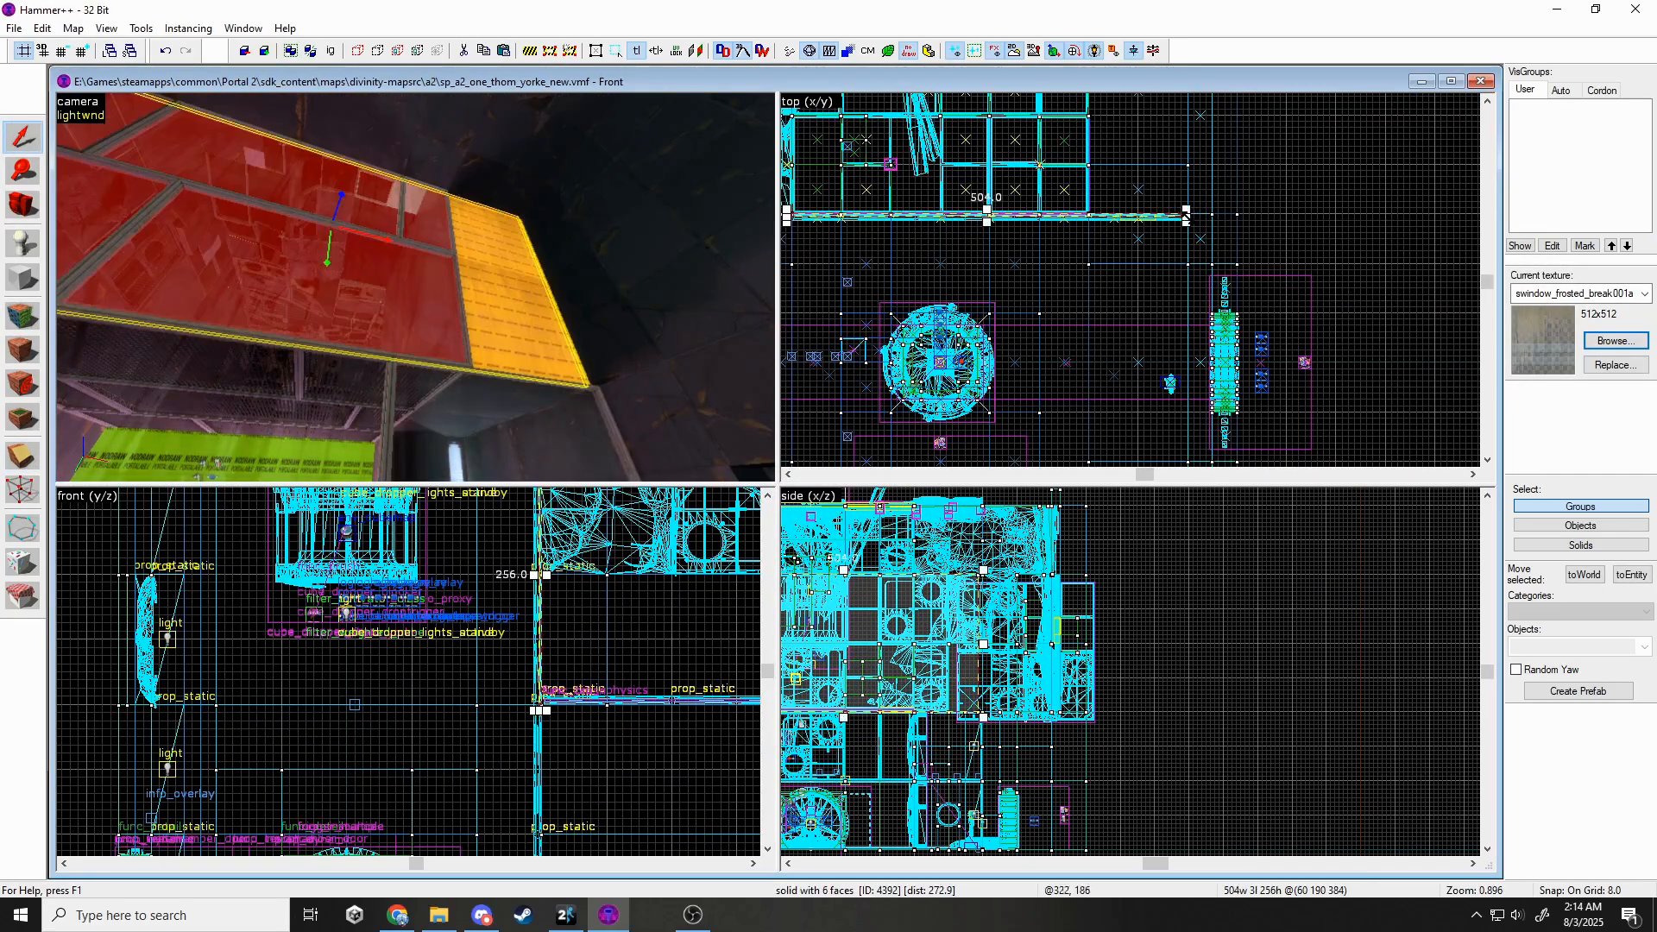
scroll(1158, 215, "up", 4)
scroll(1023, 216, "up", 4)
key("Delete")
Apply metal/metalwall_bts_006a to the yellow NODRAW face and the red face.
key("z")
key("w")
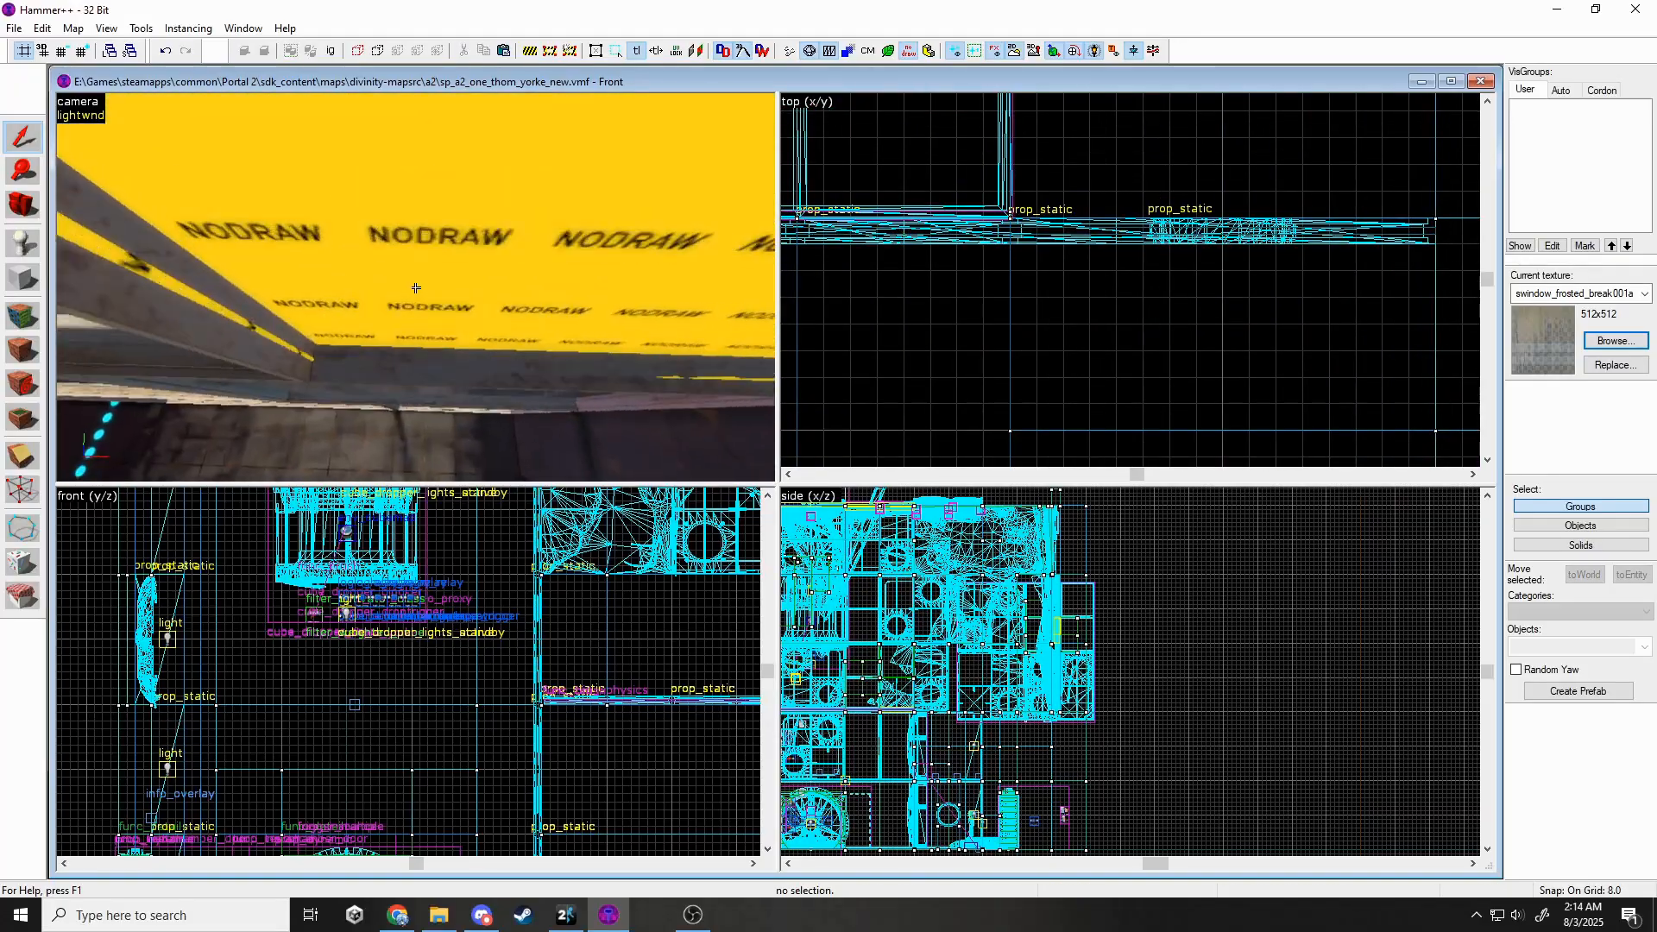
key("s")
key("z")
key("shift+a")
left_click(311, 250)
left_click(371, 239, "ctrl")
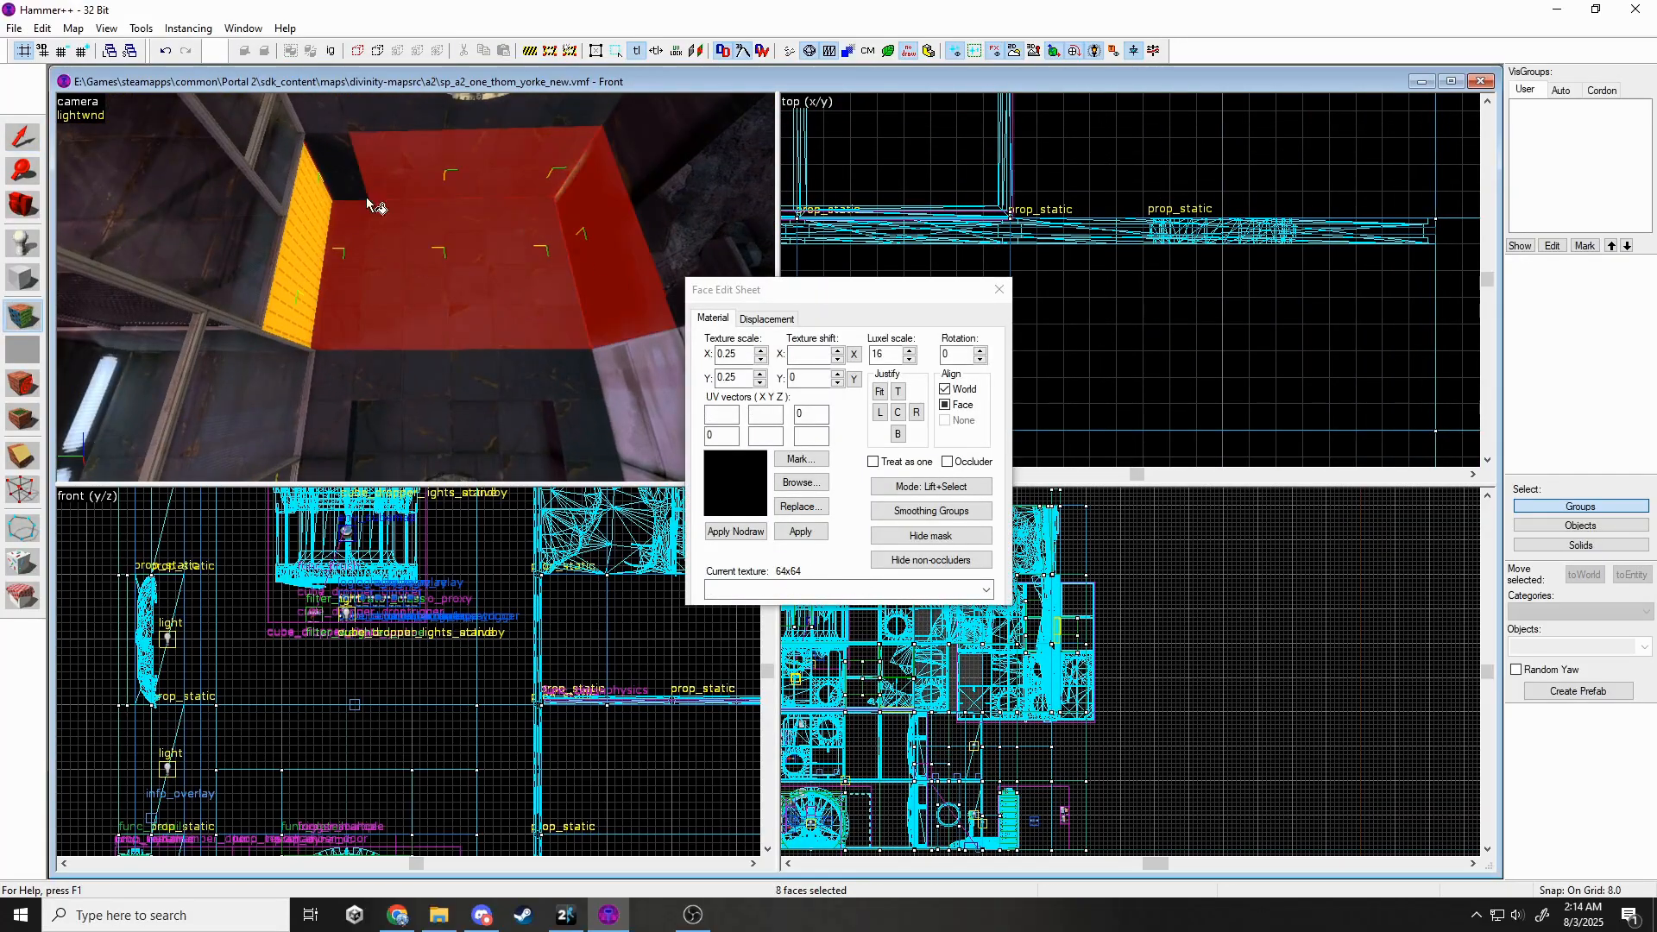
left_click(779, 482)
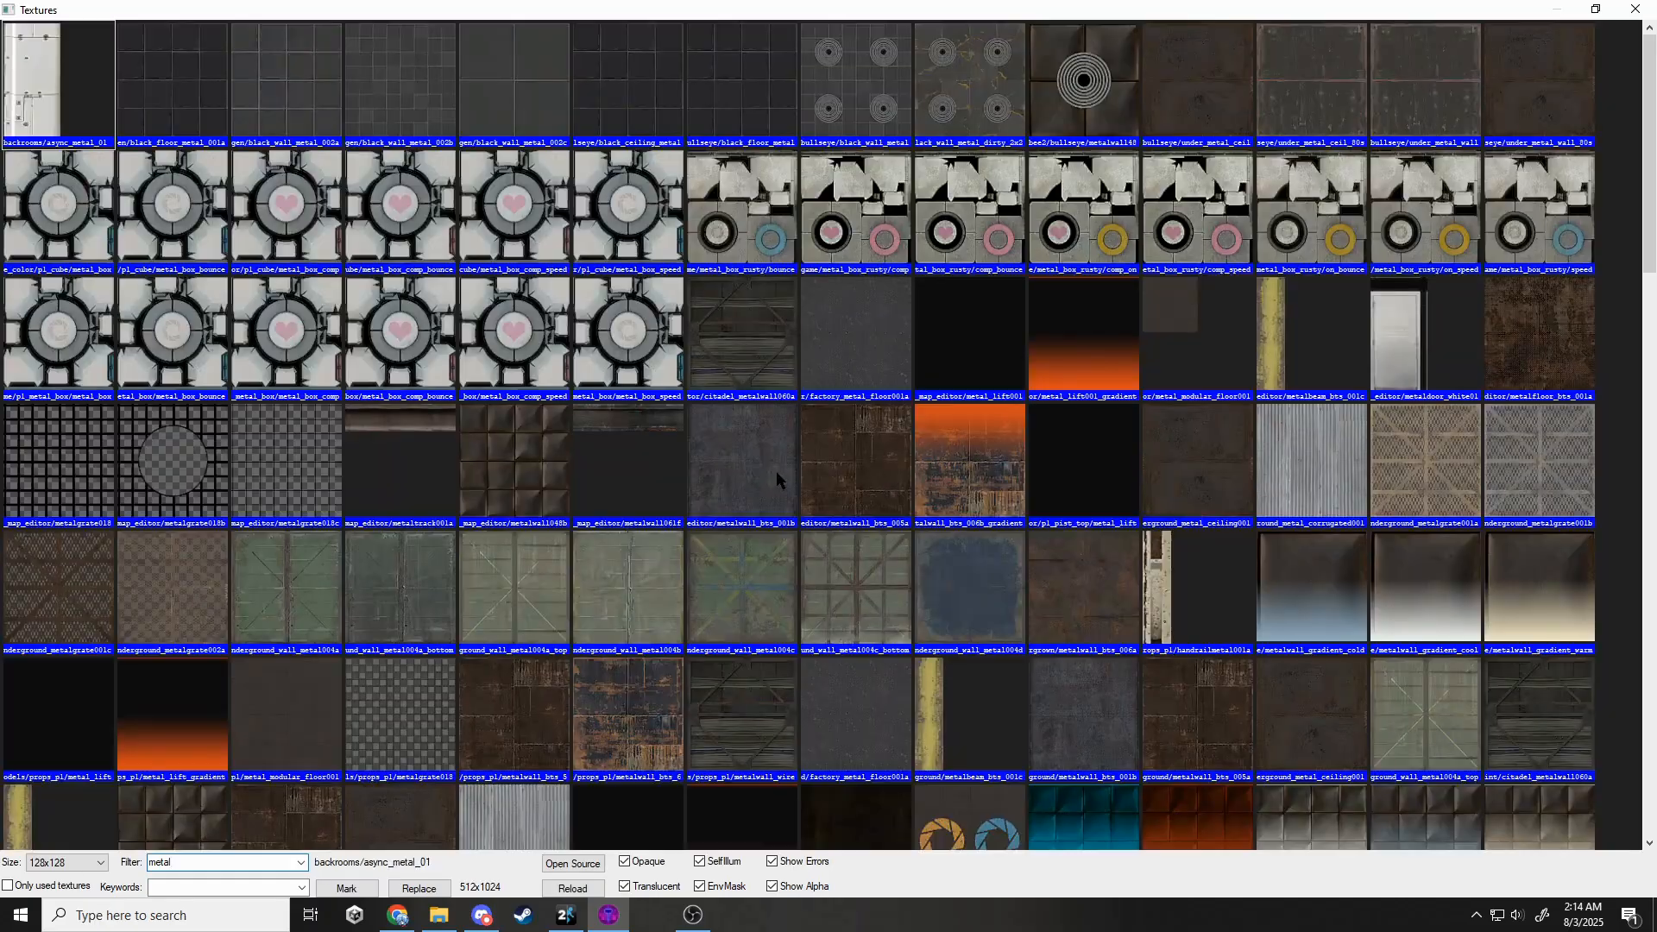
scroll(751, 451, "down", 15)
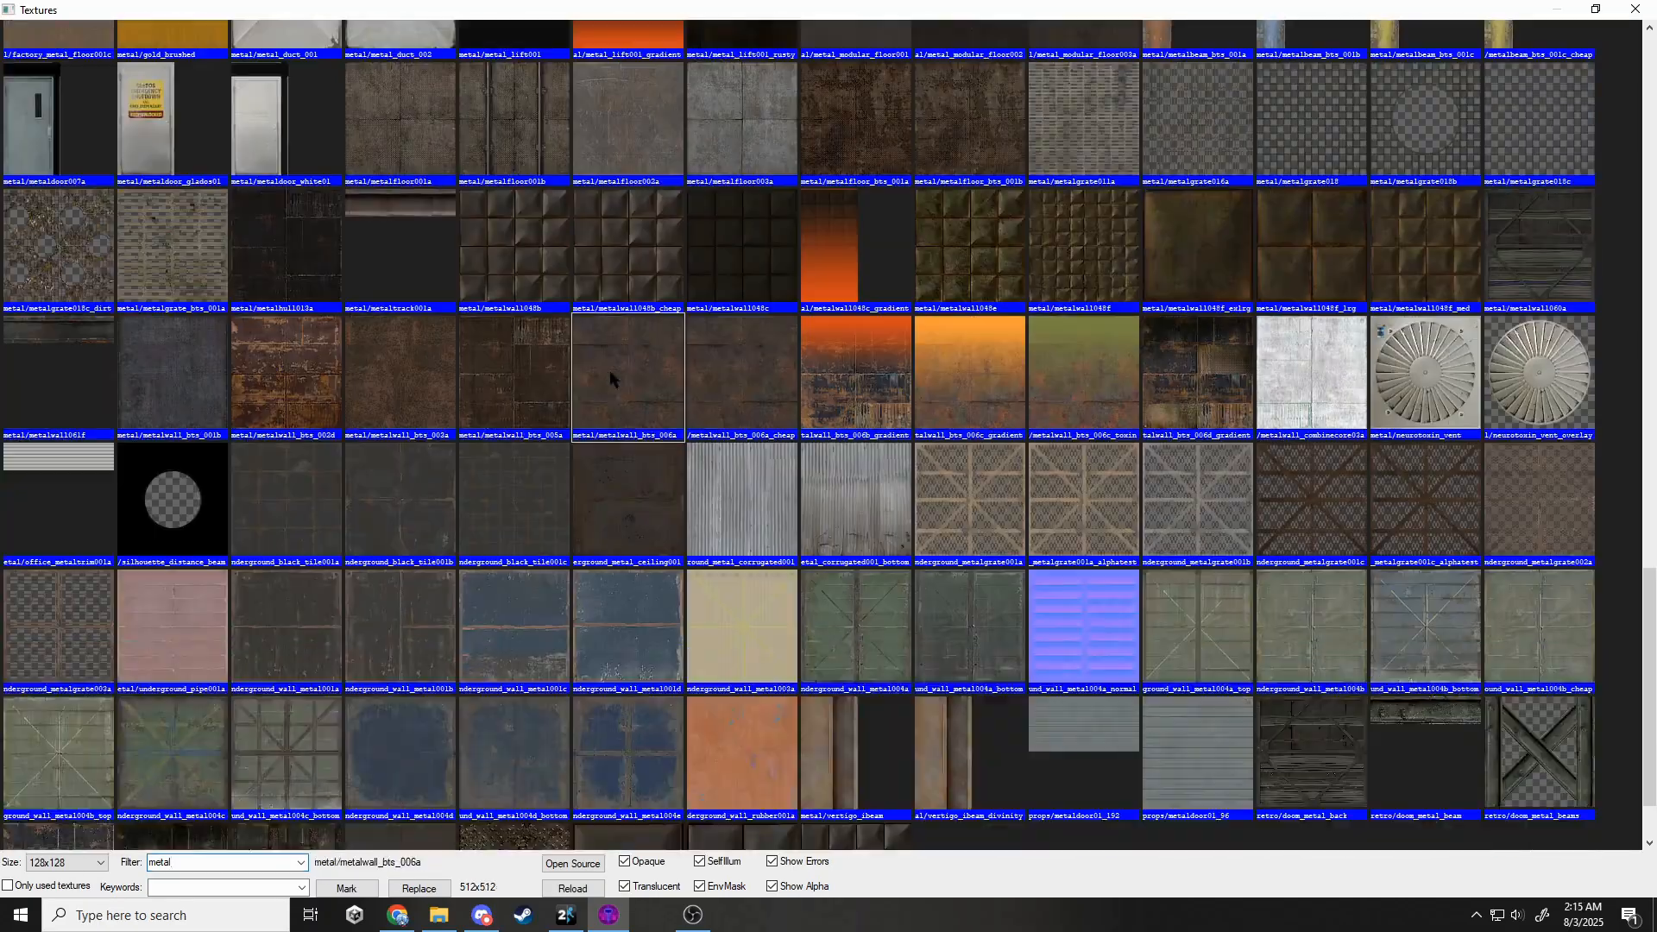
double_click(610, 370)
Close the Face Edit Sheet and fly the camera outside the nodraw walls.
left_click(993, 287)
key("z")
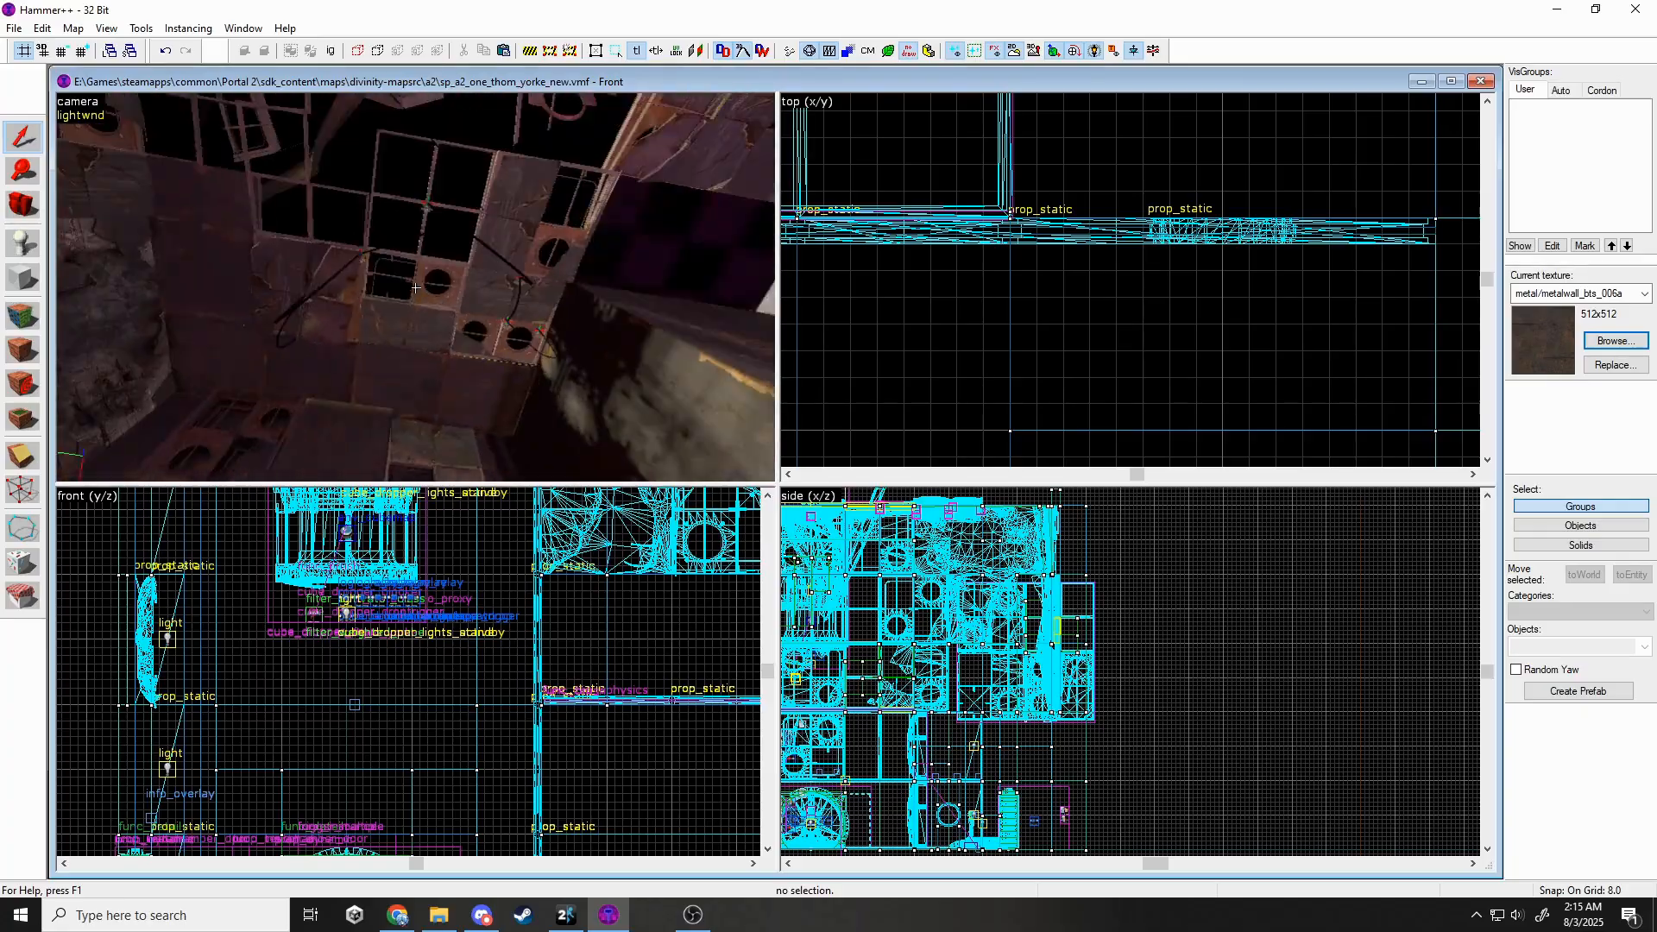
left_click(415, 288)
key("Escape")
Set the selected func_instance's map file to a dest_ceiling VMF.
key("w")
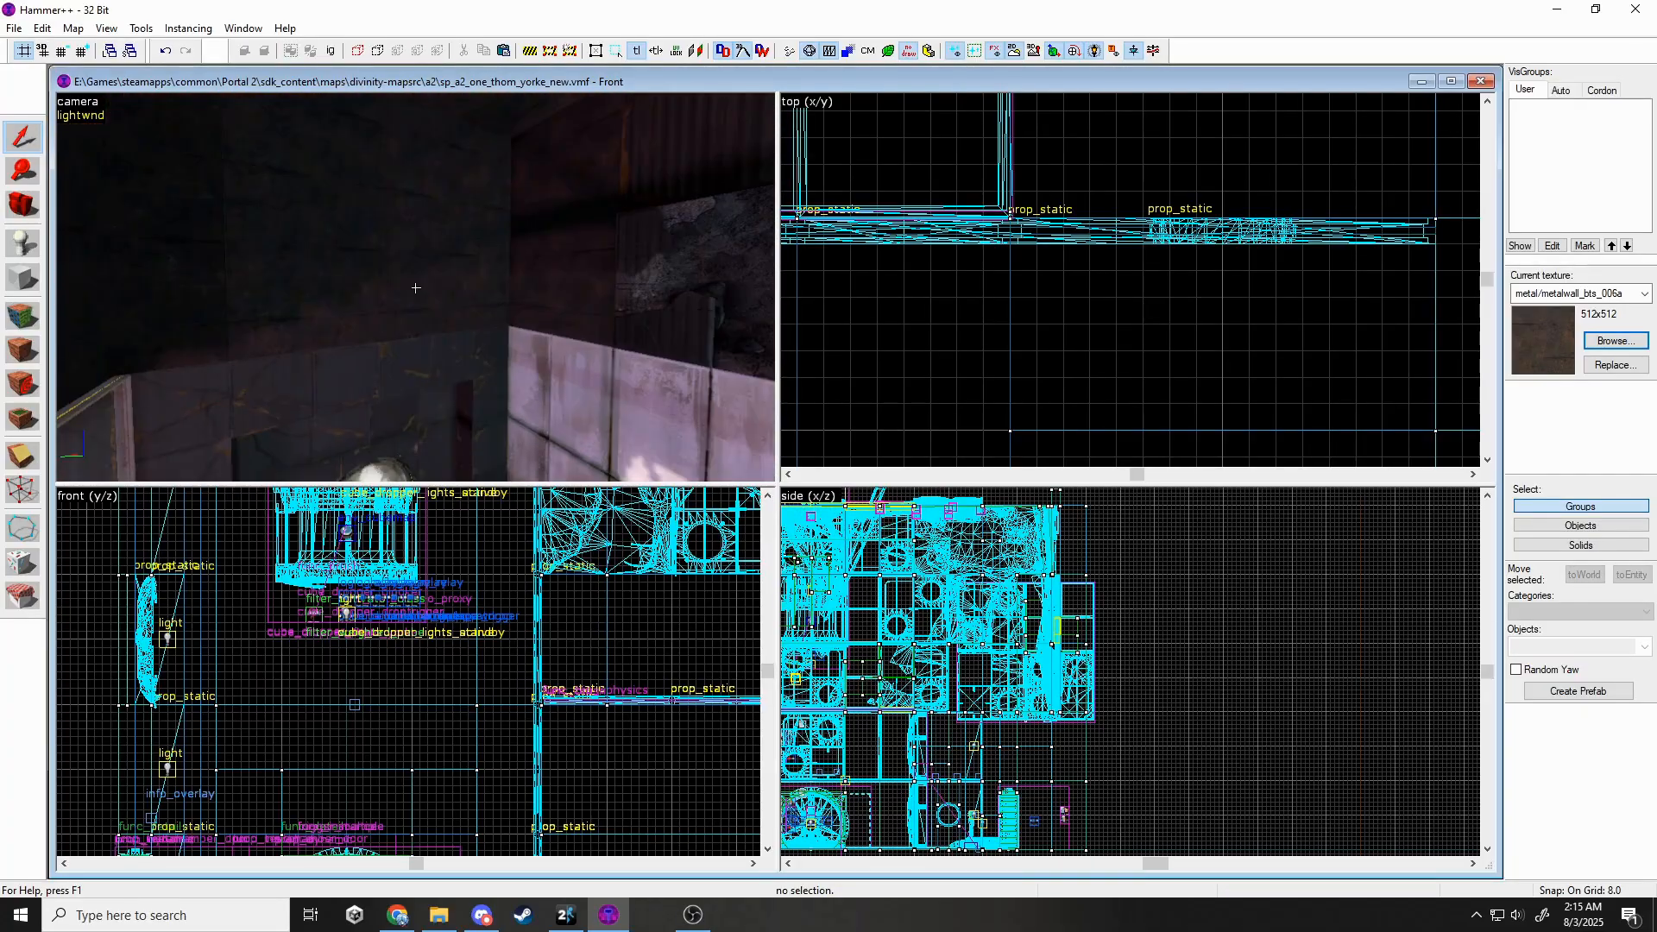
double_click(1563, 648)
type("inst")
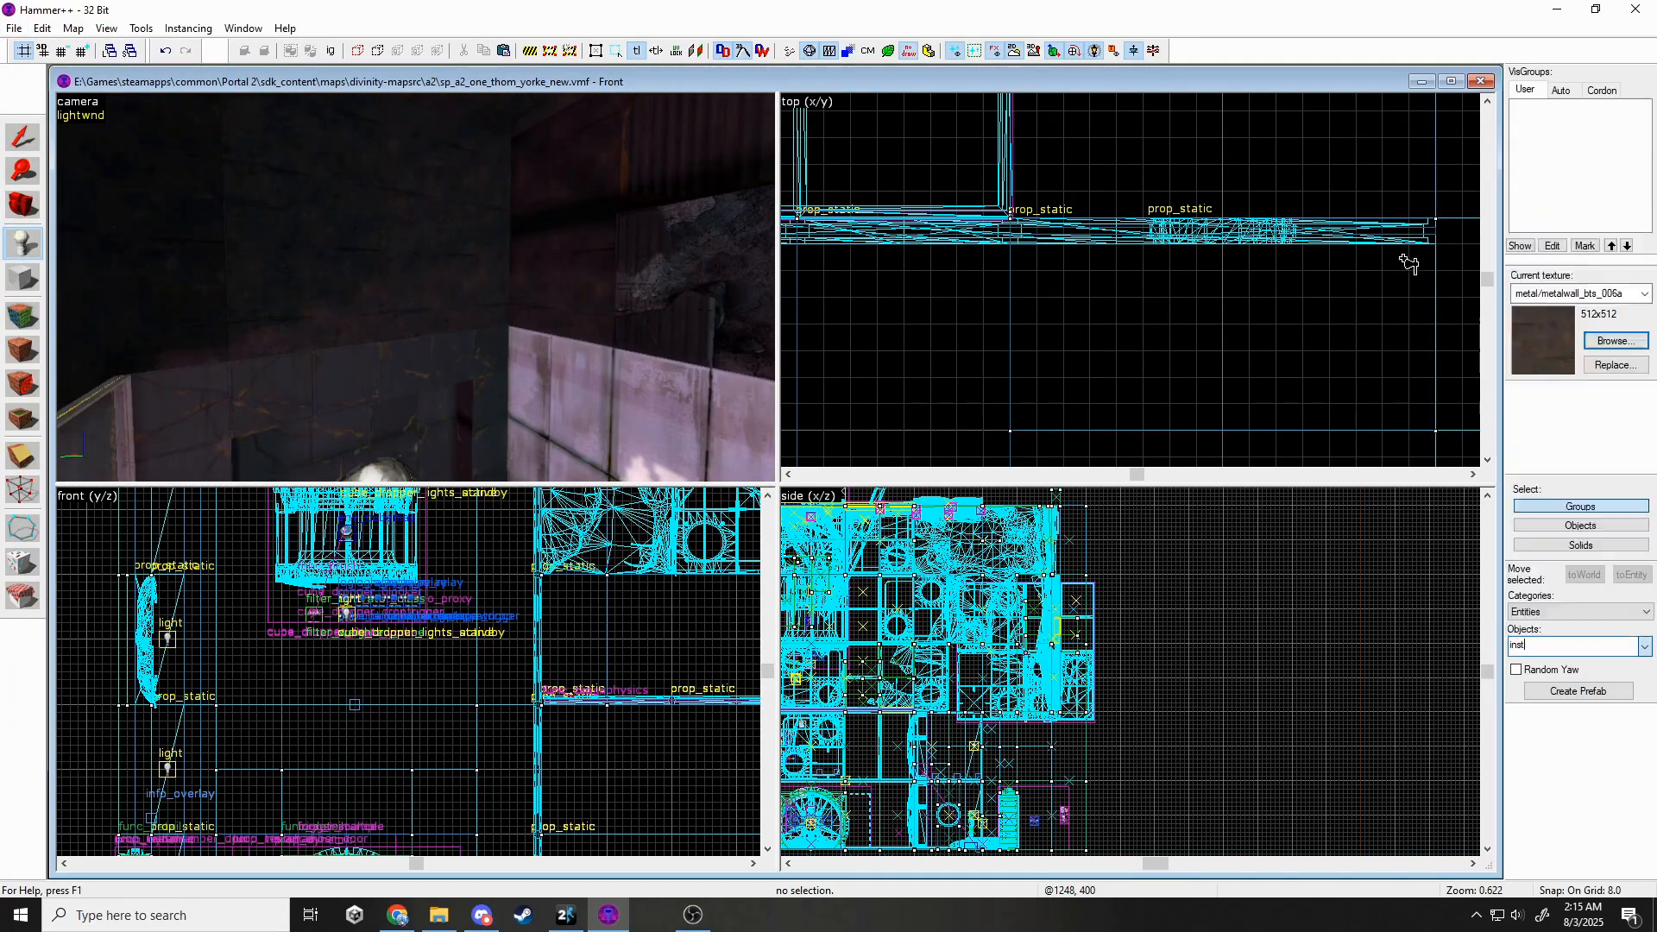
key("alt+Return")
left_click(850, 420)
left_click(960, 397)
scroll(951, 442, "down", 6)
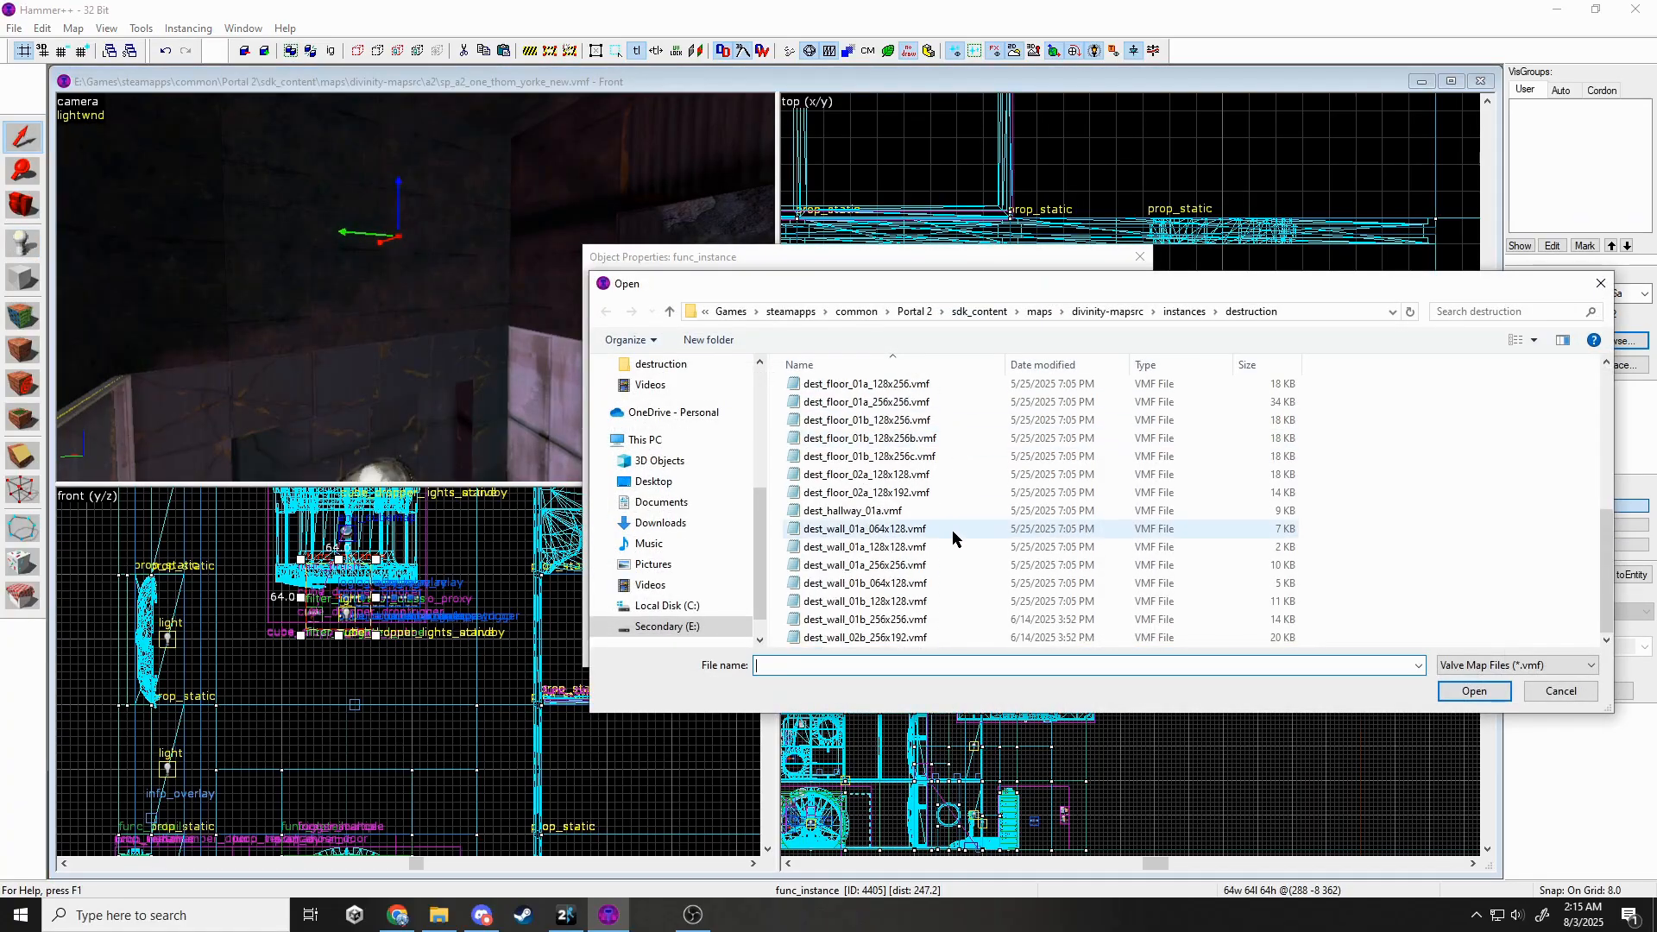
scroll(945, 518, "up", 5)
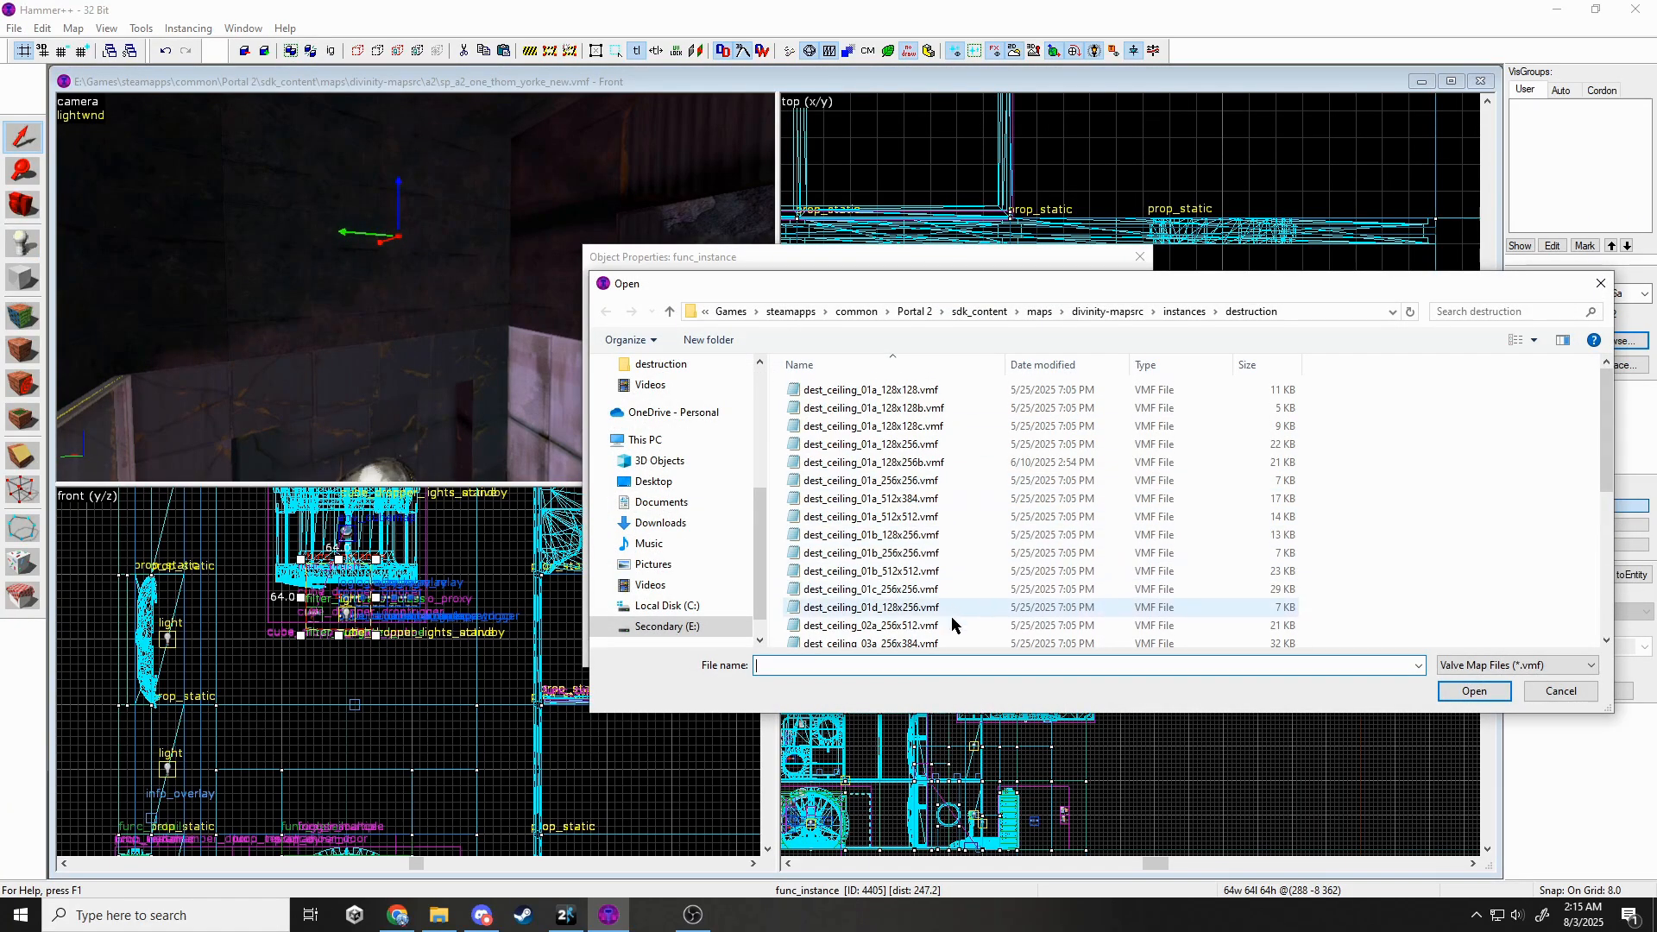
double_click(954, 640)
left_click(1046, 654)
left_click(1140, 256)
Snap the destroyed-ceiling instance's origin to the room corner and raise it to height 384.
scroll(1131, 268, "down", 7)
key("Escape")
key("z")
key("s")
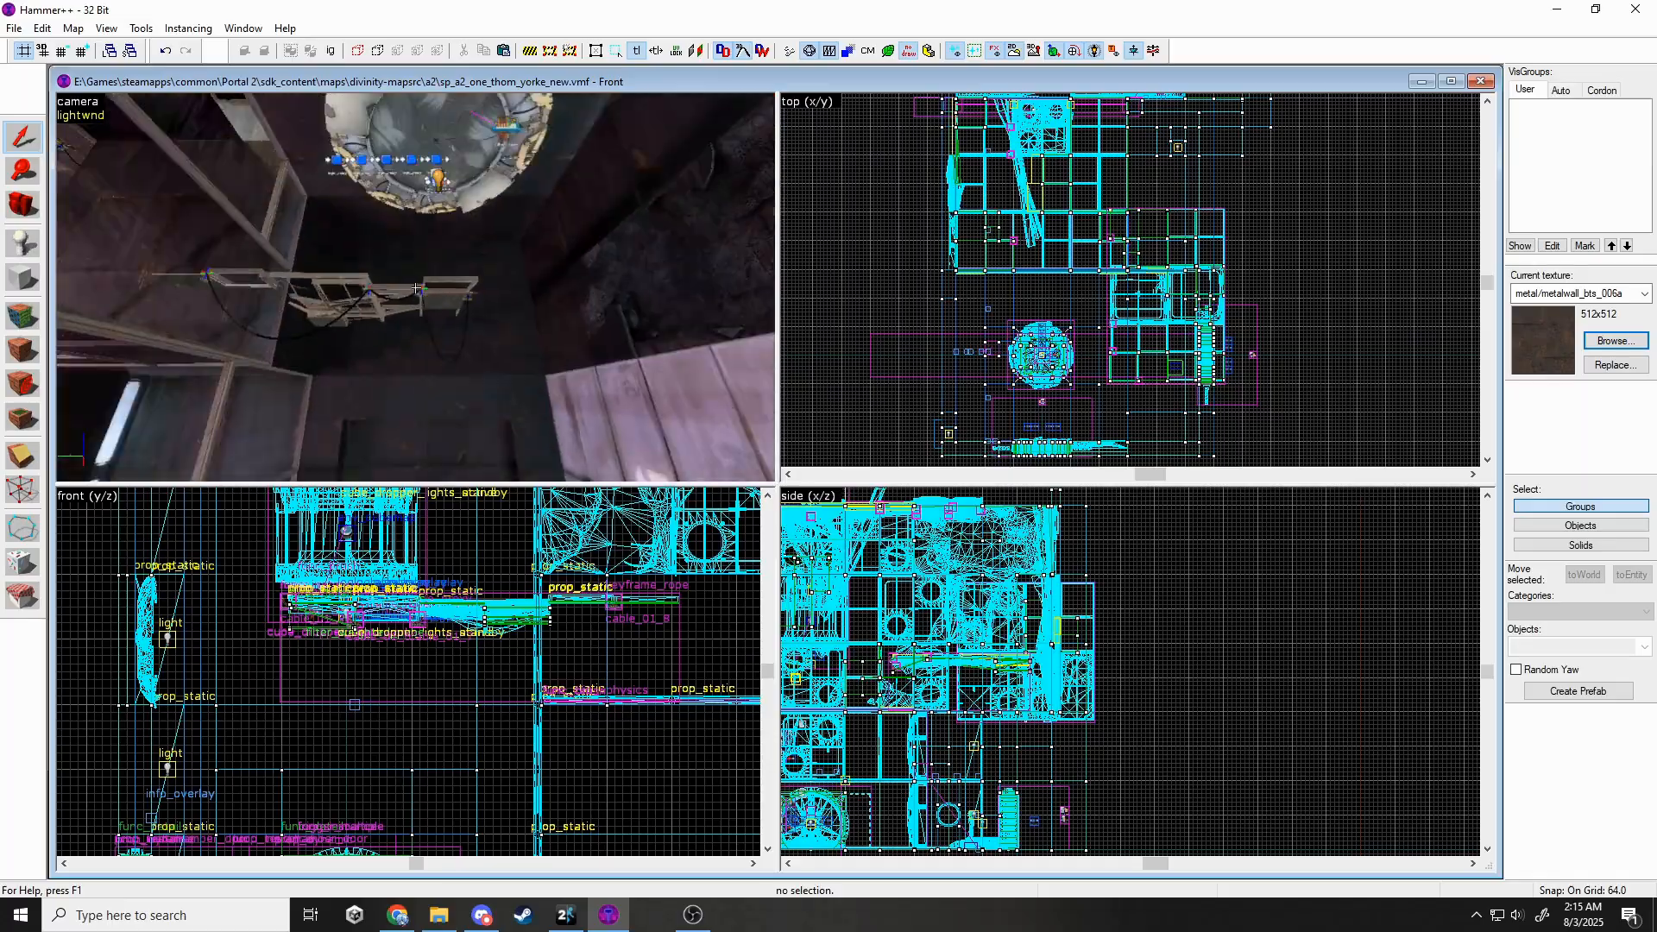
left_click(416, 287)
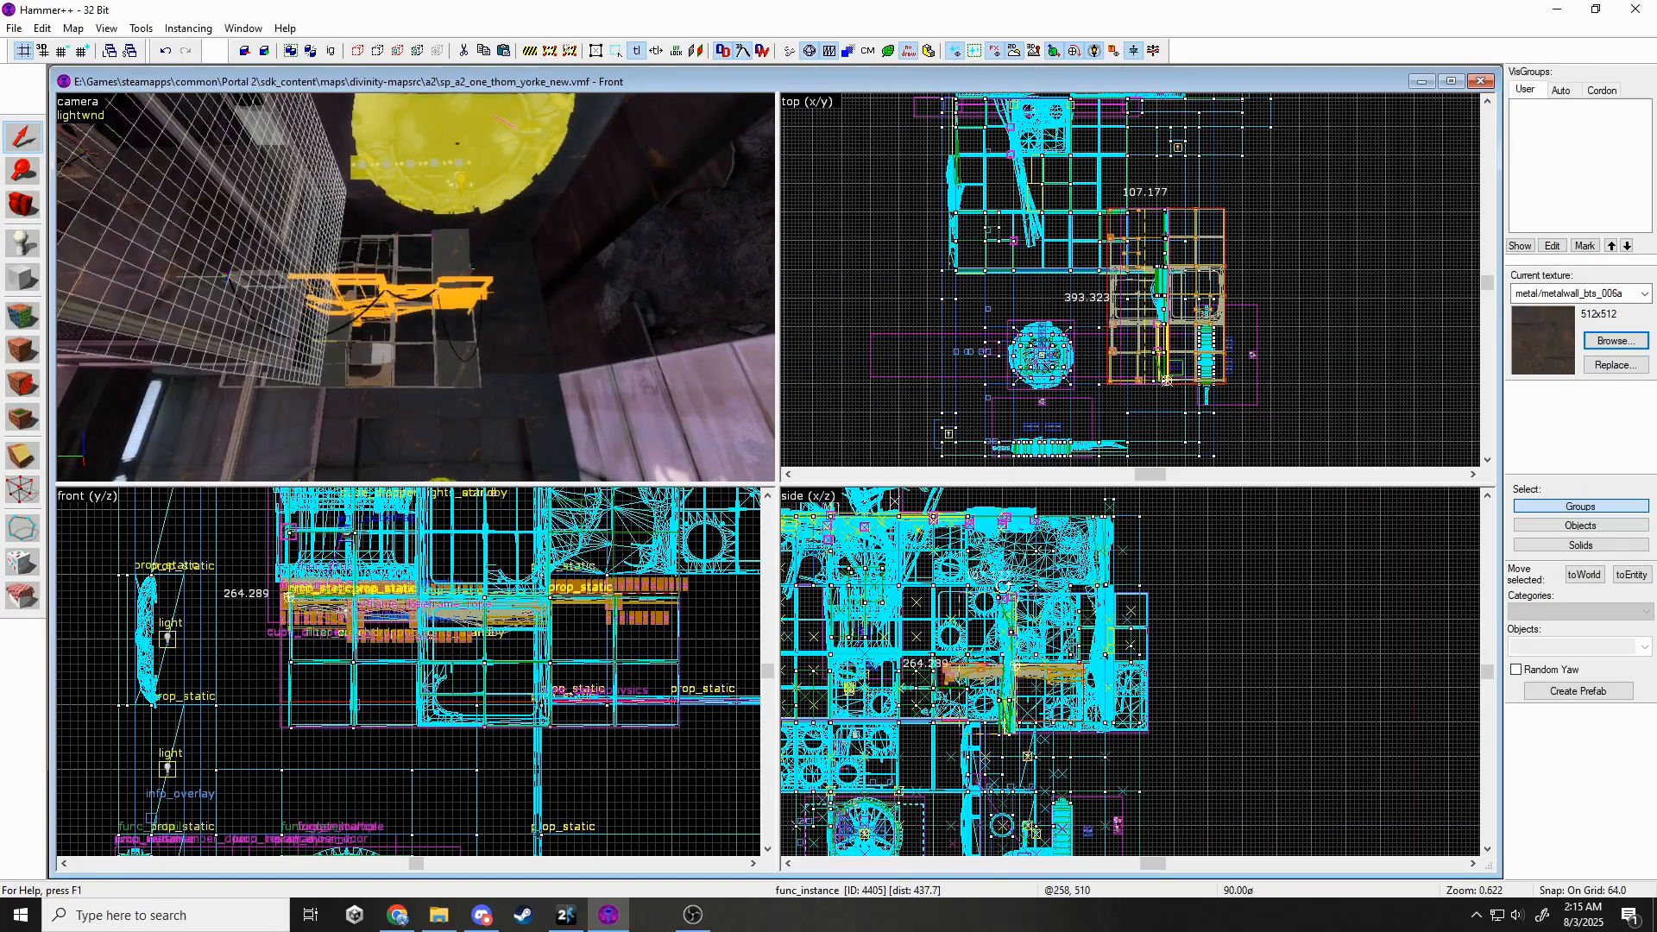
left_click_drag(1004, 586, 1006, 583)
key("ctrl+z")
scroll(1167, 382, "up", 5)
left_click_drag(1165, 380, 1058, 417)
scroll(1054, 363, "down", 3)
scroll(1062, 422, "up", 9)
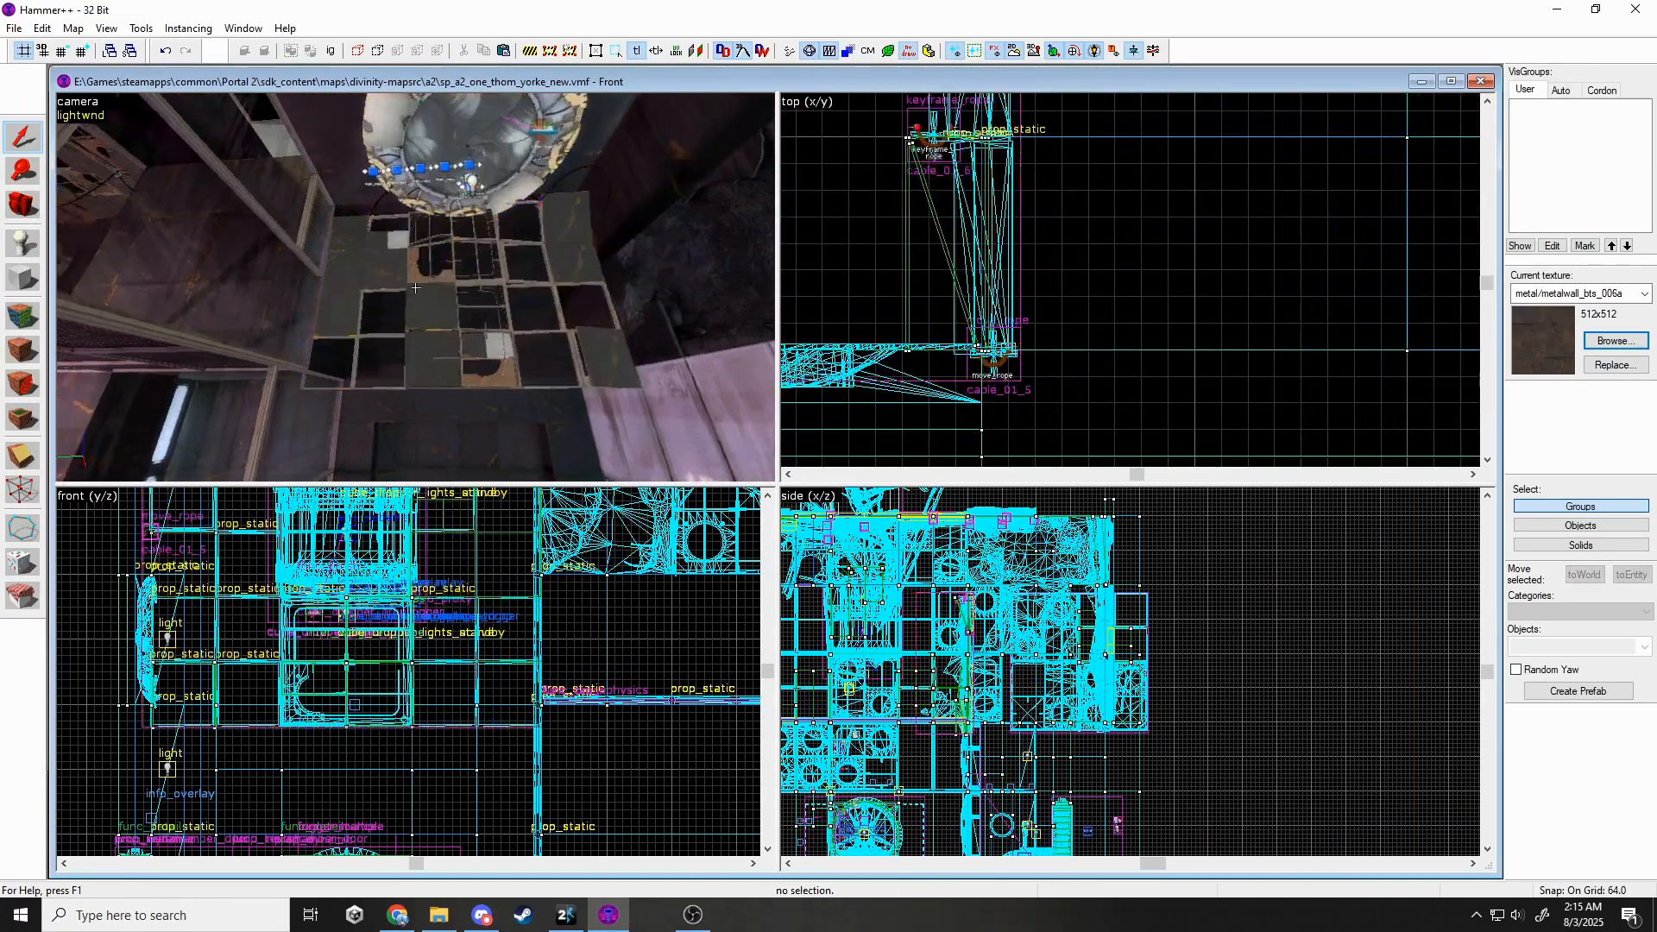
middle_click_drag(477, 490, 557, 690)
left_click_drag(557, 676, 556, 653)
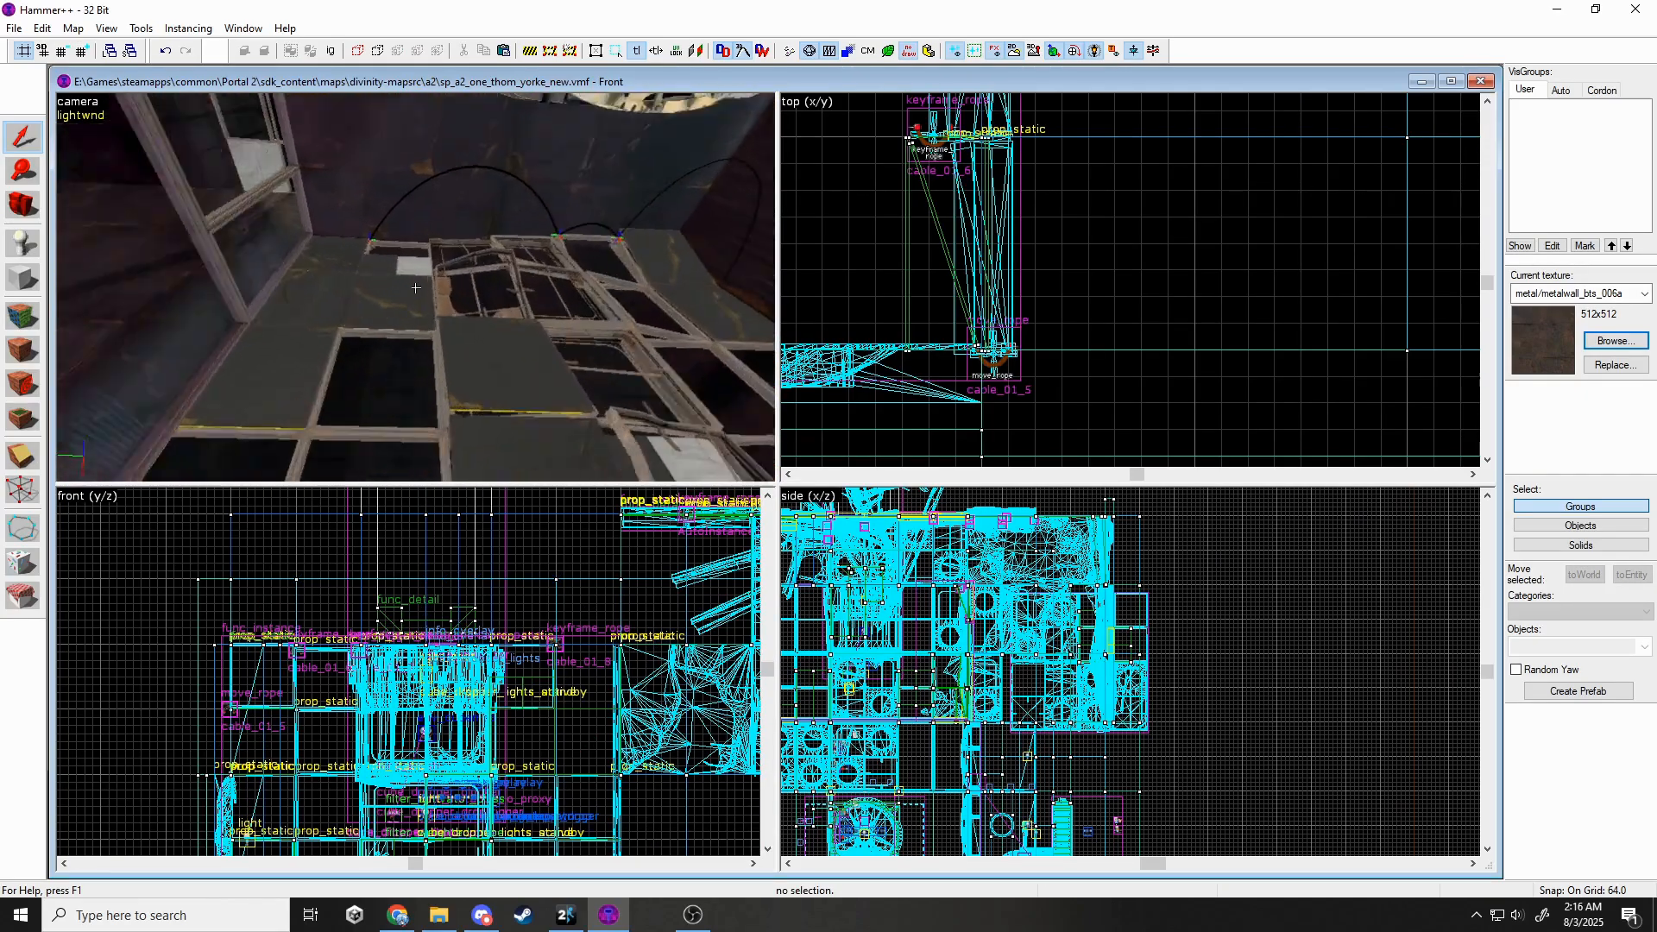
Shift-drag a clone of the ceiling instance, rotate it 180°, and shift it into place.
left_click(416, 287)
scroll(623, 667, "down", 3)
left_click_drag(932, 676, 1001, 734, "shift")
scroll(1001, 733, "up", 1)
left_click(1018, 732)
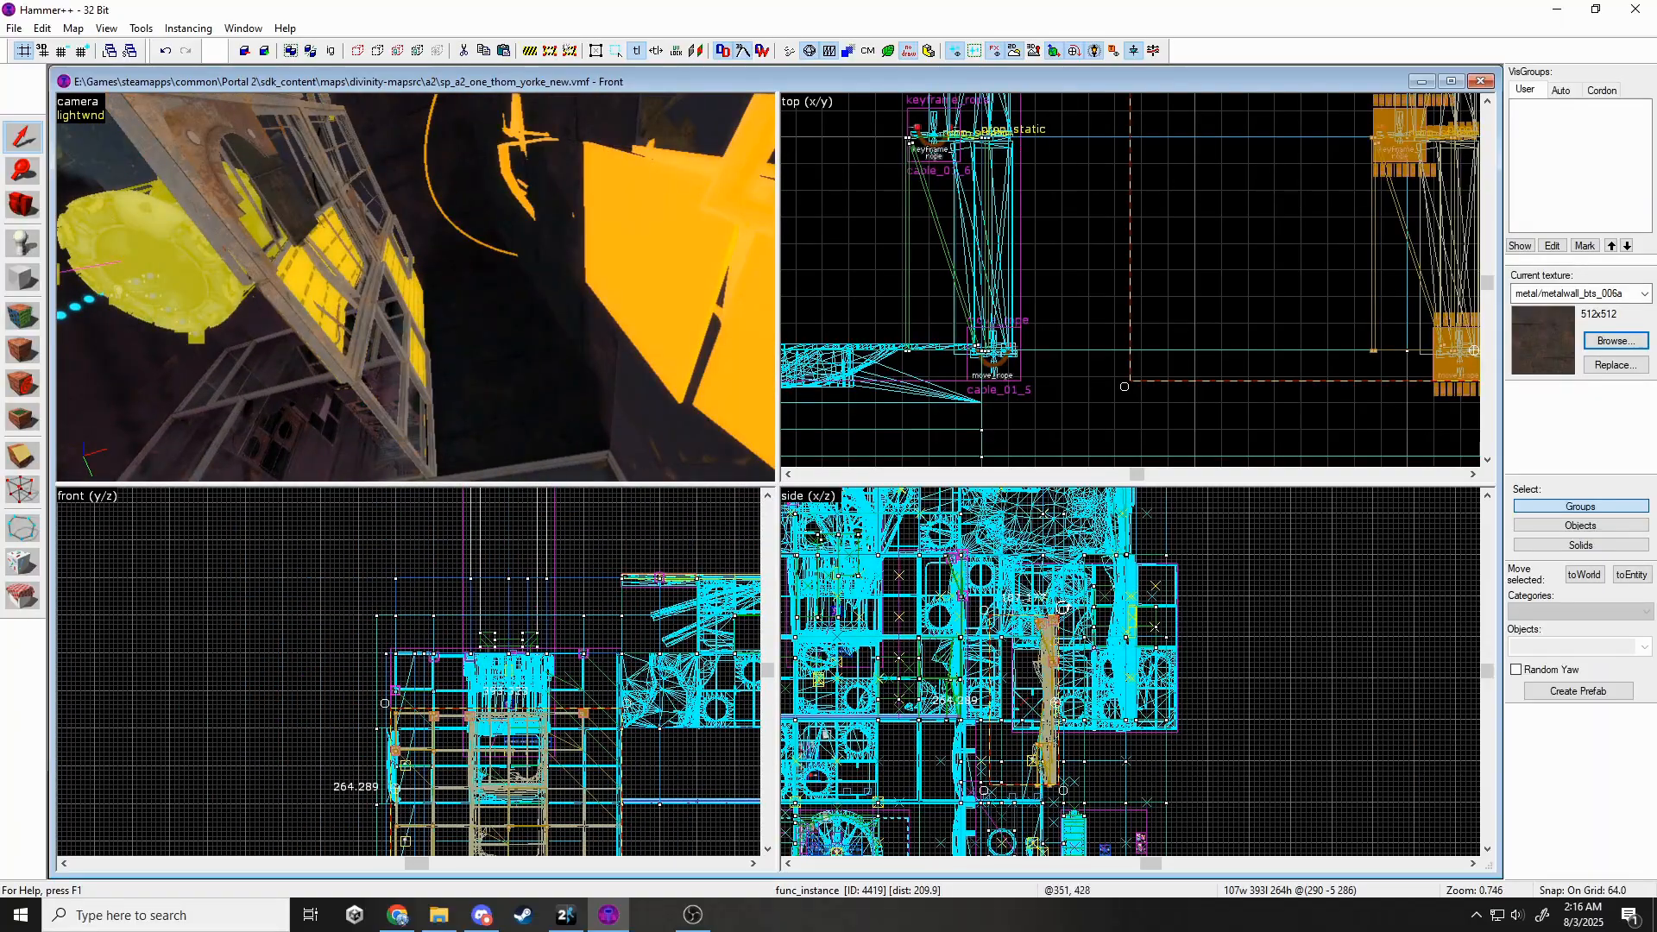
left_click_drag(1062, 792, 1144, 695)
scroll(1198, 345, "down", 10)
left_click_drag(1206, 421, 1224, 428)
scroll(1245, 112, "up", 4)
left_click_drag(1232, 367, 1222, 191)
scroll(1081, 728, "up", 4)
left_click_drag(1076, 722, 1064, 751)
Fine-tune the rotated ceiling copy's rotation and final position in the top view.
key("Escape")
key("z")
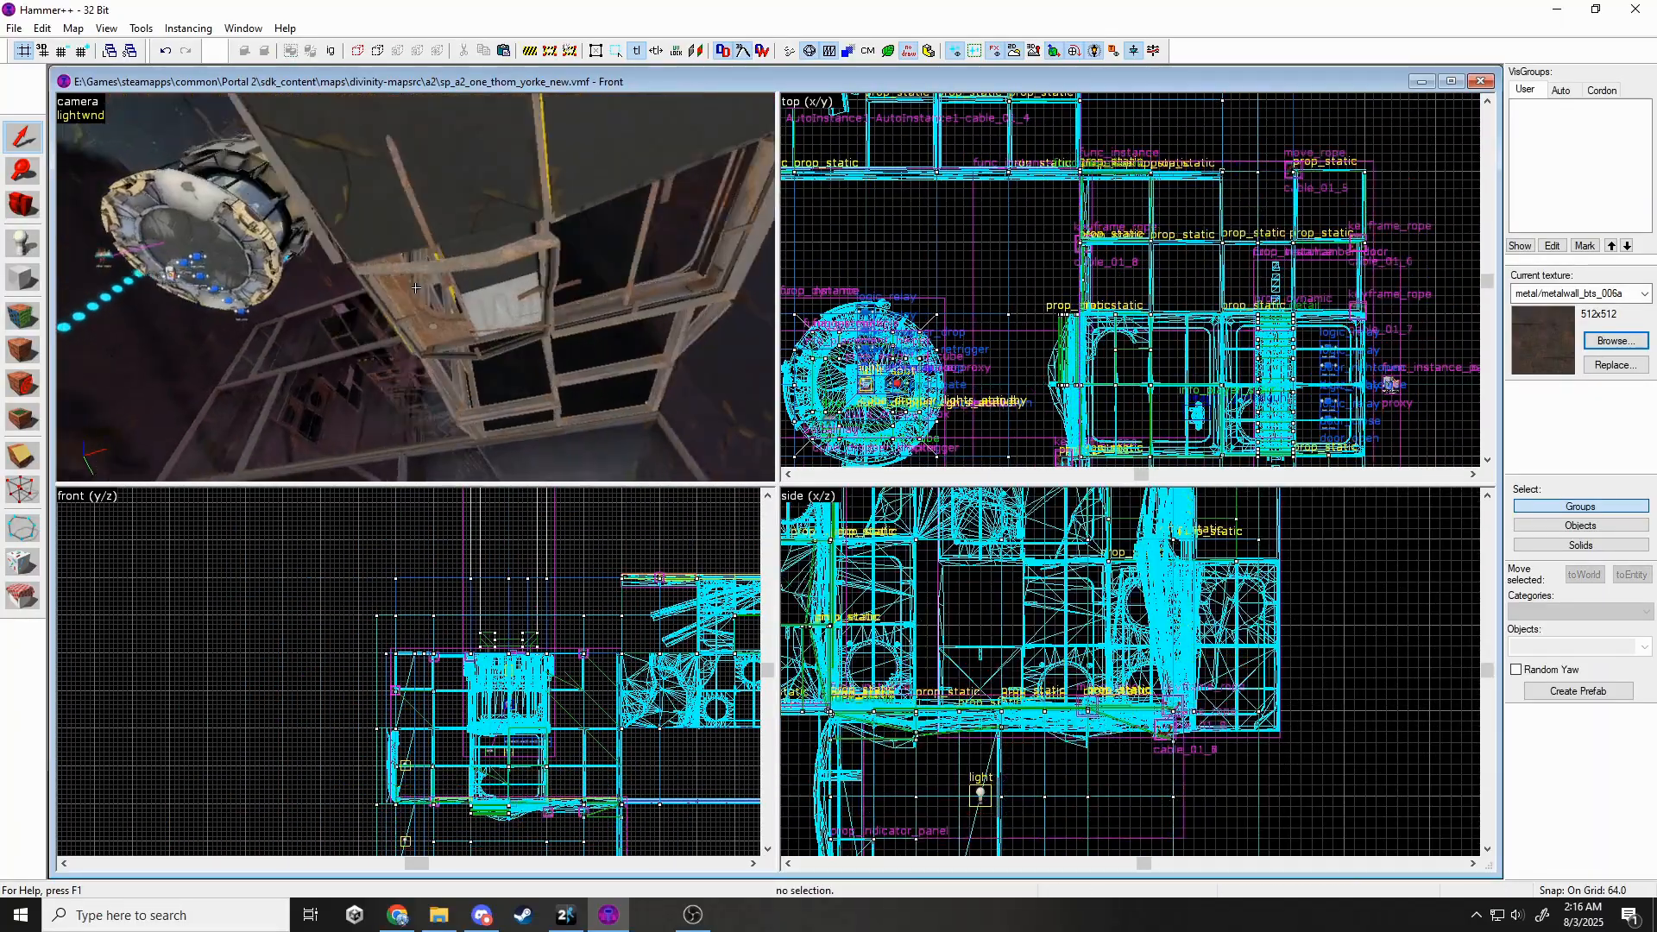
left_click(423, 354)
scroll(1113, 259, "down", 3)
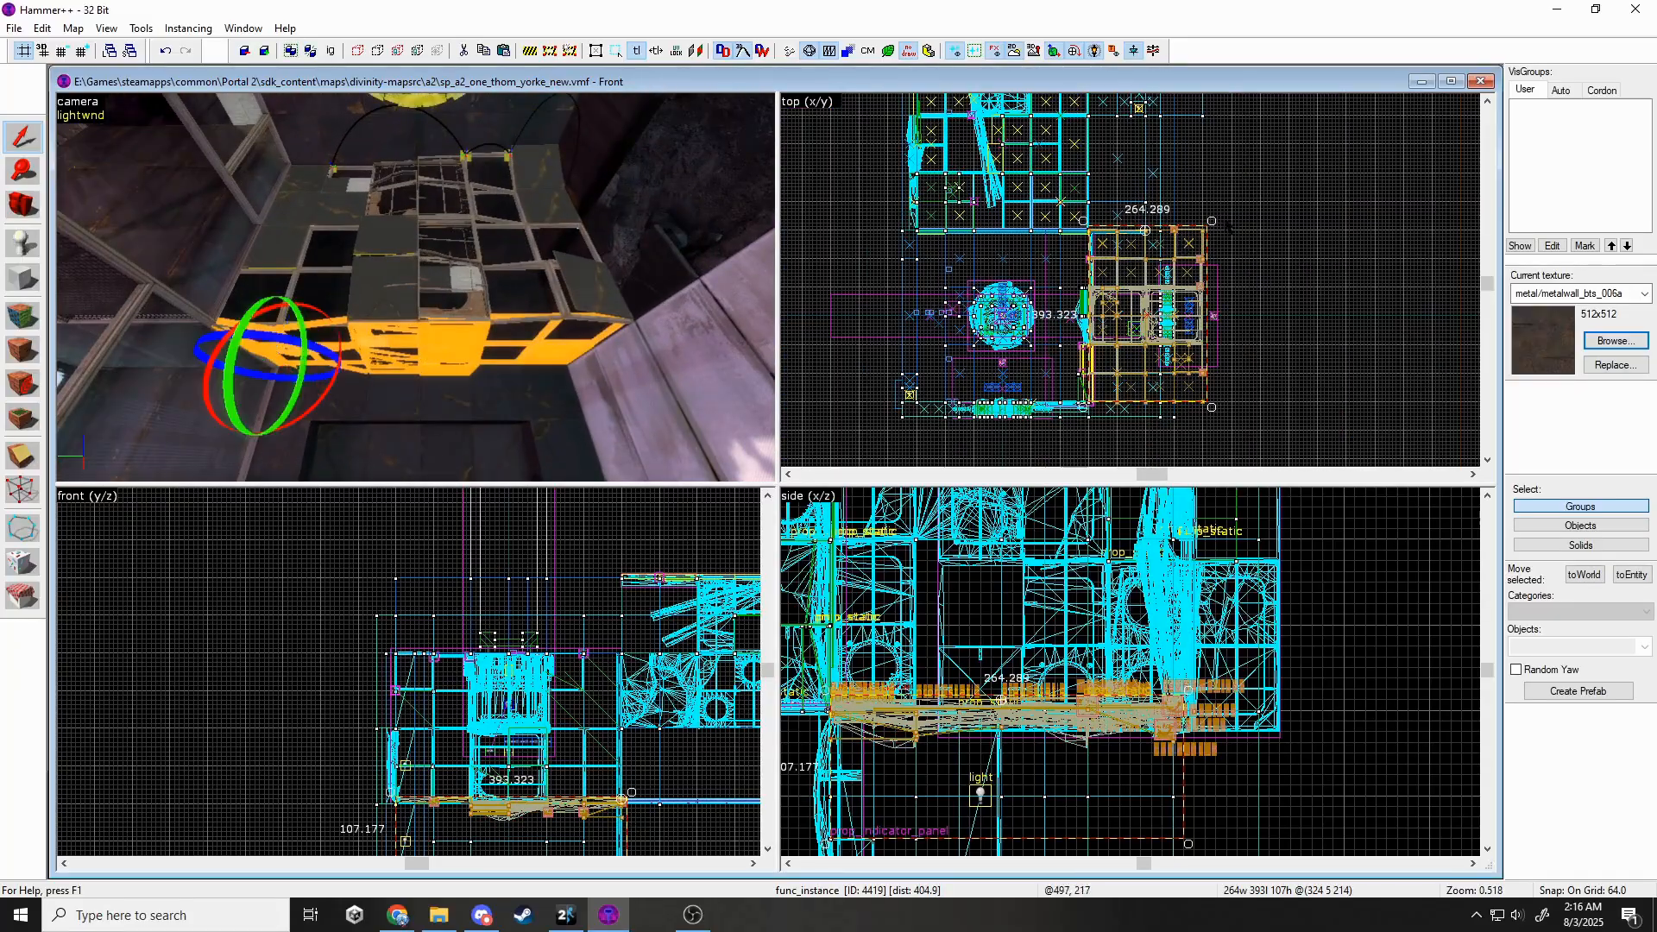
left_click_drag(1083, 222, 1085, 220)
left_click_drag(1132, 208, 1154, 409)
scroll(1153, 409, "up", 4)
left_click_drag(1154, 409, 1095, 333)
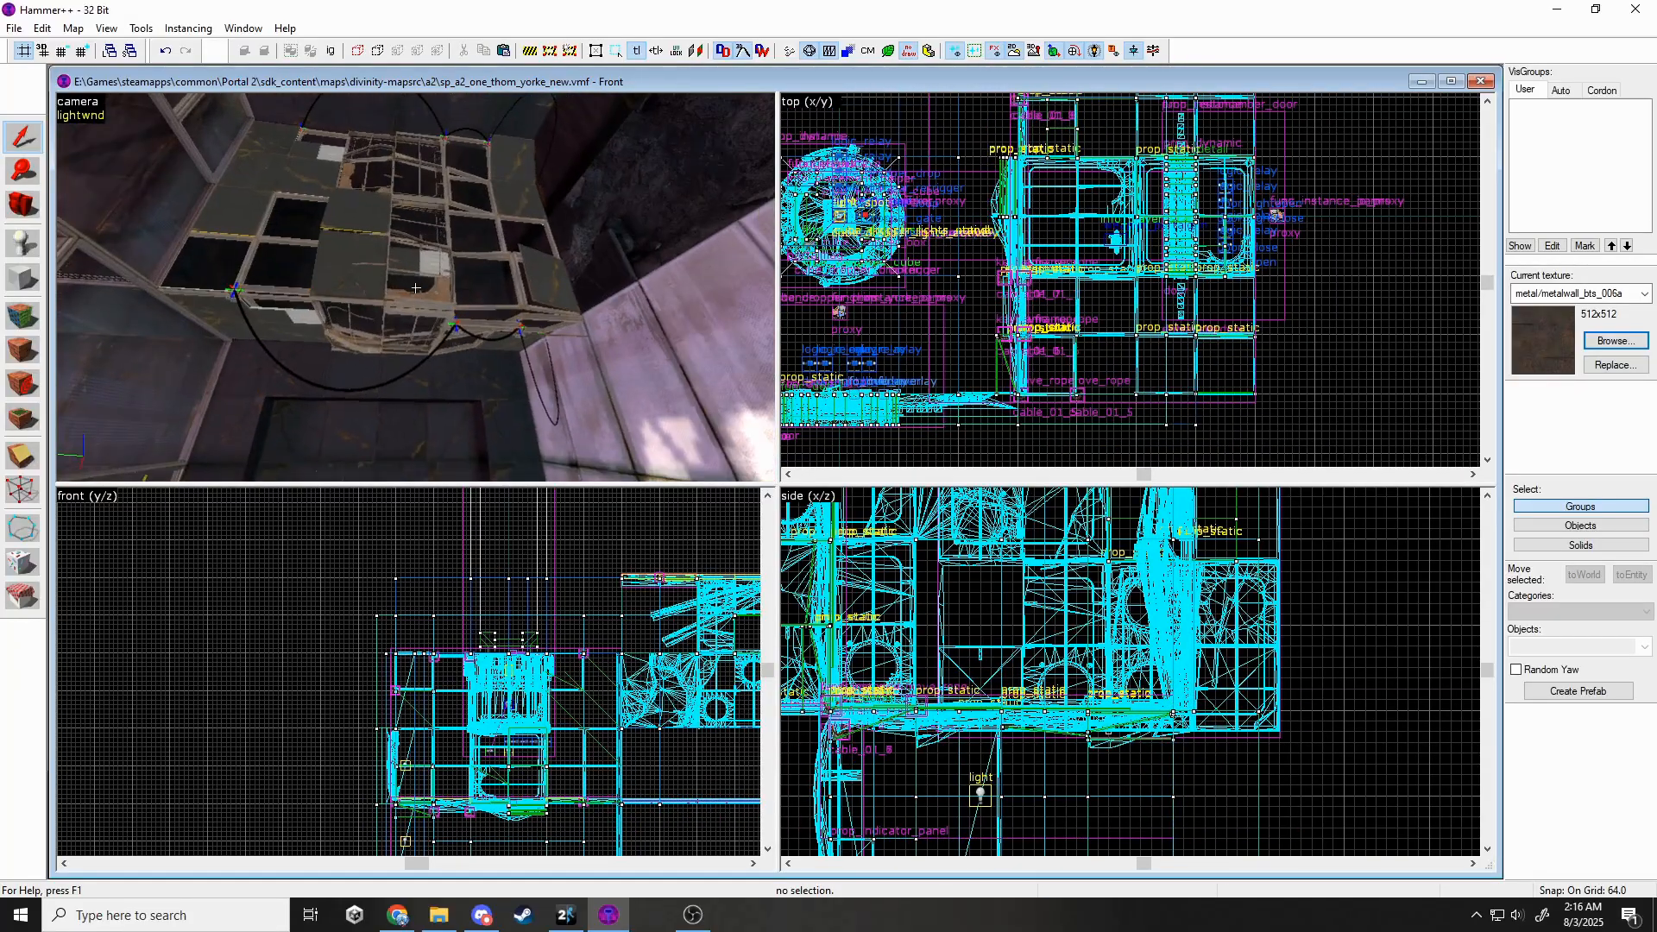
Select both ceiling instances and collapse them into the map with Instancing > Collapse.
key("s")
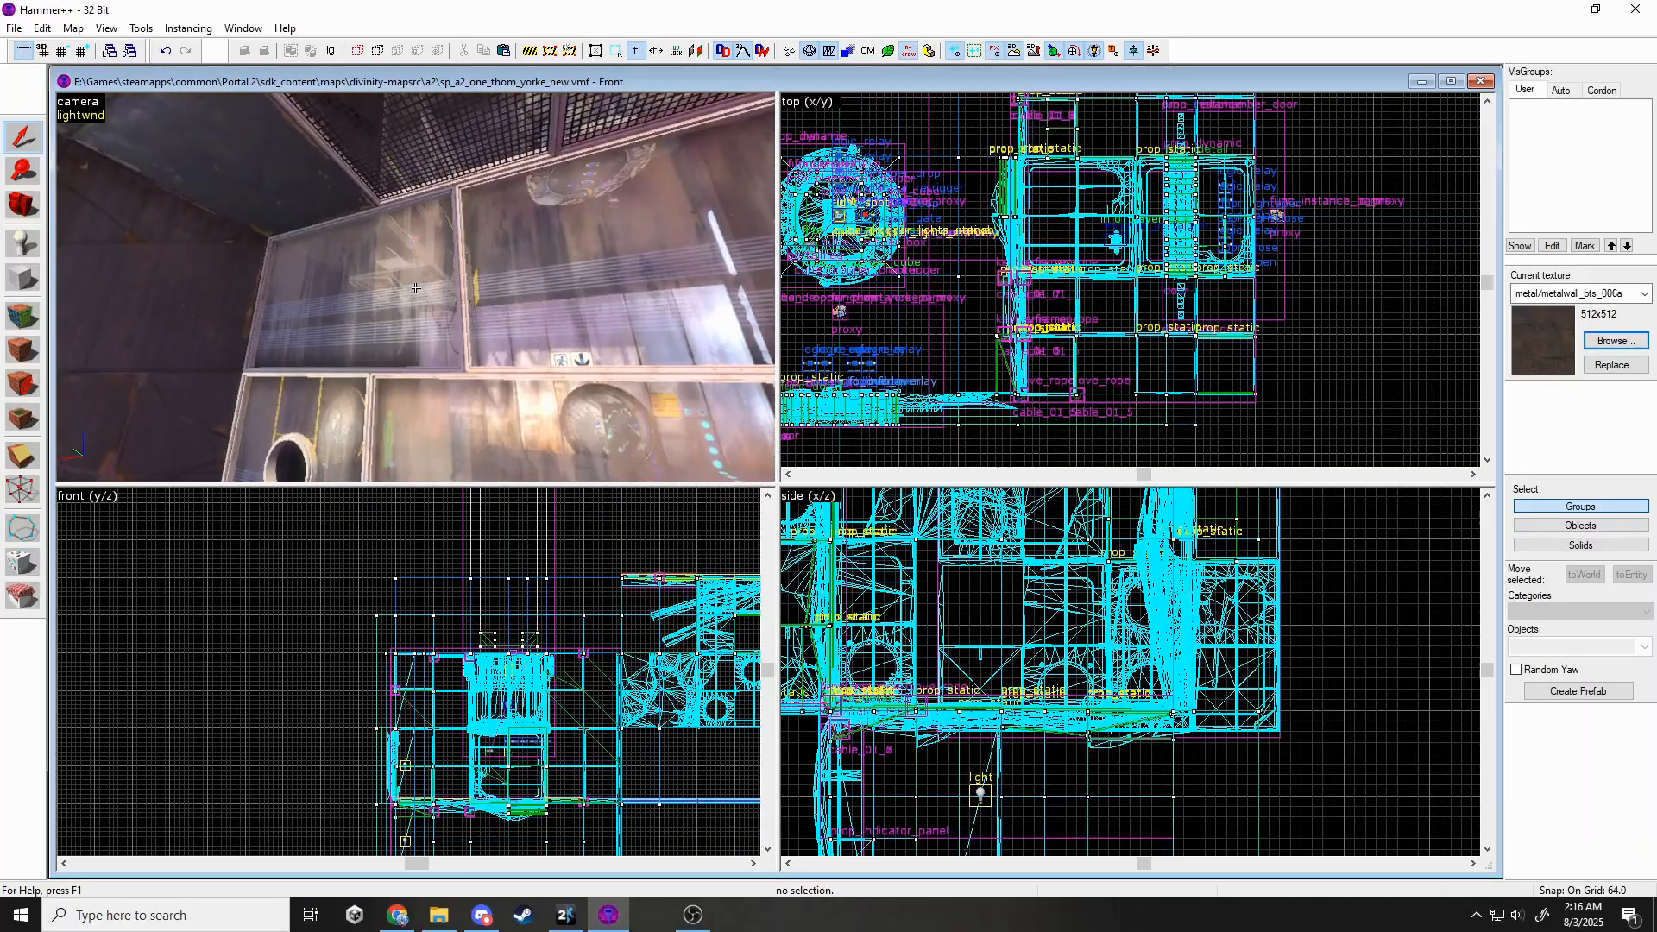
key("w")
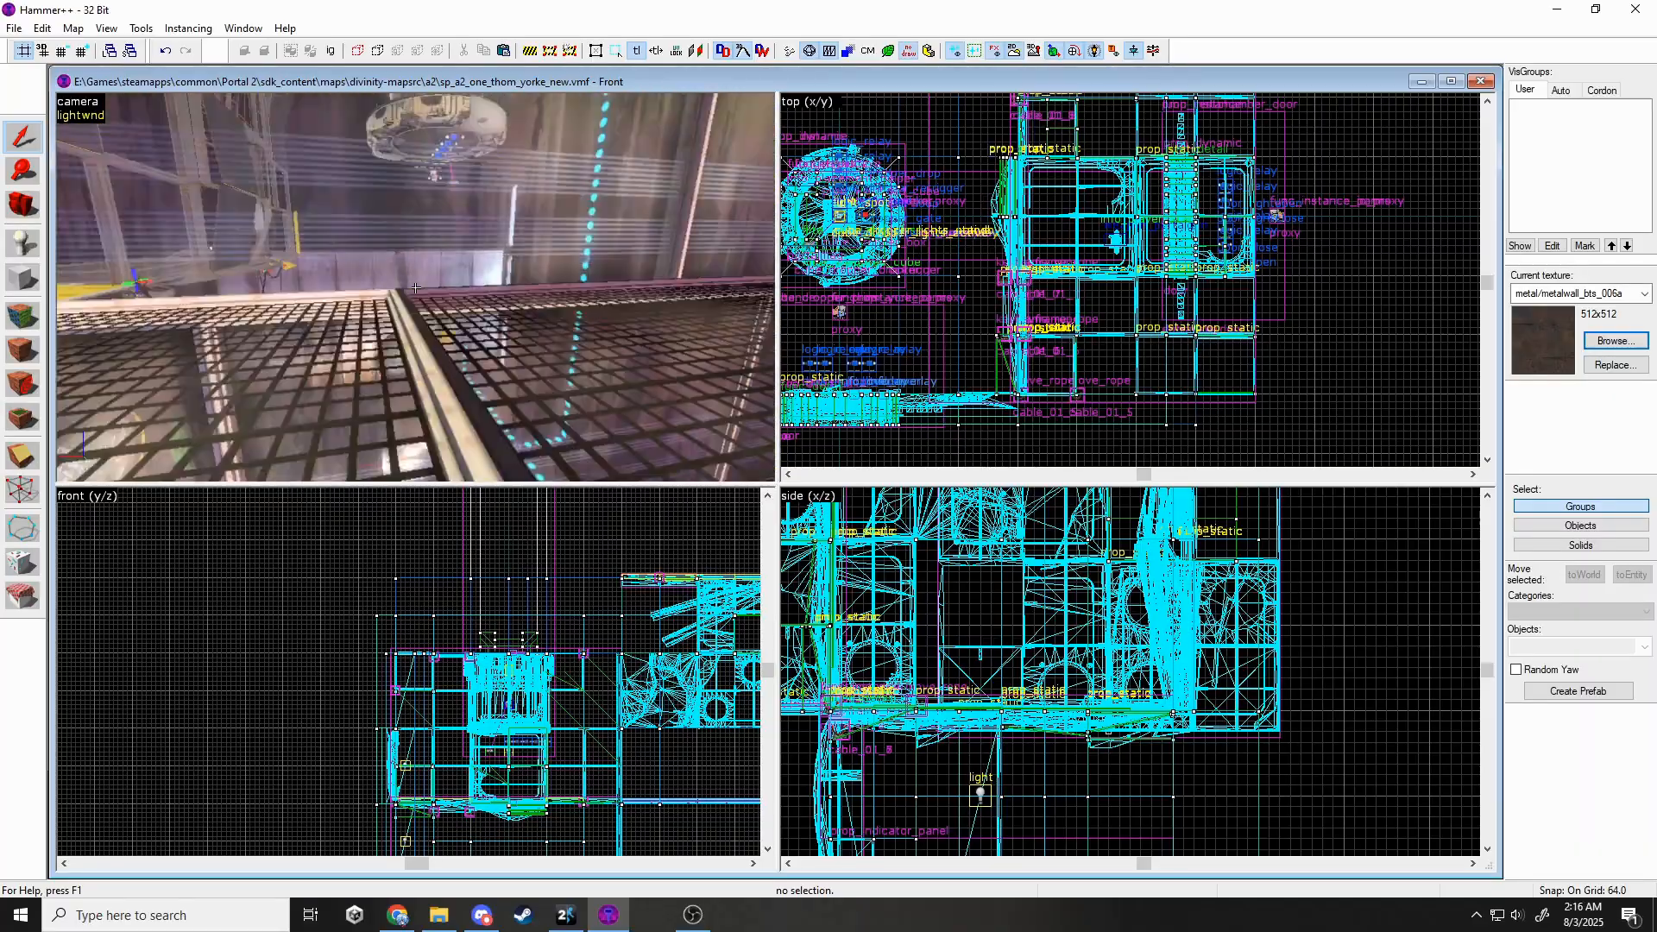
key("s")
key("z")
left_click(368, 330)
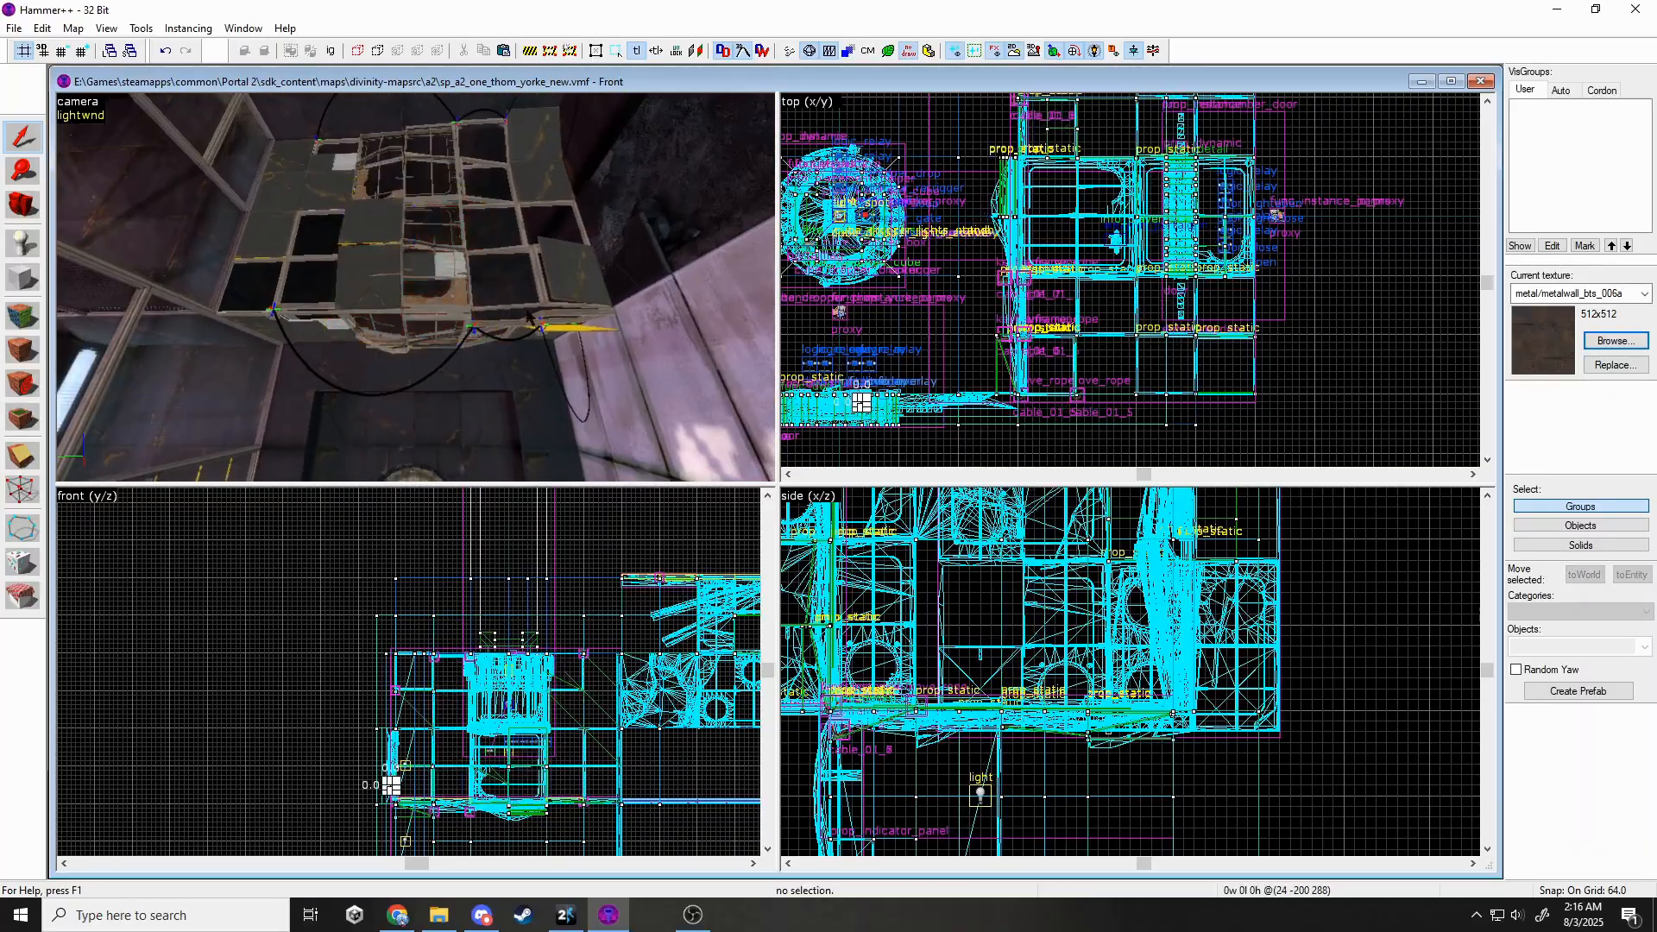
left_click(368, 330, "ctrl")
left_click(188, 27)
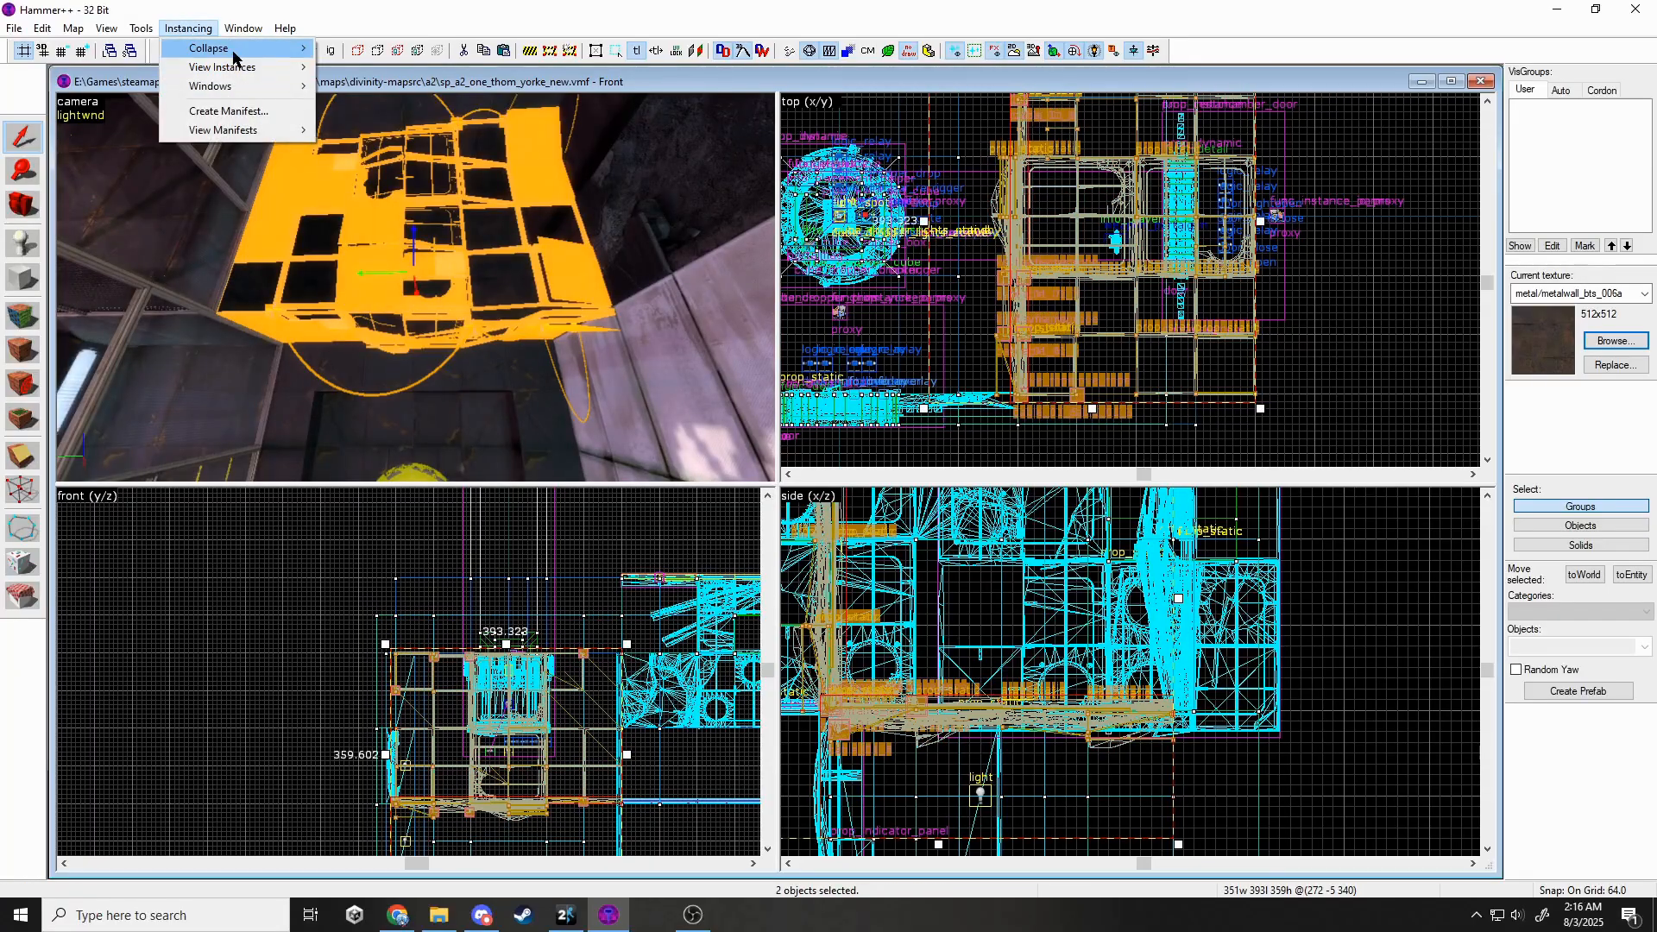
left_click(216, 48)
left_click(898, 524)
left_click(933, 518)
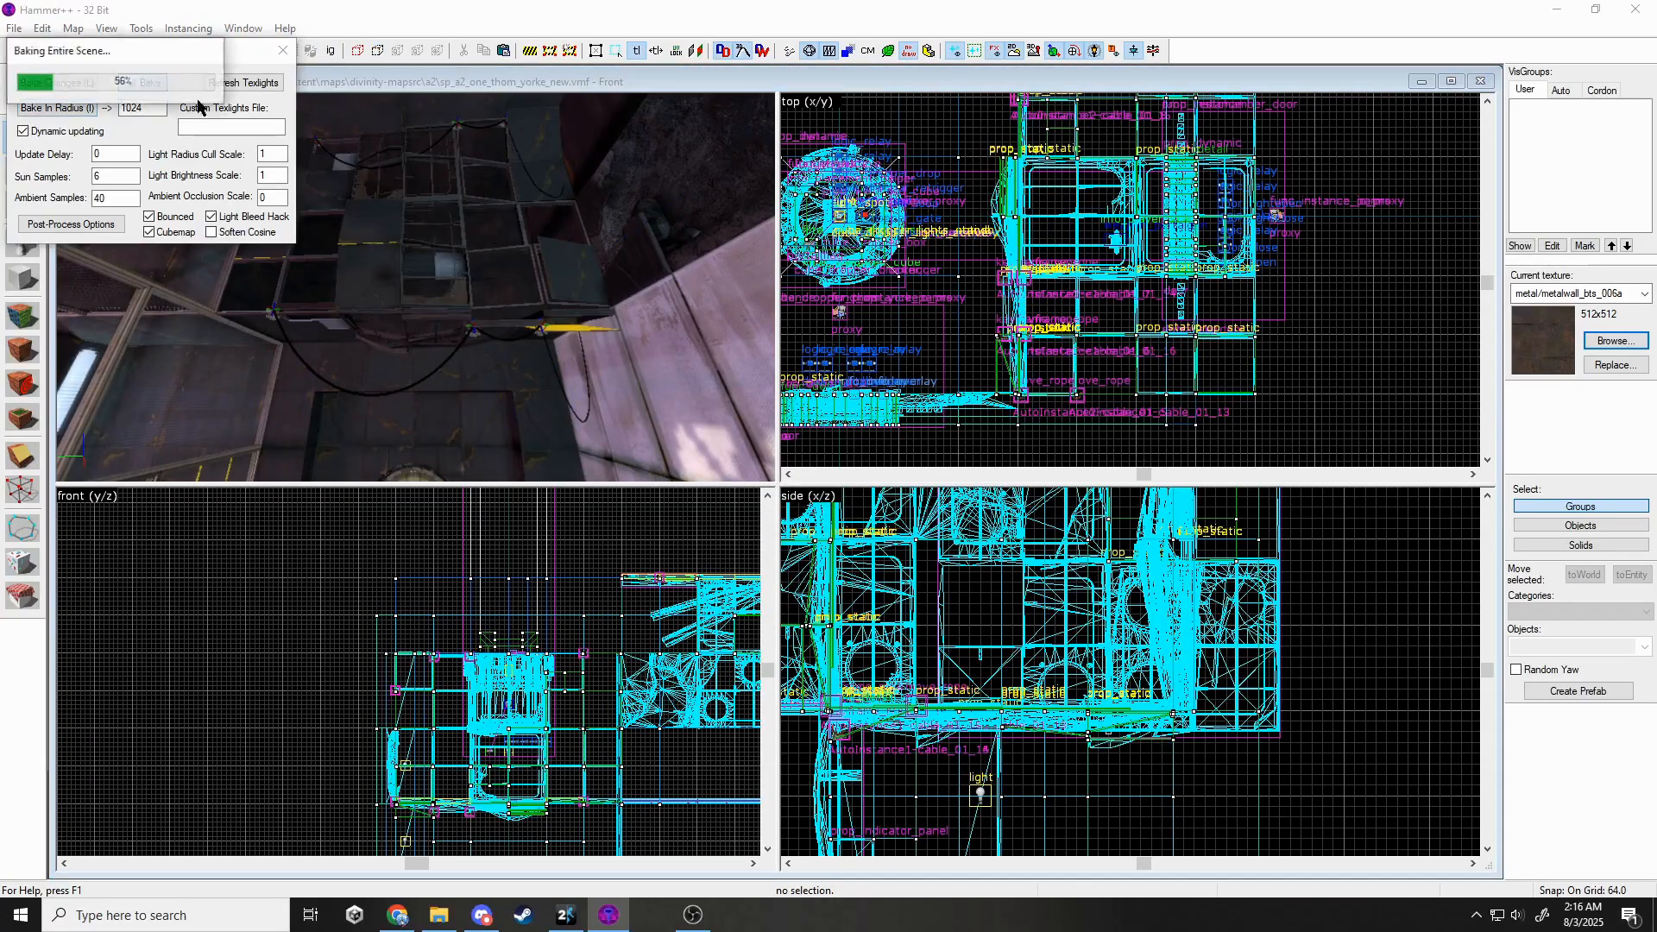
Select the first nodraw faces on the floor panels for face texturing.
key("z")
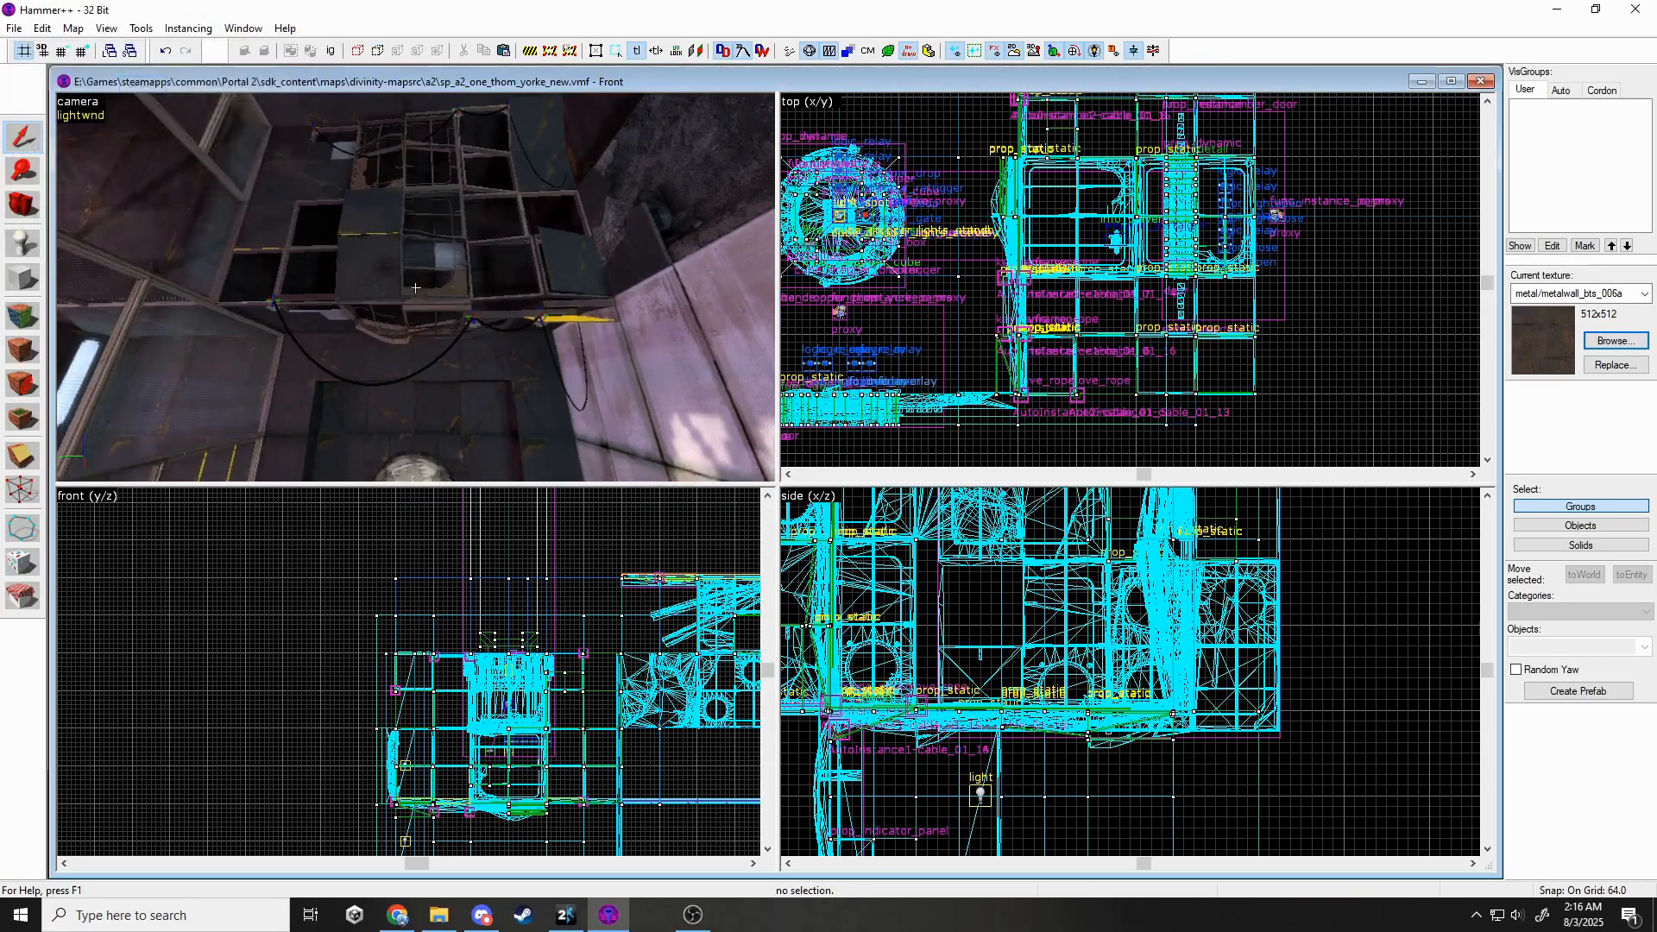
key("w")
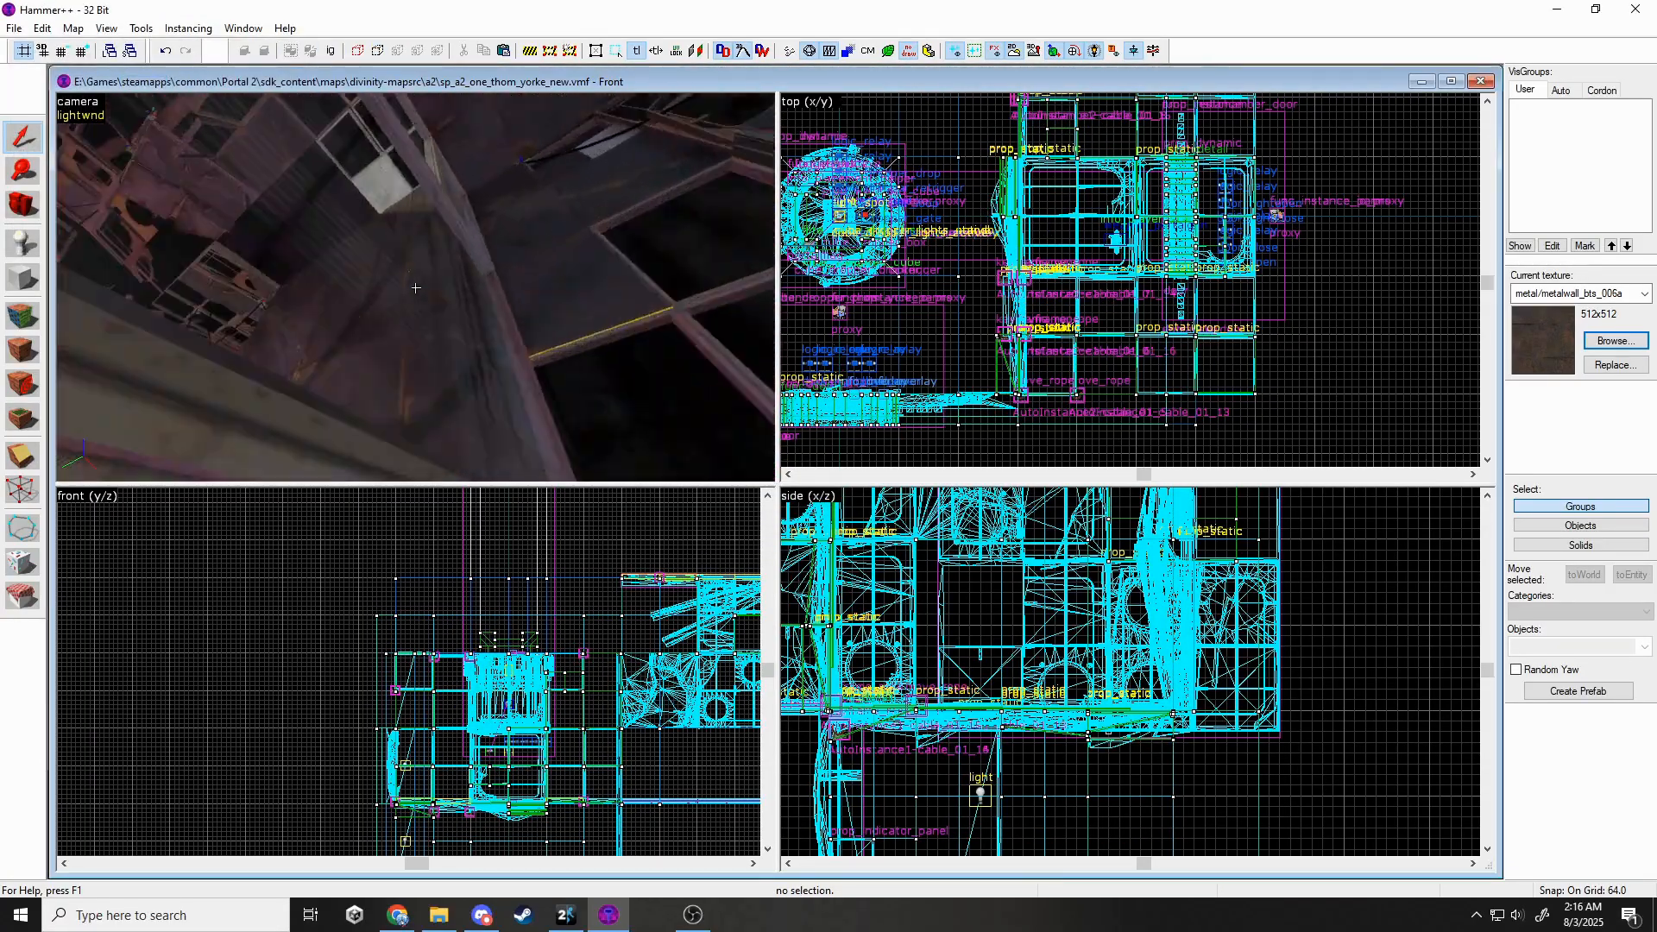
key("w")
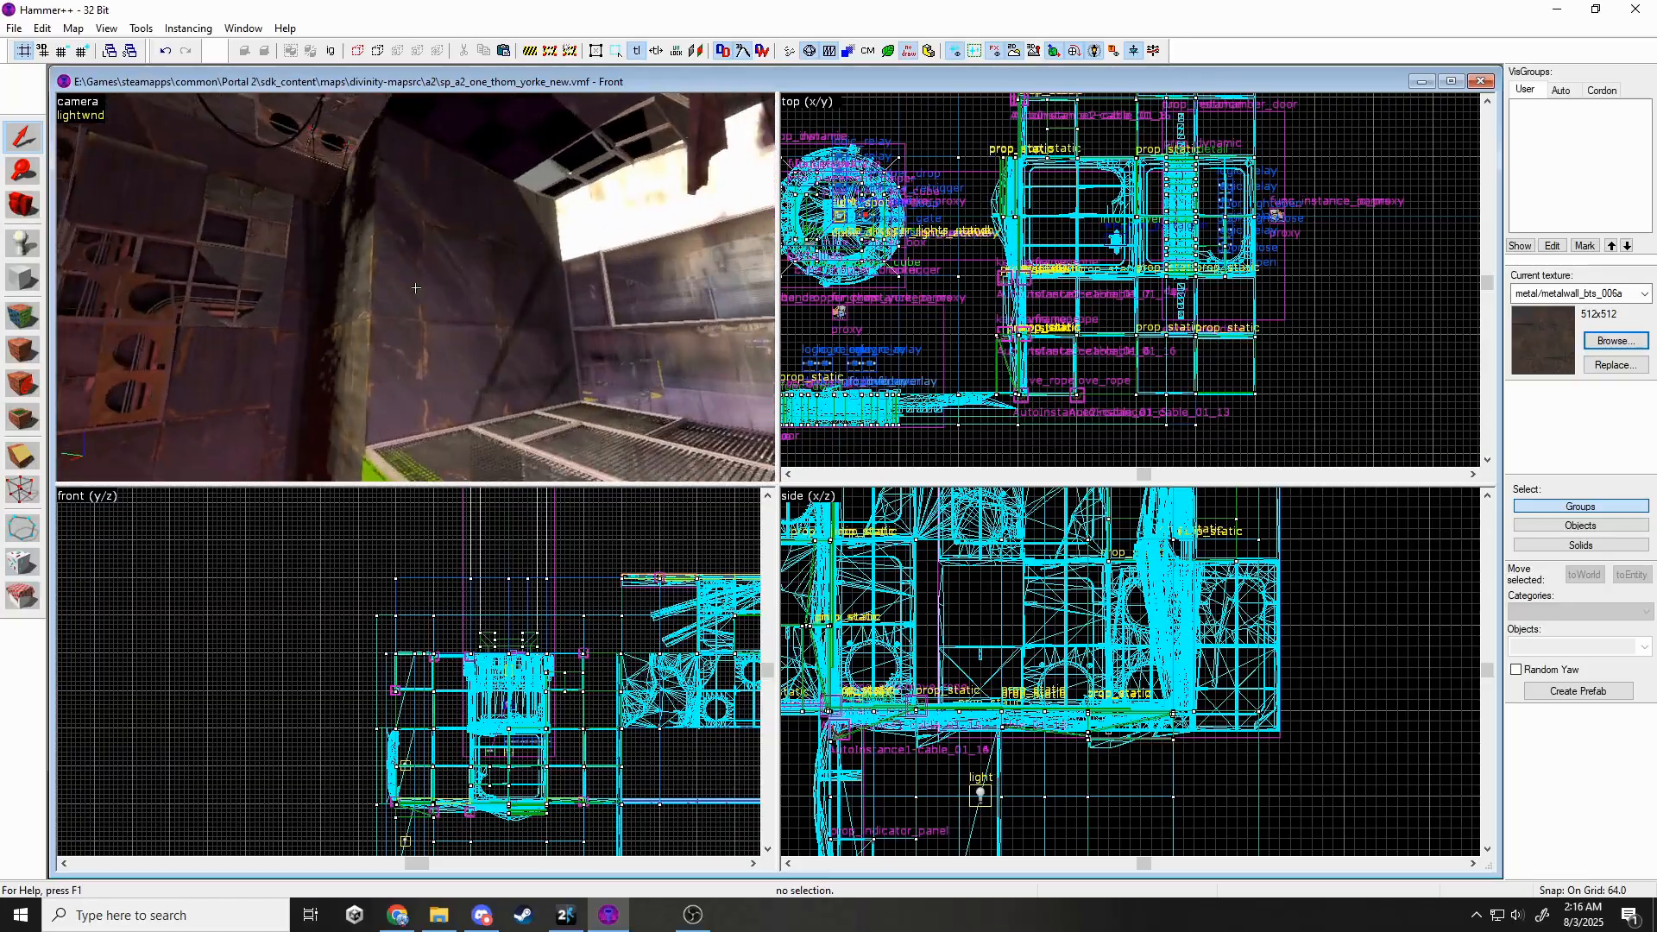
key("w")
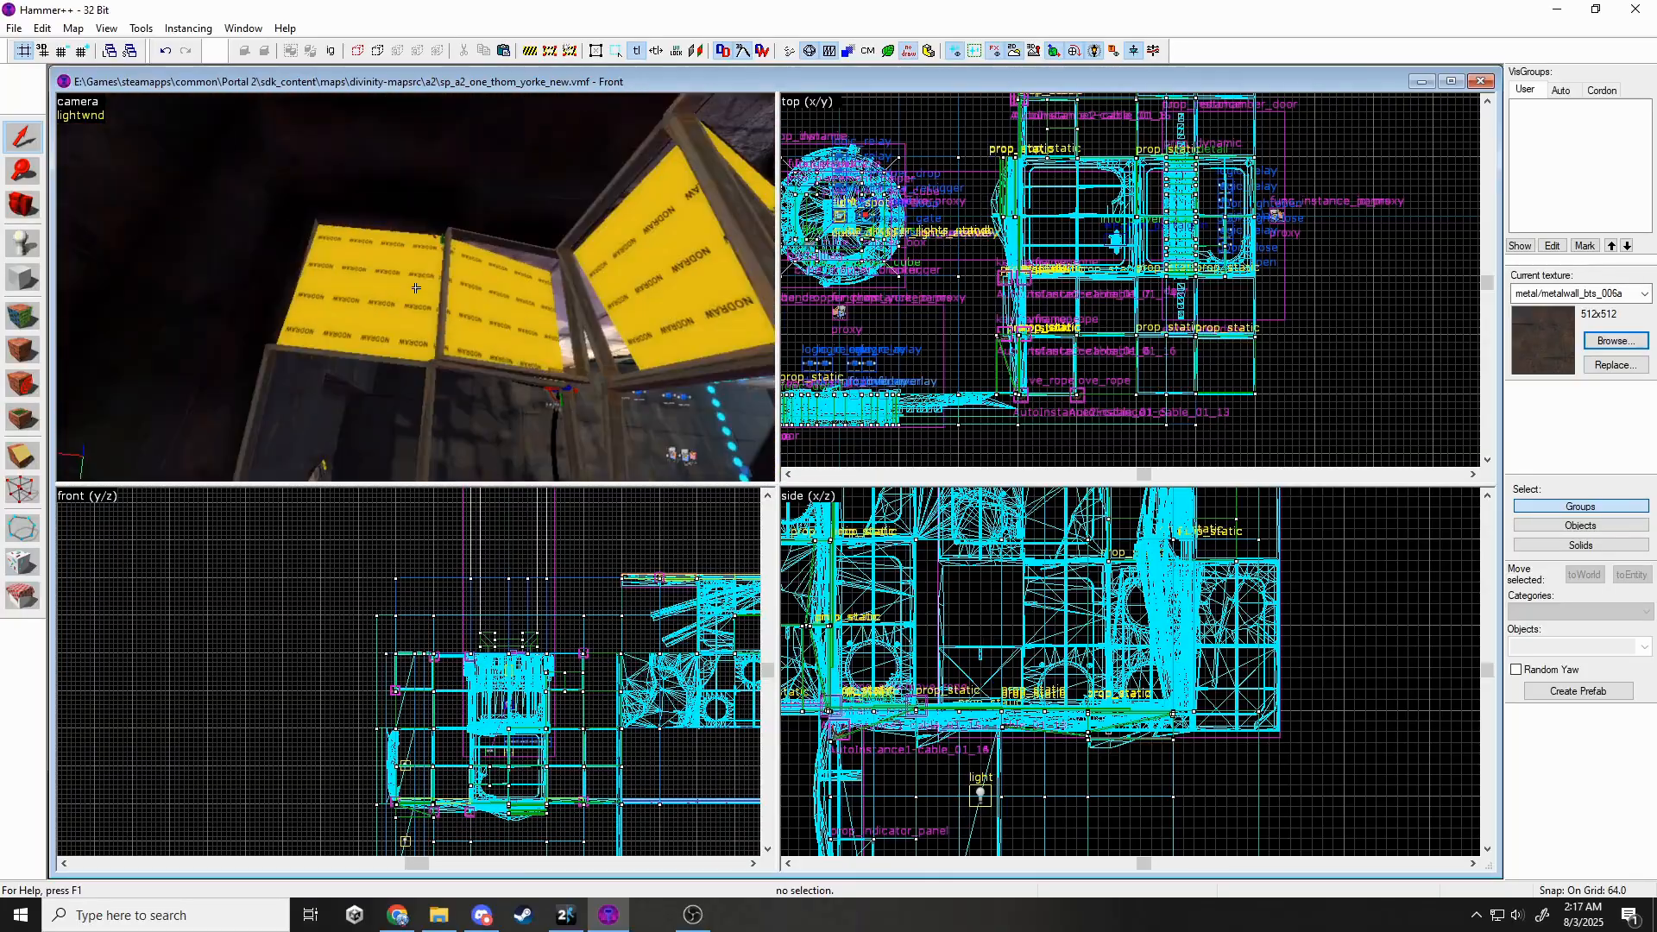
left_click(27, 312)
left_click(371, 293)
key("z")
left_click(364, 190, "ctrl")
key("z")
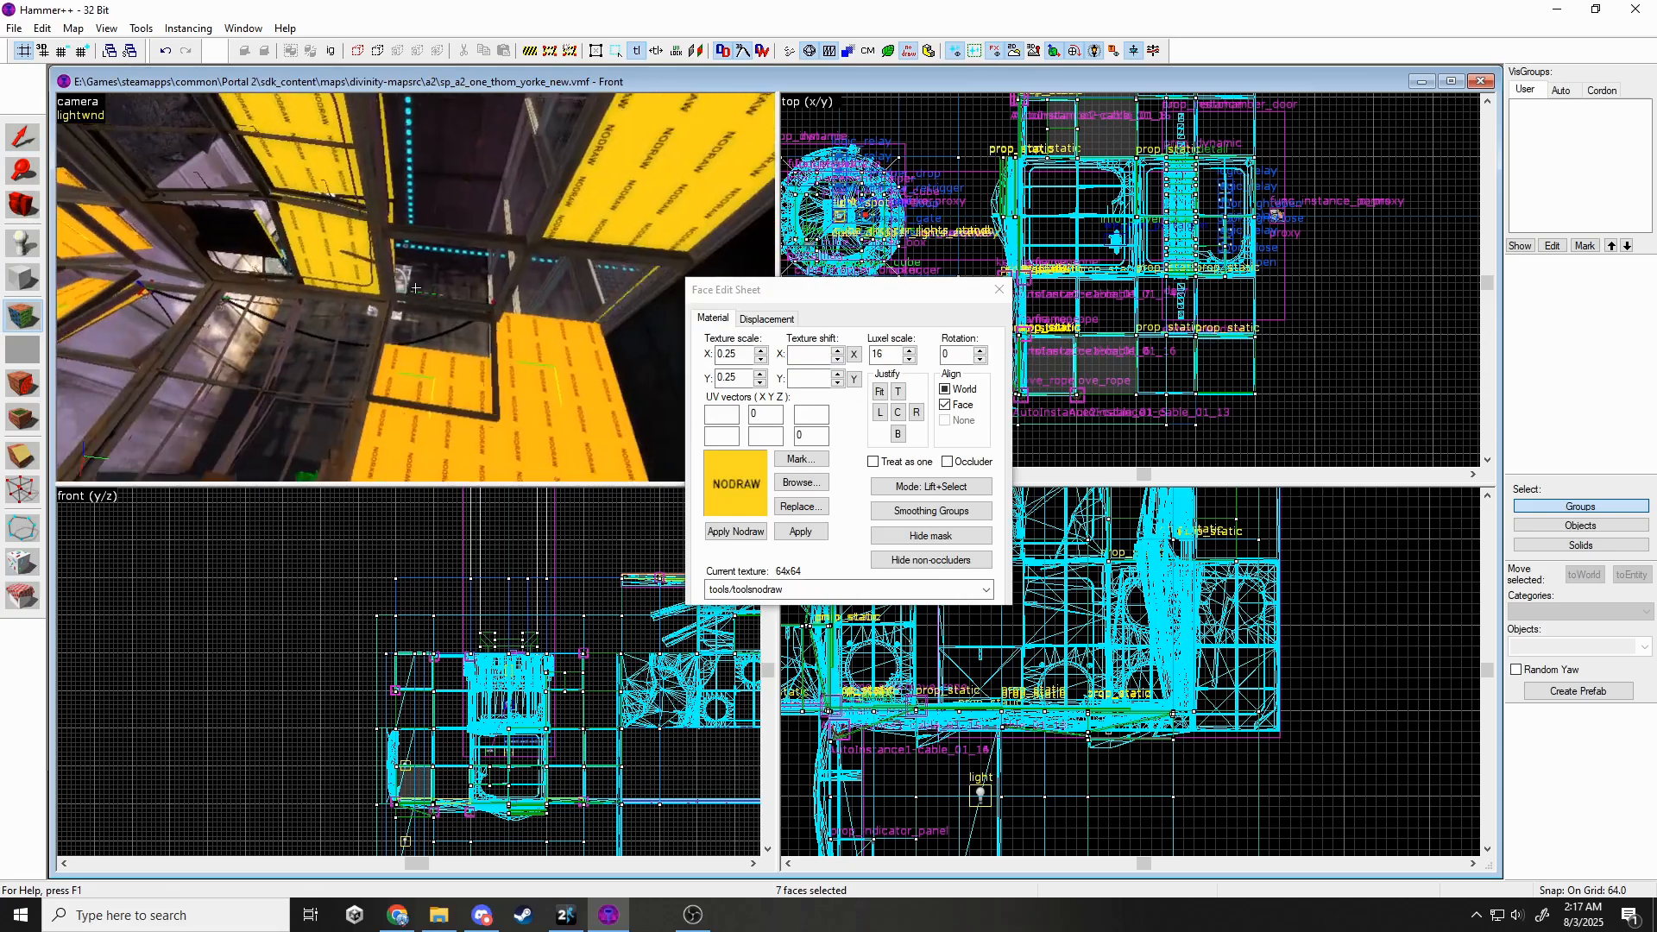
left_click(330, 243, "ctrl")
left_click(566, 234, "ctrl")
Add the remaining nodraw faces and apply metal/metalwall_bts_006a to them.
key("z")
left_click(408, 195, "ctrl")
key("z")
left_click(474, 224, "ctrl")
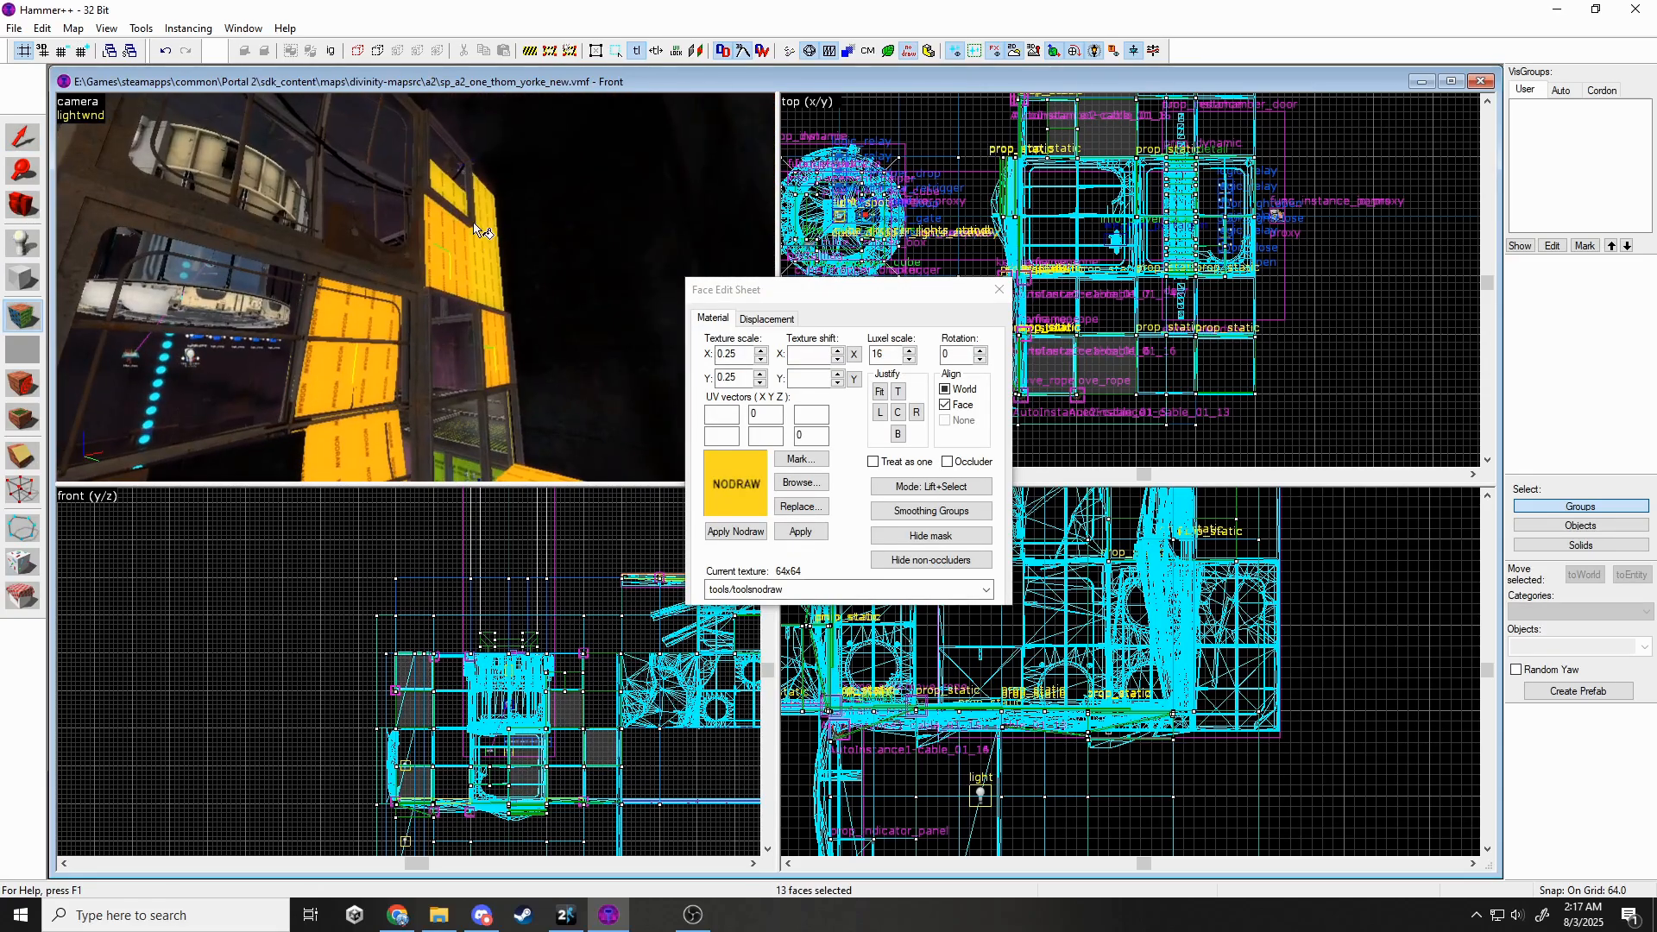
left_click(732, 589)
left_click(790, 684)
left_click(801, 532)
left_click(998, 291)
Apply metal/metalwall_bts_006a to the remaining large nodraw faces.
key("z")
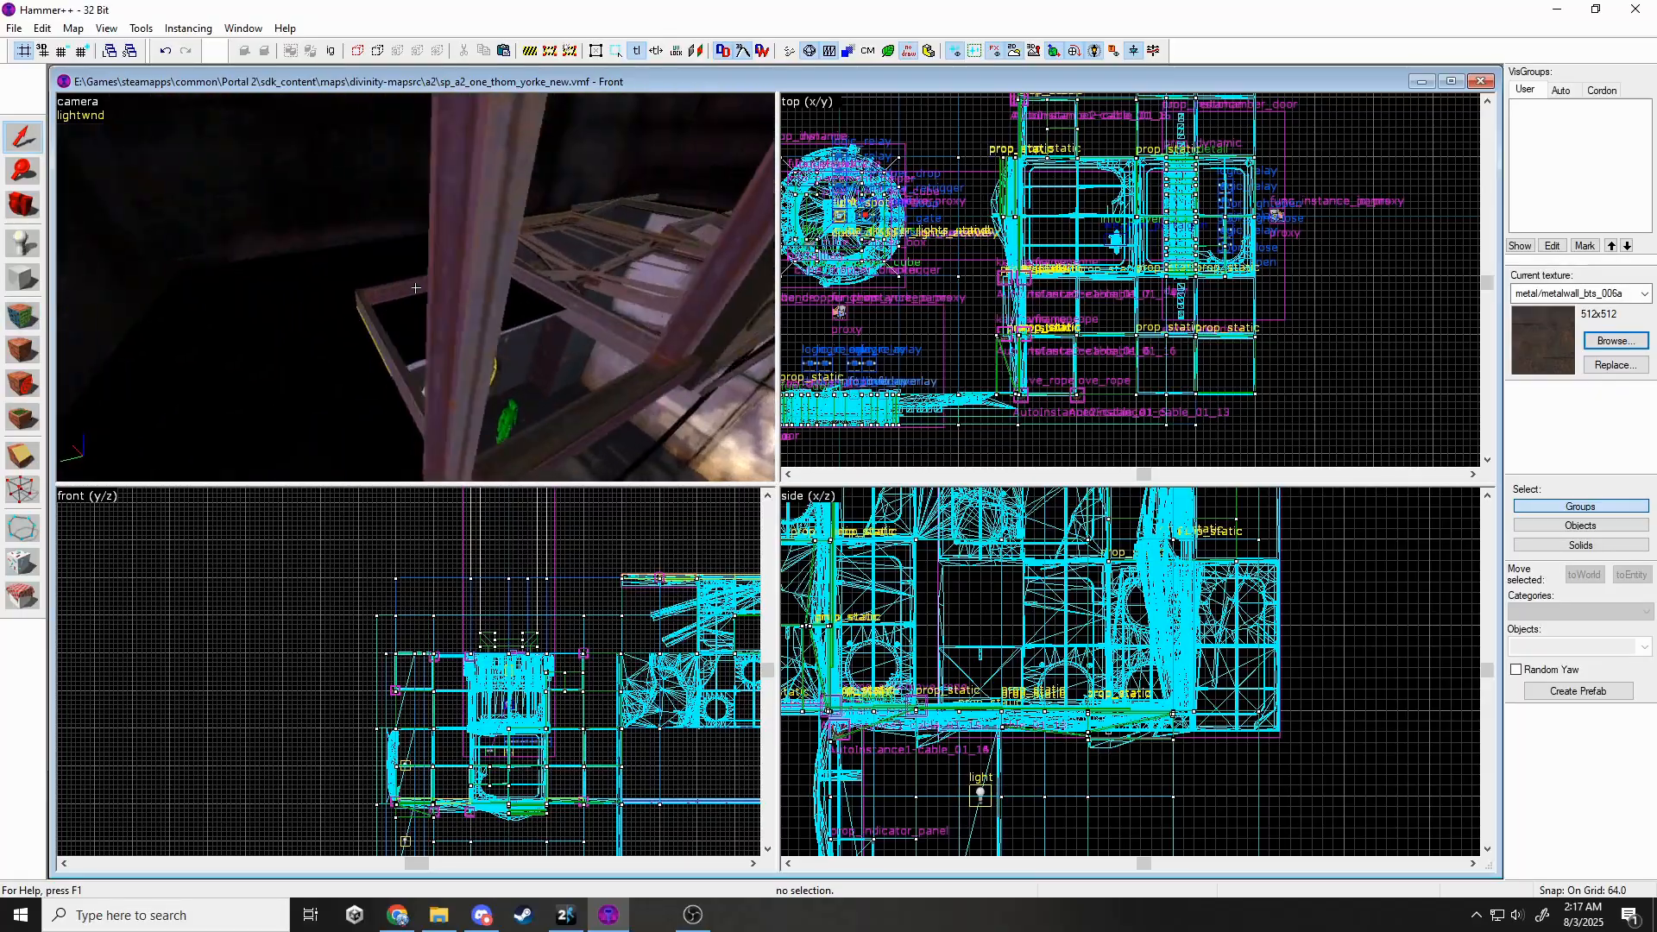
key("z")
left_click(23, 315)
key("z")
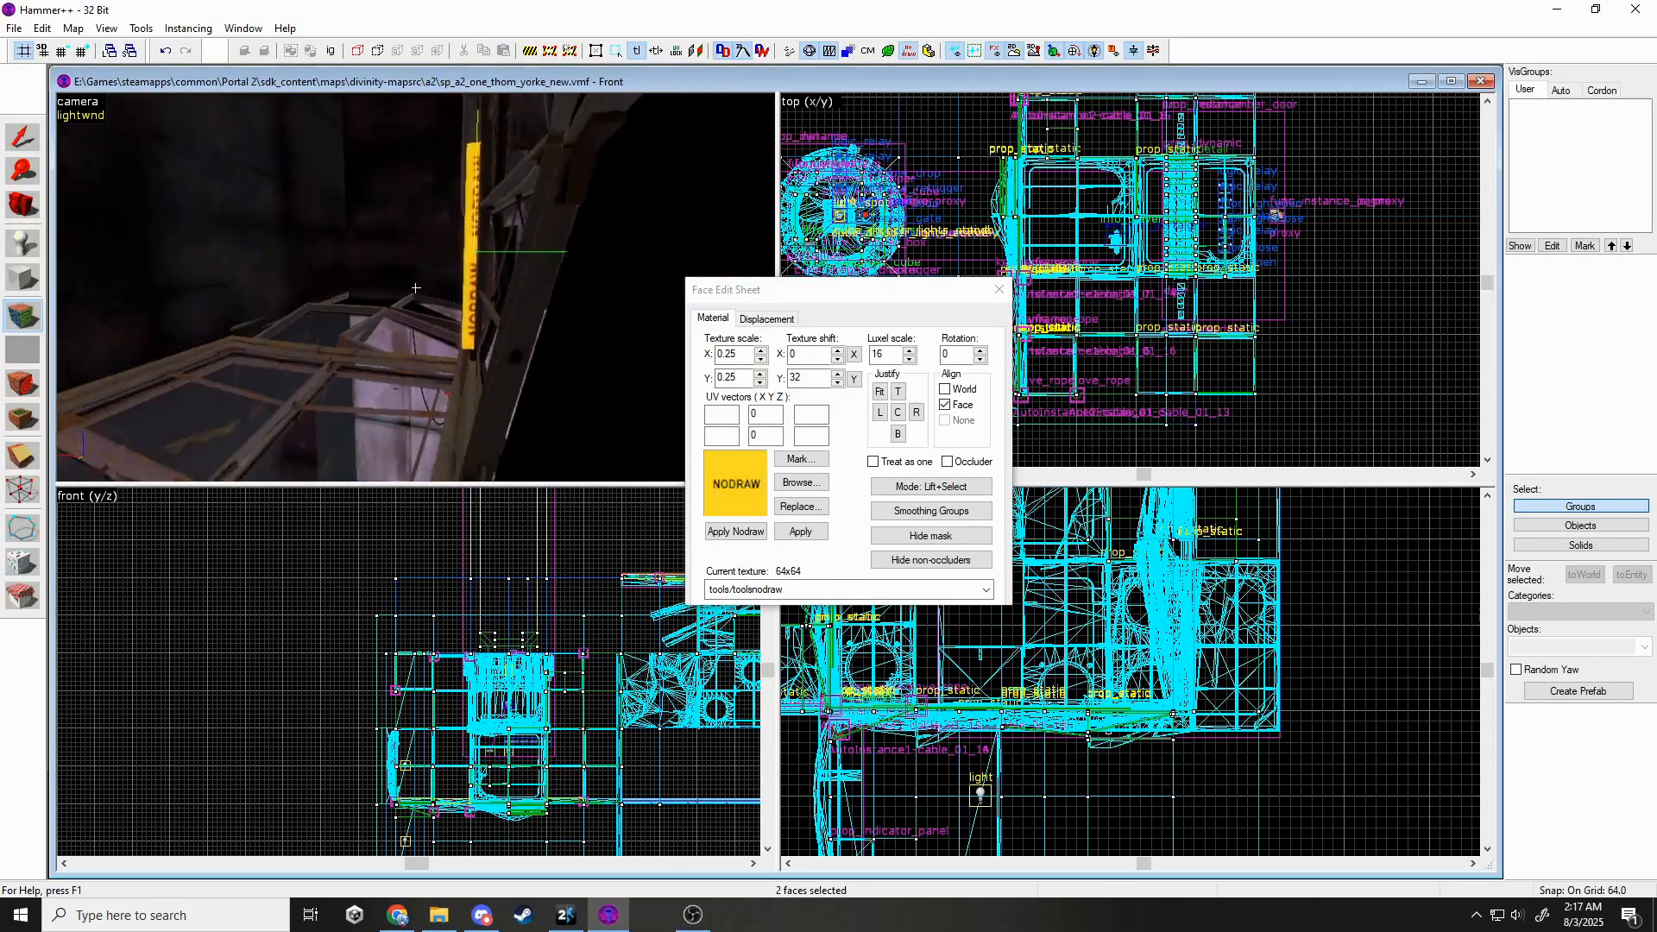
key("z")
left_click(421, 268, "ctrl")
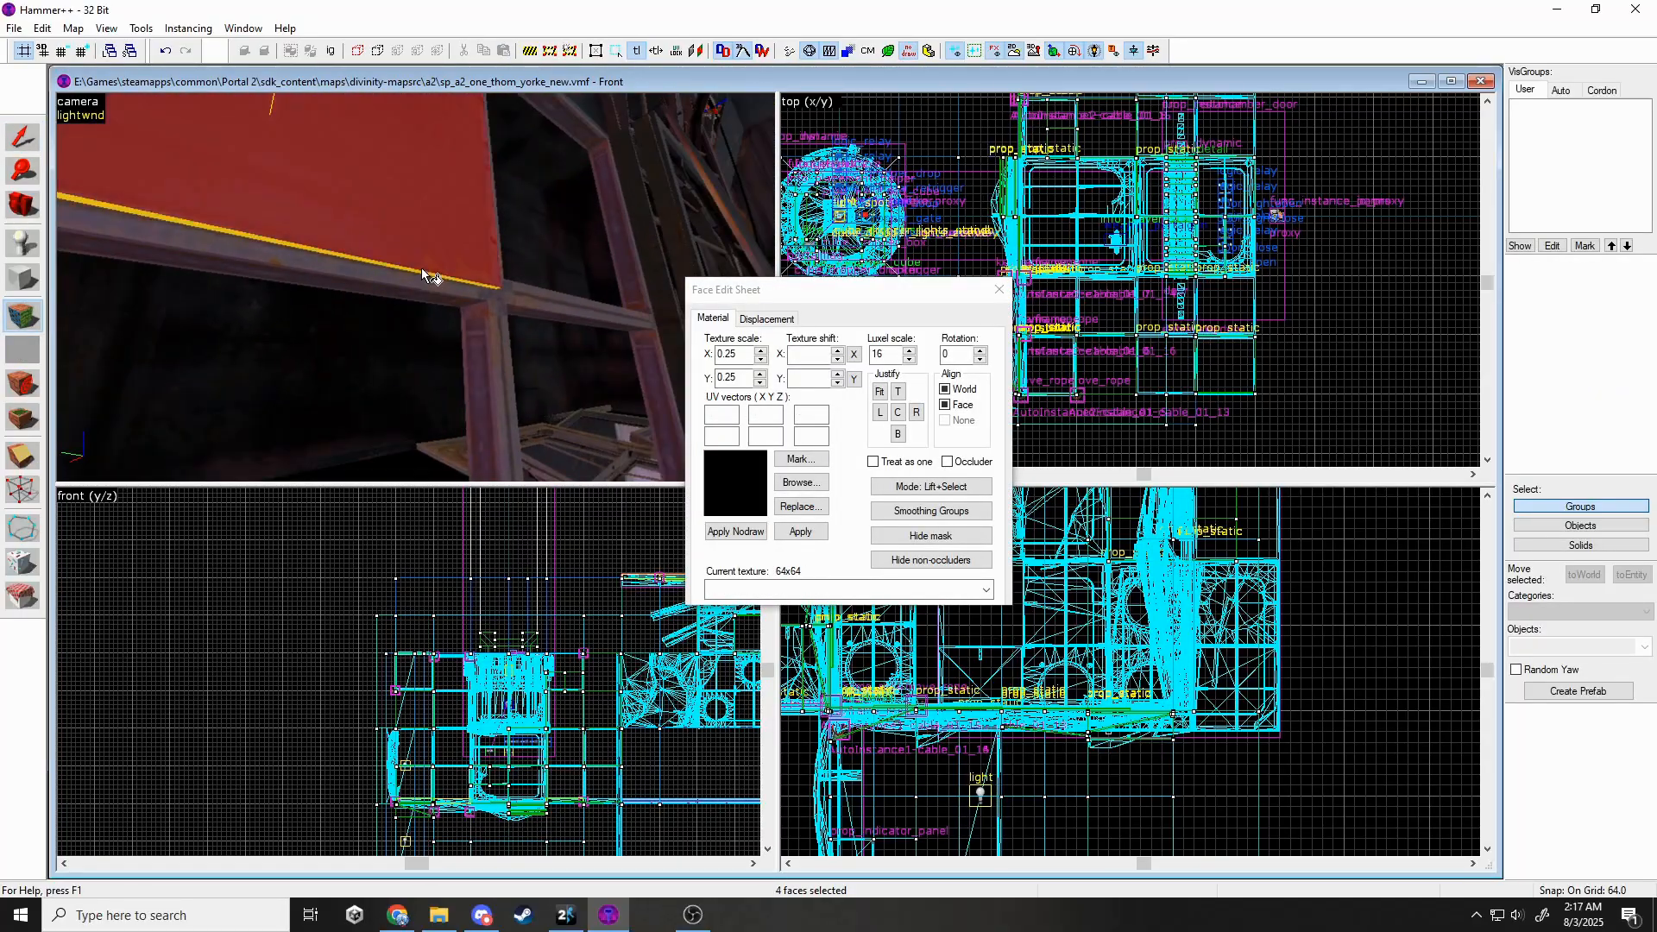
left_click(744, 596)
left_click(752, 643)
left_click(793, 537)
key("shift+s")
Select the two red panel solids individually.
key("z")
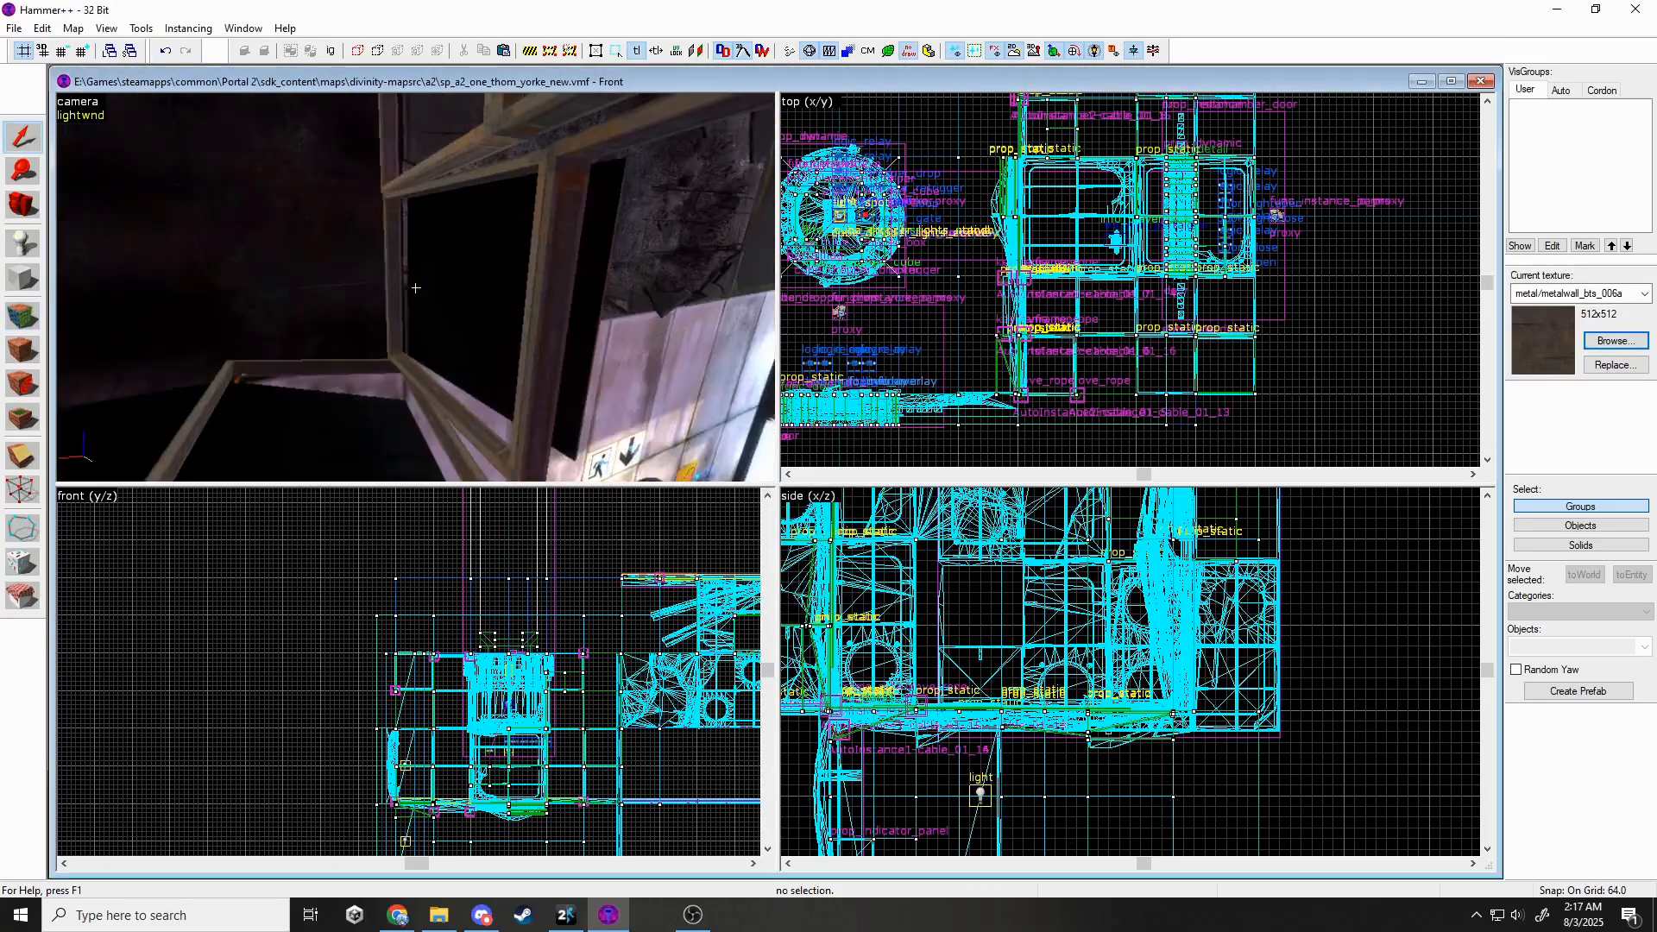
key("z")
left_click(23, 315)
left_click(987, 287)
key("z")
Pick two more nodraw faces on the panel in face-edit mode.
key("z")
left_click(405, 289)
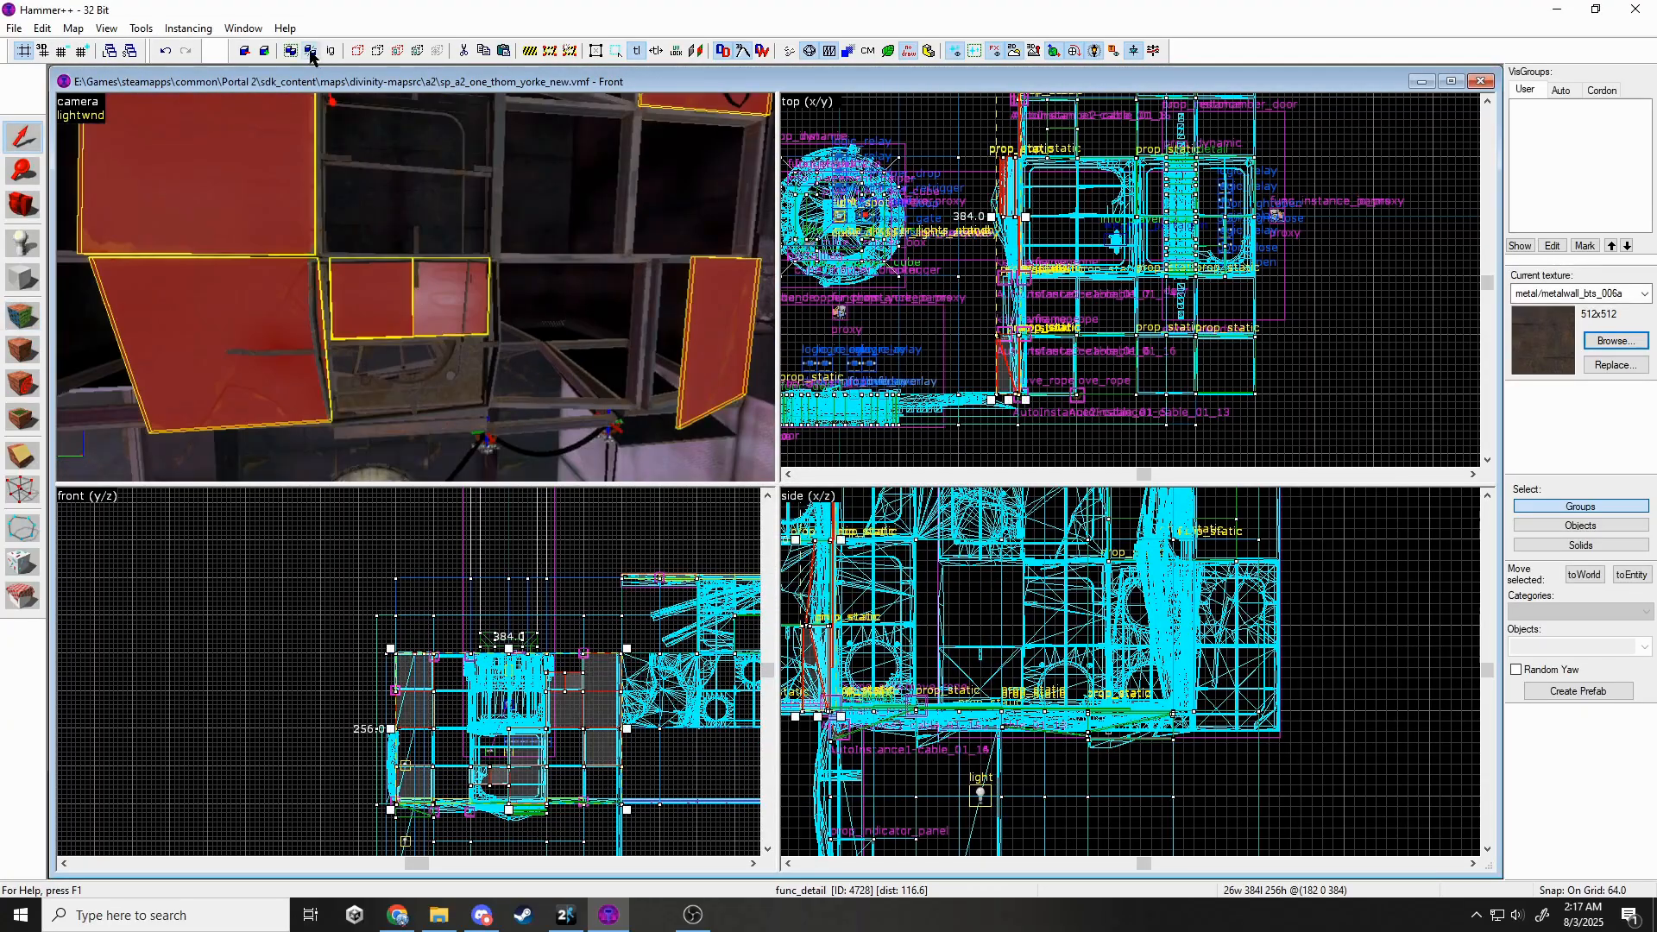
key("ctrl+w")
left_click(389, 290)
left_click(437, 281, "ctrl")
left_click(23, 315)
key("z")
key("z")
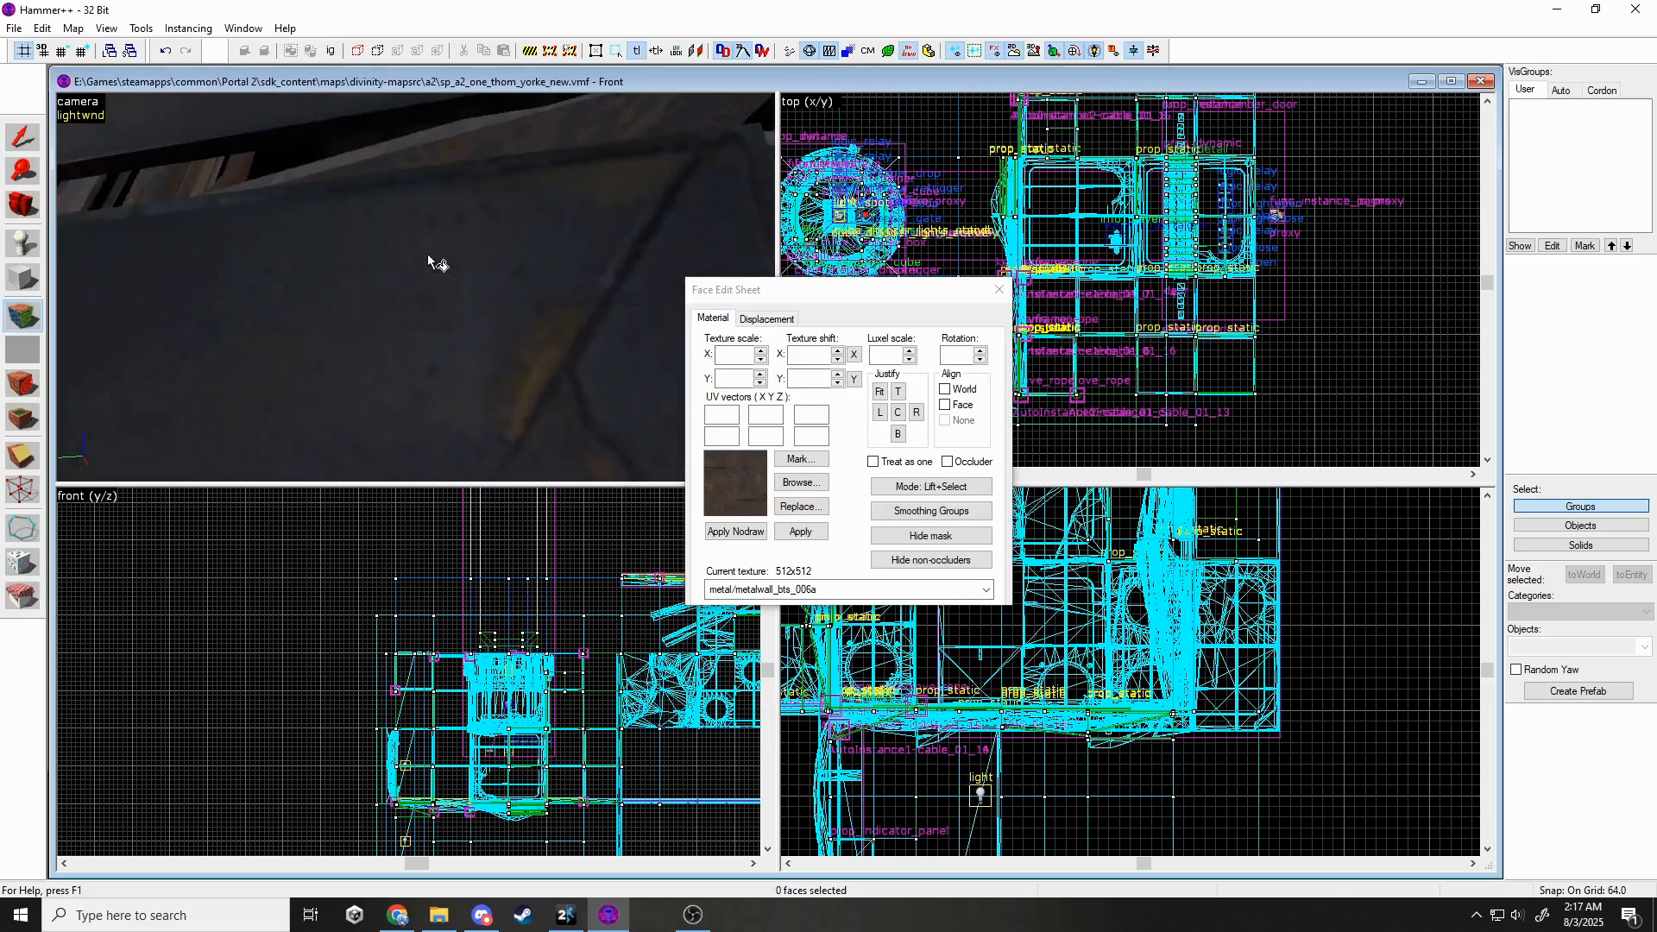
key("z")
key("z")
left_click(457, 334)
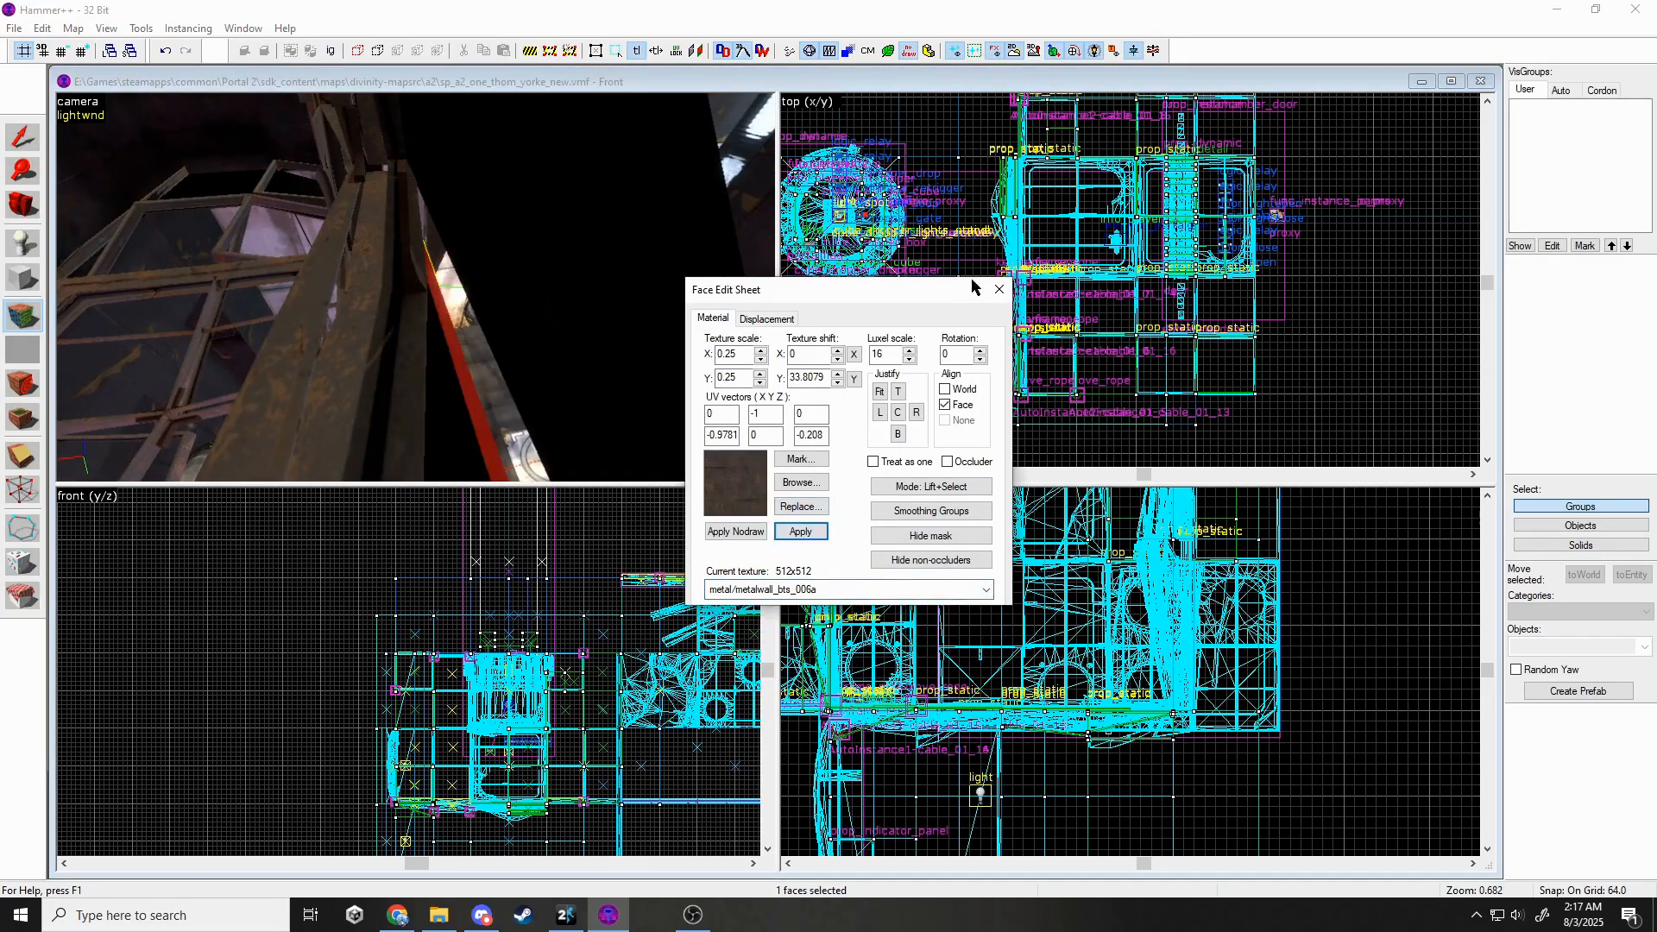
left_click(999, 289)
Delete the floor detail brush beneath the panel.
key("z")
left_click(418, 292)
key("z")
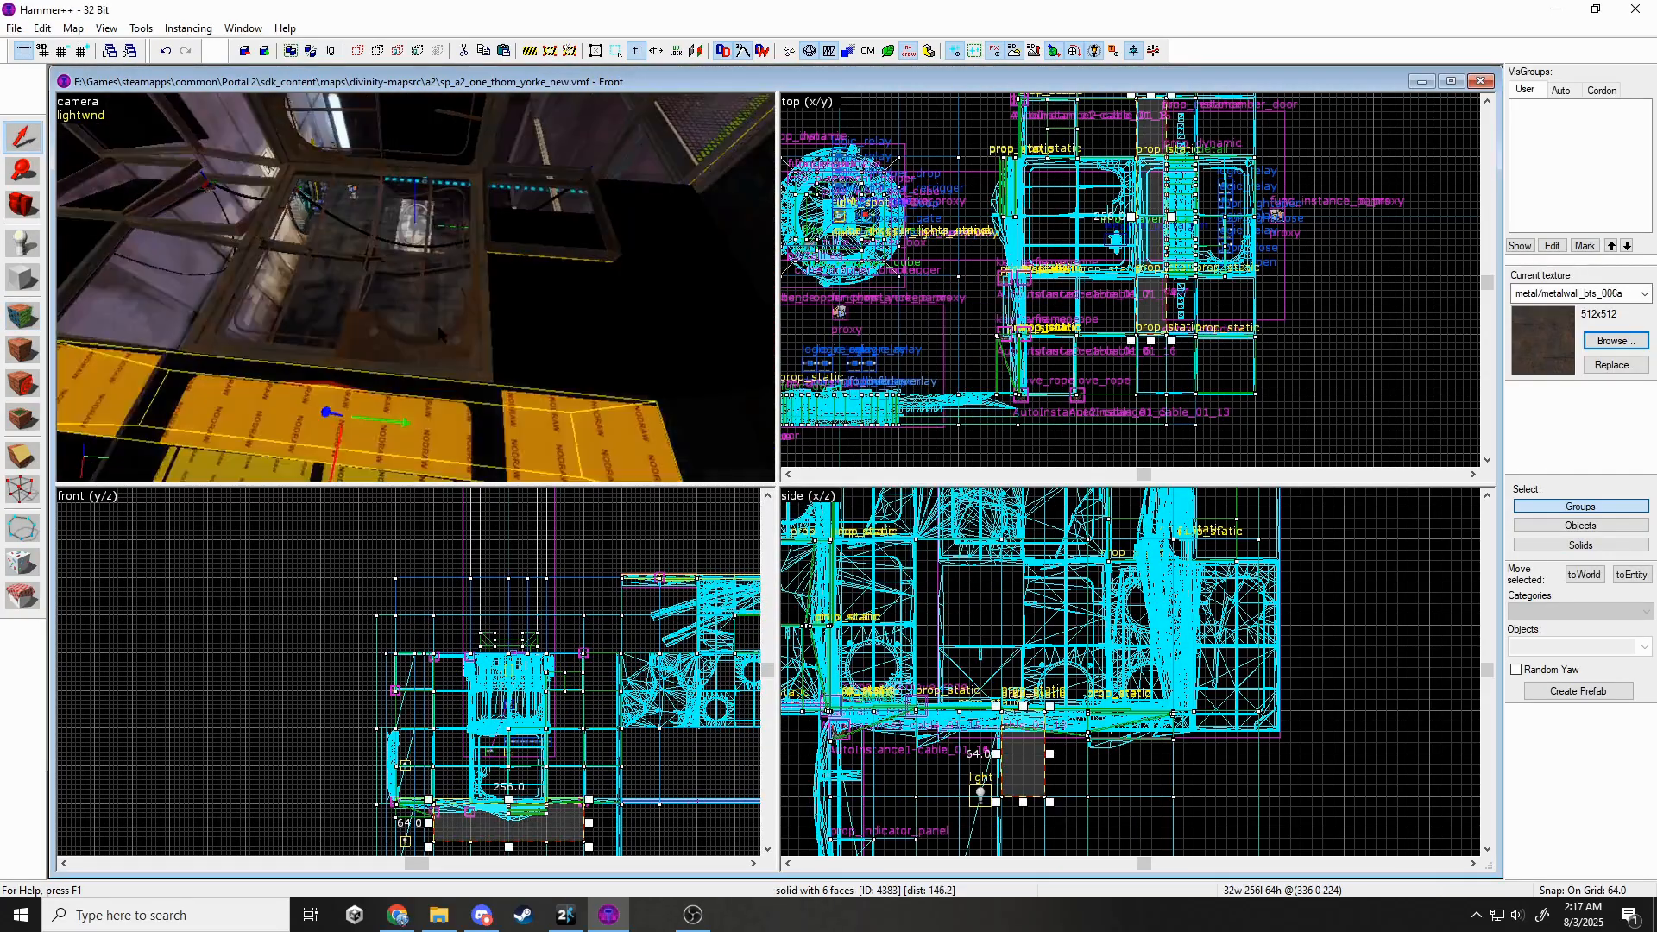
left_click(440, 334)
key("Delete")
key("z")
Hide the two solids behind the panel in the textured 3D view.
left_click(416, 287)
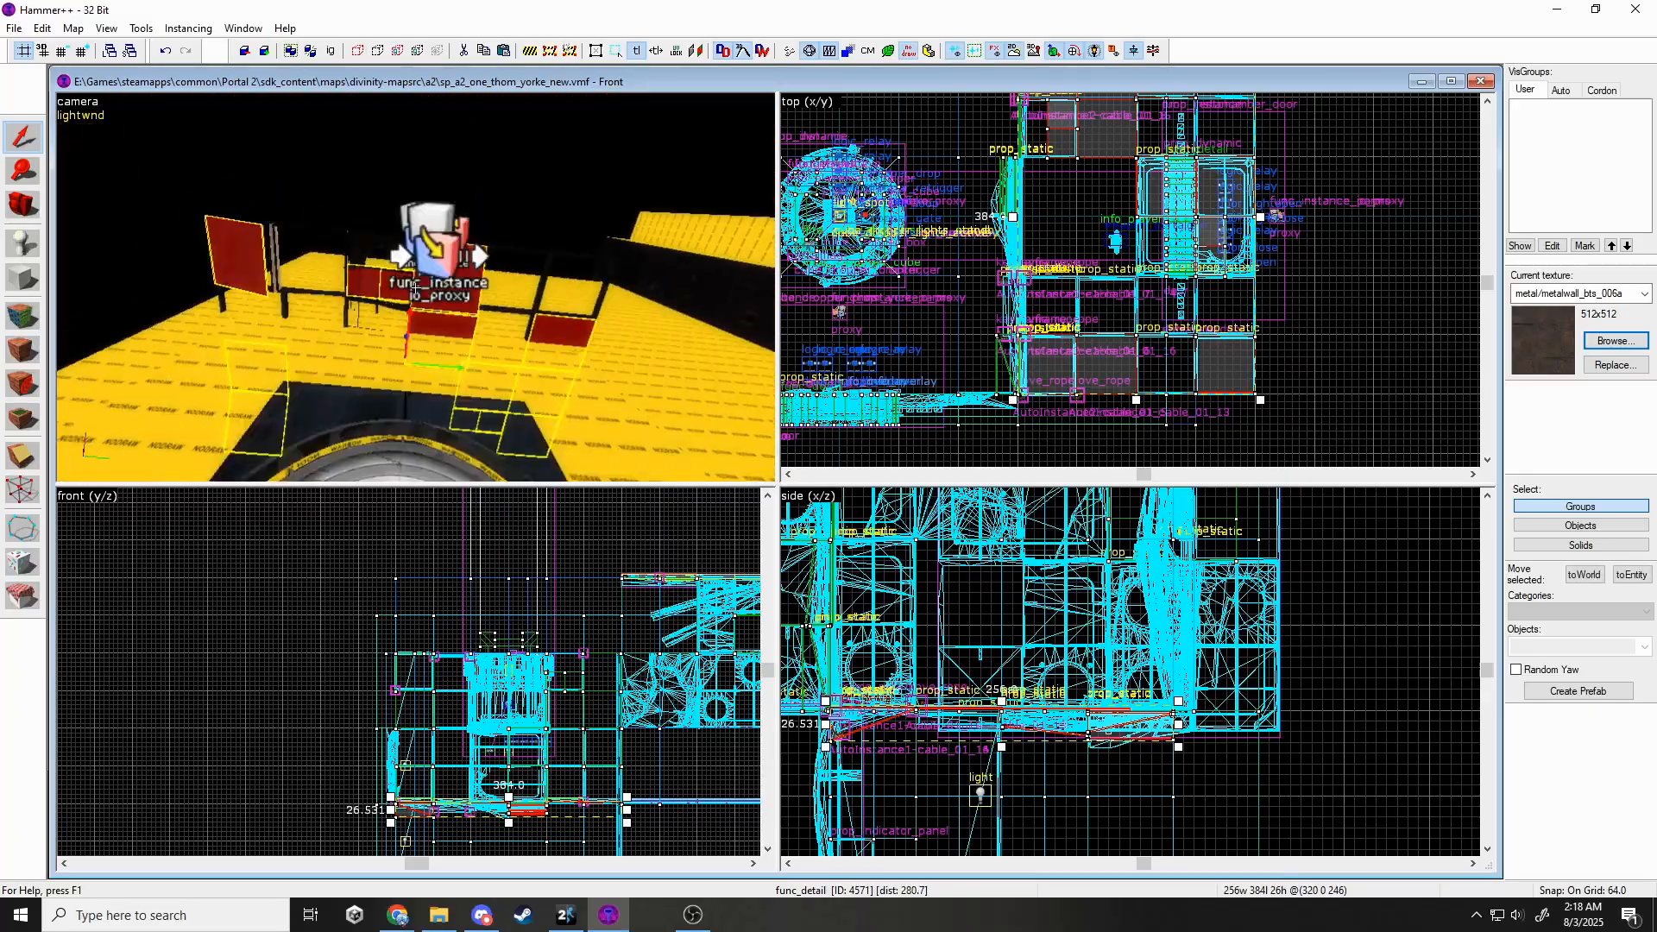
key("z")
key("Escape")
left_click(80, 105)
left_click(130, 258)
key("z")
key("z")
left_click(385, 216)
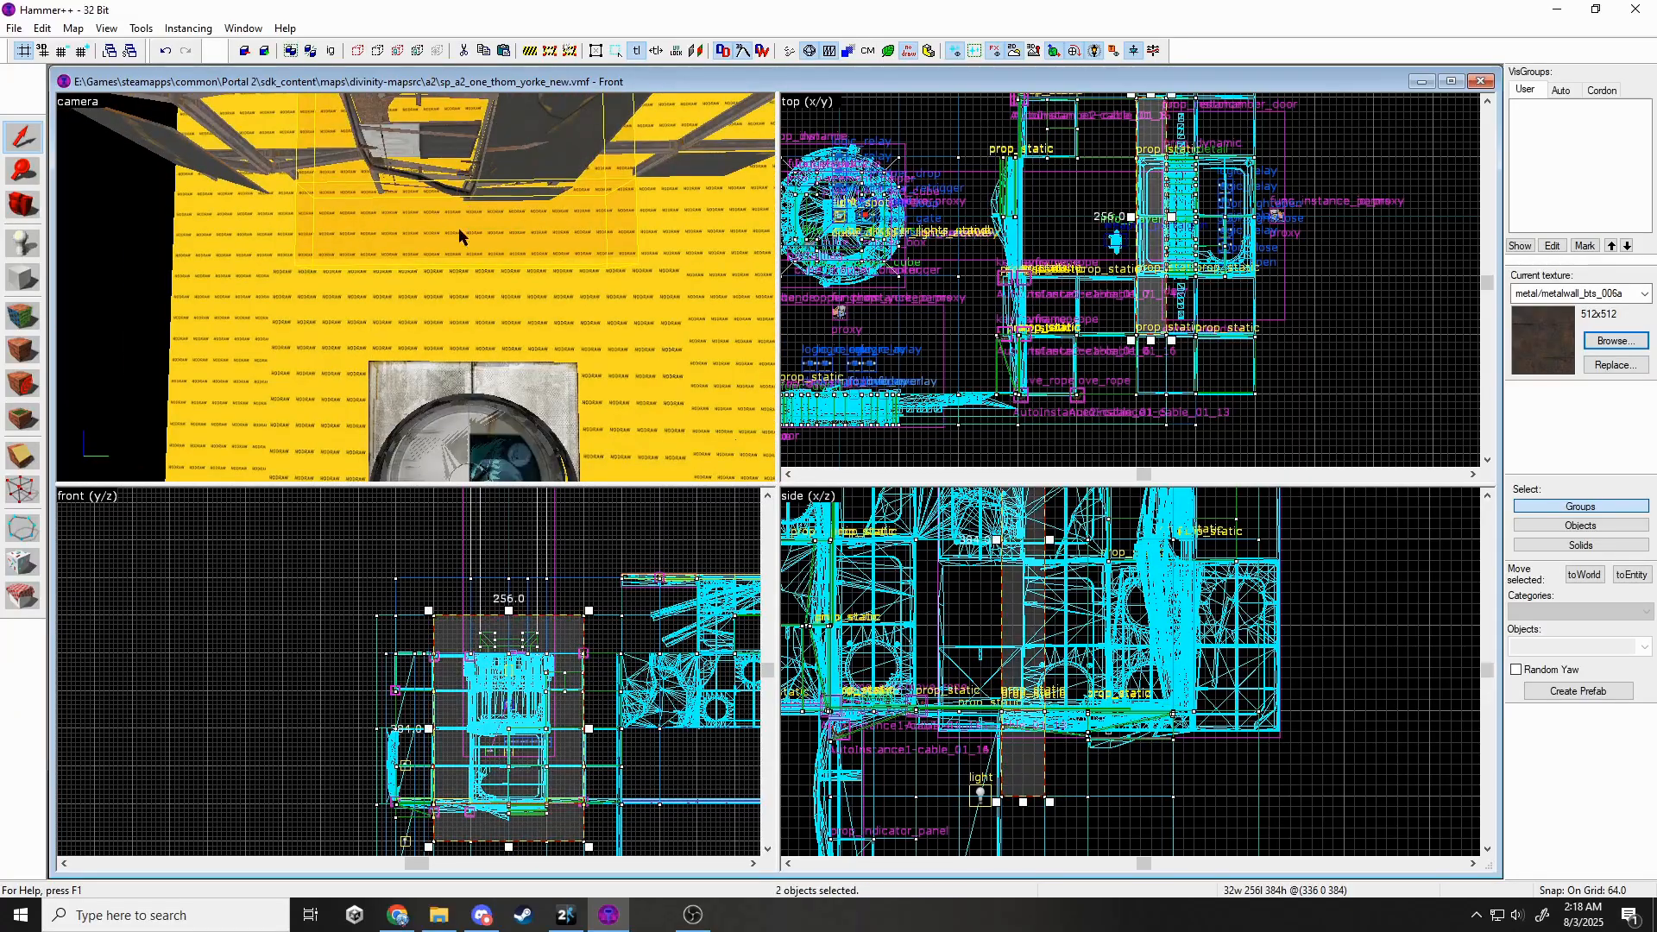
key("h")
key("z")
Hide the frame prop together with its three surrounding brushes.
key("z")
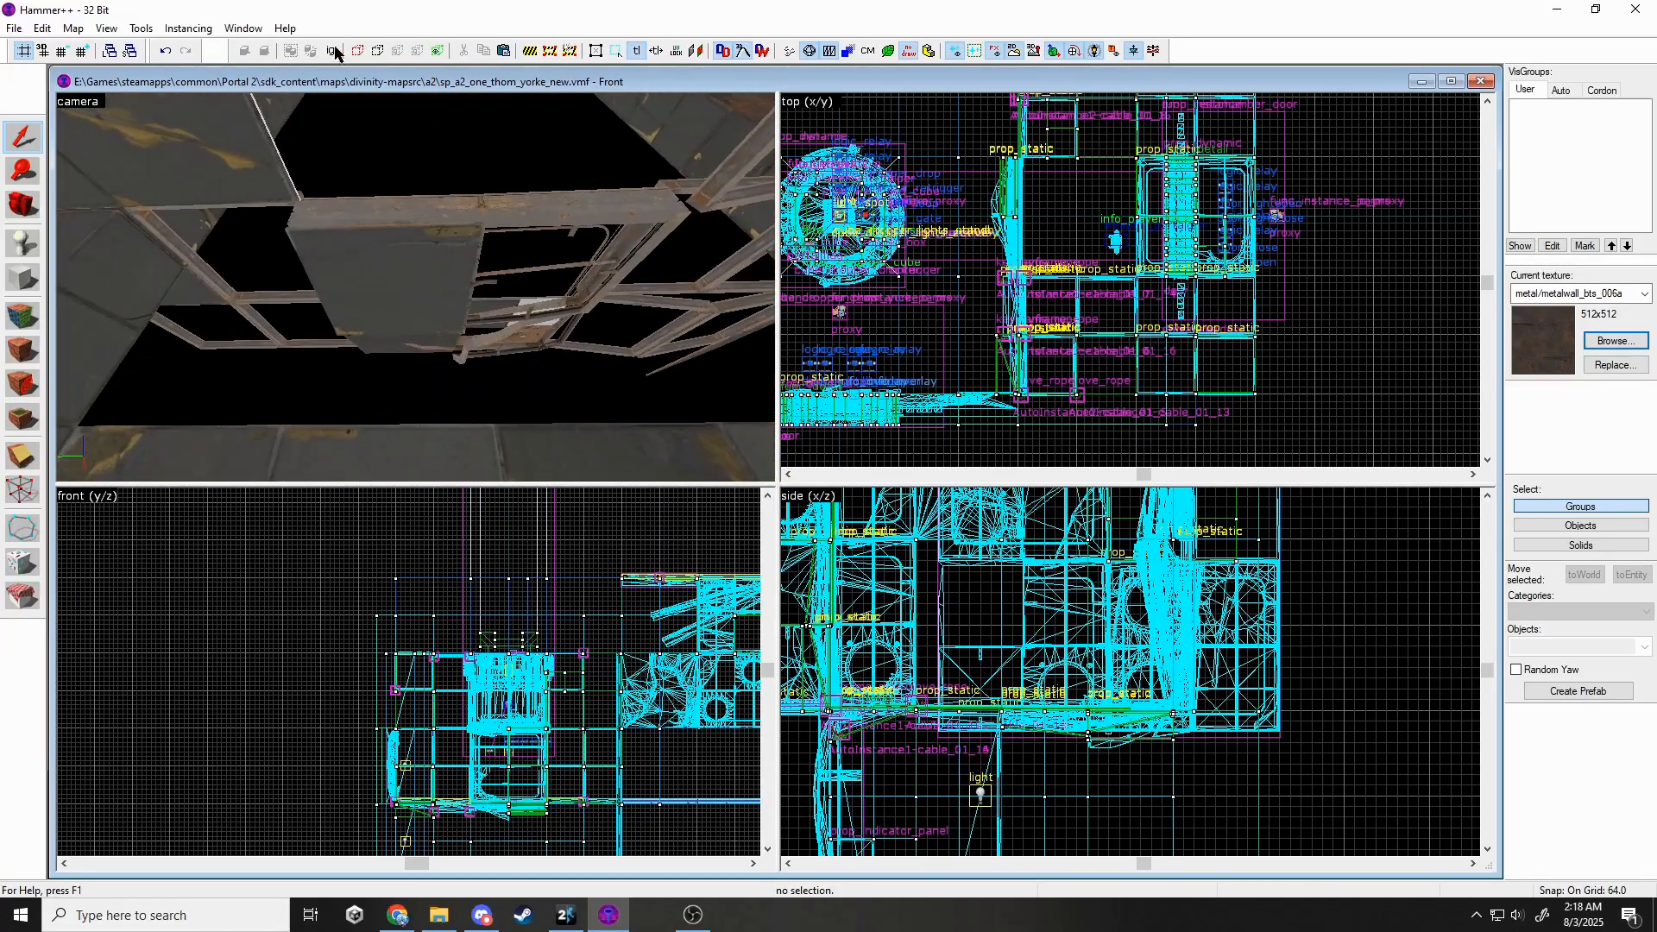
left_click(442, 347, "ctrl")
key("z")
left_click(416, 287, "ctrl")
key("z")
left_click(480, 314, "ctrl")
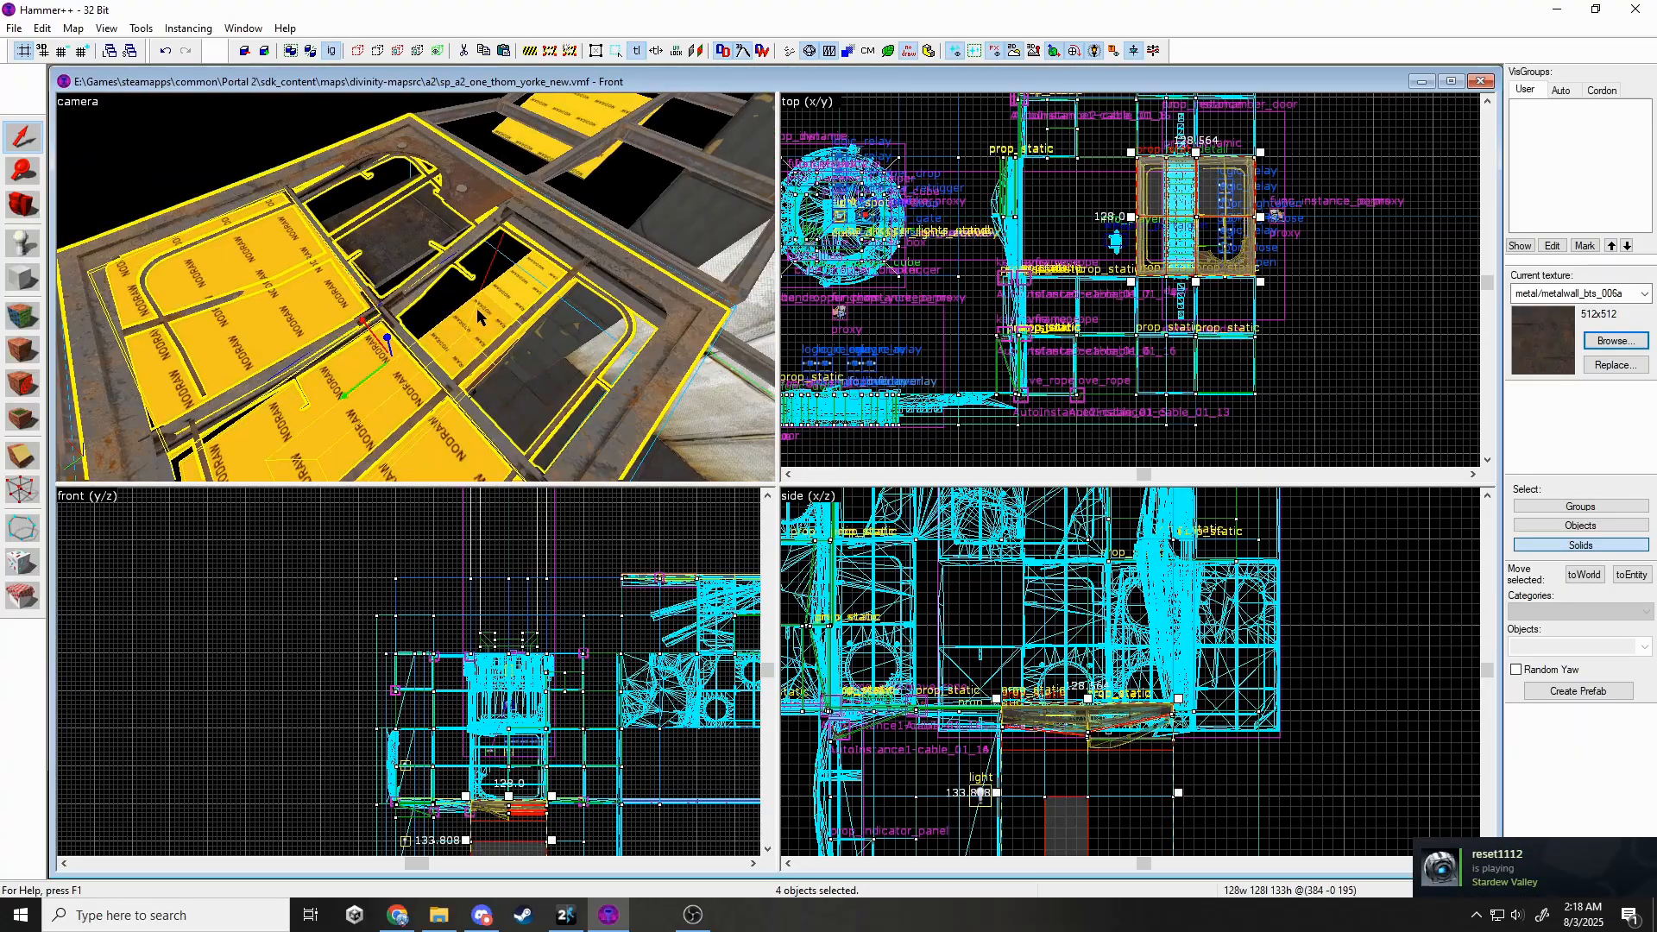
left_click(399, 227, "ctrl")
key("z")
key("h")
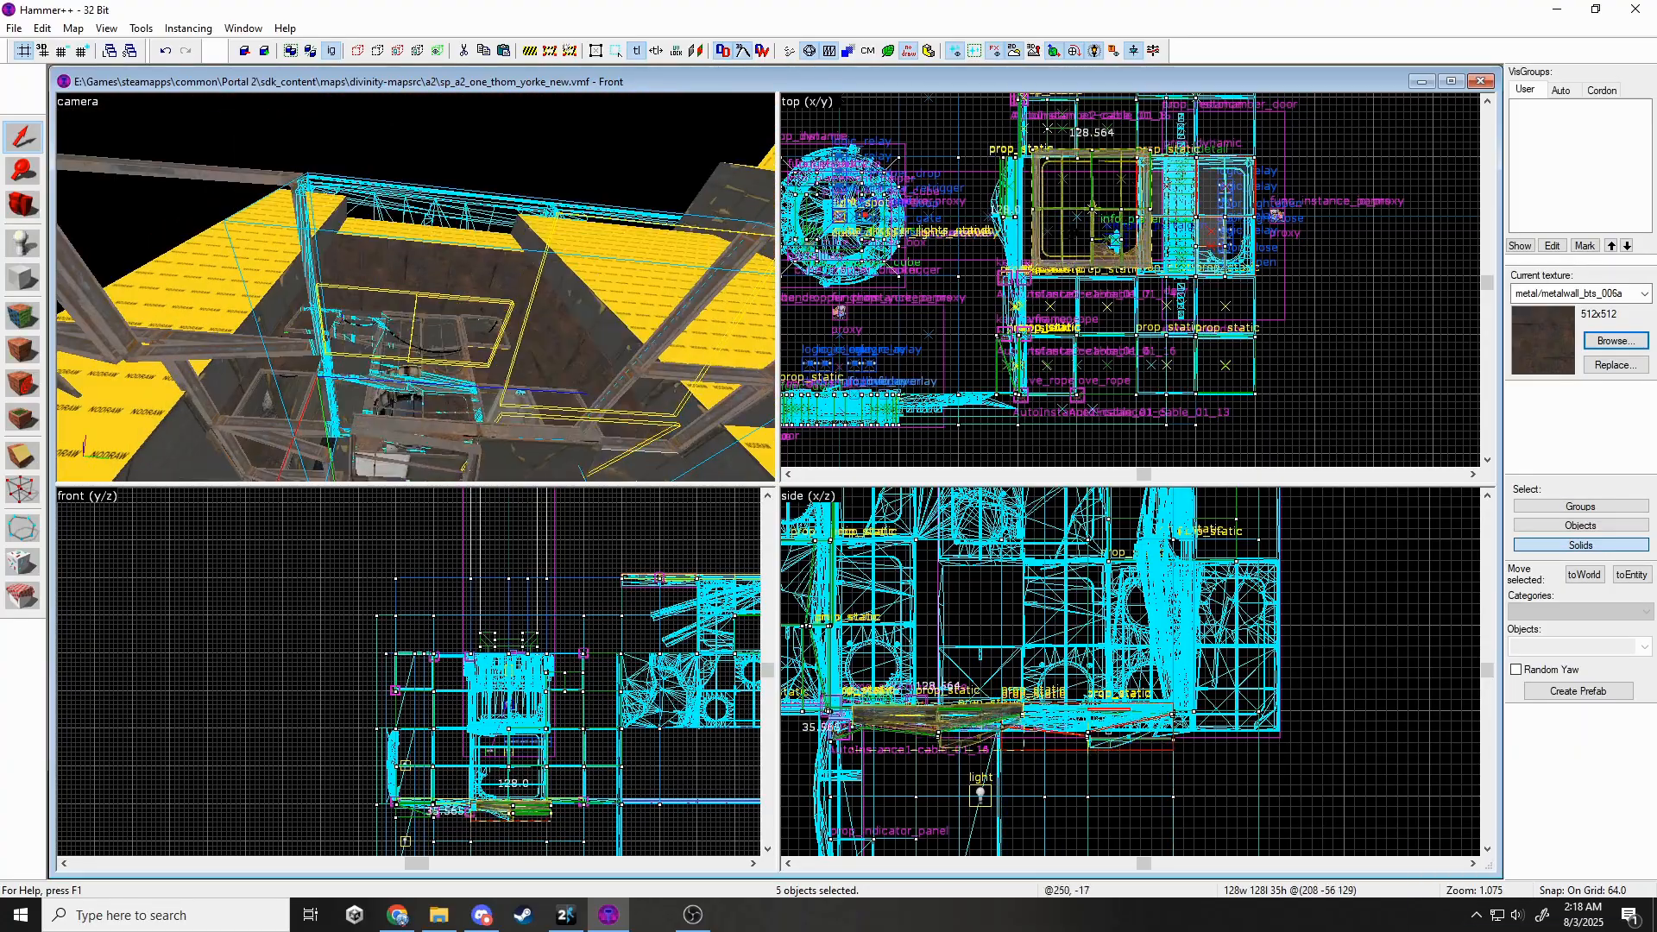
key("z")
Lower the two brushes beneath the panel and shift them right.
left_click(352, 188)
left_click(336, 298, "ctrl")
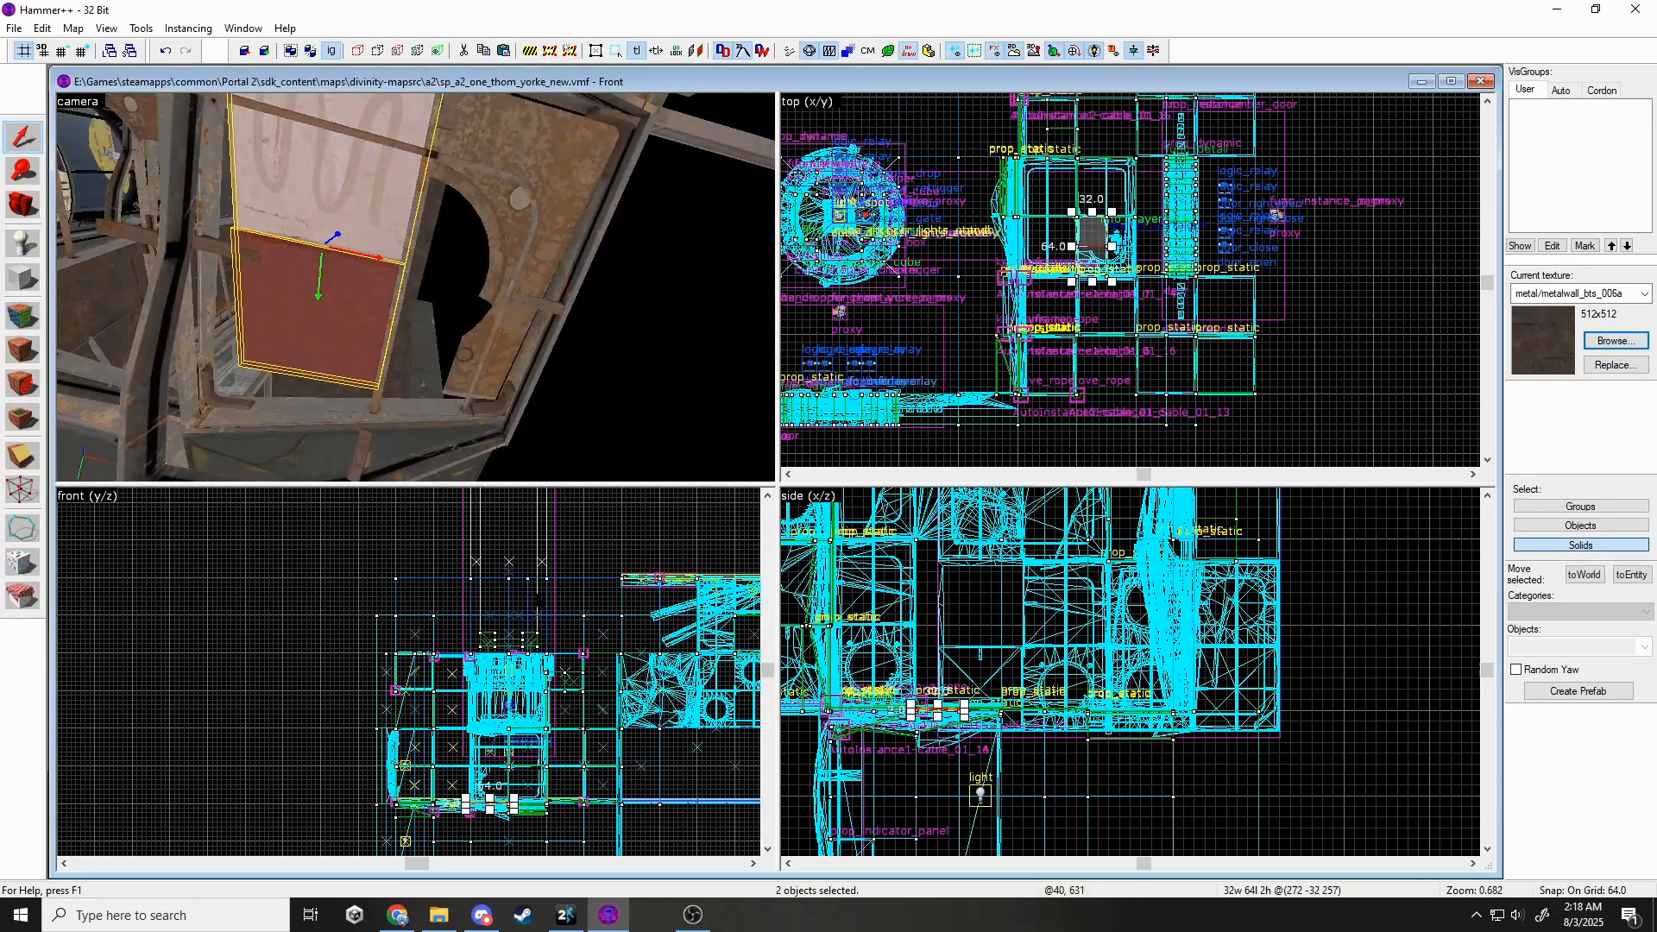
scroll(483, 820, "up", 6)
scroll(454, 780, "up", 5)
left_click_drag(466, 749, 466, 781)
scroll(1107, 254, "up", 5)
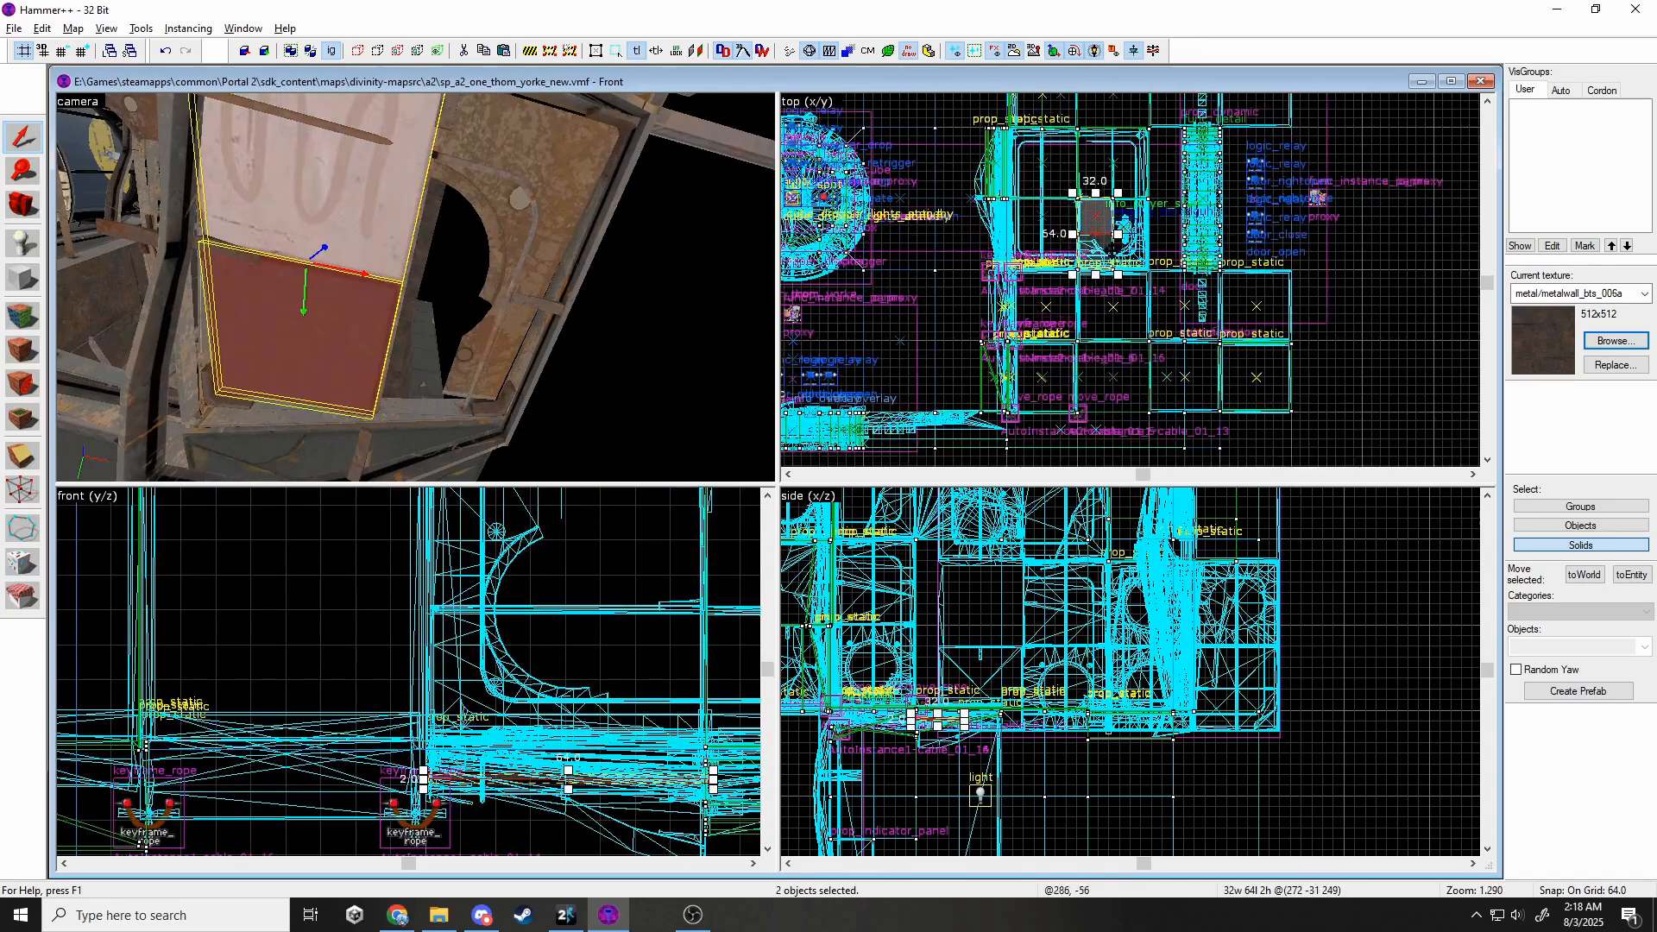
left_click_drag(1062, 261, 1135, 261)
middle_click_drag(528, 766, 525, 690)
key("Escape")
Tilt the floor panel brush by 2 degrees.
key("z")
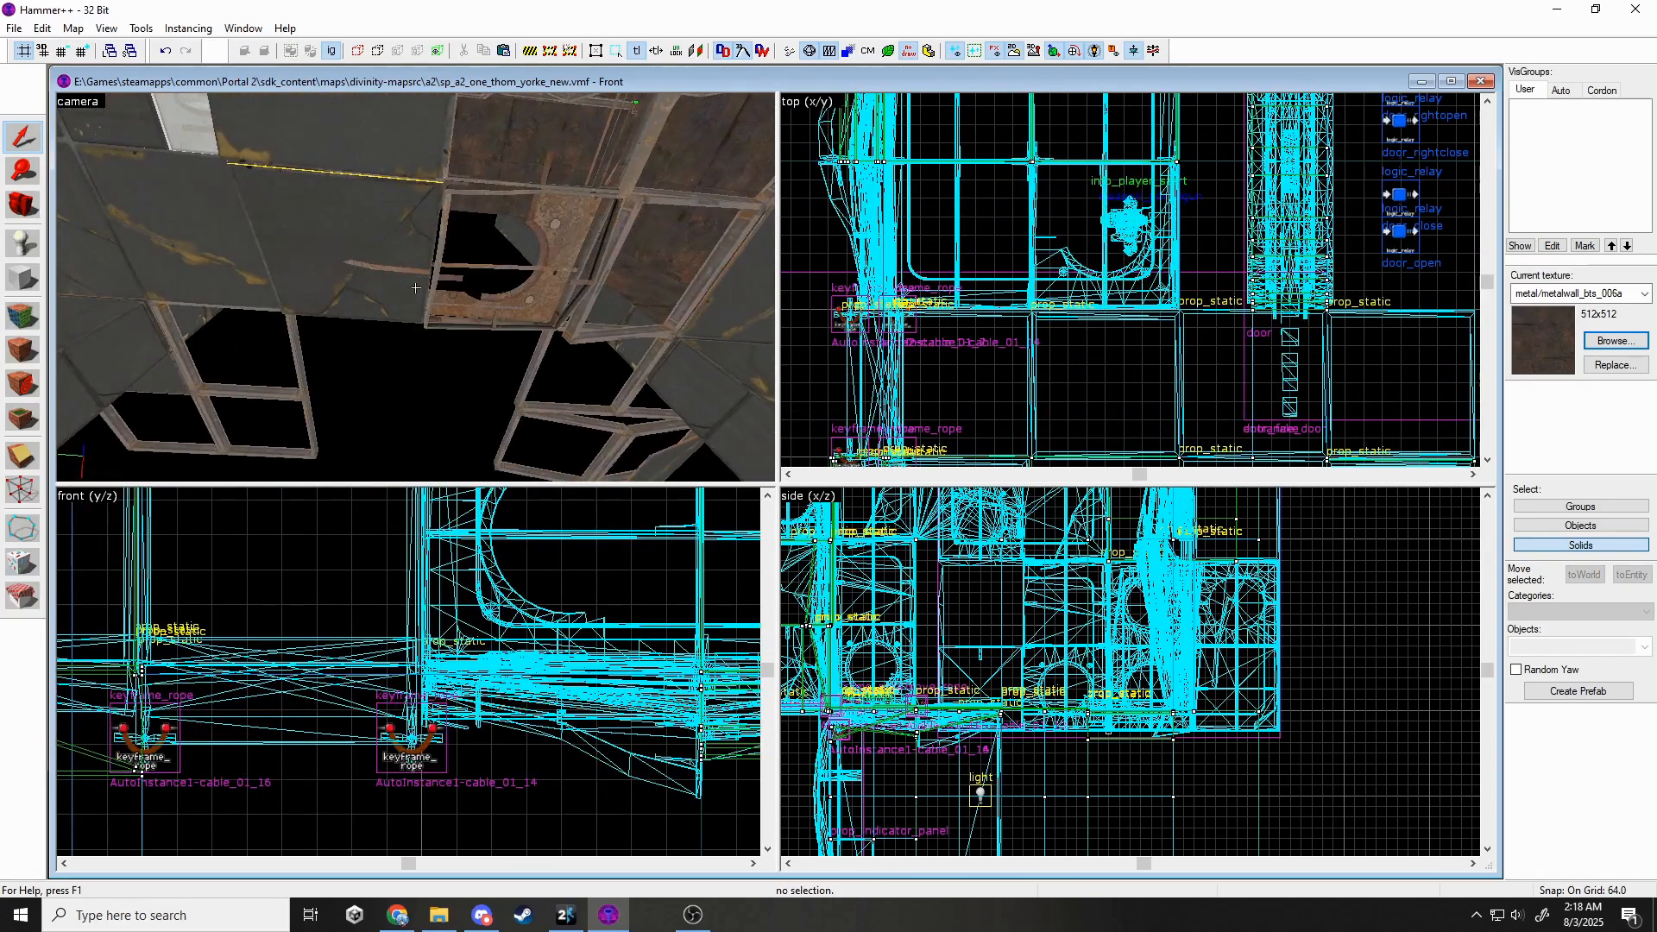
key("z")
left_click(415, 287)
scroll(627, 691, "down", 3)
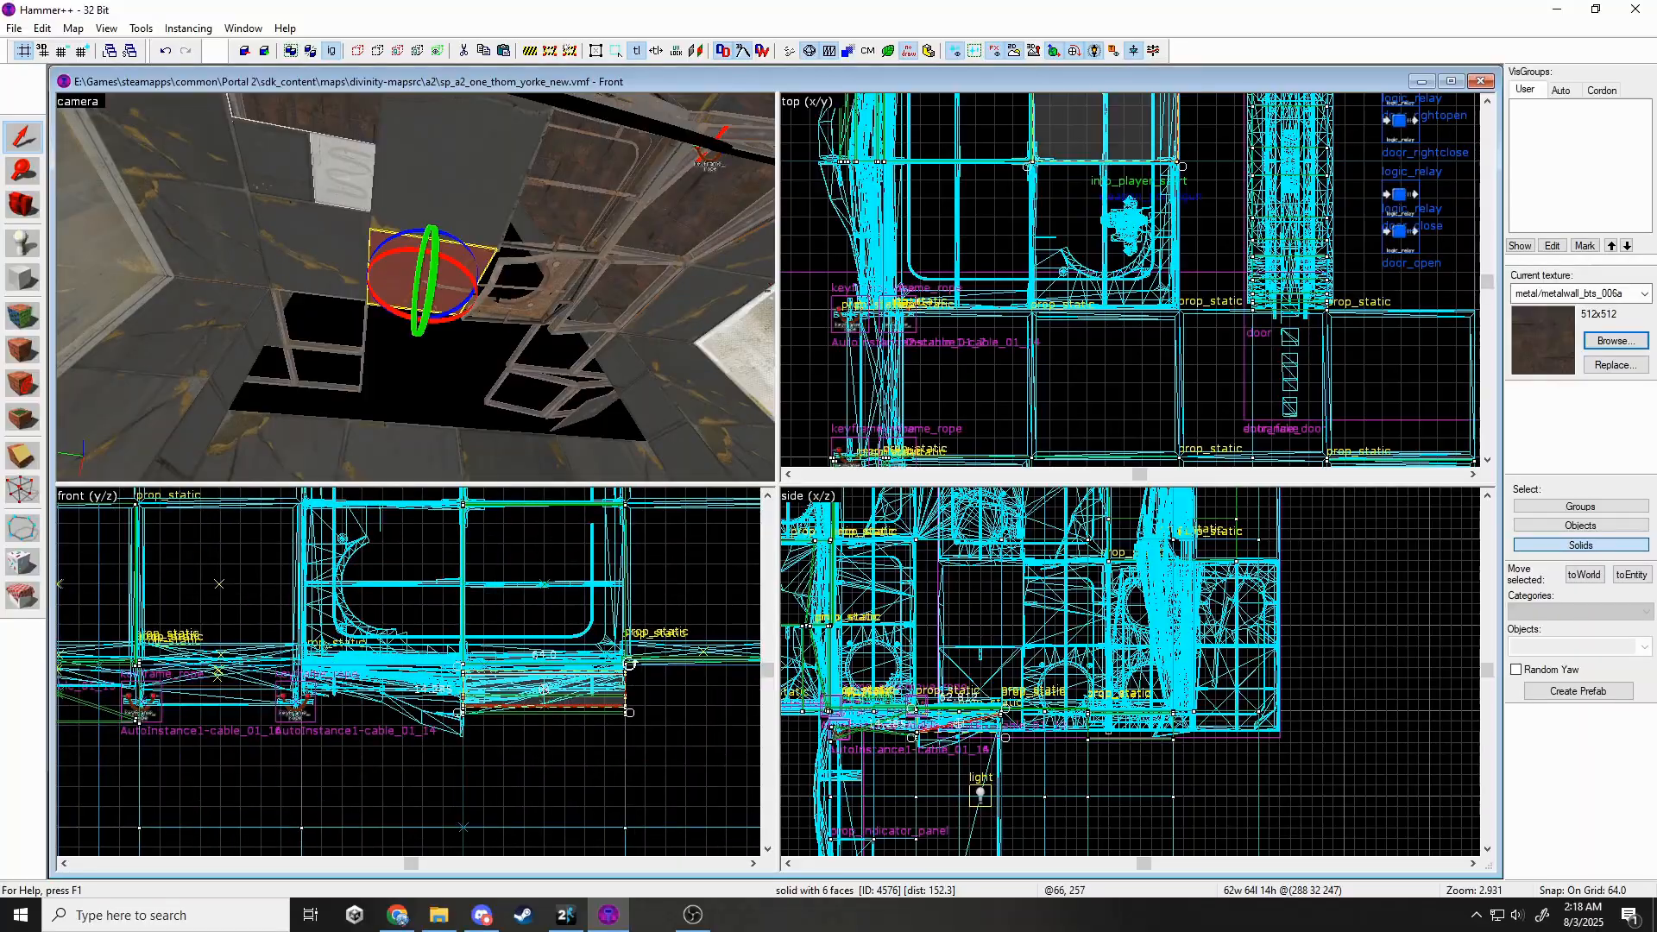
scroll(634, 647, "up", 4)
key("Escape")
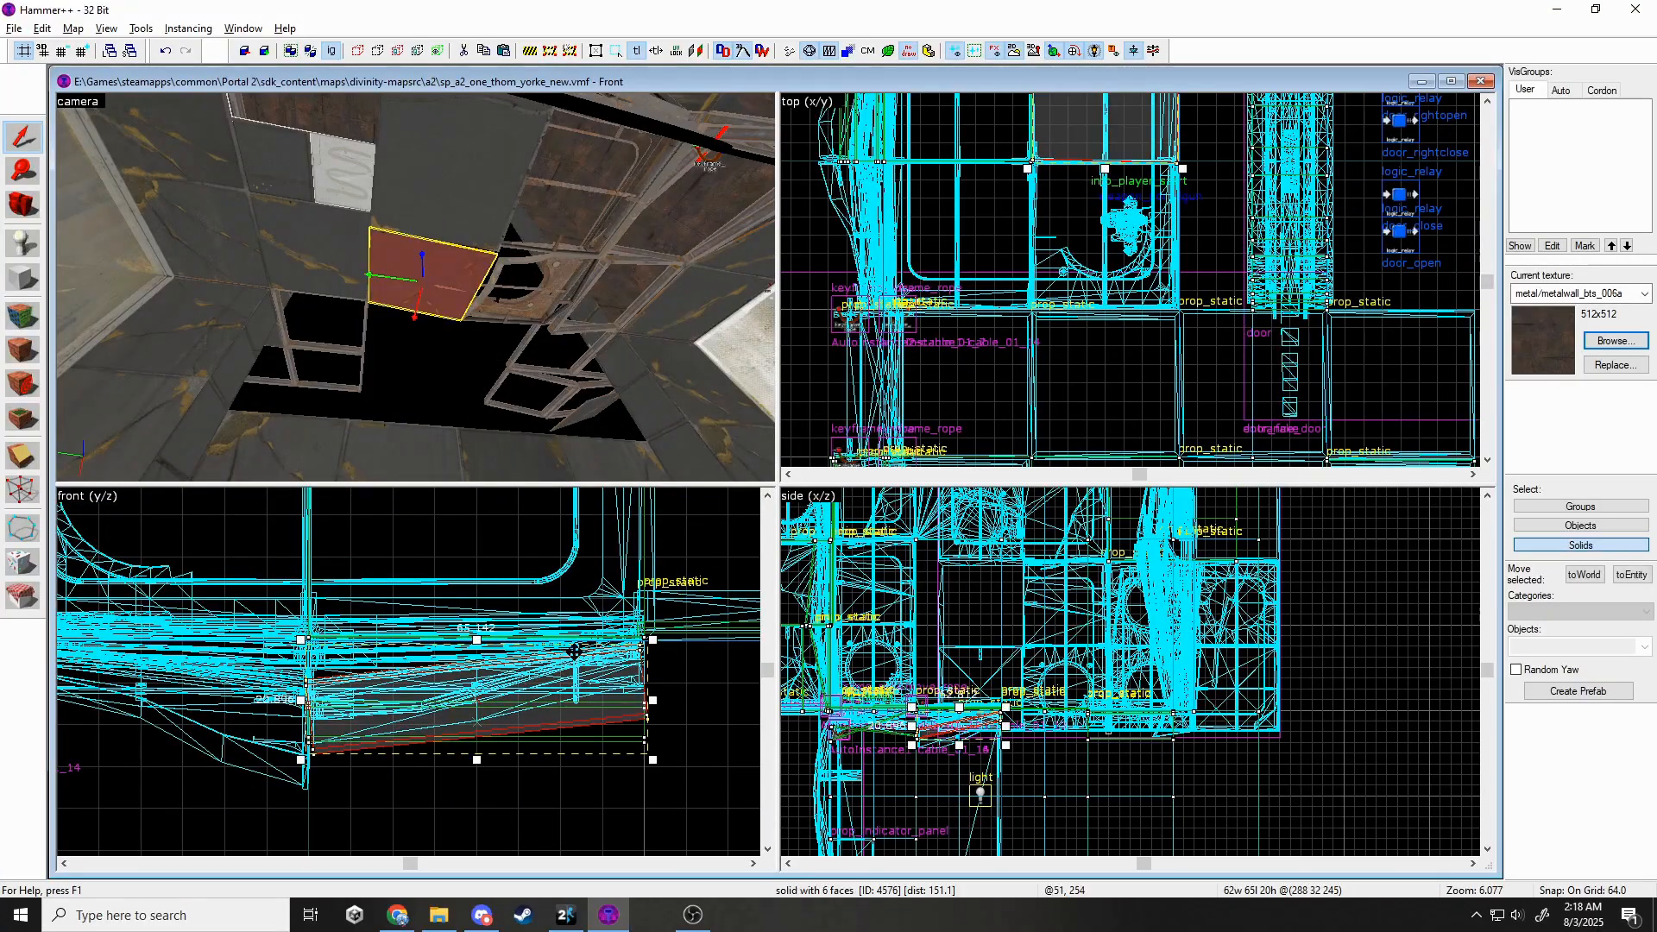
left_click_drag(654, 633, 653, 633)
key("Escape")
key("z")
Select the neighbouring panel's two nodraw faces for retexturing.
left_click(415, 288)
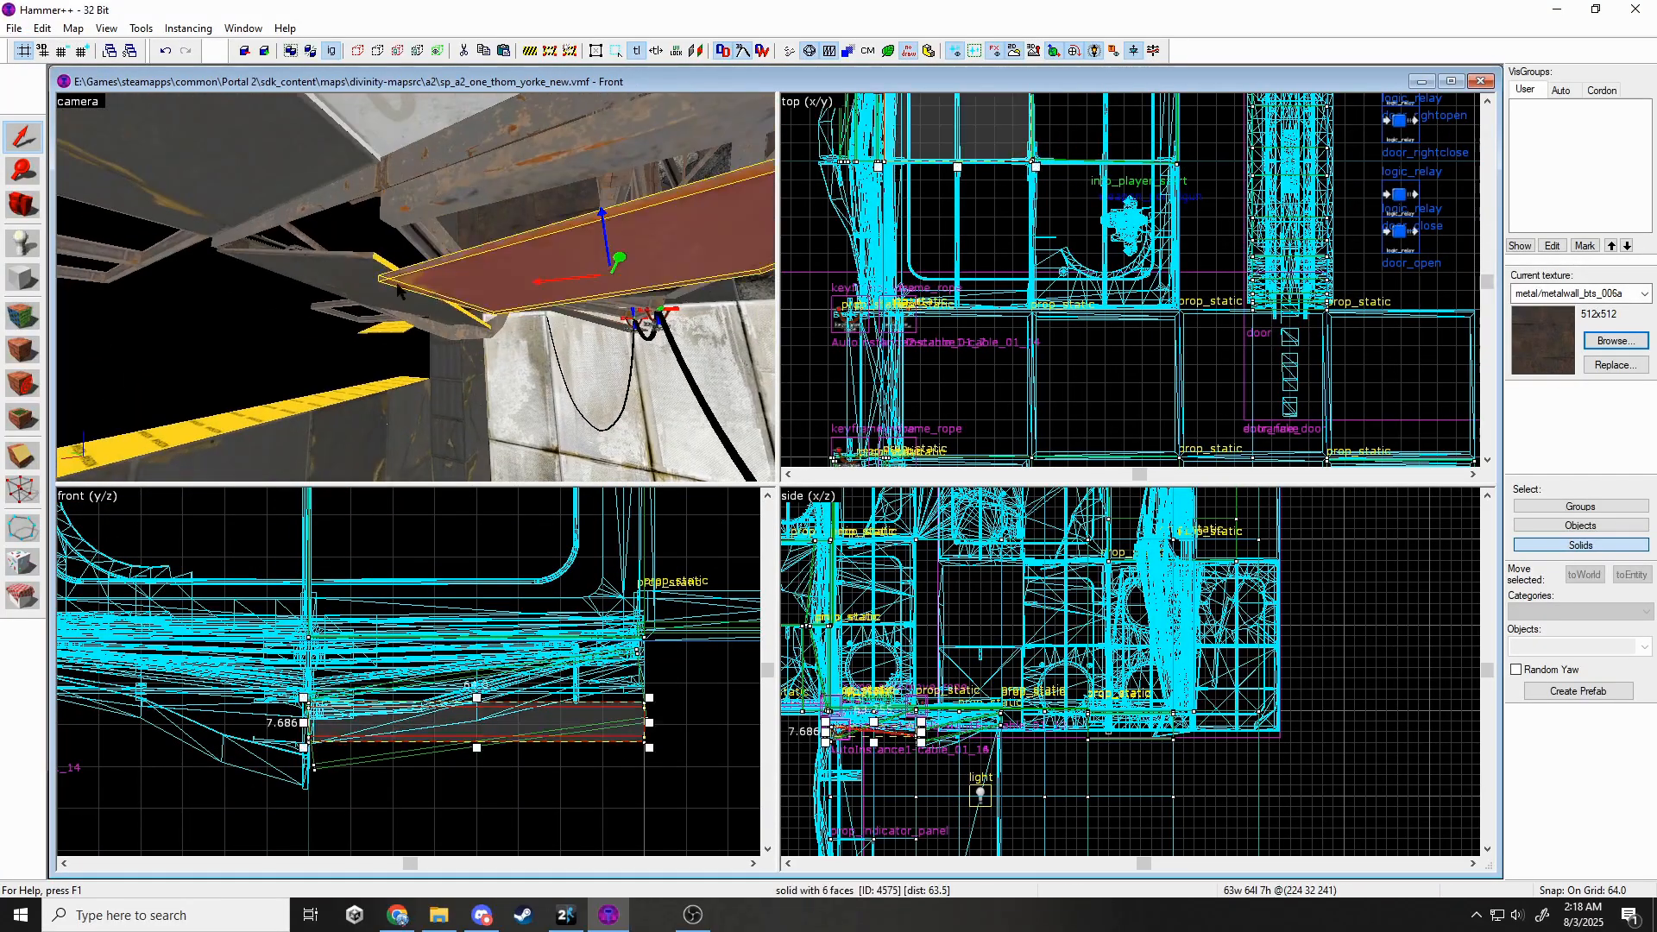
key("z")
key("z")
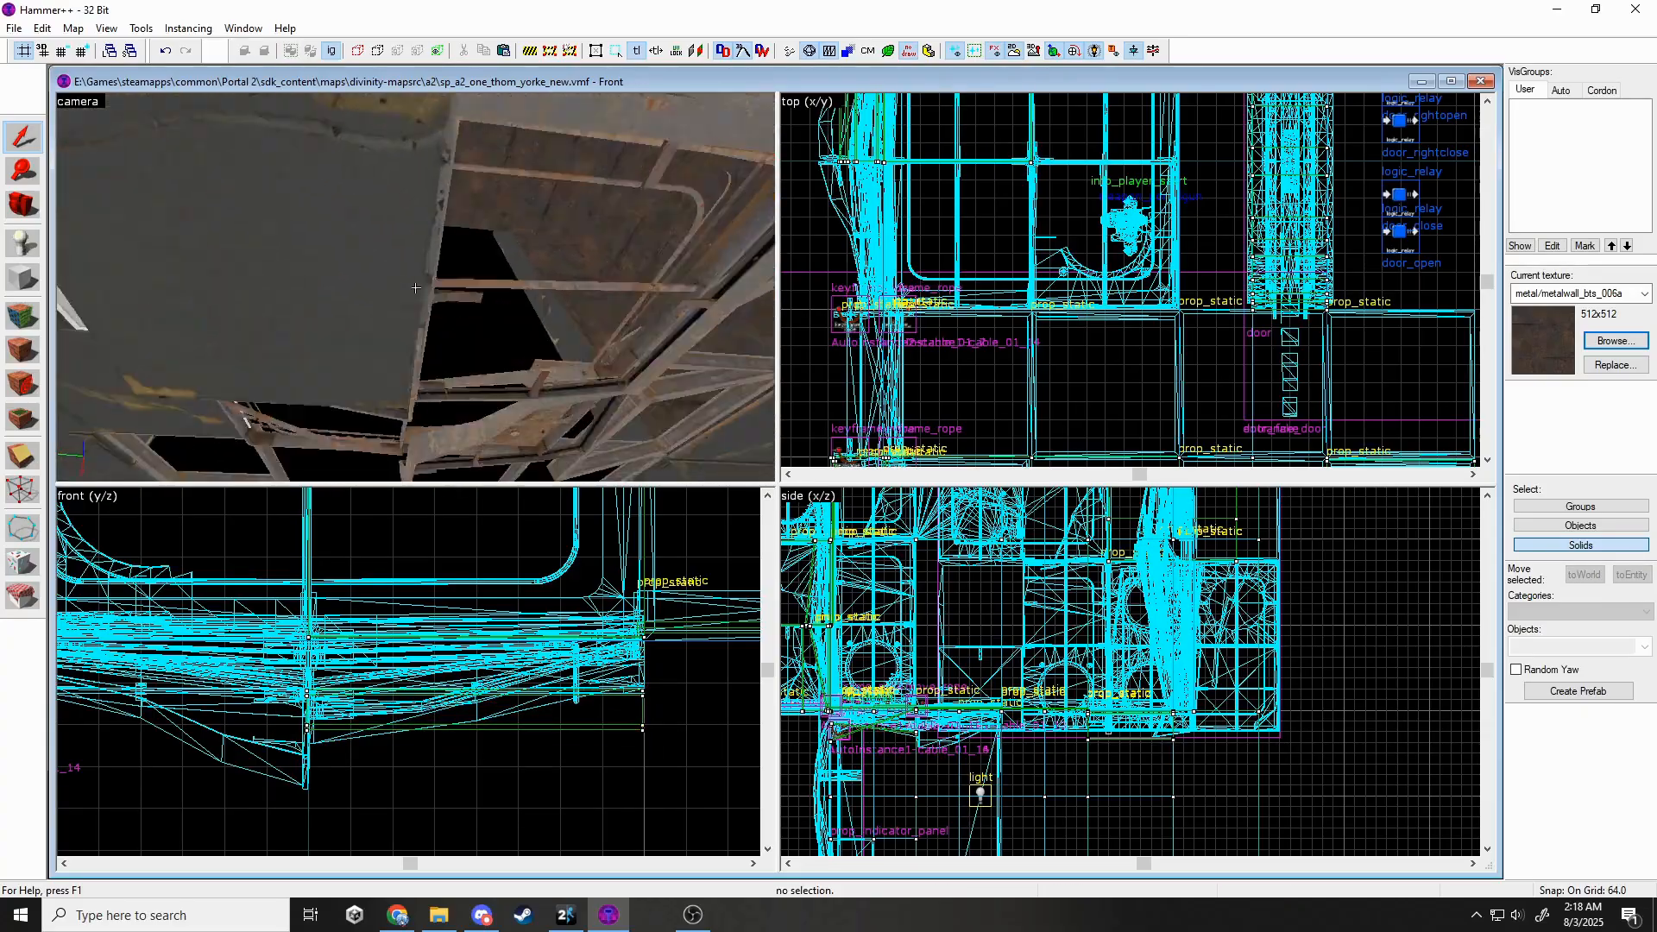
key("z")
key("shift+a")
left_click(545, 296)
left_click(590, 241, "ctrl")
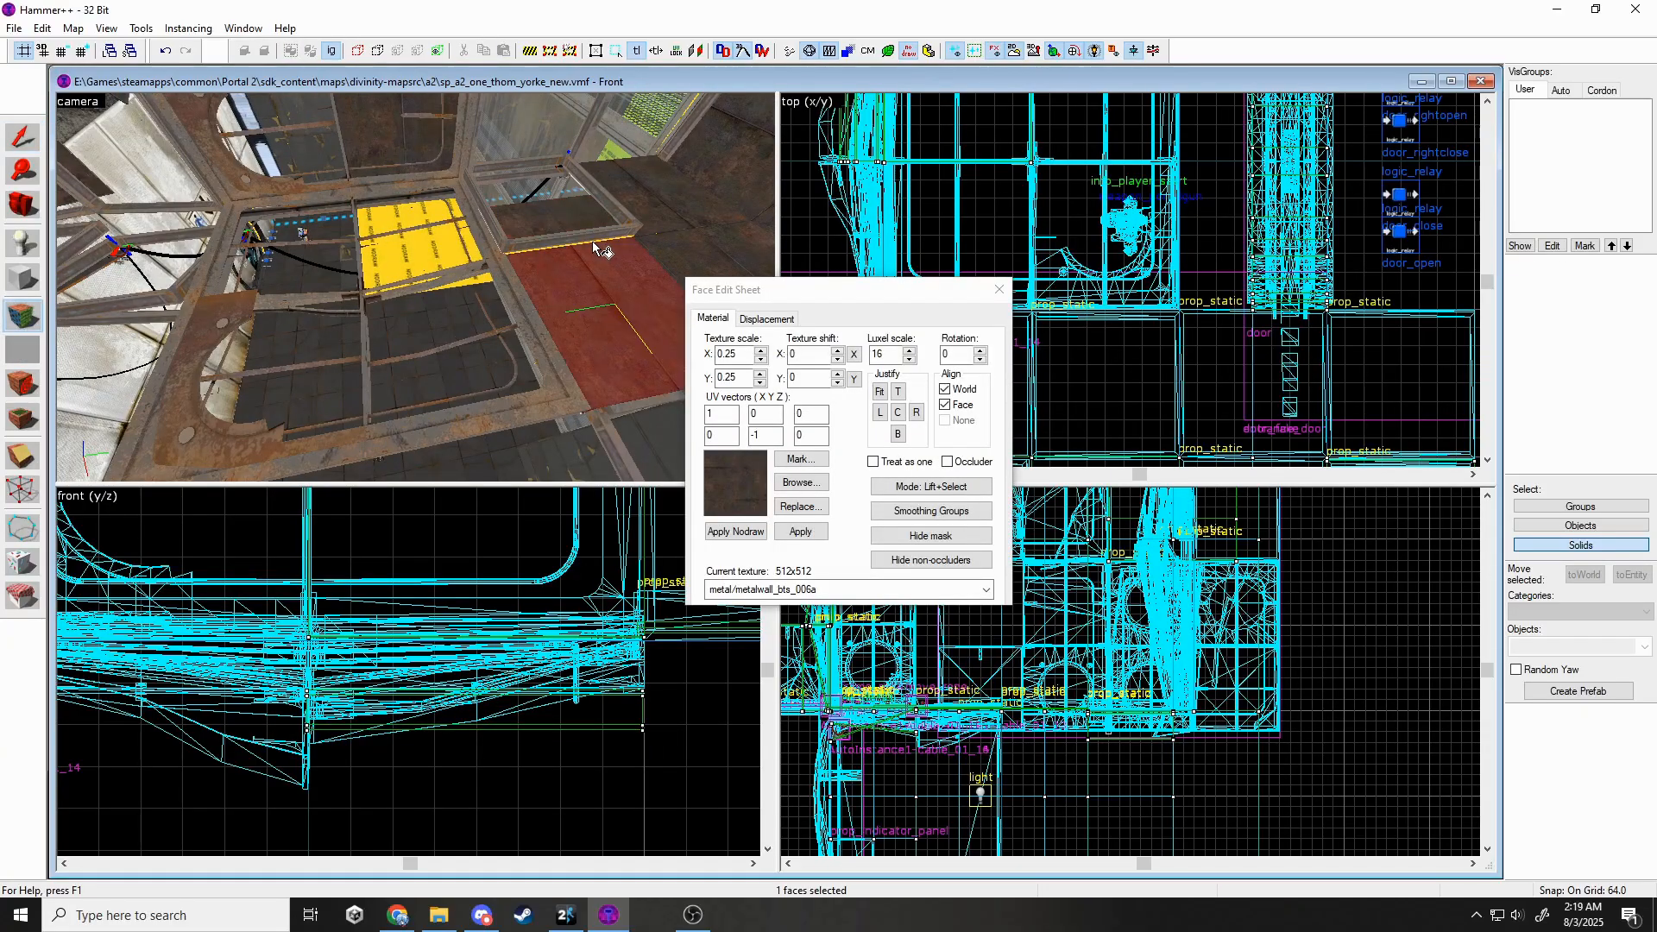
key("z")
key("z")
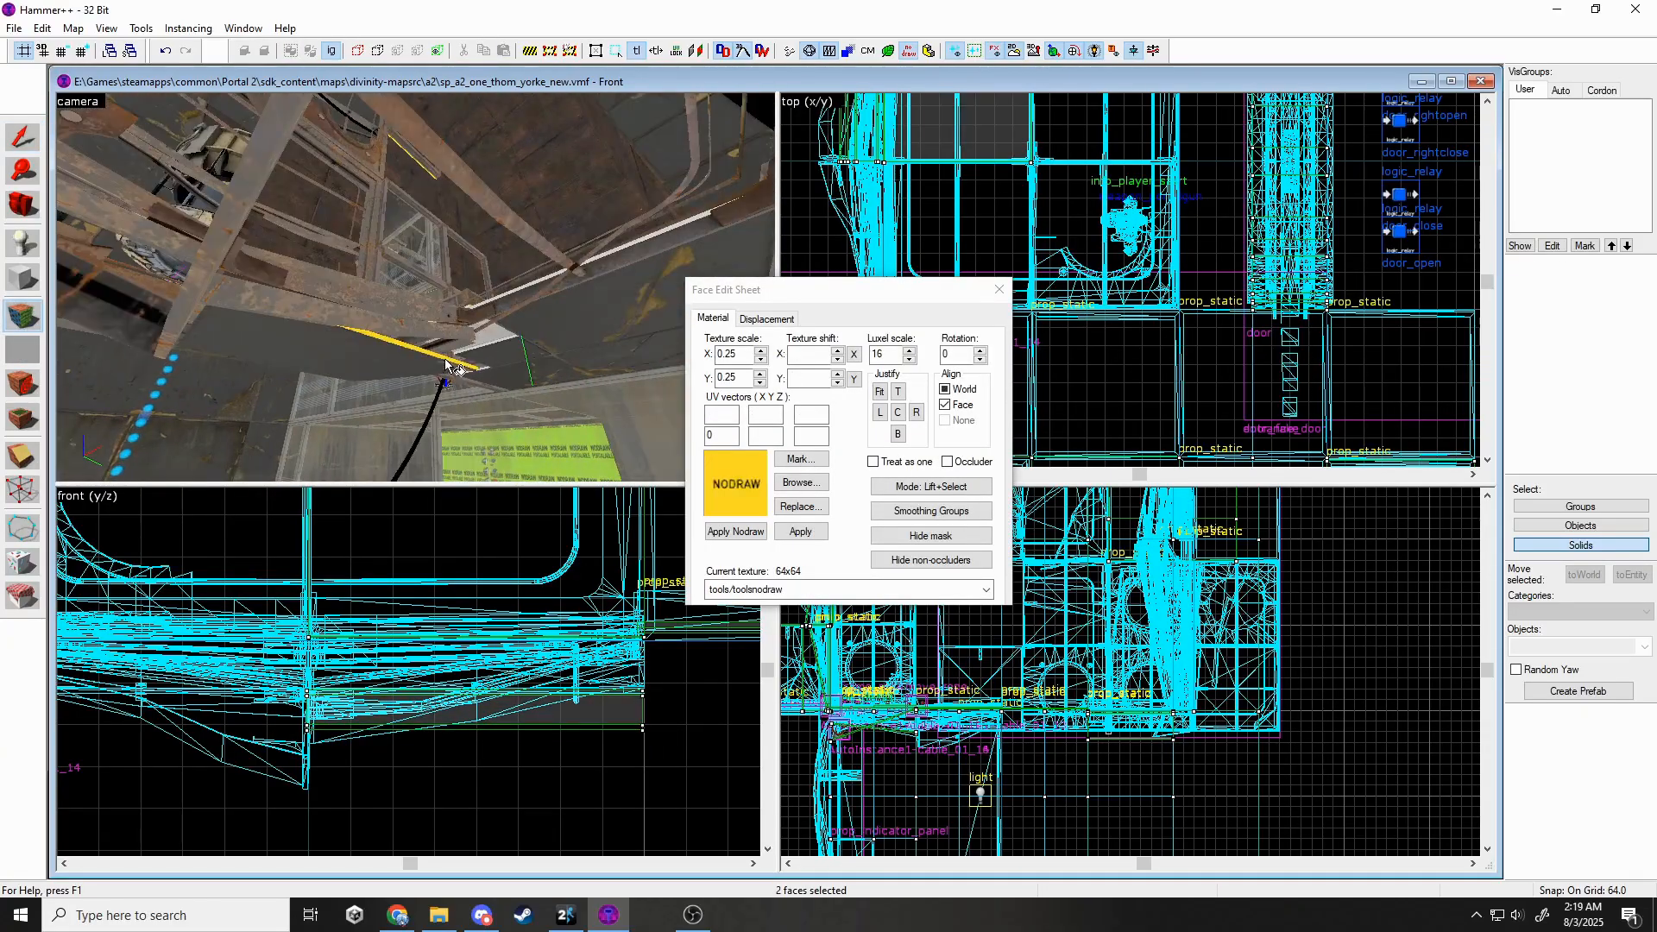
Apply metal/metalwall_bts_006a to those two faces and close the texturing window.
key("z")
key("z")
left_click(986, 590)
left_click(850, 640)
left_click(801, 531)
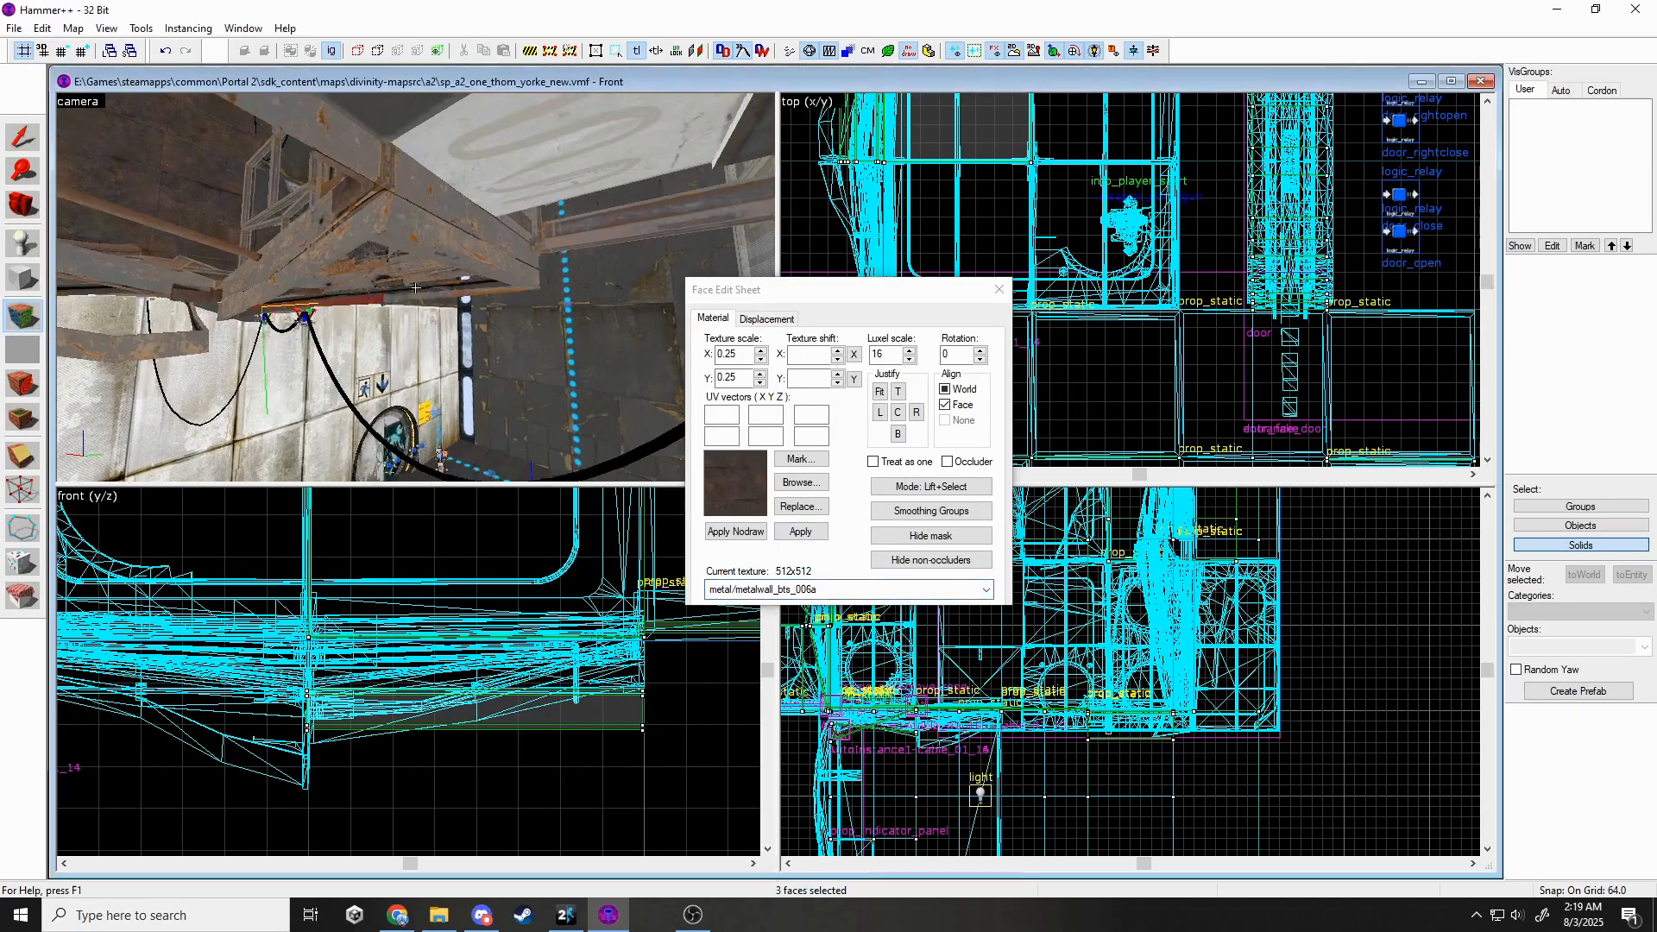
key("z")
key("z")
left_click(998, 289)
left_click(997, 289)
Delete the two selected frame props.
key("z")
key("z")
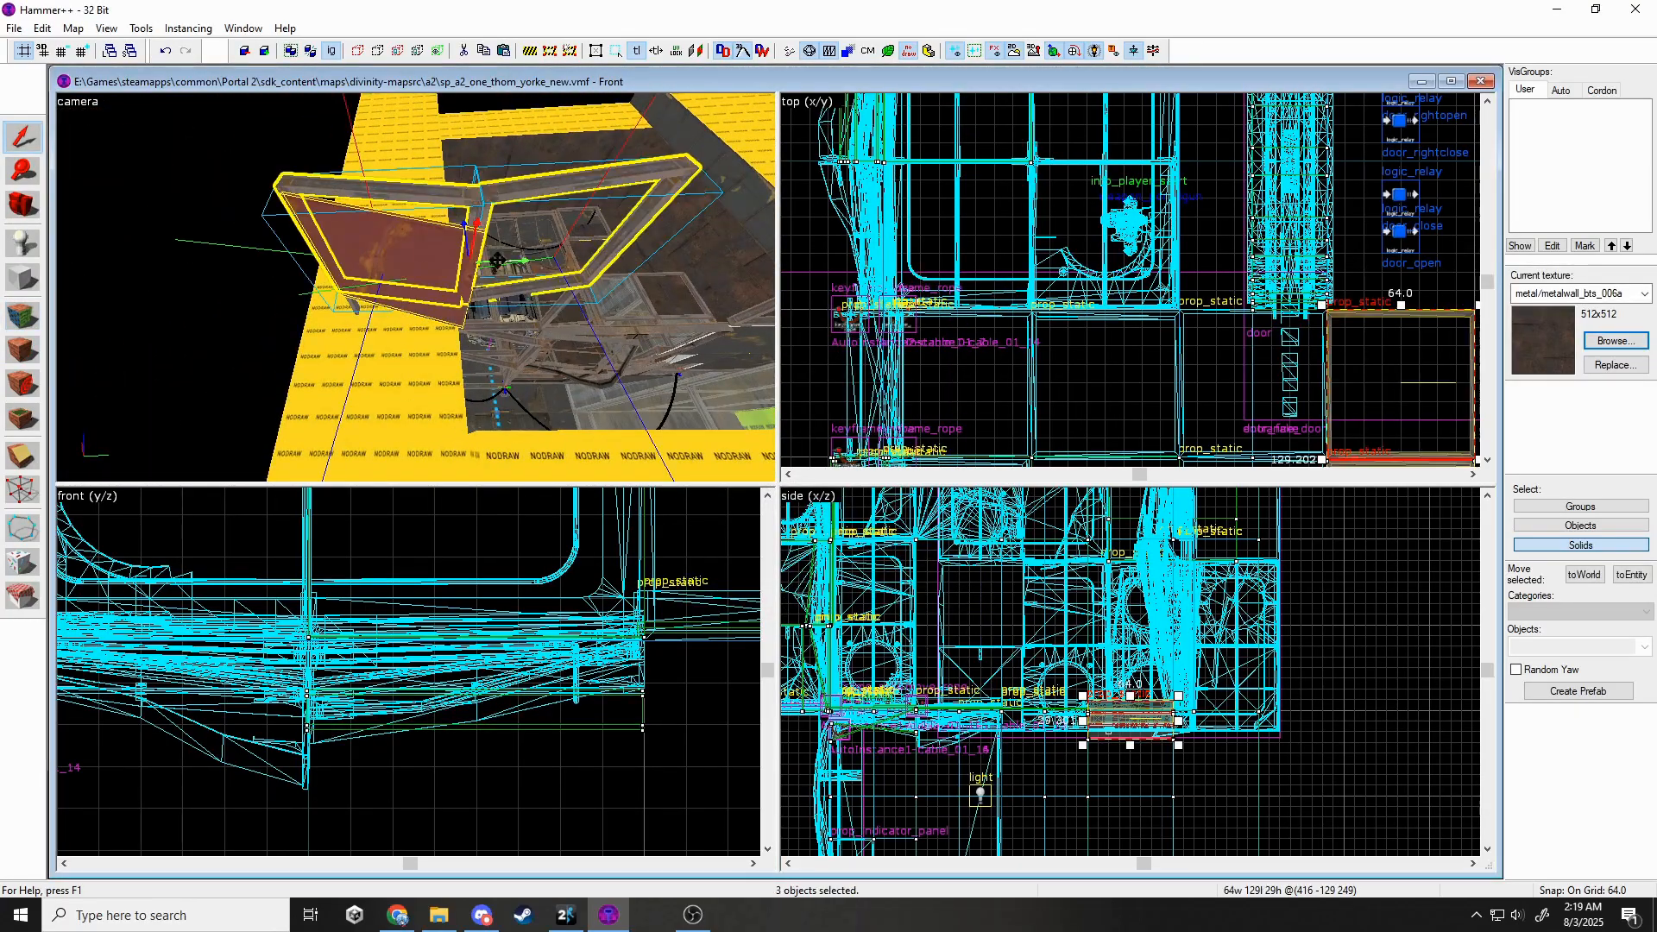
key("ctrl+z")
key("ctrl+z")
key("z")
key("z")
key("Delete")
key("z")
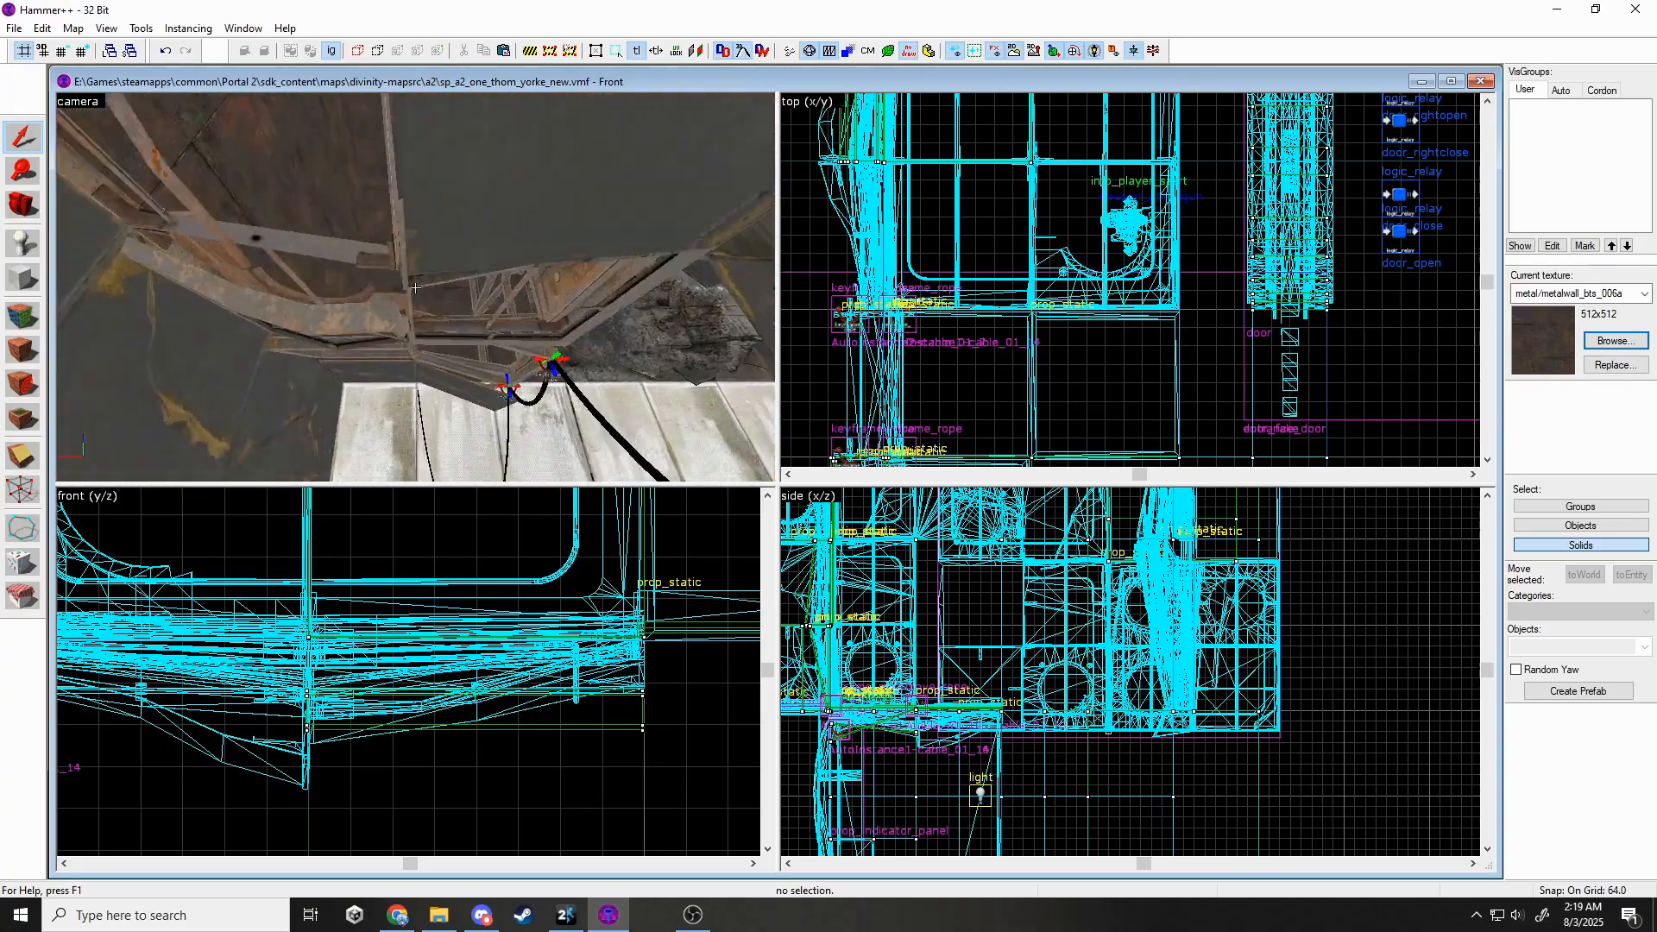
Drag the move_rope keyframe's end to the left, near the wall corner.
key("z")
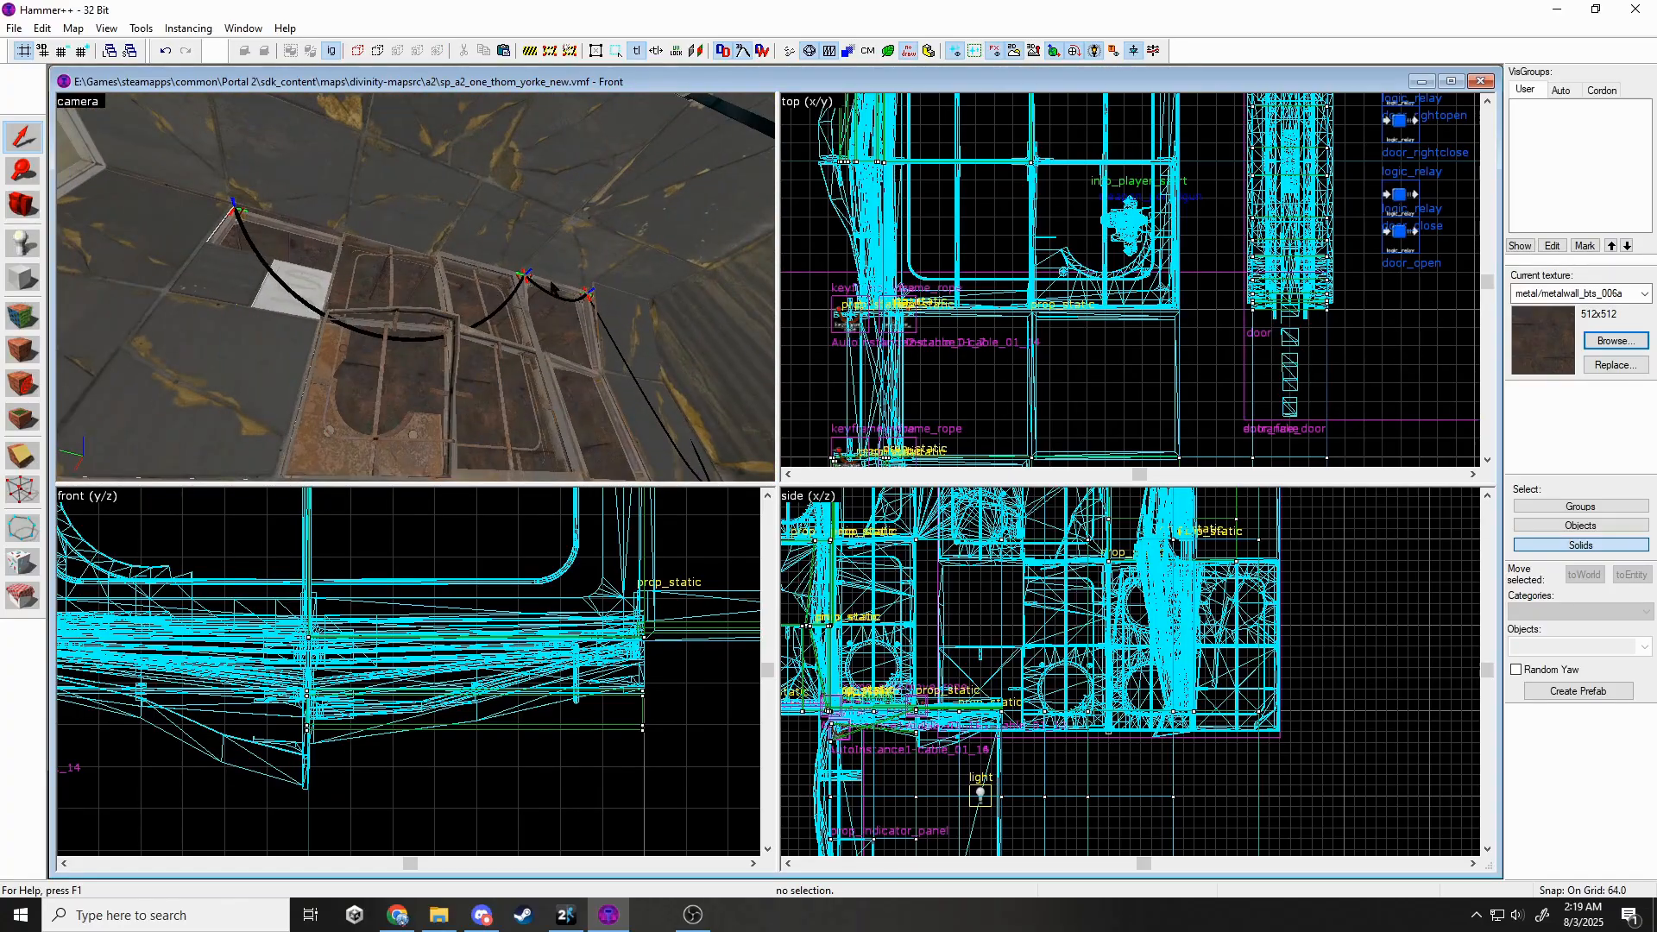
left_click(525, 275)
scroll(992, 308, "down", 5)
scroll(817, 264, "up", 4)
left_click_drag(935, 310, 849, 298)
key("z")
key("w")
key("Escape")
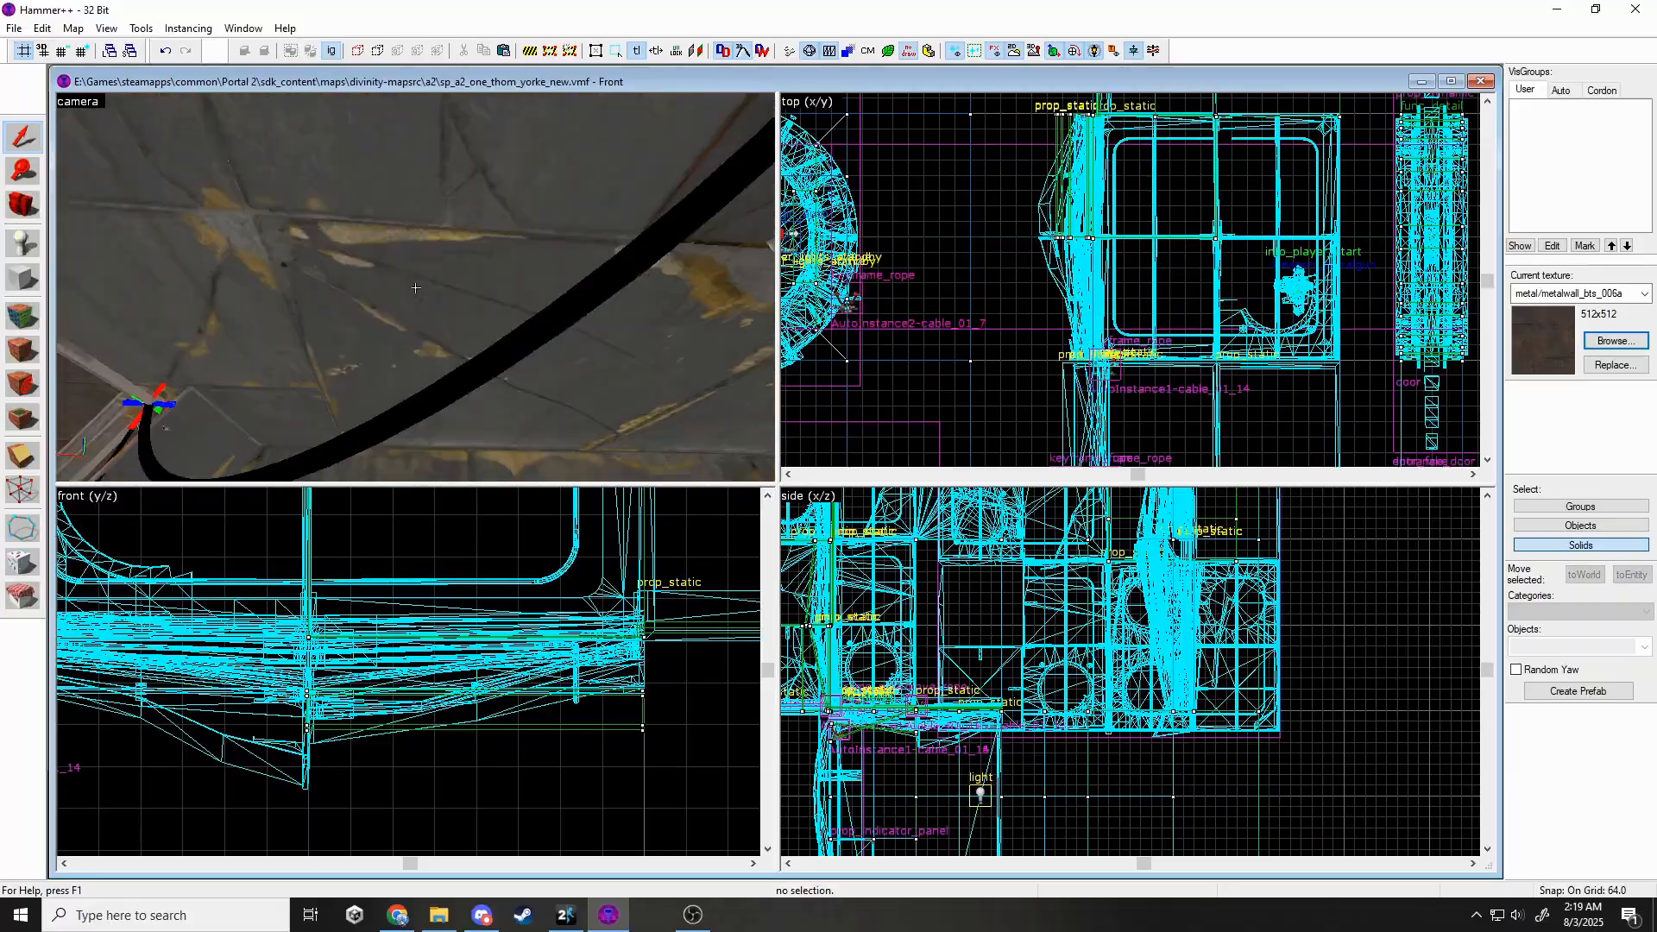
key("w")
key("z")
key("s")
key("z")
Move the rope end to 256, -128 and lower it.
scroll(923, 406, "down", 9)
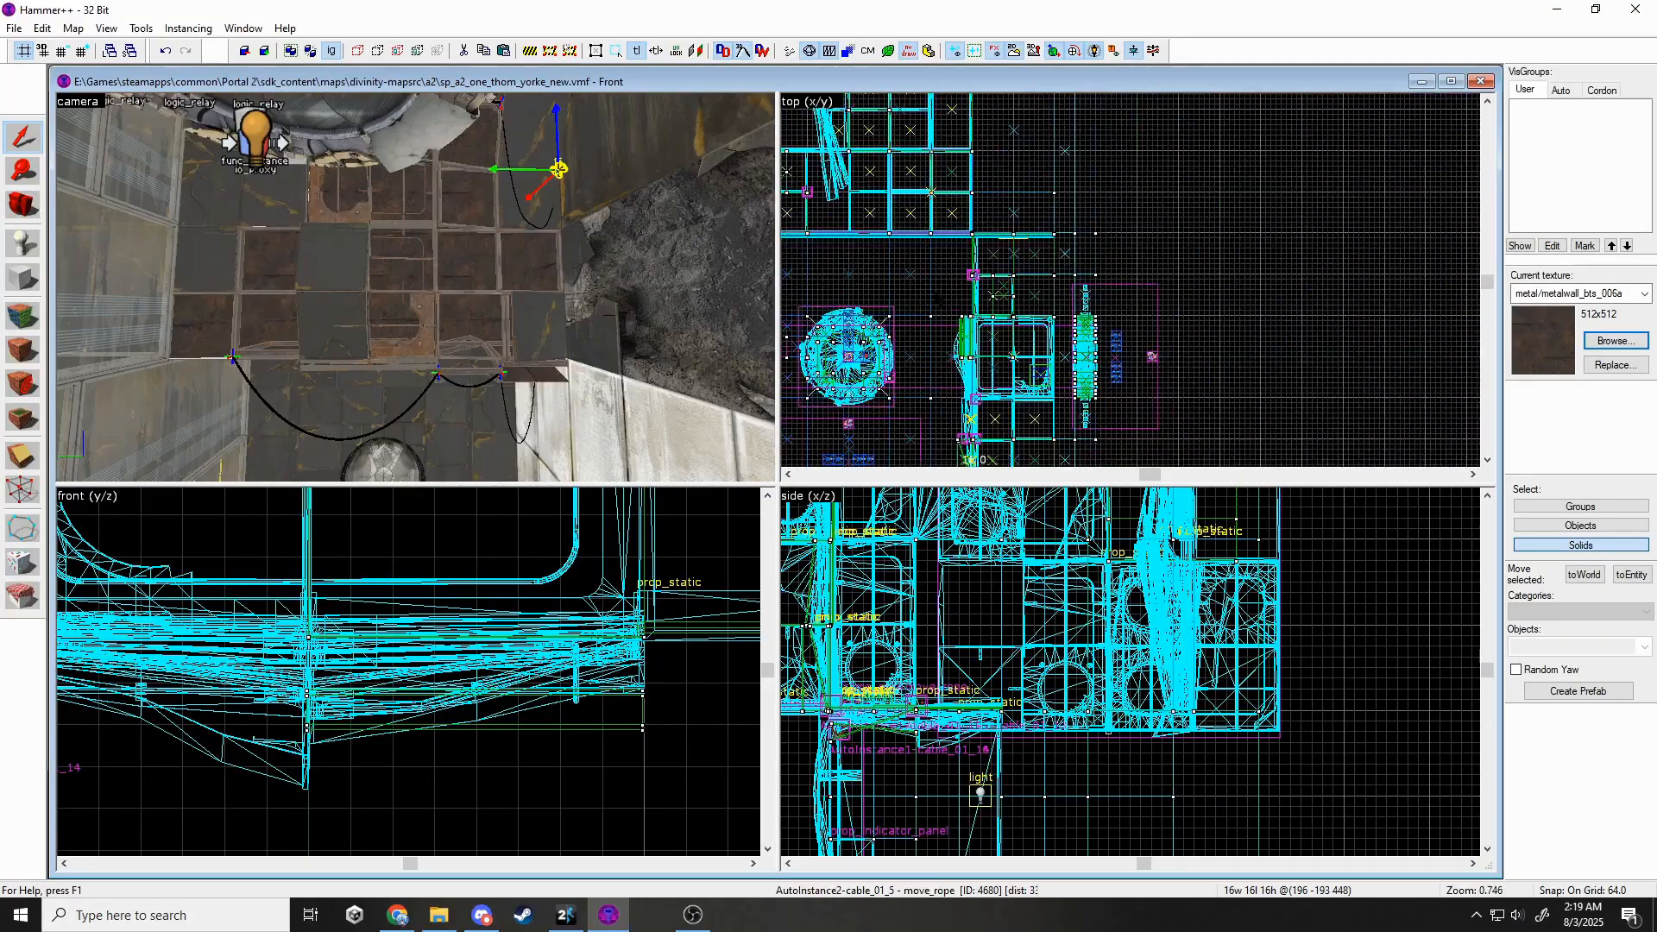
scroll(967, 356, "up", 3)
left_click_drag(969, 352, 1009, 308)
scroll(1009, 308, "up", 5)
scroll(516, 625, "down", 11)
left_click_drag(399, 490, 399, 623)
scroll(403, 617, "up", 1)
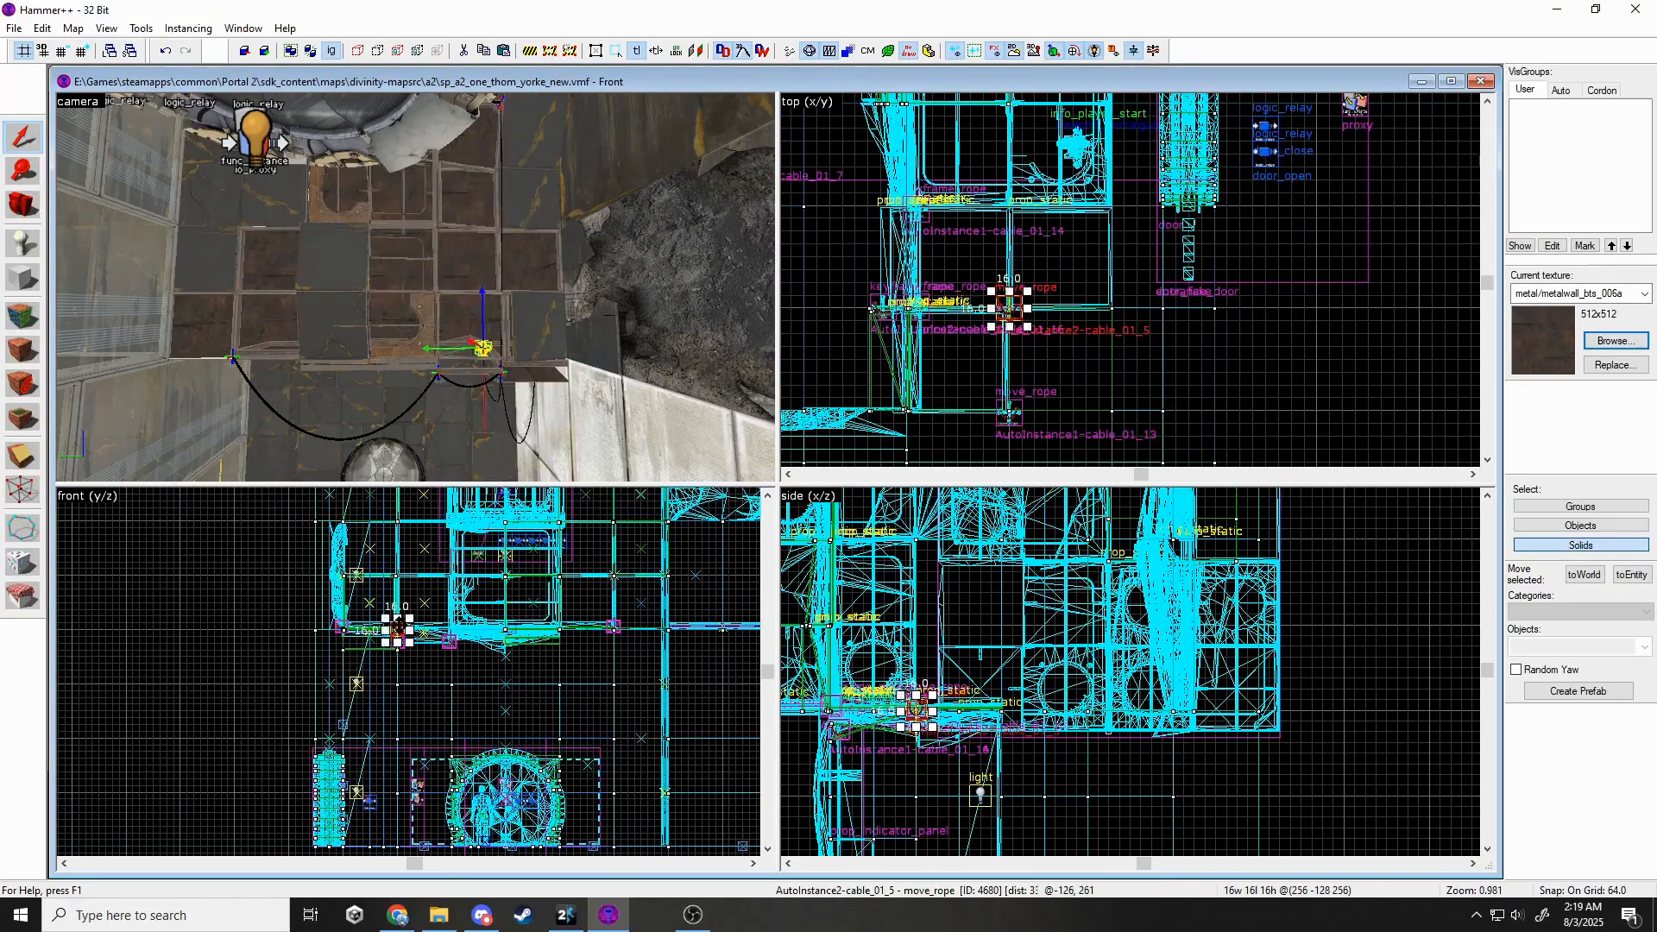
key("z")
key("Escape")
key("w")
key("z")
Check the move_rope end point's properties with Alt+Enter.
left_click(416, 283)
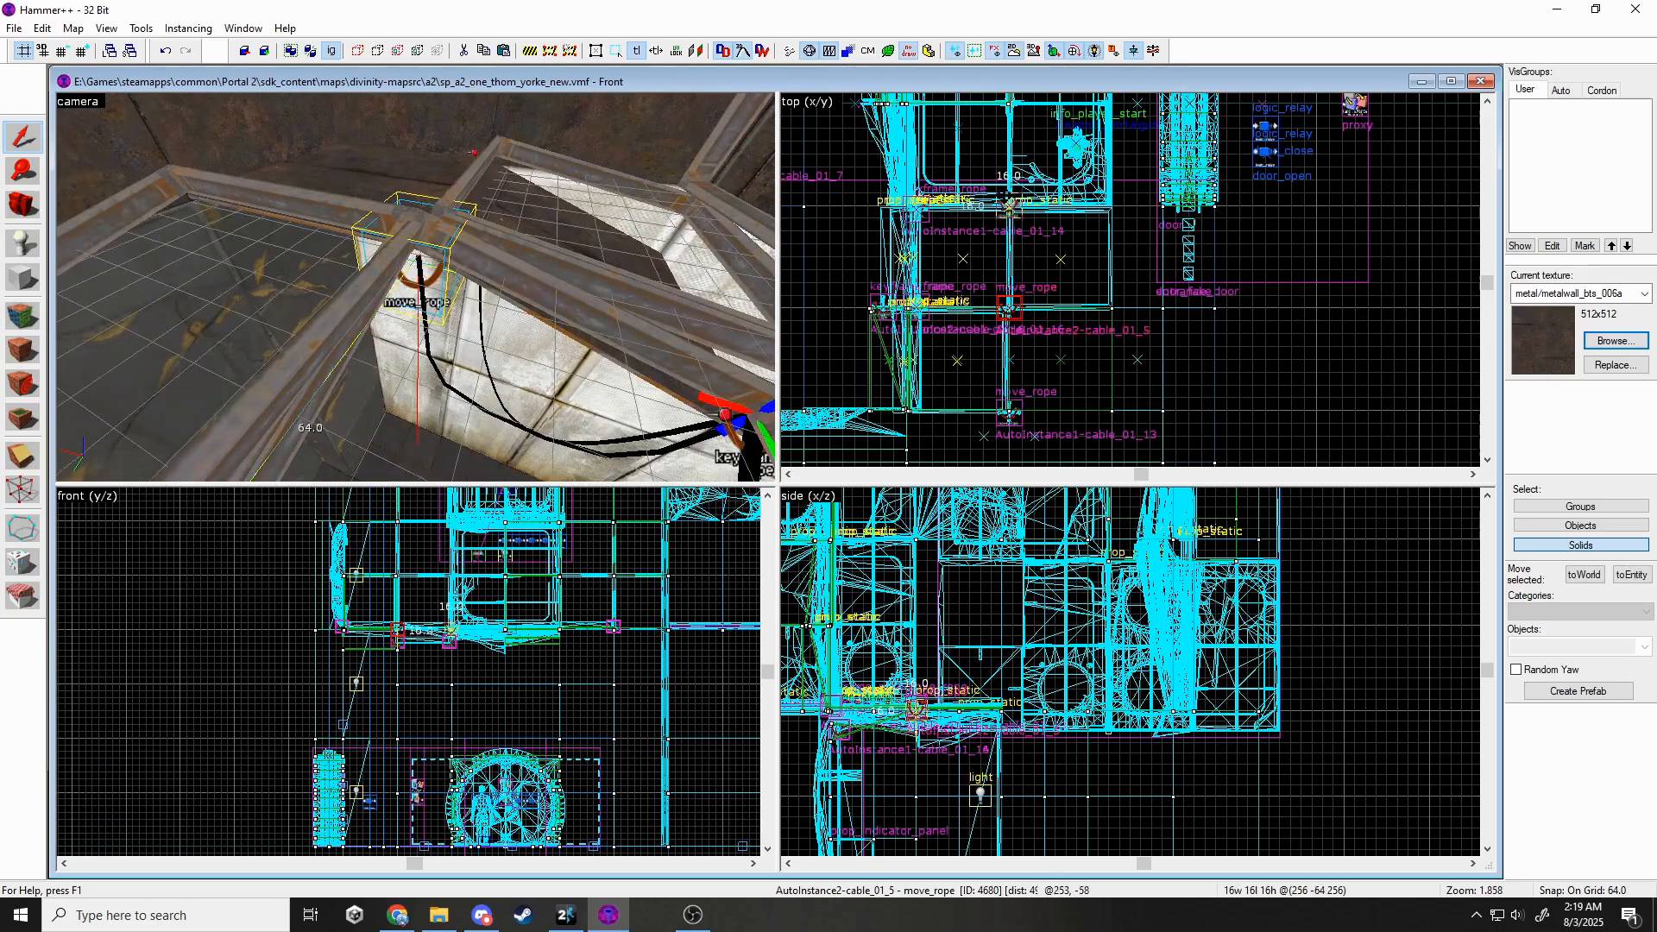
key("alt+Return")
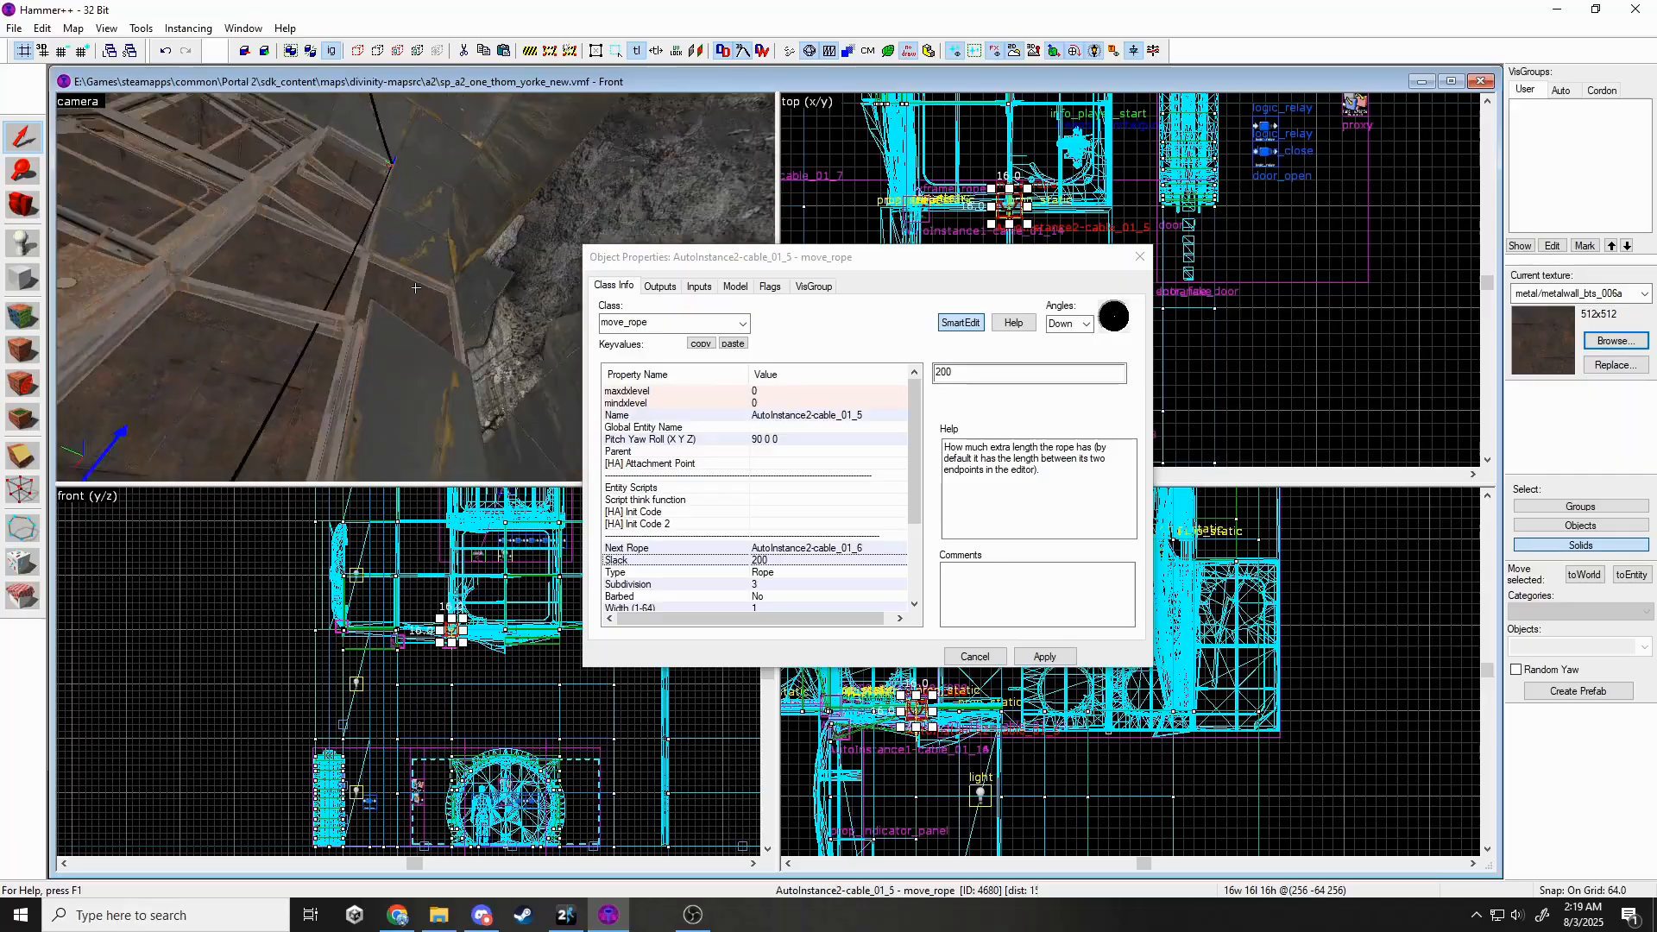
key("Escape")
key("Escape")
key("z")
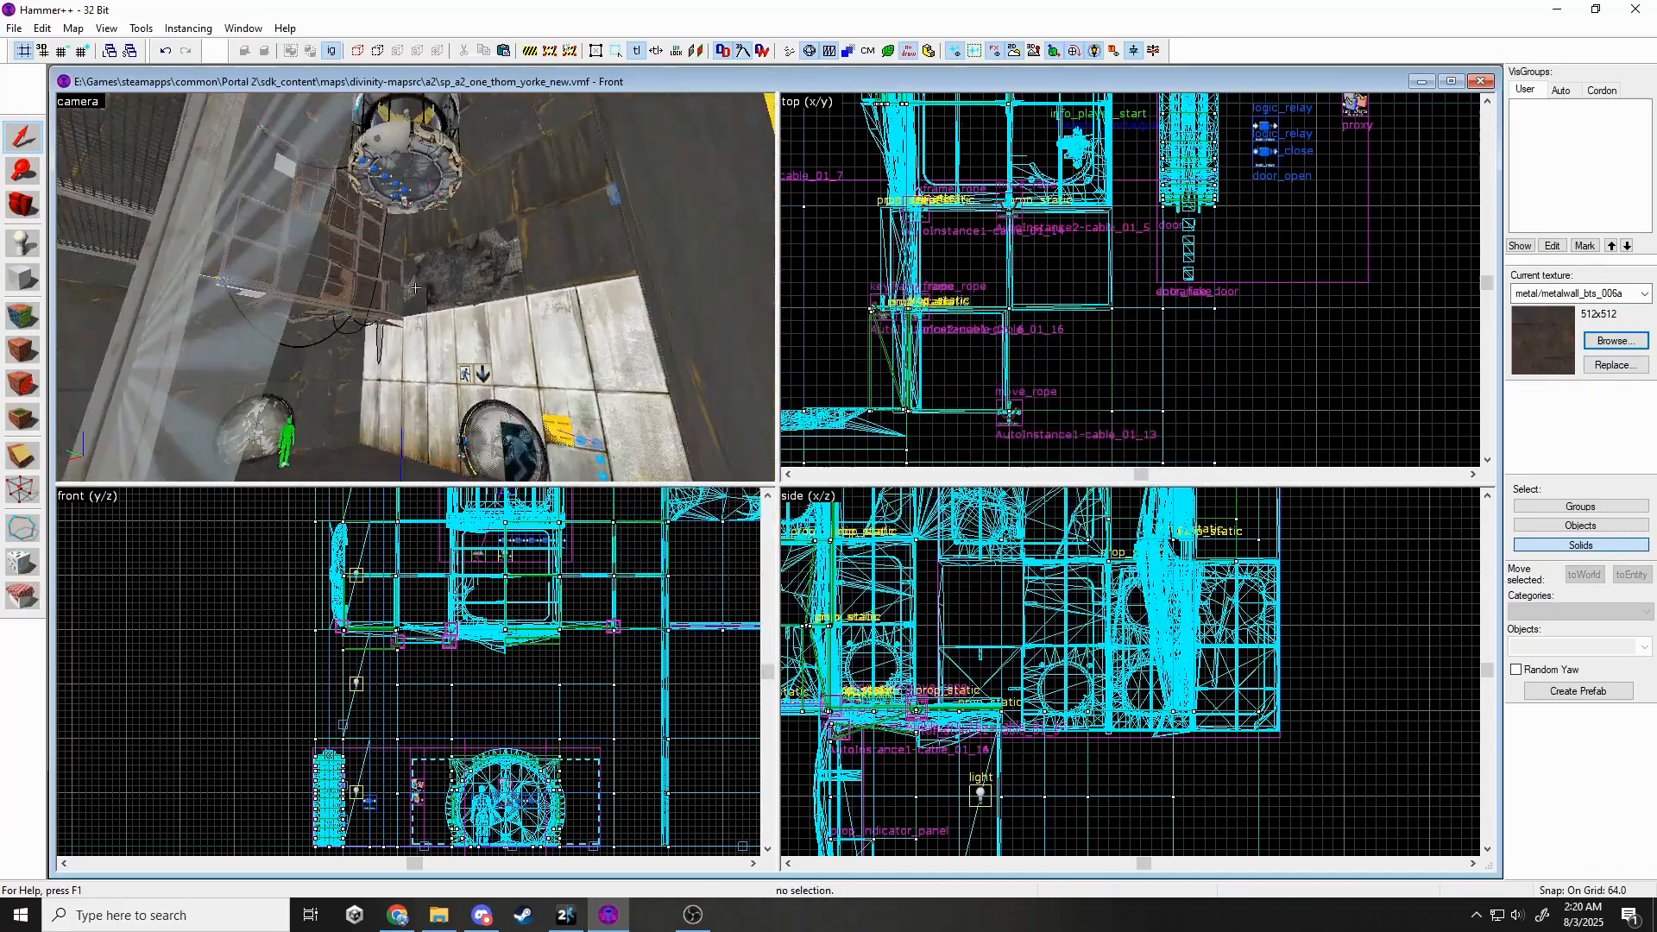
Paste copies of the rusty pipe props along the wall and rotate them into place.
left_click(416, 287)
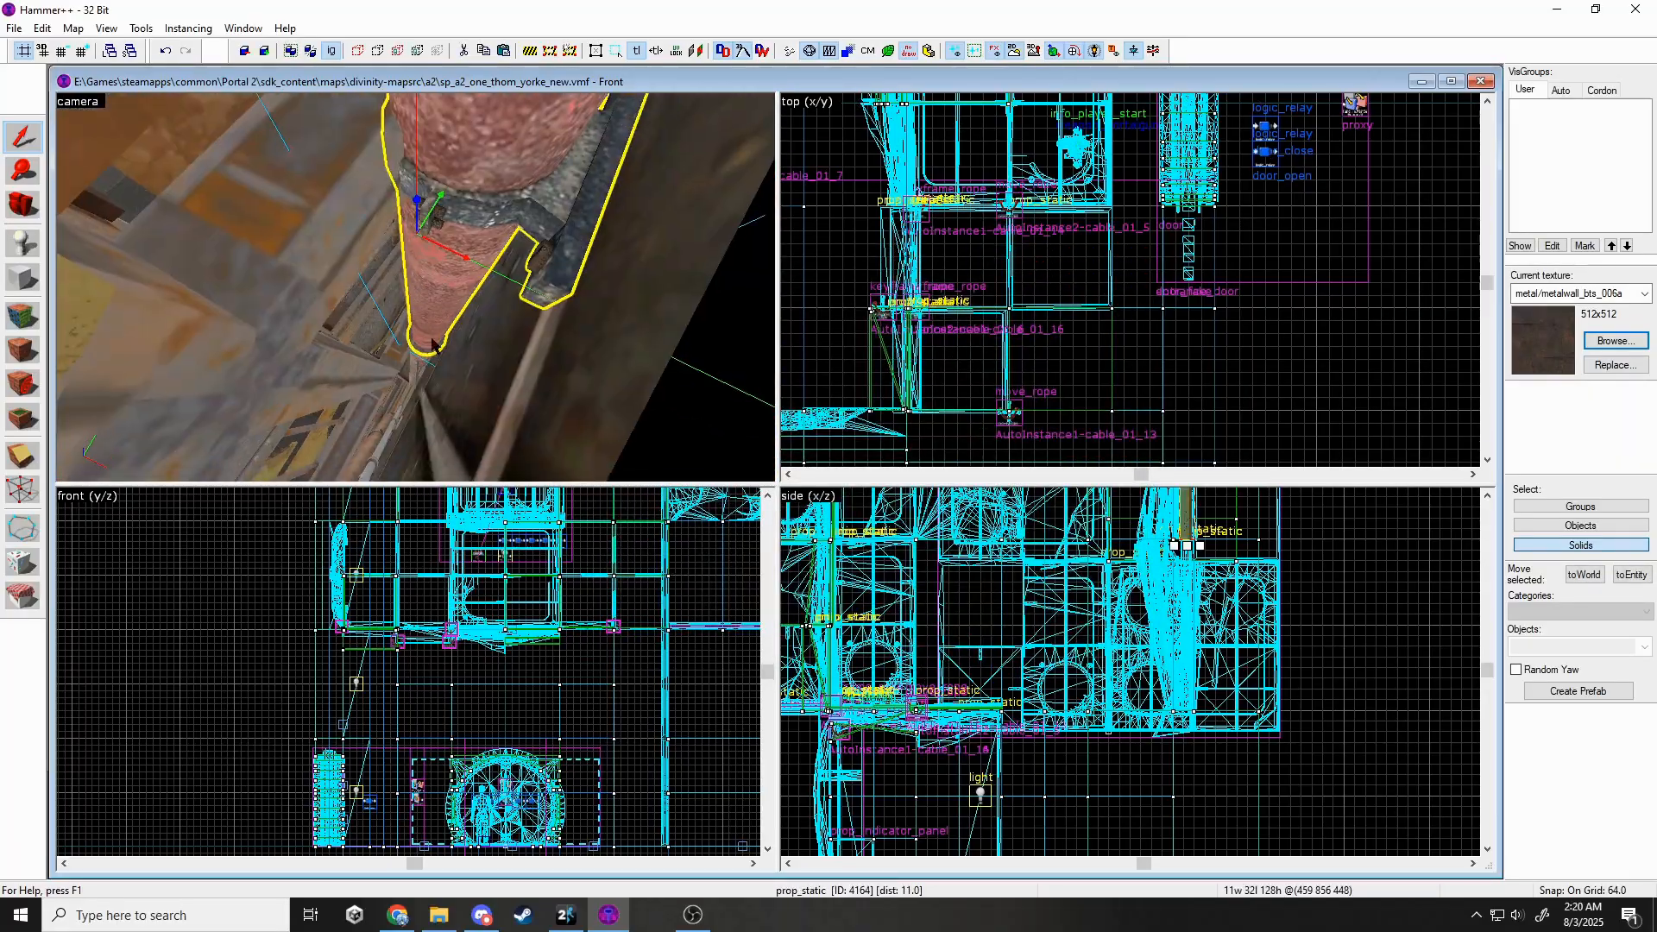
key("ctrl+v")
key("z")
scroll(425, 623, "down", 3)
left_click(385, 540)
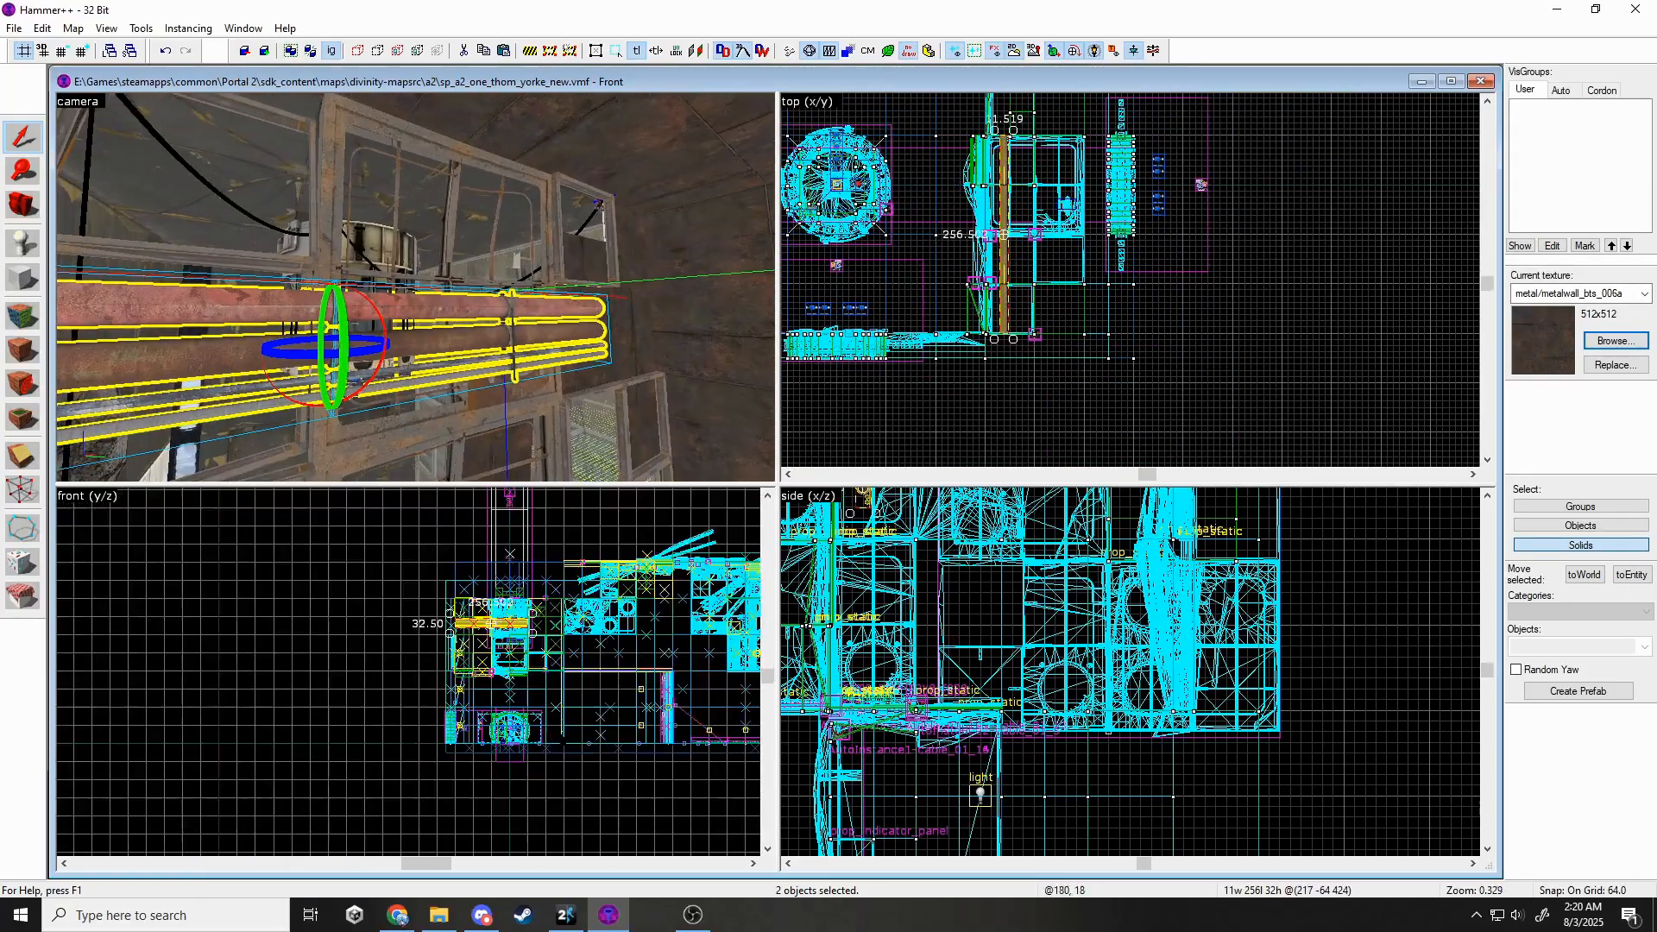
left_click(461, 330)
left_click(1005, 110)
scroll(1004, 110, "up", 4)
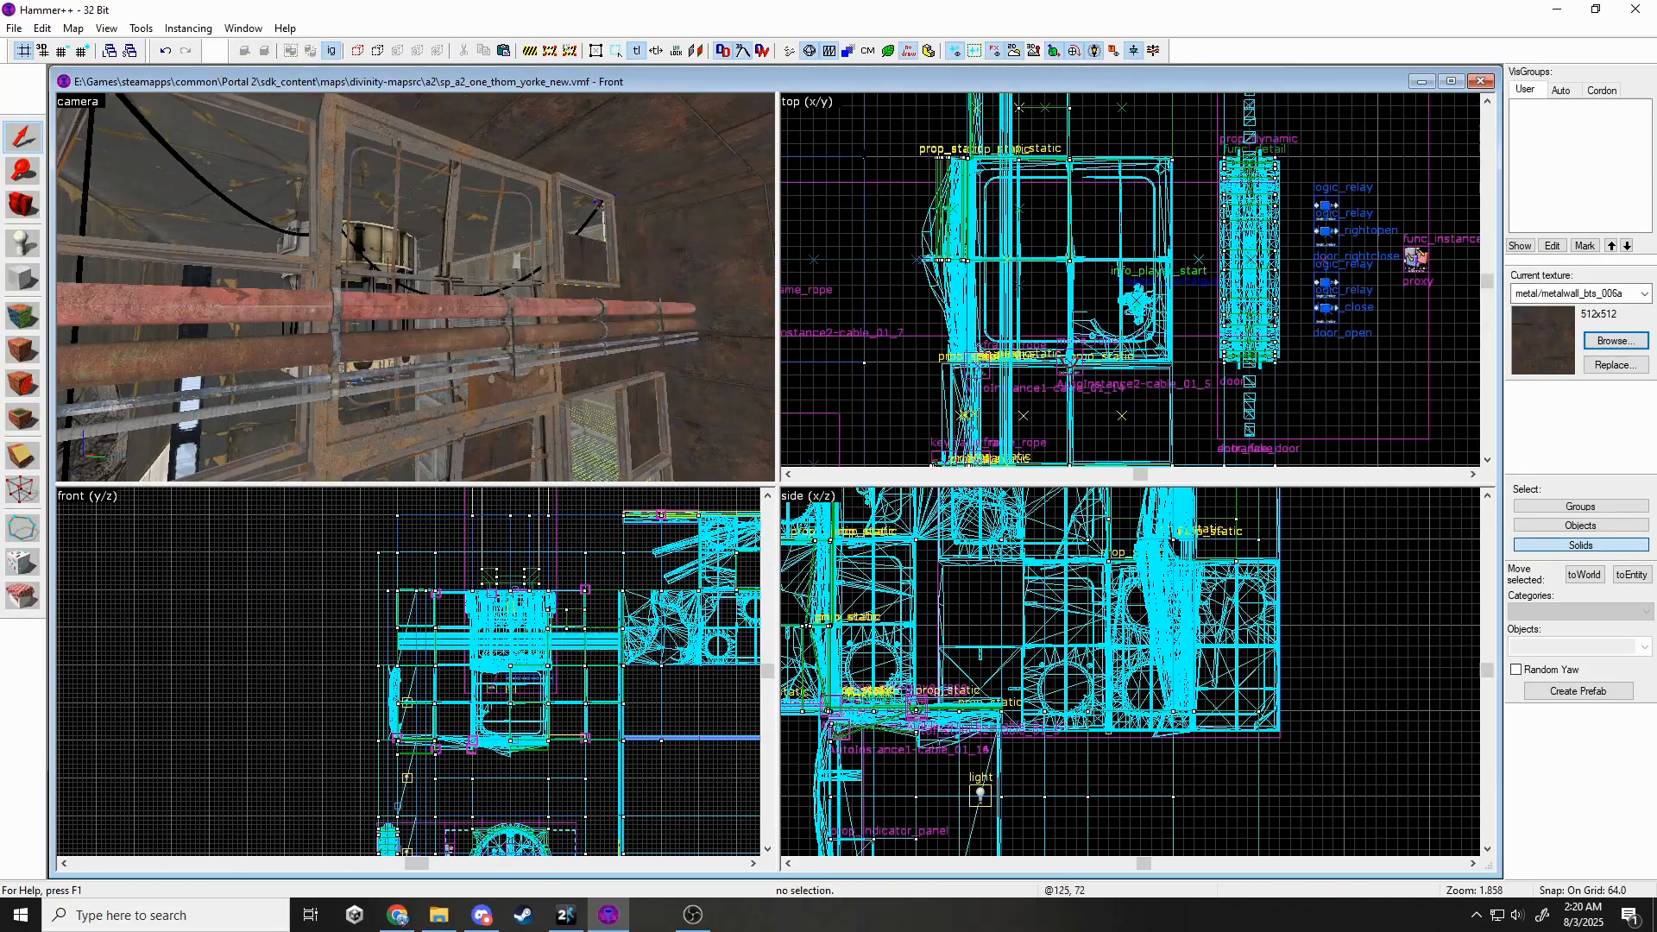
left_click(416, 287)
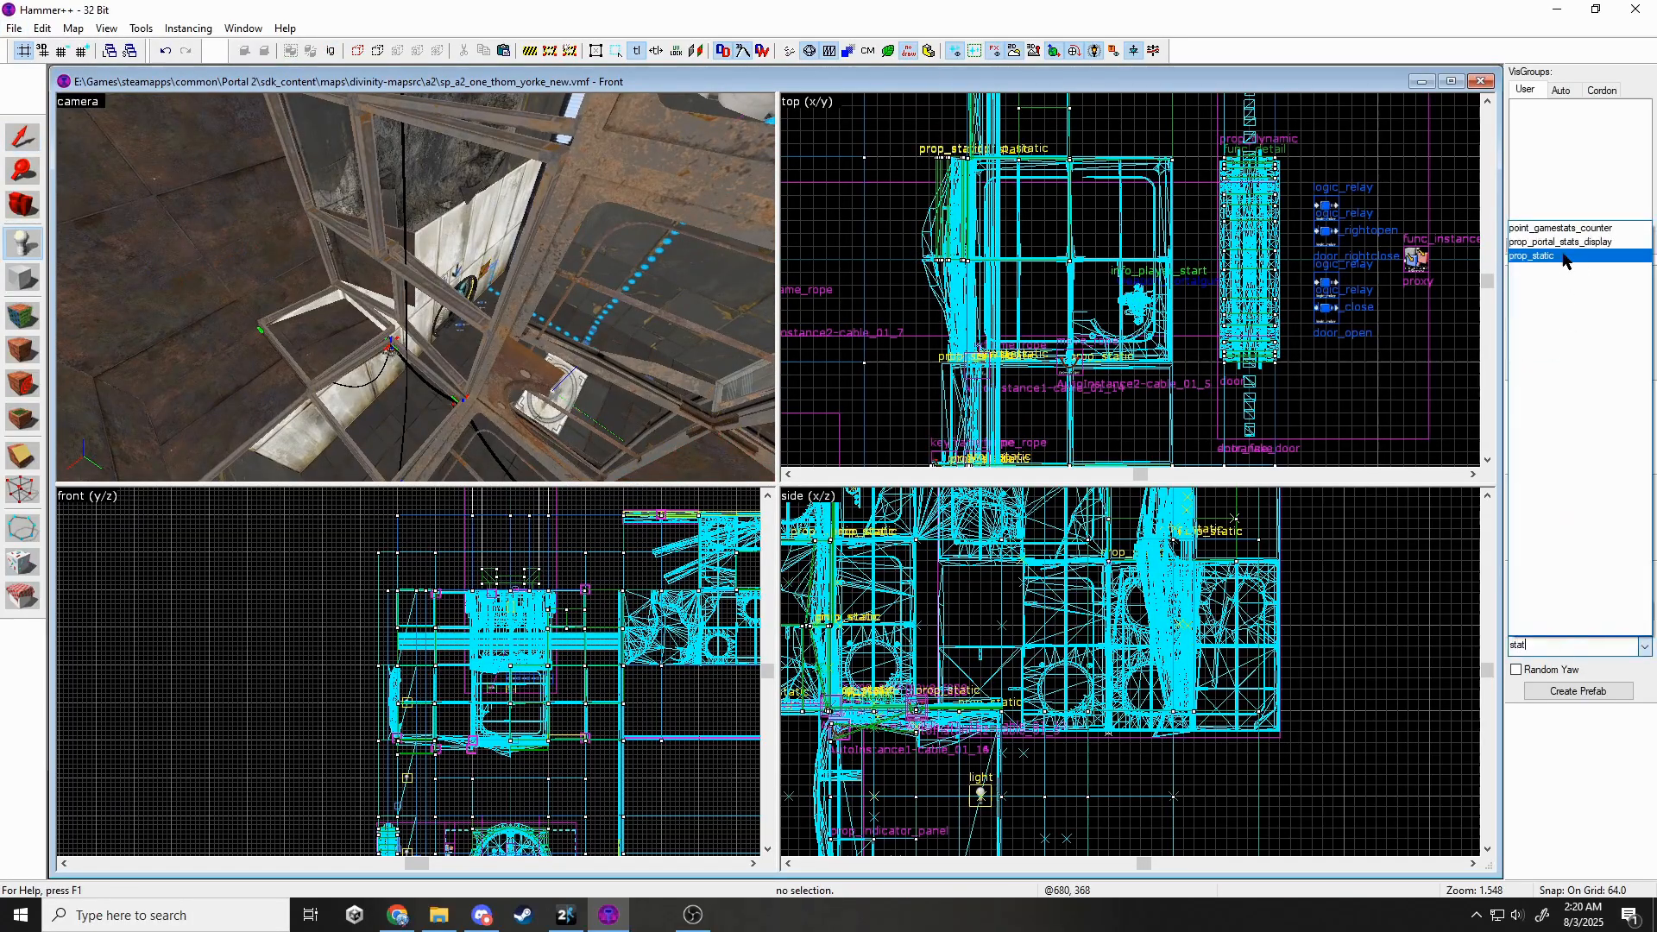
Change the prop's model to the triple_wallpipe model.
left_click(26, 137)
key("alt+Return")
left_click(779, 405)
left_click(938, 404)
type("triple_wal")
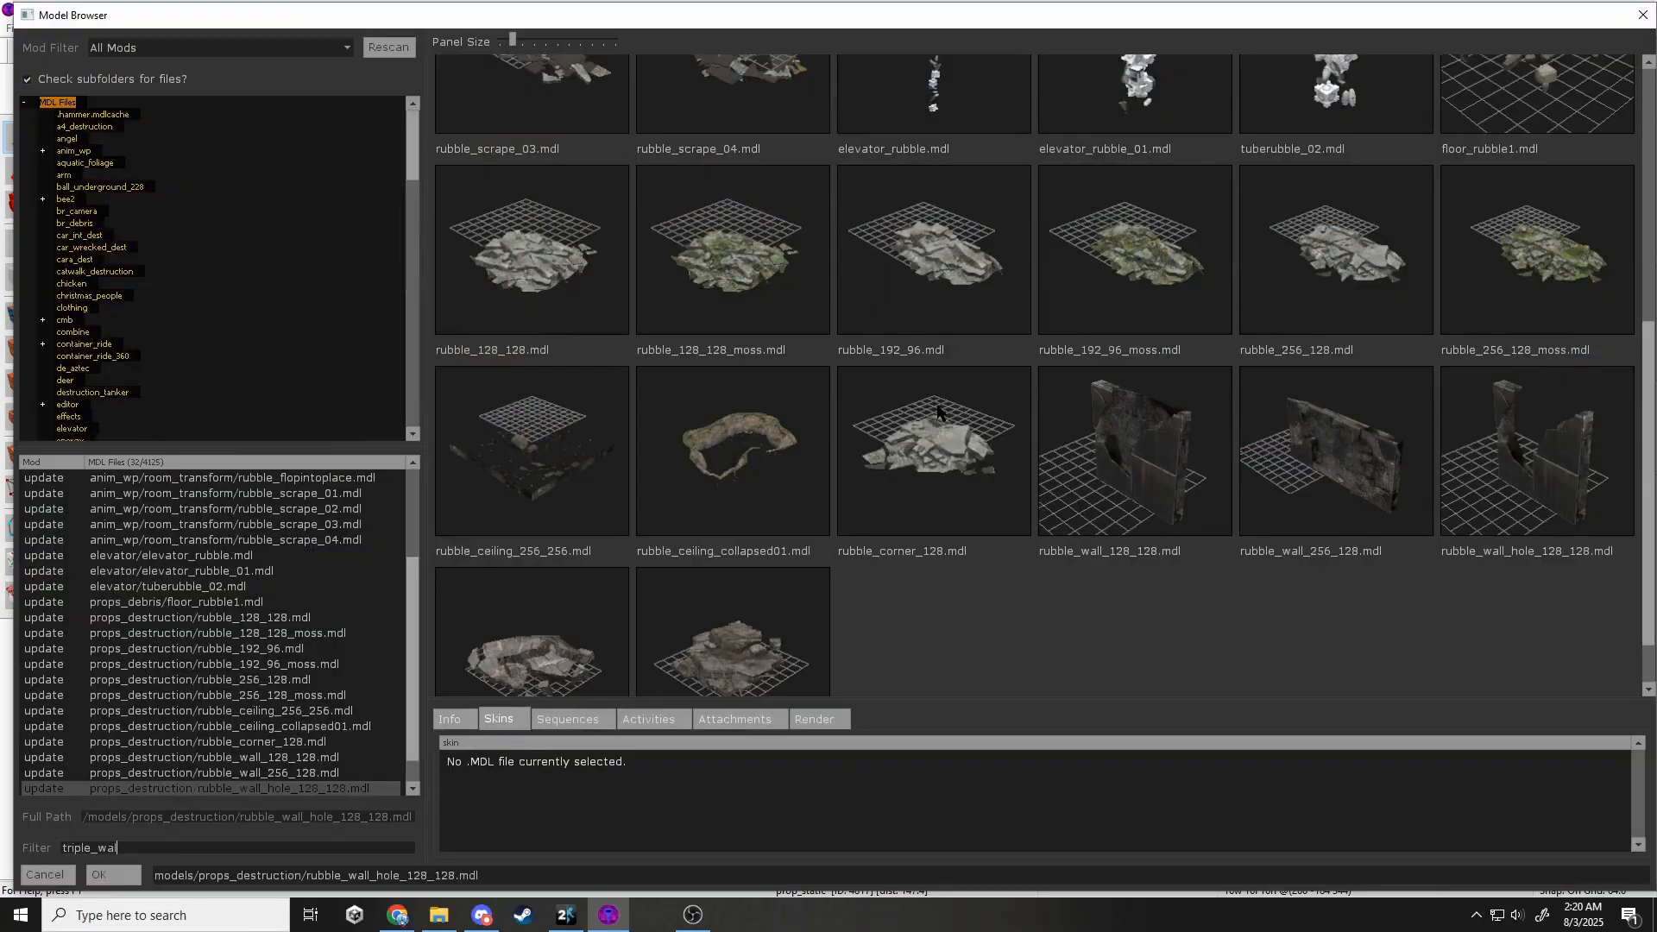
type("l")
left_click(114, 875)
left_click(1047, 655)
Raise the triple pipe prop and Shift-drag a copy one length to the right.
left_click(1139, 257)
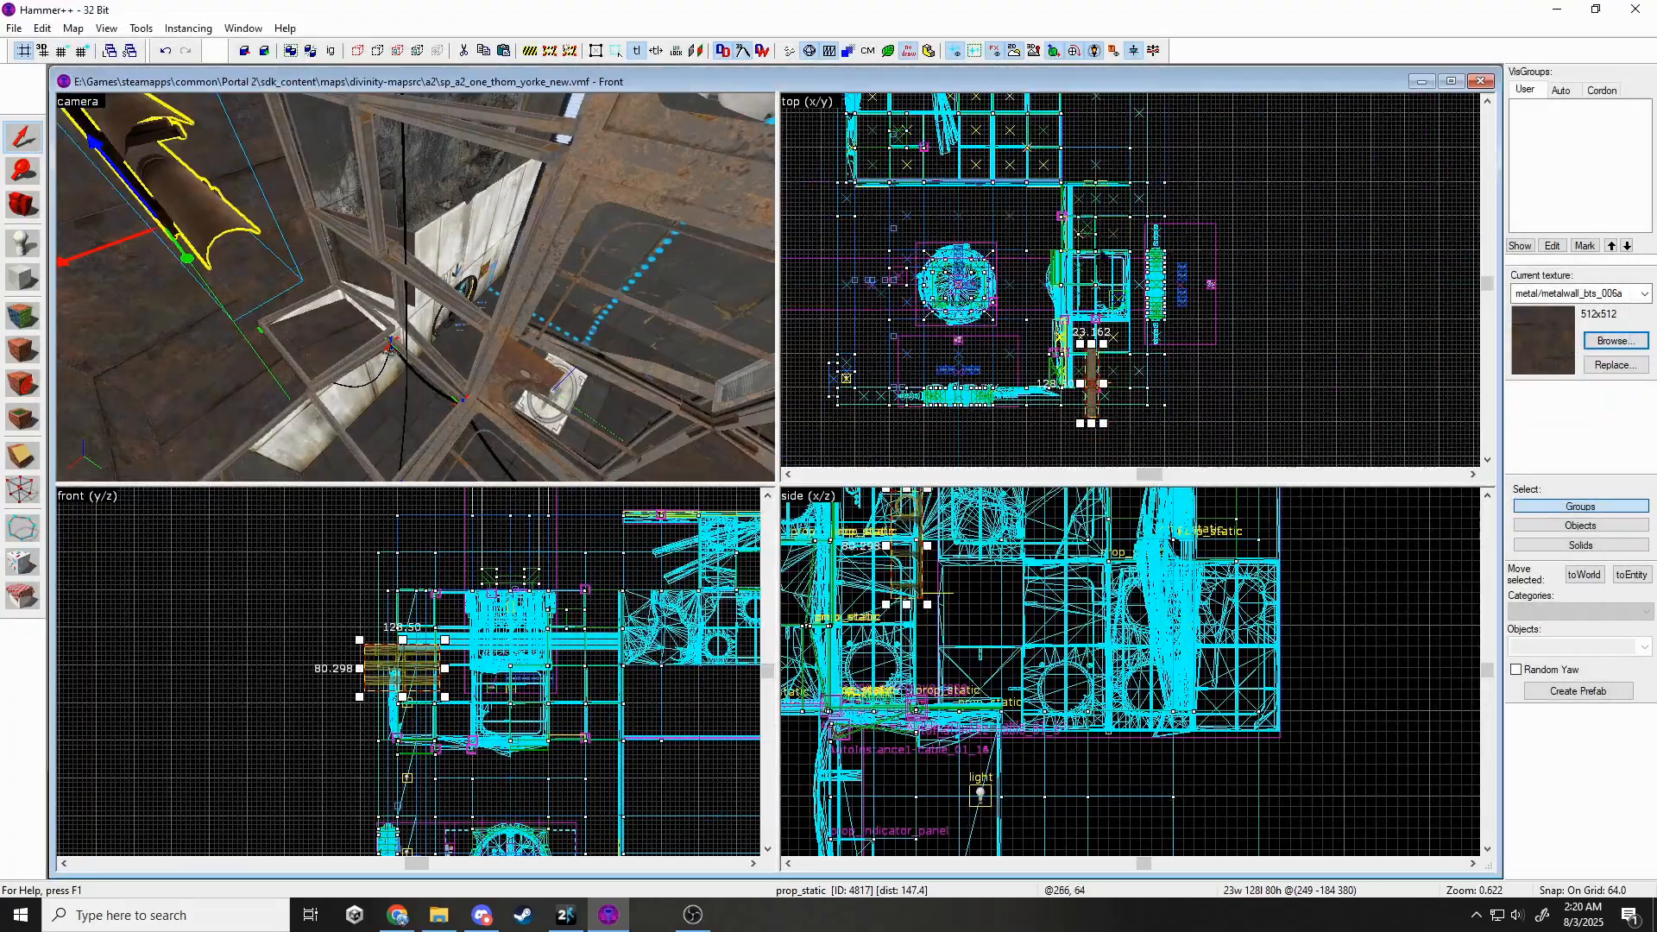
scroll(1111, 411, "up", 3)
left_click_drag(1085, 375, 1084, 292)
scroll(434, 649, "down", 1)
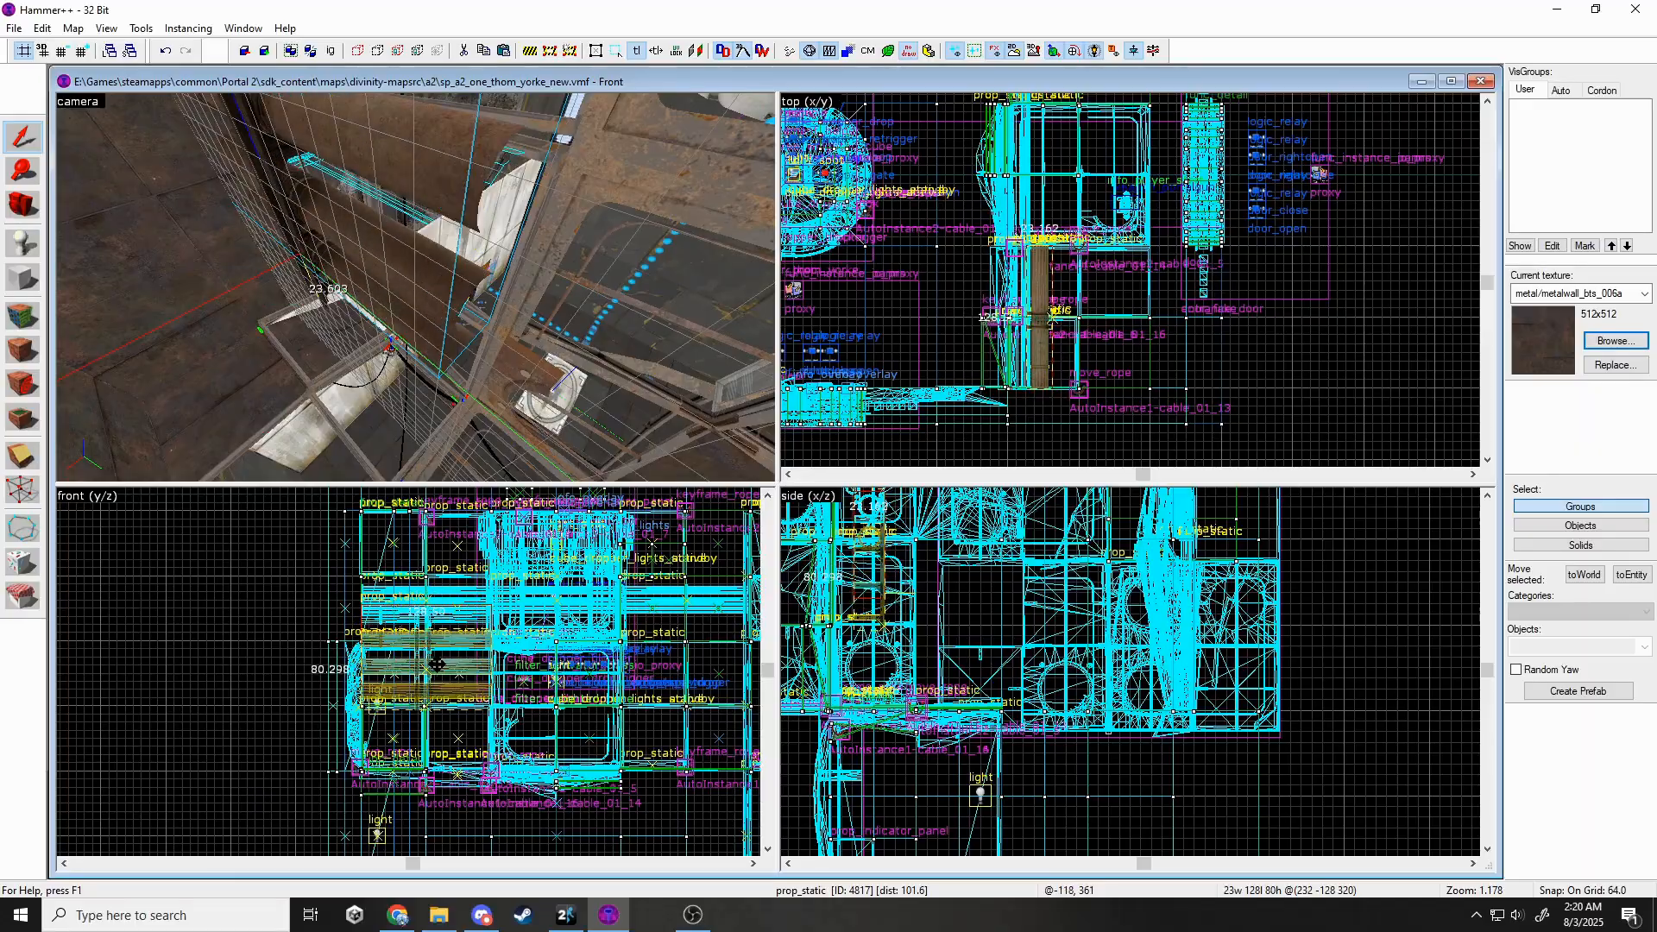
left_click_drag(438, 665, 528, 679, "shift")
Select the group of pipe props and raise it 64 units.
key("Escape")
key("z")
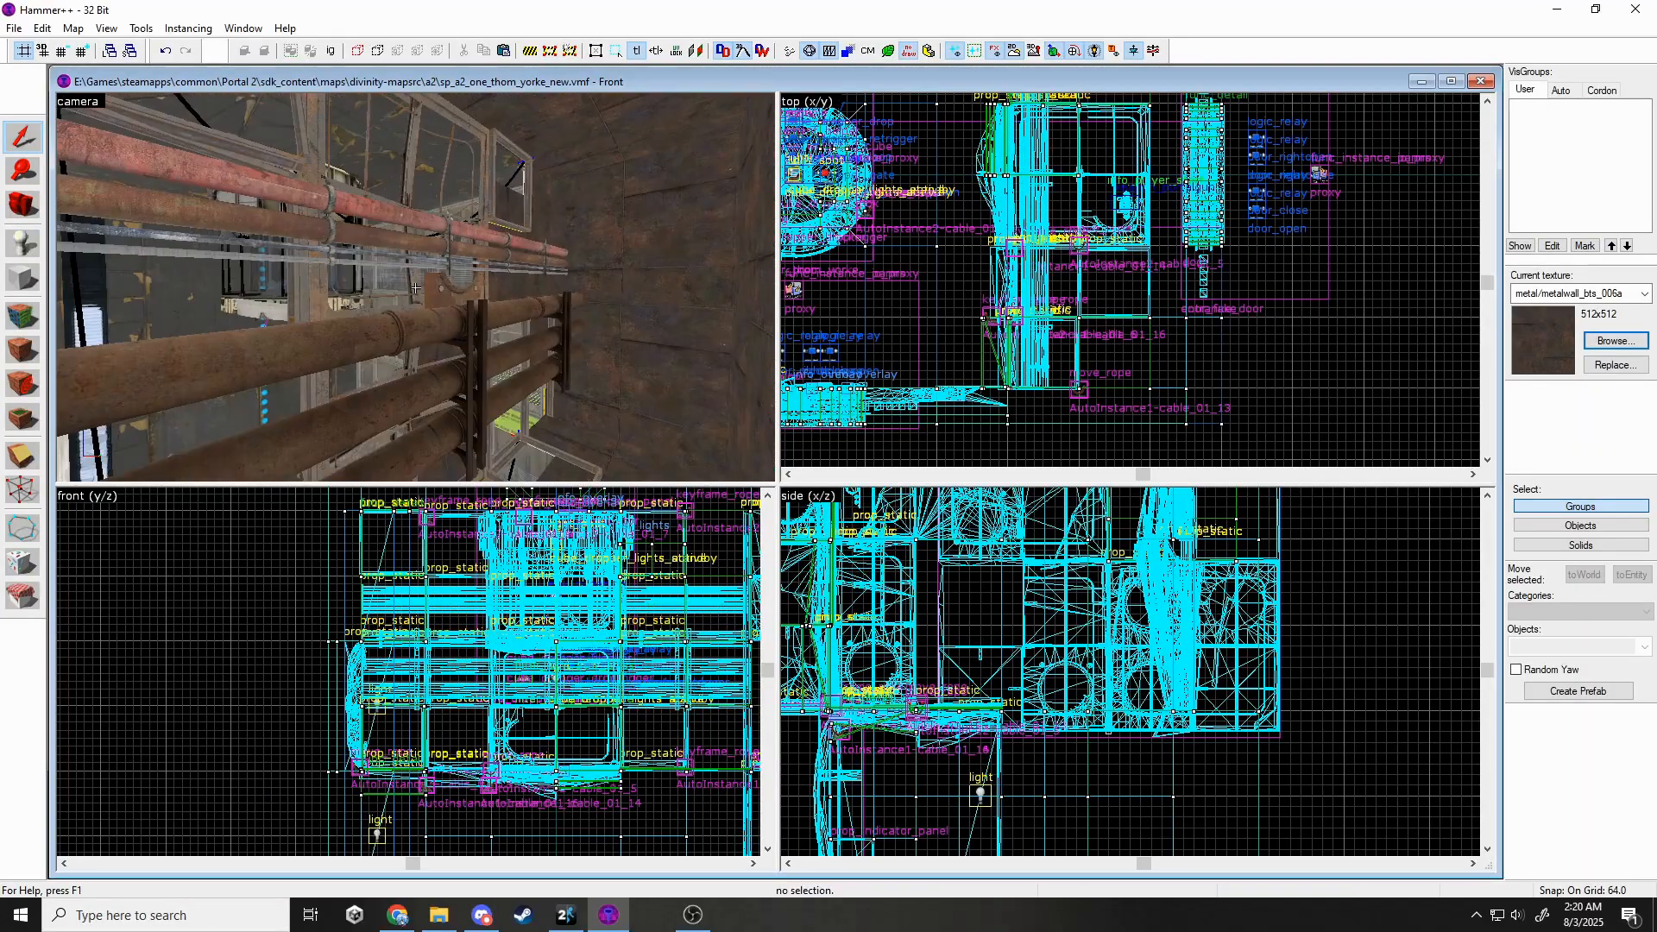
key("z")
key("w")
key("z")
key("w")
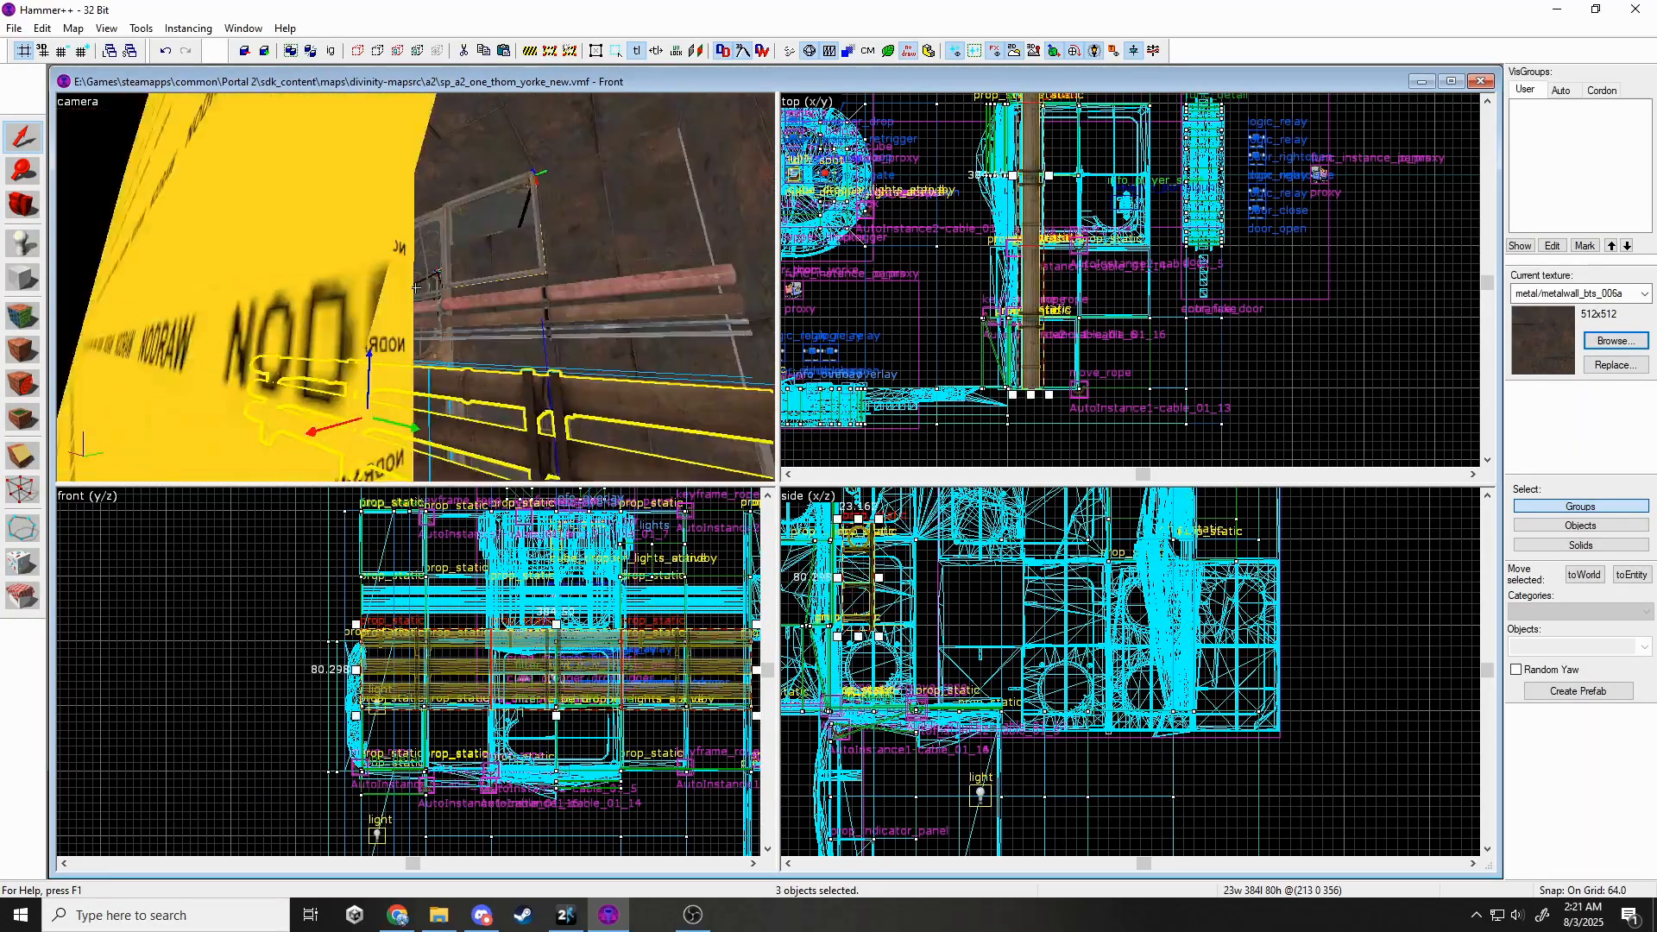
key("z")
left_click(315, 338, "ctrl")
left_click(628, 318, "ctrl")
key("Up")
key("Escape")
key("z")
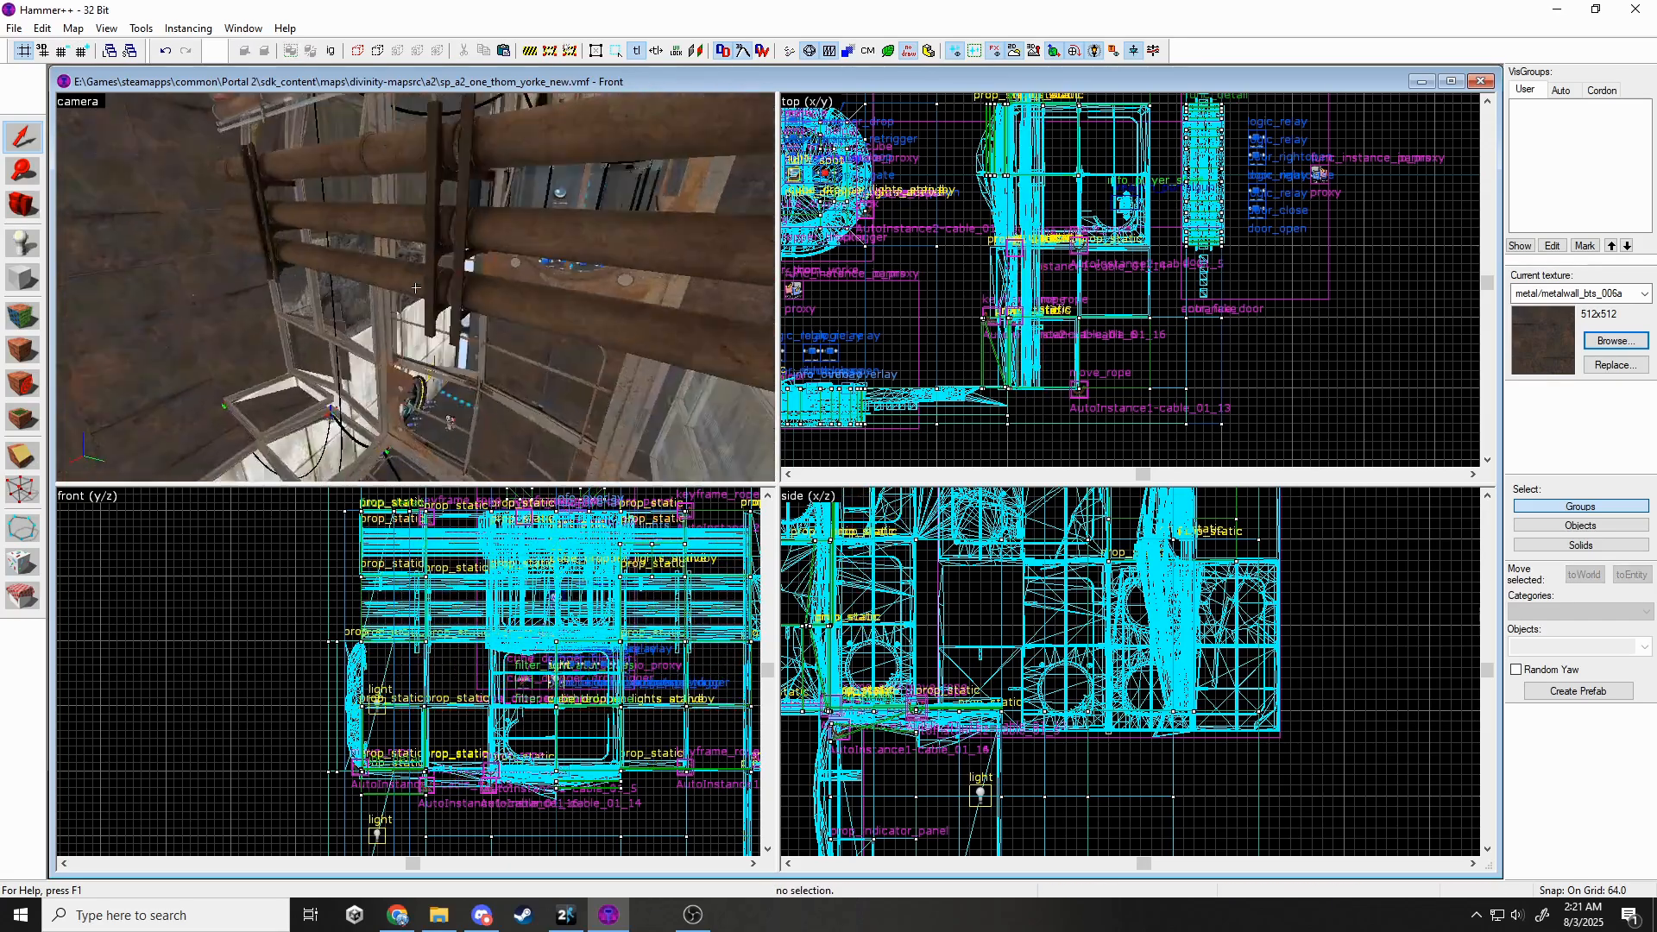
Clone the three brown pipes down and to the right along the rusty wall.
left_click(415, 289)
left_click(297, 304, "ctrl")
left_click(537, 266, "ctrl")
scroll(1177, 719, "down", 4)
left_click_drag(1021, 608, 1070, 688, "shift")
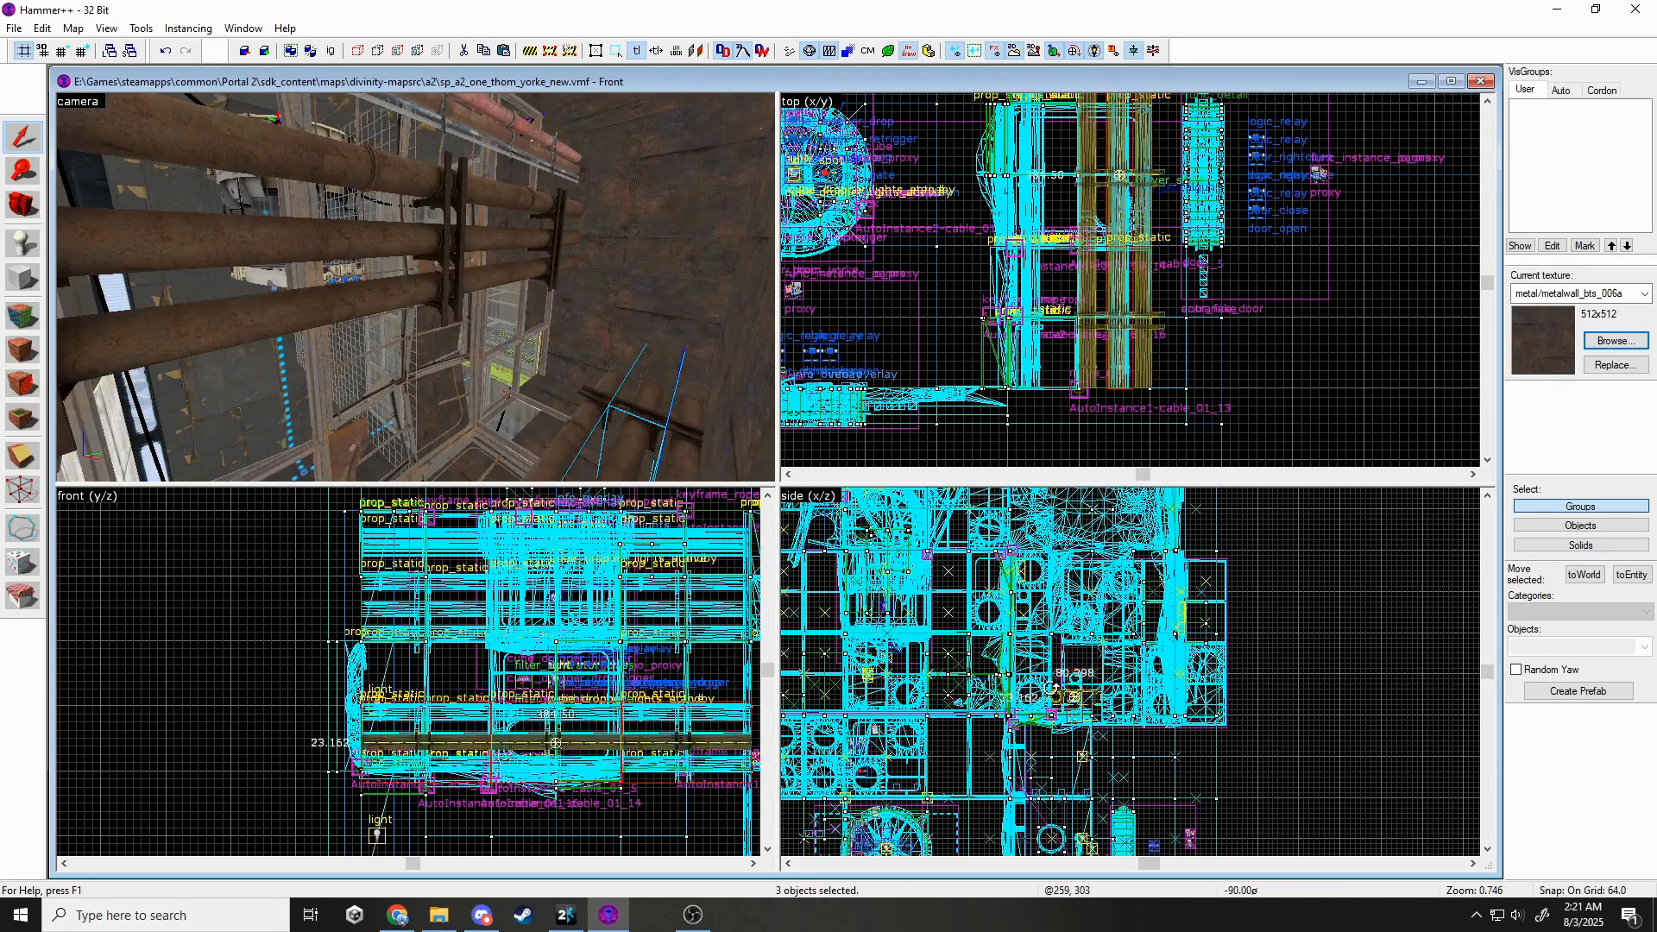
scroll(1117, 709, "up", 6)
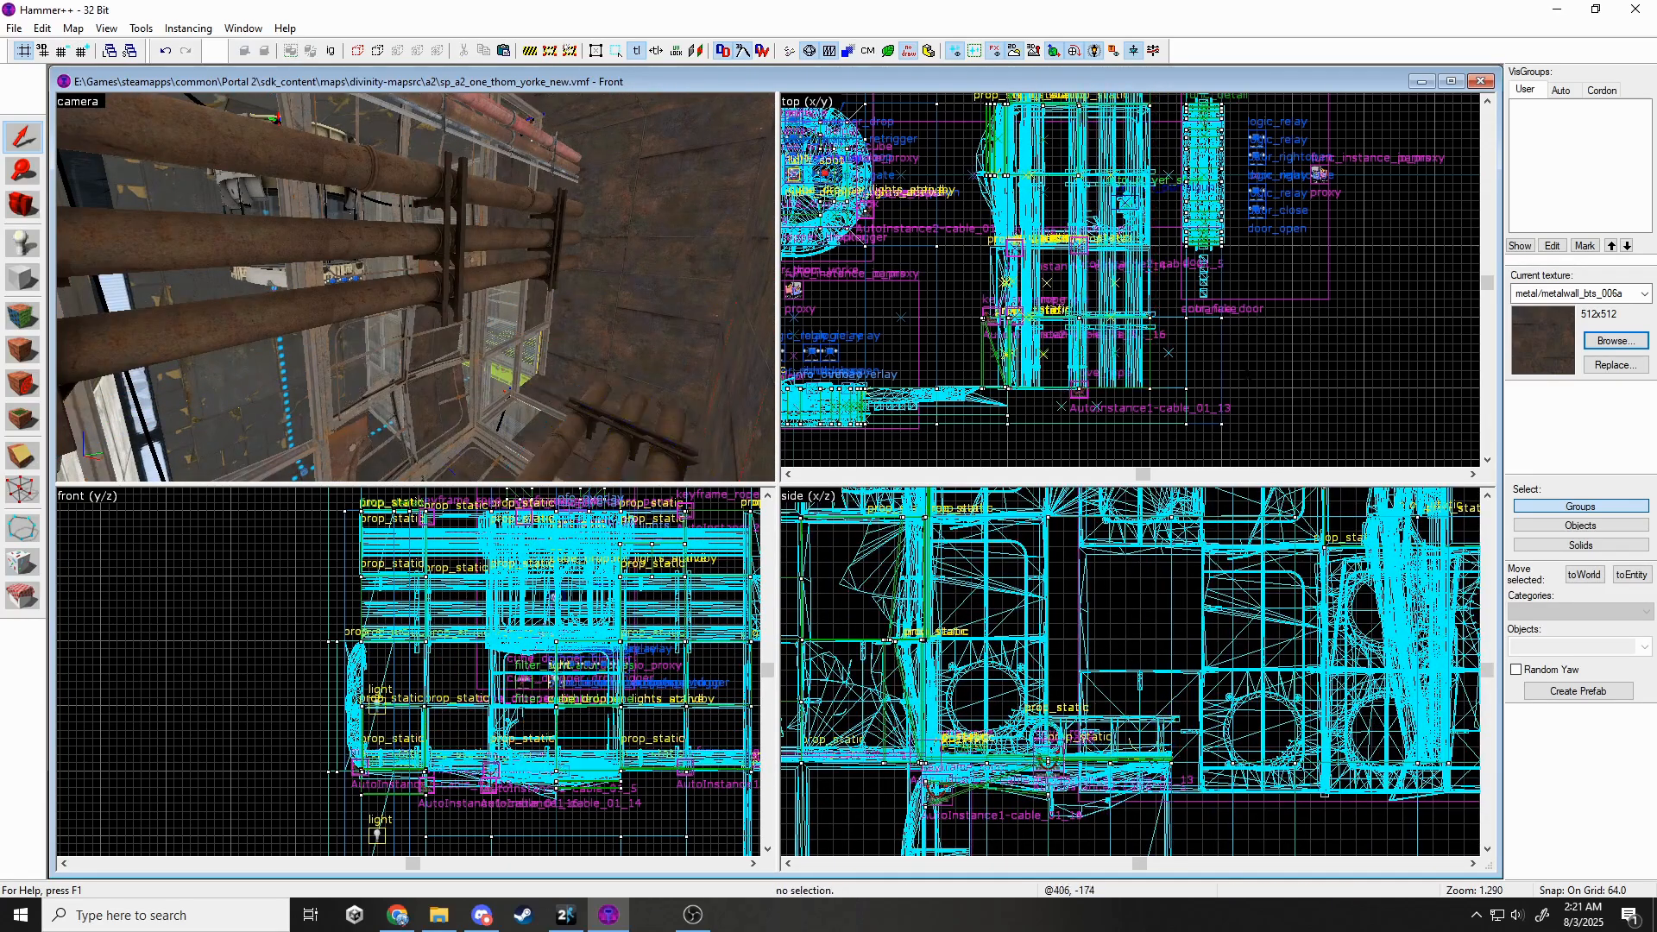
key("w")
key("z")
left_click(39, 253)
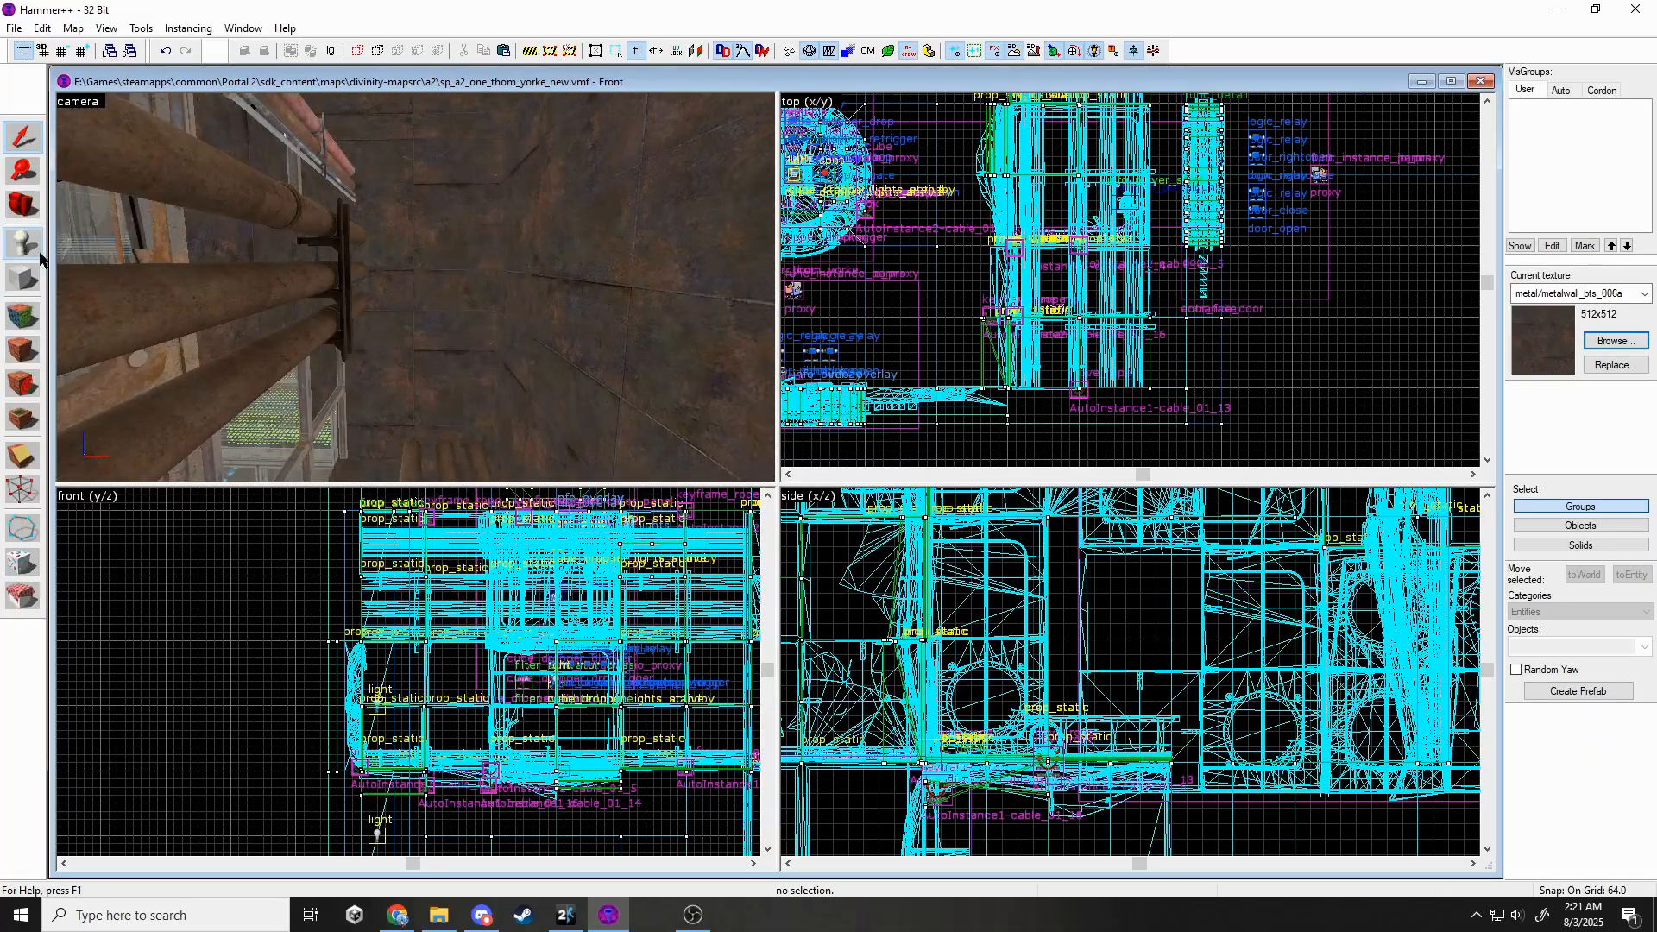
Give the new prop_static the duct_256b straight duct model.
key("alt+Return")
left_click(961, 399)
type("duct")
double_click(934, 345)
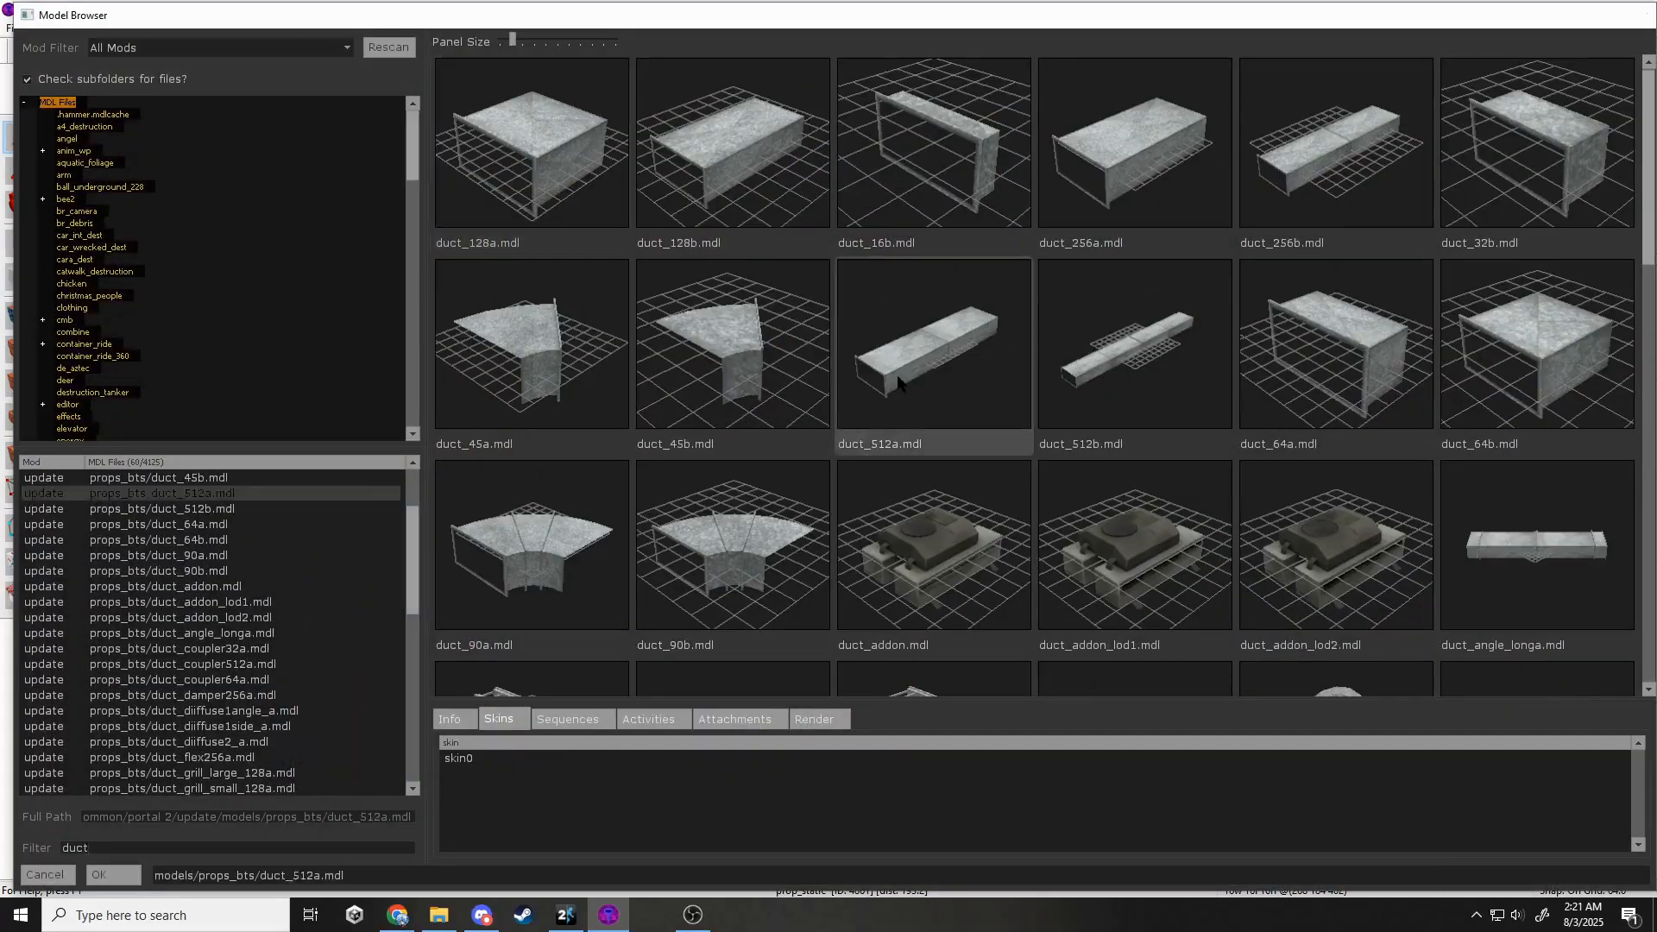
left_click(1139, 256)
scroll(1141, 275, "down", 5)
left_click(1127, 160)
key("alt+Return")
left_click(962, 402)
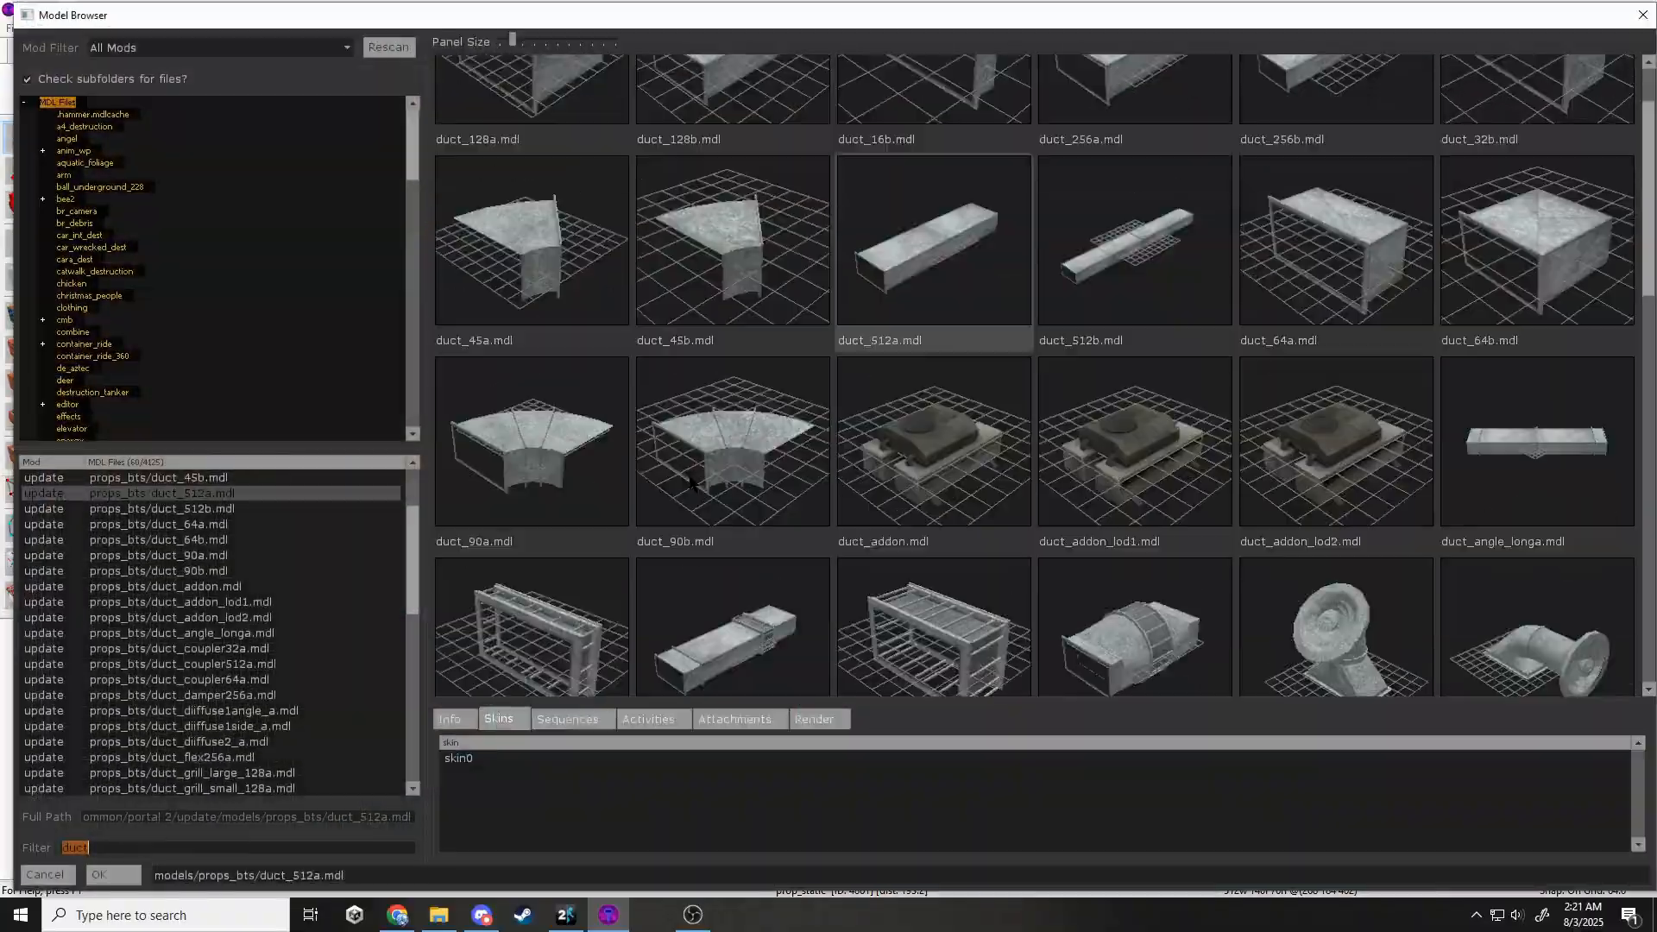
scroll(1295, 246, "up", 1)
double_click(1304, 242)
Rotate the duct 90 degrees, slide it in the top view, and raise it to height 480.
left_click(1137, 256)
left_click_drag(1185, 178, 1129, 141)
scroll(1129, 141, "up", 2)
left_click_drag(1129, 141, 1144, 211)
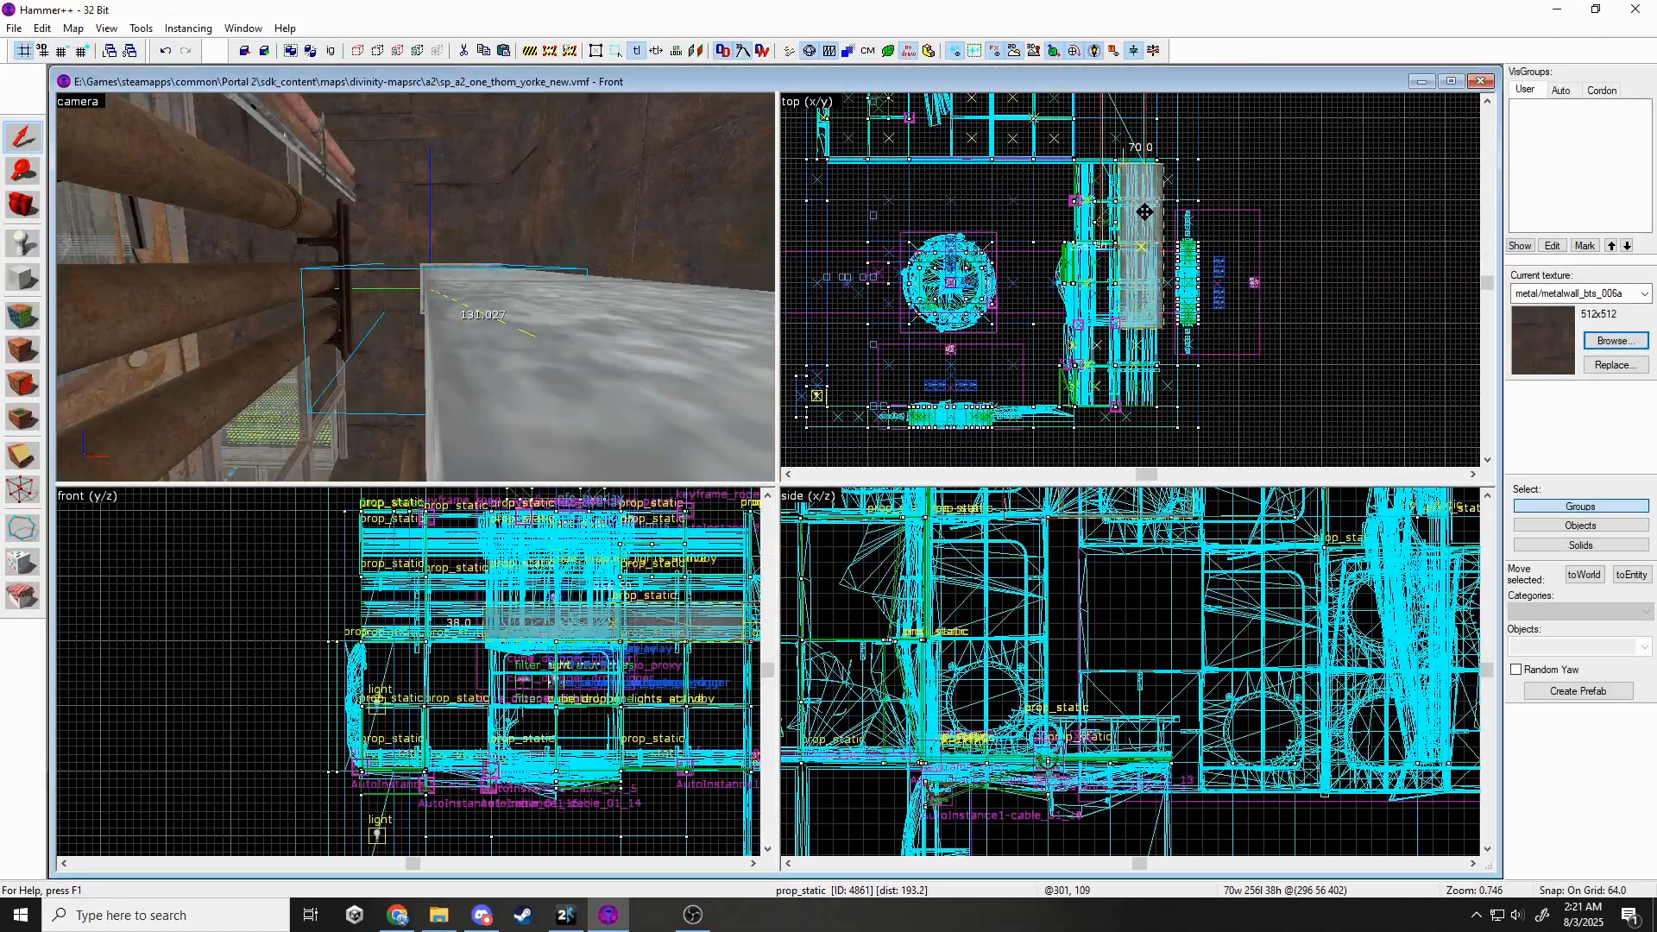
scroll(528, 705, "up", 1)
left_click_drag(636, 713, 636, 603)
Shift-drag a copy of the duct alongside the original.
key("z")
key("z")
scroll(438, 609, "up", 2)
left_click_drag(450, 581, 452, 608)
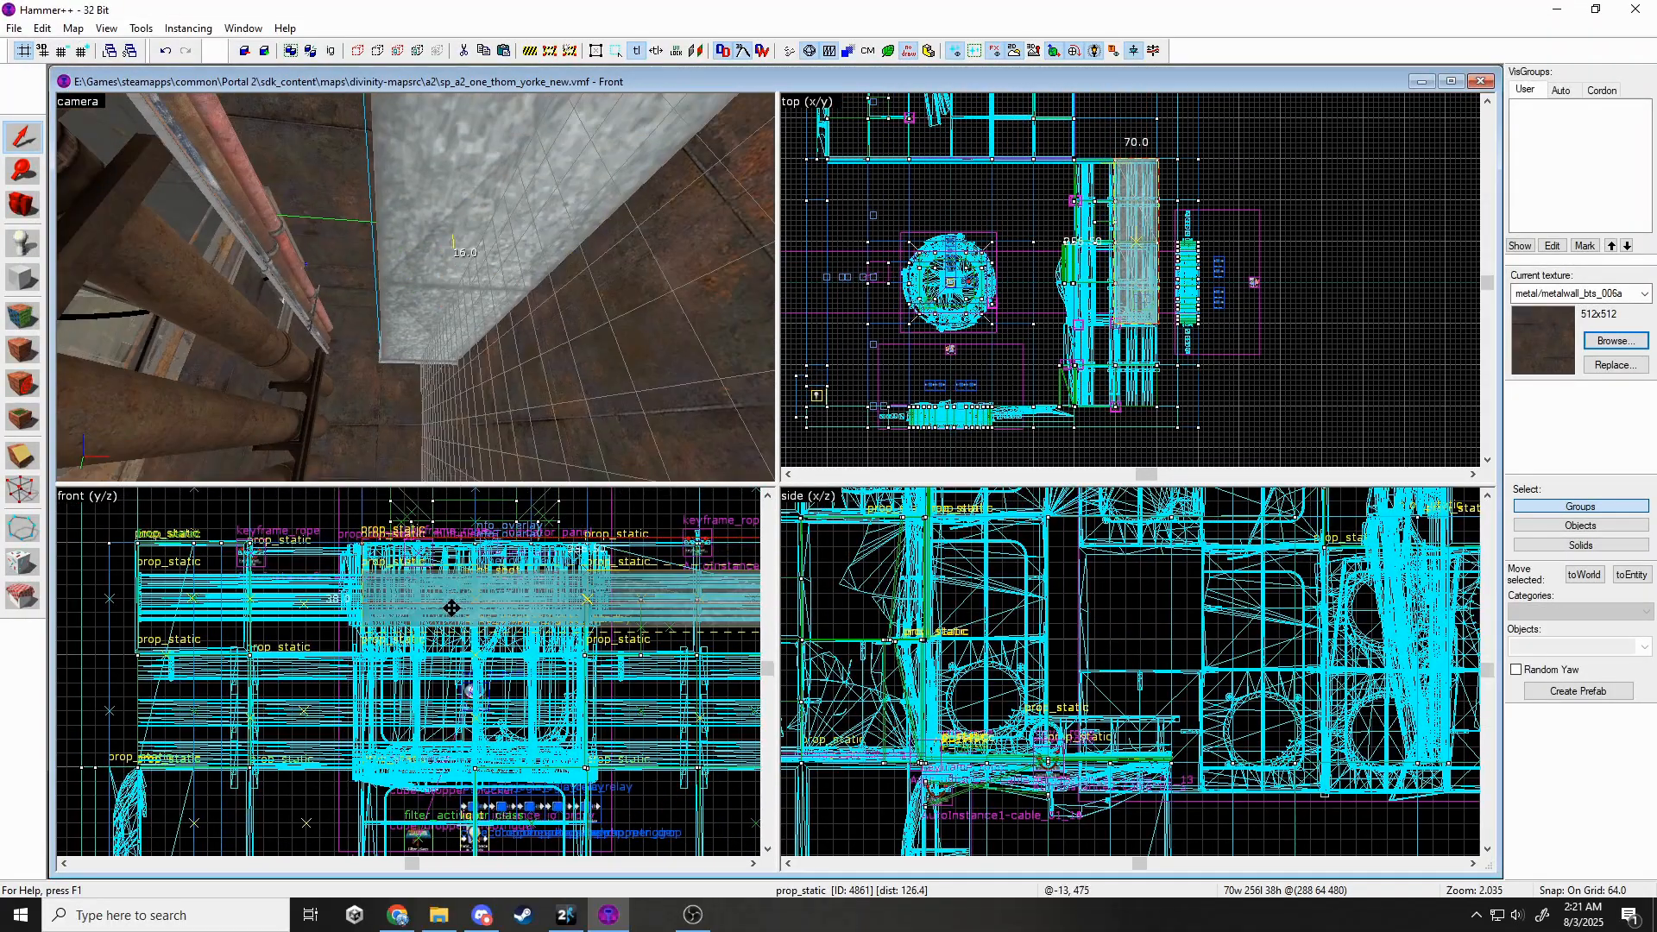
left_click_drag(1143, 387, 1142, 407, "shift")
Change the copied duct's model to the duct_90b elbow.
key("alt+Return")
left_click(956, 397)
double_click(595, 568)
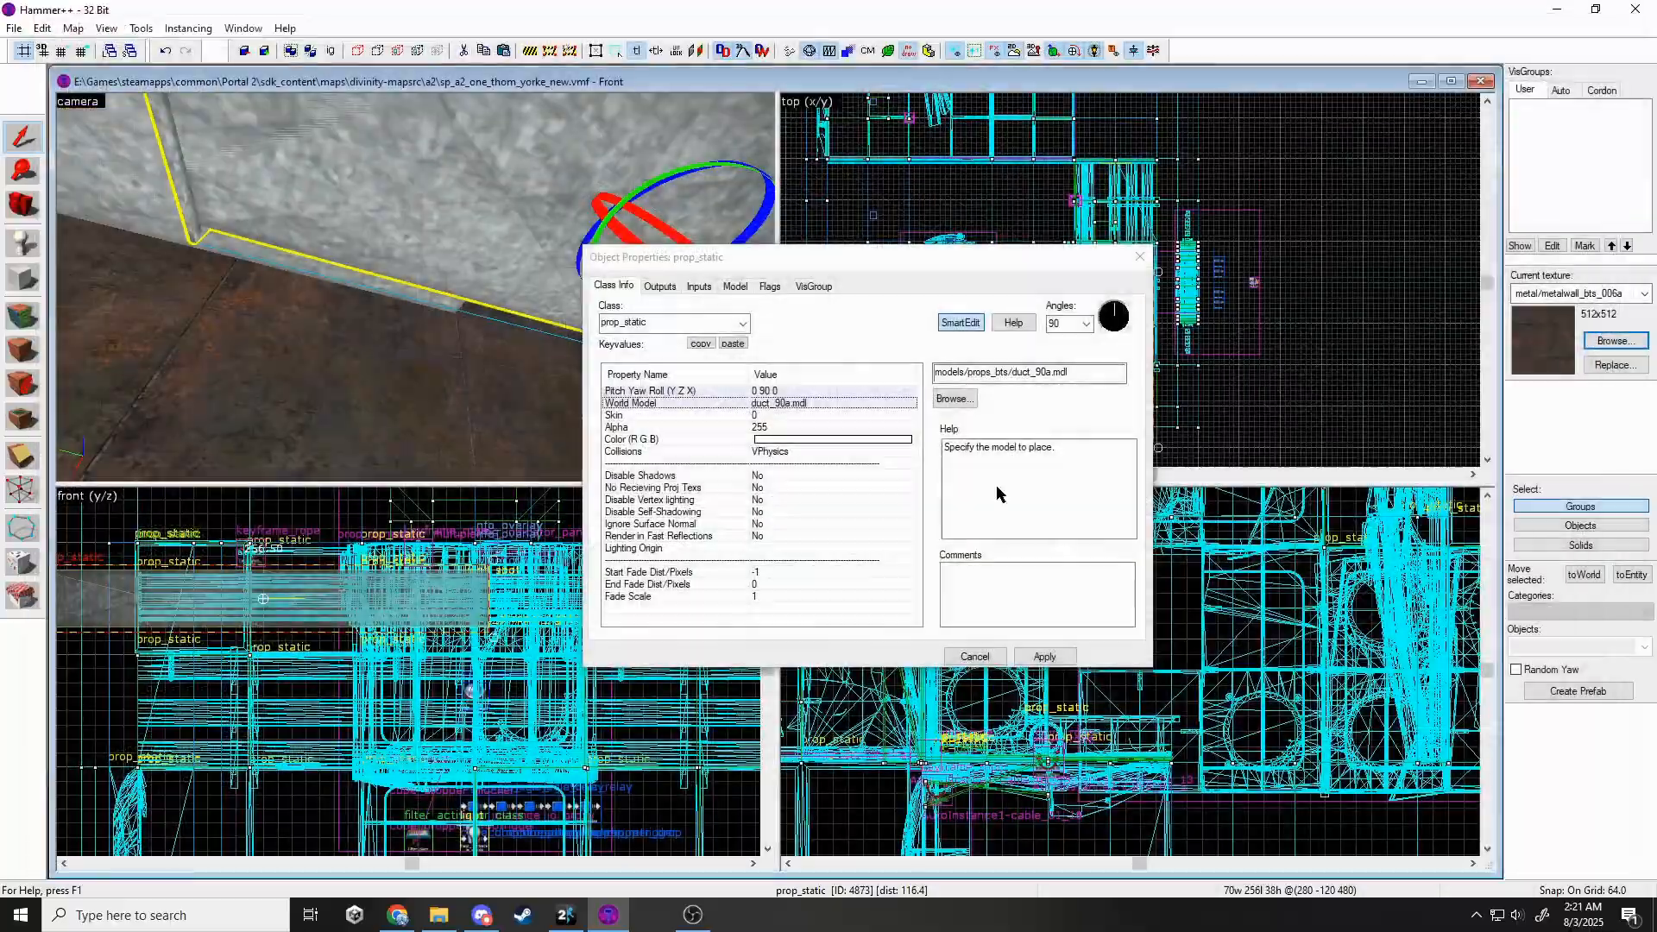
left_click(956, 398)
double_click(700, 559)
key("Return")
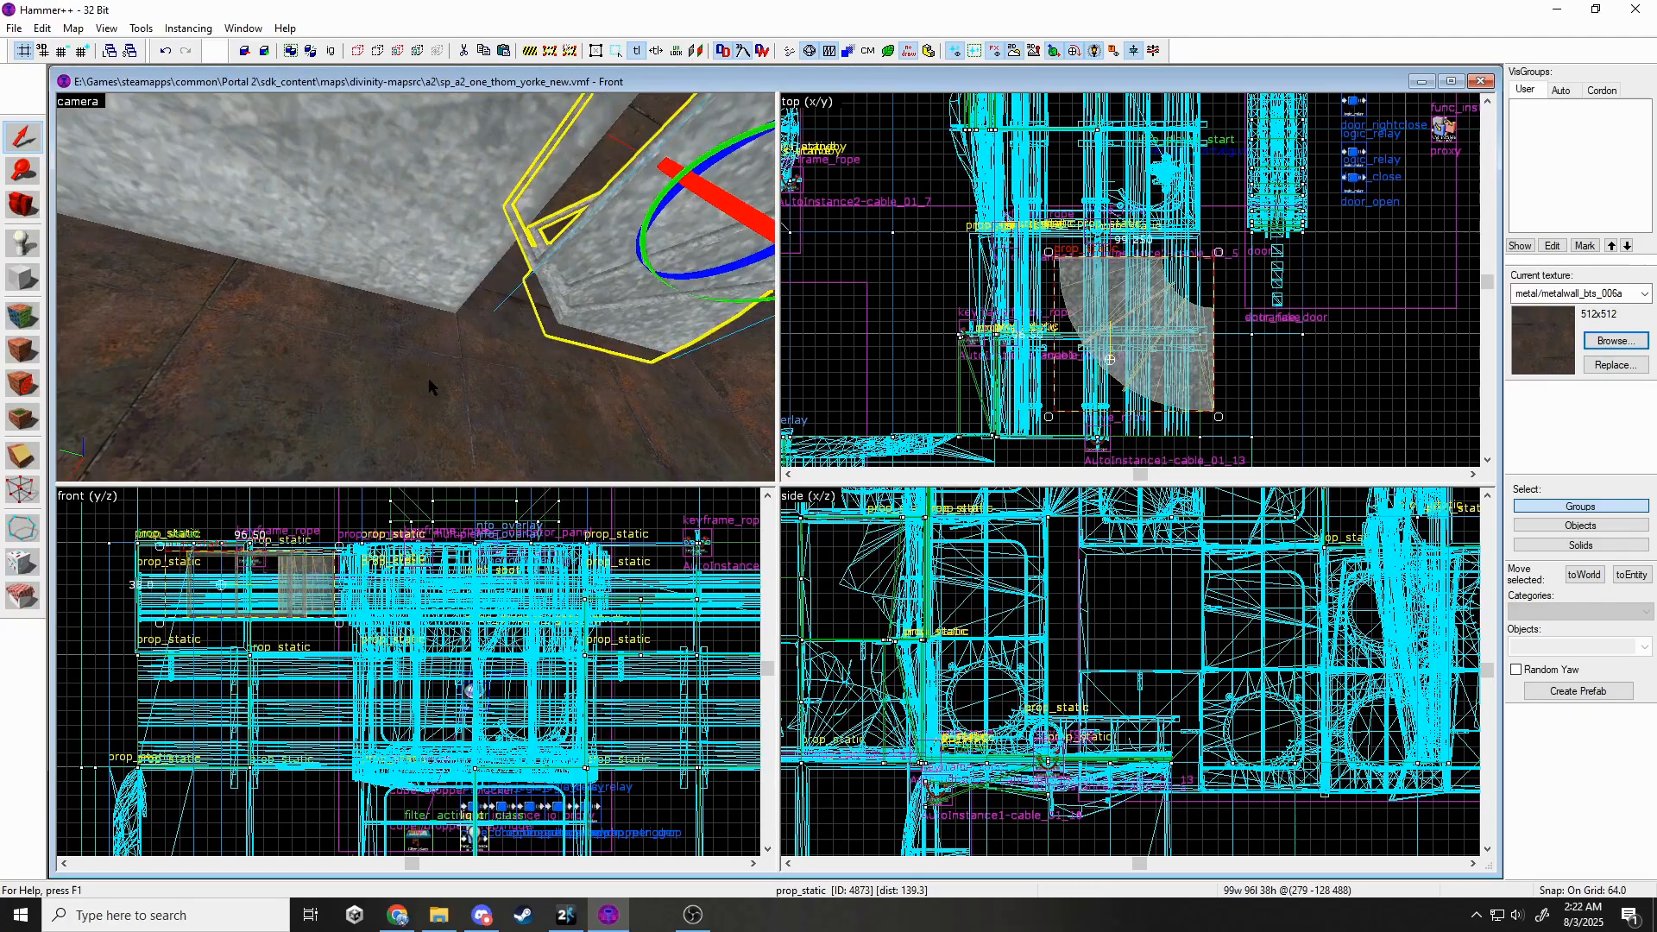
Shift both ducts 32 units to the left.
scroll(965, 587, "up", 3)
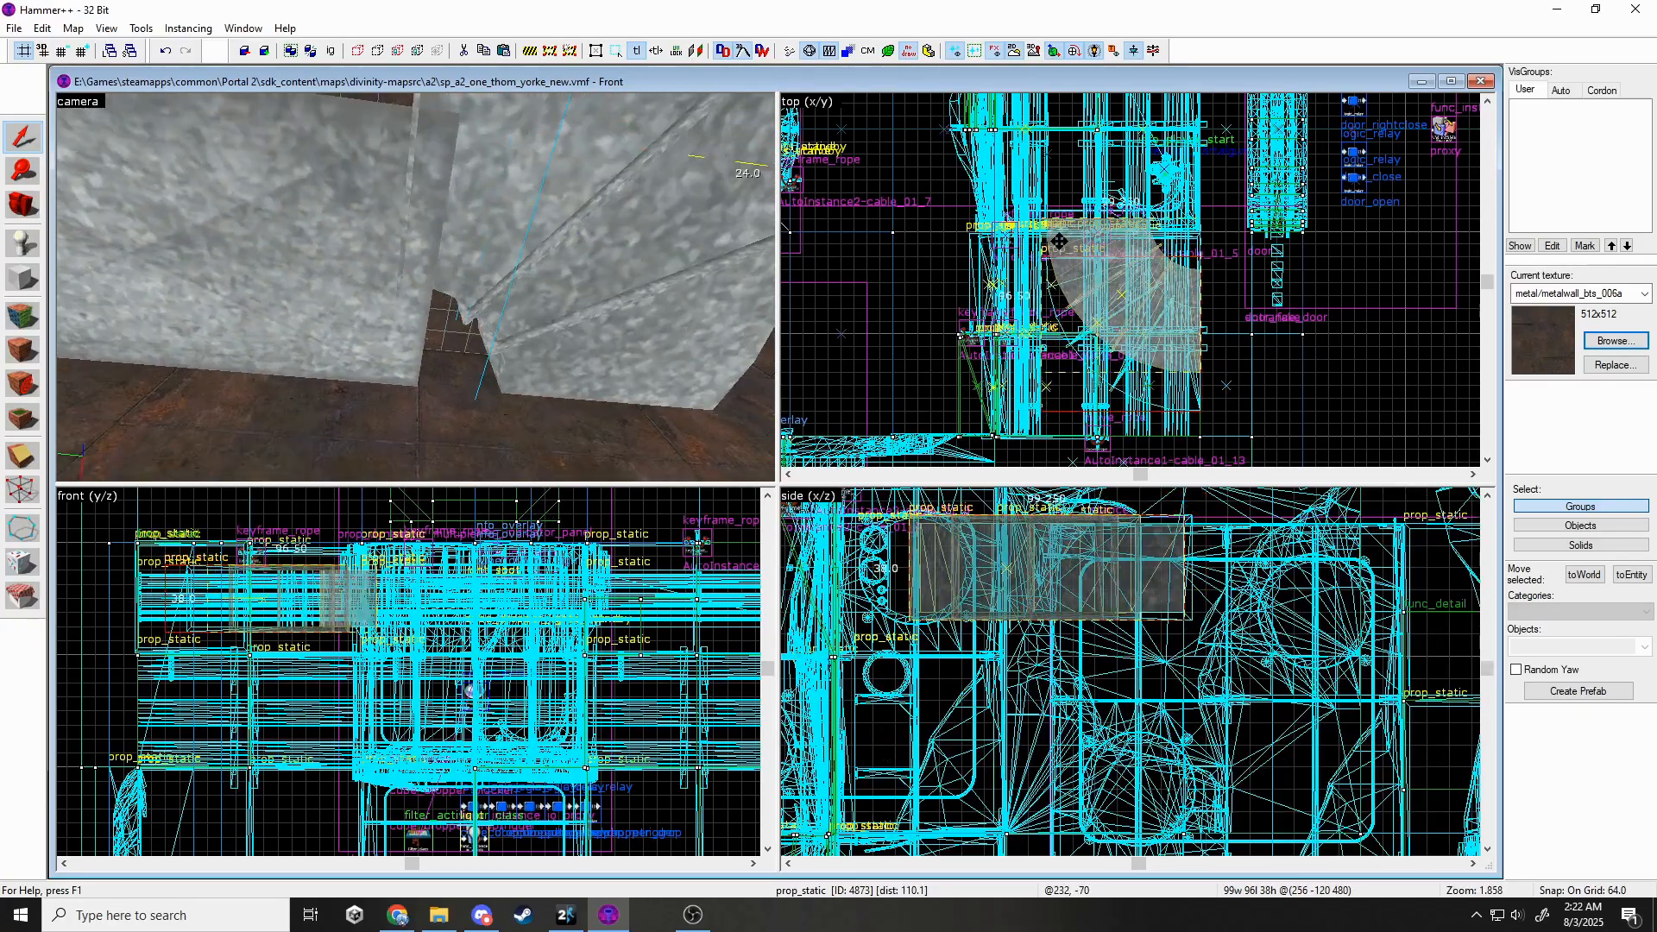
left_click(287, 257, "ctrl")
left_click_drag(1165, 302, 1114, 302)
key("z")
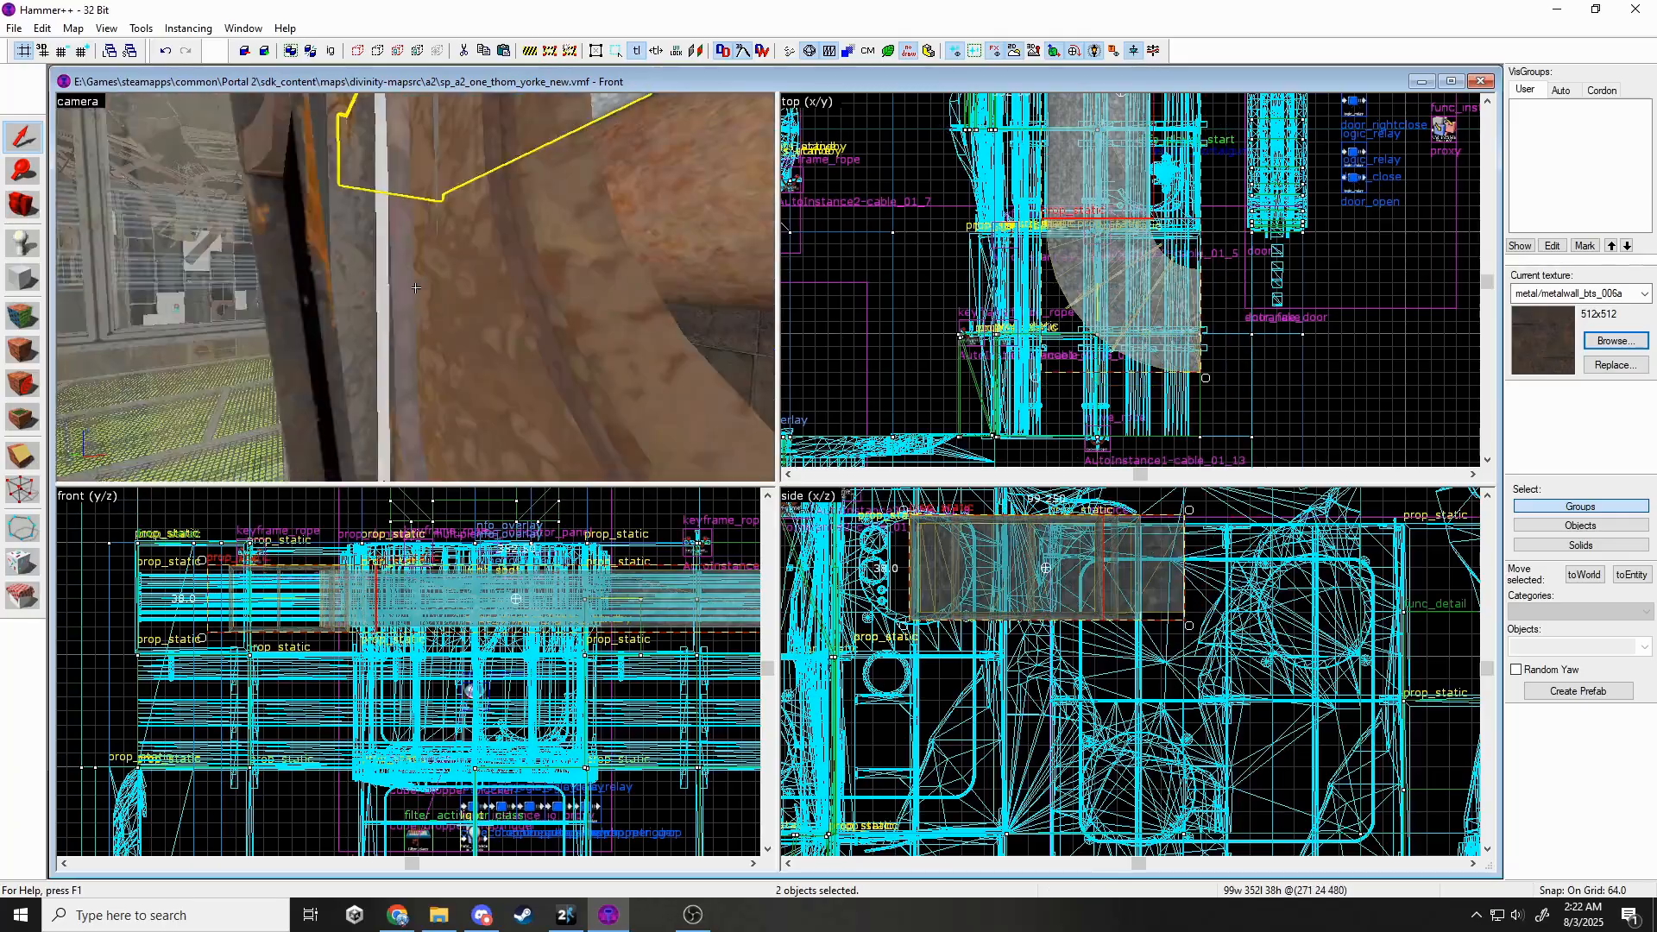
key("z")
scroll(1153, 390, "down", 4)
scroll(1154, 132, "up", 3)
scroll(1154, 132, "down", 3)
scroll(1173, 326, "up", 4)
key("Escape")
Restore the two-duct selection and raise both ducts higher.
key("z")
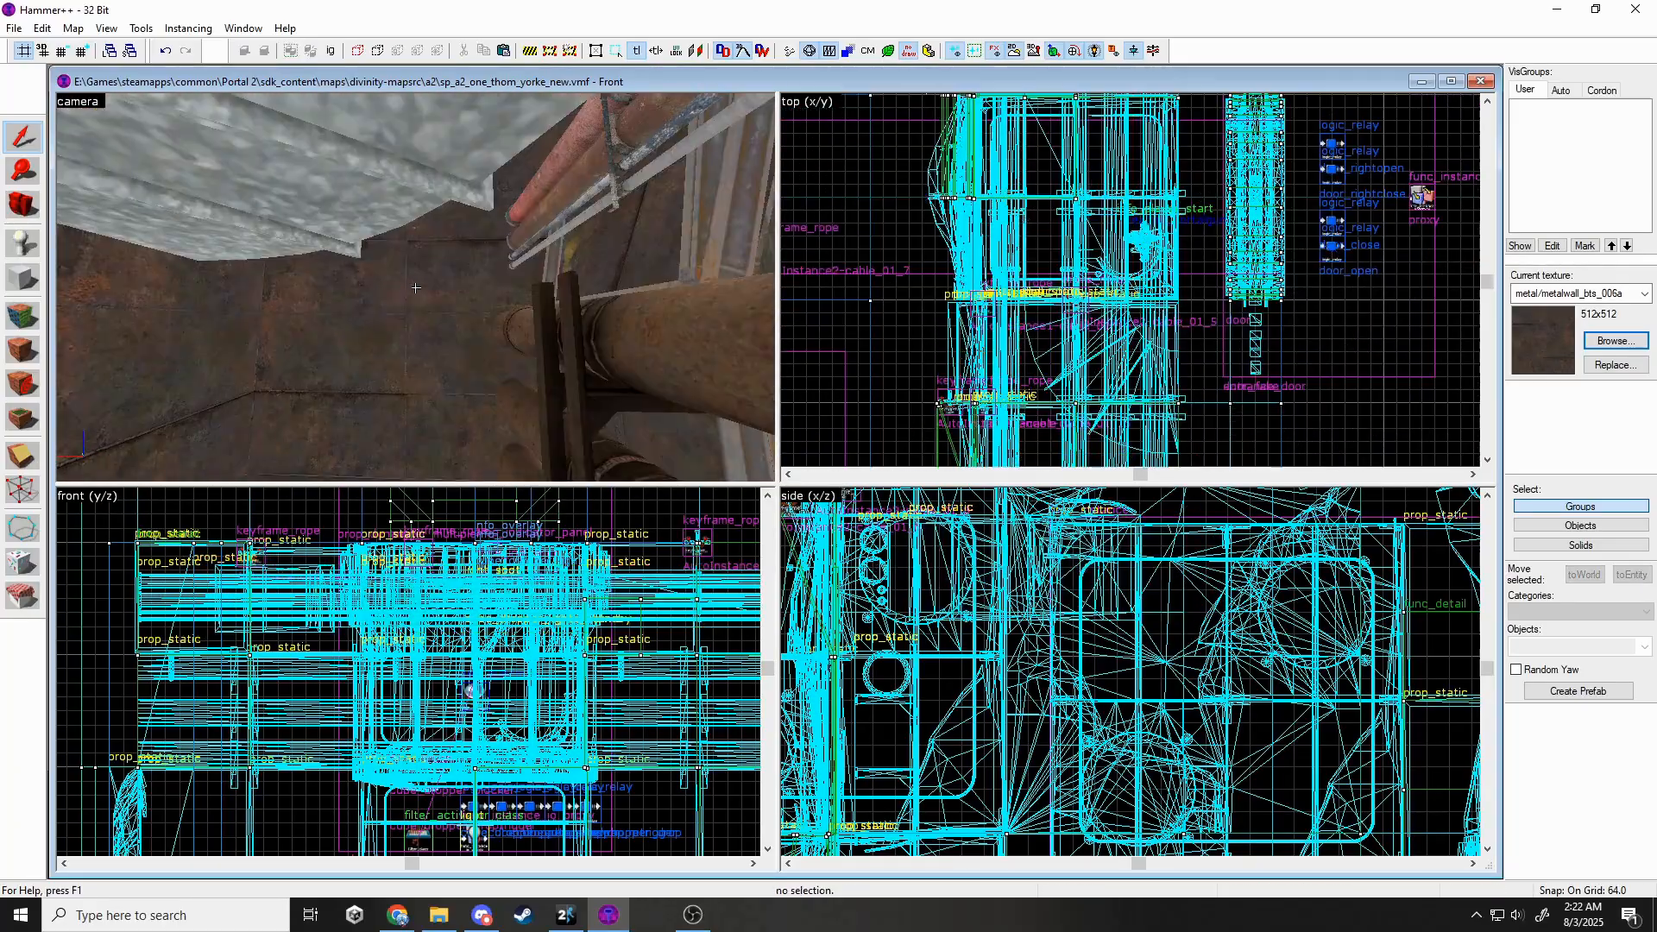
key("w")
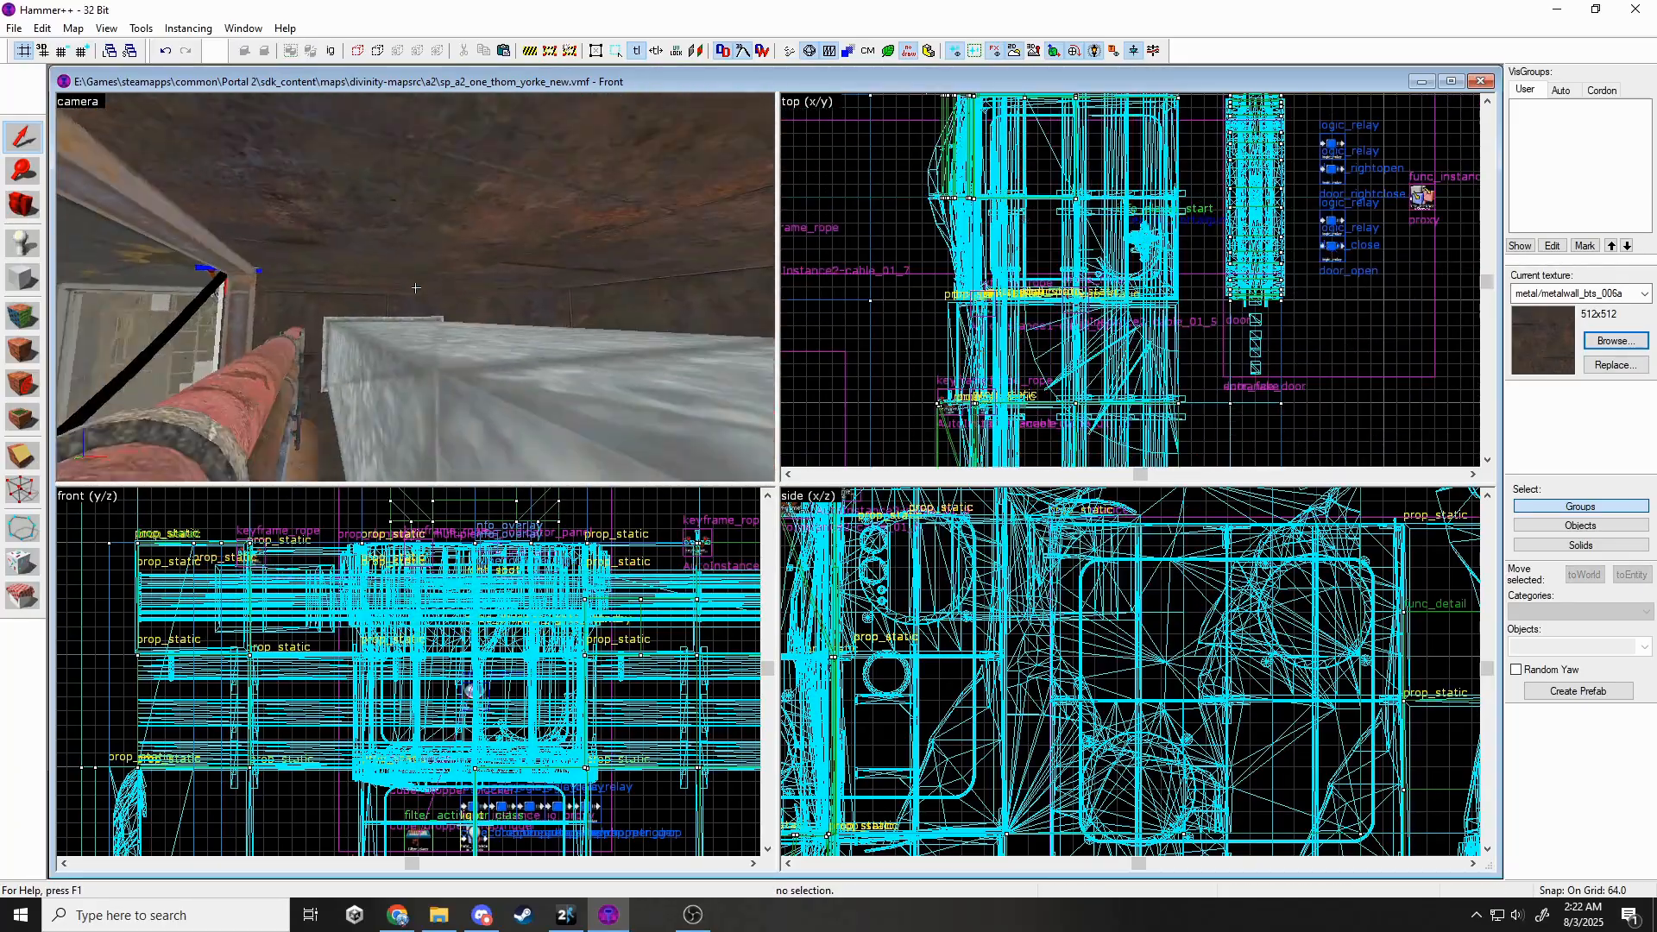
key("z")
key("ctrl+z")
left_click_drag(244, 598, 243, 586)
Select three of the wall pipes.
key("Escape")
key("z")
left_click(415, 288)
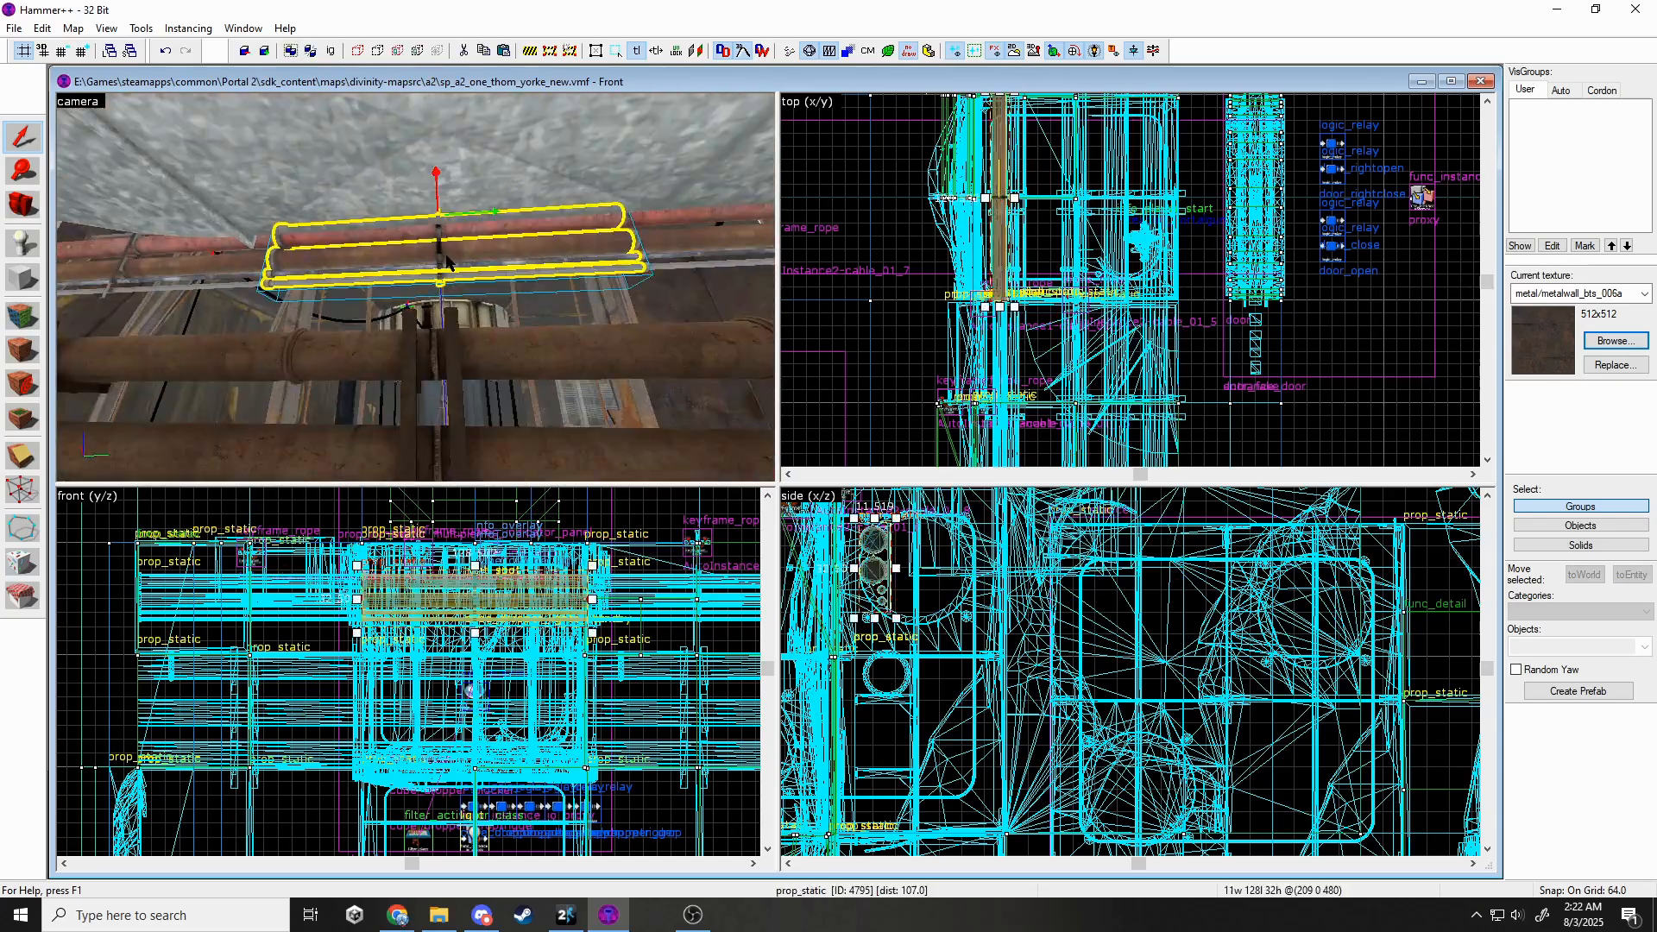
left_click(415, 287, "ctrl")
left_click(415, 288, "ctrl")
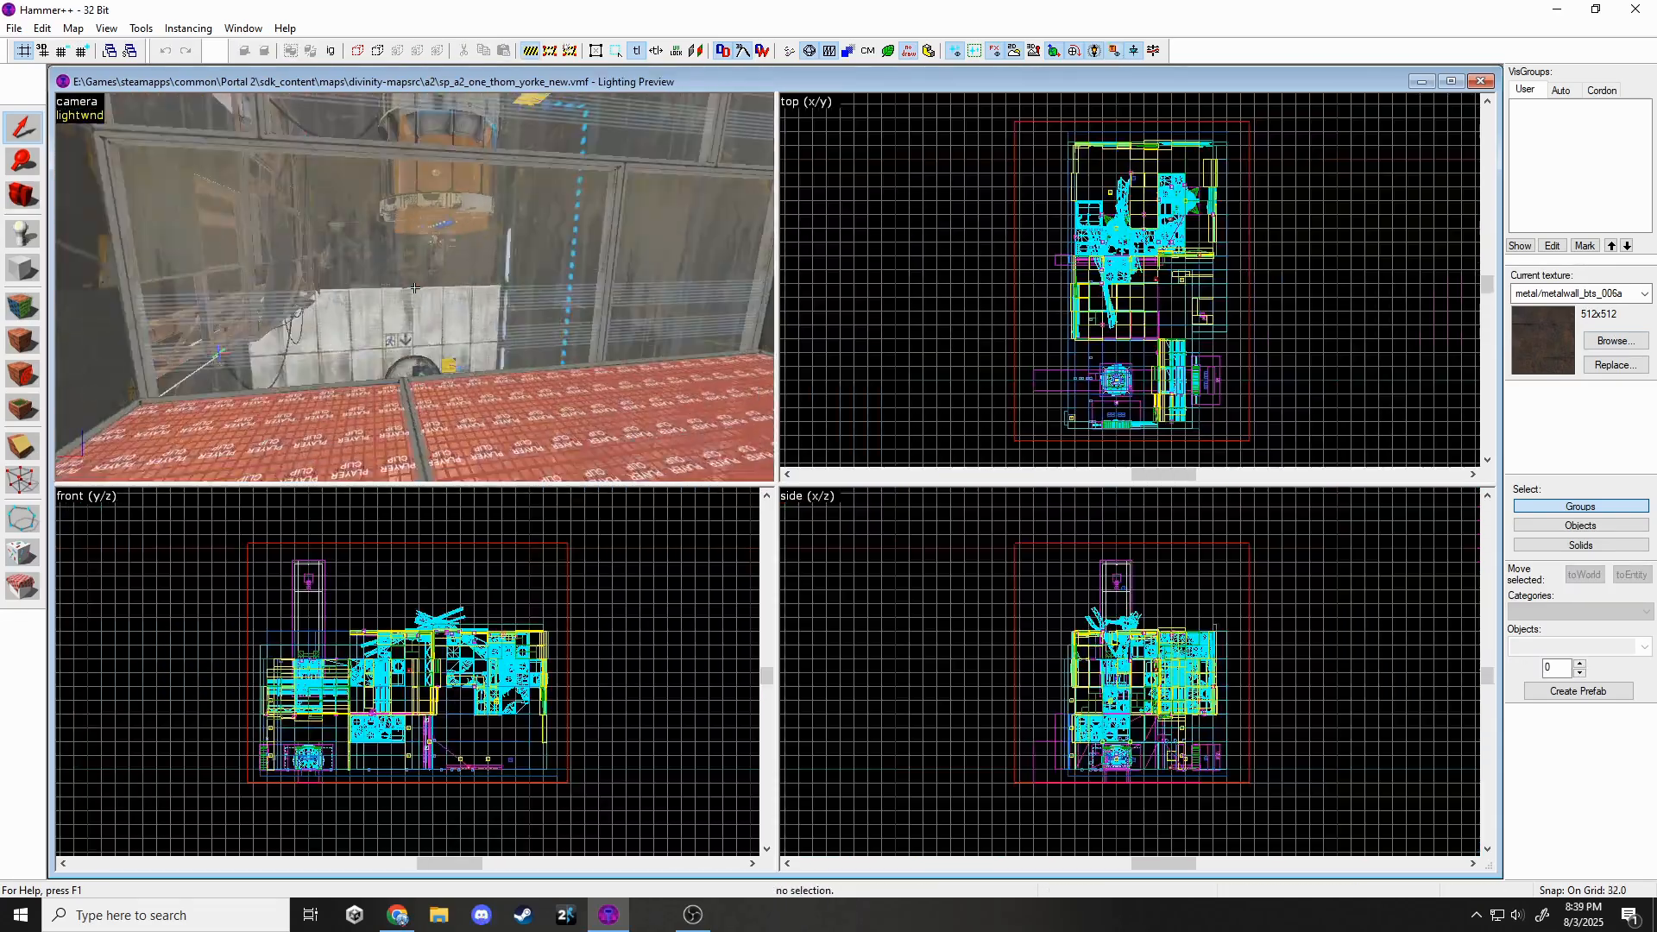
key("w")
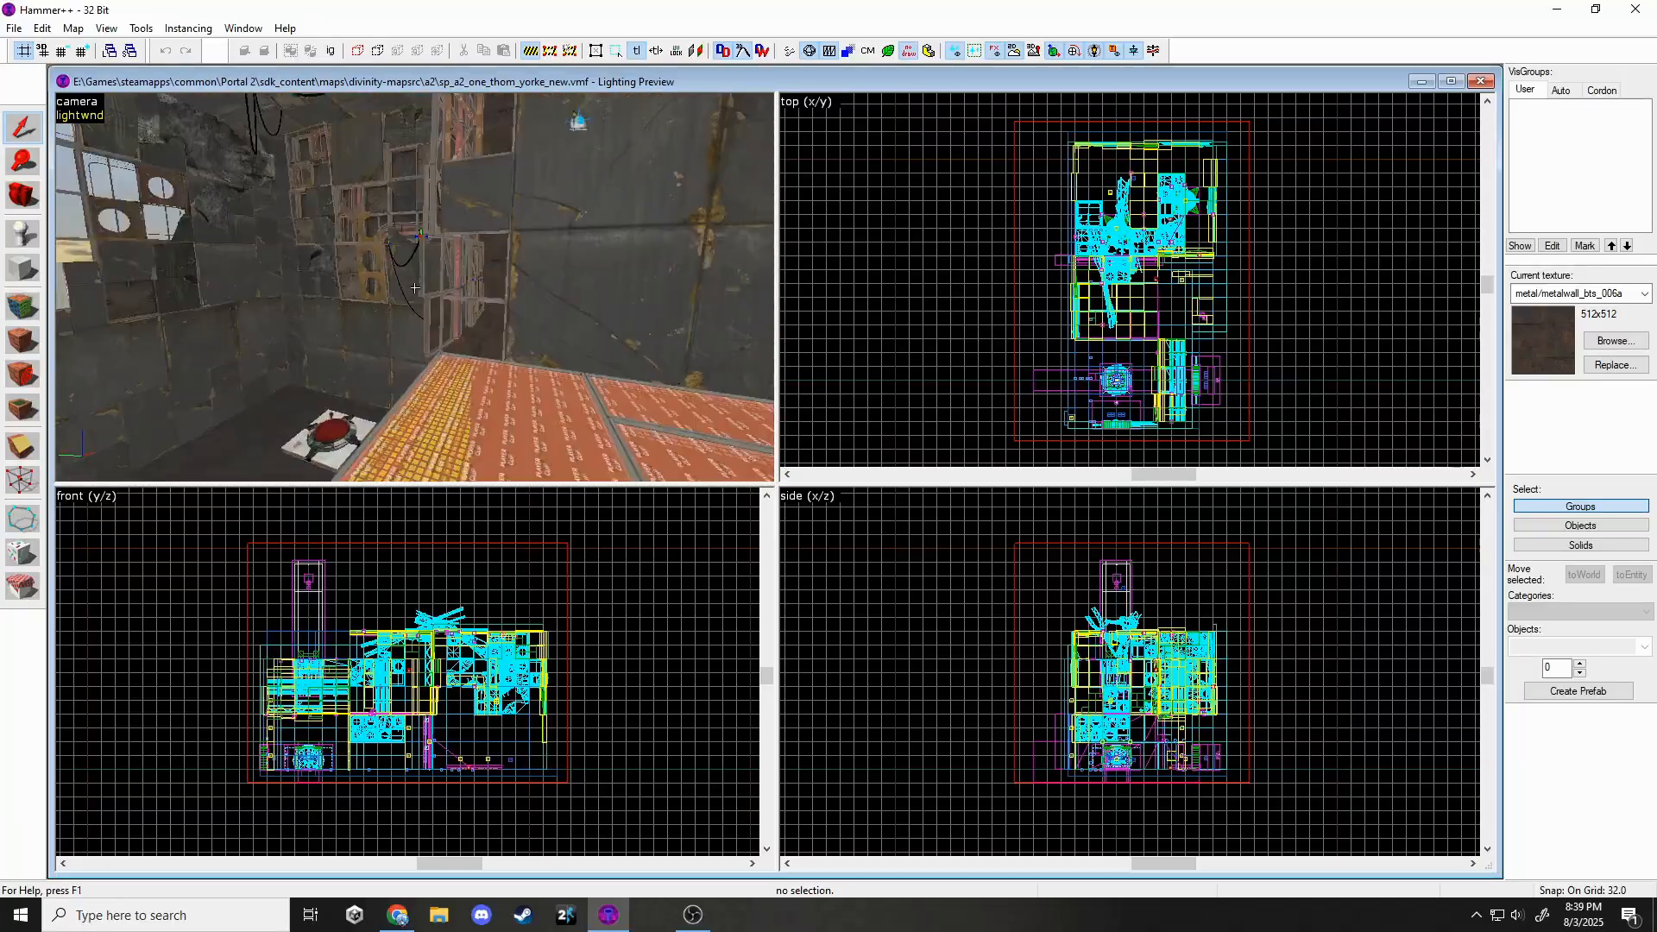
Apply metal/metalwall_bts_006a to the selected plasticwall004a faces.
key("shift+a")
left_click(414, 287)
left_click(414, 287)
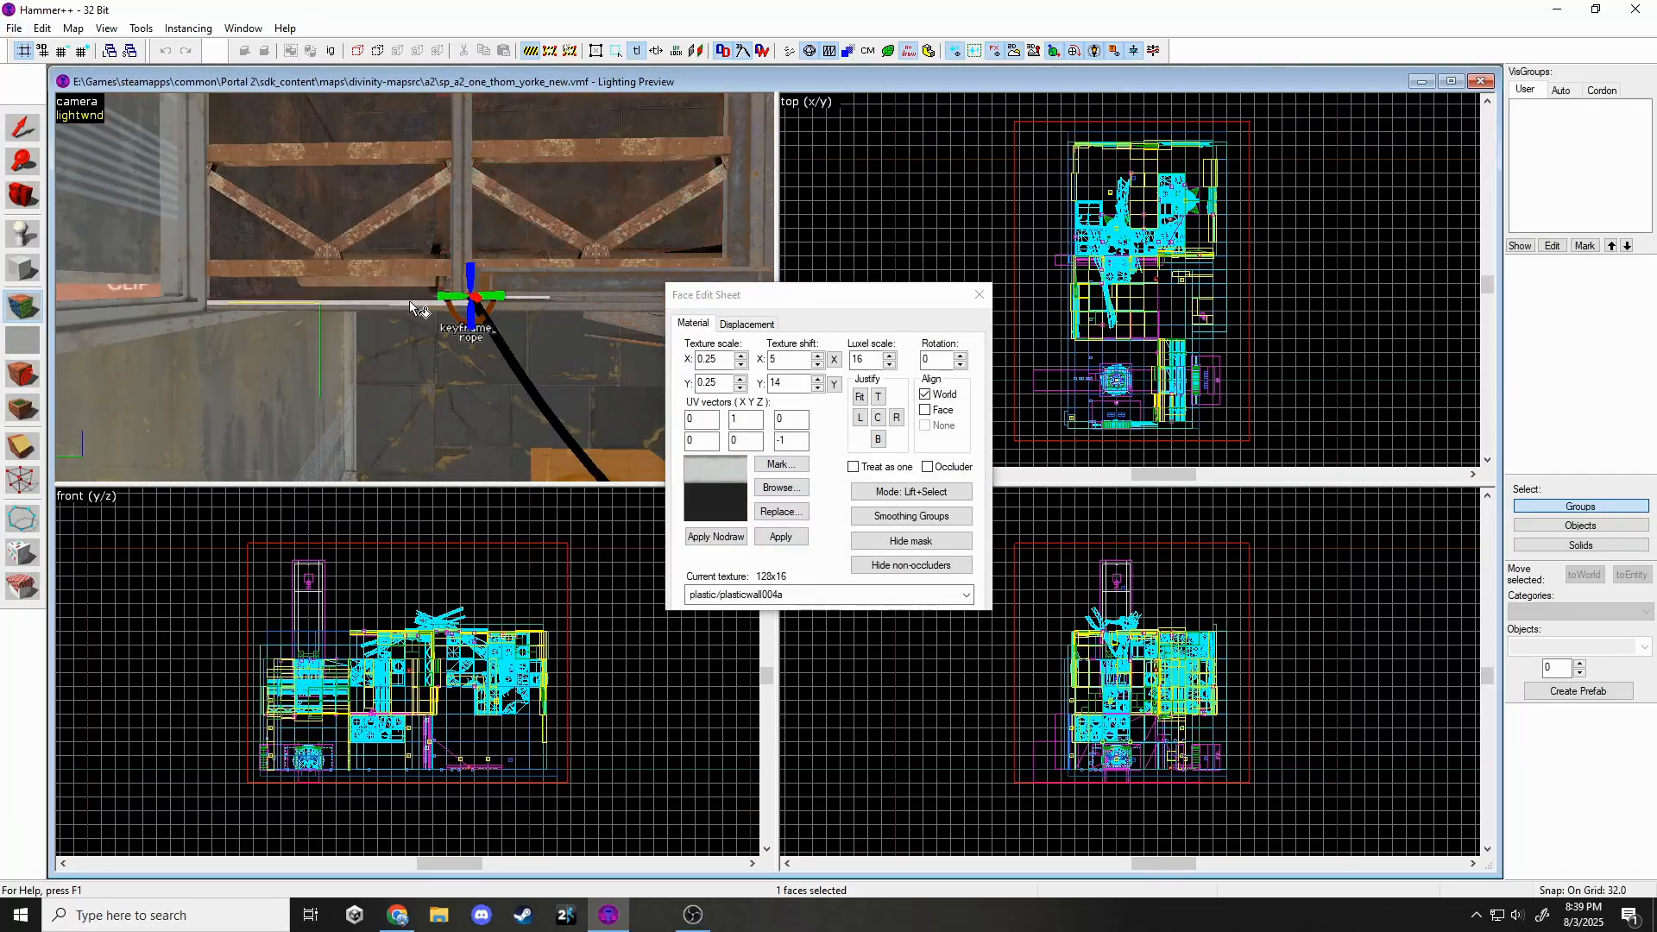
left_click(418, 245, "ctrl")
left_click(356, 275, "ctrl")
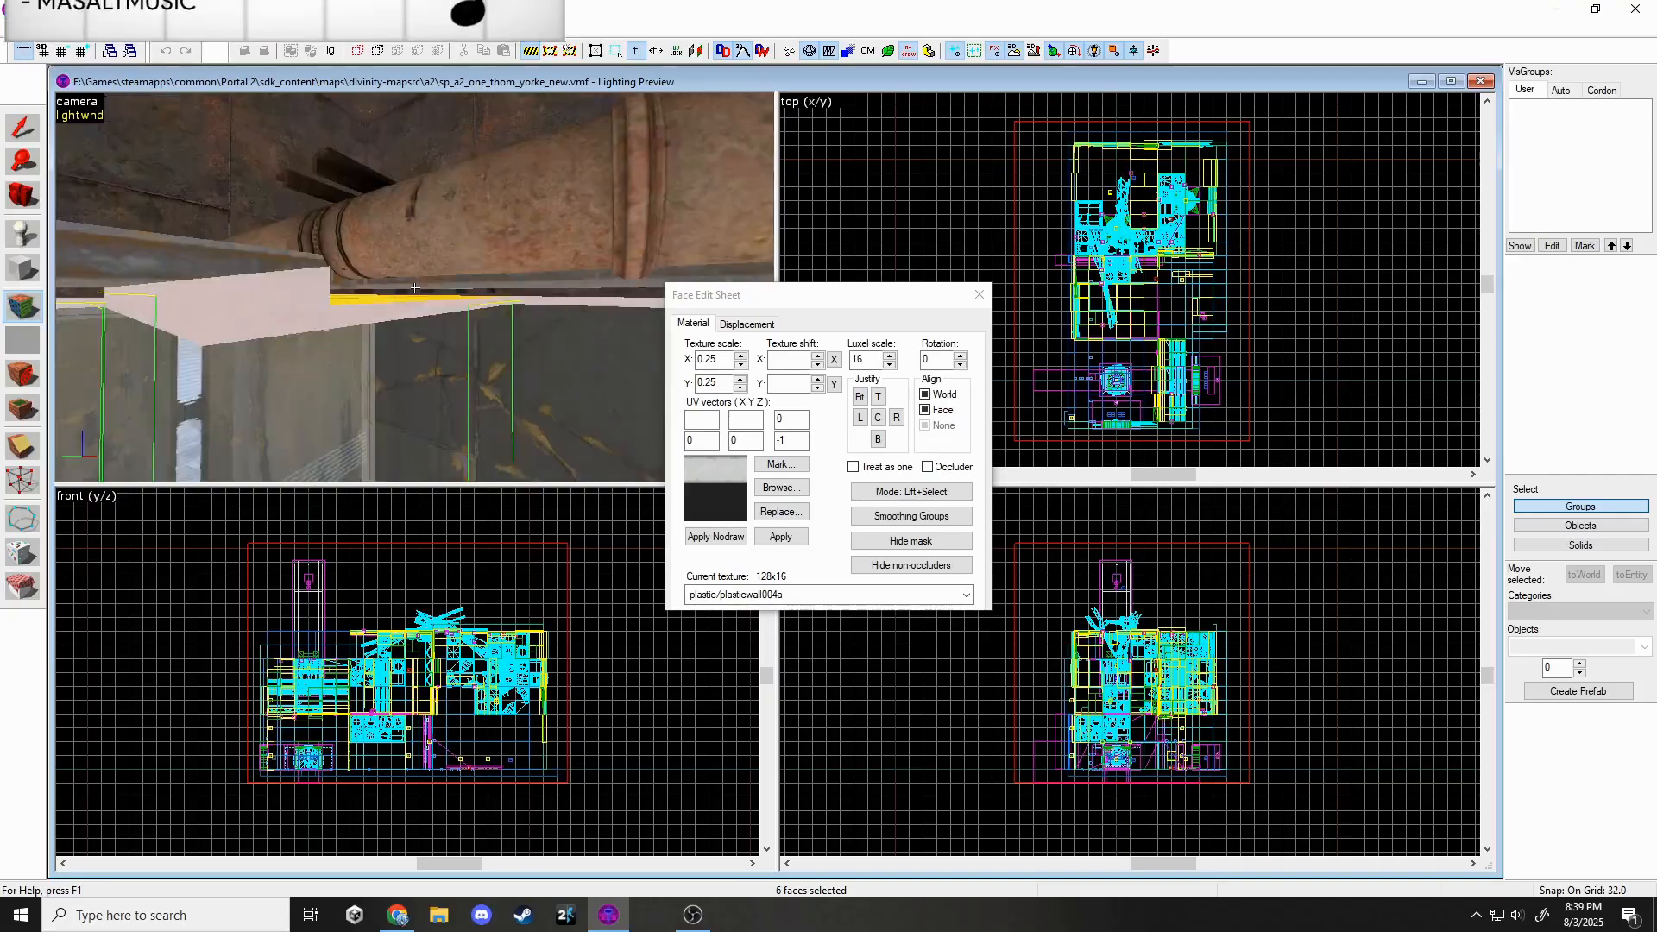
left_click(415, 287, "ctrl")
left_click(710, 595)
left_click(734, 635)
left_click(779, 542)
key("shift+s")
Retexture one more white face with metal/metalwall_bts_006a.
key("z")
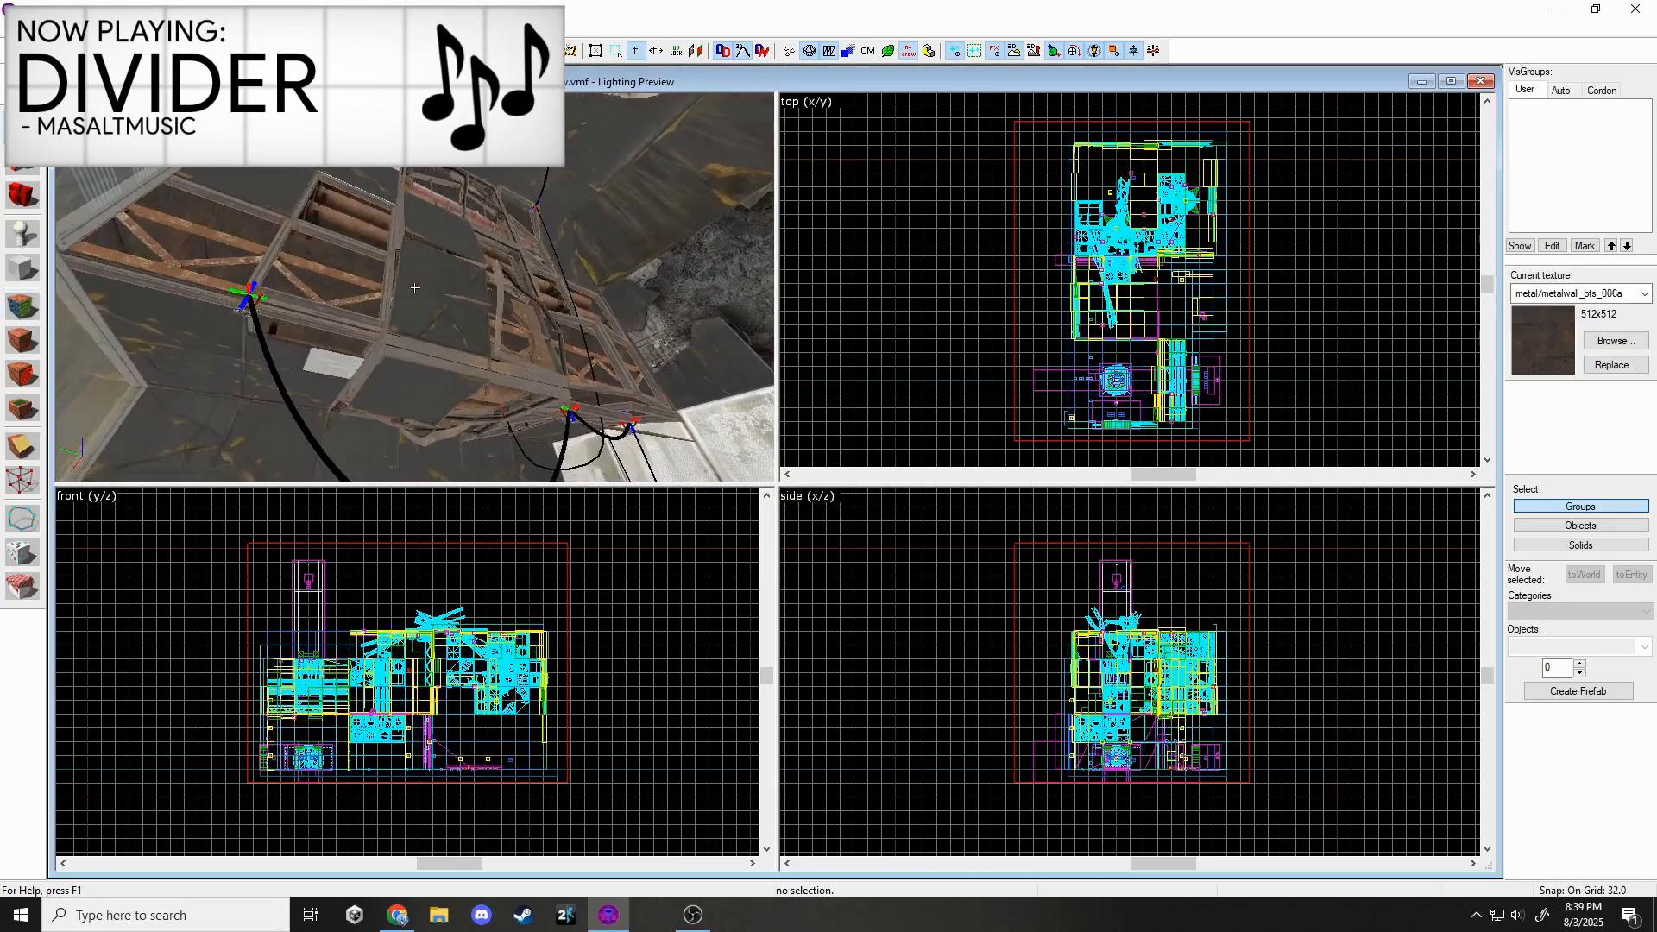
key("z")
left_click(28, 310)
left_click(506, 280)
left_click(720, 594)
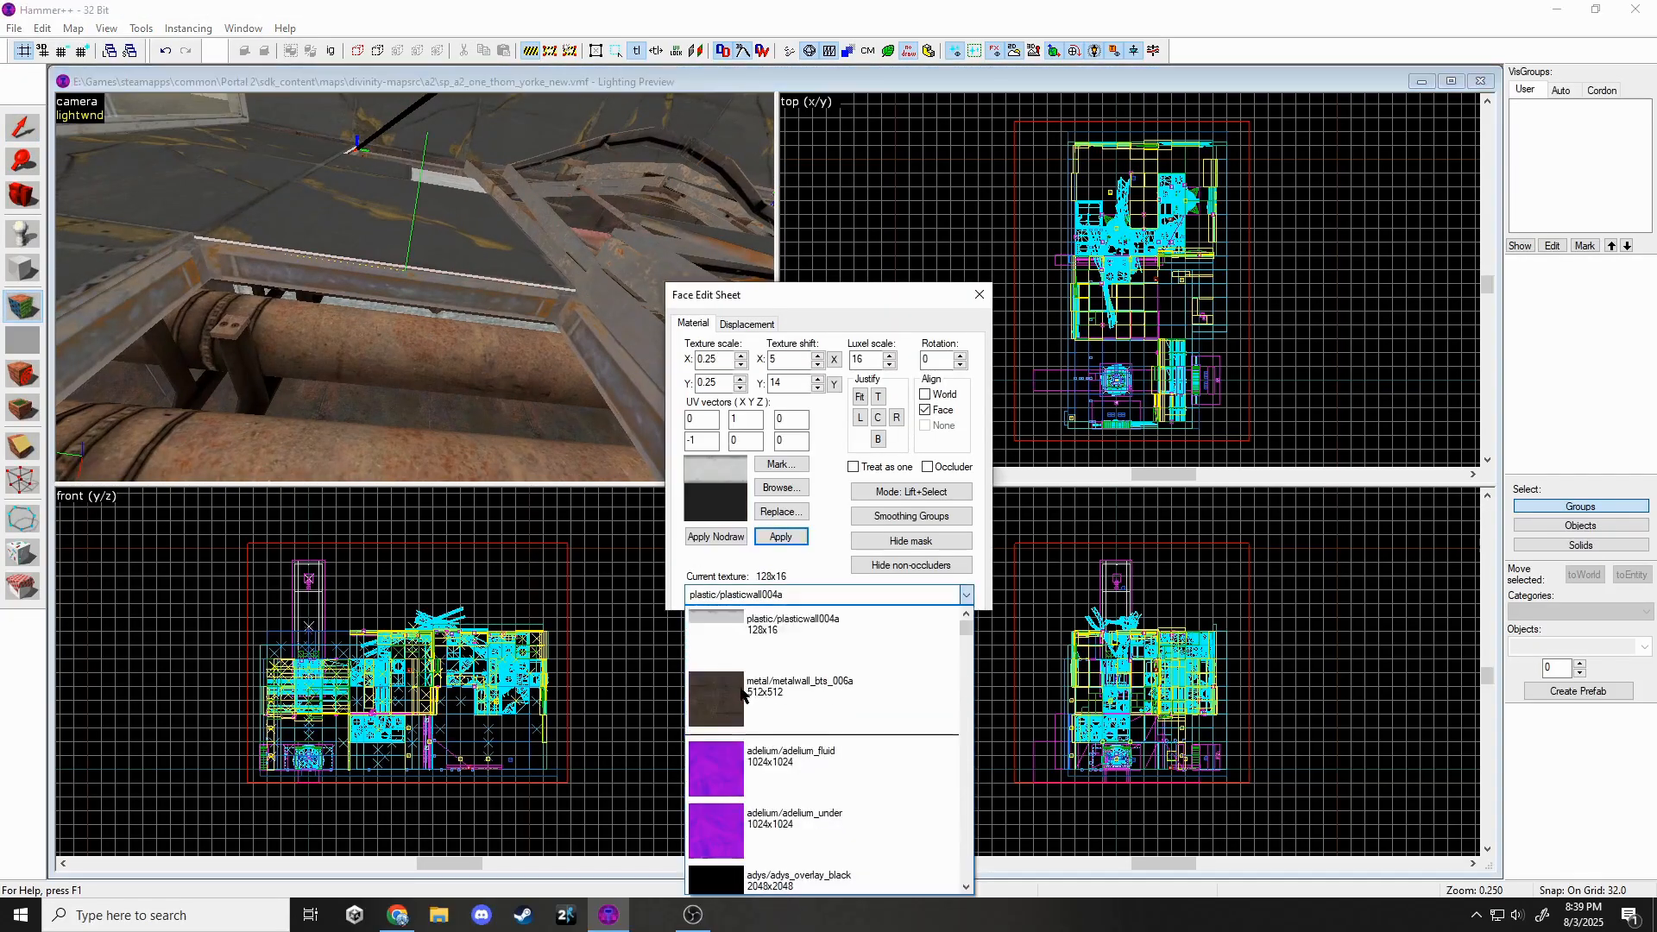
left_click(740, 692)
left_click(780, 538)
left_click(982, 293)
key("z")
key("z")
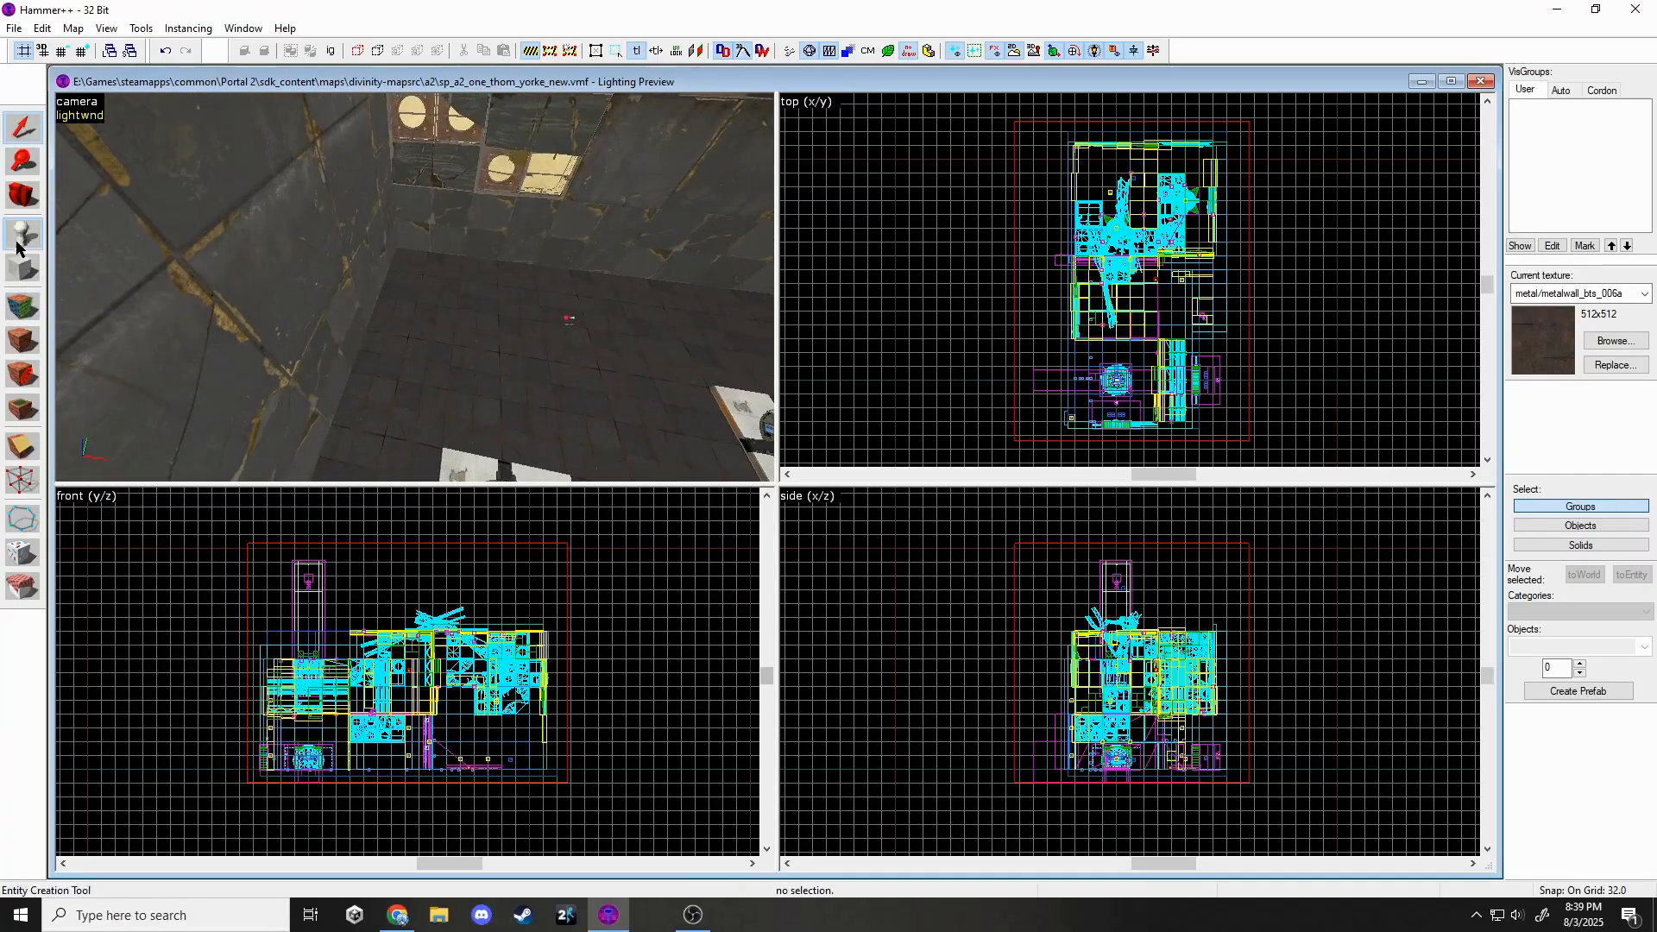
Place a new prop_static on the floor and assign it a debris_dest tile model.
left_click(1544, 257)
left_click(468, 299)
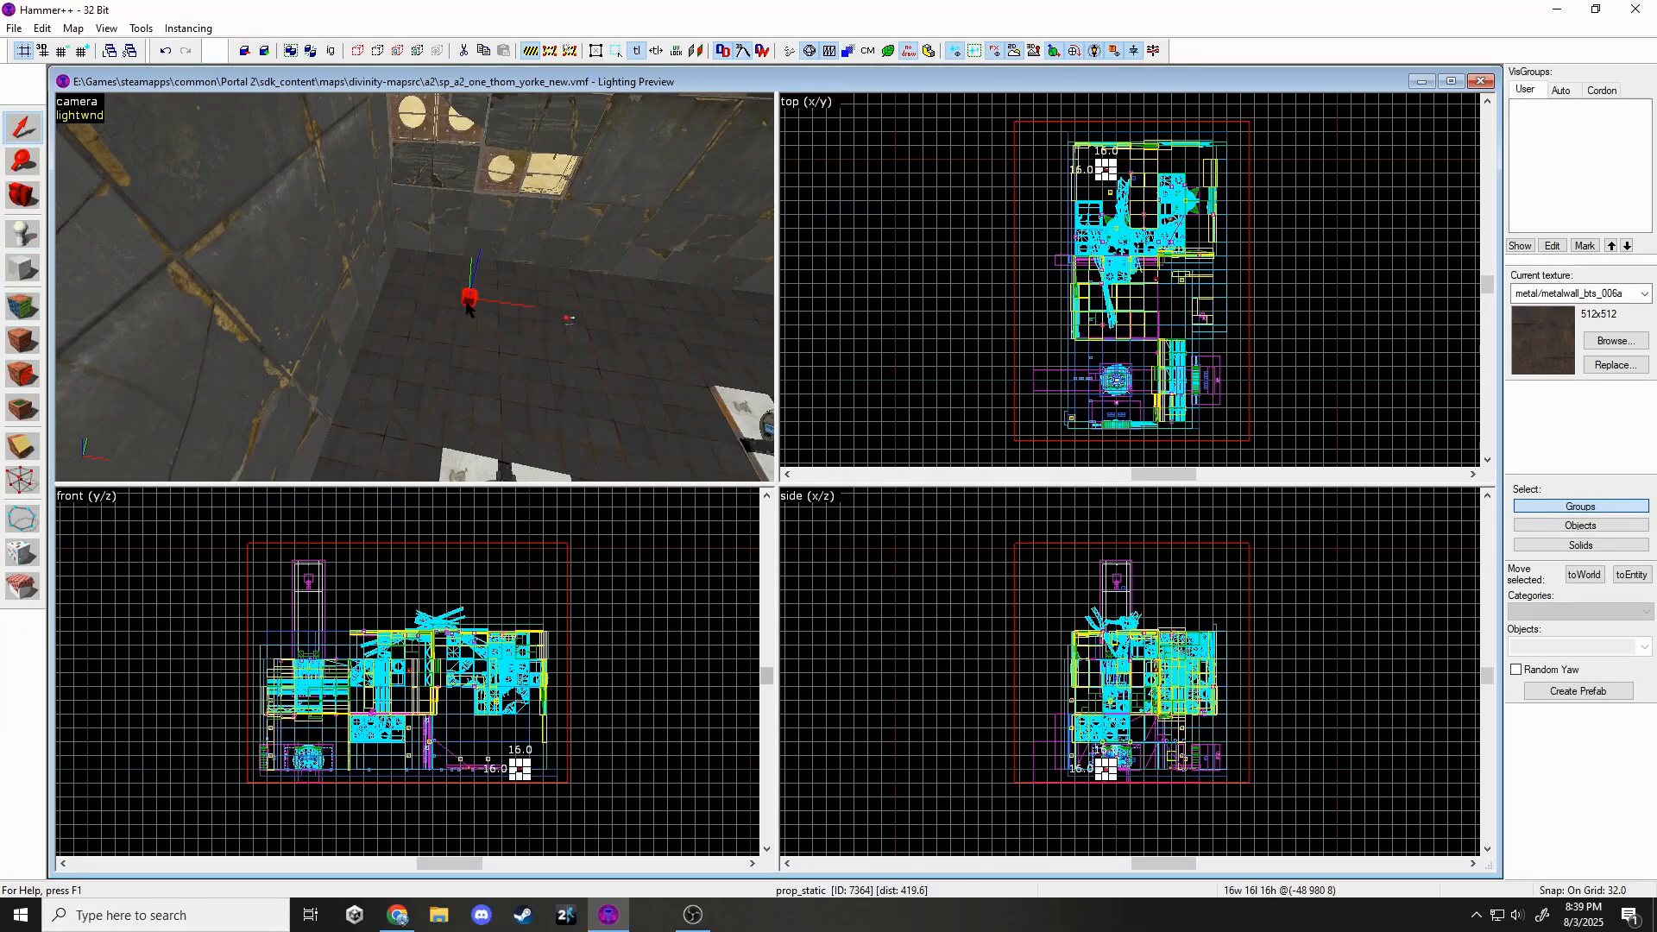
key("alt+Return")
left_click(920, 402)
type("debris_dest")
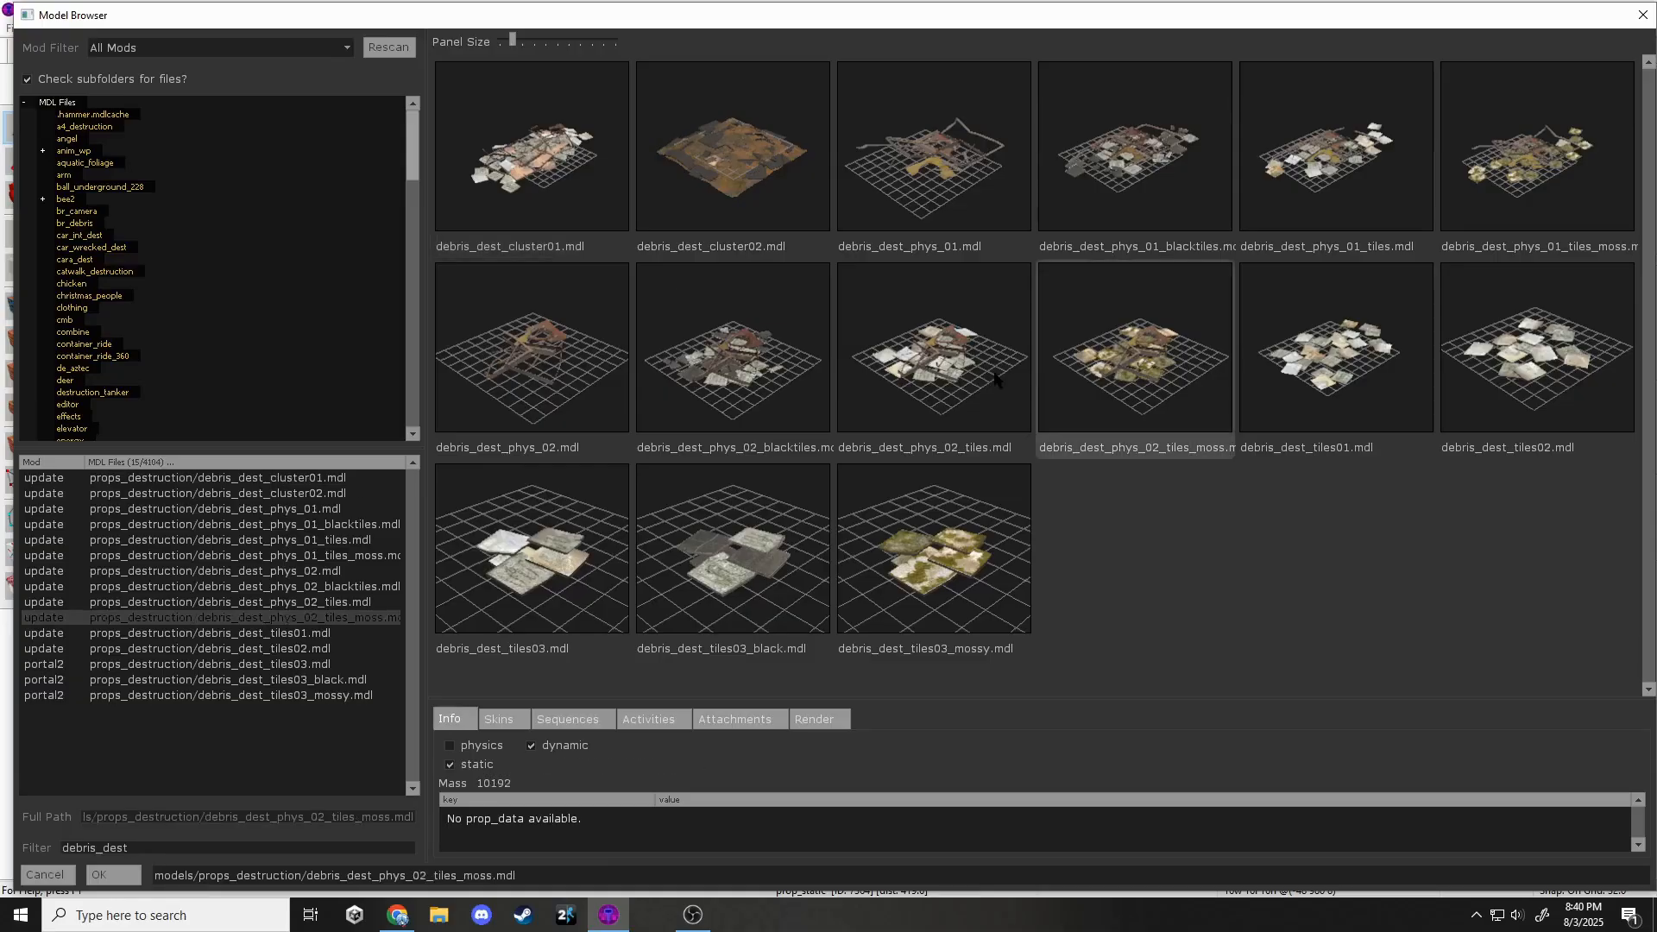
key("Escape")
key("Escape")
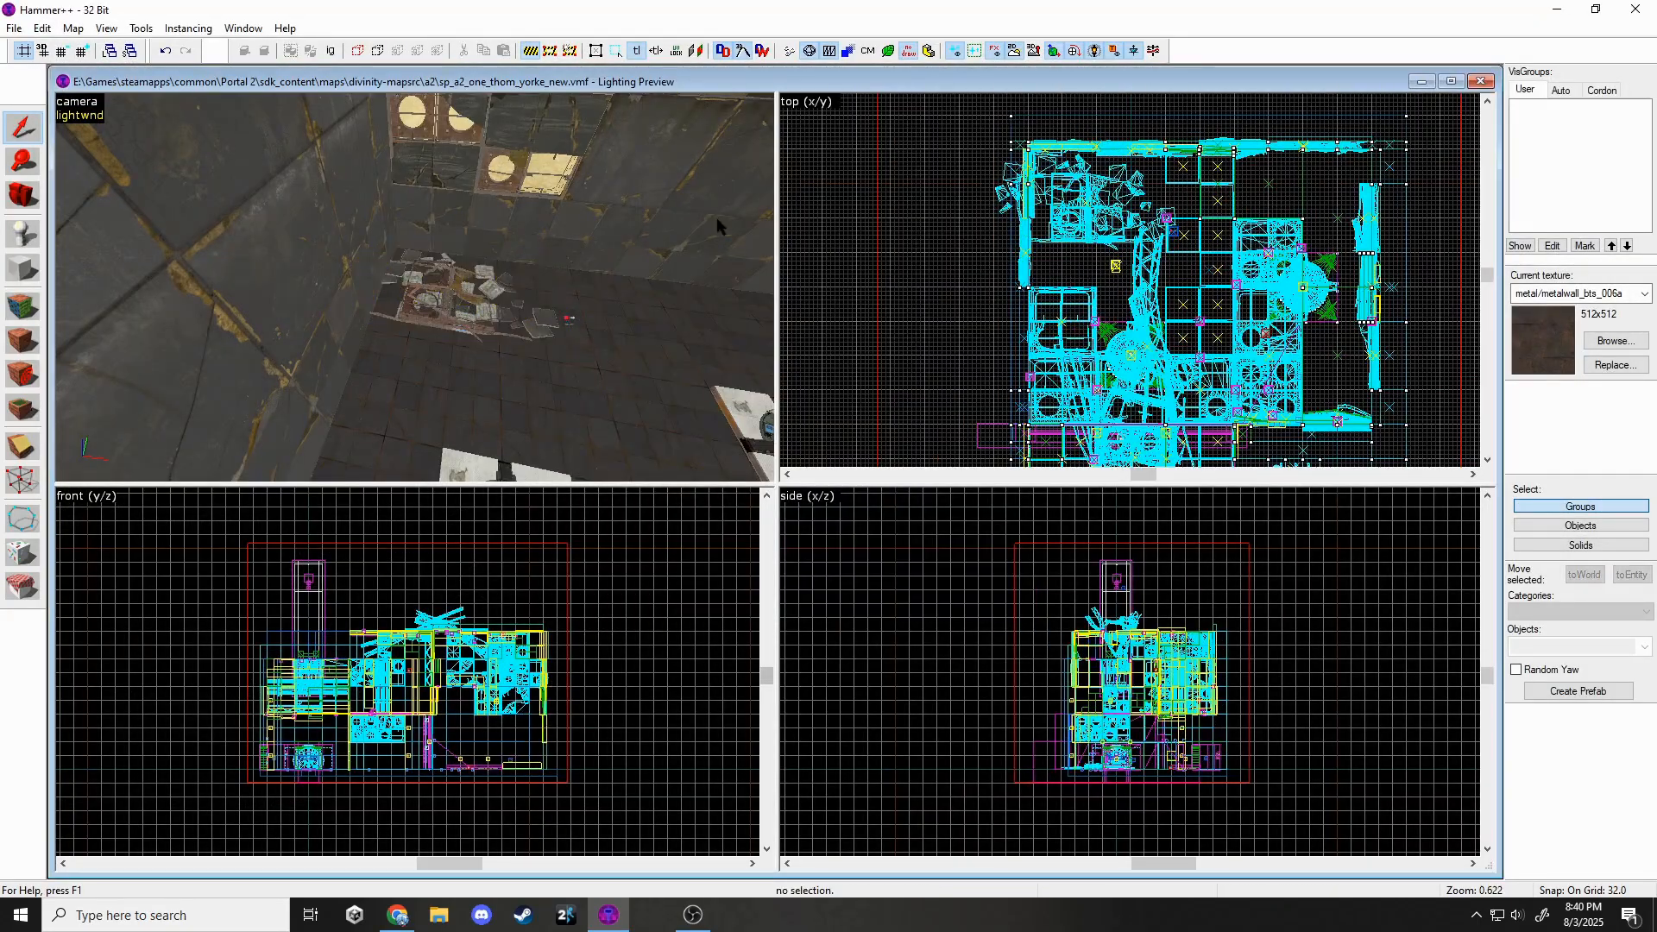
Rotate and reposition the debris pile on the chamber floor.
left_click_drag(1022, 257, 1025, 255)
scroll(1083, 151, "up", 6)
left_click_drag(1122, 302, 1135, 233)
scroll(1117, 767, "up", 14)
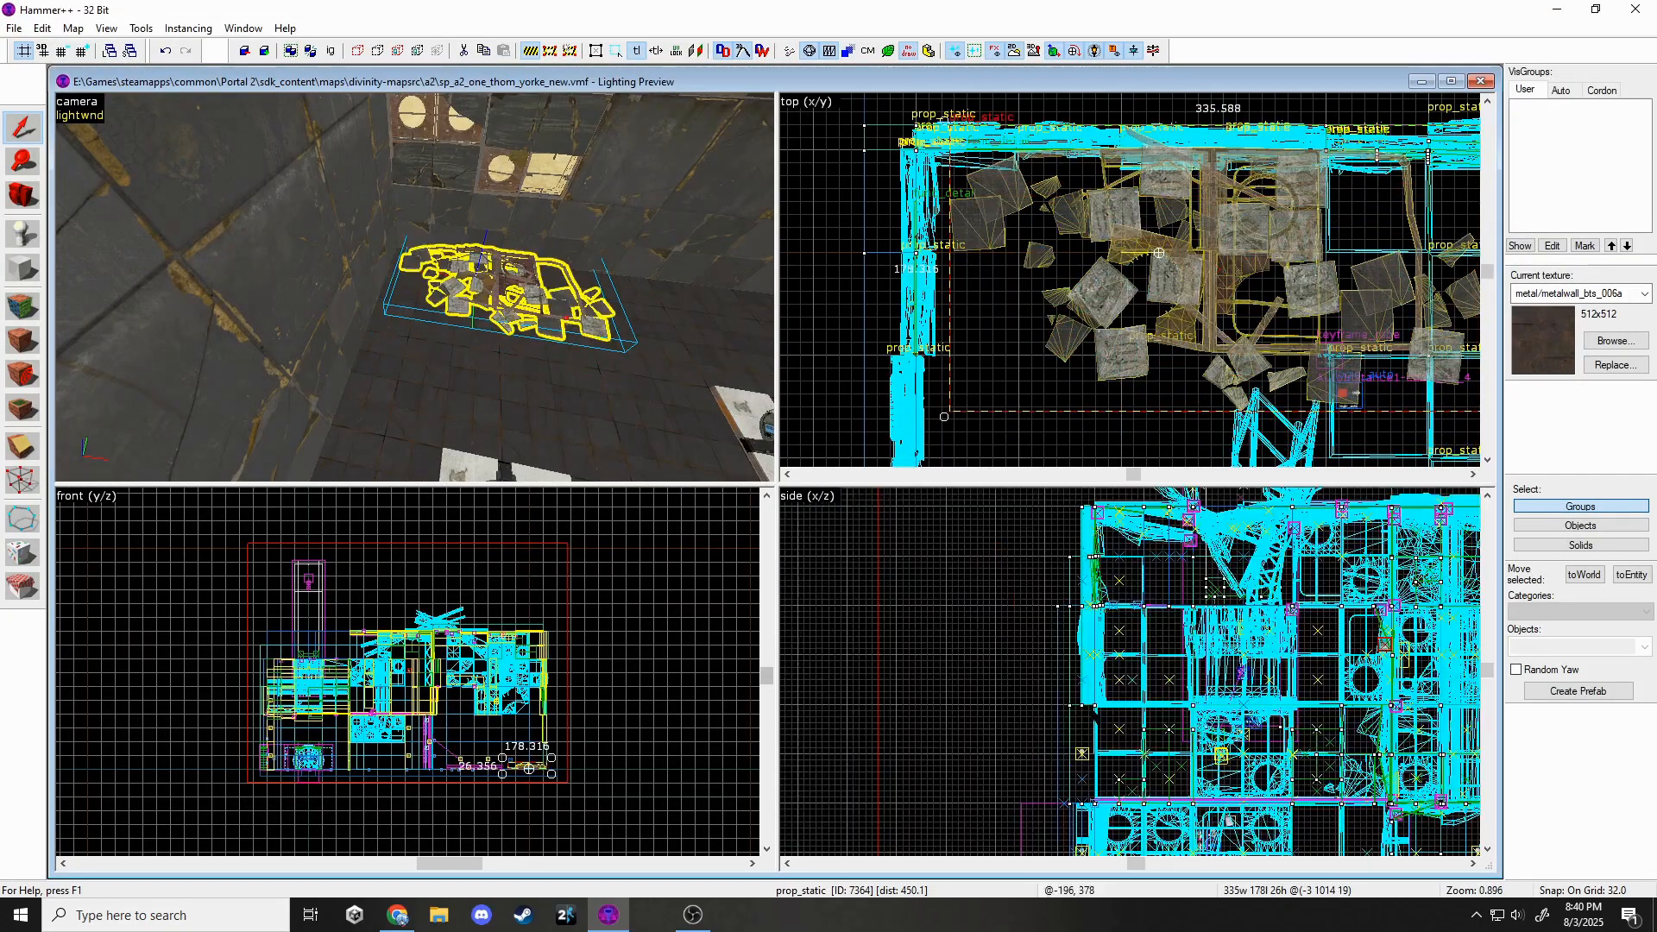
left_click_drag(1122, 712, 1121, 735)
Copy the debris pile and paste a duplicate into the neighbouring room.
key("z")
key("ctrl+c")
key("w")
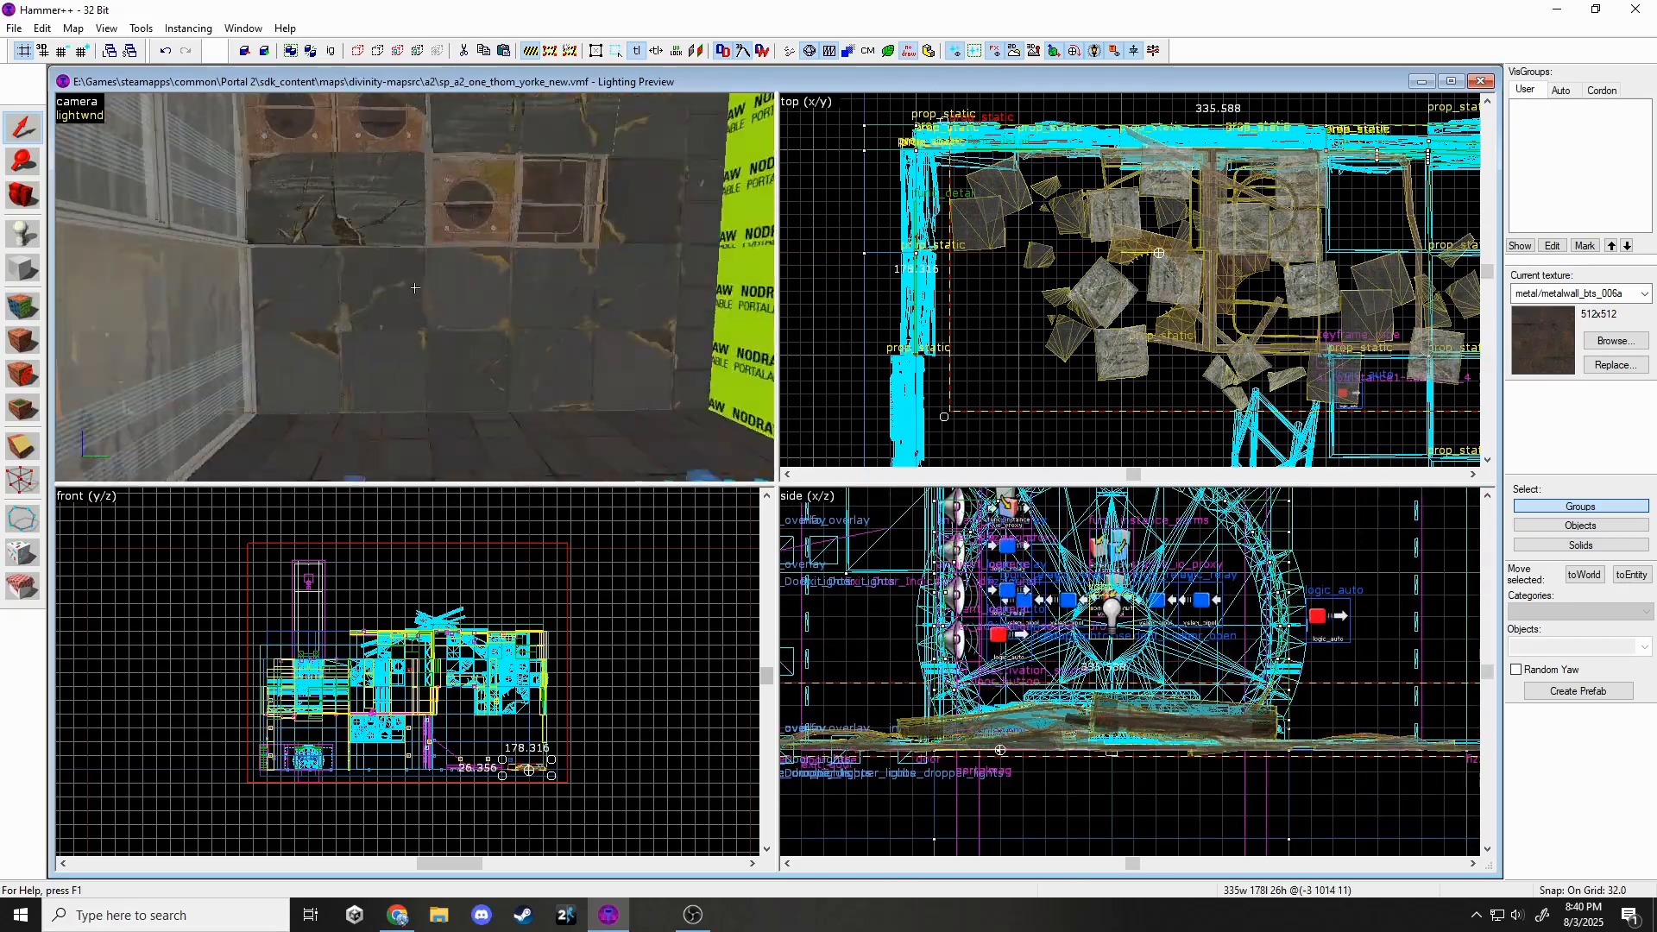
key("ctrl+v")
key("z")
scroll(1079, 414, "down", 6)
scroll(1101, 319, "up", 1)
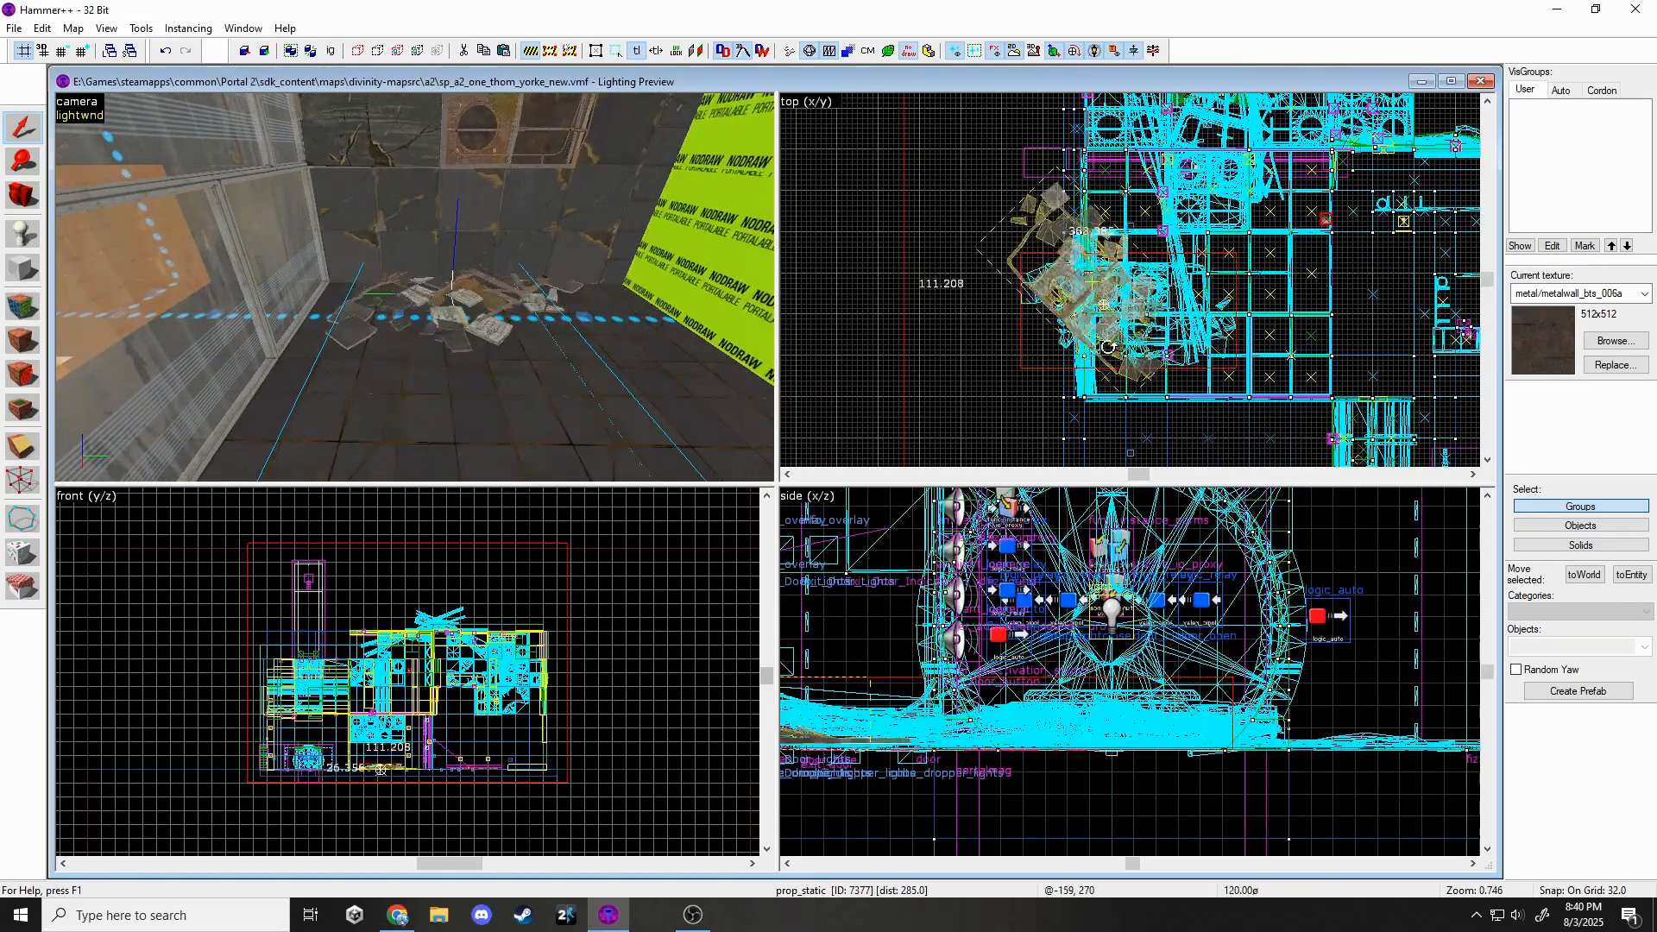
Reposition the pasted debris pile on the floor.
left_click_drag(1201, 349, 1208, 371)
scroll(1180, 378, "up", 7)
left_click_drag(1182, 371, 1277, 375)
key("z")
key("d")
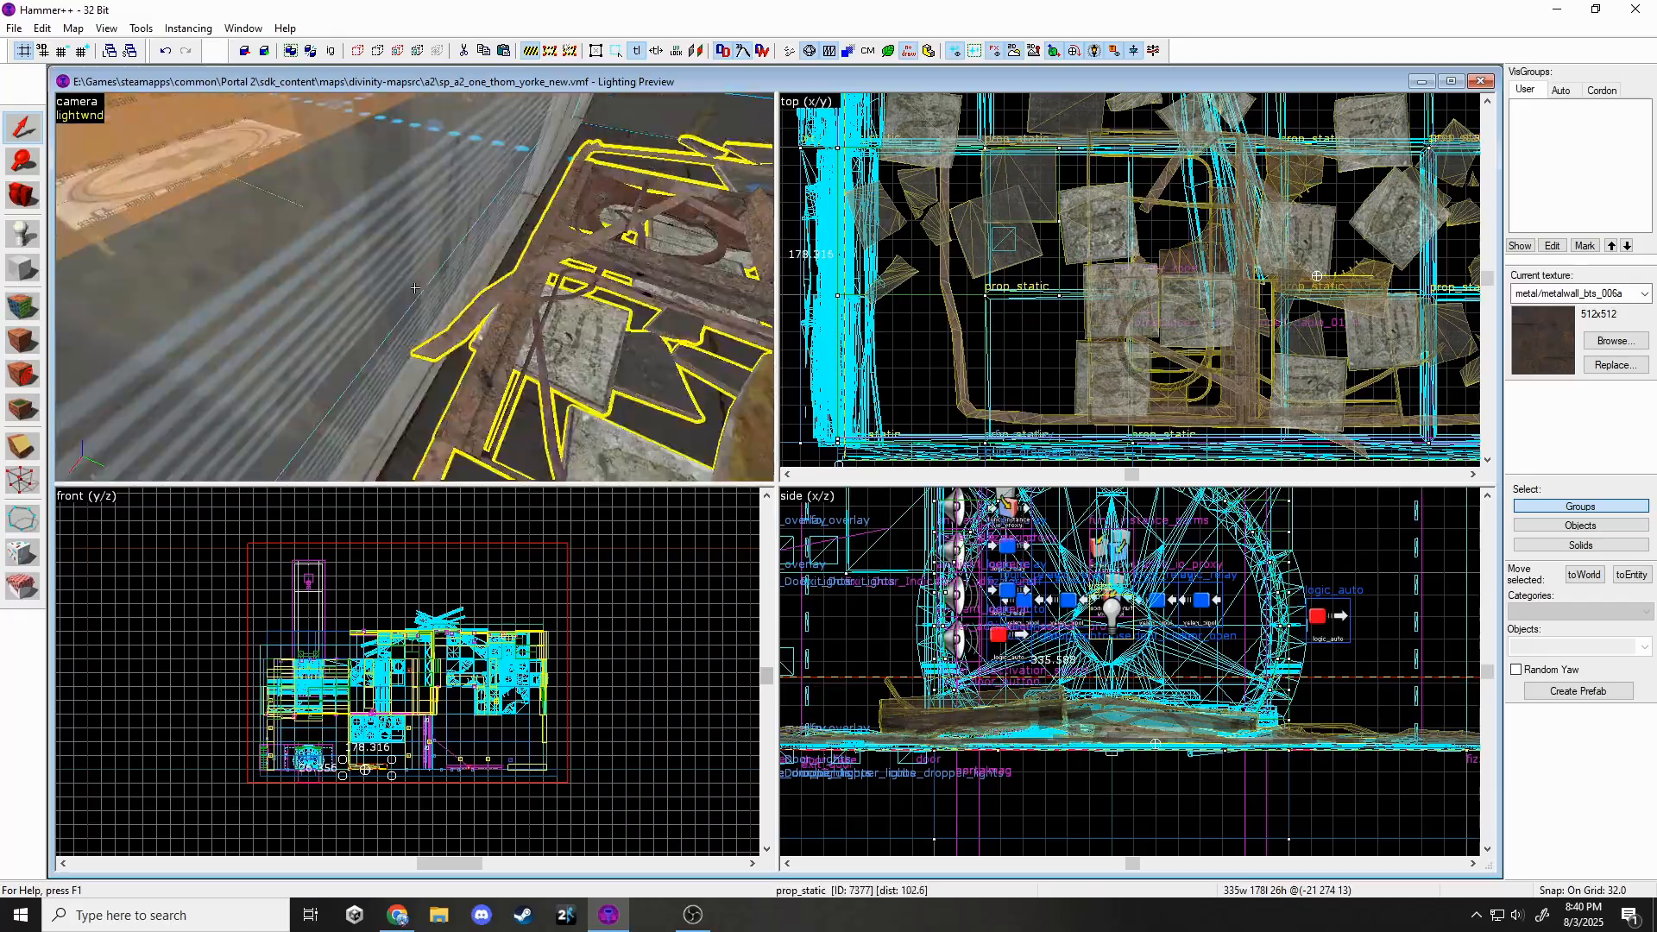
key("z")
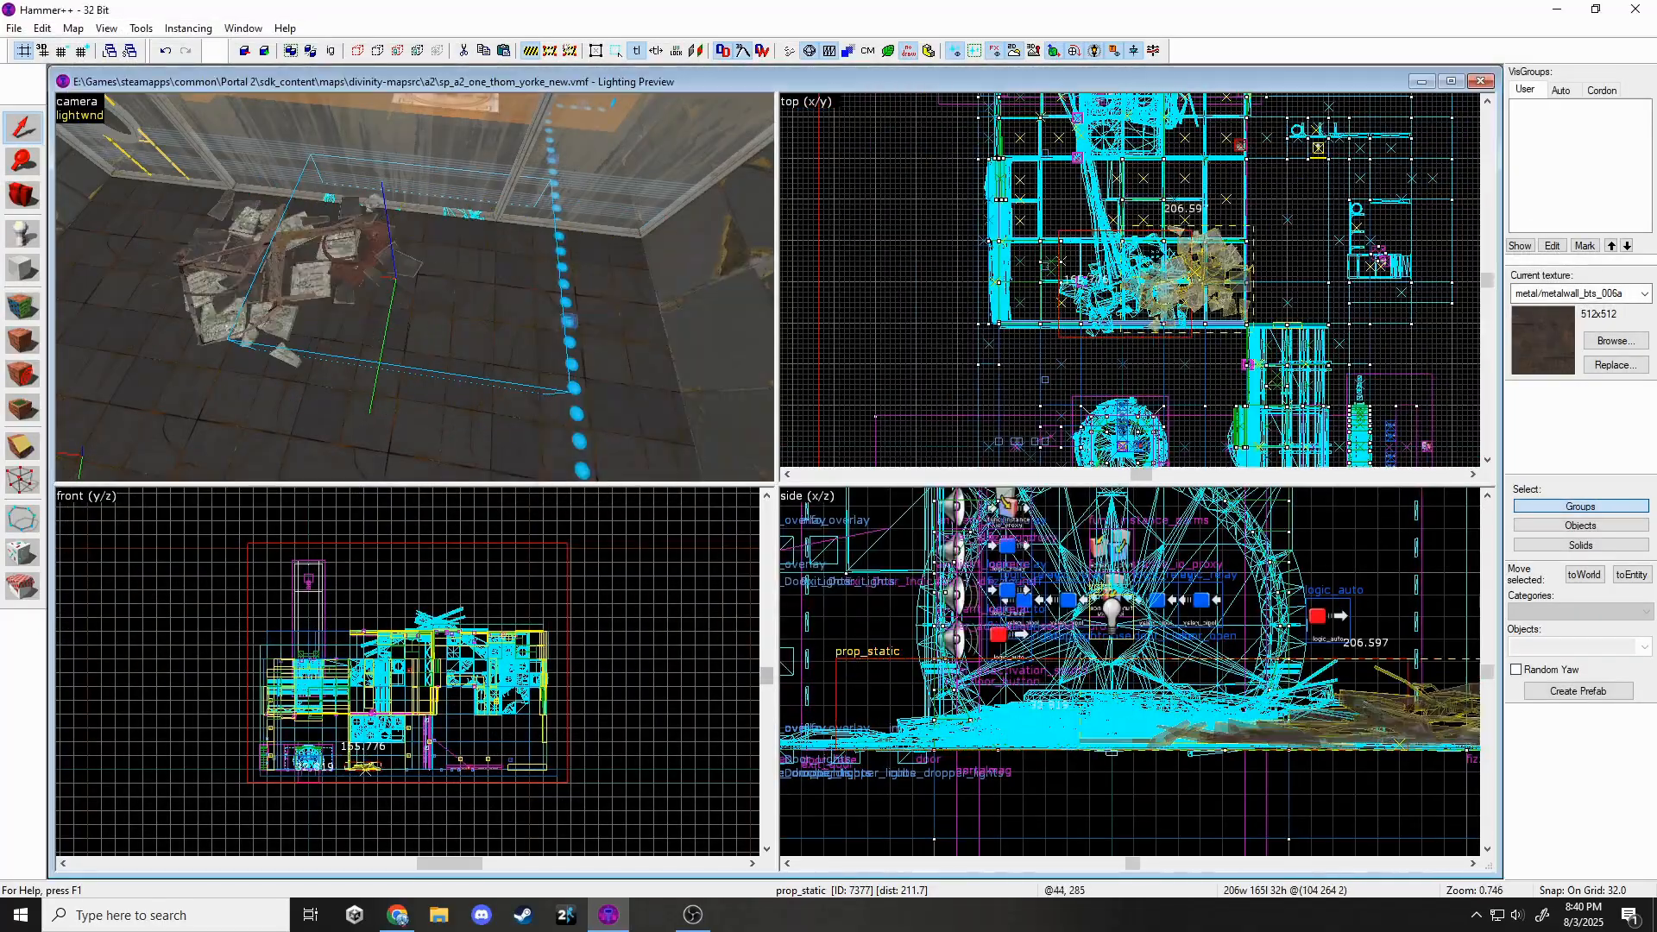
Shift the debris prop further left and rotate it into place.
left_click_drag(1150, 263, 1155, 233)
key("z")
key("z")
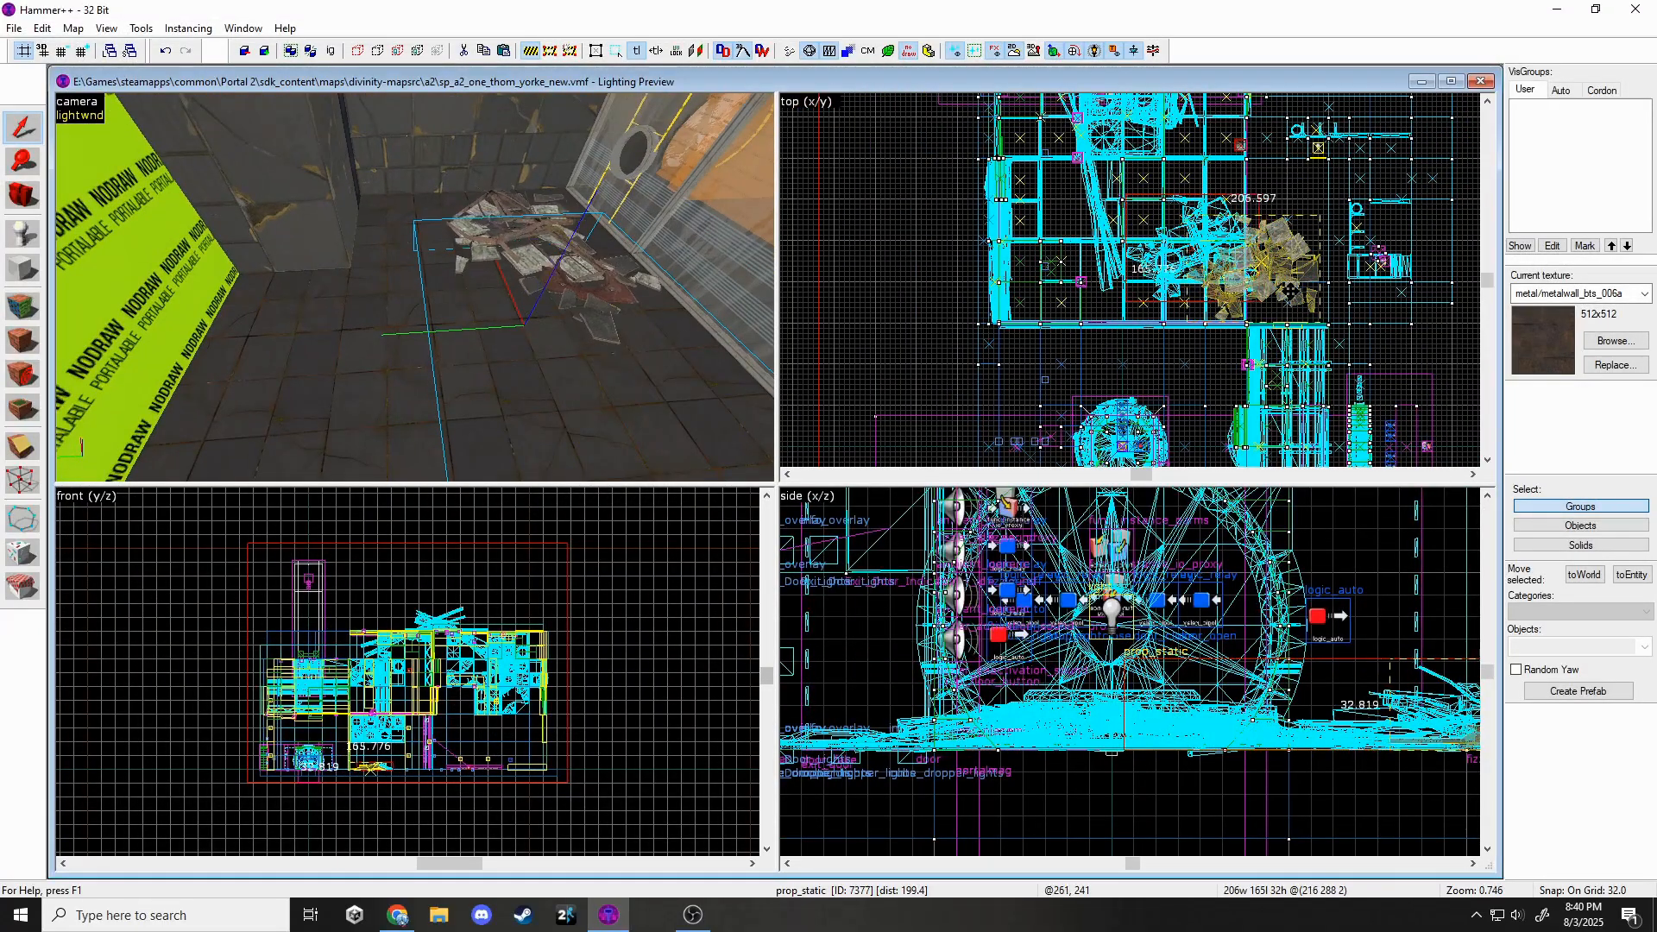
key("z")
left_click_drag(1307, 233, 1129, 282)
key("z")
left_click(1096, 249)
scroll(1070, 278, "up", 5)
left_click_drag(1070, 278, 1019, 278)
key("z")
key("z")
Swap the prop's model to debris_blacktile_cluster01 and lower it onto the floor.
key("alt+Return")
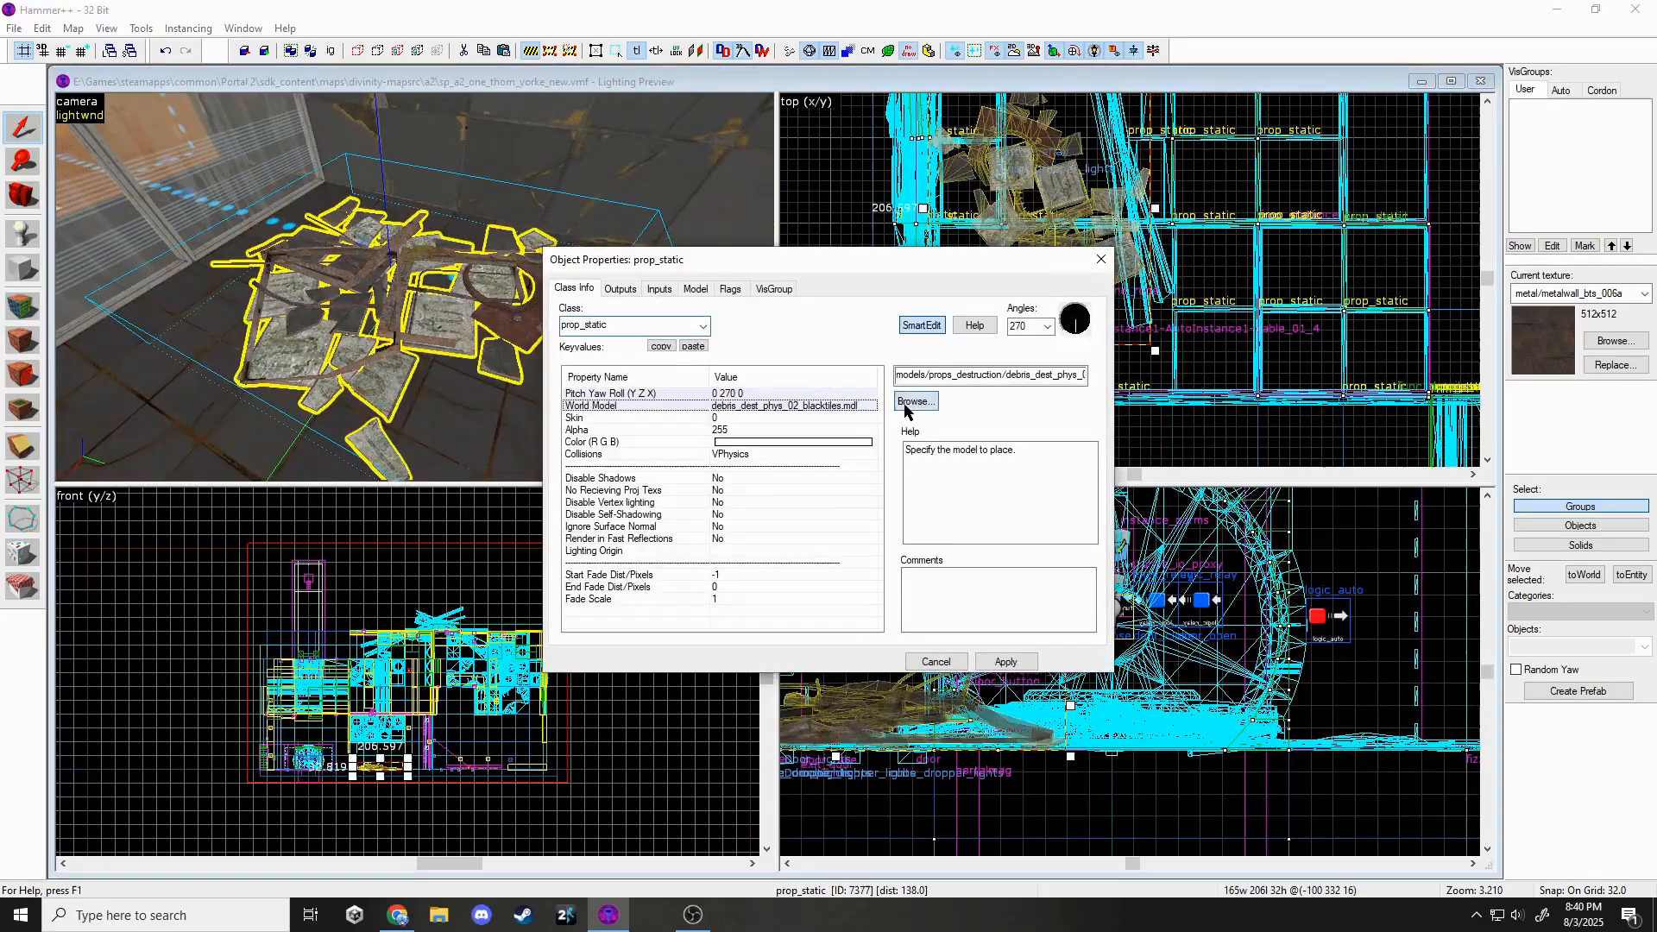
left_click(1217, 404)
type("debris")
scroll(1294, 388, "up", 1)
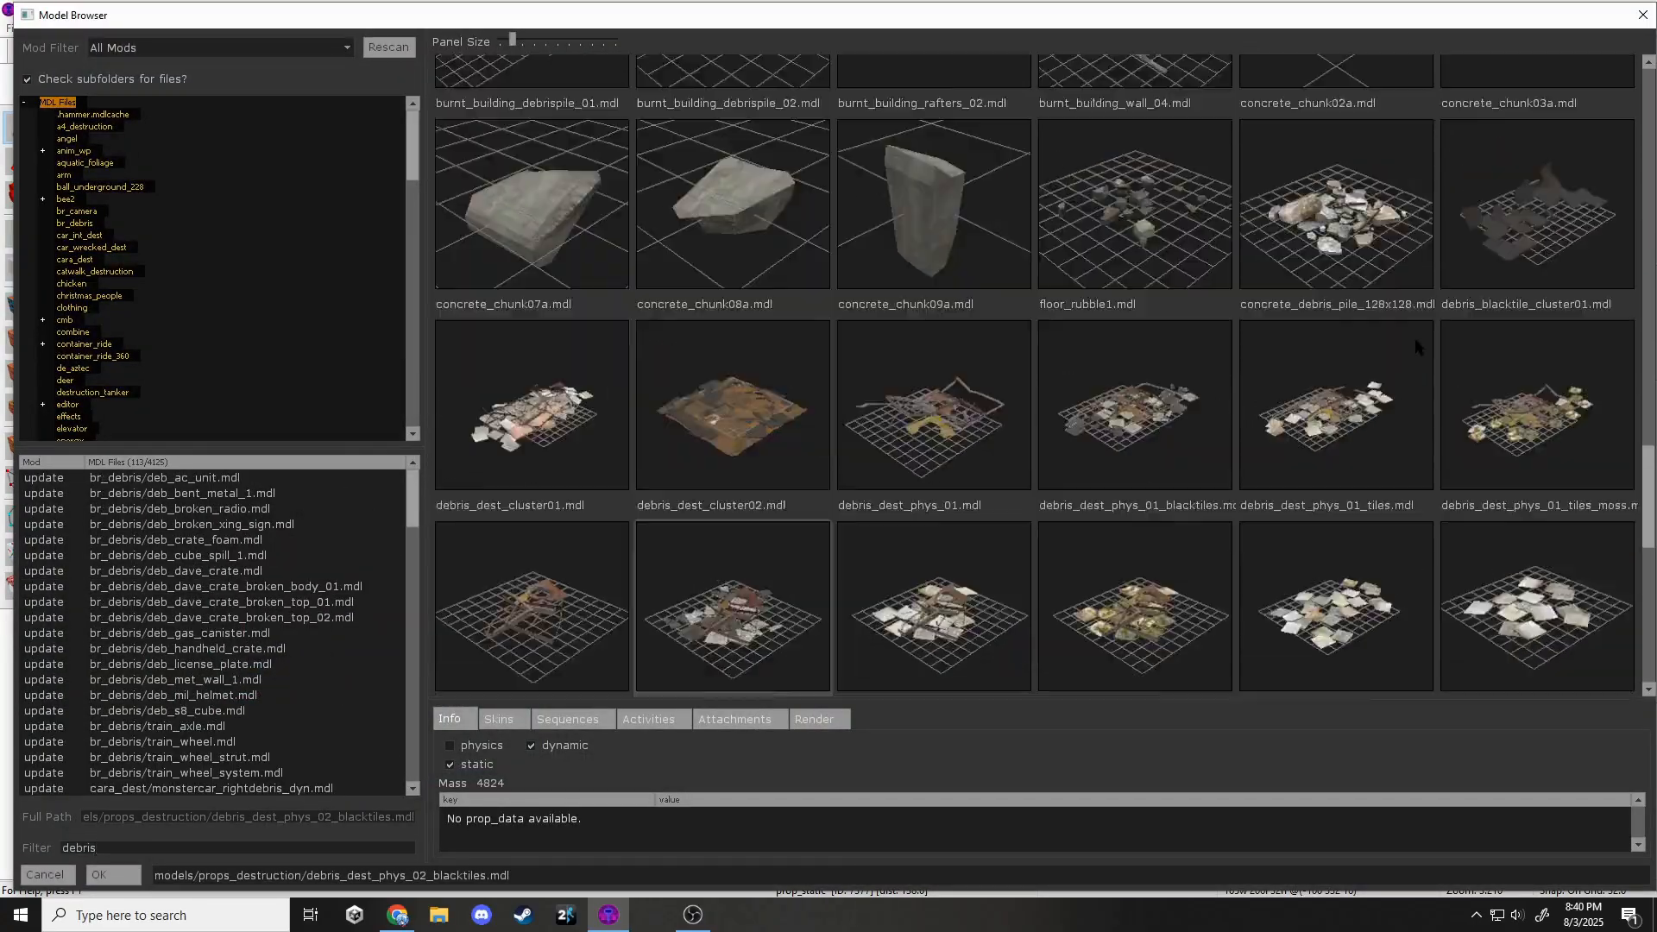
double_click(1506, 258)
left_click(1005, 661)
left_click(1101, 260)
scroll(1021, 307, "down", 4)
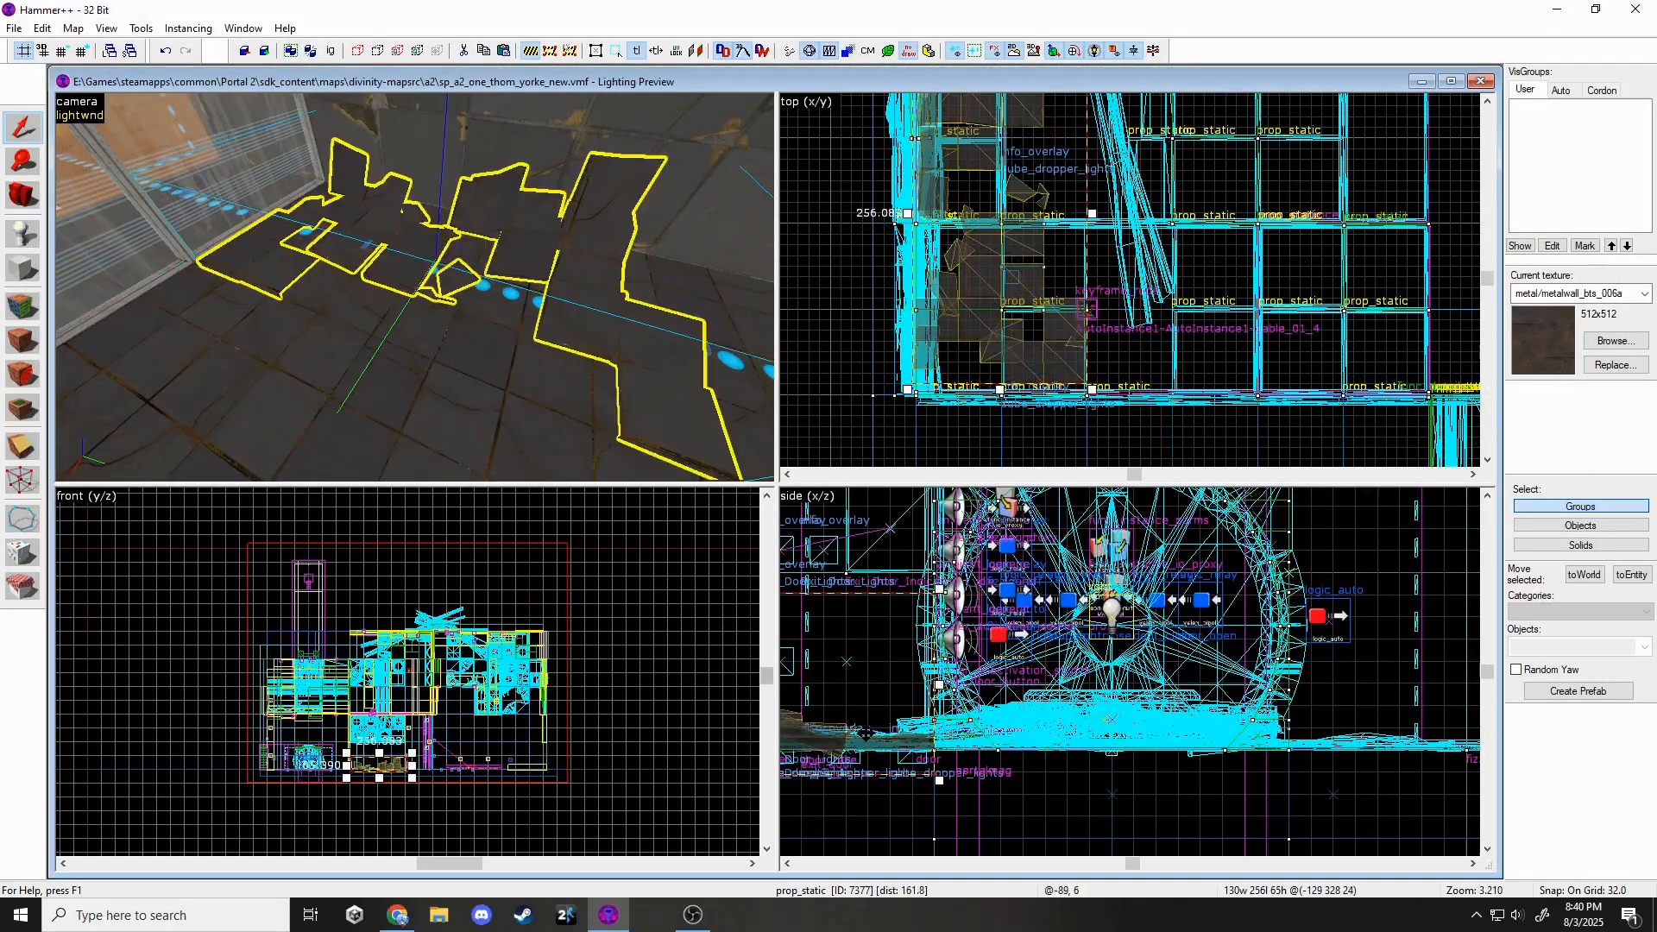
left_click_drag(866, 734, 865, 739, "alt")
scroll(1122, 682, "down", 5)
scroll(903, 697, "up", 5)
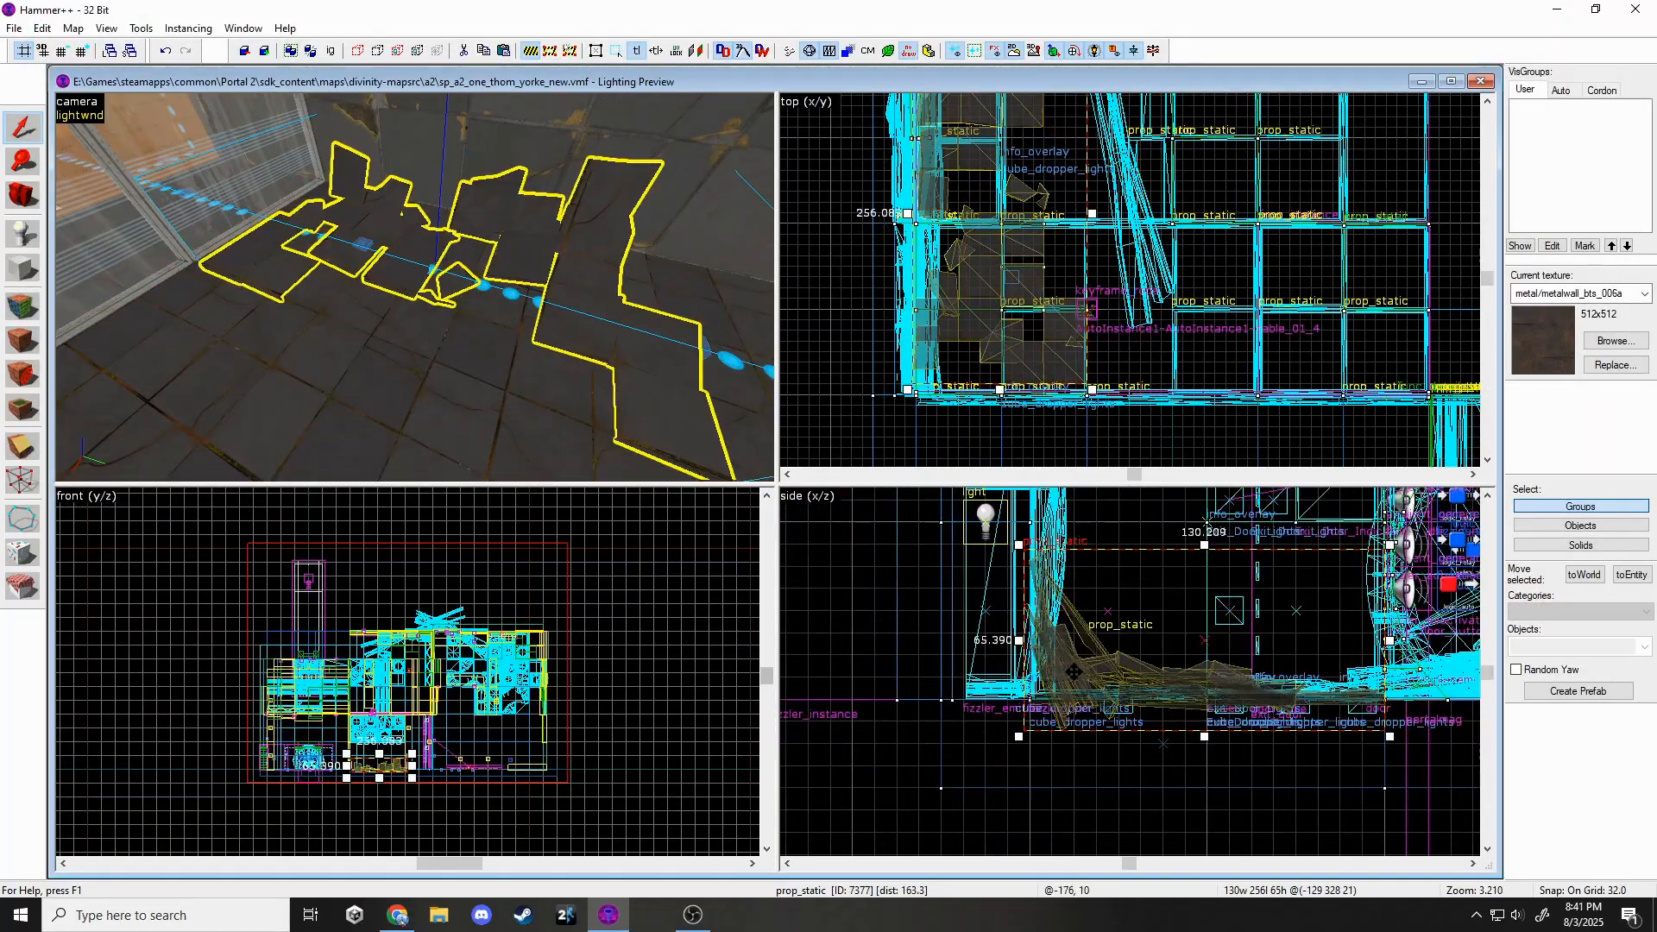
Change another debris prop's model to debris_dest_phys_02.
double_click(414, 287)
left_click(916, 402)
scroll(940, 479, "down", 4)
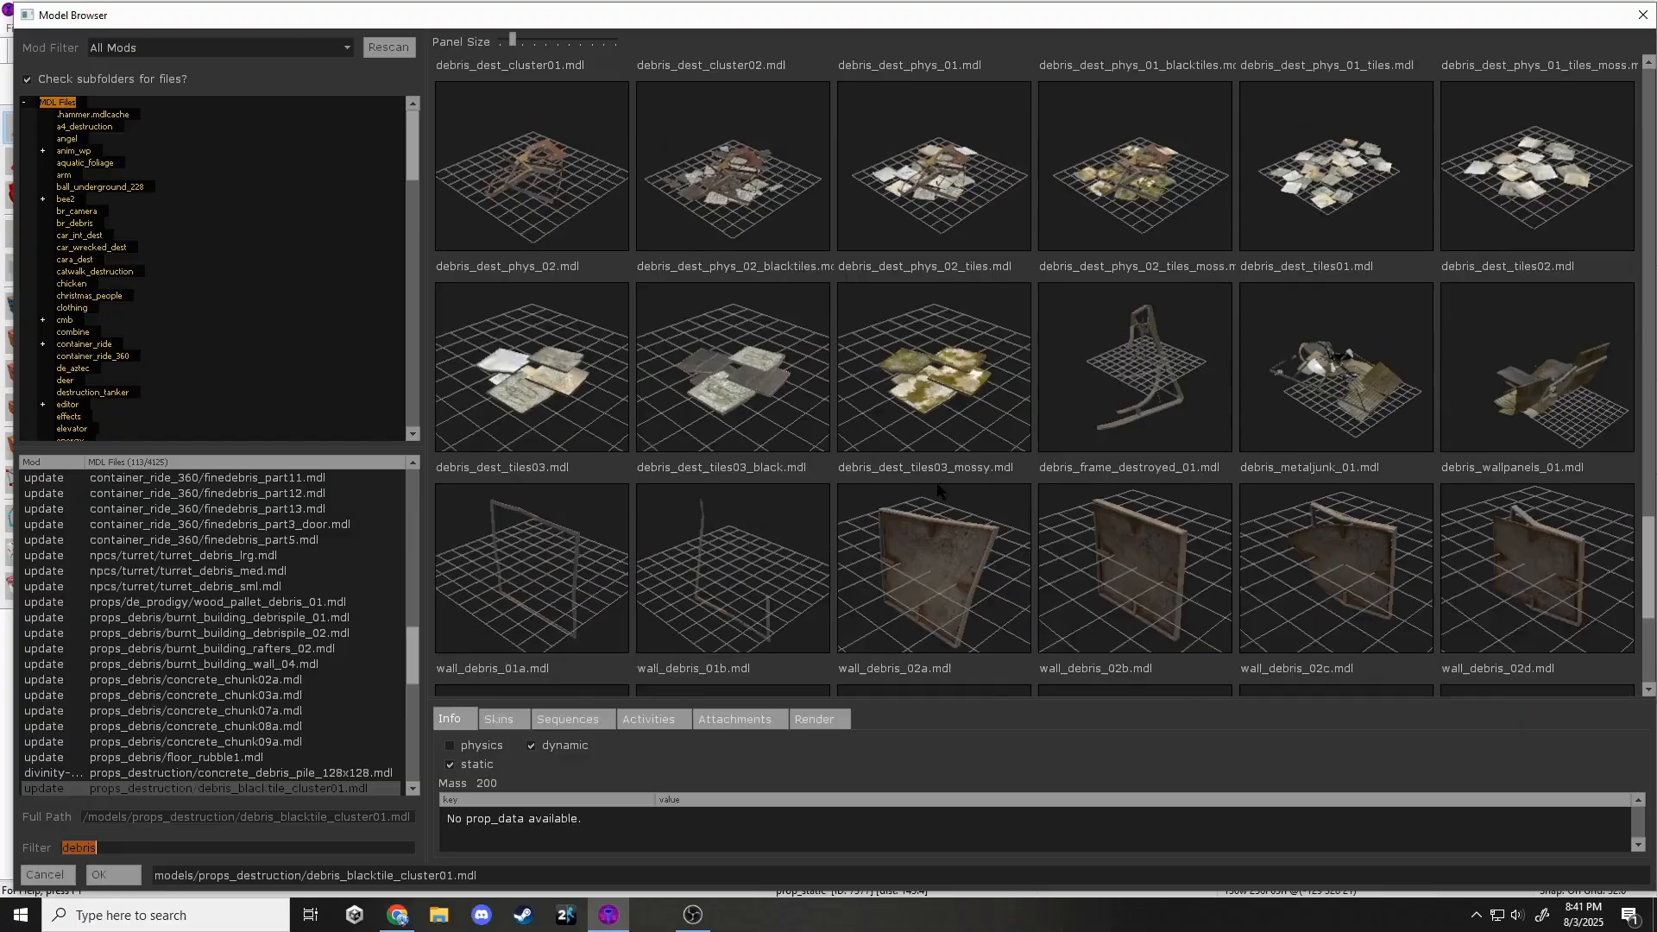
scroll(939, 483, "up", 5)
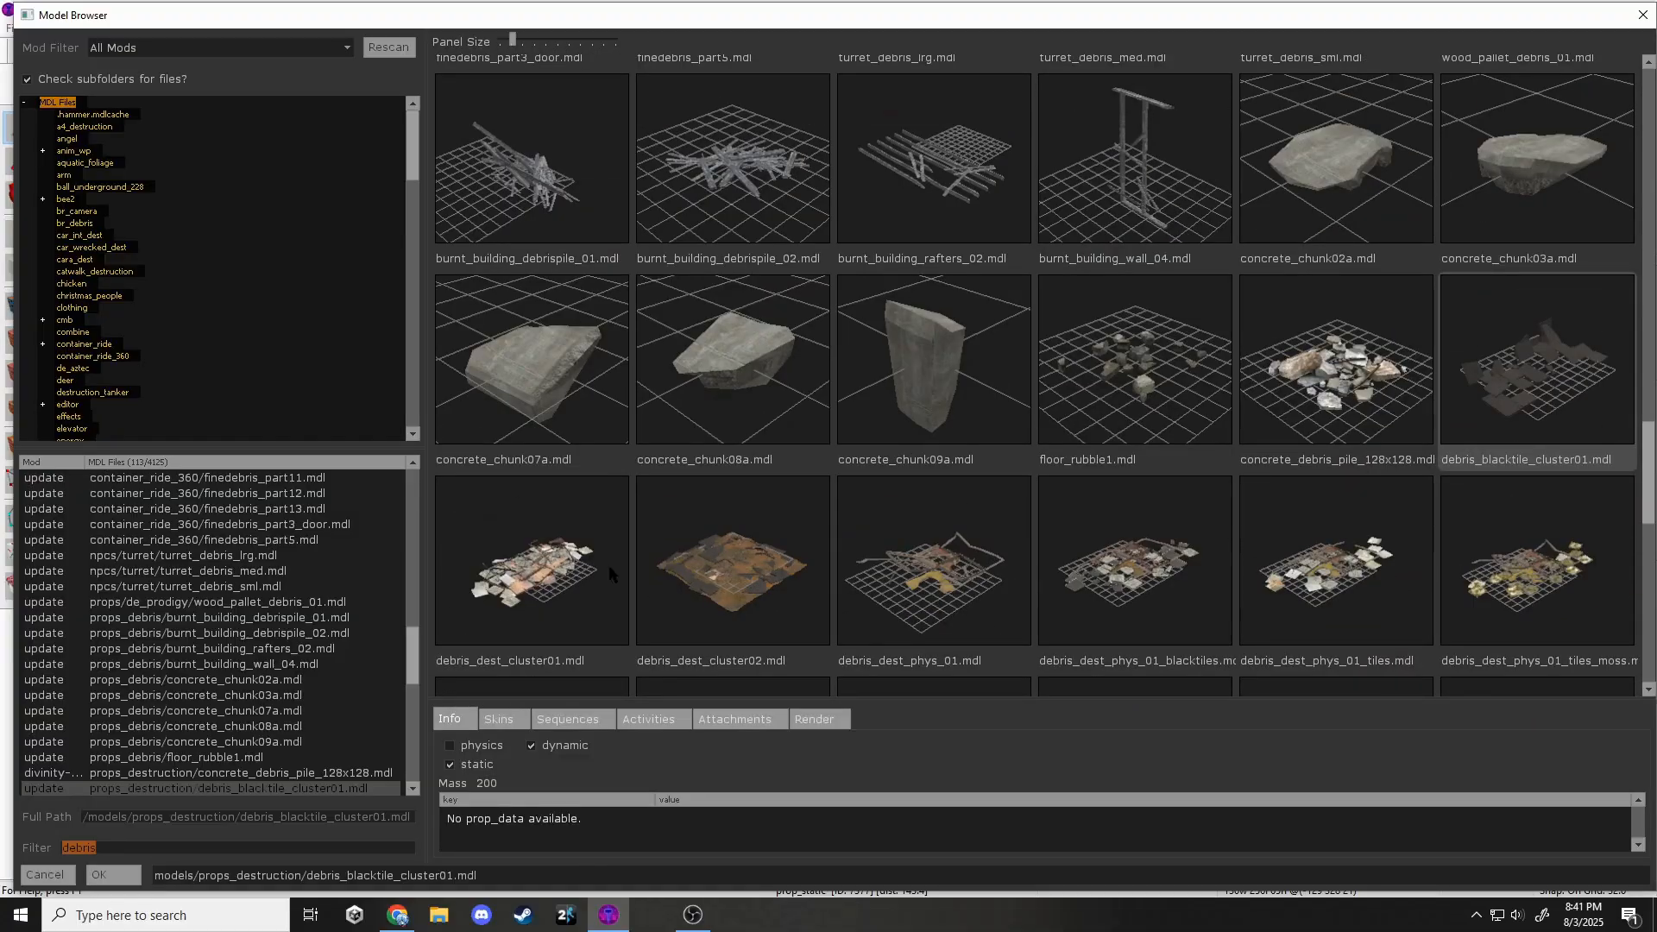
scroll(1219, 361, "down", 3)
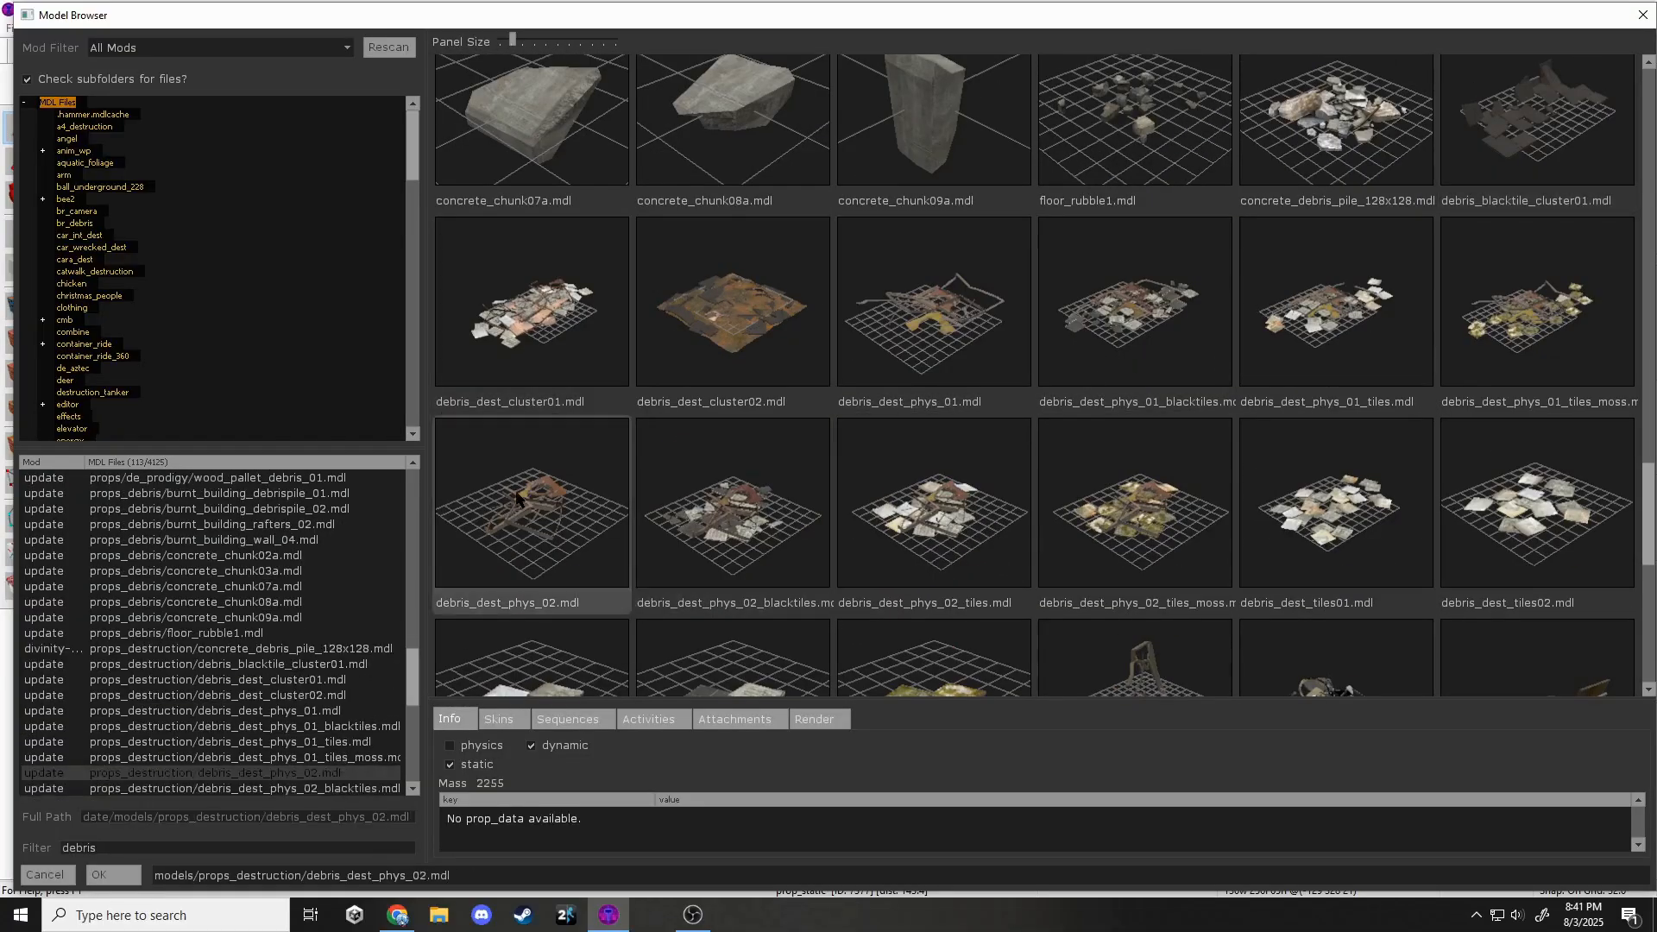
scroll(516, 499, "down", 2)
double_click(520, 502)
left_click(1002, 657)
Move and rotate the debris_dest_phys_02 prop toward the back of the floor.
left_click_drag(1010, 206, 1066, 262)
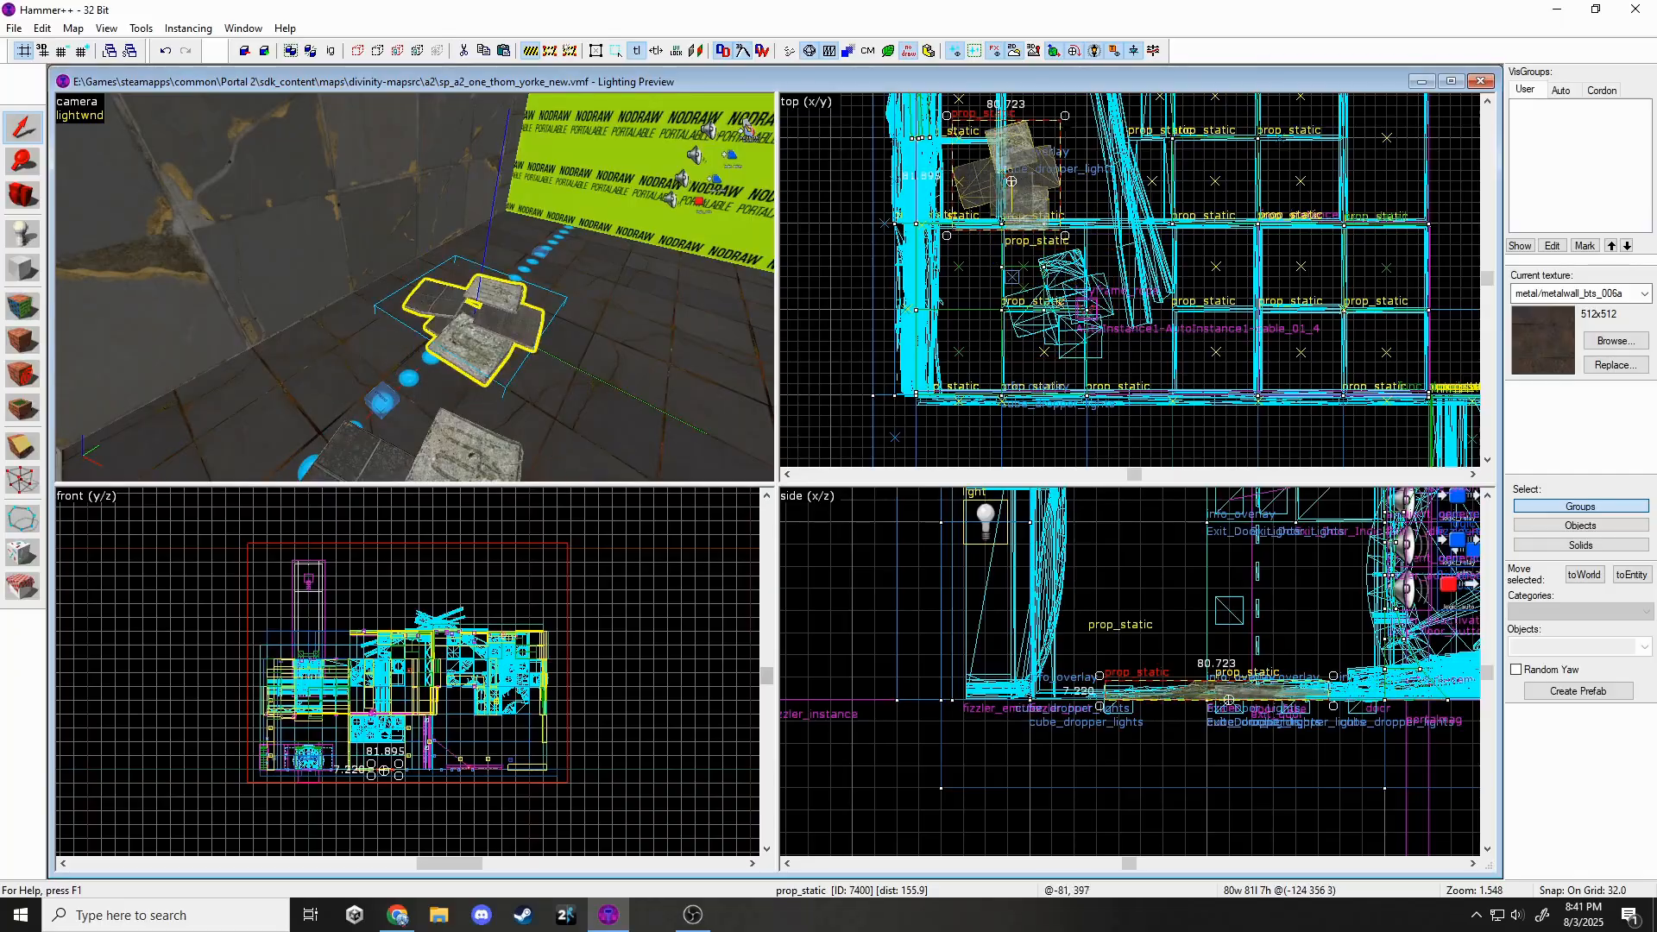
left_click_drag(1065, 118, 1058, 247)
key("z")
key("z")
scroll(1012, 151, "up", 1)
middle_click_drag(1013, 149, 993, 233)
left_click_drag(994, 234, 1162, 253)
Replace the prop's model with a larger rubble pile.
double_click(957, 179)
left_click(919, 398)
double_click(1050, 370)
left_click(1004, 661)
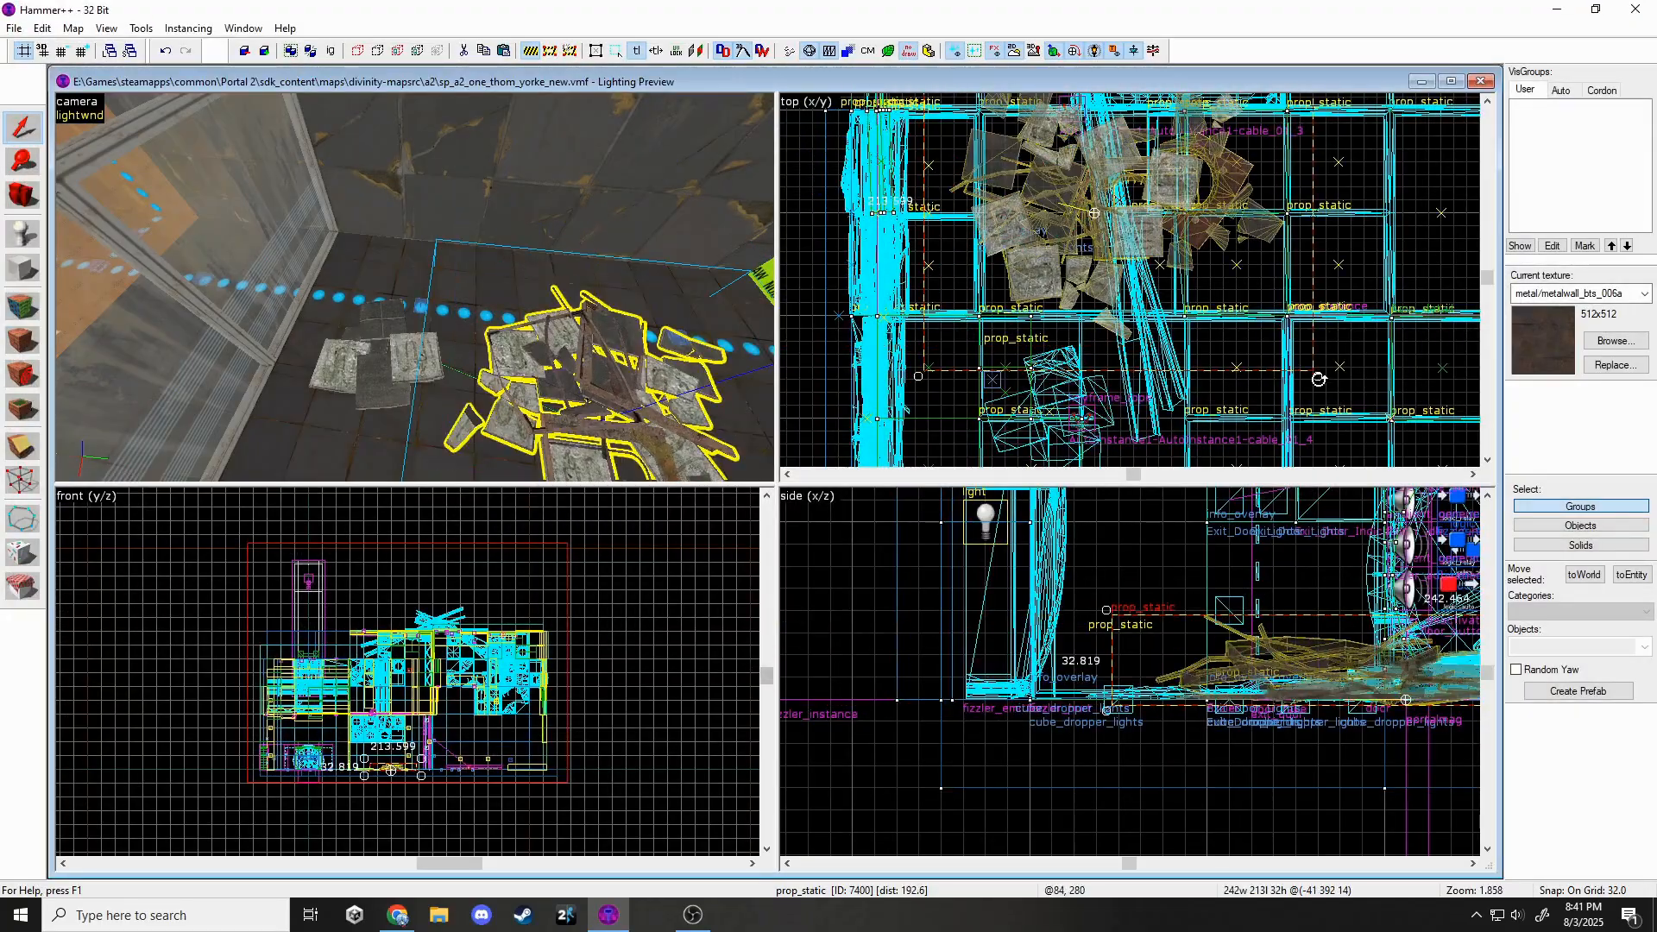
key("Escape")
Move the larger rubble pile to the right, then select the smaller debris prop.
key("z")
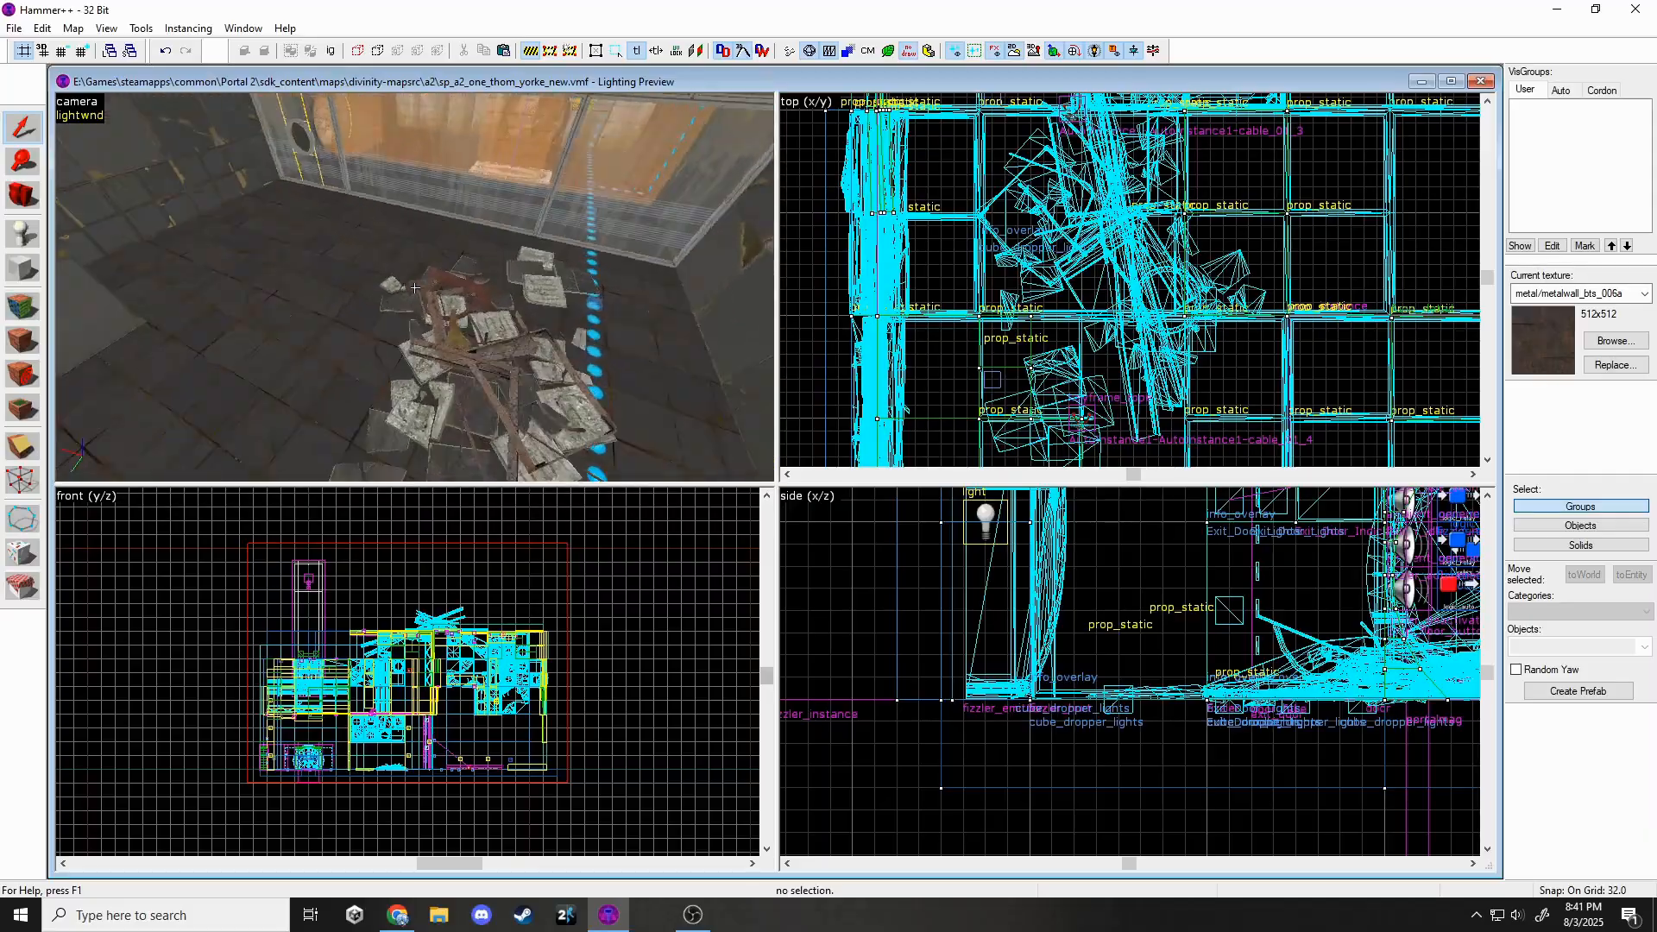
key("z")
scroll(1035, 305, "down", 1)
left_click(1109, 295)
scroll(1124, 289, "down", 5)
left_click_drag(1125, 288, 1250, 245)
key("z")
key("z")
left_click(653, 299)
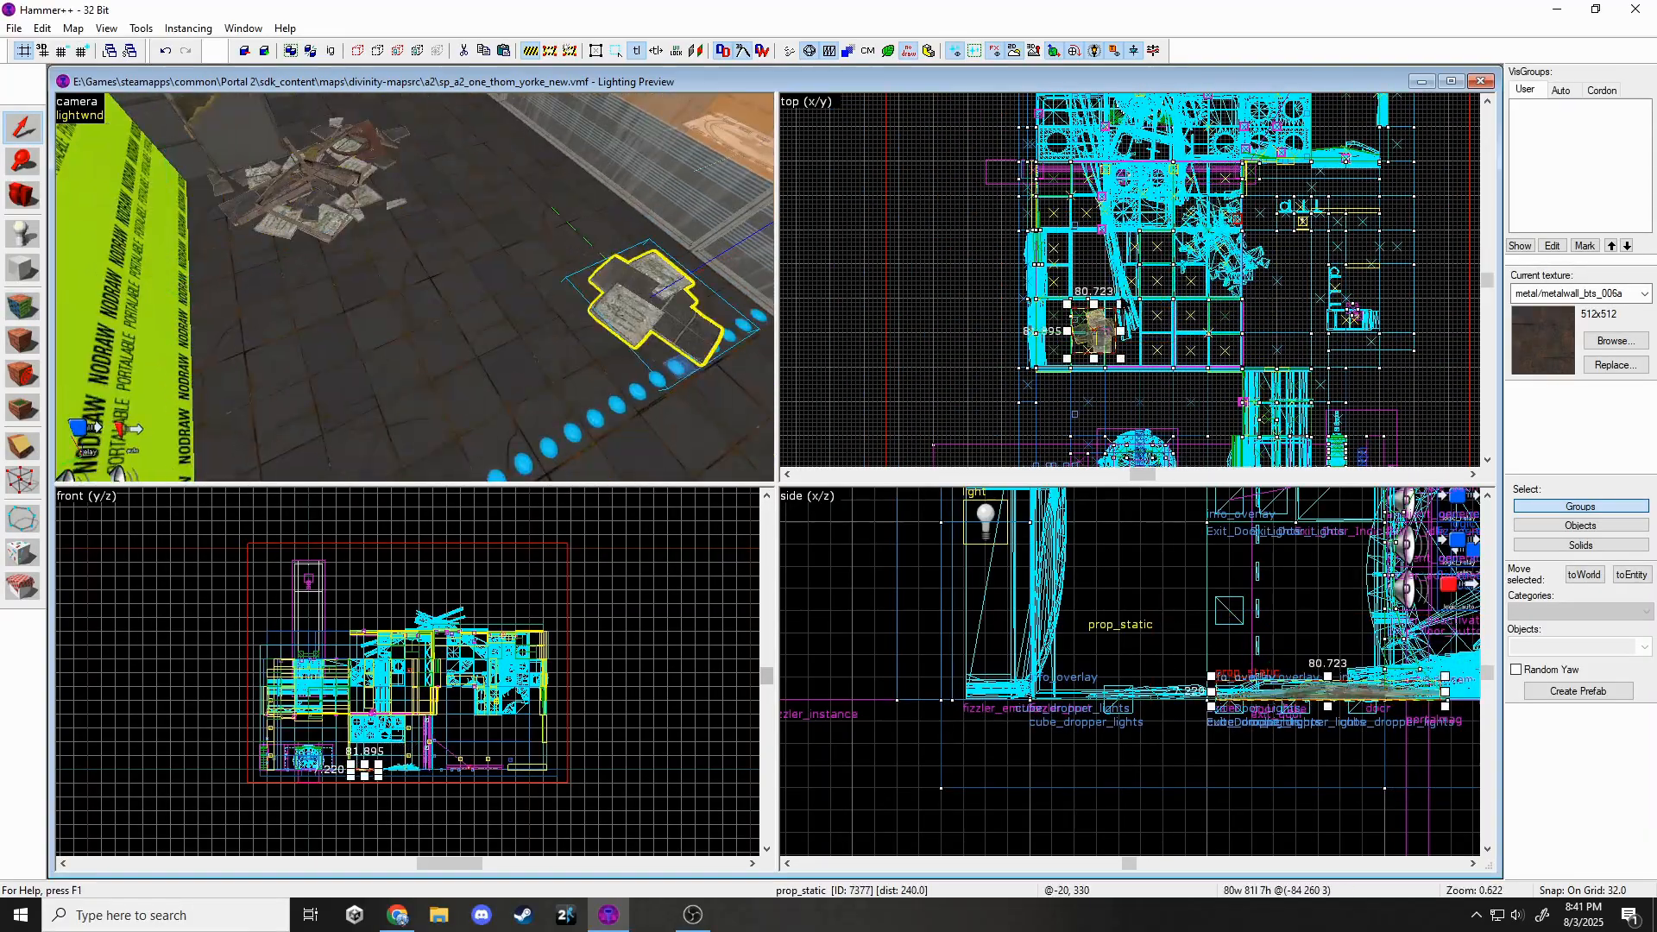
Place a dirtartifacts01a overlay on the chamber floor.
left_click(29, 420)
left_click(1545, 349)
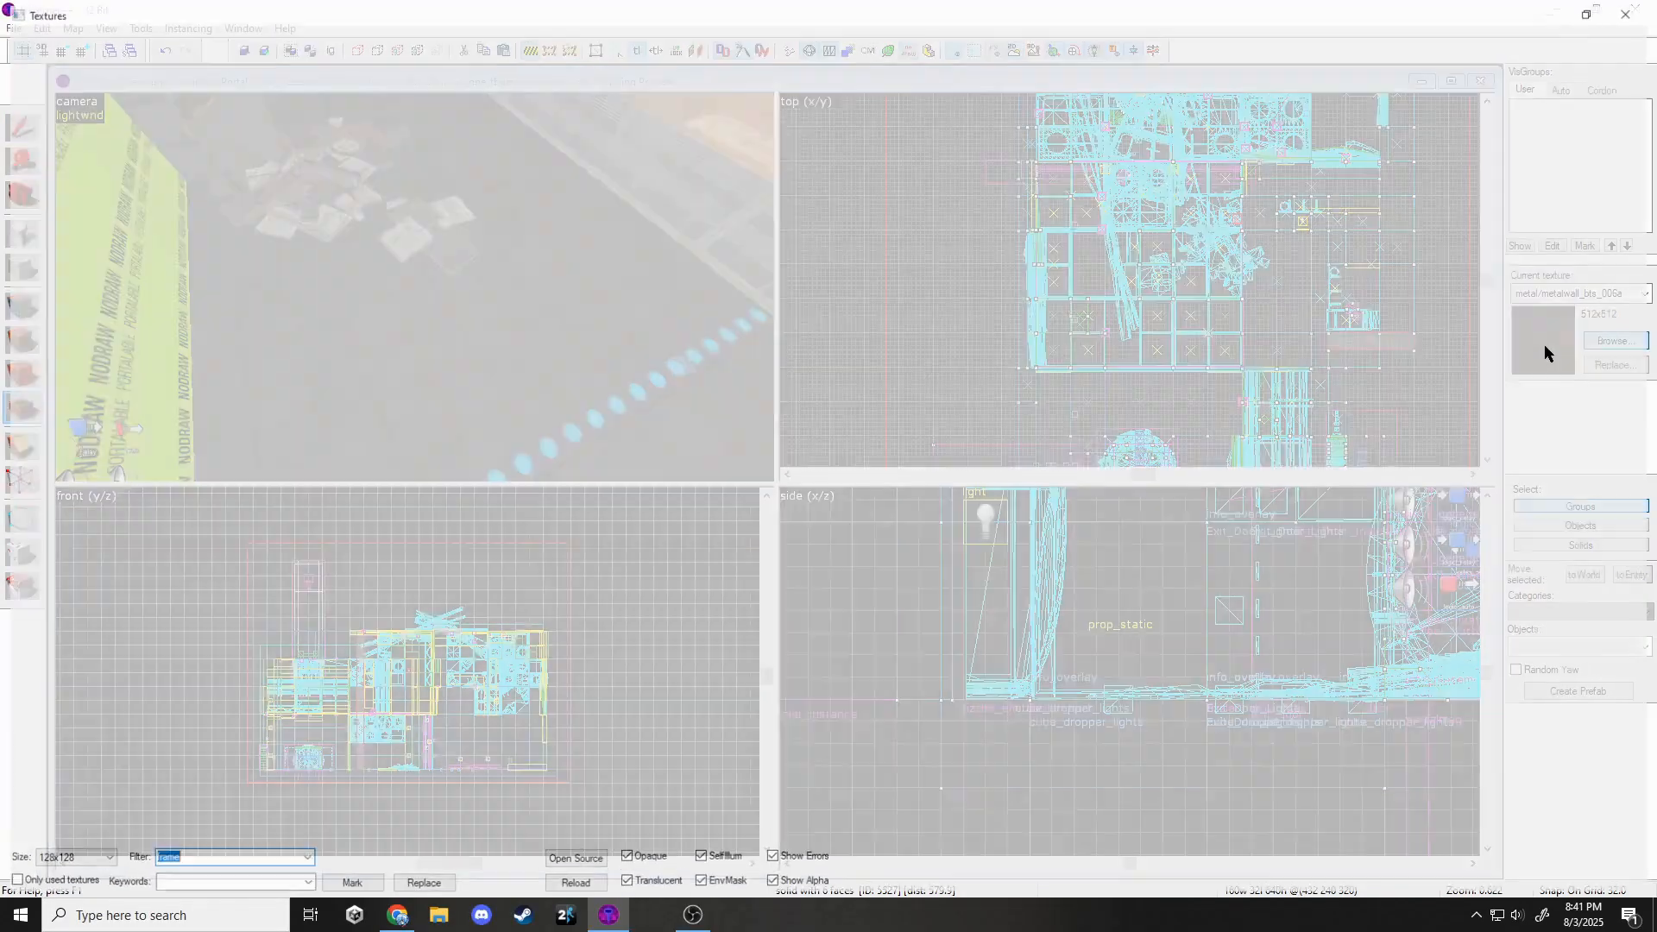
type("artif")
double_click(97, 105)
key("z")
left_click(414, 288)
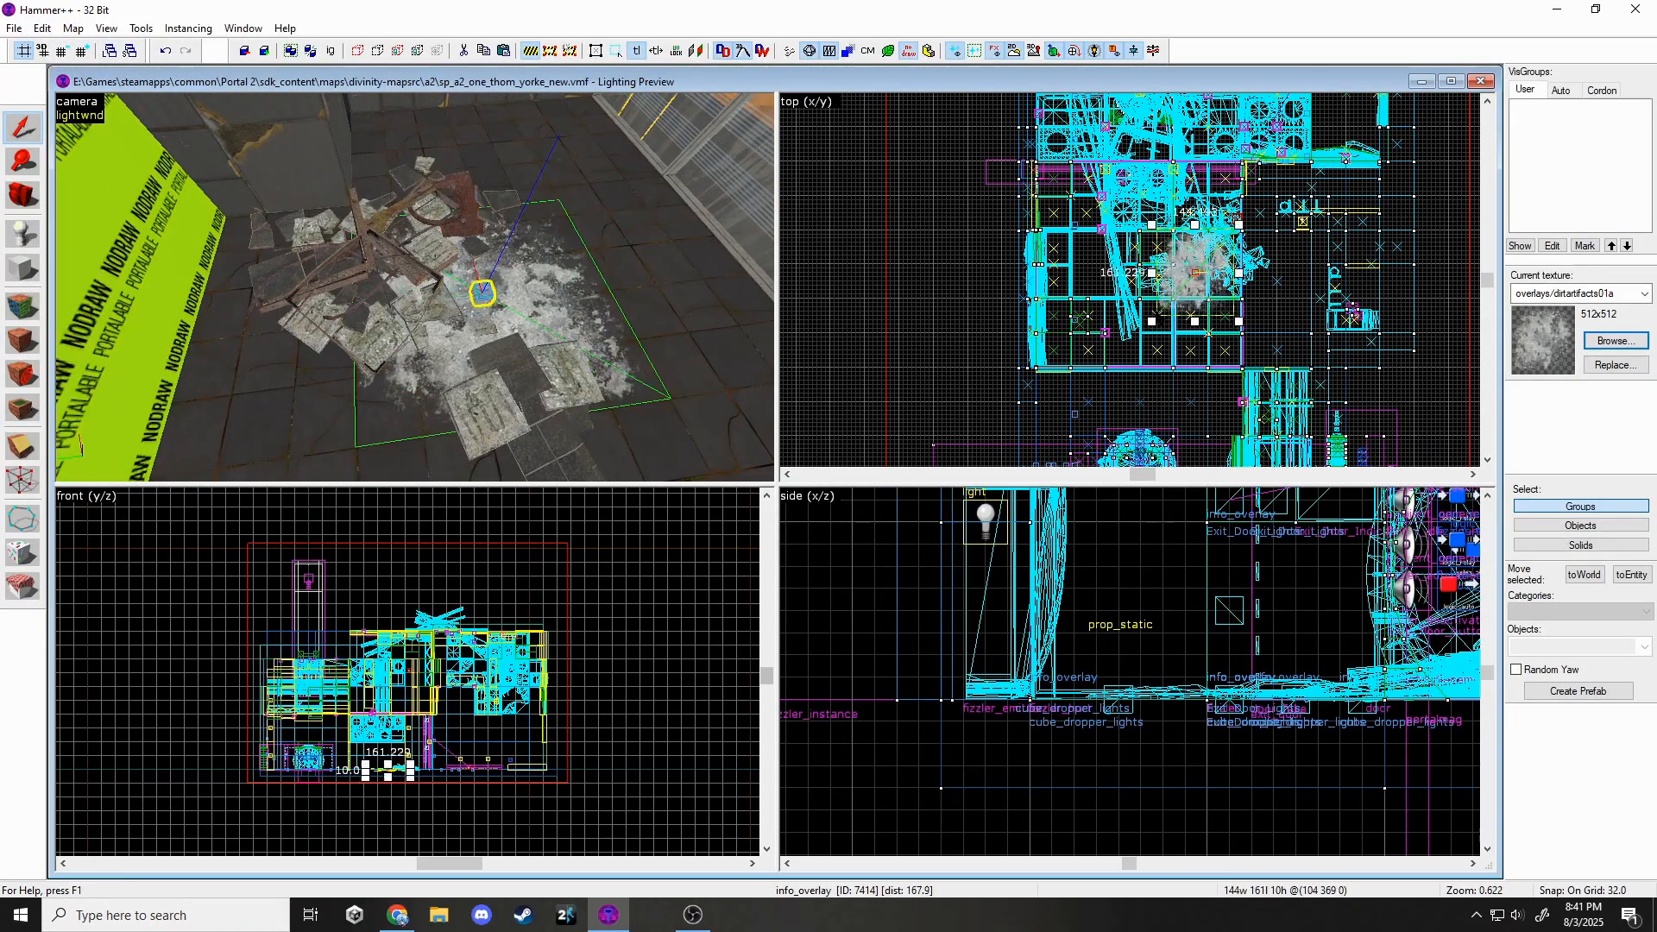
key("Escape")
key("z")
Select an object on the floor, then undo the accidental selection.
key("z")
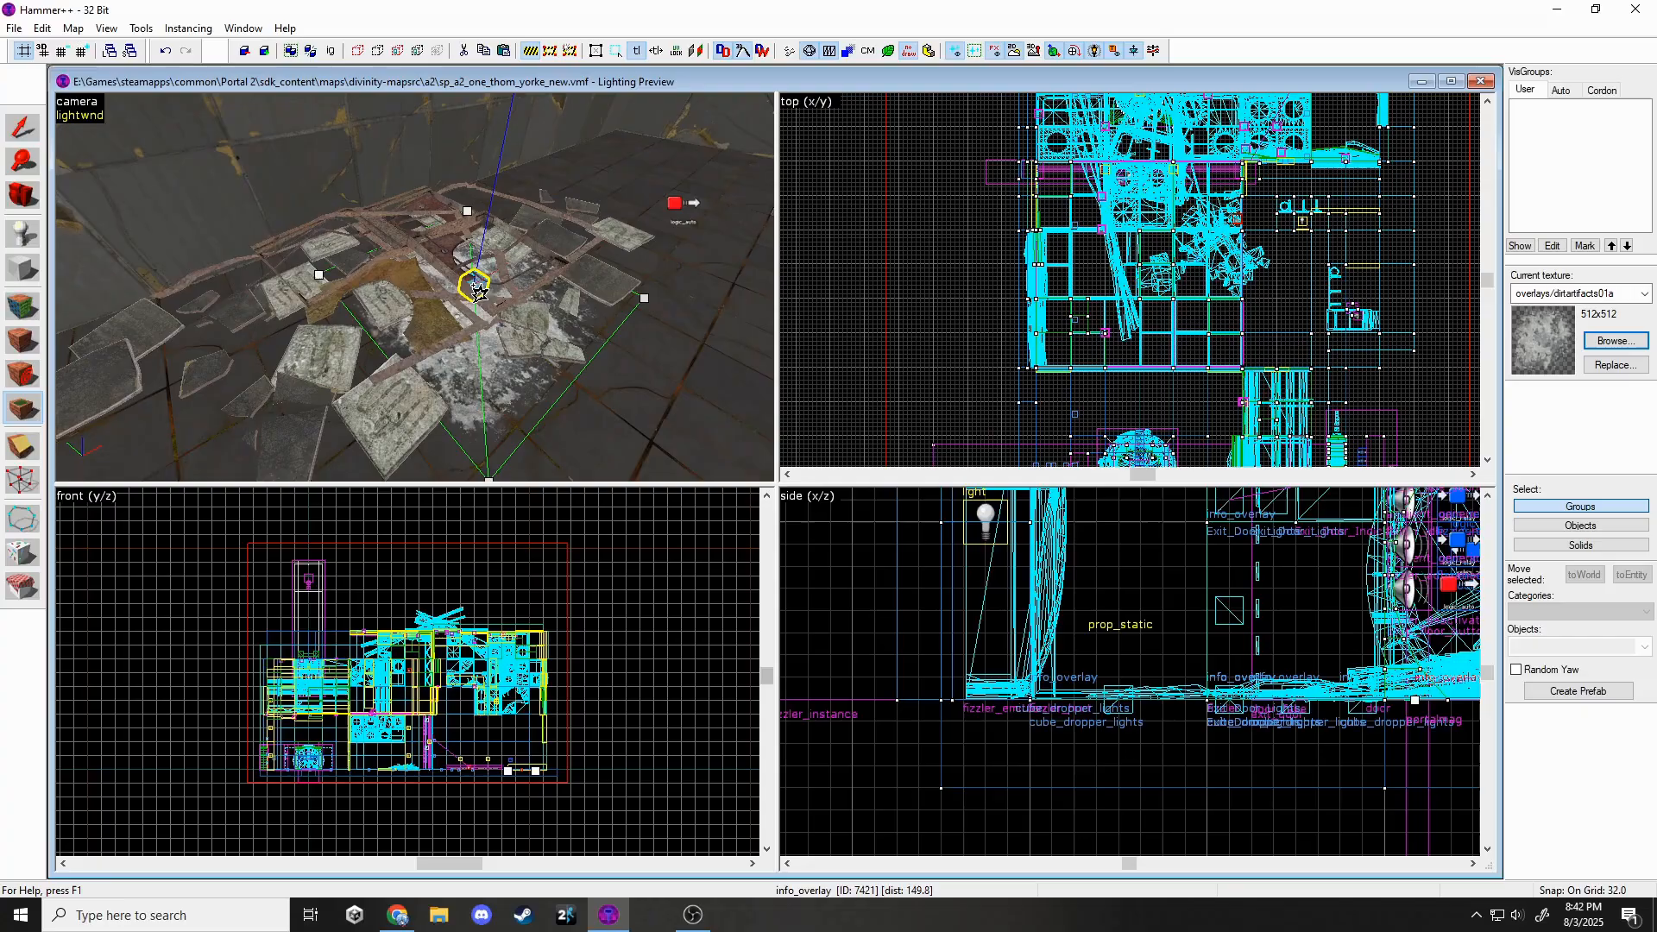
key("shift+s")
scroll(916, 311, "down", 3)
scroll(1043, 142, "up", 12)
left_click(1372, 261)
key("z")
key("ctrl+z")
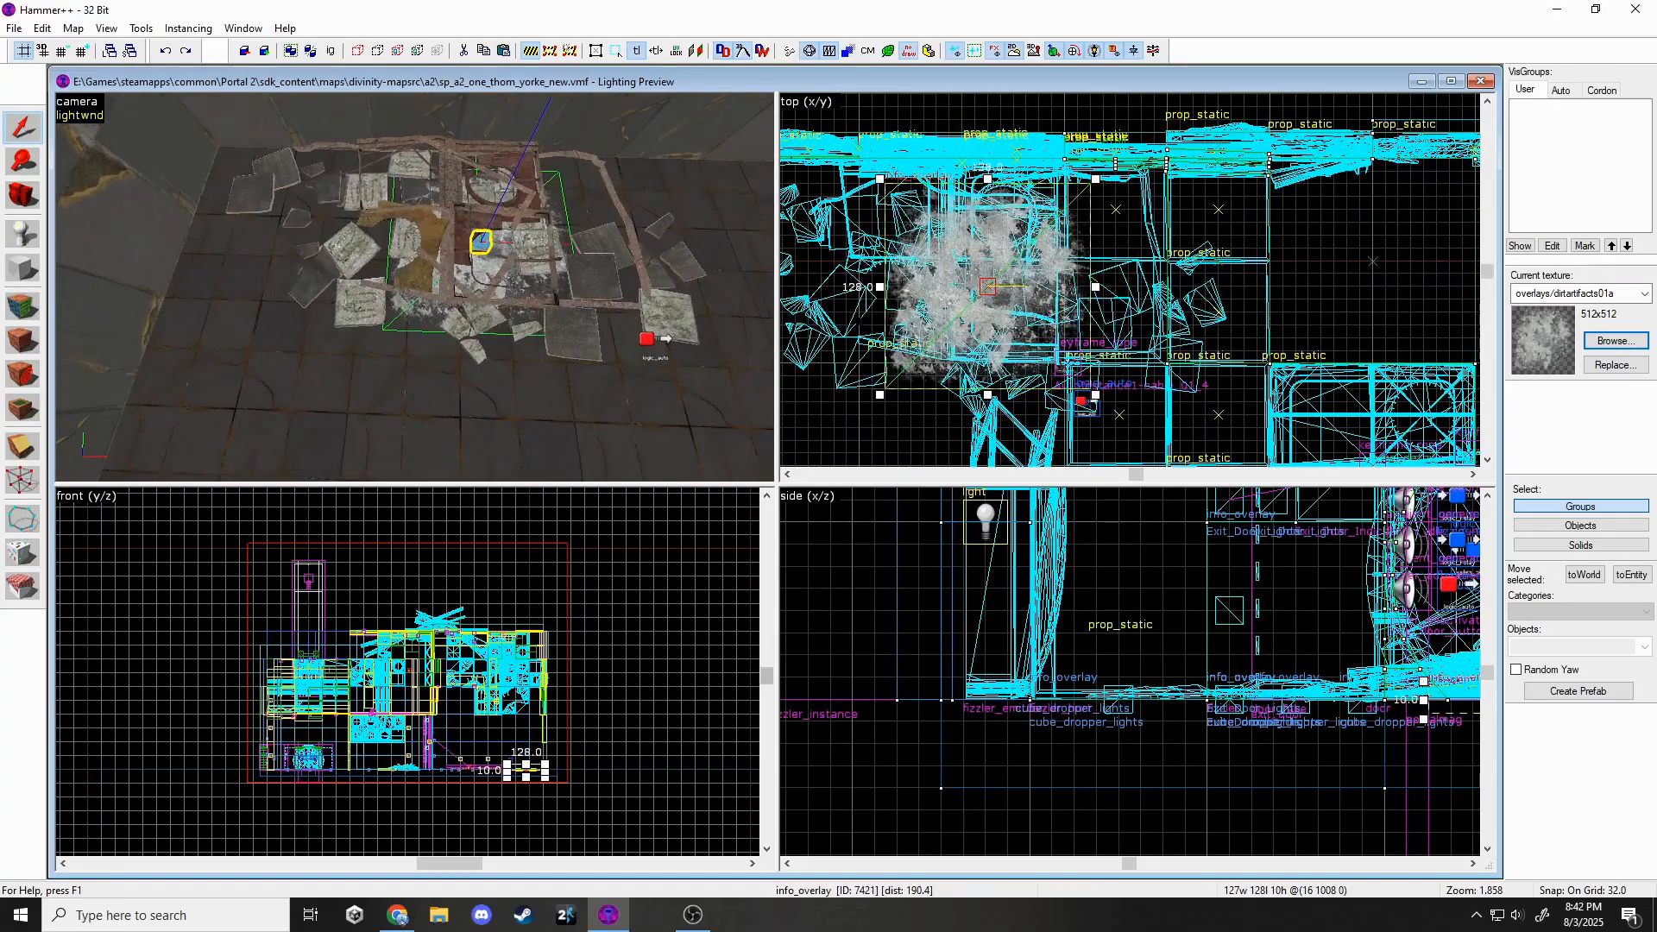
Select the floor brushes together for retexturing.
key("z")
key("shift+a")
left_click(414, 287)
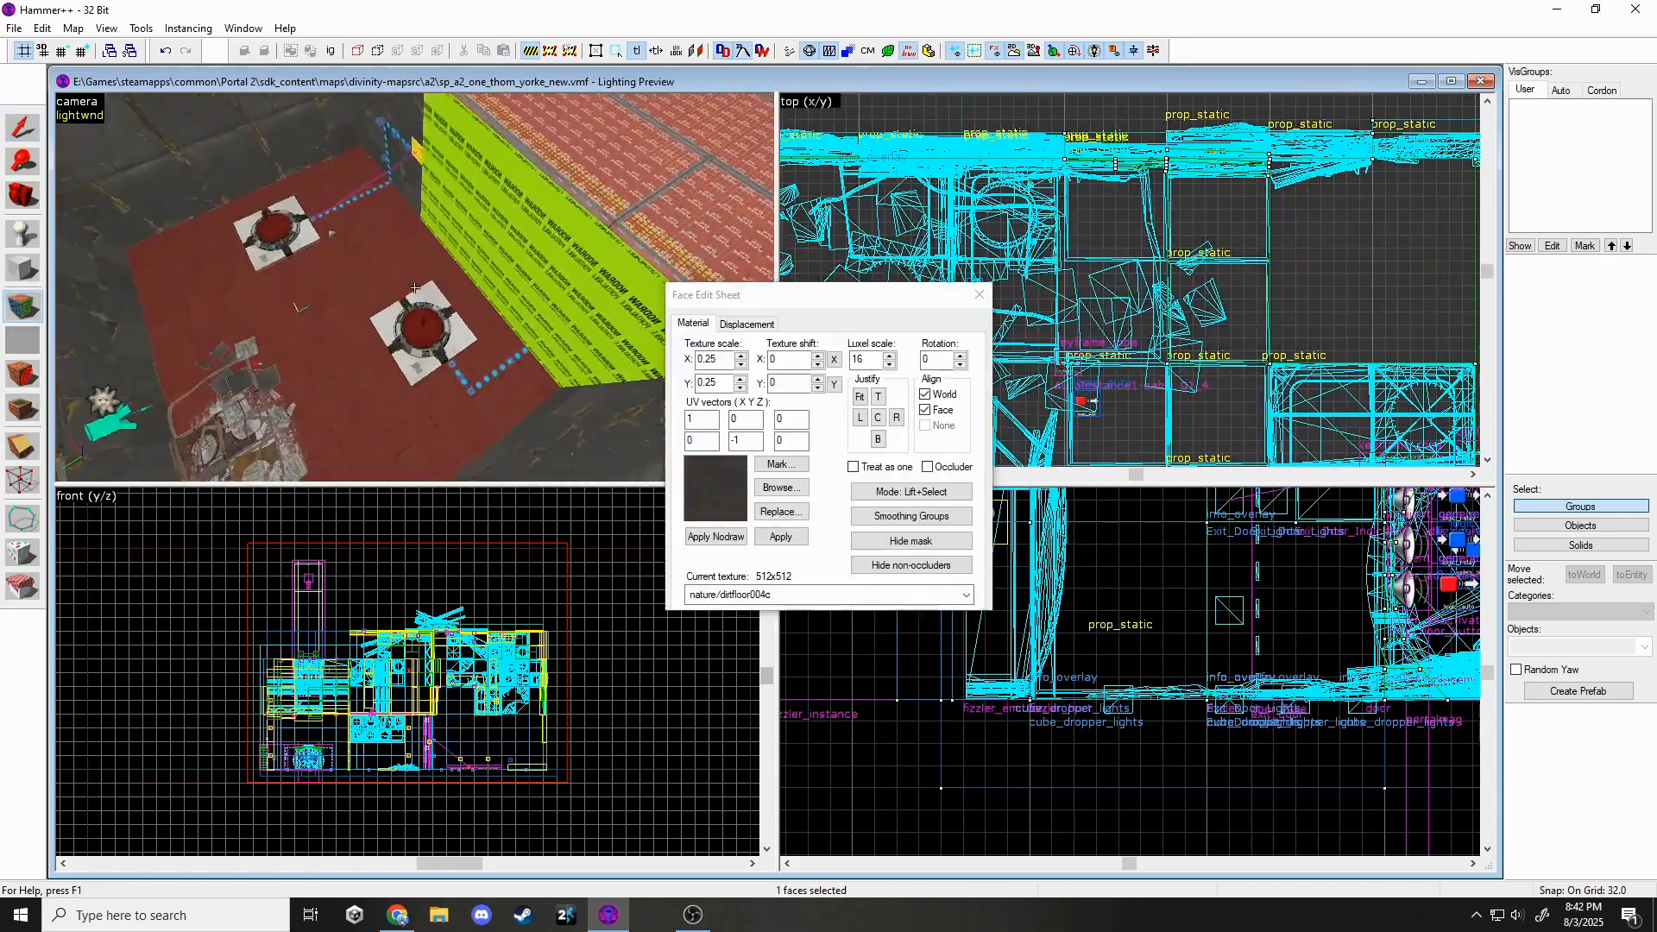
key("z")
key("shift+s")
left_click(605, 243)
key("z")
key("z")
left_click(386, 261, "ctrl")
key("z")
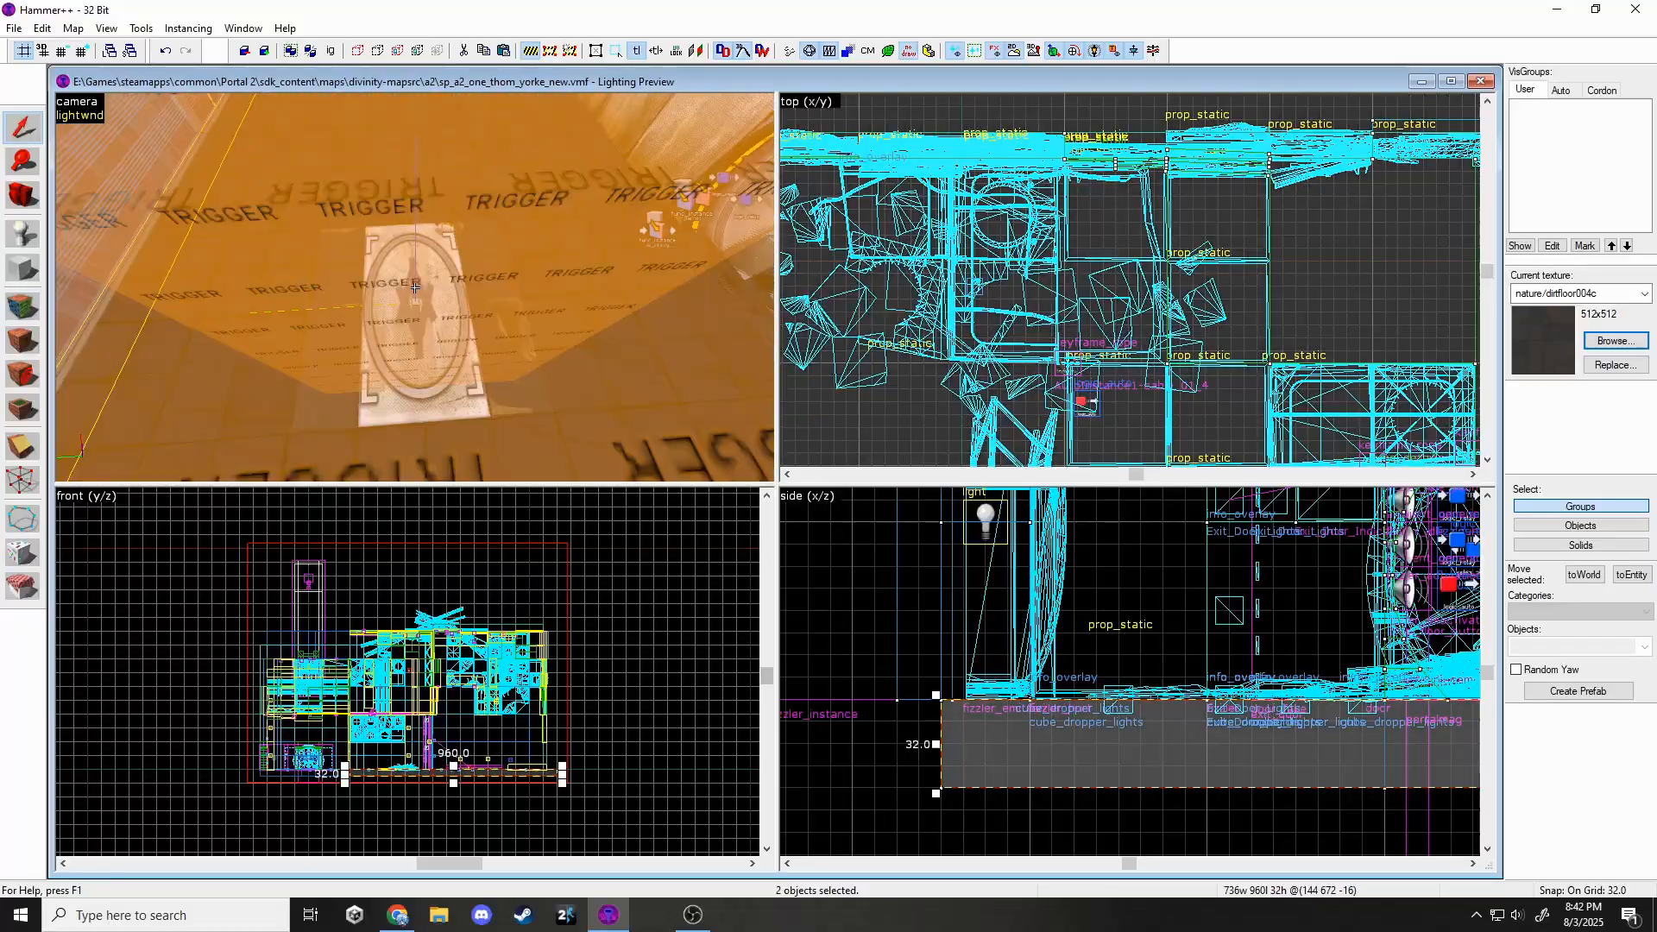
key("z")
left_click(414, 302, "ctrl")
key("z")
key("s")
key("z")
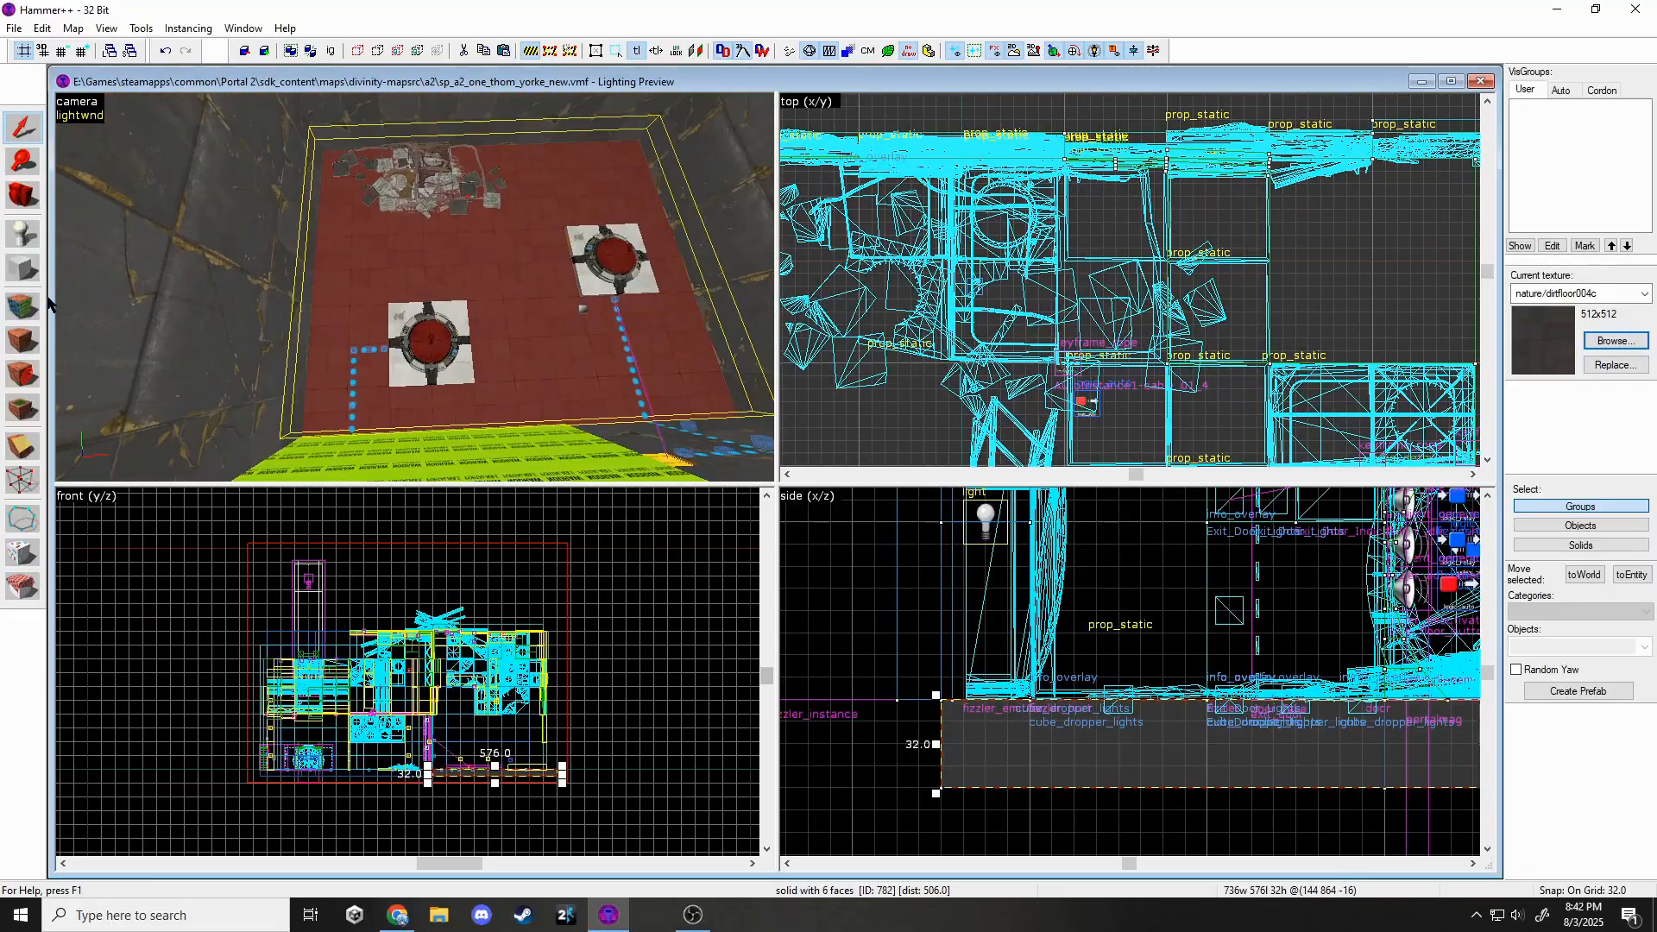
Apply the snow/blend_dirt texture to the floor and make it a displacement.
left_click(24, 306)
left_click(769, 488)
type("sand")
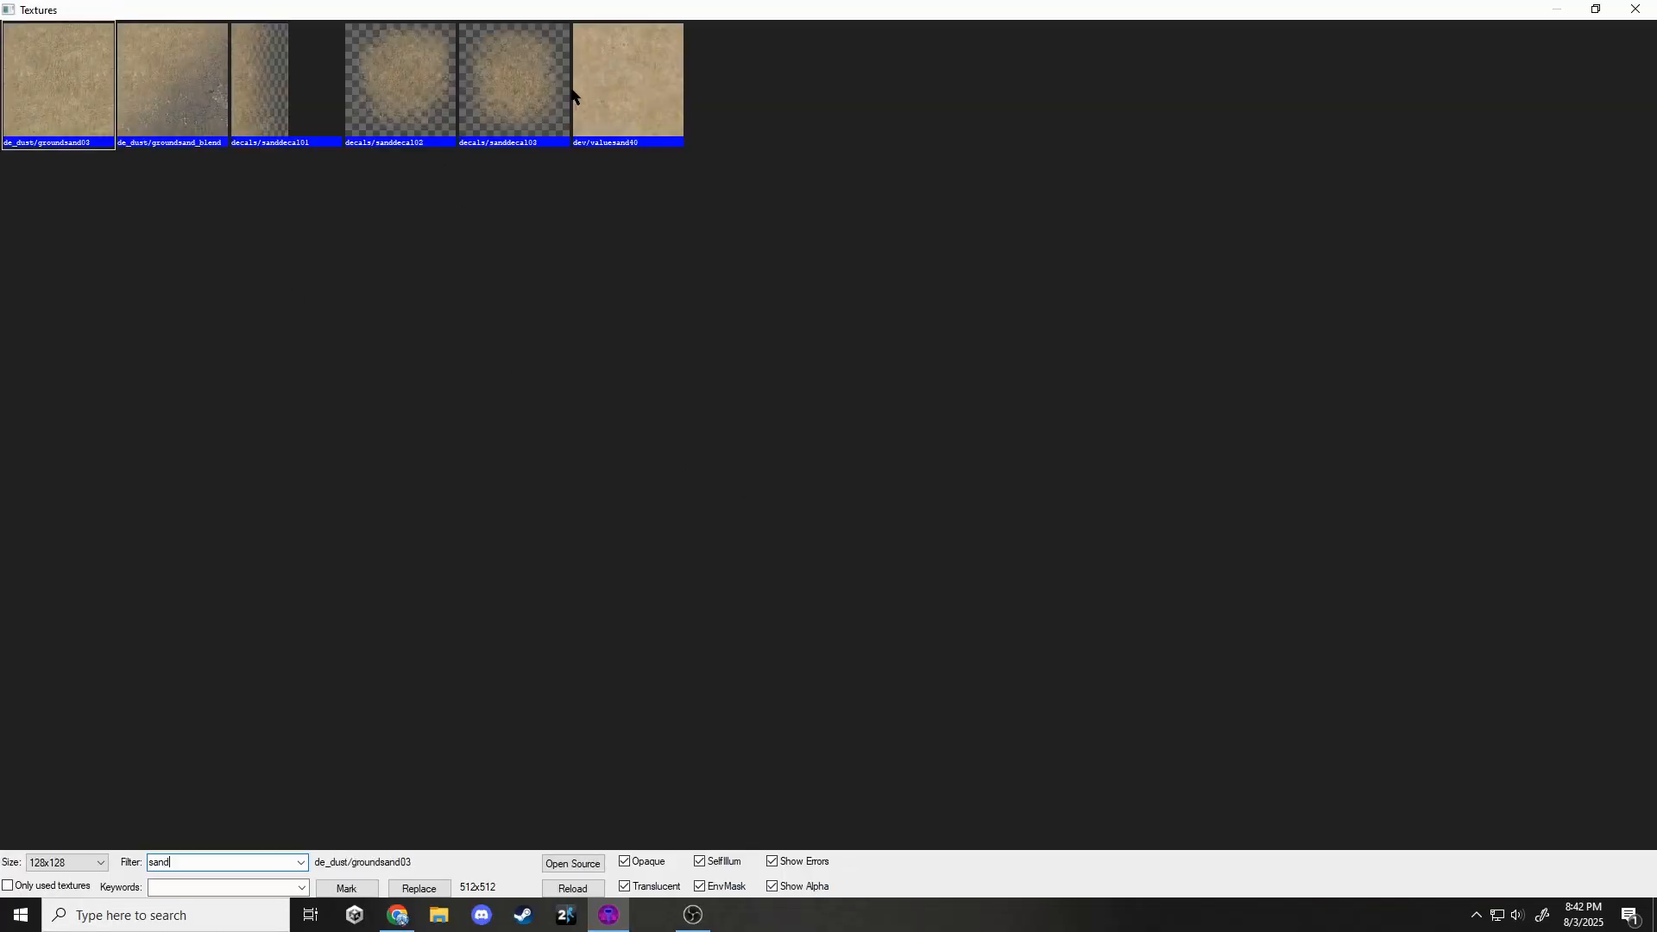
key("BackSpace")
key("BackSpace")
key("BackSpace")
type("dirt")
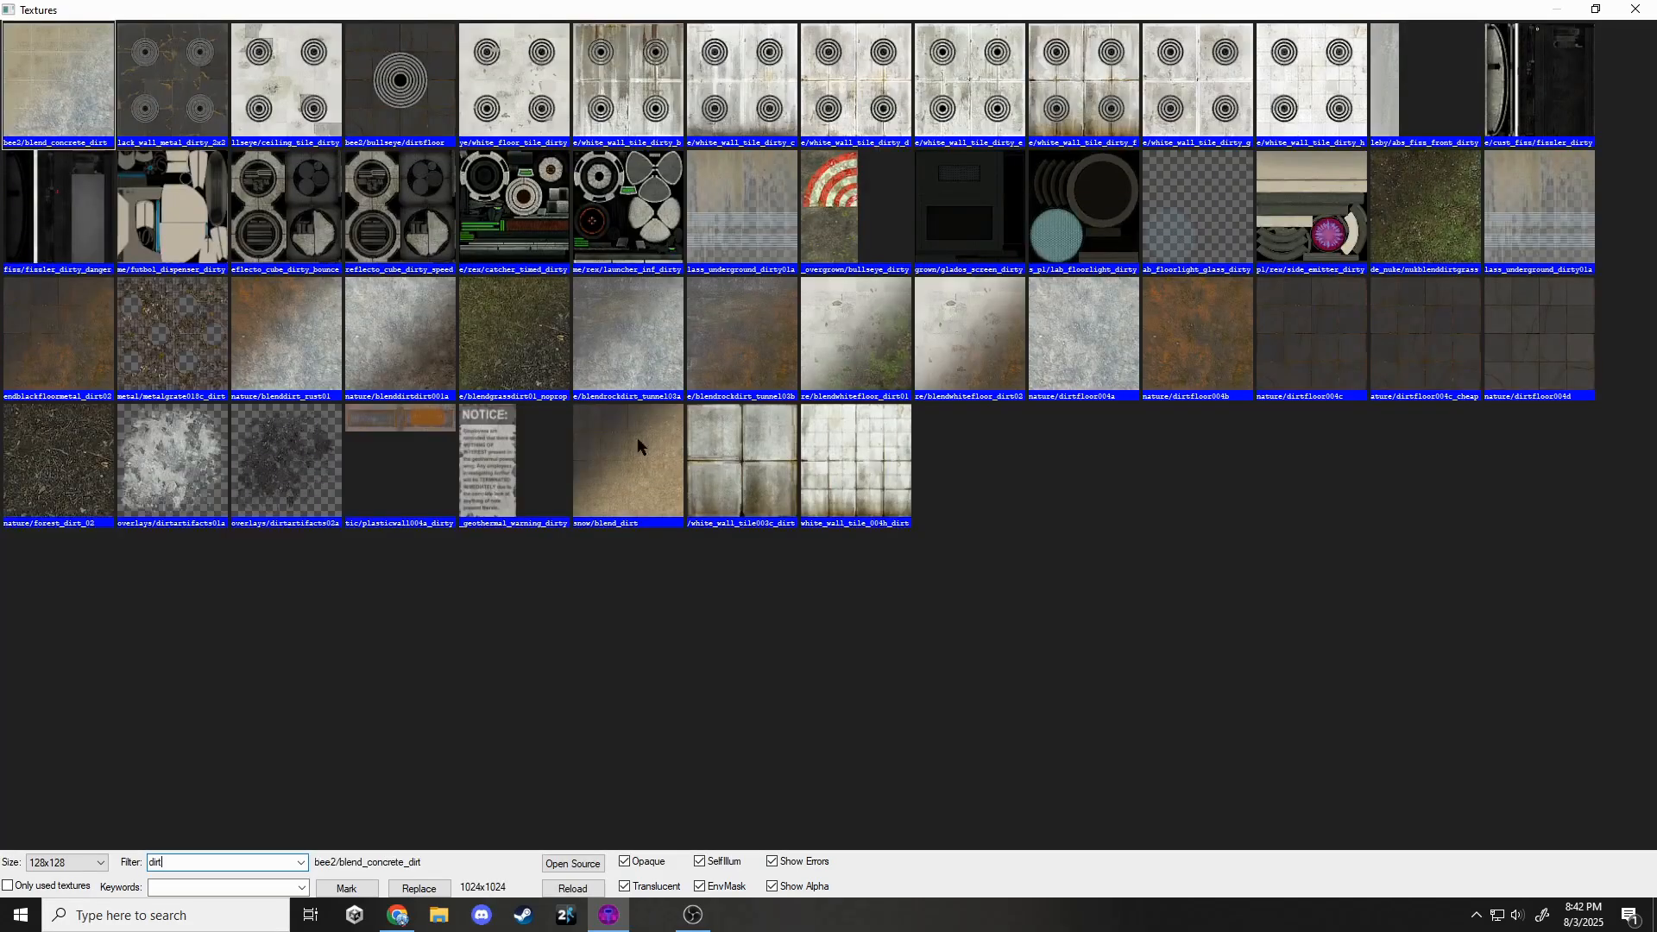
double_click(636, 445)
left_click(723, 409)
key("Return")
left_click(978, 295)
key("z")
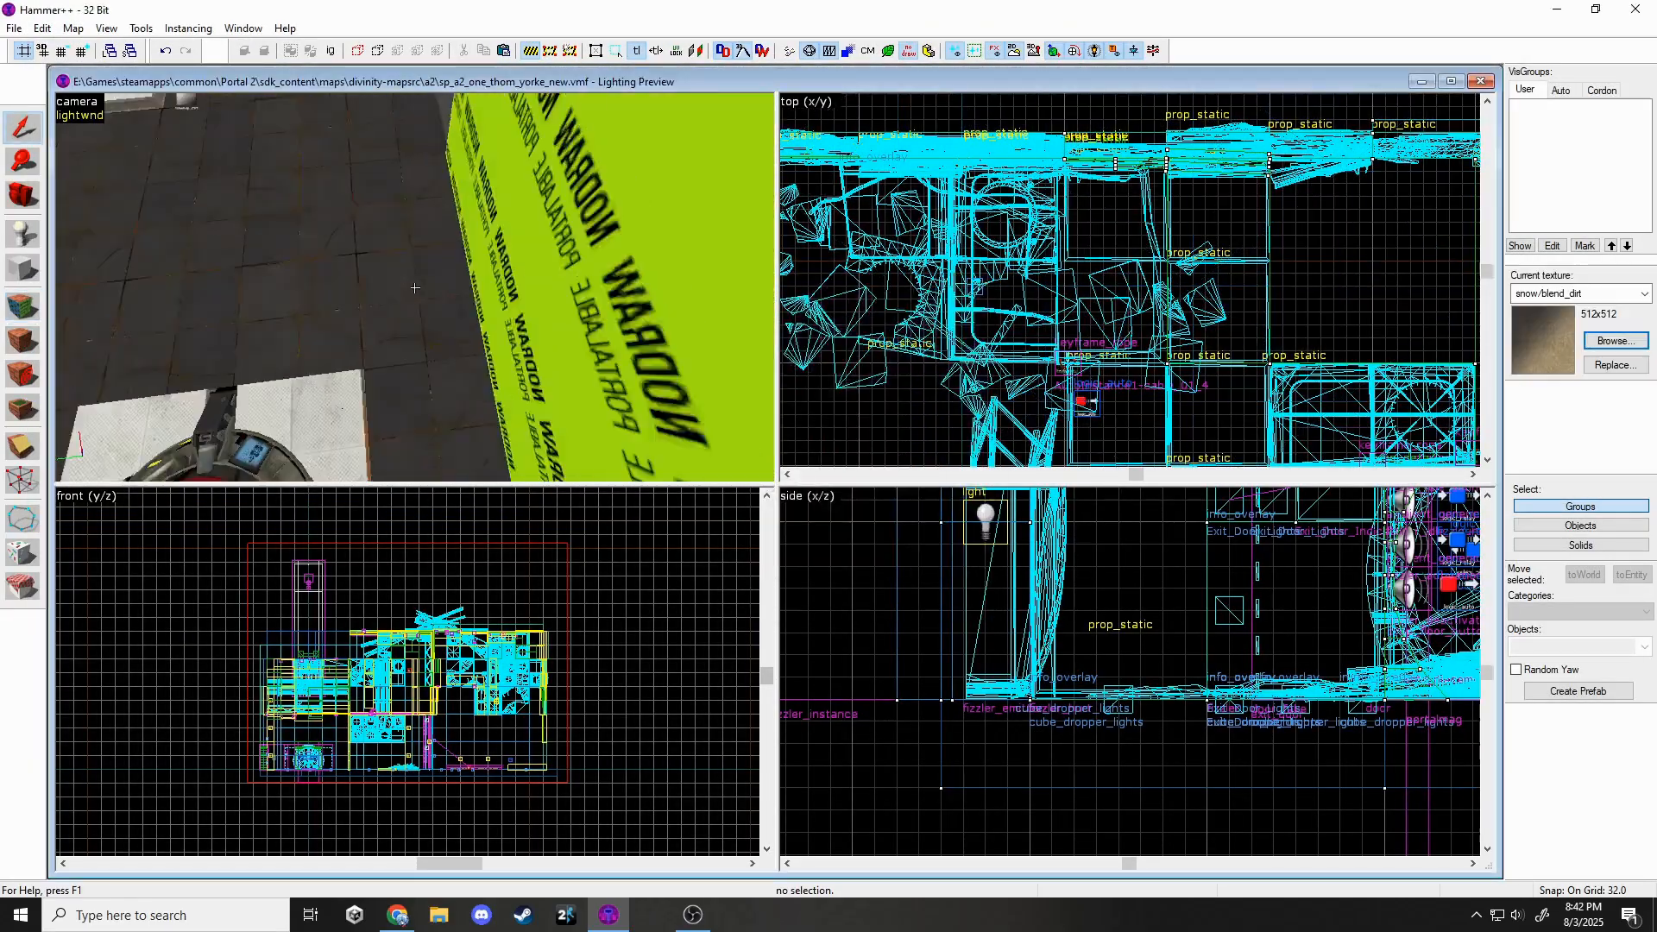
Shift the floor solid left and give the face beneath it nodraw.
key("z")
left_click(414, 289)
scroll(1000, 358, "down", 5)
left_click_drag(1018, 368, 1042, 202)
key("z")
key("z")
left_click(24, 306)
left_click(397, 372)
left_click(966, 594)
left_click(777, 690)
left_click(801, 541)
left_click(976, 293)
Move the solid up and right, then resize it from its lower-left corner.
scroll(1123, 117, "up", 6)
left_click_drag(1158, 207, 1204, 118)
scroll(1204, 119, "down", 6)
scroll(1031, 216, "up", 5)
scroll(900, 367, "up", 3)
left_click_drag(998, 253, 898, 367)
key("z")
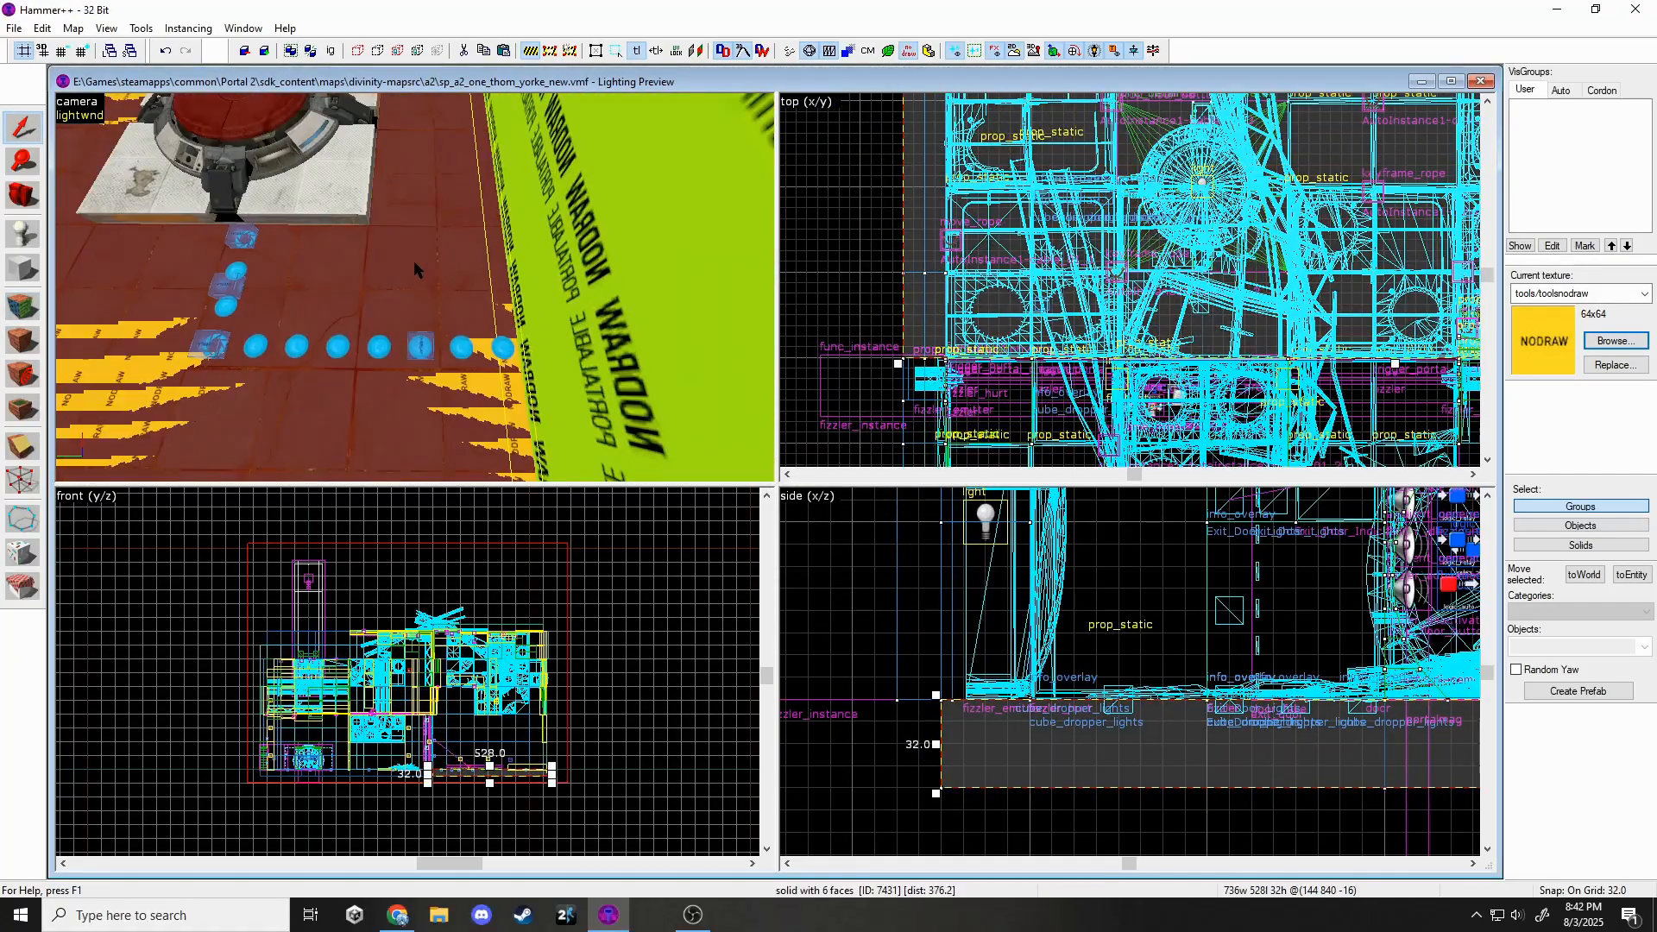
Sculpt the floor displacement surface with Paint Geometry.
left_click(414, 288)
key("shift+a")
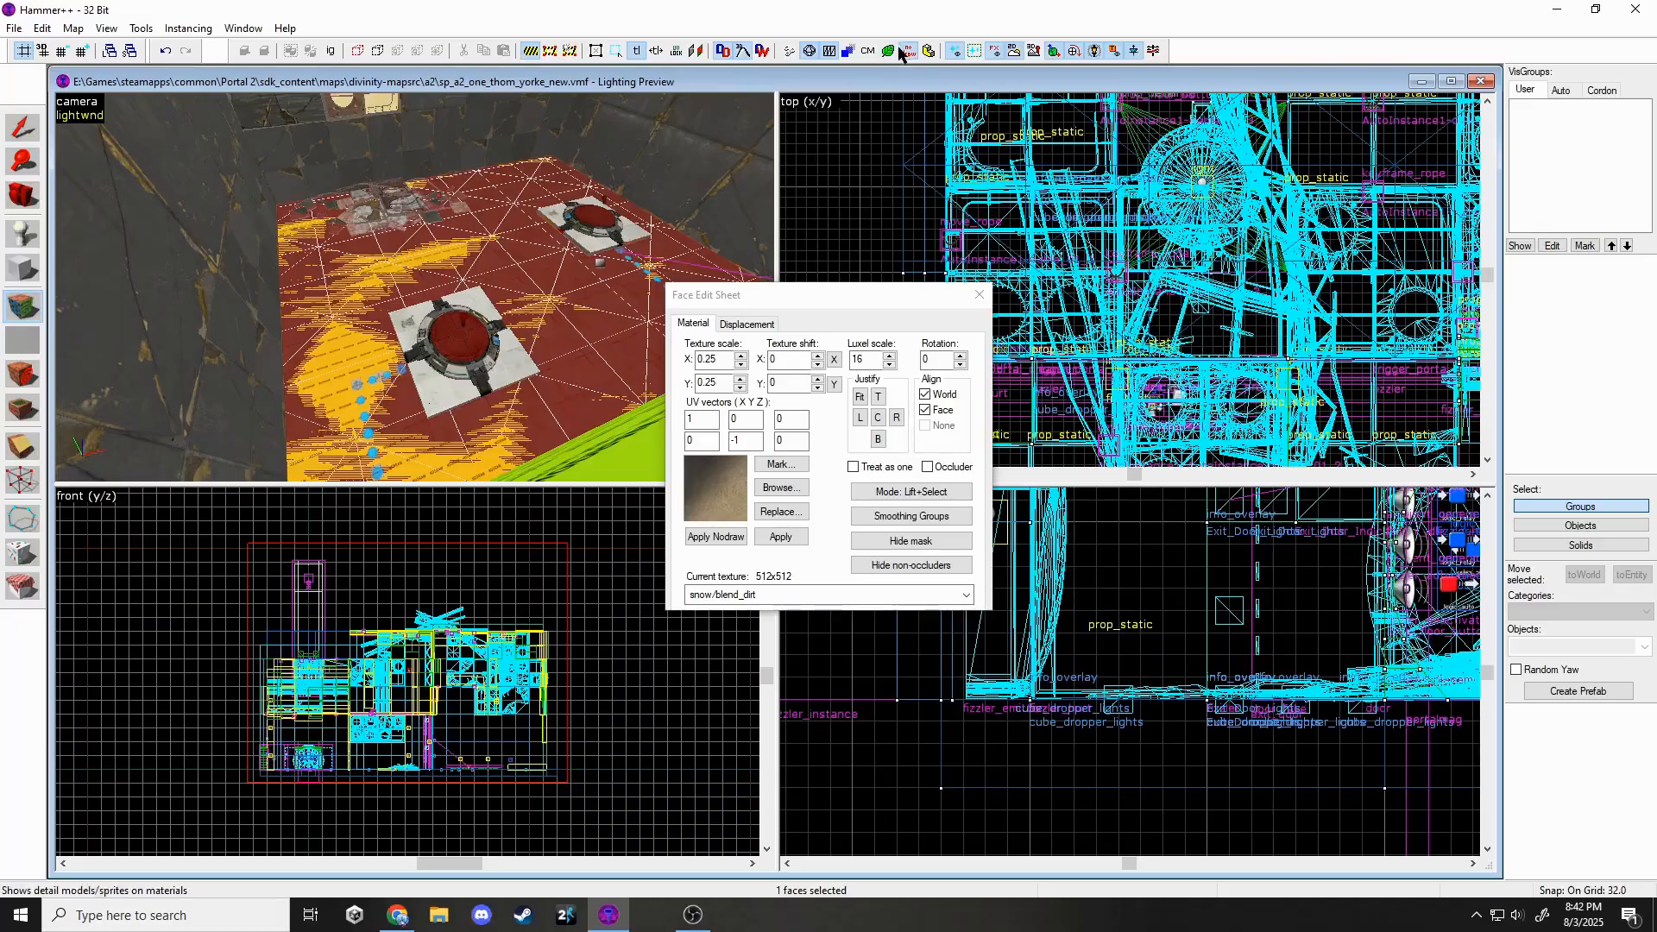
left_click(744, 334)
left_click(767, 520)
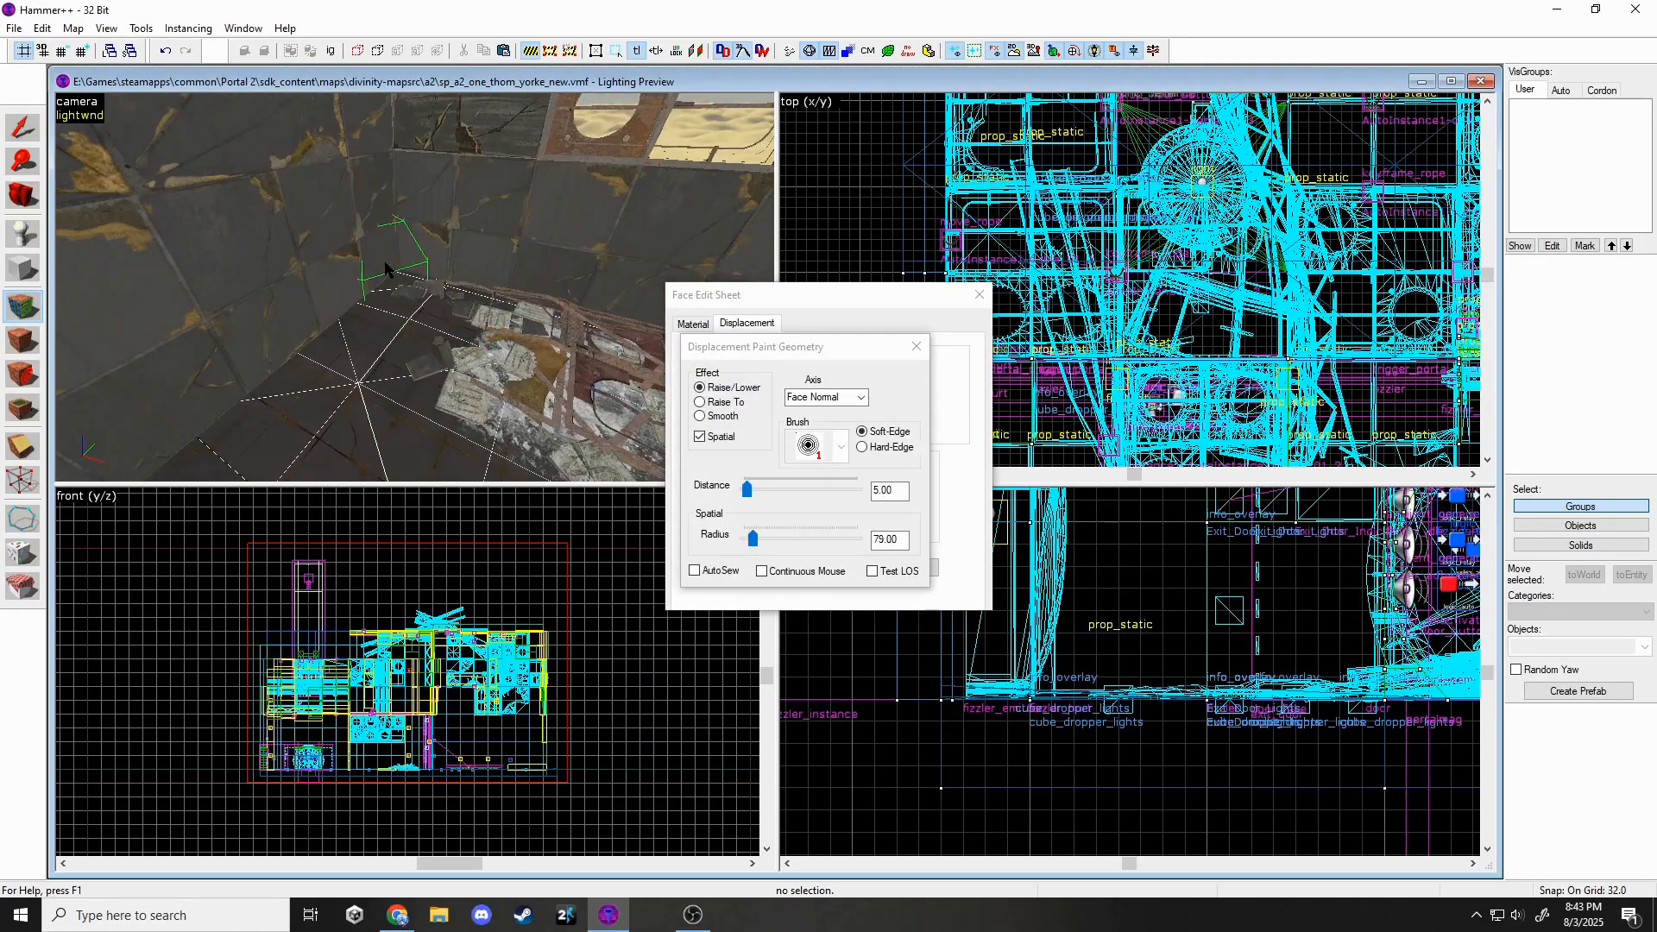
left_click(424, 282)
key("z")
key("z")
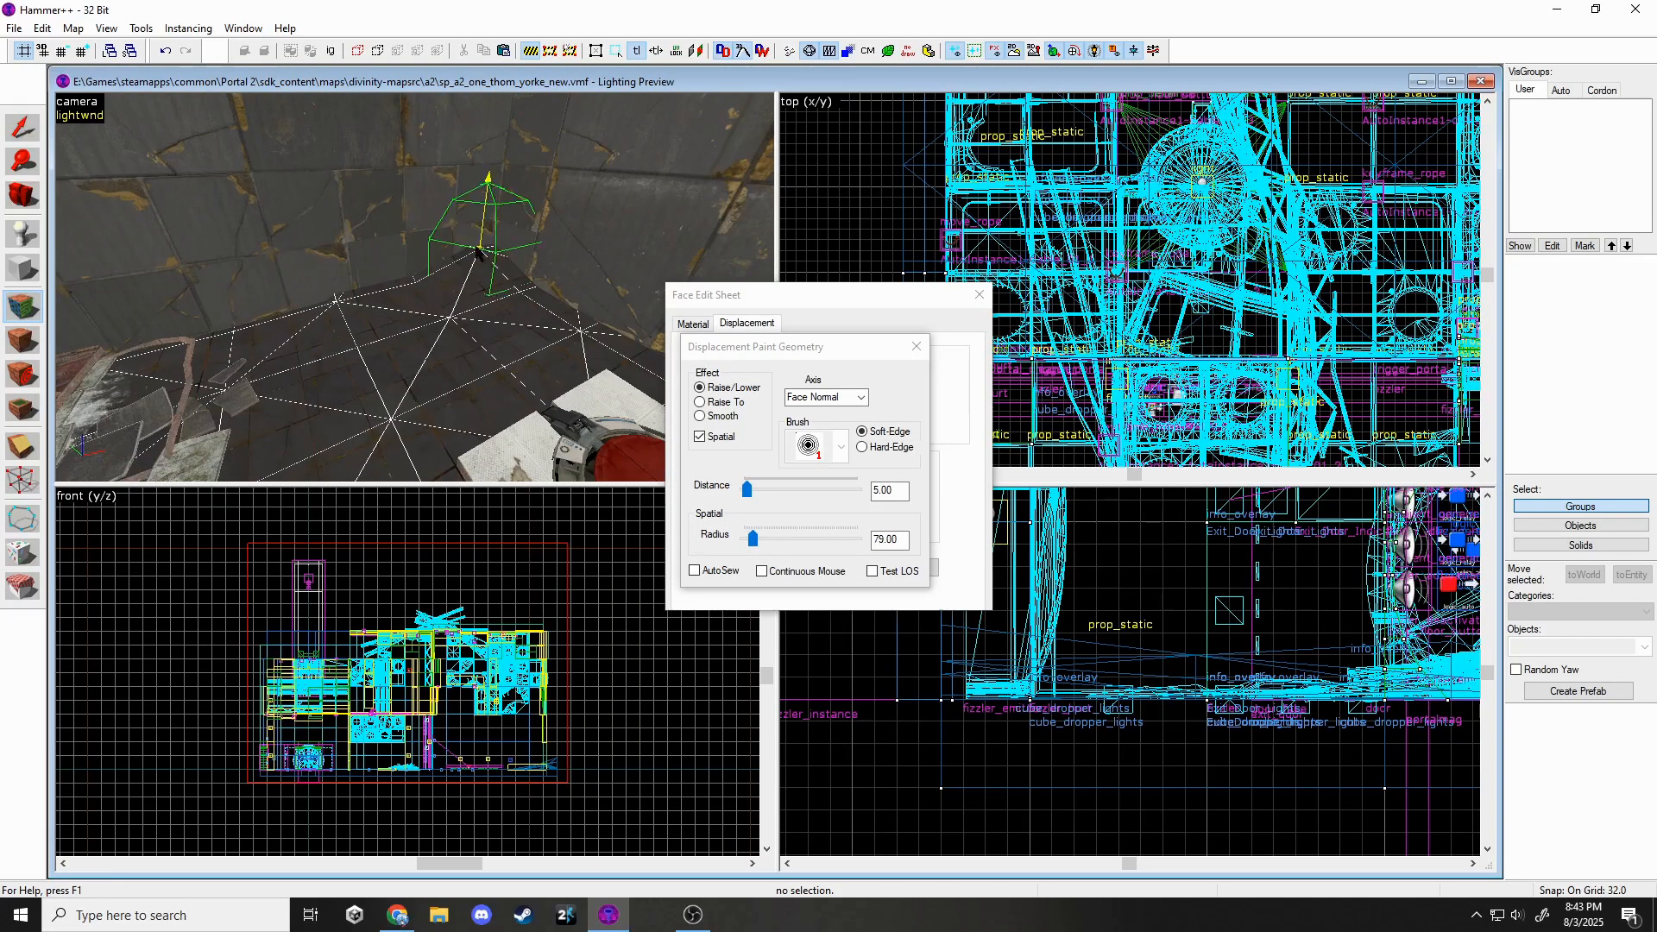
key("z")
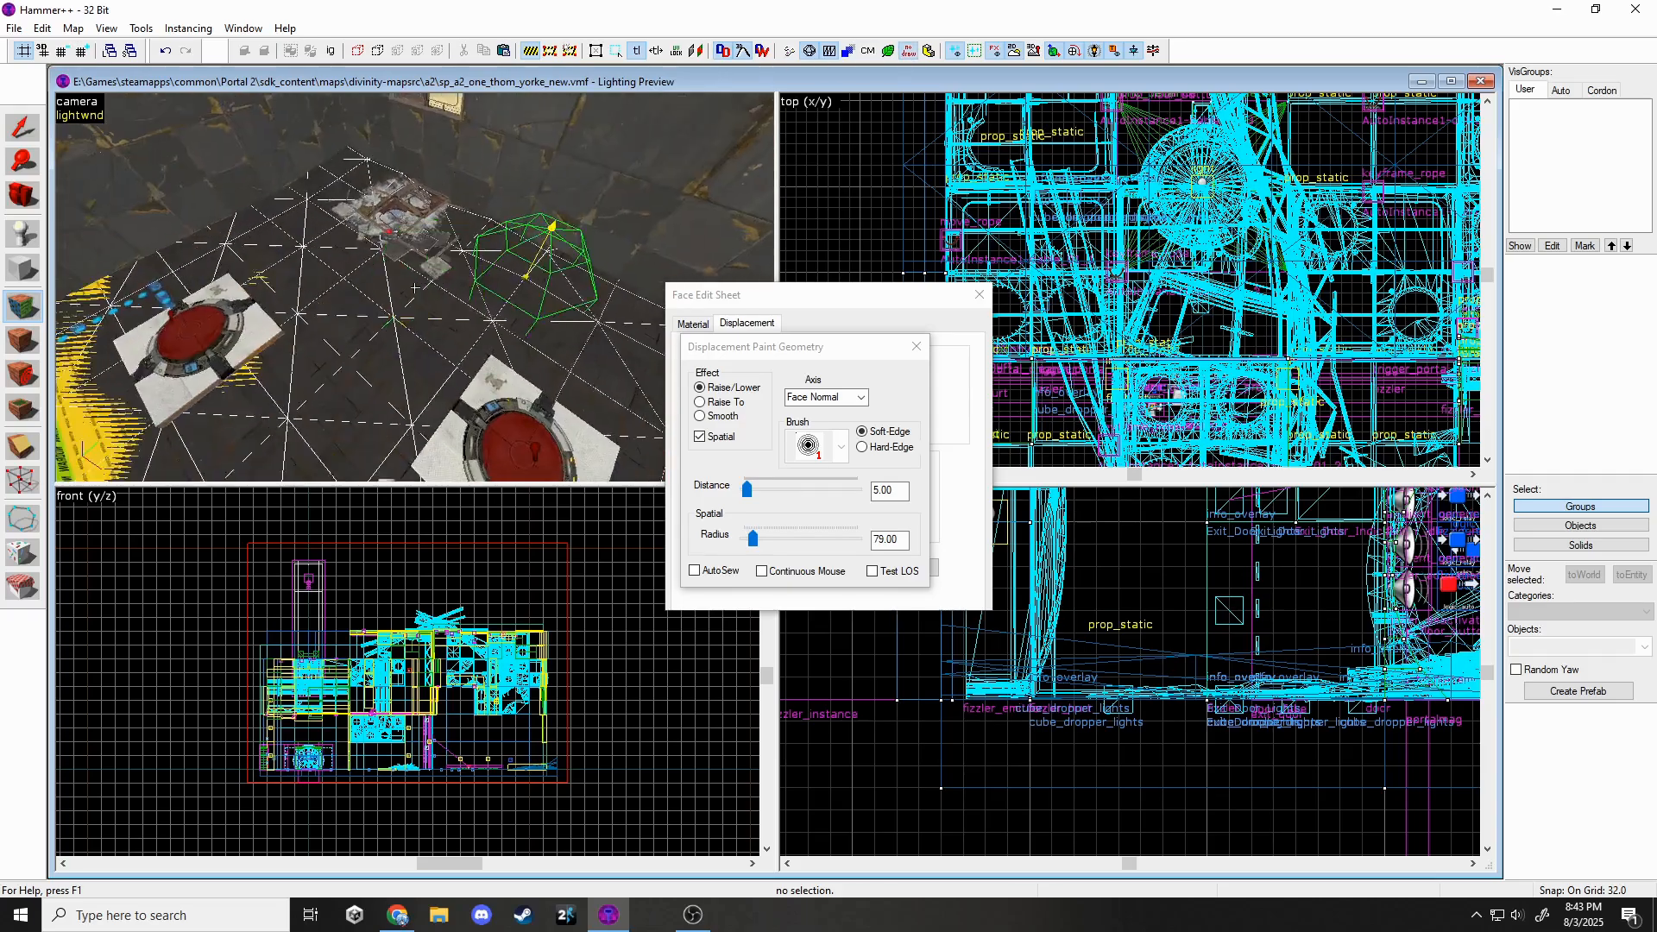
key("z")
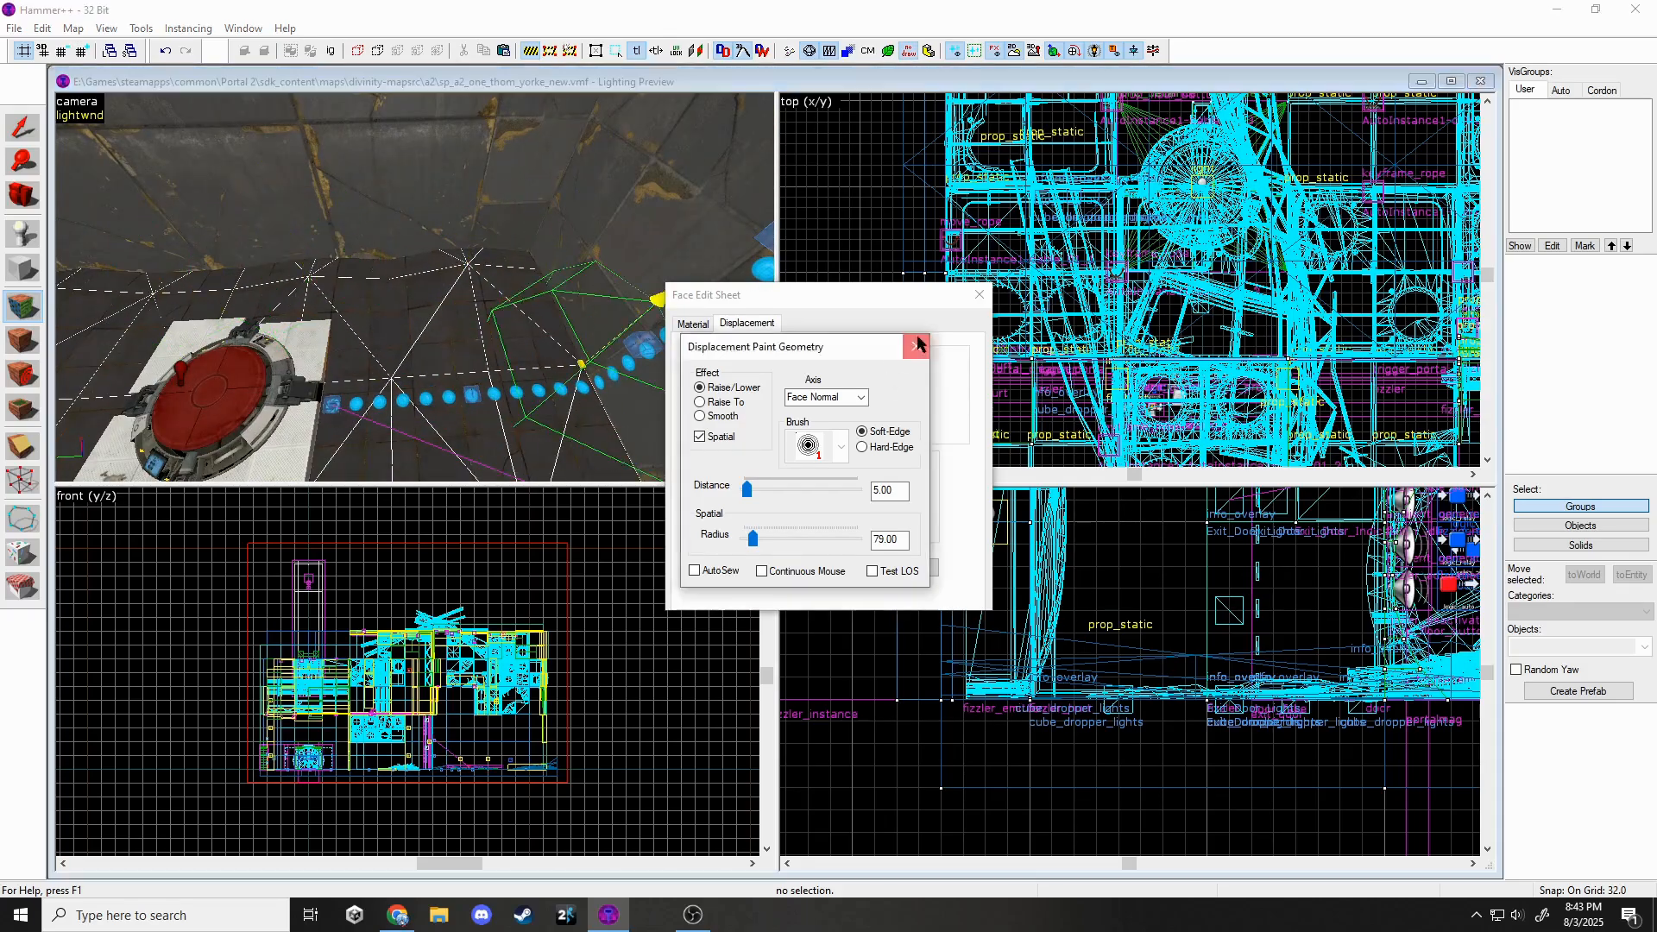
Alpha-paint dirt blend across the floor, strengthening it near the rubble.
left_click(919, 345)
left_click(760, 372)
left_click(915, 347)
left_click(761, 414)
mouse_move(468, 267)
left_mouse_down()
mouse_move(514, 274)
mouse_move(414, 379)
mouse_move(332, 262)
left_mouse_up()
key("z")
key("z")
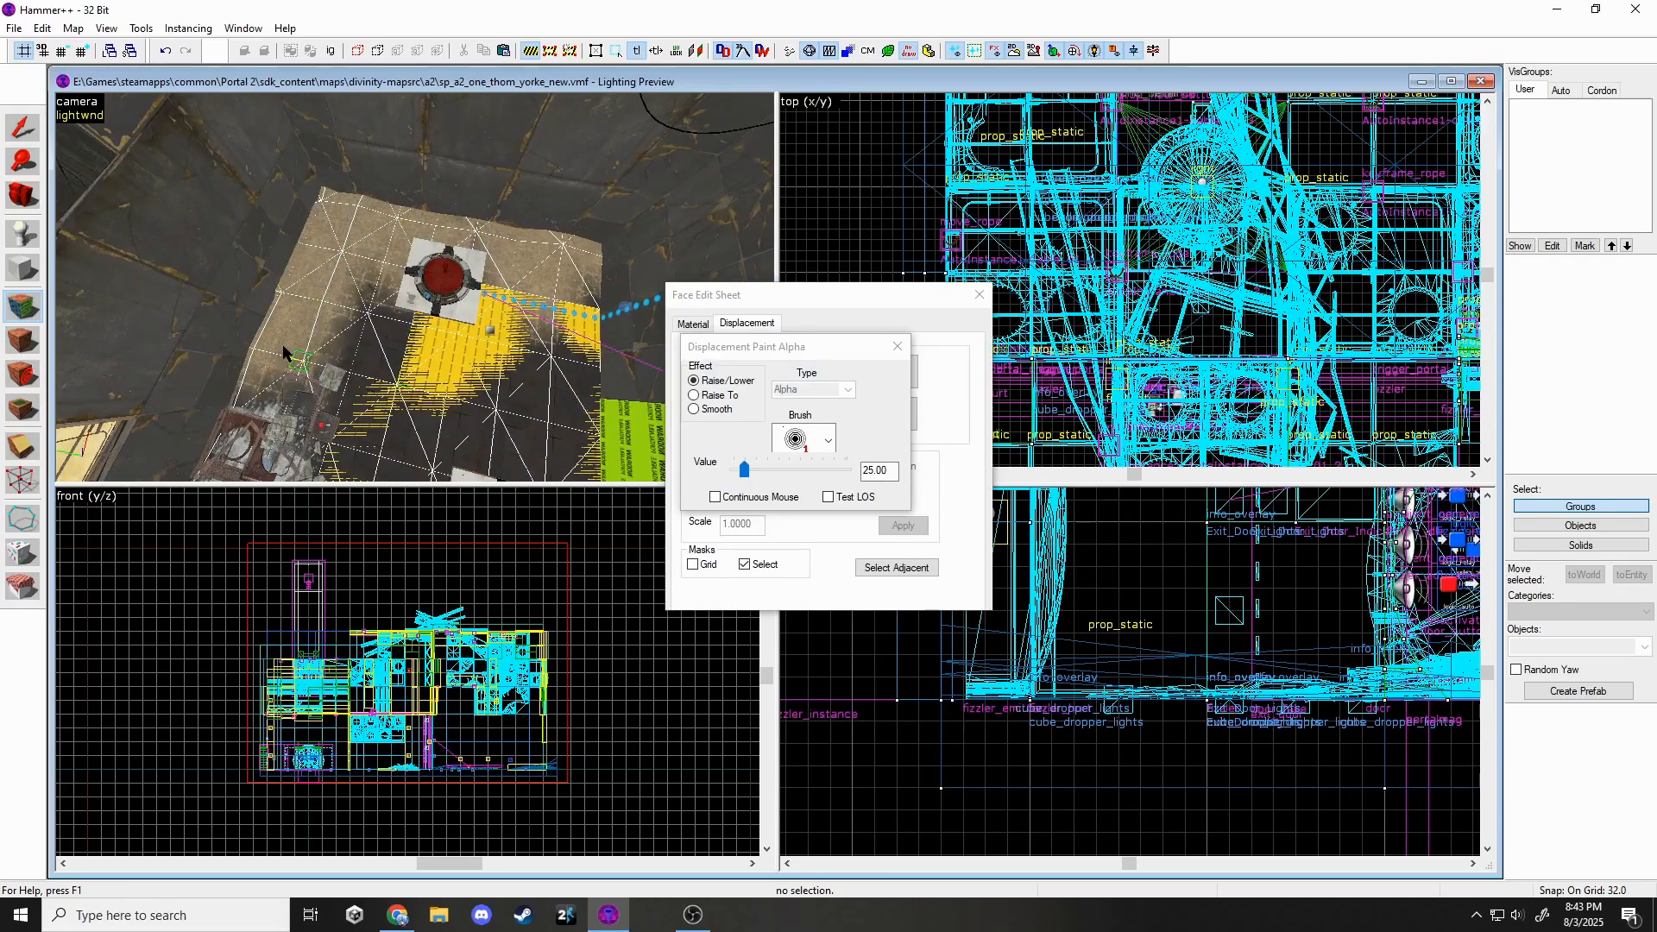
left_click_drag(283, 353, 298, 365)
key("z")
key("z")
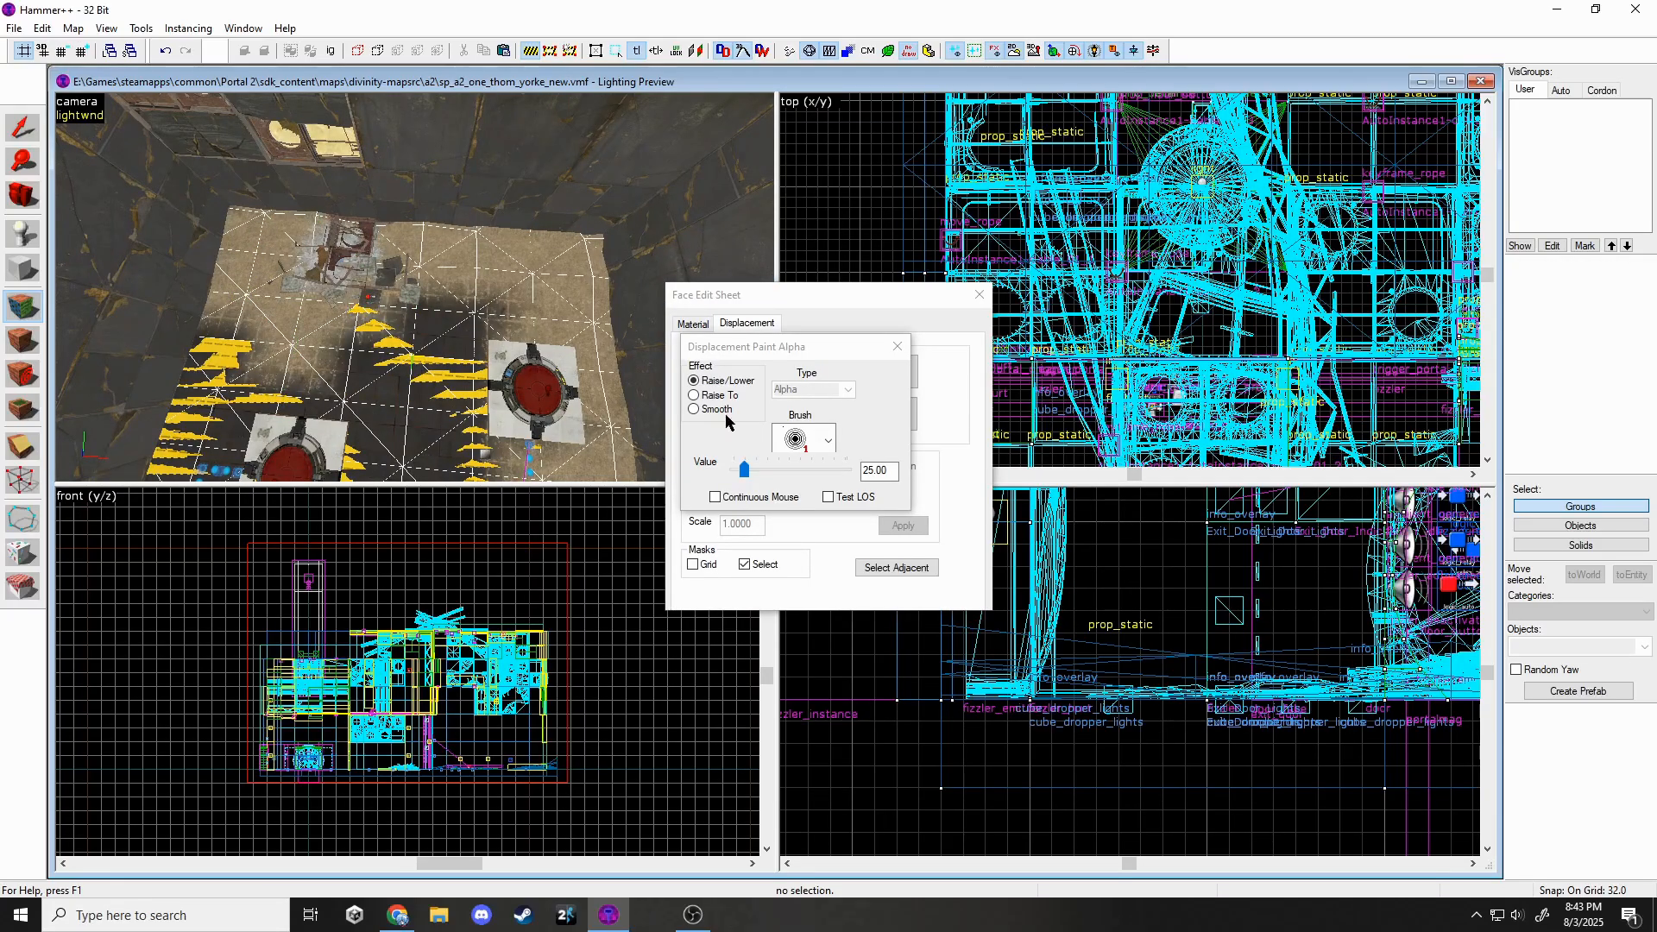
key("z")
key("z")
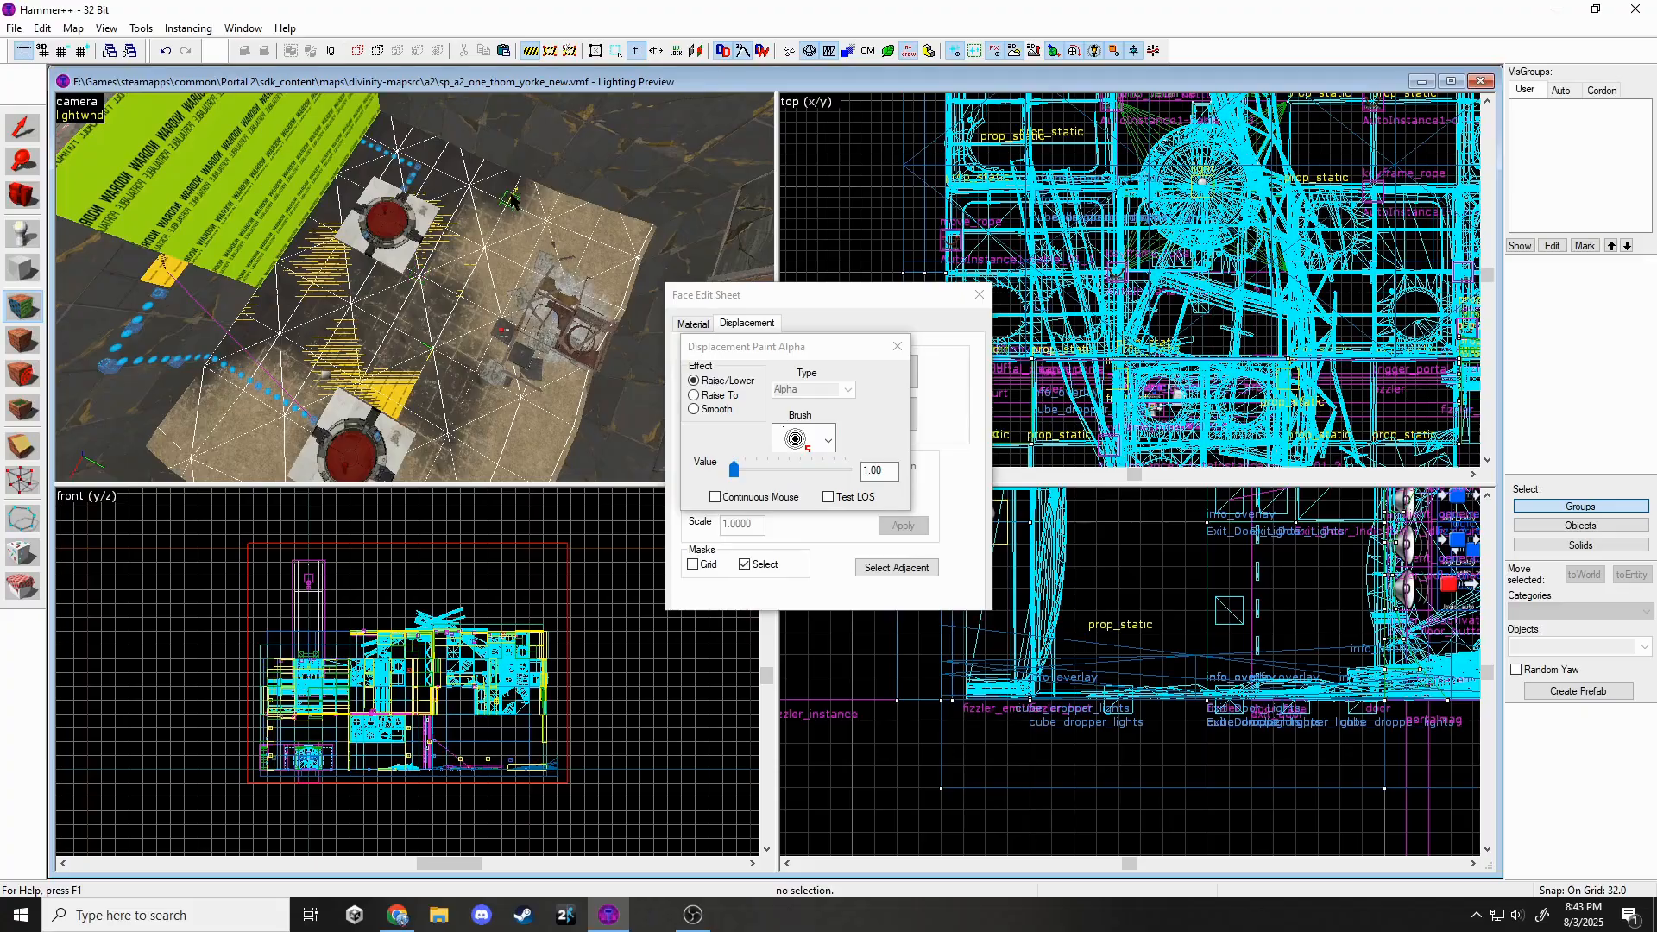
key("z")
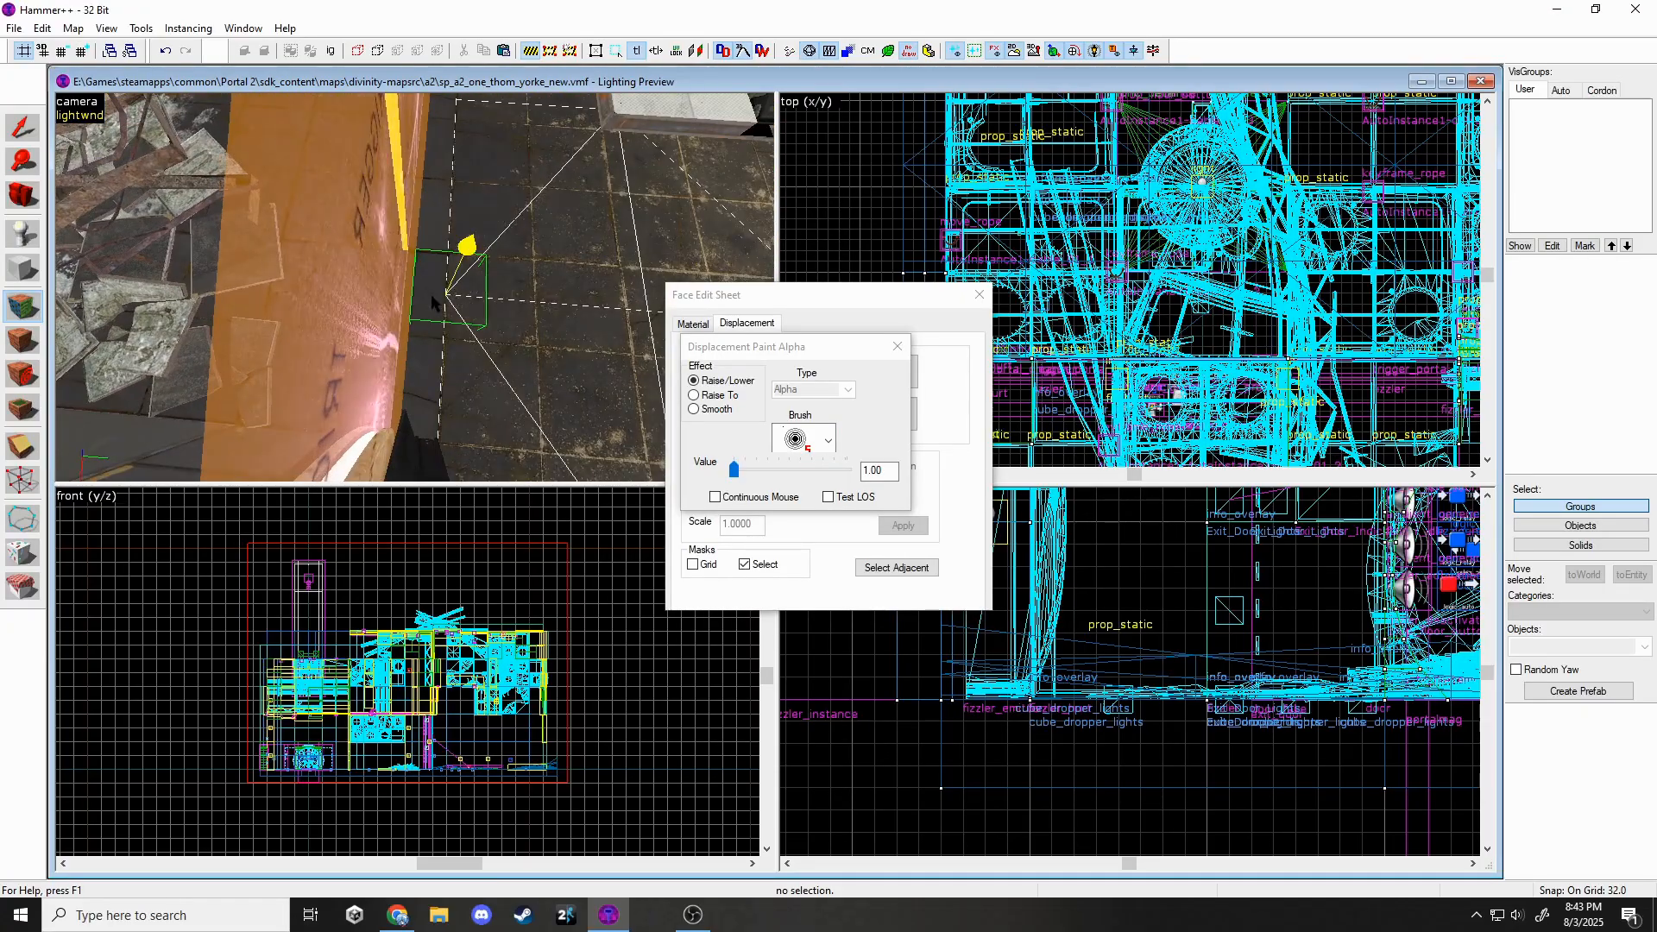
key("z")
key("z")
key("z")
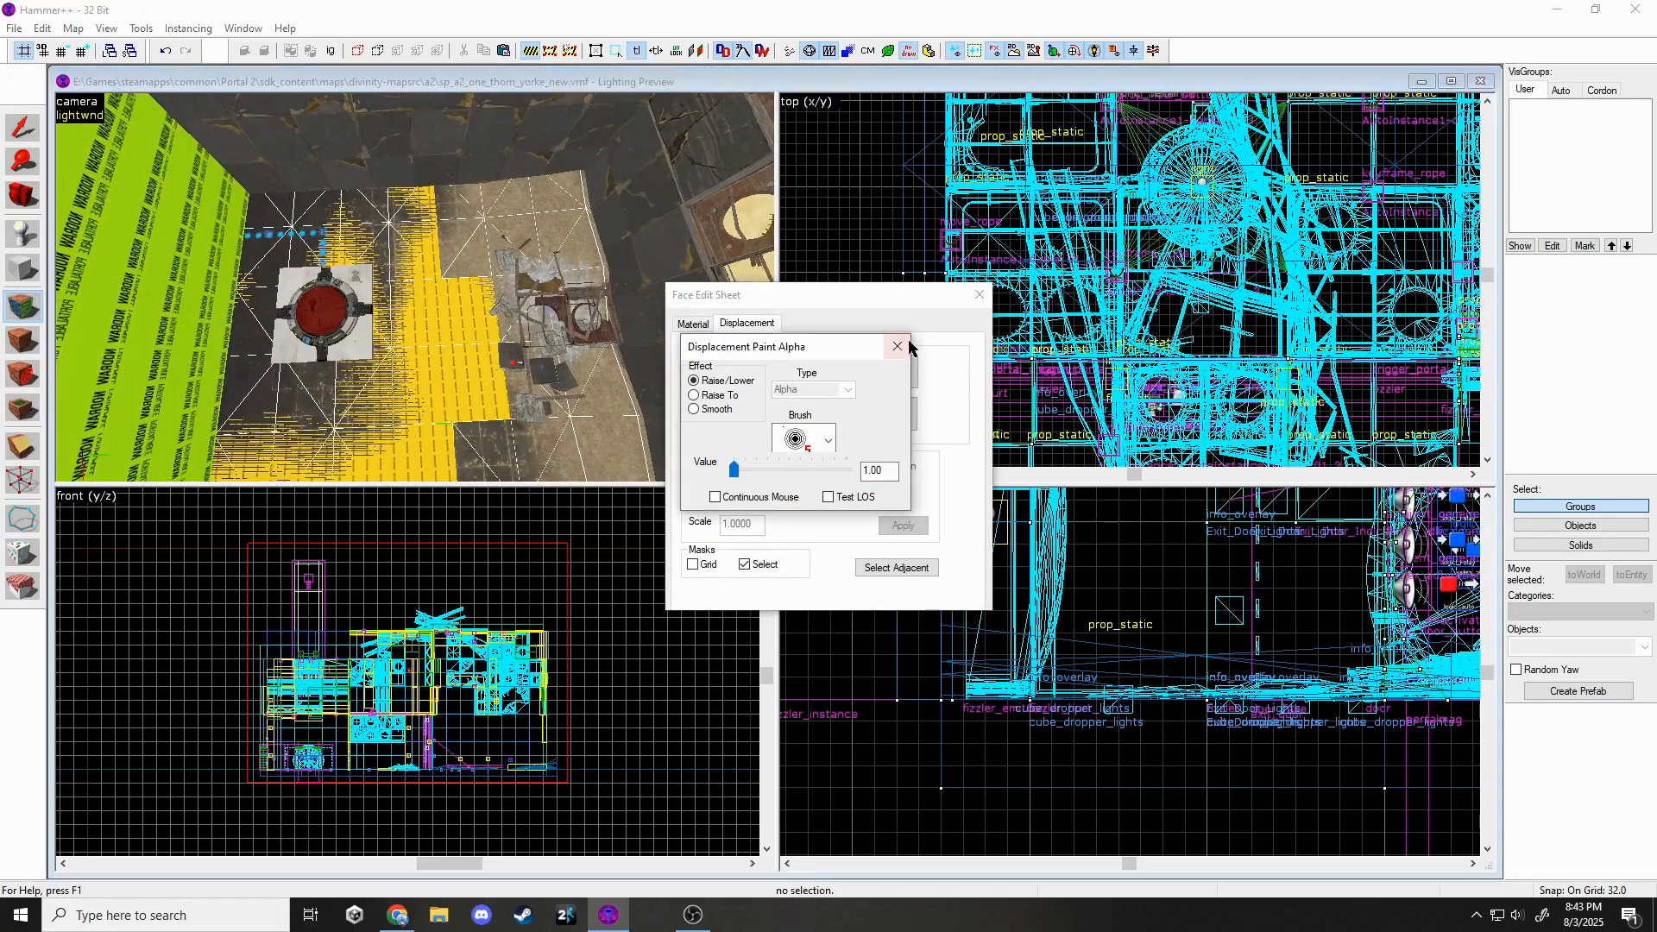
left_click(902, 345)
left_click(978, 295)
key("z")
Give the selected debris prop a new model from the Model Browser.
key("z")
left_click(334, 328)
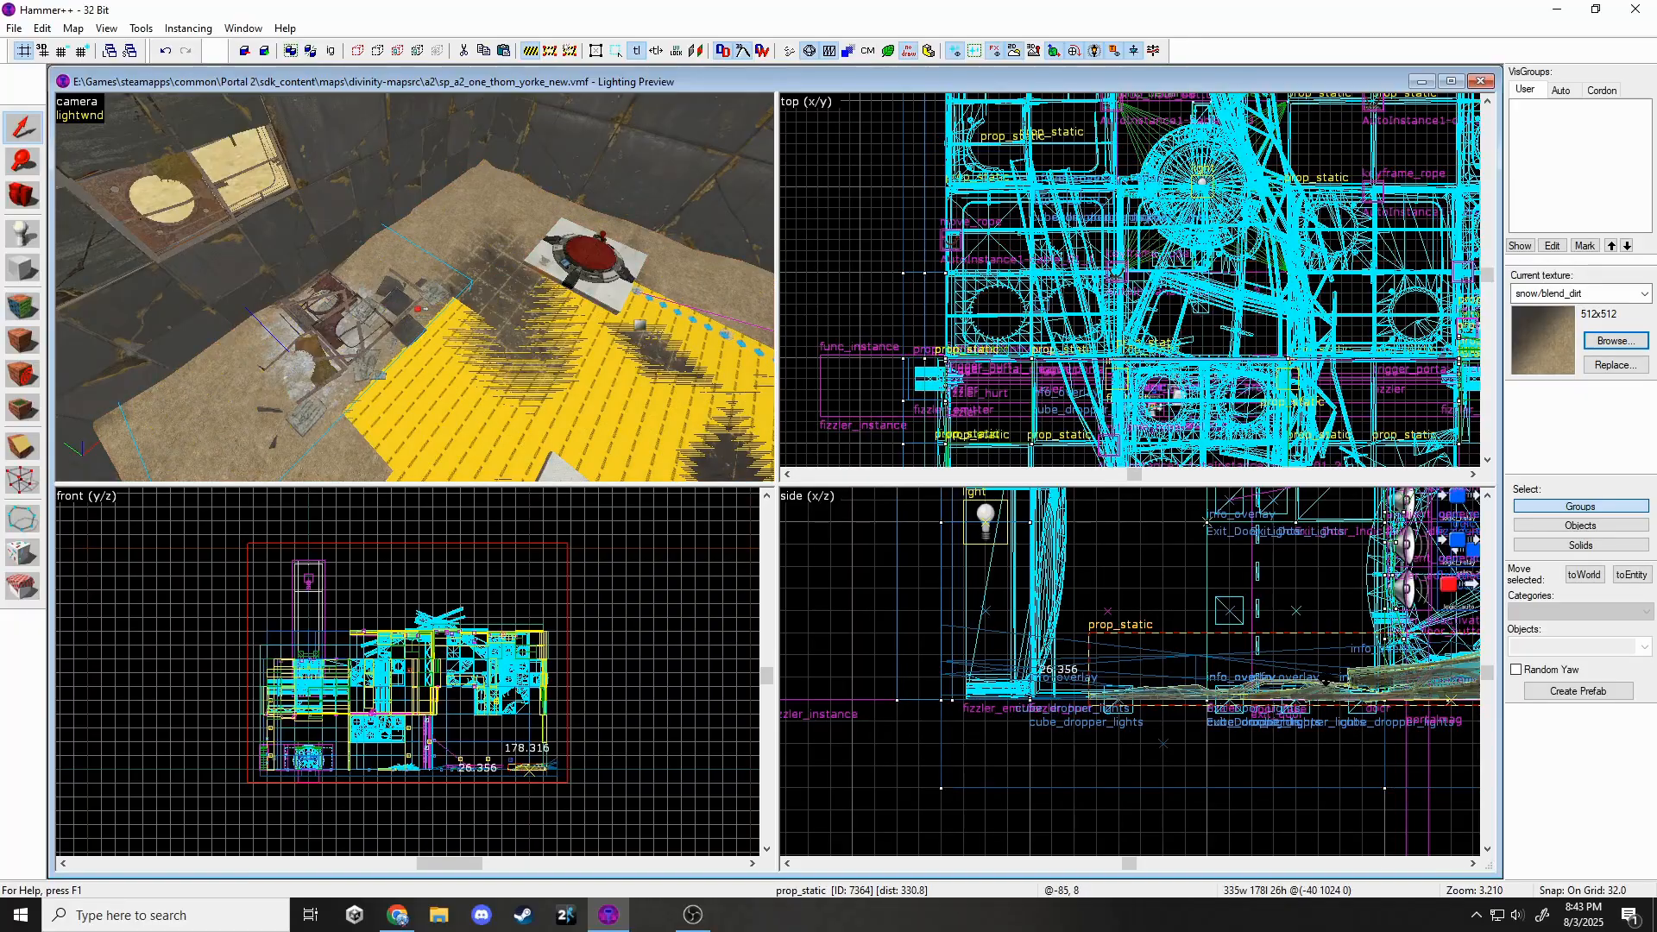
left_click_drag(1327, 684, 1328, 684)
key("z")
key("z")
double_click(414, 289)
left_click(916, 401)
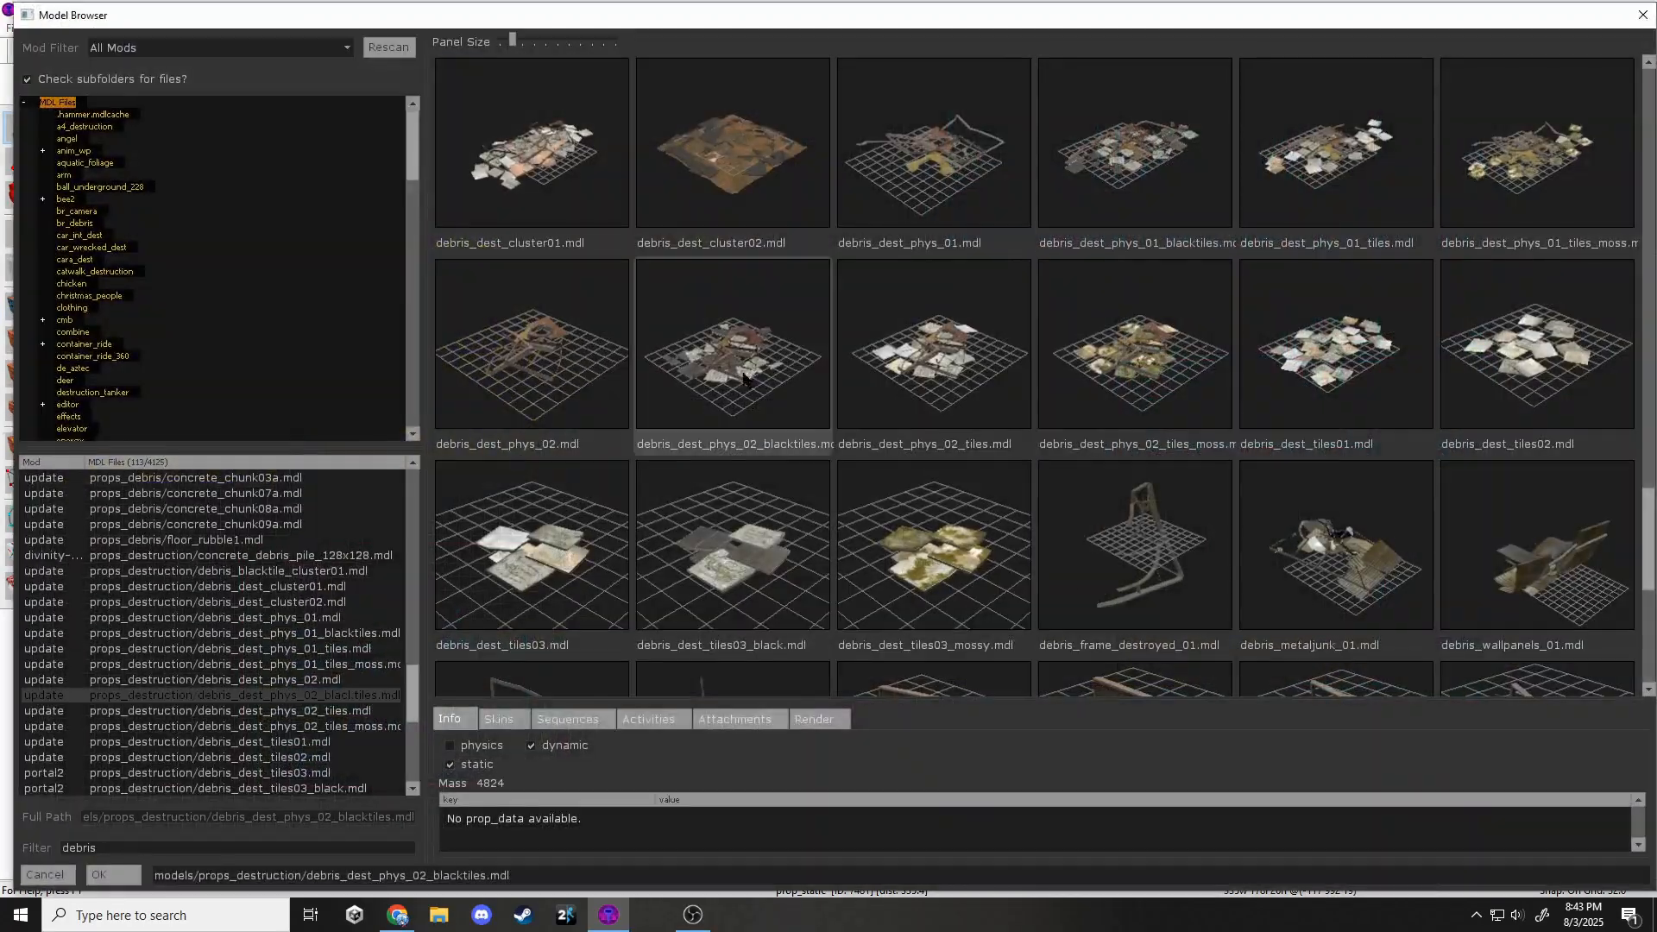
double_click(742, 375)
left_click(1005, 662)
scroll(1078, 346, "down", 5)
scroll(1096, 250, "up", 5)
Rotate the debris prop about -105° and move it into place.
left_click(1027, 328)
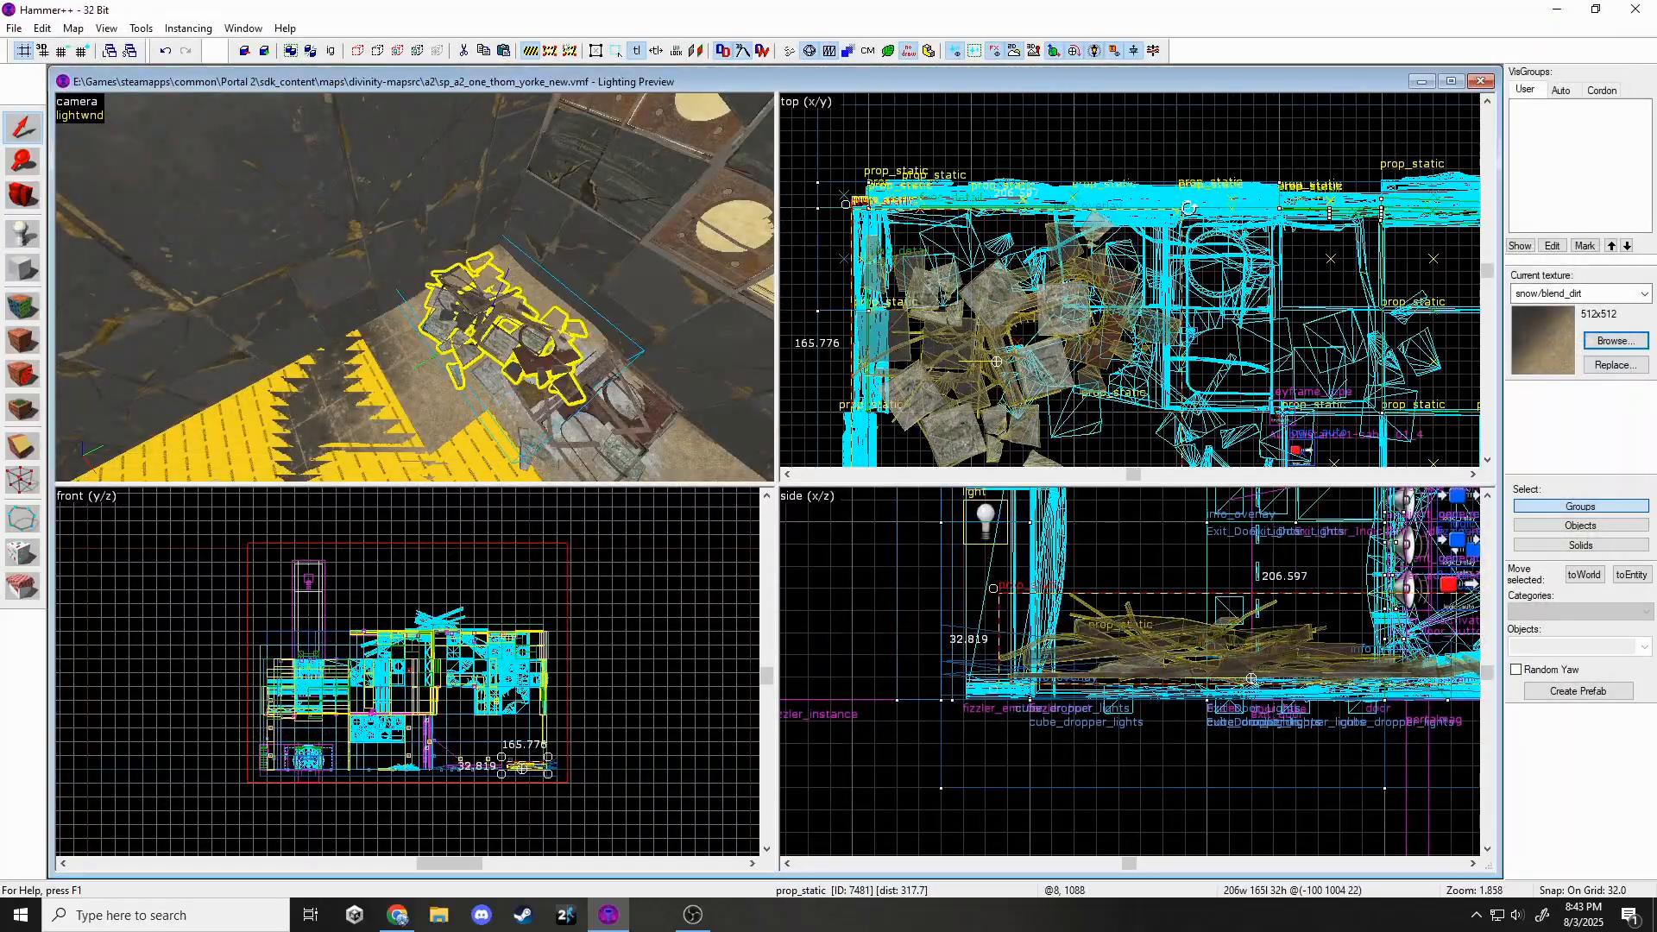
left_click_drag(1082, 274, 1018, 402)
left_click_drag(1047, 308, 1048, 308)
scroll(1134, 644, "up", 2)
key("Escape")
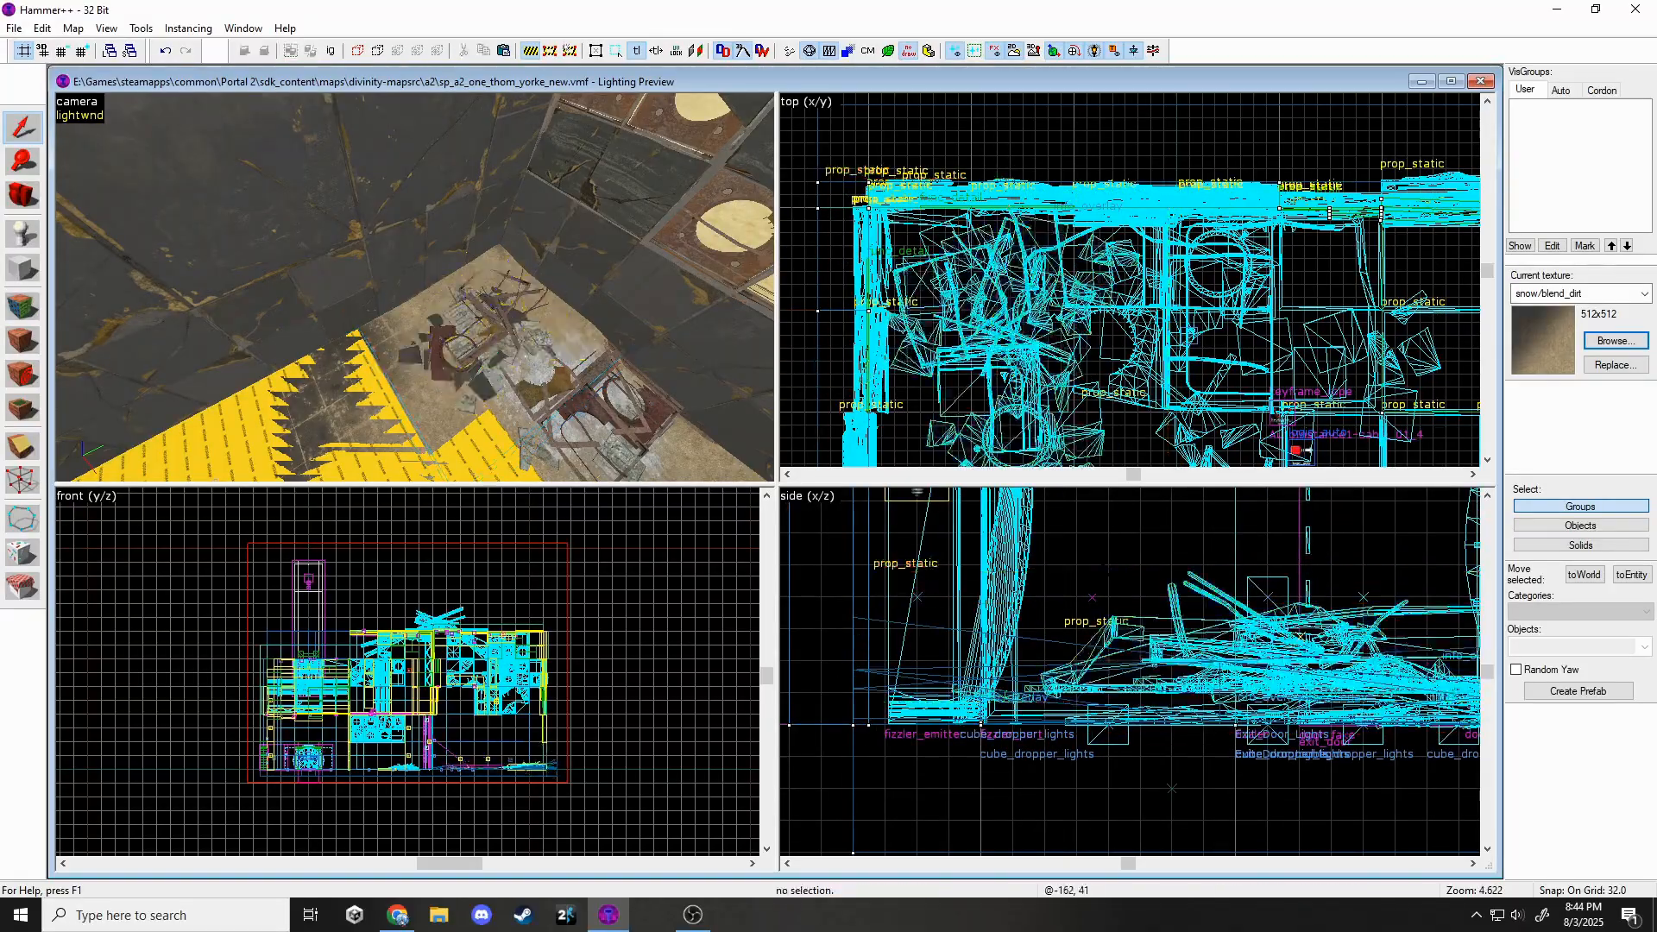
key("z")
Rotate a second debris prop on the floor.
key("z")
left_click(377, 377)
left_click(332, 310)
scroll(545, 766, "up", 11)
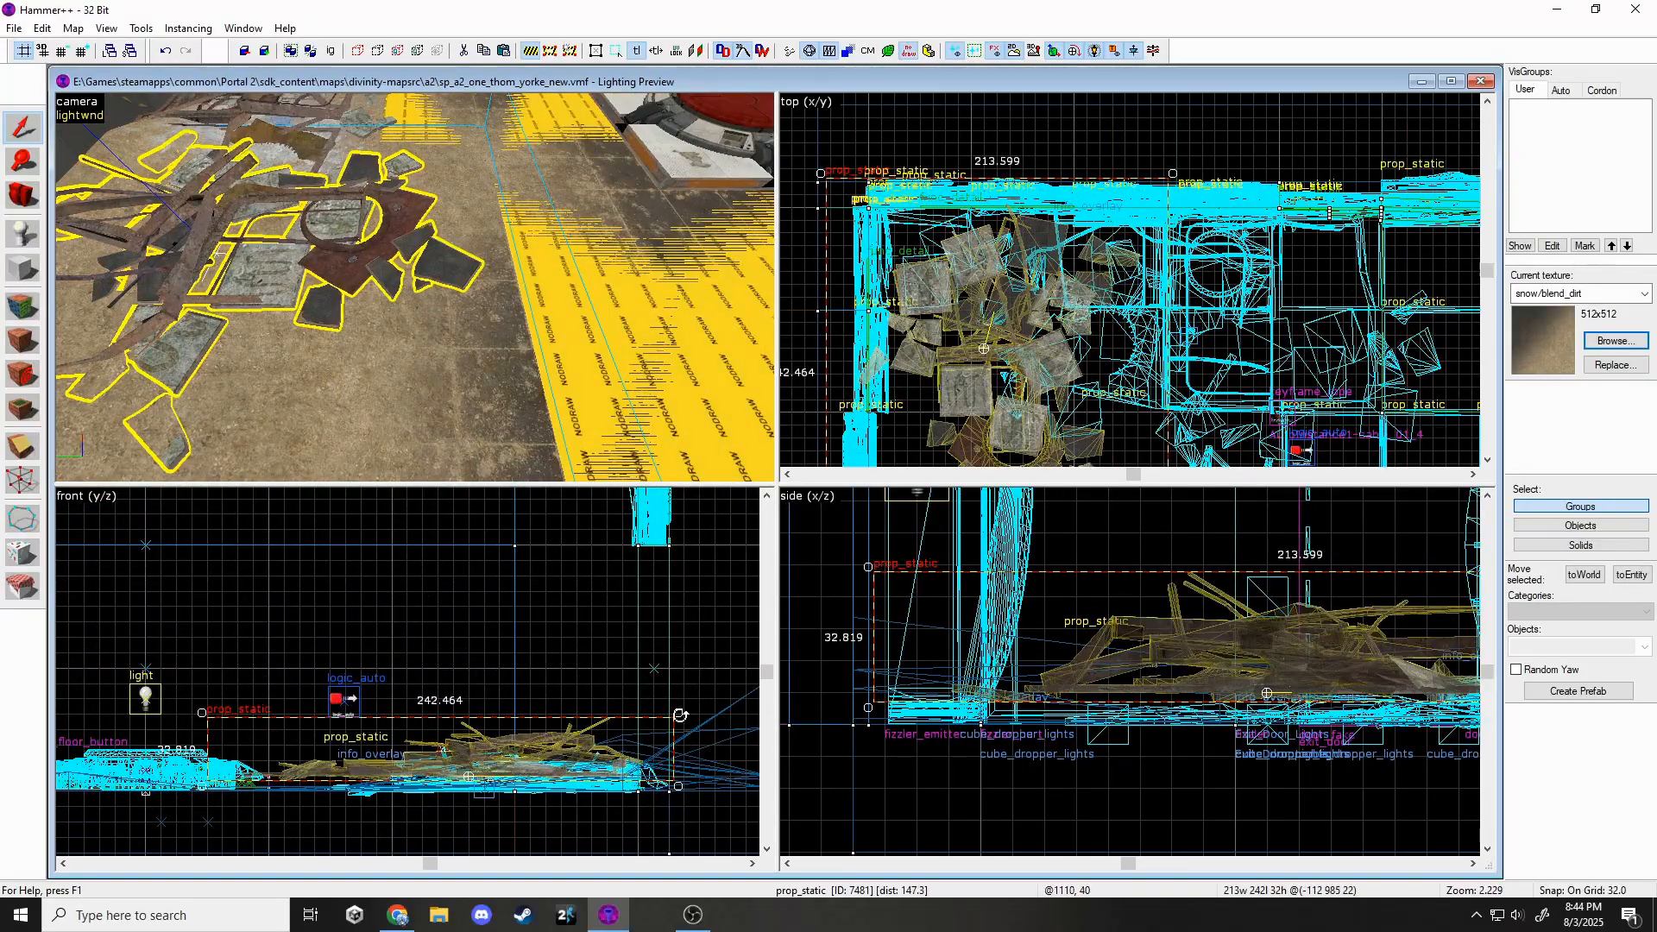
left_click_drag(681, 714, 691, 681)
key("Escape")
Lower the debris prop beside the button by 8 units.
key("z")
key("z")
left_click(561, 332)
key("z")
key("z")
left_click(332, 293)
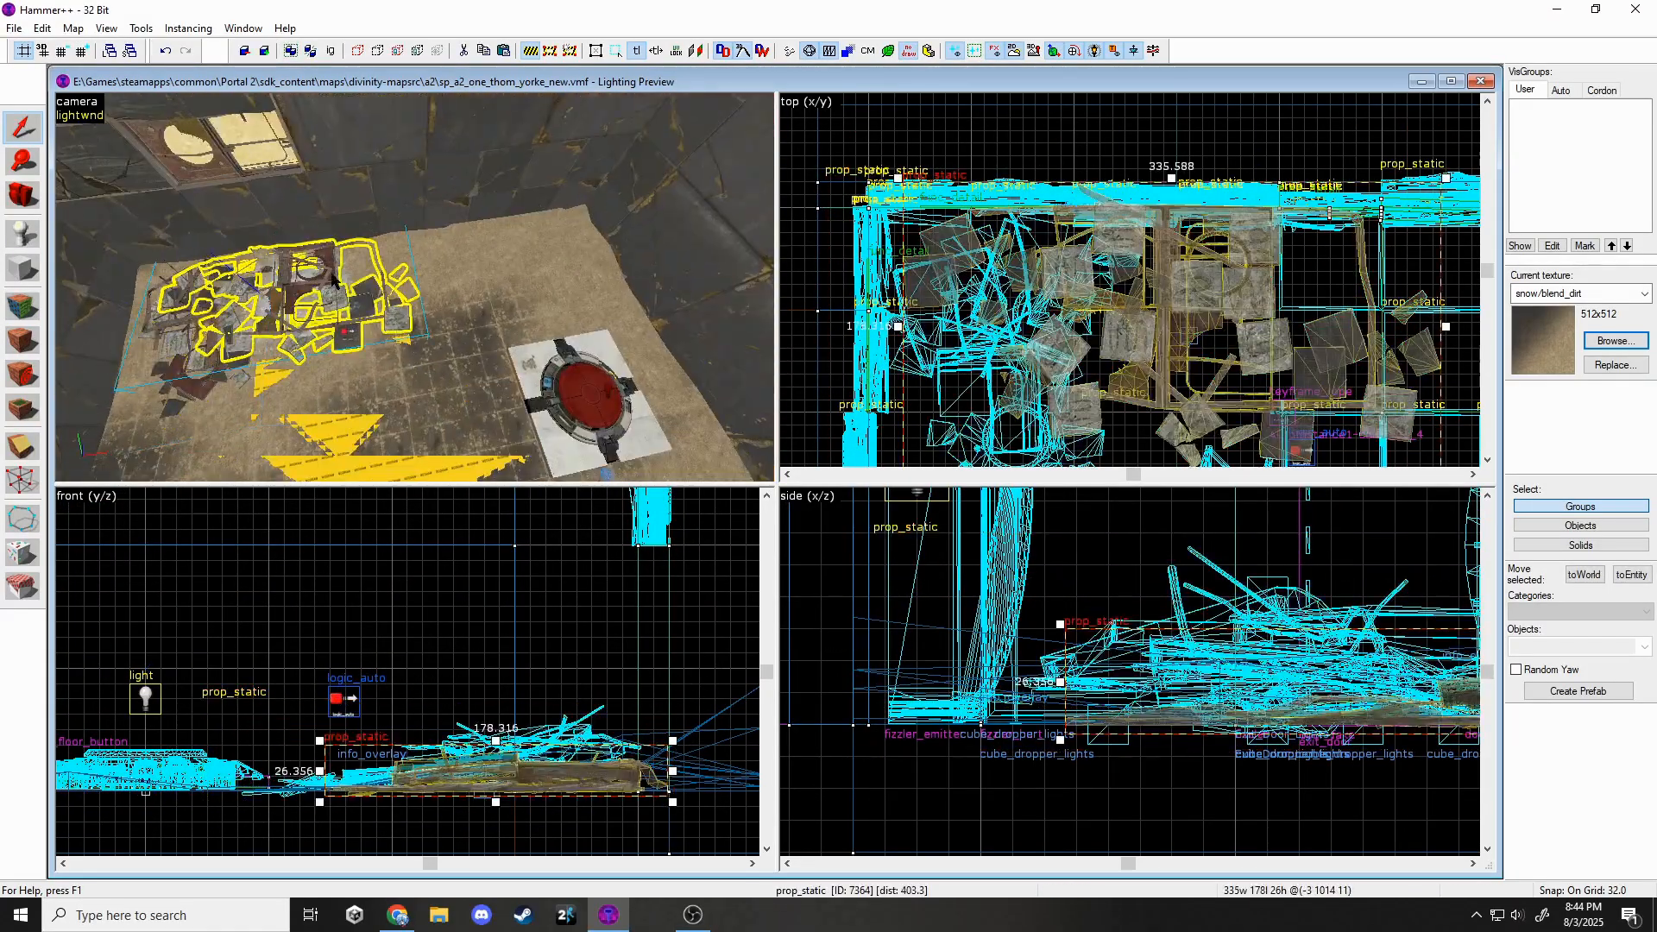
key("z")
key("z")
left_click(528, 323)
scroll(1001, 129, "down", 9)
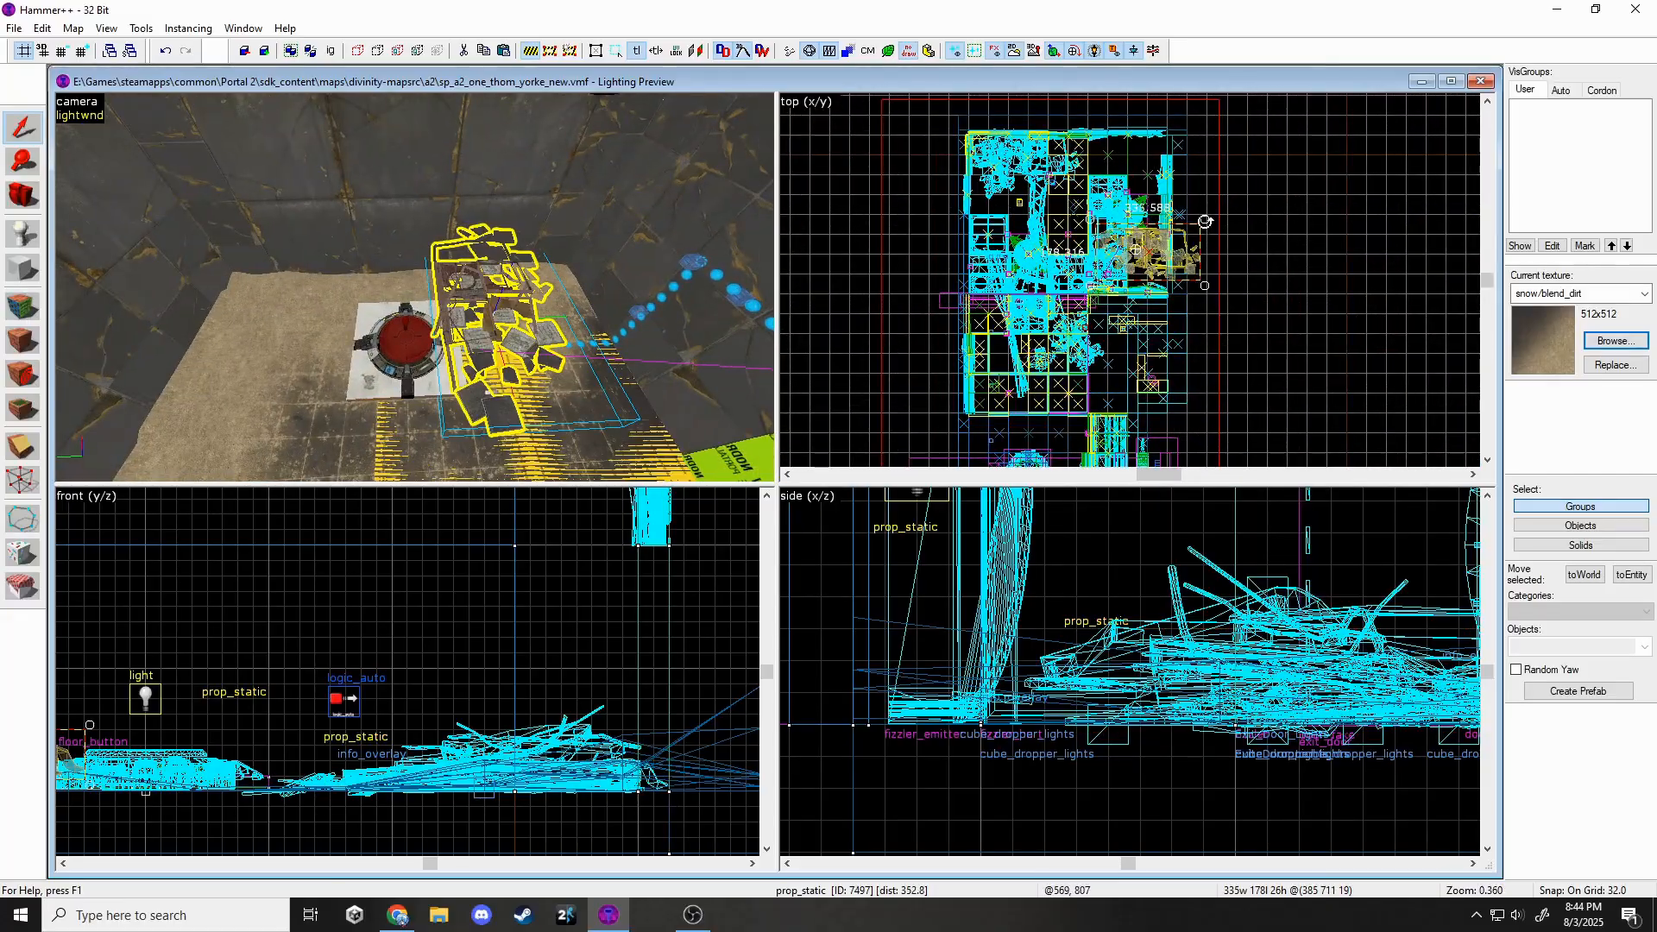
scroll(1167, 322, "up", 7)
scroll(261, 735, "up", 2)
left_click_drag(261, 740, 261, 762)
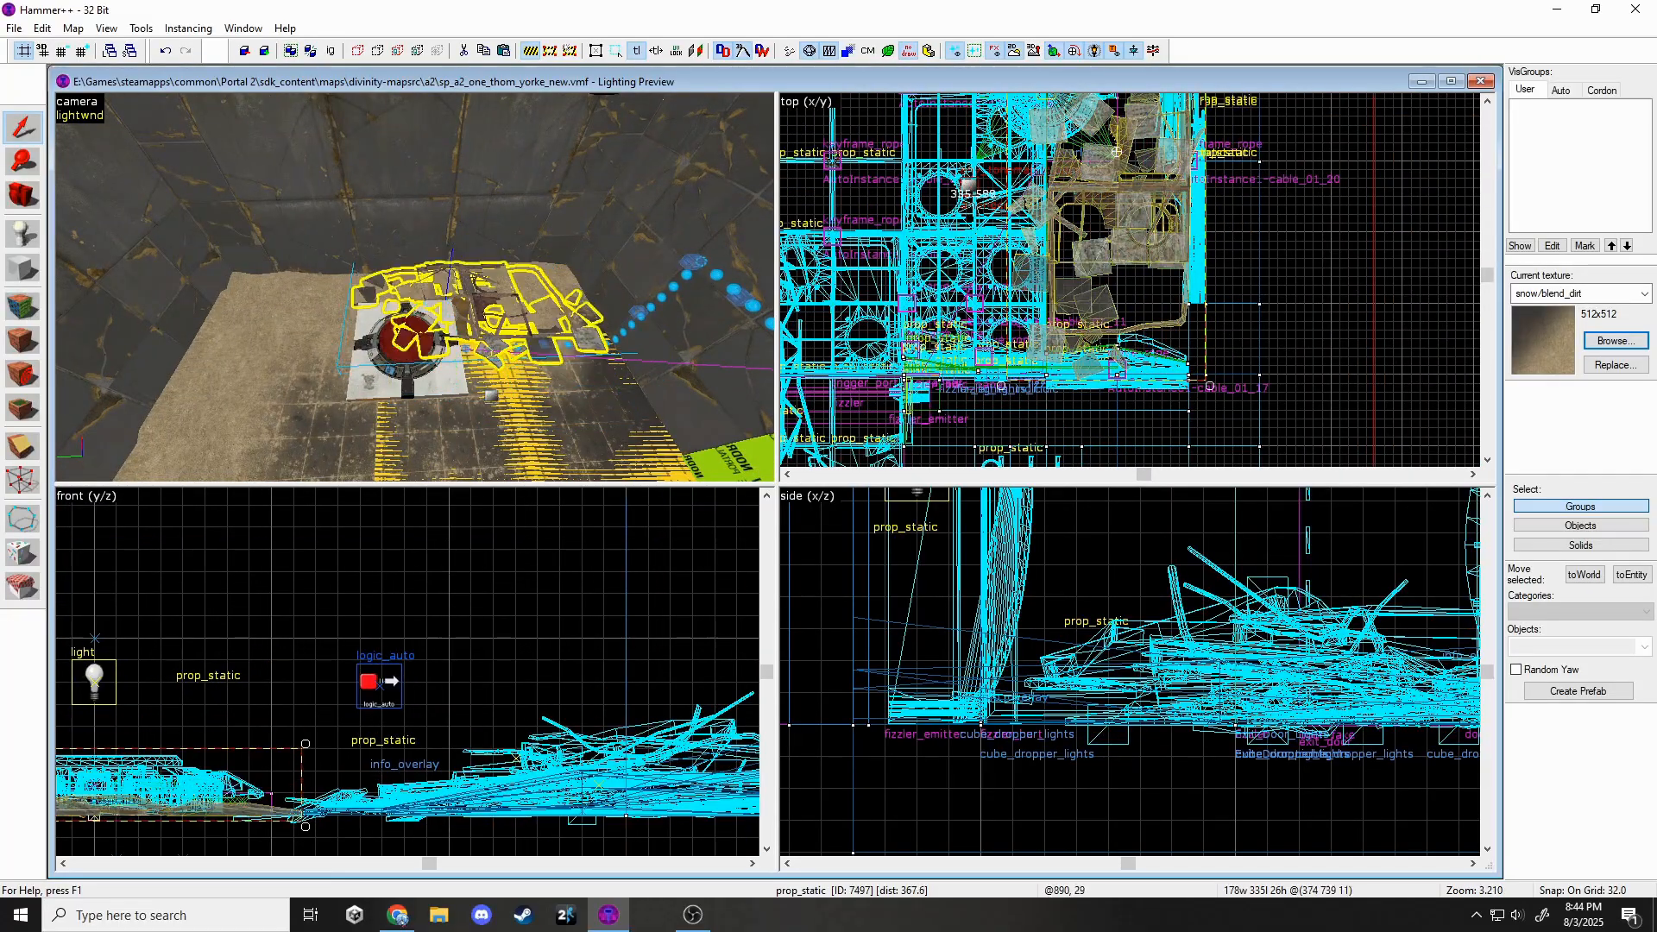
key("Escape")
key("z")
key("w")
key("z")
Swap another debris prop's model for a rubble model.
left_click(455, 275)
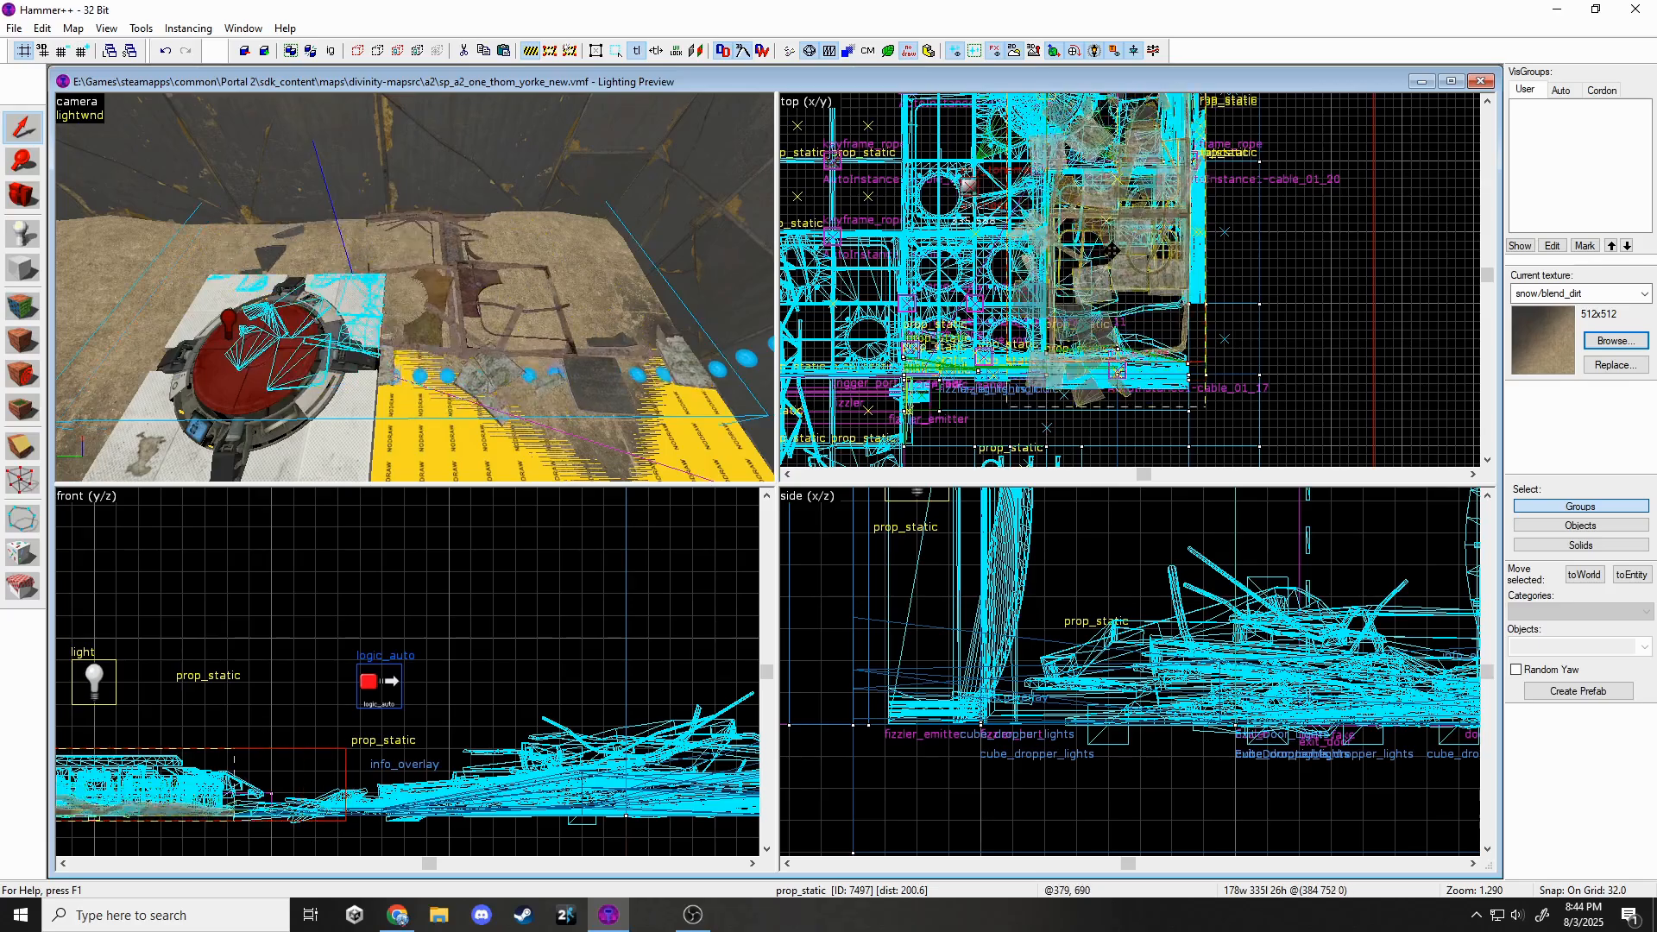
scroll(1115, 262, "up", 3)
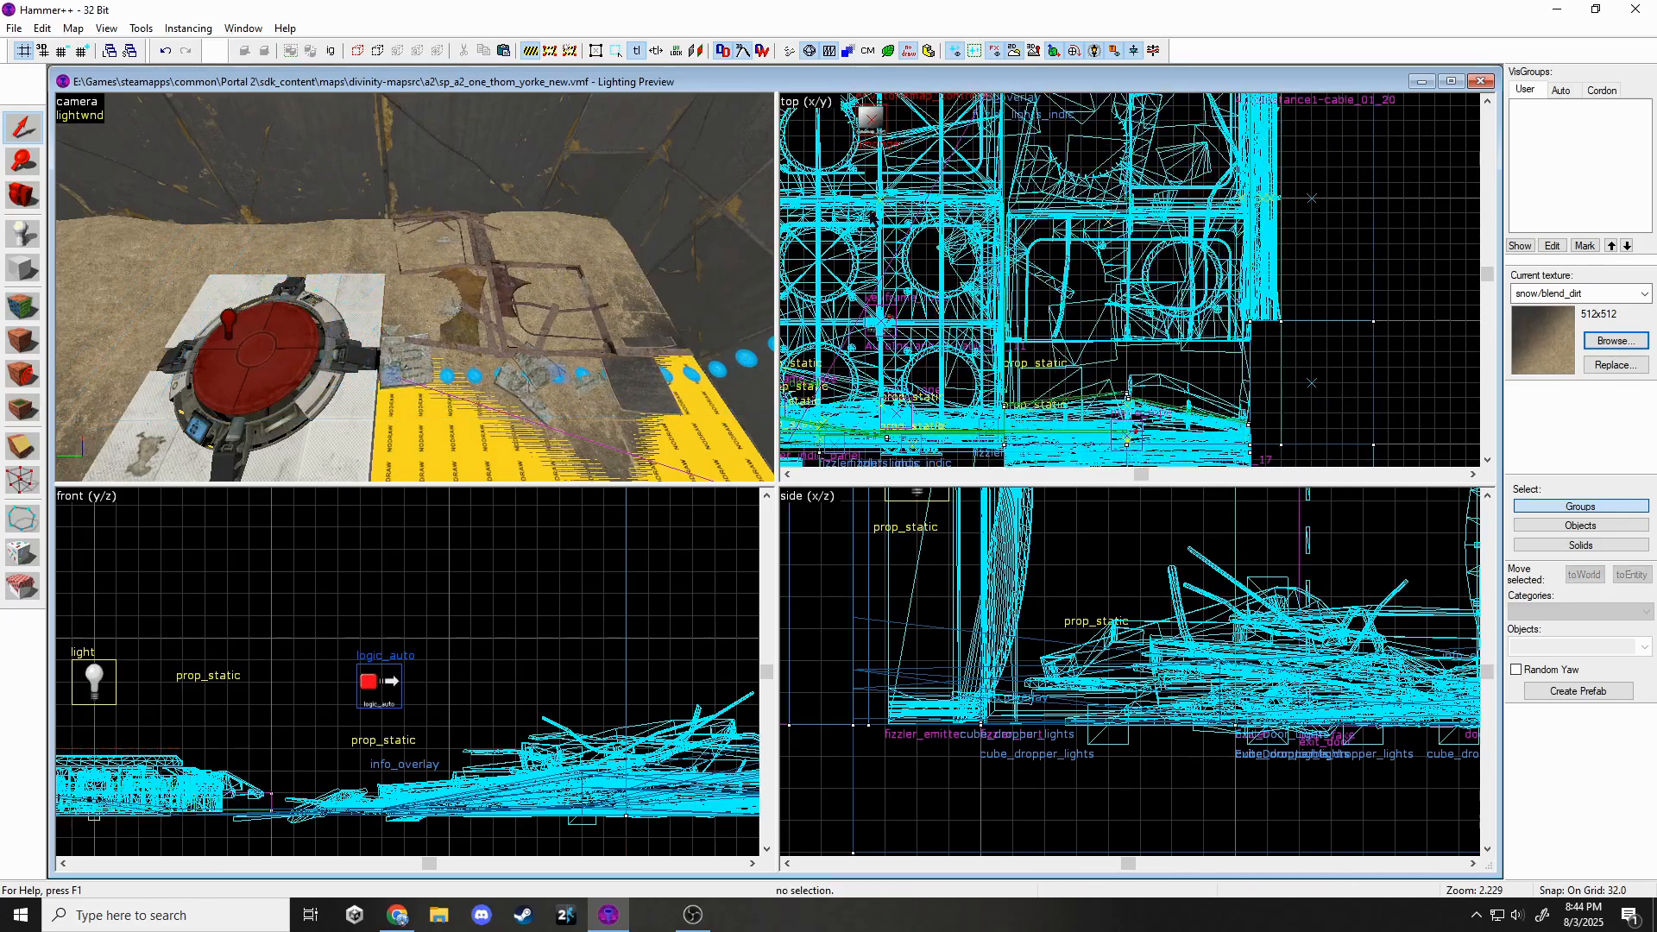
key("z")
key("s")
left_click(414, 287)
left_click(414, 288)
key("z")
key("alt+Return")
left_click(889, 371)
scroll(919, 491, "down", 6)
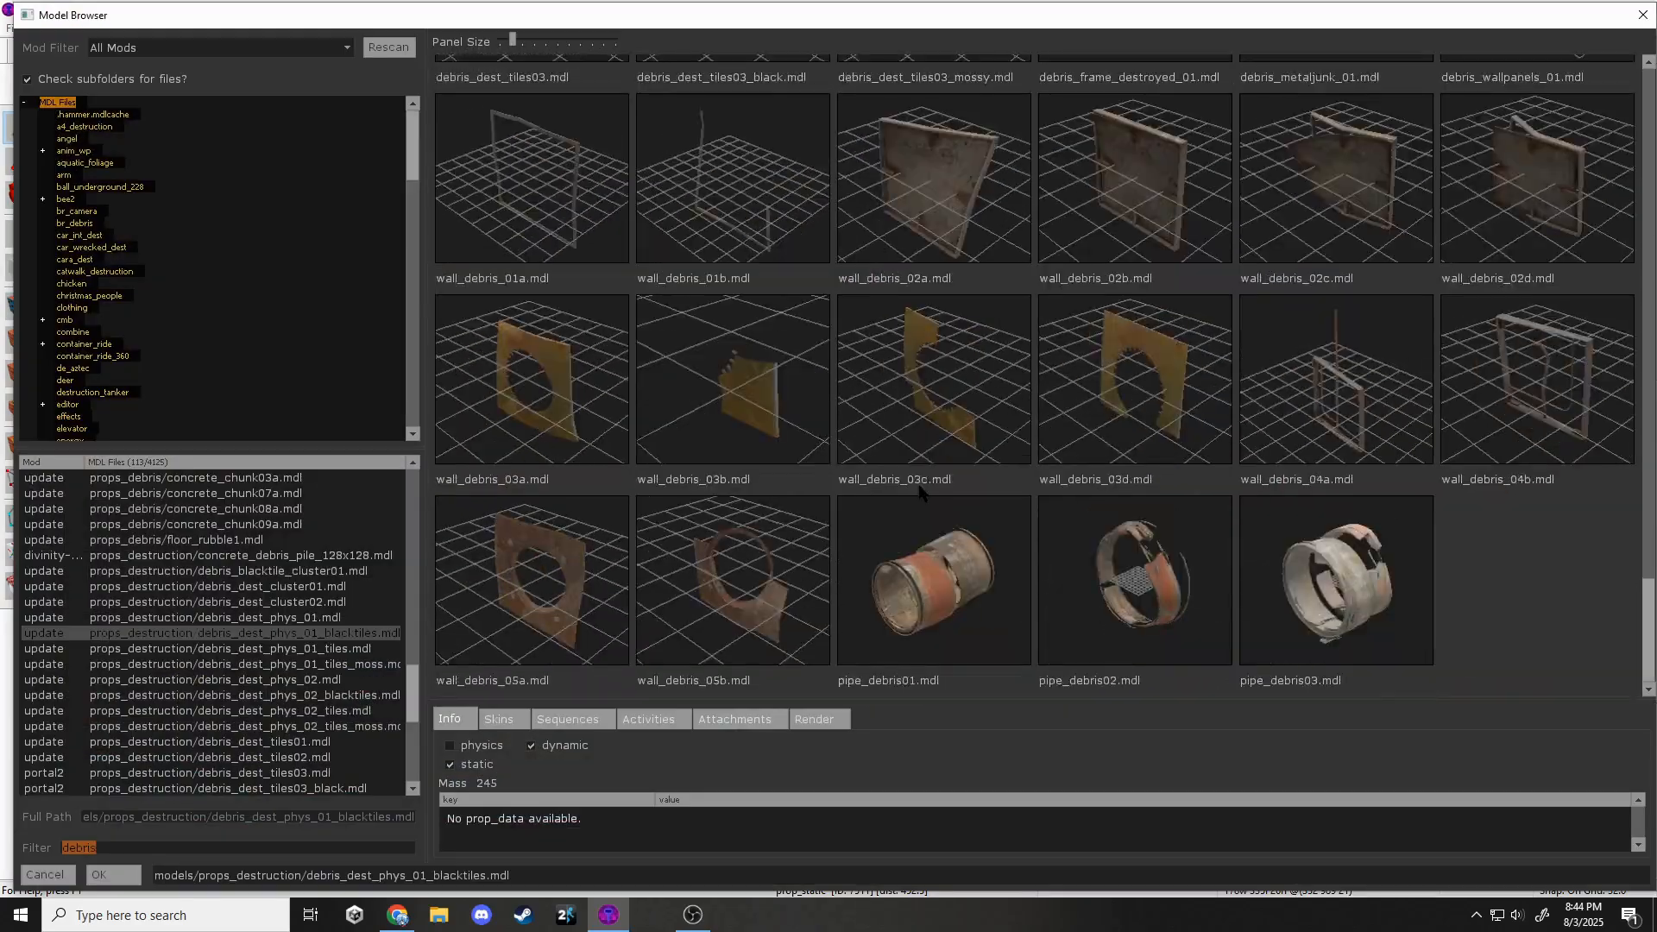
scroll(915, 484, "up", 15)
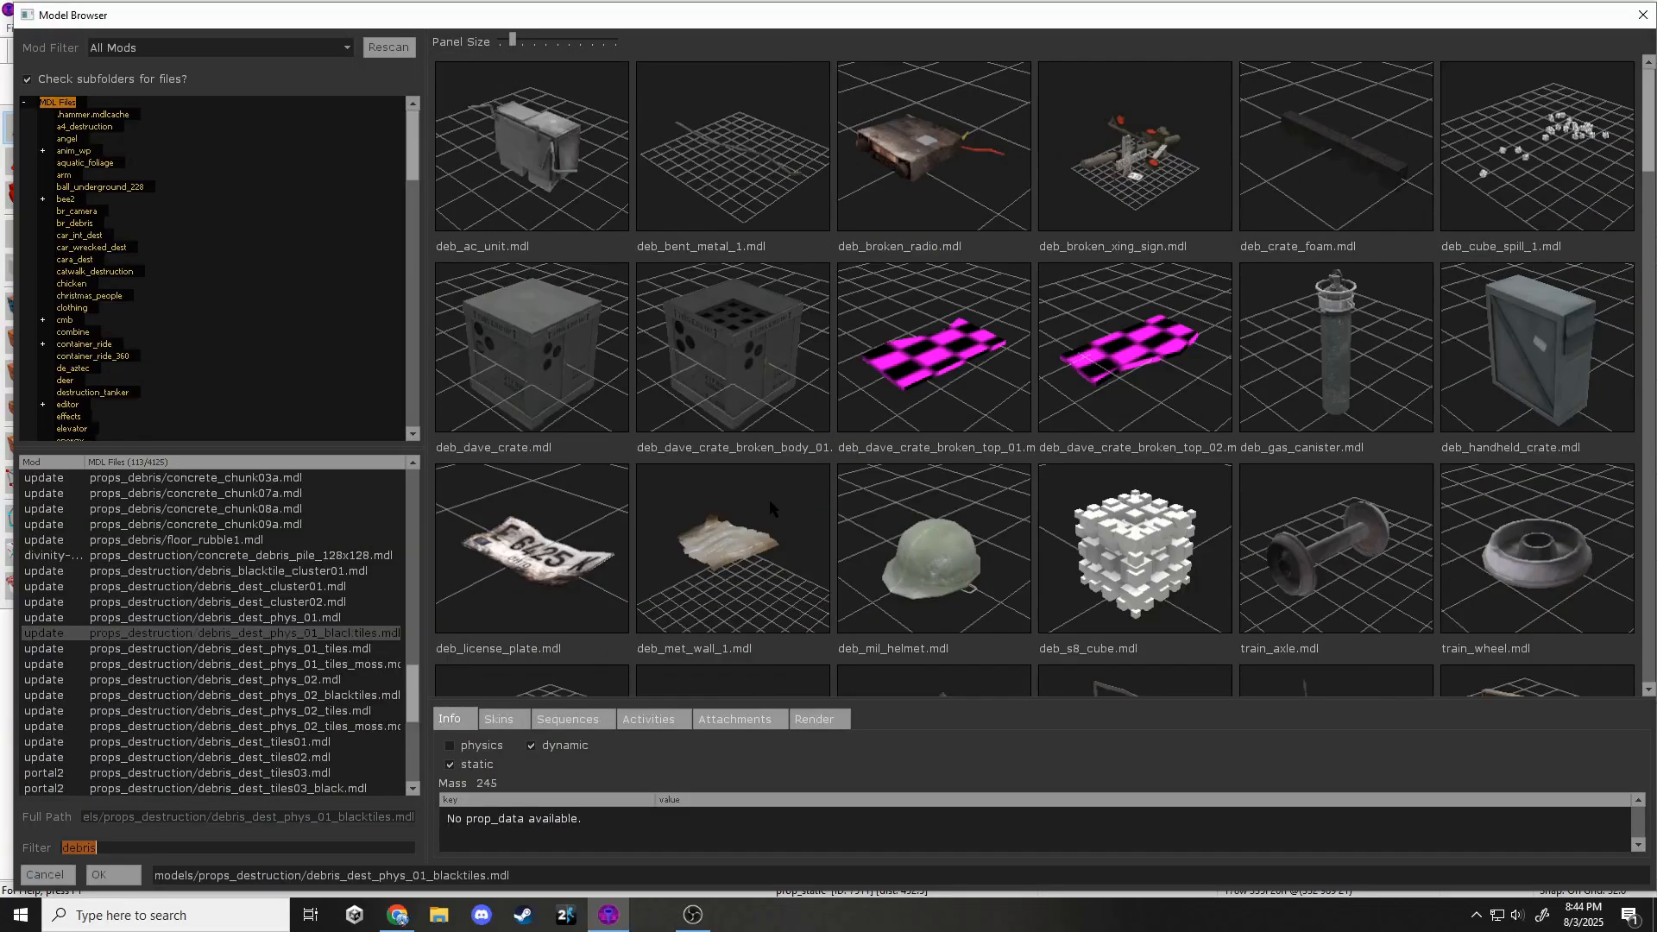
scroll(779, 470, "down", 10)
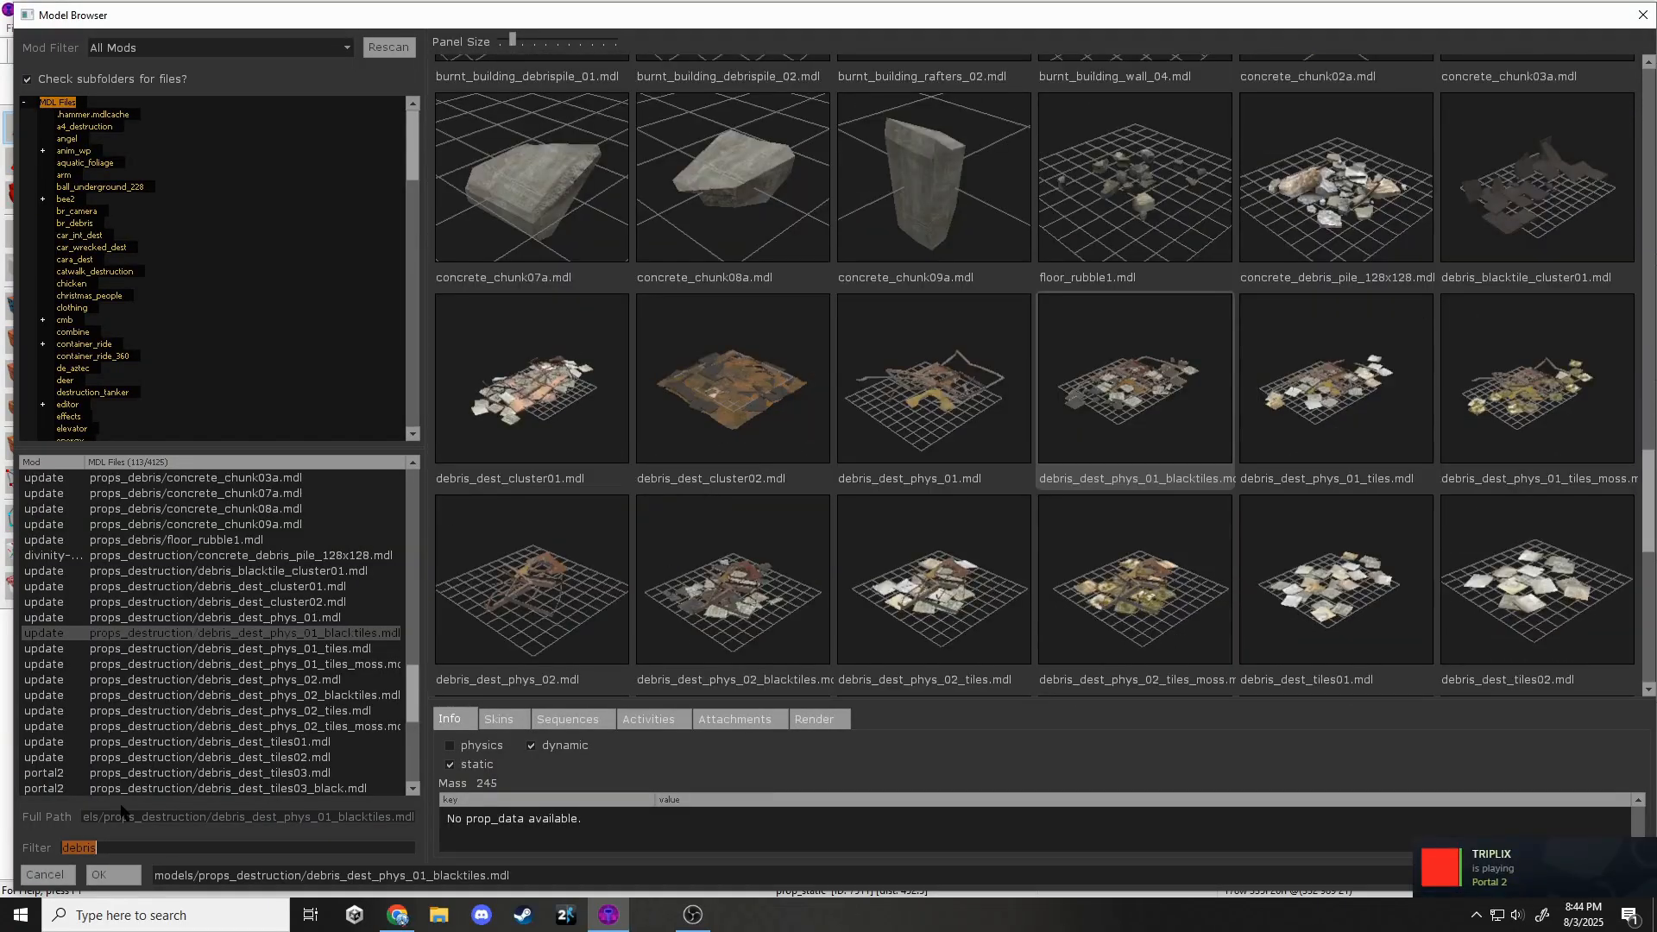
double_click(1113, 423)
left_click(994, 658)
Rotate the rubble prop, tuck it into the wall corner and lower it onto the floor.
key("z")
key("z")
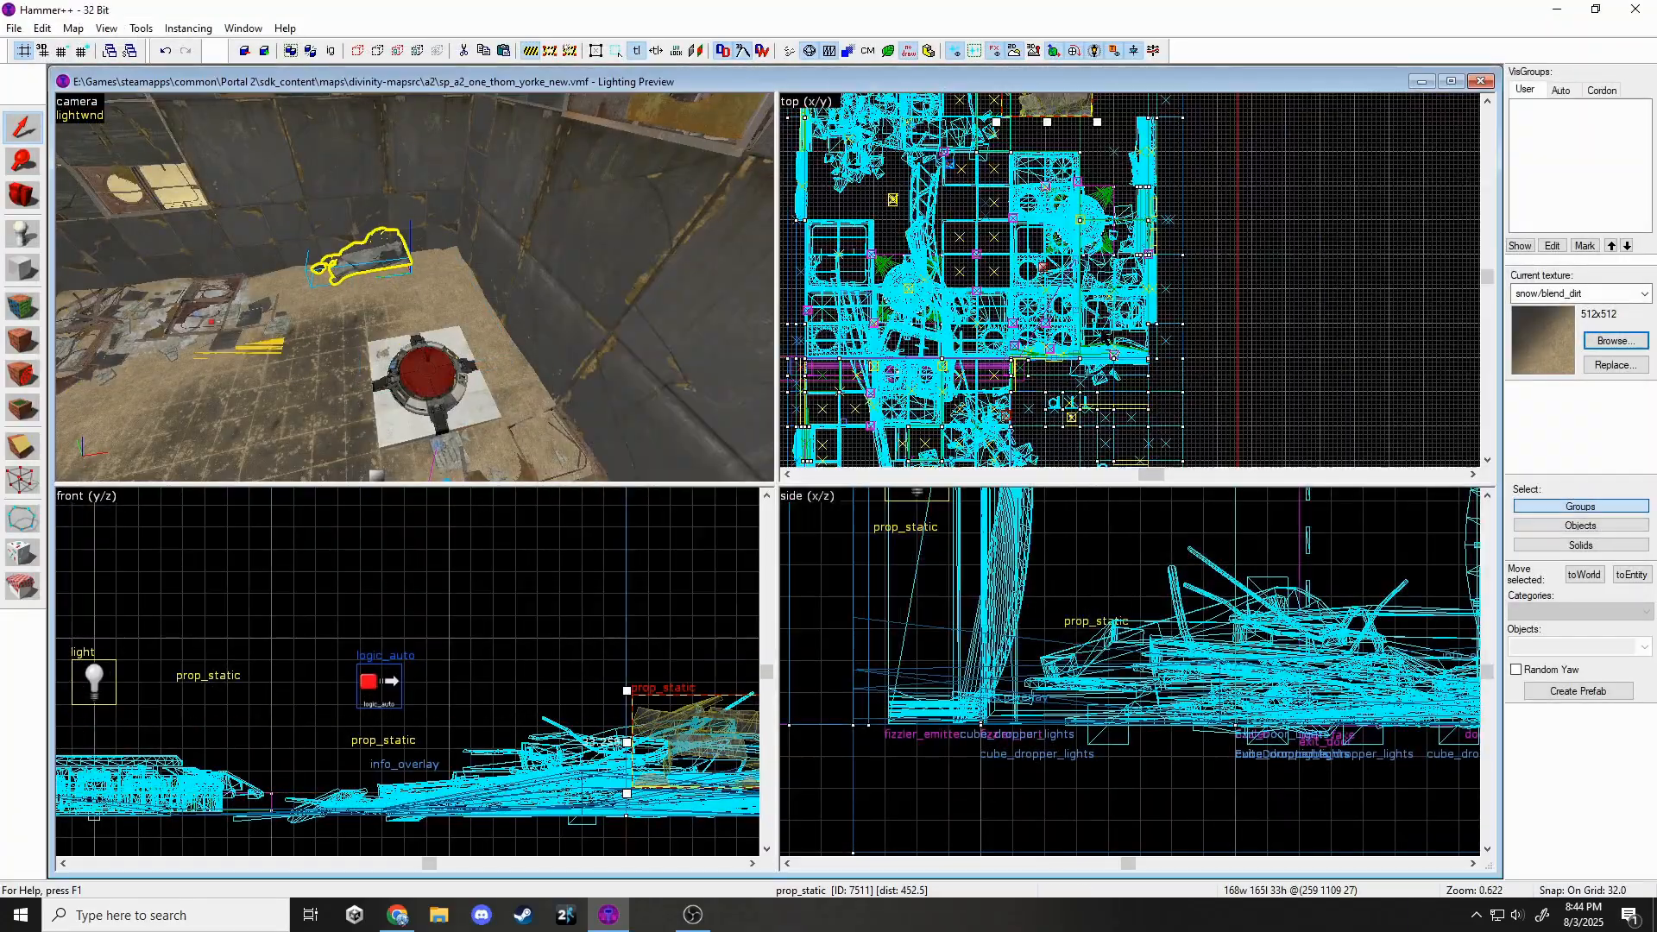
middle_click_drag(1114, 112, 1183, 216)
left_click_drag(1119, 282, 1122, 283)
scroll(1226, 265, "up", 5)
left_click_drag(1075, 422, 1215, 339)
middle_click_drag(739, 764, 498, 726)
scroll(497, 726, "up", 1)
left_click_drag(496, 725, 496, 731)
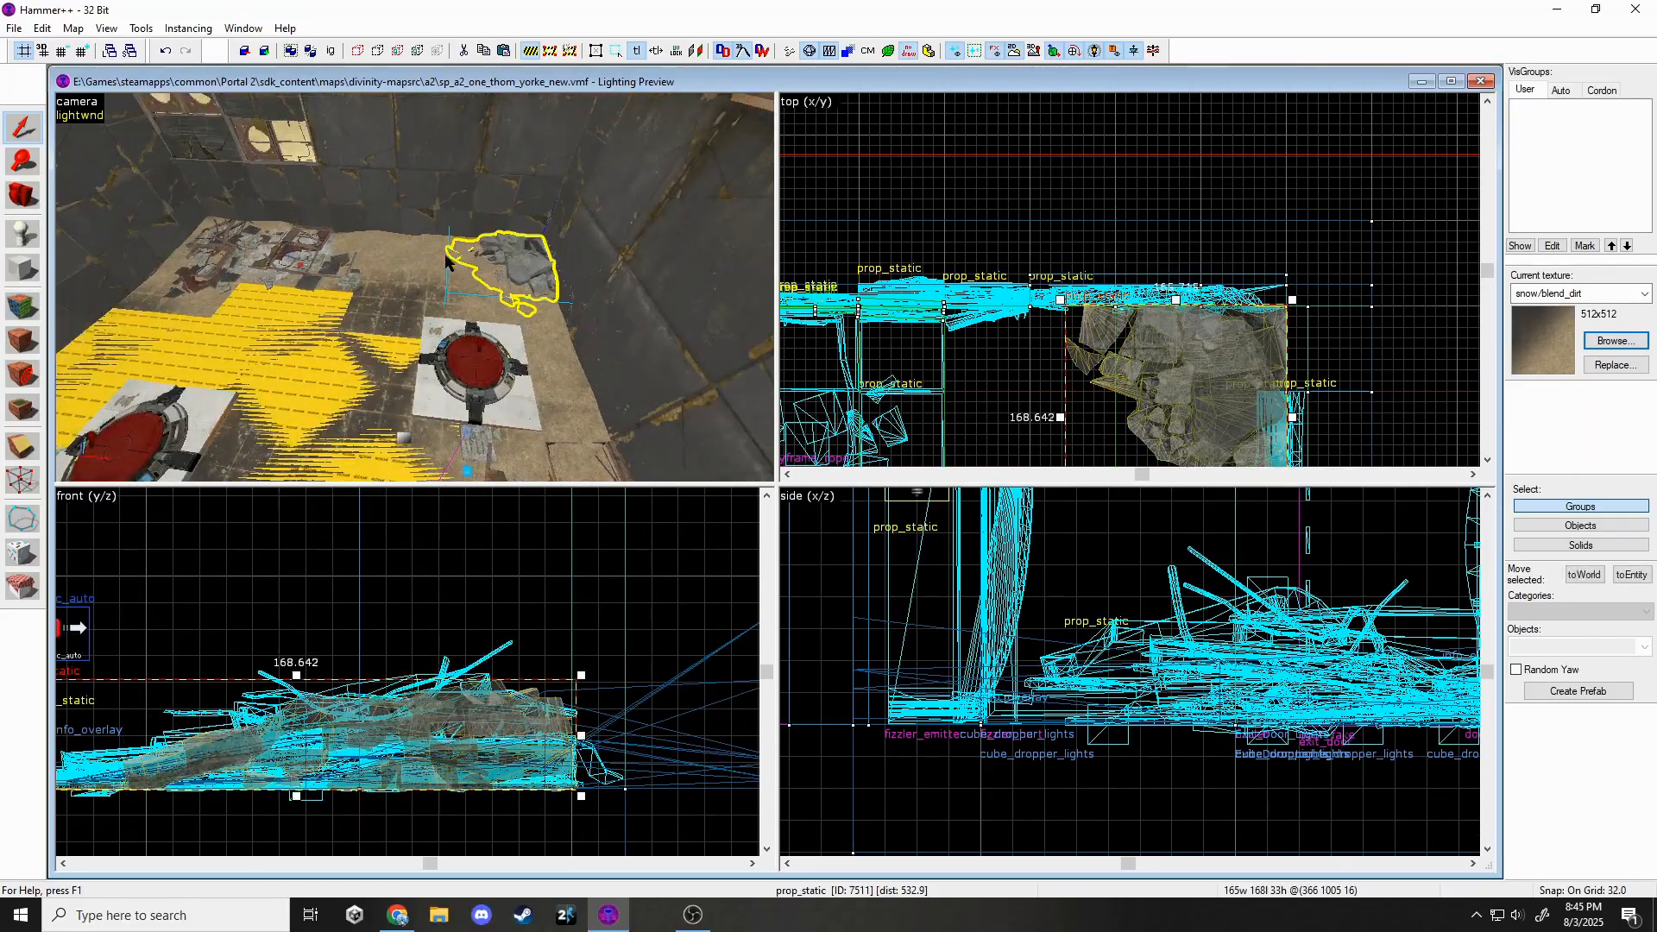
key("alt+Return")
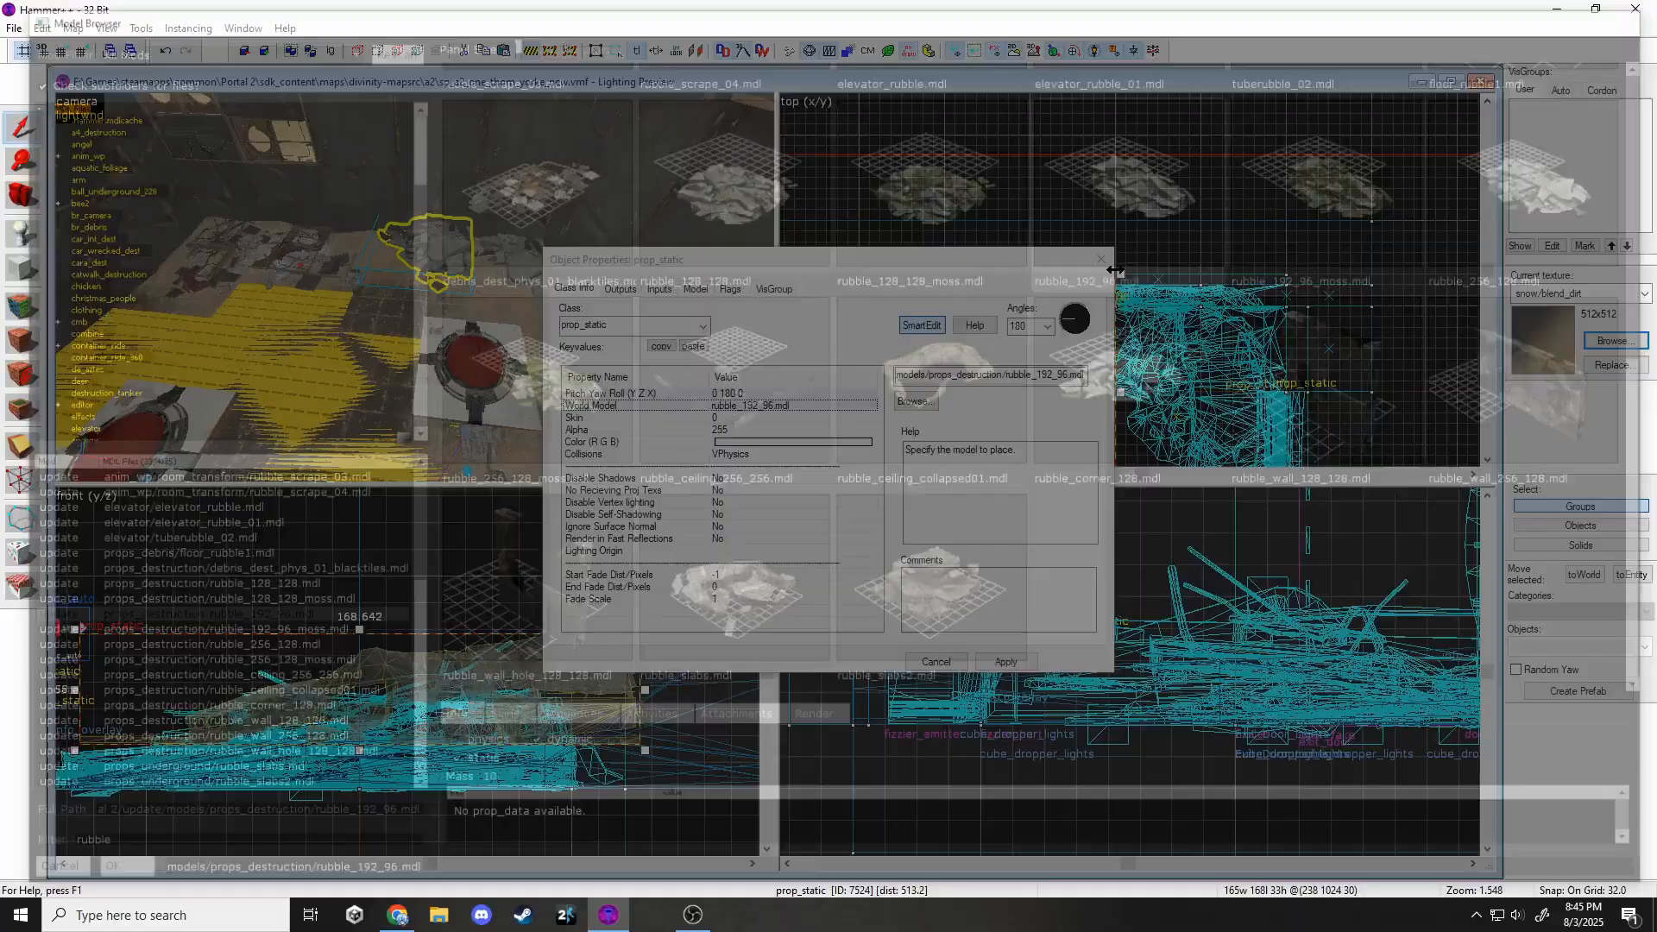
key("Return")
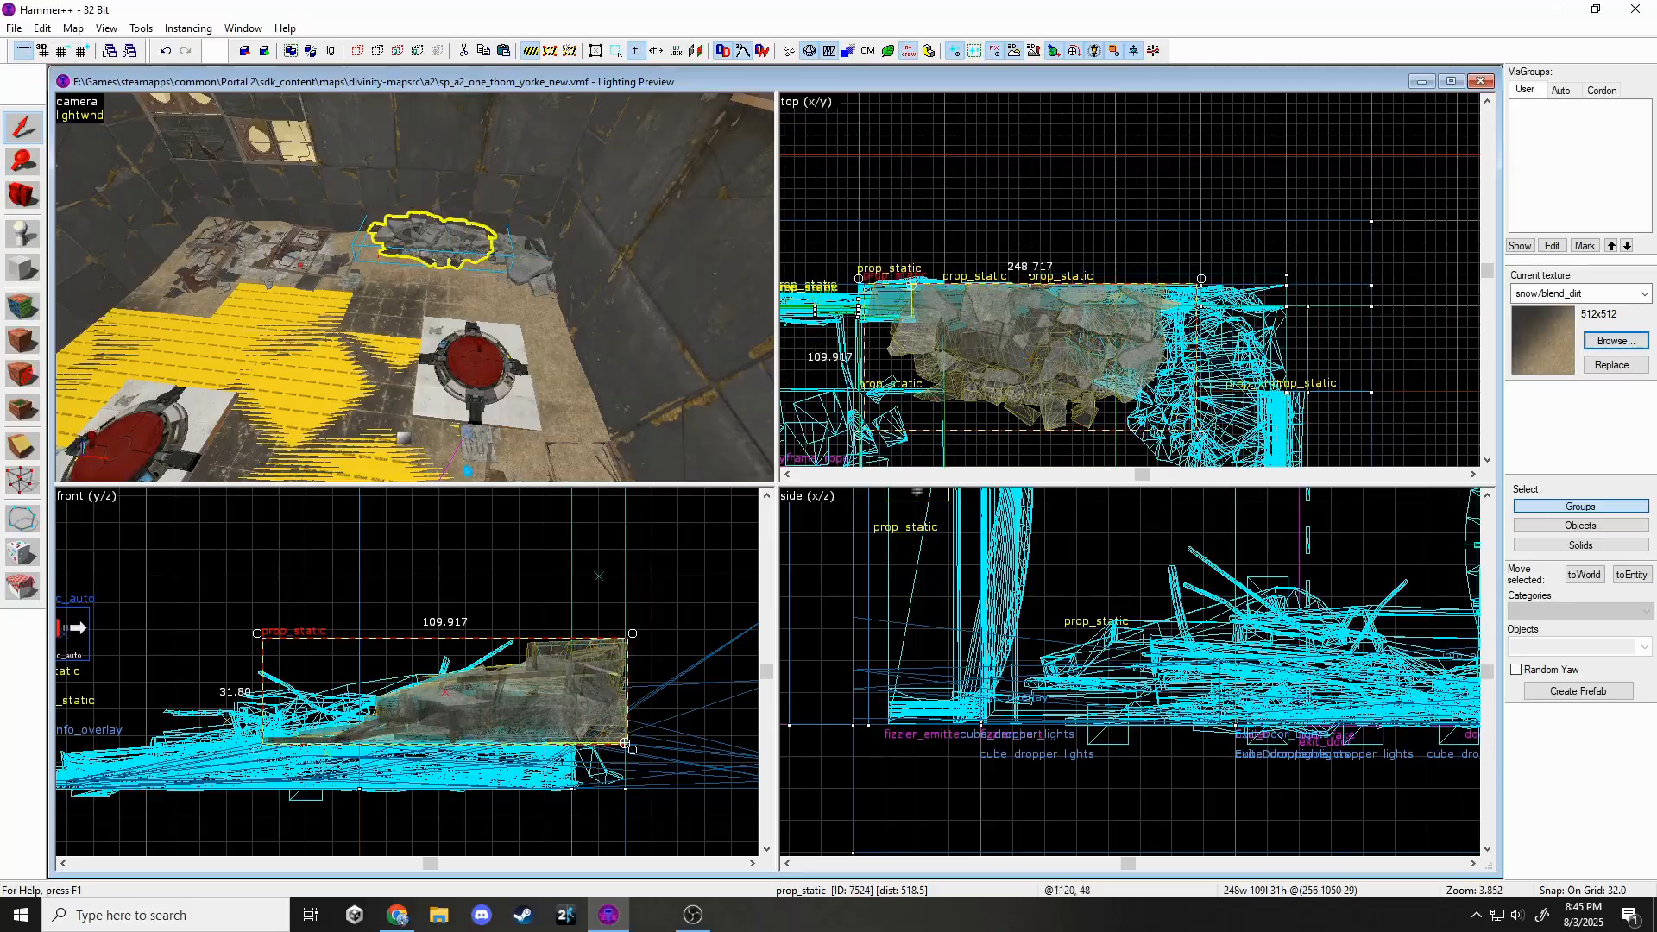
Change another rubble prop's model to rubble_corner_128.
key("z")
key("Escape")
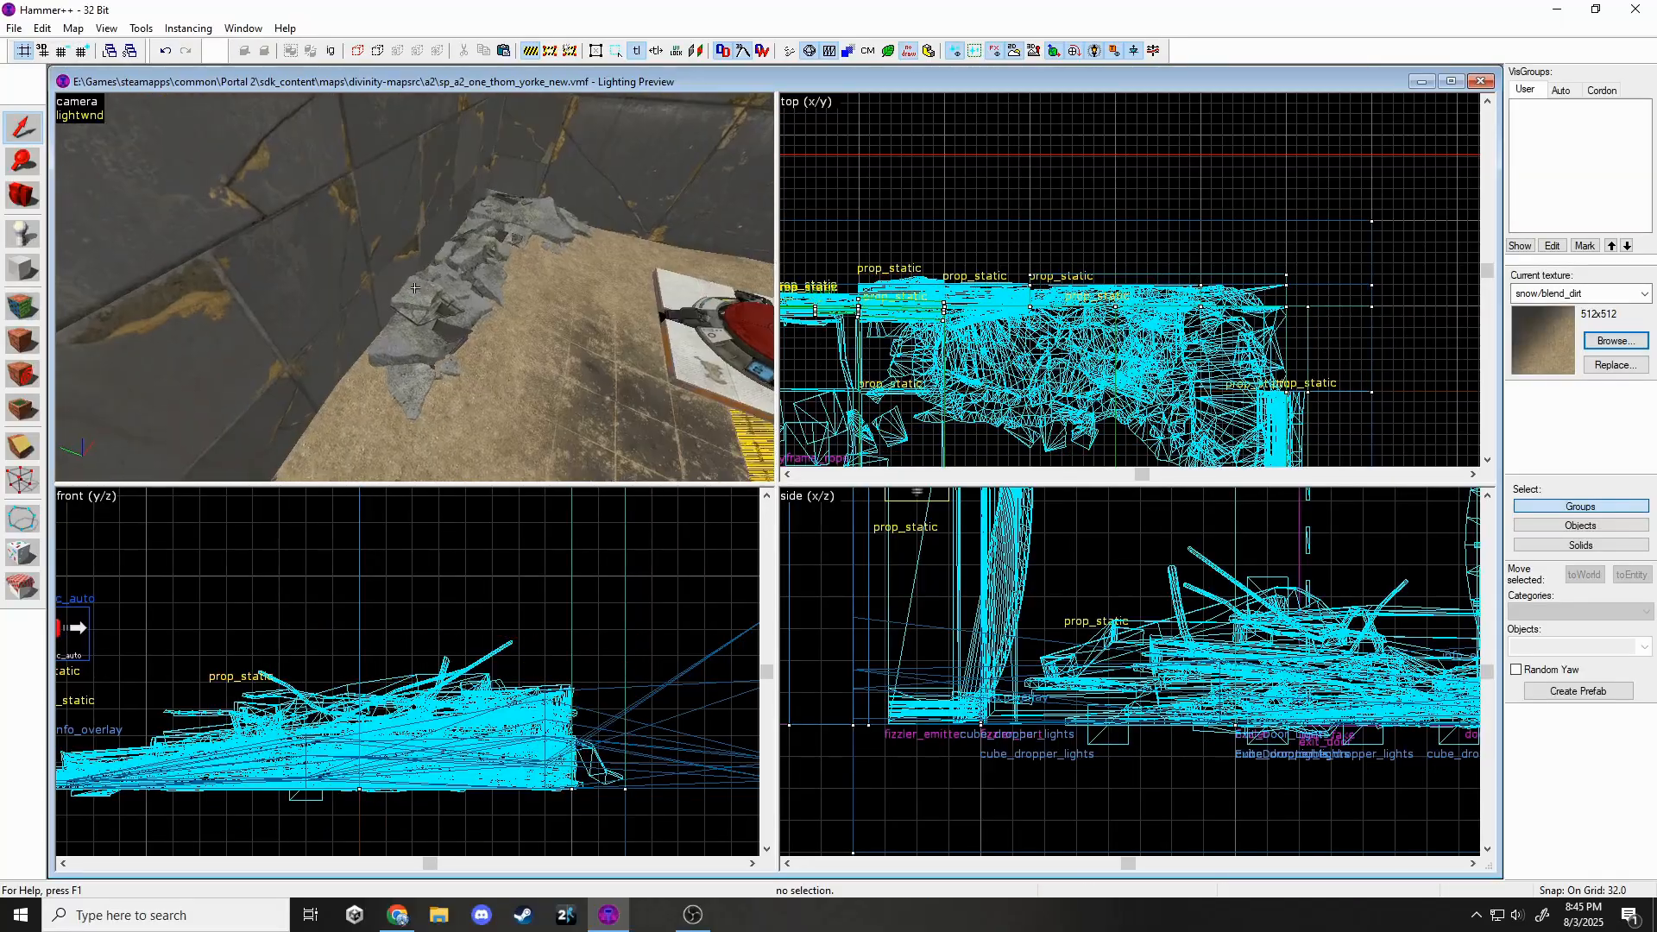
key("Escape")
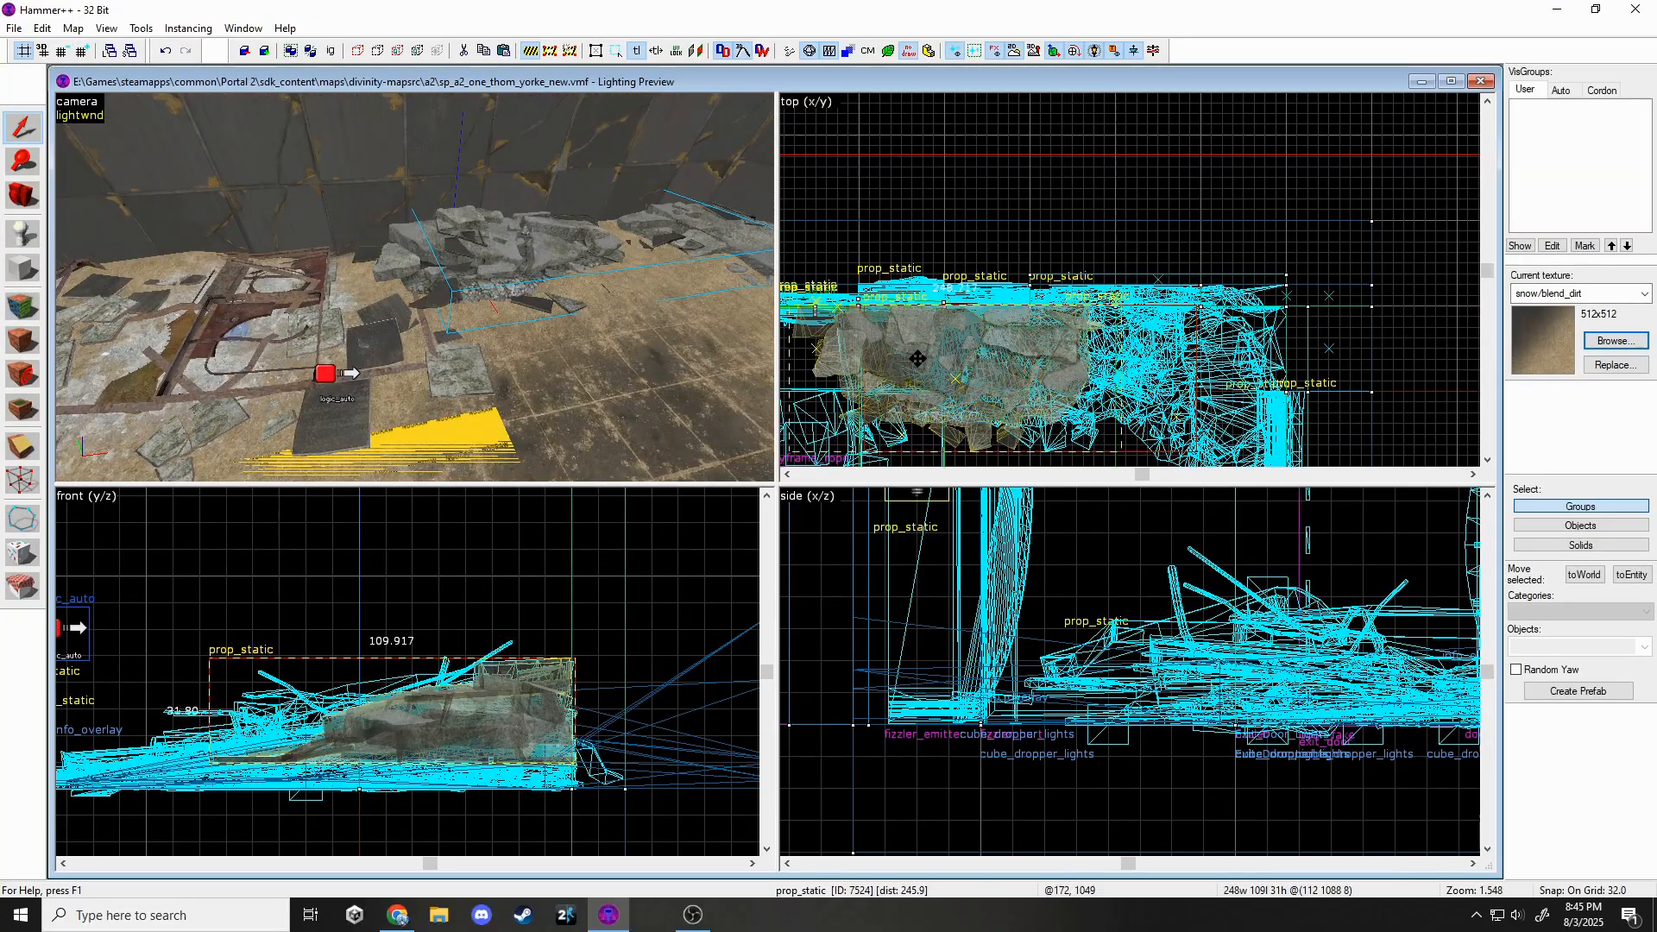
key("Escape")
key("z")
key("s")
key("z")
double_click(552, 281)
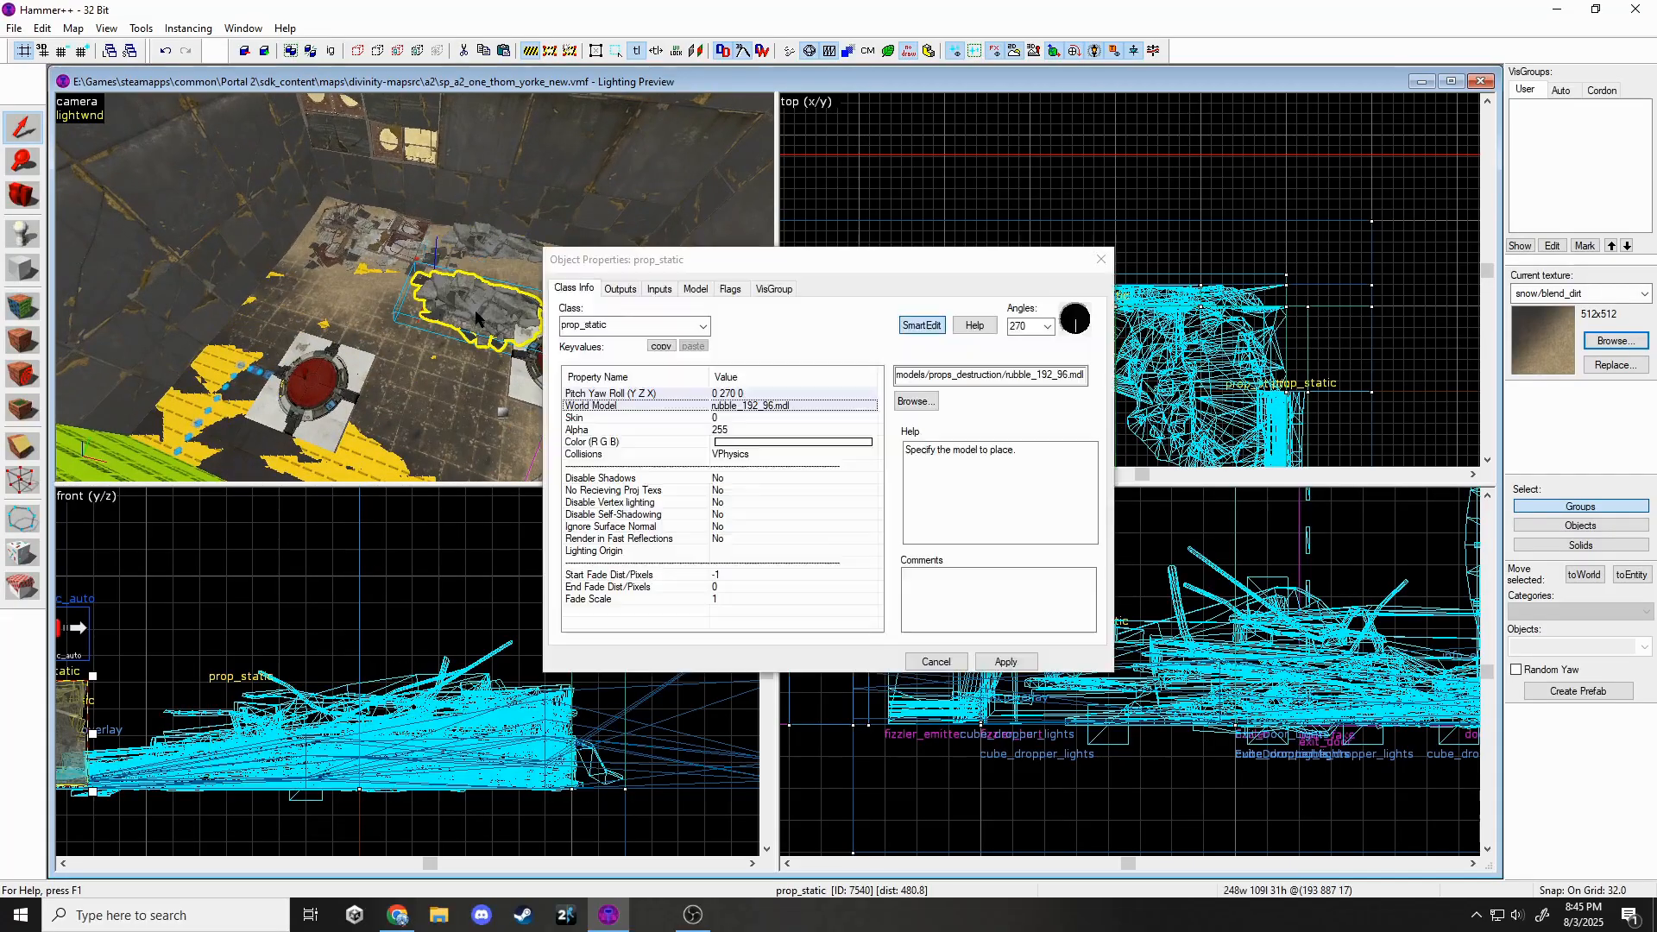
left_click(927, 401)
scroll(935, 429, "up", 1)
left_click(788, 446)
left_click(509, 718)
left_click(1136, 557)
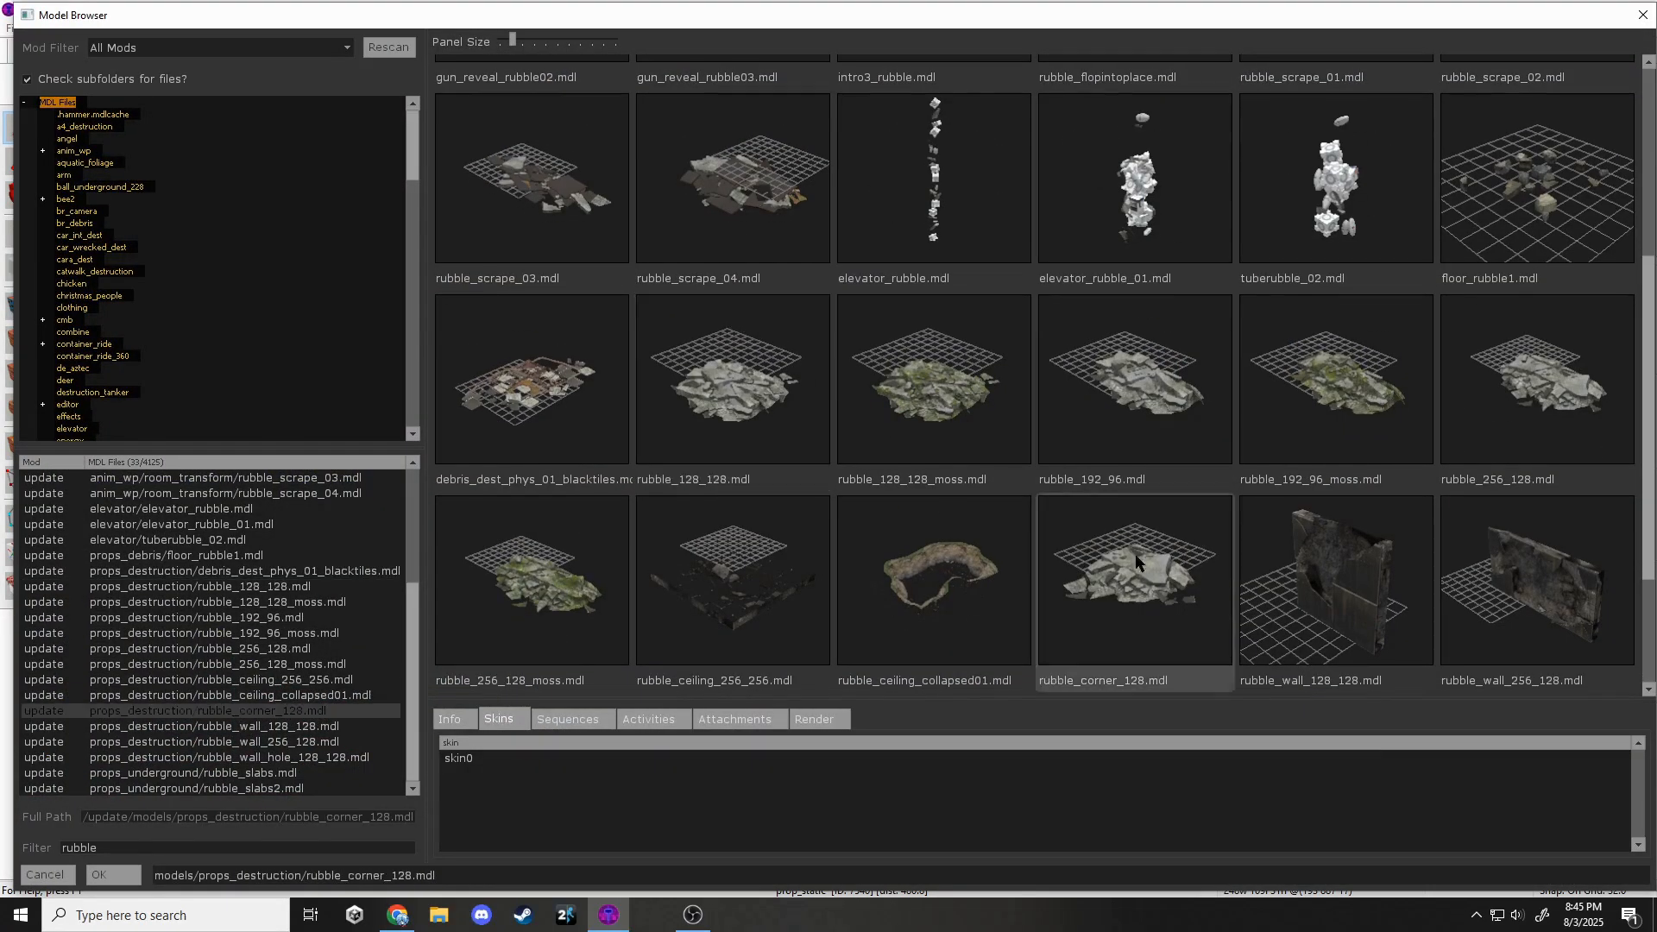
left_click(113, 875)
left_click(1005, 662)
Reposition the rubble_corner_128 prop on the floor.
key("z")
key("z")
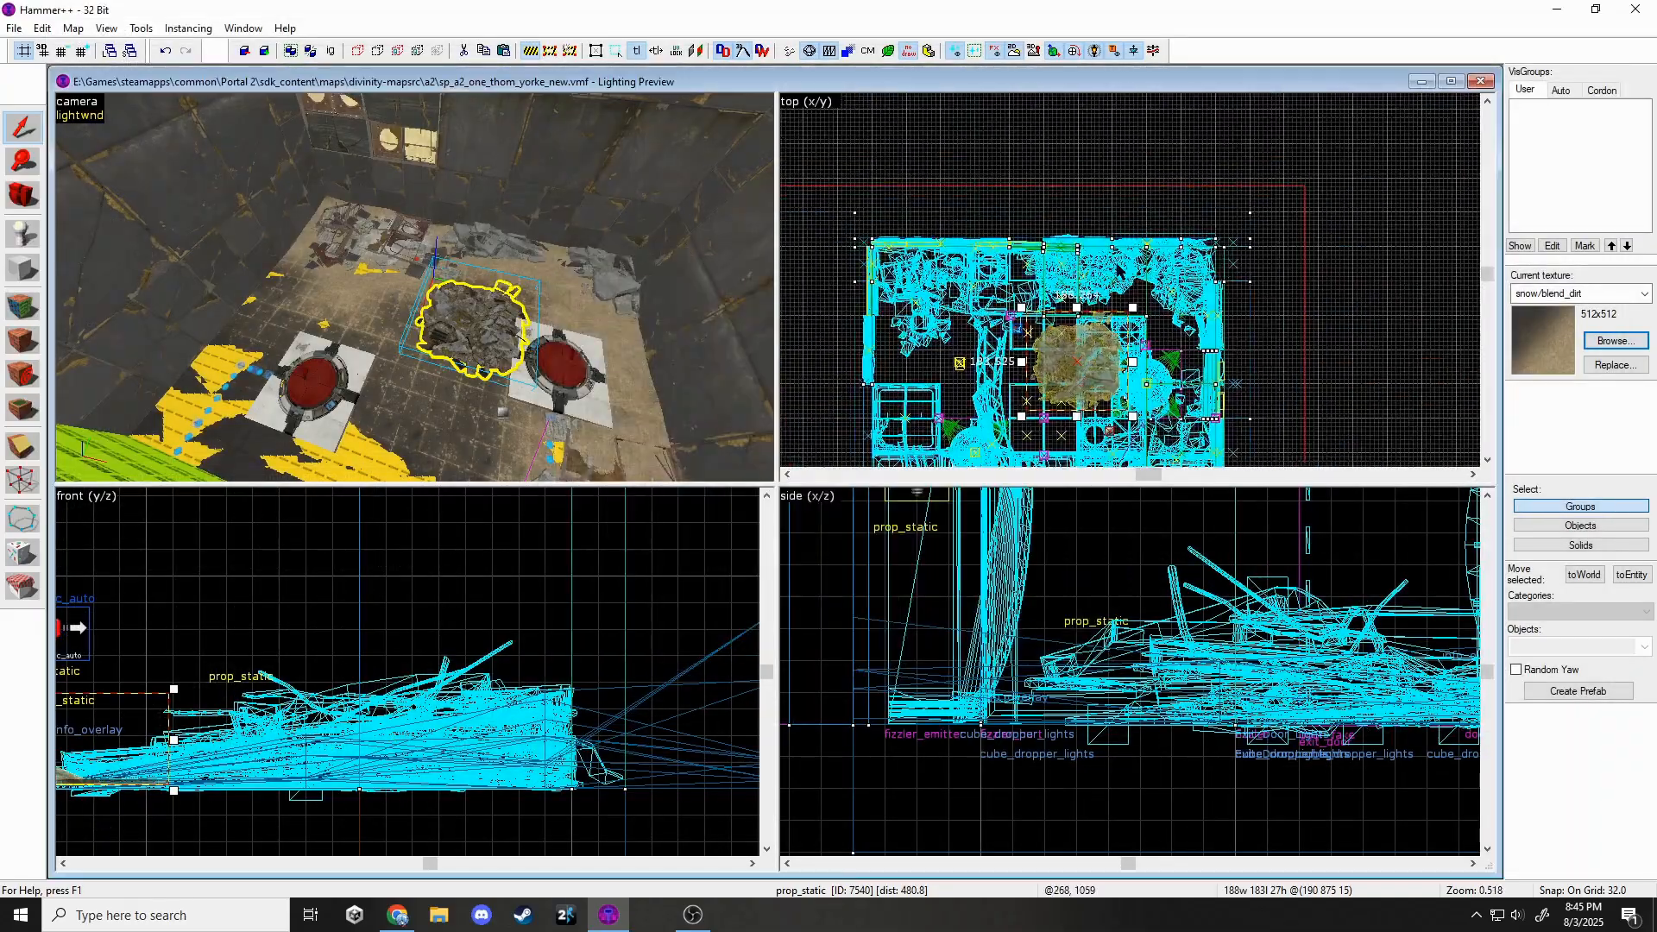
scroll(1088, 332, "up", 3)
left_click_drag(1105, 336, 1192, 267)
key("Escape")
Select a debris prop and move it right and down to a new floor spot.
key("z")
key("w")
left_click(415, 287)
key("s")
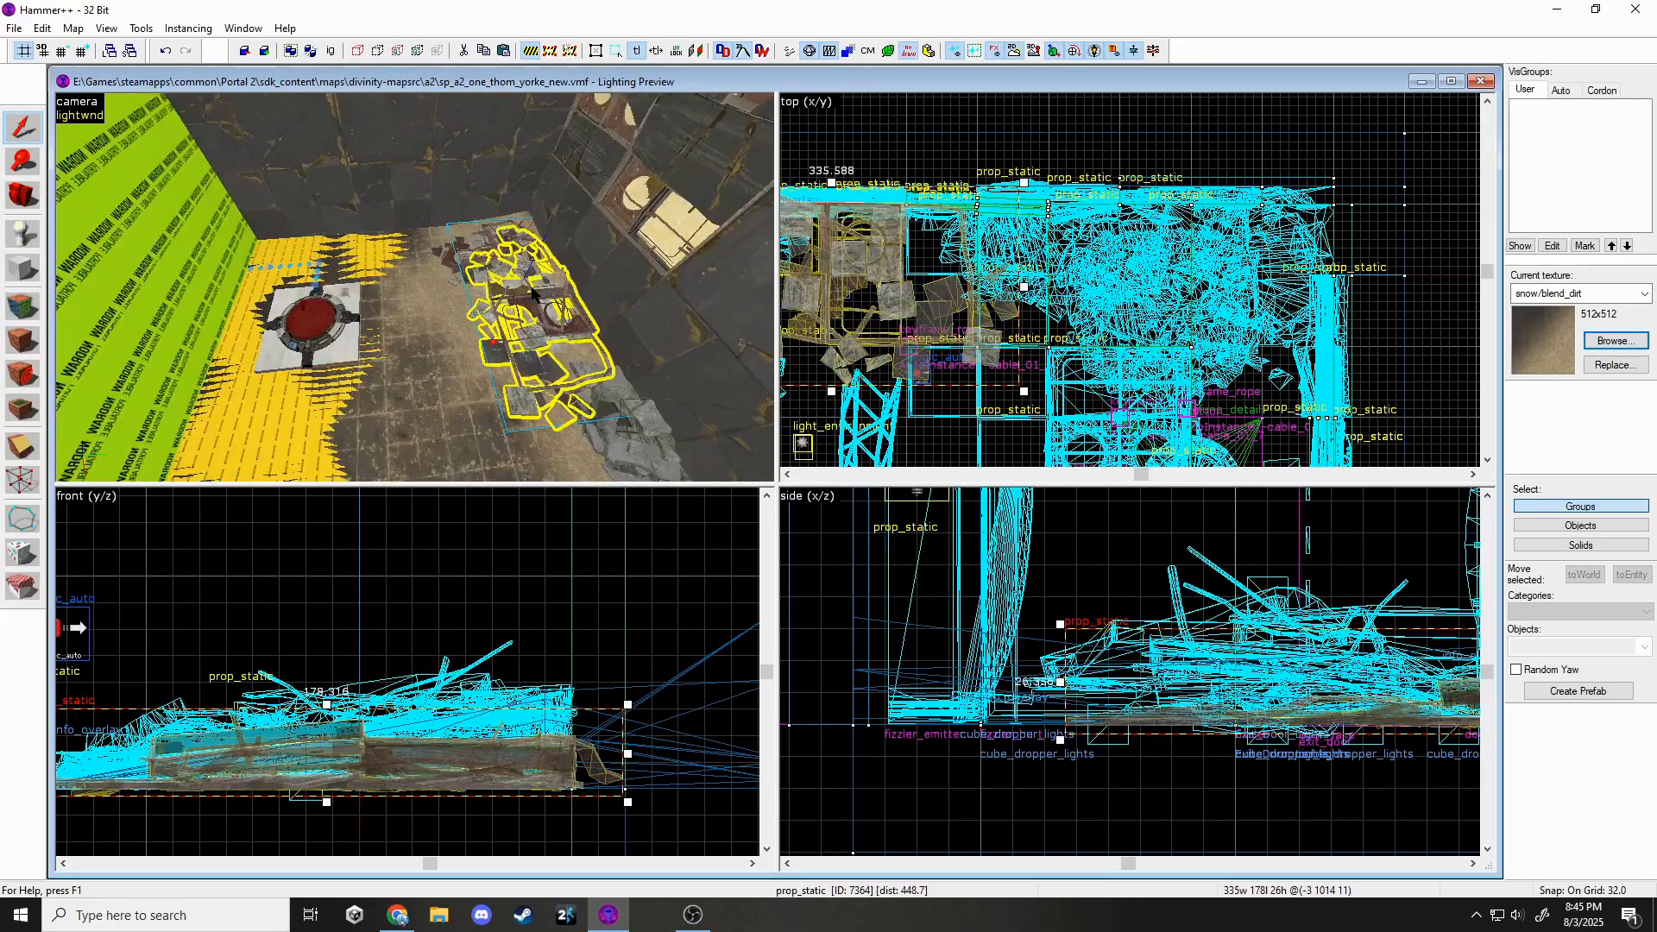
key("w")
left_click(414, 288)
key("z")
scroll(1046, 285, "down", 12)
scroll(1041, 330, "up", 4)
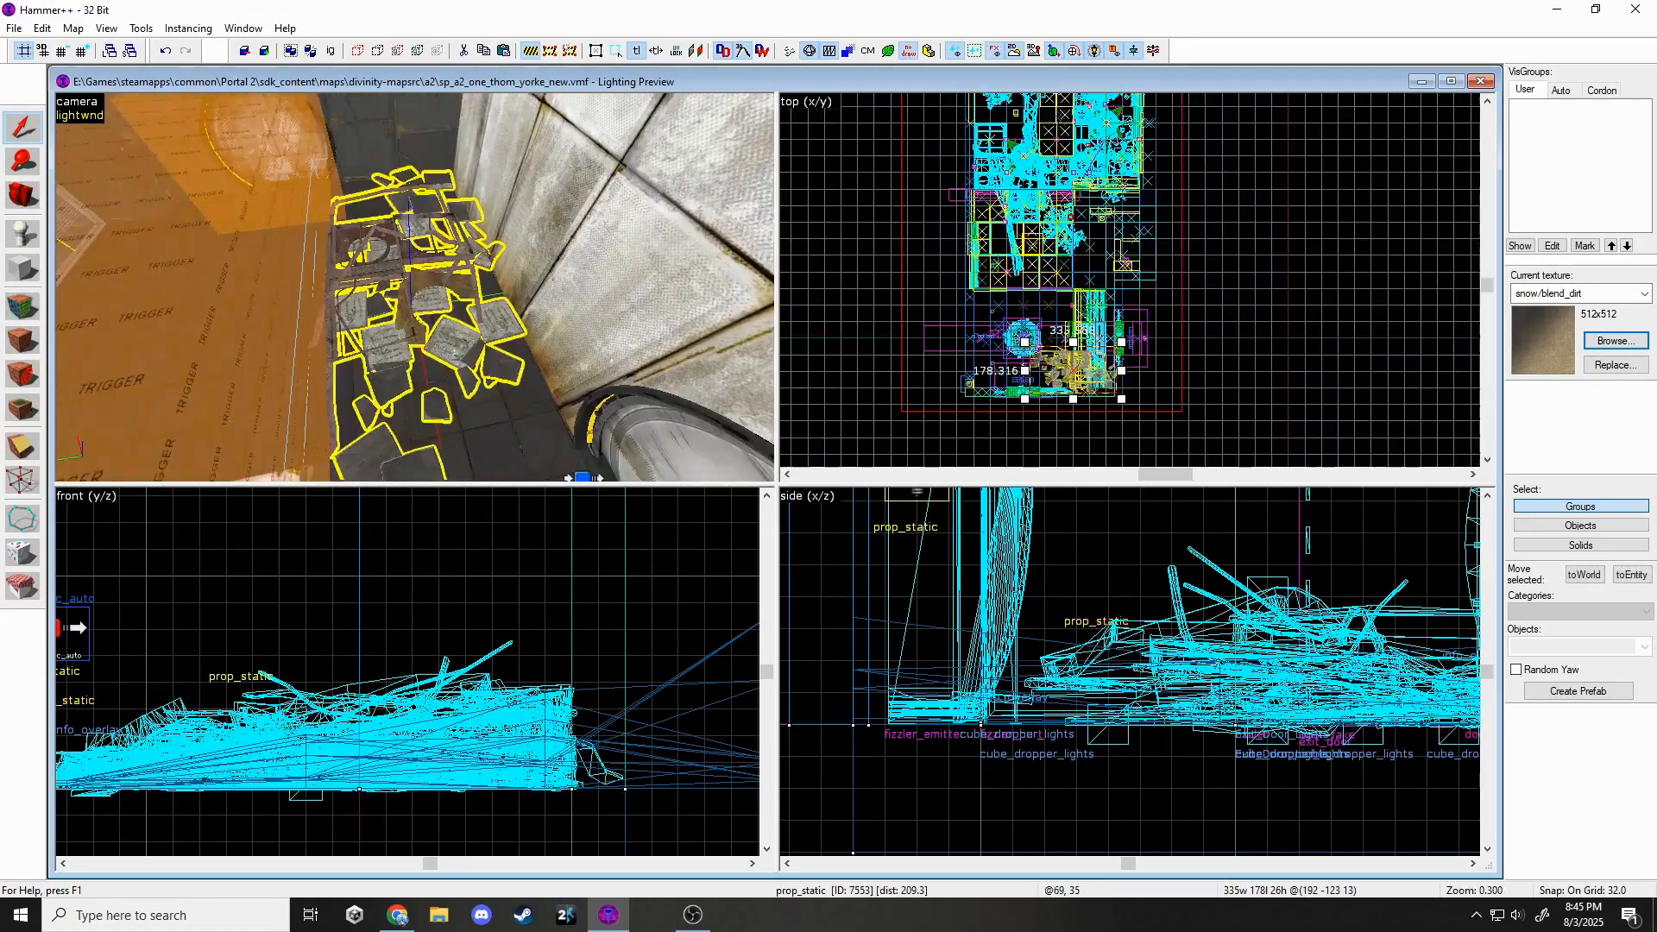
key("s")
key("z")
left_click_drag(1037, 406, 1035, 396)
scroll(1037, 388, "up", 10)
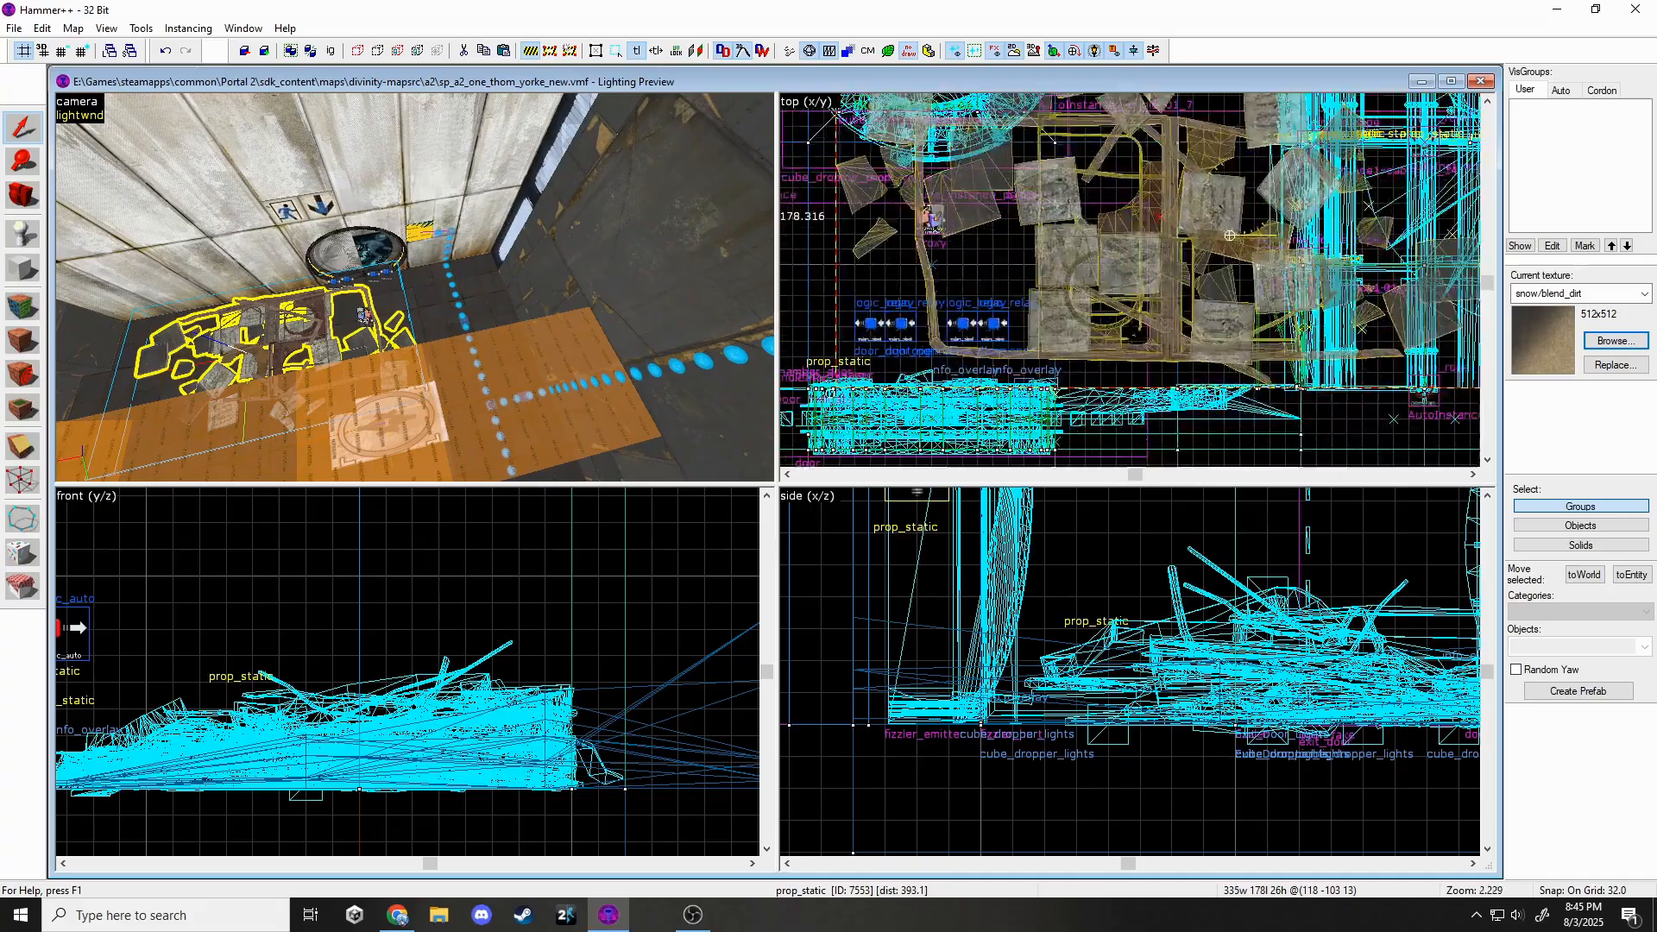
left_click_drag(1061, 285, 1147, 320)
Swap the debris prop's model to debris_dest_phys_02_blacktiles.mdl.
key("z")
key("w")
key("s")
key("z")
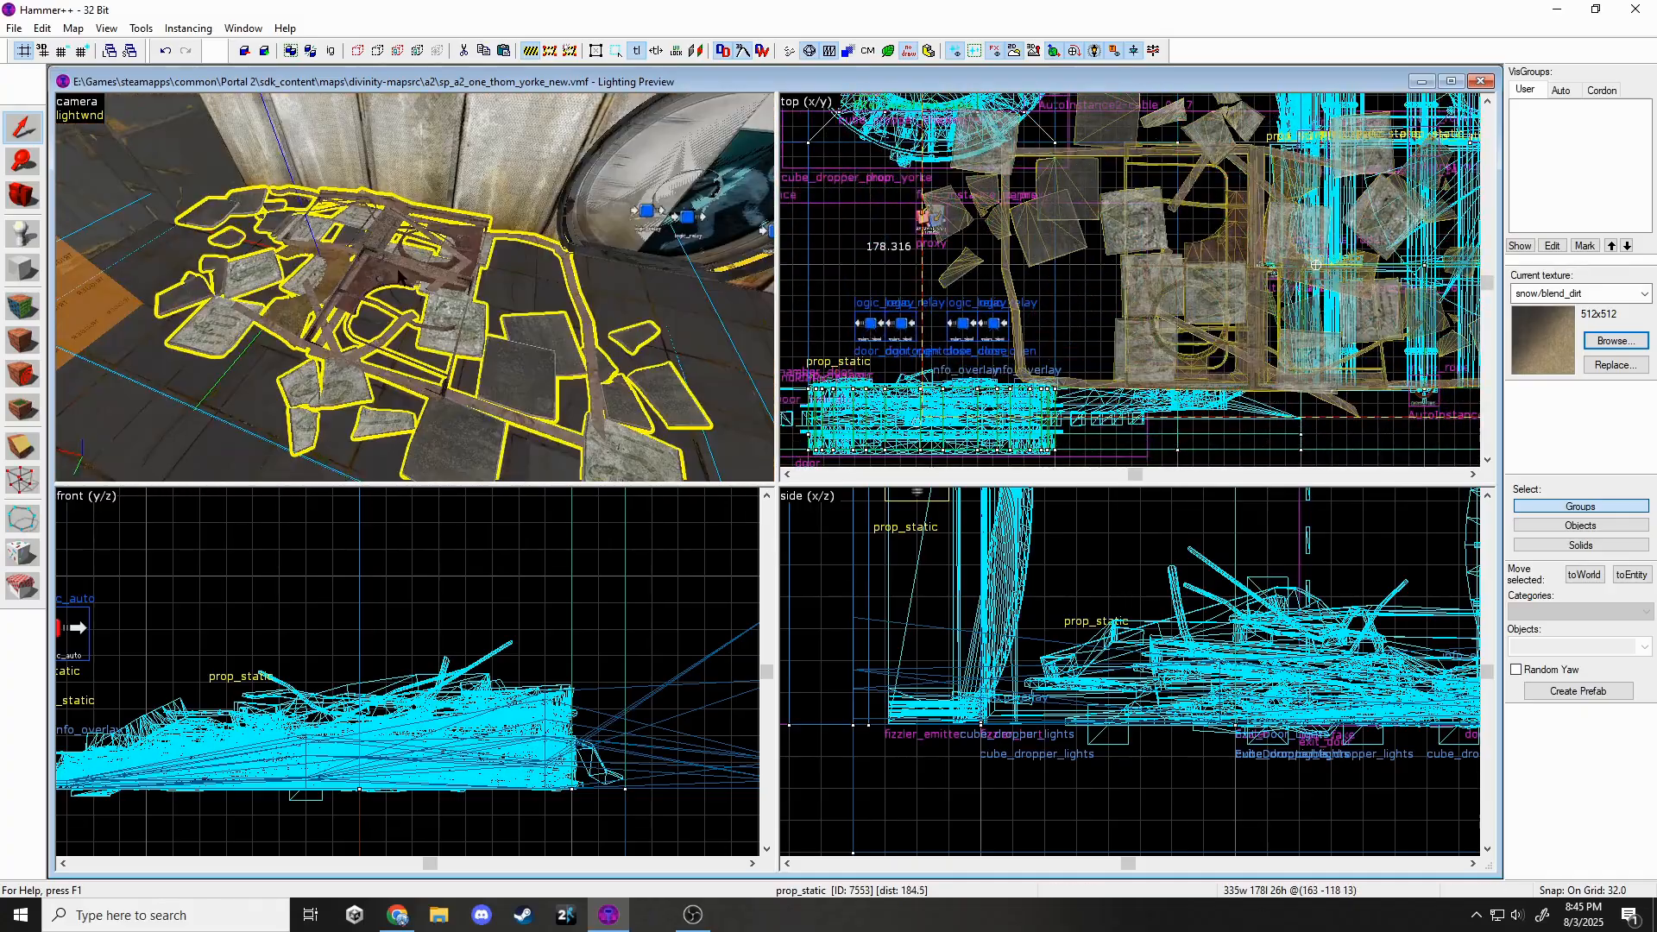
key("alt+Return")
left_click(958, 389)
scroll(915, 492, "down", 3)
scroll(733, 392, "up", 8)
scroll(725, 386, "down", 4)
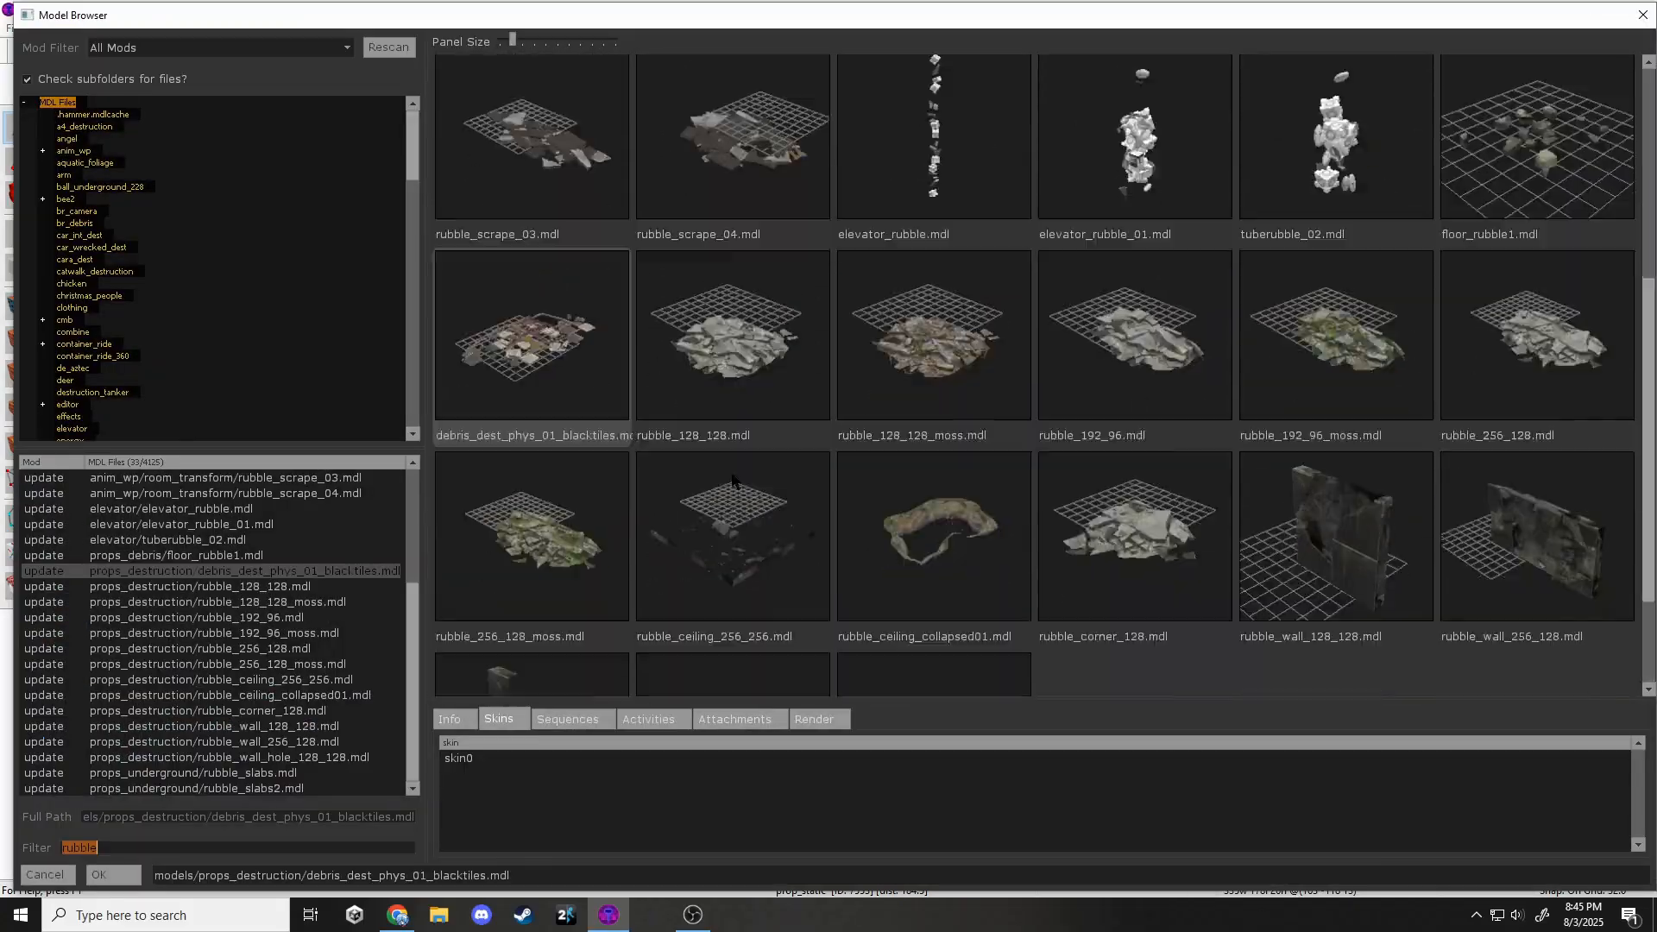
scroll(826, 554, "down", 5)
double_click(896, 586)
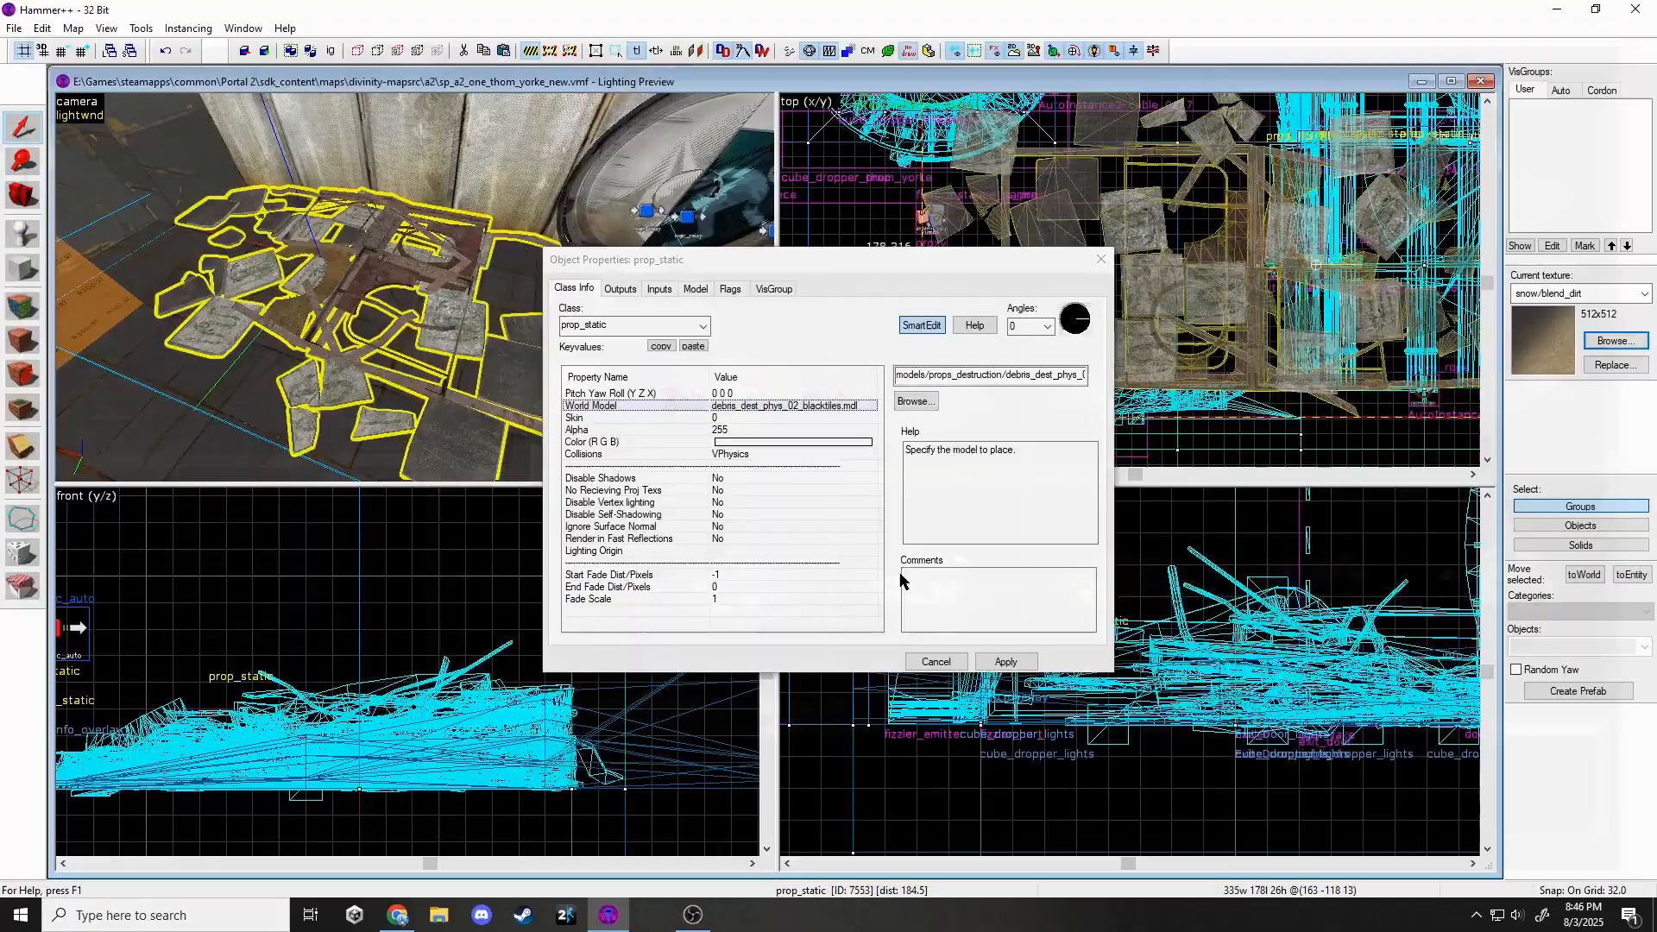
left_click(1006, 661)
left_click(1092, 261)
scroll(1121, 294, "down", 5)
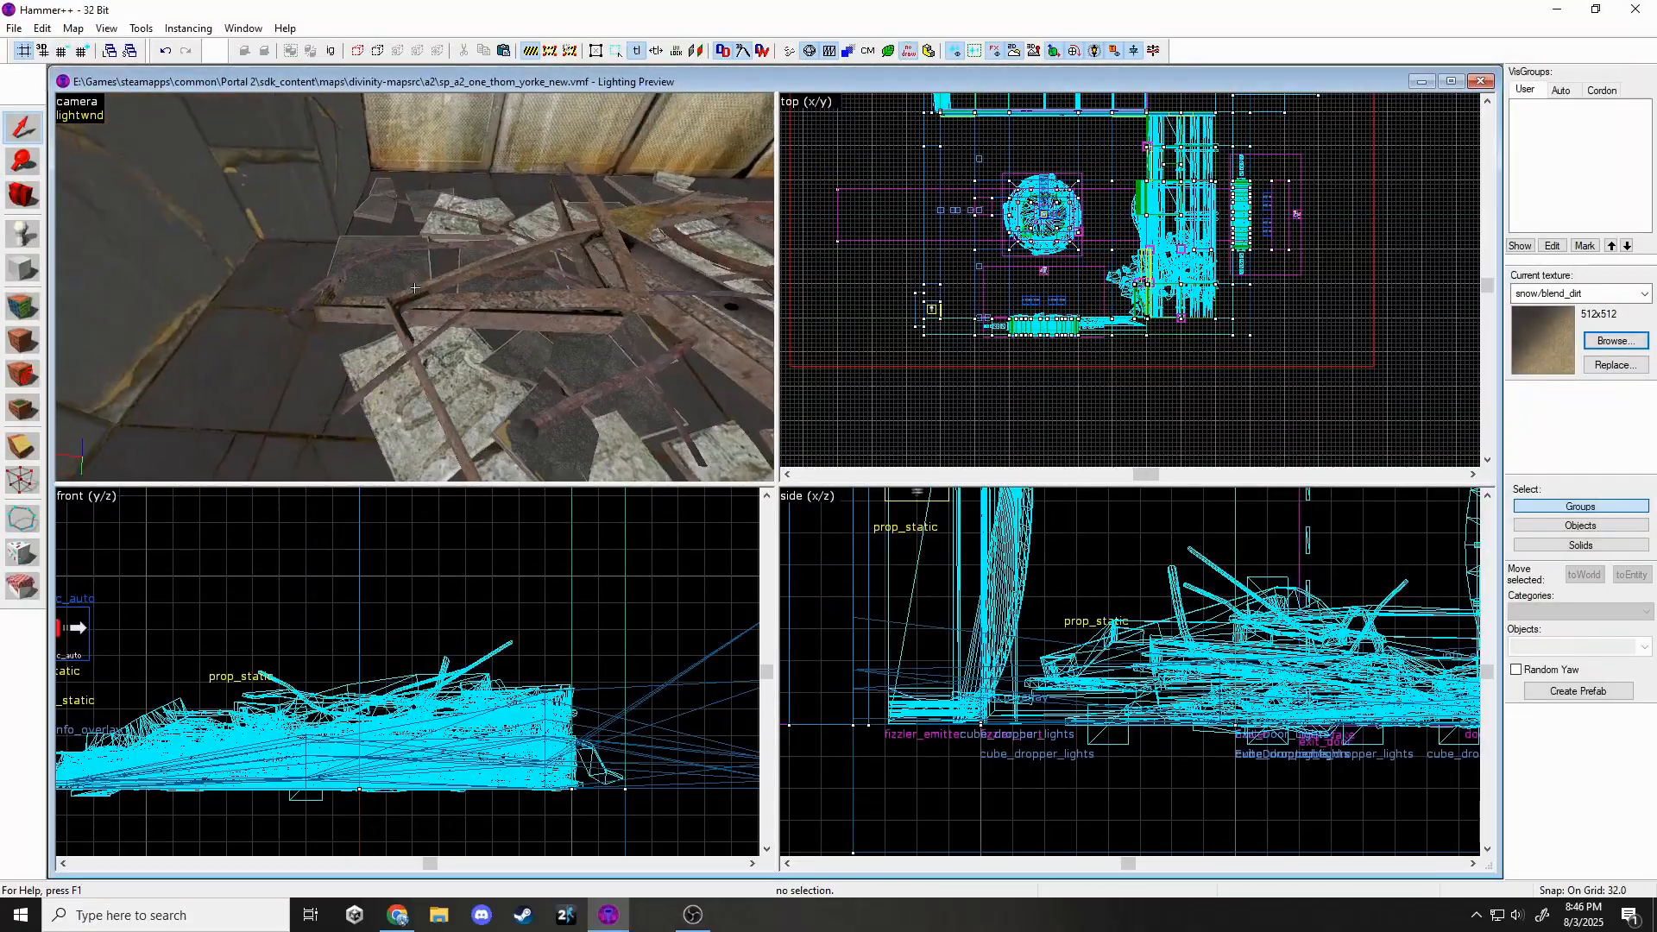
scroll(604, 652, "down", 11)
scroll(241, 663, "up", 10)
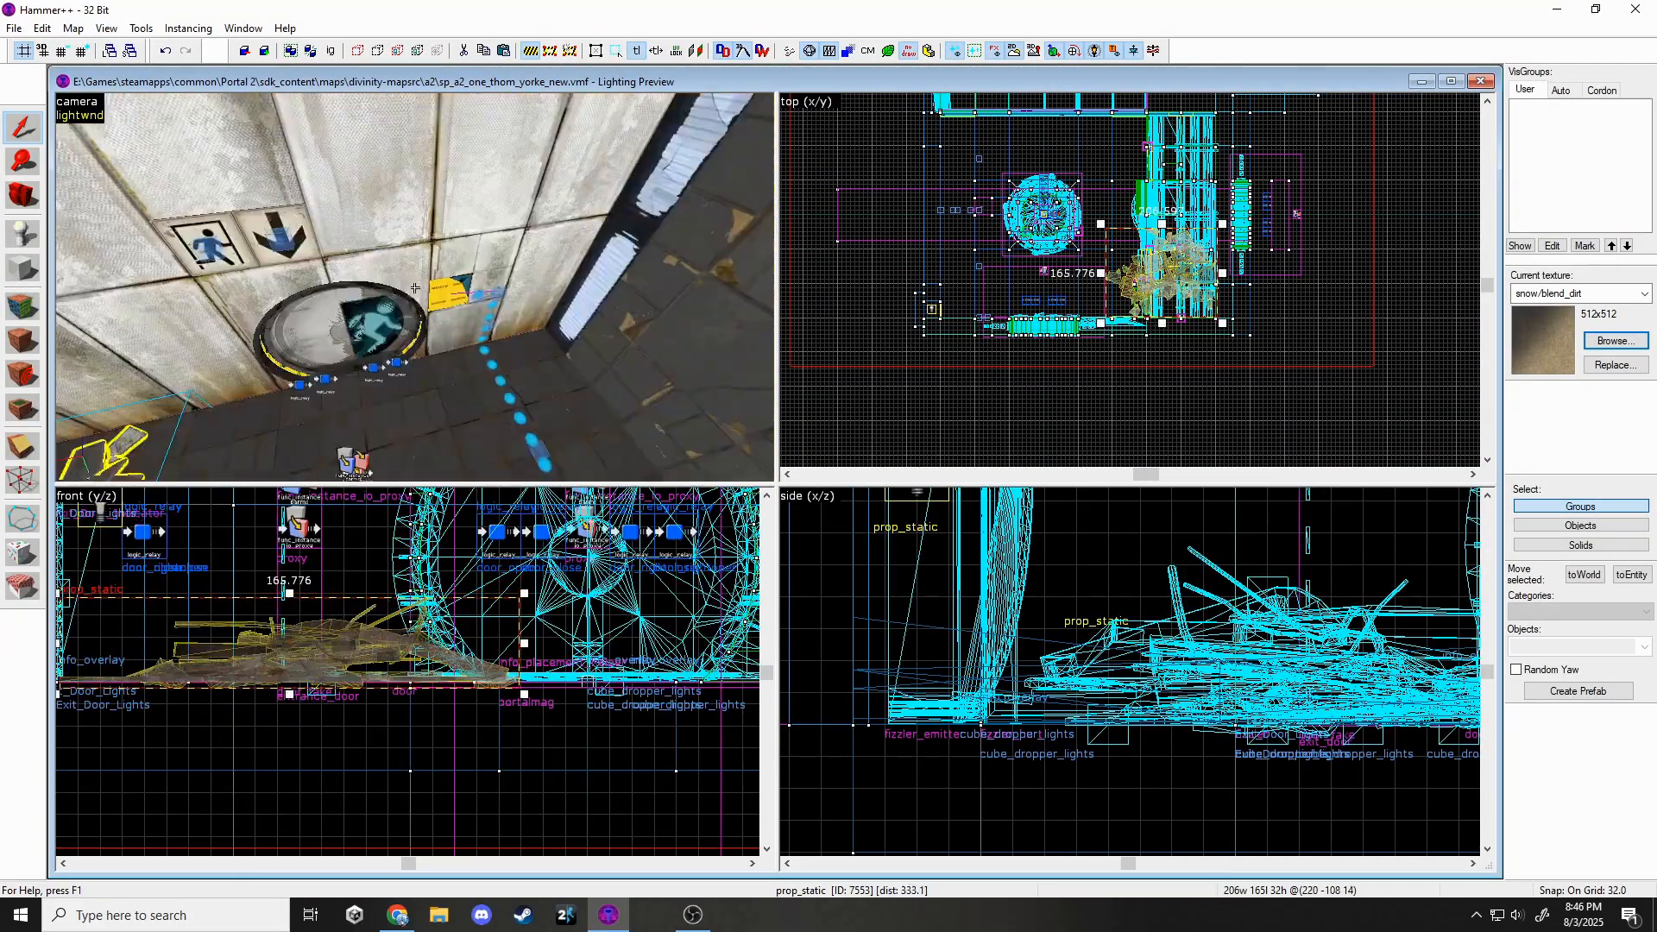
Change another debris prop's model to debris_dest_phys_02_blacktiles.
double_click(328, 310)
left_click(916, 398)
scroll(1036, 430, "up", 5)
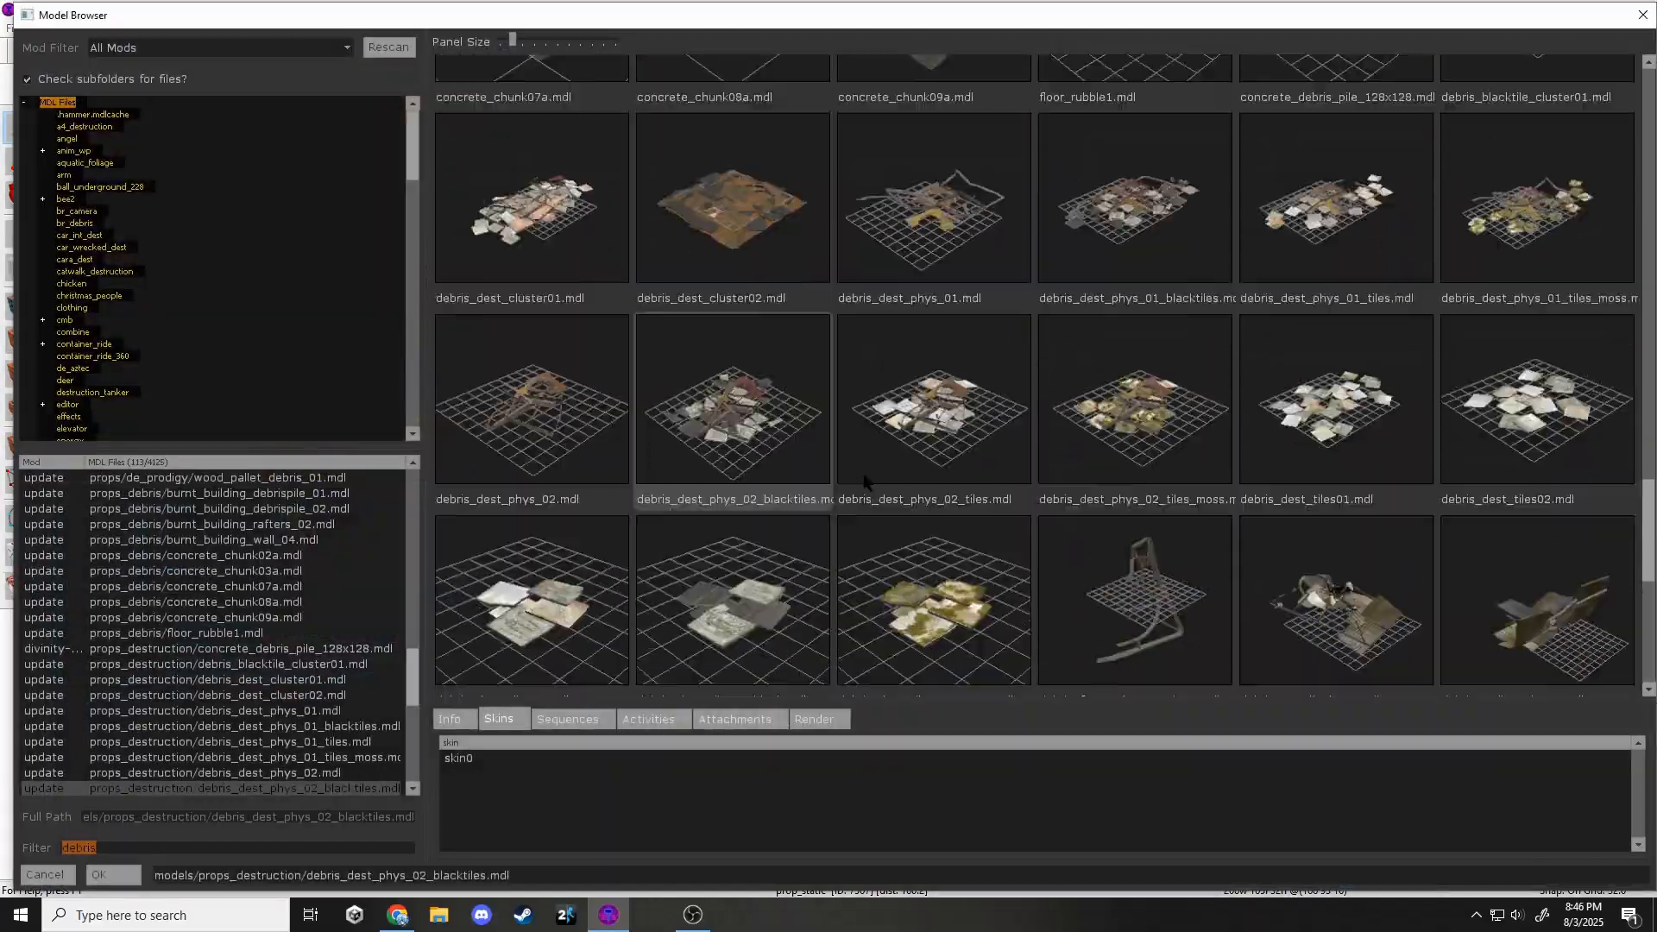
double_click(1176, 427)
left_click(1007, 663)
Move the new debris prop left, then 16 units down in the top view.
scroll(1174, 183, "up", 4)
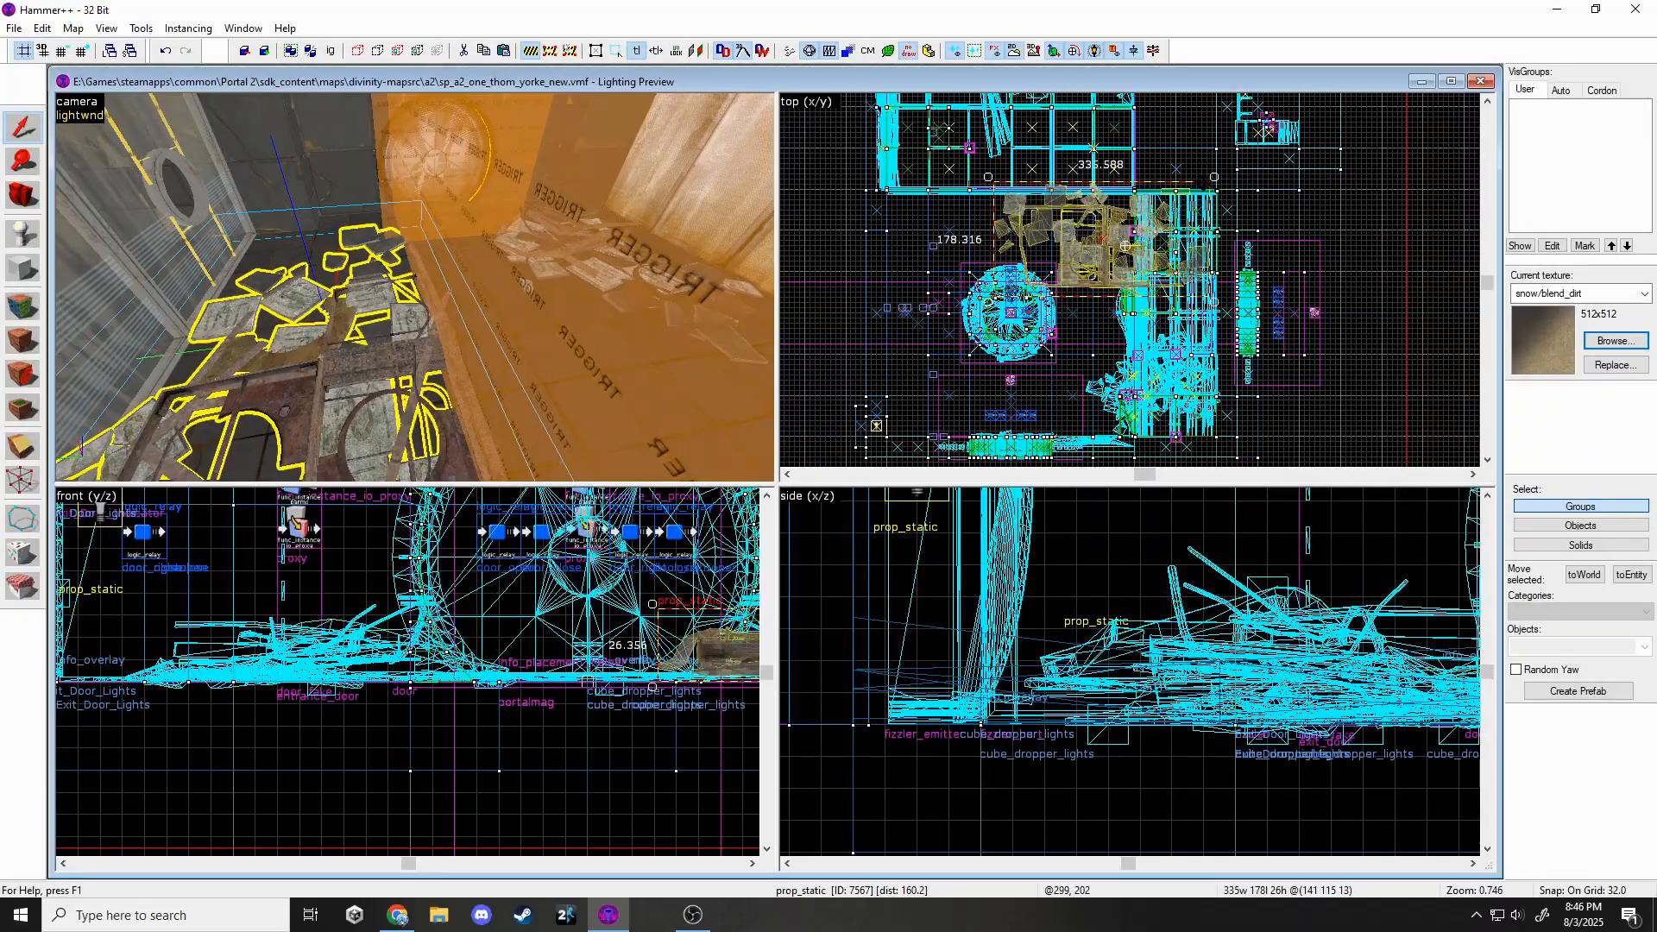
left_click_drag(1082, 329, 1062, 316)
scroll(1049, 183, "up", 5)
left_click_drag(990, 165, 1040, 131)
left_click_drag(1176, 297, 1037, 288)
scroll(1098, 259, "down", 1)
middle_click_drag(1098, 259, 1071, 234)
left_click_drag(1217, 302, 1220, 325)
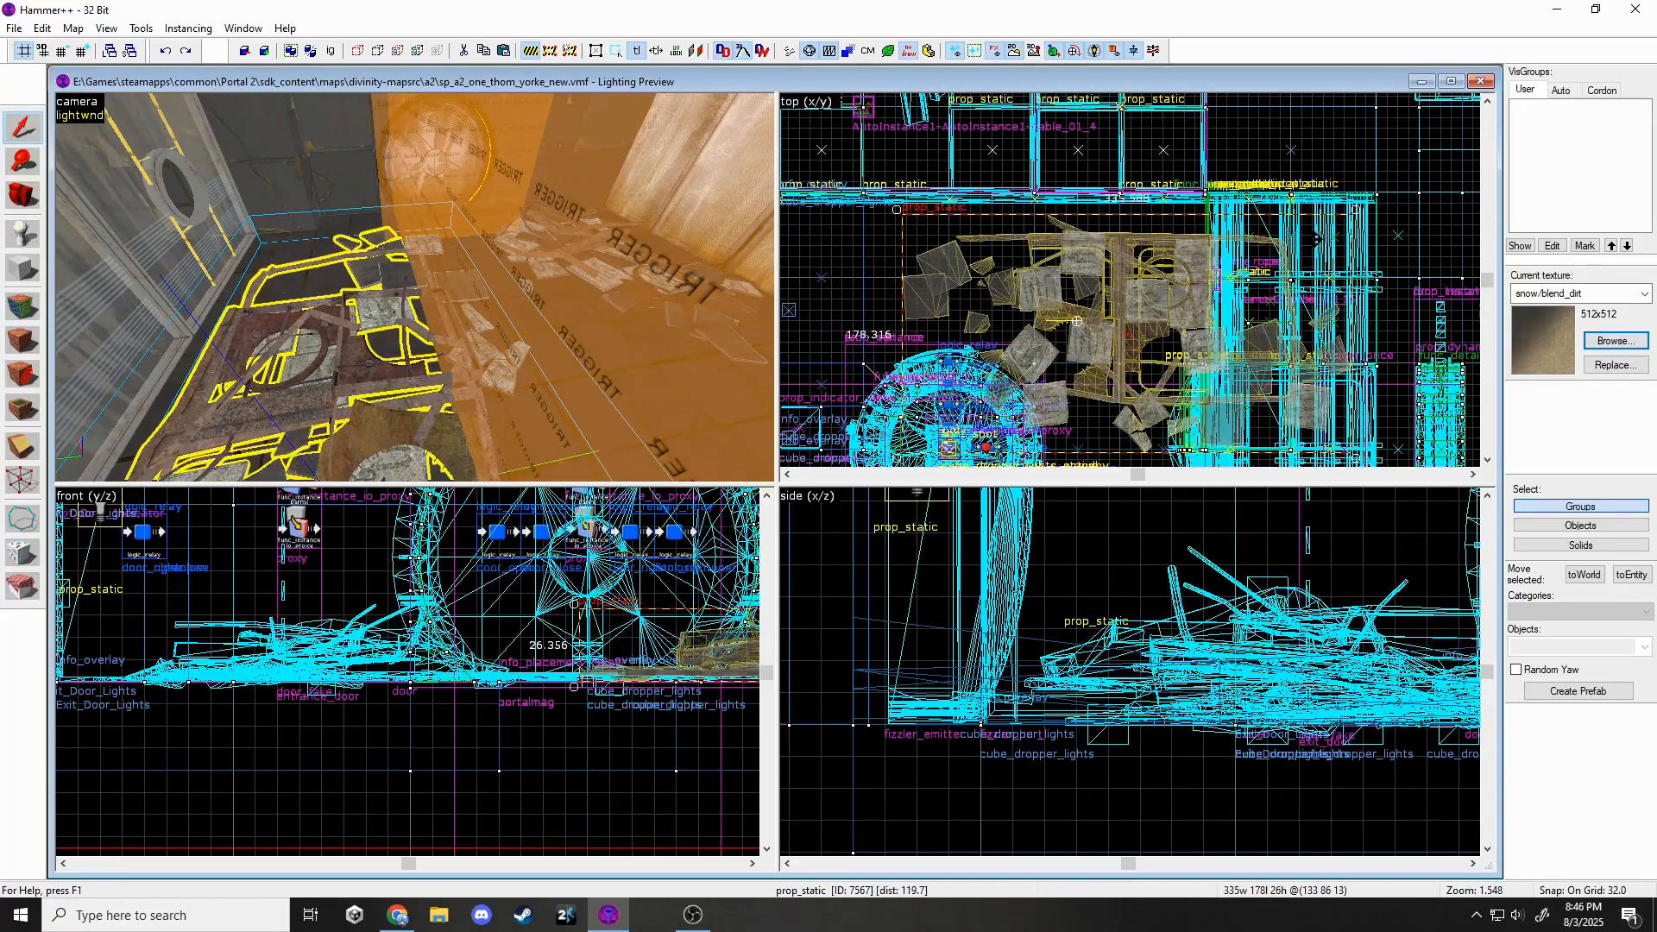
Rotate the debris prop counter-clockwise and nudge it up and right into place.
left_click_drag(1352, 213, 1338, 176)
left_click_drag(1242, 267, 1264, 249)
key("Escape")
key("z")
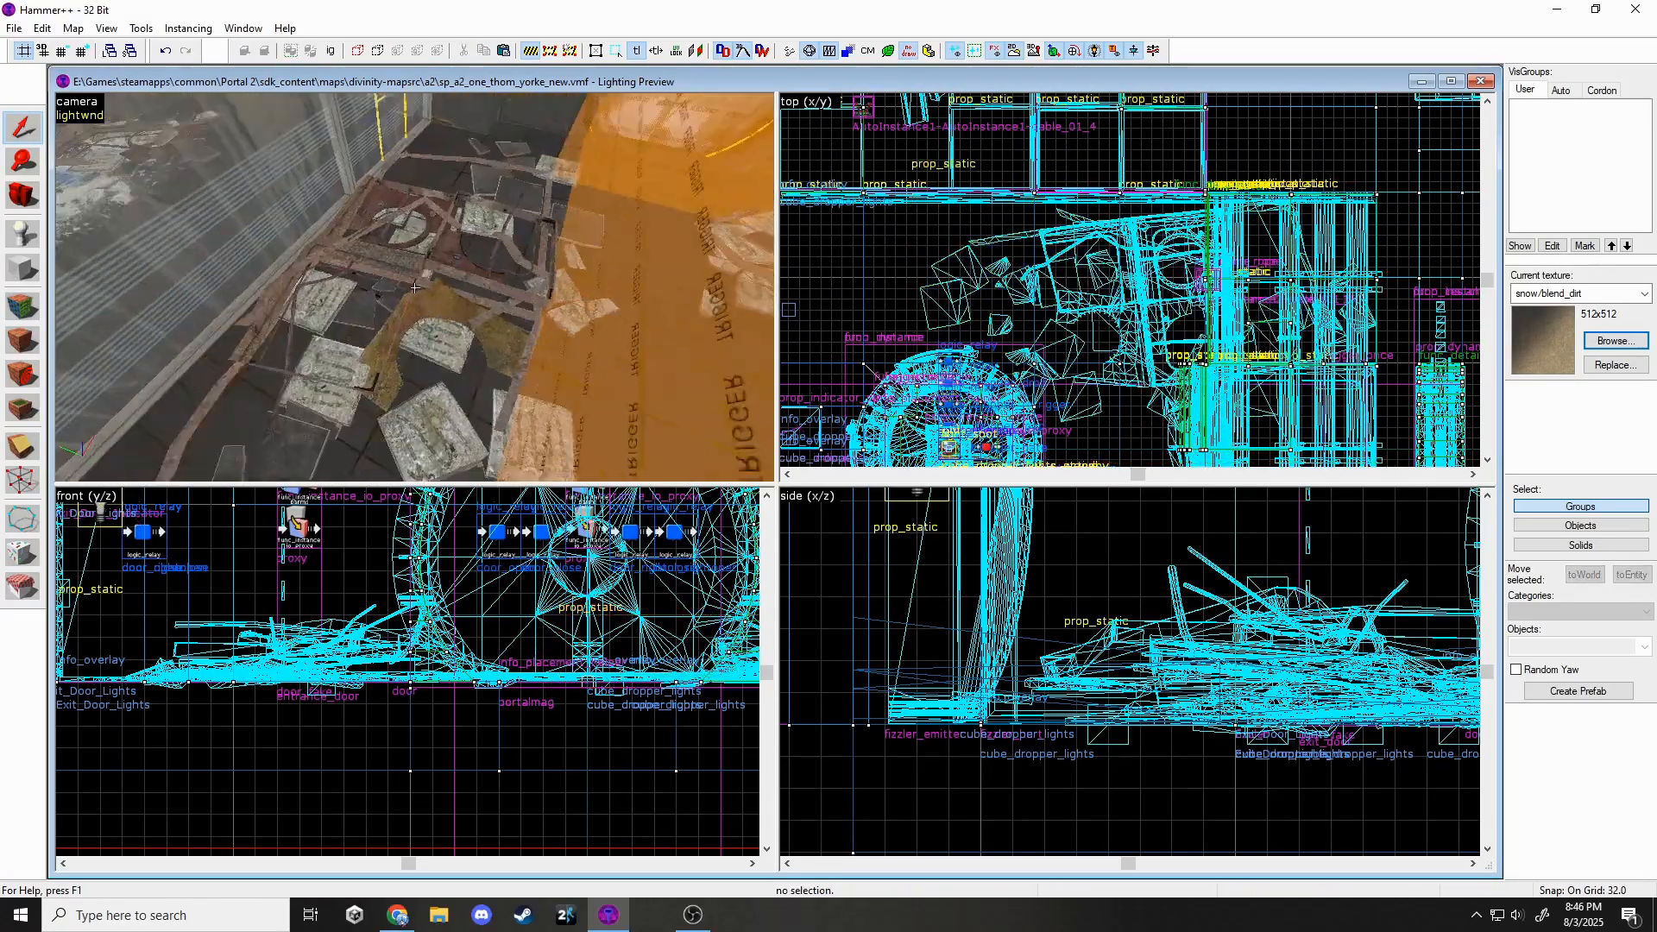
key("w")
left_click(415, 287)
key("z")
left_click_drag(1156, 298, 1188, 297)
key("Escape")
Raise the floor button instance and its two side floor pieces 16 units.
key("z")
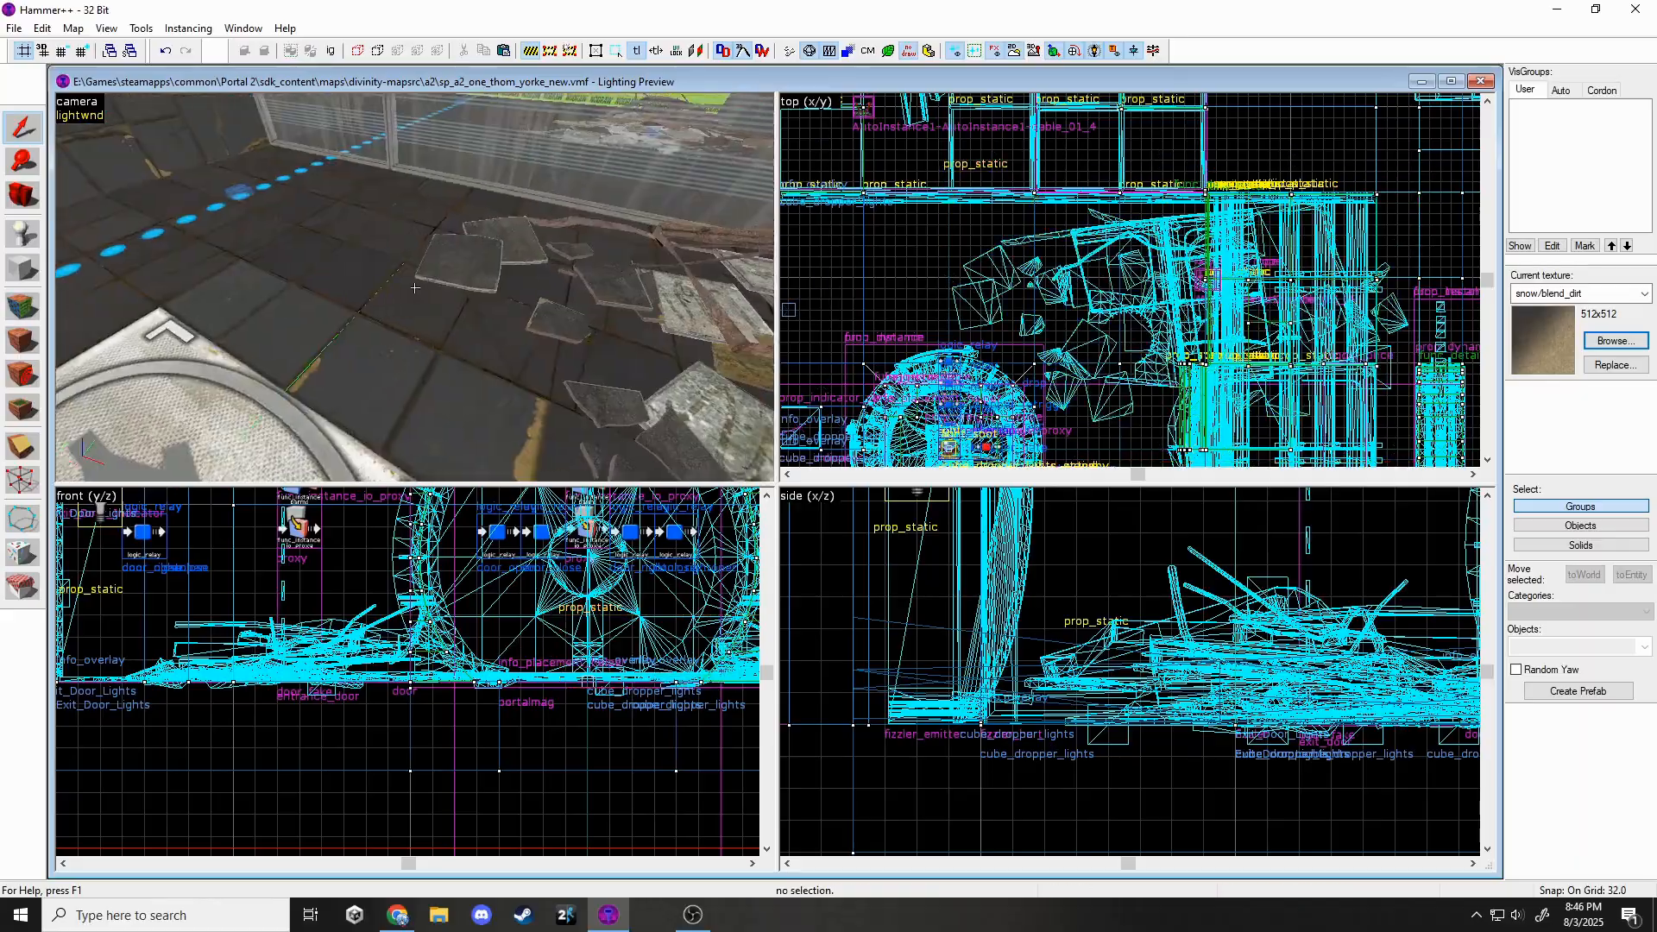
key("w")
key("w")
left_click(414, 287)
key("z")
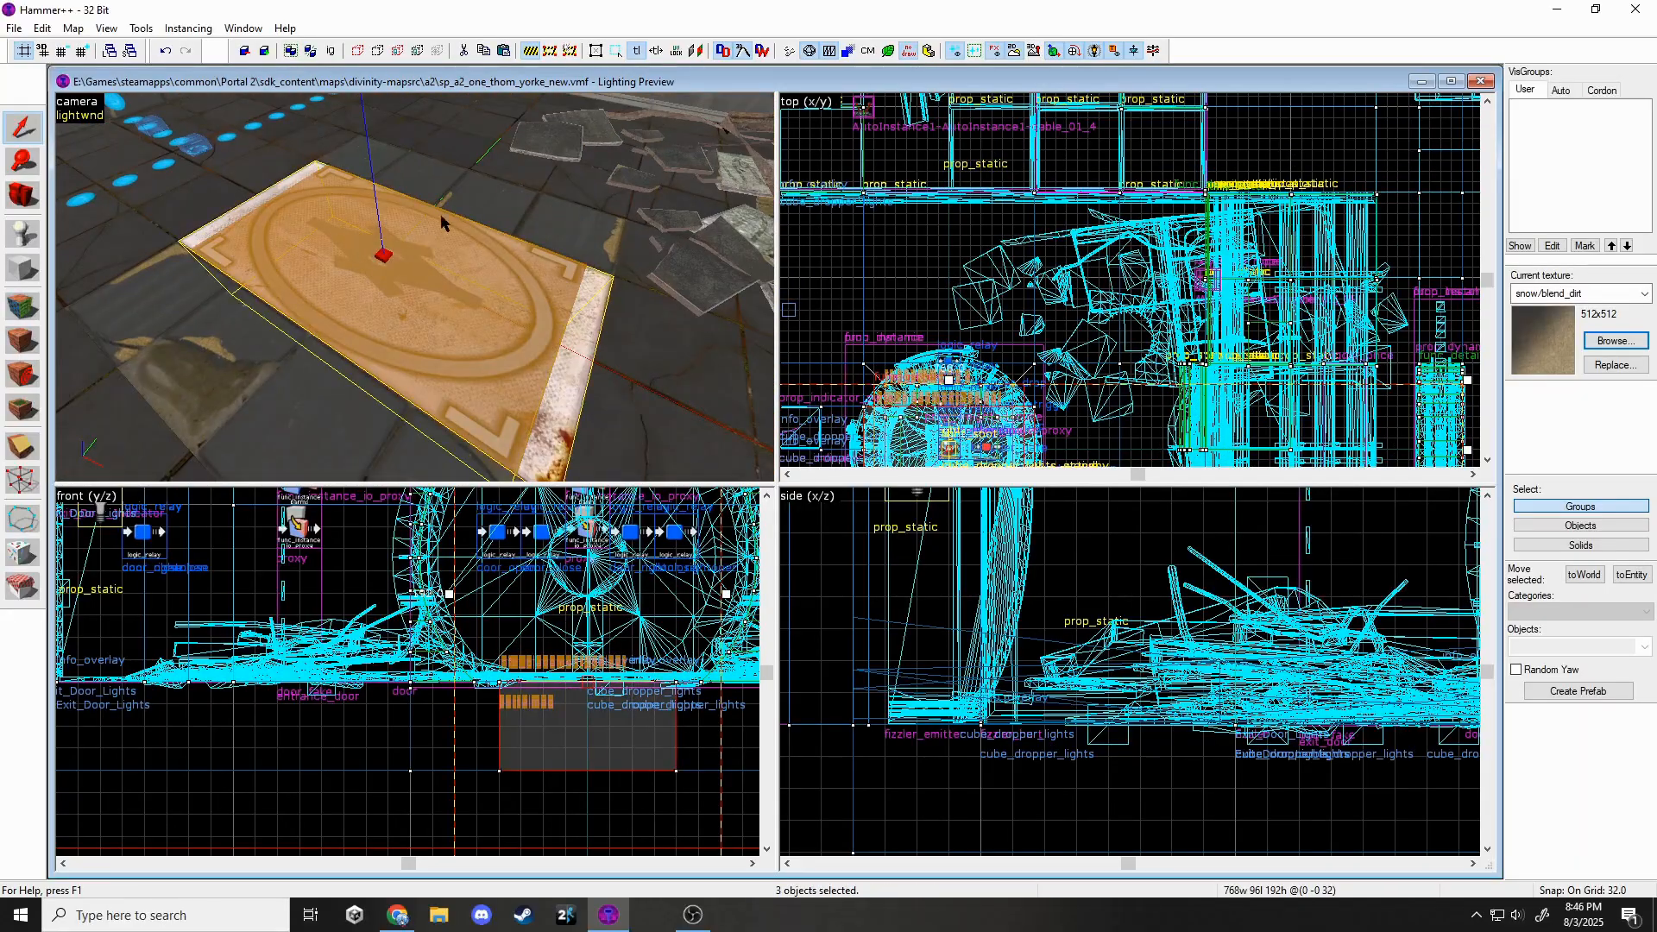
left_click(280, 354, "ctrl")
left_click(518, 200, "ctrl")
key("z")
key("z")
scroll(482, 631, "down", 5)
scroll(540, 676, "up", 5)
left_click_drag(541, 669, 540, 624)
key("z")
key("z")
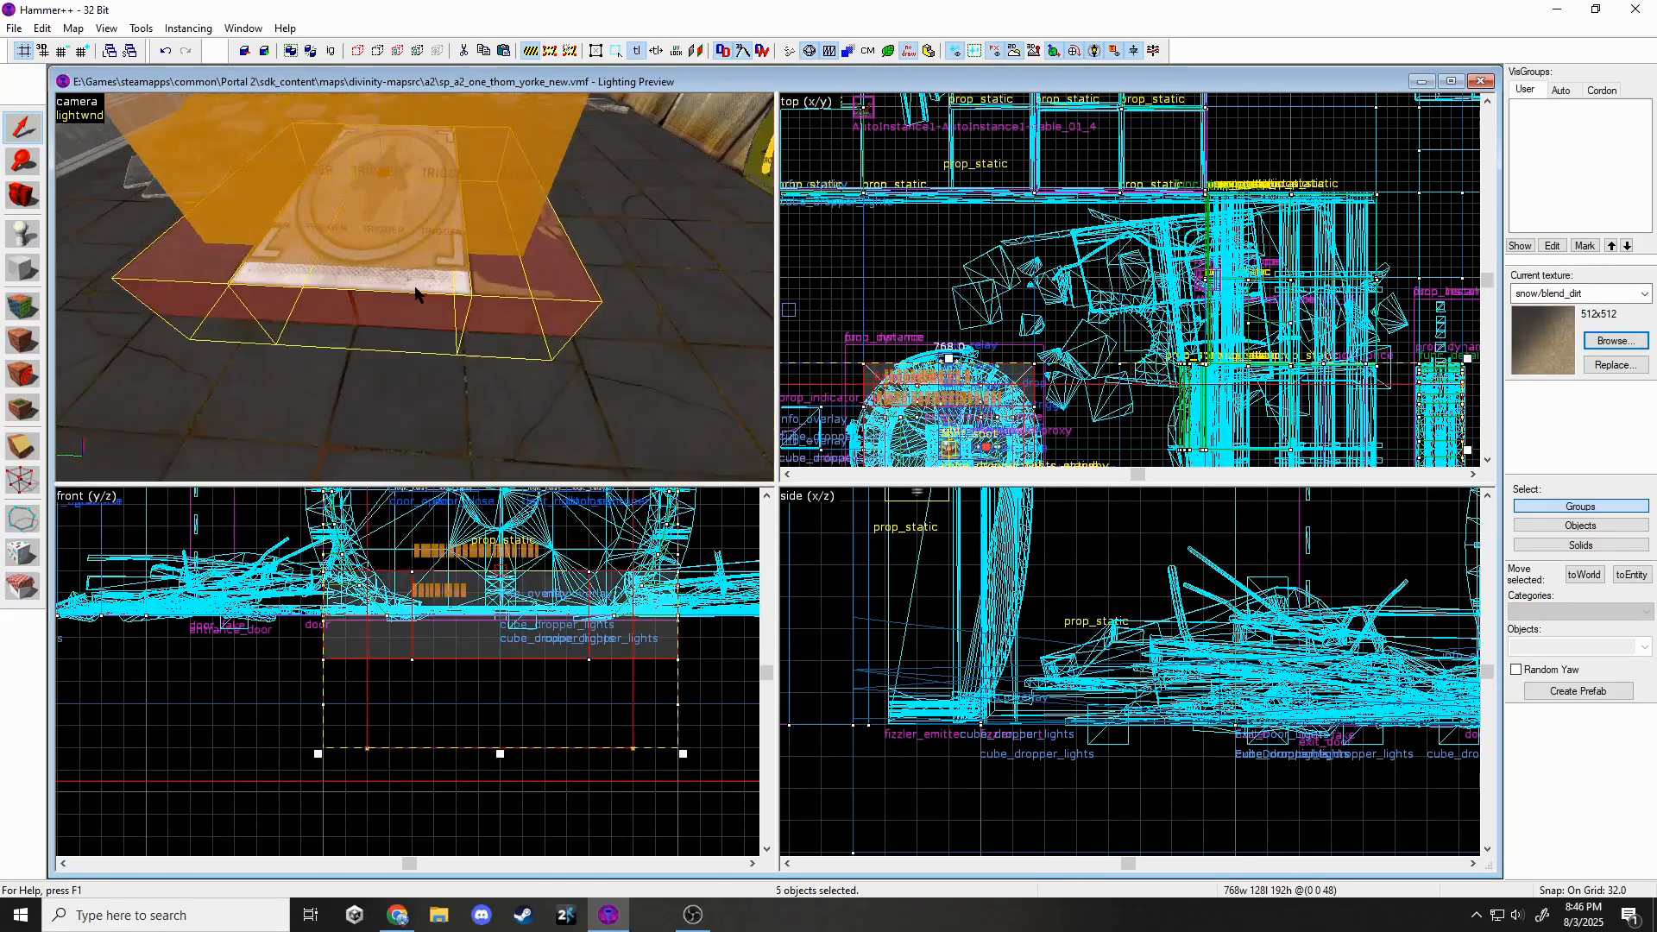
key("Escape")
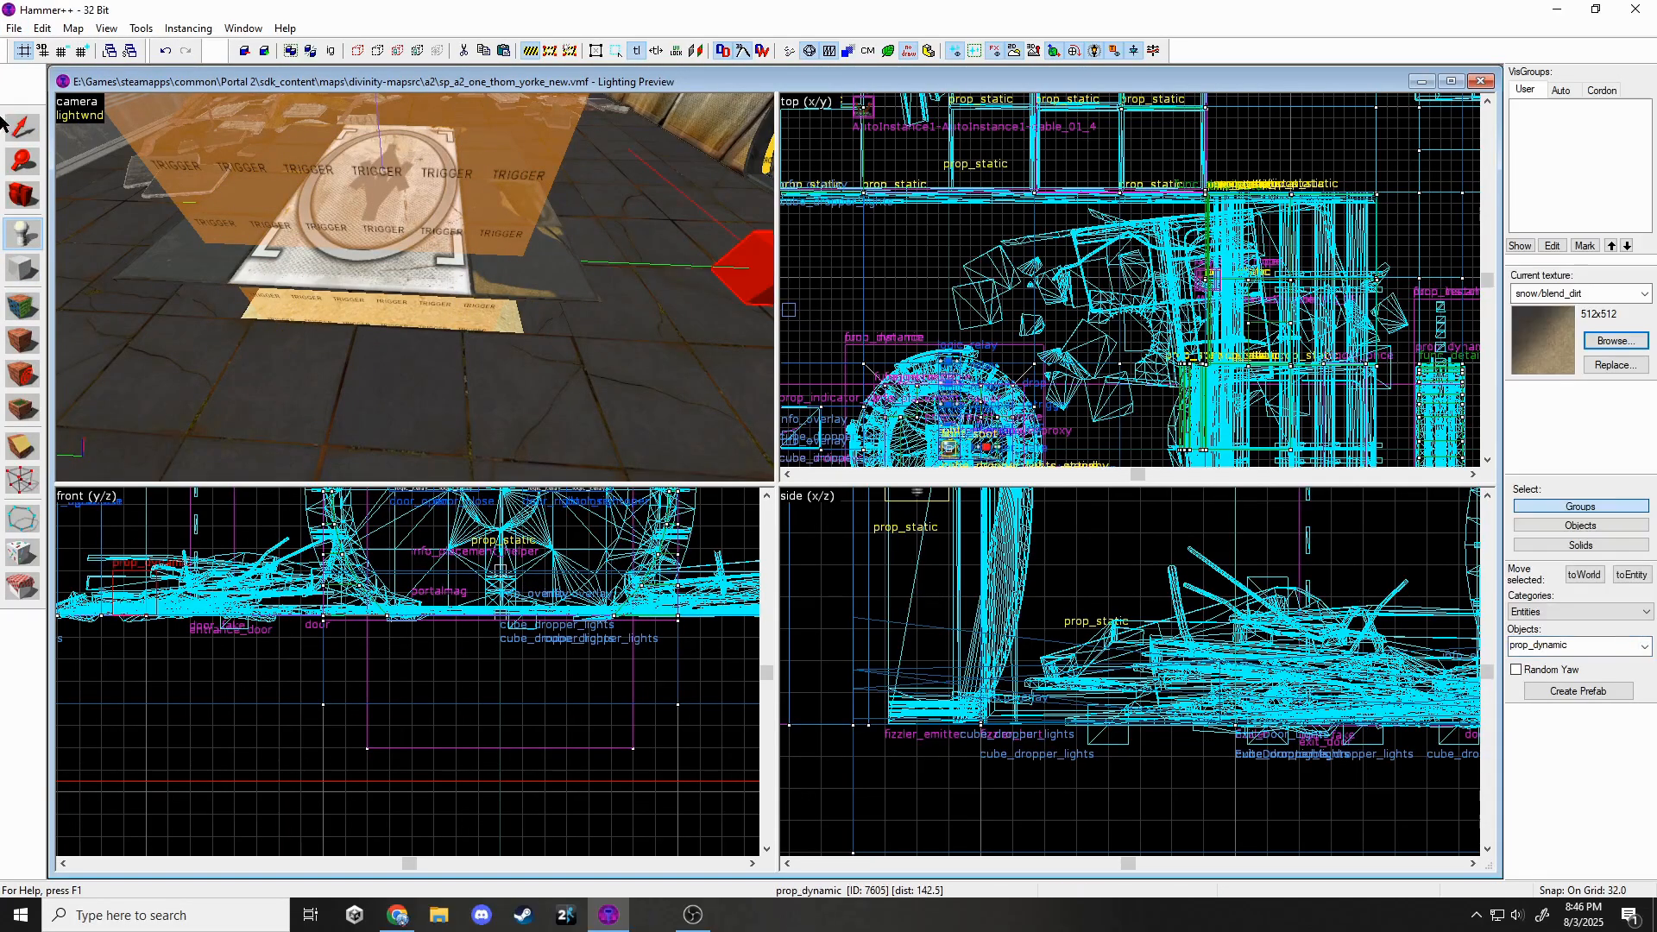
Set the platform prop's model to panel_pist_plat.mdl and move it up toward the dropper.
left_click(18, 127)
key("alt+Return")
left_click(916, 395)
type("piston")
scroll(719, 493, "up", 5)
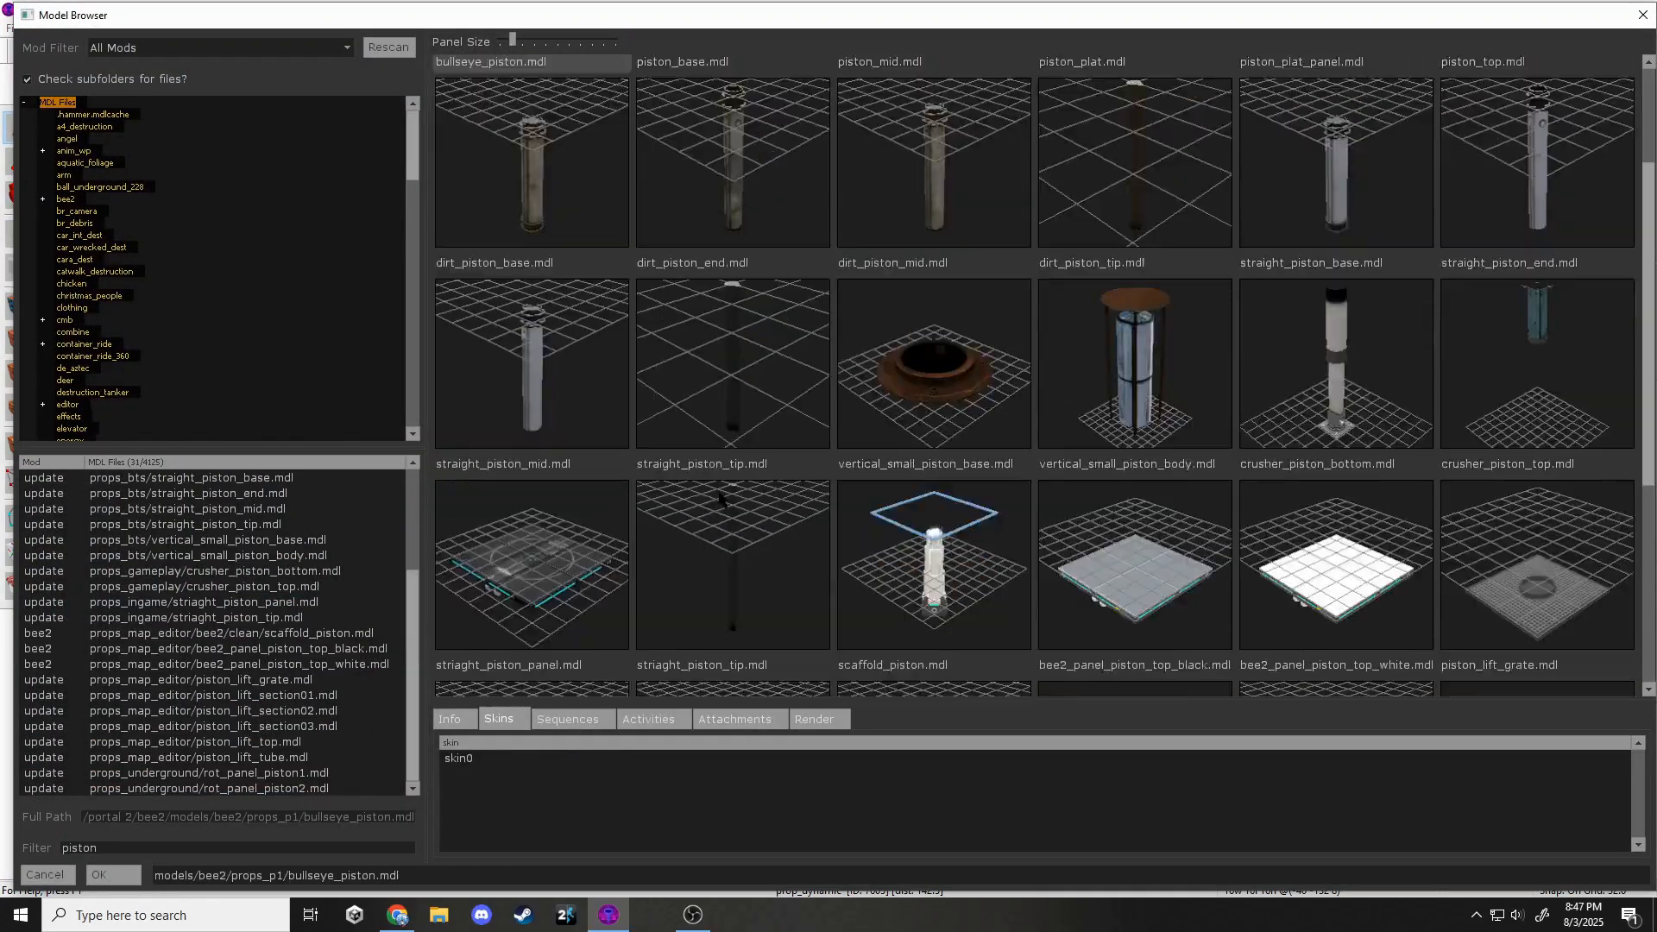
scroll(542, 423, "down", 3)
scroll(1122, 551, "up", 5)
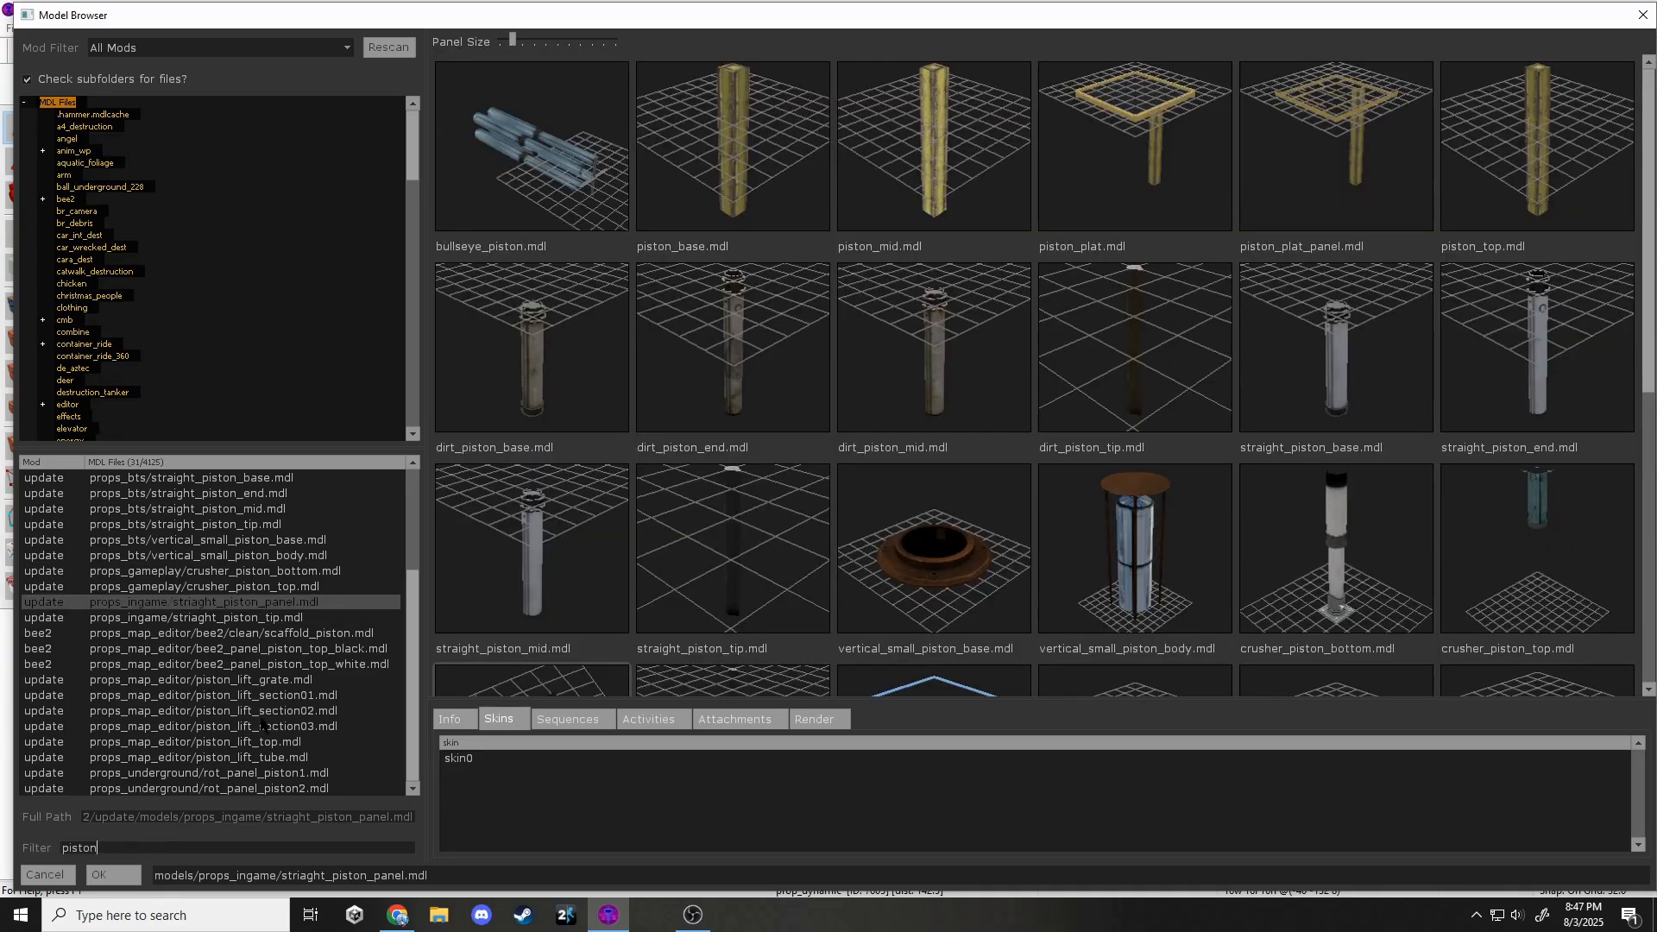
scroll(845, 413, "down", 7)
scroll(984, 499, "up", 5)
scroll(857, 470, "down", 2)
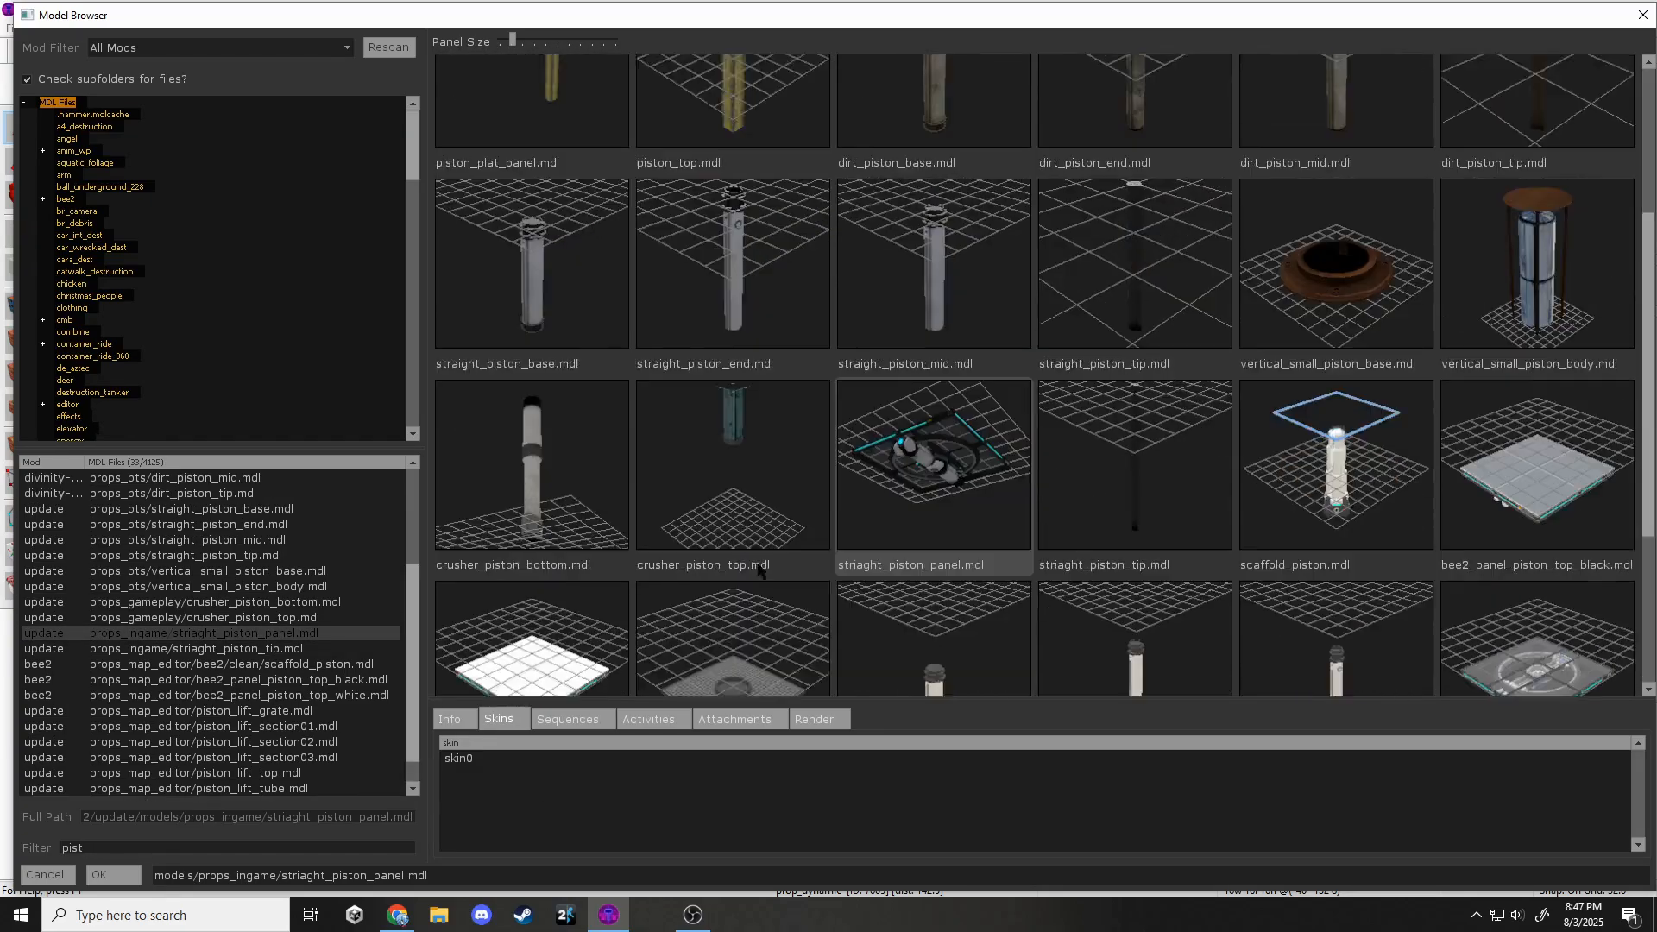
scroll(943, 491, "up", 4)
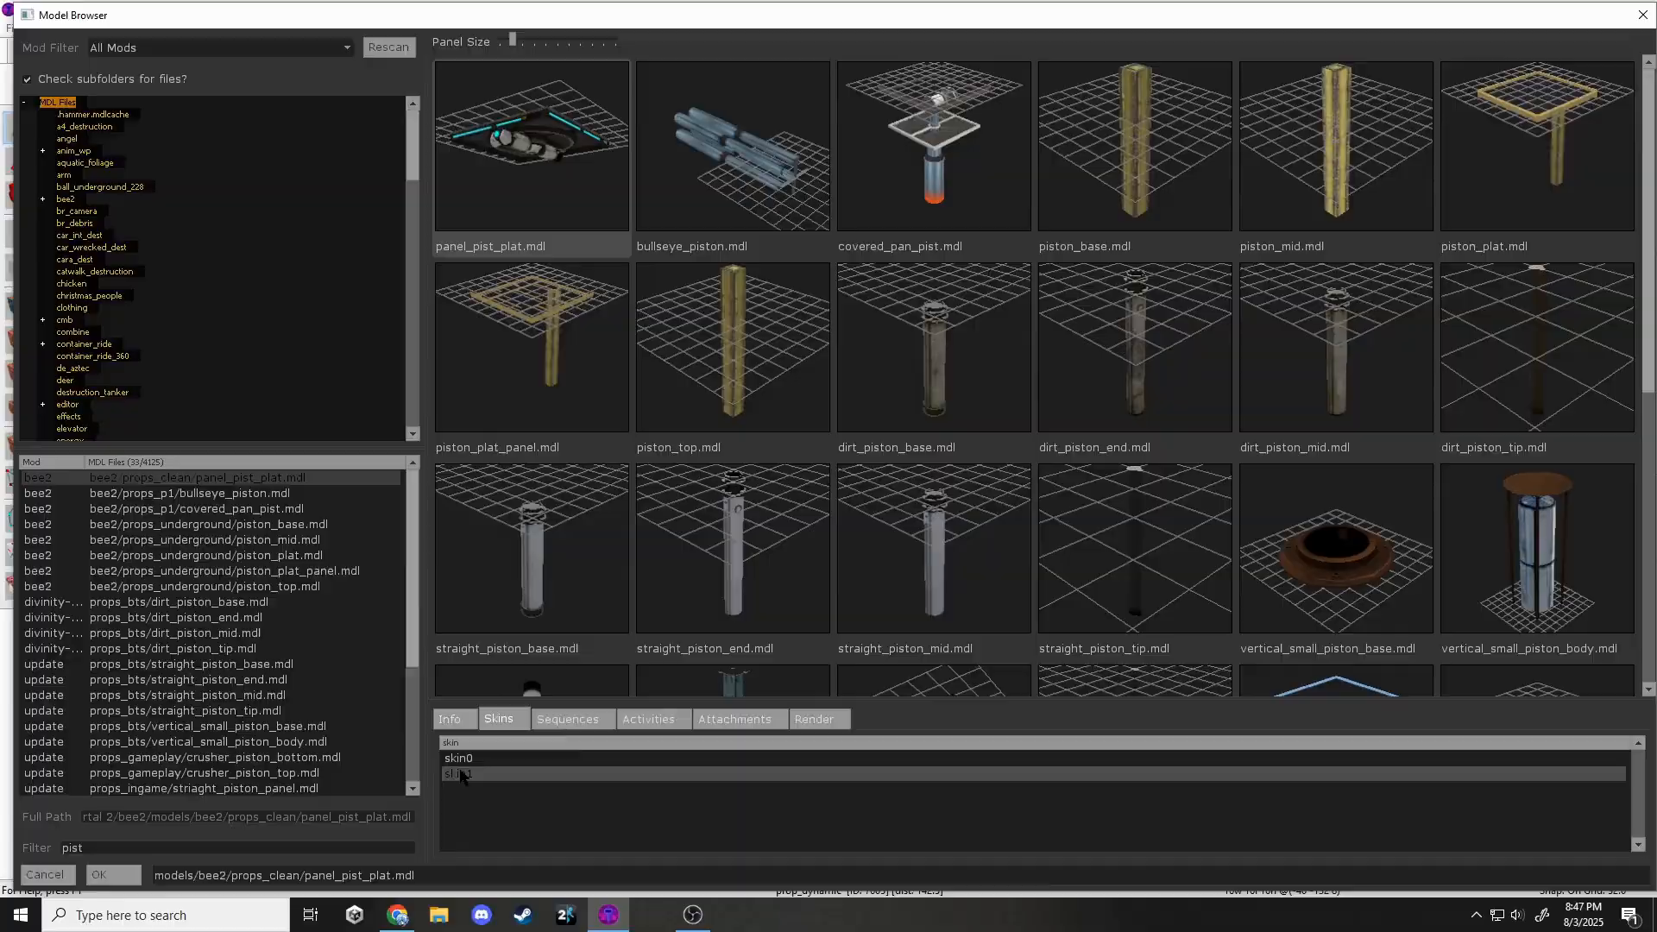
left_click(113, 875)
left_click(1006, 662)
left_click(1087, 265)
scroll(1056, 326, "up", 5)
left_click_drag(1047, 389, 1102, 215)
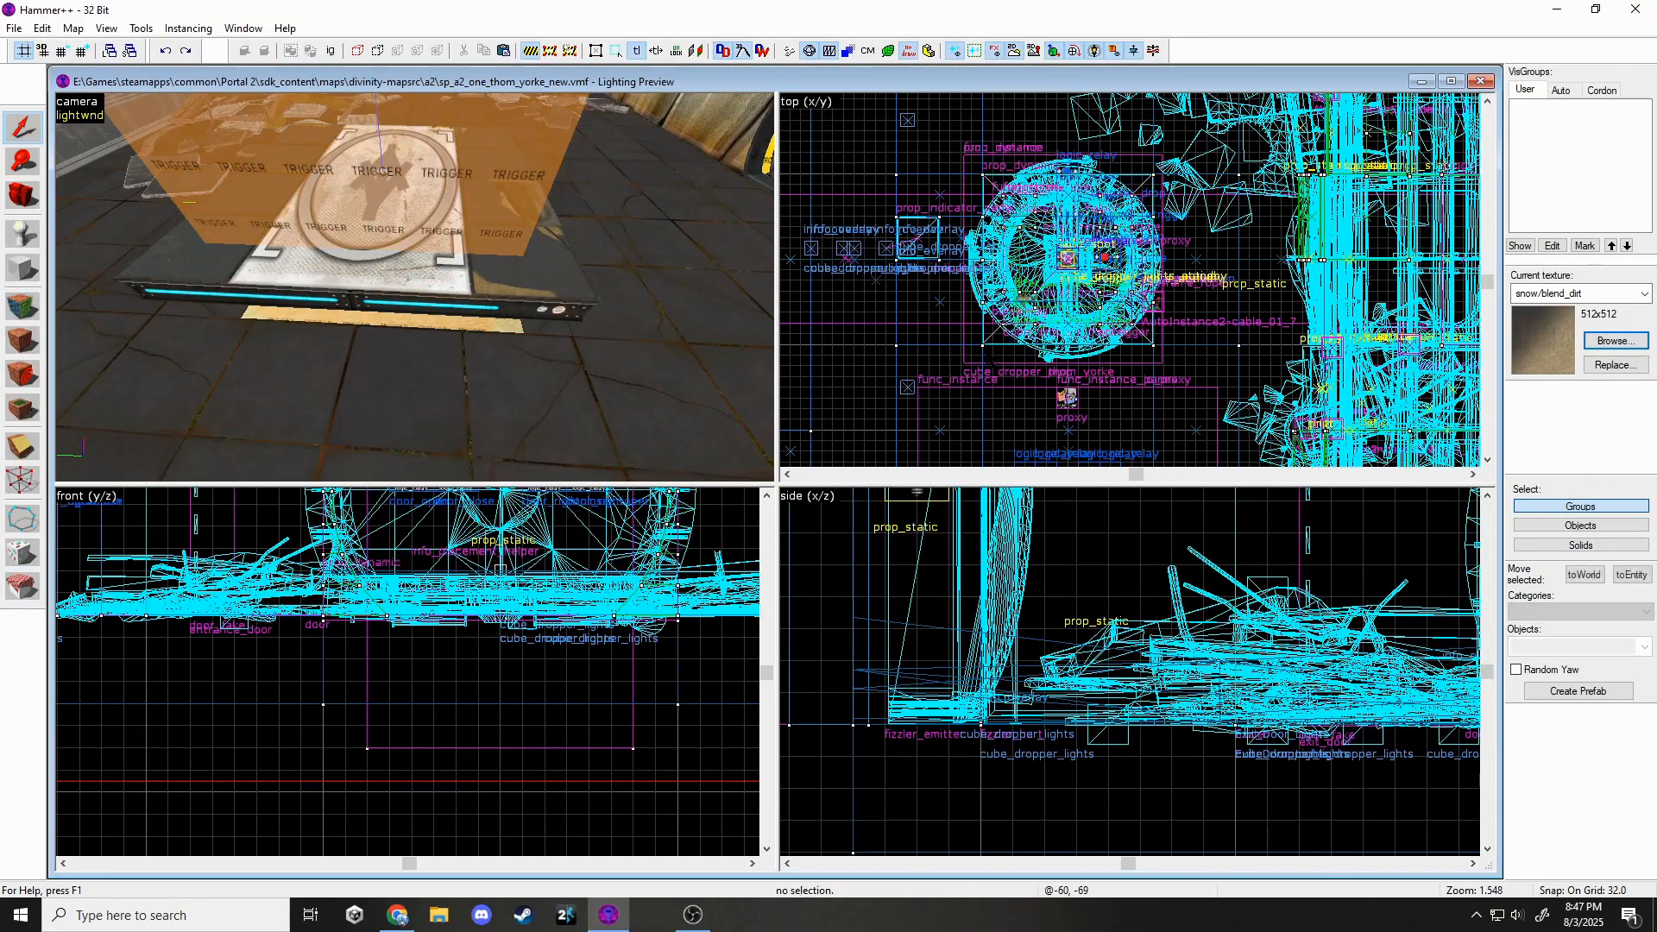
Lower the button platform prop by one unit on a 1-unit grid.
left_click(414, 287)
key("s")
key("[")
key("[")
key("[")
key("[")
key("[")
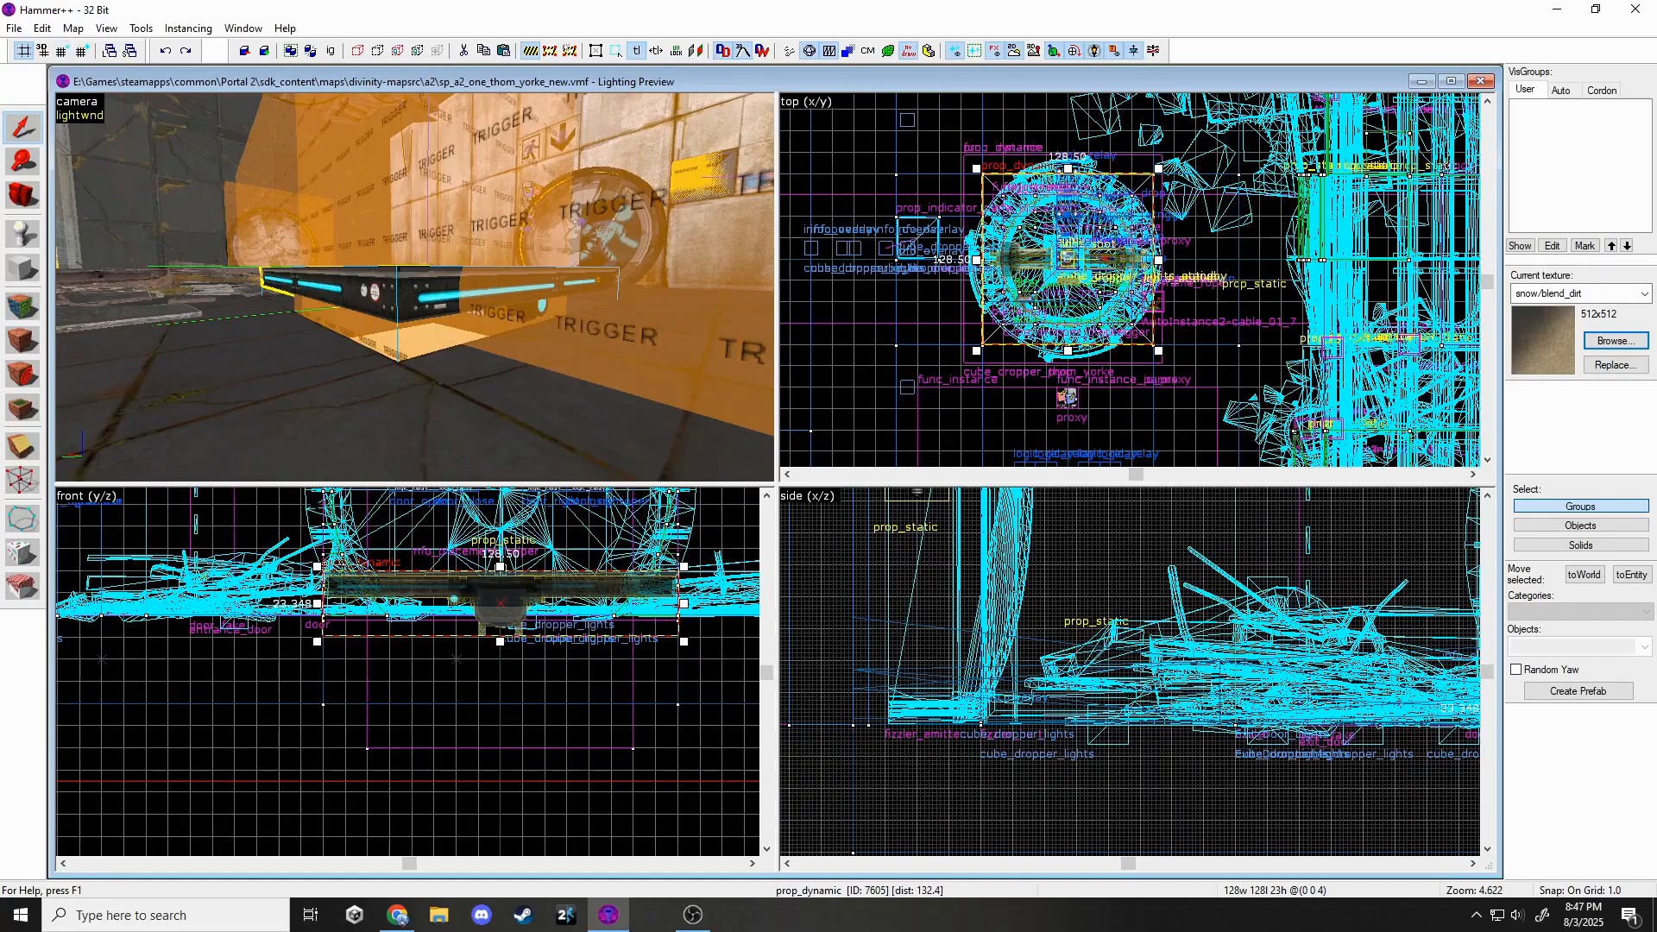
scroll(326, 570, "up", 13)
left_click_drag(331, 580, 332, 615)
key("Escape")
Clone the platform prop to a copy 16 units below it.
key("z")
key("s")
left_click(415, 287)
key("z")
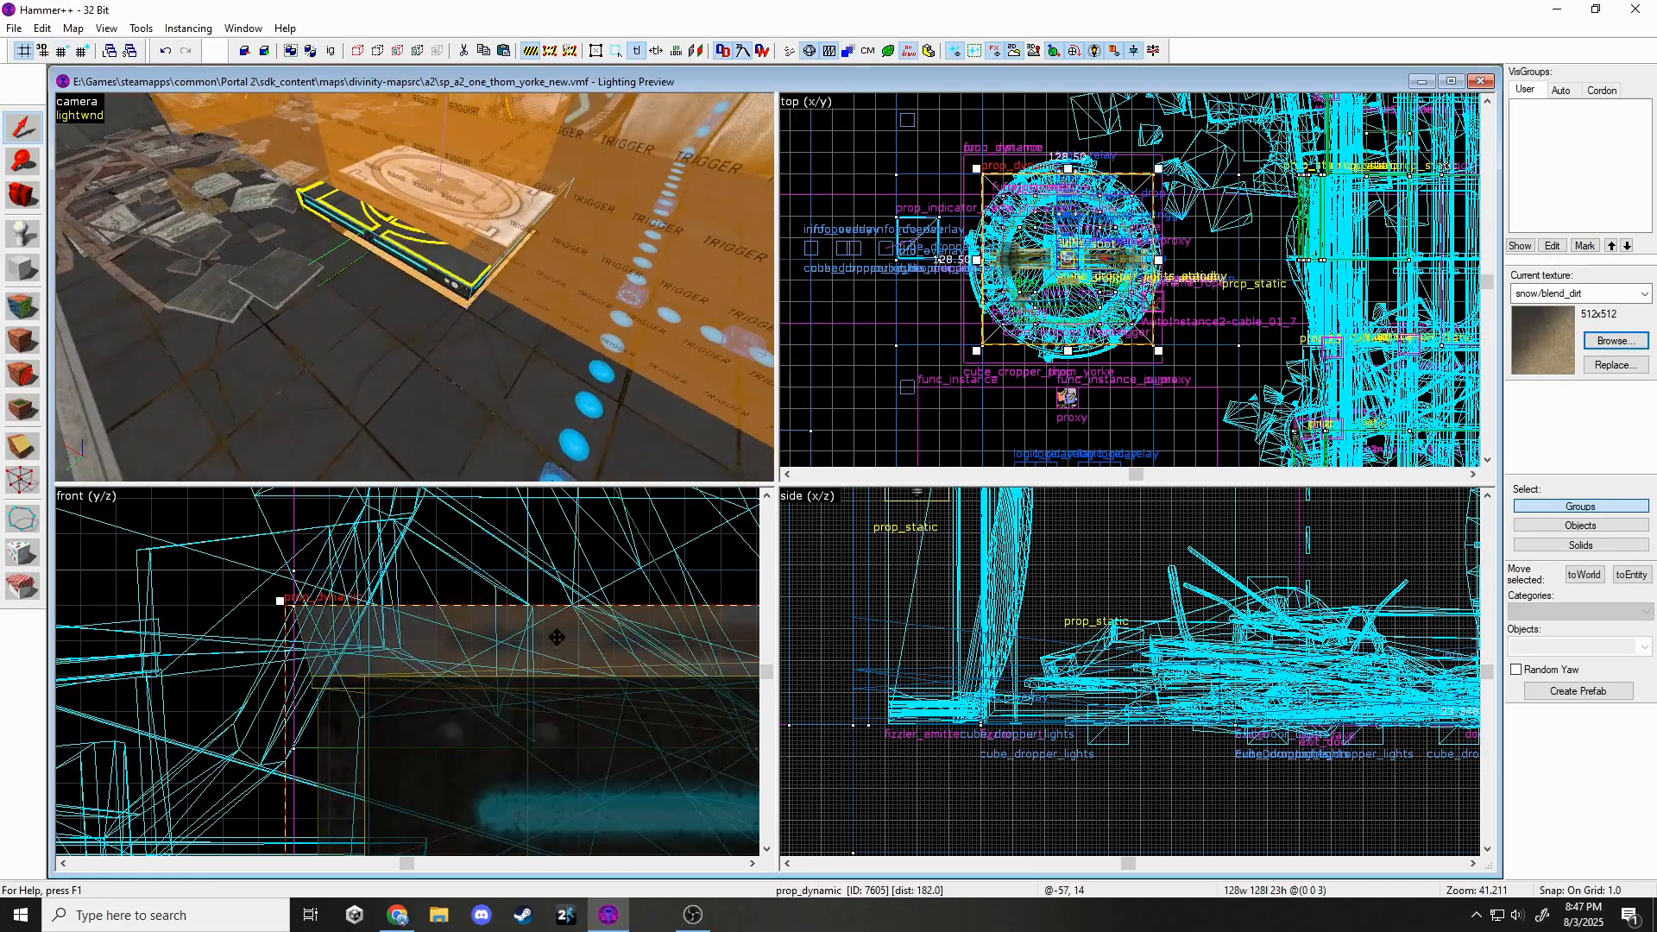
scroll(556, 636, "down", 14)
left_click_drag(535, 597, 532, 642, "shift")
key("z")
key("w")
key("z")
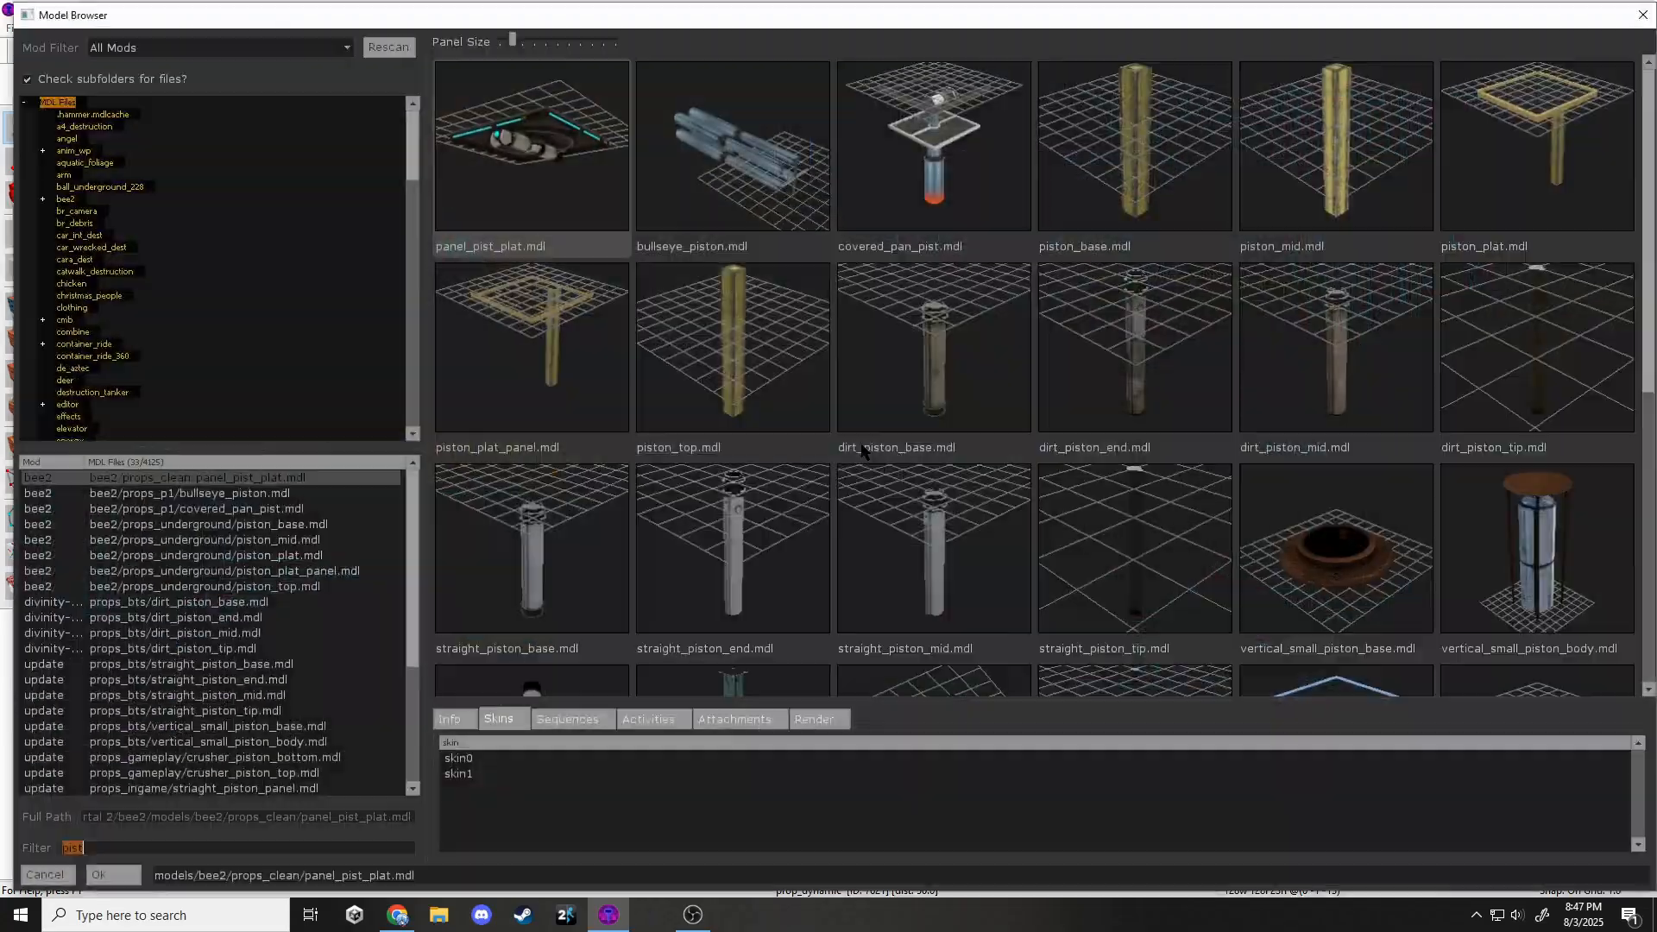
scroll(1105, 493, "down", 5)
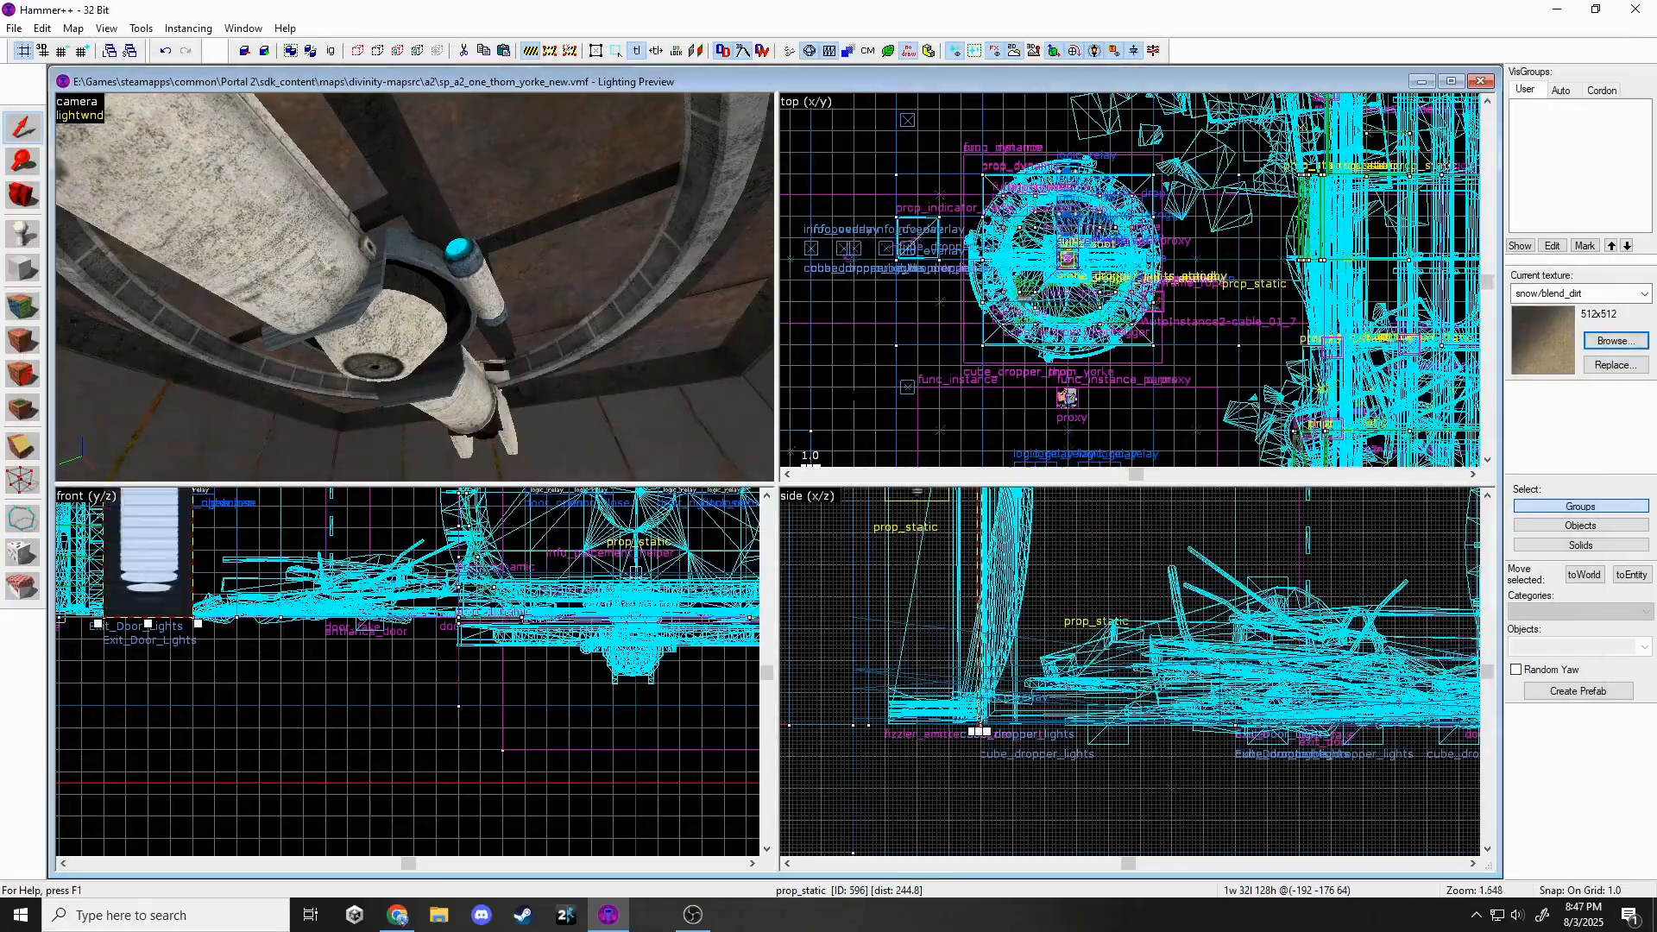
key("s")
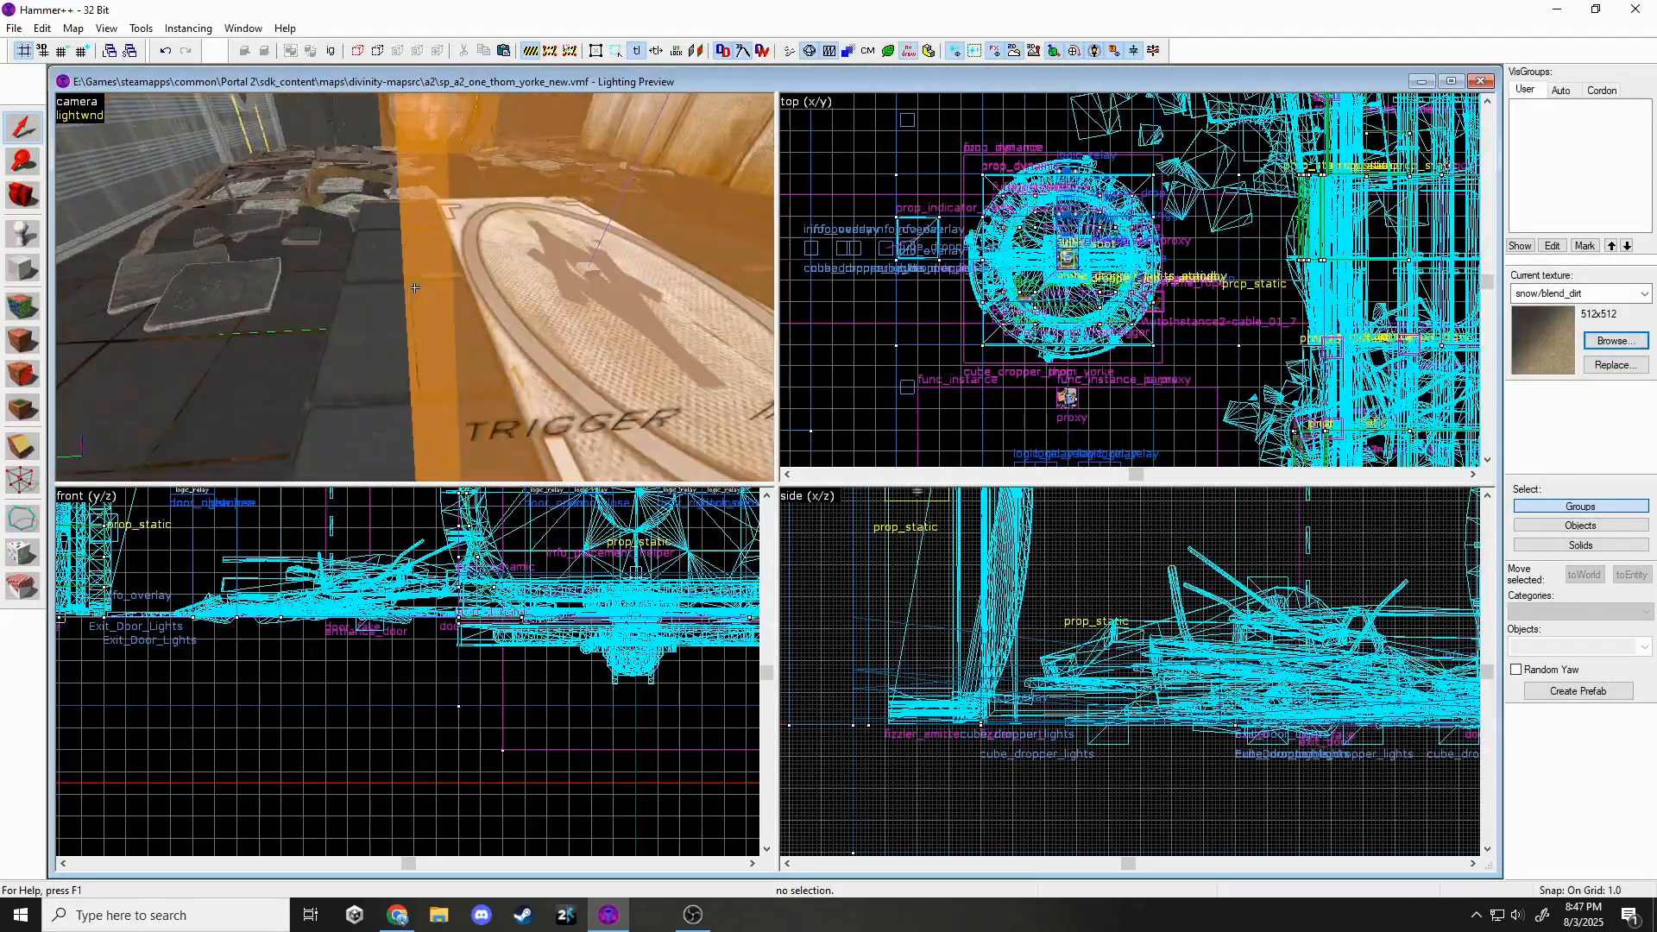
Clone the pillar piston segment 32 units lower.
left_click(493, 276)
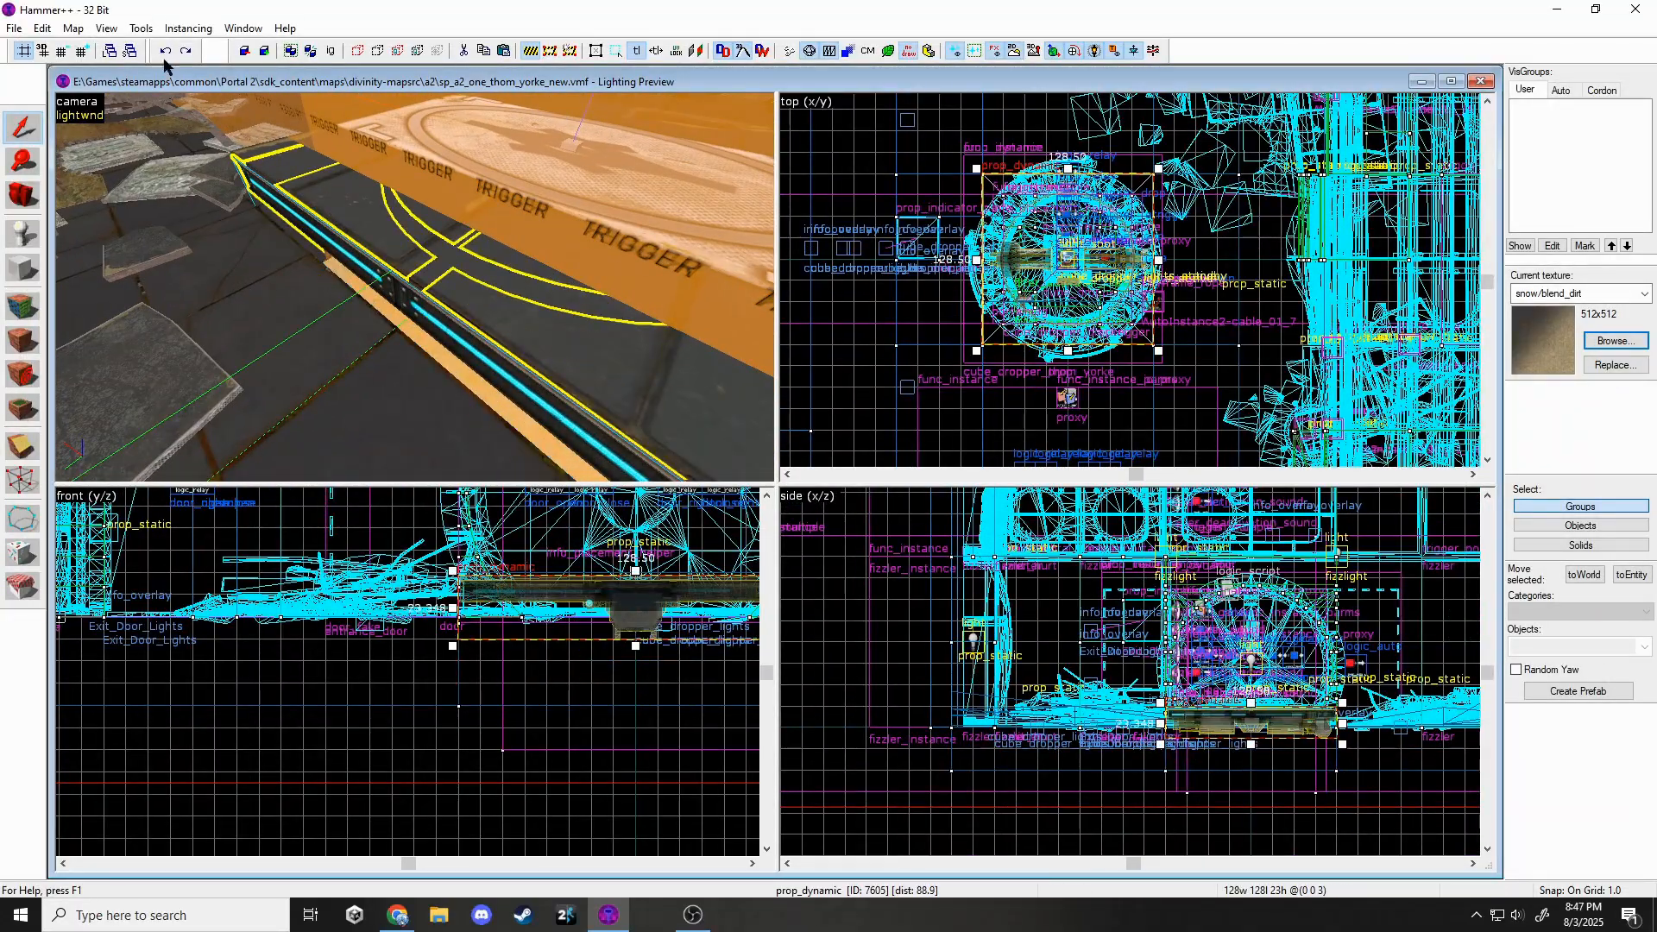
scroll(366, 607, "down", 4)
left_click(550, 51)
scroll(518, 591, "down", 6)
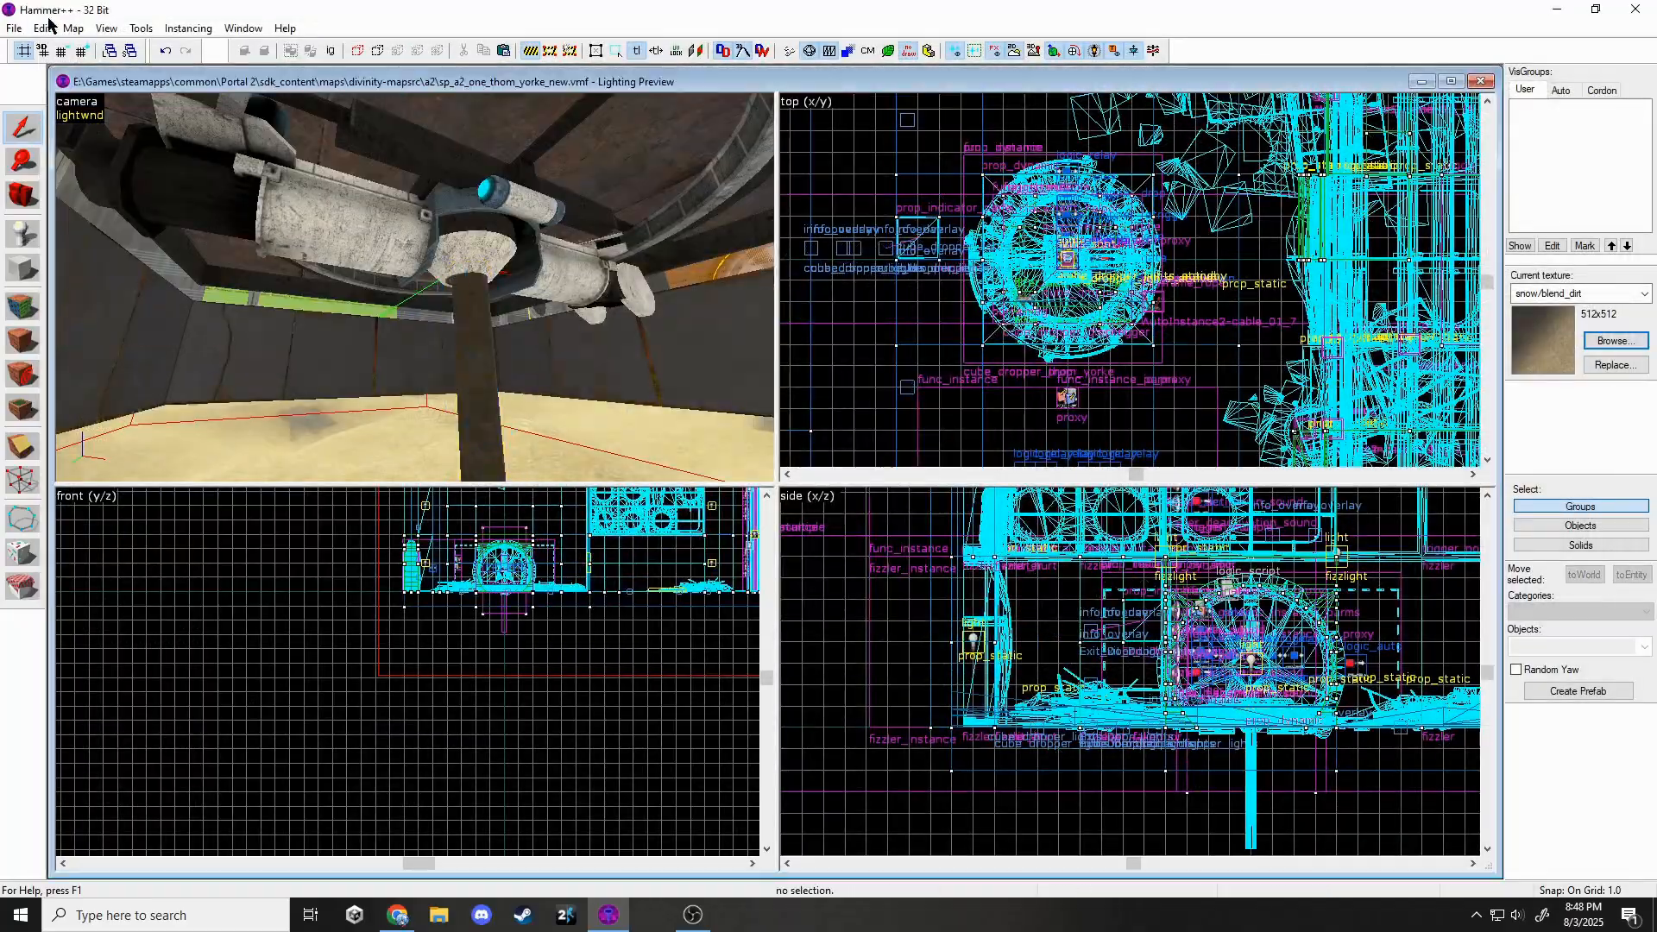
left_click(474, 363)
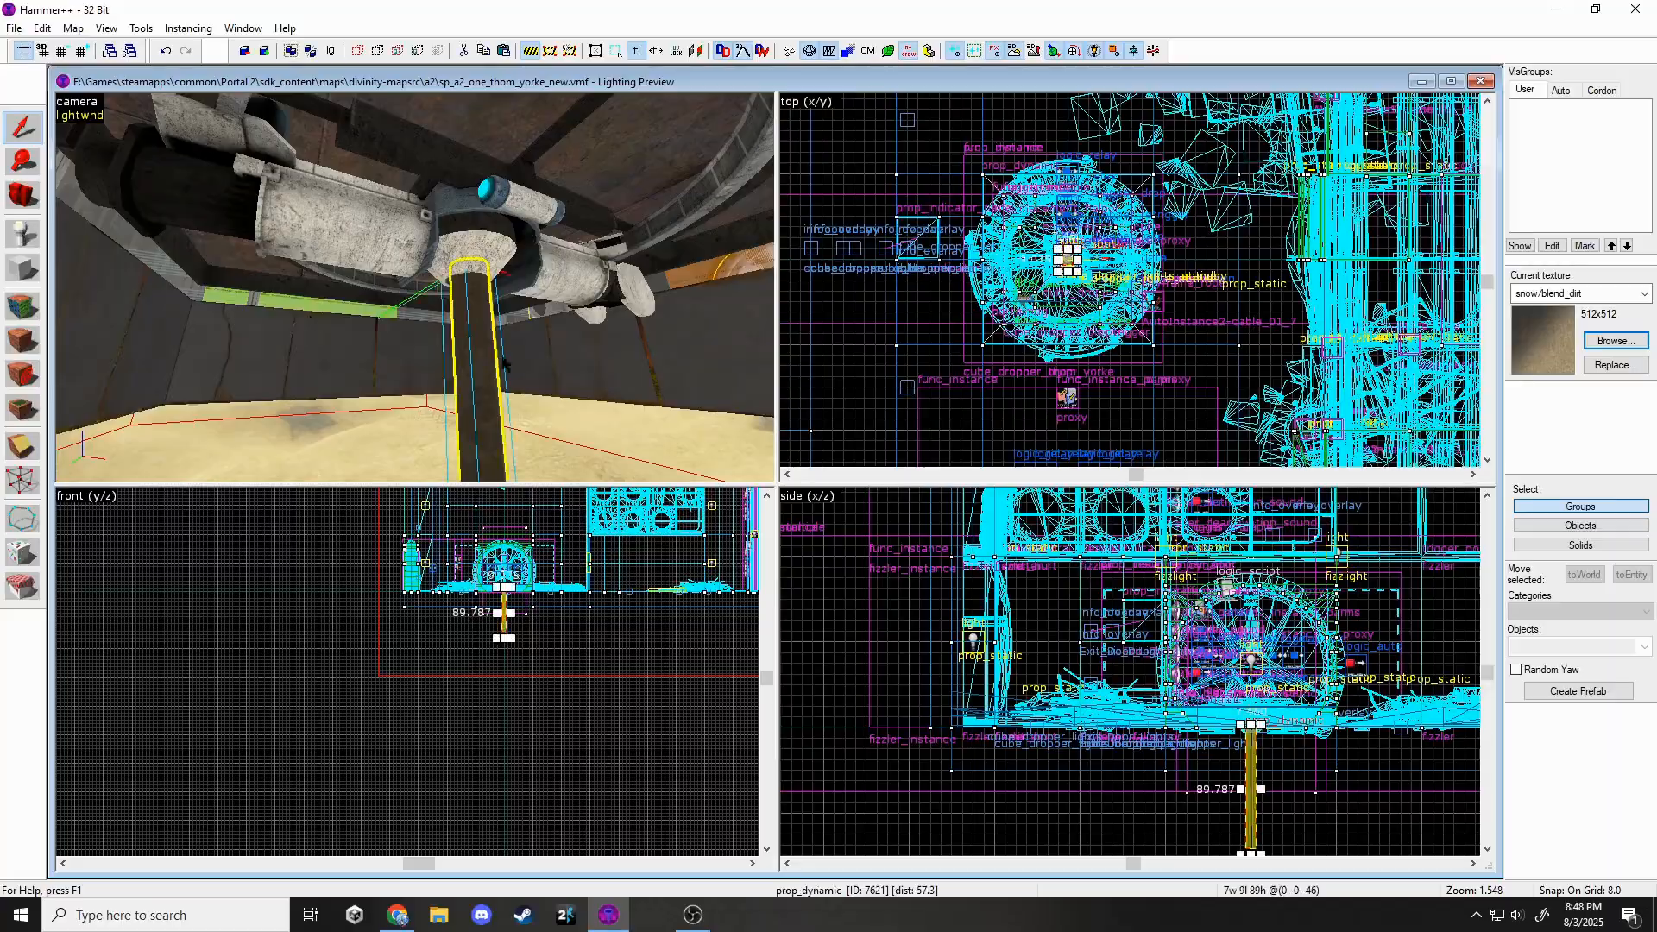
left_click_drag(539, 596, 539, 658, "shift")
key("z")
key("z")
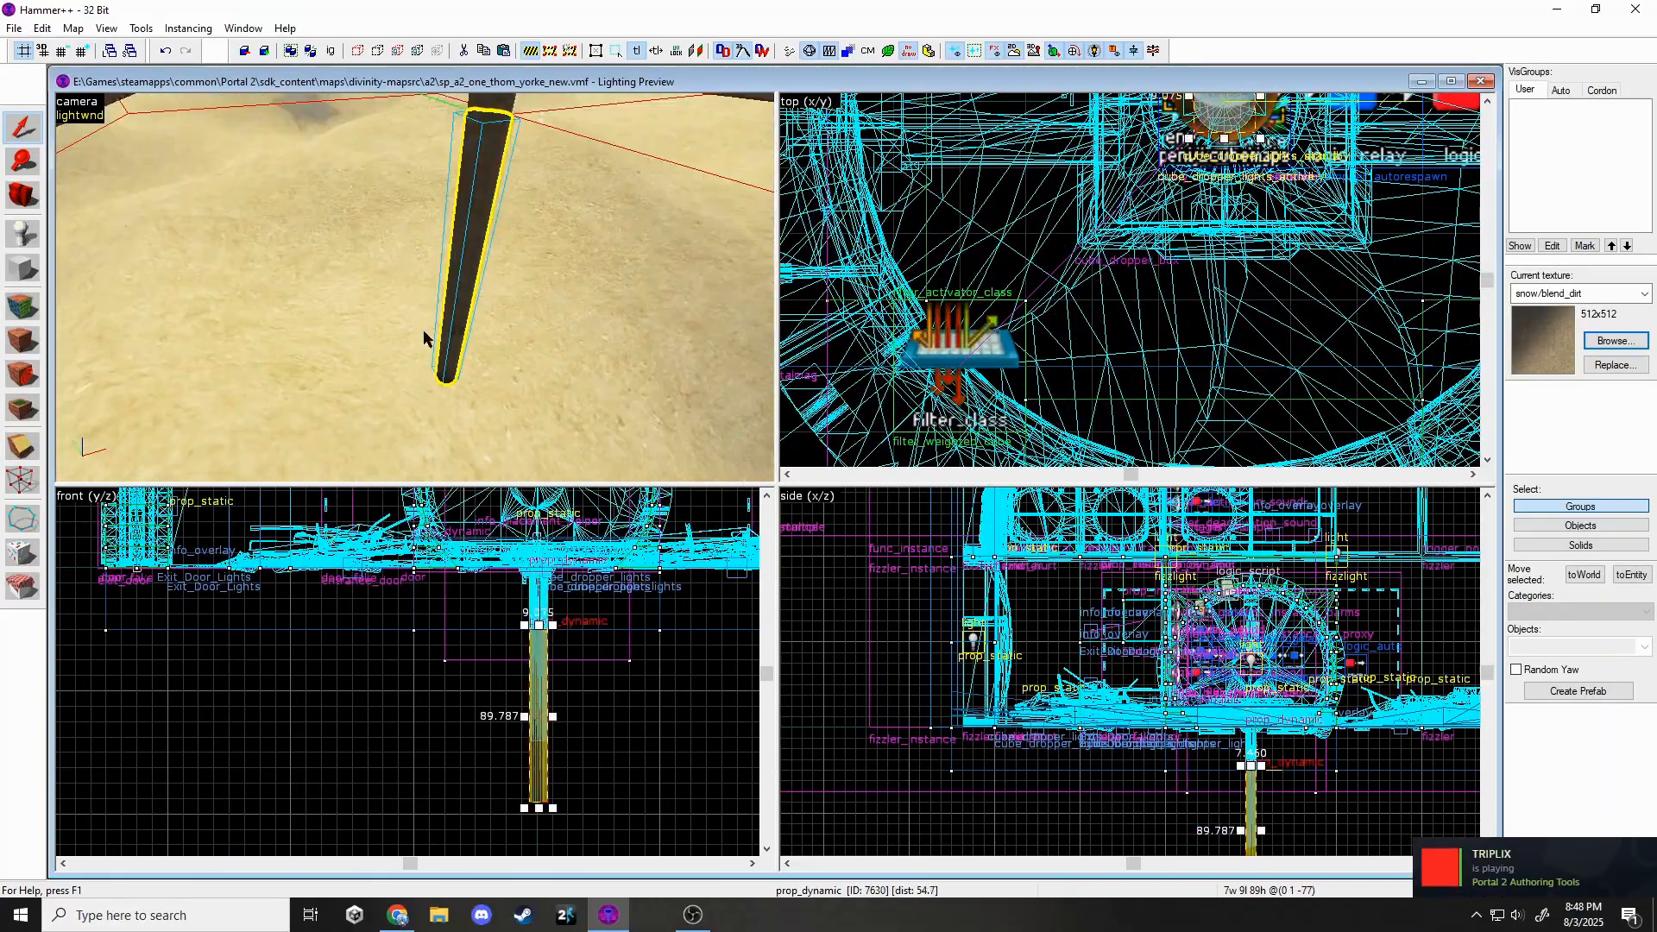
Change the new piston segment's model to dirt_piston_end.mdl.
double_click(455, 342)
left_click(918, 399)
left_click(1273, 392)
left_click(1058, 406)
double_click(1058, 414)
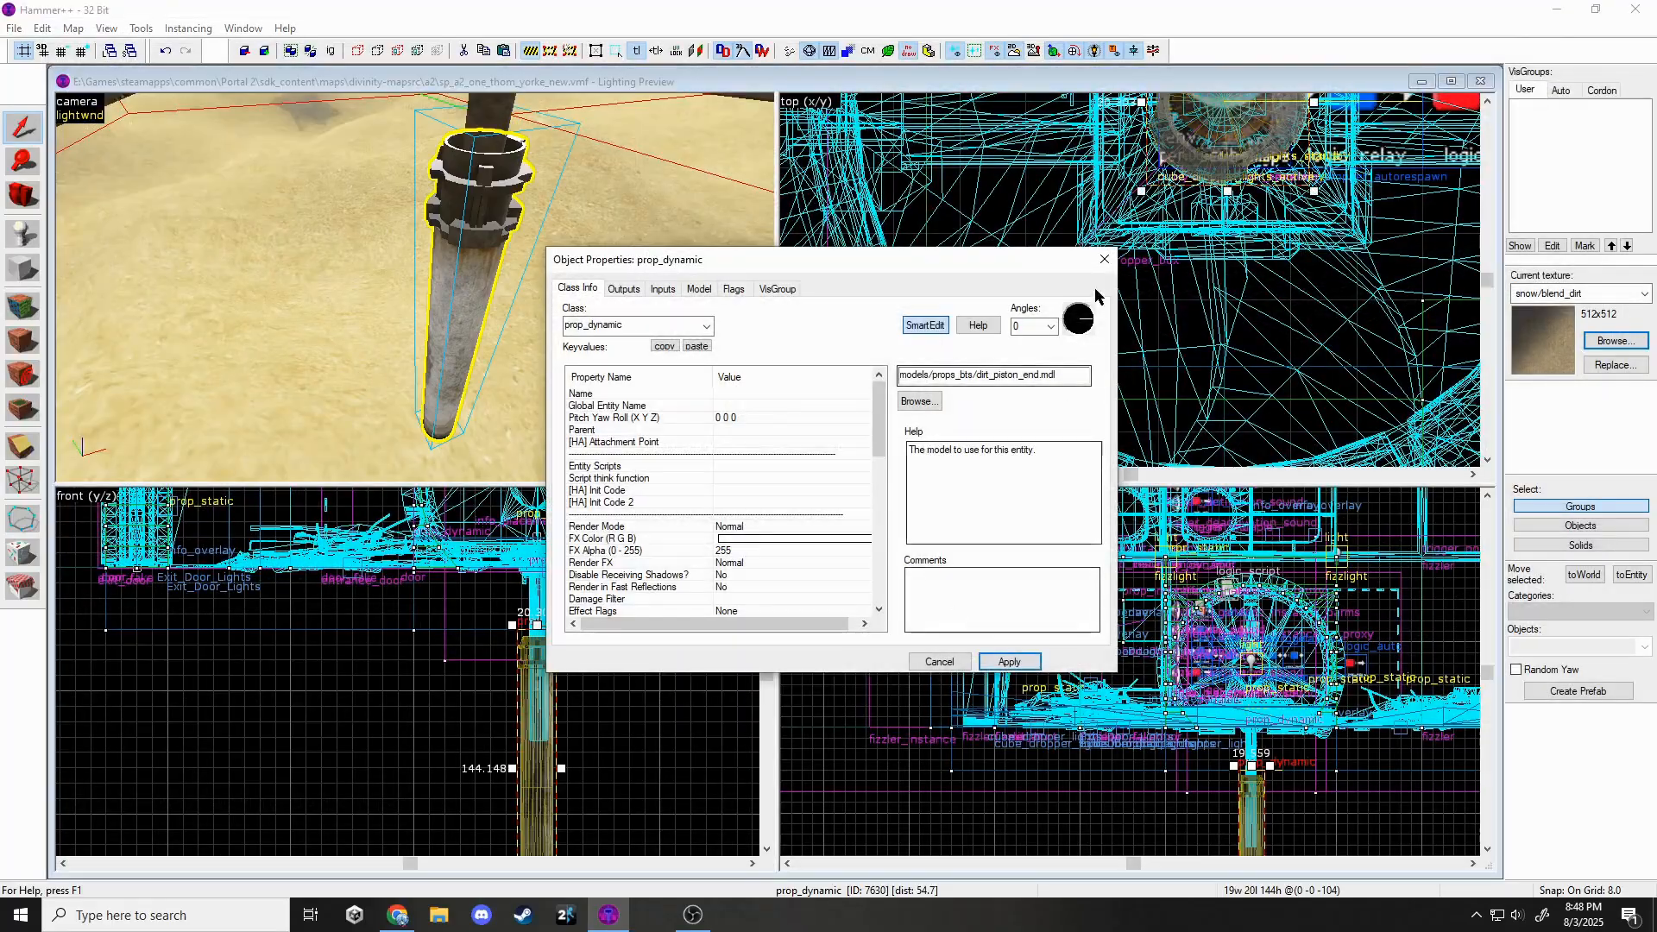
left_click(1108, 262)
Clone another piston segment further down and give it the neighbouring dirt piston model.
key("z")
key("z")
scroll(535, 652, "up", 3)
left_click_drag(496, 582, 496, 694, "shift")
key("z")
key("z")
double_click(470, 294)
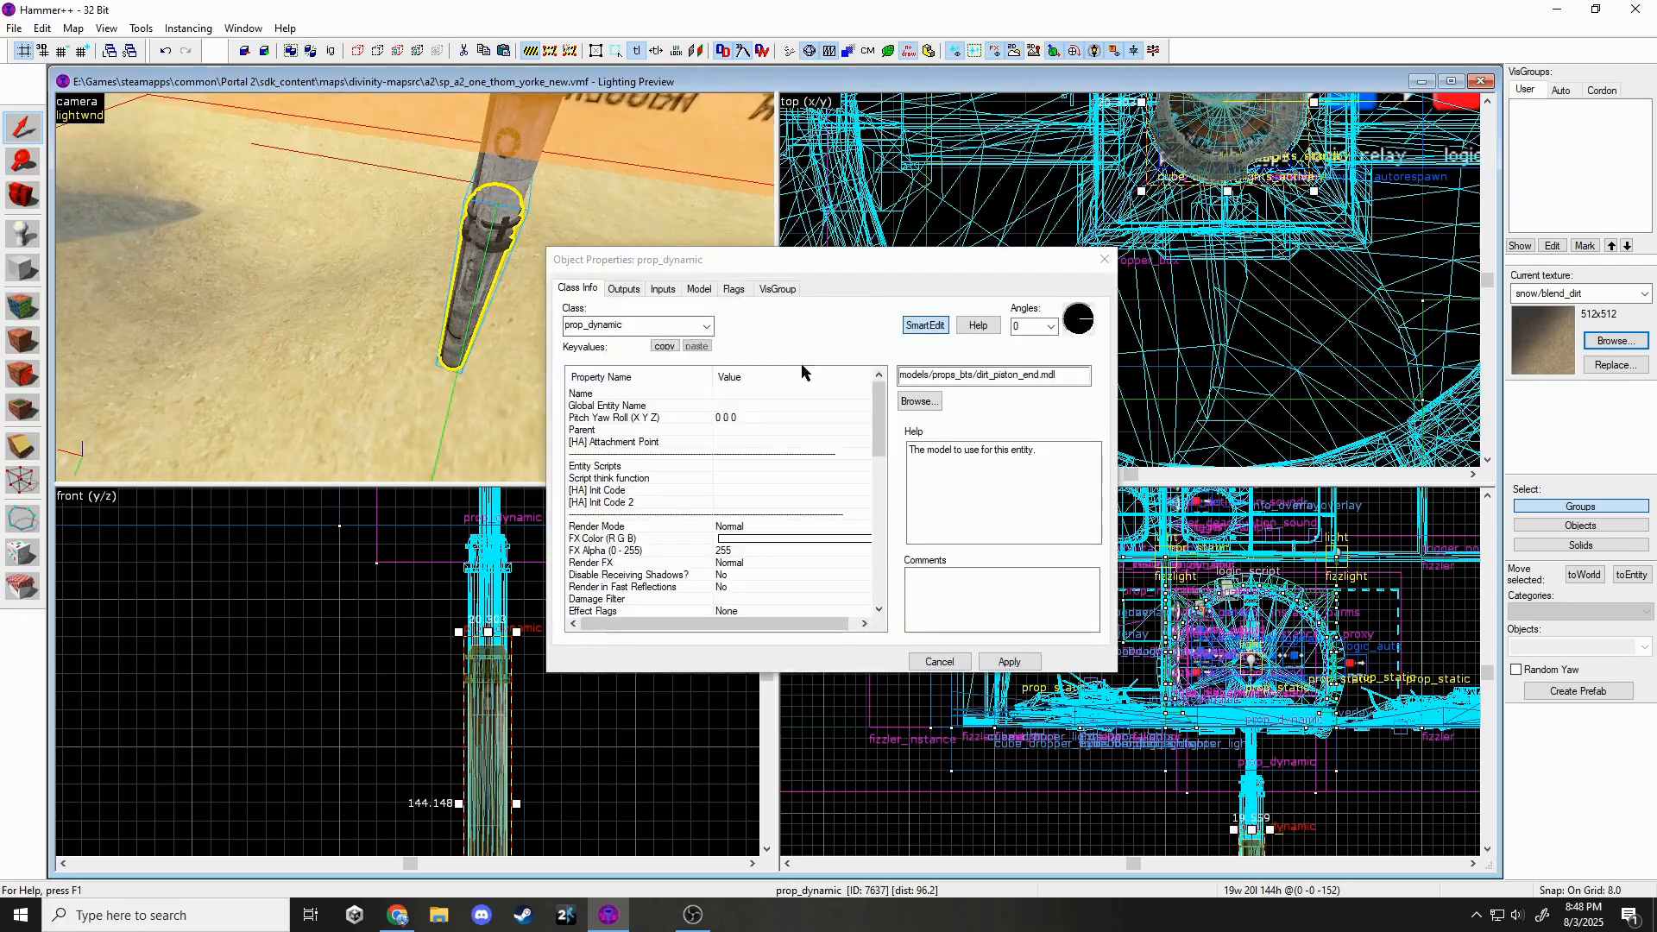
left_click(918, 399)
double_click(958, 384)
left_click(1001, 662)
Set the bottom segment to a straight piston model and resize the cordon bounds.
scroll(562, 604, "down", 5)
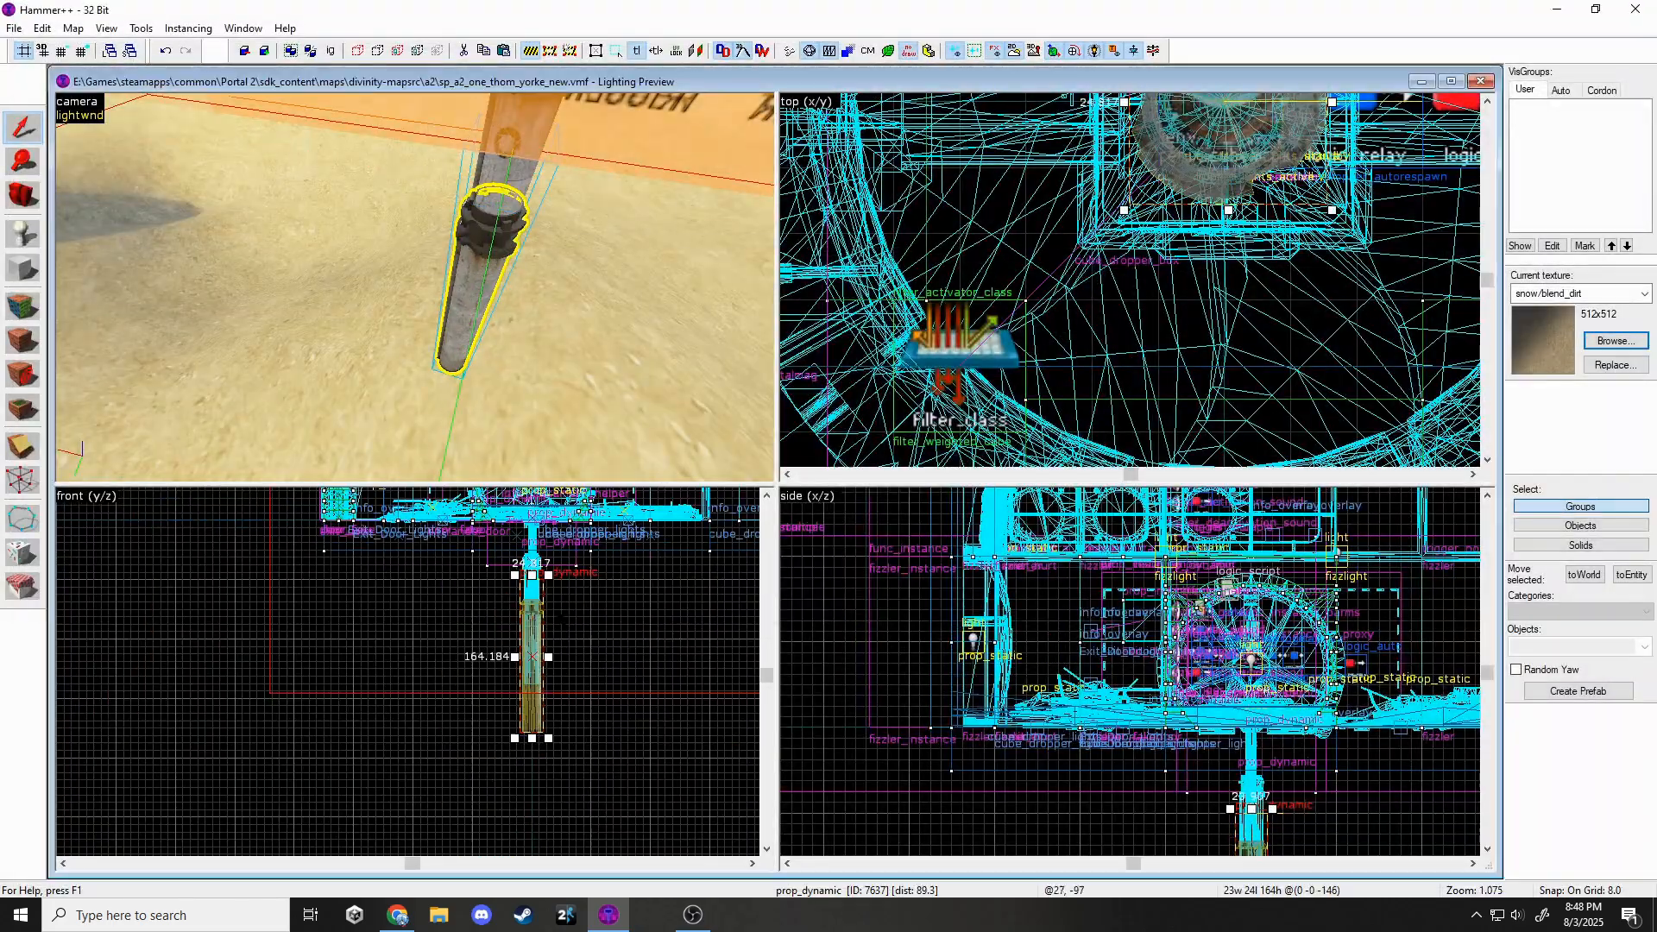
double_click(447, 381)
left_click(916, 401)
double_click(982, 363)
left_click(1104, 264)
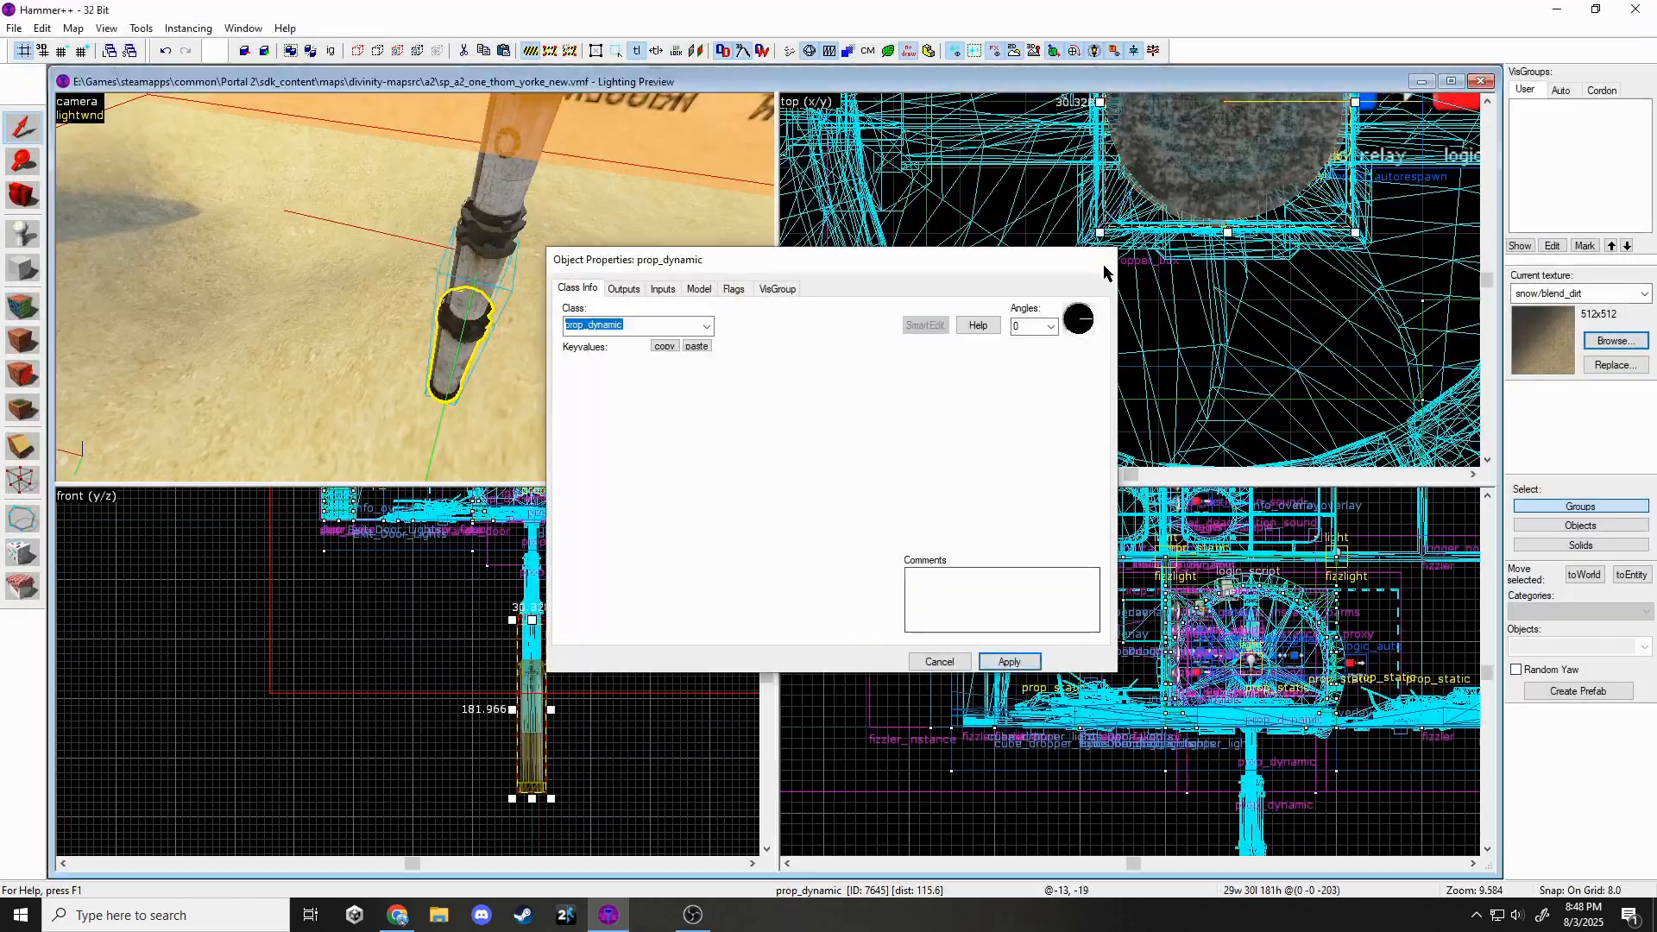
key("Escape")
left_click_drag(264, 816, 264, 816)
Place a prop_static entity on the floor beside the chamber wall.
key("z")
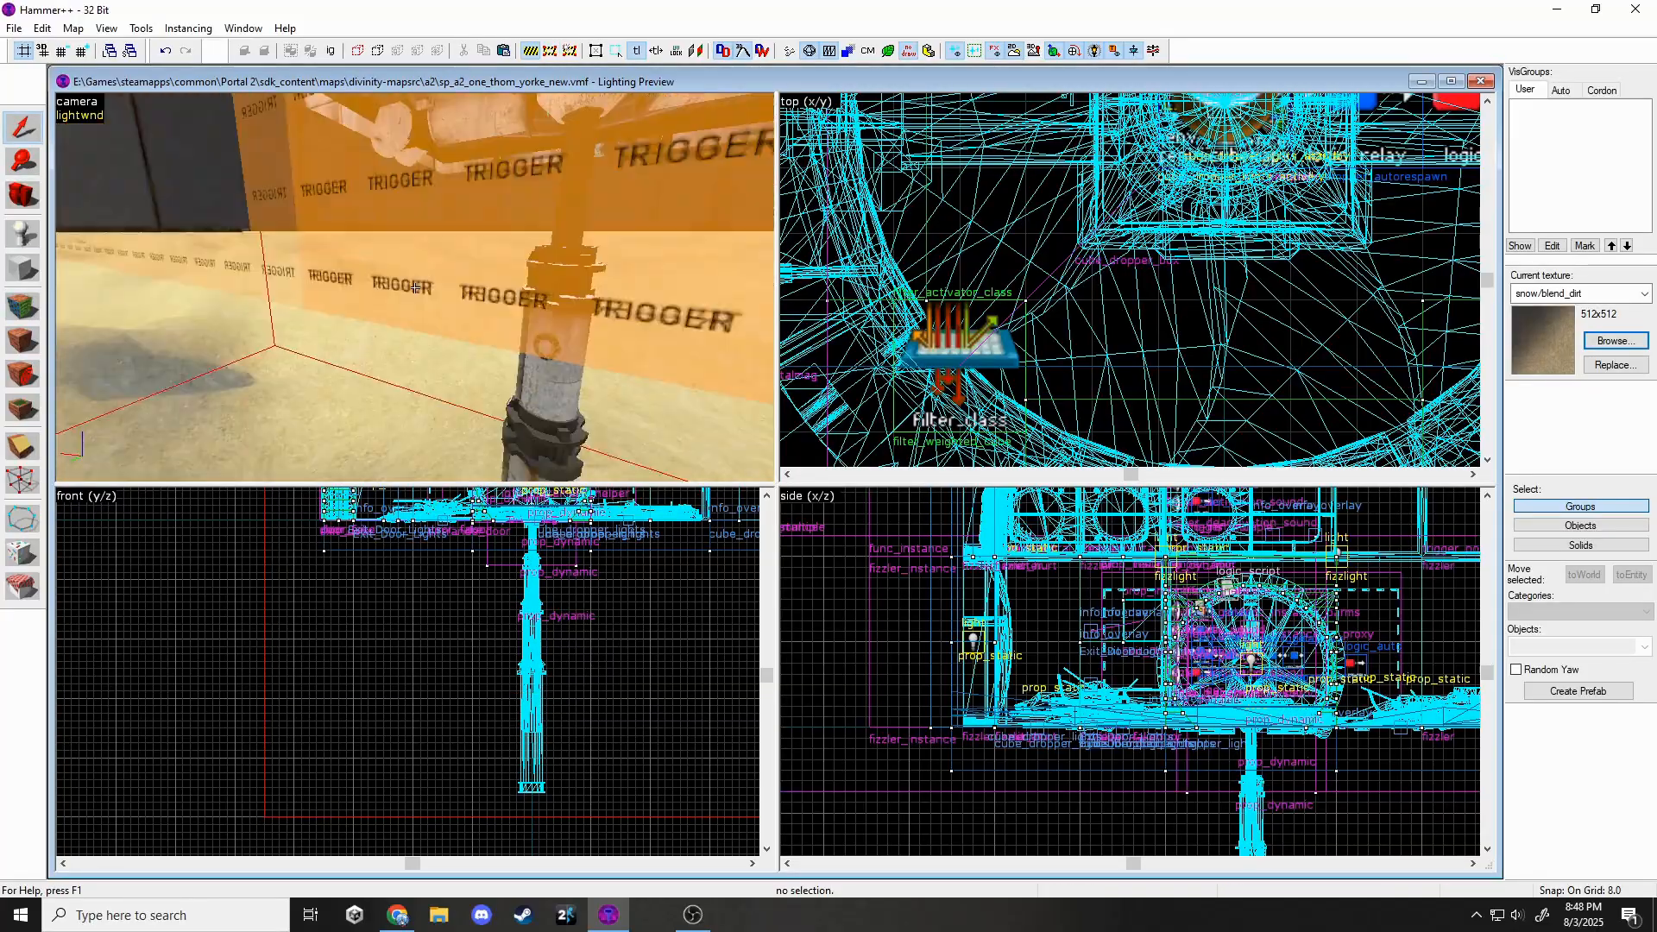
key("w")
key("z")
left_click(13, 28)
left_click(229, 112)
key("z")
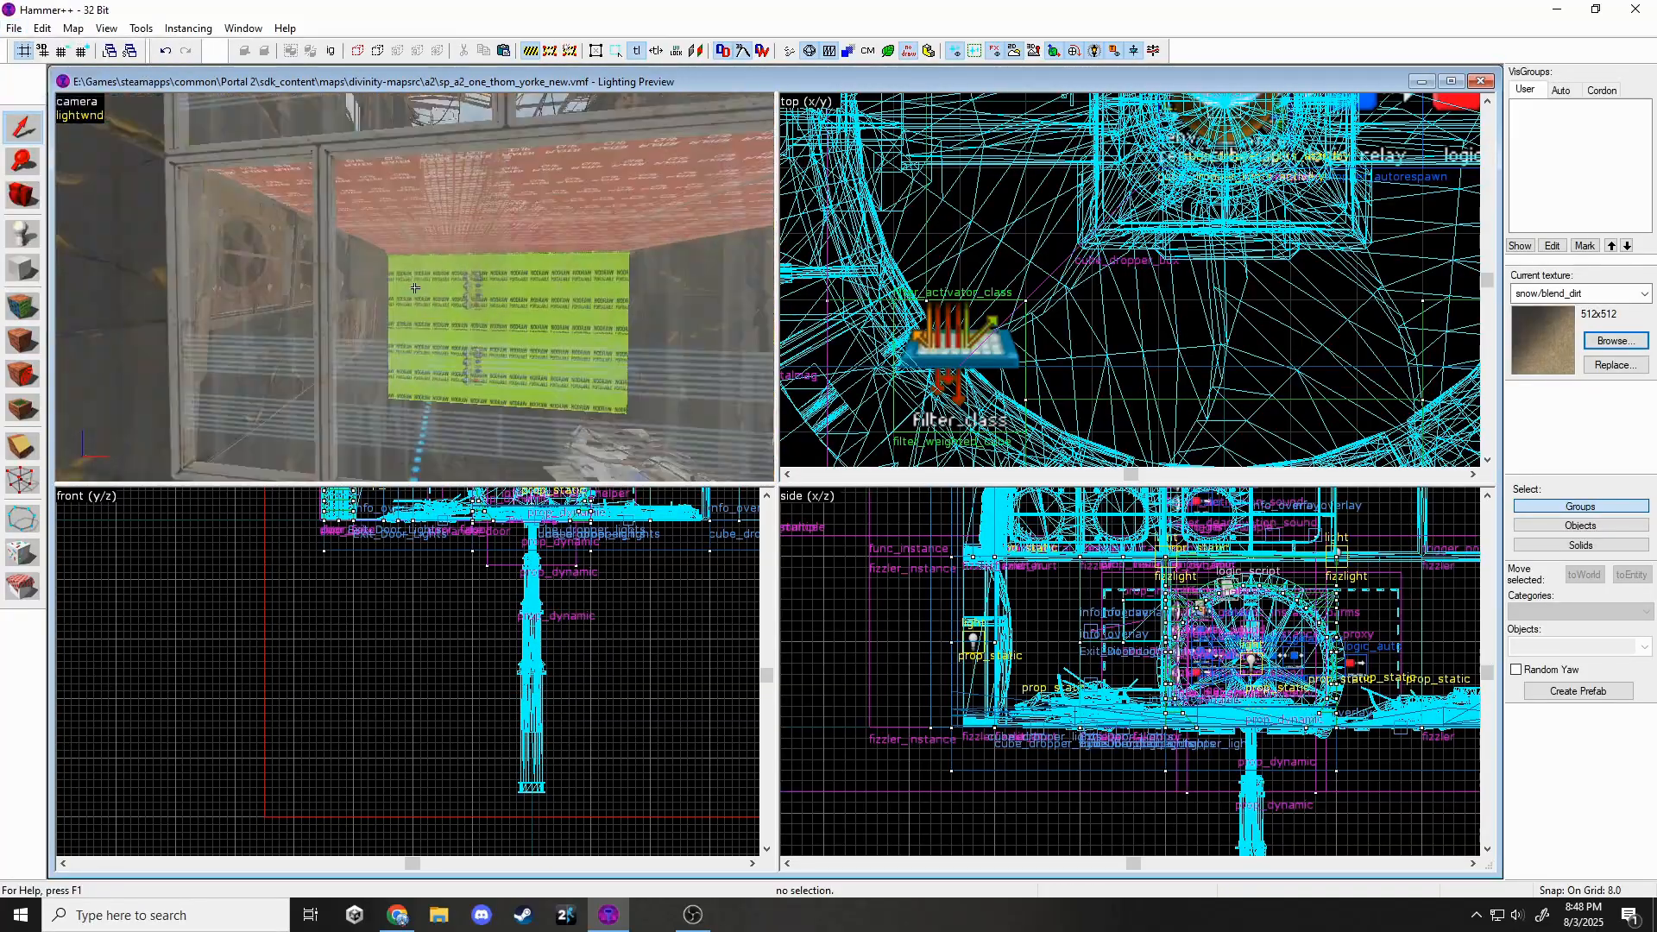
key("w")
key("w")
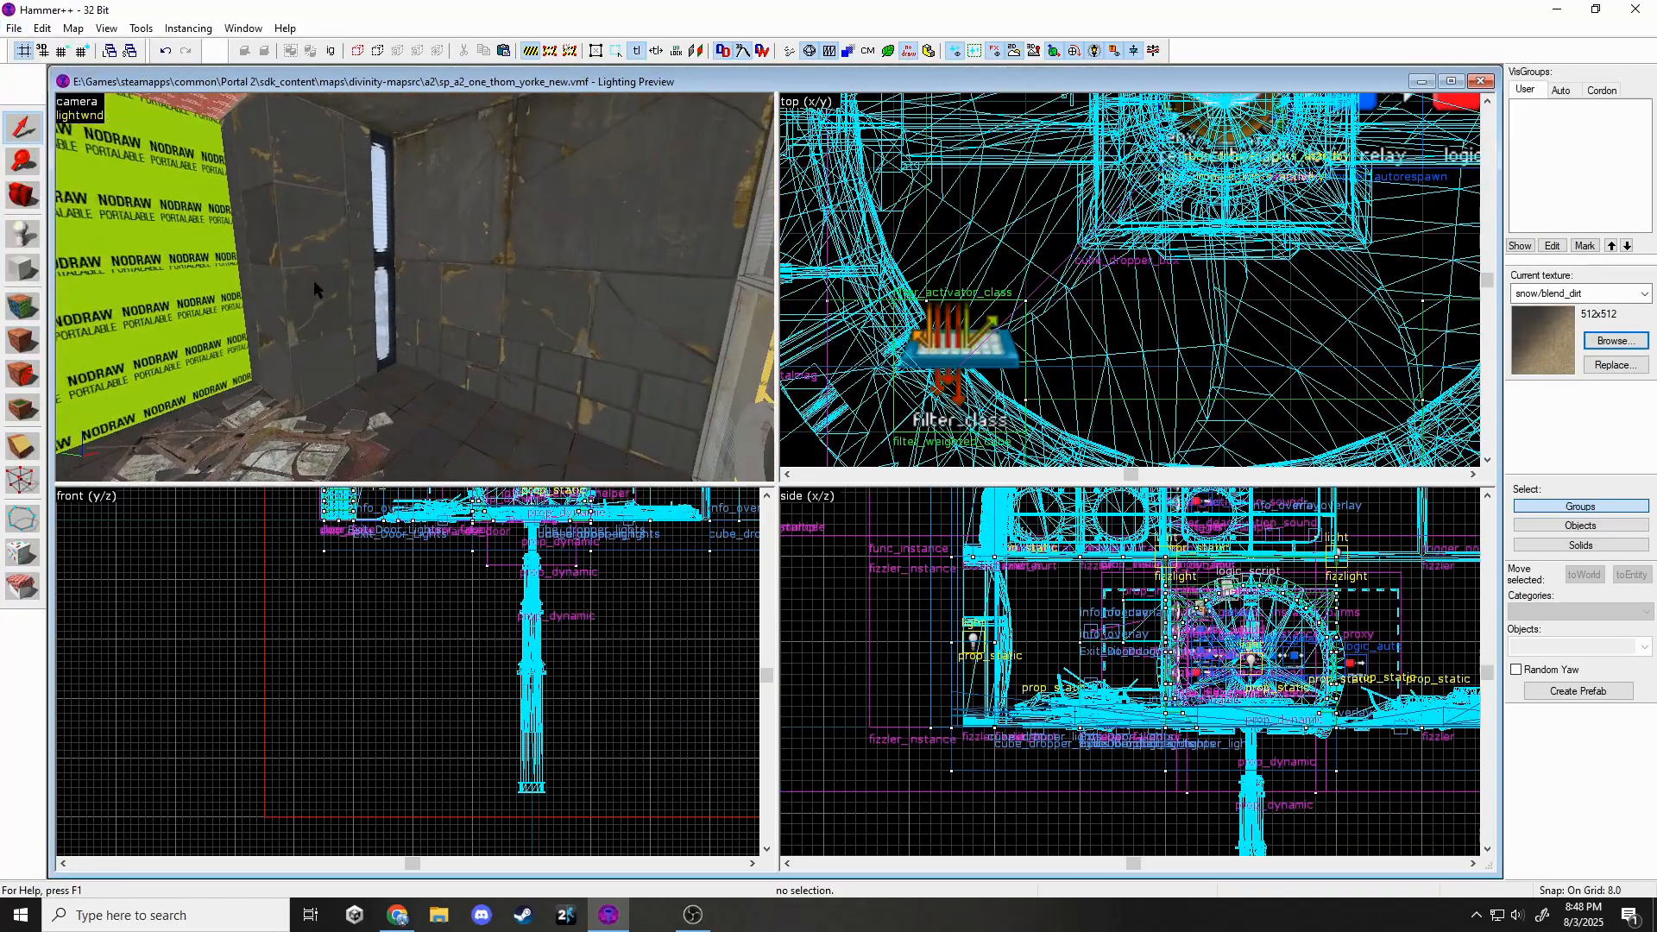
key("shift+e")
key("z")
double_click(1532, 646)
type("stat")
key("Return")
left_click(591, 353)
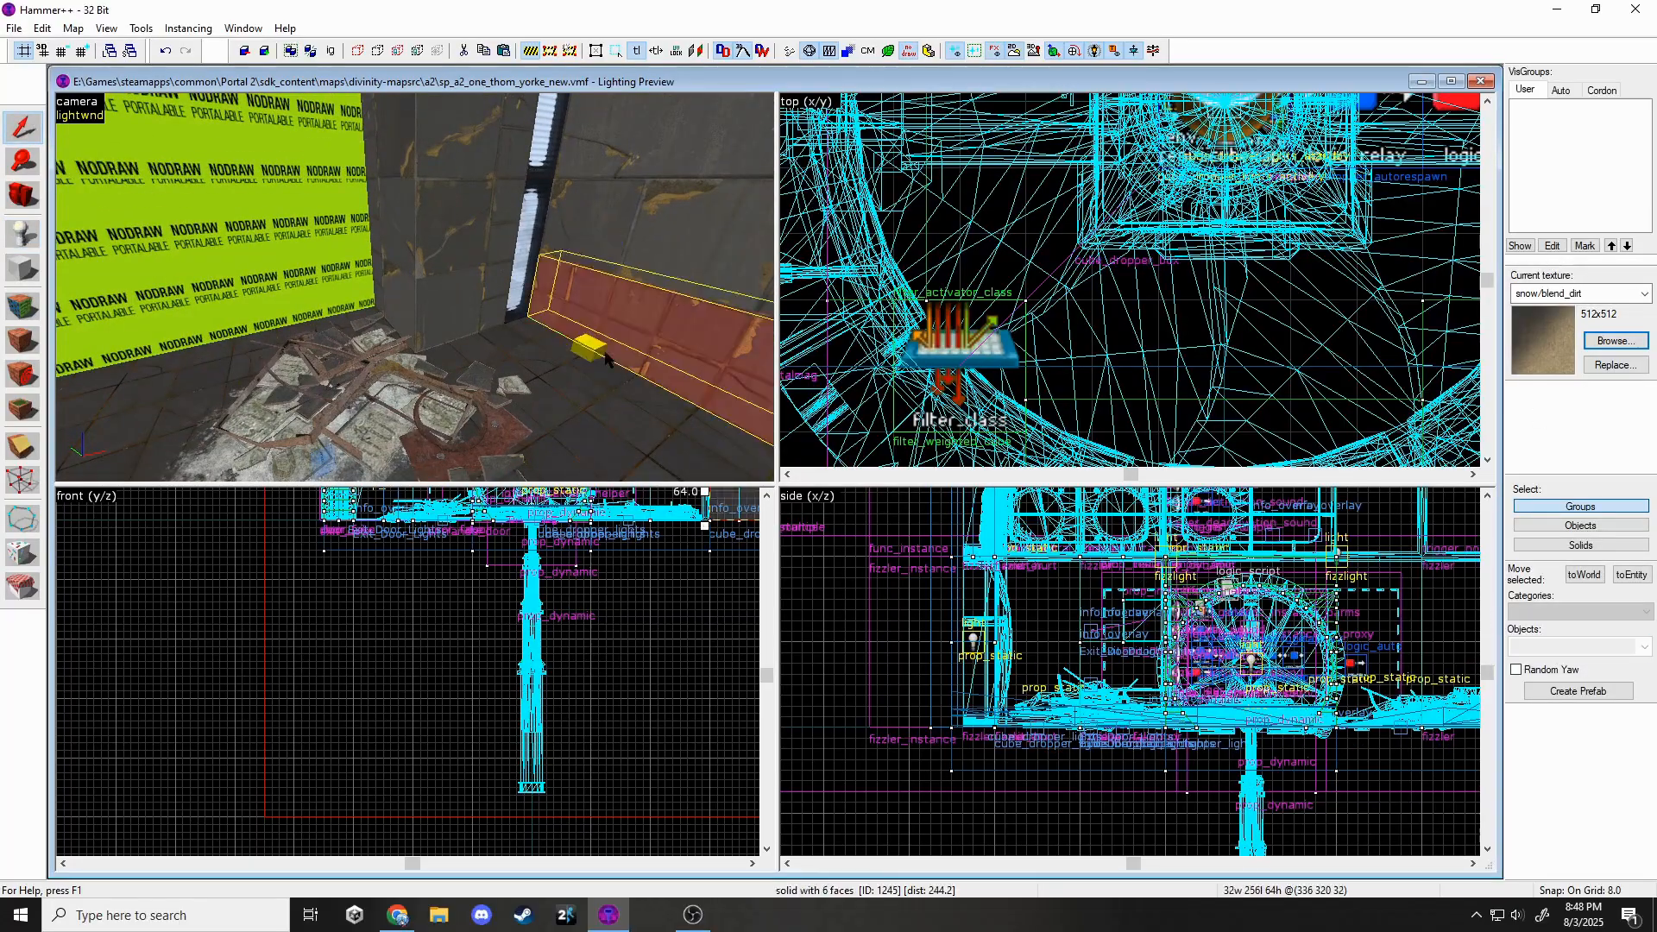
Set the prop's world model to rubble_192_96.mdl.
double_click(606, 353)
key("z")
left_click(414, 288)
key("z")
left_click(926, 418)
type("rubble")
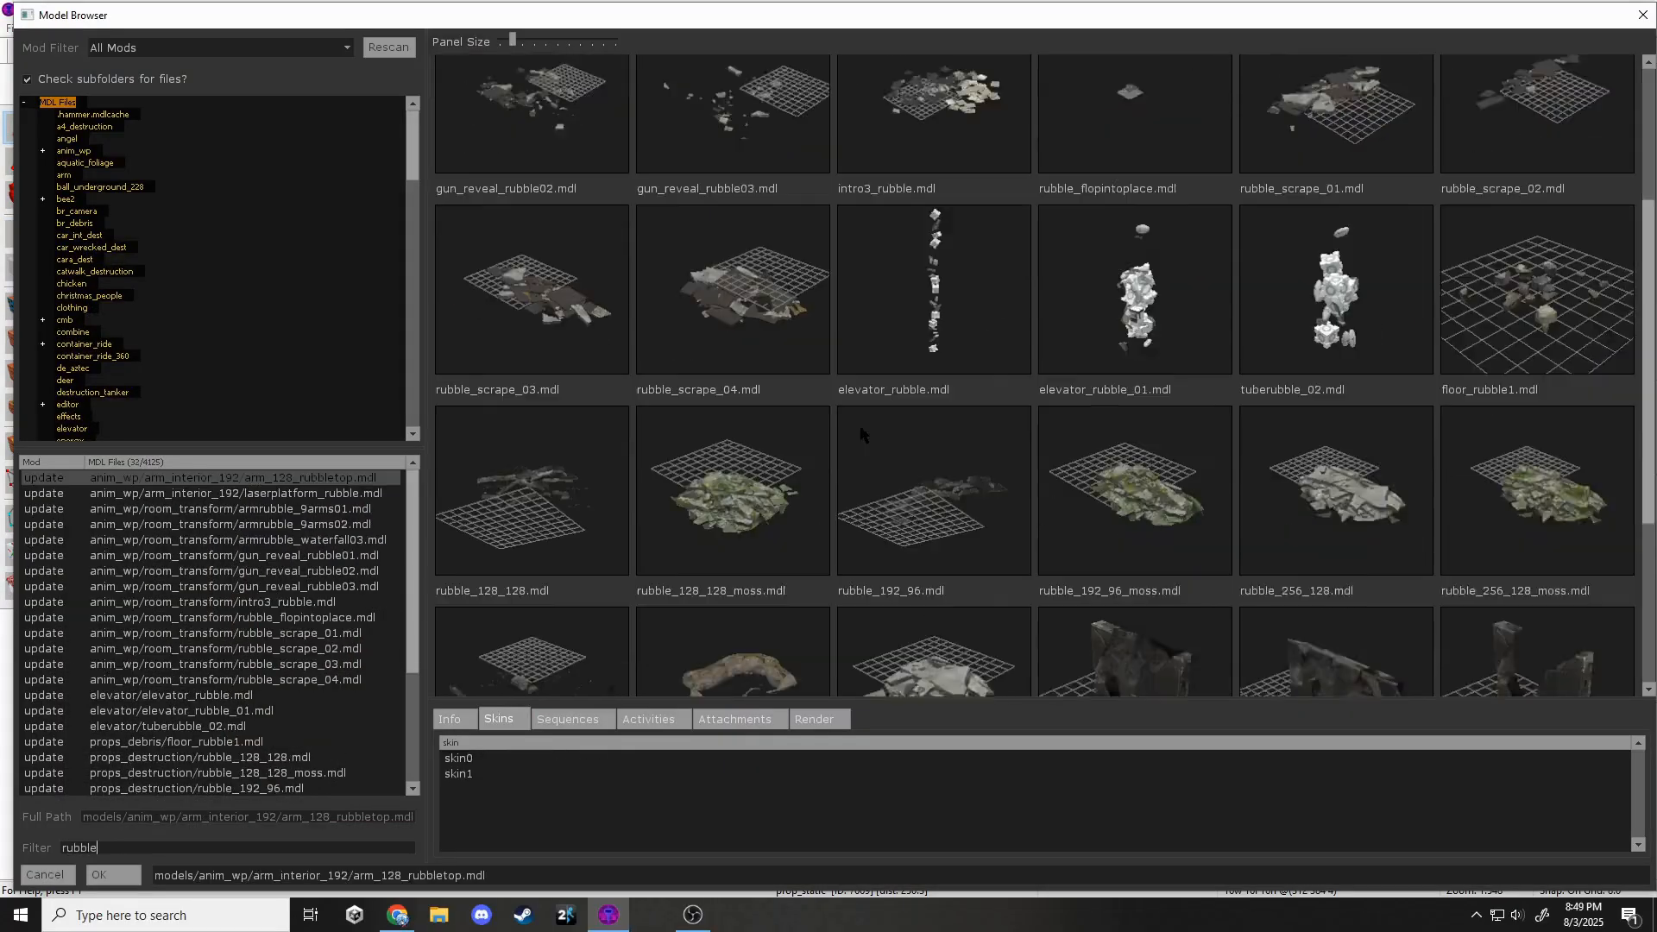
scroll(1288, 325, "down", 2)
left_click(975, 380)
double_click(956, 330)
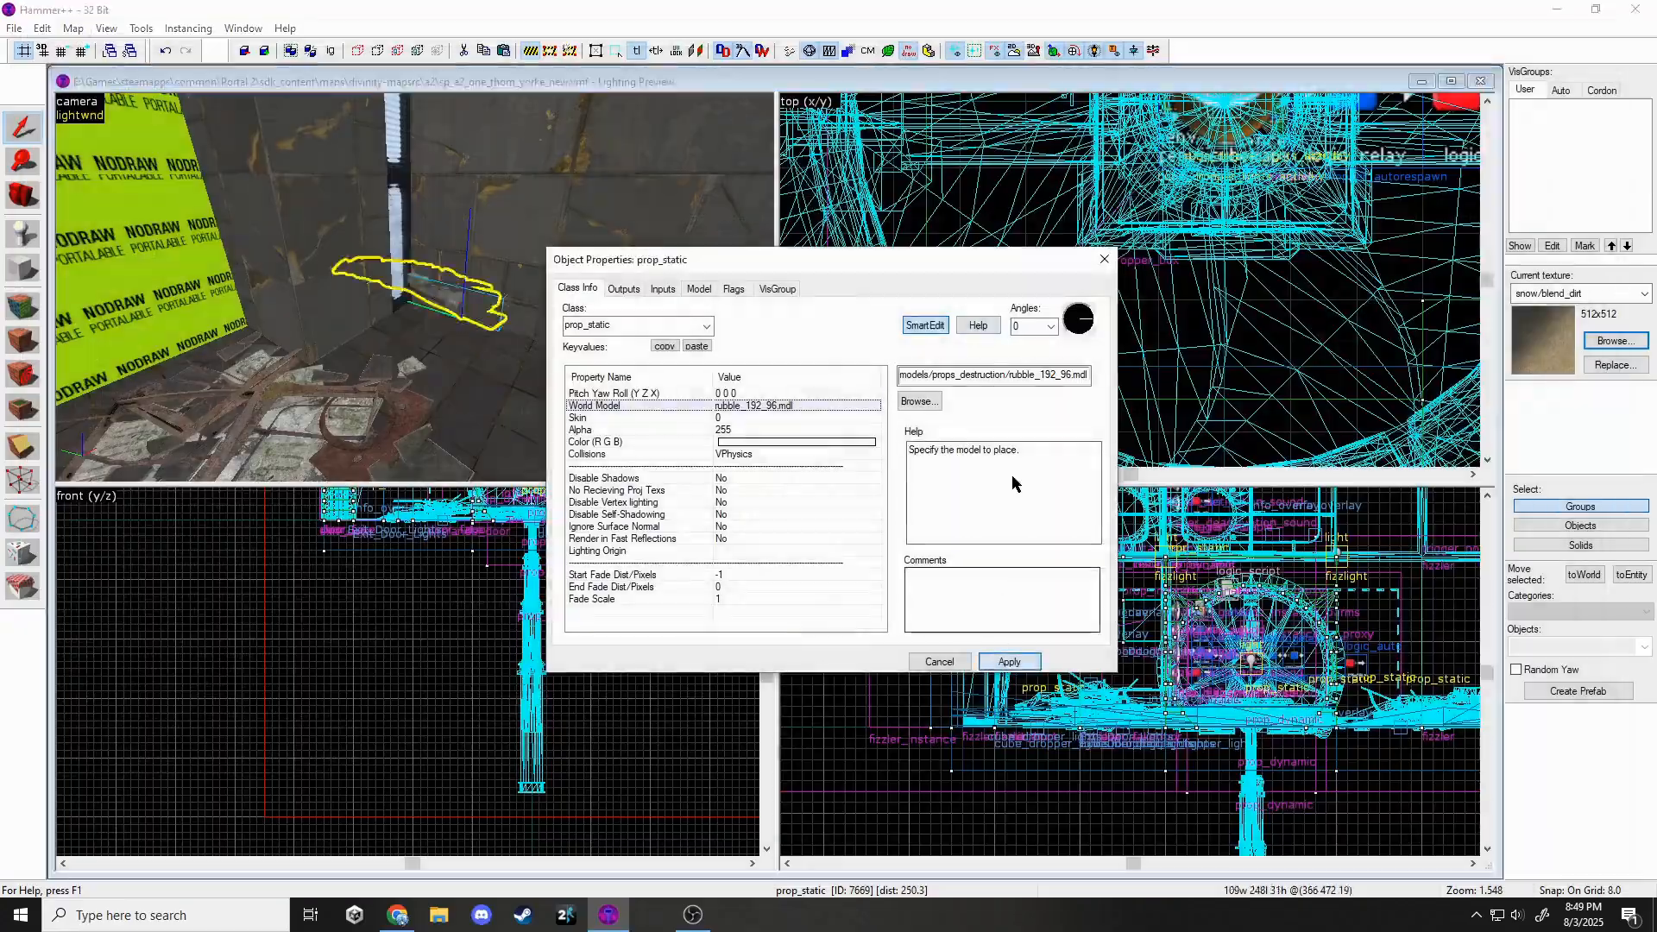
key("Return")
Look over the placed rubble, then select the red floor block.
scroll(1066, 315, "up", 6)
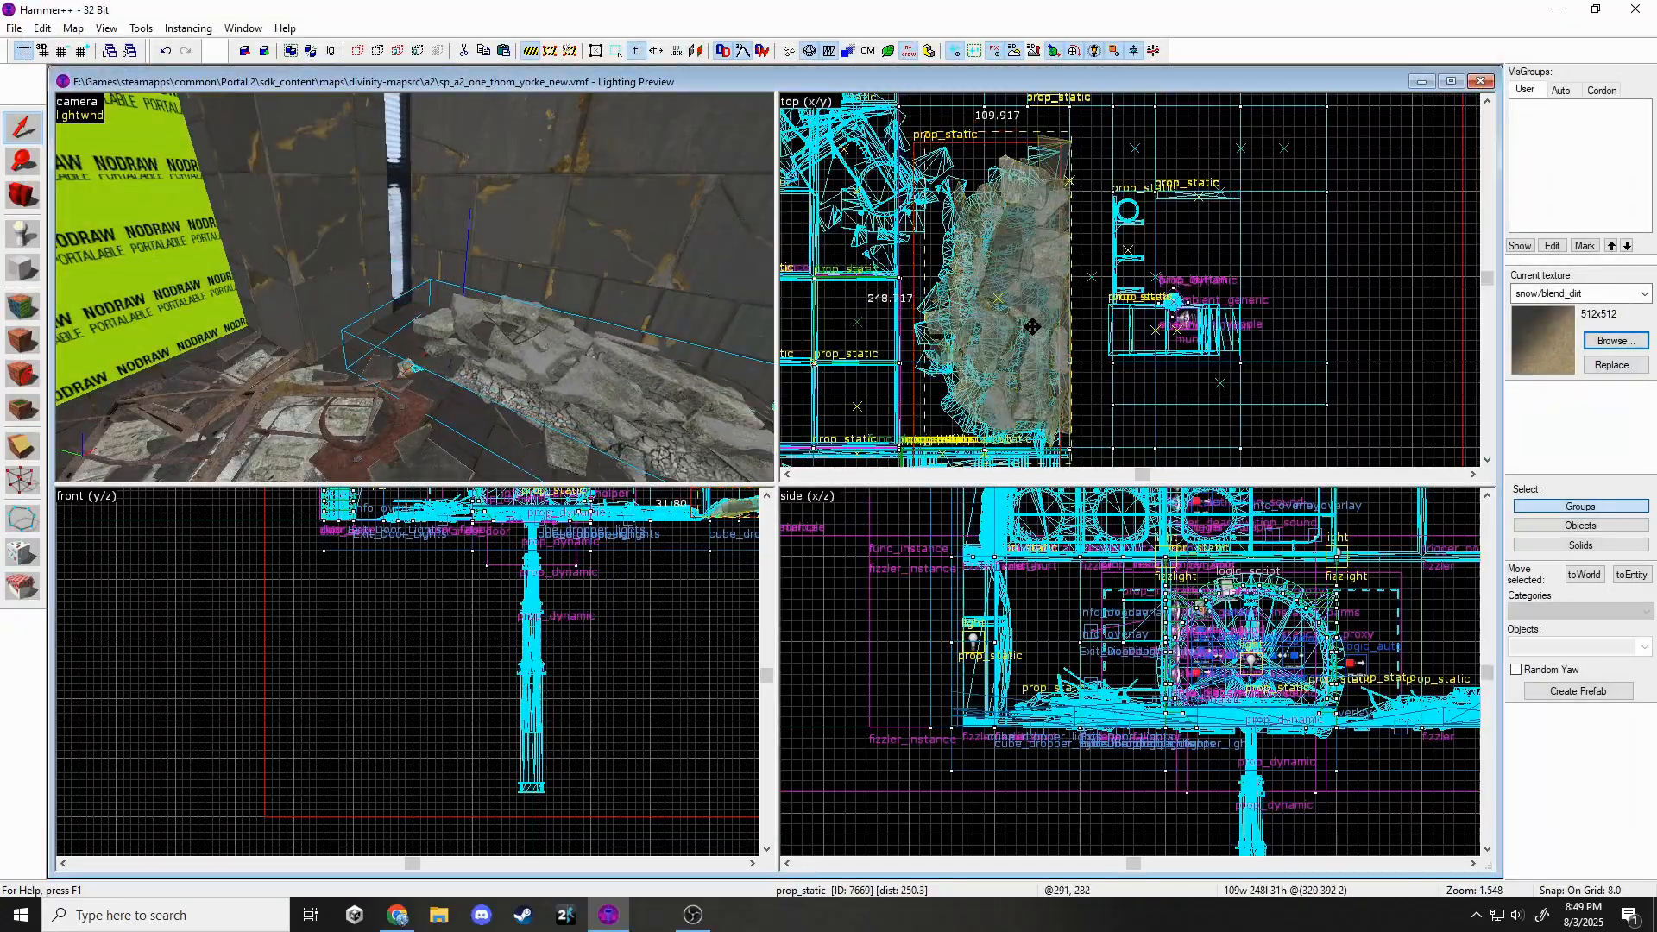
scroll(975, 626, "down", 5)
scroll(1165, 657, "up", 9)
key("Escape")
key("z")
key("w")
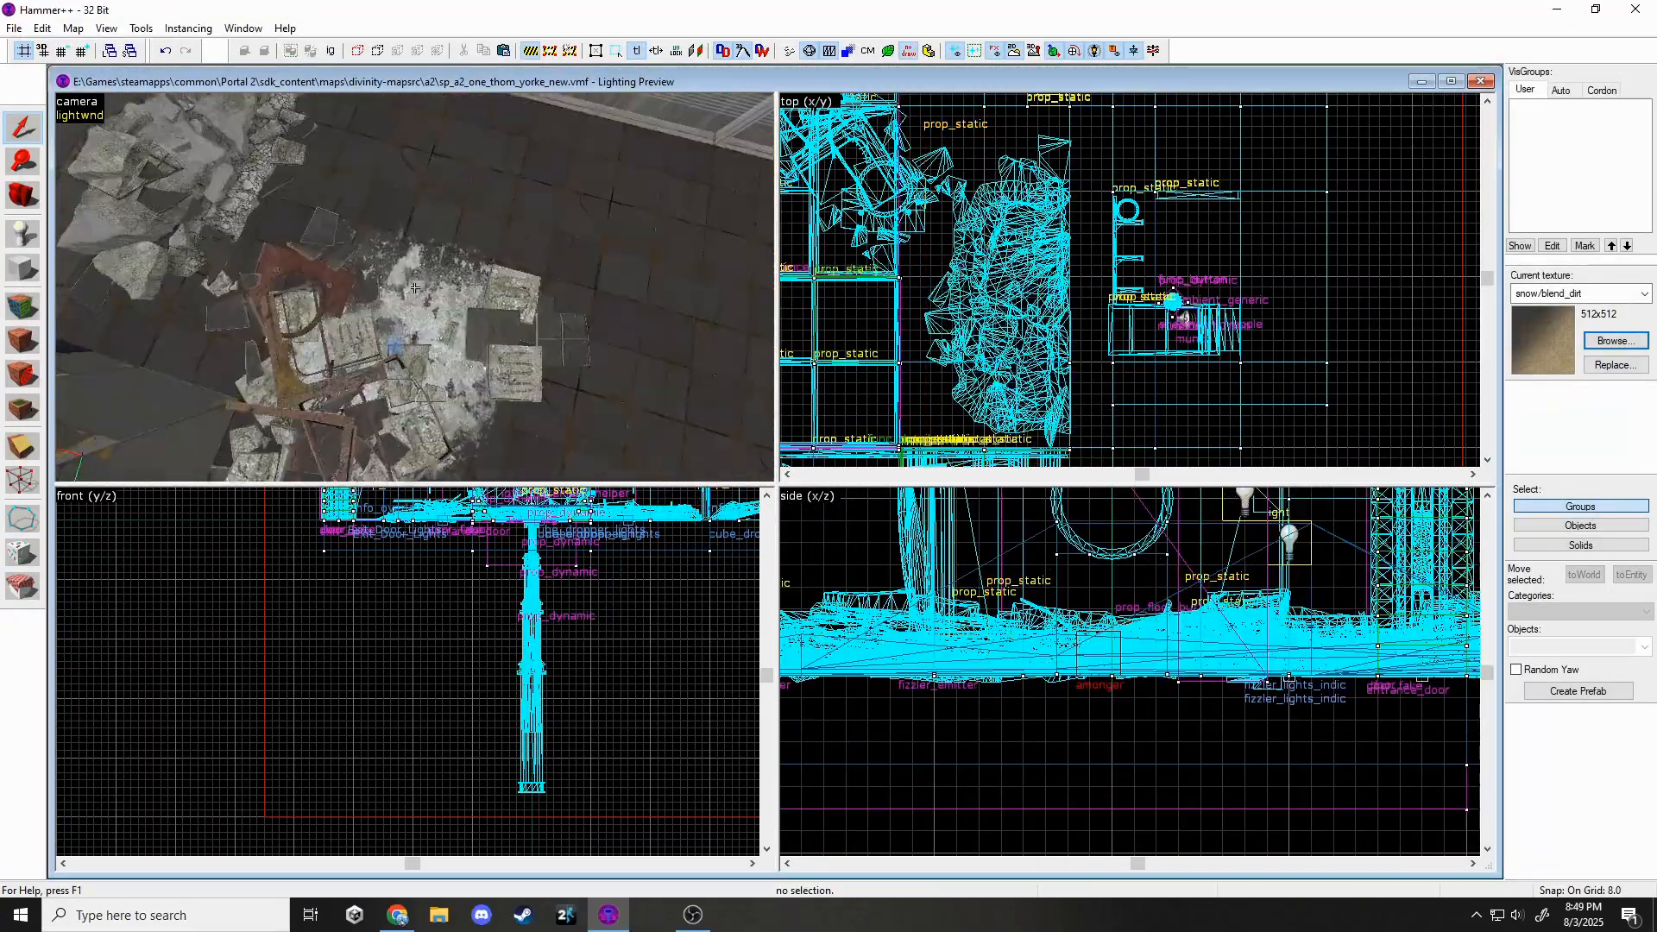
left_click(414, 287)
key("z")
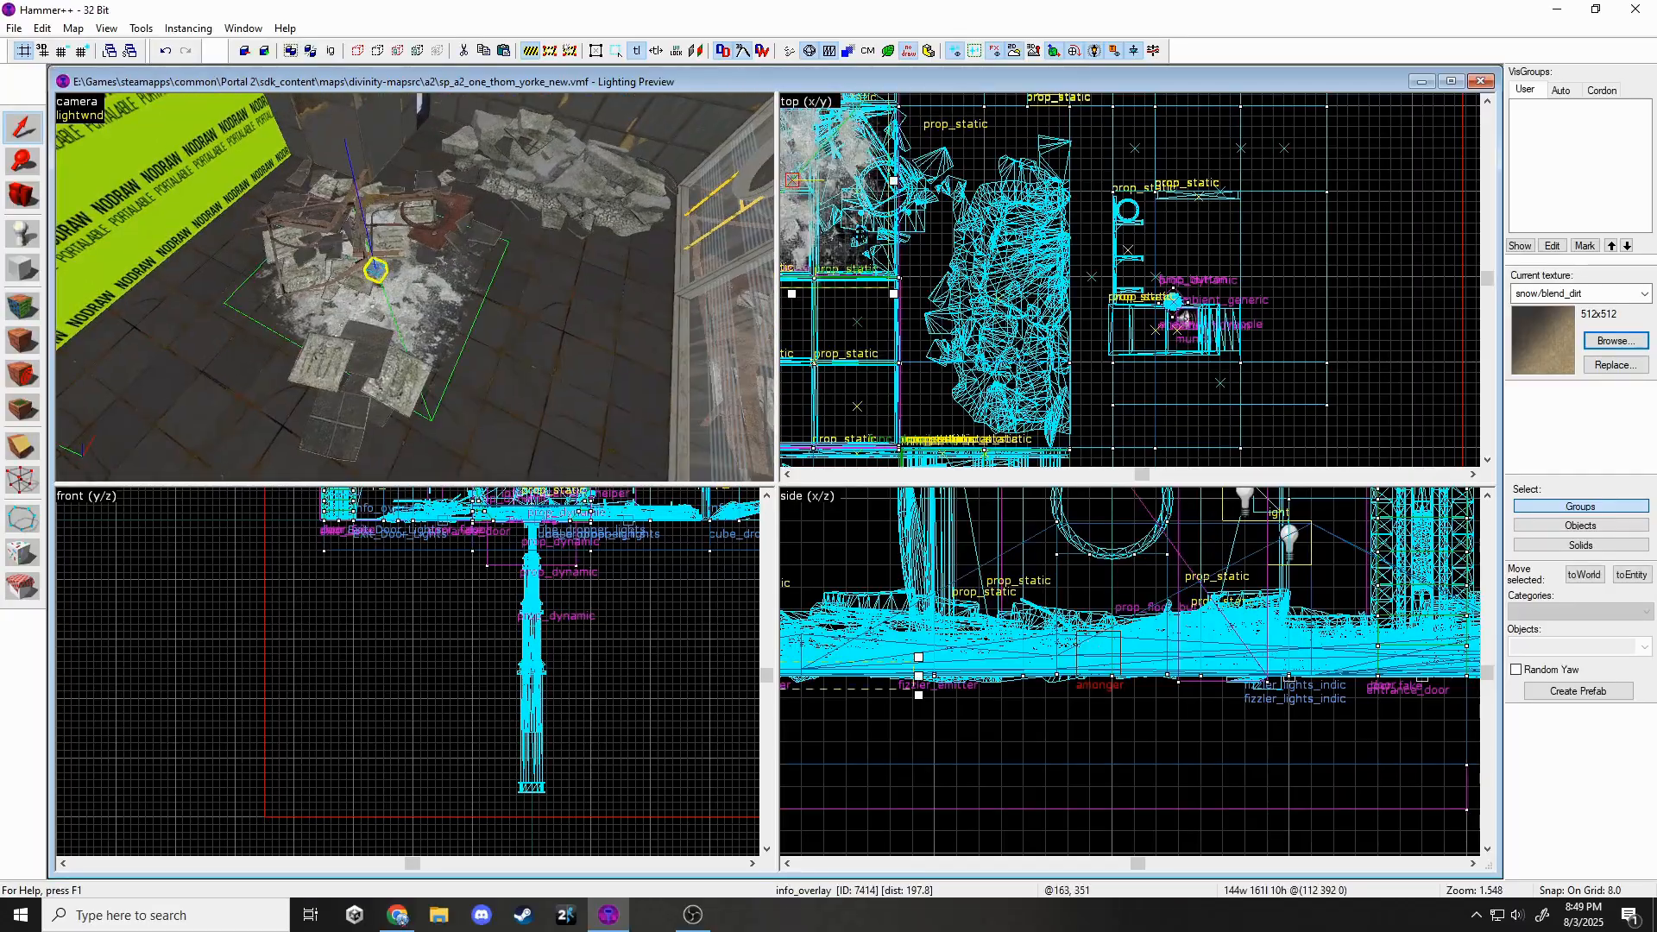
left_click(506, 349)
key("z")
key("z")
key("shift+x")
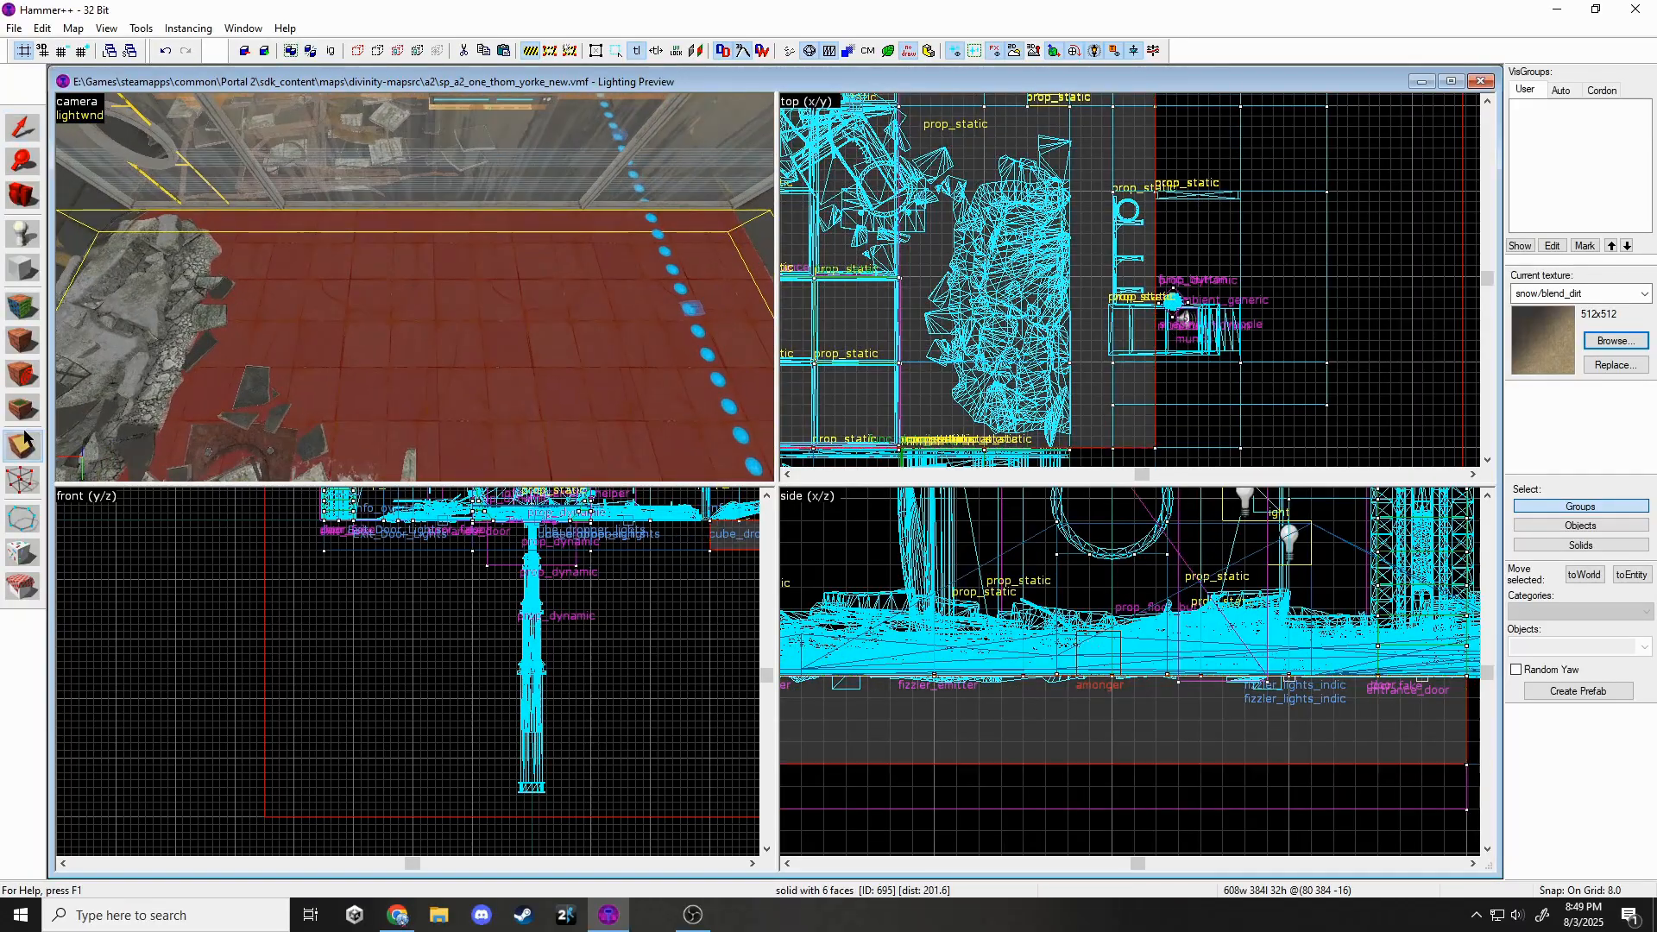
Delete the red floor block.
scroll(1130, 265, "down", 5)
scroll(868, 268, "up", 3)
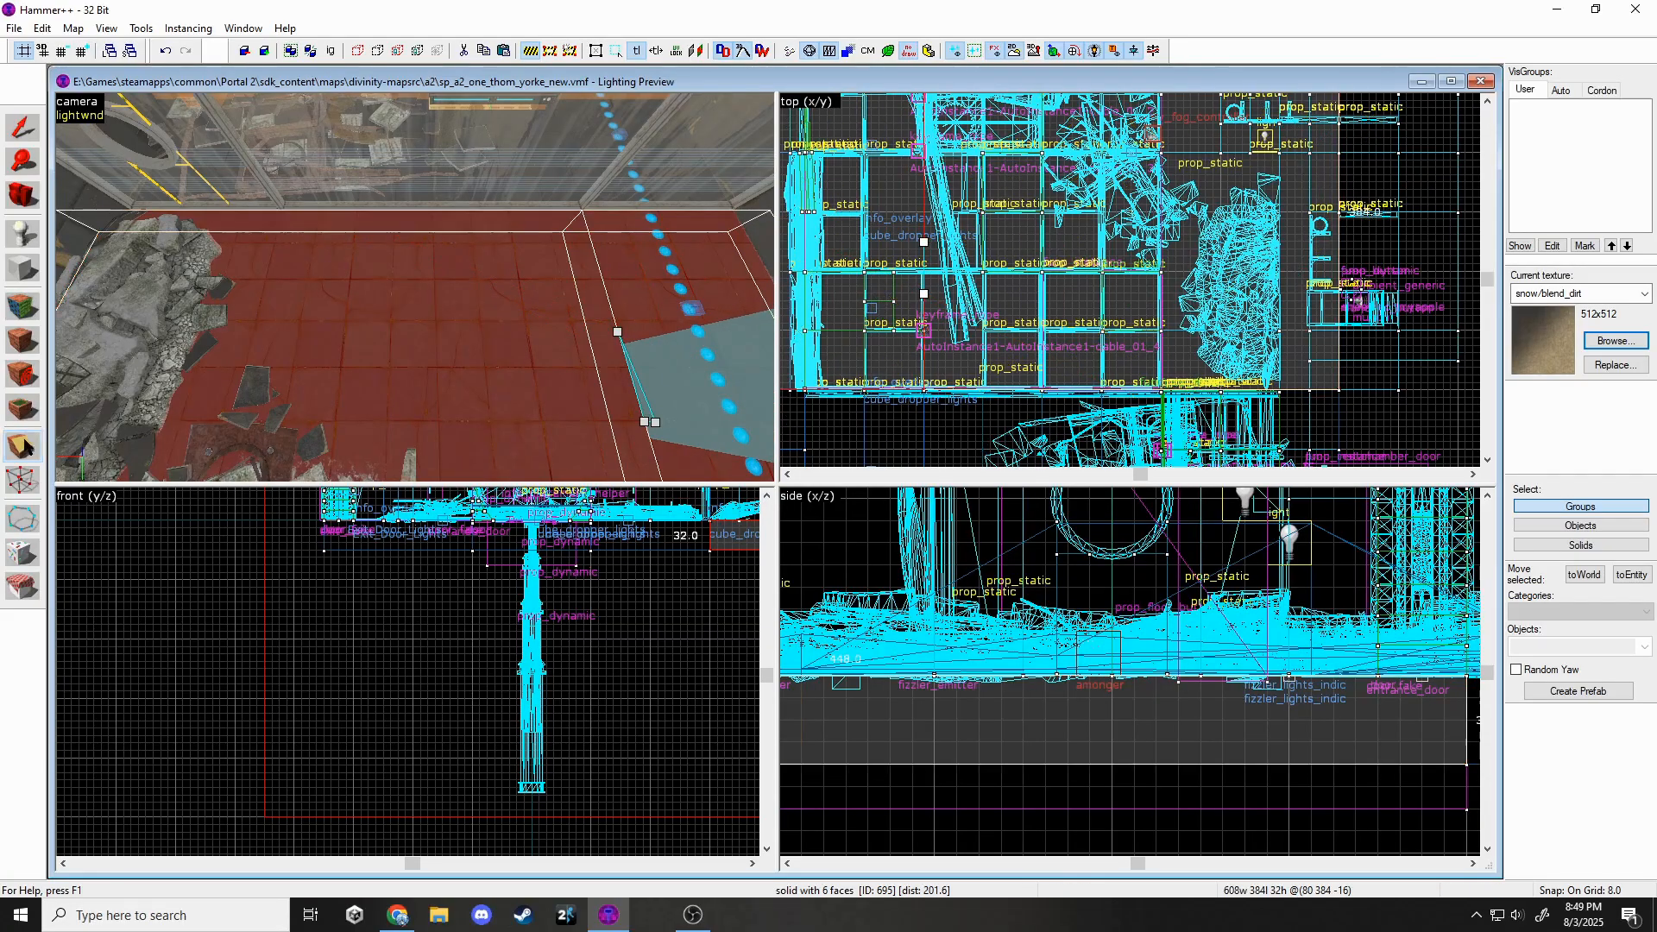
key("shift+s")
left_click(287, 328)
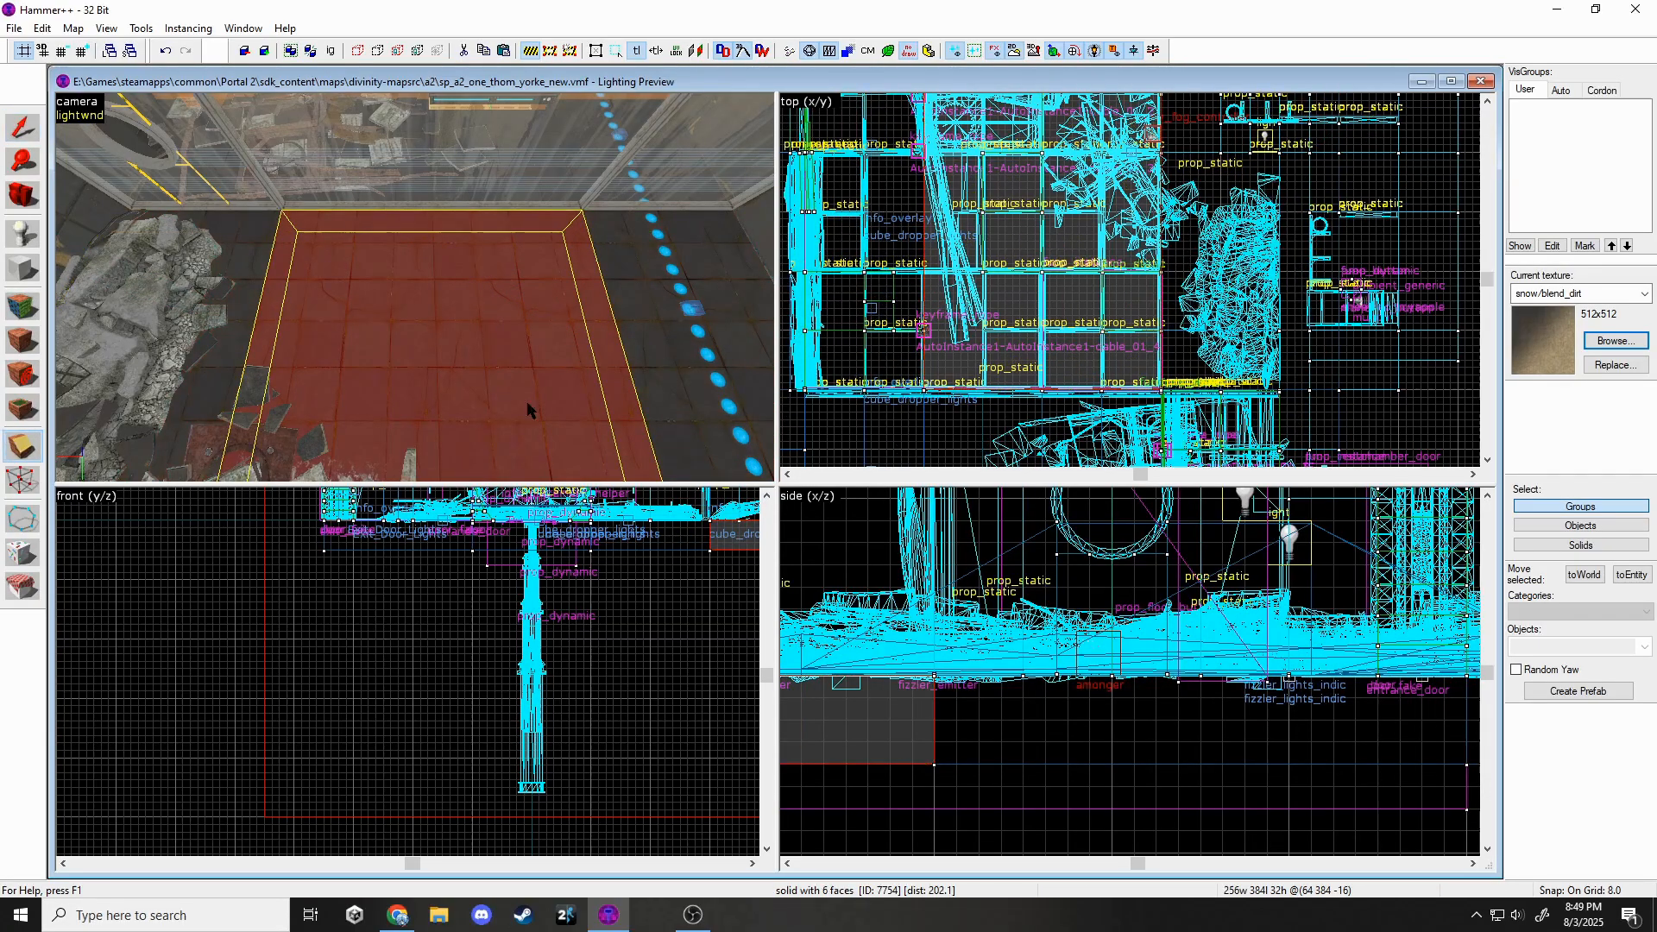
key("Delete")
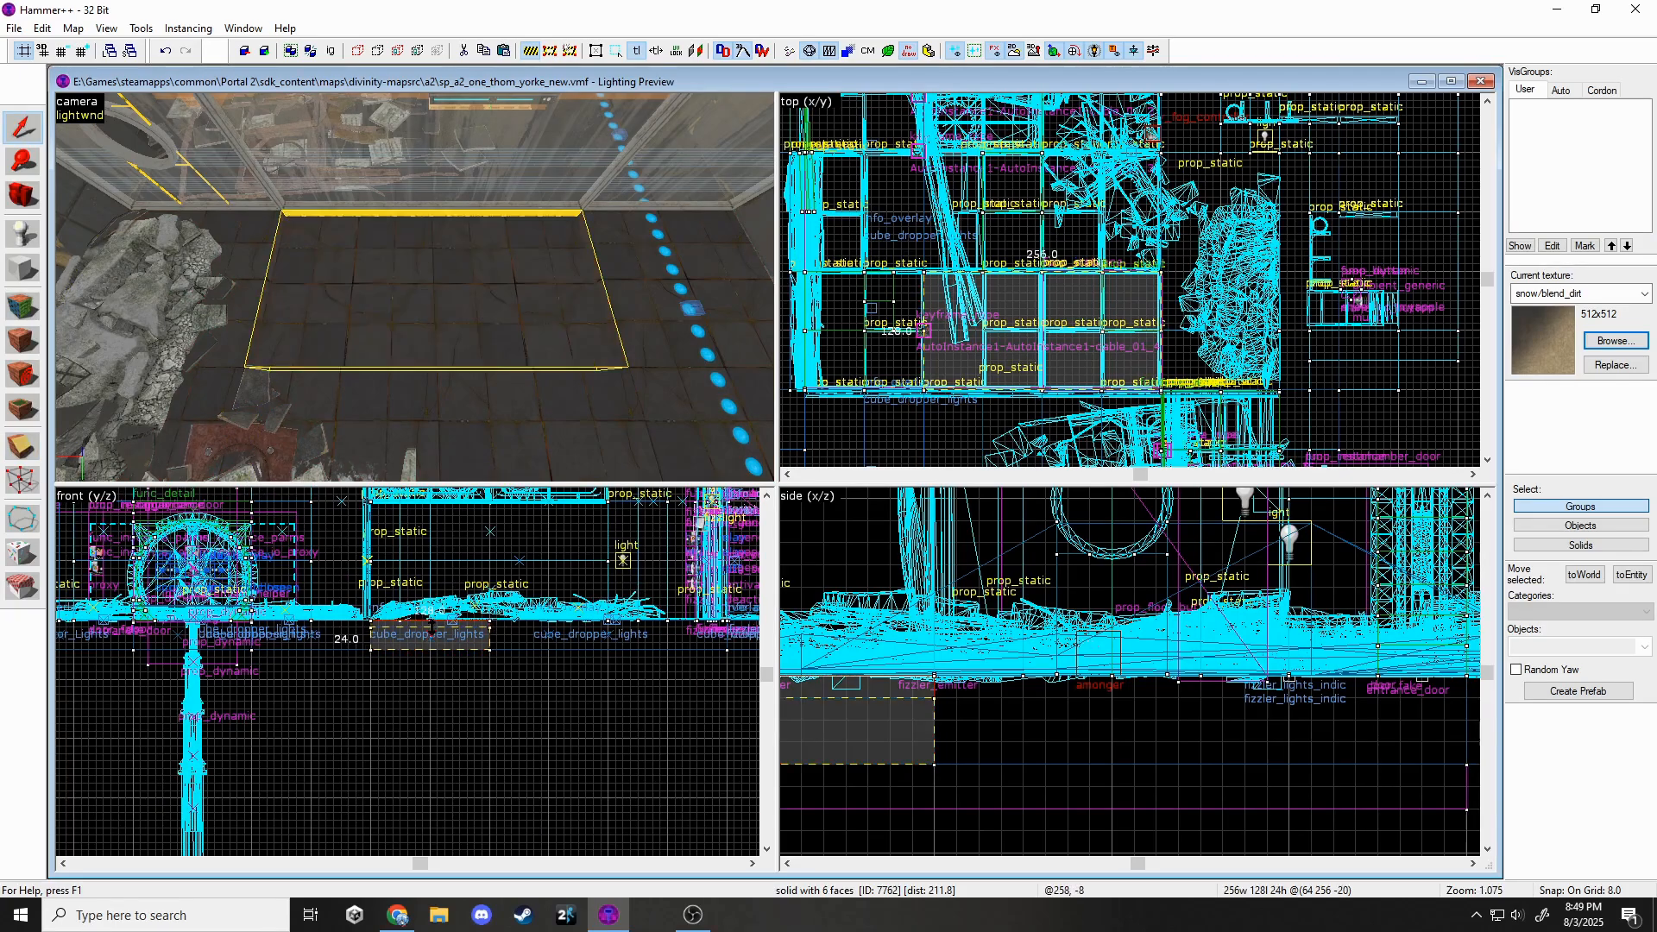
Lower the floor panel instance 16 units and collapse it into plain geometry.
left_click(435, 268)
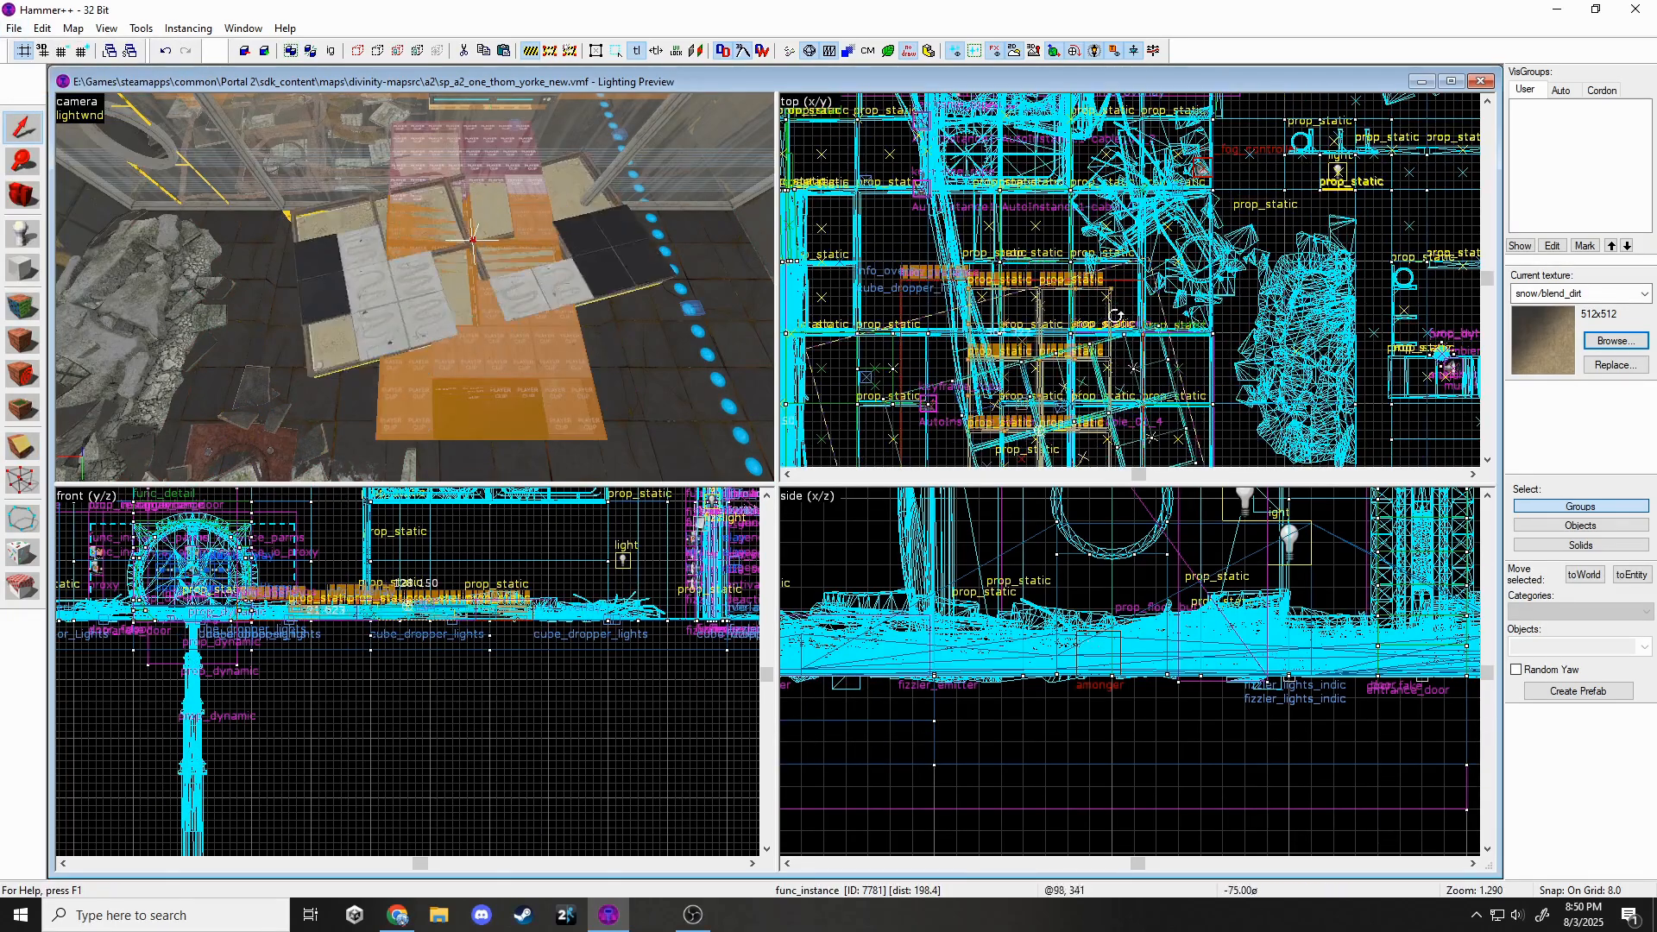
scroll(440, 616, "up", 5)
left_click_drag(440, 616, 440, 655)
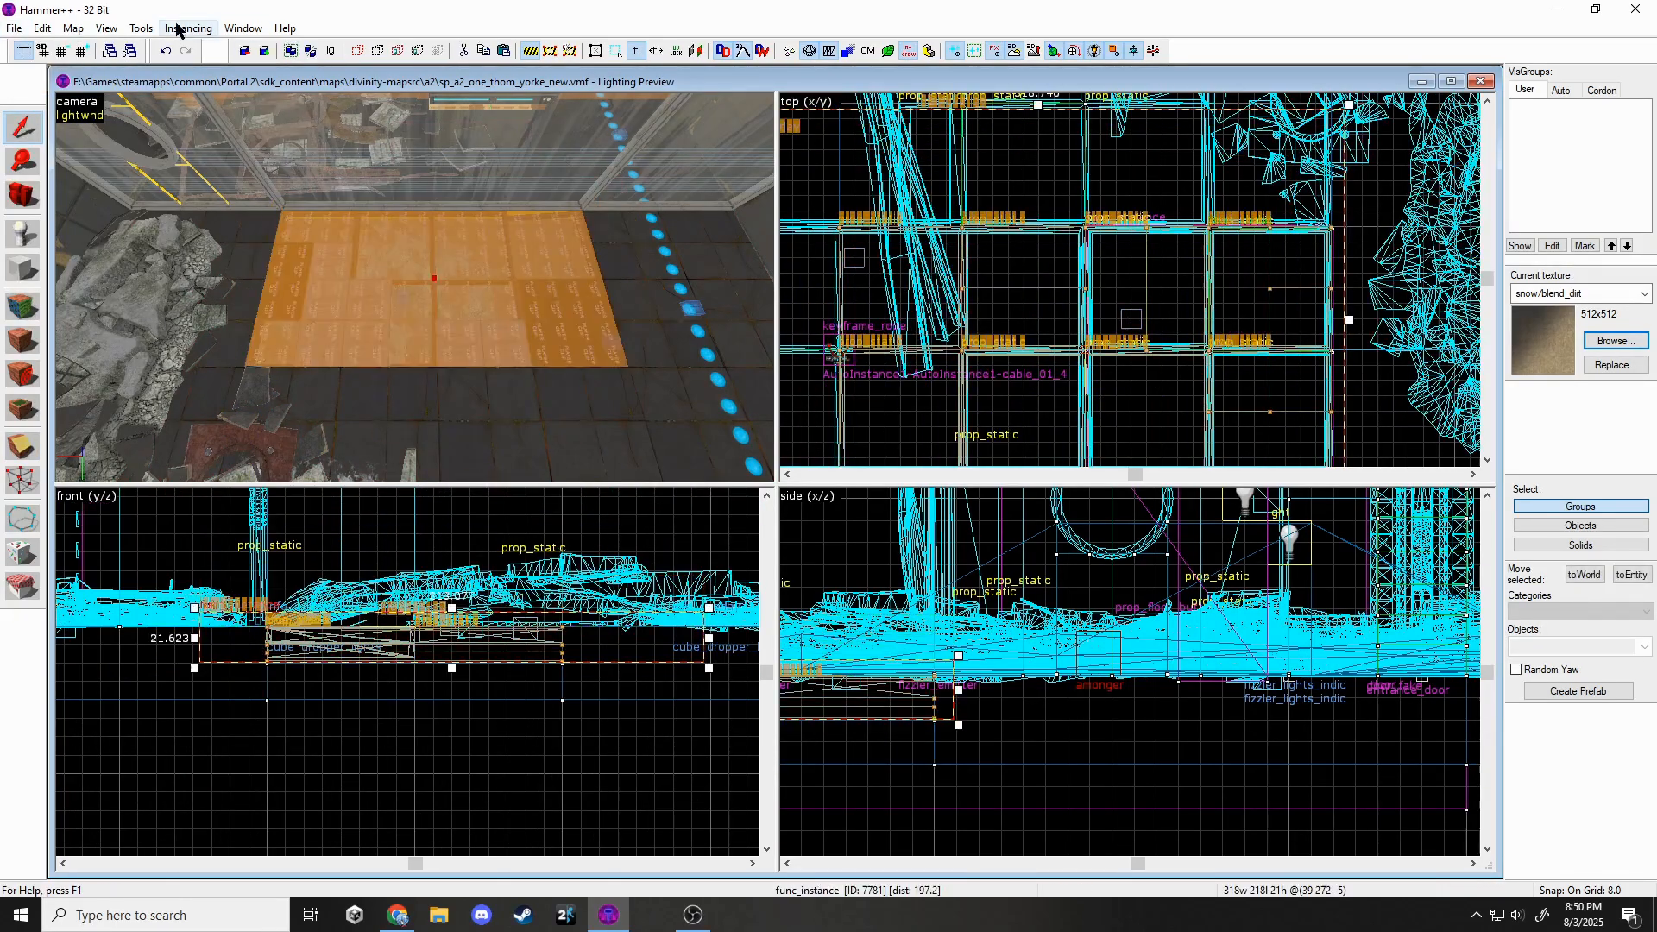
left_click(350, 49)
left_click(937, 519)
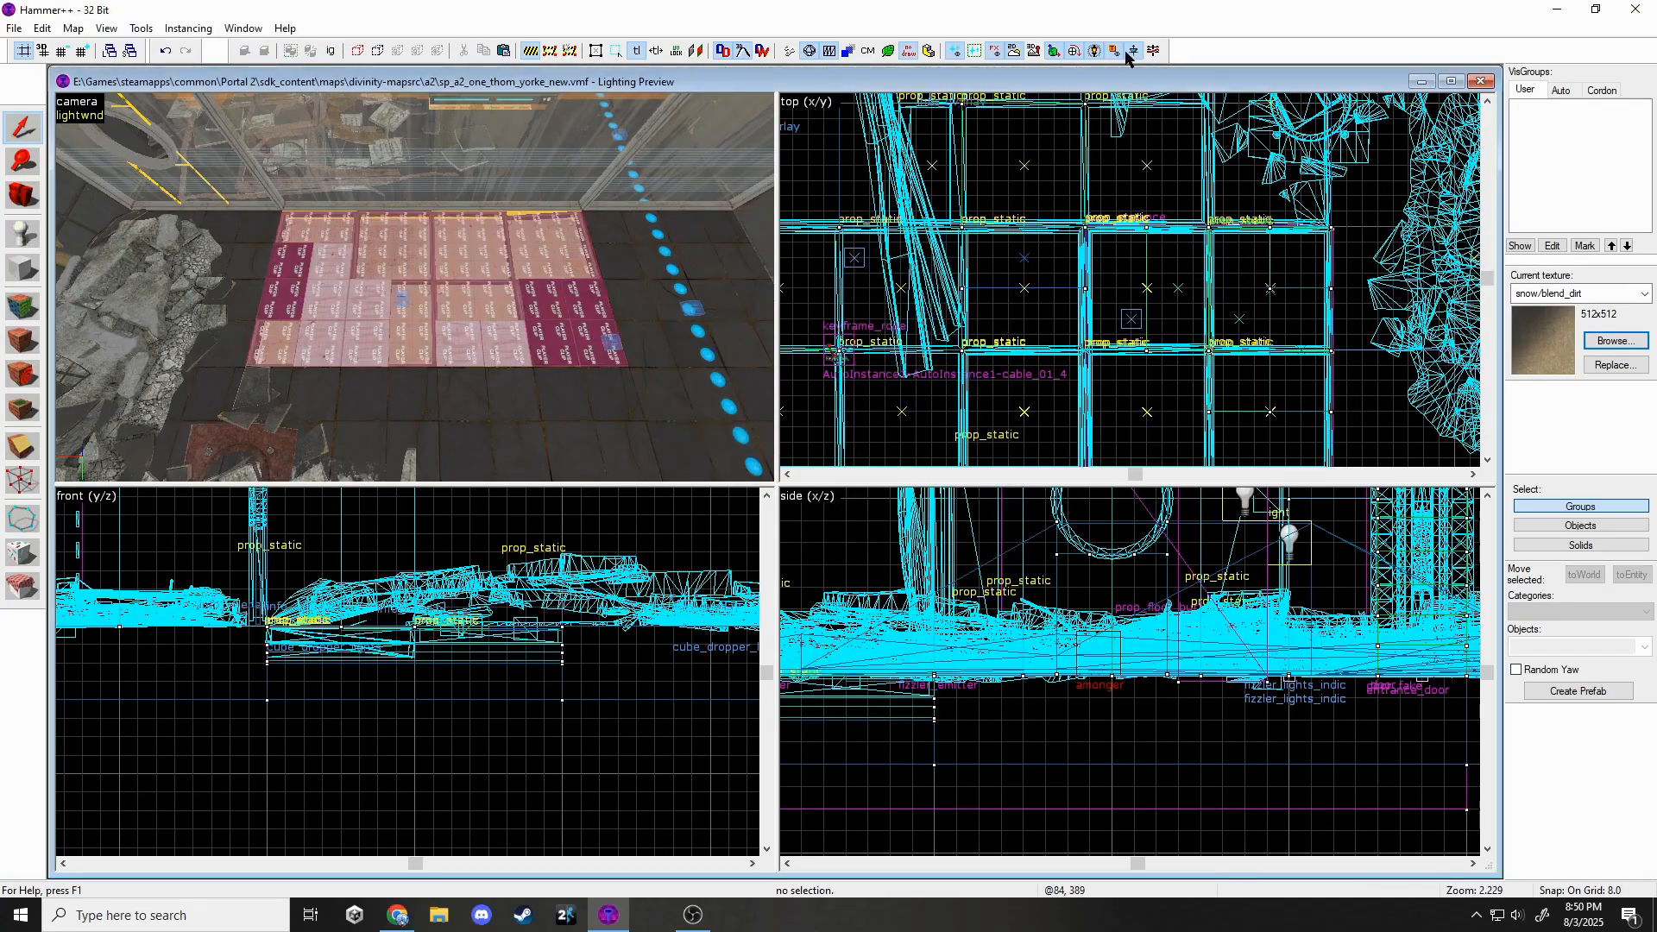
Replace the dirt texture on the floor panels with a modular concrete texture.
left_click(21, 312)
left_click(785, 524)
left_click(893, 381)
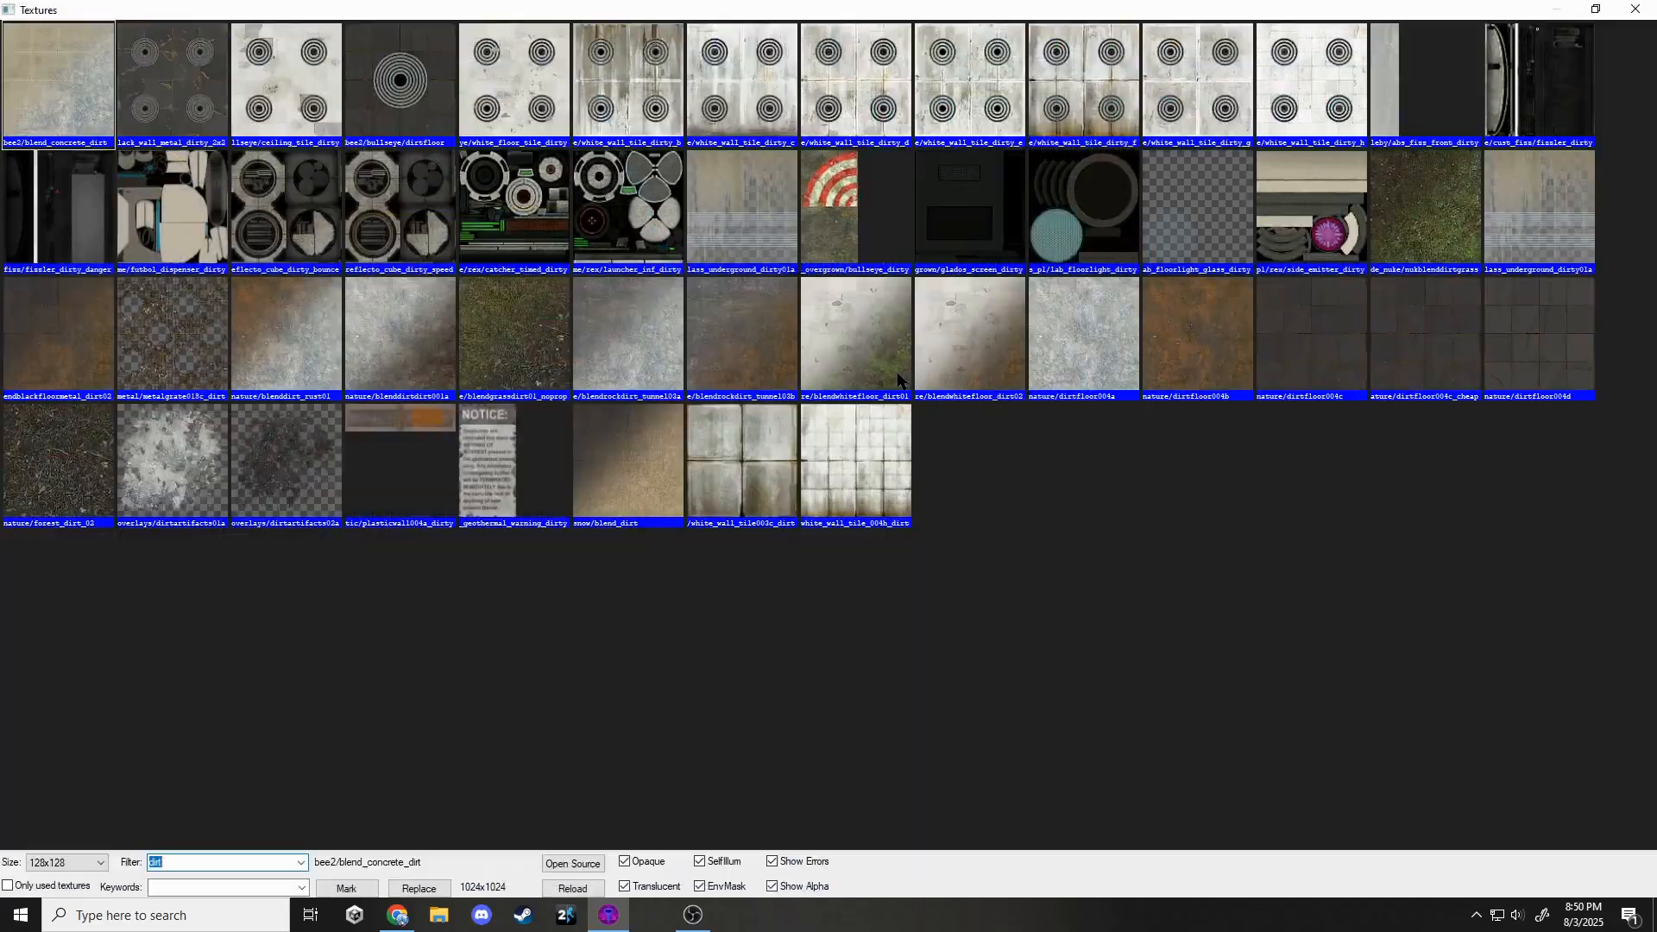
type("black")
key("BackSpace")
key("BackSpace")
key("BackSpace")
key("BackSpace")
key("BackSpace")
type("dirt")
double_click(1424, 345)
left_click(859, 575)
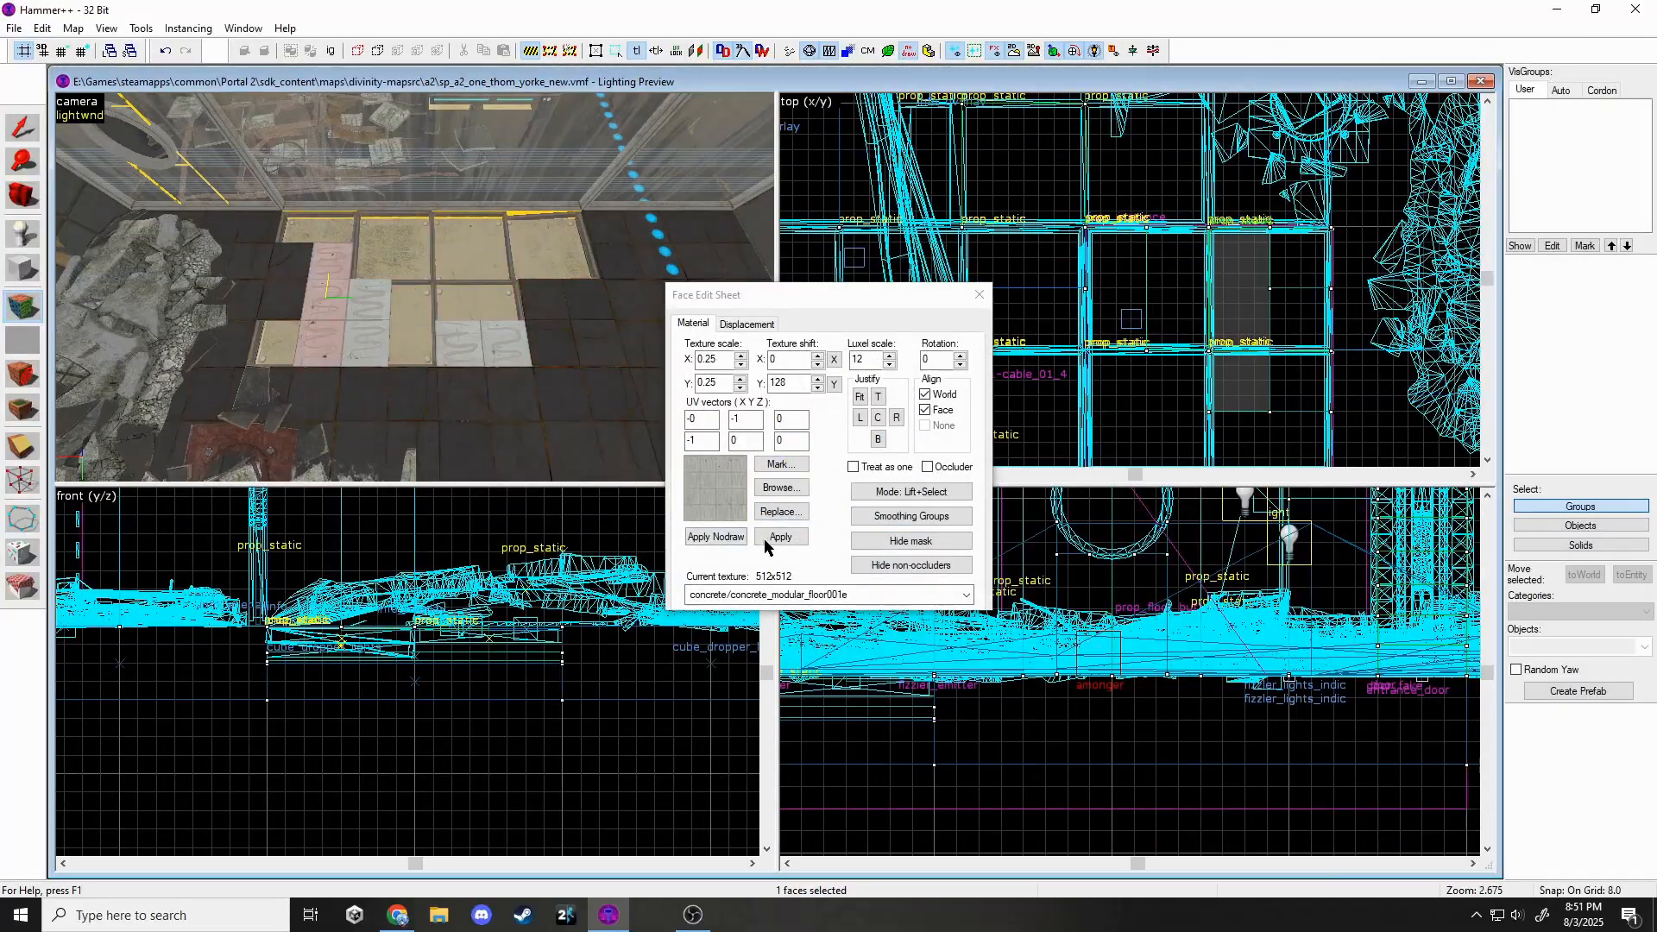
type("dular")
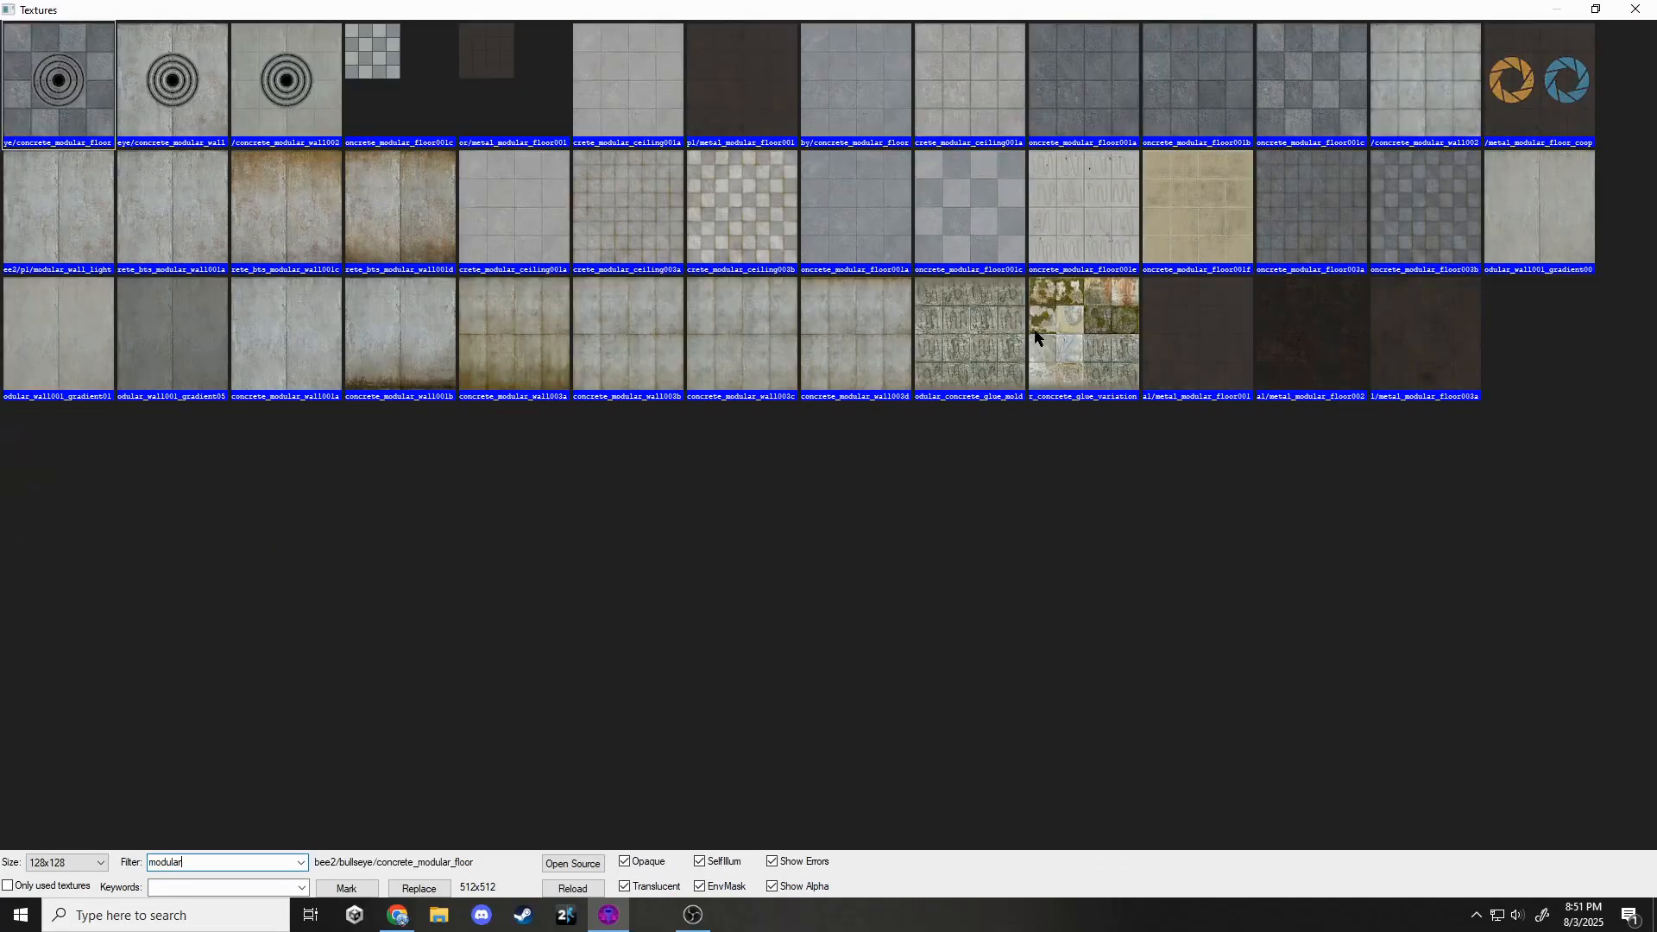
double_click(1020, 334)
left_click(866, 570)
Sample the rusty square-beam texture from a face in the map.
key("z")
key("w")
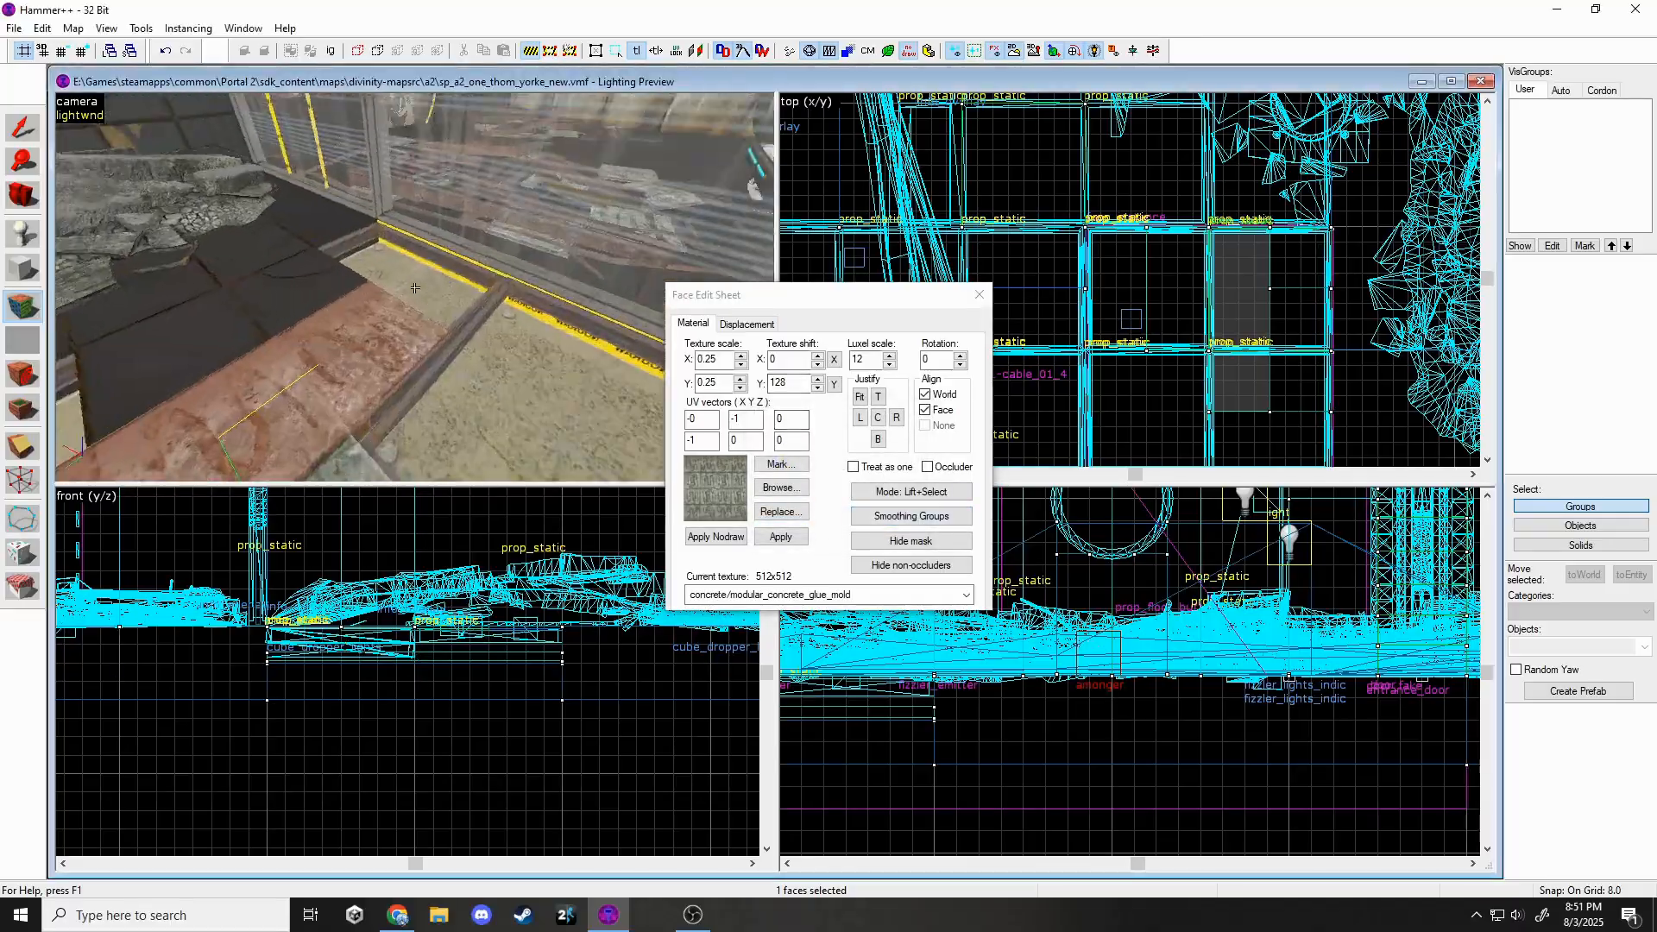
left_click(414, 288)
key("w")
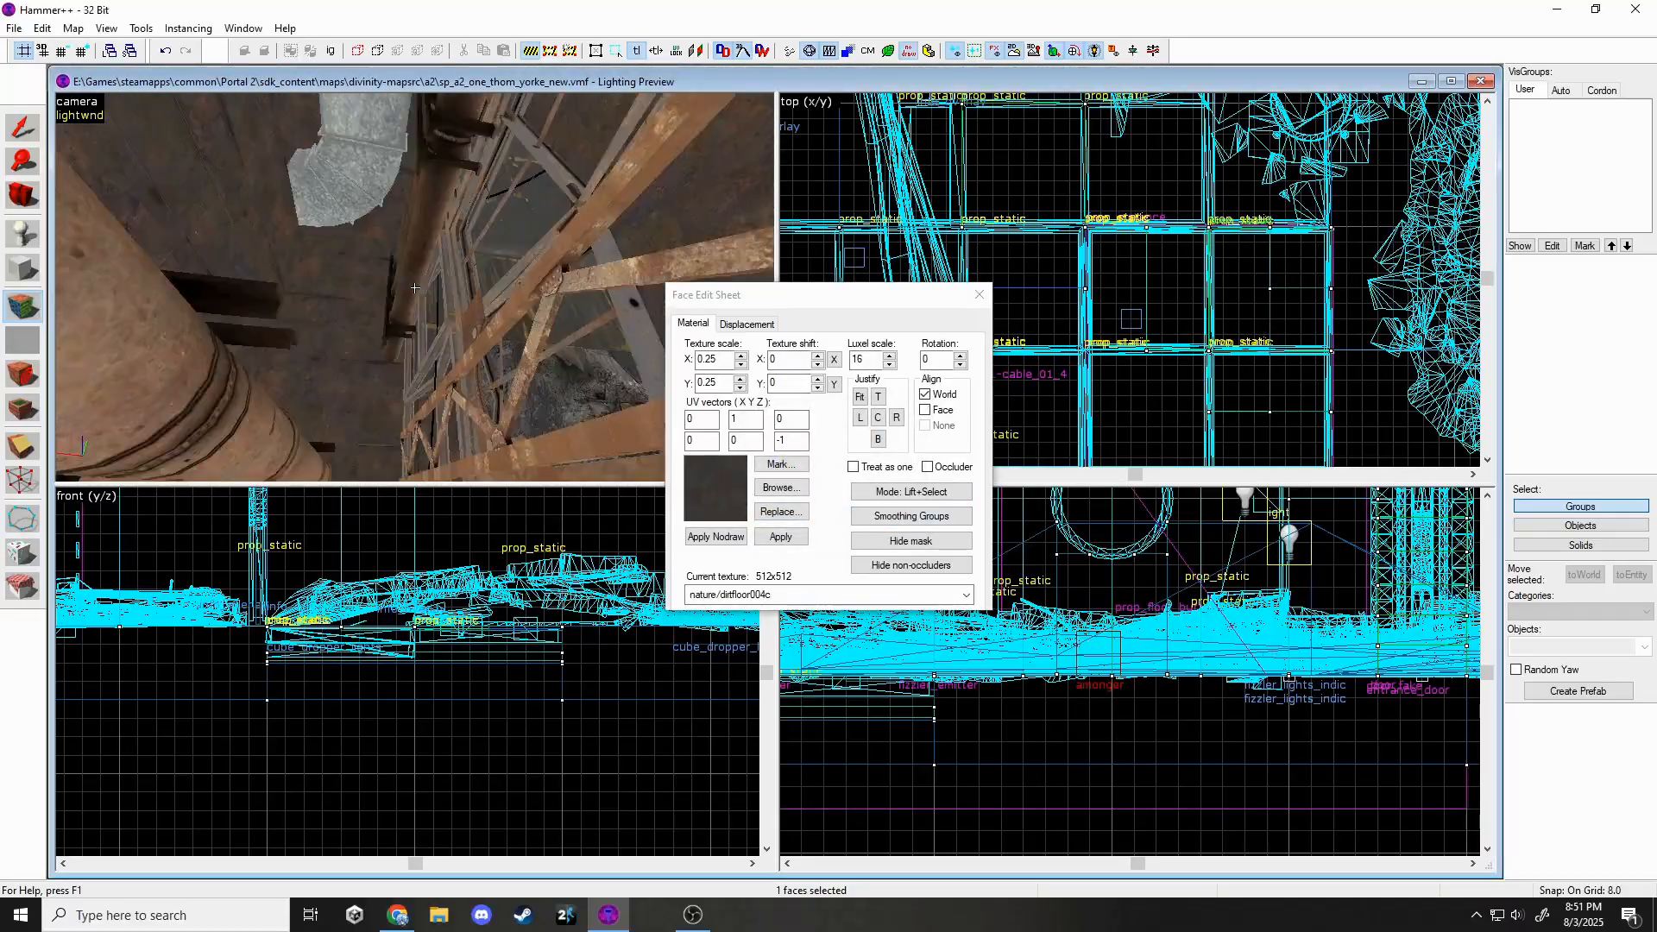
key("w")
left_click(414, 287)
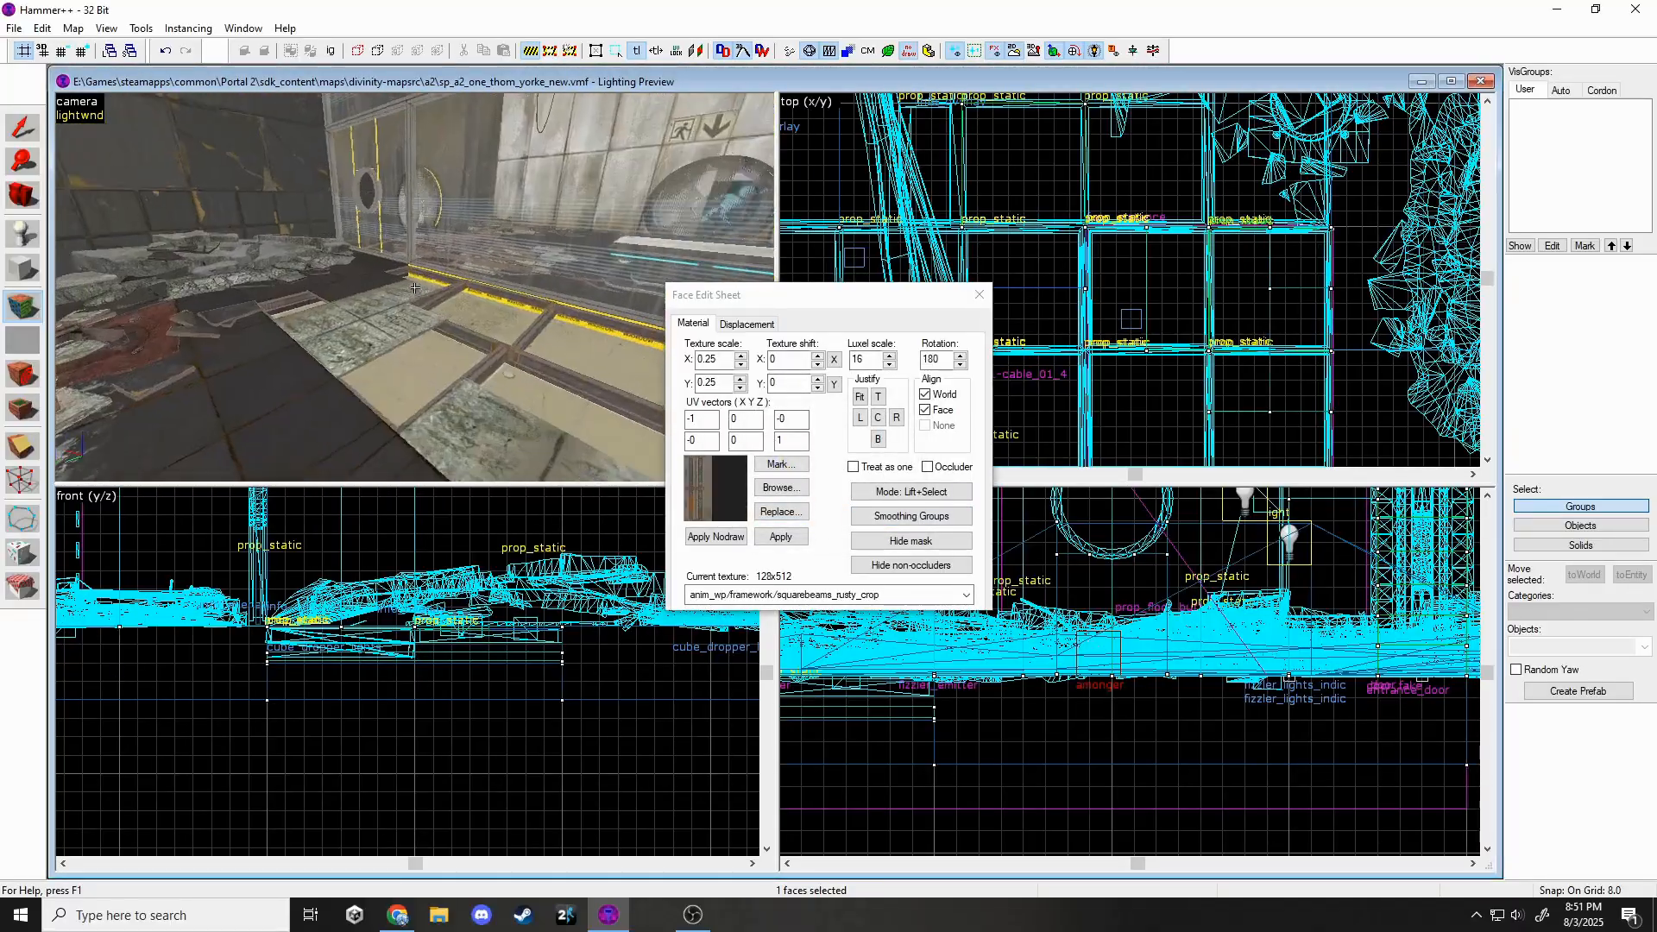
Apply squarebeams_rusty_crop to six floor-panel edge faces, rotated 90 degrees.
key("w")
left_click(414, 287)
left_click(414, 287)
left_click(414, 288, "ctrl")
left_click(414, 287, "ctrl")
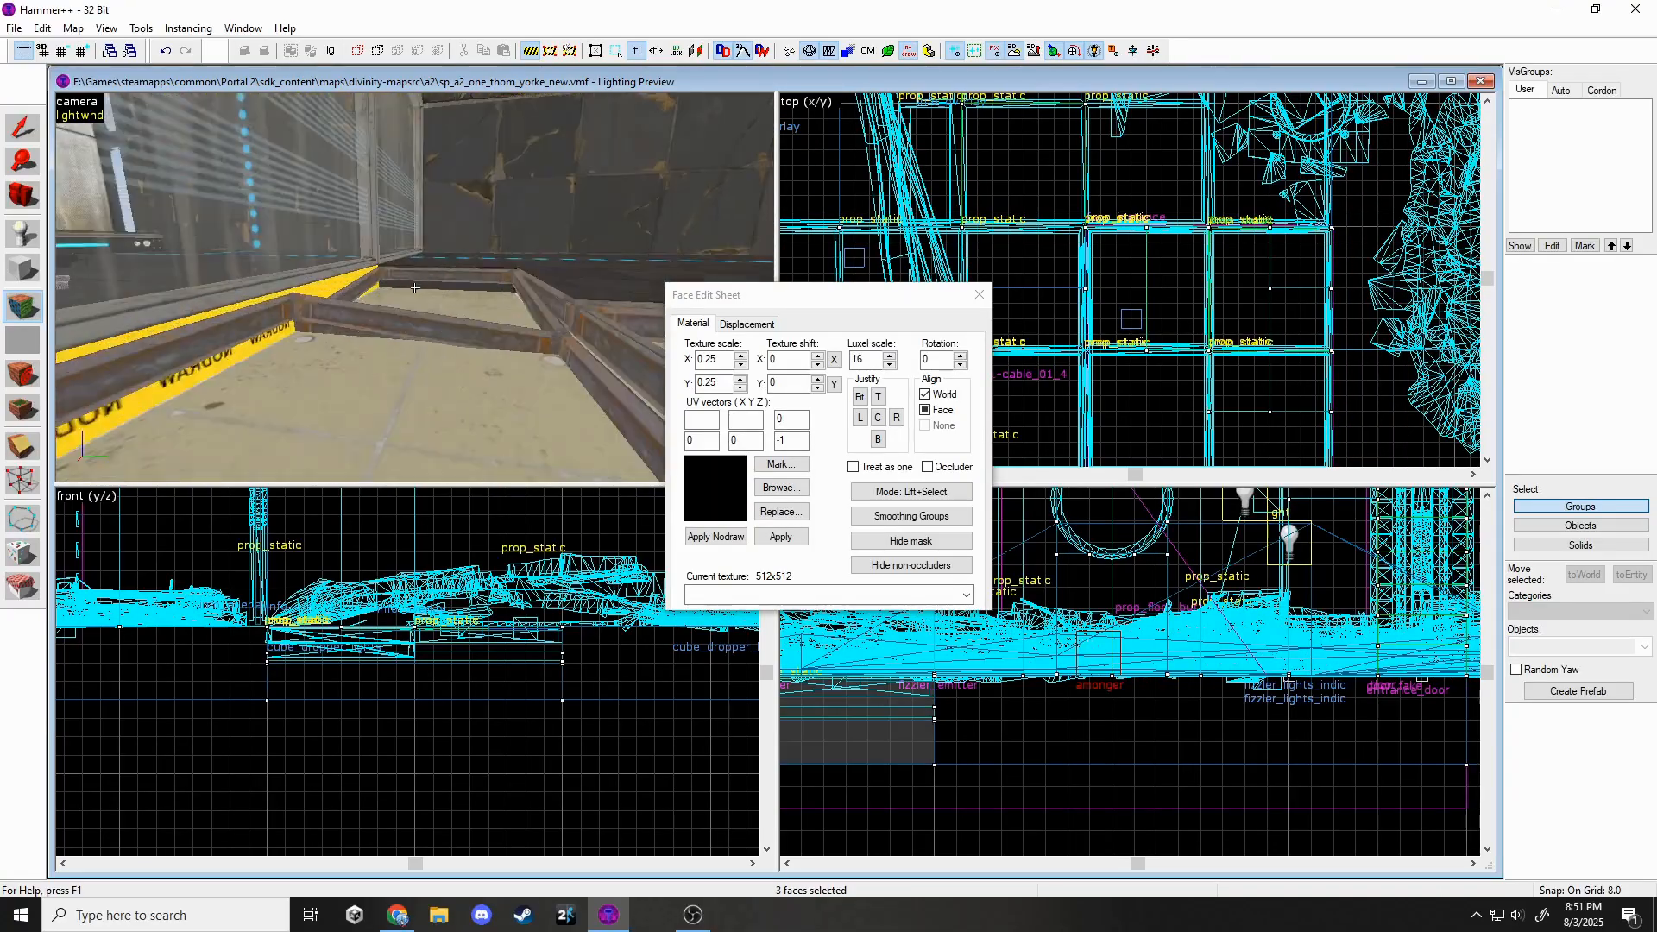
key("w")
left_click(414, 288, "ctrl")
left_click(414, 288, "ctrl")
key("z")
left_click(770, 595)
left_click(765, 689)
left_click(782, 536)
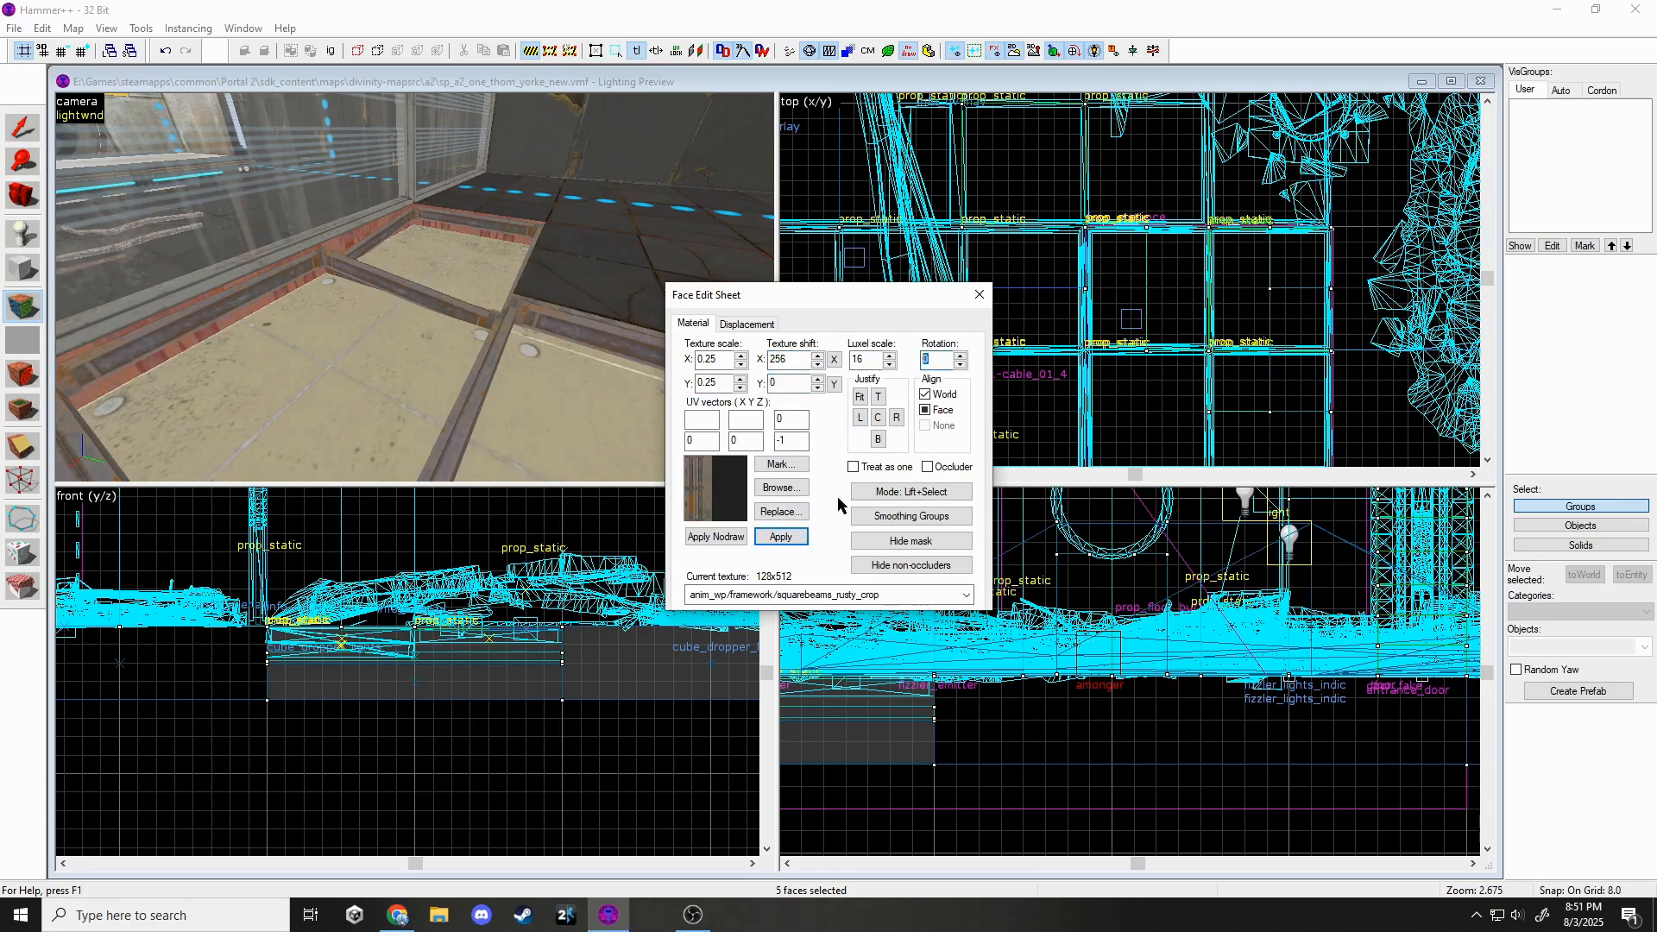
Set the beam faces' texture rotation to 270 with zero horizontal shift and apply.
key("BackSpace")
type("270")
left_click_drag(796, 360, 755, 376)
type("0")
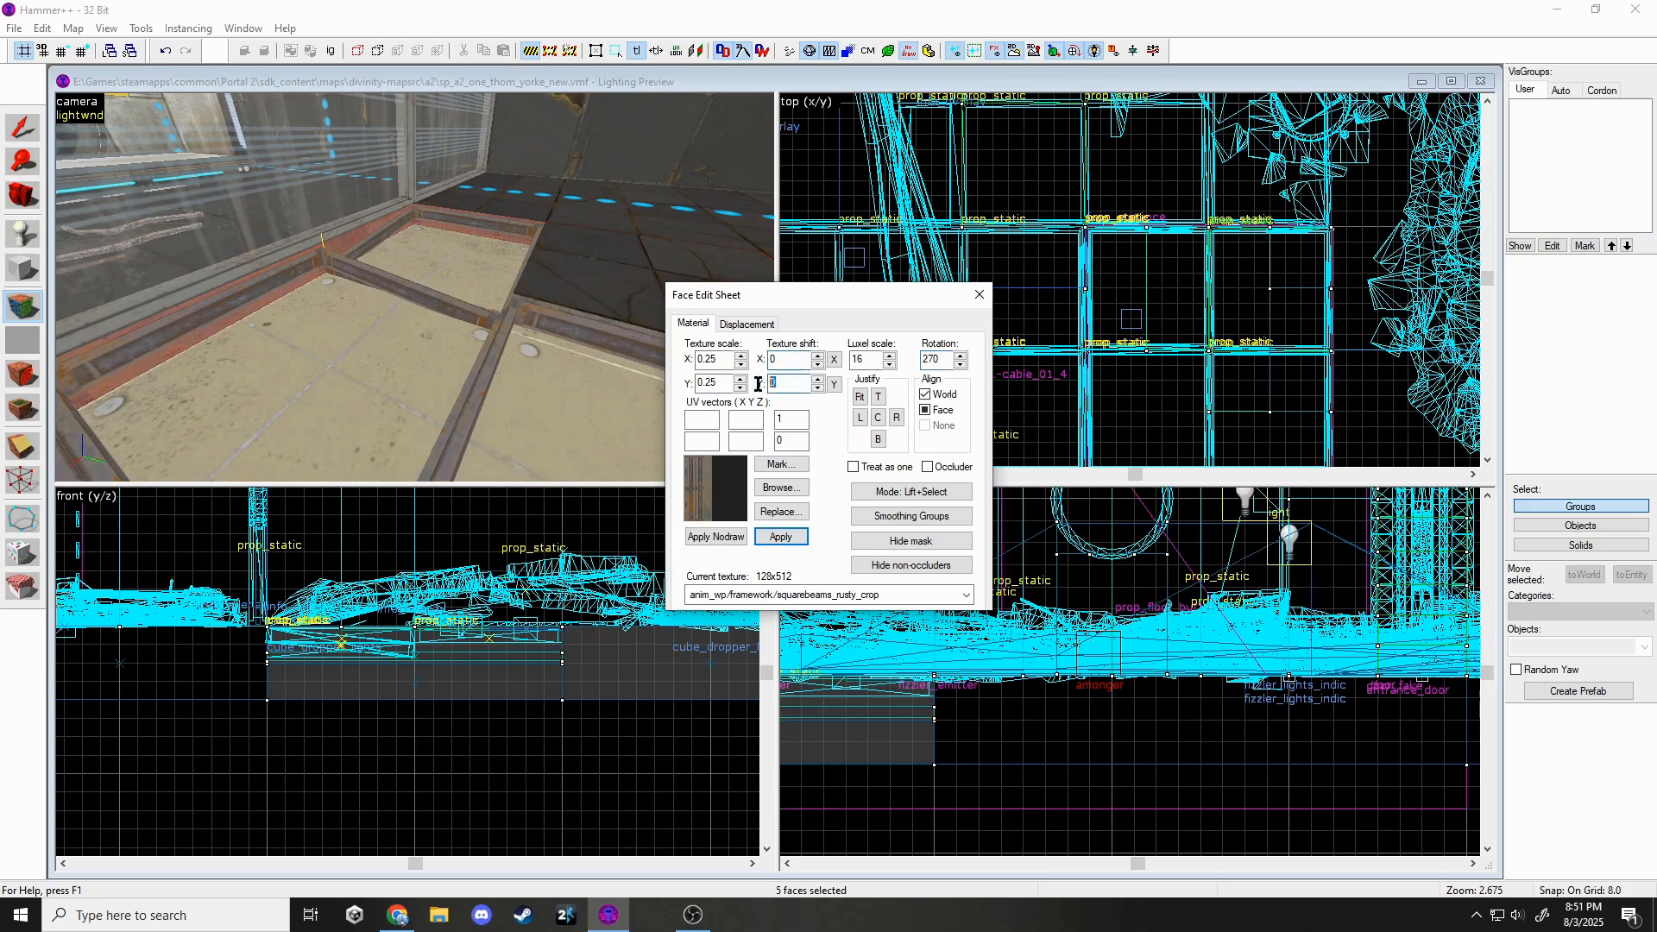
left_click(780, 516)
left_click(957, 310)
left_click(775, 541)
Change the beam texture rotation to 90 degrees and apply it to the faces.
key("z")
key("w")
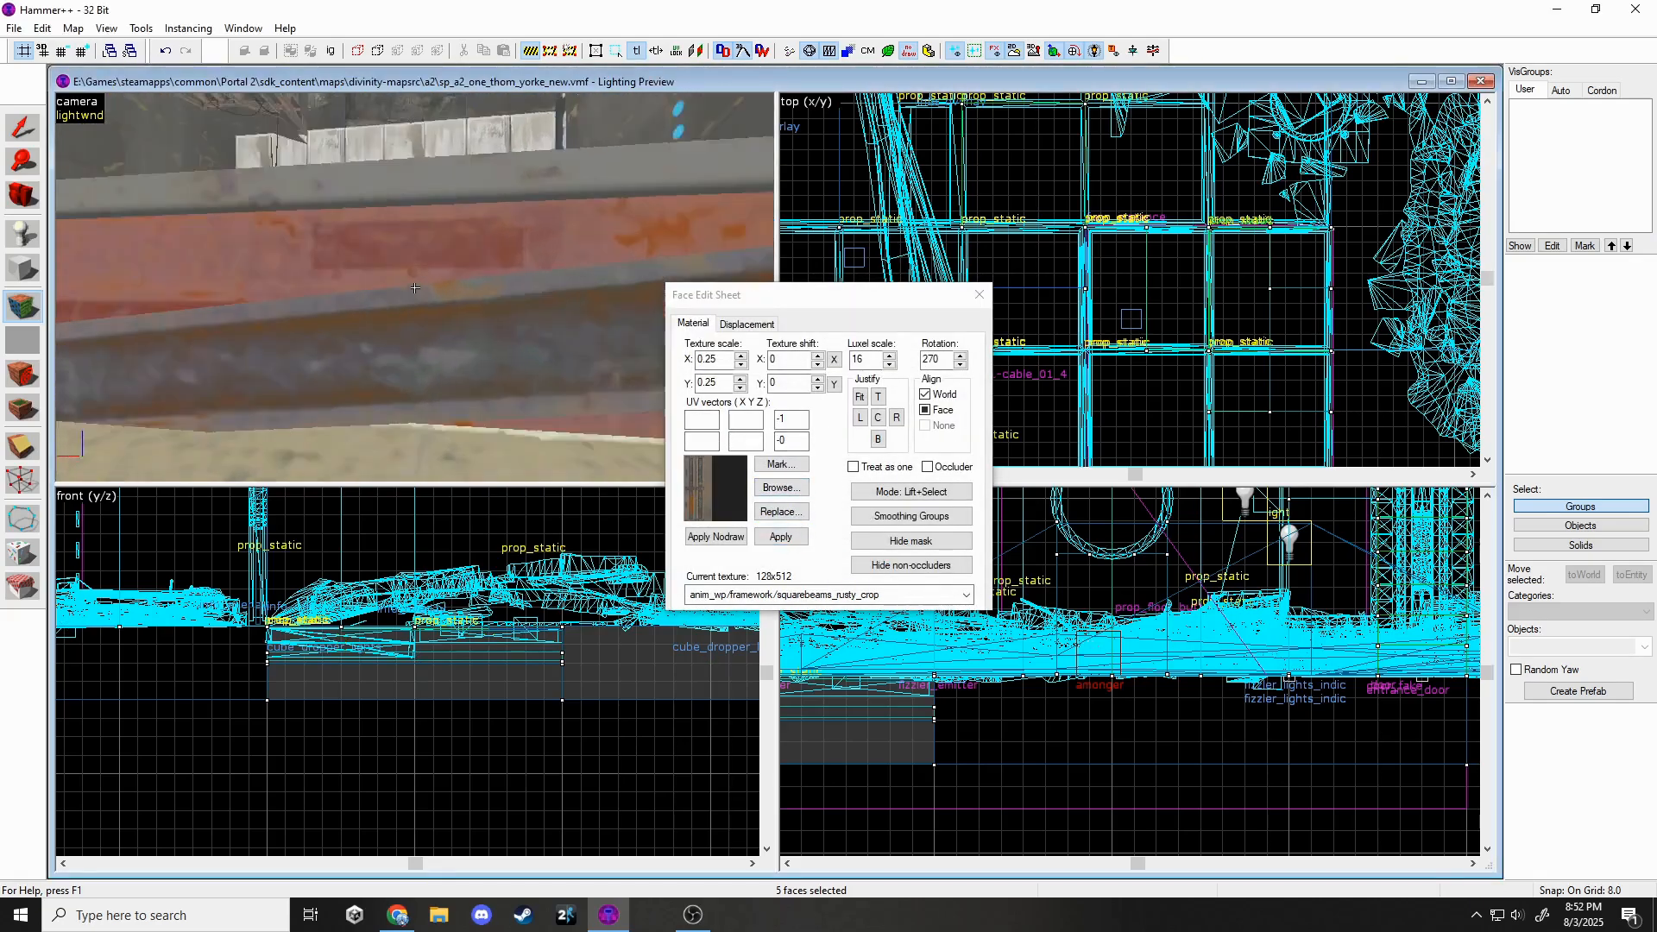
key("z")
left_click_drag(944, 360, 908, 366)
type("90")
left_click(780, 537)
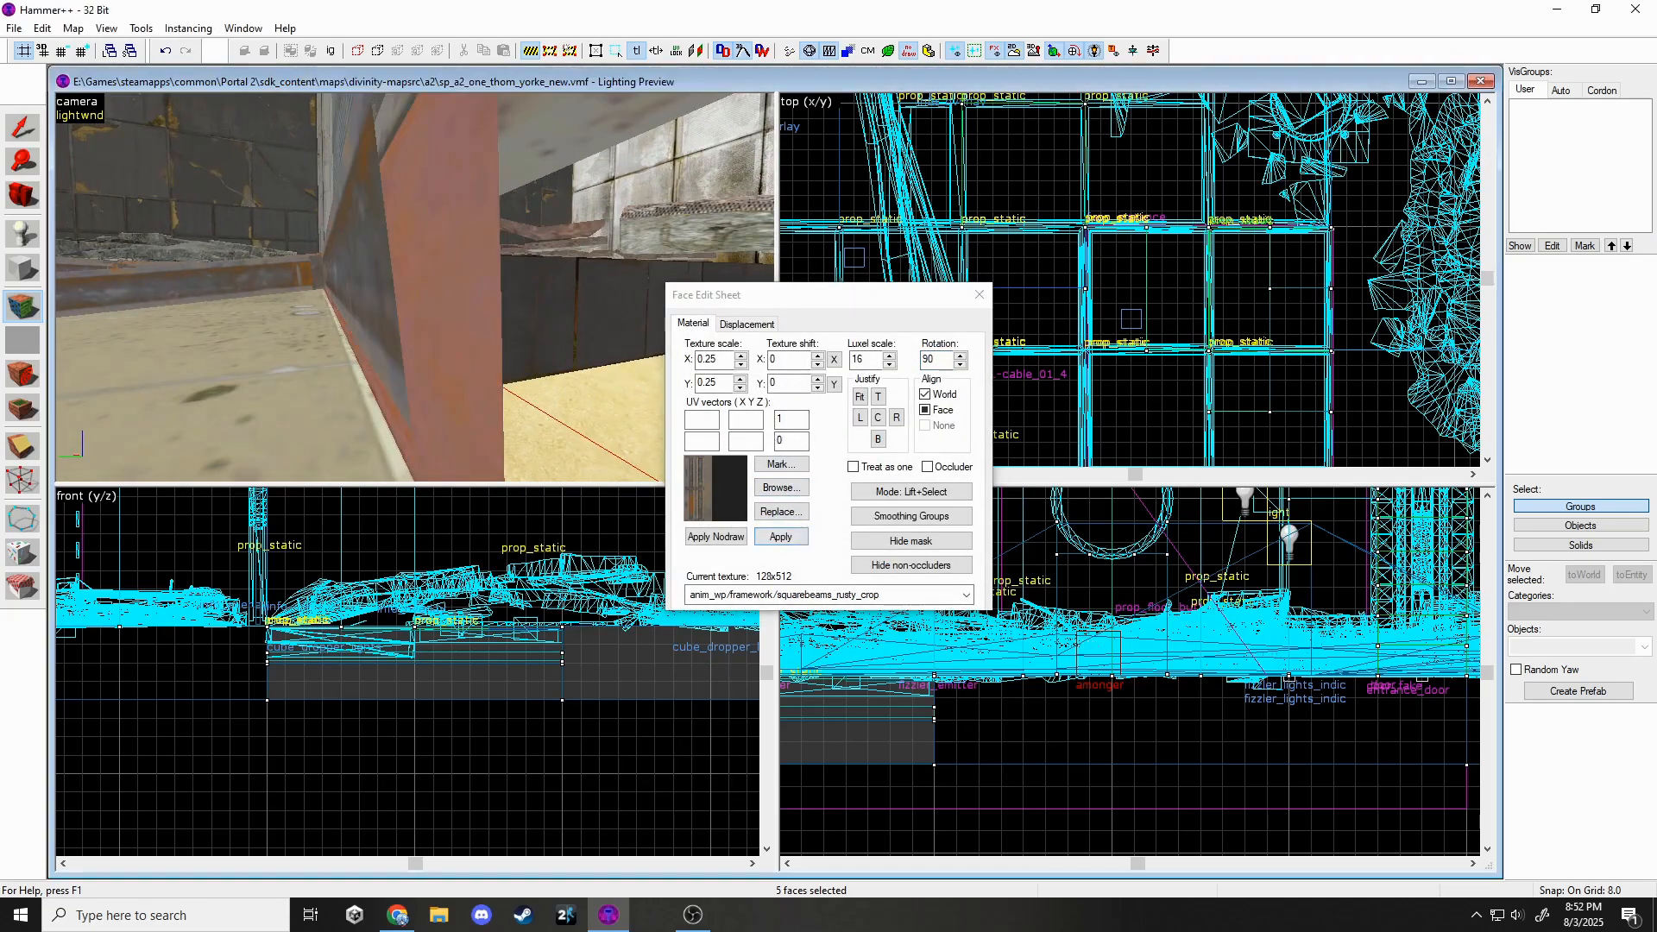
key("z")
key("s")
key("z")
left_click(816, 365)
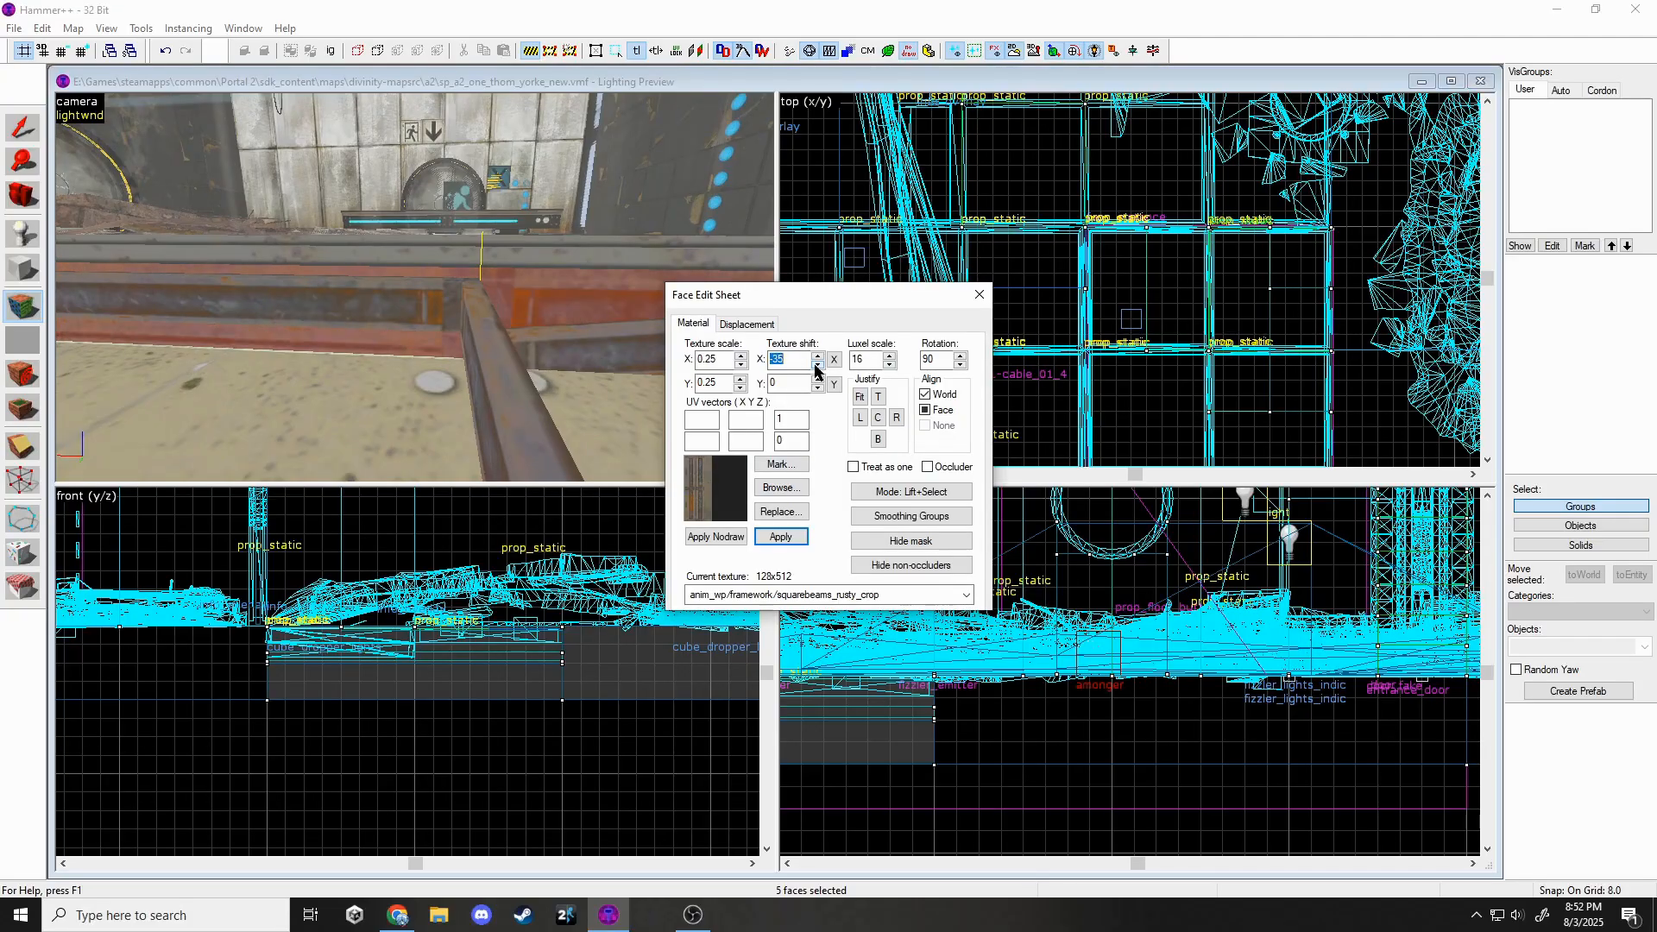
left_click(979, 295)
Close the face texture editor and deselect the beam faces.
key("z")
key("s")
key("z")
left_click(1114, 52)
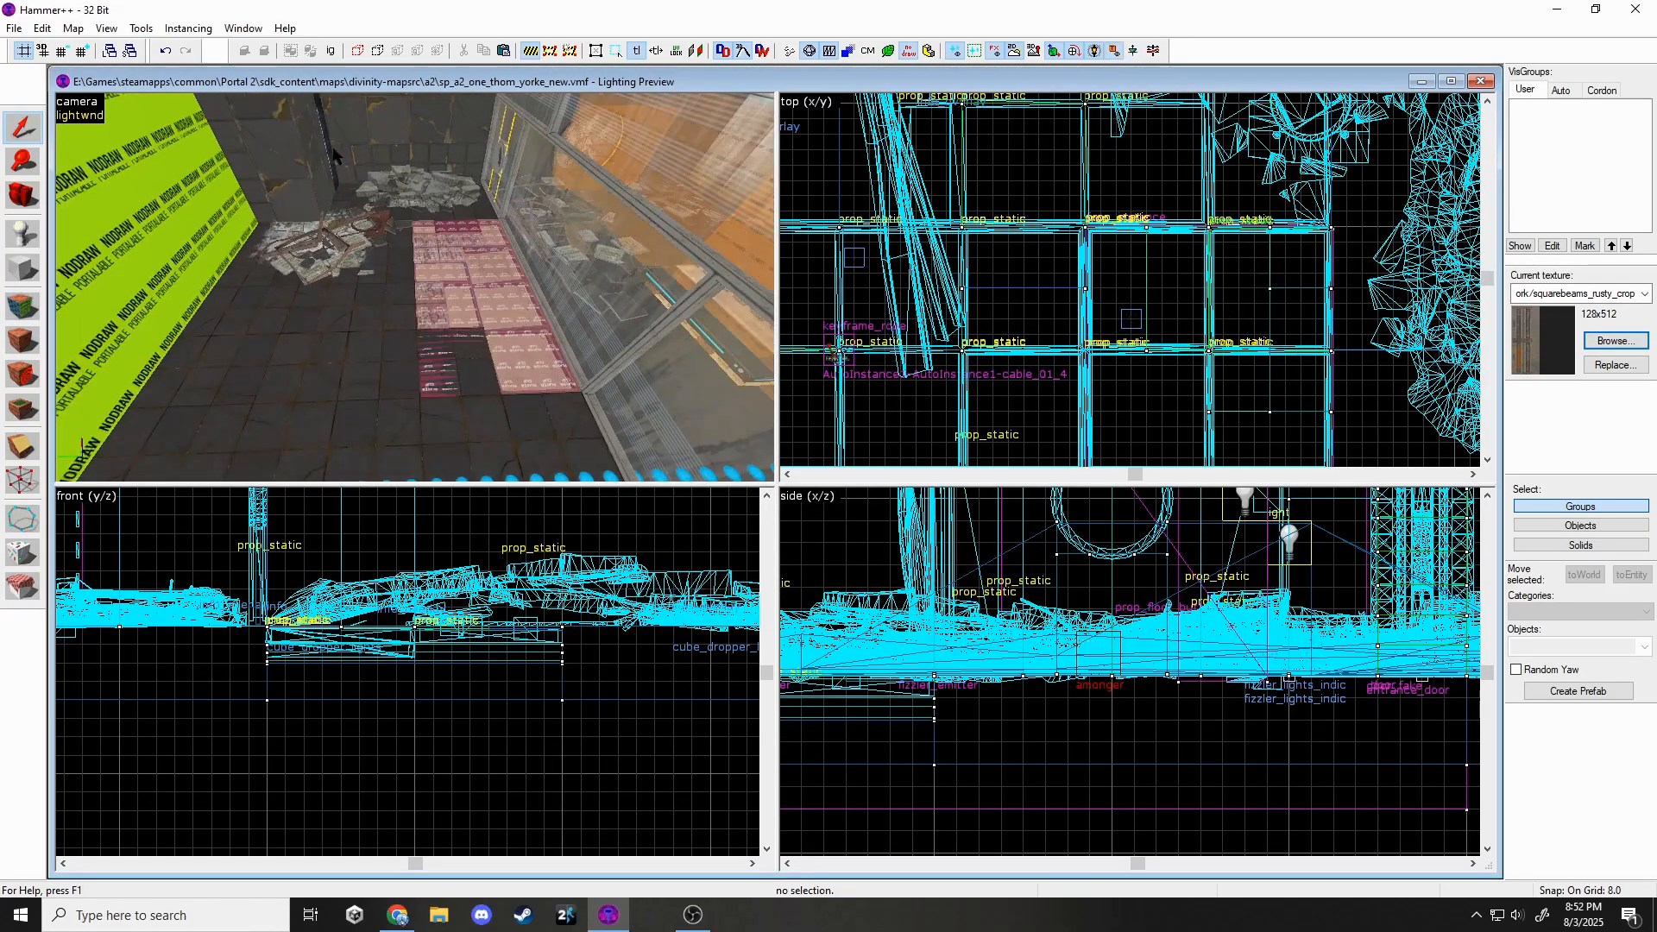
Save the map.
left_click(14, 29)
left_click(25, 112)
key("z")
key("w")
Split the floor brush in two with the clipping tool.
left_click(415, 288)
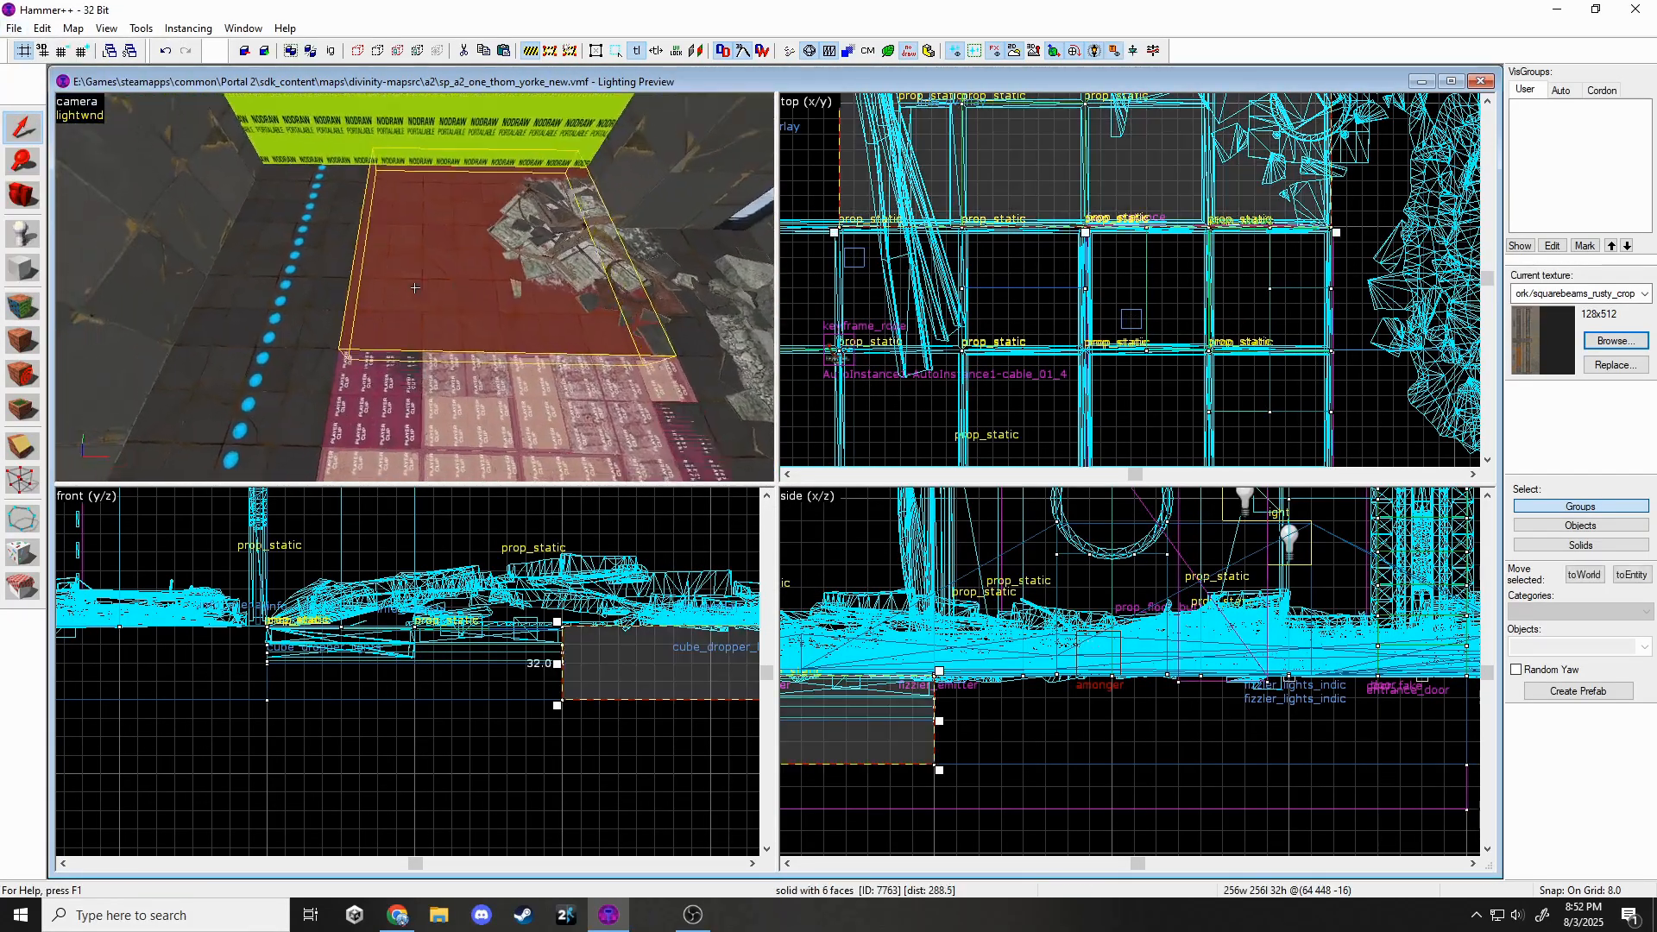
key("z")
key("shift+x")
scroll(1089, 388, "down", 4)
scroll(1109, 302, "up", 4)
key("Return")
scroll(1066, 340, "down", 4)
scroll(949, 183, "up", 4)
left_click_drag(931, 197, 944, 196)
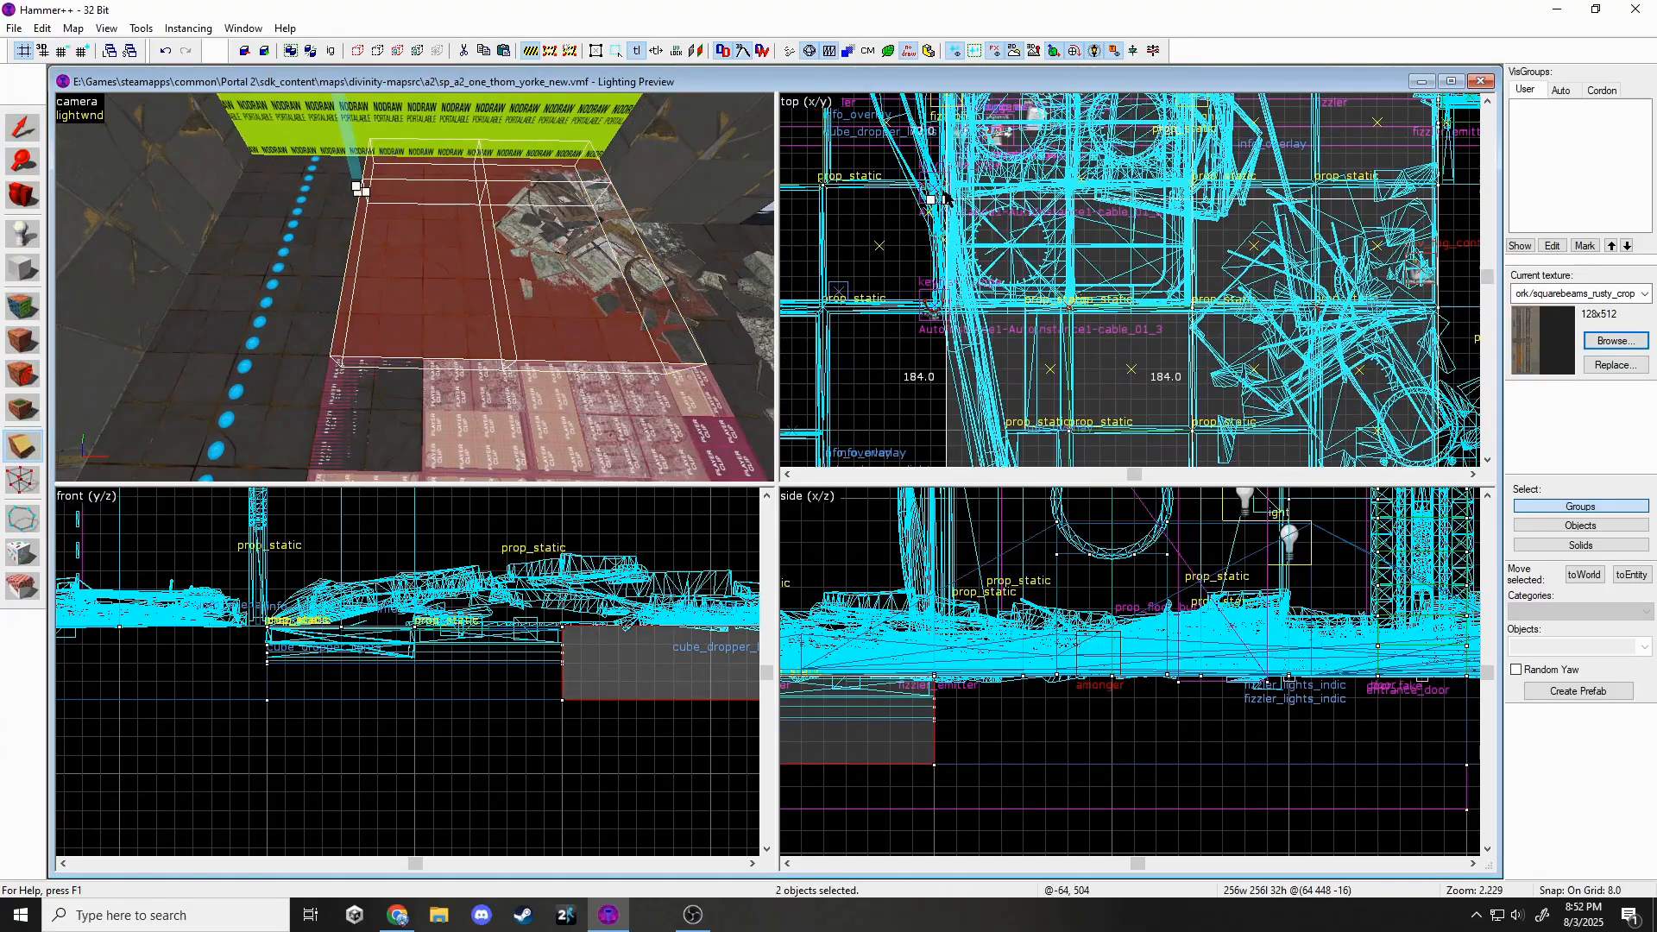
Delete the cut-off left piece of the floor.
left_click(22, 128)
left_click(393, 289)
scroll(224, 630, "down", 4)
scroll(462, 619, "up", 3)
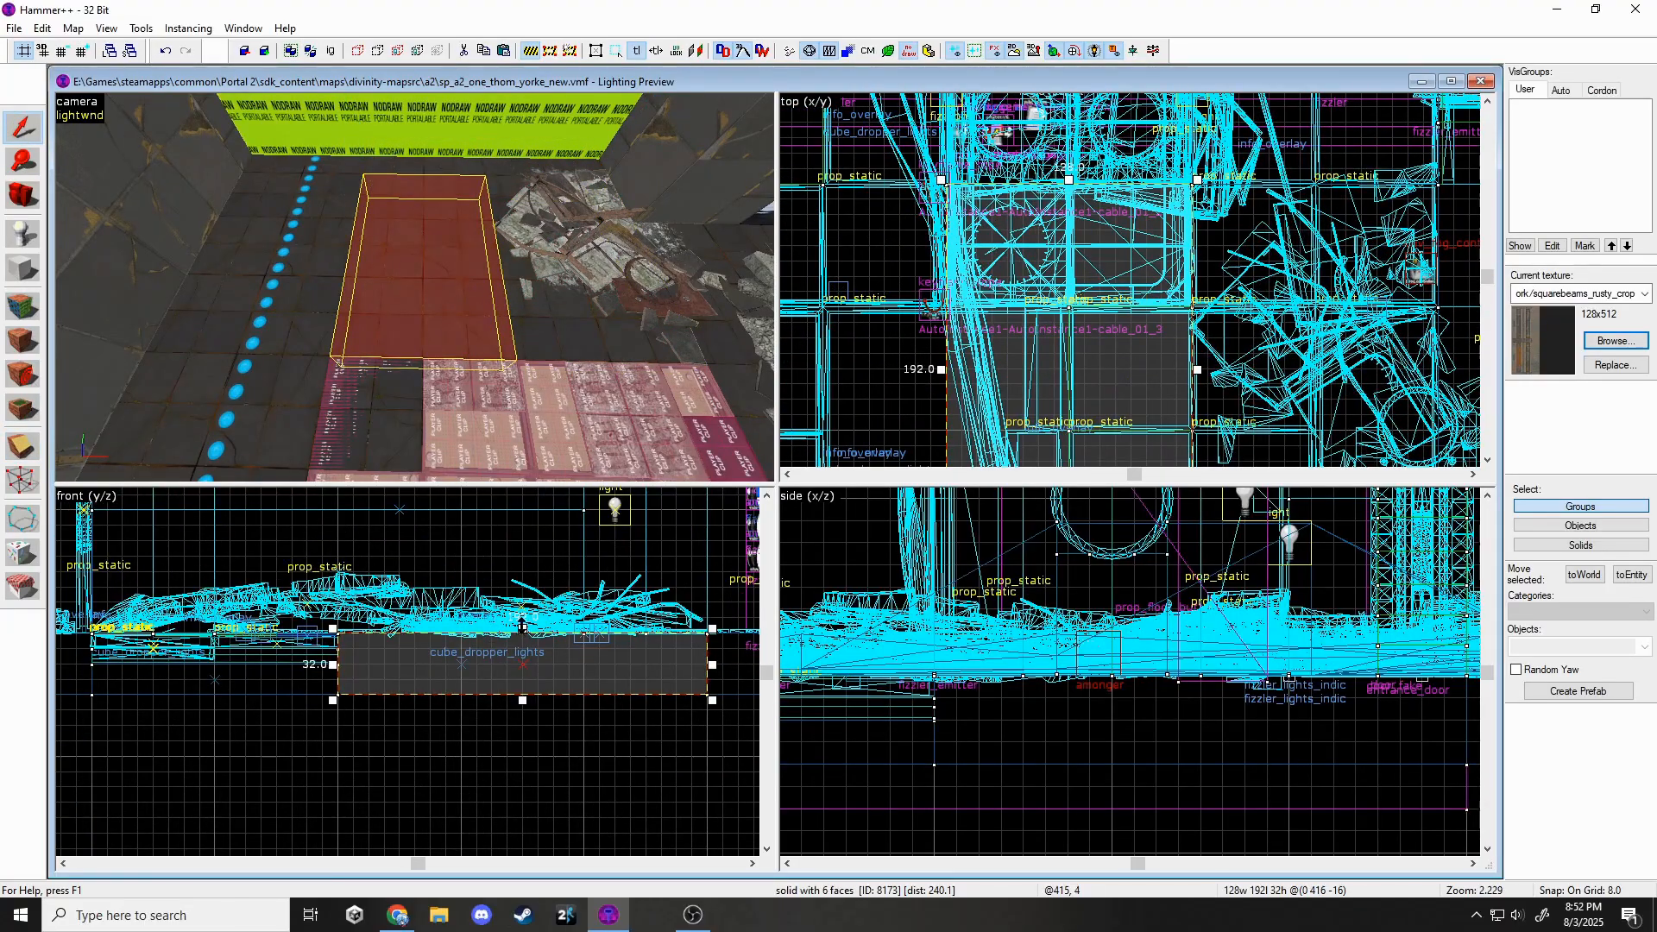
key("Delete")
Set a func_instance to load a dest_floor VMF from instances/destruction.
double_click(375, 275)
left_click(817, 505)
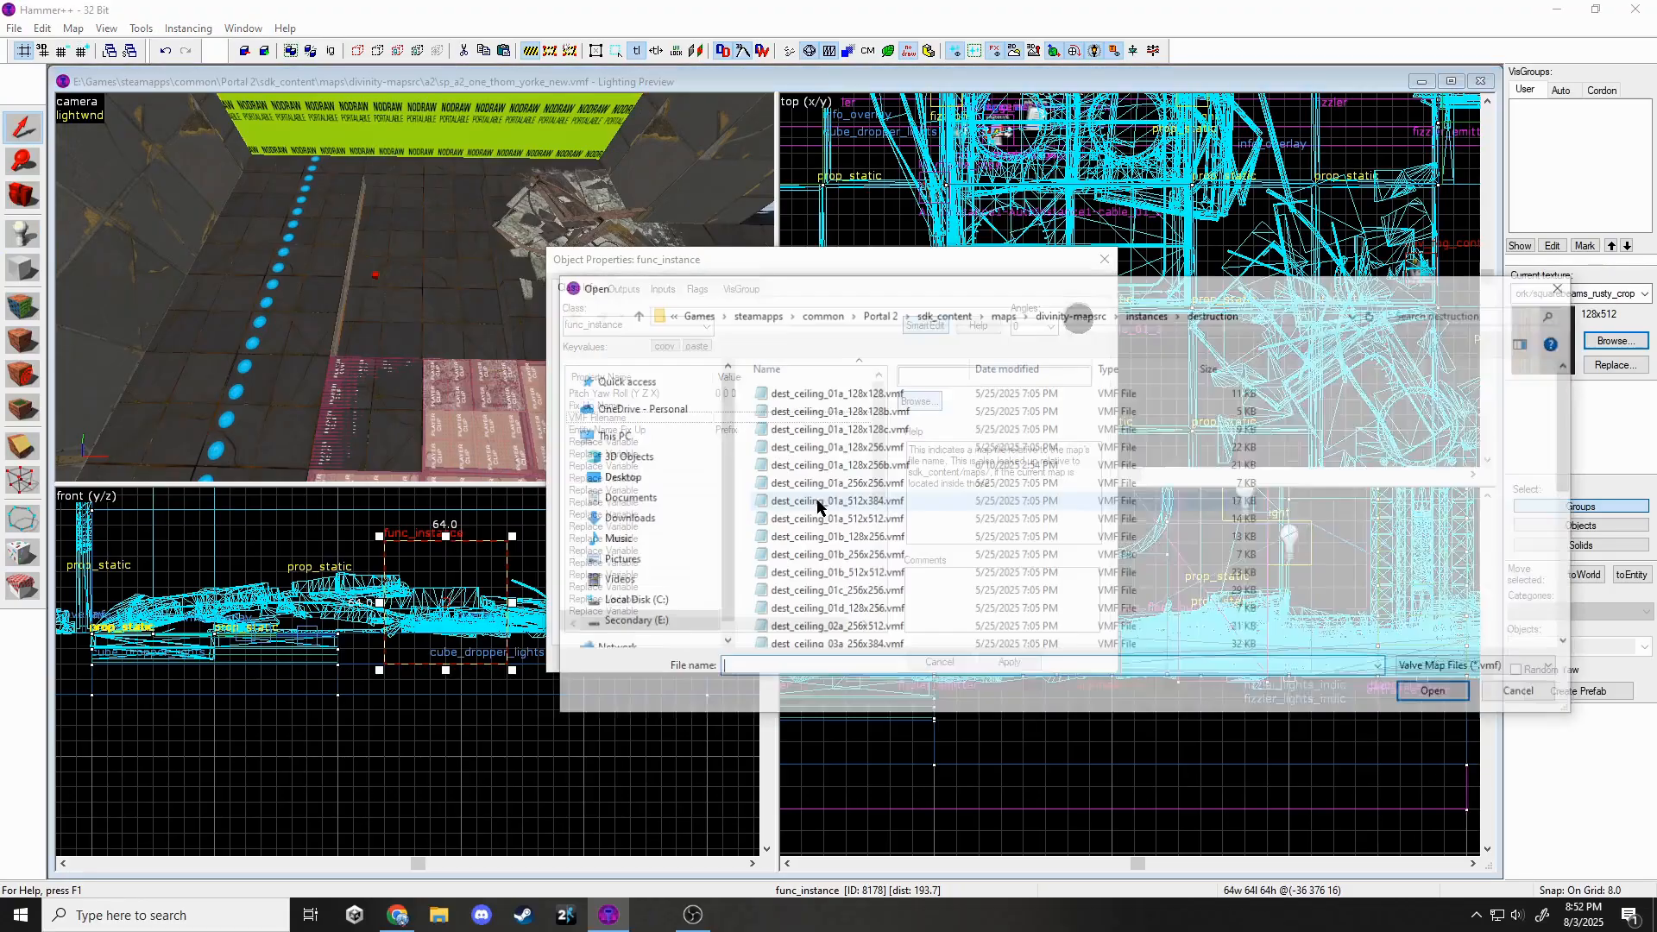
scroll(954, 529, "down", 1)
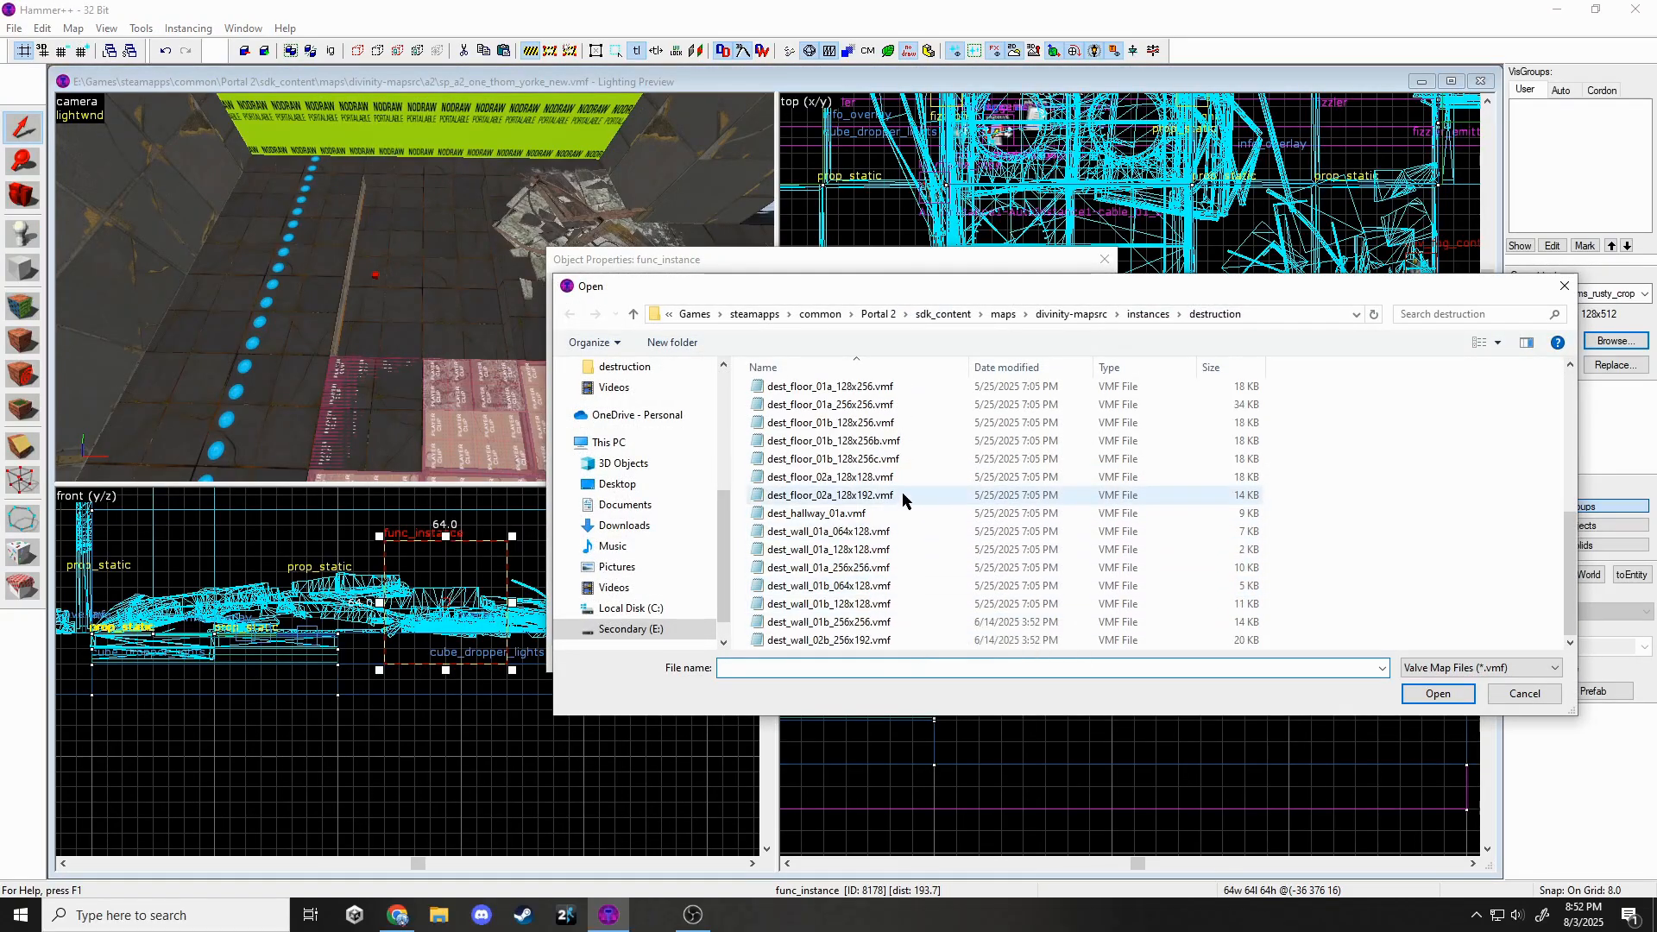
double_click(900, 497)
left_click(1011, 661)
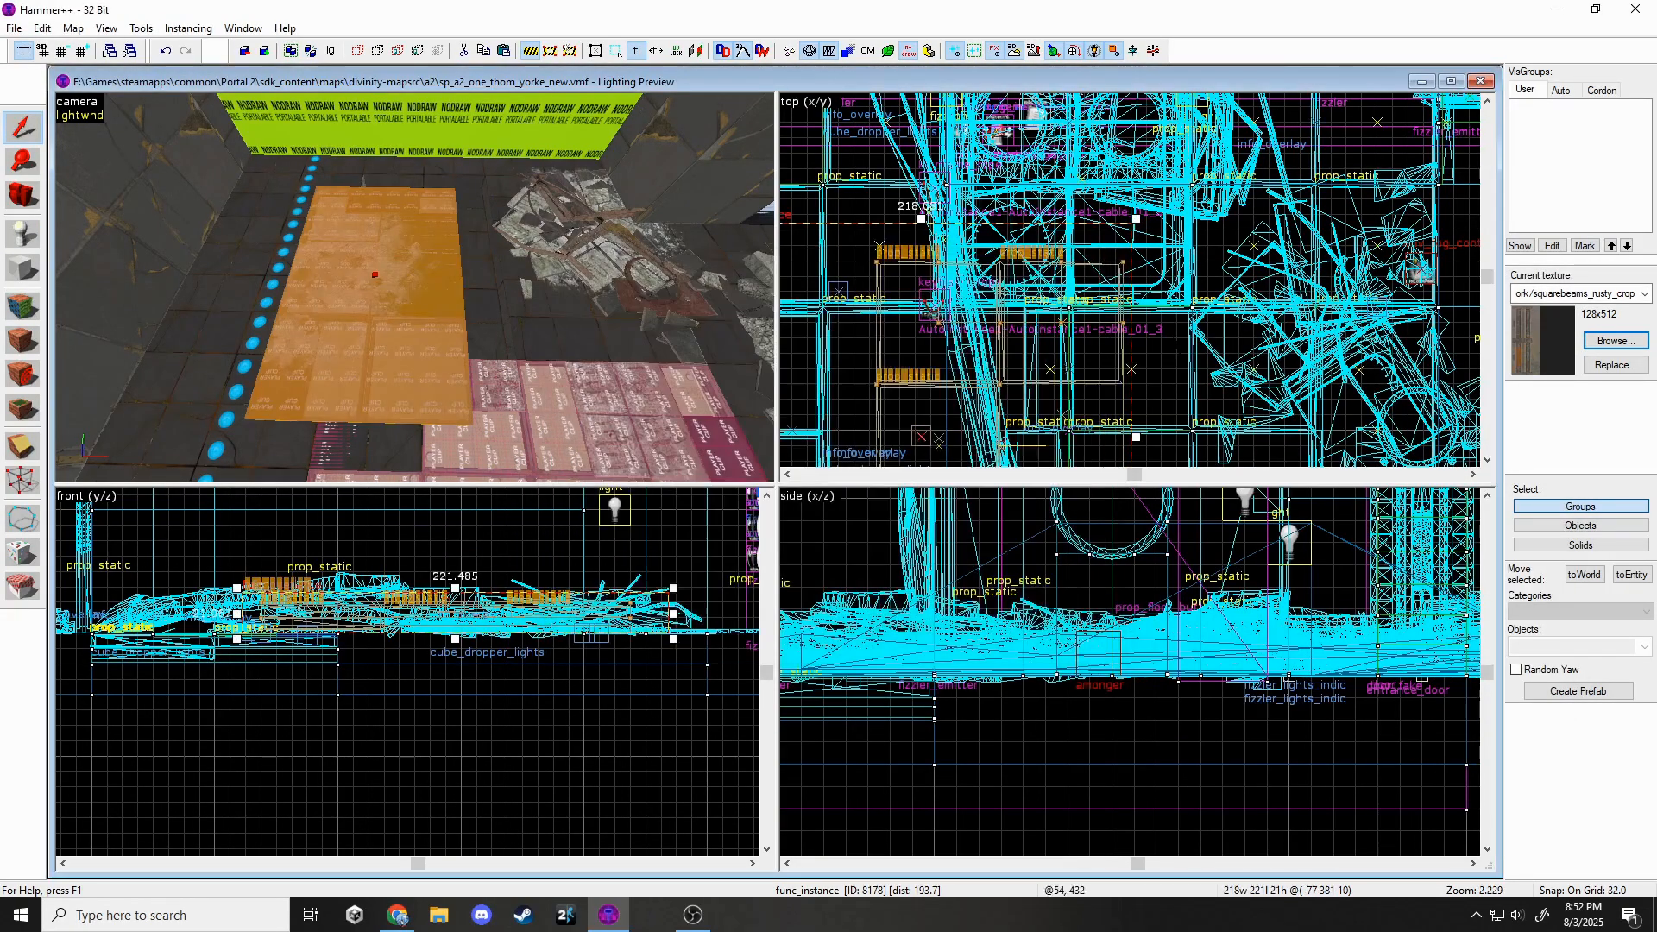
Move the destroyed-floor instance over the floor gap at floor level.
scroll(1108, 265, "down", 3)
left_click_drag(1048, 367, 1089, 331)
left_click_drag(573, 606, 589, 635)
key("Escape")
Rotate the destroyed-floor instance in plan and delete the selected floor group.
key("z")
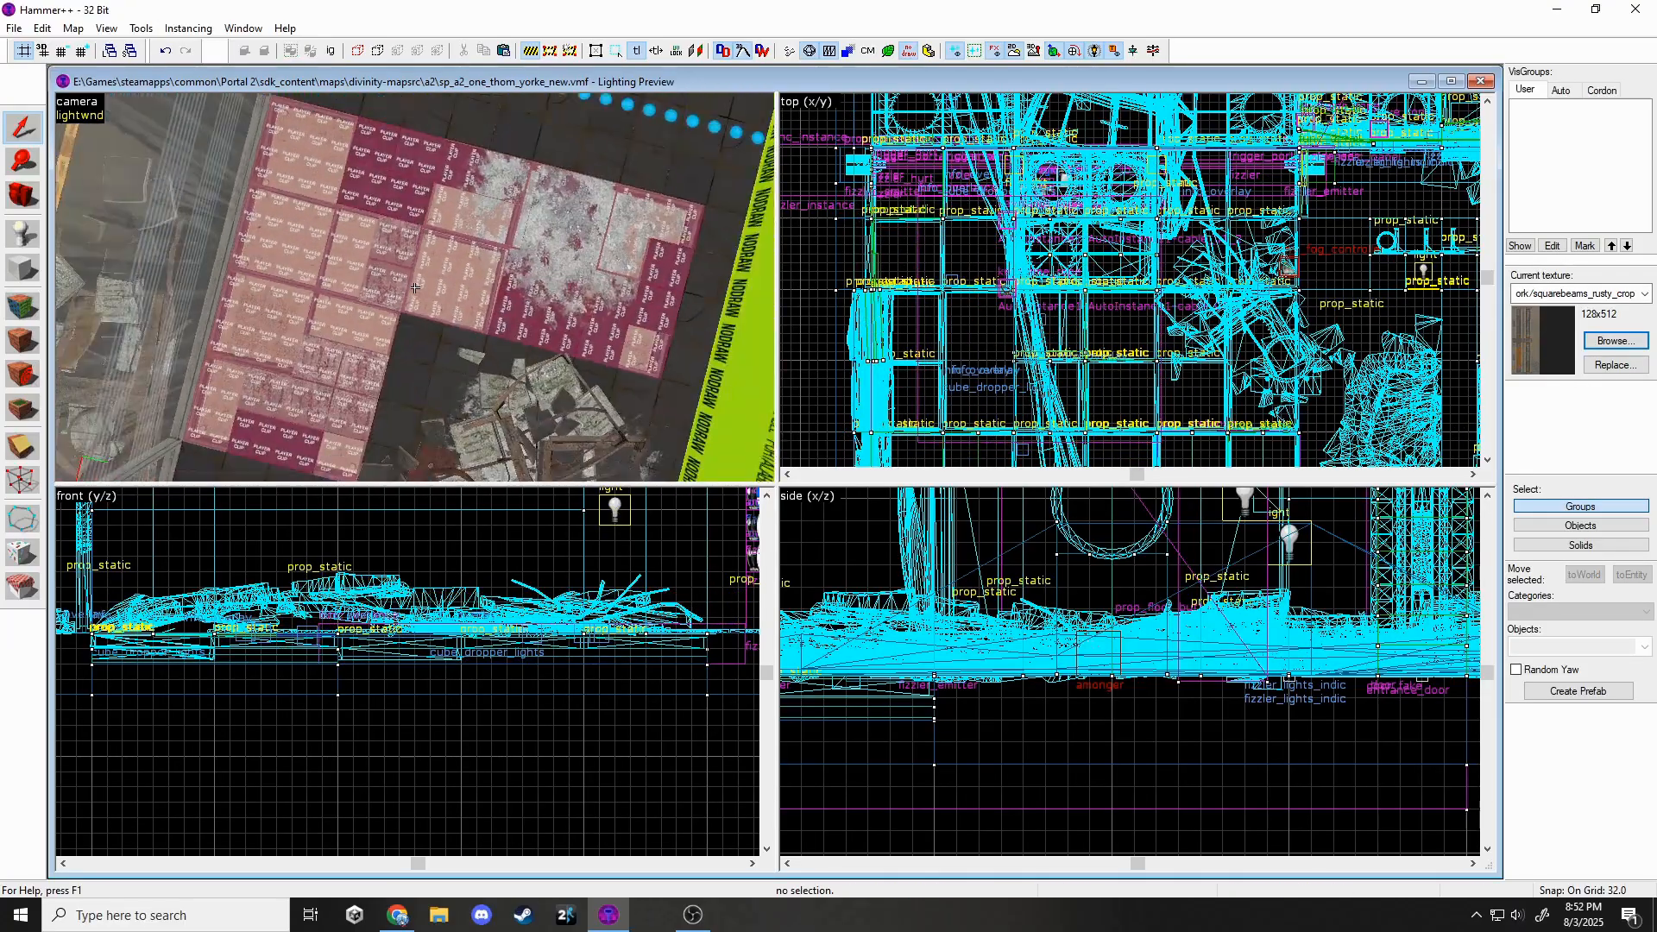
key("z")
left_click(519, 300)
left_click_drag(1165, 192, 958, 388)
key("Escape")
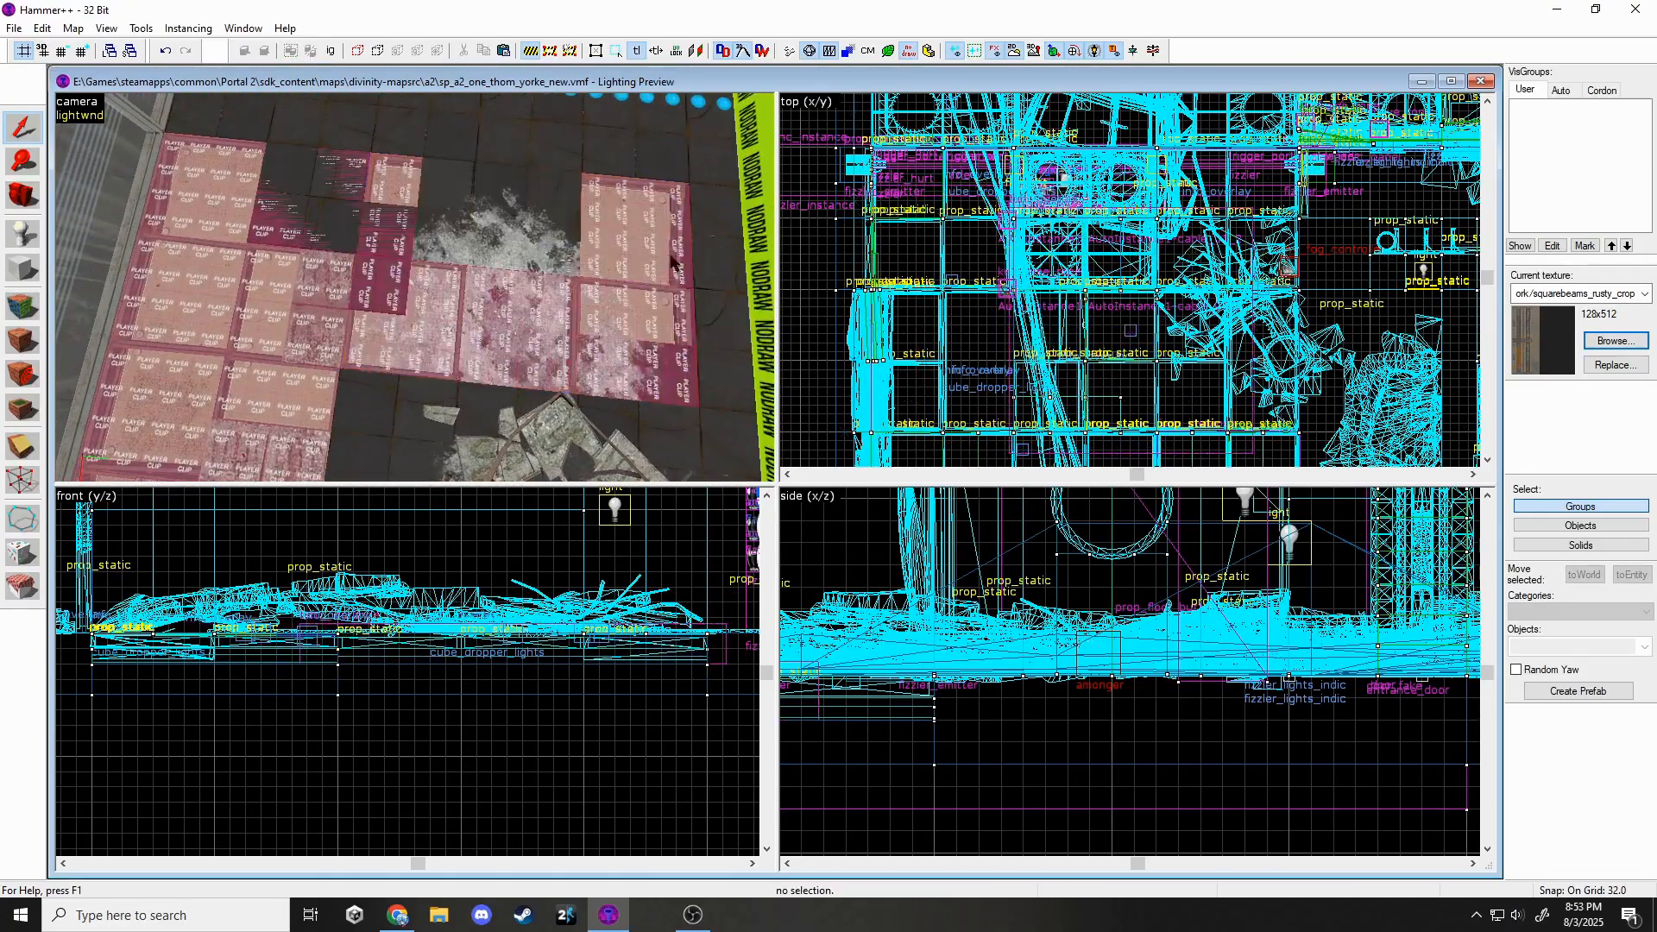
key("z")
key("z")
left_click(488, 296)
key("Delete")
Apply squarebeams_rusty_crop to two wall-edge faces.
key("z")
key("z")
key("shift+a")
key("z")
key("z")
left_click(419, 223)
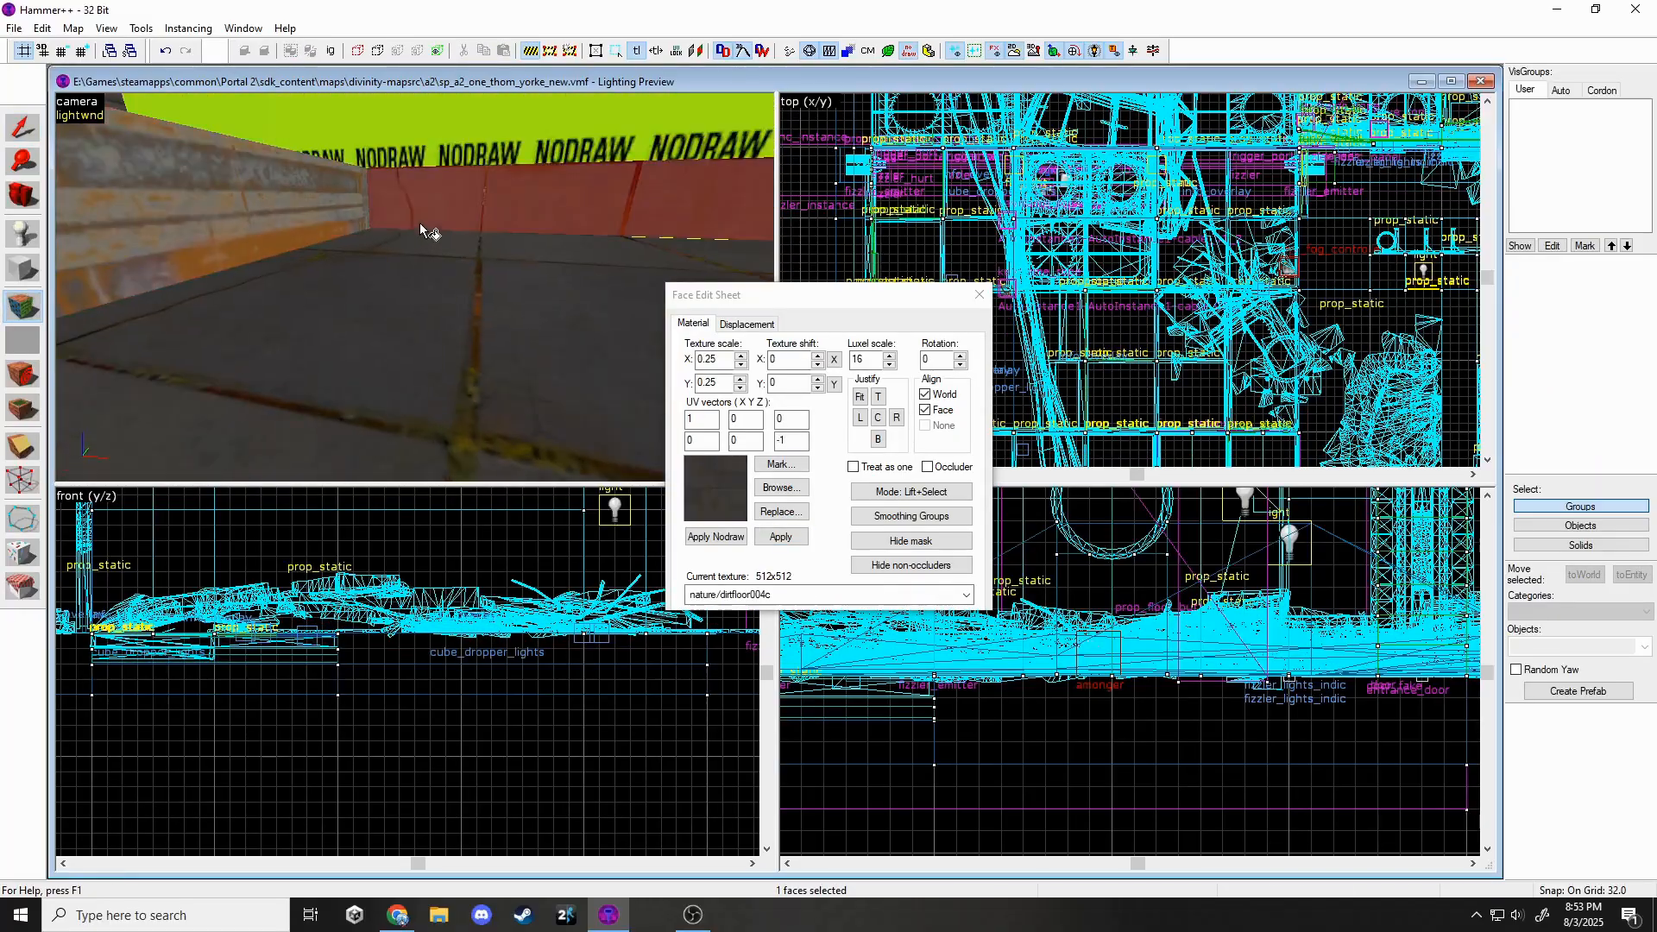
key("z")
key("z")
left_click(417, 259, "ctrl")
left_click(749, 594)
left_click(740, 696)
left_click(780, 537)
key("z")
key("z")
Give the two wall faces texture rotation 90 and horizontal shift -38.
left_click_drag(939, 361, 920, 365)
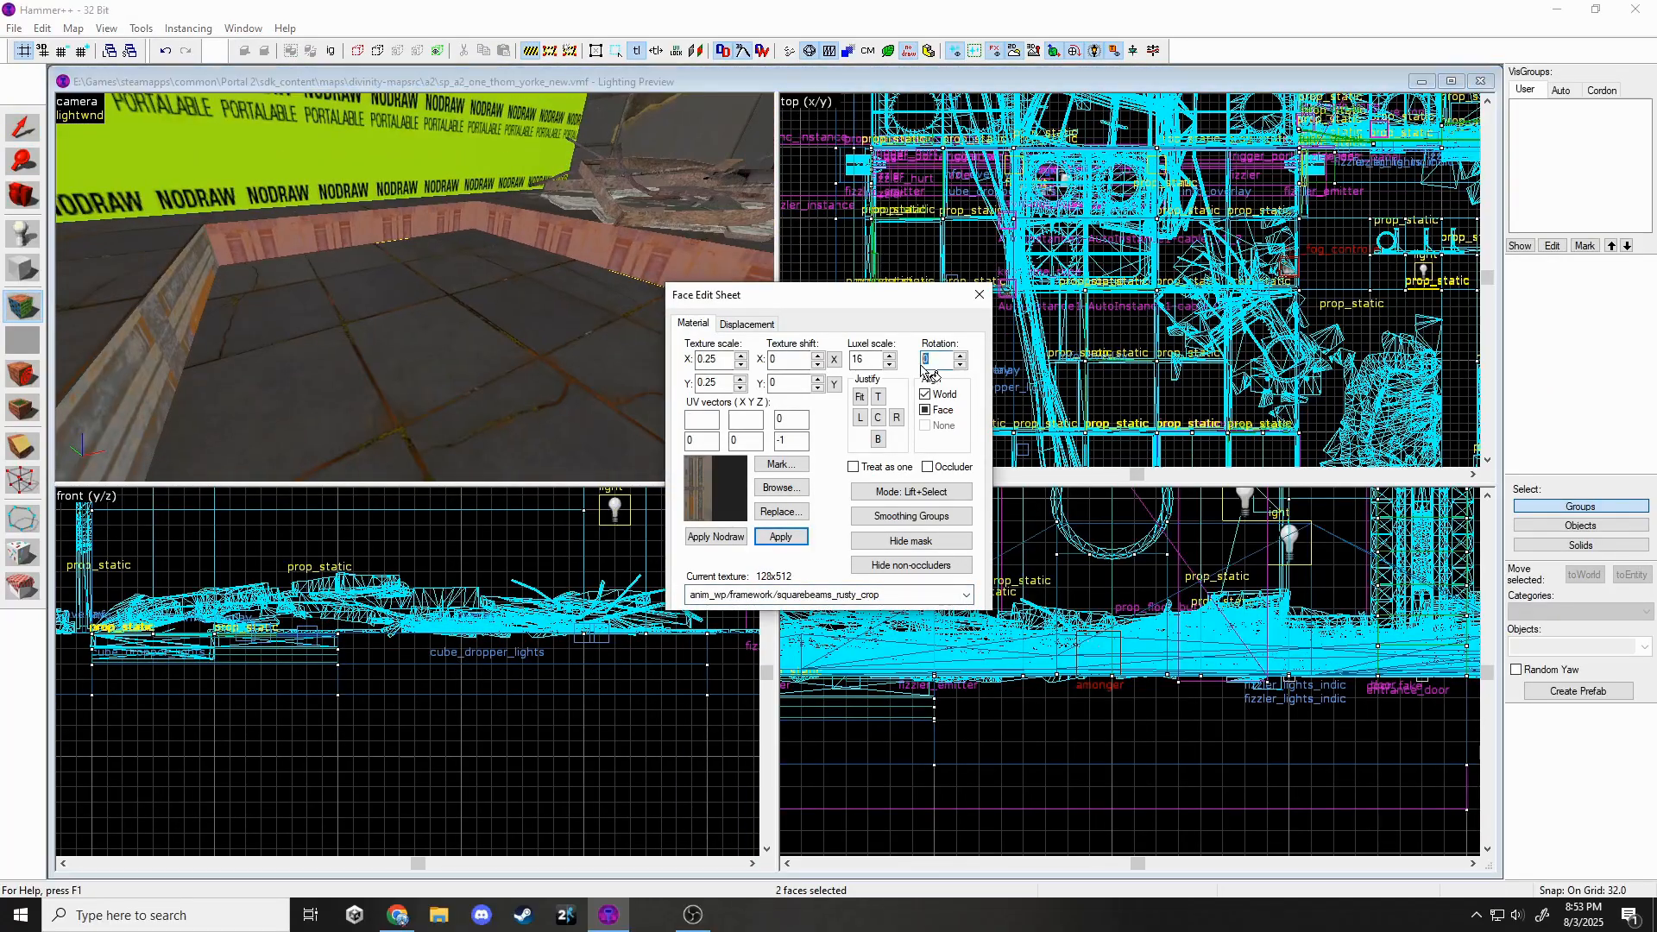
type("90")
left_click(188, 283)
left_click(293, 244)
left_click(589, 248, "ctrl")
left_click_drag(797, 362, 754, 369)
type("-38")
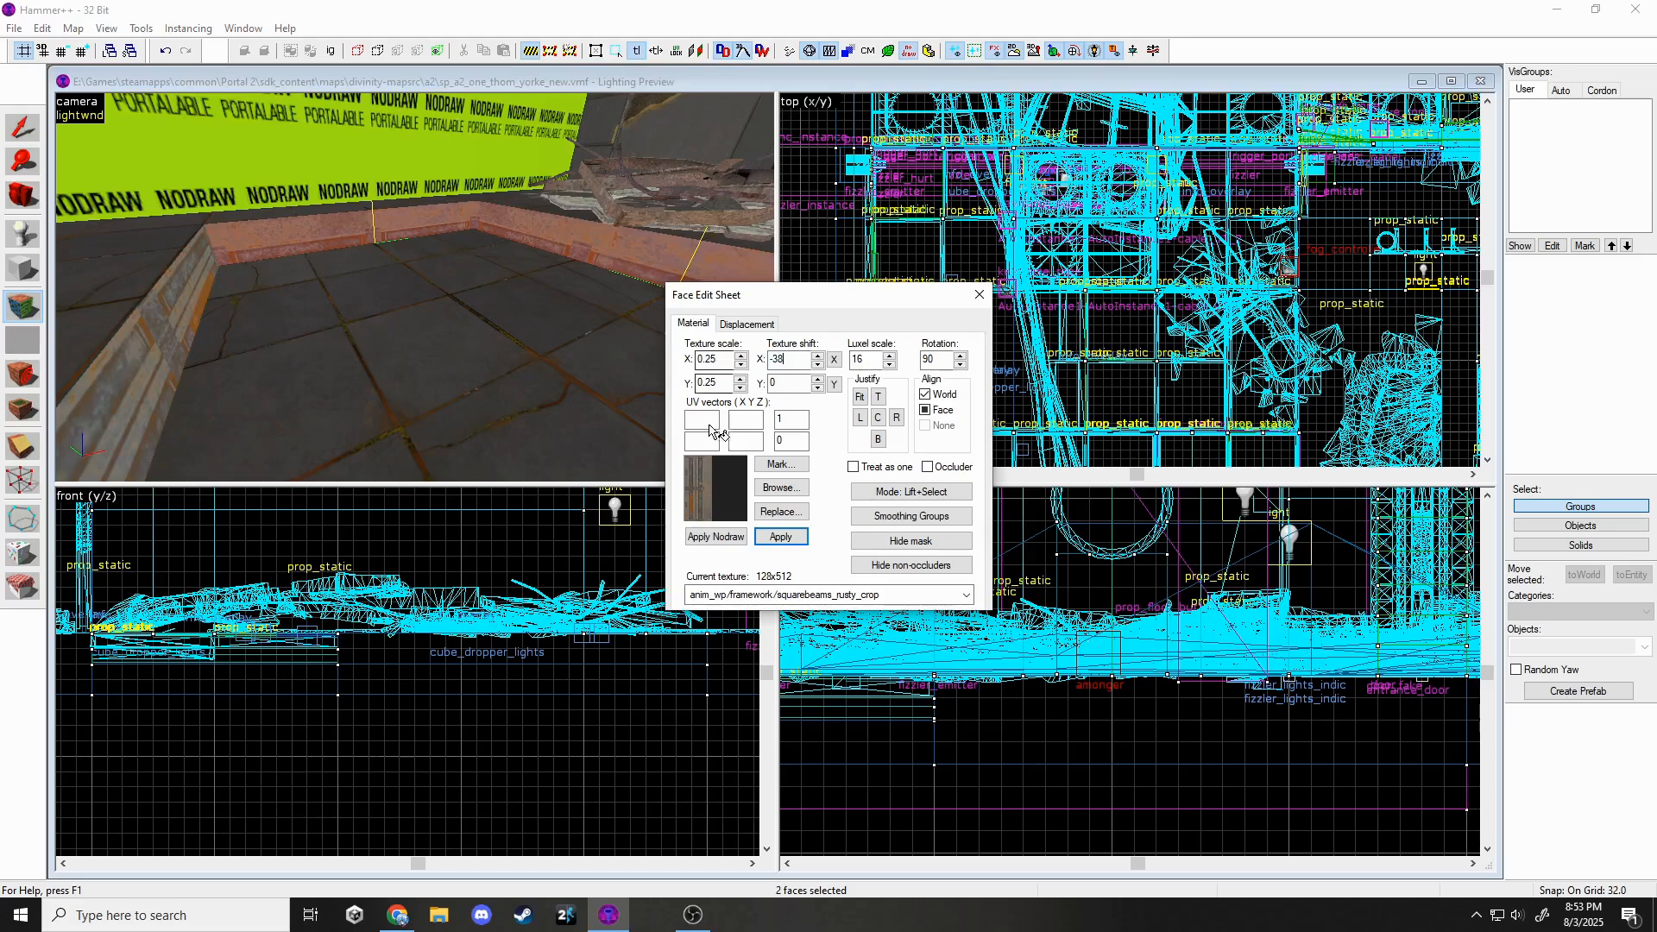
key("shift+s")
key("z")
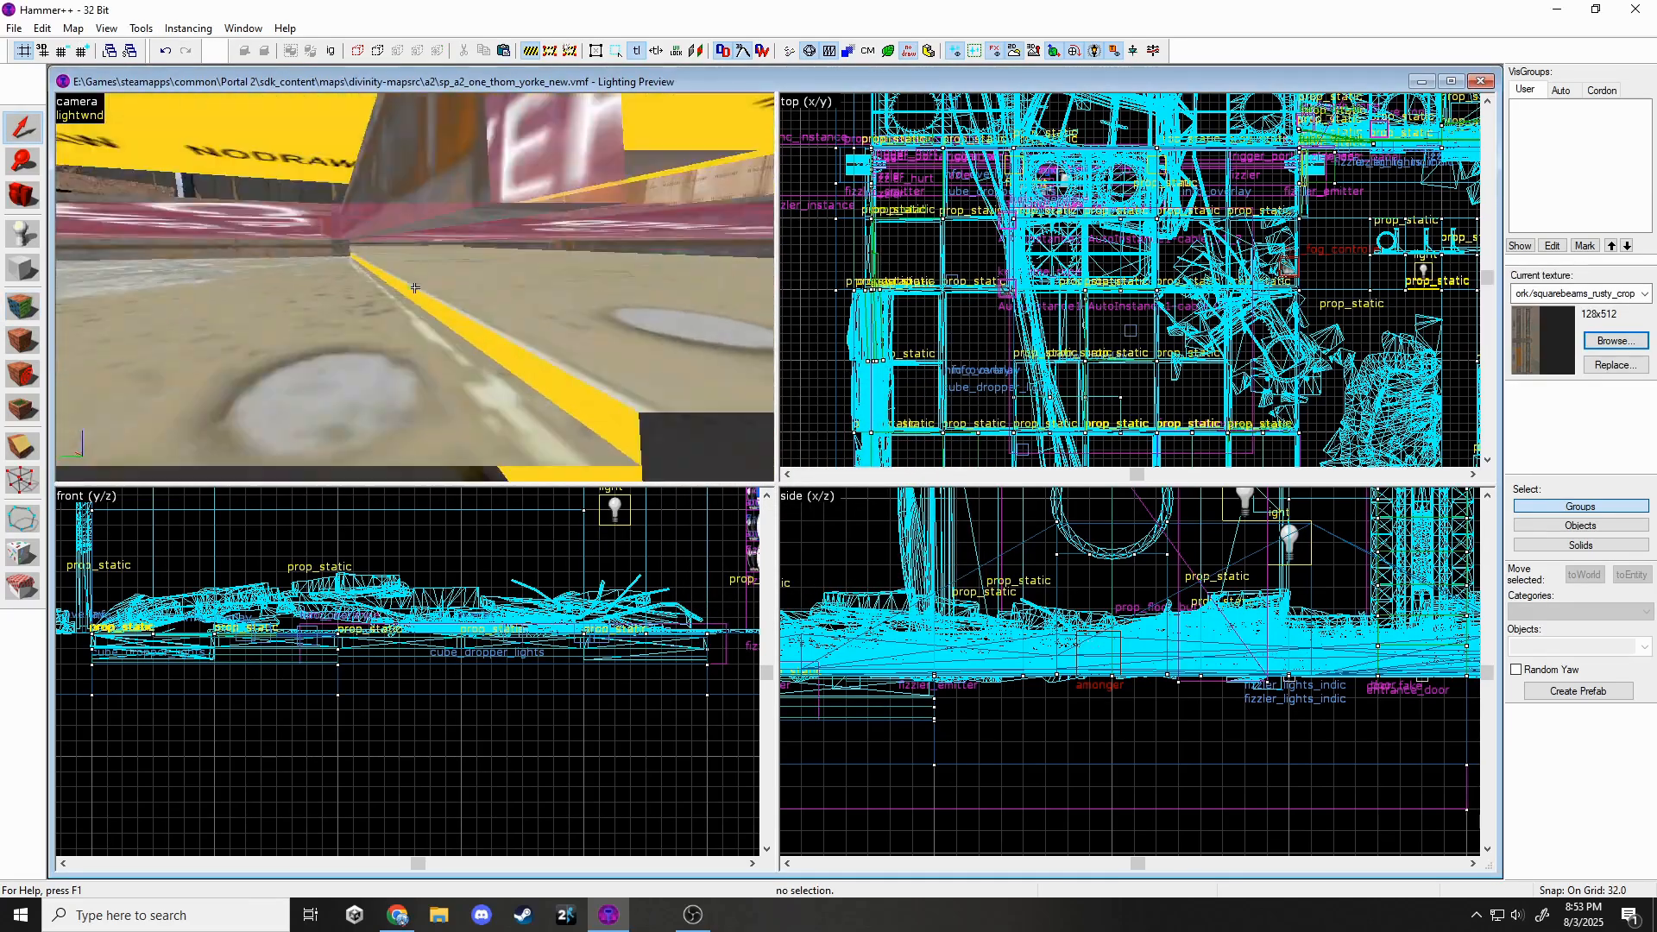
Delete a leftover floor tile beside the instance.
key("z")
left_click(413, 287)
scroll(309, 661, "up", 3)
scroll(333, 663, "up", 9)
left_click(489, 363)
key("Delete")
key("z")
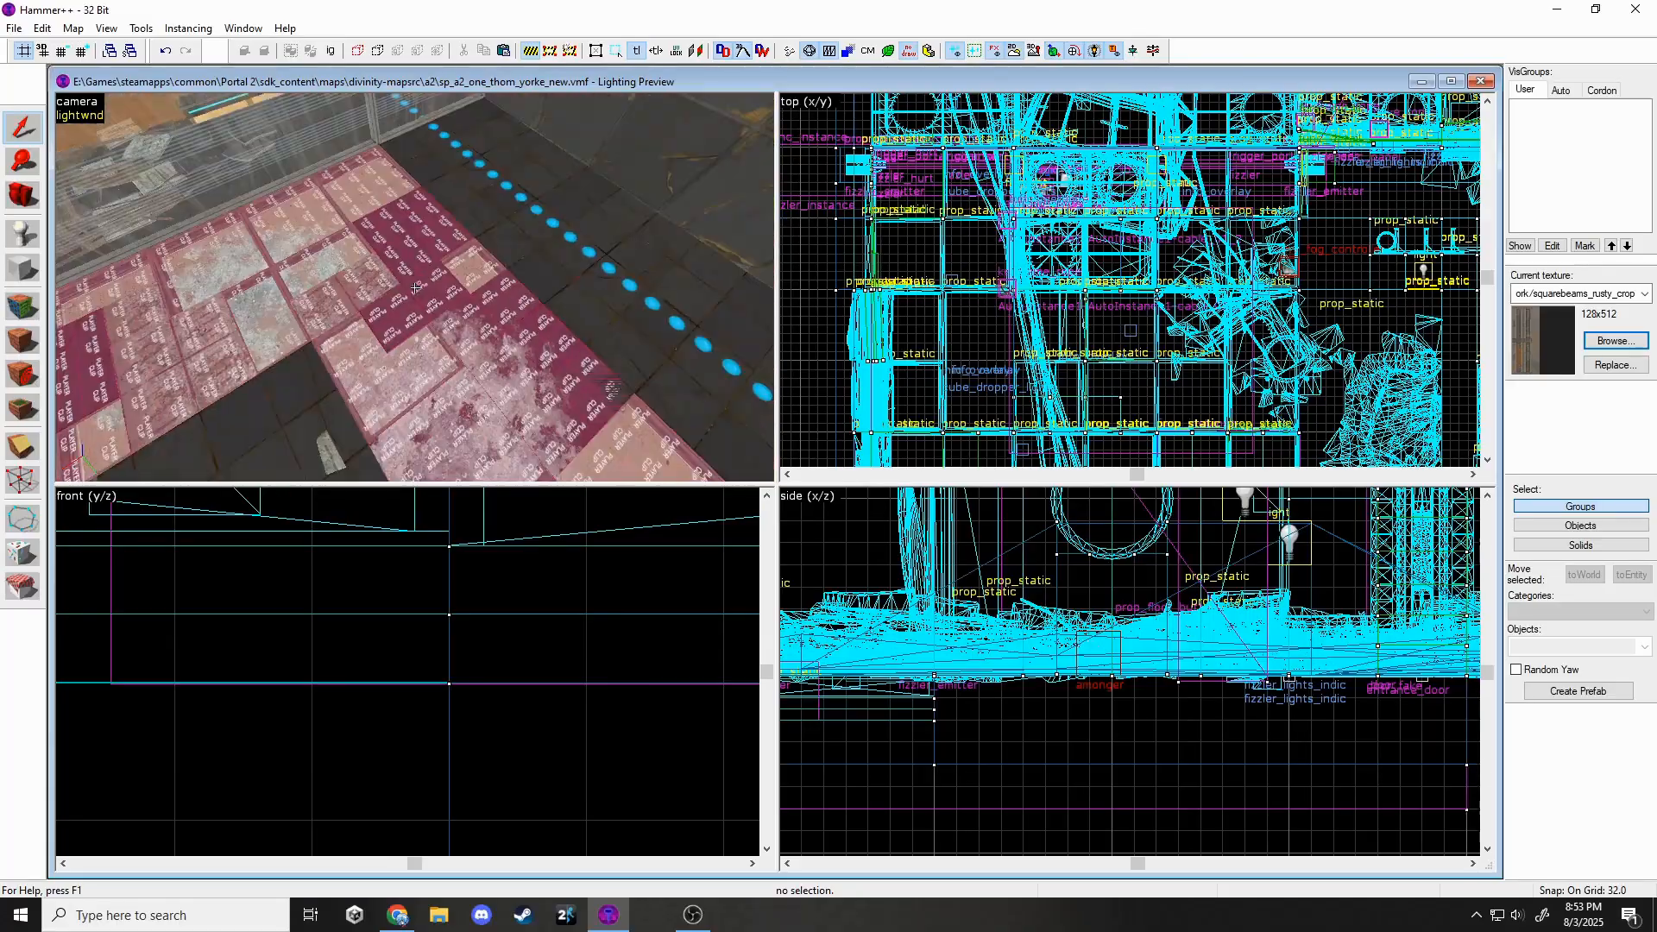
key("z")
Save the map.
left_click(14, 28)
left_click(39, 105)
key("z")
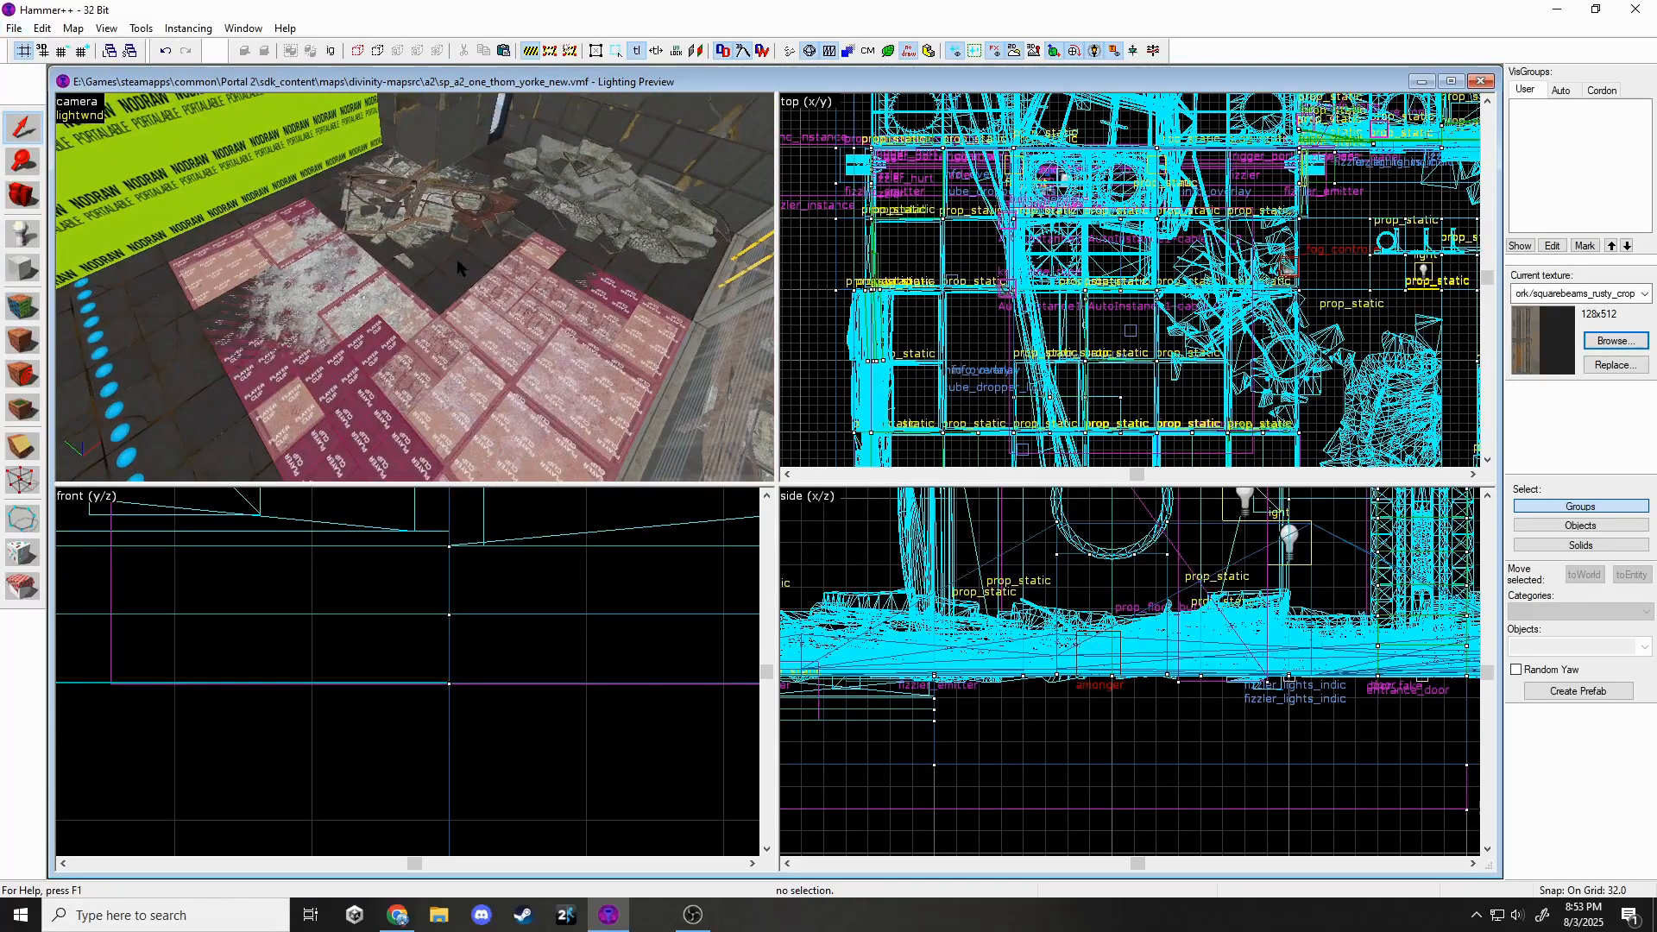
key("z")
left_click(37, 235)
key("z")
key("z")
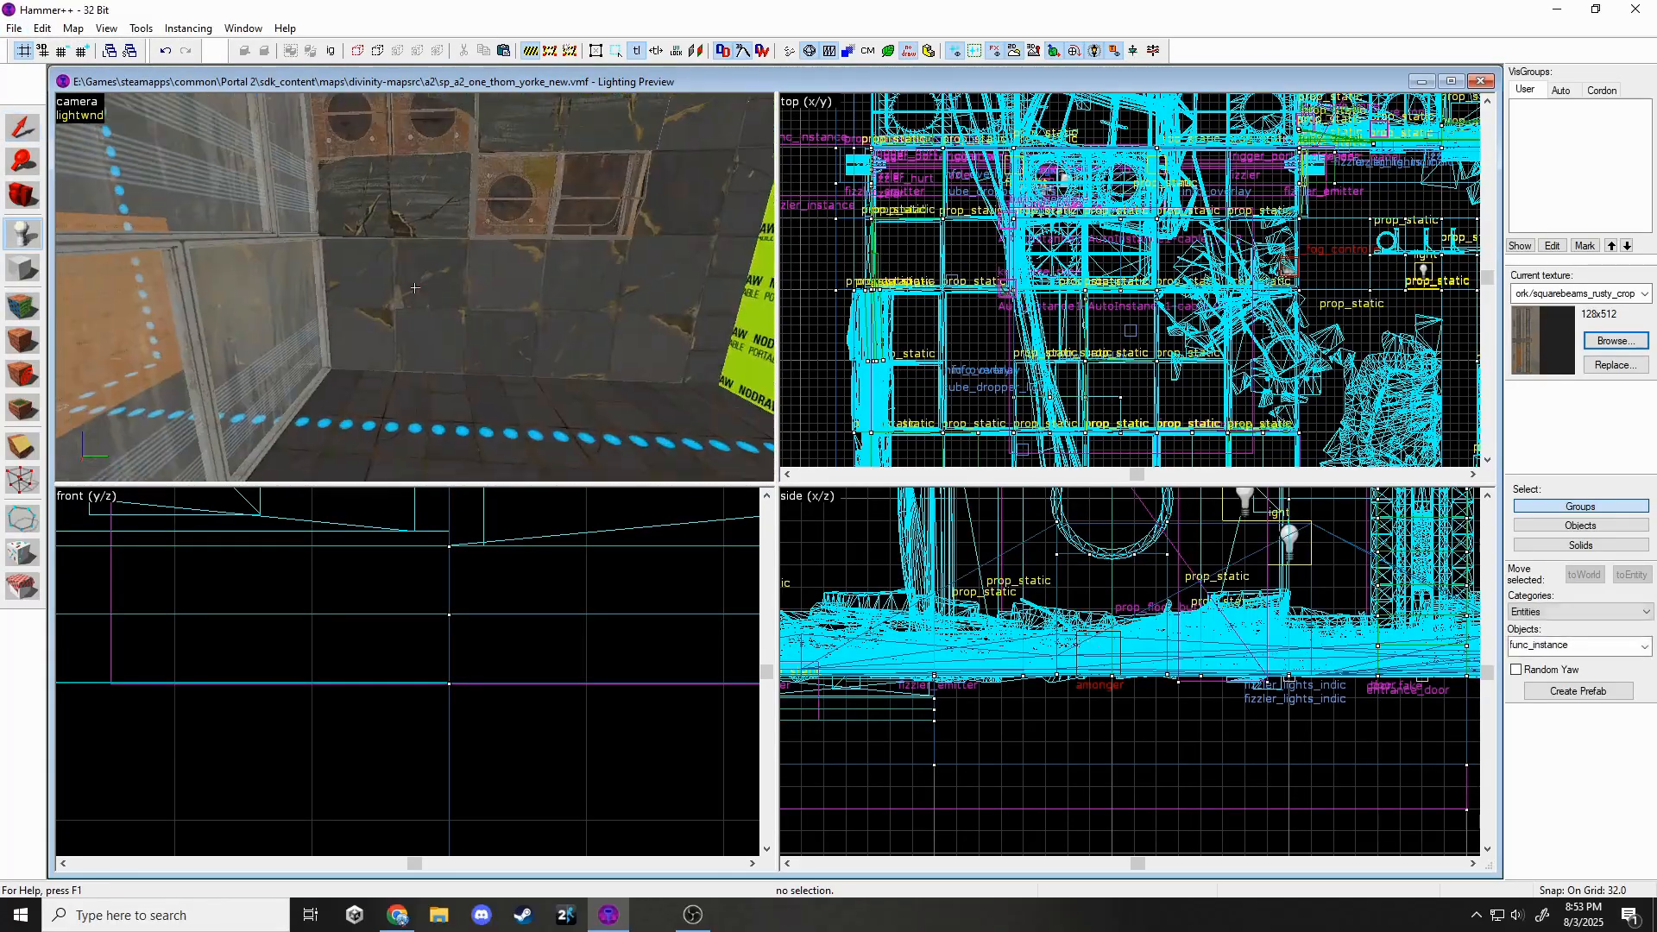
left_click(1554, 647)
type("sta")
left_click(1532, 353)
left_click(517, 173)
double_click(516, 172)
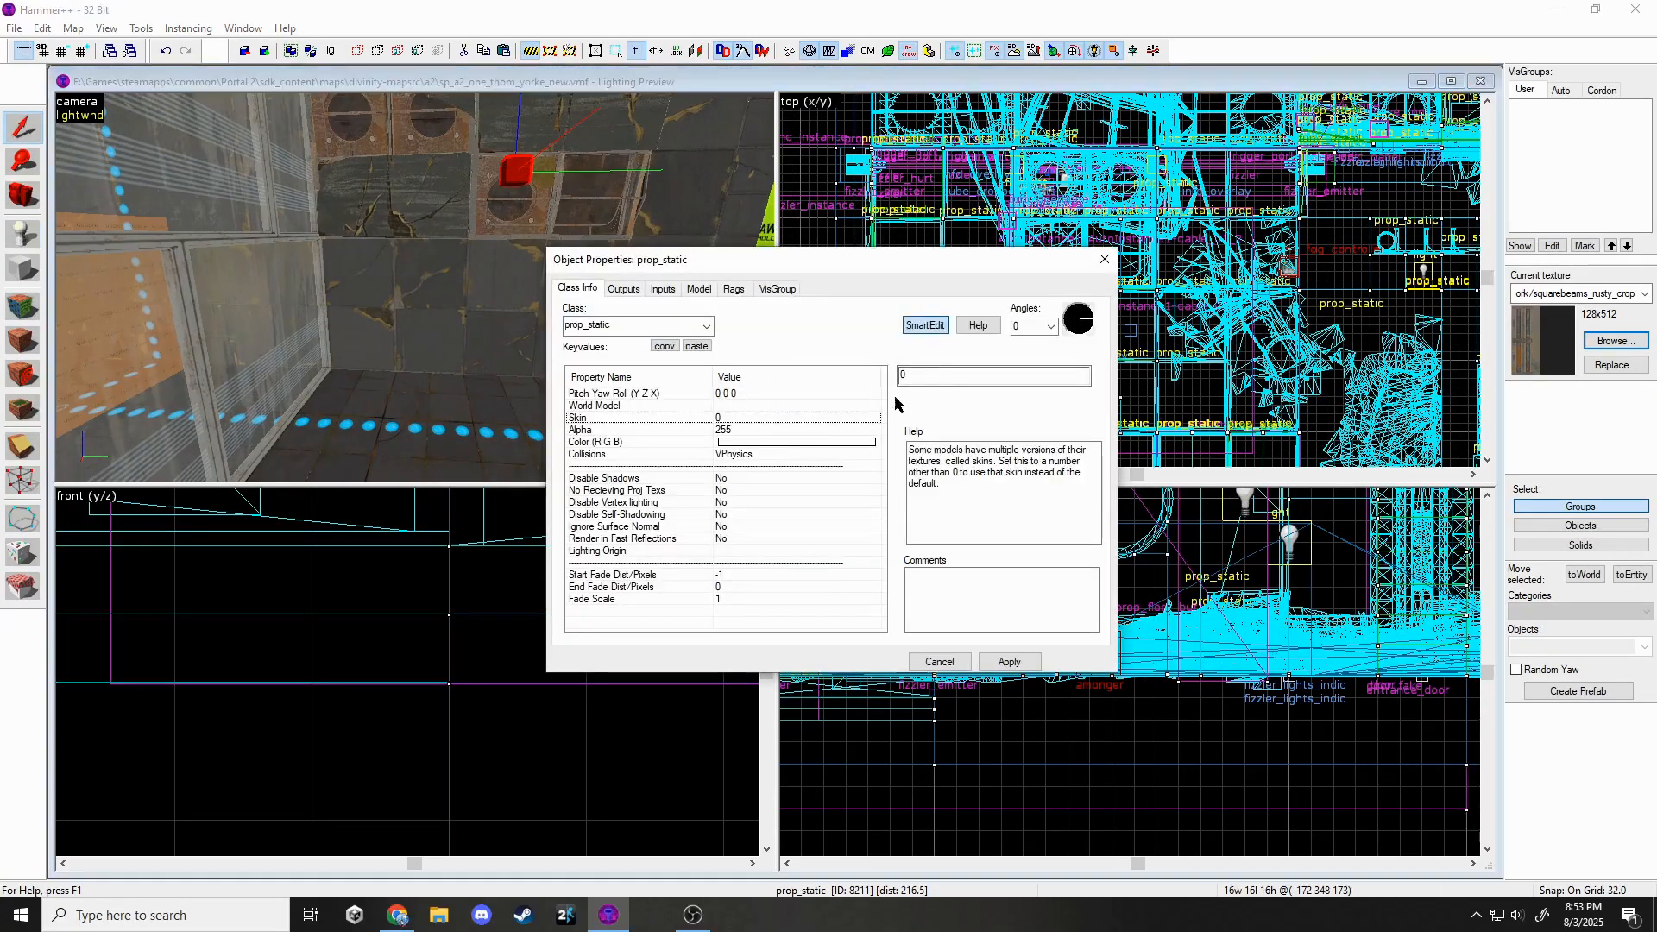
left_click(862, 405)
left_click(914, 401)
type("ibeam")
double_click(733, 169)
left_click(1006, 661)
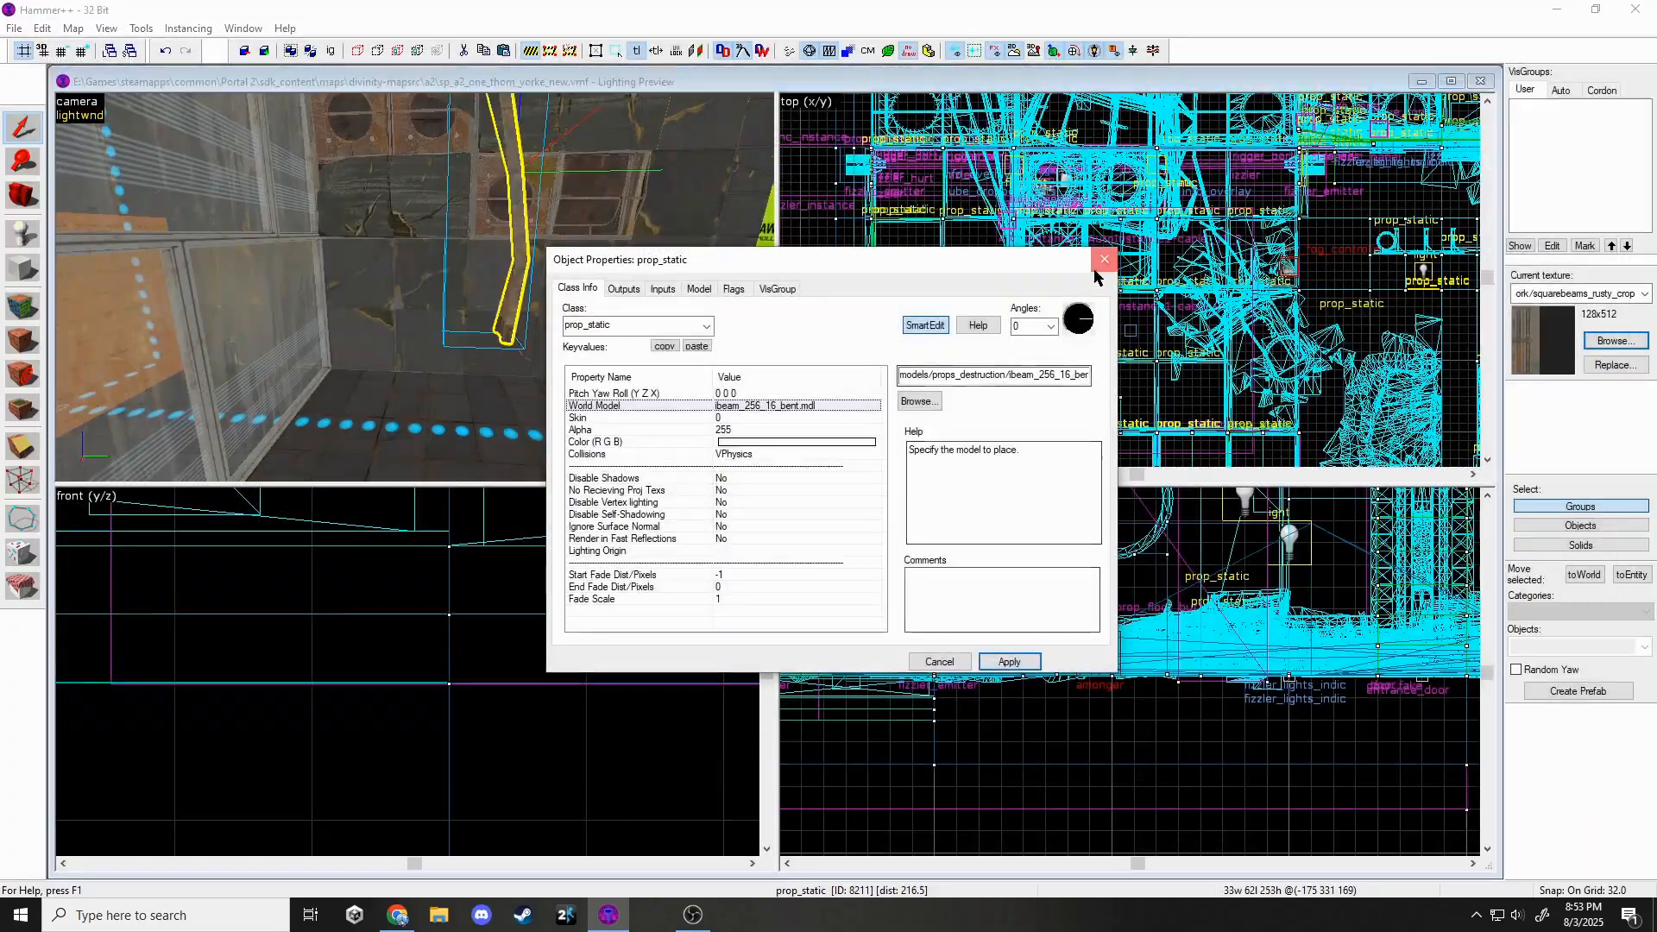
left_click(1103, 260)
key("z")
key("z")
middle_click_drag(906, 397, 898, 289)
scroll(416, 668, "down", 6)
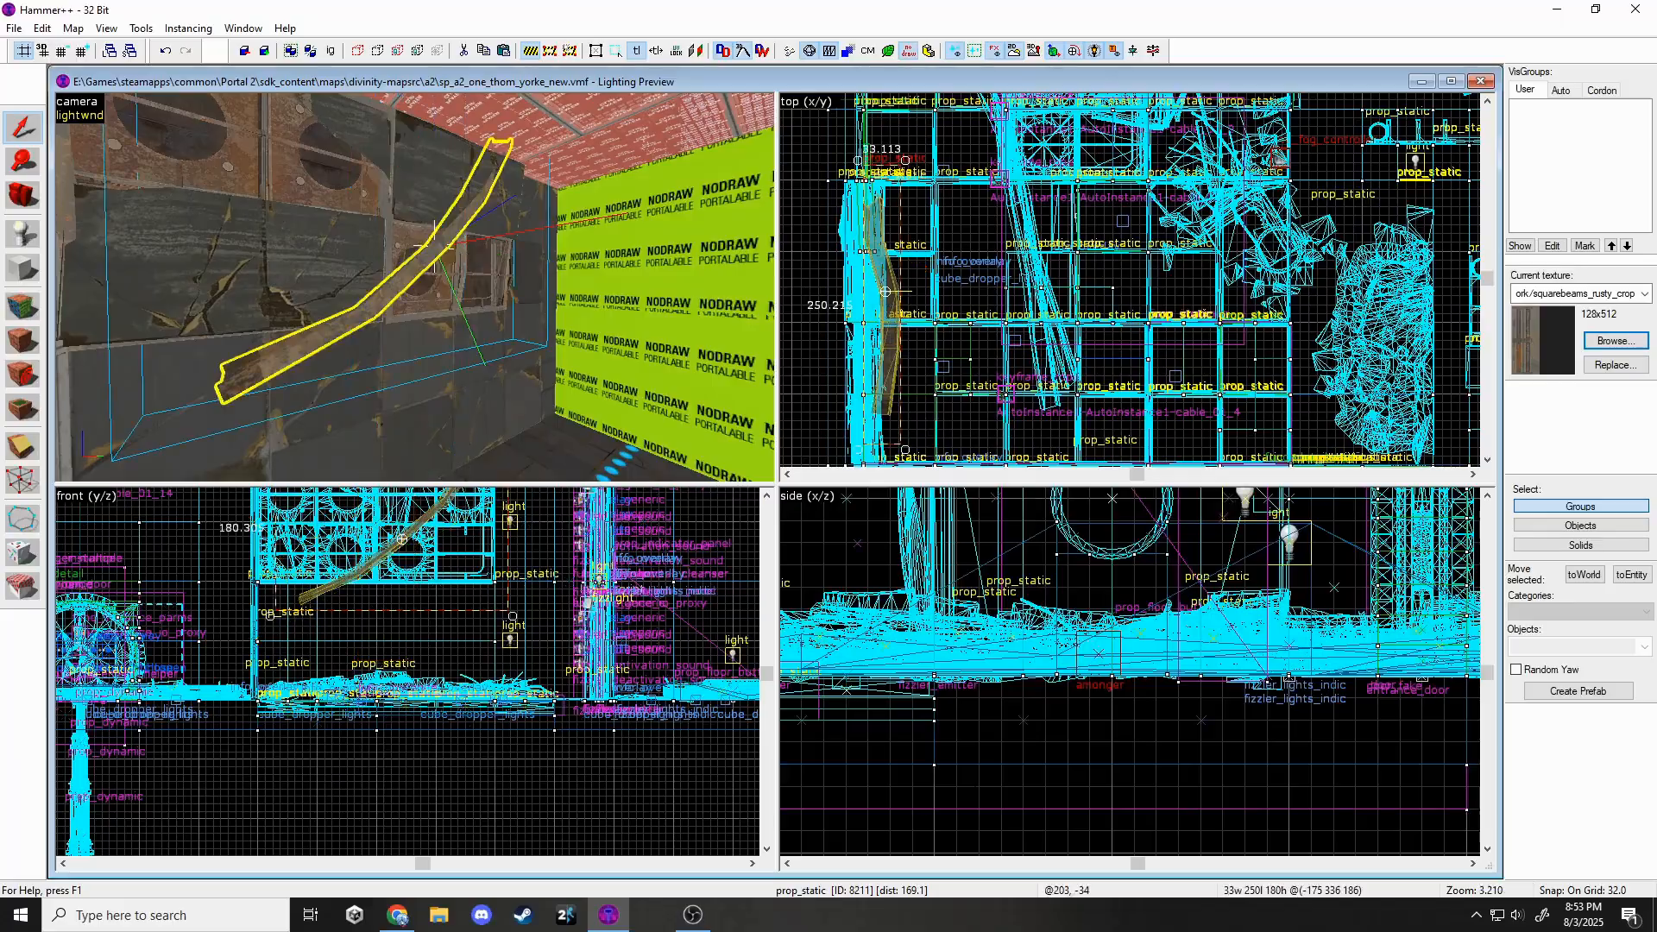
scroll(960, 643, "down", 6)
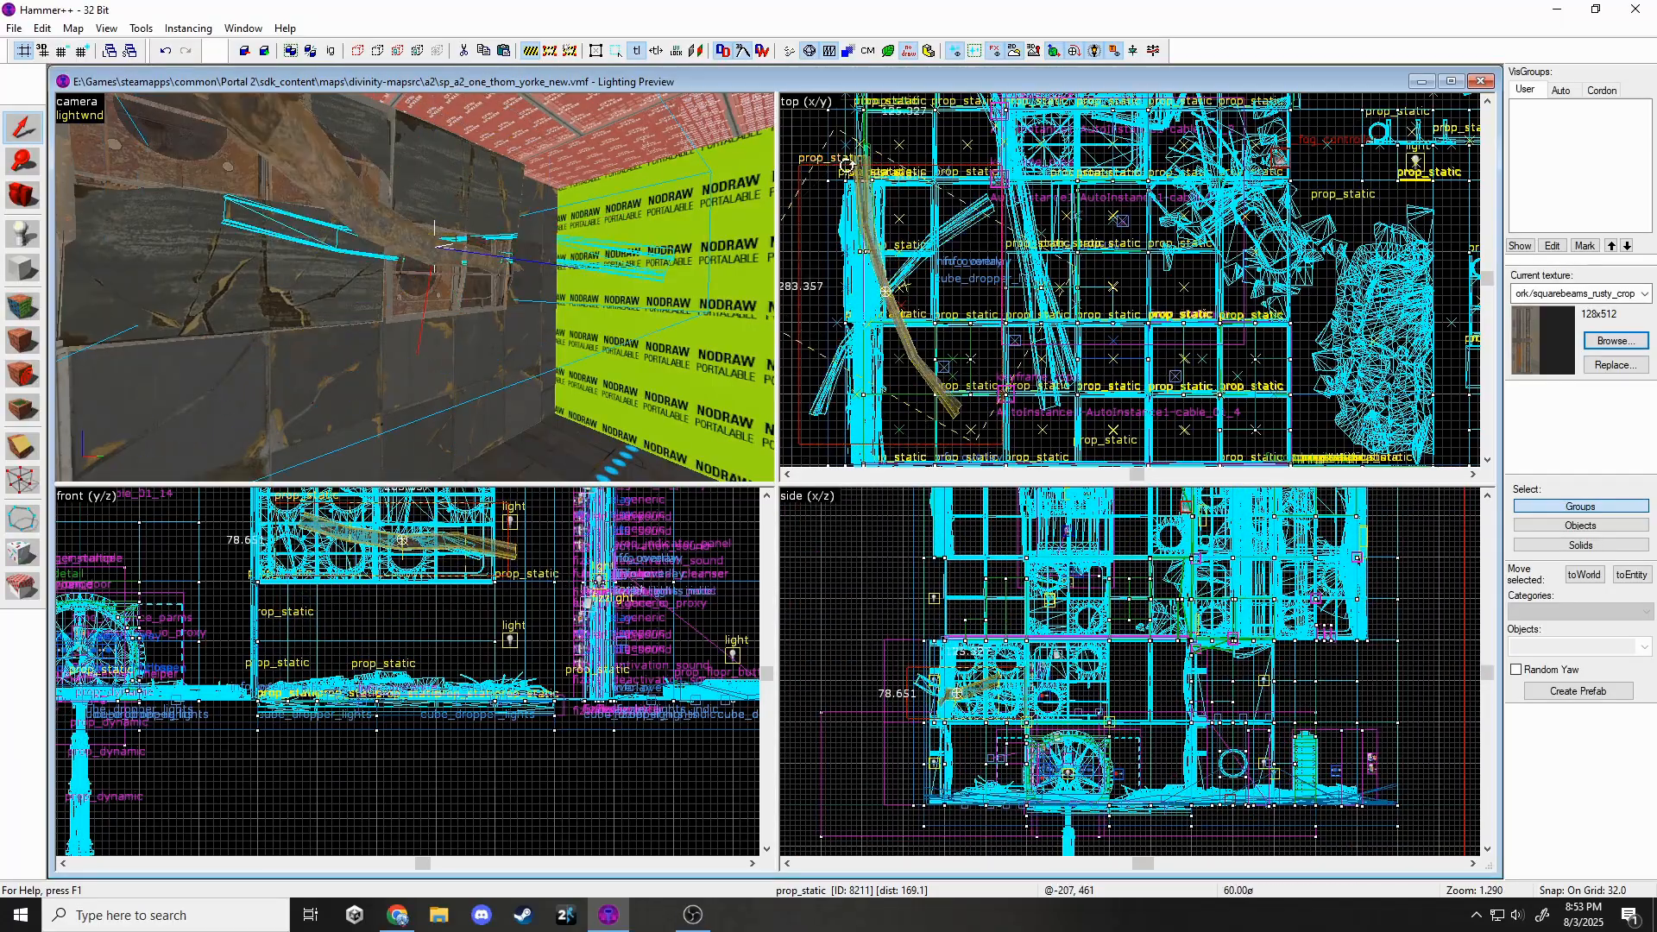
left_click(436, 244)
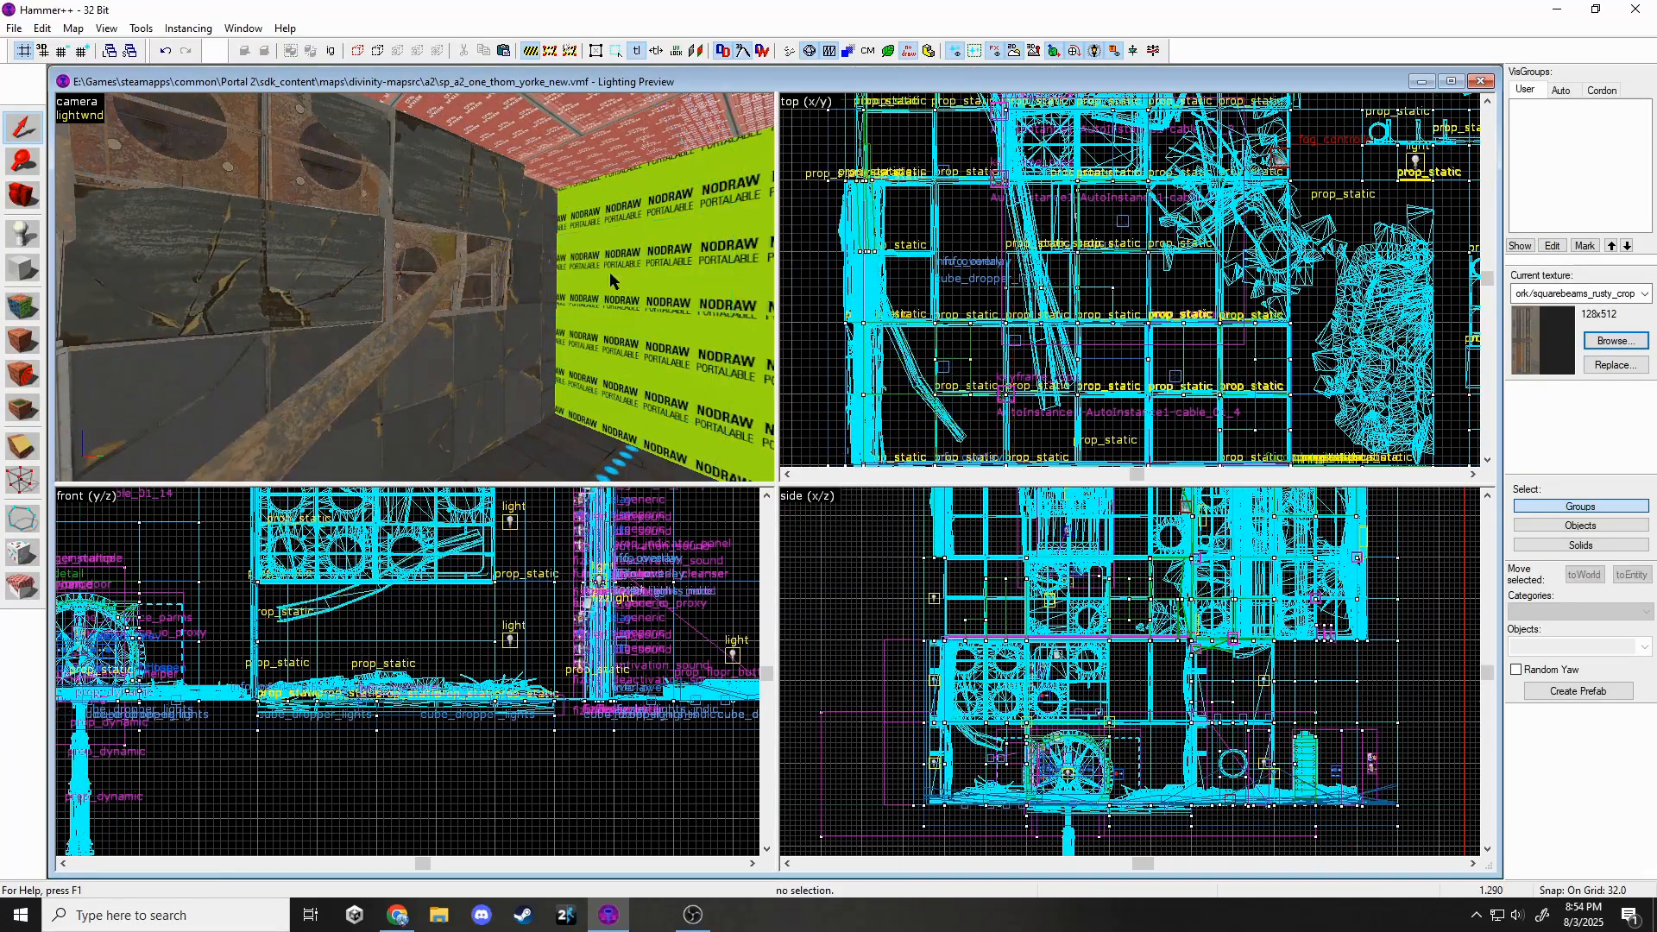
key("z")
key("w")
key("z")
mouse_move(897, 269)
left_mouse_down()
mouse_move(899, 242)
mouse_move(872, 233)
mouse_move(874, 248)
left_mouse_up()
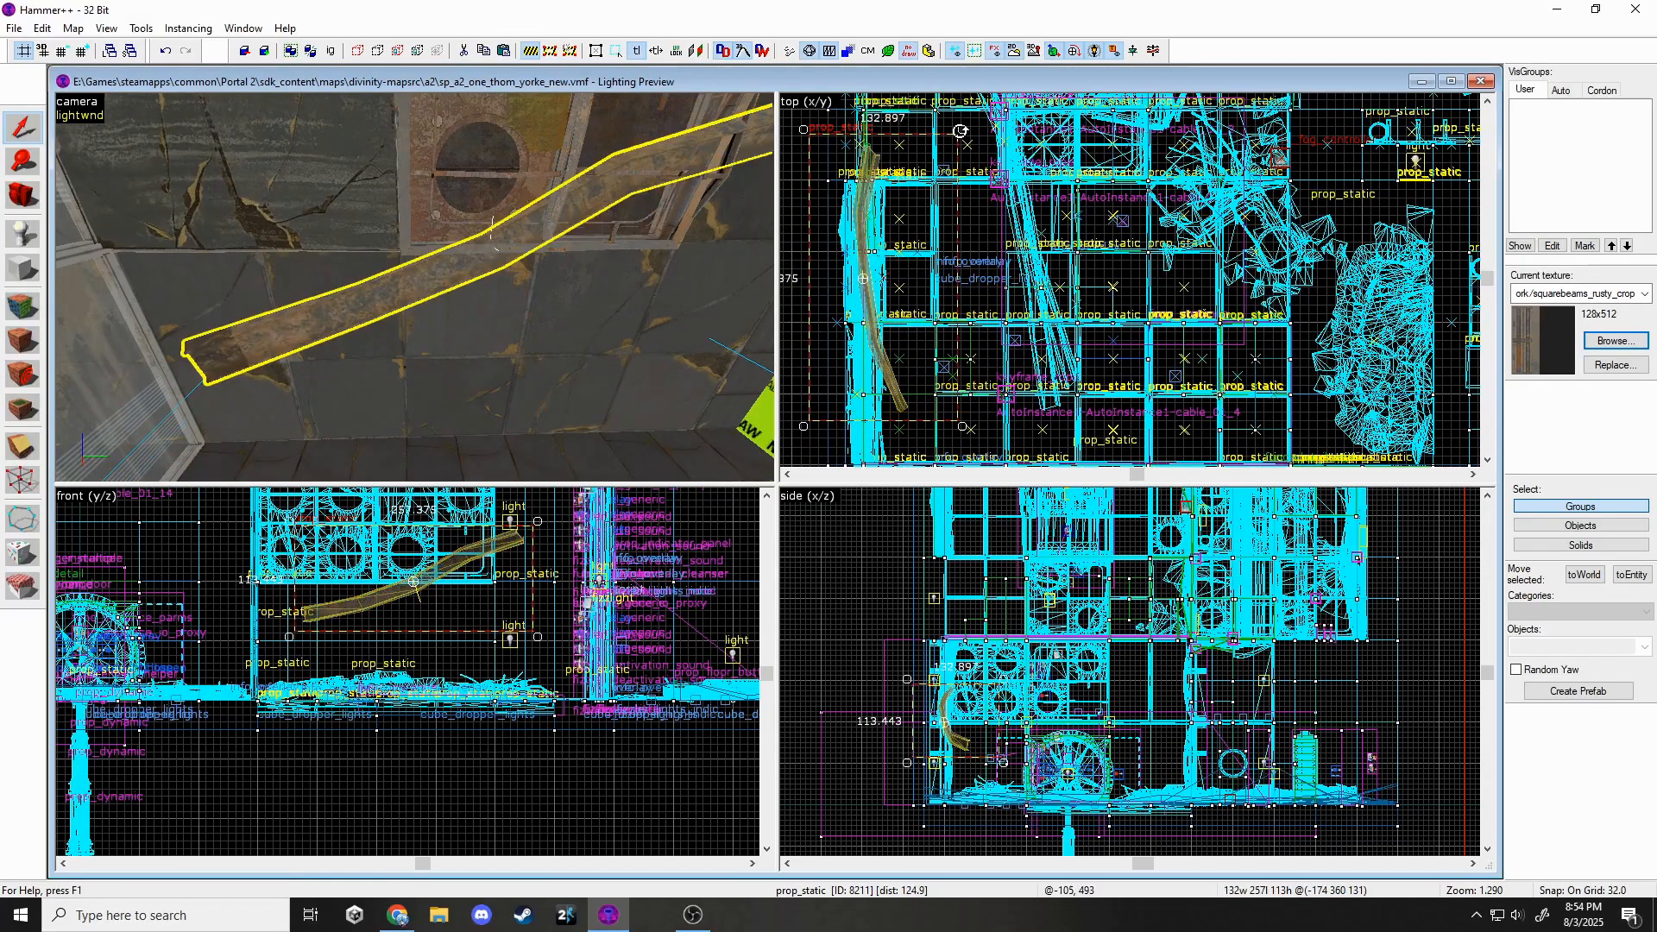
key("z")
left_click(414, 283)
key("z")
mouse_move(453, 566)
left_mouse_down()
mouse_move(455, 534)
mouse_move(442, 542)
left_mouse_up()
key("Escape")
key("z")
key("s")
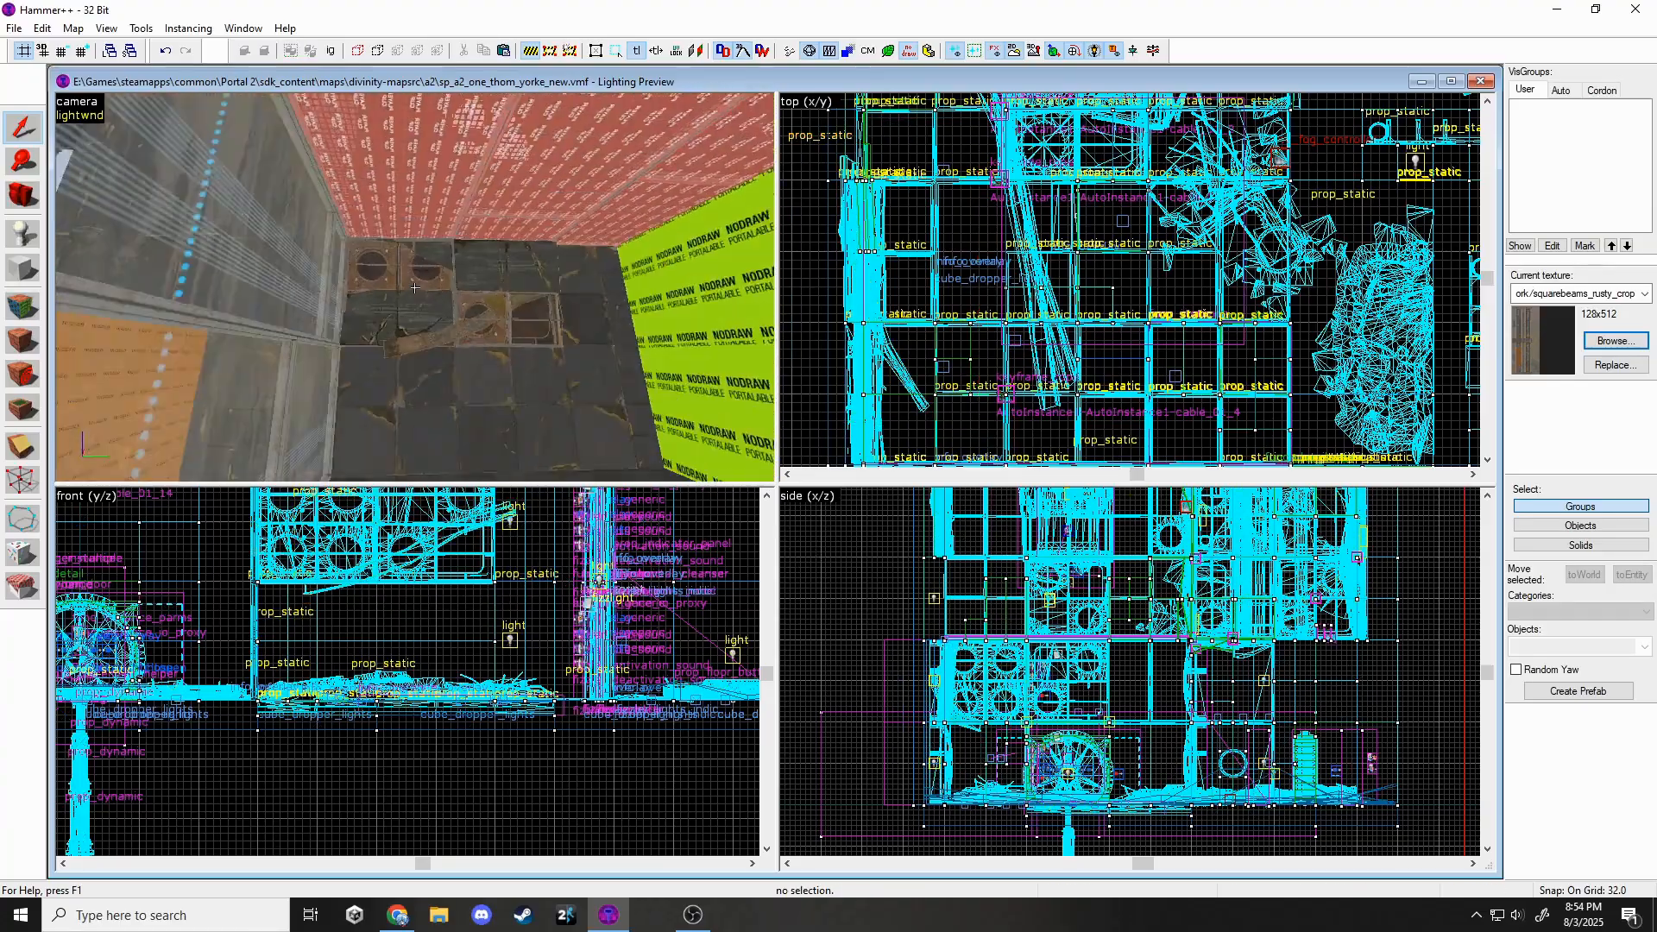
key("w")
left_click(414, 288)
key("z")
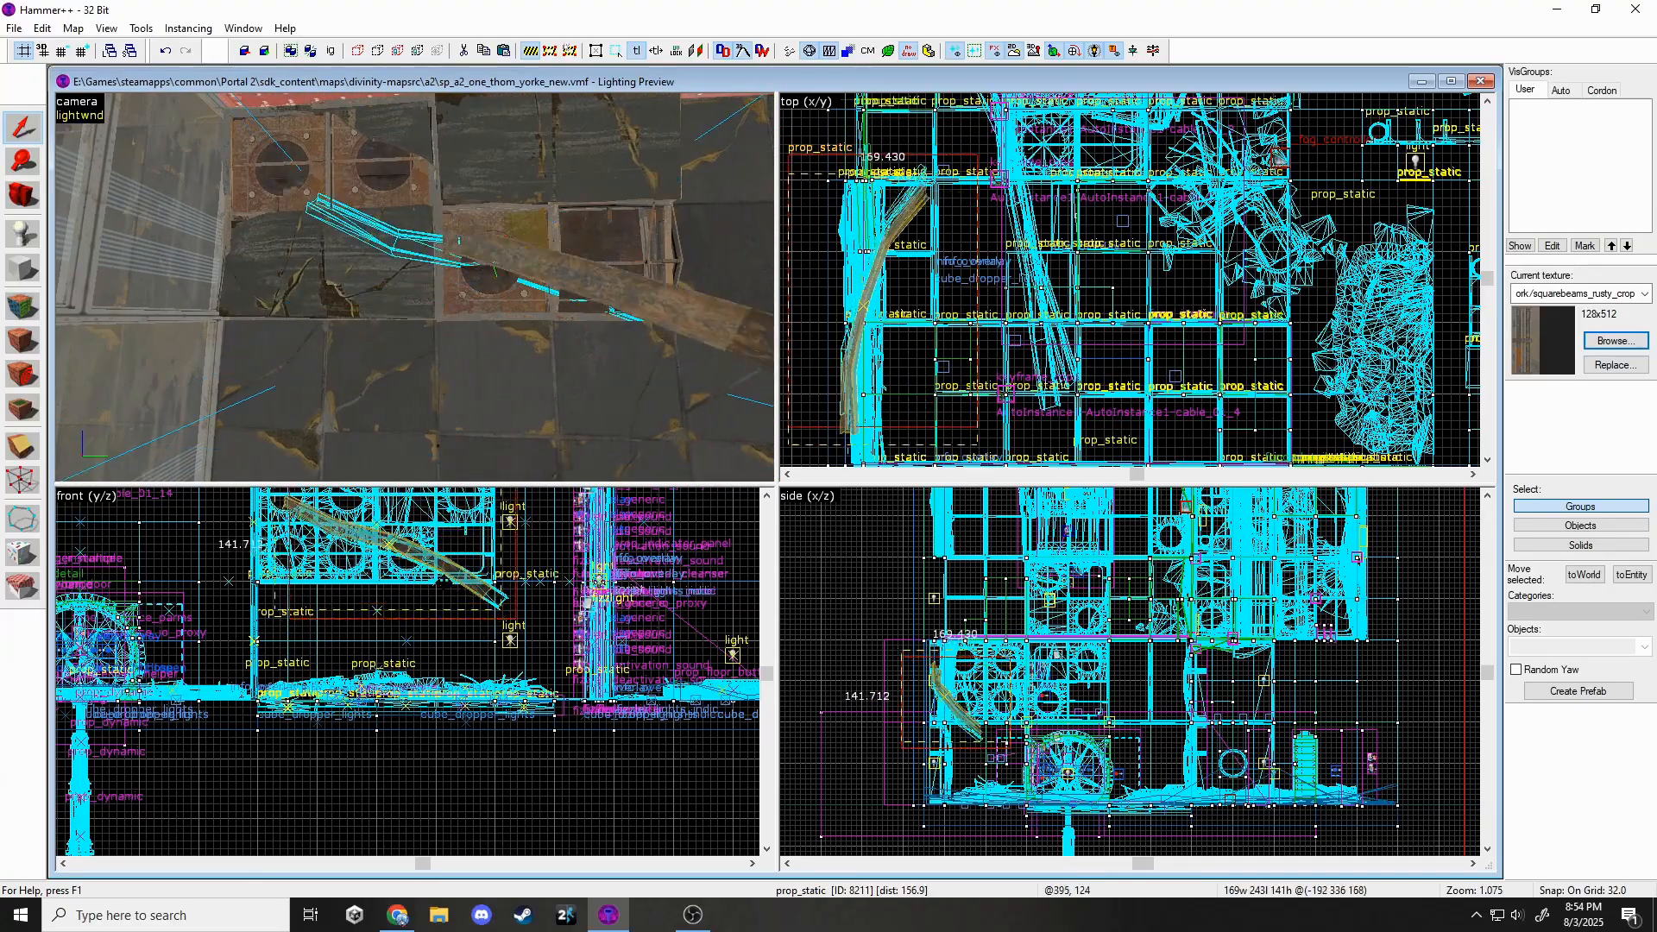
key("z")
left_click(452, 314)
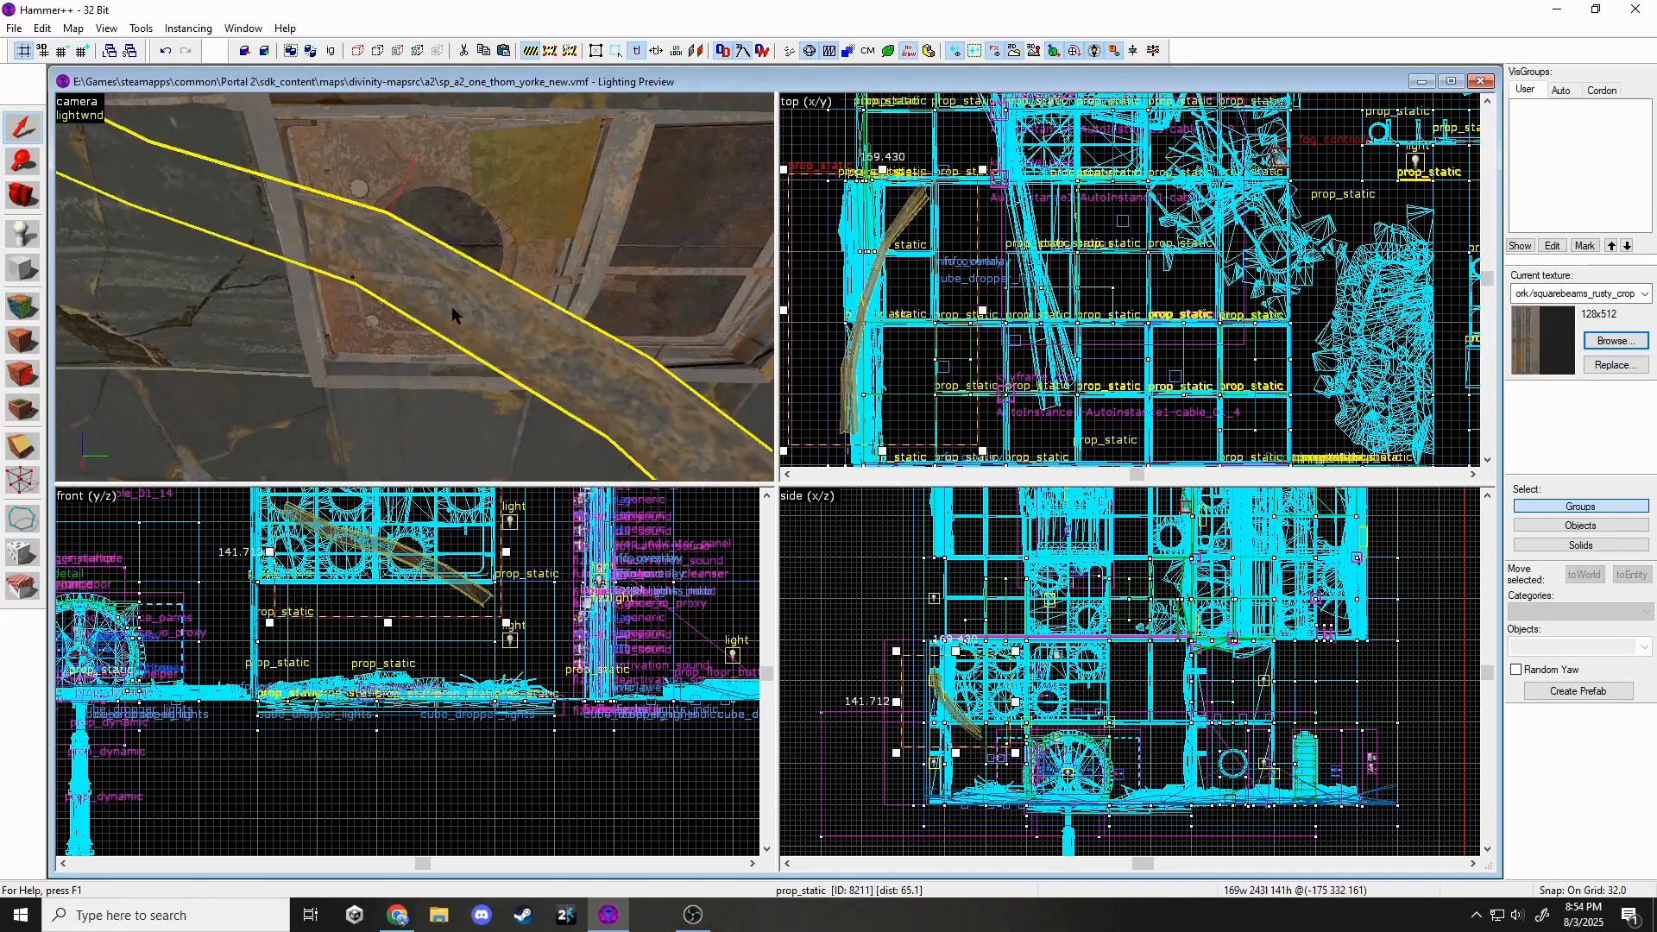
left_click_drag(982, 157, 983, 162)
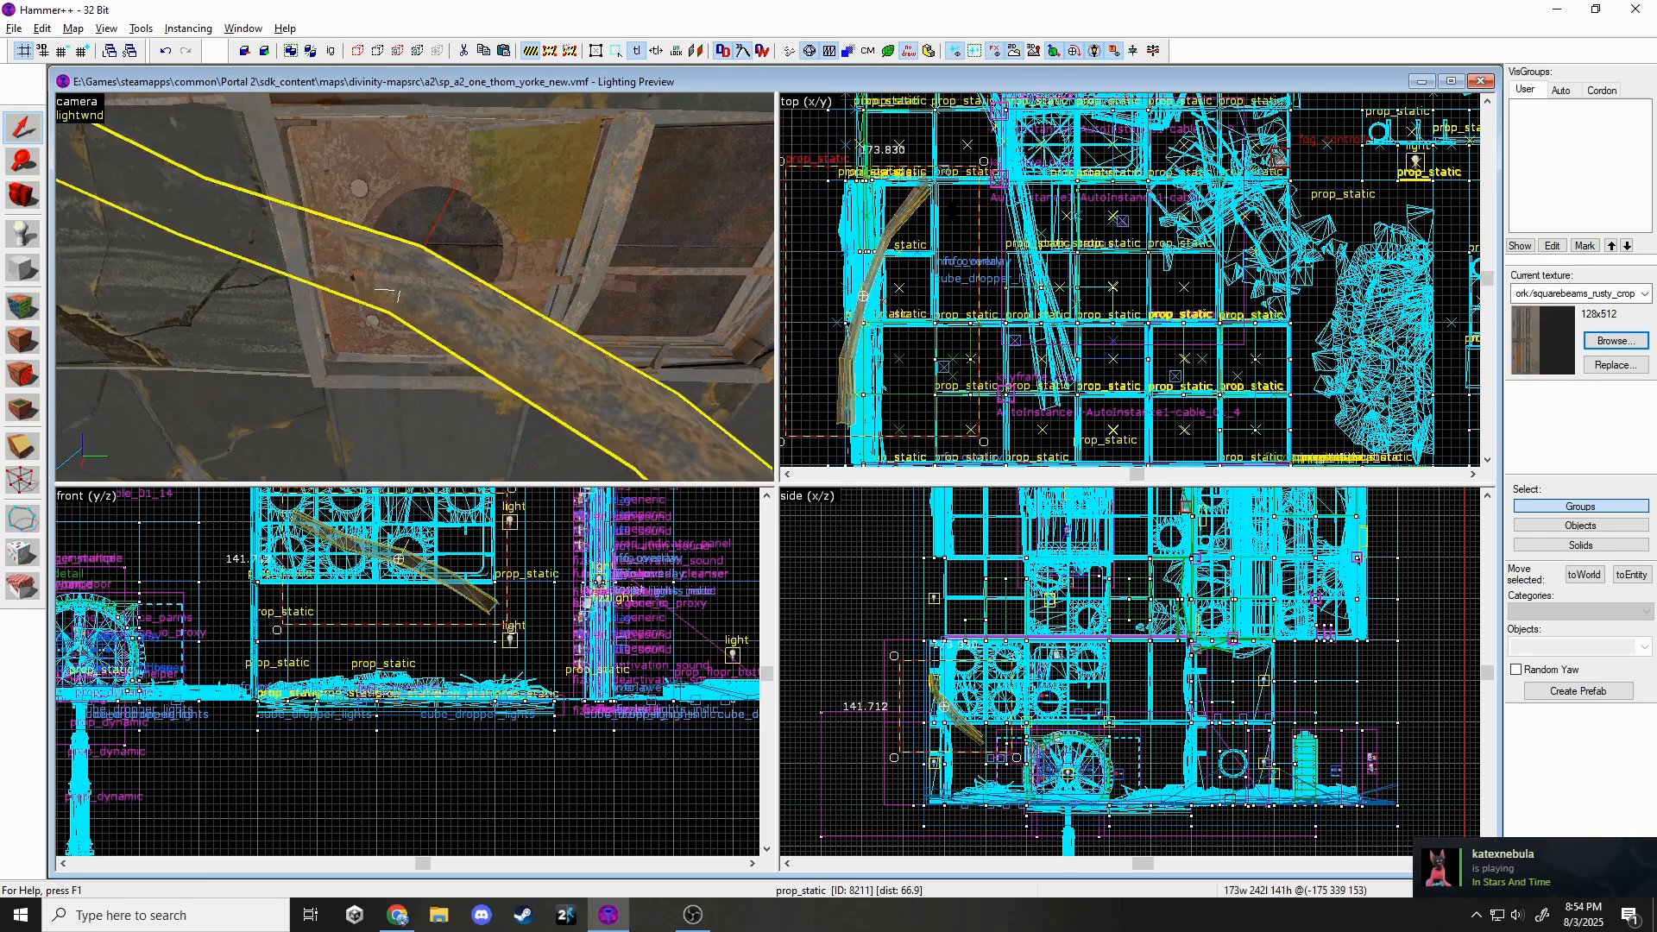
left_click(940, 346)
left_click(1006, 394)
key("z")
key("Escape")
key("s")
key("w")
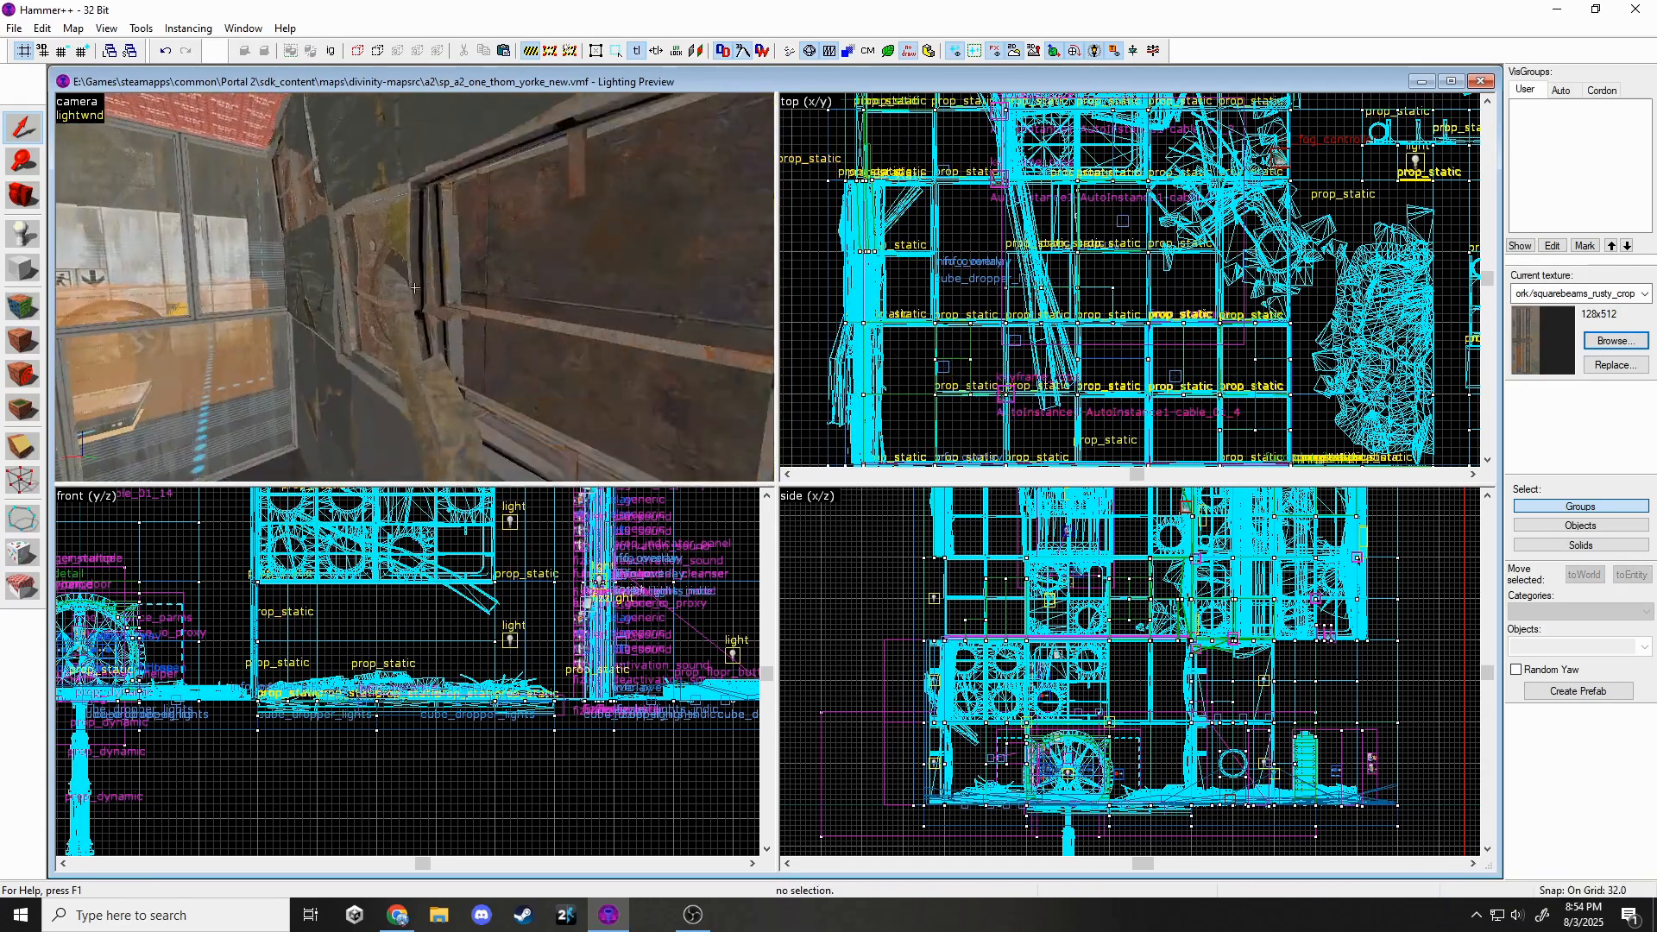
key("z")
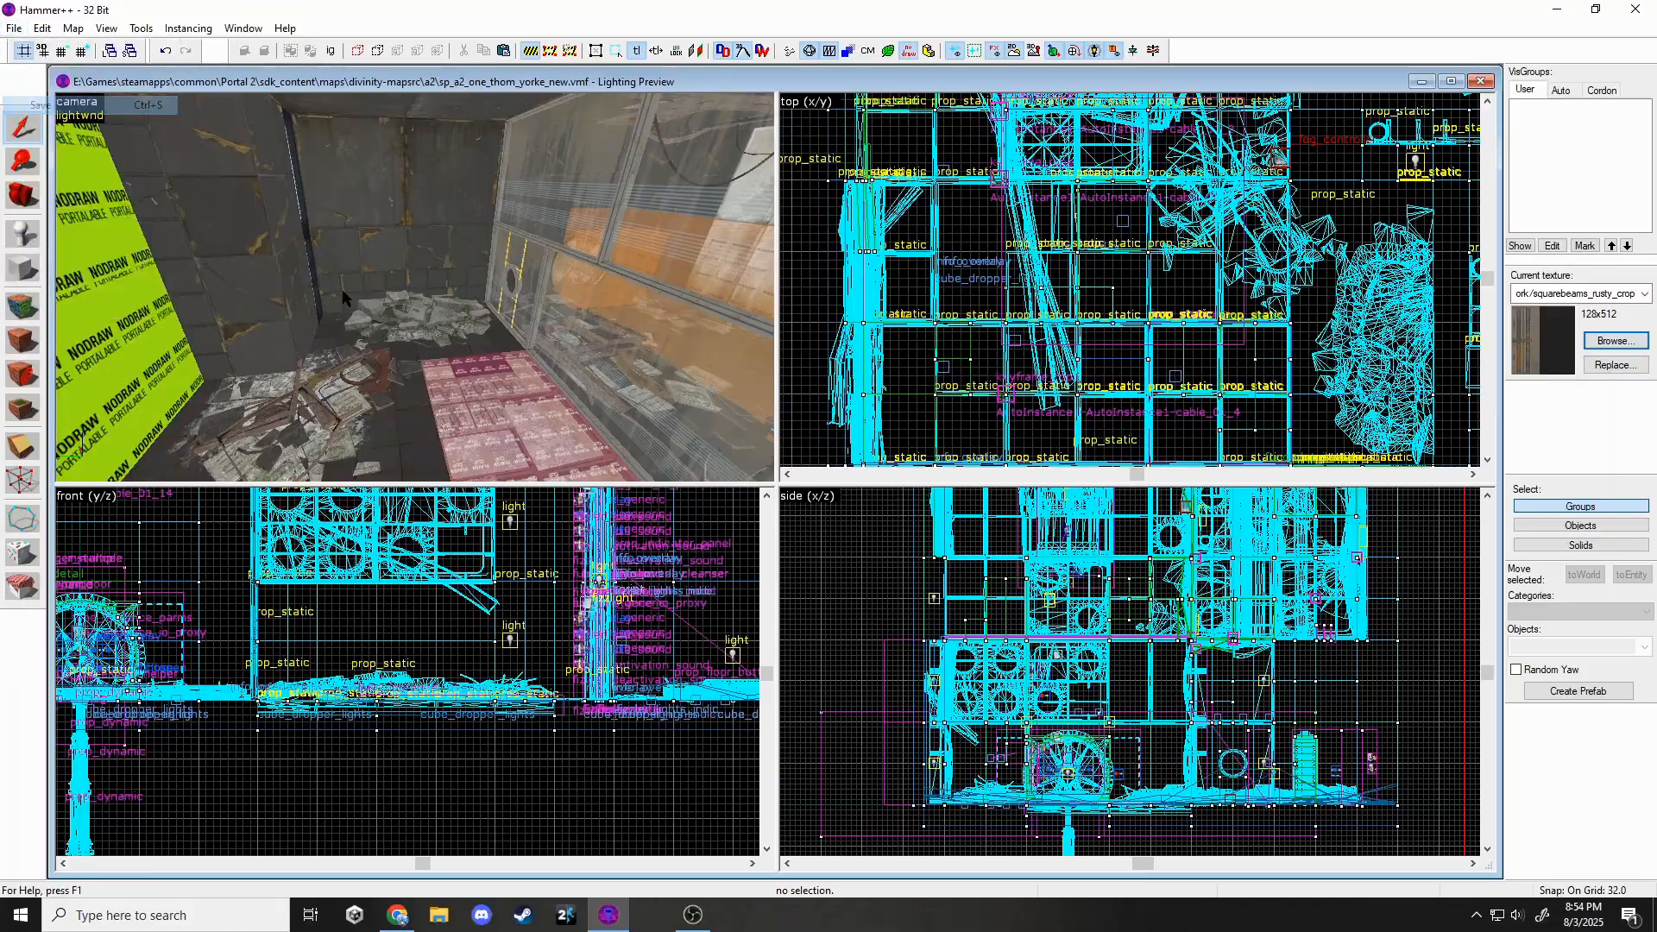
key("z")
key("w")
key("z")
left_click(492, 312)
key("Escape")
key("z")
key("z")
left_click(440, 299)
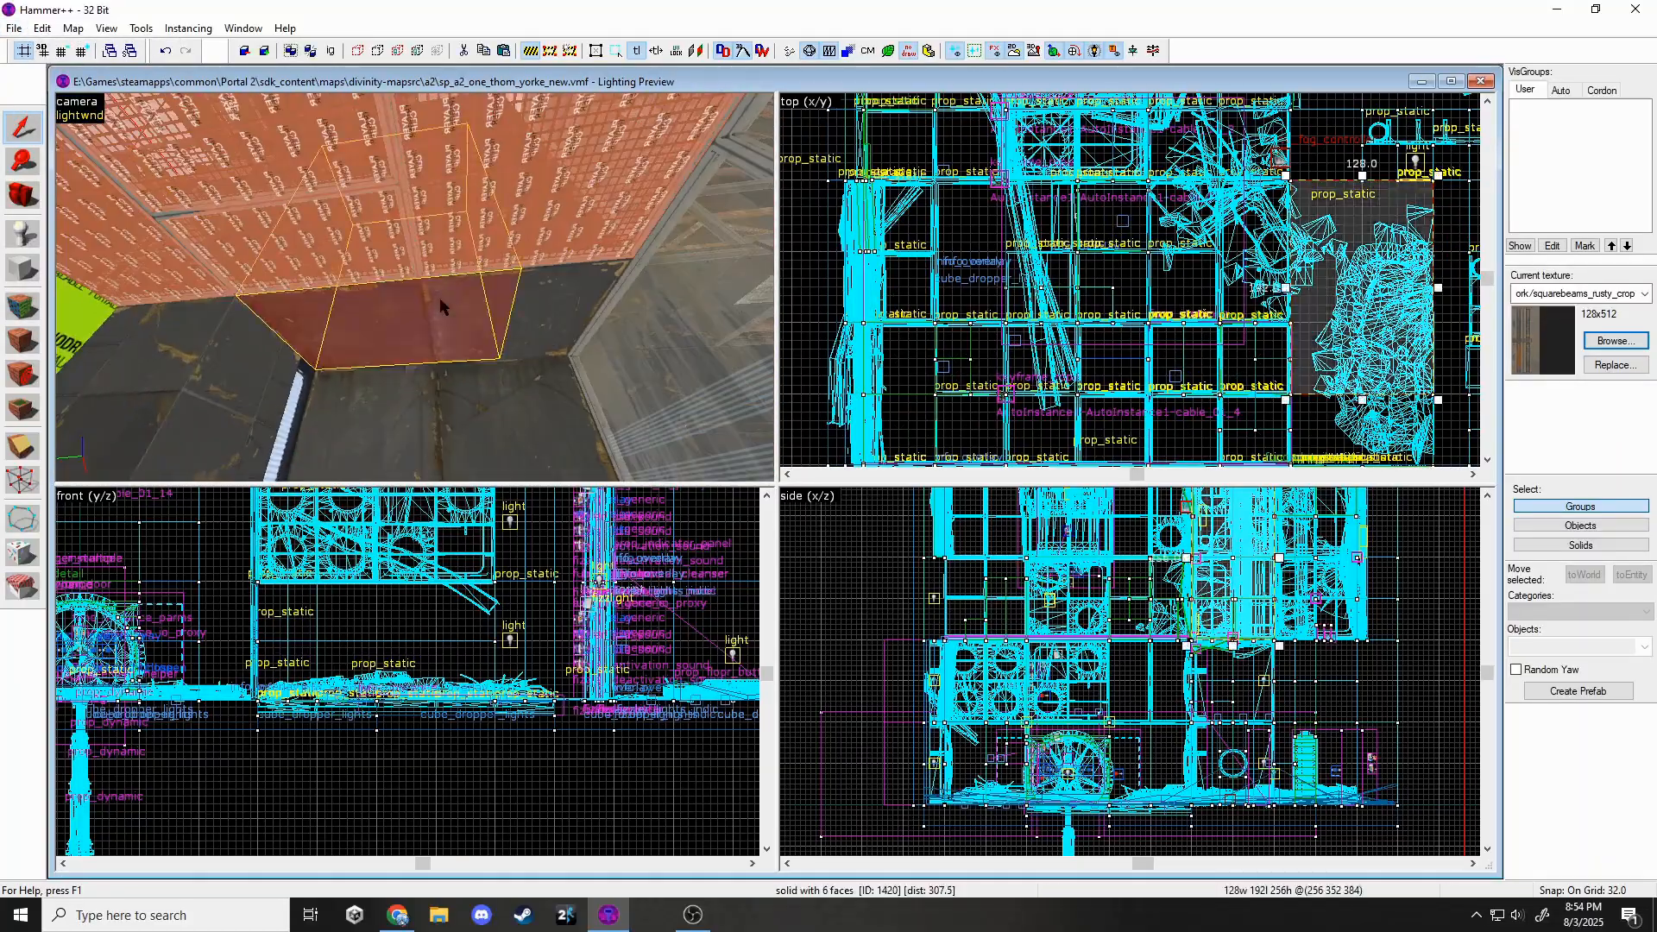
key("z")
key("s")
key("Escape")
key("w")
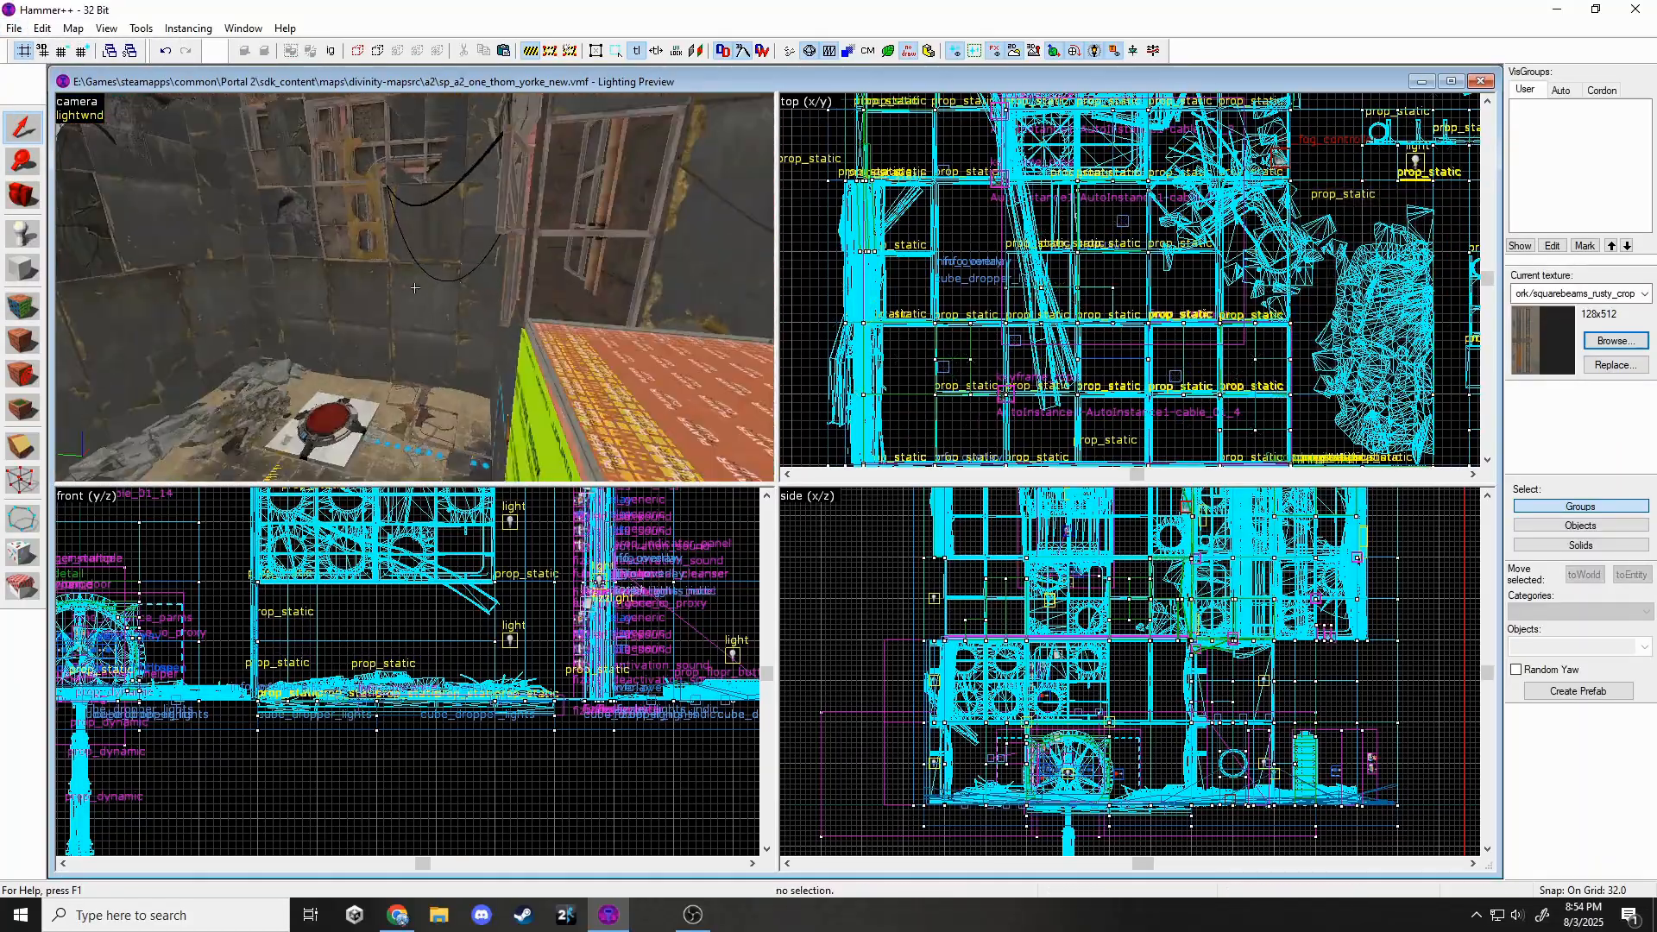
key("z")
key("z")
key("w")
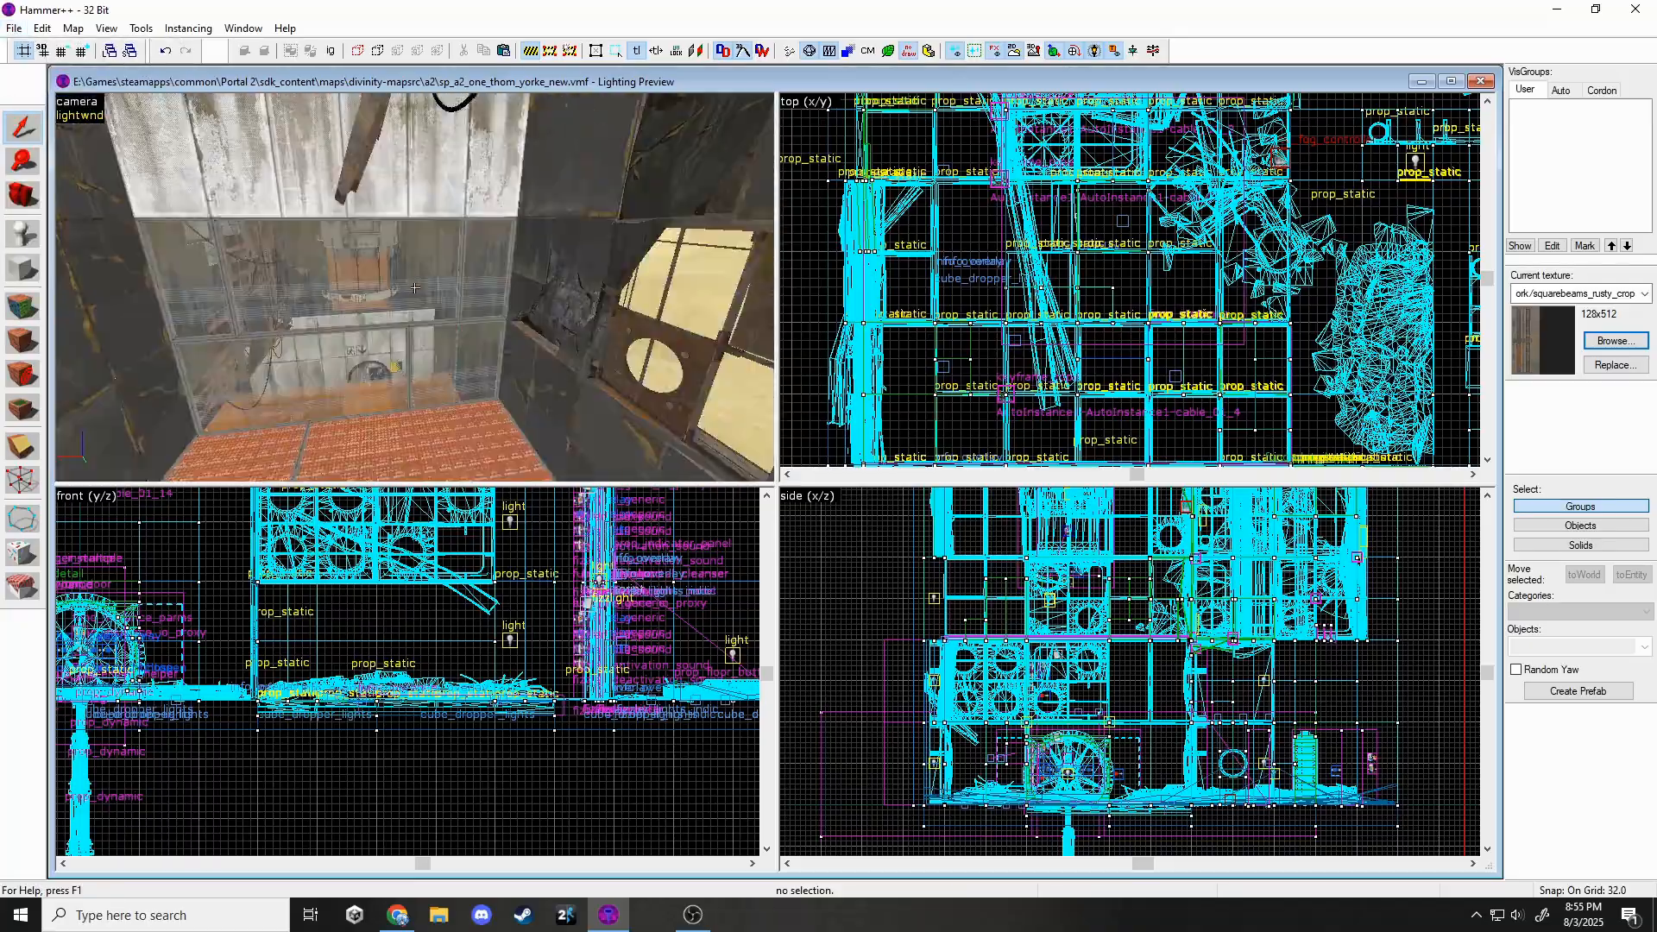
key("z")
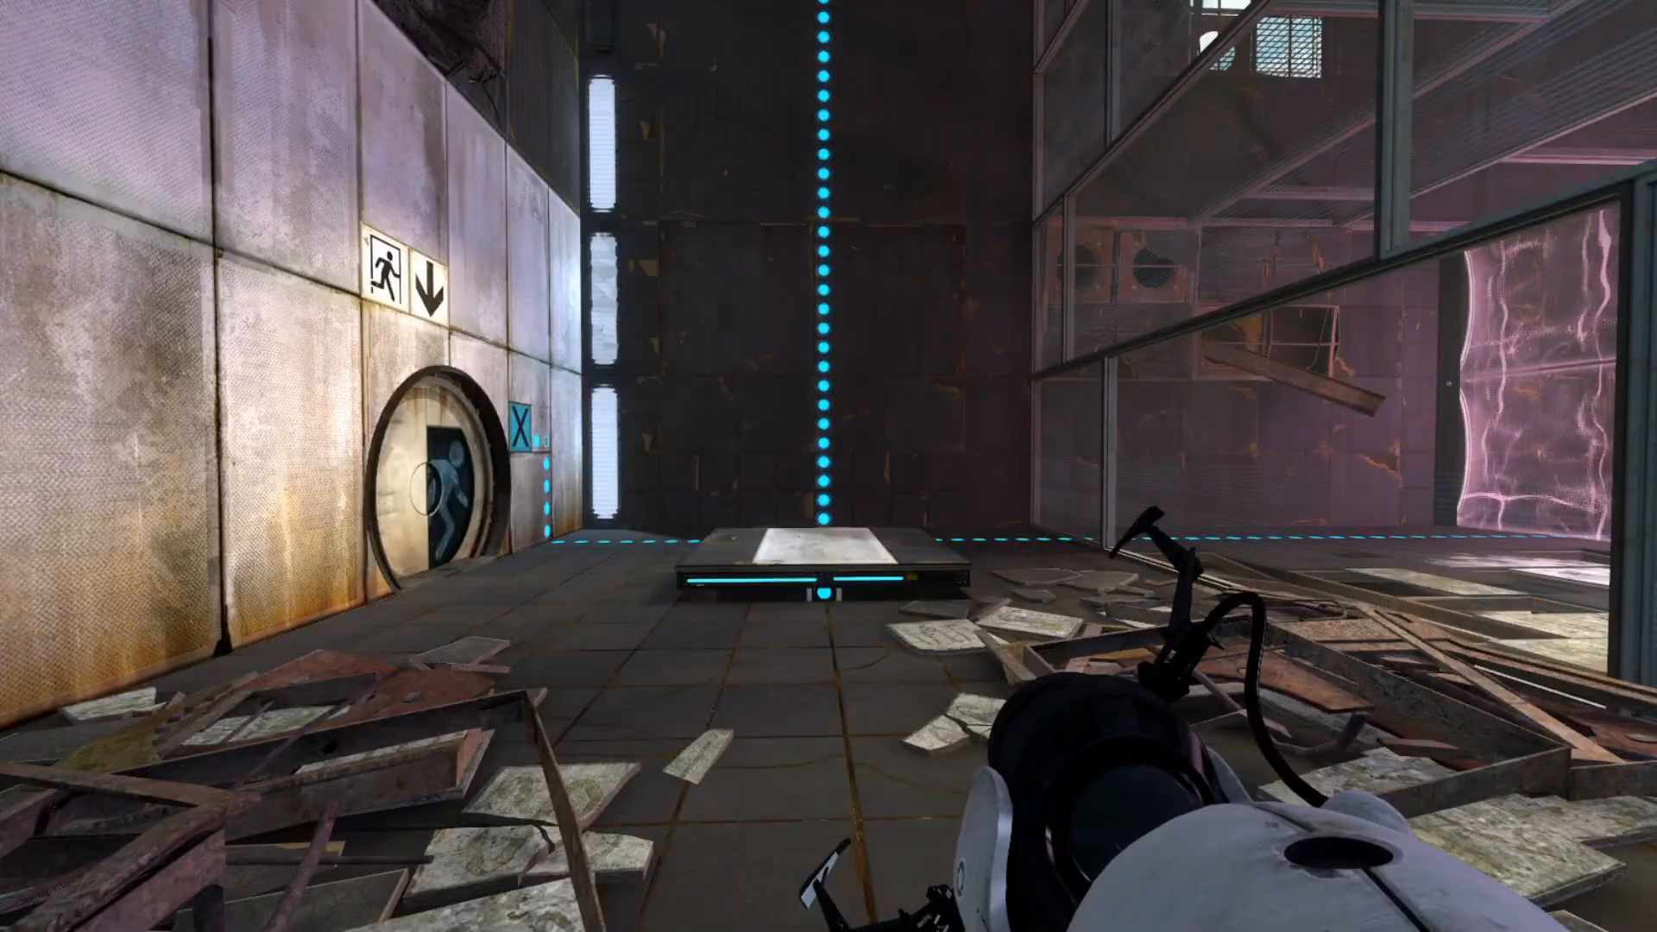
Walk to the lit platform and portal through the round glass opening.
key("w")
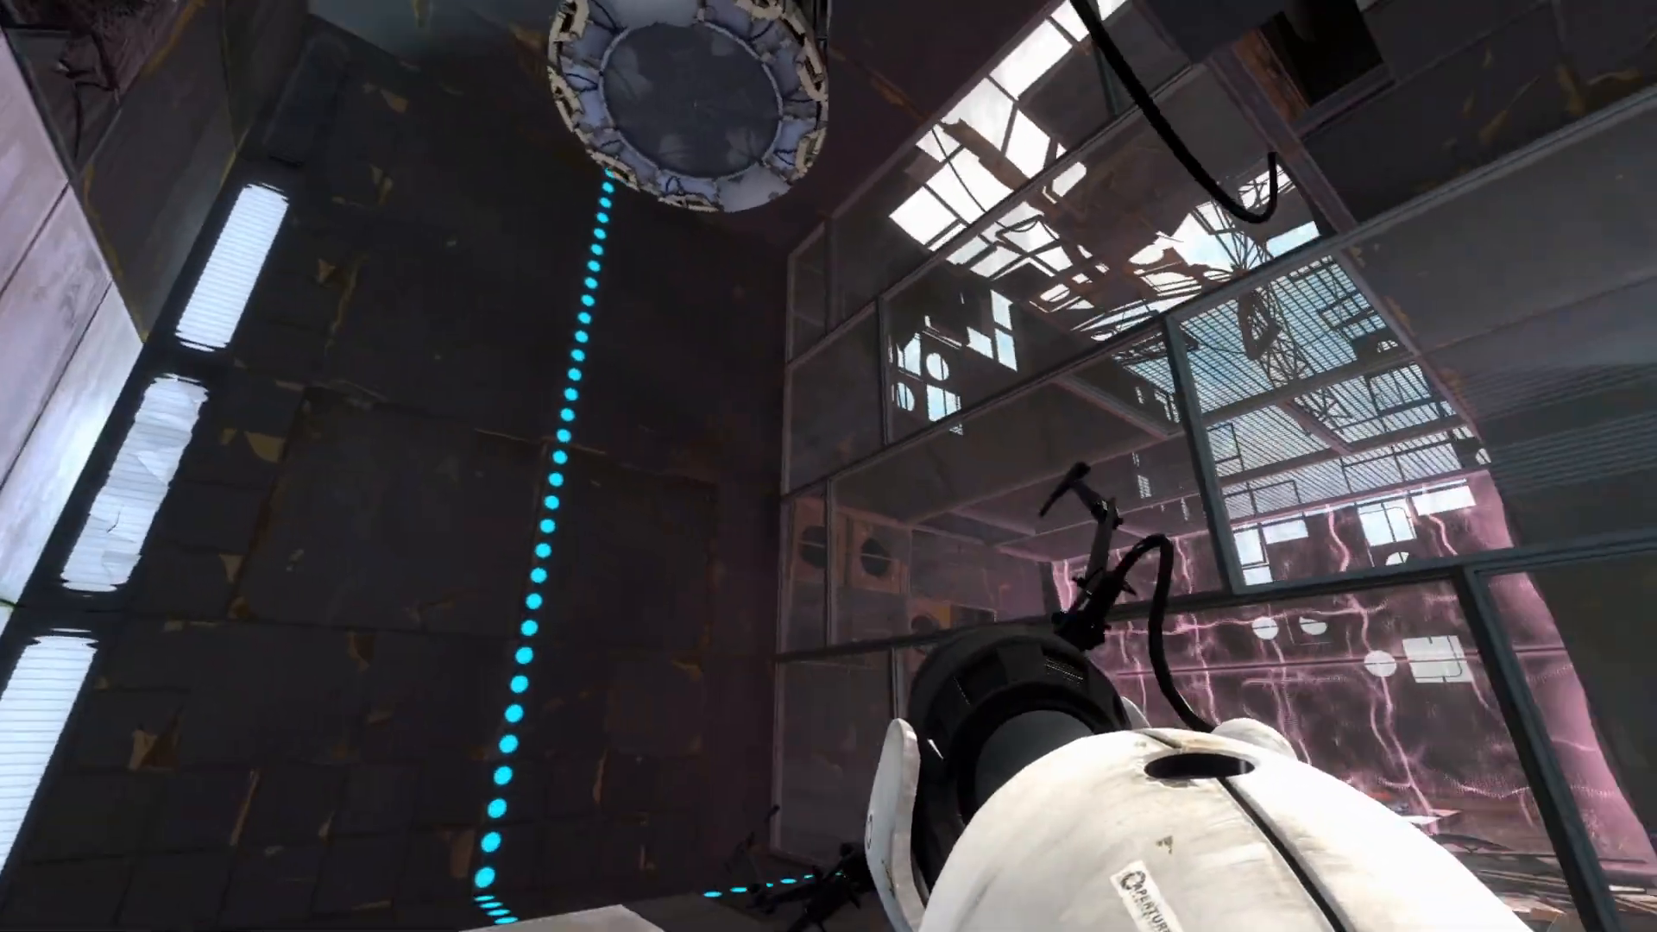
key("w")
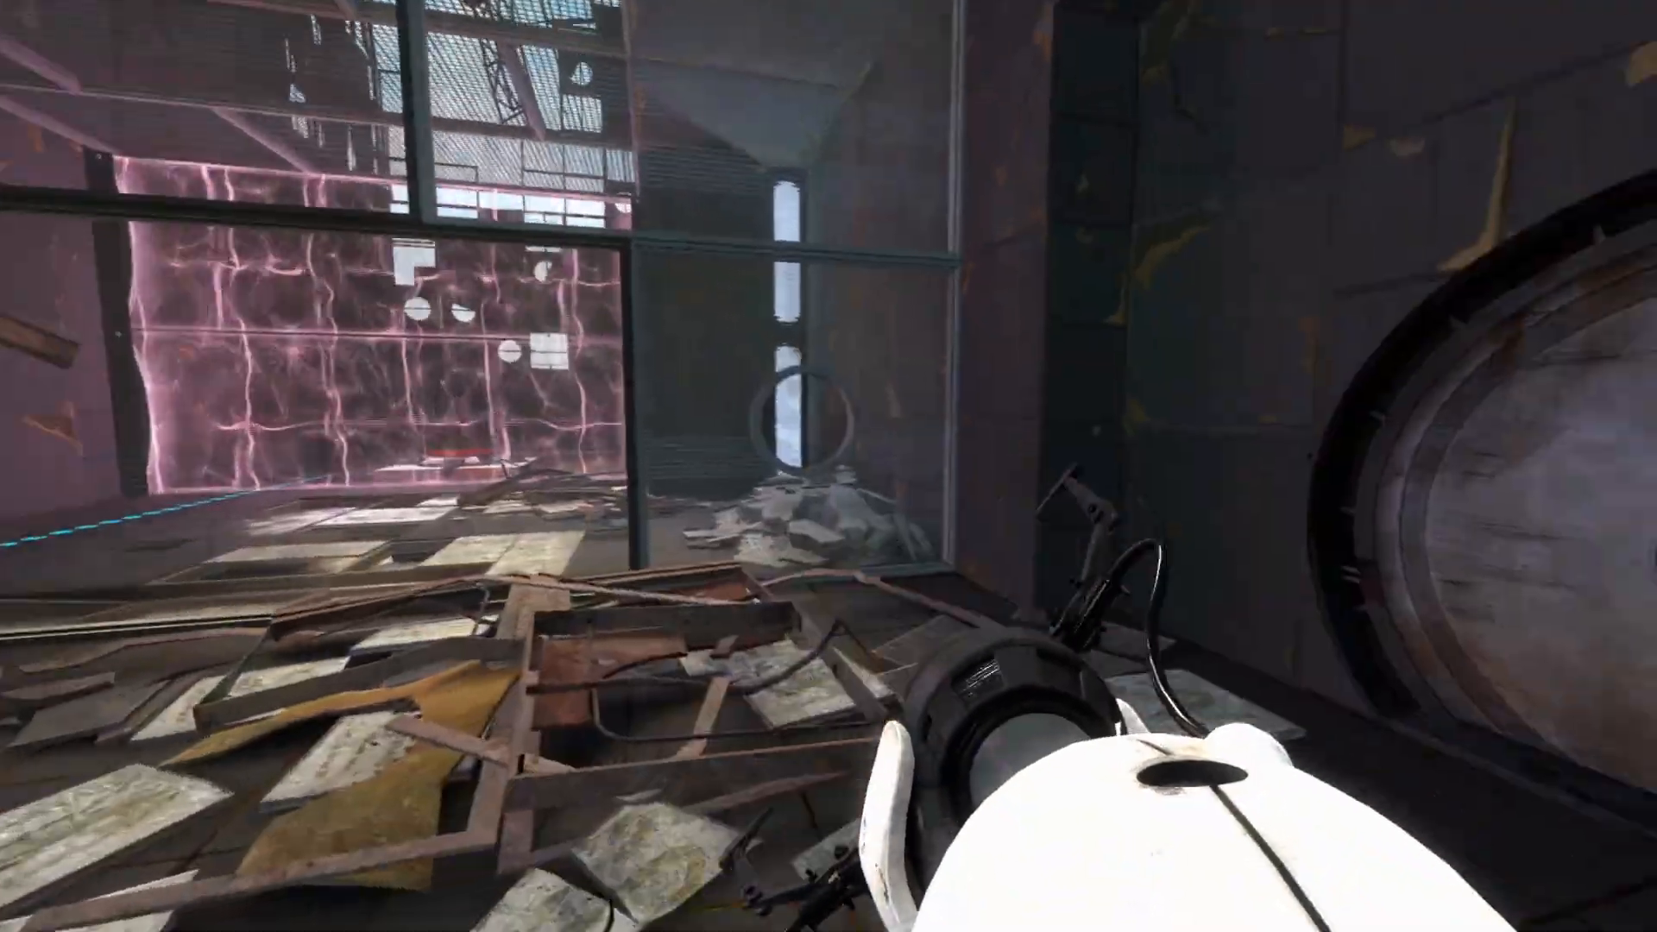
key("w")
left_click(828, 466)
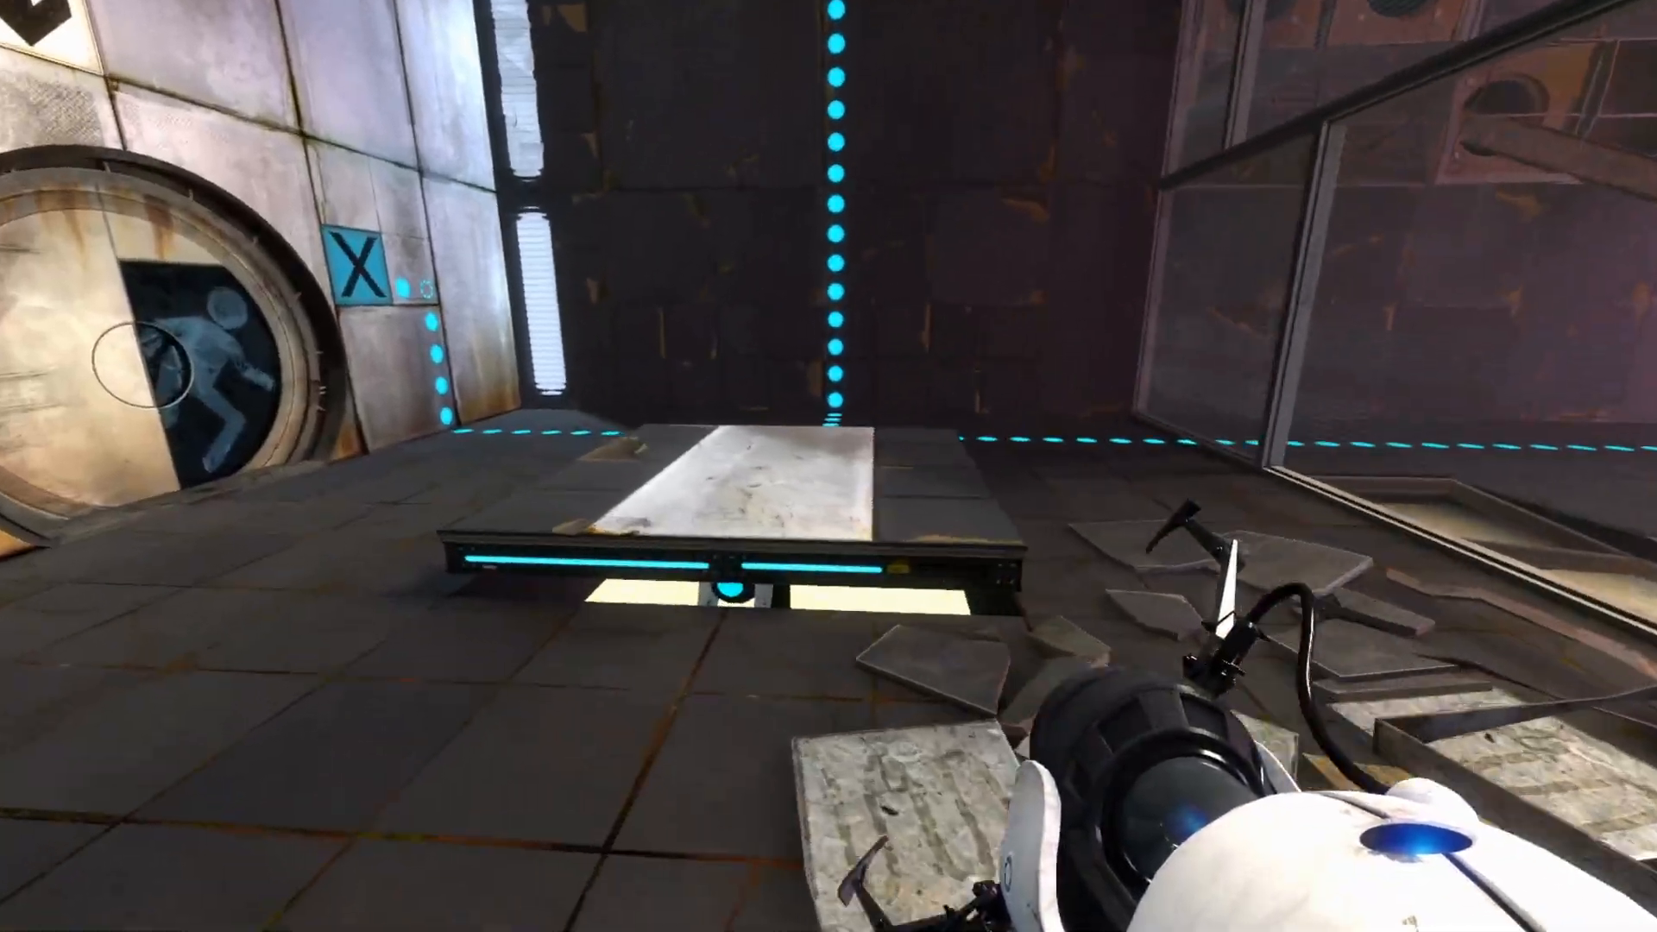
right_click(829, 466)
key("w")
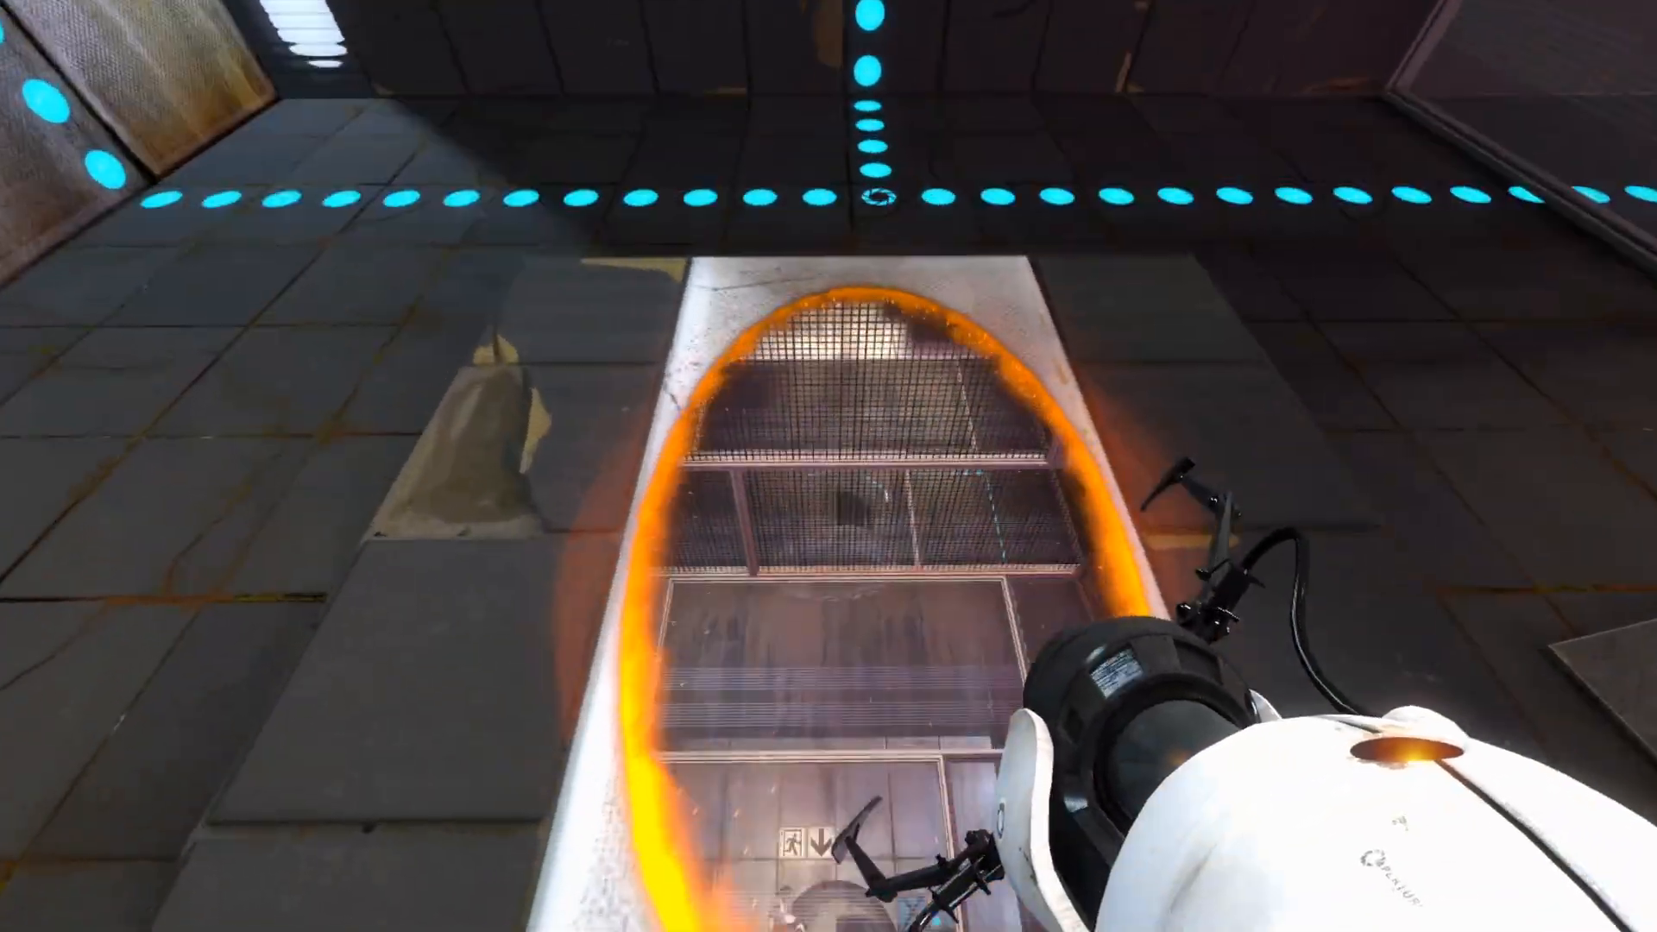
Portal across the gap into the ruined tower room and look around.
left_click(828, 466)
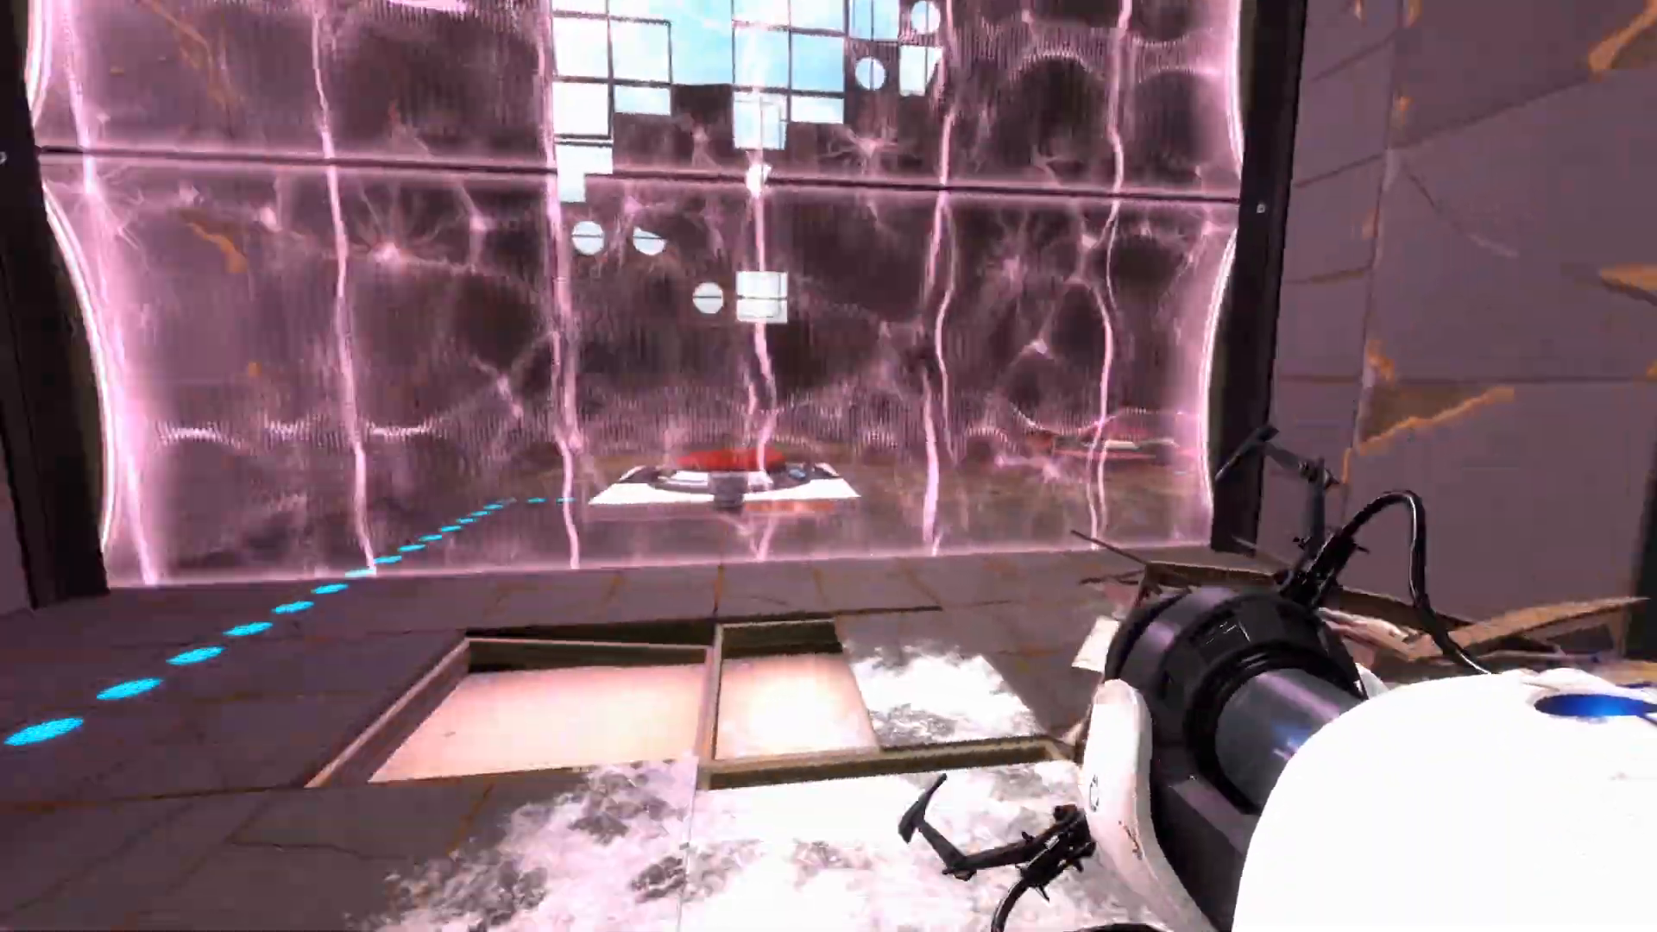
right_click(829, 466)
key("w")
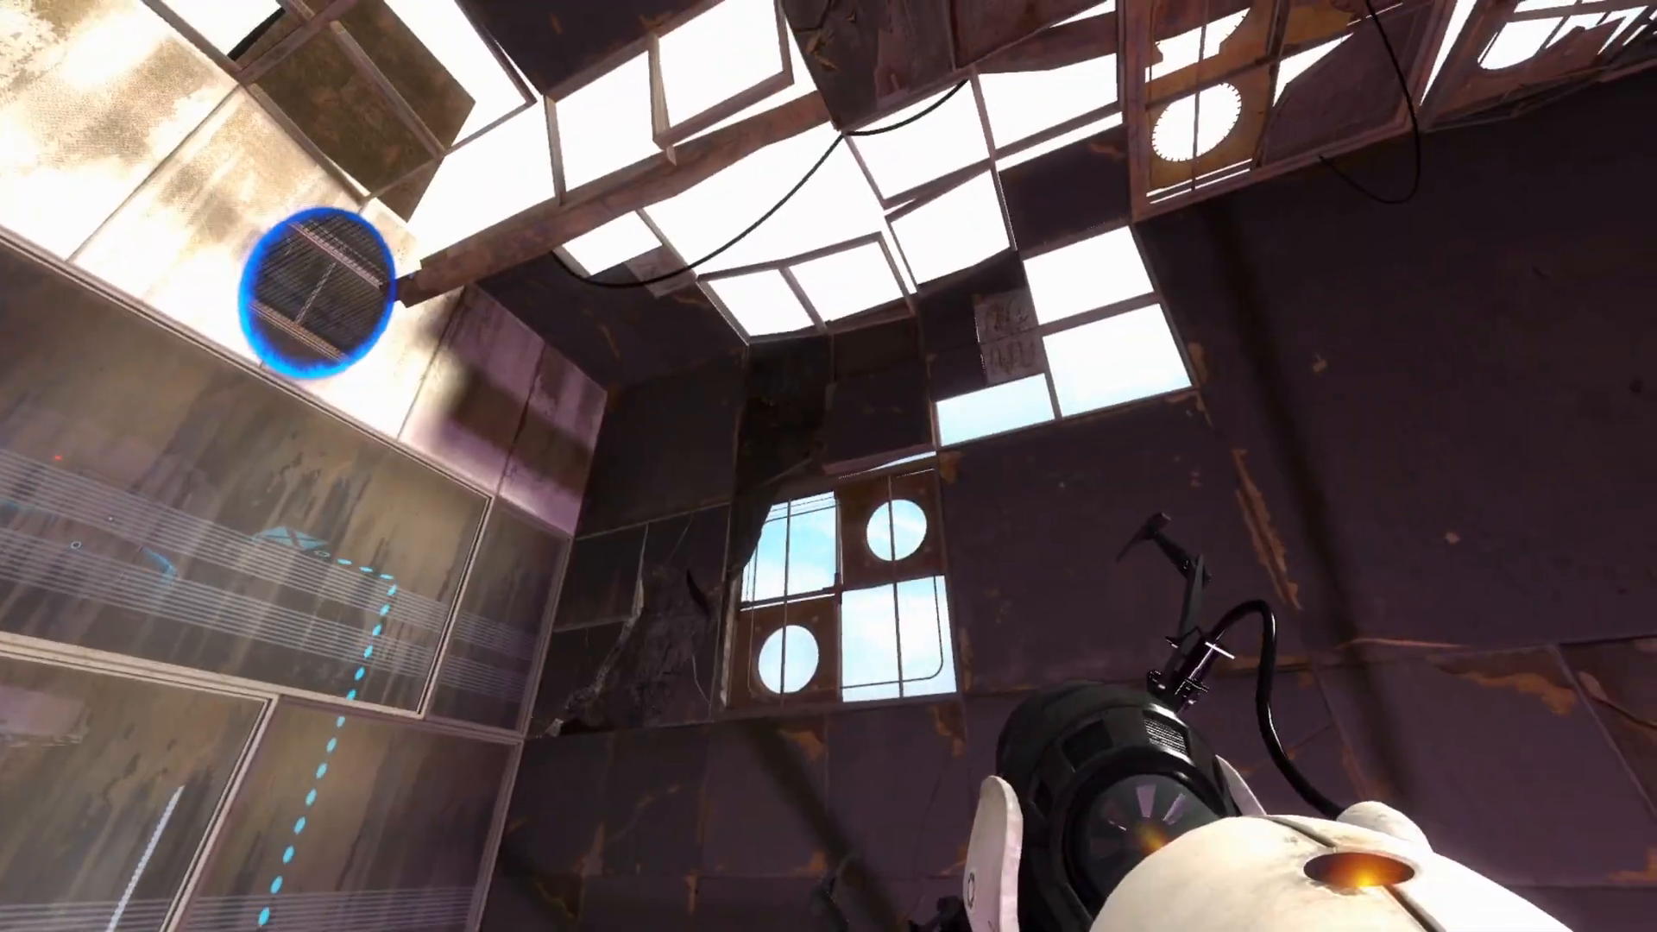
scroll(828, 466, "up", 1)
scroll(828, 466, "down", 1)
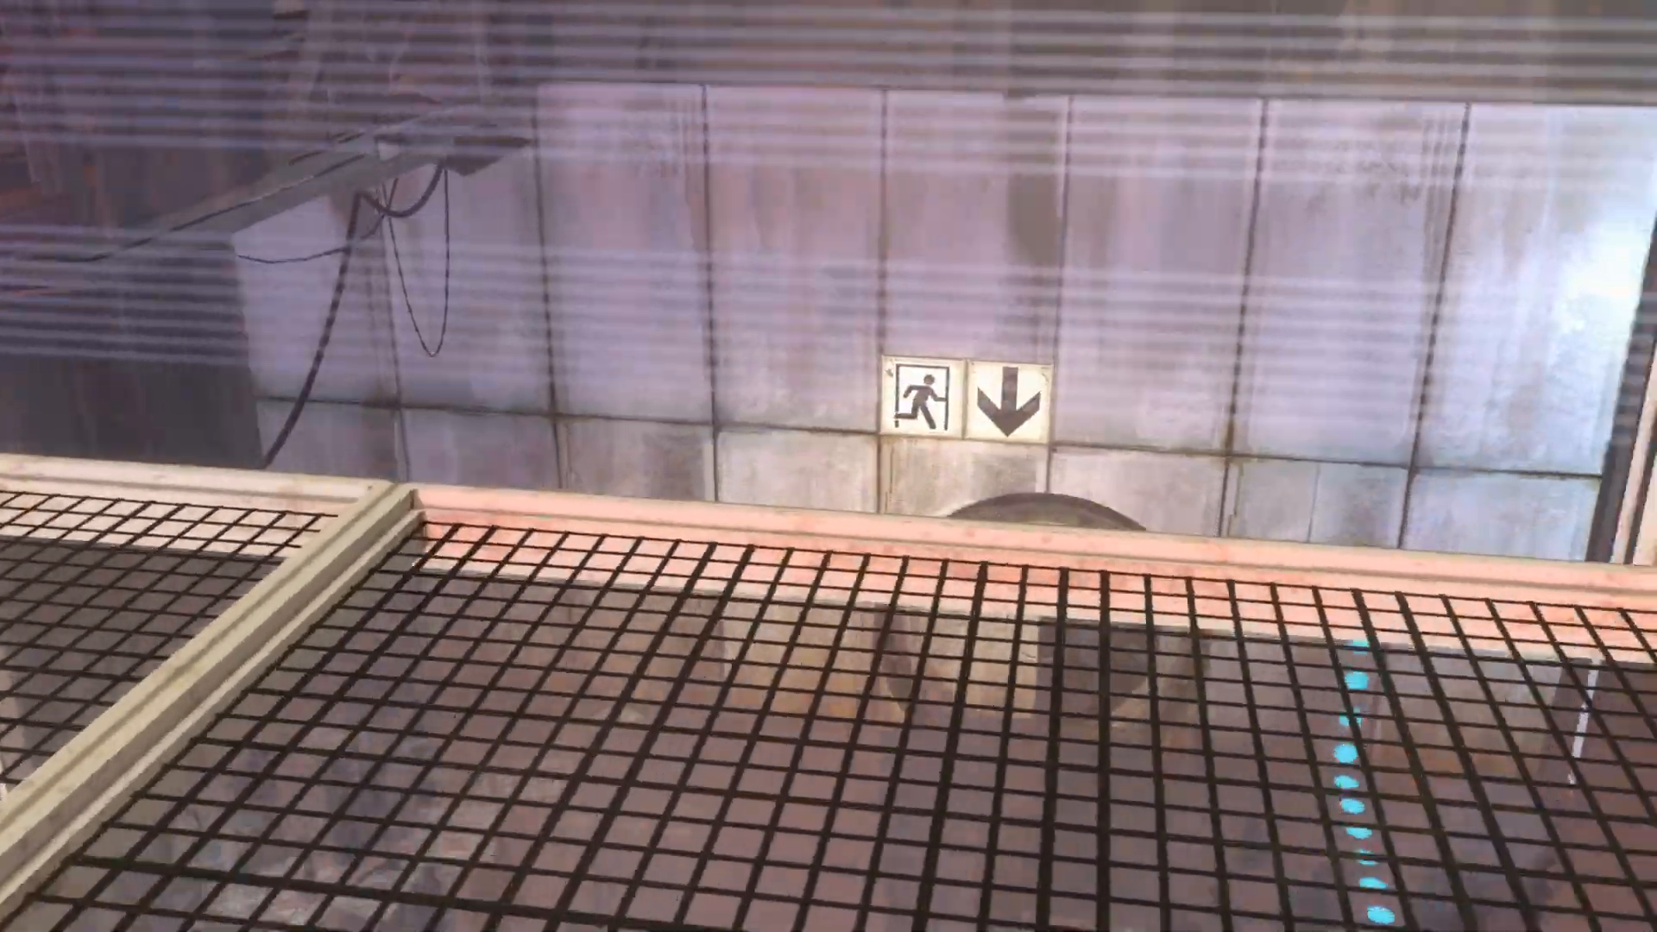
key("w")
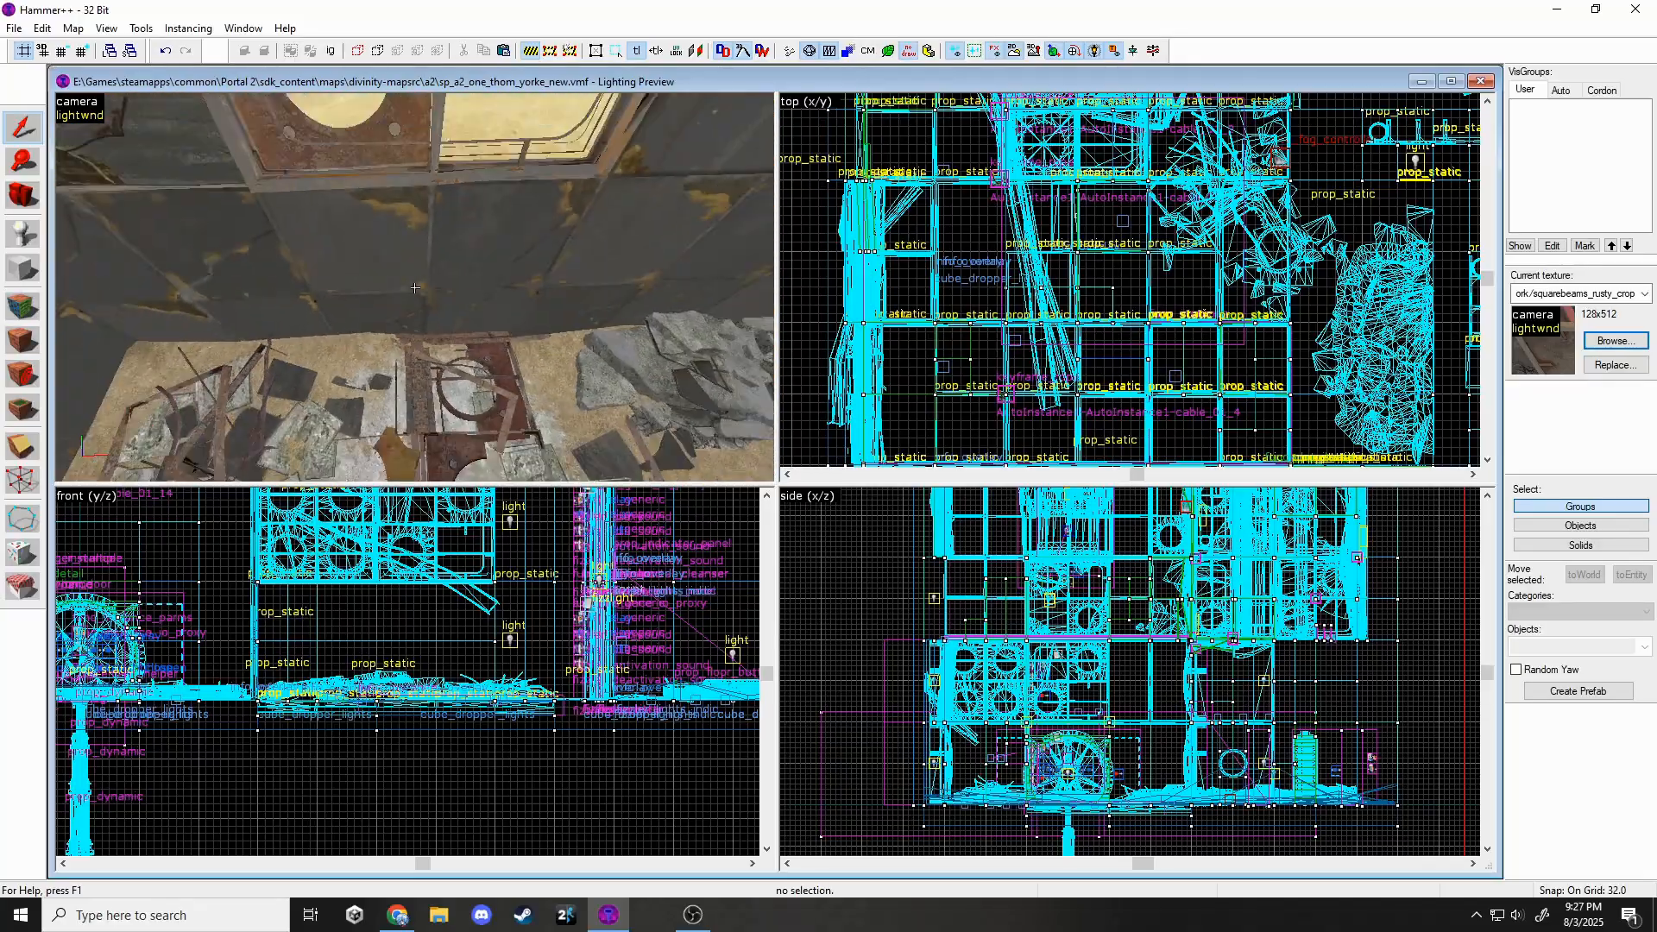
Back in Hammer++, make tools/toolsnodraw the current texture and enlarge the grid twice.
key("z")
scroll(982, 348, "down", 9)
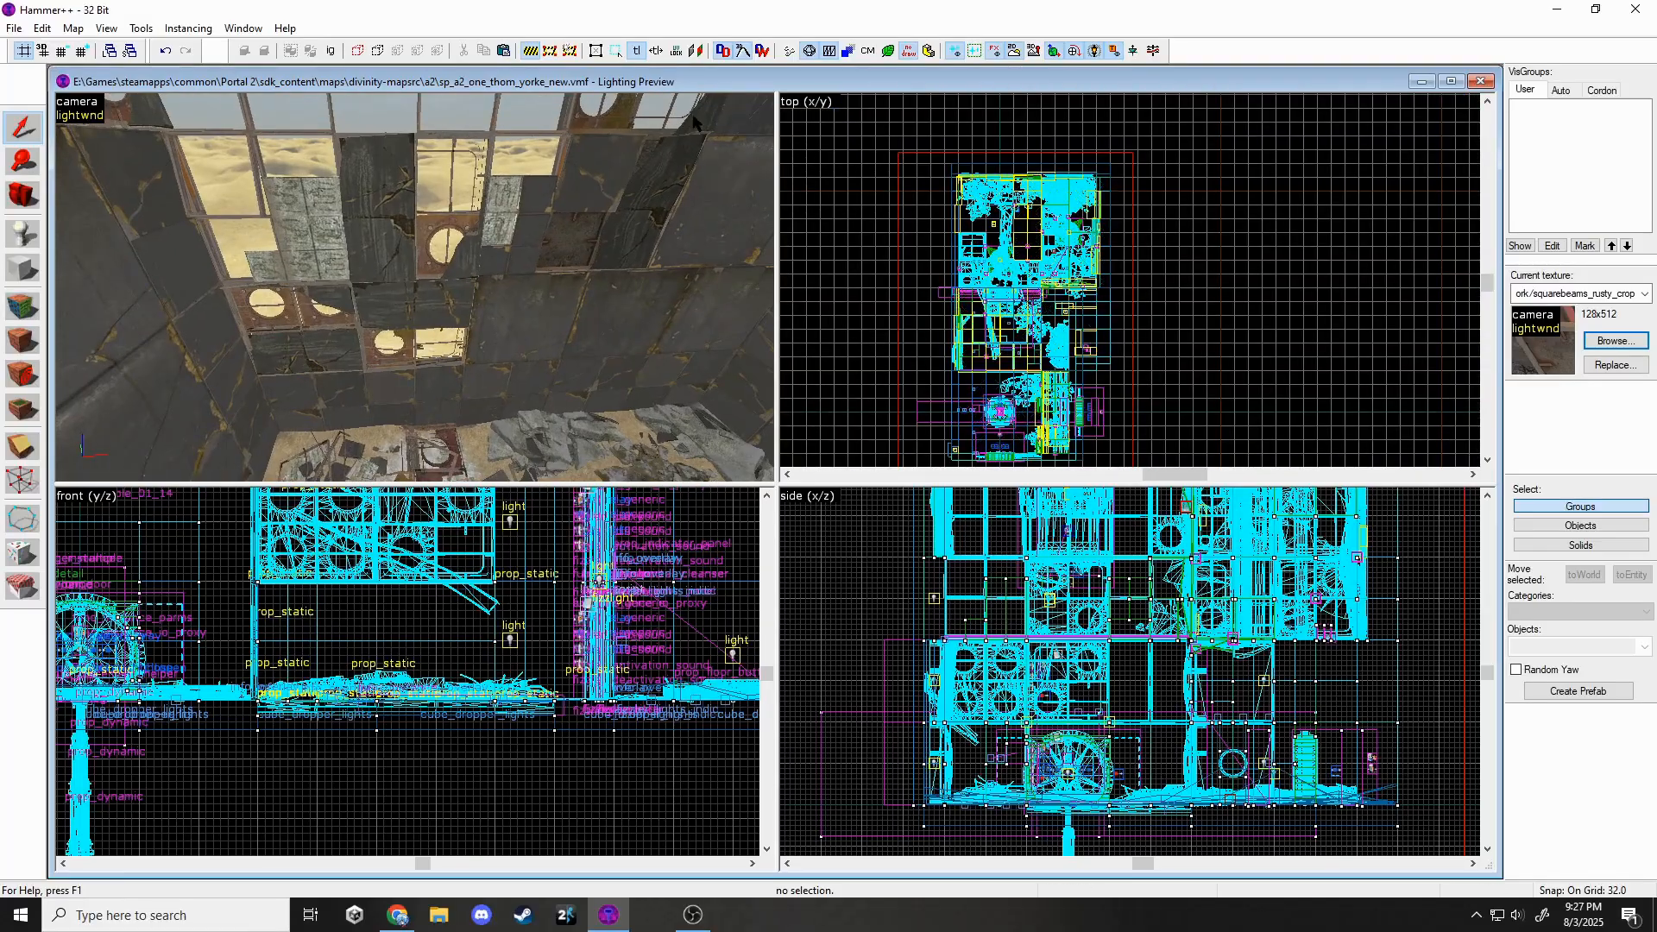
left_click(1613, 341)
type("no")
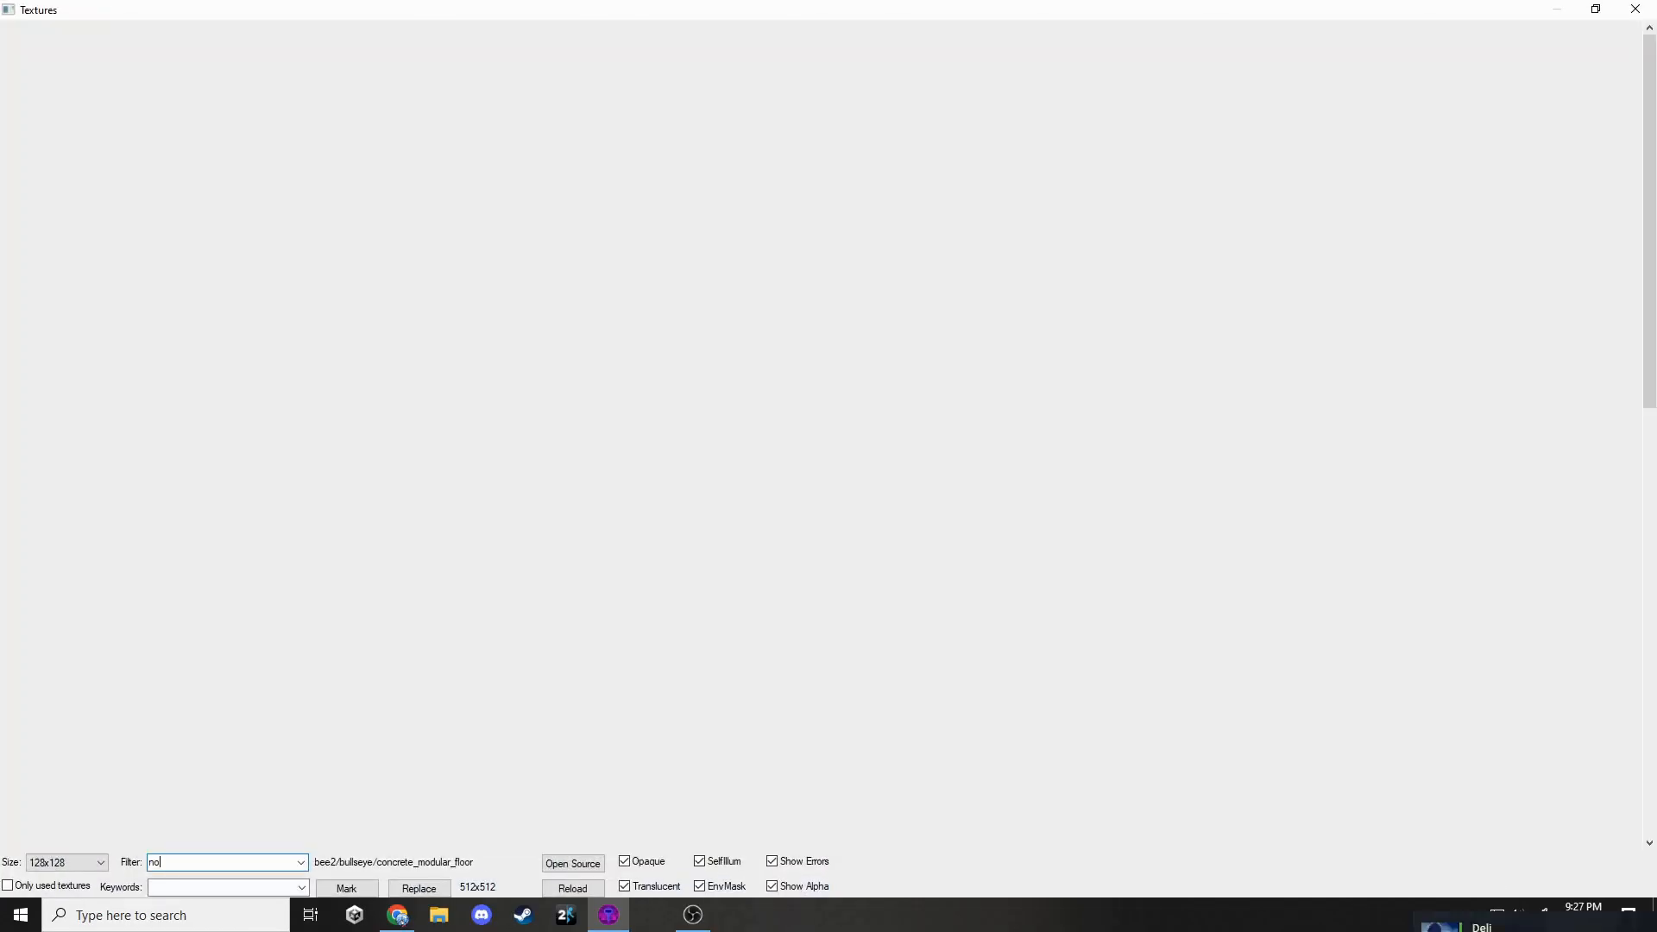
type("draw")
double_click(488, 65)
left_click(82, 51)
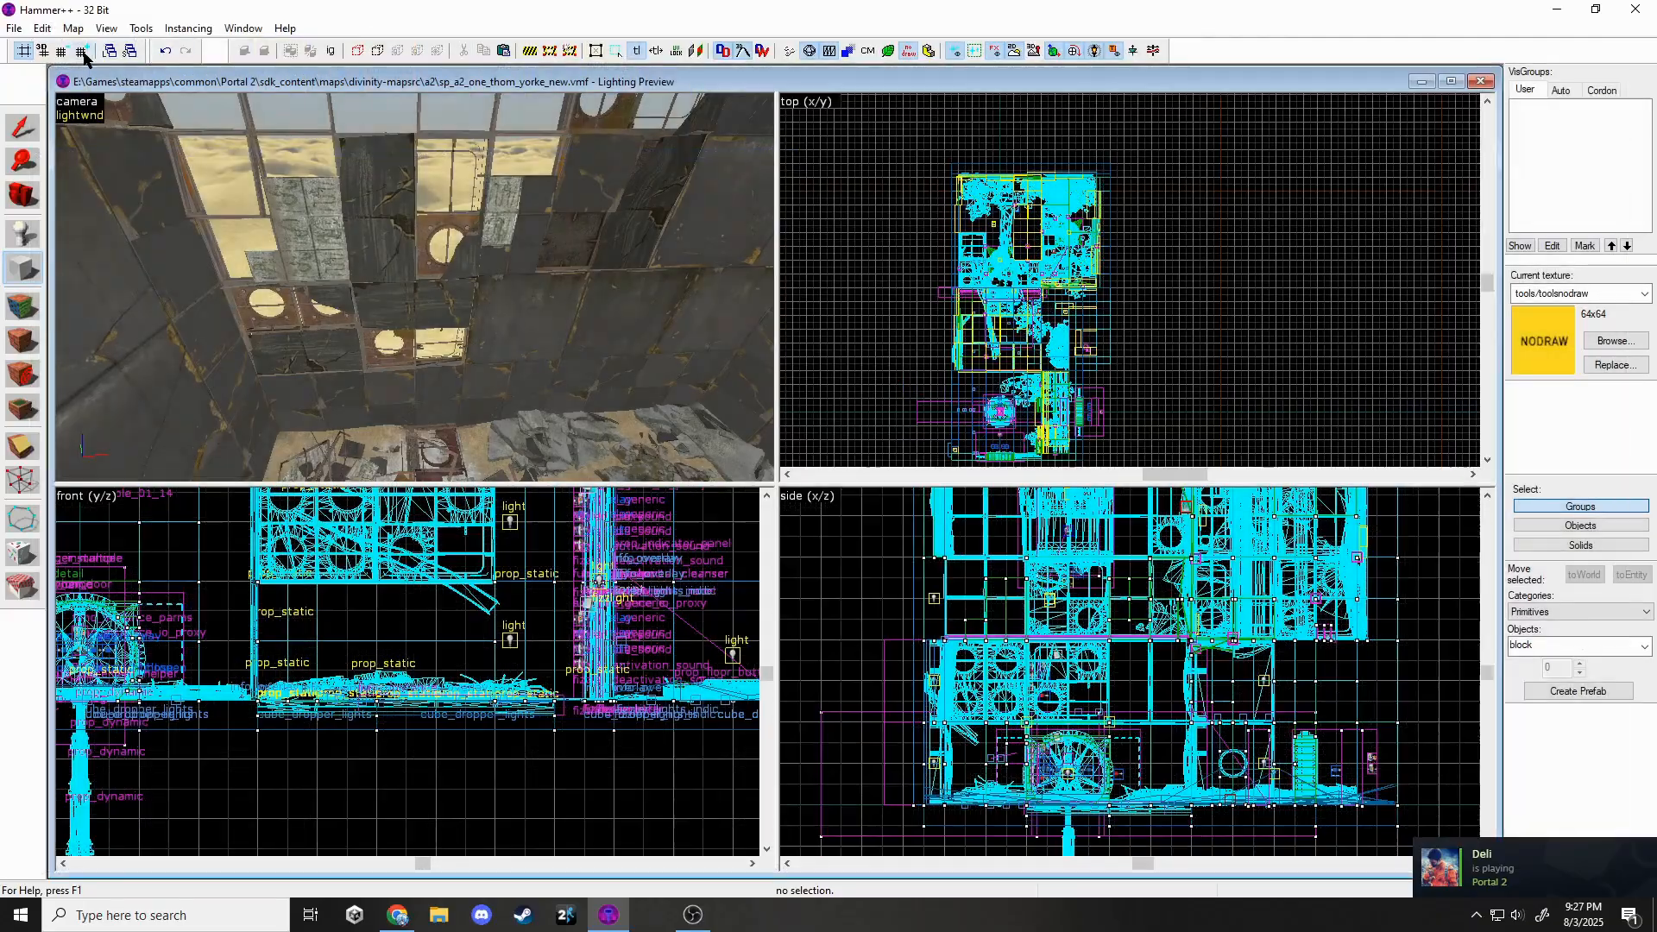
left_click(82, 52)
scroll(1005, 190, "down", 4)
scroll(981, 342, "up", 6)
Outline and create a 2048 by 512 nodraw block beside the chamber.
left_click_drag(839, 390, 1286, 272)
scroll(1148, 660, "down", 6)
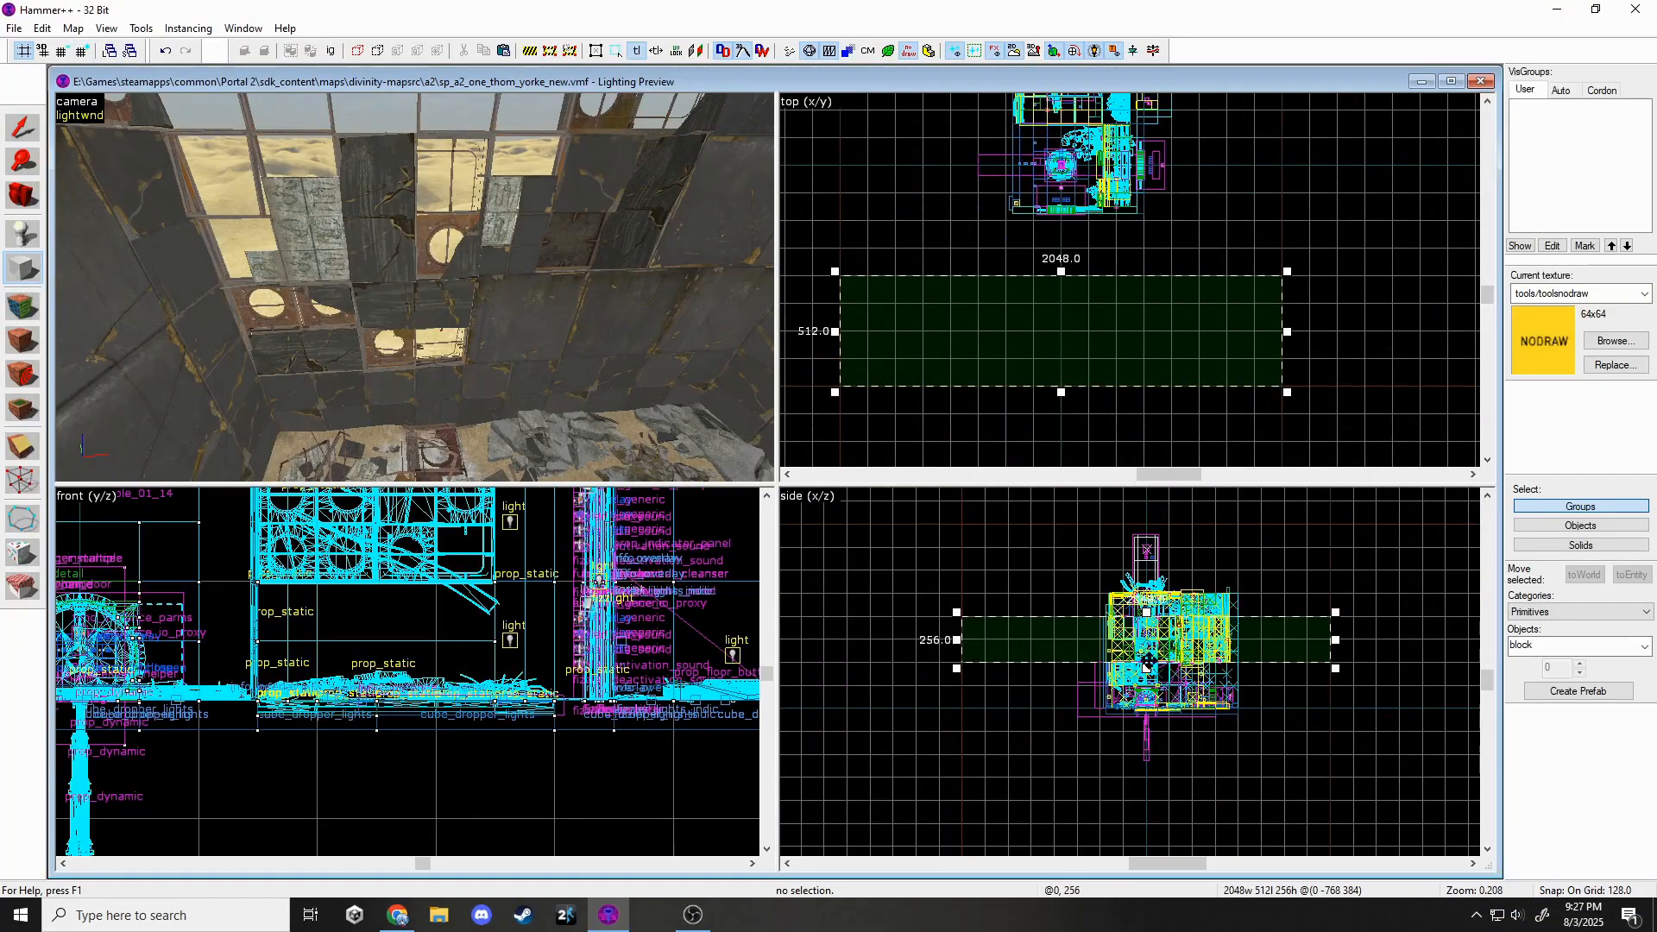
key("Return")
left_click(19, 127)
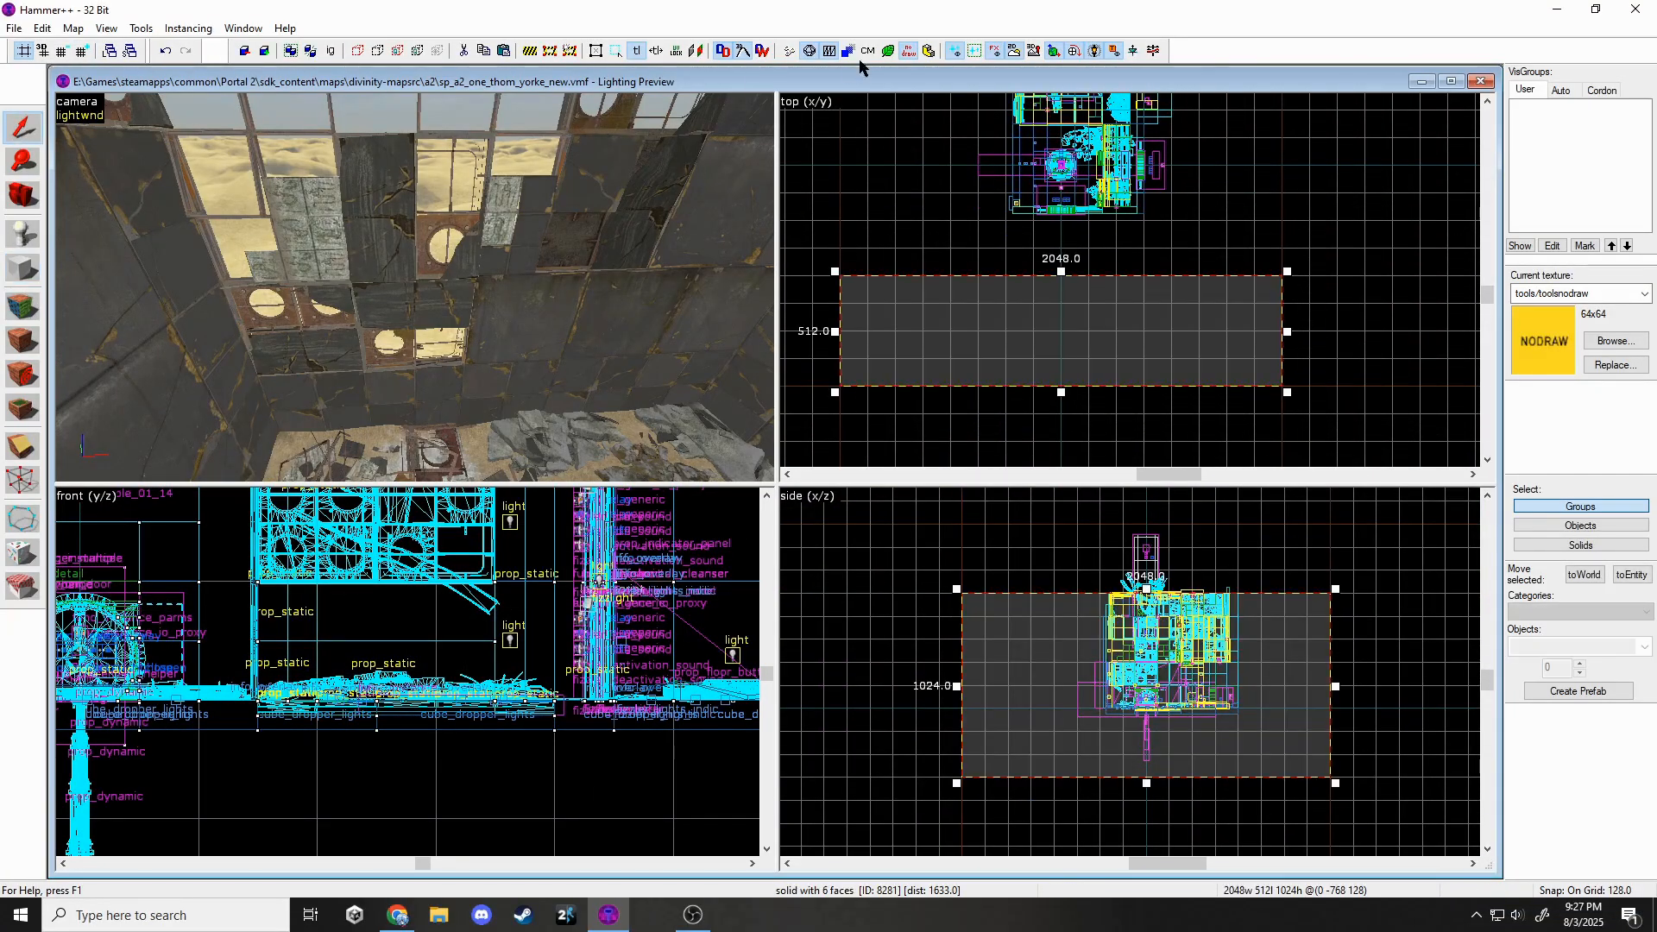
key("s")
scroll(1034, 397, "down", 2)
Resize the new nodraw block to 768 by 2304.
left_click_drag(1286, 272, 1042, 151)
scroll(1005, 133, "up", 2)
key("z")
key("w")
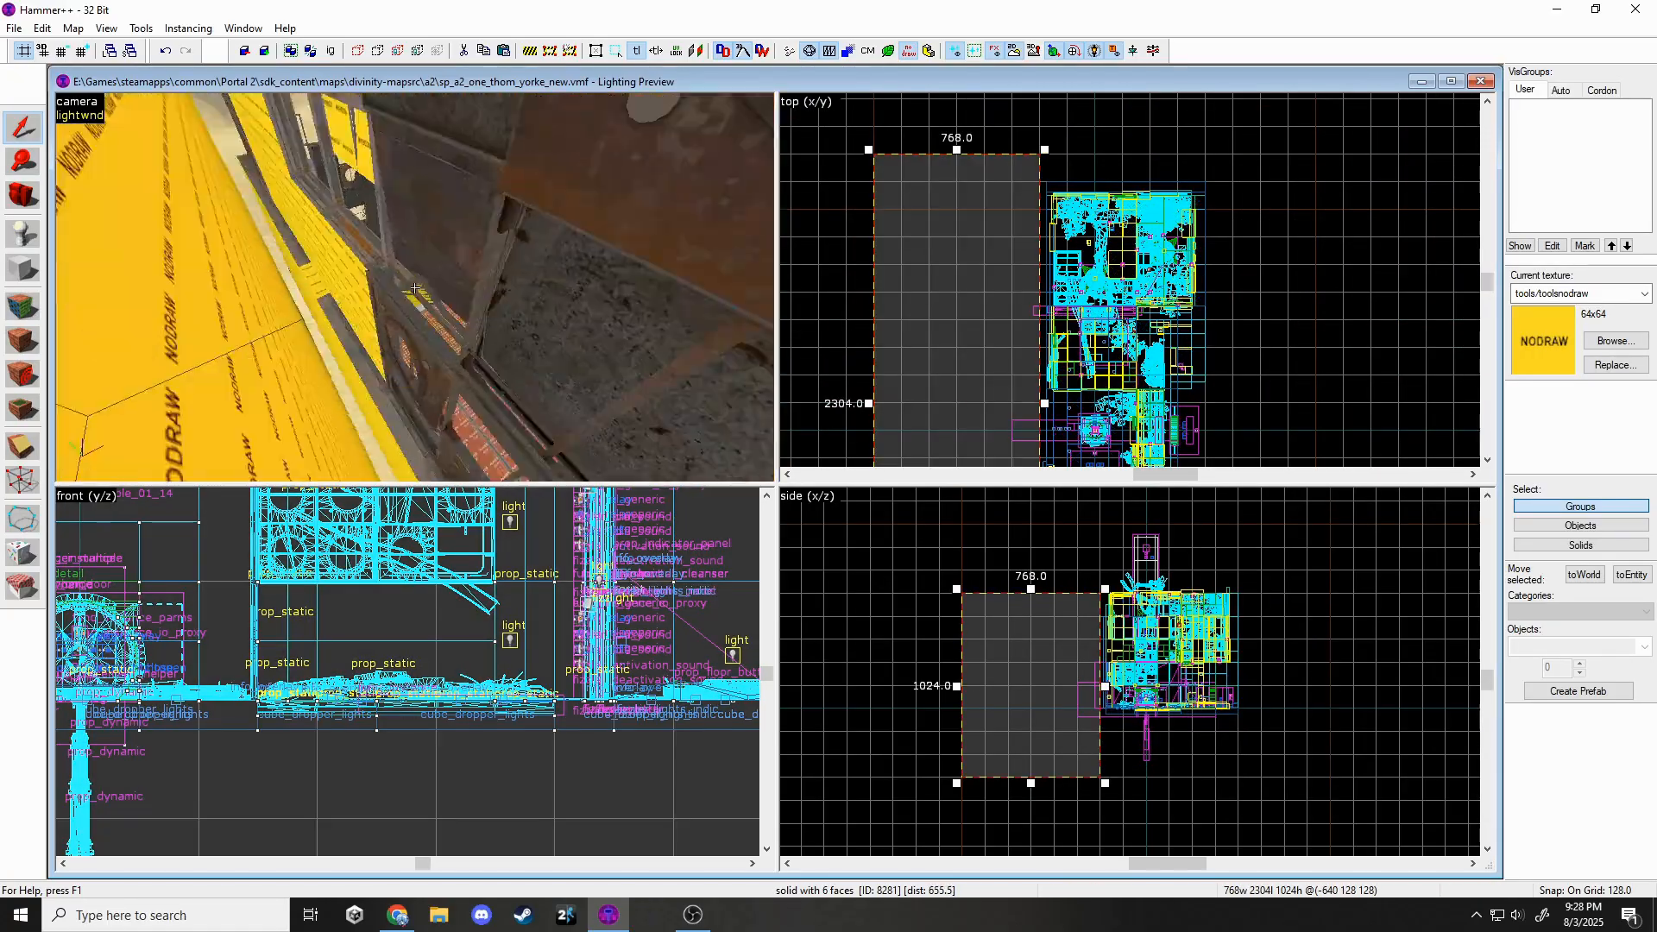
key("z")
scroll(1070, 335, "up", 11)
scroll(920, 200, "down", 5)
key("Escape")
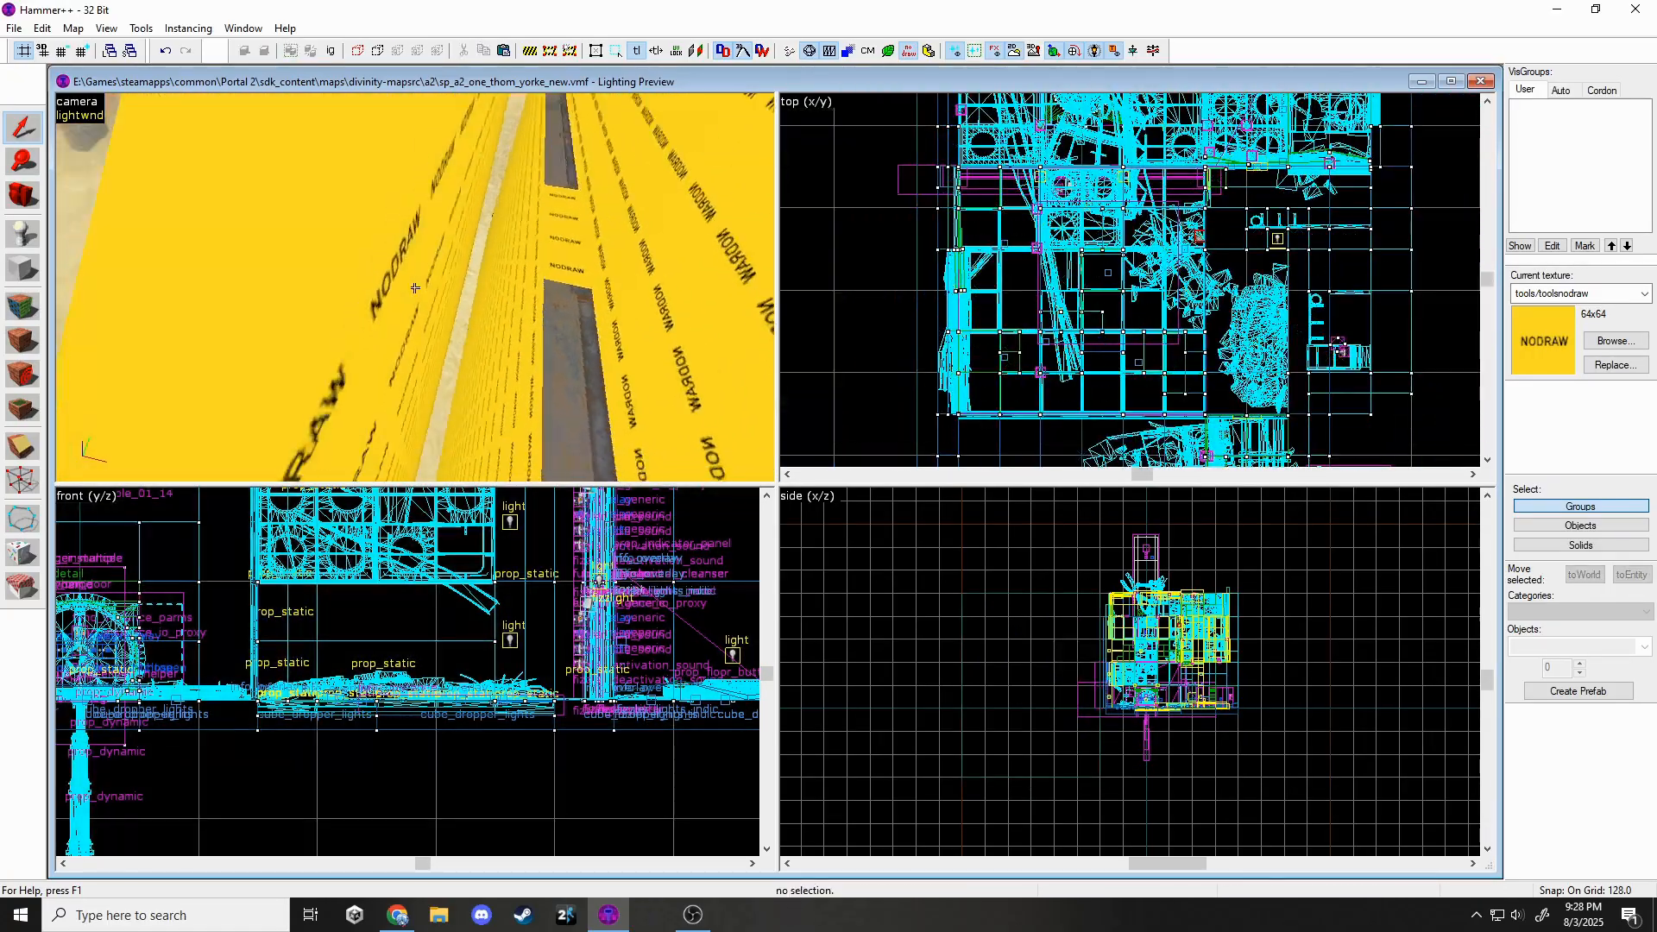
key("z")
key("s")
Draw another nodraw wall block on a 64-unit grid and set its height.
left_click(414, 287)
key("z")
key("shift+b")
scroll(941, 327, "down", 3)
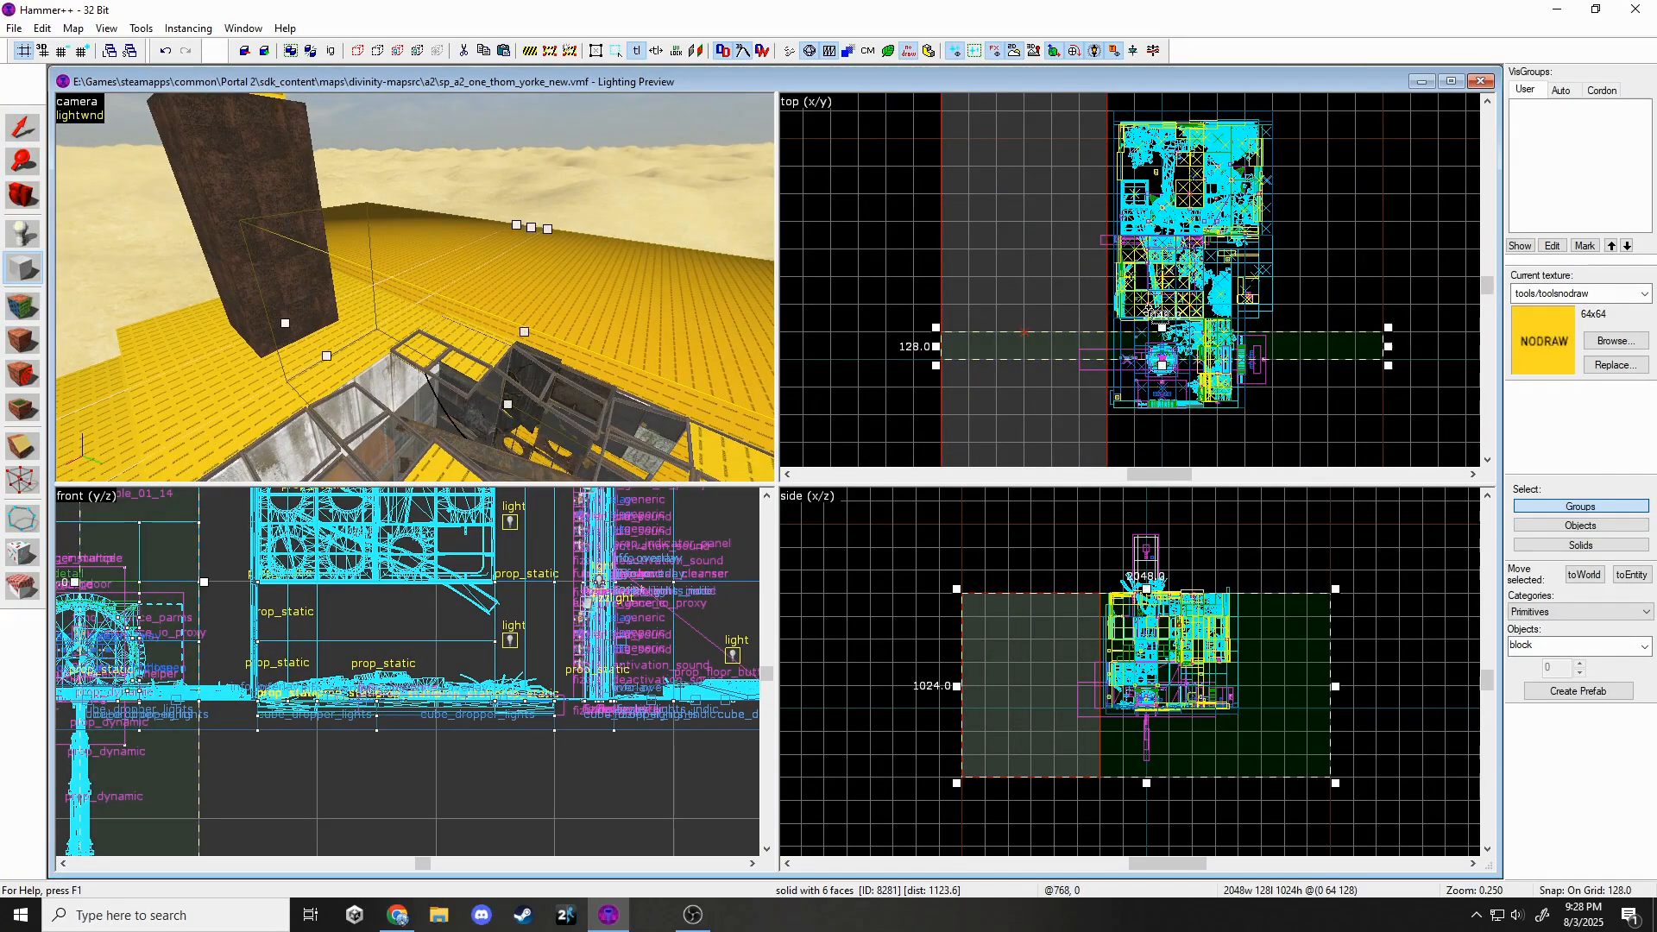
key("bracketleft")
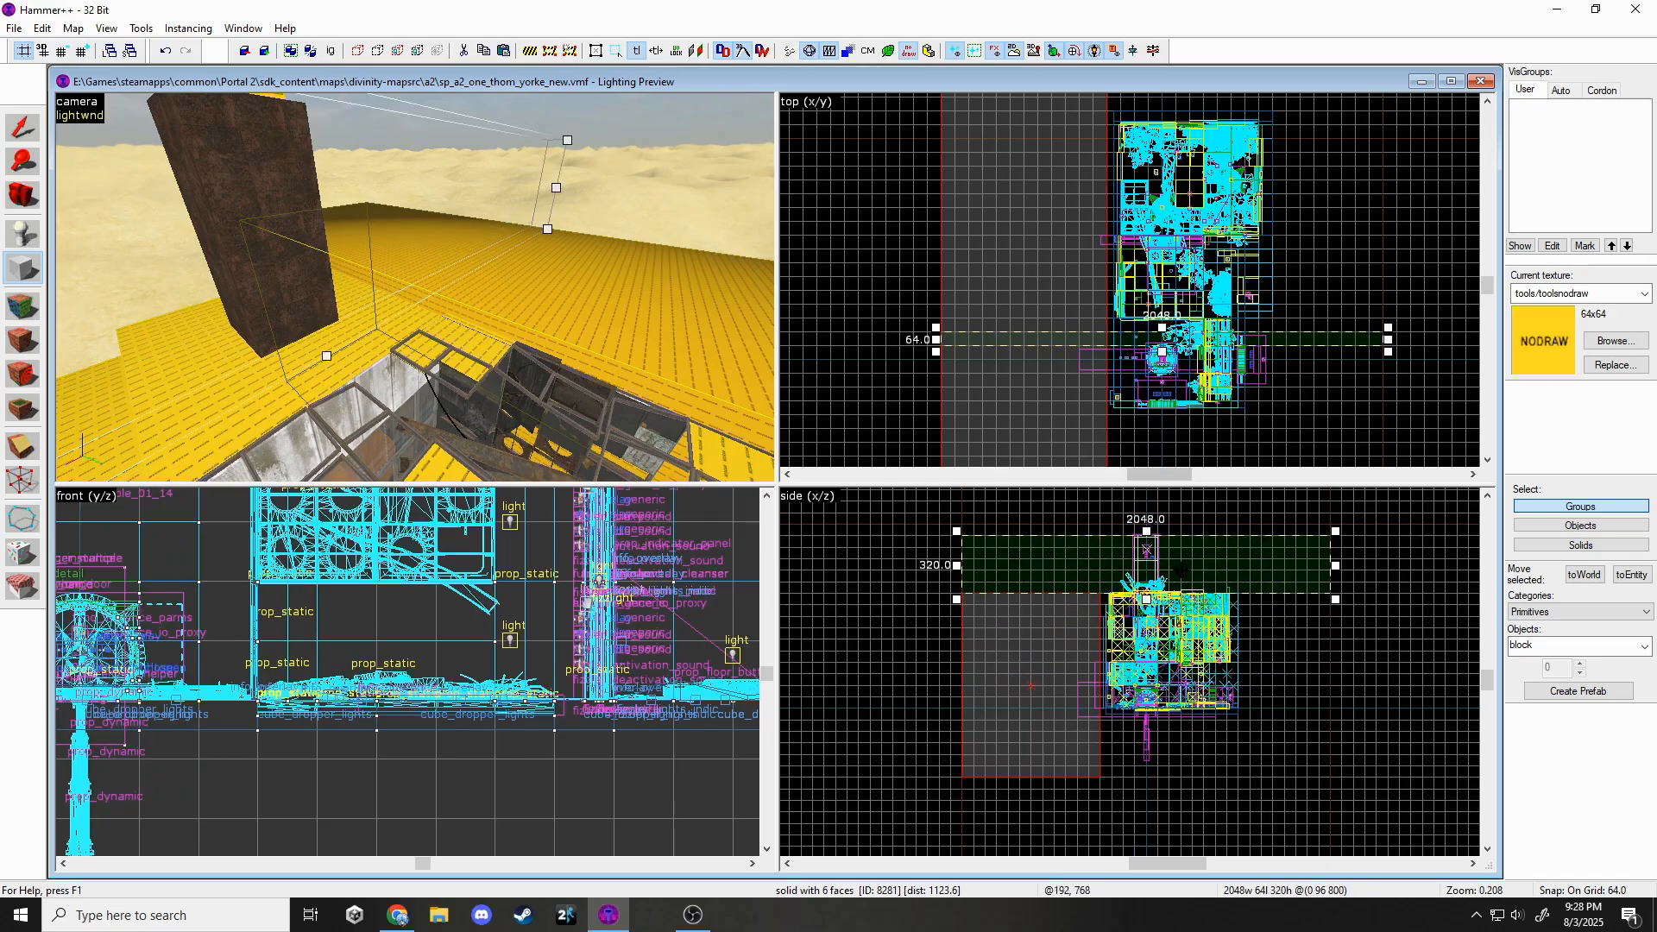
left_click_drag(1146, 528, 1146, 524)
key("Return")
key("Escape")
key("Escape")
key("z")
key("w")
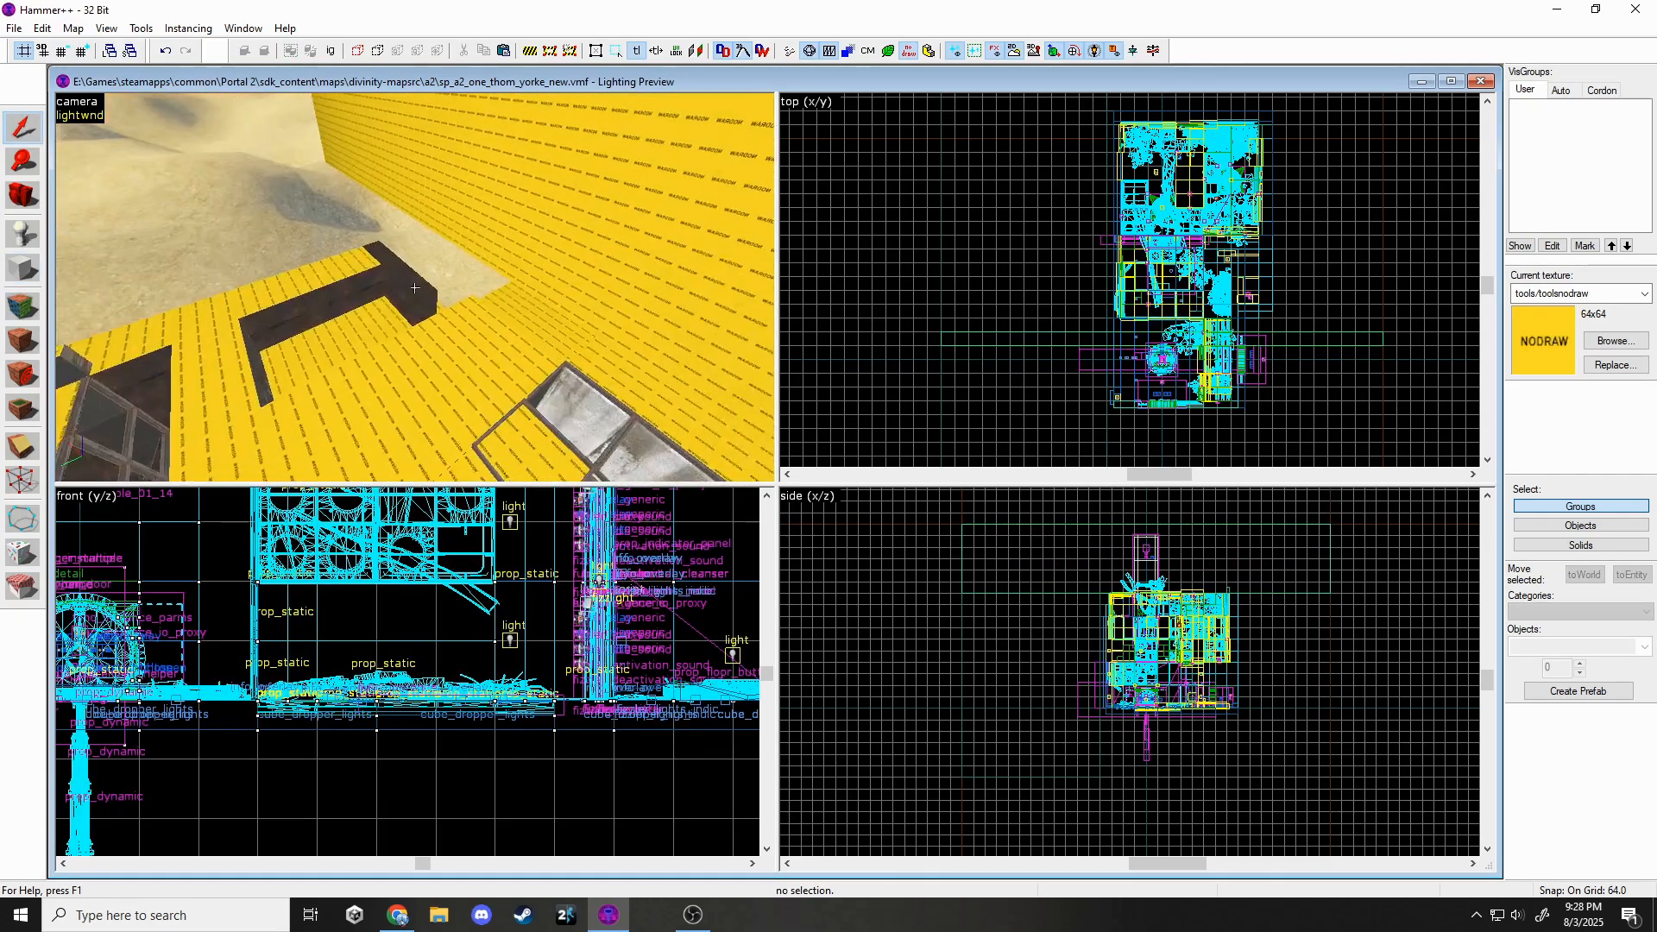
key("w")
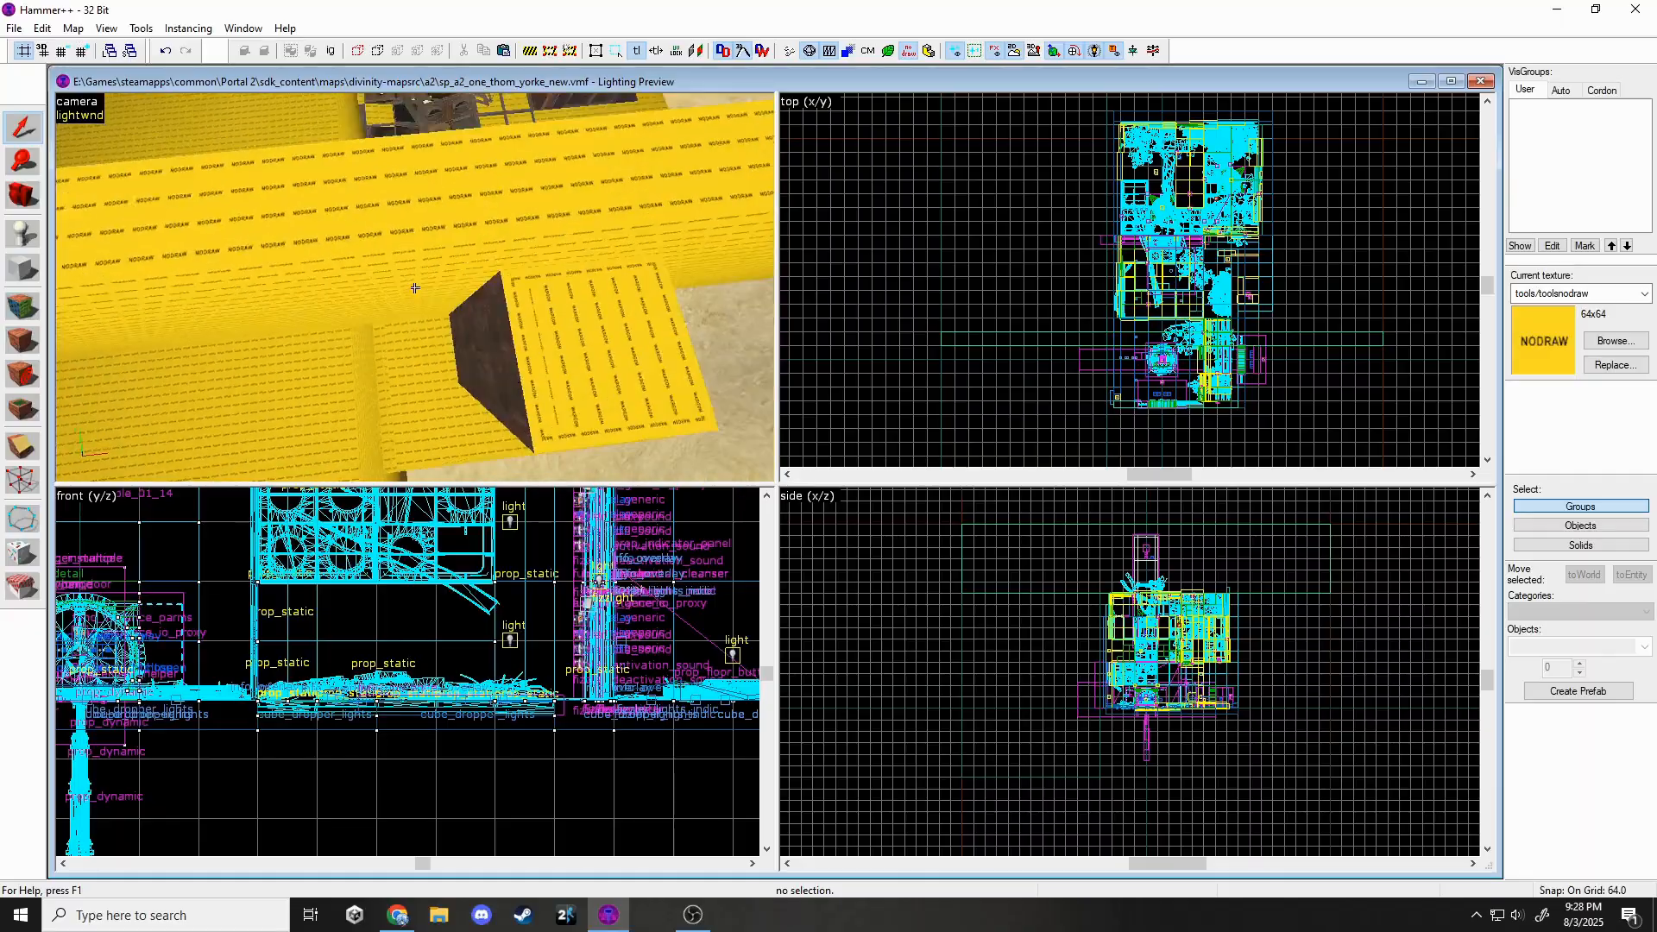
key("z")
Add a block extending from the nodraw wall, stretching its height downward.
left_click(100, 348)
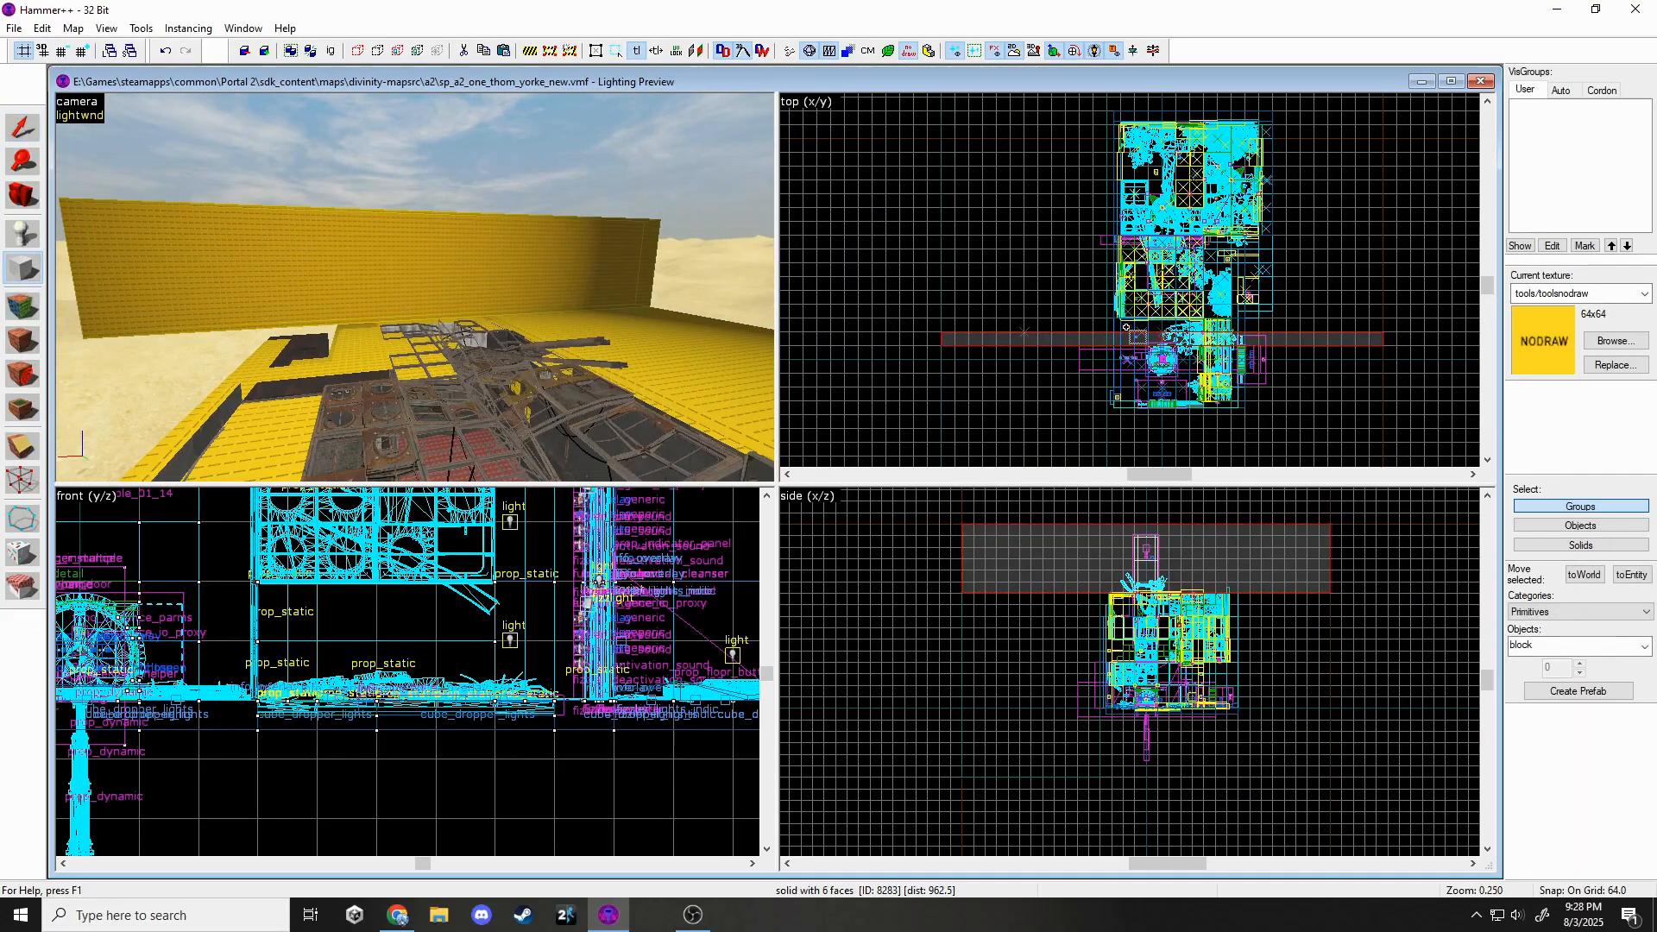
scroll(949, 343, "down", 1)
left_click_drag(949, 343, 1018, 187)
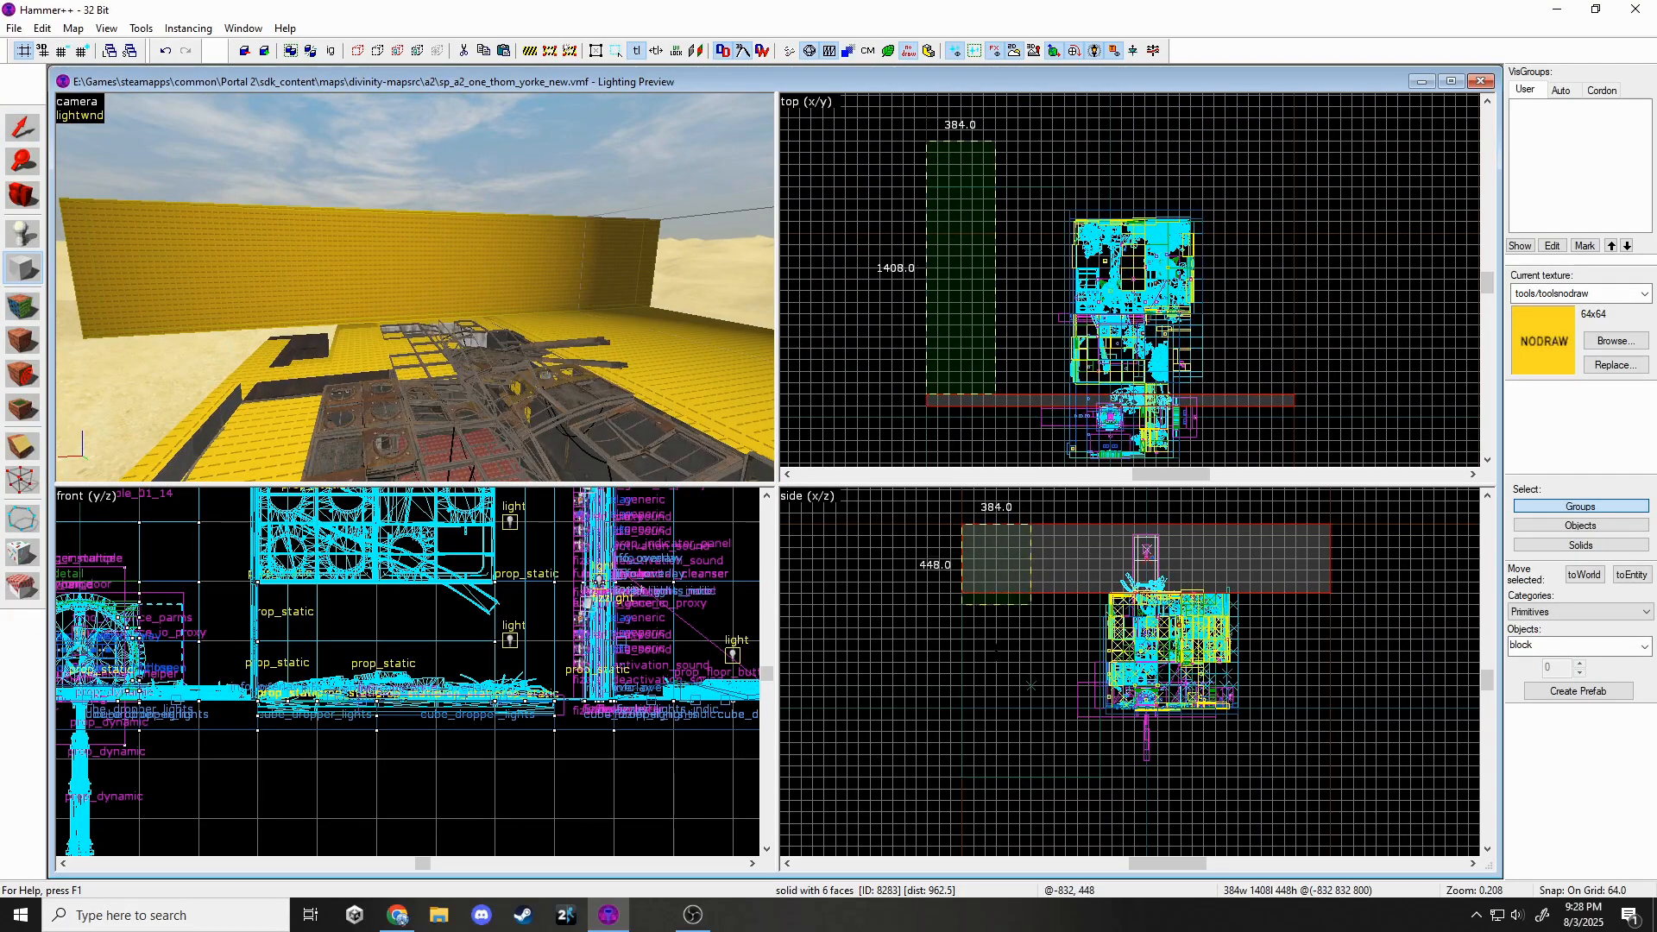
left_click_drag(996, 648, 997, 711)
key("Return")
key("shift+s")
key("z")
key("Escape")
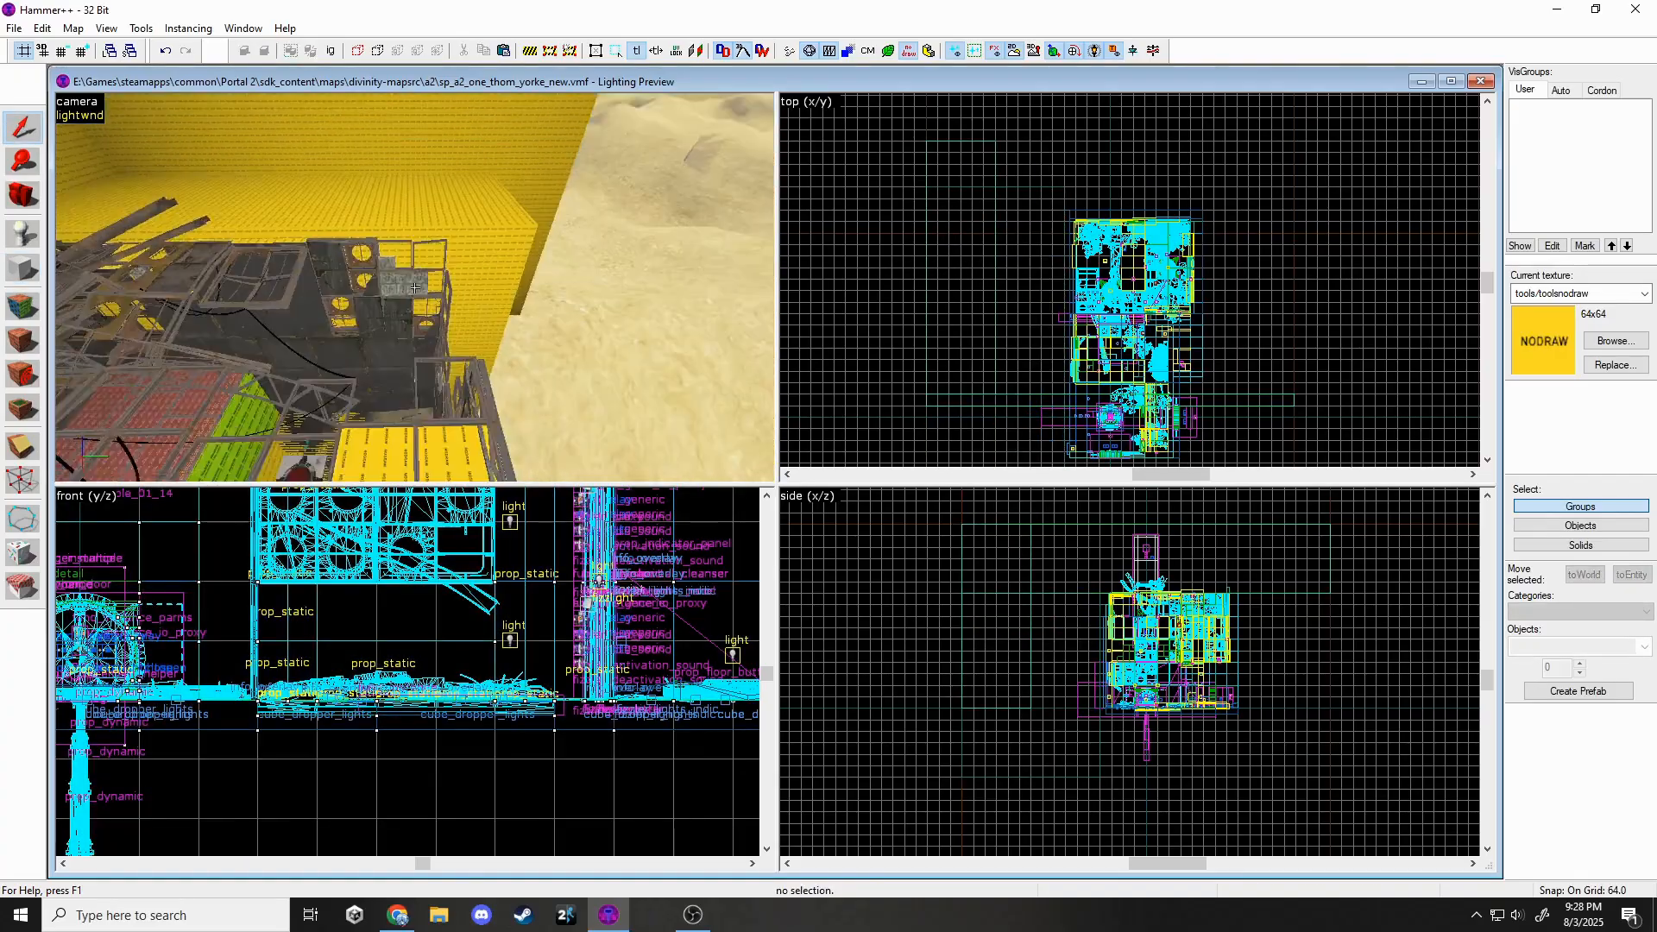
key("z")
Create an 832-wide block along the chamber's north side.
left_click(123, 307)
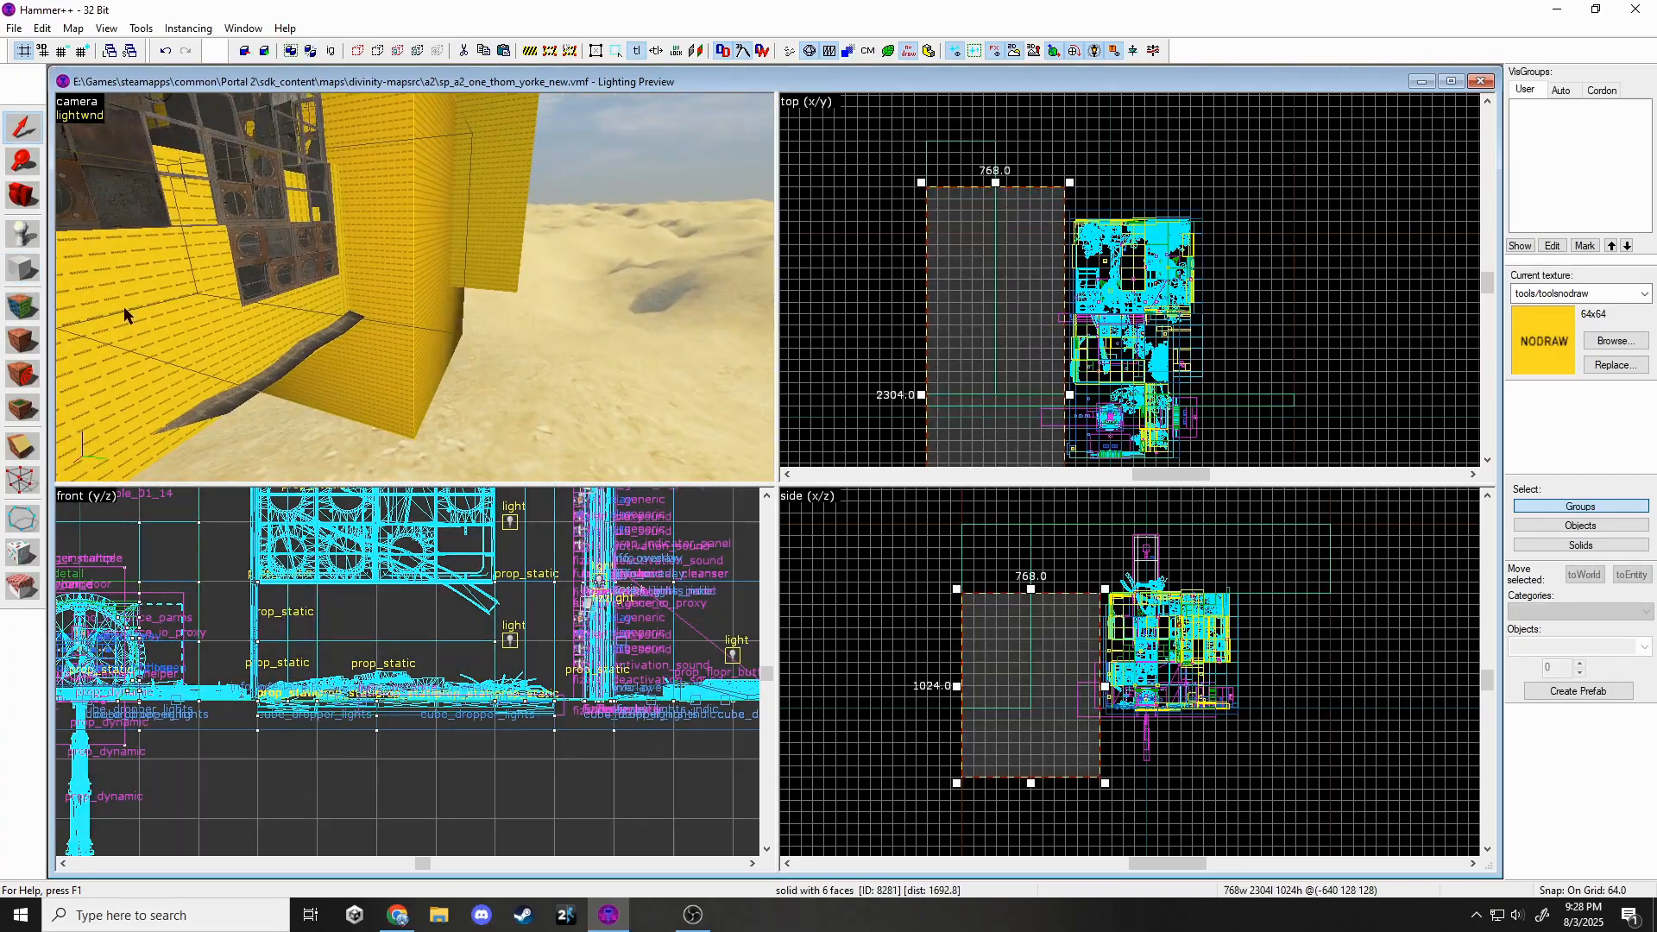
scroll(1060, 189, "up", 5)
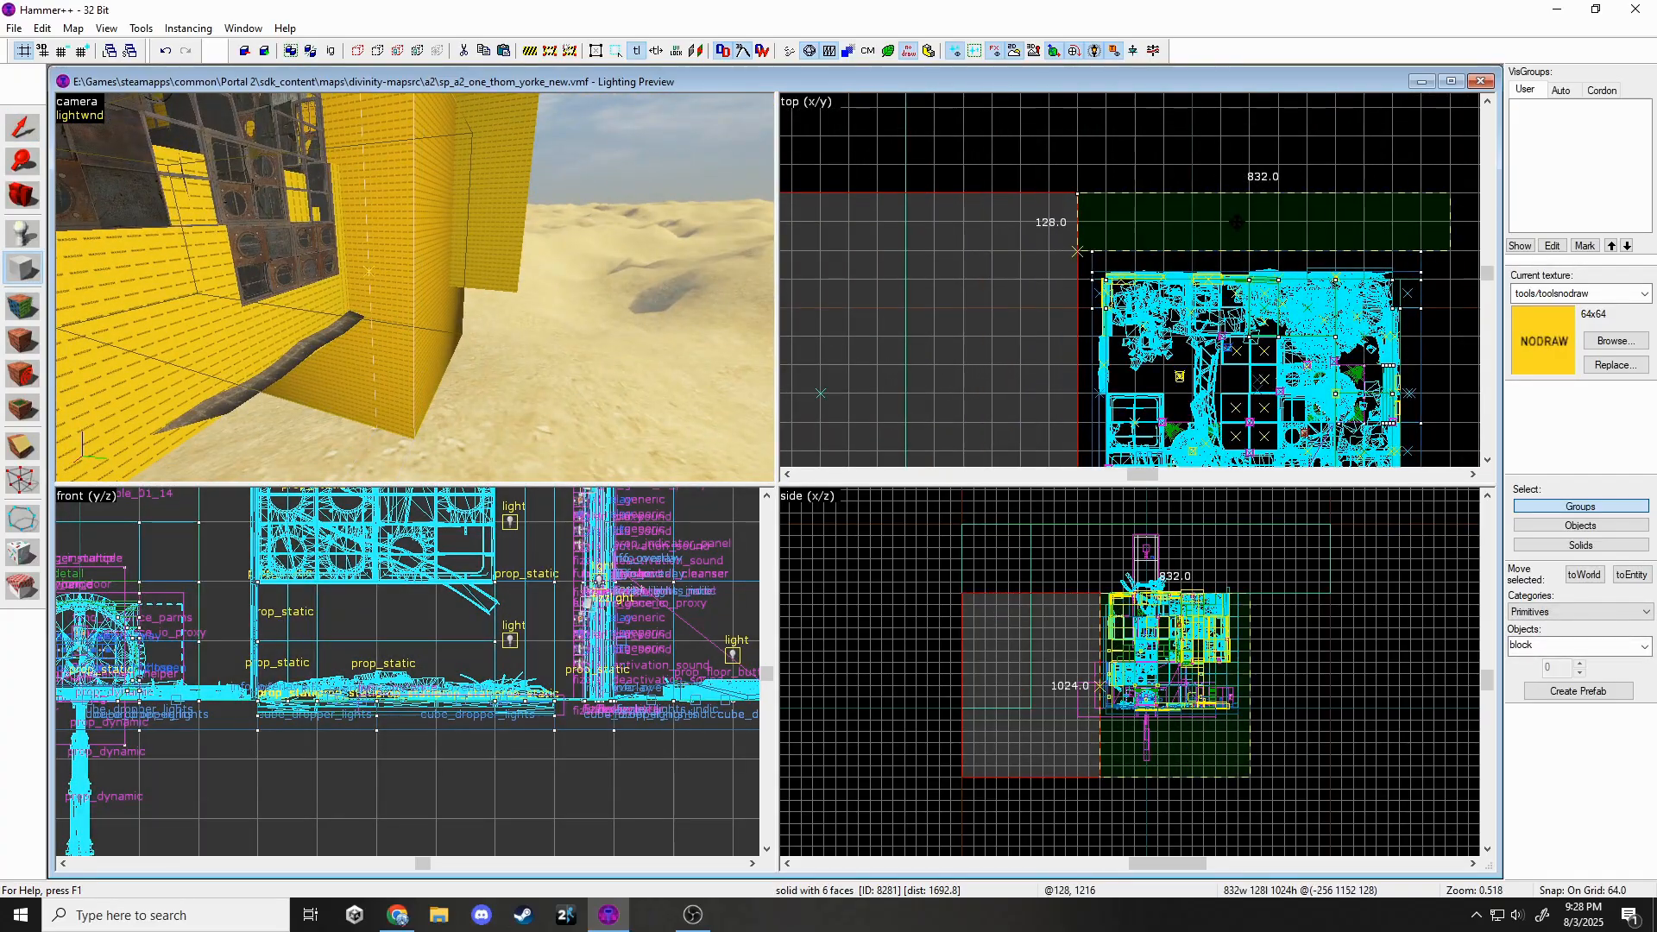
left_click_drag(1236, 223, 1237, 222)
scroll(1236, 223, "down", 5)
key("Return")
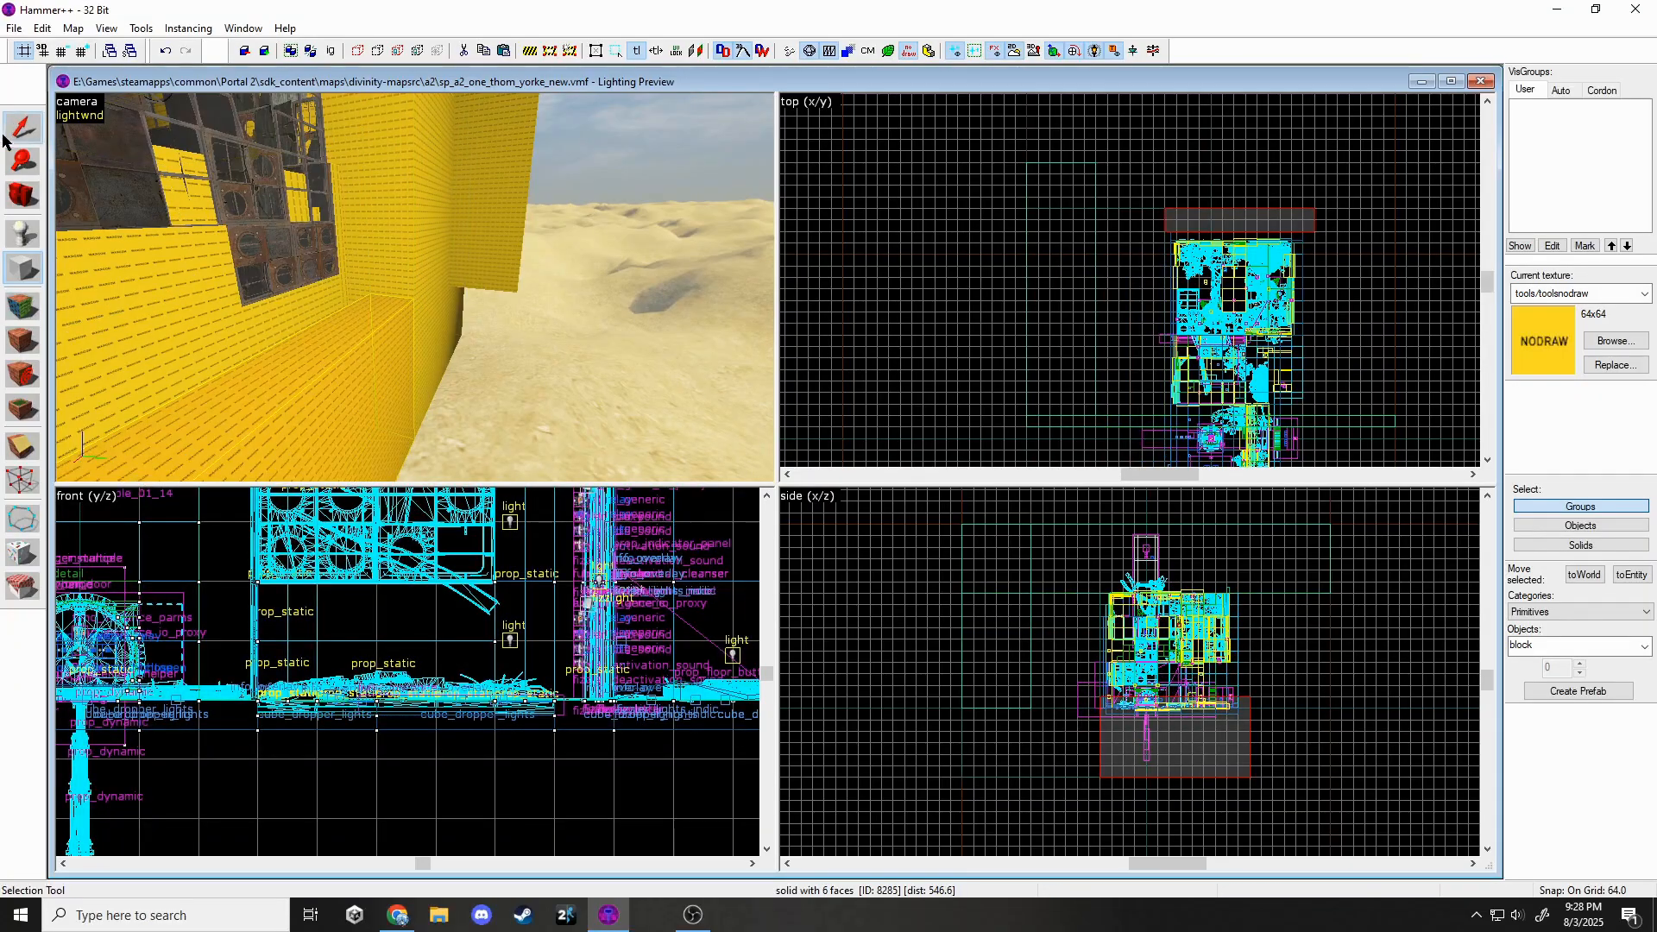
left_click(23, 127)
key("z")
key("w")
key("z")
On a 16-unit grid, extend the strip's edge to meet the wall.
scroll(1245, 234, "up", 9)
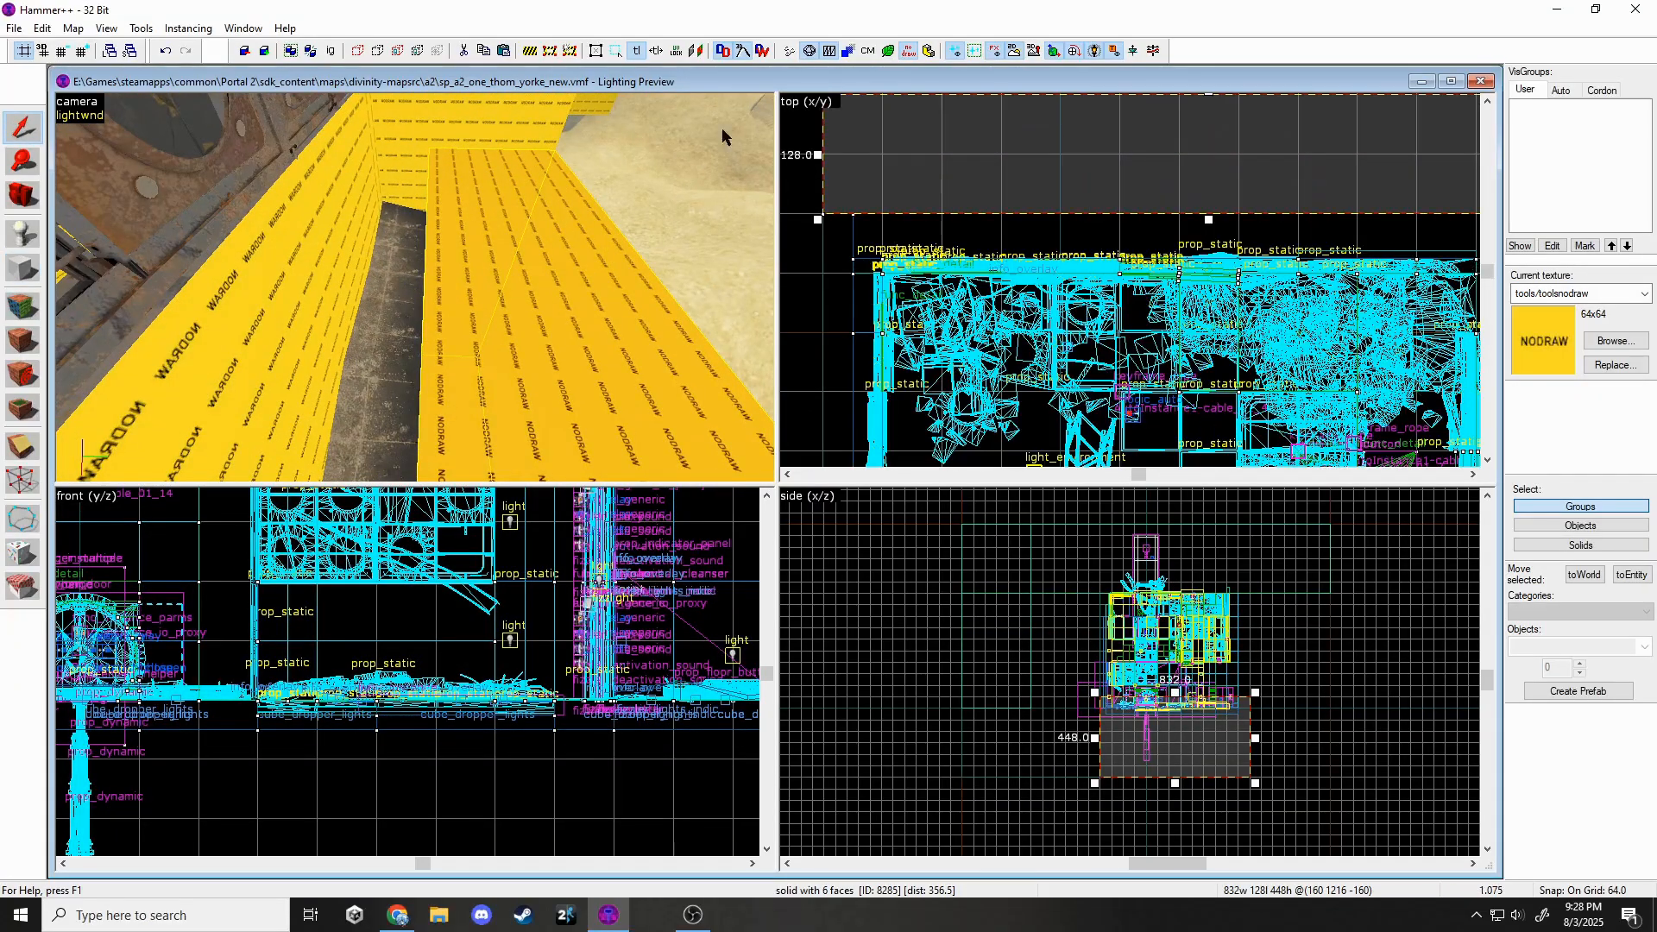
left_click(70, 57)
left_click(70, 57)
left_click_drag(1208, 220, 1238, 384)
scroll(1208, 262, "down", 9)
scroll(1307, 260, "up", 7)
Draw another nodraw wall block next to the big nodraw wall.
key("z")
left_click(414, 287)
key("z")
left_click(23, 268)
double_click(88, 53)
left_click(88, 54)
scroll(1089, 270, "down", 5)
scroll(1238, 384, "down", 1)
key("Return")
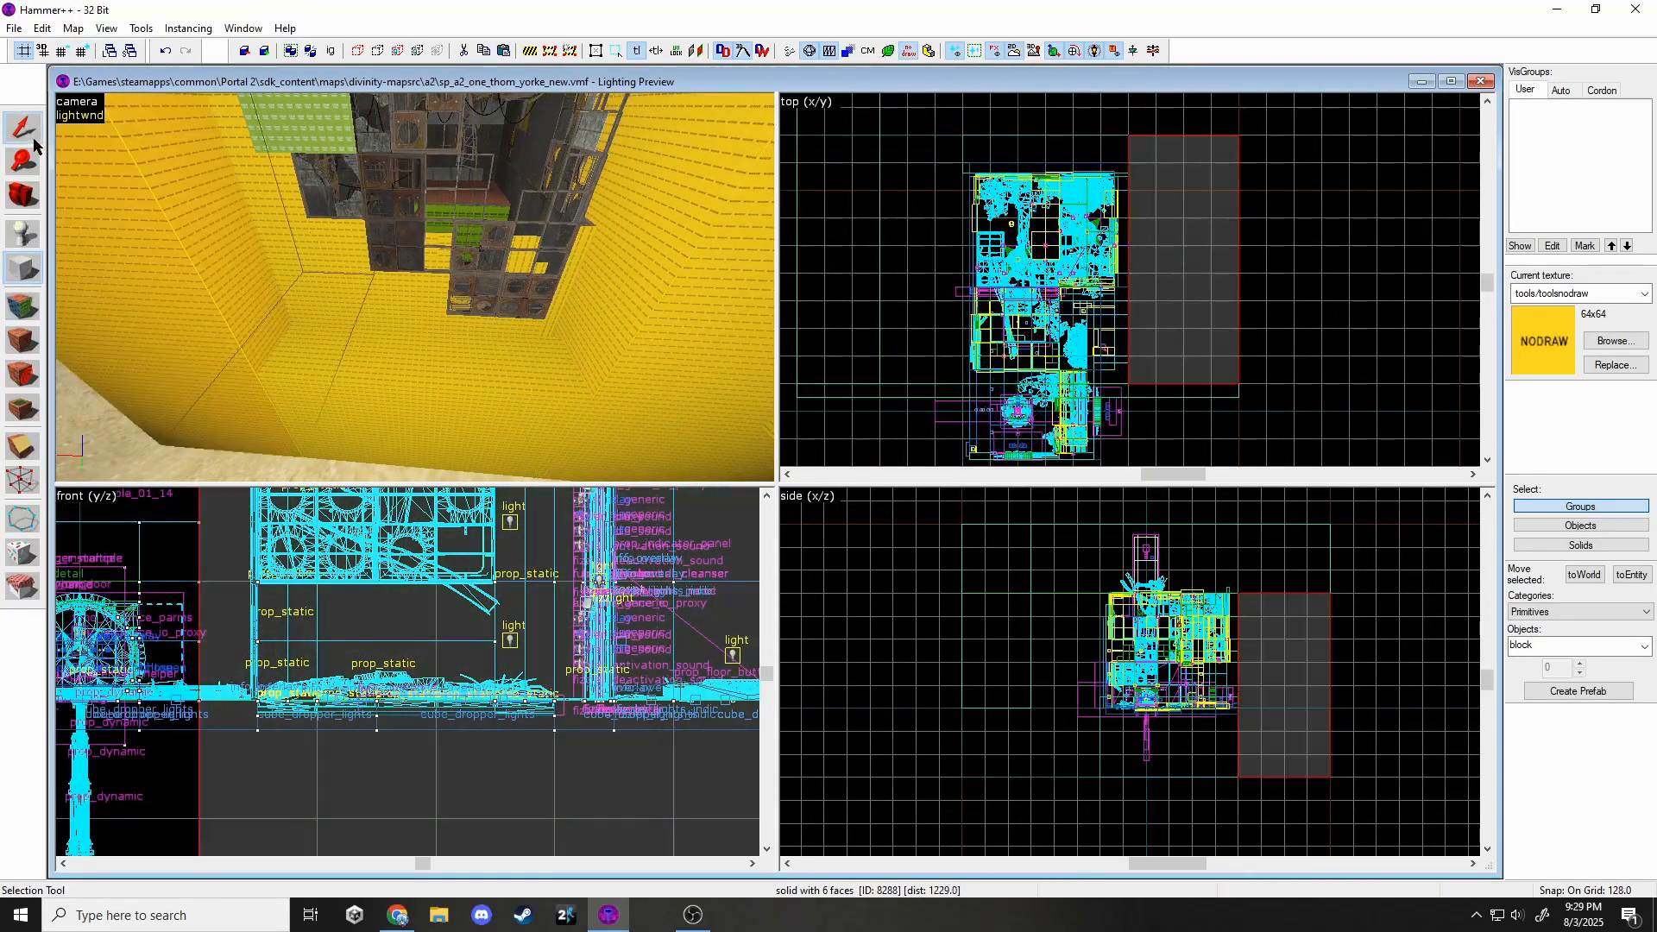
left_click(22, 128)
key("z")
key("Escape")
key("w")
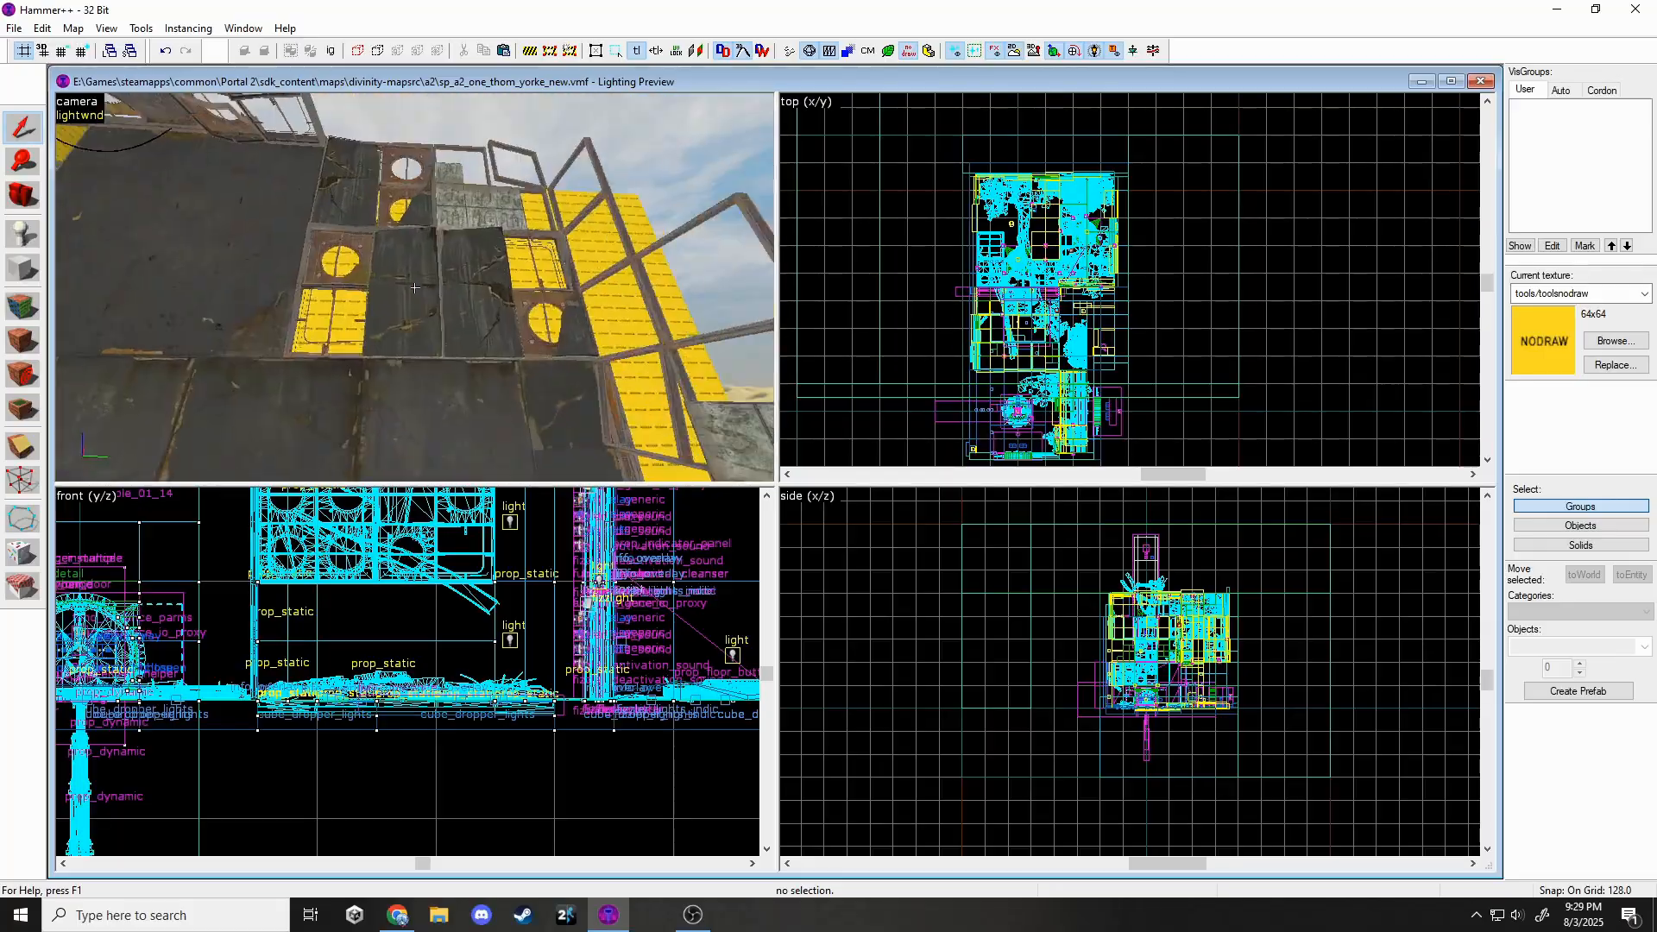
key("s")
key("z")
Stretch the yellow nodraw wall's bottom further down.
left_click(516, 291)
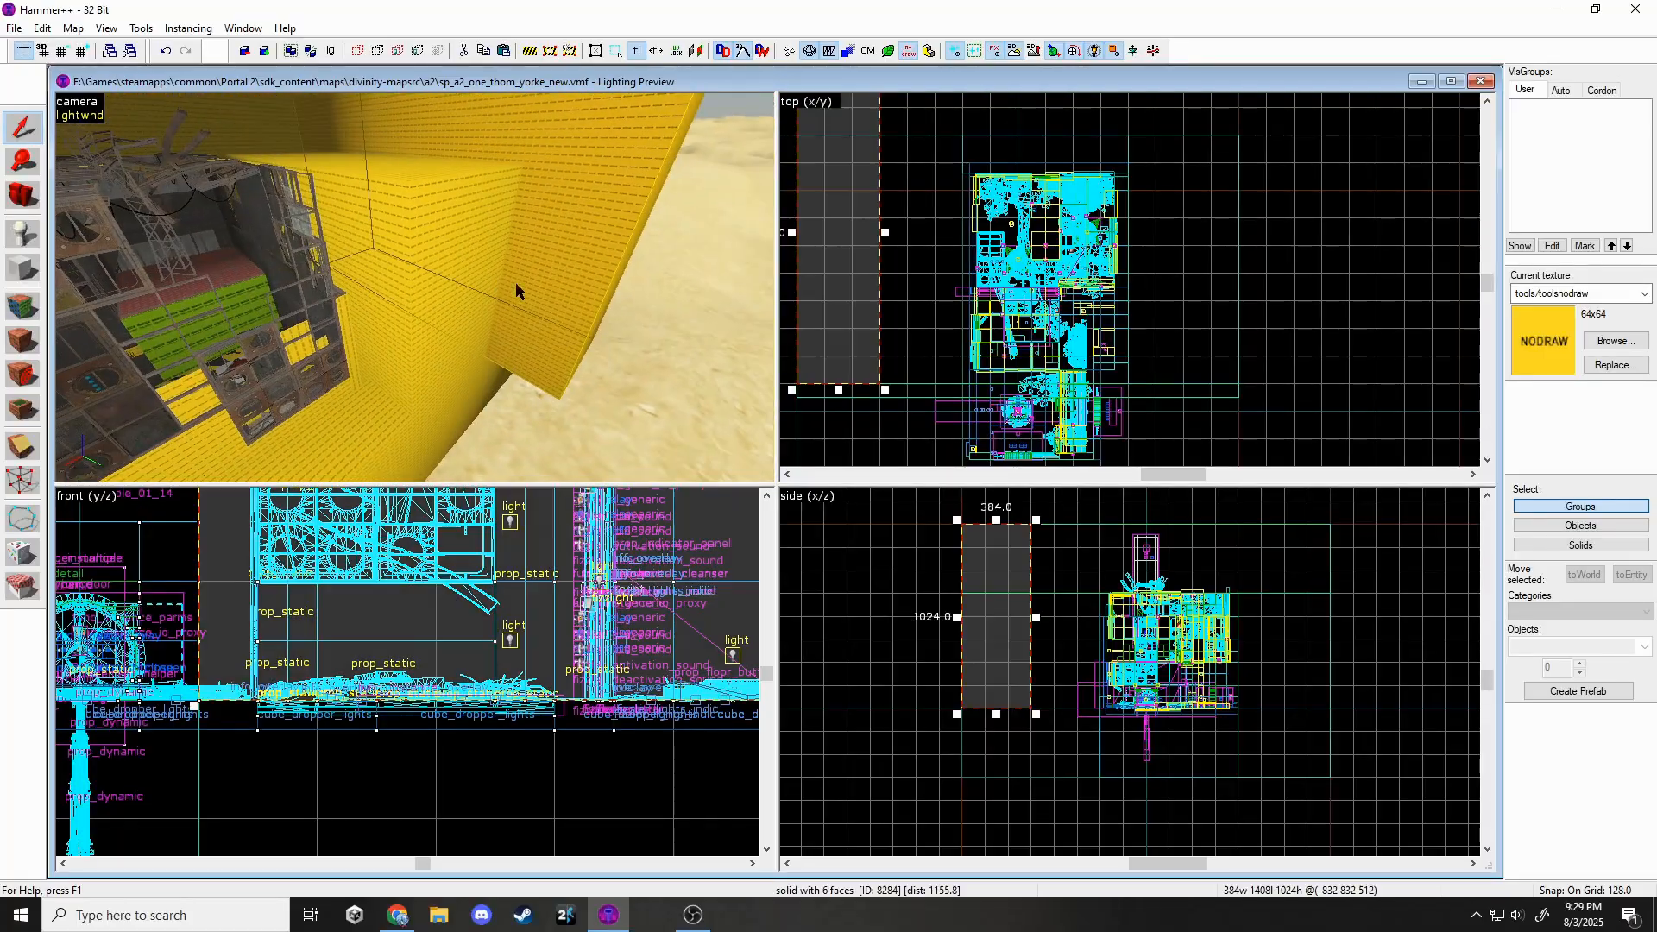
left_click_drag(996, 713, 997, 778)
key("Escape")
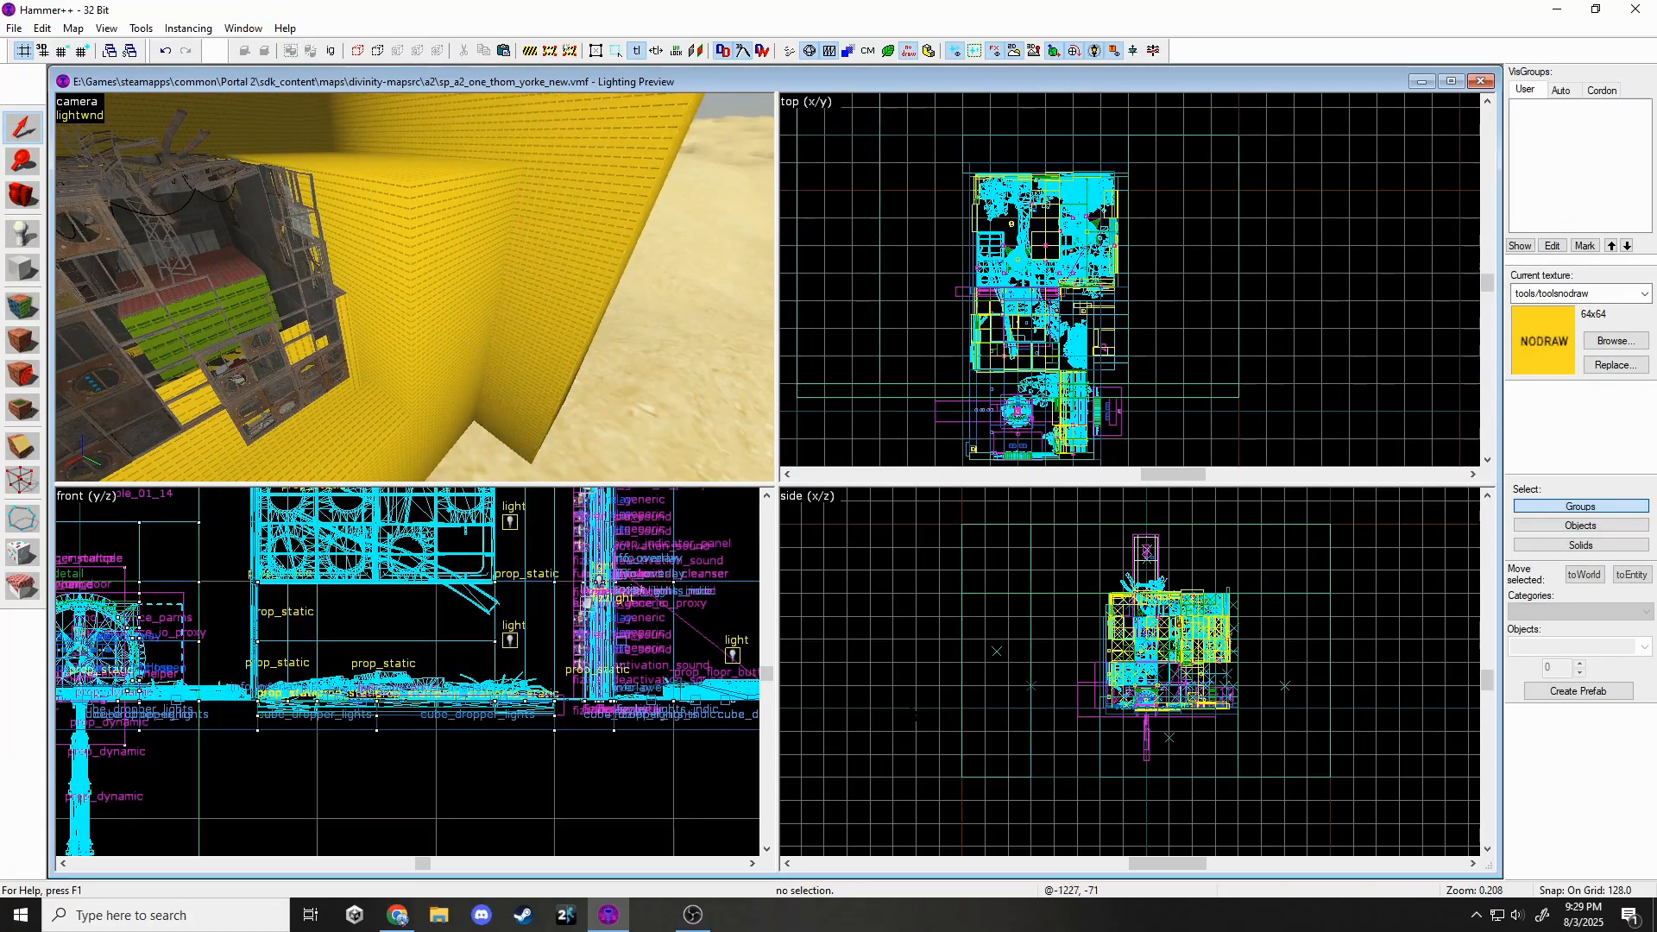
key("z")
key("z")
left_click(468, 292)
Create a 640 by 640 block beside the chamber and stretch it into a long wall.
left_click(24, 268)
scroll(1234, 129, "down", 2)
middle_click_drag(1245, 114, 1186, 238)
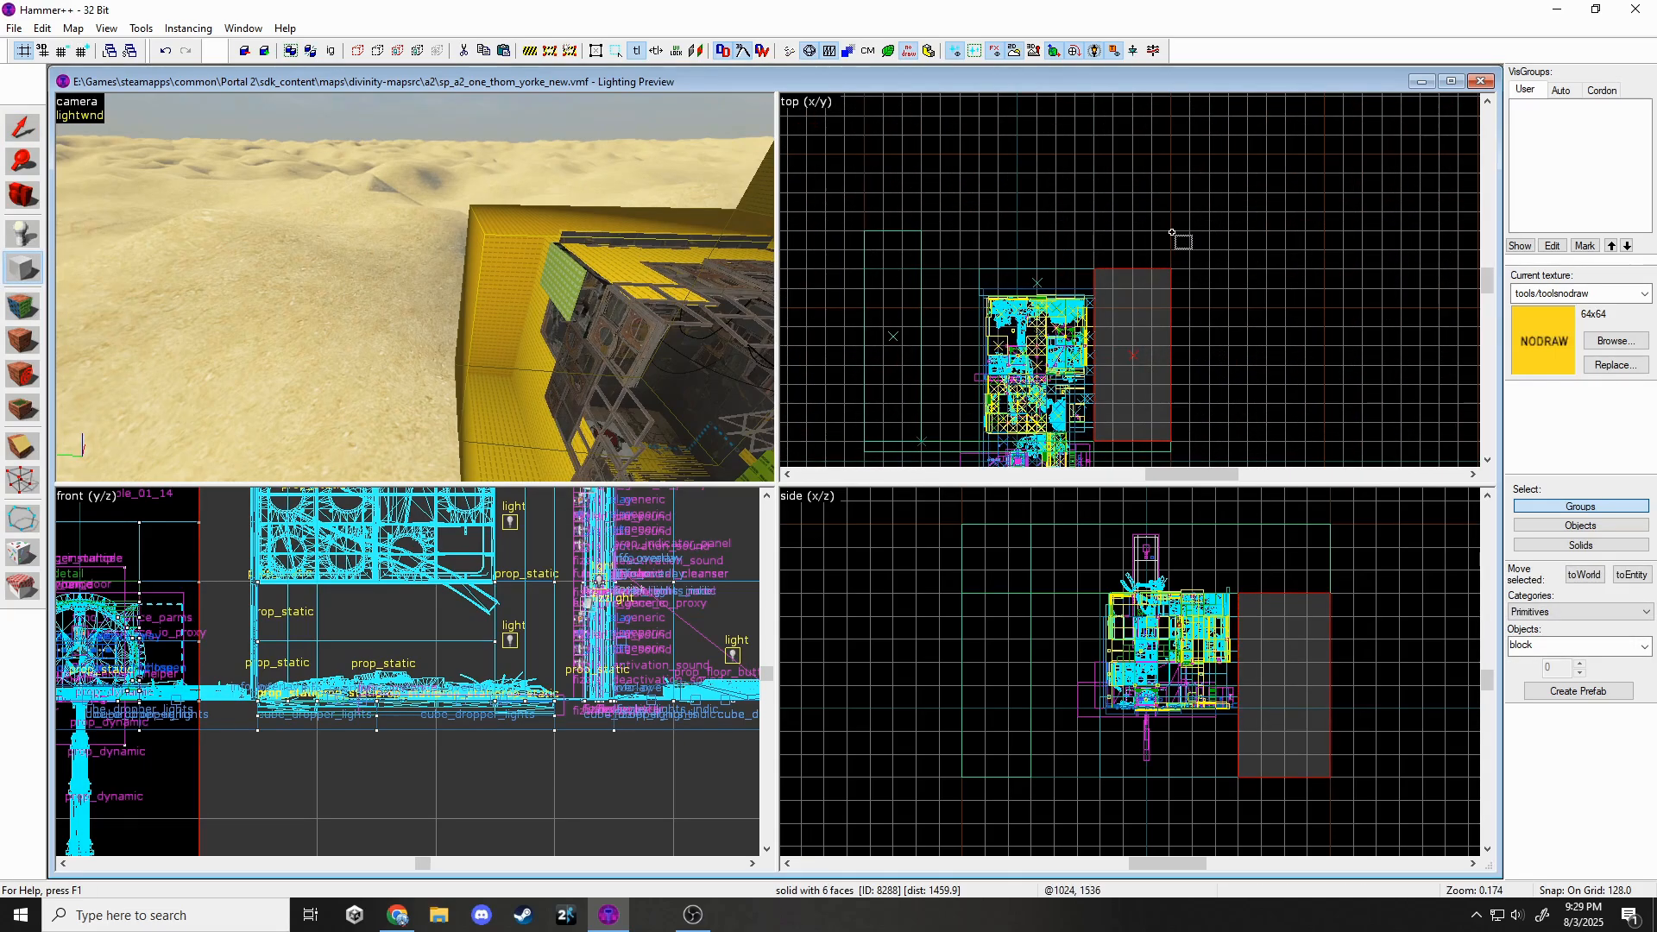
scroll(1172, 232, "down", 1)
scroll(1120, 144, "up", 3)
scroll(1215, 283, "down", 2)
scroll(1224, 167, "up", 4)
scroll(1235, 262, "down", 4)
left_click_drag(1221, 264, 1318, 168)
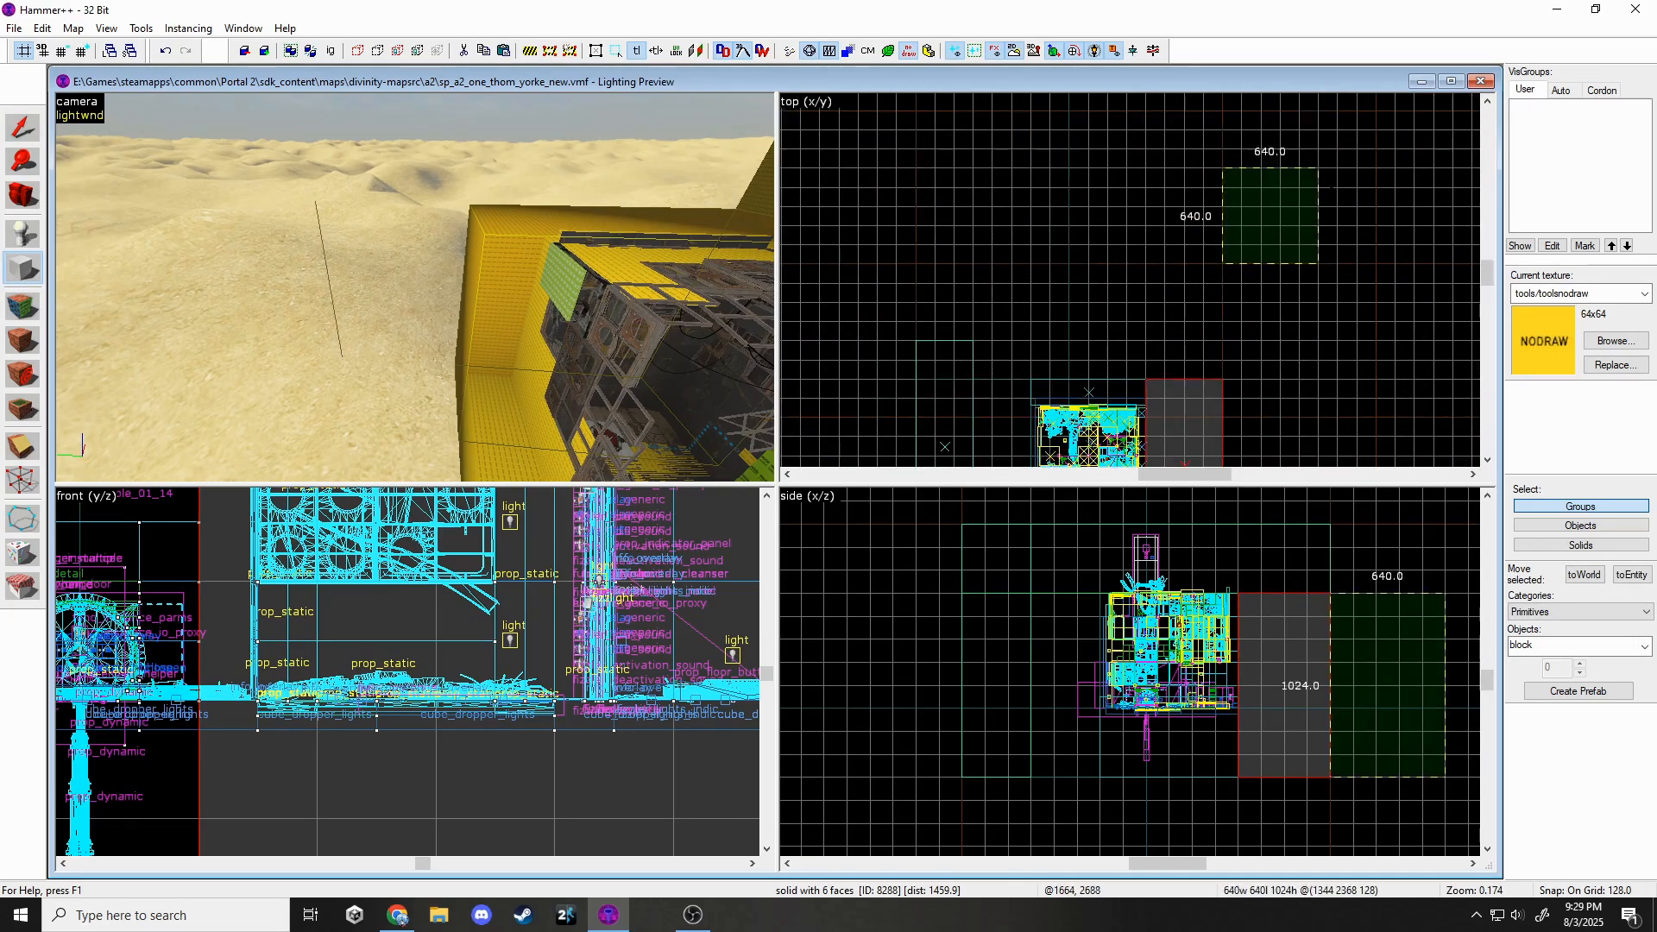
scroll(1335, 214, "down", 2)
key("Return")
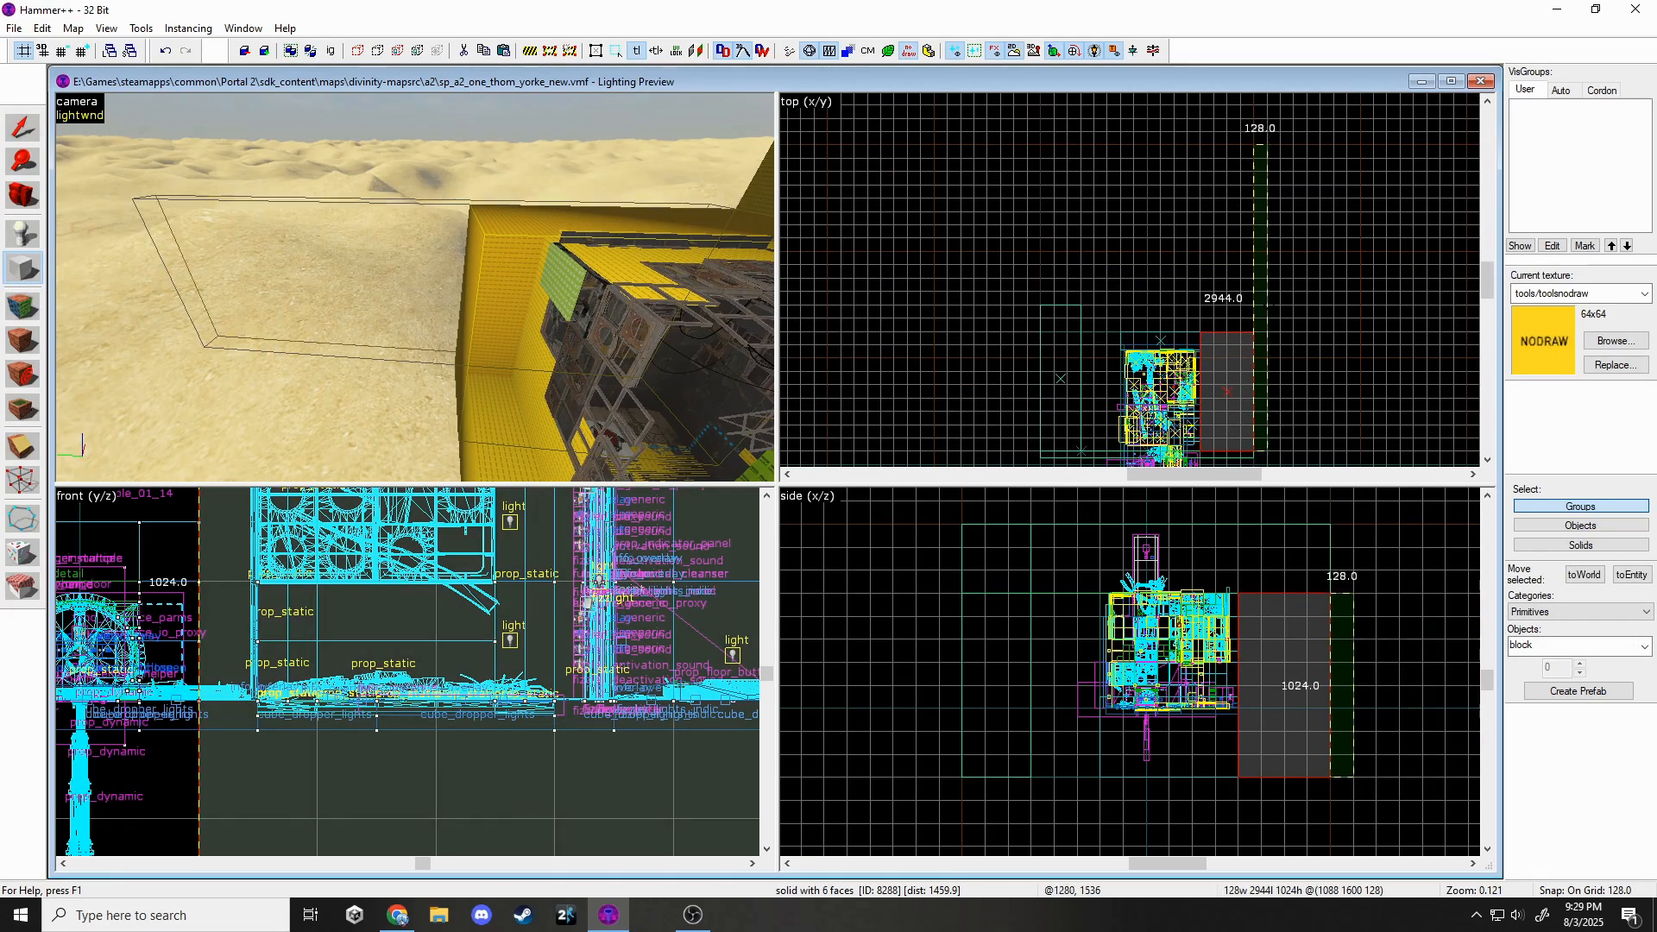
left_click_drag(1345, 580, 1343, 527)
key("Escape")
Draw and create another new nodraw block near the chamber.
key("z")
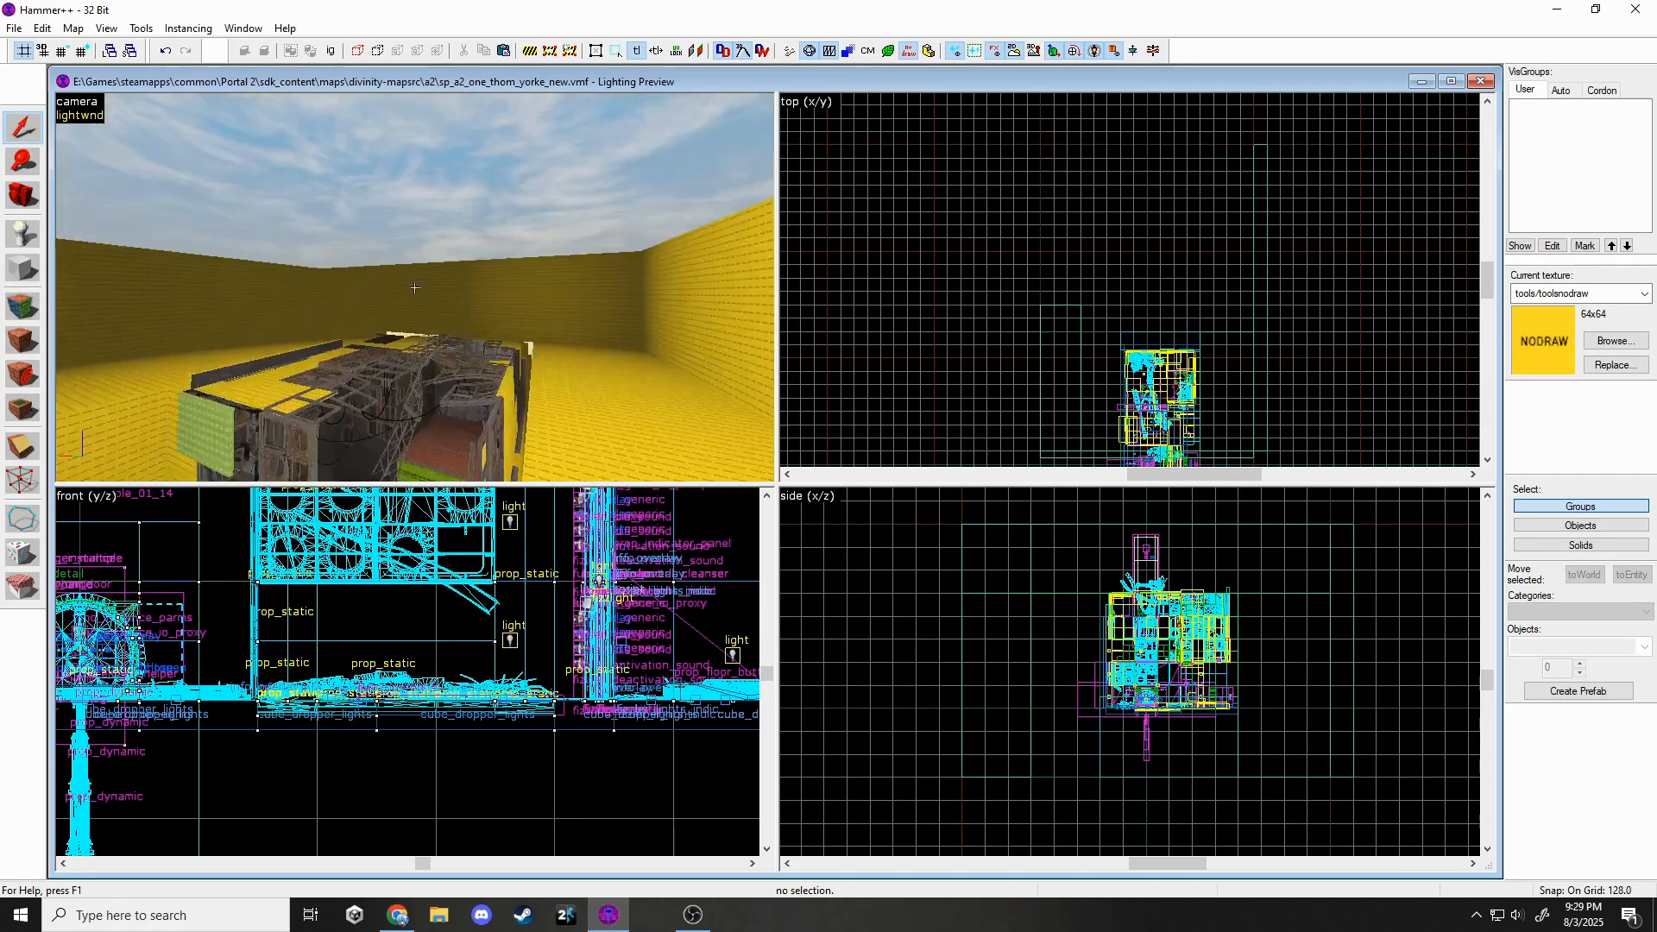
key("w")
key("w")
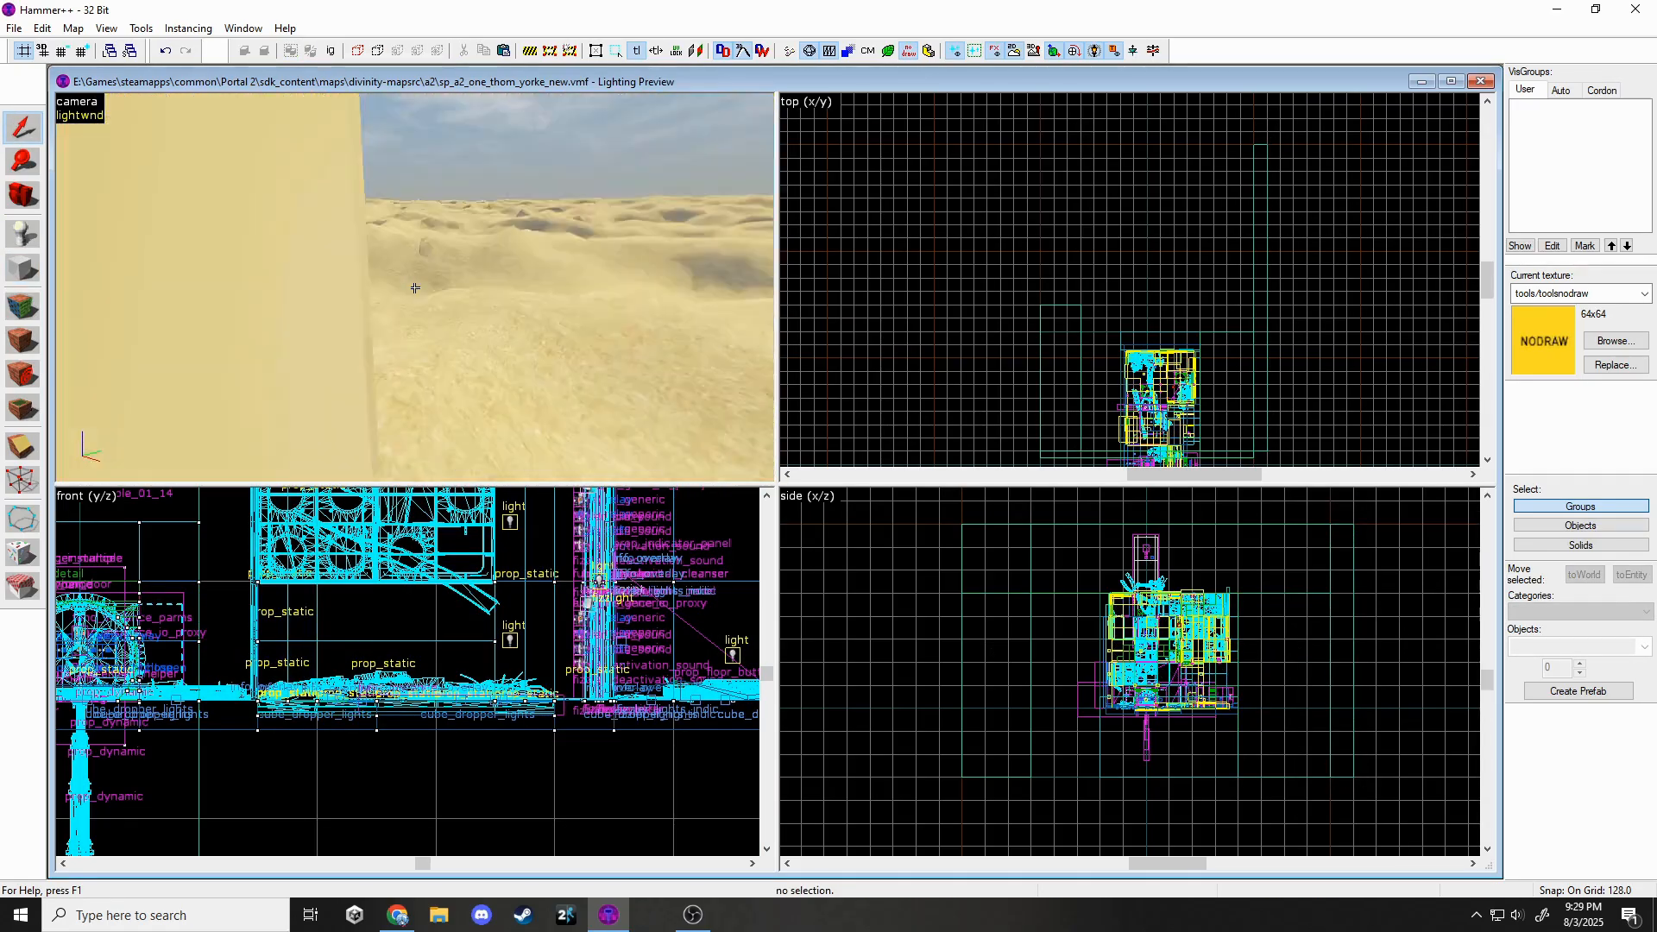
left_click(414, 287)
key("z")
left_click(19, 271)
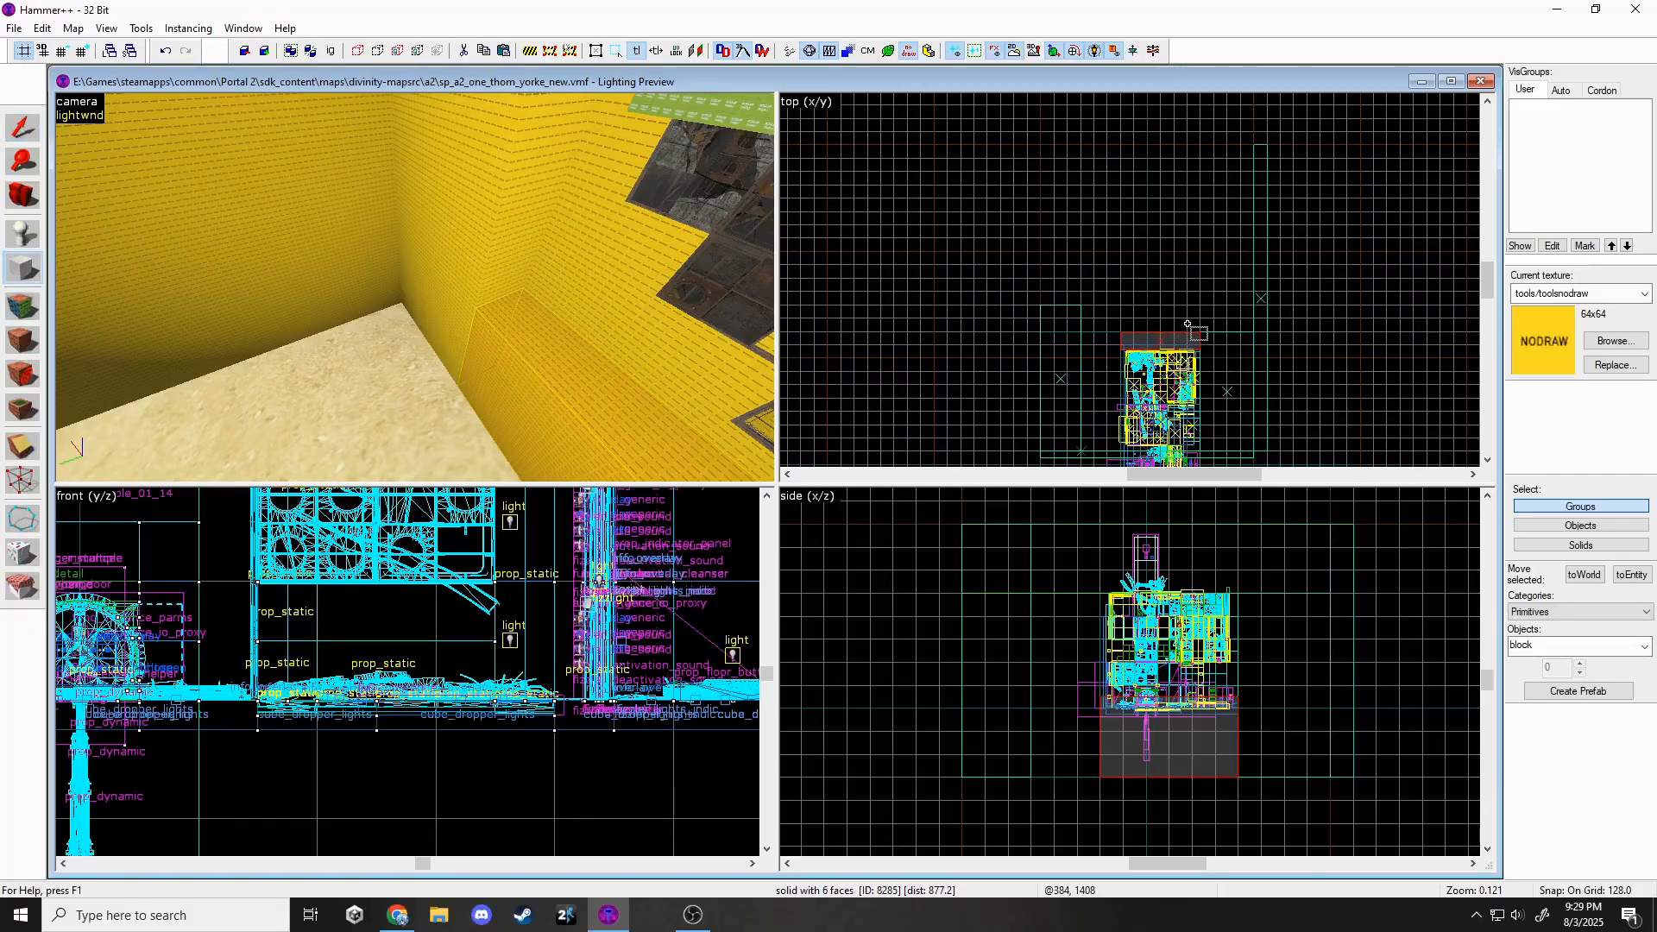
key("Return")
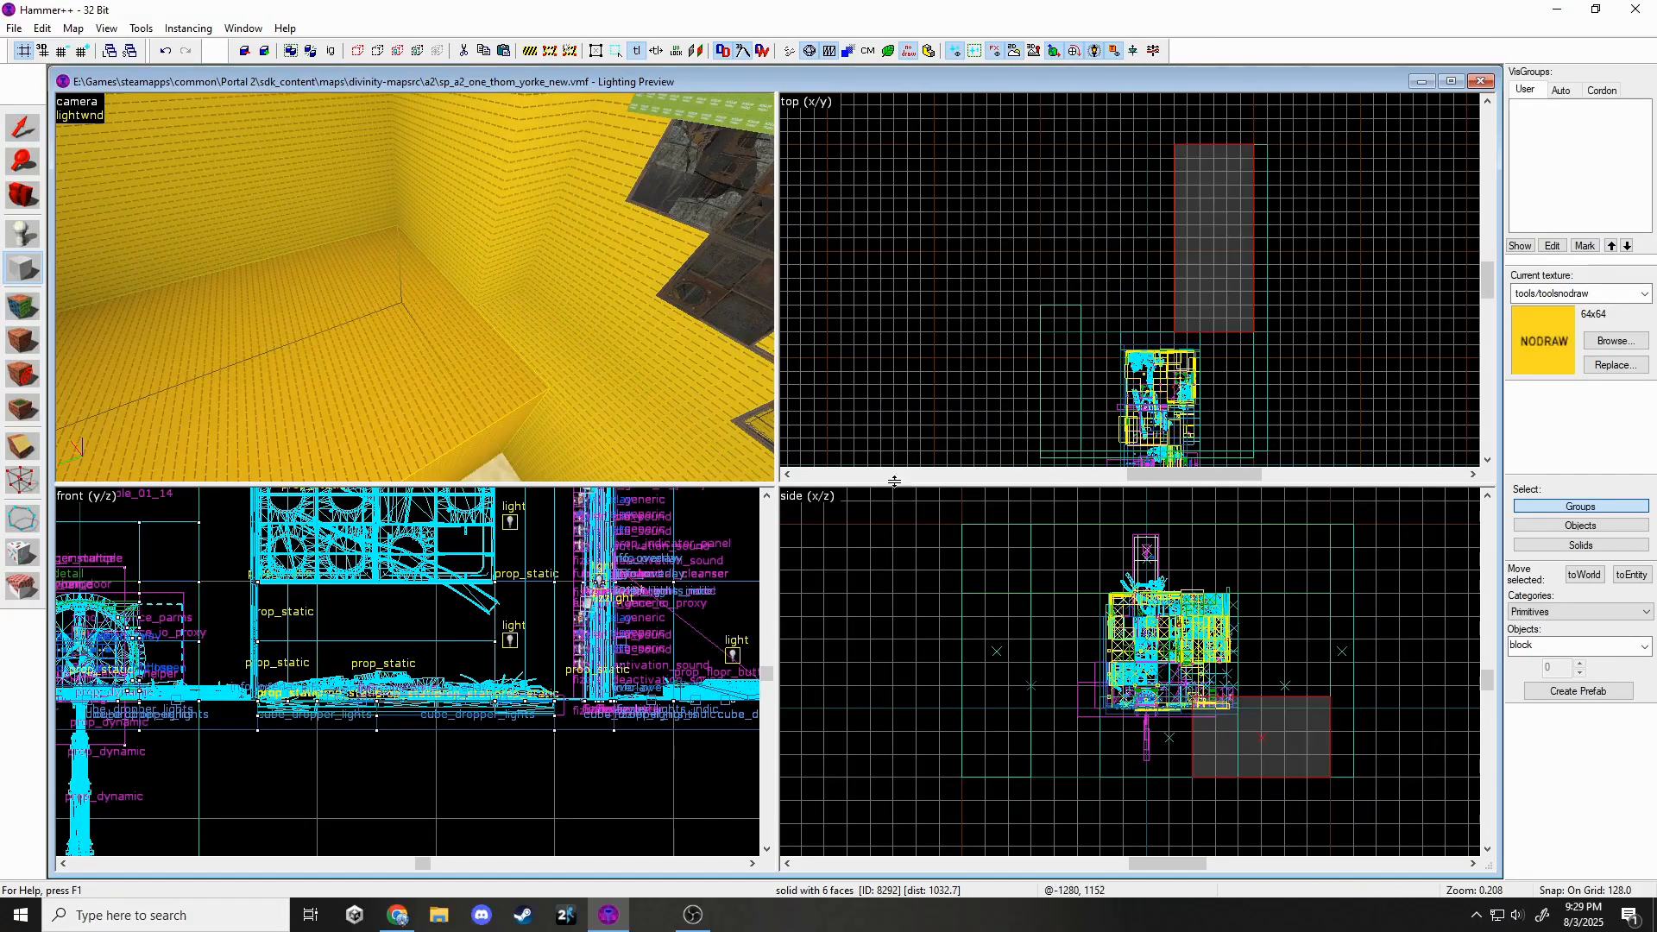
left_click(26, 117)
key("z")
key("w")
left_click(414, 288)
key("z")
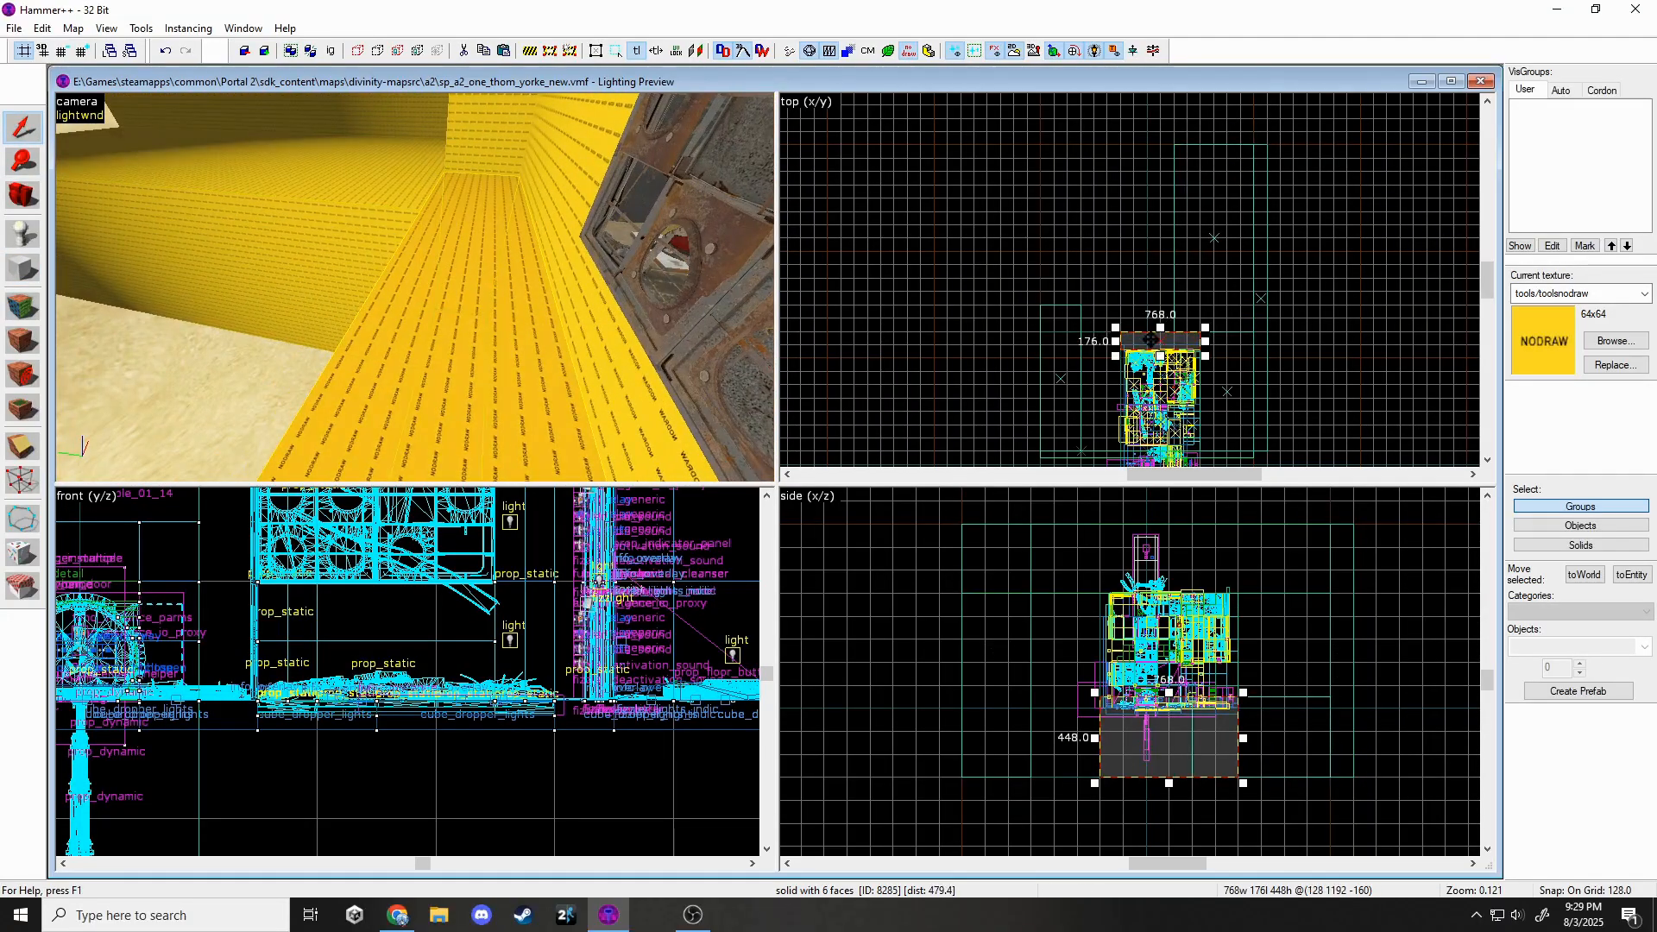
Extend the block beneath the chamber and size the new block to 512 wide, 512 high.
left_click_drag(1160, 327, 1197, 246)
left_click(1175, 235)
key("Escape")
key("z")
key("w")
key("z")
left_click(369, 337)
left_click_drag(1291, 694, 1289, 684)
Draw a 384 by 128 block and slant it by moving its top corner vertex.
key("shift+b")
scroll(1220, 310, "up", 3)
left_click_drag(1187, 303, 1260, 332)
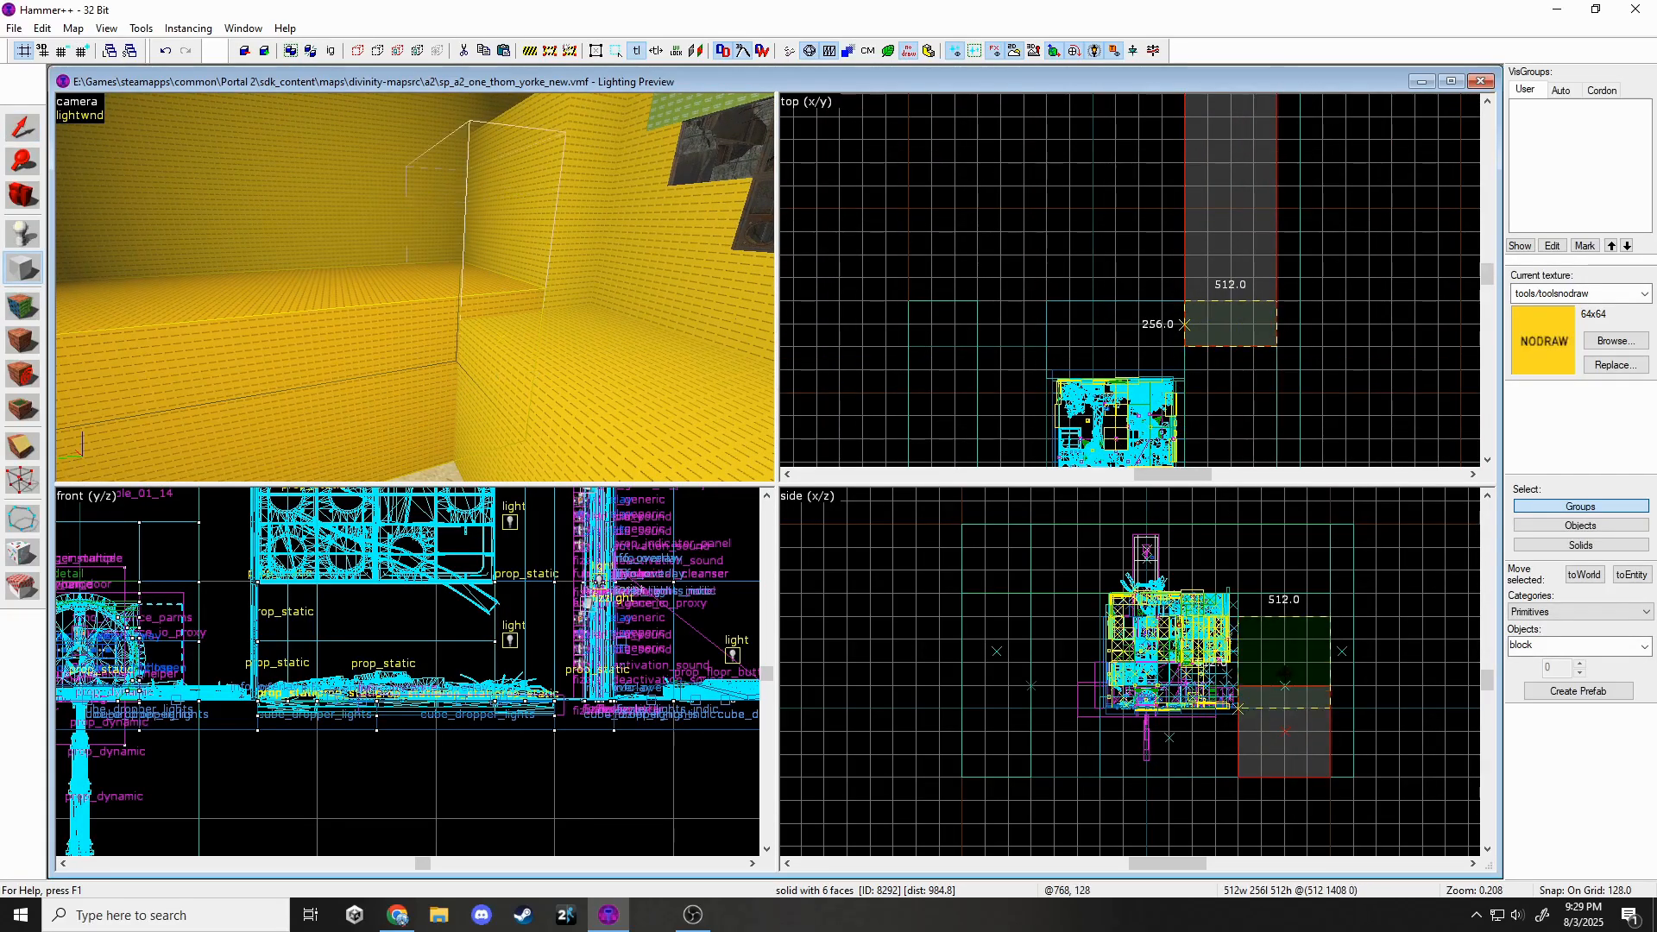
key("Return")
left_click(18, 485)
scroll(328, 734, "down", 8)
scroll(596, 682, "up", 3)
left_click_drag(505, 575, 552, 671)
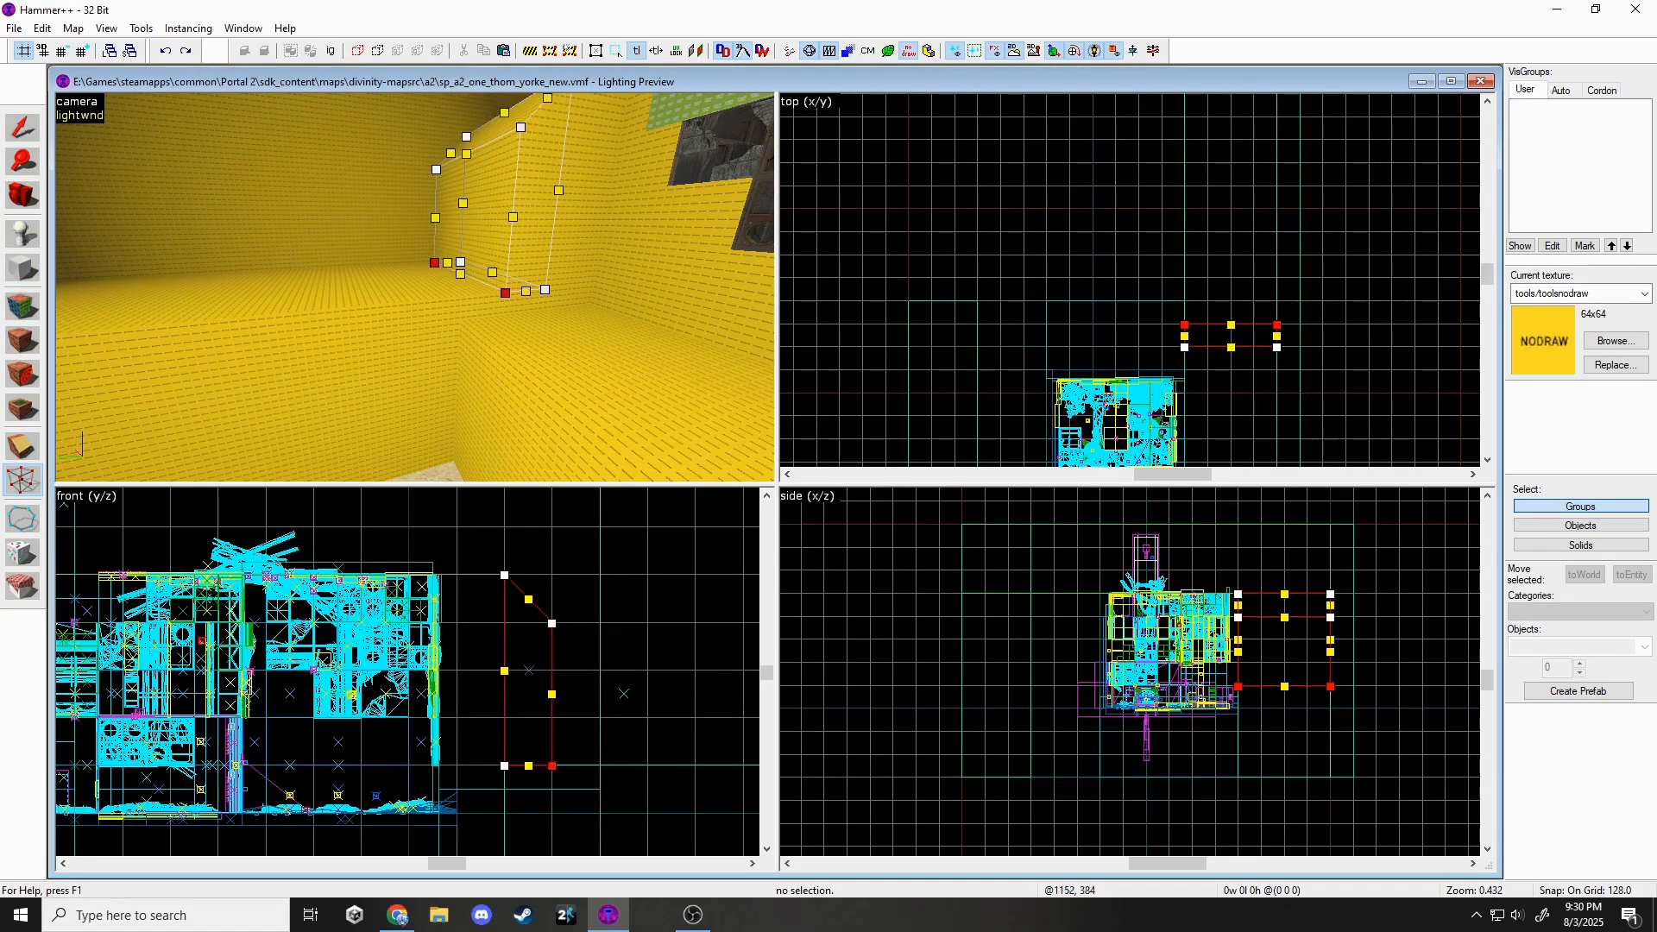
Switch the 3D view to textured mode and make dev/valuesand40 the current texture.
key("z")
key("w")
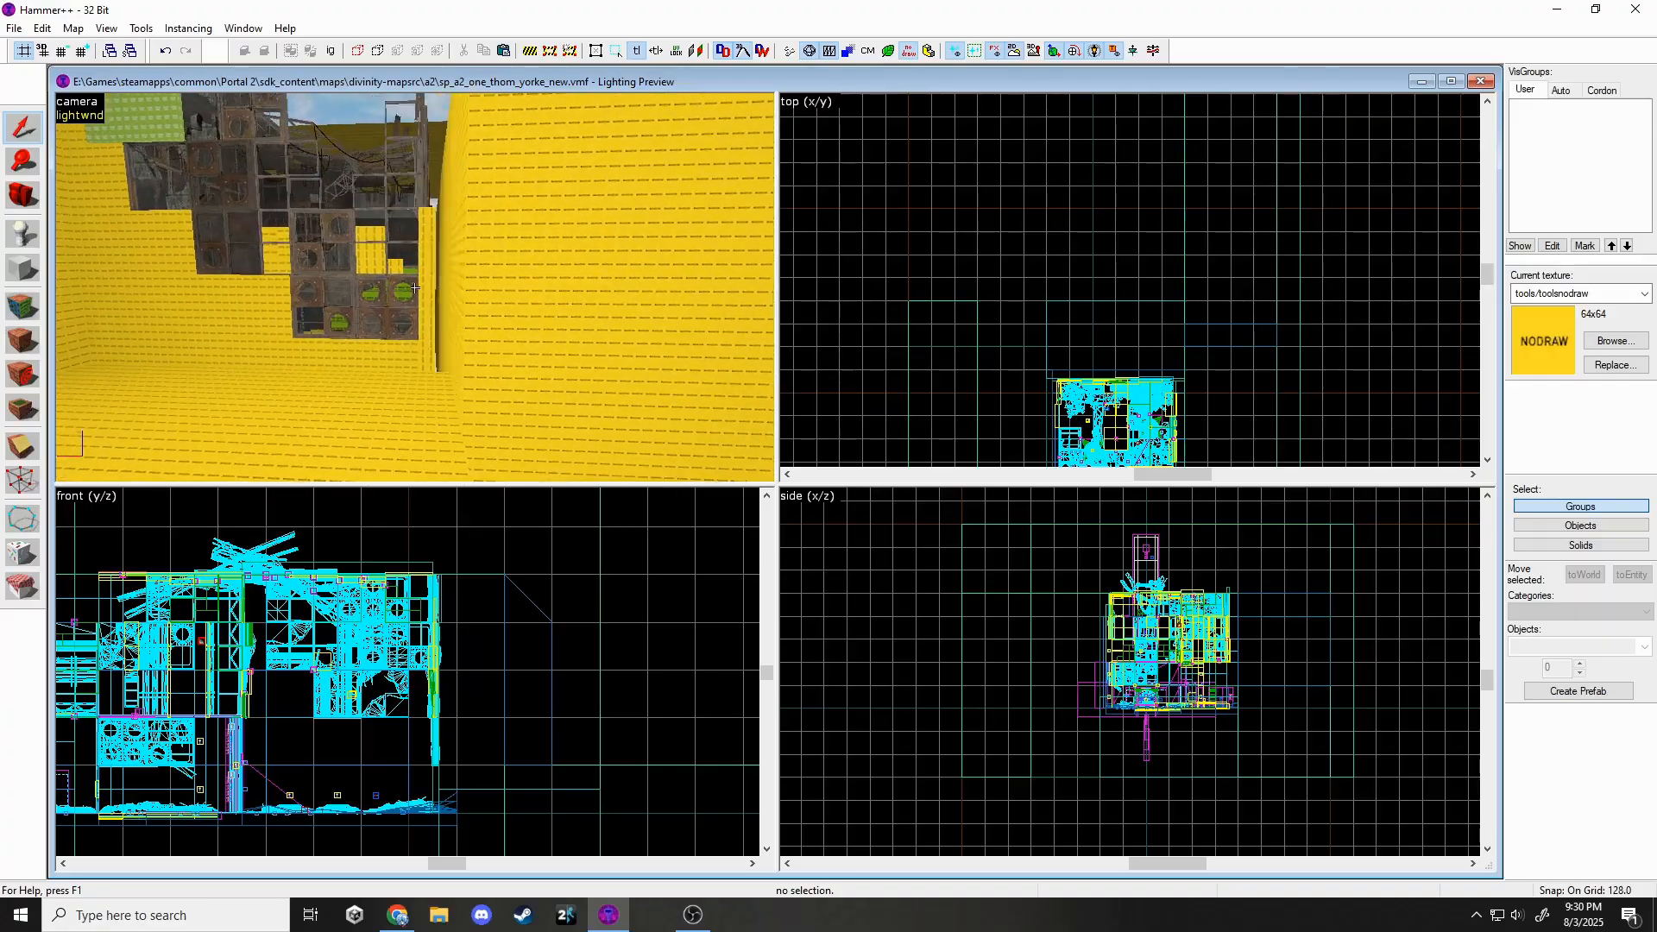
key("w")
key("z")
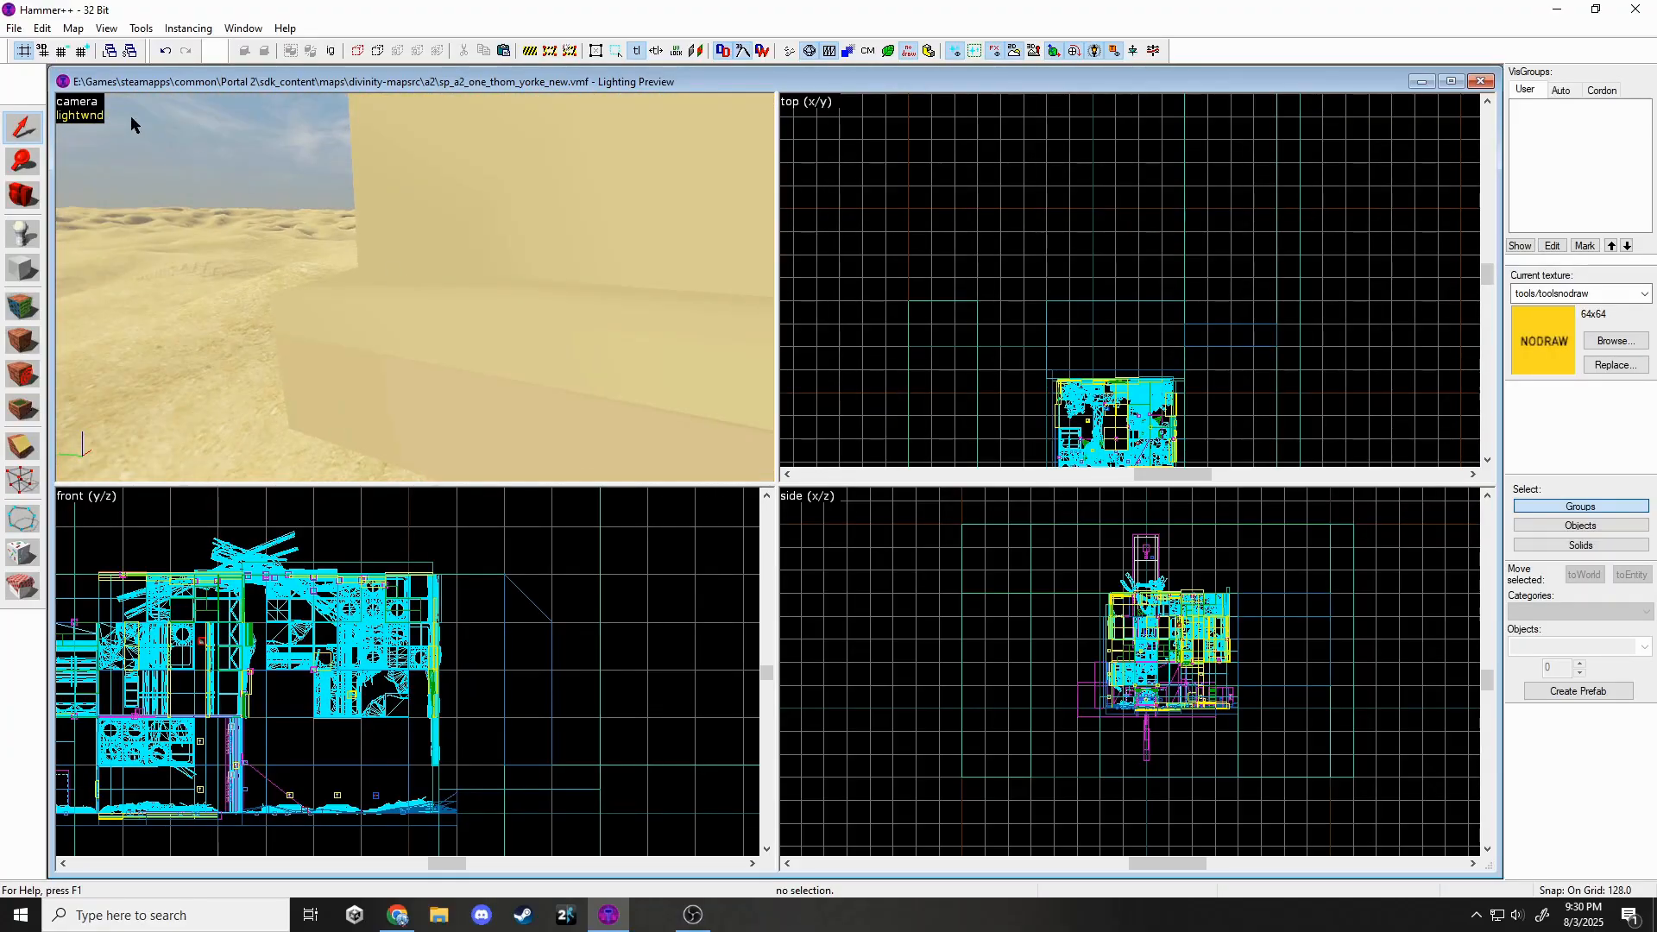
left_click(93, 238)
key("z")
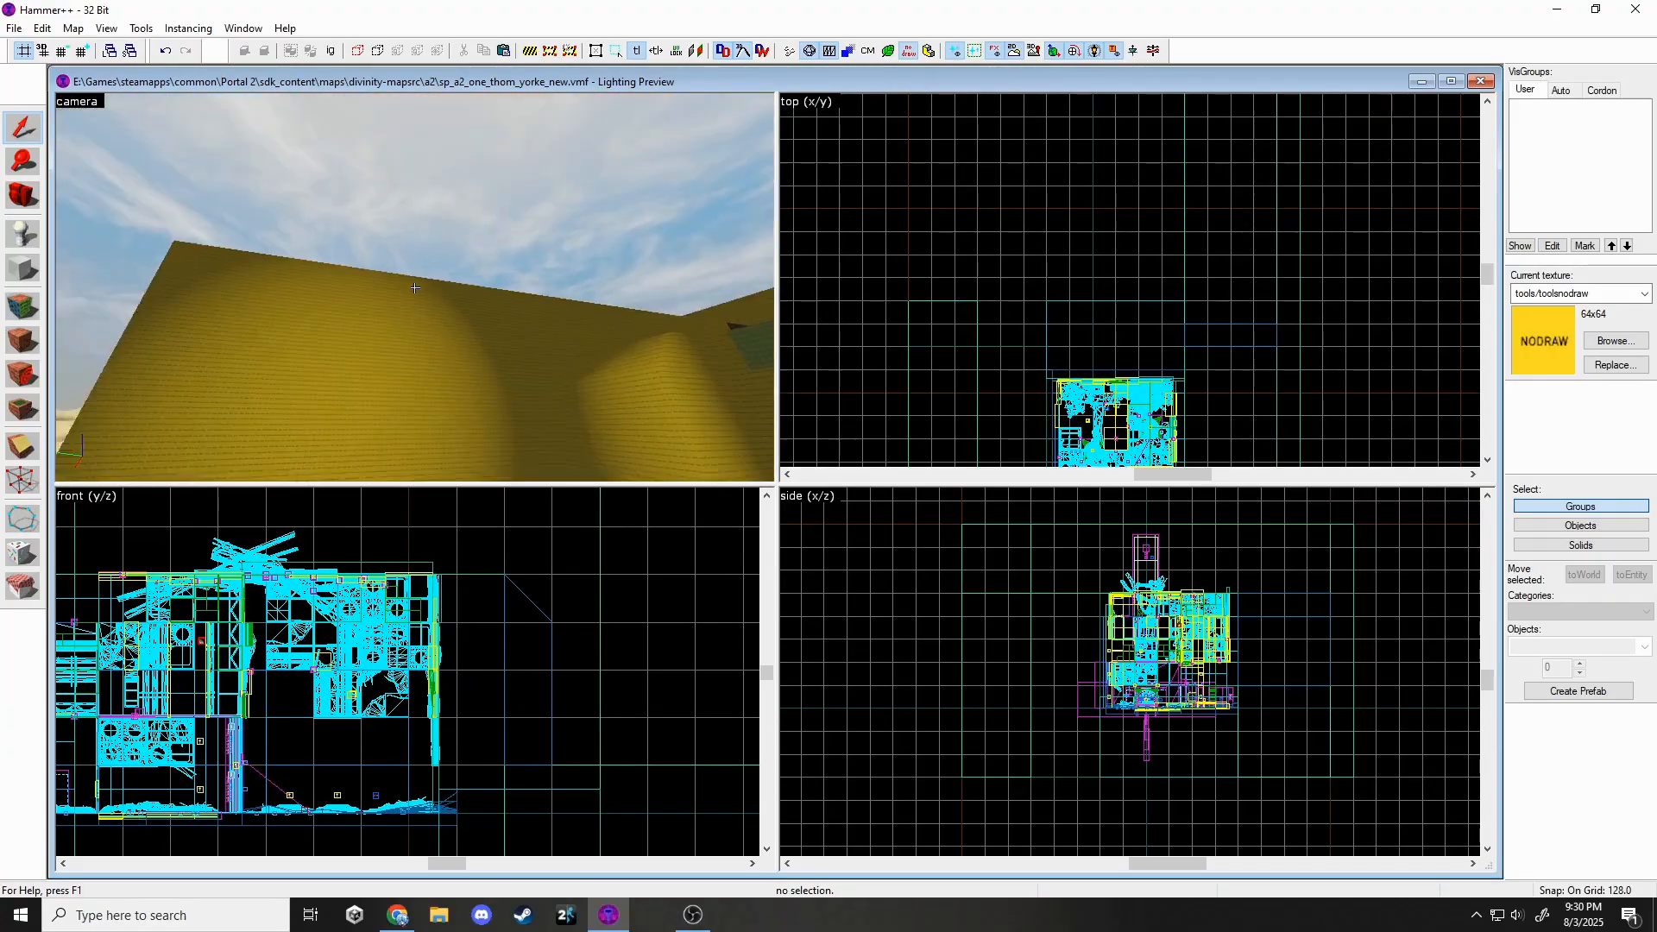
key("z")
left_click(1553, 350)
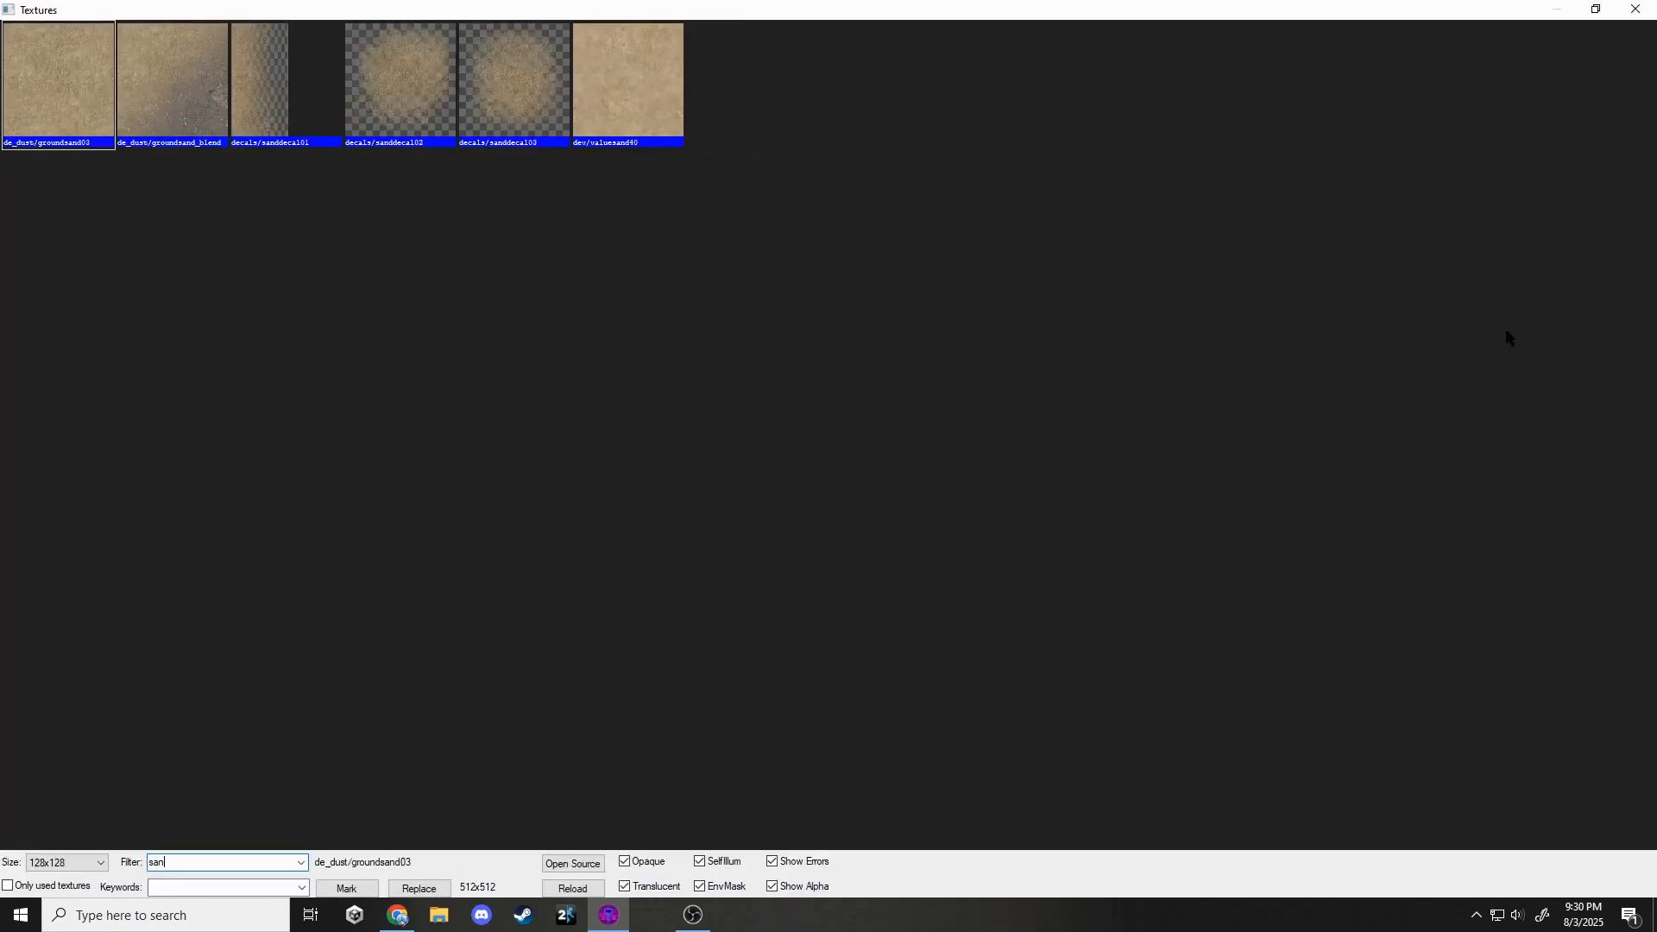
double_click(673, 123)
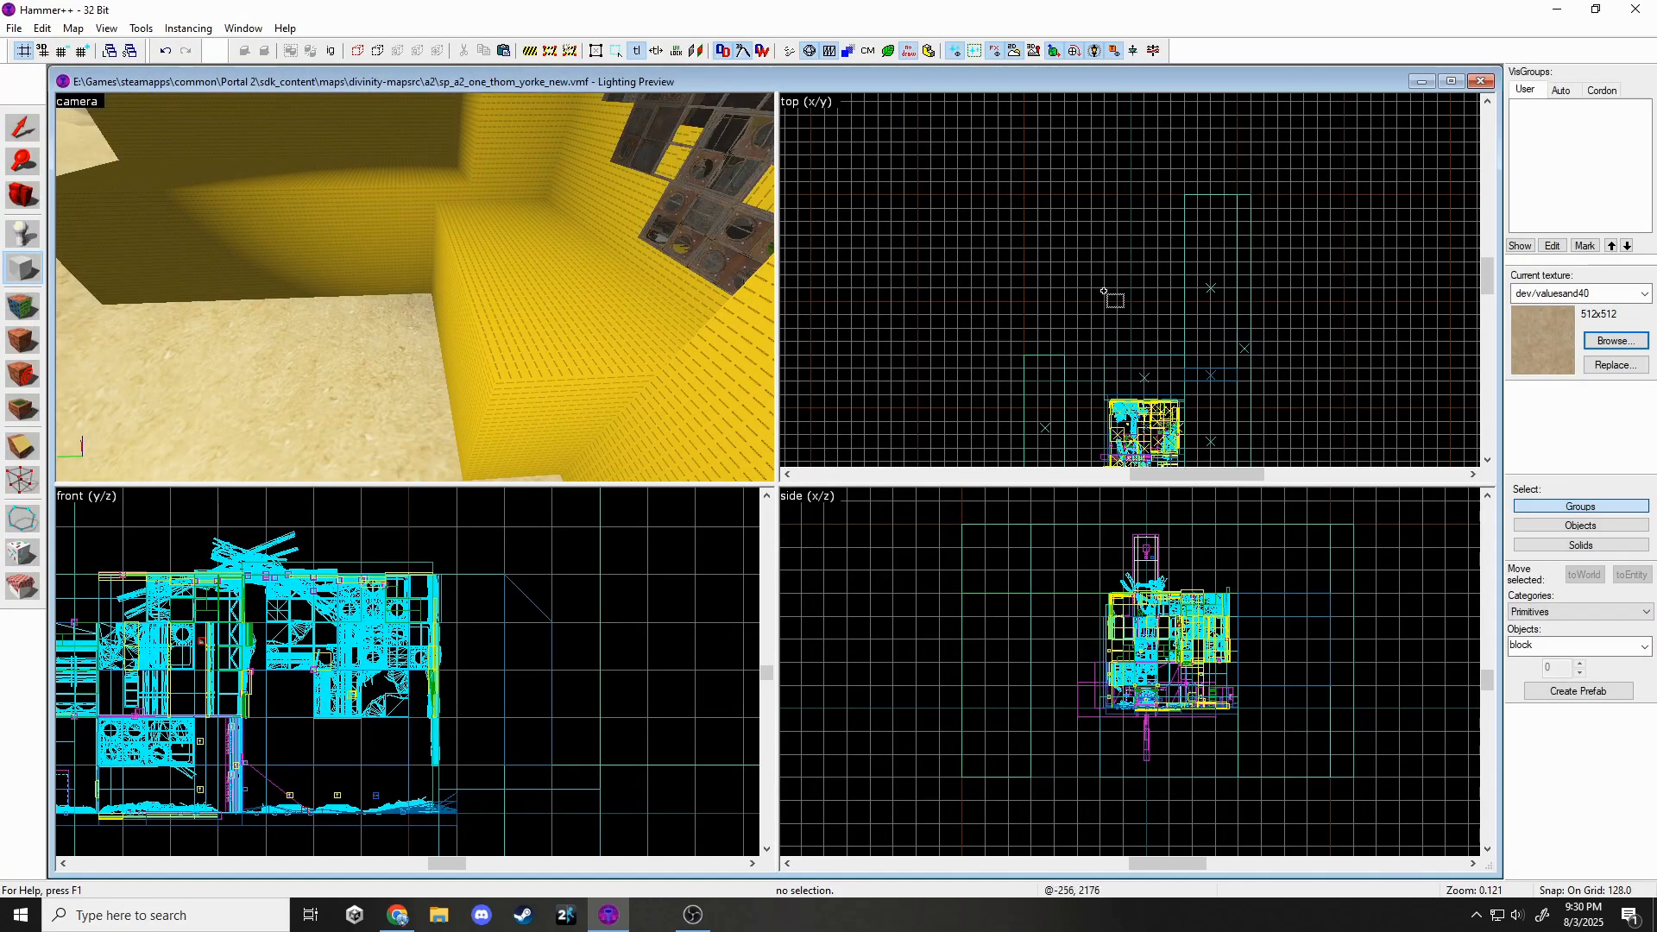
Draw a 2048×1920×256 sand floor block over the pit.
left_click_drag(1117, 247, 1226, 372)
scroll(1226, 372, "up", 2)
left_click_drag(1183, 653, 1145, 711)
key("Return")
Make the floor's top face a displacement and start Paint Geometry with distance 82, radius 665.
left_click(23, 305)
left_click(362, 345)
left_click(746, 325)
left_click(710, 411)
left_click(802, 470)
left_click(694, 323)
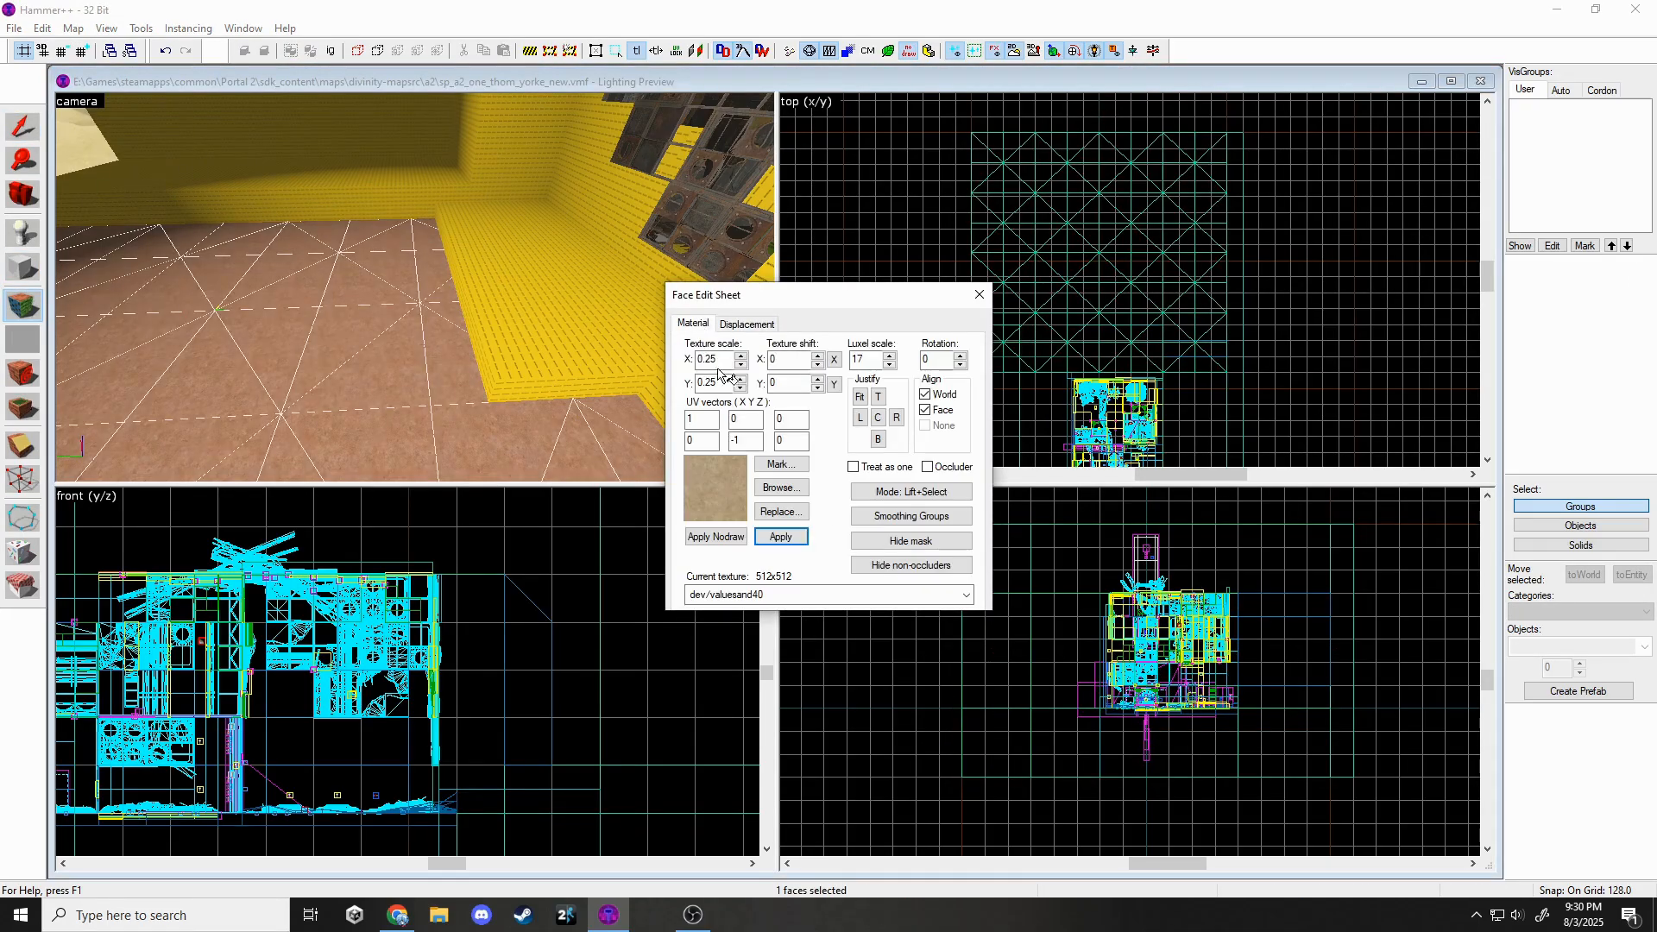
left_click(747, 323)
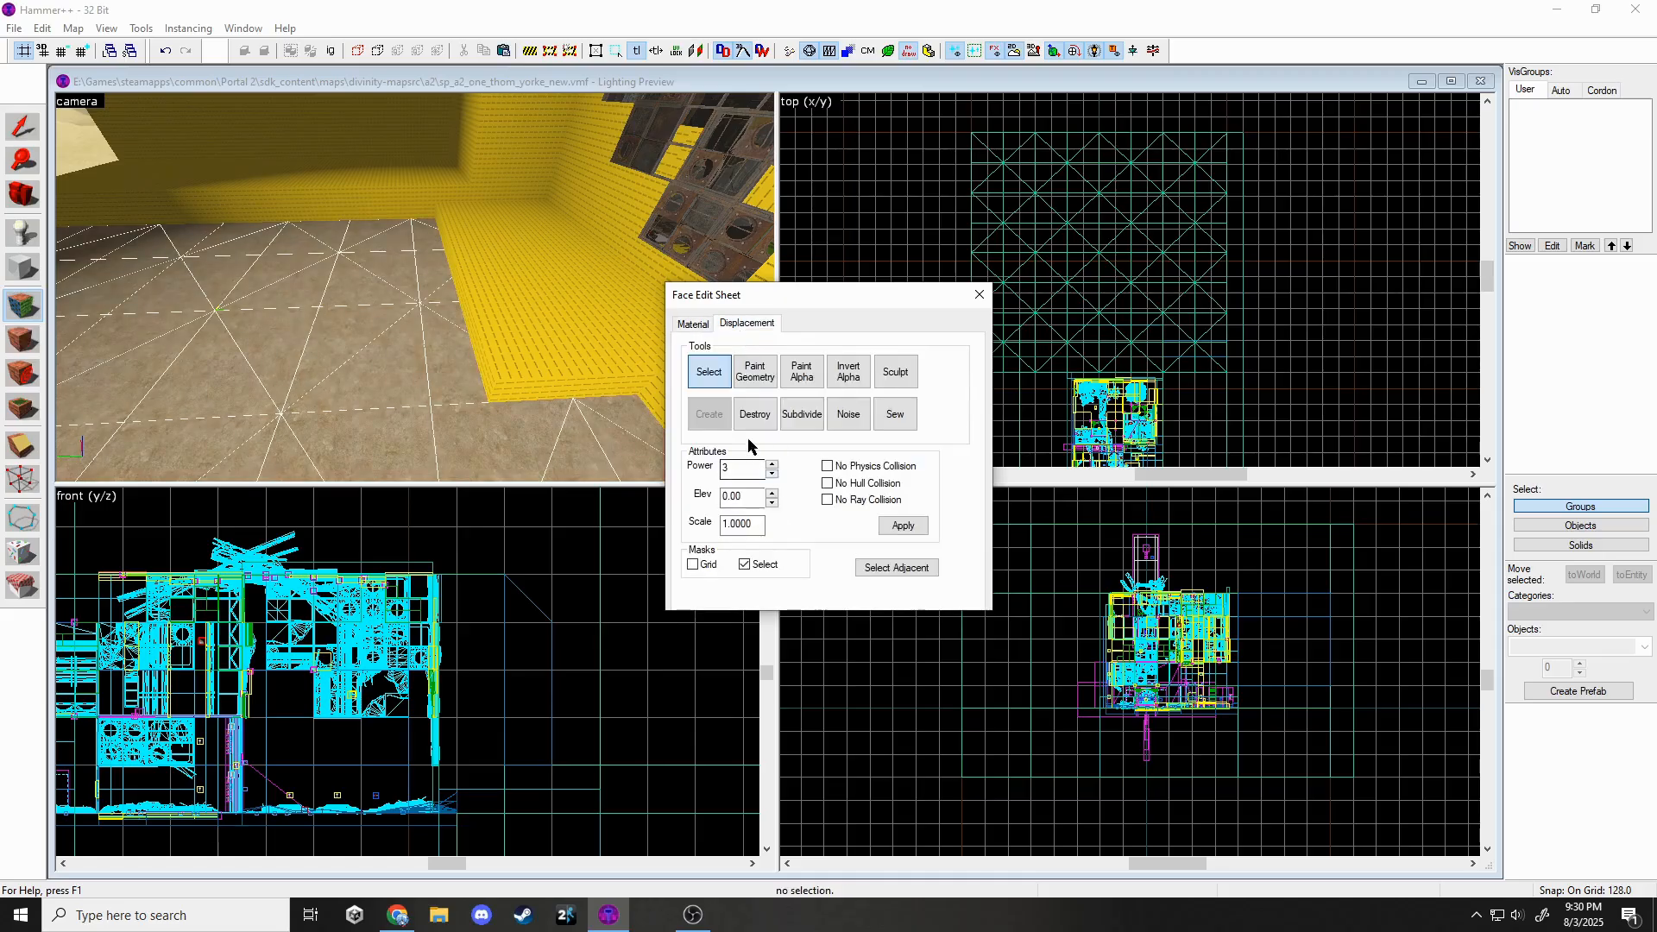
left_click(757, 371)
mouse_move(747, 490)
left_mouse_down()
mouse_move(780, 490)
mouse_move(817, 538)
left_mouse_up()
Paint gentle dunes across the sand with paint distance 16, undoing the first overly tall hill.
left_click_drag(397, 164, 466, 250)
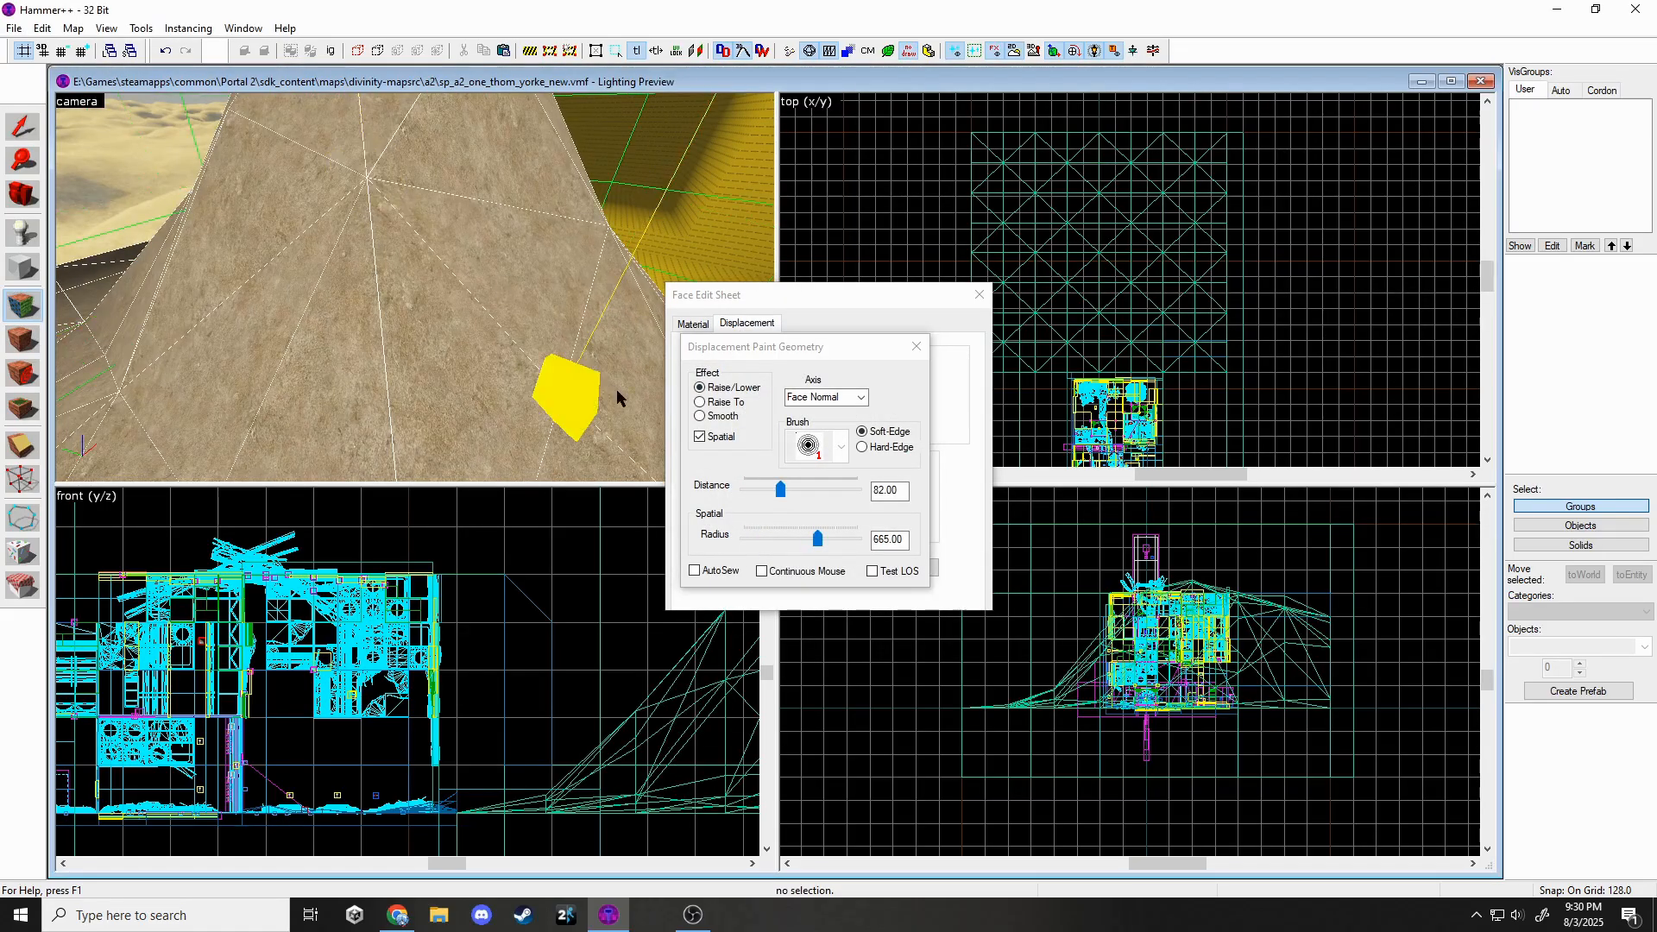
key("ctrl+z")
left_click_drag(781, 488, 752, 489)
left_click_drag(420, 192, 413, 195)
key("z")
key("z")
left_click_drag(345, 259, 326, 287)
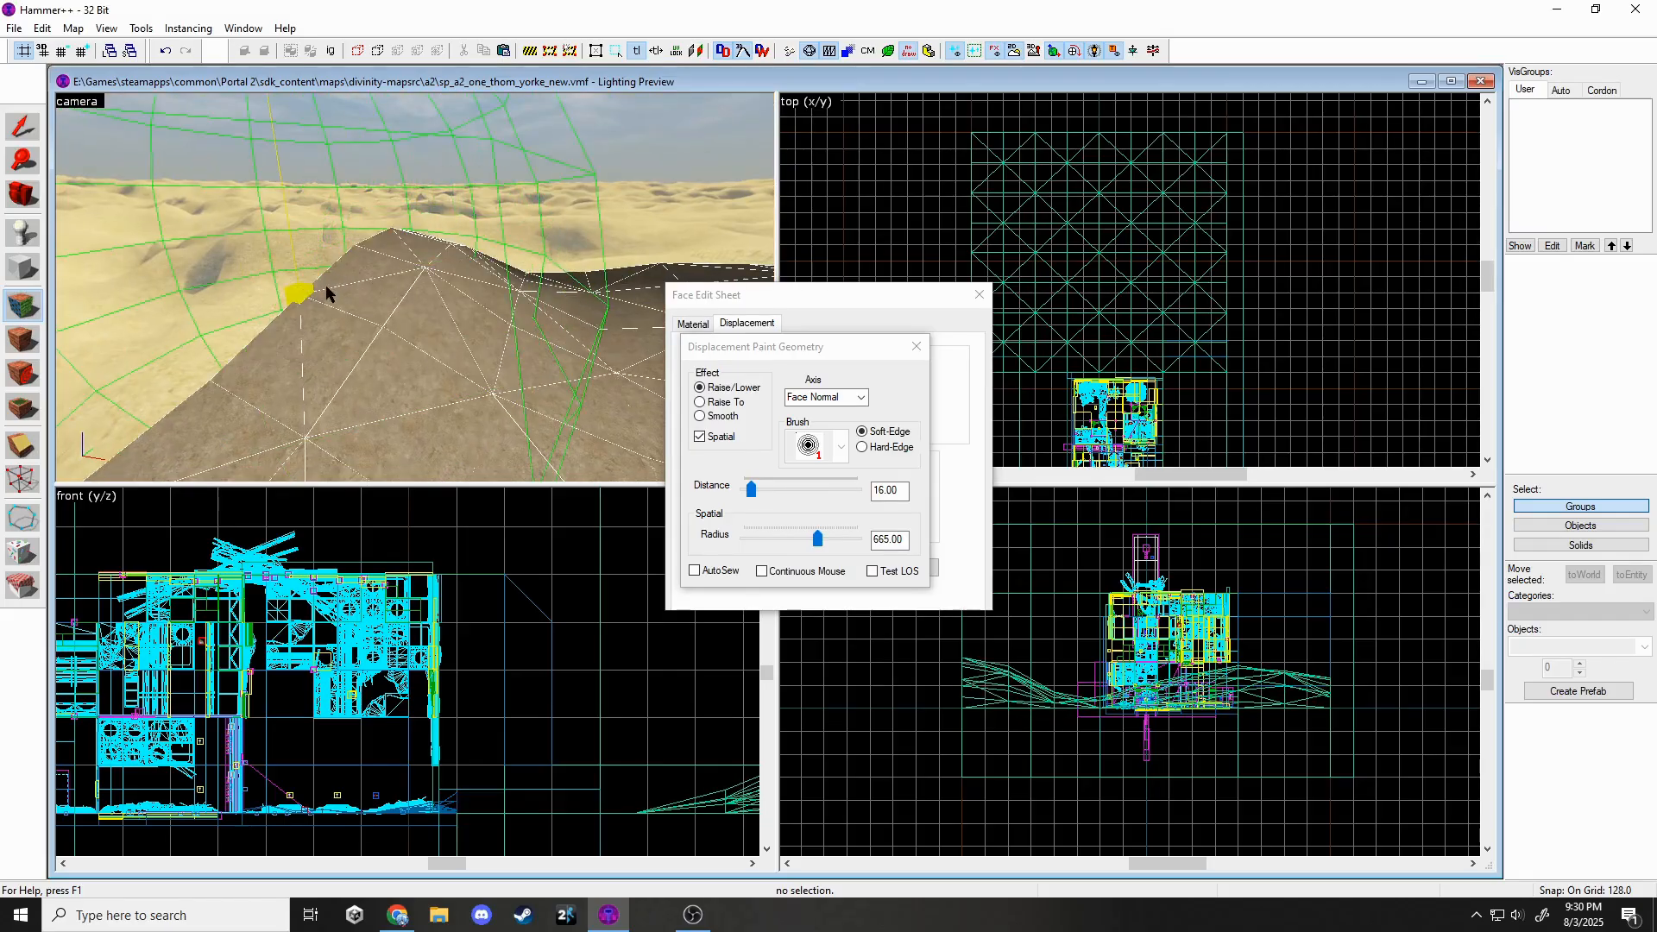
key("z")
key("z")
left_click_drag(449, 307, 466, 302)
key("z")
Sample the toolsnodraw texture from an existing wall.
key("z")
left_click_drag(552, 345, 866, 316)
left_click(917, 346)
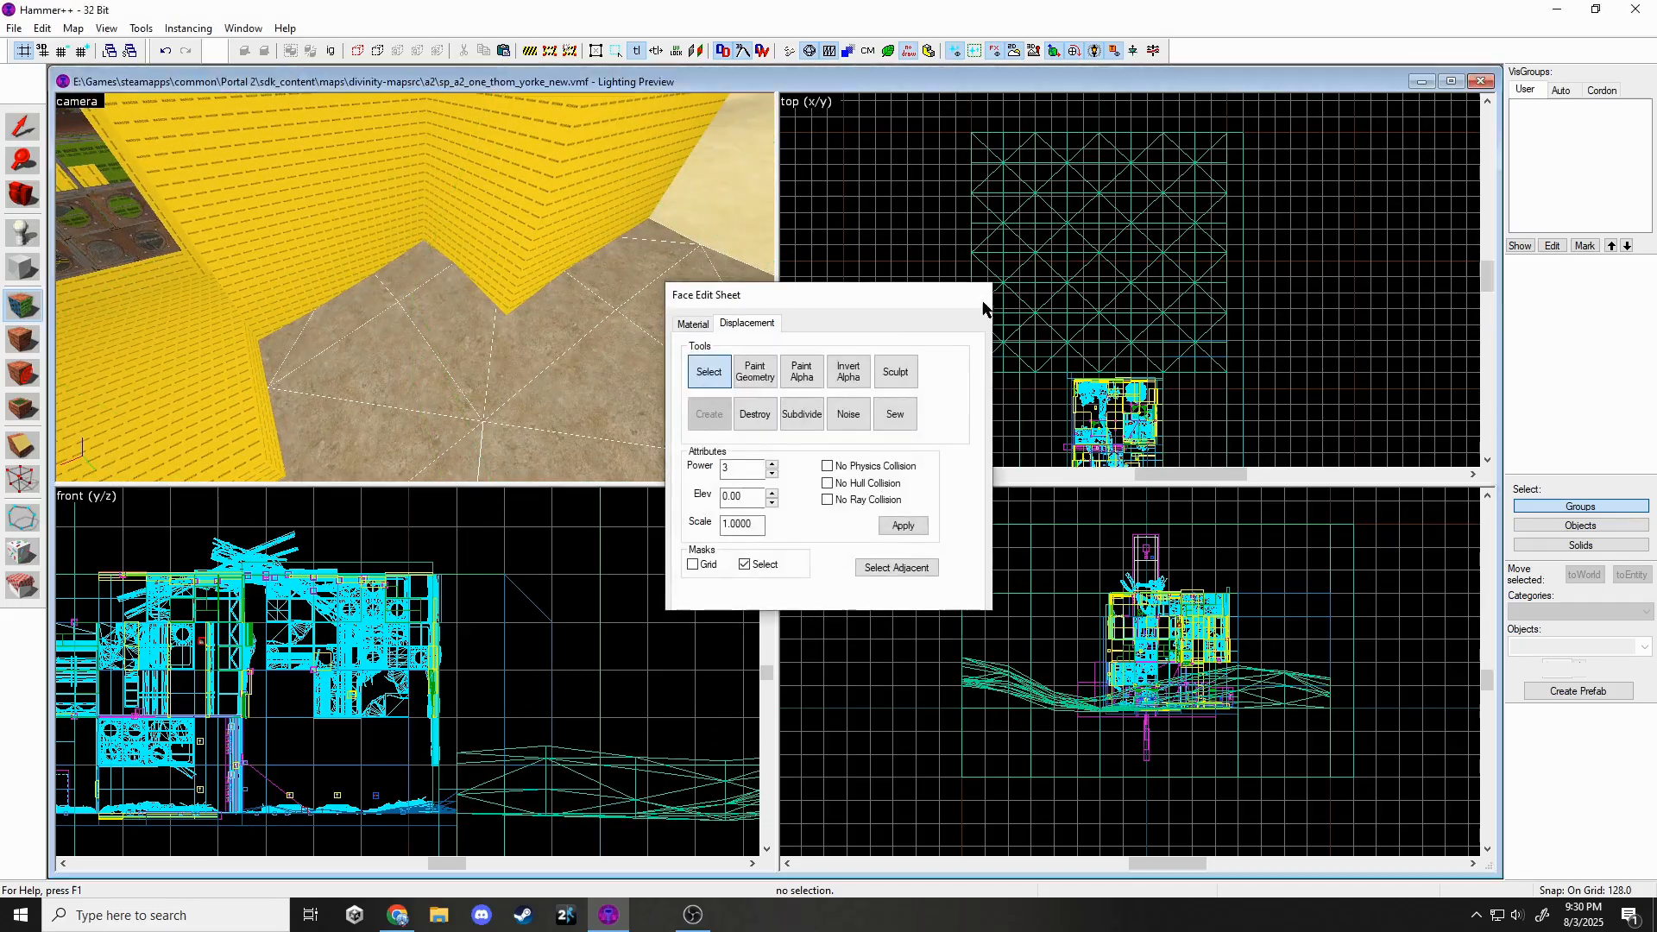
left_click(979, 295)
key("z")
key("w")
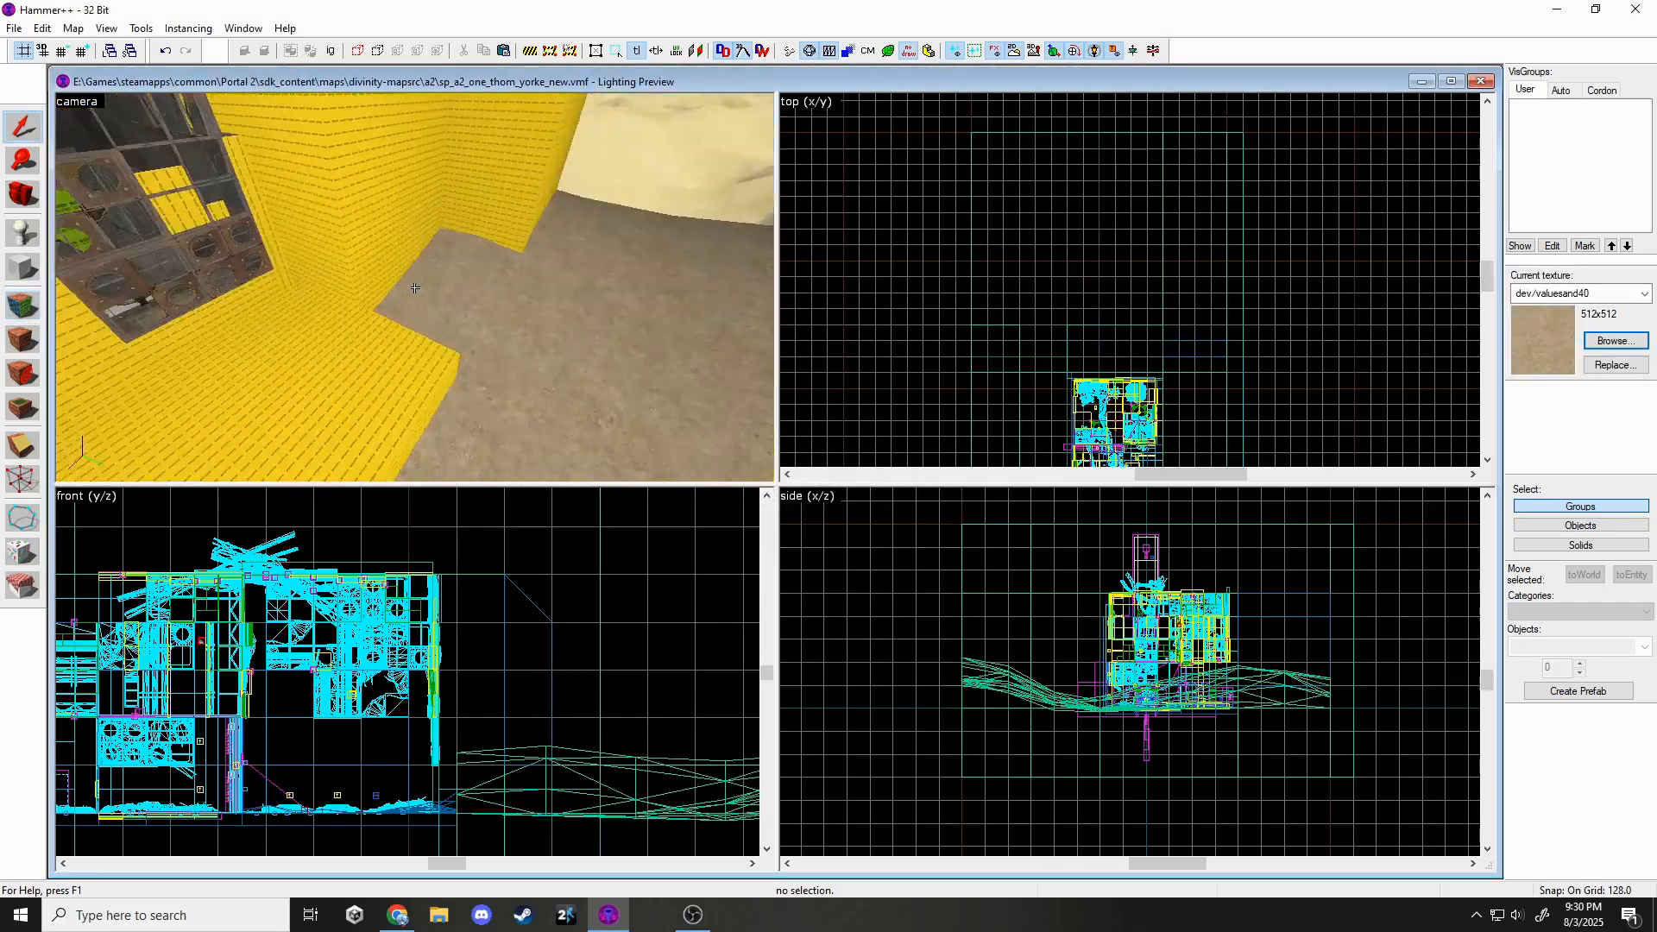
key("z")
left_click(22, 306)
left_click(392, 277)
left_click(980, 295)
left_click(392, 274)
Draw a 128×2944×1408 nodraw wall block beside the chamber.
key("shift+b")
scroll(1078, 285, "down", 3)
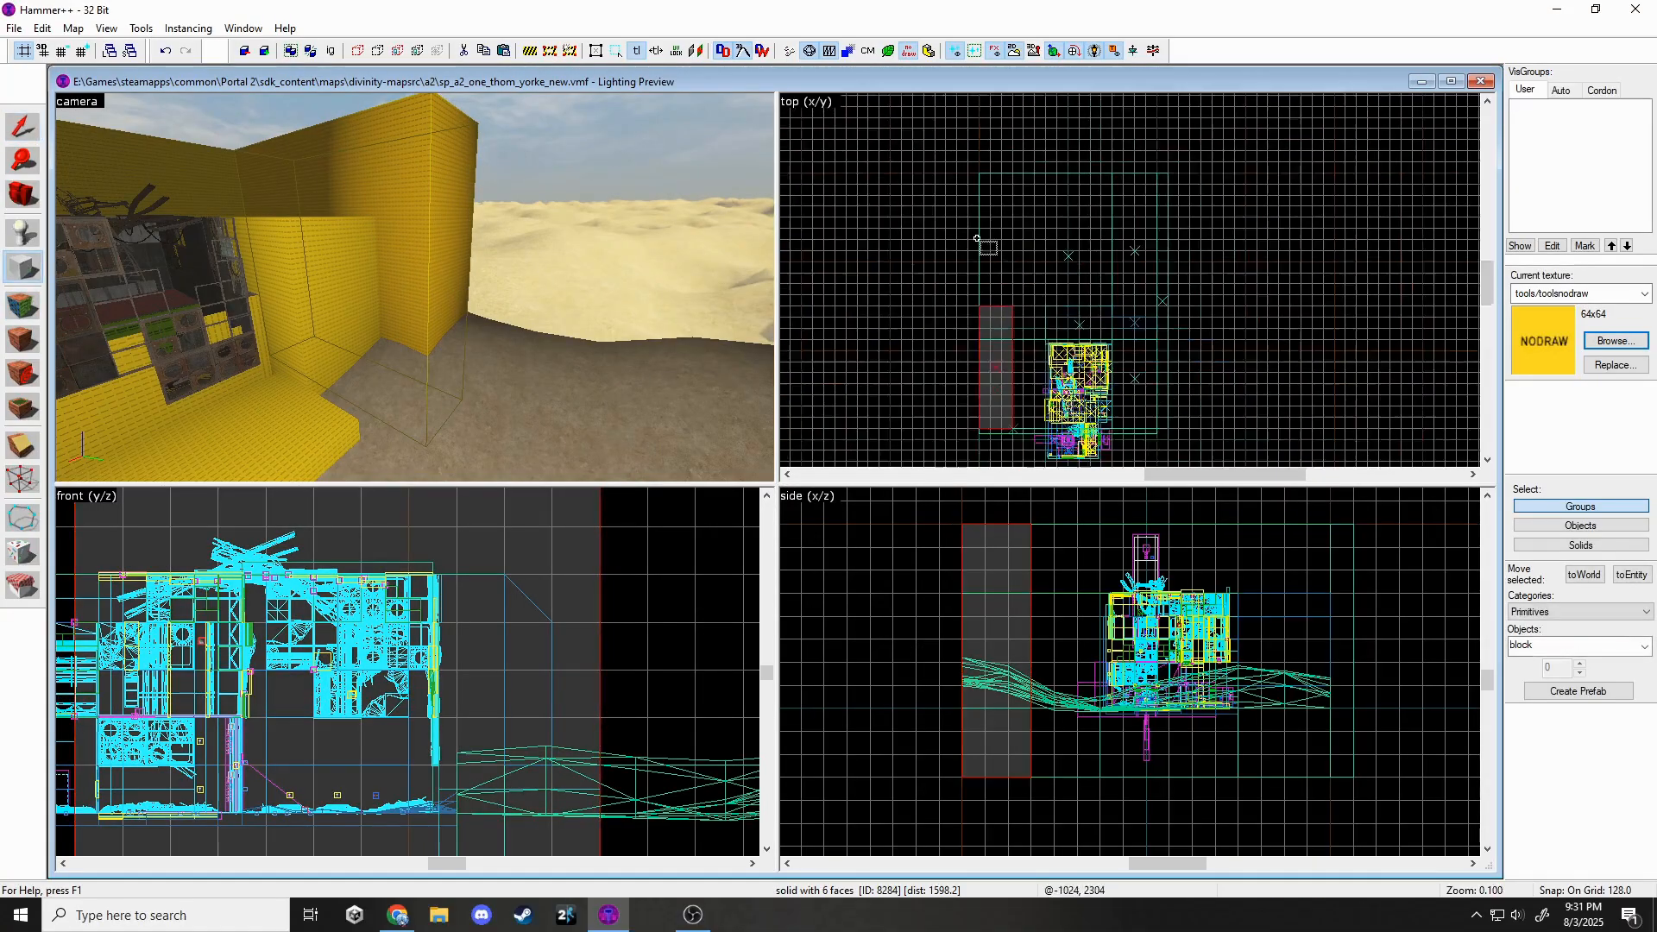
left_click_drag(981, 201, 1072, 459)
scroll(1122, 703, "down", 2)
left_click_drag(946, 574, 946, 547)
key("Return")
left_click(23, 129)
key("Escape")
Fly the 3D camera around the pit and through the structure to check the new wall.
key("z")
key("w")
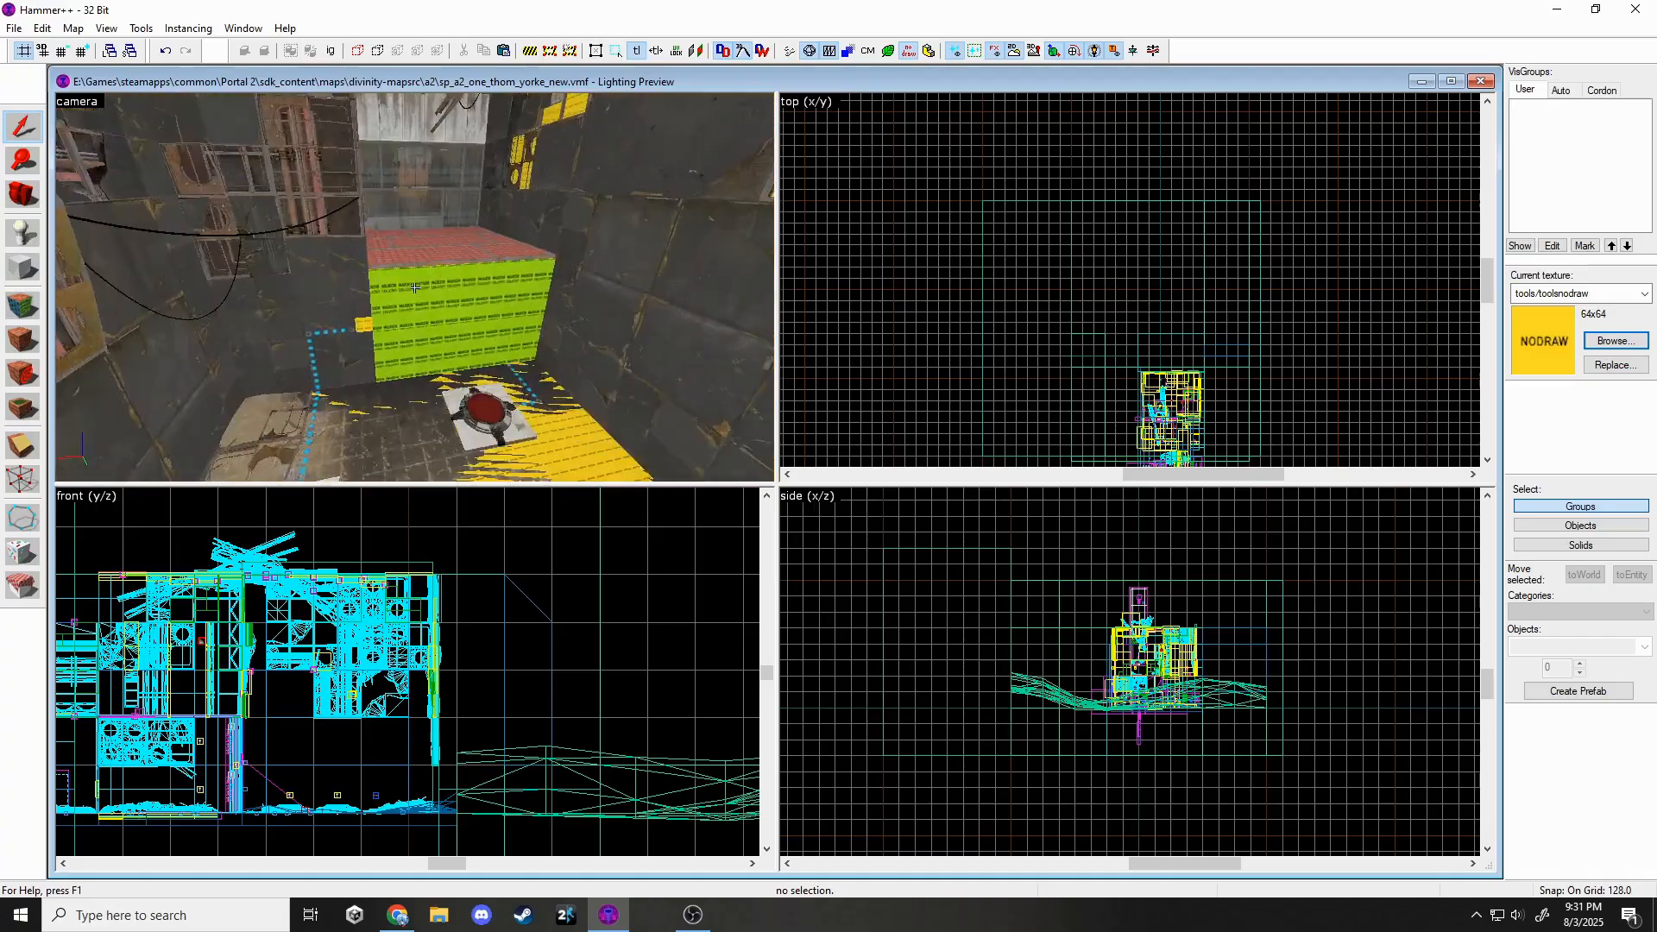
left_click(415, 287)
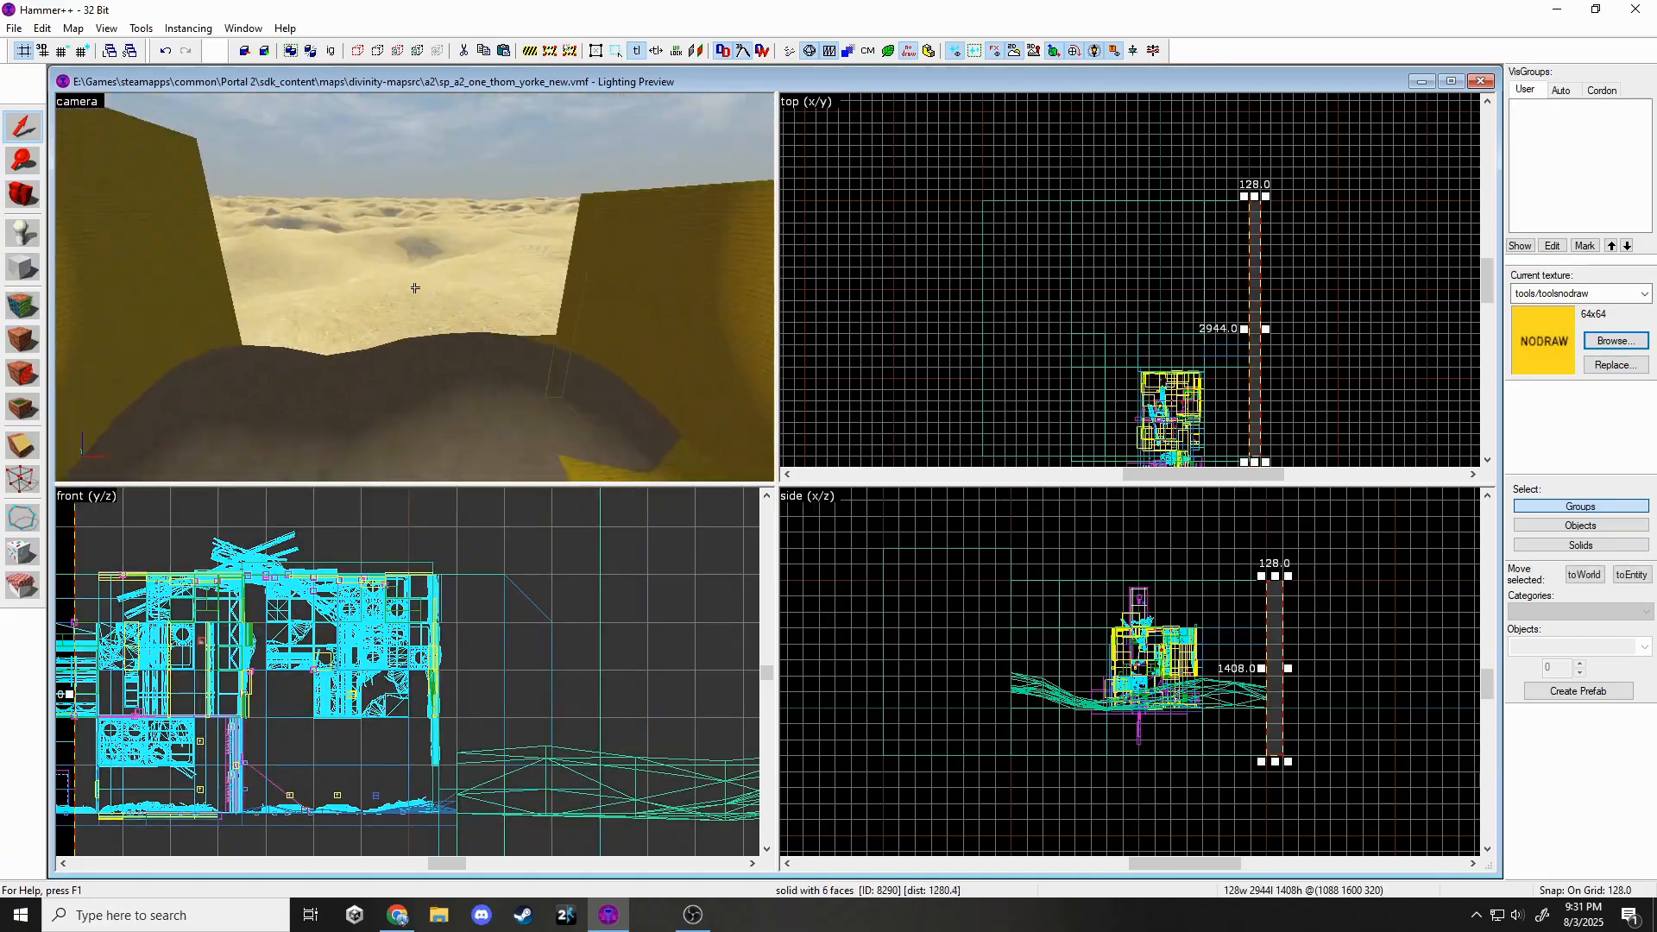
left_click(13, 272)
scroll(997, 295, "up", 2)
scroll(1070, 246, "down", 4)
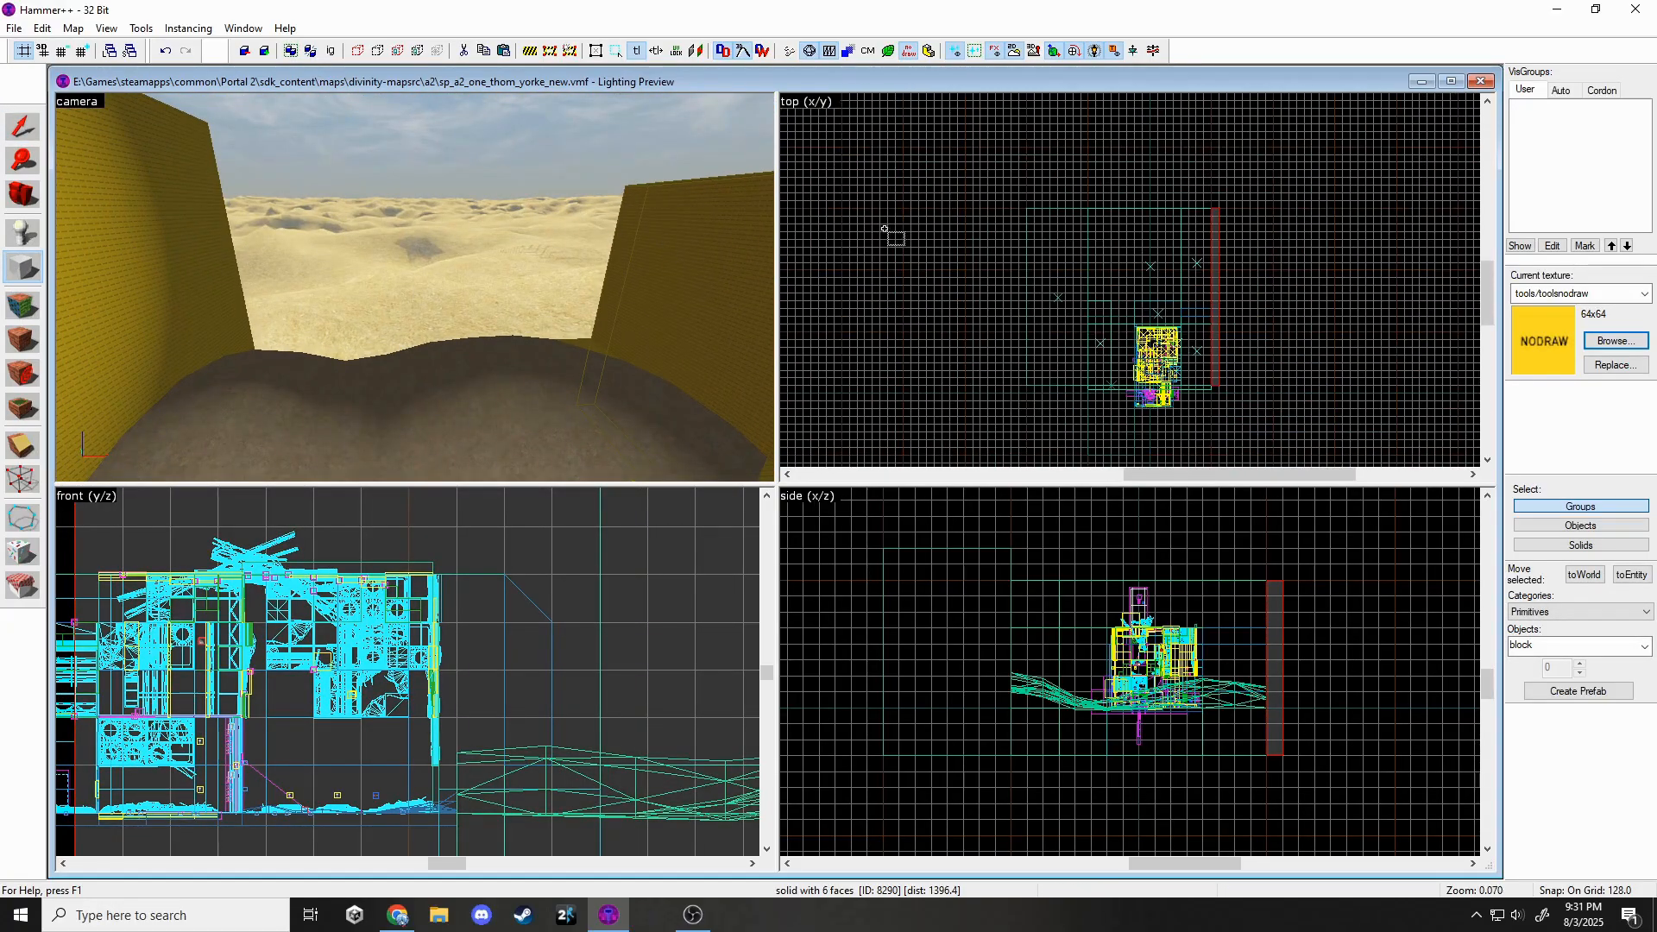
key("Escape")
key("Escape")
key("z")
key("w")
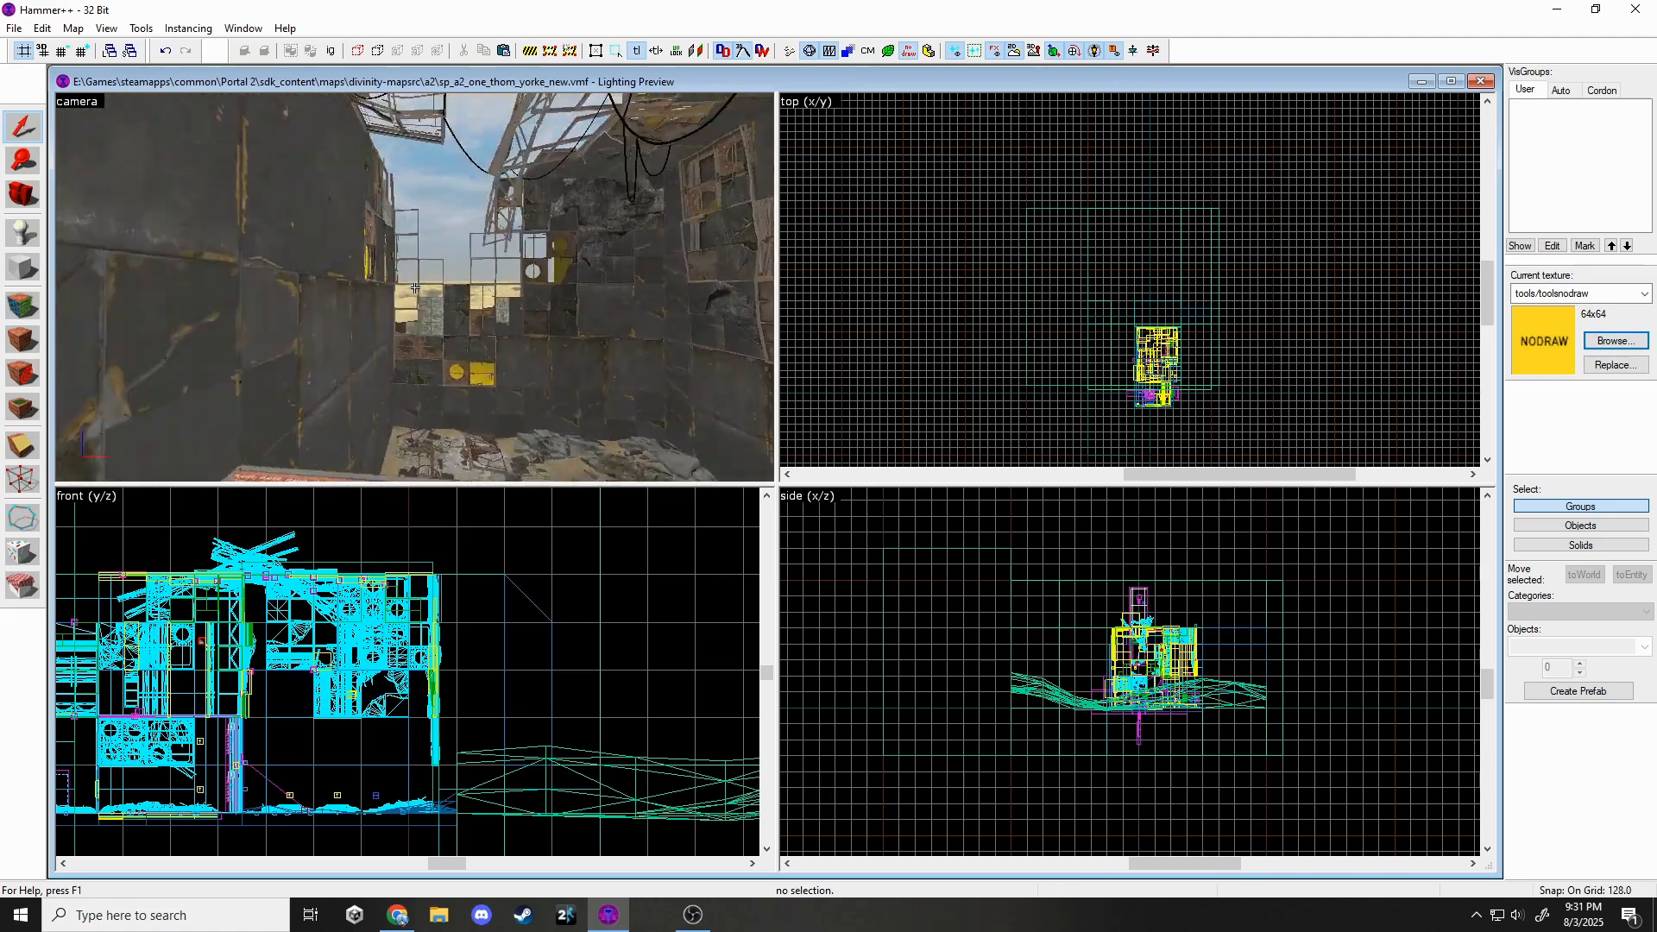
key("z")
key("shift+a")
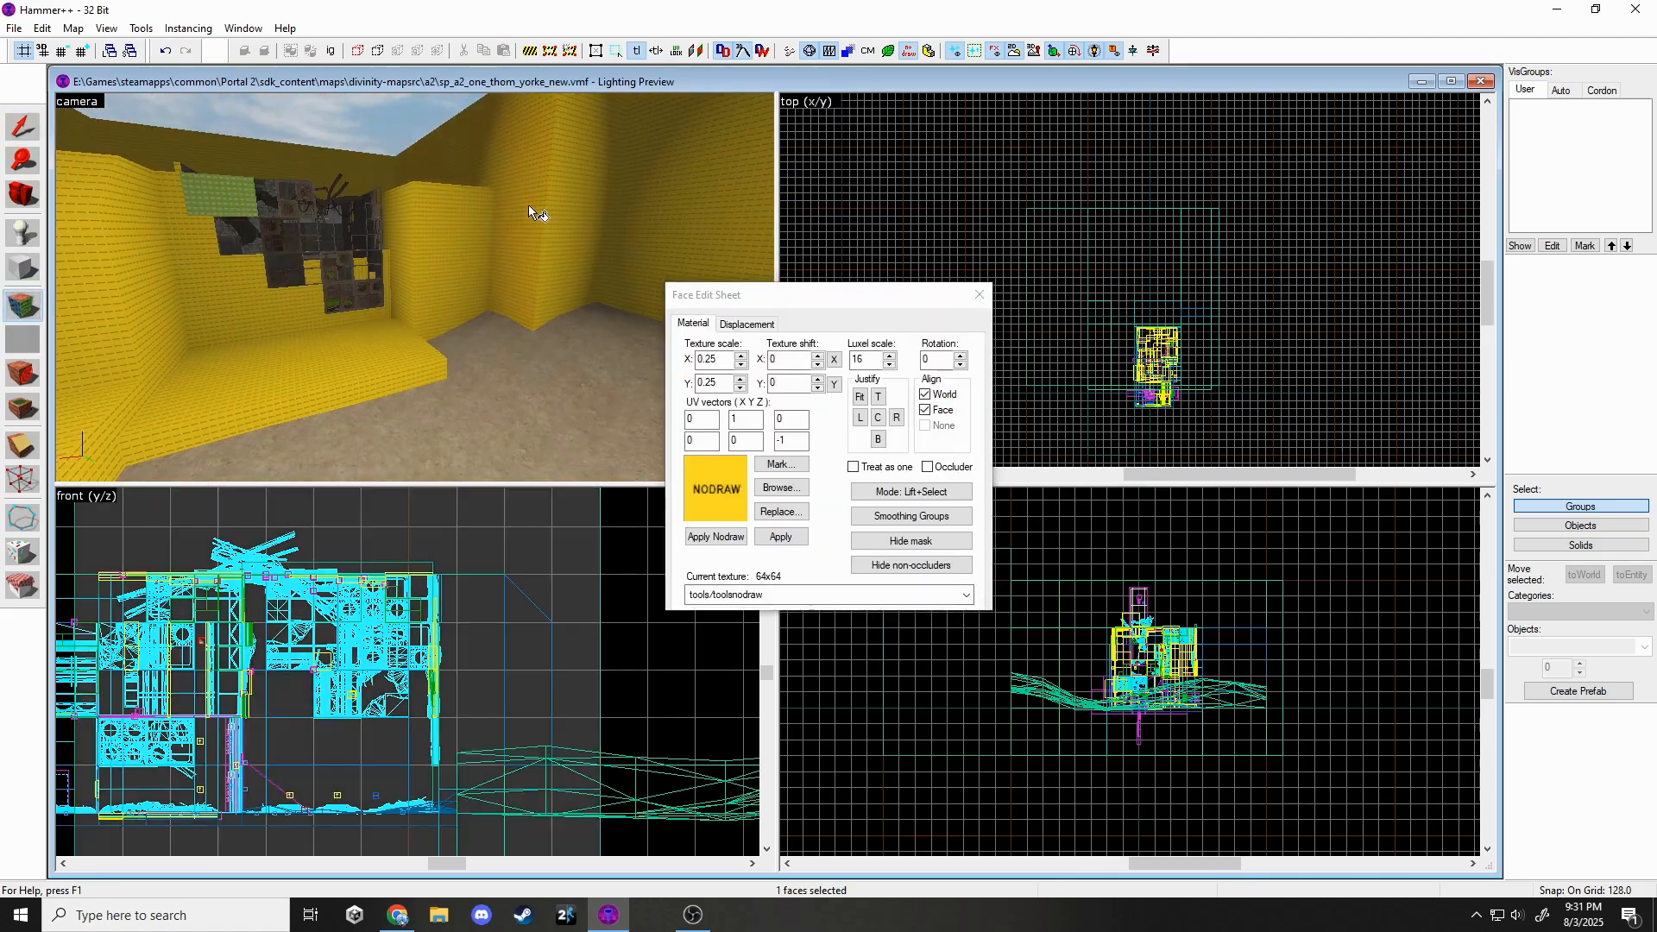
Select several wall faces and make the rusty plastic wall texture current, filtering by 'plastic'.
left_click(567, 195, "ctrl")
key("z")
key("z")
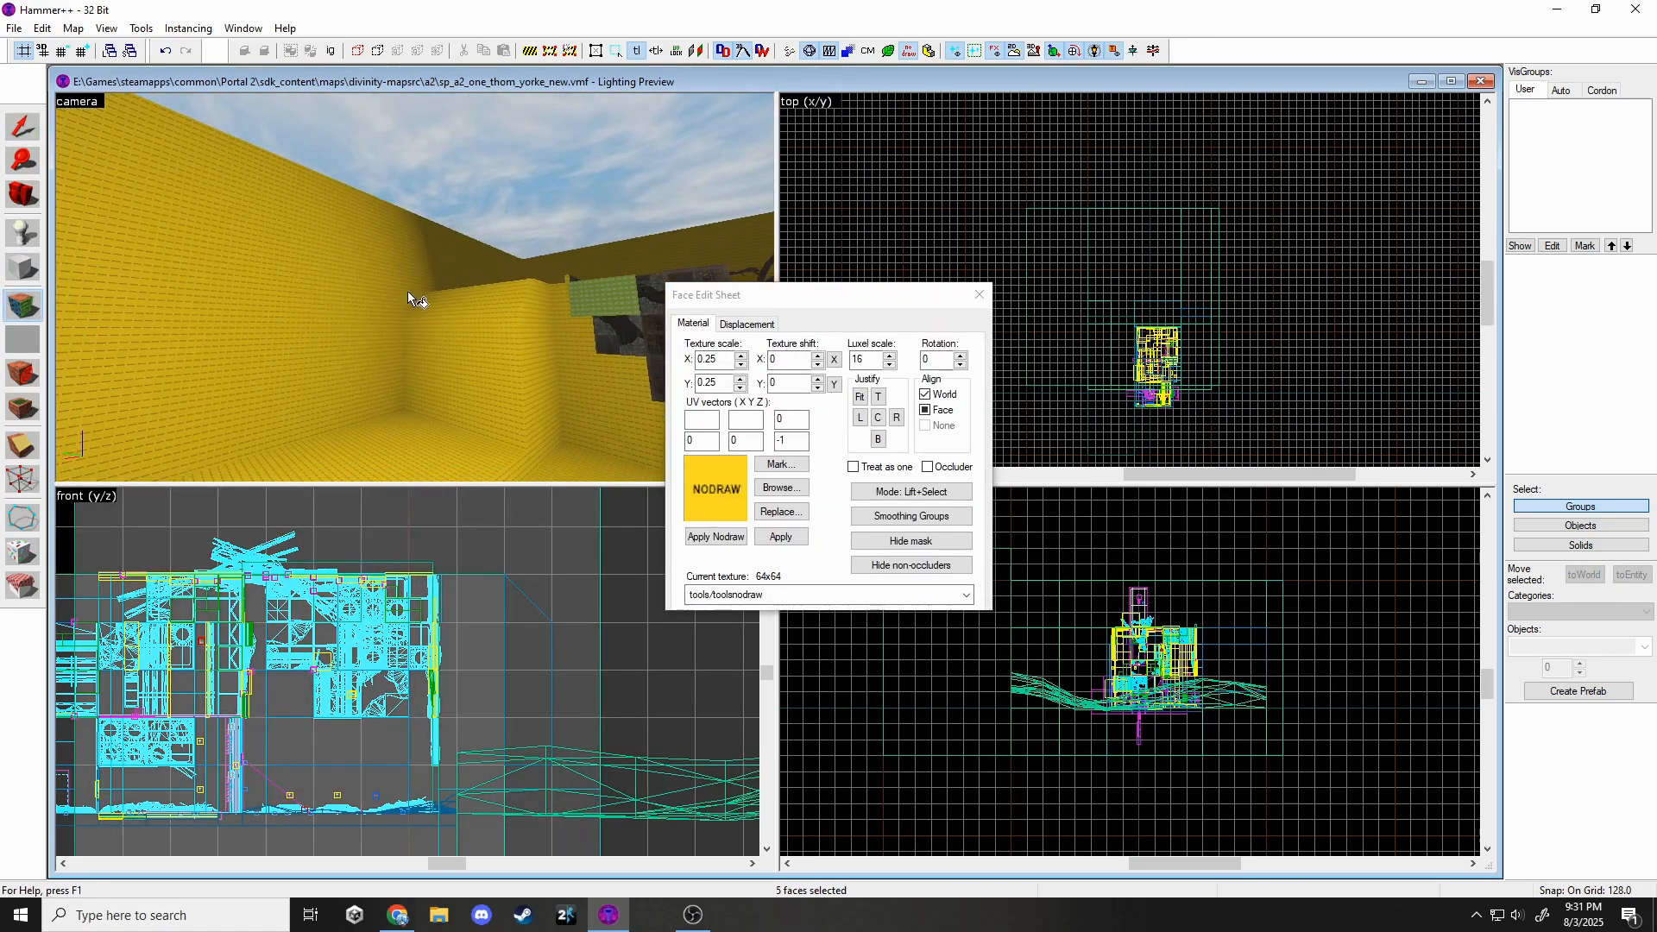
left_click(409, 292, "ctrl")
left_click(483, 313, "ctrl")
left_click(545, 395, "ctrl")
key("z")
key("z")
left_click(418, 290, "ctrl")
key("z")
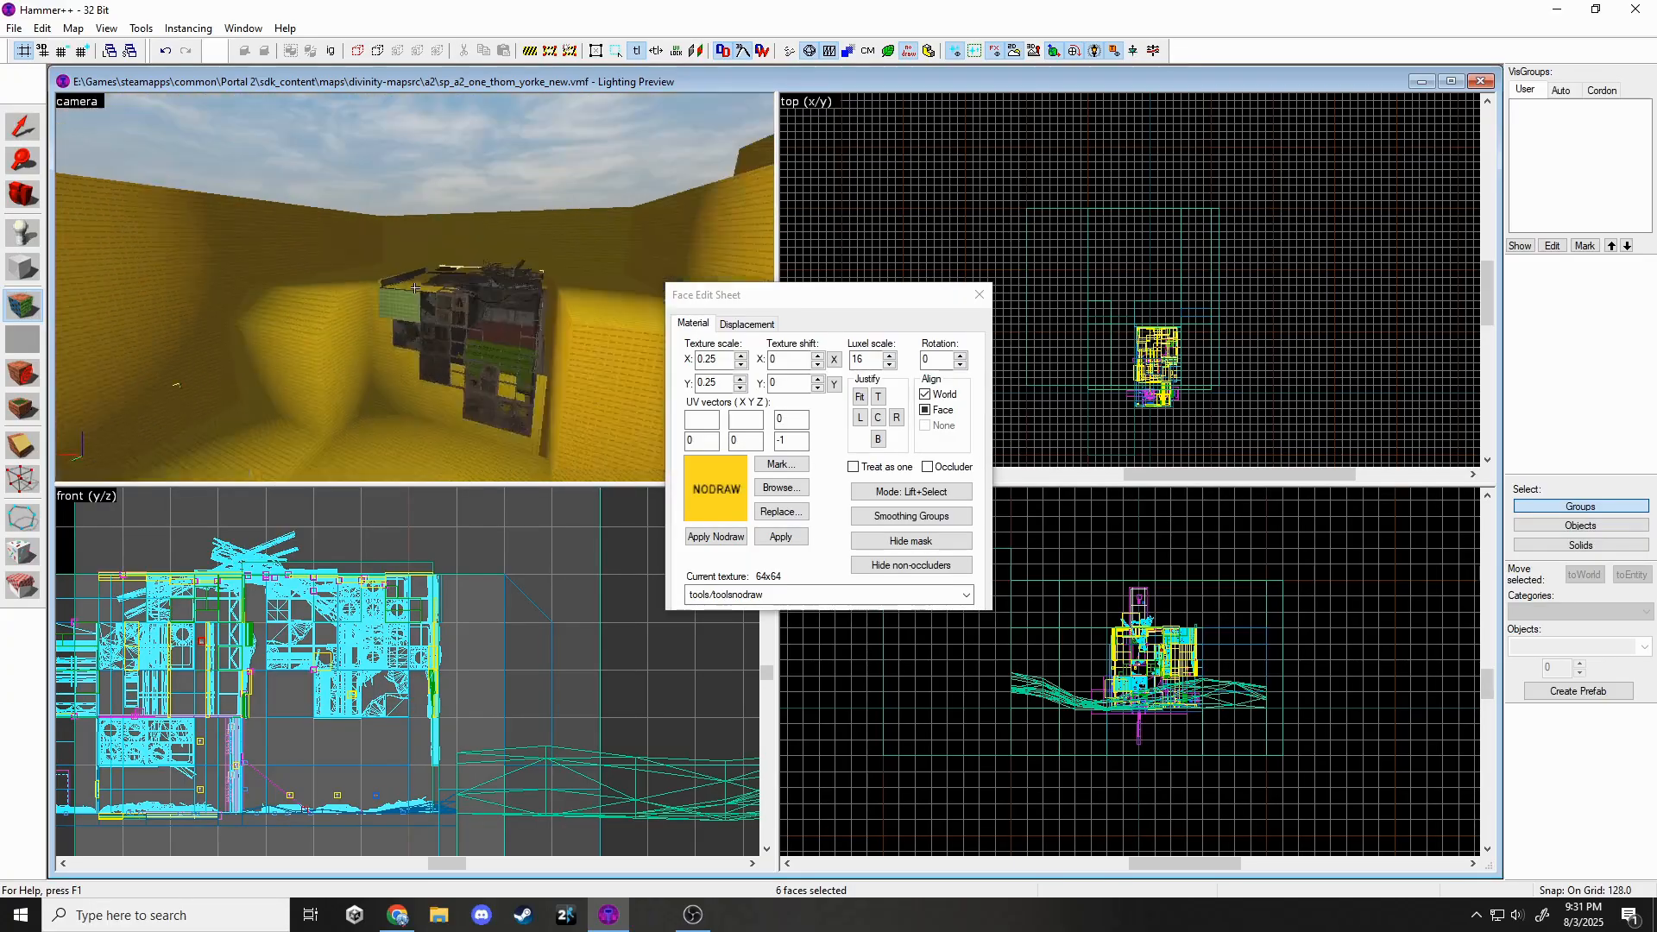
key("z")
left_click(756, 486)
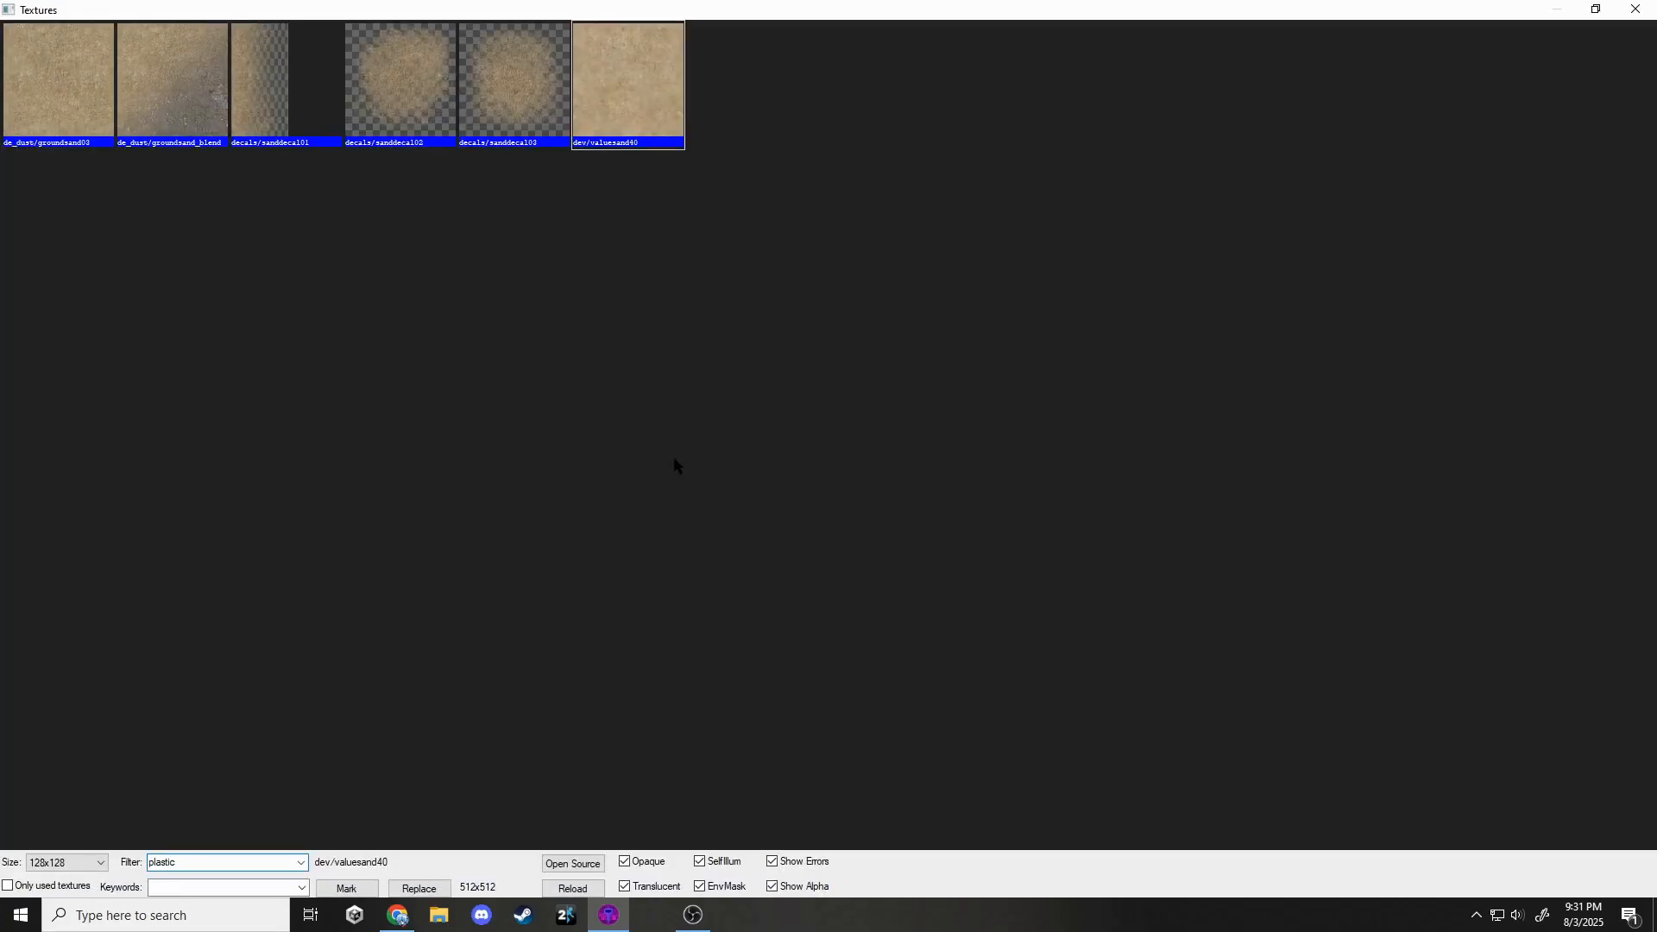
type("plastic")
double_click(69, 359)
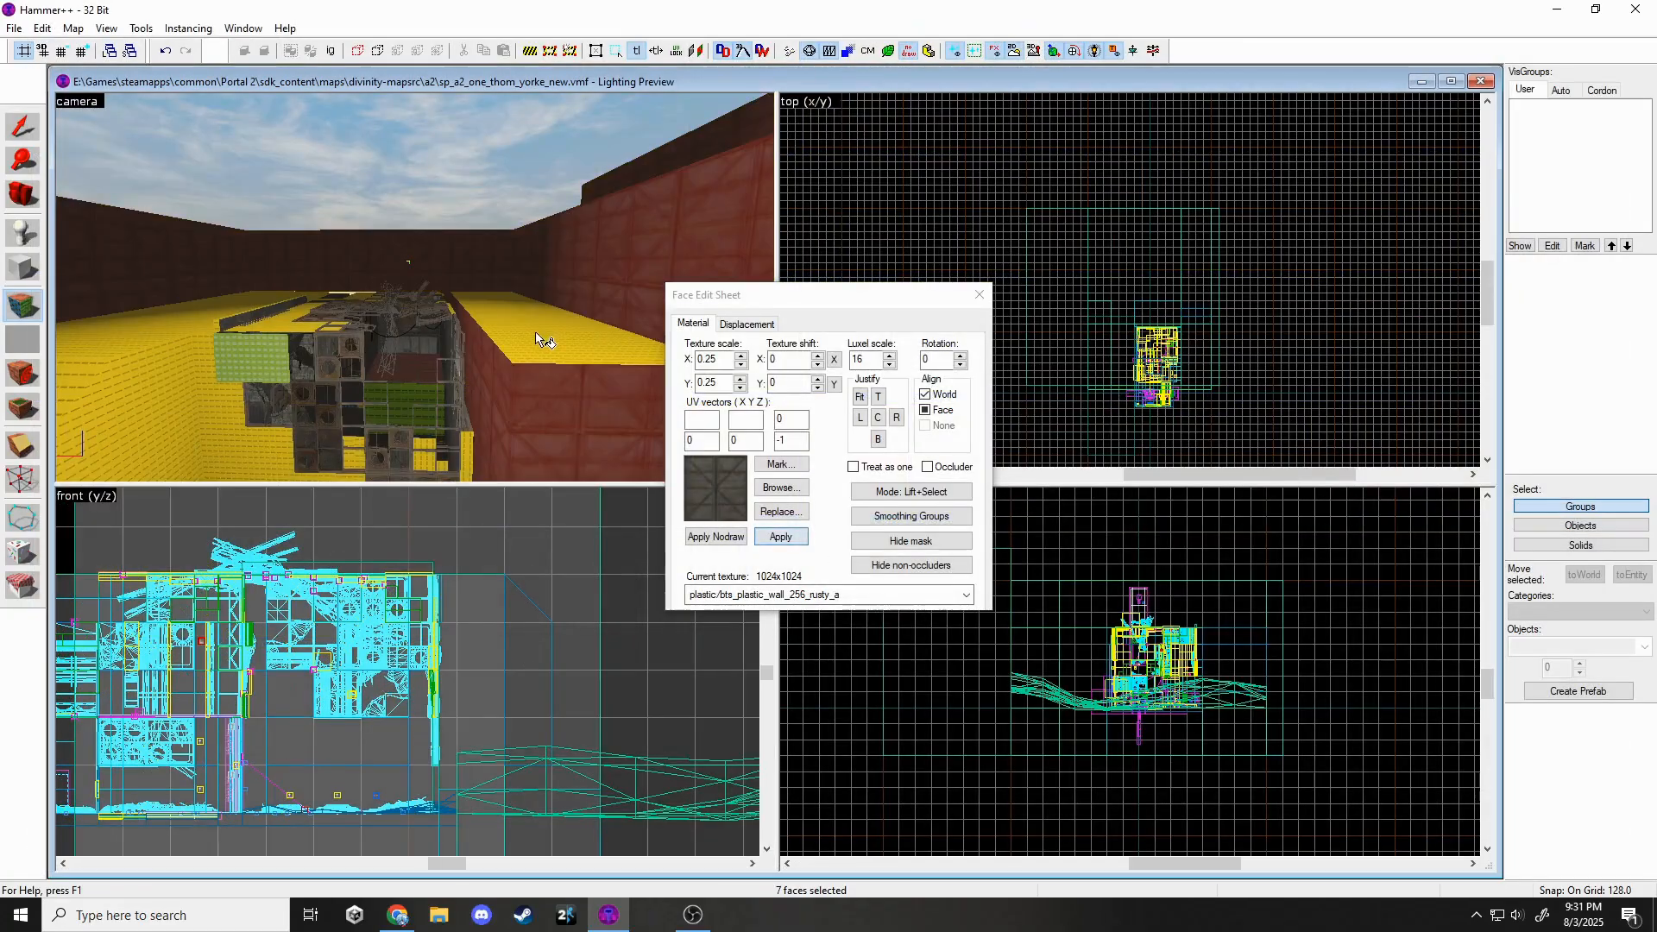
Apply concrete_bts_floor002a_noportal to the selected yellow nodraw wall and floor faces.
key("z")
left_click(304, 314)
key("z")
key("z")
left_click(407, 329, "ctrl")
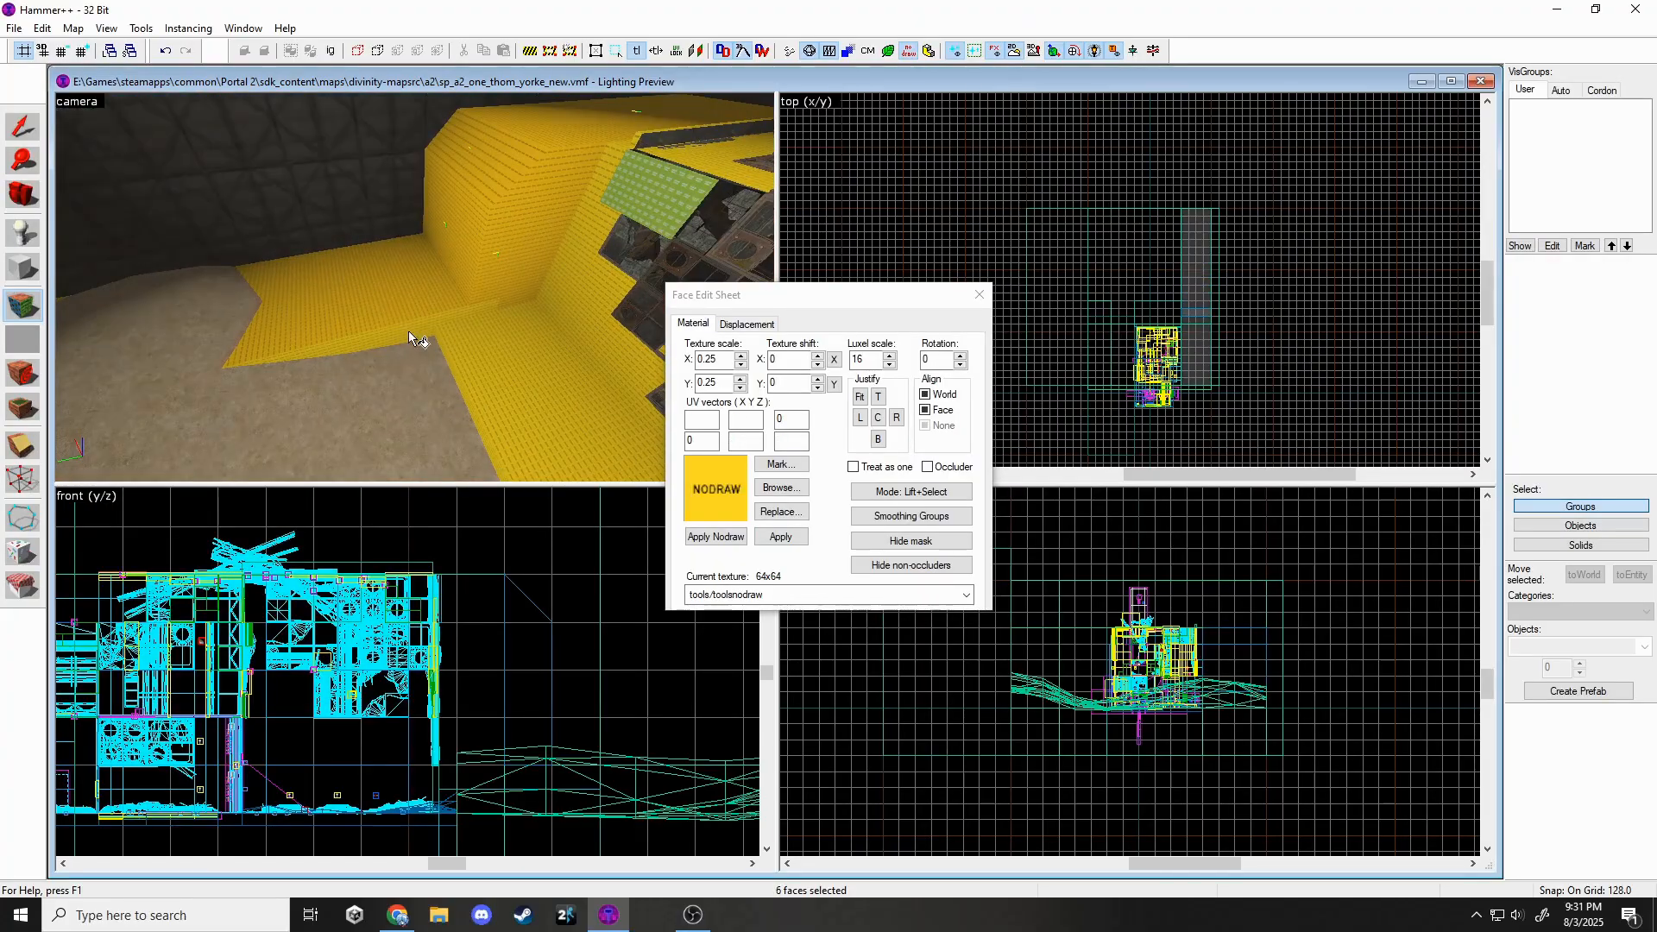
key("z")
key("z")
left_click(540, 278, "ctrl")
left_click(790, 488)
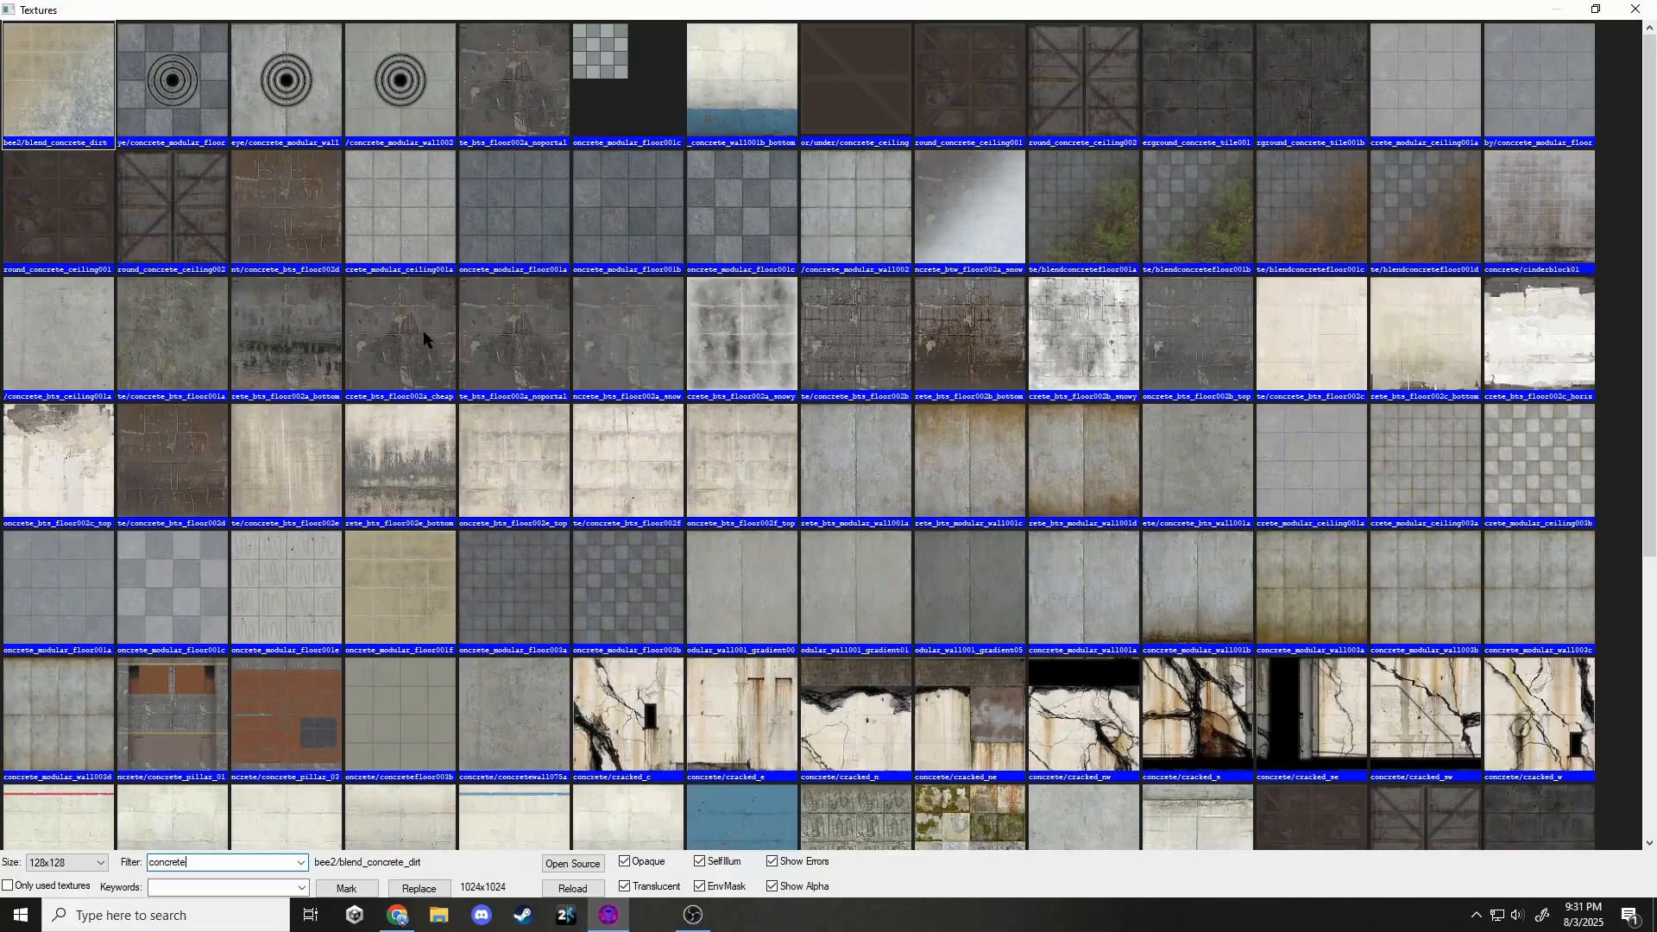
left_click(428, 330)
double_click(499, 348)
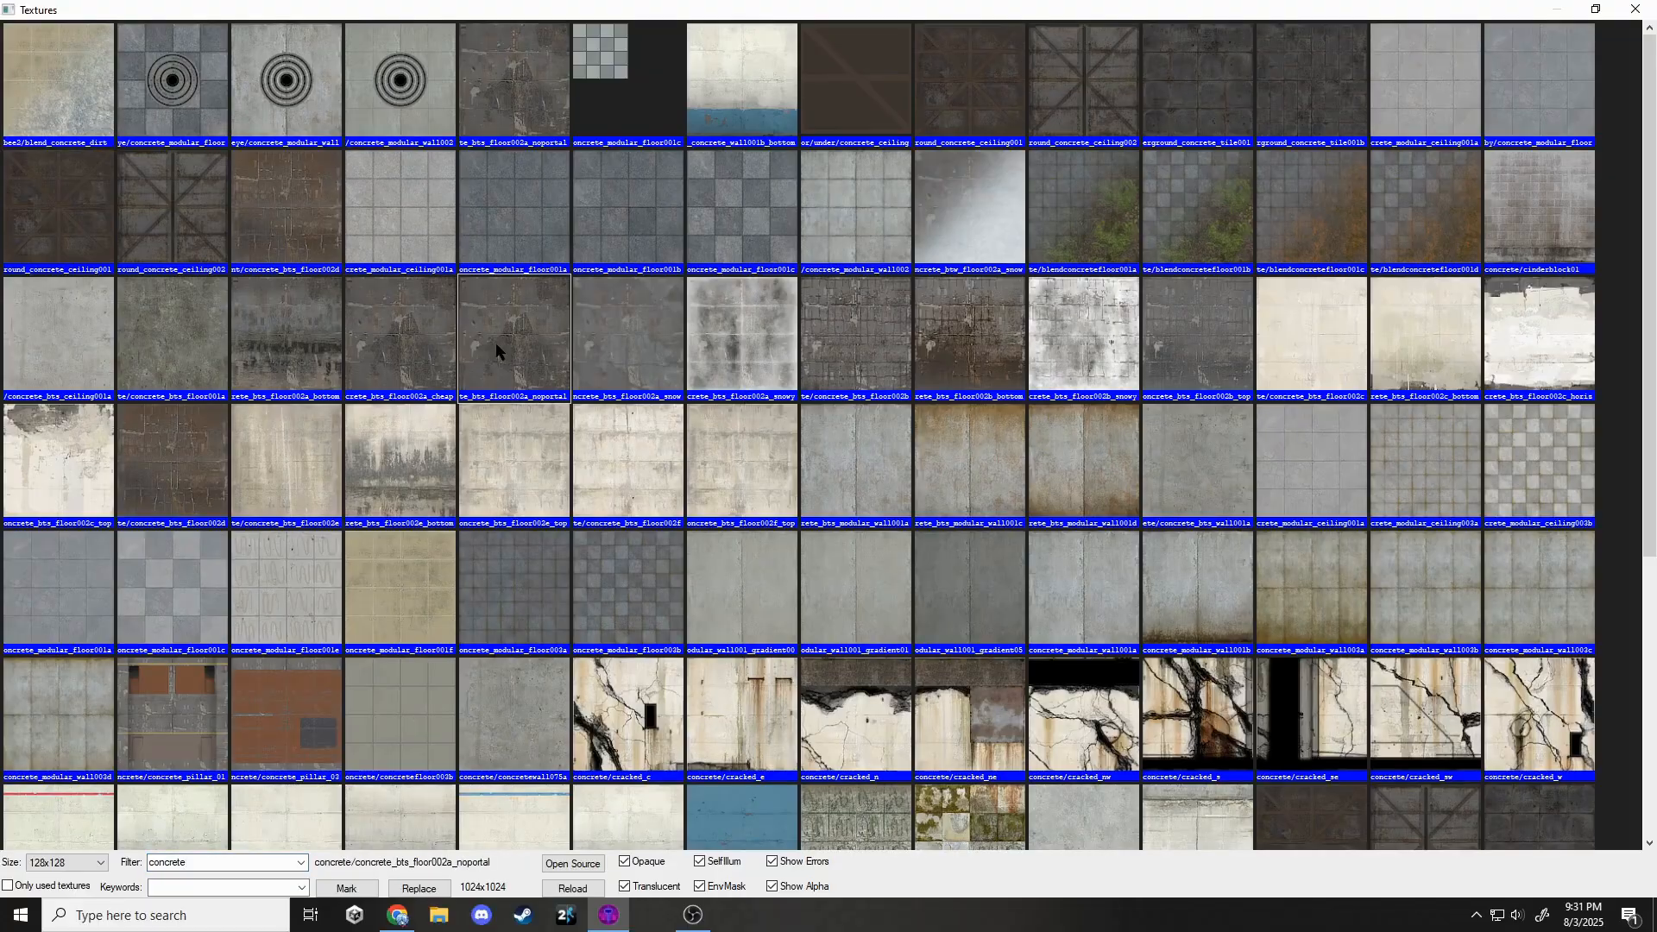
left_click(800, 543)
left_click(929, 395)
left_click(978, 292)
Fly the camera over, down into and below the chamber, then pick a wall face to retexture.
key("z")
key("w")
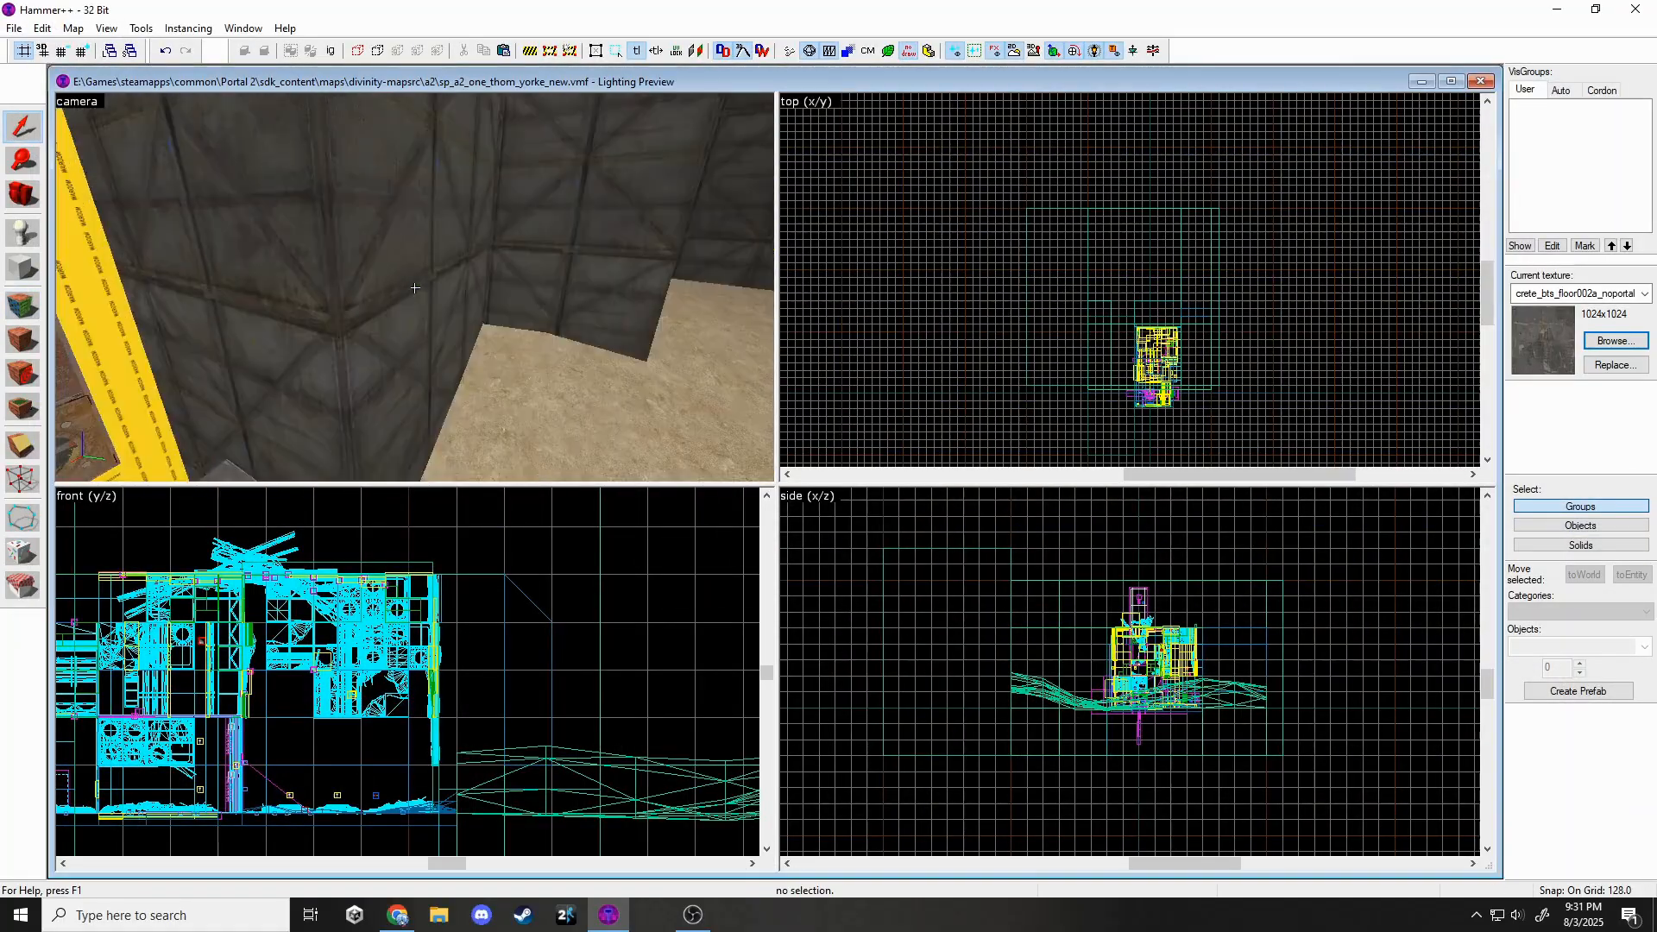
key("w")
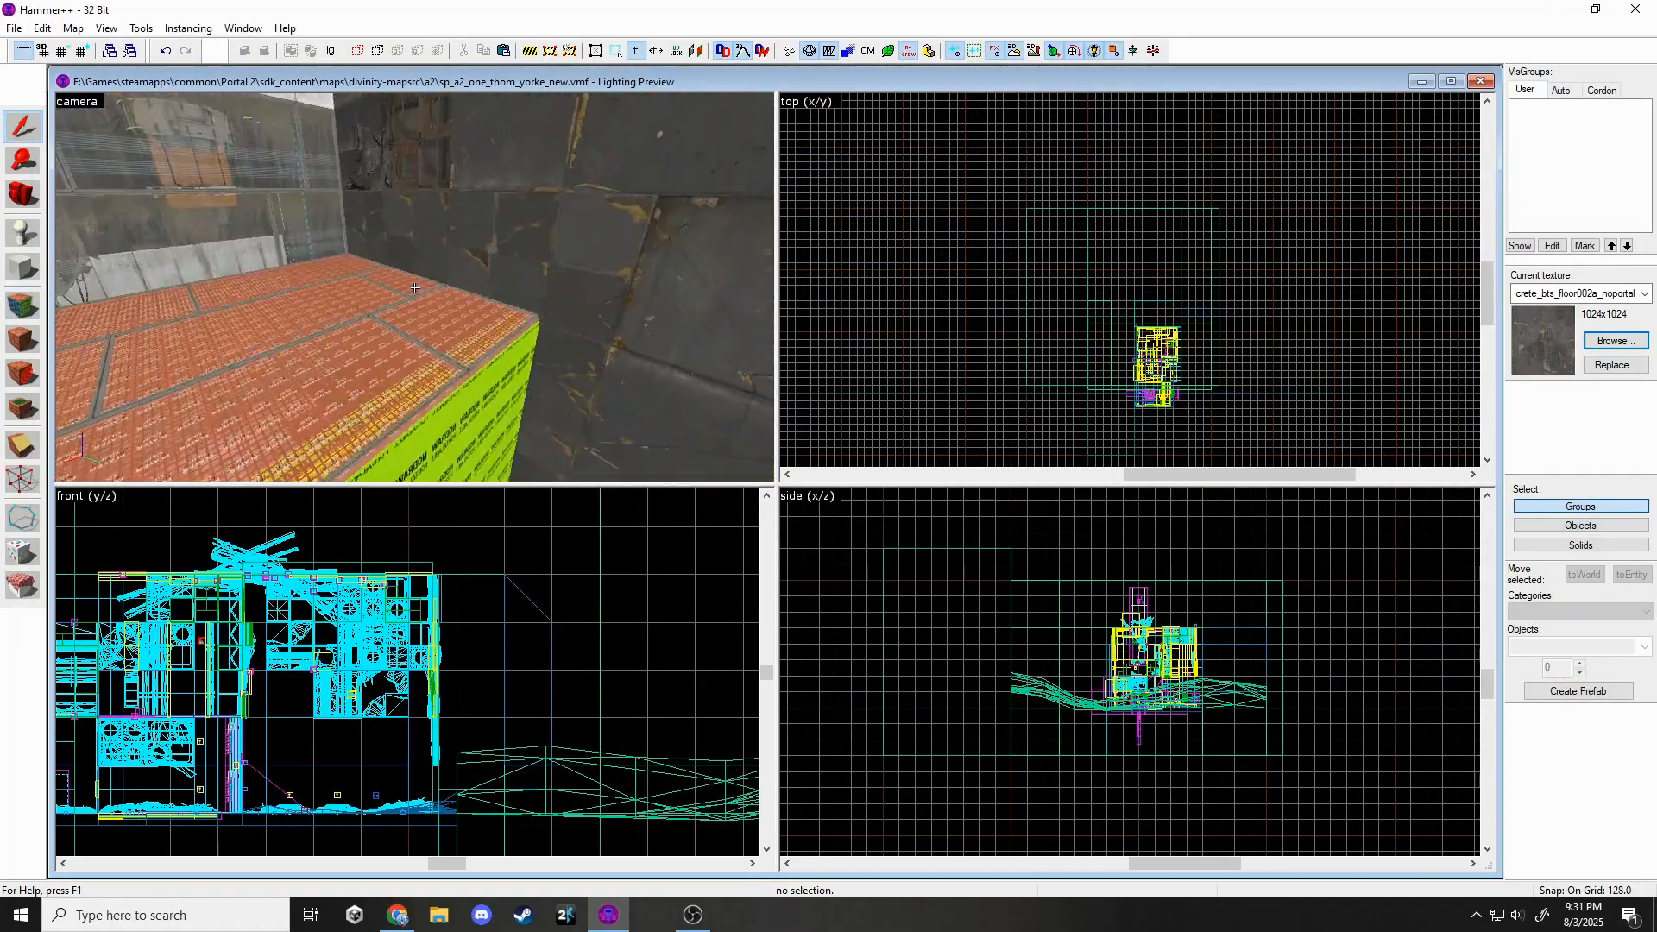
key("w")
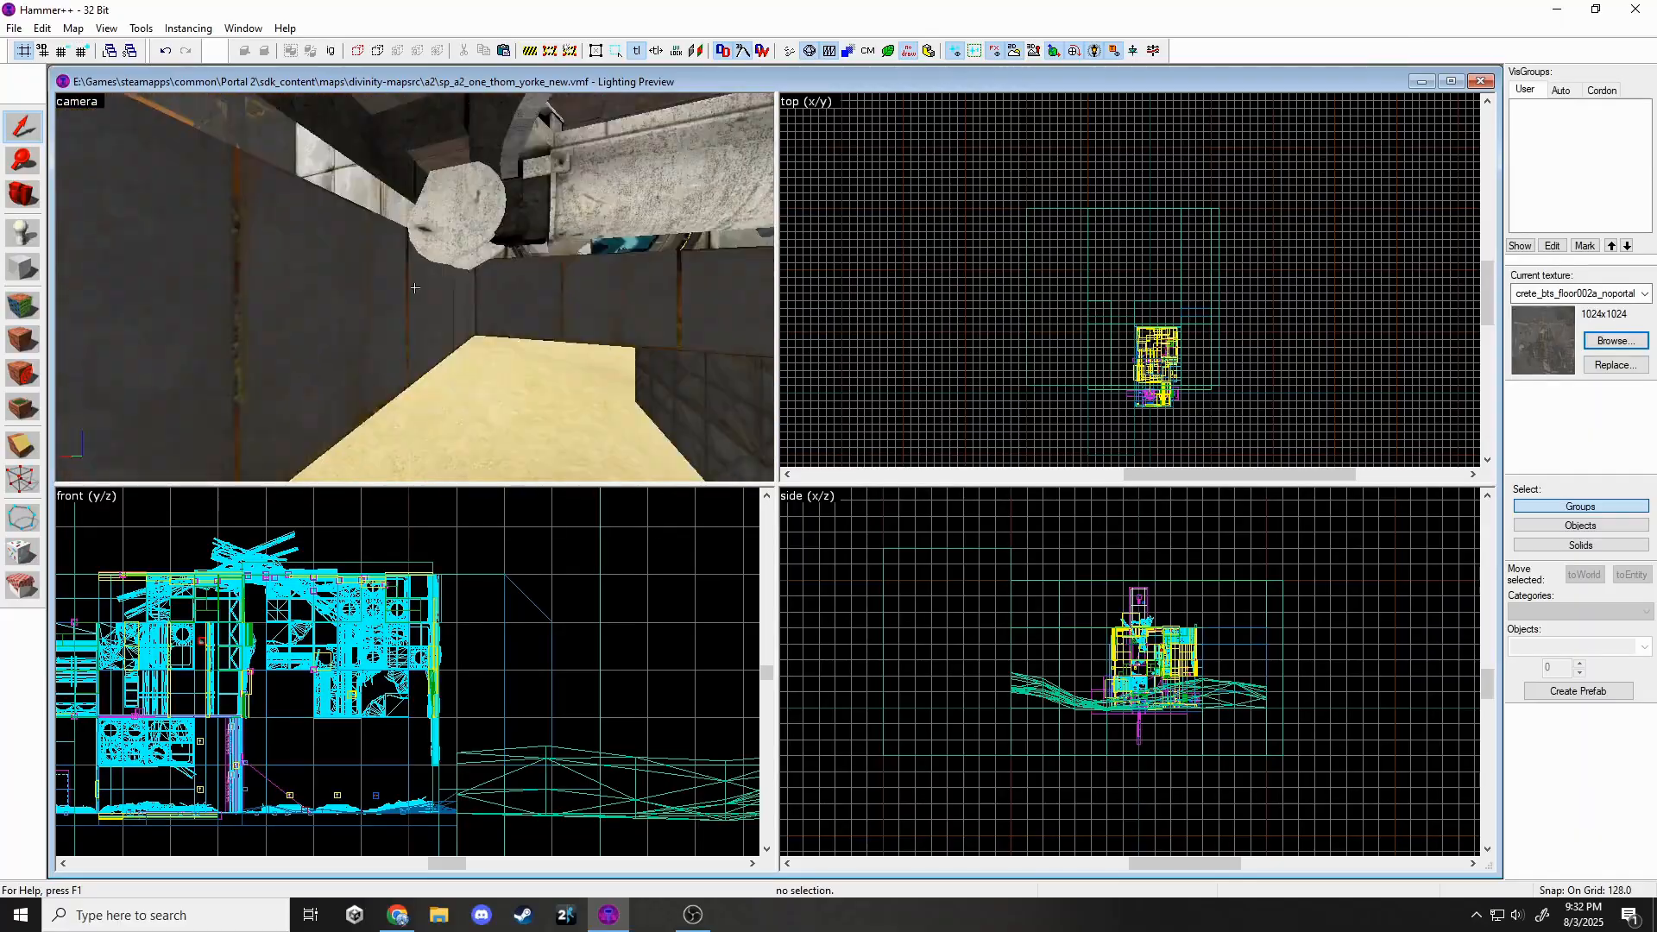
key("z")
key("shift+a")
left_click(440, 313)
Apply the squarebeams_rusty_crop texture to two more wall faces, filtering by 'frame'.
key("z")
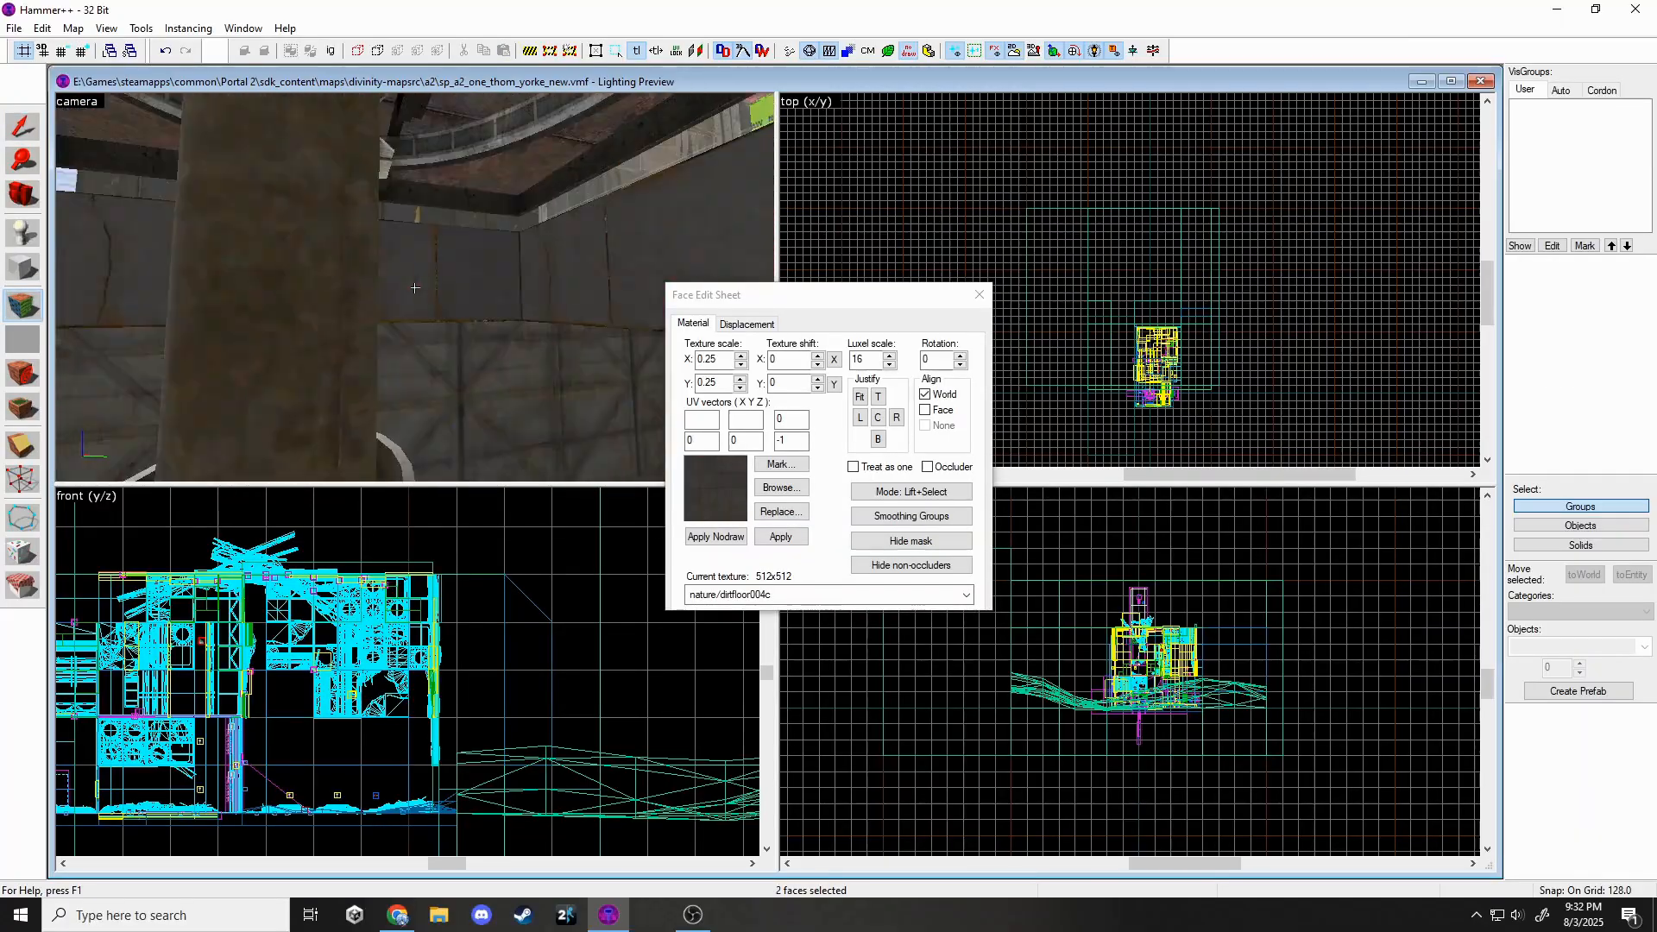
key("z")
left_click(432, 276, "ctrl")
left_click(379, 281, "ctrl")
left_click(784, 489)
type("frame")
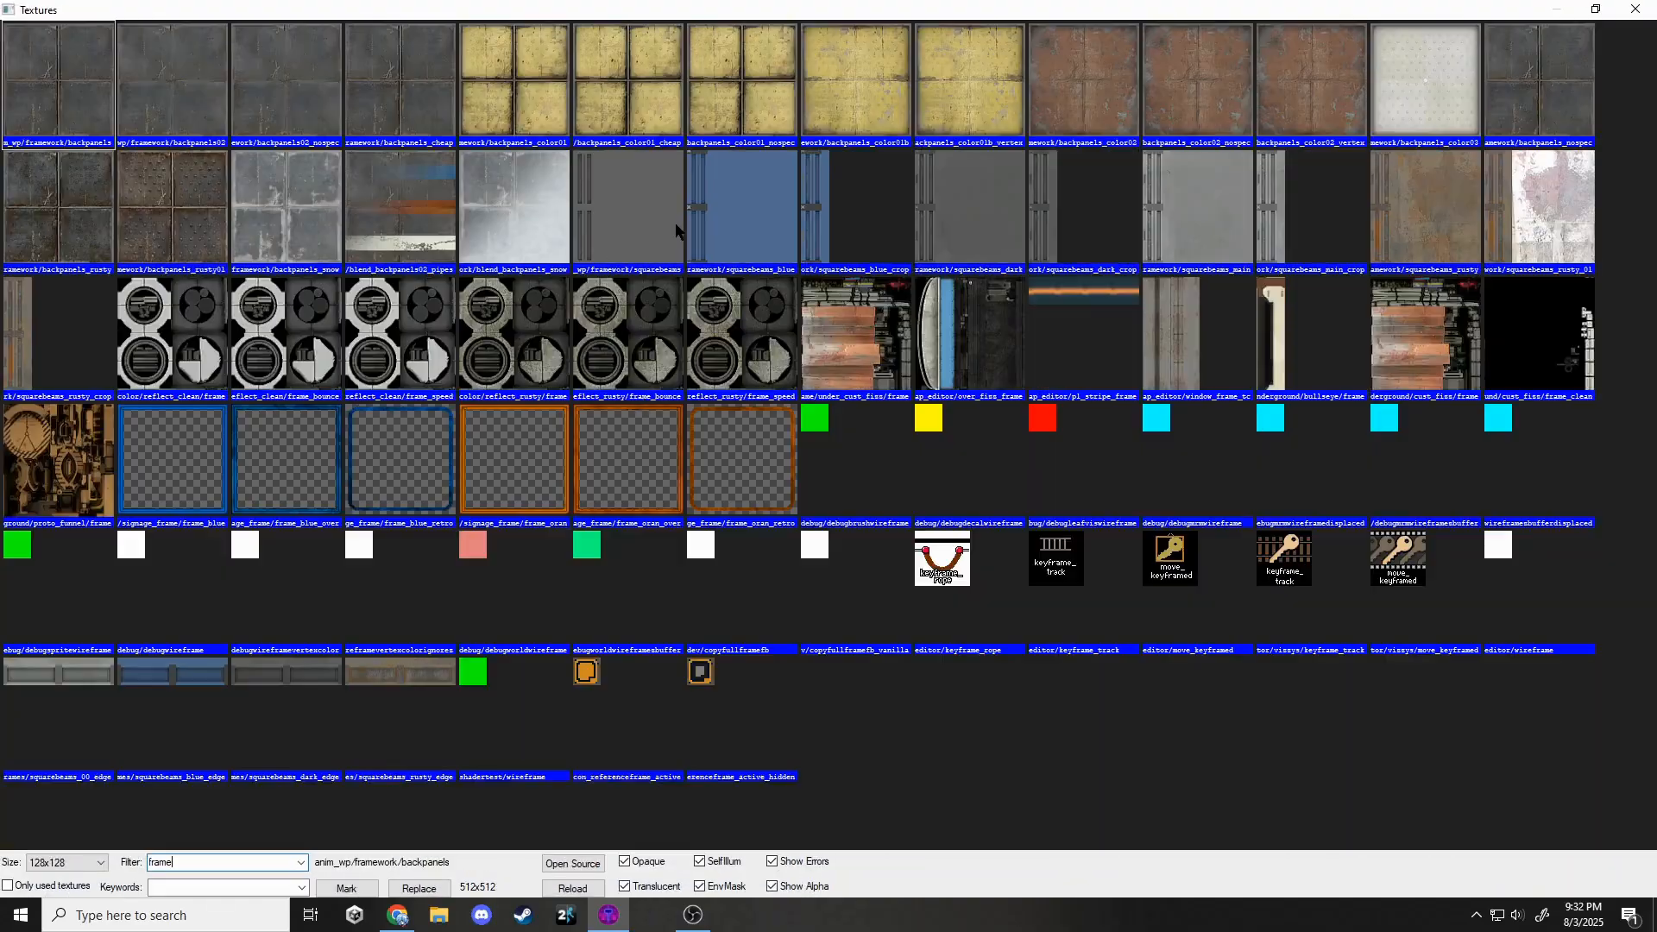
double_click(56, 300)
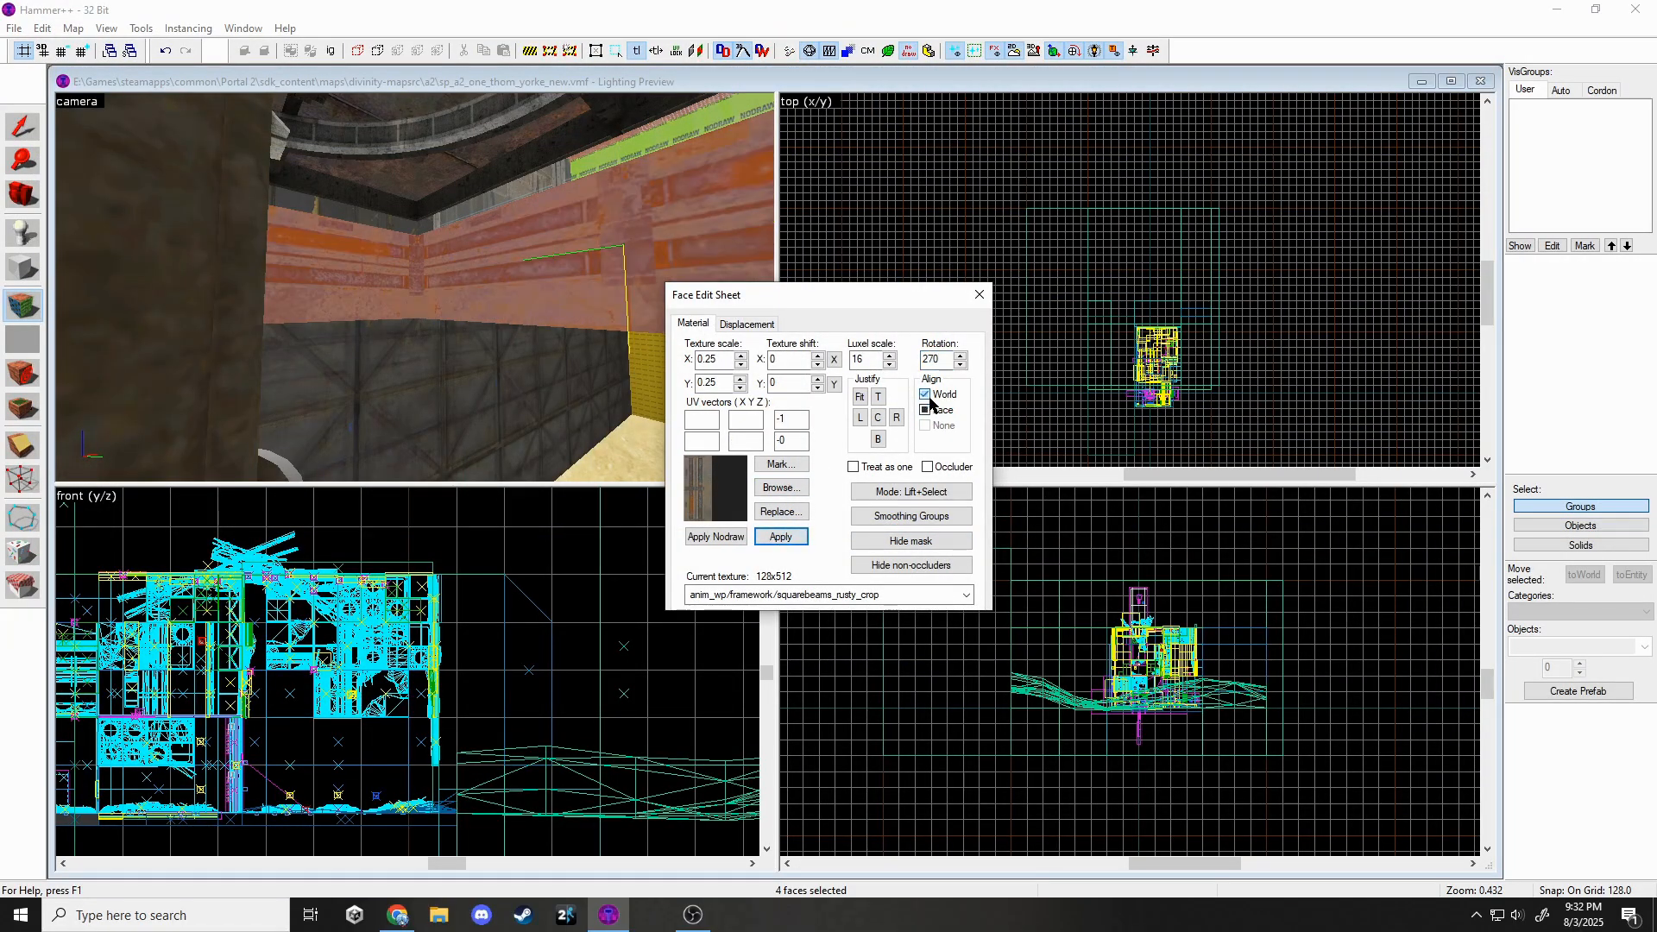
left_click(979, 294)
Move the four shaft brushes down 32 units and stretch the shaft to 288 units tall.
key("z")
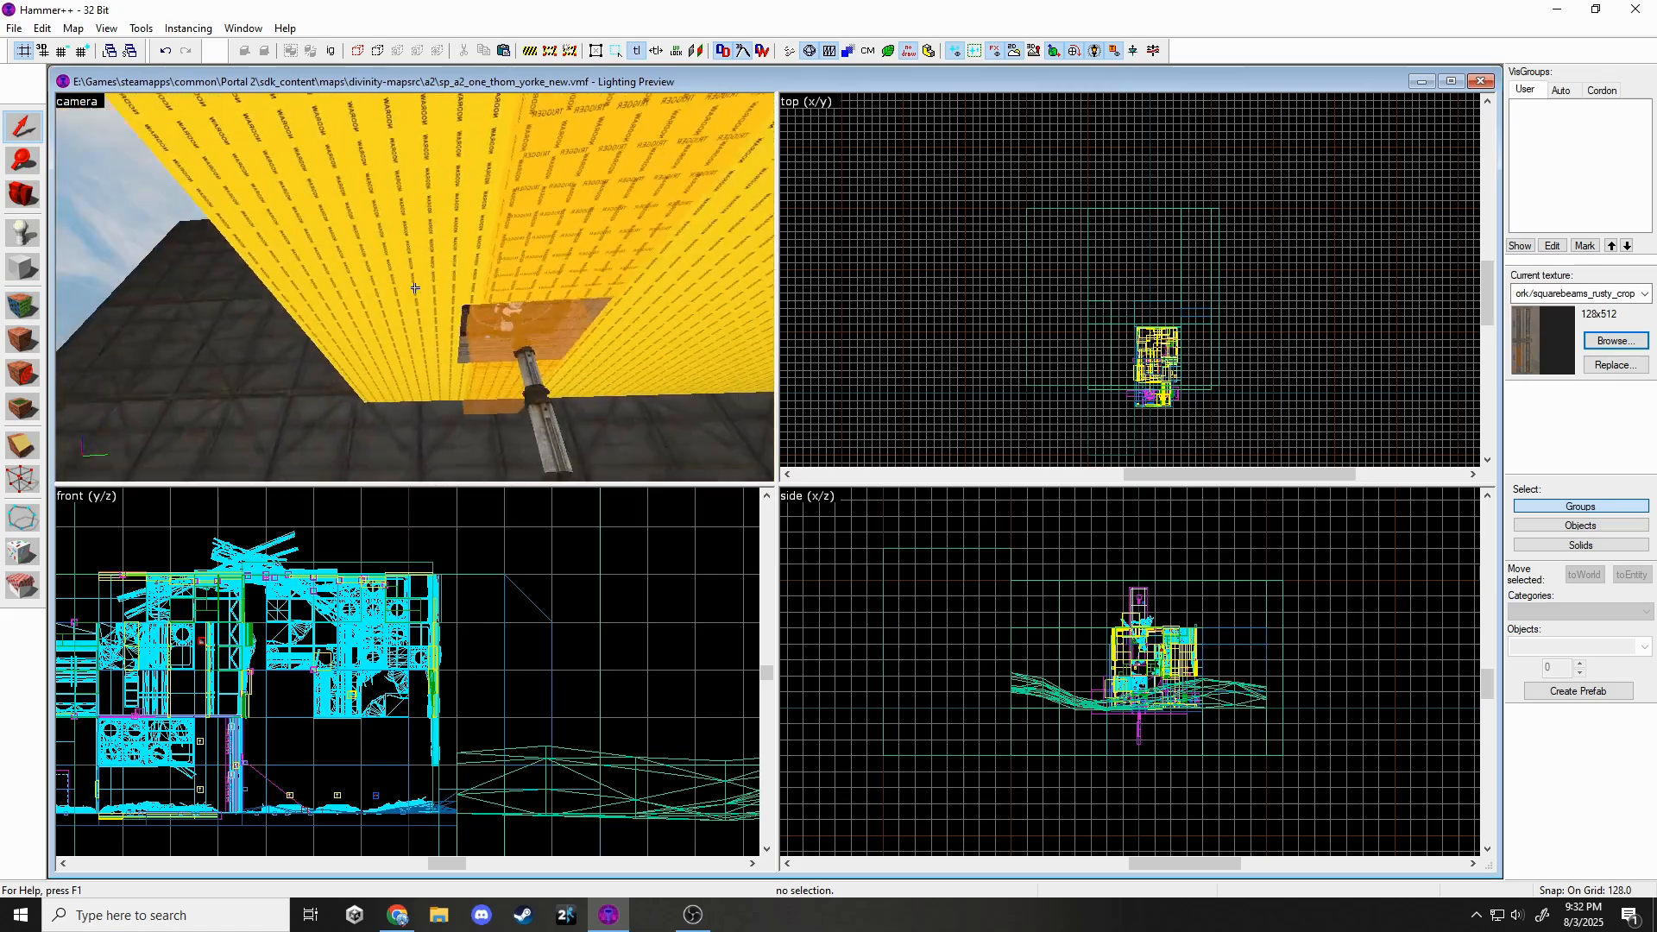
key("z")
left_click(430, 240)
scroll(1124, 724, "up", 12)
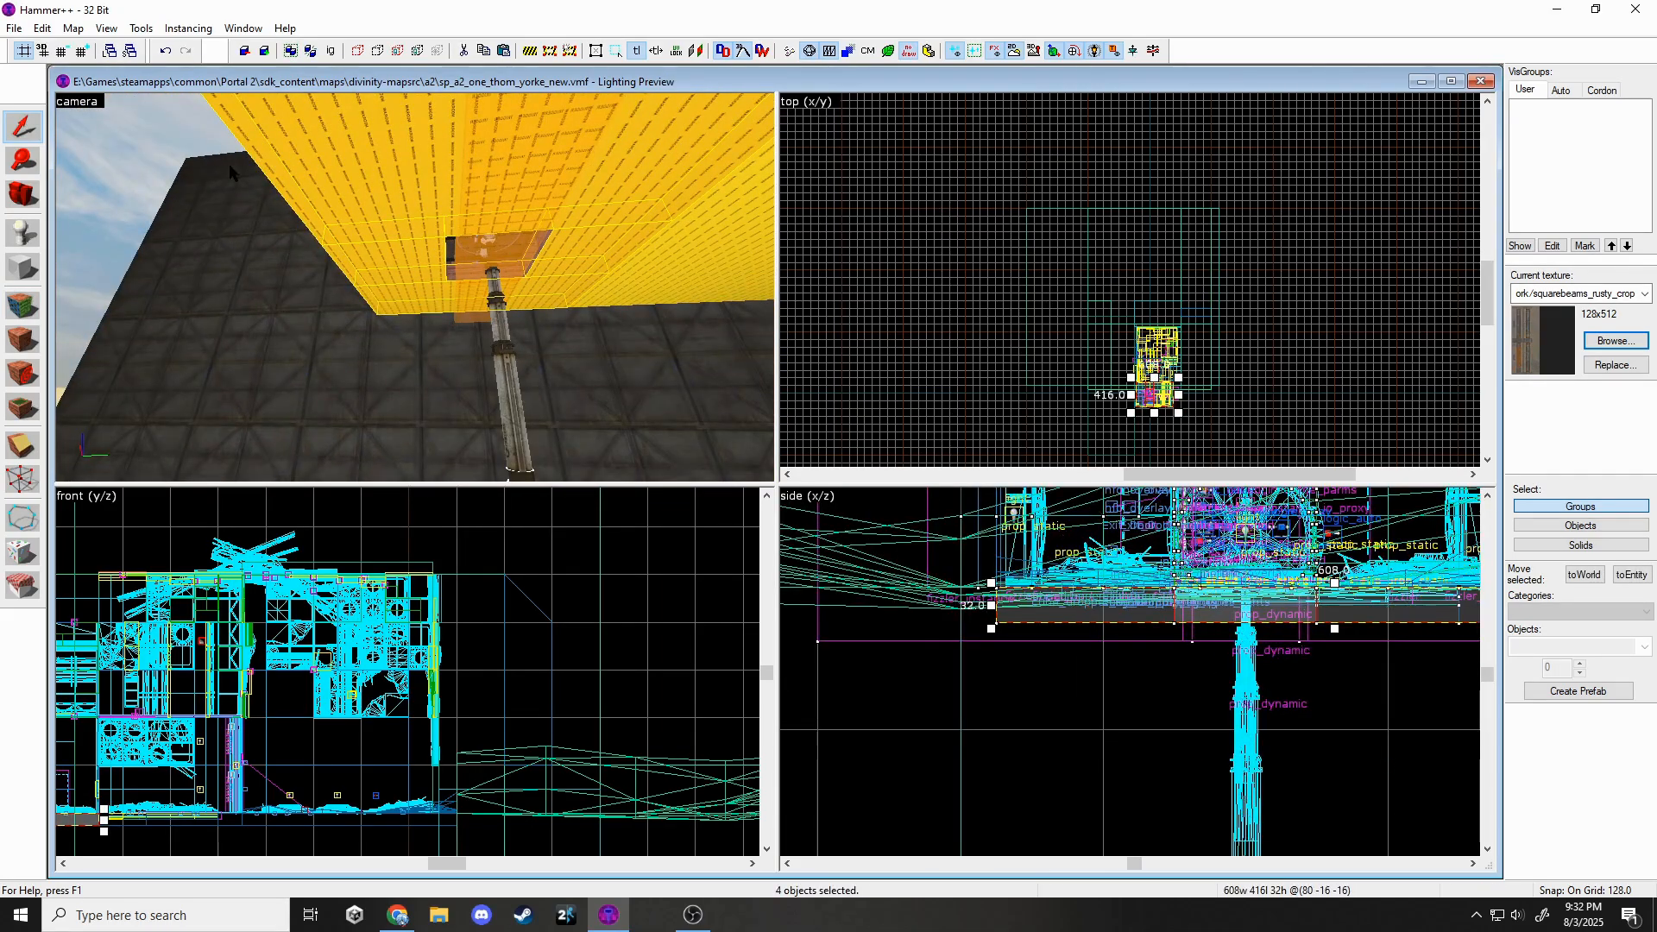
key("bracketleft")
key("bracketleft")
left_click(1020, 621)
key("ctrl+z")
left_click_drag(1021, 620, 1018, 636)
scroll(1017, 636, "down", 4)
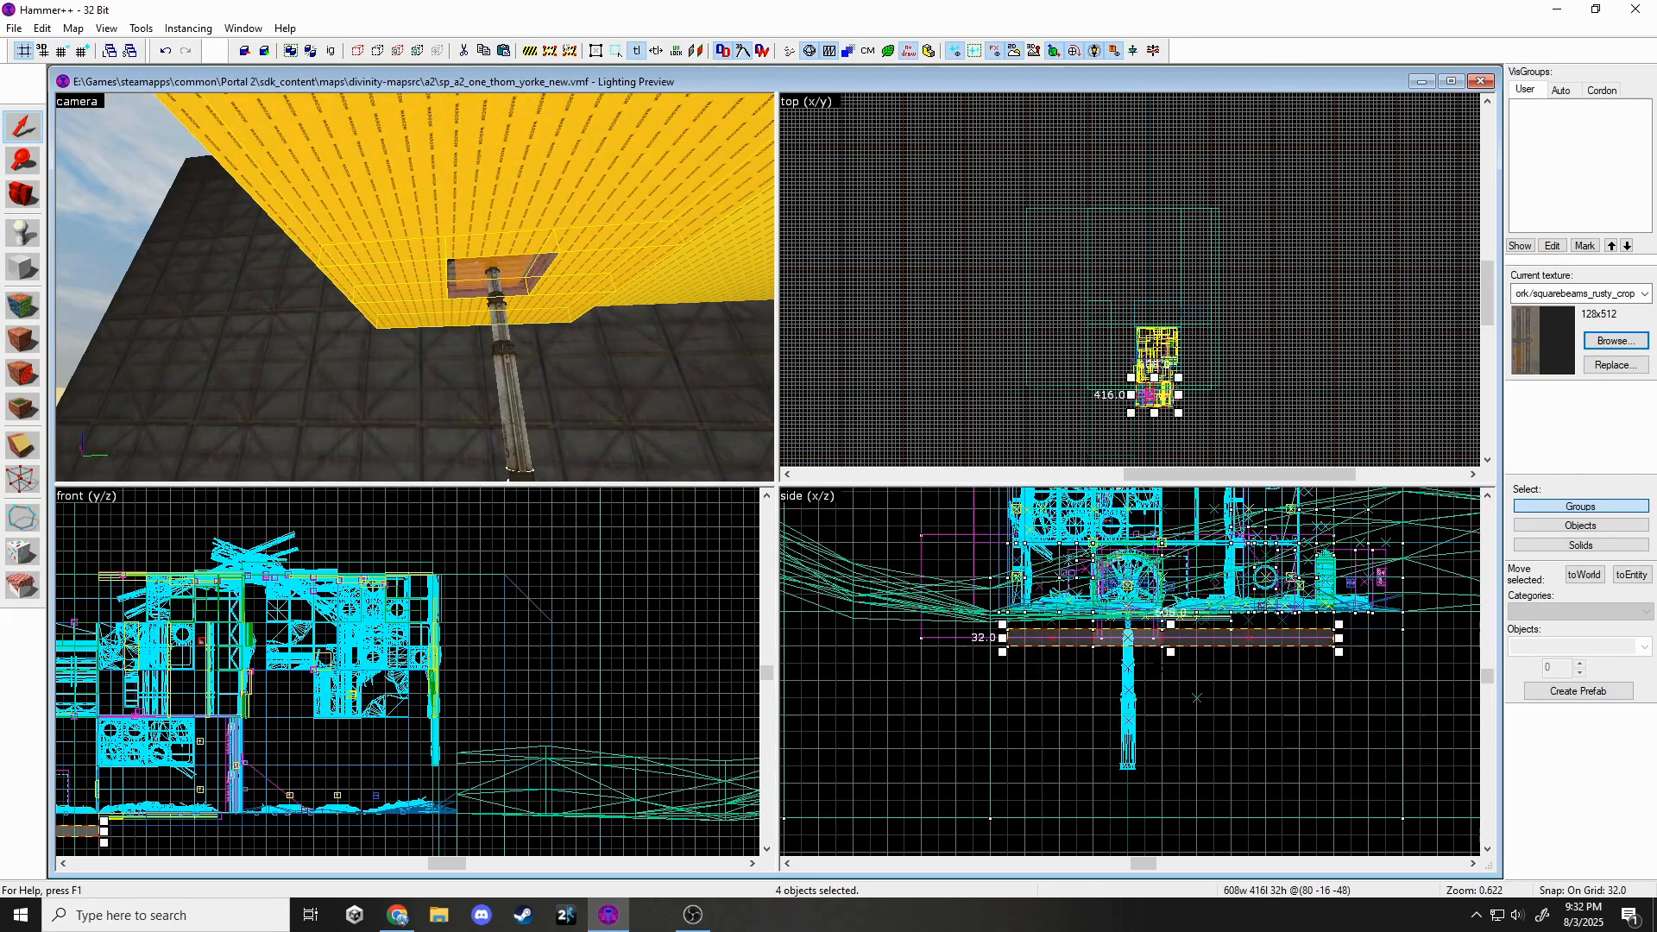
left_click_drag(1169, 652, 1157, 785)
Line the shaft's inner wall faces with backpanels_rusty01.
left_click(484, 363)
key("z")
key("shift+a")
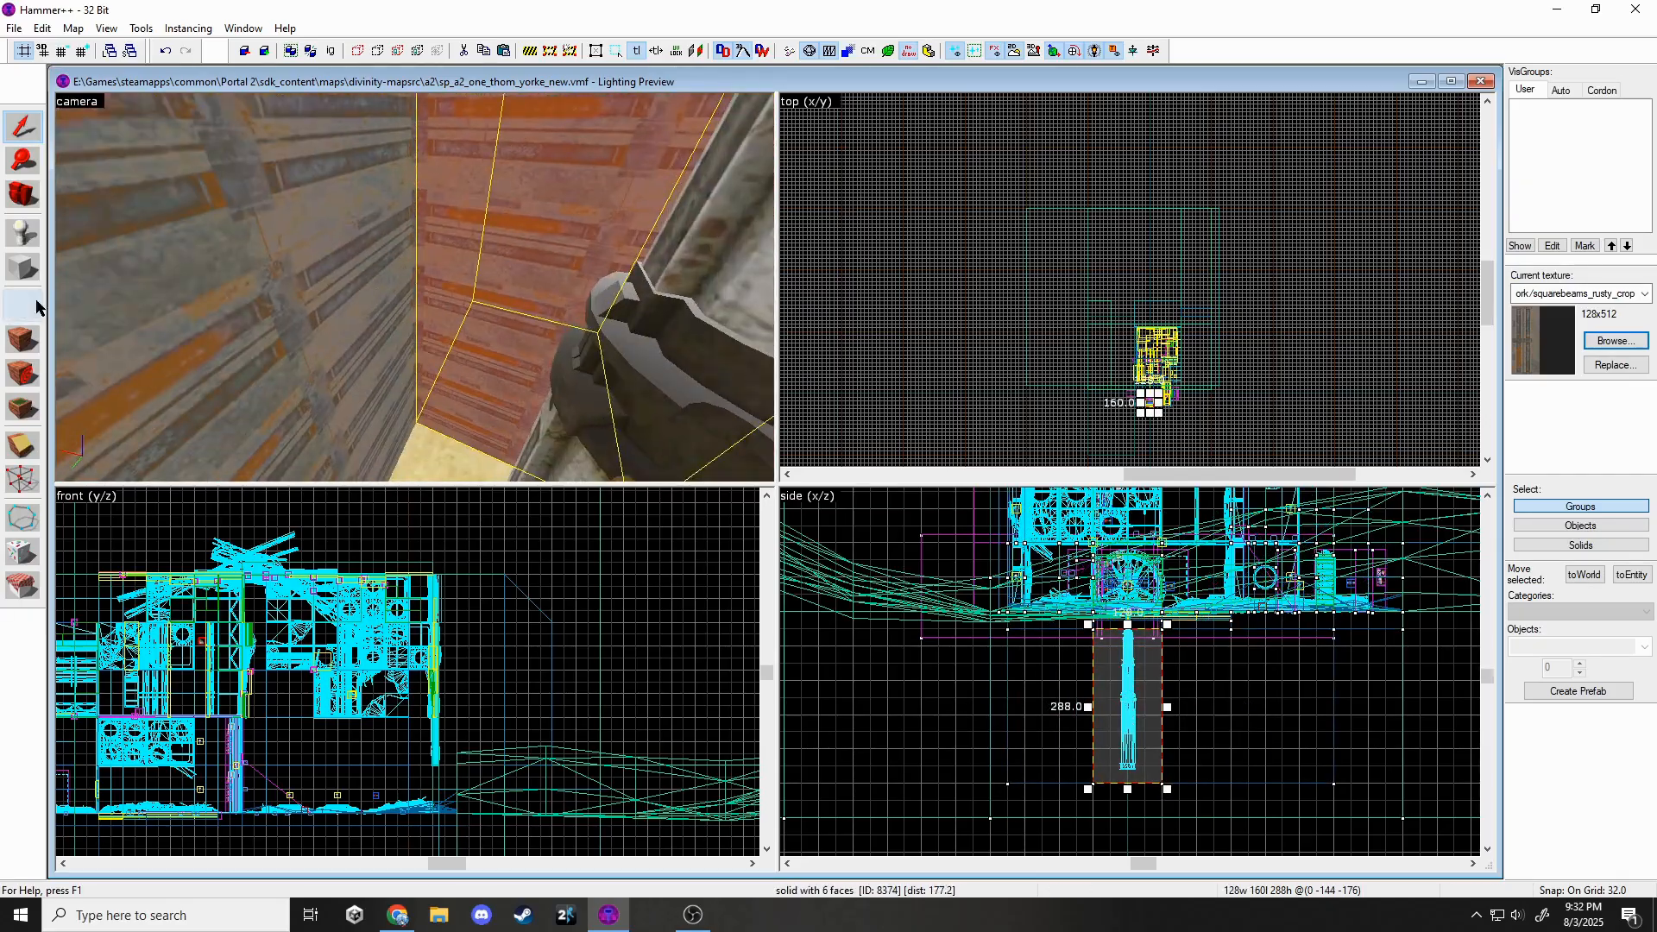
left_click(414, 287)
left_click(414, 287, "ctrl")
left_click(414, 288, "ctrl")
left_click(414, 288, "ctrl")
key("z")
left_click(778, 488)
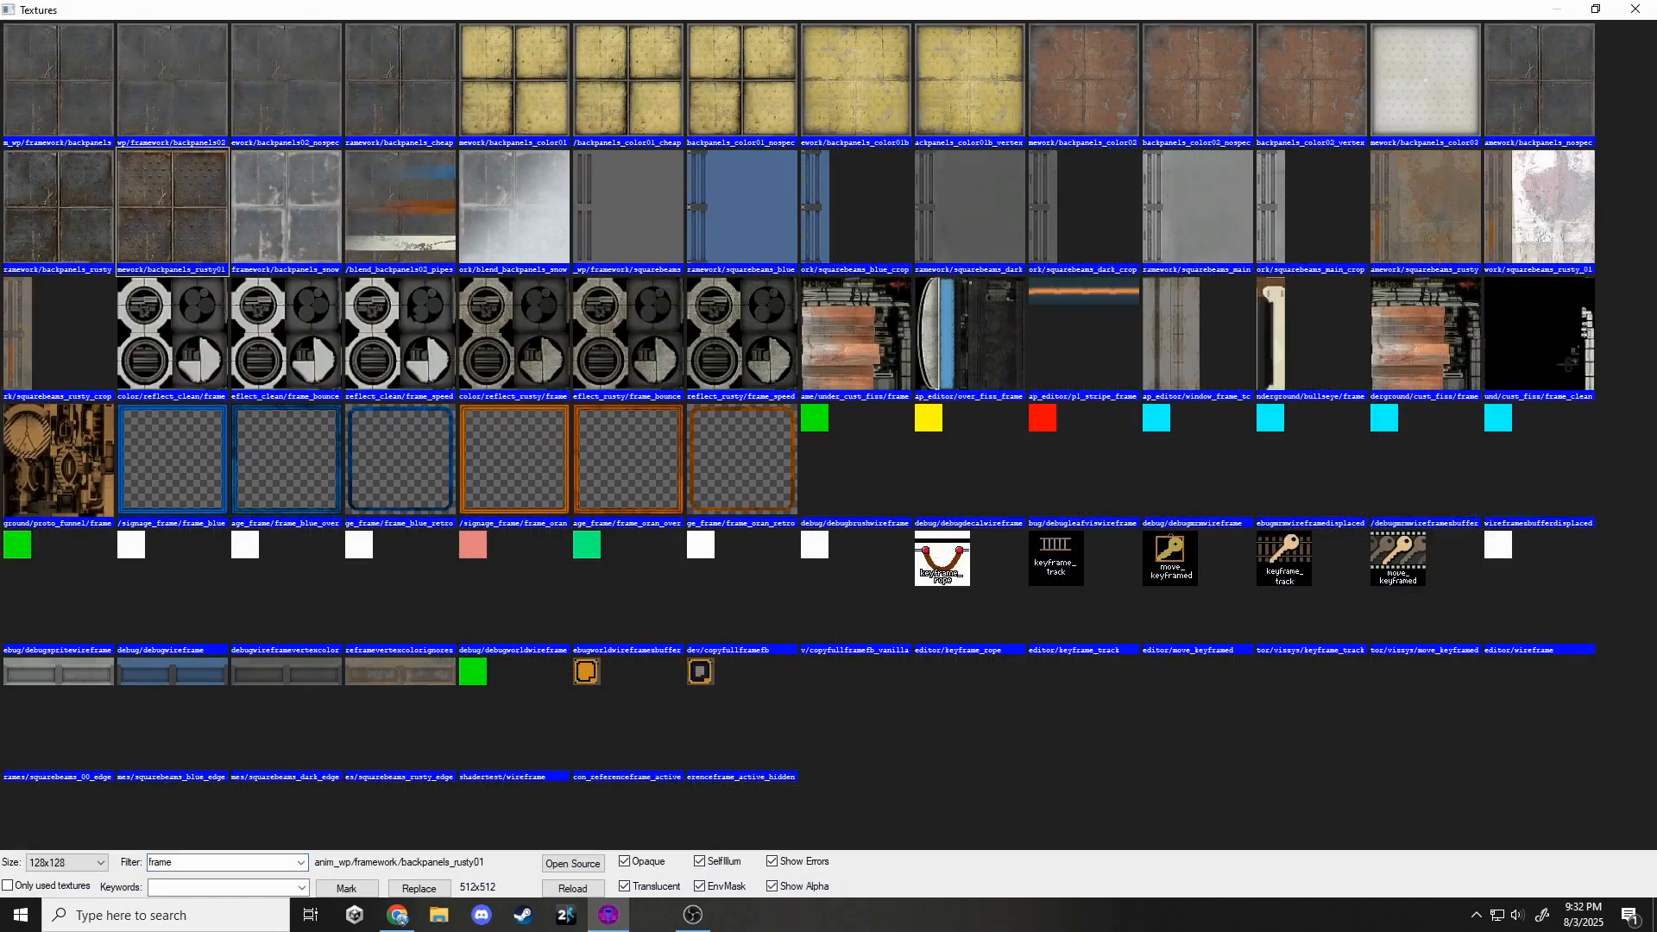
double_click(222, 216)
left_click(780, 536)
Fly the camera back out of the shaft and select the sand terrain.
key("z")
key("z")
left_click(979, 294)
key("z")
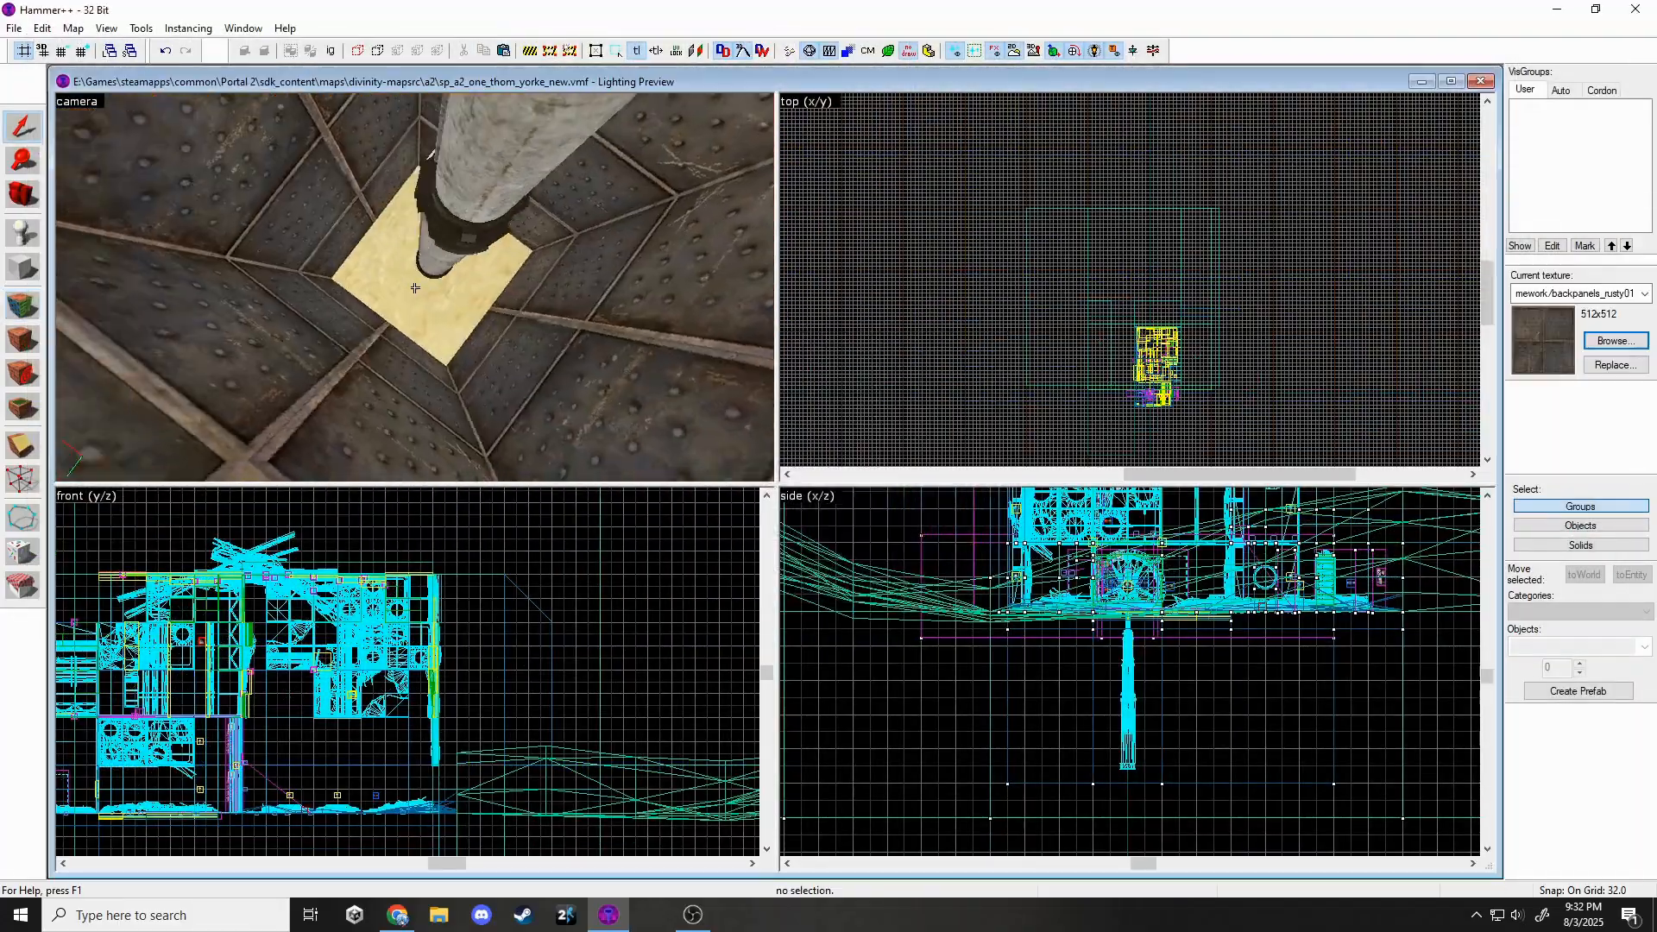
key("s")
left_click(414, 287)
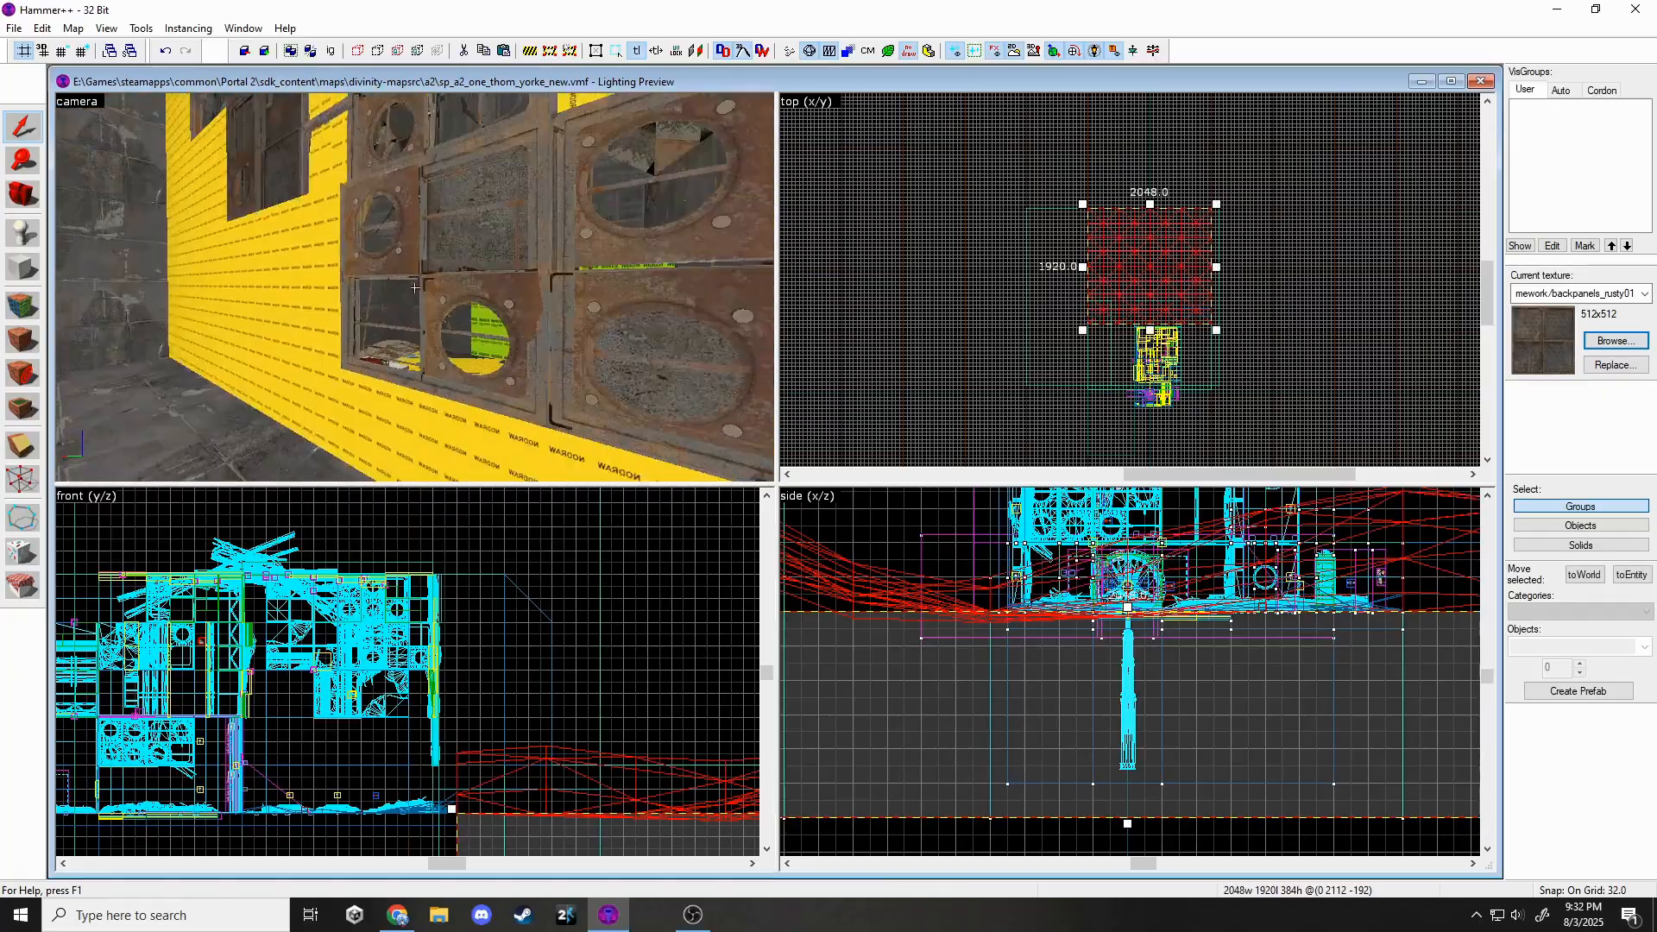
Duplicate the sand displacement, shrink the copy and centre it over the shaft.
key("ctrl+c")
key("w")
key("z")
key("ctrl+v")
scroll(1182, 348, "up", 4)
left_click_drag(1181, 348, 1246, 452)
middle_click_drag(1296, 304, 1254, 217)
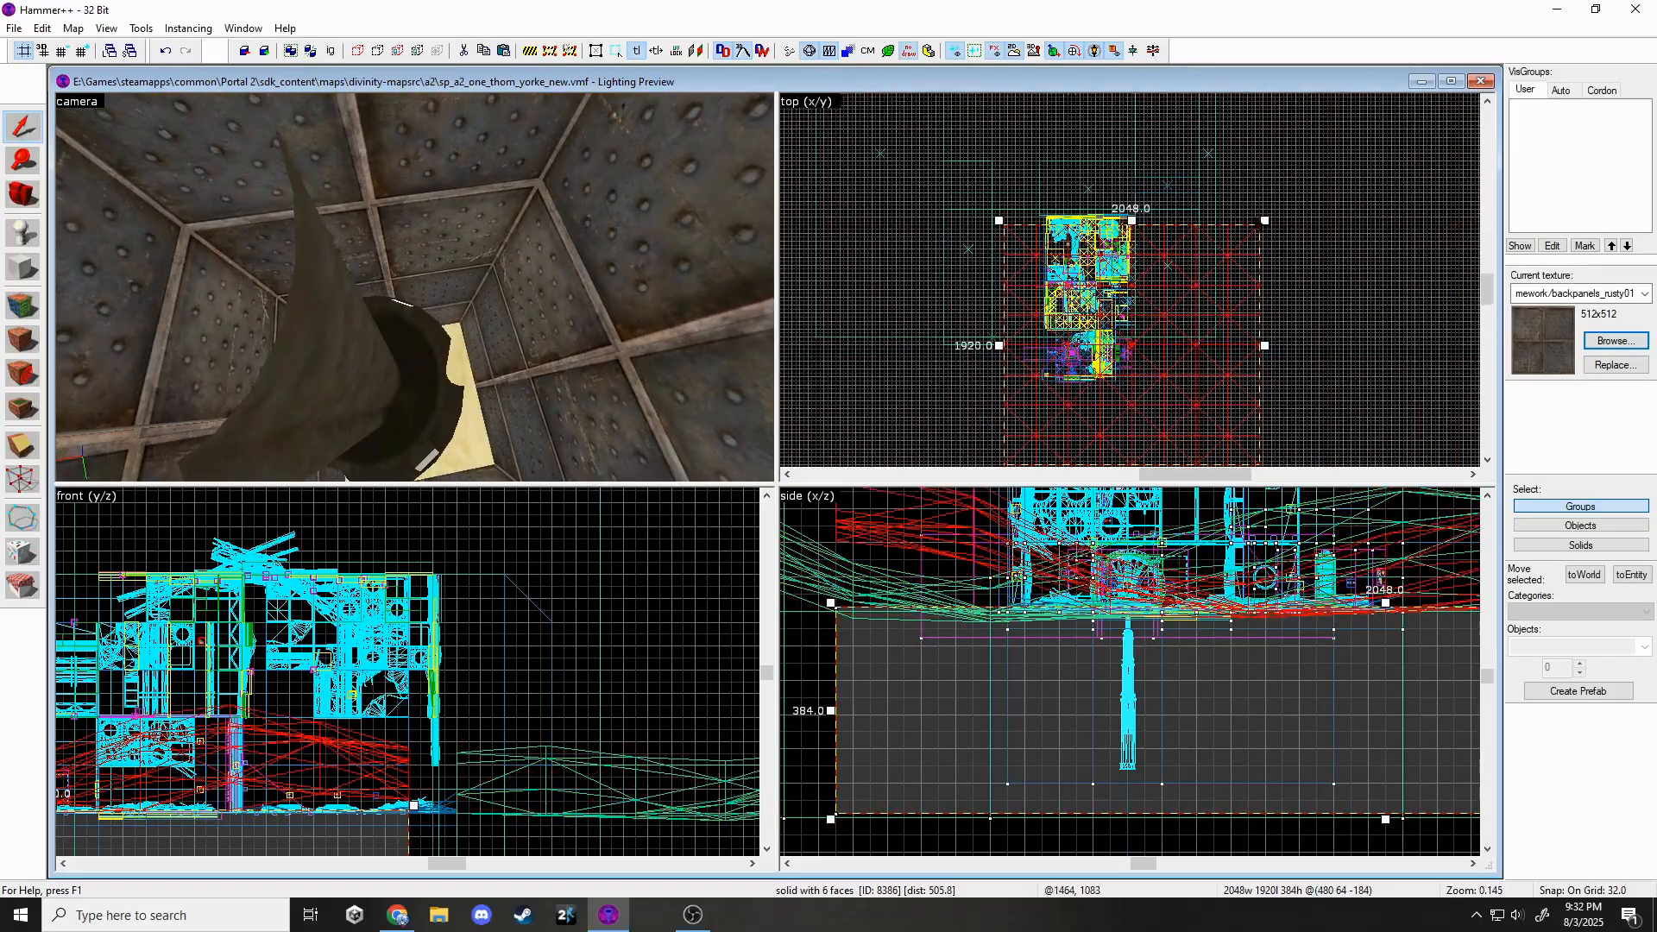
left_click_drag(1093, 392, 1069, 296)
scroll(1069, 296, "up", 6)
left_click_drag(1068, 296, 1188, 357)
scroll(1163, 354, "up", 5)
scroll(1189, 358, "down", 2)
left_click_drag(1188, 357, 1152, 331)
scroll(1092, 266, "down", 3)
left_click_drag(1092, 266, 1085, 355)
Lower the sand copy to the shaft bottom and flatten it to 128x128x32.
scroll(1088, 414, "up", 2)
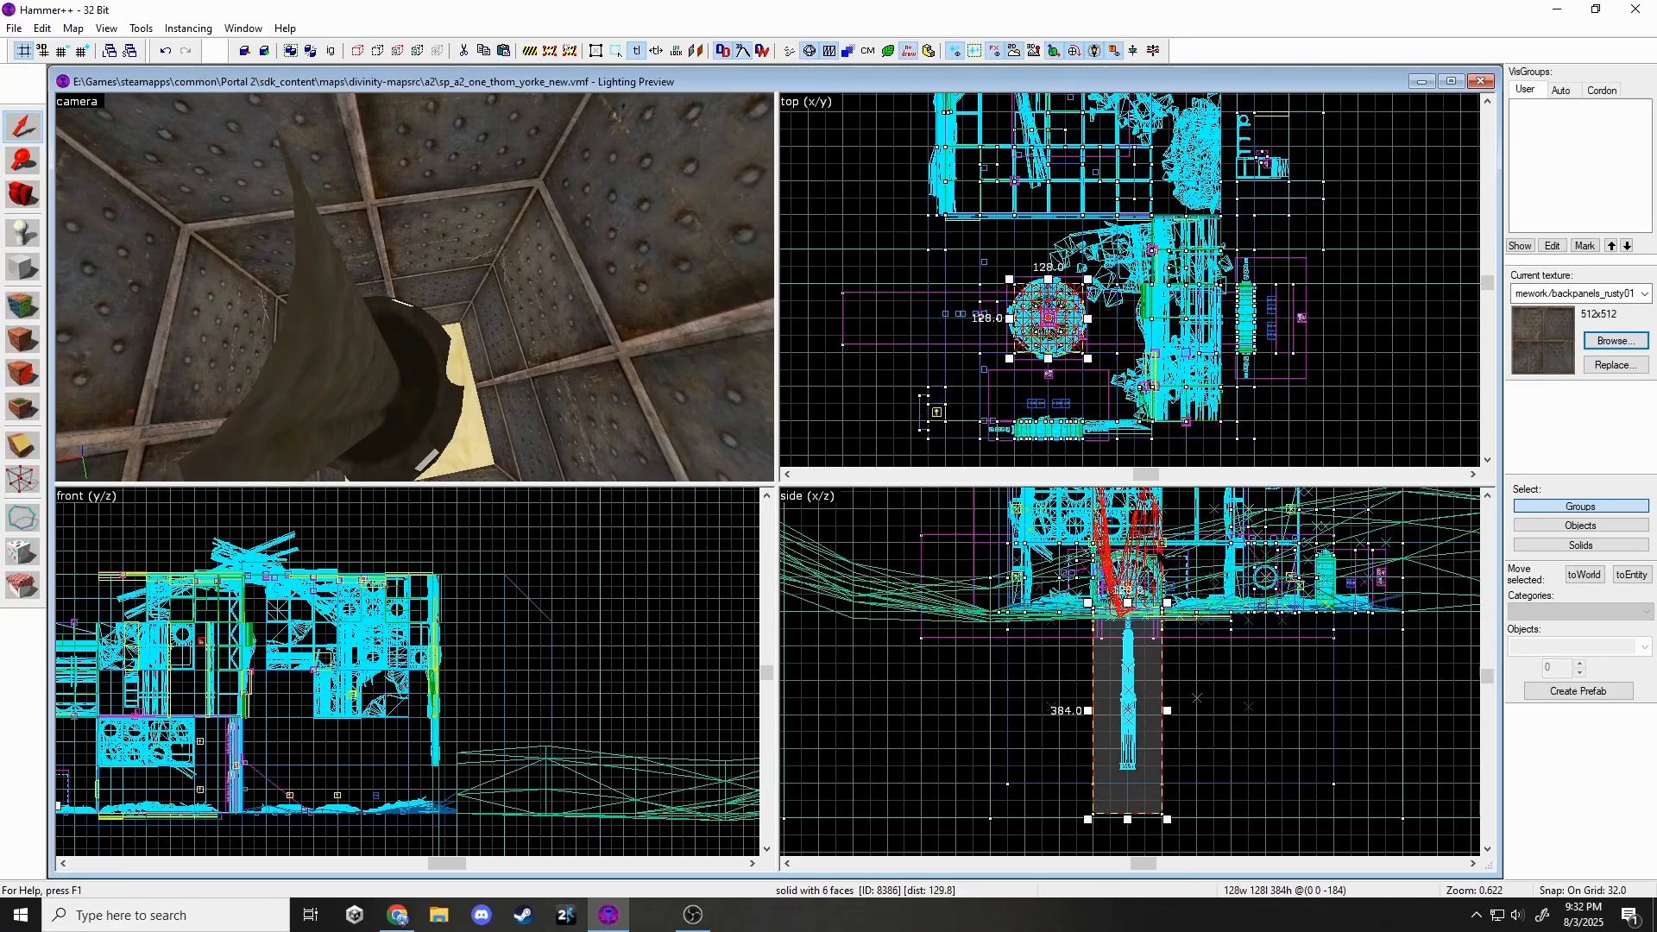
left_click_drag(1141, 757, 1129, 813)
key("z")
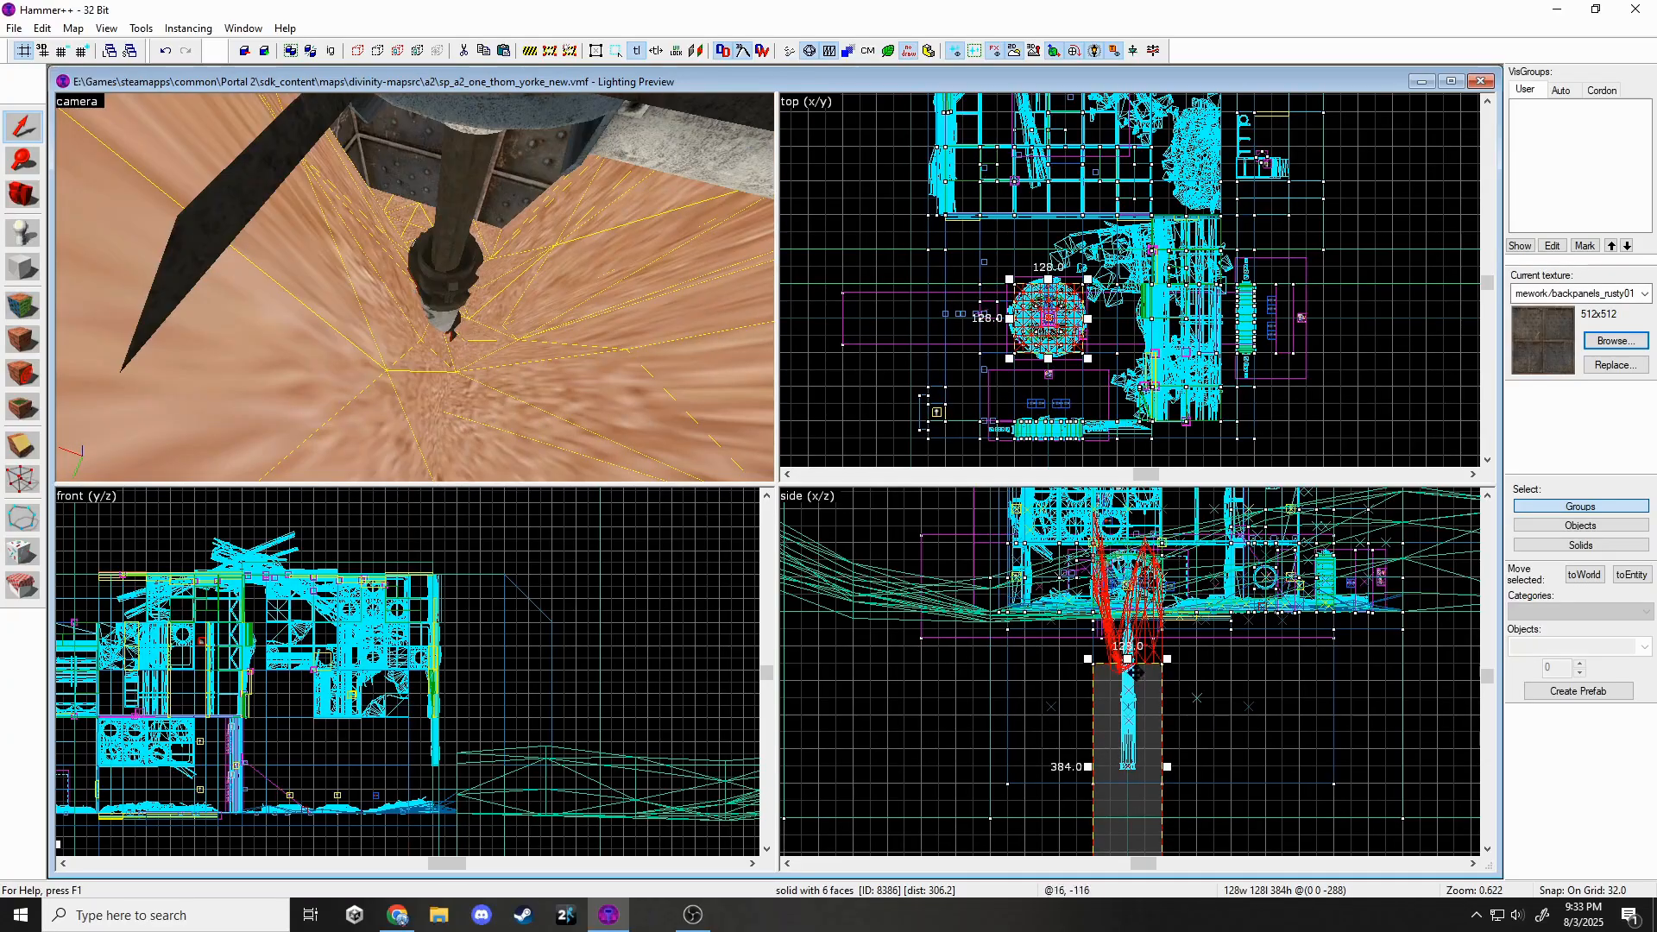
left_click_drag(1128, 659, 1128, 747)
scroll(1126, 735, "down", 2)
left_click_drag(1133, 811, 1134, 732)
scroll(1135, 724, "up", 6)
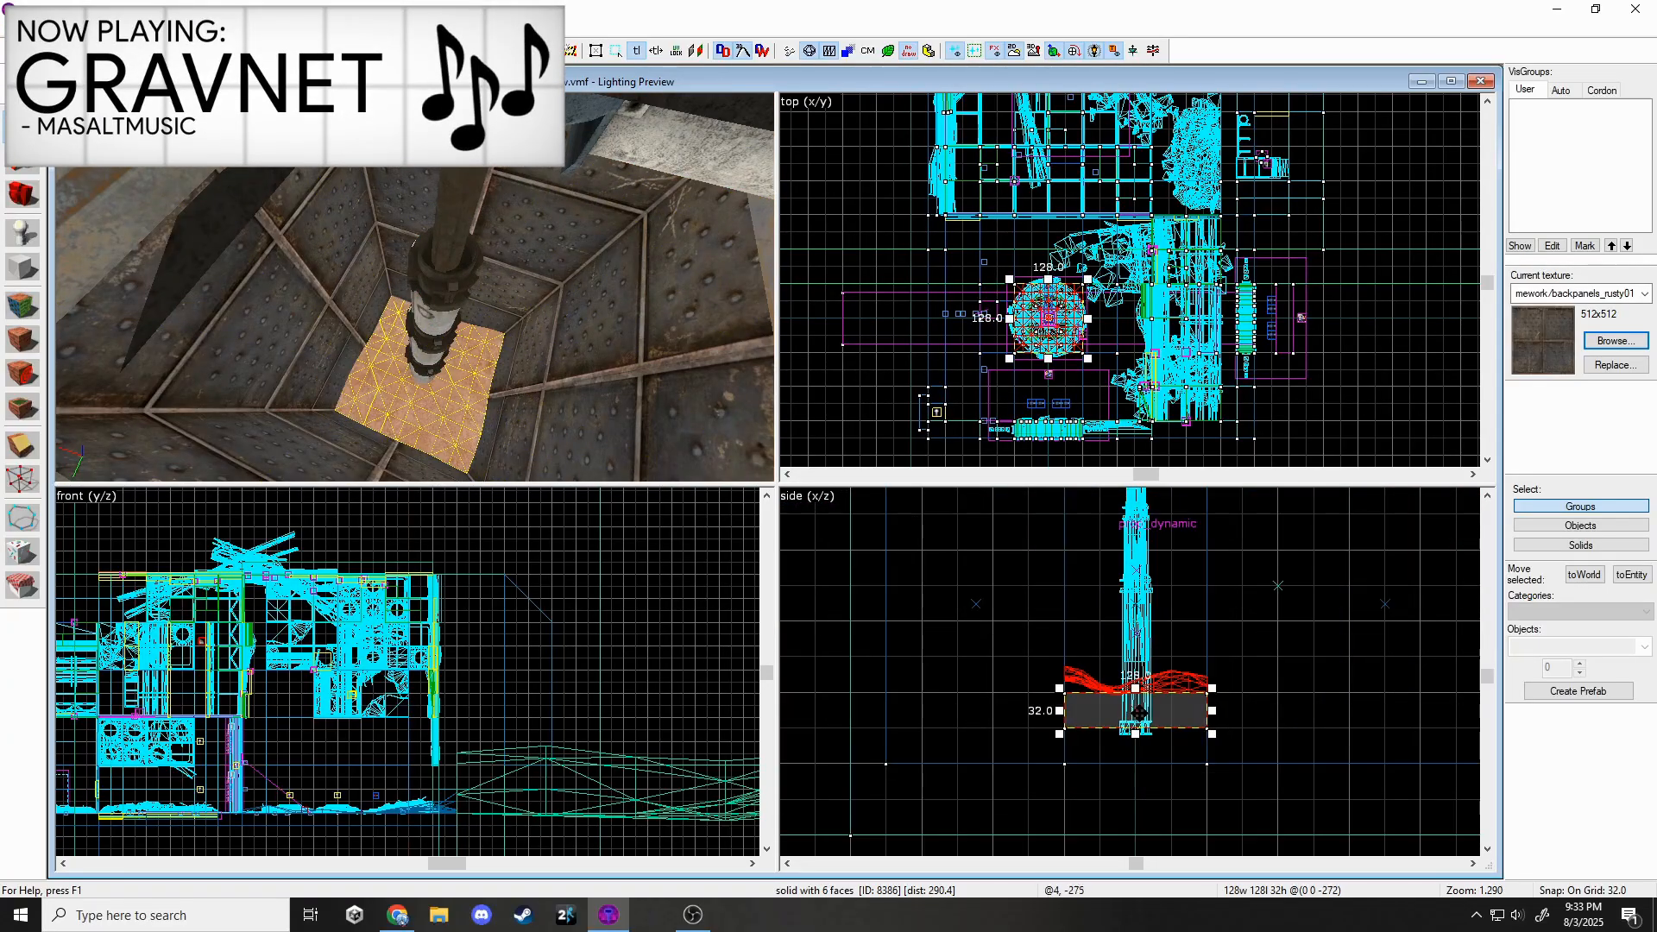
key("Escape")
key("z")
key("w")
Texture the new sand patch with de_dust/groundsand03 through the Face Edit Sheet.
key("z")
left_click(429, 285)
key("shift+a")
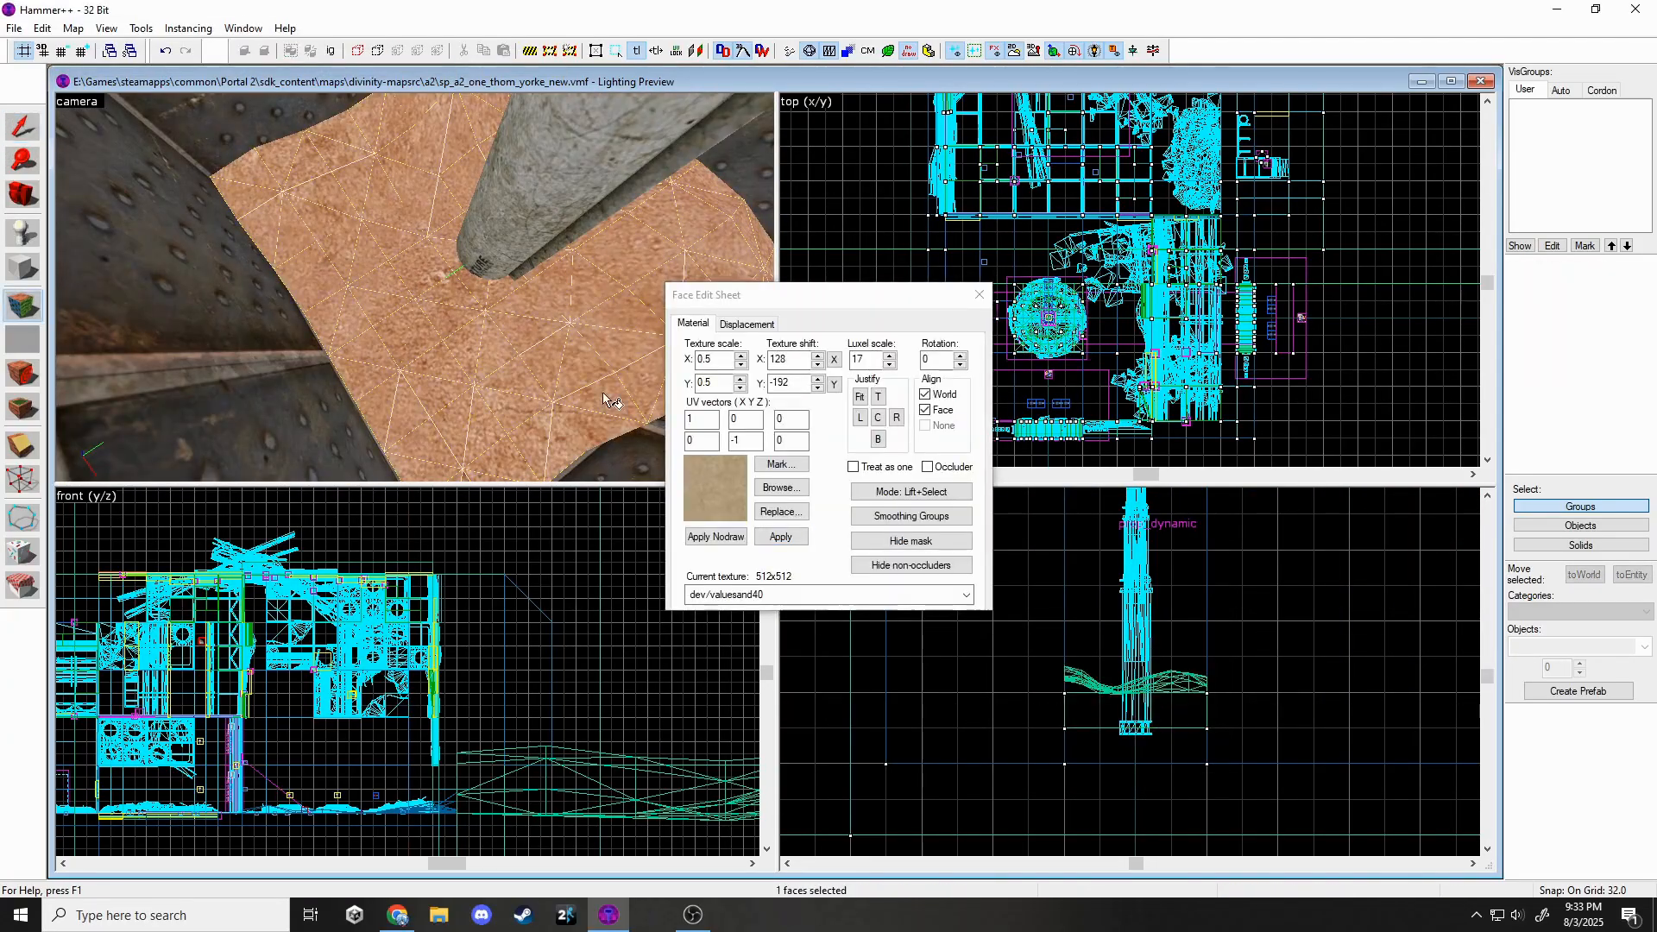
left_click(710, 359)
left_click(779, 490)
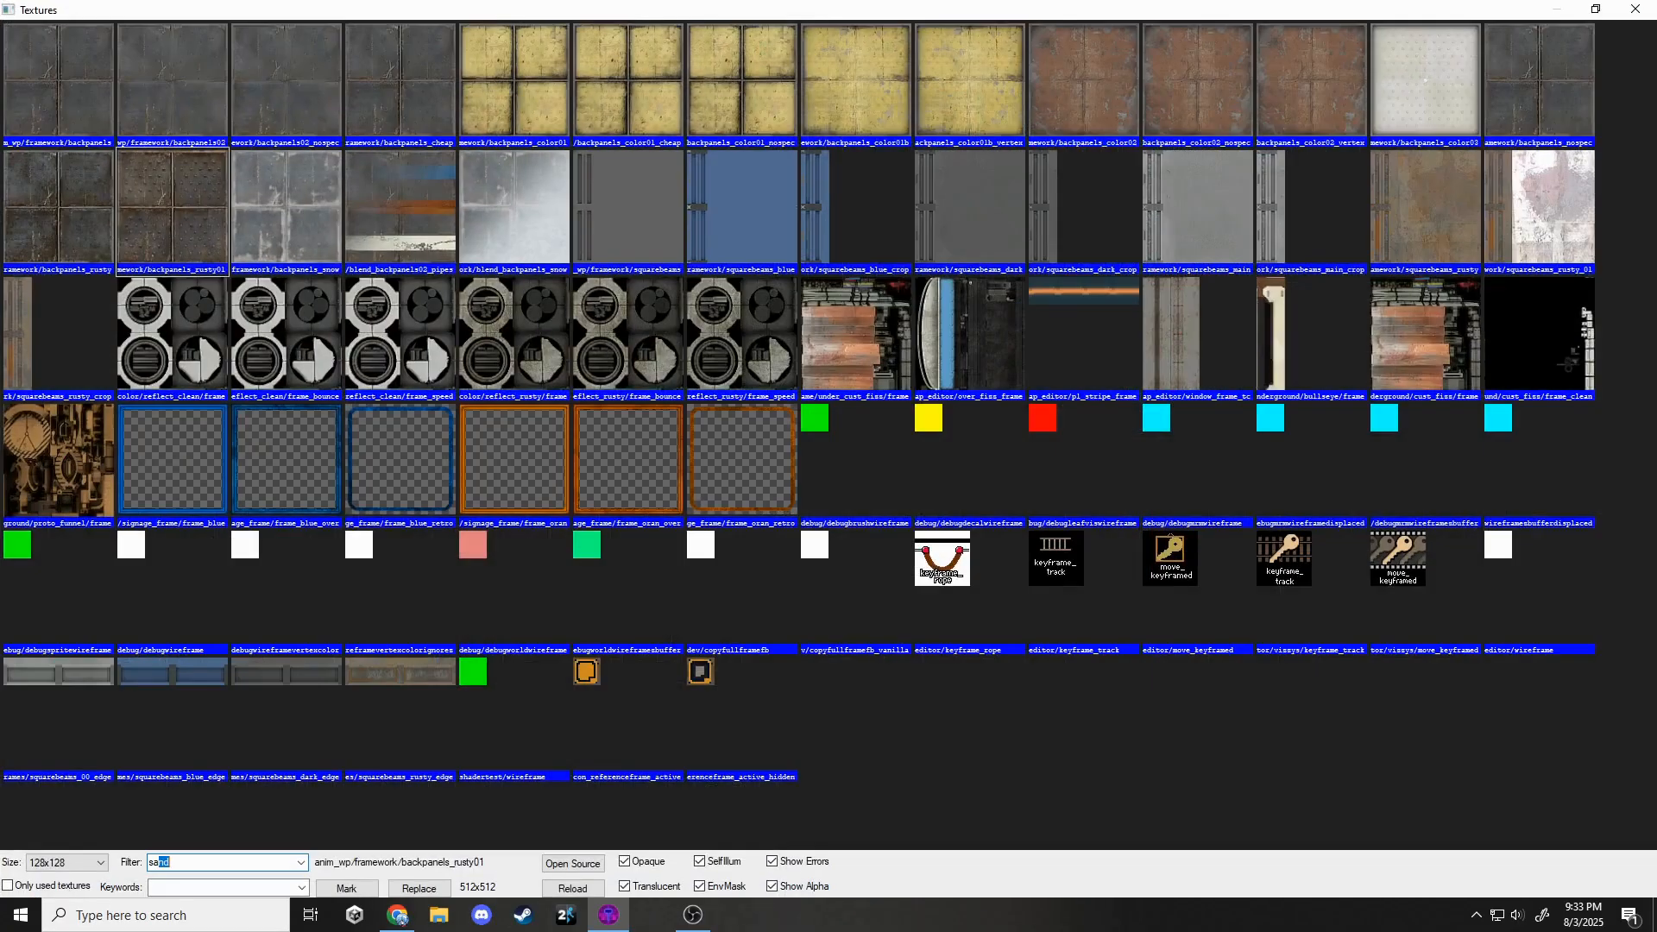
type("sand")
double_click(86, 86)
left_click(781, 537)
left_click(980, 294)
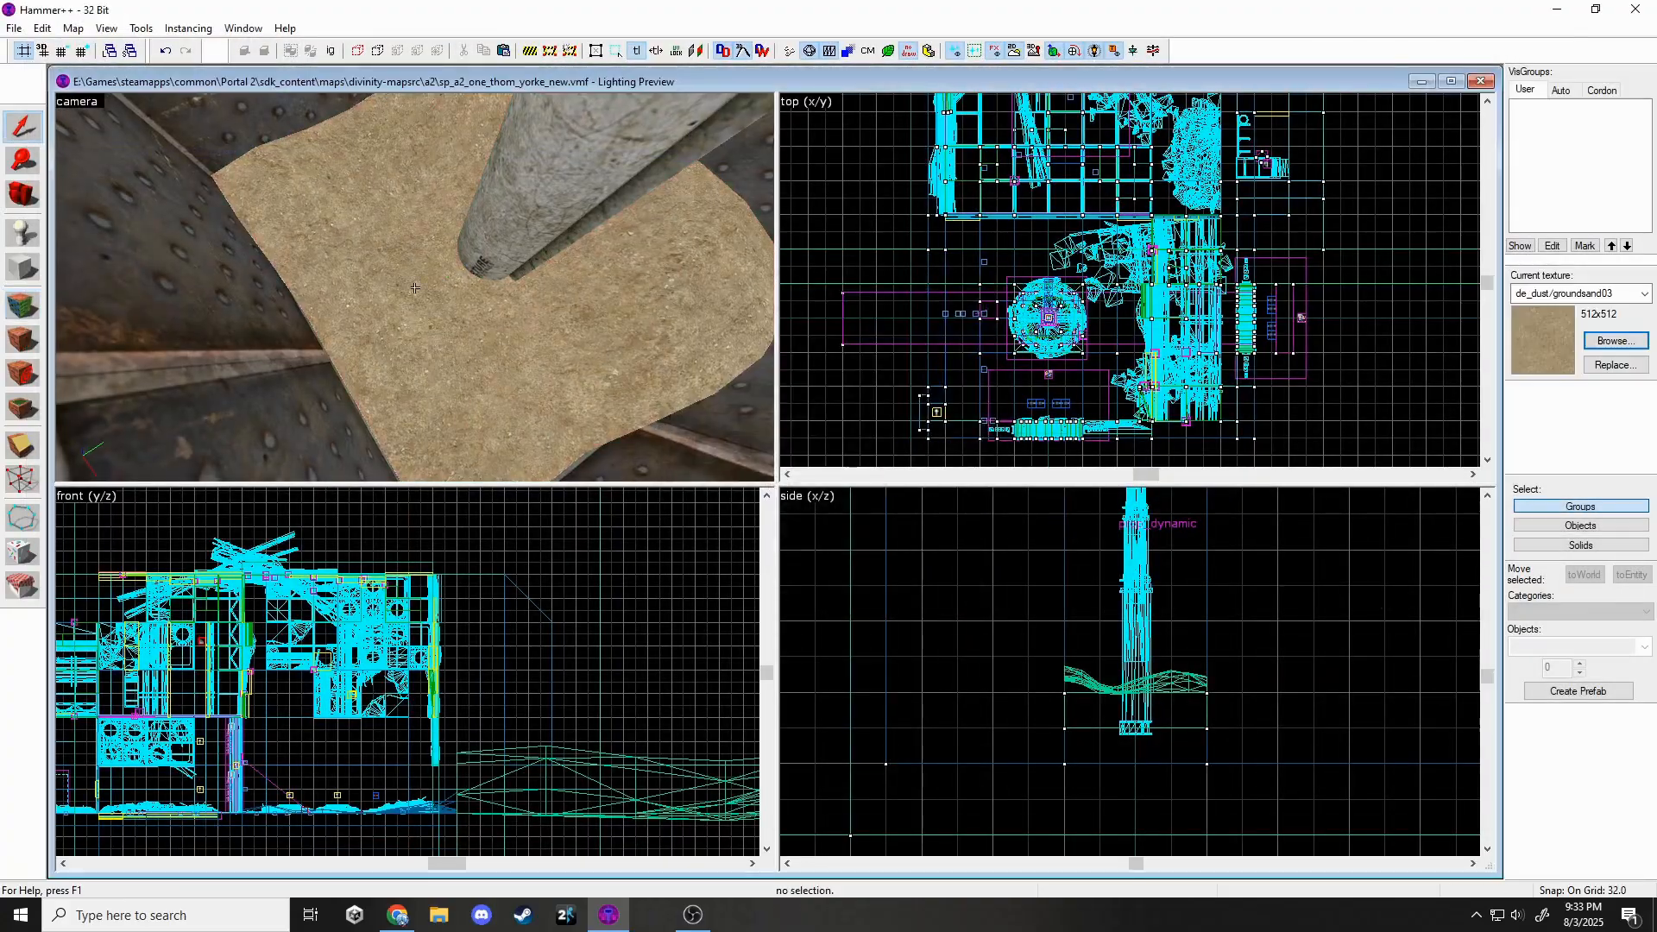
key("z")
key("w")
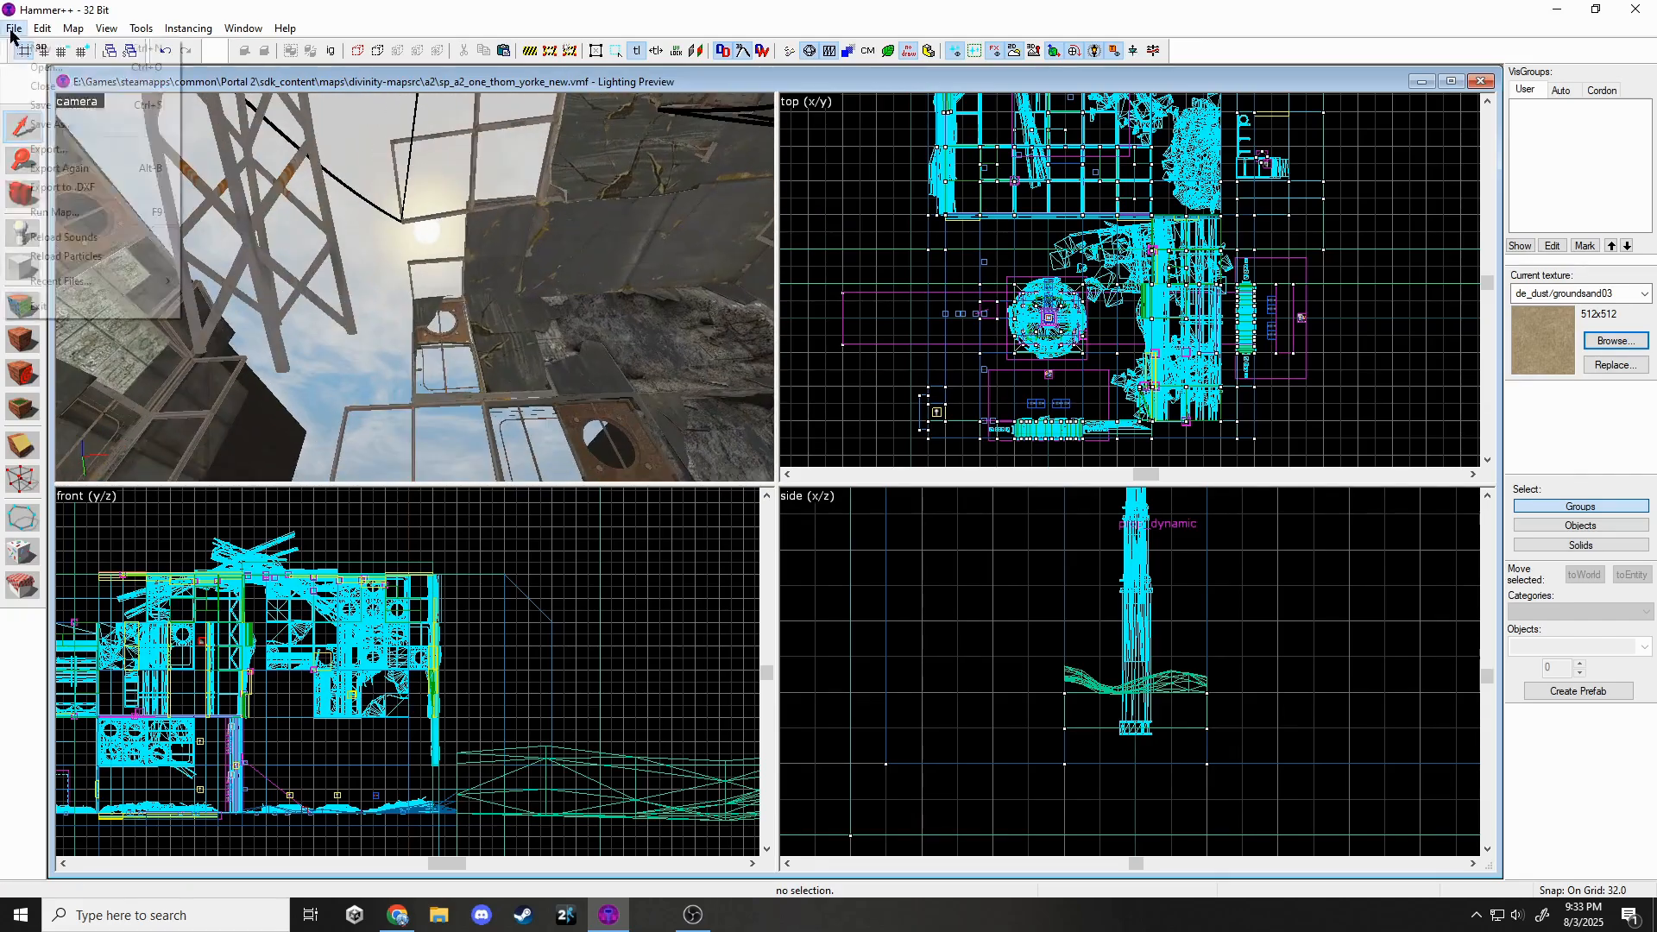
Switch the 3D view to 3D Lighting Preview and fly around the lit map.
left_click(140, 277)
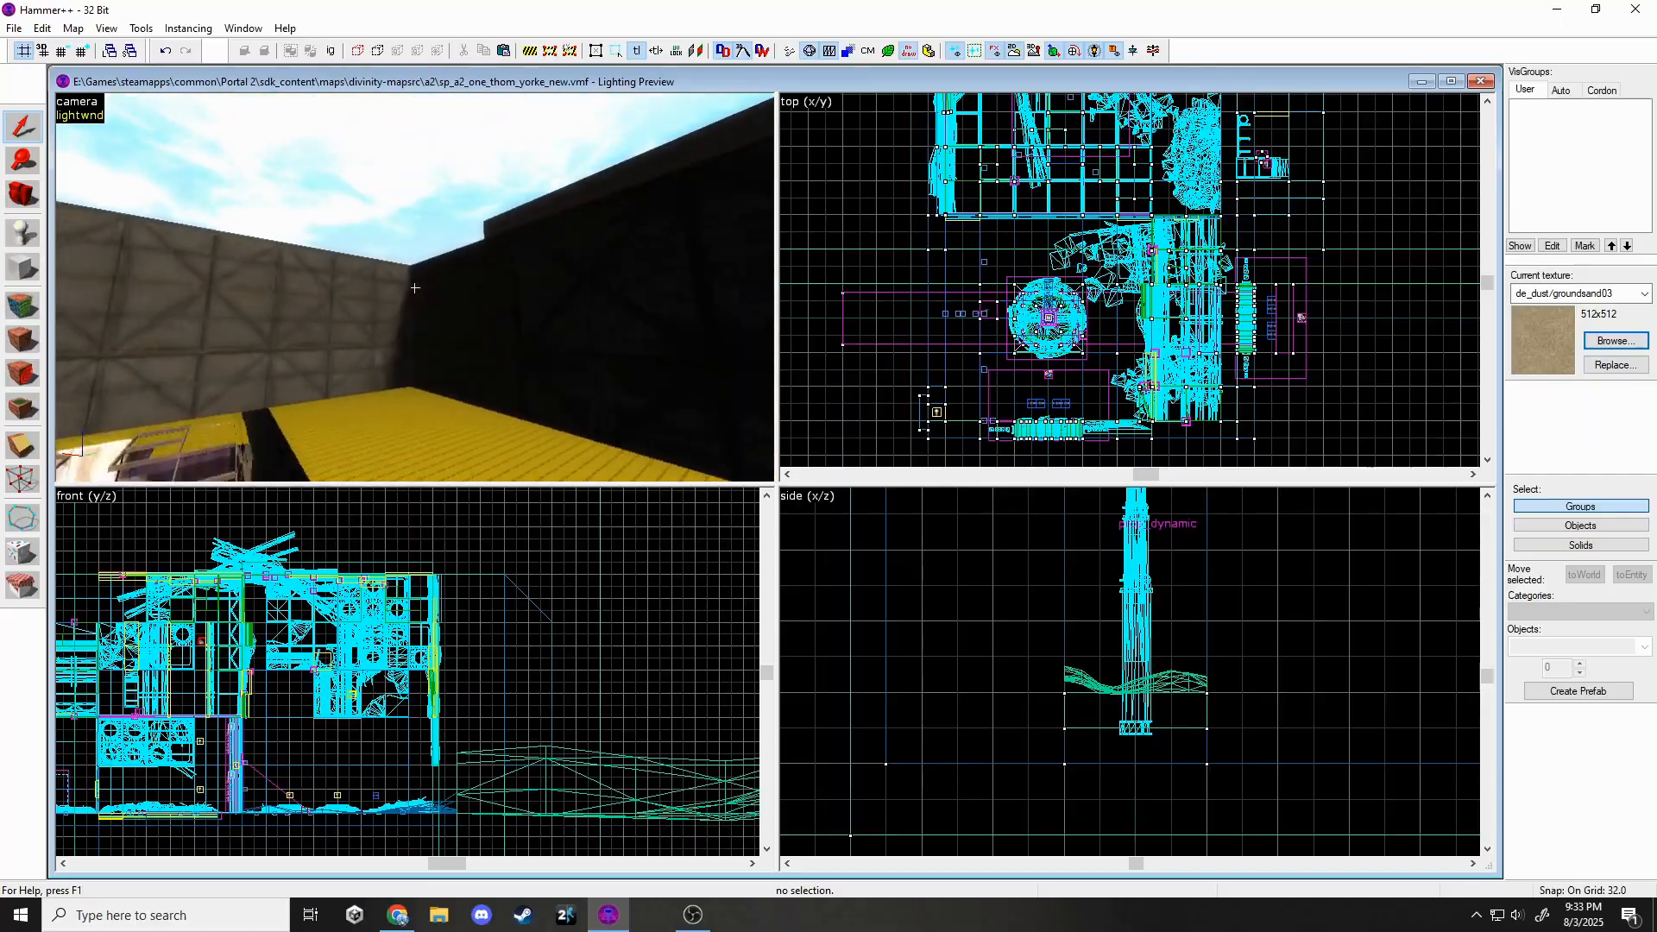
key("w")
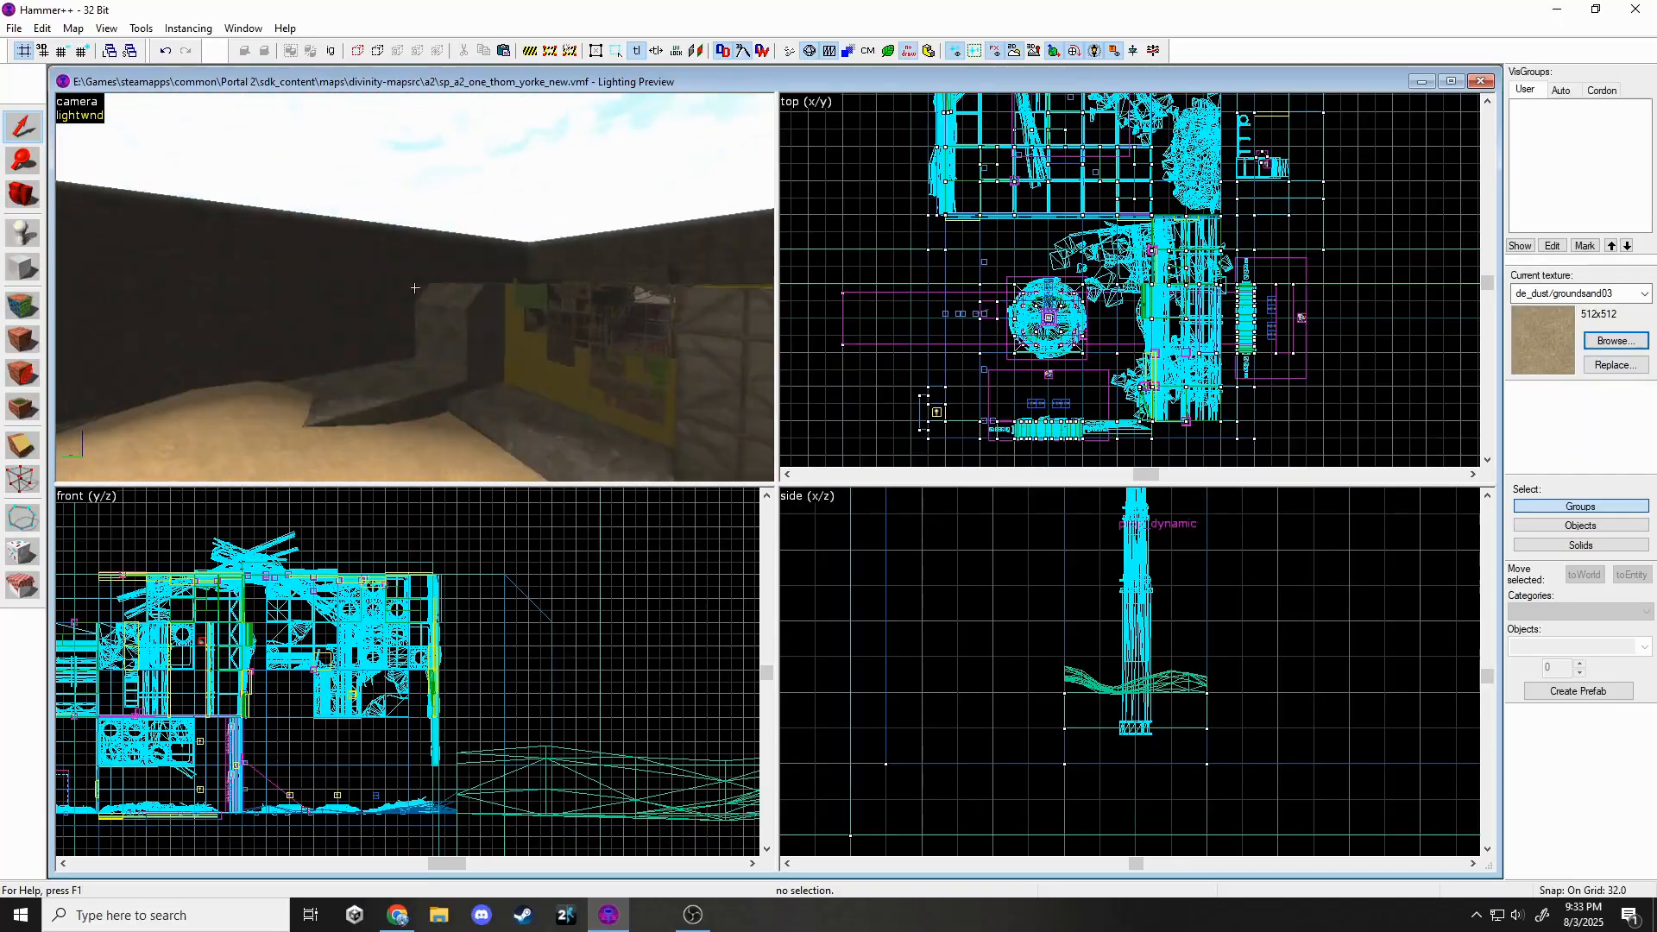
key("w")
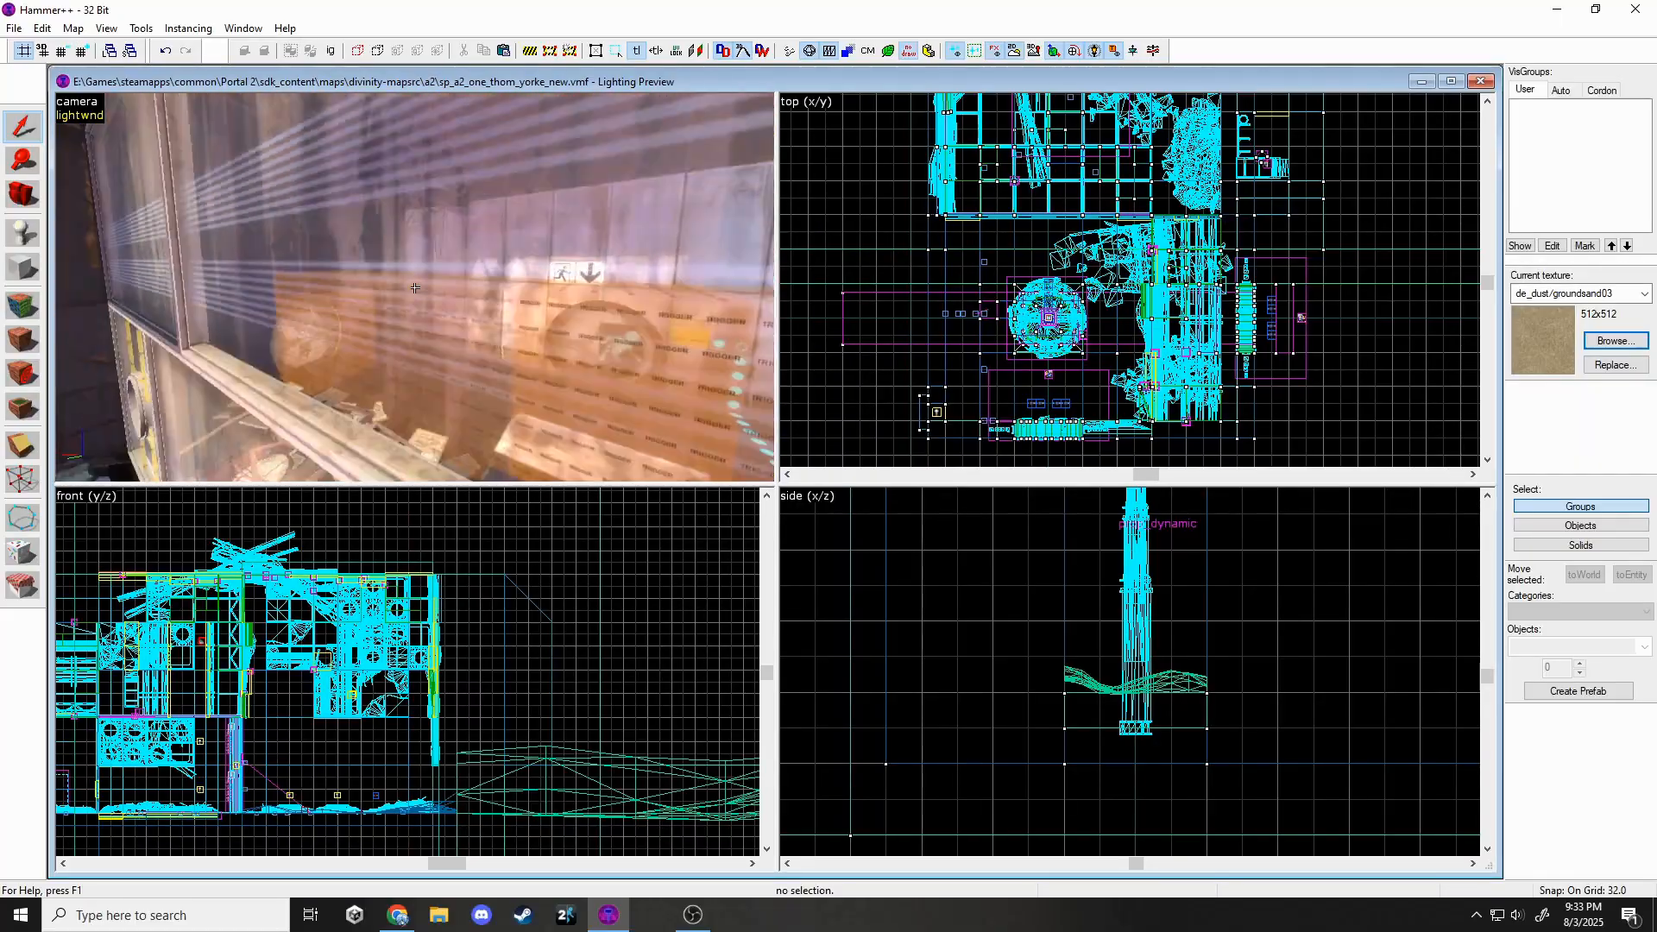
key("s")
key("w")
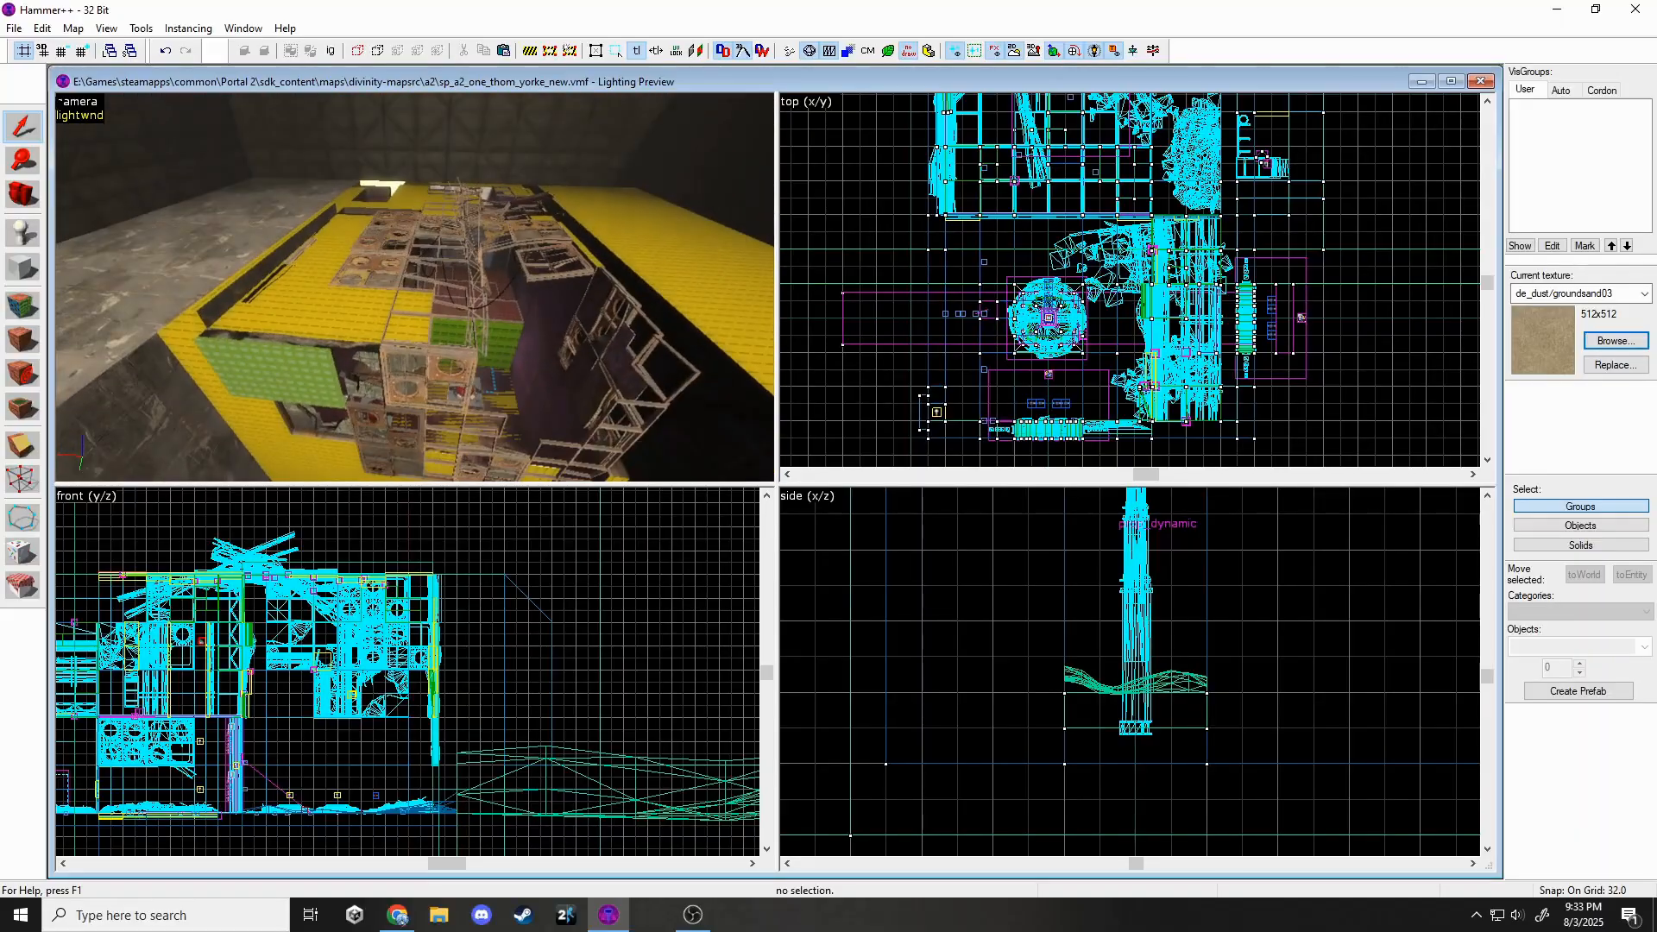
key("z")
Save the map.
left_click(14, 29)
left_click(19, 104)
key("shift+e")
Place an env_projectedtexture entity in the map.
type("projec")
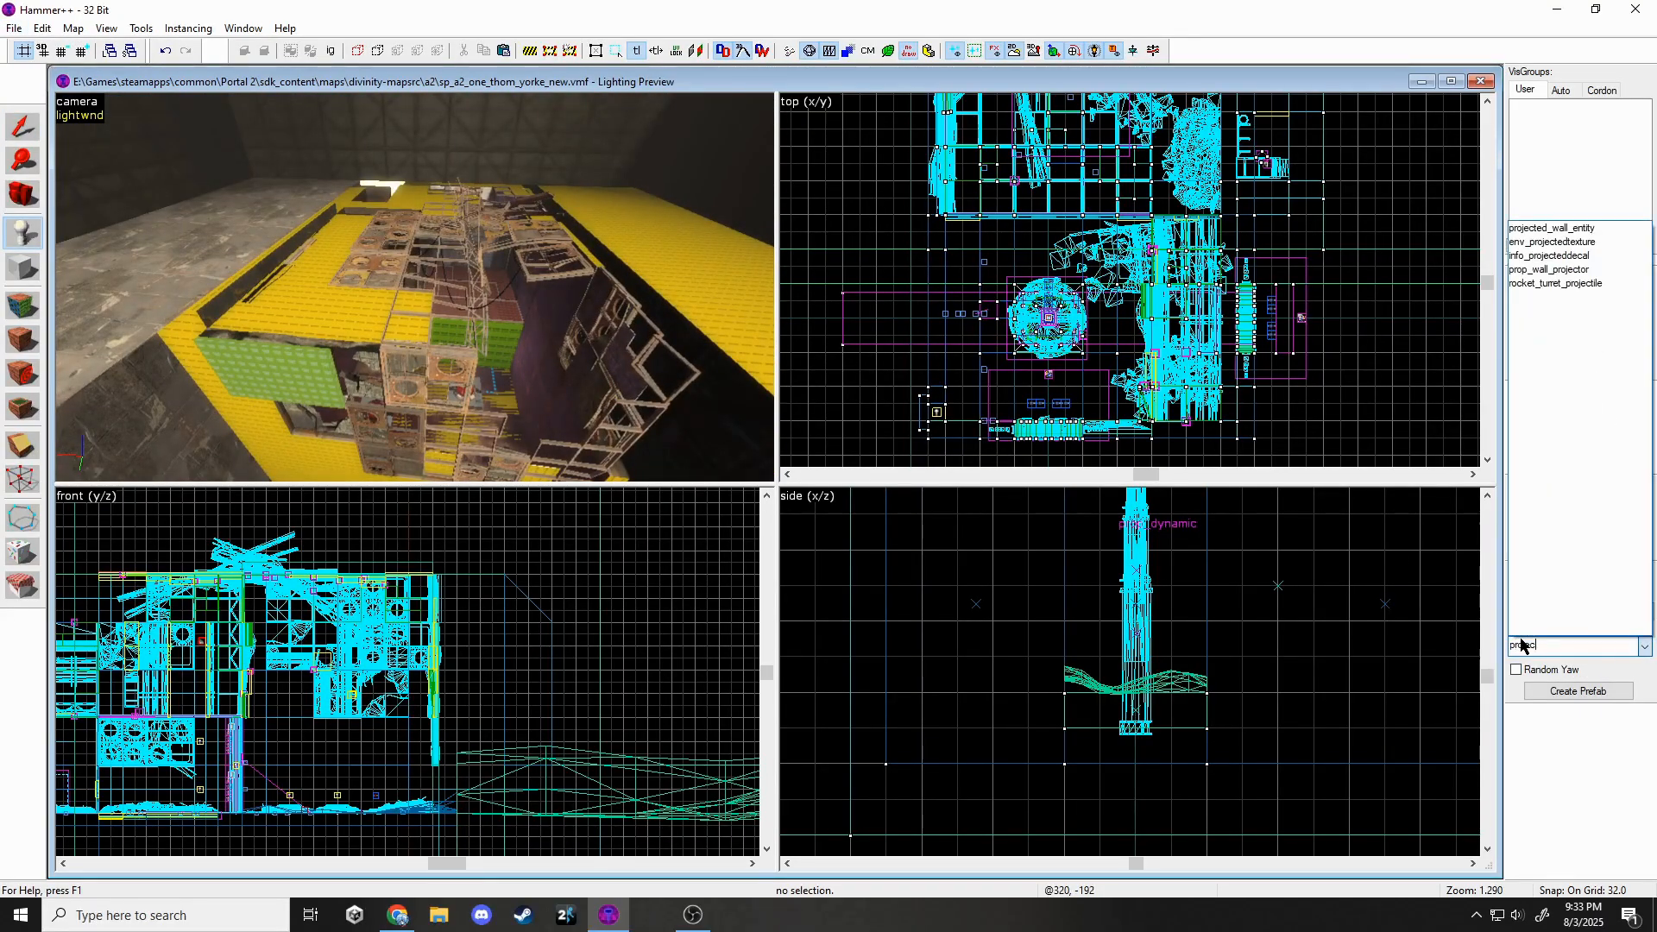
left_click(1545, 246)
scroll(1160, 289, "down", 6)
scroll(1139, 120, "up", 4)
left_click(1141, 116)
scroll(1139, 682, "down", 11)
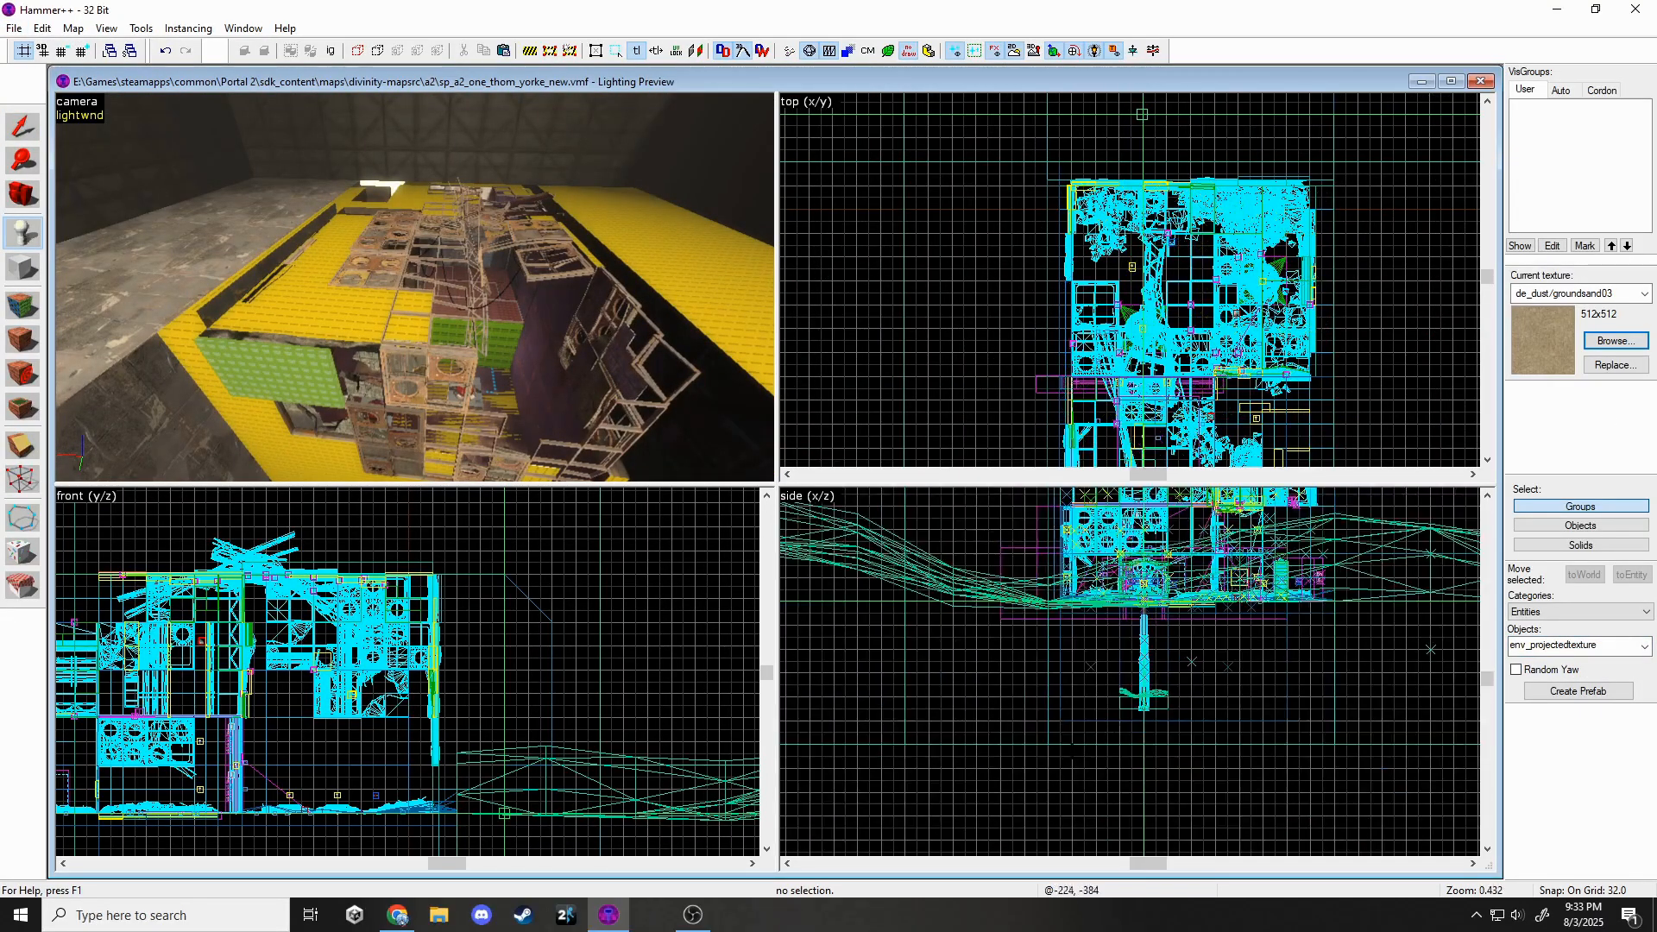
scroll(1124, 552, "up", 3)
key("Return")
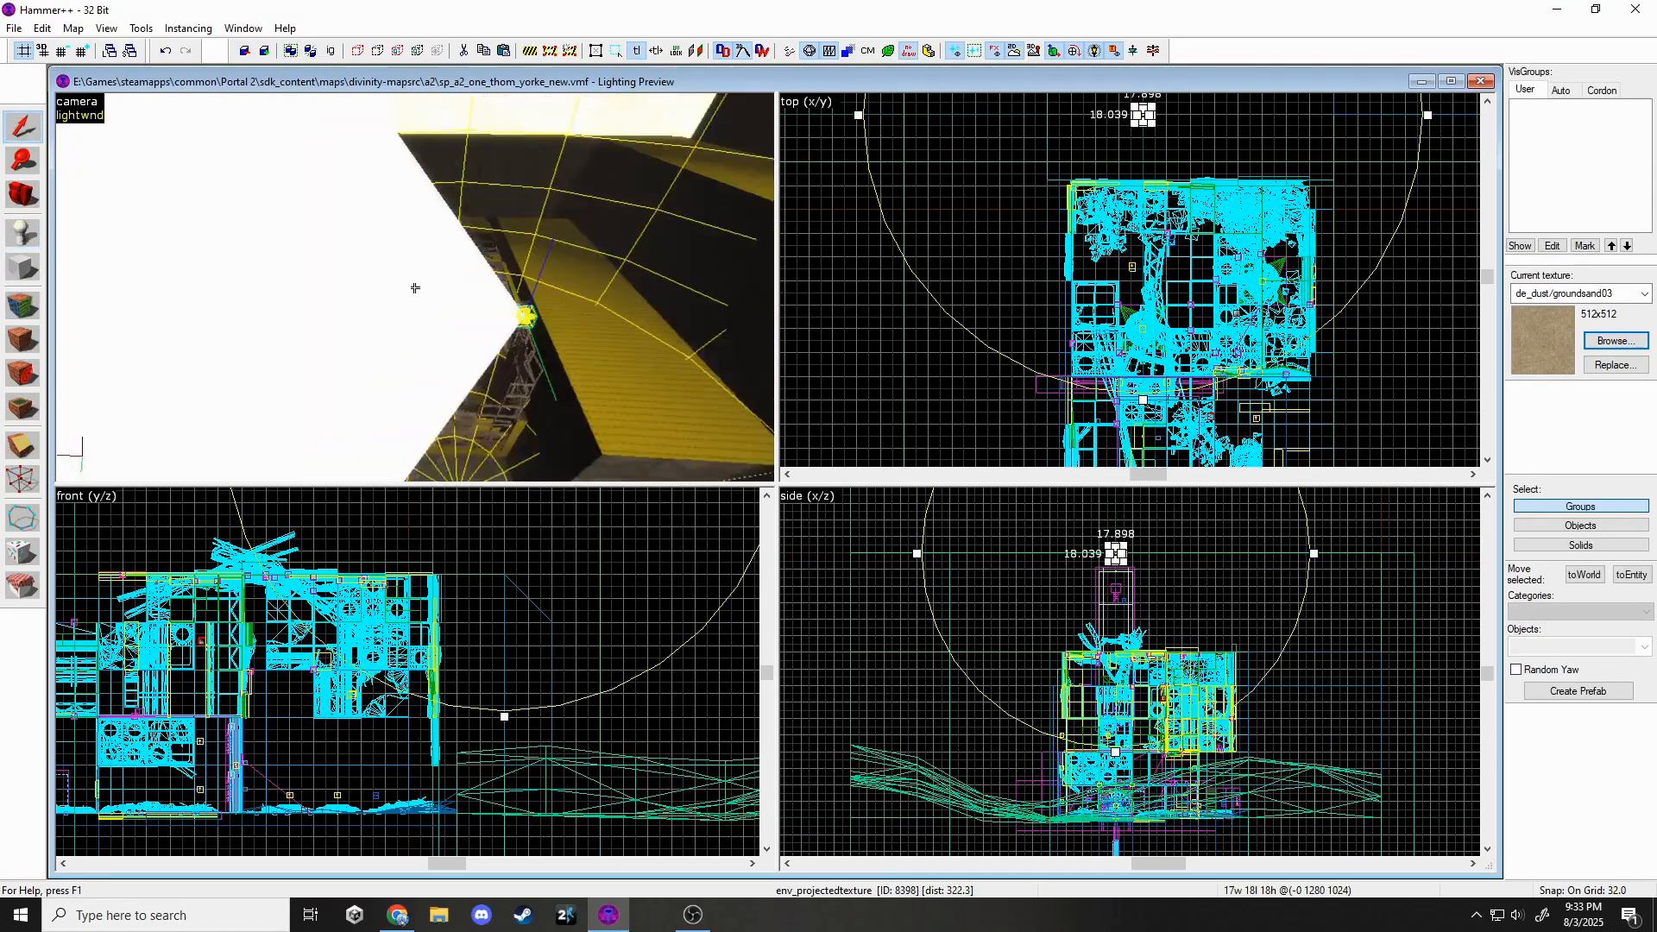
scroll(1136, 197, "up", 10)
Rotate the projected texture light and tilt it 60° downward.
left_click(1138, 199)
scroll(1153, 198, "up", 1)
left_click_drag(1158, 184, 1160, 237)
key("z")
key("z")
scroll(399, 724, "down", 1)
scroll(398, 723, "down", 2)
scroll(452, 543, "up", 5)
left_click_drag(460, 567, 442, 578)
scroll(1037, 337, "down", 7)
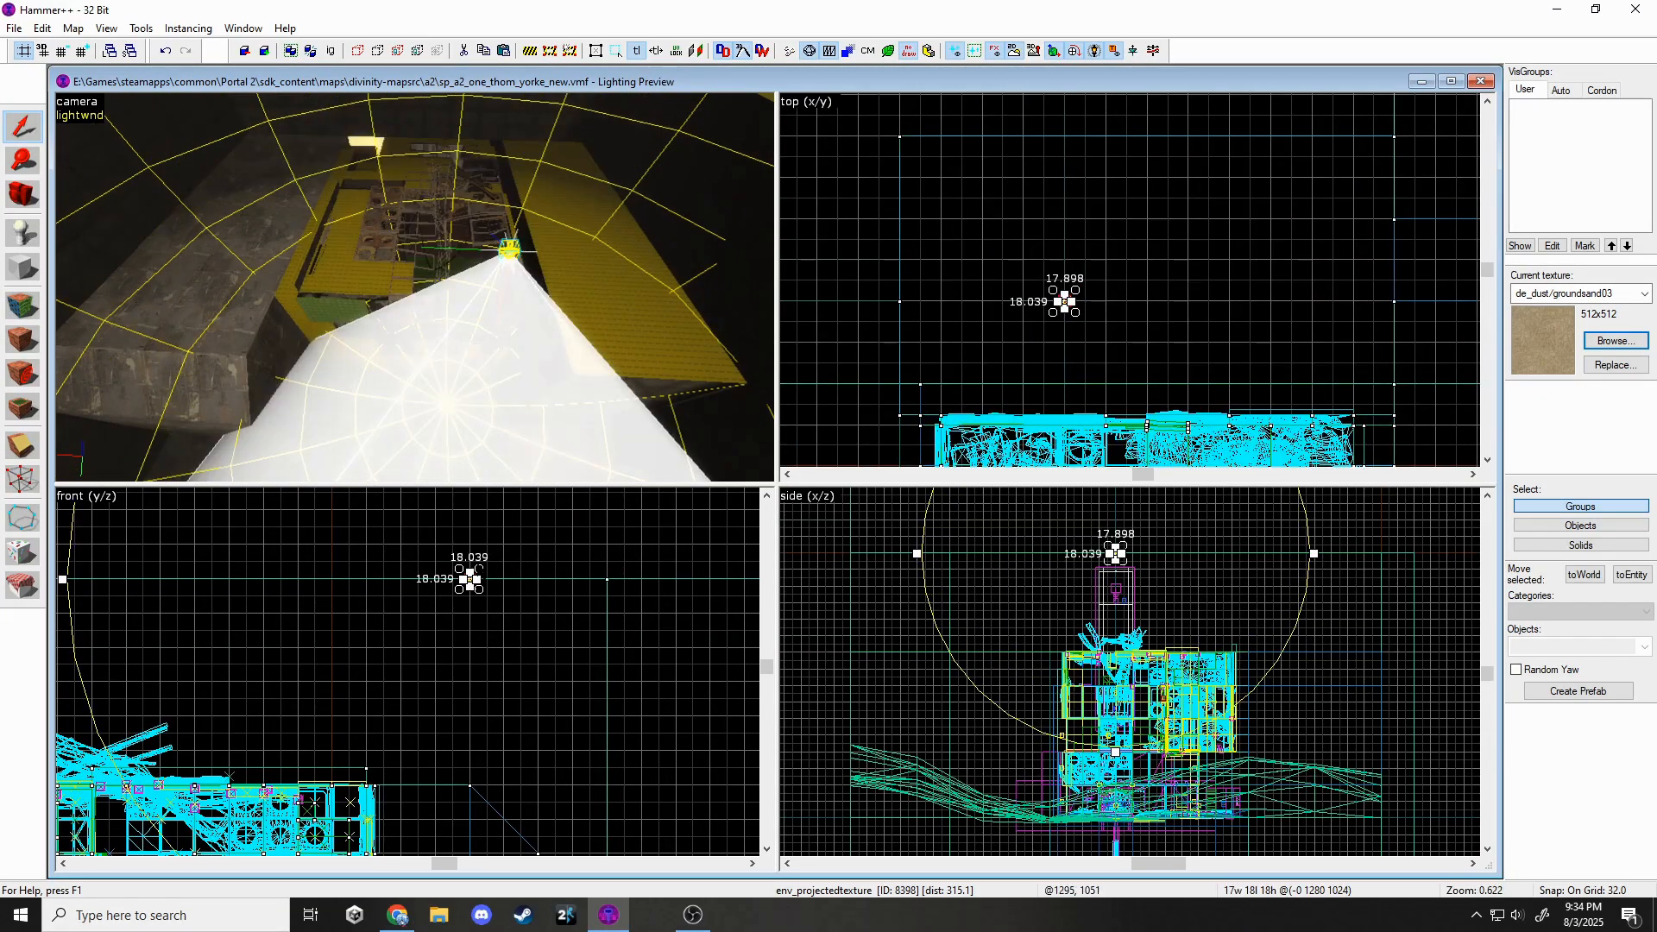
key("Escape")
scroll(462, 571, "up", 7)
left_click(504, 581)
left_click(491, 599)
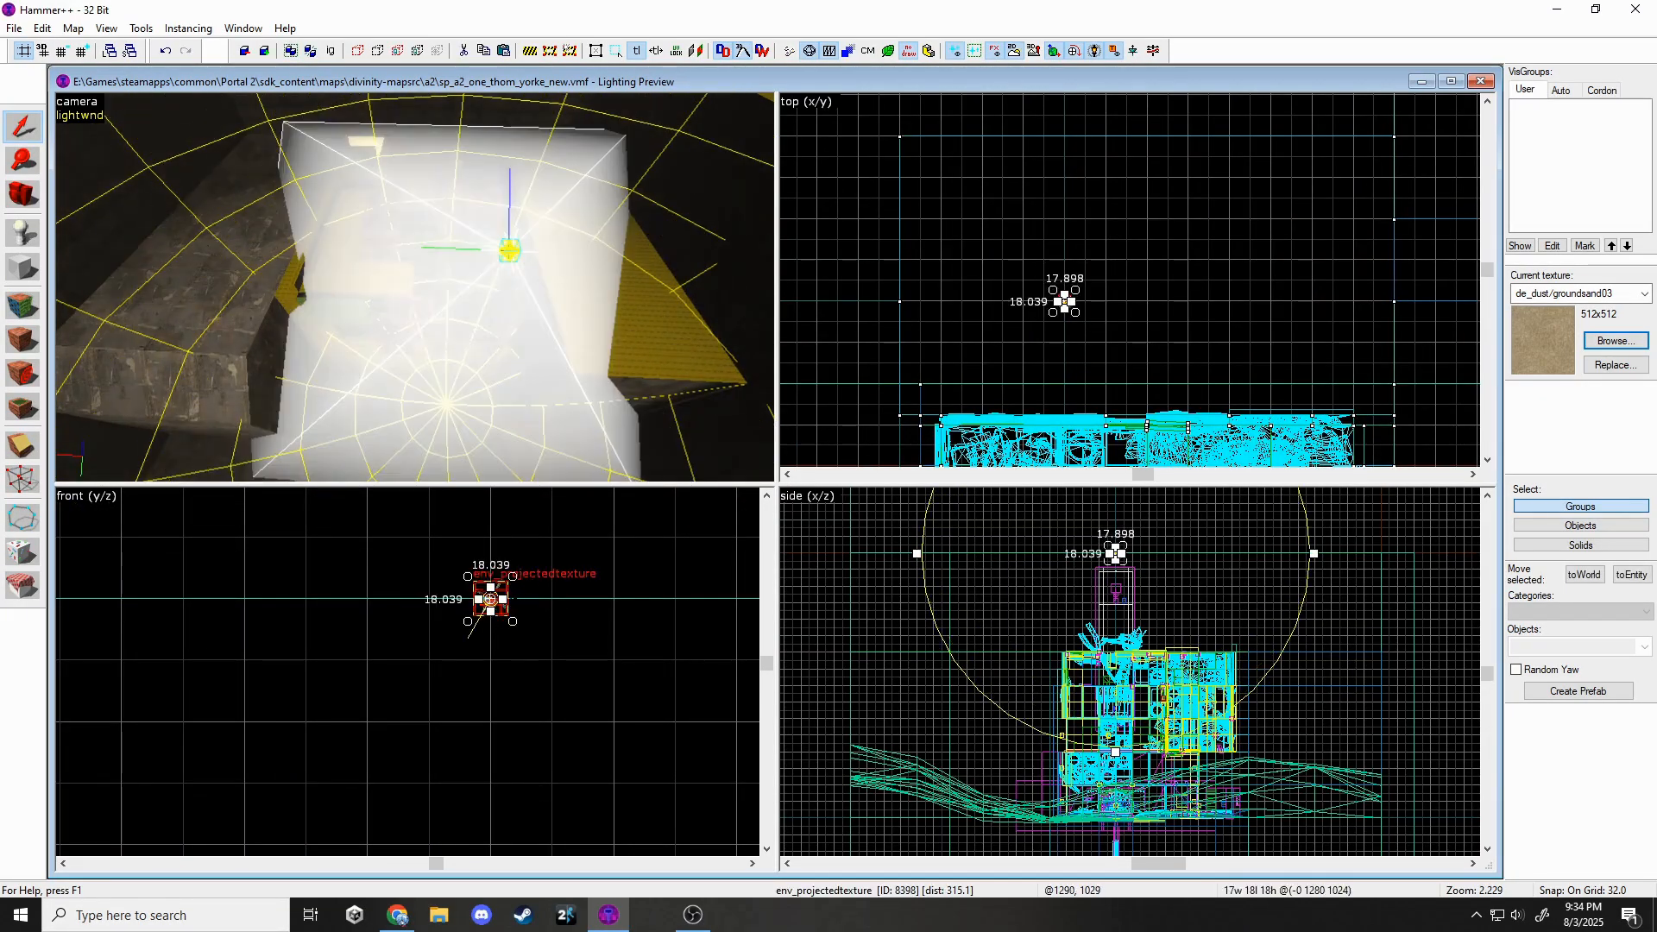
scroll(1077, 670, "down", 4)
left_click_drag(998, 615, 947, 634)
scroll(958, 631, "down", 5)
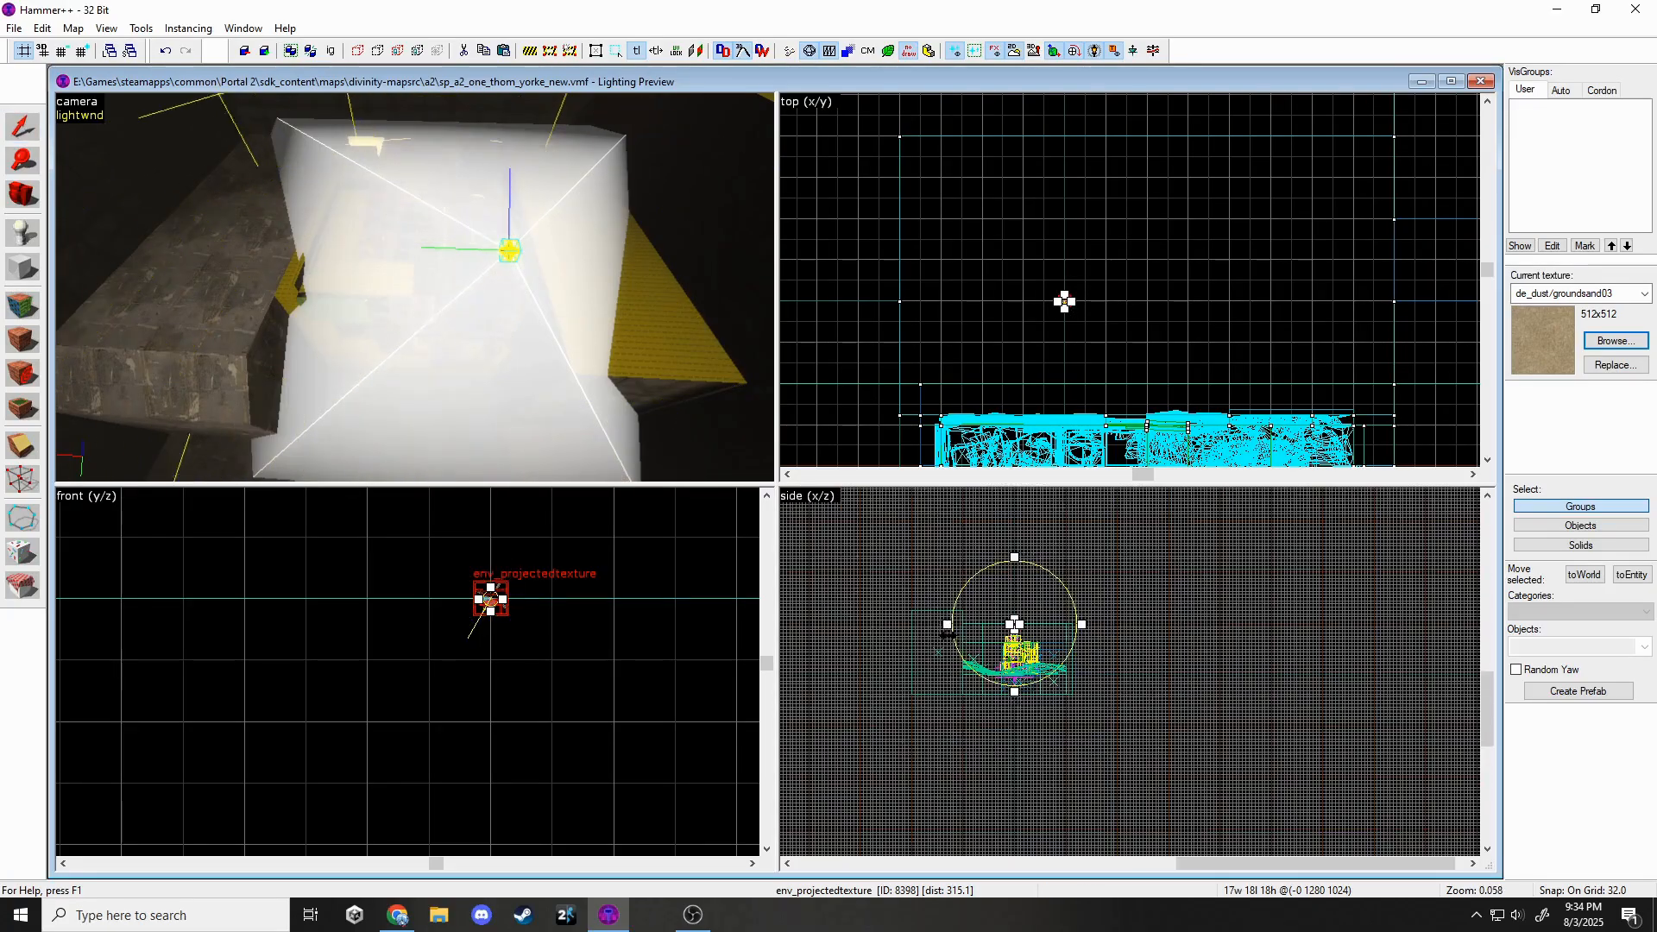
Set FOV 70, FarZ 99999, light colour 255 245 207 and brightness scale 5, then apply.
left_click(42, 27)
left_click(61, 297)
left_click(701, 561)
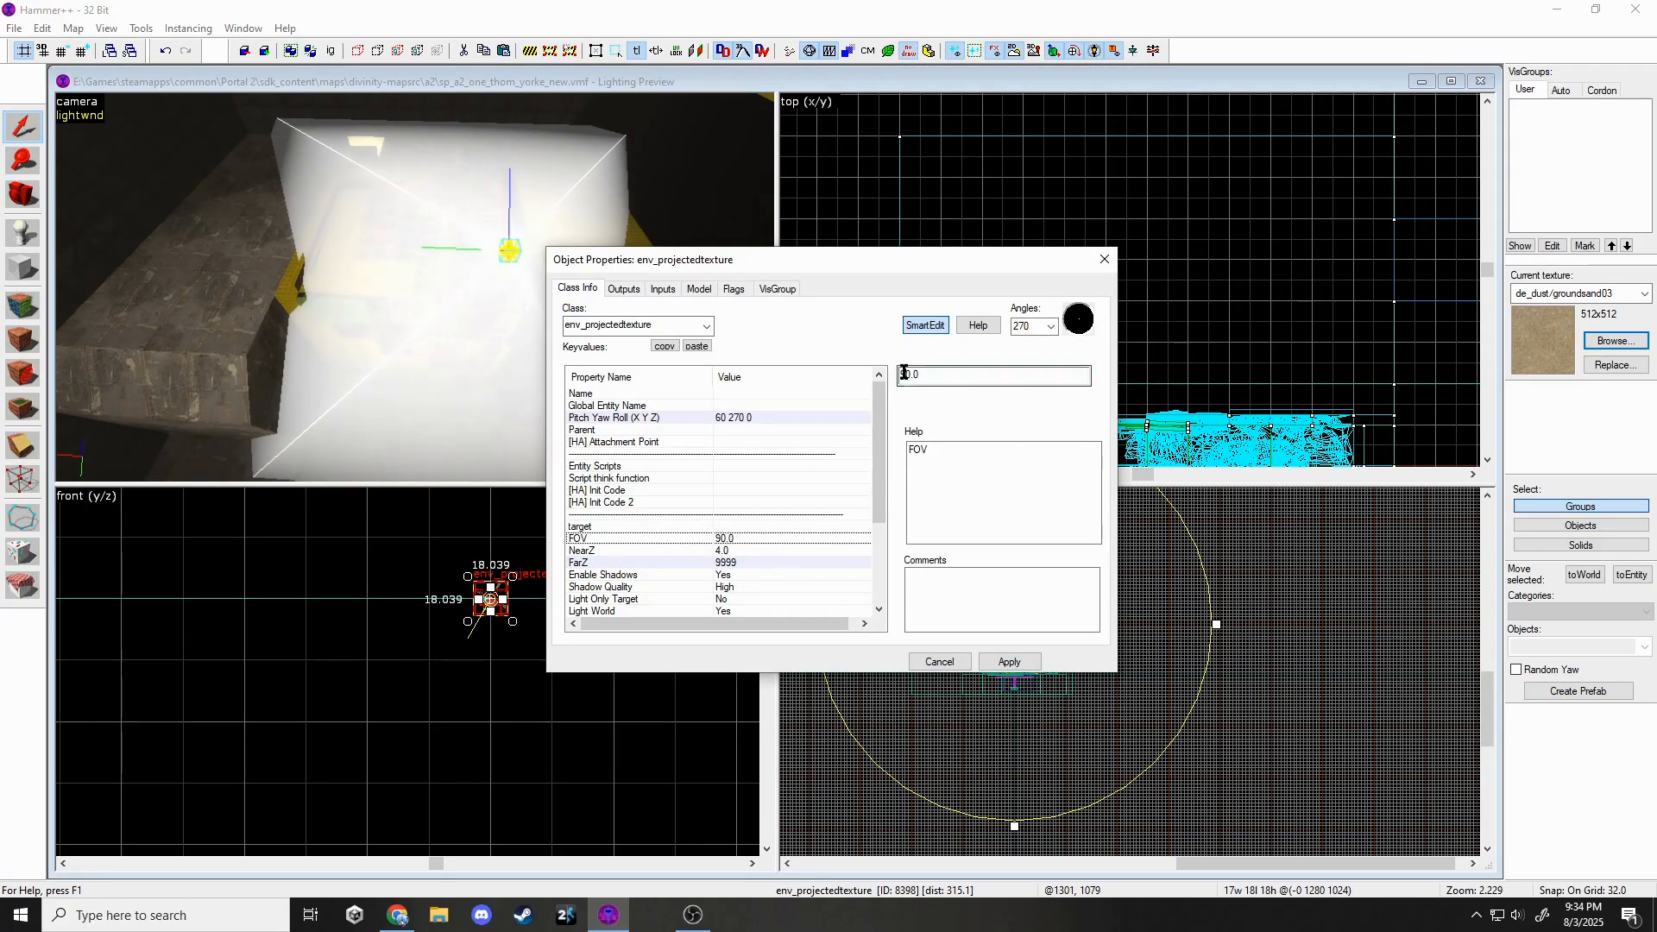
scroll(709, 581, "down", 4)
left_click(742, 511)
left_click(934, 403)
left_click(1171, 594)
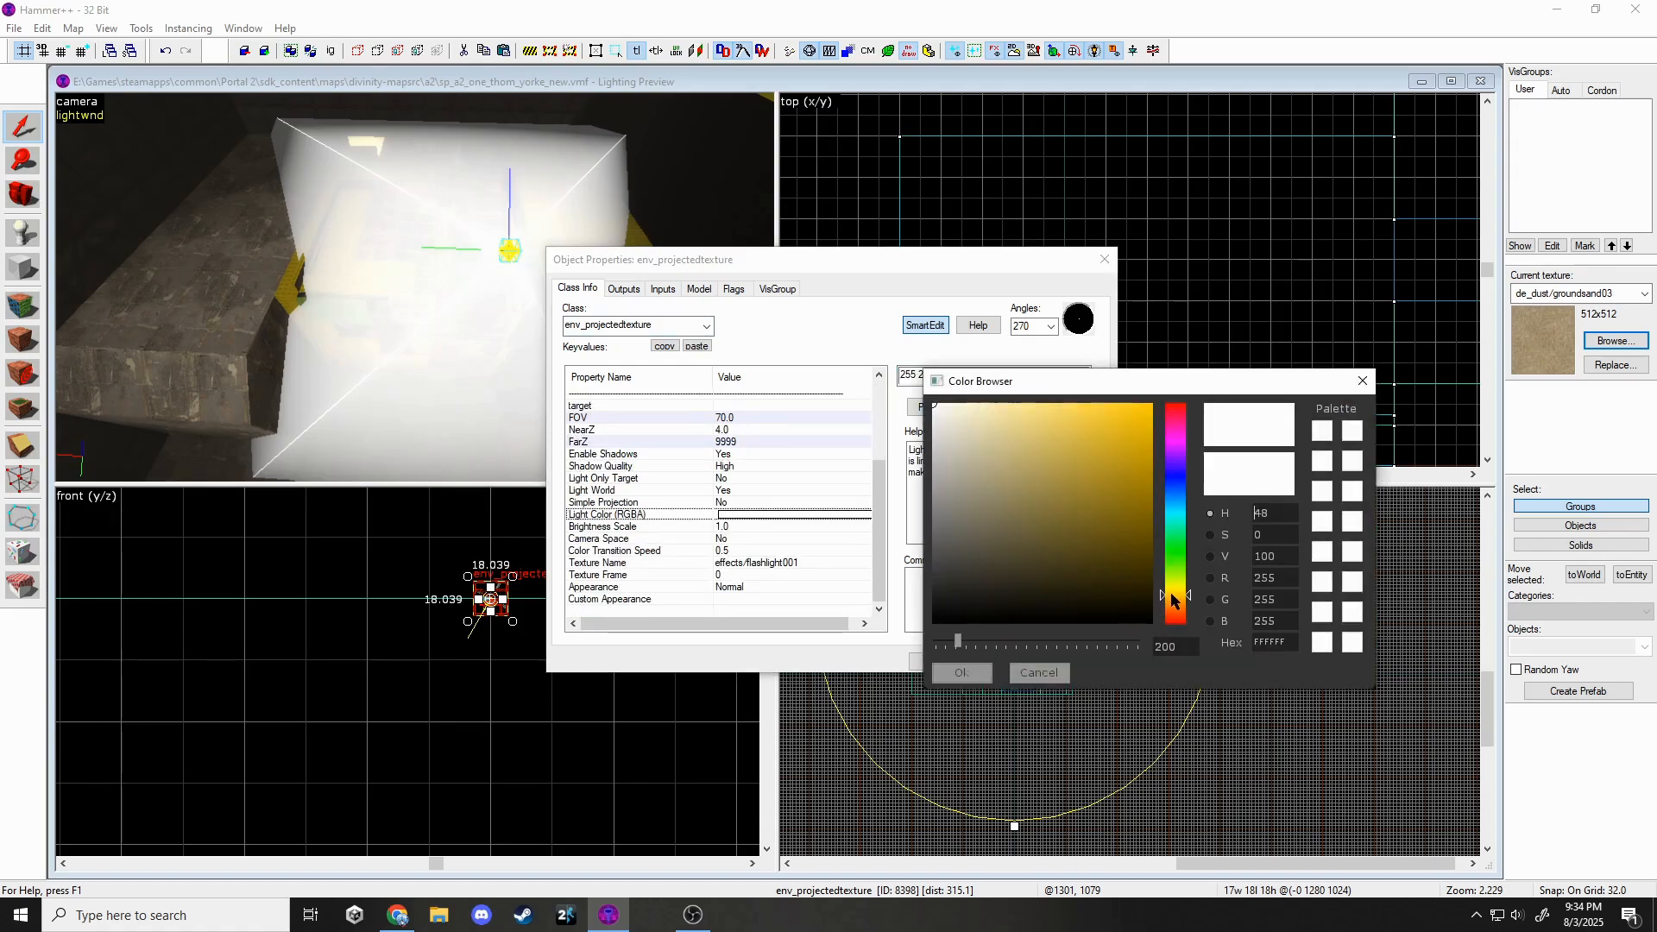
left_click(960, 673)
left_click(1010, 662)
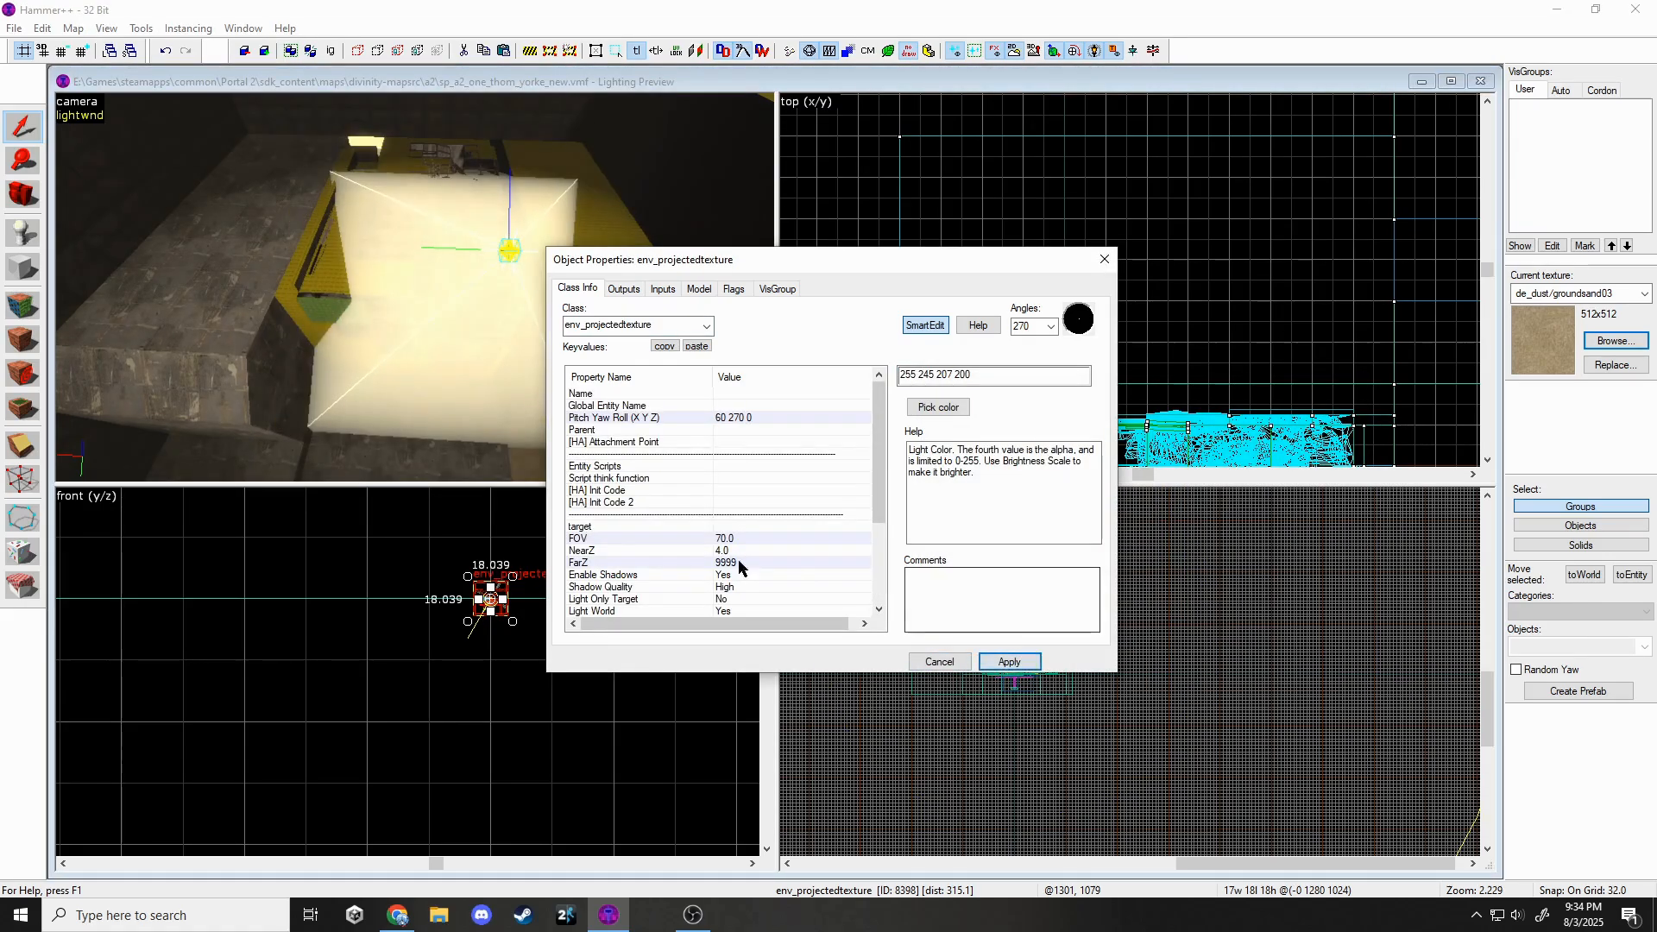
scroll(742, 589, "down", 3)
left_click(733, 527)
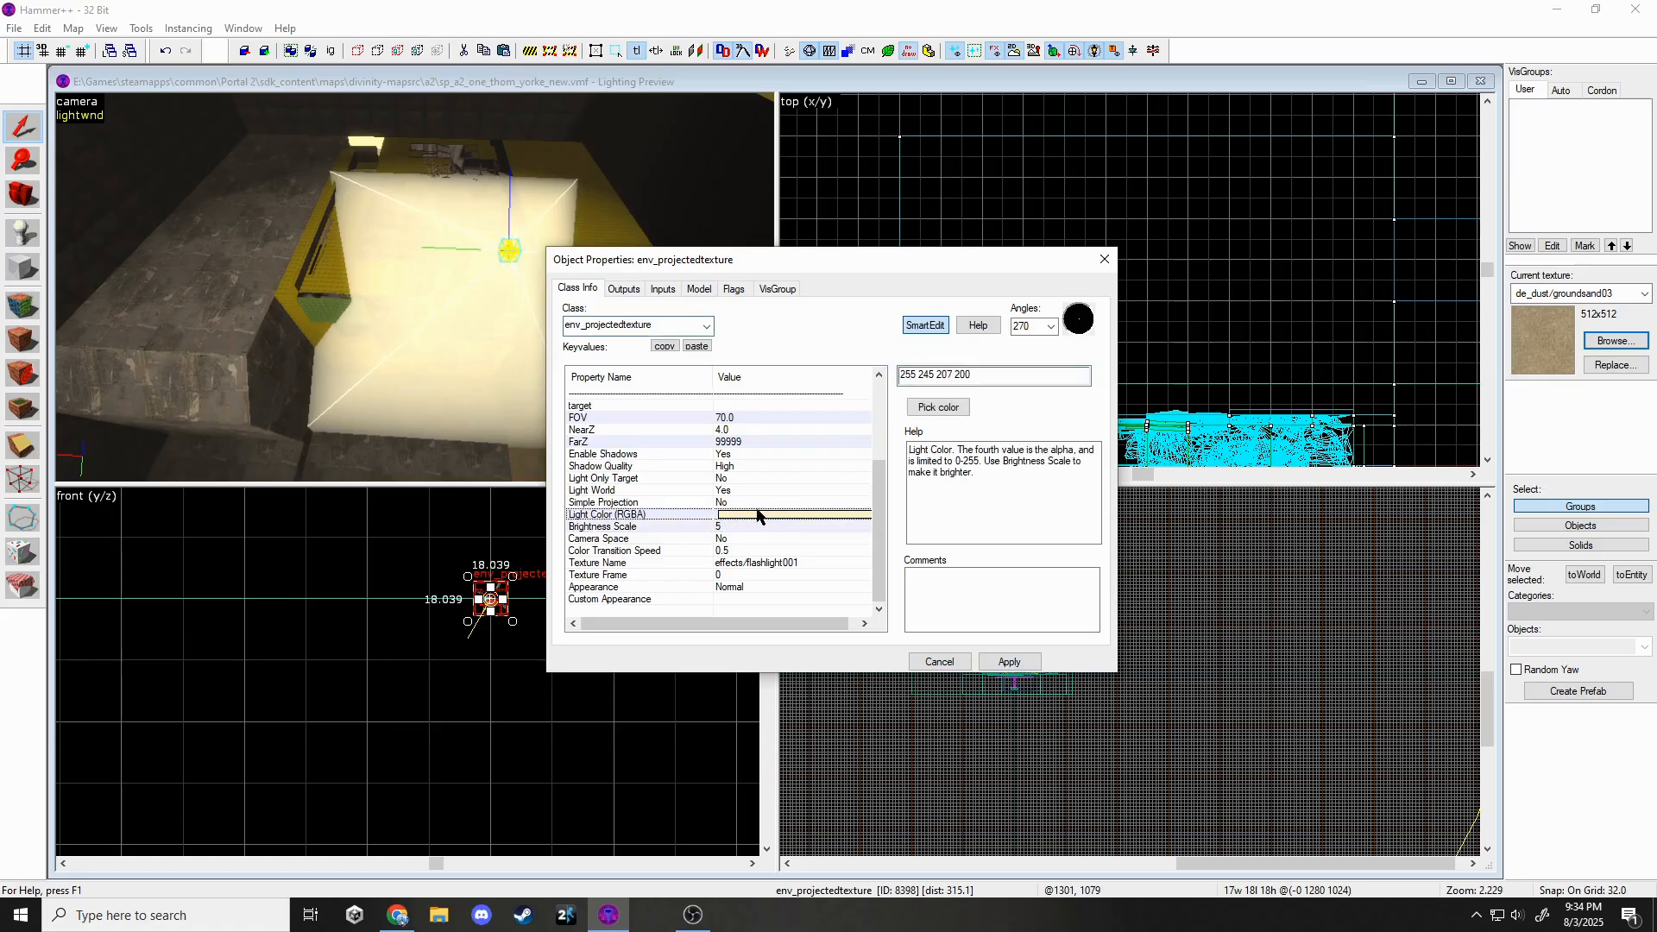
left_click(1009, 662)
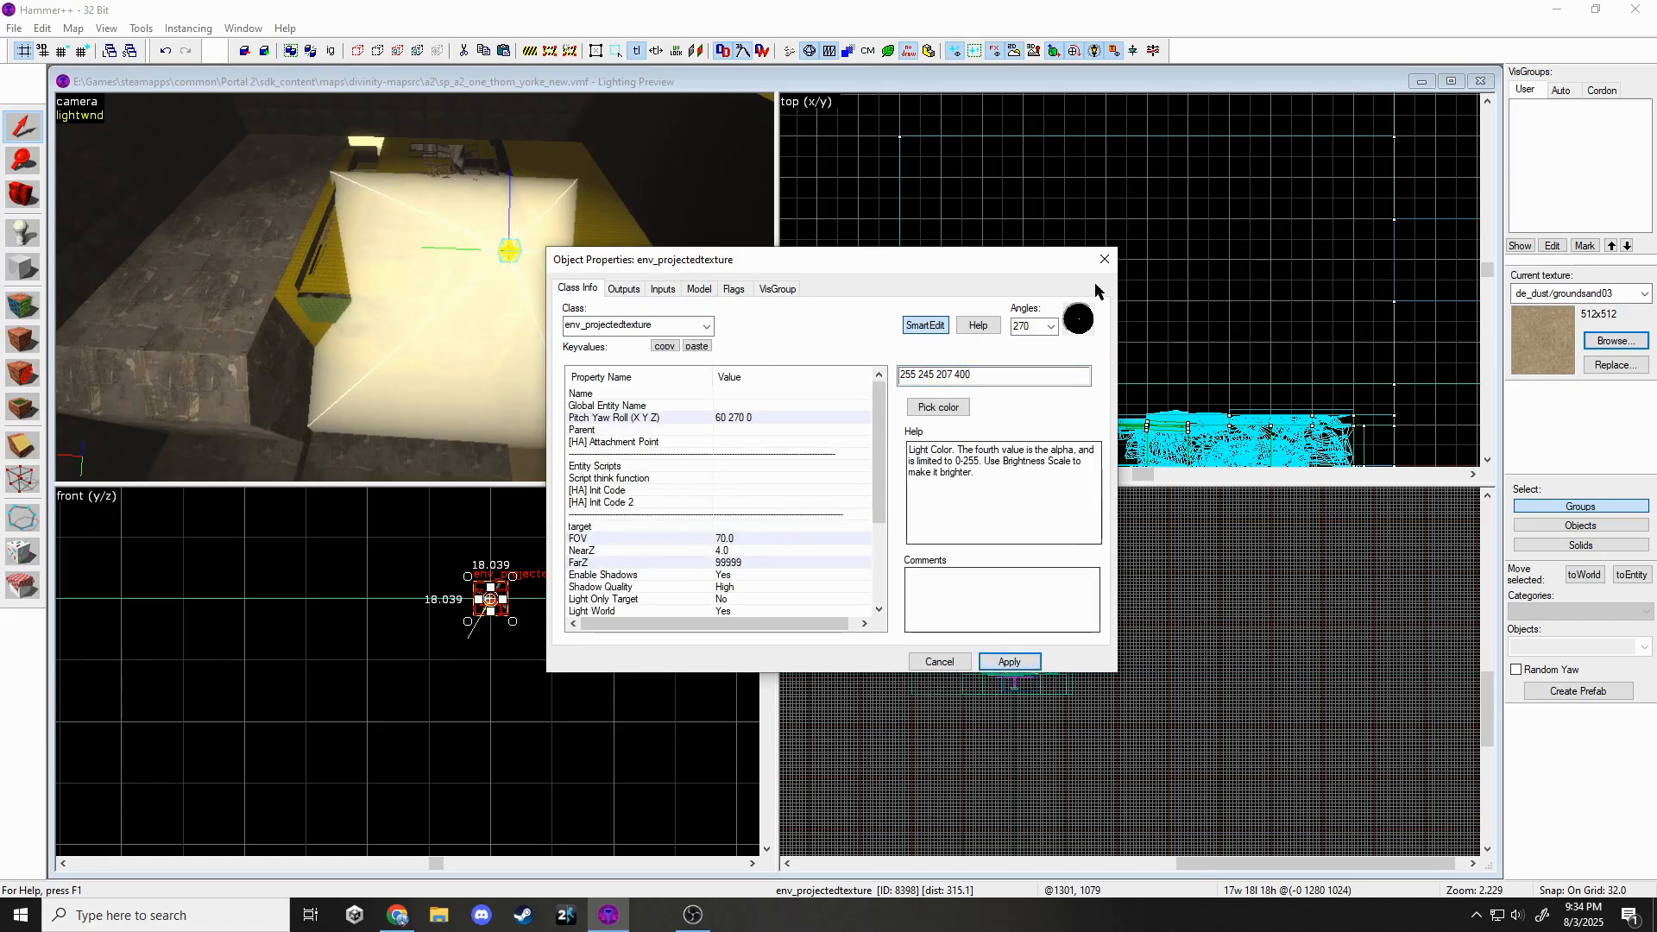
left_click(1104, 260)
Save the map and fly the camera inside the building.
key("Escape")
left_click(13, 29)
left_click(31, 105)
key("z")
key("w")
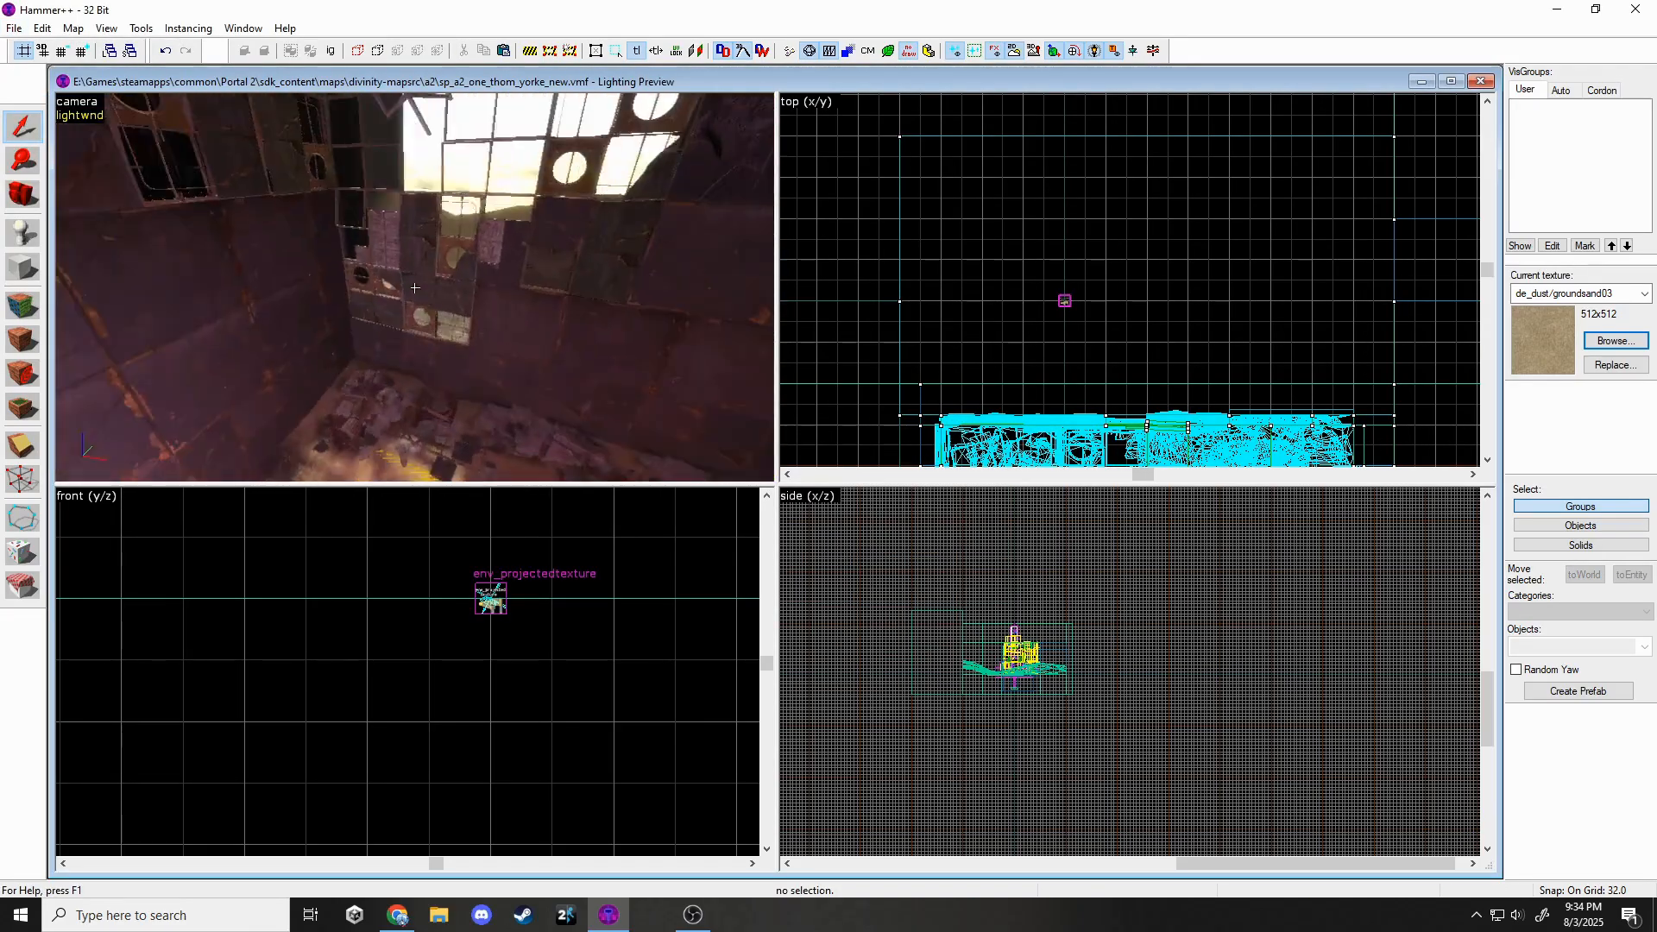
type("z")
type("par")
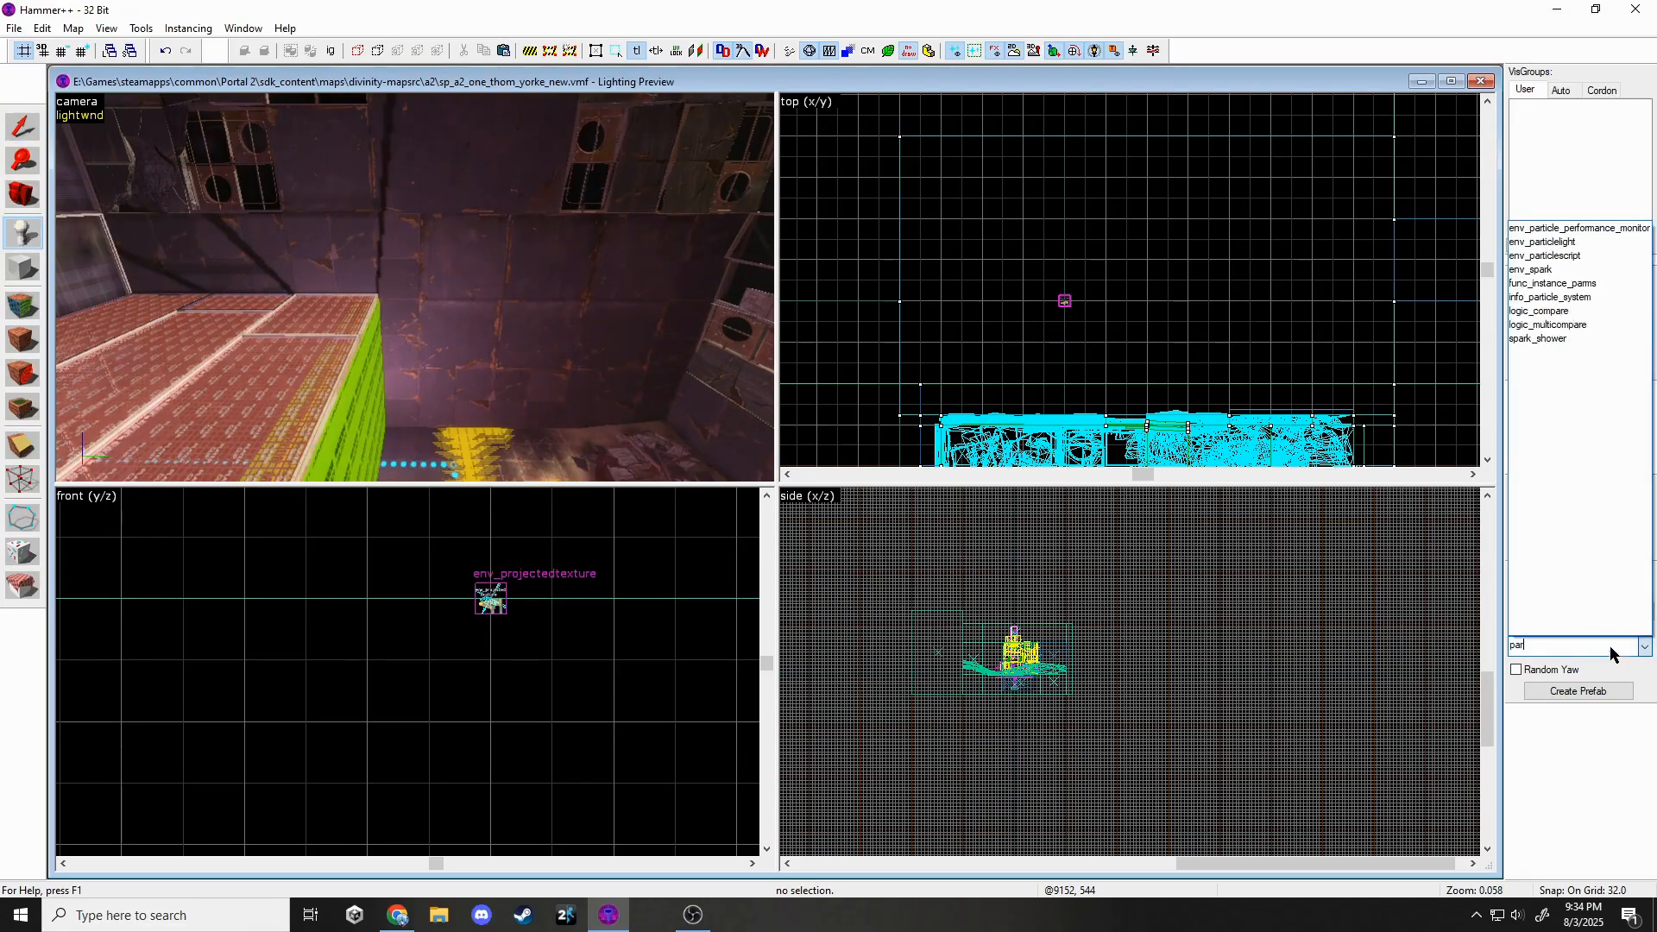
left_click(1525, 265)
key("z")
left_click(414, 288)
left_click(414, 287)
key("z")
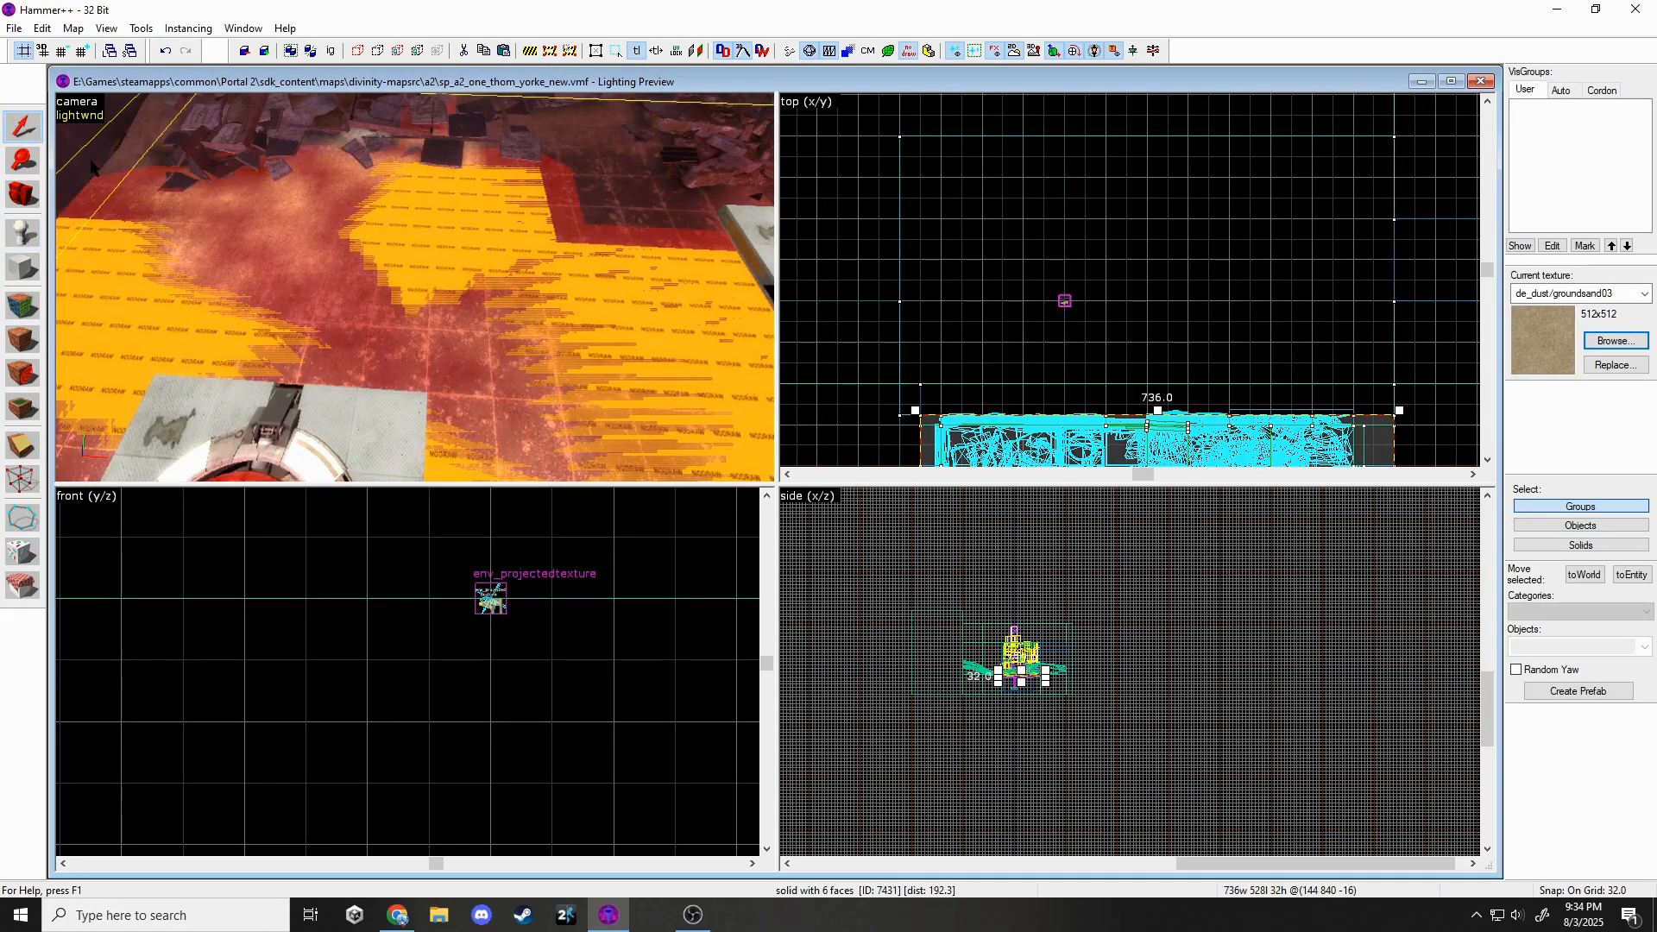
key("alt+Return")
left_click(434, 269)
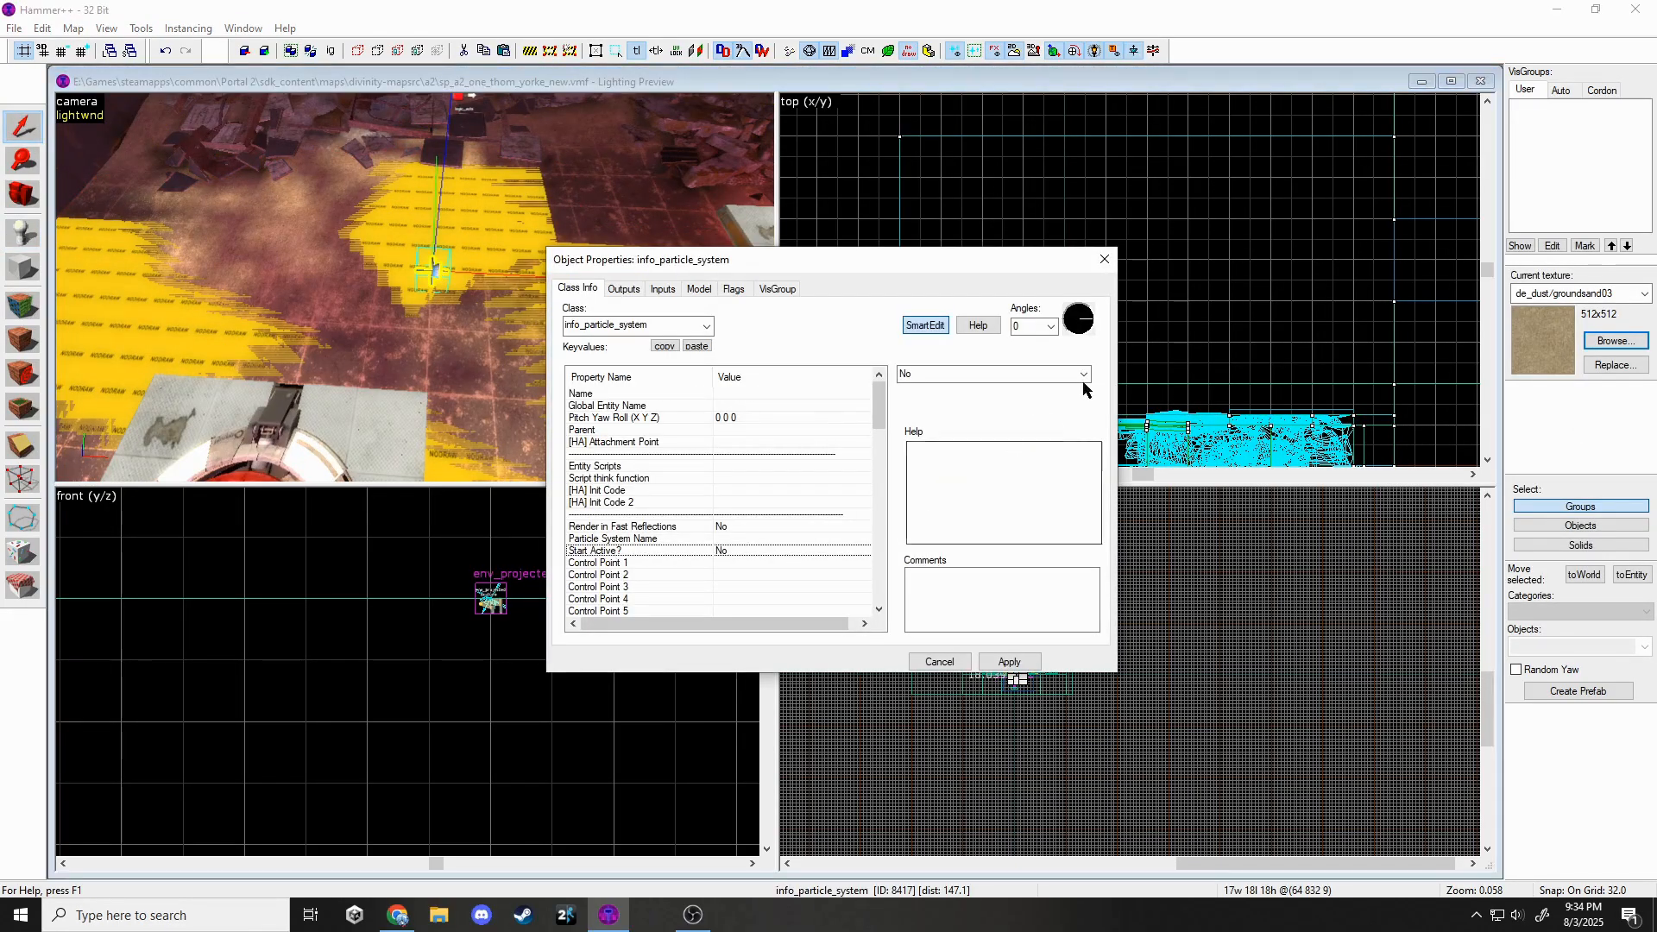
left_click(917, 402)
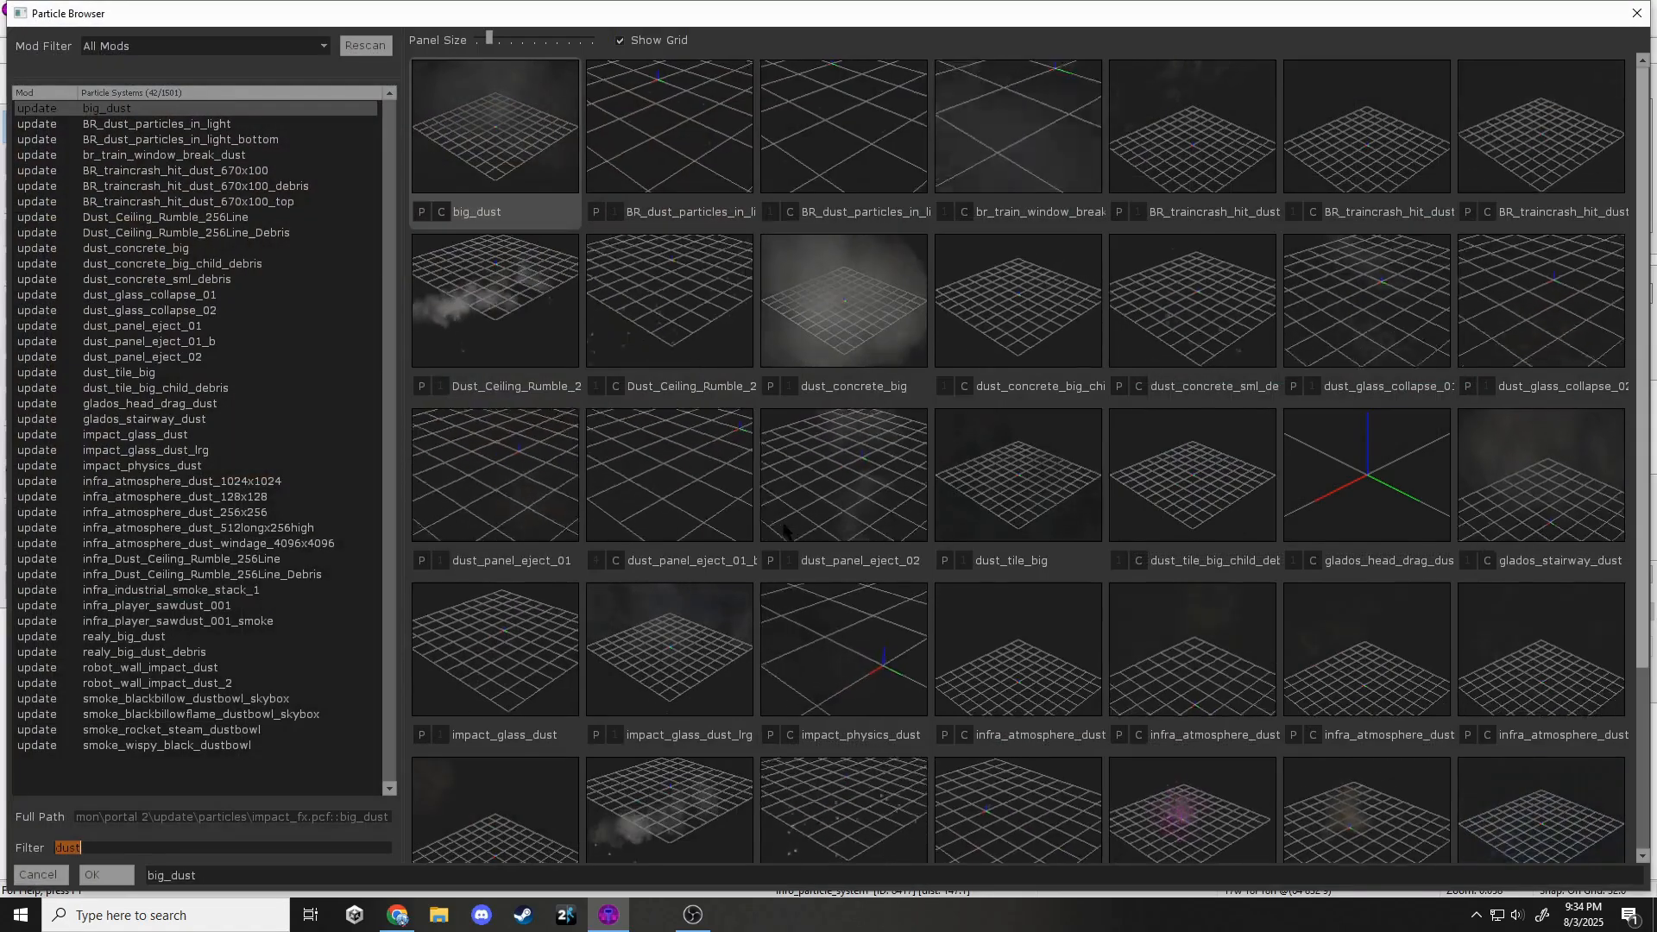
type("atmo")
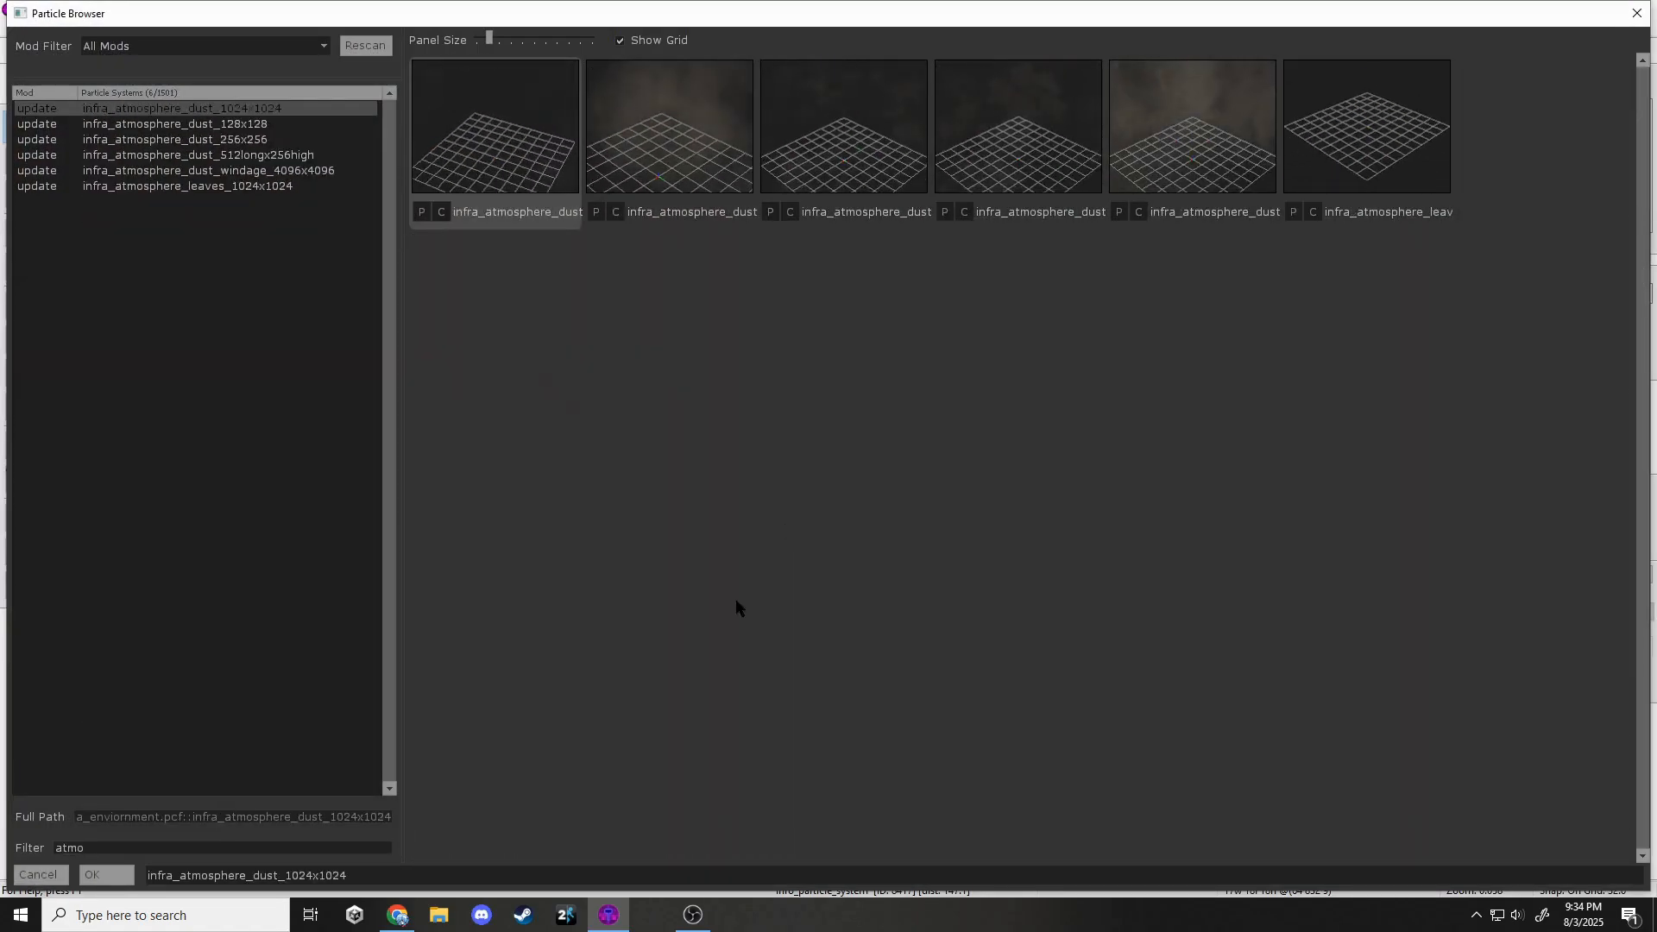
left_click(92, 876)
left_click(1105, 259)
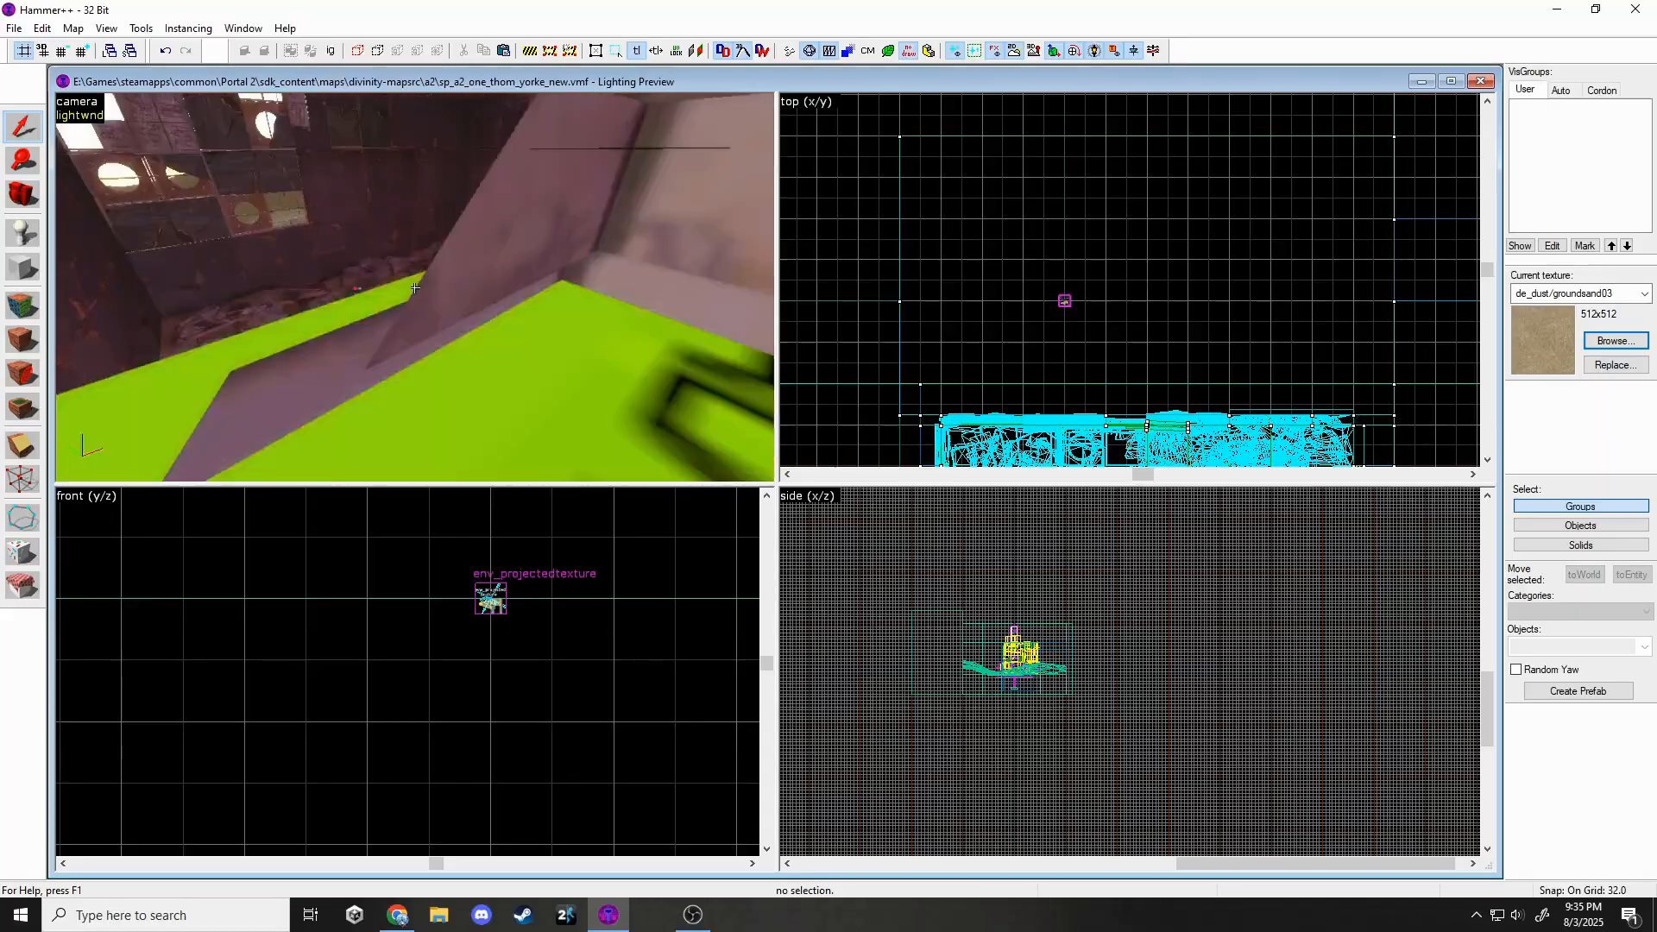
left_click(415, 287)
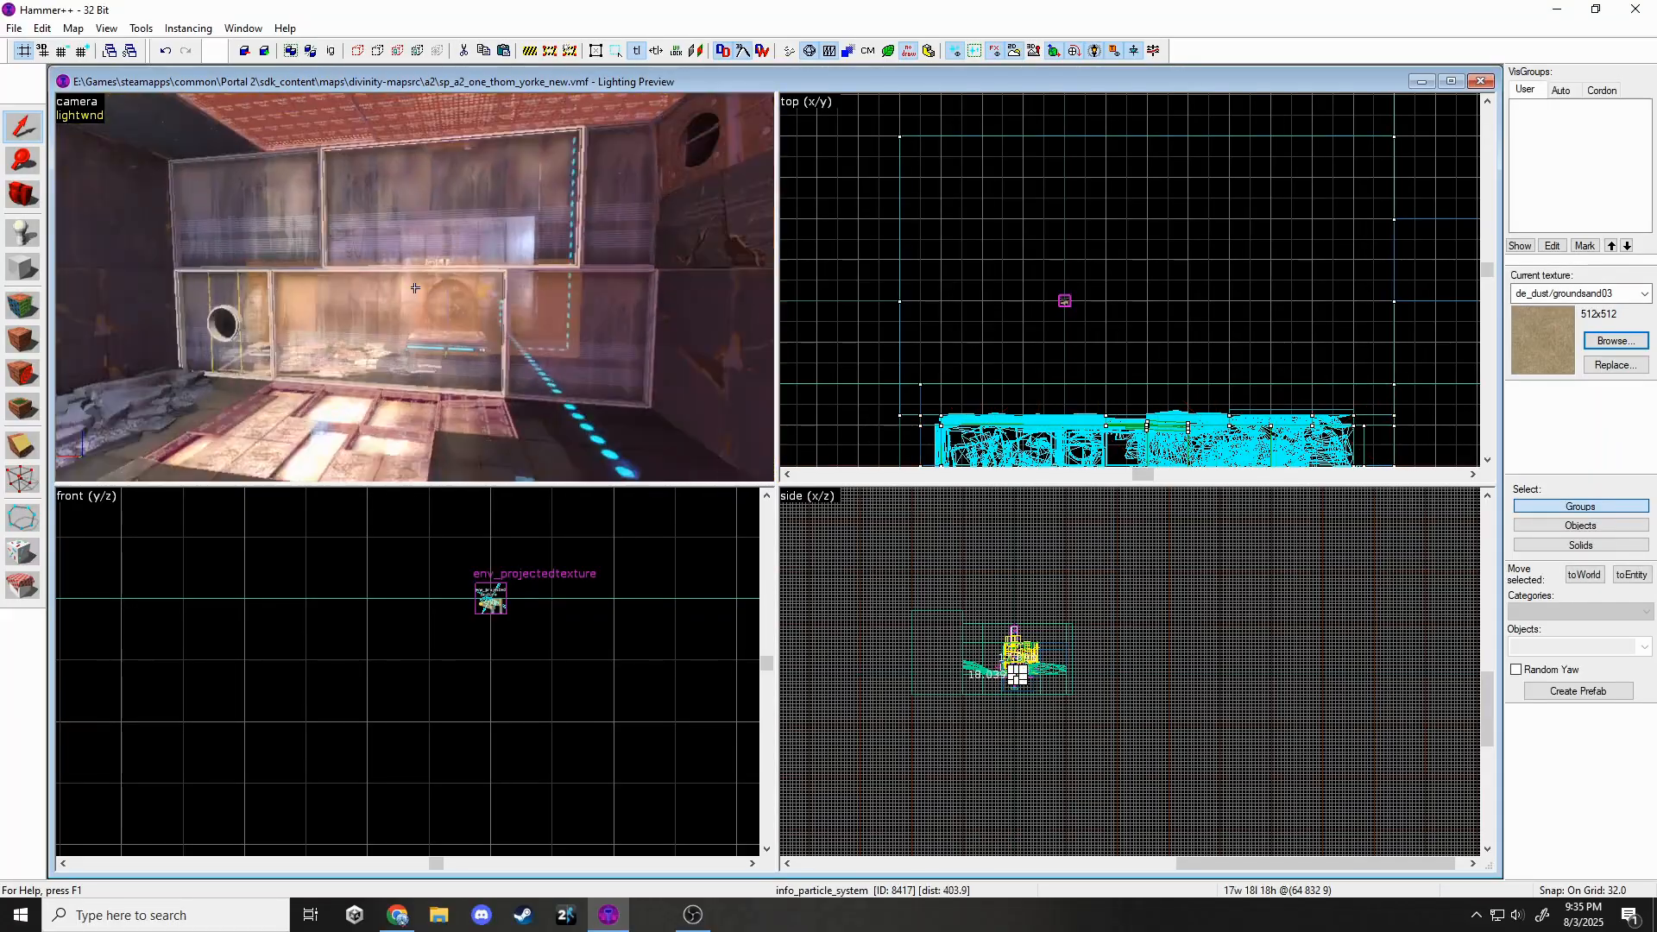
key("w")
left_click(415, 288)
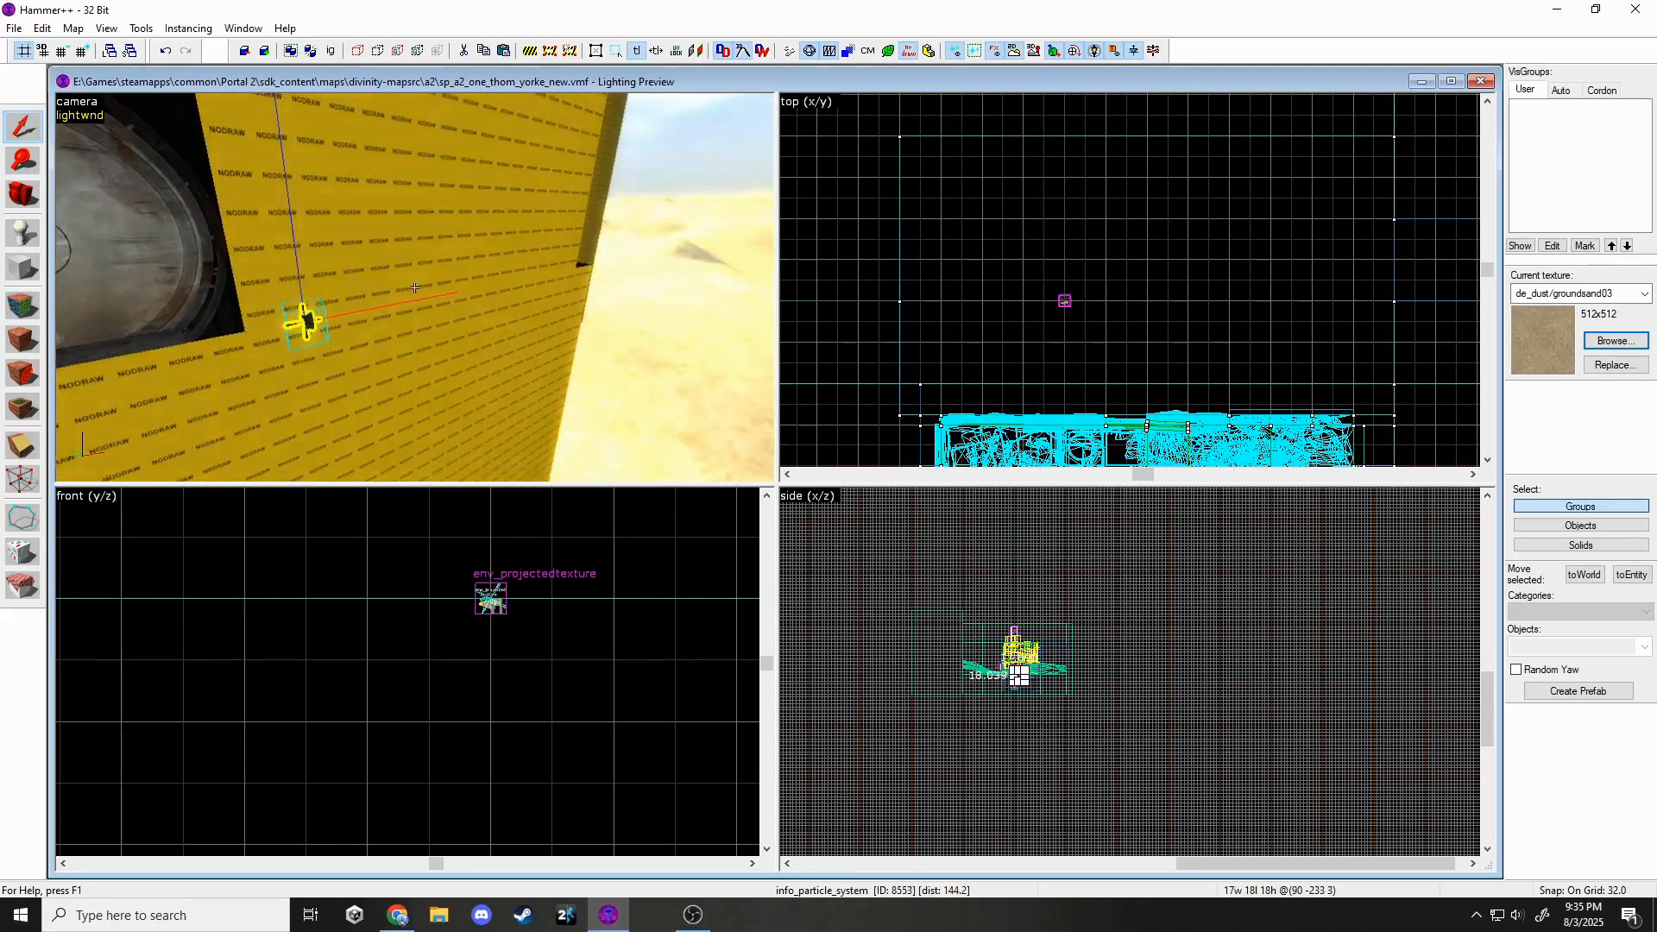
key("w")
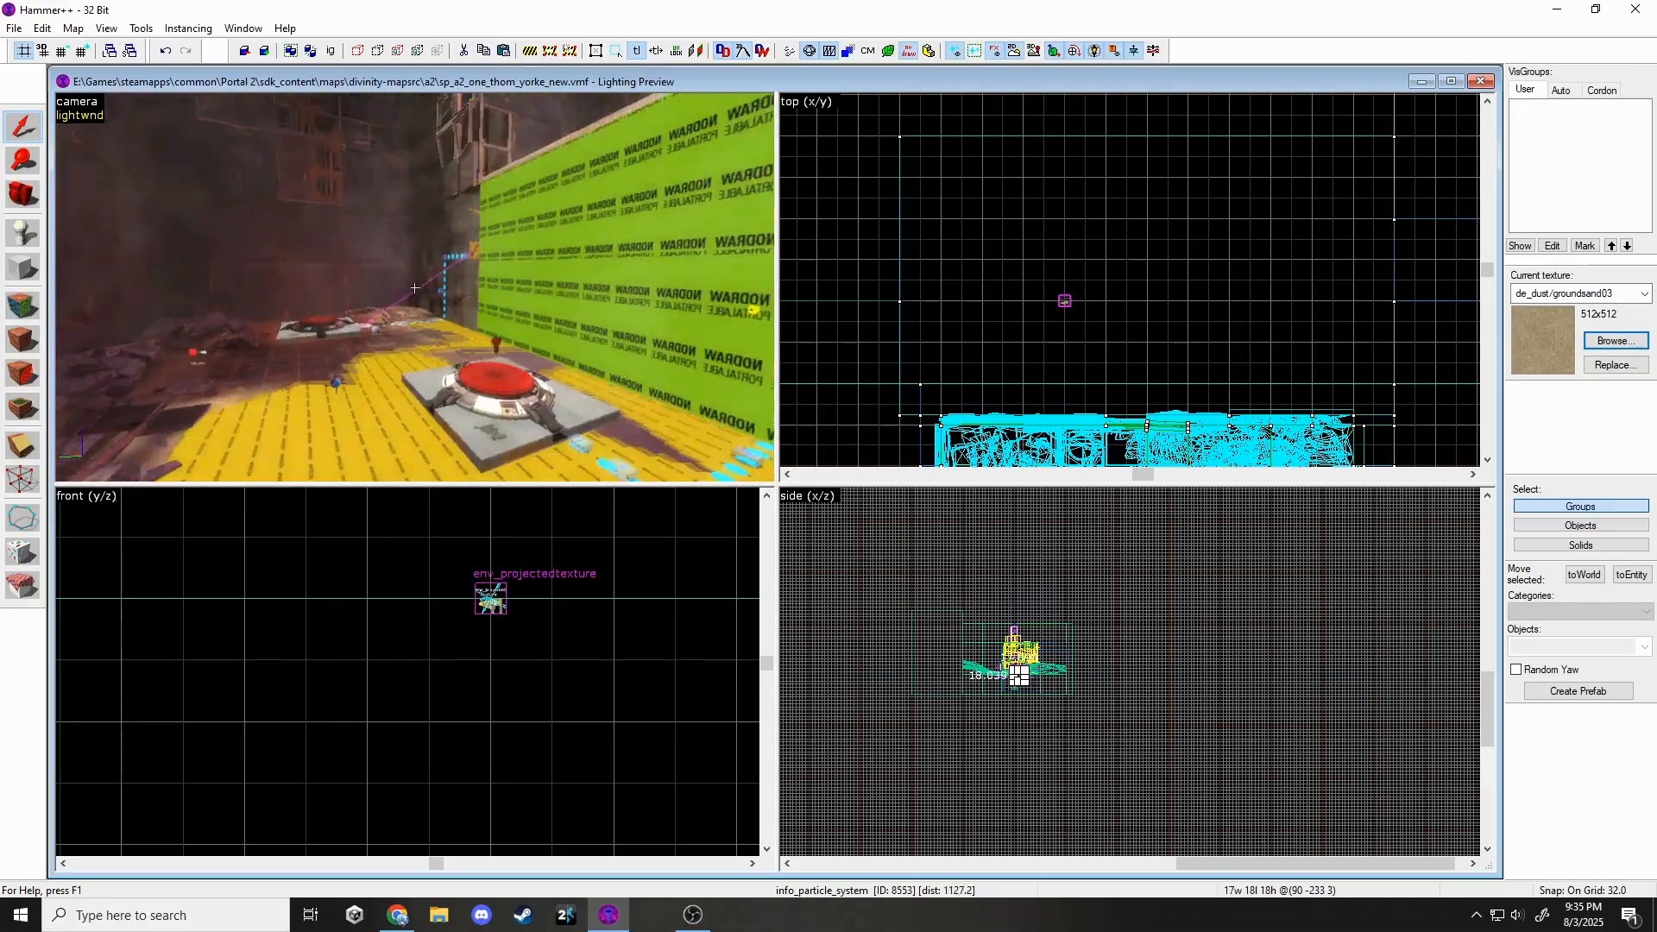
key("z")
left_click(316, 349, "ctrl")
scroll(405, 576, "down", 13)
scroll(277, 728, "up", 4)
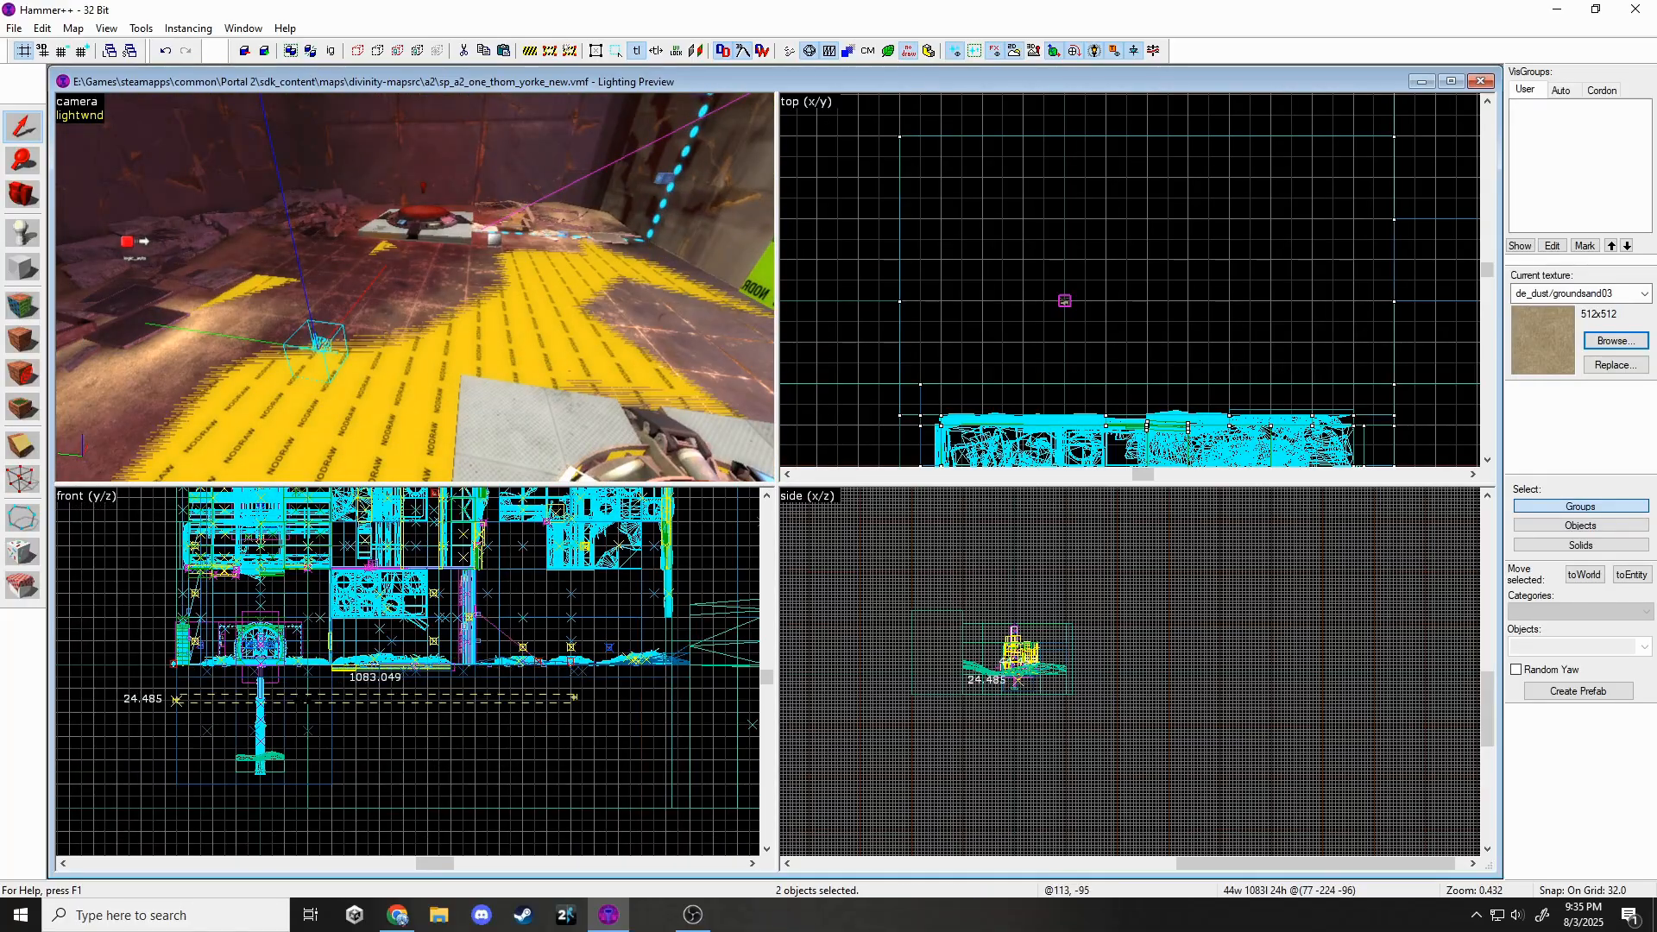
key("Escape")
key("z")
key("s")
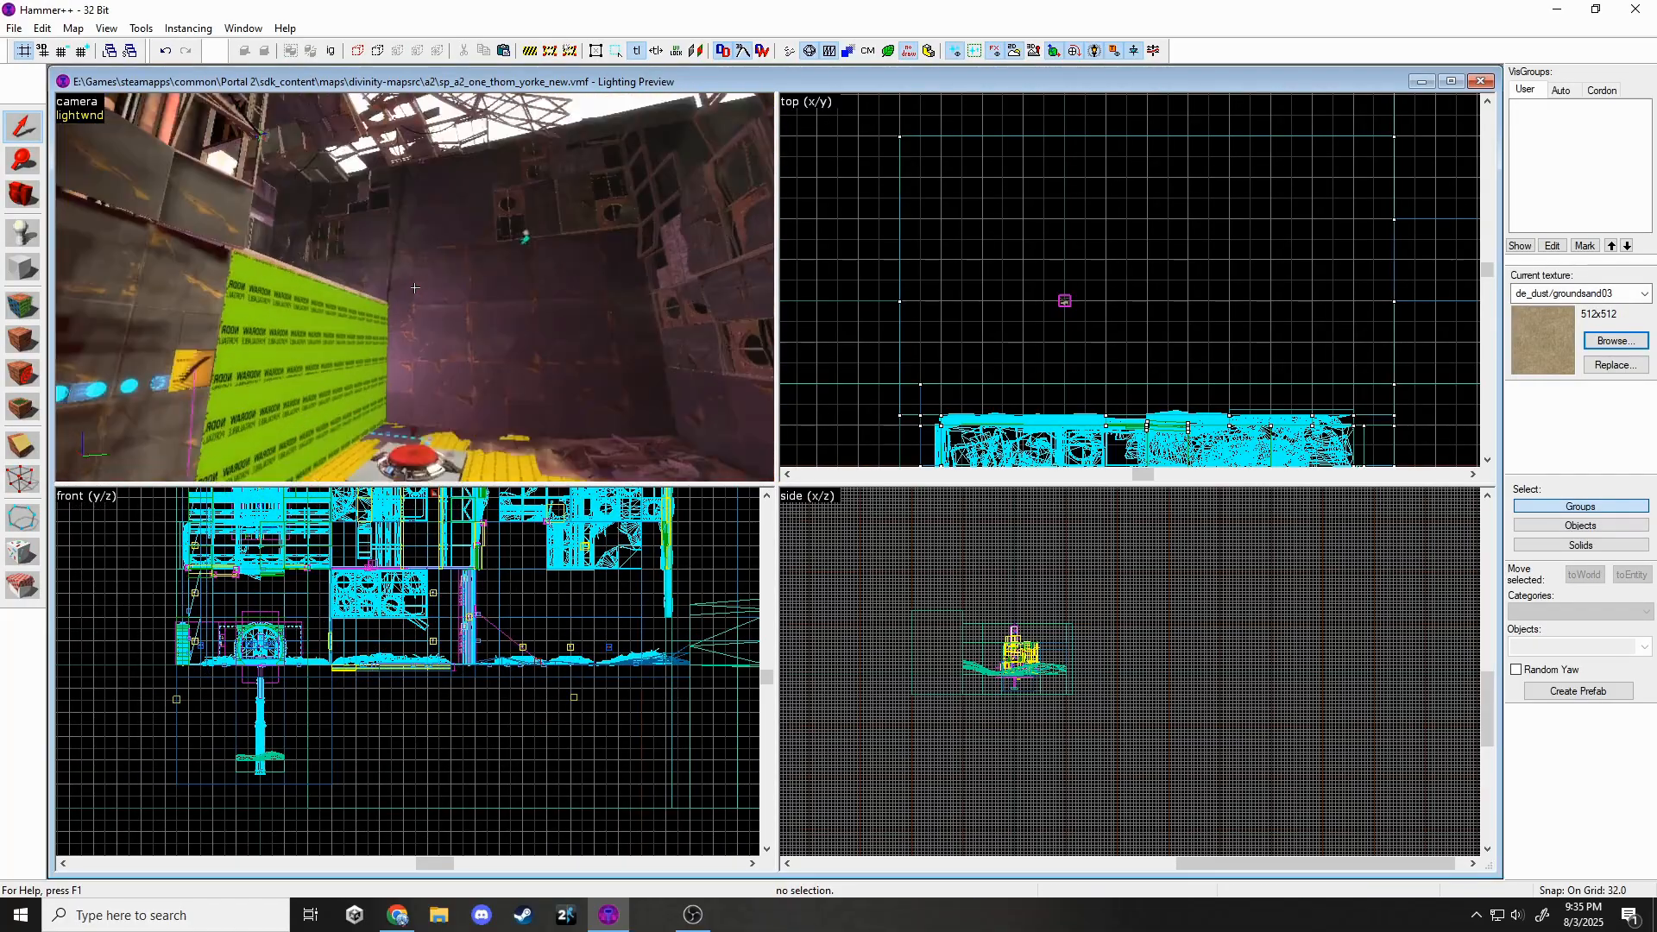
key("w")
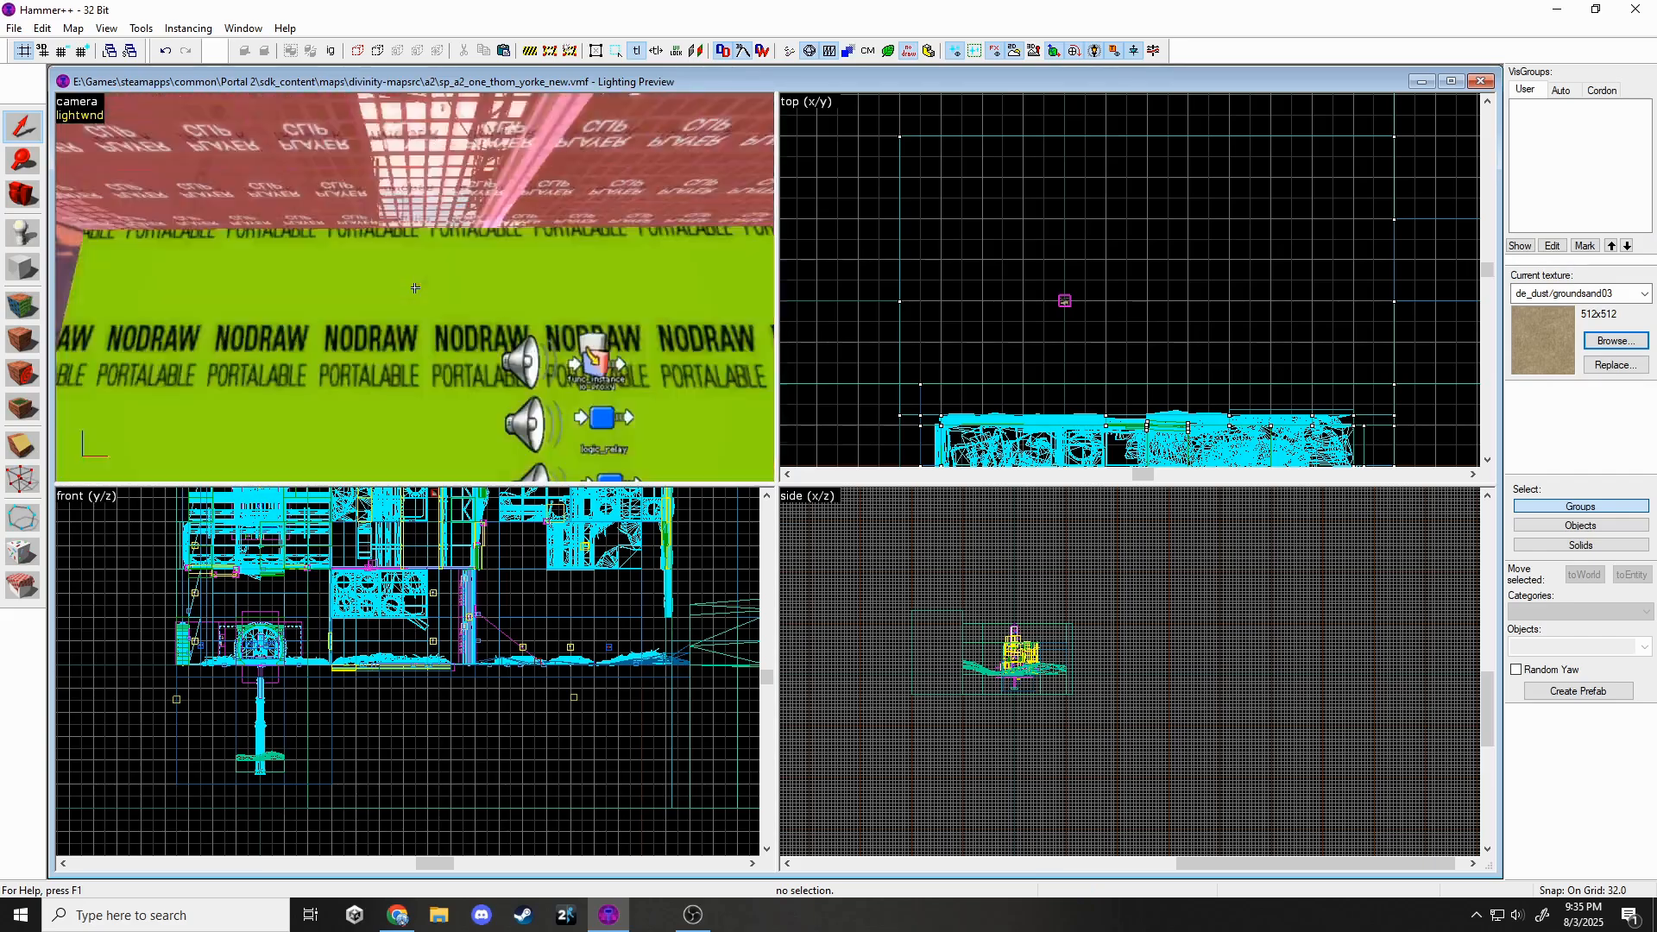
key("w")
scroll(445, 282, "up", 2)
double_click(468, 276)
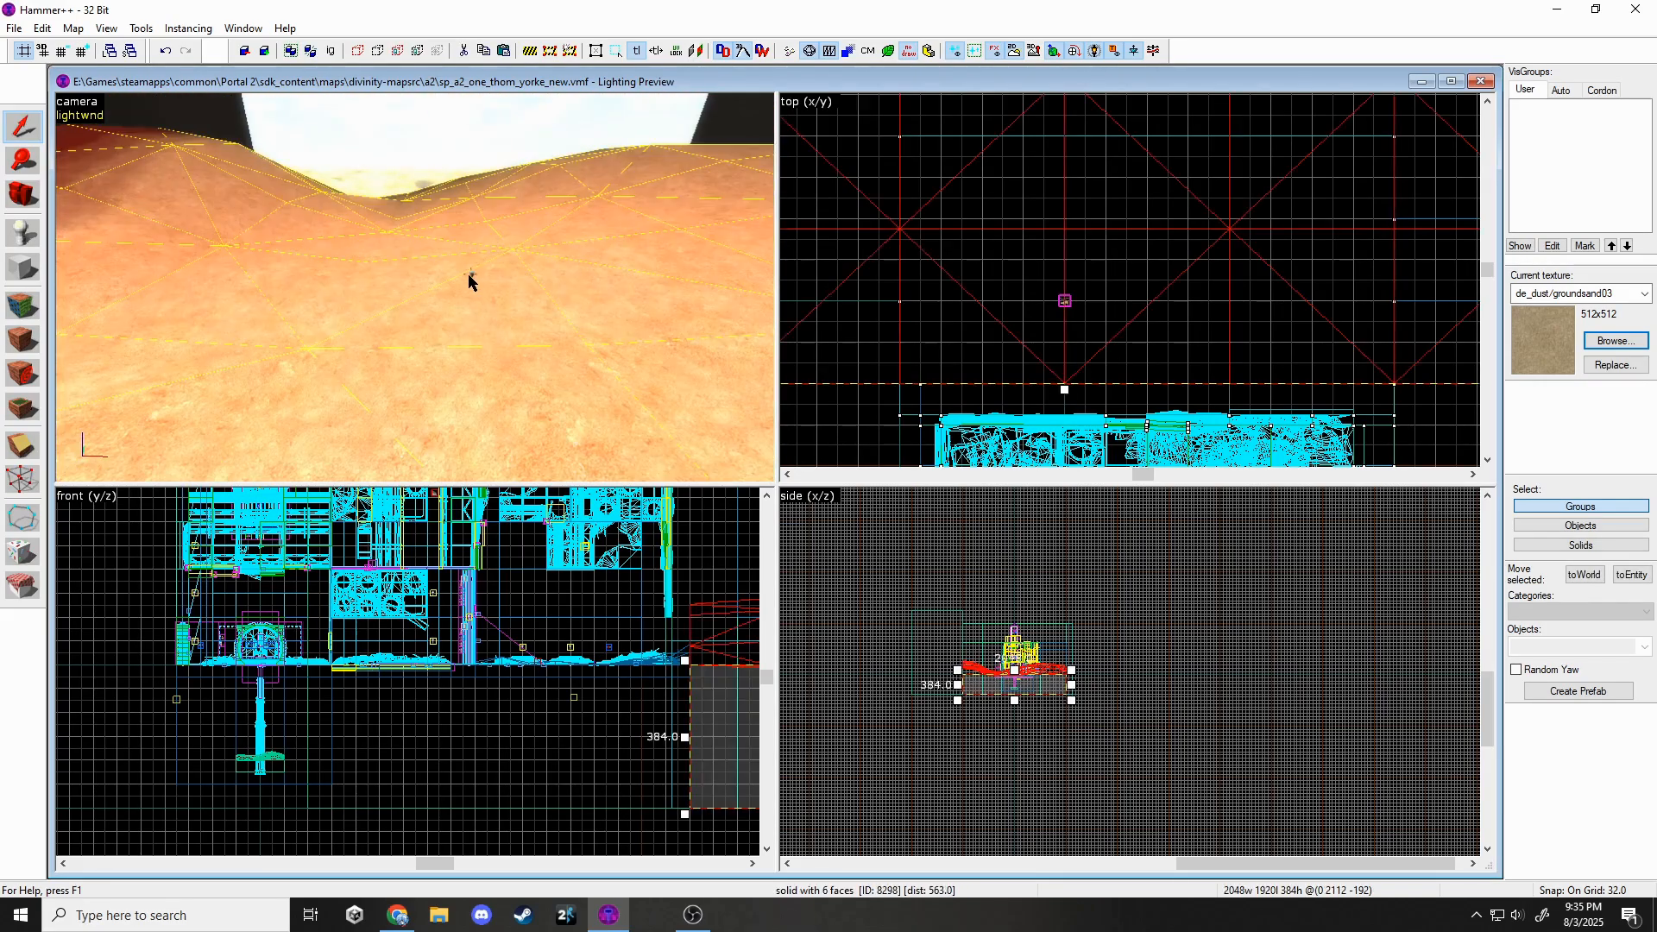
left_click(925, 399)
left_click(1192, 129)
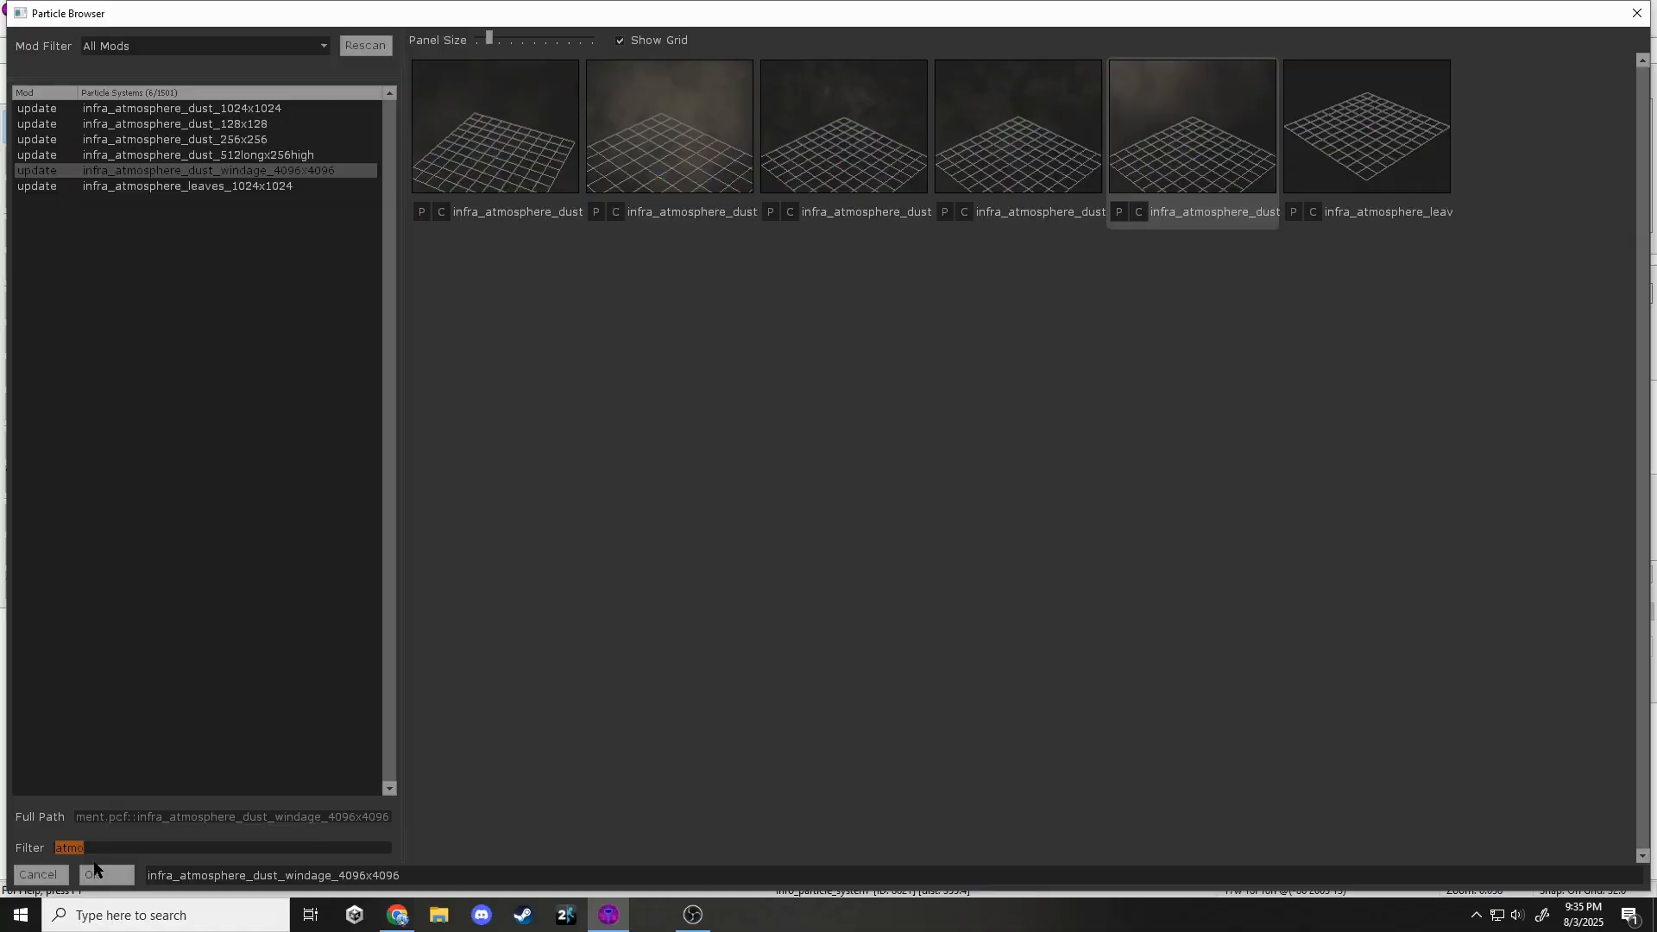
left_click(97, 872)
left_click(1007, 661)
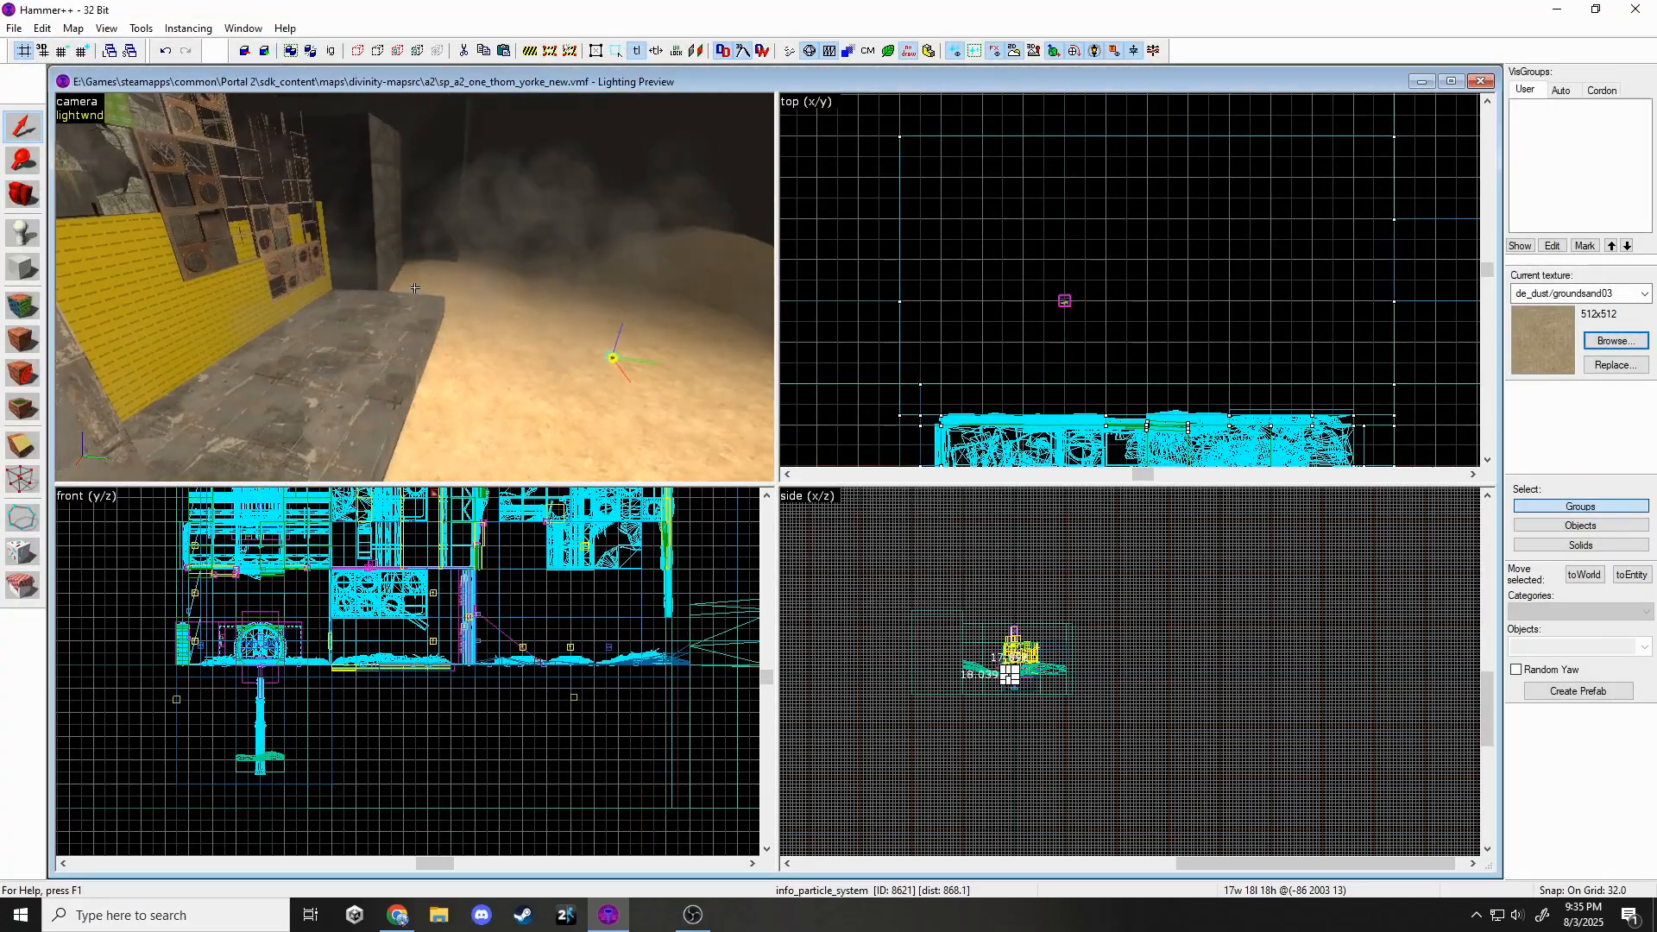
scroll(427, 723, "down", 3)
key("Escape")
key("z")
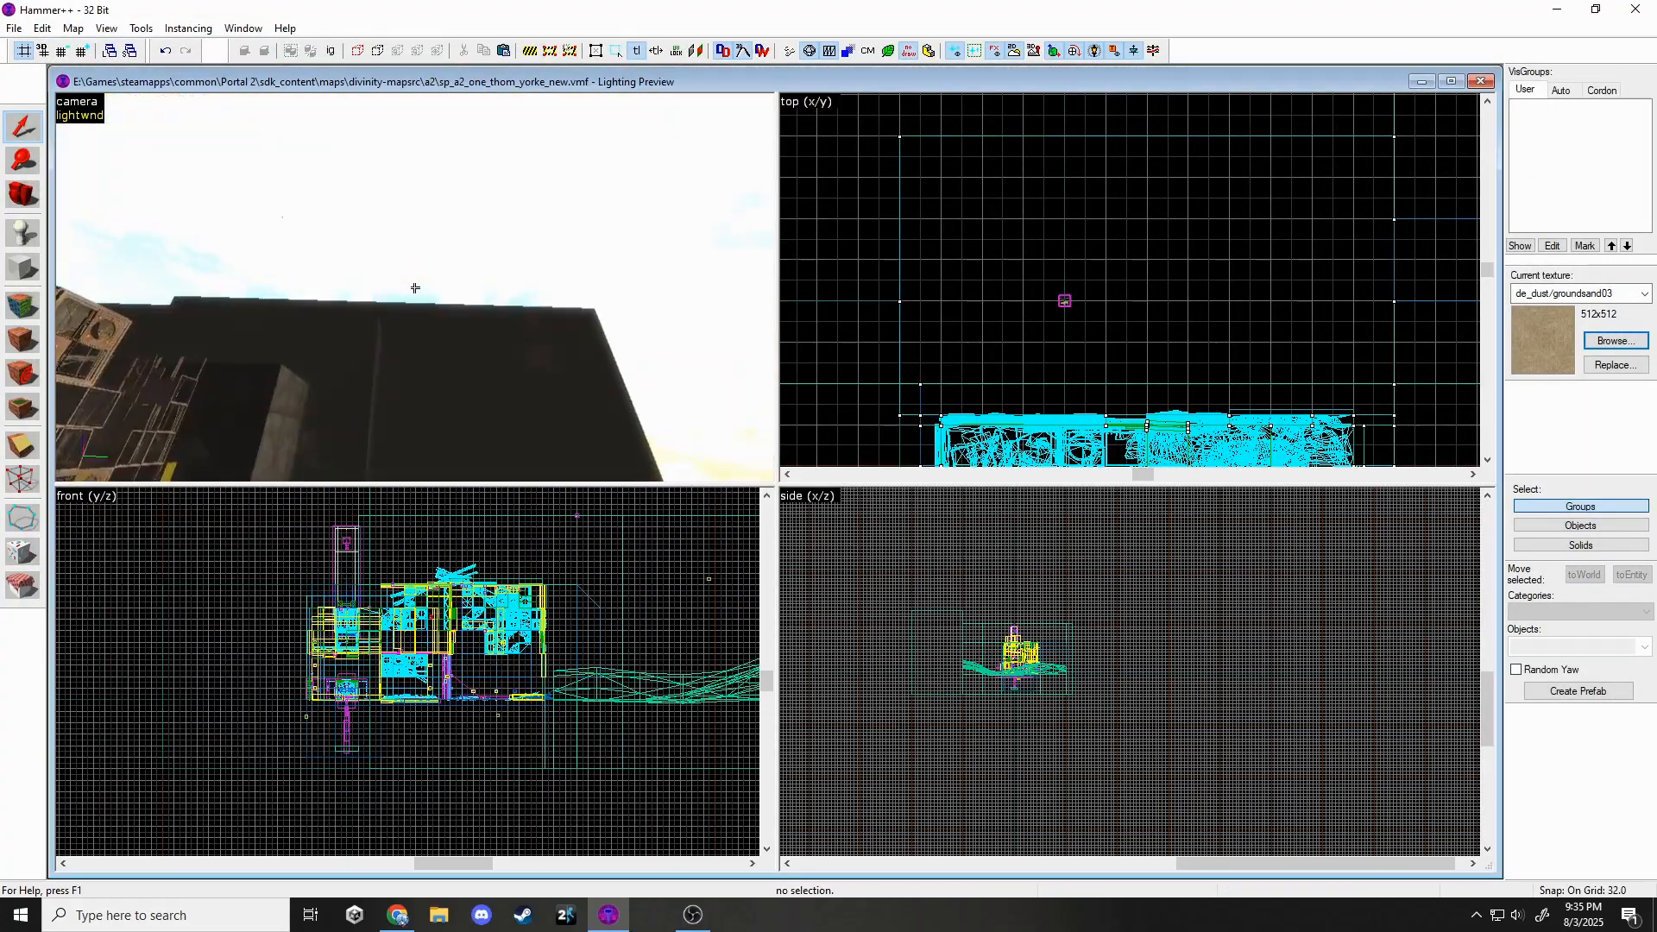
key("w")
key("w")
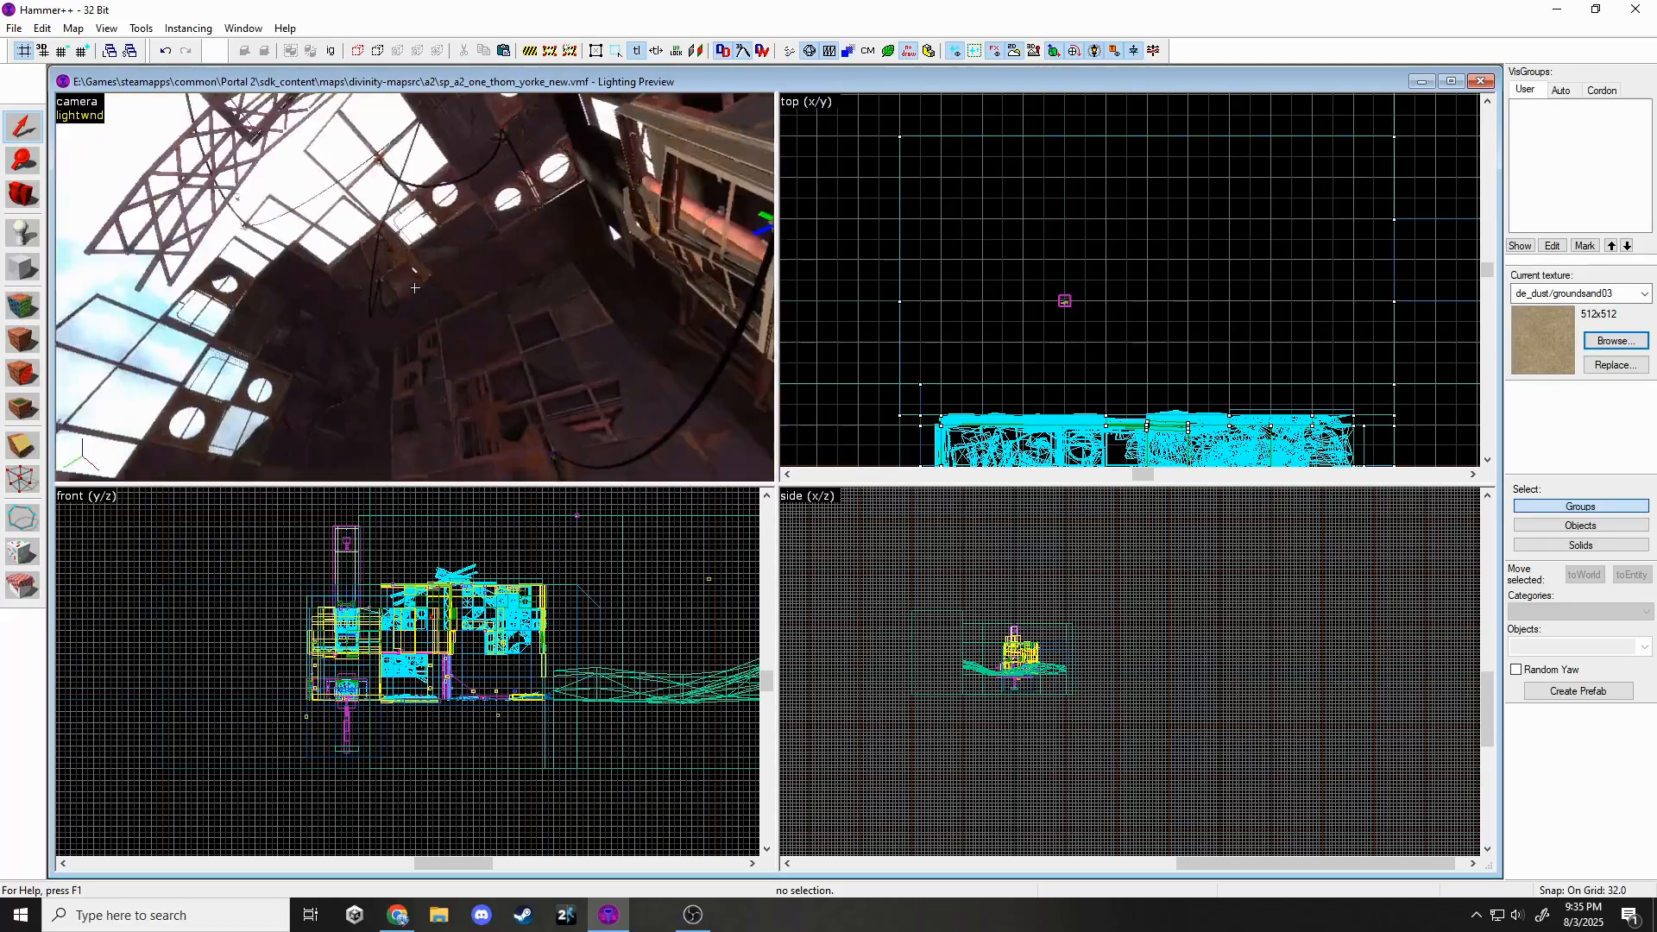
key("w")
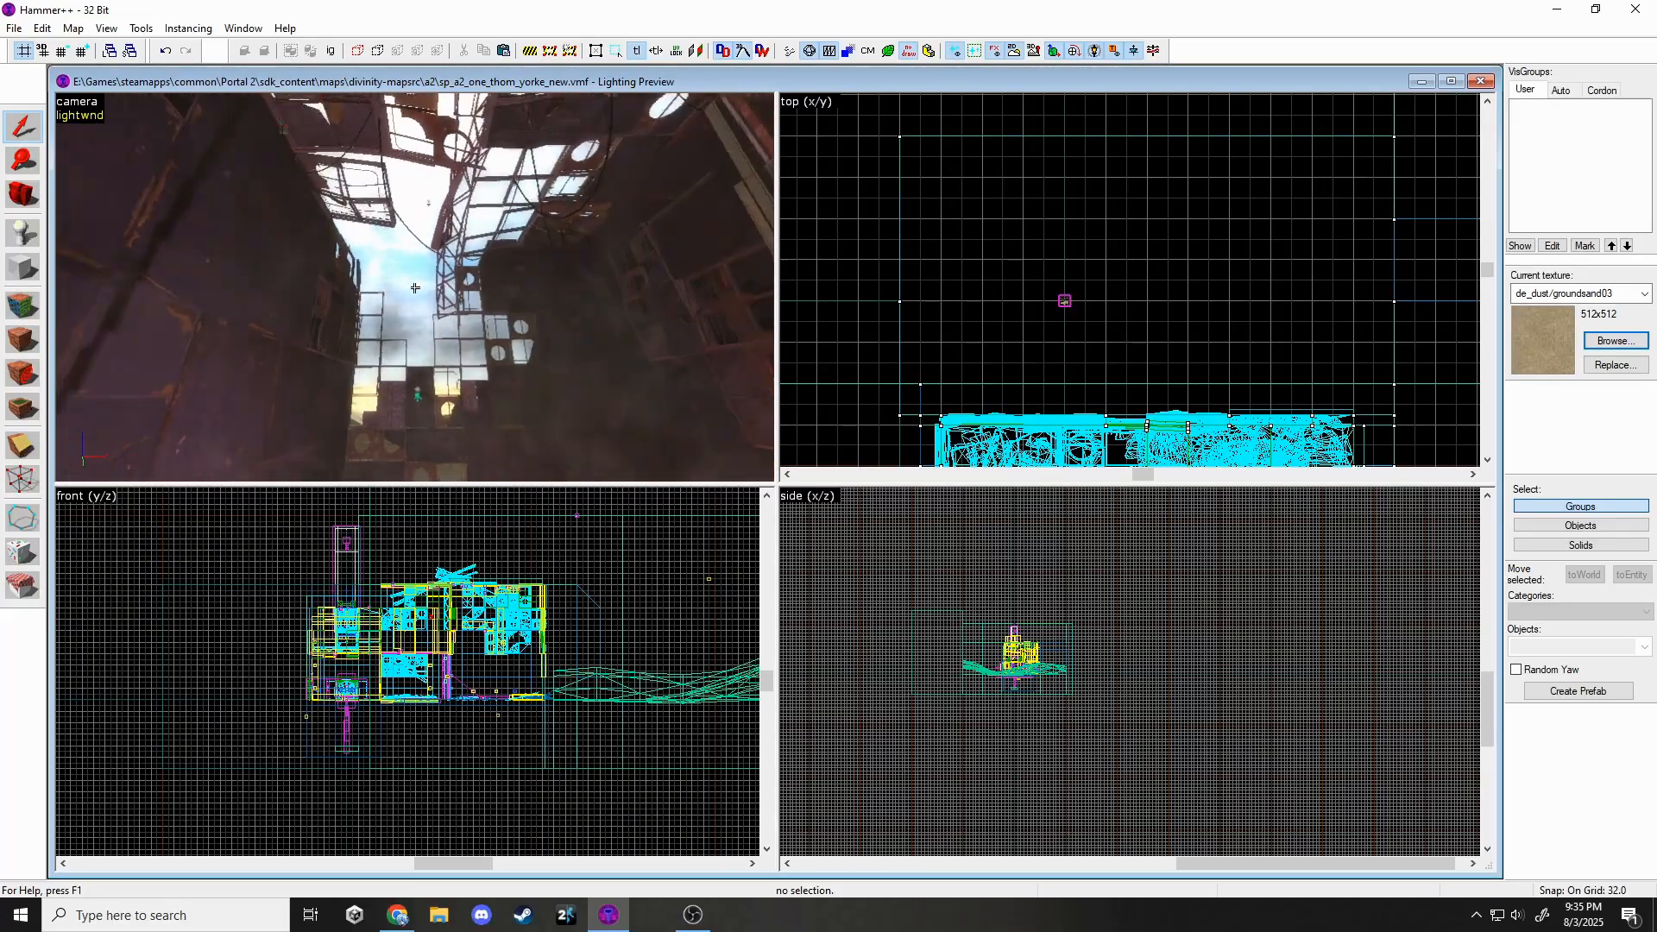
key("w")
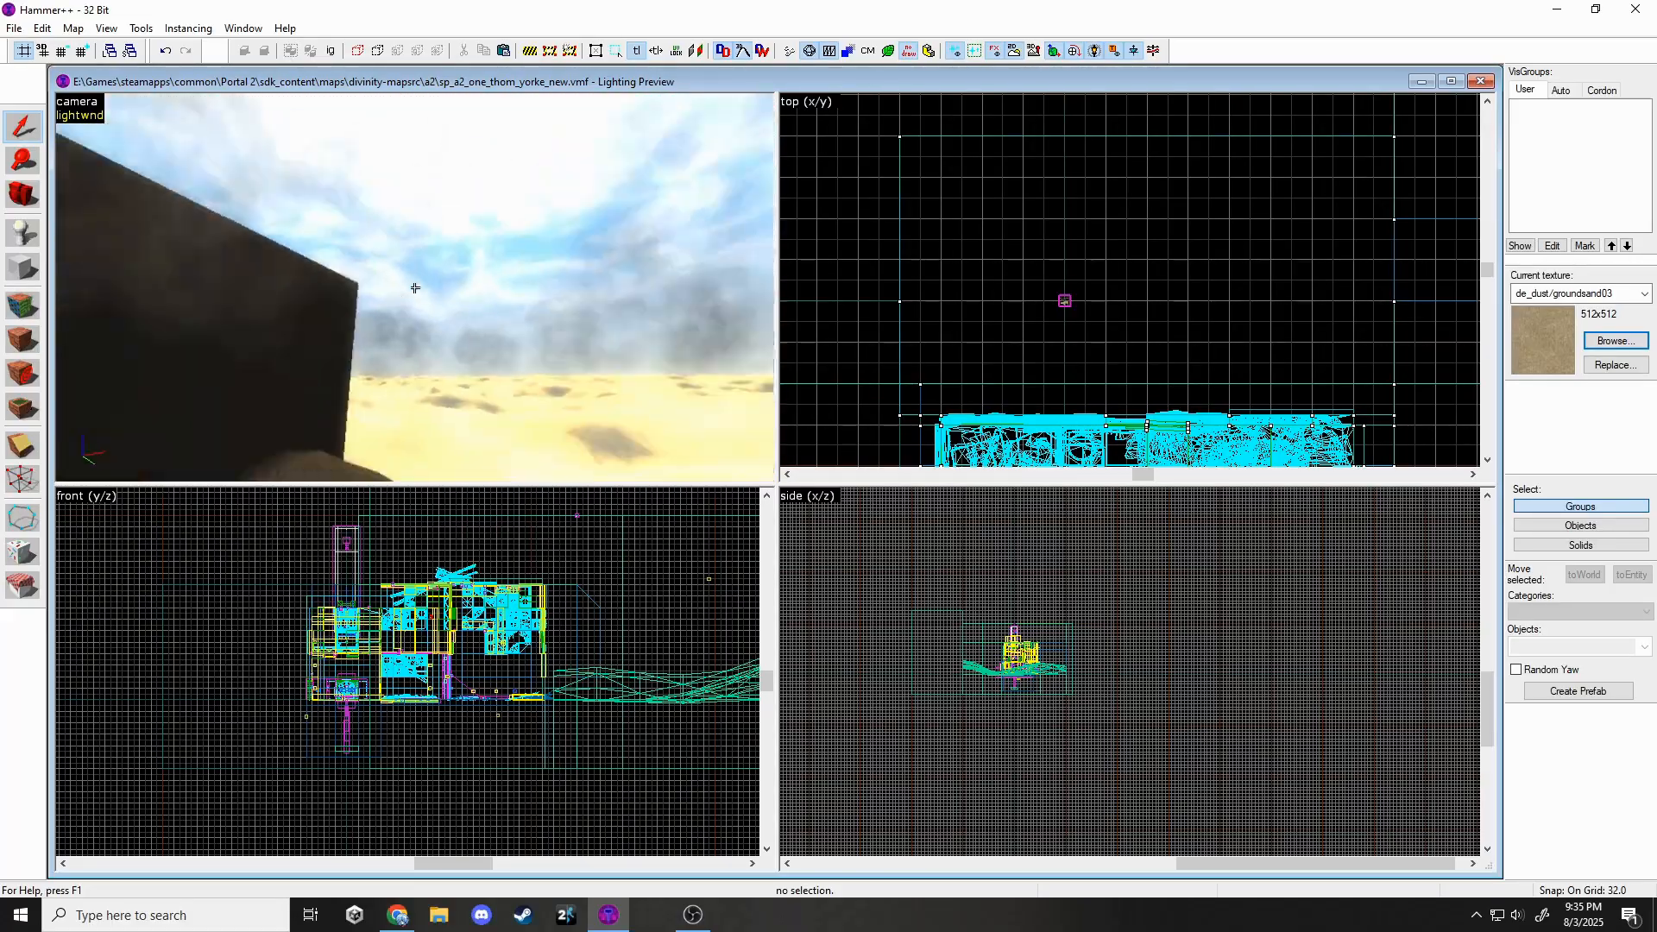
key("z")
left_click(356, 208)
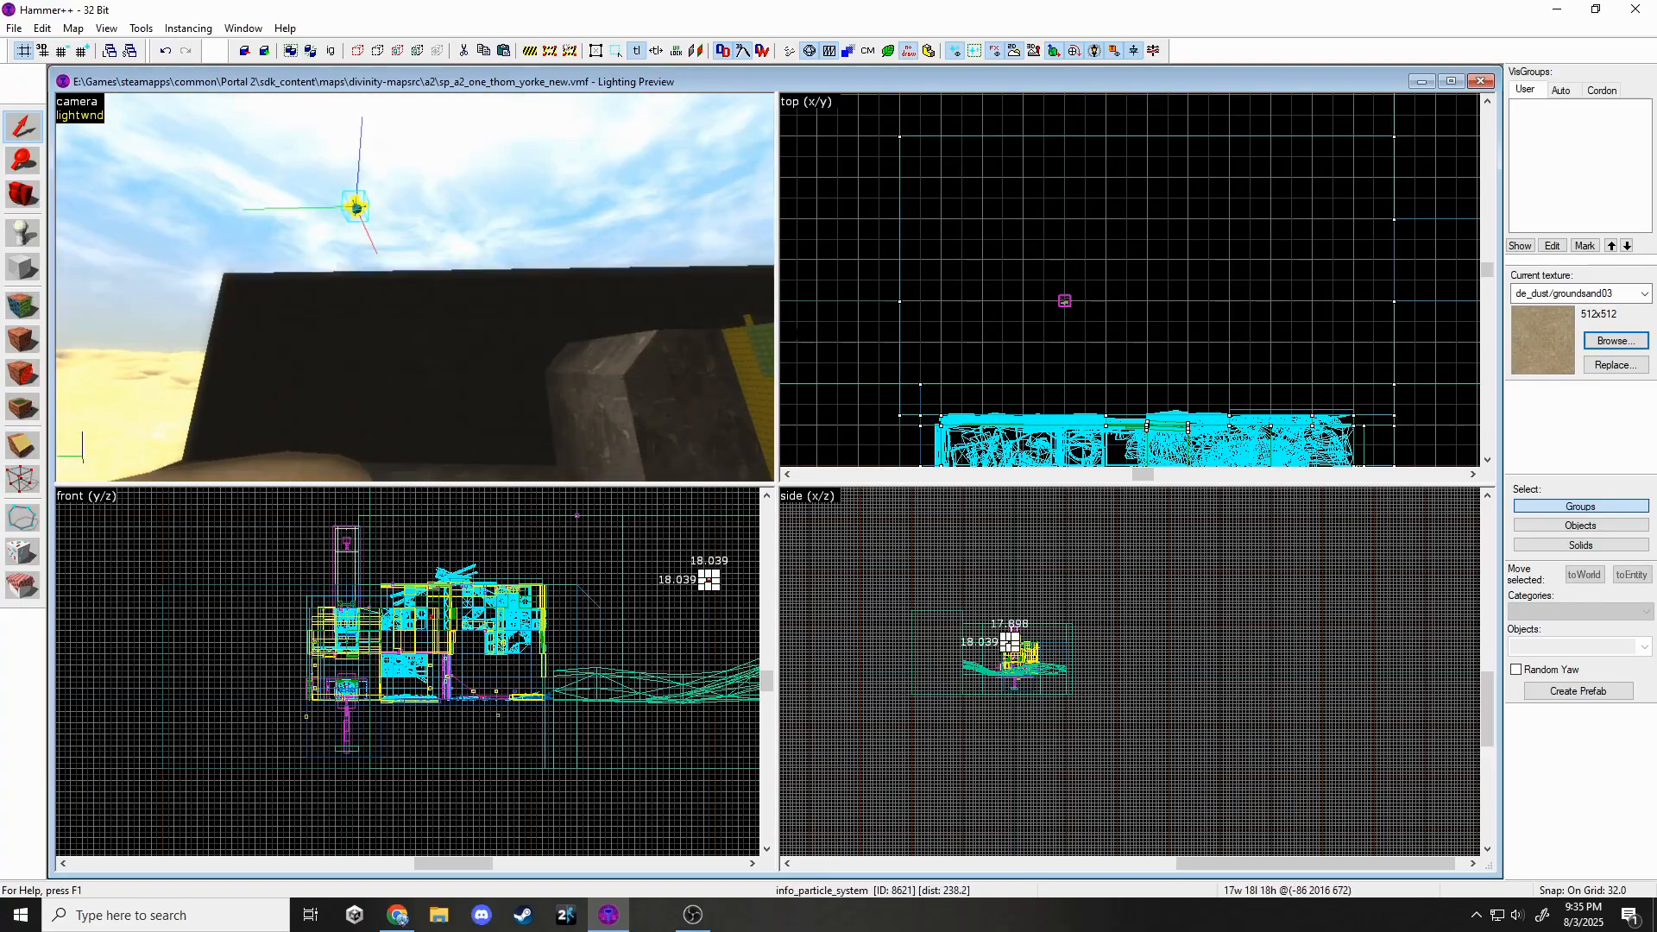
scroll(1092, 321, "down", 9)
scroll(1078, 242, "up", 8)
scroll(1078, 242, "down", 6)
left_click_drag(1078, 243, 1070, 295)
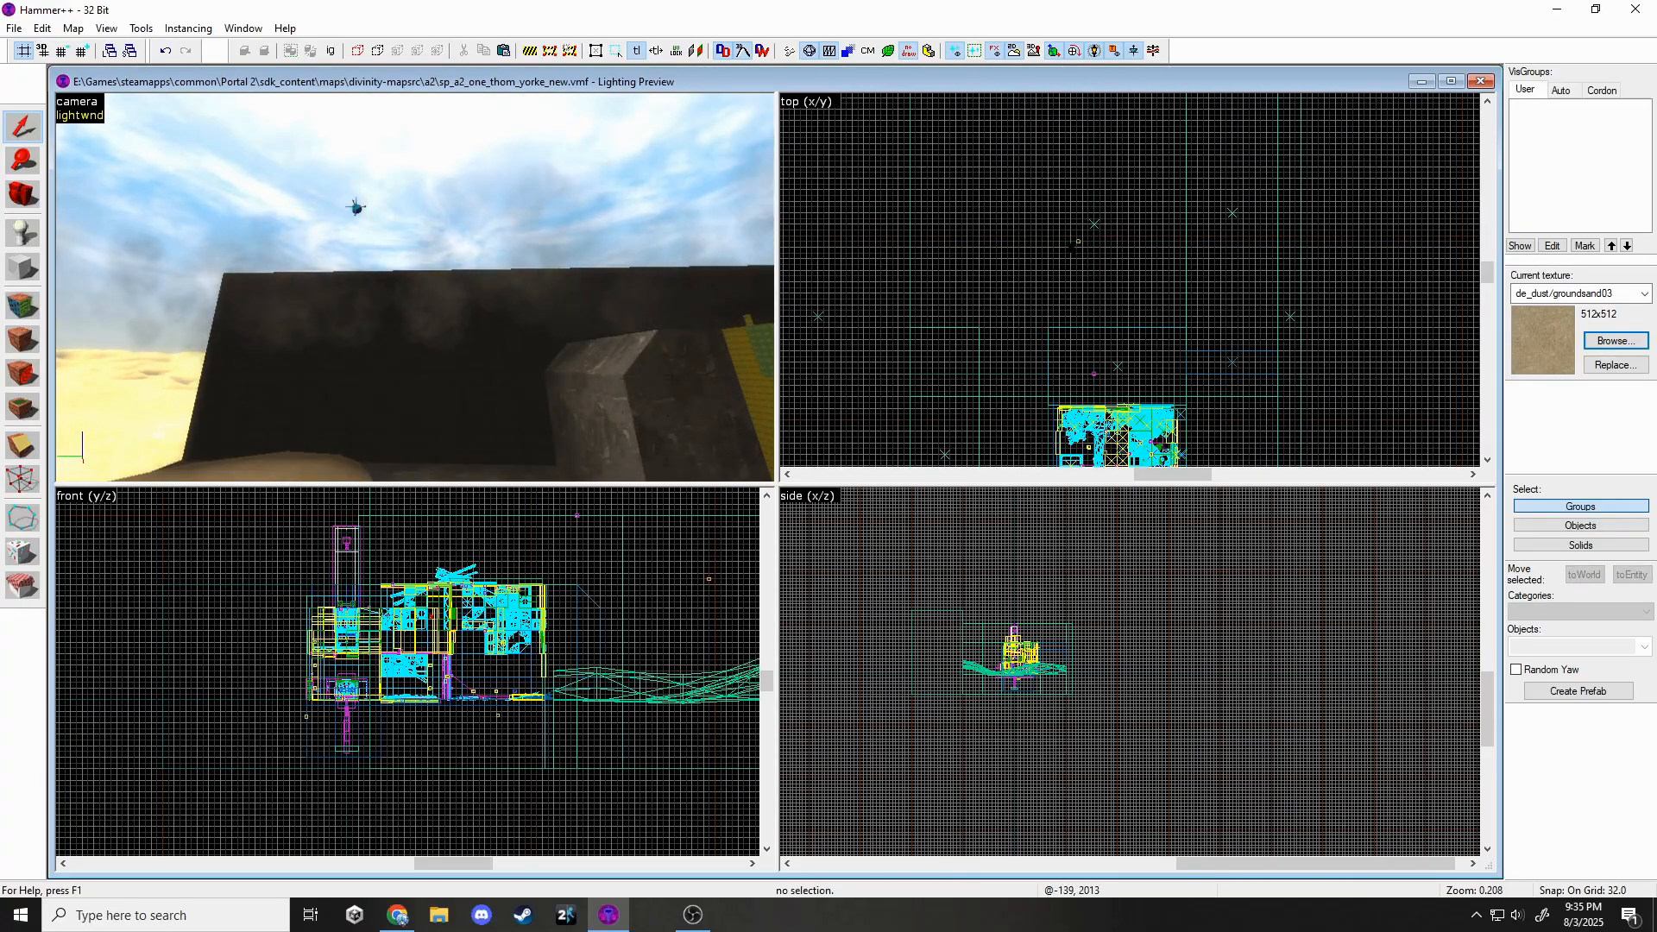
scroll(1078, 242, "down", 3)
scroll(1084, 385, "up", 6)
key("Delete")
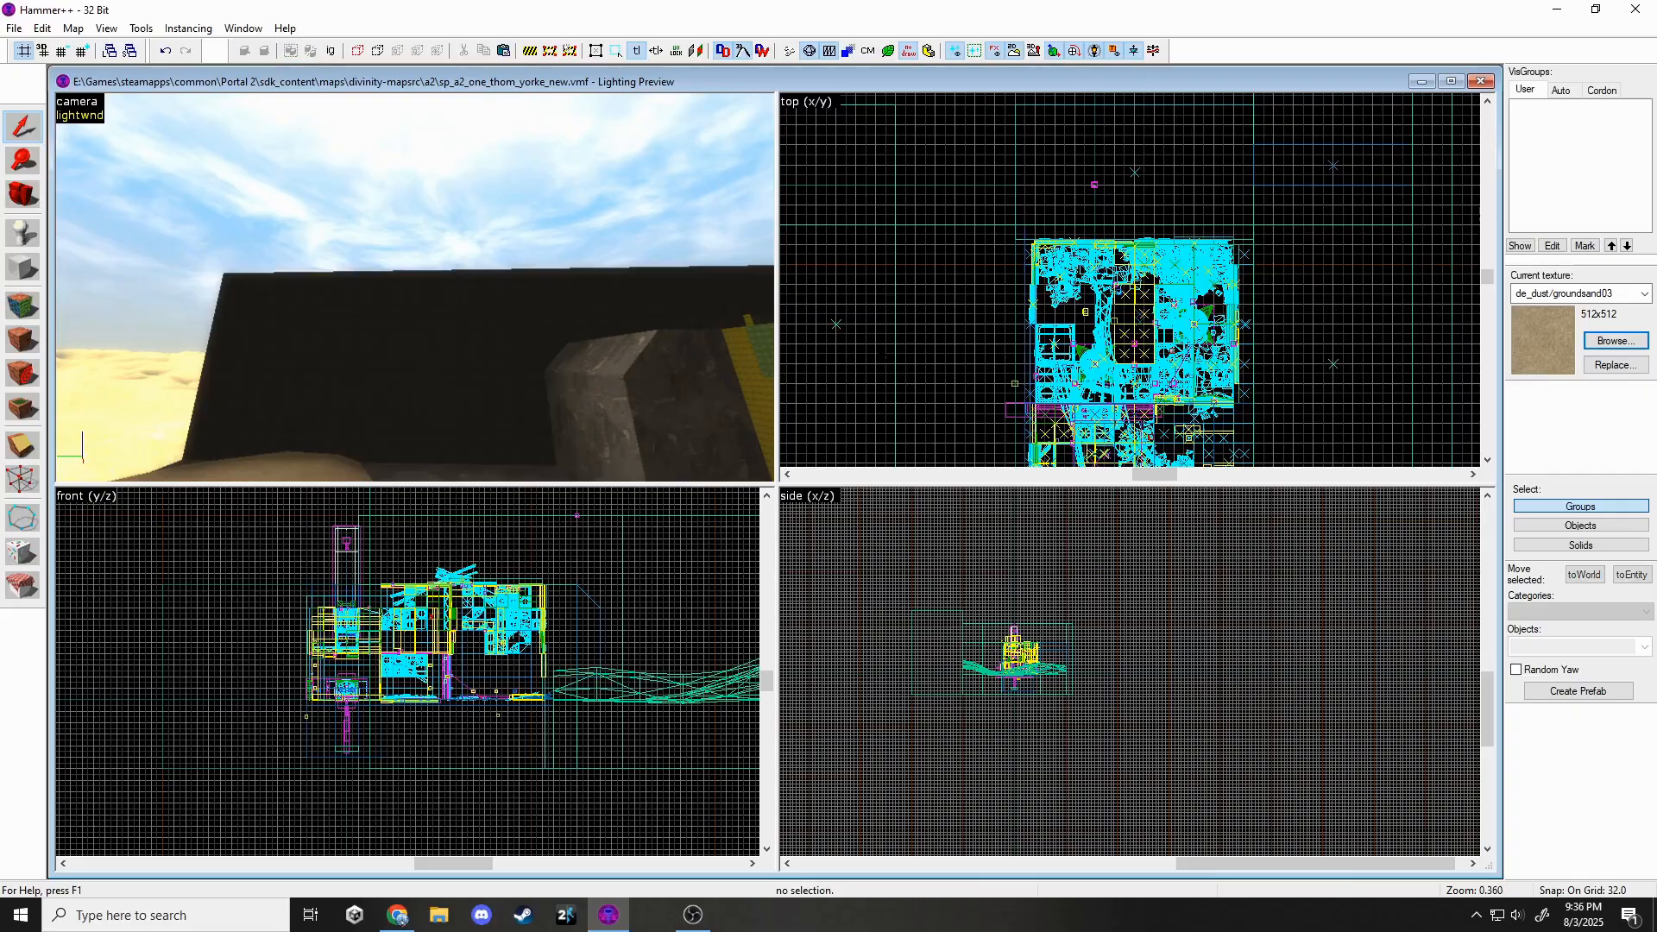
key("z")
key("w")
key("w")
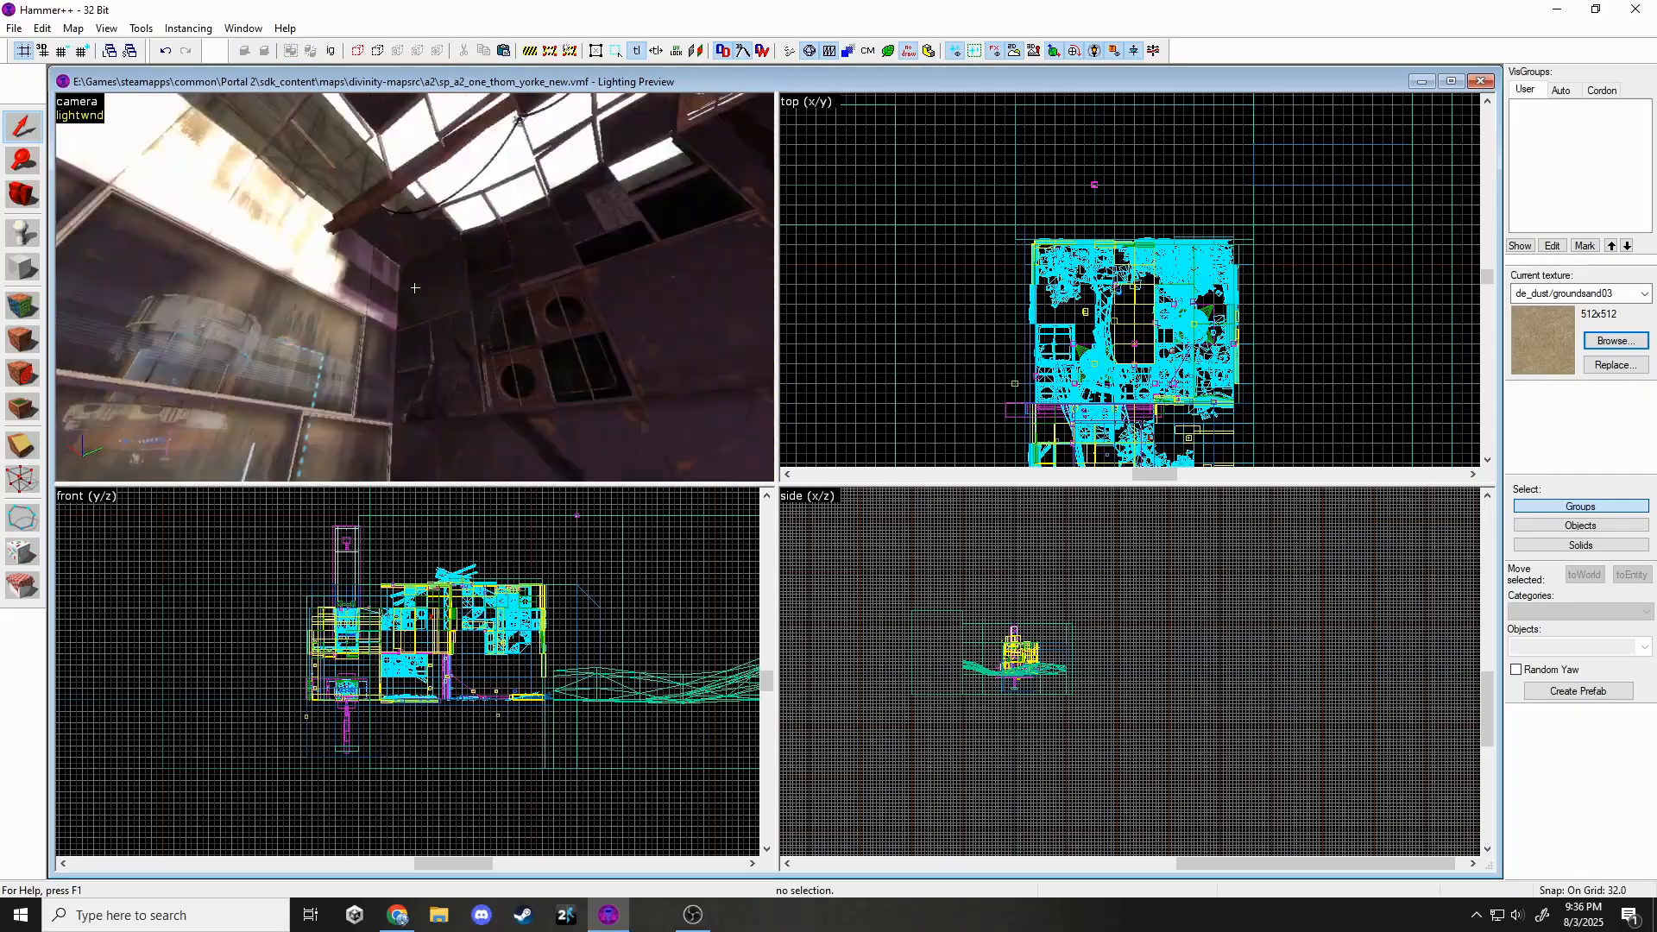
key("w")
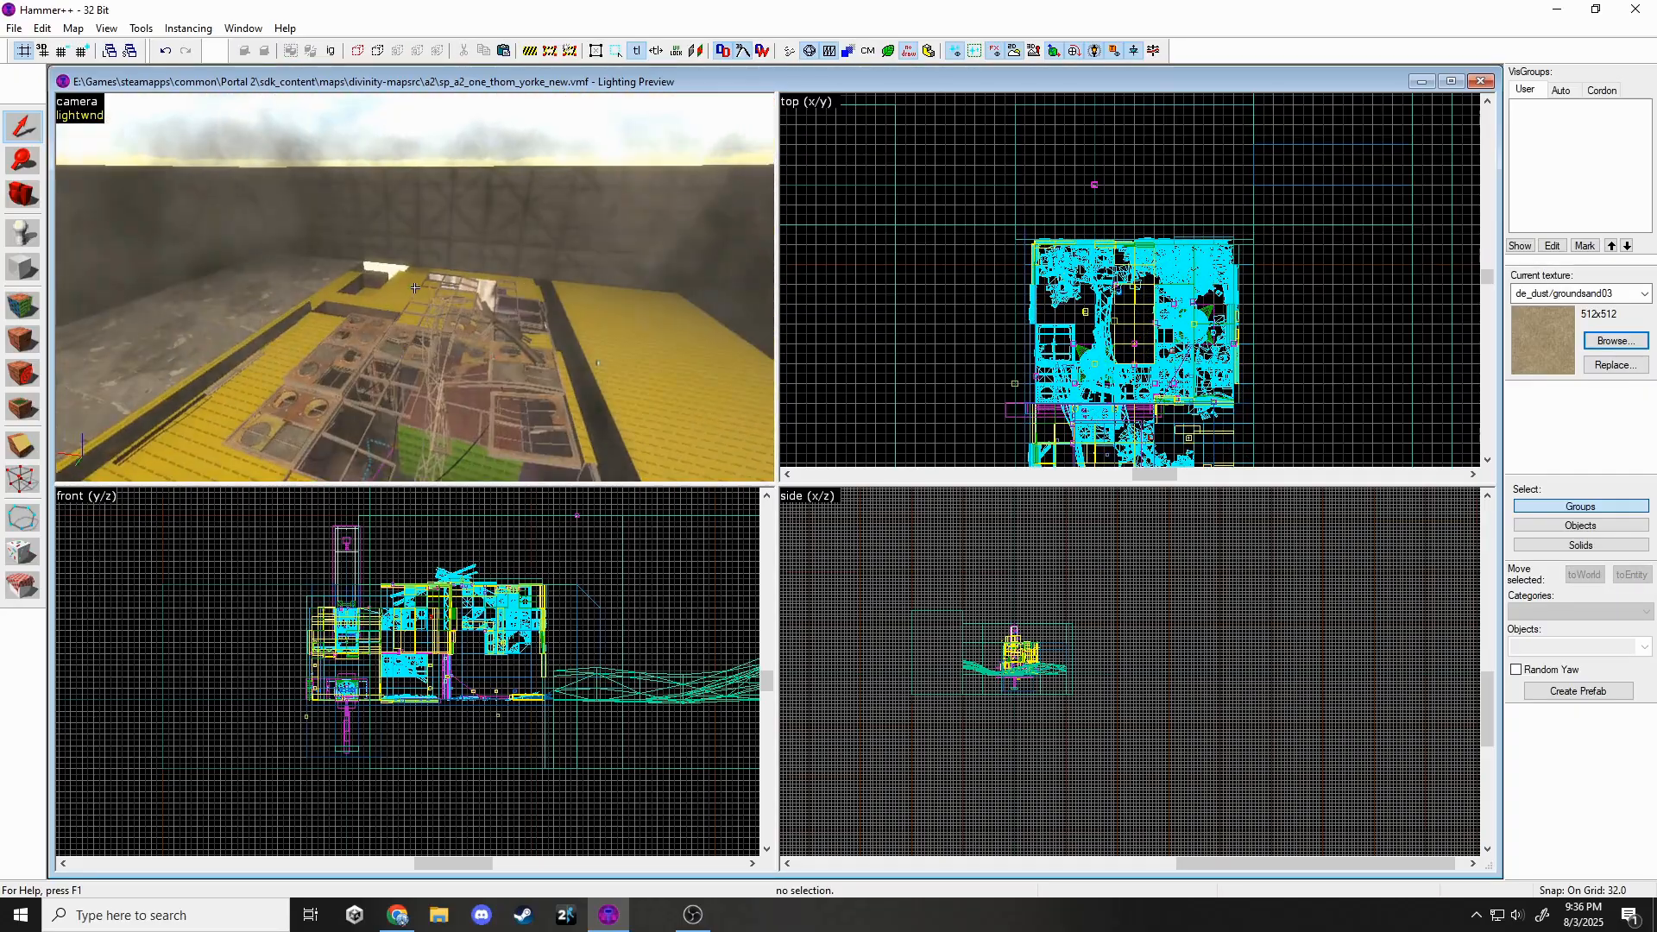
key("z")
Save the map and place a prop_static on the outdoor wall.
left_click(14, 28)
left_click(31, 107)
left_click(23, 233)
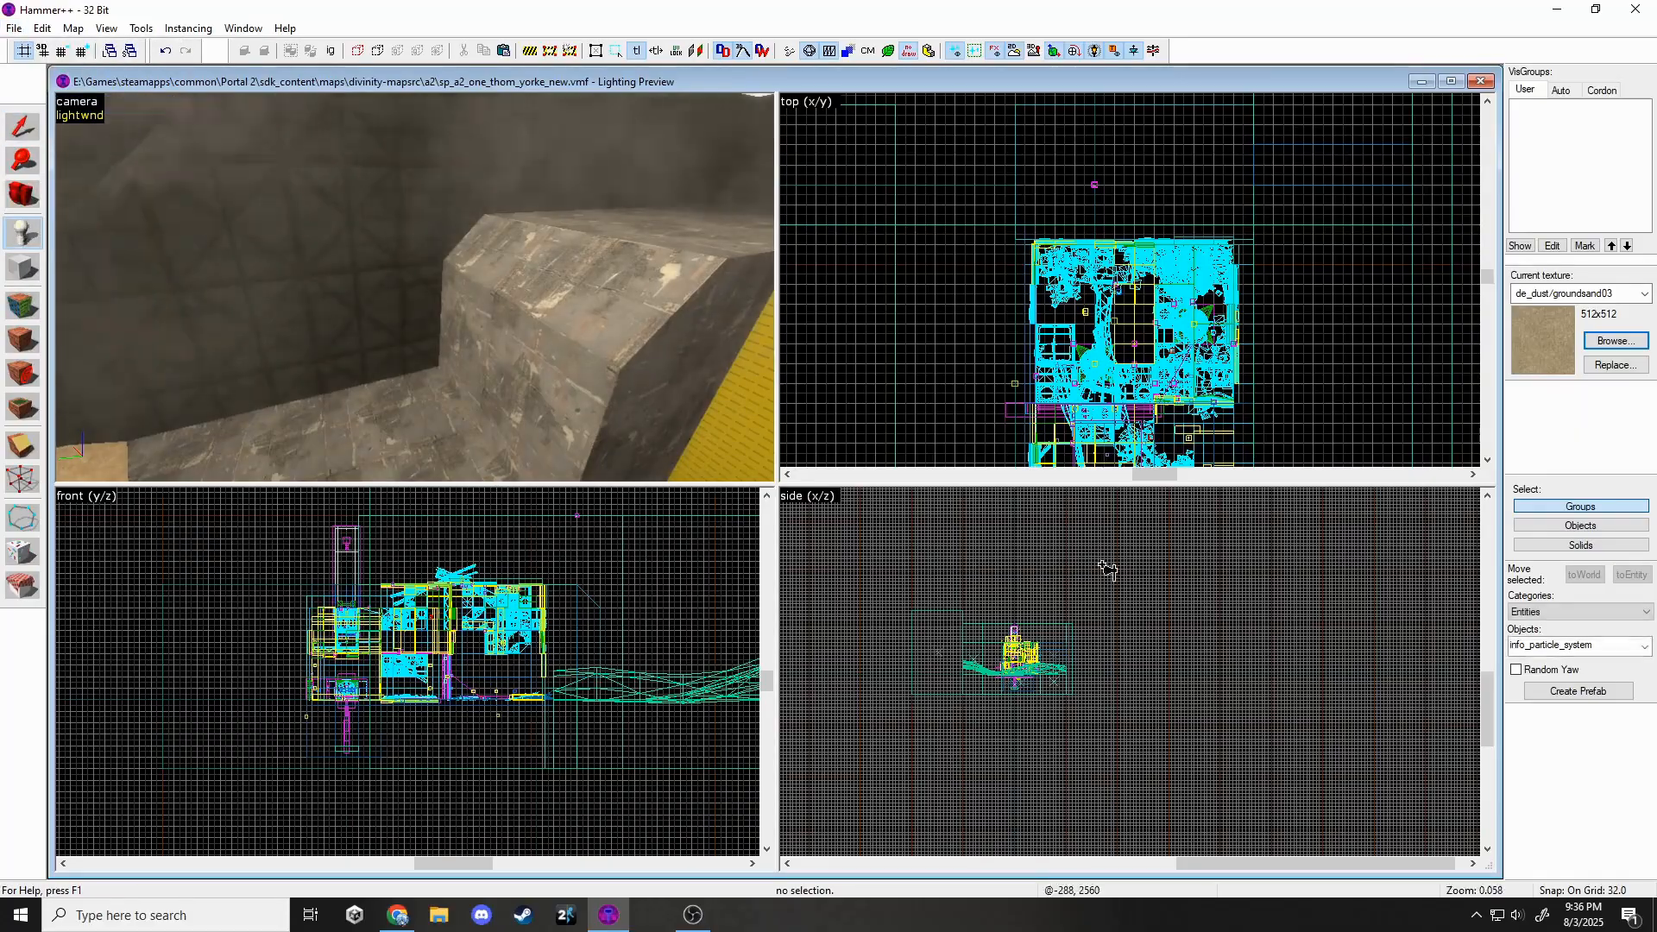
left_click(1644, 647)
scroll(1532, 618, "down", 10)
left_click(1533, 614)
left_click(468, 268)
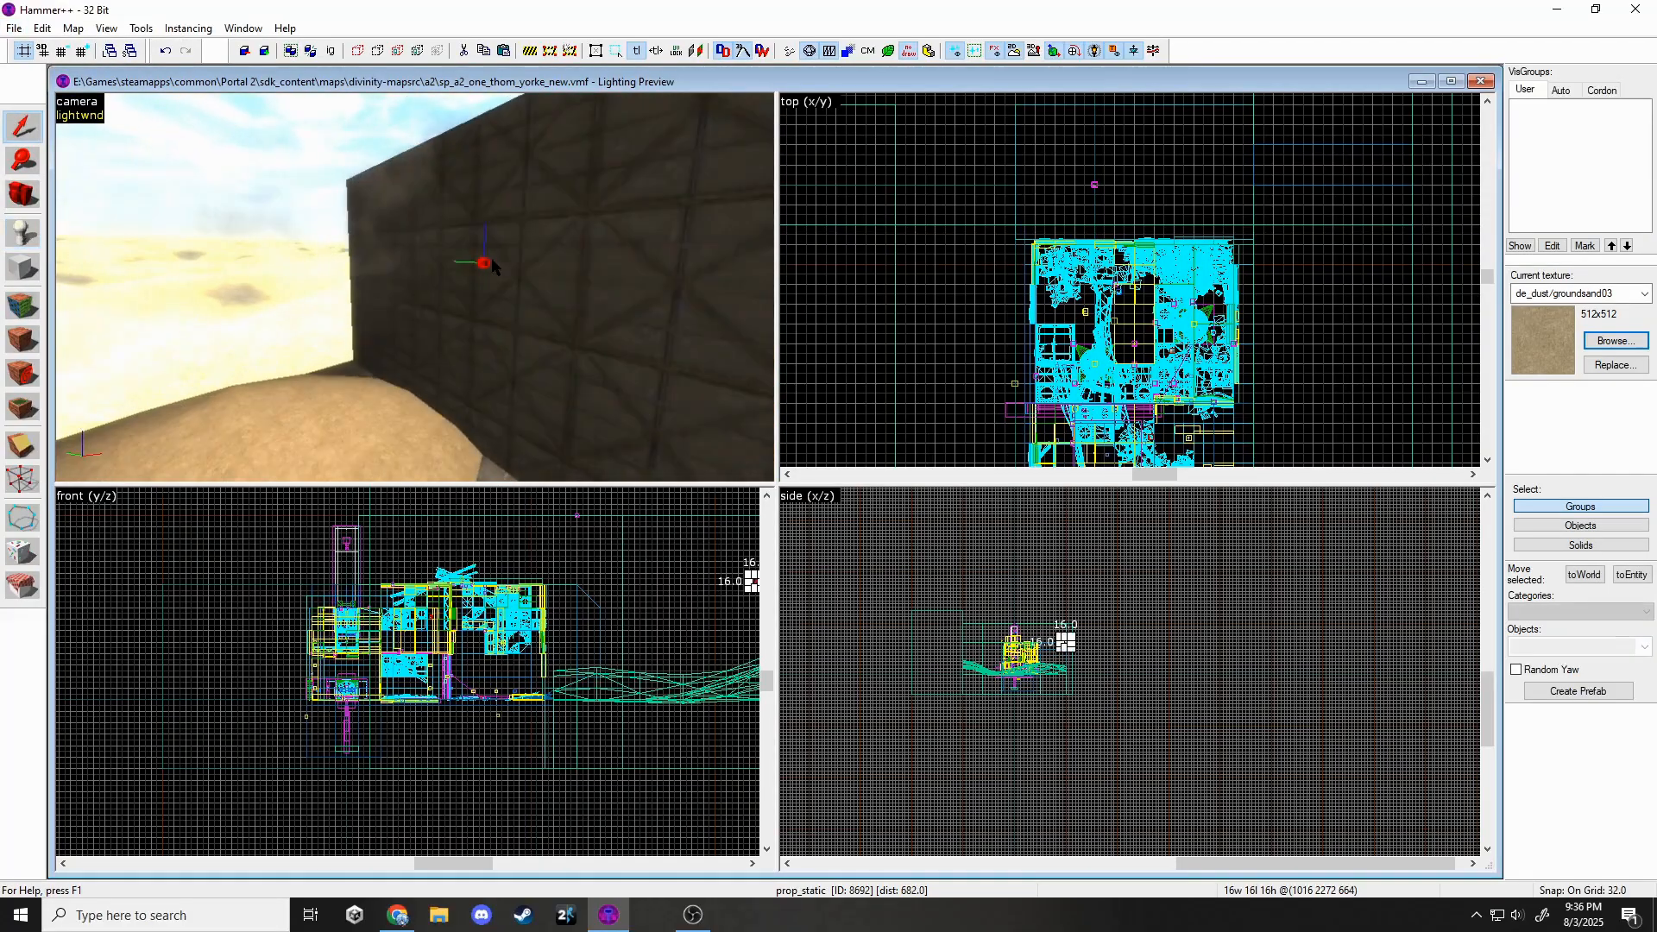
Set the prop's model to gantry_truss_a via the model browser.
key("alt+Return")
left_click(768, 407)
left_click(932, 397)
type("gantry")
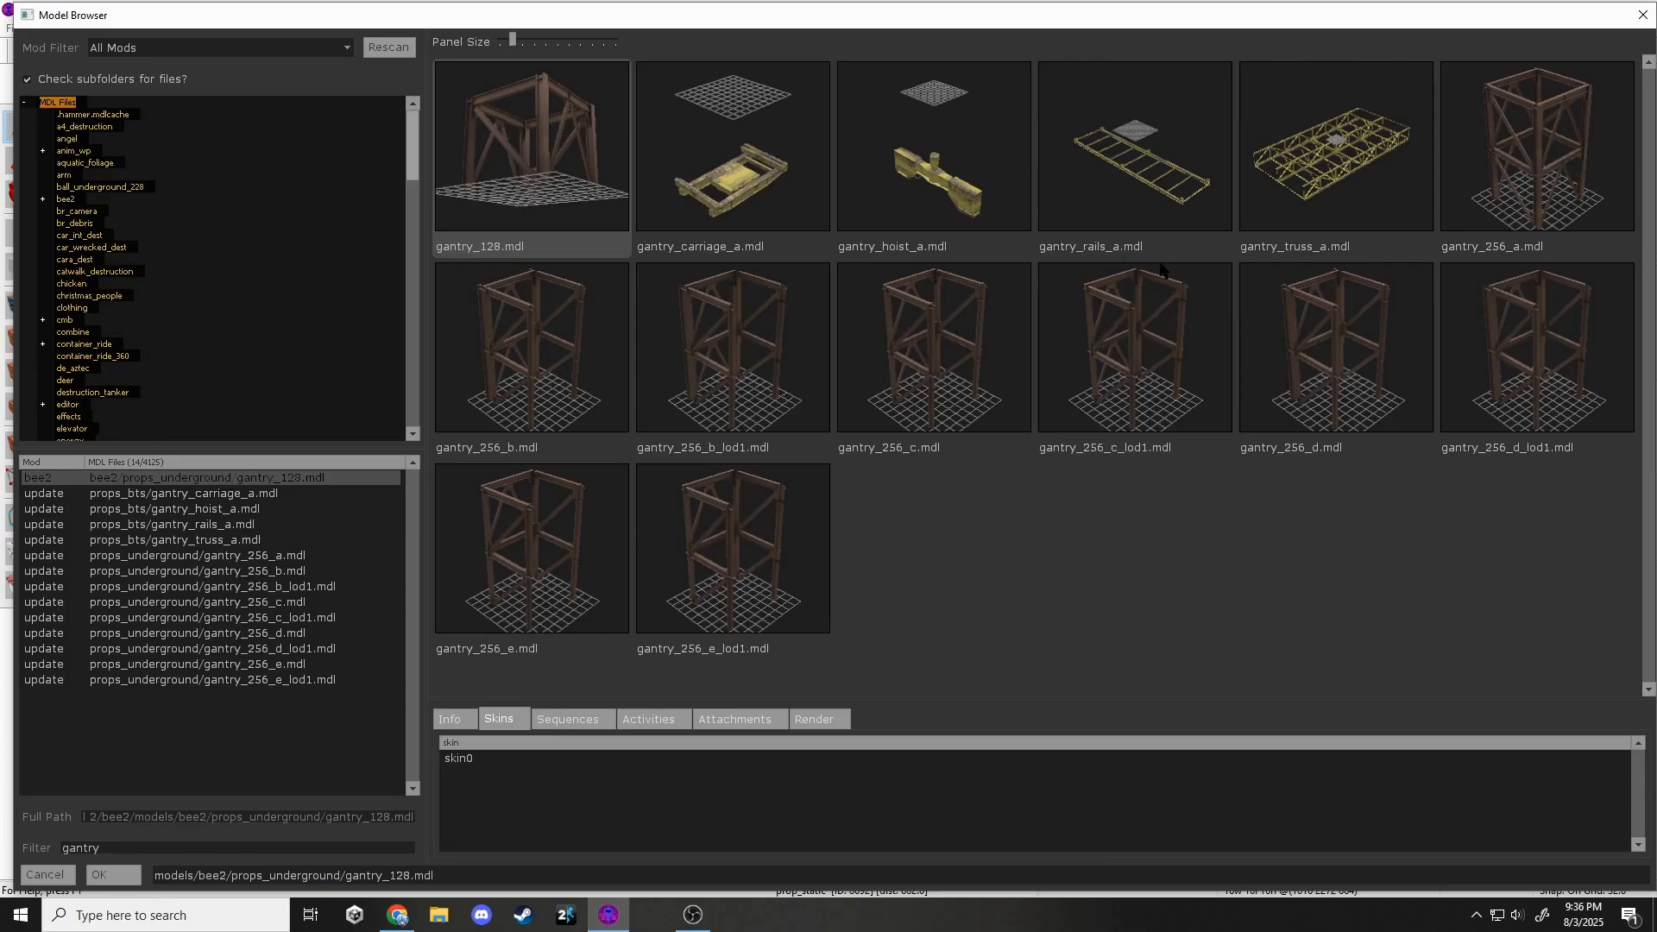
double_click(1286, 177)
left_click(1013, 662)
left_click(1107, 259)
Raise the gantry truss above the chamber walls and view it in 3D.
scroll(1208, 173, "up", 6)
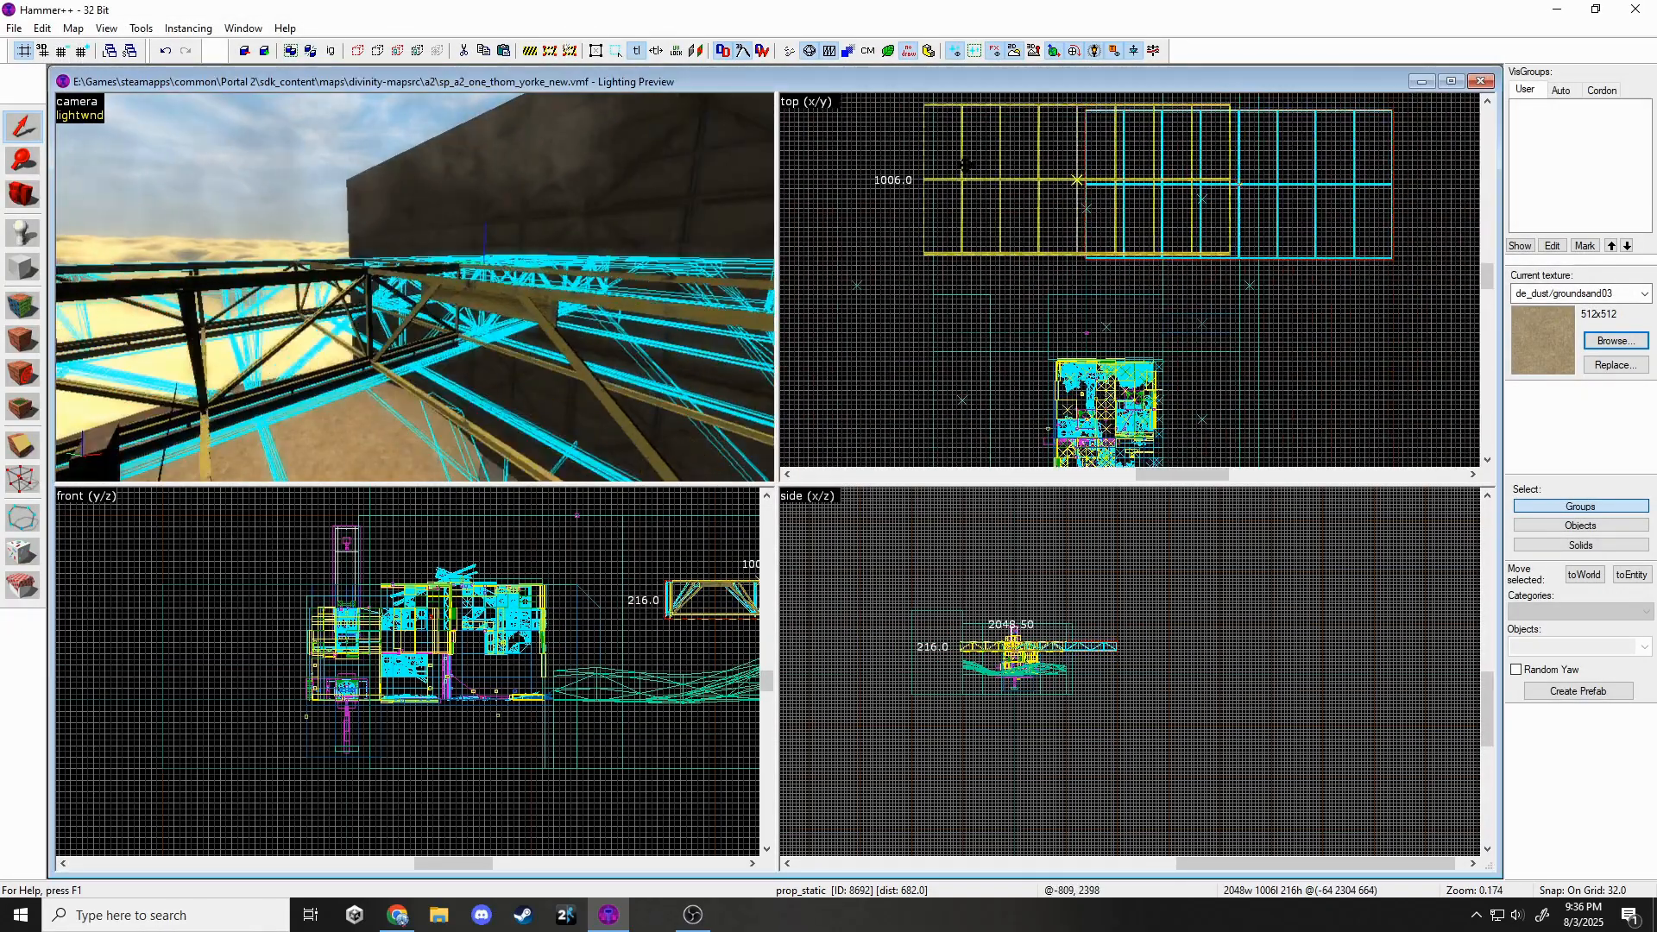
scroll(1194, 802, "up", 5)
left_click_drag(1011, 677, 1012, 623)
key("Escape")
key("z")
key("w")
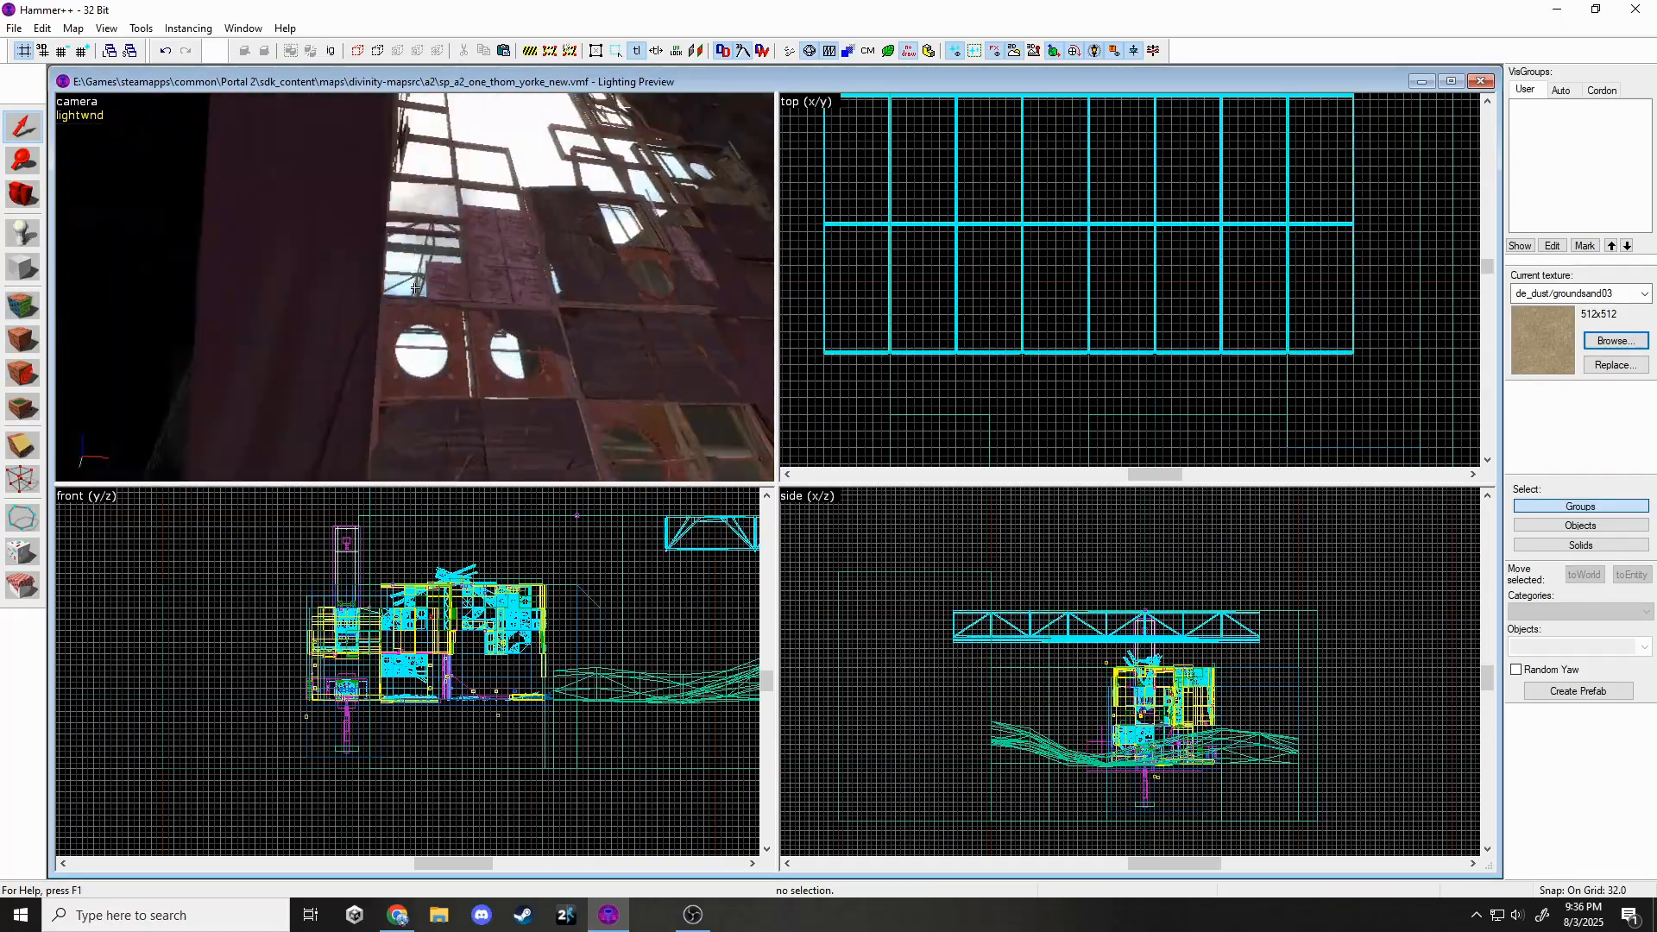
key("z")
Change the truss prop's model to gantry_rails_a and reopen its properties.
left_click(437, 221)
scroll(1045, 345, "down", 2)
key("z")
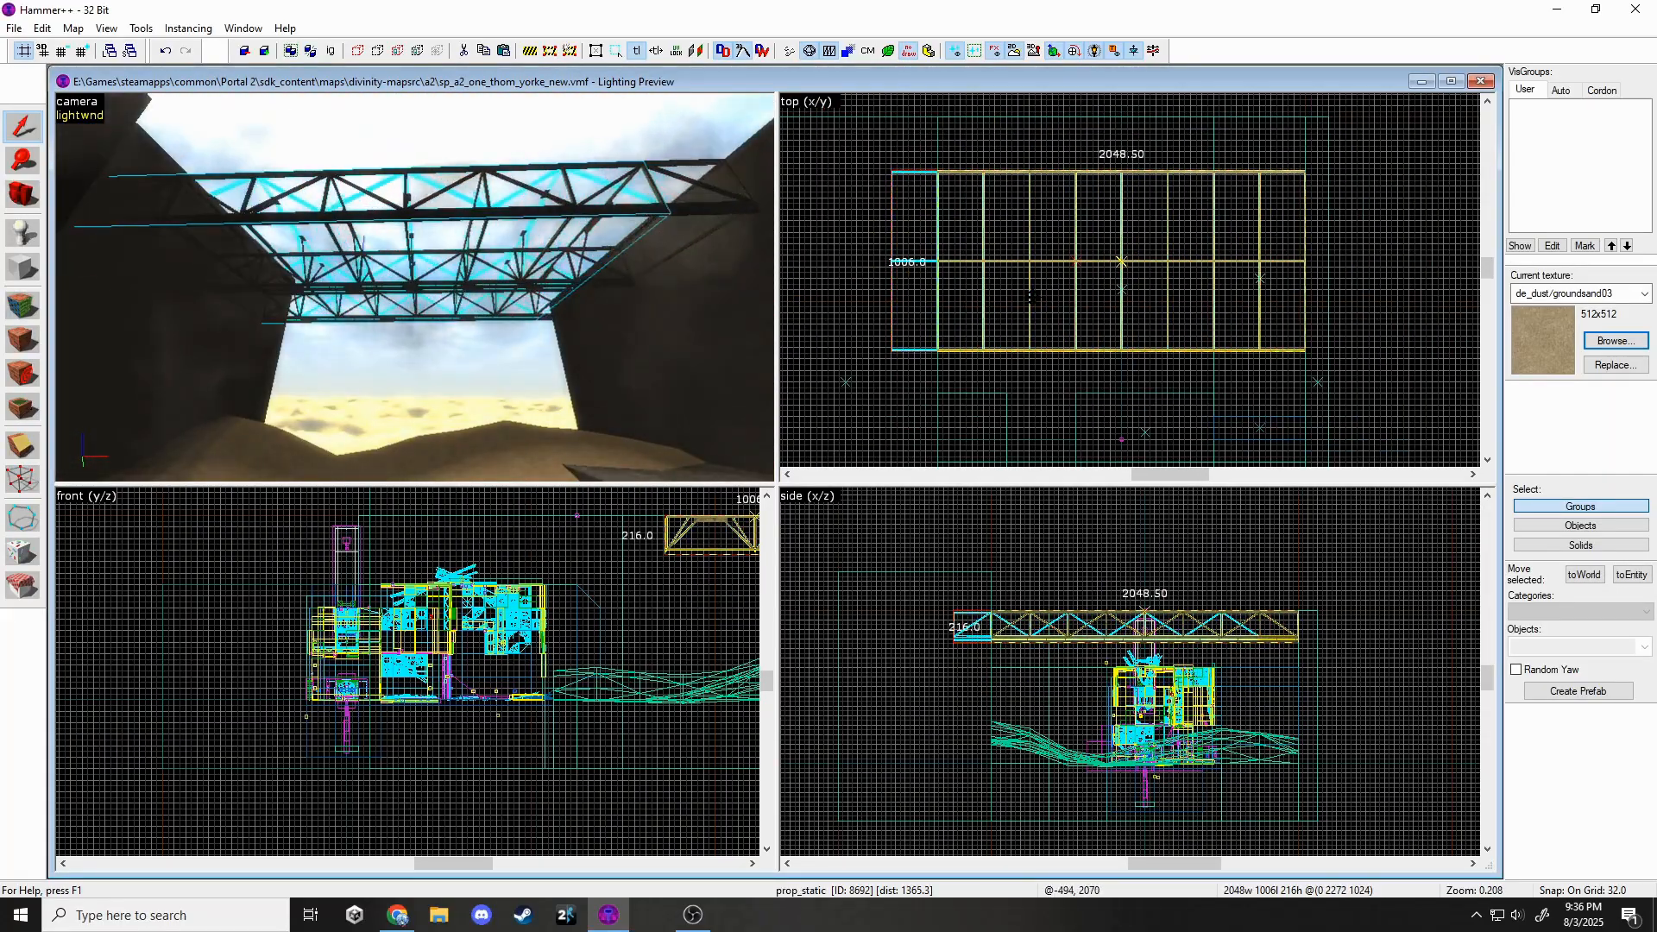
key("Escape")
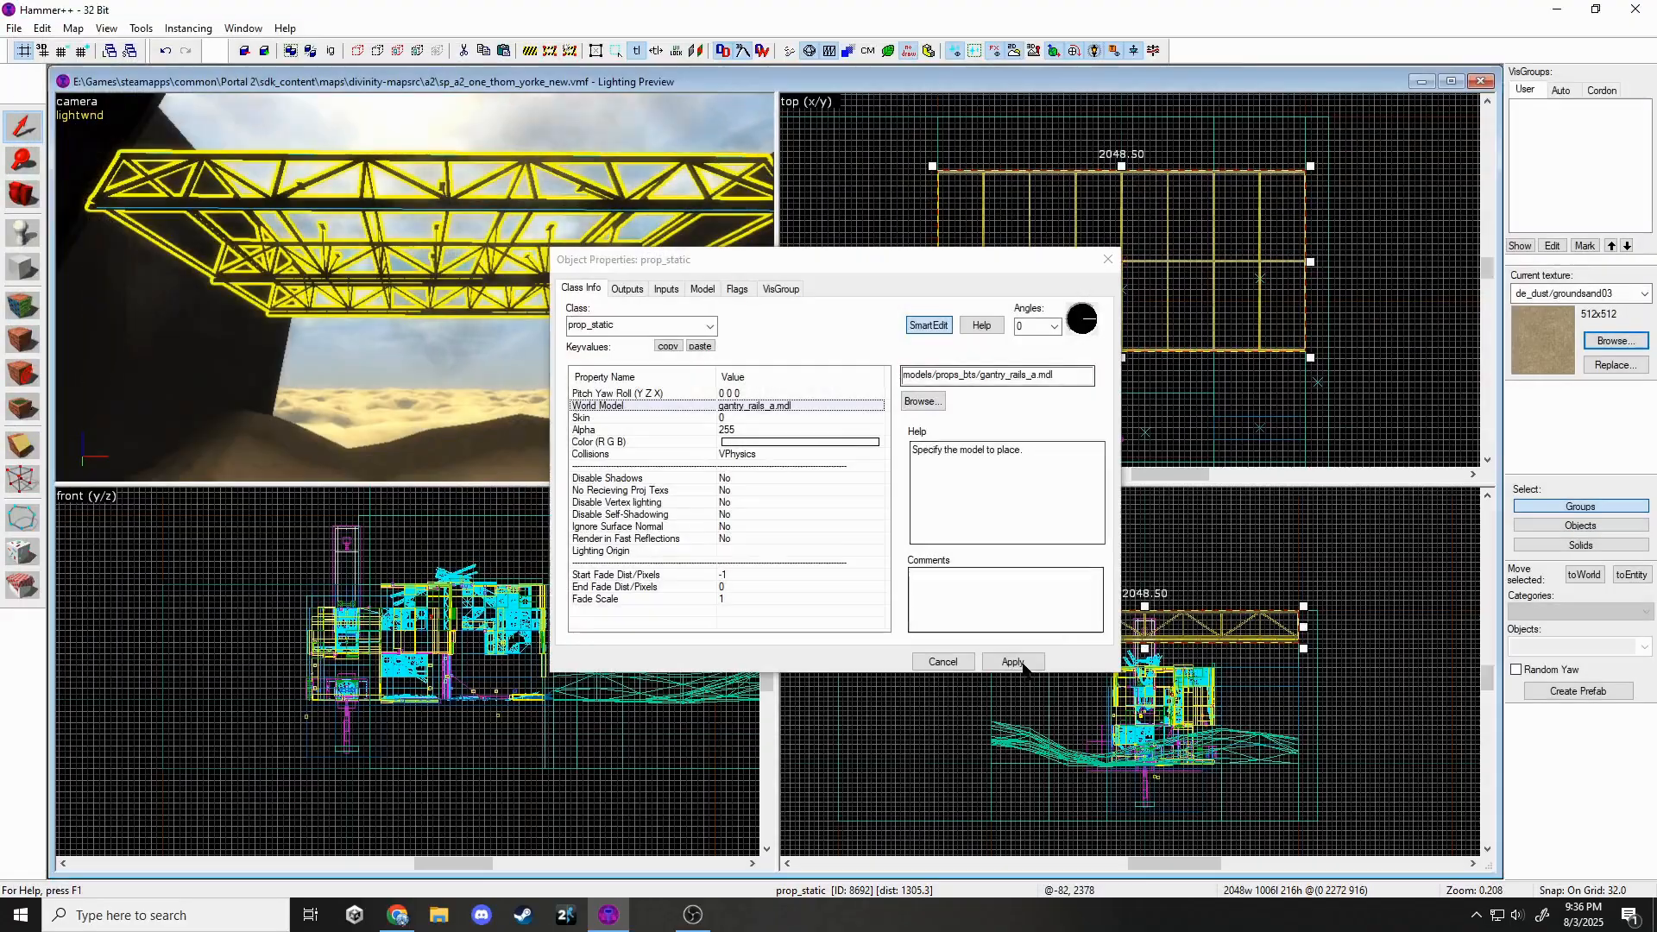
left_click(1012, 661)
left_click(1107, 259)
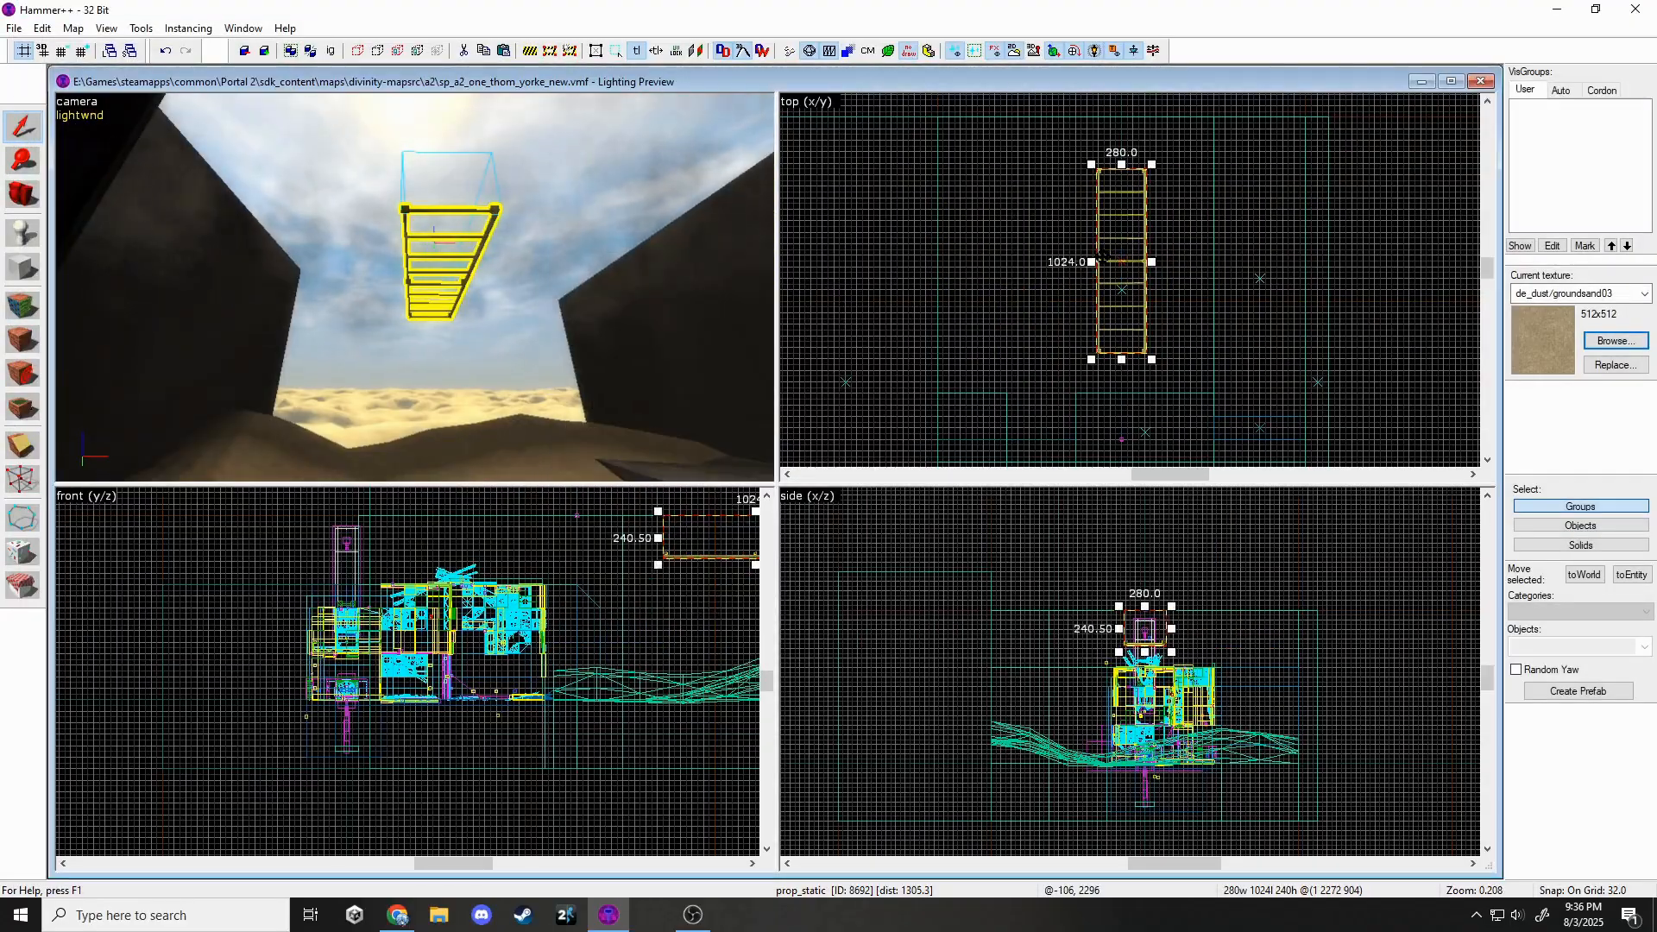
key("alt+Return")
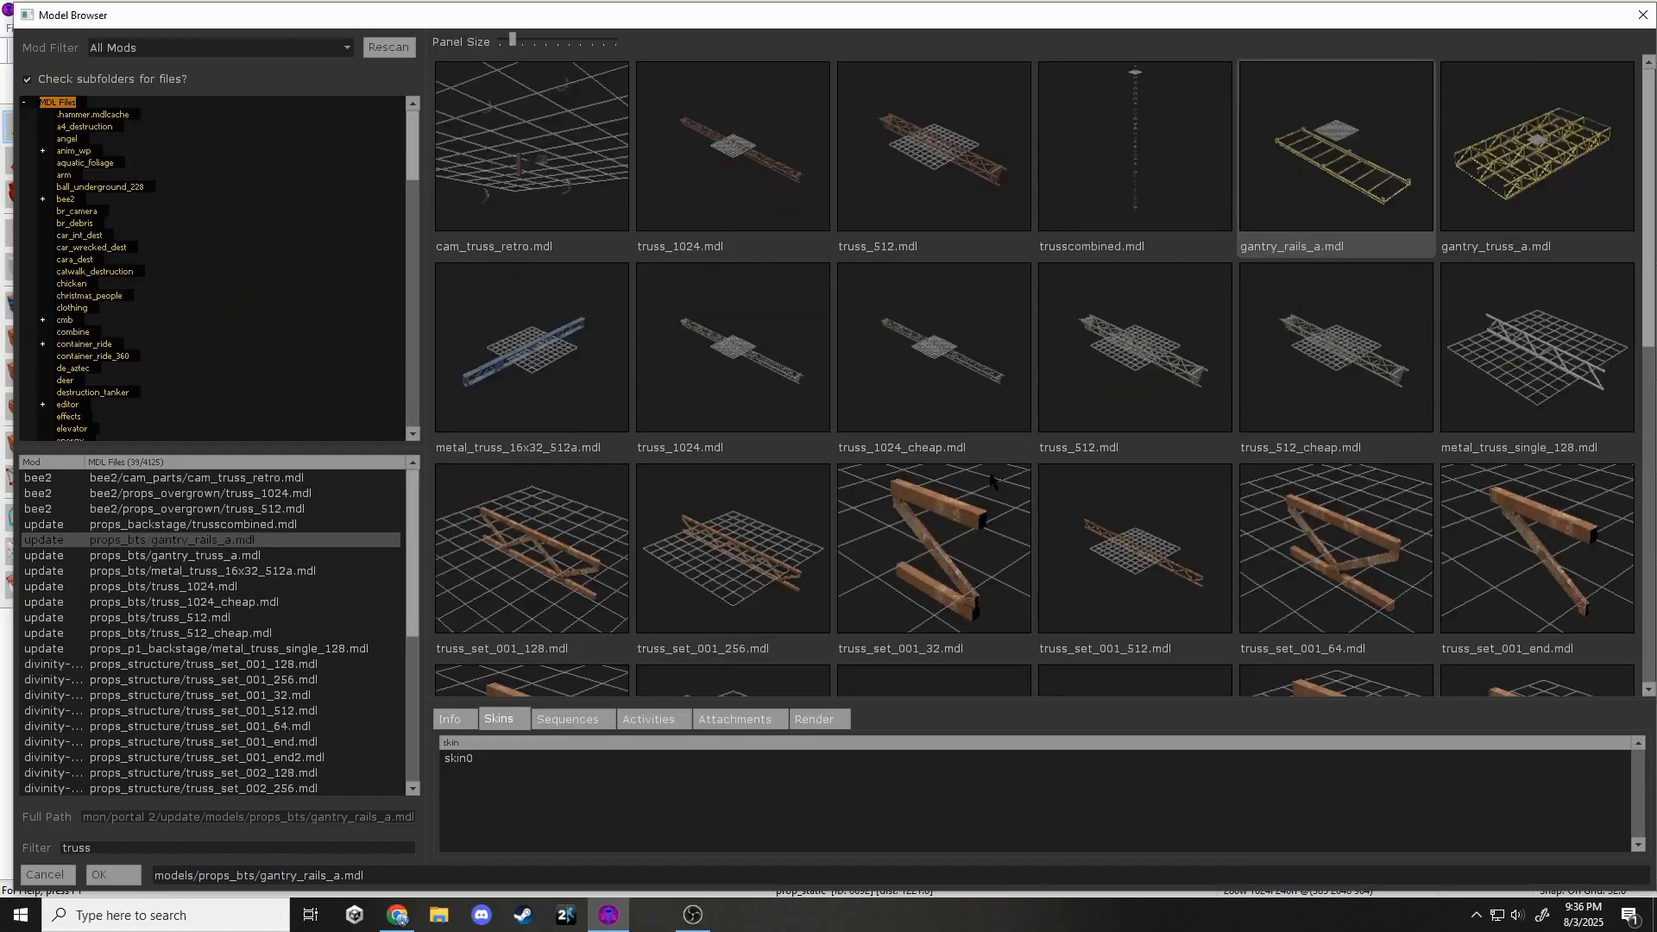
Set the prop's world model to truss_box_1024x256_01.
scroll(990, 473, "down", 8)
left_click(733, 580)
double_click(933, 580)
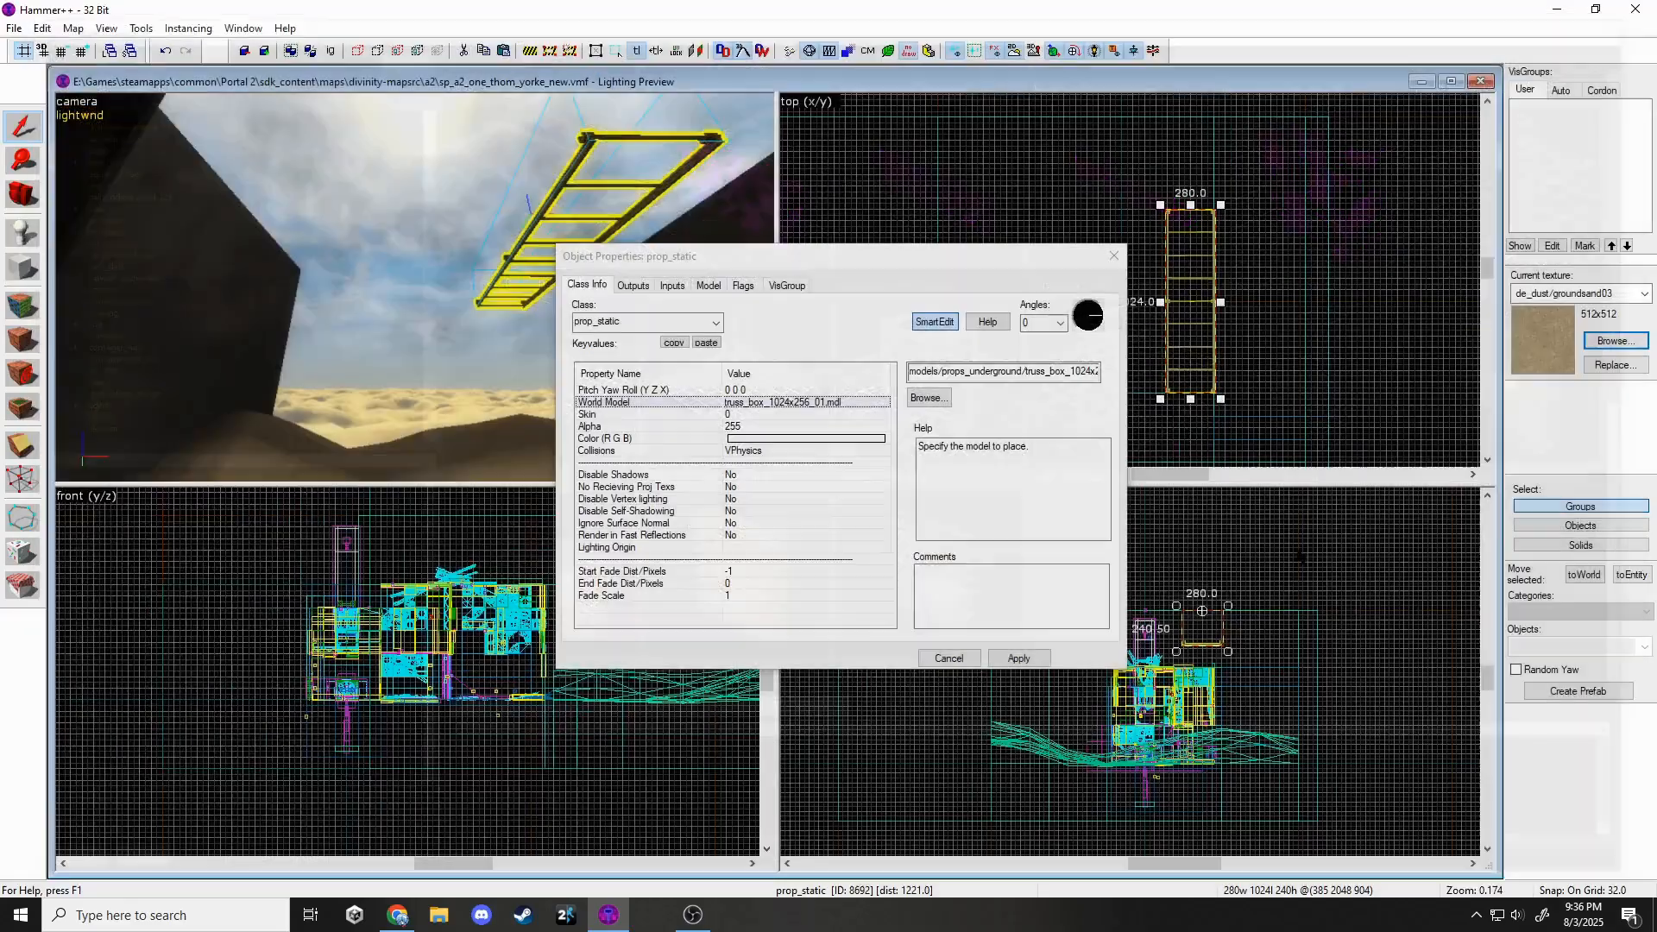
left_click(1110, 257)
Move the 1024x256 truss tower right and down.
scroll(1215, 678, "up", 3)
left_click_drag(1213, 575, 1247, 708)
key("Escape")
key("z")
left_click(415, 289)
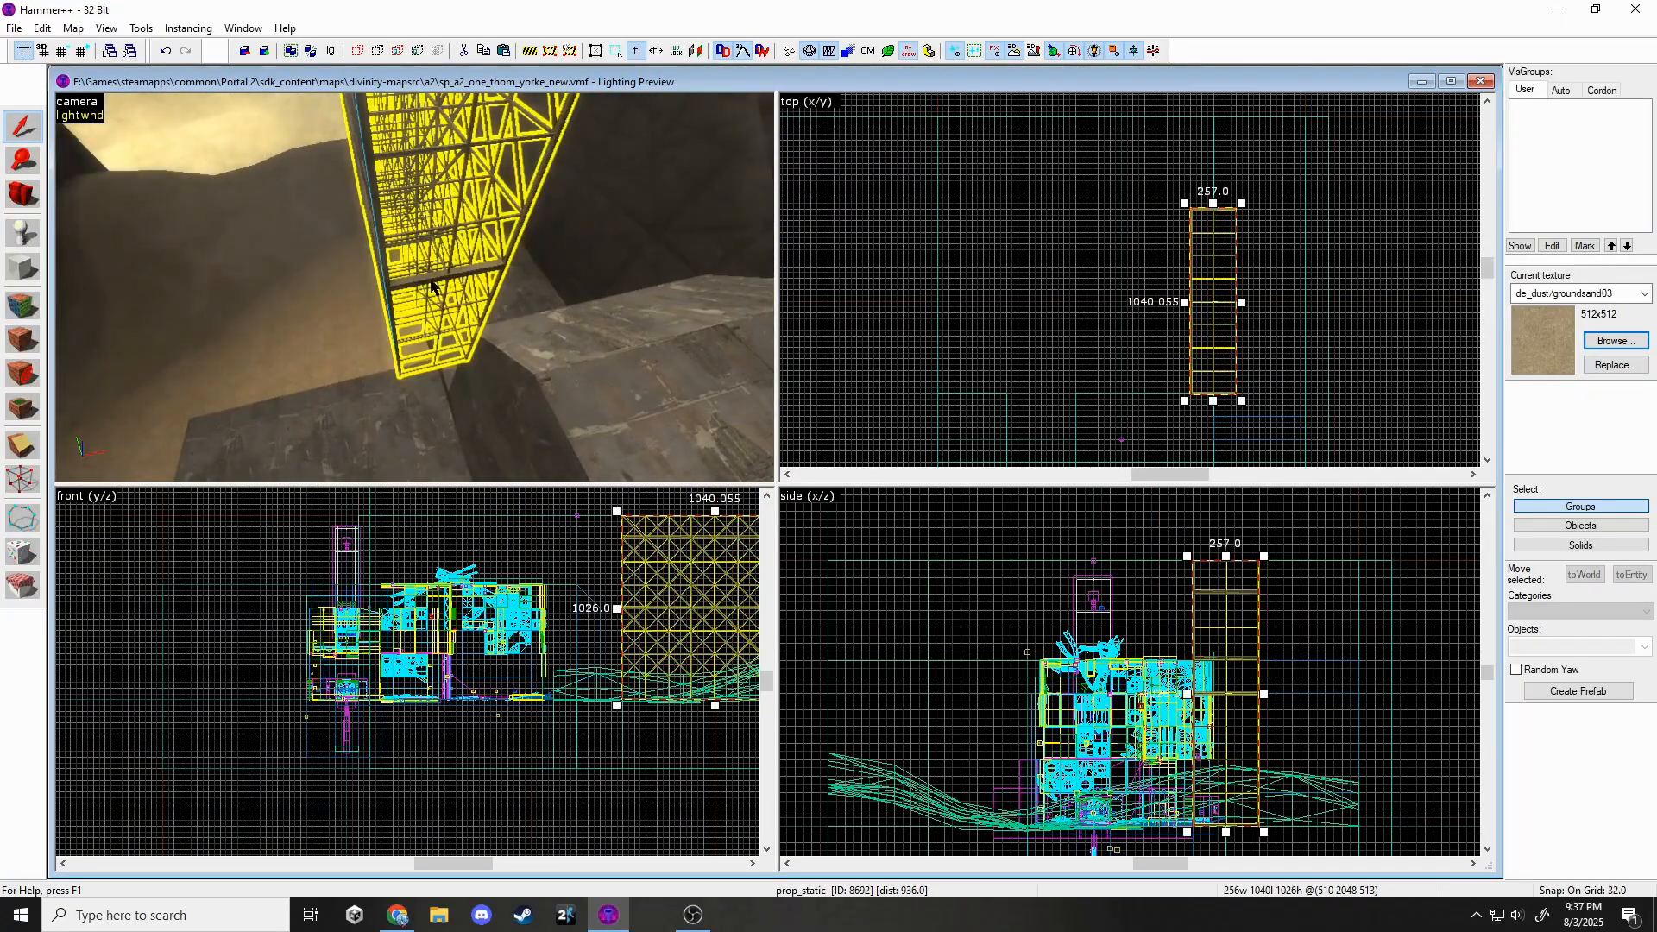
key("z")
Shift the truss tower right so it stands against the wall.
left_click_drag(1213, 301, 1095, 355)
key("Escape")
key("z")
left_click(415, 288)
key("z")
scroll(1305, 431, "up", 4)
scroll(1367, 413, "down", 5)
scroll(968, 389, "up", 4)
Change the truss copy's model to truss_box_256x256_02.
key("Escape")
key("z")
left_click(415, 288)
key("z")
double_click(393, 249)
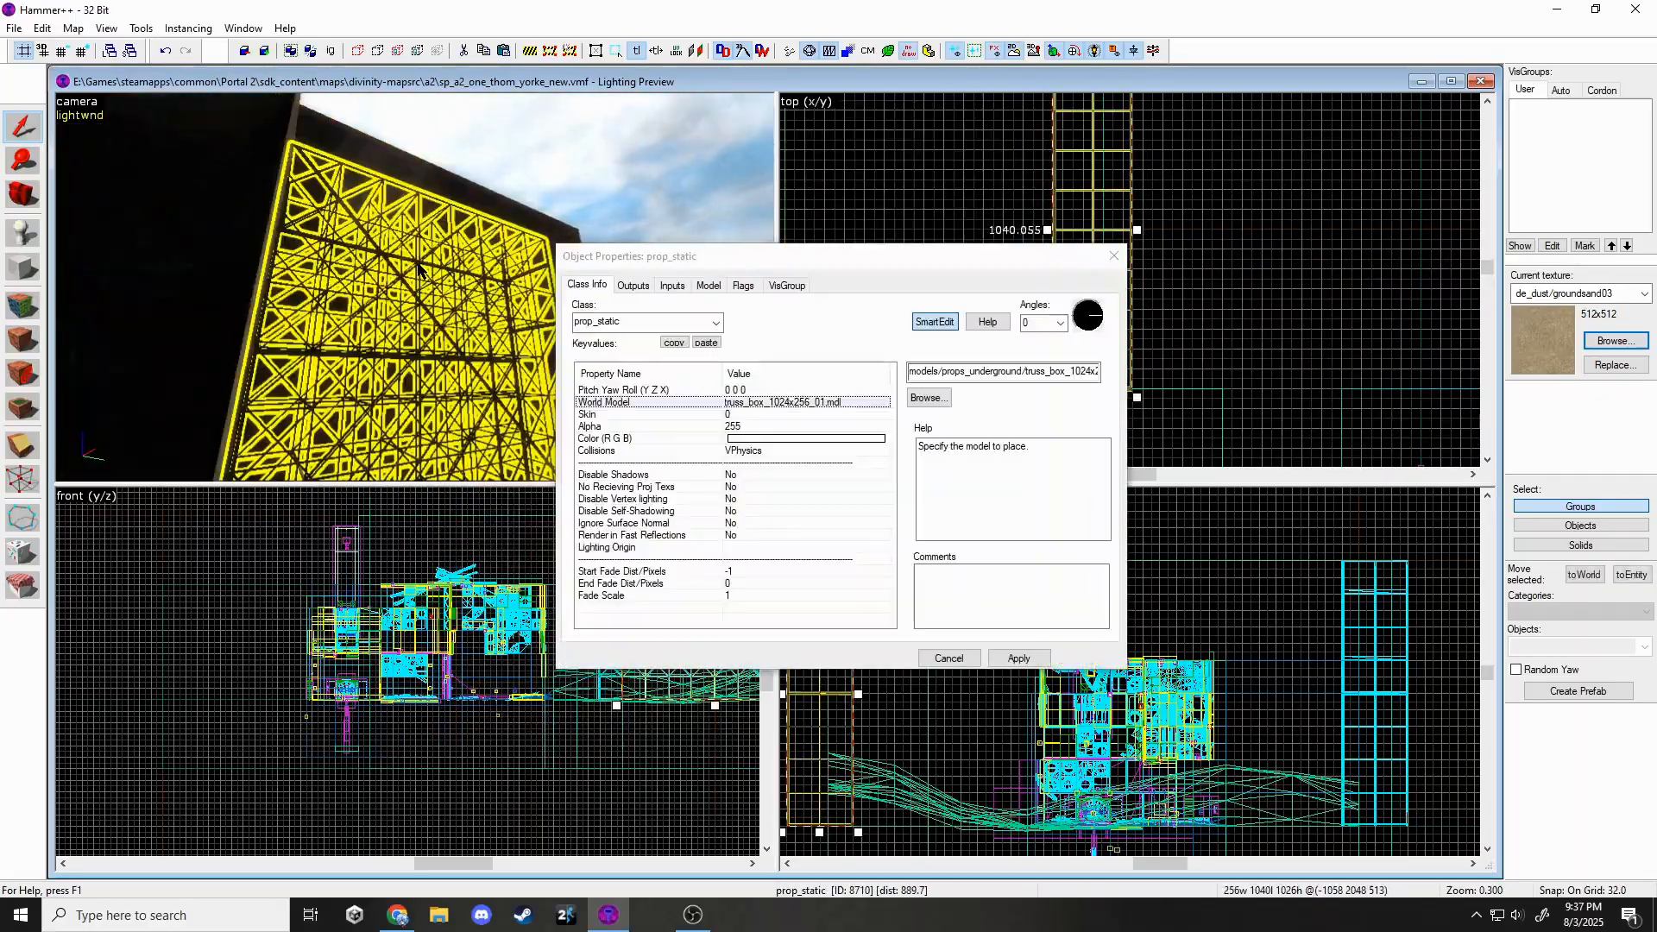
left_click(925, 399)
double_click(734, 587)
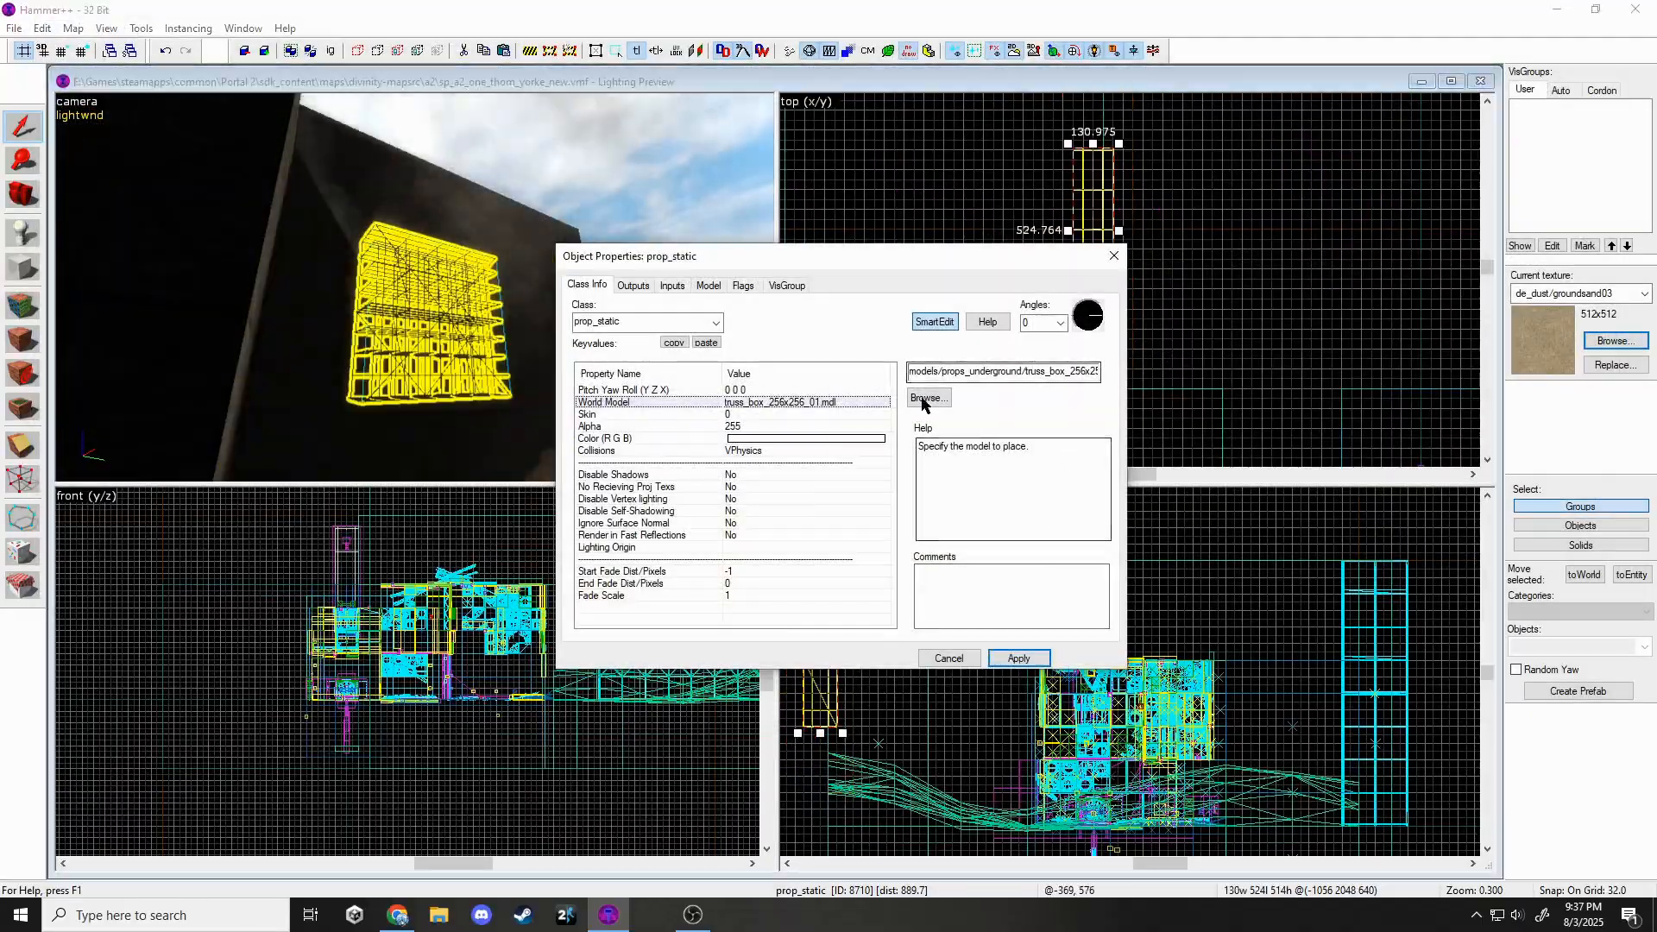
left_click(925, 400)
double_click(946, 590)
left_click(930, 400)
left_click(781, 557)
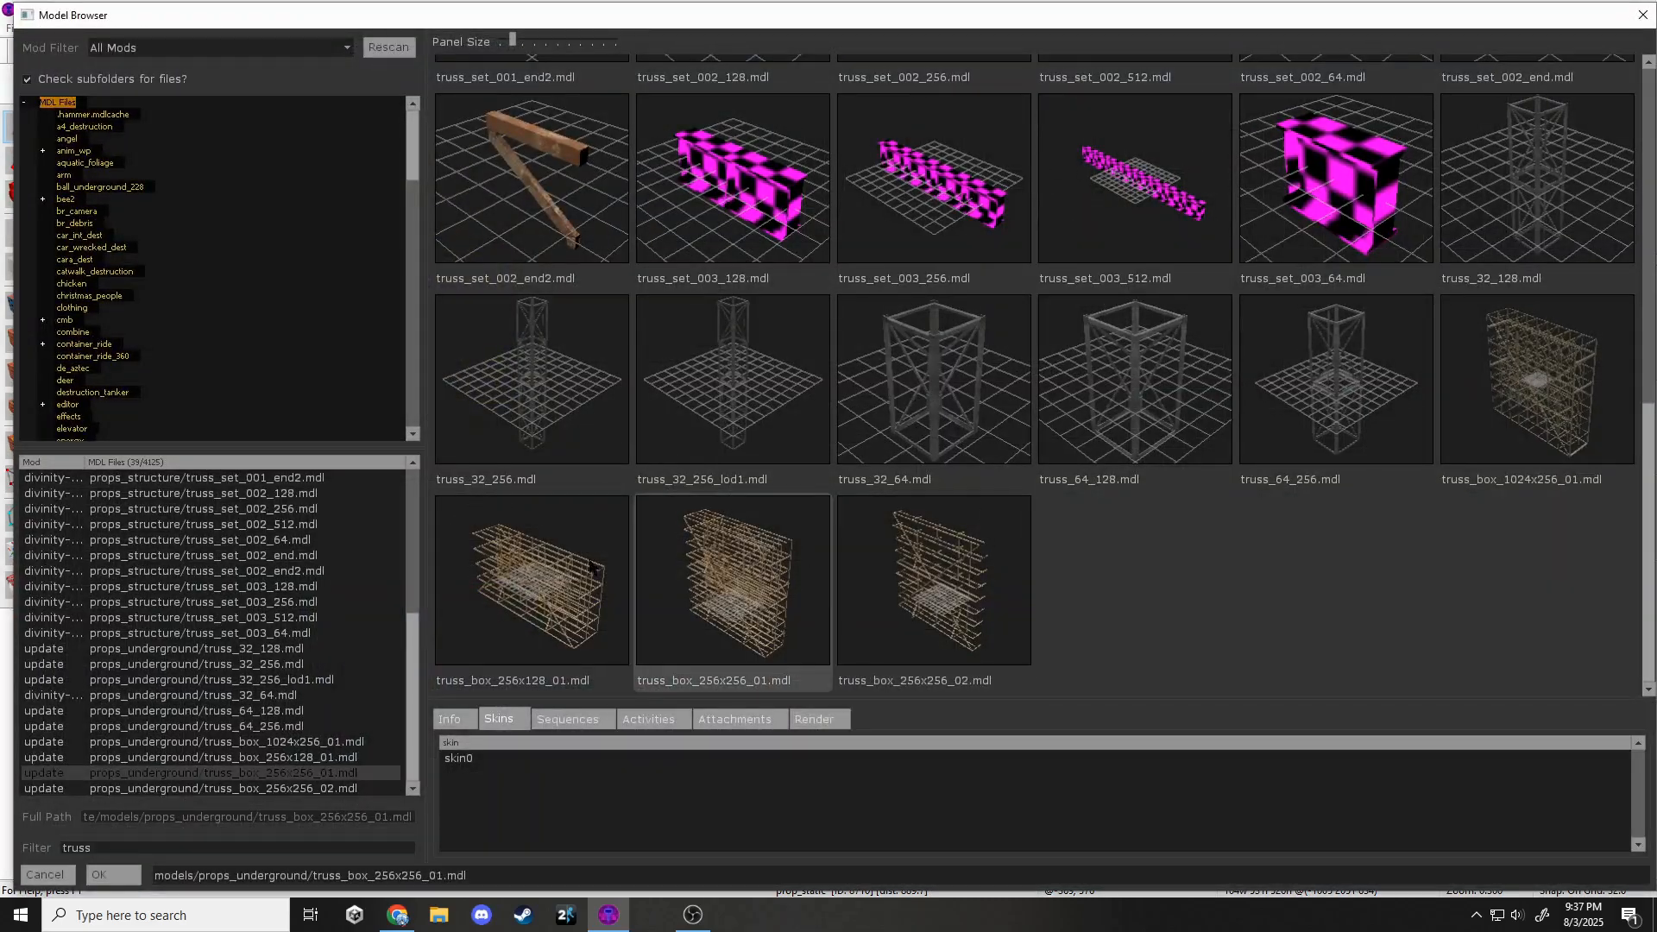
left_click(596, 568)
double_click(908, 608)
left_click(1103, 256)
Copy and paste the upper two truss props.
middle_click_drag(748, 577, 549, 658)
scroll(550, 658, "up", 1)
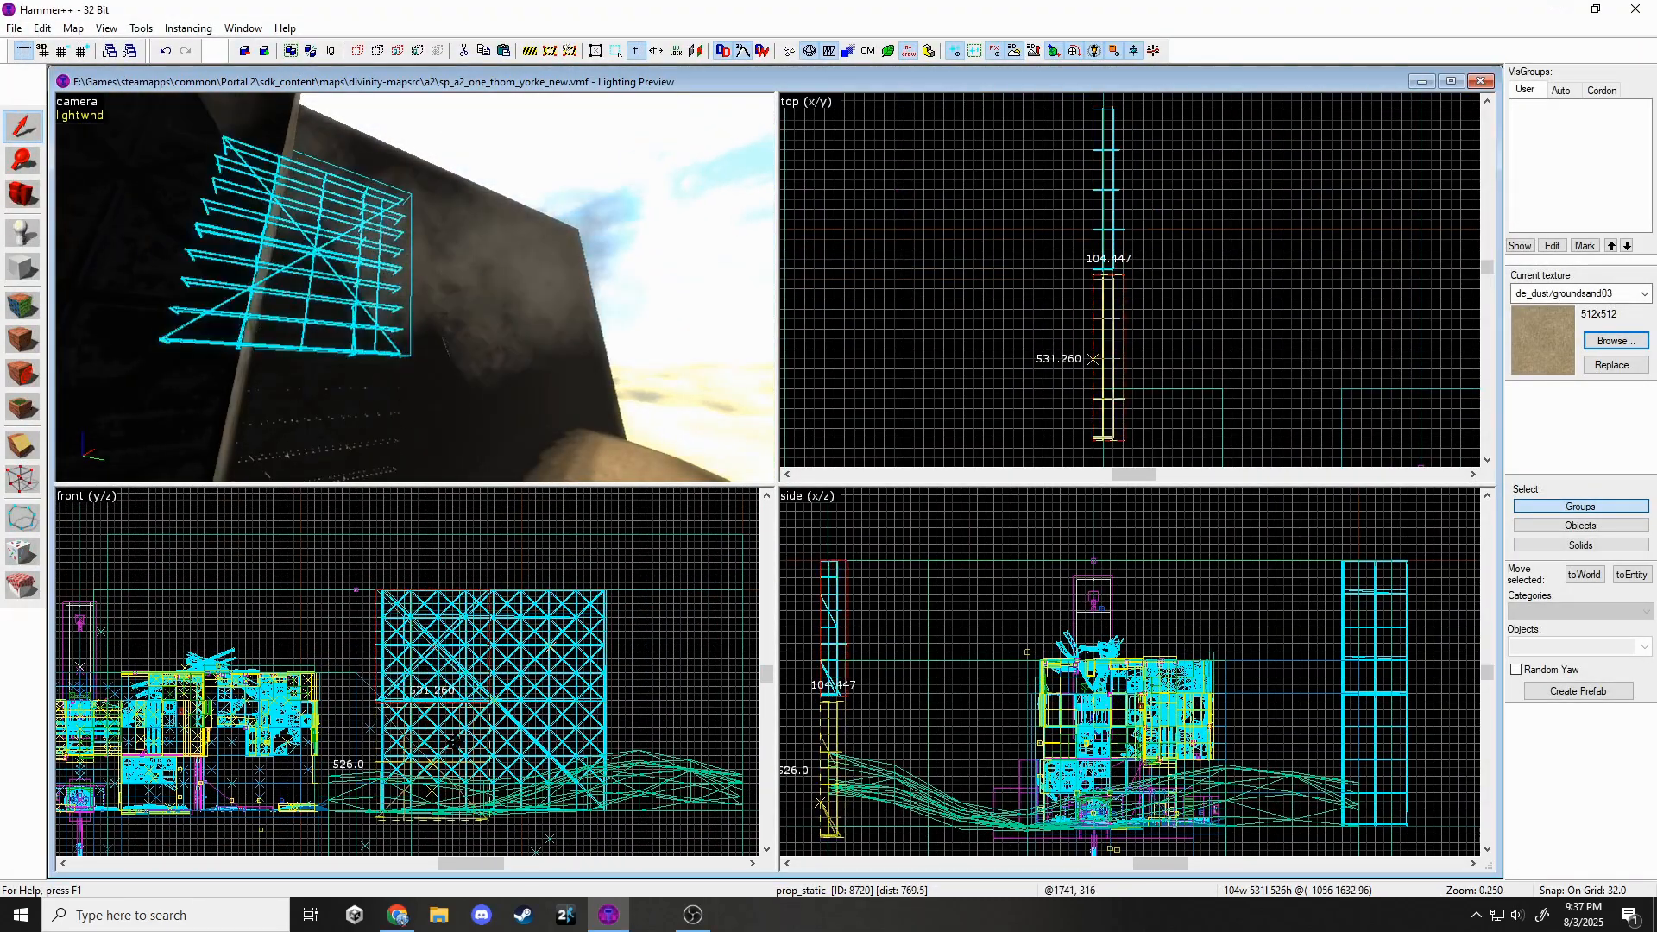
left_click(414, 287)
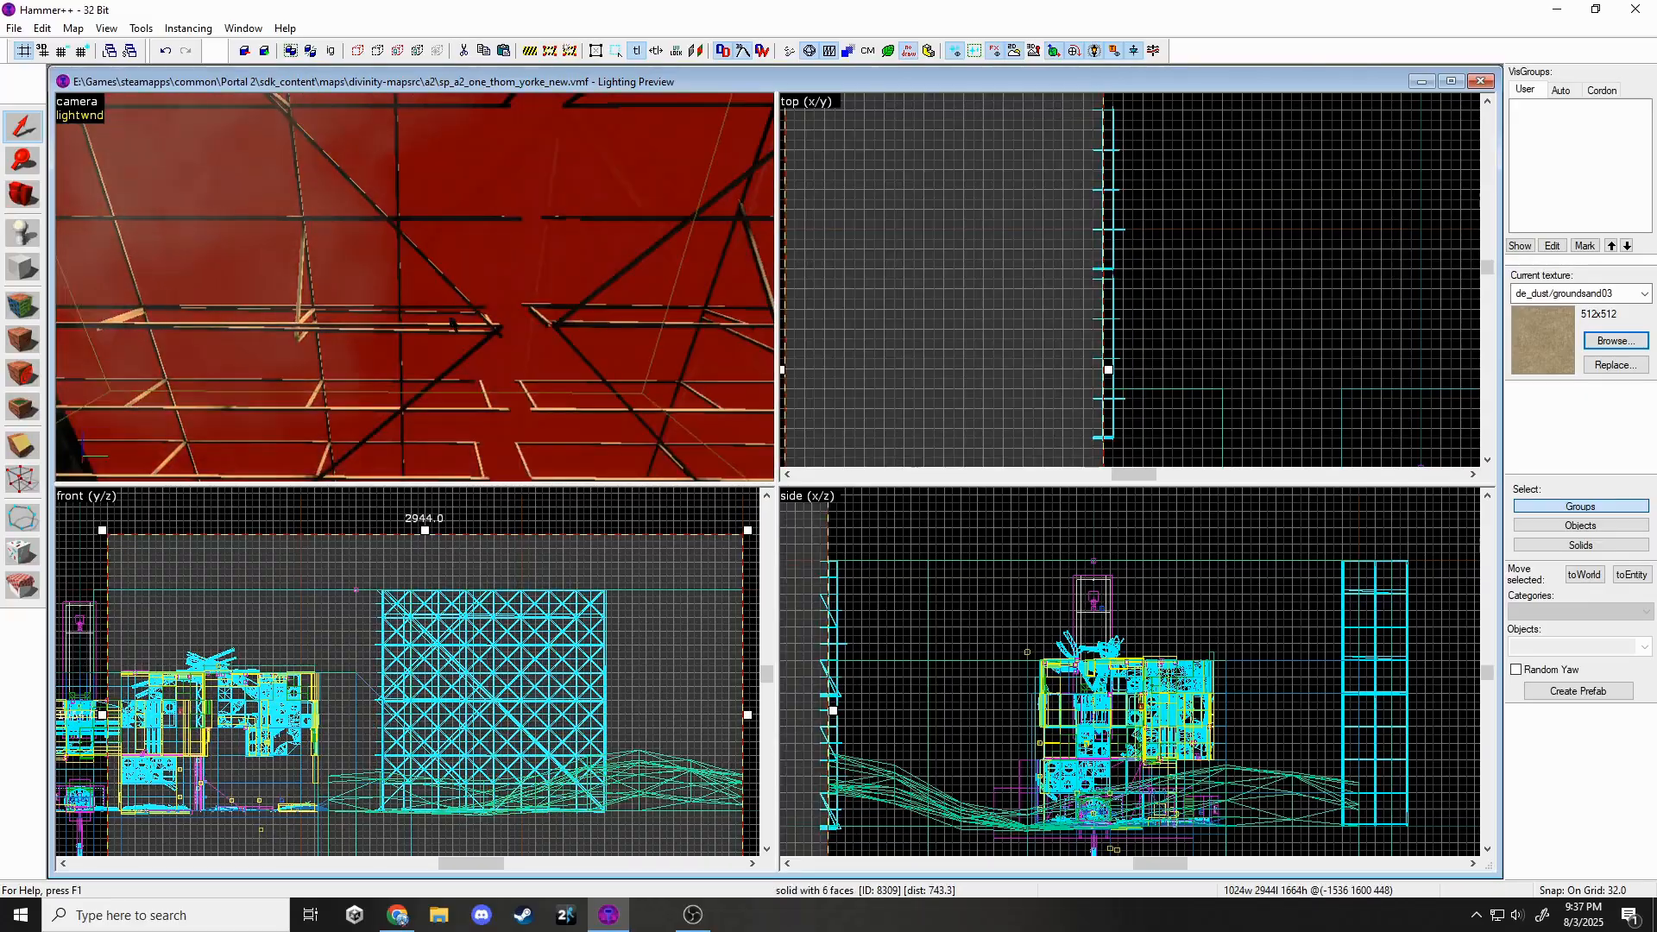
left_click(414, 288)
left_click(634, 405, "ctrl")
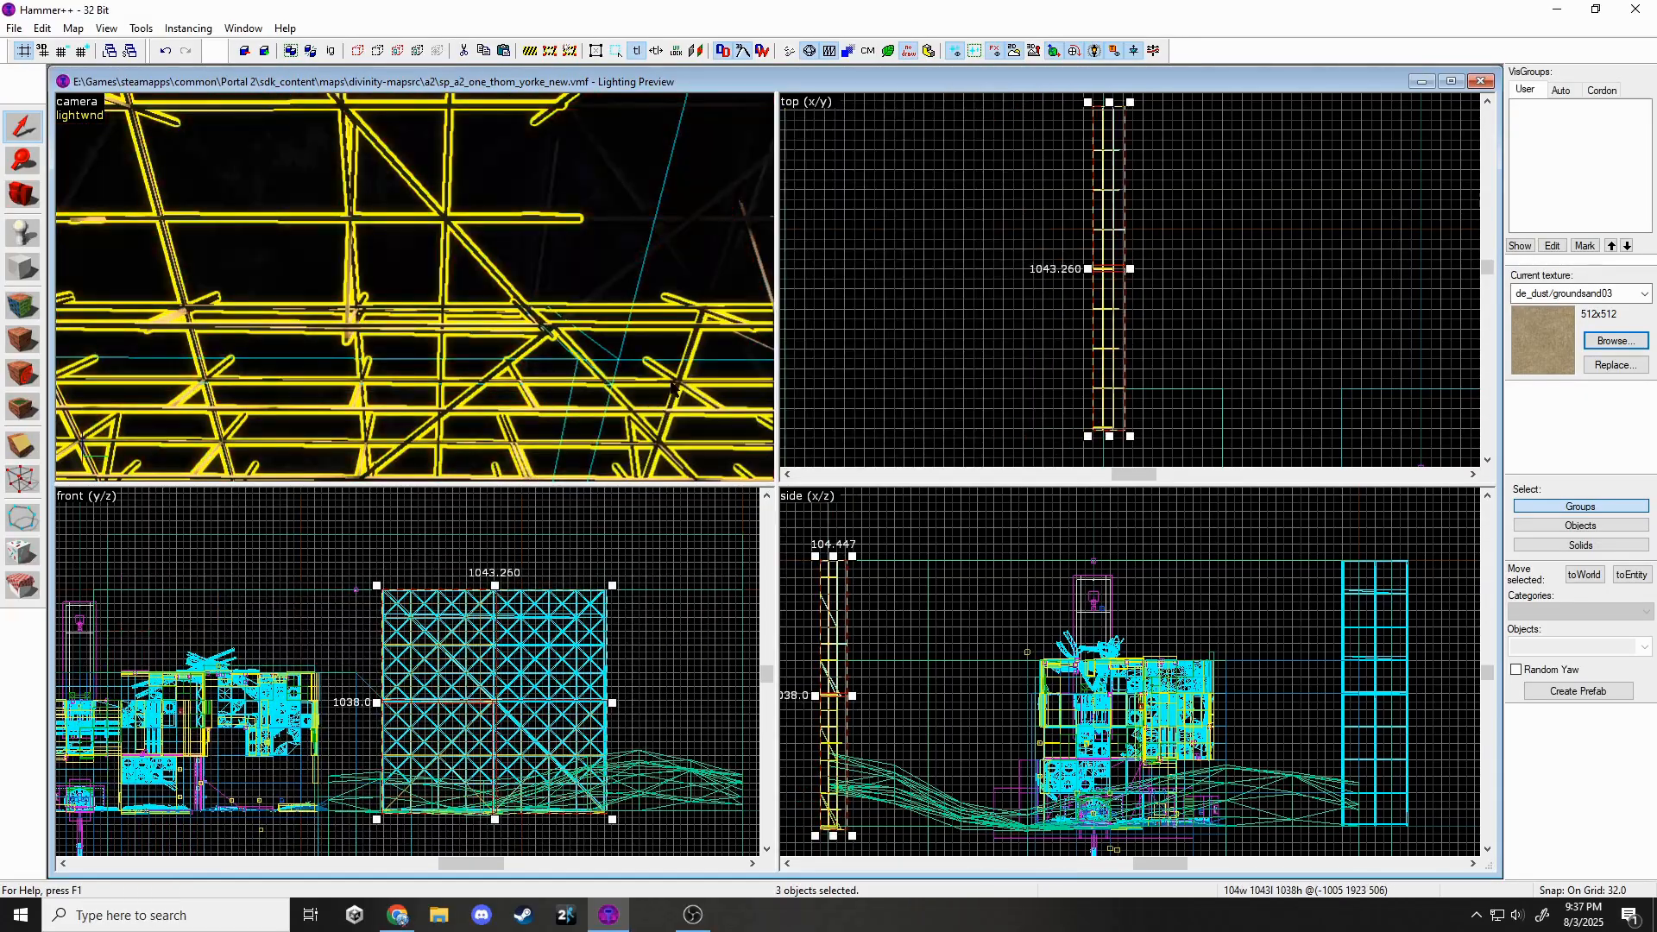
left_click(656, 246, "ctrl")
scroll(1111, 286, "down", 3)
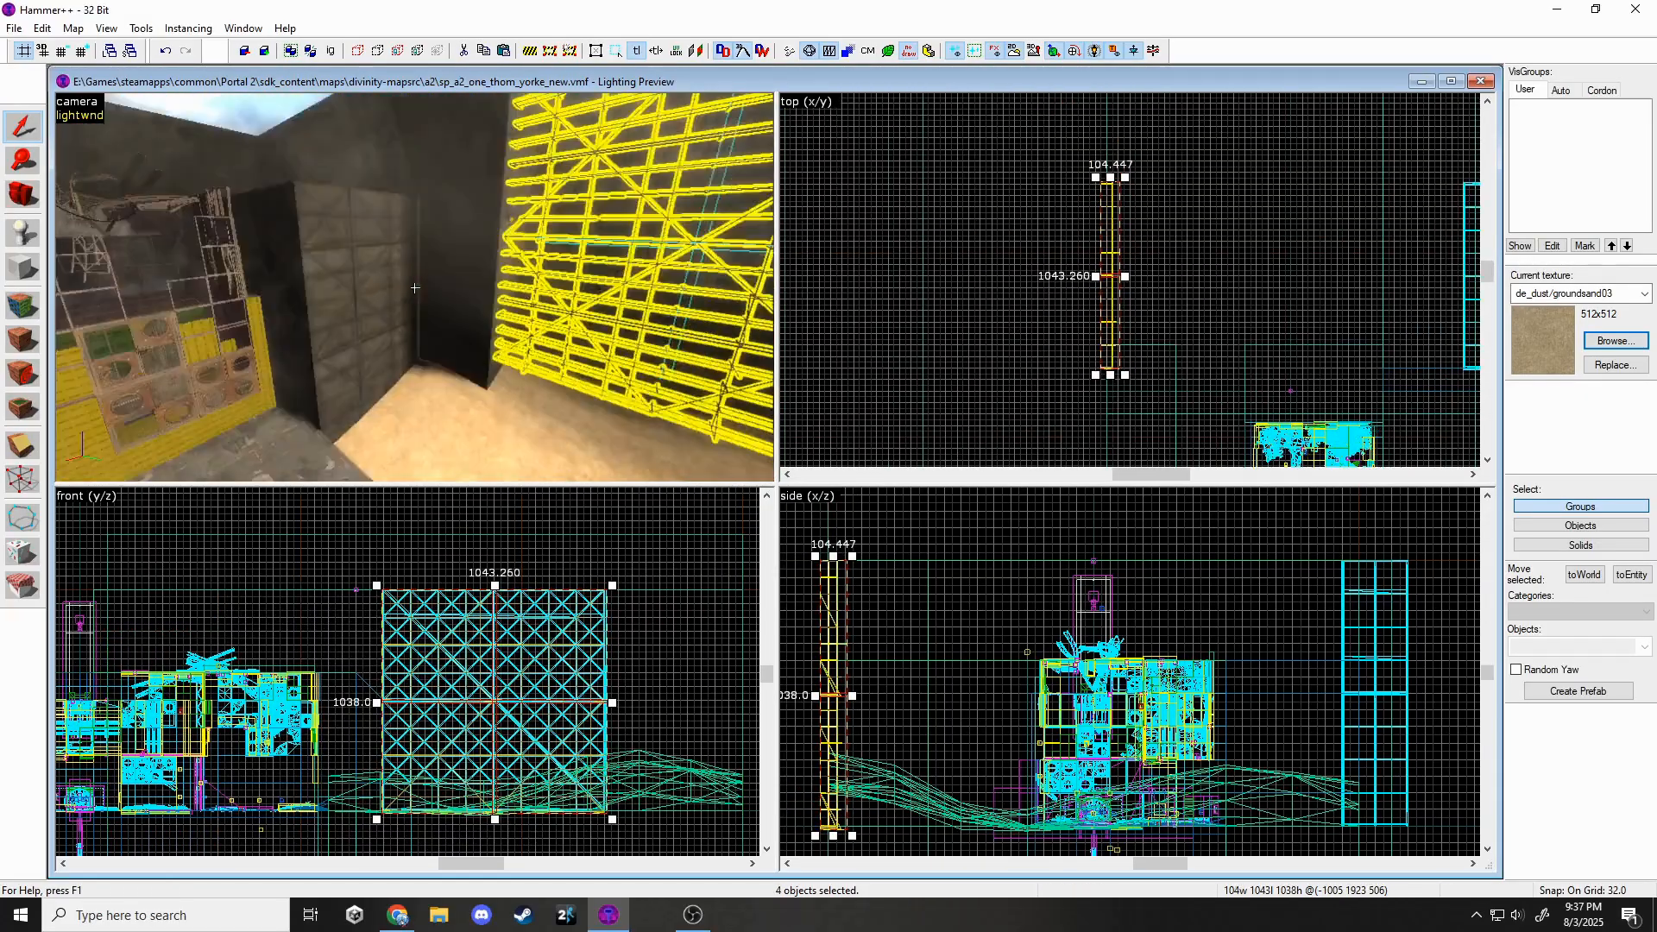
left_click(571, 259)
left_click(678, 248, "ctrl")
key("ctrl+c")
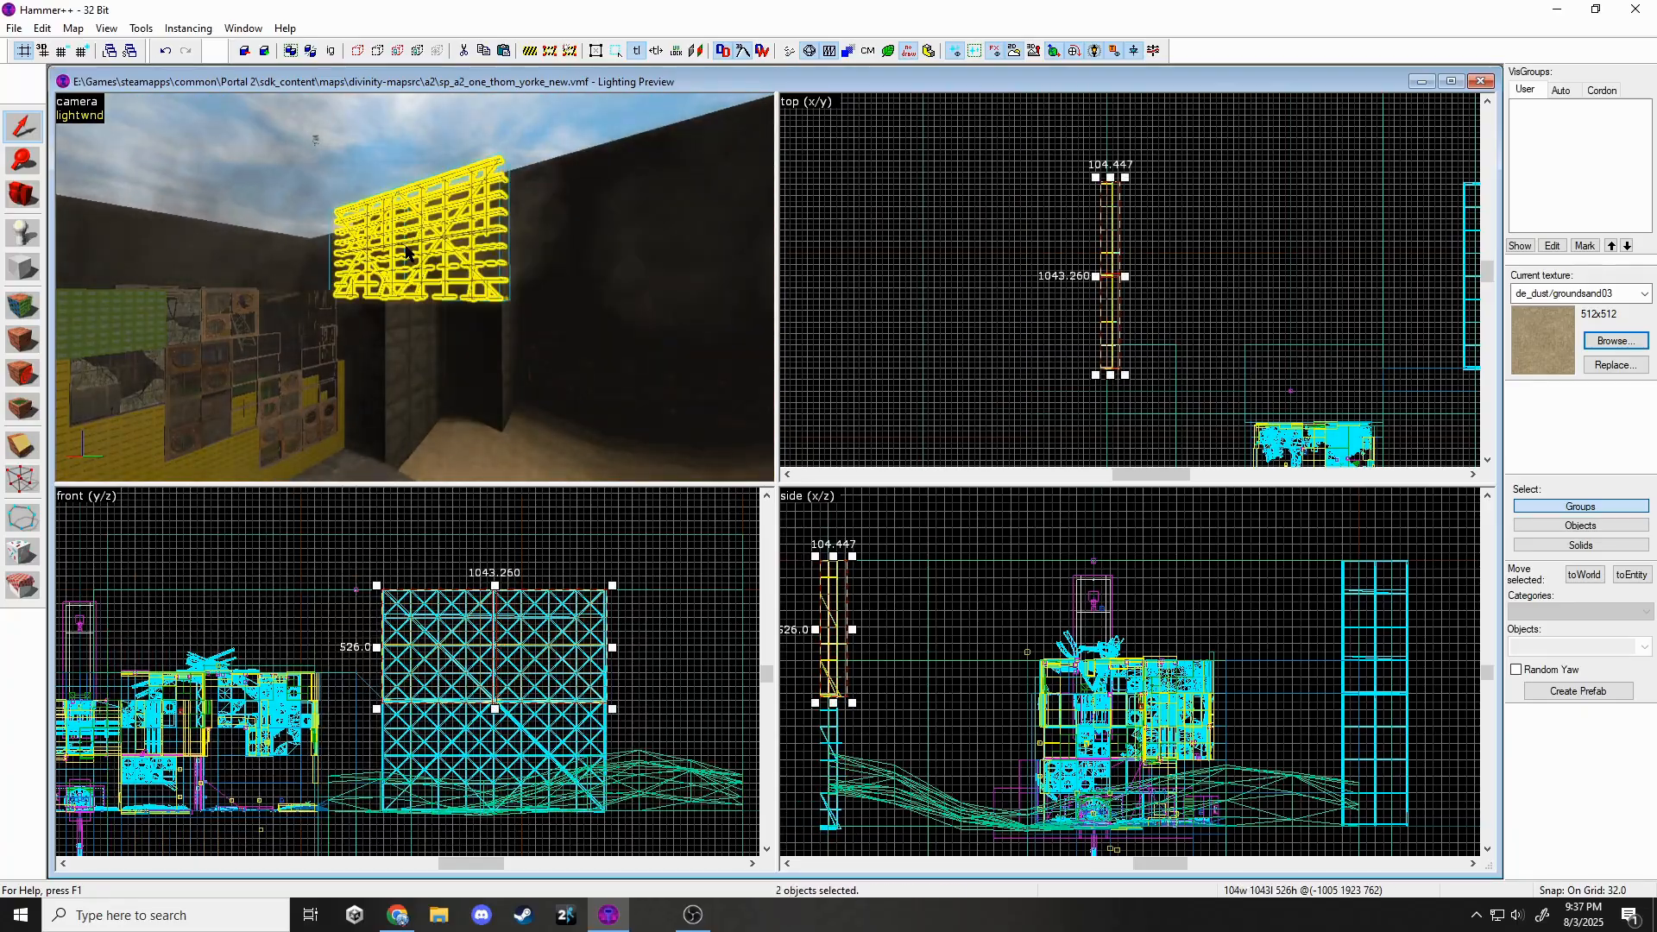
key("ctrl+v")
Align the pasted trusses and lower them into line with the others.
scroll(1206, 436, "up", 3)
scroll(1173, 311, "up", 4)
left_click_drag(1169, 303, 1147, 320)
scroll(933, 566, "up", 5)
left_click_drag(933, 570, 933, 637)
Move one truss copy down-left along the wall.
key("Escape")
key("z")
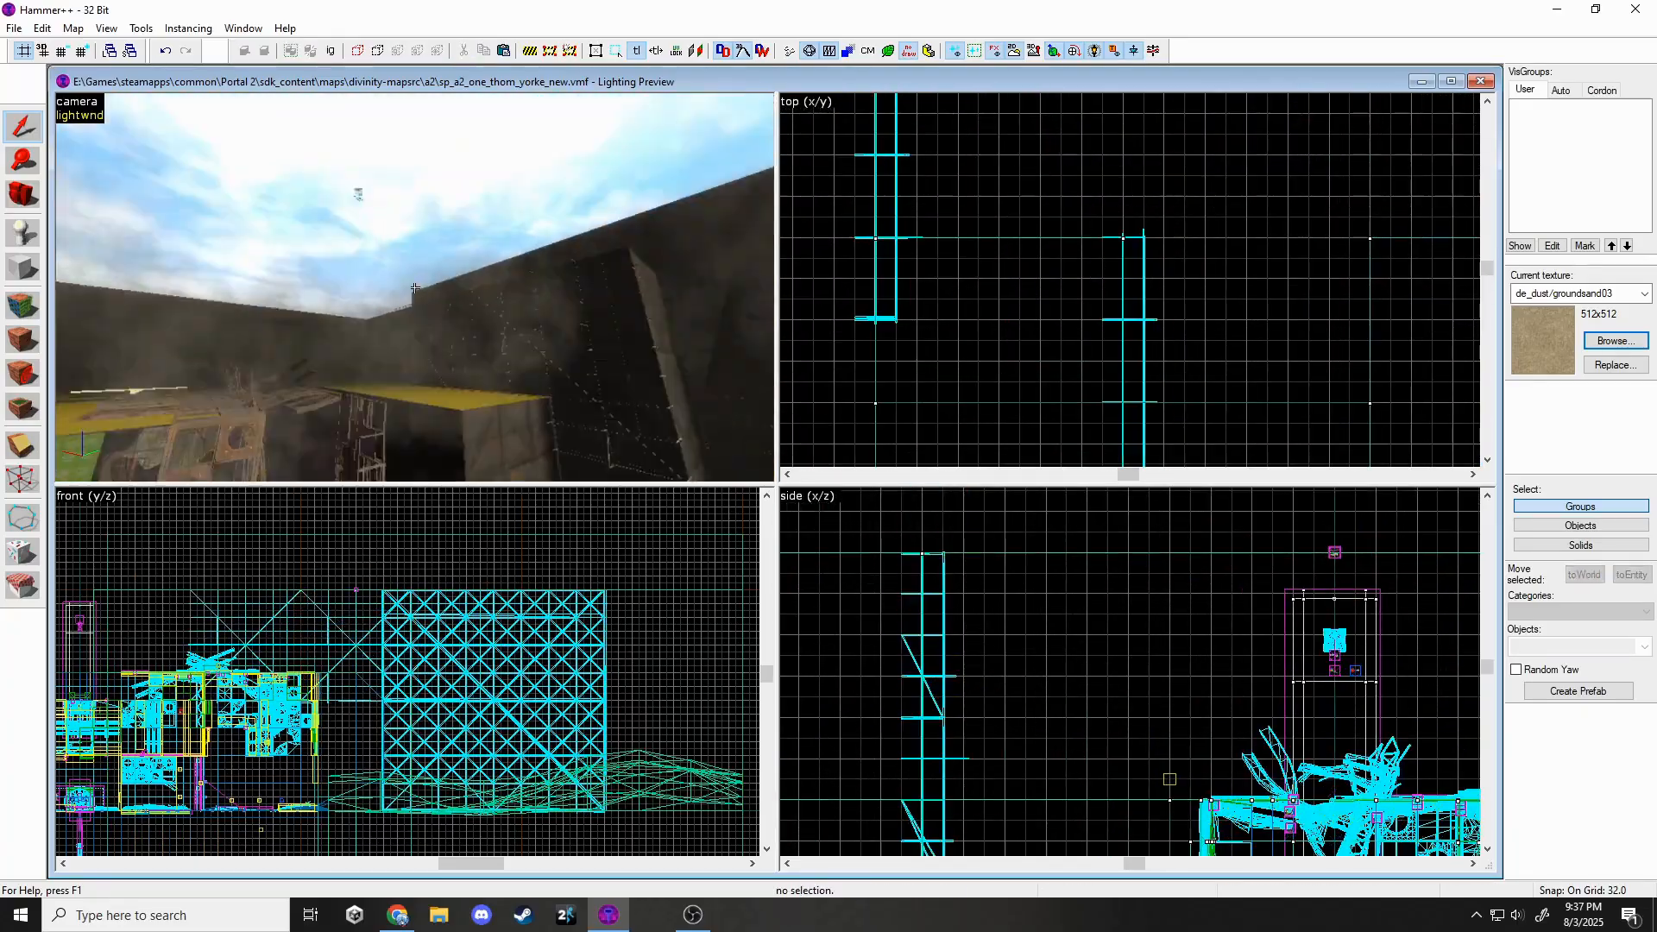
scroll(995, 191, "down", 8)
scroll(962, 328, "up", 2)
left_click_drag(1057, 264, 1044, 389, "shift")
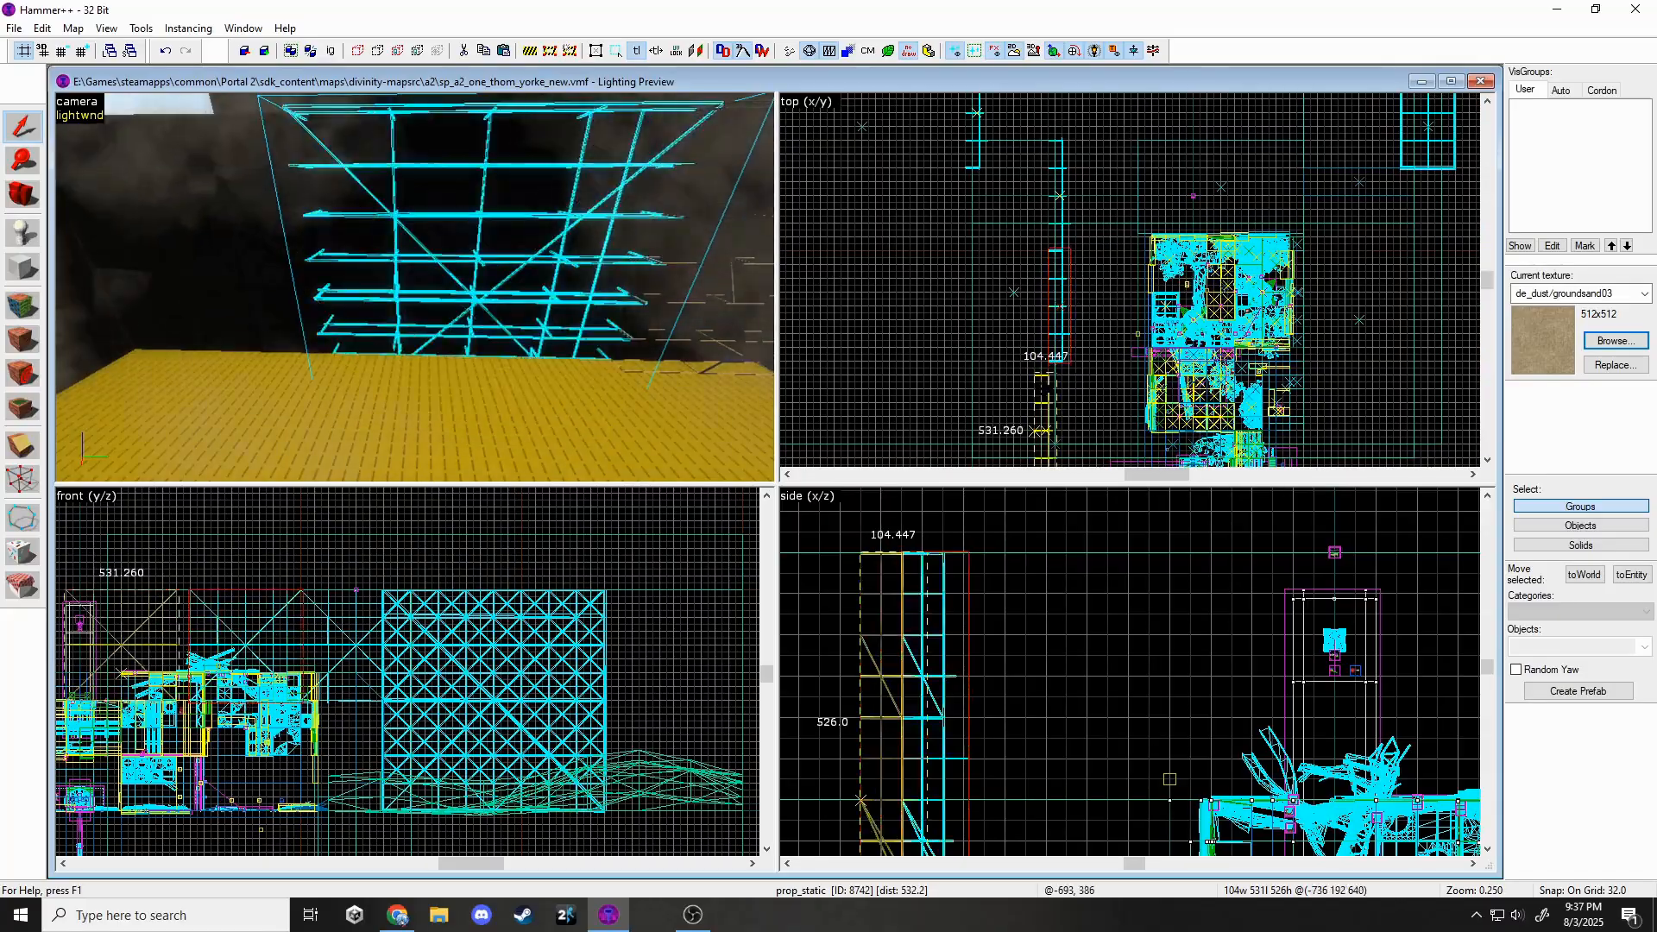
key("Escape")
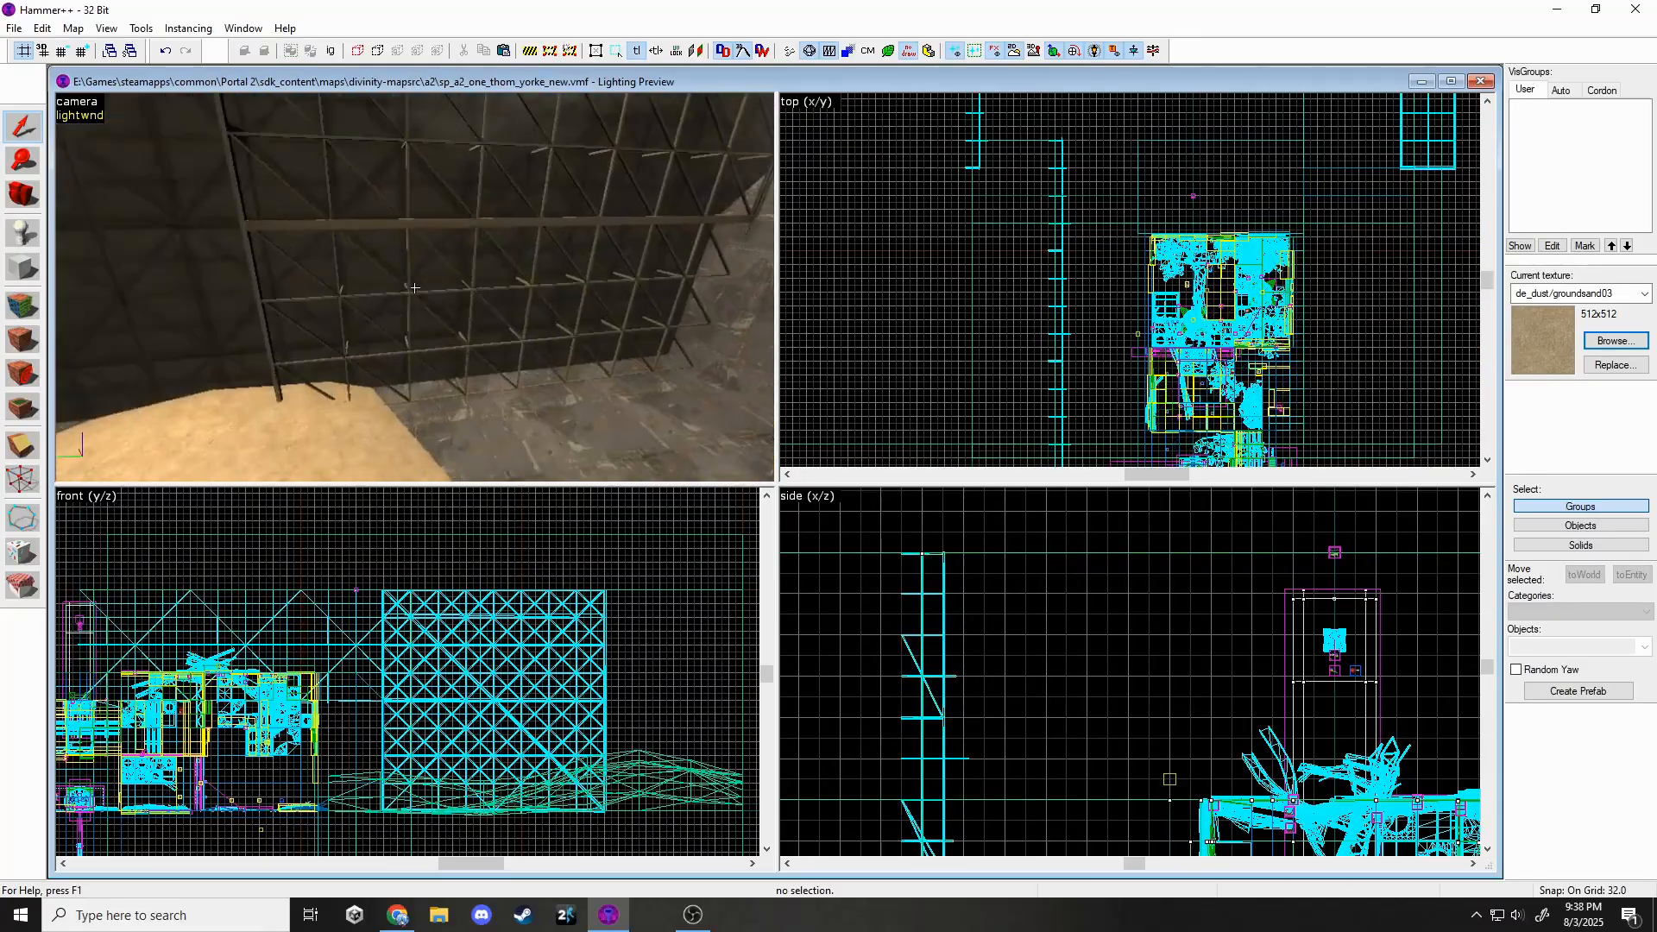
key("w")
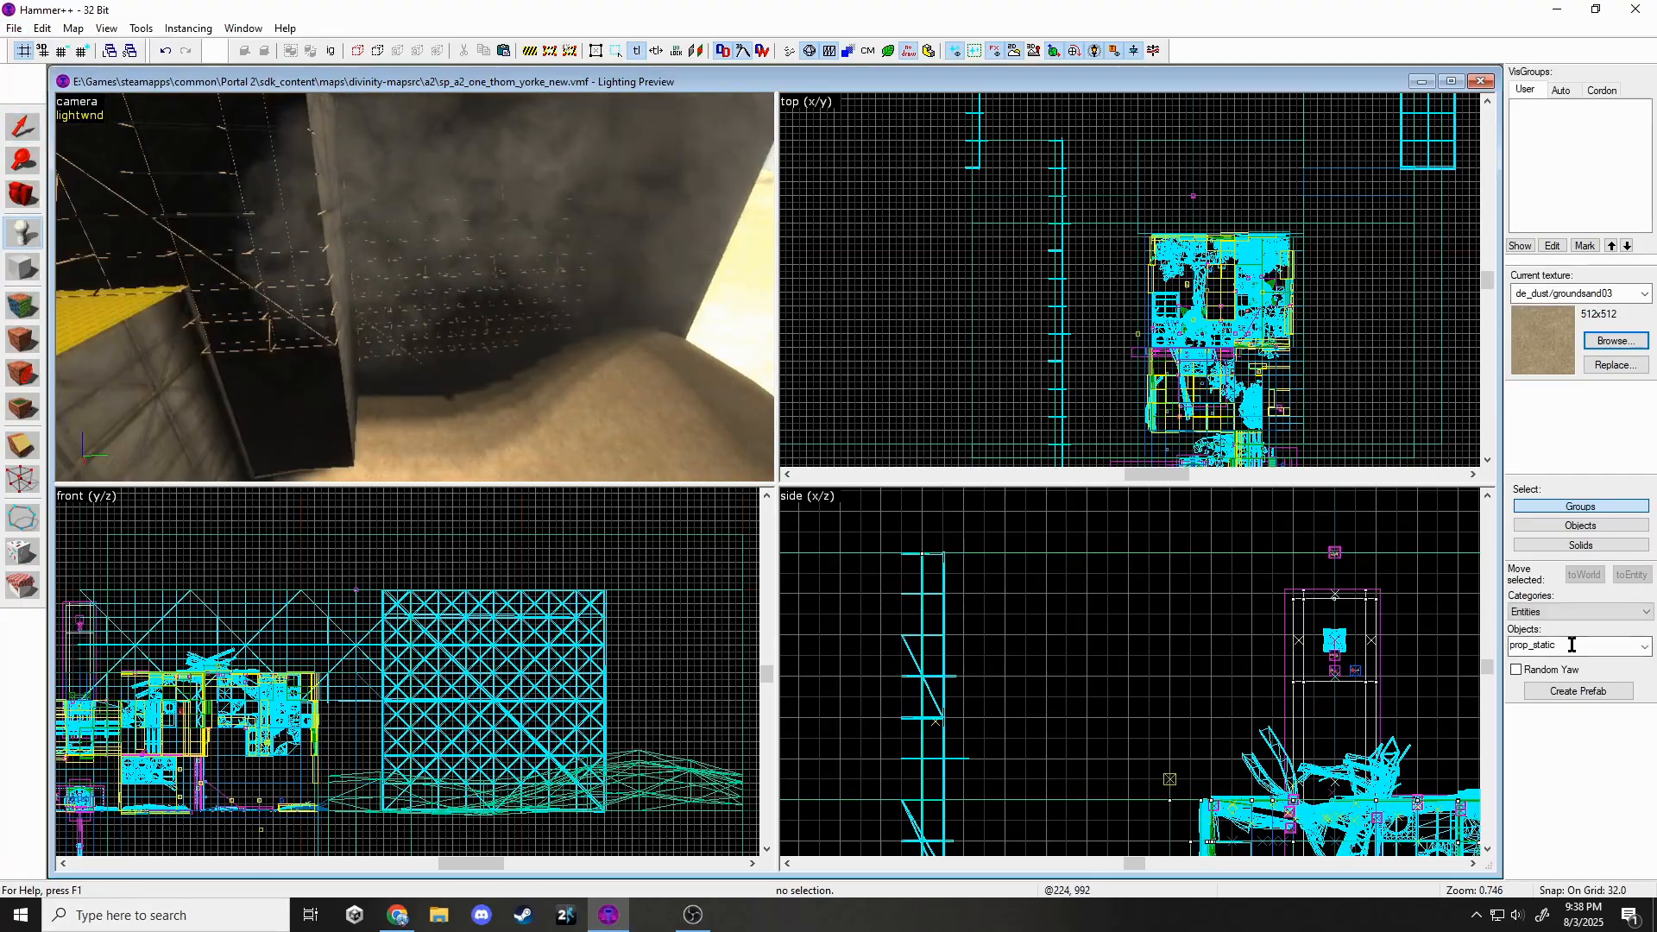
Place a keyframe_rope entity and name it bingleburger_1.
double_click(1571, 644)
type("ropew")
left_click(1540, 269)
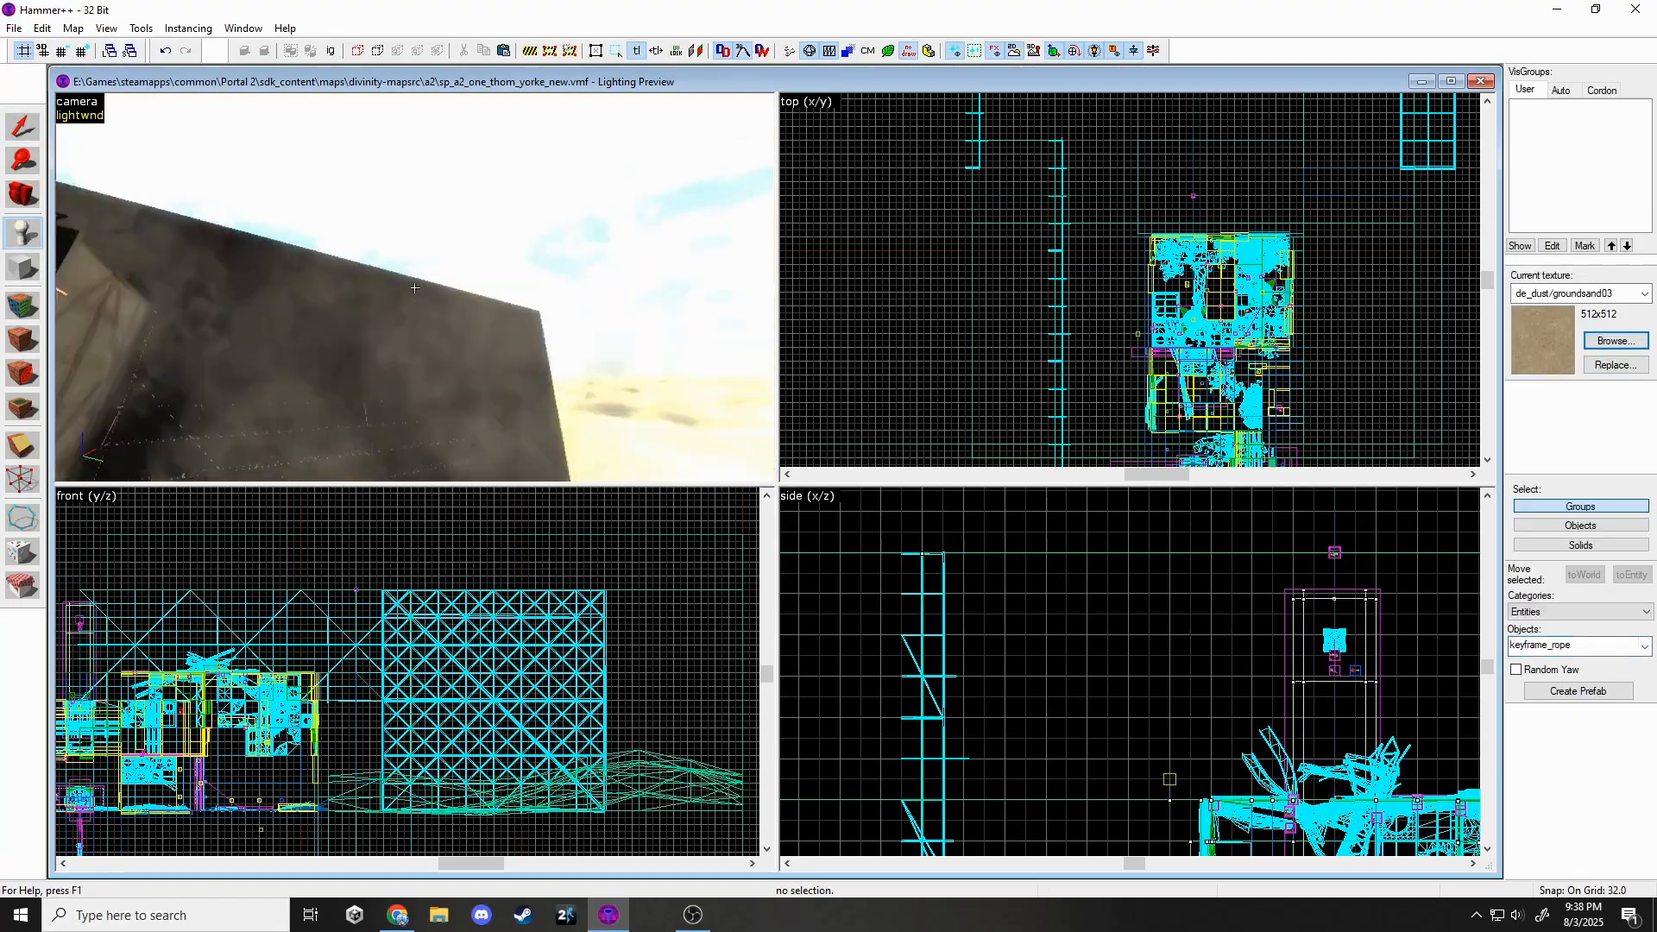
double_click(296, 308)
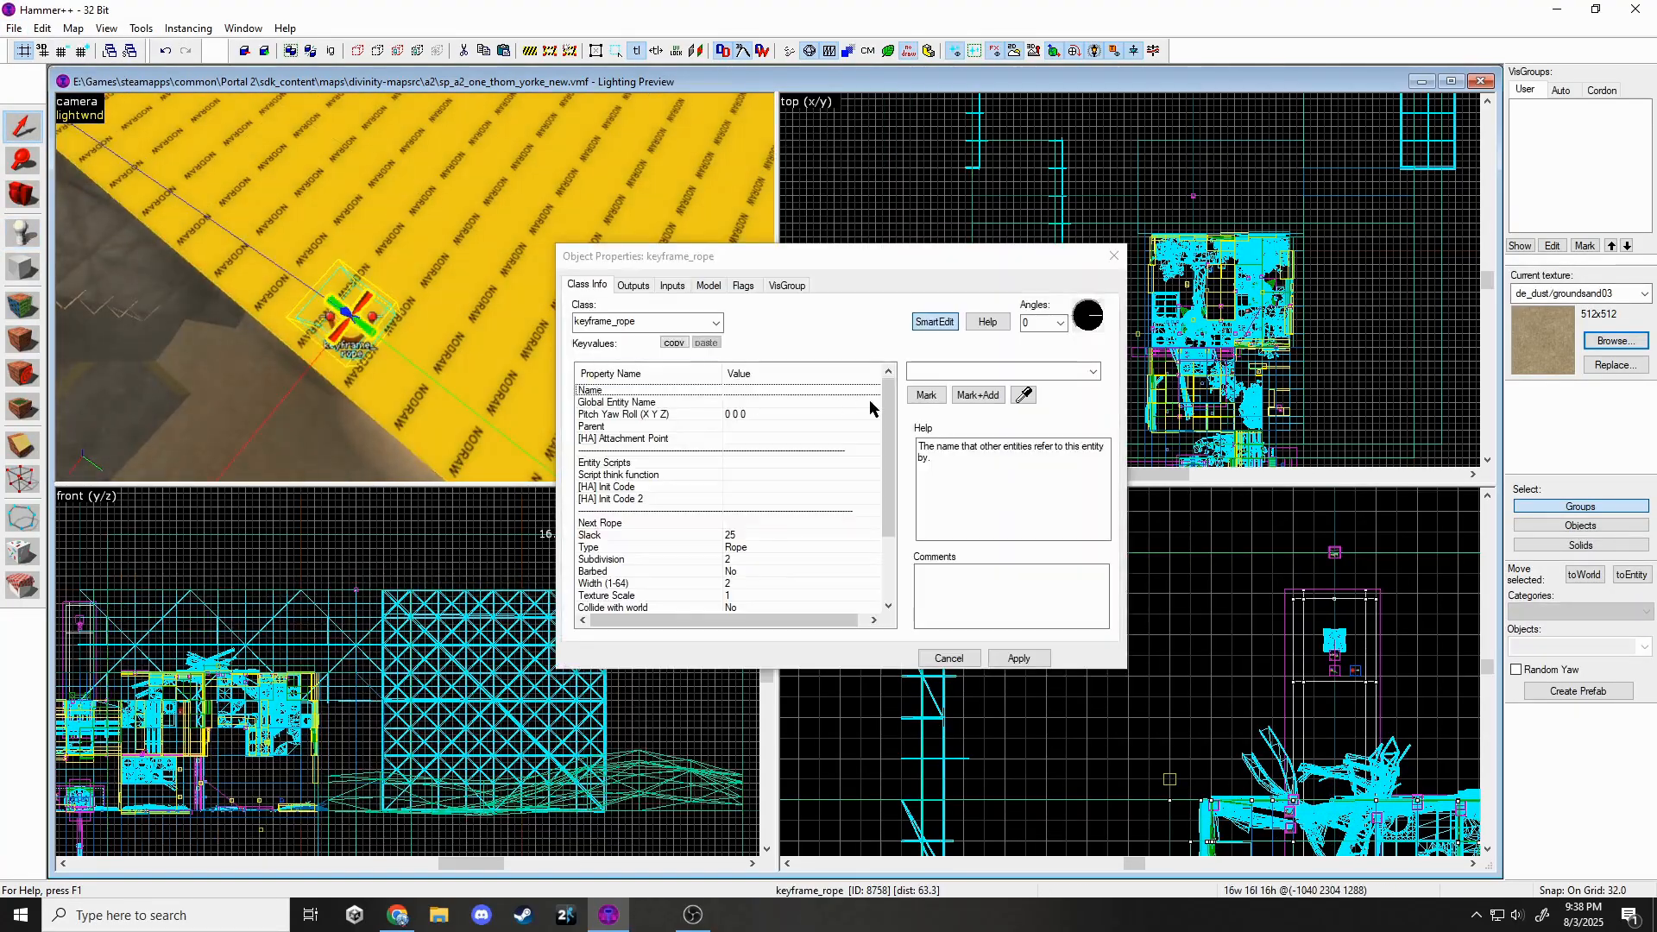
left_click(912, 372)
type("bingleburger_1")
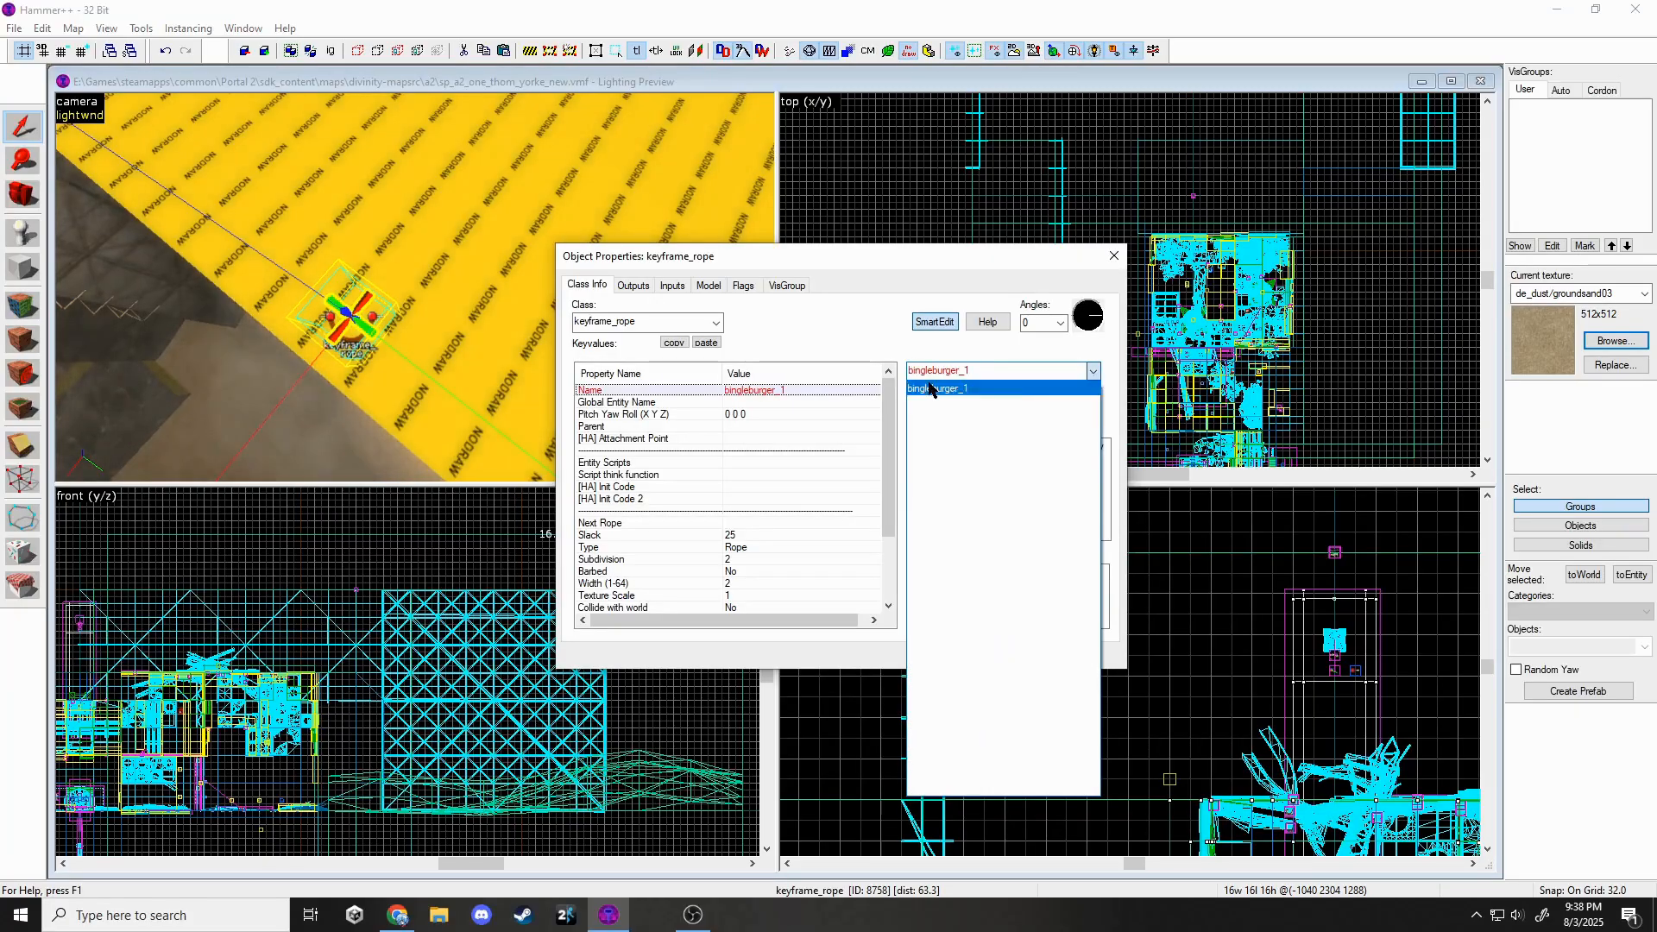
left_click(931, 389)
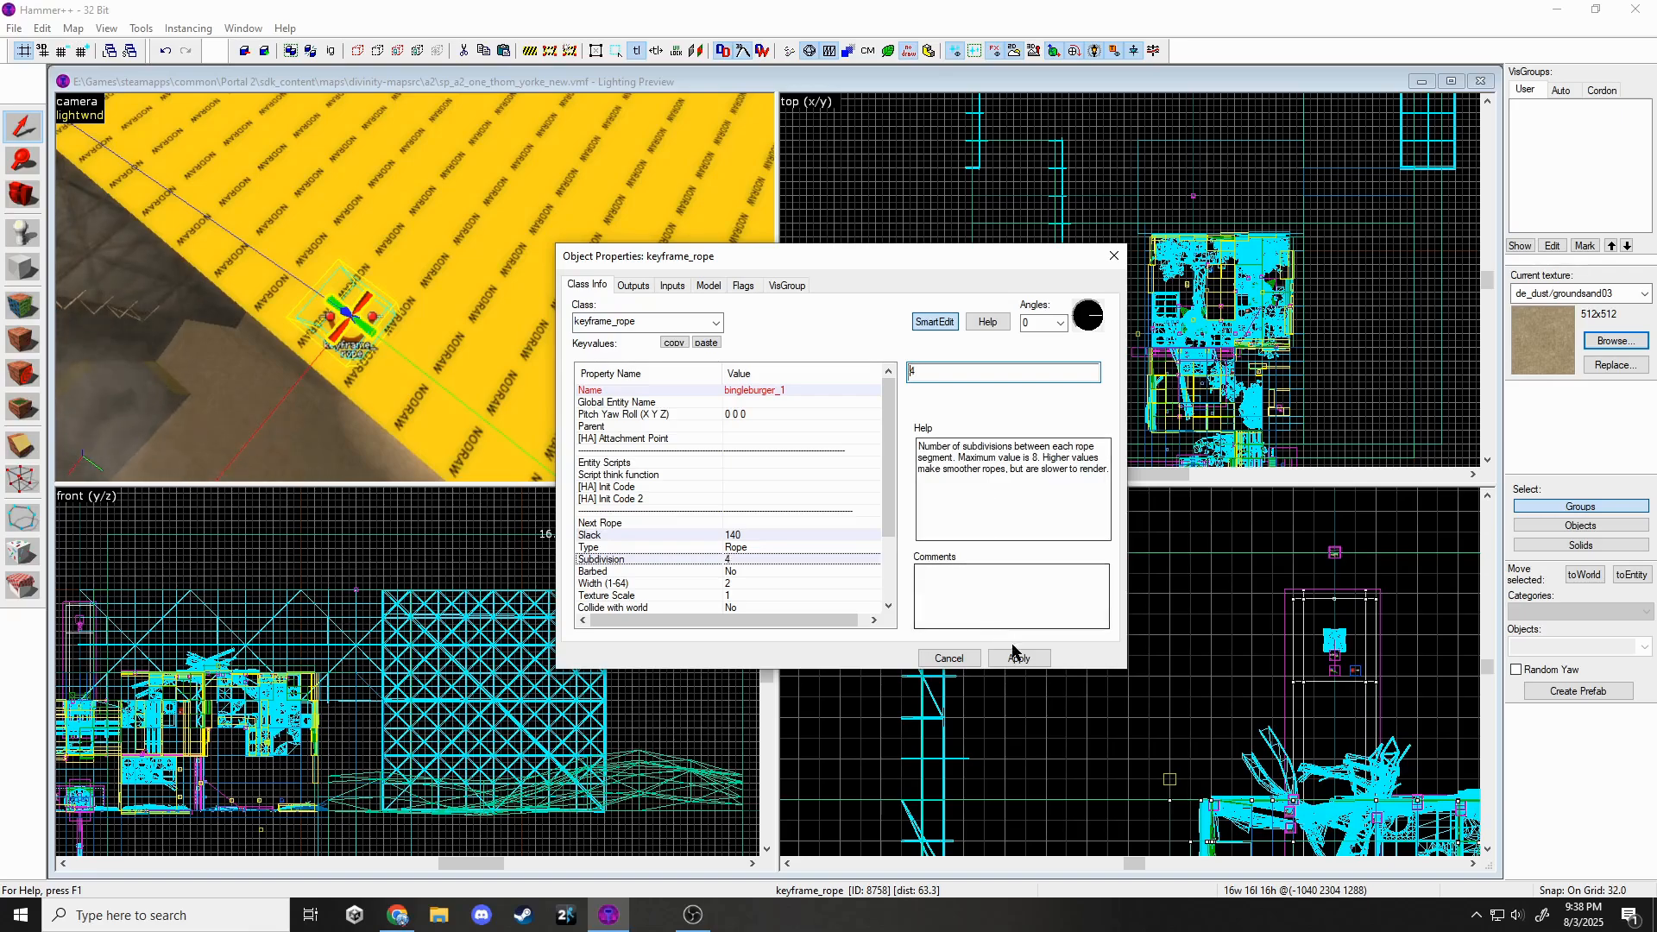
left_click(1113, 256)
Position the rope point on top of the truss tower.
scroll(1091, 294, "down", 5)
scroll(1046, 174, "up", 6)
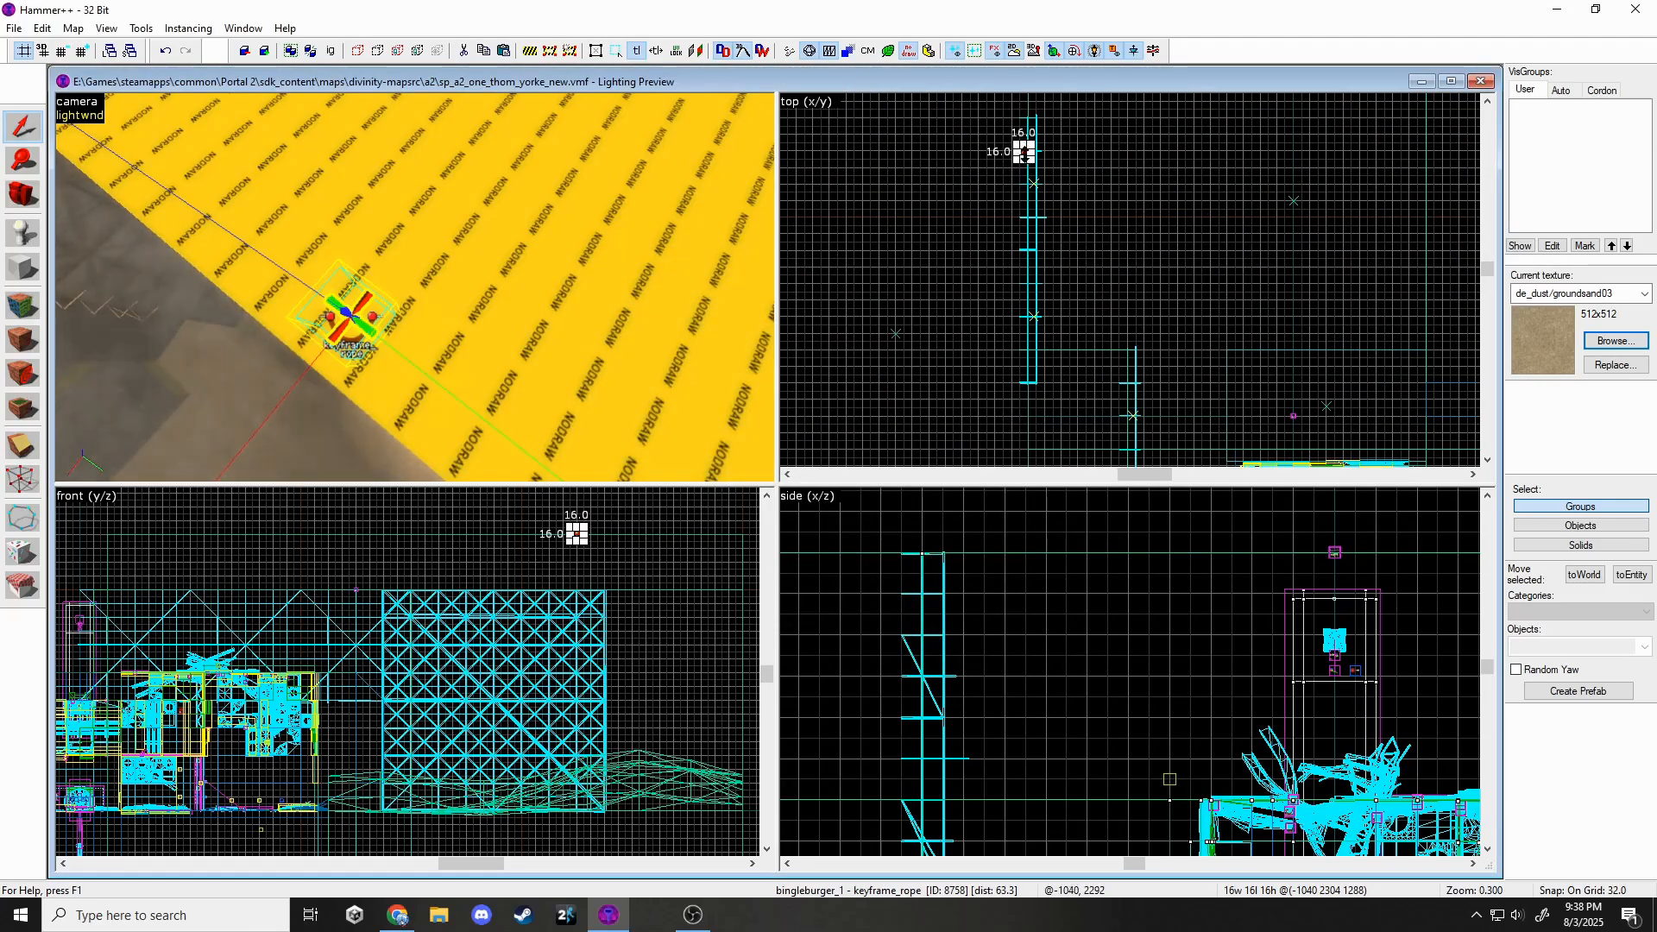
left_click_drag(1024, 154, 1123, 343)
scroll(1122, 343, "up", 4)
scroll(404, 547, "up", 3)
left_click_drag(415, 524, 414, 575)
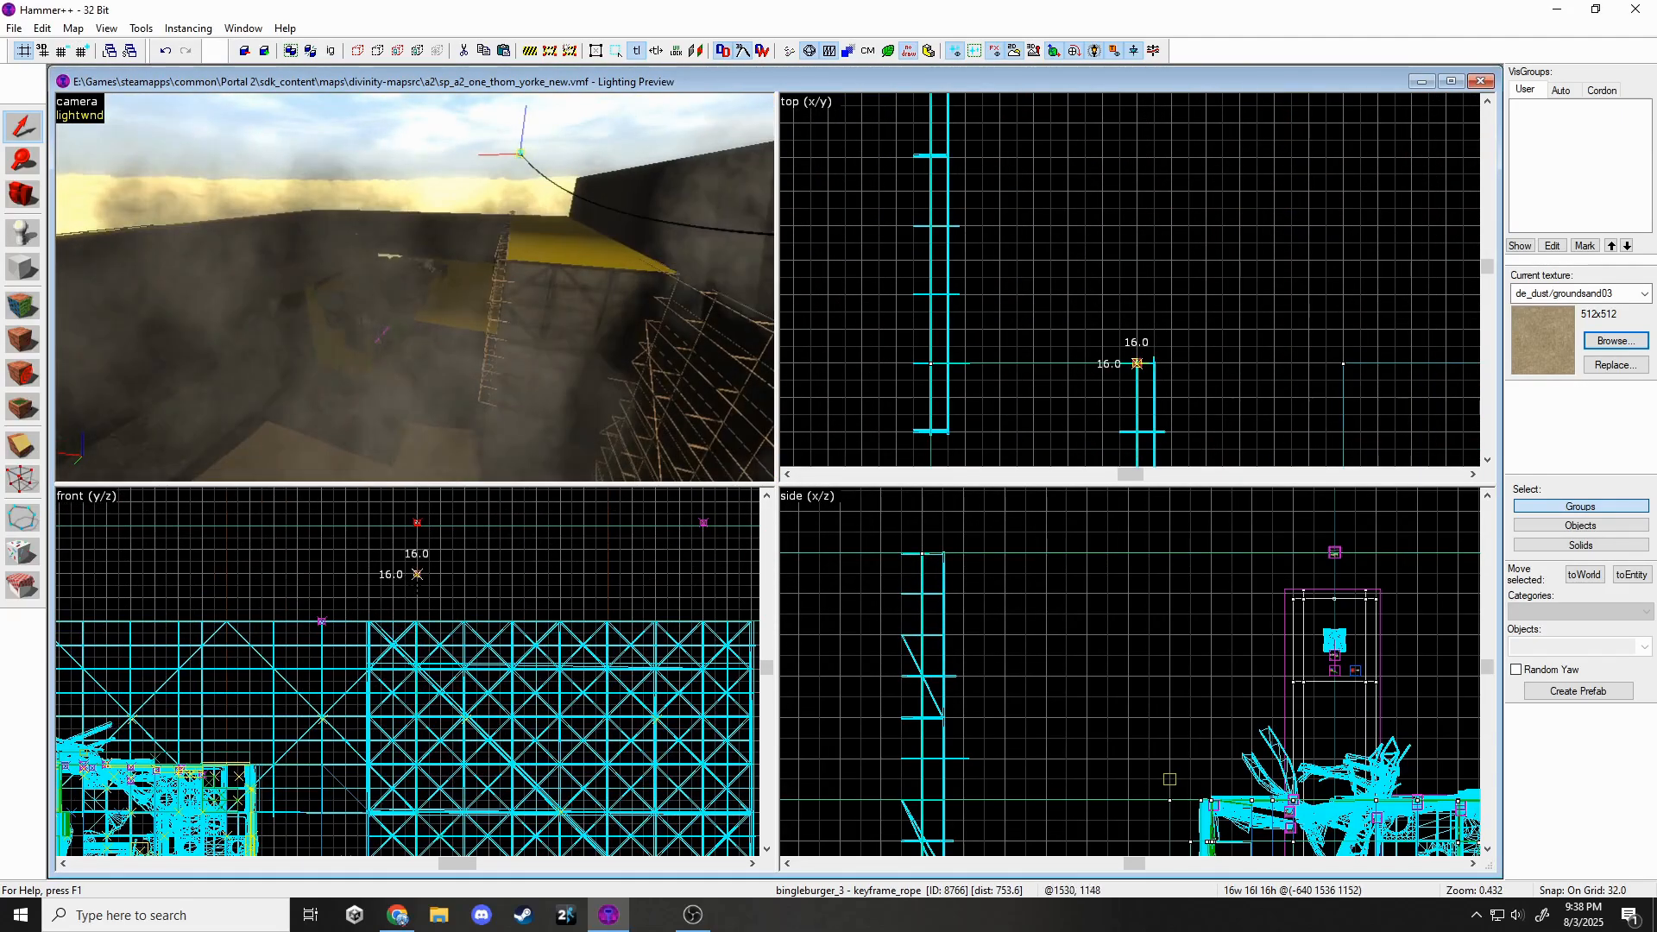
scroll(406, 650, "up", 3)
scroll(1151, 364, "up", 6)
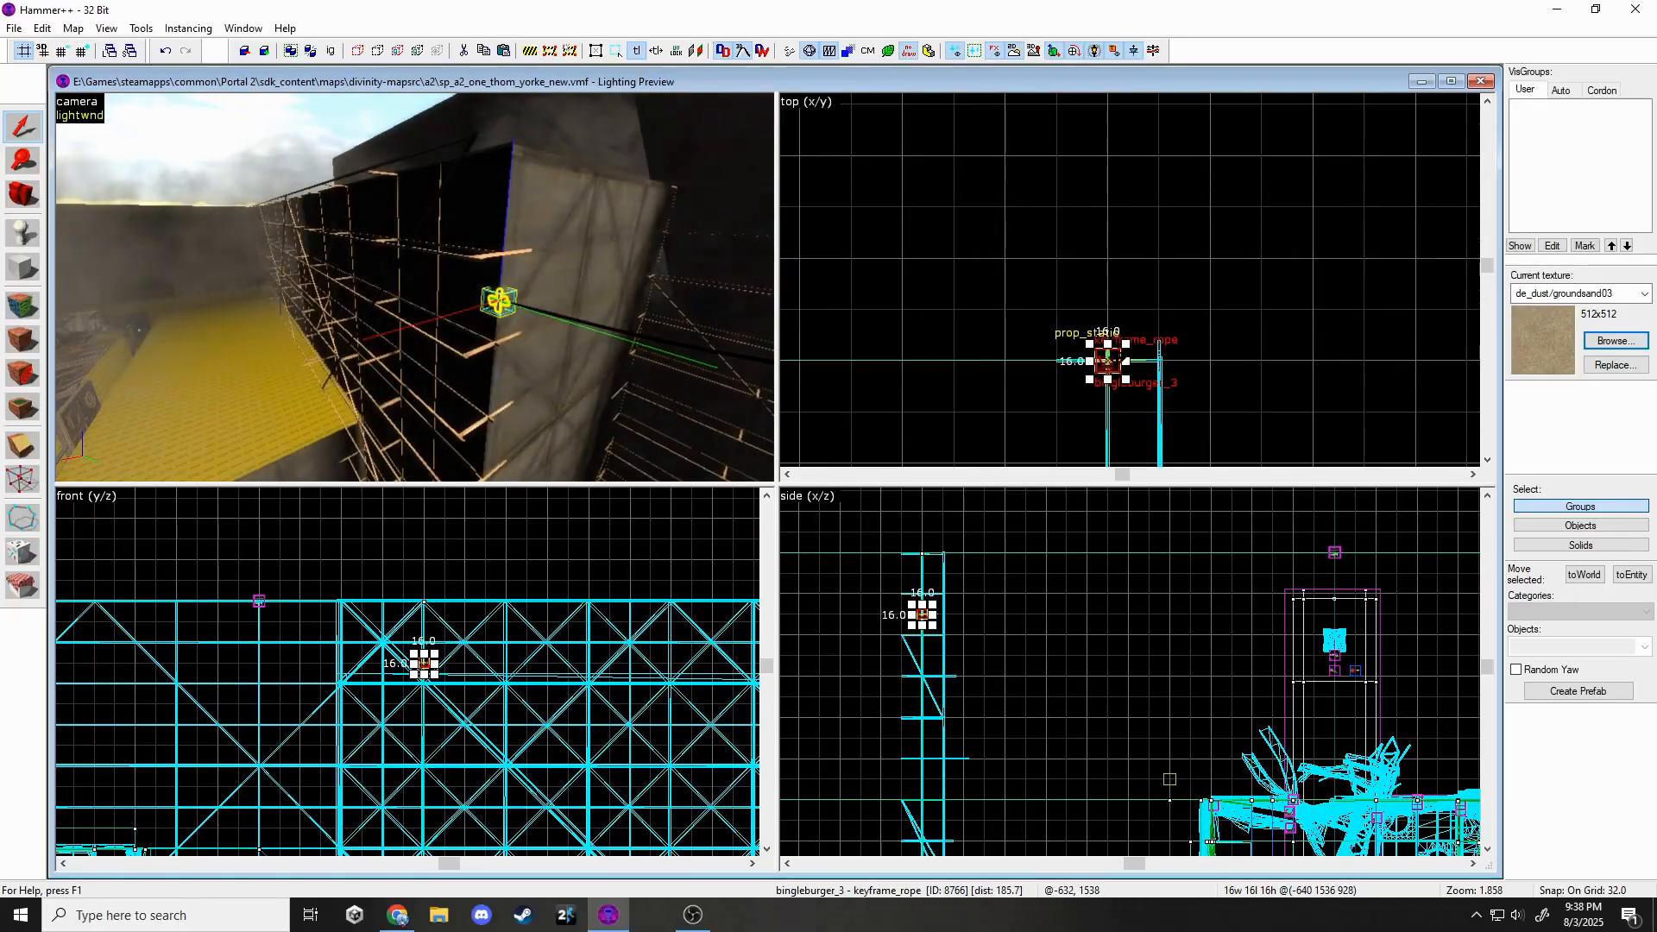
left_click_drag(1107, 362, 1159, 362)
left_click_drag(421, 662, 418, 601)
scroll(959, 288, "down", 4)
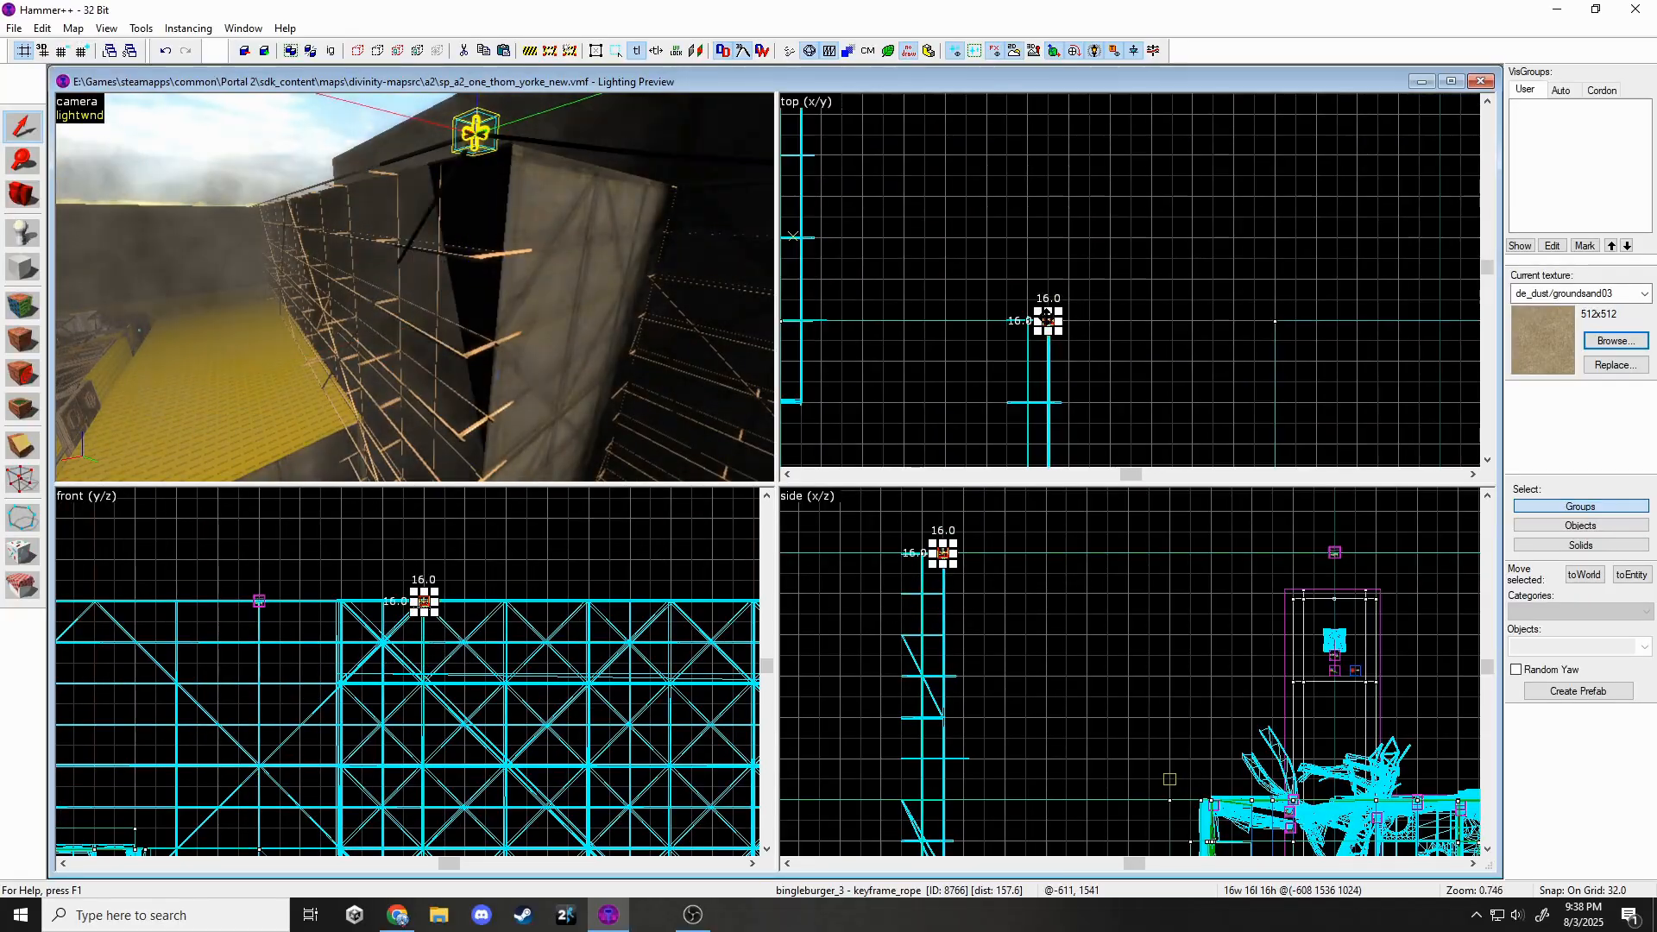
scroll(1030, 287, "down", 10)
Shift-drag the rope keyframe to clone it, then inspect the new rope.
mouse_move(1047, 316)
left_mouse_down("shift")
mouse_move(1030, 287)
mouse_move(1132, 337)
mouse_move(1151, 326)
left_mouse_up("shift")
scroll(1114, 259, "up", 5)
scroll(1143, 327, "up", 3)
key("z")
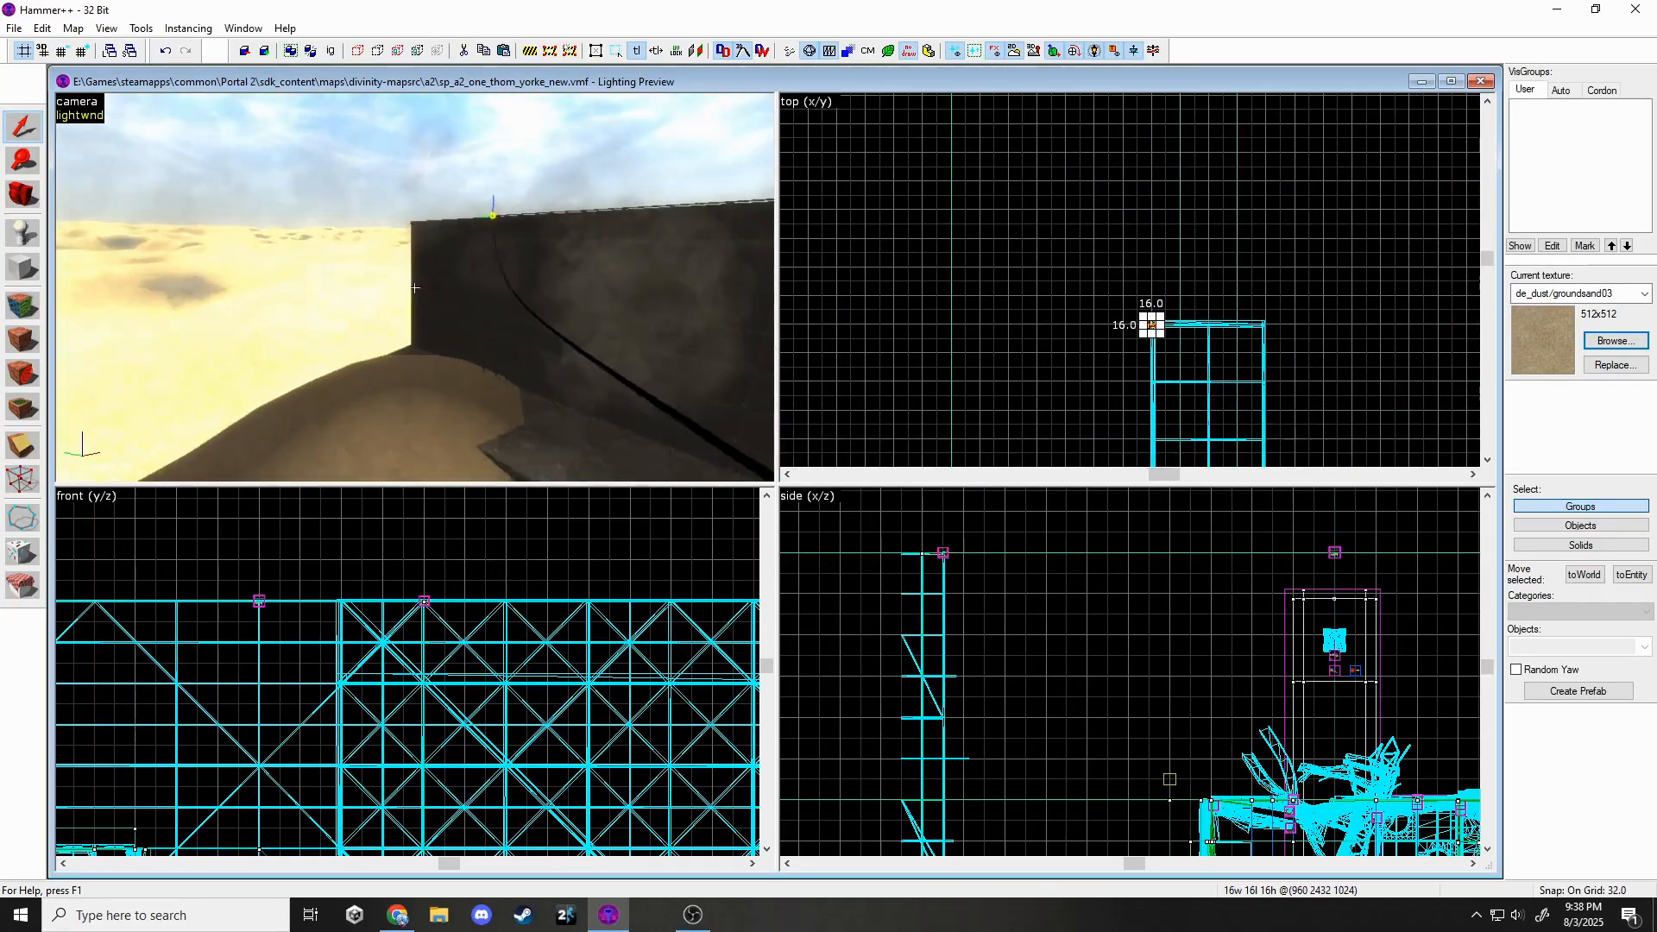
key("w")
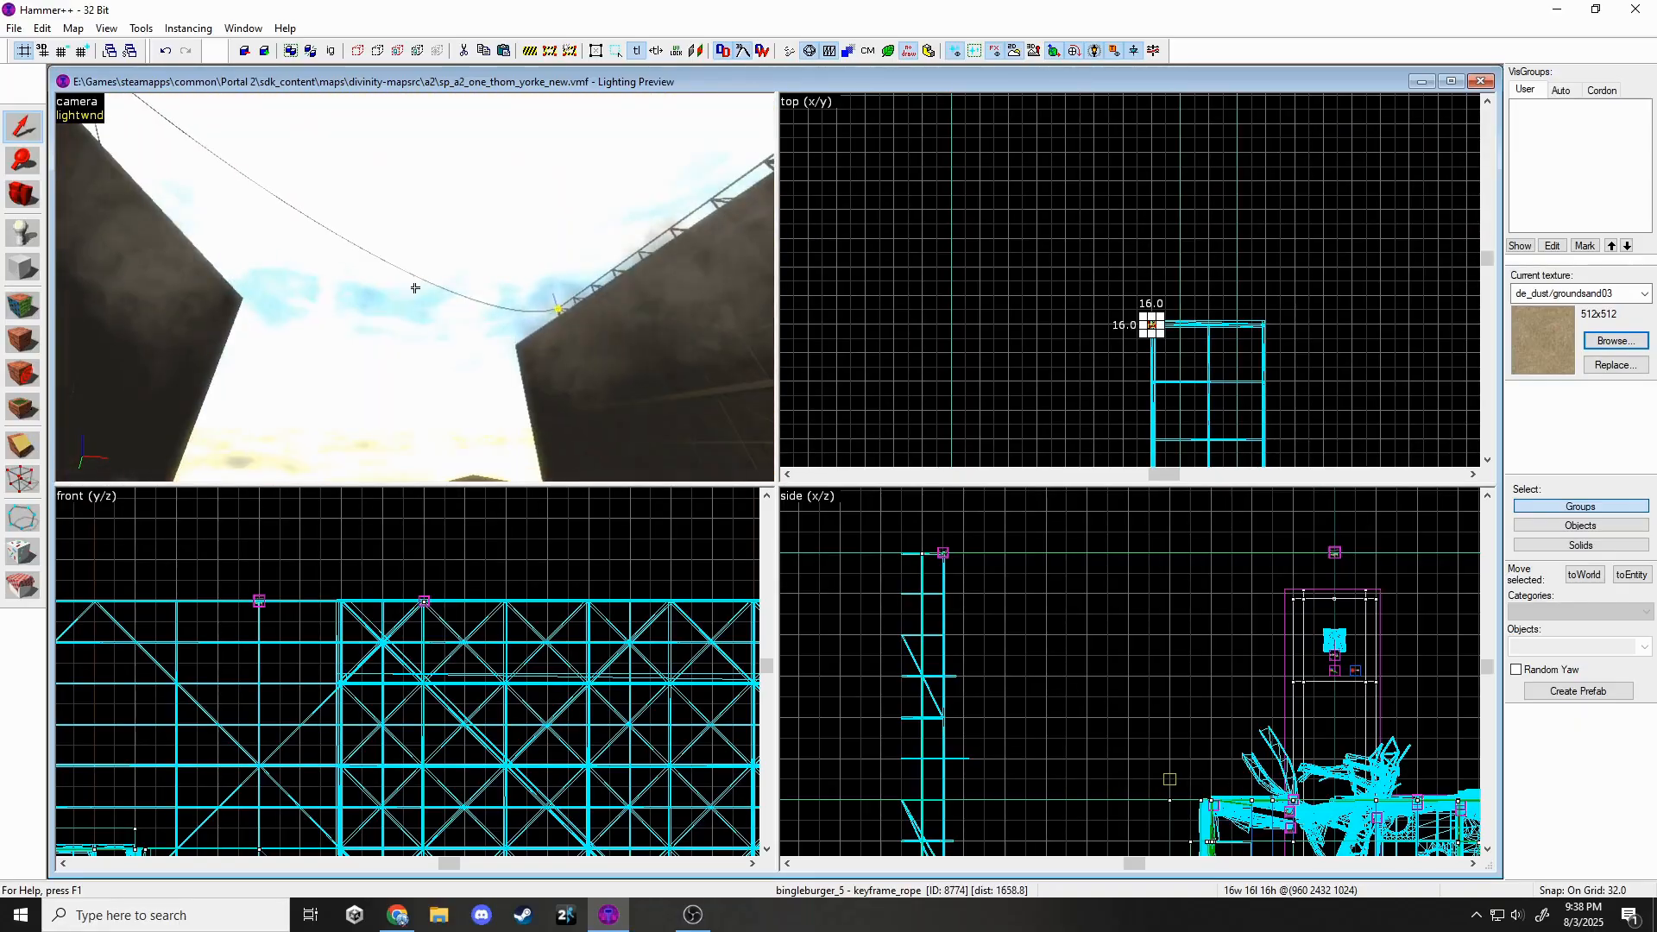
scroll(1055, 404, "down", 1)
scroll(1126, 311, "down", 5)
Try the clone on the opposite wall, comparing positions with undo and redo.
left_click_drag(1126, 311, 991, 310, "shift")
scroll(971, 448, "up", 15)
key("ctrl+z")
scroll(1045, 375, "down", 14)
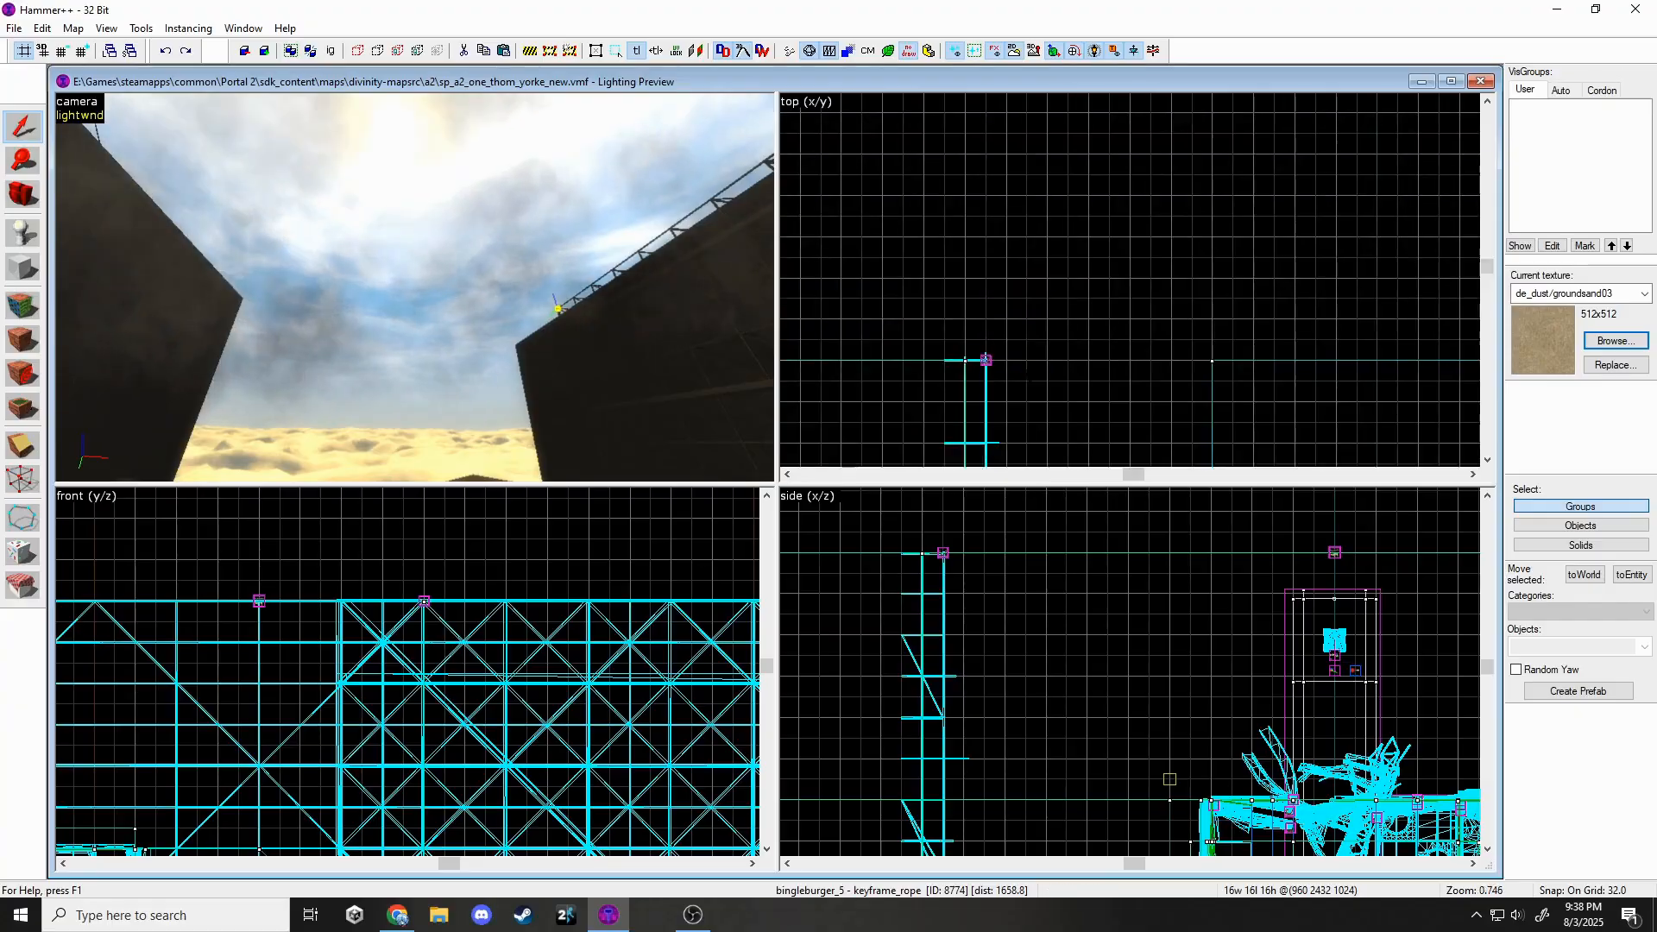
key("ctrl+y")
scroll(980, 393, "up", 12)
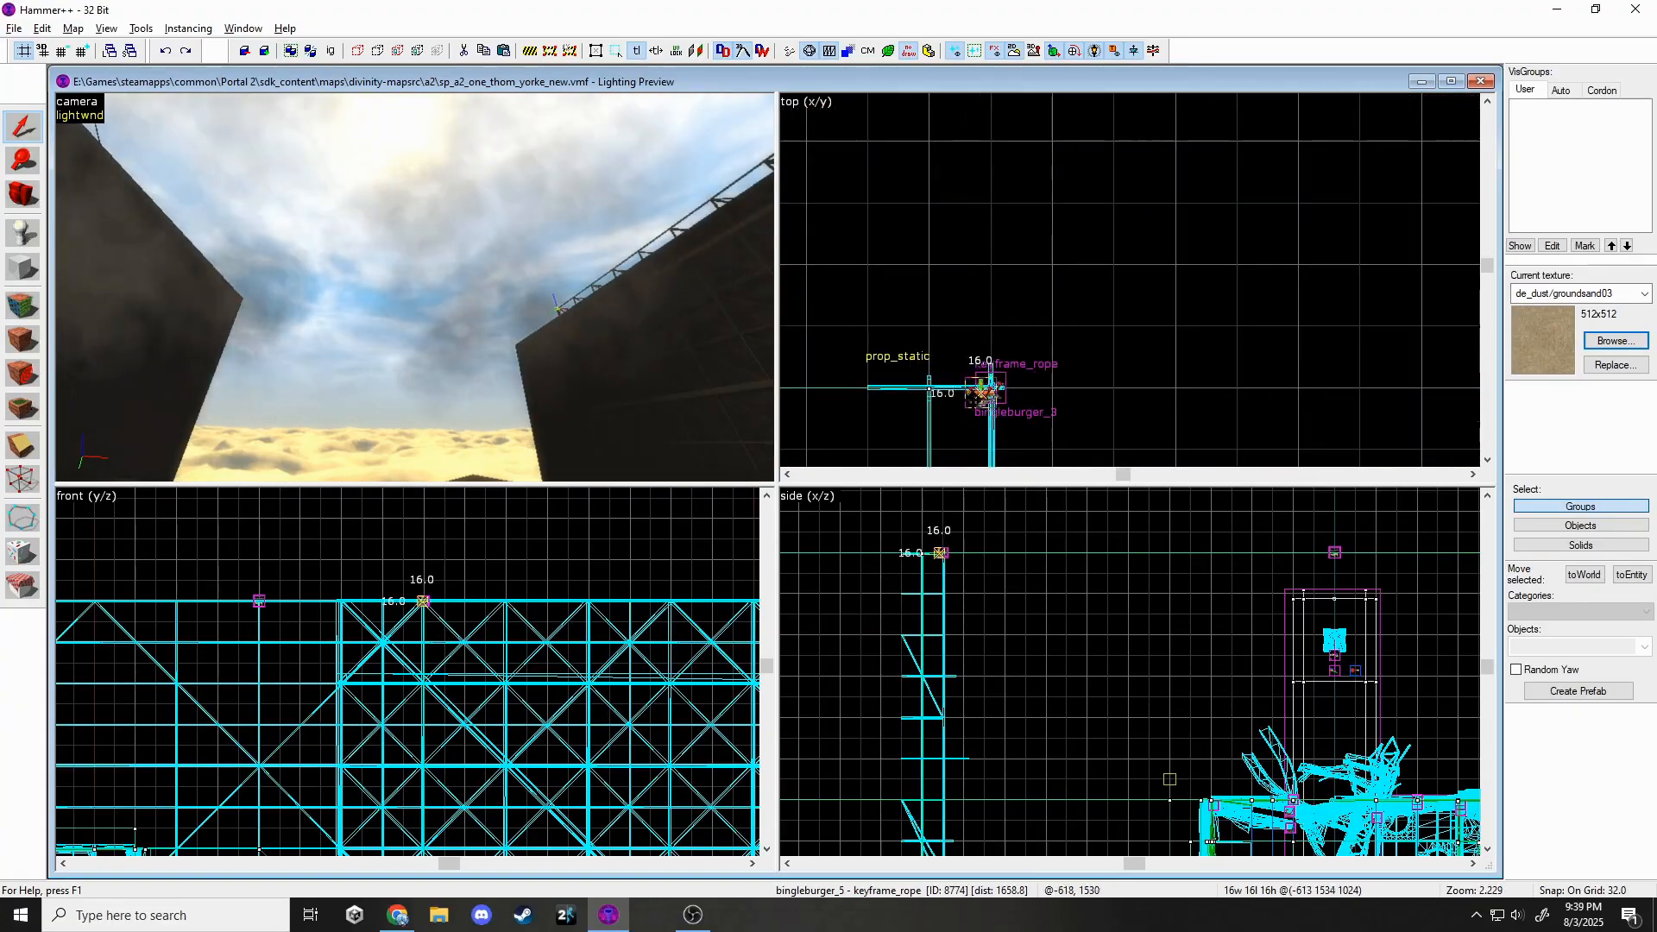
key("ctrl+z")
scroll(970, 418, "down", 10)
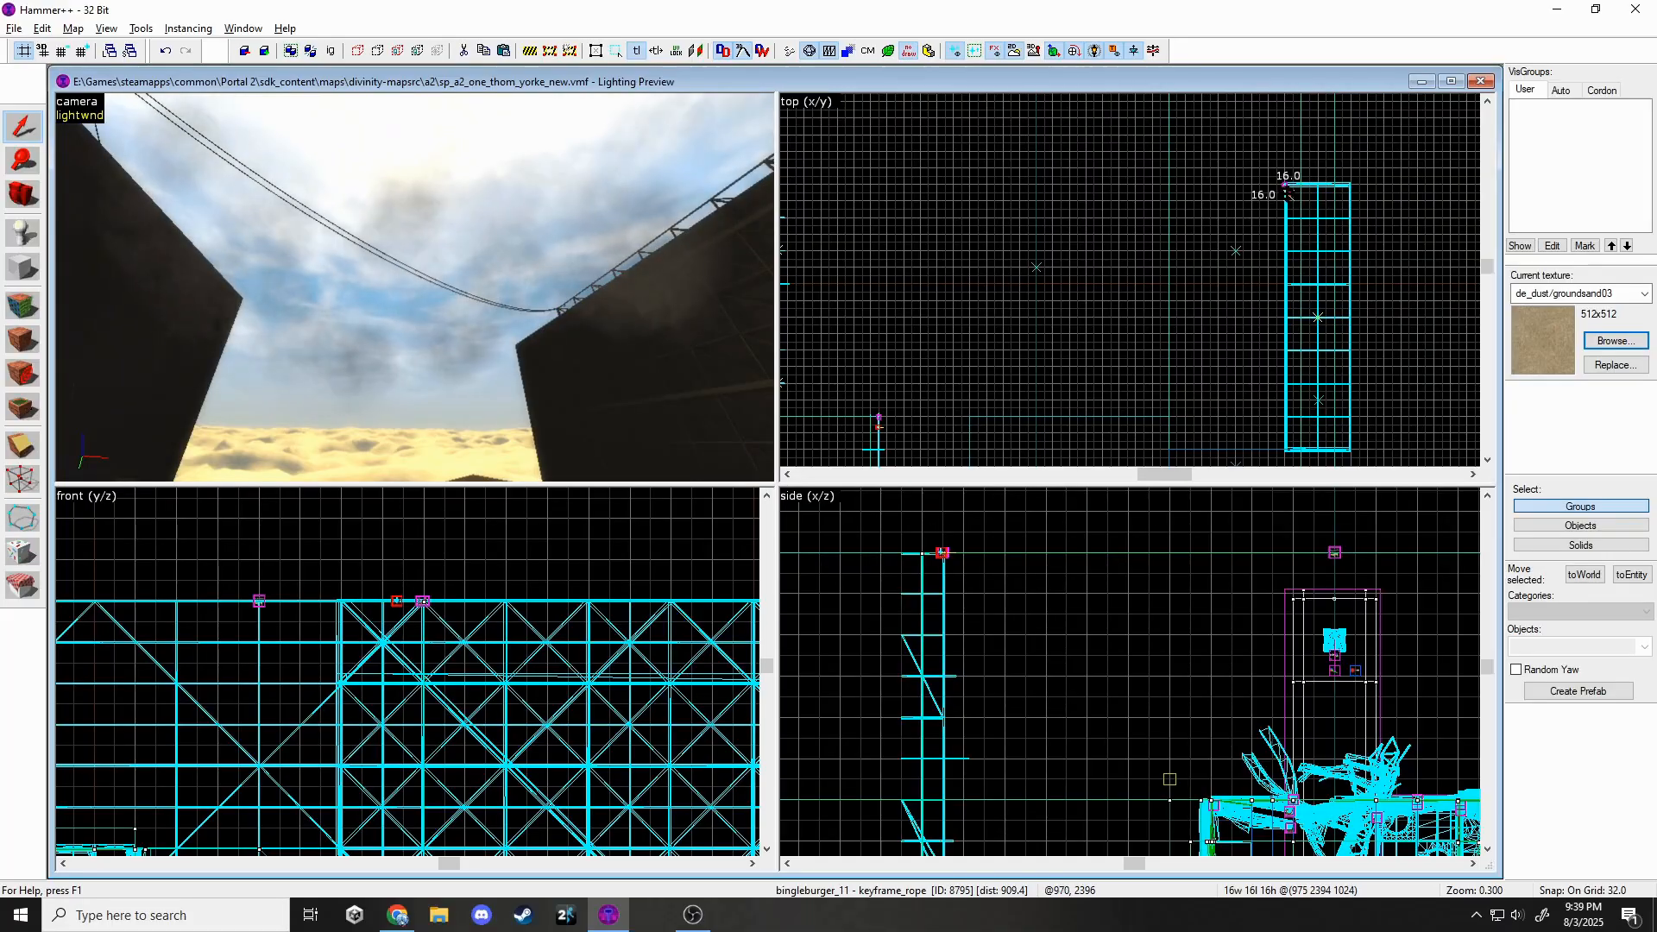
Drag the cloned keyframe across the map onto the other wall top.
scroll(1152, 316, "down", 3)
scroll(988, 265, "up", 4)
left_click_drag(1282, 193, 881, 223)
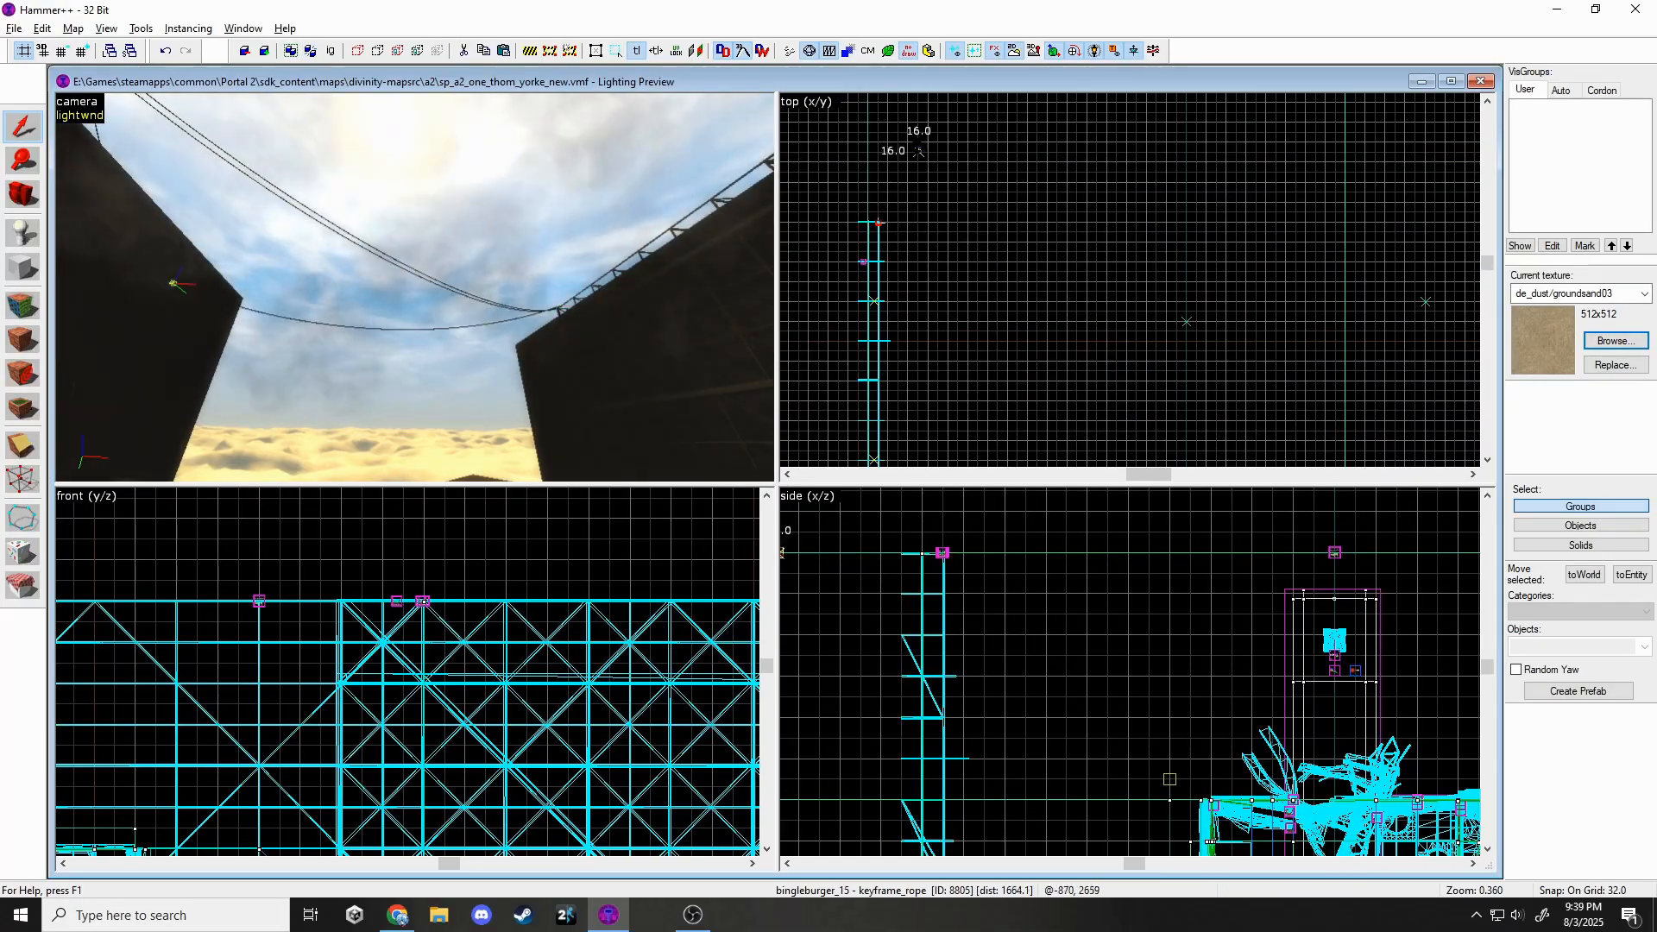
left_click_drag(919, 151, 975, 341)
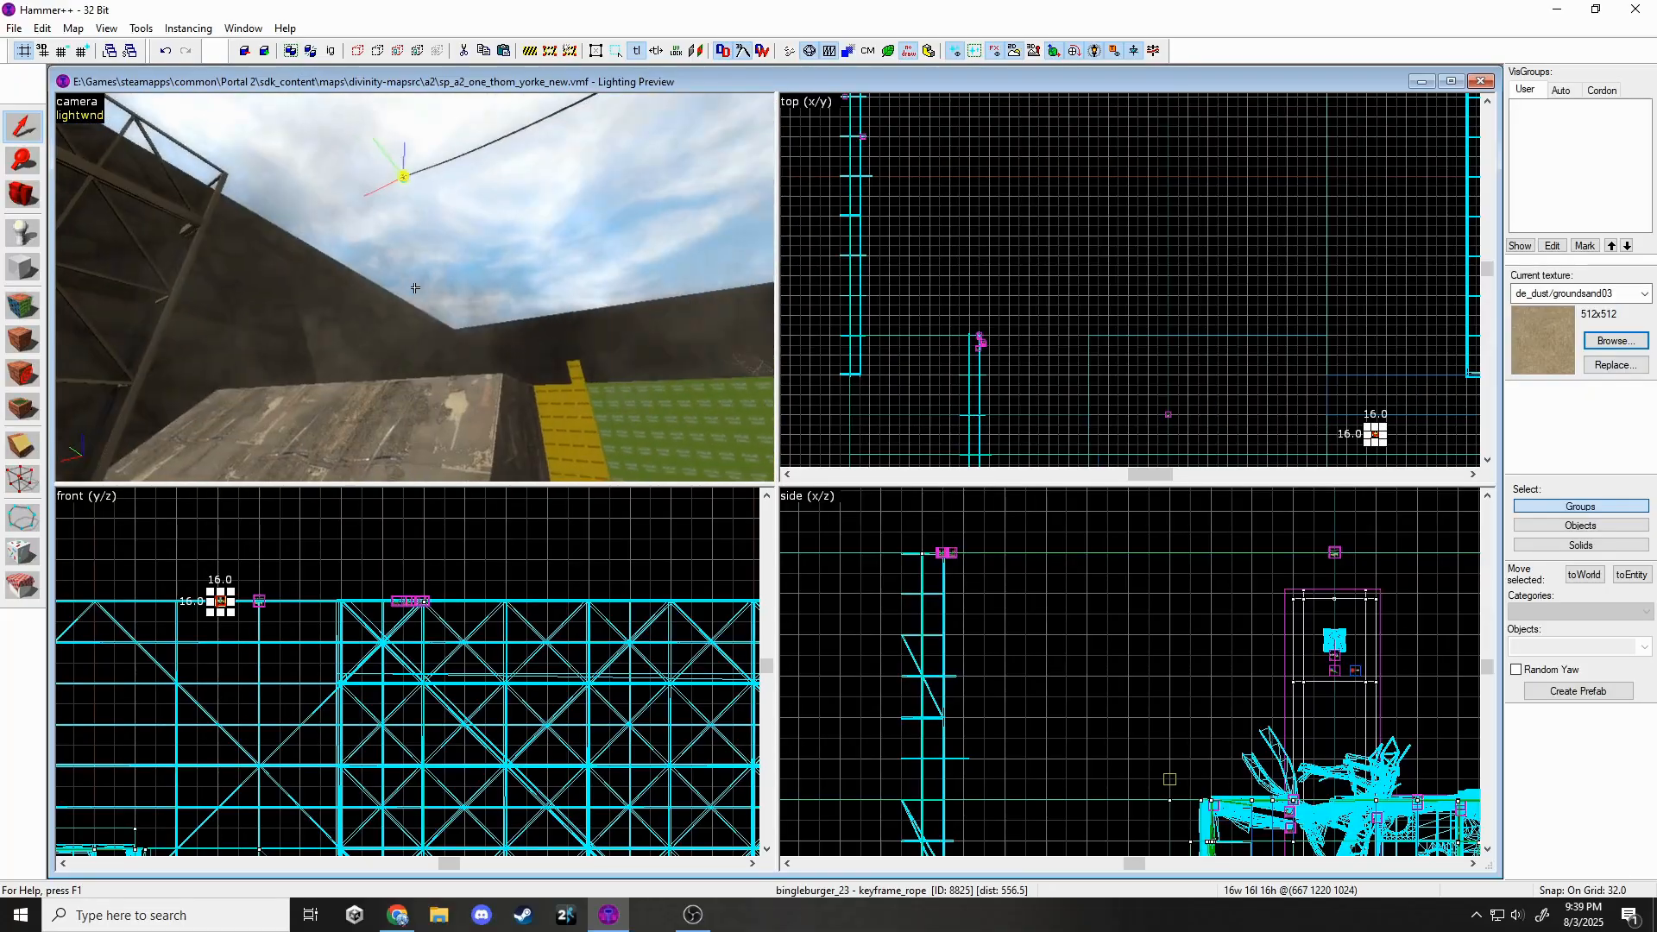
scroll(298, 615, "down", 2)
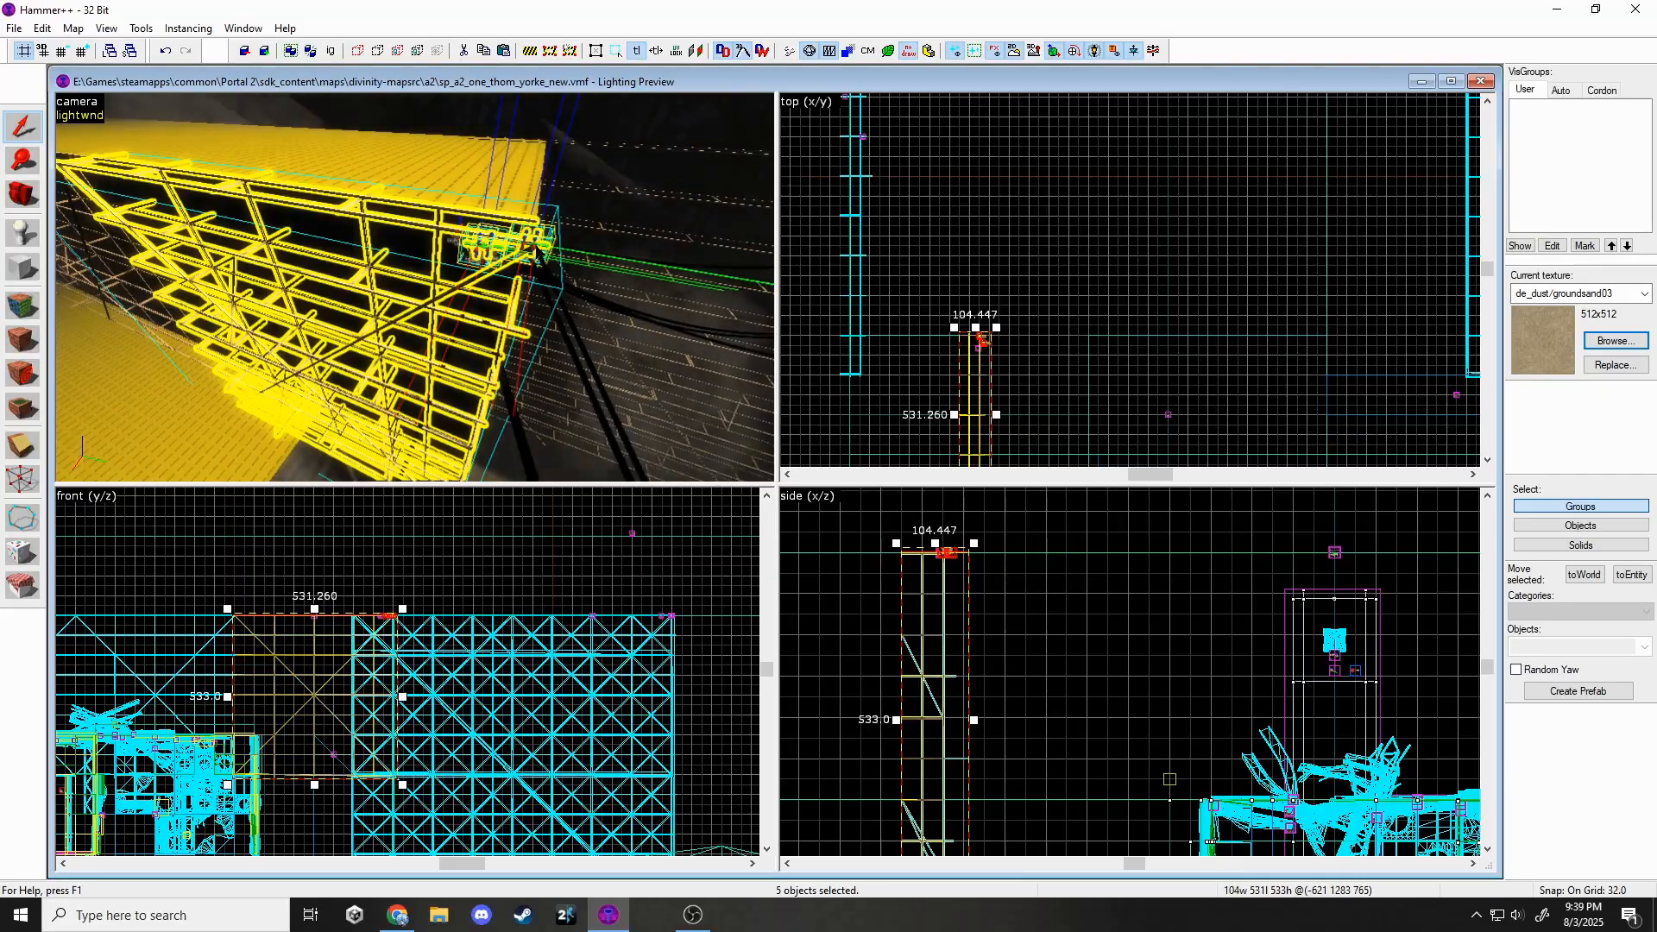
Select the small entity beside the scaffolding, then the large wall block.
left_click(528, 244)
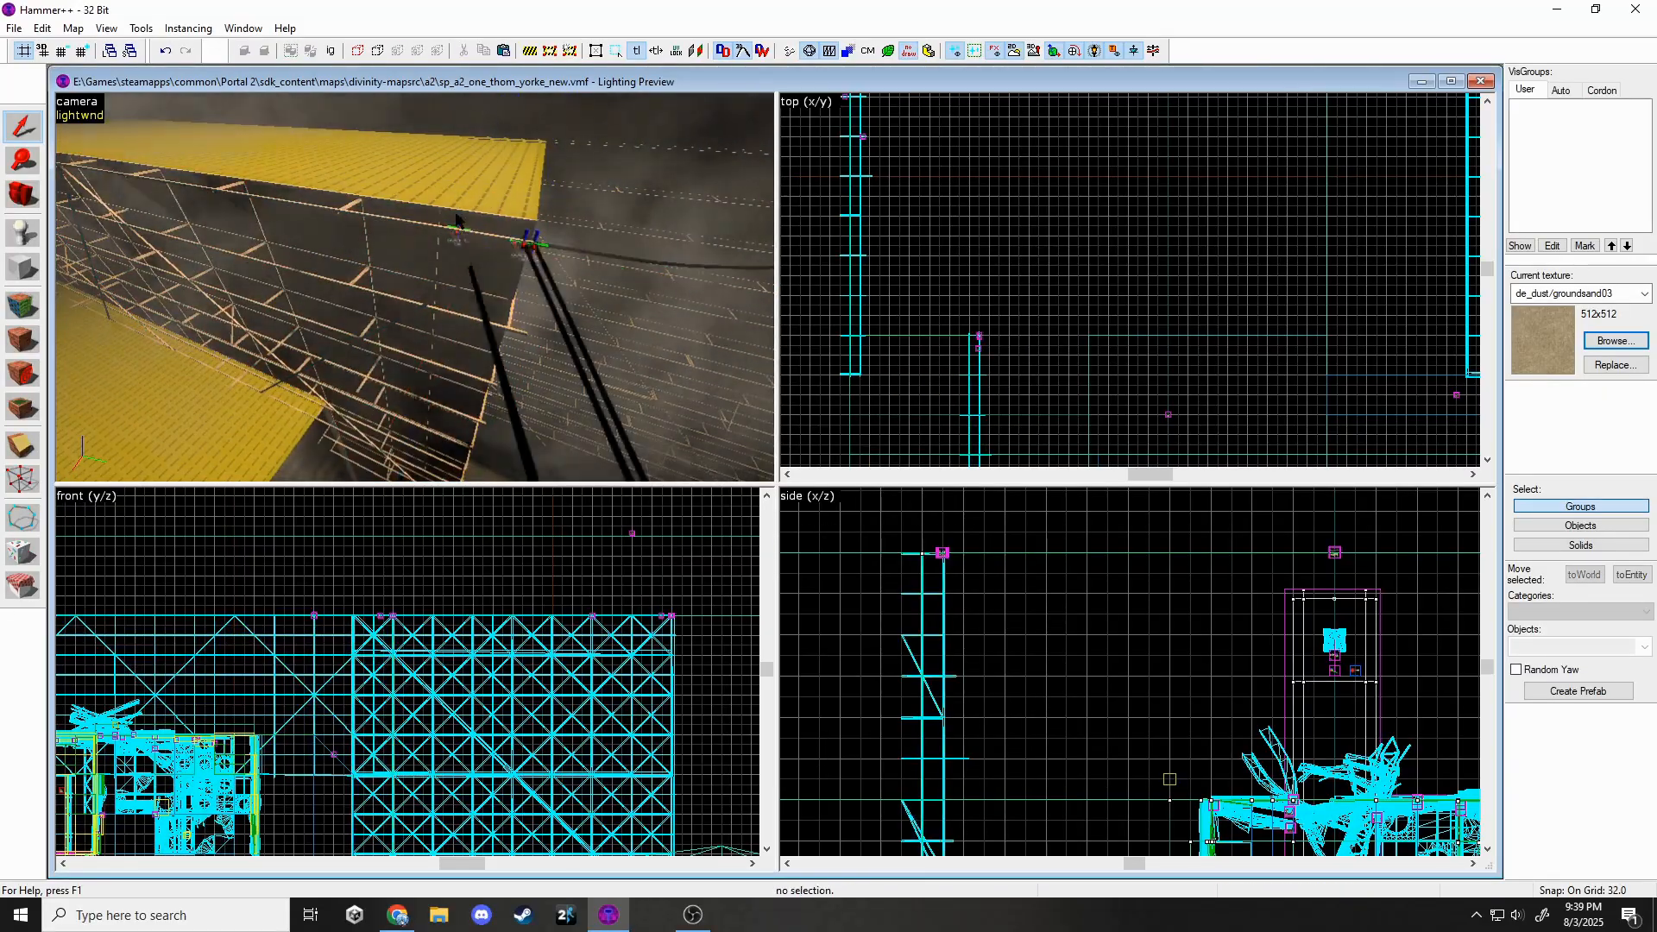
left_click(415, 293)
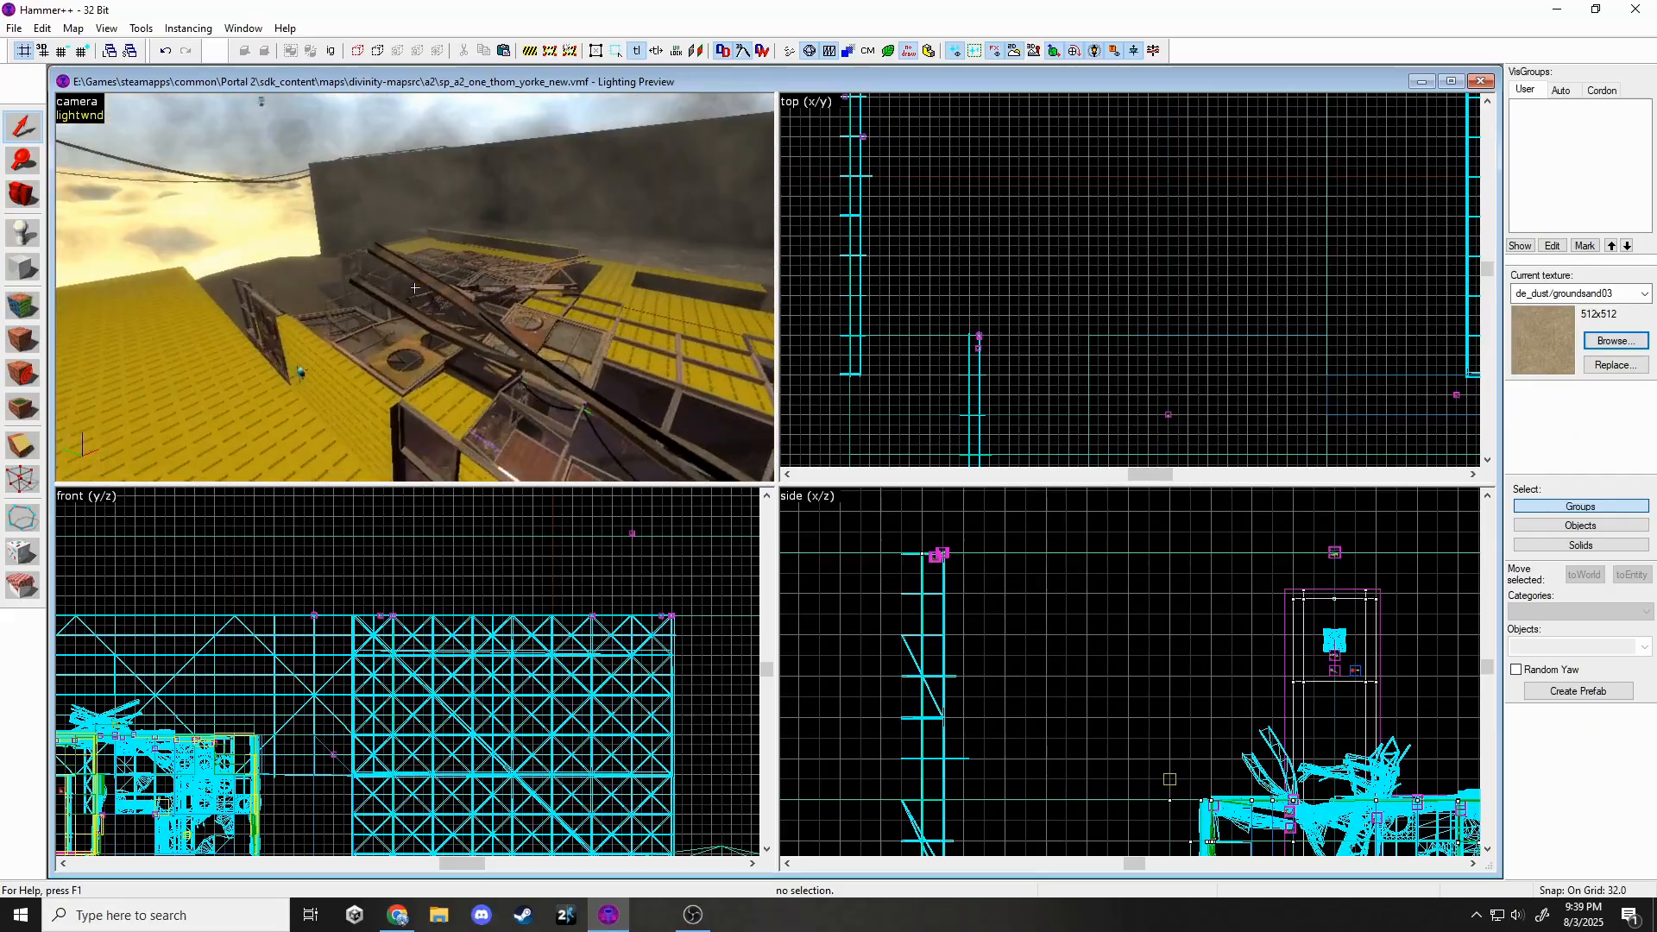
key("w")
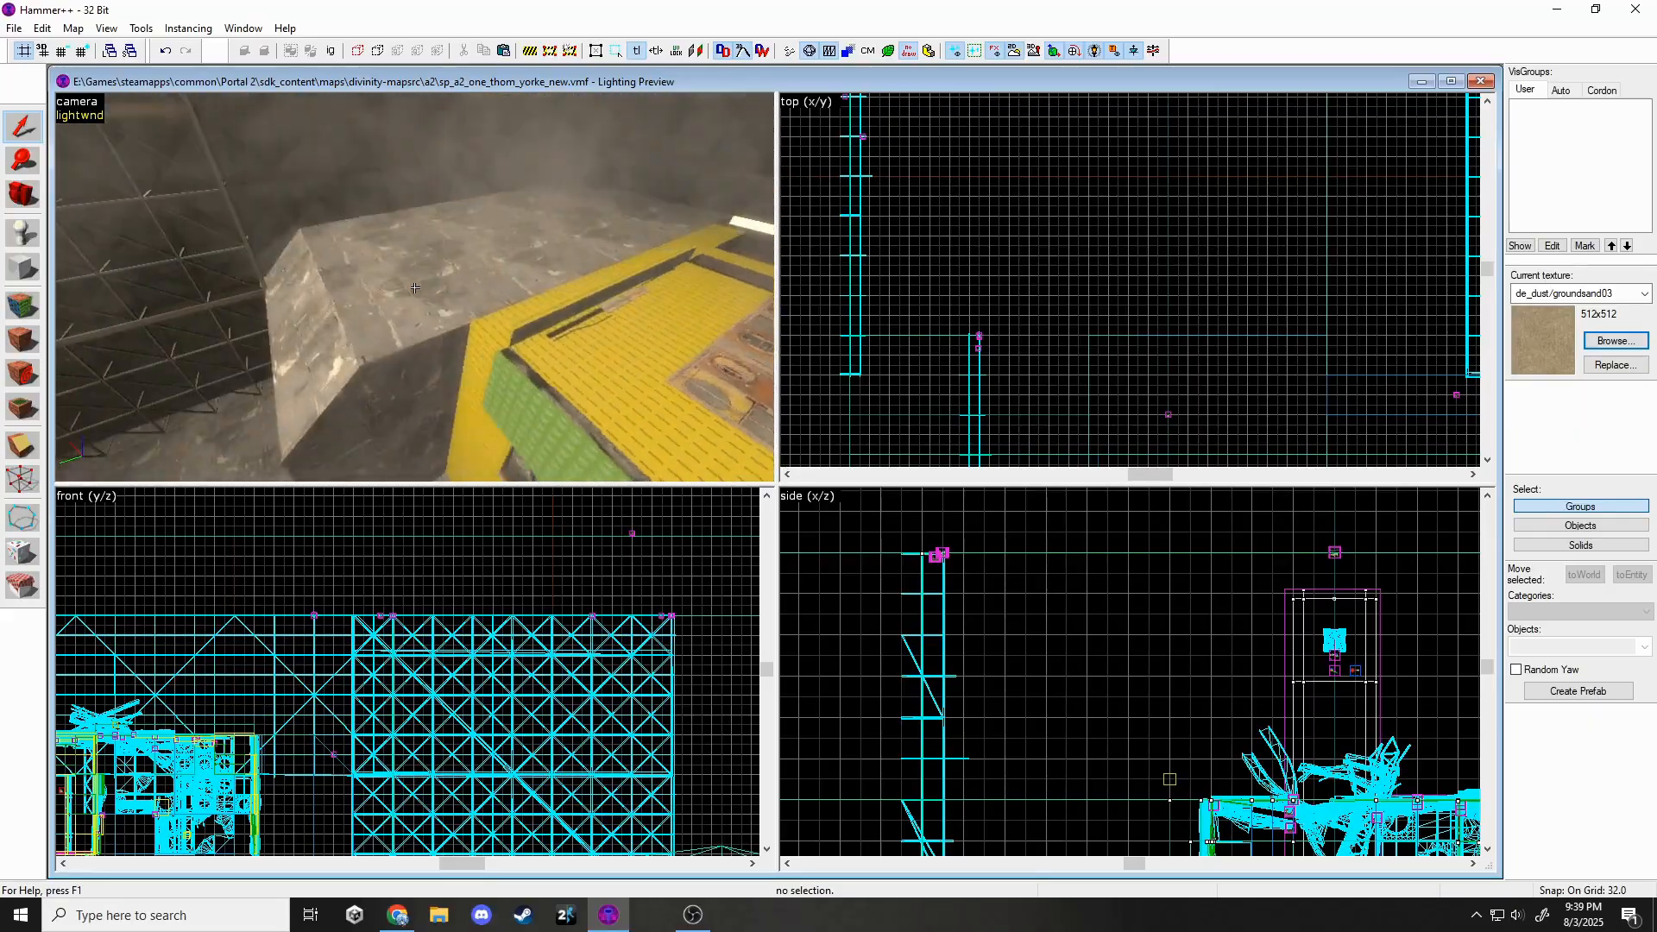
key("z")
Fly to the ropes and select rope keyframe bingleburger_23.
left_click(340, 288)
key("w")
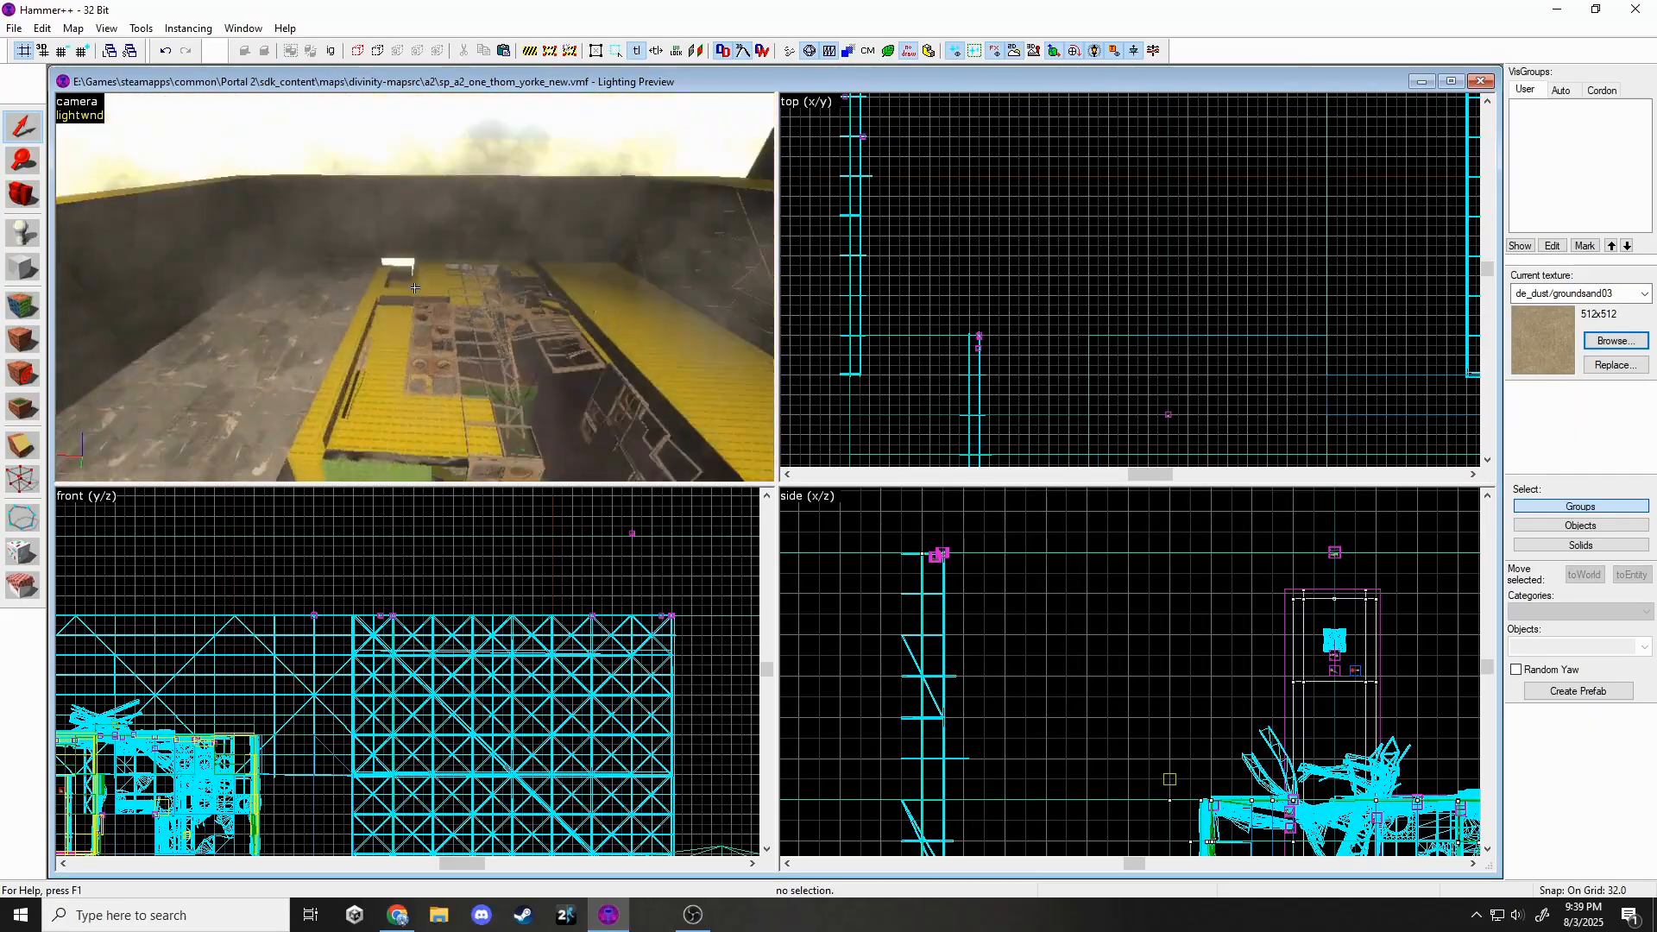
key("z")
left_click(453, 251)
scroll(462, 607, "down", 2)
scroll(651, 790, "up", 17)
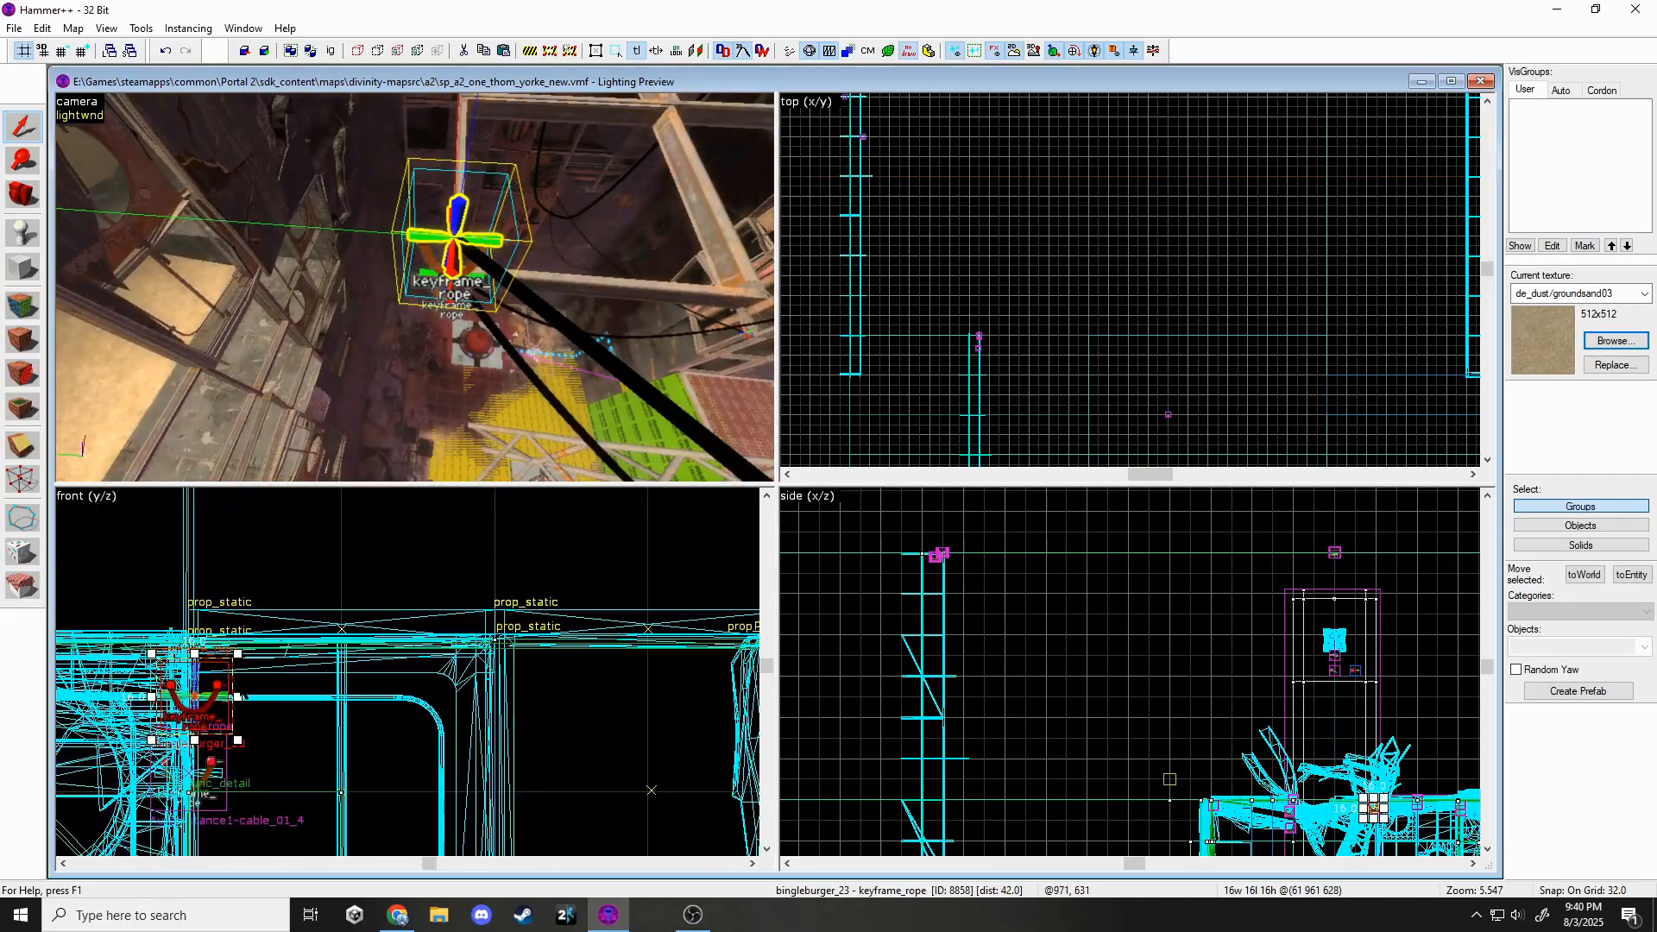
scroll(1089, 303, "down", 5)
scroll(1100, 303, "up", 16)
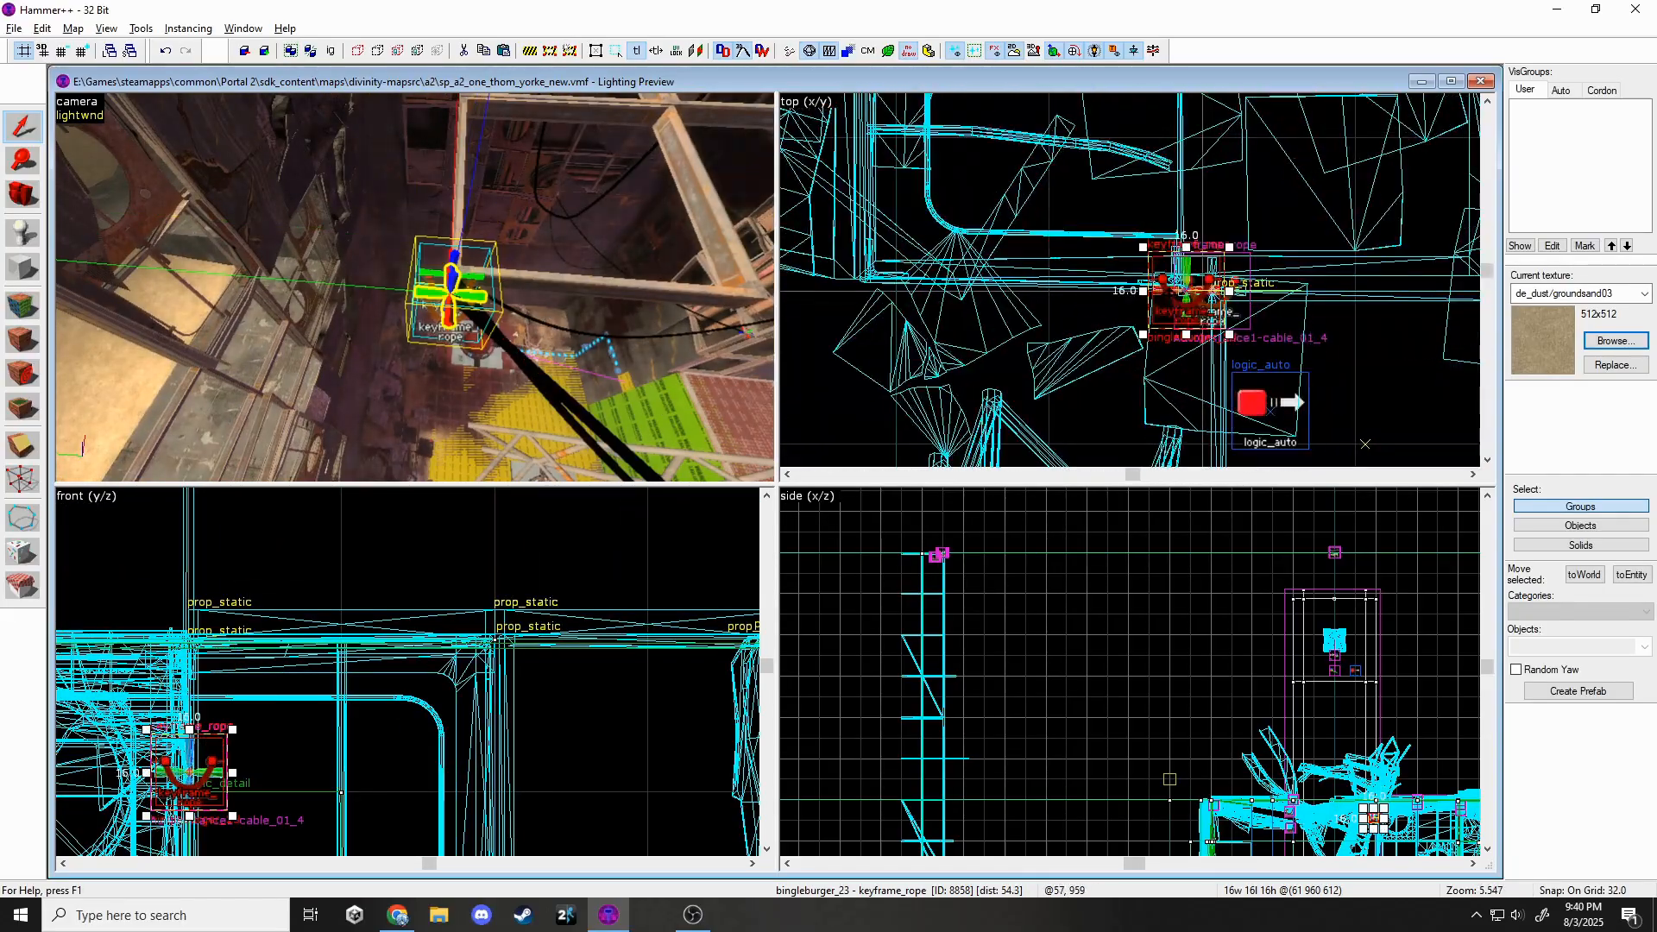
key("w")
key("z")
left_click(425, 300)
scroll(1101, 270, "up", 4)
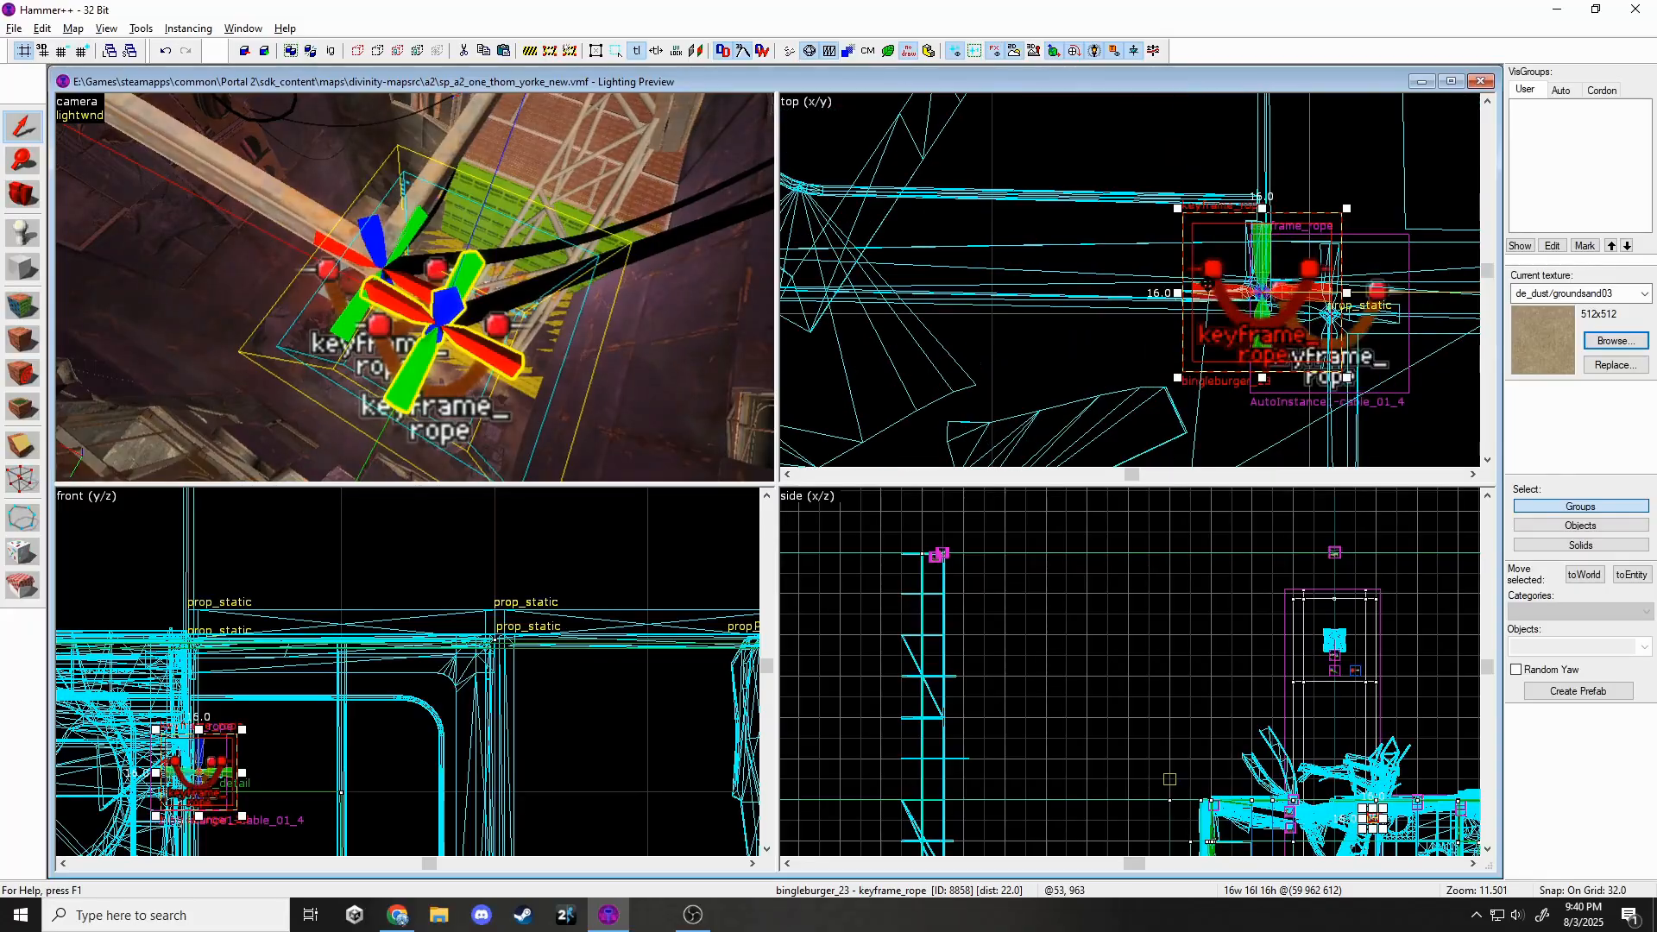
Nudge rope keyframe bingleburger_23 to a new spot.
left_click_drag(1346, 320, 1346, 322)
key("Escape")
key("z")
key("w")
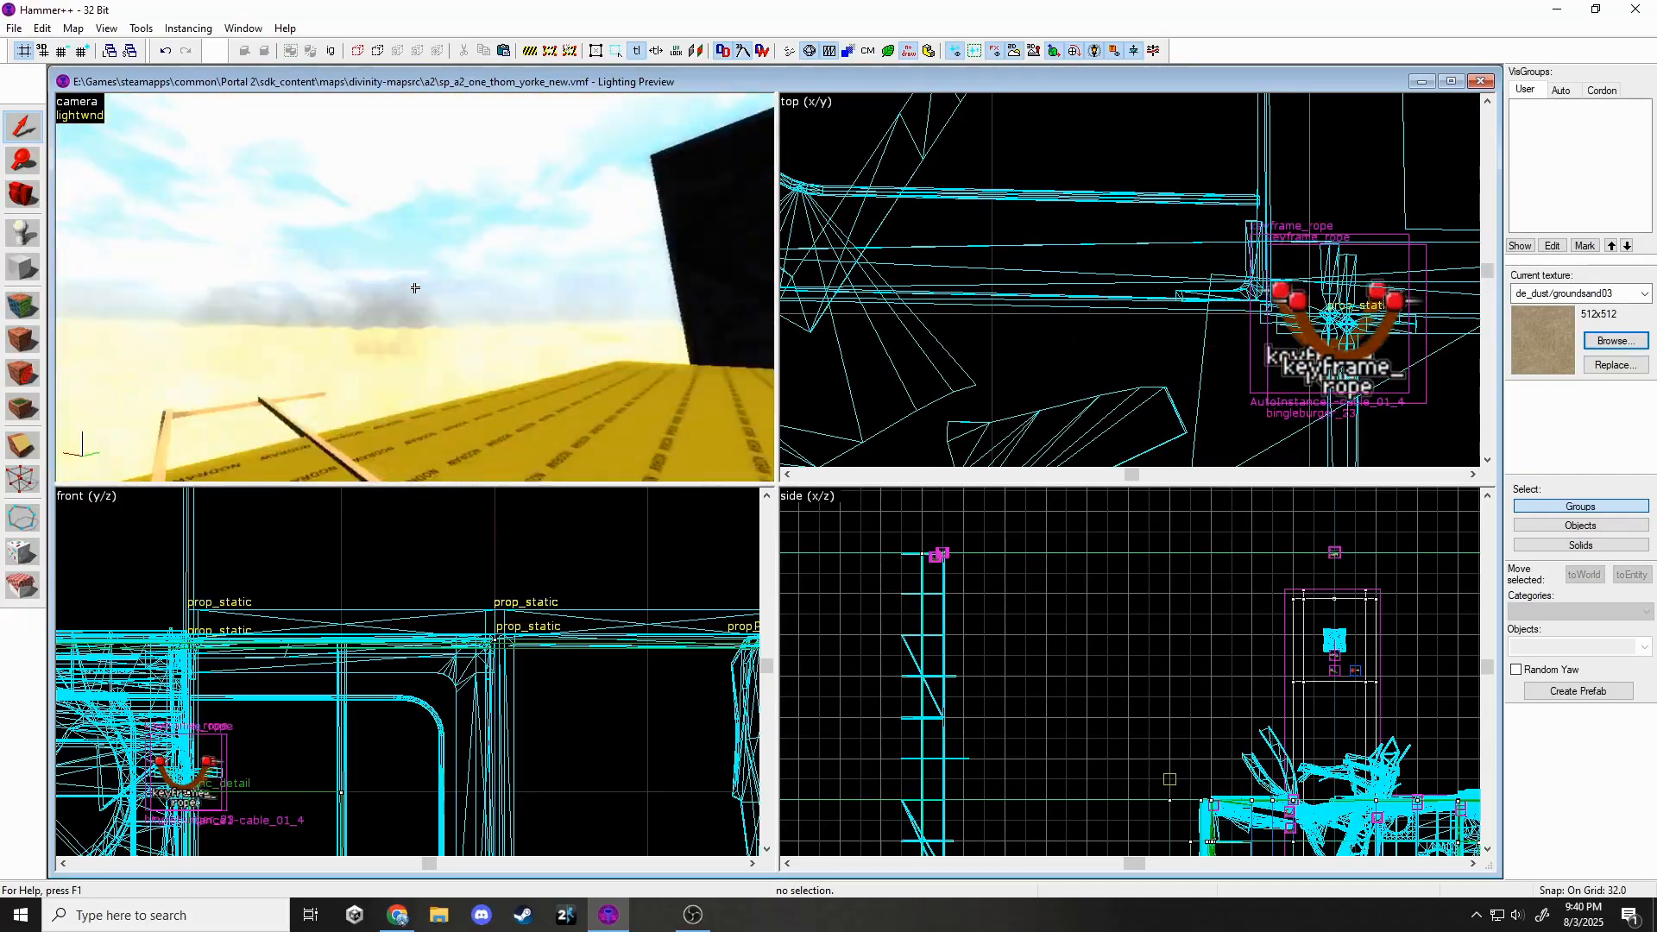
Select bingleburger_21, then open and close the wrong rope's properties.
key("z")
left_click(432, 338)
double_click(408, 328)
left_click(1114, 256)
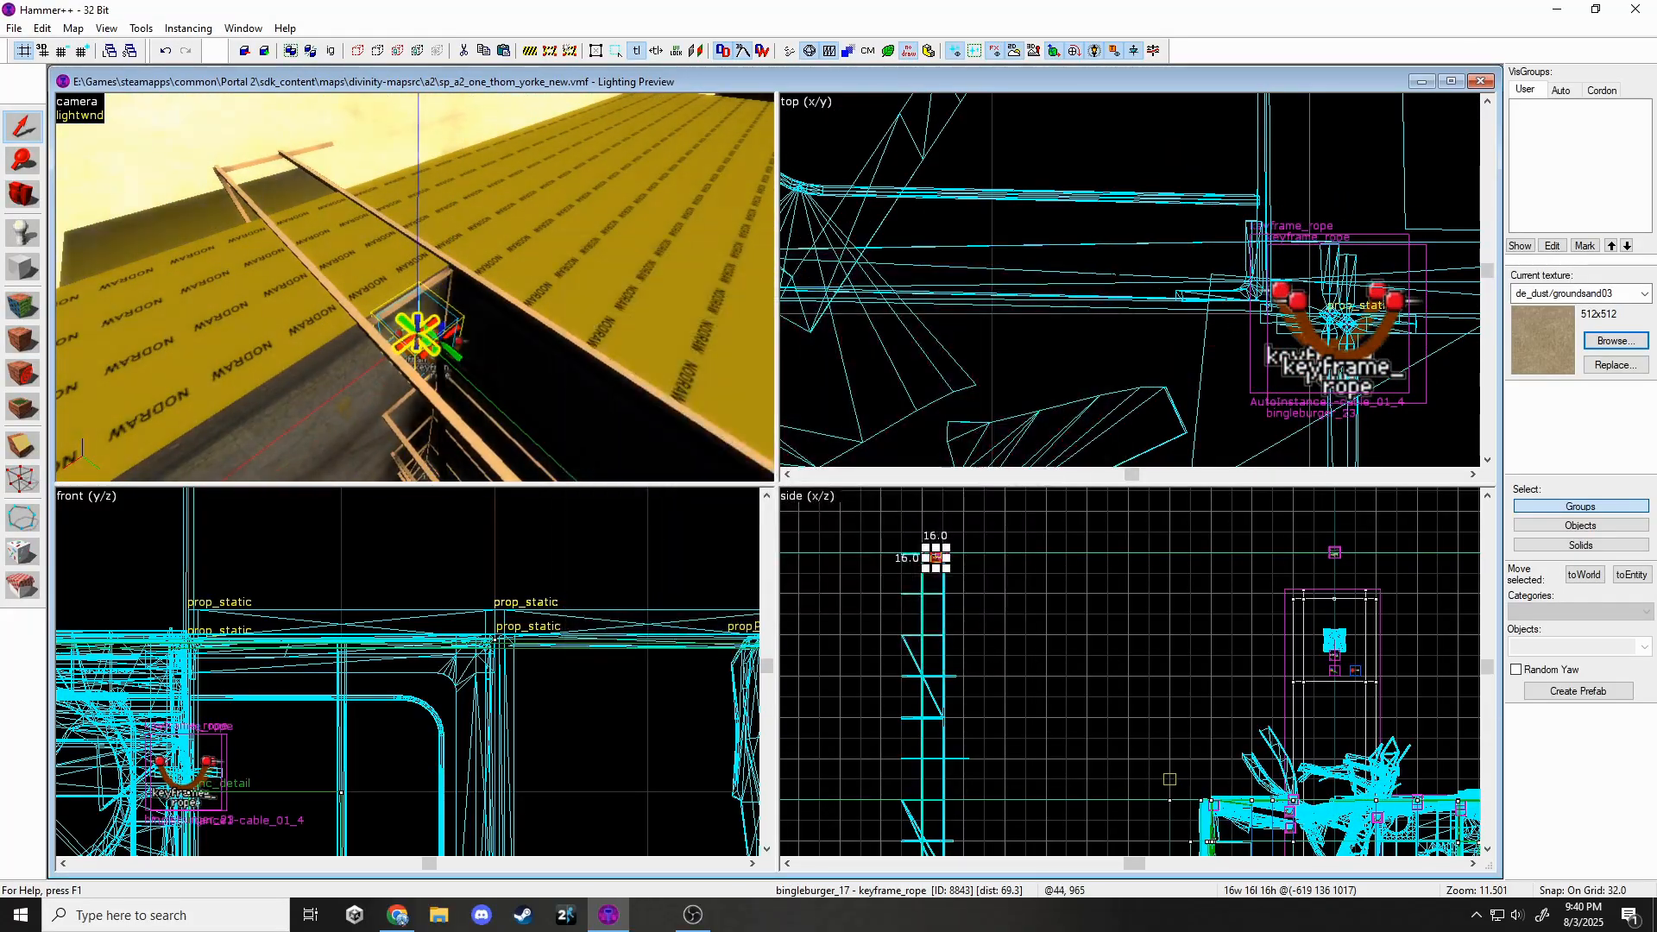
Lower rope bingleburger_21's Slack from 140 to 90 and apply.
key("w")
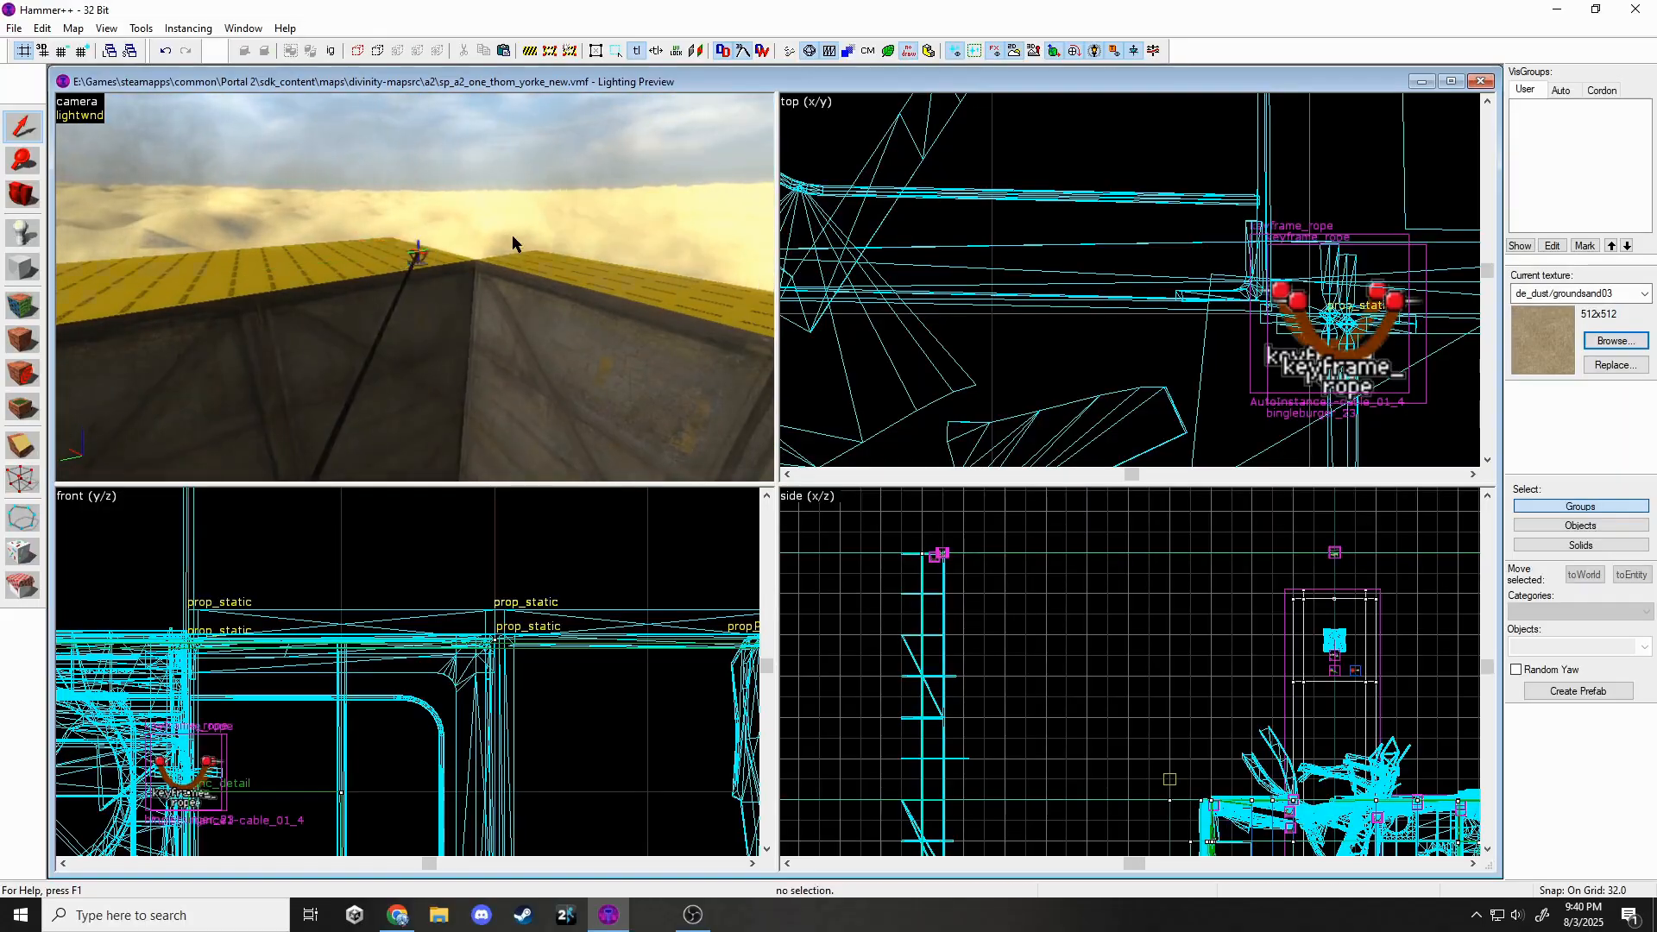
key("z")
key("w")
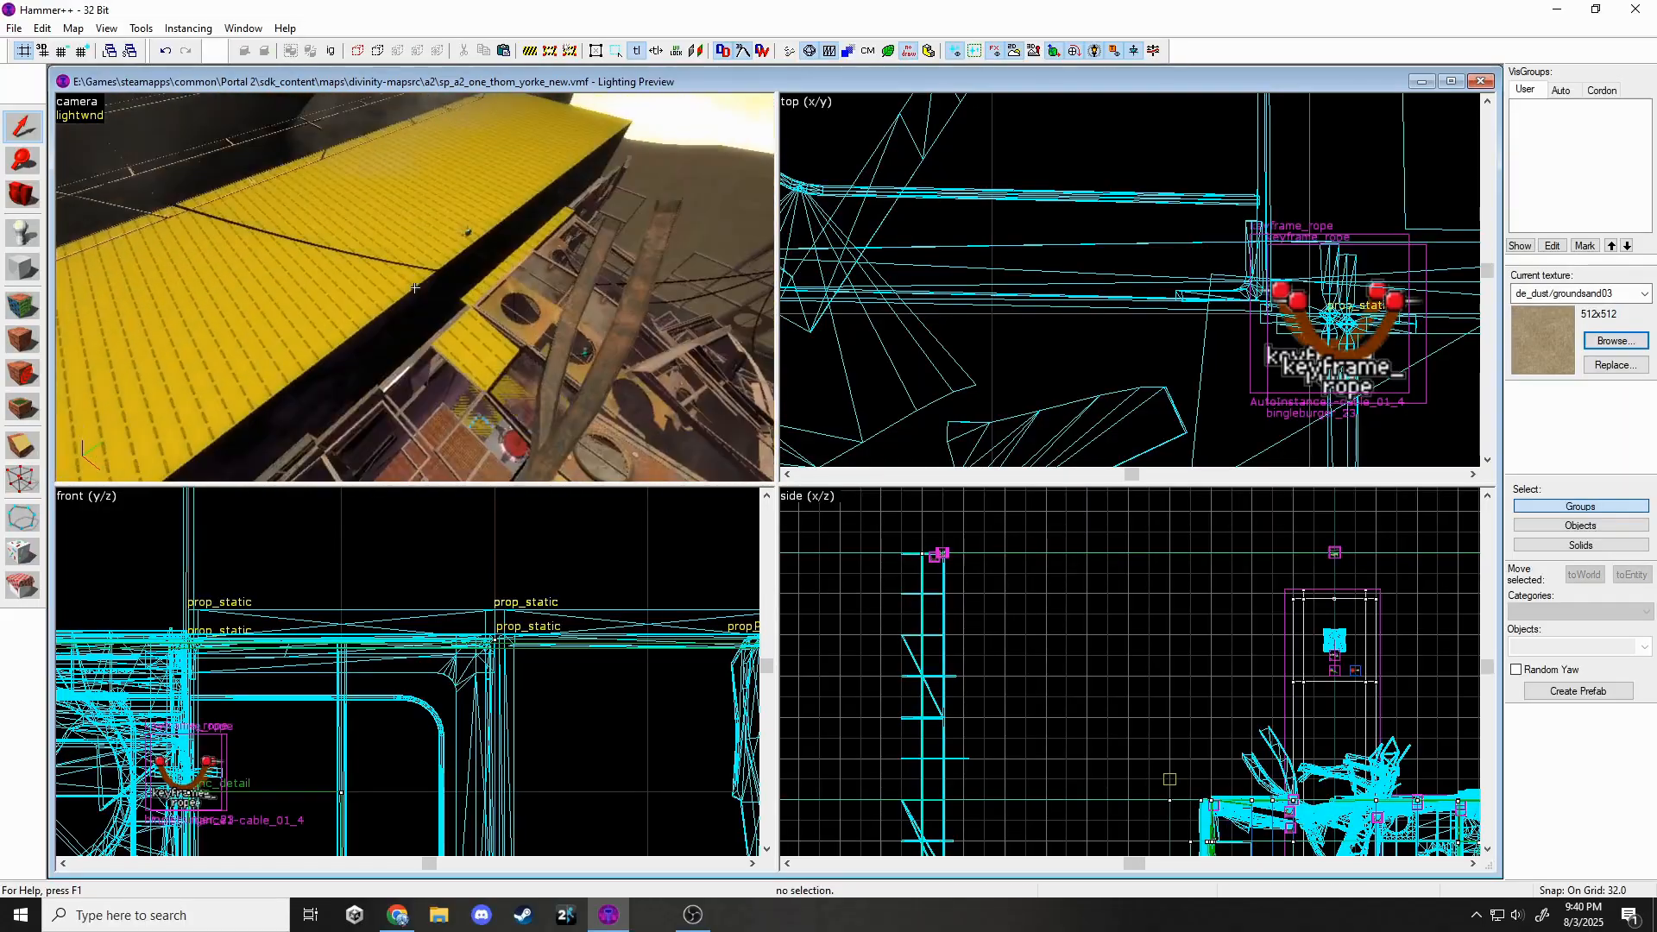
key("w")
key("z")
double_click(415, 292)
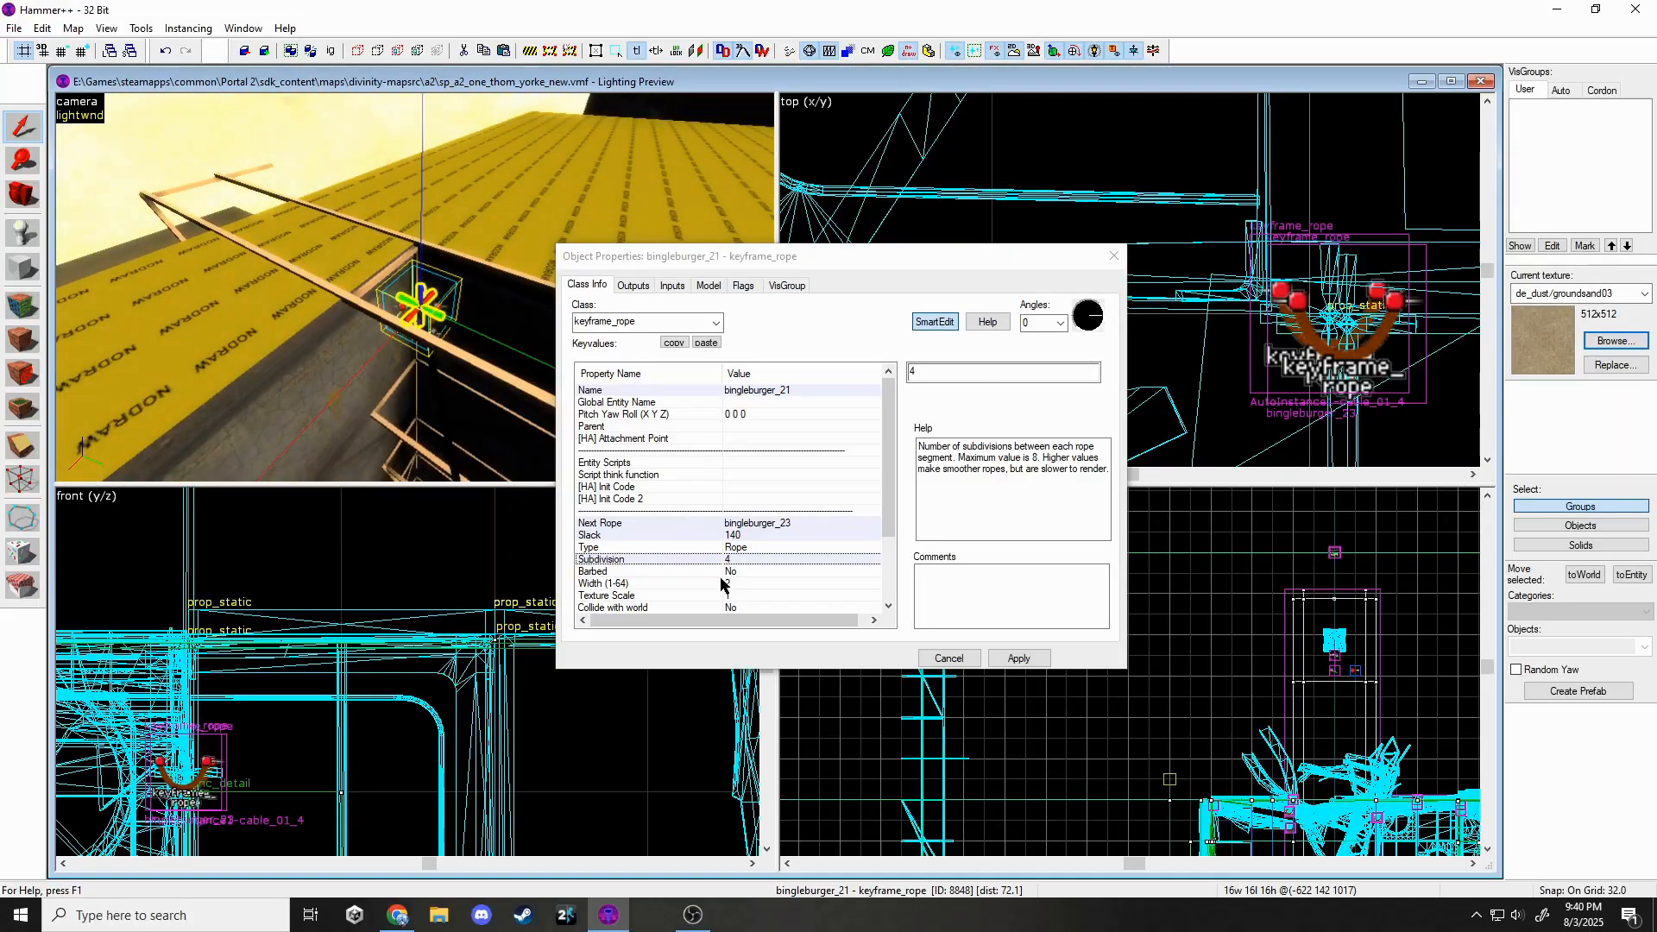
scroll(744, 575, "down", 1)
left_click(855, 450)
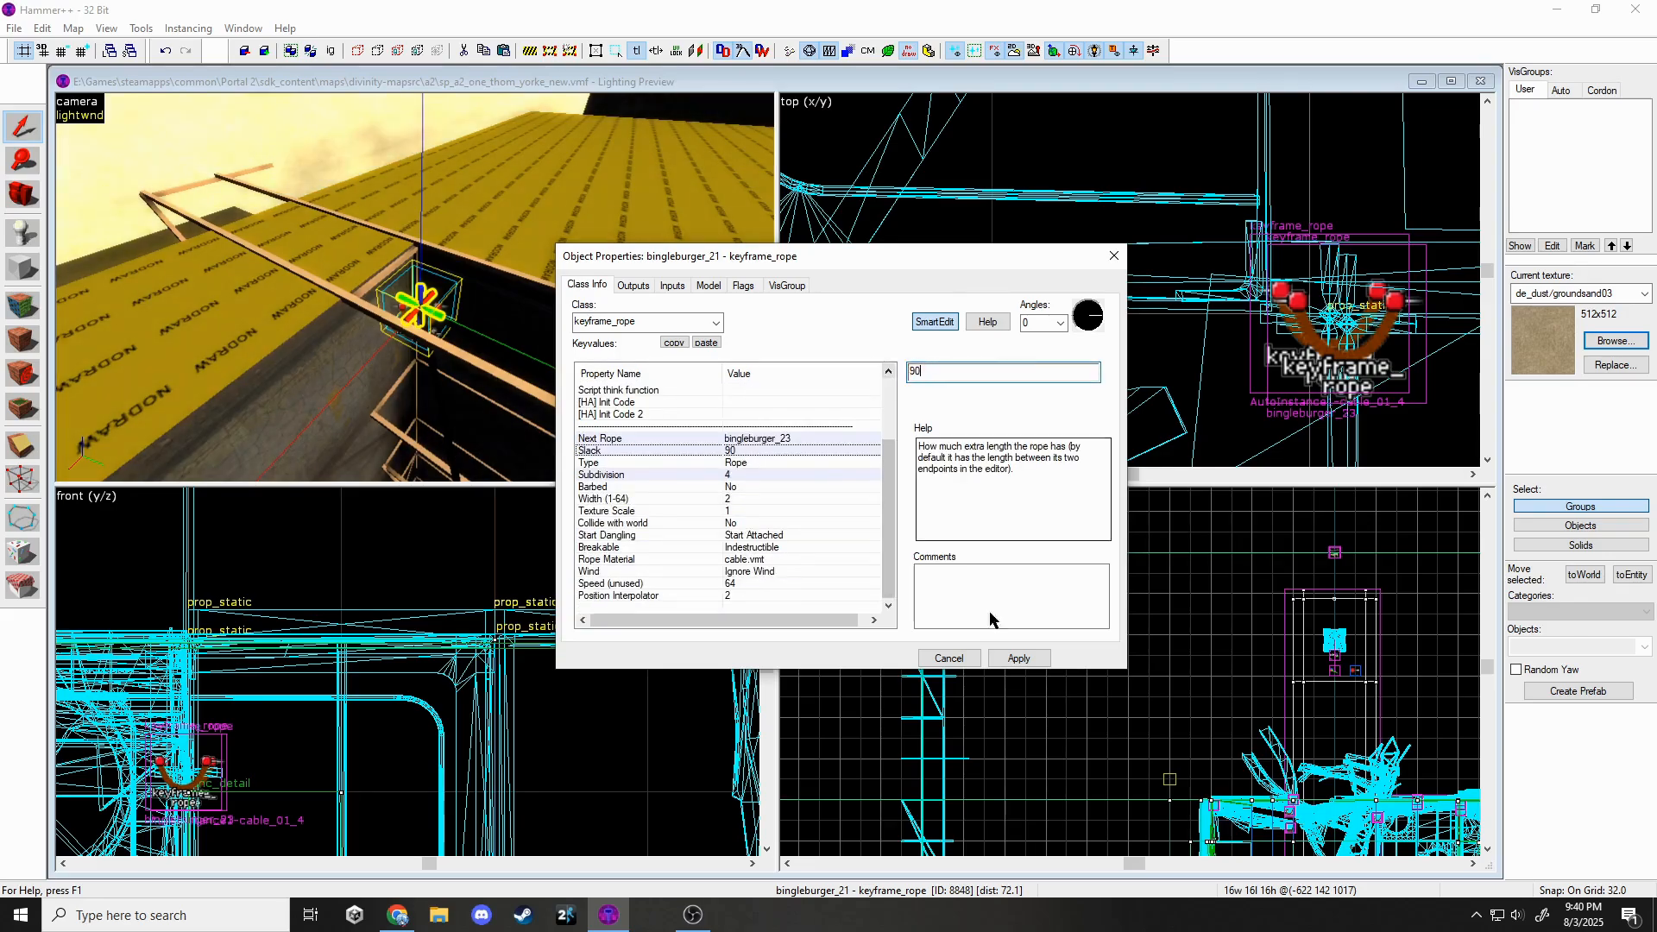
left_click(1114, 256)
key("z")
key("w")
key("Escape")
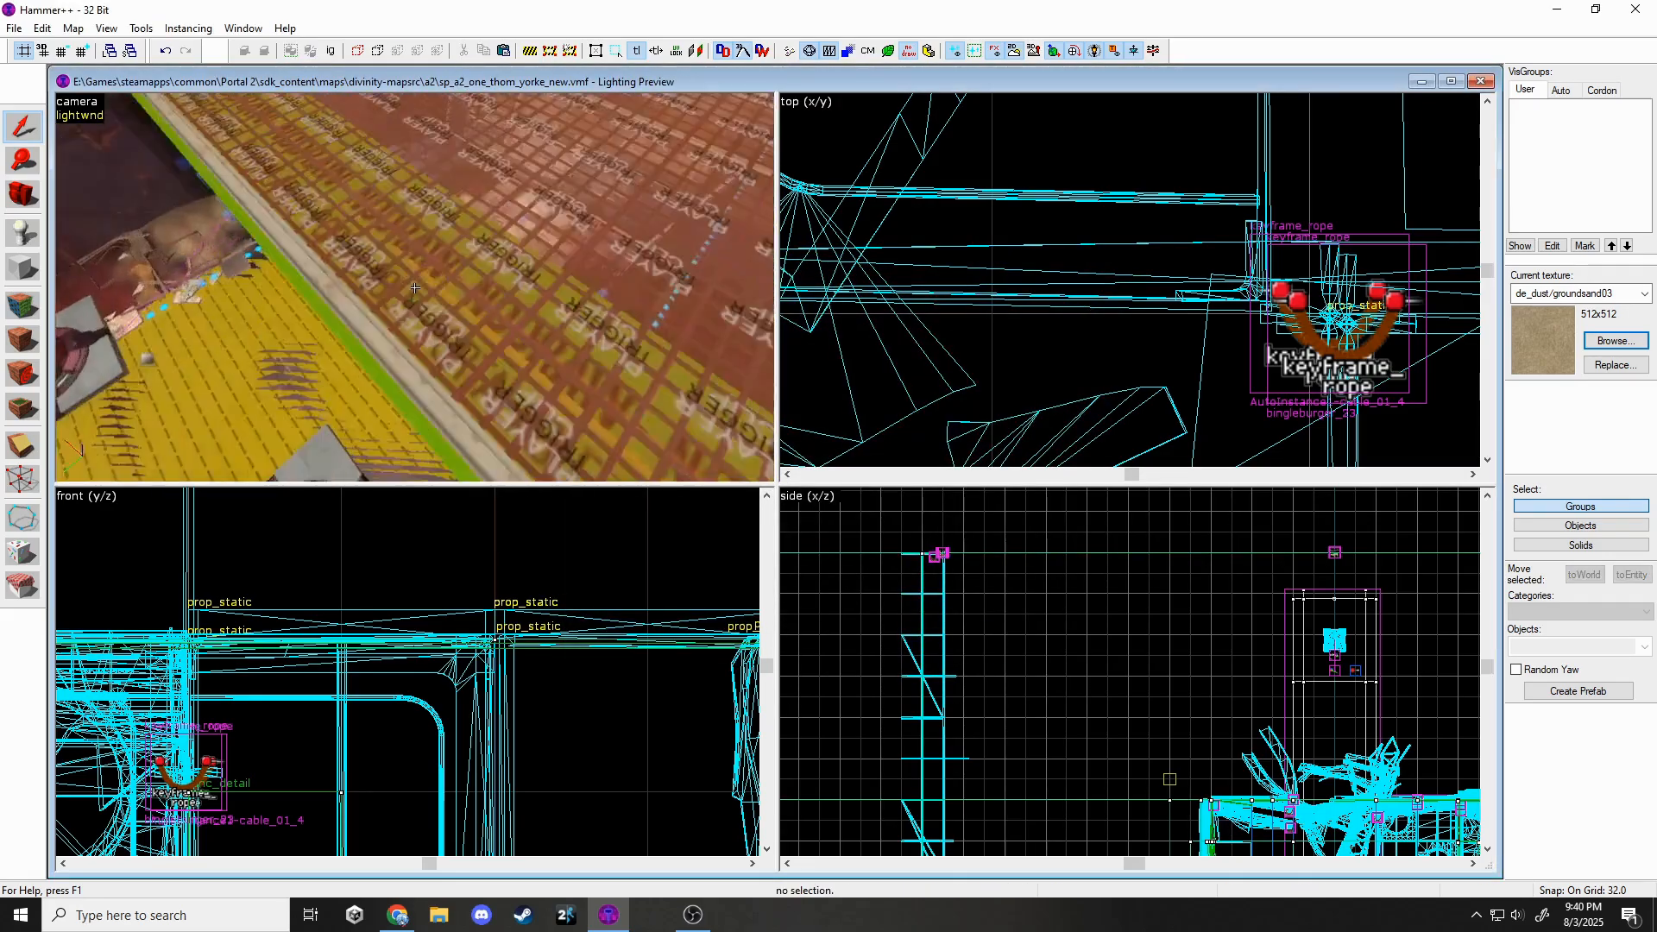
Fly out to the outer walls and set the entity type to prop_static.
key("w")
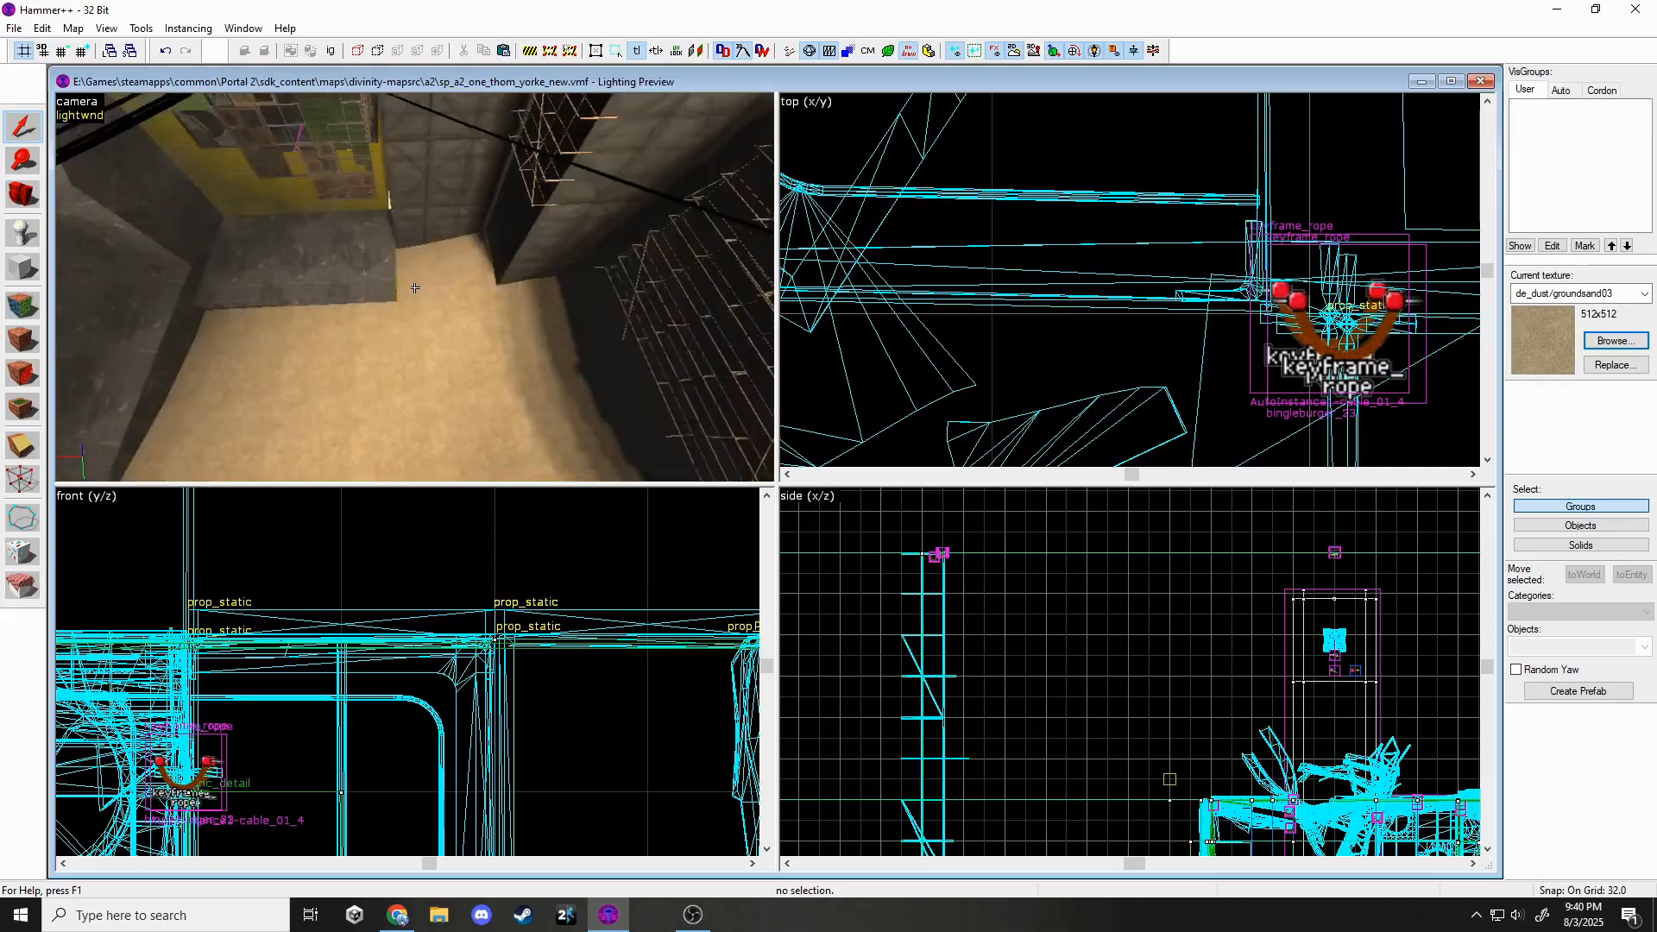
key("z")
key("z")
double_click(1541, 645)
type("stat")
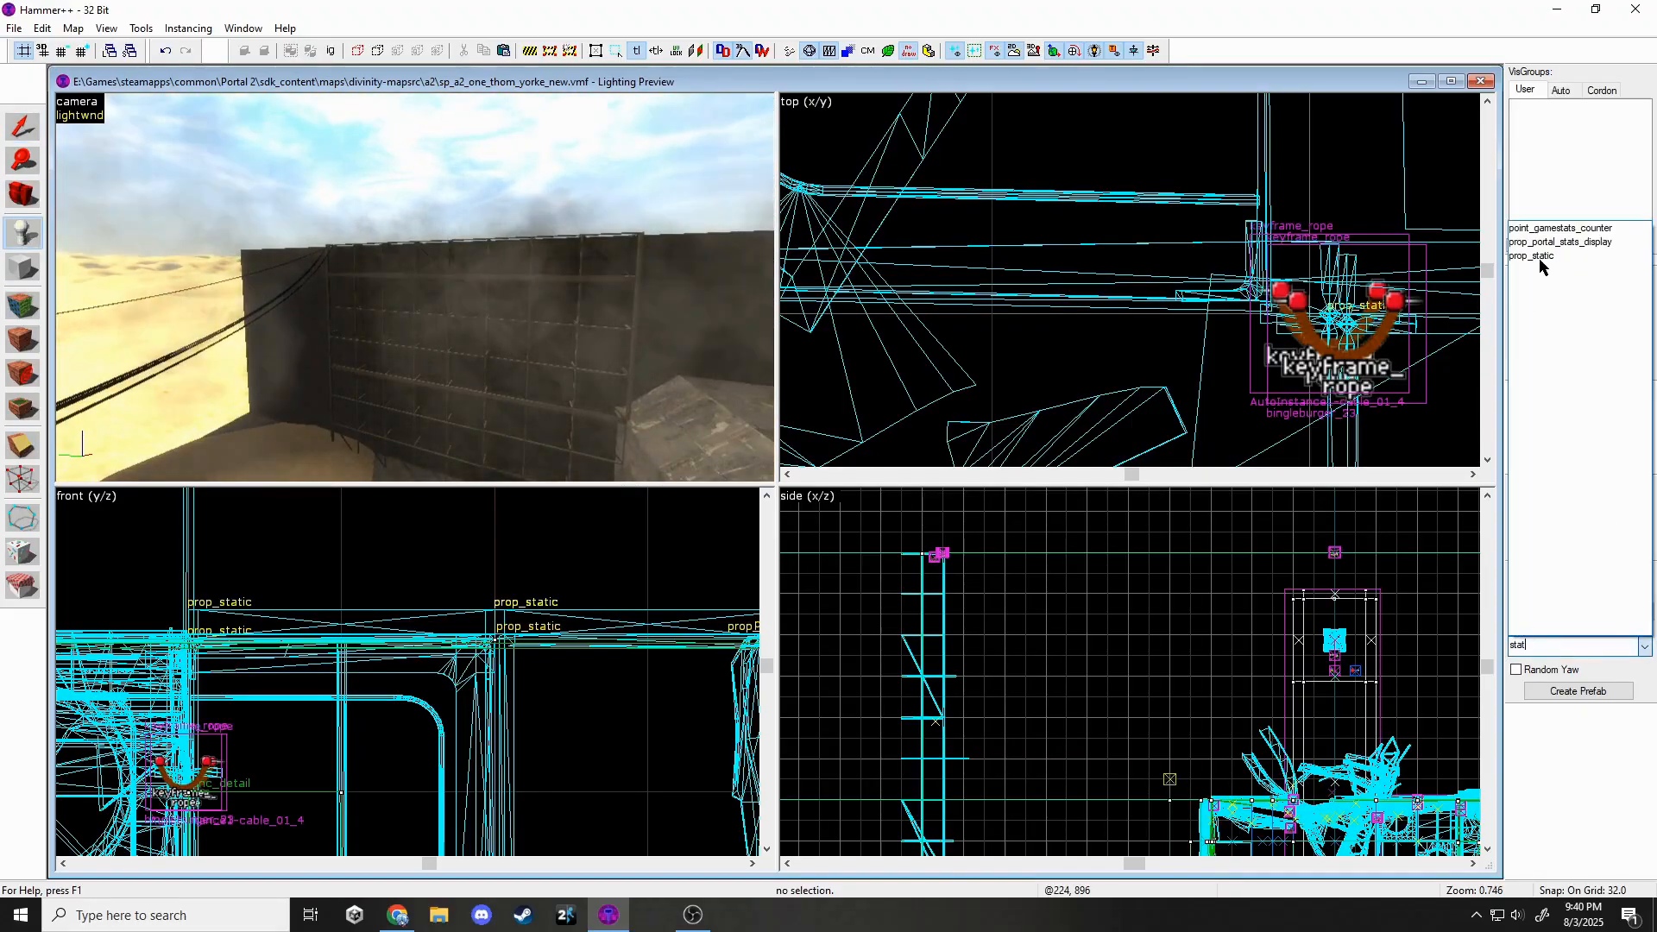
left_click(1540, 257)
key("z")
key("w")
Place a prop_static on the wall and browse its models filtered by 'bts'.
left_click(415, 288)
key("shift+s")
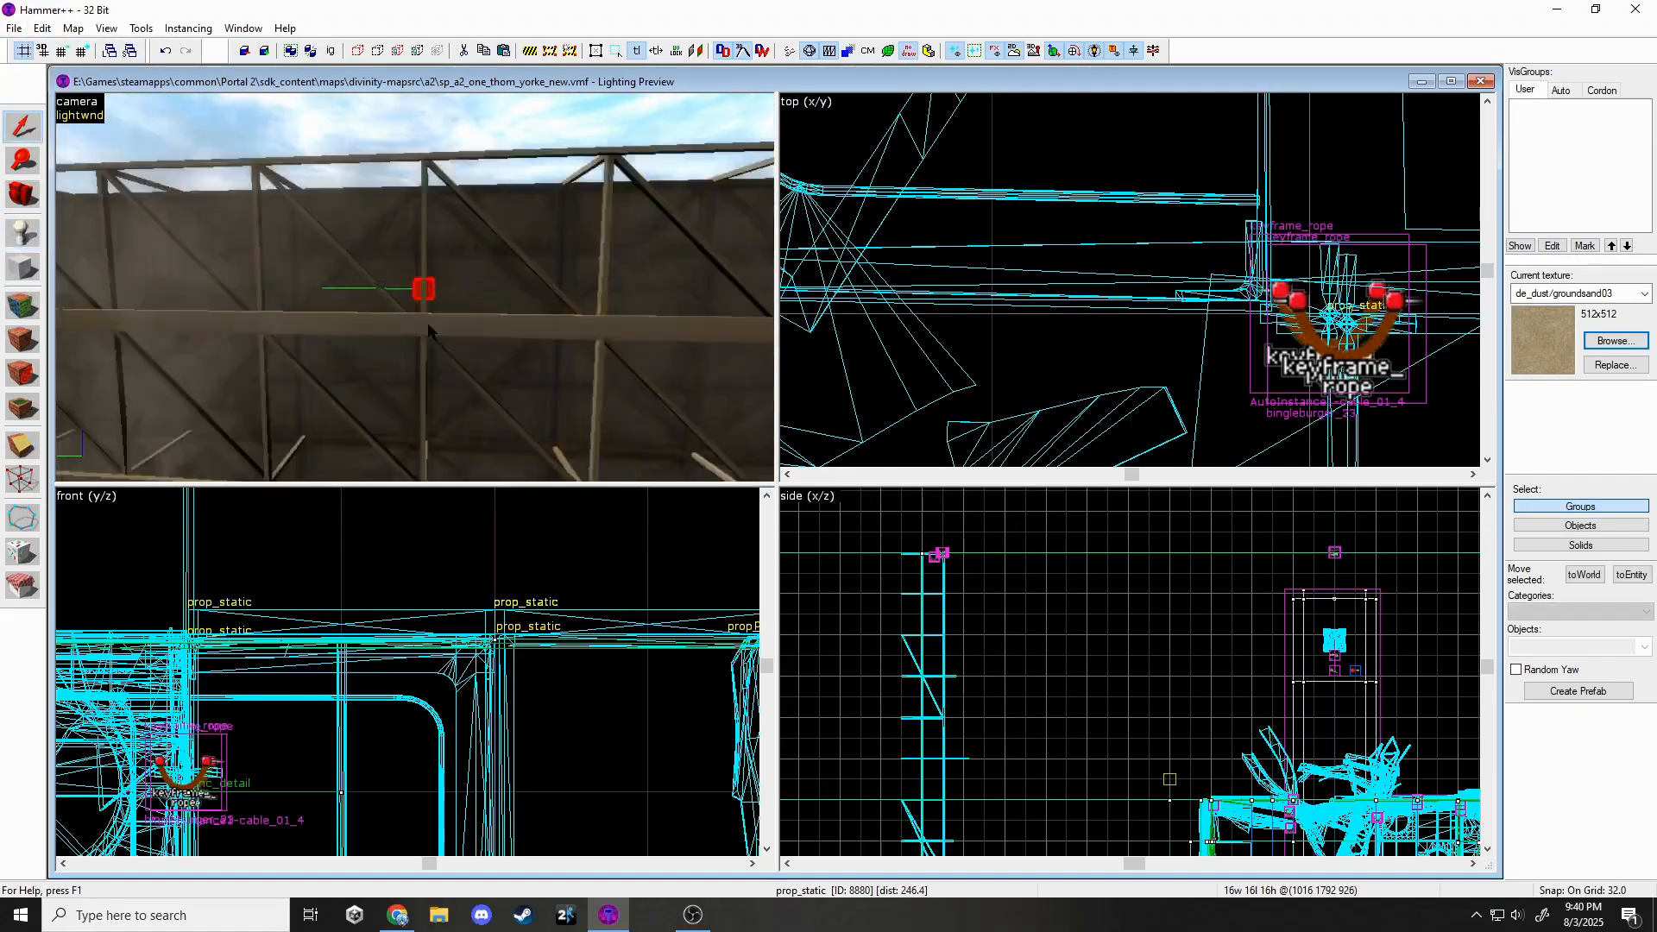
key("alt+Return")
left_click(850, 404)
left_click(923, 401)
type("bts")
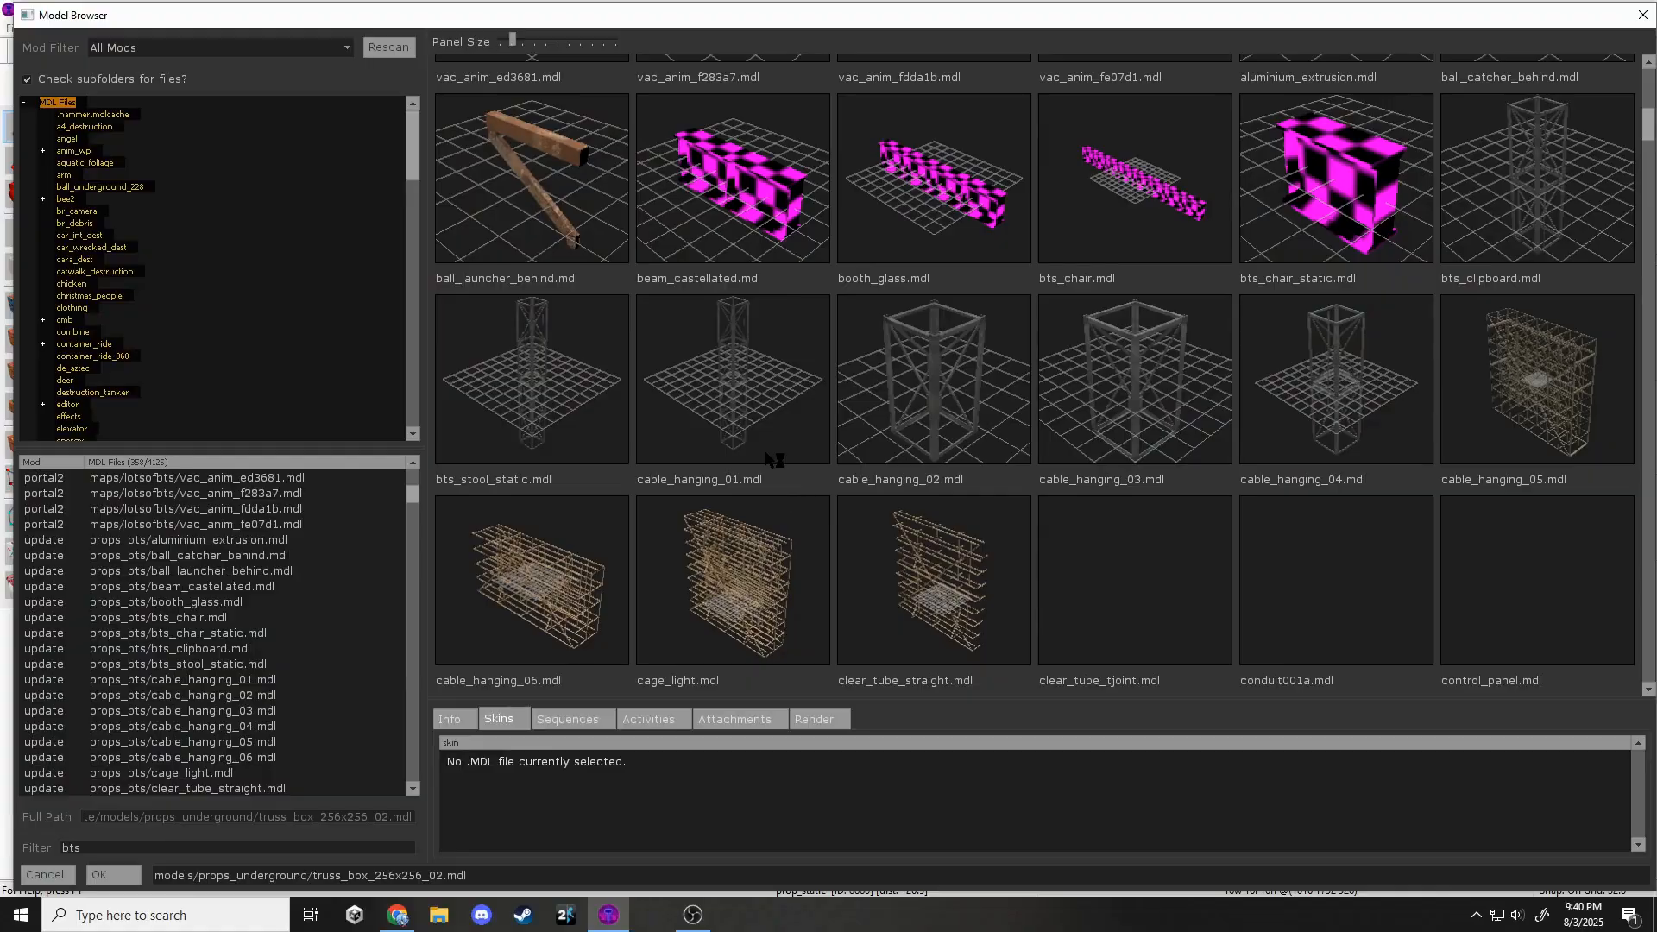
left_click(752, 433)
Give the prop the truss_1024 model angled straight Down and apply it.
scroll(740, 425, "down", 12)
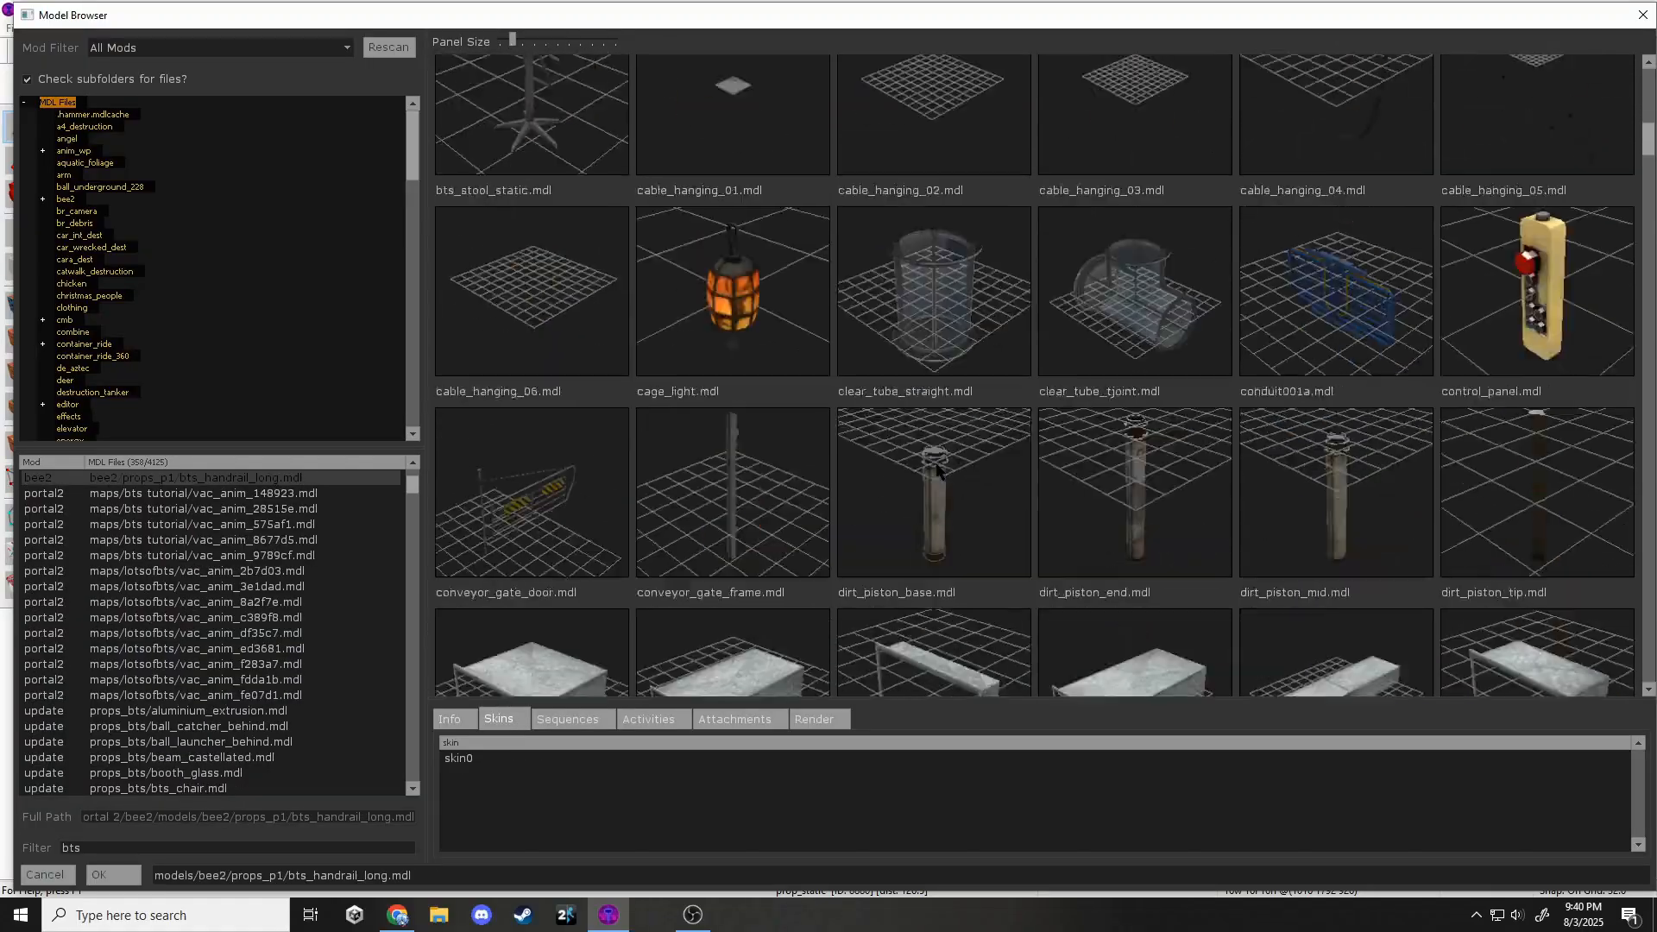
scroll(937, 470, "down", 15)
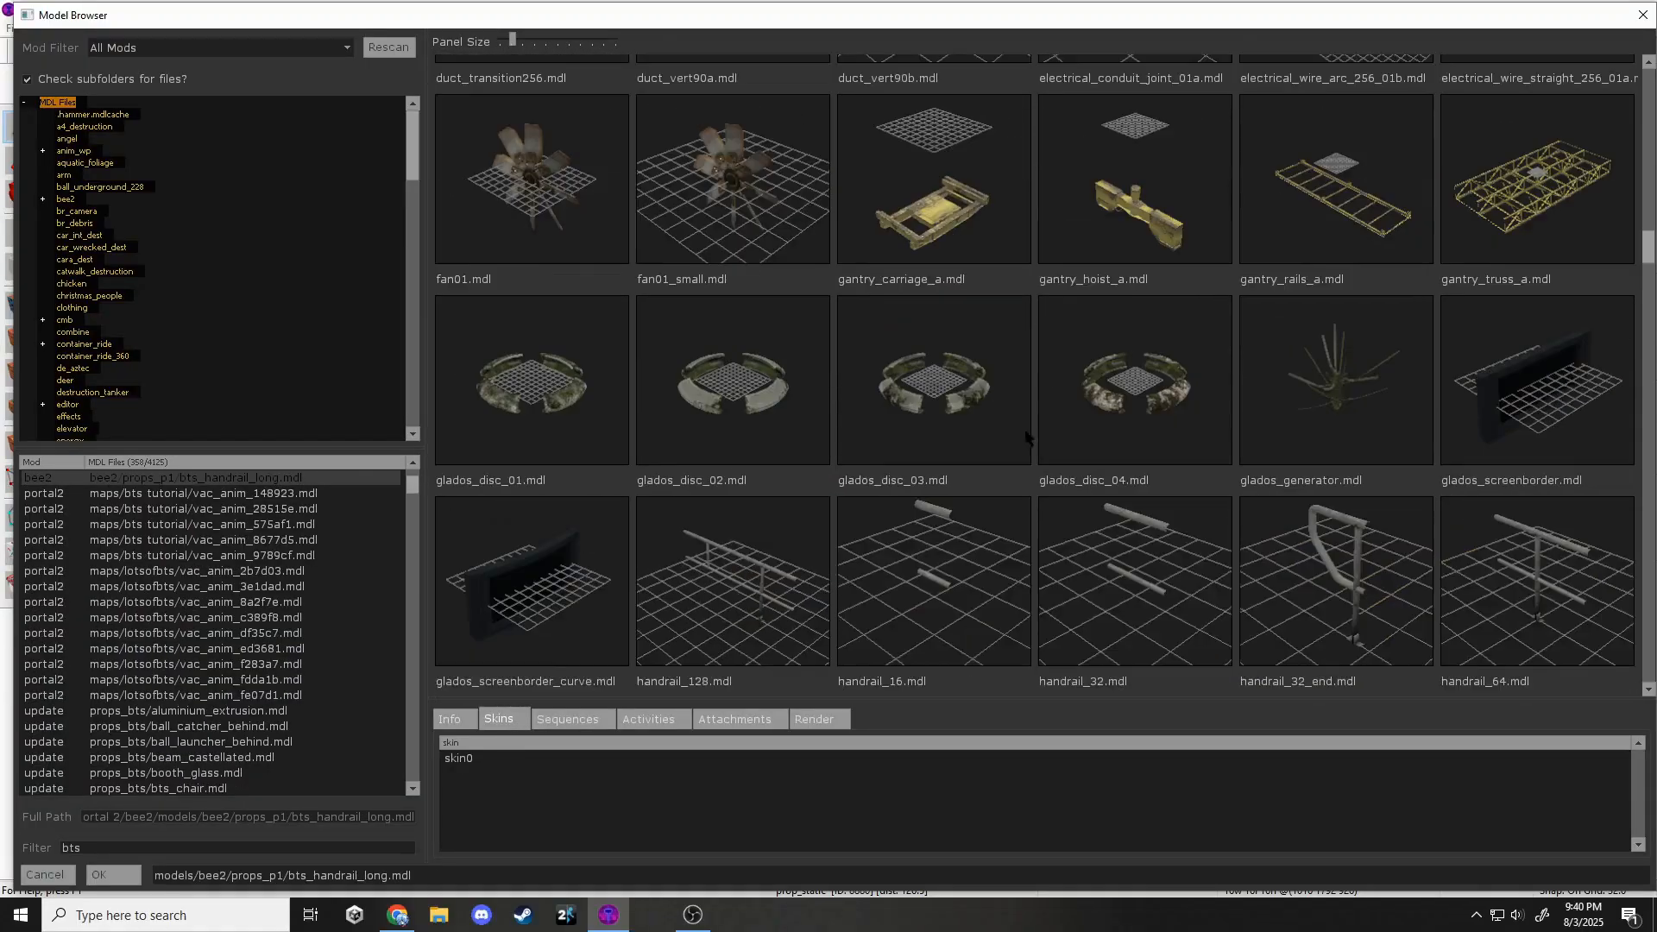
scroll(1027, 437, "down", 12)
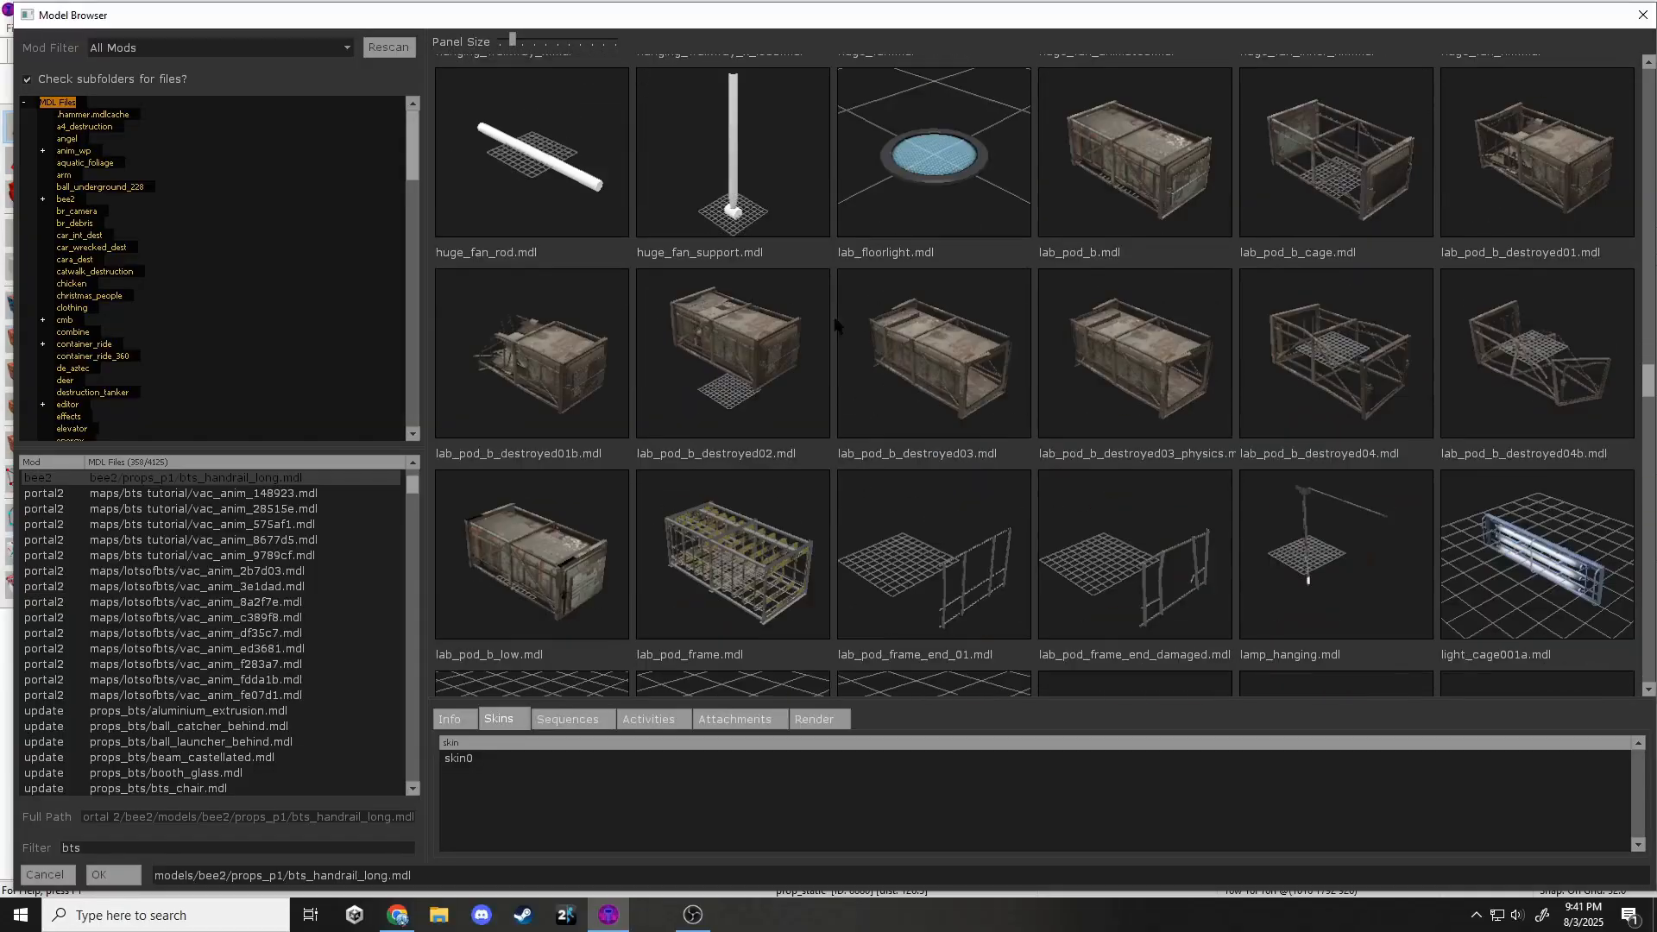
scroll(835, 325, "down", 15)
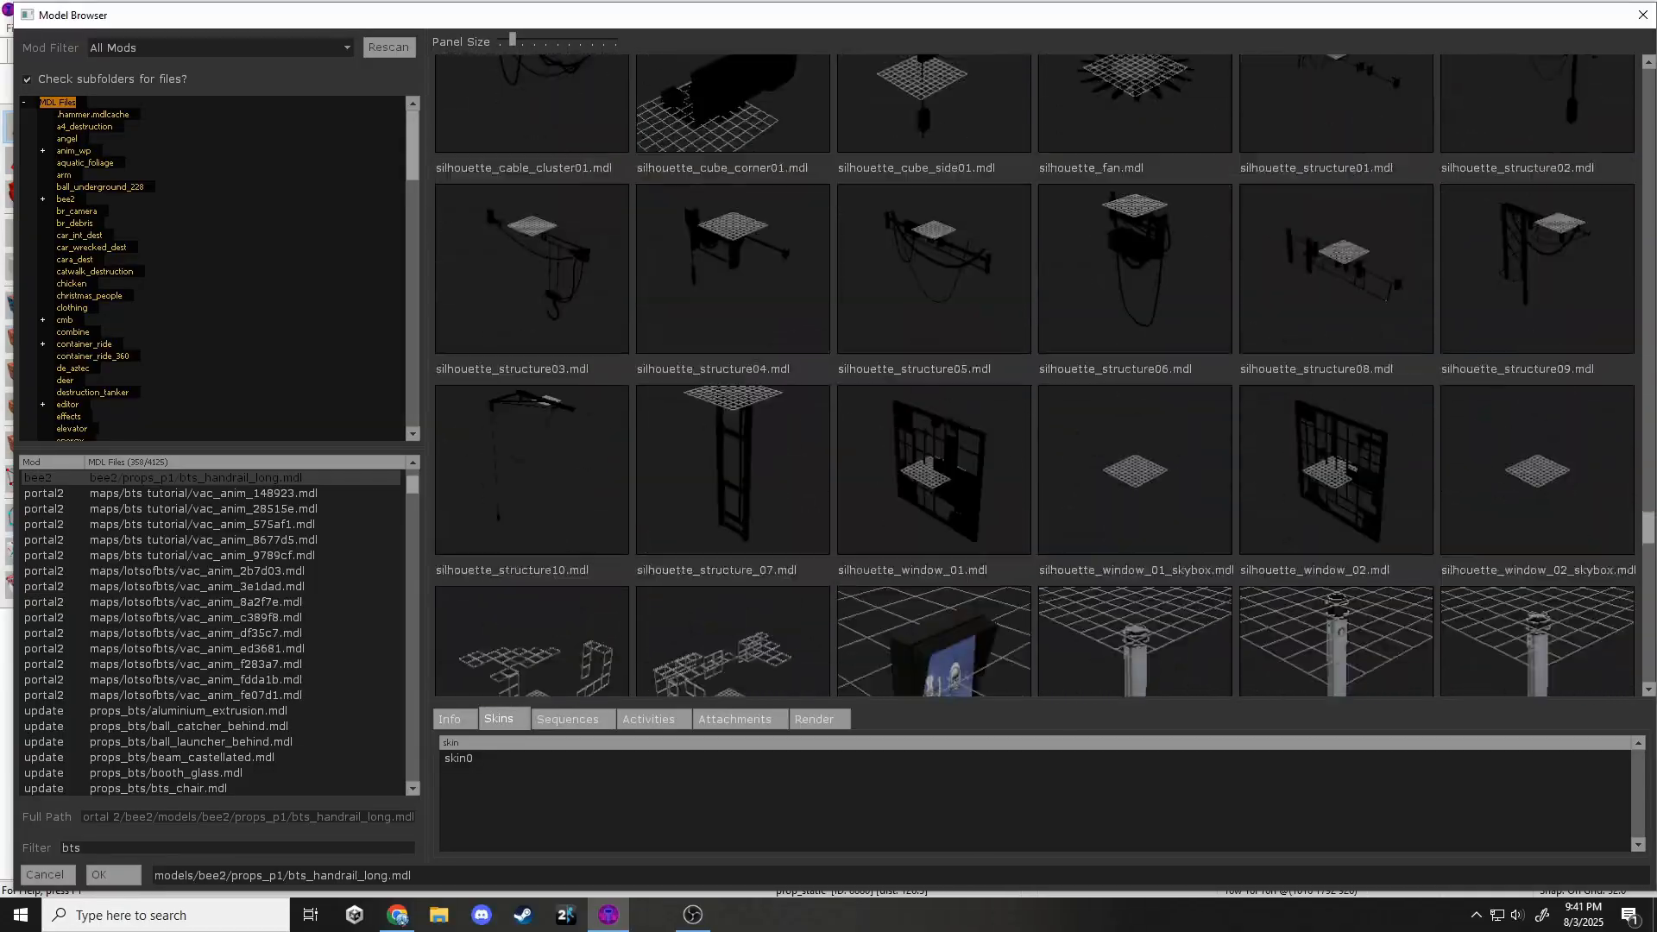
scroll(900, 343, "down", 15)
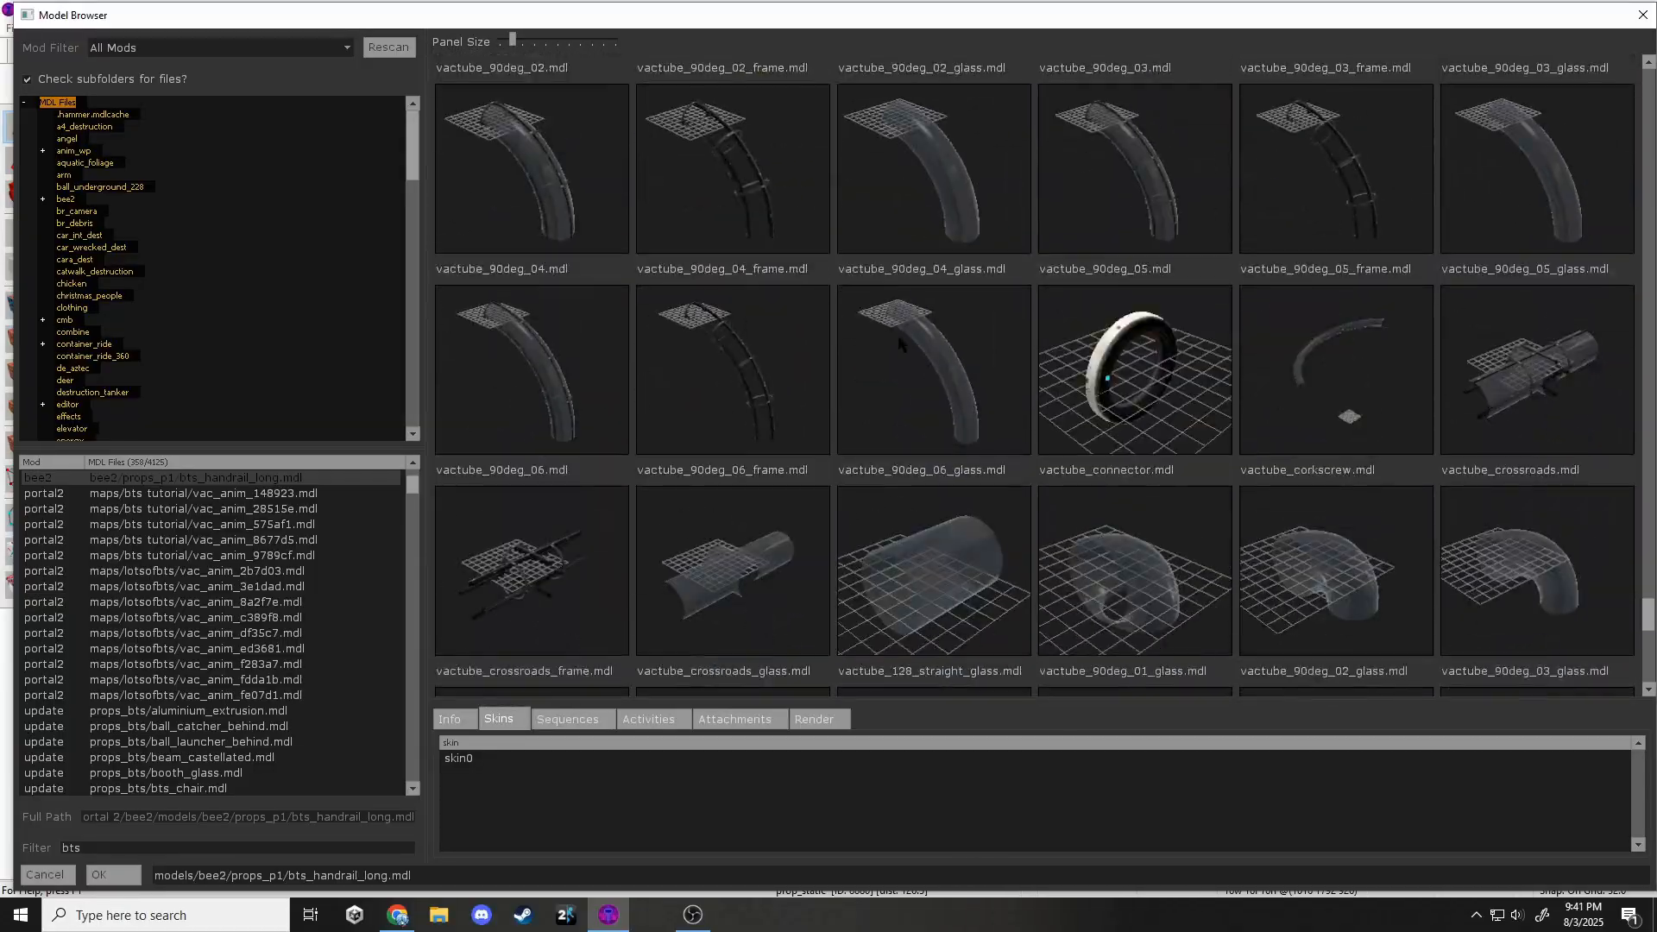
scroll(900, 344, "down", 10)
scroll(967, 374, "up", 20)
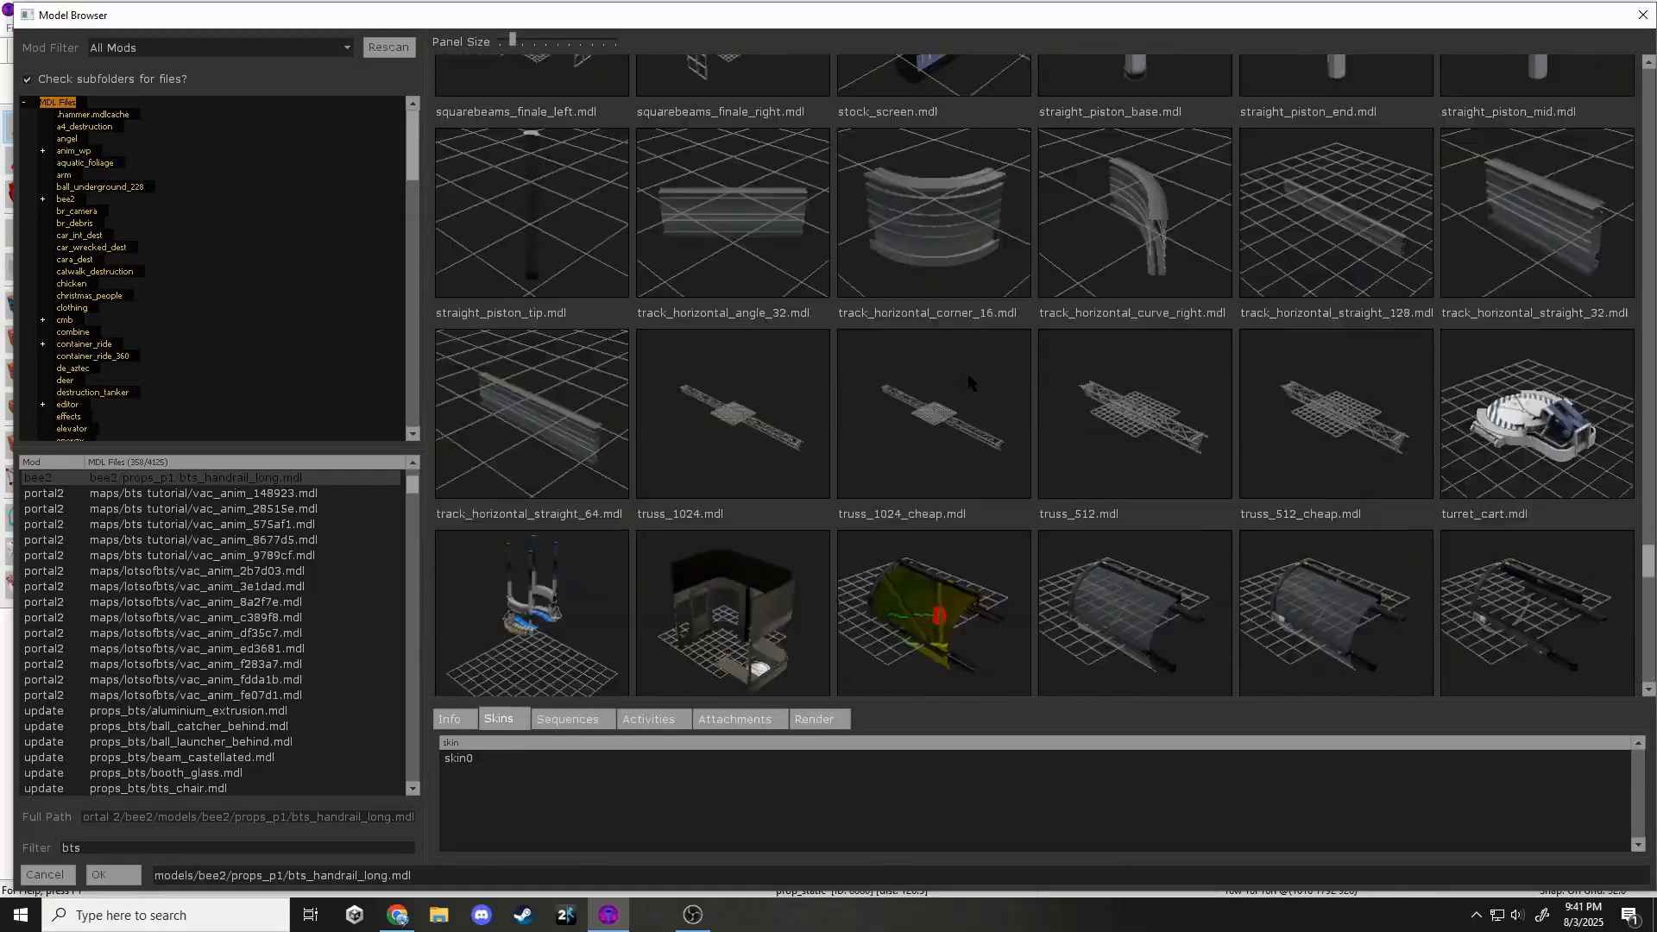
scroll(967, 374, "up", 1)
double_click(760, 484)
left_click(1034, 337)
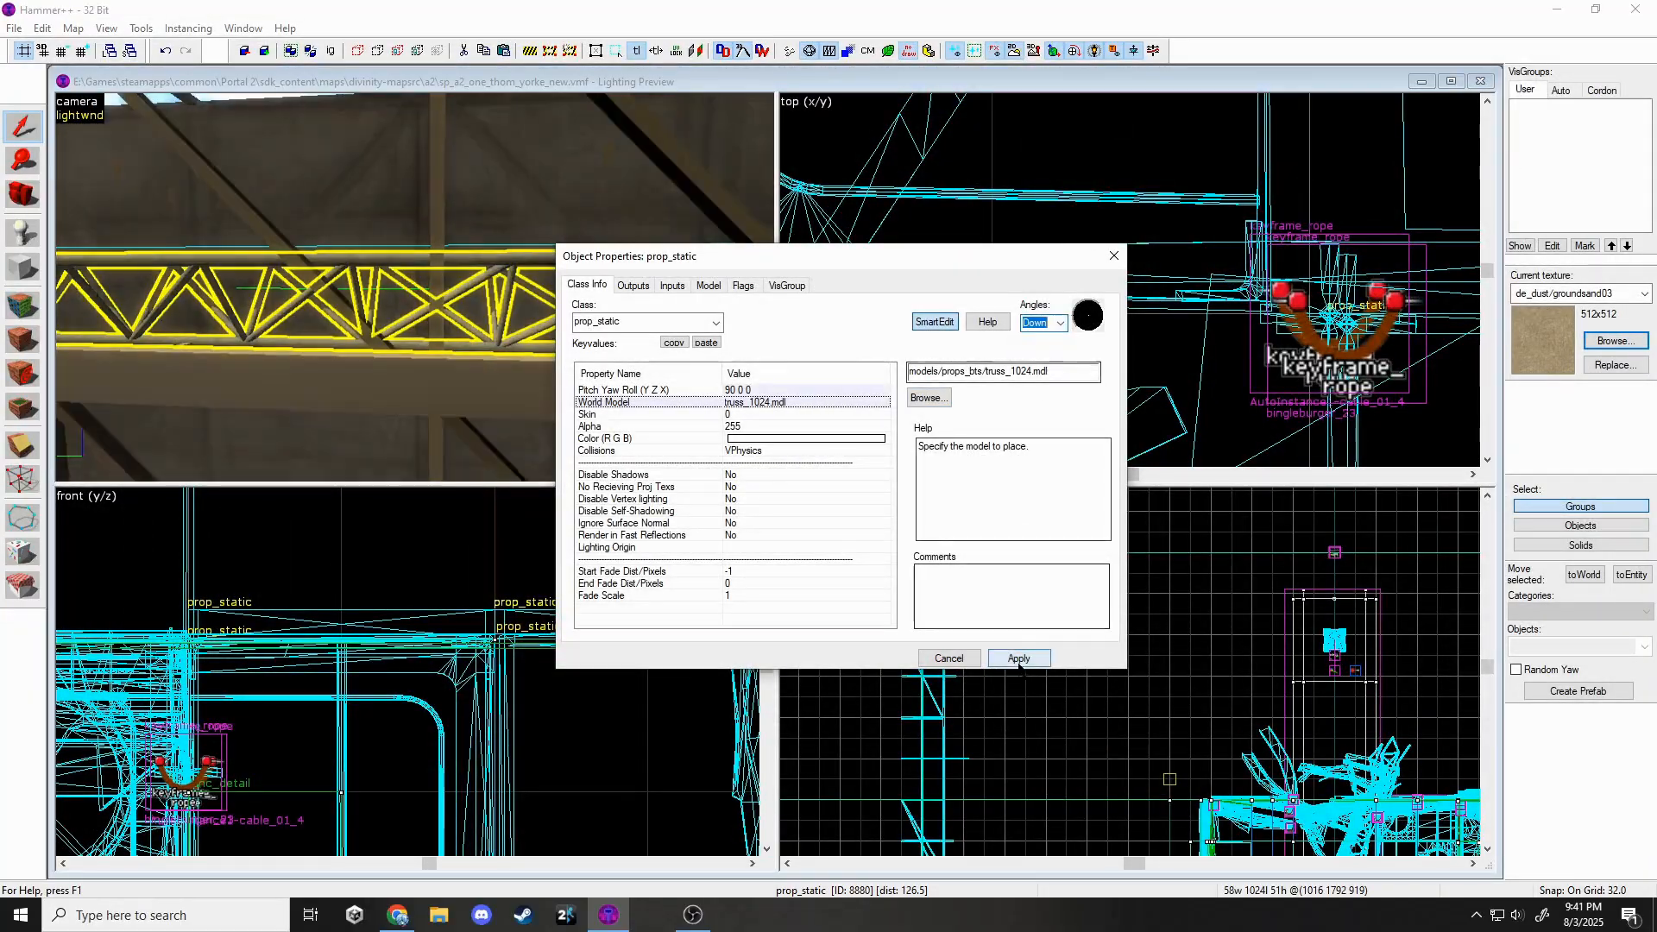
left_click(1113, 257)
key("ctrl+e")
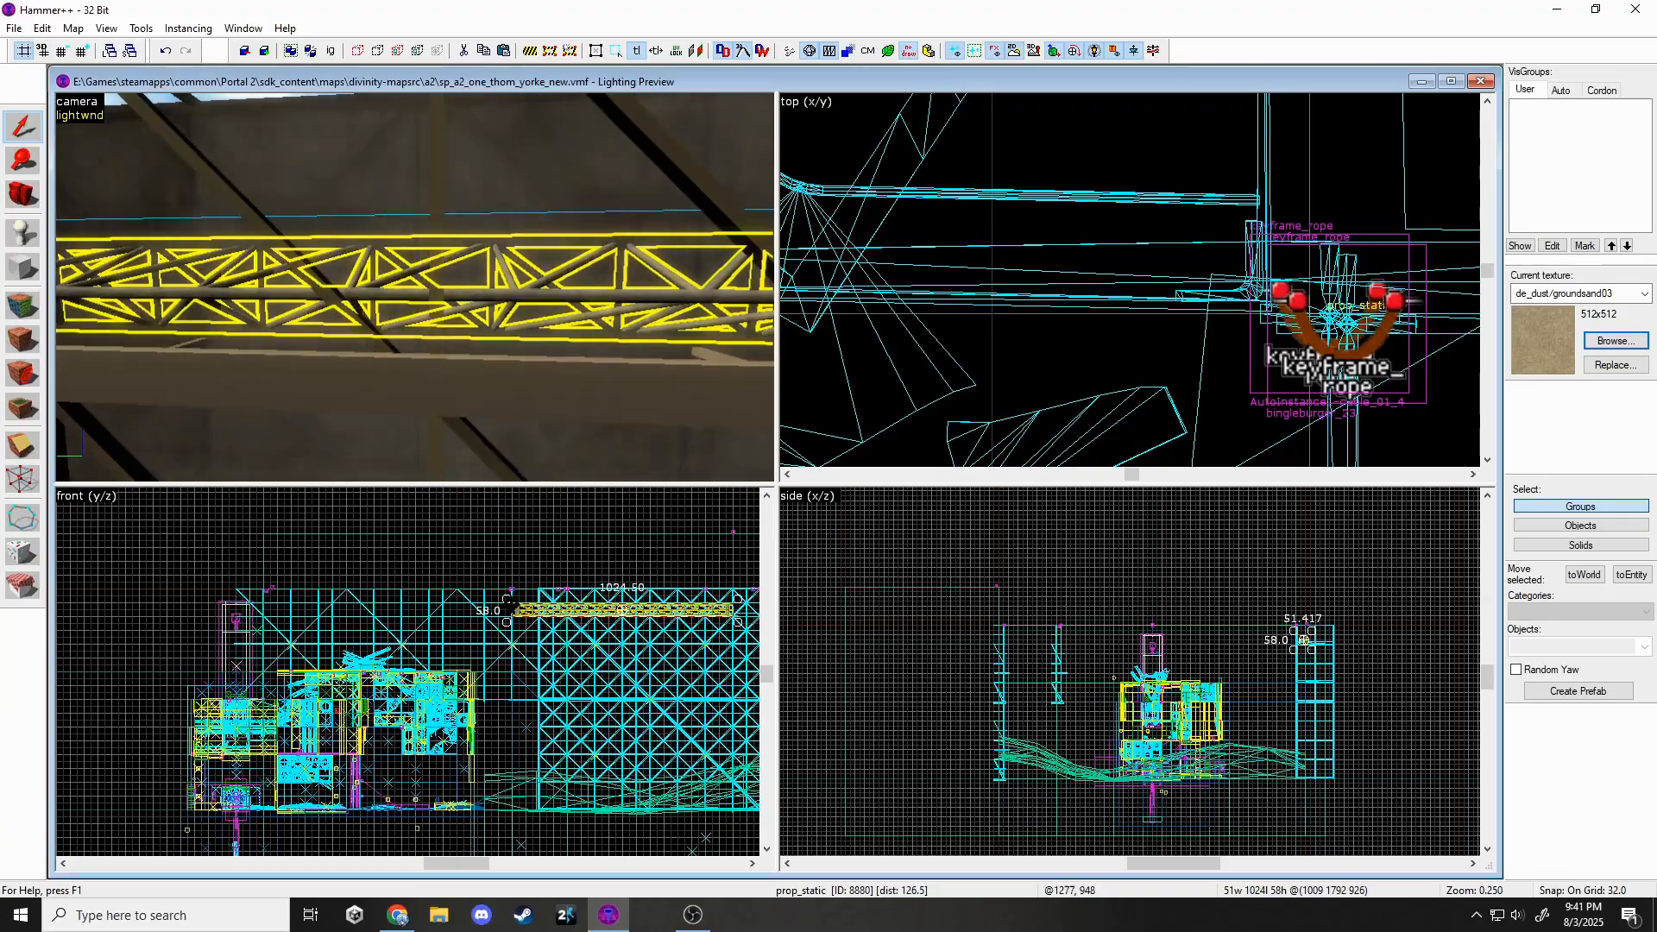
Position the truss tower beside the wall on a finer grid, lowering it 192 units.
left_click_drag(623, 519, 564, 567)
scroll(511, 543, "up", 5)
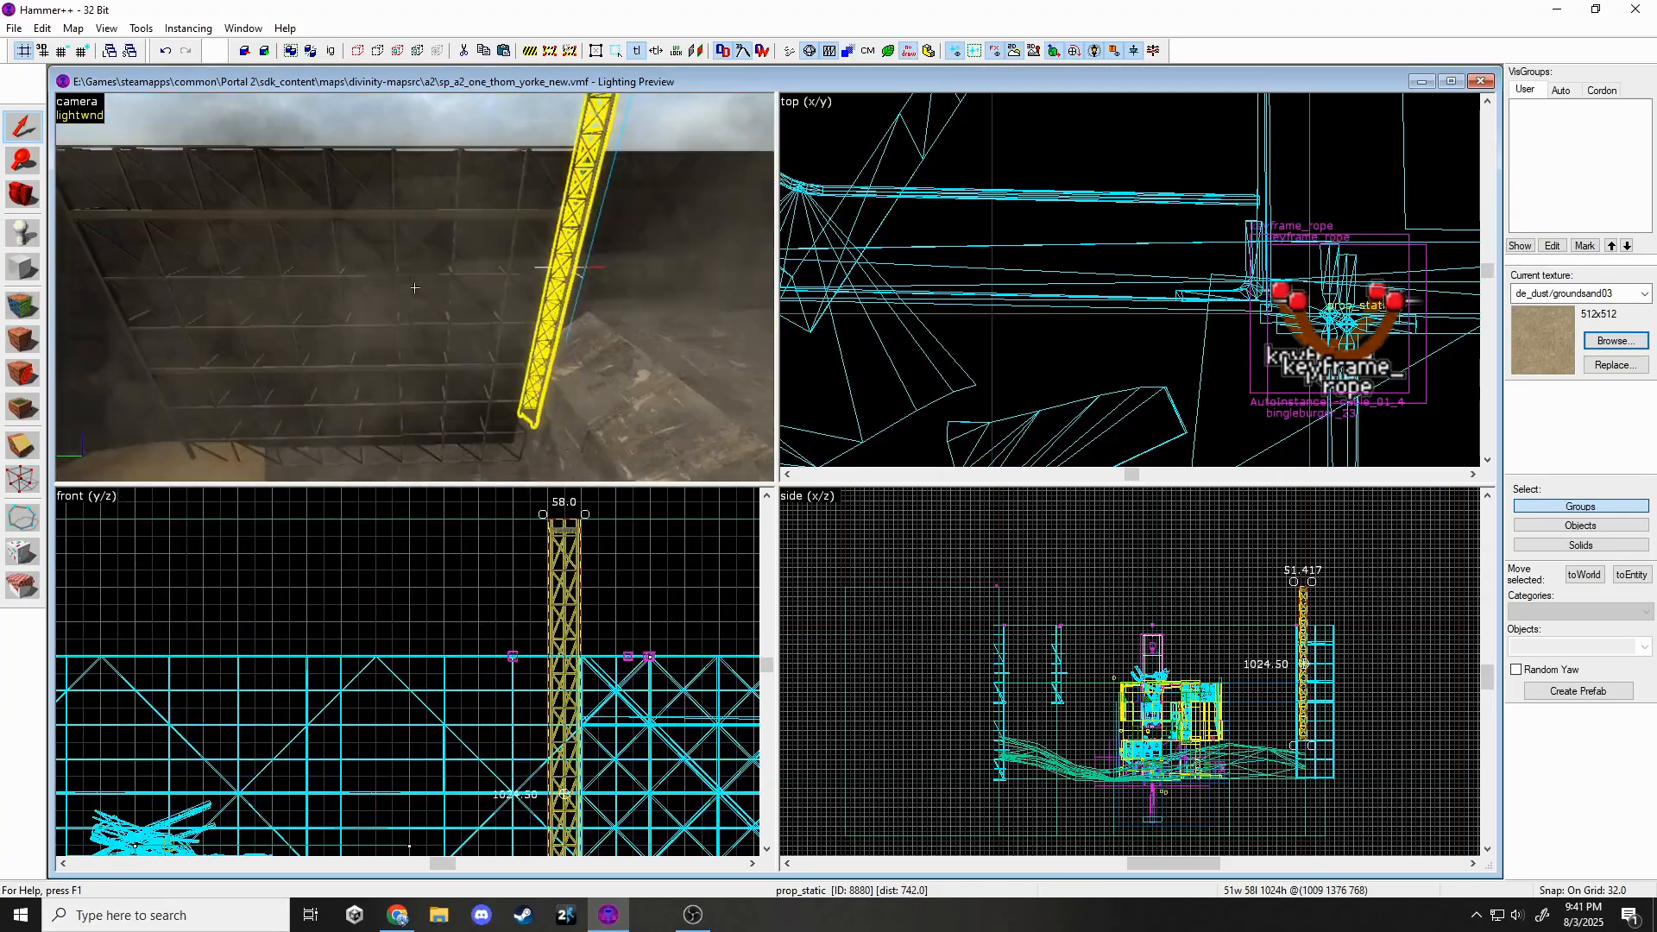
scroll(1122, 285, "down", 20)
scroll(1226, 251, "up", 3)
scroll(1160, 451, "up", 5)
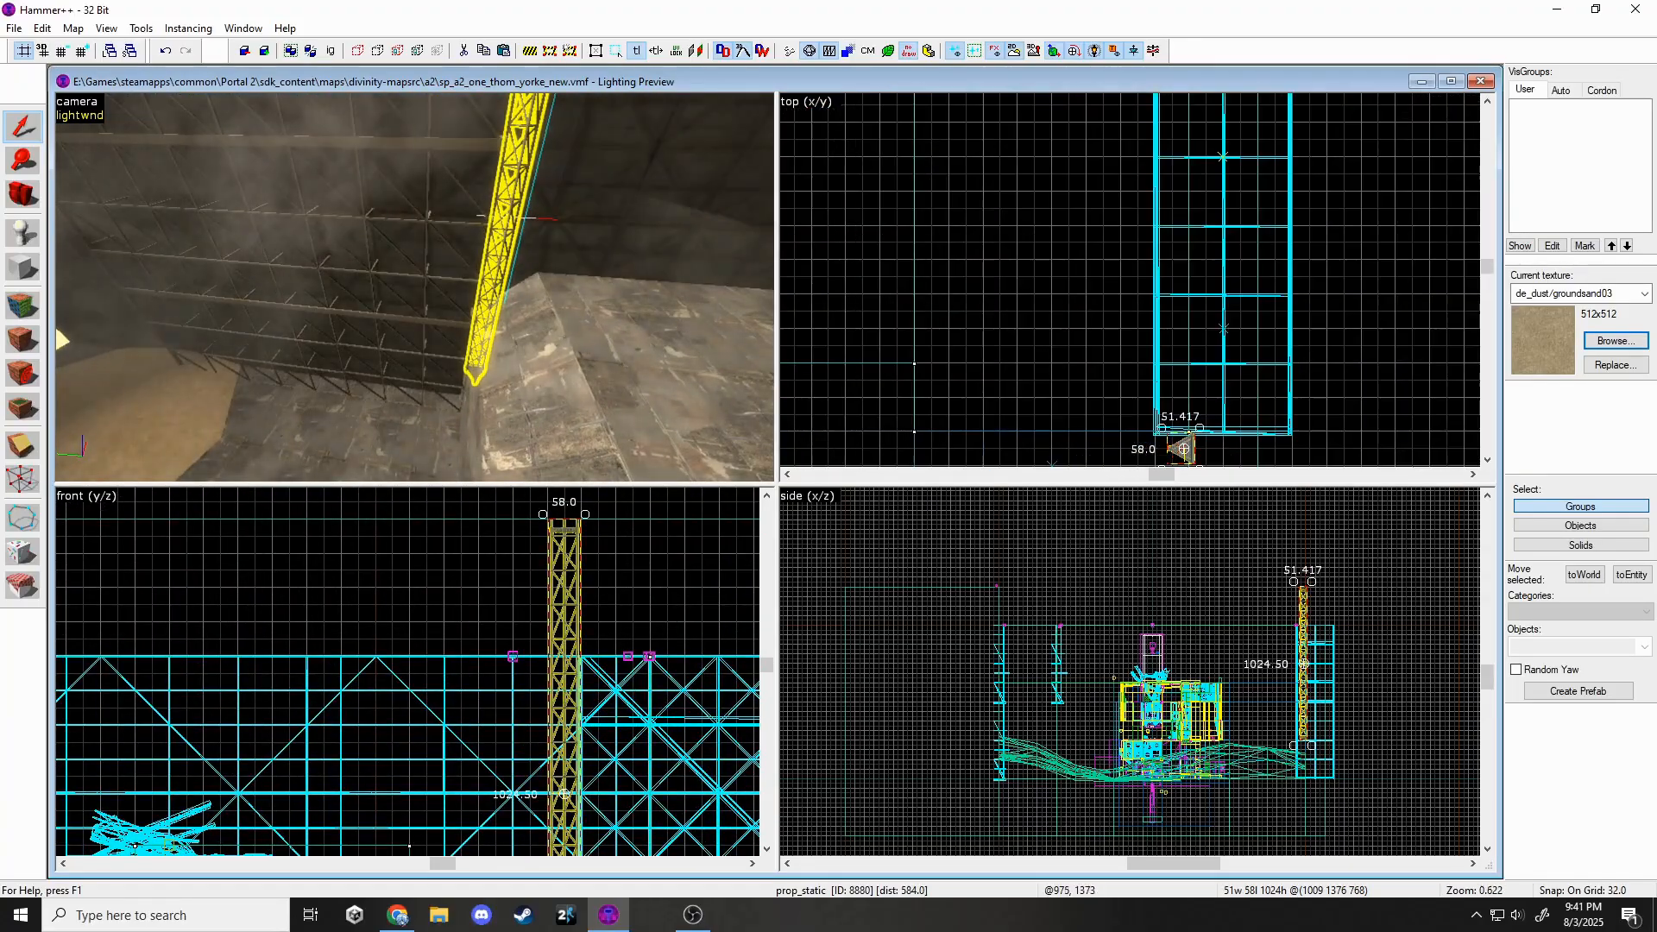
scroll(1165, 445, "down", 5)
left_click_drag(1172, 450, 1164, 329)
scroll(1171, 154, "up", 7)
left_click(64, 52)
left_click(64, 52)
scroll(1170, 410, "up", 7)
key("z")
Look around the 3D view and select the other truss.
key("z")
scroll(1335, 610, "up", 1)
scroll(1316, 609, "up", 6)
left_click_drag(1251, 576, 1245, 709)
scroll(1244, 655, "up", 5)
key("Escape")
key("z")
left_click(421, 281)
key("z")
key("z")
key("w")
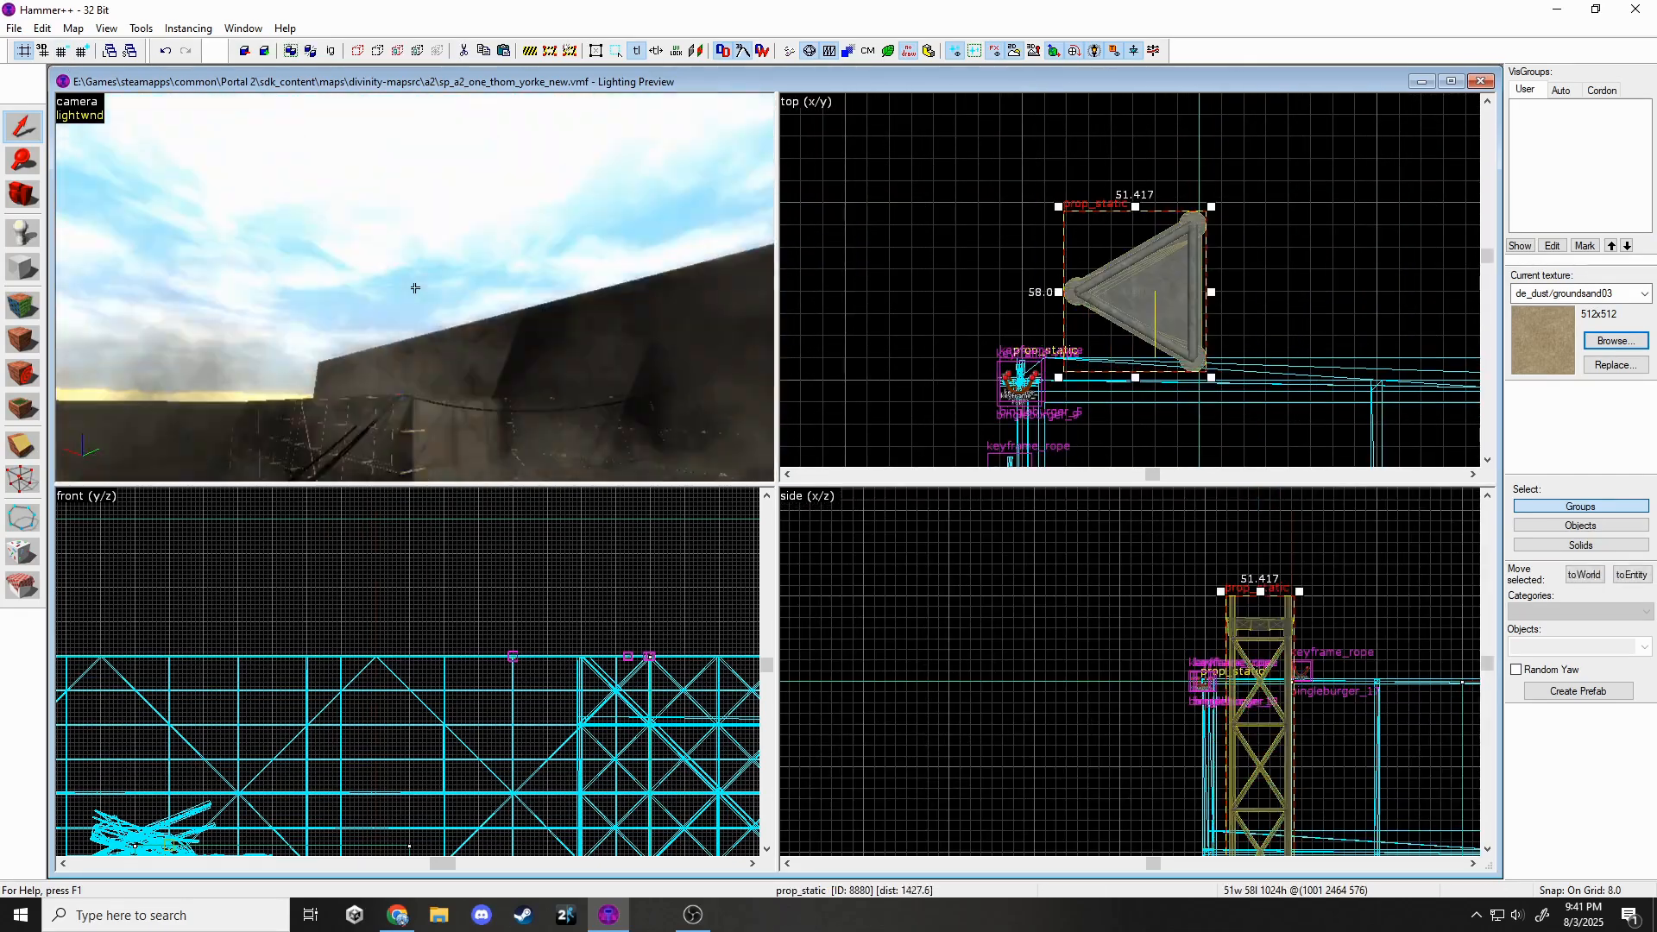
left_click(415, 286)
key("z")
scroll(1294, 216, "down", 13)
scroll(906, 423, "up", 7)
scroll(952, 409, "up", 2)
Rotate the second truss about 135° in plan, shift it down-left and lower it.
left_click(958, 401)
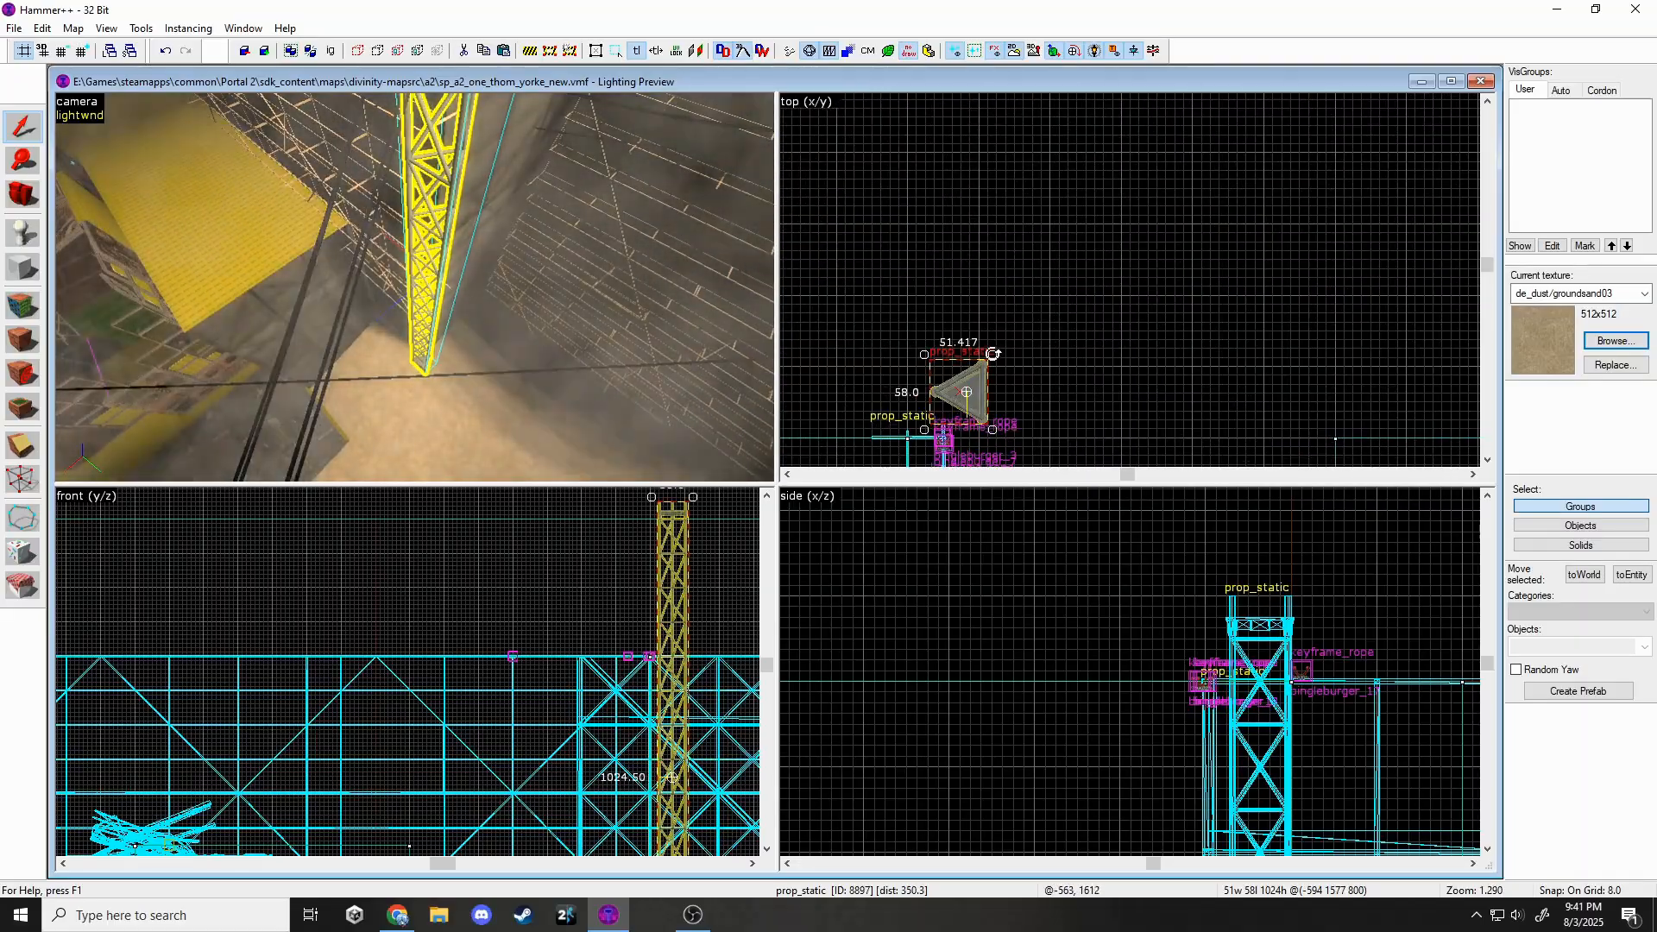
left_click_drag(992, 436, 987, 441)
scroll(1064, 331, "up", 2)
left_click_drag(1094, 335, 1067, 385)
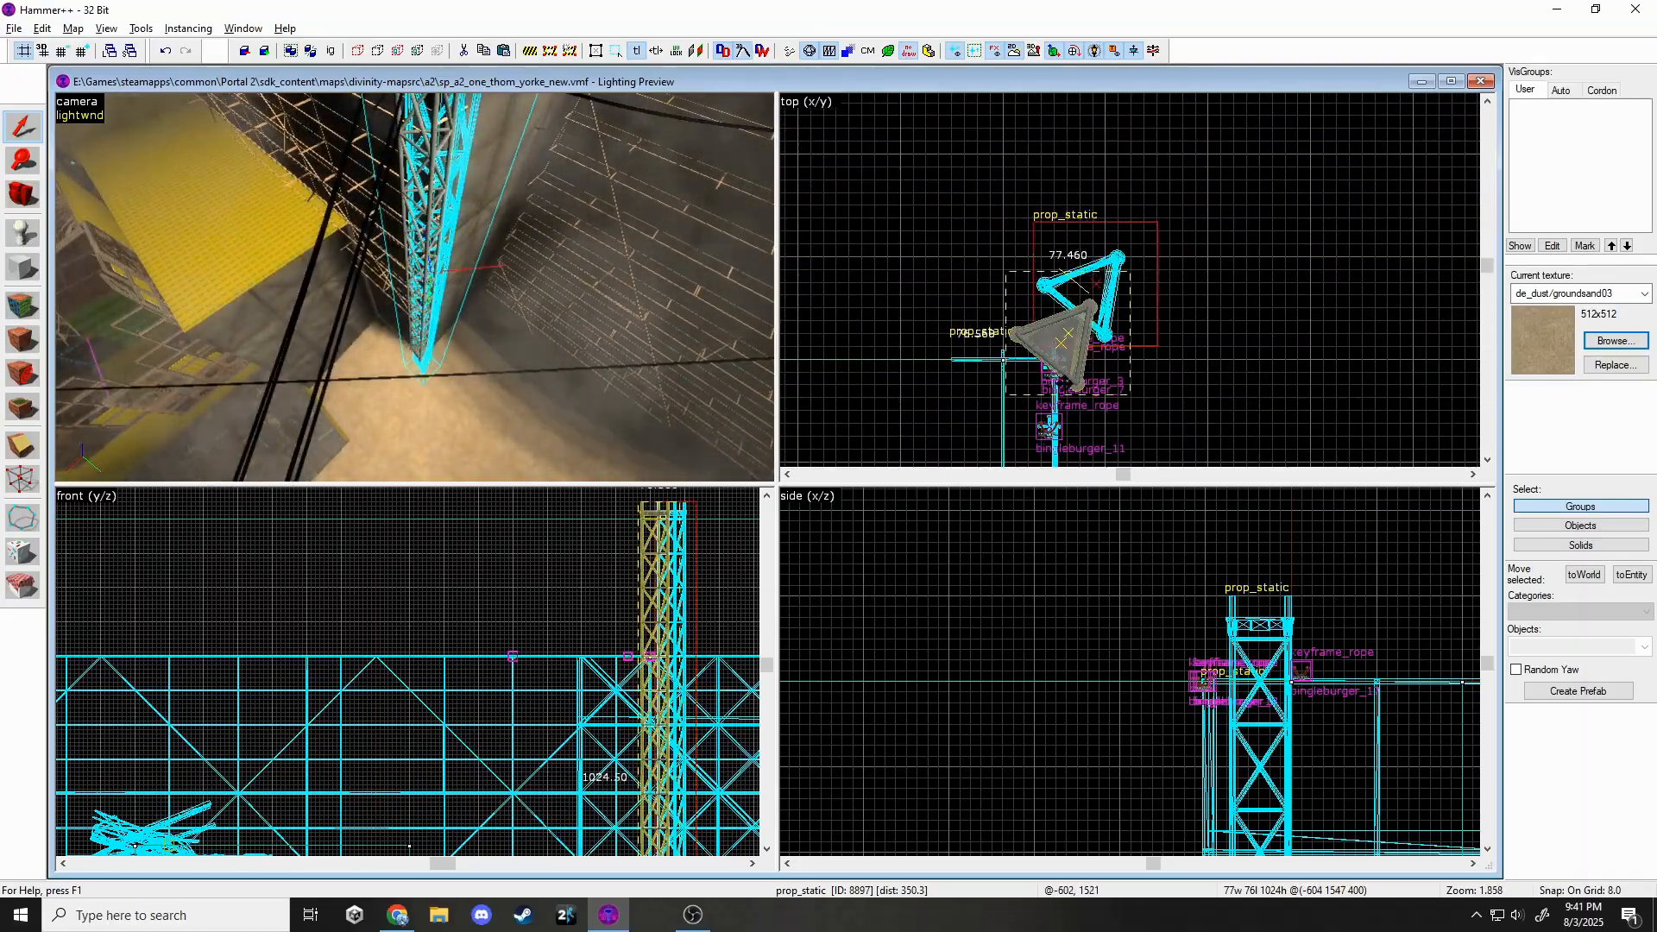
key("z")
left_click(415, 287)
left_click_drag(415, 287, 415, 362)
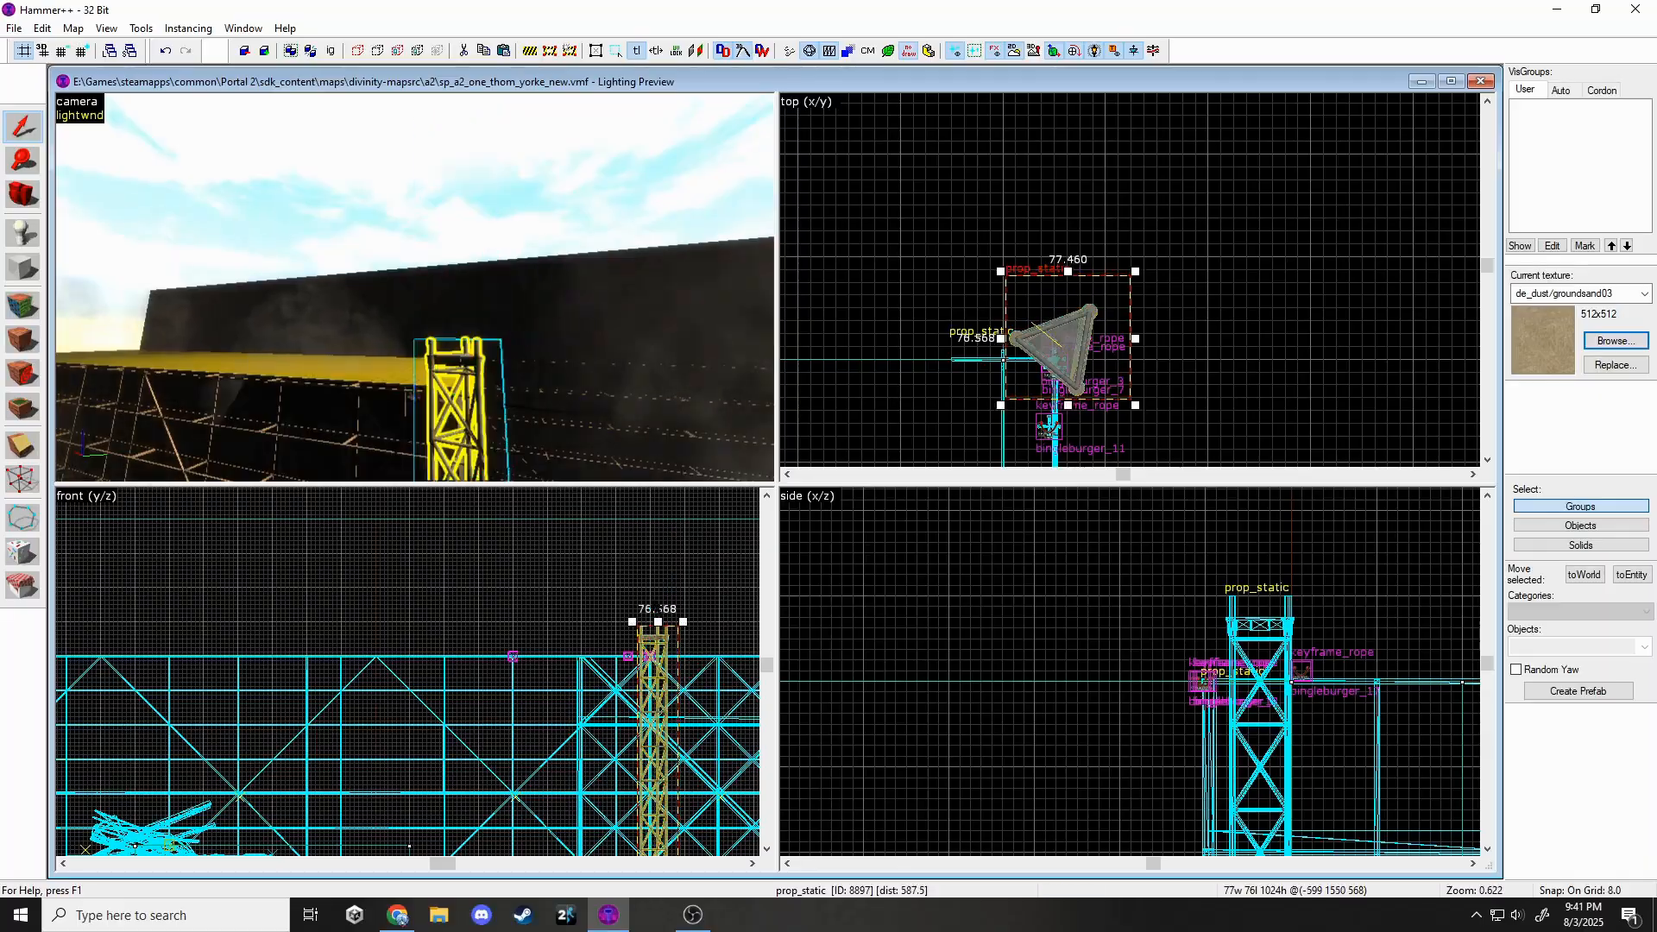
key("Escape")
Switch the prop's model to gantry_256_a and return to the 32-unit grid.
key("w")
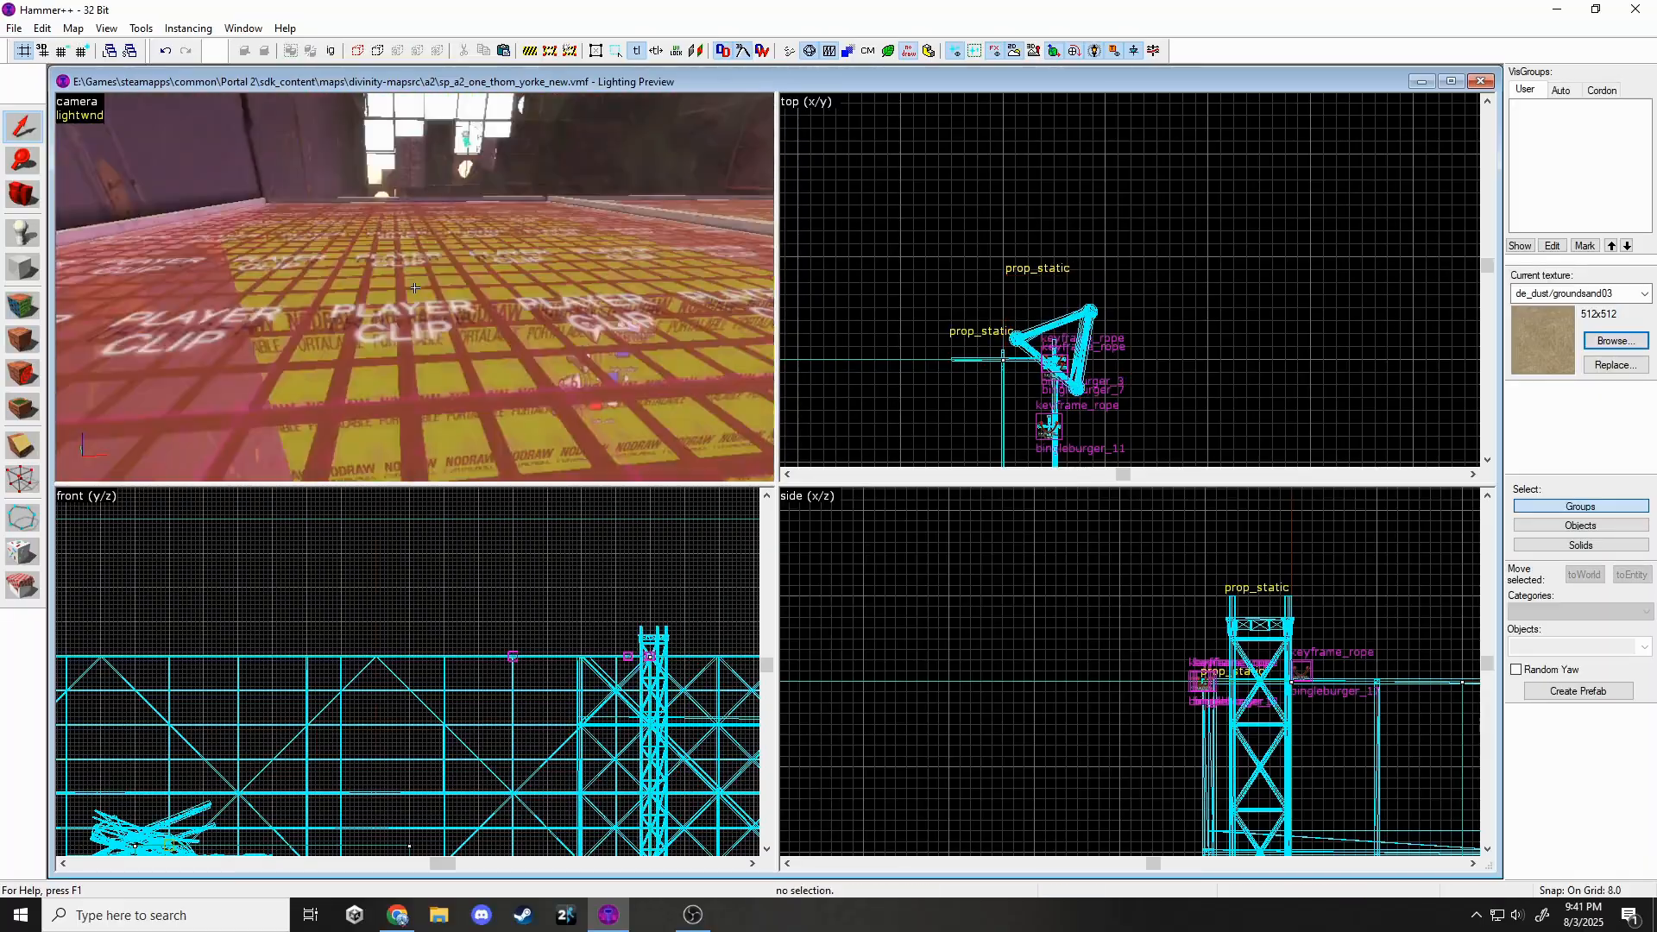
key("w")
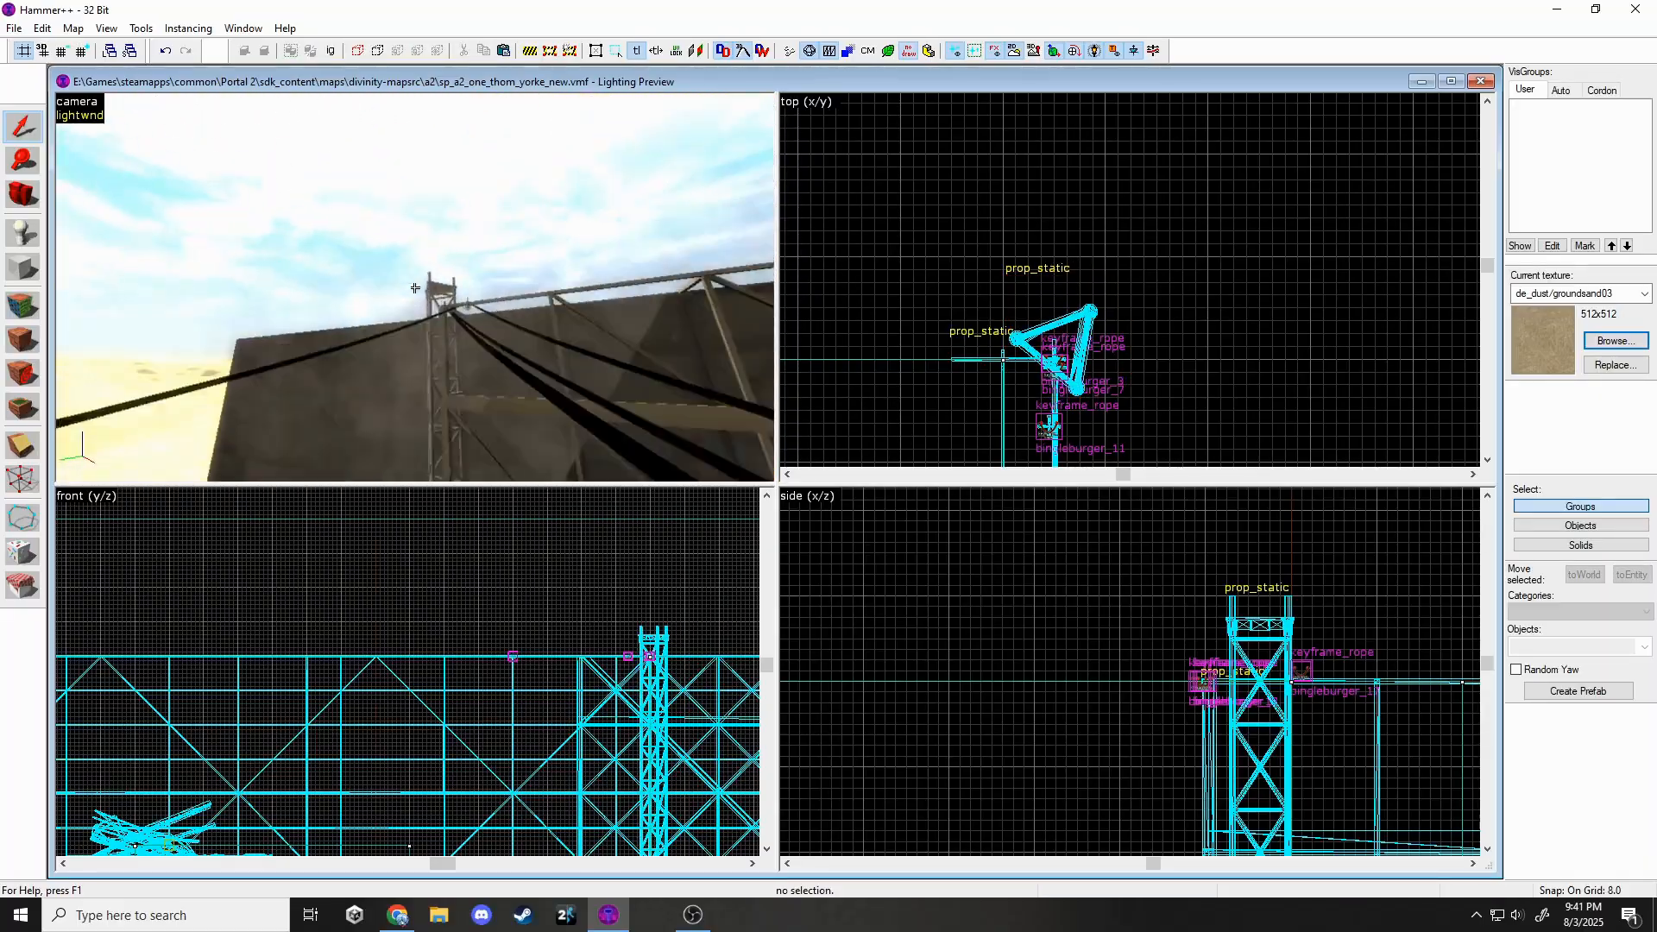
key("w")
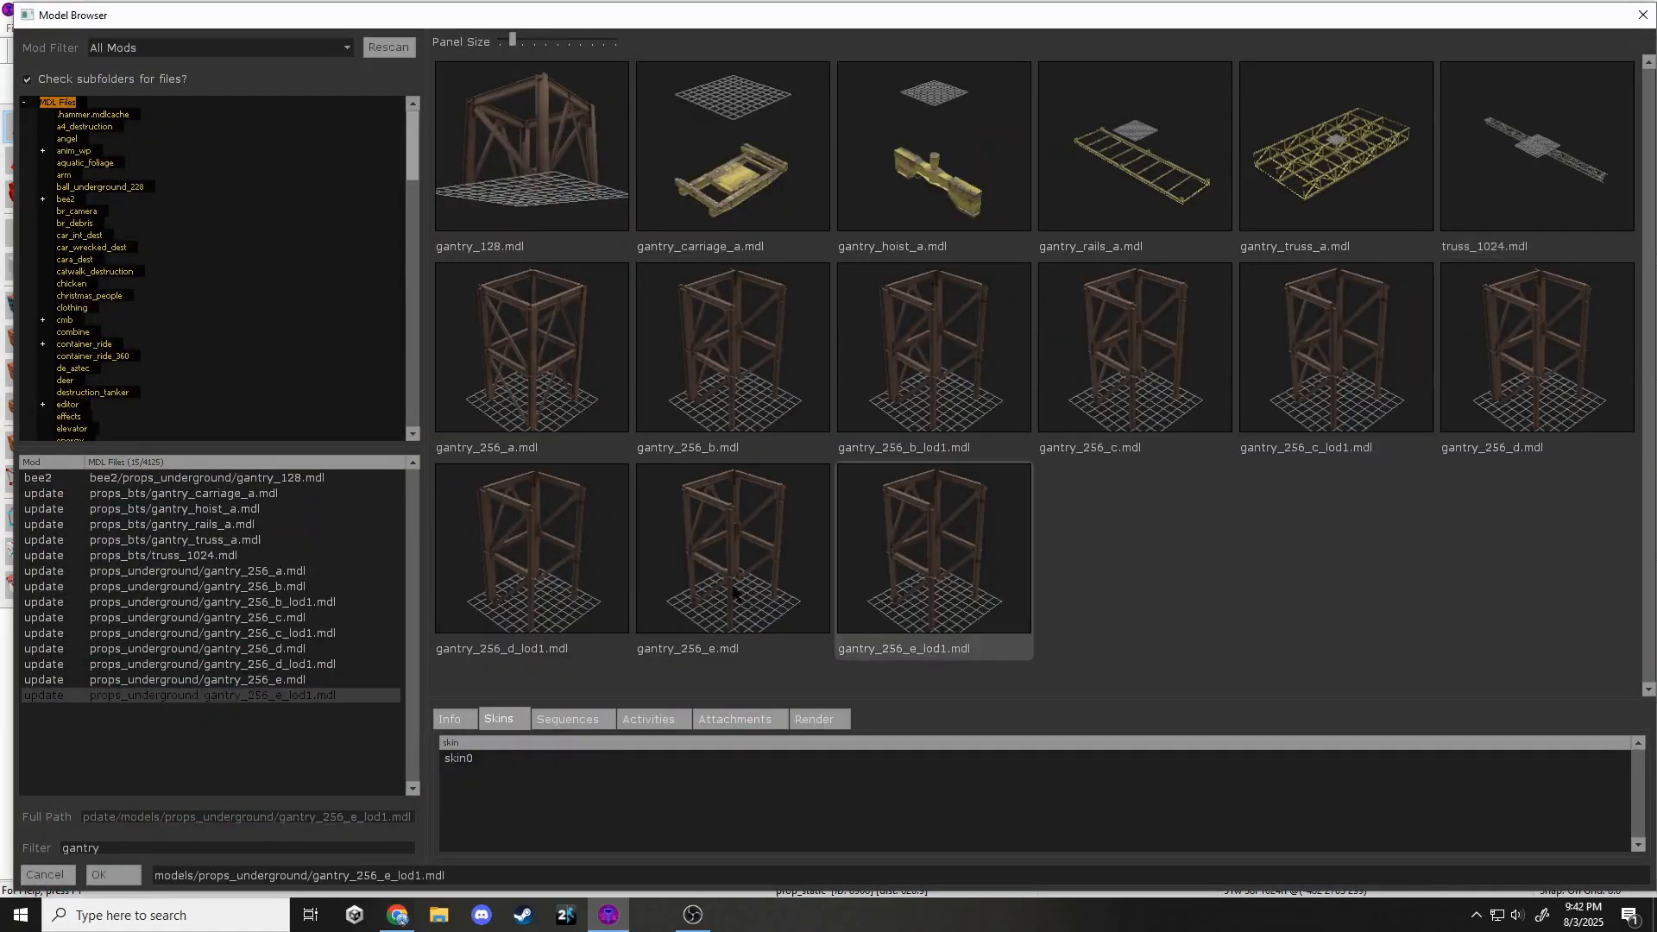
double_click(512, 361)
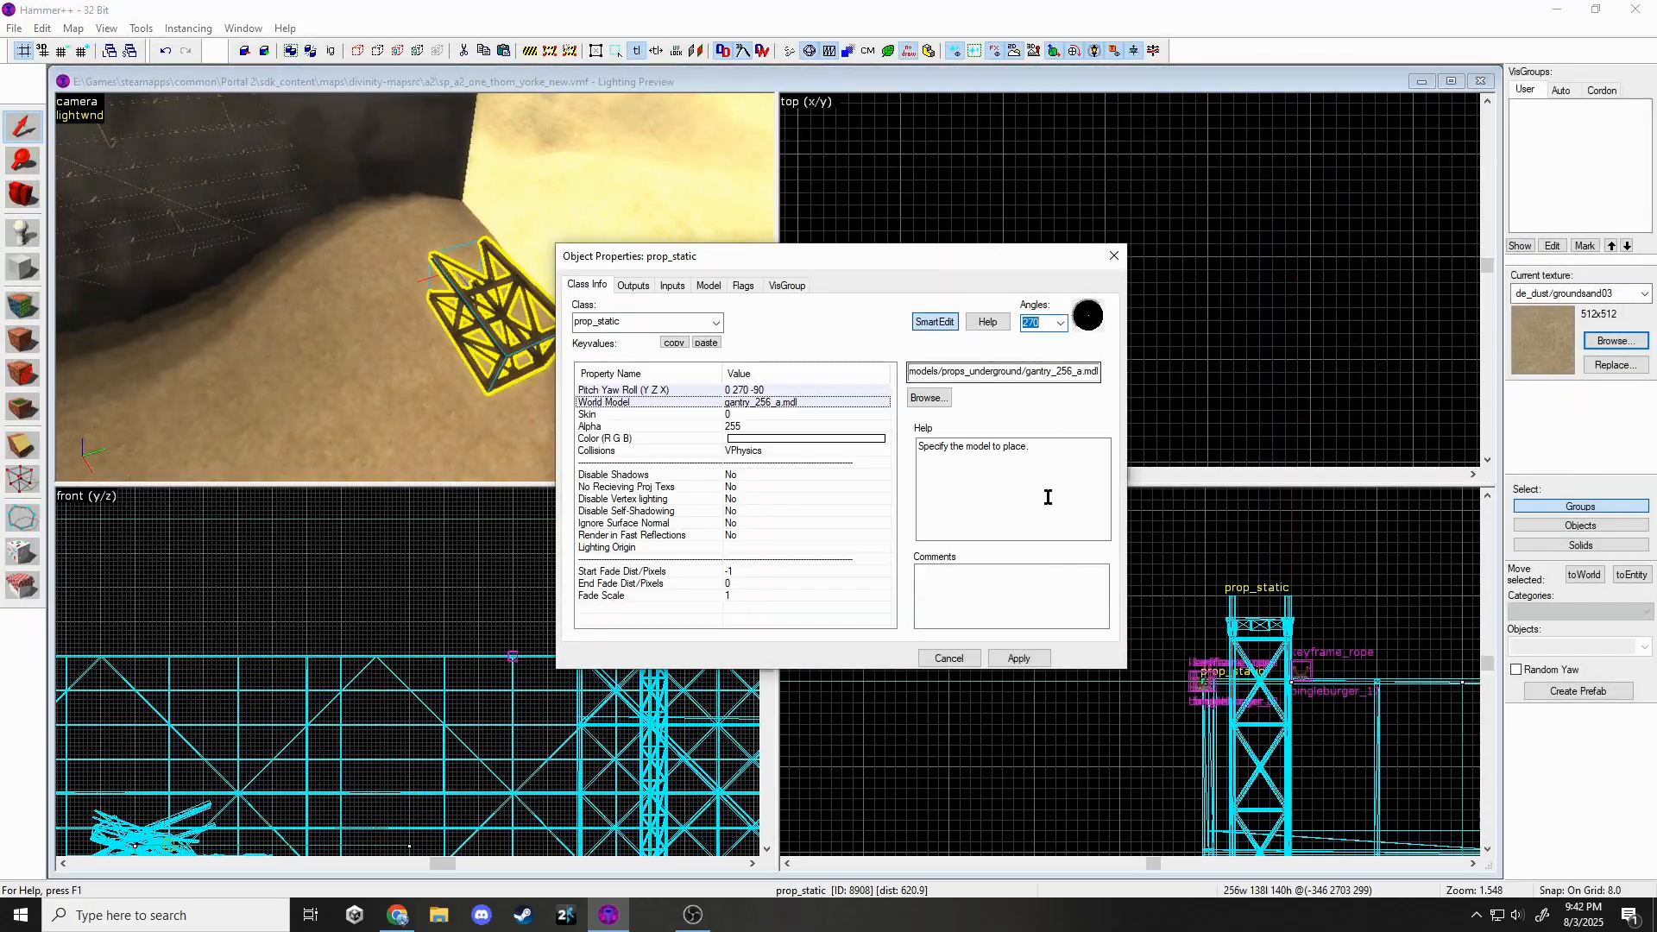
left_click(1113, 256)
scroll(1089, 258, "down", 8)
scroll(1039, 235, "up", 2)
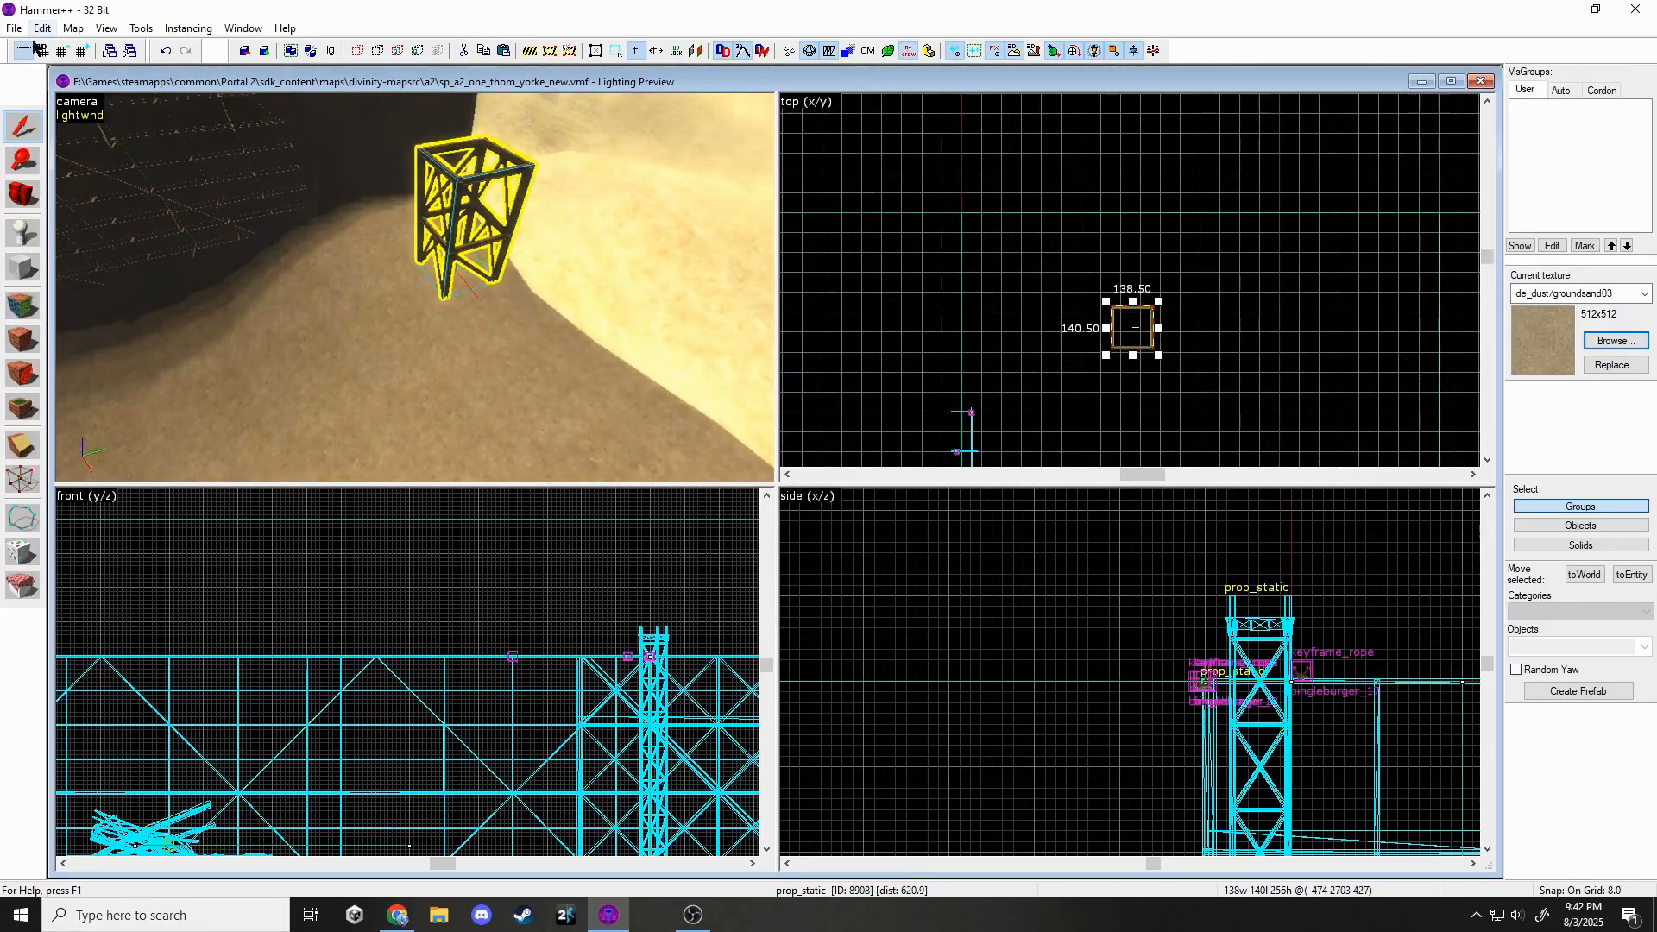
key("bracketright")
key("bracketright")
scroll(945, 654, "down", 14)
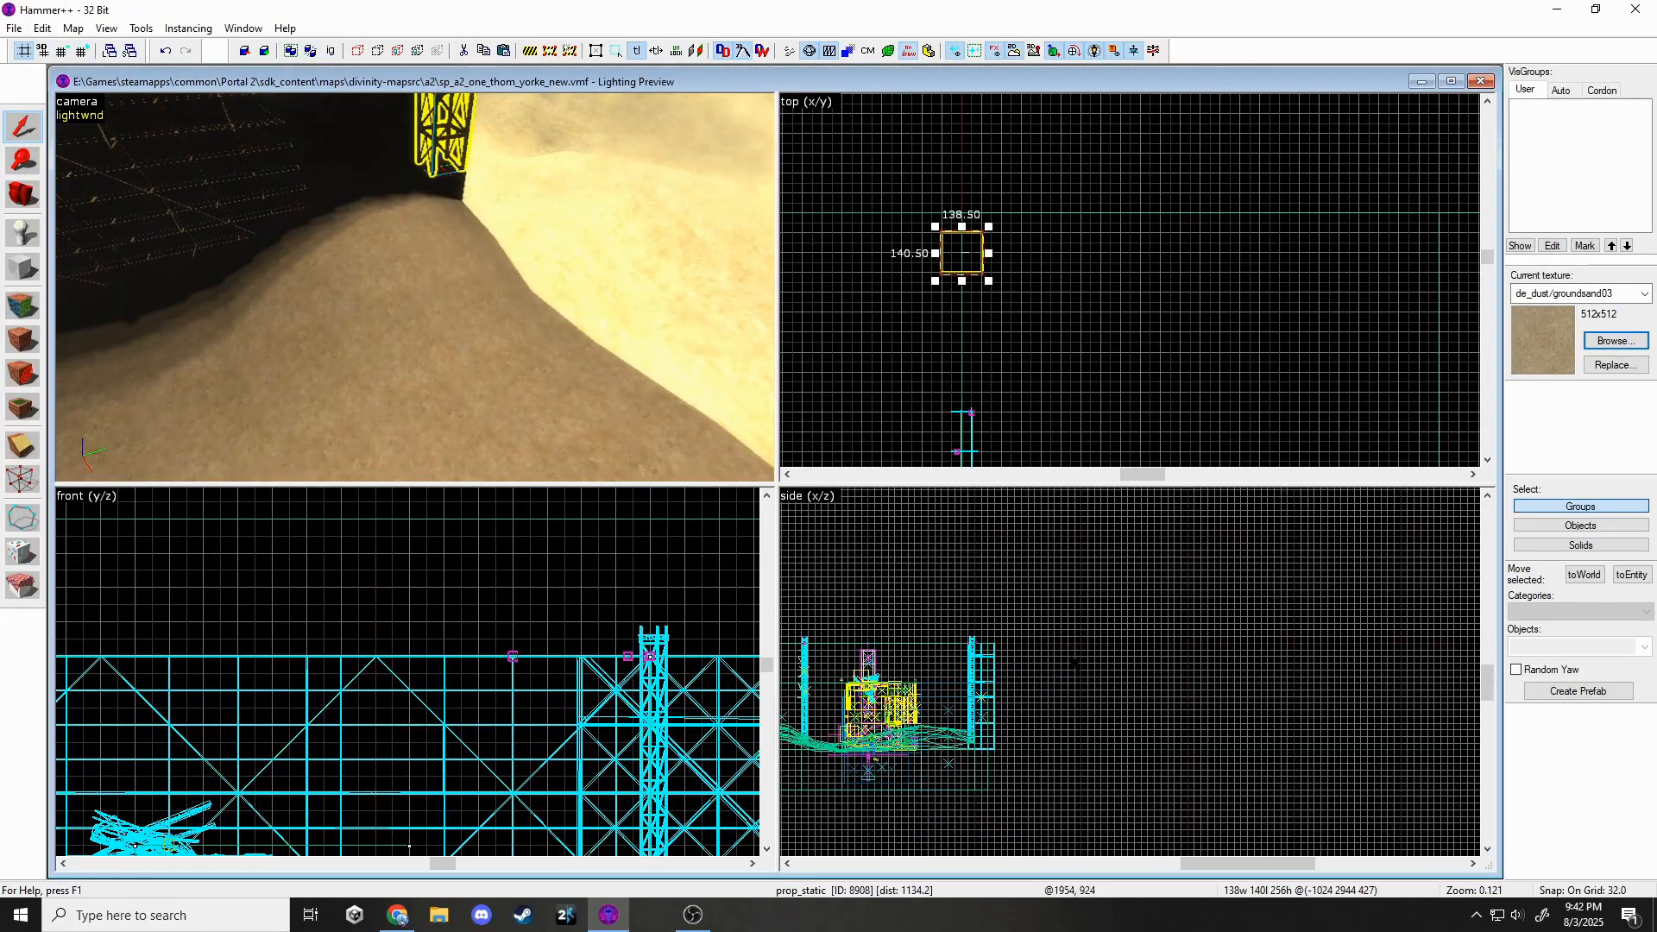
middle_click_drag(945, 654, 1084, 727)
scroll(963, 773, "up", 9)
Shift-drag clone the gantry segment upward three times to stack a tower.
left_click_drag(880, 797, 880, 658, "shift")
scroll(904, 777, "down", 4)
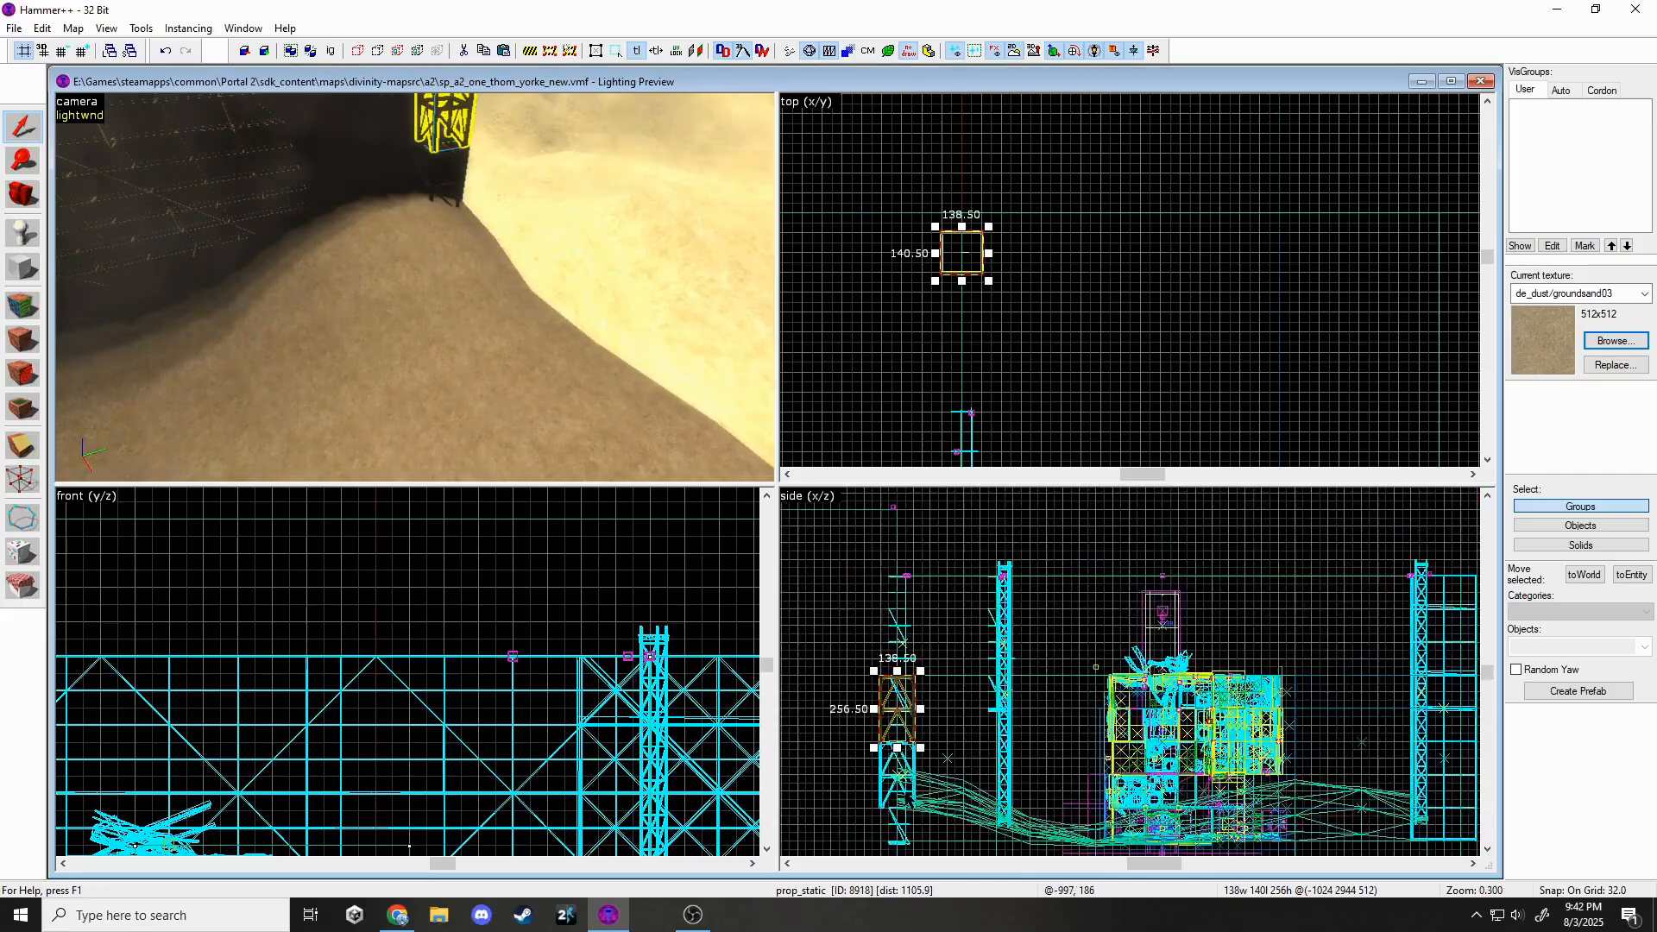
scroll(906, 644, "up", 5)
left_click_drag(901, 763, 902, 620, "shift")
scroll(925, 747, "down", 3)
left_click_drag(924, 753, 913, 684, "shift")
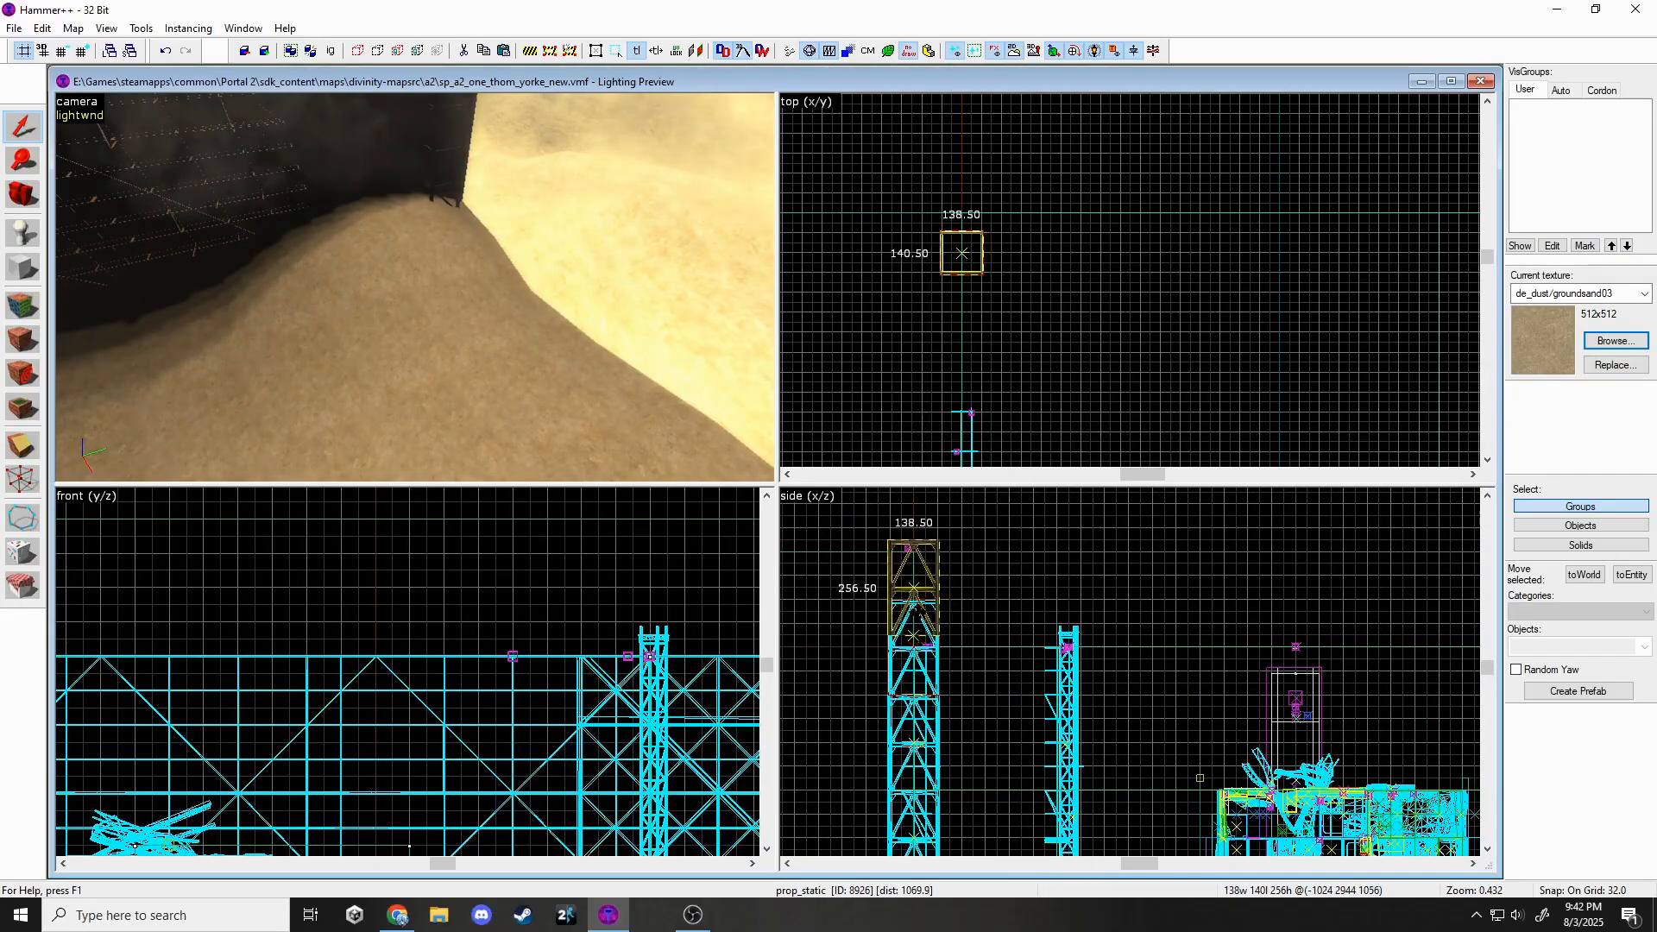
Copy-paste the gantry tower and set the duplicate against the far wall at matching height.
left_click(414, 287, "ctrl")
left_click(414, 287, "ctrl")
left_click(415, 288, "ctrl")
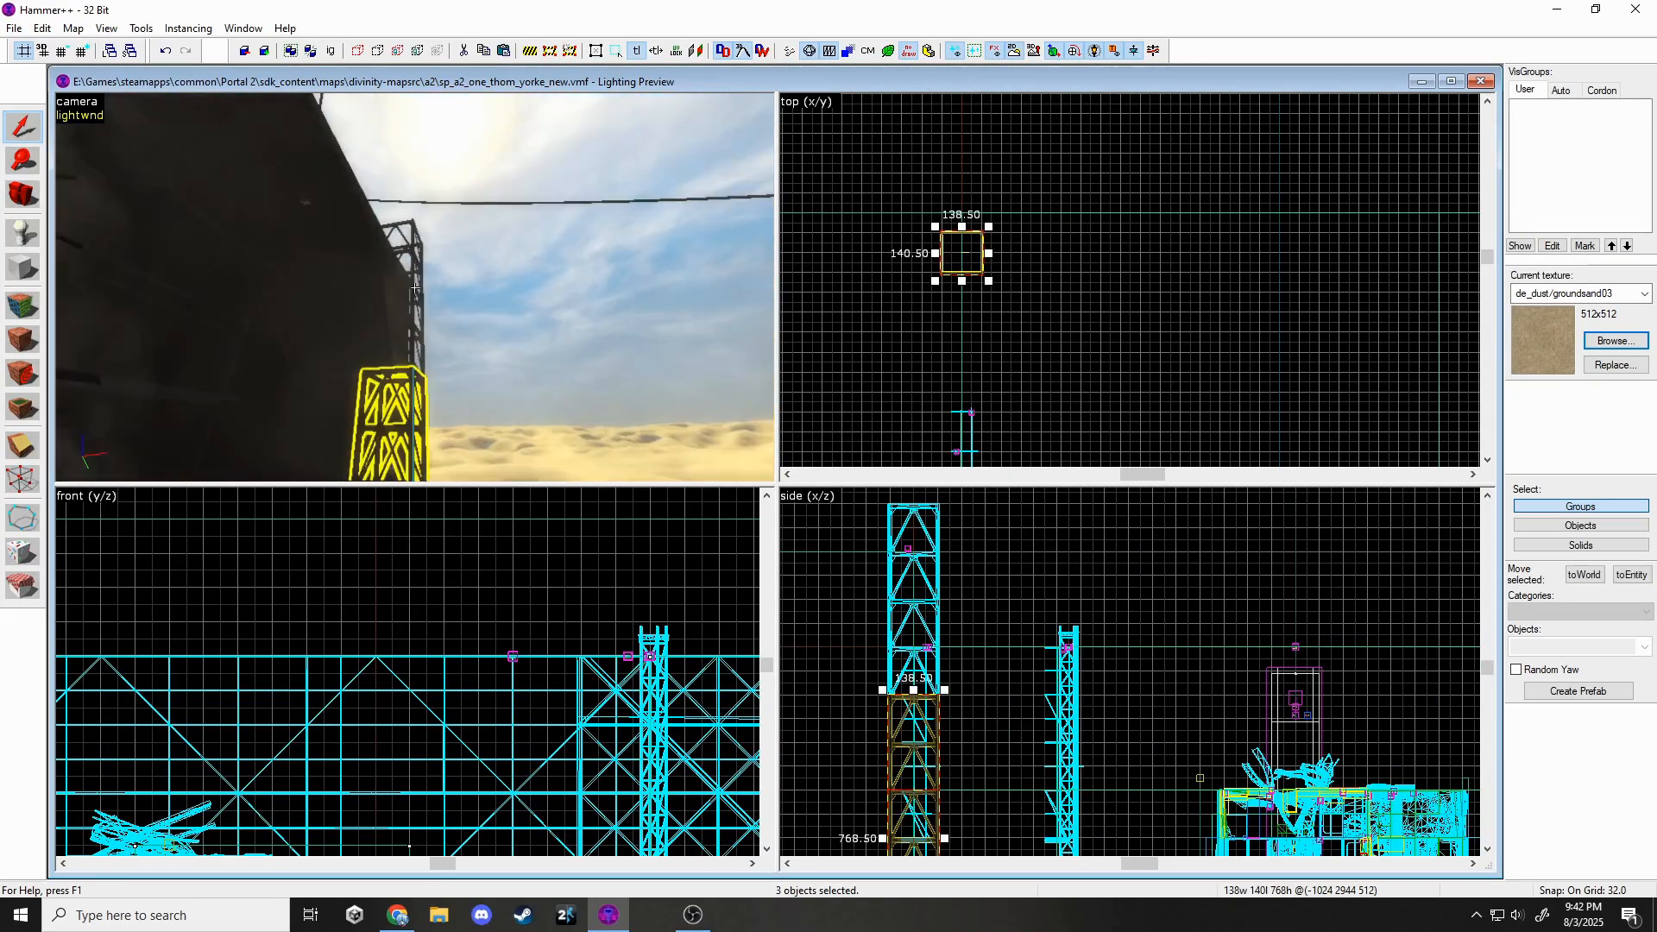
left_click(414, 287, "ctrl")
left_click(415, 287, "ctrl")
key("z")
key("ctrl+c")
key("z")
key("z")
key("ctrl+v")
key("z")
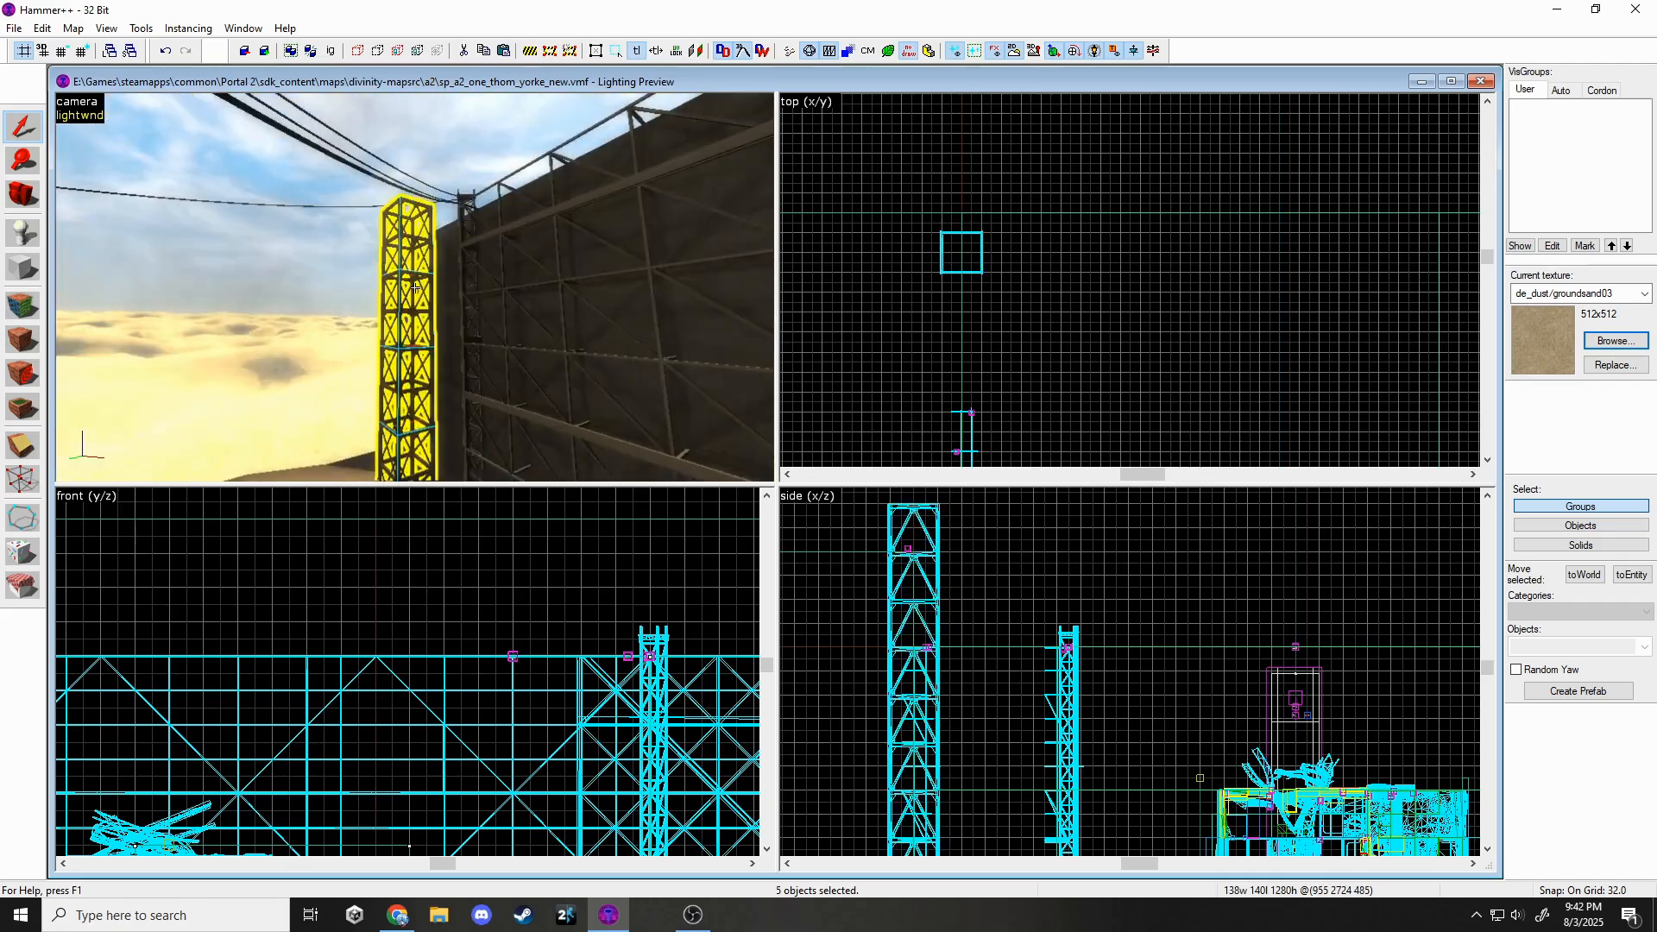
key("z")
middle_click_drag(1273, 325, 869, 256)
scroll(1177, 234, "up", 4)
left_click_drag(1172, 259, 1217, 242)
scroll(1085, 611, "down", 7)
scroll(1260, 628, "up", 7)
left_click_drag(1215, 643, 1216, 630)
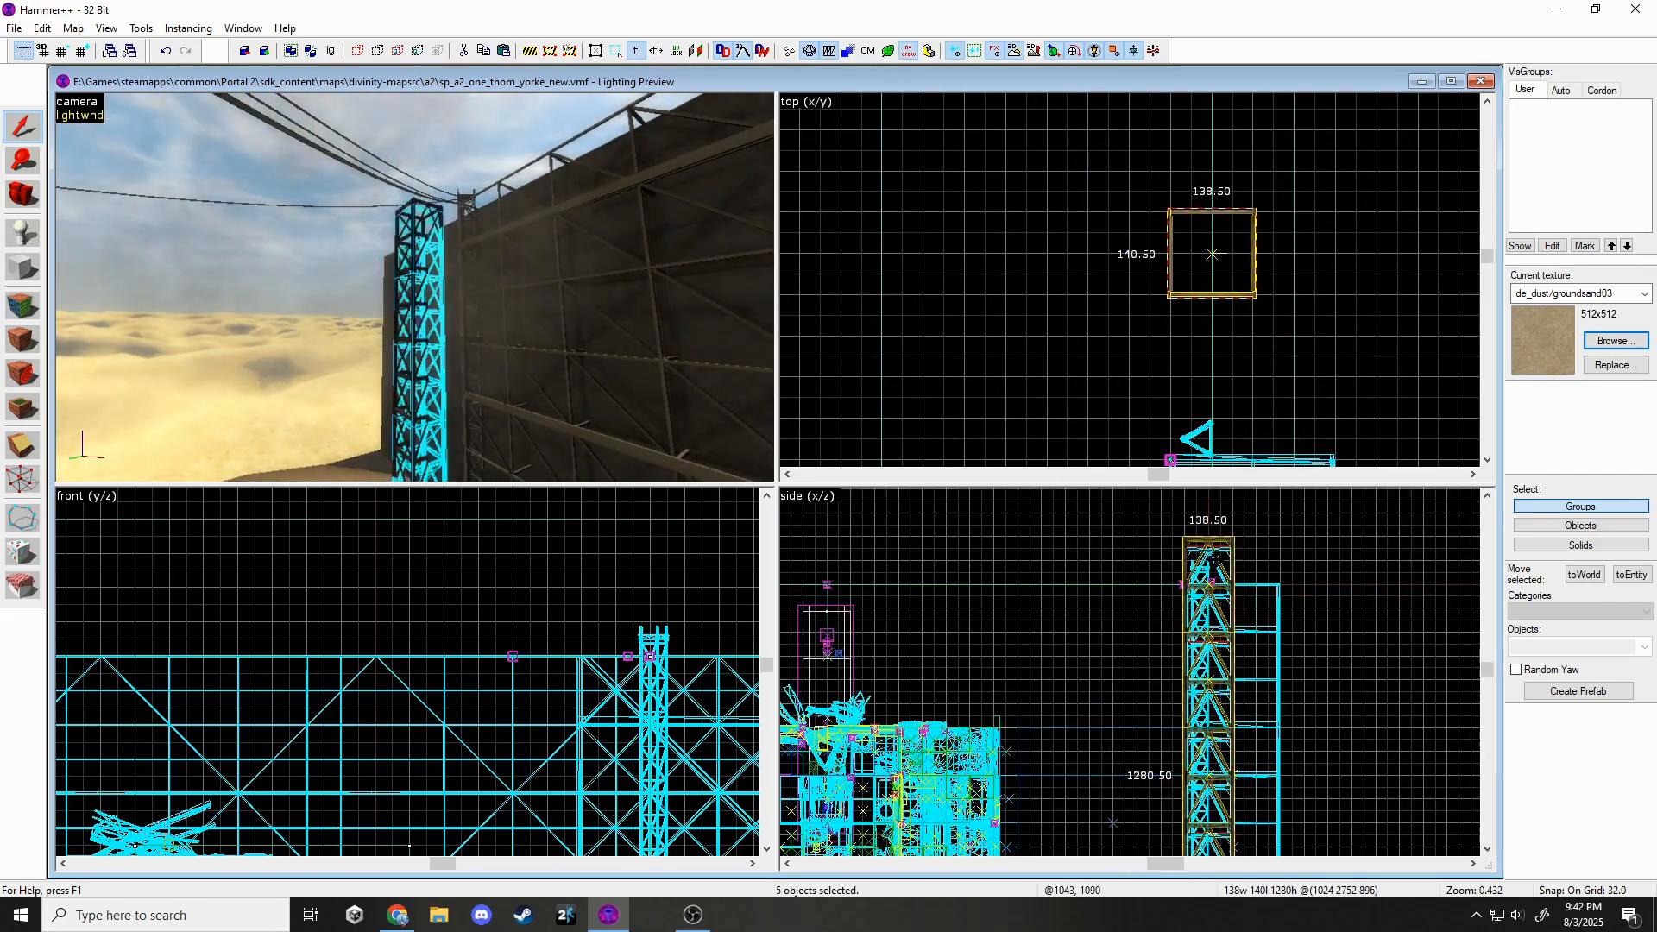
middle_click_drag(1241, 786, 1232, 643)
Paste another tower copy, rotate it -90° horizontal and lift it onto the tower tops.
scroll(1233, 643, "down", 2)
key("z")
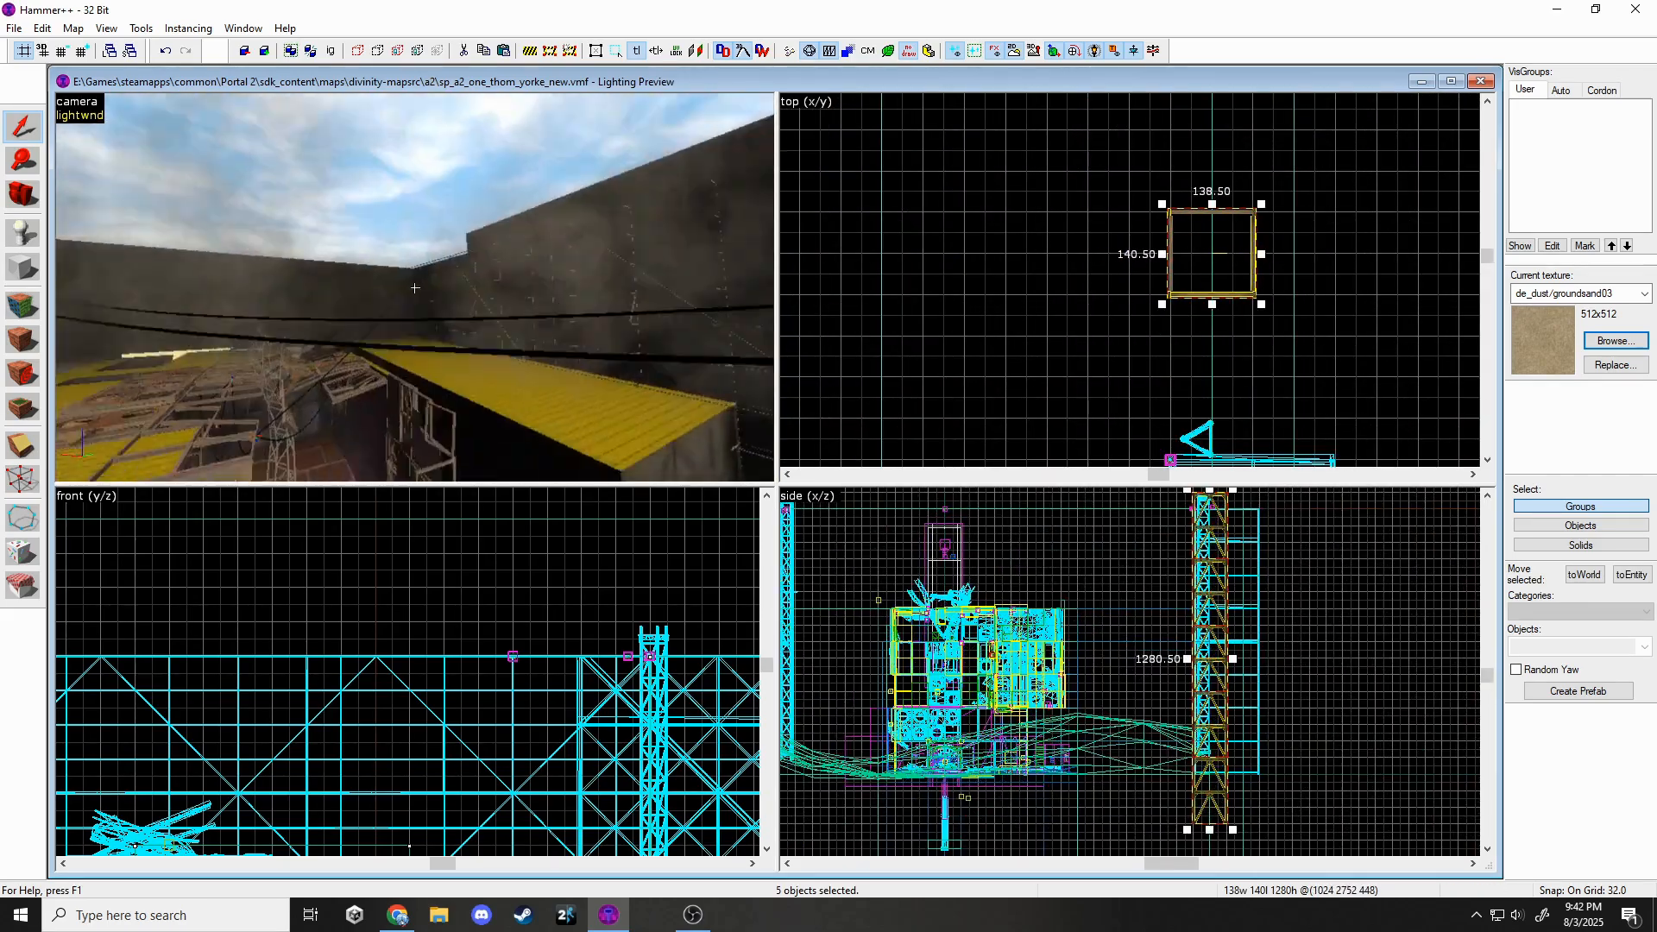
key("ctrl+v")
key("z")
left_click(980, 673)
left_click_drag(1001, 709, 1107, 539)
scroll(975, 547, "up", 3)
middle_click_drag(966, 544, 1298, 701)
left_click_drag(1299, 701, 1241, 679)
scroll(1048, 351, "down", 11)
middle_click_drag(1074, 319, 1146, 175)
scroll(999, 418, "up", 13)
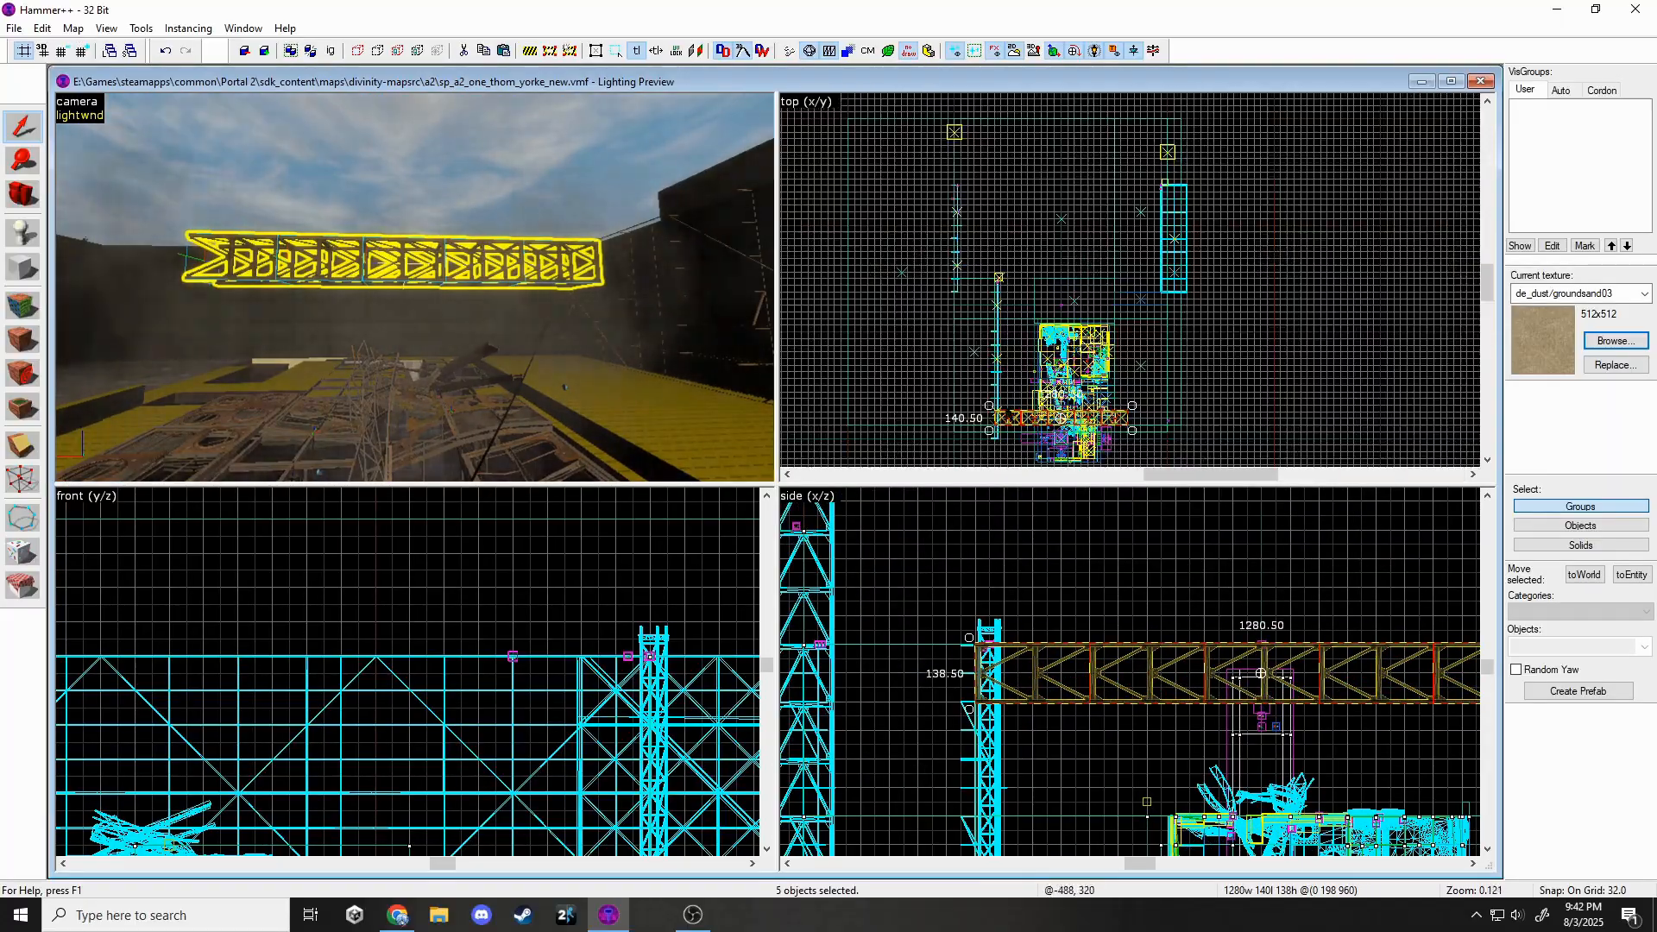
Deselect the truss and fly around the map to review the overhead bridge.
key("Escape")
scroll(1116, 344, "down", 12)
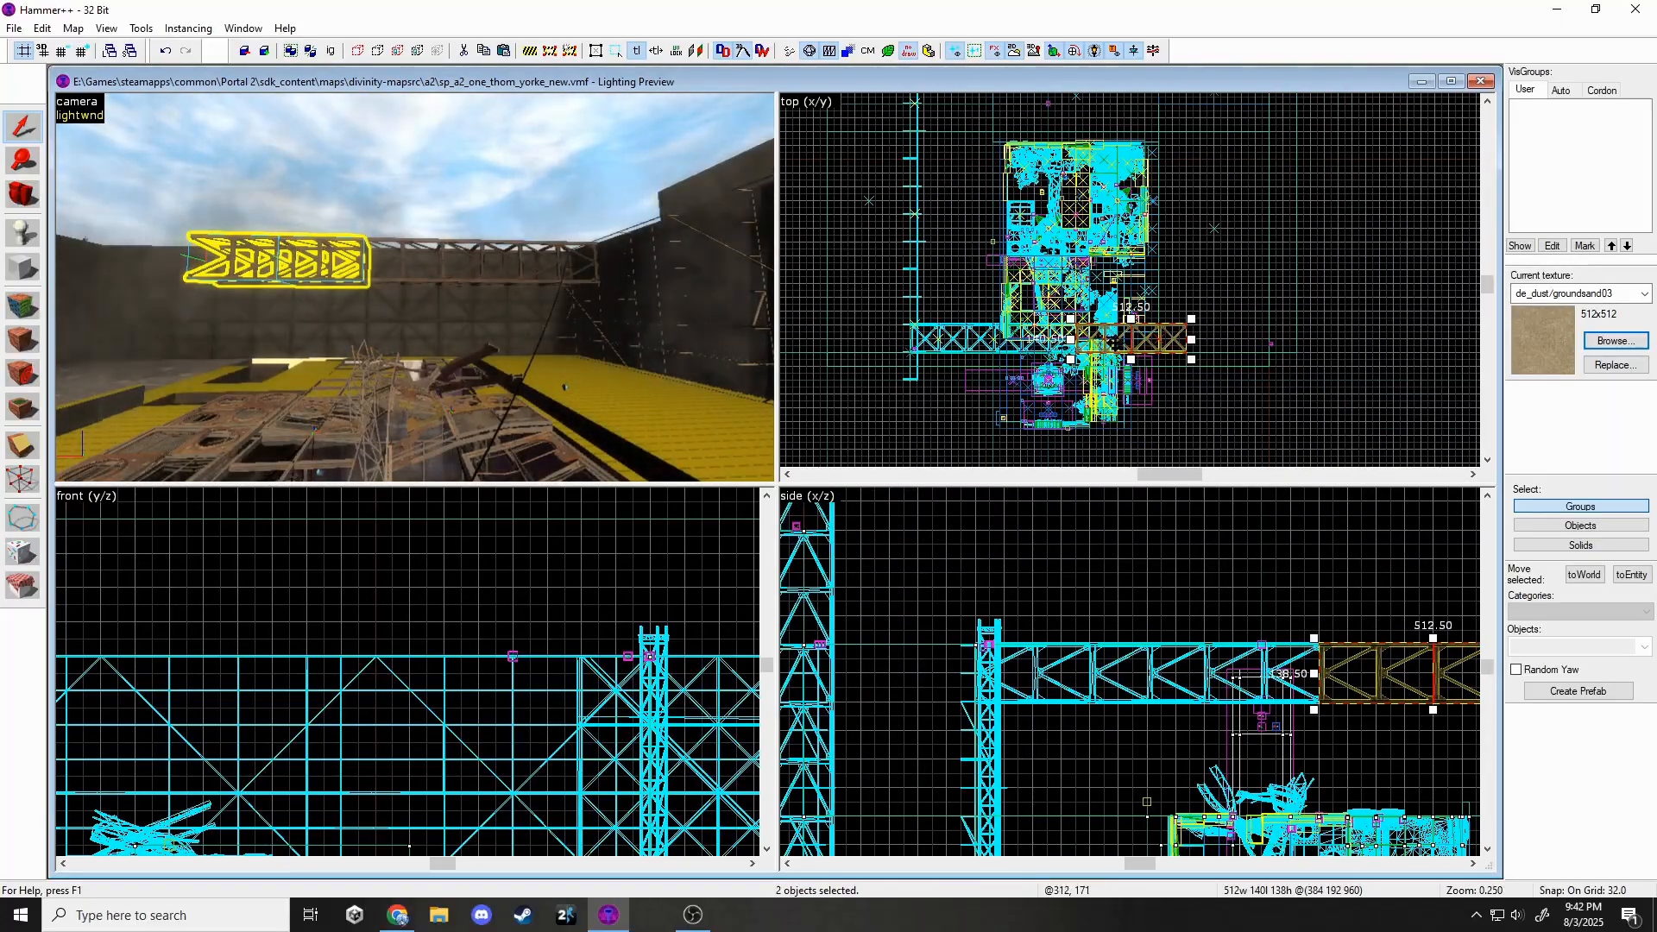
key("Escape")
key("z")
key("w")
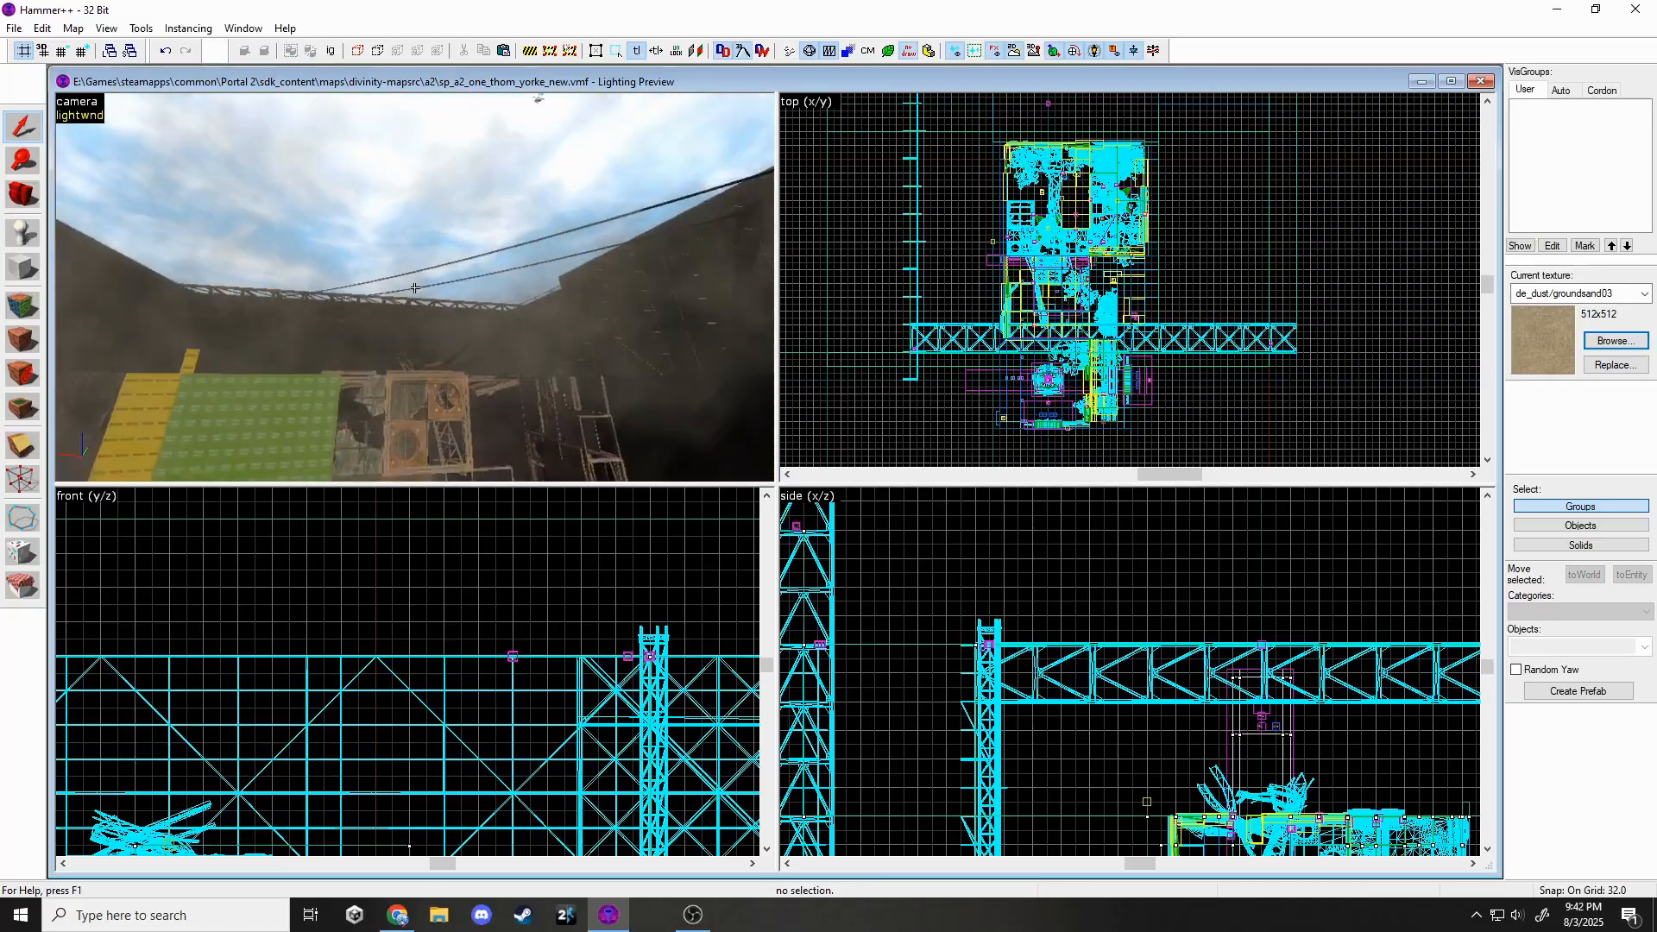
Place a new prop entity on the wall and give it the gantry_rails_a model.
key("z")
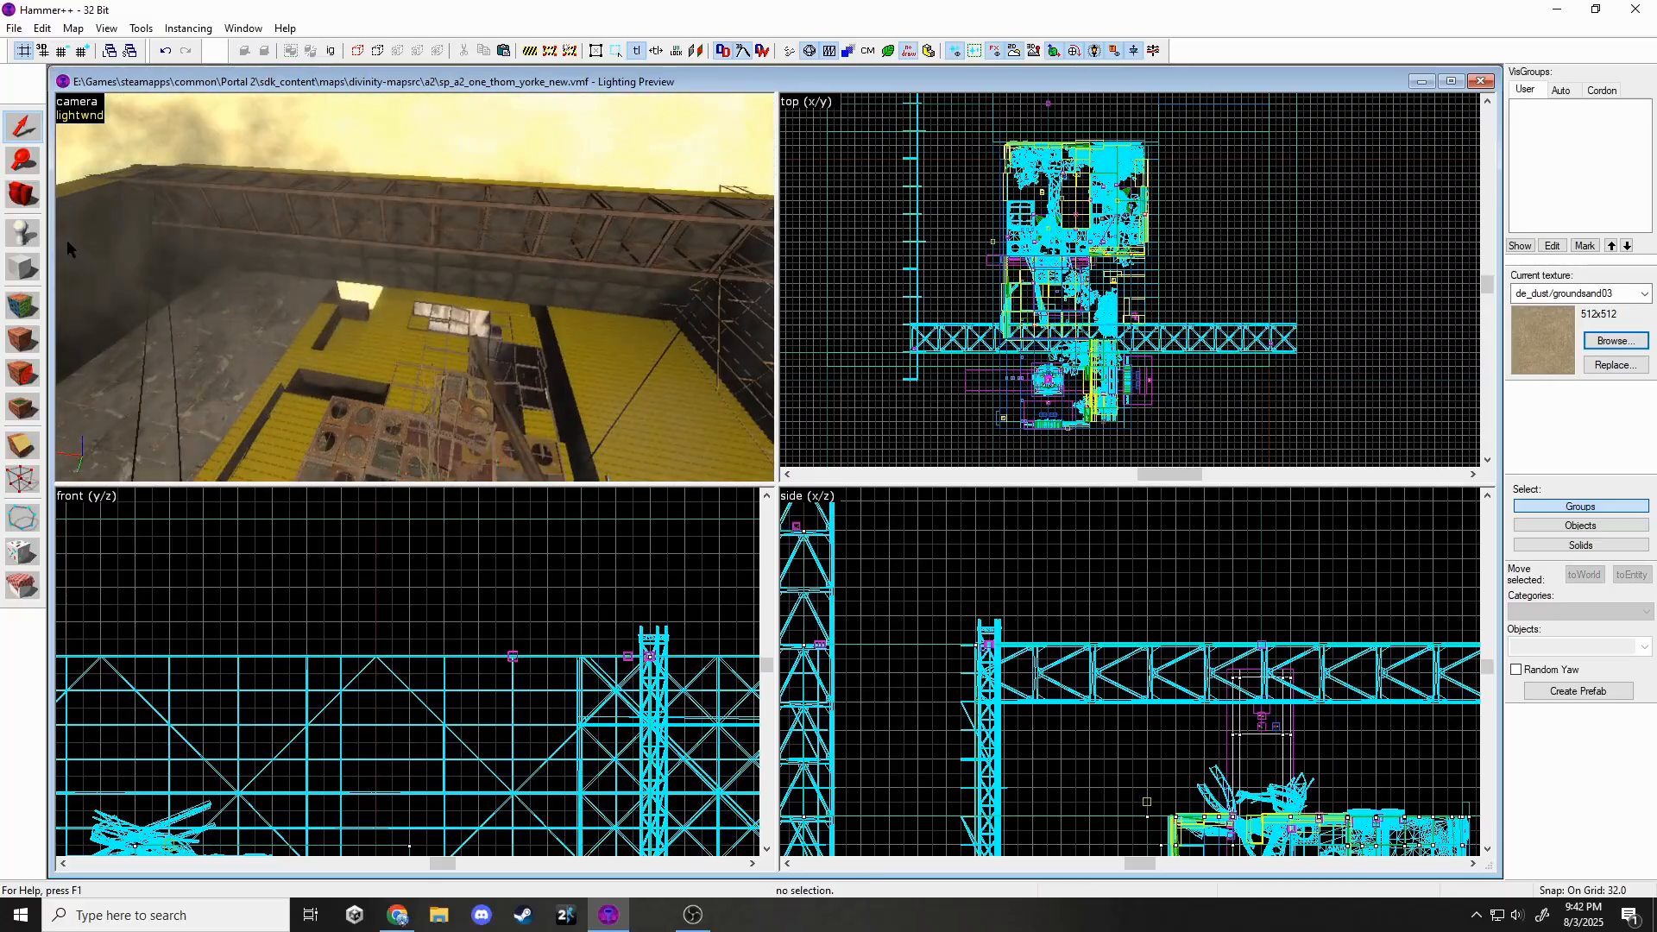
left_click(65, 240)
key("shift+e")
left_click(84, 234)
key("alt+Return")
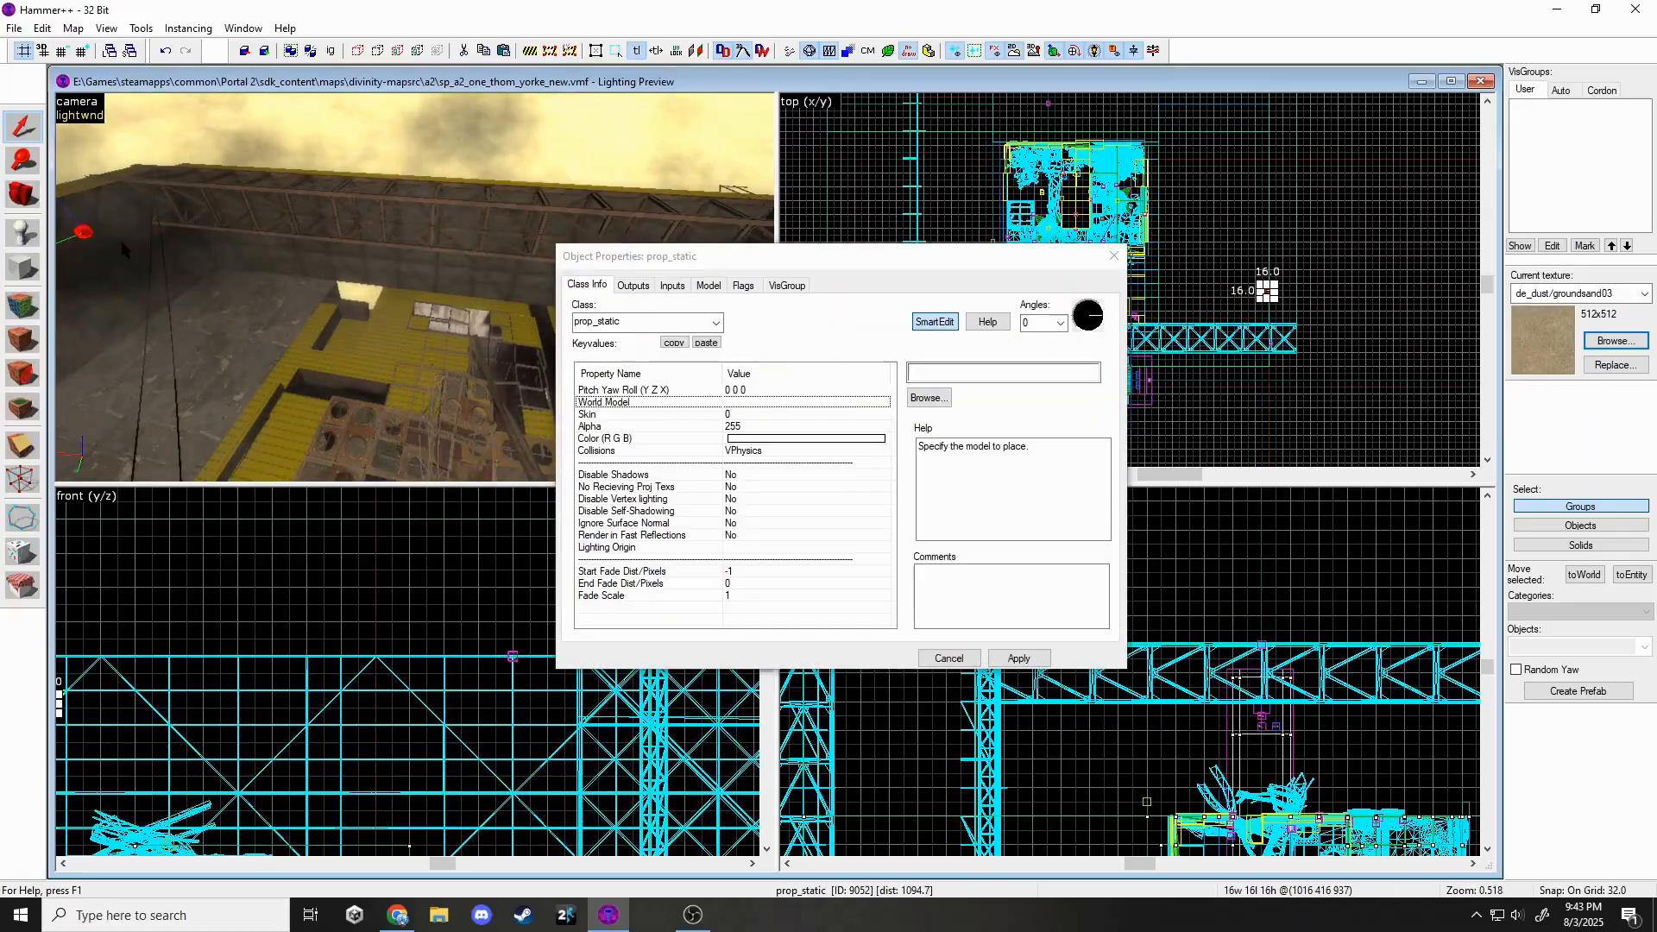
left_click(914, 399)
double_click(1135, 163)
left_click(1021, 660)
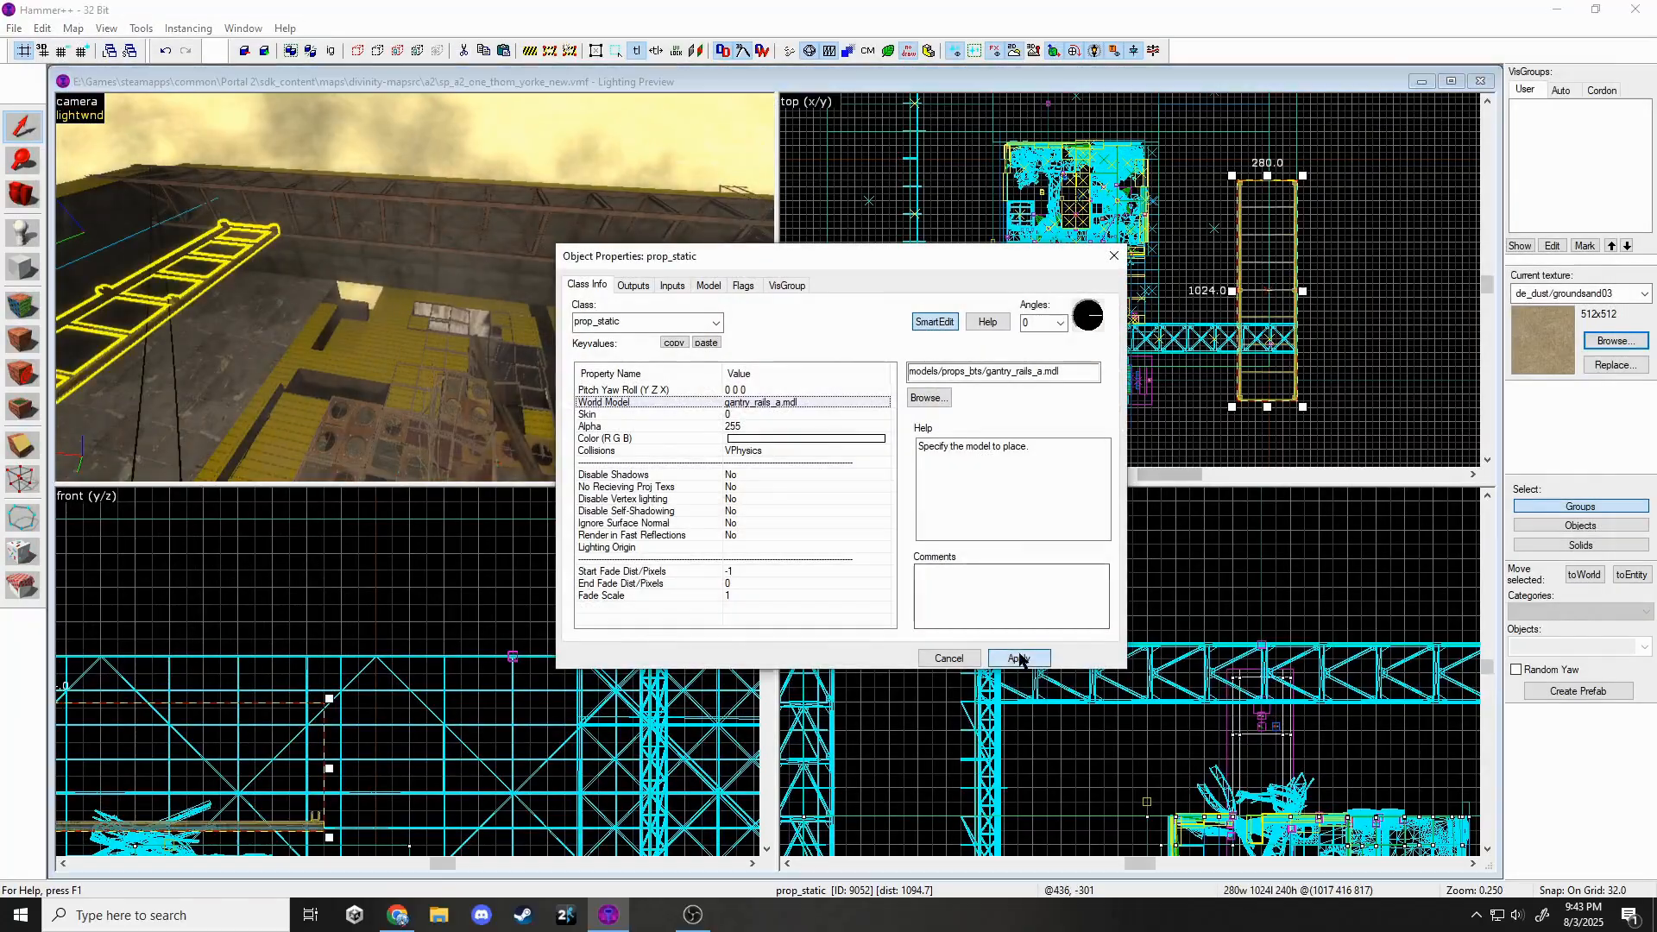
left_click(1109, 261)
key("Escape")
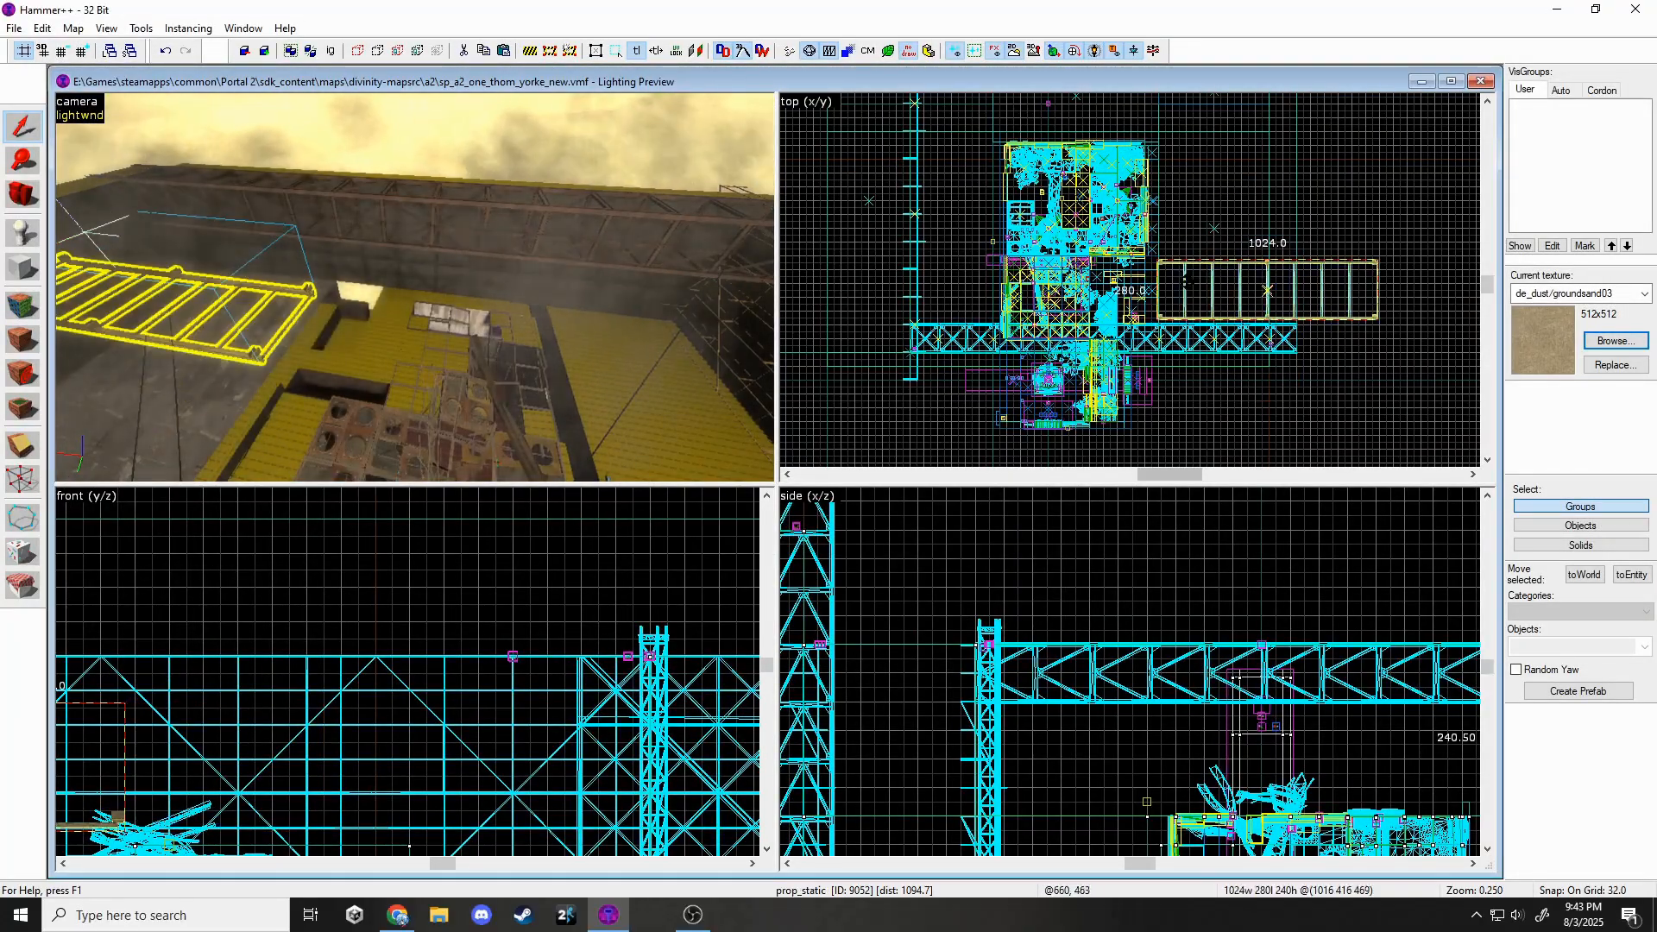
Move the gantry rails left in plan and raise them higher.
left_click_drag(1189, 280, 983, 275)
left_click_drag(1182, 772, 1182, 730)
key("Escape")
key("z")
key("w")
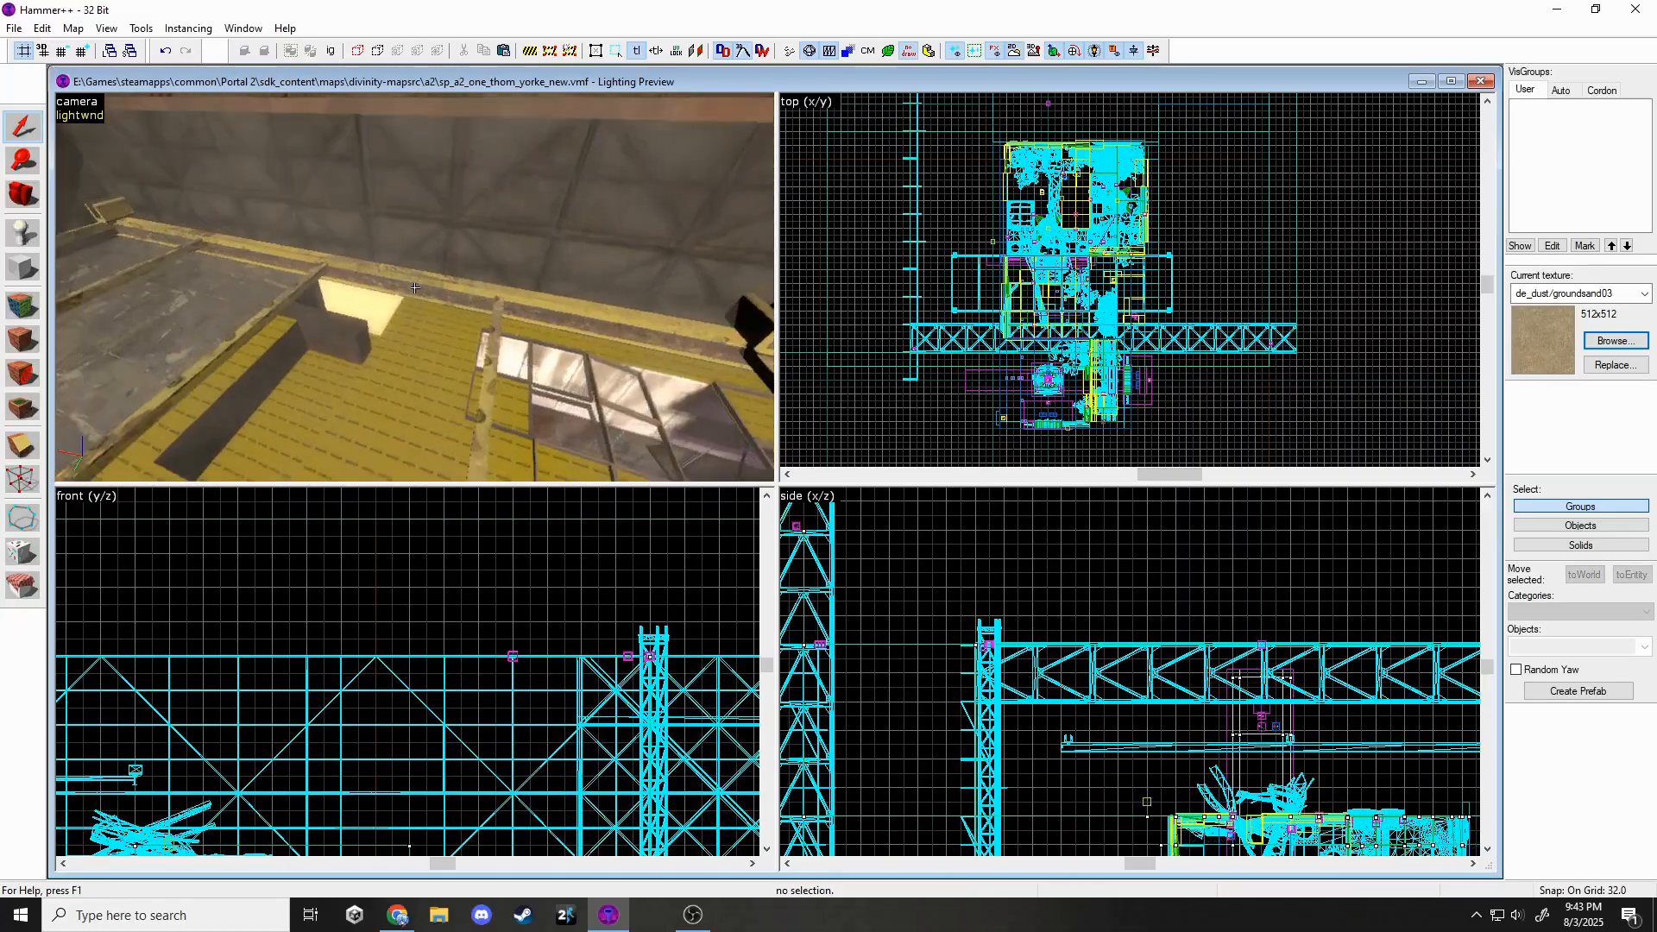
key("w")
left_click(415, 287)
key("z")
scroll(385, 628, "down", 5)
scroll(250, 642, "up", 4)
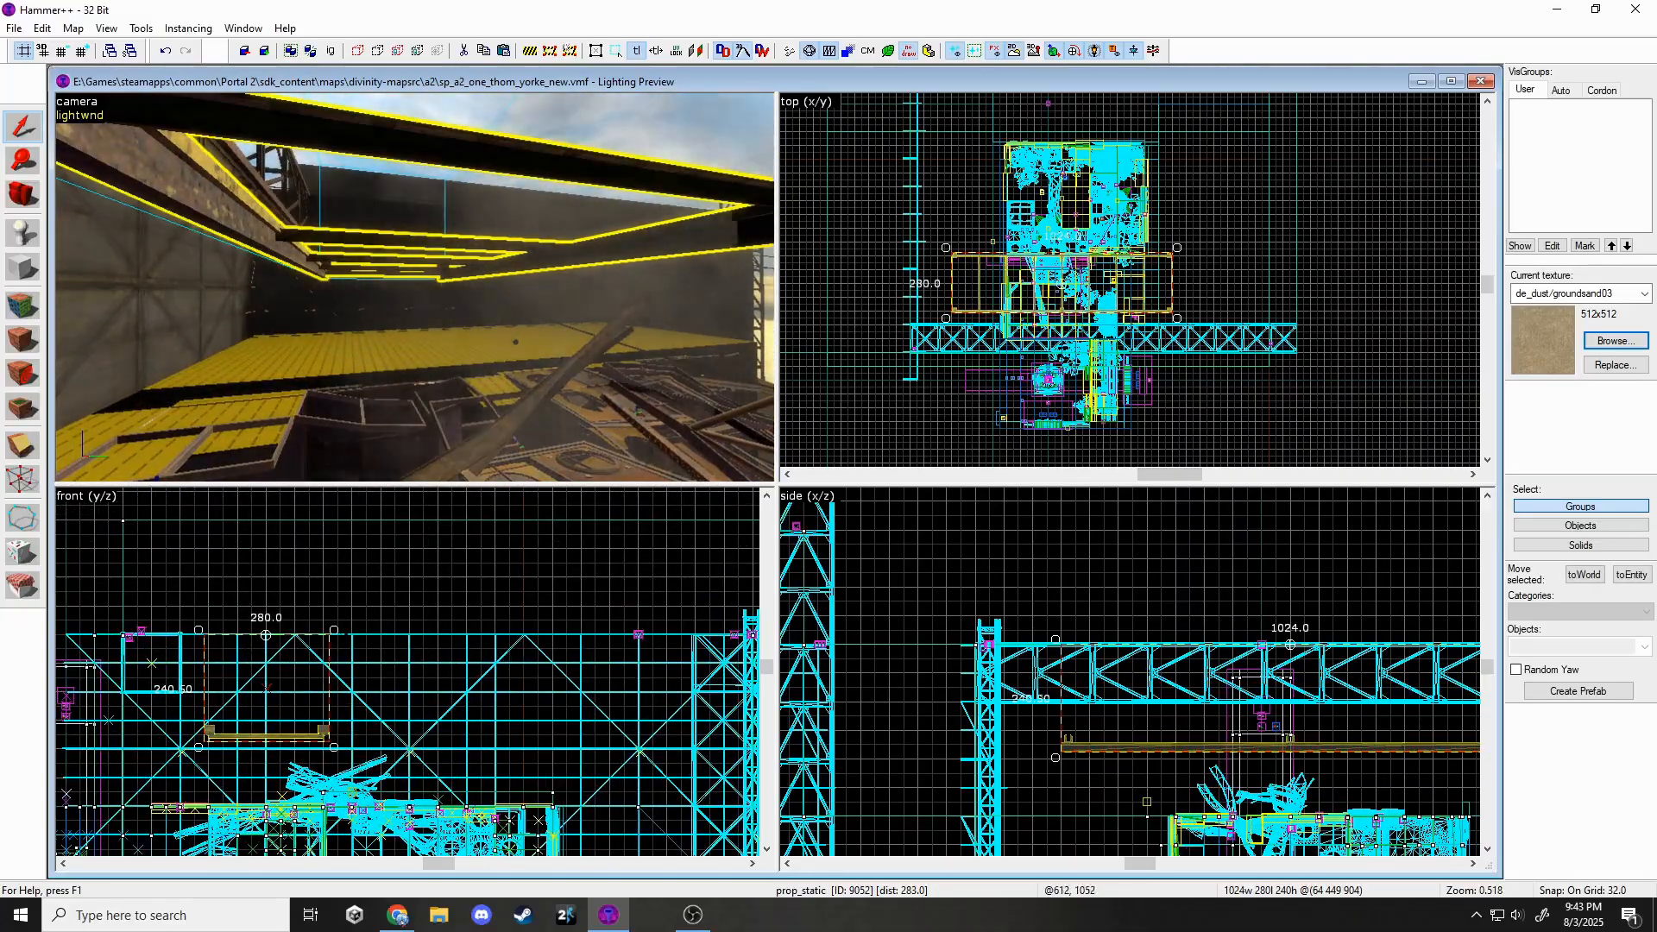
Rotate the rails upright, shift them left and lower them one grid step.
left_click_drag(336, 628, 310, 691)
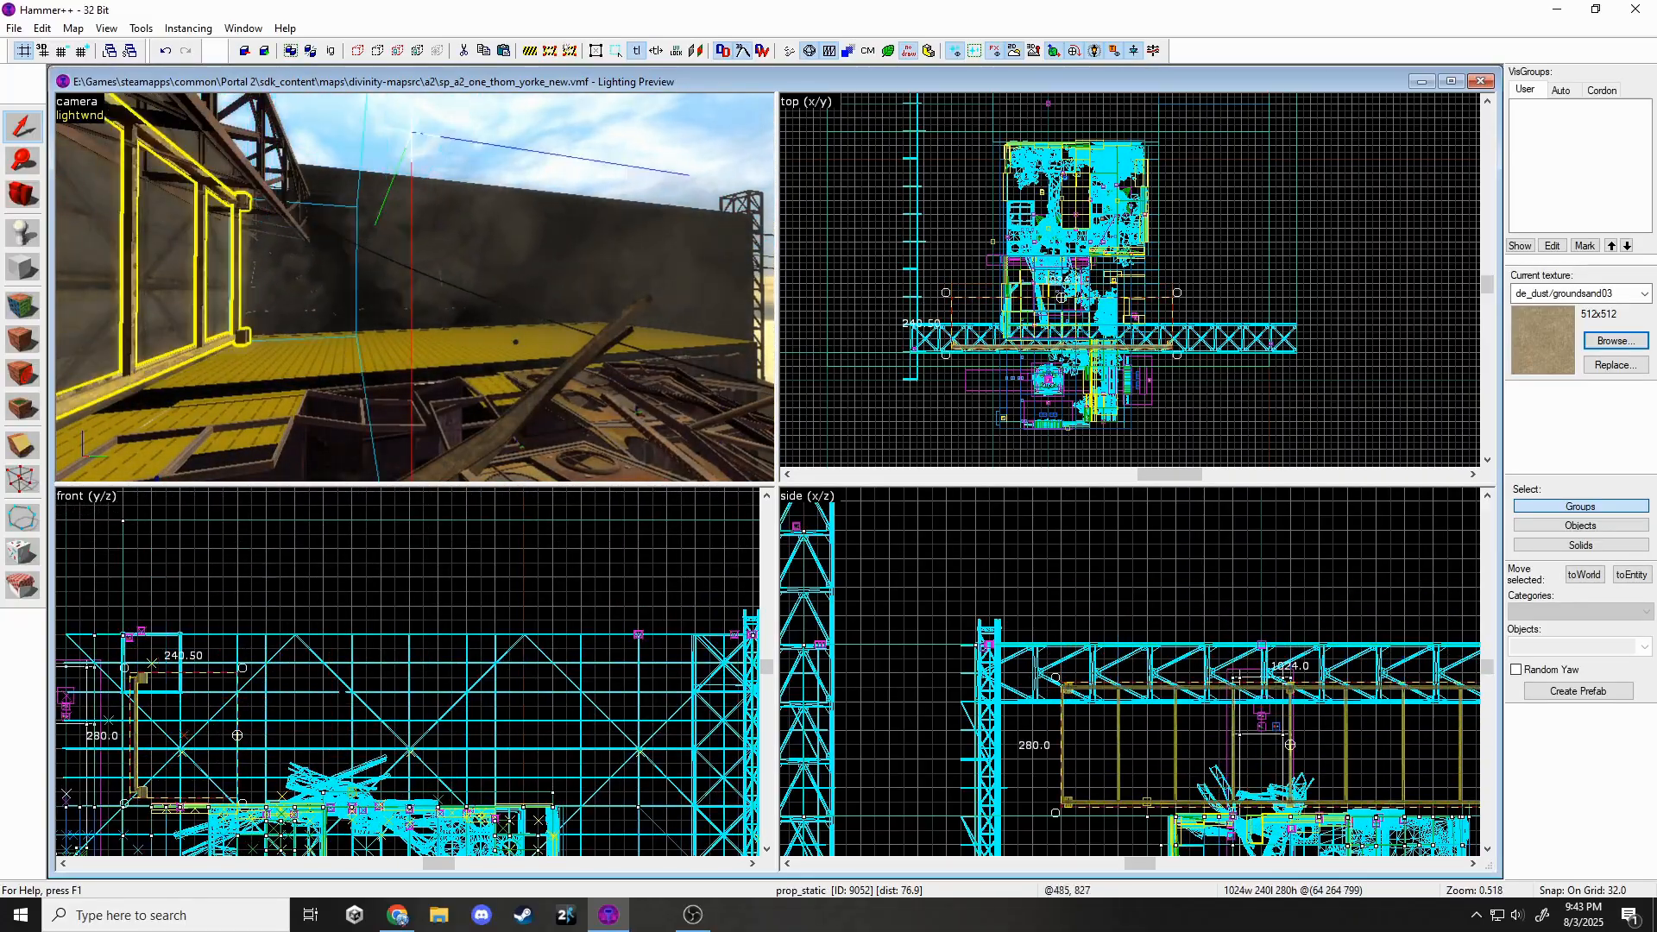
scroll(958, 337, "up", 4)
left_click_drag(994, 338, 919, 342)
left_click_drag(172, 732, 173, 746)
key("Escape")
key("z")
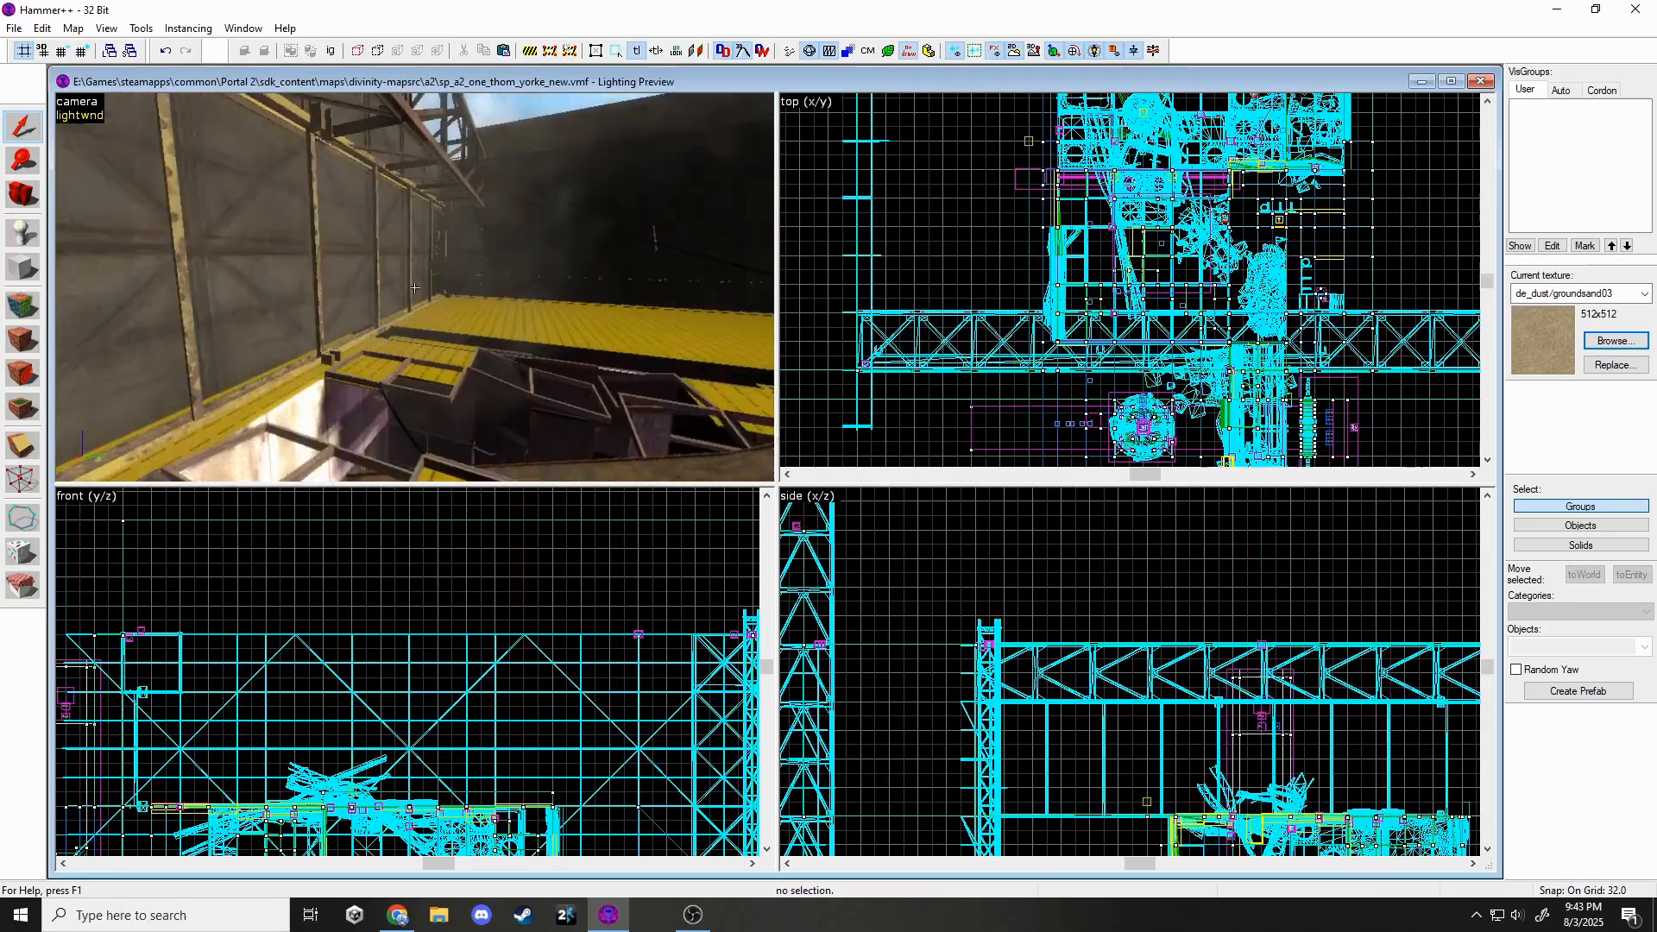
key("s")
left_click(414, 288)
Move the prop 224 units to the right.
key("z")
left_click_drag(1036, 343, 1136, 344)
key("Escape")
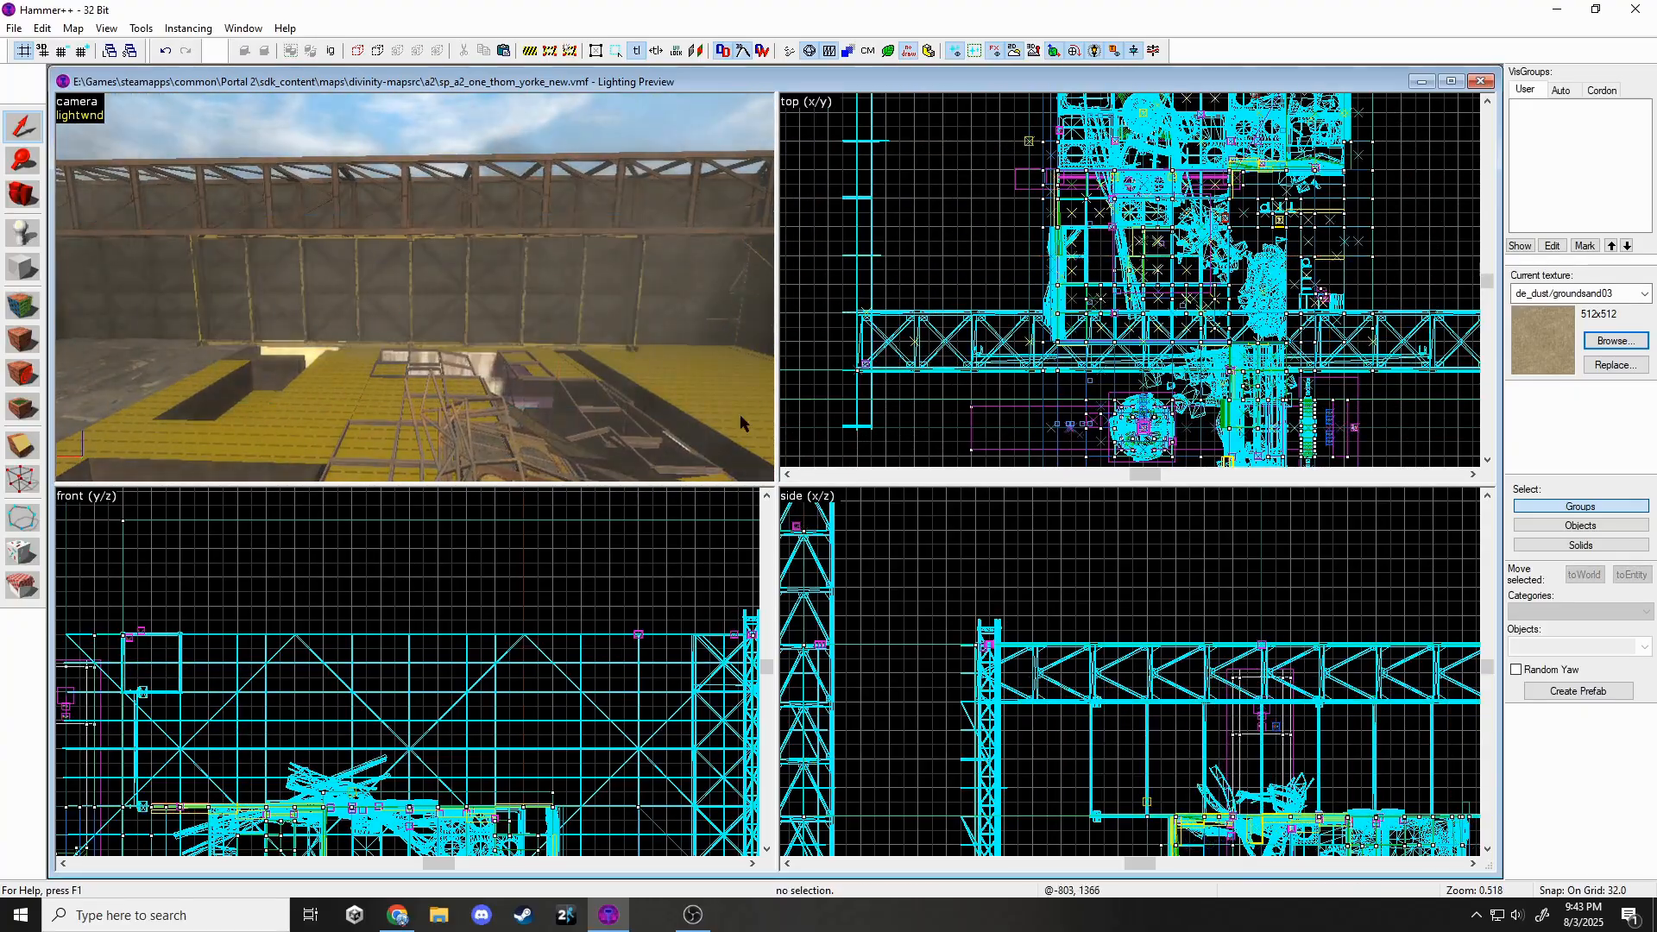
key("z")
key("w")
left_click(414, 288)
key("z")
key("z")
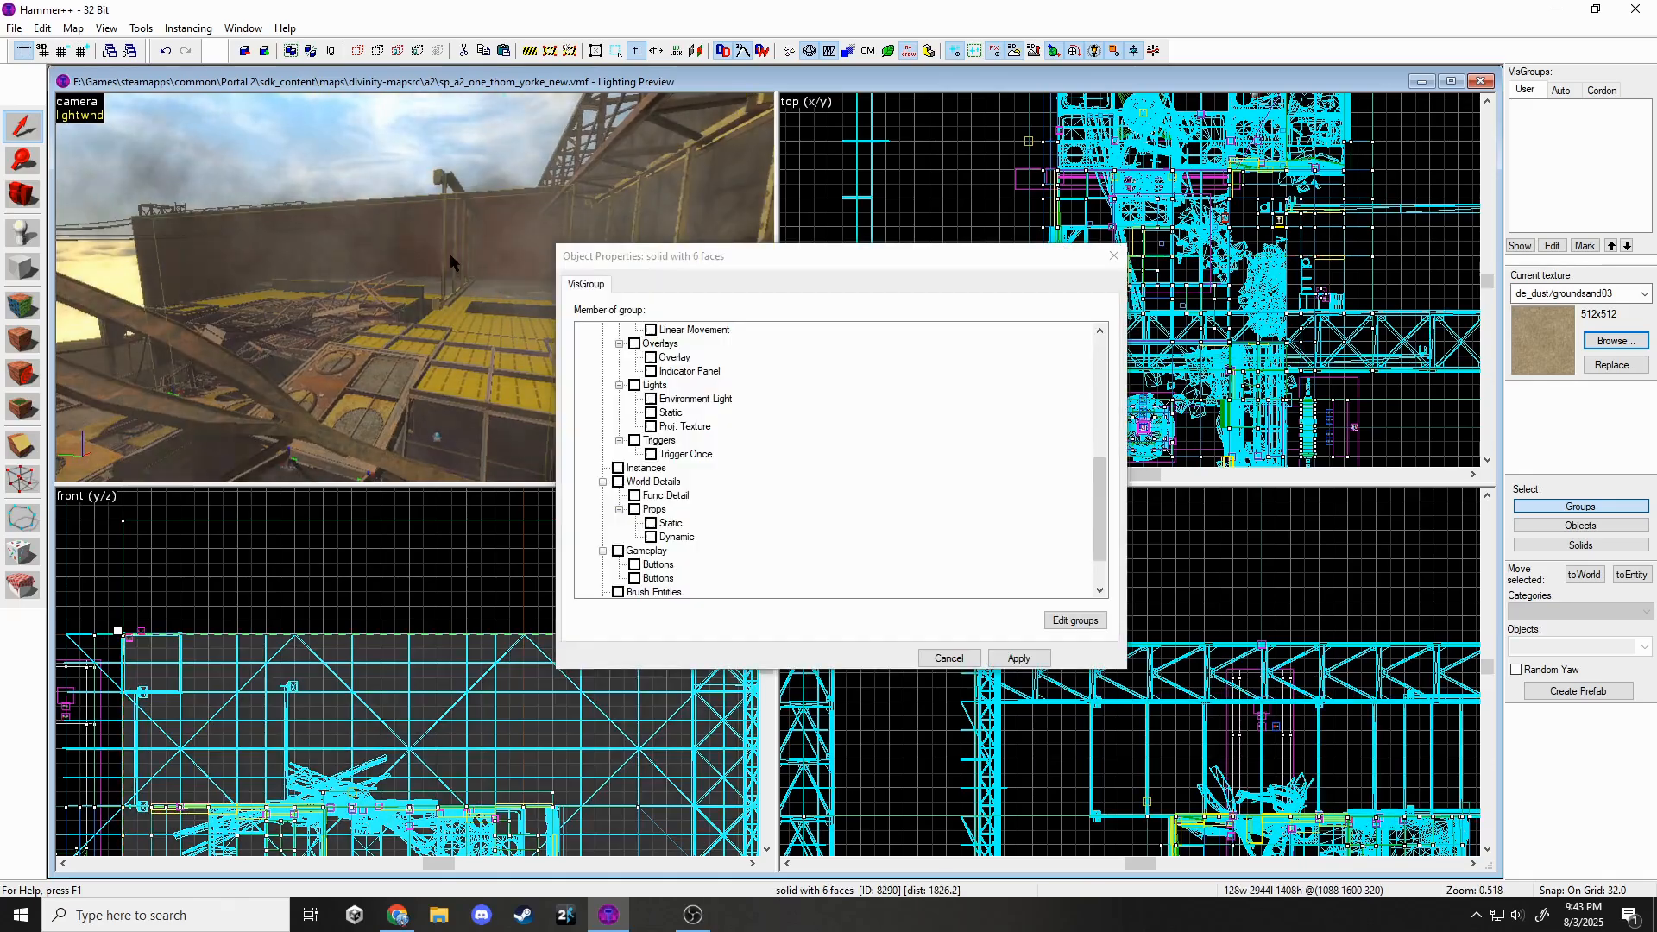
Change the prop's World Model to gantry_truss_a.mdl, set Angles to 0 and apply.
left_click(447, 257)
left_click(445, 256)
left_click(933, 396)
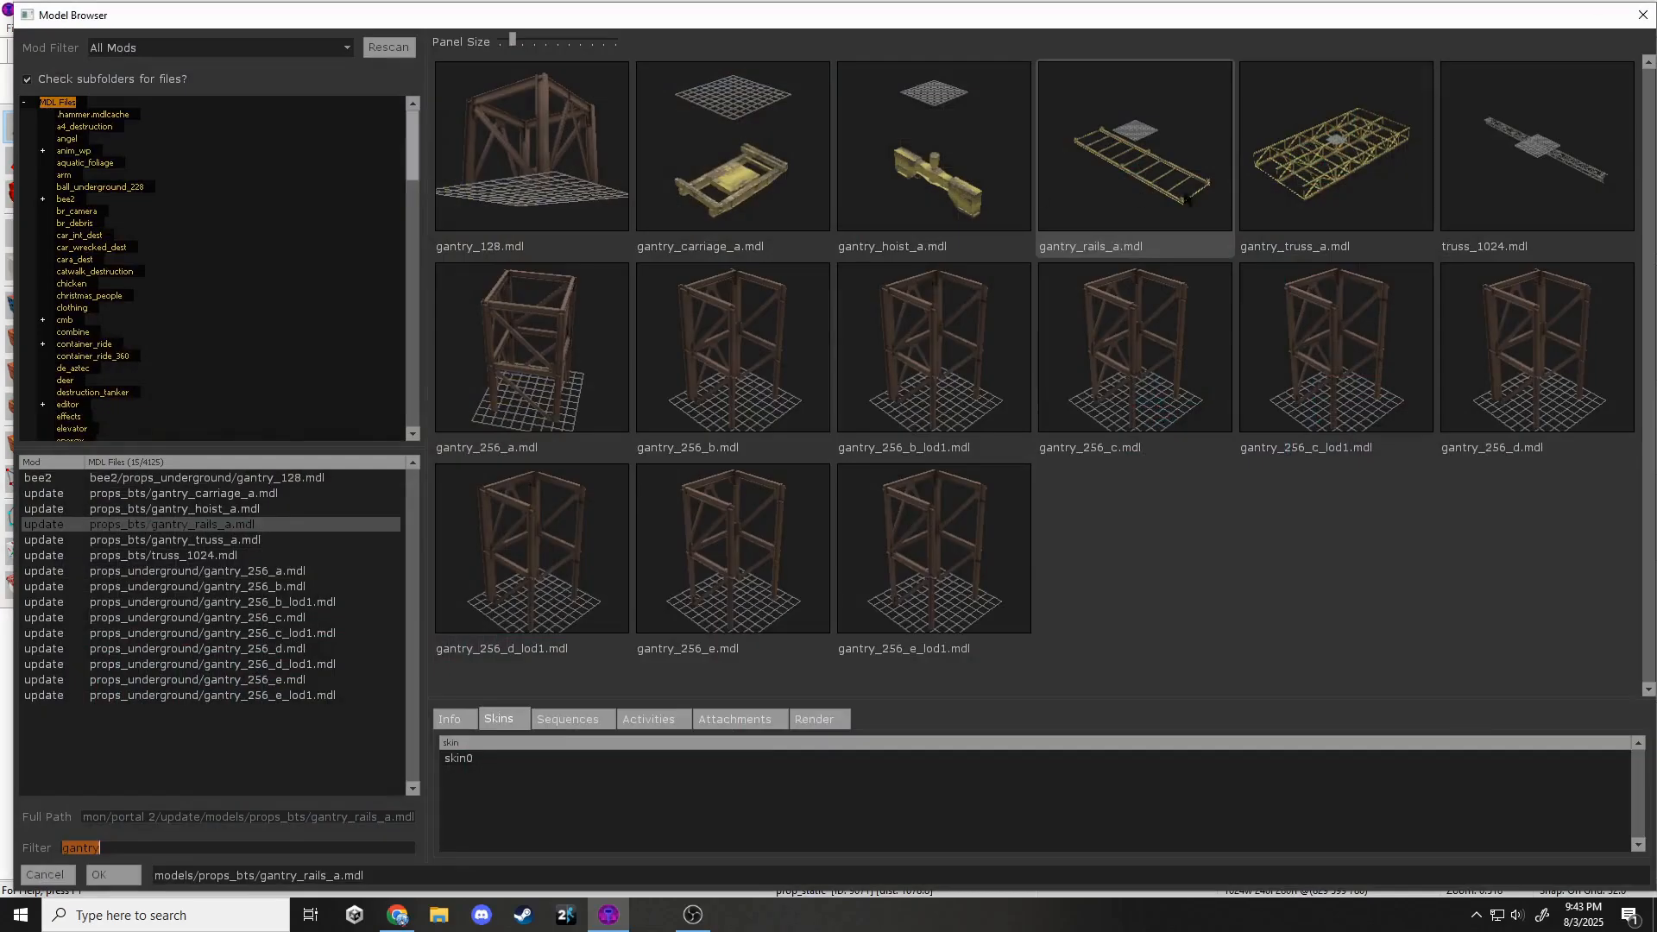
double_click(1285, 177)
left_click(1018, 657)
type("0")
left_click(1001, 653)
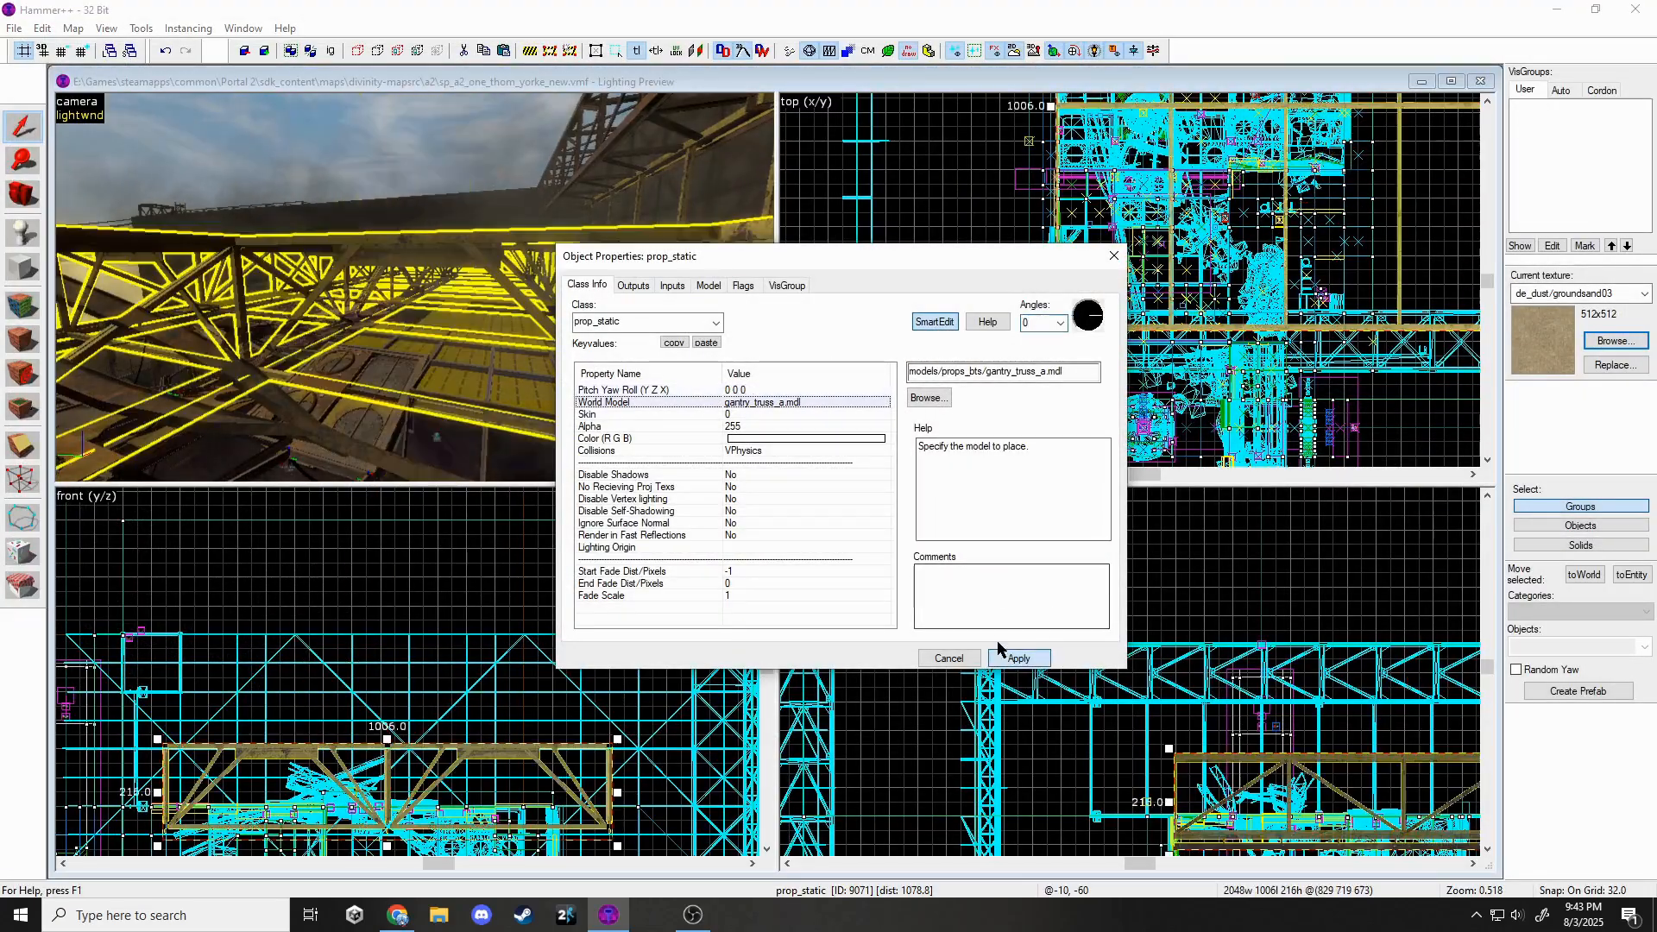
left_click(1113, 255)
key("ctrl+e")
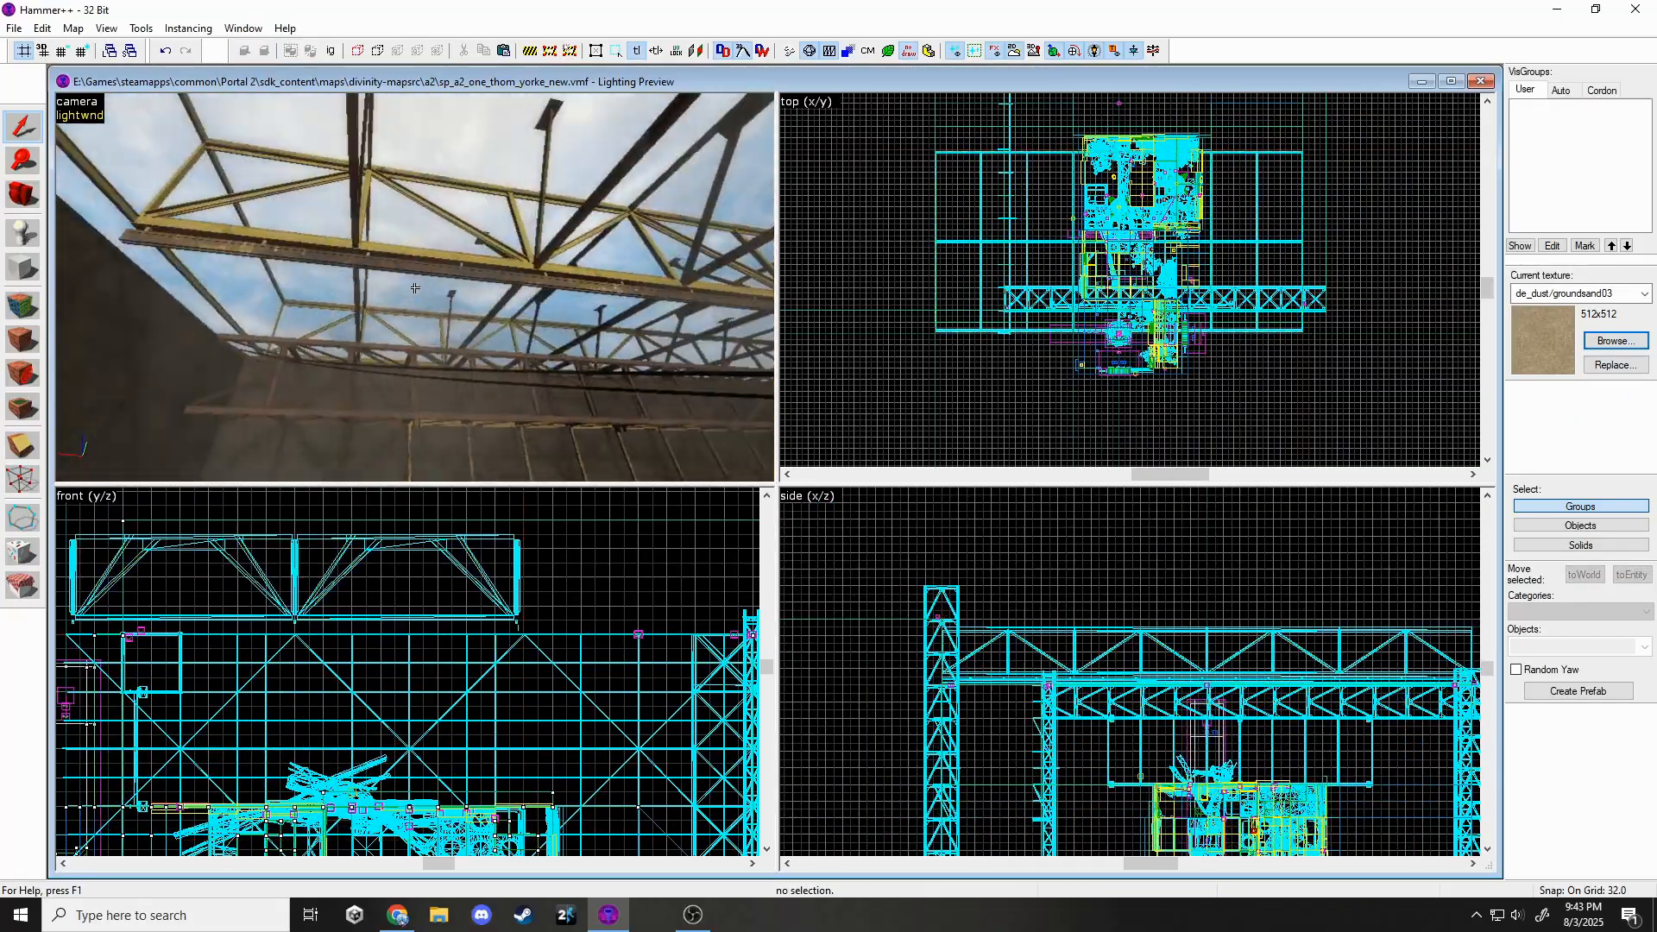
Shift the roof gantry right and down onto the walls.
scroll(1277, 682, "up", 2)
left_click_drag(1036, 634, 1083, 658)
key("Escape")
key("z")
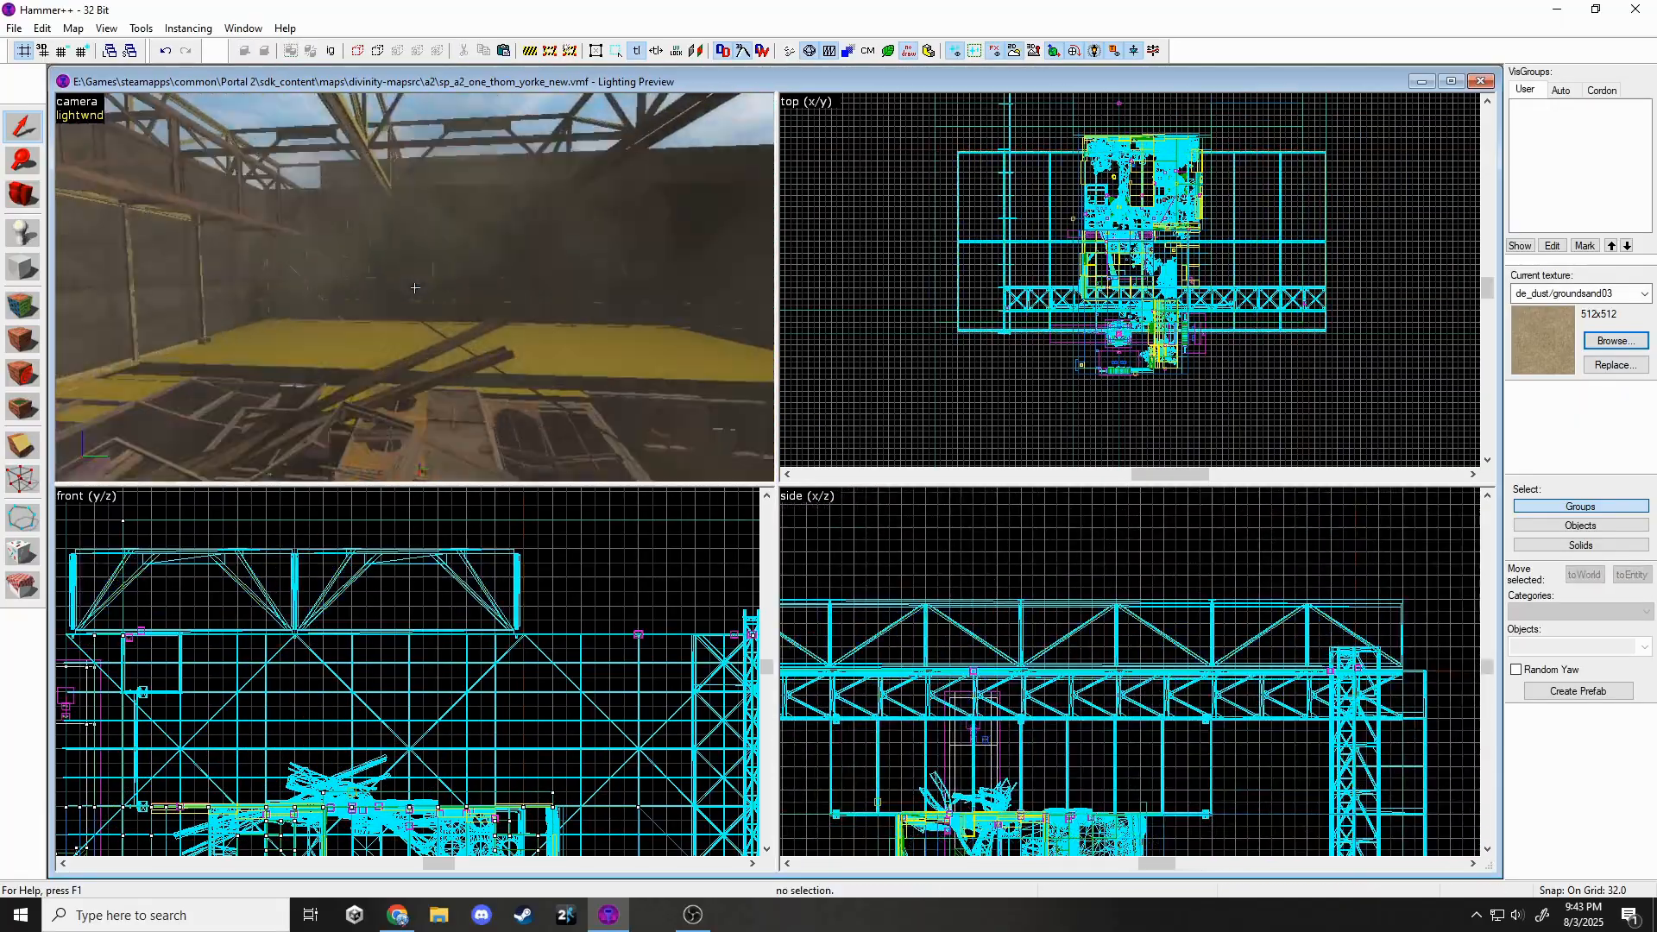
key("z")
left_click(96, 112)
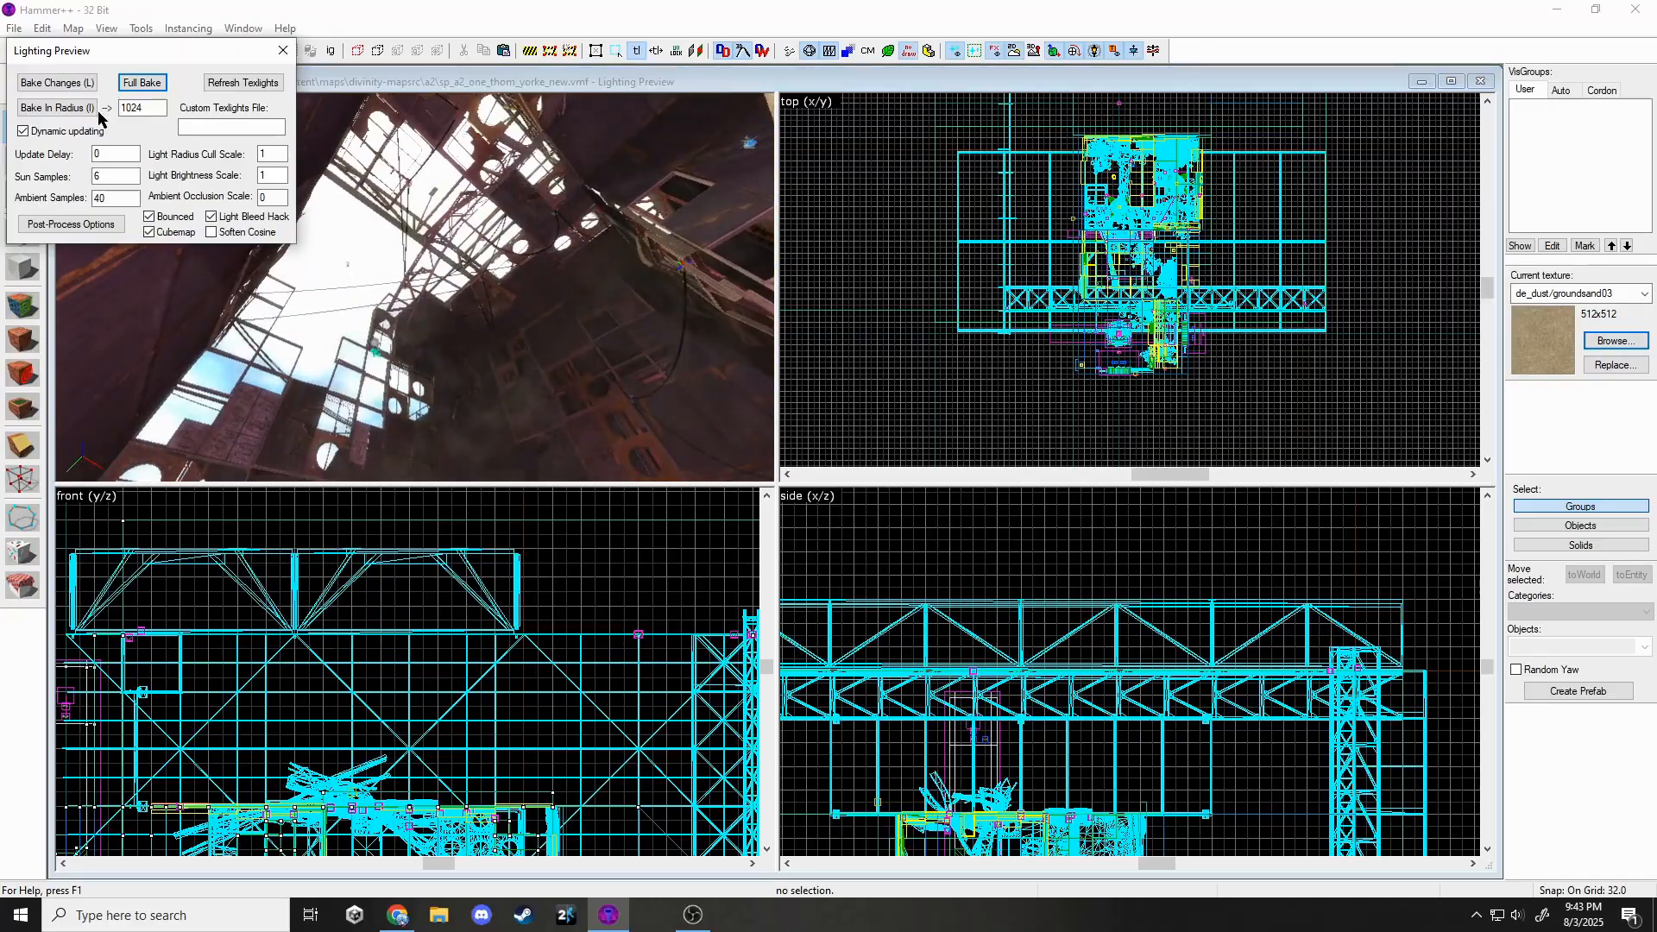
left_click(281, 50)
key("z")
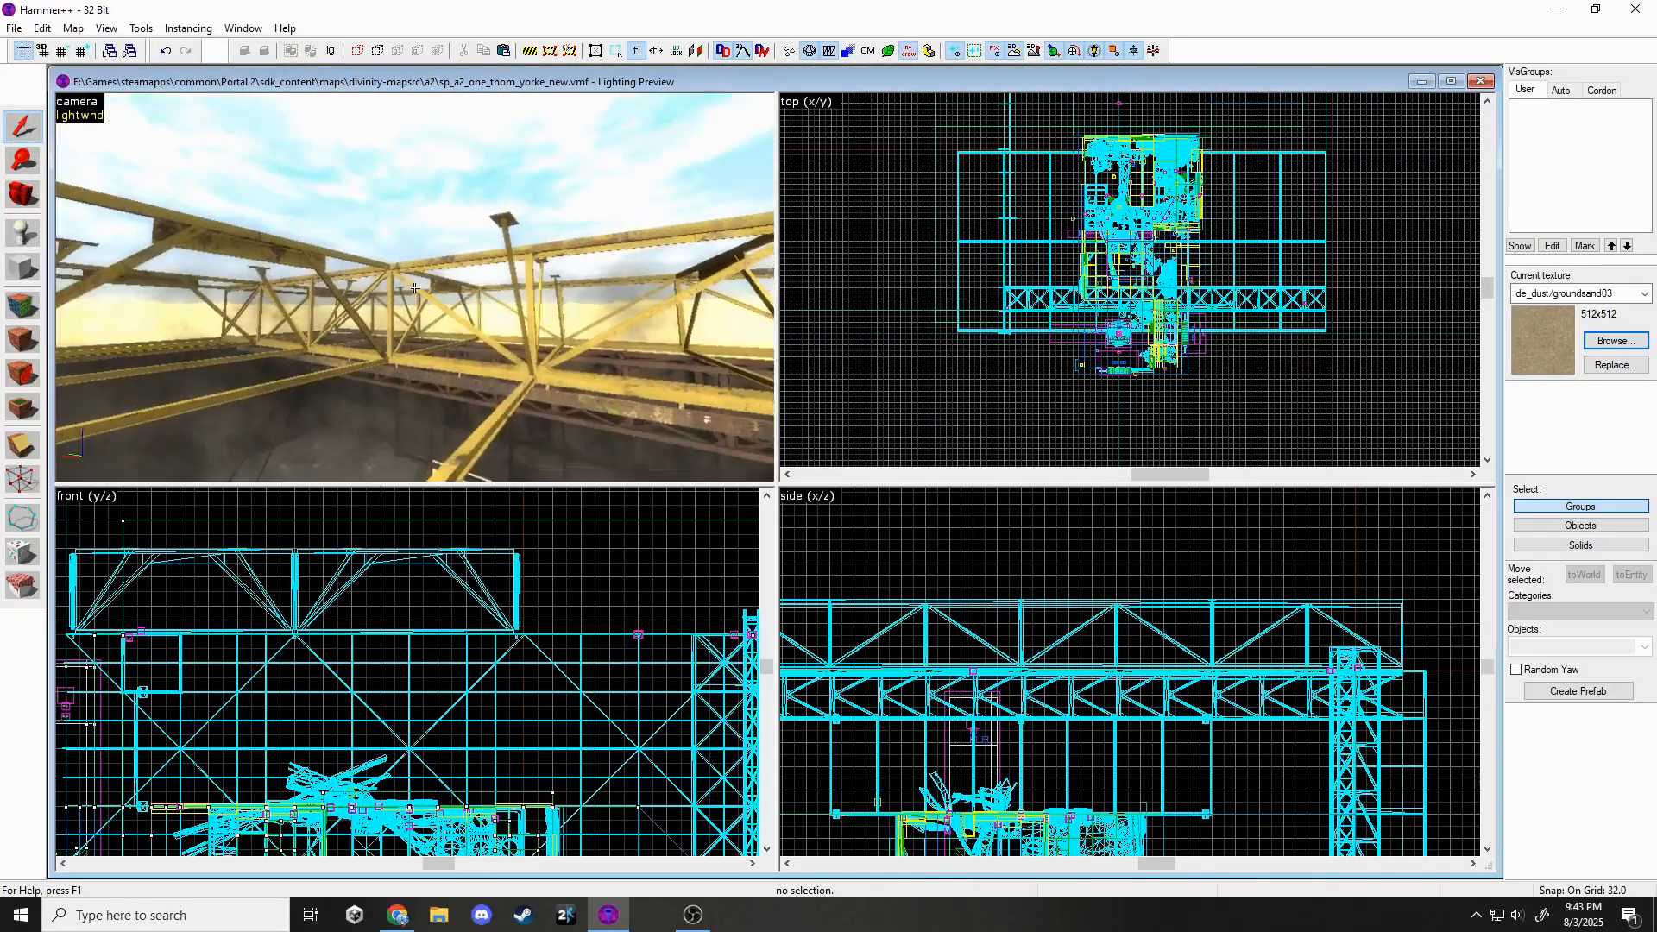
Rotate the roof gantry 180 degrees.
left_click(414, 288)
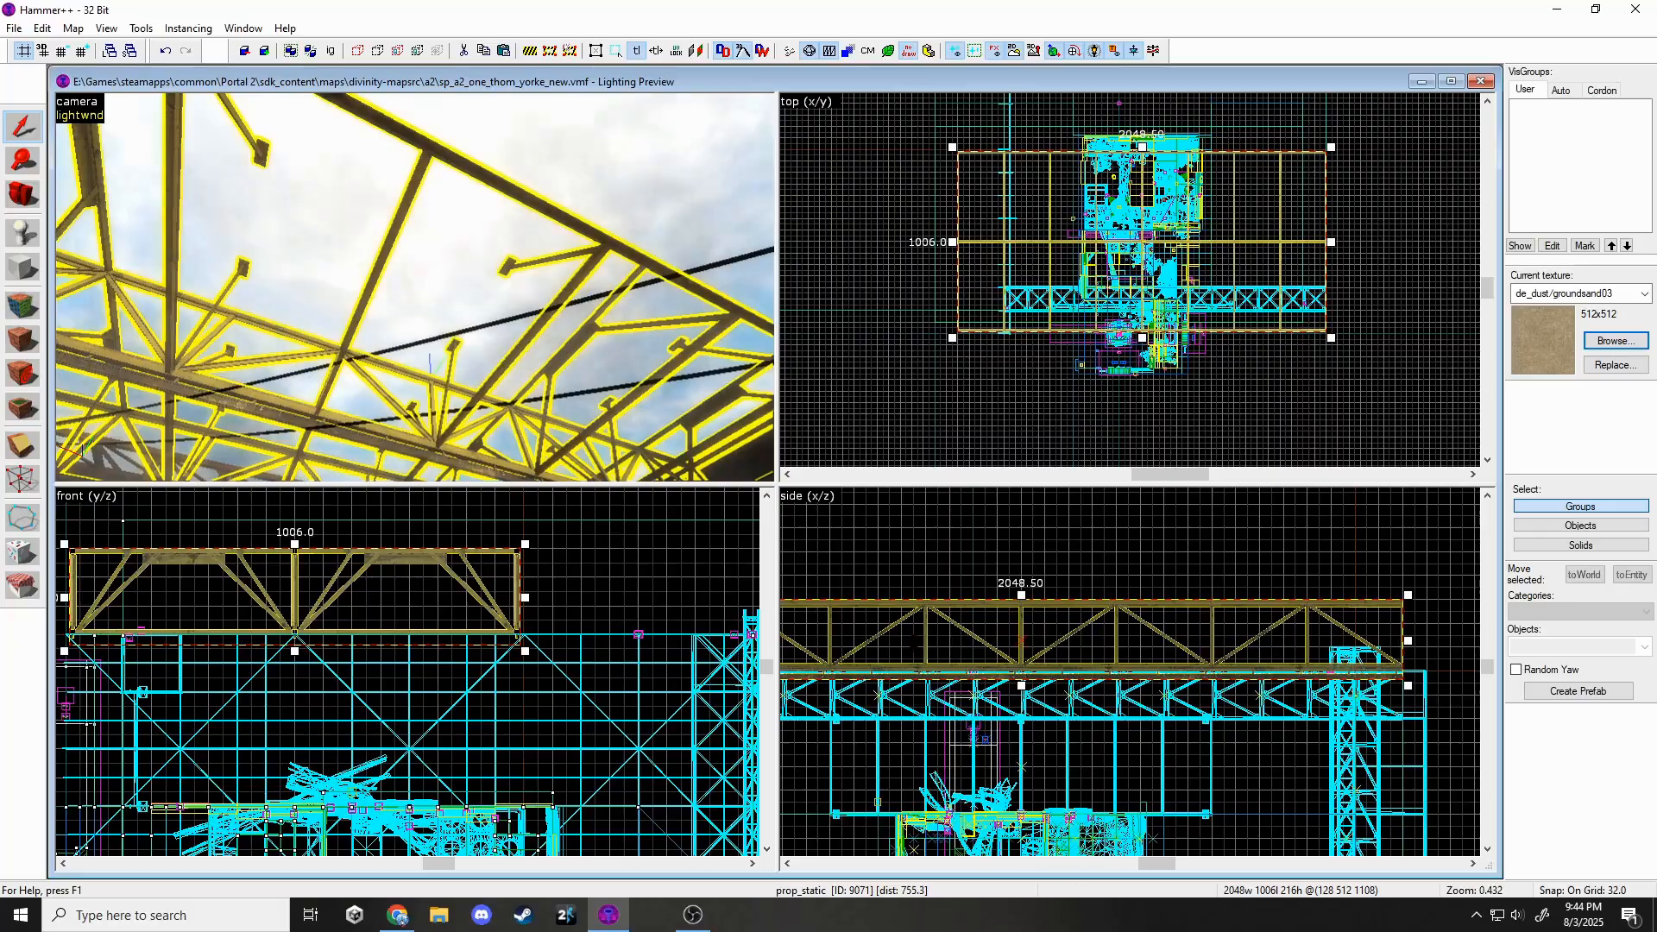
key("z")
scroll(1308, 645, "down", 4)
left_click(1307, 645)
left_click_drag(1357, 620, 1016, 701)
scroll(1016, 617, "up", 5)
key("Escape")
key("z")
key("w")
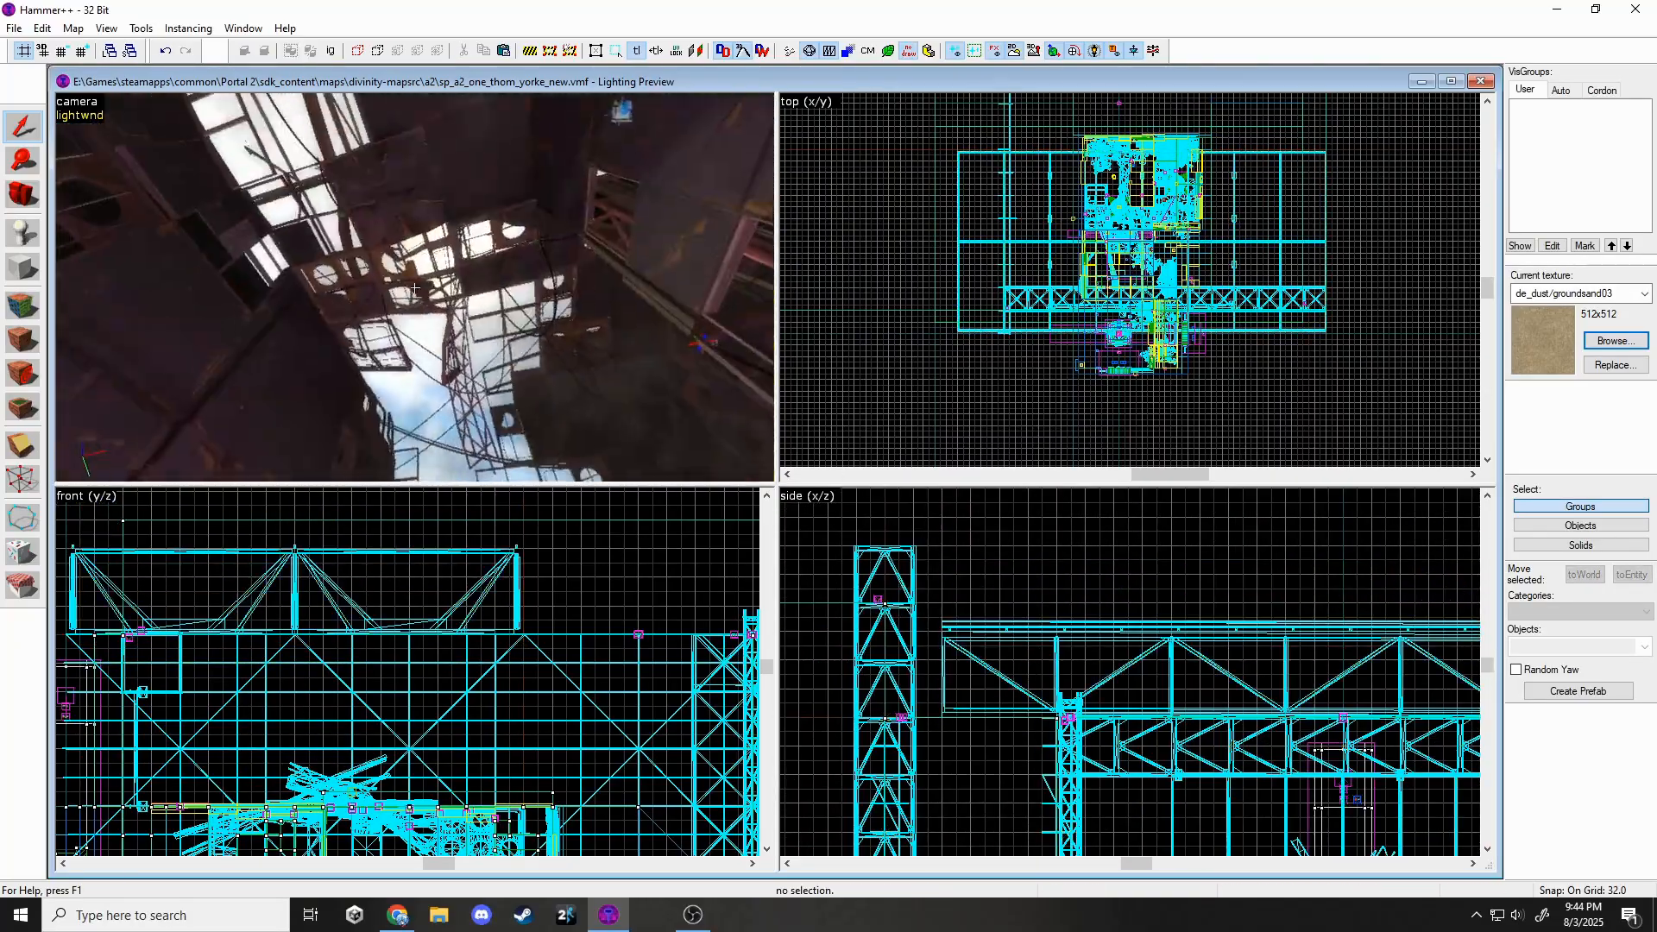
Undo the last gantry move and paste a copy of the tower prop.
key("ctrl+z")
key("ctrl+z")
key("Escape")
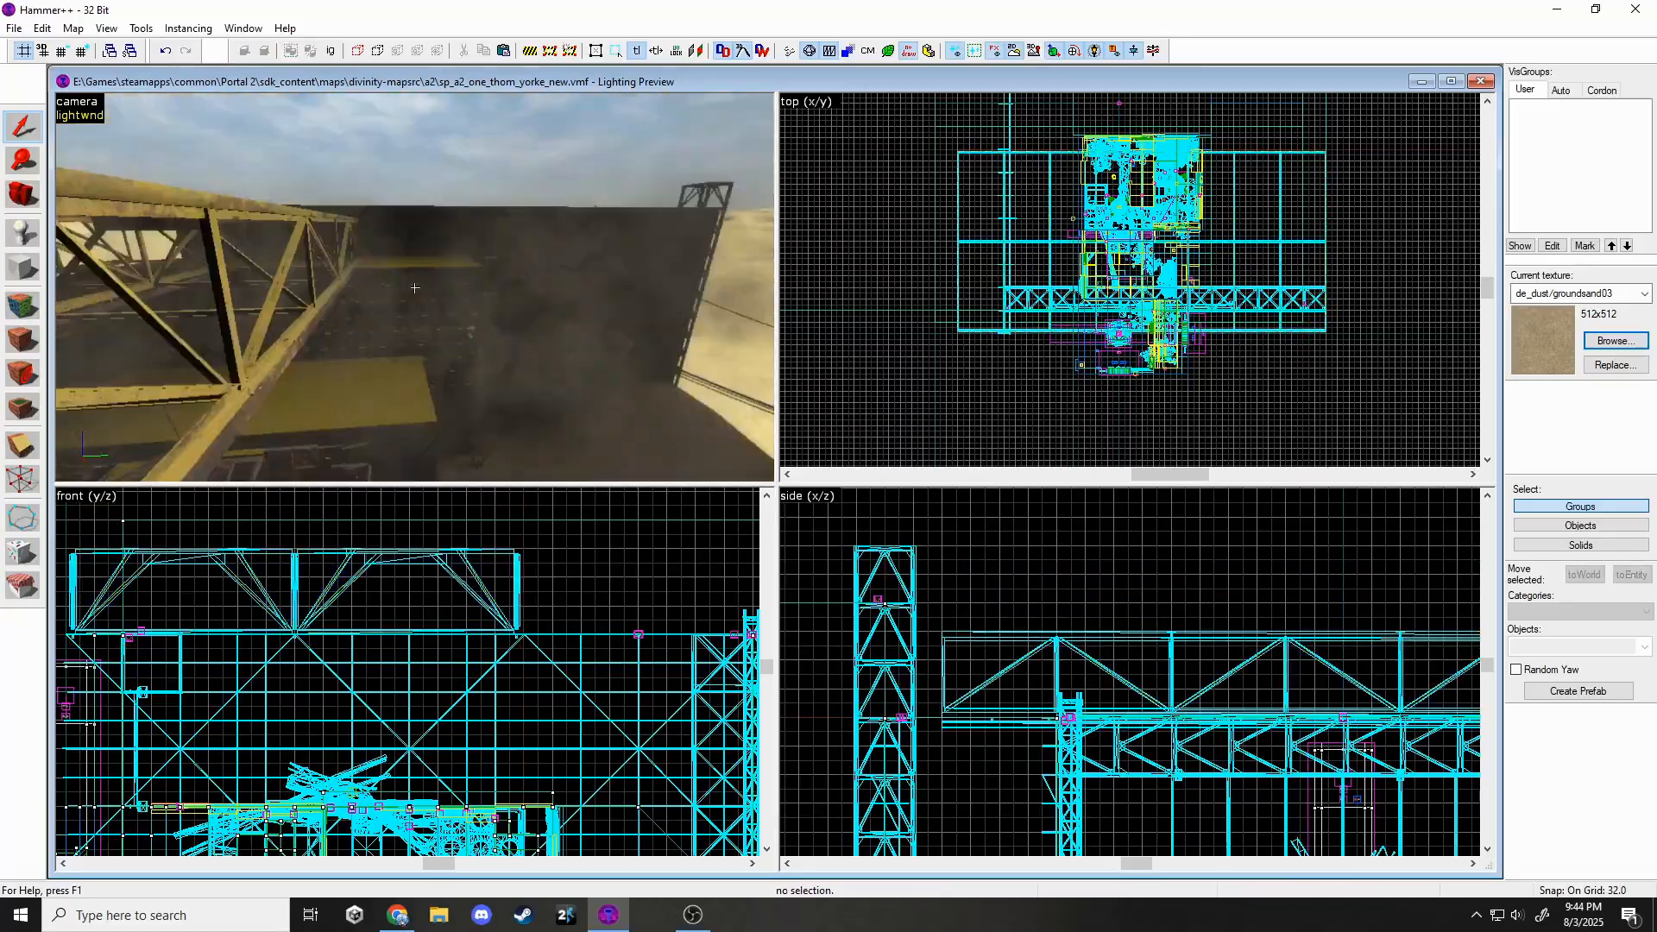
key("z")
key("ctrl+c")
key("z")
key("s")
key("z")
key("ctrl+v")
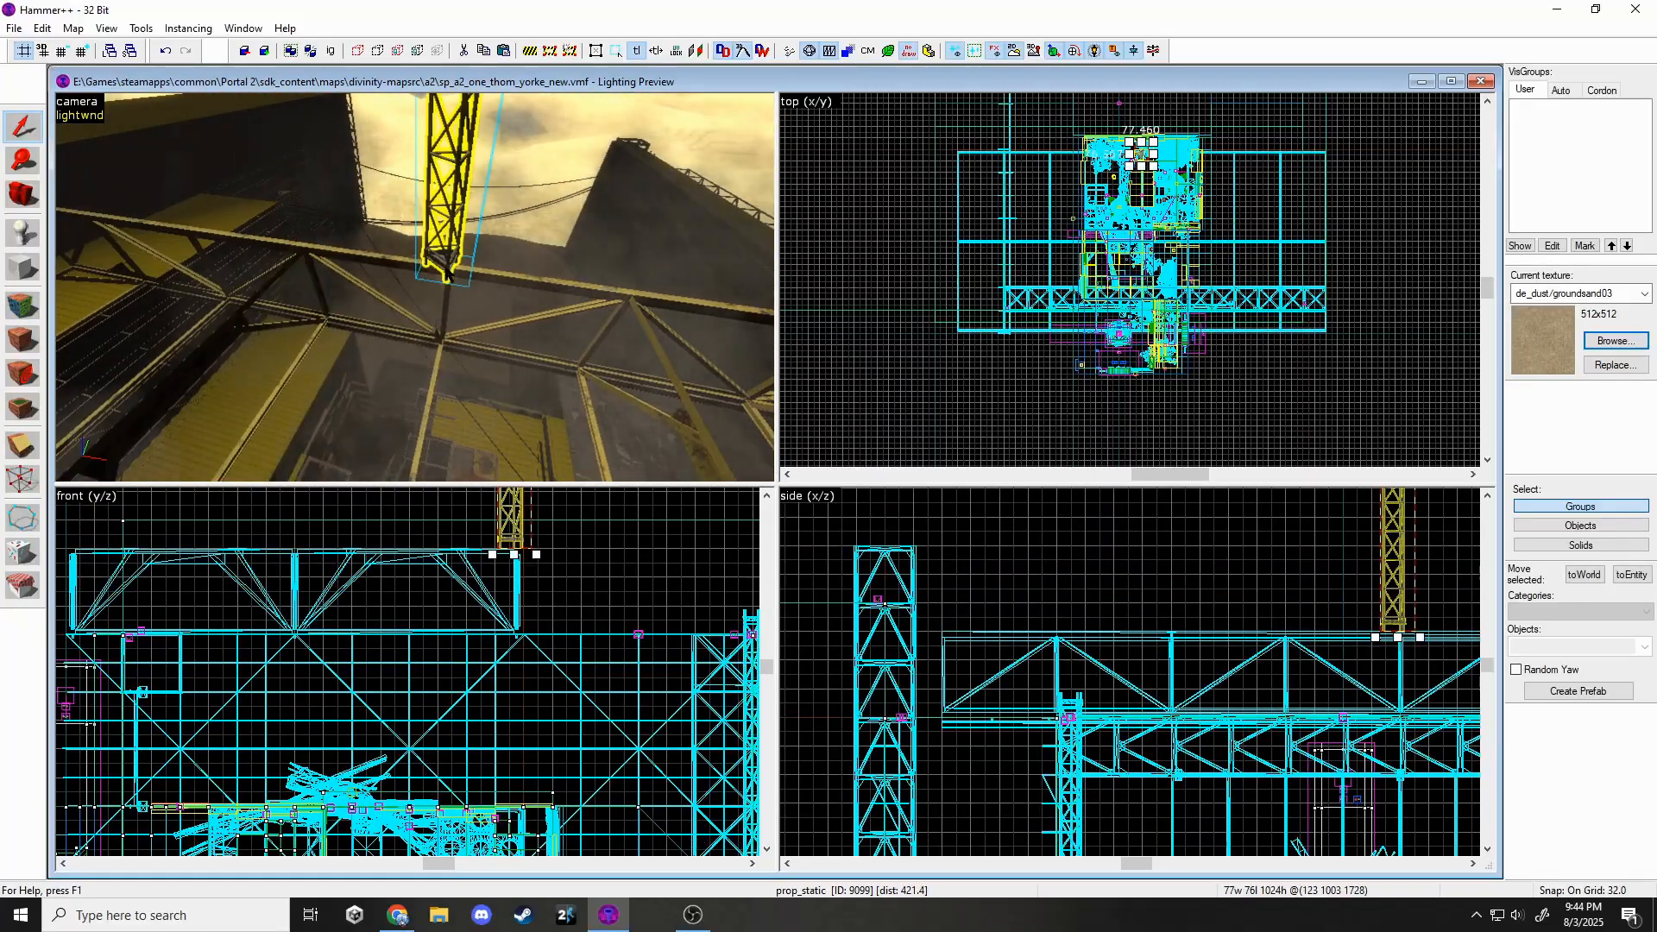
Rotate the copied tower so it lies horizontally as a truss.
scroll(451, 567, "down", 7)
scroll(1173, 759, "down", 6)
left_click_drag(1217, 656, 1208, 636)
scroll(1208, 637, "up", 4)
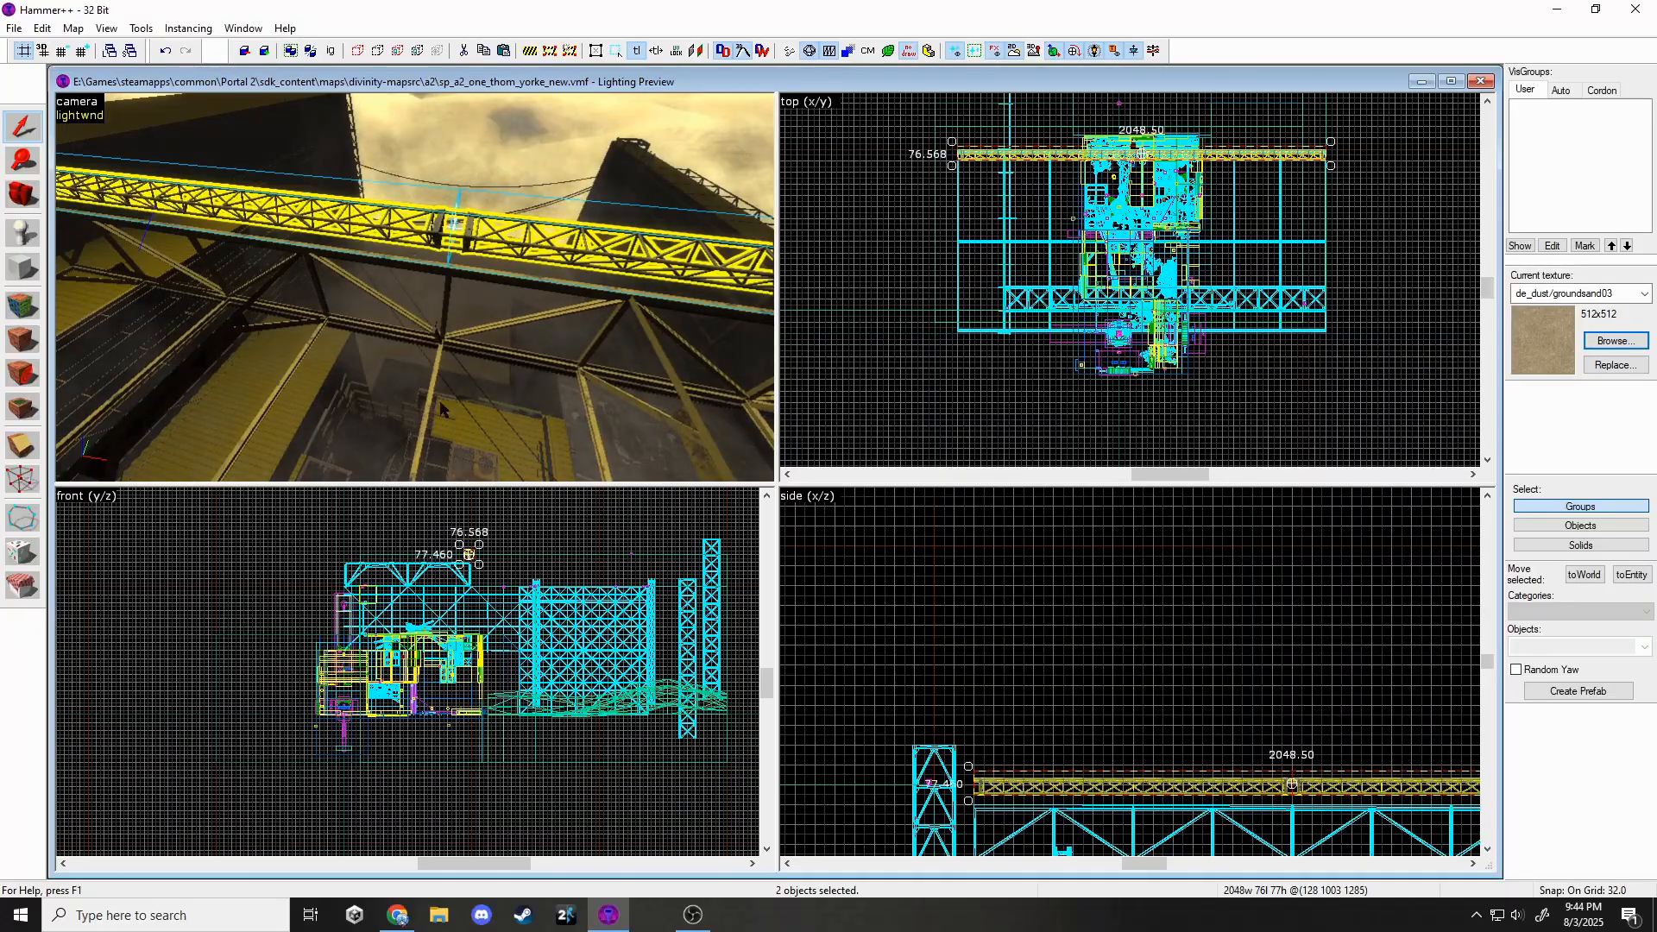
scroll(406, 538, "up", 8)
key("z")
key("w")
Position the horizontal truss lengthwise along the roof.
left_click_drag(541, 672, 621, 640)
key("z")
scroll(544, 668, "up", 4)
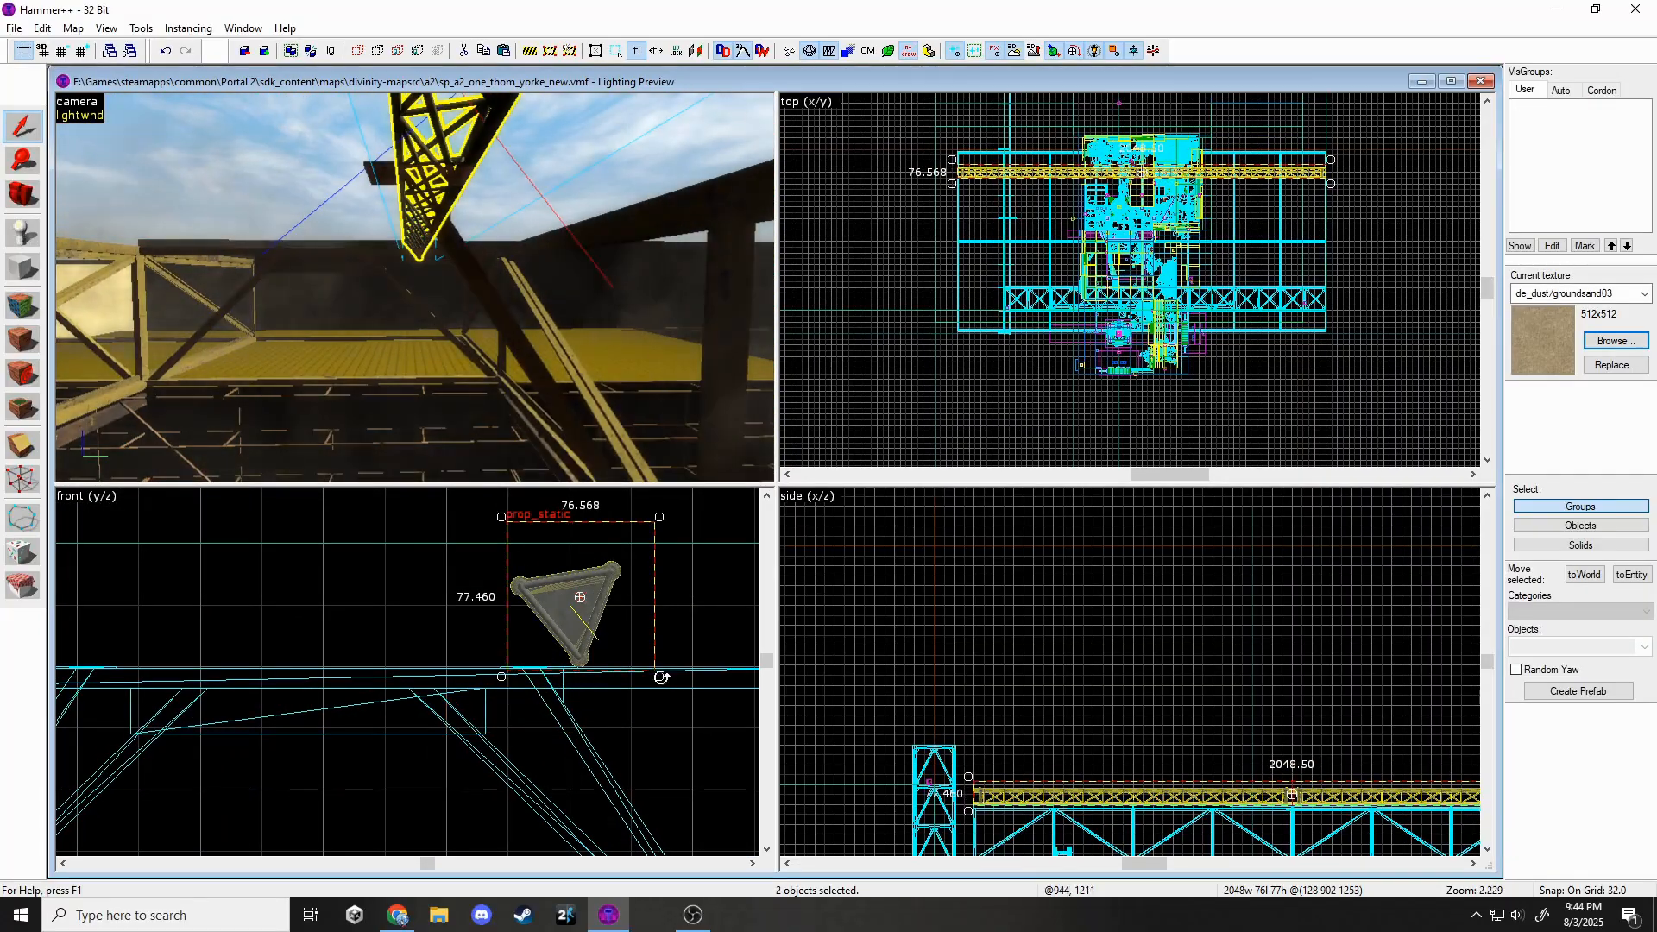
key("z")
scroll(548, 605, "up", 4)
left_click_drag(597, 615, 636, 662)
scroll(626, 672, "down", 10)
scroll(474, 677, "up", 5)
scroll(636, 661, "down", 1)
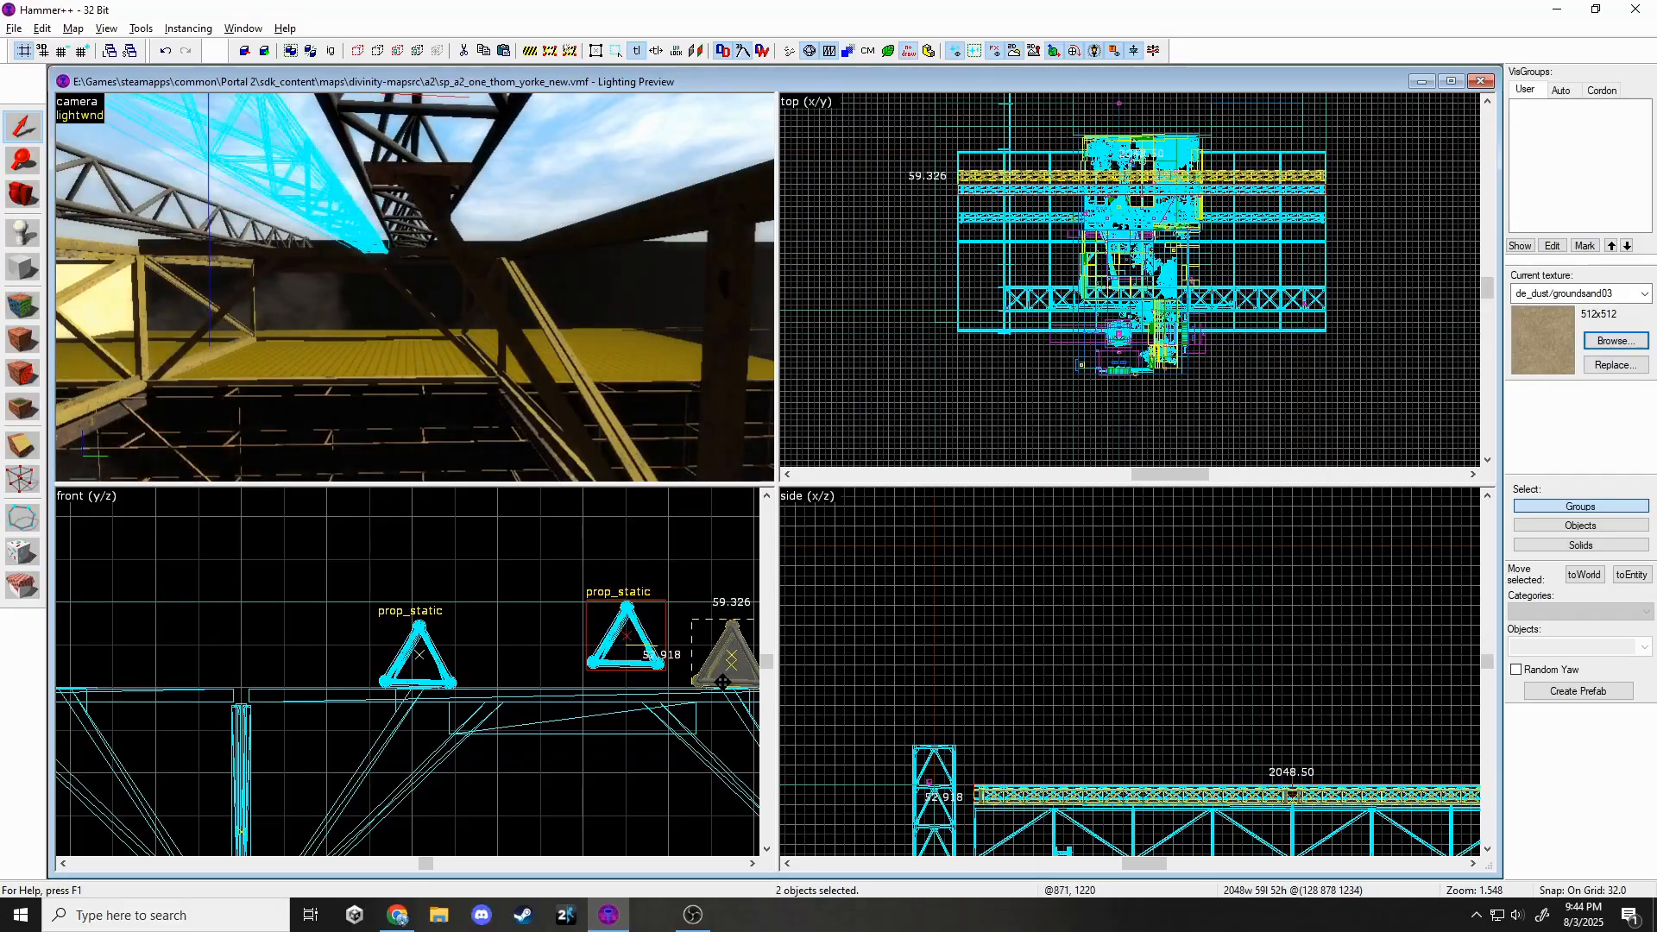
Select the trusses and lower them 14 units onto the gantry.
key("z")
left_click(415, 288, "ctrl")
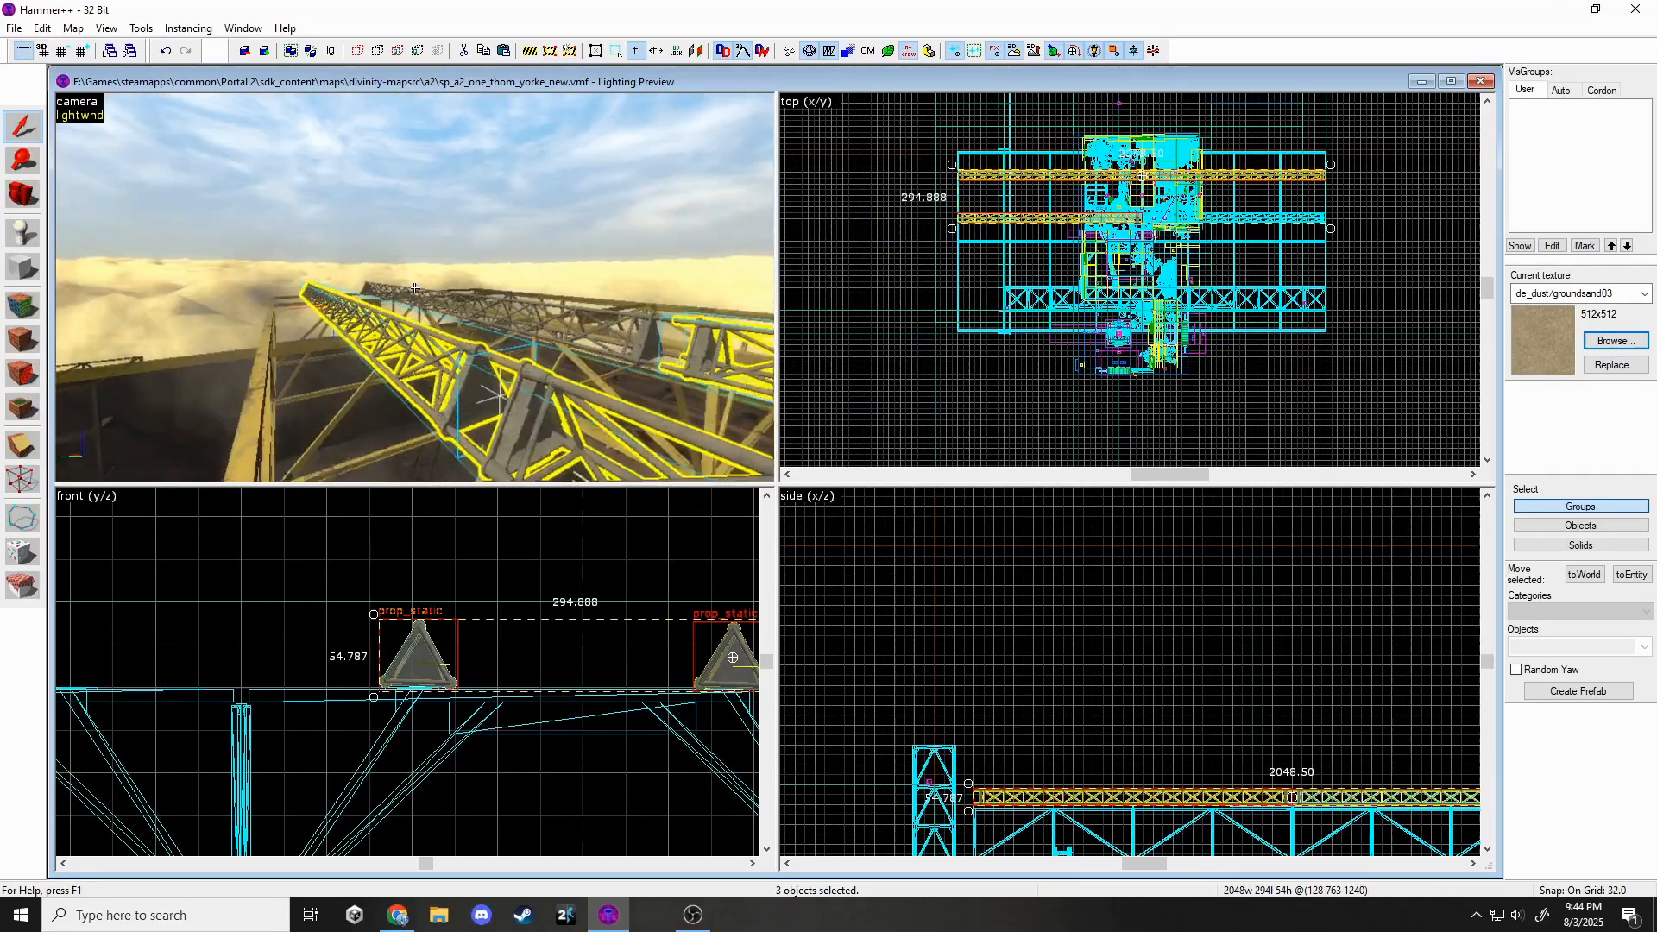
left_click(439, 308, "ctrl")
scroll(573, 660, "down", 5)
scroll(587, 642, "up", 4)
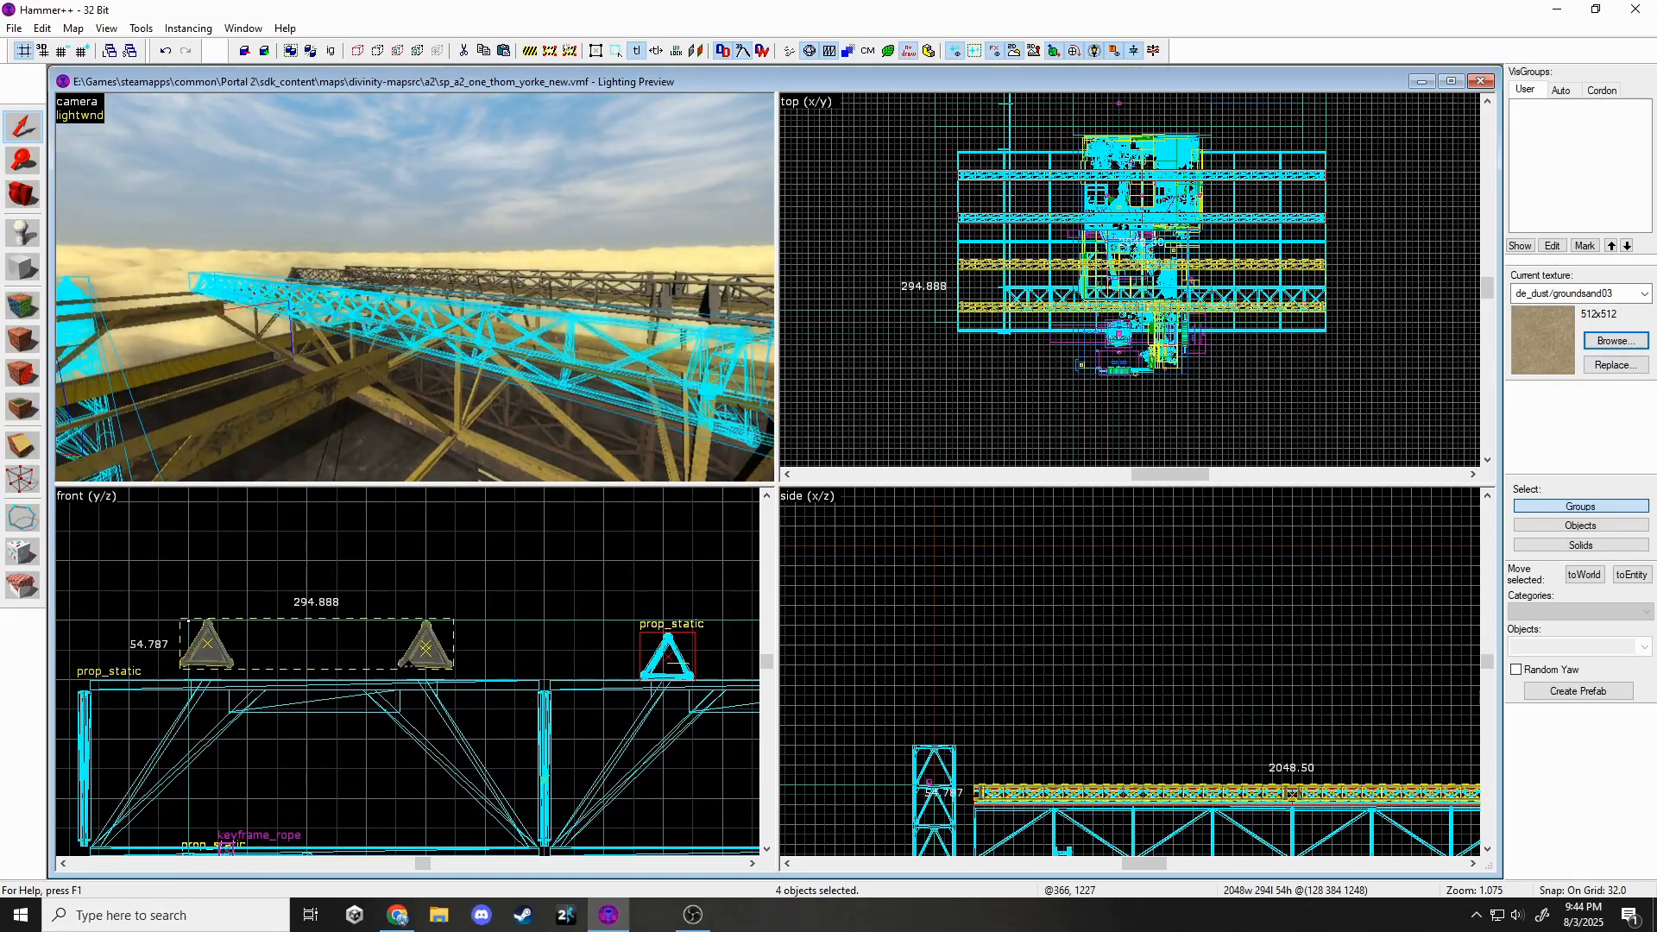
scroll(414, 660, "up", 4)
left_click_drag(418, 660, 425, 689)
scroll(524, 682, "down", 5)
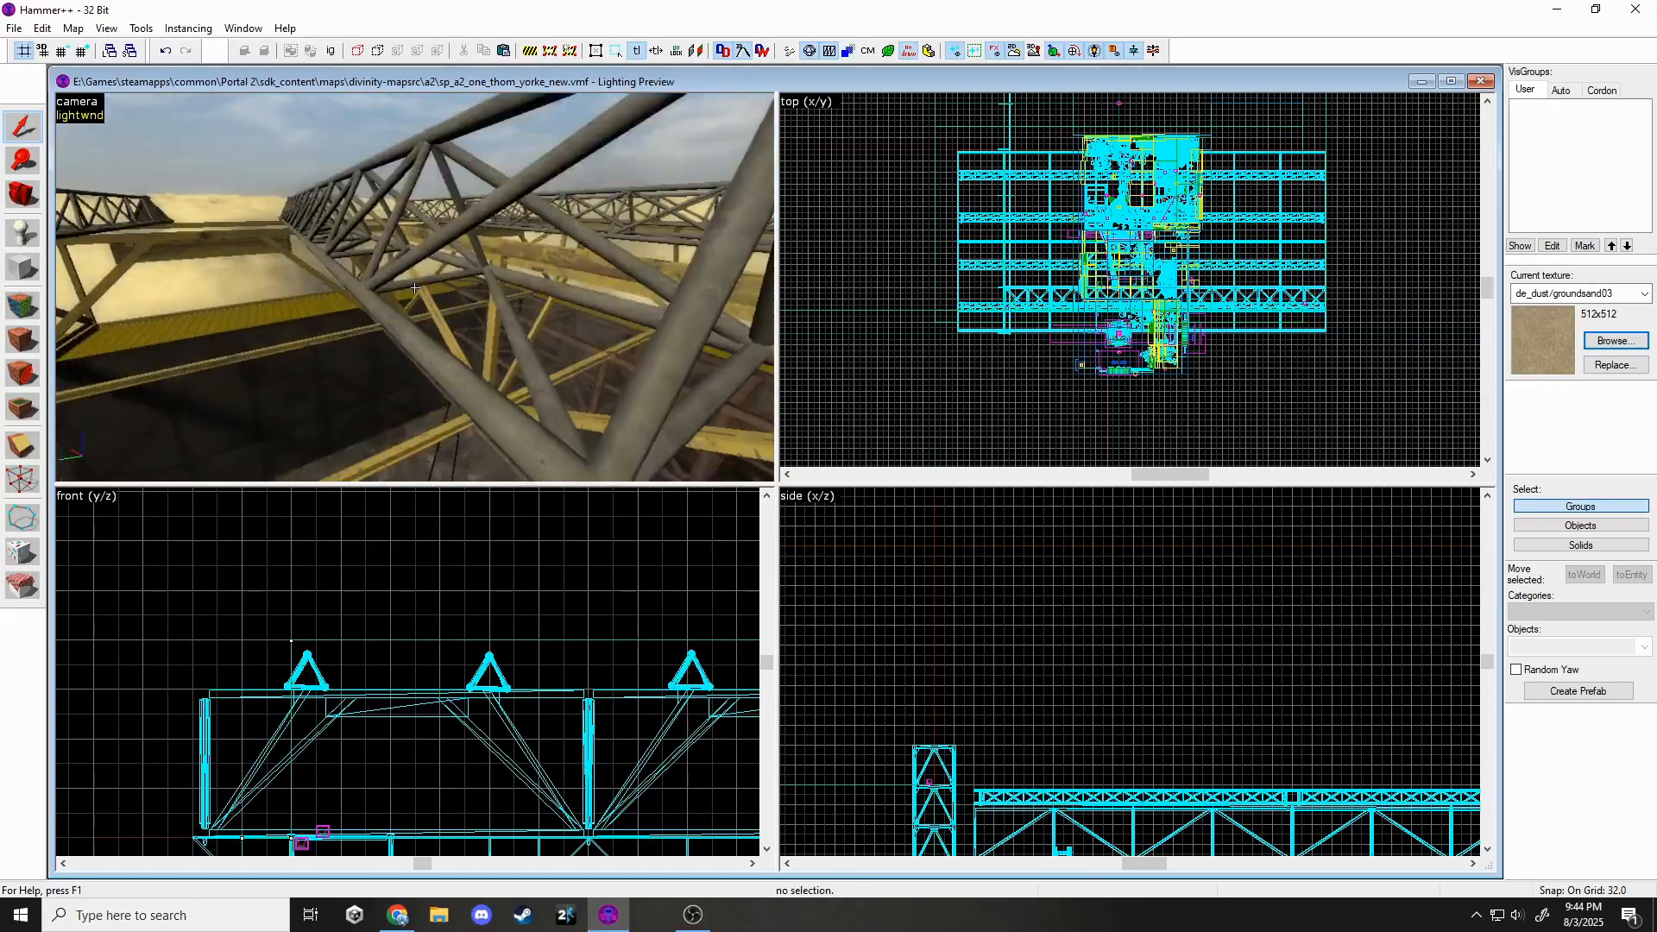
key("w")
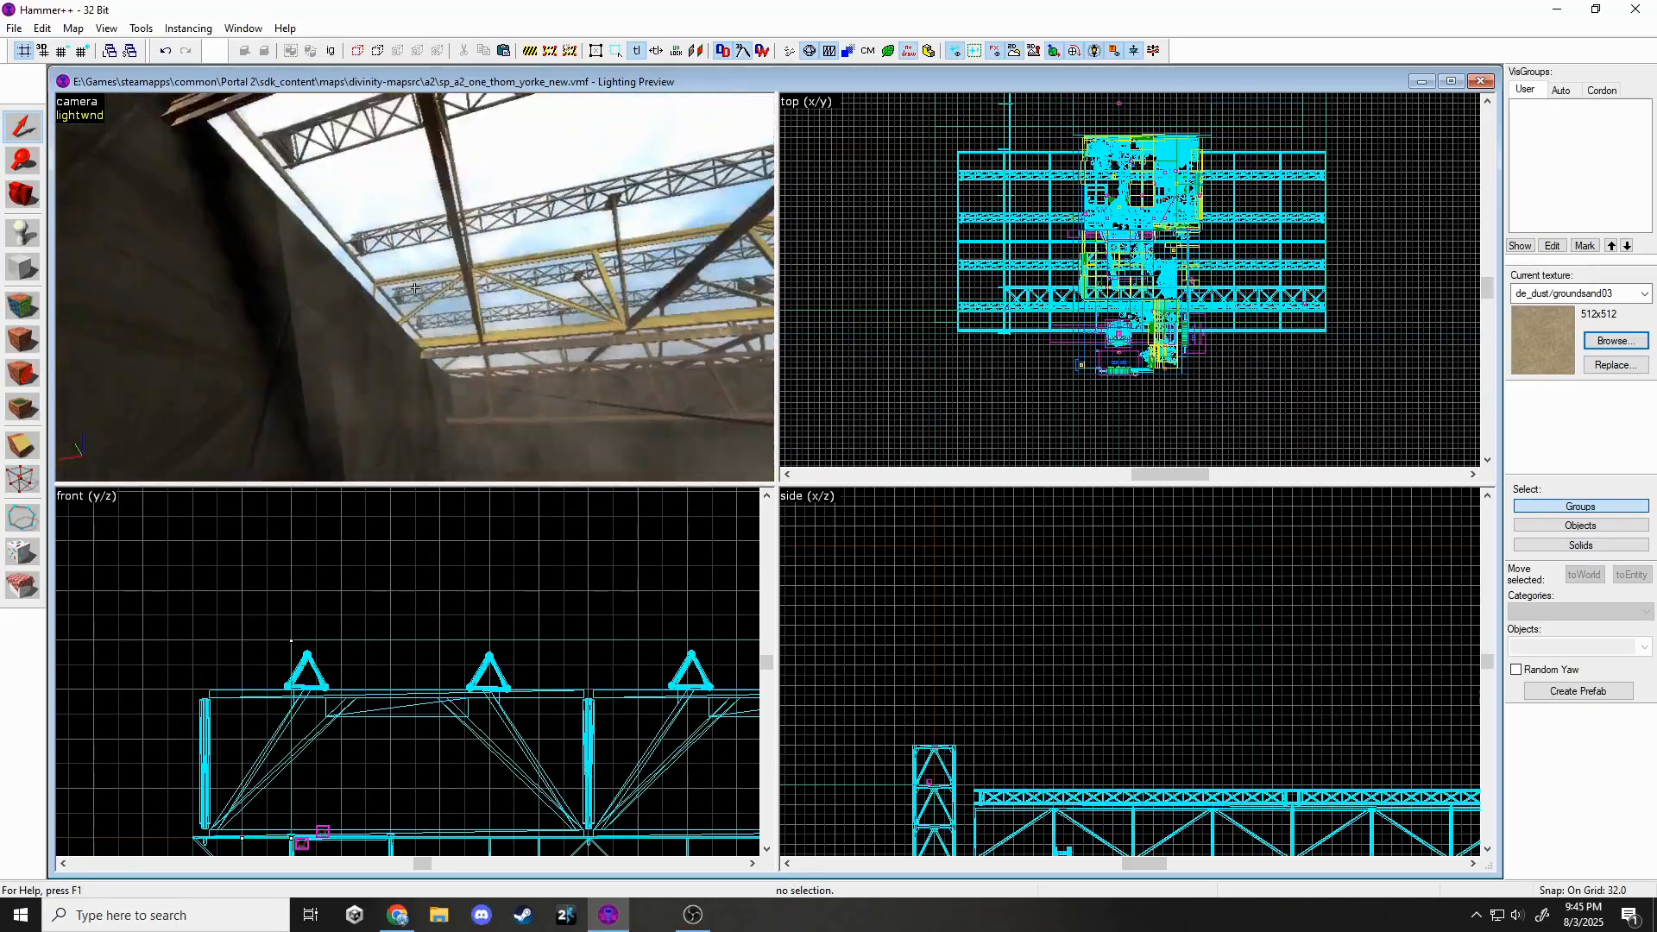
Raise the tall wall solid's top edge to 1536 units high.
scroll(906, 610, "down", 8)
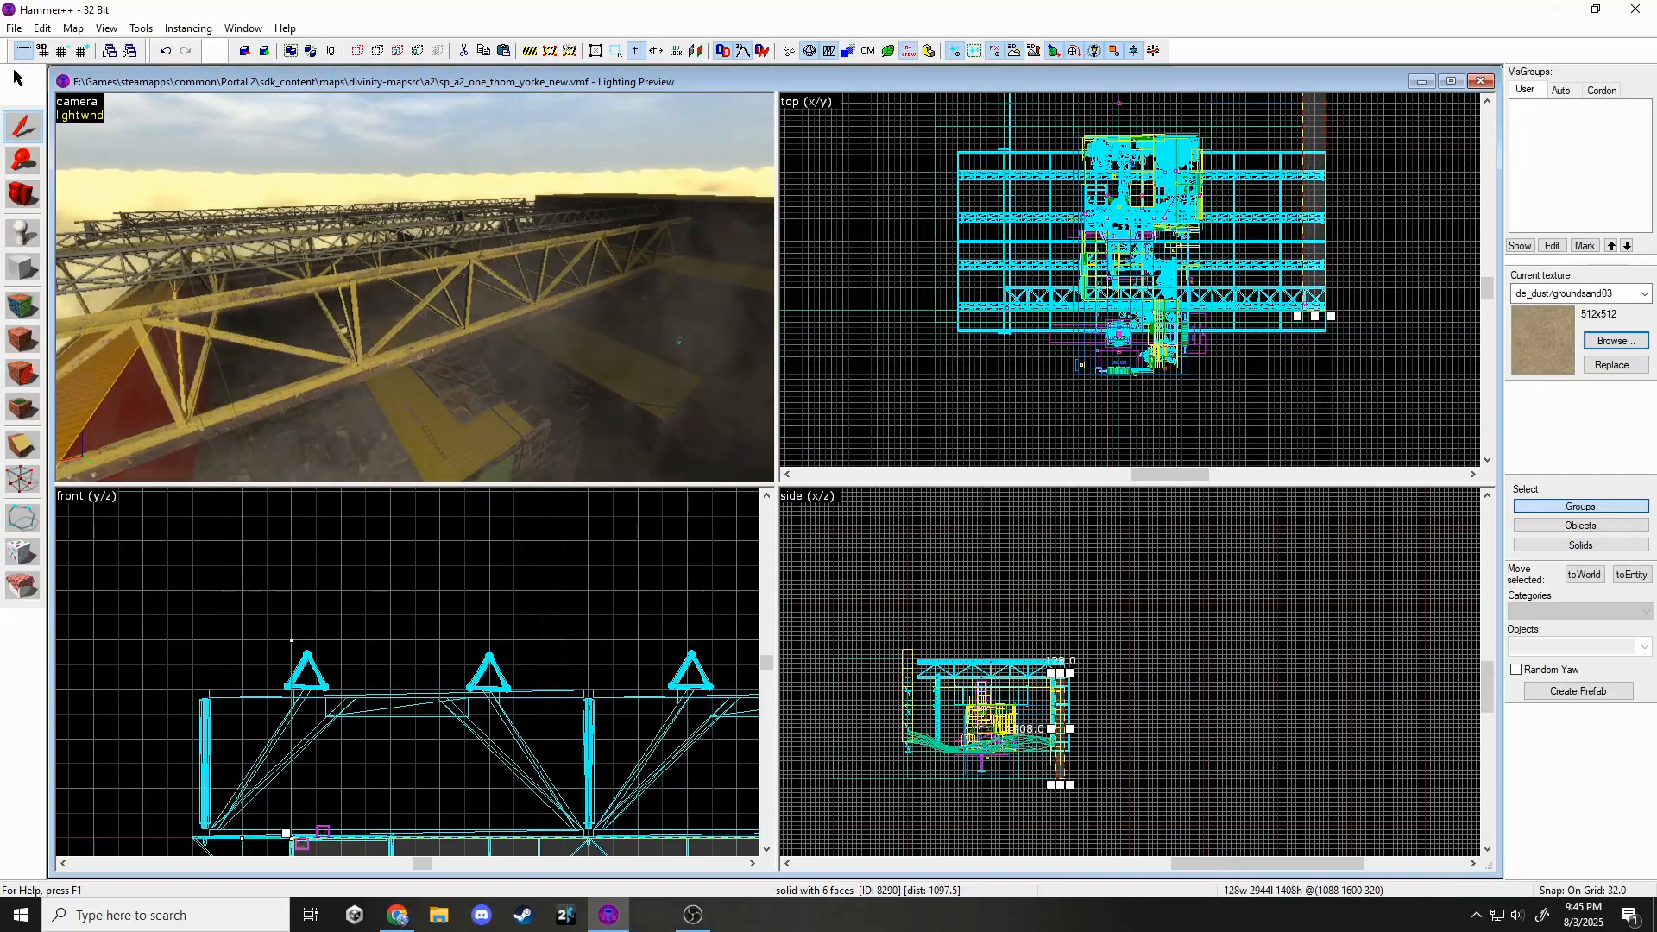
left_click(82, 51)
left_click(82, 51)
left_click(82, 51)
scroll(1064, 770, "up", 7)
scroll(1036, 734, "down", 4)
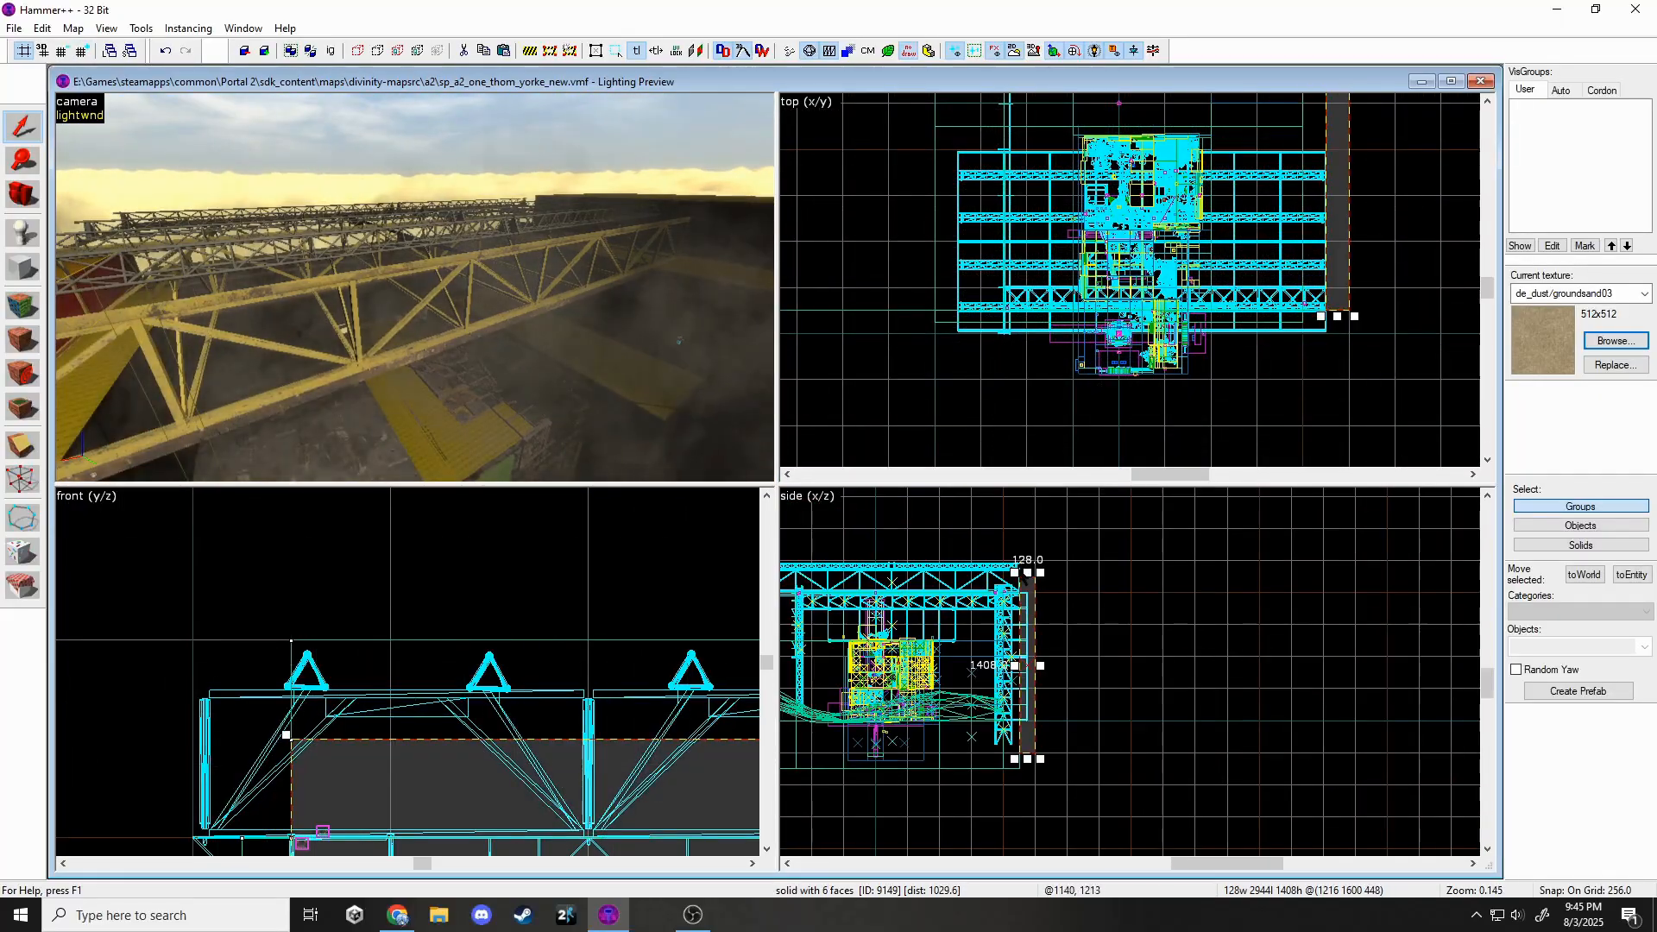
left_click_drag(1032, 562, 1032, 561)
key("Escape")
key("z")
key("w")
left_click(414, 287)
key("z")
scroll(1233, 415, "down", 5)
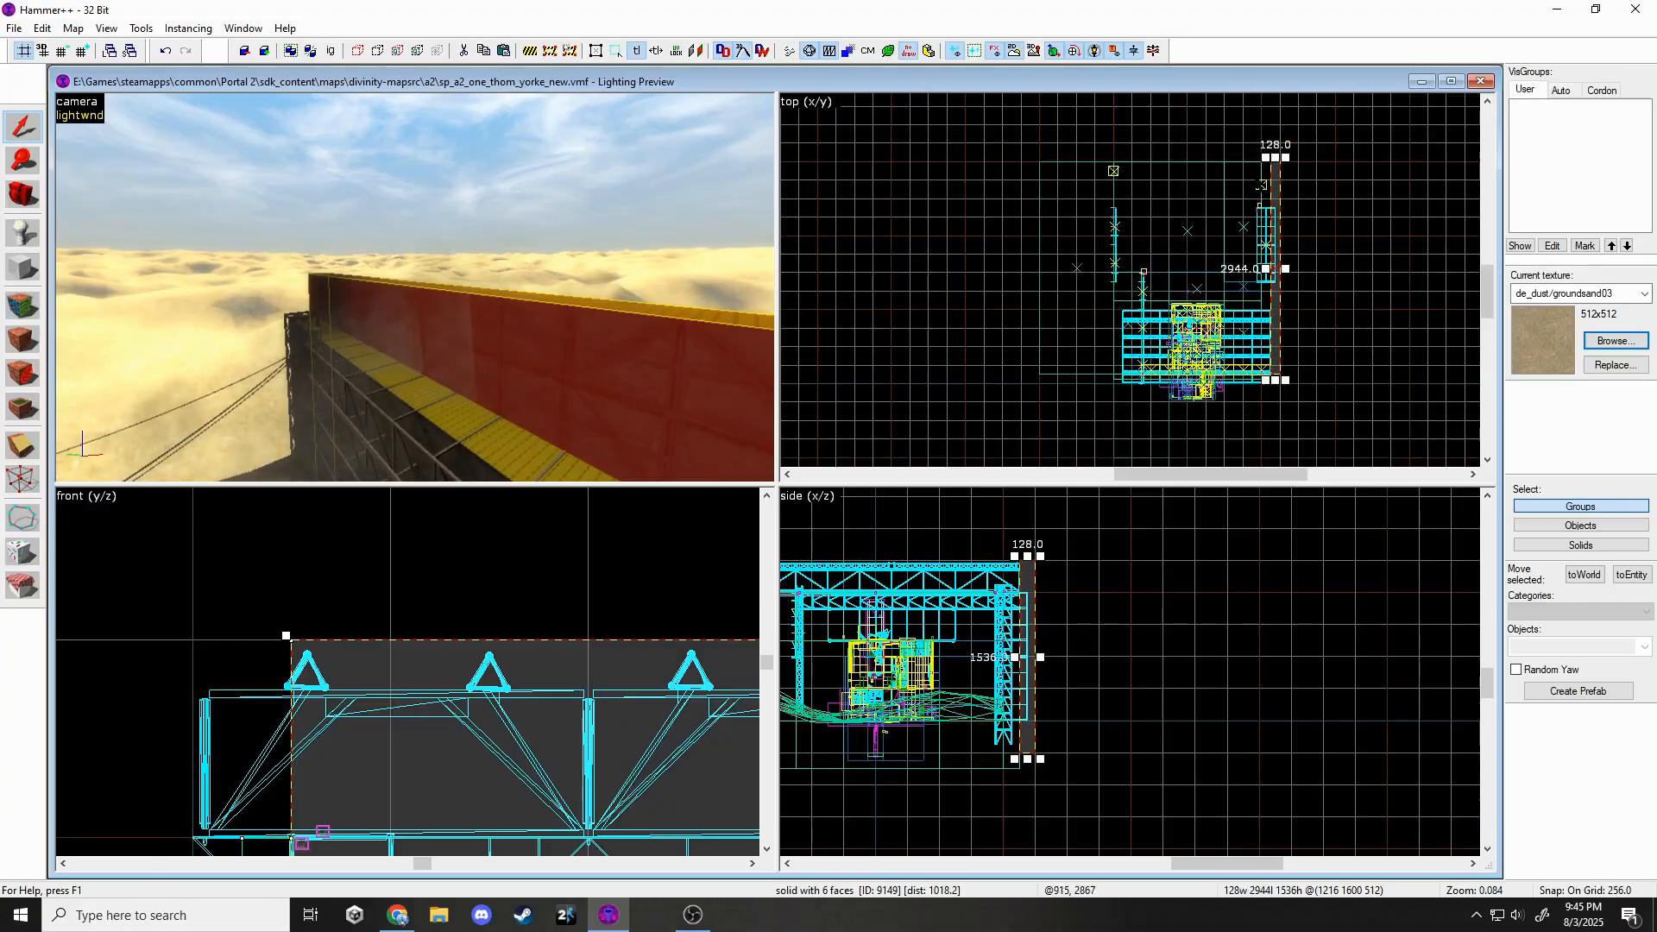
key("Escape")
key("z")
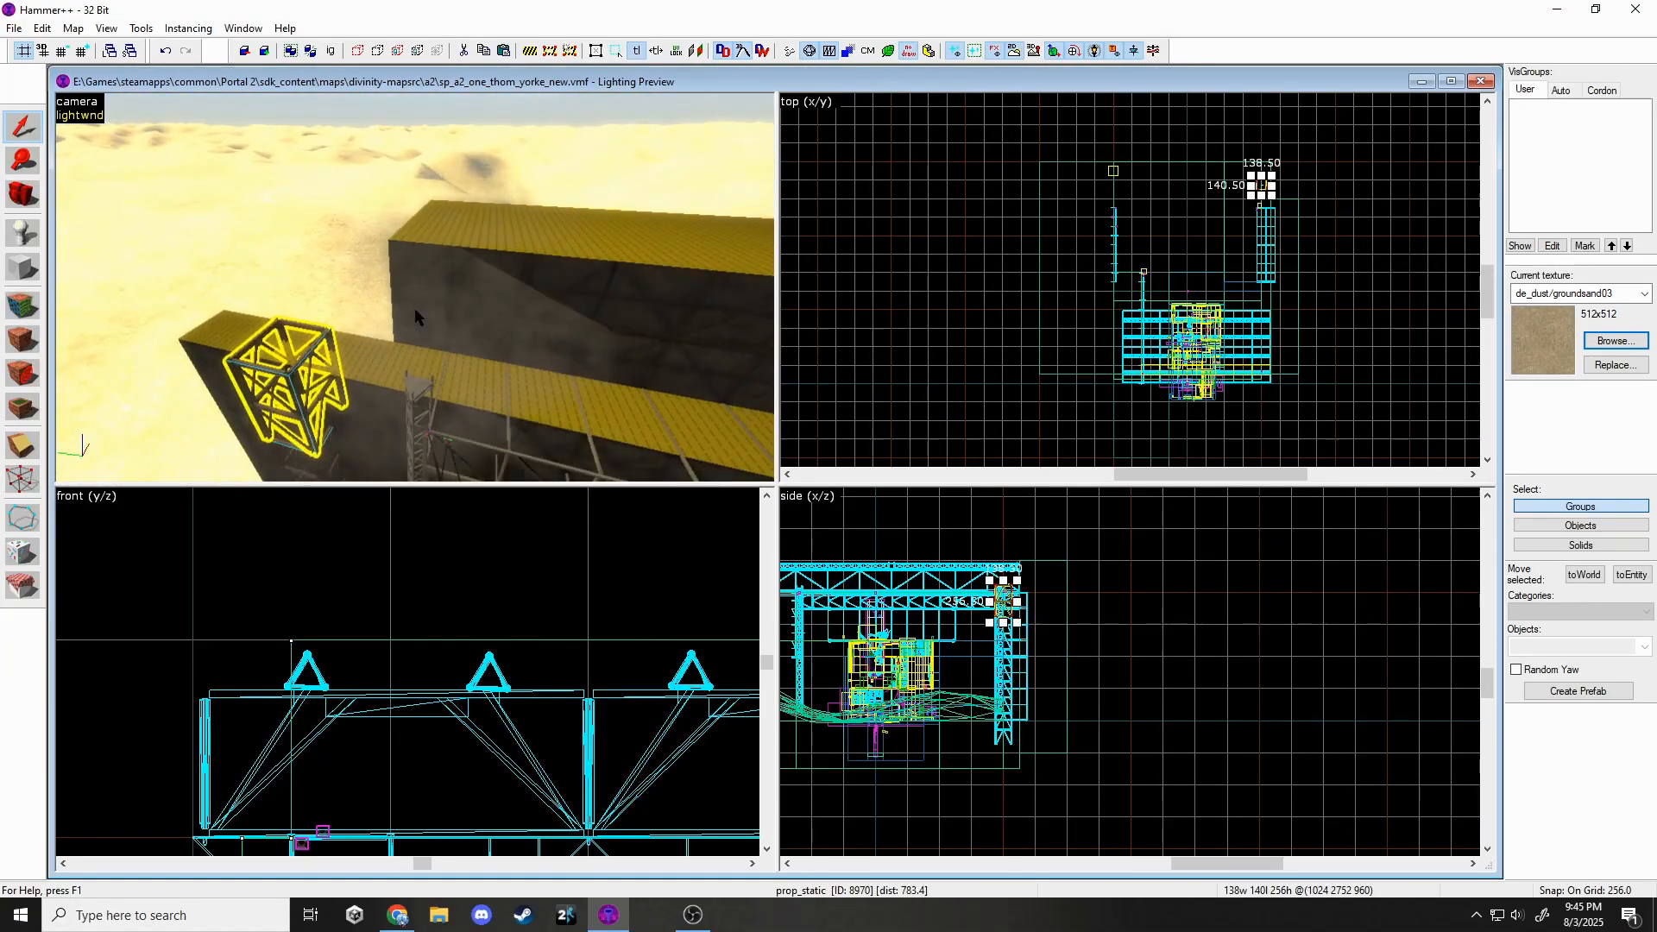
Paste a tower prop, make the grid finer, and move it 128 units along the wall.
key("ctrl+v")
scroll(1250, 190, "up", 7)
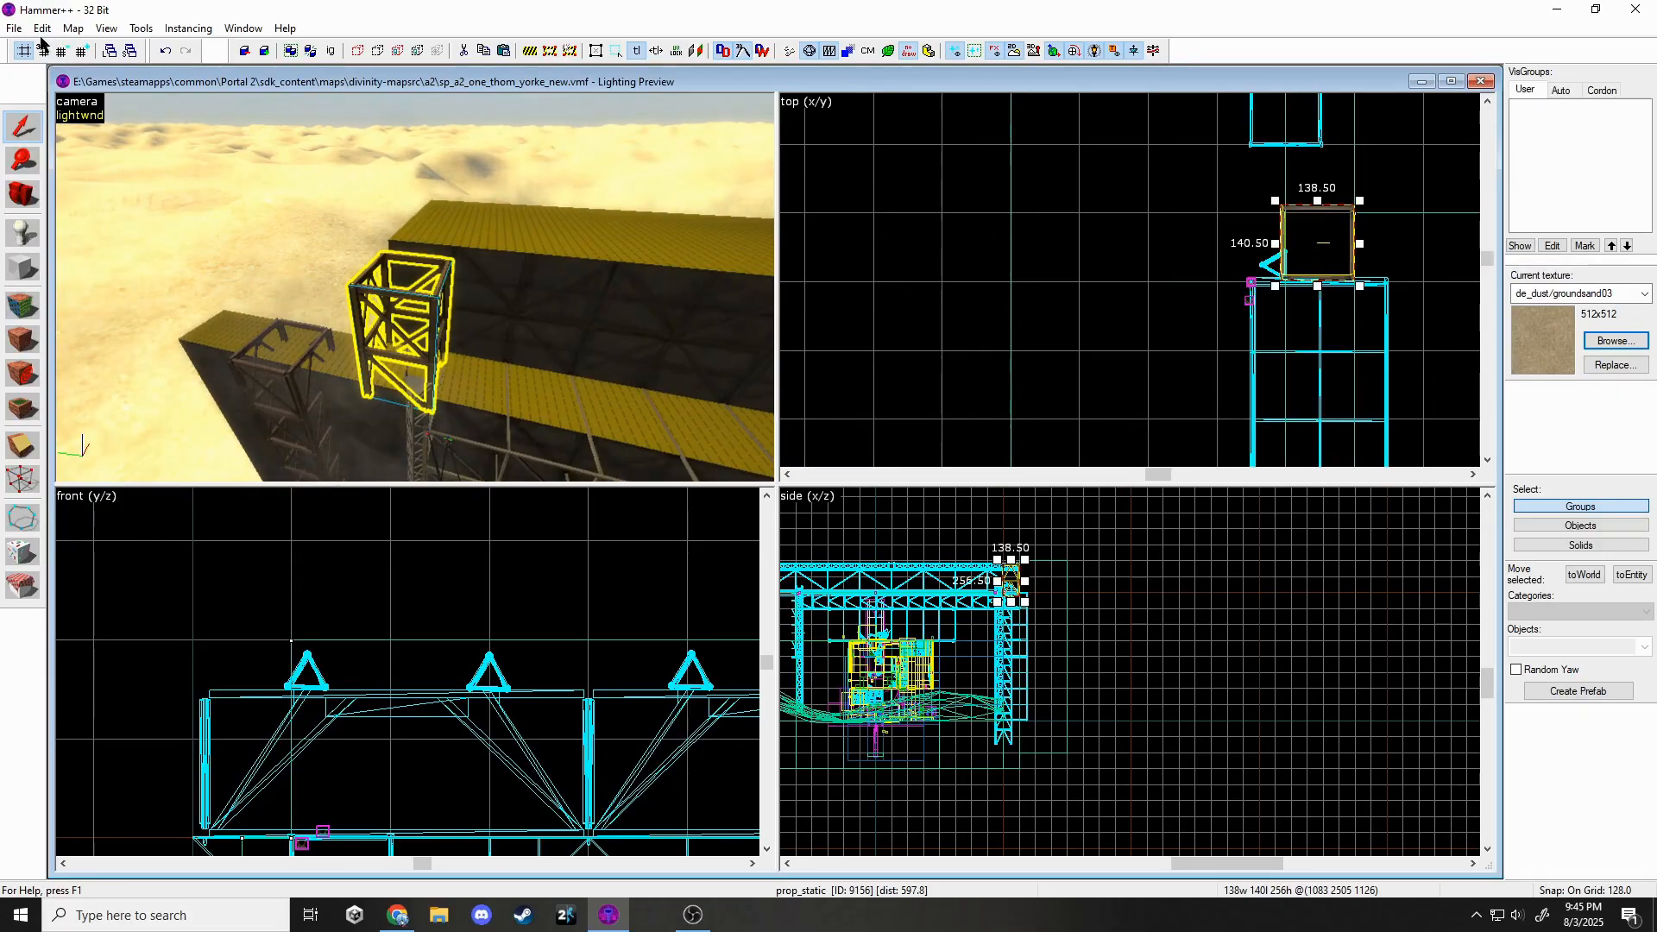
key("bracketleft")
scroll(981, 547, "up", 4)
scroll(1162, 261, "down", 5)
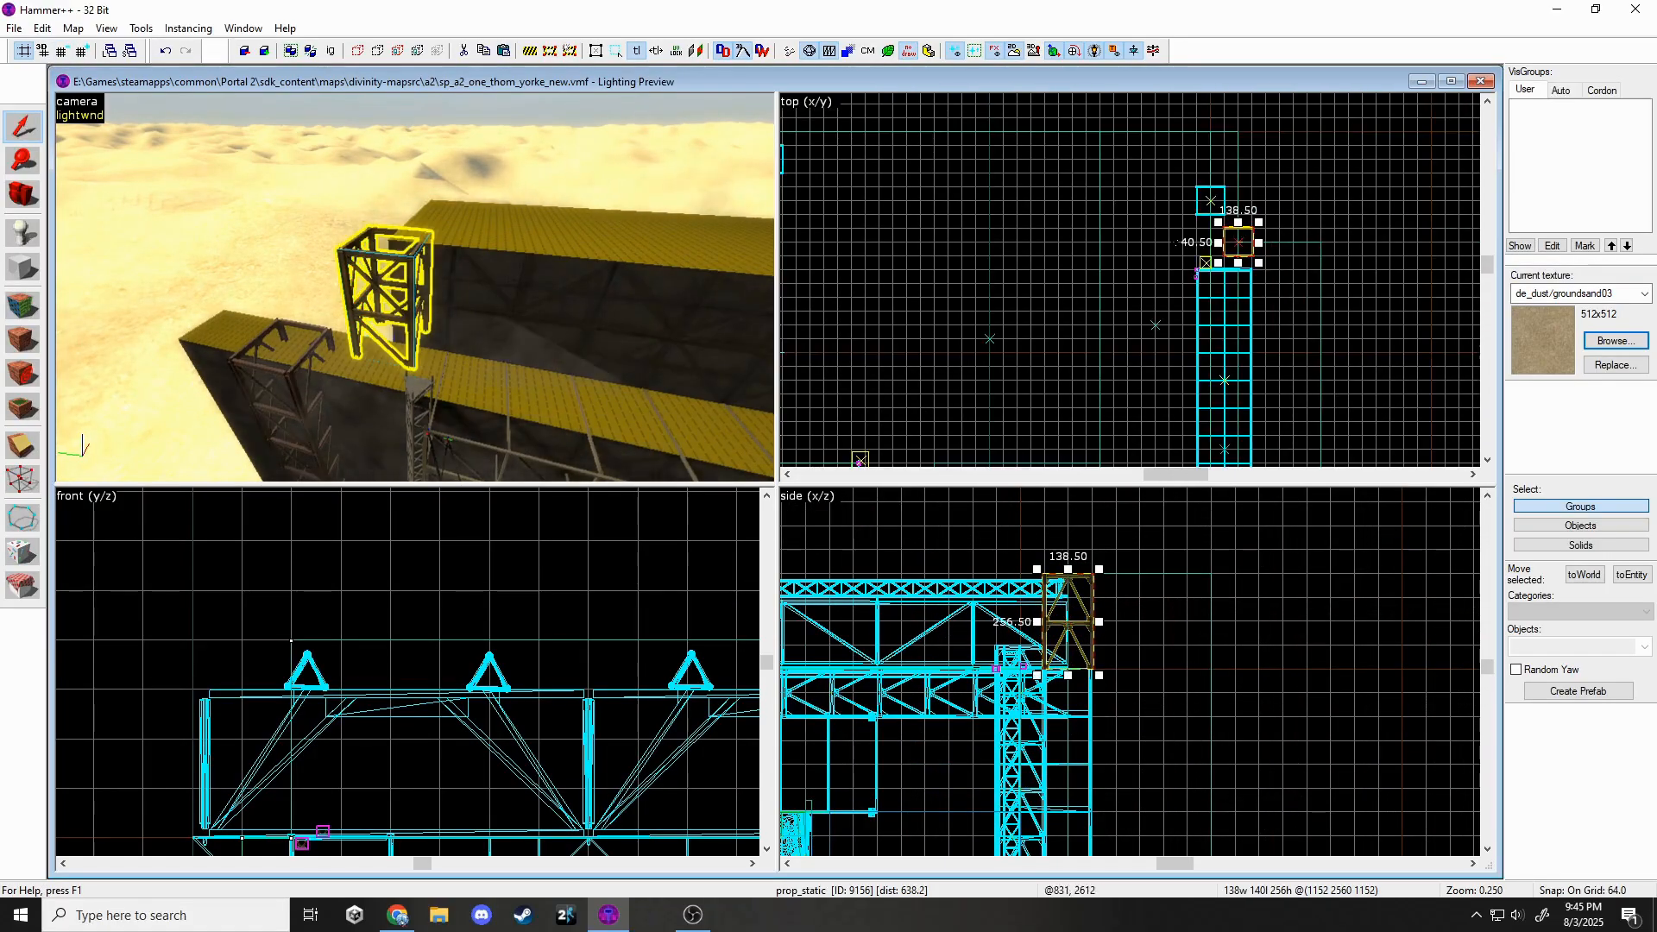
scroll(1237, 410, "up", 3)
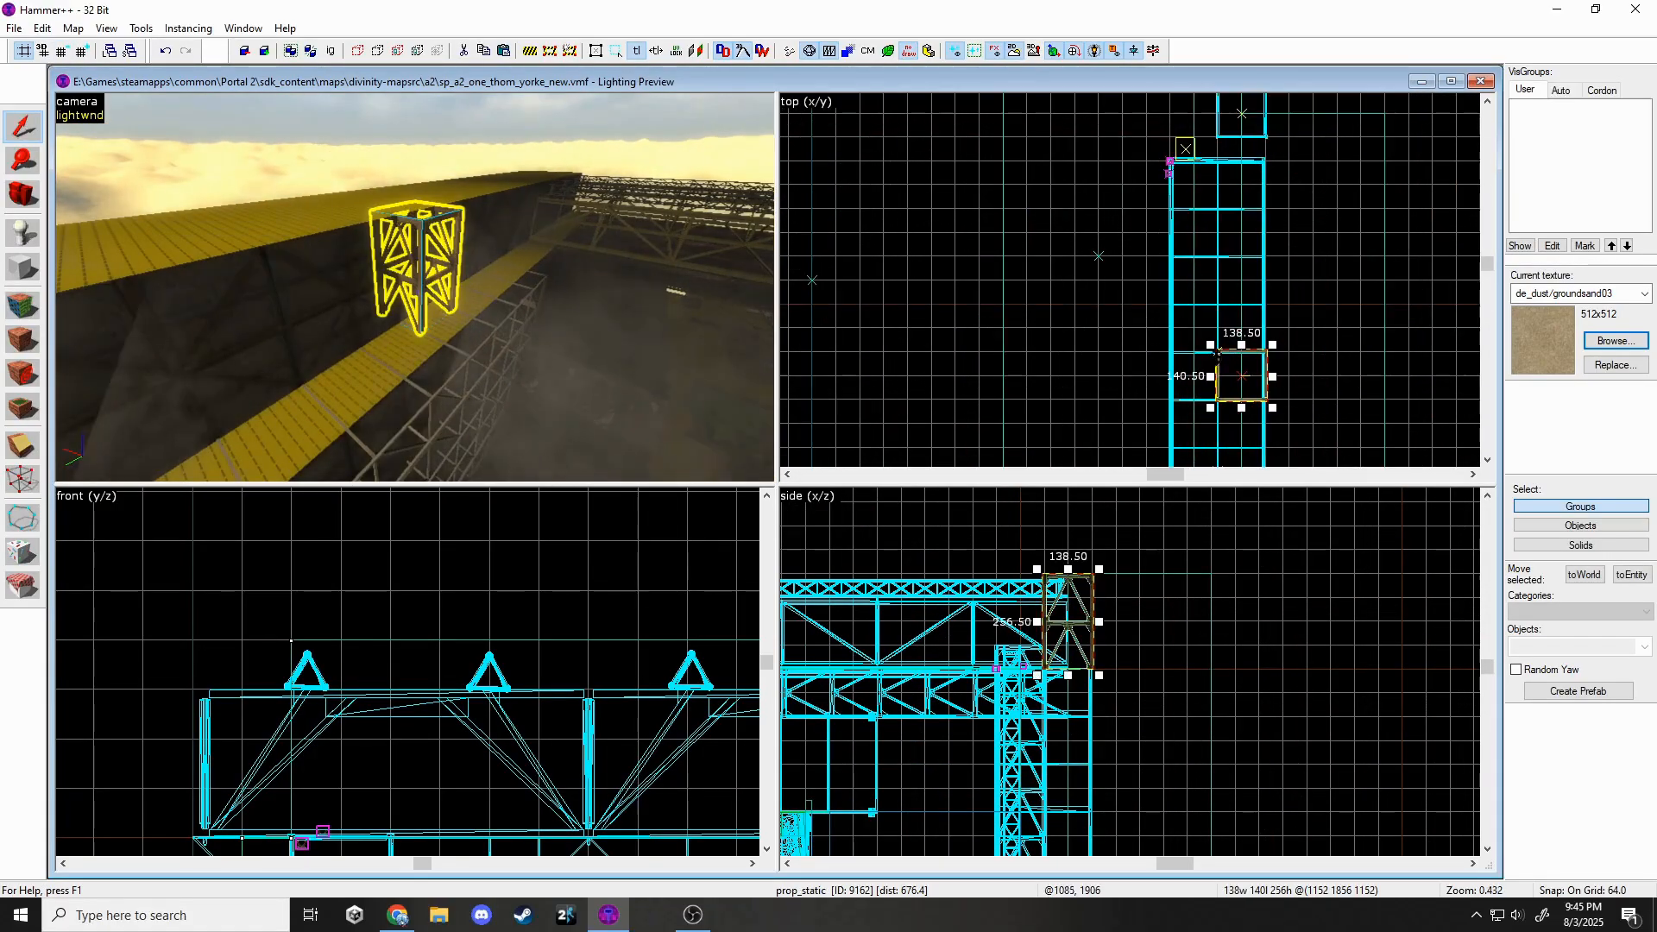
left_click_drag(1239, 376, 1237, 329)
scroll(1213, 212, "down", 4)
scroll(1210, 289, "up", 3)
Clone the tower prop on the yellow platform 448 units down the wall.
key("z")
key("w")
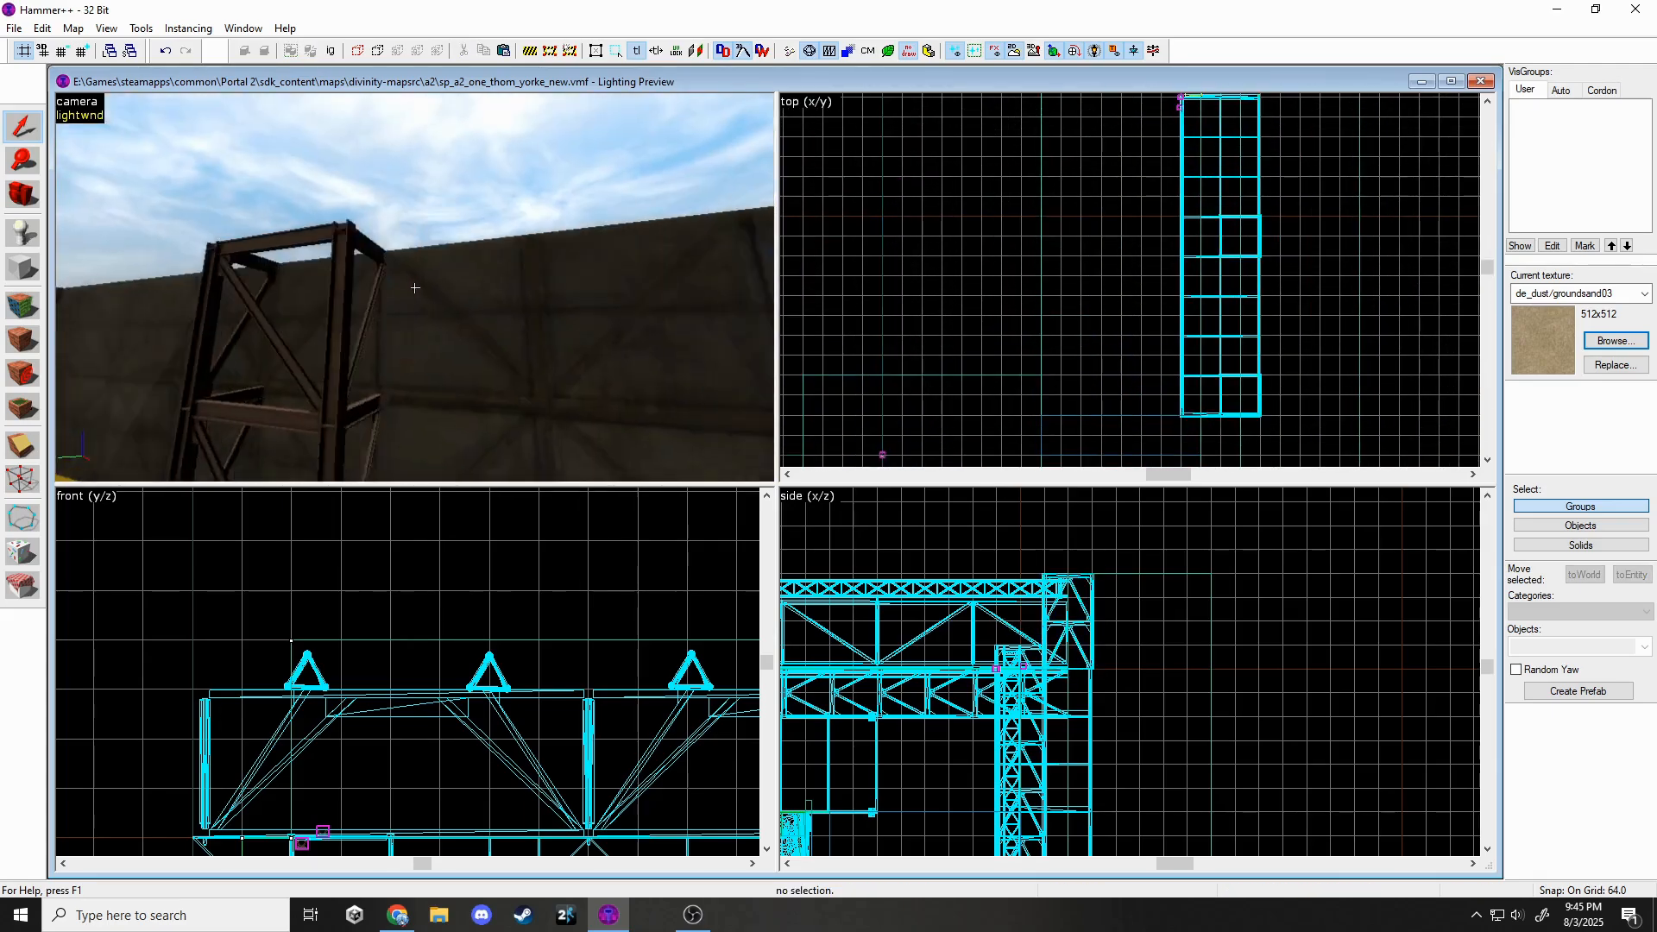
key("w")
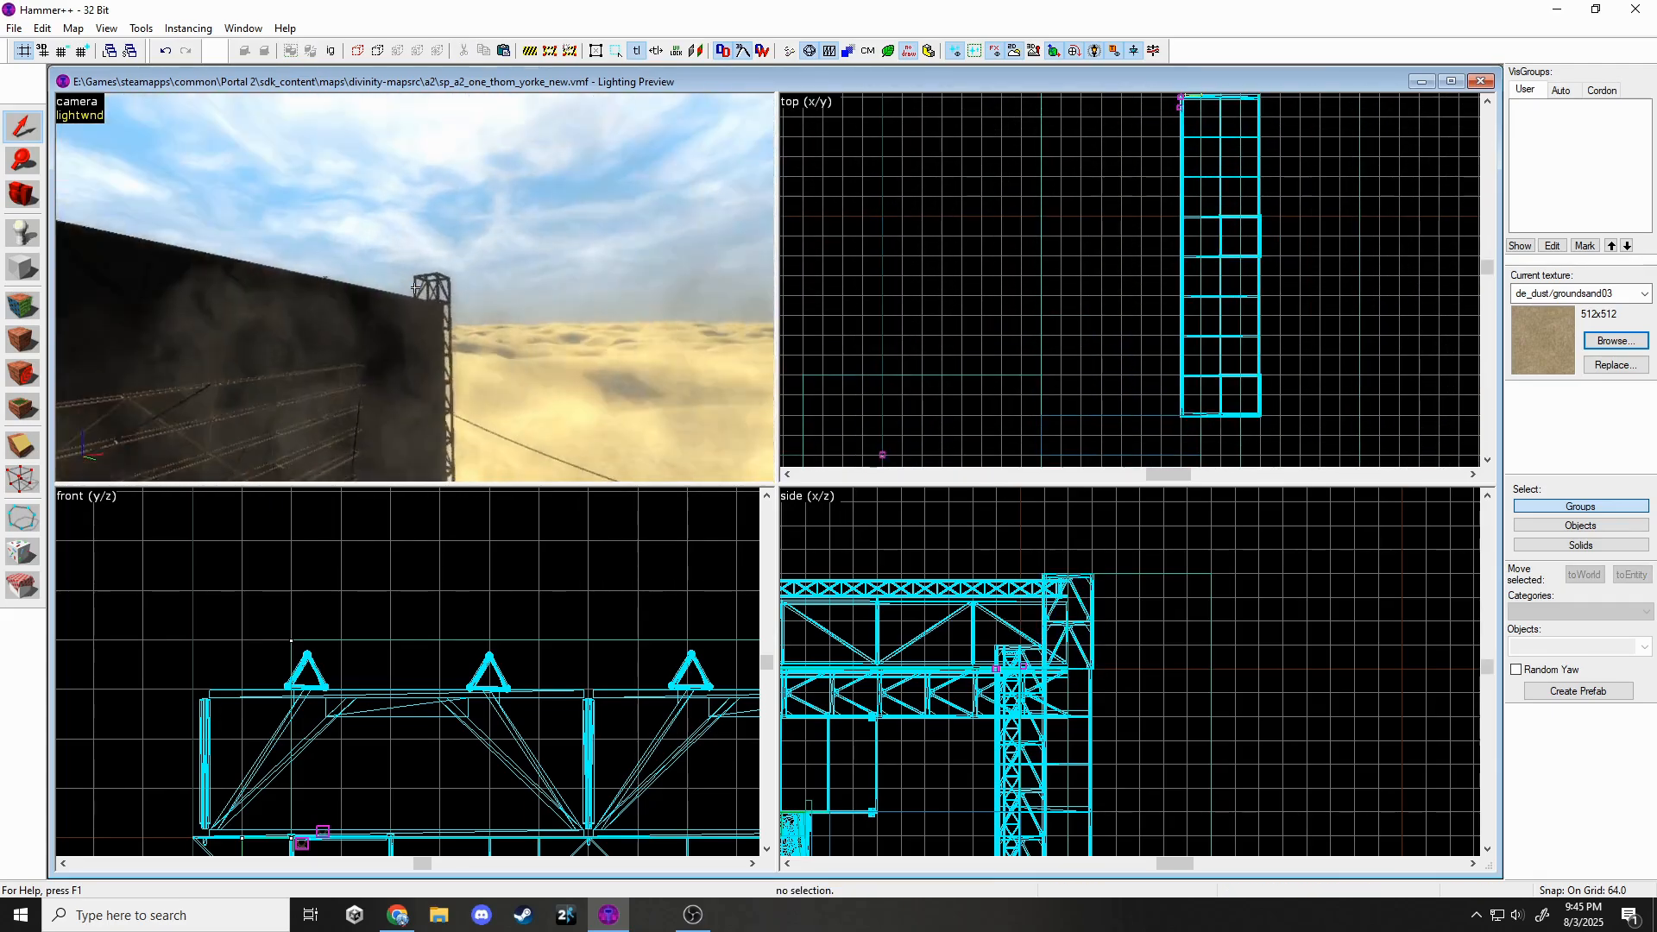
key("w")
left_click(415, 287)
key("z")
scroll(1010, 342, "down", 7)
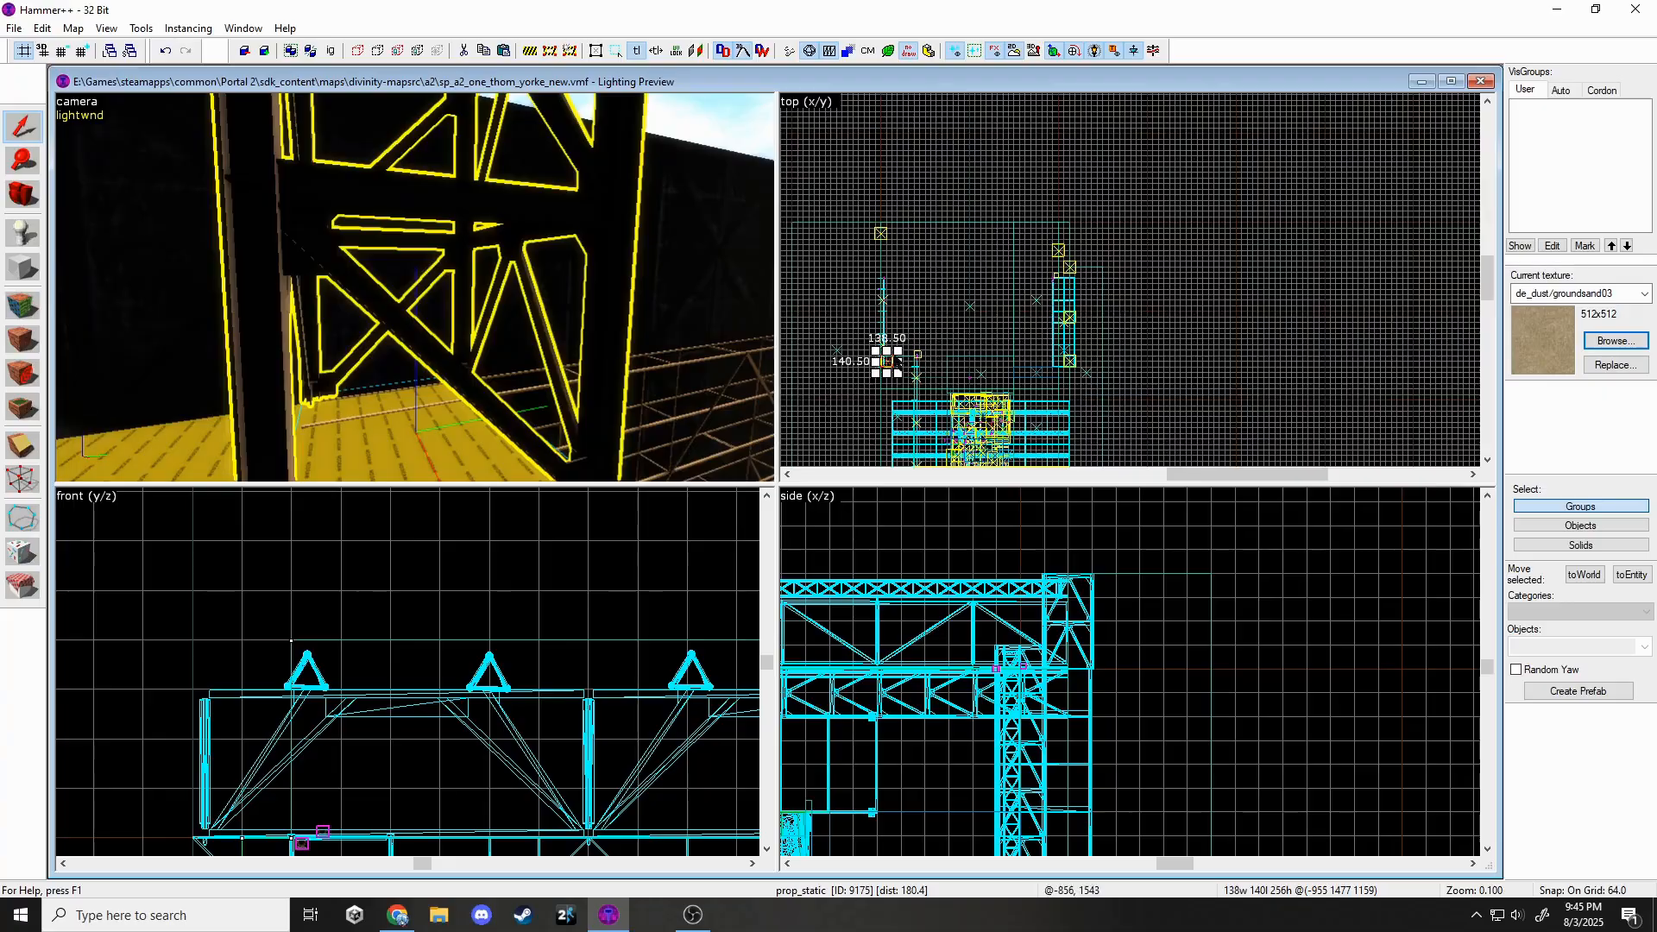
scroll(889, 356, "up", 6)
middle_click_drag(899, 245, 959, 175)
left_click_drag(954, 315, 954, 432, "shift")
Clone another tower 256 units further down the wall.
middle_click_drag(894, 441, 979, 320)
scroll(980, 320, "up", 1)
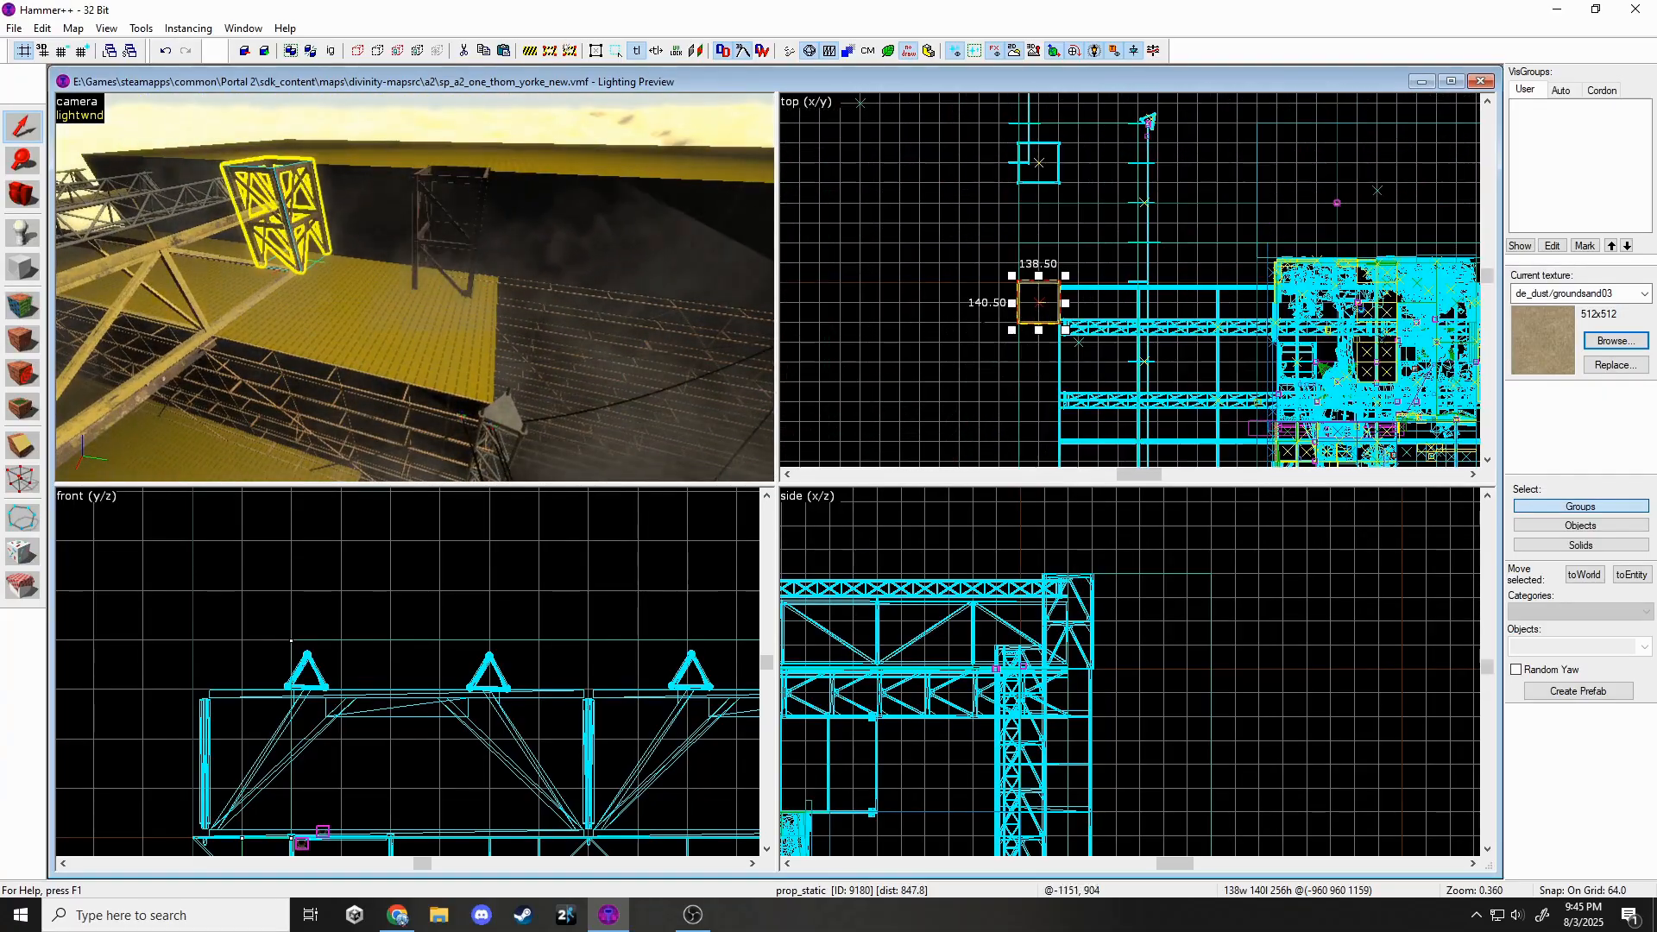
middle_click_drag(1057, 379, 1114, 244)
left_click_drag(1091, 319, 1091, 401, "shift")
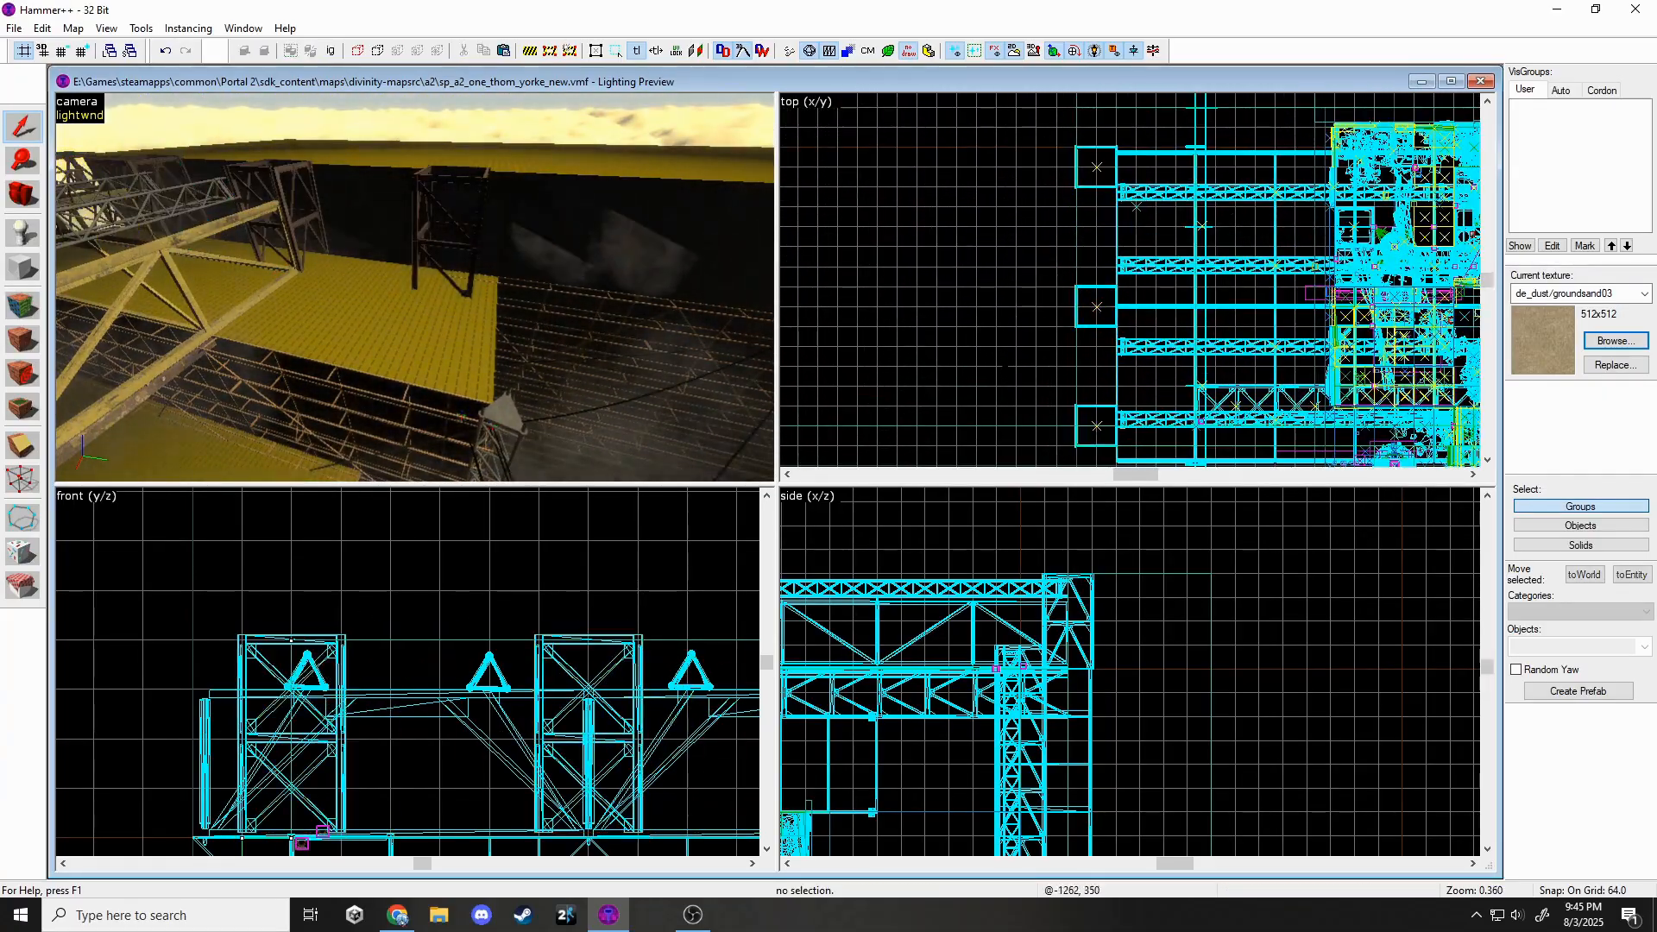
key("z")
key("w")
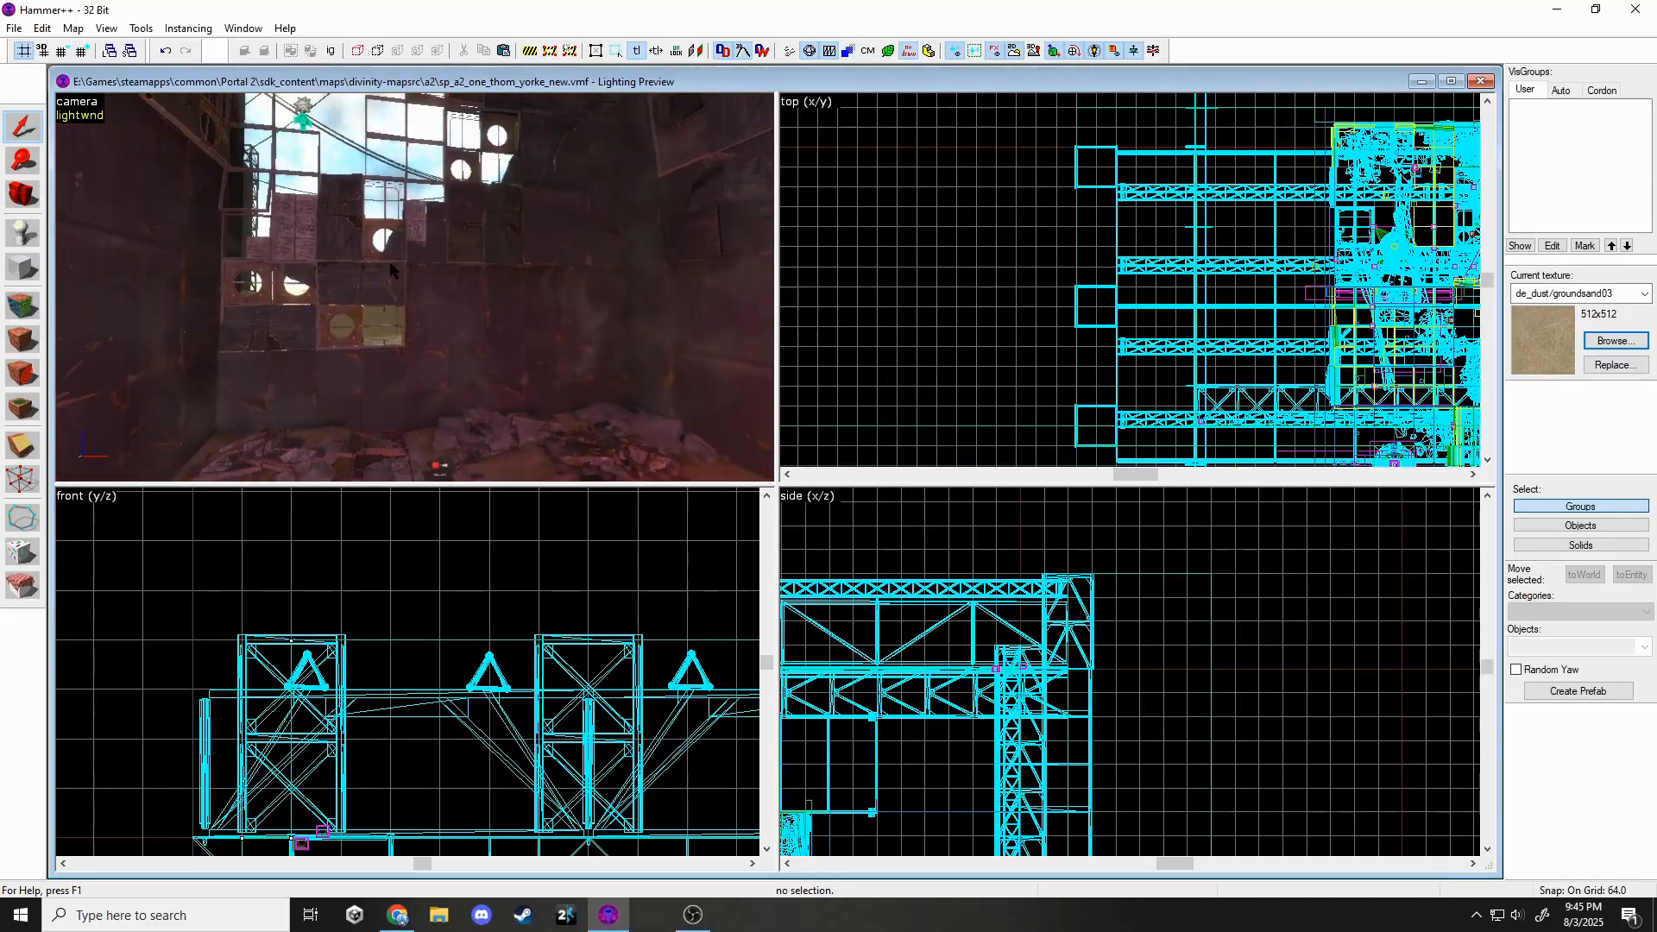
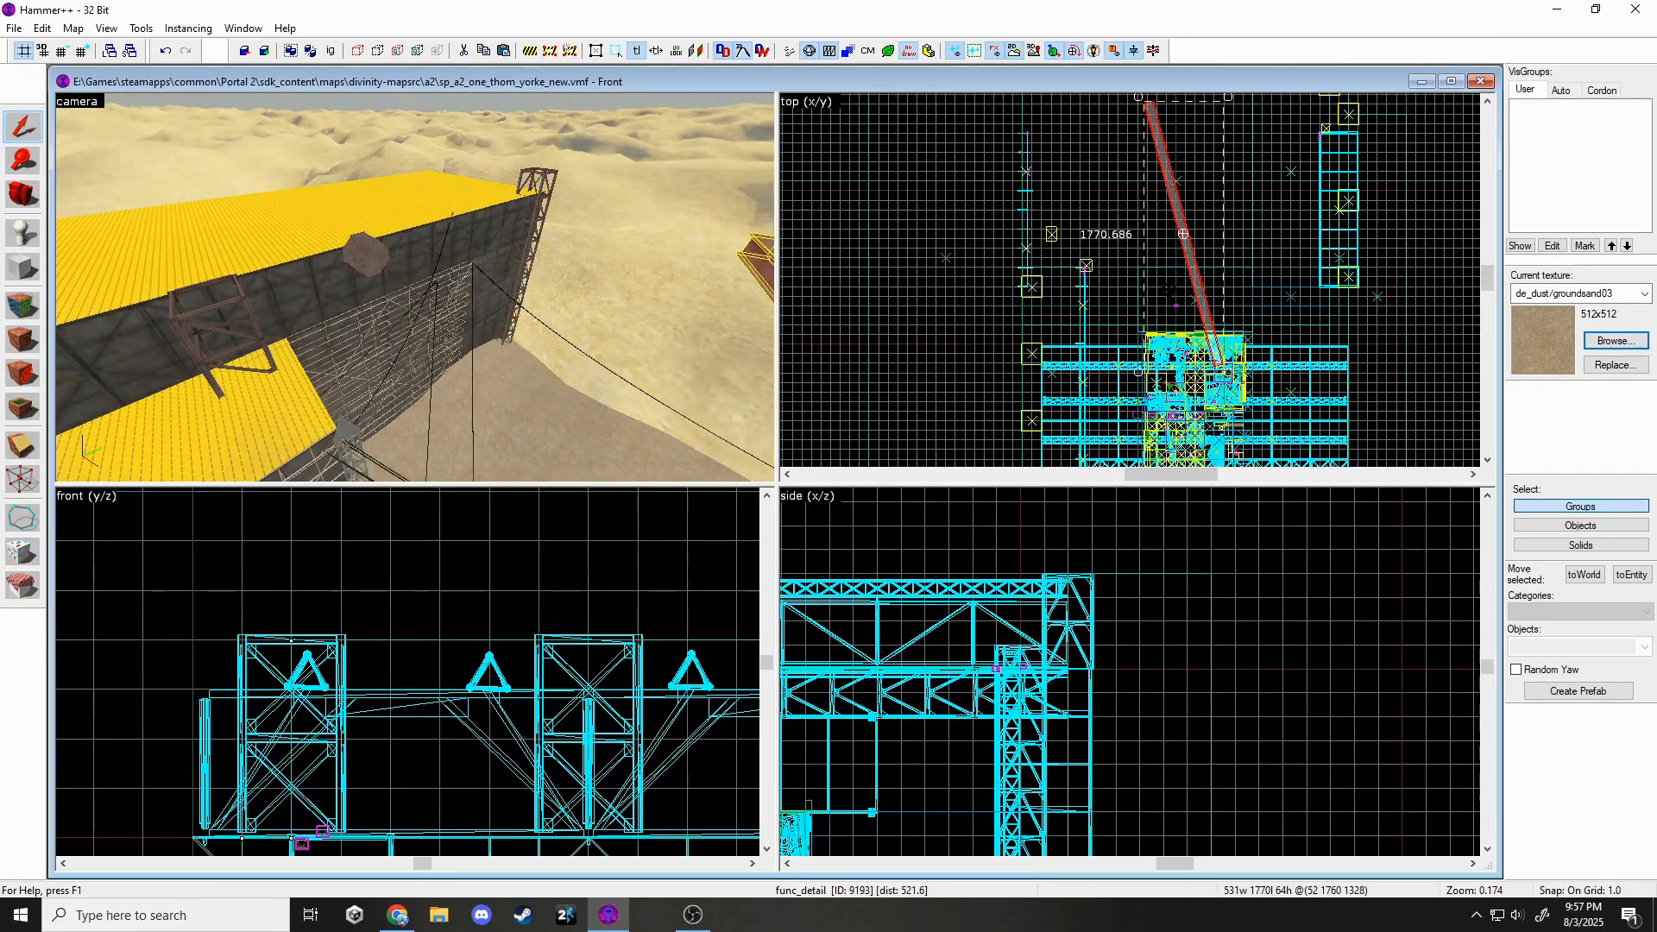
Position the long detail beam along the top of the scaffold wall, nudging it 24 units left.
scroll(1130, 280, "up", 2)
left_click_drag(999, 158, 985, 159)
scroll(975, 121, "up", 6)
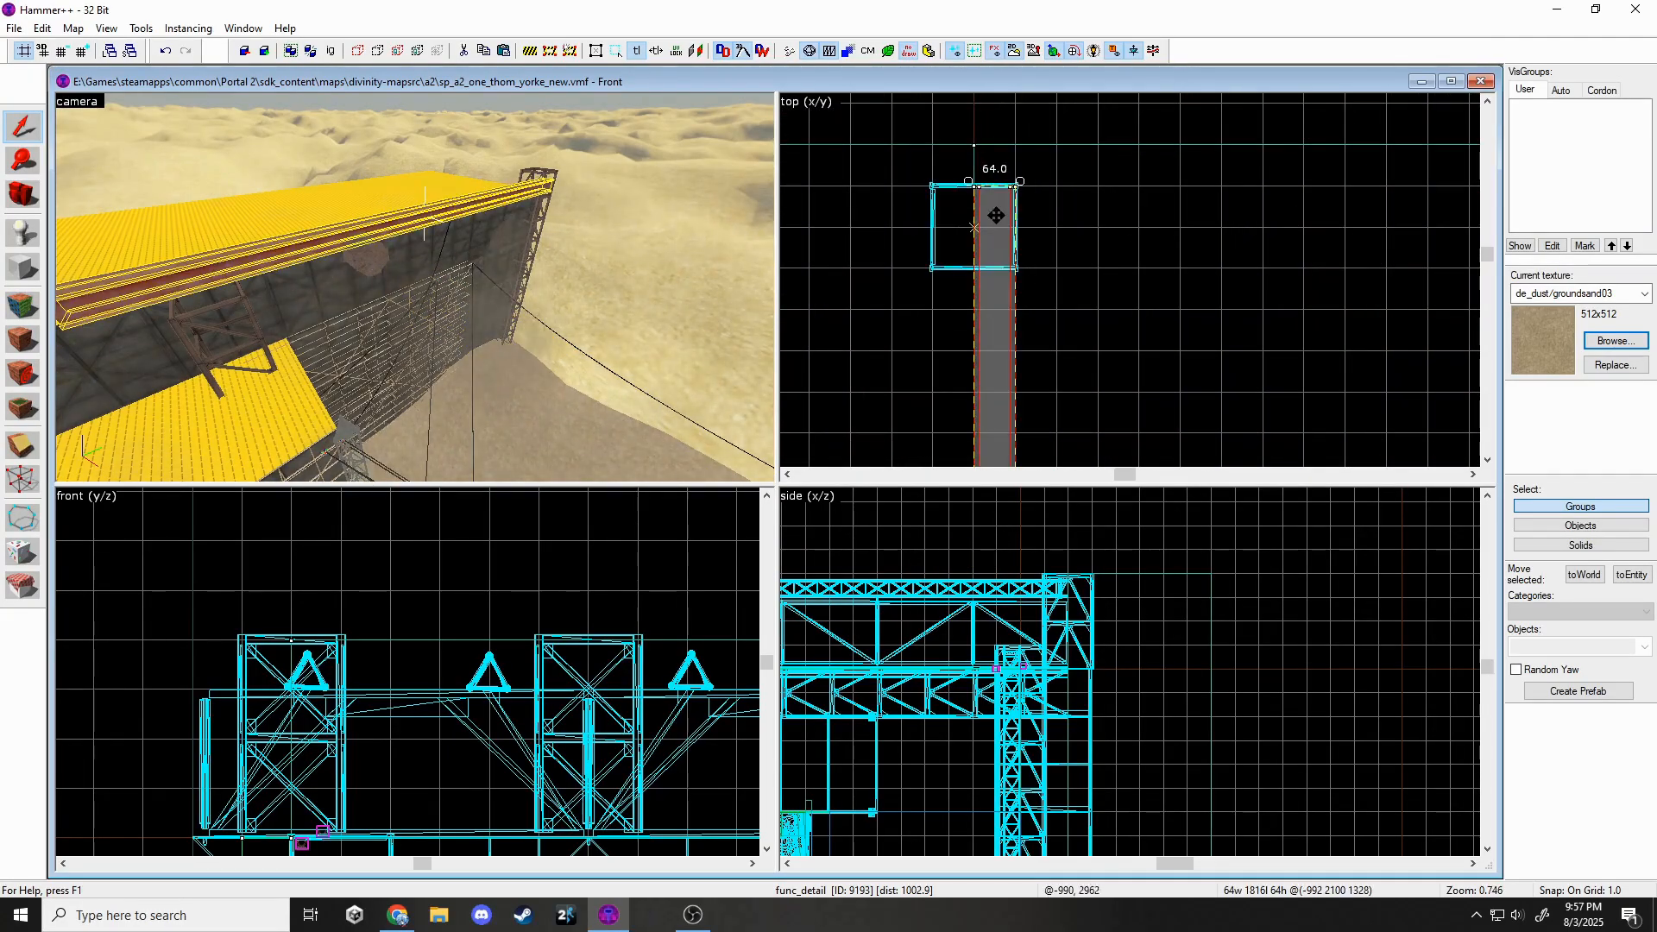
left_click_drag(995, 215, 994, 160)
scroll(434, 637, "down", 2)
middle_click_drag(733, 617, 367, 617)
scroll(376, 614, "down", 7)
scroll(707, 633, "up", 6)
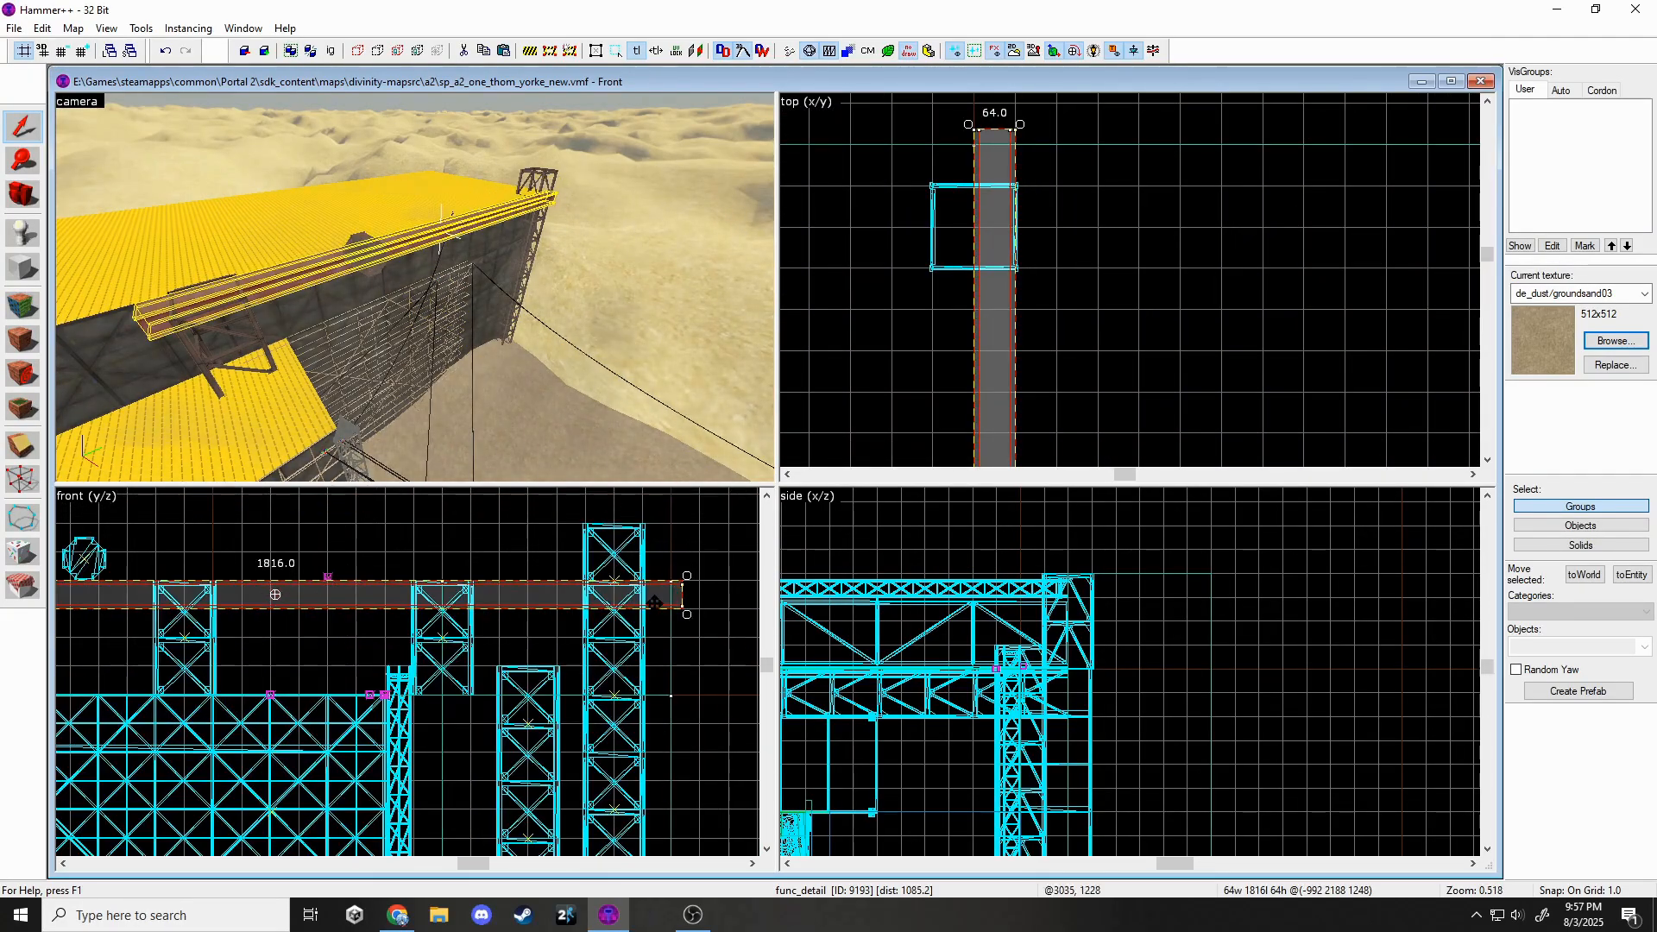
left_click_drag(665, 595, 653, 595)
scroll(960, 226, "down", 8)
middle_click_drag(968, 461, 910, 134)
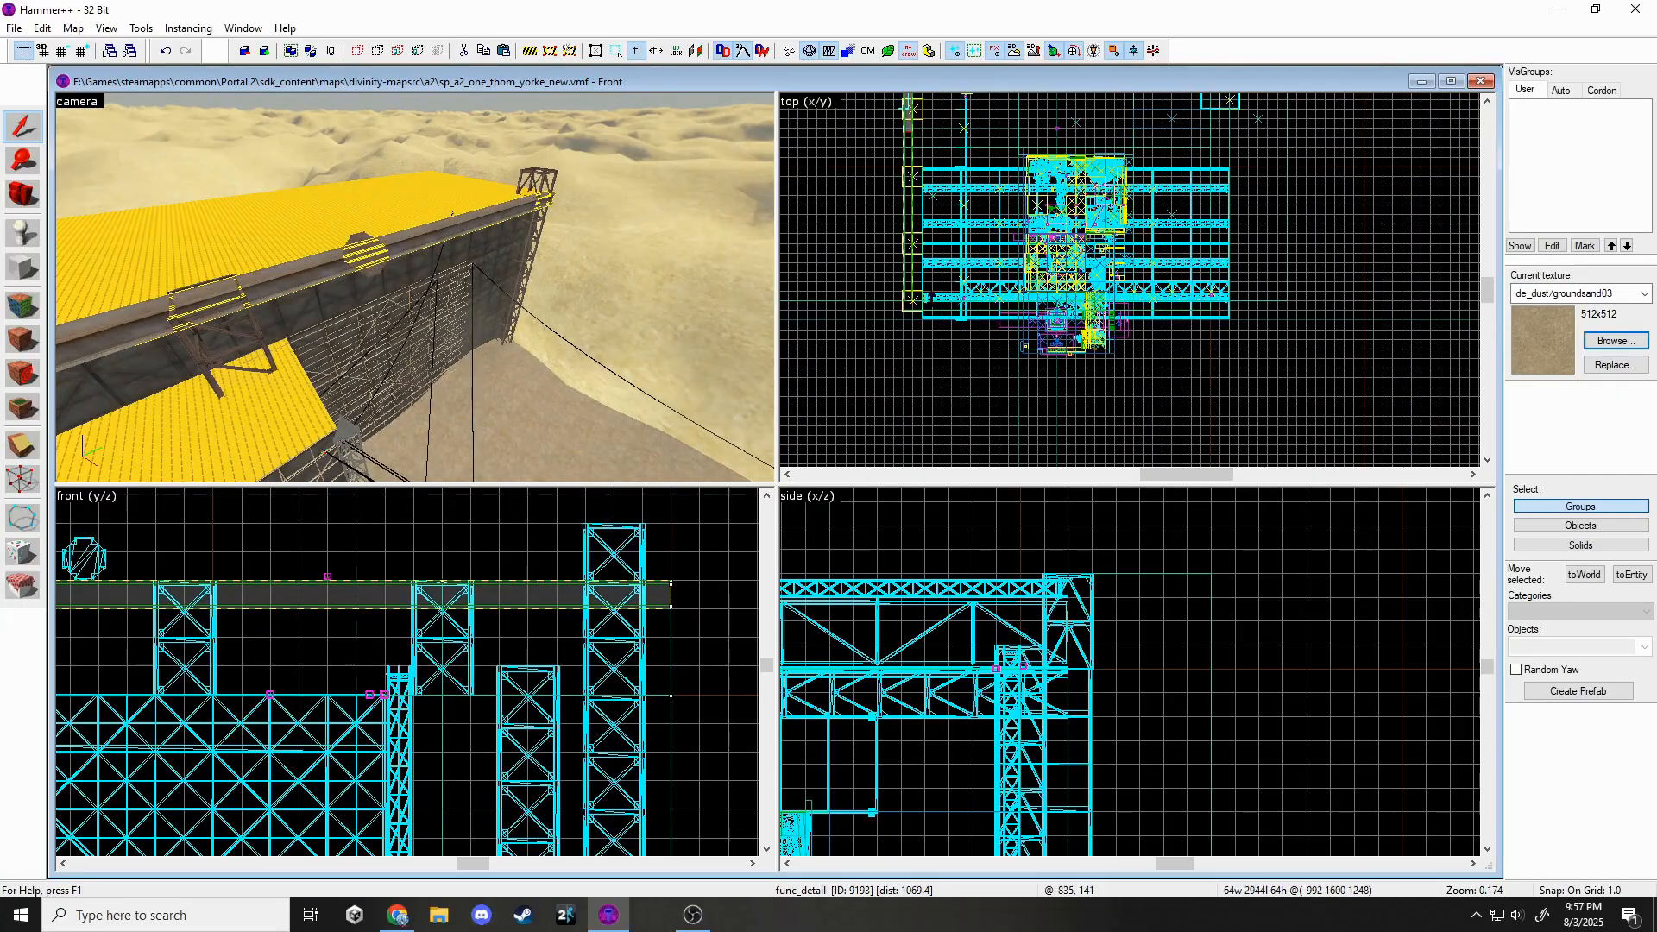
Raise the round connector prop and switch the grid snap to 32 units.
left_click(360, 239)
scroll(928, 345, "down", 7)
scroll(926, 272, "up", 8)
scroll(928, 265, "down", 4)
scroll(930, 148, "up", 12)
left_click_drag(928, 268, 886, 224)
left_click(82, 51)
left_click(82, 51)
left_click(82, 51)
left_click(82, 51)
left_click(82, 50)
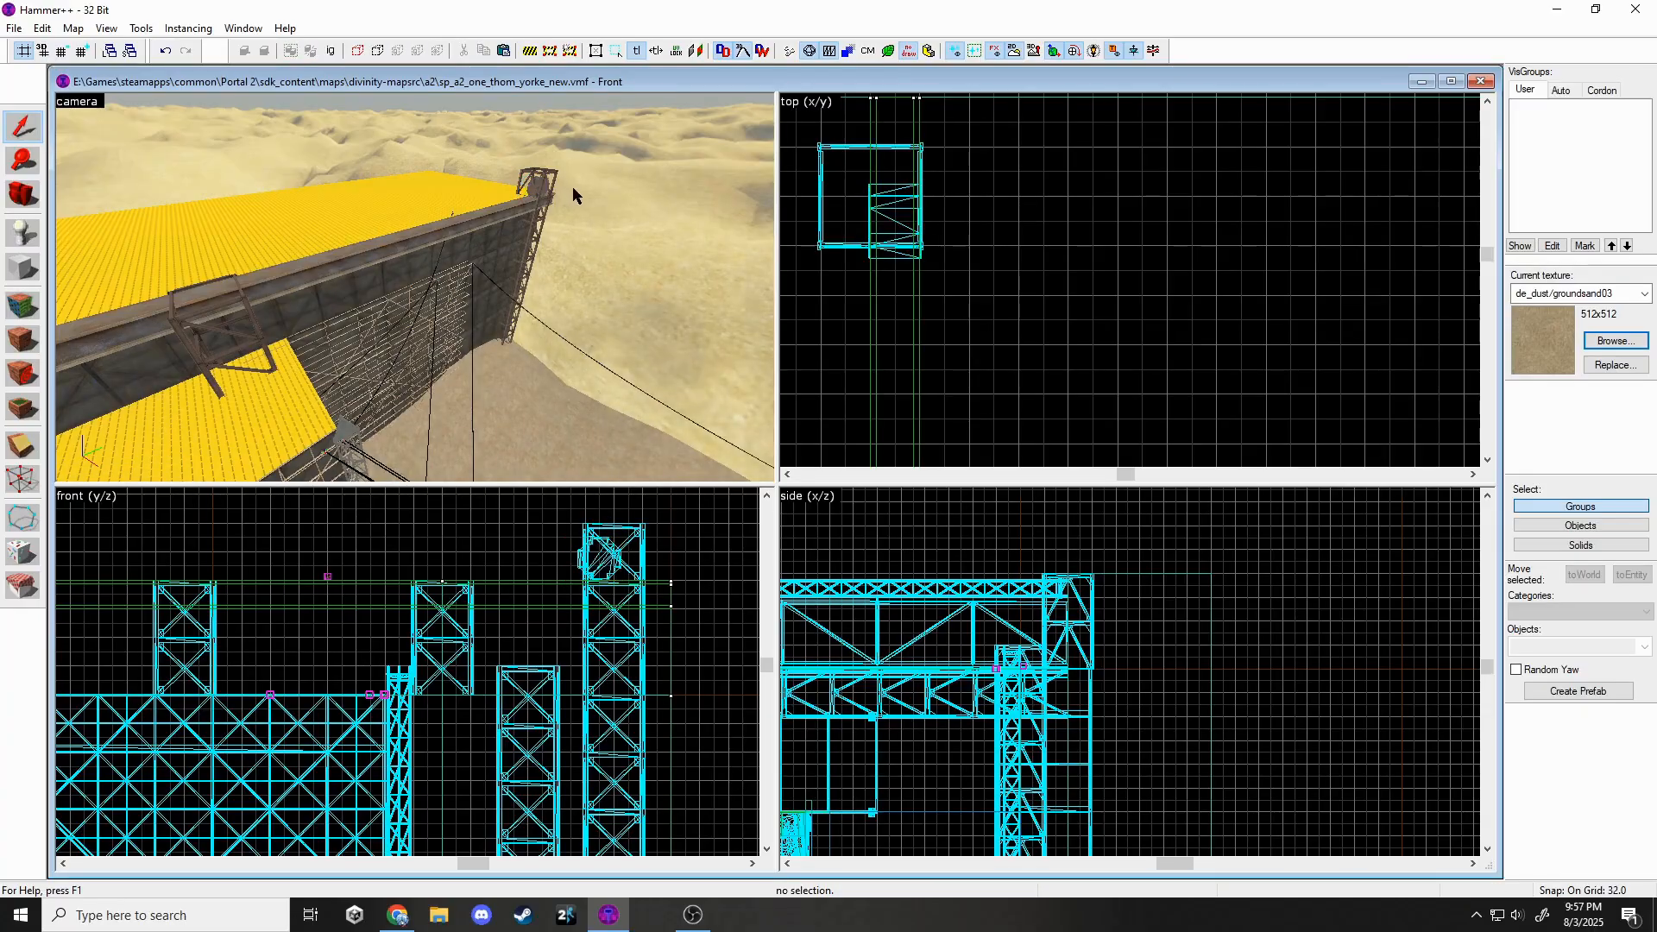
key("Escape")
Raise the lower beam from z 949 to 992.
key("z")
key("z")
left_click(672, 325)
key("z")
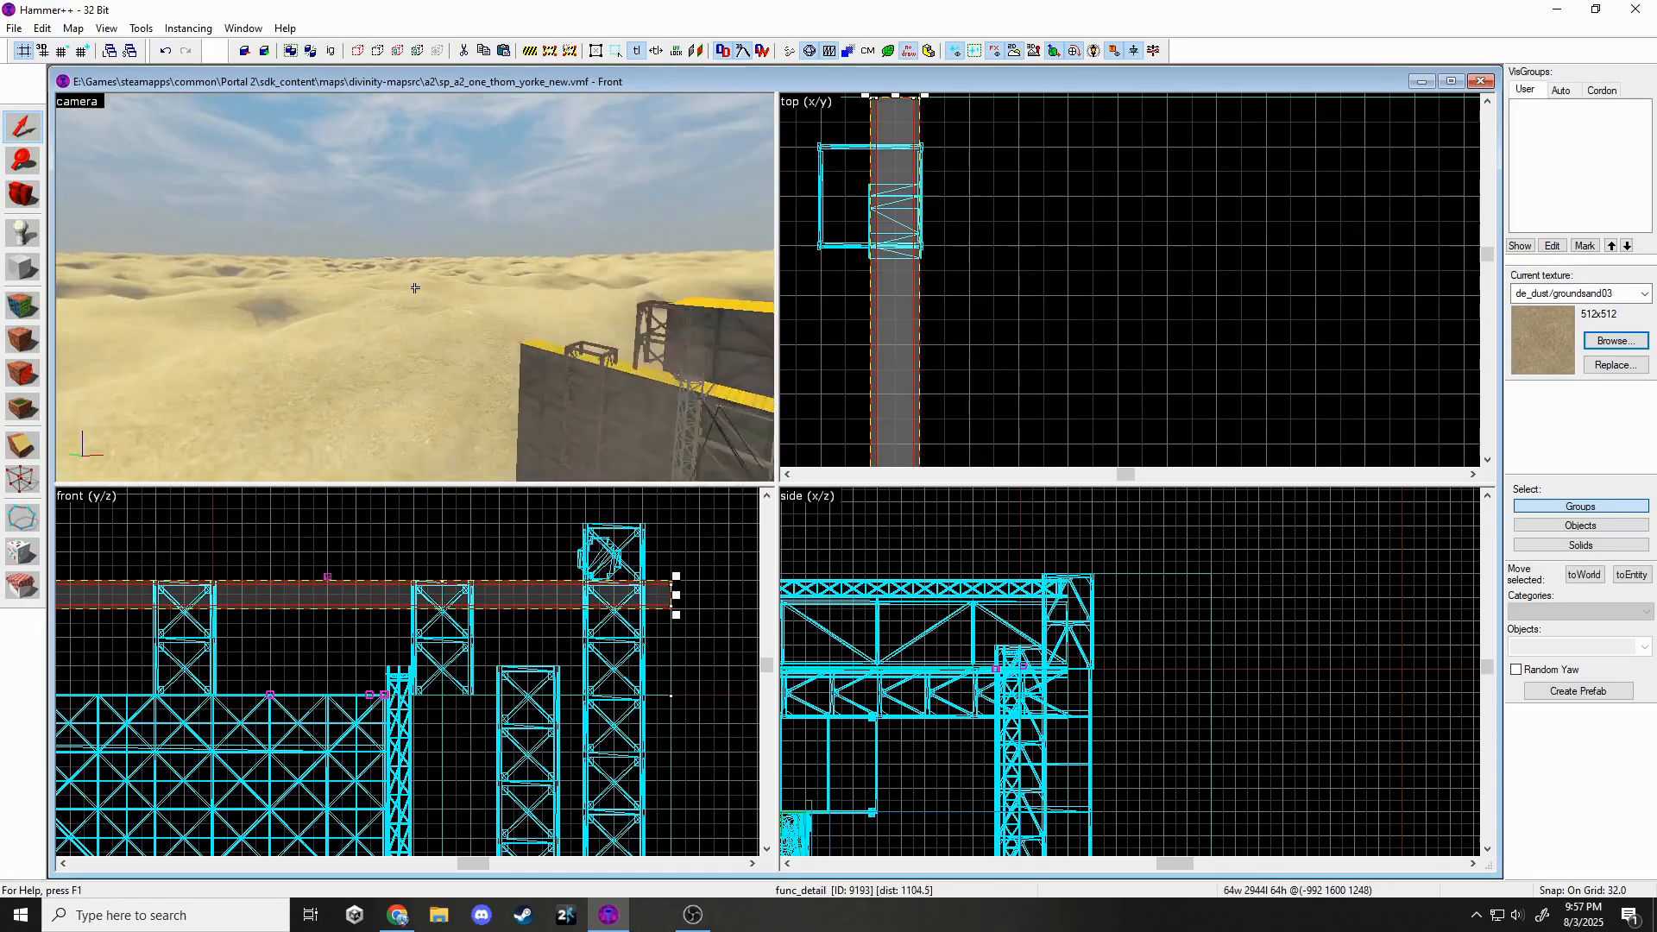
key("z")
left_click(688, 302)
scroll(1078, 345, "down", 5)
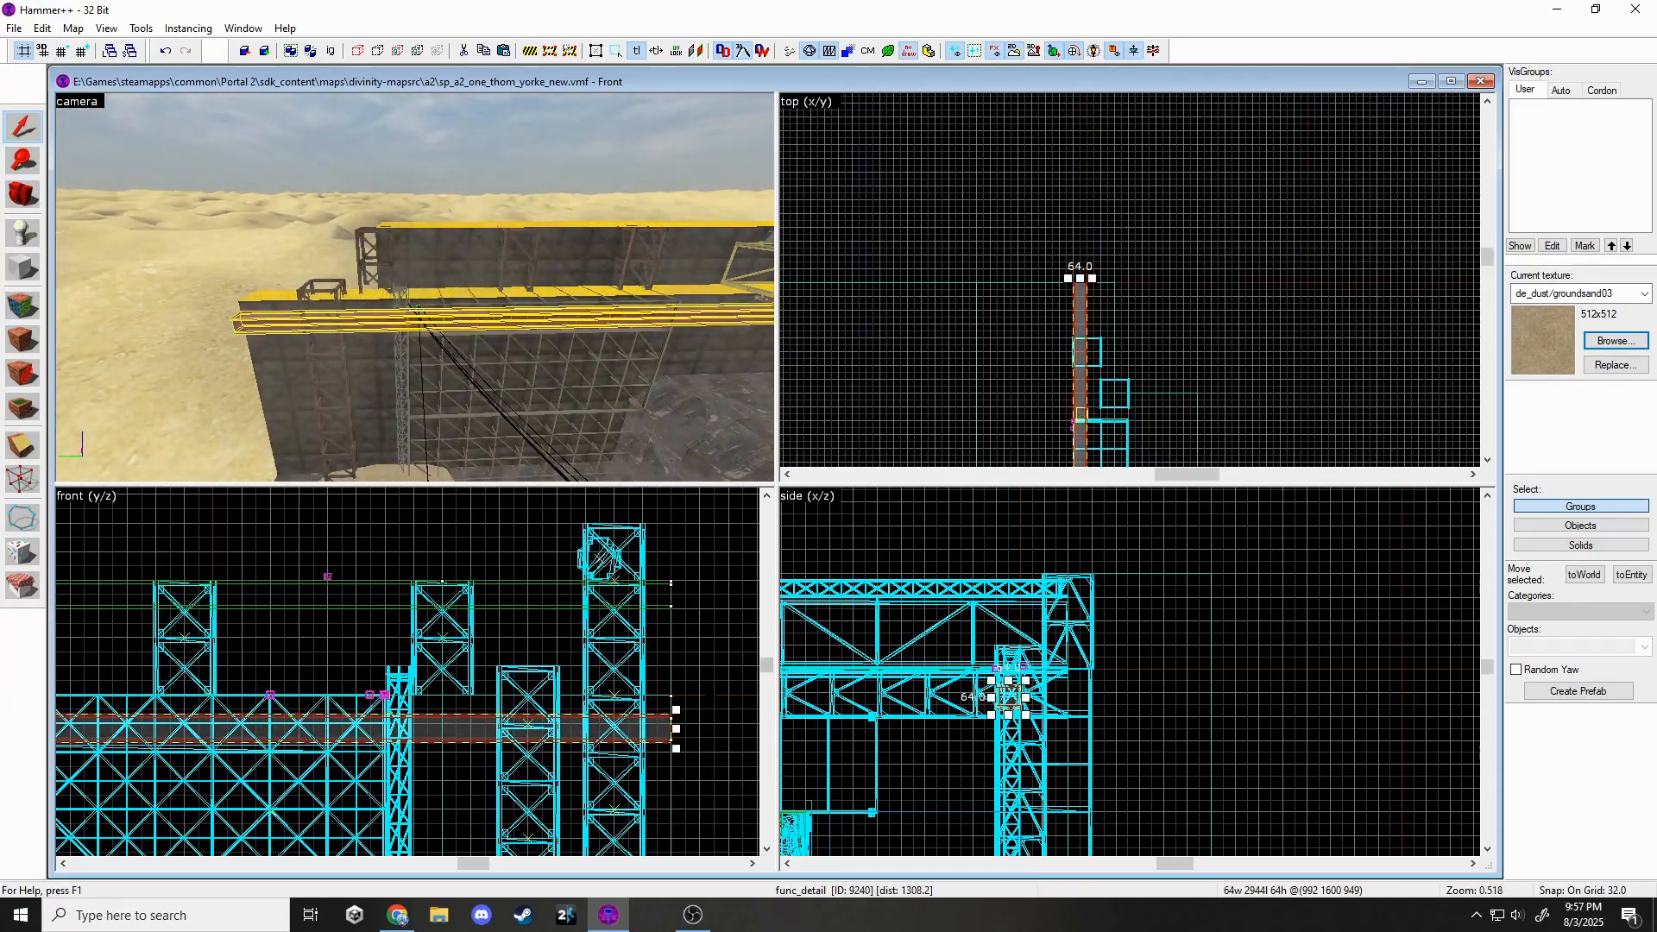
scroll(615, 699, "up", 1)
left_click_drag(615, 735, 614, 710)
scroll(887, 630, "up", 1)
Shorten the upper beam from 2944 to 2368 units long.
key("z")
key("w")
key("z")
scroll(846, 595, "down", 2)
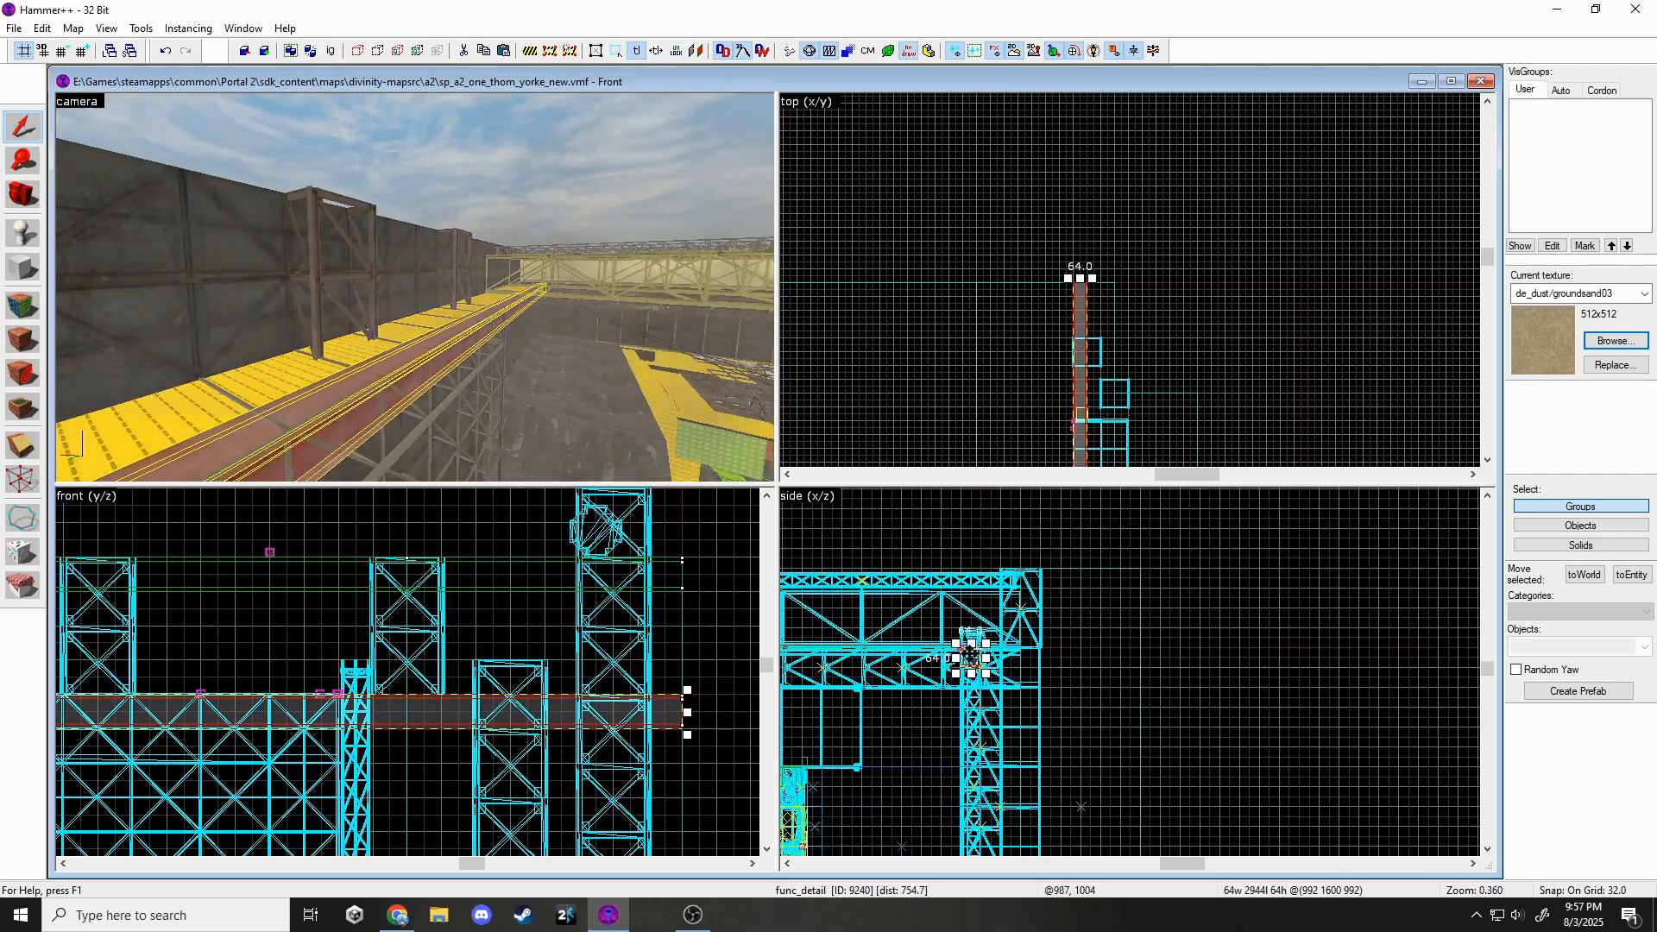
key("z")
left_click(423, 272)
key("Escape")
key("z")
left_click(605, 267)
scroll(992, 130, "down", 5)
scroll(1040, 181, "up", 1)
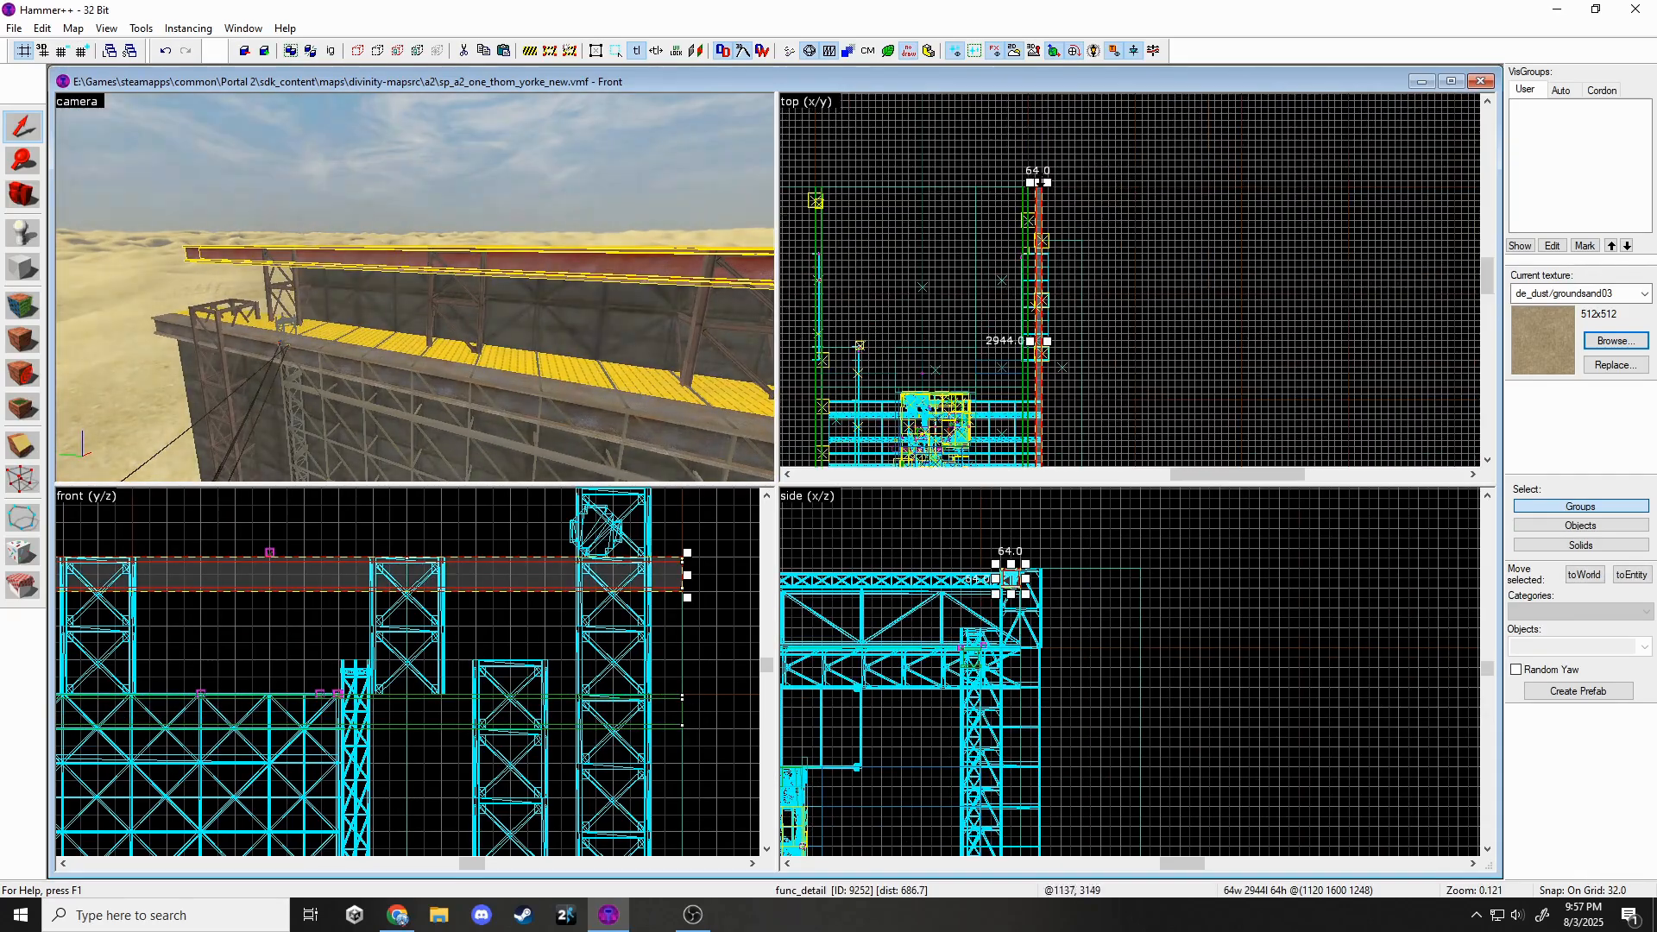
left_click_drag(1040, 181, 1062, 243)
scroll(1058, 237, "up", 5)
Clone the round connector prop onto a beam end.
key("z")
key("w")
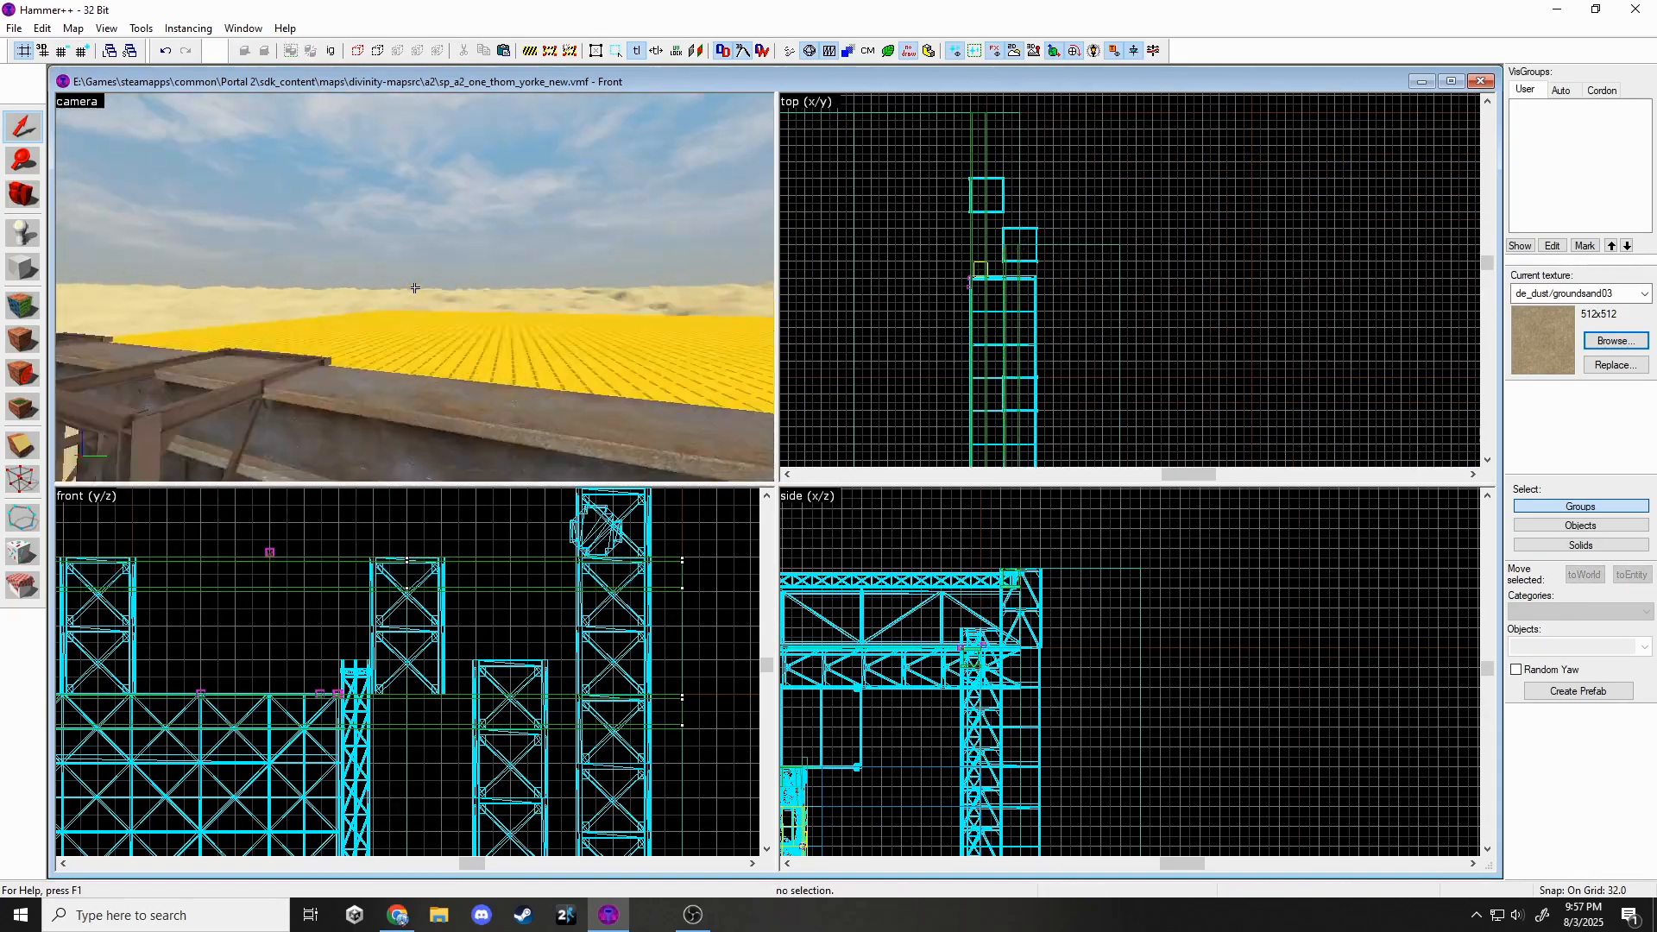
key("z")
left_click(420, 326)
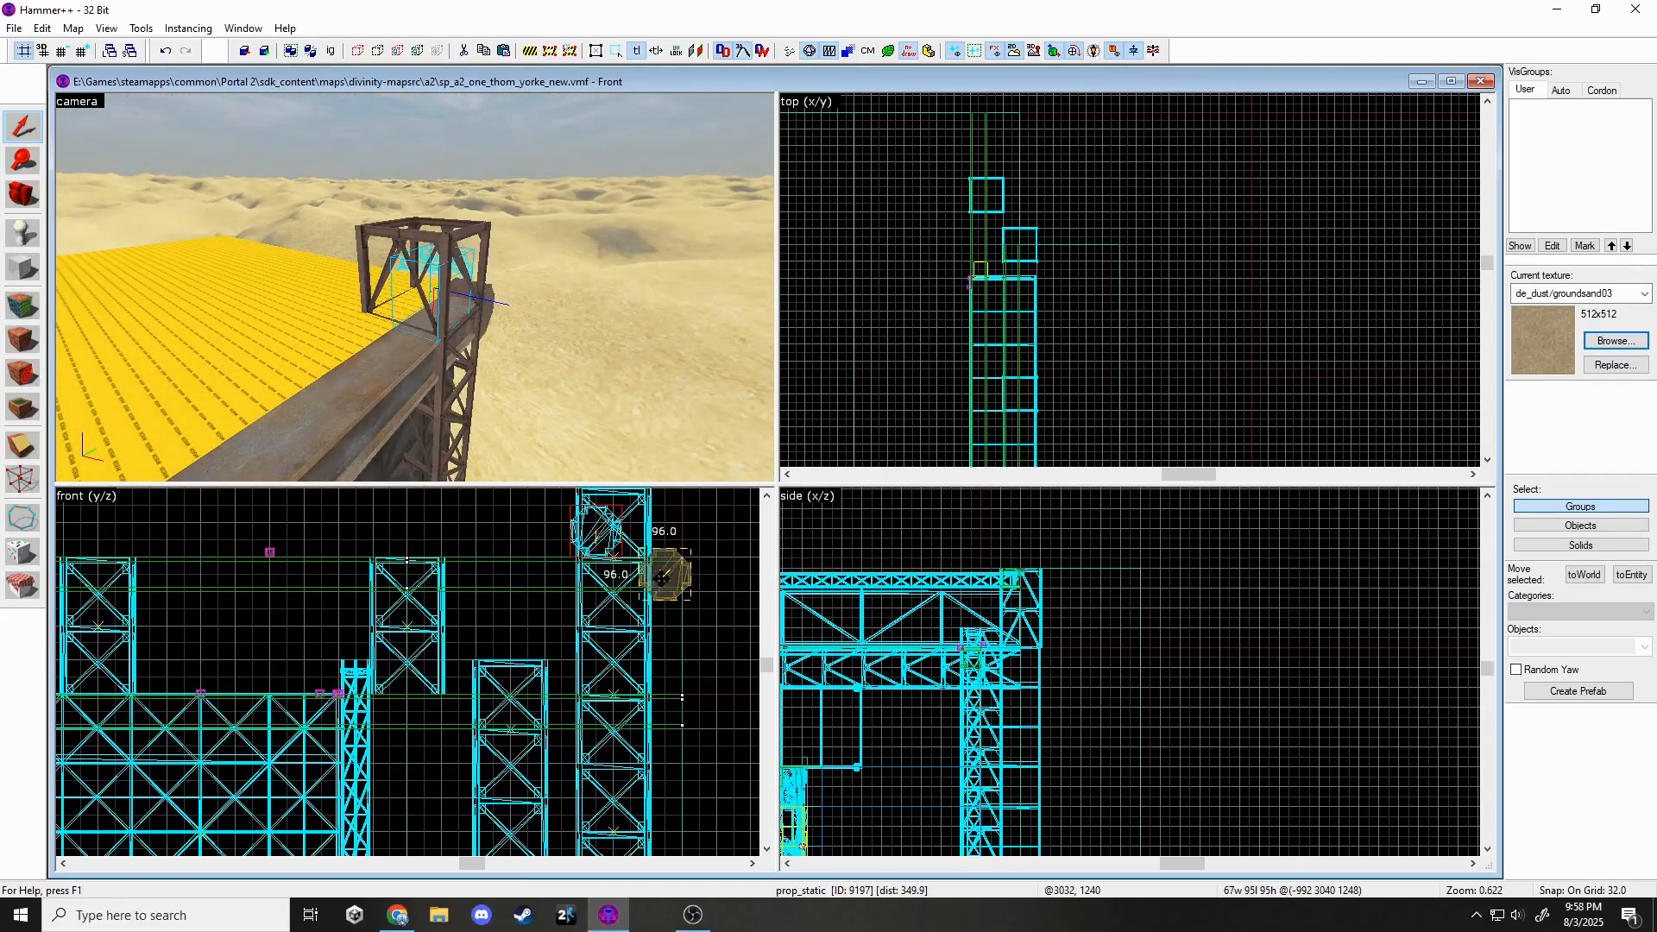
left_click_drag(661, 579, 662, 579)
Paste another connector prop copy at the other beam end and shift it right.
key("z")
key("w")
key("z")
key("ctrl+v")
scroll(975, 116, "up", 6)
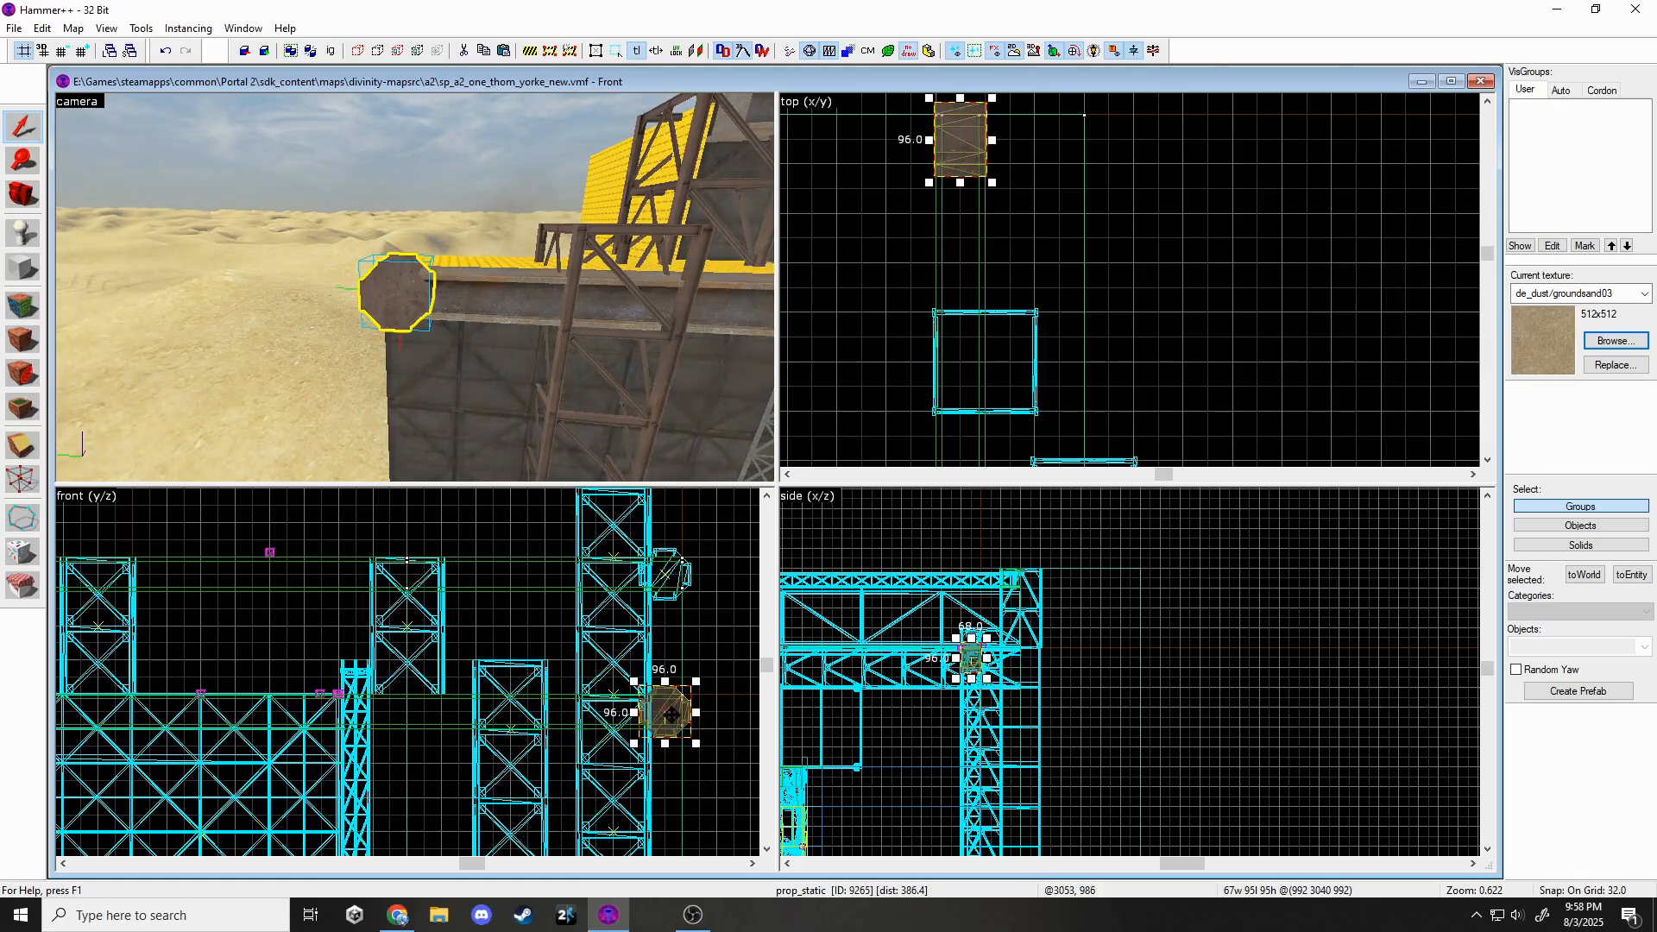
left_click_drag(418, 587, 402, 570)
key("z")
Delete the prop on top of the tower.
key("z")
scroll(992, 246, "down", 4)
scroll(984, 319, "up", 4)
left_click_drag(975, 319, 1075, 320)
left_click(634, 229)
key("z")
key("z")
left_click(408, 237)
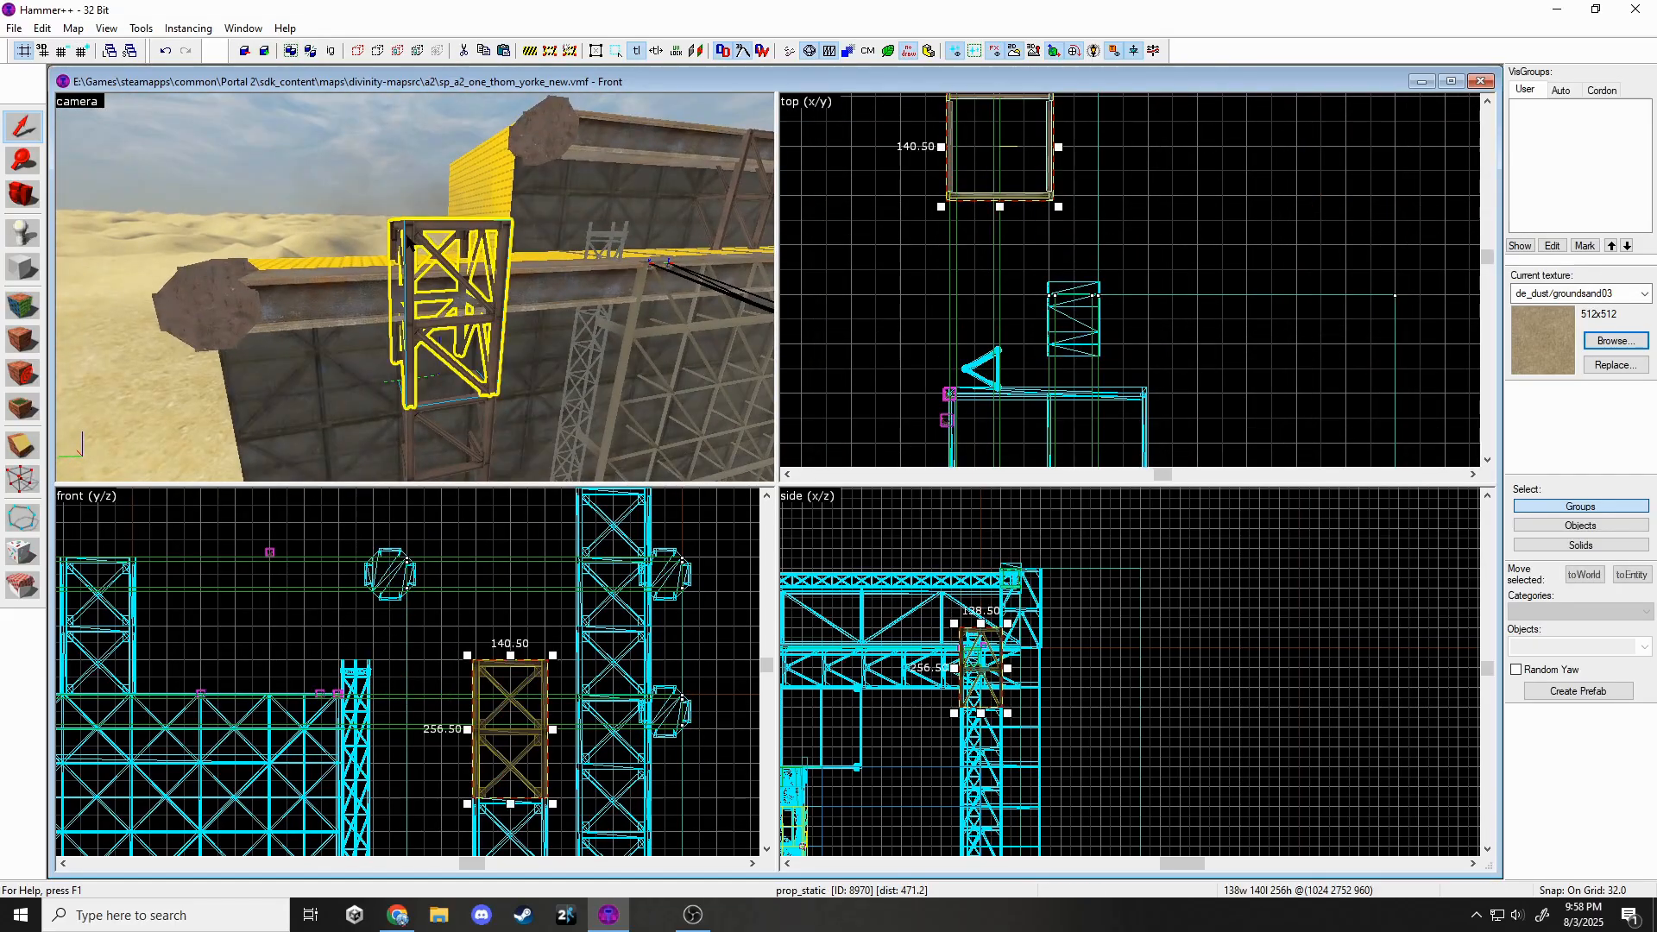
key("z")
left_click(499, 248)
key("Delete")
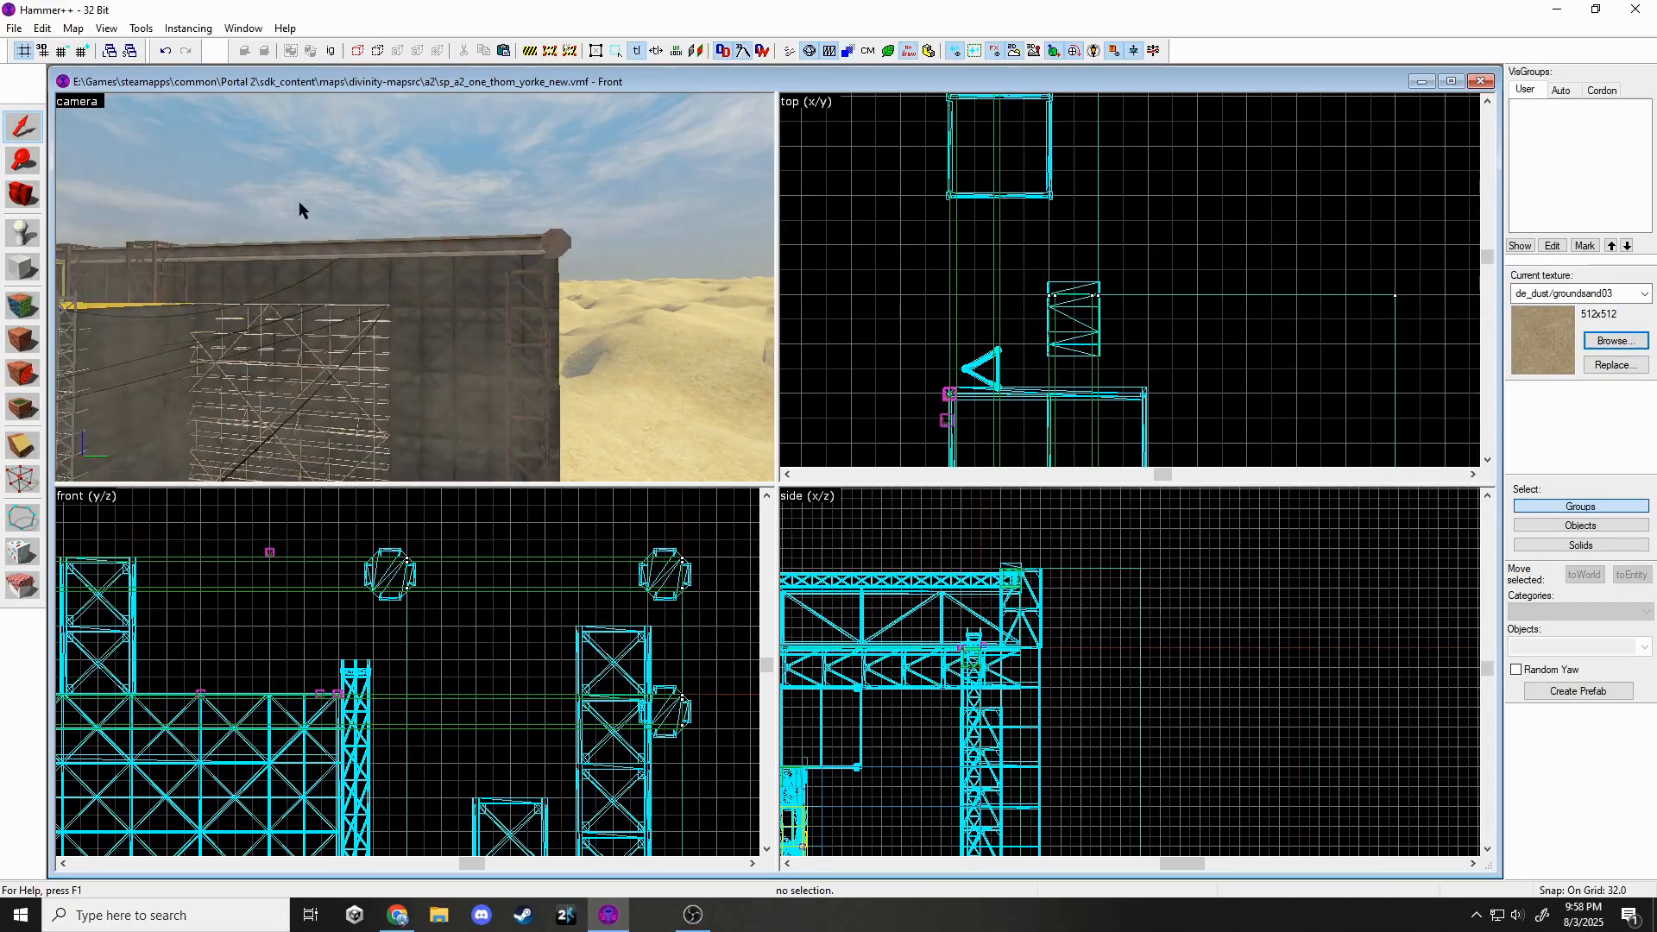
key("z")
key("z")
Duplicate the long beam, stand it upright at the joint, and shorten it to 960 units tall.
left_click(403, 245)
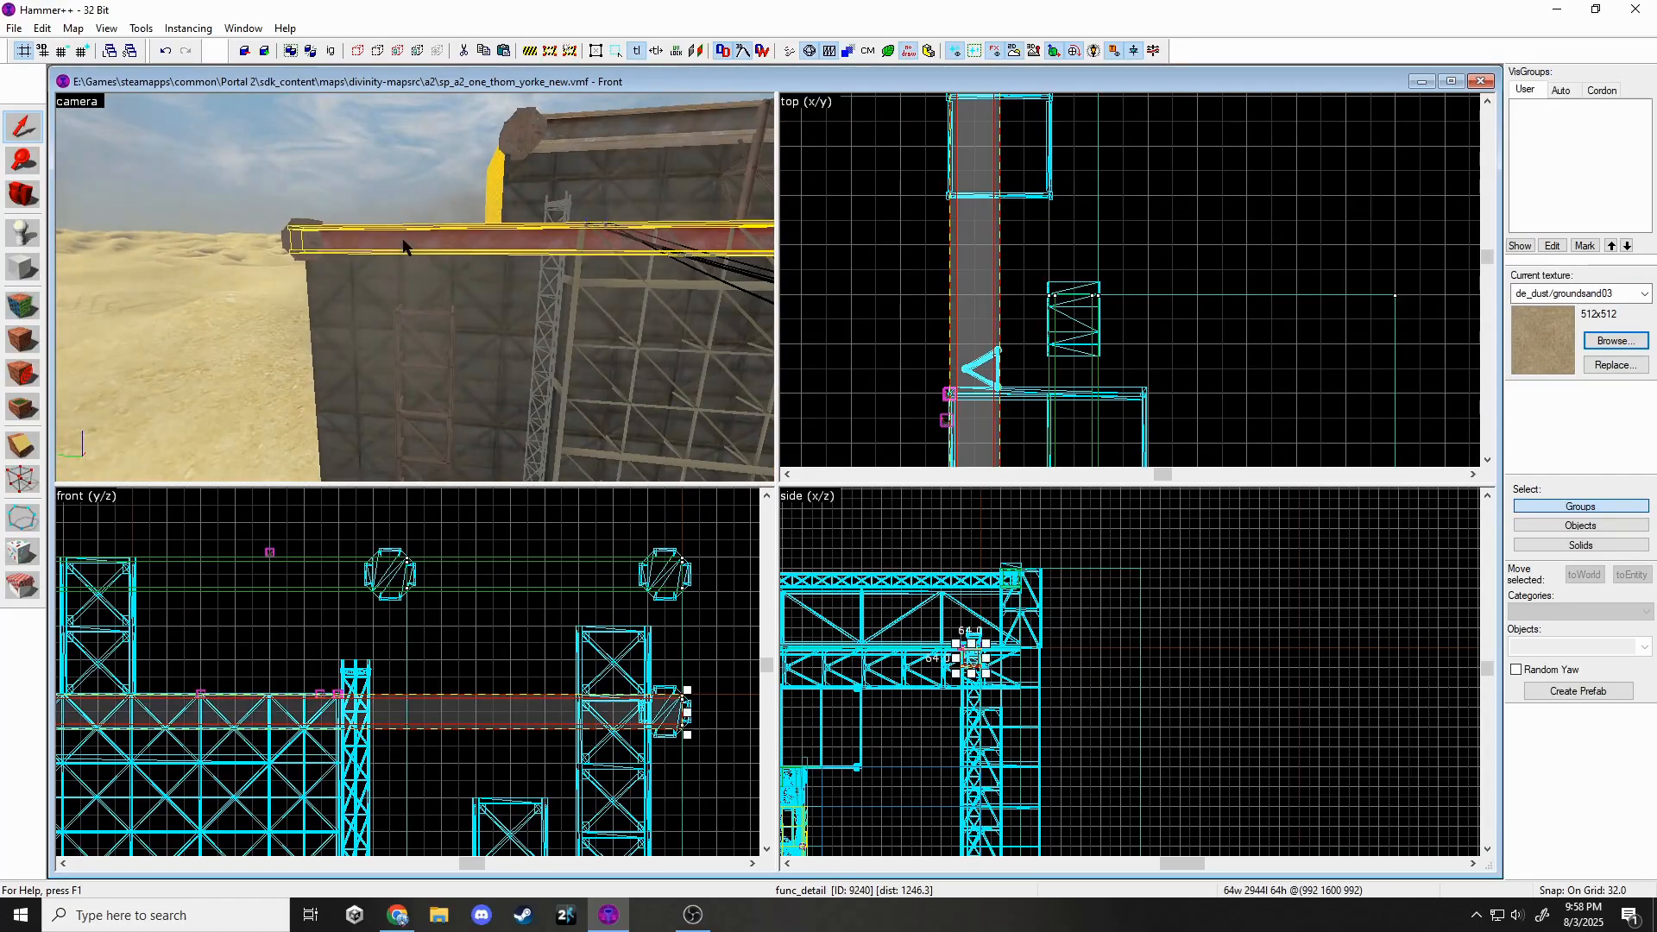
key("ctrl+c")
scroll(599, 520, "down", 6)
key("ctrl+v")
left_click_drag(527, 491, 579, 490)
left_click_drag(588, 515, 624, 713)
scroll(624, 713, "up", 6)
left_click_drag(613, 663, 611, 713)
scroll(614, 719, "down", 12)
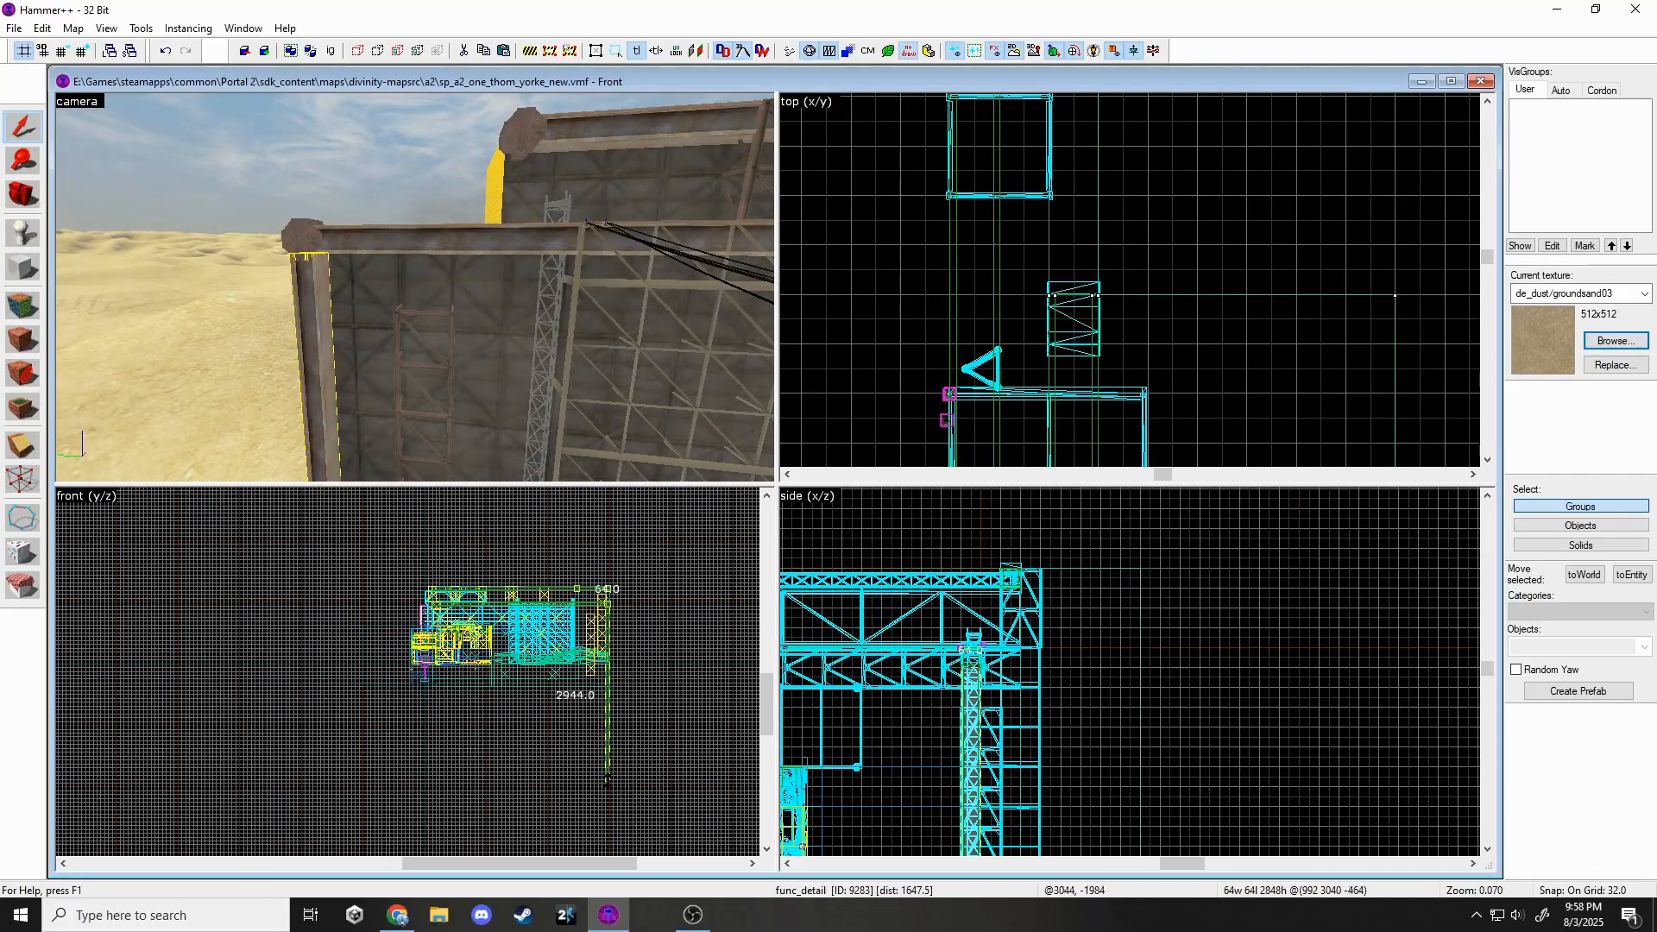
scroll(609, 658, "up", 7)
left_click_drag(608, 781, 609, 687)
Clone the other pillar and move the copy beside the outer wall.
scroll(608, 734, "down", 5)
scroll(608, 673, "up", 5)
scroll(608, 781, "up", 3)
scroll(607, 760, "down", 2)
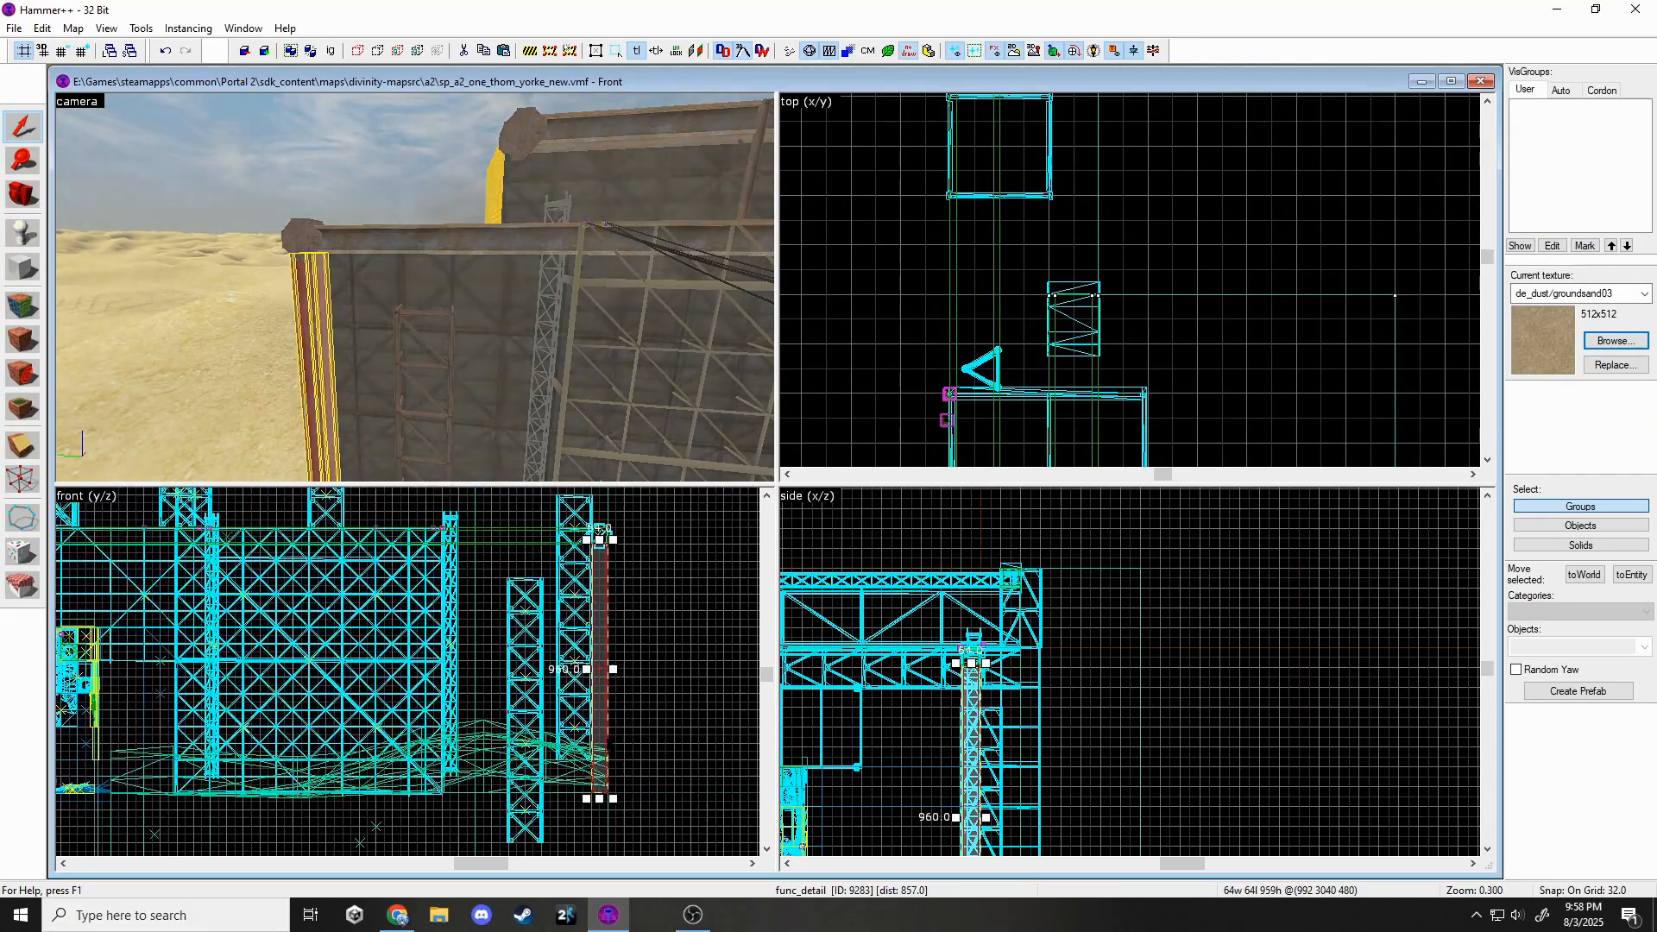
scroll(599, 530, "up", 3)
scroll(798, 307, "down", 1)
key("z")
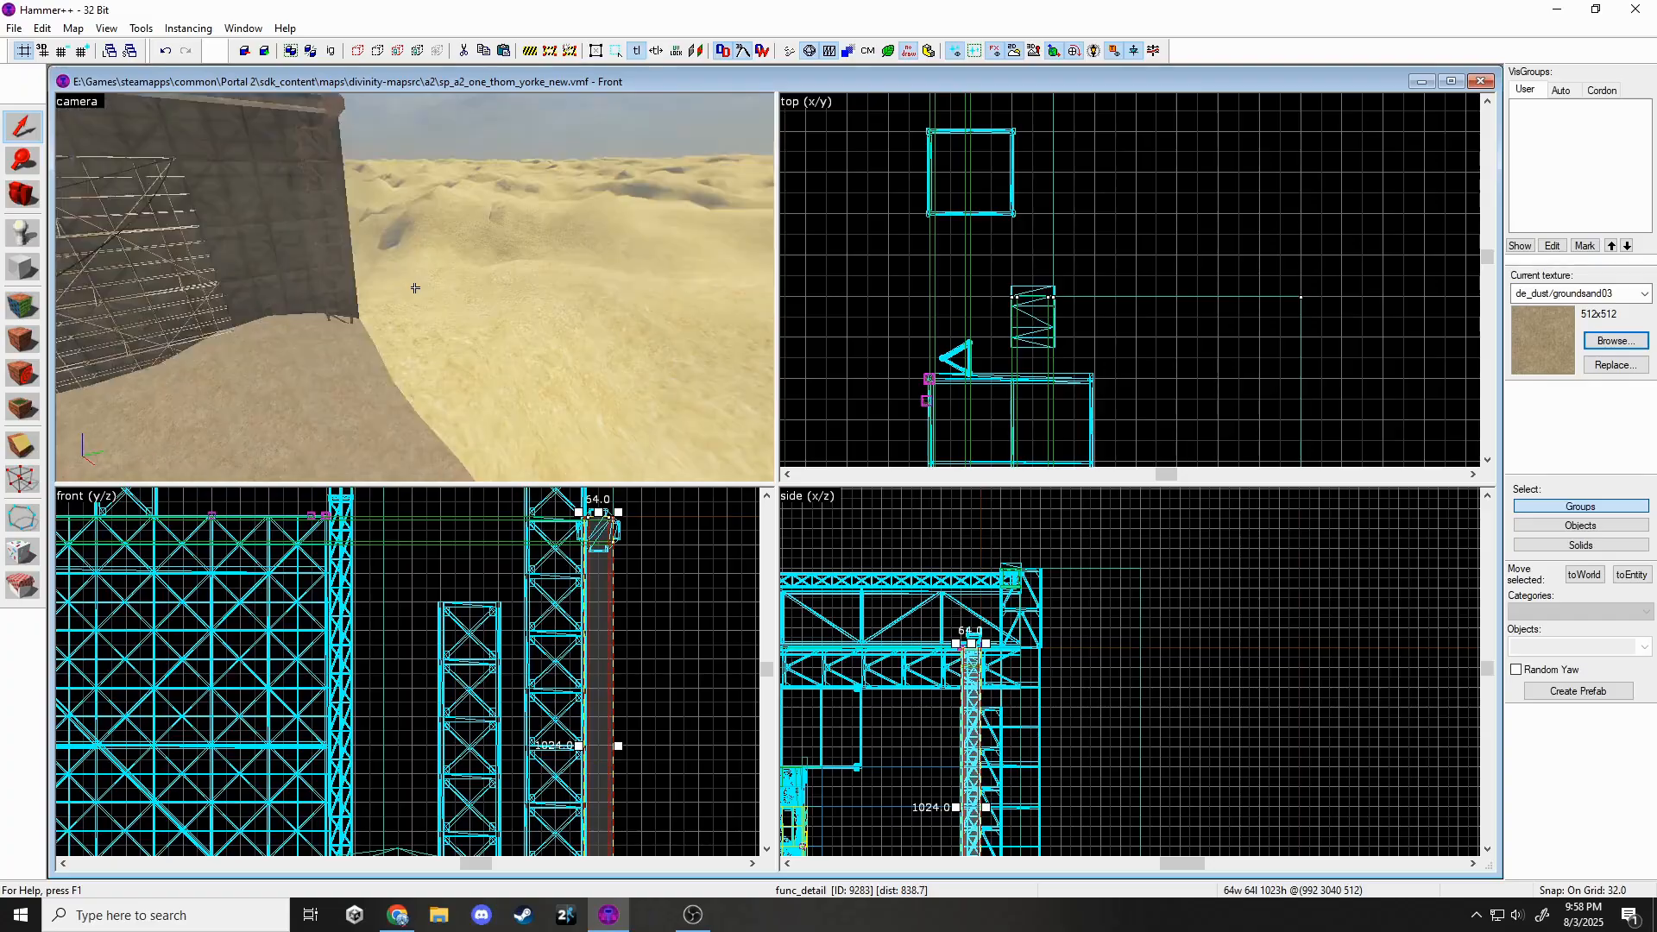
key("z")
left_click(436, 290)
scroll(1010, 261, "down", 11)
scroll(843, 204, "up", 1)
scroll(838, 232, "up", 8)
left_click_drag(869, 272, 869, 245)
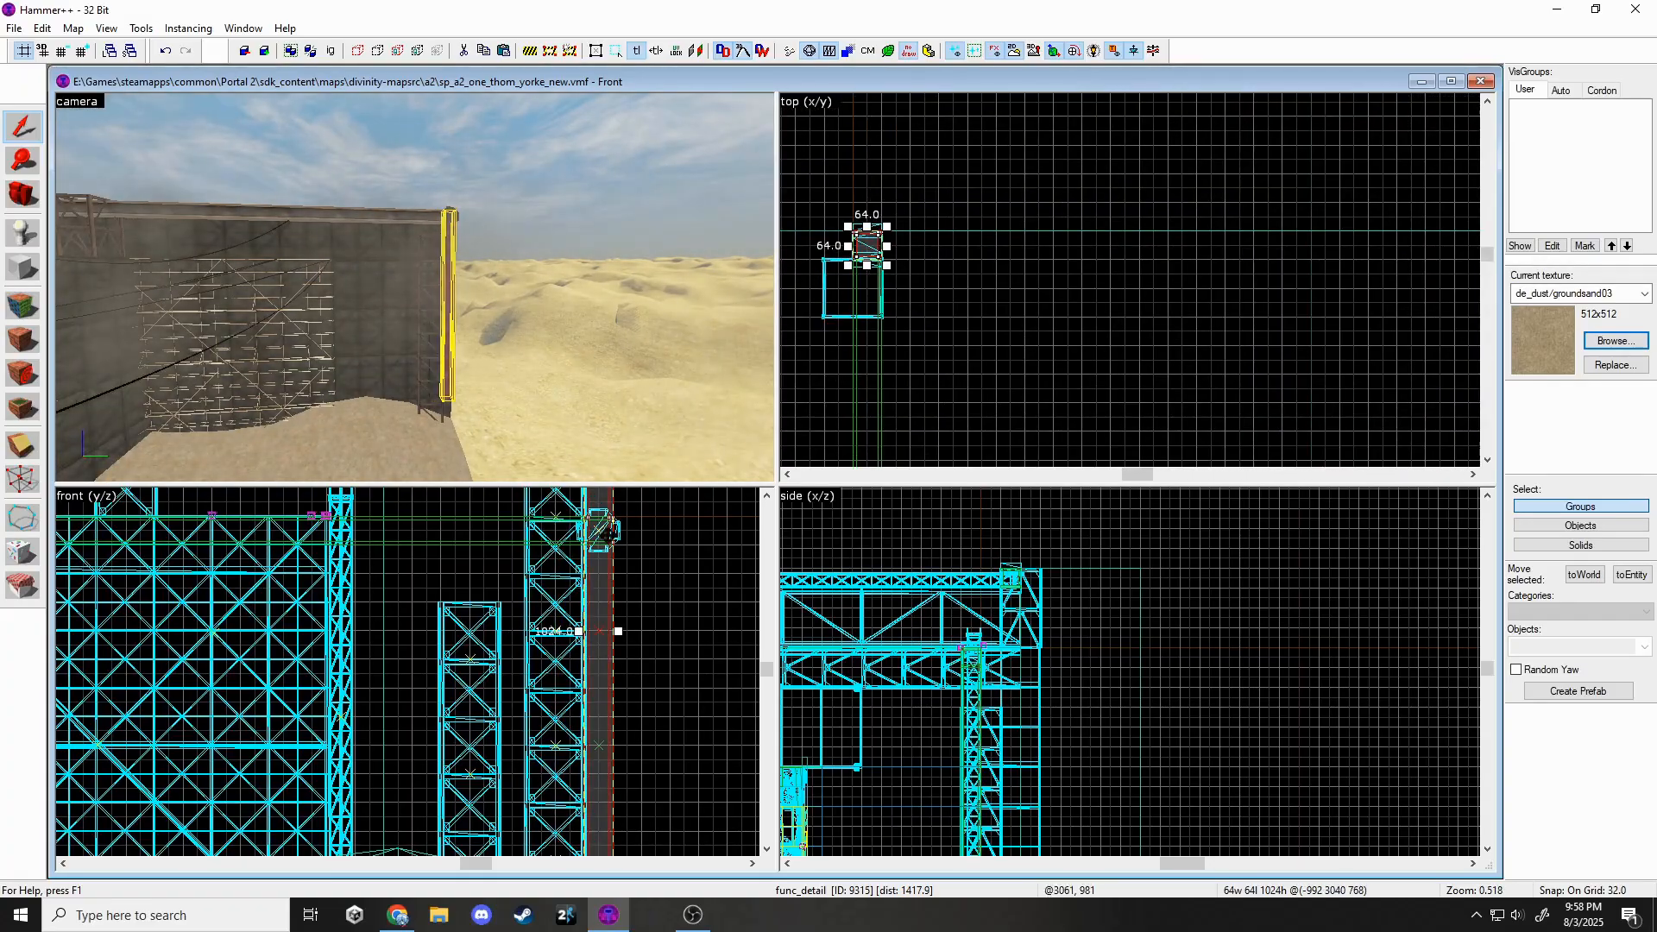
scroll(608, 522, "down", 3)
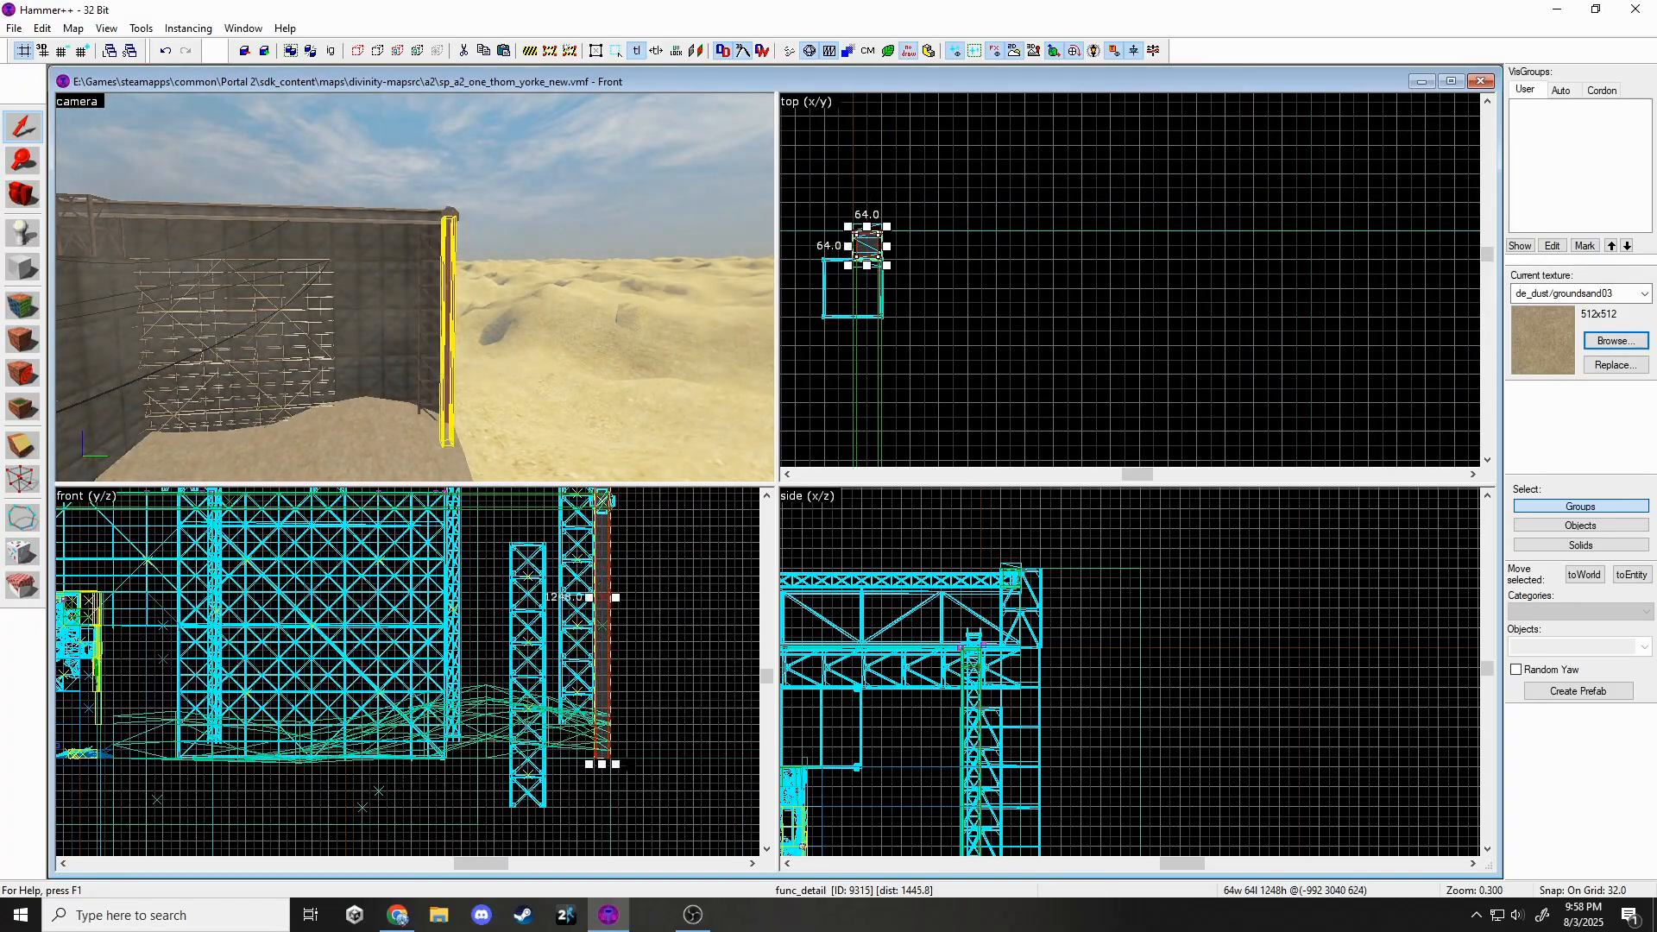
left_click_drag(863, 248, 1348, 407)
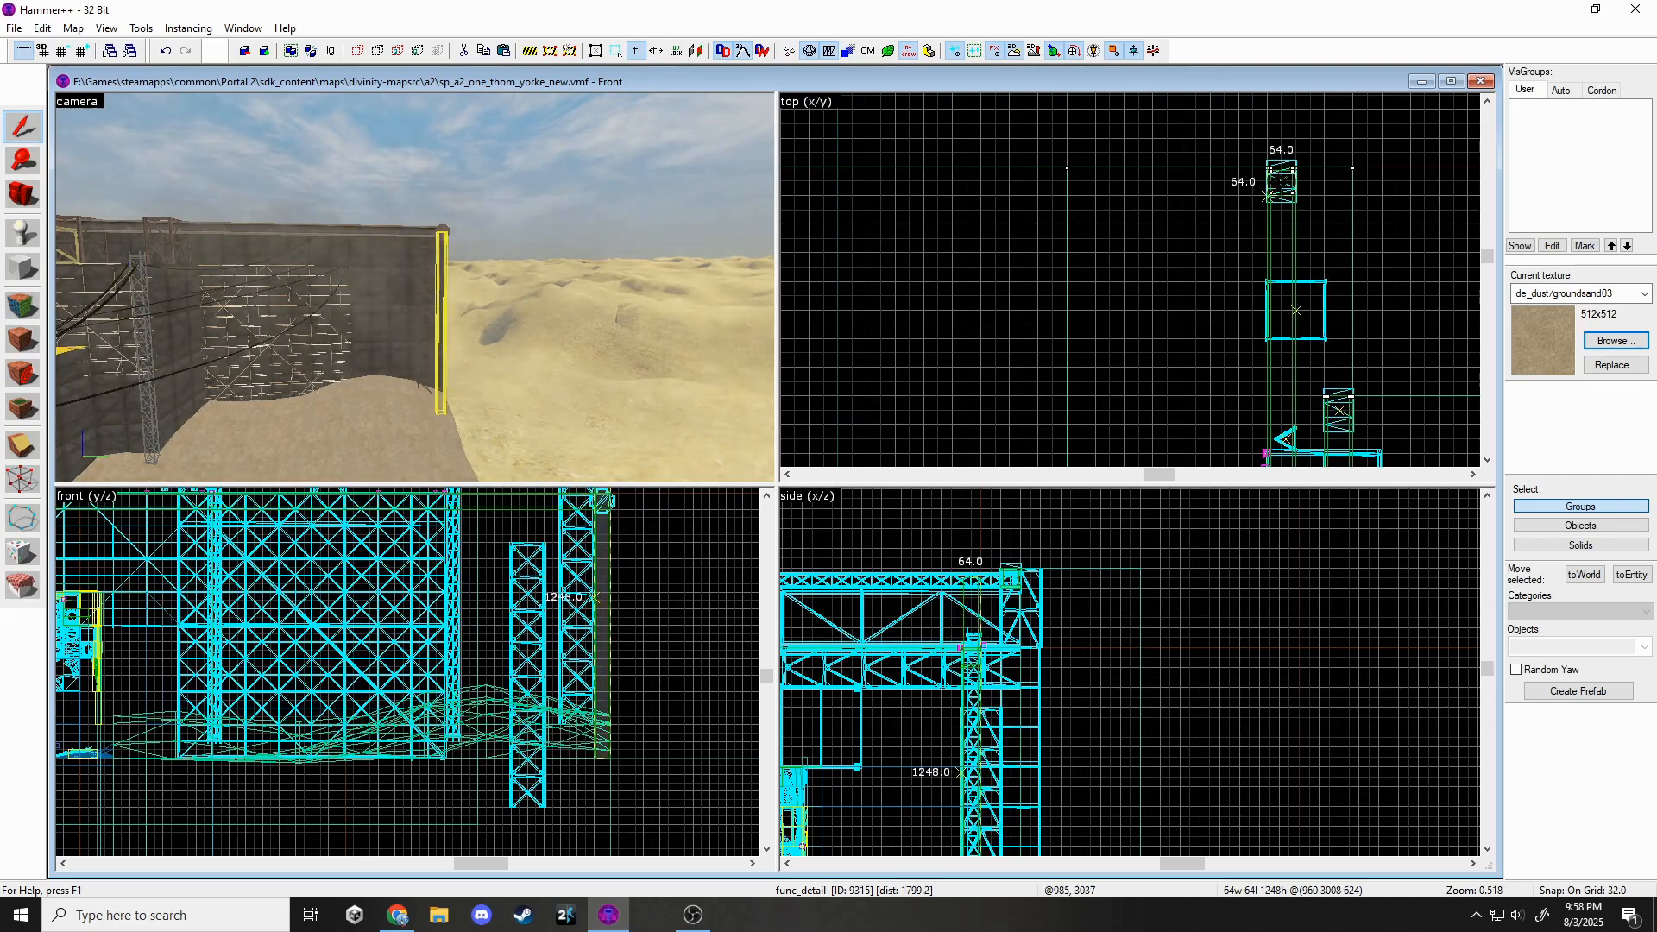
Settle the cloned pillar in place and shorten it to 224 units high.
key("z")
key("w")
left_click_drag(1278, 183, 1342, 434, "shift")
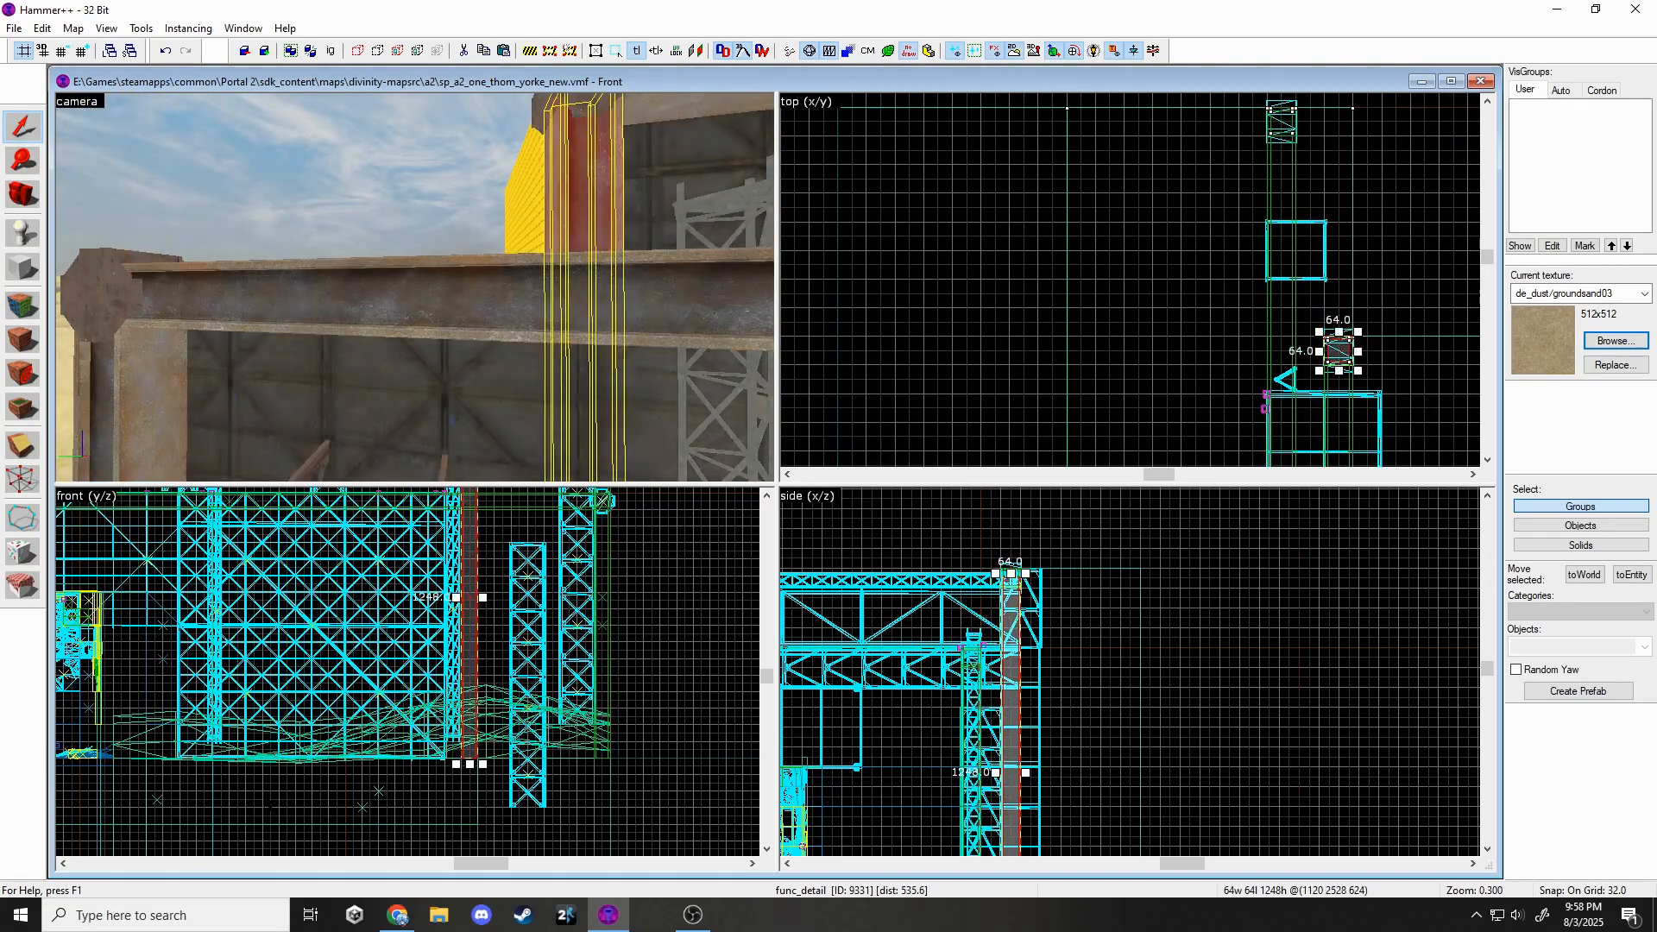
left_click_drag(470, 765, 470, 572)
key("Escape")
Select the short pillar with its connector prop and drag a copy along the column.
key("z")
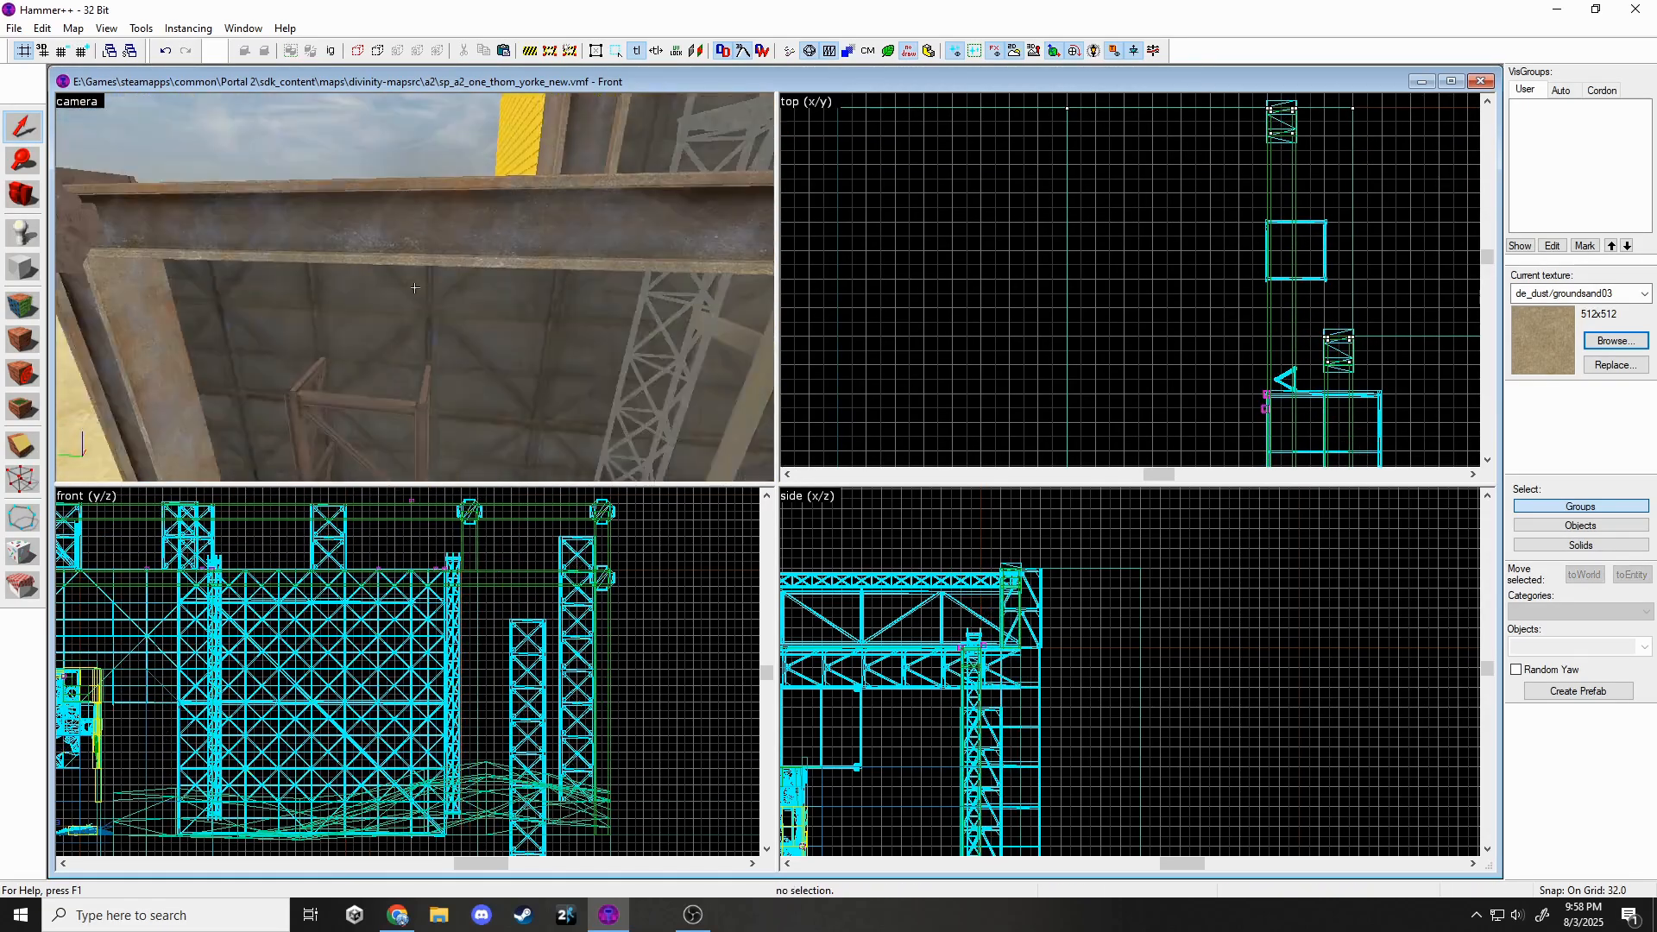
key("s")
key("z")
left_click(293, 252)
left_click(297, 281, "ctrl")
scroll(1104, 223, "down", 4)
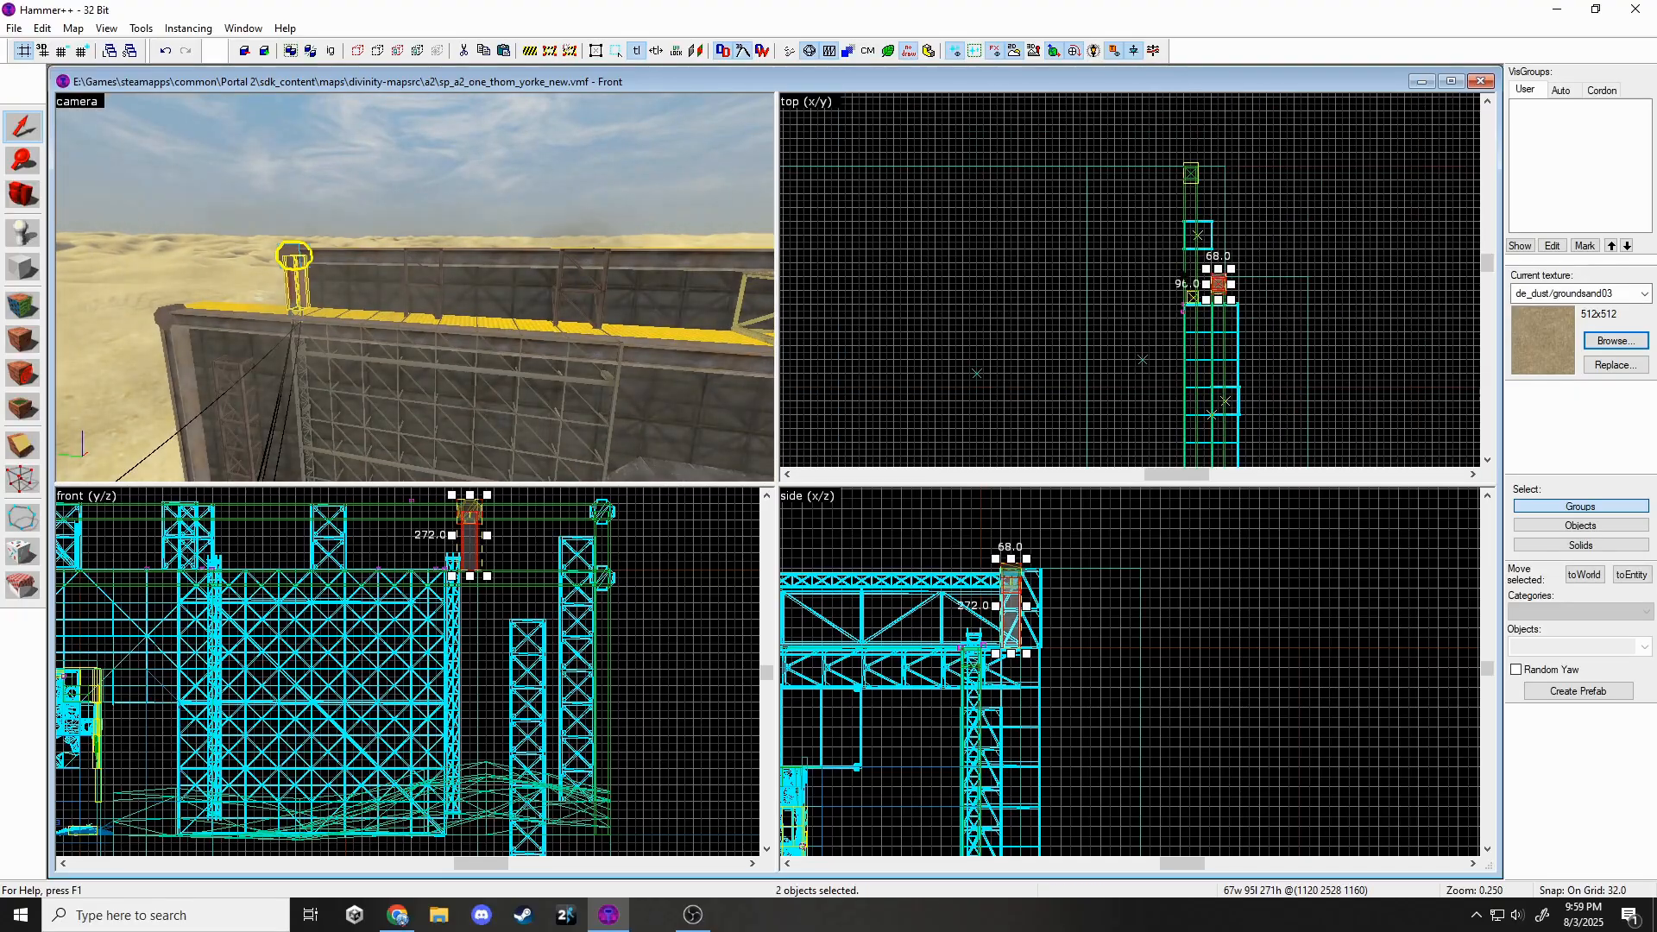
mouse_move(1212, 286)
left_mouse_down("shift")
mouse_move(1193, 453)
mouse_move(1208, 314)
mouse_move(1193, 297)
left_mouse_up("shift")
scroll(1208, 345, "up", 5)
Move the pillar-and-connector copy far along the wall.
key("z")
key("w")
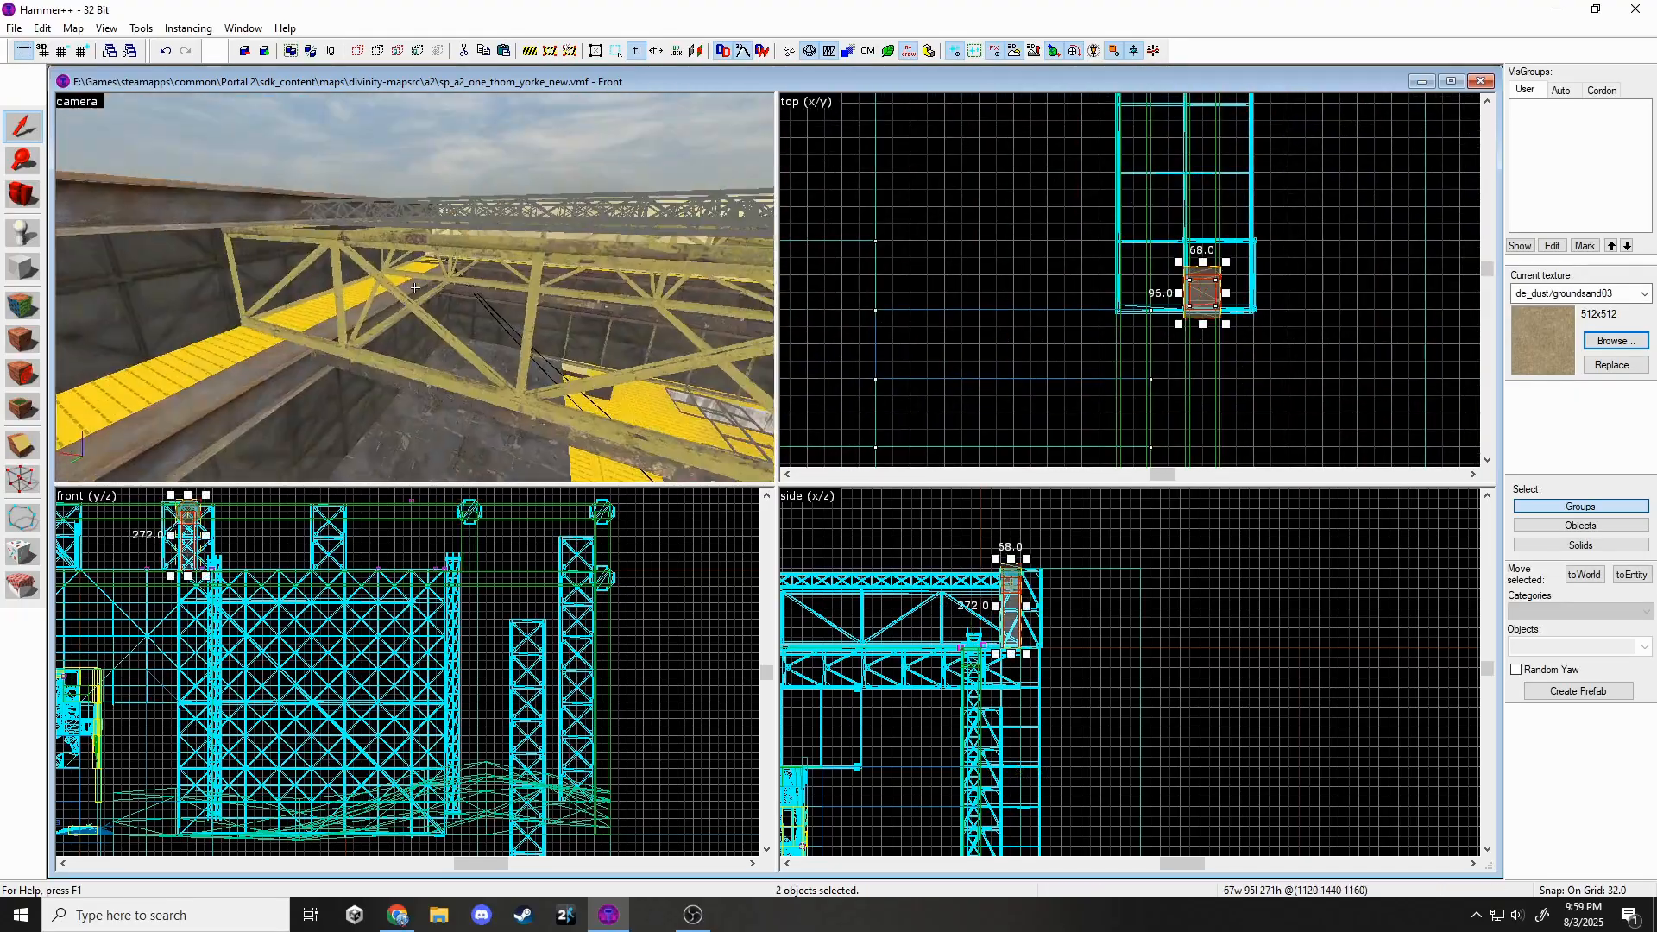
key("z")
scroll(1006, 211, "down", 4)
scroll(1097, 250, "down", 3)
left_click_drag(1097, 250, 1178, 423, "shift")
scroll(1142, 402, "up", 7)
key("z")
key("w")
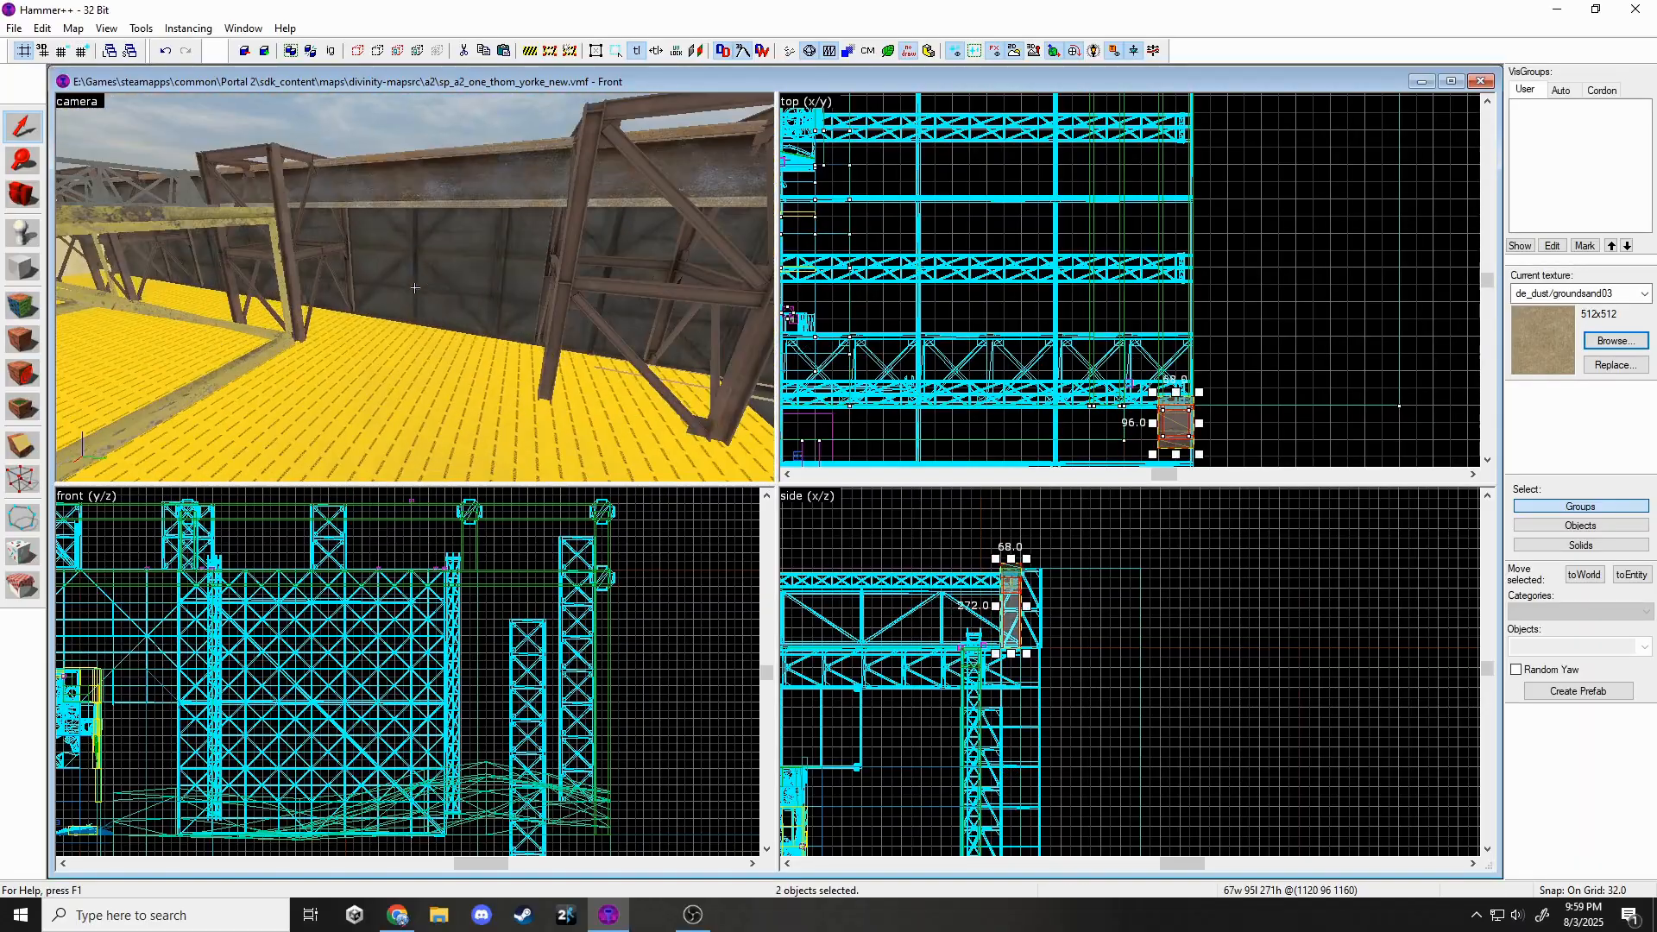
Paste another pillar and connector onto the walkway and lower it.
key("ctrl+v")
key("z")
scroll(1000, 259, "down", 8)
scroll(1002, 296, "up", 10)
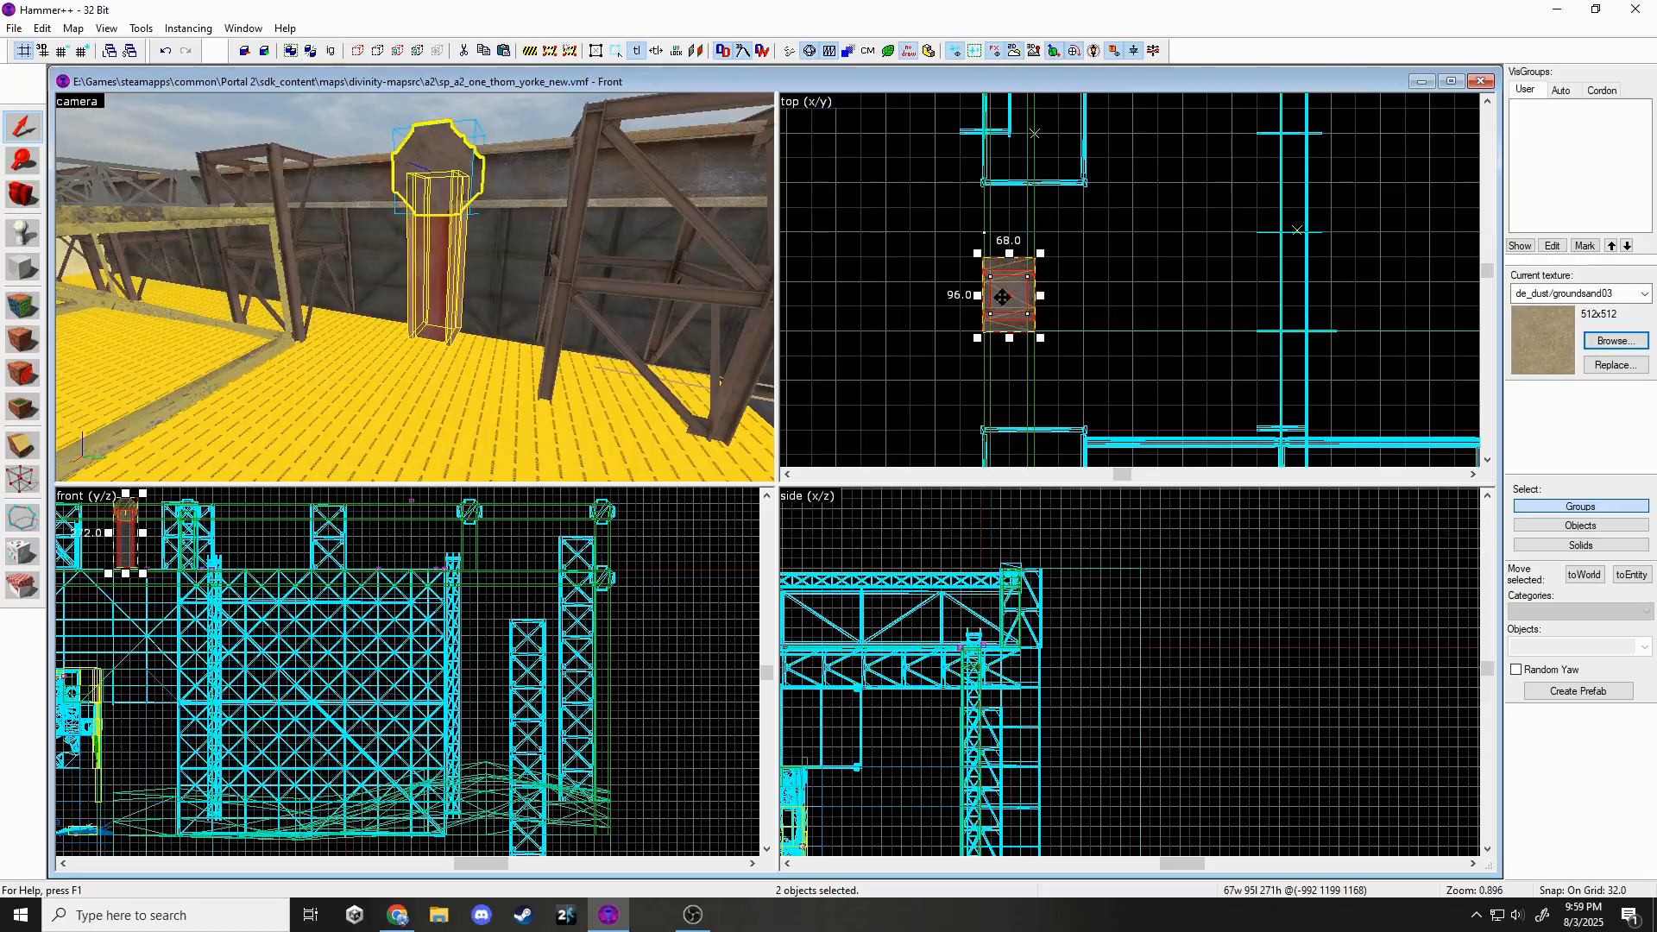
scroll(1001, 297, "up", 5)
scroll(820, 459, "down", 3)
scroll(518, 414, "up", 5)
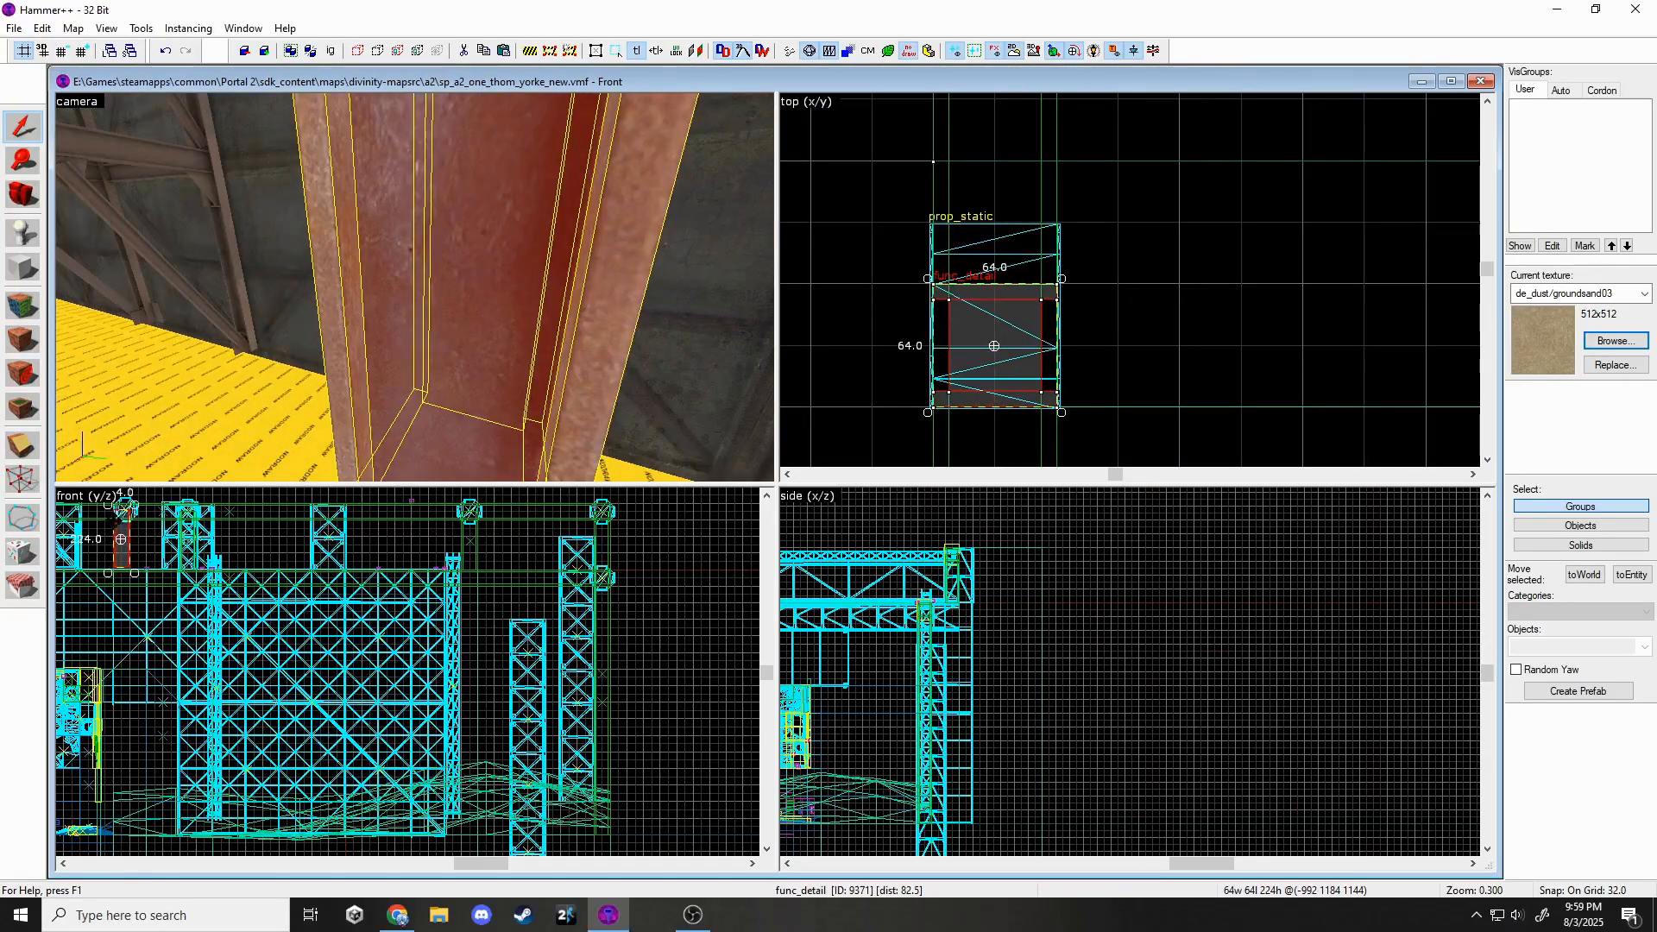
scroll(116, 521, "up", 5)
left_click_drag(140, 512, 144, 553)
left_click_drag(963, 352, 962, 353)
Shift the pasted pillar copy further down the map, then deselect it.
scroll(307, 625, "down", 3)
scroll(203, 551, "up", 5)
left_click_drag(203, 550, 203, 557)
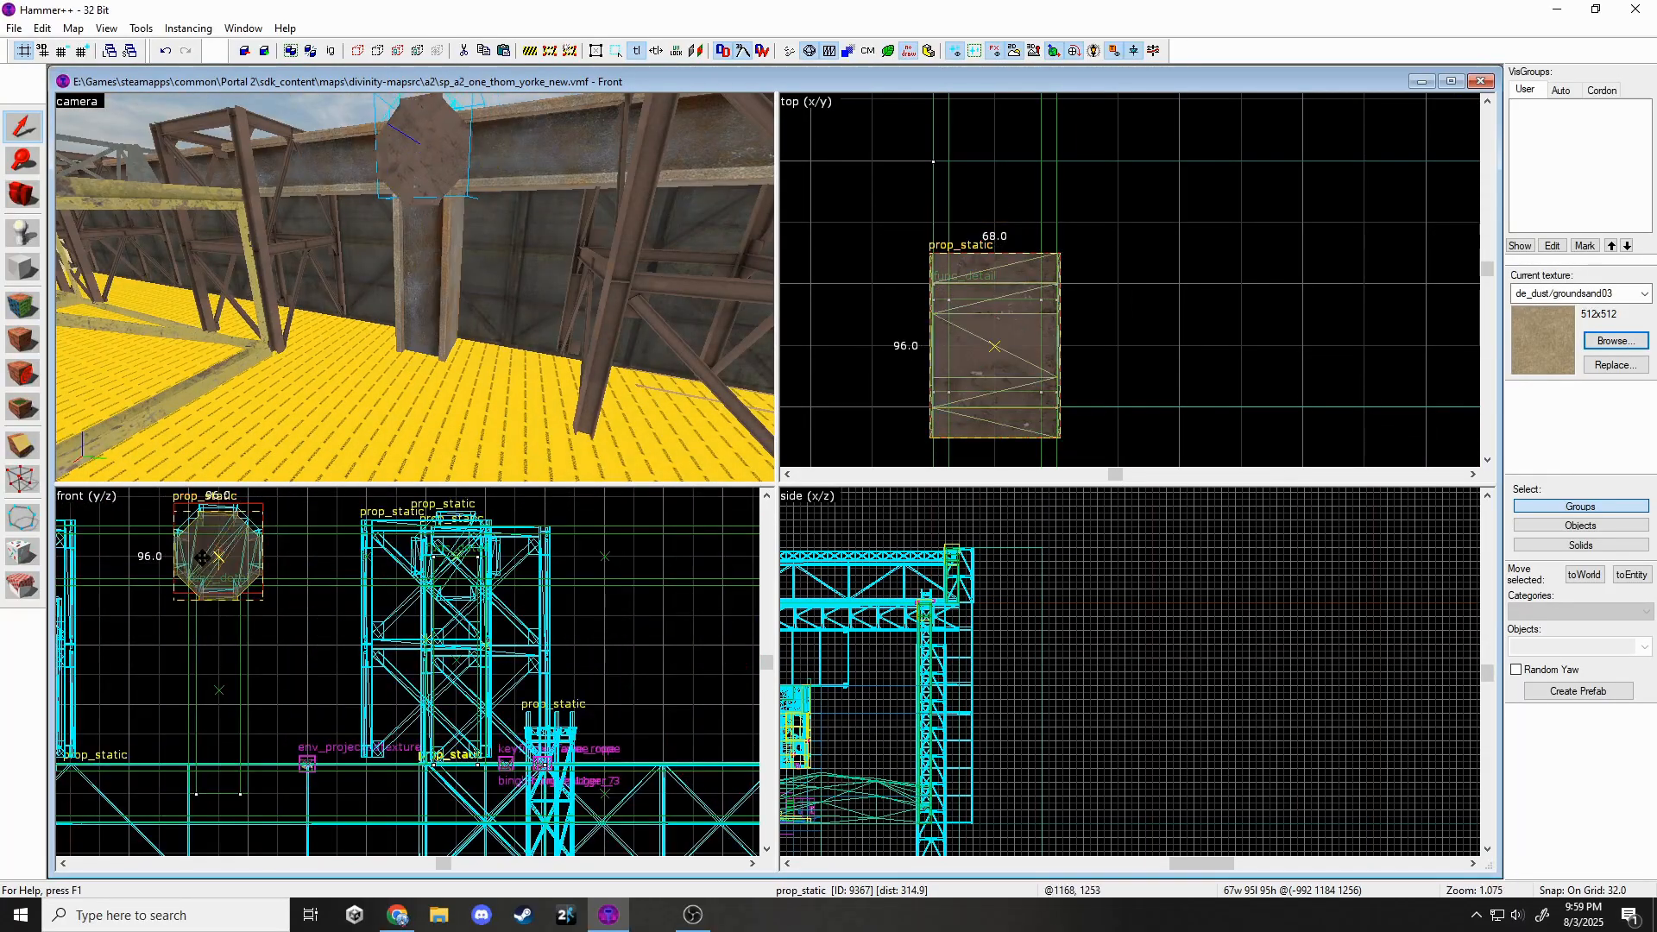
scroll(941, 235, "down", 8)
left_click_drag(940, 317, 932, 344, "shift")
scroll(936, 354, "up", 4)
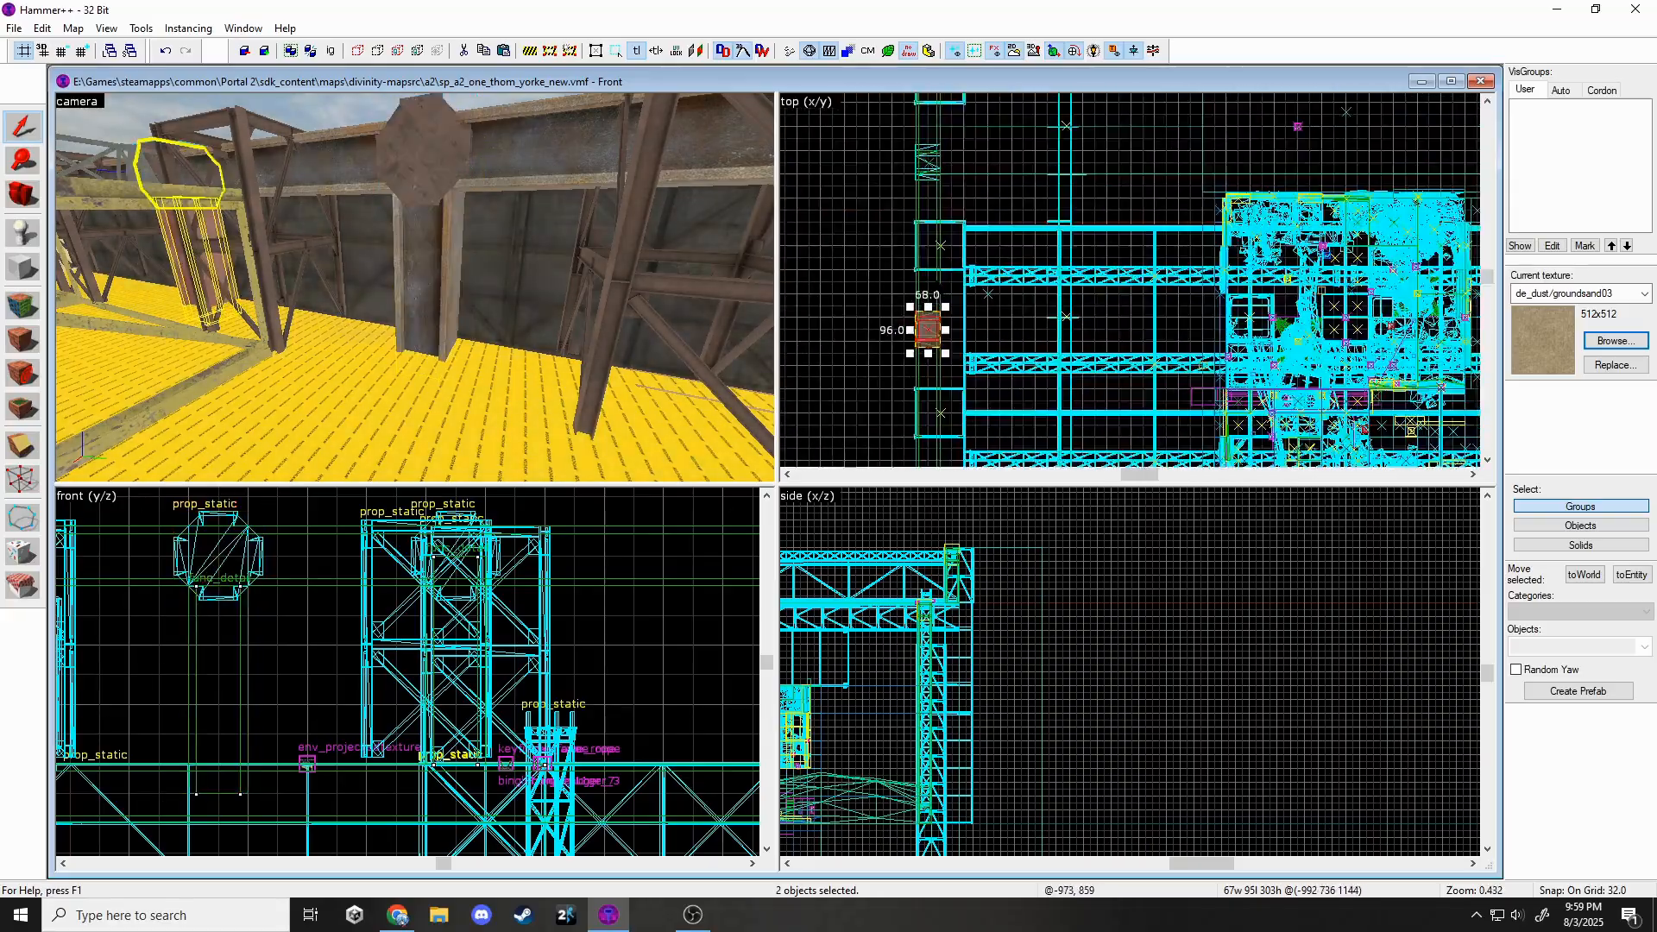
key("Escape")
Select the beam and pillar supports and paste a copy of them.
key("z")
key("s")
key("w")
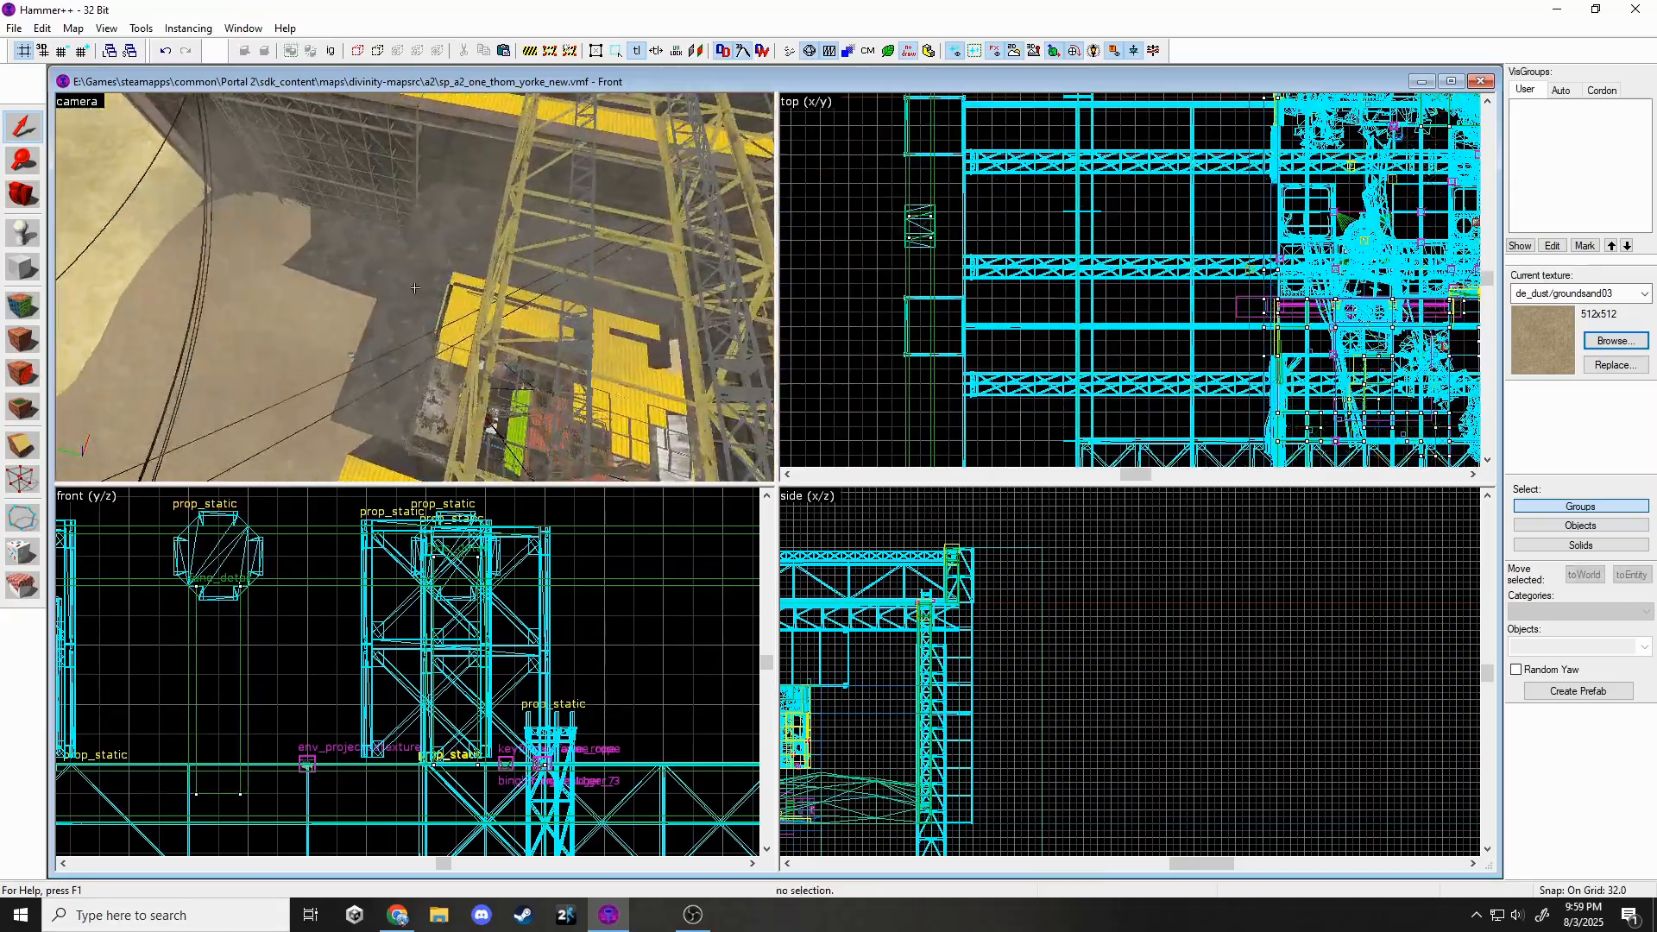
key("w")
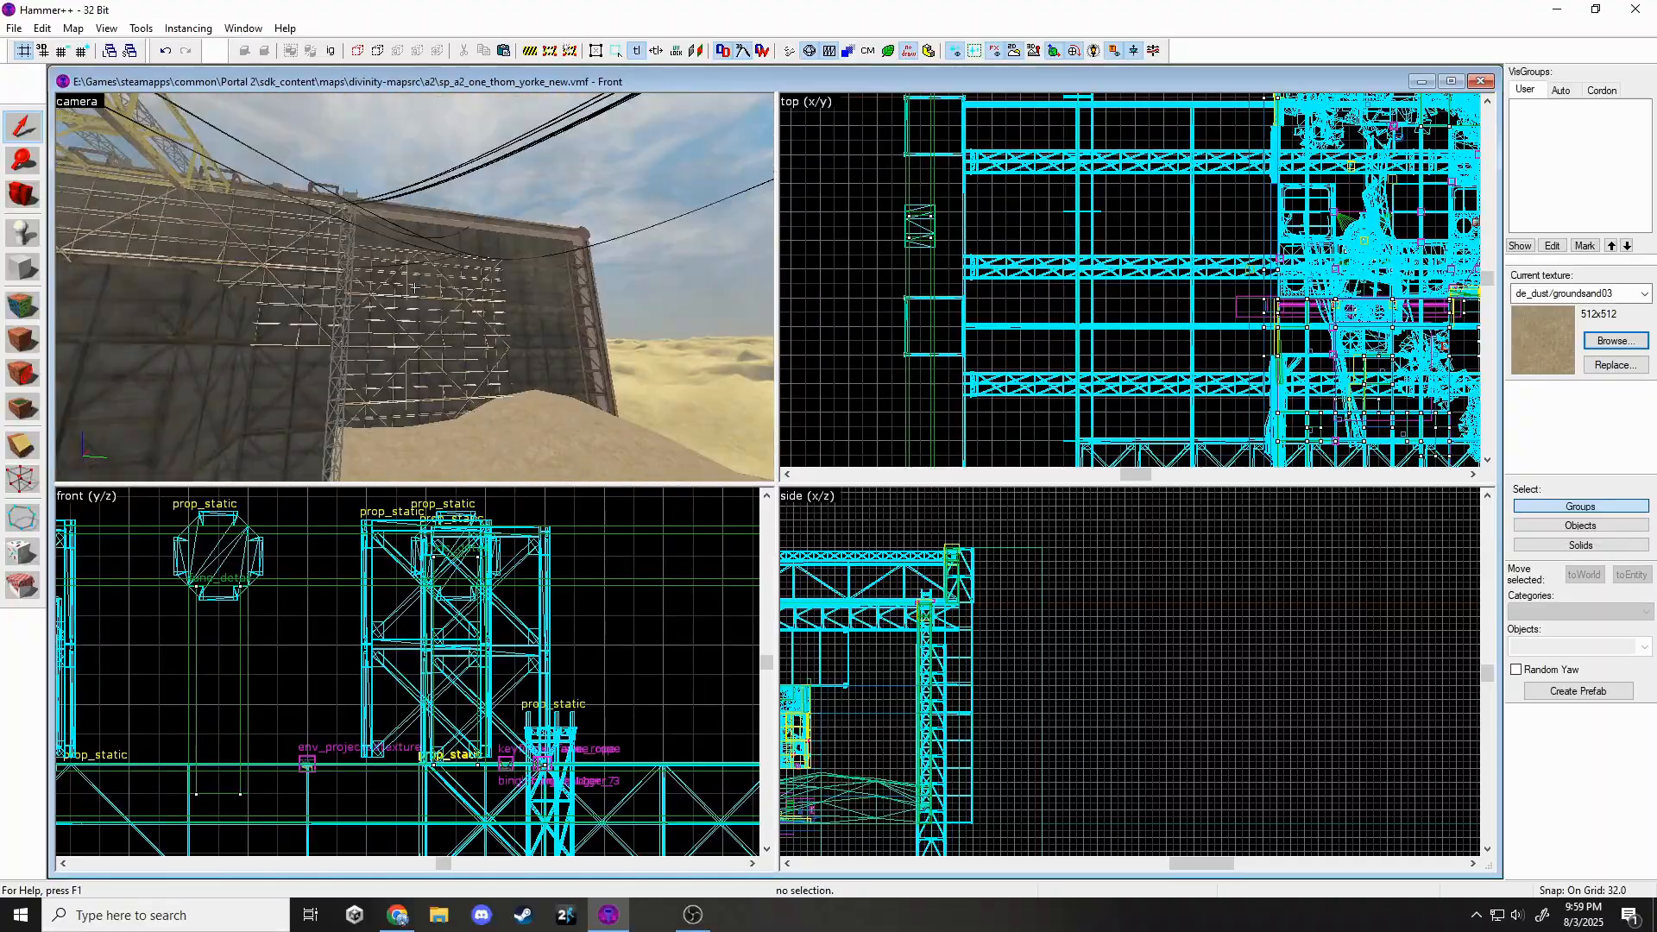
left_click(535, 237)
key("ctrl+v")
scroll(985, 229, "down", 8)
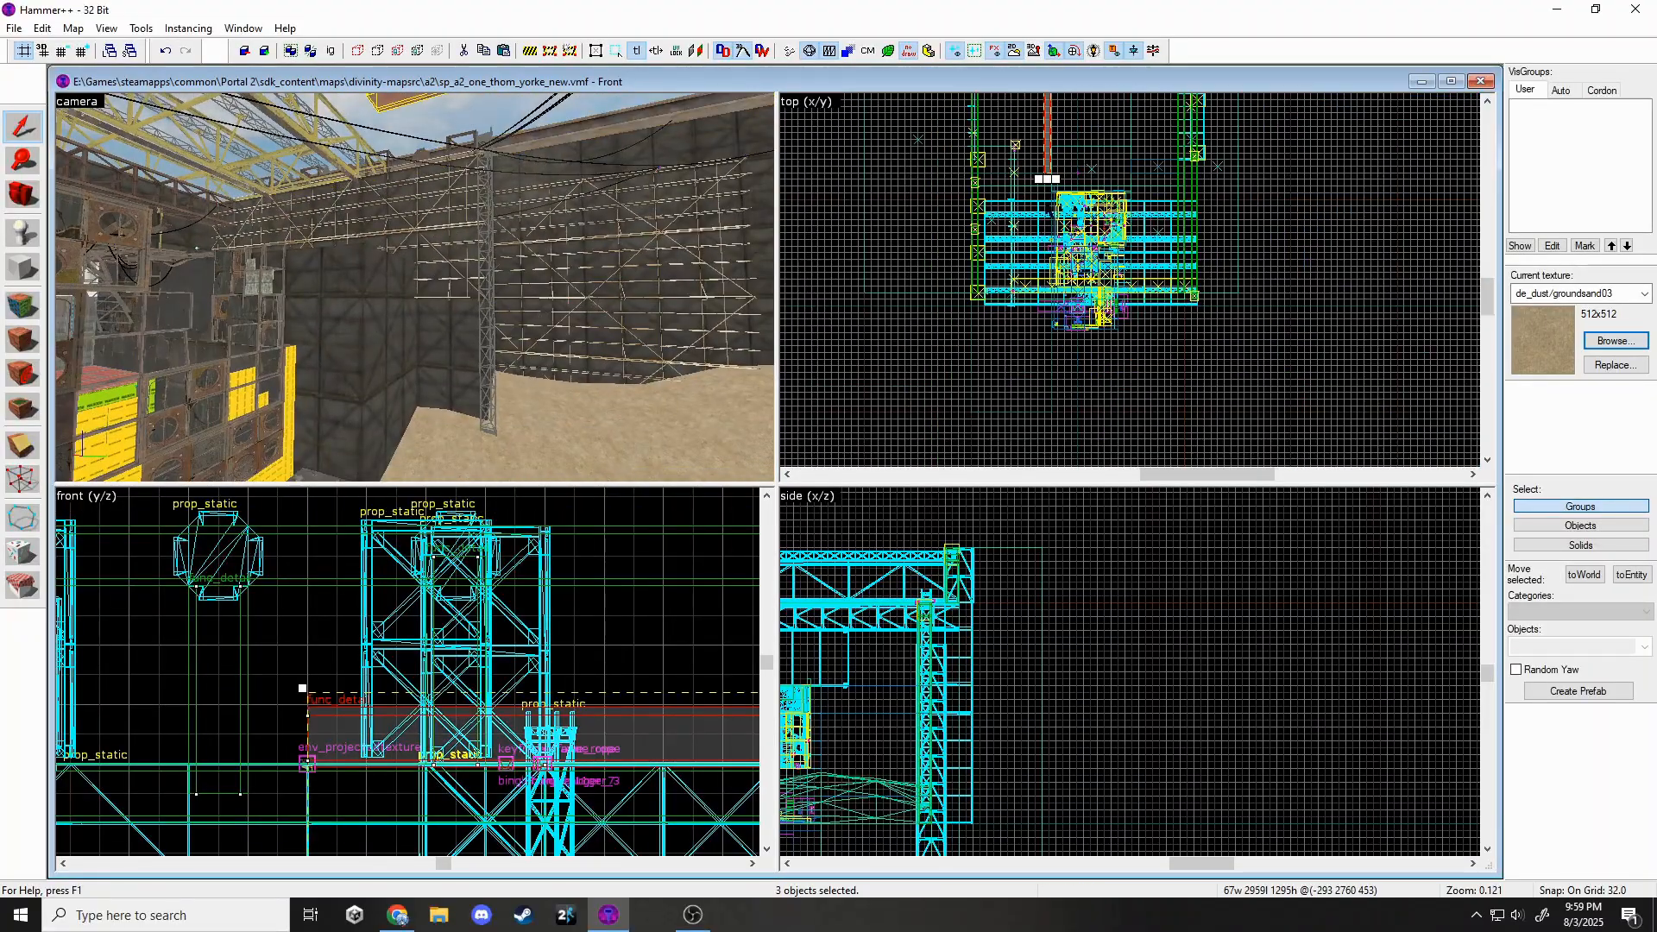
scroll(1049, 166, "up", 5)
Position the pasted pillar-and-beam copy in the top view.
left_click_drag(1063, 394, 1064, 115)
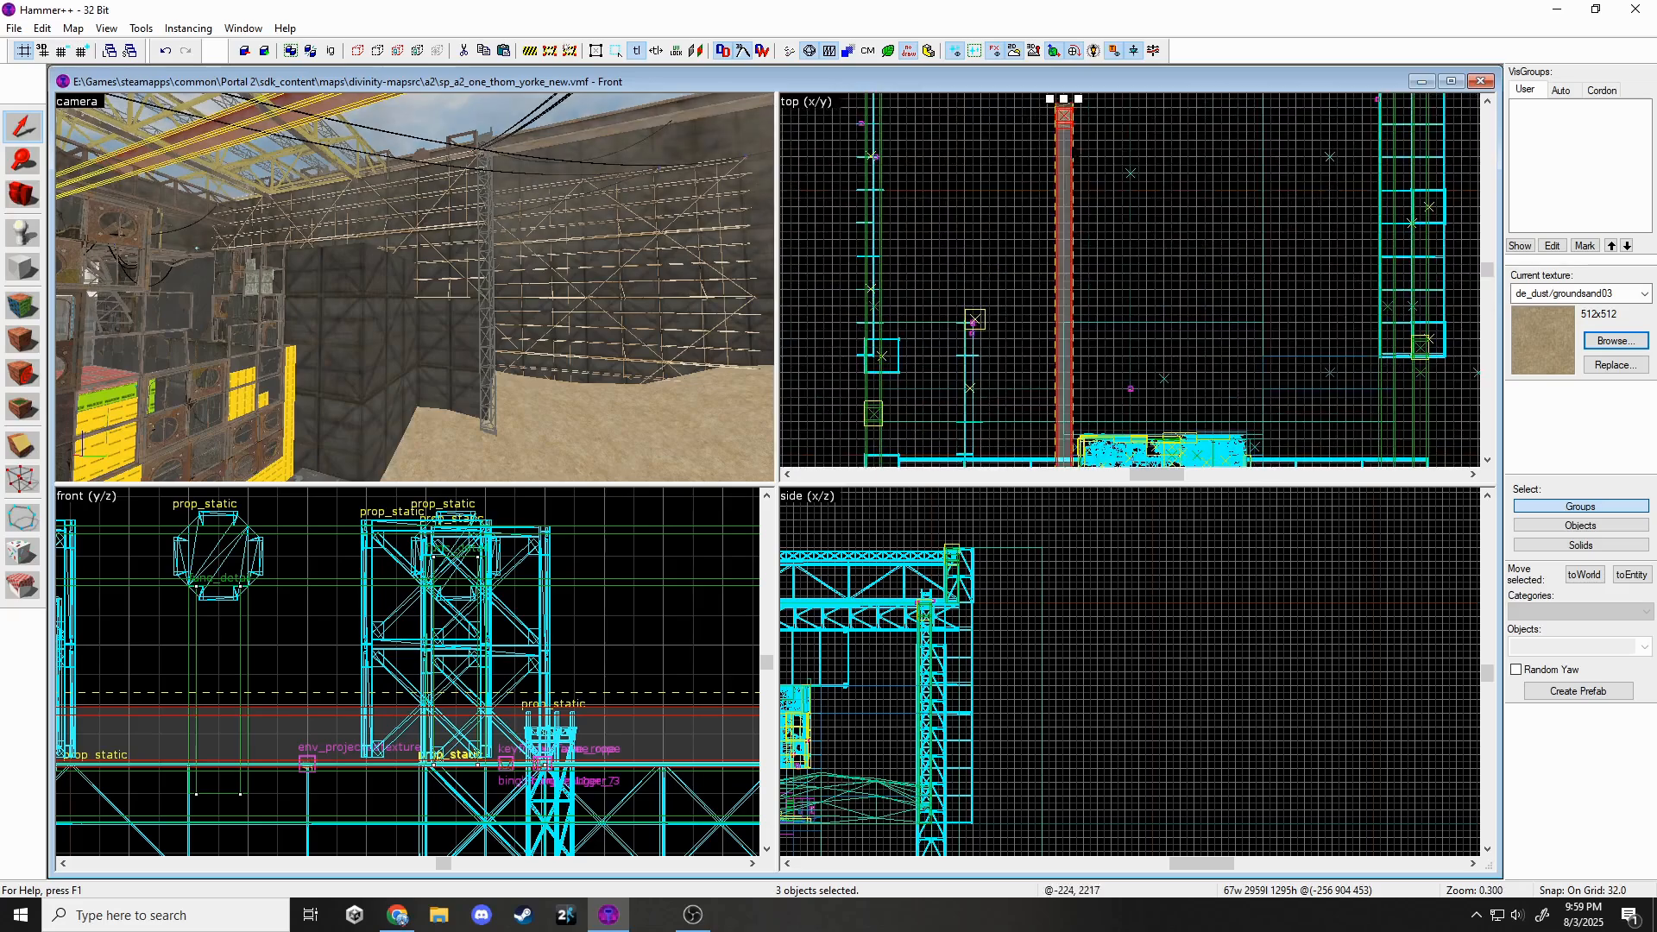
scroll(1068, 388, "up", 4)
left_click_drag(1068, 285, 1068, 430)
scroll(330, 736, "up", 2)
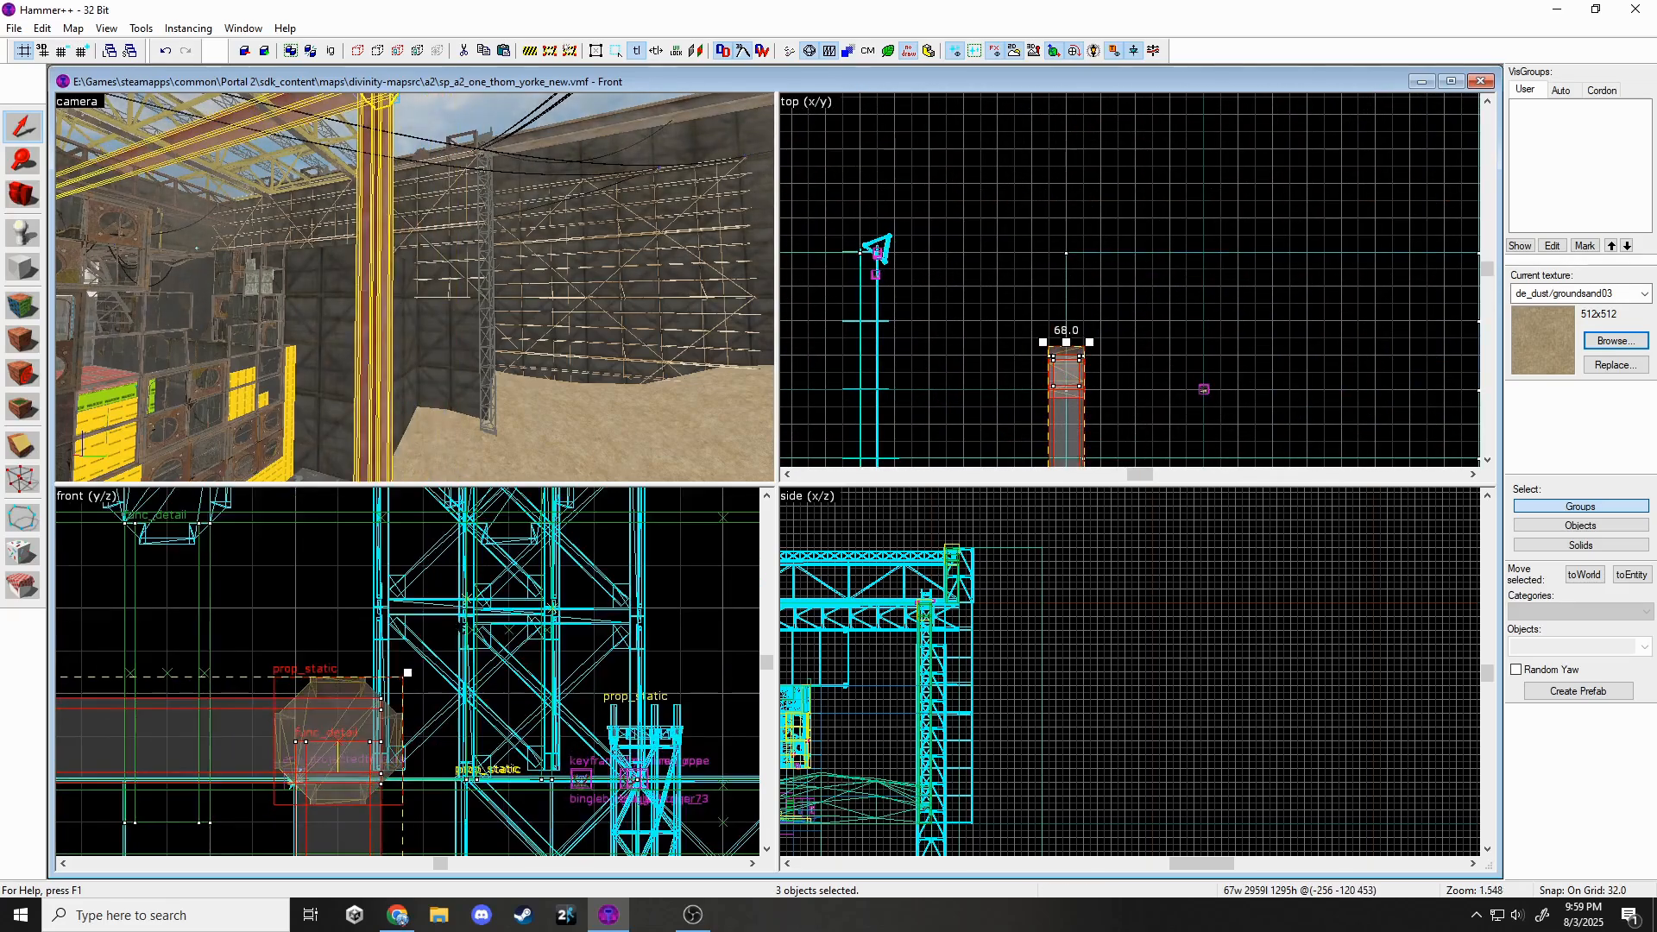
scroll(329, 736, "down", 2)
middle_click_drag(330, 736, 460, 622)
Shorten the copied beam, then deselect it.
scroll(459, 621, "down", 6)
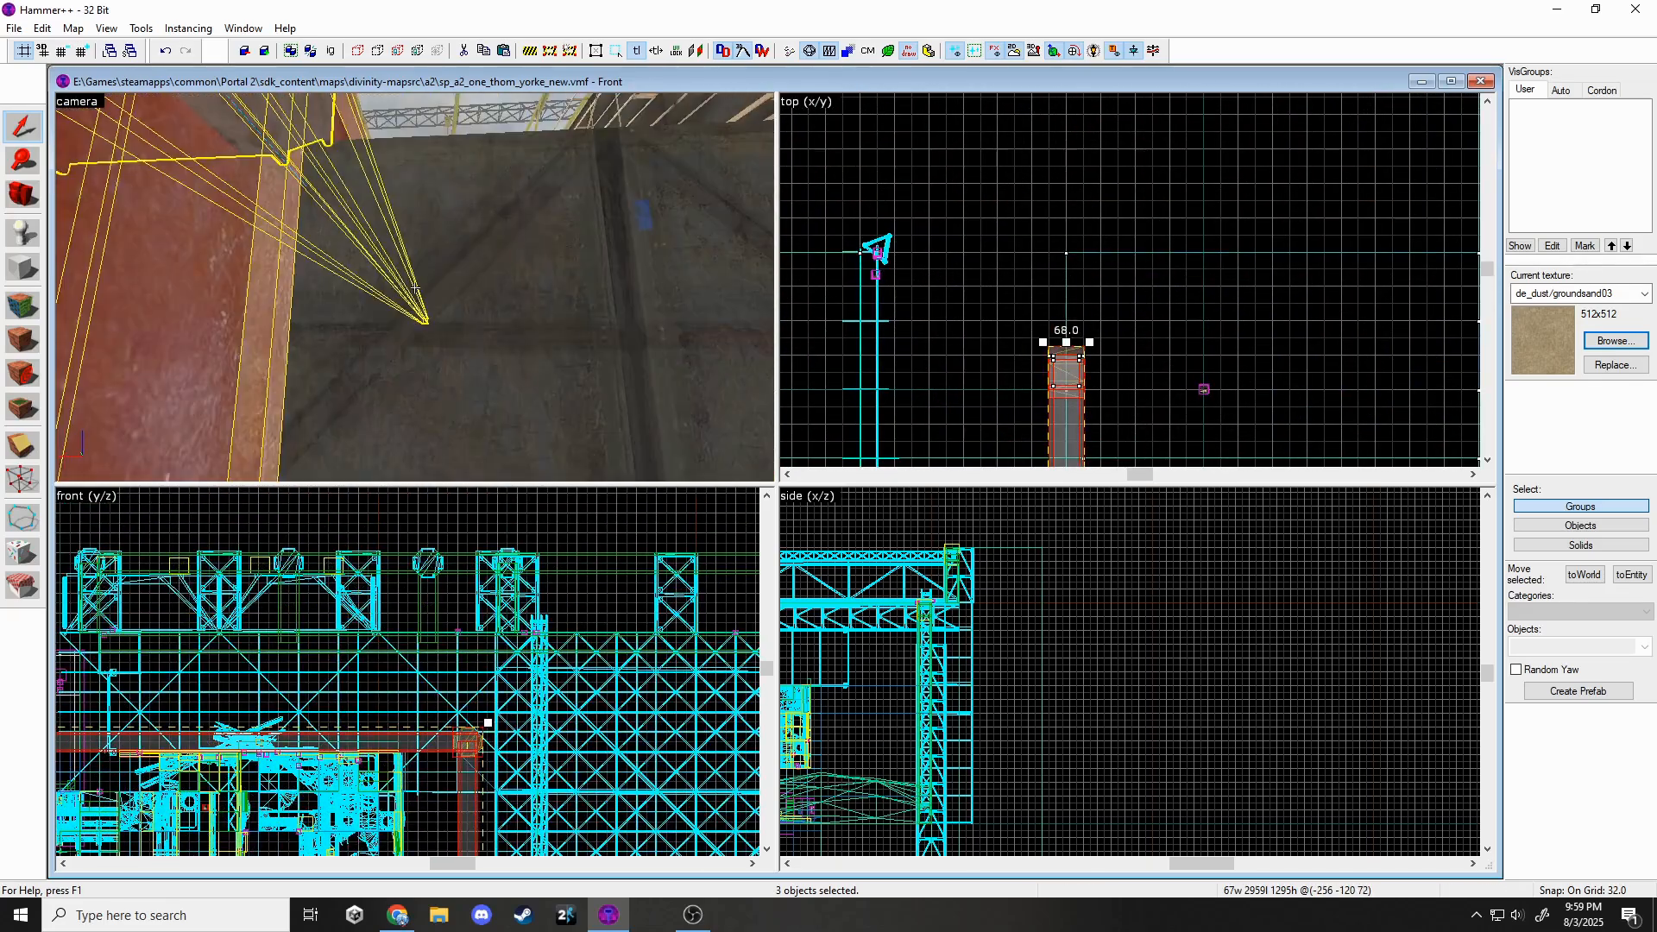
scroll(1084, 422, "down", 8)
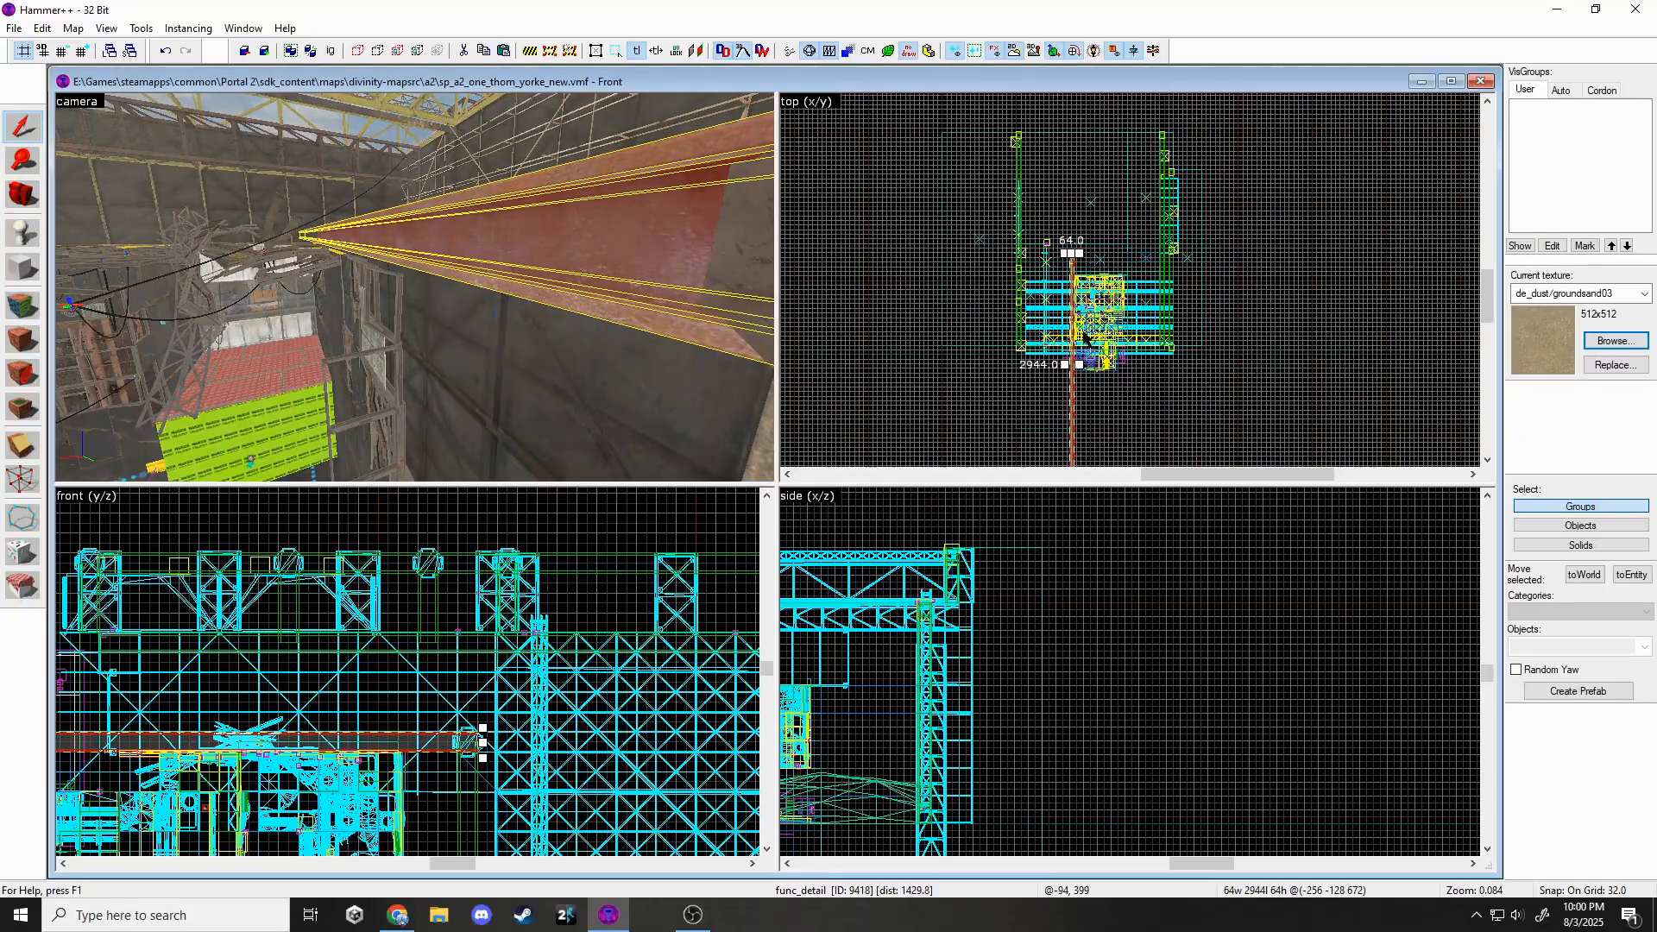
scroll(1094, 356, "up", 5)
left_click_drag(1091, 367, 1089, 330)
key("Escape")
key("z")
key("w")
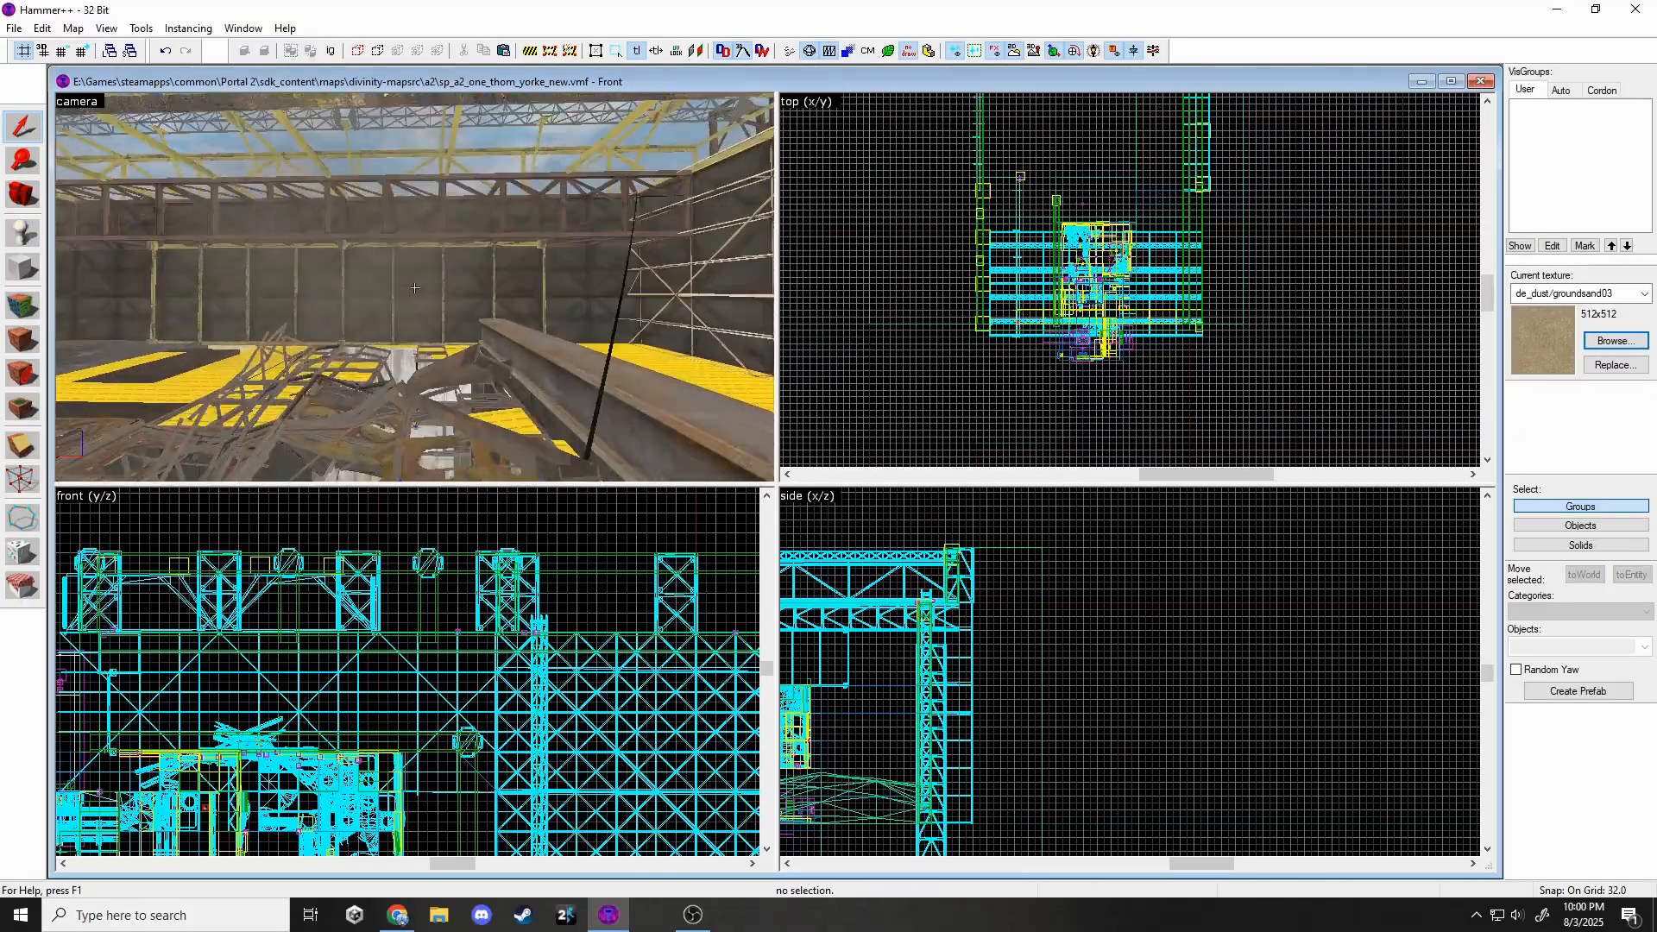
key("w")
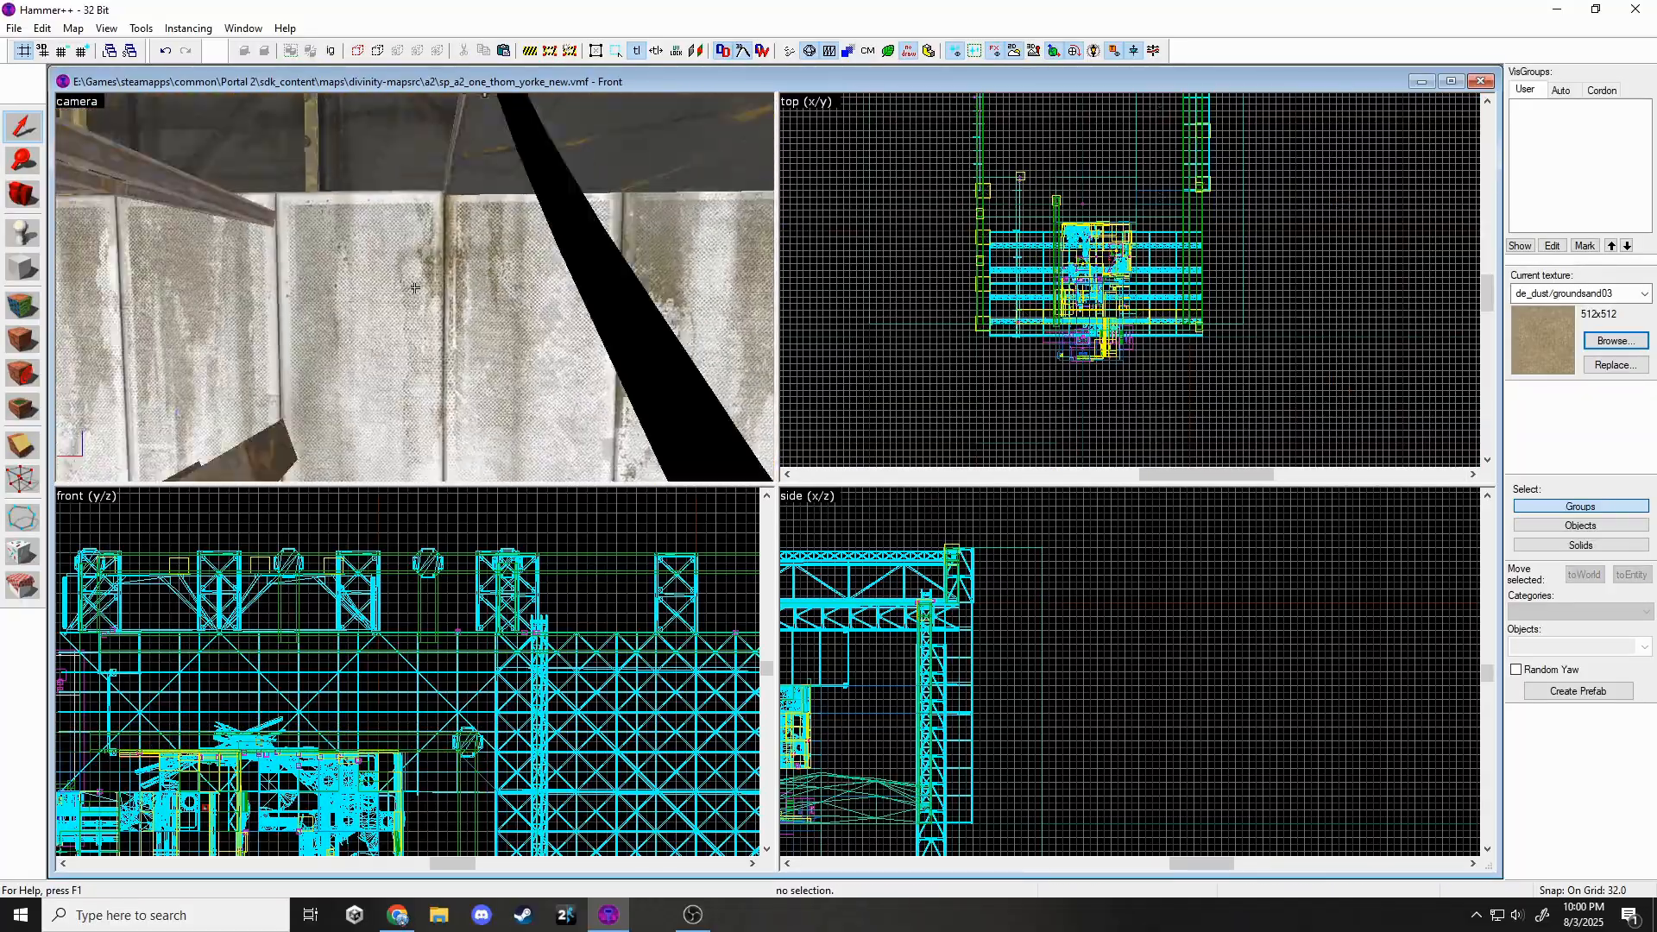
key("w")
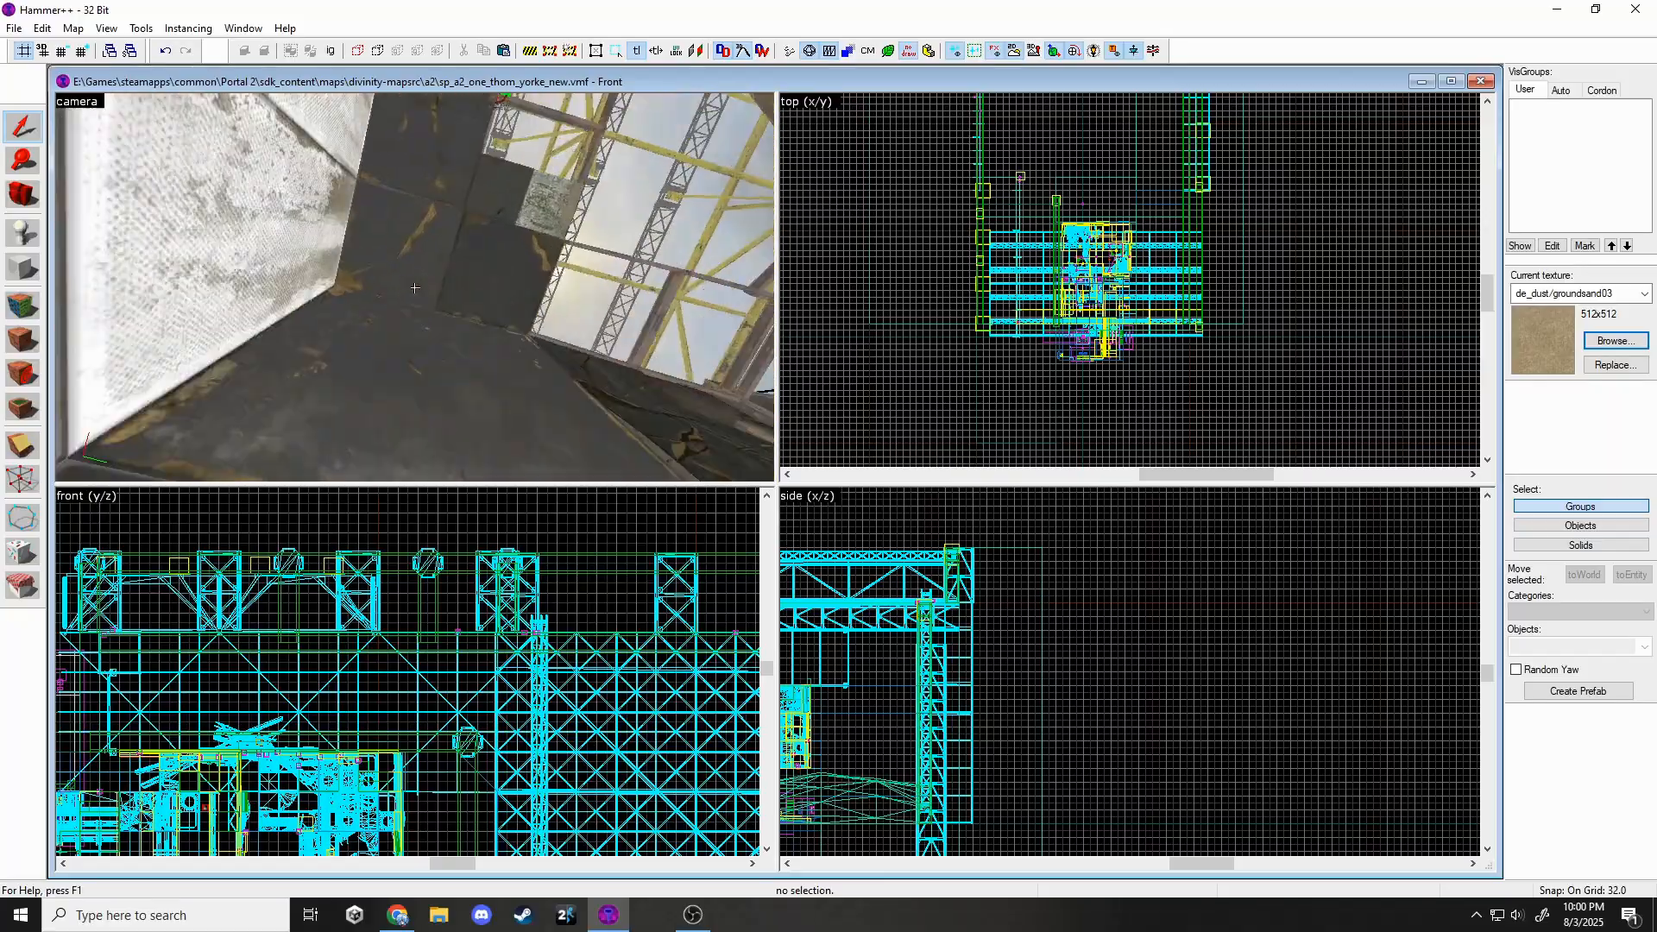
key("z")
Move the static prop at the beam end down and to the left.
left_click(472, 303)
key("z")
key("w")
key("z")
left_click(472, 297)
scroll(1054, 319, "up", 12)
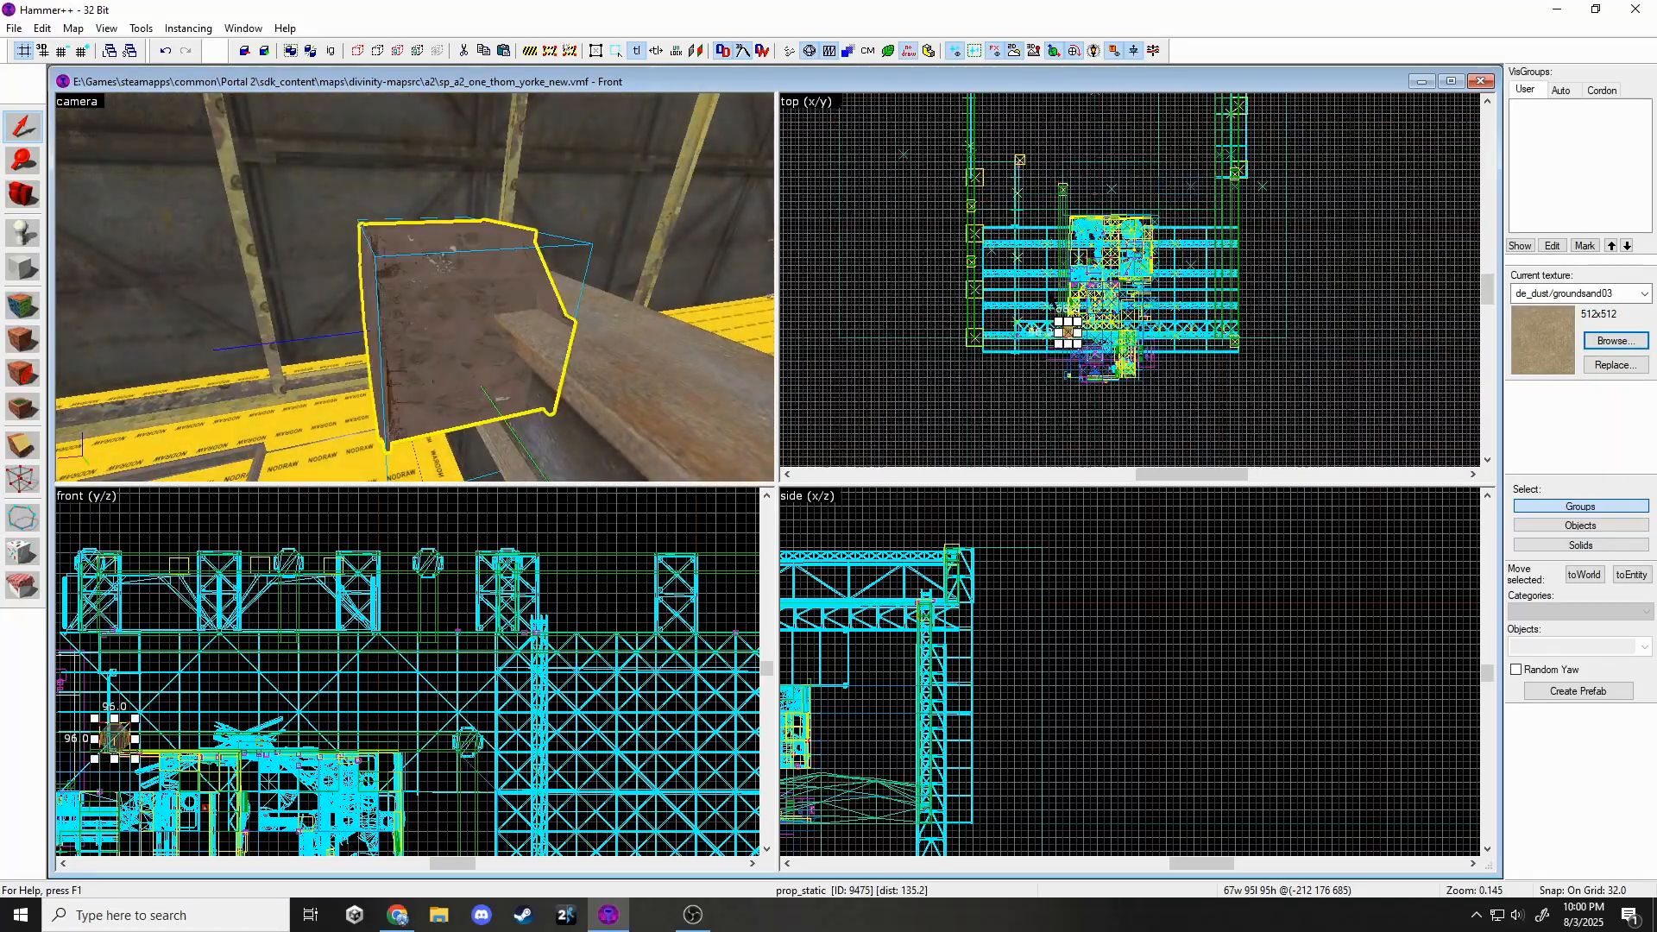
left_click_drag(1057, 320, 1007, 374)
scroll(100, 727, "up", 6)
key("Escape")
Place a new prop_static entity on the chamber floor.
key("z")
key("s")
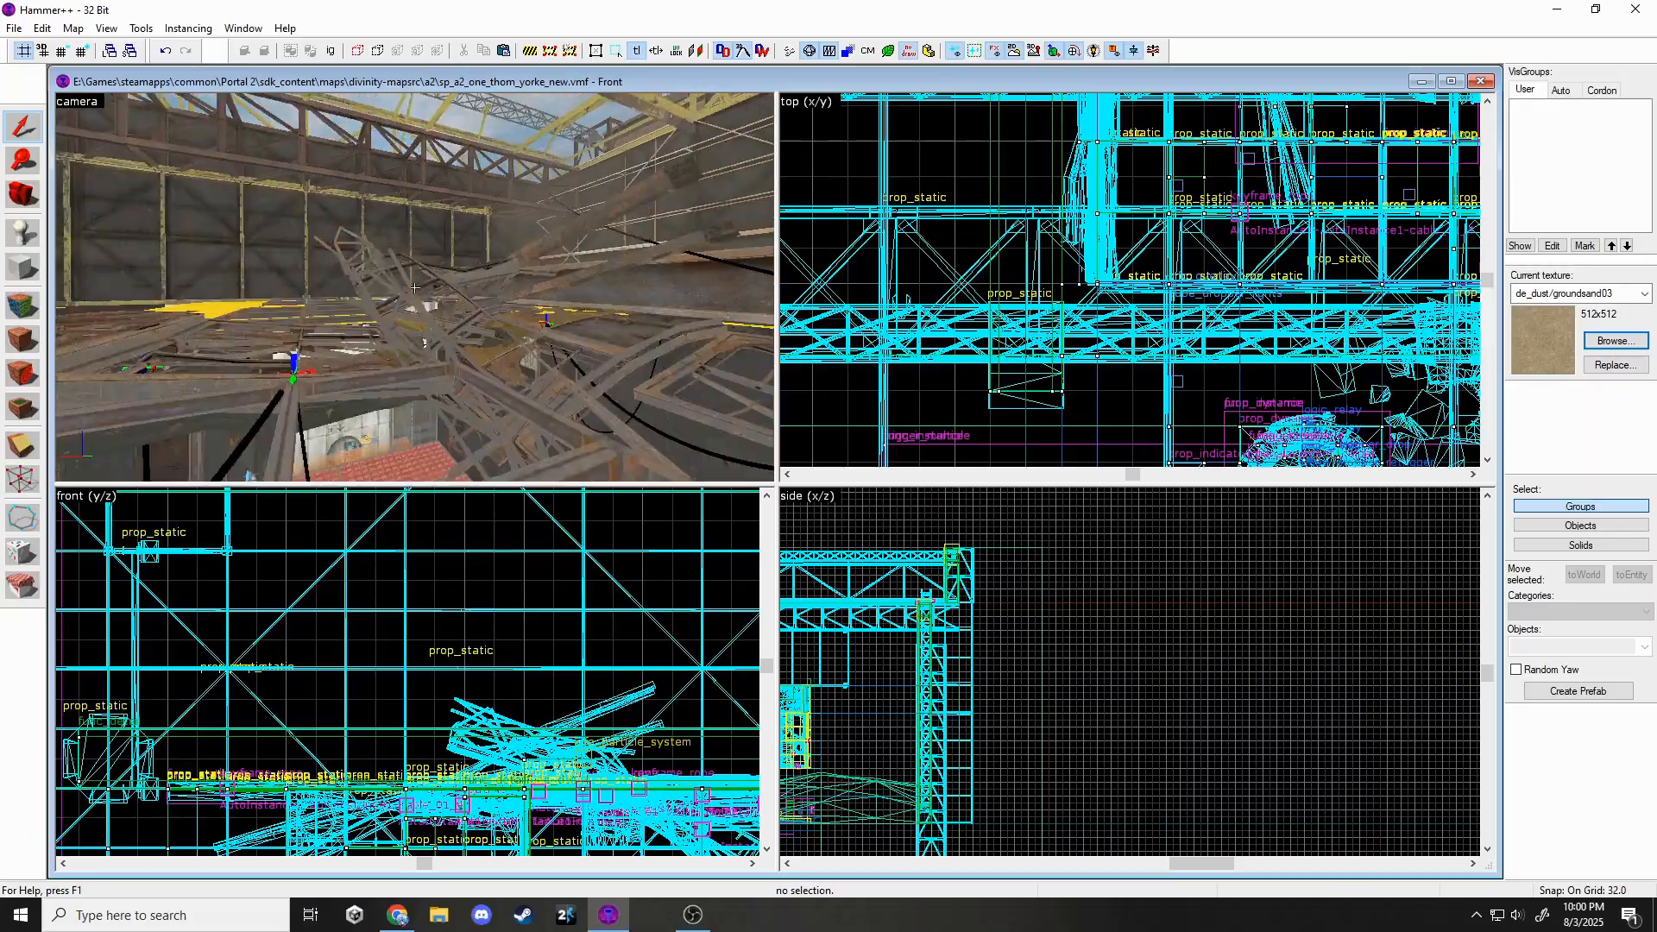
key("w")
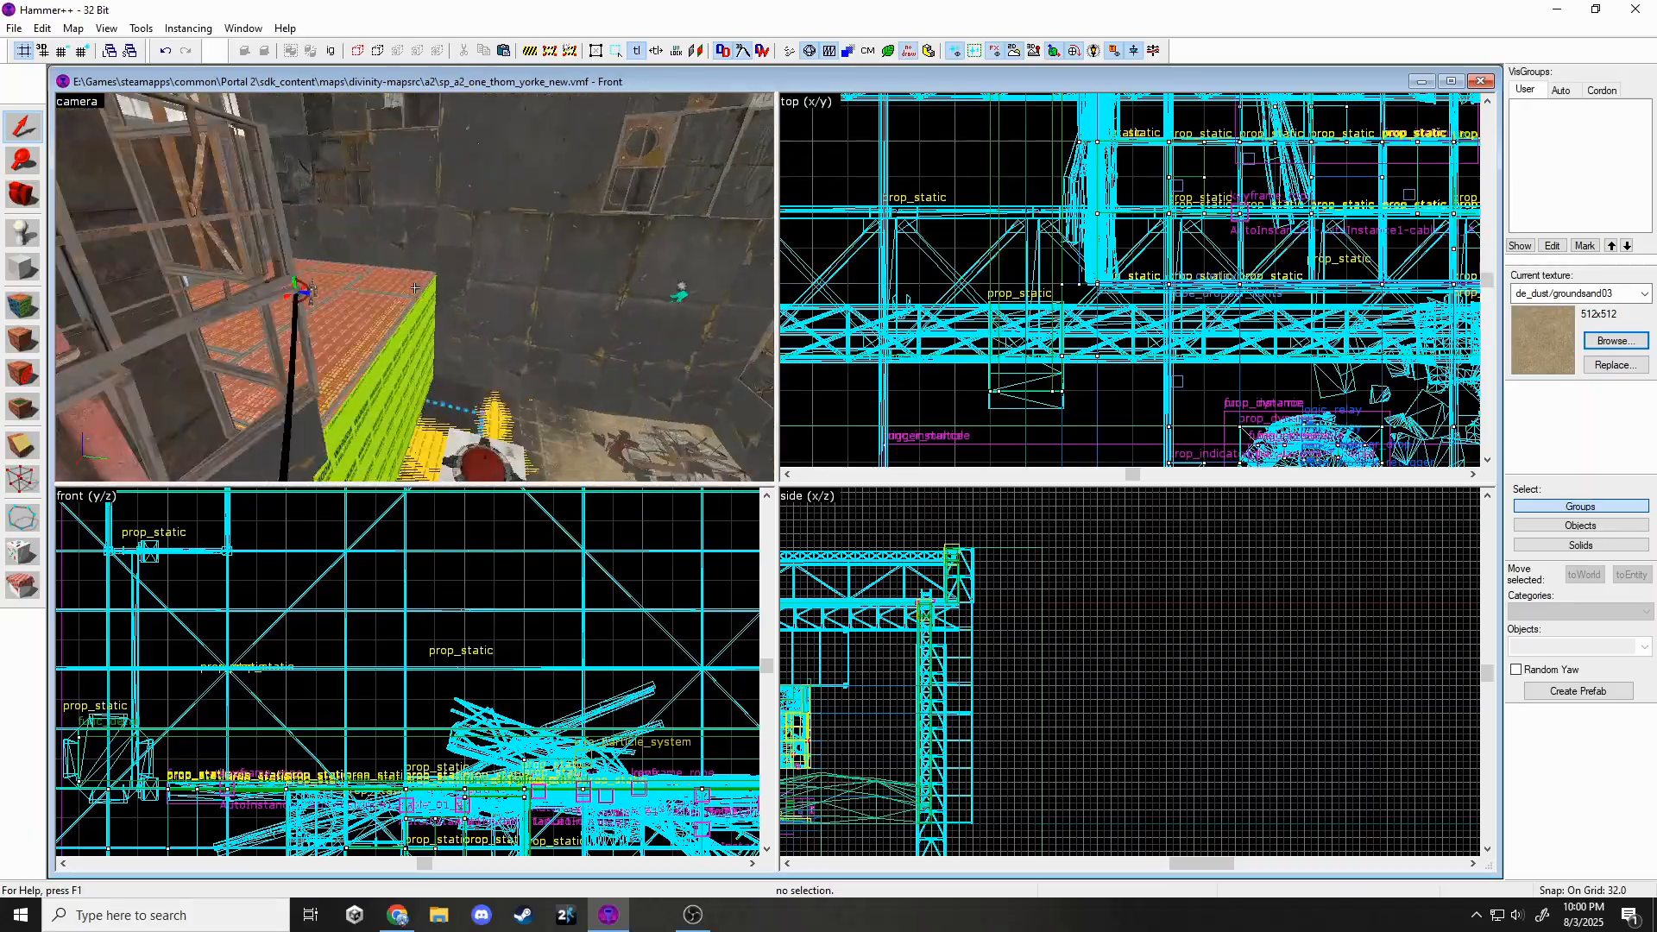
key("w")
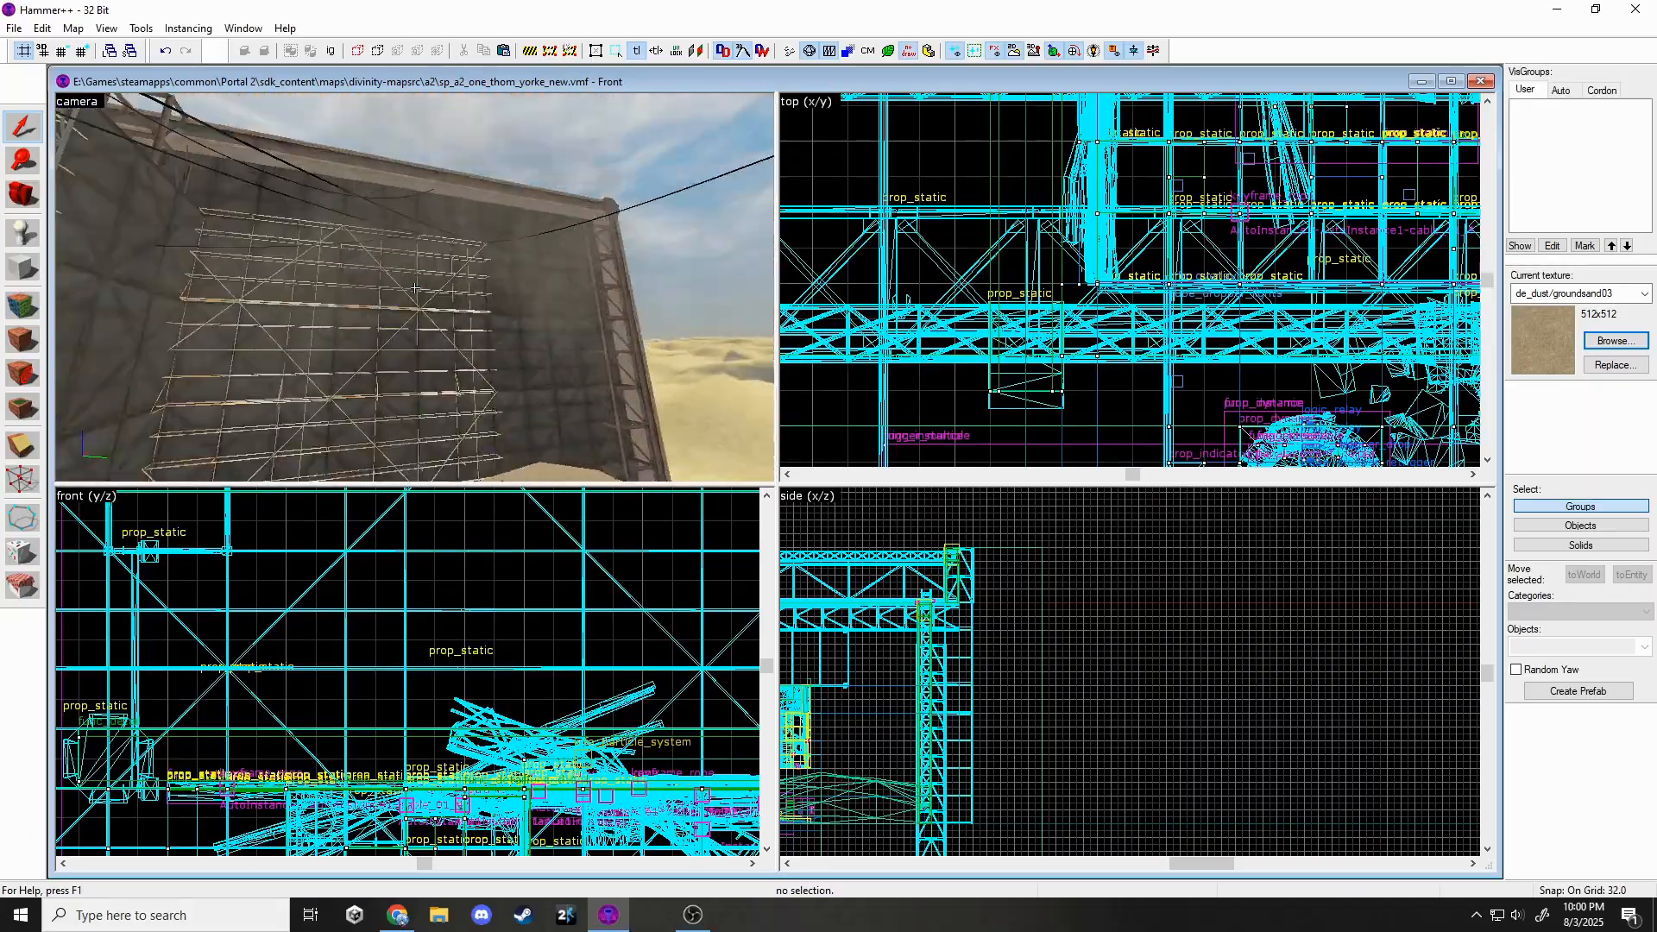
key("z")
key("w")
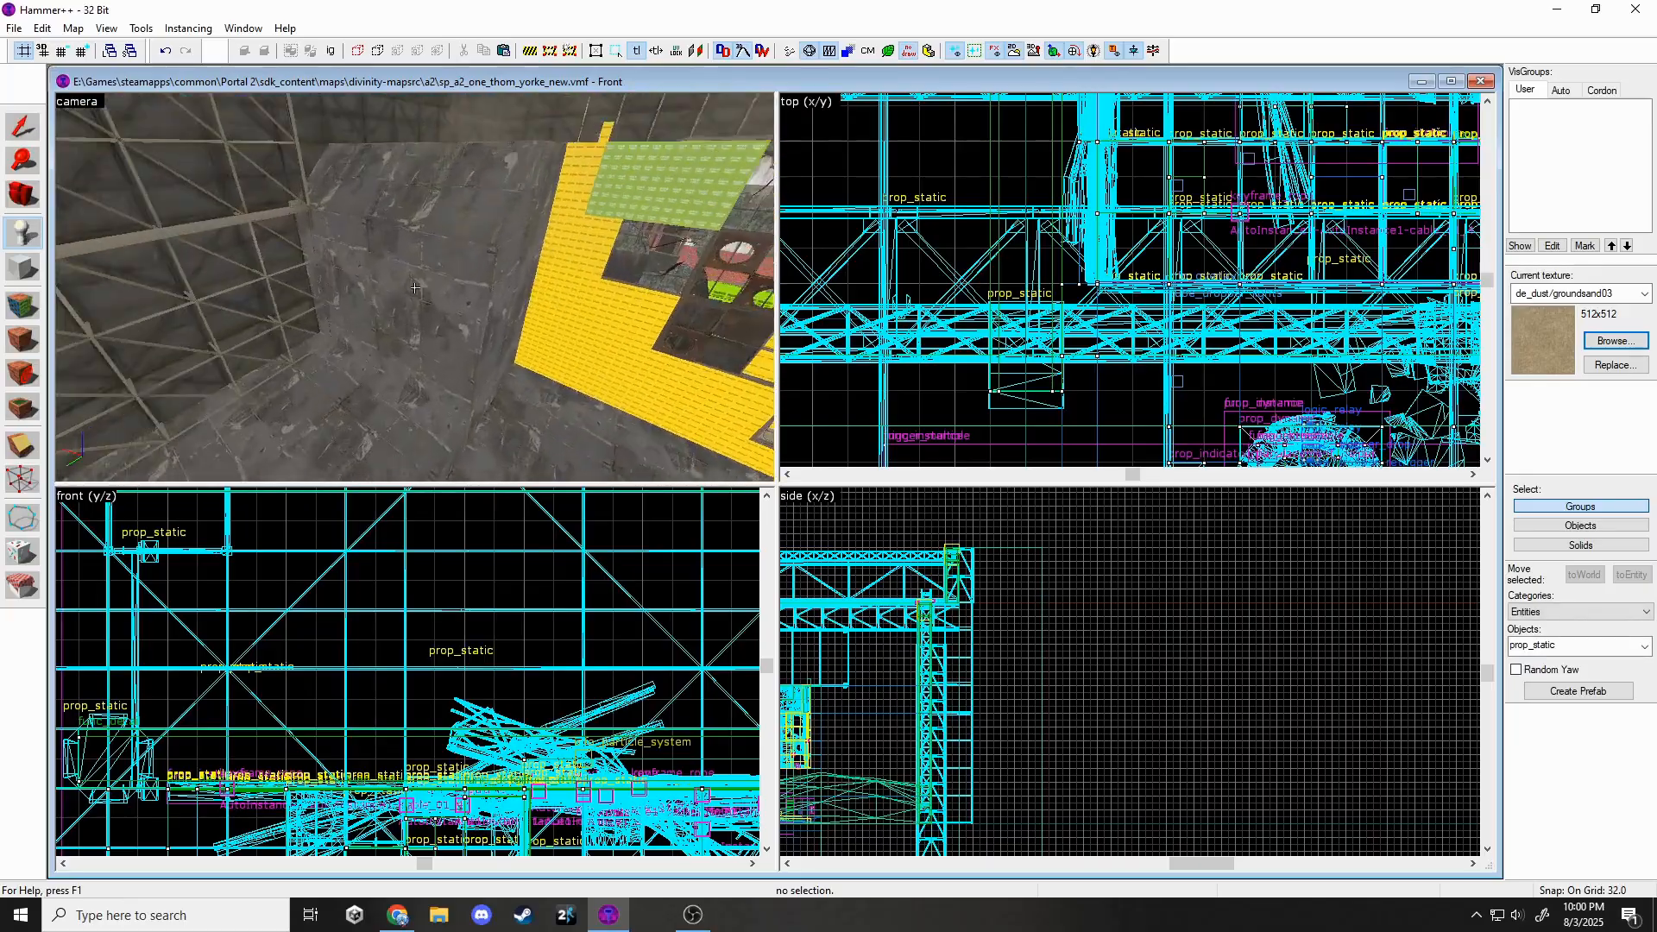
left_click(414, 287)
Assign the duct_512b model to the new prop.
key("z")
double_click(414, 287)
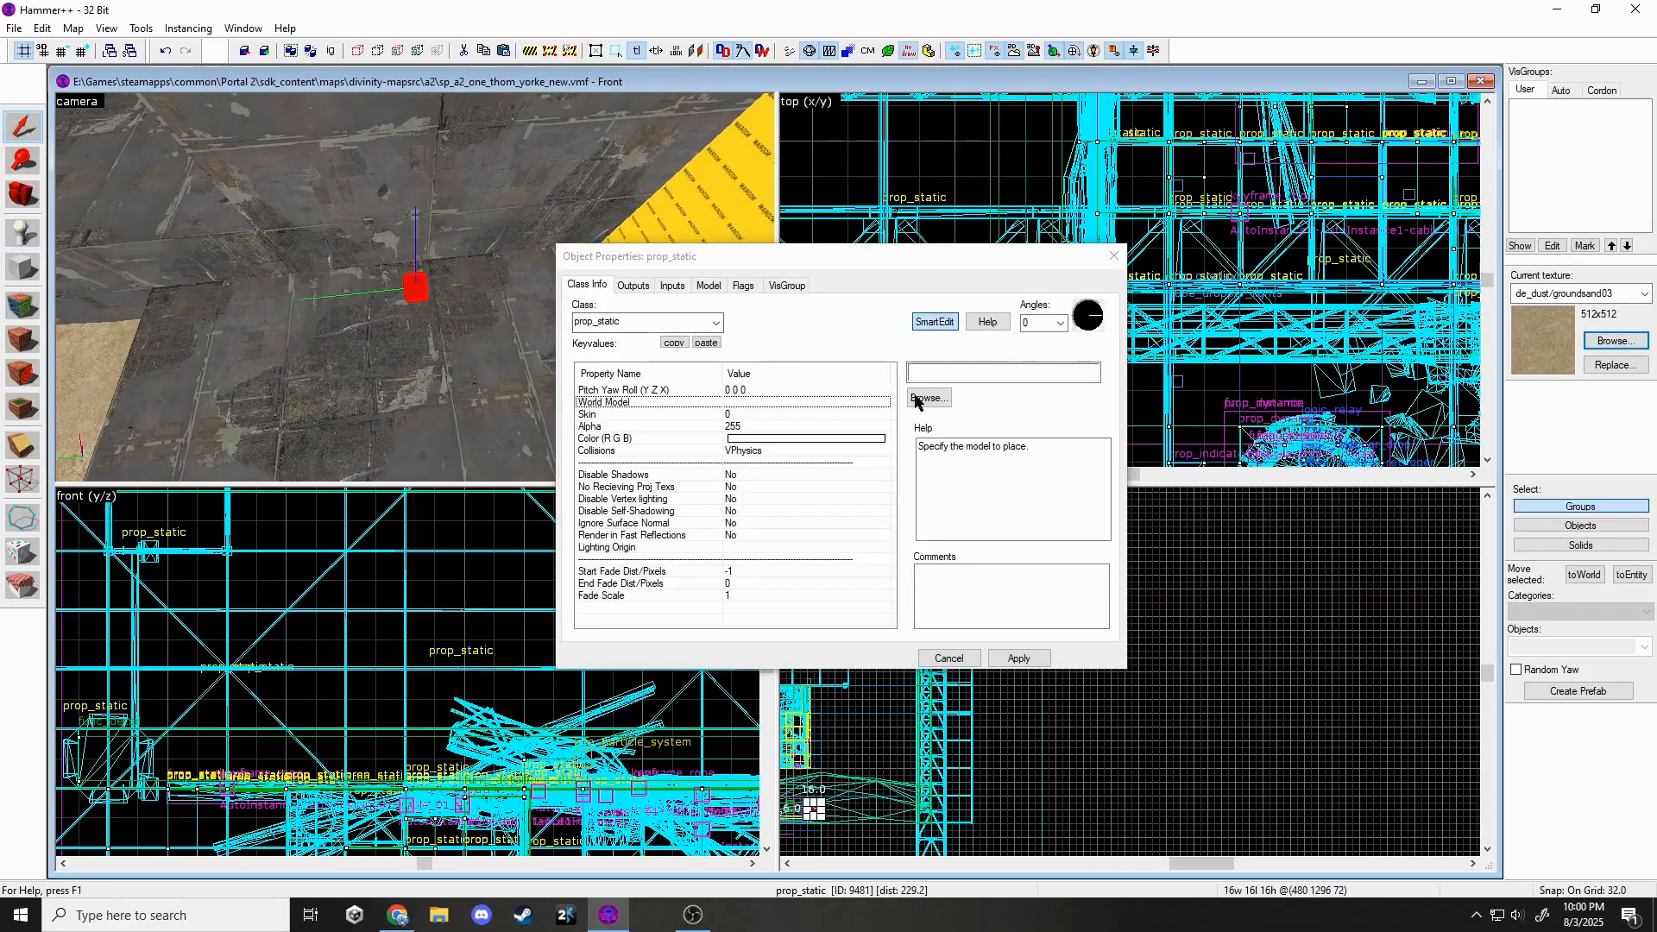
left_click(920, 402)
type("dc")
double_click(1113, 346)
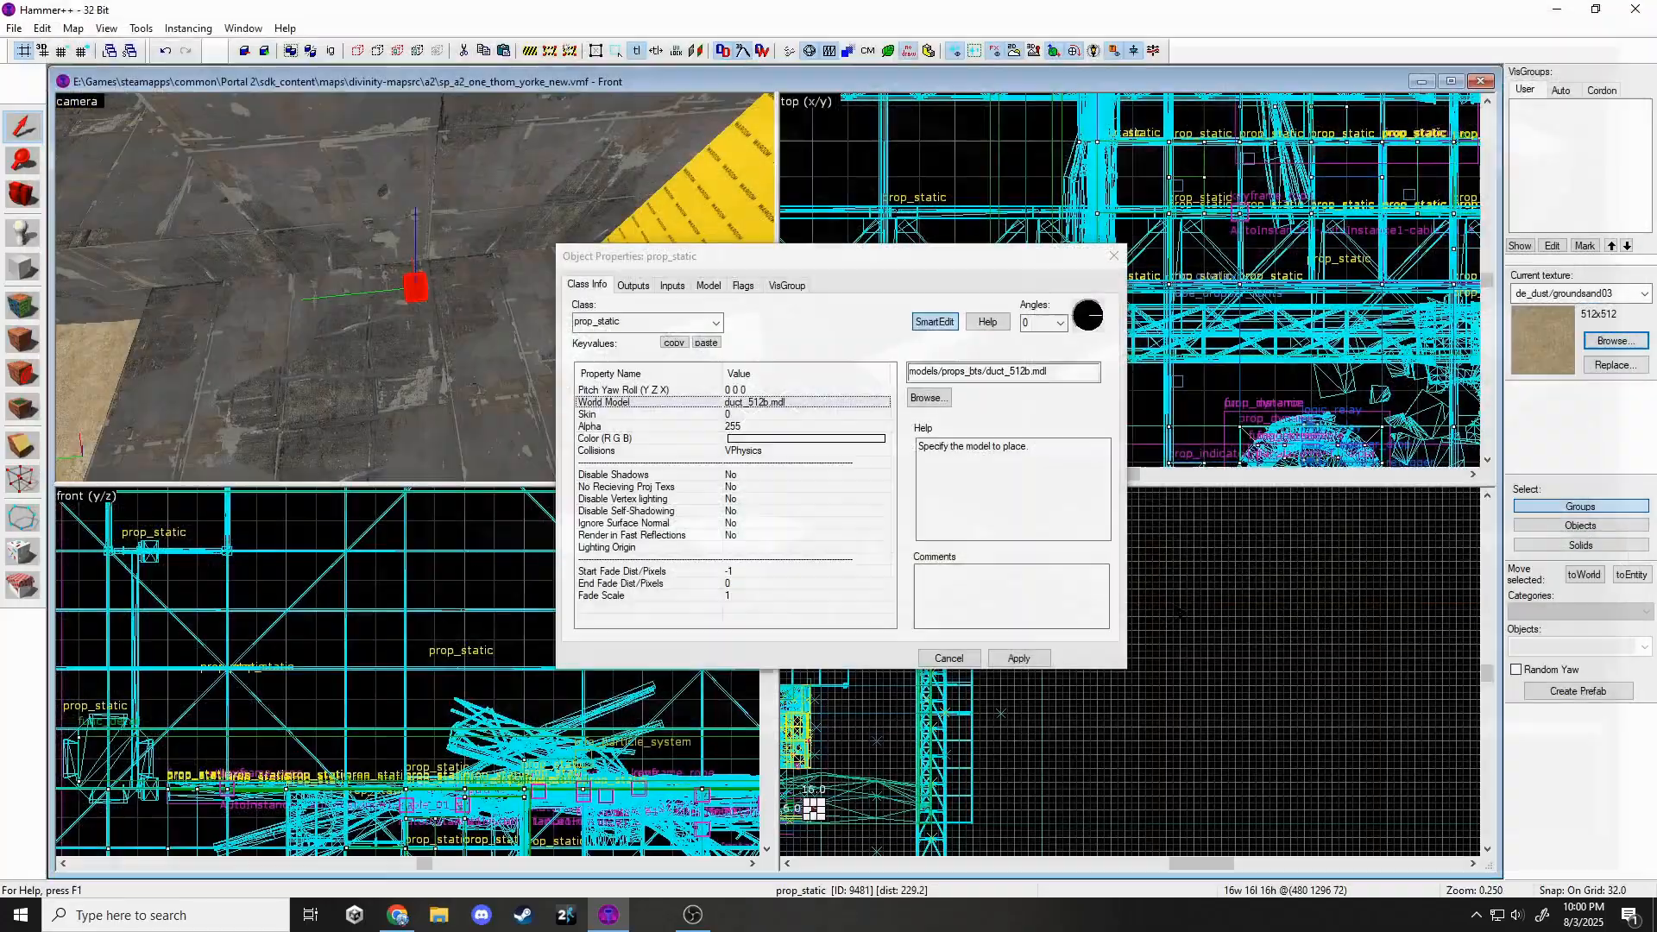
left_click(1018, 658)
Lower the duct prop by 32 units and set its height.
scroll(975, 733, "down", 3)
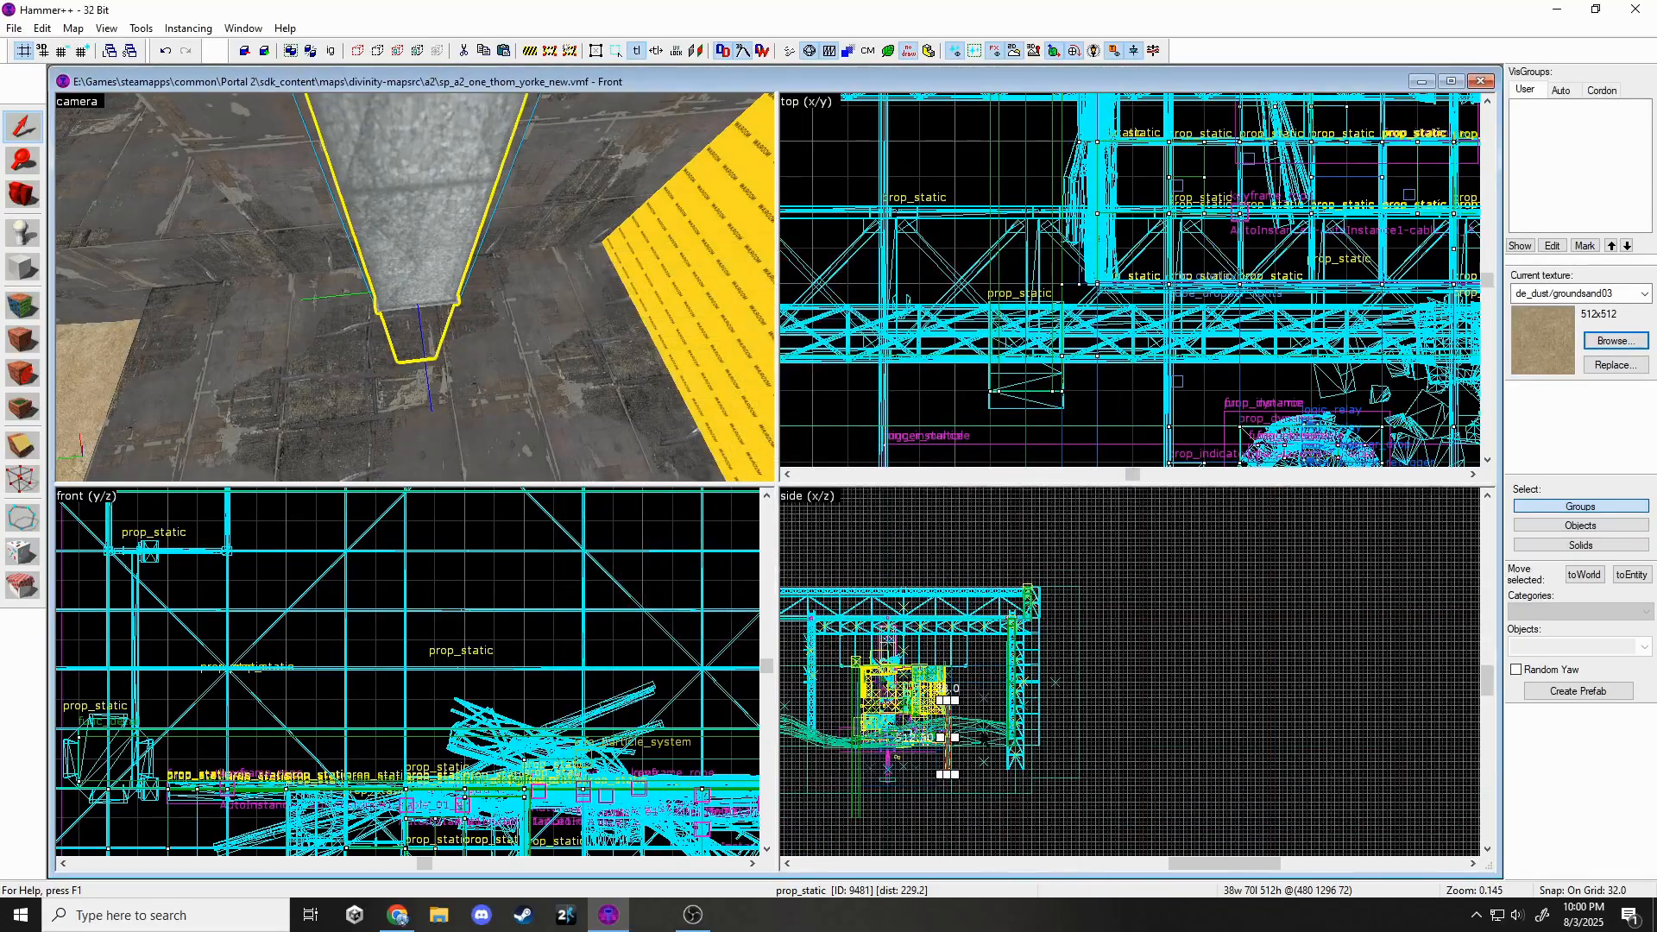
scroll(950, 749, "up", 11)
scroll(1034, 656, "down", 7)
left_click_drag(1039, 570, 1010, 650)
scroll(1040, 546, "up", 11)
key("z")
key("s")
scroll(863, 673, "down", 3)
left_click_drag(1008, 539, 1008, 537)
Move the duct against the wall and change grid snapping from 32 to 16.
scroll(1151, 207, "down", 8)
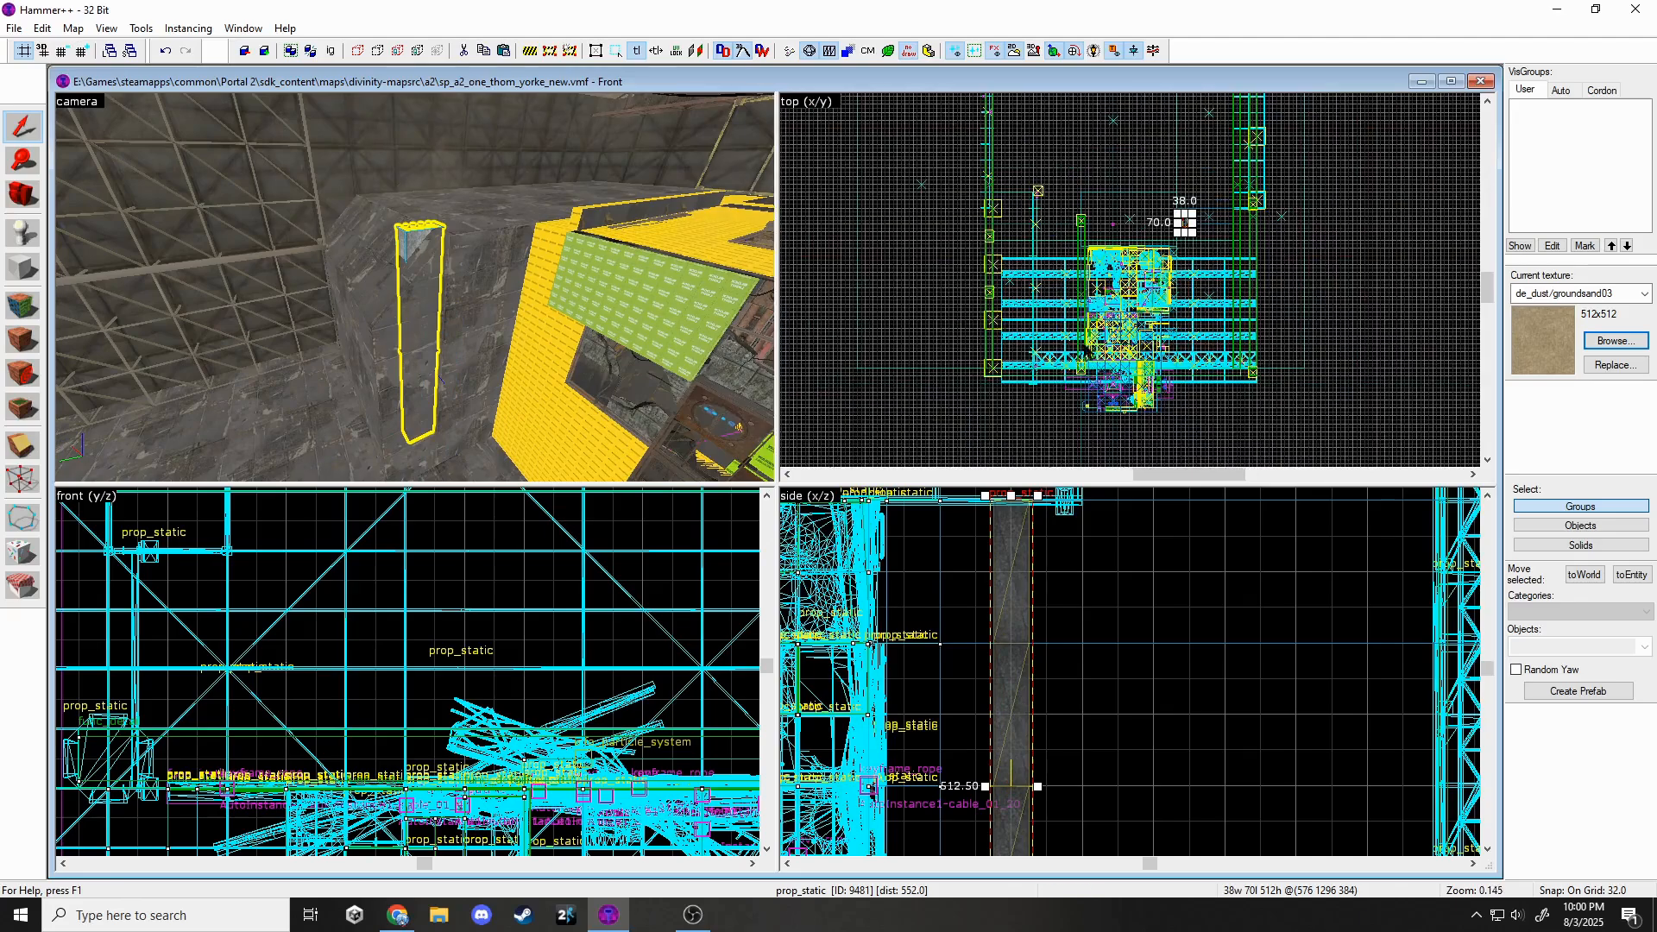
scroll(1151, 207, "up", 8)
left_click_drag(1288, 279, 1230, 353)
key("[")
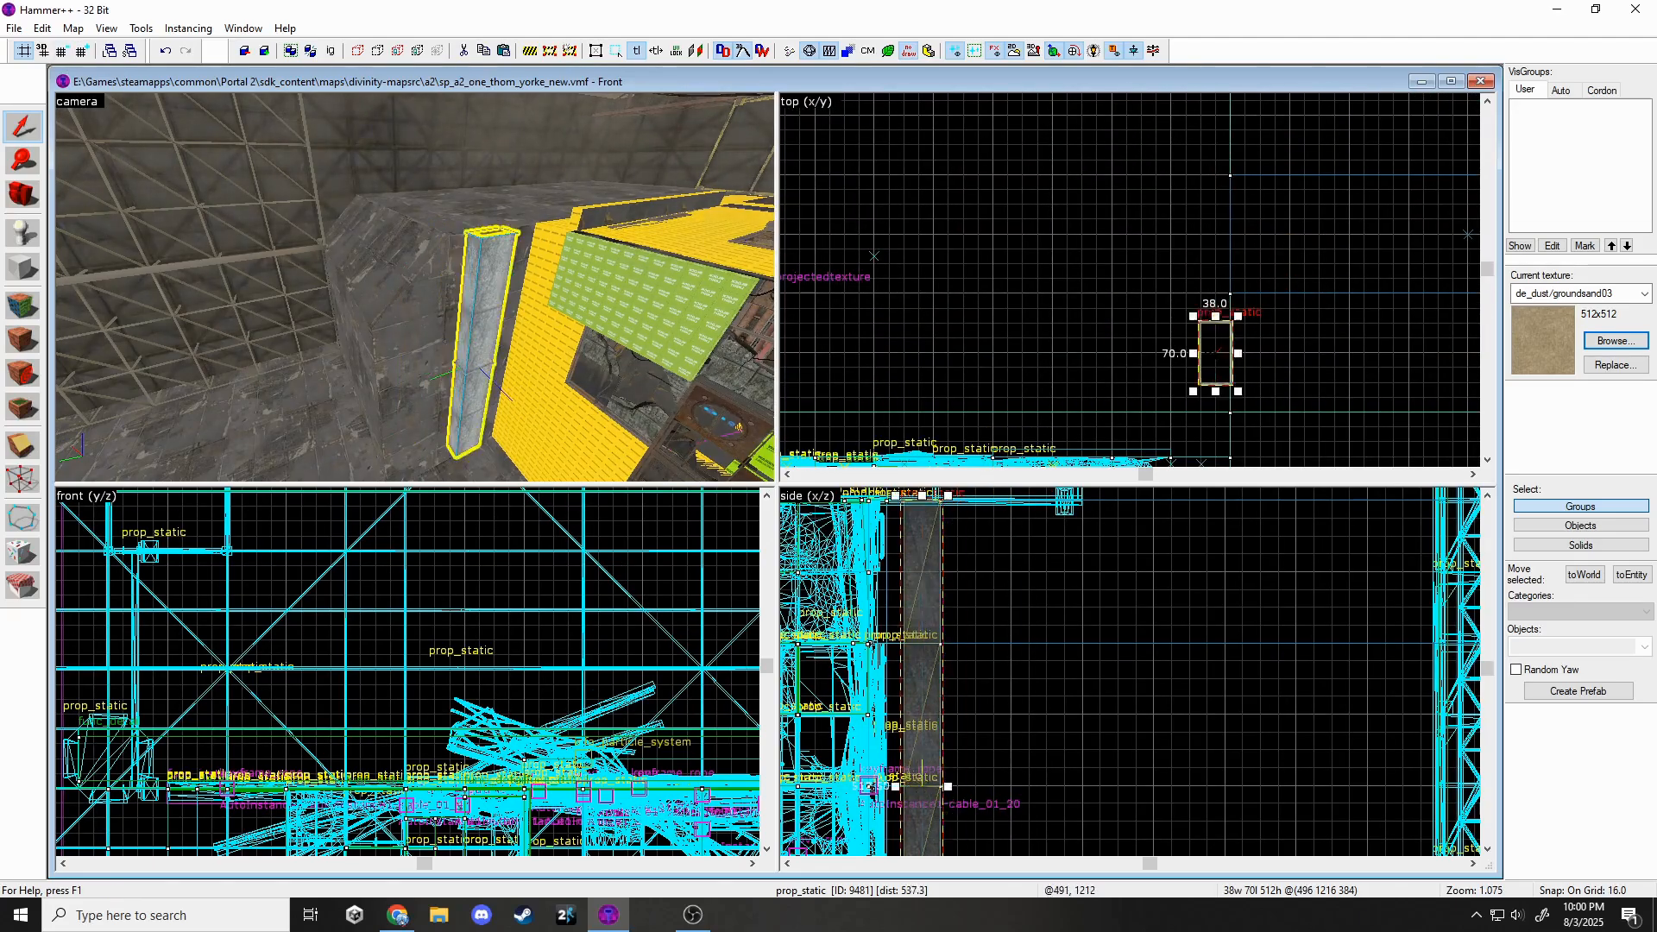
scroll(972, 651, "down", 7)
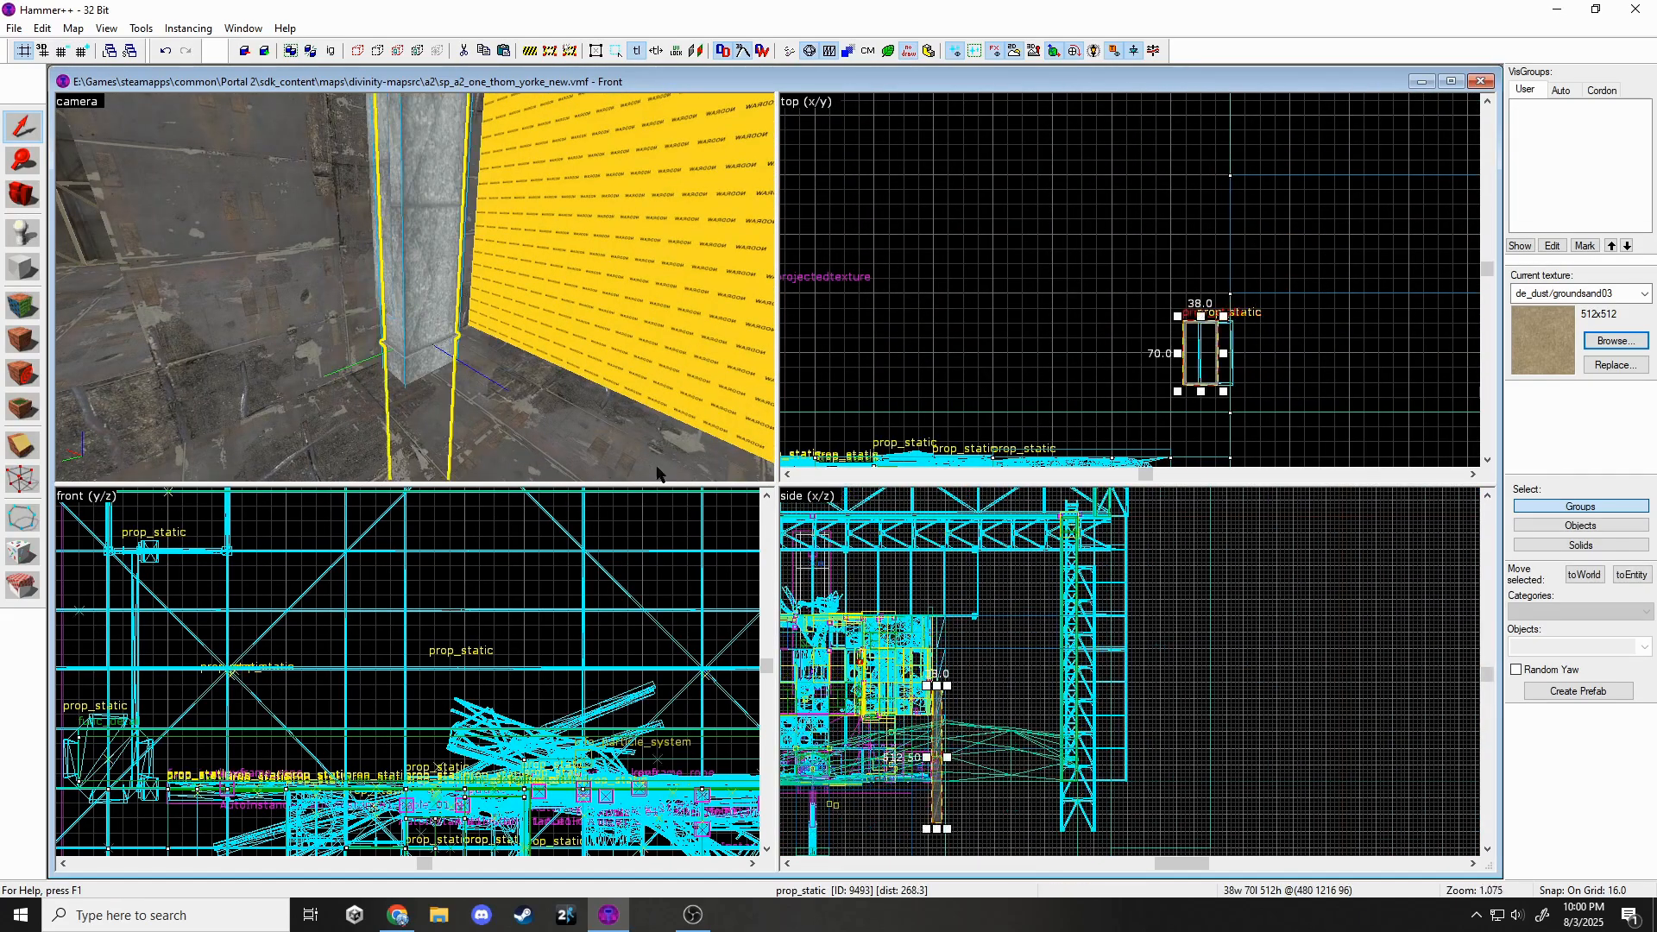
Swap the duct prop to the duct_64b model and centre the 2D views on it.
key("alt+Return")
left_click(928, 397)
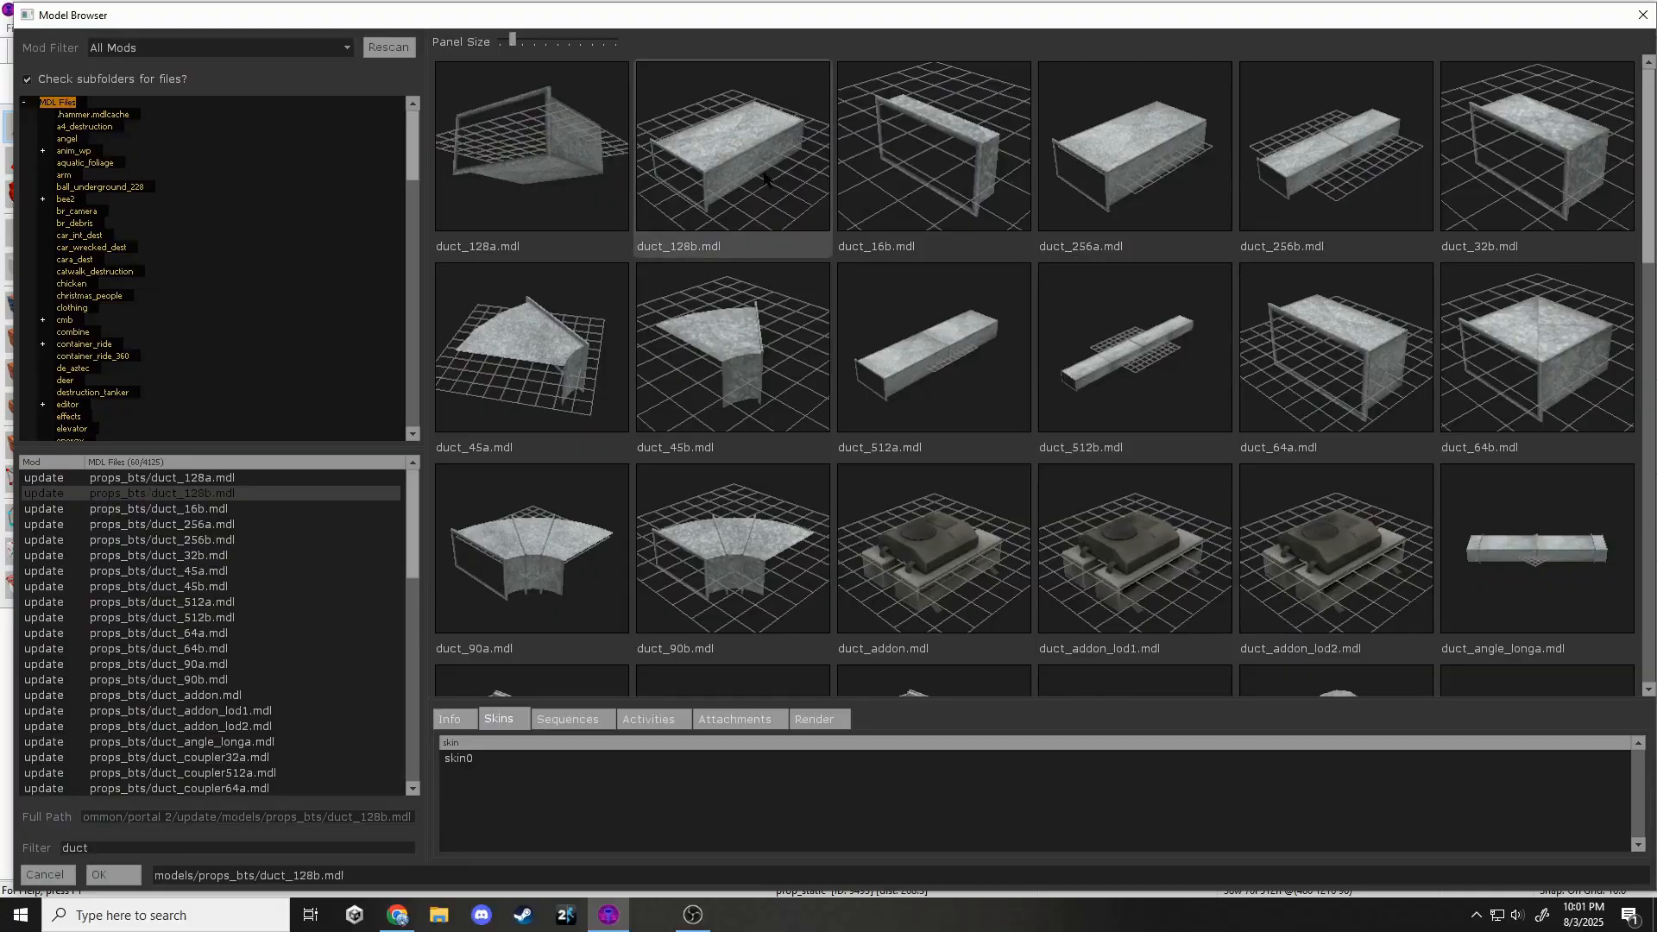
double_click(1537, 348)
left_click(1113, 256)
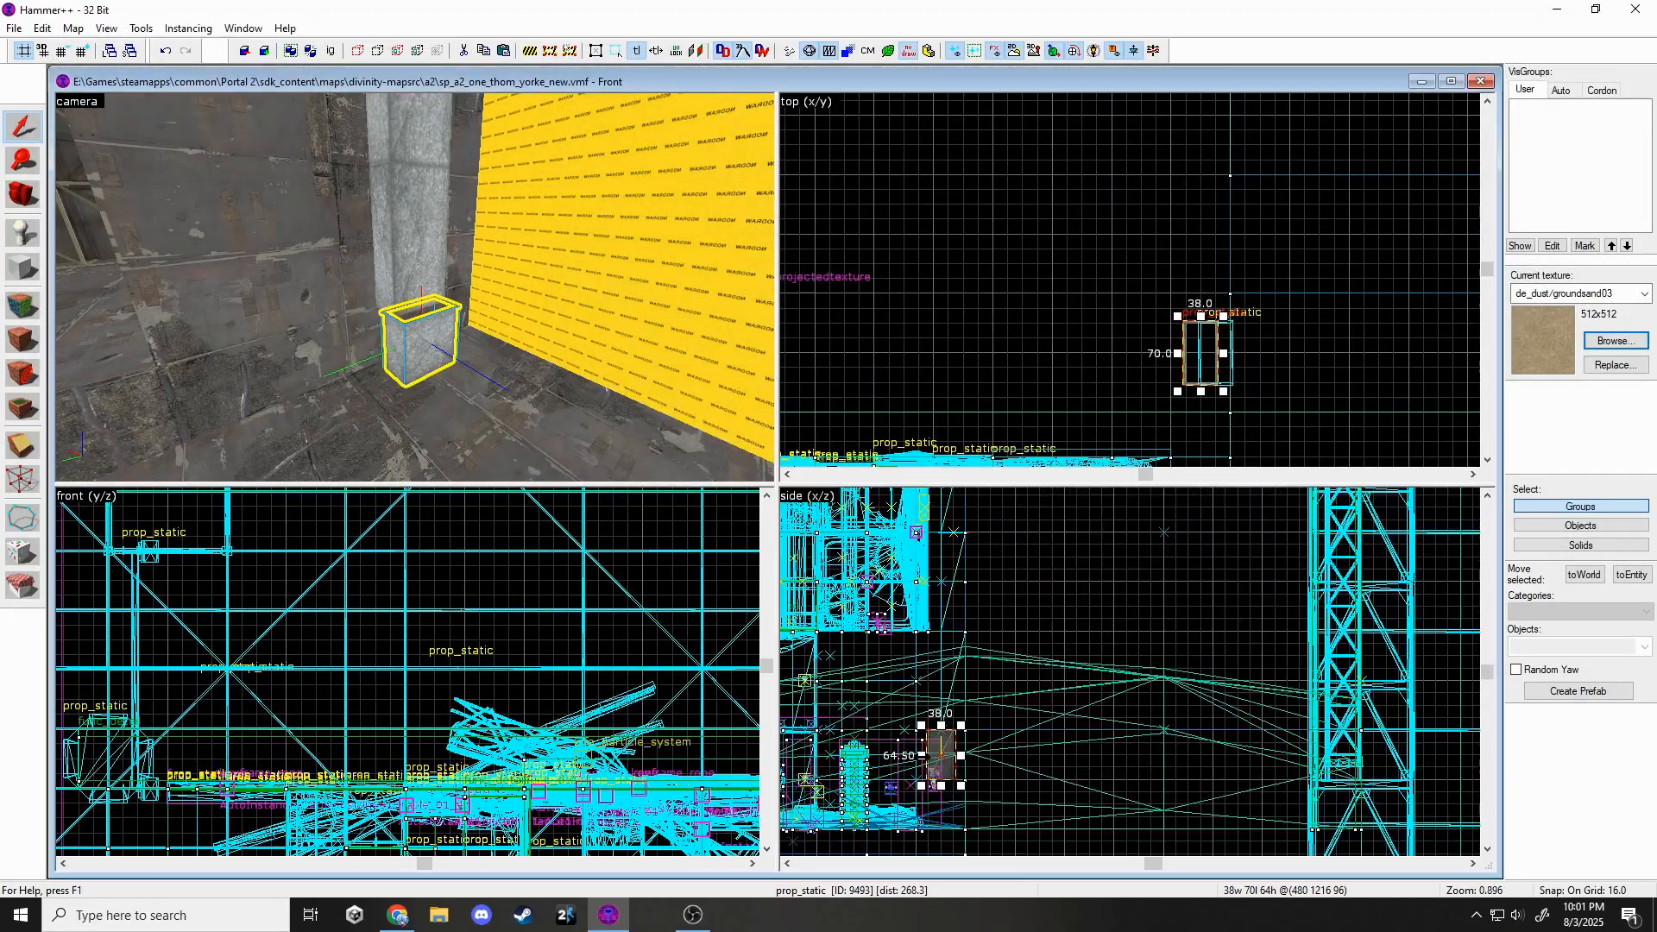
key("ctrl+e")
Change the upper duct prop to the duct_vert90b elbow model.
left_click(416, 341)
key("z")
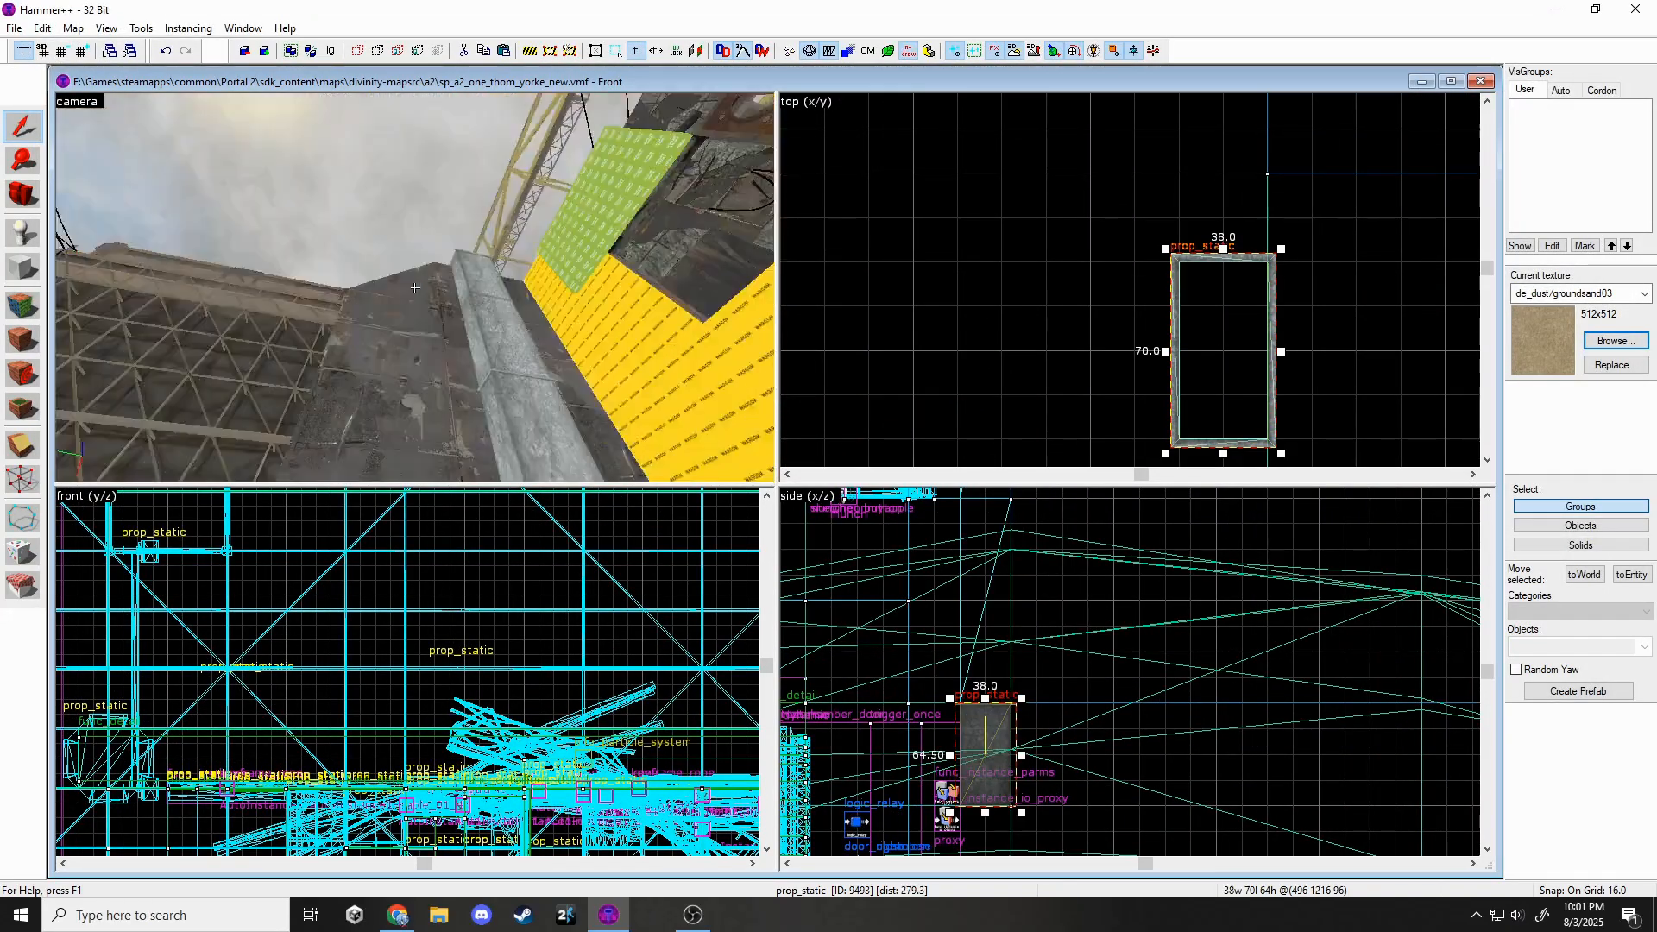
key("z")
left_click(412, 250)
key("alt+Return")
left_click(928, 397)
scroll(813, 419, "down", 10)
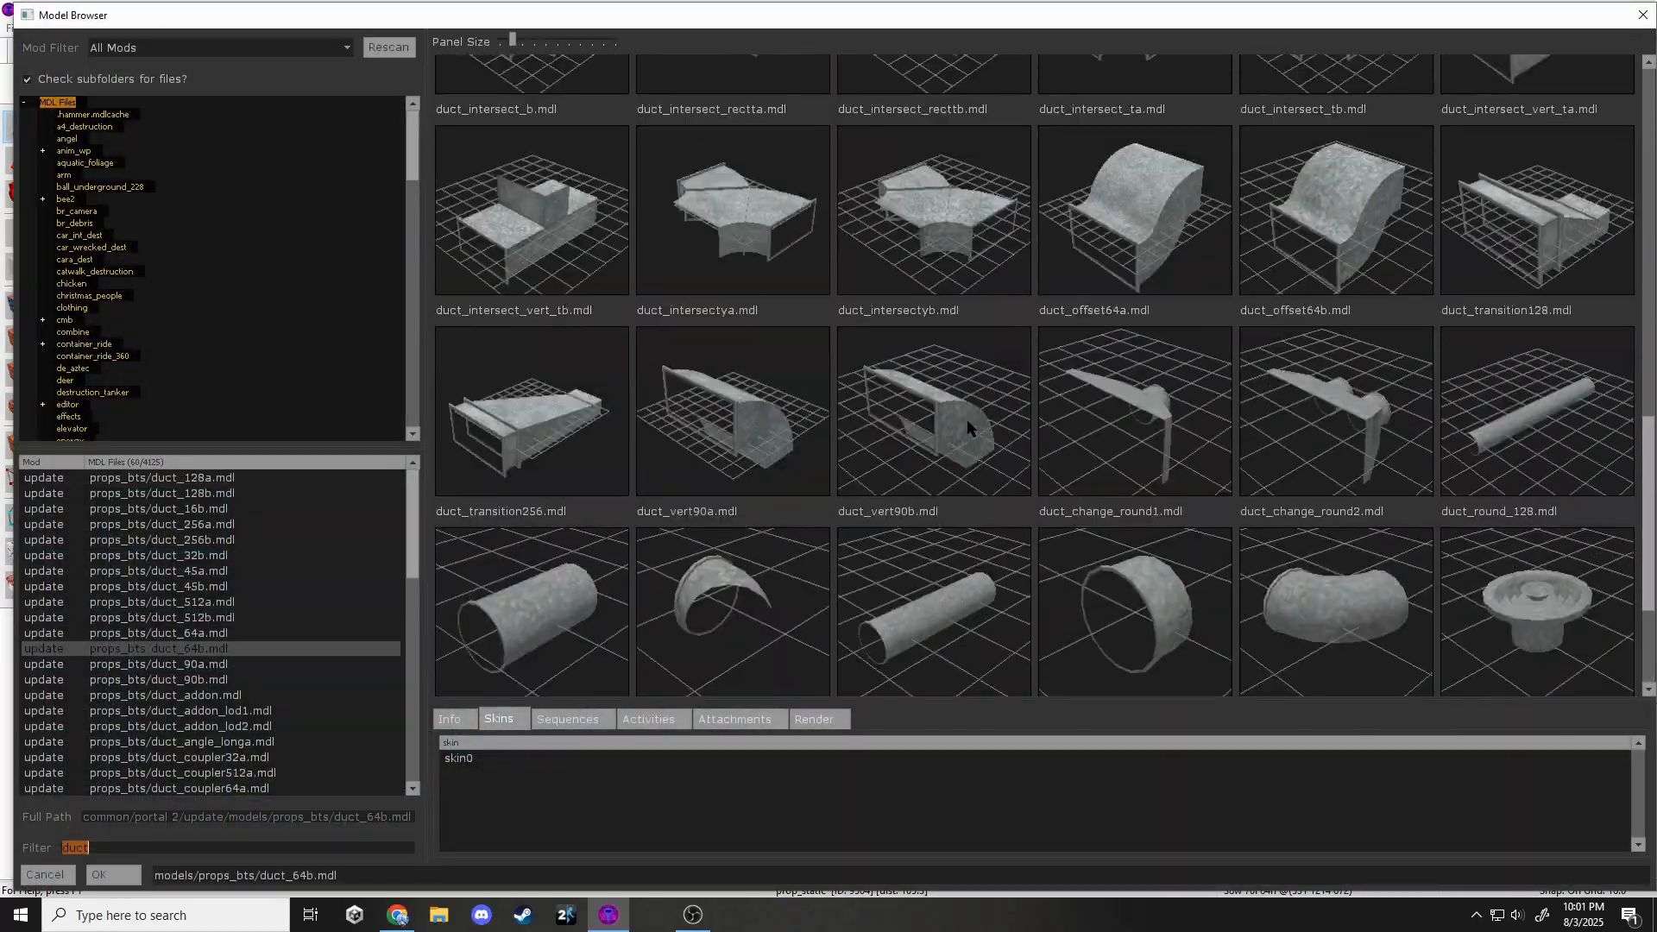
double_click(967, 427)
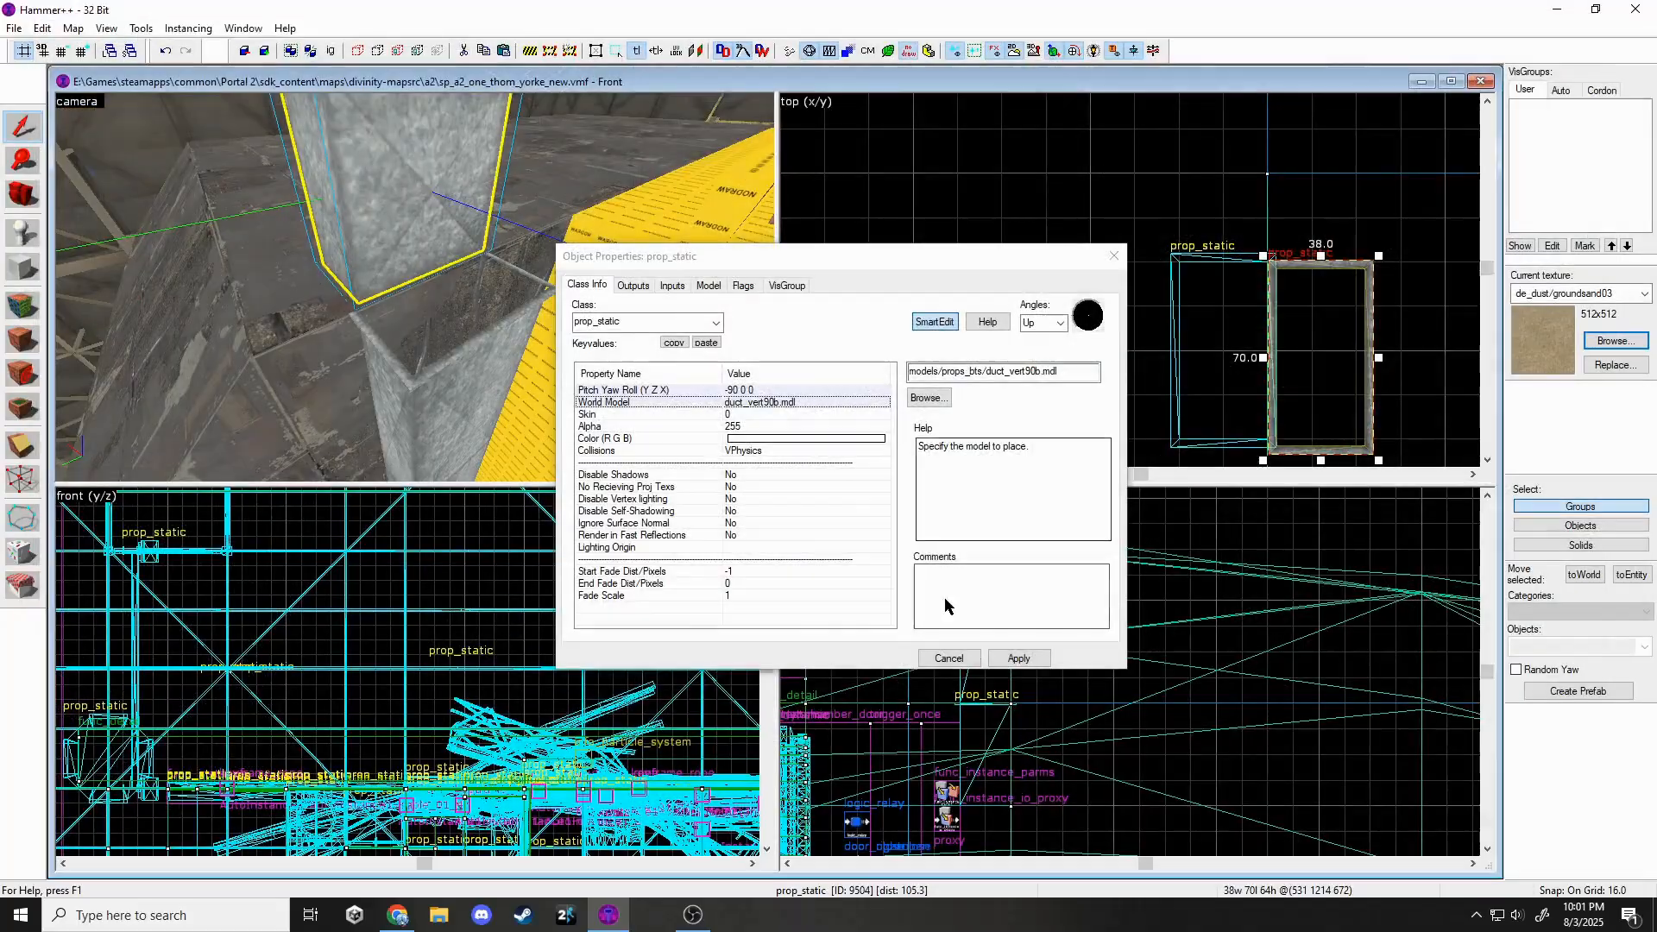
key("Escape")
Rotate the elbow 90 degrees, turn it around and shift it left.
scroll(1088, 530, "up", 10)
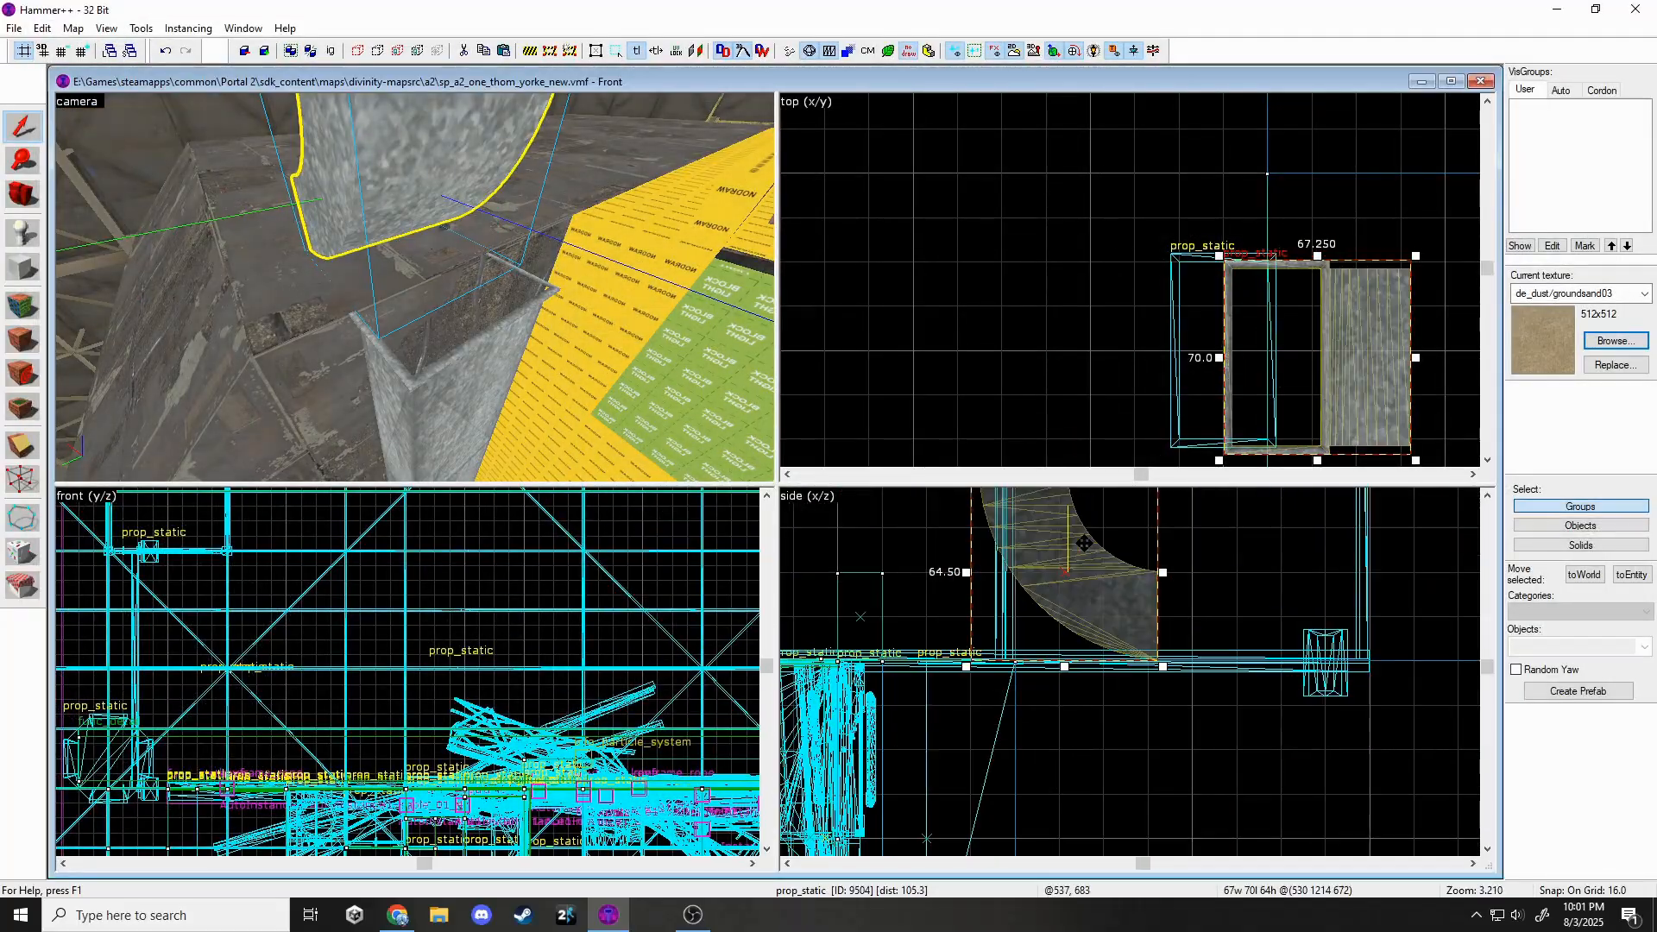
left_click_drag(1163, 667, 975, 660)
scroll(1189, 373, "down", 2)
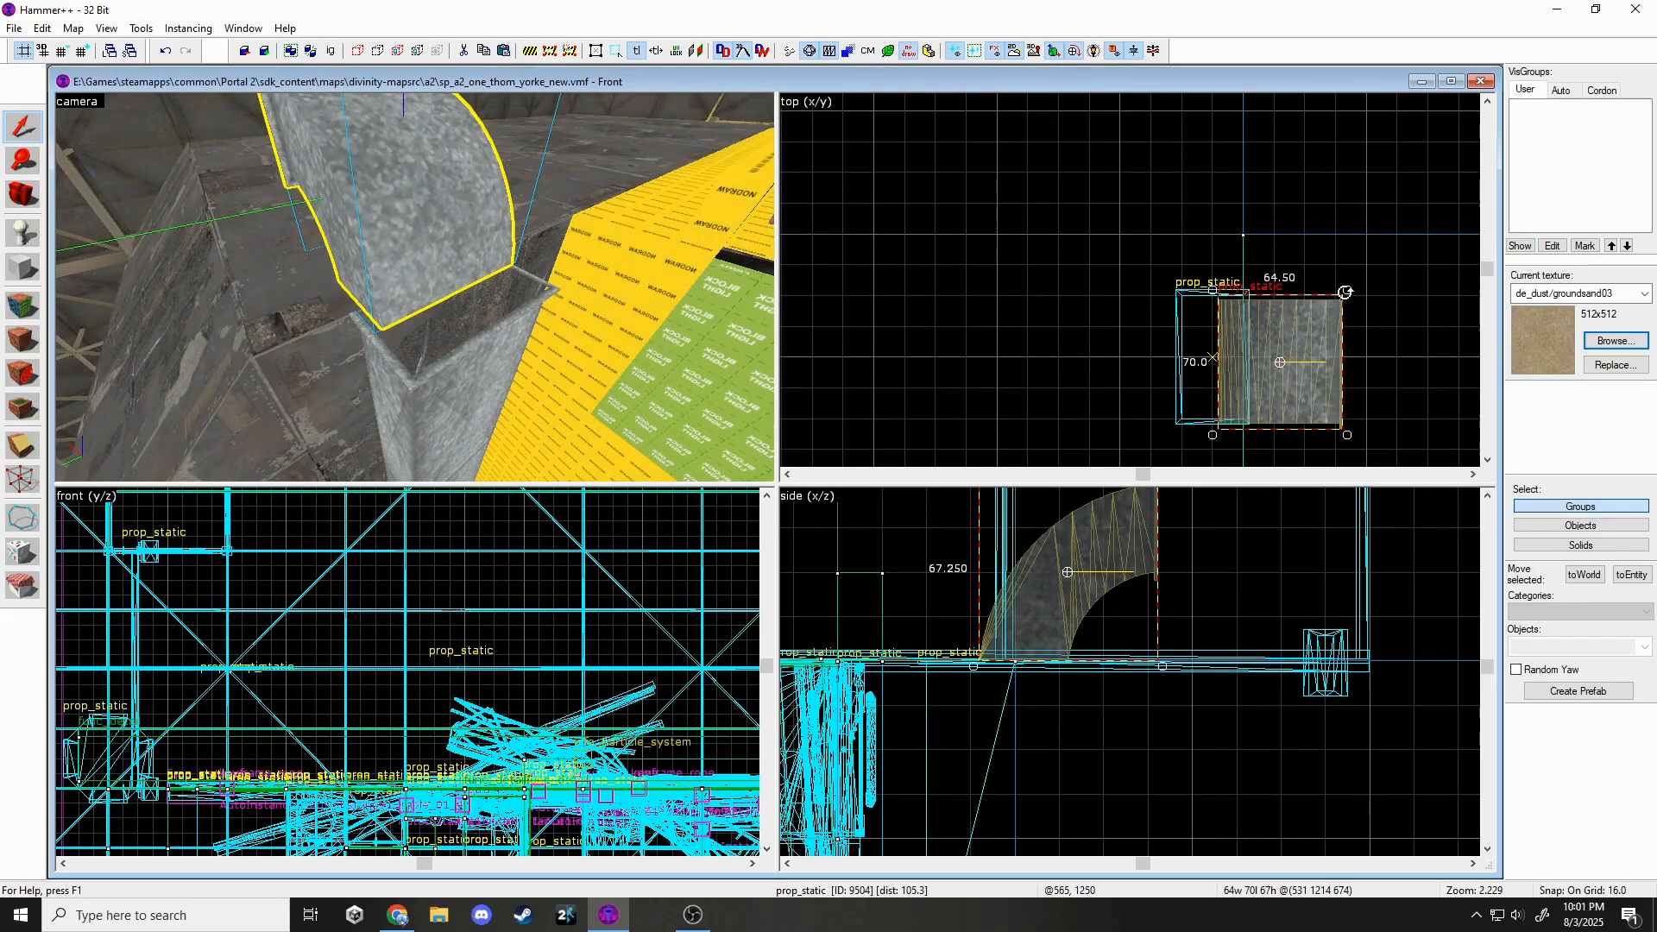
left_click_drag(1345, 292, 1131, 407)
Turn the duct prop around 180° in the top view.
left_click(1088, 291)
key("z")
left_click(414, 288)
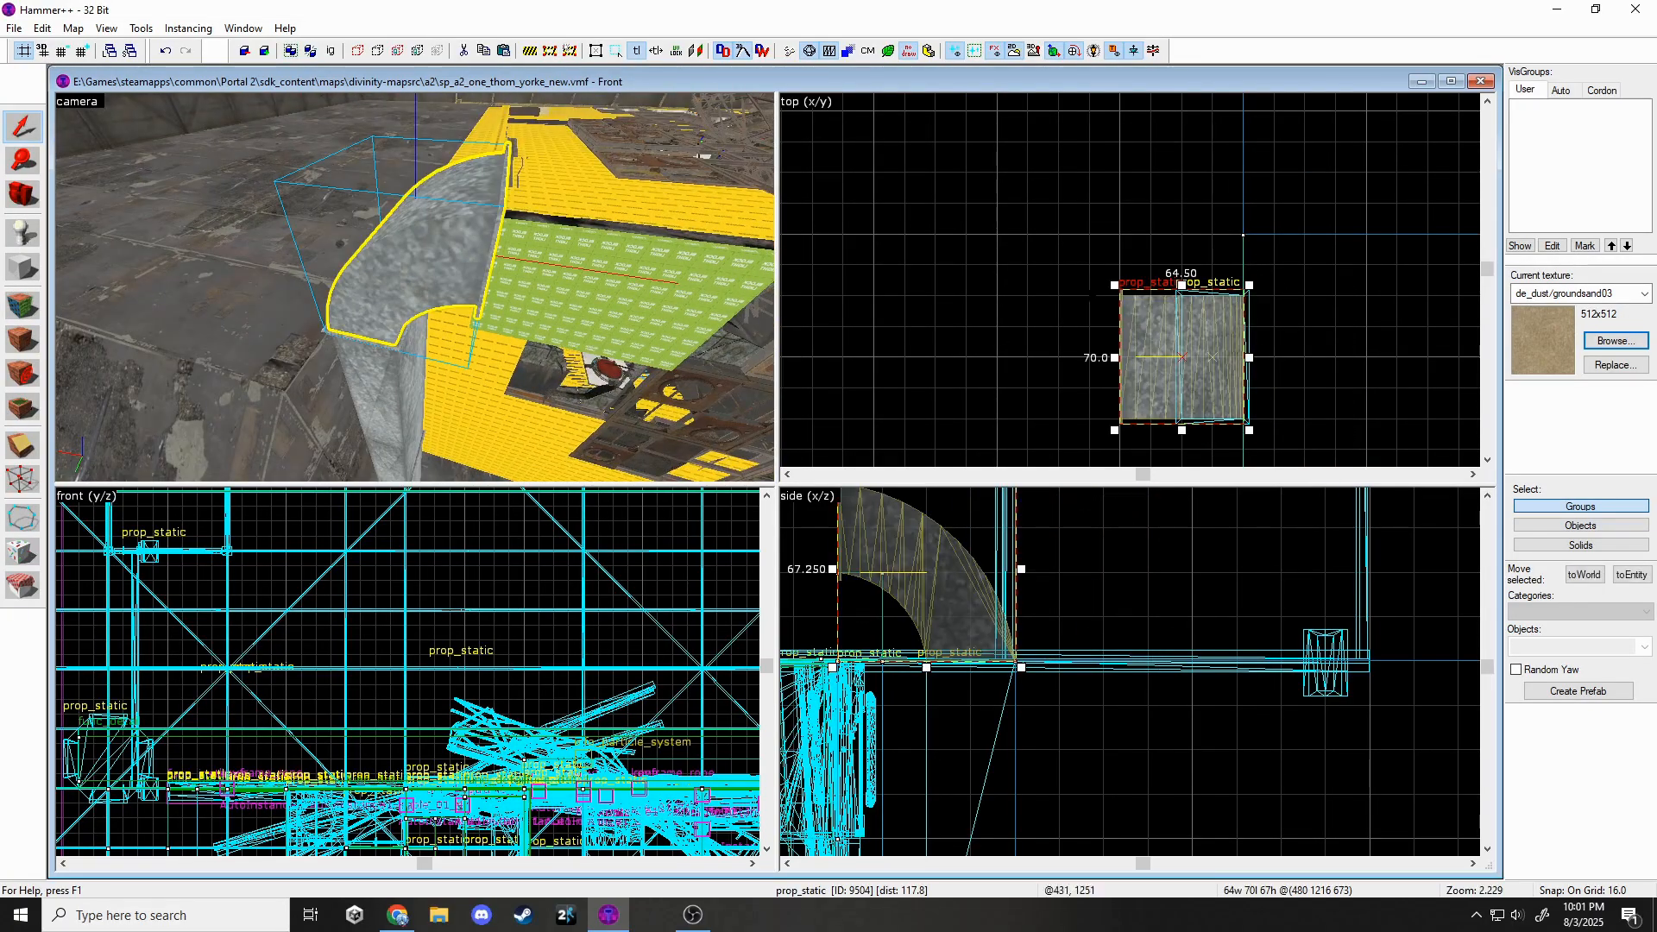
left_click_drag(1251, 320, 1206, 409)
Copy and paste the vertical duct prop.
left_click(1080, 354)
key("z")
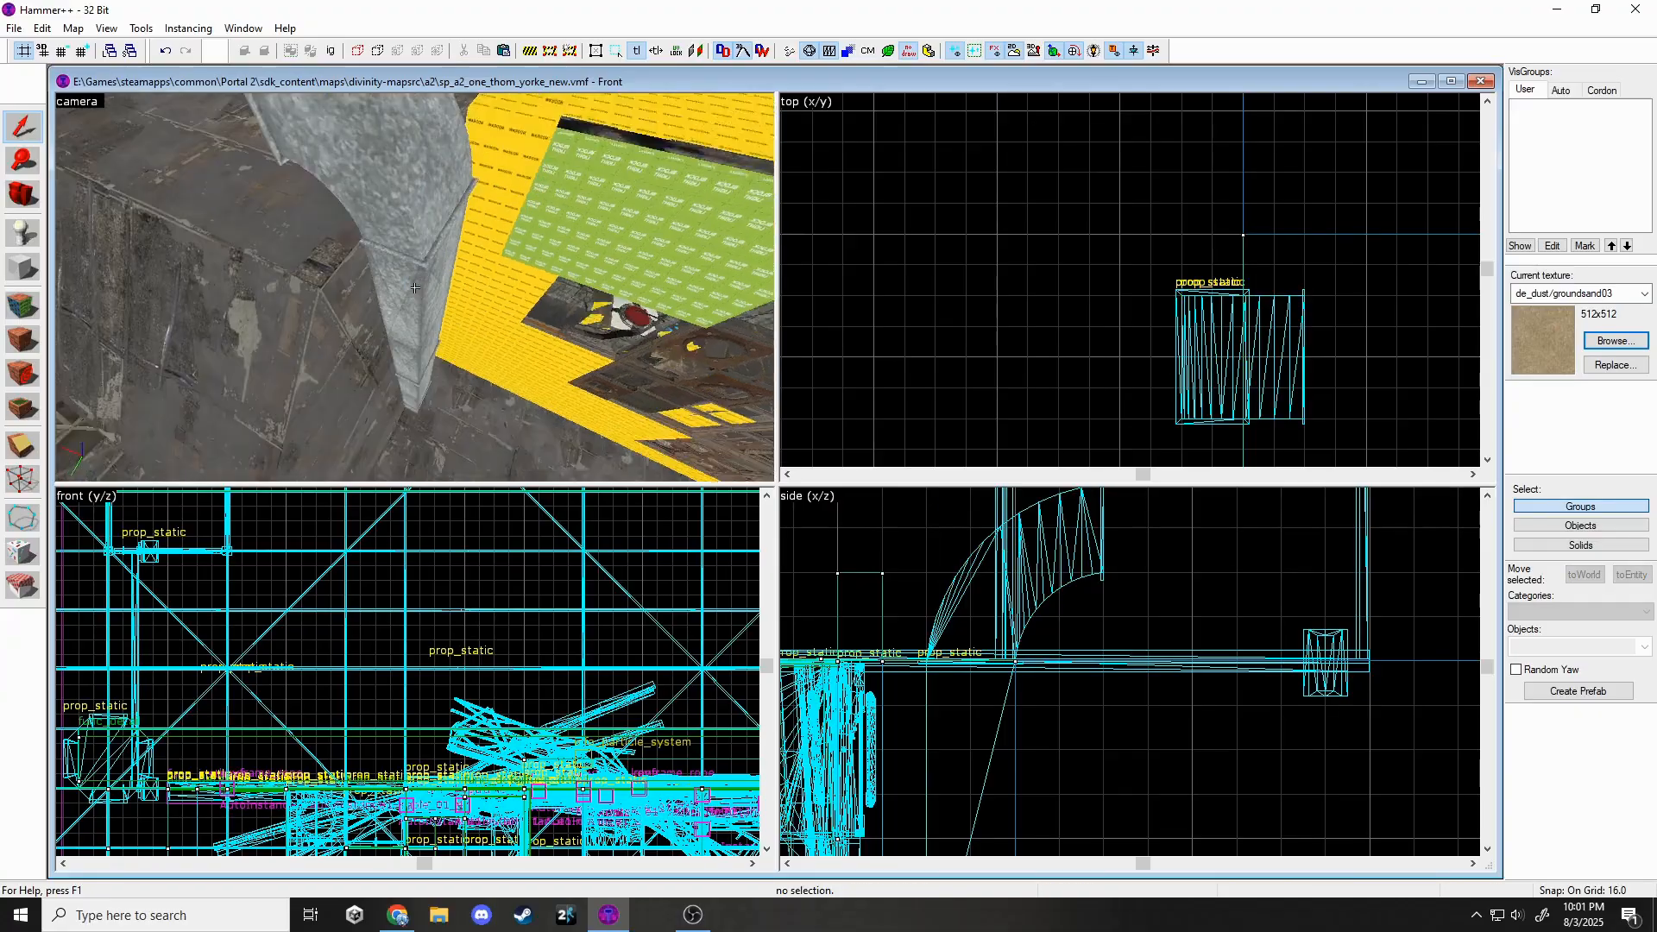
key("s")
left_click(431, 288)
key("z")
key("ctrl+v")
scroll(974, 683, "down", 11)
Level the pasted duct to horizontal and butt it against the elbow.
left_click(1092, 669)
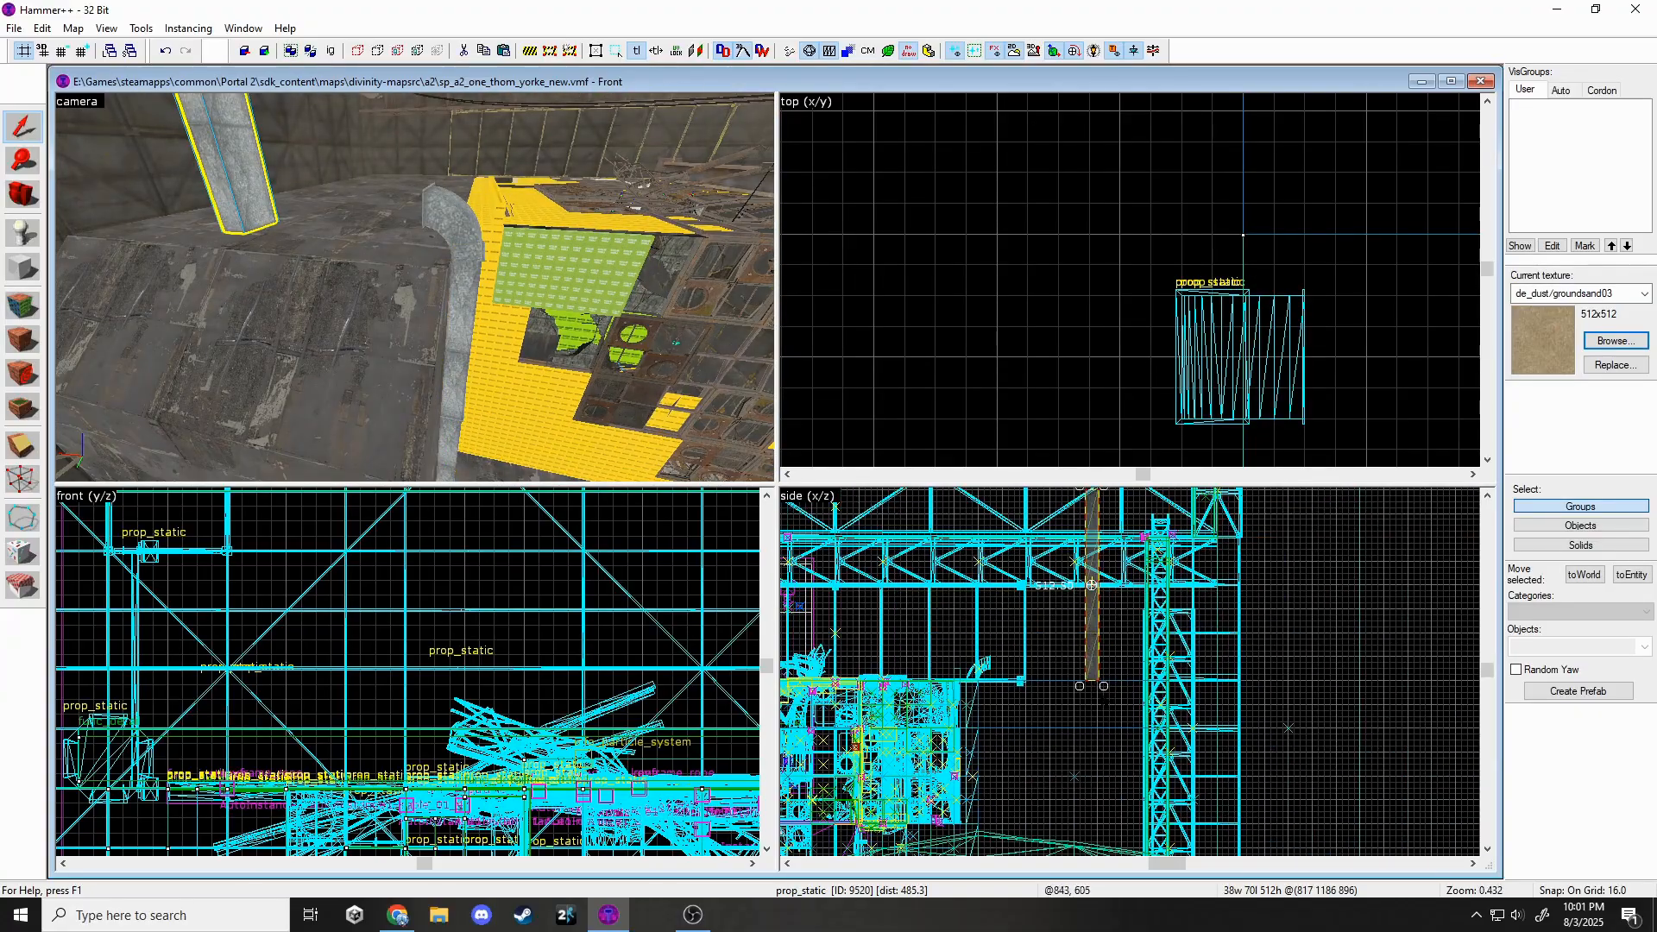
scroll(1005, 596, "up", 5)
left_click_drag(997, 572, 953, 669)
scroll(1009, 733, "up", 6)
scroll(957, 689, "down", 7)
scroll(1001, 669, "up", 6)
scroll(995, 676, "up", 1)
left_click_drag(1001, 744, 957, 785)
scroll(1104, 616, "down", 1)
Select the vertical duct, elbow and horizontal duct and lower the group 32 units.
scroll(1214, 415, "down", 2)
left_click_drag(1312, 416, 1312, 375)
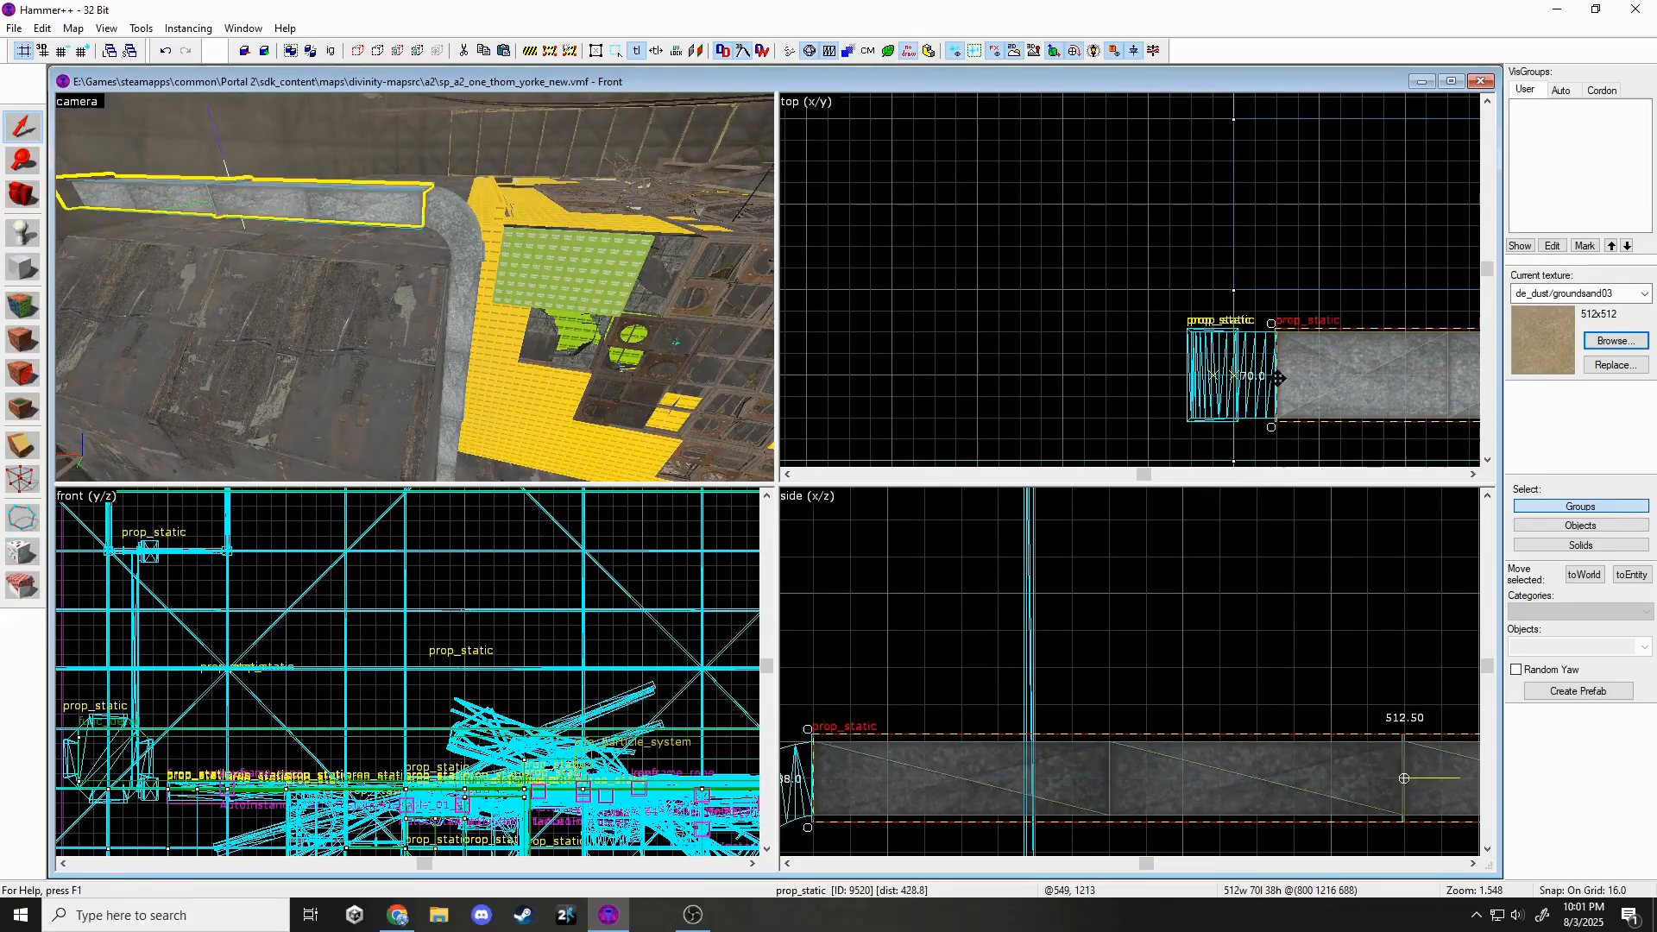
left_click(1113, 354)
key("z")
key("w")
Shift-drag to clone the duct group 96 units over as a parallel run.
key("w")
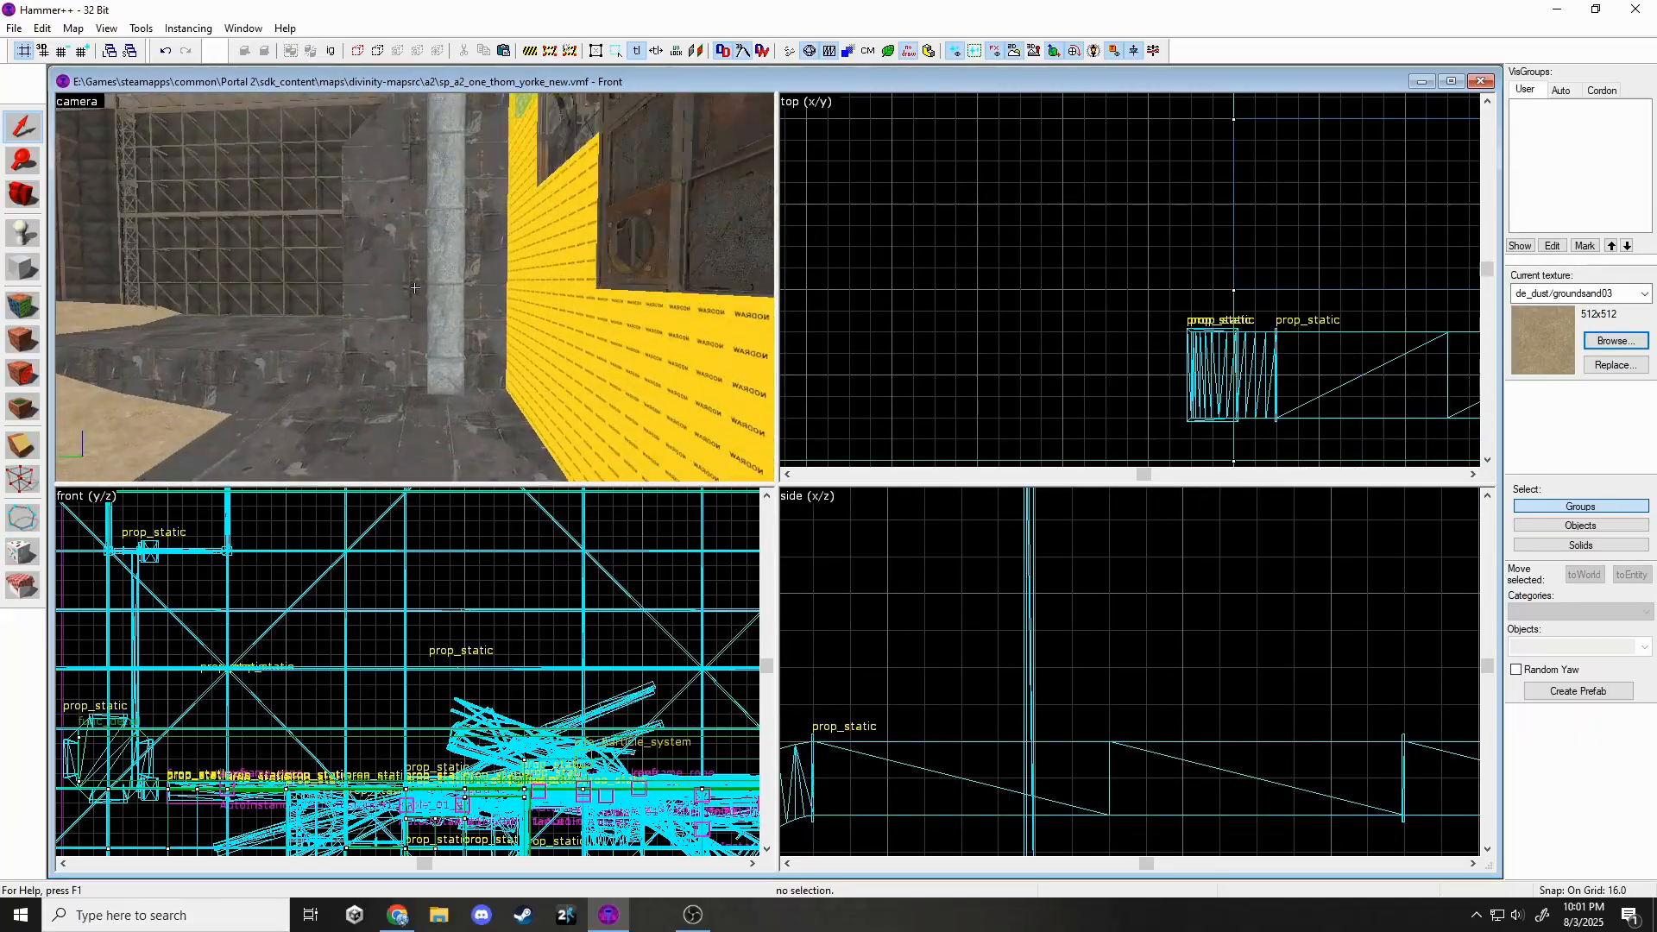
left_click(415, 287)
key("s")
key("z")
left_click(404, 237, "ctrl")
left_click(367, 209, "ctrl")
scroll(918, 337, "down", 3)
scroll(1148, 347, "up", 3)
mouse_move(1128, 344)
left_mouse_down()
mouse_move(1127, 329)
mouse_move(1124, 380)
mouse_move(1061, 354)
left_mouse_up()
scroll(1074, 345, "down", 4)
scroll(987, 353, "up", 3)
left_click_drag(990, 346, 980, 245, "shift")
key("Escape")
key("z")
key("w")
key("s")
key("w")
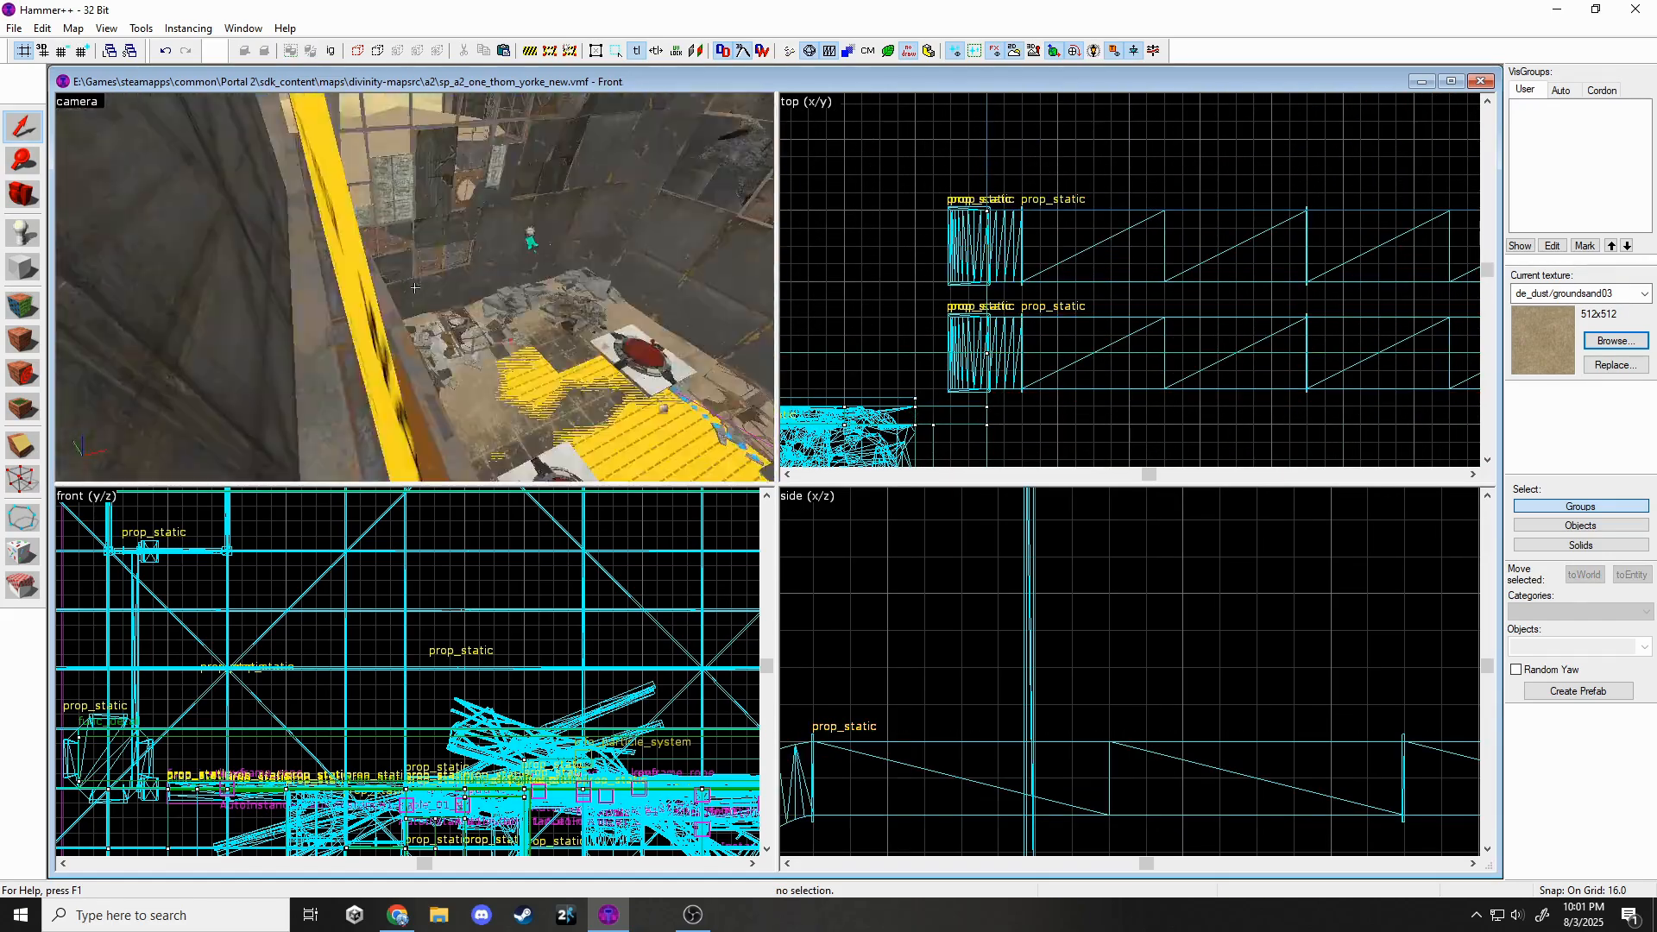
key("z")
key("ctrl+z")
key("z")
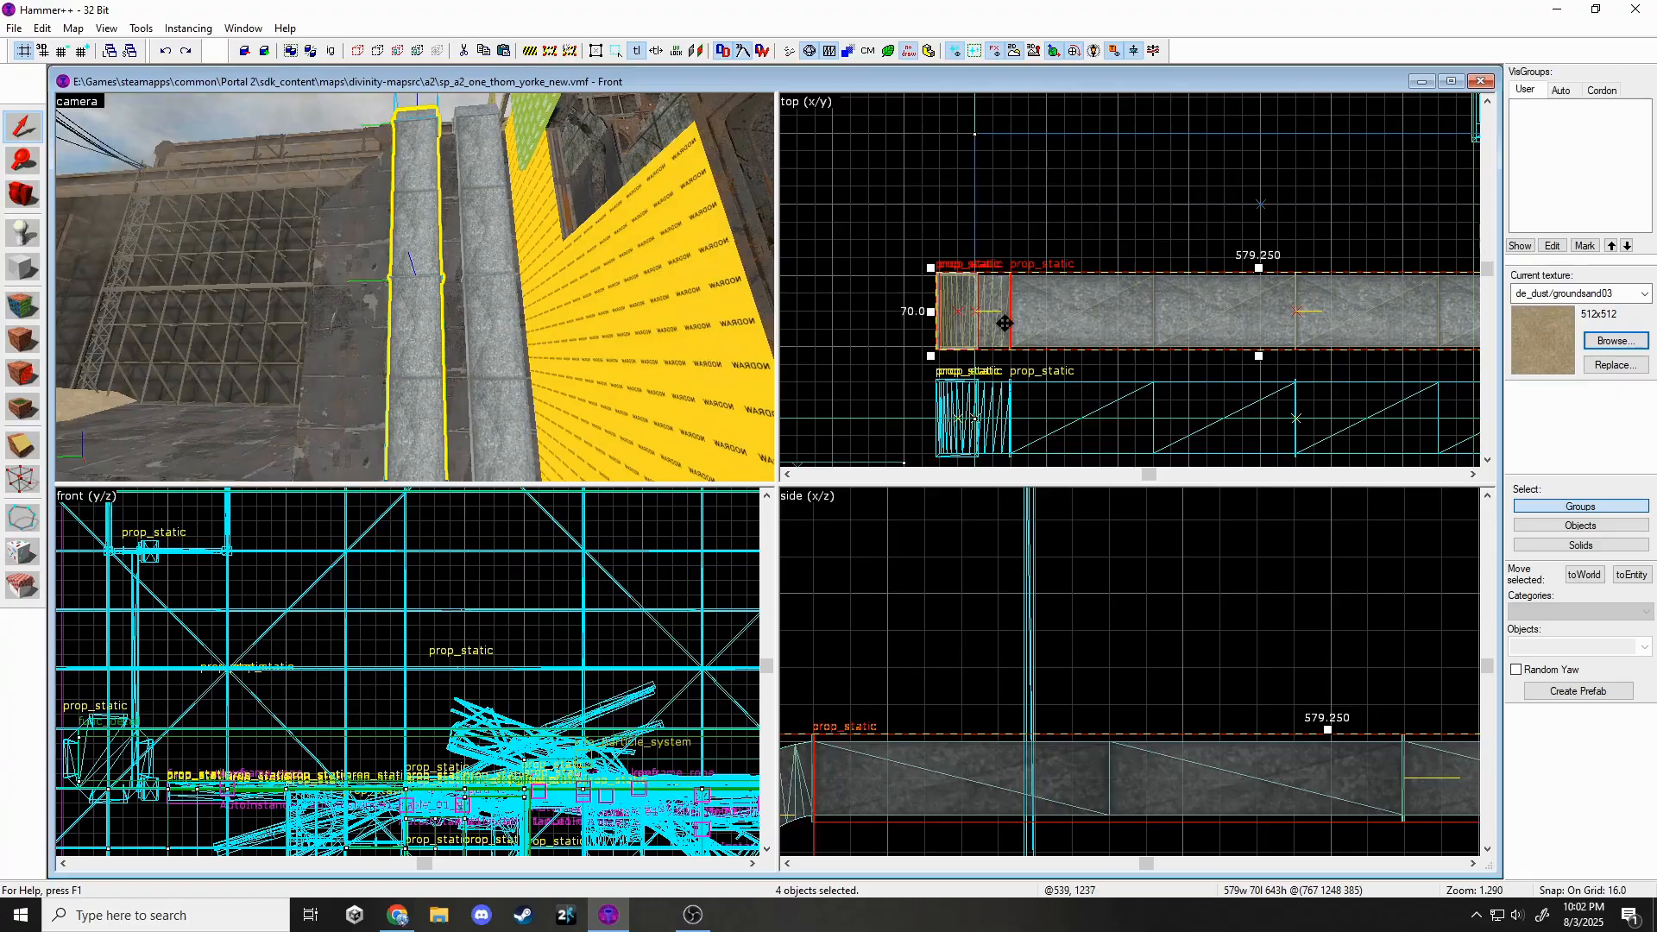
key("ctrl+y")
Lower one duct group in the side view.
key("s")
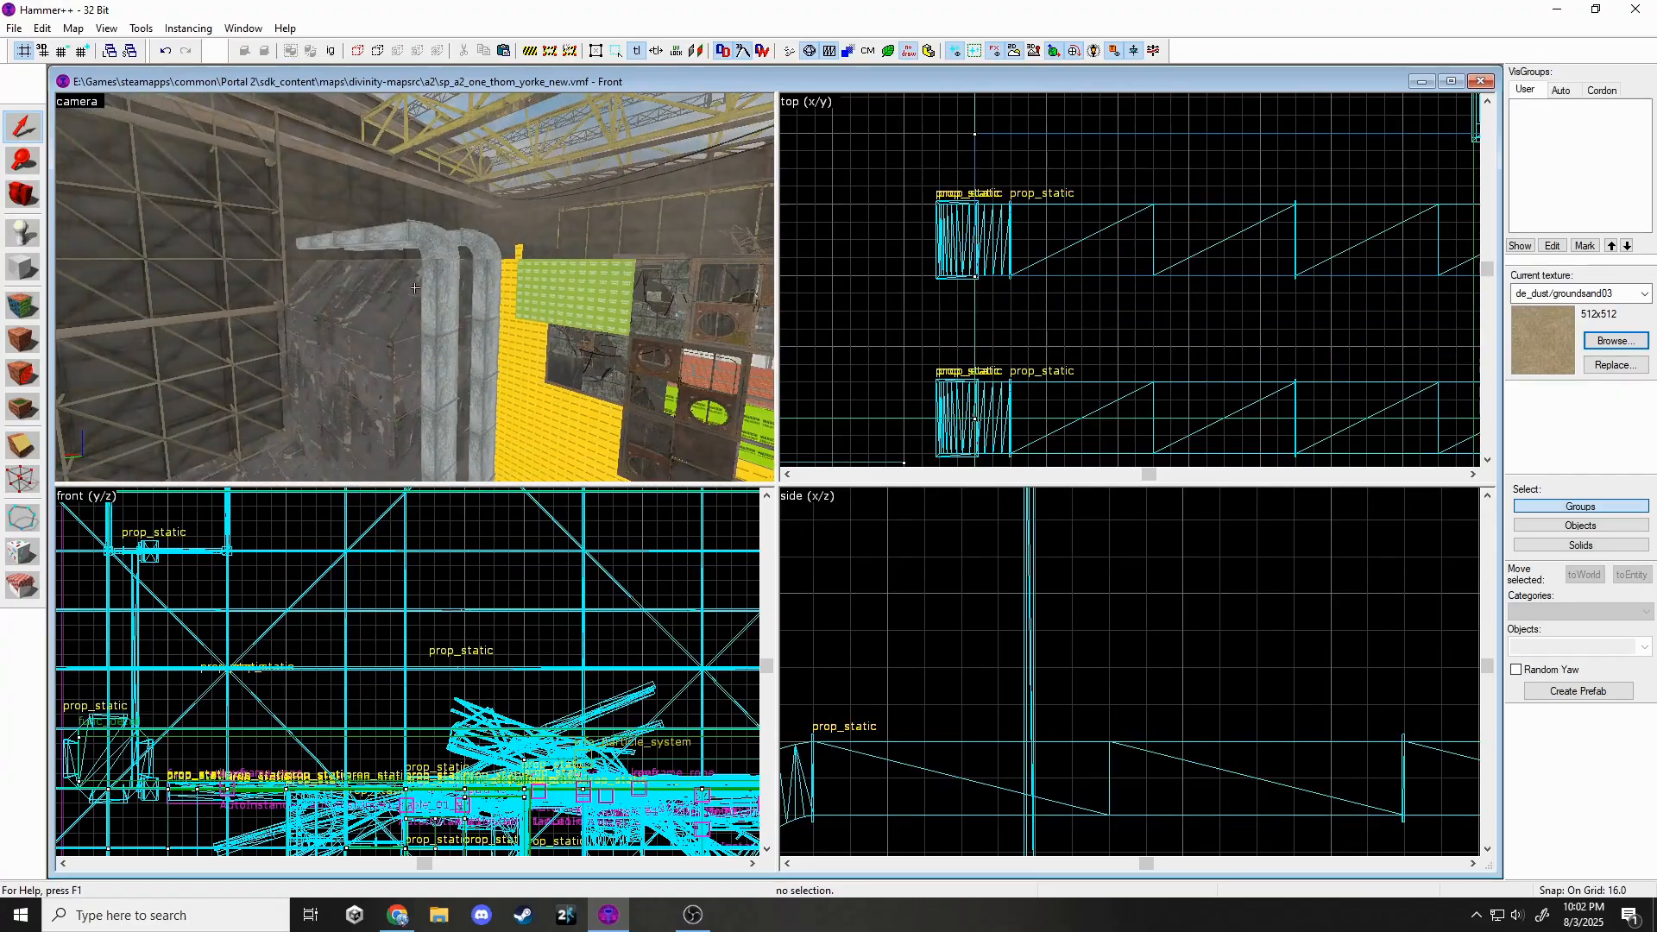
key("z")
left_click(412, 294)
scroll(1019, 643, "down", 5)
left_click_drag(1019, 696, 1020, 726)
Place a new prop_static on the floor near the ducts.
key("Escape")
key("z")
key("s")
key("w")
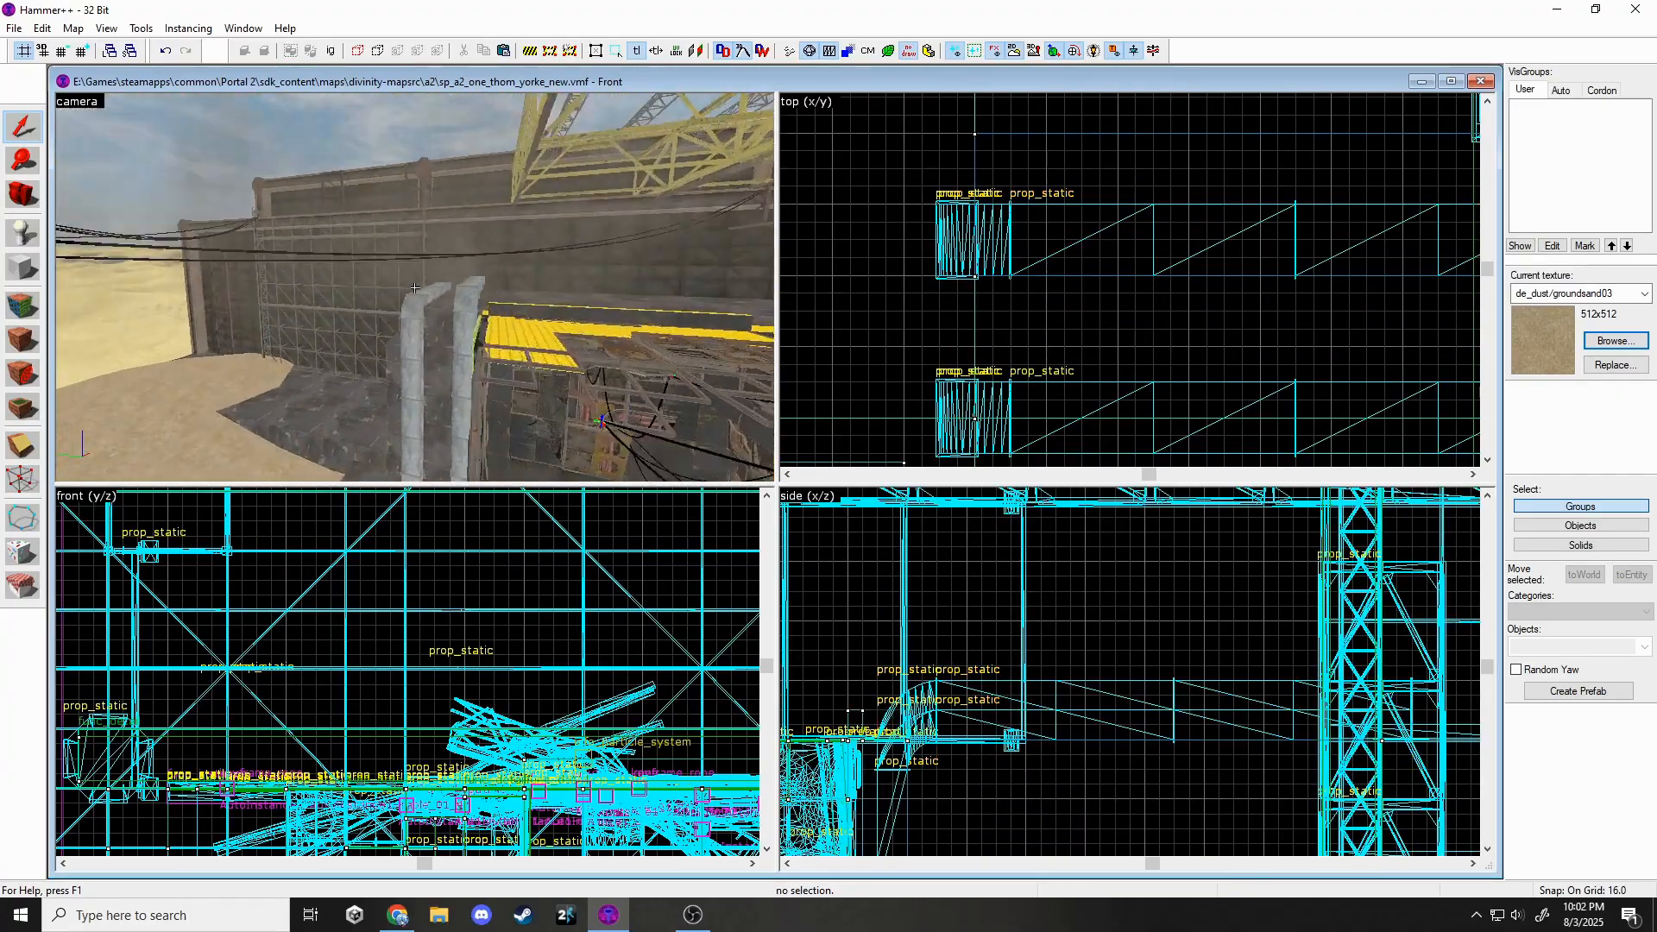
key("s")
key("z")
left_click(23, 233)
key("z")
key("w")
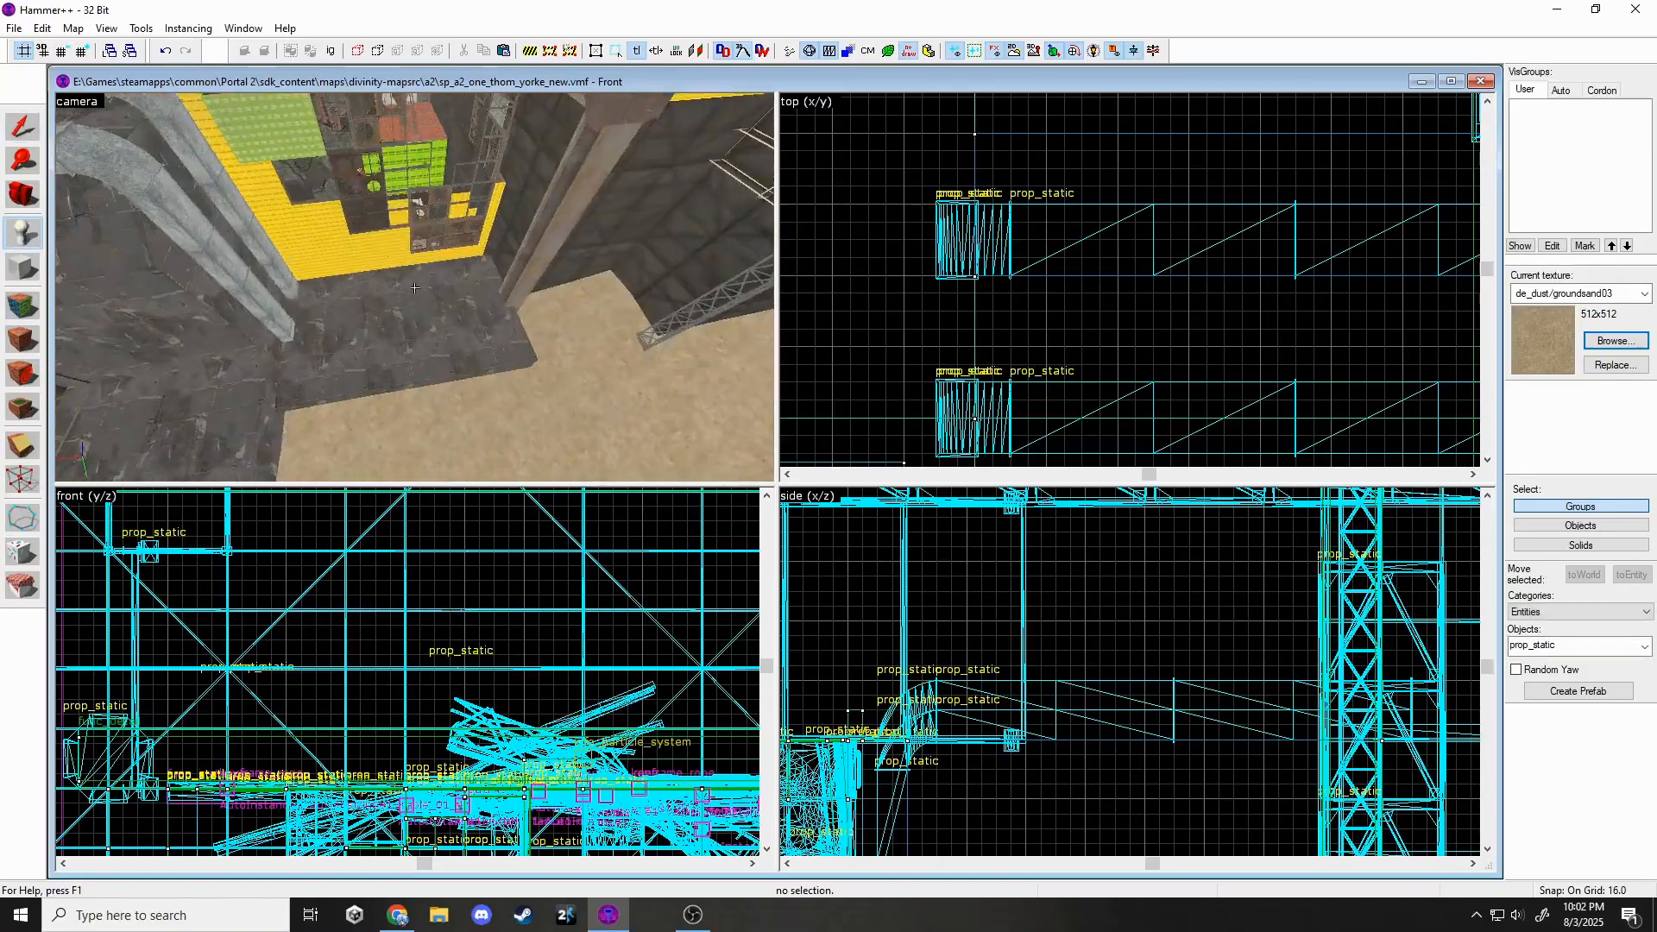
left_click(416, 289)
Set the new prop's model to the triple_wallpipe straight_c wall pipe.
key("z")
double_click(424, 292)
left_click(935, 400)
type("tri")
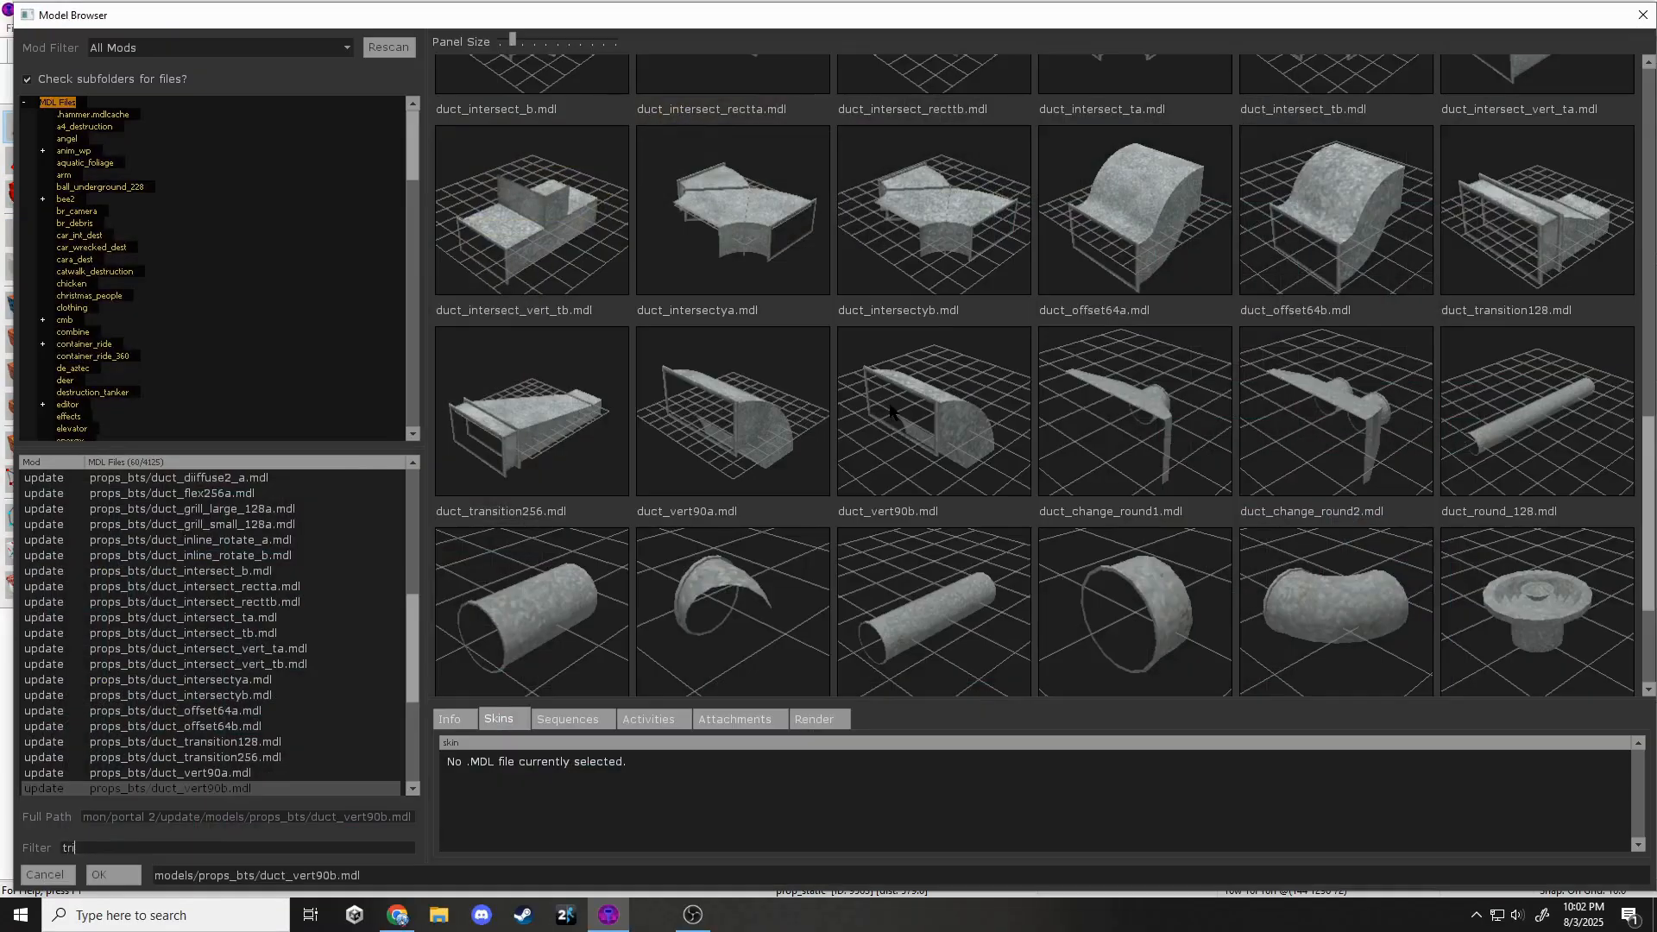
type("ple_wall")
left_click(807, 419)
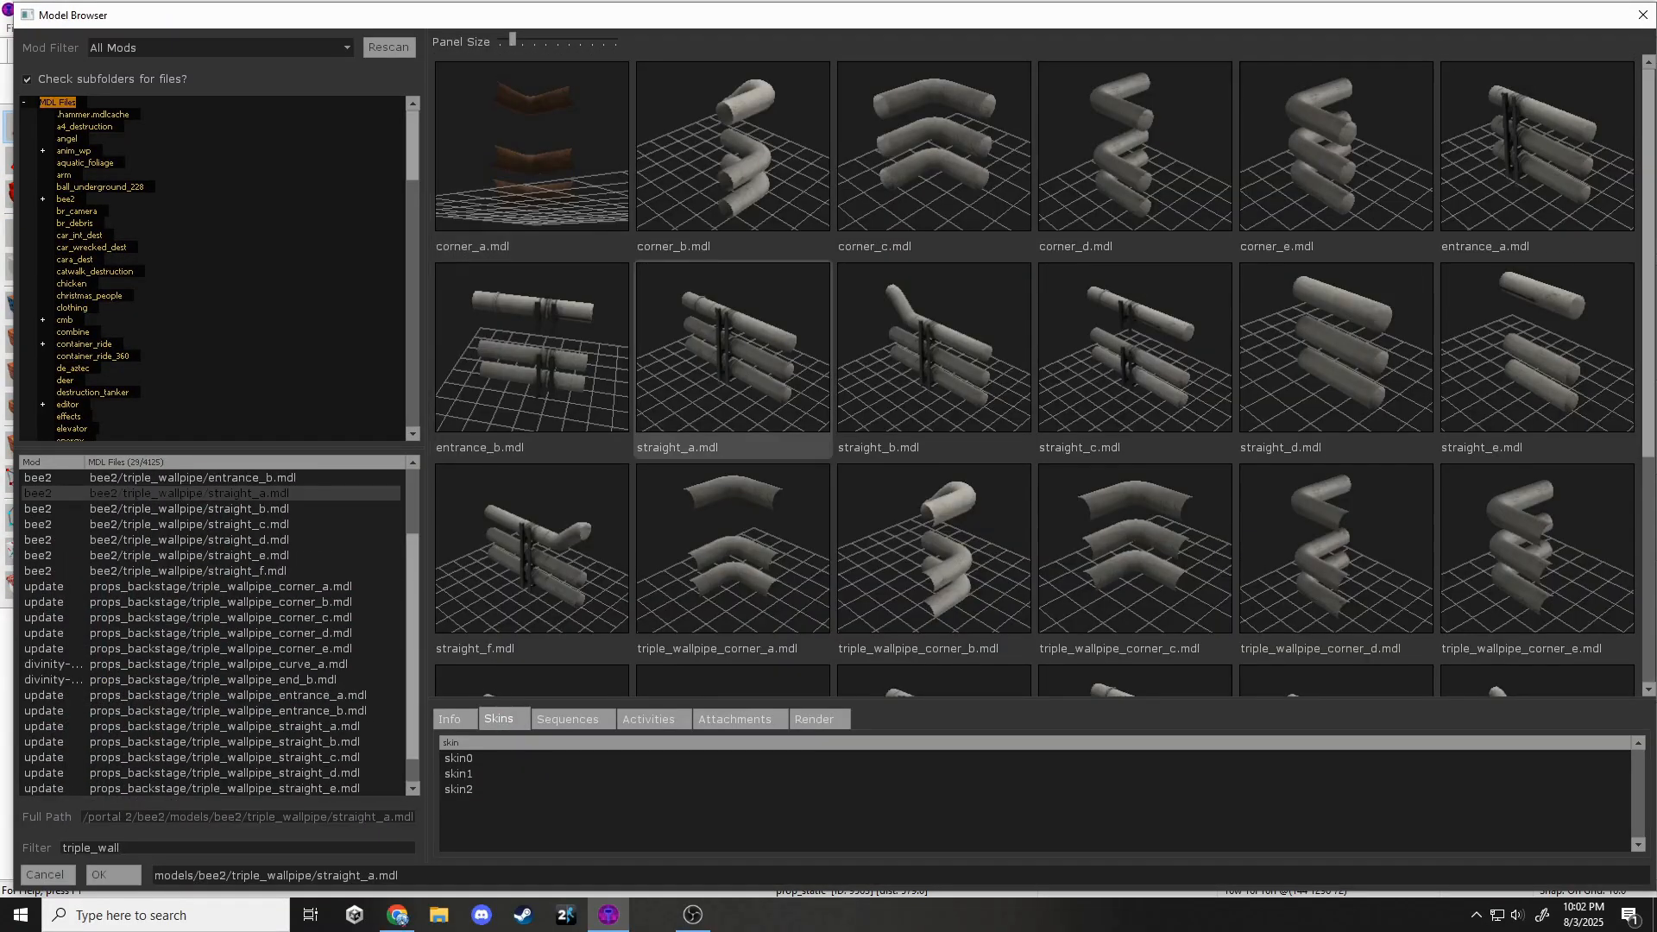
double_click(1135, 345)
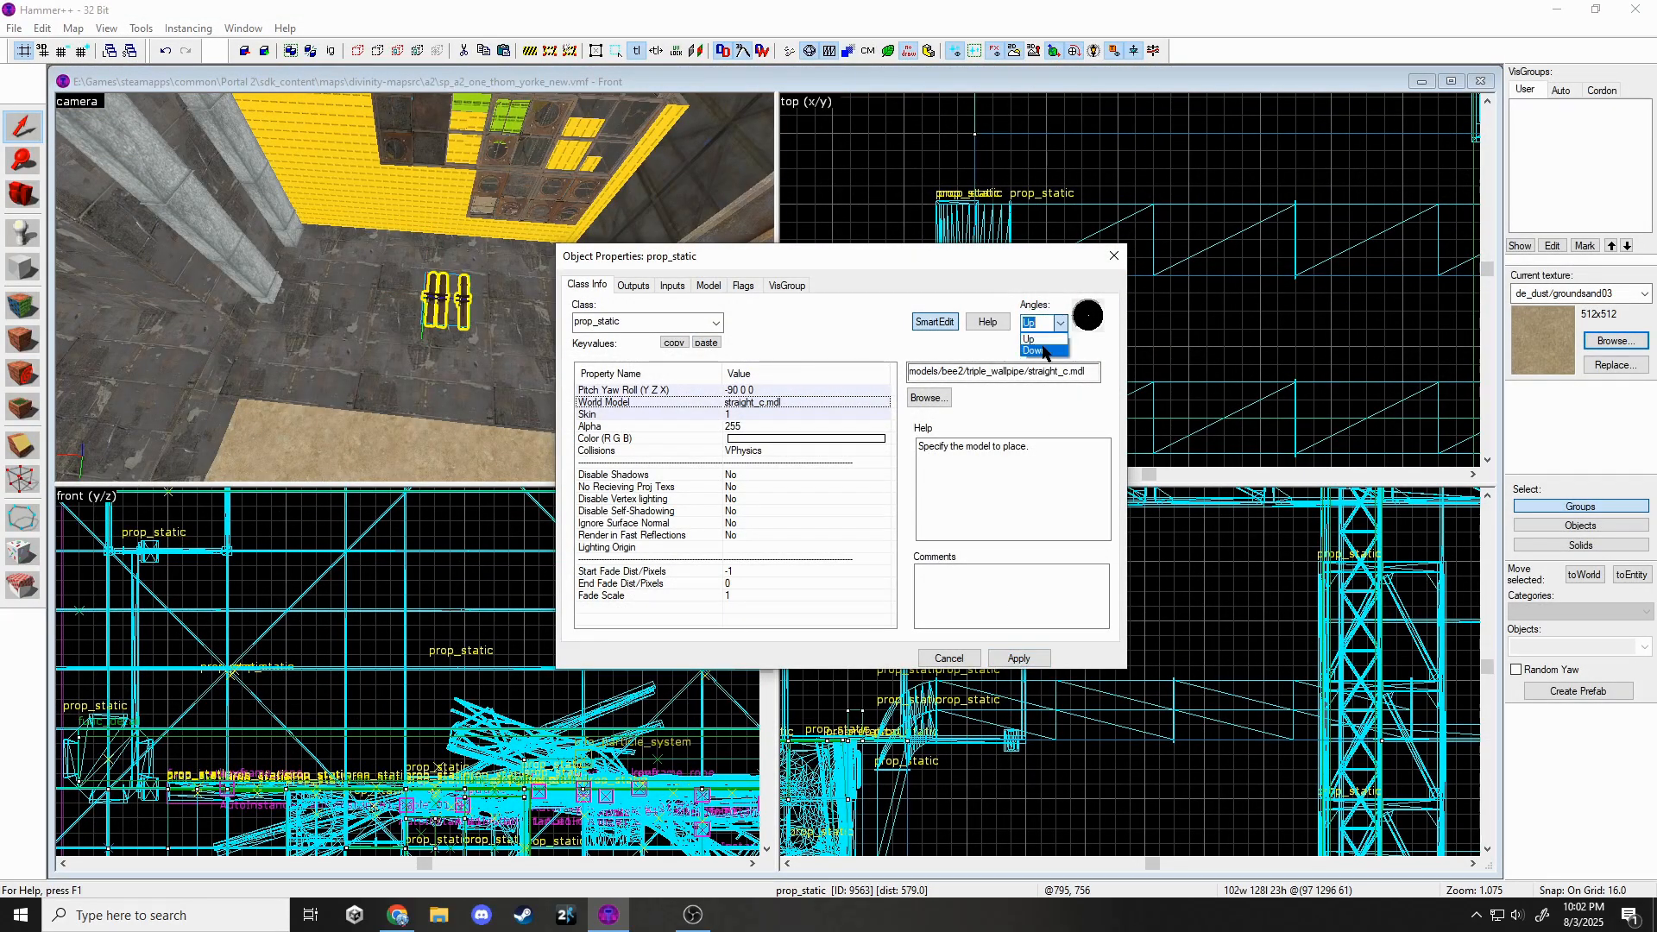
left_click(1113, 256)
scroll(1110, 271, "down", 5)
scroll(894, 258, "up", 3)
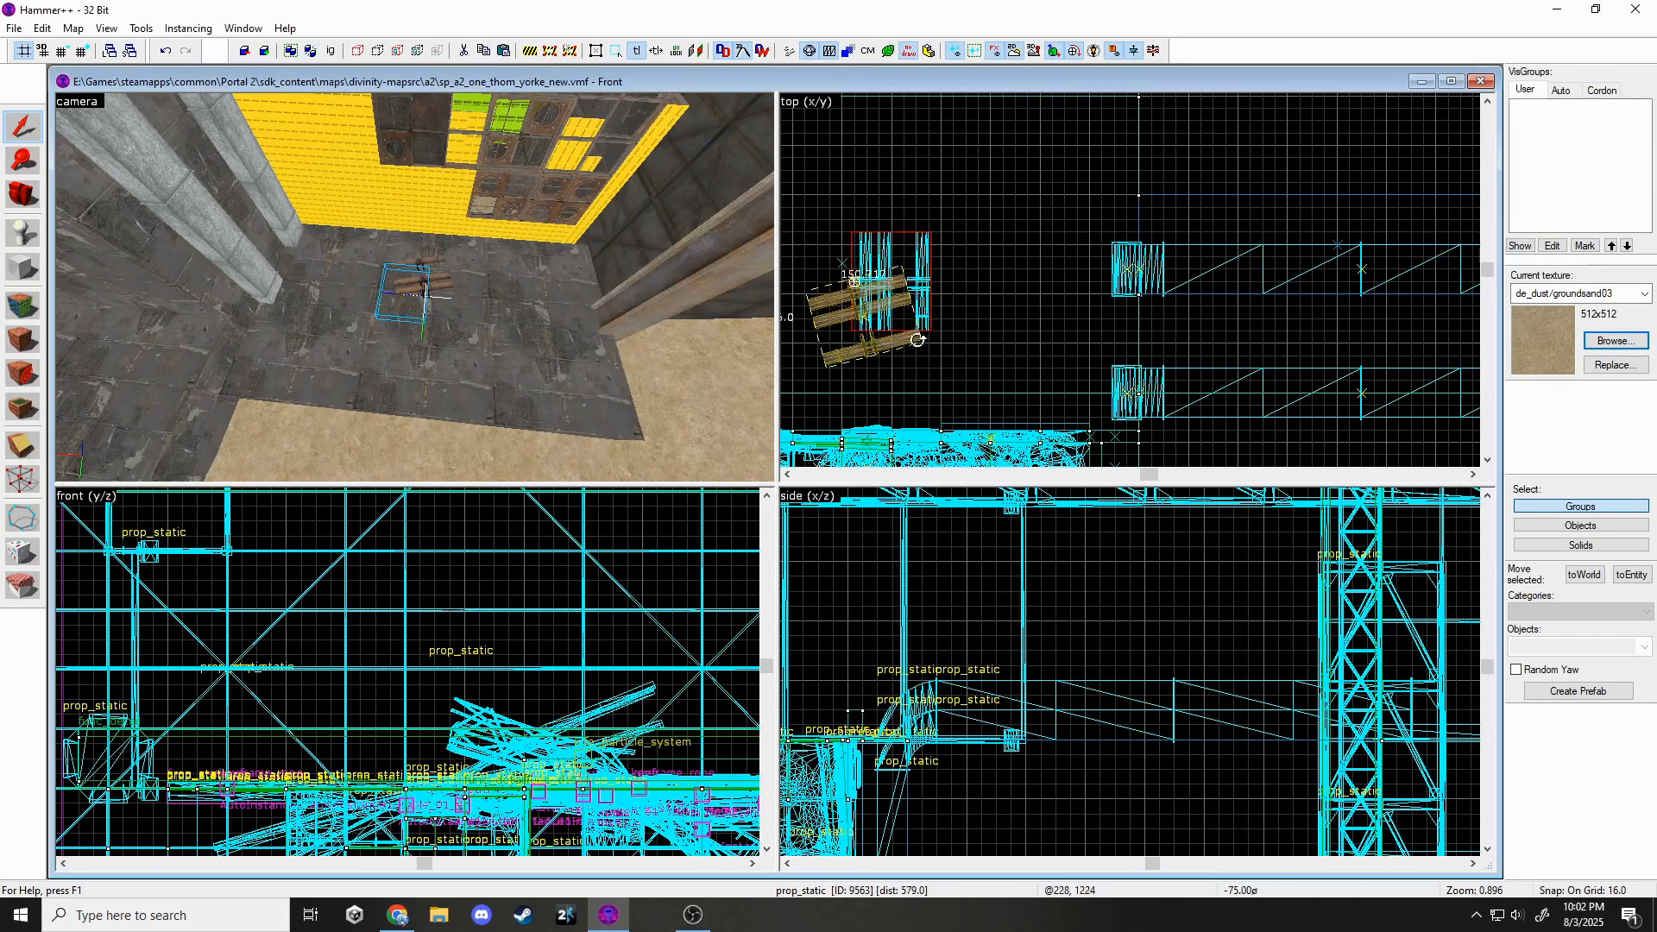
Move the pipe prop into place and clone it to extend the pipe run.
left_click_drag(1074, 196, 1074, 198)
scroll(1113, 681, "down", 4)
scroll(984, 733, "up", 7)
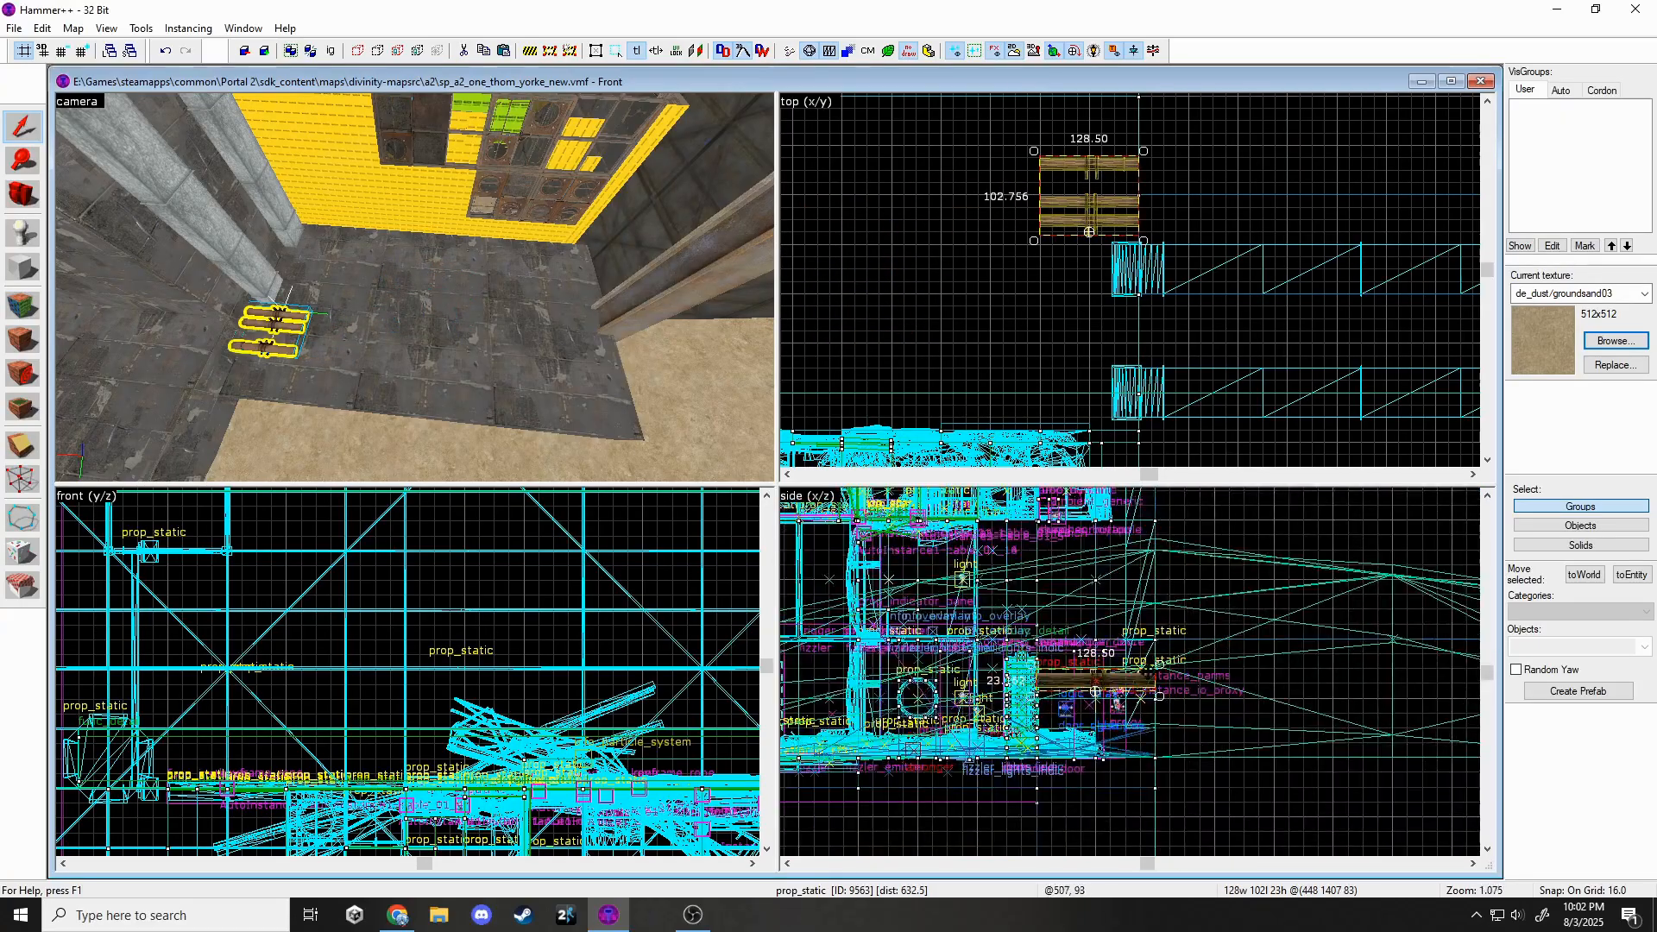
middle_click_drag(1093, 202, 1265, 289)
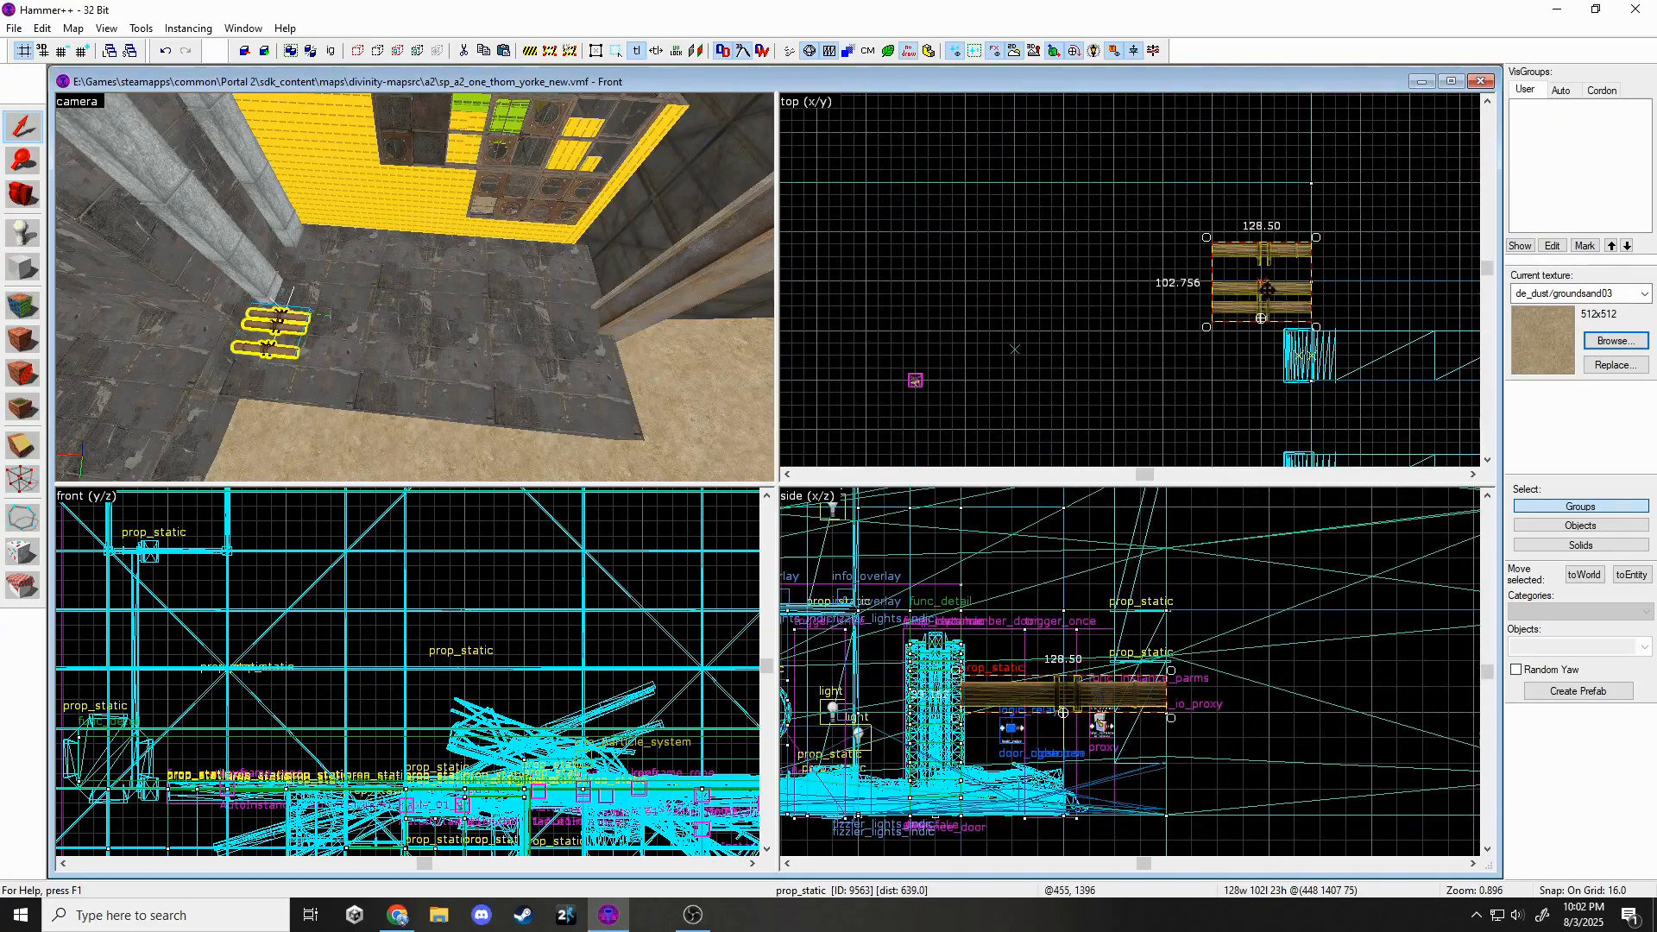
left_click(289, 324, "ctrl")
scroll(1287, 328, "down", 1)
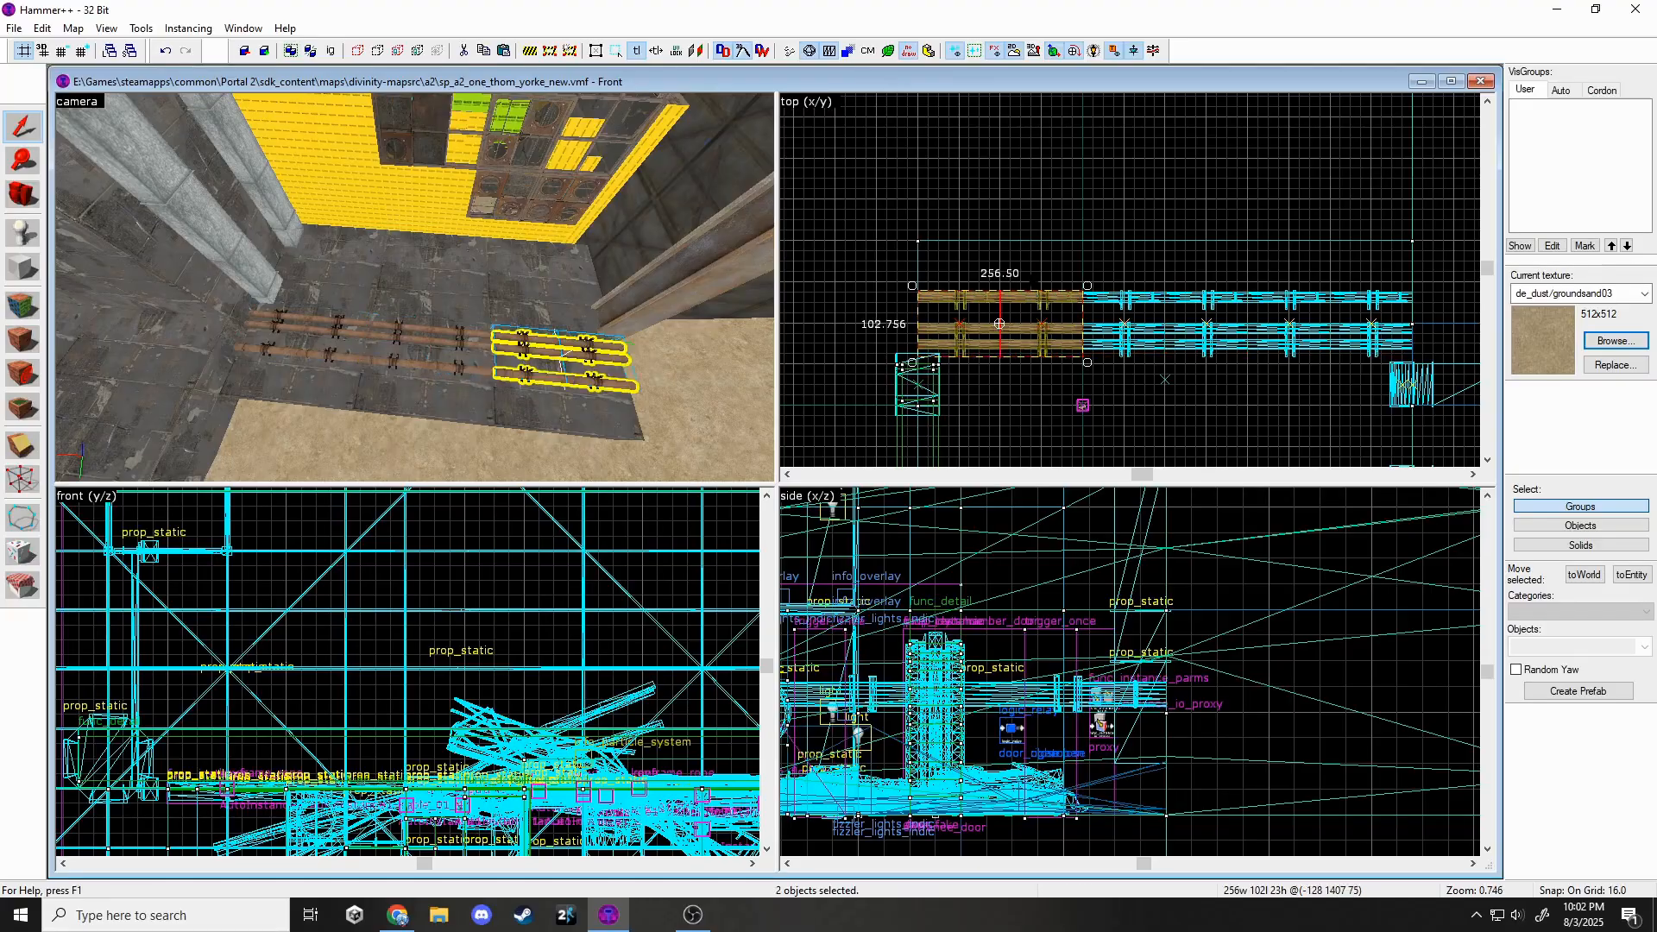
Swap the end pipe section's model for a corner wall pipe.
key("Escape")
key("w")
left_click(414, 287)
key("z")
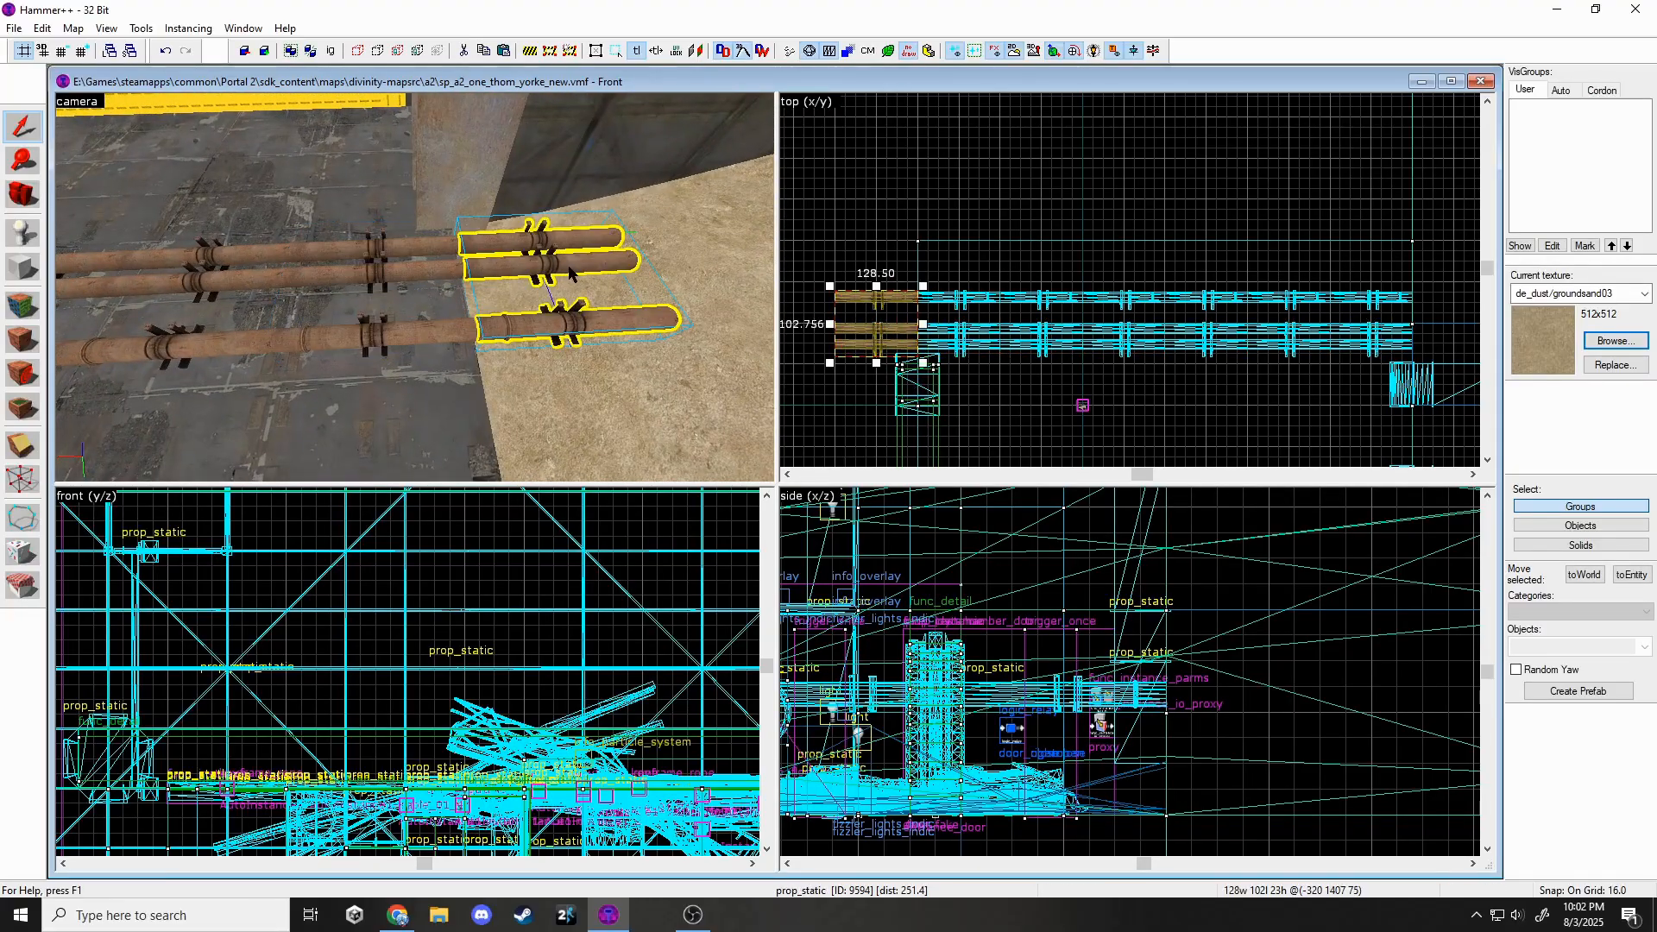
double_click(588, 263)
left_click(922, 391)
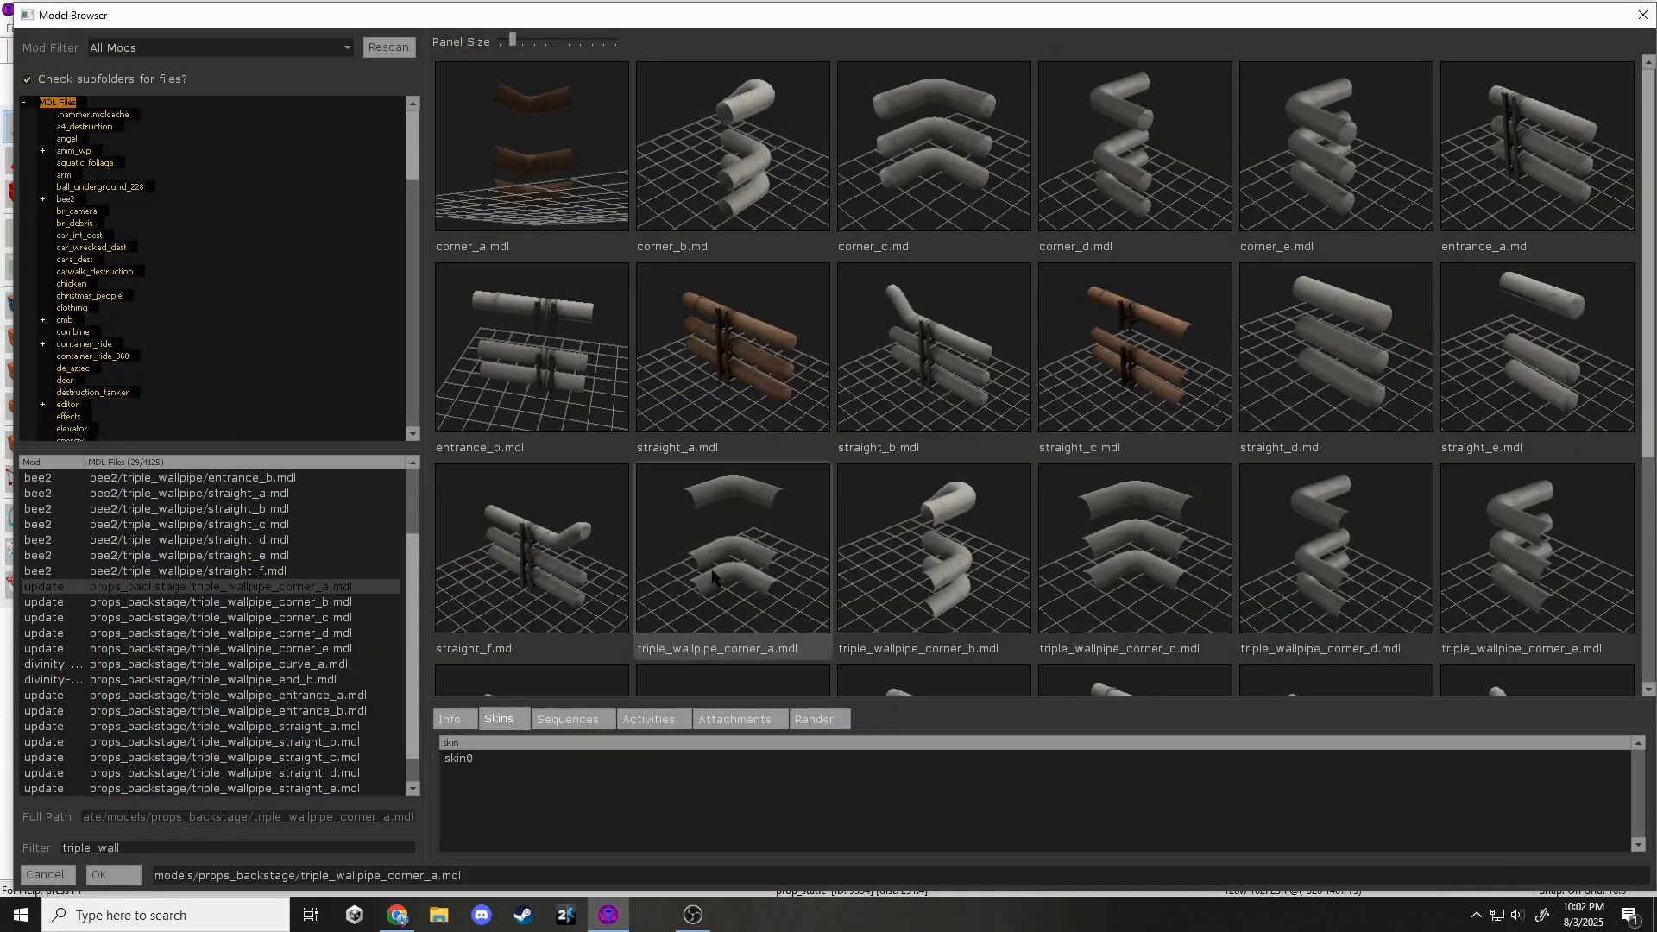
left_click(798, 134)
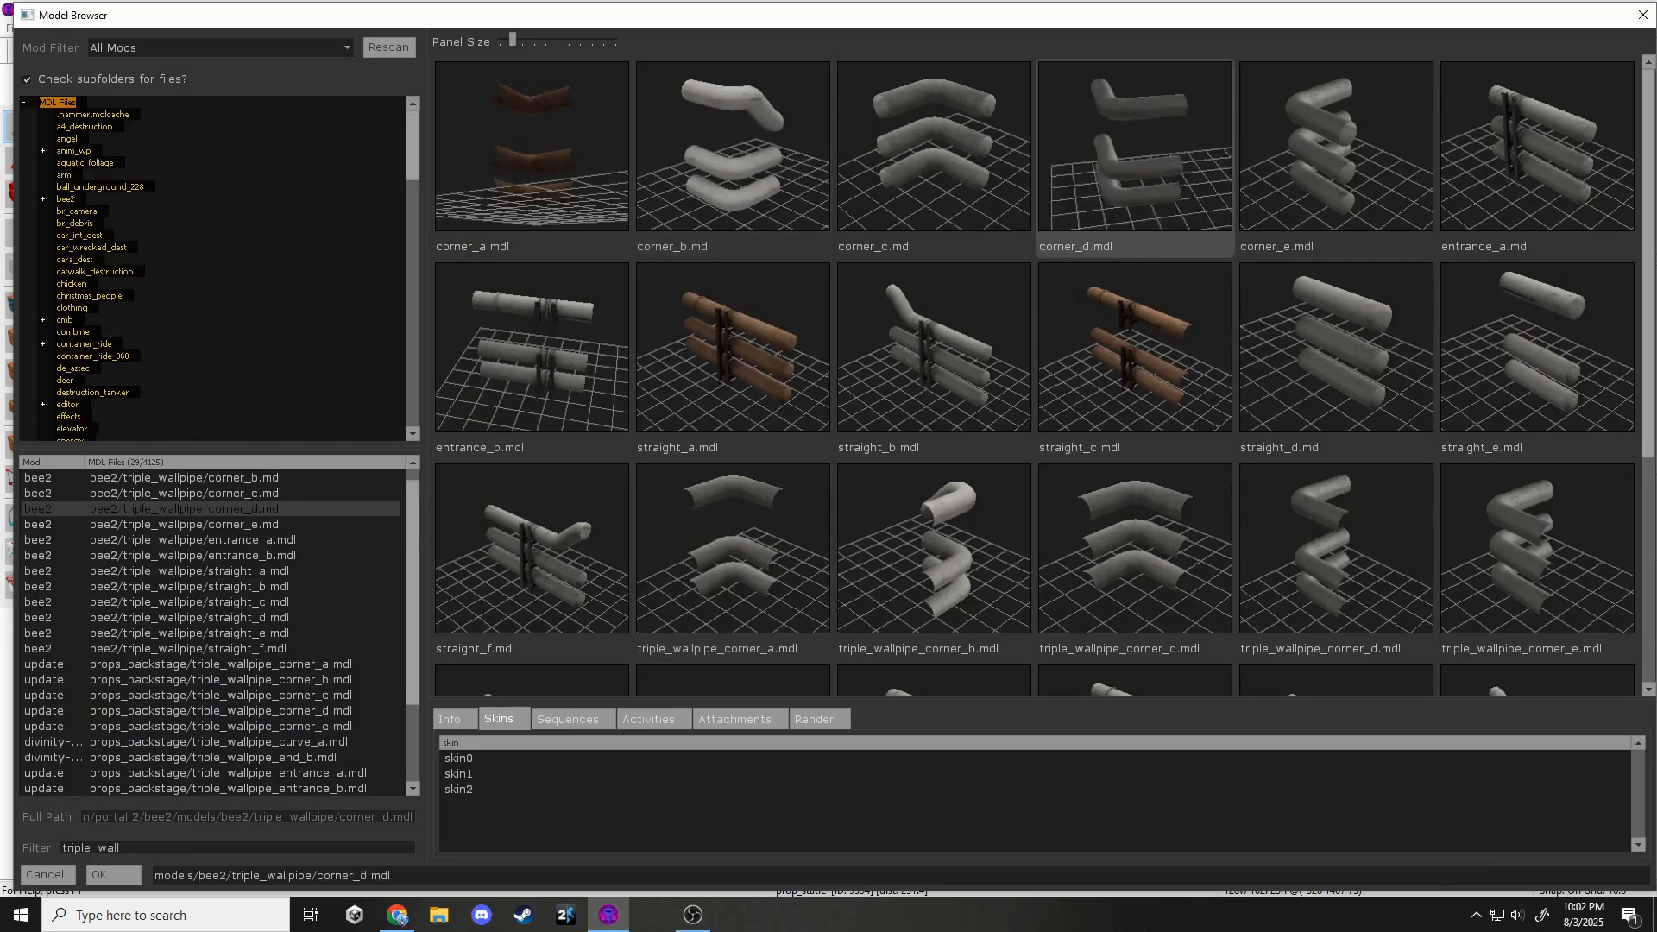
left_click(113, 875)
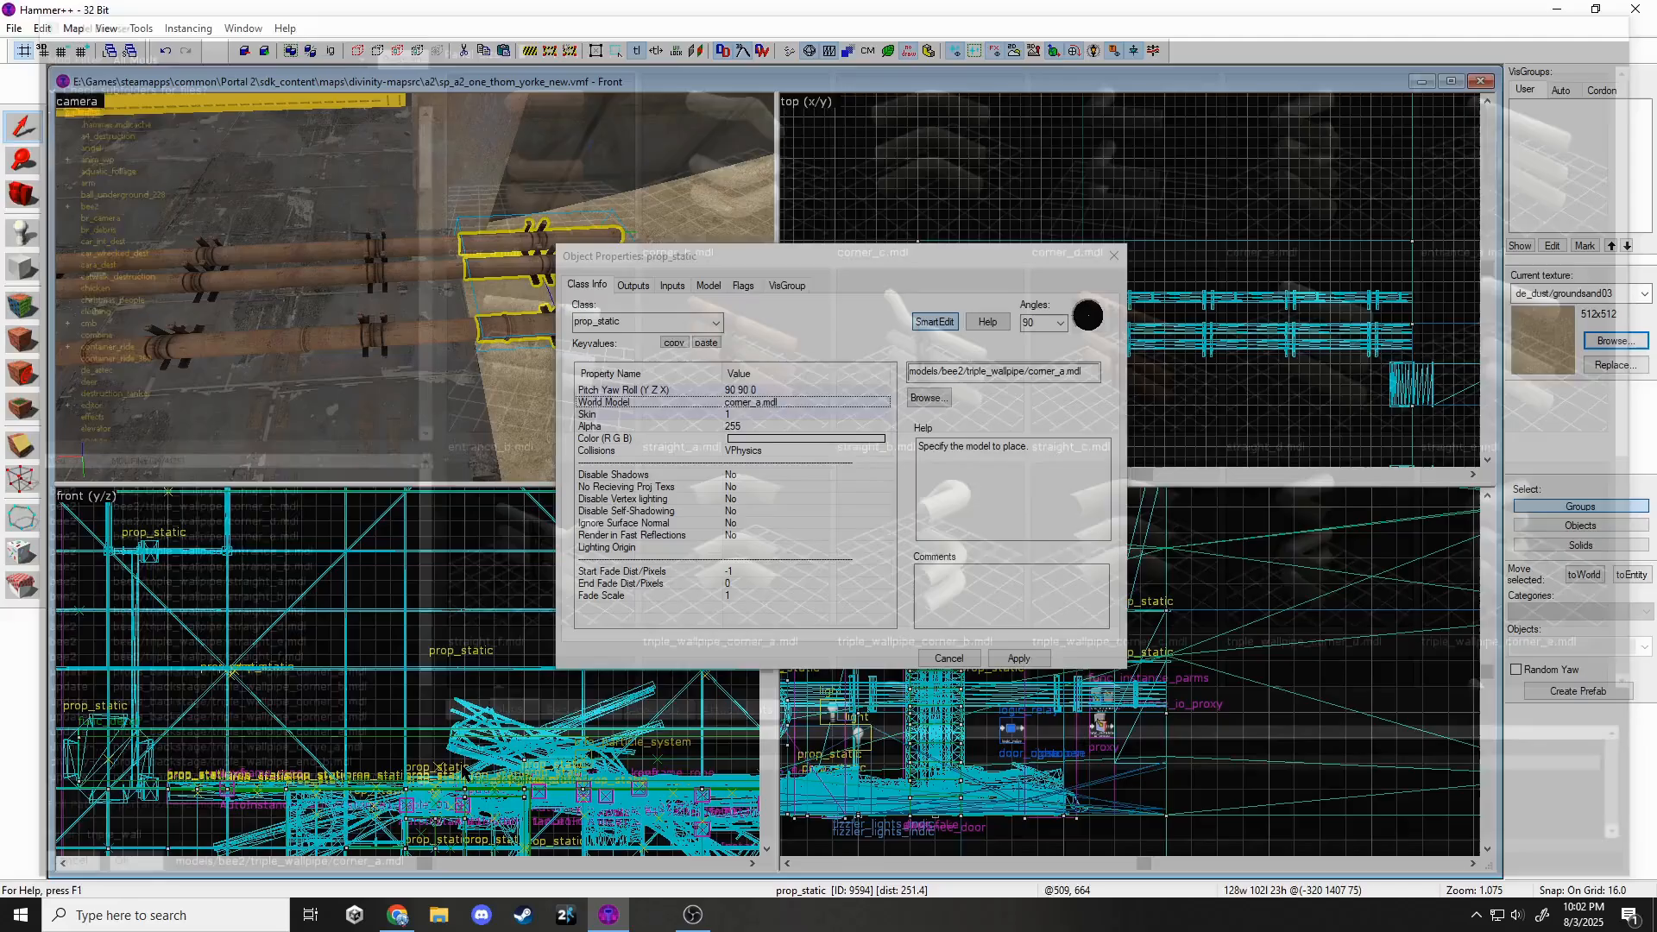
left_click(1018, 657)
left_click(1110, 258)
Rotate the corner pipe piece to face the right direction.
scroll(414, 673, "down", 3)
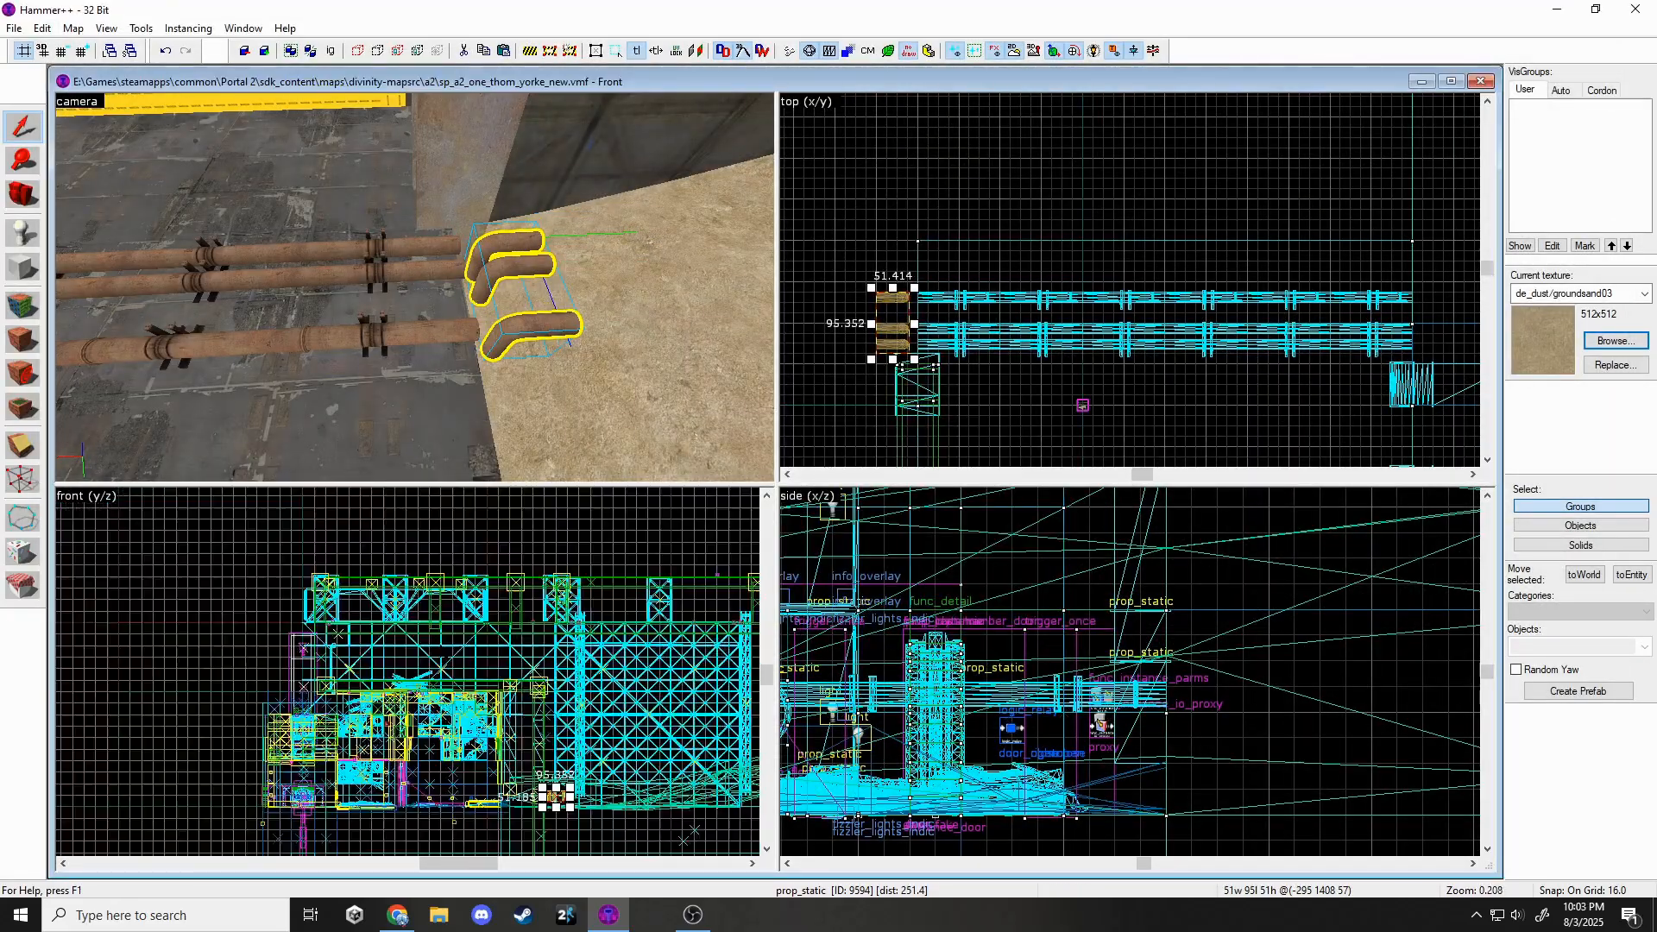
scroll(572, 822, "up", 4)
scroll(825, 733, "down", 10)
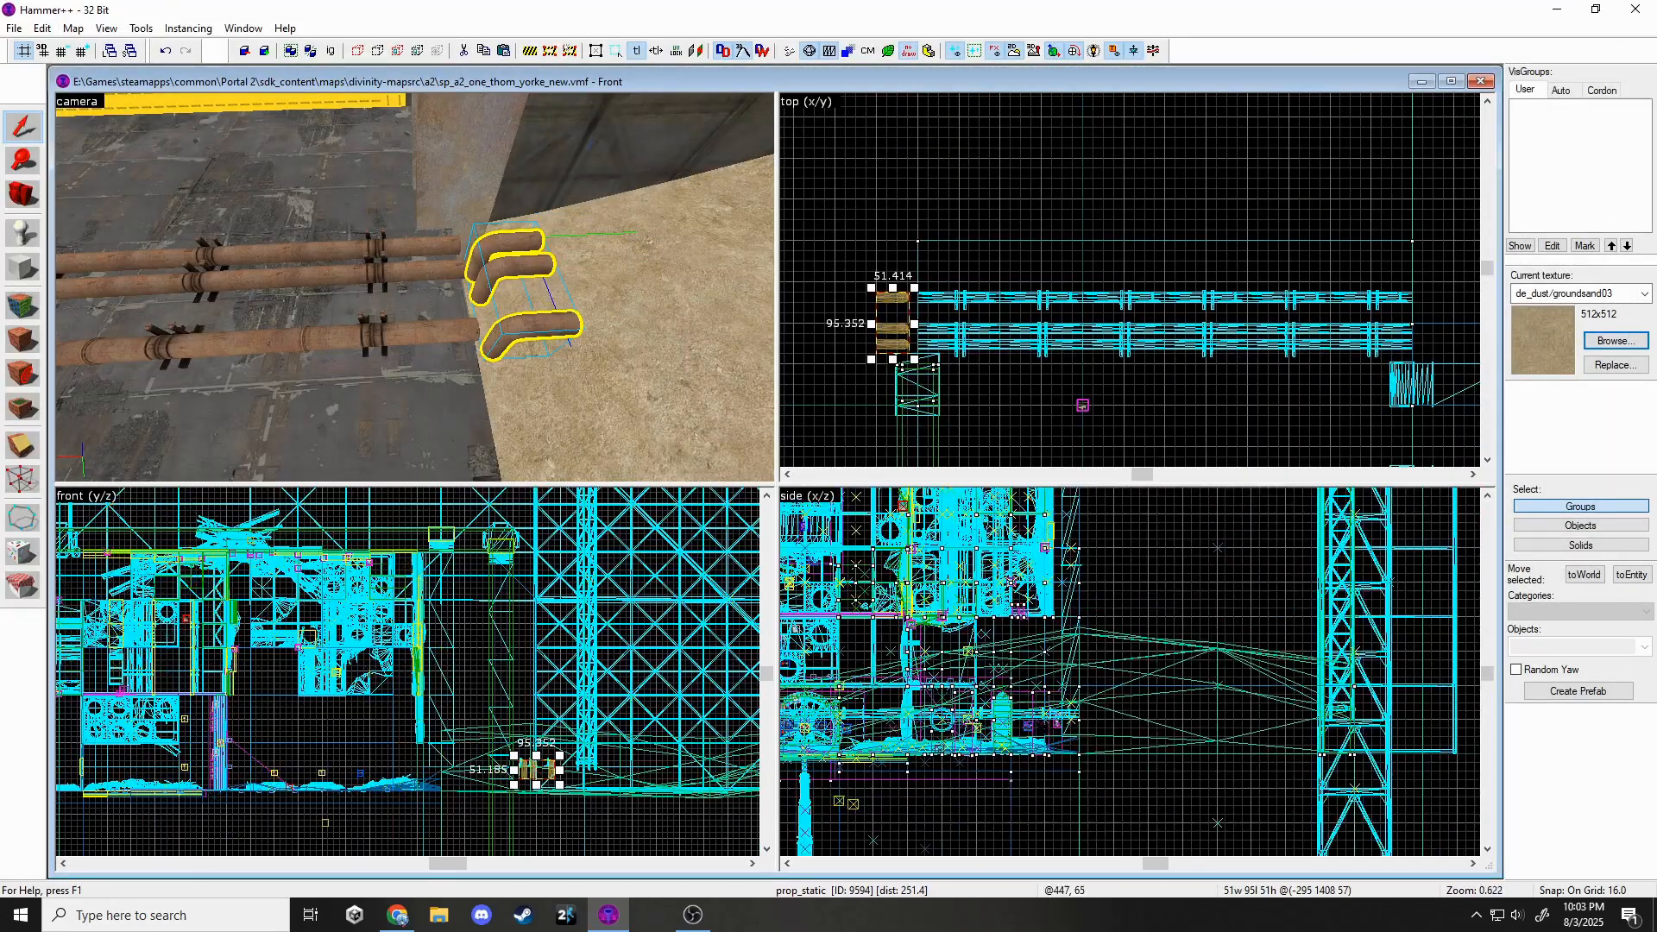
scroll(1079, 691, "up", 10)
left_click(1077, 686)
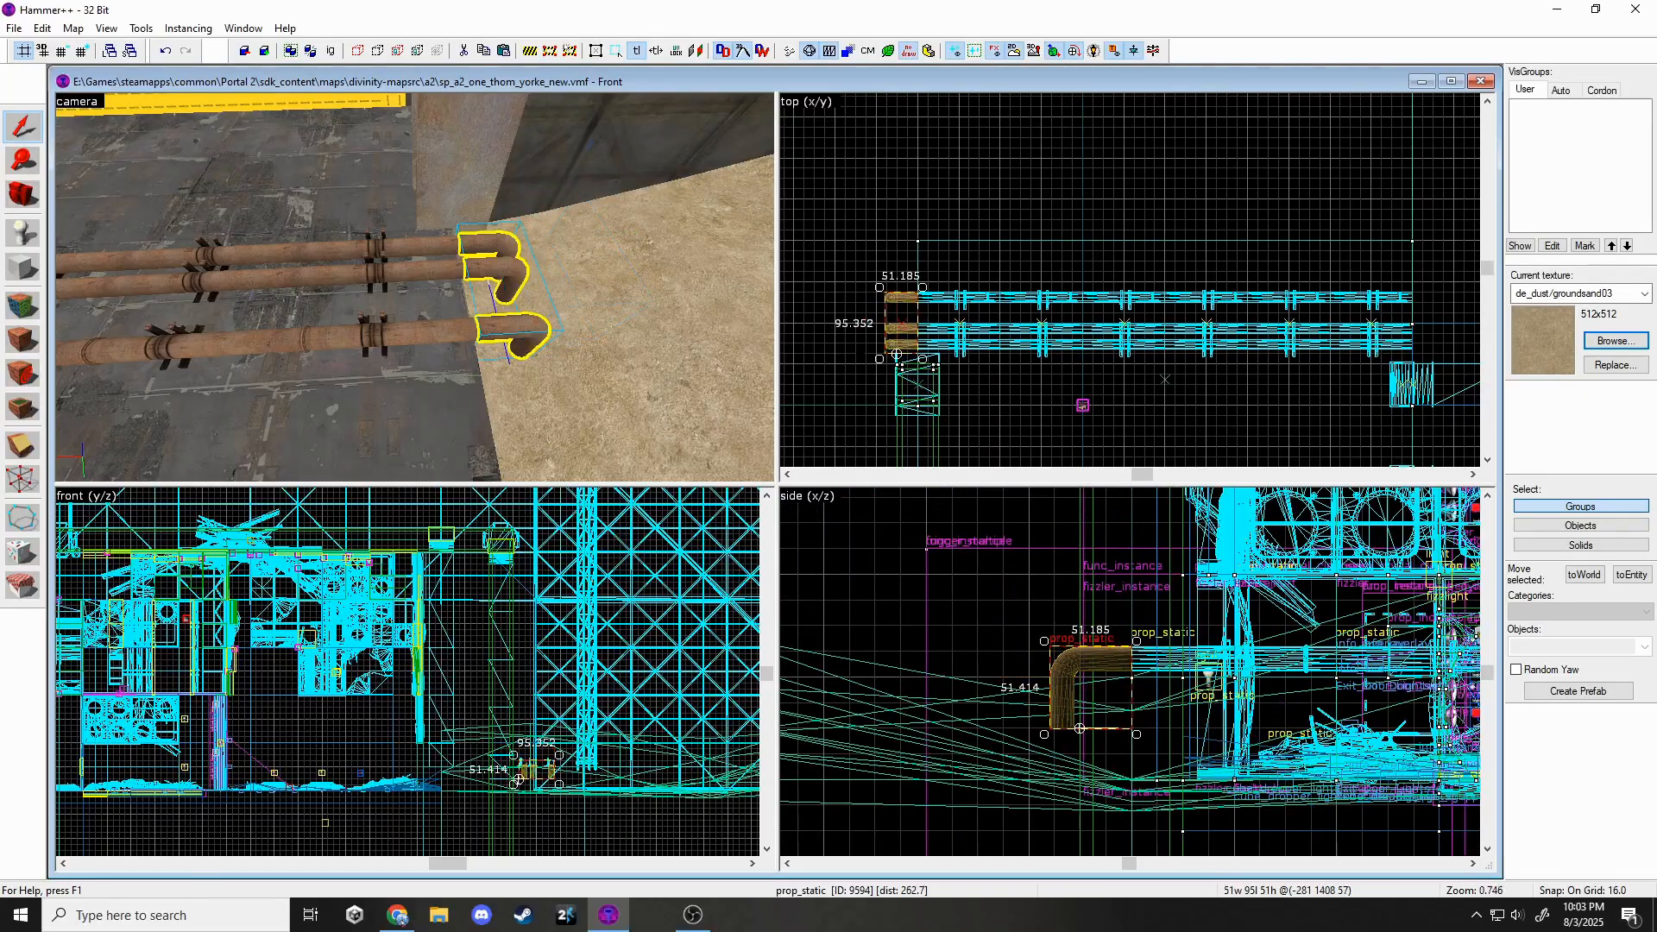
scroll(867, 335, "up", 5)
key("Escape")
Copy a straight pipe segment to the pipe end and turn it into a vertical drop.
left_click(1027, 318)
key("ctrl+c")
key("ctrl+v")
left_click_drag(963, 168, 915, 328)
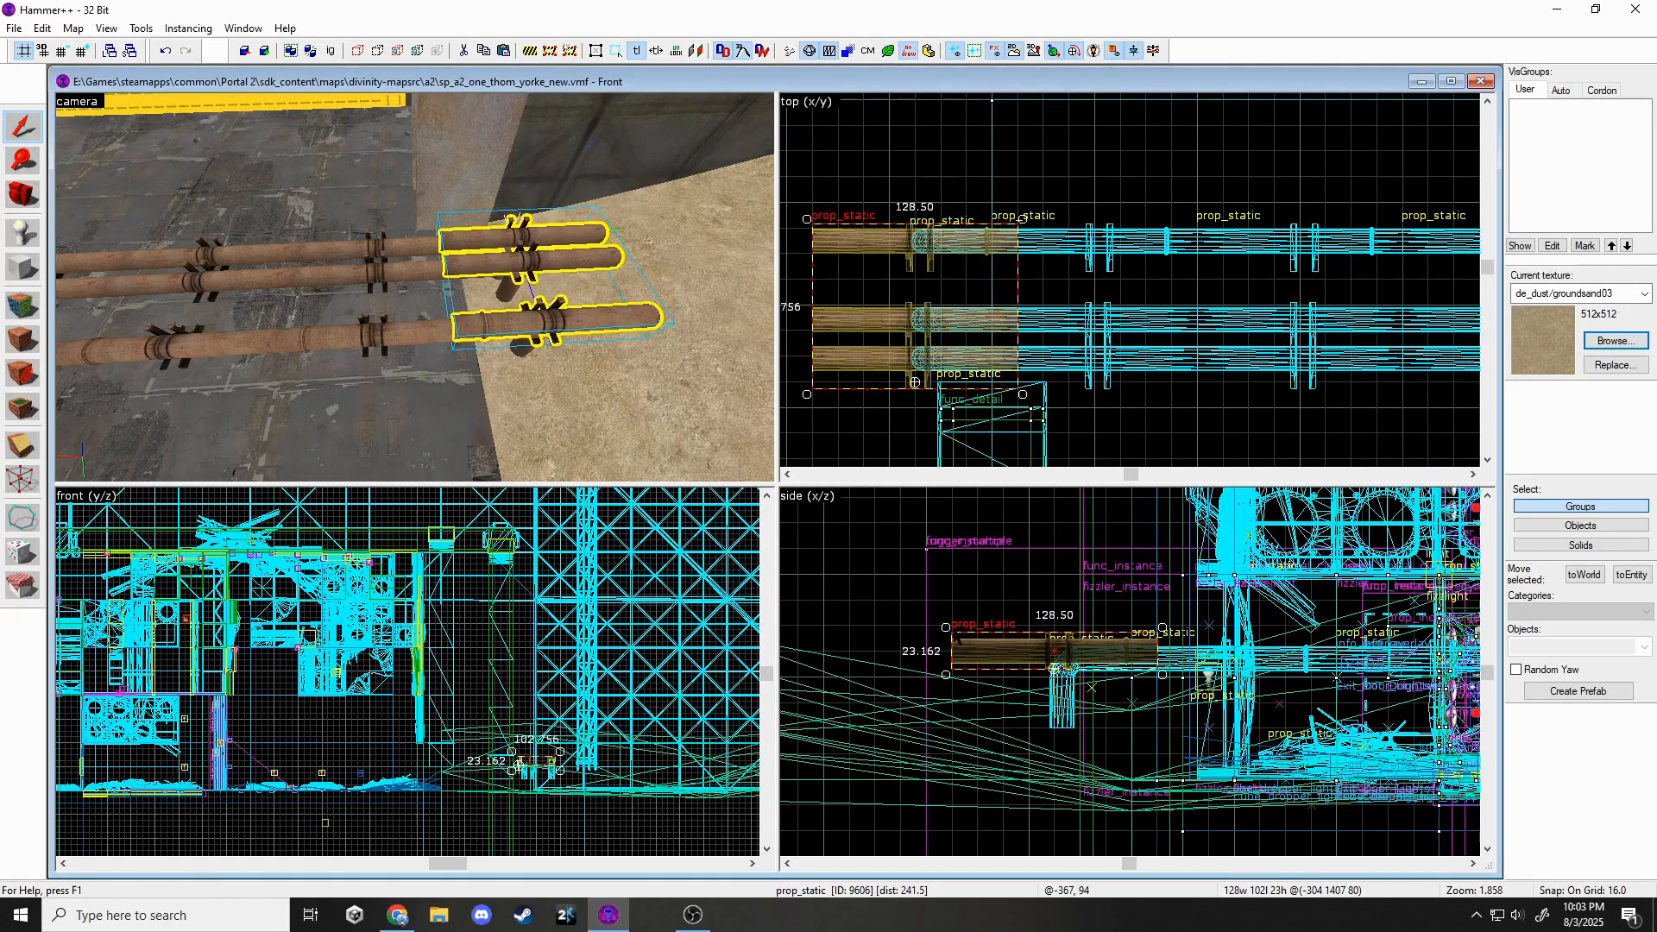
left_click_drag(945, 627, 993, 745)
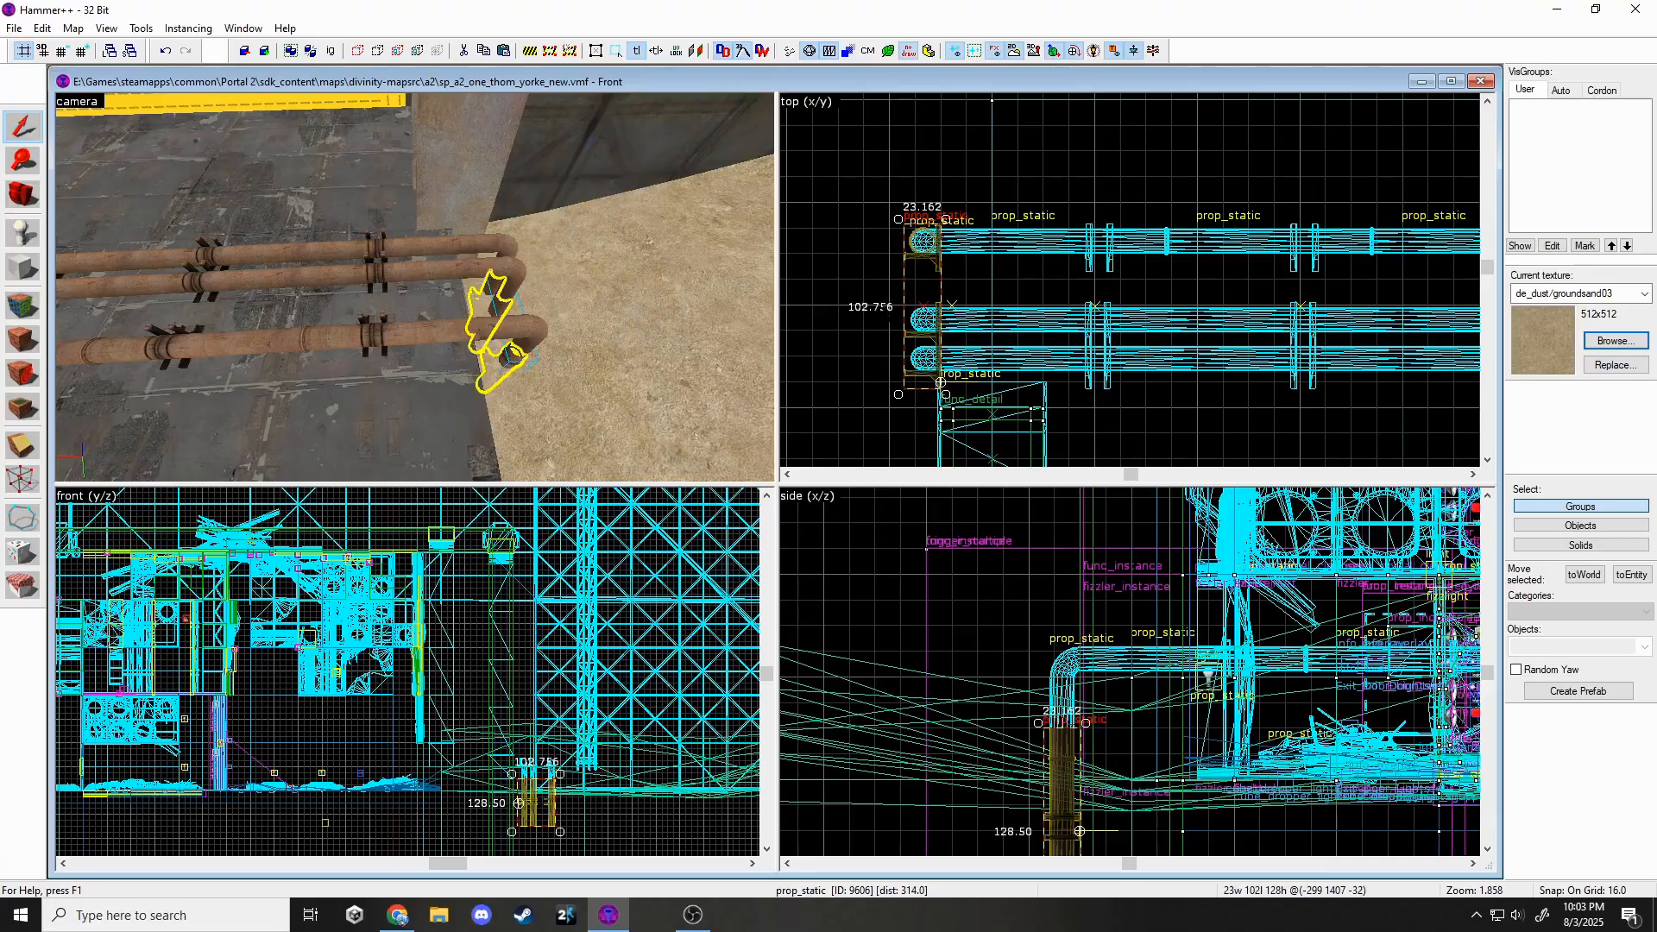
Select all the pipe pieces of the assembled pipe run.
key("Escape")
key("z")
key("s")
key("w")
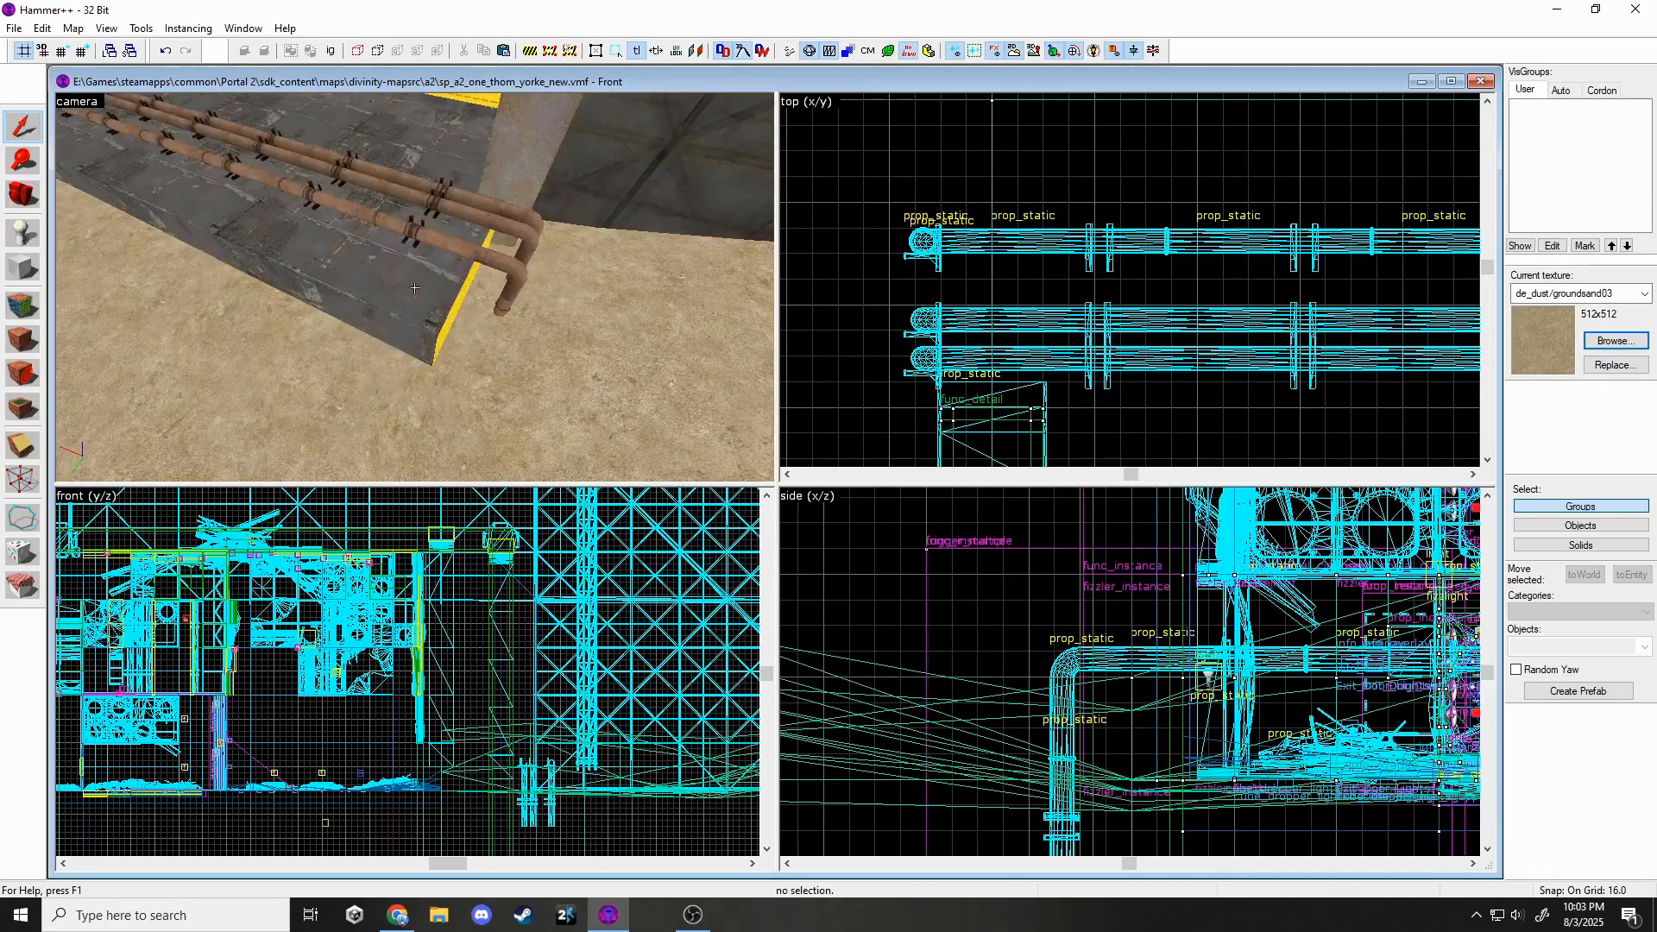
key("z")
left_click(462, 279)
left_click(502, 273)
left_click(512, 302)
left_click(516, 266, "ctrl")
left_click(414, 231, "ctrl")
left_click(304, 192, "ctrl")
left_click(223, 162, "ctrl")
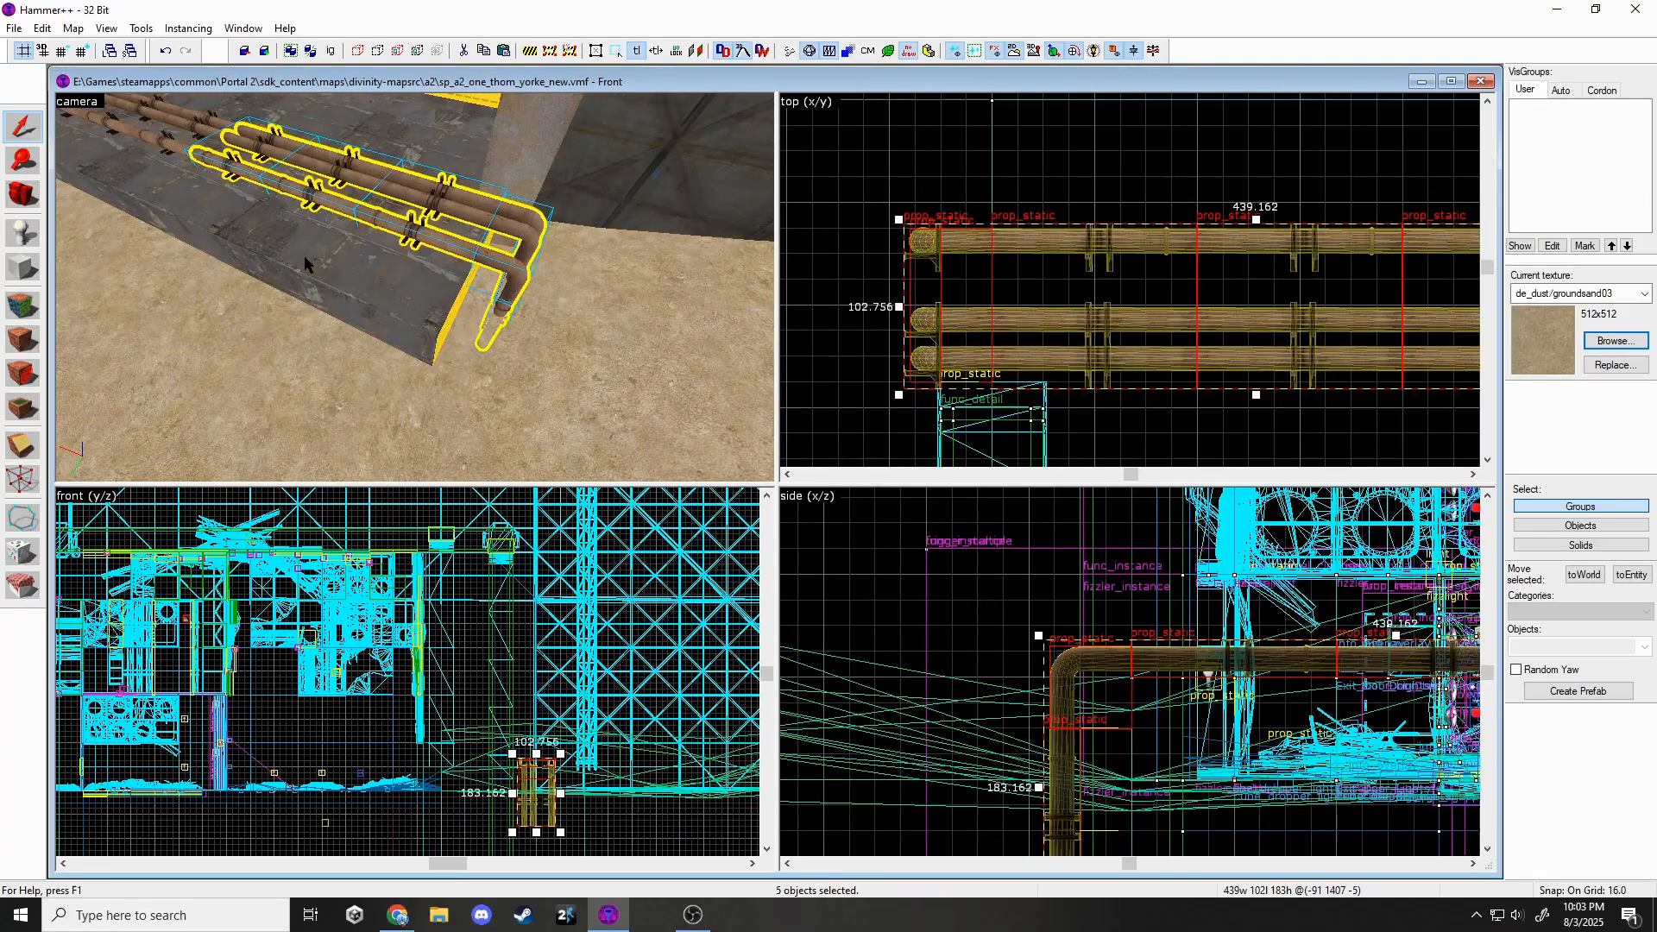
key("z")
key("w")
key("z")
left_click(447, 299, "ctrl")
Paste a copy of the pipe run farther along the wall and lower it two grid steps.
key("z")
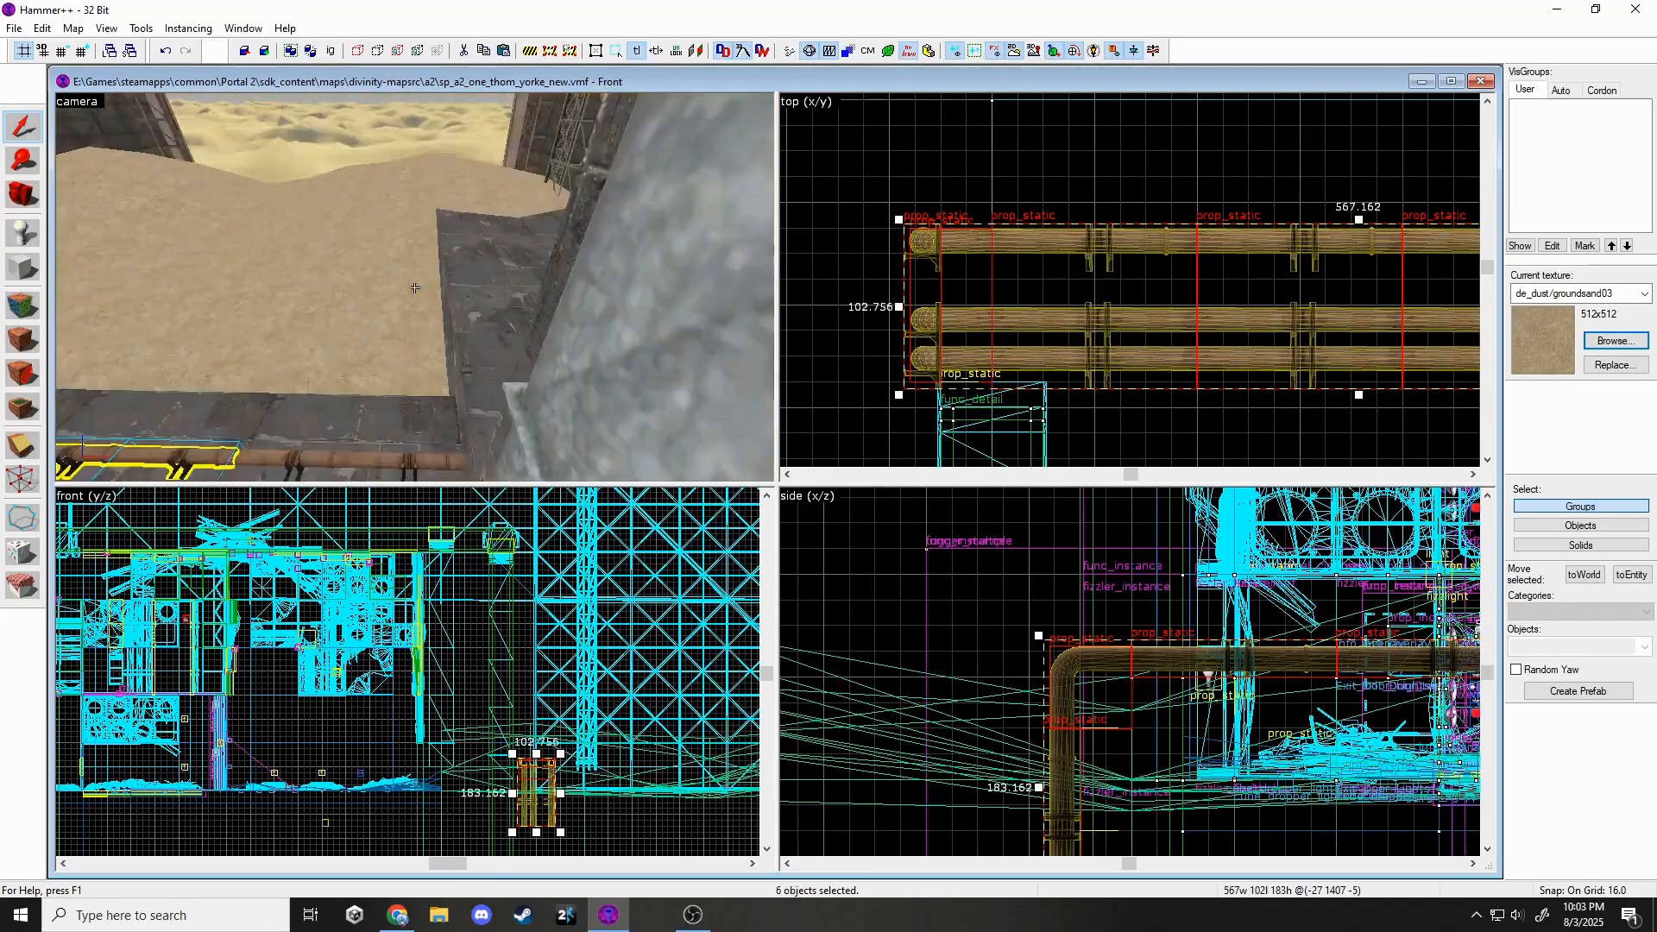
key("z")
key("ctrl+v")
scroll(925, 349, "down", 9)
scroll(1234, 264, "up", 3)
left_click_drag(1203, 267, 1209, 285)
scroll(645, 732, "up", 5)
scroll(1029, 583, "down", 8)
middle_click_drag(1028, 583, 682, 692)
scroll(1252, 645, "up", 4)
left_click_drag(1260, 651, 1260, 775)
Undo the last move and slide the pipe group up beside the other pipe runs.
key("z")
key("w")
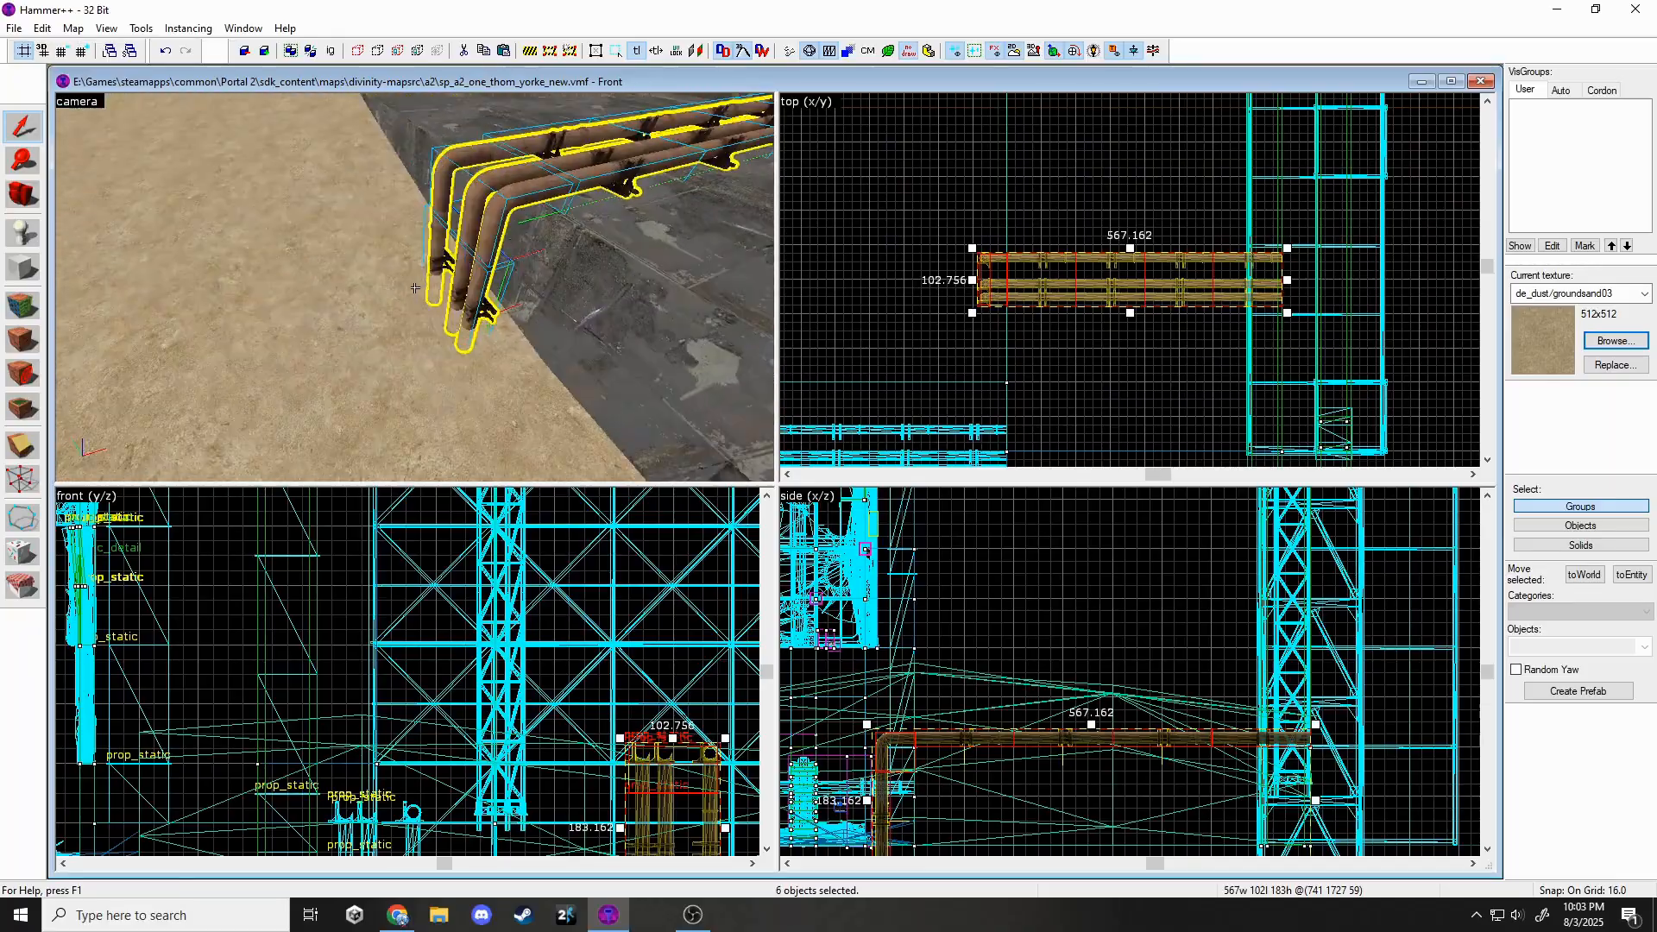
key("Escape")
key("s")
key("z")
key("ctrl+z")
scroll(1102, 439, "down", 4)
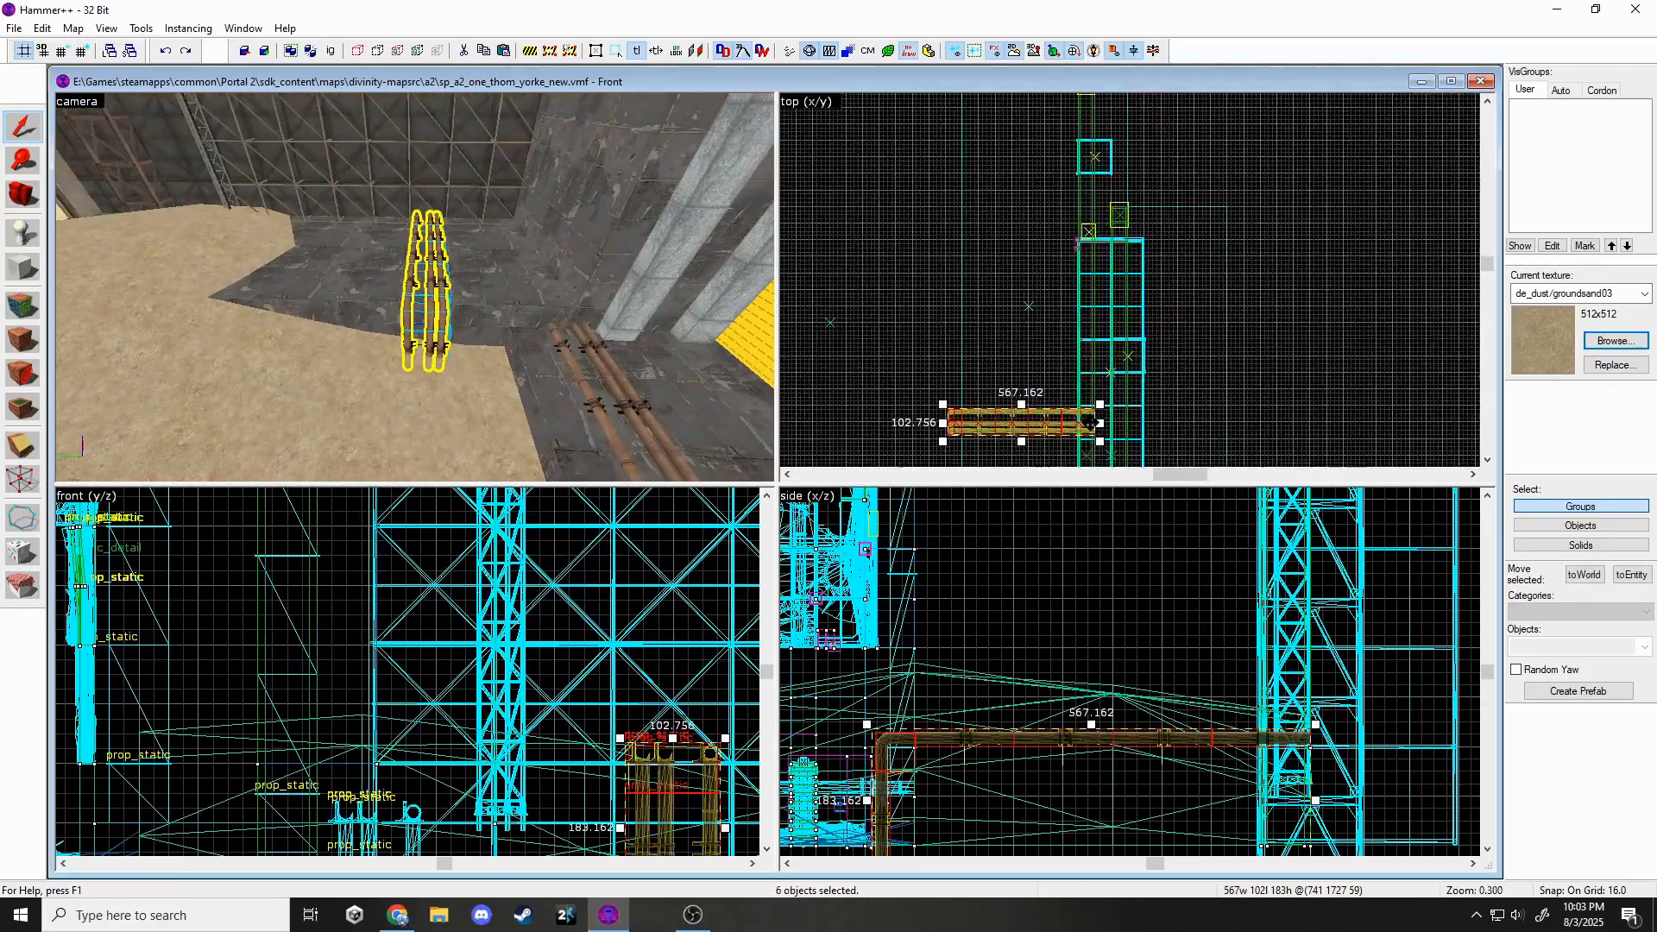
scroll(1094, 428, "up", 4)
left_click_drag(1084, 422, 1094, 276)
key("Escape")
Place a new prop_static on the sand and open its properties.
key("z")
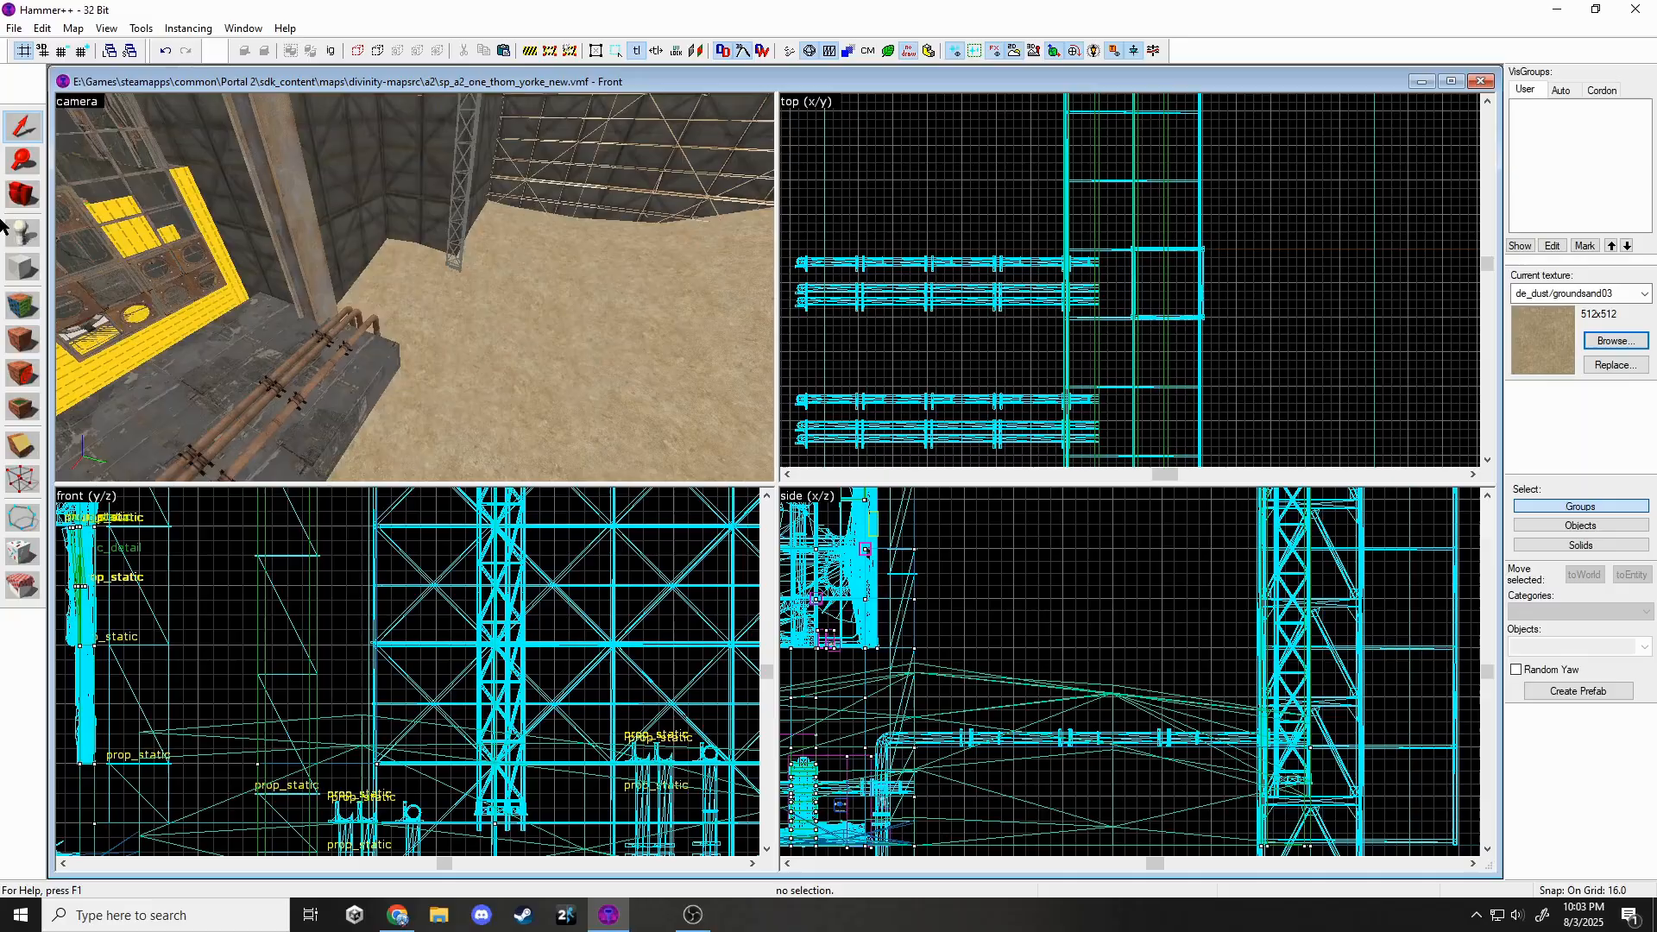
left_click(16, 231)
key("z")
key("z")
left_click(549, 312)
left_click(14, 123)
double_click(544, 312)
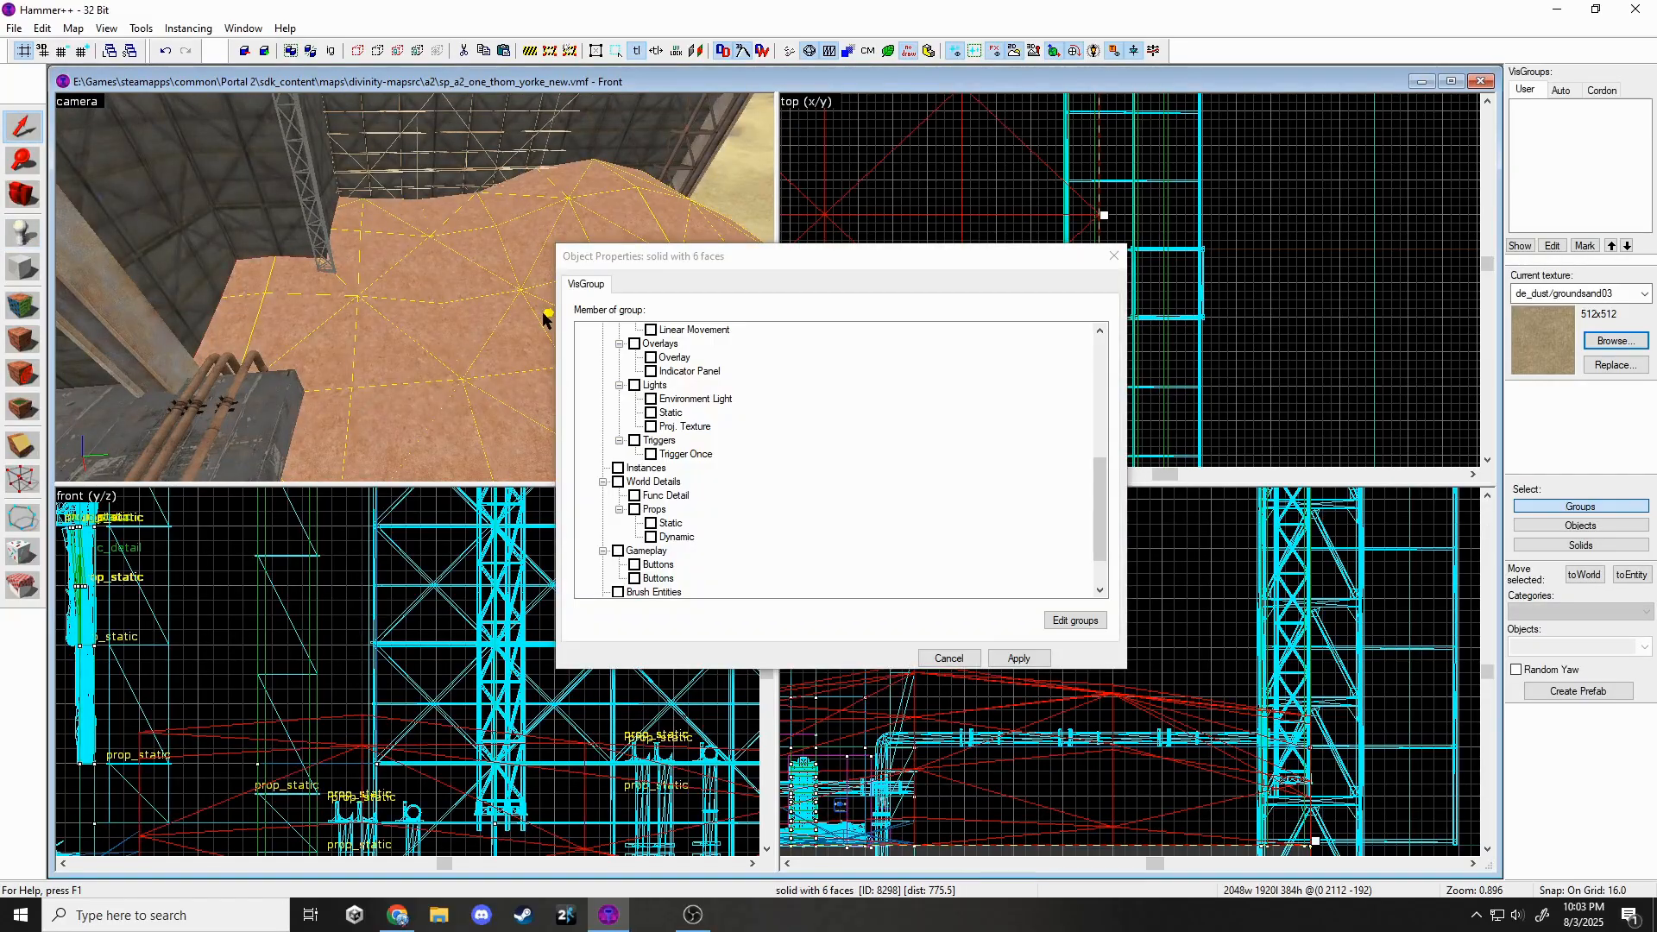
left_click(546, 314)
Give the prop the paint_pipe_industrial001_512b model.
left_click(922, 399)
type("pipe")
scroll(932, 397, "down", 15)
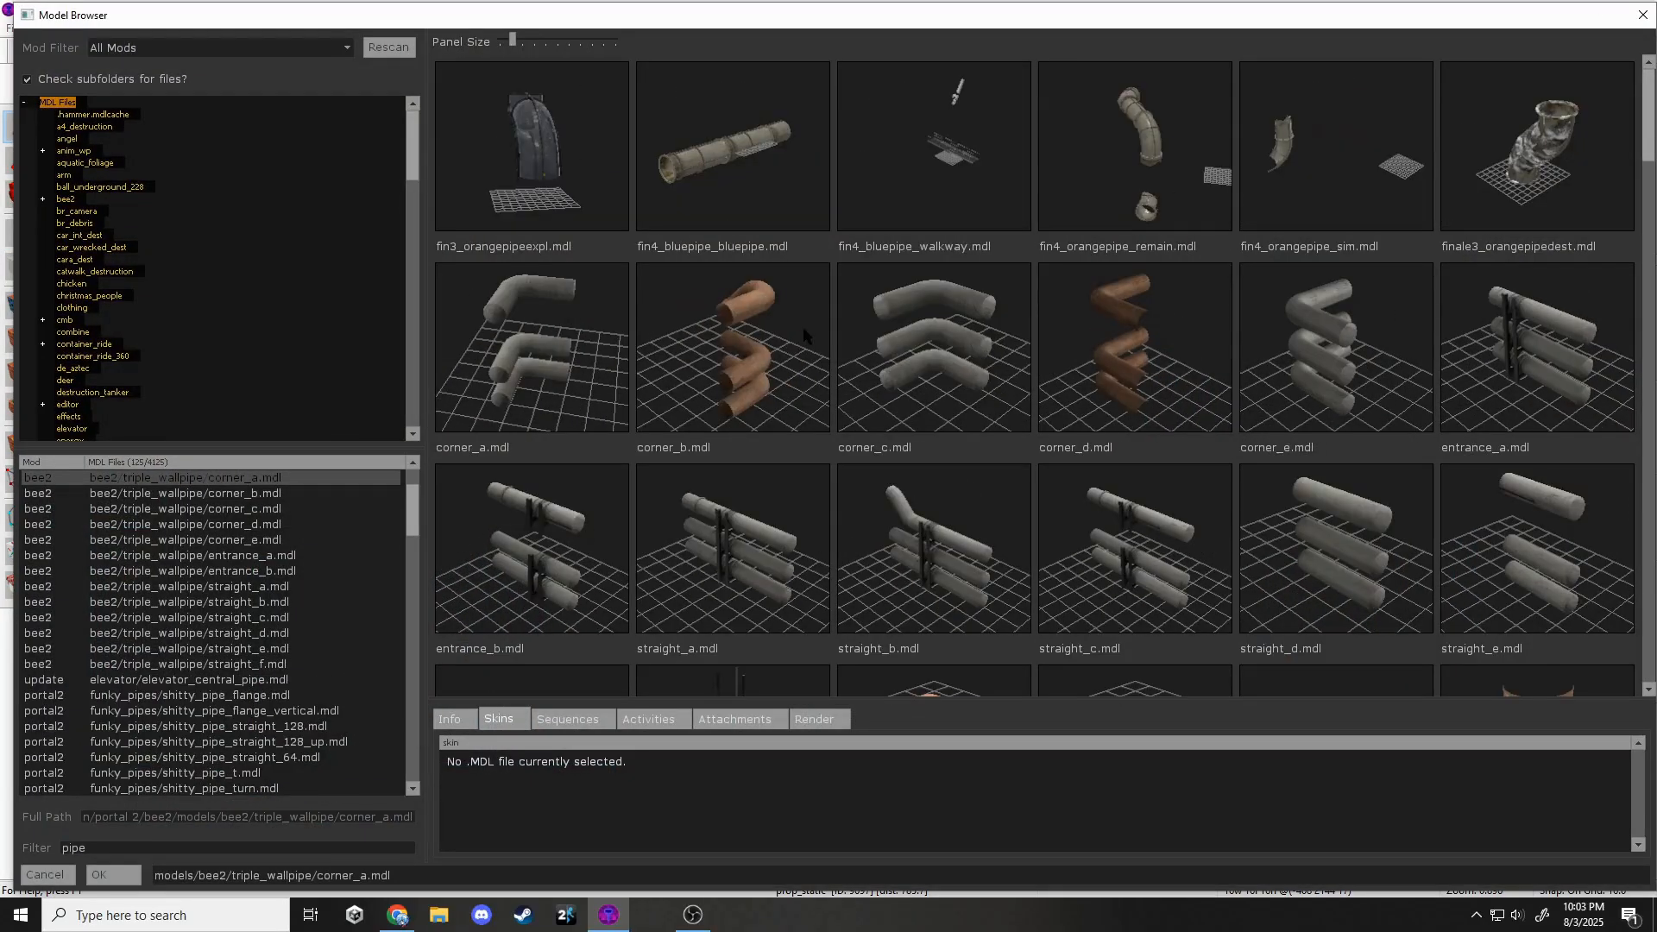
scroll(975, 406, "down", 15)
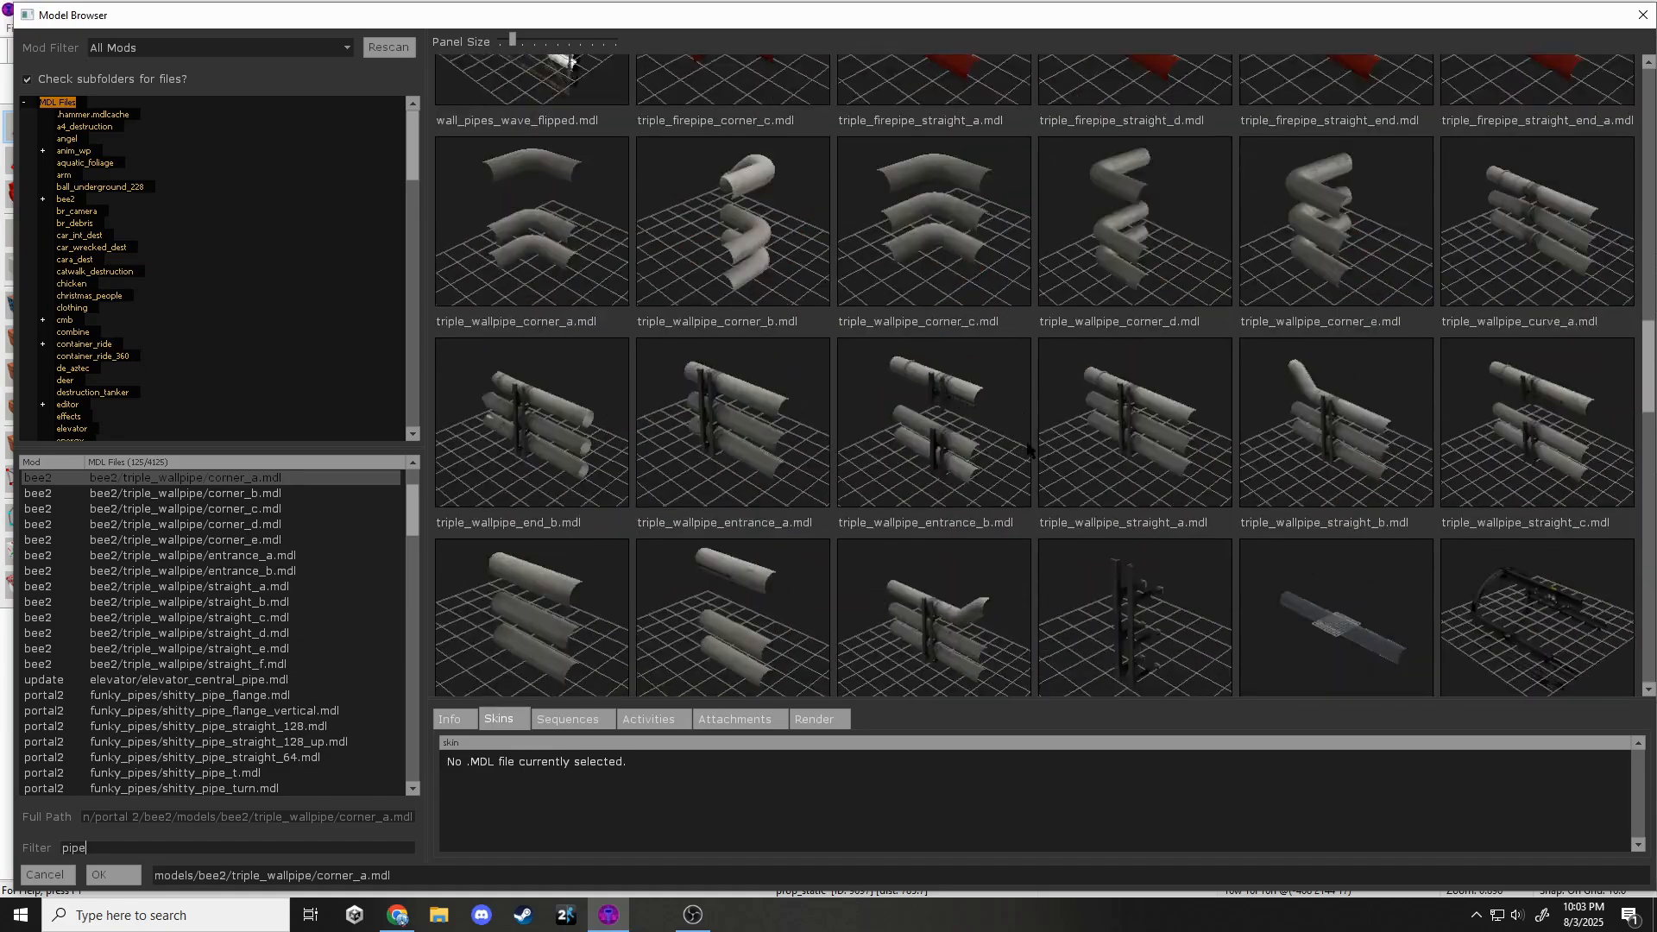
scroll(1001, 442, "down", 3)
scroll(312, 634, "down", 5)
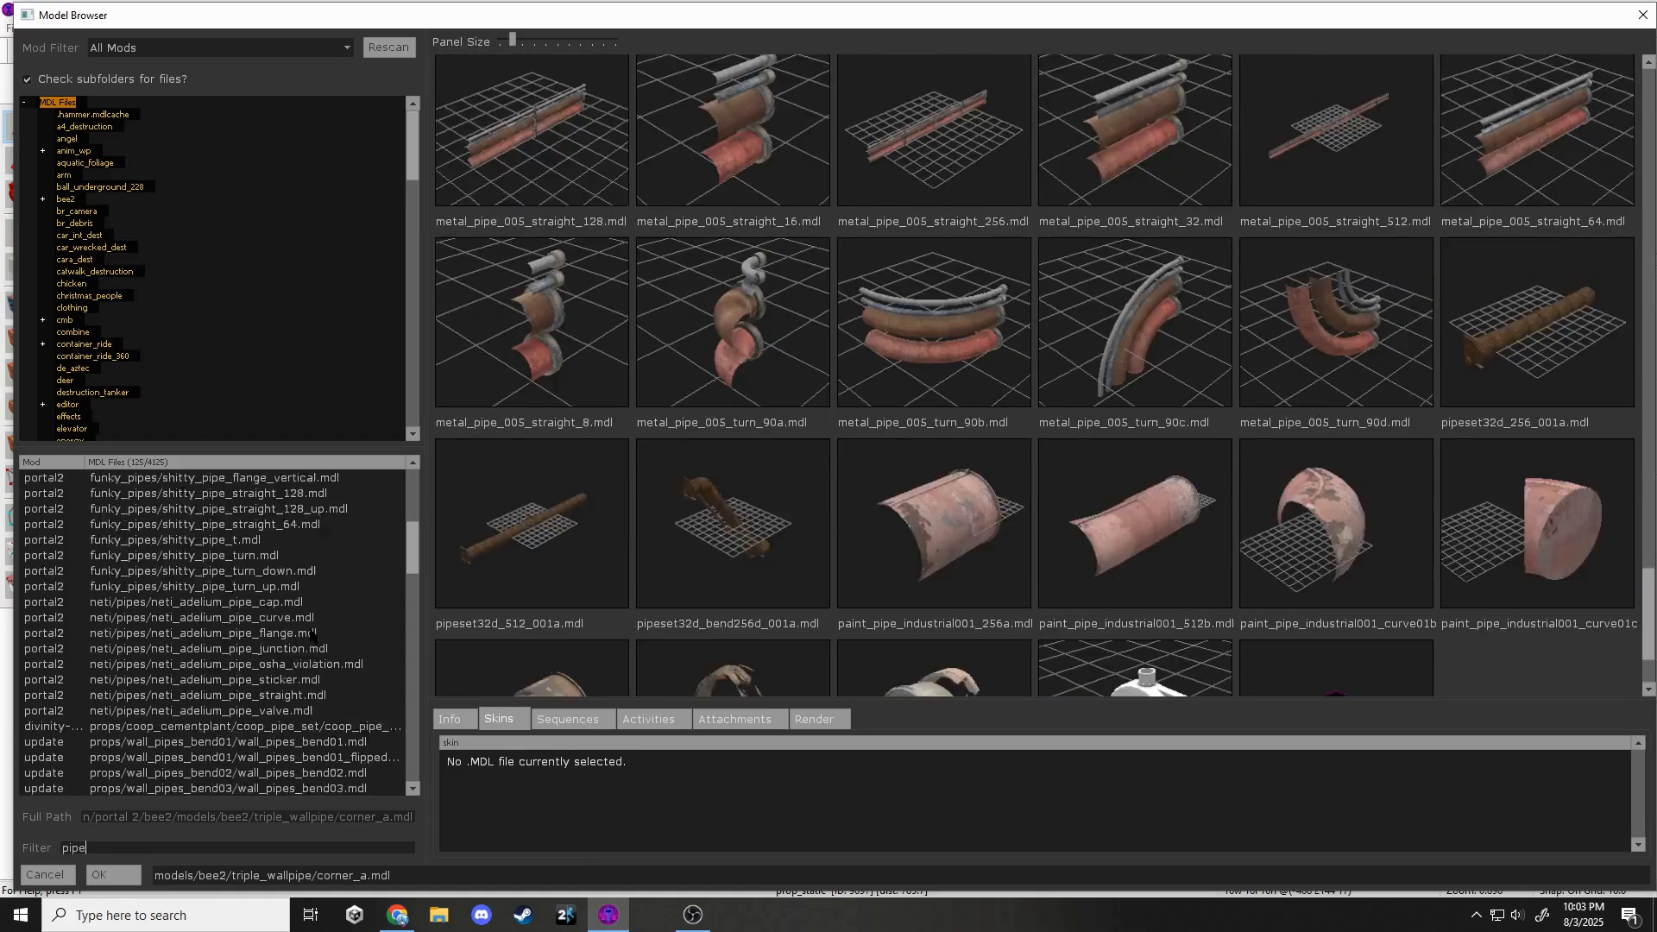
Rotate the pink pipe lengthwise and raise it so it pokes out of the sand.
scroll(1008, 535, "down", 3)
double_click(1101, 437)
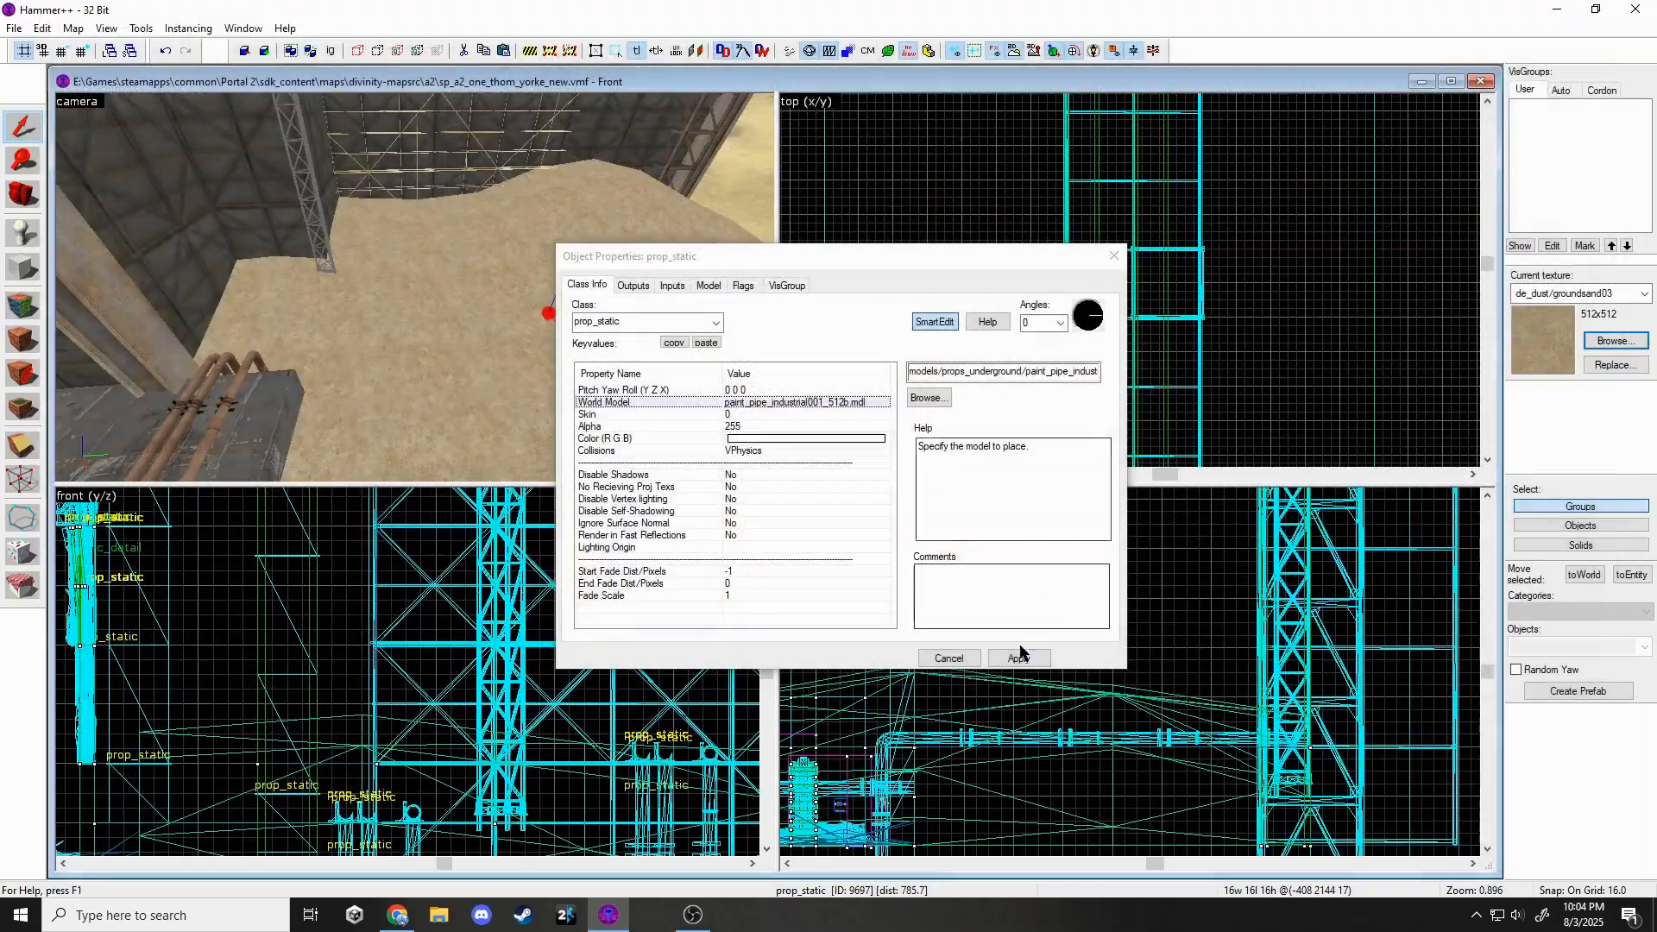
left_click(1019, 657)
left_click(1109, 261)
left_click_drag(980, 357, 908, 390)
left_click_drag(903, 386, 846, 390)
scroll(817, 415, "up", 6)
scroll(986, 429, "down", 6)
Clone the pipe end-to-end to form three joined segments.
scroll(584, 682, "down", 3)
left_click_drag(583, 676, 591, 610)
scroll(589, 609, "up", 1)
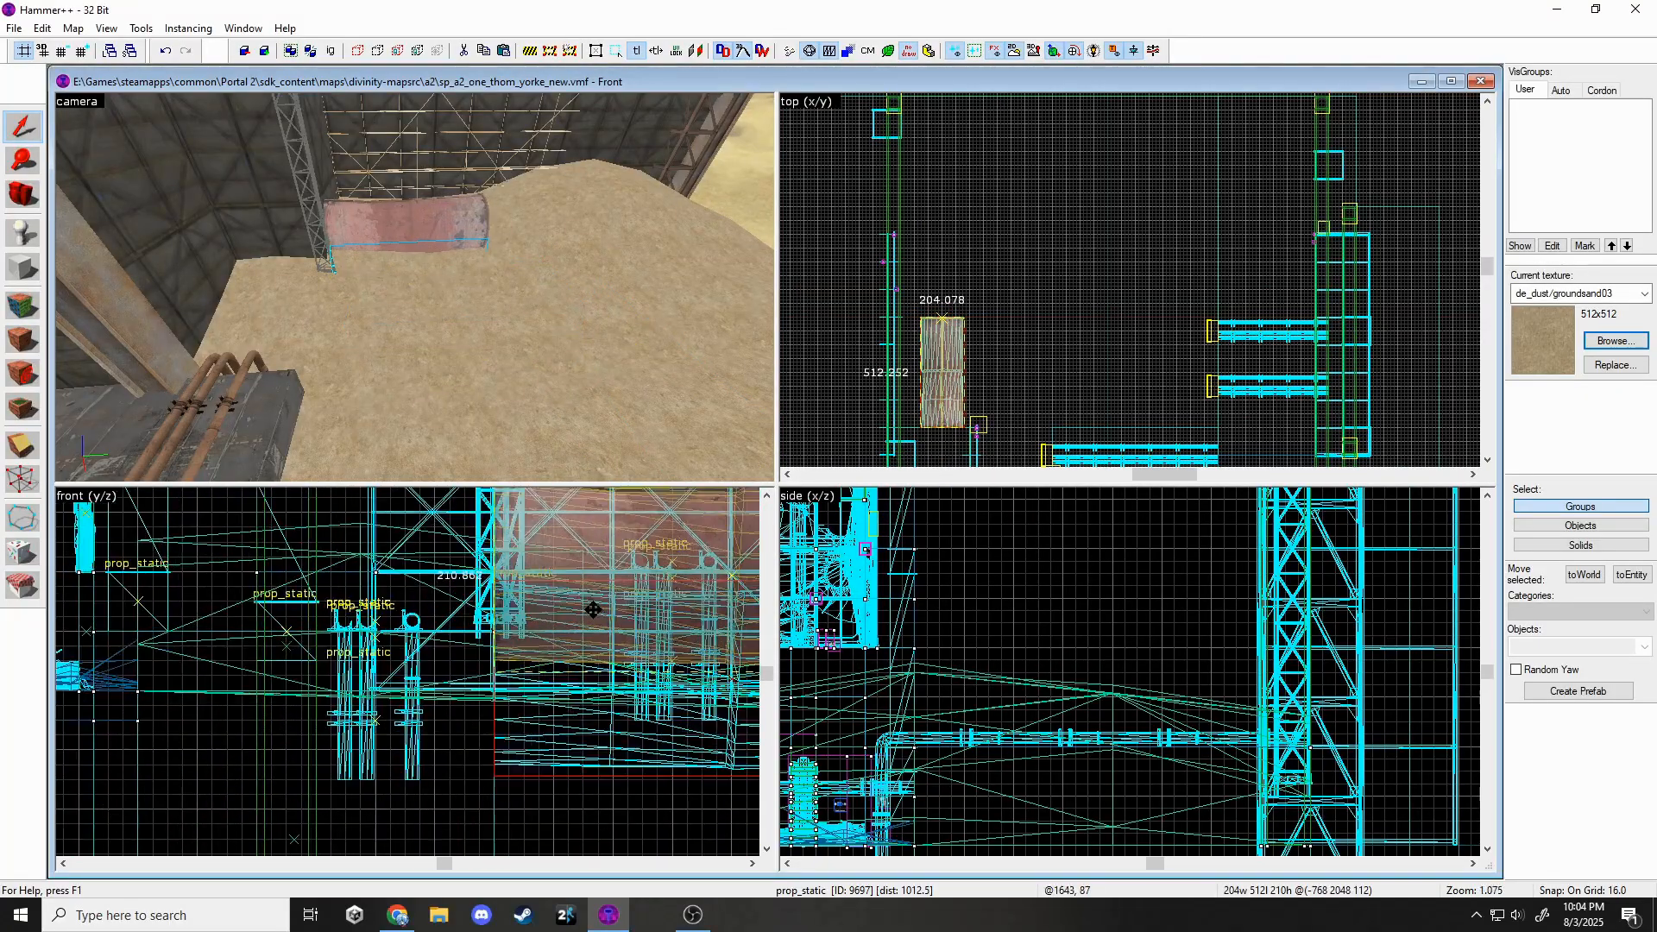
left_click_drag(953, 405, 955, 242, "shift")
scroll(956, 295, "up", 4)
scroll(955, 296, "down", 8)
scroll(955, 243, "up", 8)
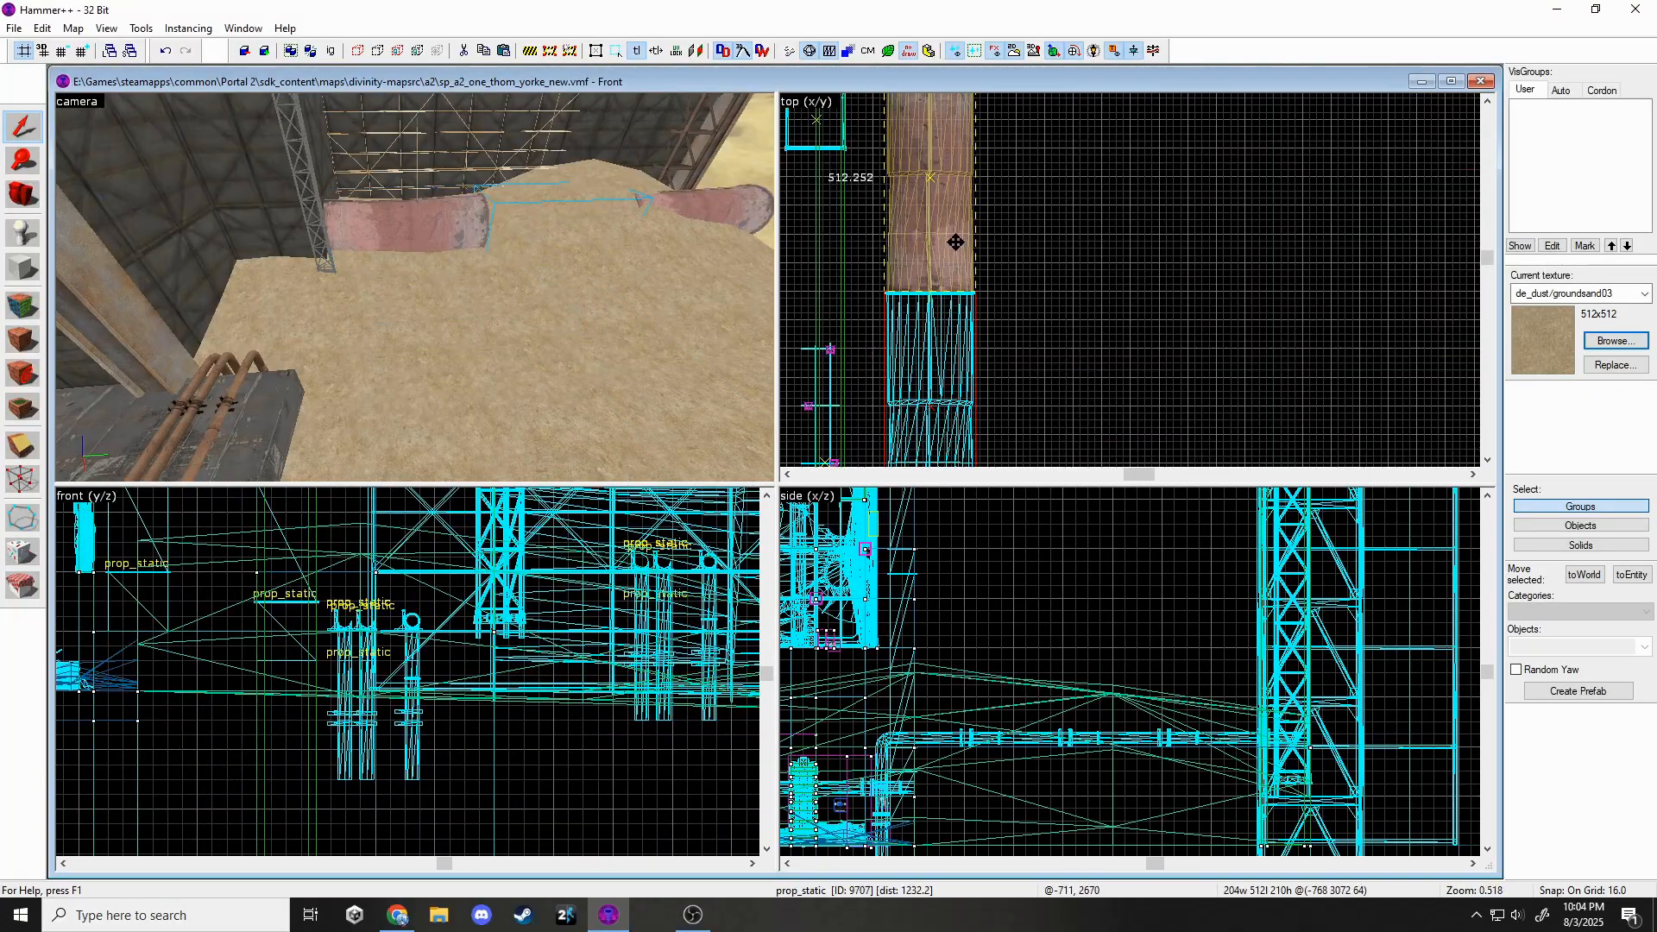
left_click(430, 211, "ctrl")
scroll(945, 265, "down", 7)
scroll(508, 595, "down", 7)
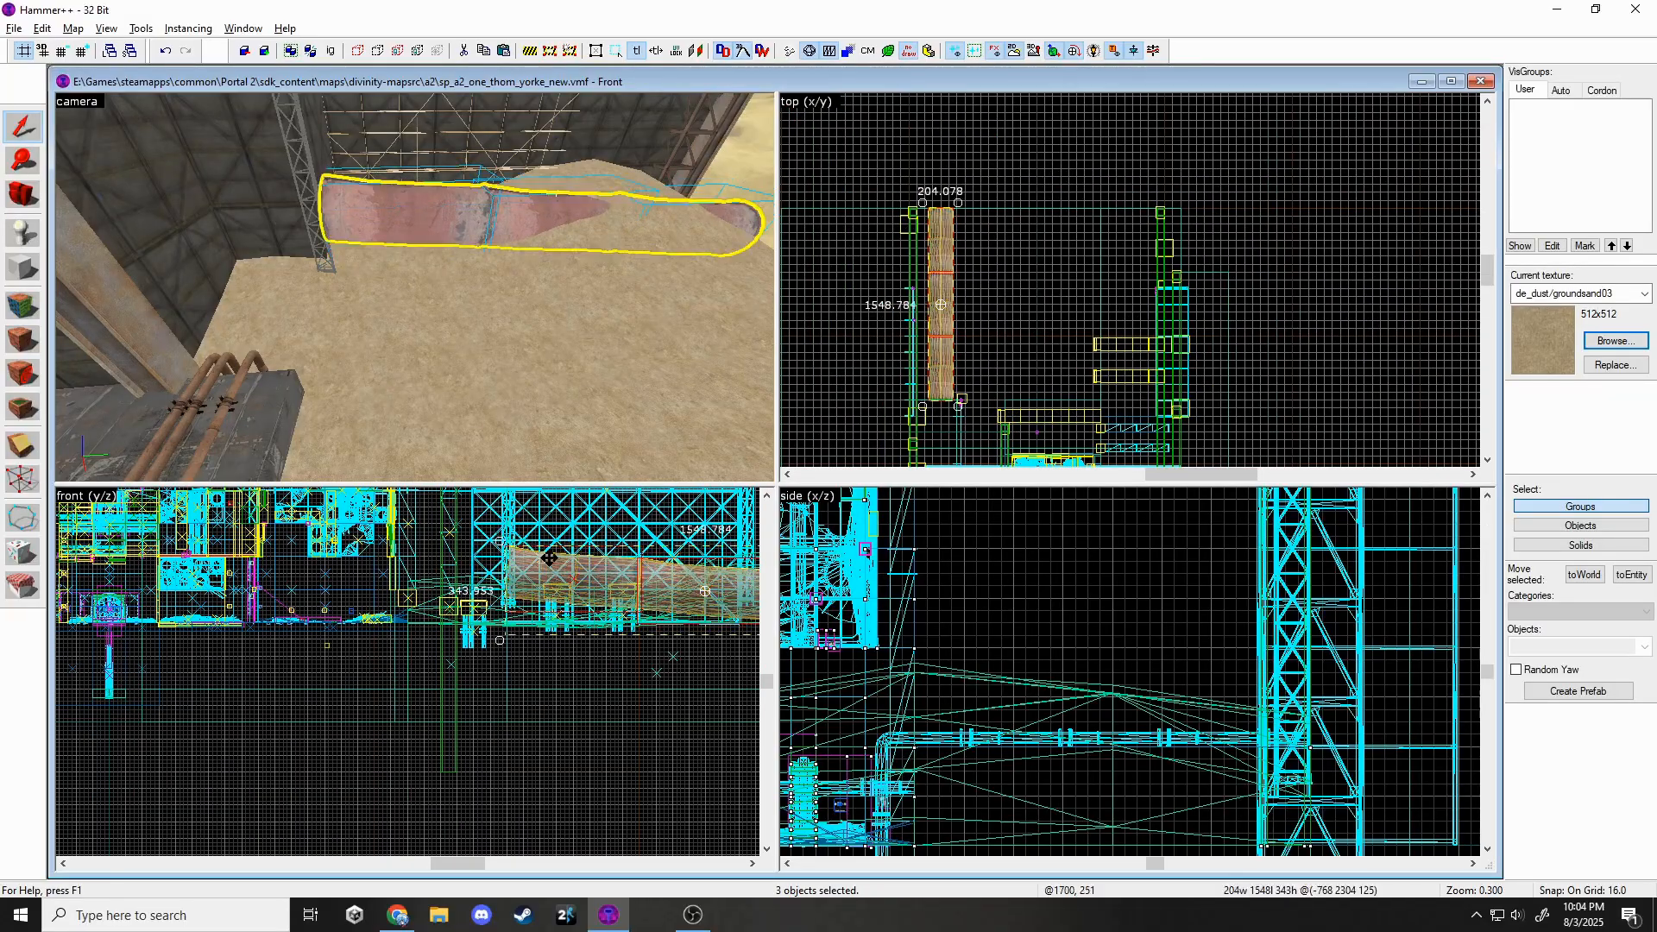
Fly toward the sand mound to check the three-piece pipe, then deselect it.
key("z")
key("w")
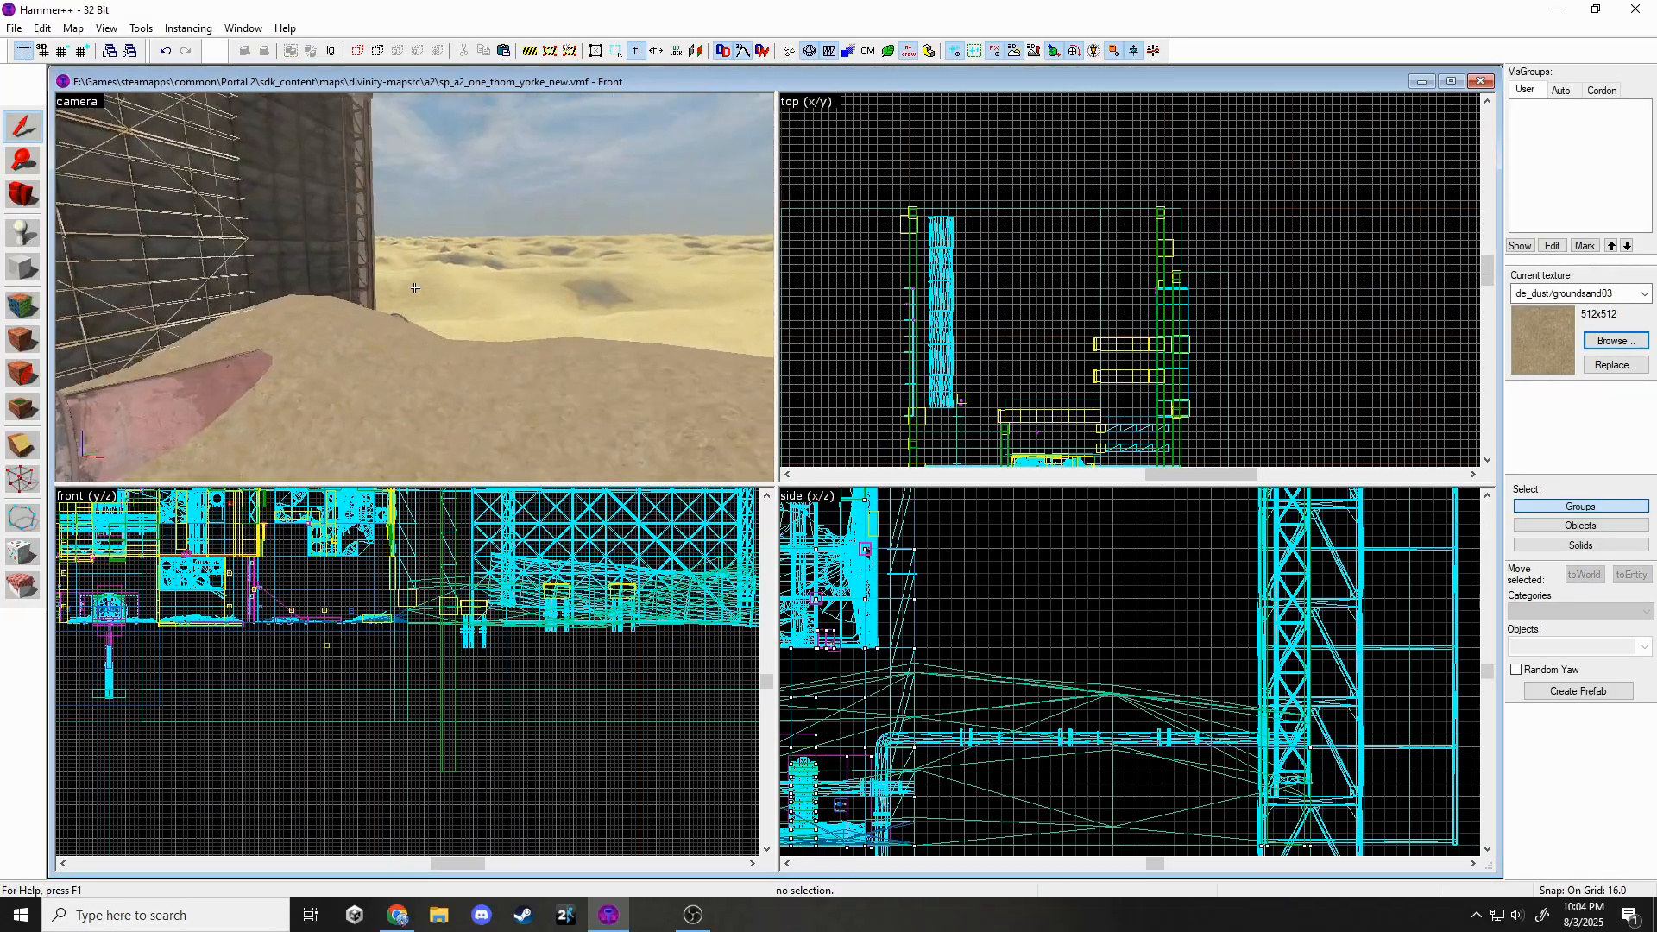
key("z")
left_click(421, 302)
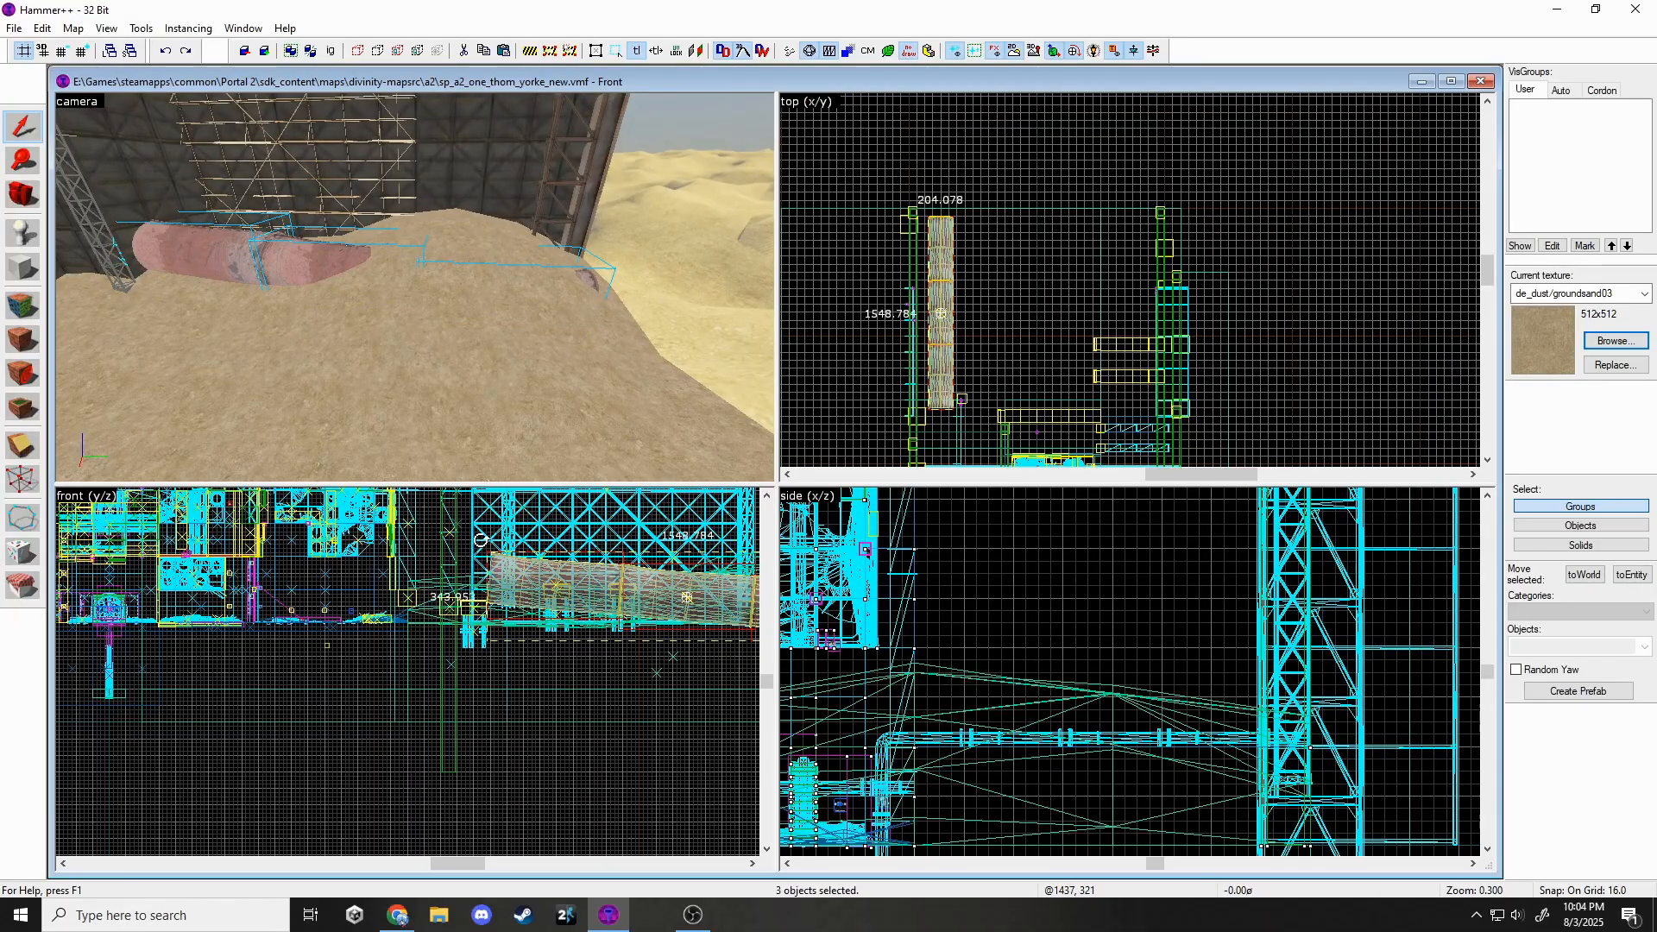
key("Escape")
left_click(414, 287)
key("z")
key("Escape")
Set the new prop_static's model to solar_panel_256.
key("w")
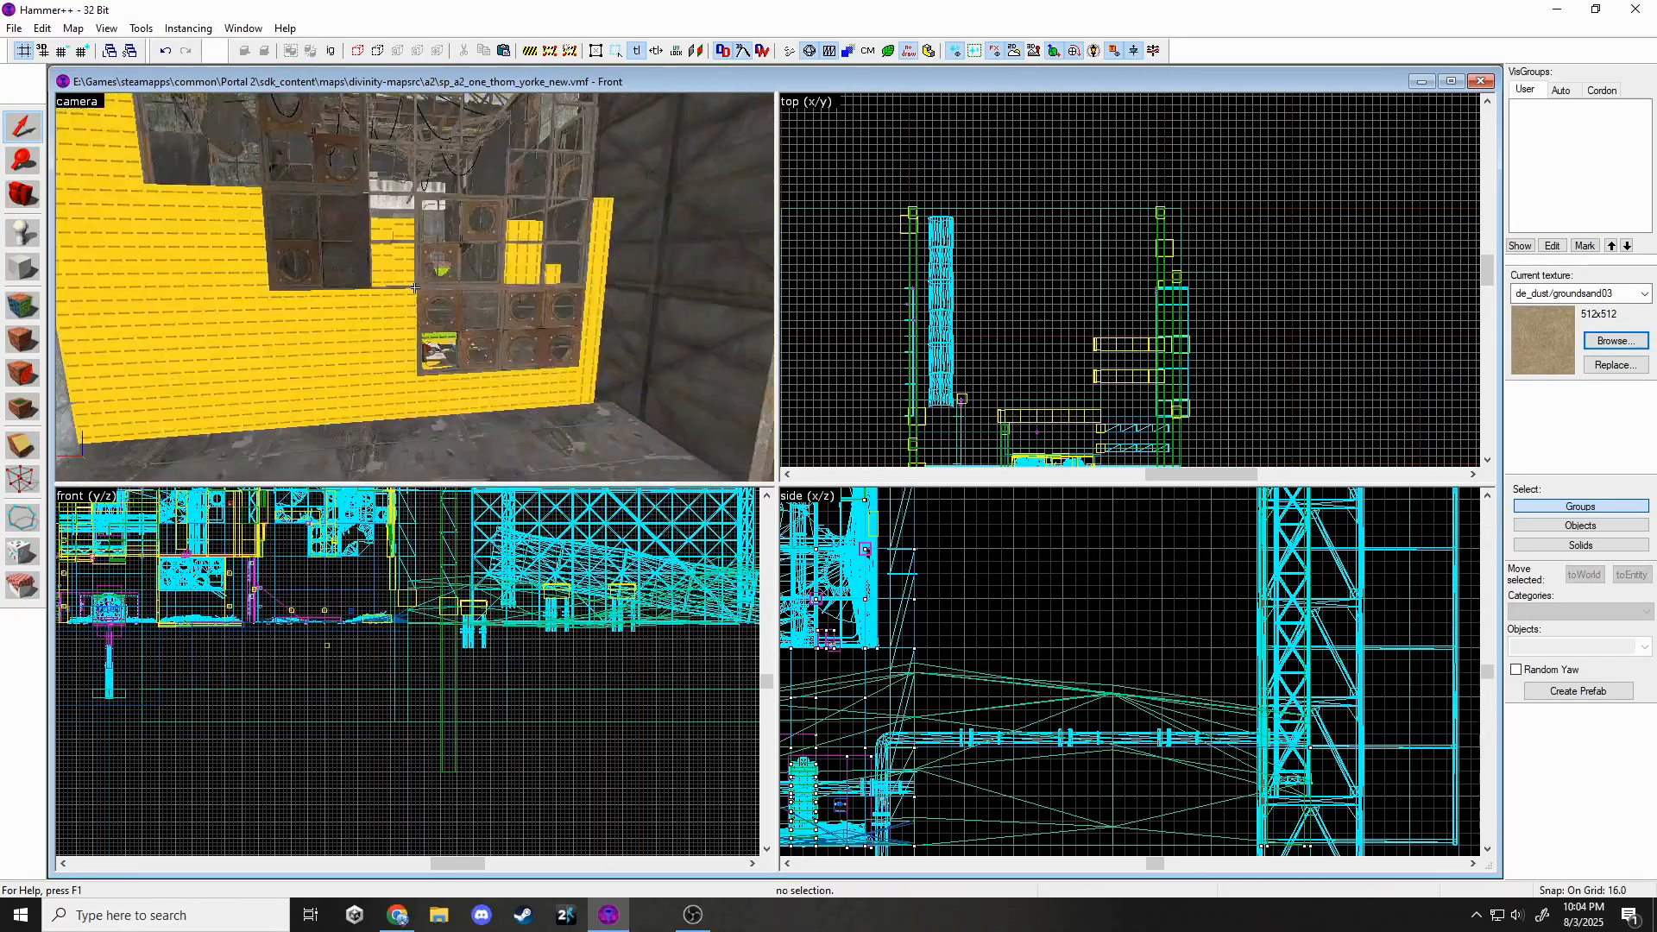
key("z")
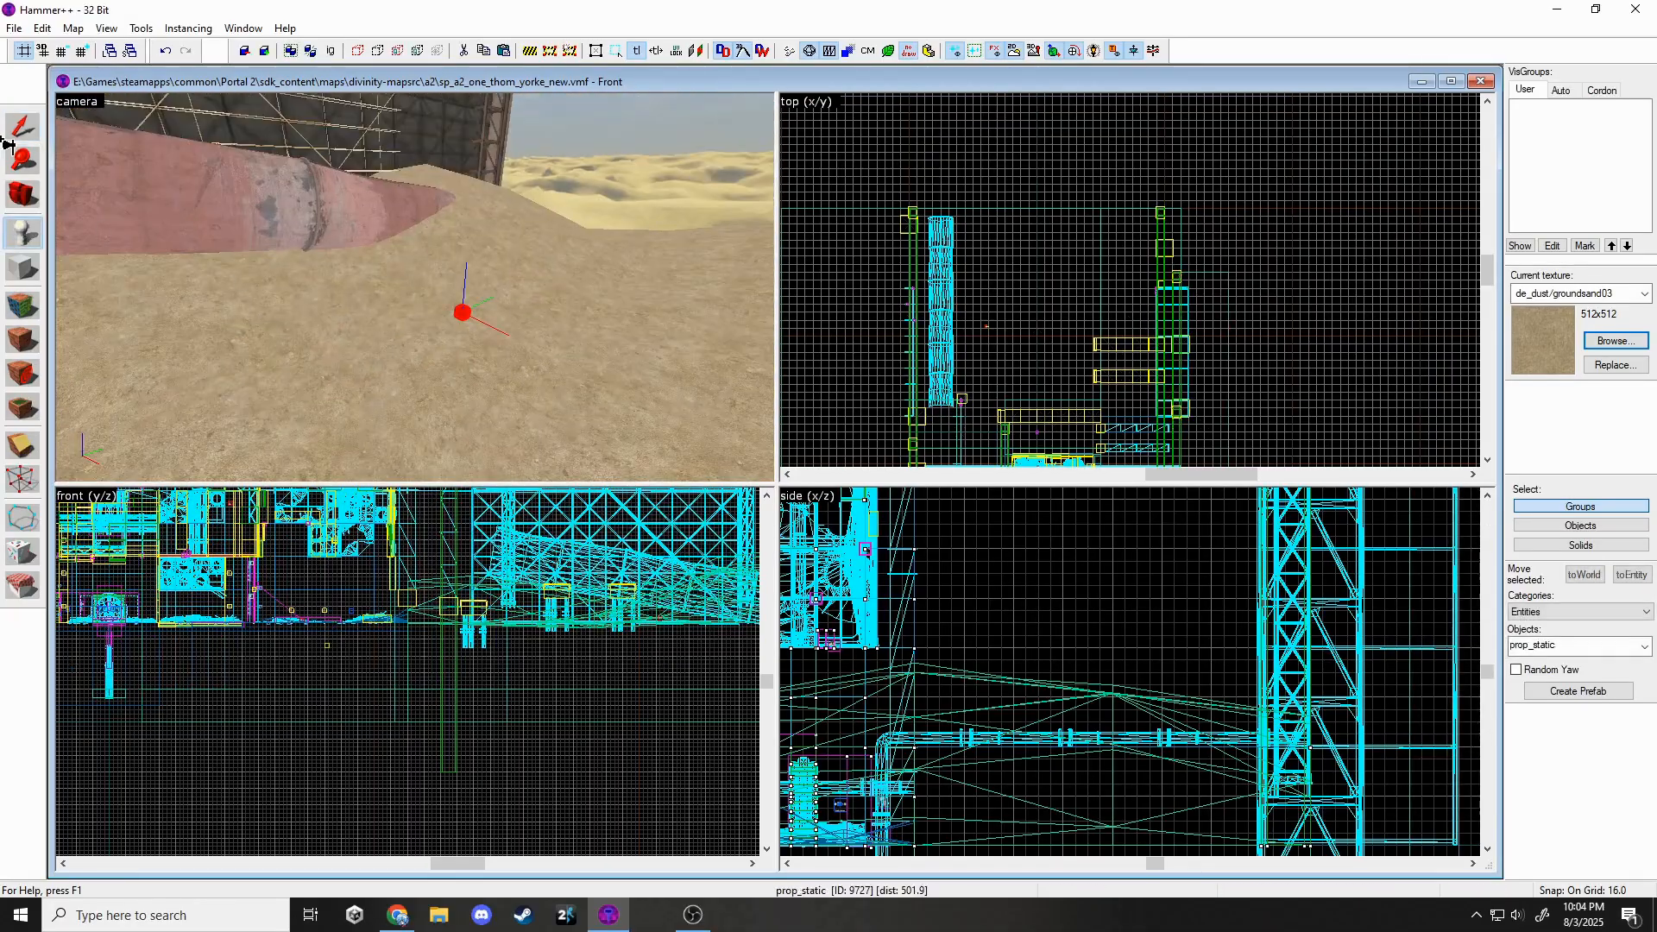
left_click(12, 131)
left_click(14, 28)
key("Escape")
double_click(458, 312)
left_click(909, 397)
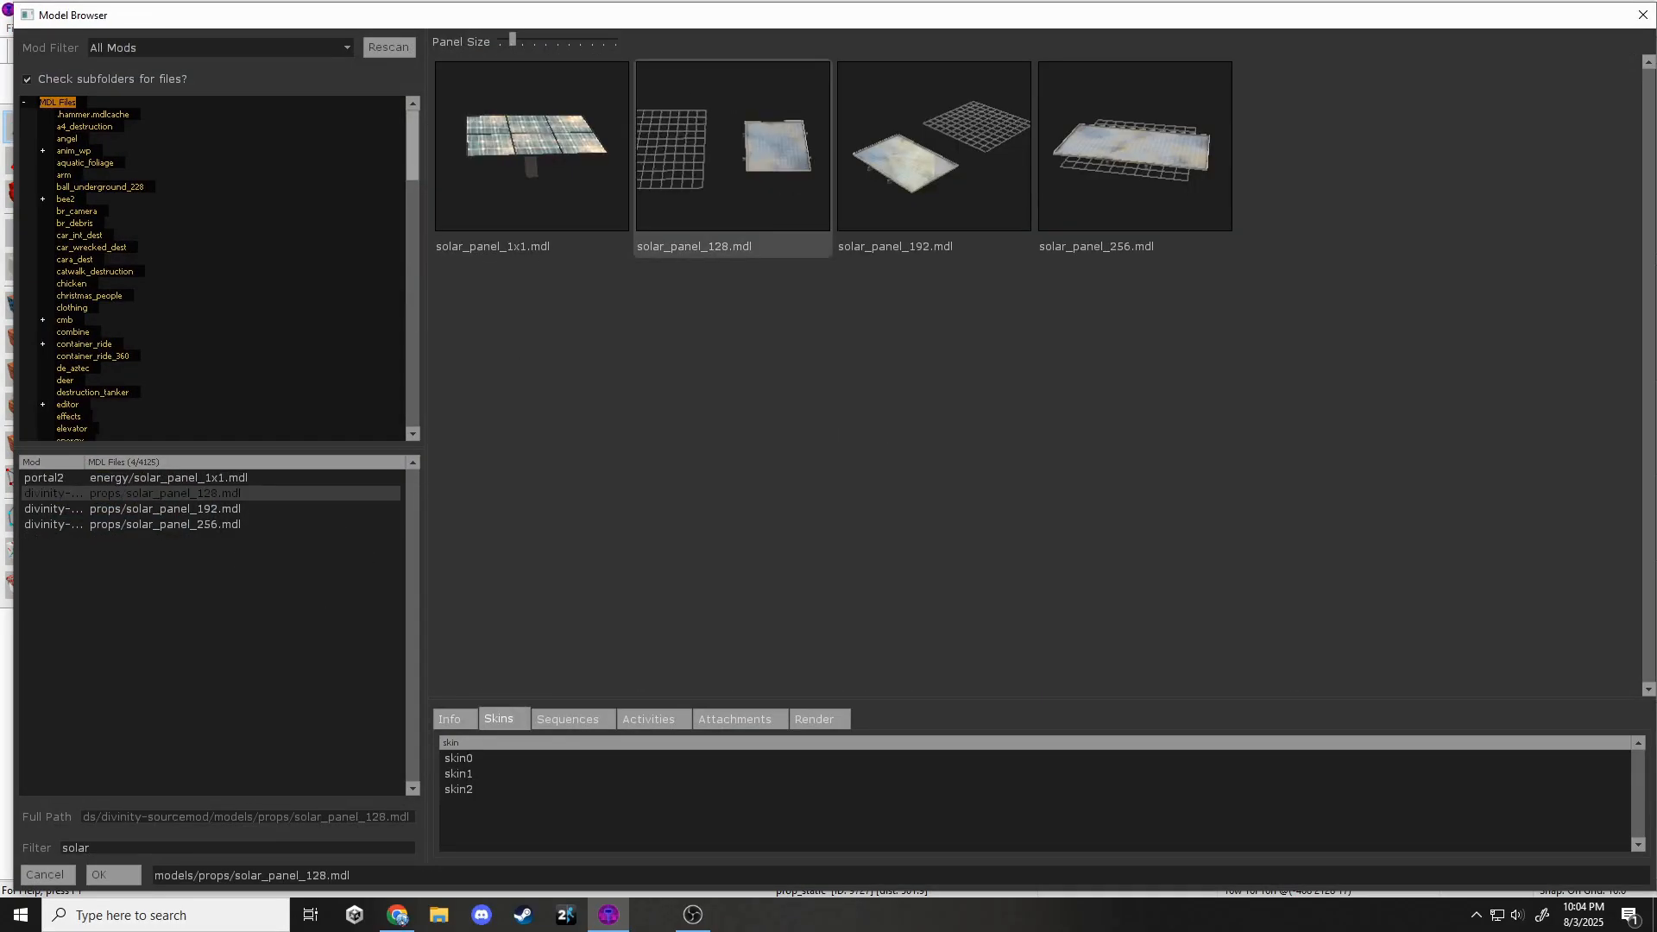
key("Return")
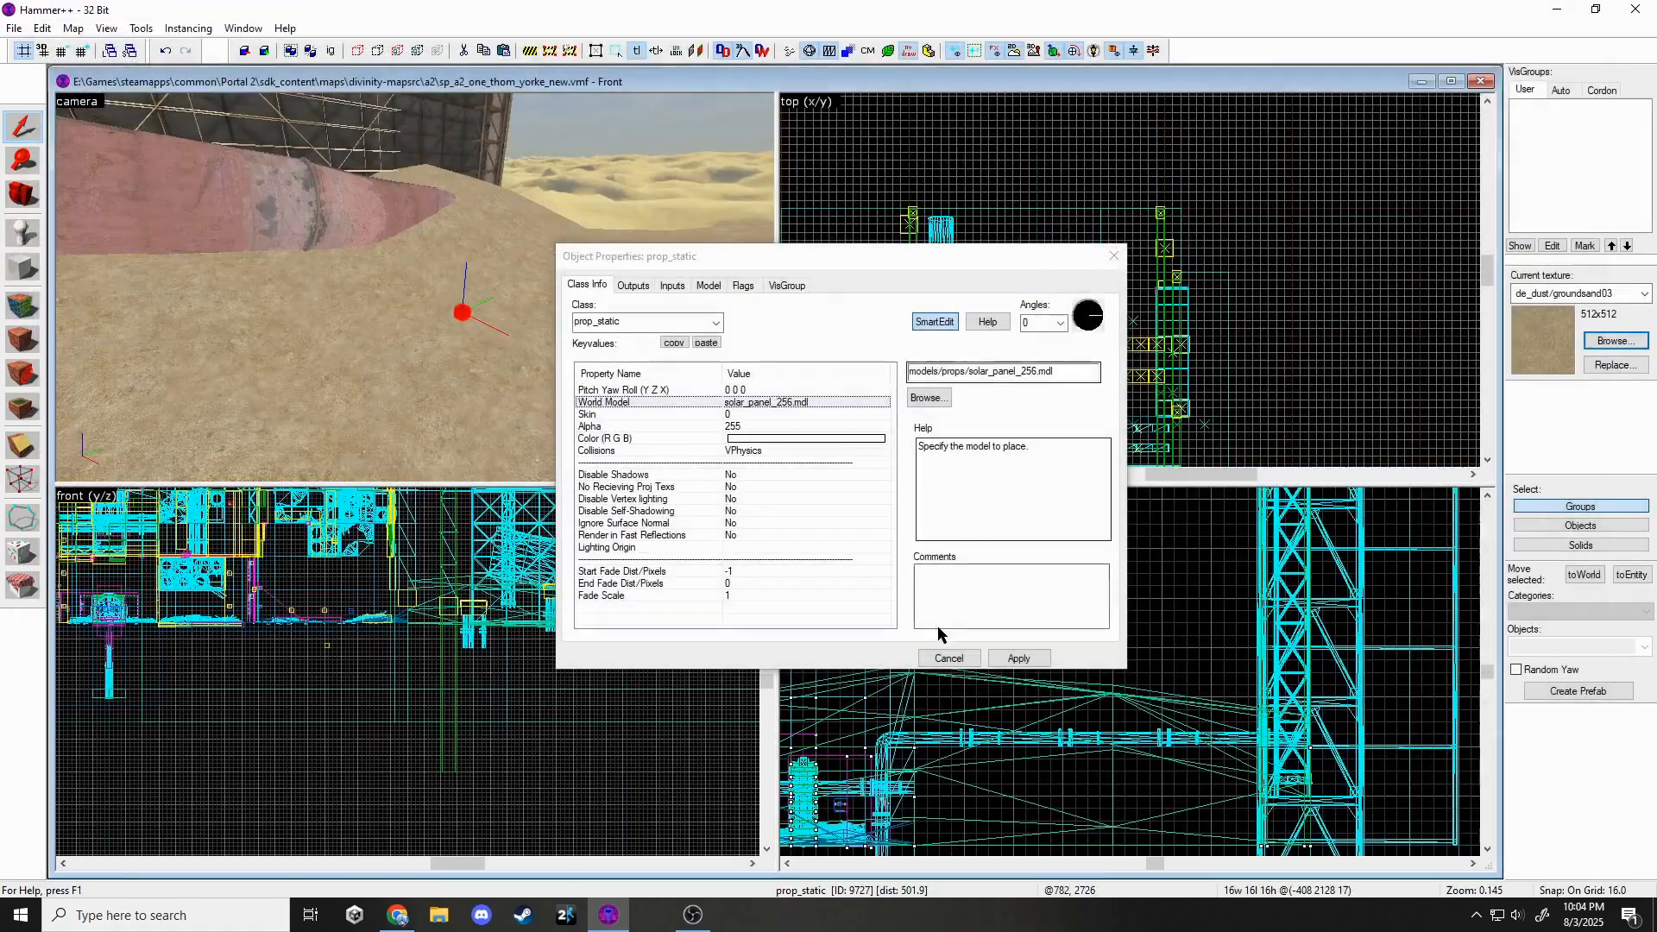
left_click(1019, 659)
key("Escape")
Raise the solar panel so it lies on the sand surface.
scroll(1024, 309, "up", 7)
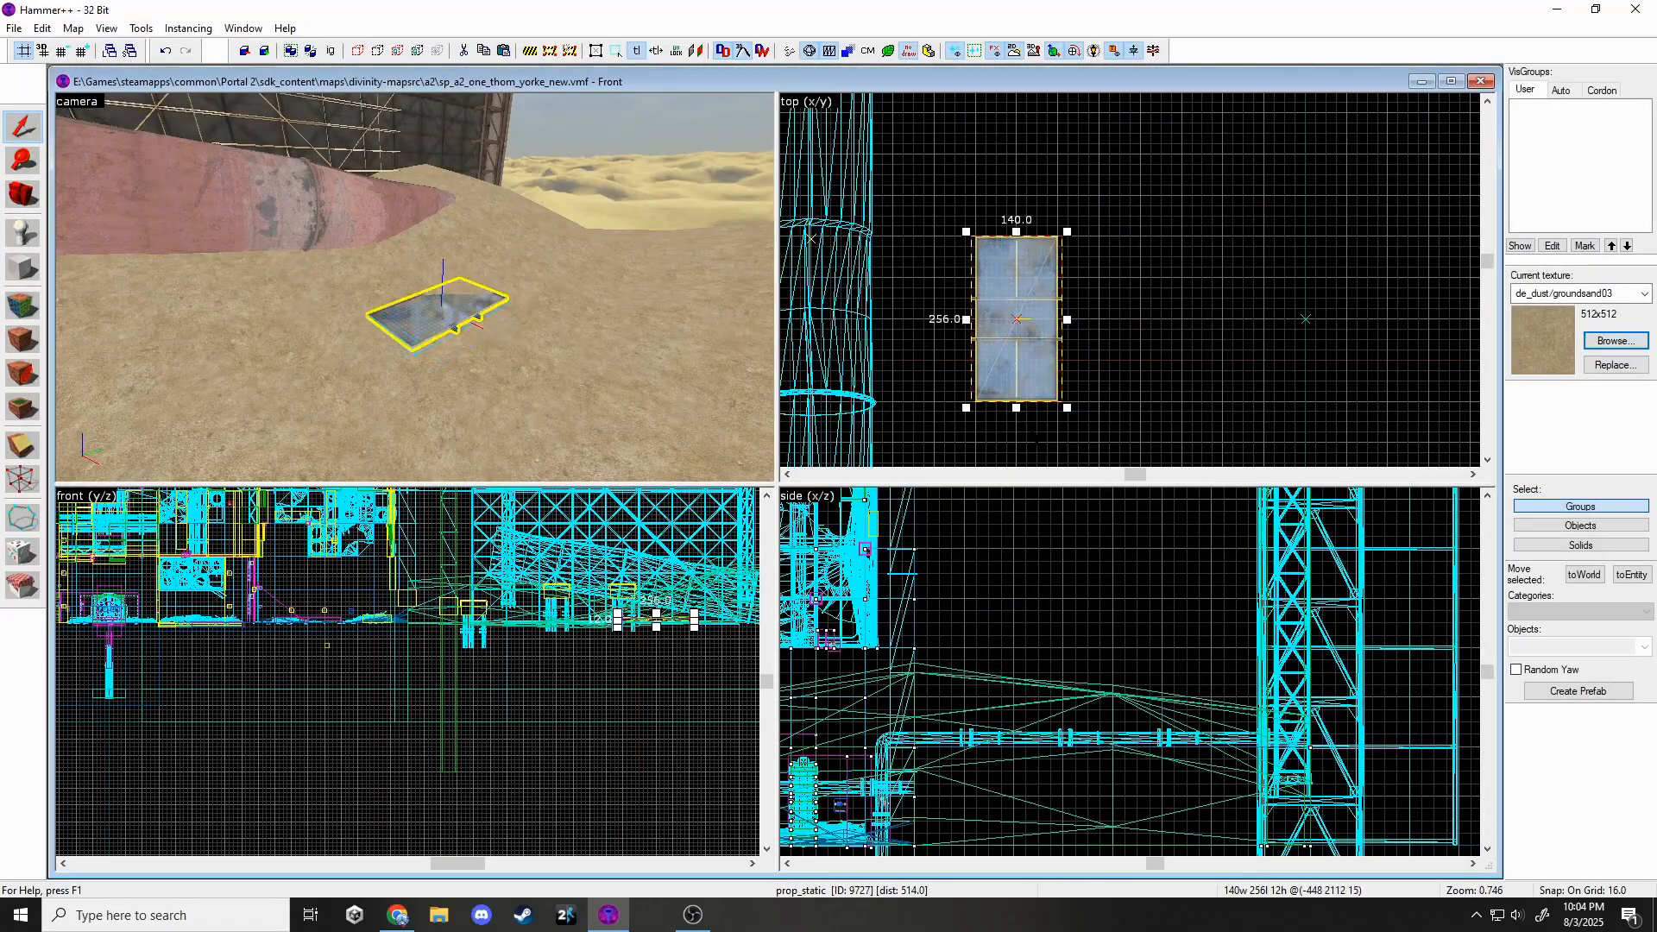
scroll(1070, 623, "down", 7)
scroll(1010, 730, "up", 10)
left_click_drag(939, 773, 939, 625)
key("z")
key("w")
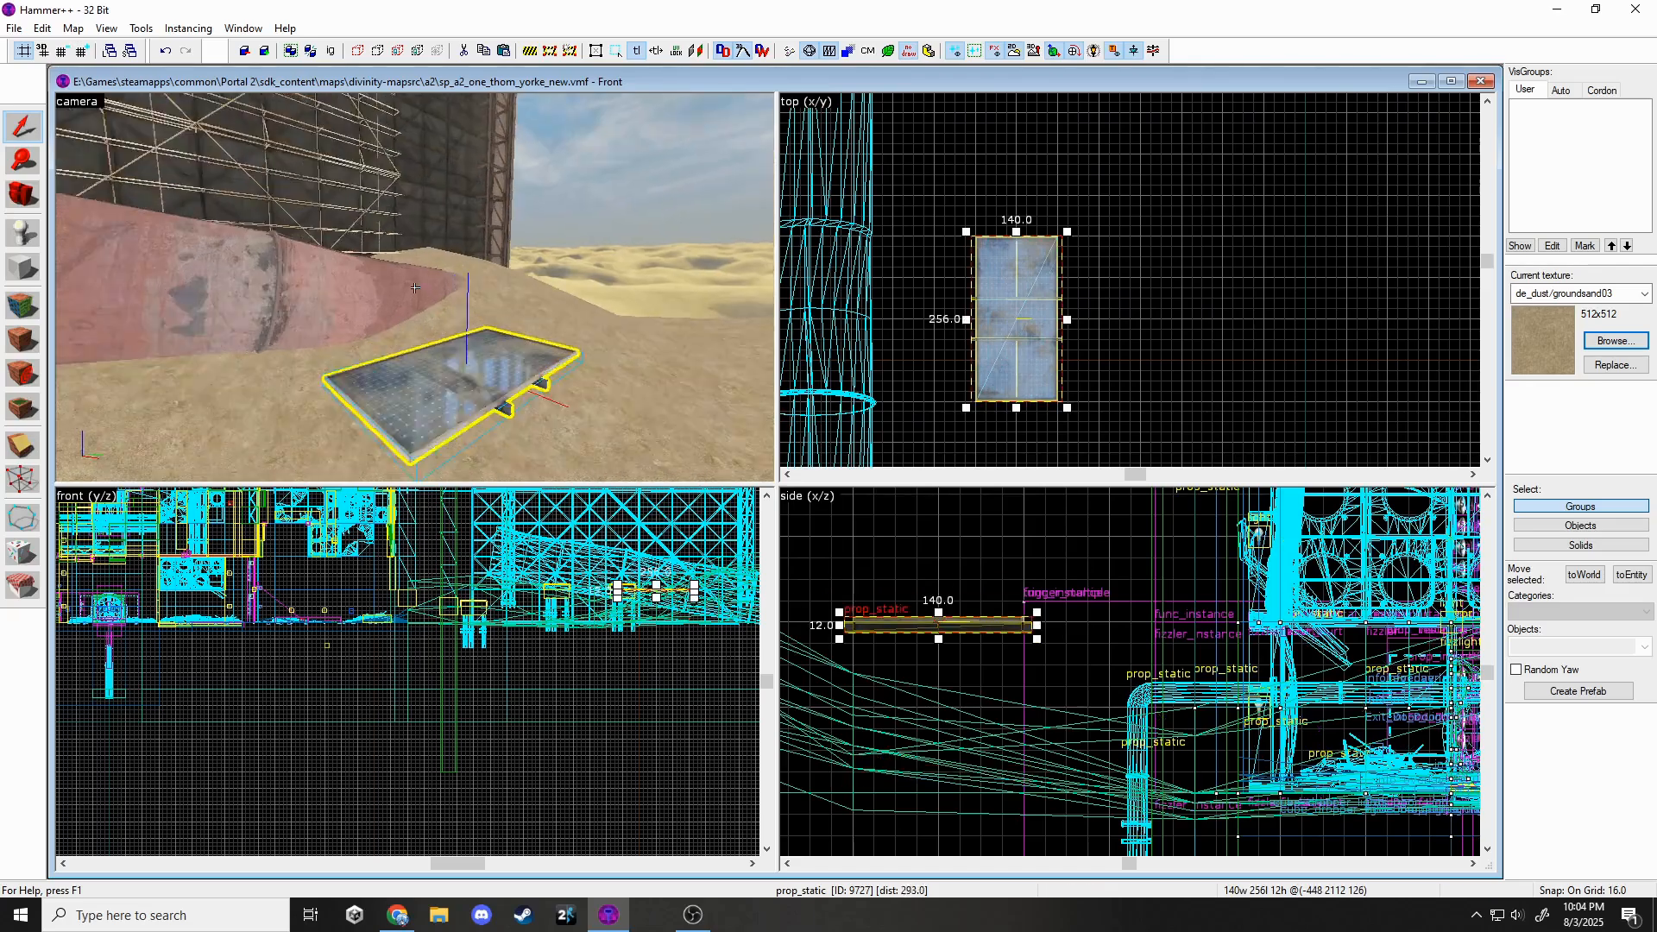
key("z")
Clone the solar panel into a 2x2 grid of panels.
mouse_move(1039, 328)
left_mouse_down()
mouse_move(1122, 327)
mouse_move(1058, 206)
mouse_move(1027, 188)
left_mouse_up()
left_click(492, 303, "ctrl")
key("z")
key("a")
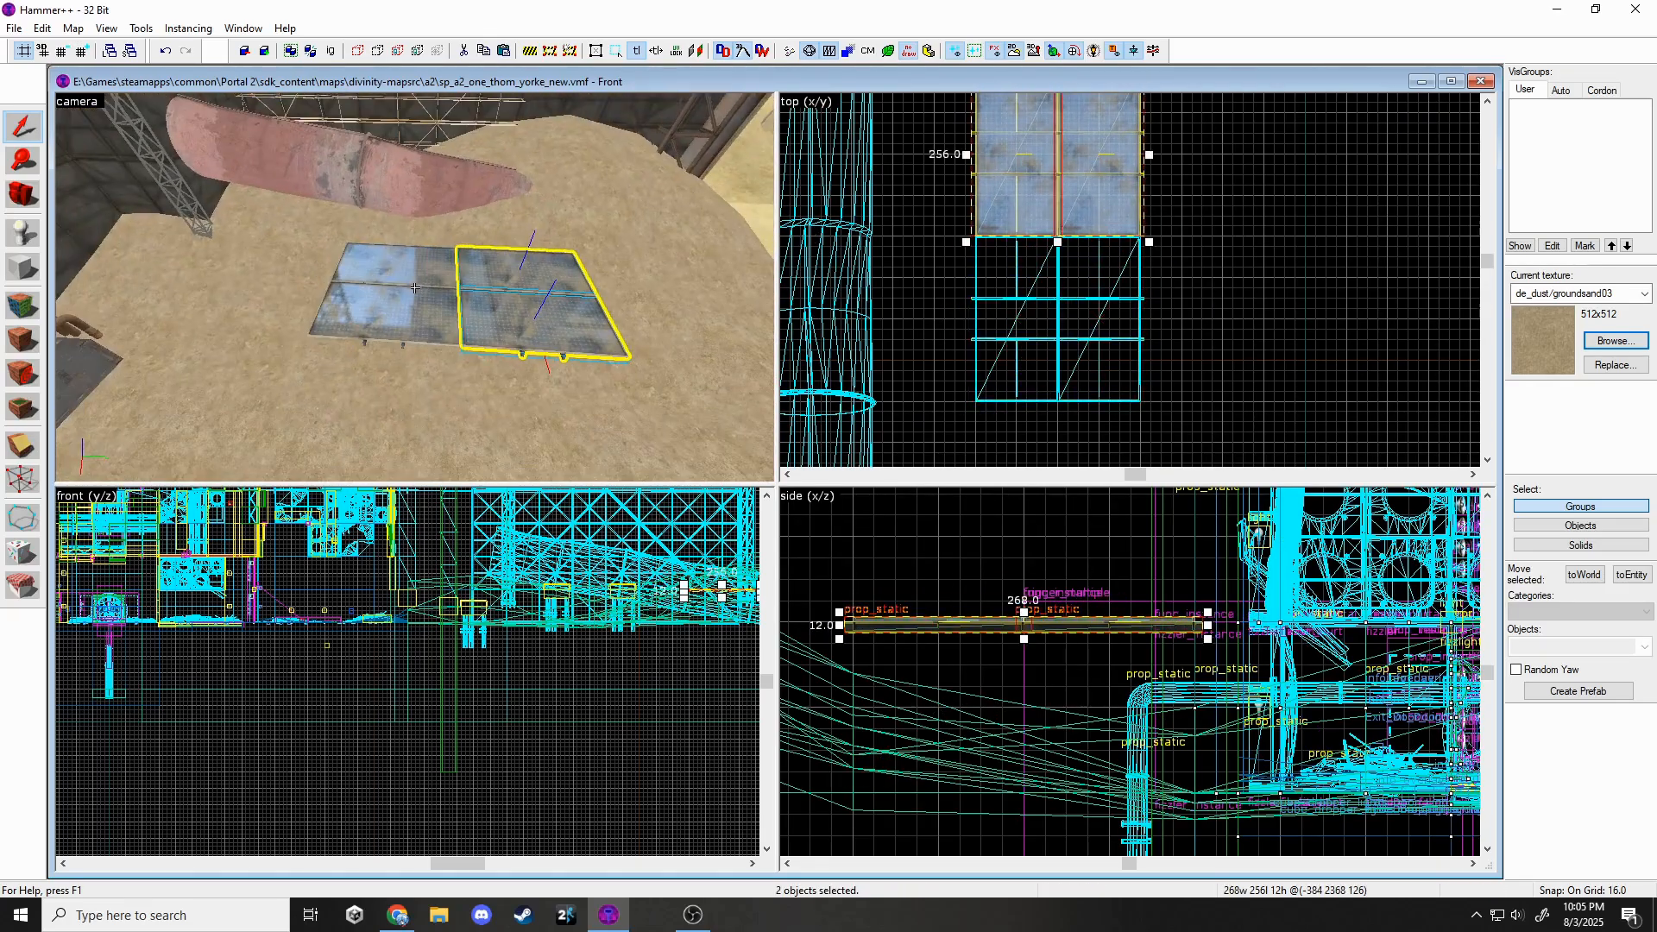
middle_click_drag(1132, 259, 1121, 454)
left_click_drag(1109, 449, 1109, 103, "shift")
key("Escape")
Fly the camera around the solar panels in the sand and clear the current panel selections.
key("z")
key("w")
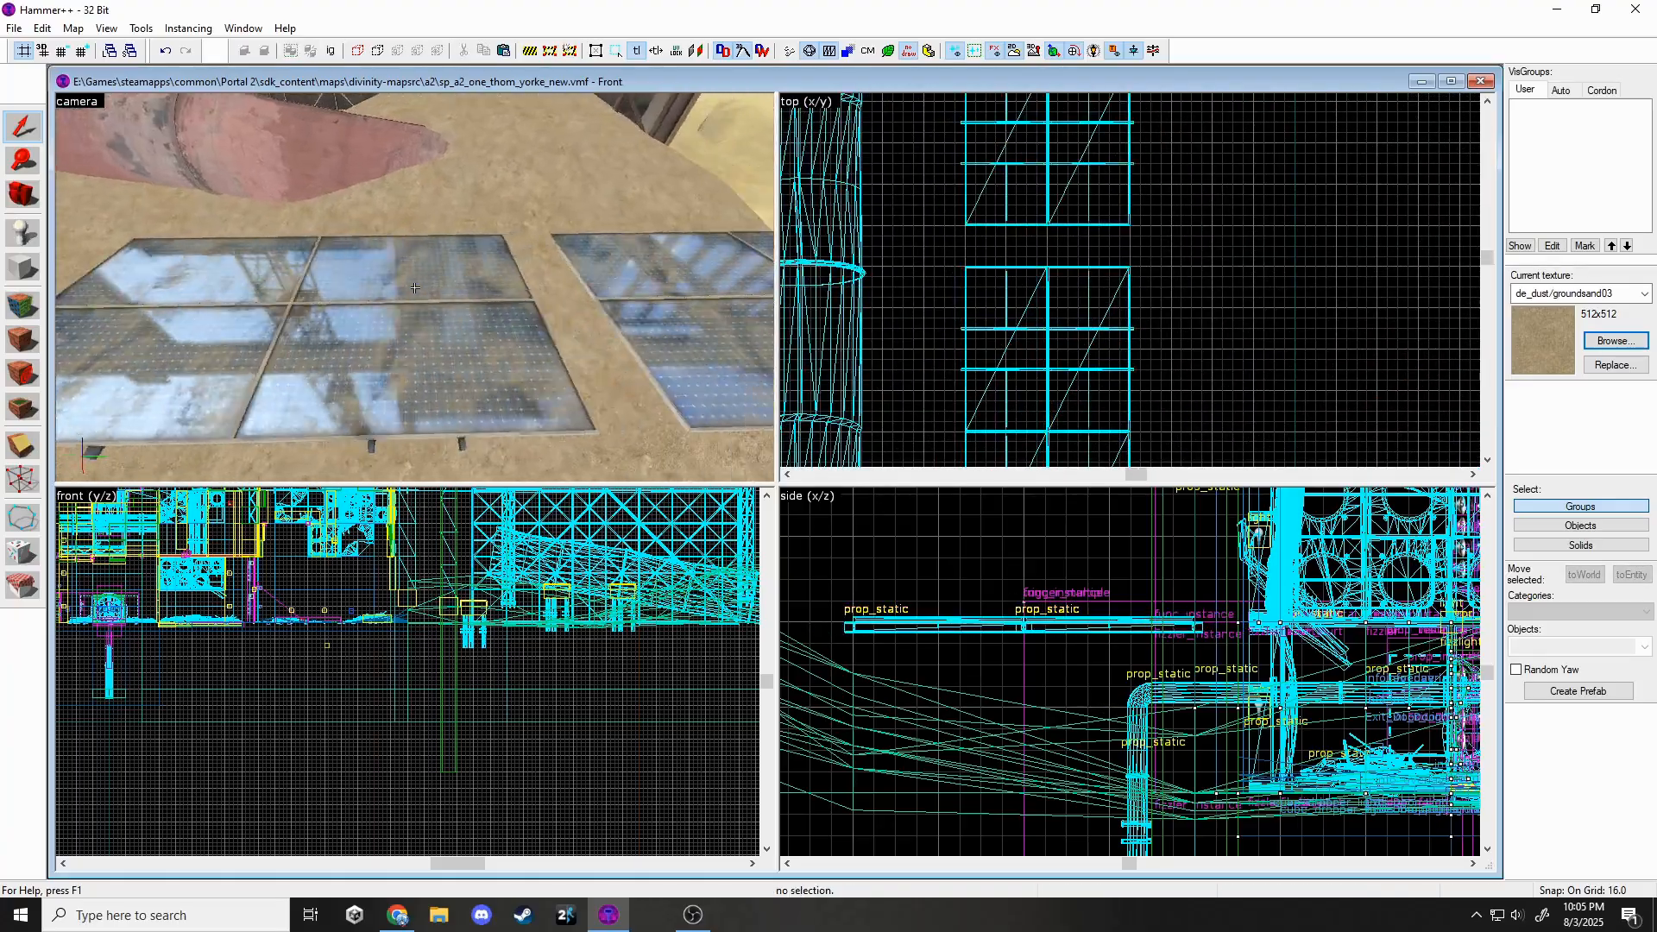
key("s")
key("z")
middle_click_drag(483, 679, 271, 748)
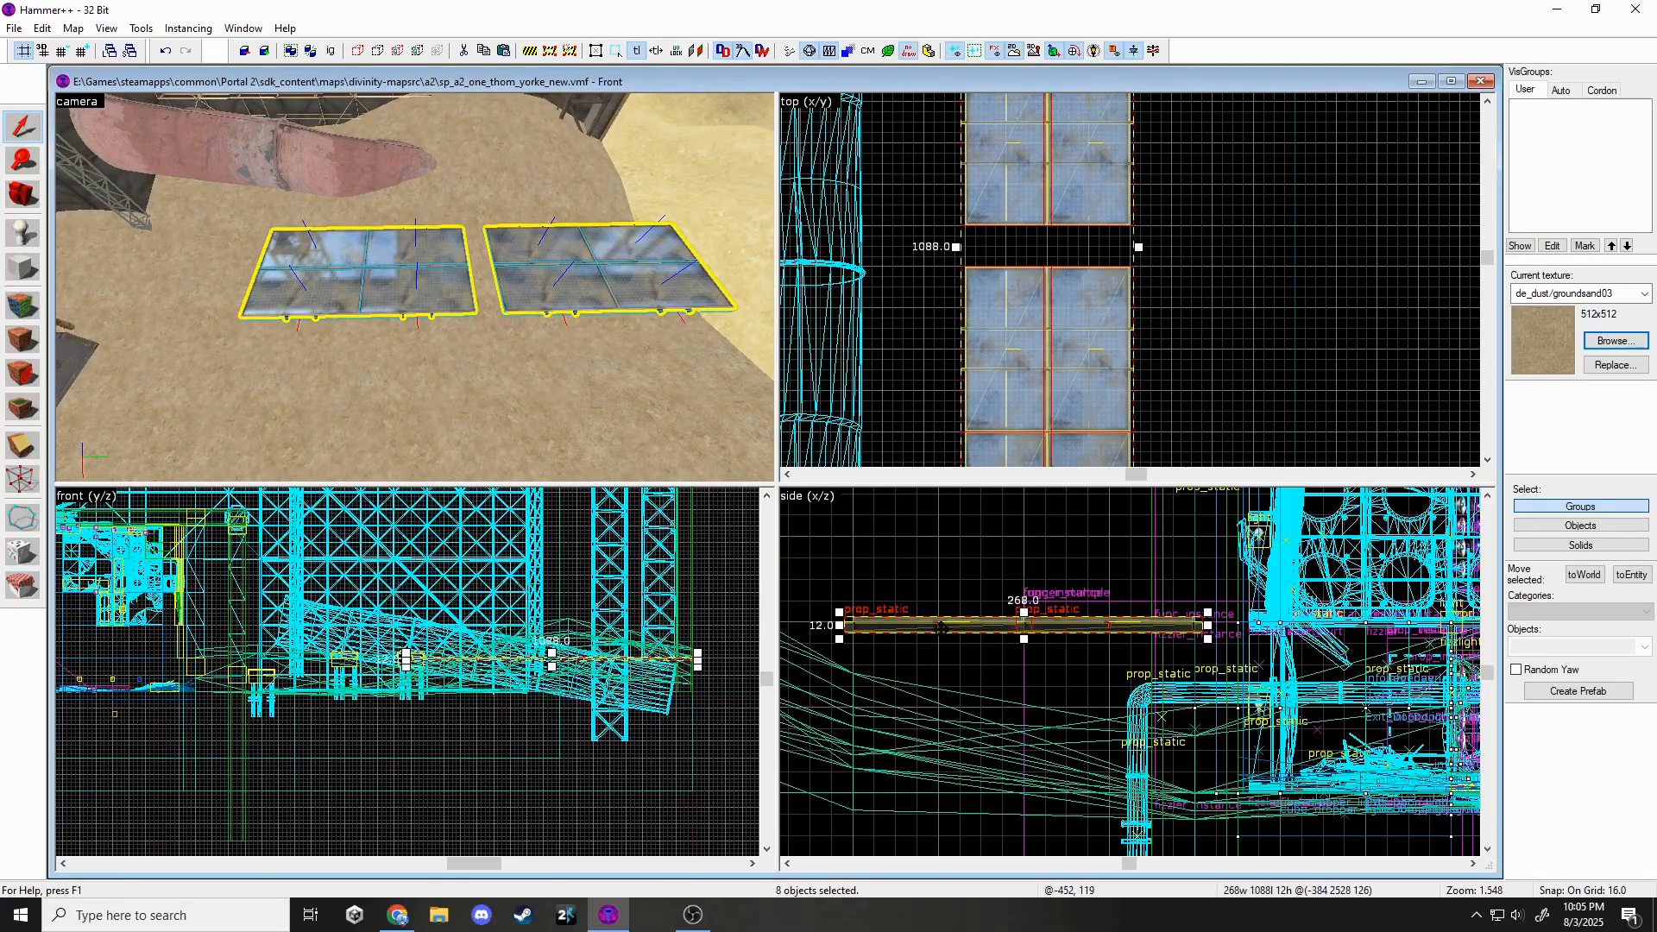
scroll(1015, 372, "down", 5)
key("z")
key("w")
key("Escape")
key("s")
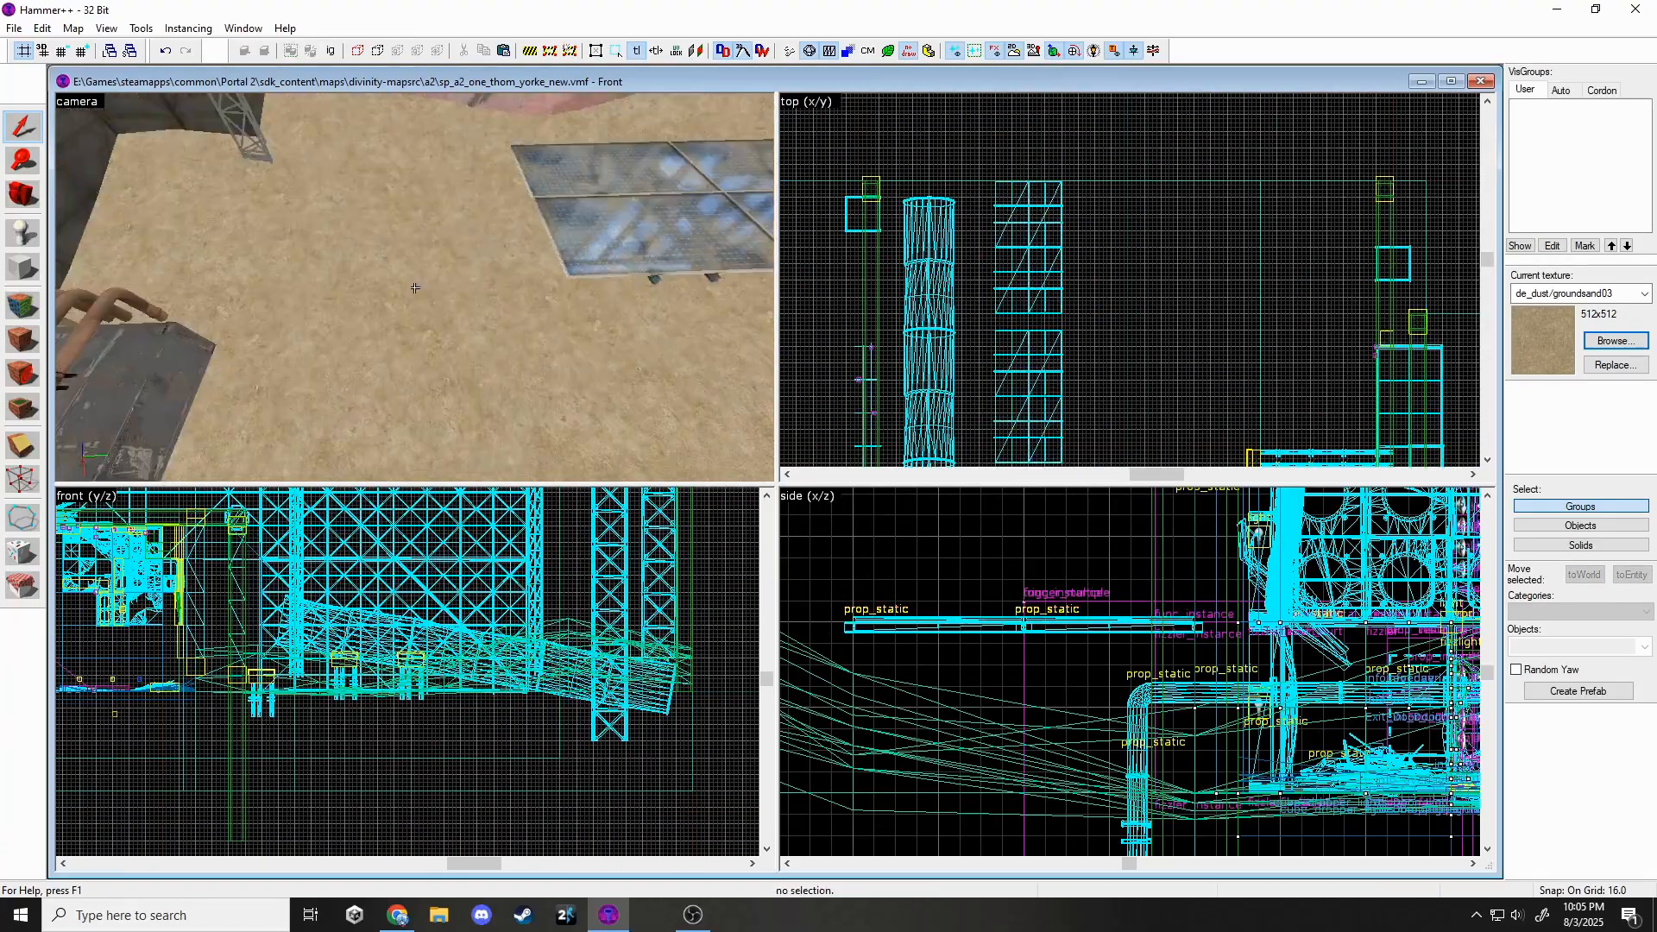
key("z")
key("Escape")
key("z")
key("w")
key("z")
Select the other panel group, turn it 90°, tilt it 15° and rotate it 30° clockwise.
left_click(445, 336, "ctrl")
left_click(561, 328, "ctrl")
left_click(535, 274, "ctrl")
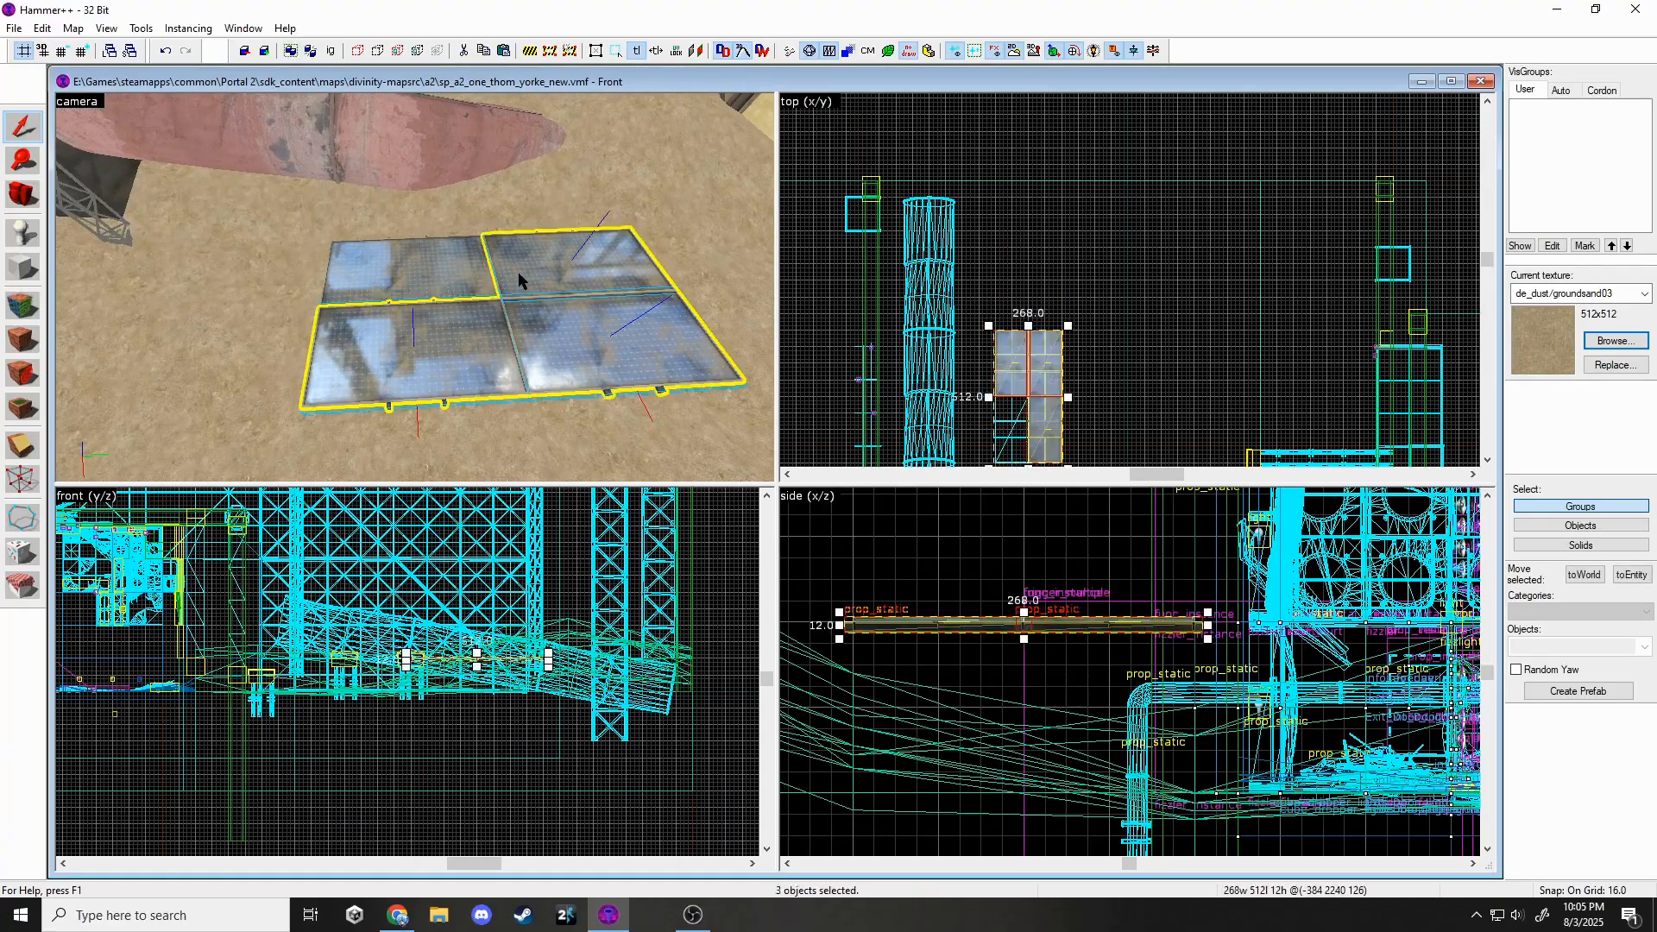
left_click_drag(1067, 326, 956, 357)
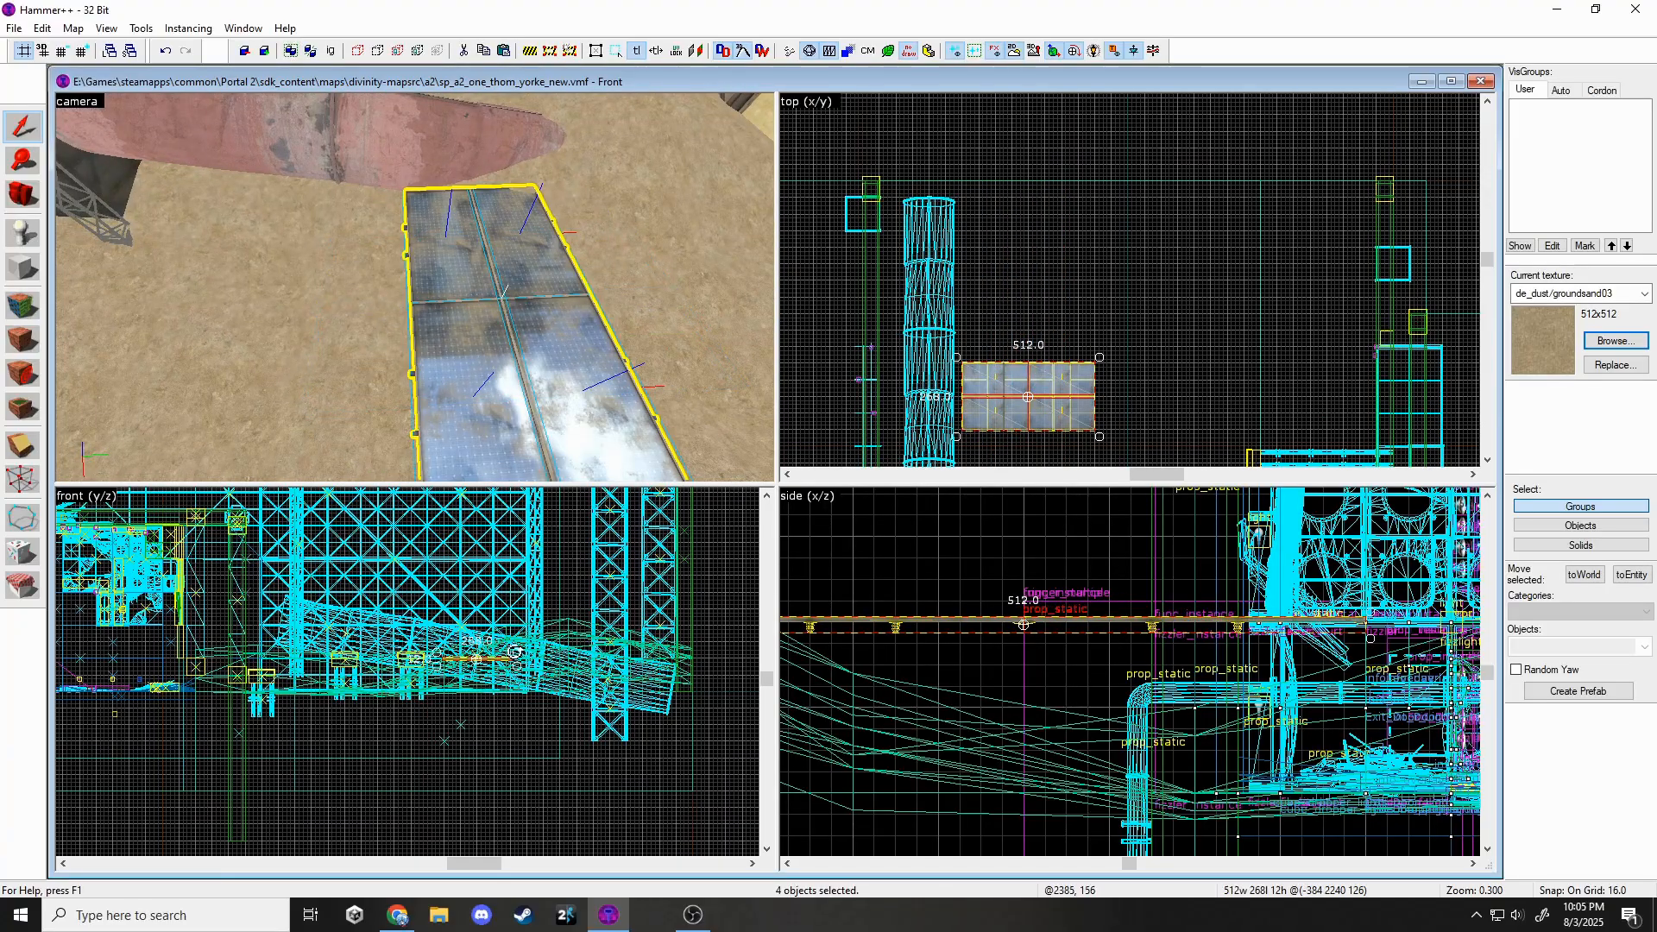
left_click_drag(514, 652, 515, 668)
scroll(947, 388, "up", 3)
left_click_drag(965, 339, 1011, 287)
middle_click_drag(1035, 345, 1063, 120)
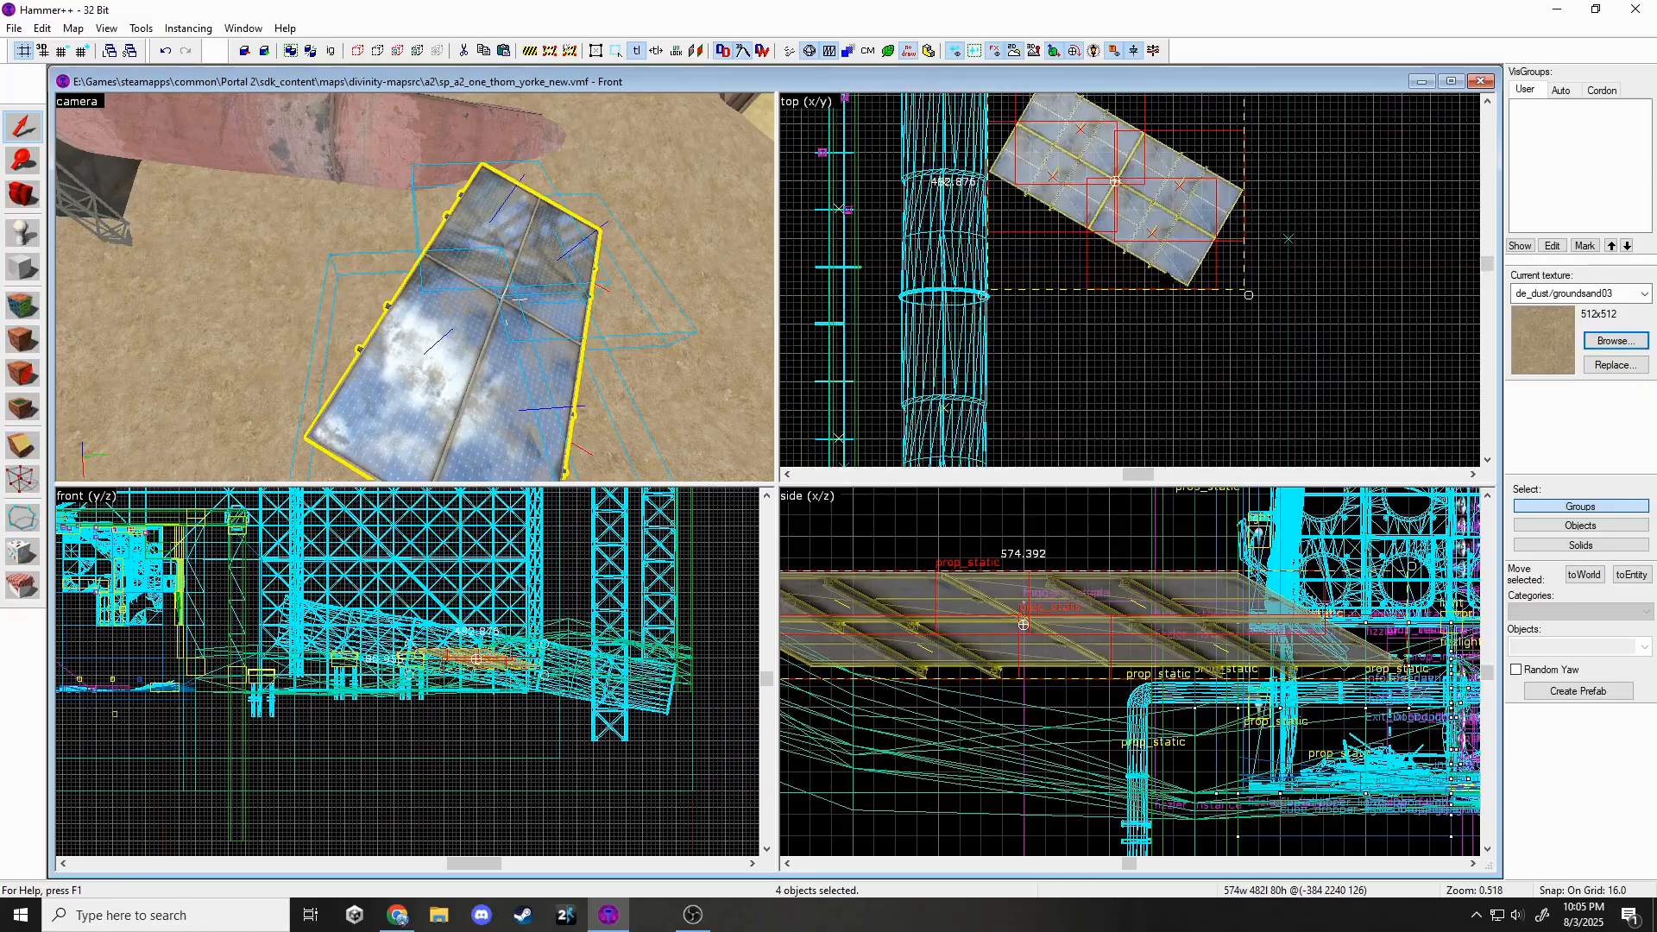
Sink the rotated panels 96 units into the sand.
key("z")
key("s")
key("z")
scroll(466, 671, "up", 2)
left_click_drag(504, 653, 506, 688)
key("z")
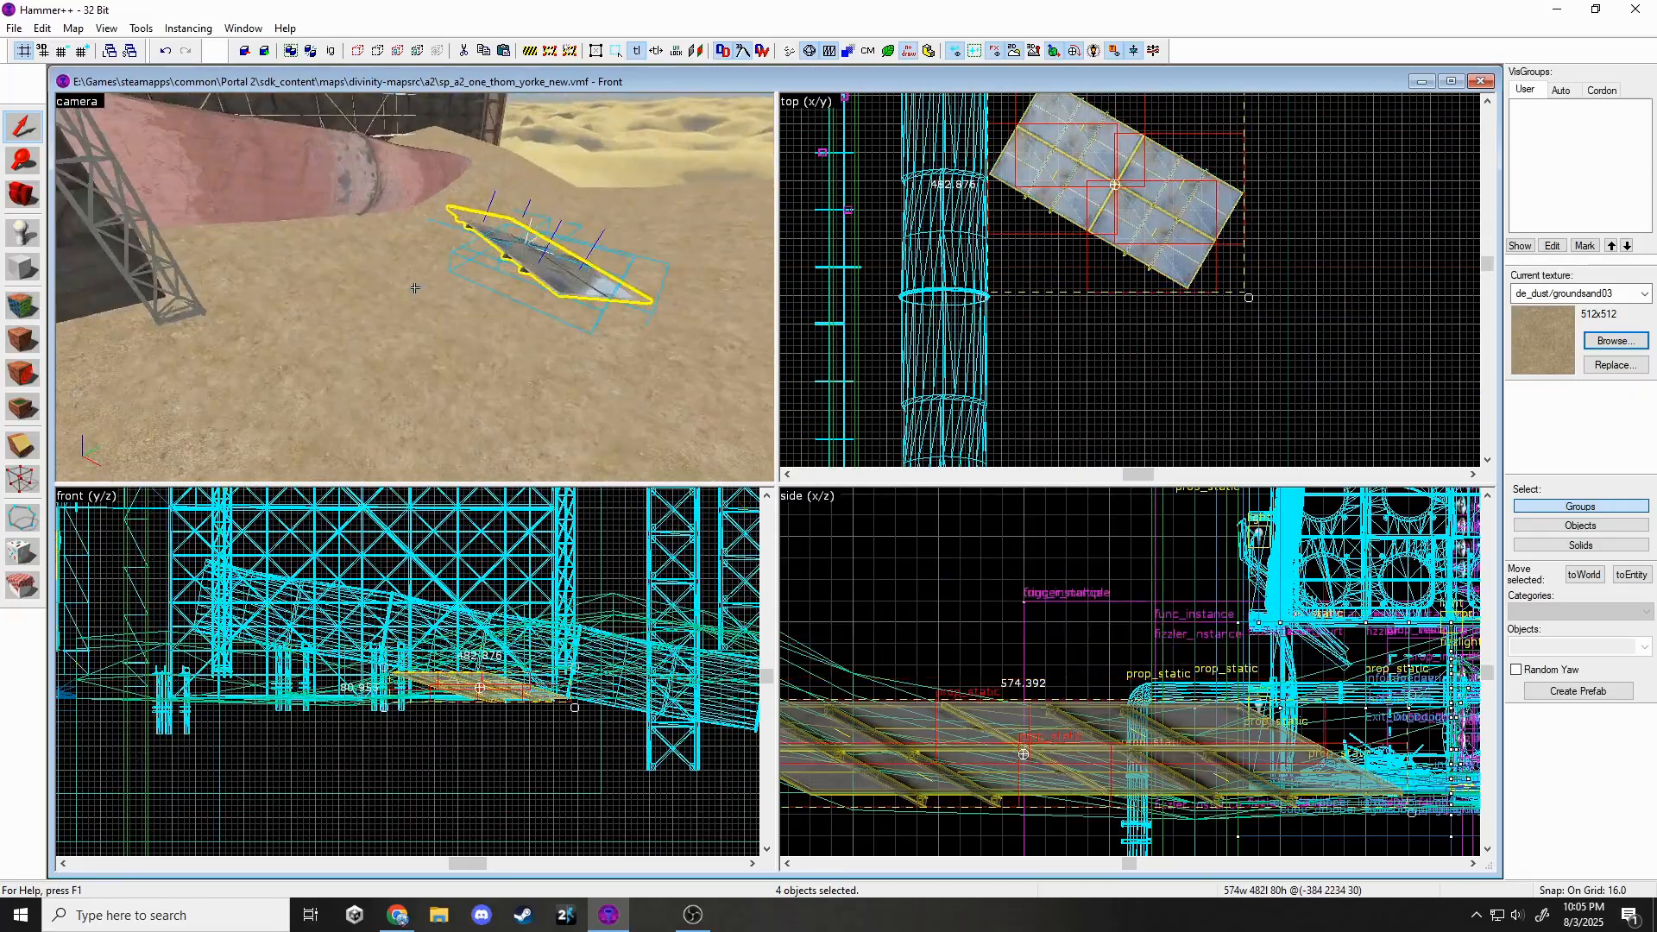
key("d")
key("z")
scroll(1237, 214, "down", 3)
Copy the four panels and settle the copy, nearly level, beside the rusty pipes.
left_click_drag(1202, 204, 1189, 296, "shift")
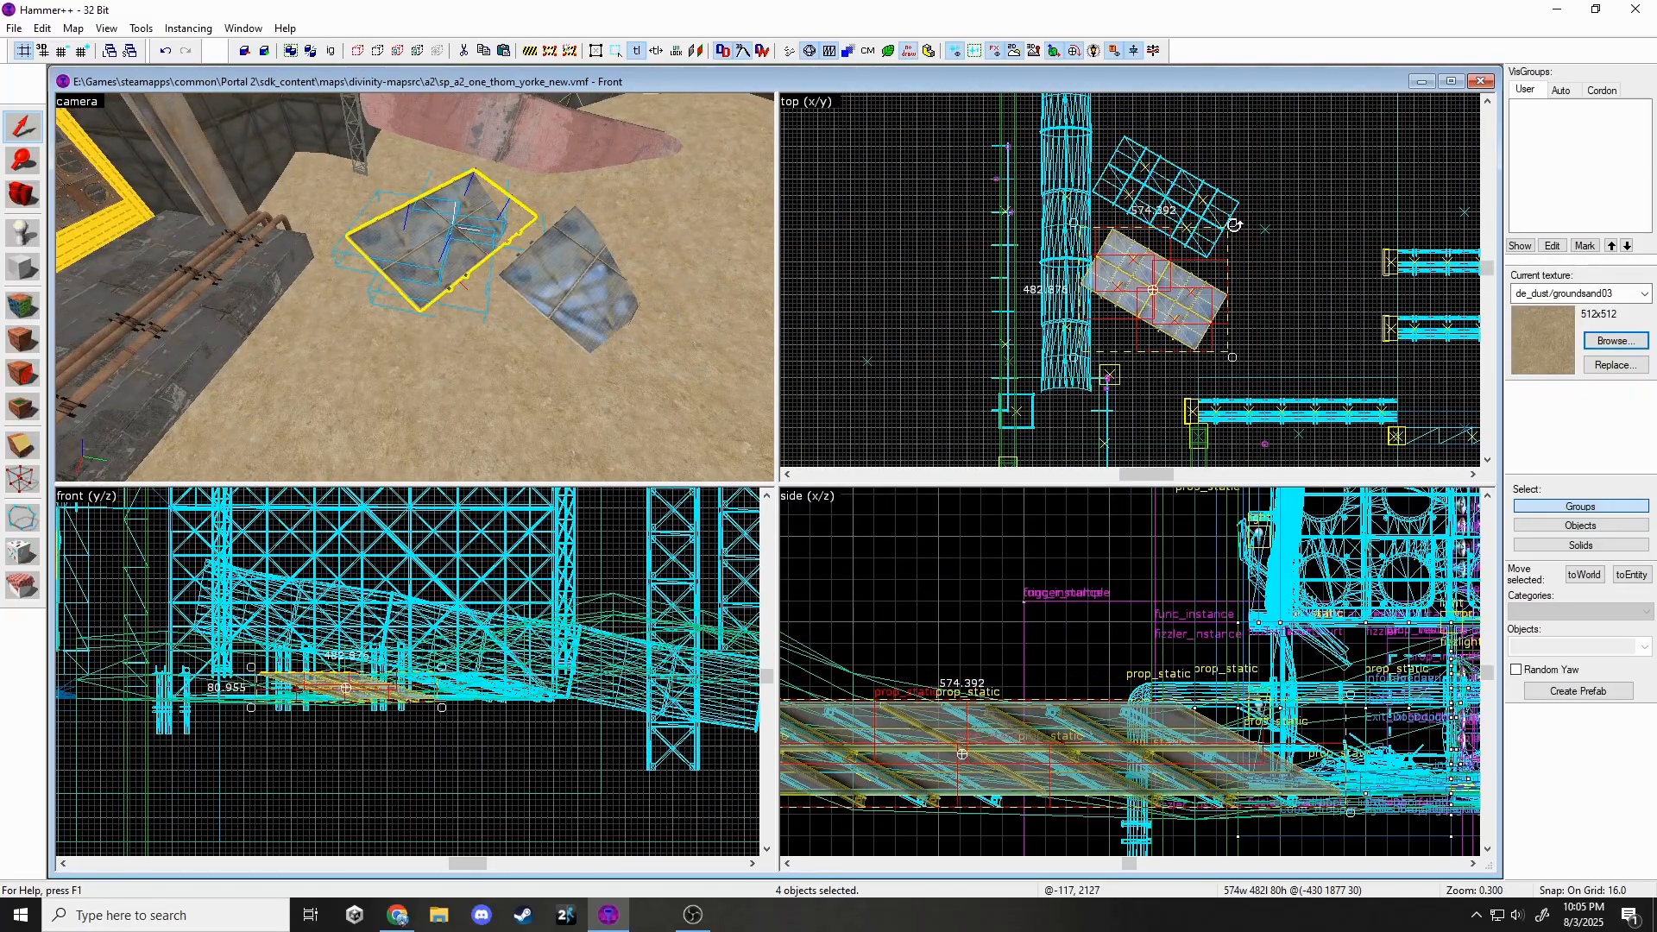
left_click_drag(1234, 200, 1233, 199)
left_click_drag(1180, 302, 1252, 379, "shift")
left_click_drag(1301, 308, 1294, 262)
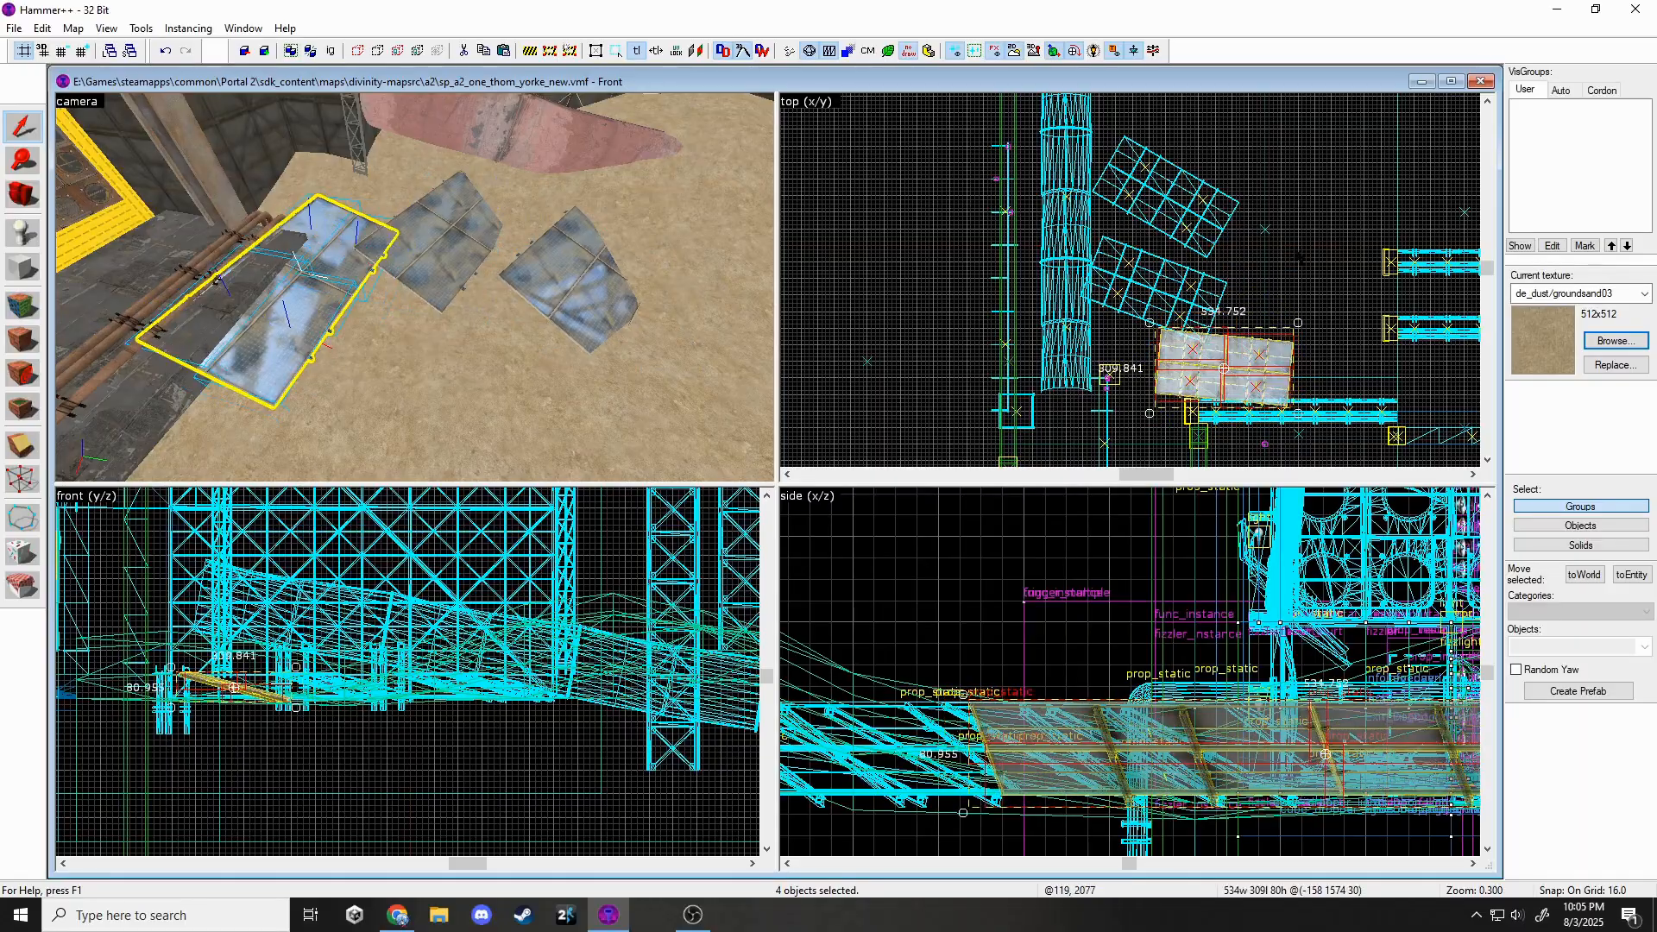
left_click_drag(1283, 341, 1364, 315)
key("Escape")
Select the tilted solar panels lying in the sand and remove them.
key("s")
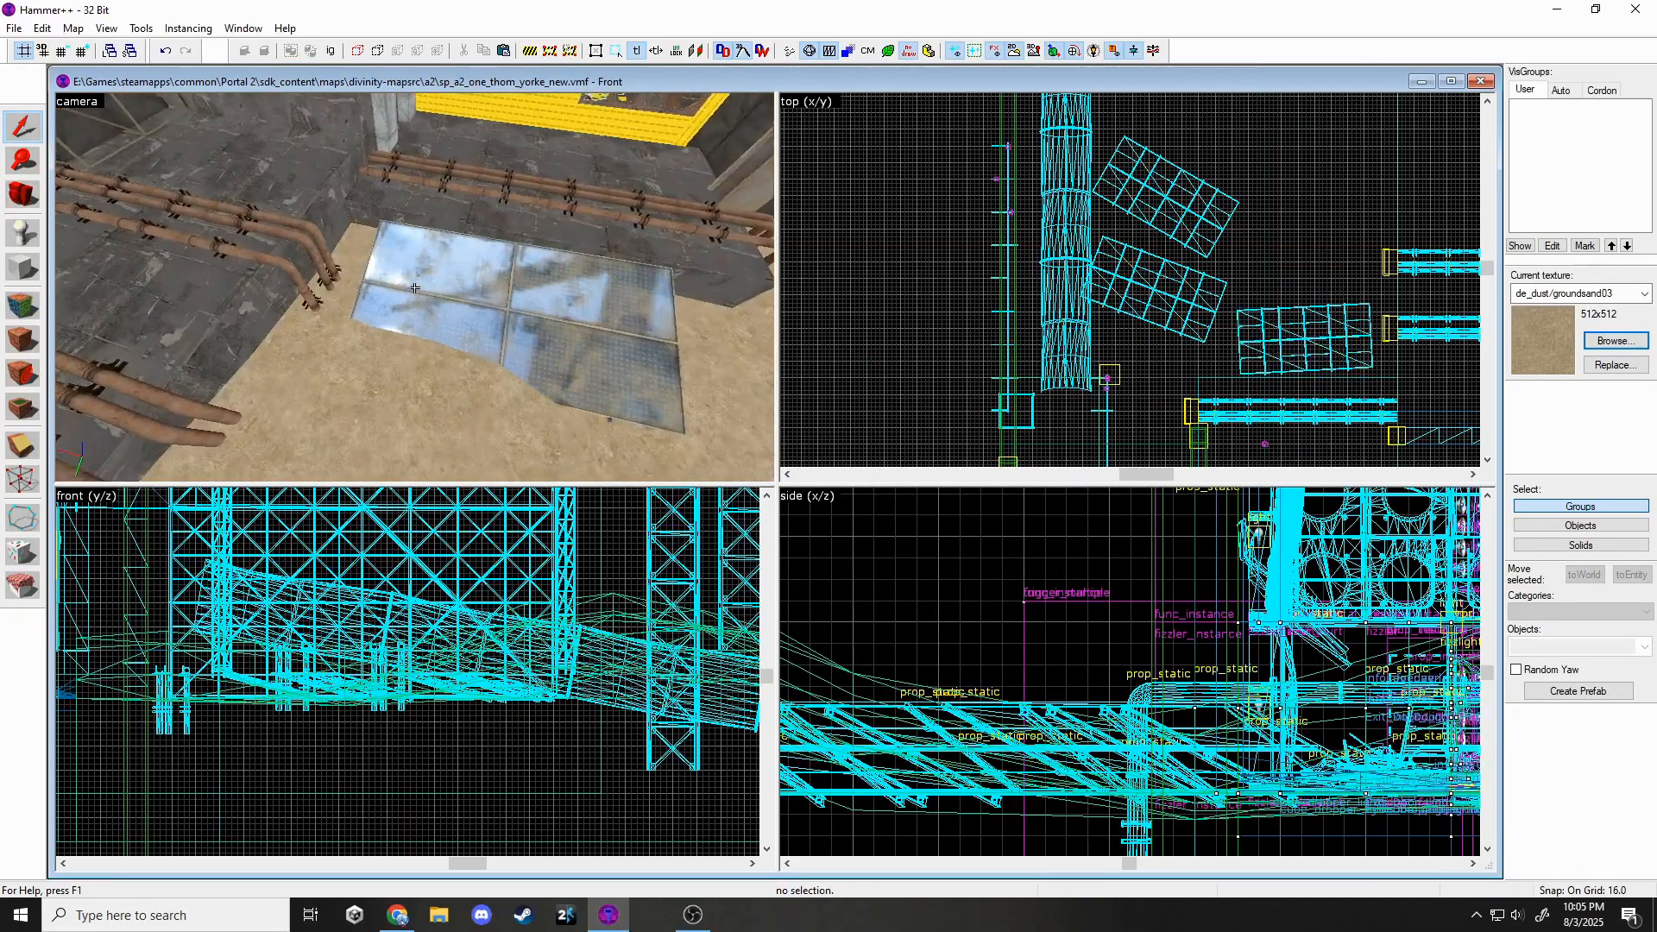
key("w")
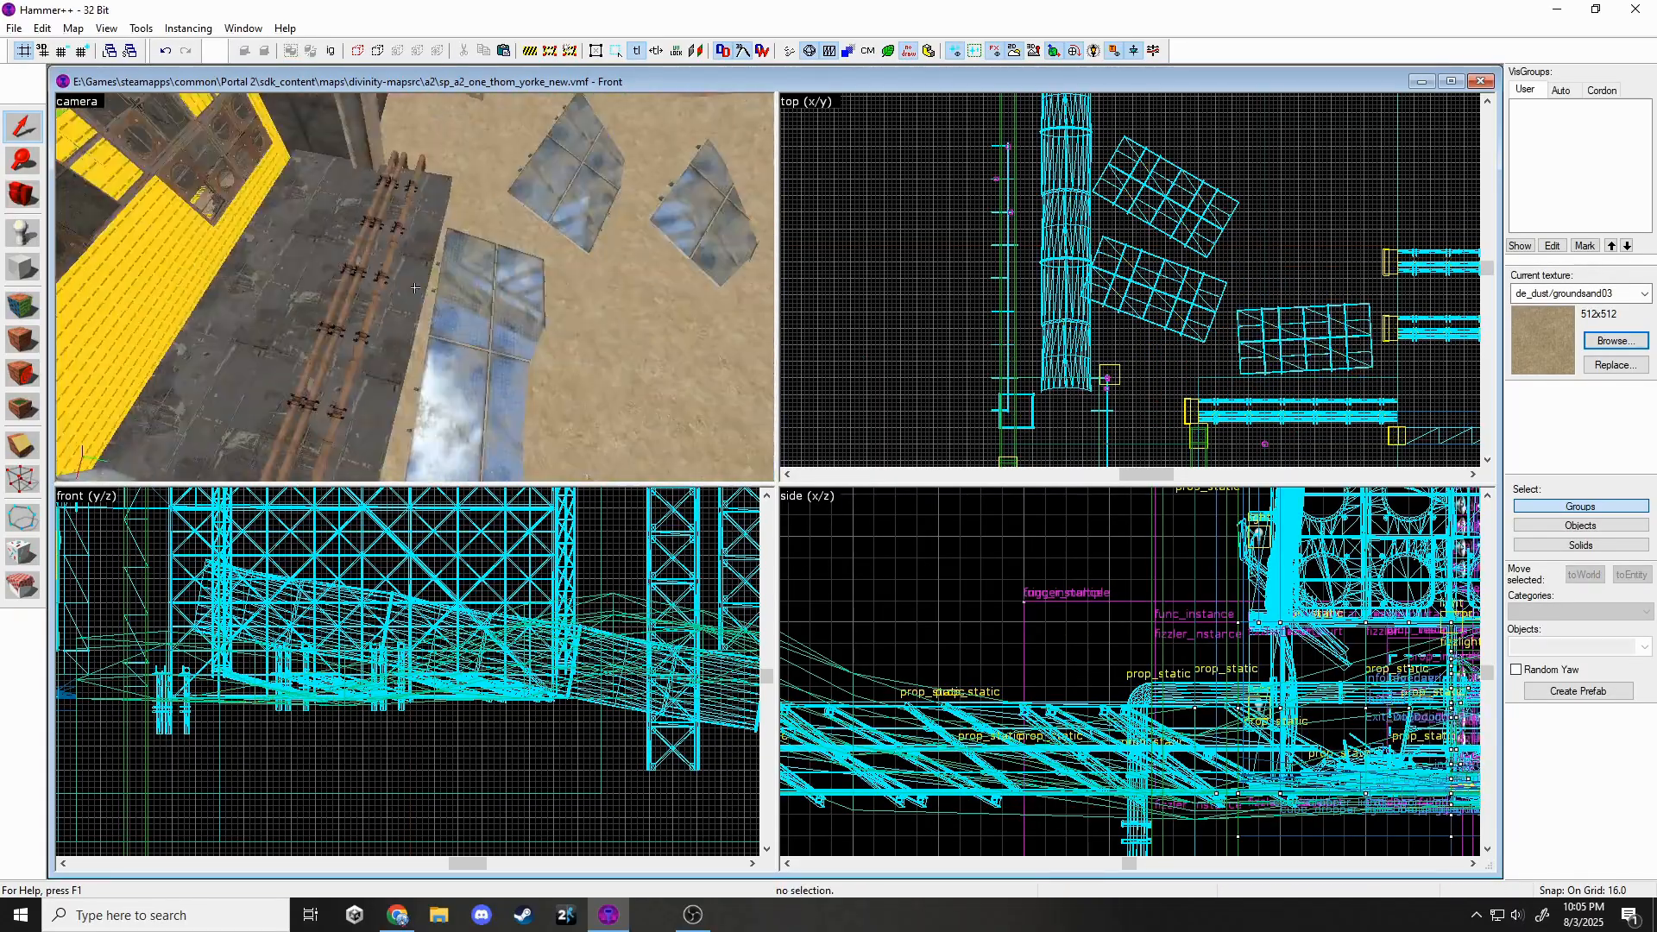
key("s")
key("z")
key("w")
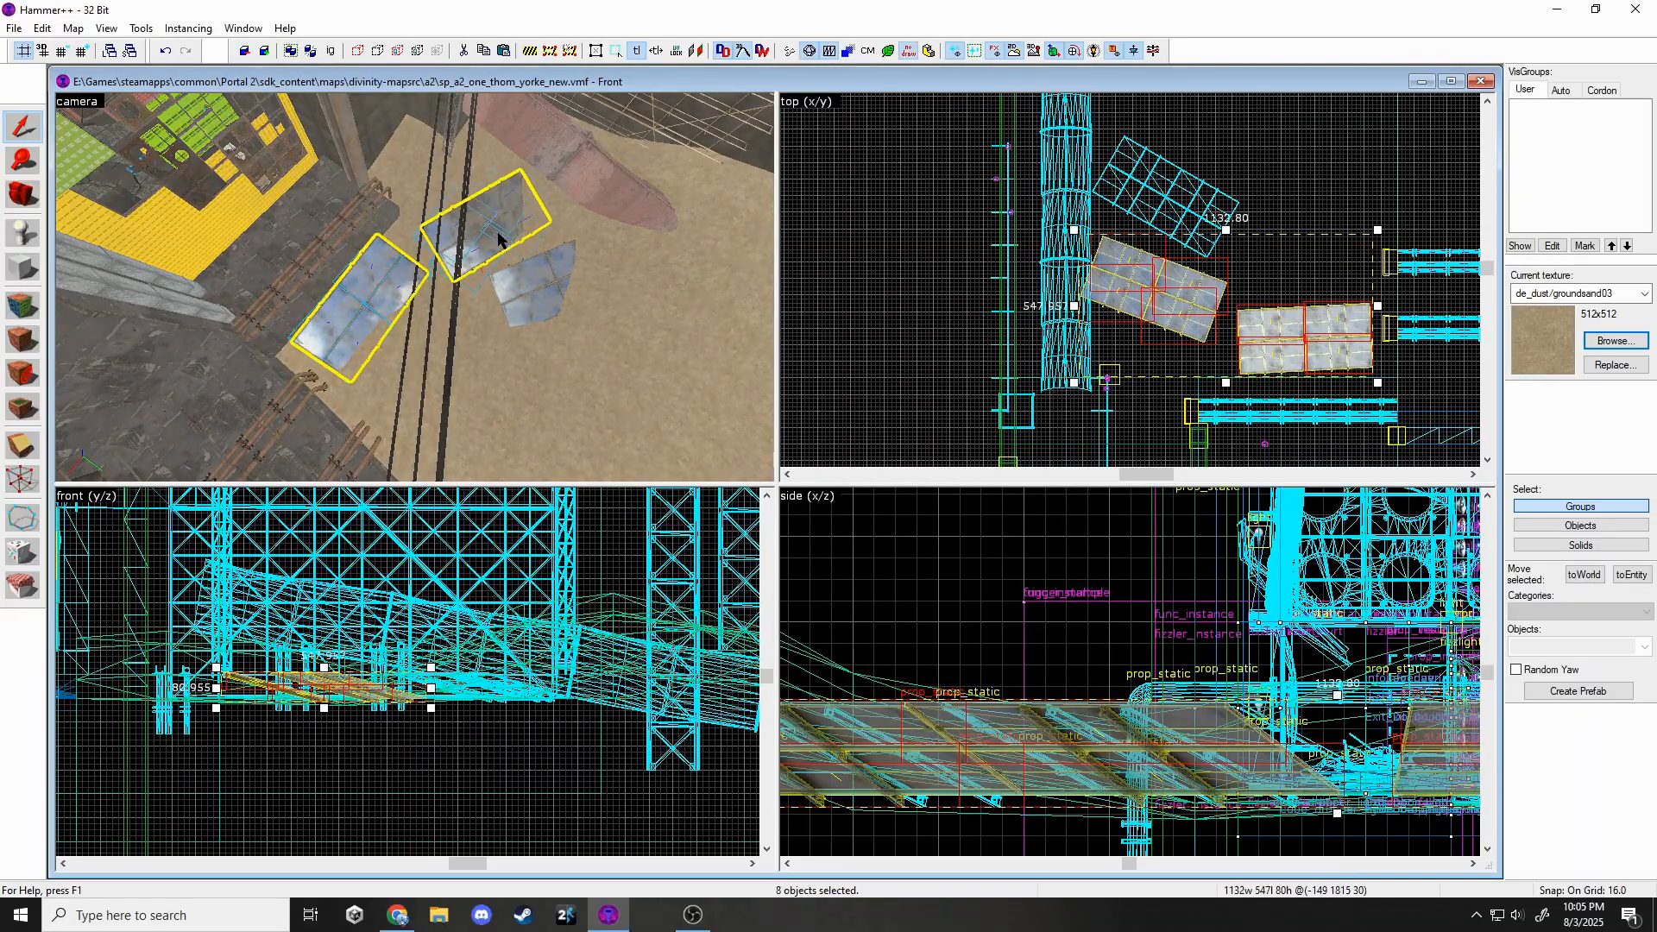
left_click(606, 285)
key("Delete")
Fly the 3D view out over the sand dunes and back into the hangar above the pipes.
key("z")
key("w")
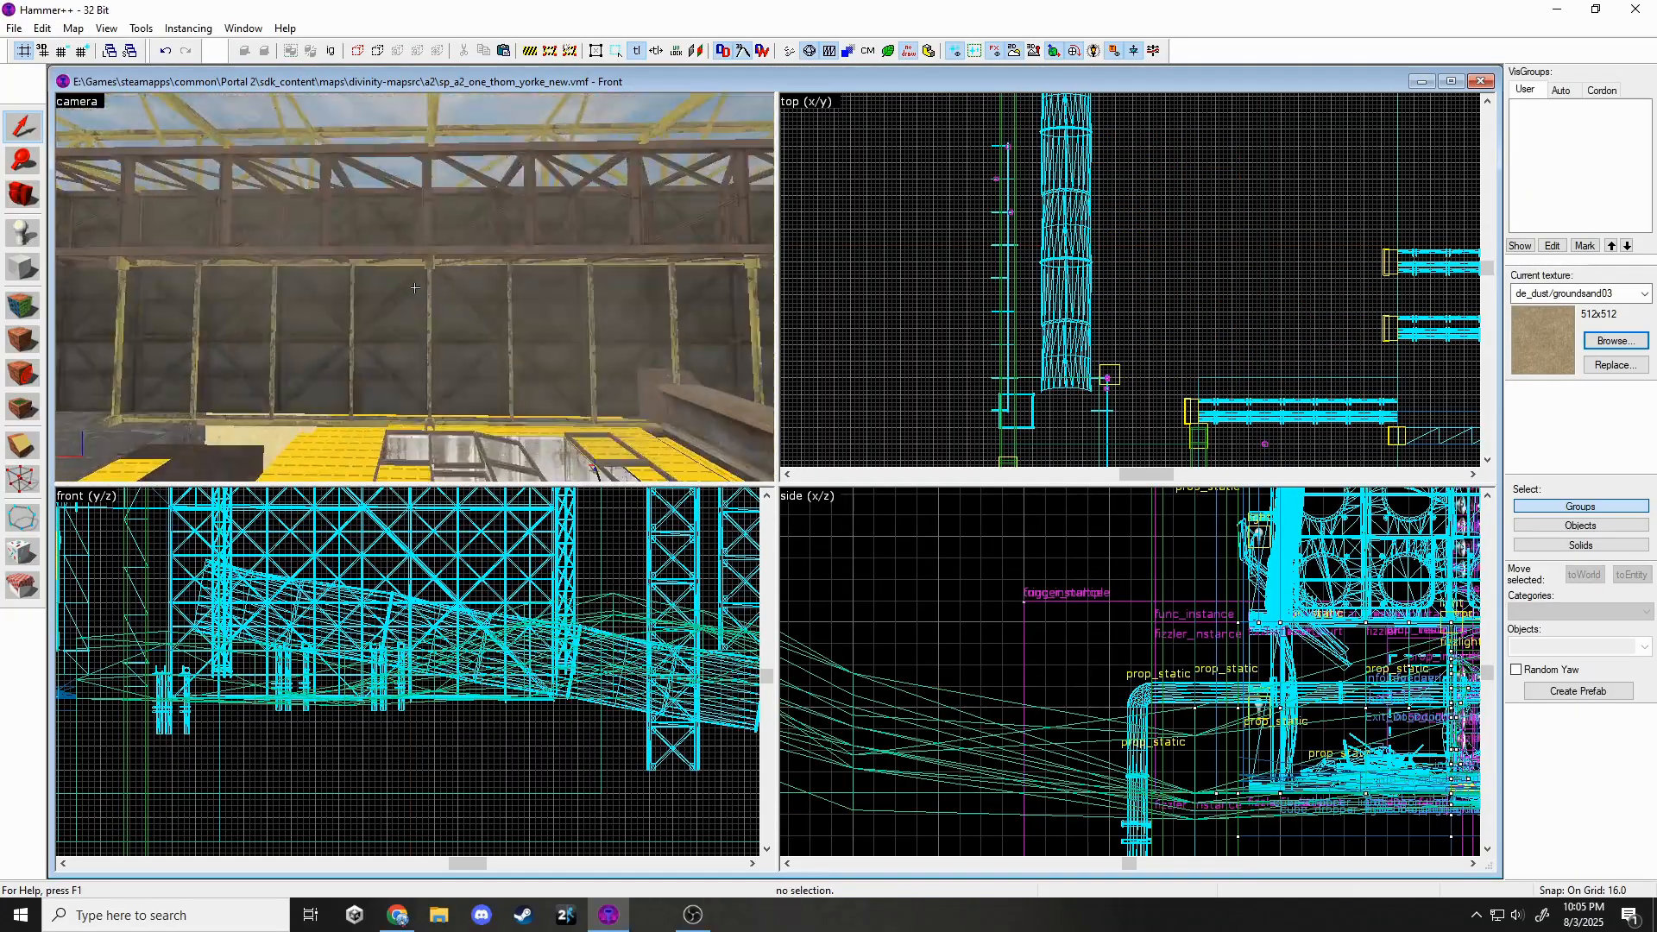
key("w")
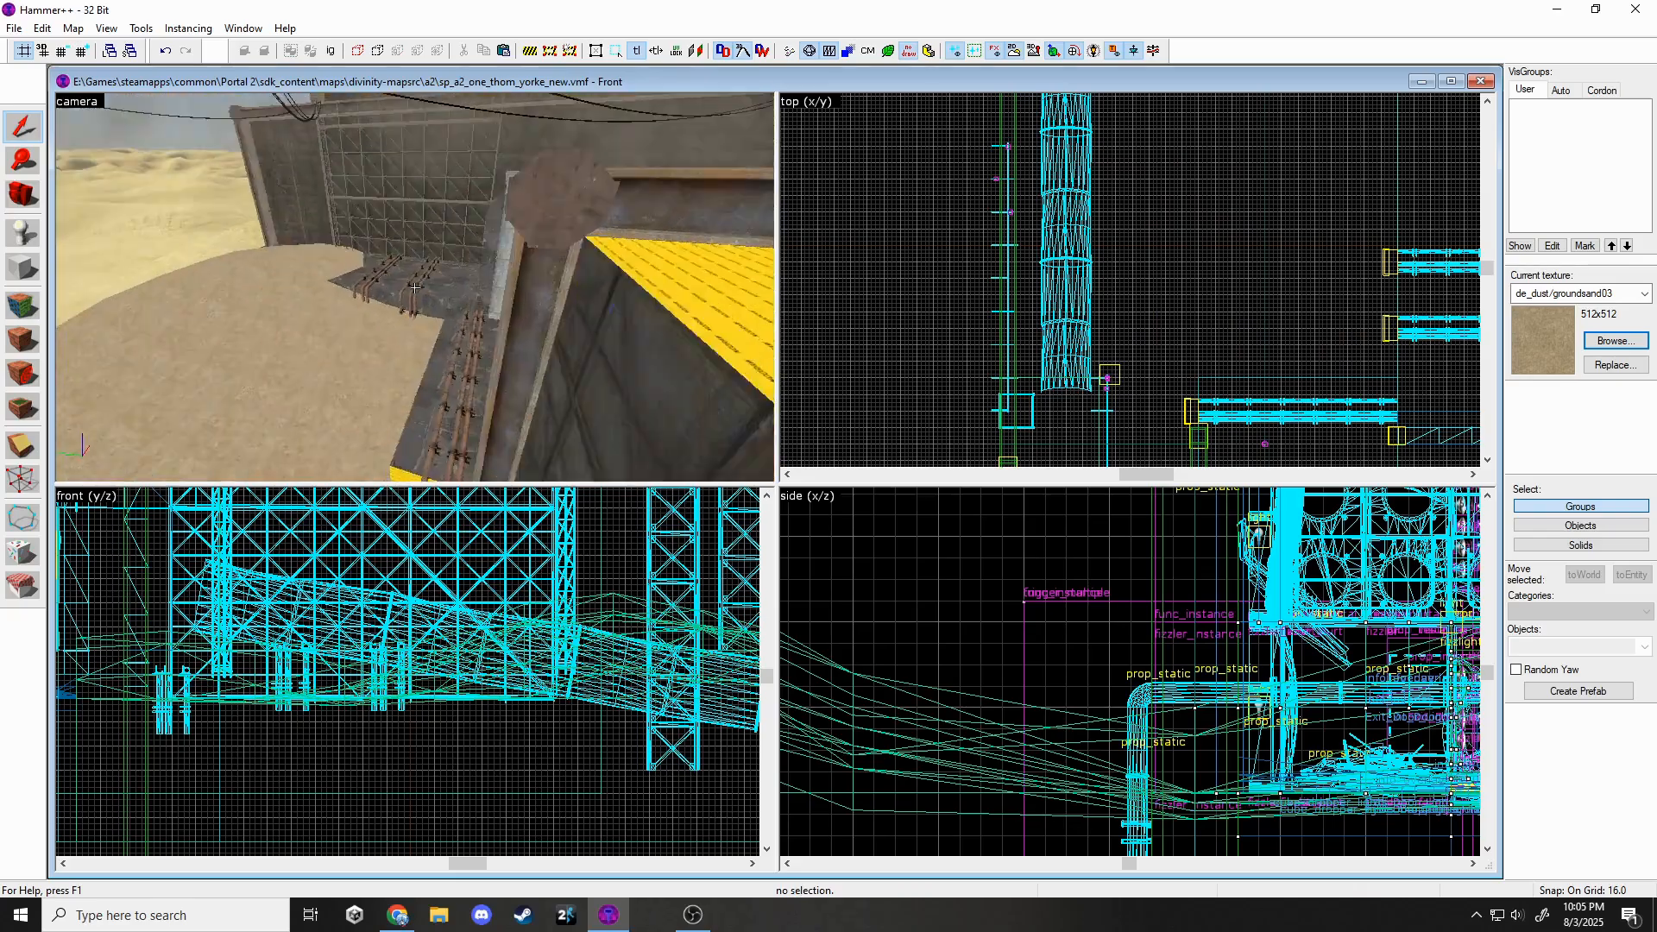
left_click(35, 105)
key("z")
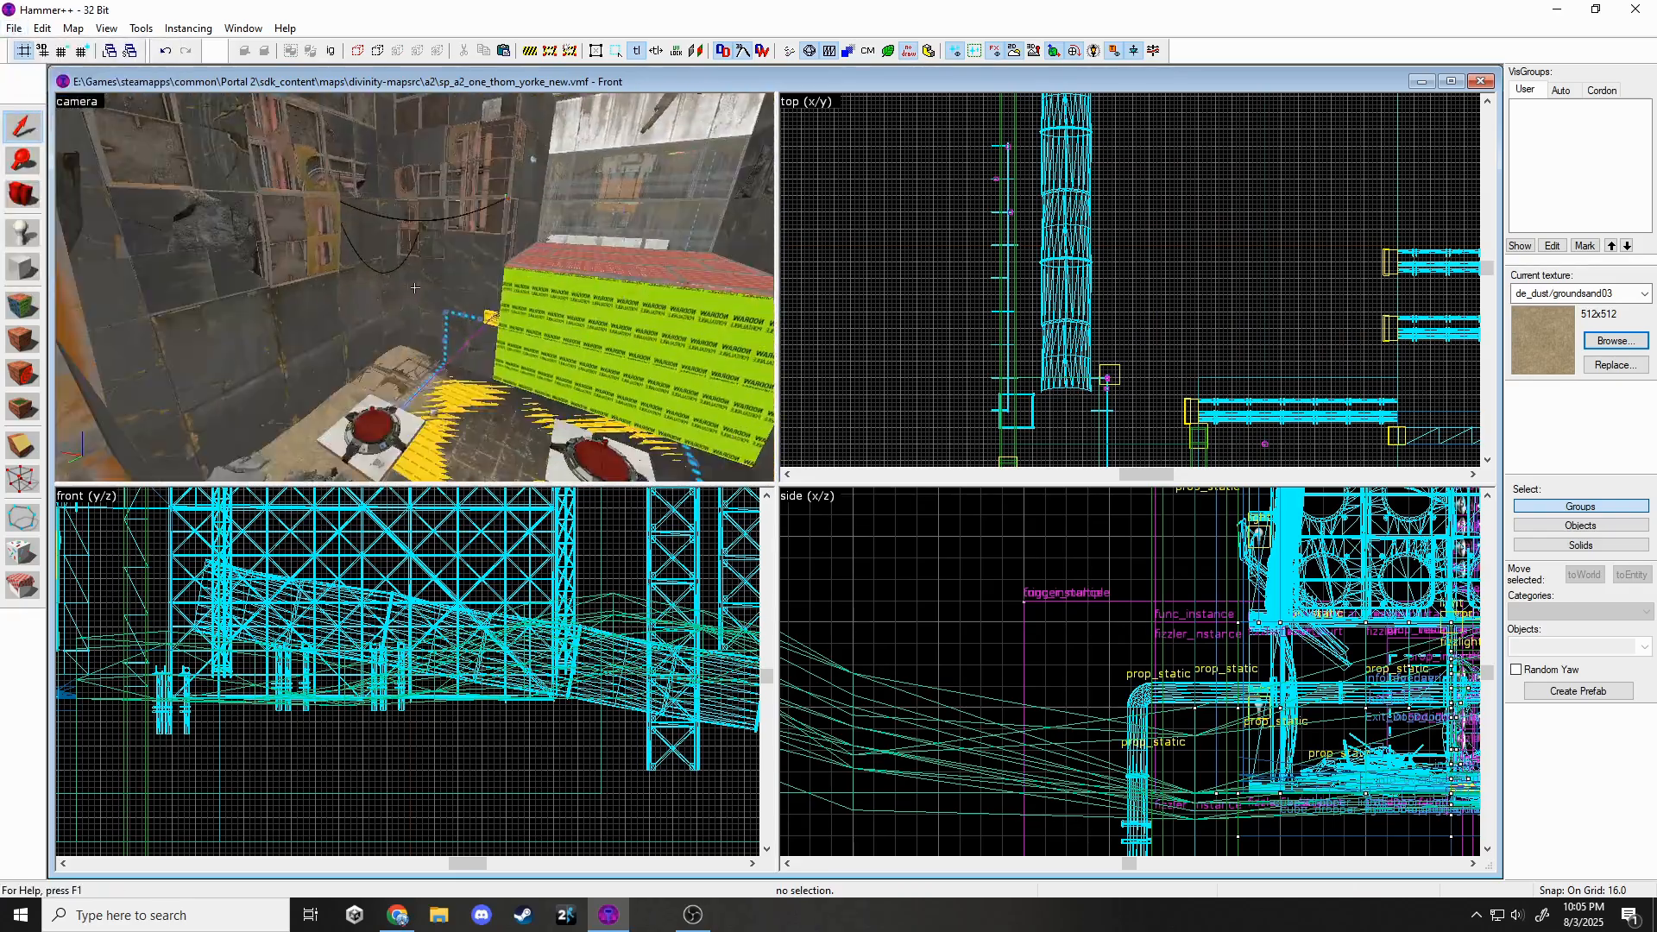
key("w")
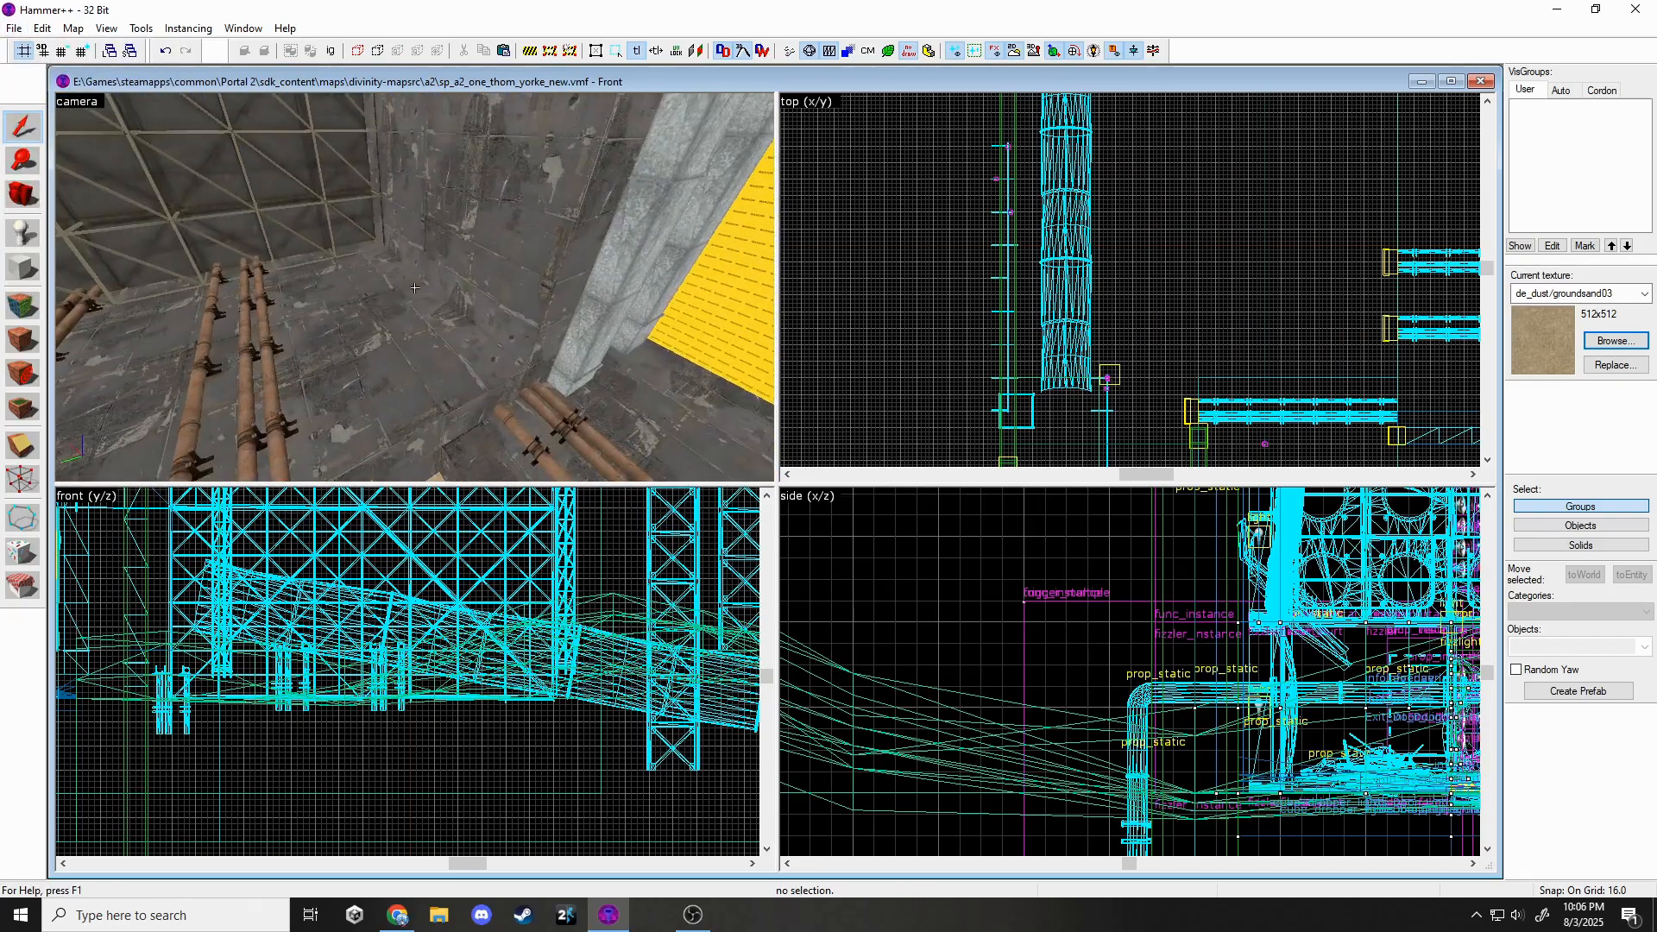
Bring the four solar panels back and position them raised over the pipes.
key("z")
key("ctrl+z")
middle_click_drag(1477, 360, 1051, 321)
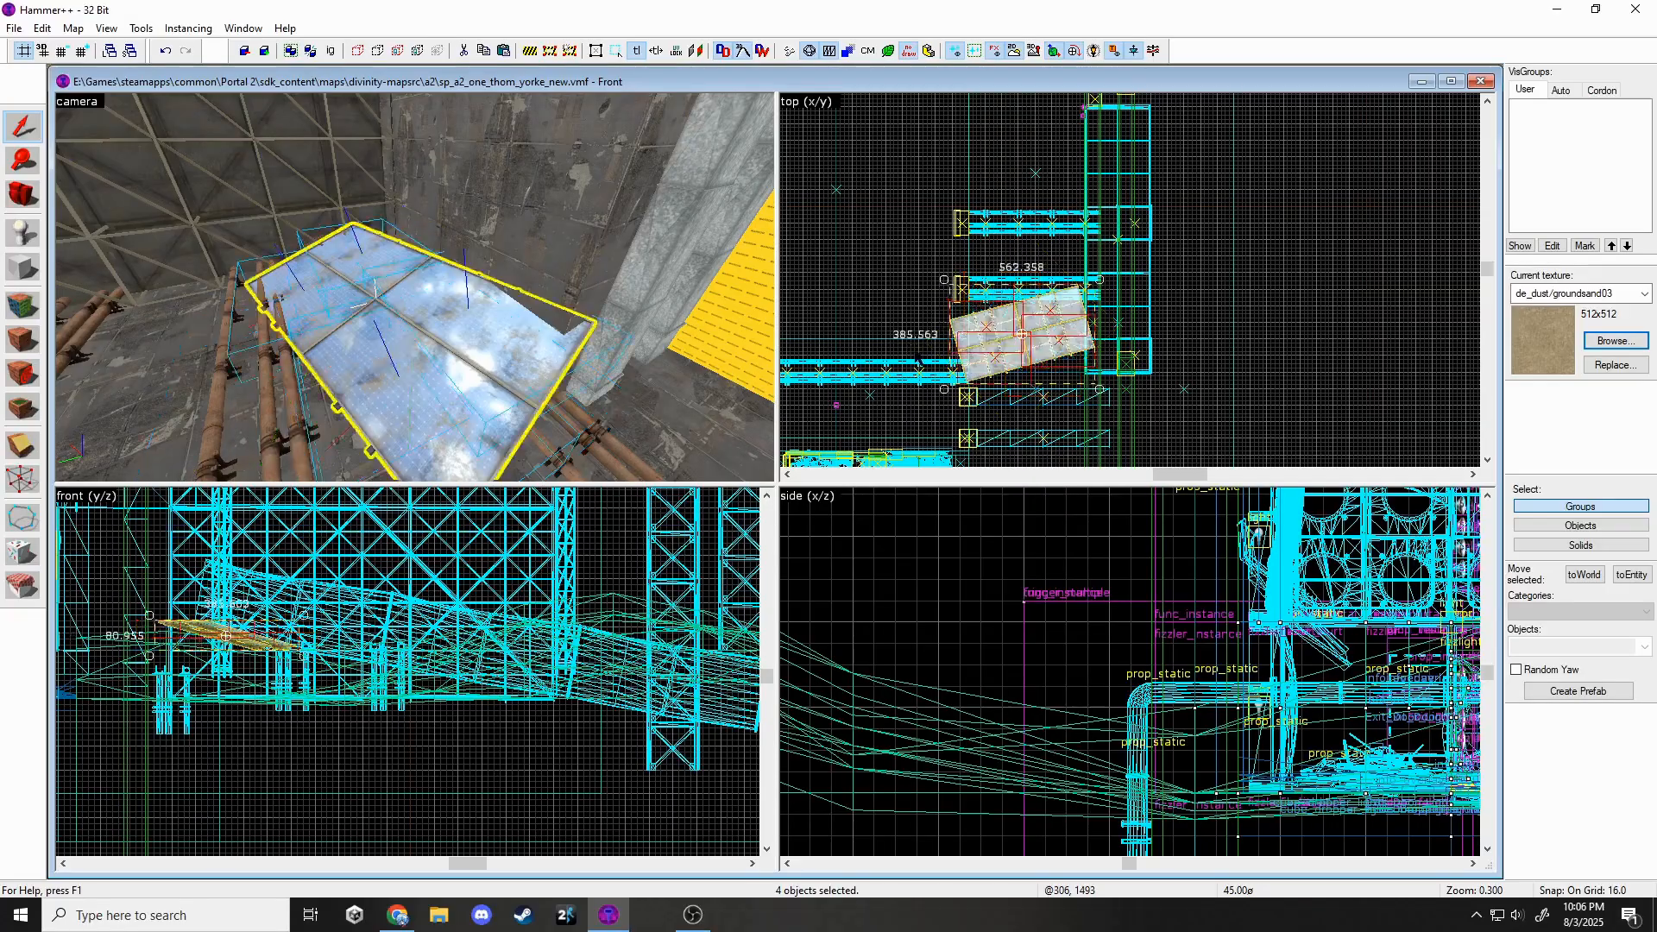
scroll(1039, 357, "up", 4)
left_click_drag(1039, 352, 1039, 322)
scroll(329, 639, "up", 4)
left_click_drag(263, 645, 263, 628)
key("Escape")
Place a new prop entity beneath the panel and browse for its model.
key("z")
key("w")
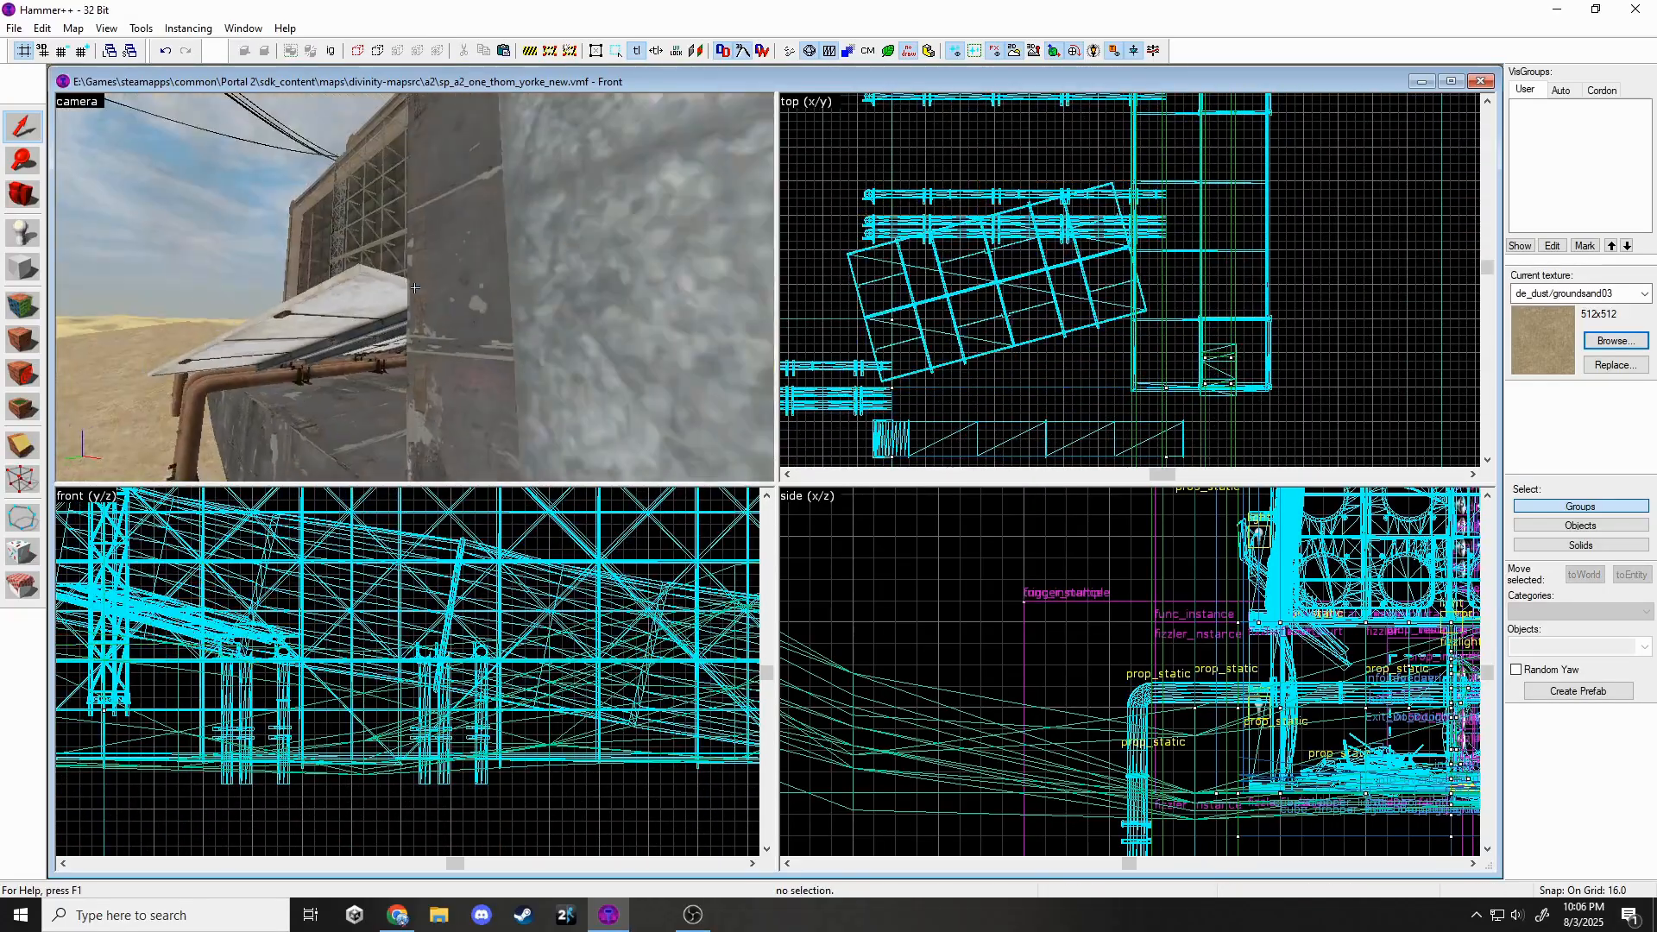
key("z")
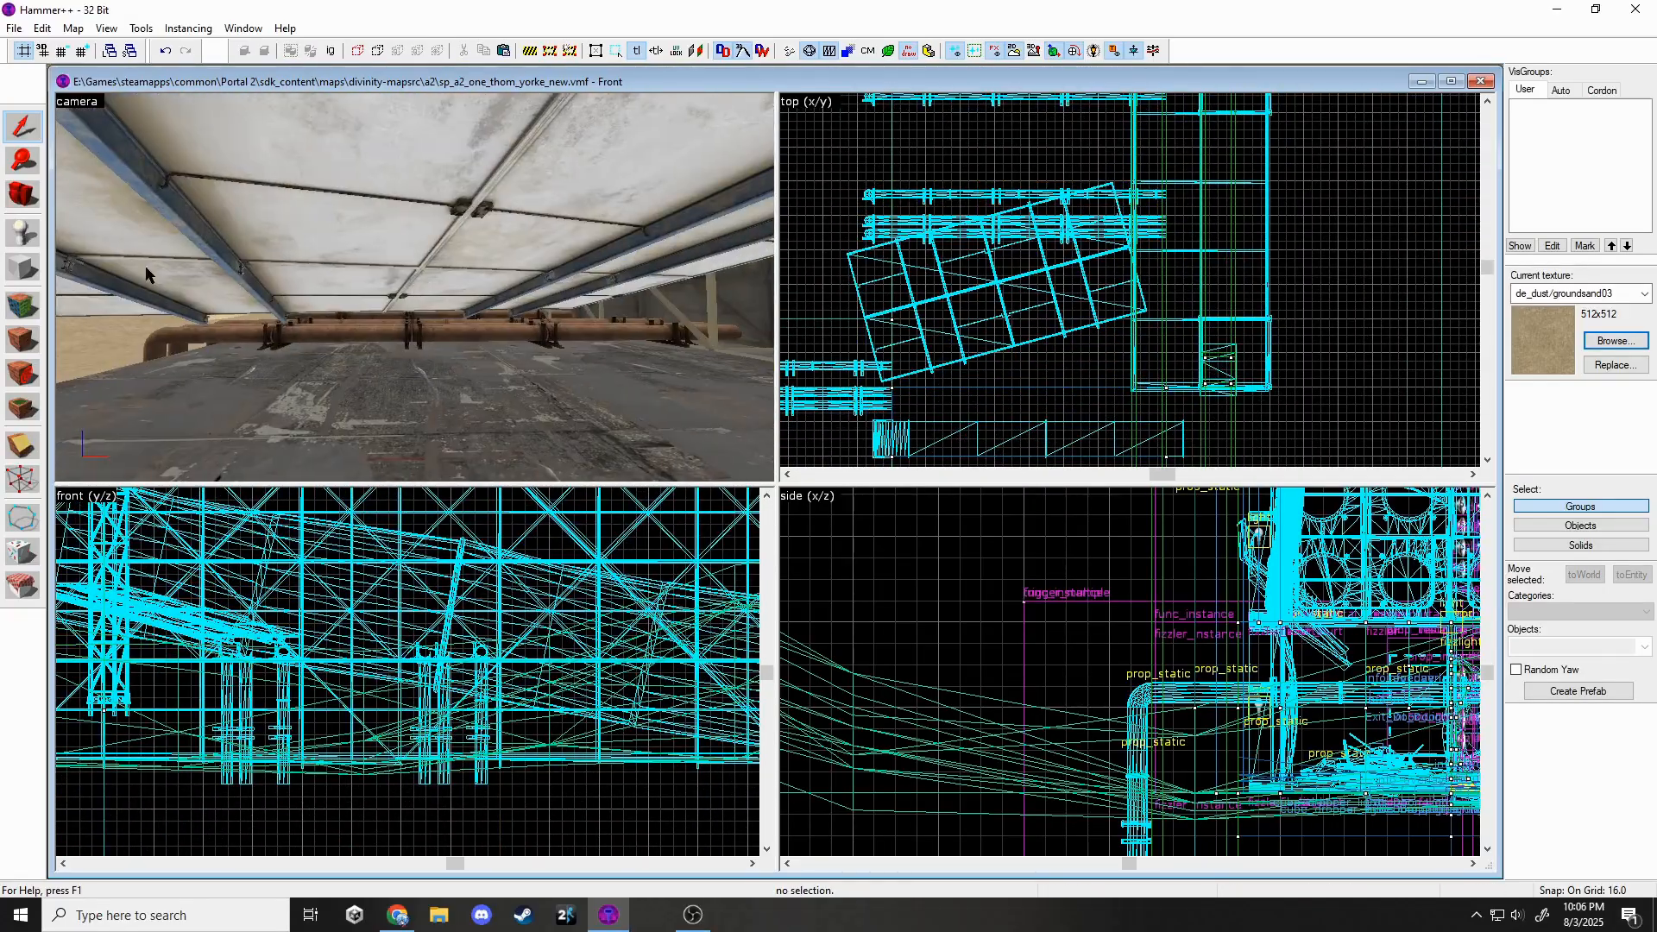
key("shift+e")
key("z")
key("alt+Return")
left_click(935, 396)
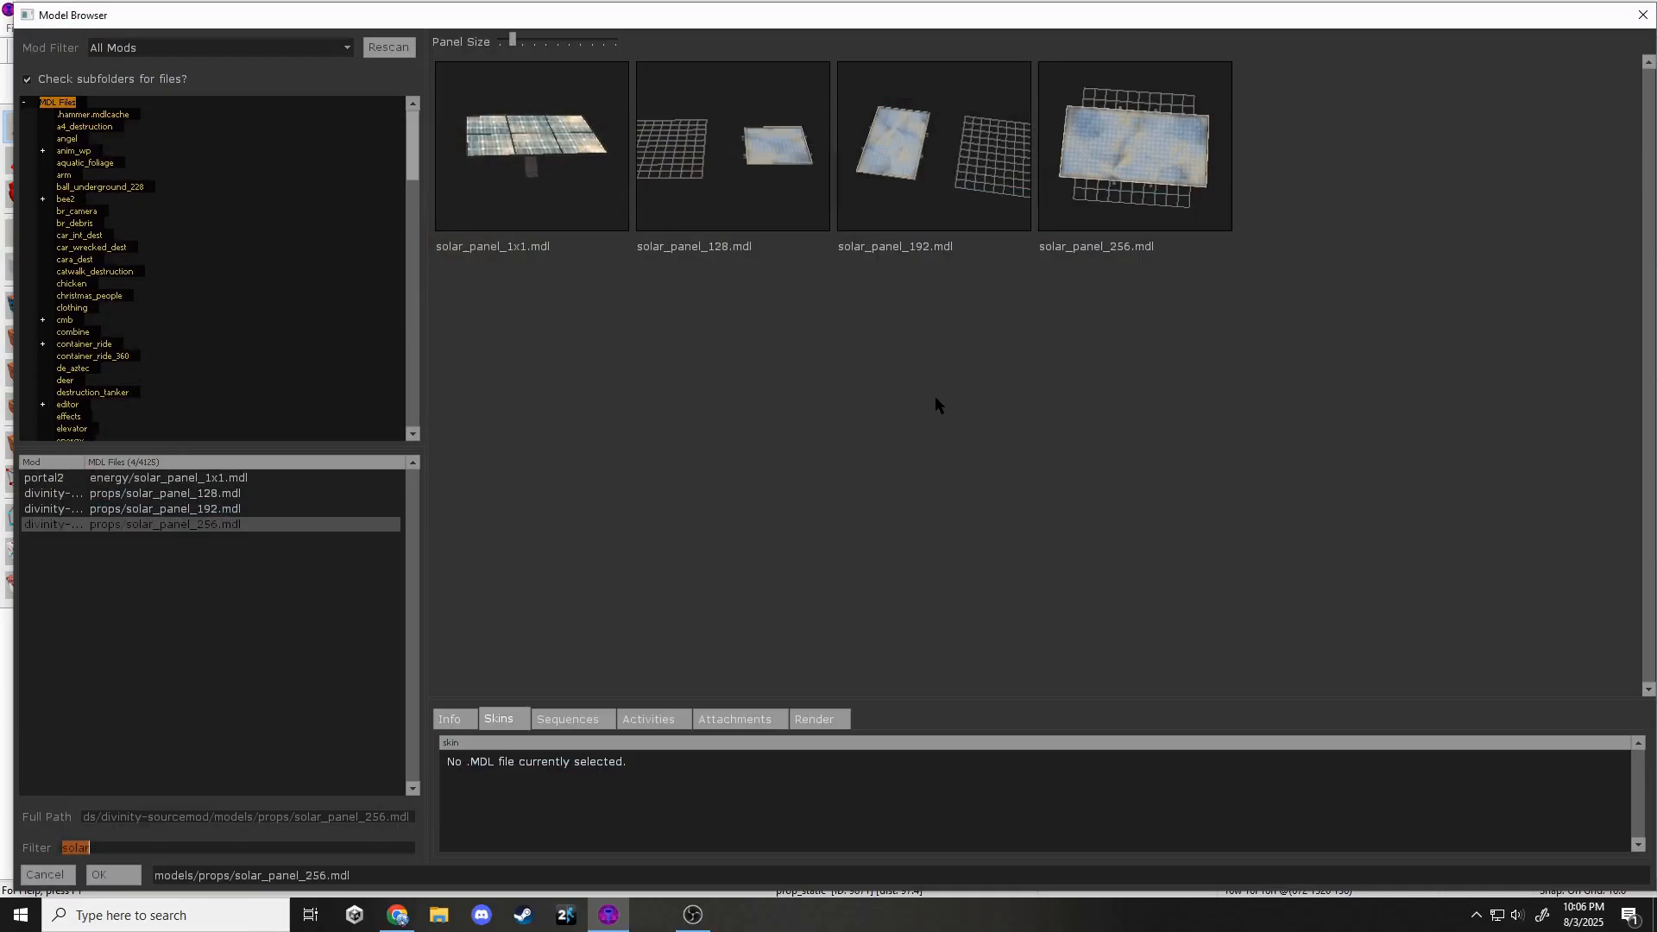
Give the prop the dirt_piston_mid model and position it beneath the panel.
type("piston")
double_click(680, 350)
left_click(1017, 658)
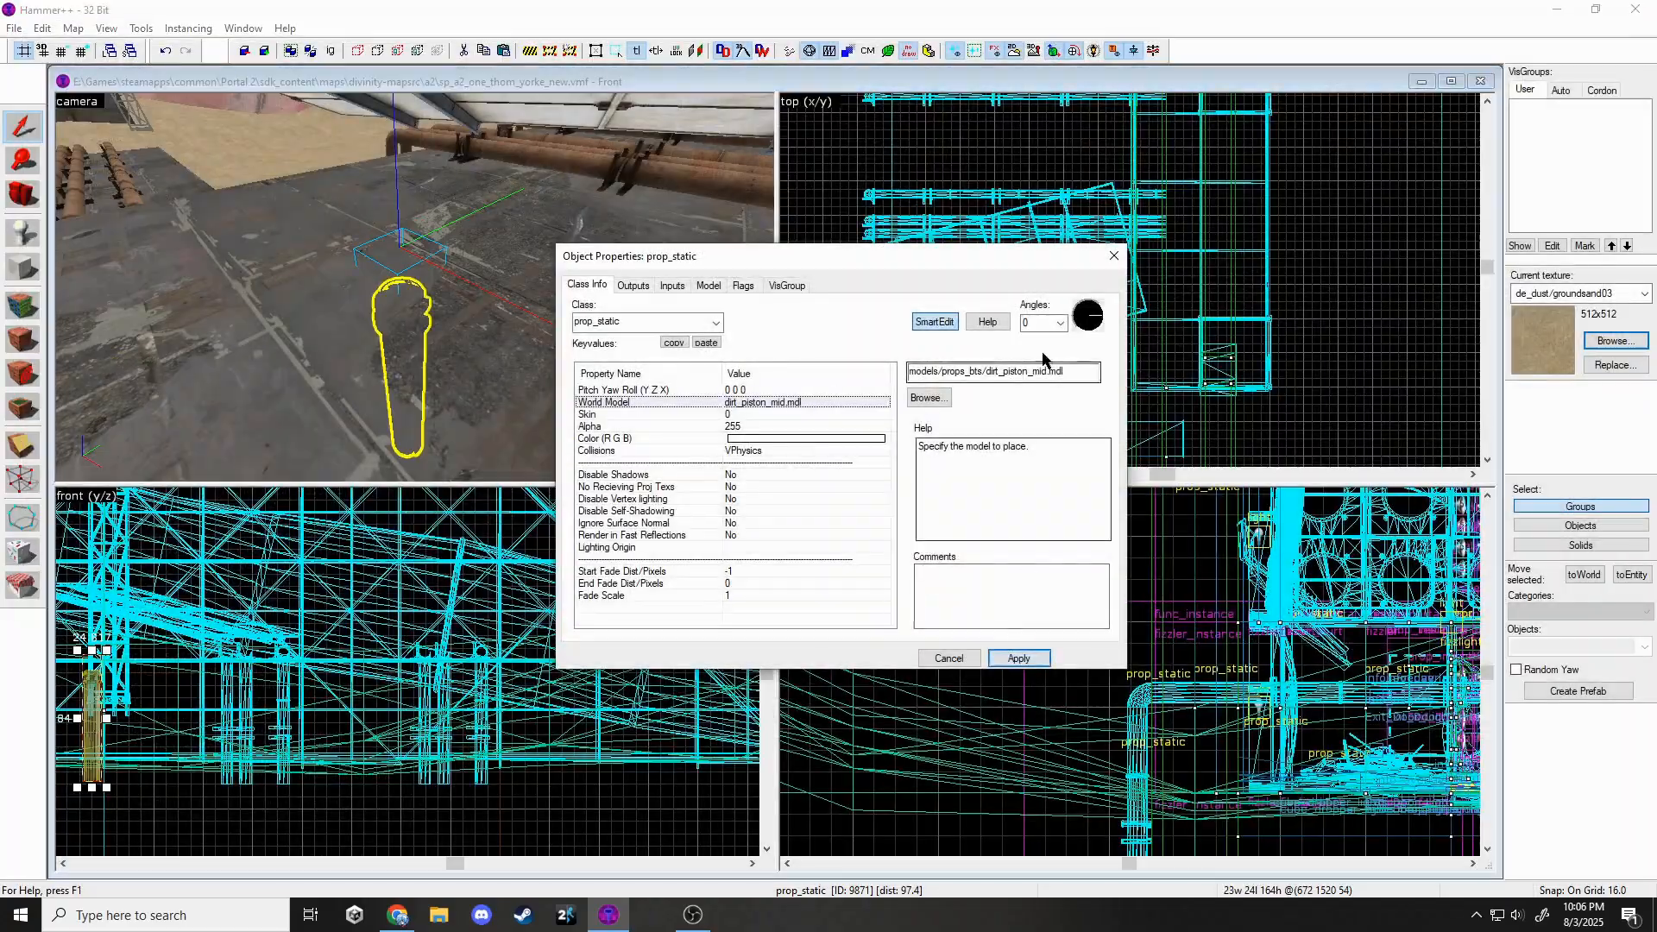
left_click(1114, 255)
scroll(639, 777, "down", 3)
scroll(293, 750, "up", 2)
left_click_drag(356, 766, 358, 654)
key("ctrl+shift+e")
Copy the piston to get four supports under the panel's corners.
scroll(1001, 321, "up", 3)
mouse_move(958, 332)
left_mouse_down()
mouse_move(831, 354)
mouse_move(934, 320)
left_mouse_up()
key("ctrl+shift+e")
left_click(899, 328, "ctrl")
scroll(343, 669, "up", 5)
scroll(587, 388, "down", 3)
scroll(787, 333, "down", 1)
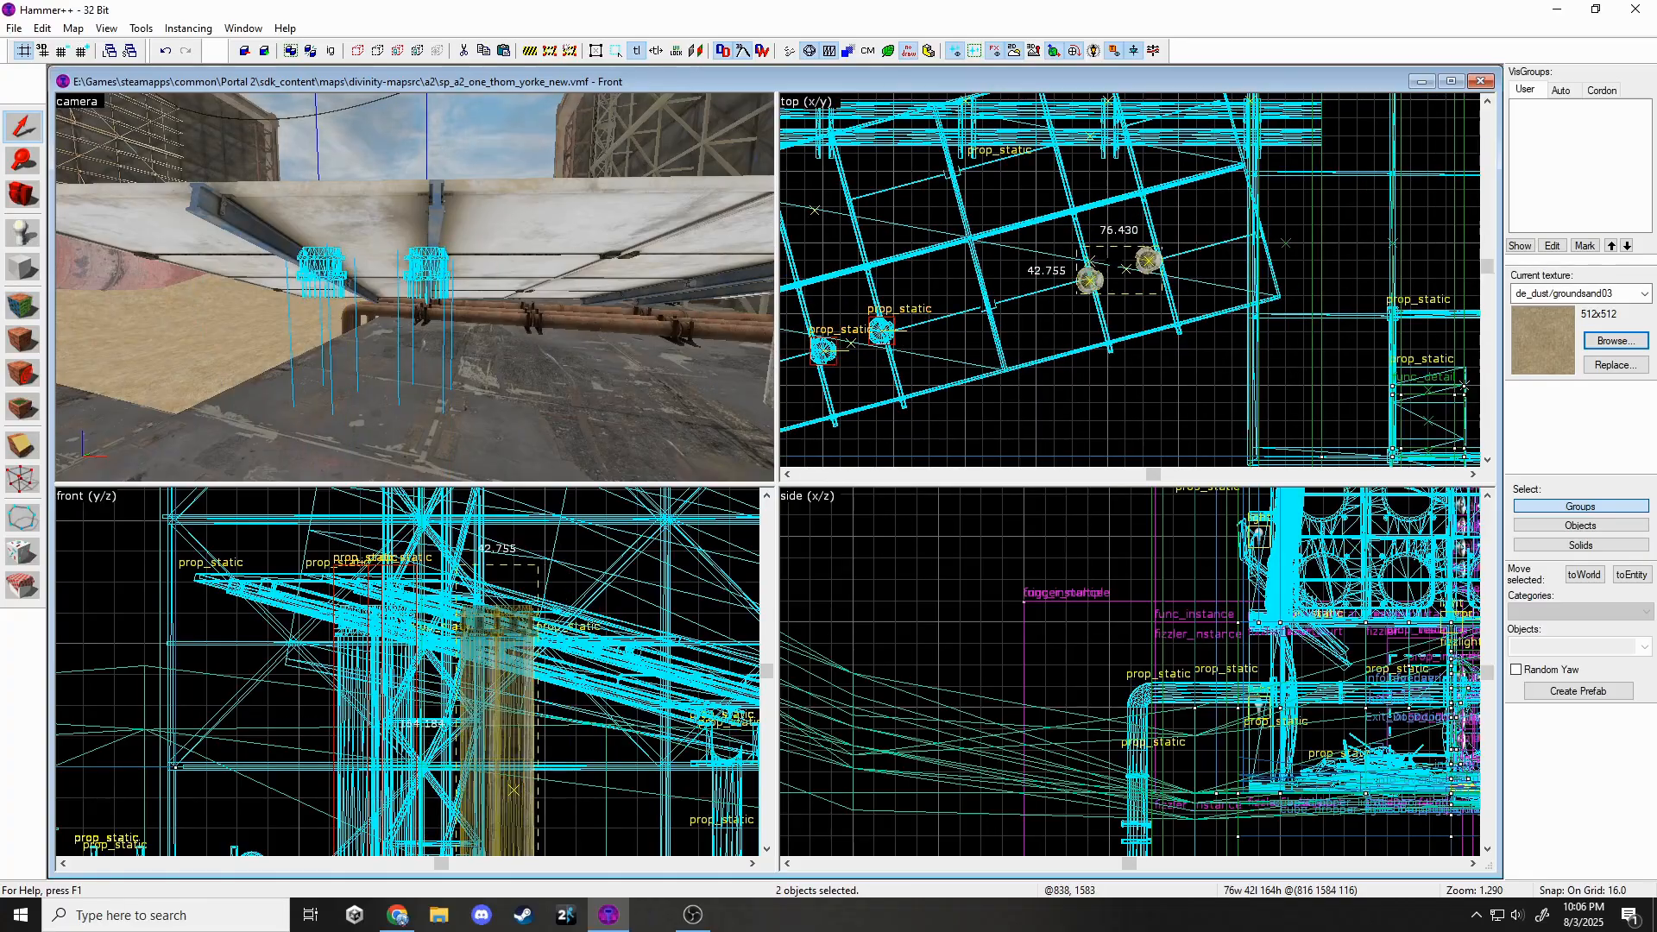
left_click_drag(1143, 271, 1143, 271, "shift")
Lower the four pistons slightly and check the supports from around the panel.
key("Escape")
key("z")
key("w")
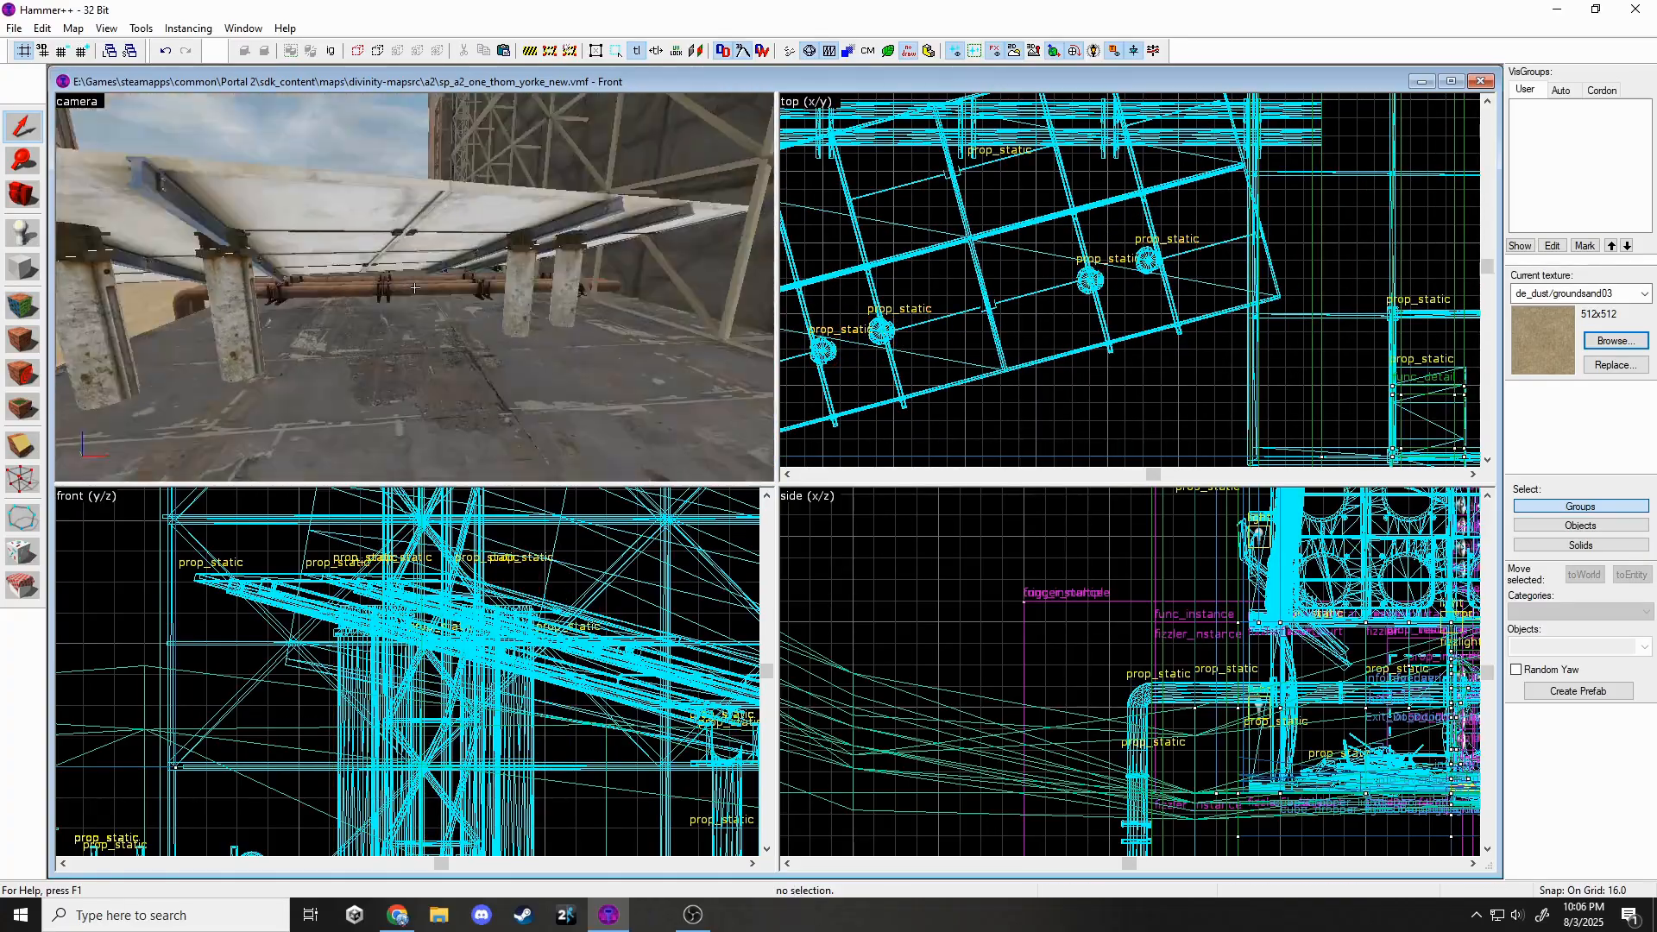
key("z")
left_click(247, 296)
left_click_drag(472, 618, 472, 636)
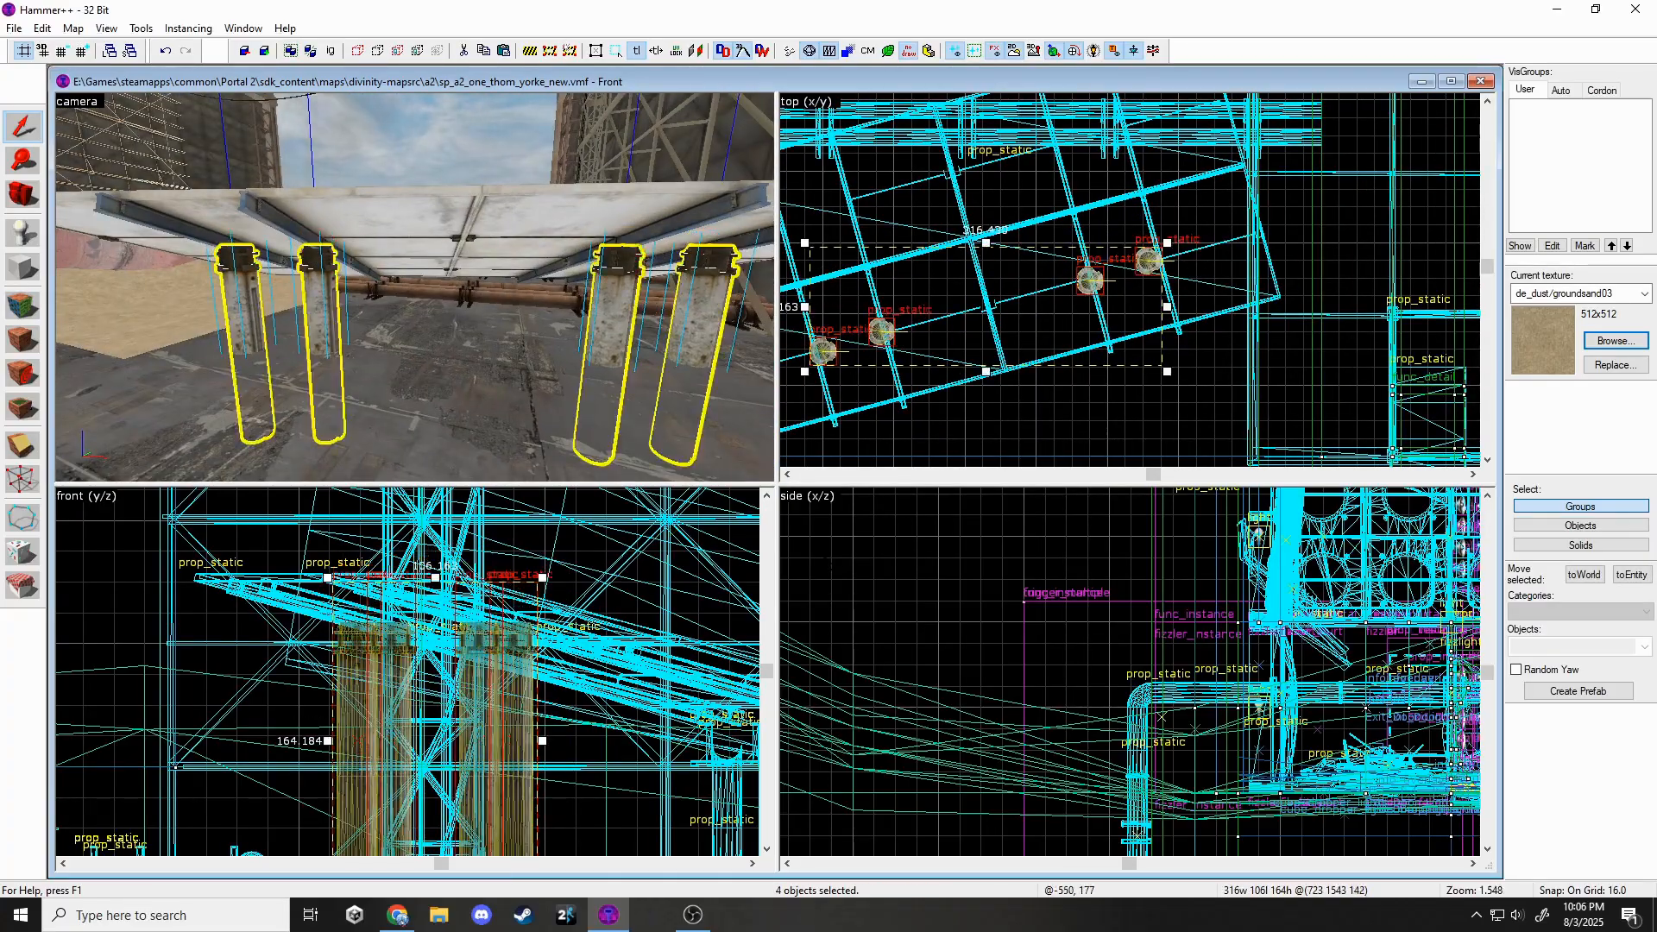
key("Escape")
key("z")
key("w")
key("w")
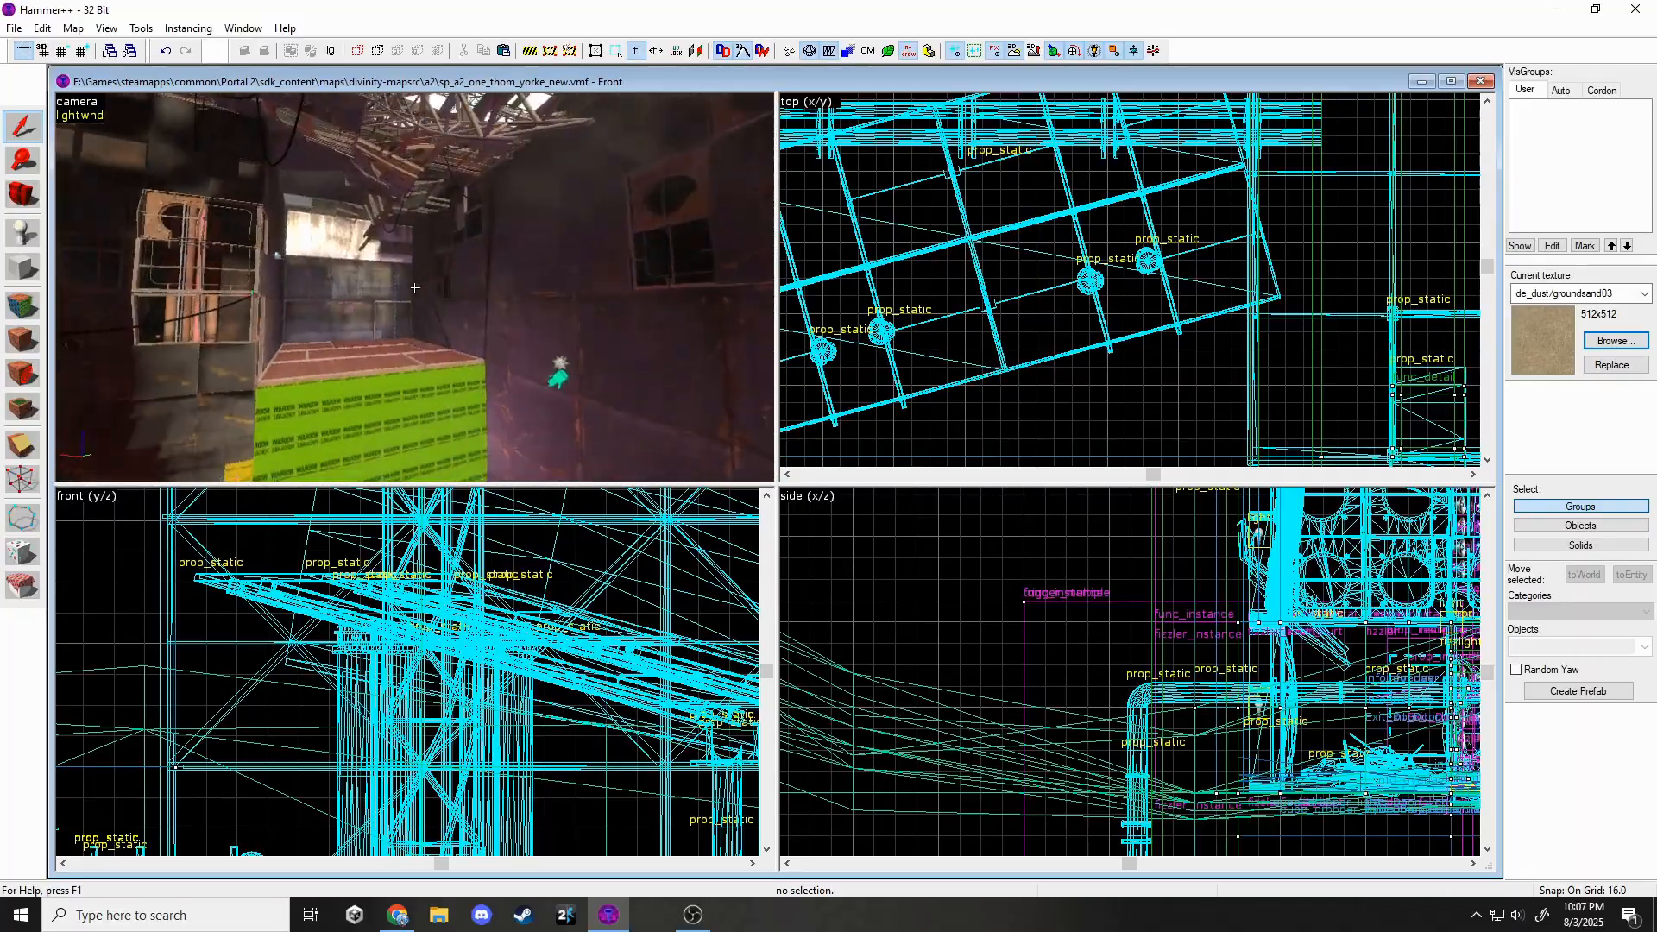
Fly down past the buttons to the rusty wall and select the light_environment entity.
key("w")
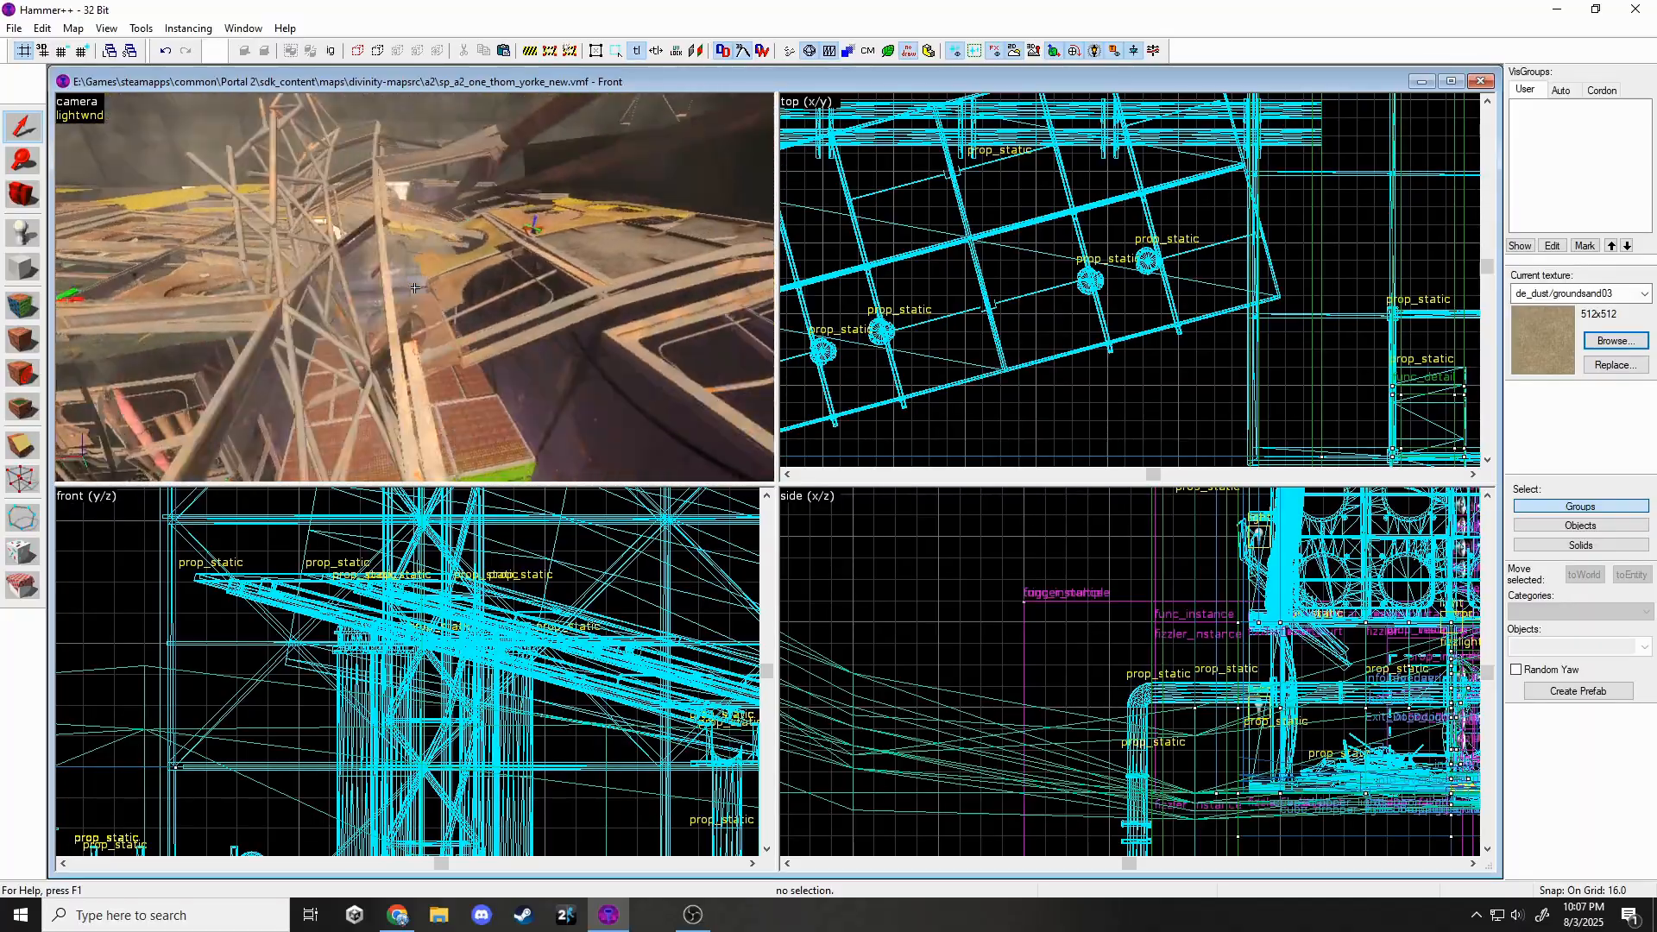
key("w")
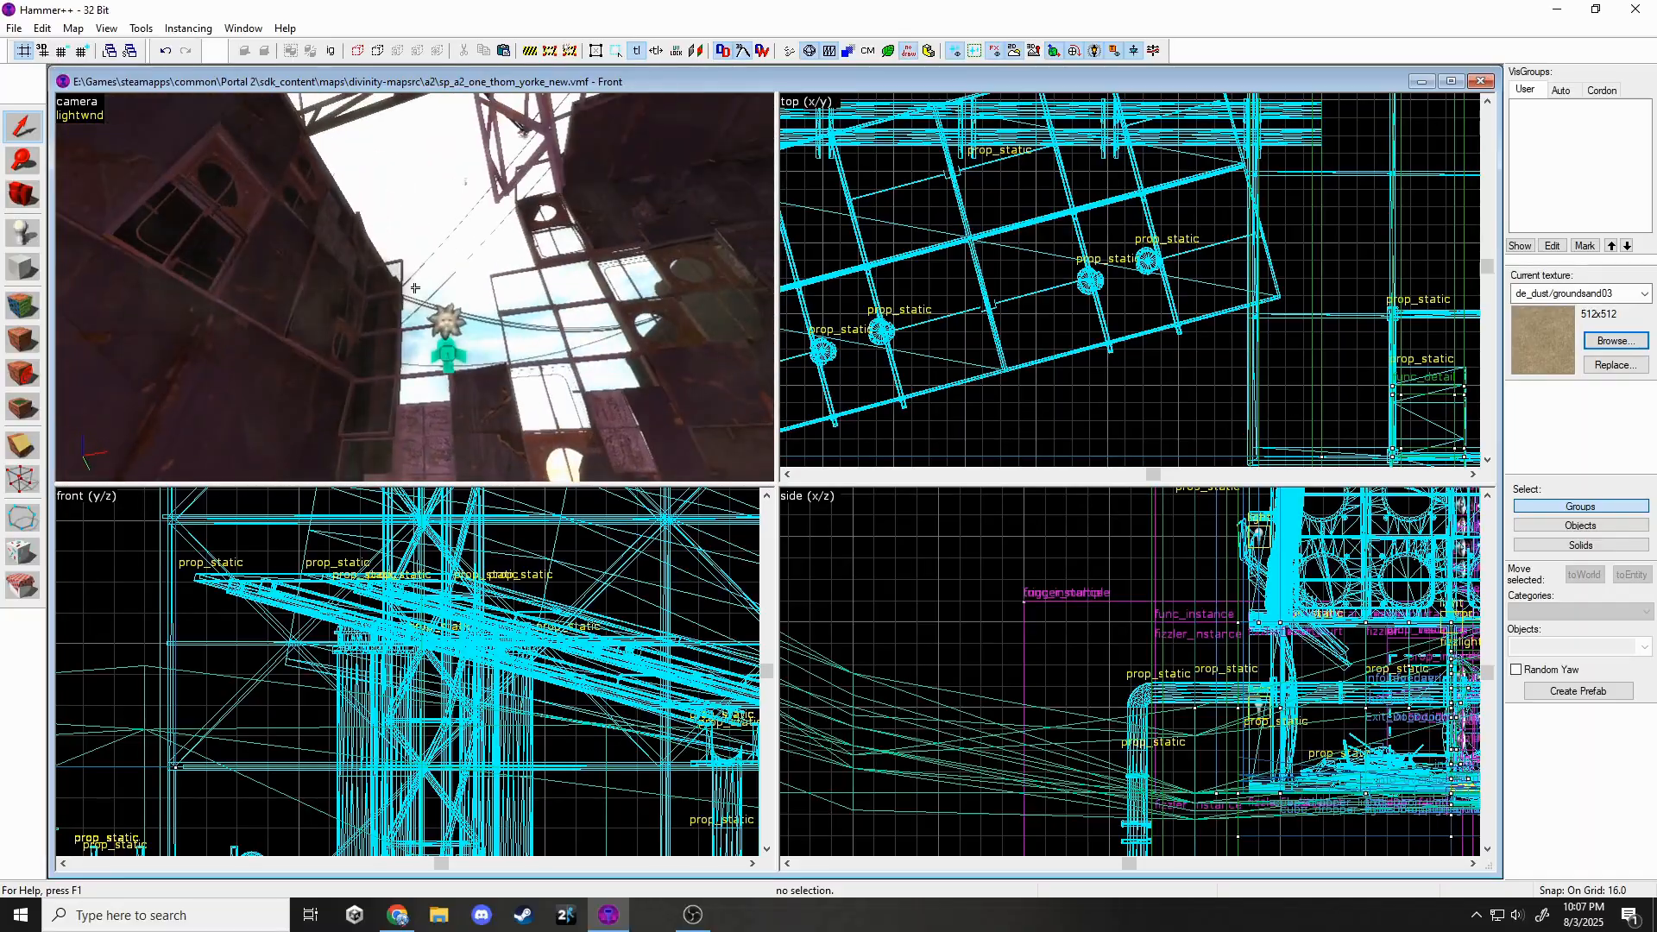
key("w")
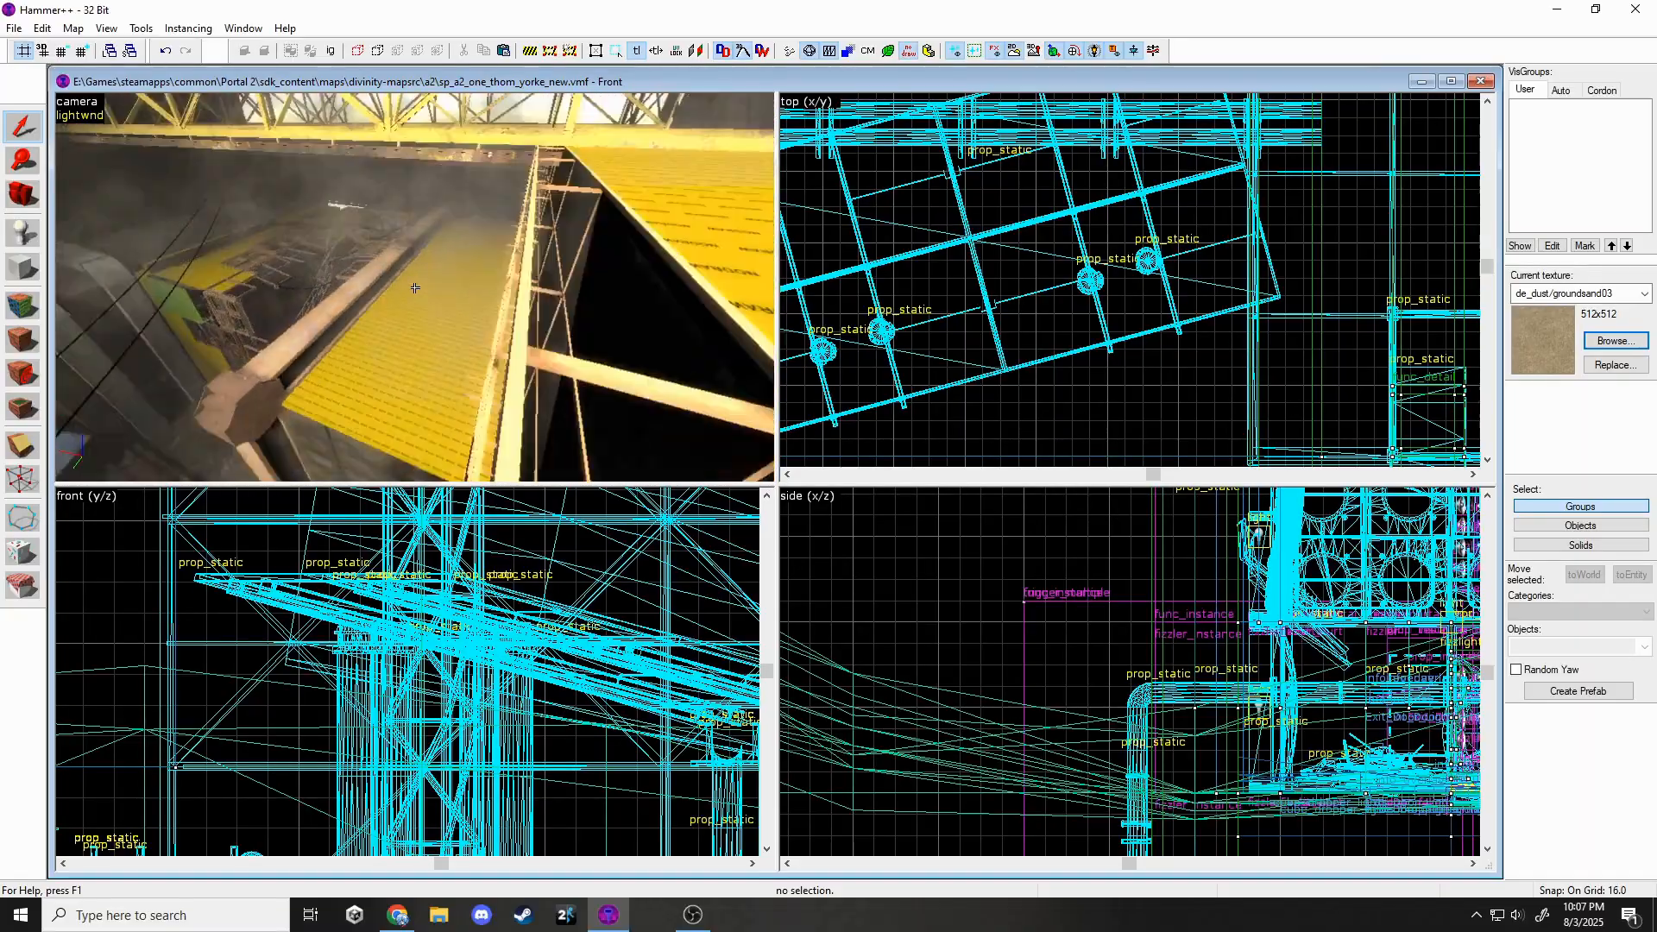
key("w")
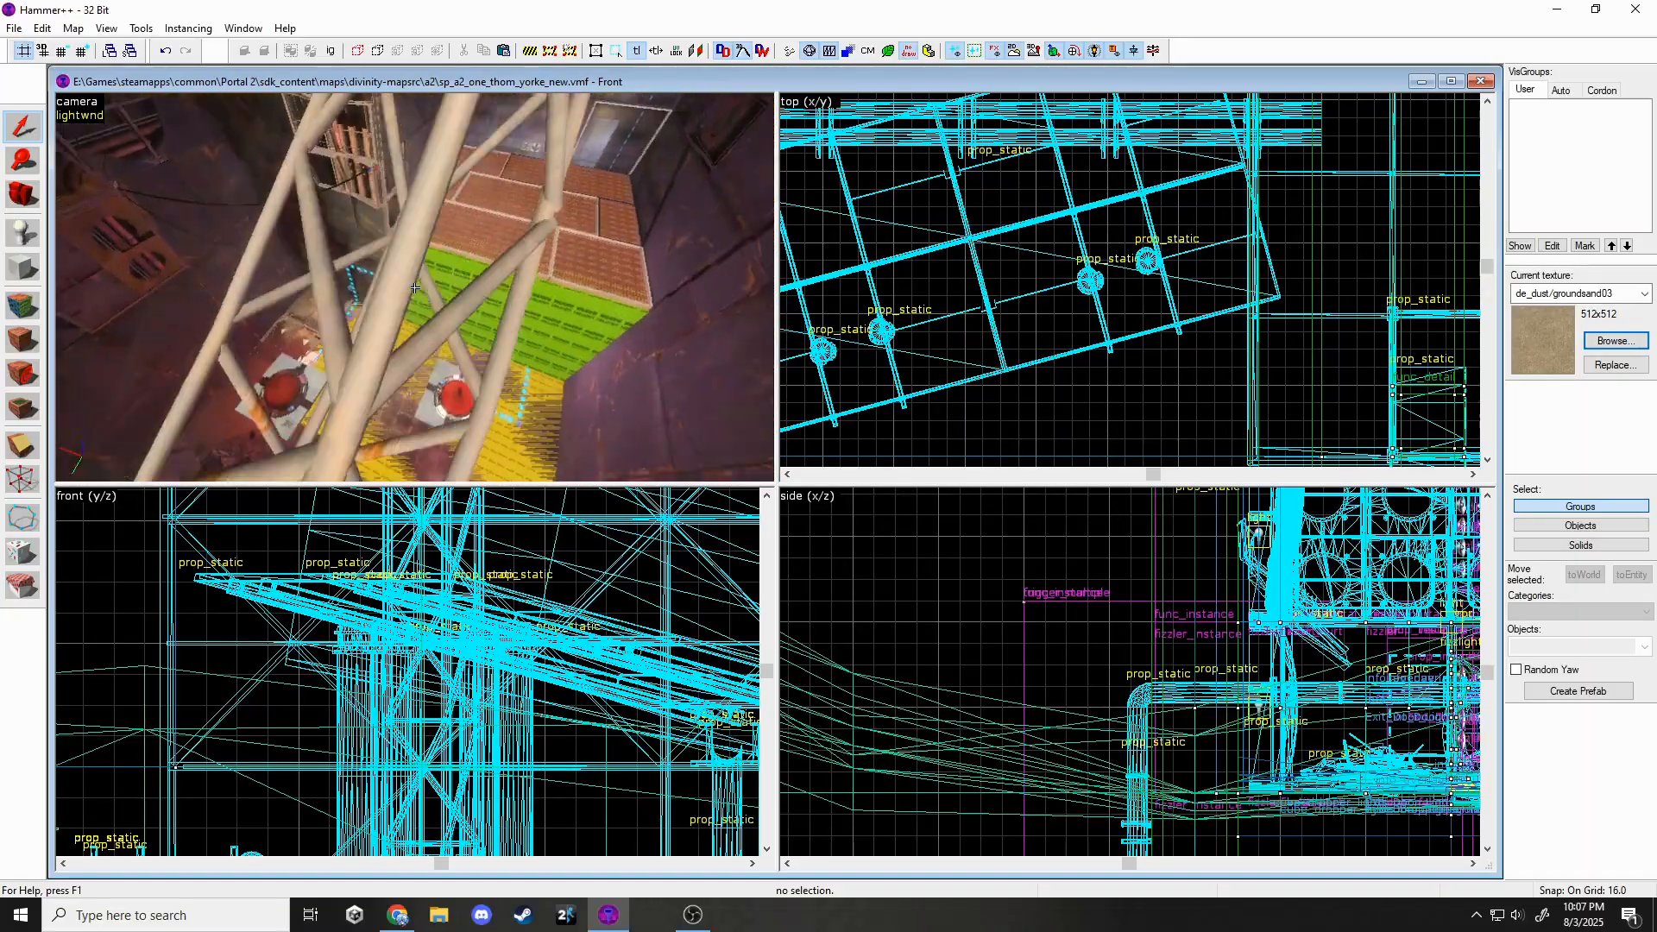
left_click(415, 293)
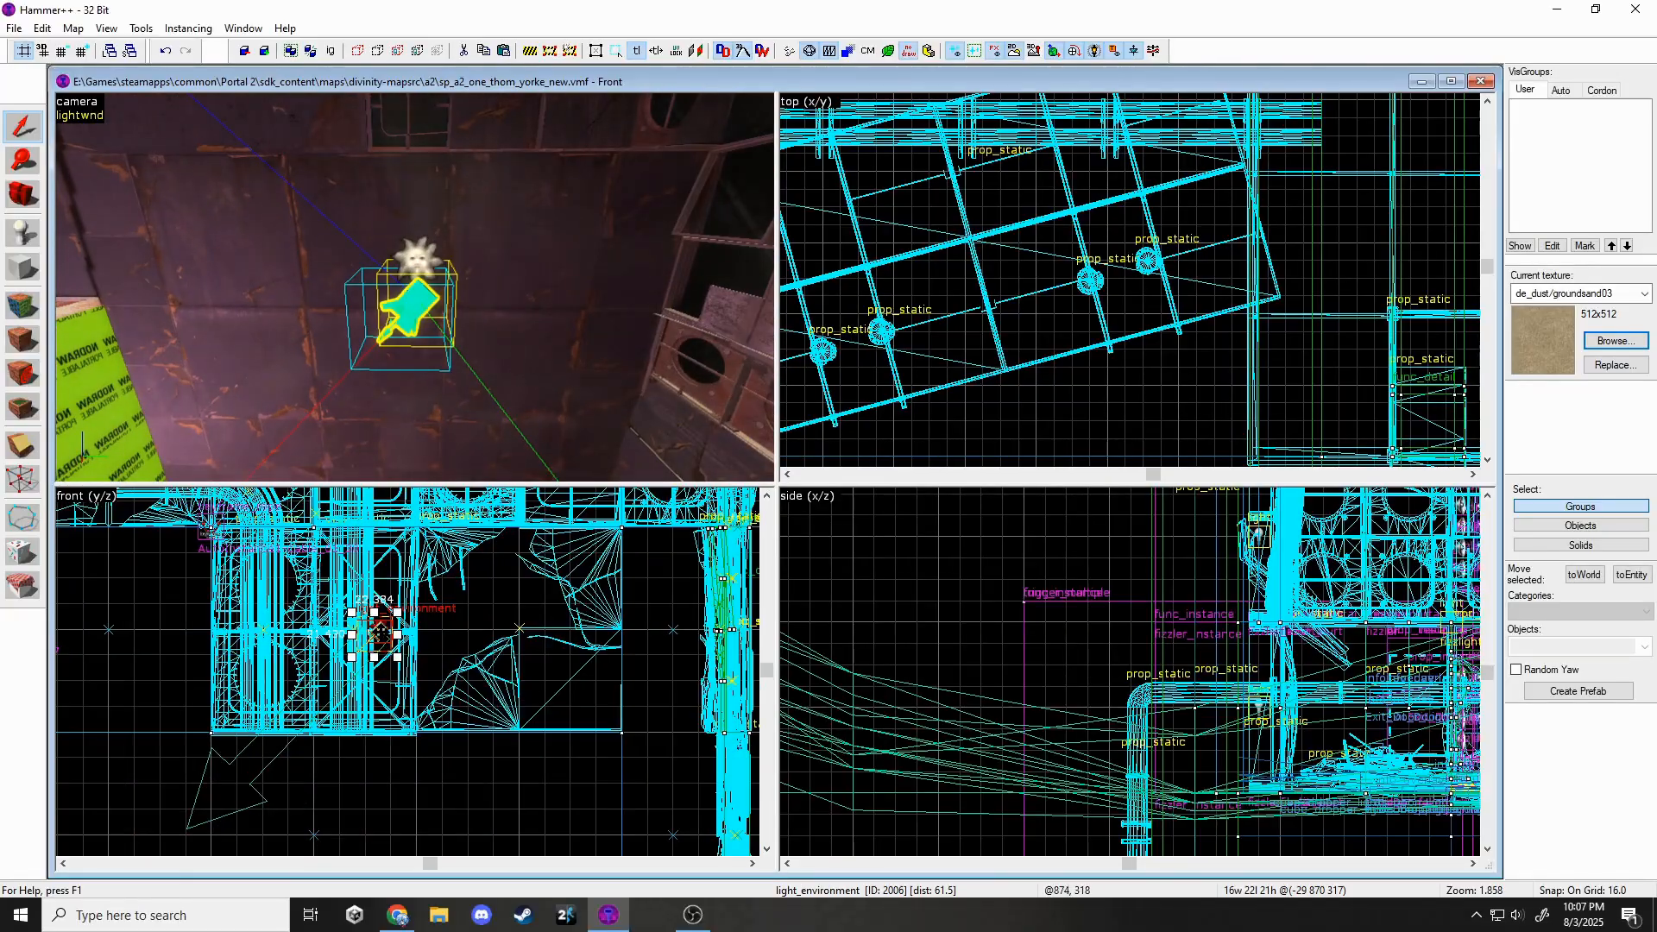
Bake the whole scene's lighting in the preview and inspect it in the 3D view.
left_click(79, 116)
left_click(76, 84)
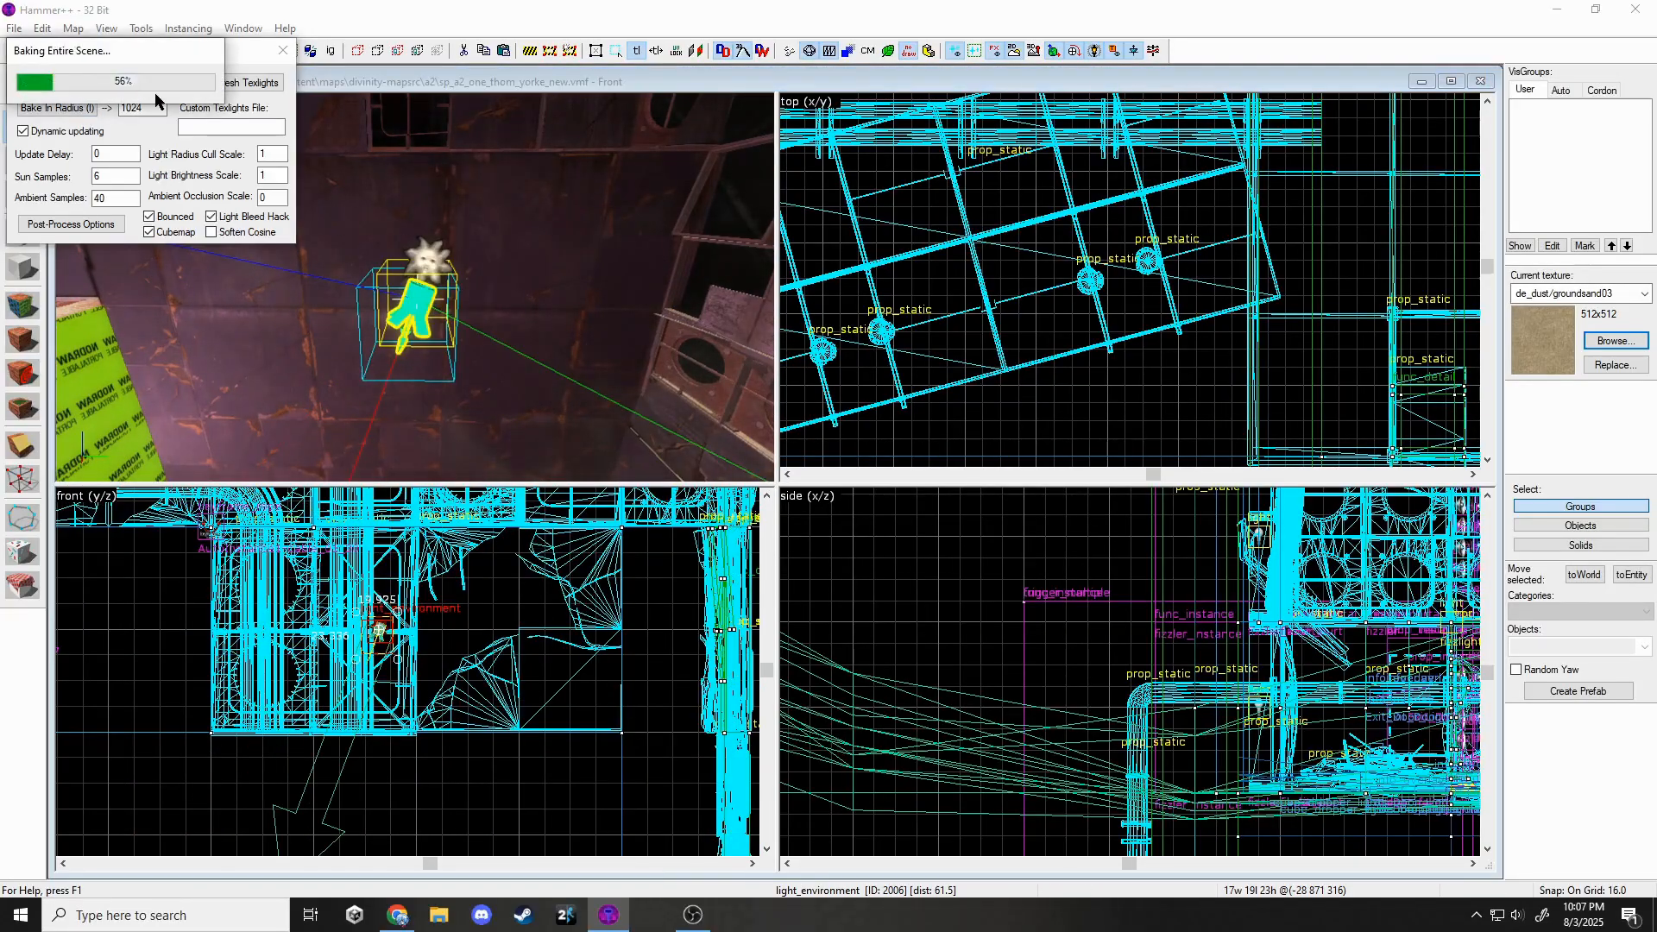
left_click(282, 51)
key("z")
key("w")
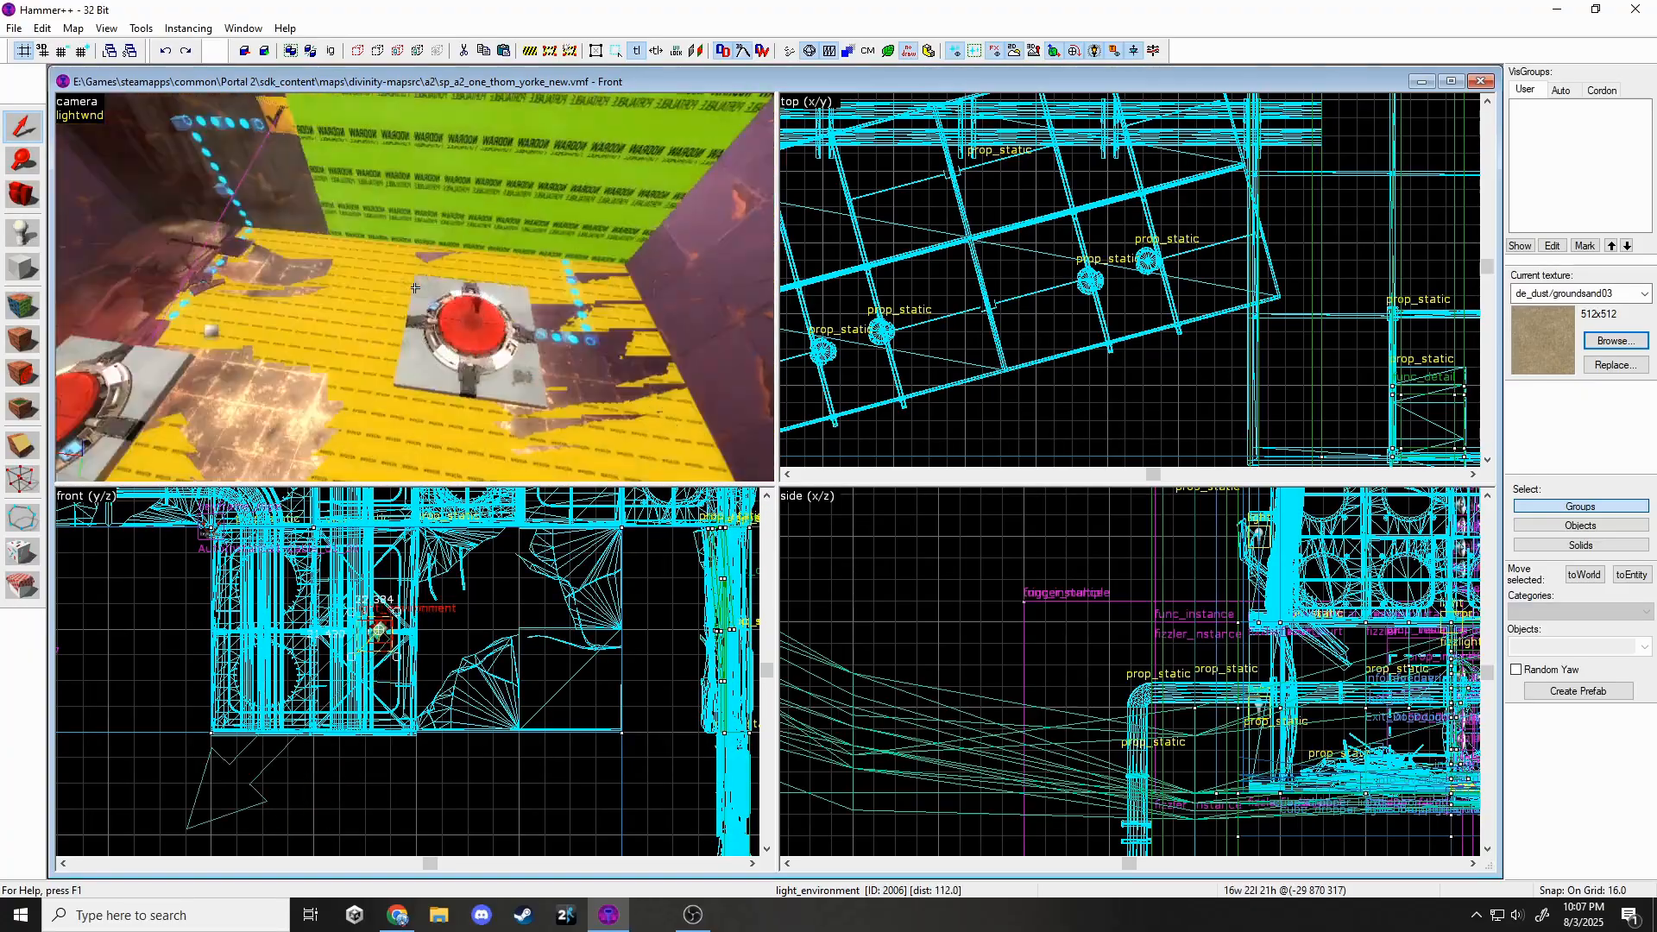
key("Escape")
left_click(37, 106)
Reselect light_environment and rotate it in the front view to change the sun angle.
left_click(503, 254)
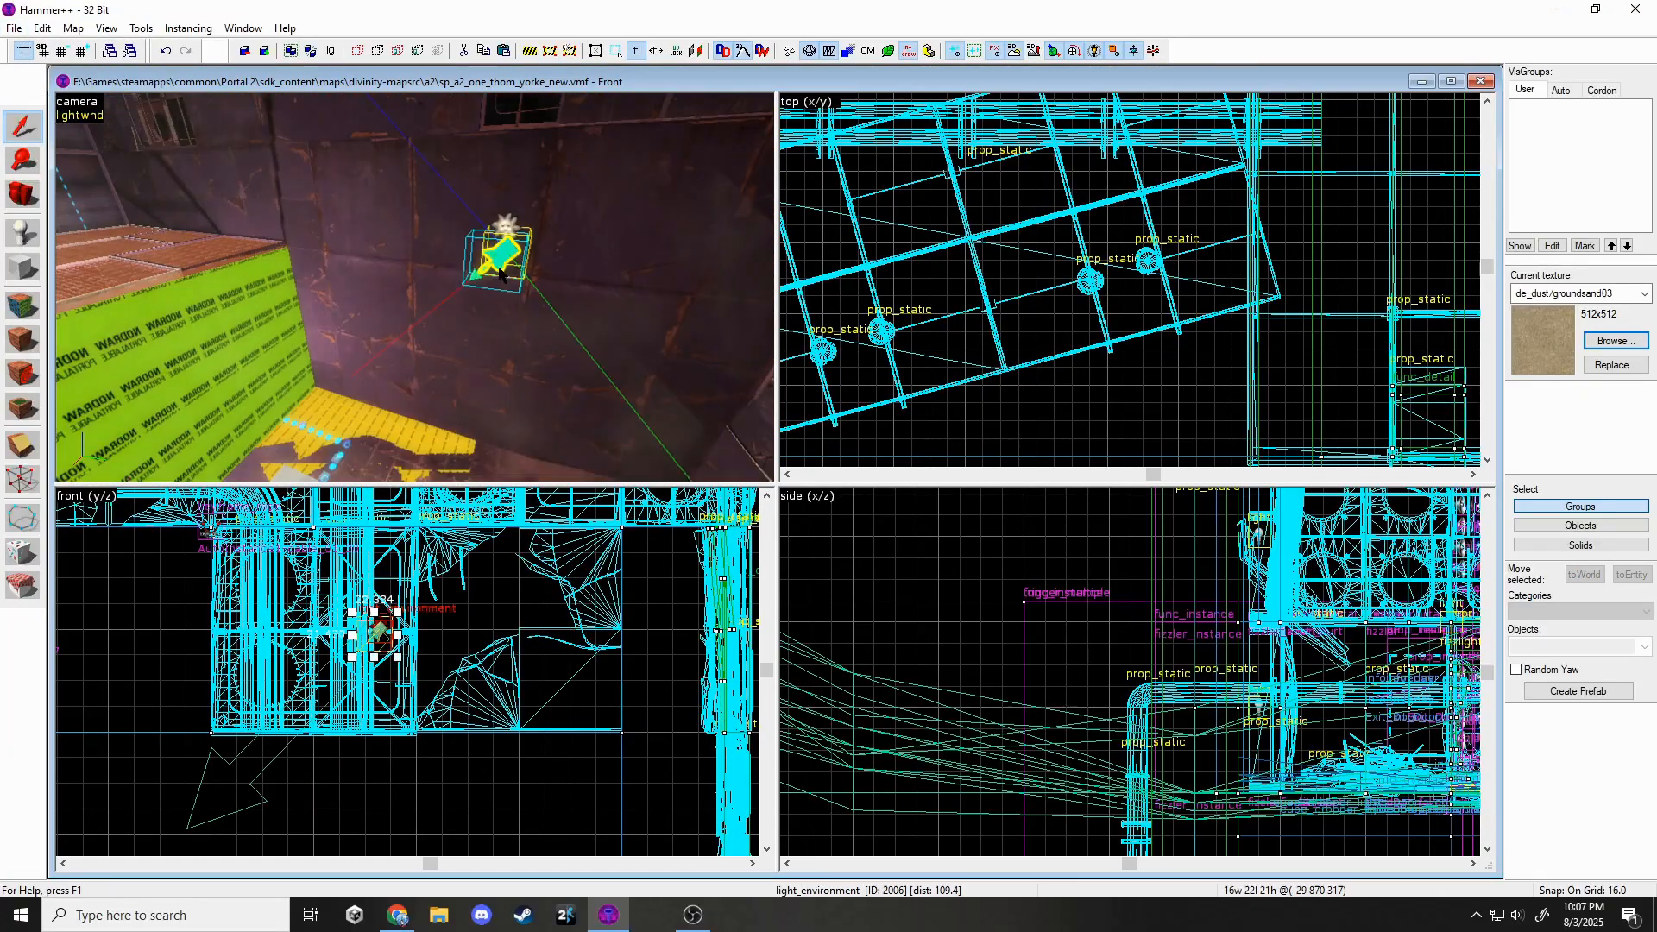
scroll(956, 349, "down", 12)
scroll(920, 384, "up", 15)
scroll(1040, 324, "up", 6)
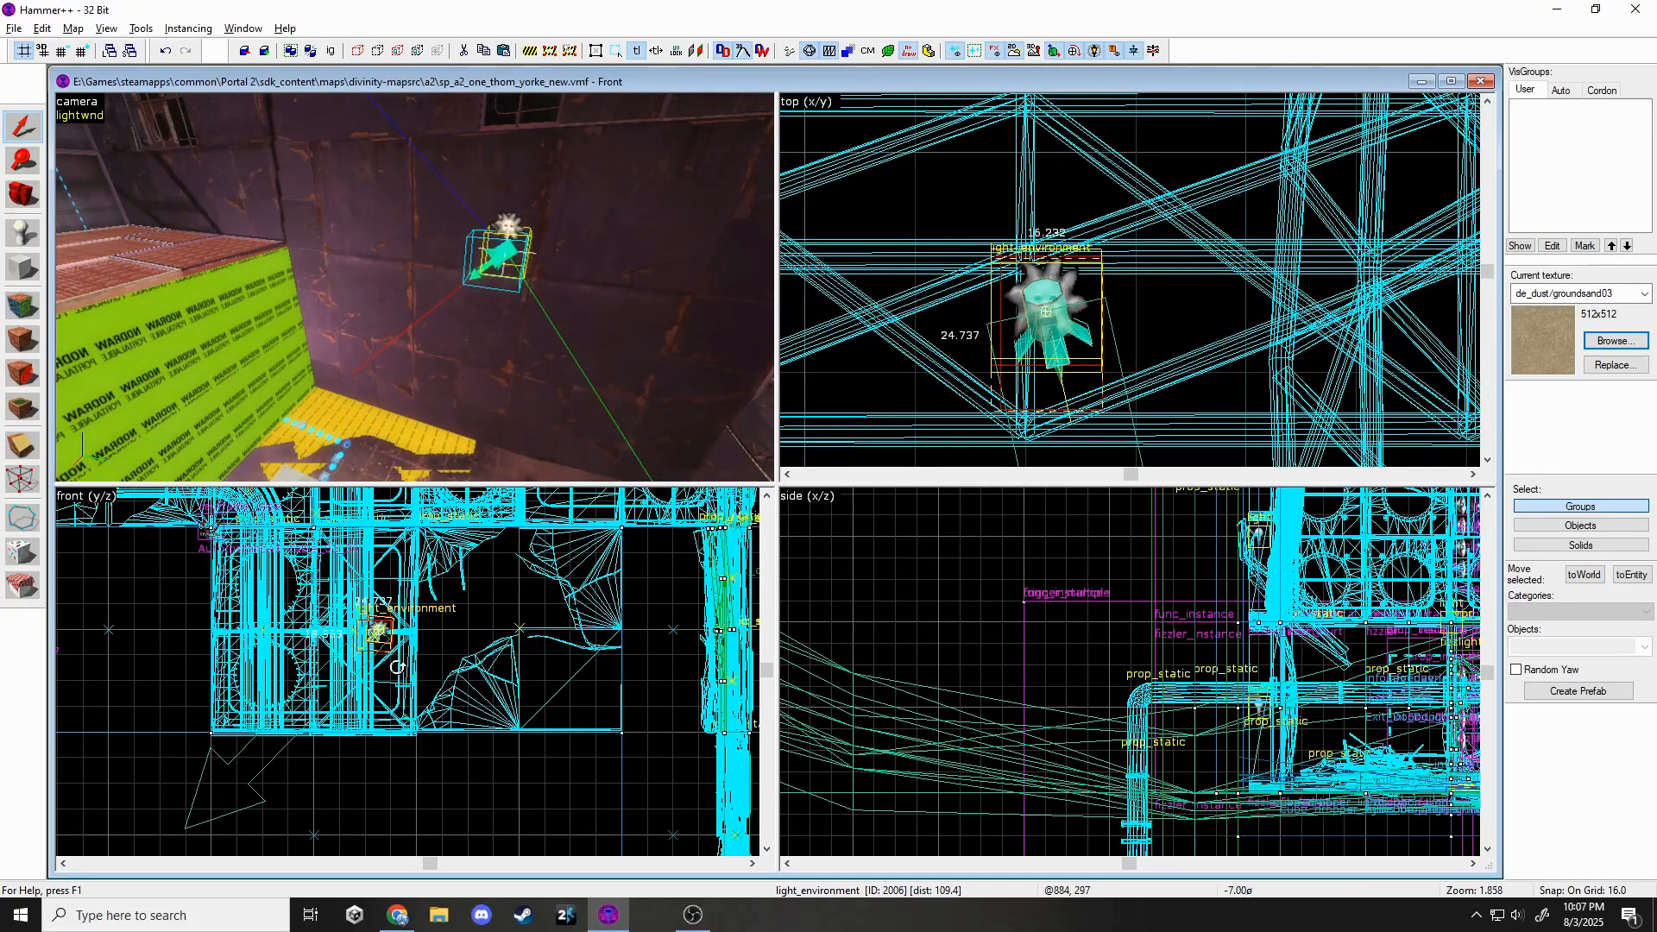
left_click_drag(397, 667, 397, 668)
scroll(1122, 656, "down", 3)
scroll(1165, 630, "up", 17)
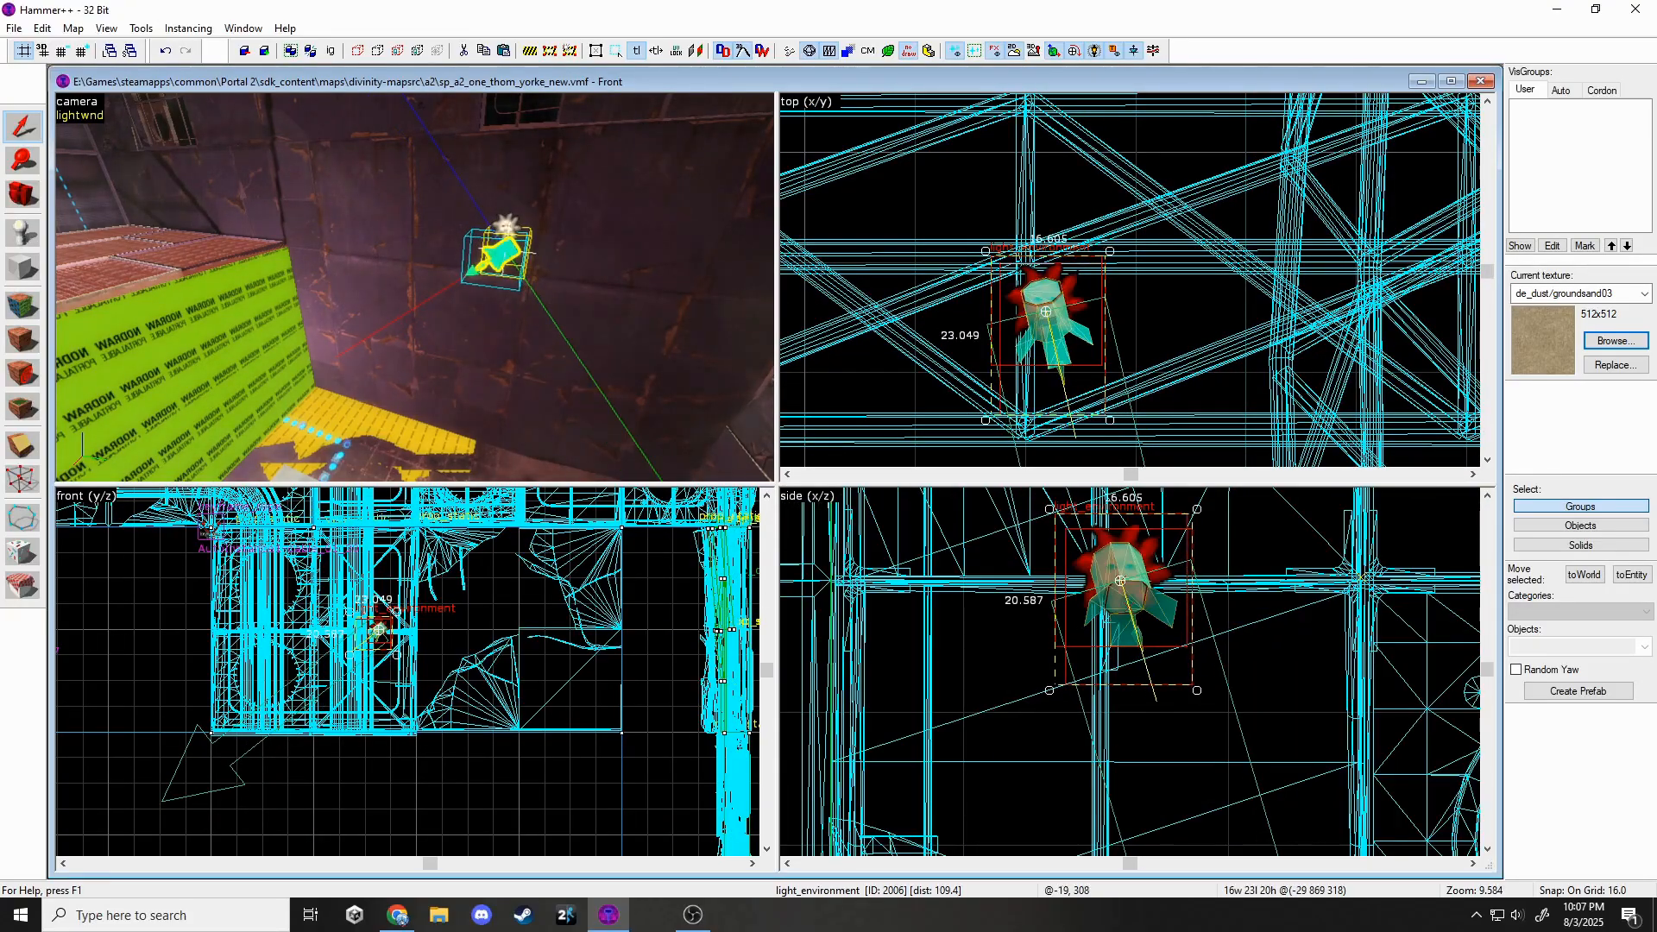
Preview the lighting again and look around the chamber to judge the new sun angle.
key("ctrl+shift+l")
left_click(282, 51)
key("z")
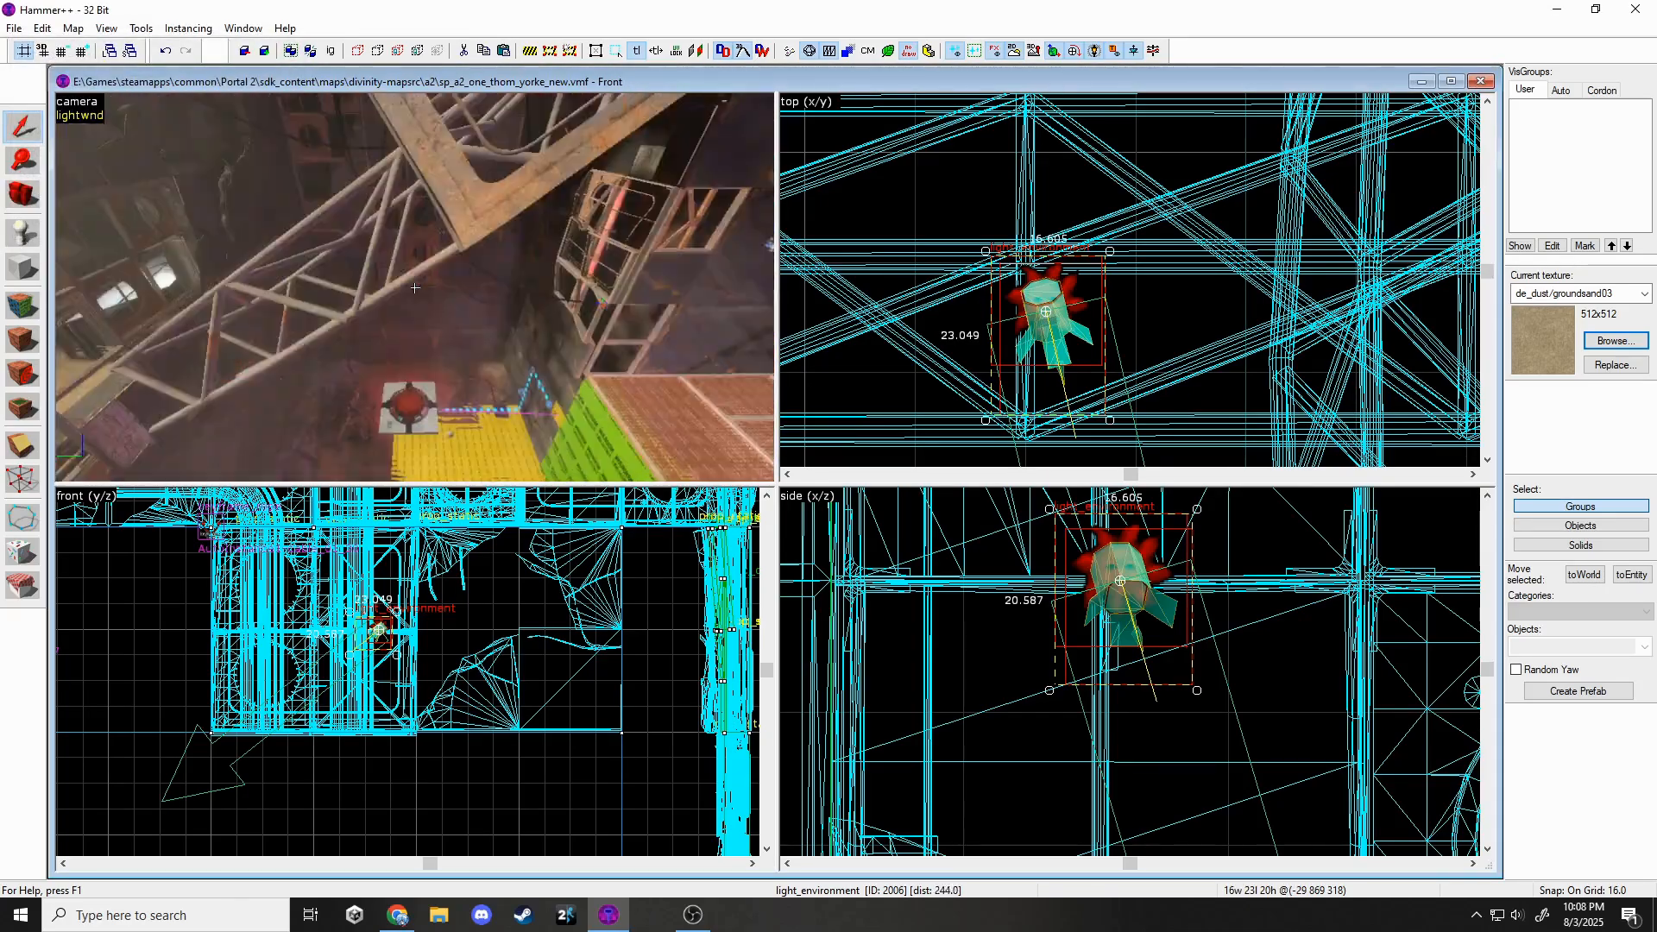
key("Escape")
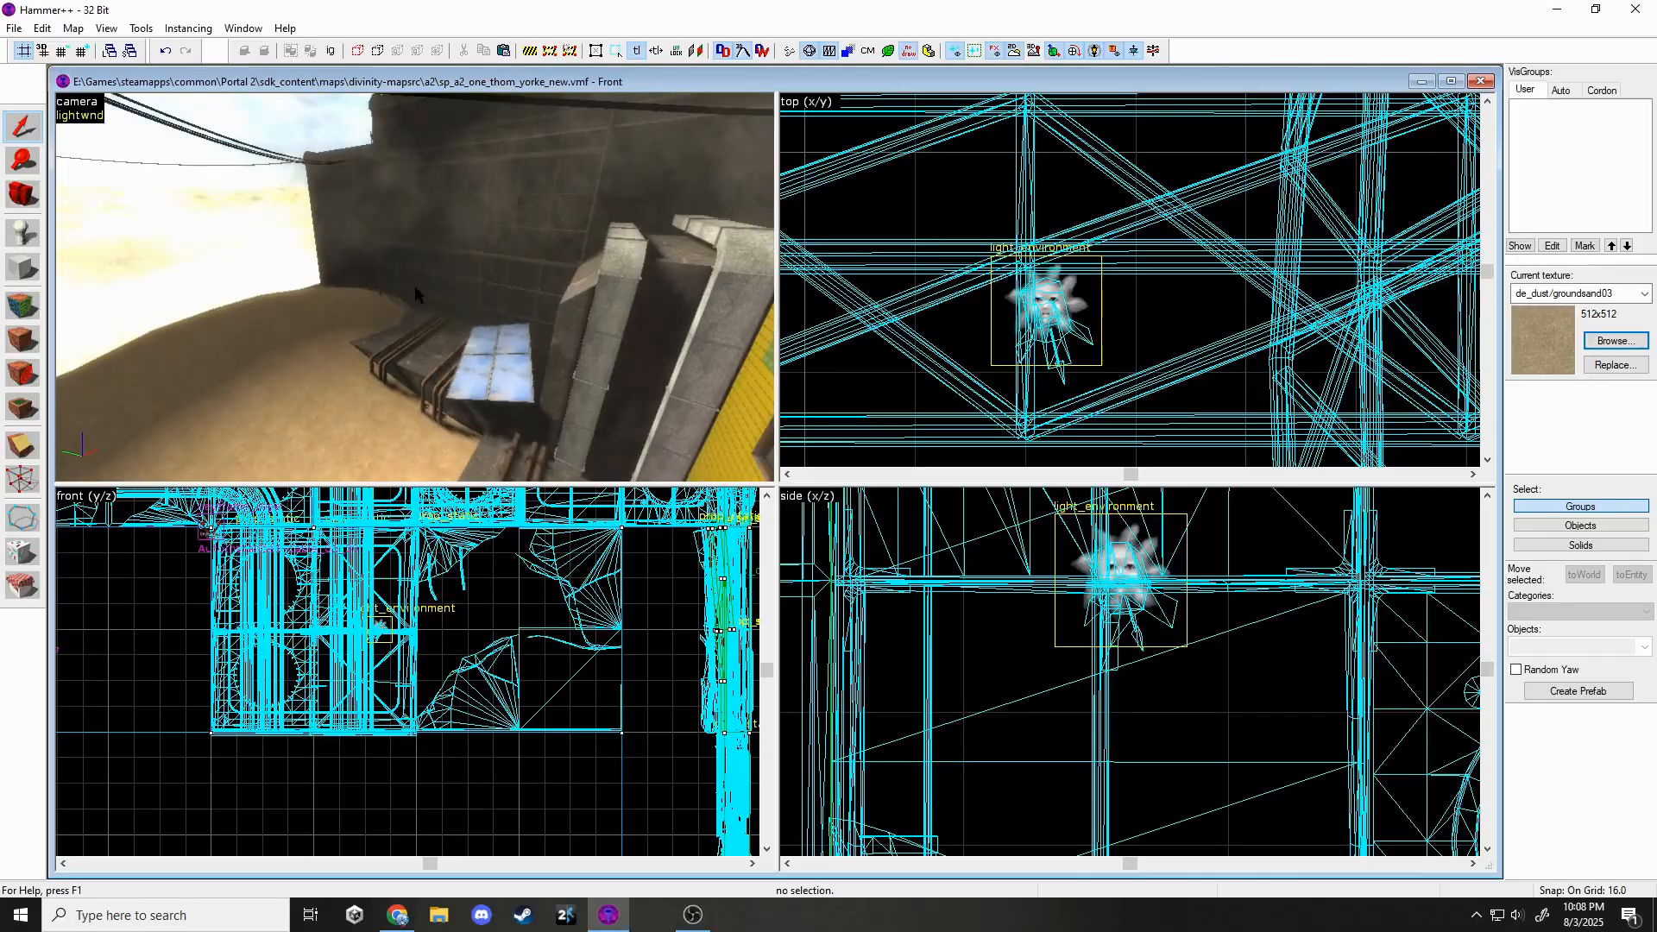
key("alt+f")
key("Escape")
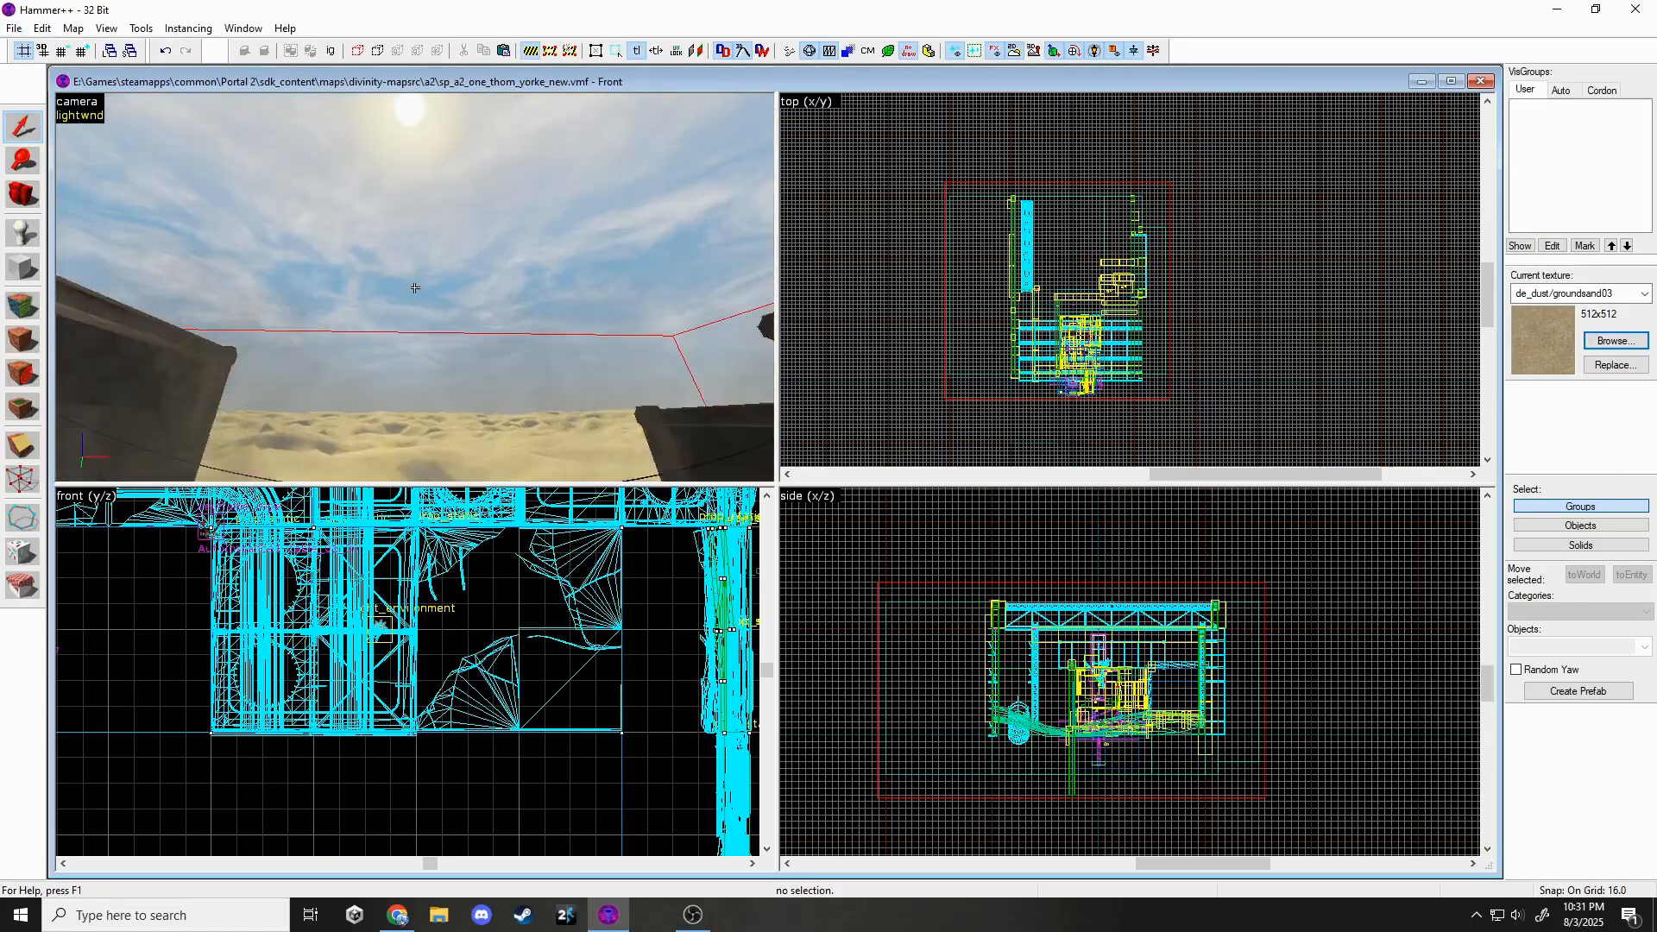
Look around under the roof trusses and select the existing outer wall solid.
key("w")
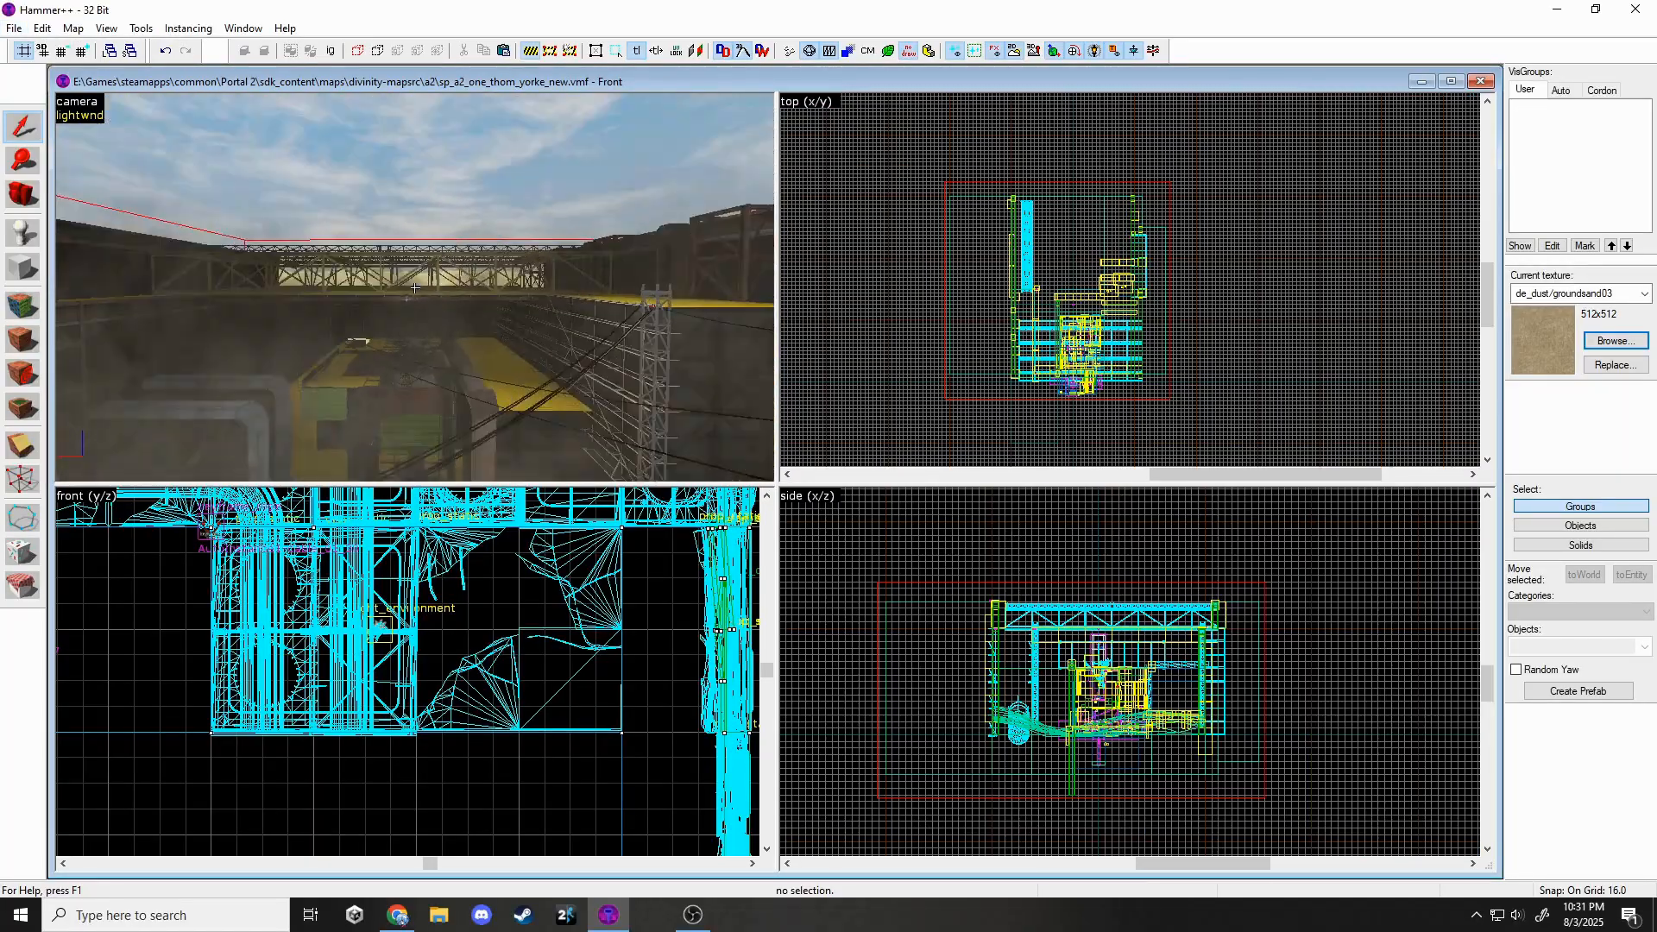
key("z")
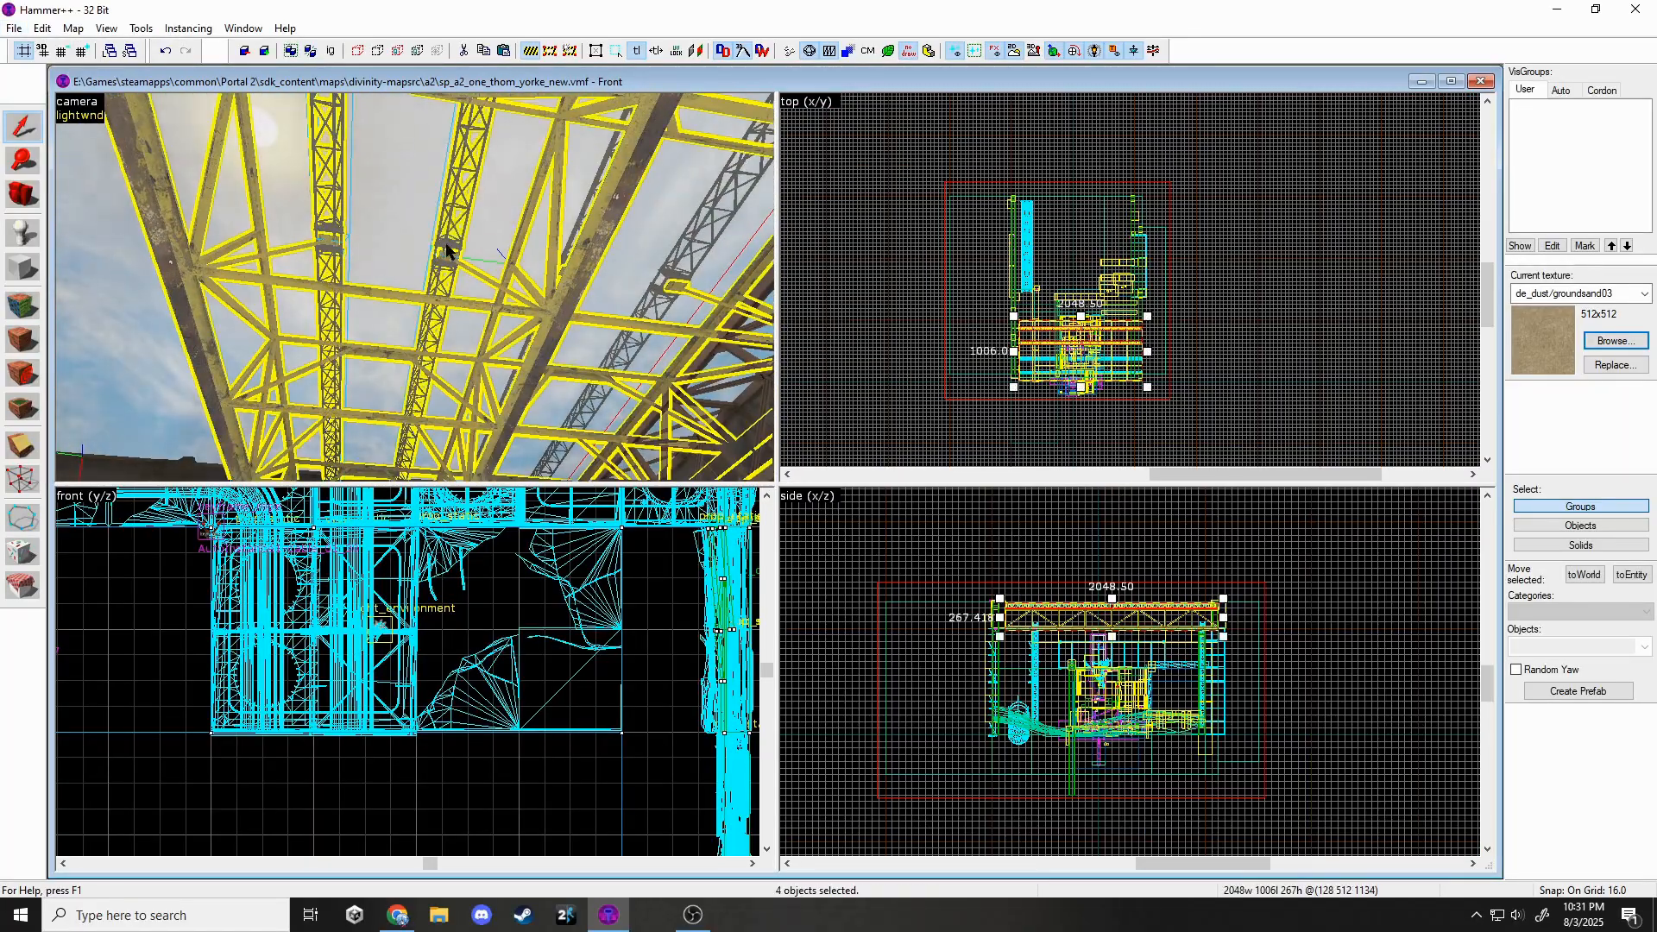
key("Escape")
key("z")
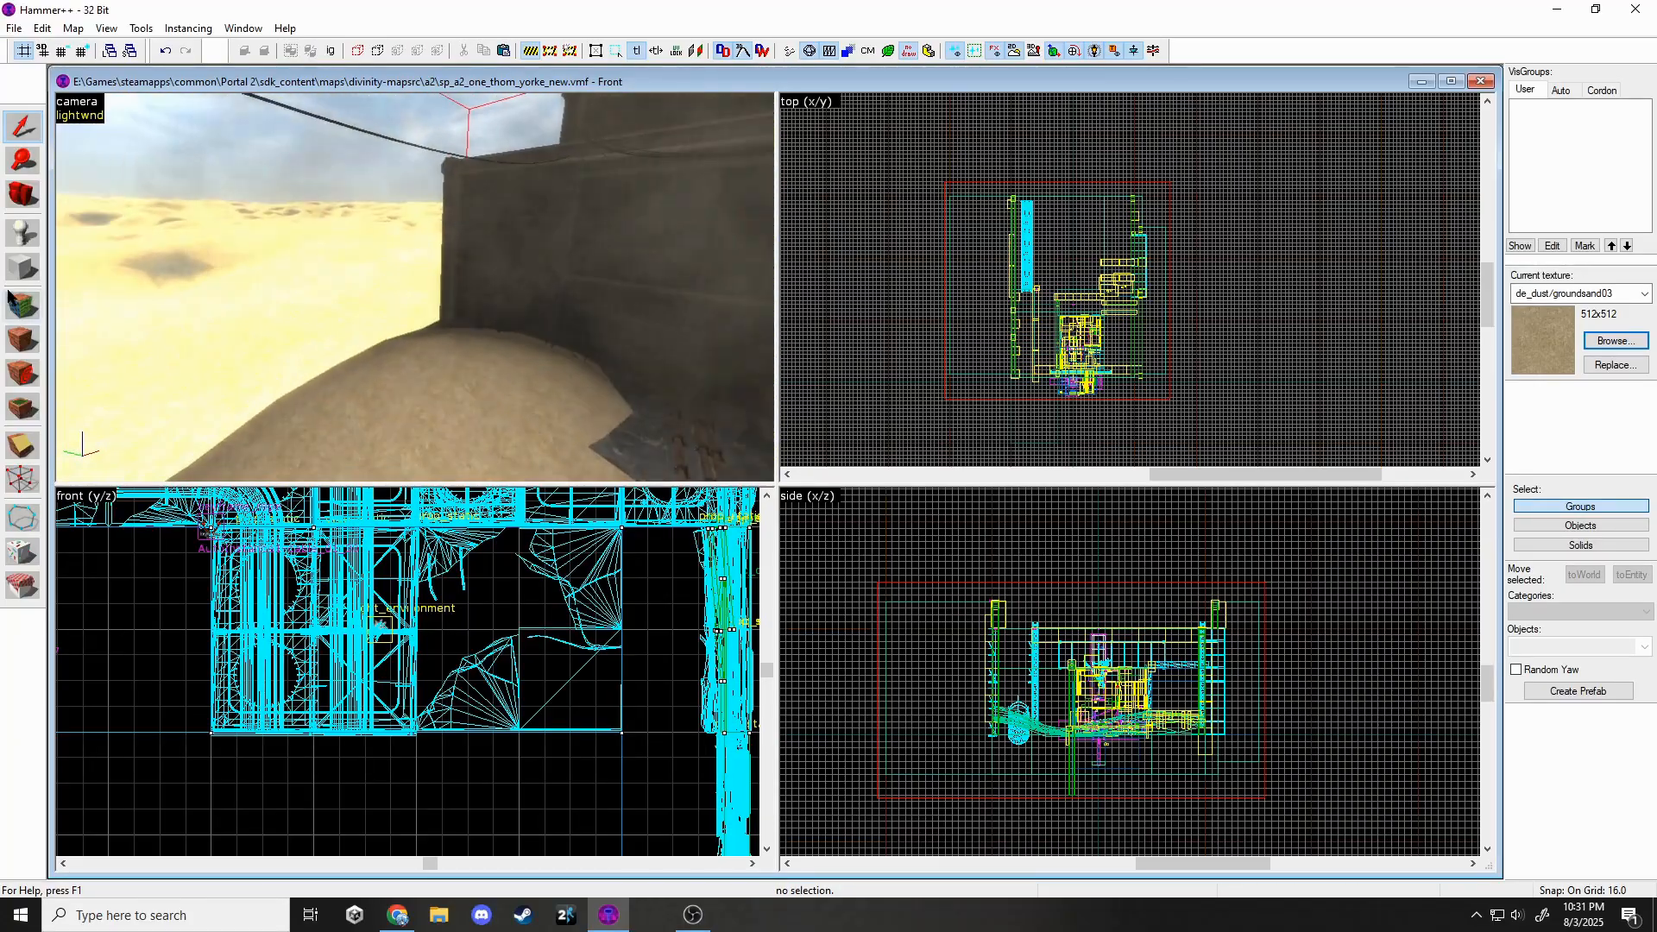
key("shift+a")
left_click(979, 295)
left_click(425, 256)
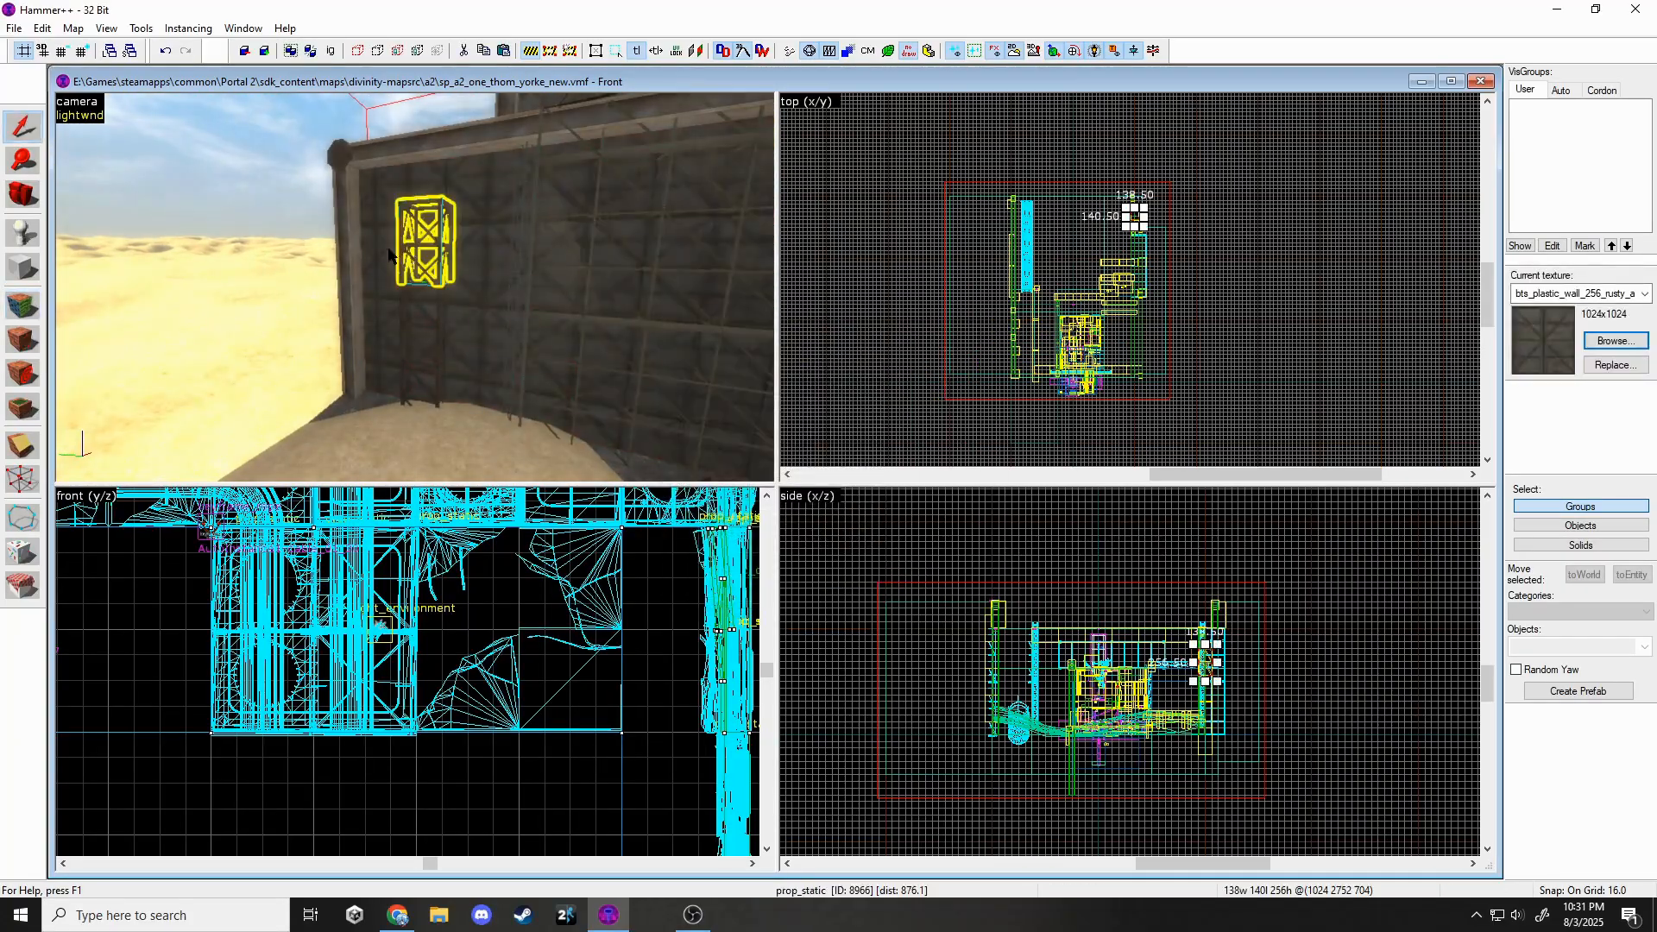
left_click(387, 263)
Draw a new 1152-wide wall block with a lowered top and create it as a solid.
left_click(22, 267)
scroll(1111, 168, "up", 6)
scroll(1036, 207, "up", 3)
mouse_move(1200, 261)
left_mouse_down()
mouse_move(985, 226)
mouse_move(933, 256)
left_mouse_up()
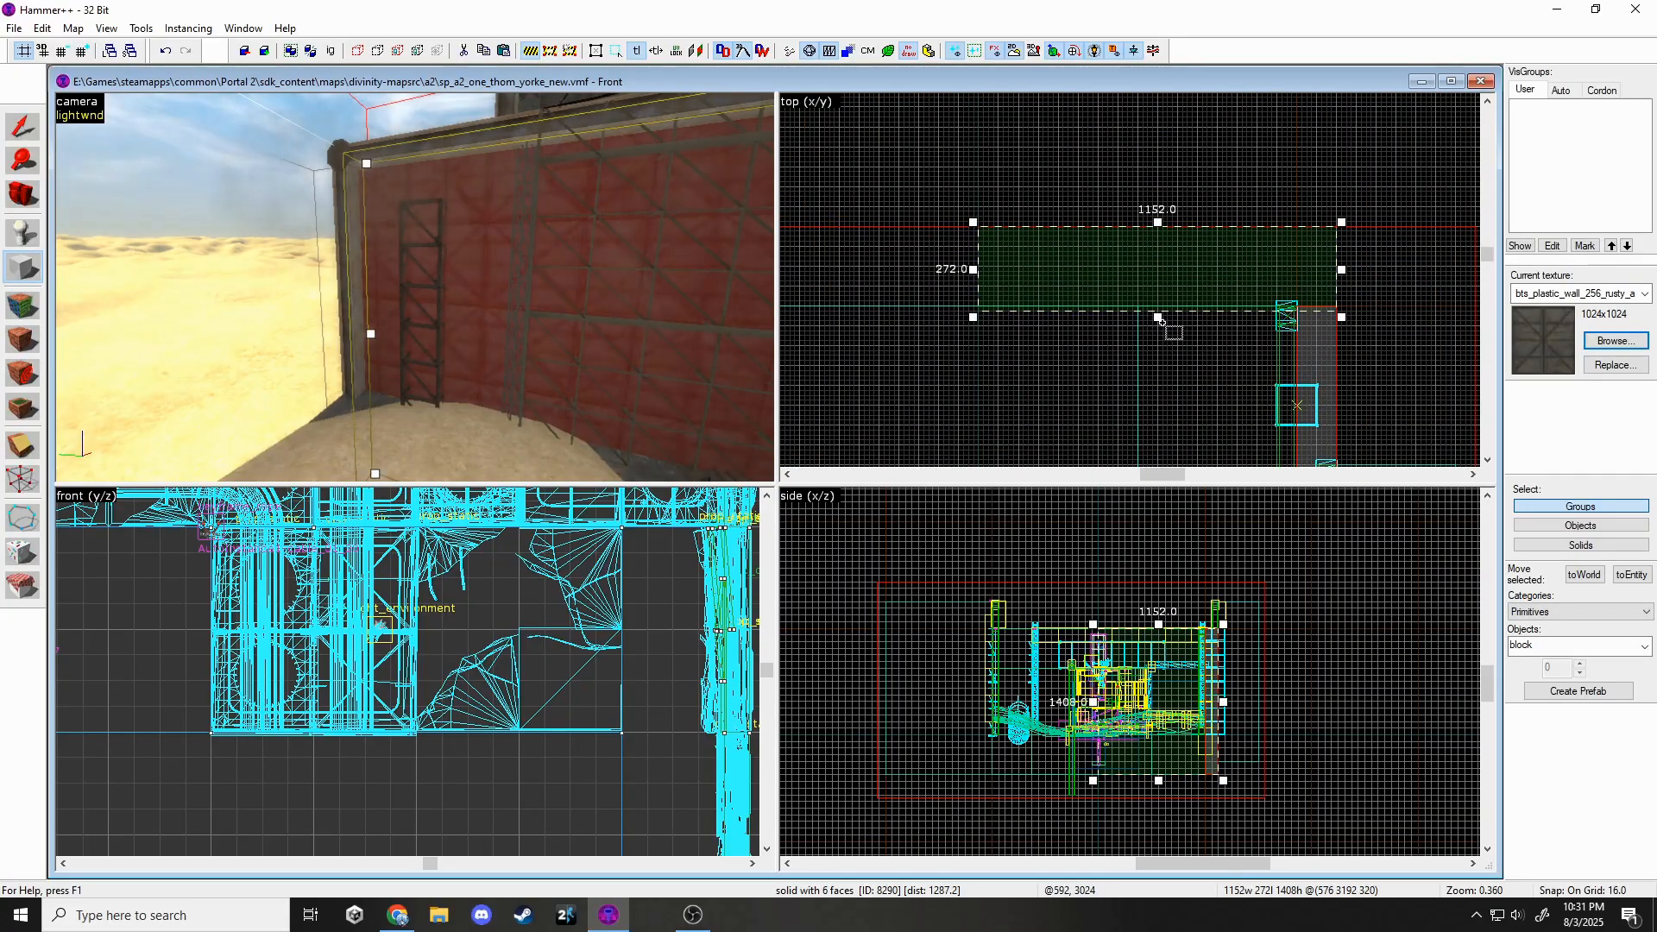
scroll(1188, 629, "up", 3)
left_click_drag(1137, 624, 1213, 651)
scroll(1215, 671, "up", 5)
key("Return")
Shrink the new wall block from 1152 to 960 wide.
left_click(22, 127)
key("Escape")
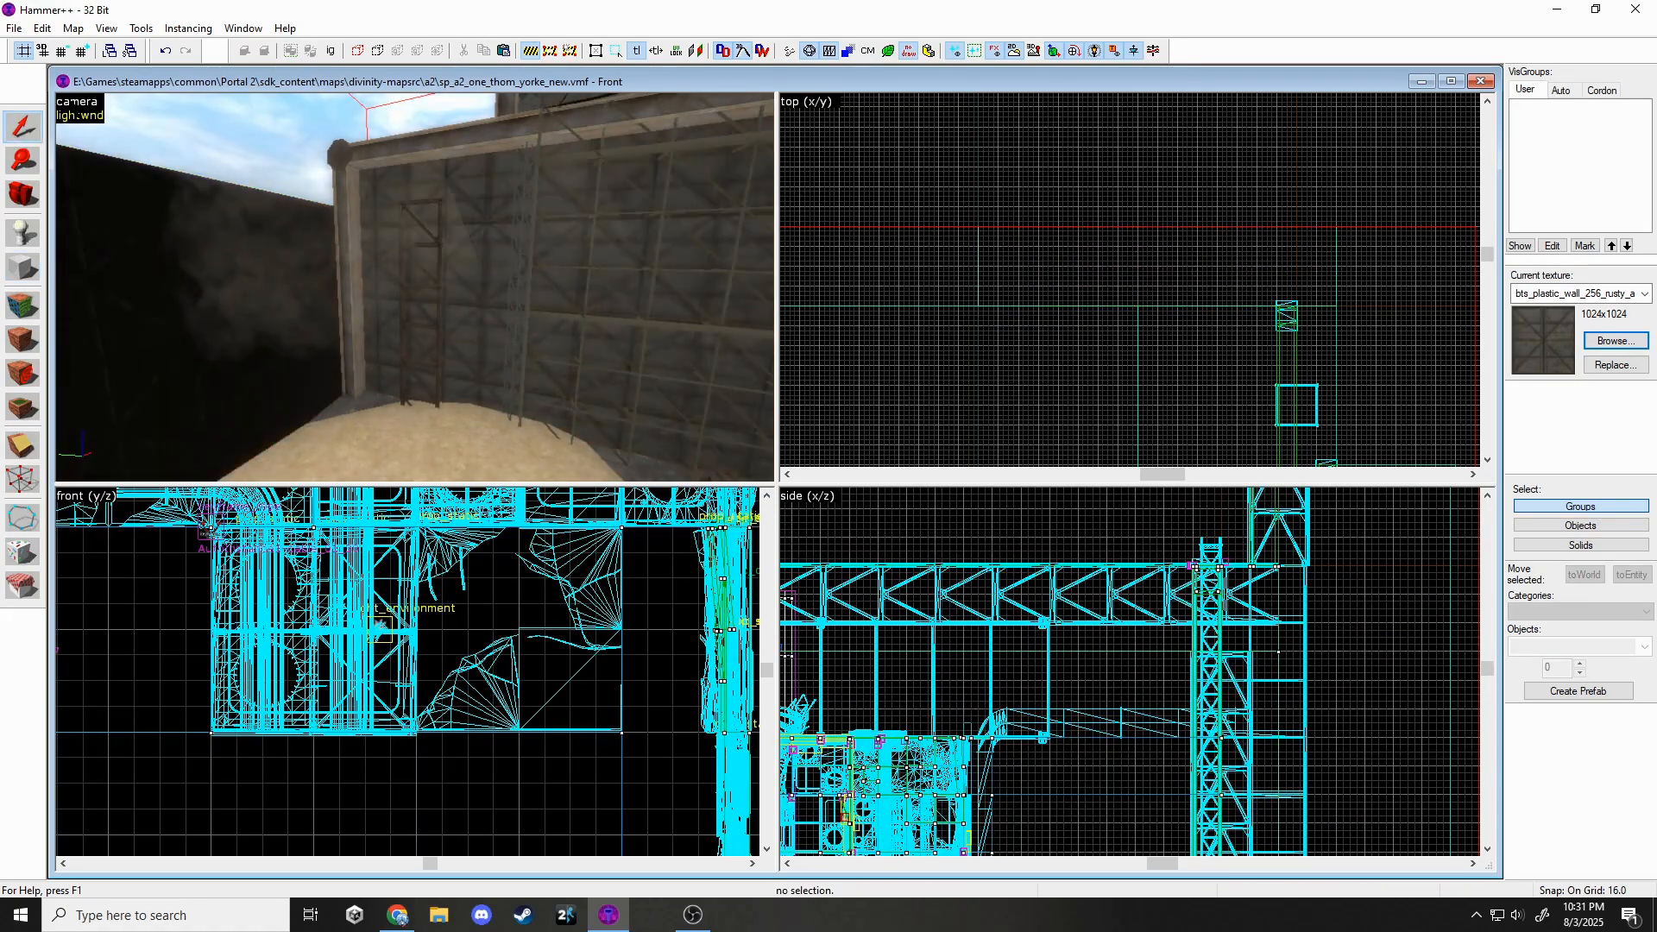
left_click(277, 303)
key("z")
key("z")
left_click_drag(974, 267, 1094, 271)
key("z")
Move the column and its prop to the left, setting them at the new wall's end.
left_click(415, 287)
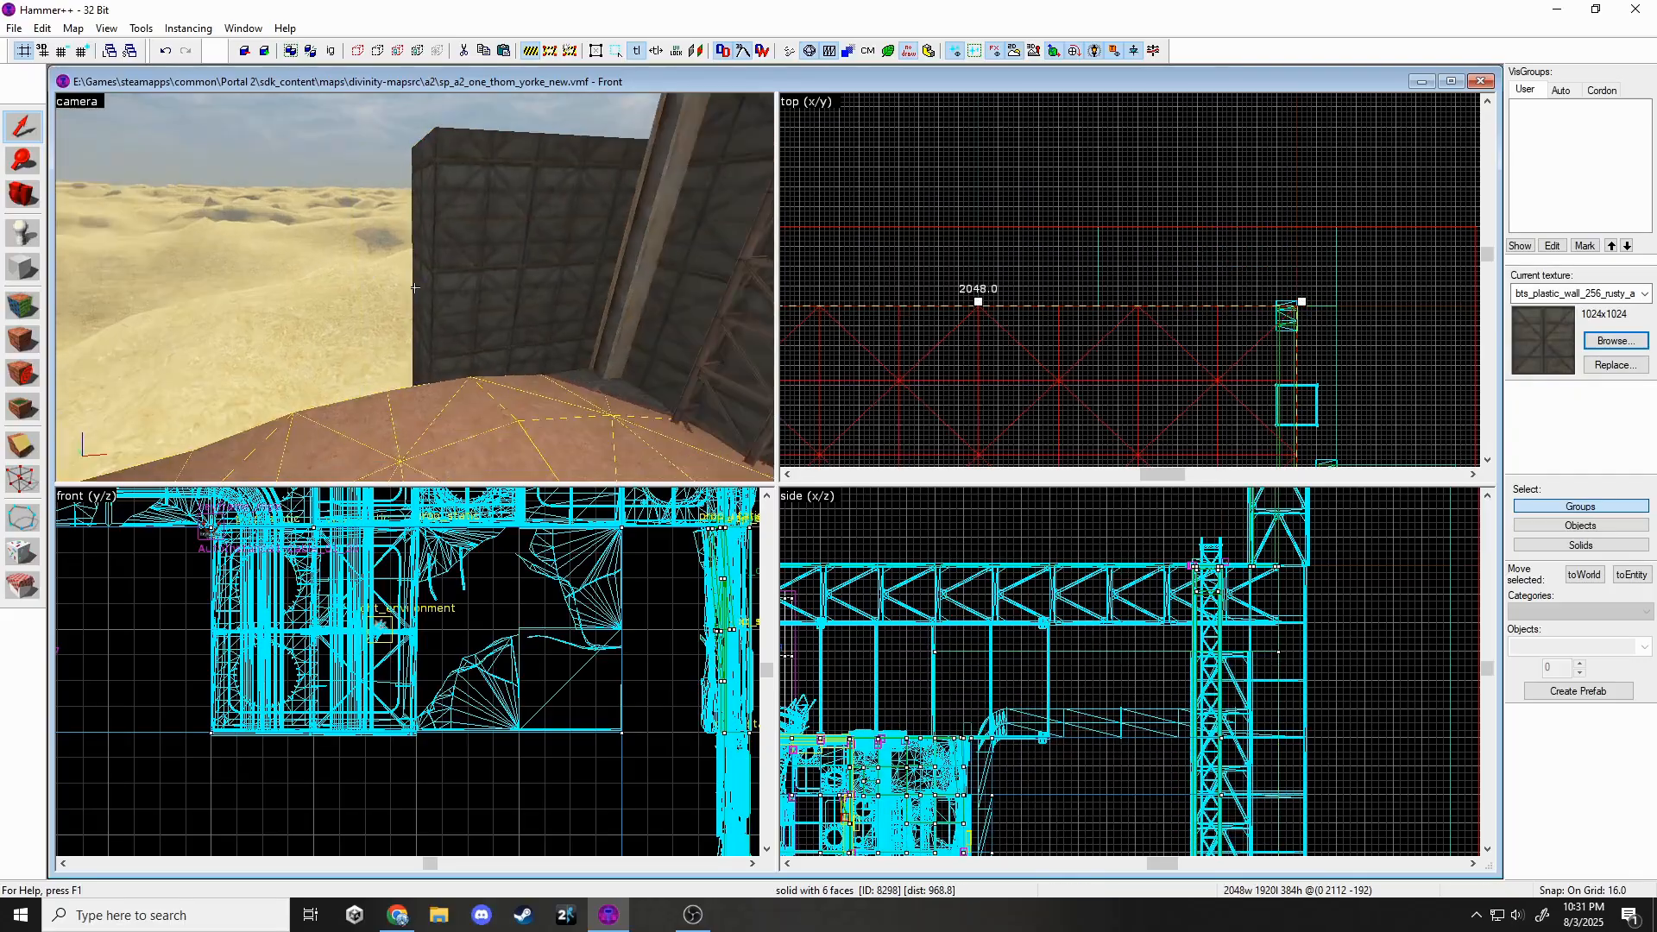
left_click(415, 288)
left_click(415, 288)
left_click(415, 287, "ctrl")
scroll(1221, 334, "up", 3)
left_click_drag(1320, 286, 1130, 242, "shift")
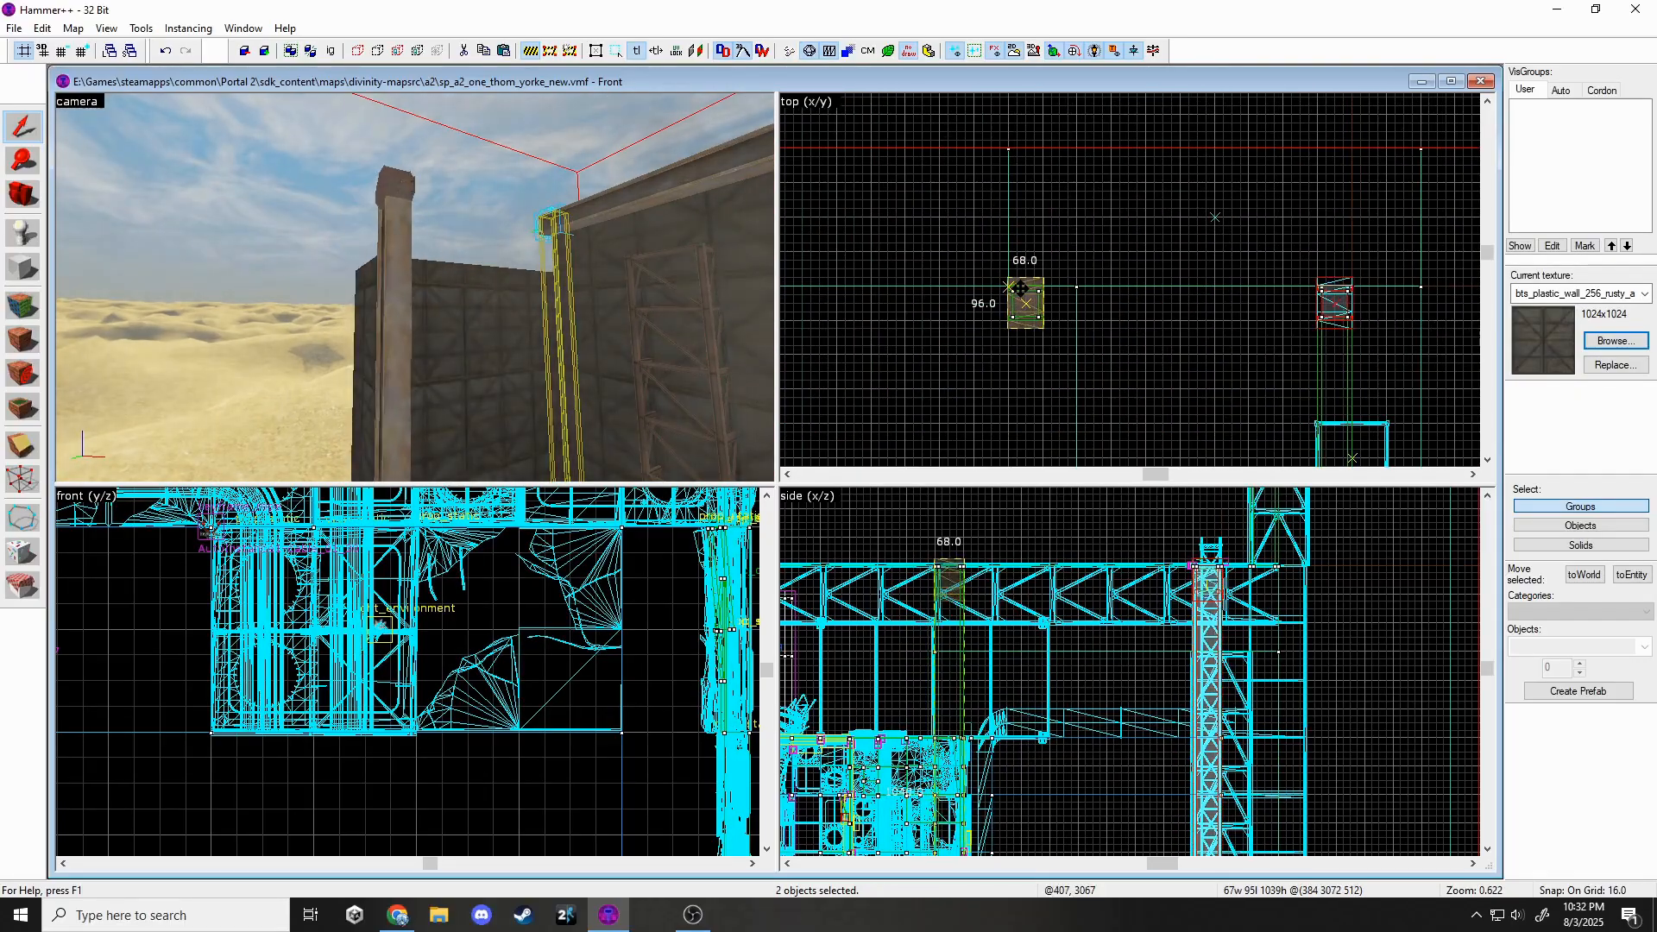
left_click_drag(1020, 289, 1020, 289)
scroll(945, 588, "up", 3)
Lower the func_detail column's height from 1024 to 960.
left_click(416, 287)
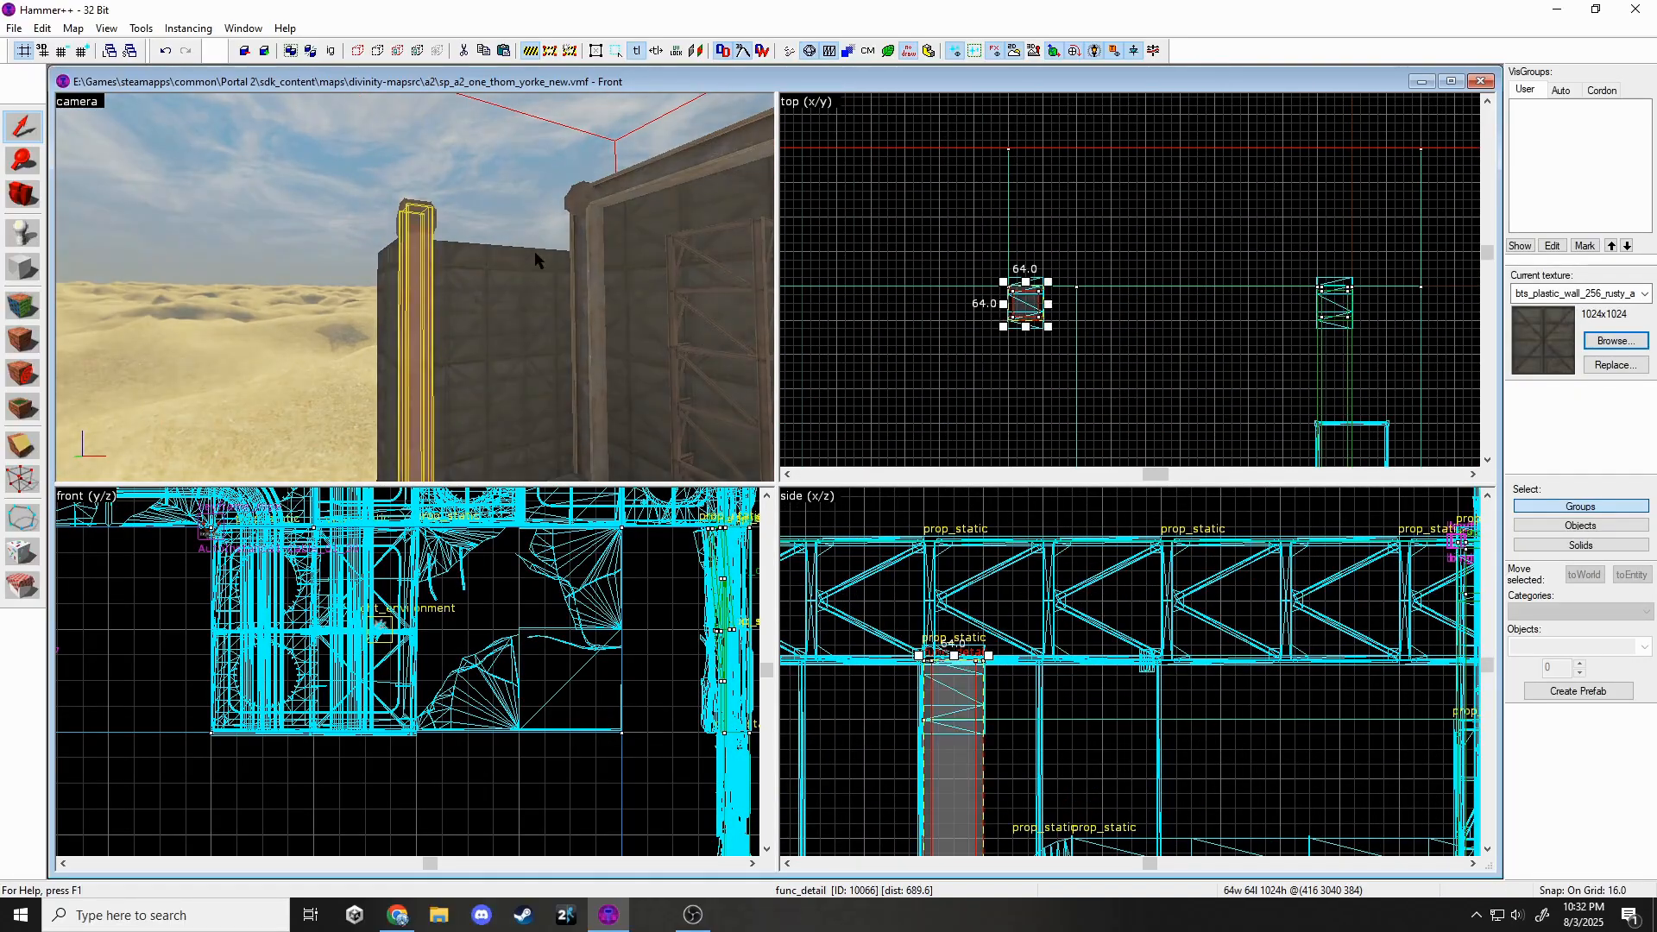
key("Escape")
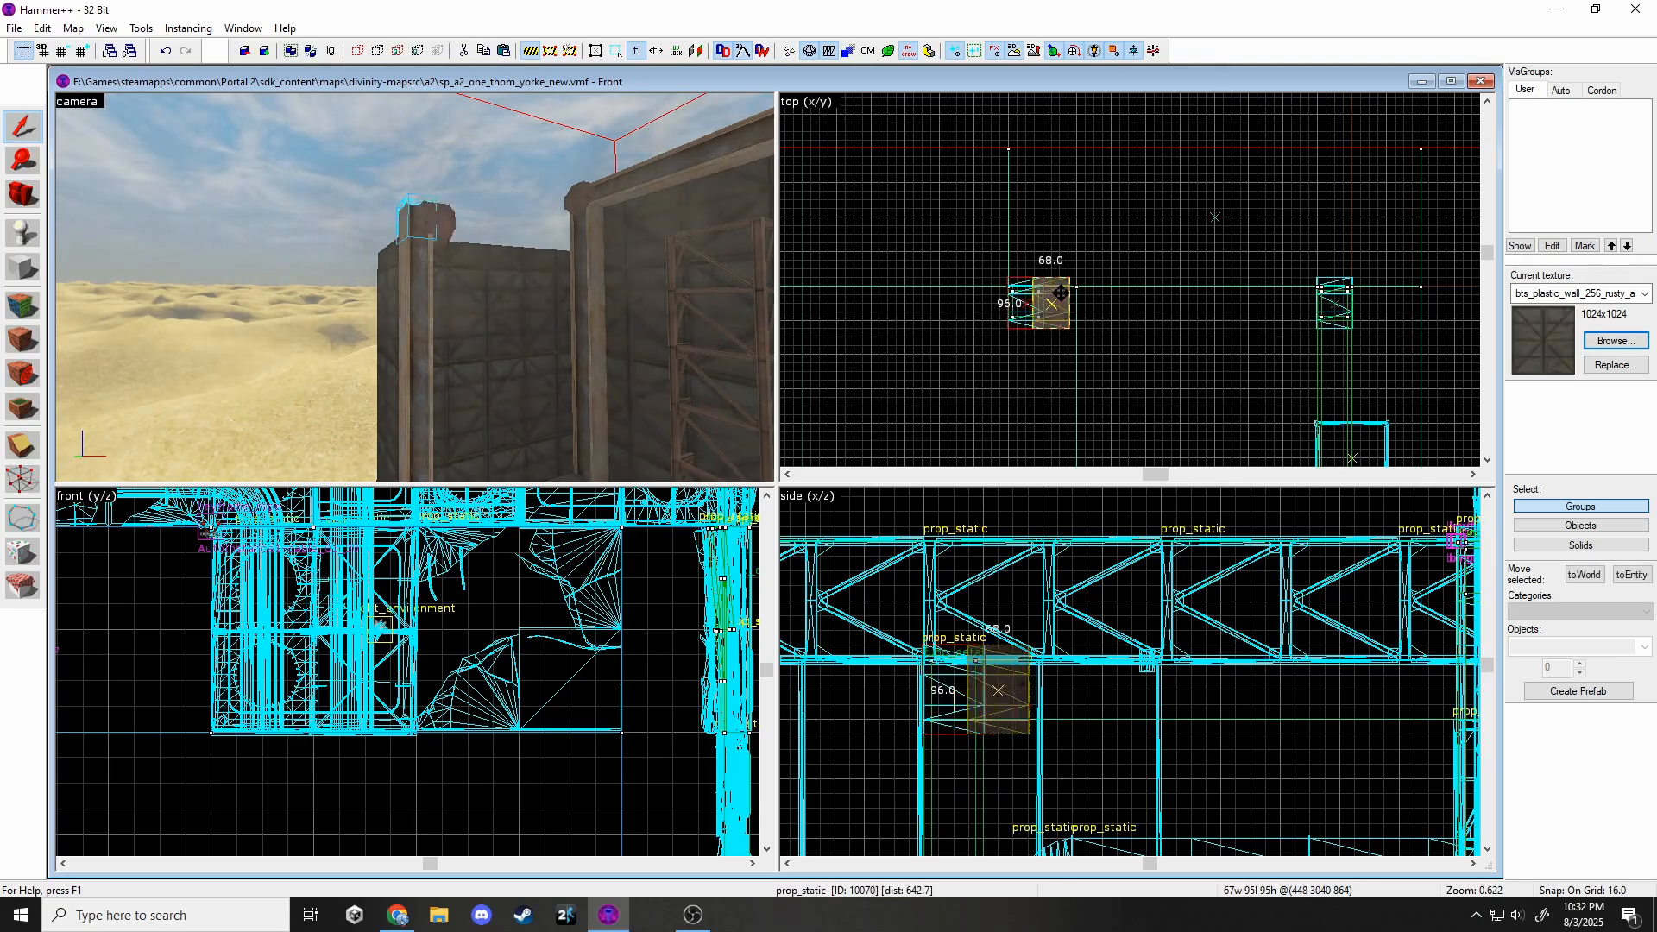
left_click(426, 215)
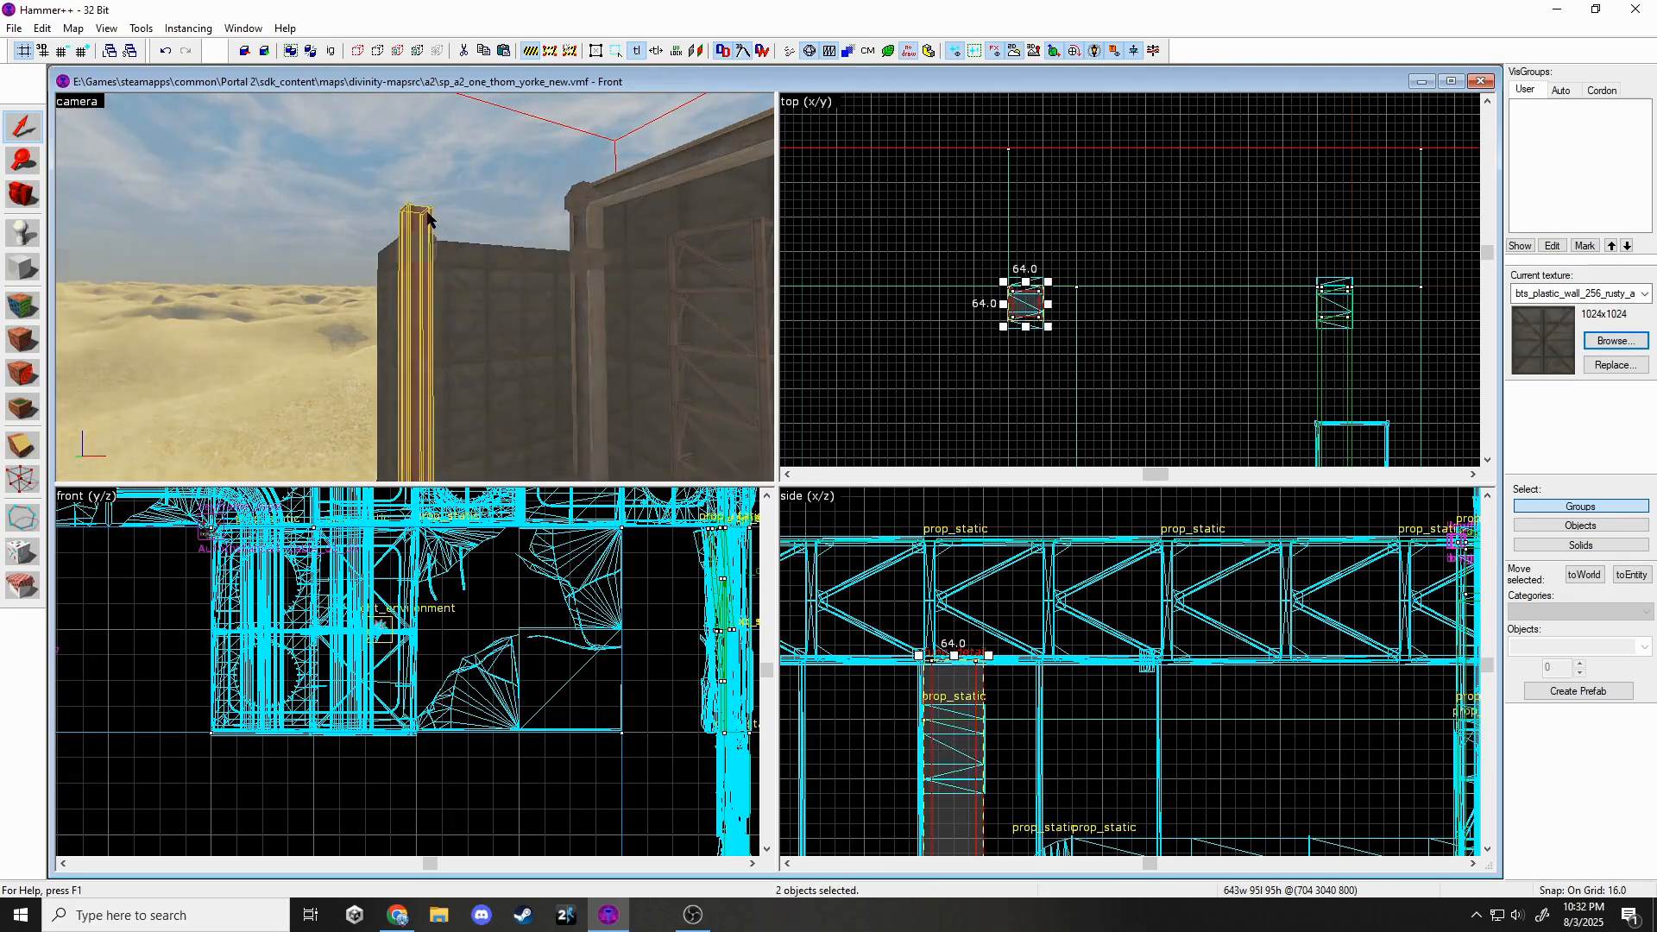
left_click_drag(953, 658, 953, 717)
scroll(950, 604, "down", 6)
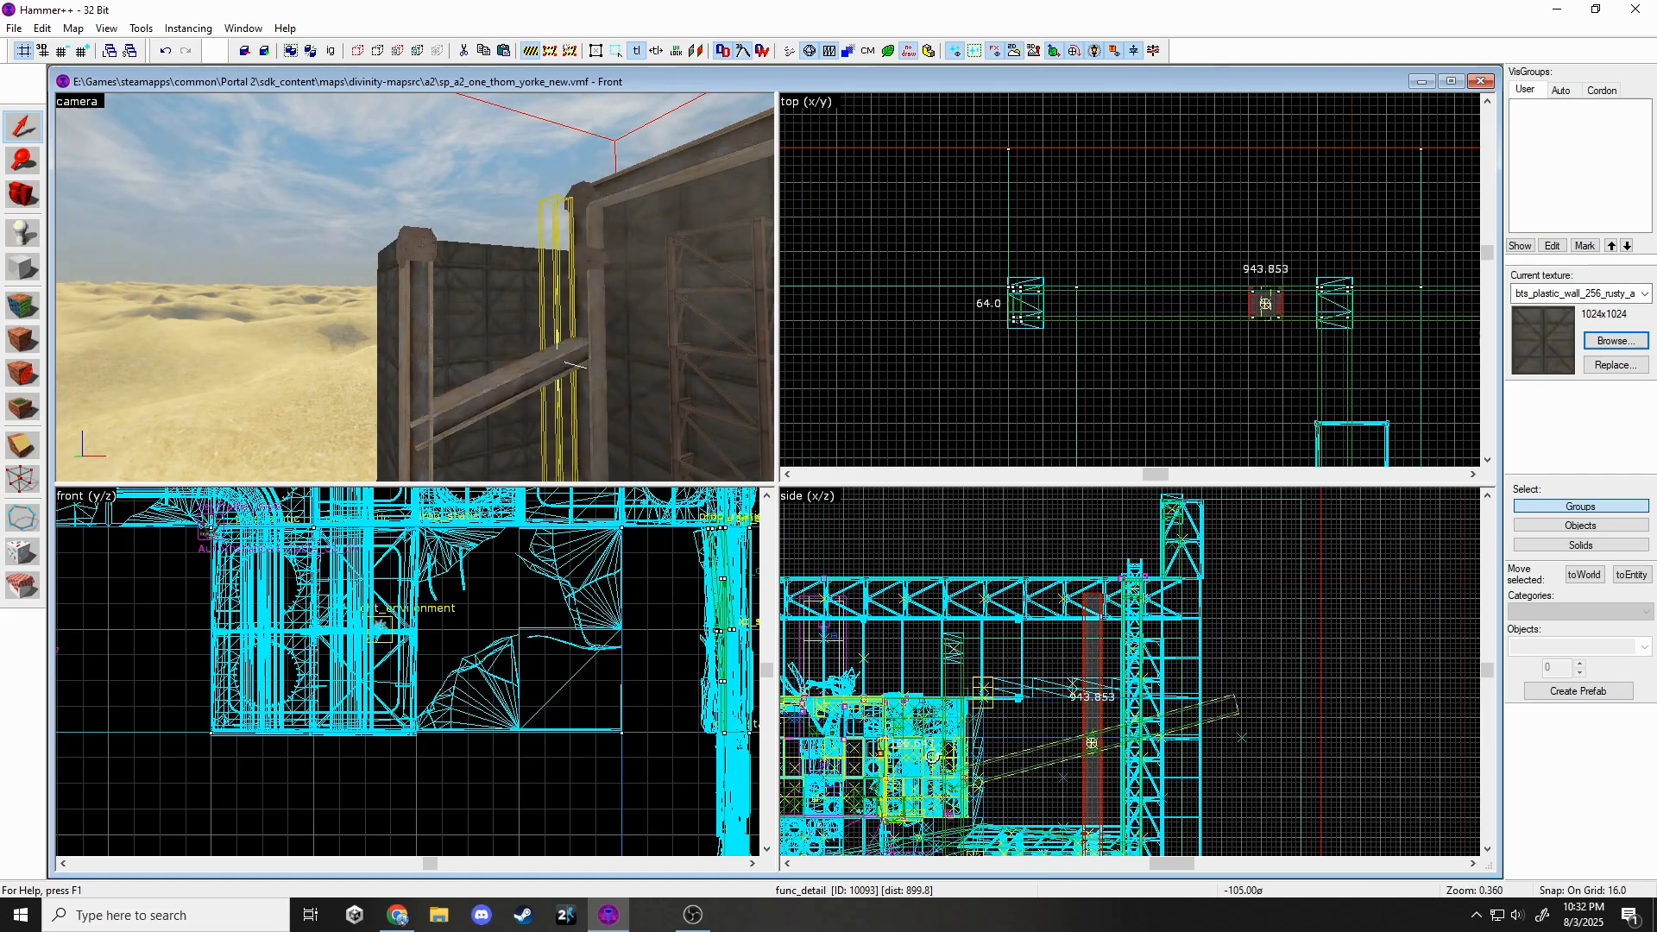
scroll(976, 741, "up", 2)
Raise the beam onto the wall top and resize it to 576 wide.
left_click_drag(974, 781, 945, 649)
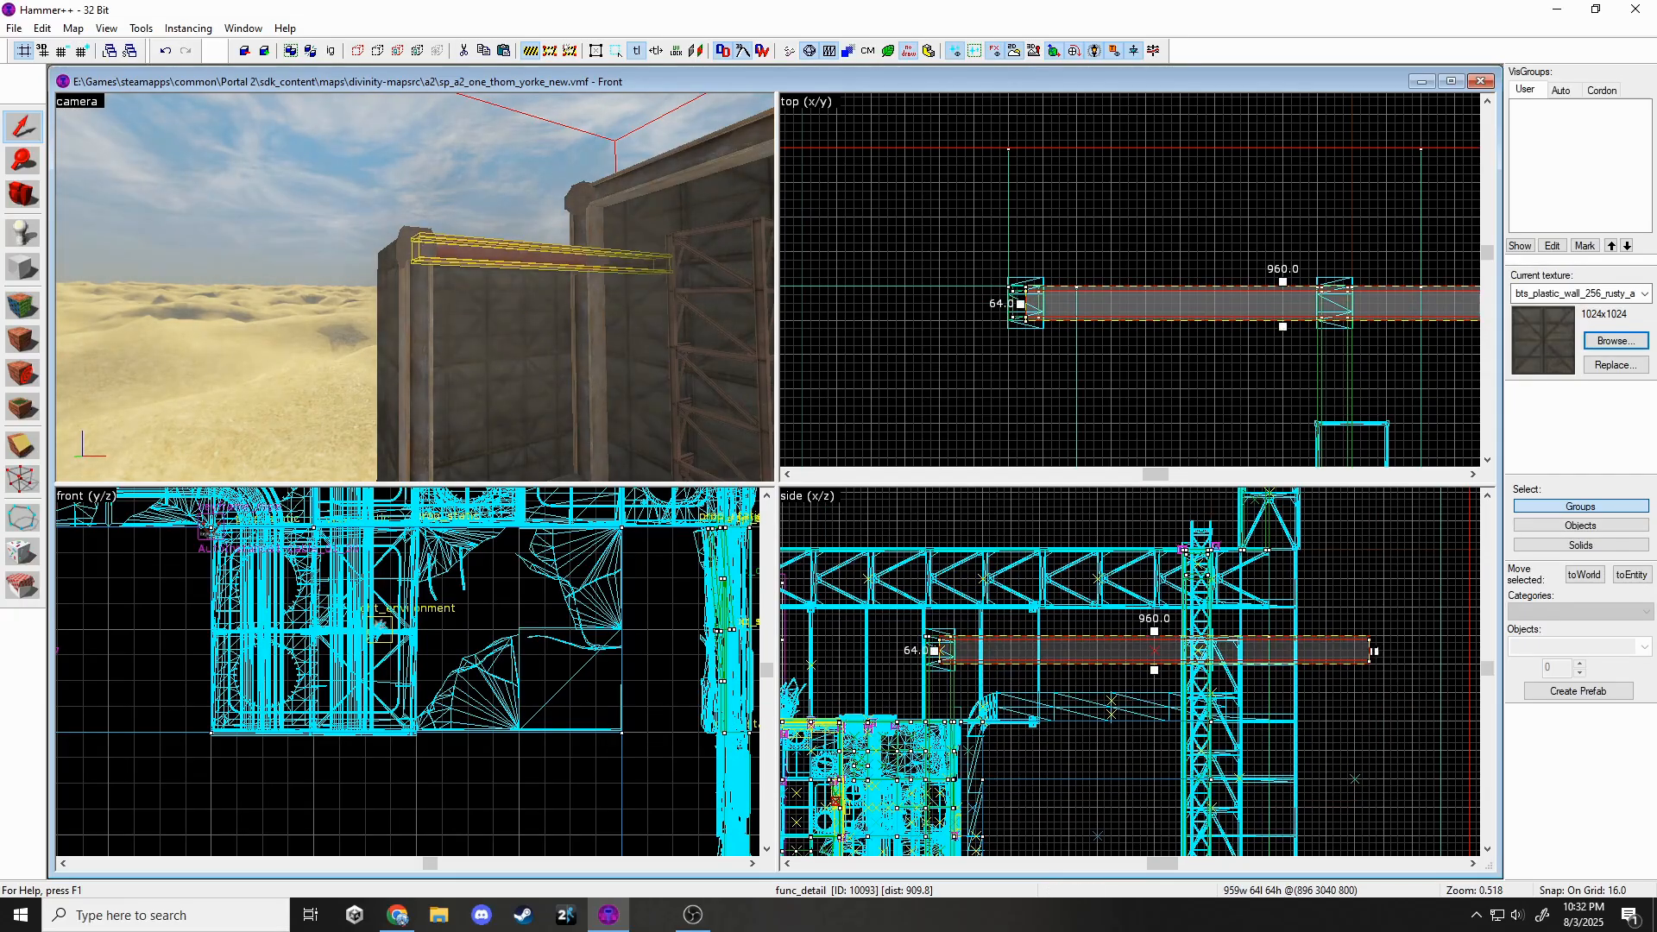
left_click_drag(1201, 642, 1201, 643)
scroll(1073, 326, "up", 5)
key("Escape")
key("z")
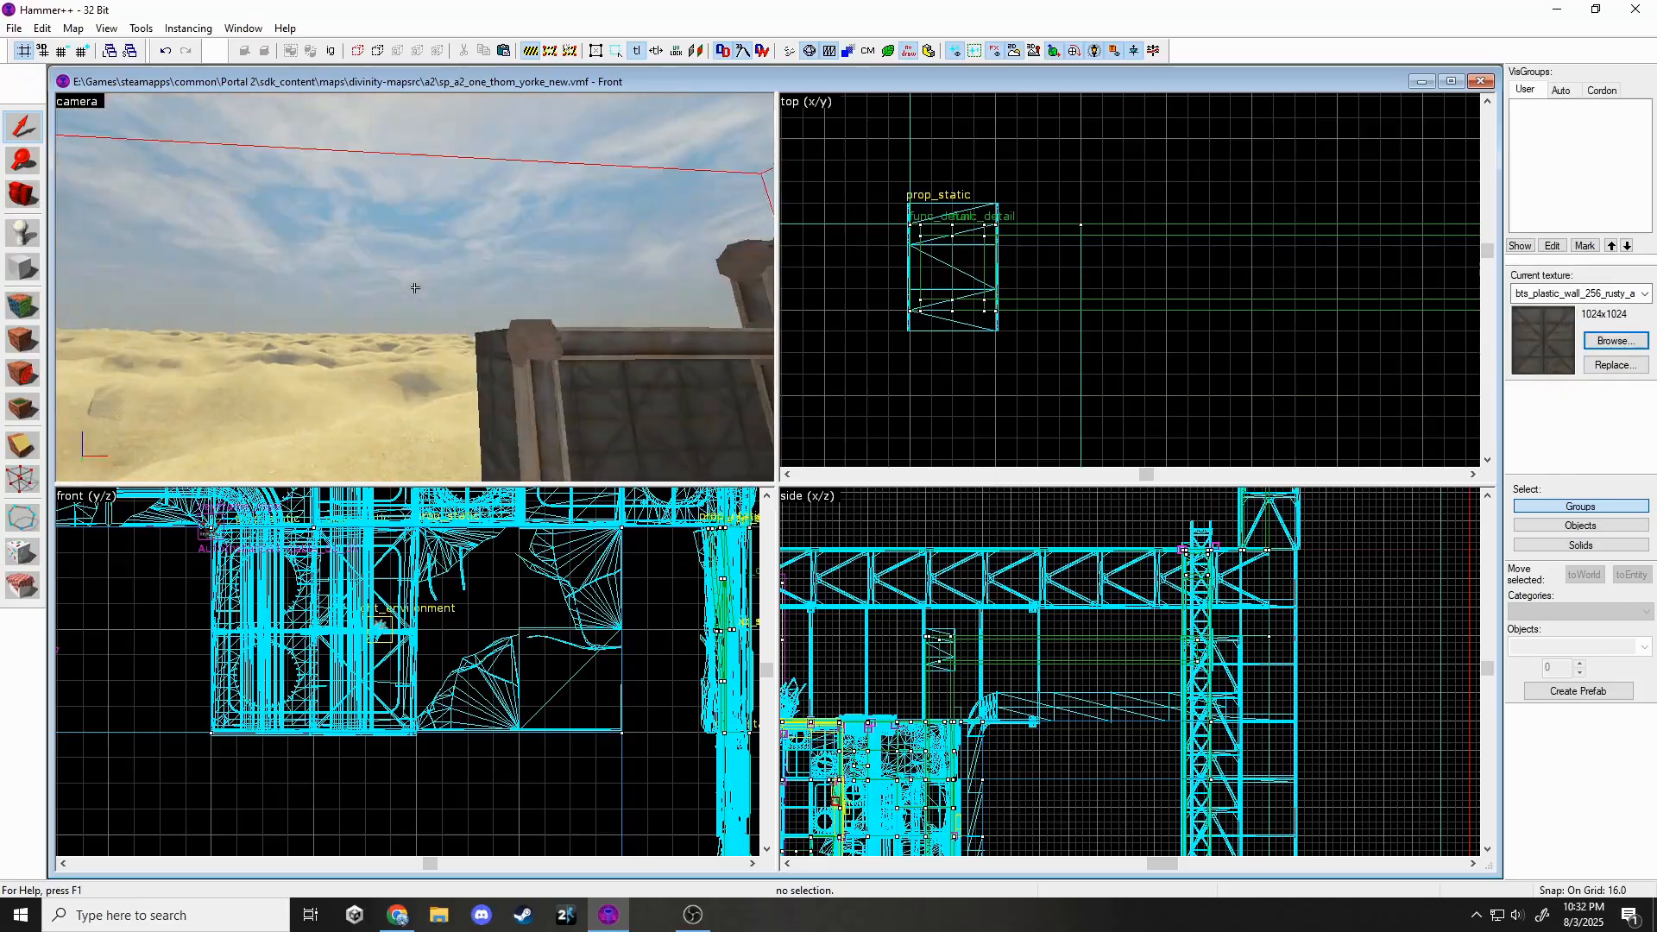
Copy and paste the func_detail beam, lining the copy up along the wall.
left_click(415, 288)
key("ctrl+c")
key("ctrl+v")
key("z")
scroll(1164, 384, "down", 6)
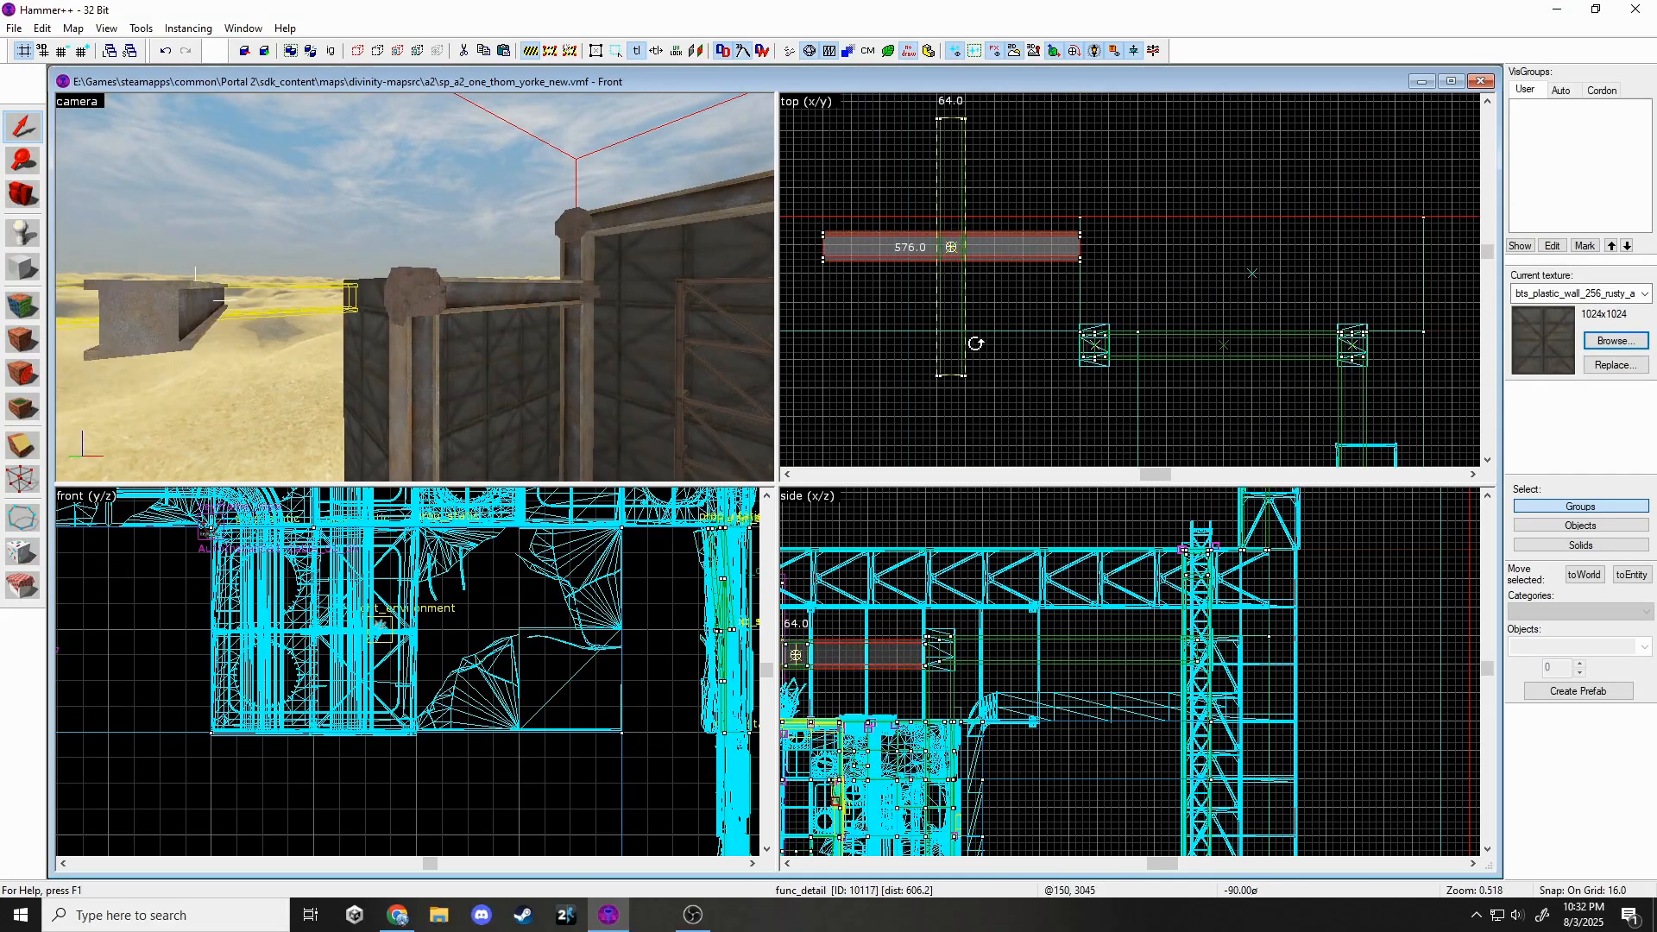
left_click_drag(1092, 300, 1099, 301)
scroll(936, 682, "up", 10)
key("Escape")
Adjust the cordon area and turn the cordon back on.
left_click(549, 51)
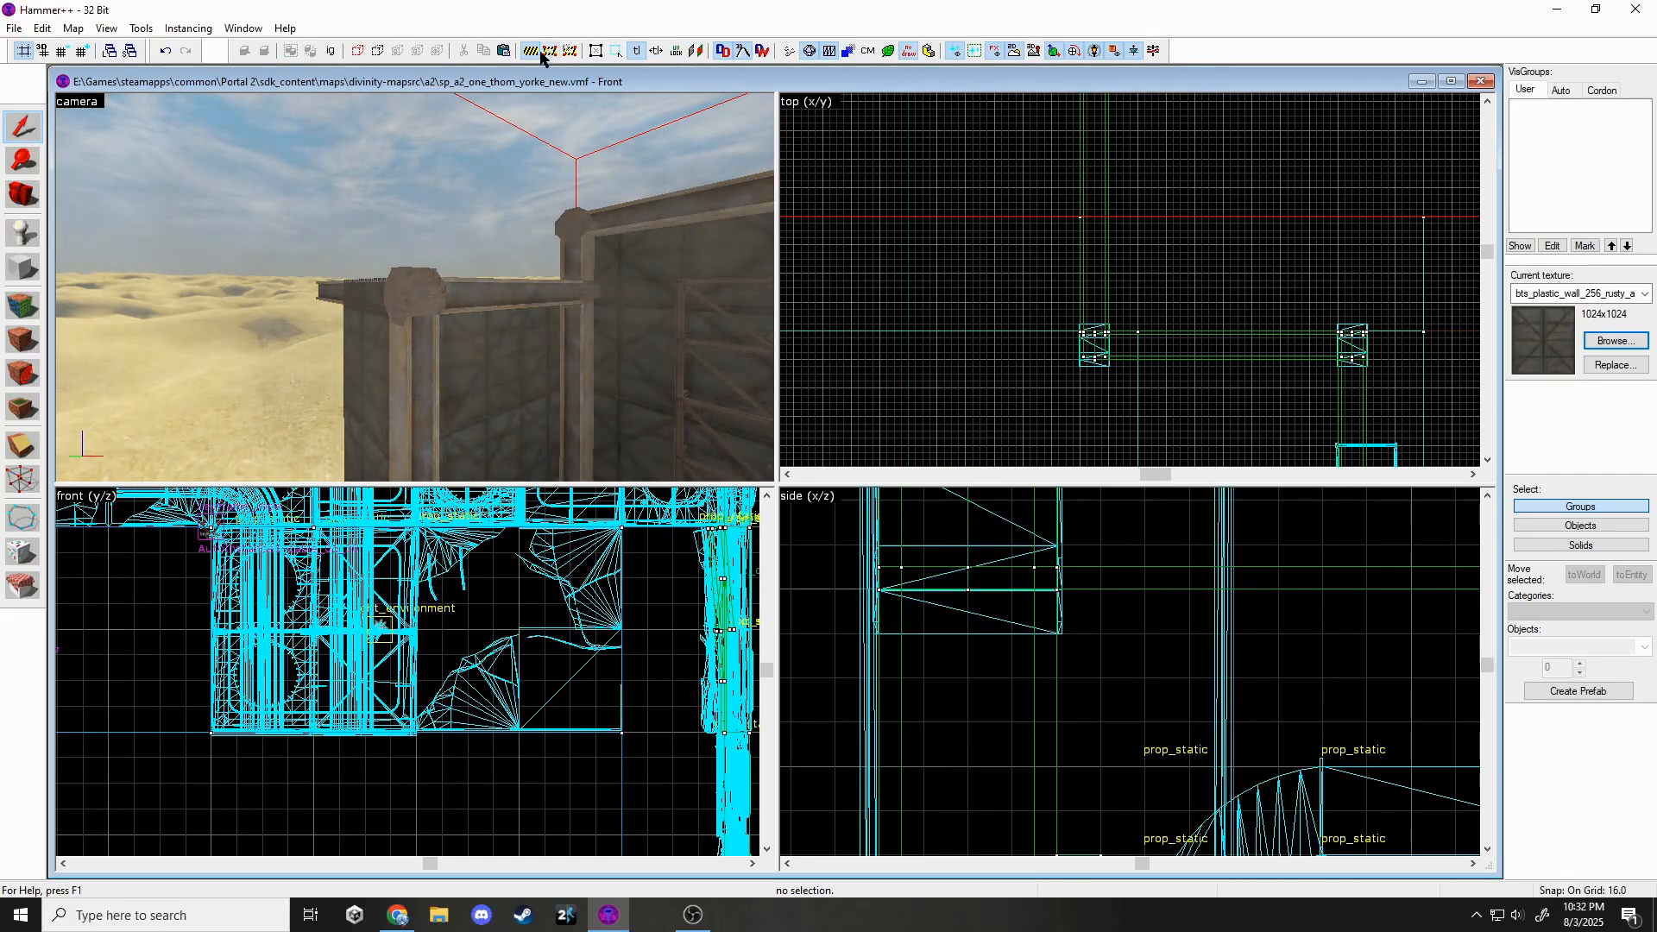
scroll(1212, 358, "down", 8)
scroll(1175, 284, "up", 4)
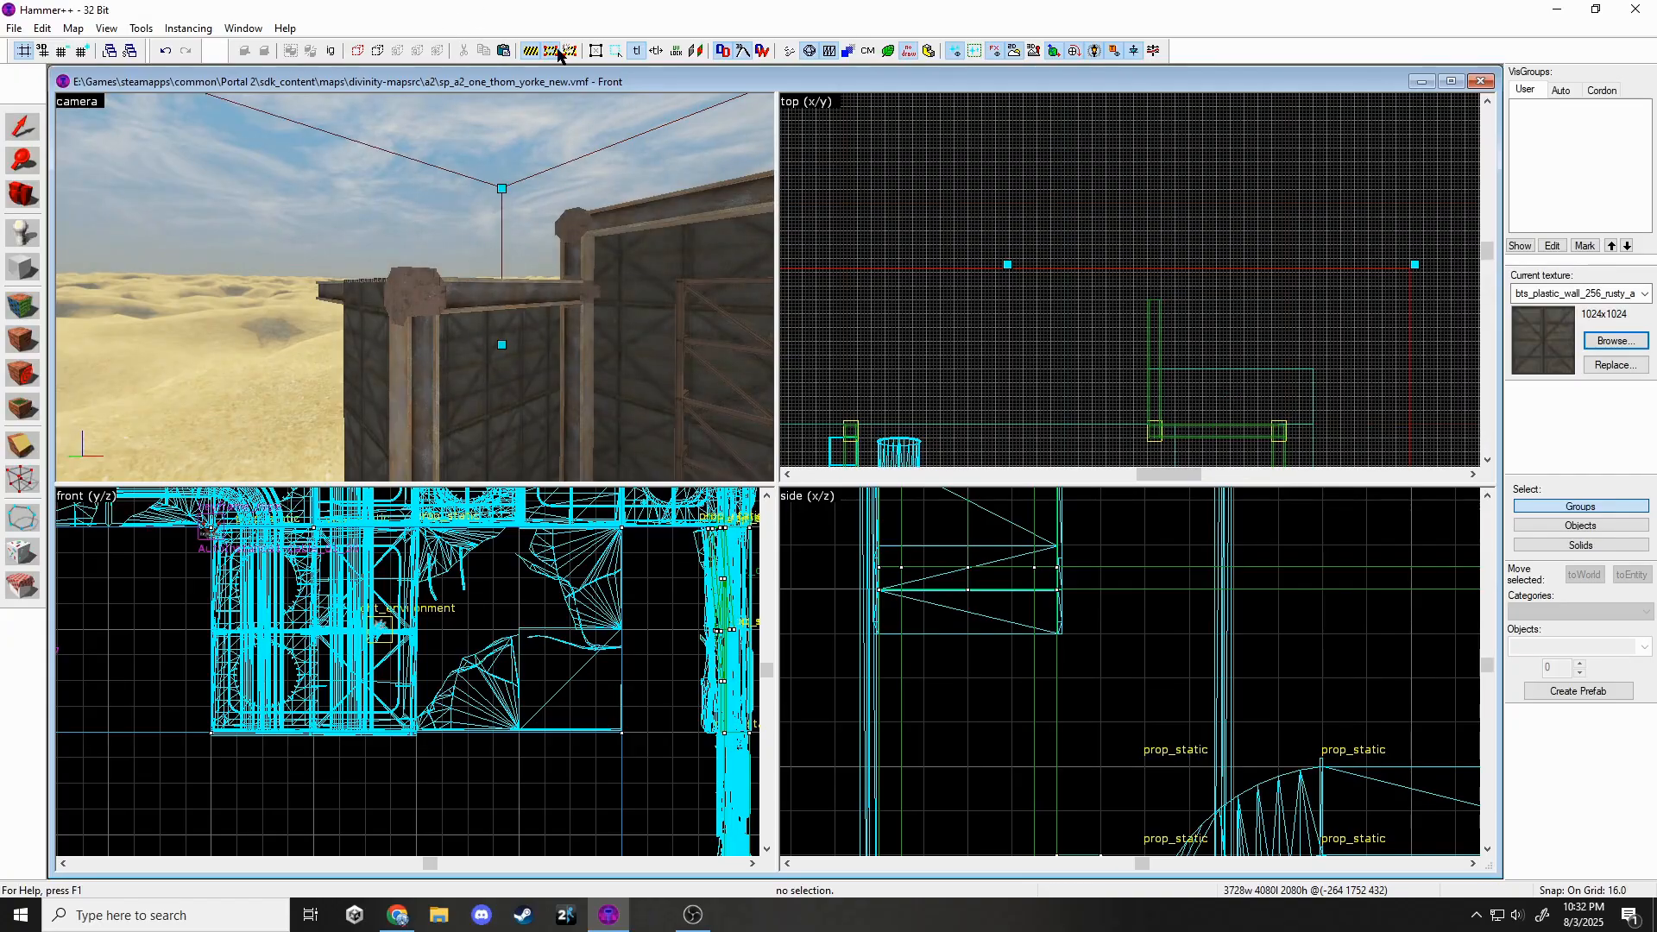
left_click(28, 131)
left_click(530, 51)
Resize the wall brush to fit the gap.
left_click(360, 329)
scroll(1155, 423, "up", 4)
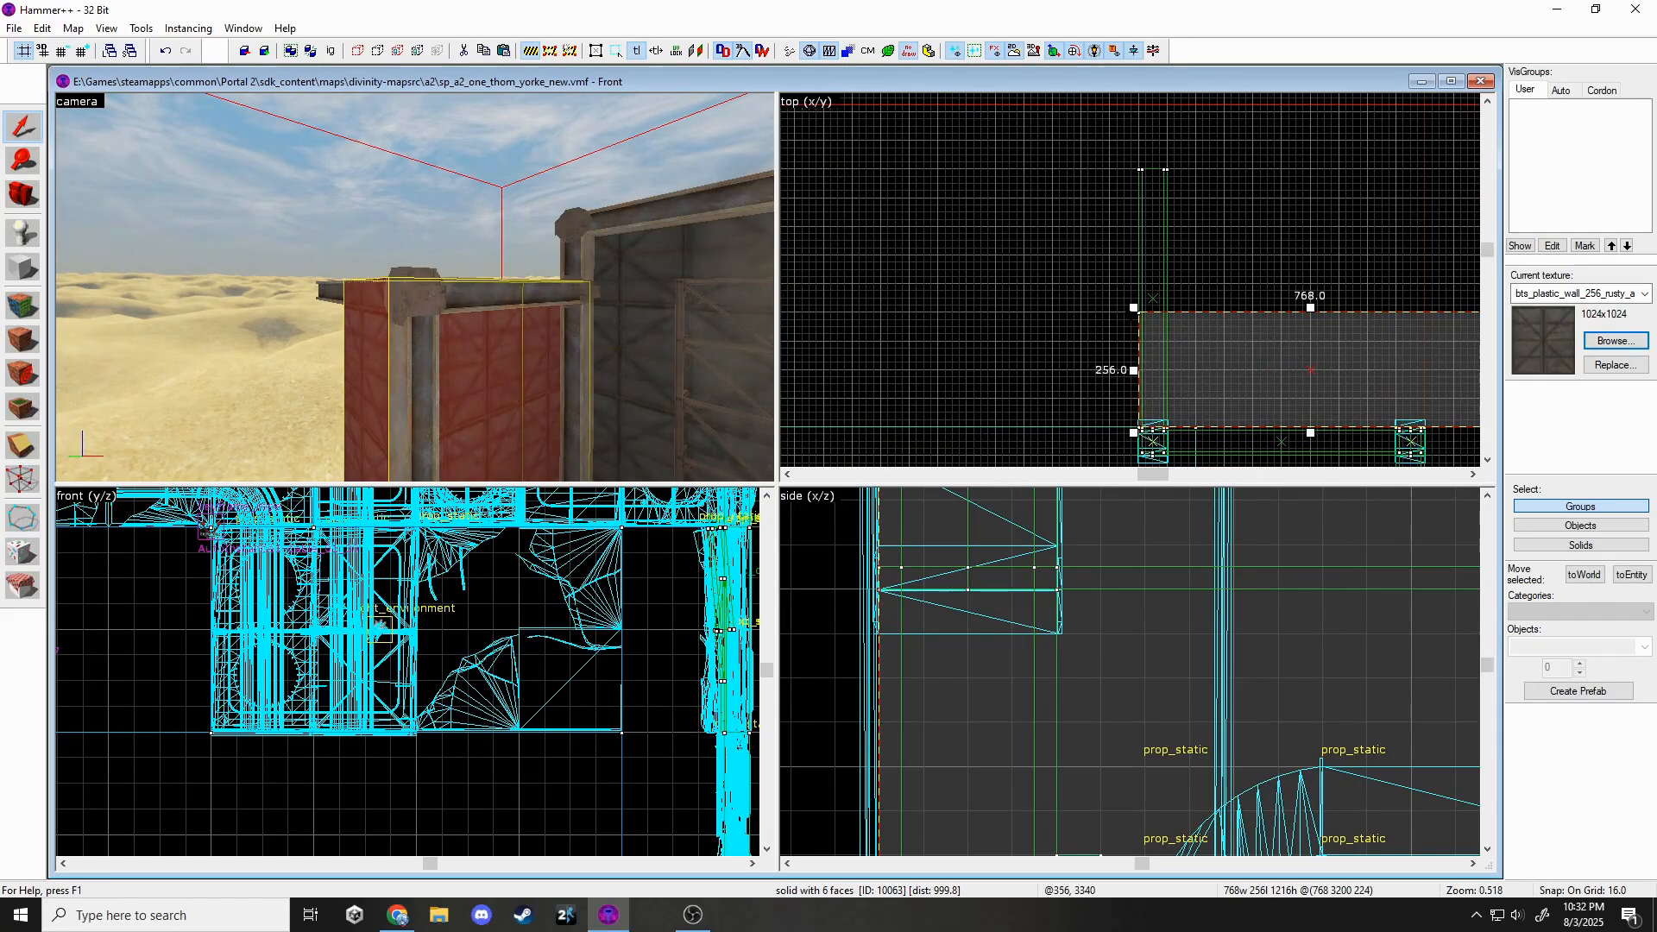
left_click_drag(1167, 161, 1162, 162)
key("Escape")
key("w")
key("a")
Shift-drag a copy of the corner pillar to the beam's upper end.
left_click(457, 294)
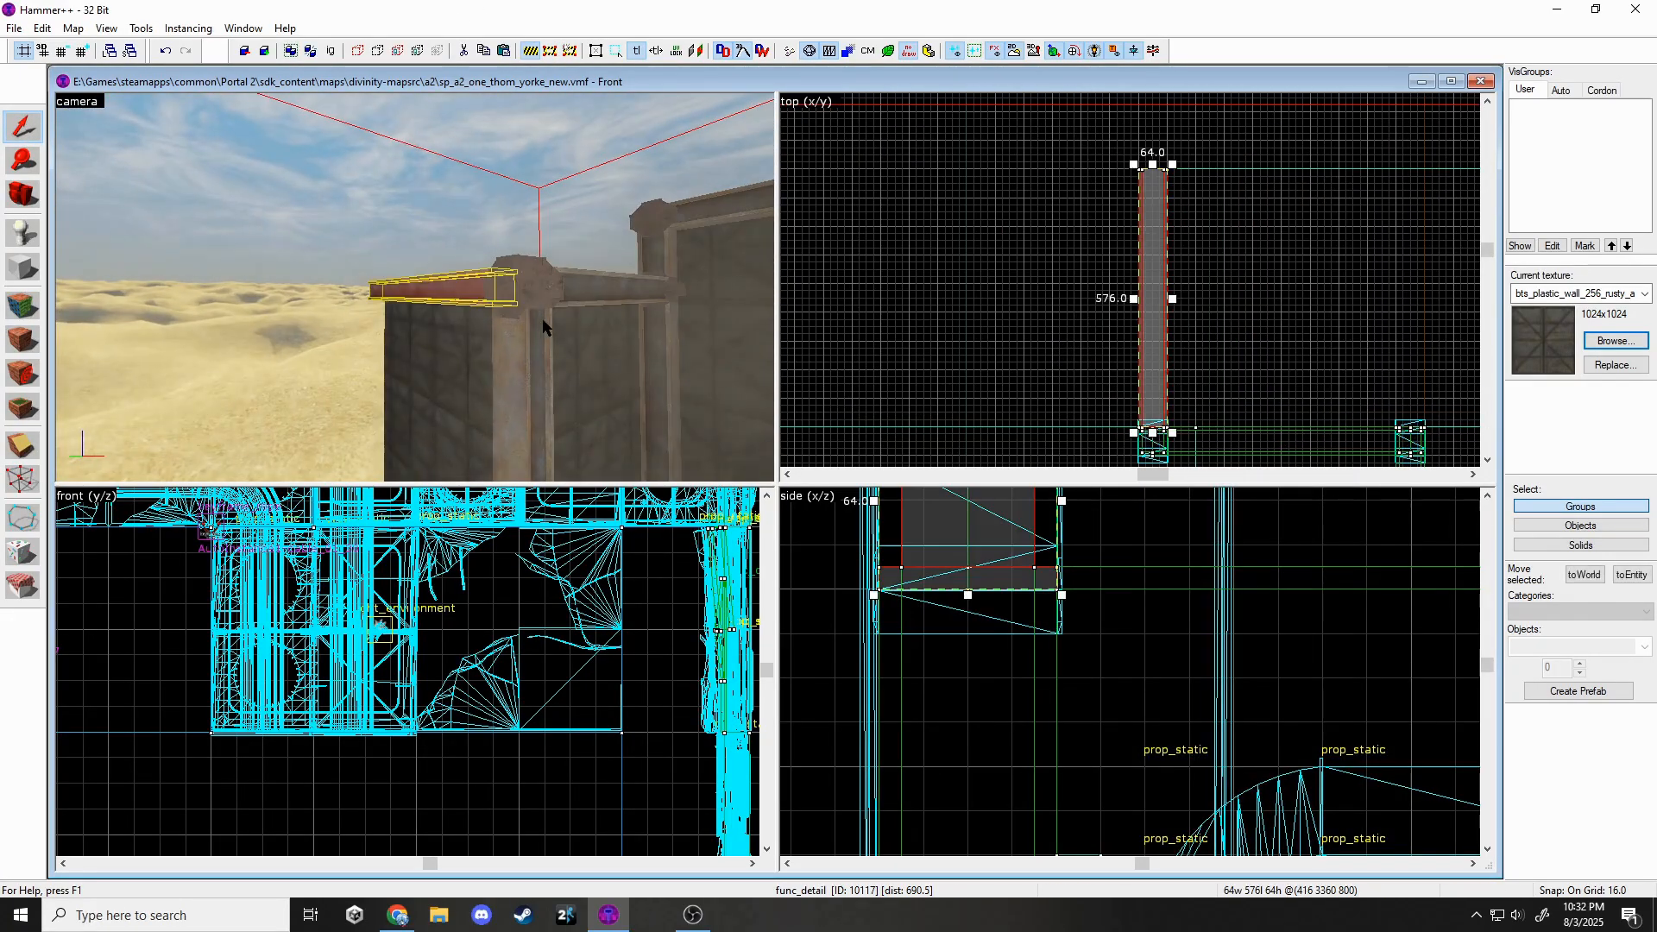
left_click(541, 327)
scroll(1185, 149, "up", 3)
left_click_drag(1166, 434, 1155, 147, "shift")
key("Escape")
key("z")
key("w")
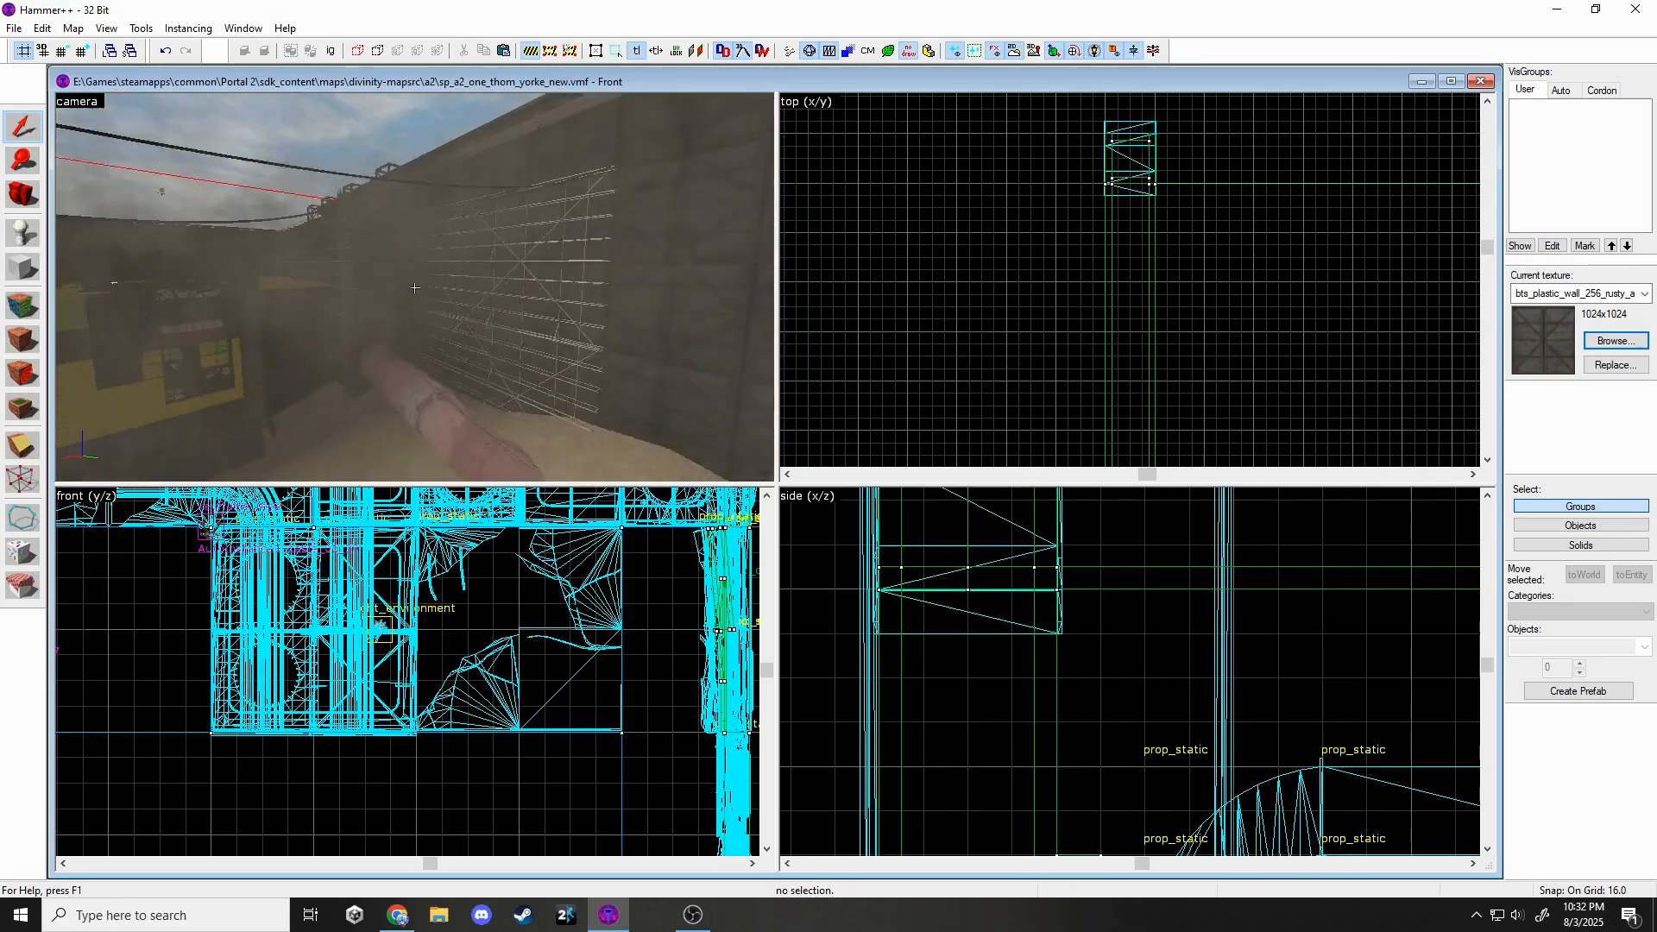
key("z")
Copy the five-piece assembly of beam, wall cap and pillars leftward.
left_click(473, 264)
left_click(474, 207, "ctrl")
left_click(470, 206)
left_click(432, 212, "ctrl")
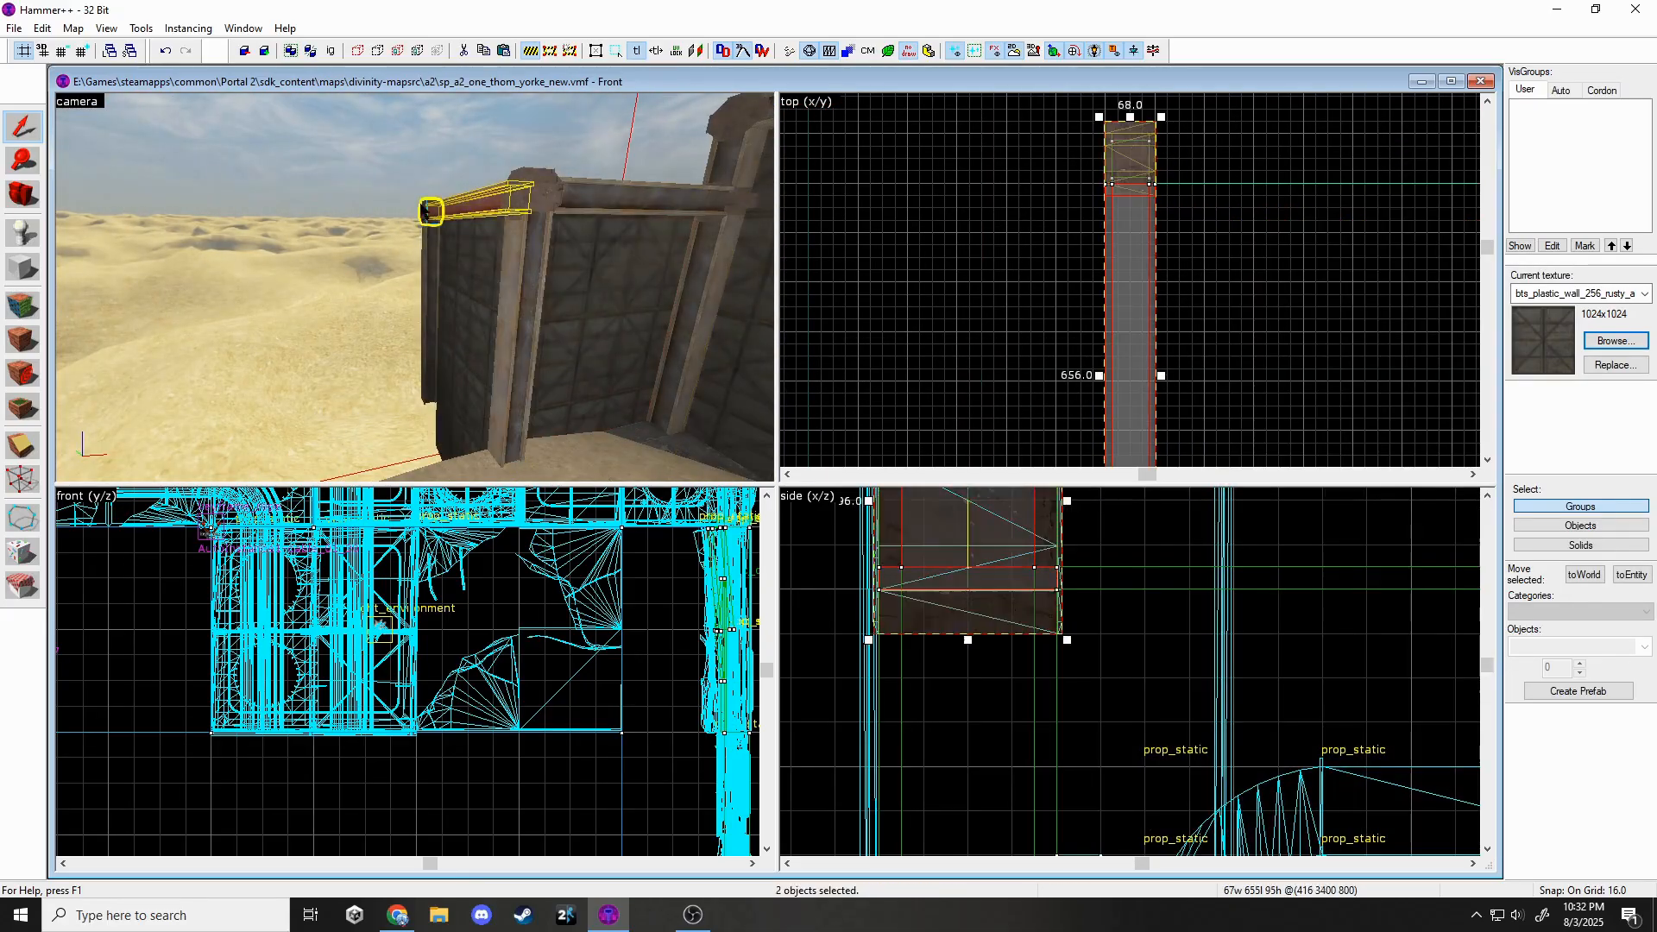
left_click(431, 250, "ctrl")
left_click(522, 246, "ctrl")
scroll(1306, 220, "down", 5)
scroll(932, 370, "up", 2)
left_click_drag(1371, 396, 912, 367, "shift")
Shift-drag a copy of the wall solid to the left.
left_click(663, 302)
scroll(1247, 370, "down", 3)
left_click_drag(1463, 281, 998, 281, "shift")
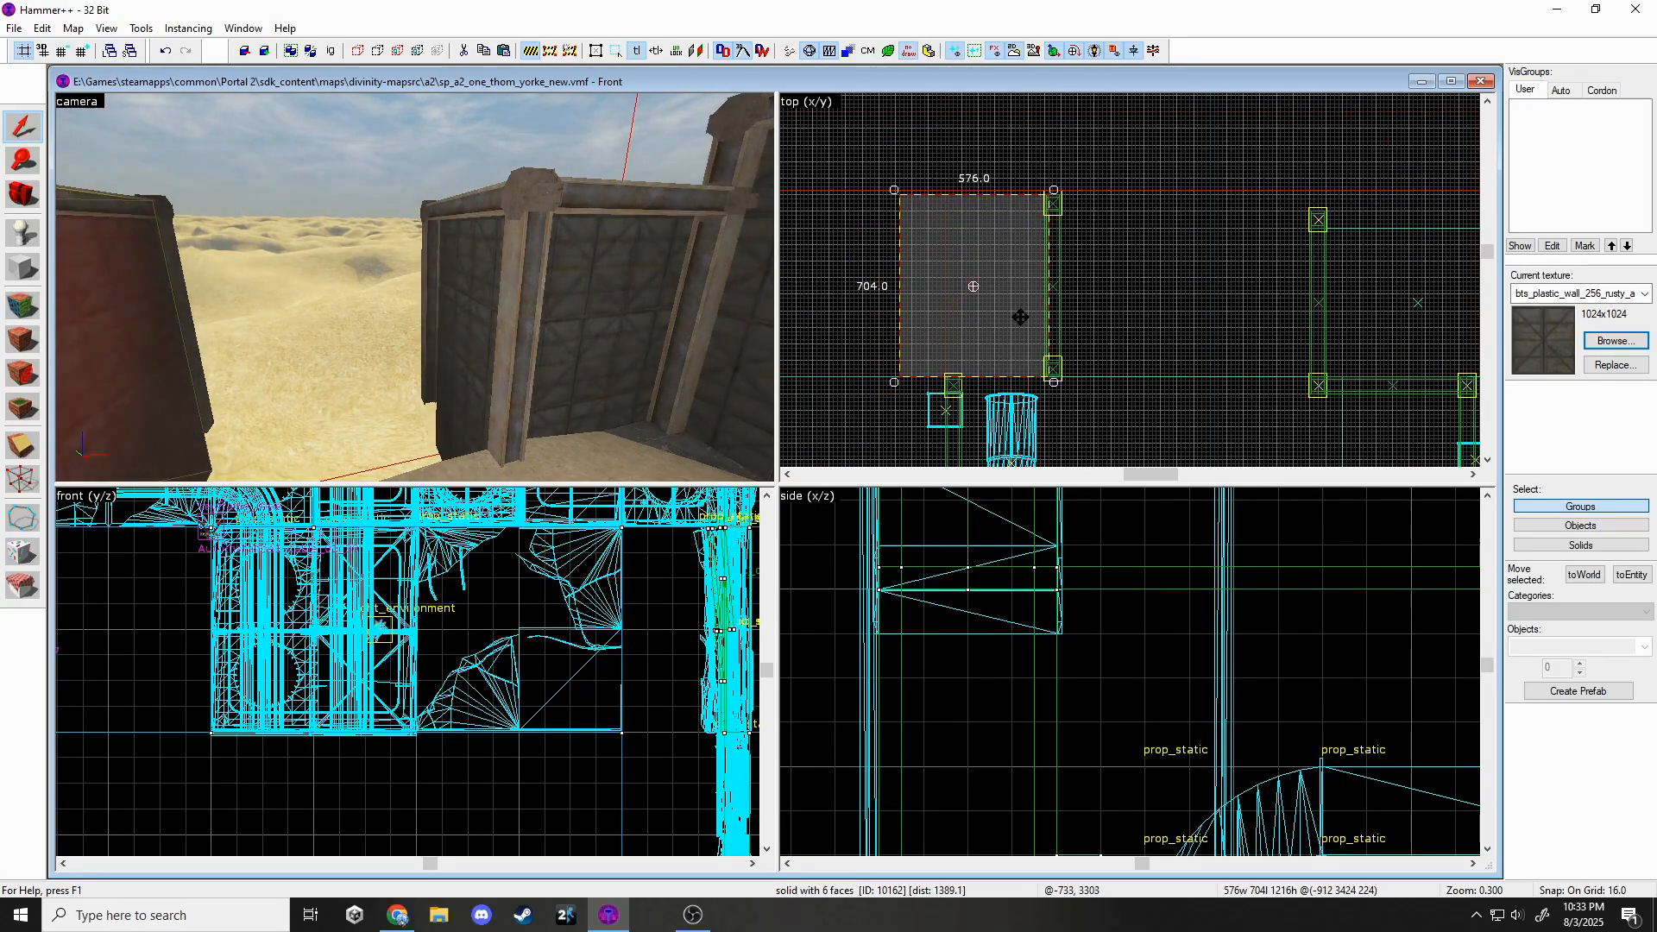
left_click(1020, 318)
scroll(911, 207, "up", 2)
key("Escape")
Inspect the new rusty wall solid from another angle in the 3D view.
key("z")
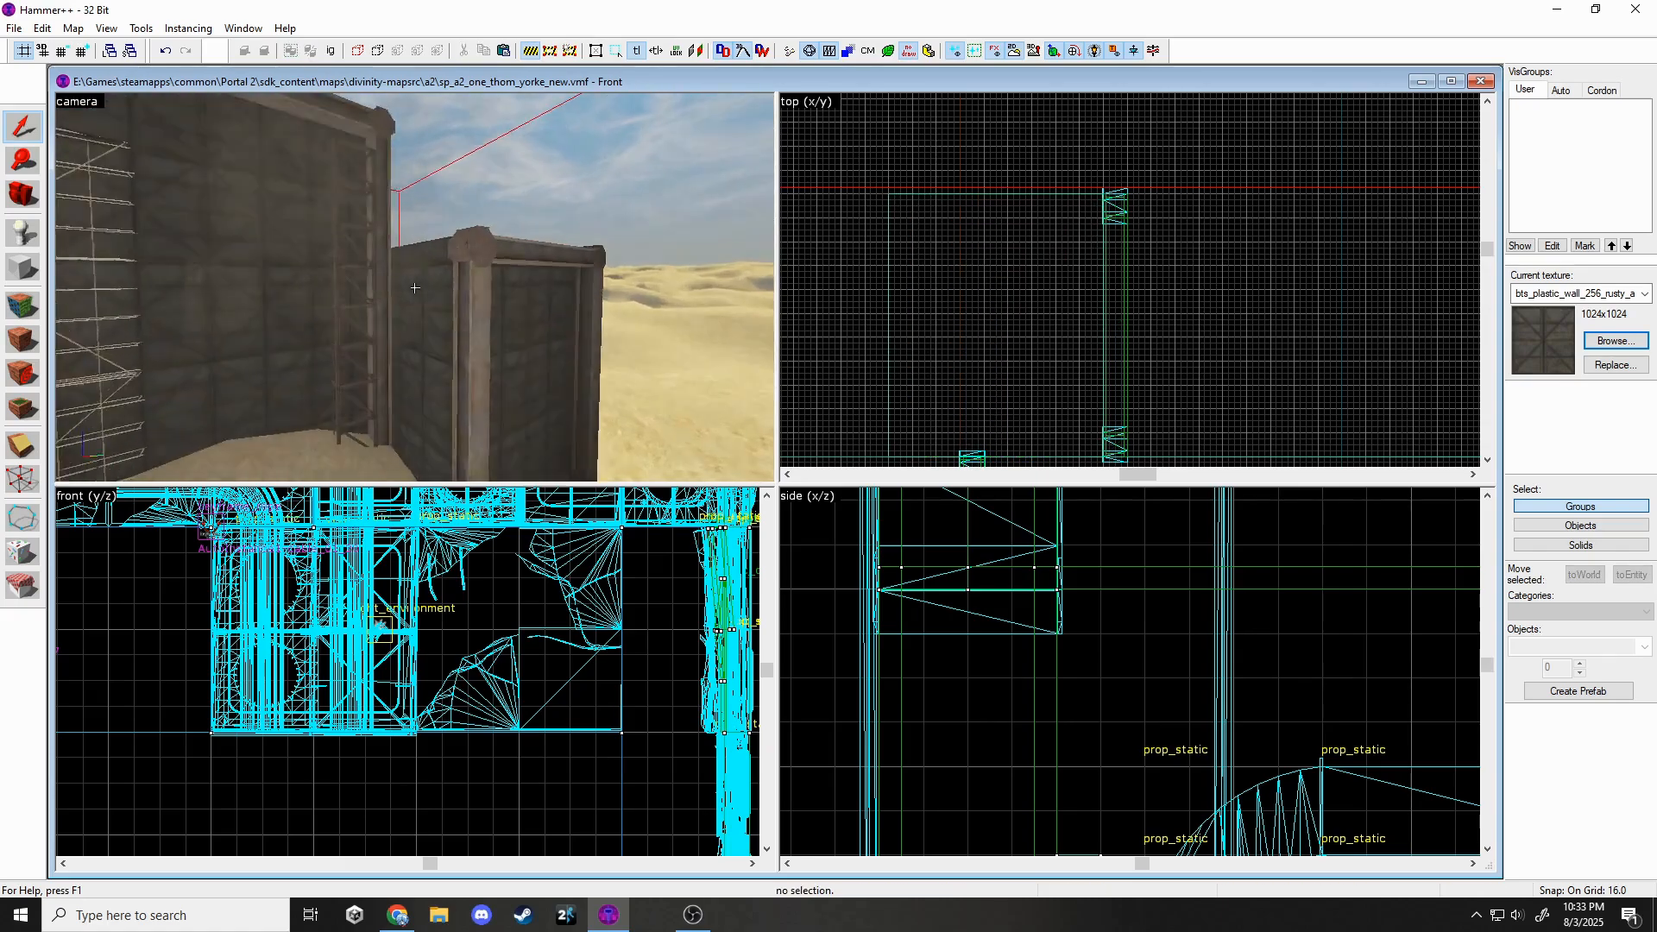
key("z")
left_click(453, 303)
scroll(1202, 365, "down", 2)
key("Escape")
key("z")
key("z")
left_click(449, 298)
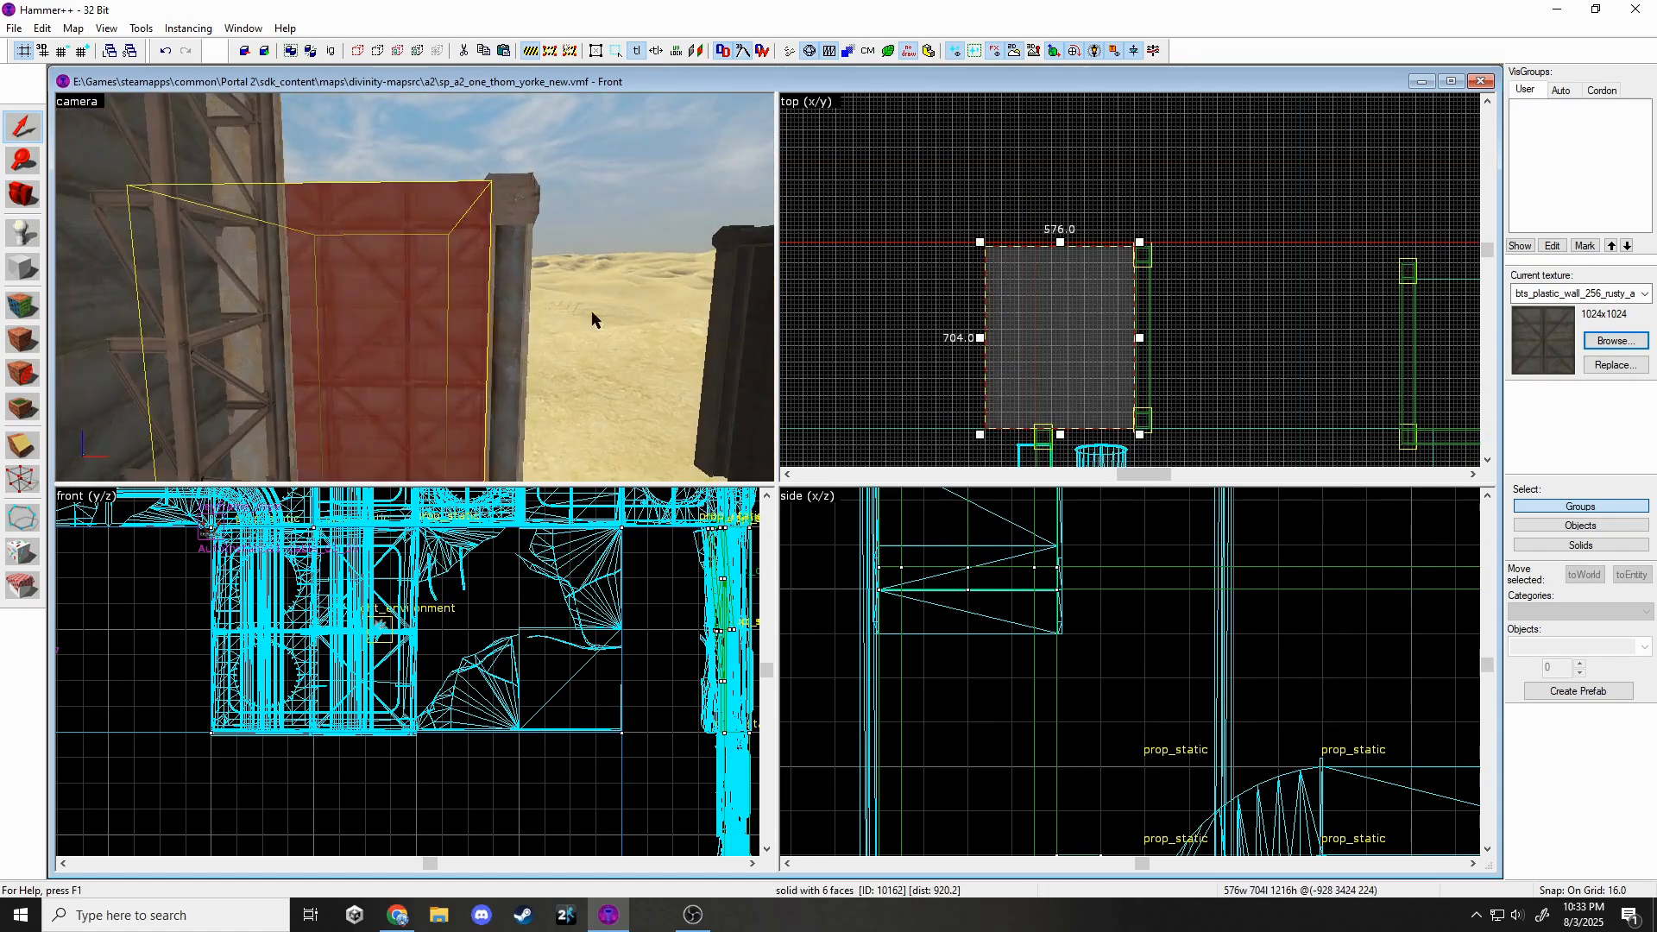
key("Escape")
Place a copy of the func_detail beam beside the left wall.
key("z")
key("z")
left_click(388, 262)
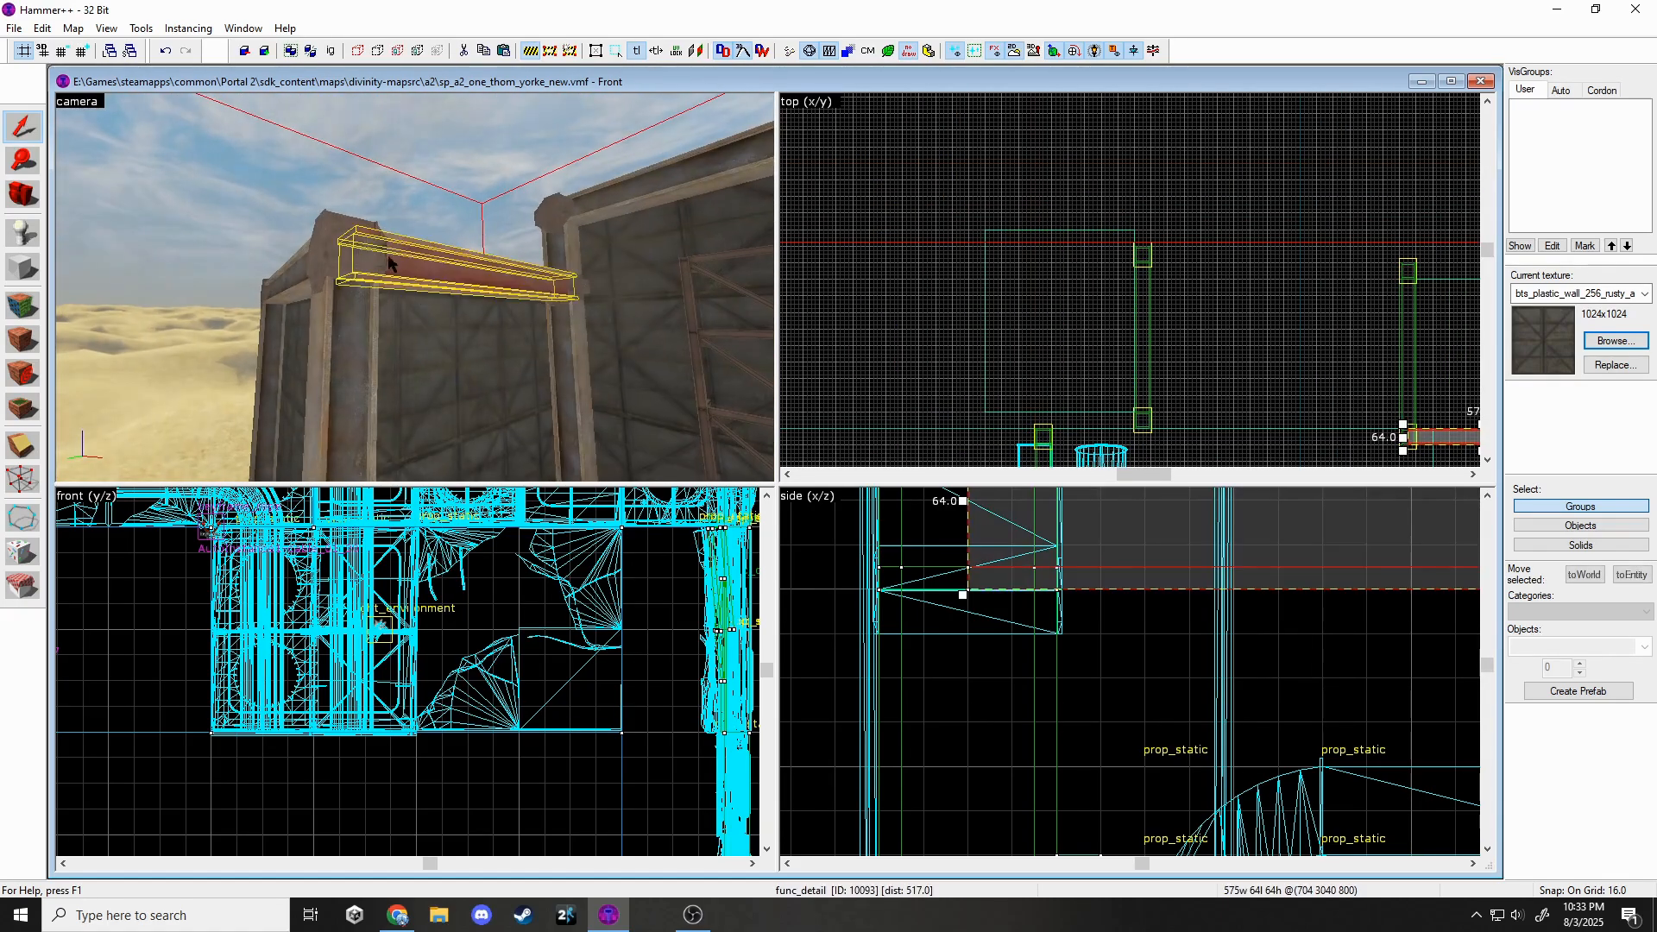
key("z")
key("z")
scroll(1041, 302, "down", 2)
scroll(1089, 385, "up", 6)
left_click_drag(1329, 388, 954, 366, "shift")
key("Escape")
key("z")
Fly out toward the dunes and check the two sand ground pieces.
key("w")
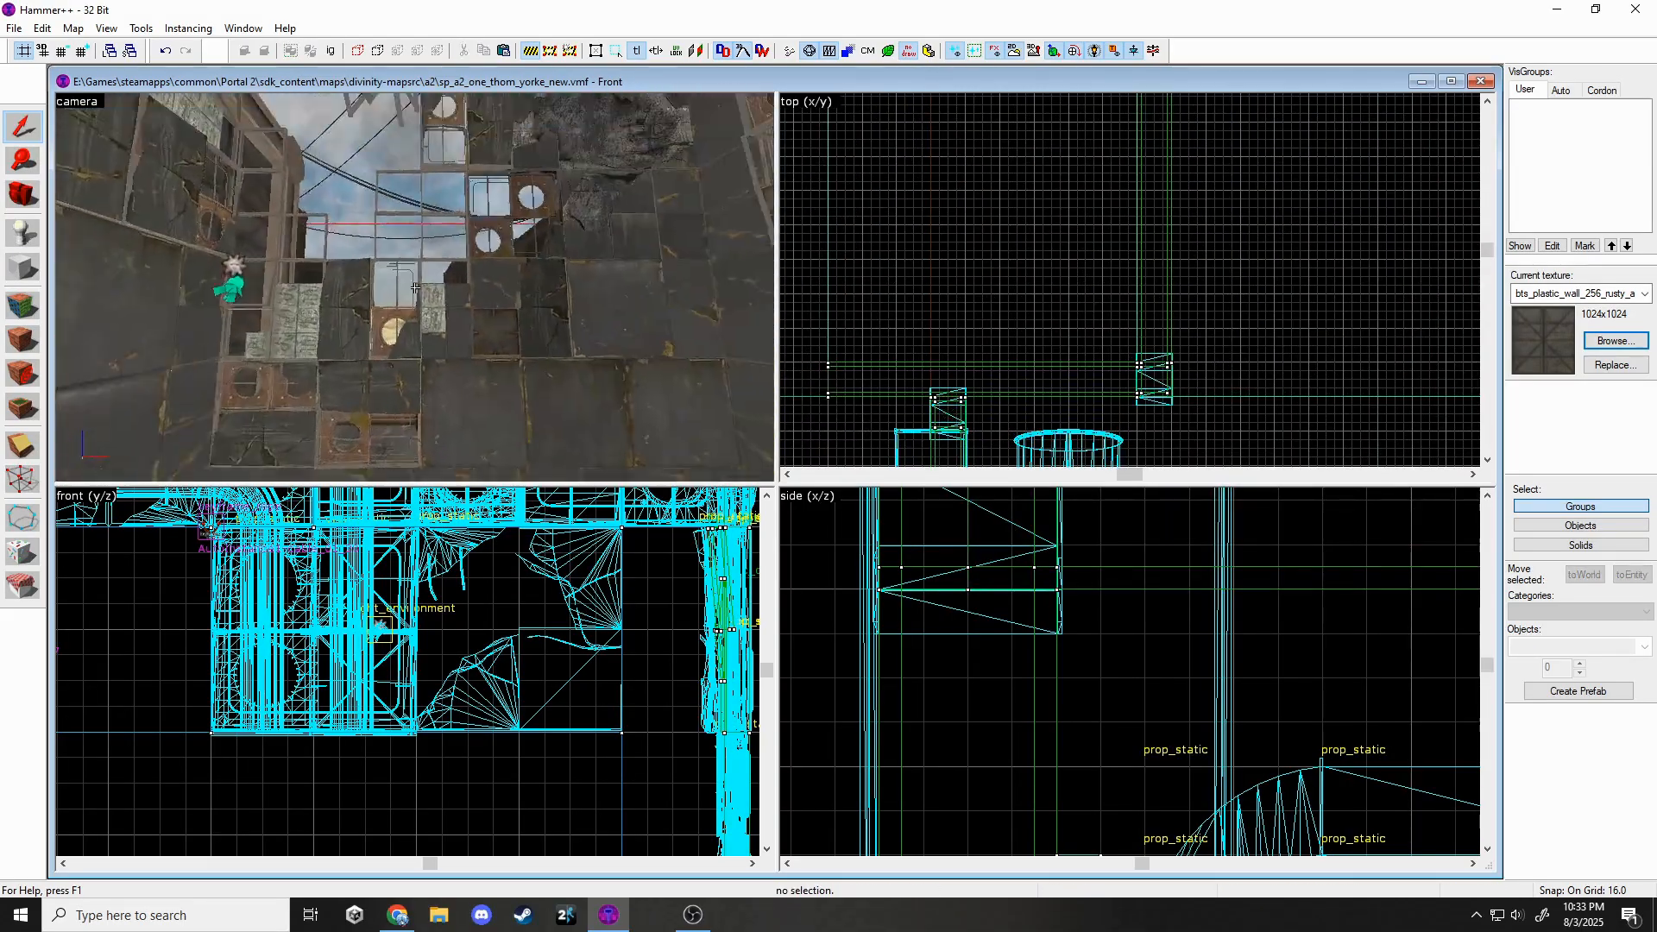
key("z")
key("z")
key("z")
left_click(416, 288)
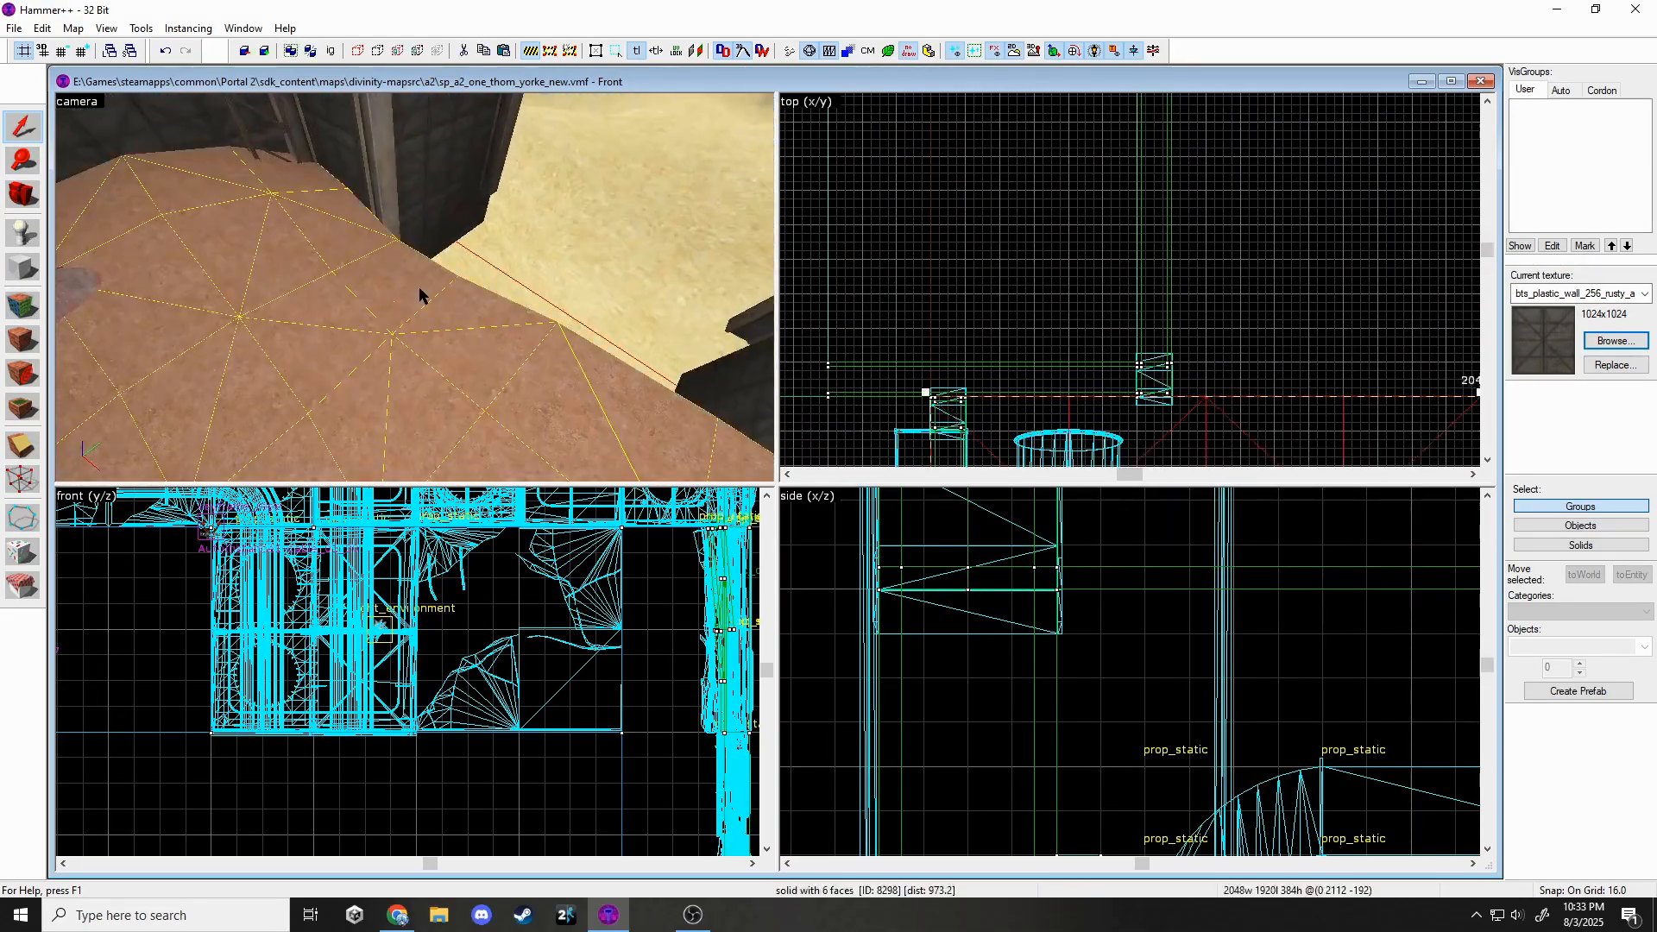
scroll(960, 281, "down", 8)
key("z")
left_click(414, 288, "ctrl")
key("Escape")
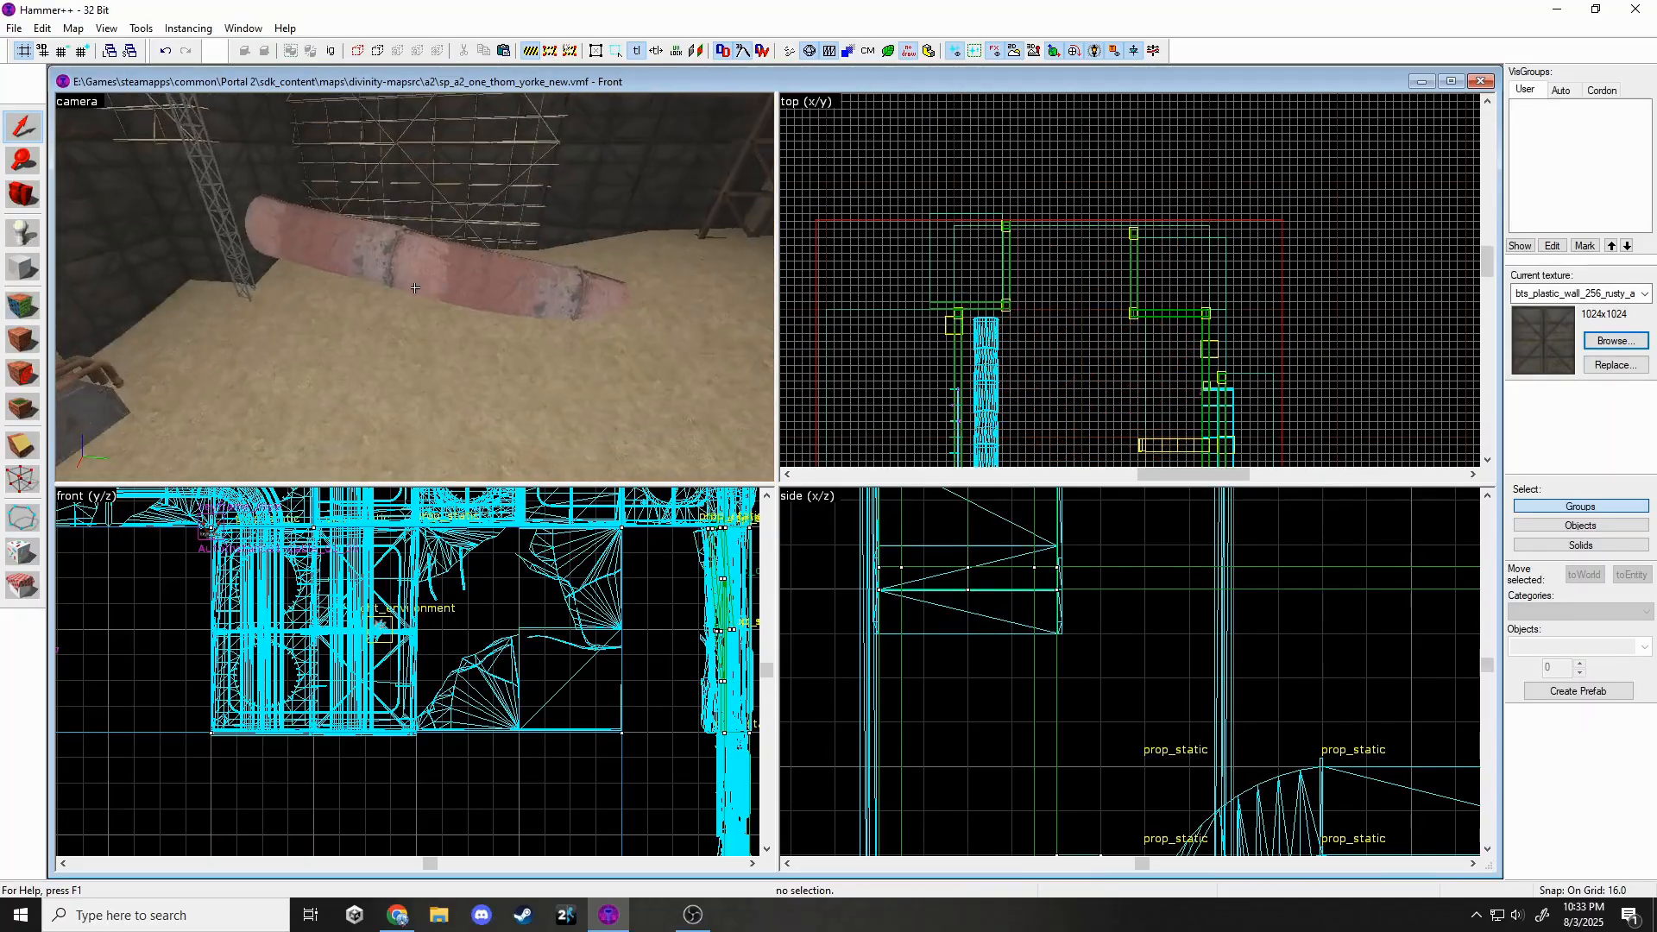
Paste a copy of the lattice tower prop onto another wall.
left_click(415, 287)
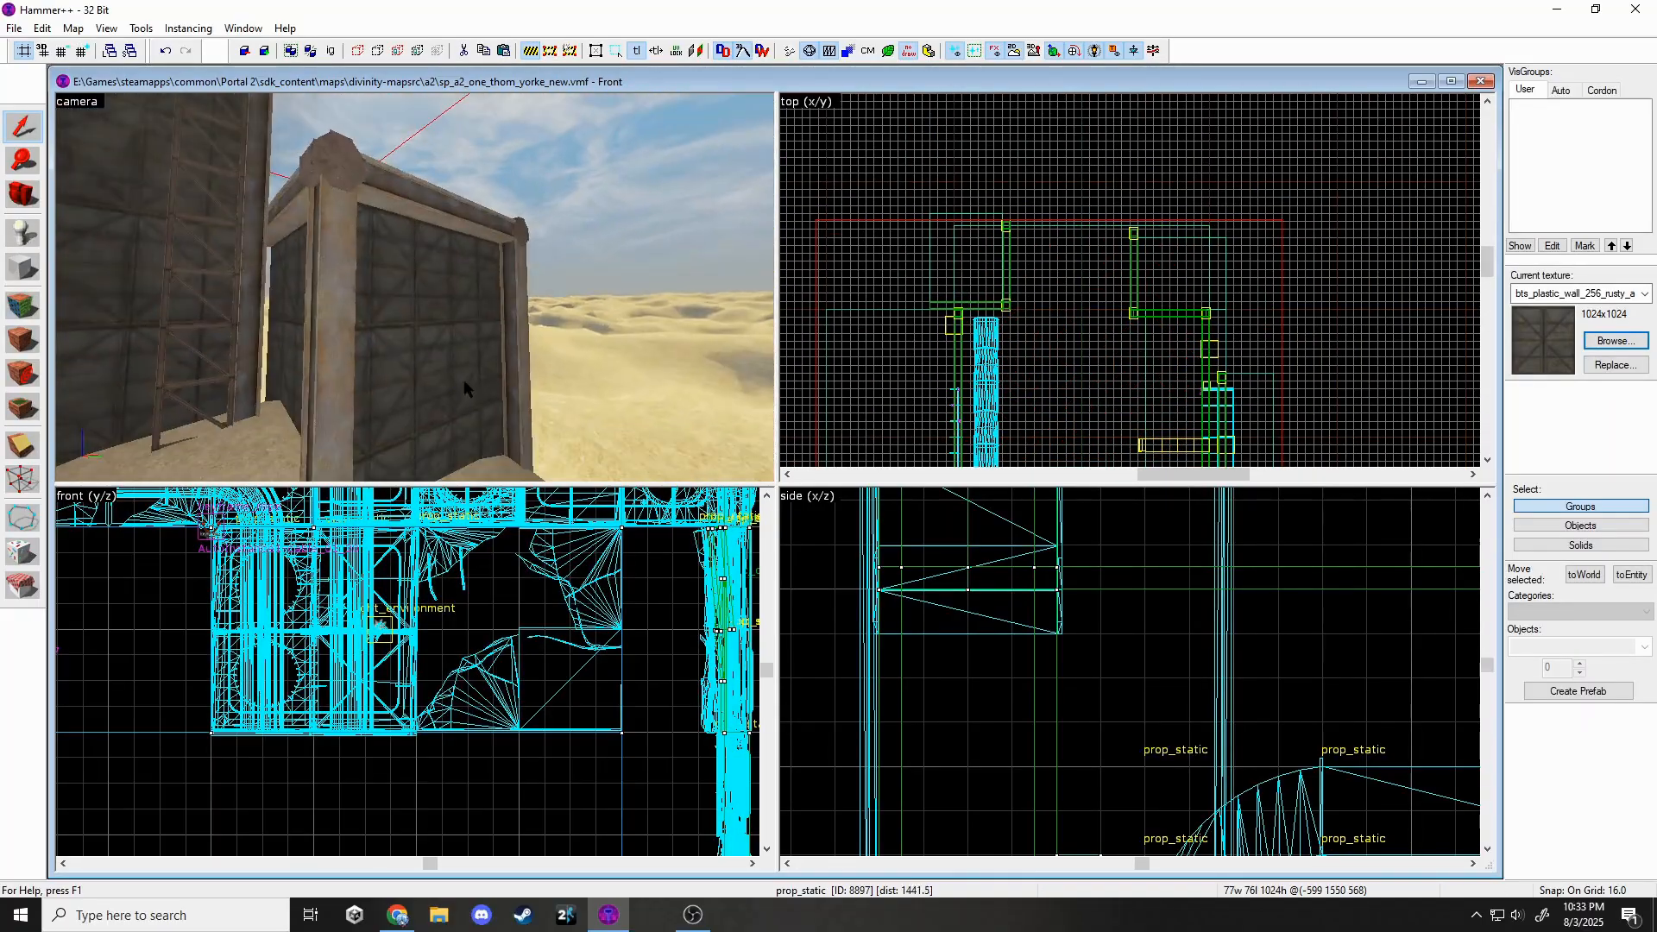
key("ctrl+v")
key("z")
scroll(1006, 261, "up", 5)
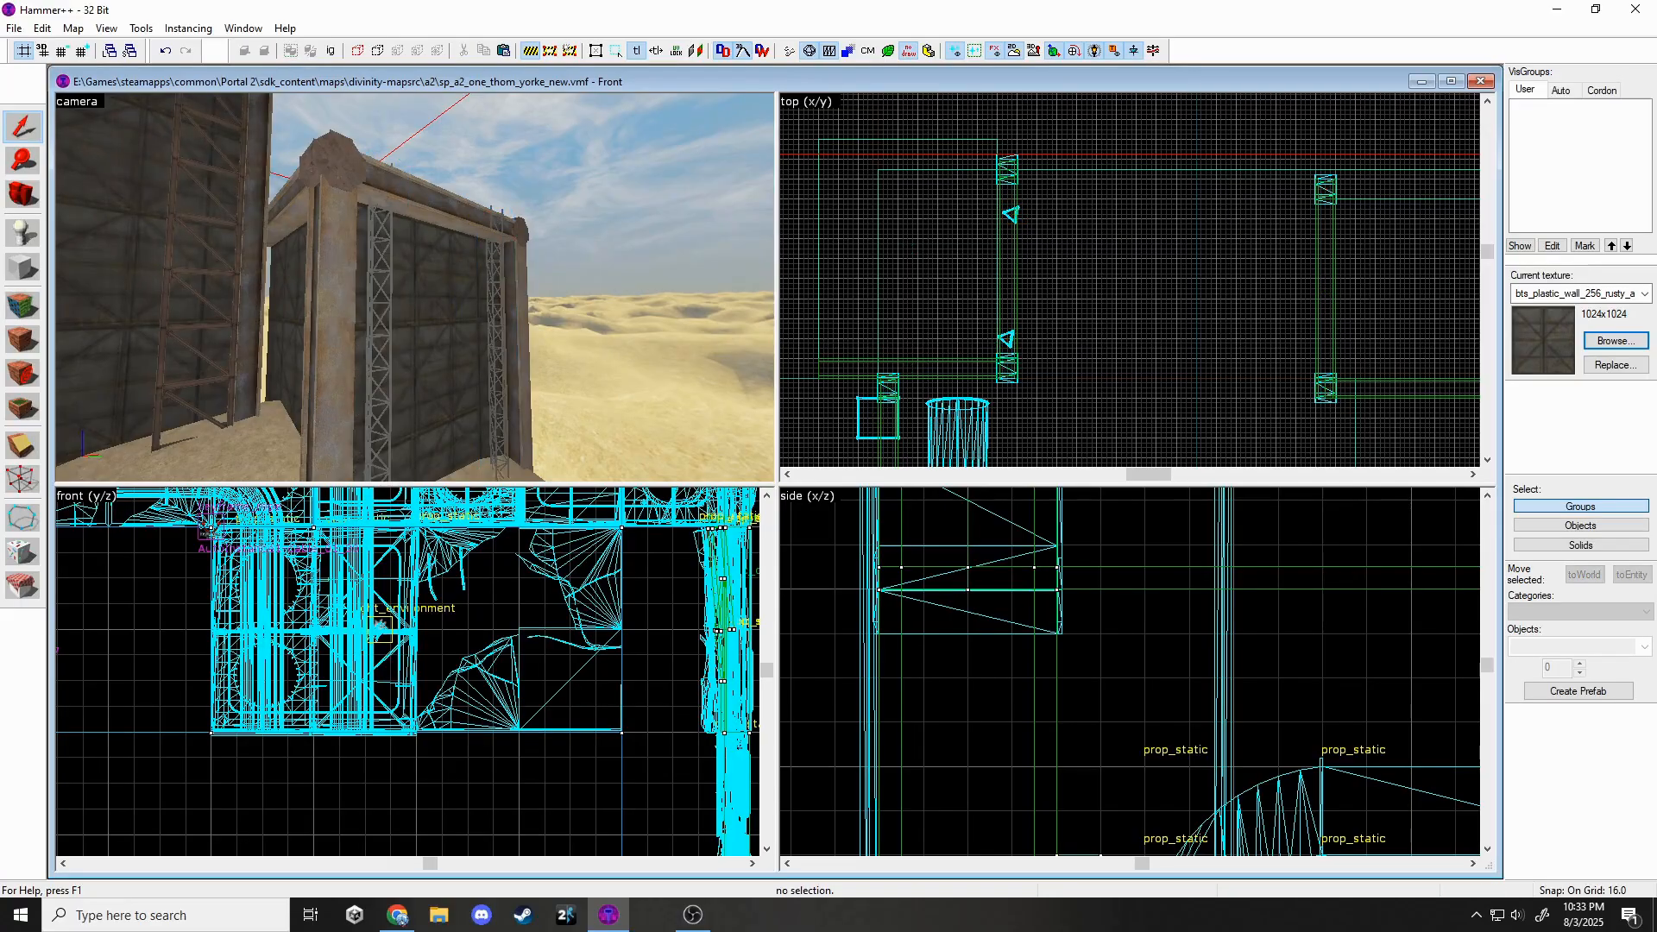
Nudge the tower prop slightly left in the top view.
key("w")
key("z")
left_click(414, 287)
left_click(433, 289)
scroll(980, 195, "up", 1)
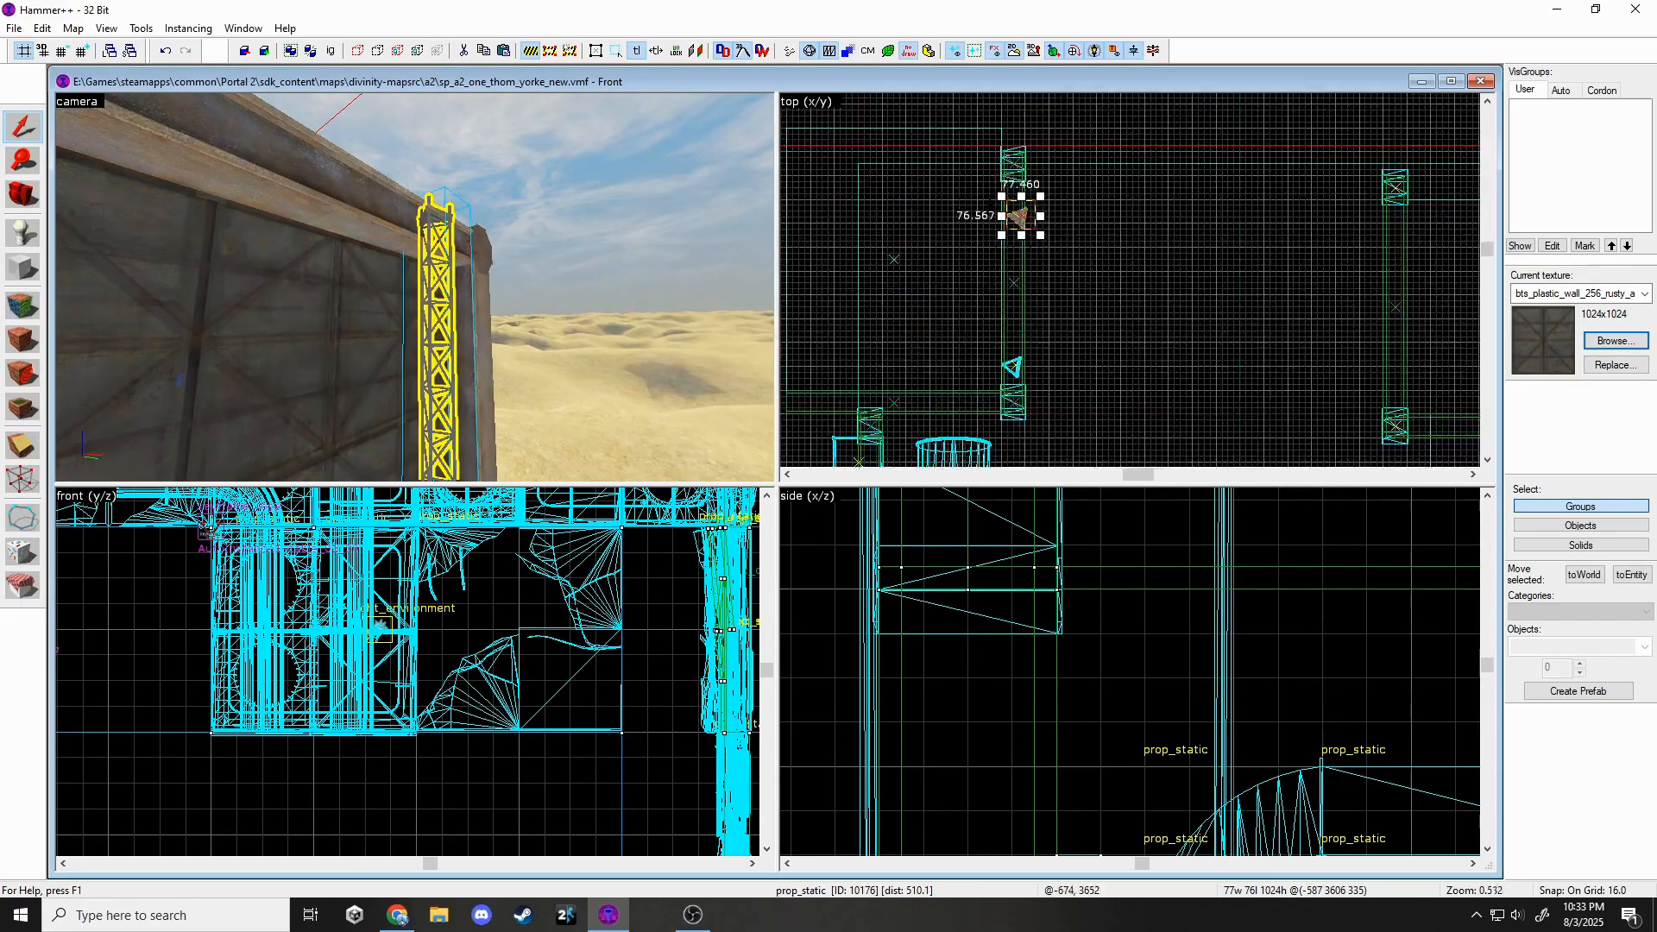
scroll(989, 198, "up", 4)
left_click_drag(1047, 233, 1033, 233)
key("Escape")
Reposition the scaffolding prop against the wall in the top and front views.
key("z")
left_click(414, 288)
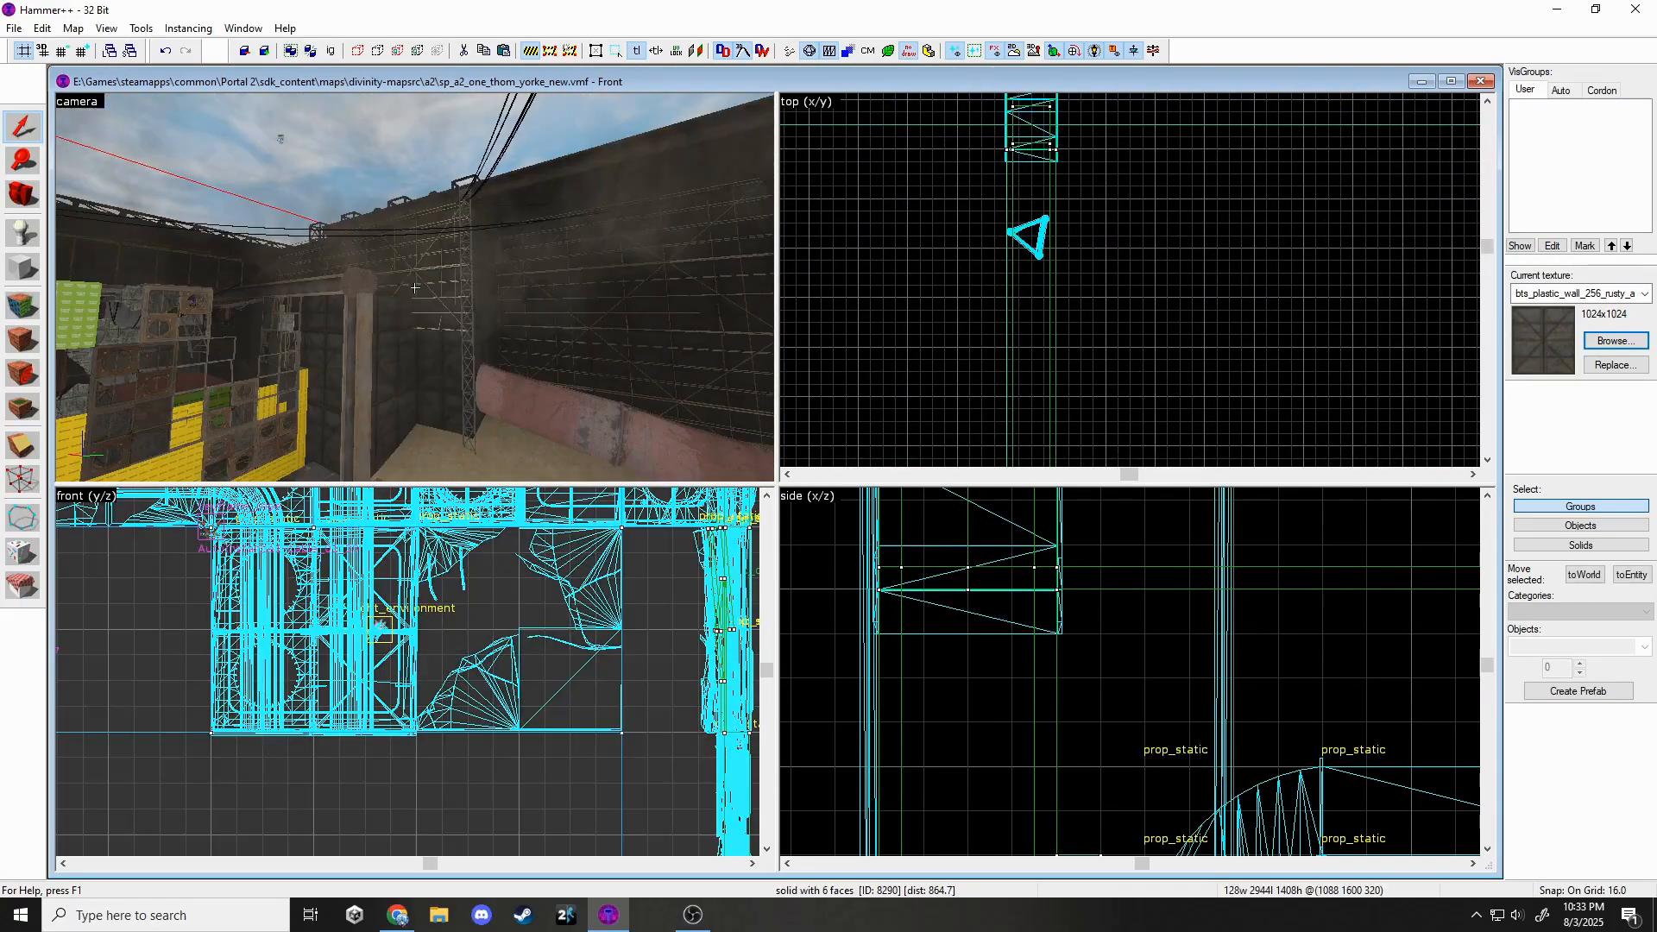
left_click(414, 287)
key("w")
left_click(414, 287)
key("z")
left_click_drag(1054, 223, 1054, 211)
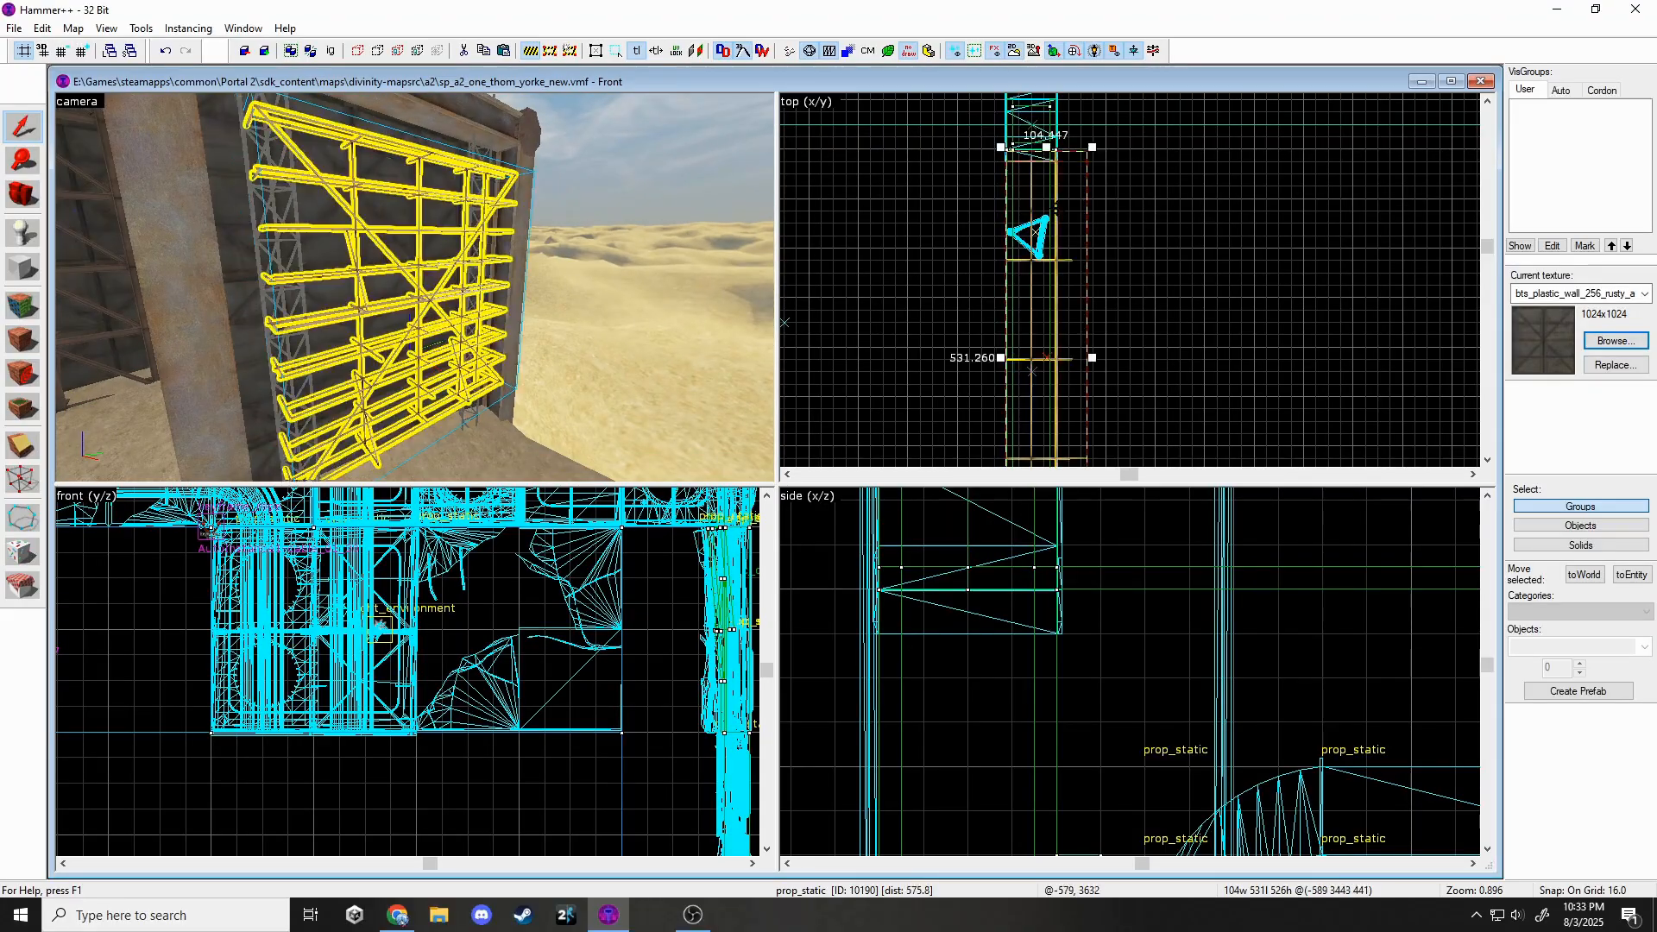
scroll(1054, 210, "down", 5)
scroll(1040, 326, "up", 5)
left_click_drag(1053, 326, 1053, 338)
scroll(225, 658, "down", 14)
scroll(613, 600, "up", 4)
left_click_drag(625, 626, 620, 695)
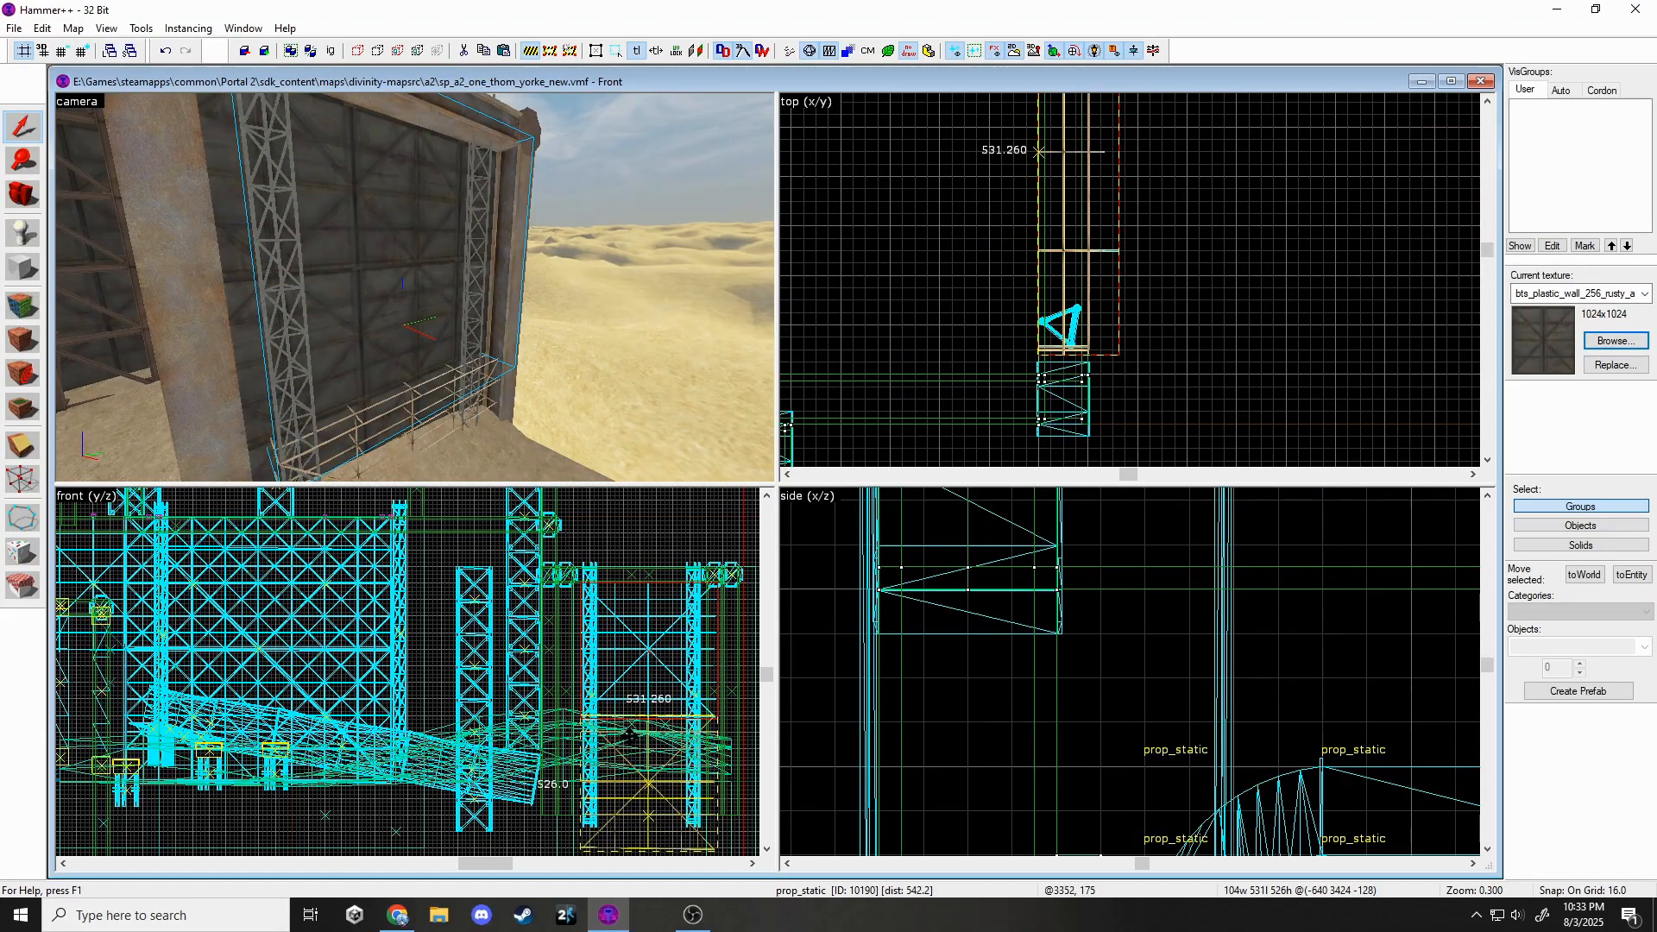
key("Escape")
Rotate the right-hand scaffolding prop and move it up between the pillars.
key("z")
key("s")
key("z")
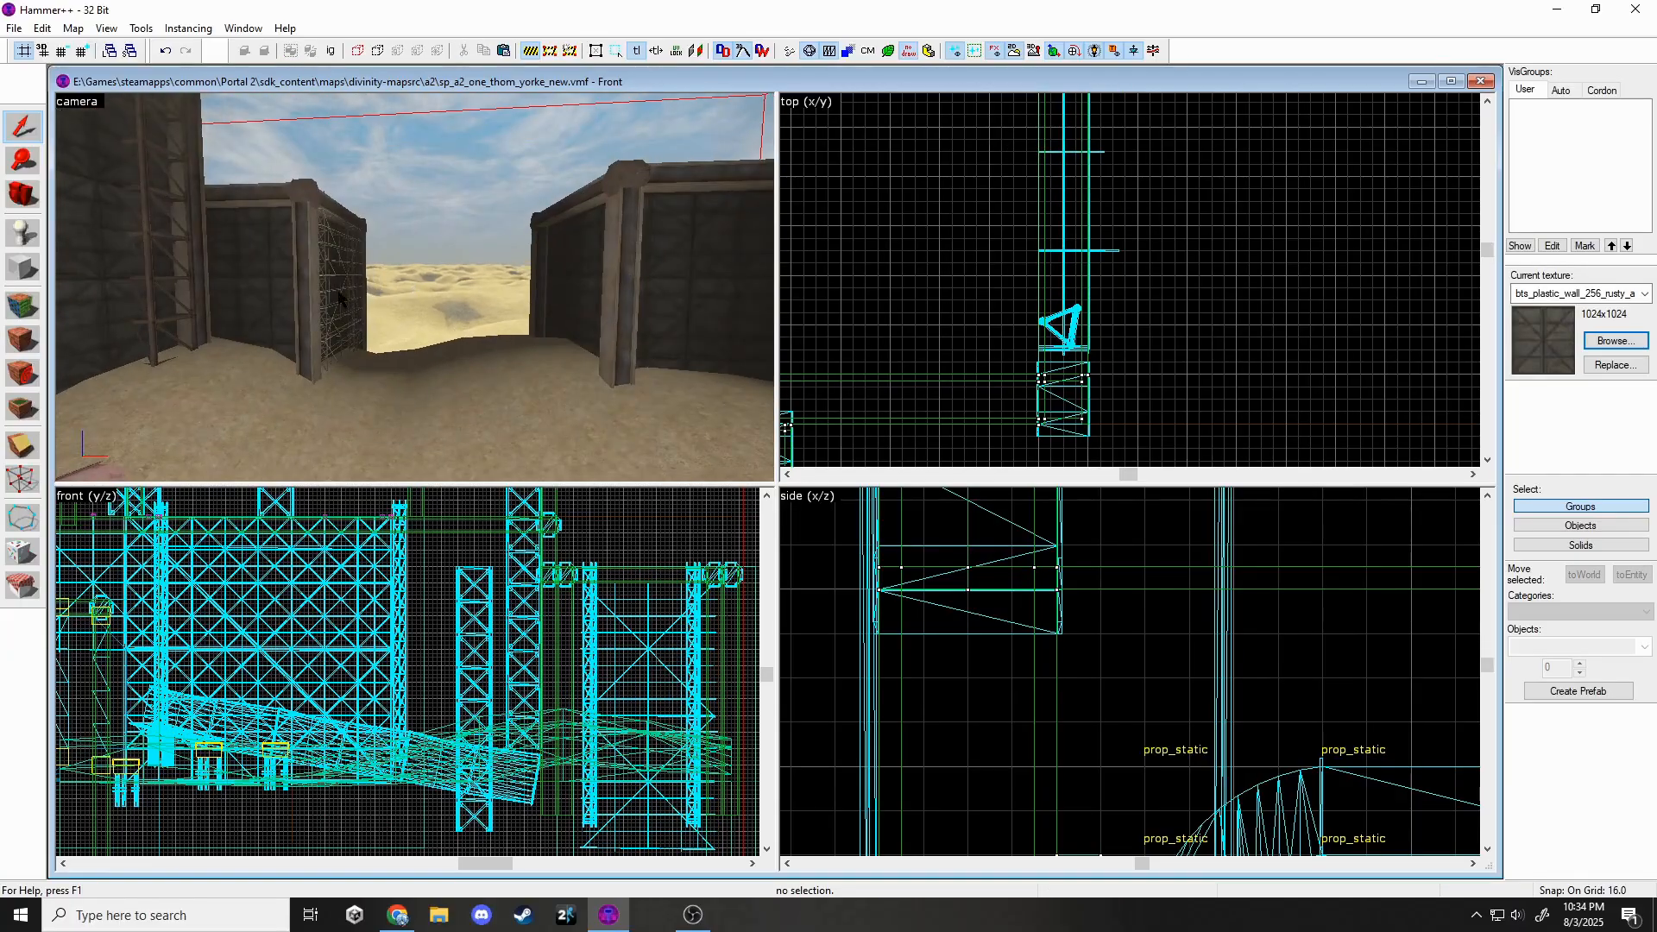
double_click(345, 263)
key("Escape")
left_click(732, 263)
scroll(942, 280, "down", 6)
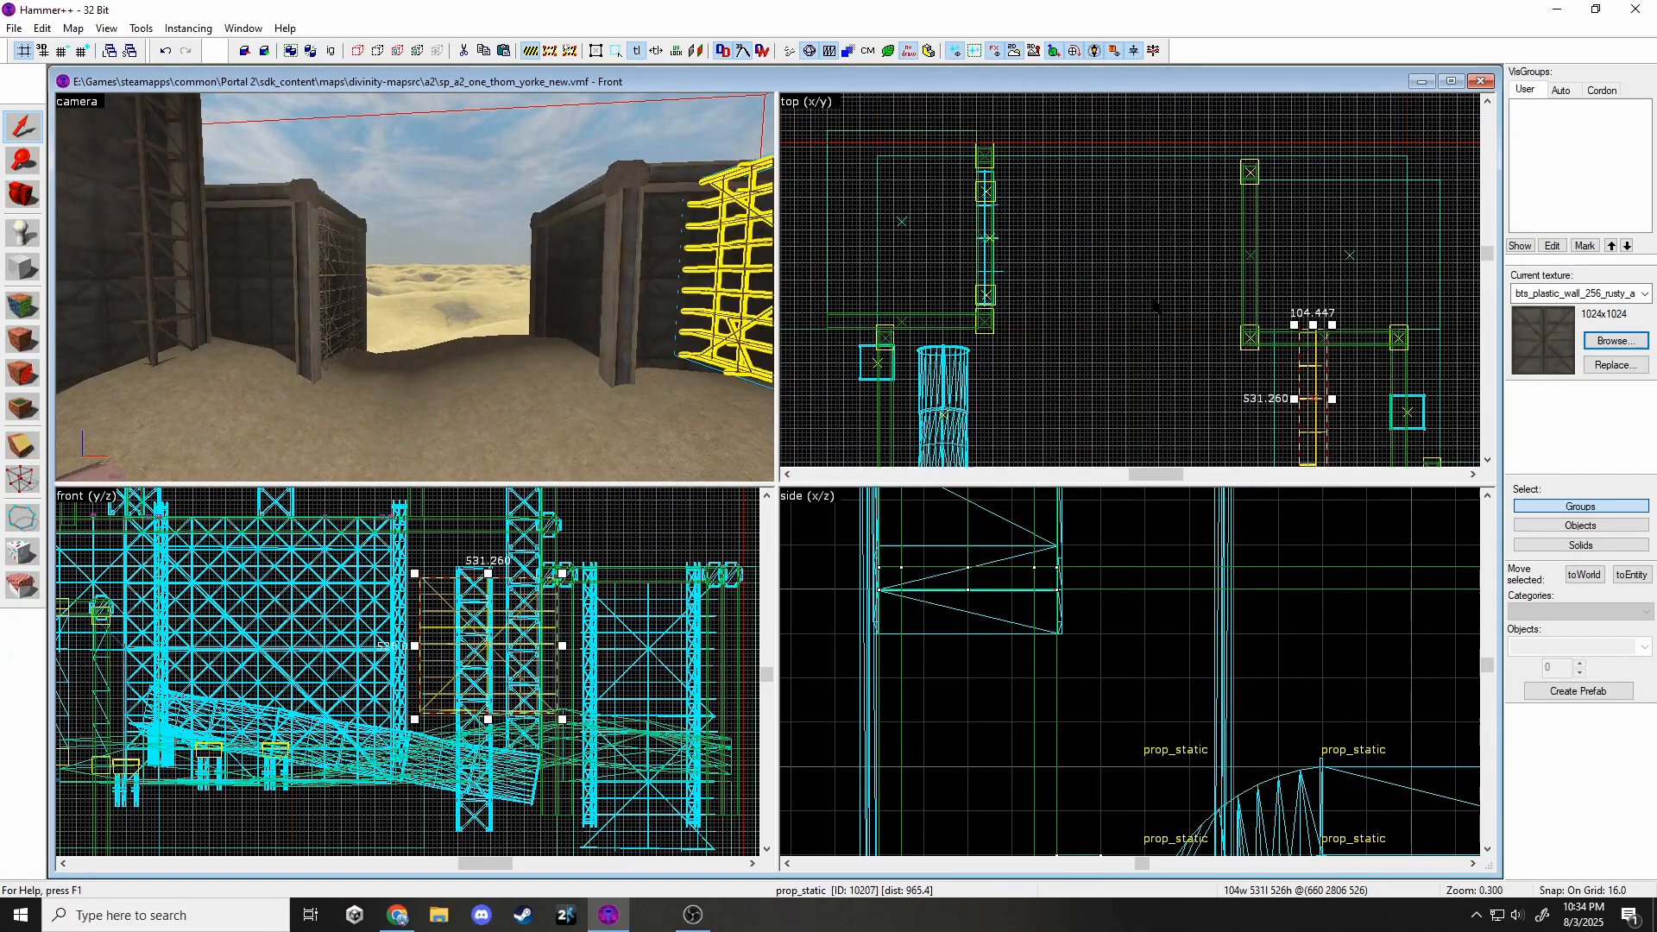
left_click_drag(1334, 328, 1390, 394)
scroll(1346, 398, "up", 3)
left_click_drag(1341, 405, 1385, 292)
scroll(1119, 593, "down", 5)
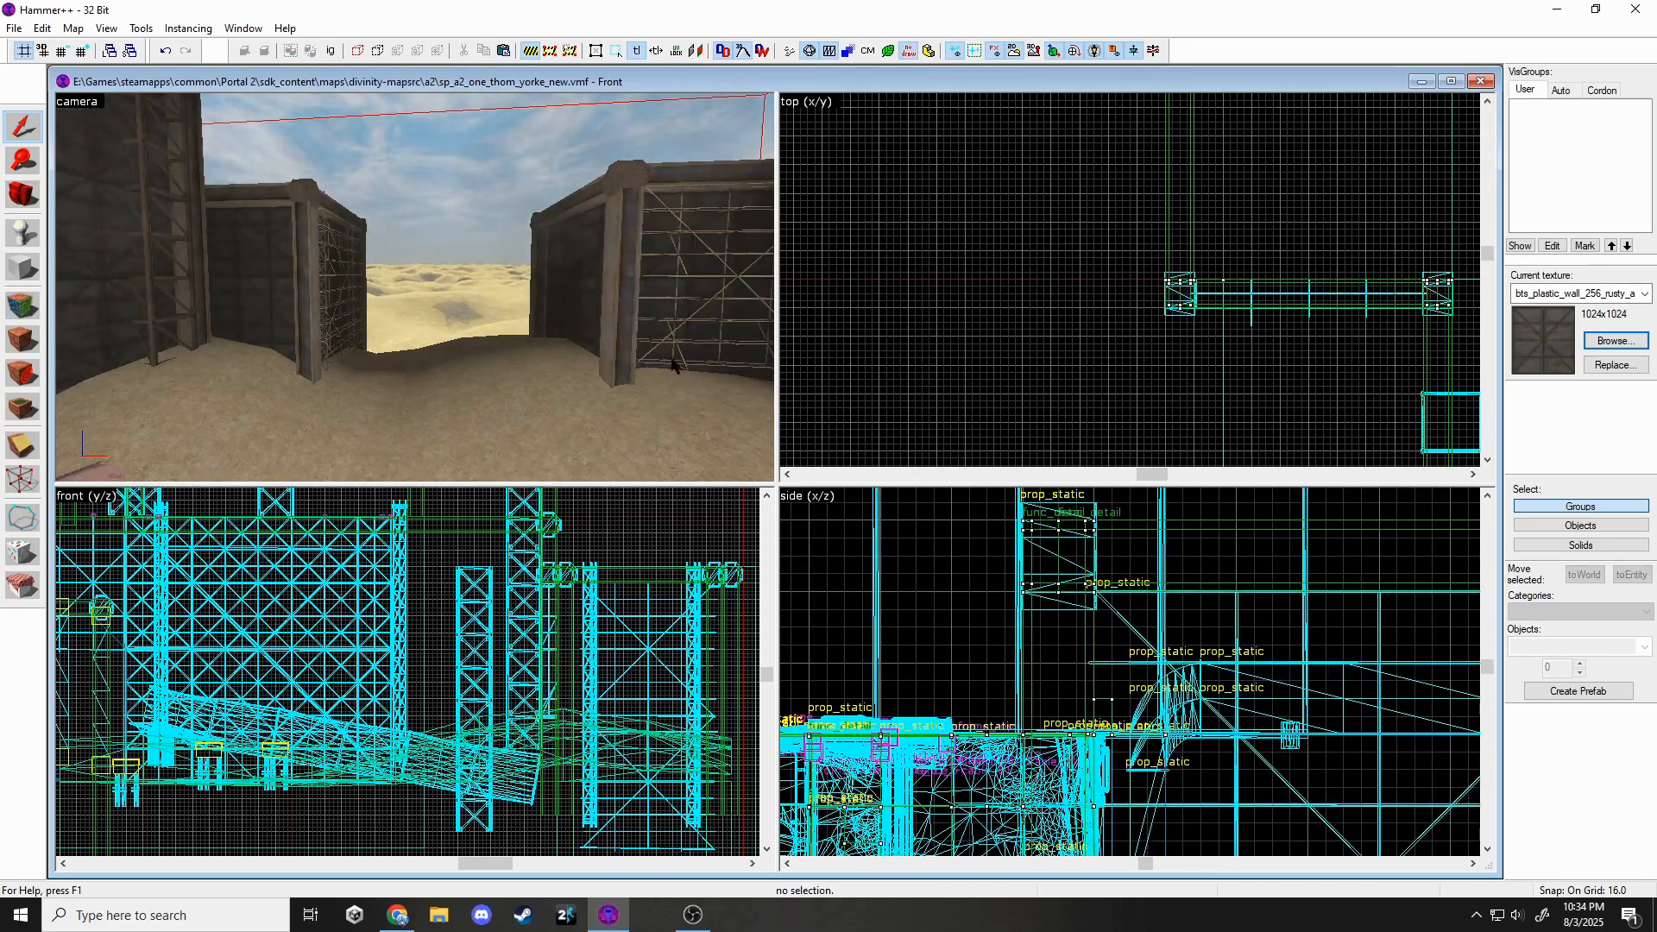
scroll(674, 366, "down", 5)
Paste a copy of the large pipe, rotate it flat and sink it into the sand.
key("w")
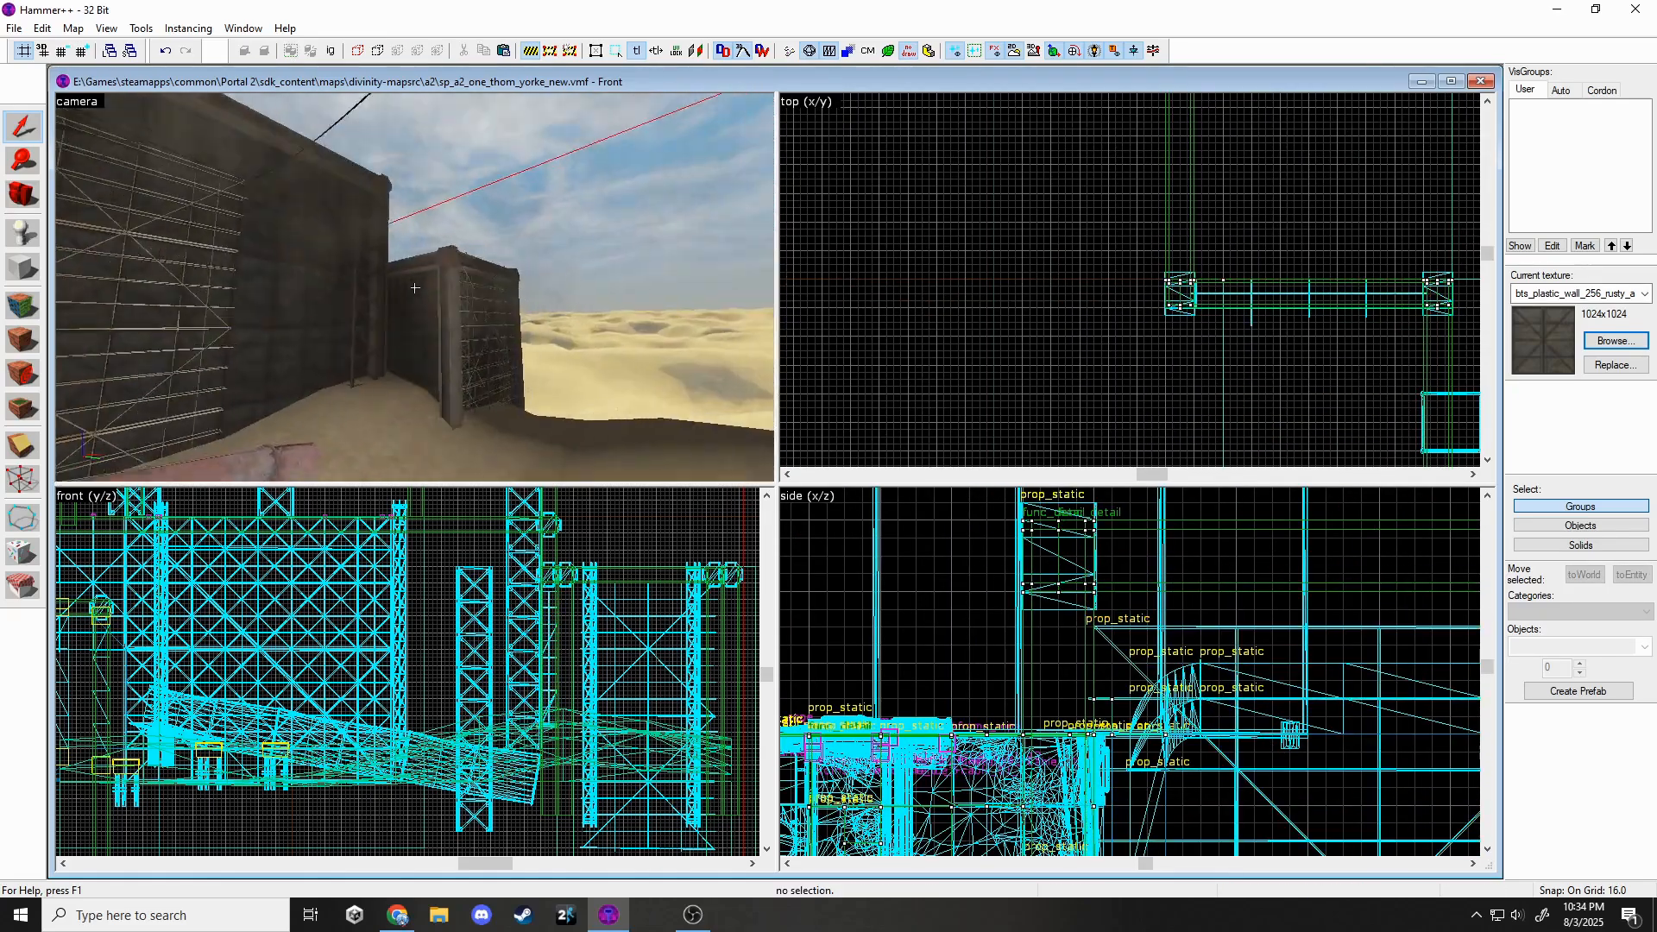
key("z")
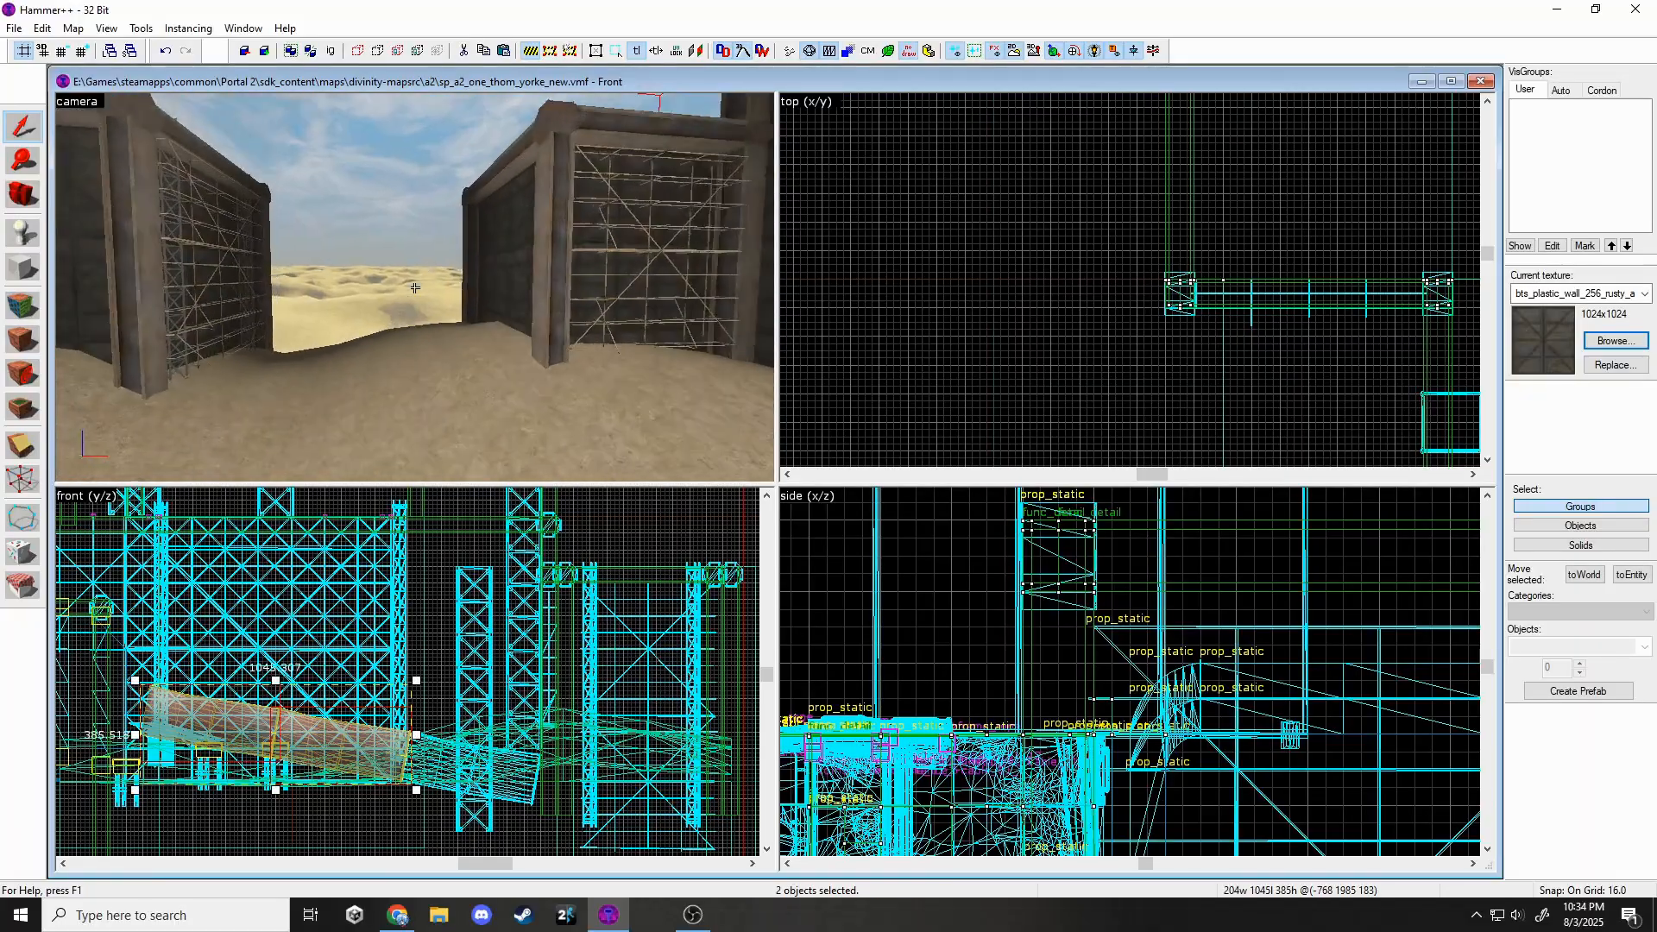
key("z")
key("ctrl+v")
scroll(1011, 302, "down", 7)
left_click(1007, 294)
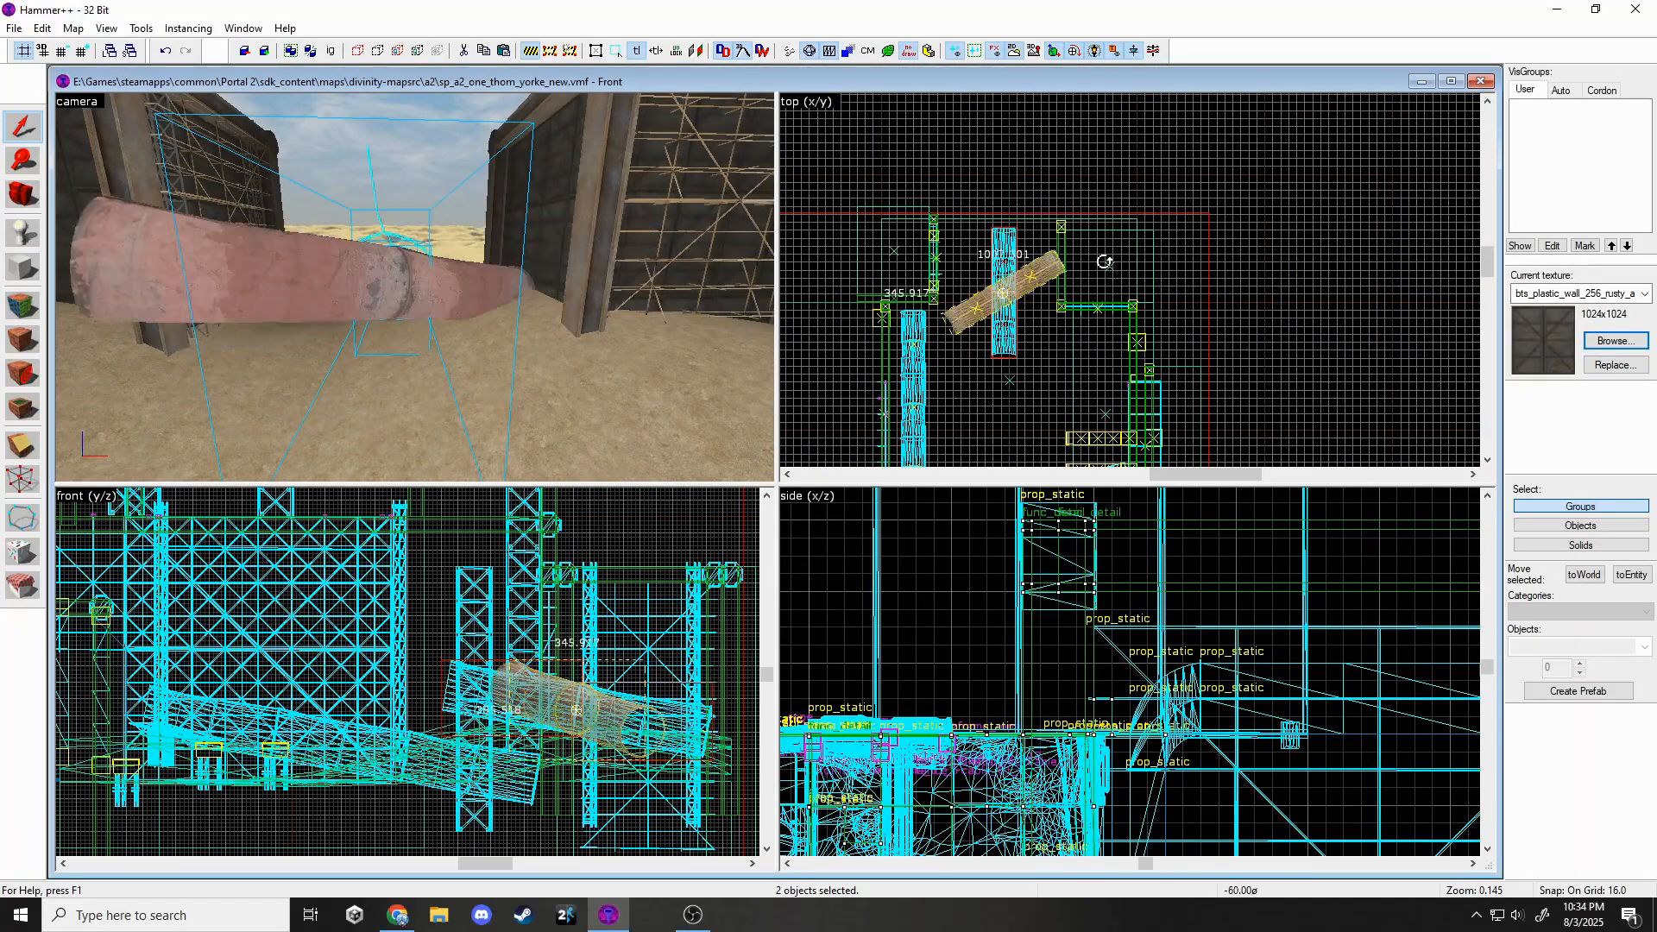
left_click_drag(584, 720, 584, 725)
scroll(855, 691, "down", 5)
middle_click_drag(829, 837, 1040, 695)
left_click_drag(1038, 703, 1035, 715)
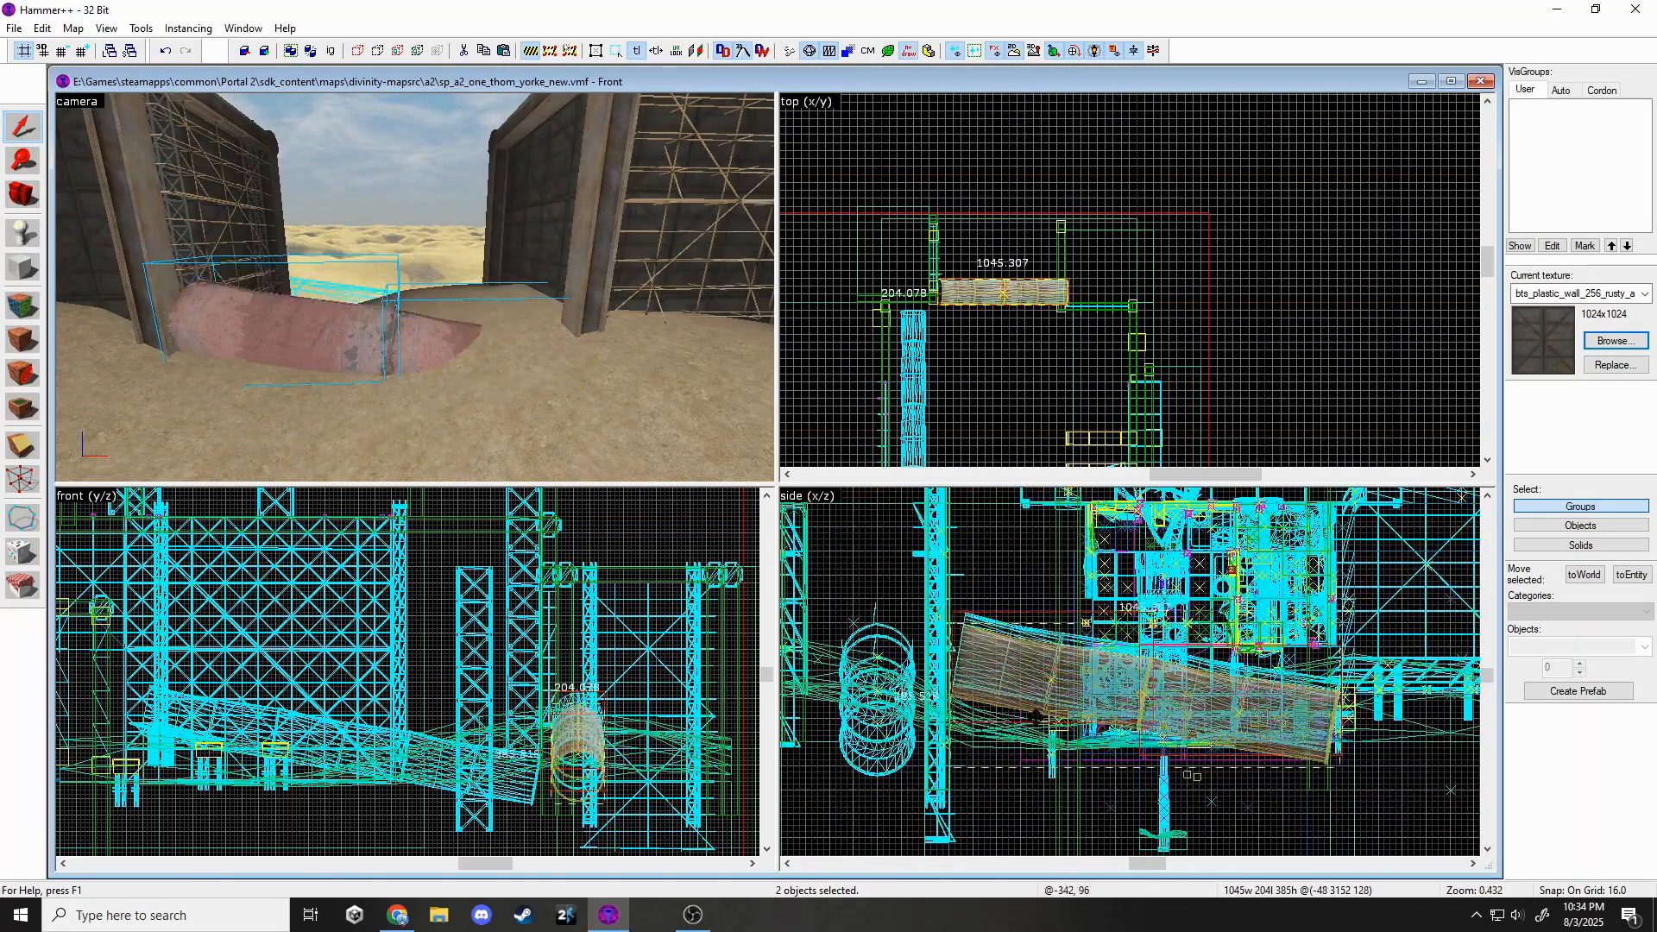
scroll(1046, 319, "up", 2)
left_click_drag(1035, 286, 1010, 224)
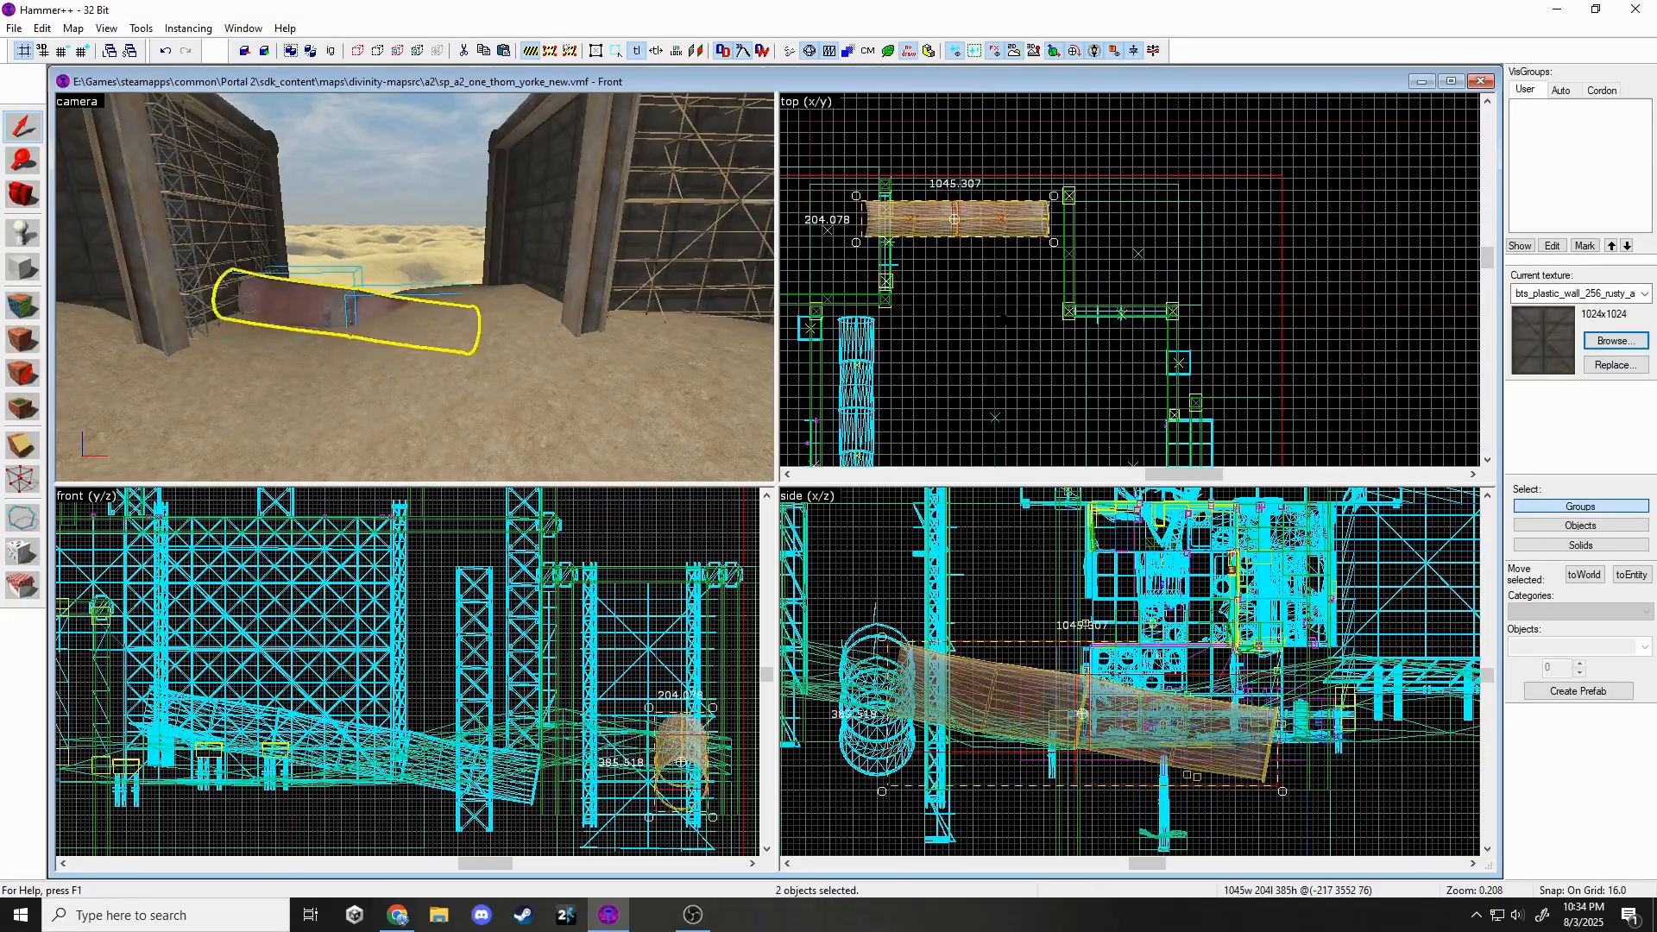
key("Escape")
Fly the camera to the dark wall panels and select the damaged wall panel prop.
key("z")
key("s")
key("w")
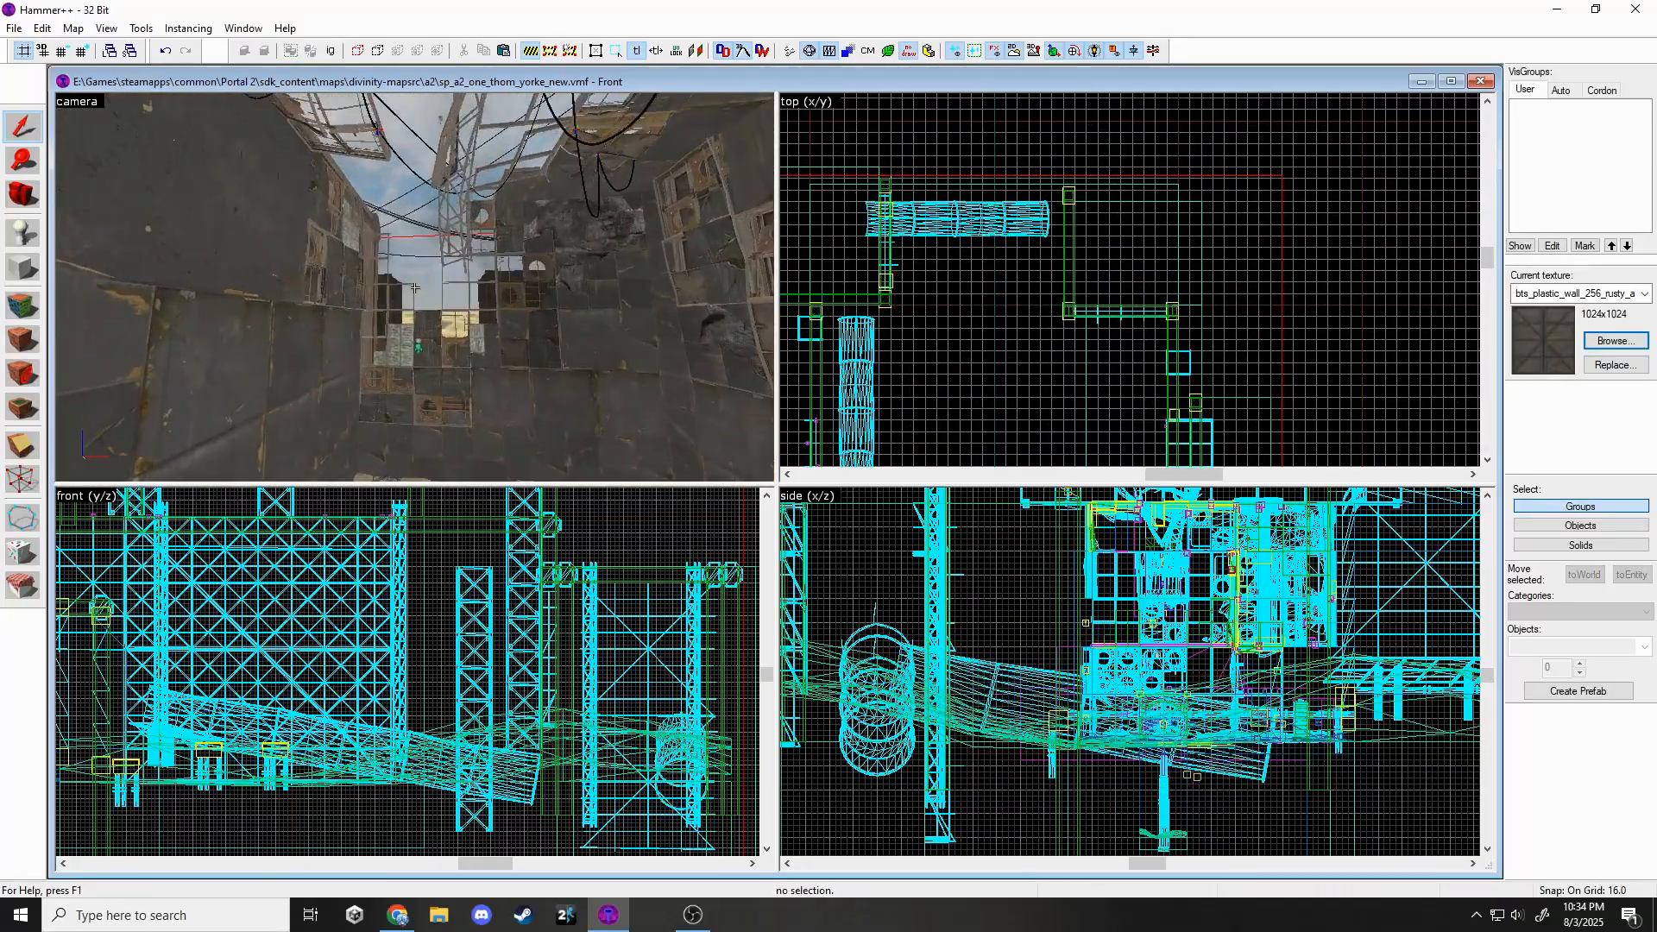
key("s")
key("z")
left_click(417, 281)
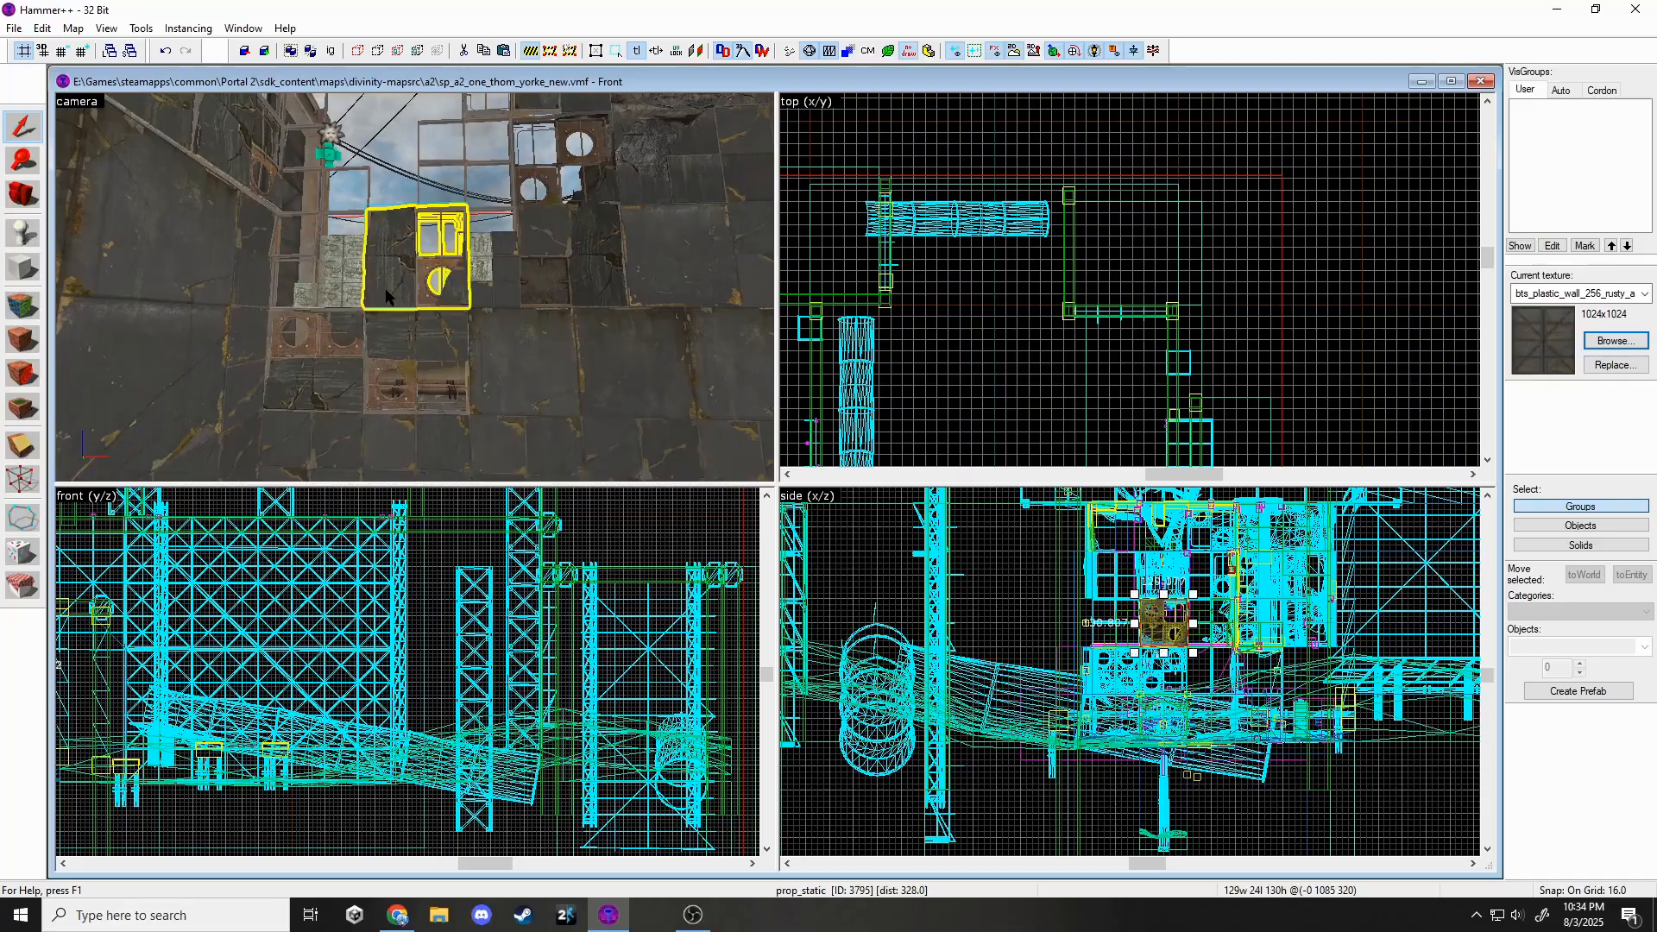
Swap the wall panel's World Model to wall_dest_128x128_05_skins.mdl and apply.
key("Delete")
key("ctrl+z")
double_click(436, 298)
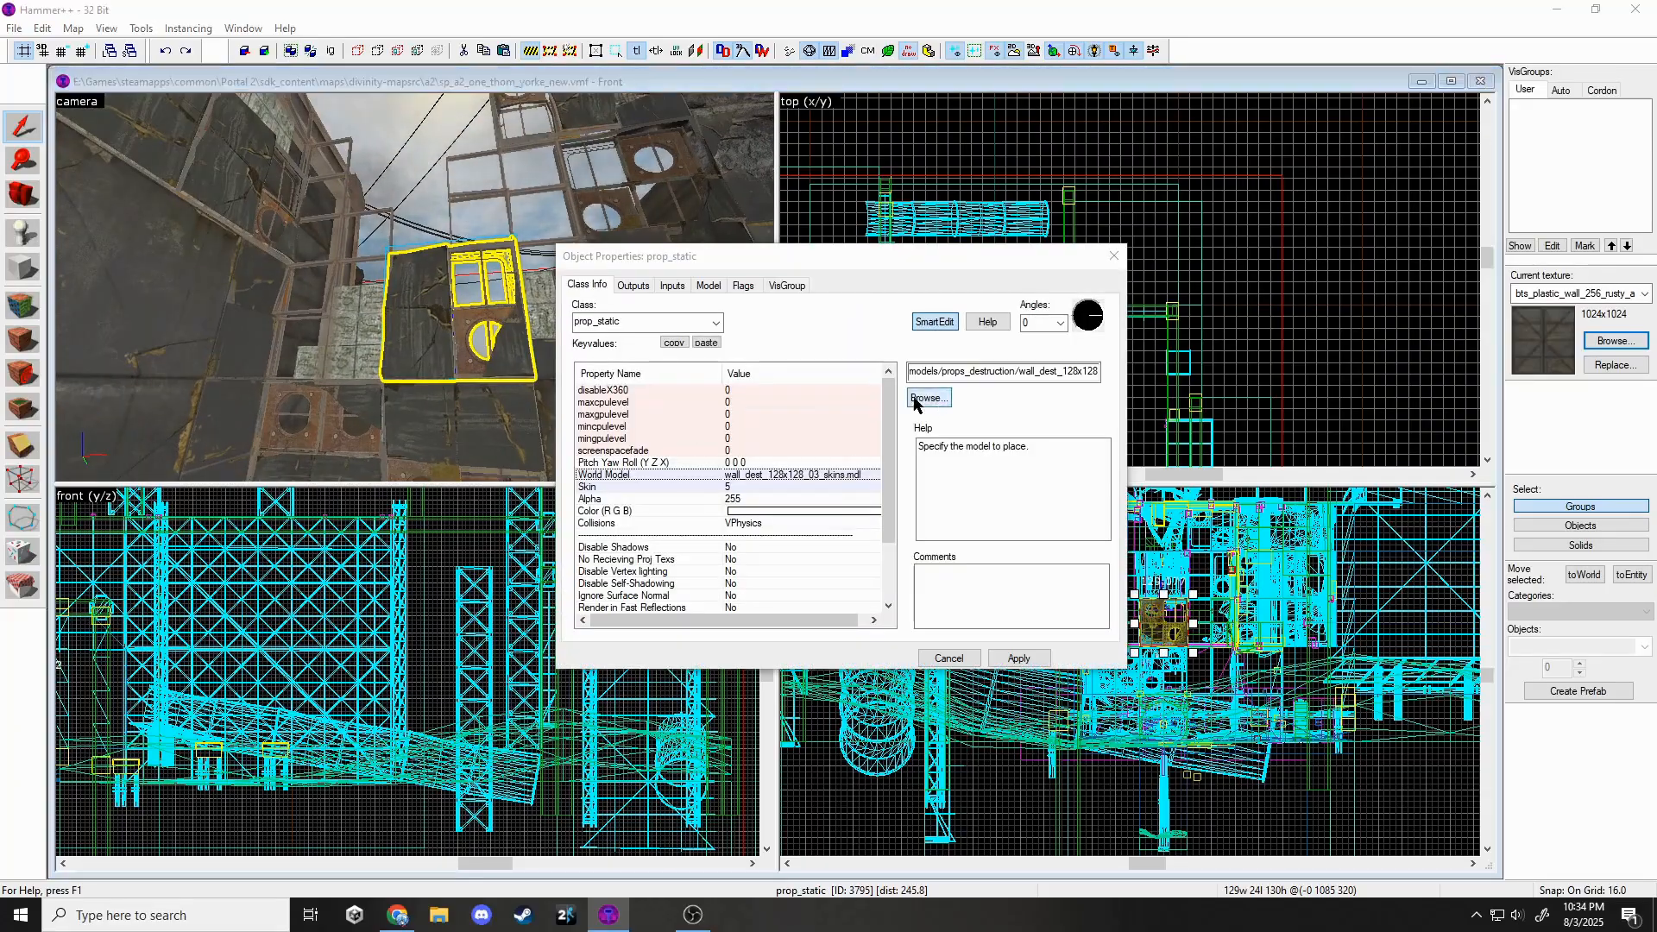
left_click(916, 404)
double_click(672, 416)
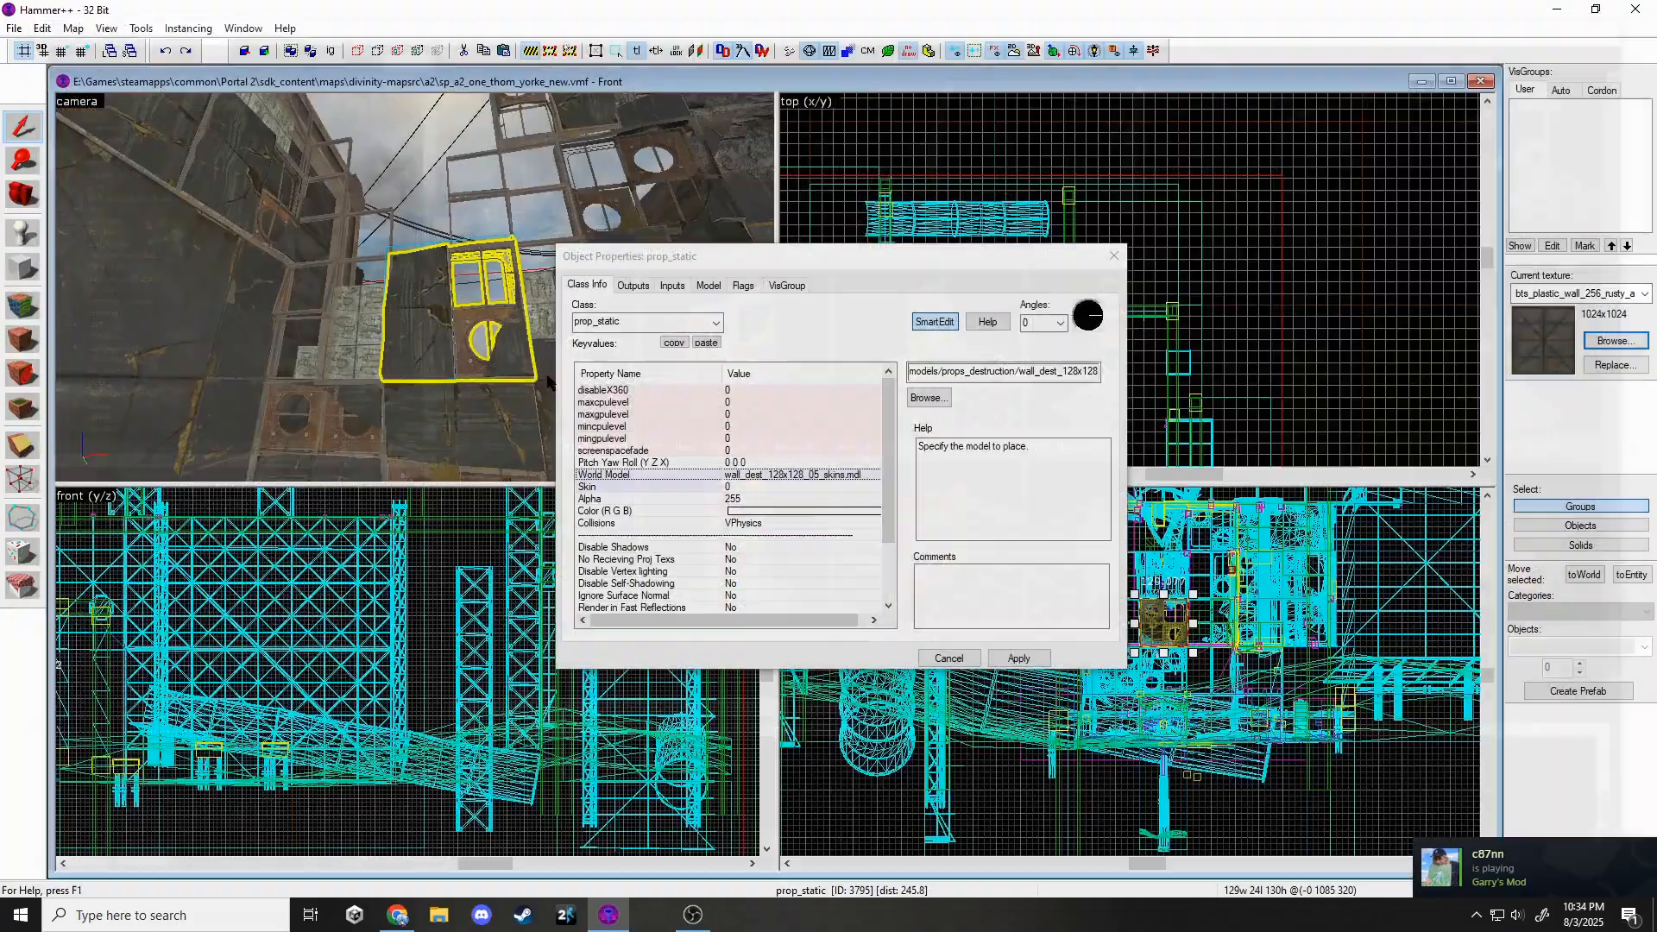
left_click(1110, 261)
Save the map and switch to the Block tool.
key("Escape")
key("z")
key("s")
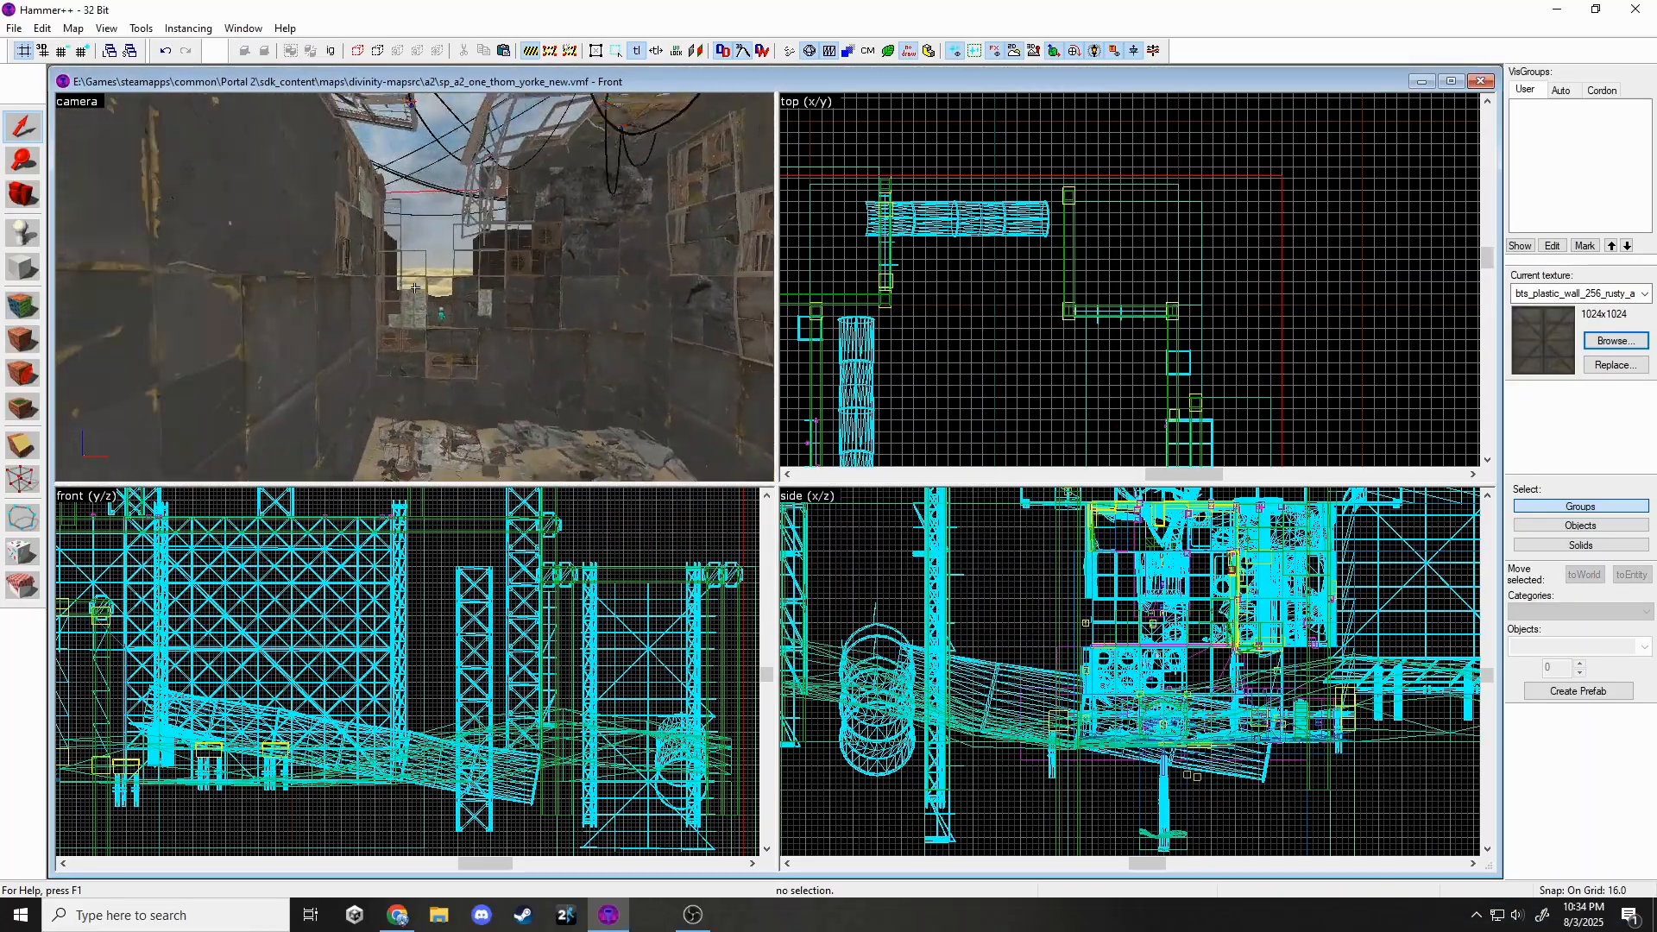
key("z")
left_click(14, 28)
Filter the texture library by 'fade', then 'deser', finally listing 'gradient' textures.
left_click(37, 105)
key("shift+b")
left_click(1615, 341)
type("f")
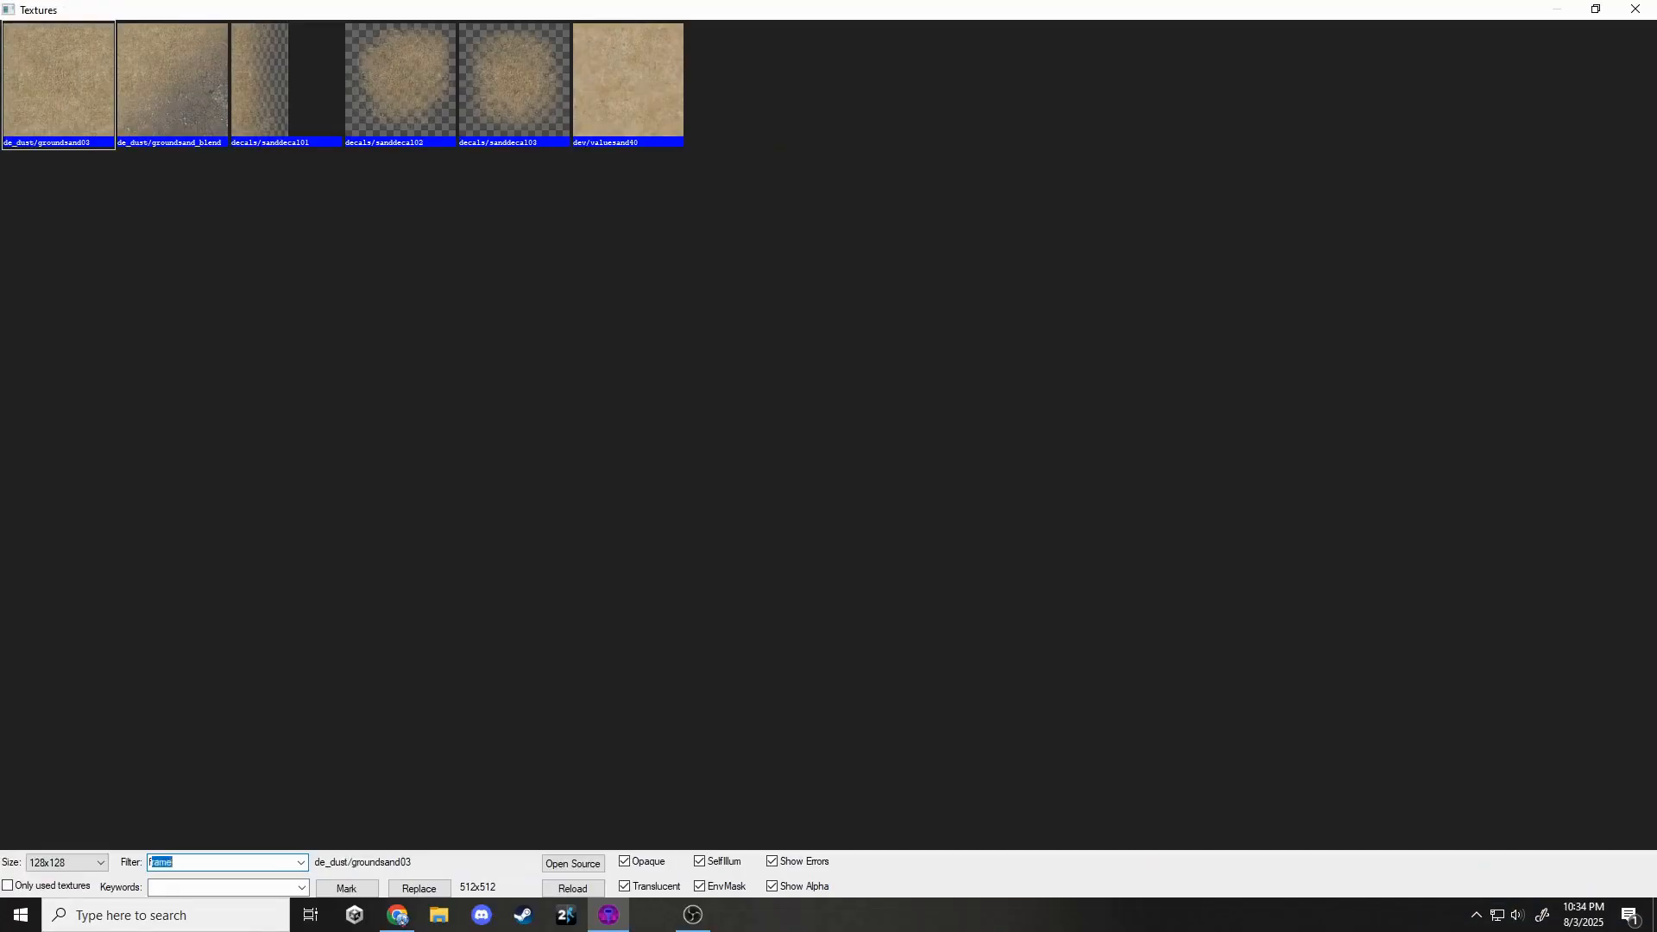
type("ade")
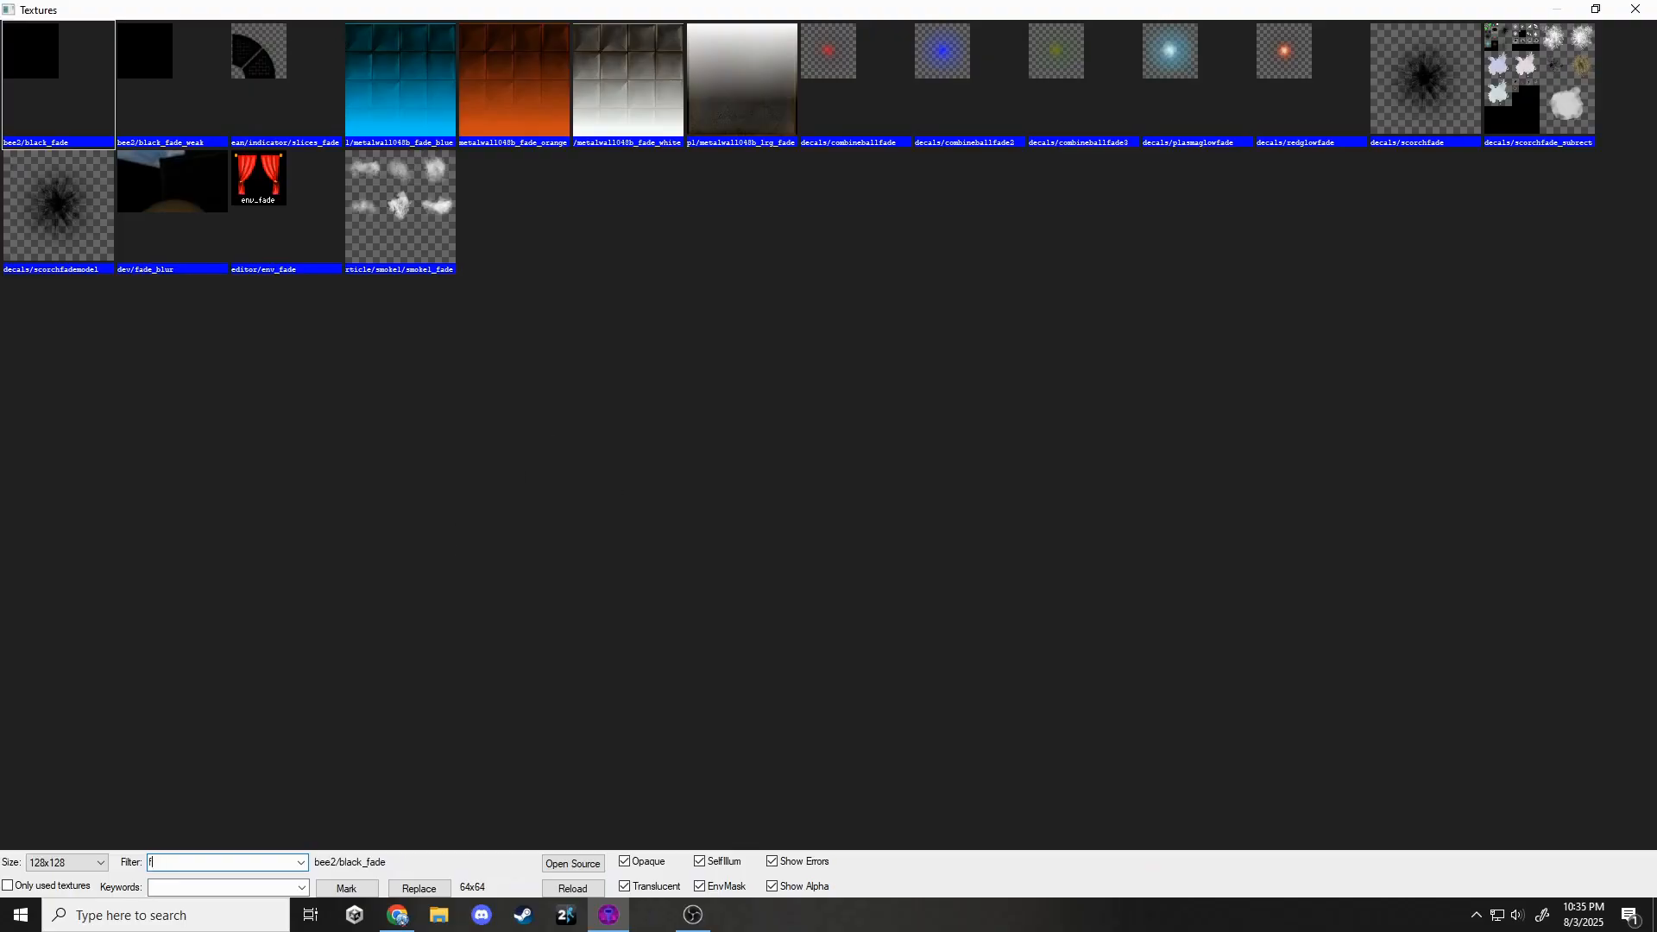
key("BackSpace")
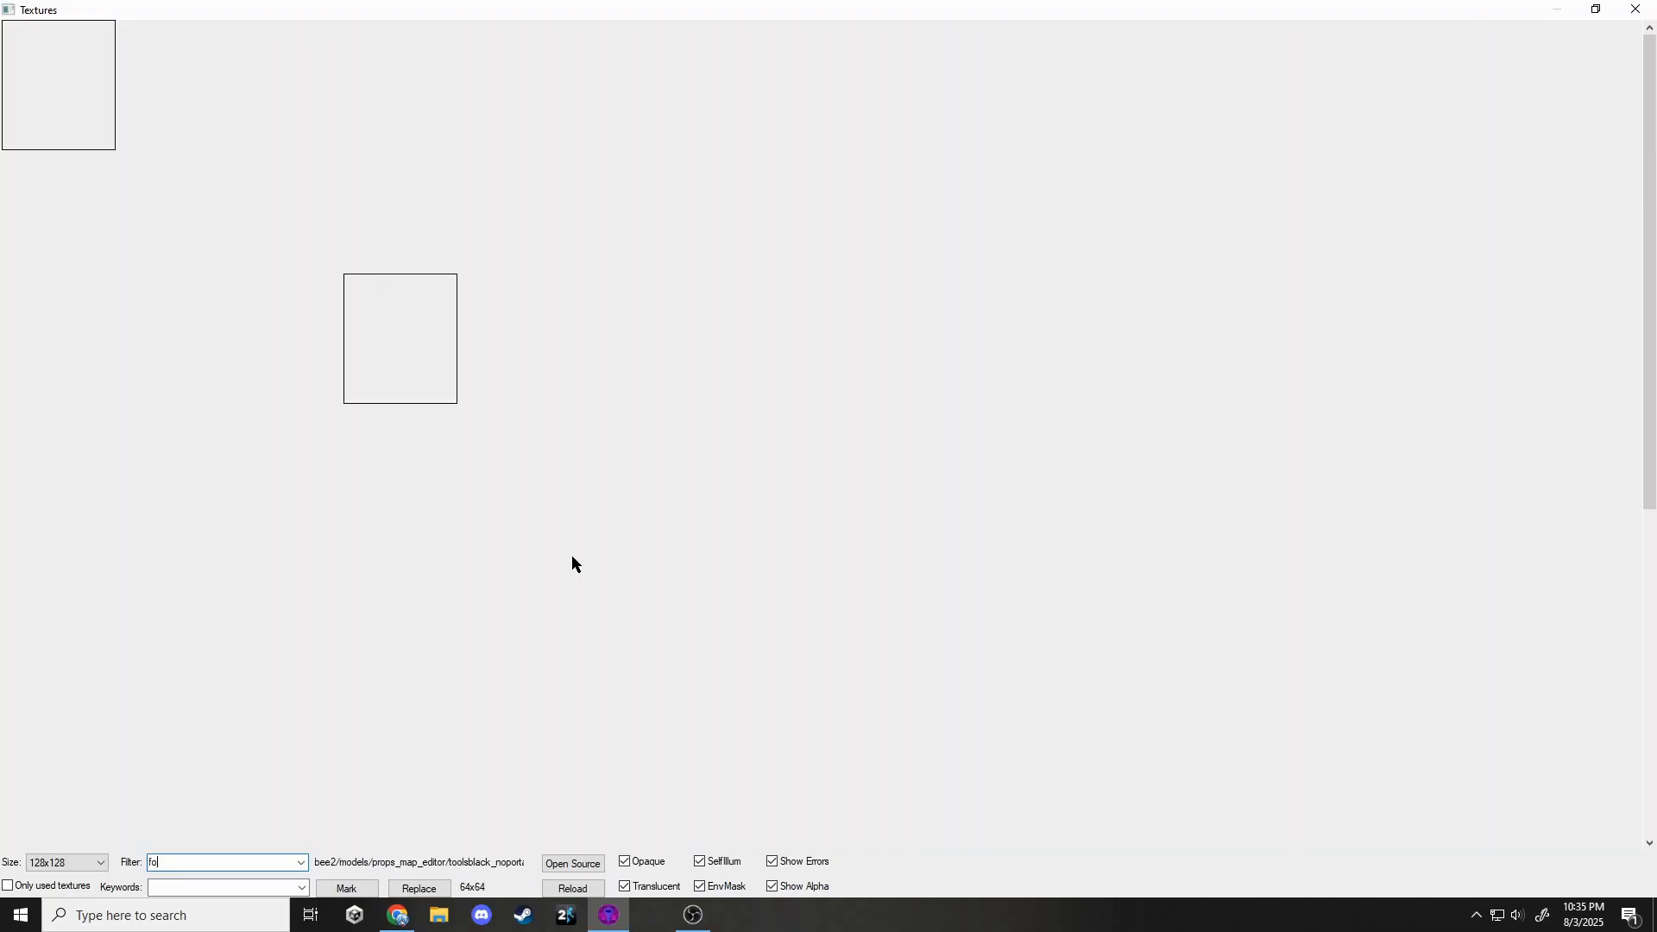
key("BackSpace")
key("BackSpace")
type("deser")
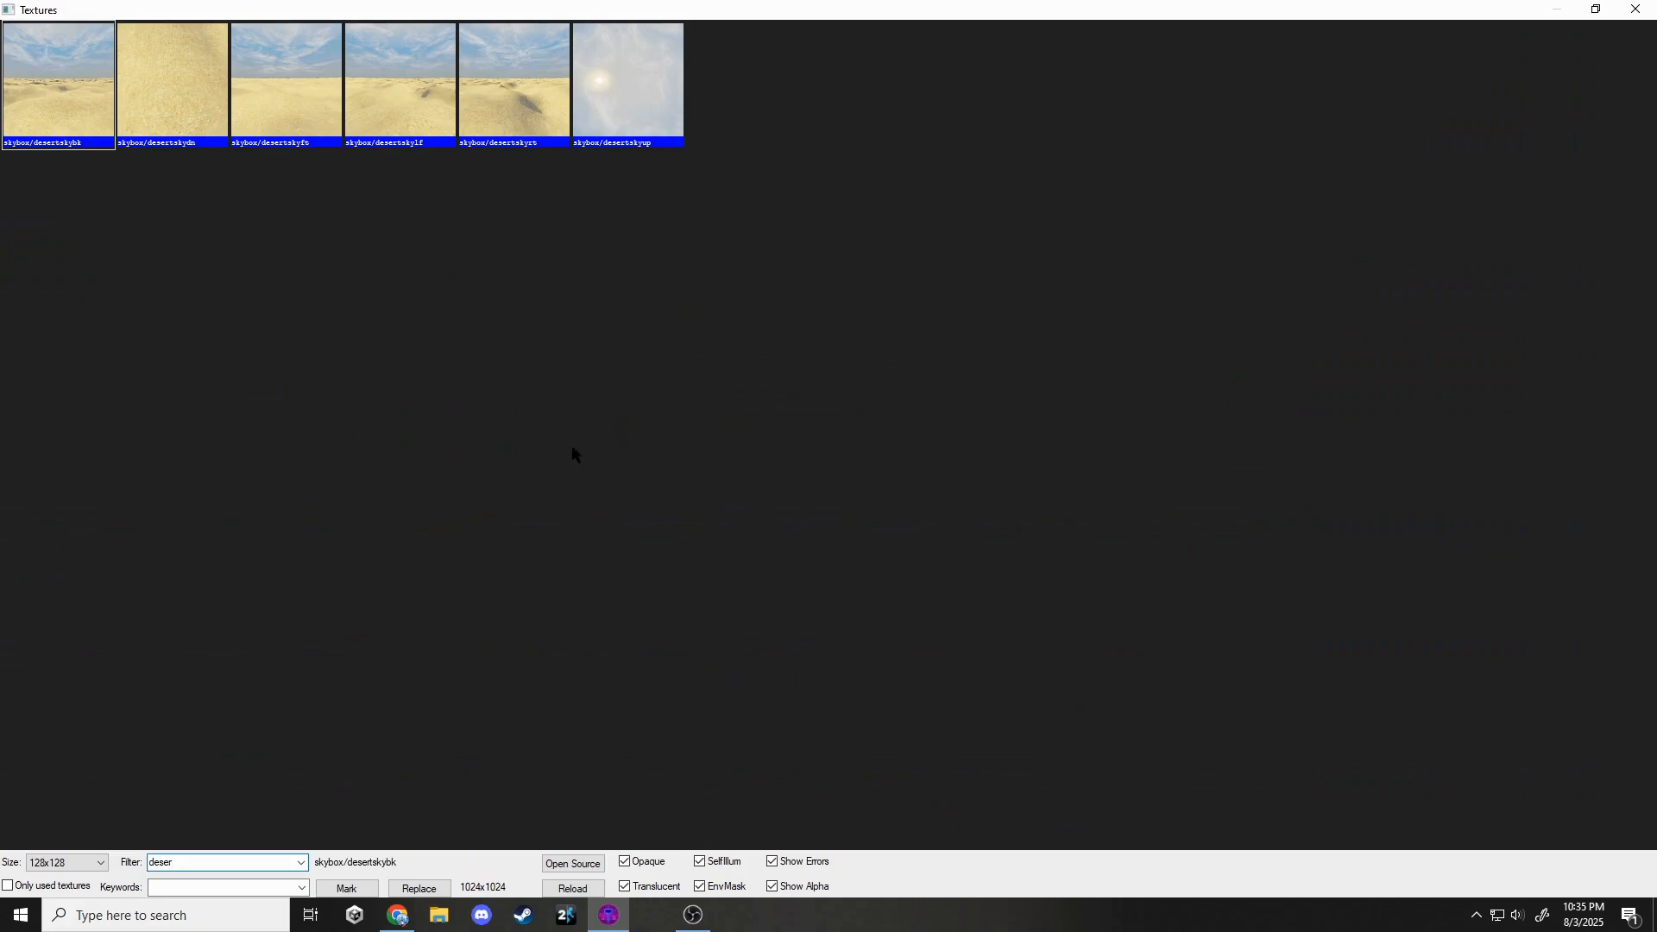
key("BackSpace")
key("BackSpace")
key("BackSpace")
key("BackSpace")
key("BackSpace")
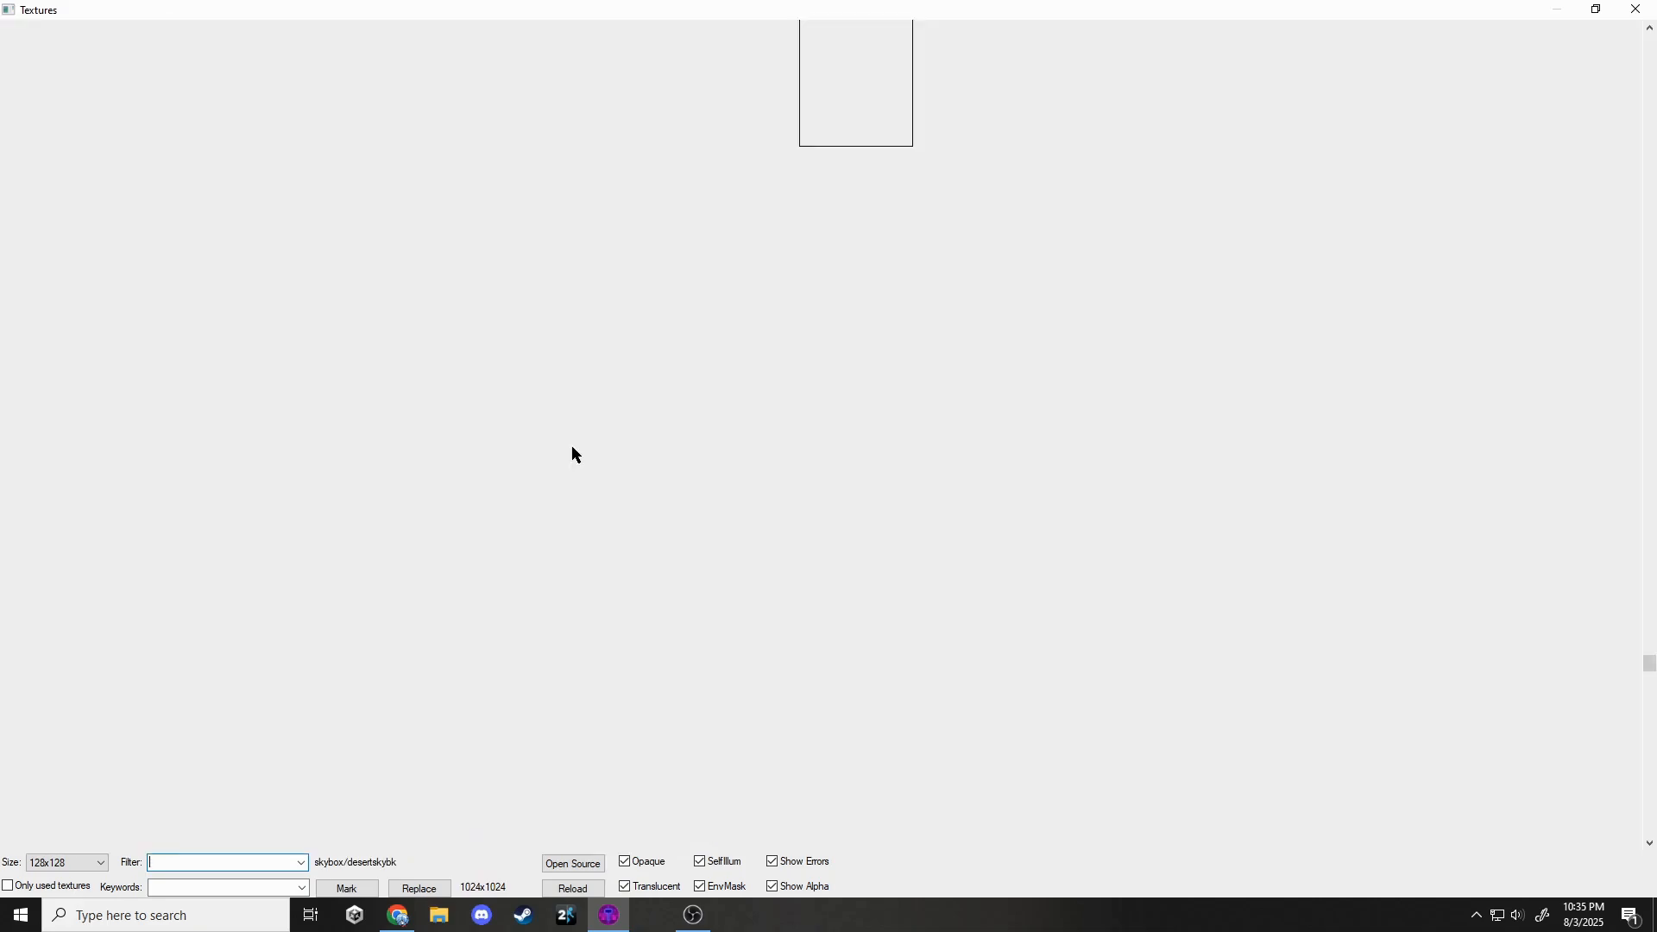
type("gradient")
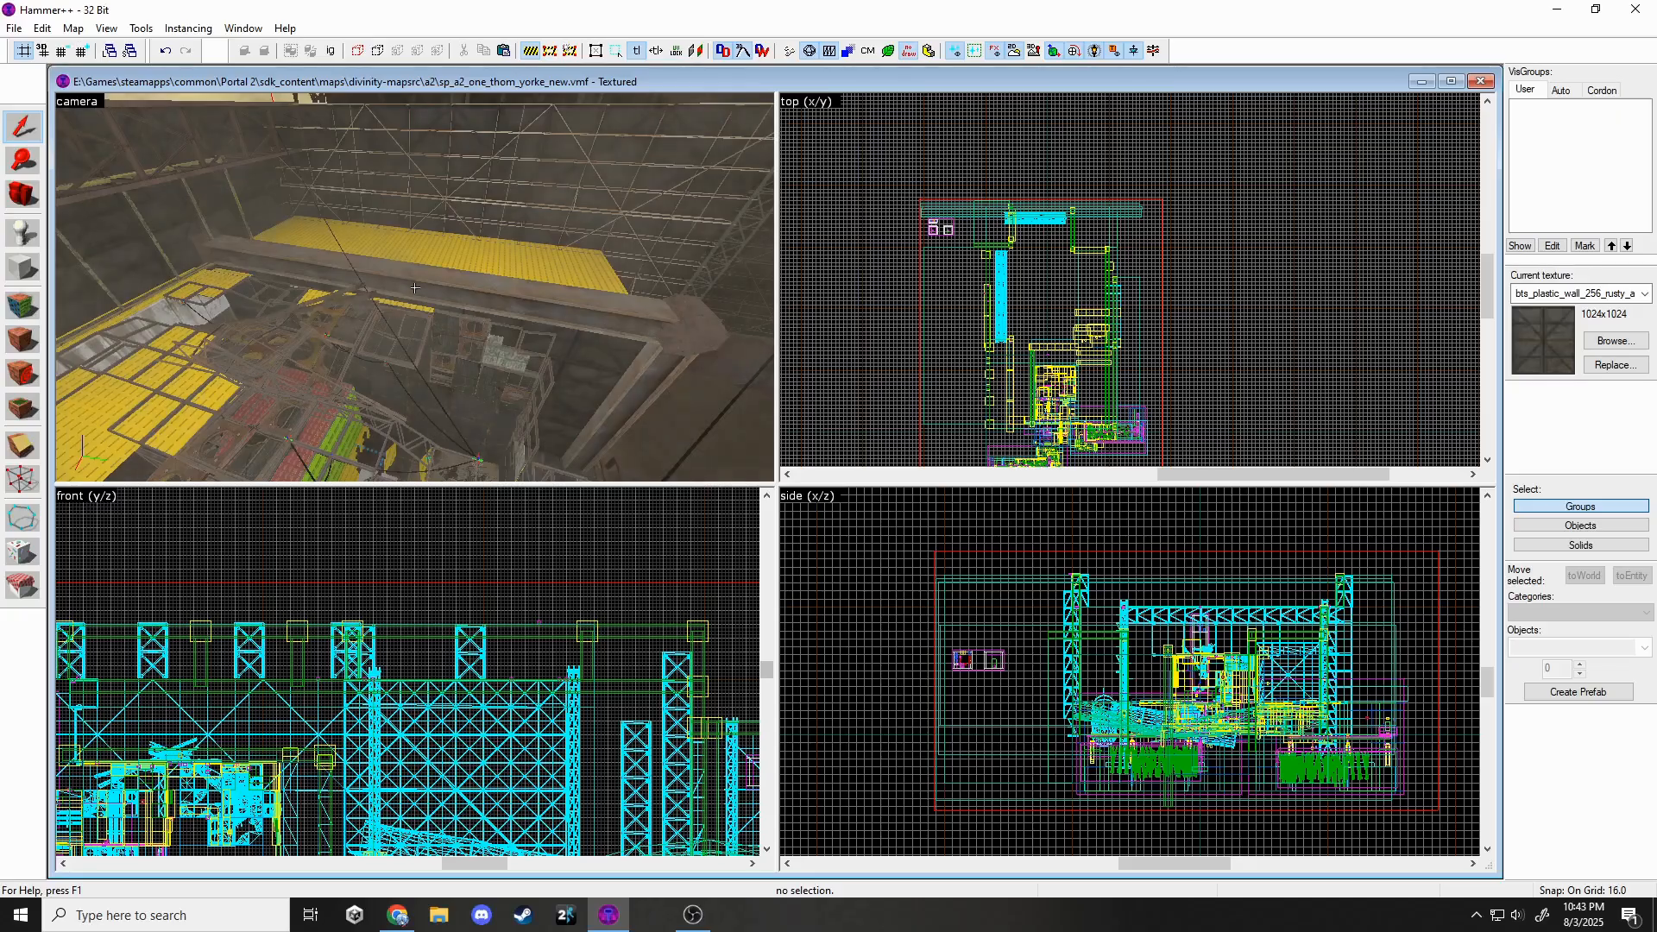
Fly the 3D camera through the chamber past the glass walls into the orange-floored room.
key("w")
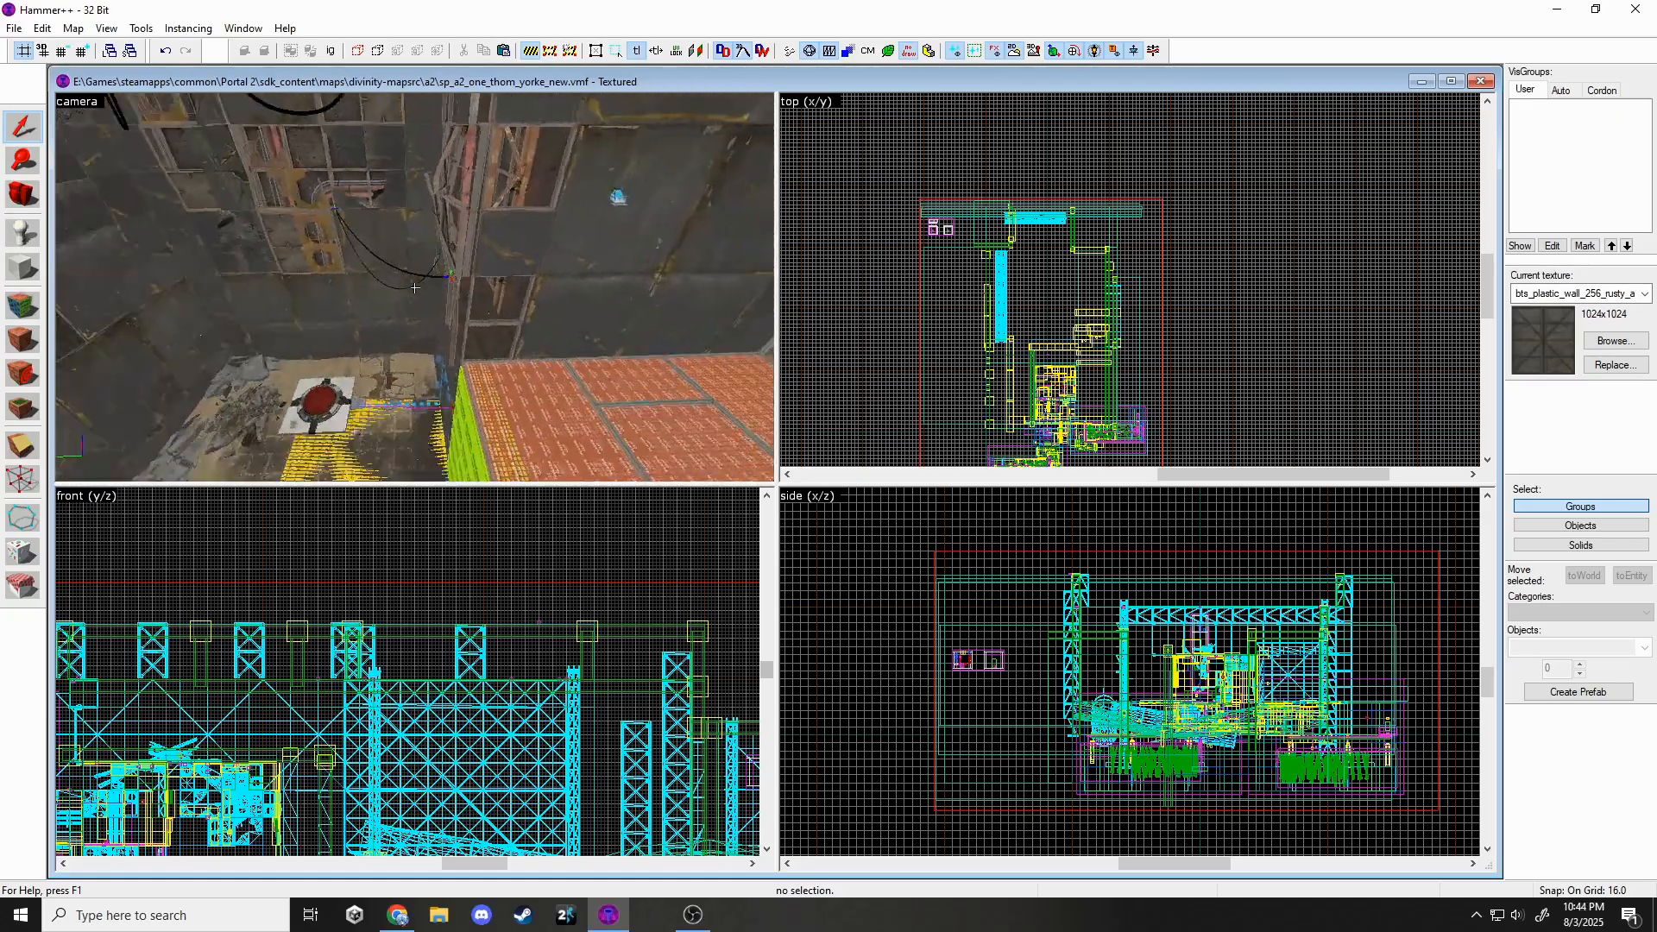
key("w")
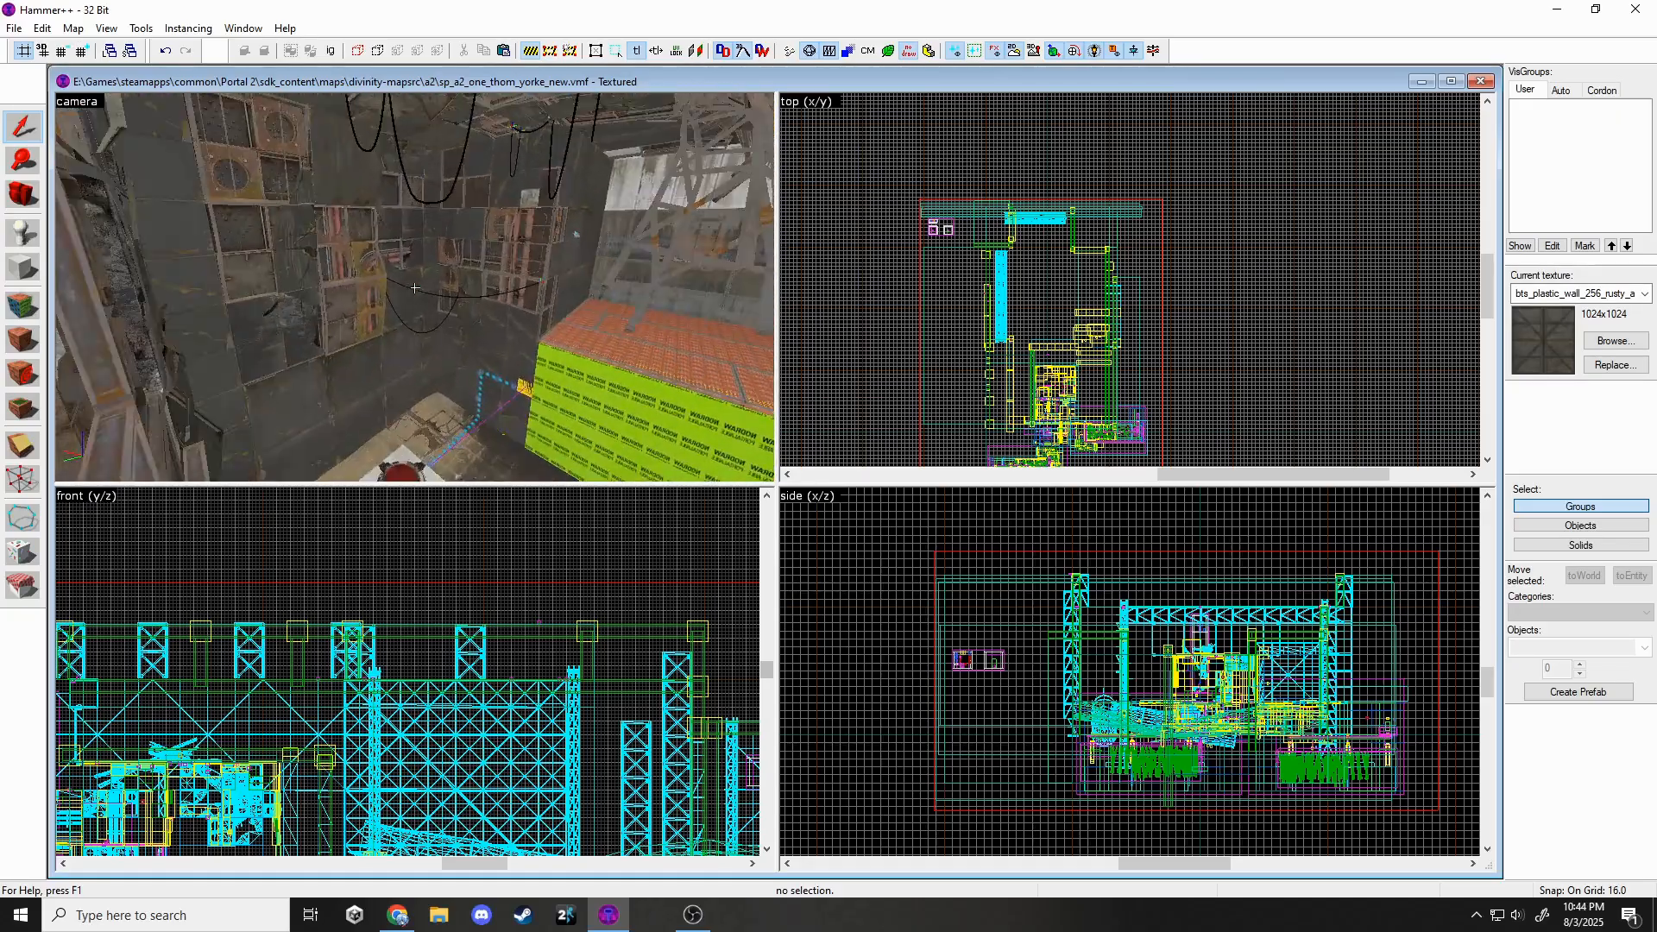
key("w")
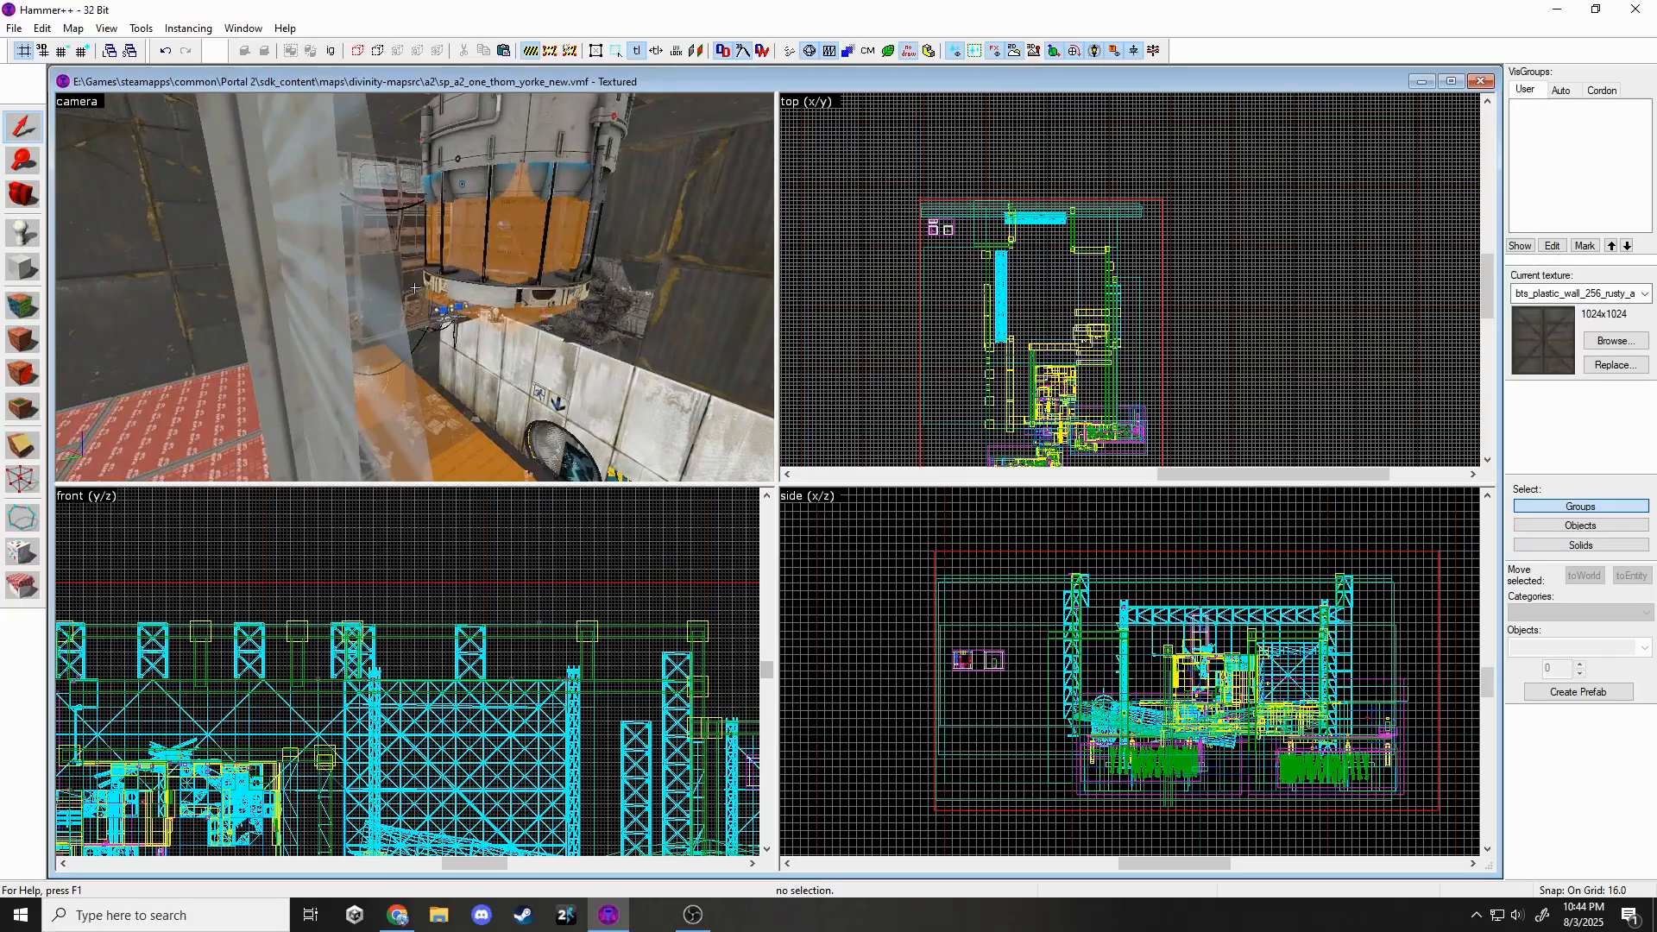
key("w")
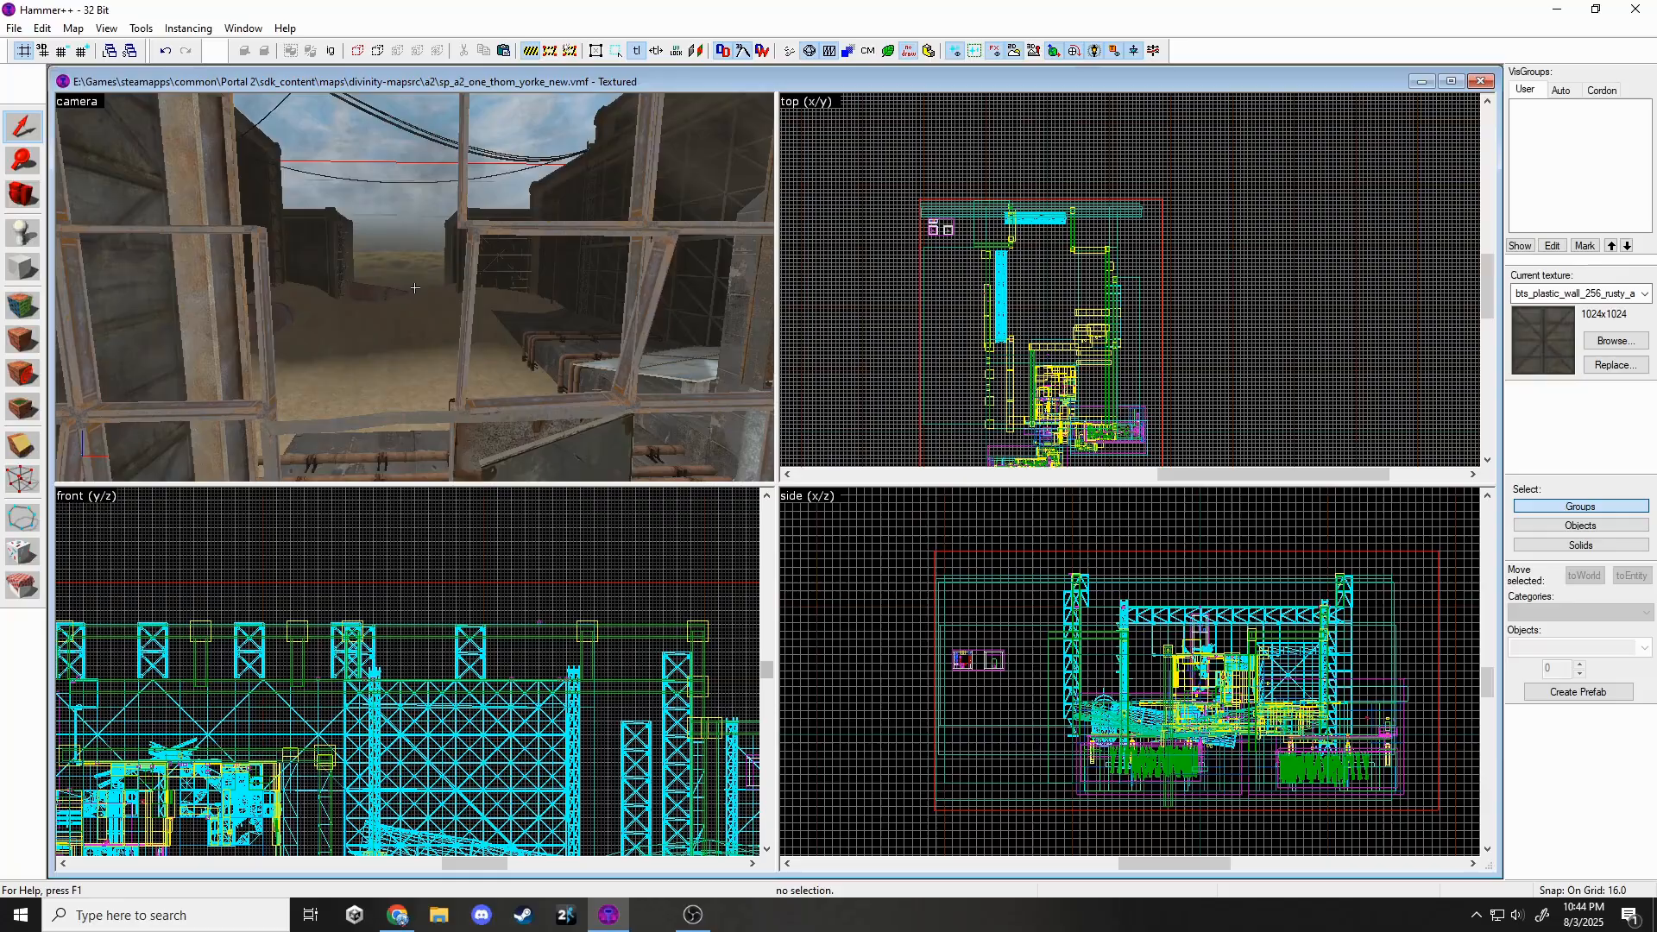
key("w")
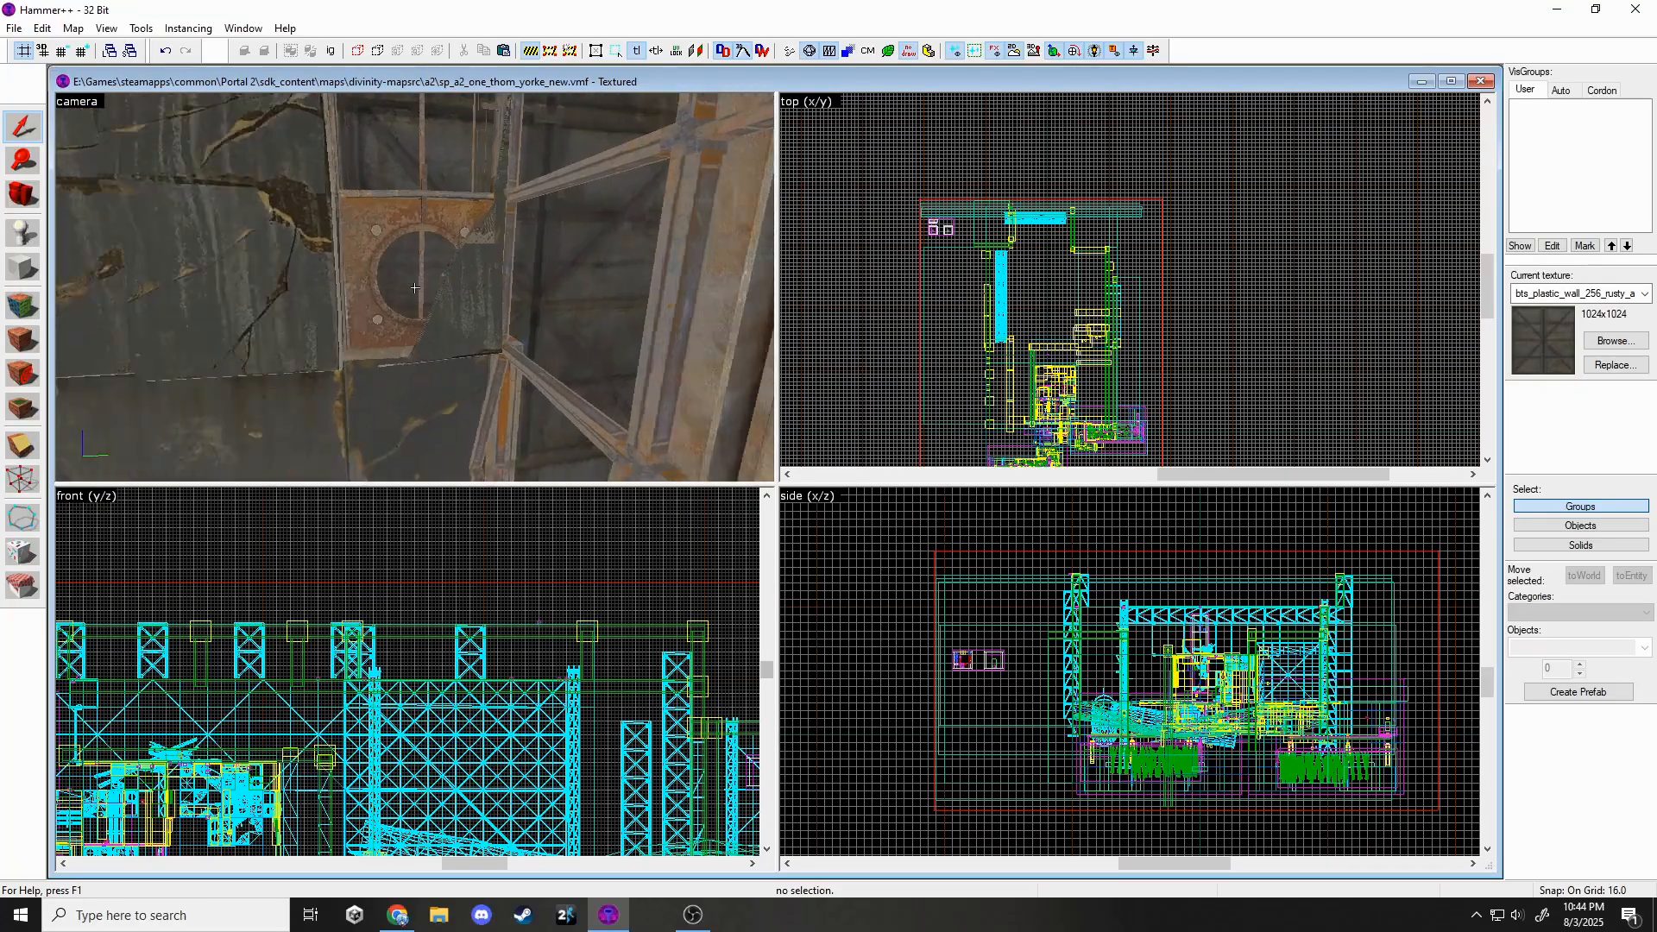
key("w")
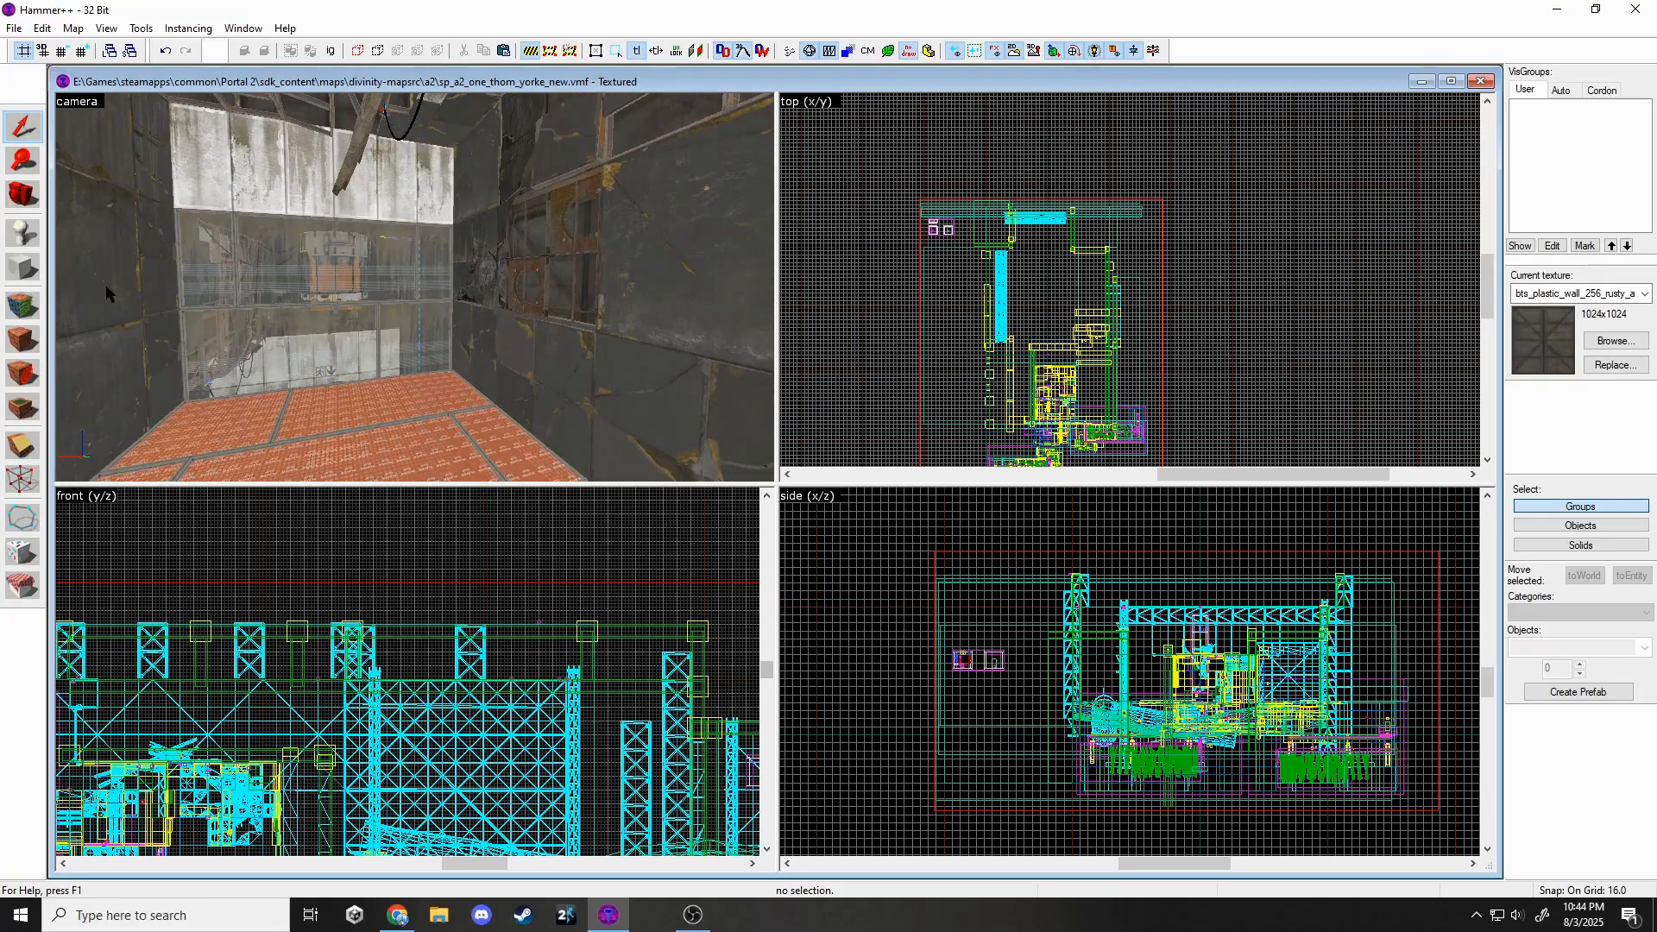
Pick the tools/toolsclip texture and create a clip brush along the chamber's top edge.
left_click(1612, 340)
type("cl")
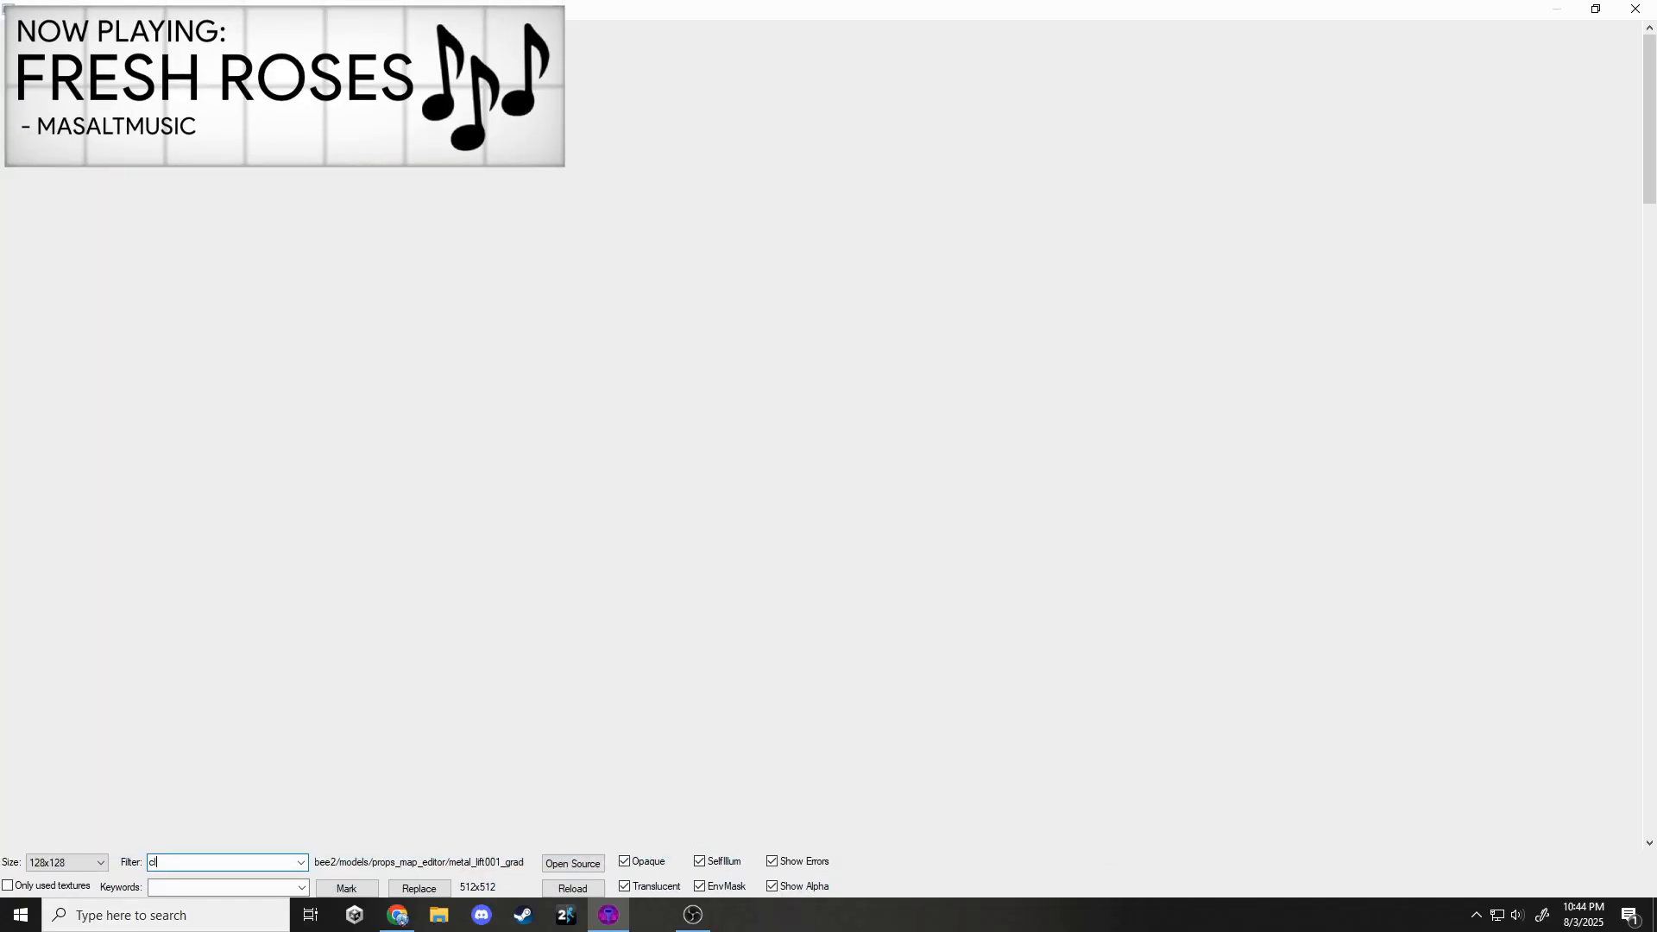
type("ip")
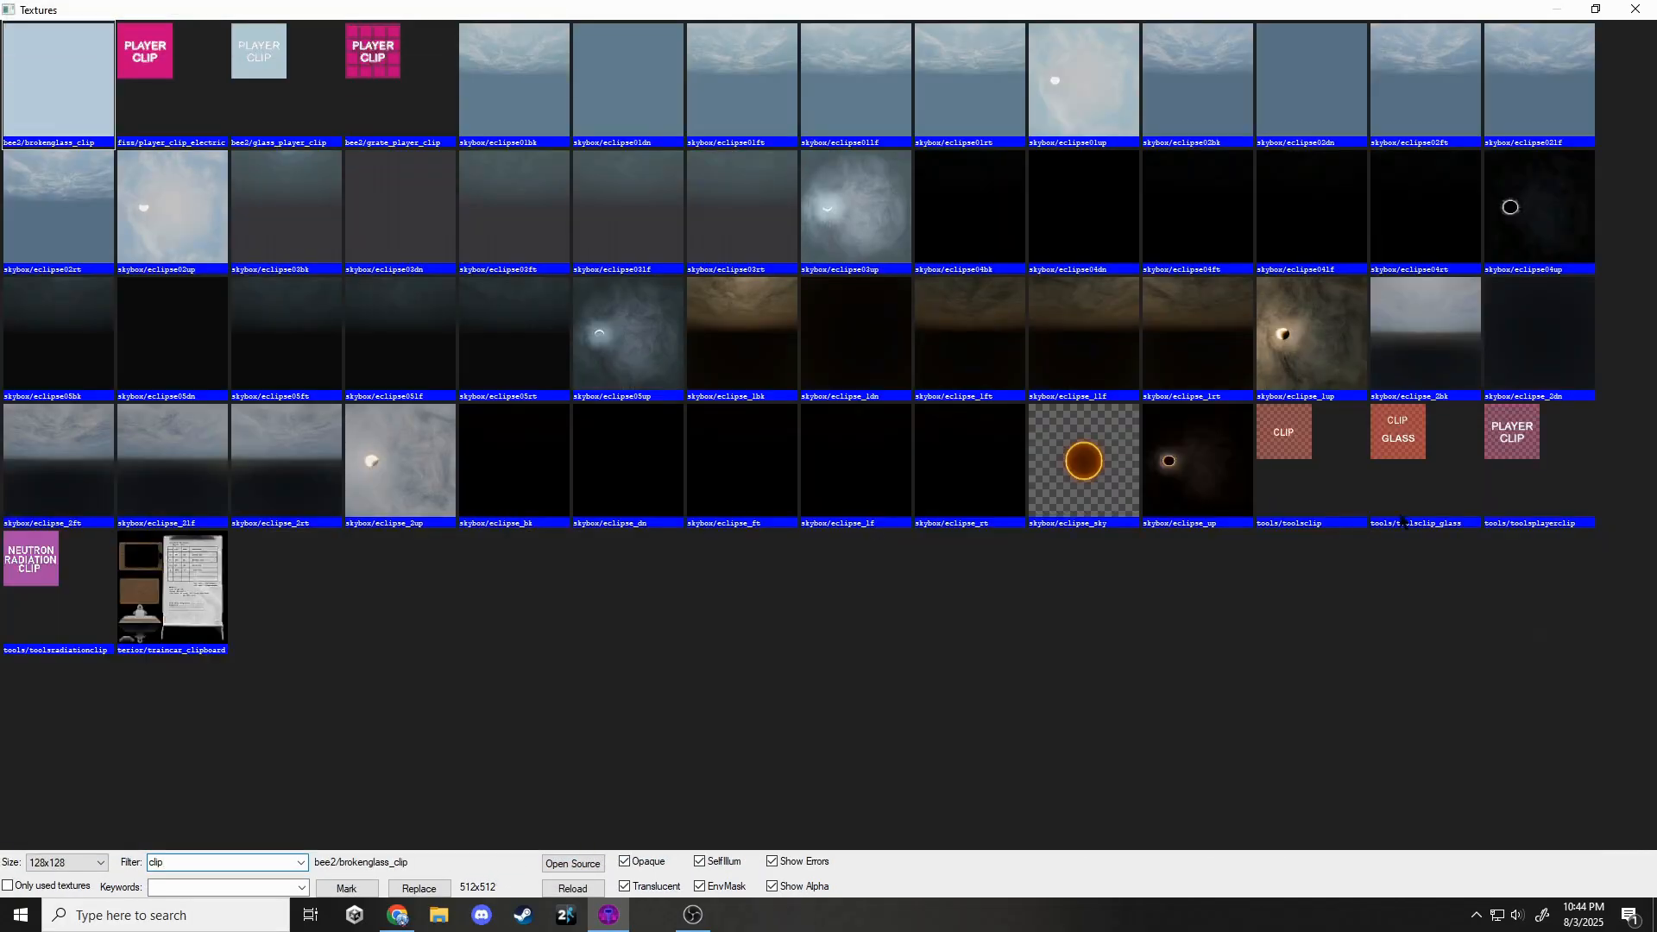
double_click(1336, 483)
scroll(1113, 328, "up", 7)
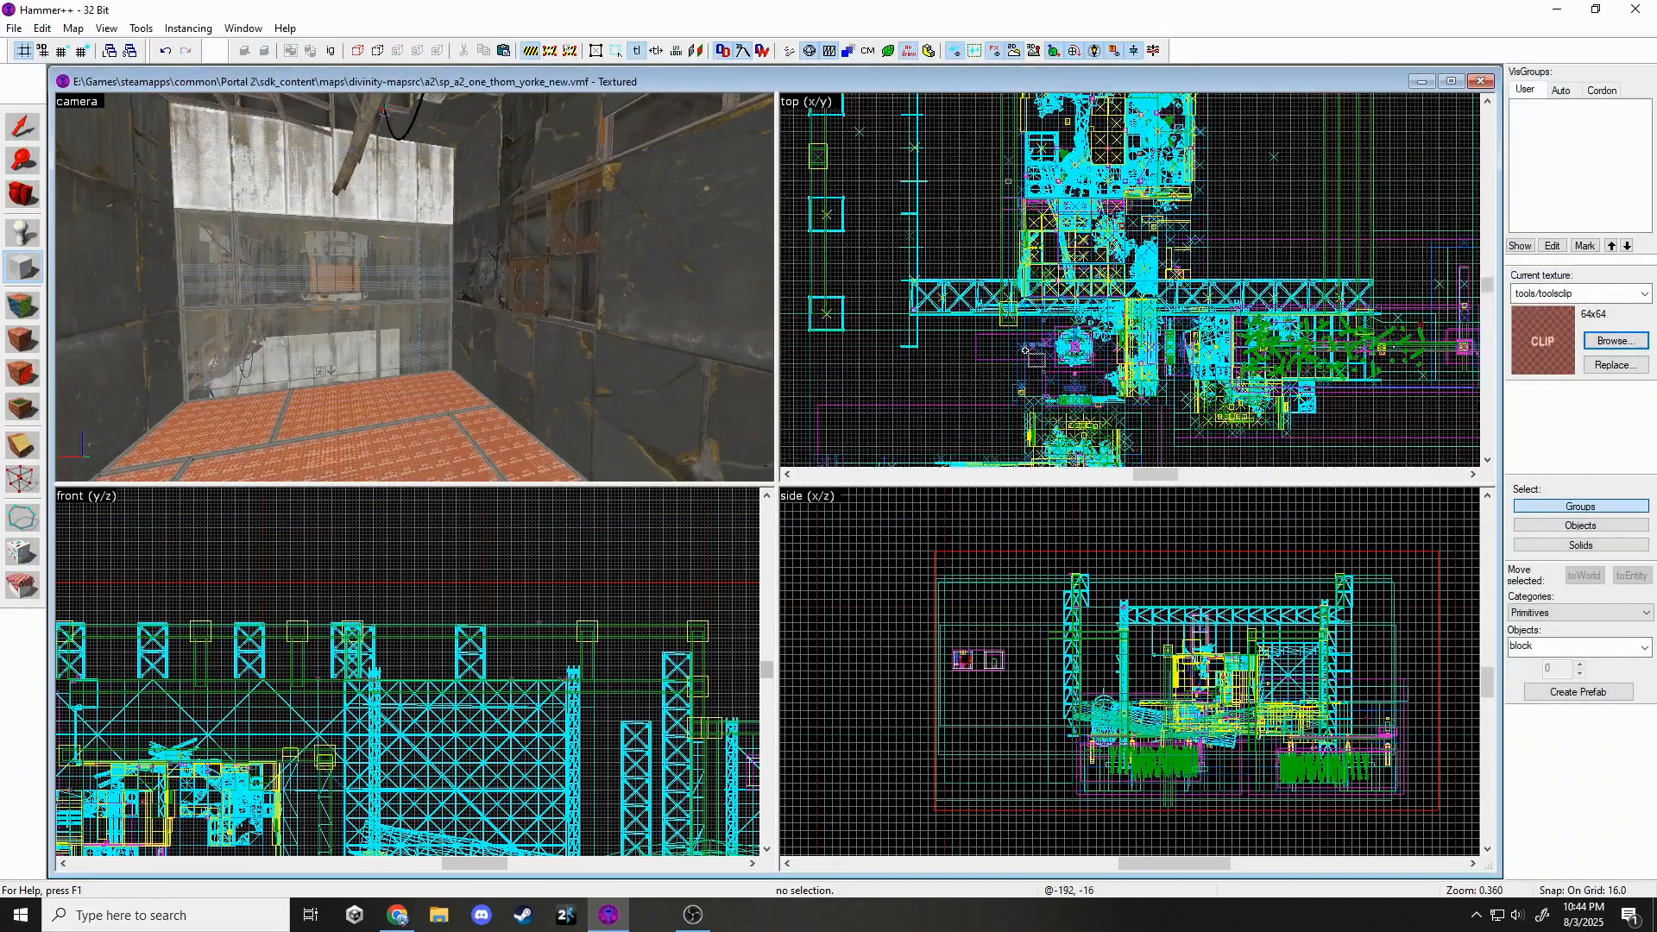
scroll(1029, 262, "down", 3)
scroll(1020, 211, "up", 8)
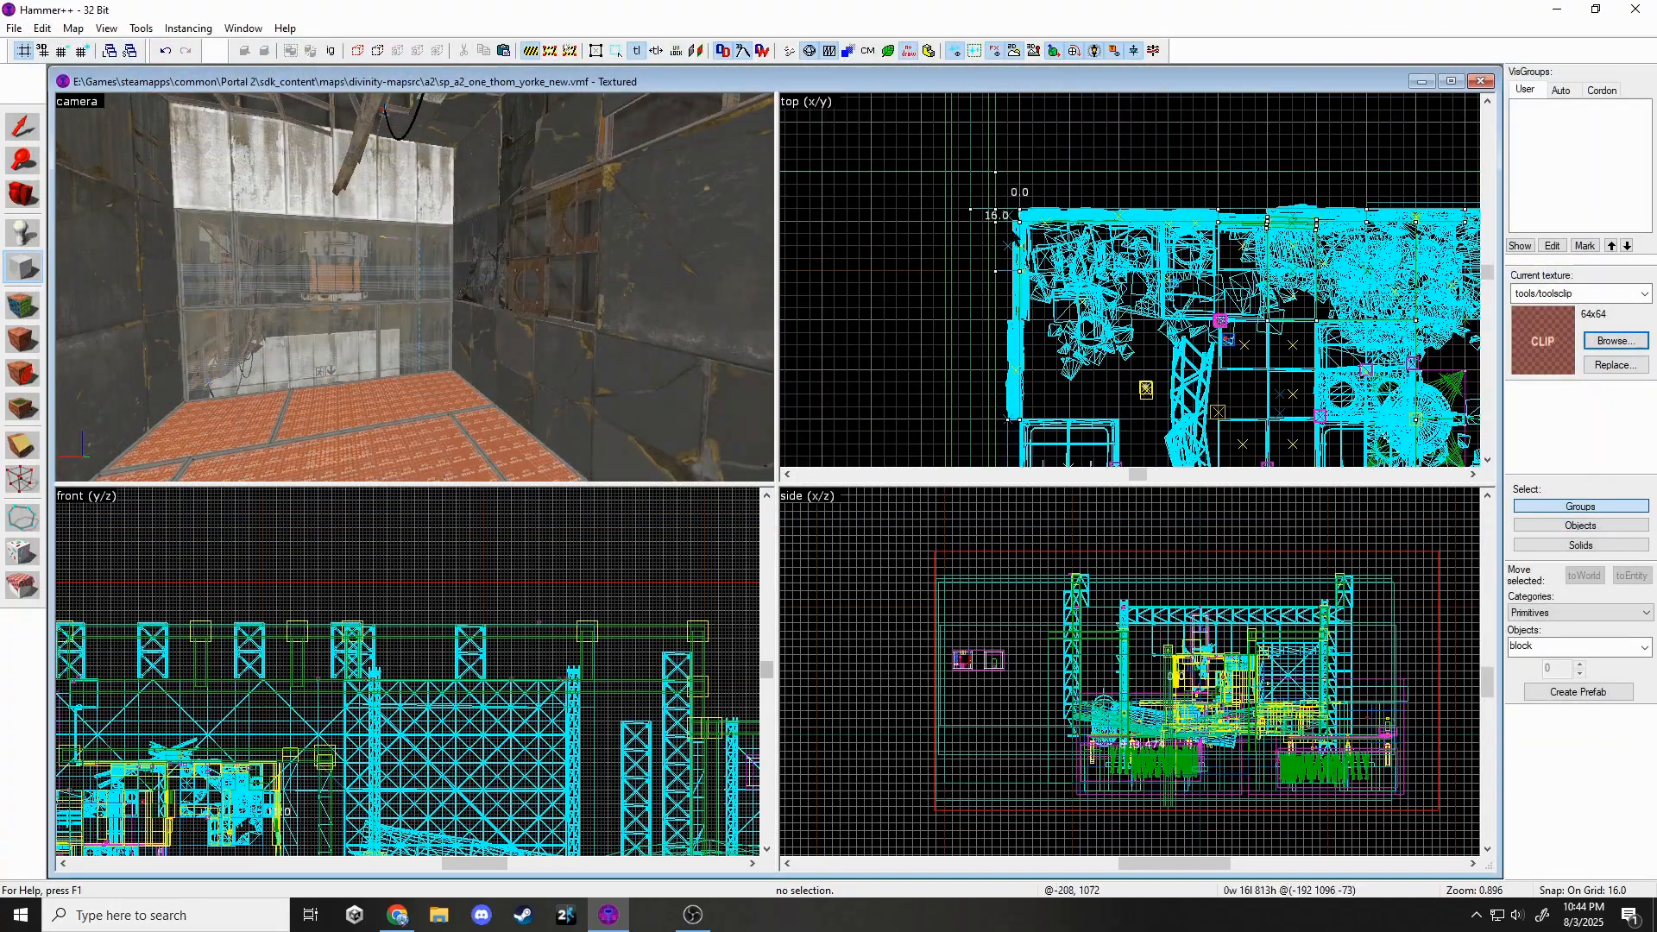
scroll(1008, 239, "down", 2)
left_click_drag(1008, 239, 1299, 245)
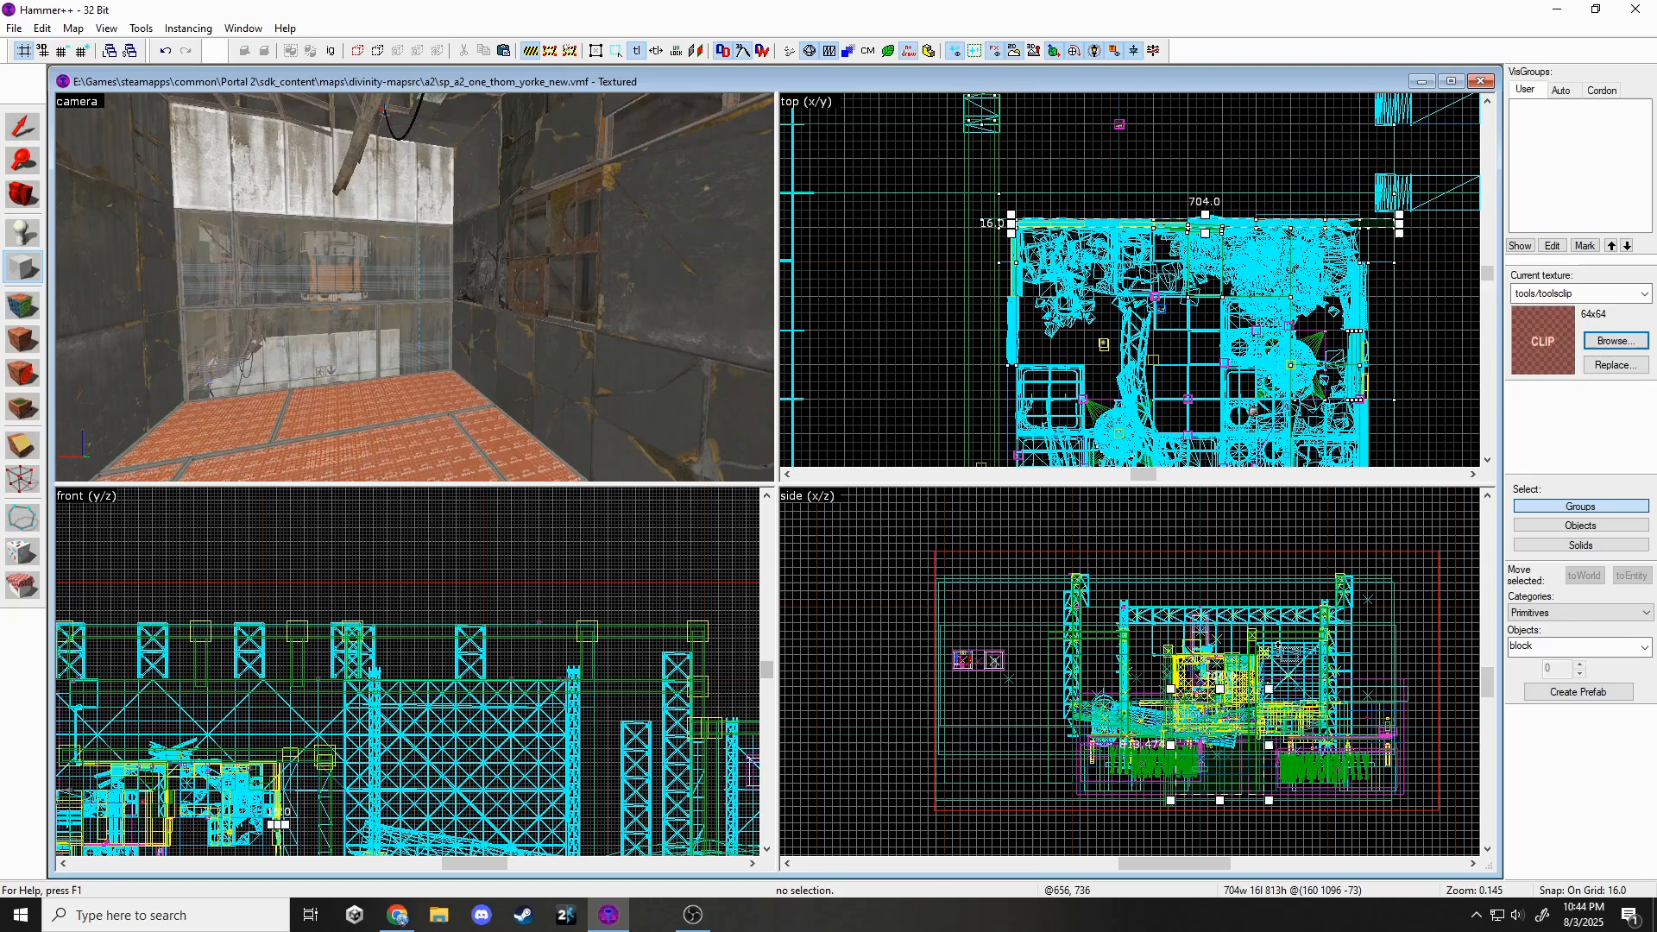
scroll(1218, 653, "up", 10)
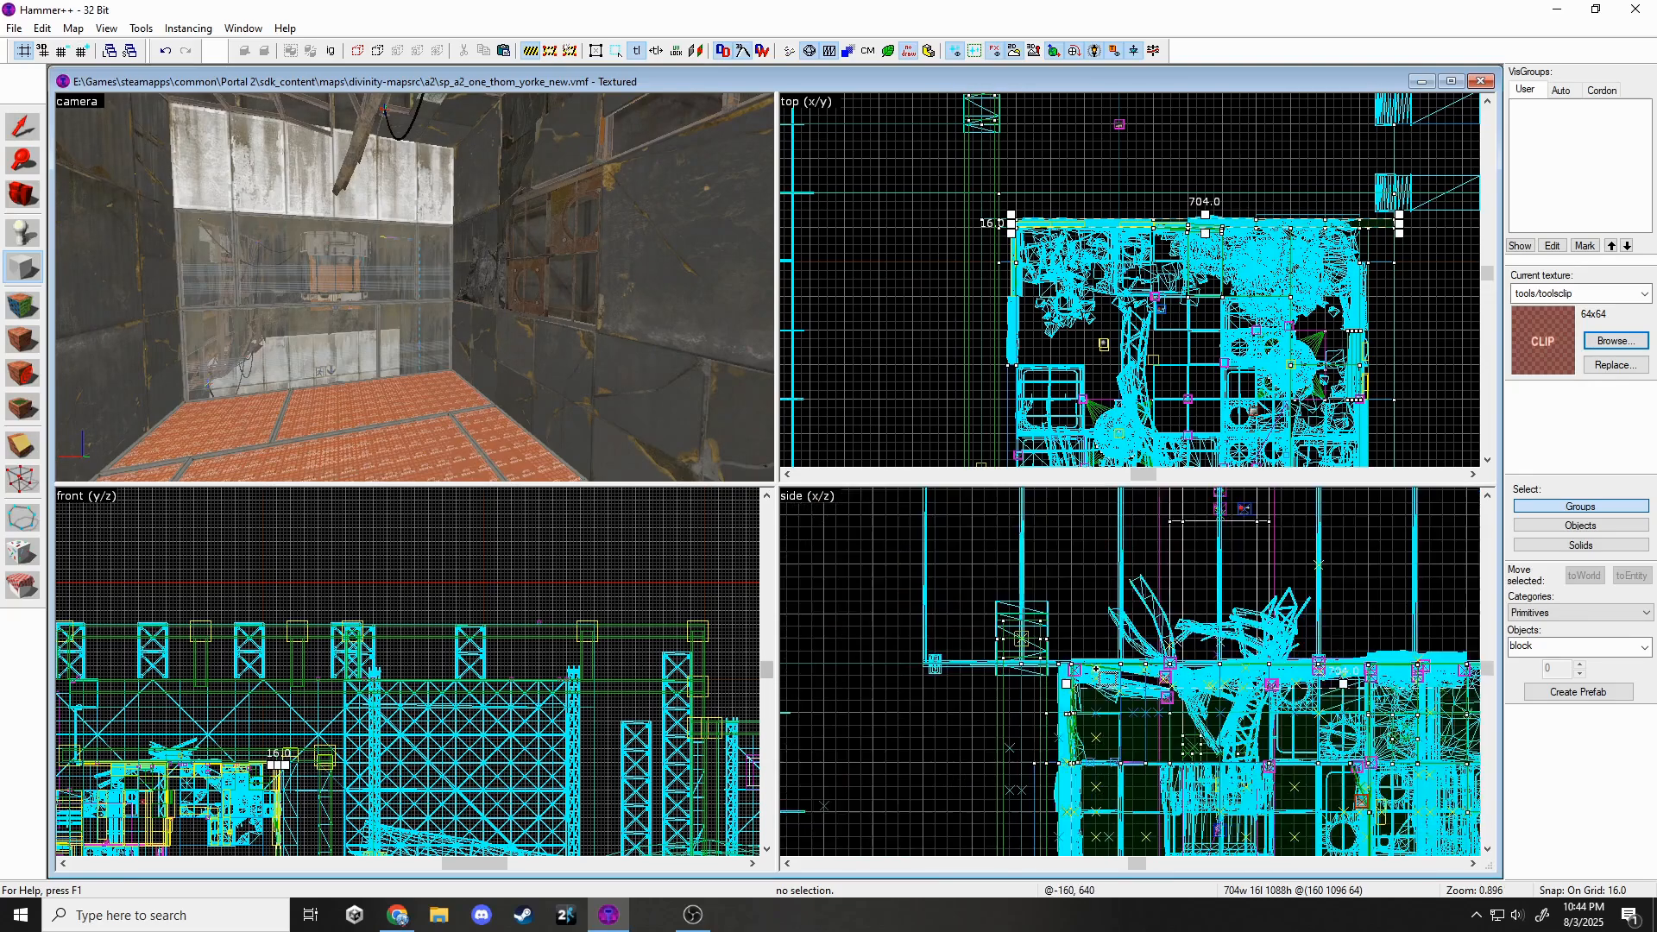
key("Return")
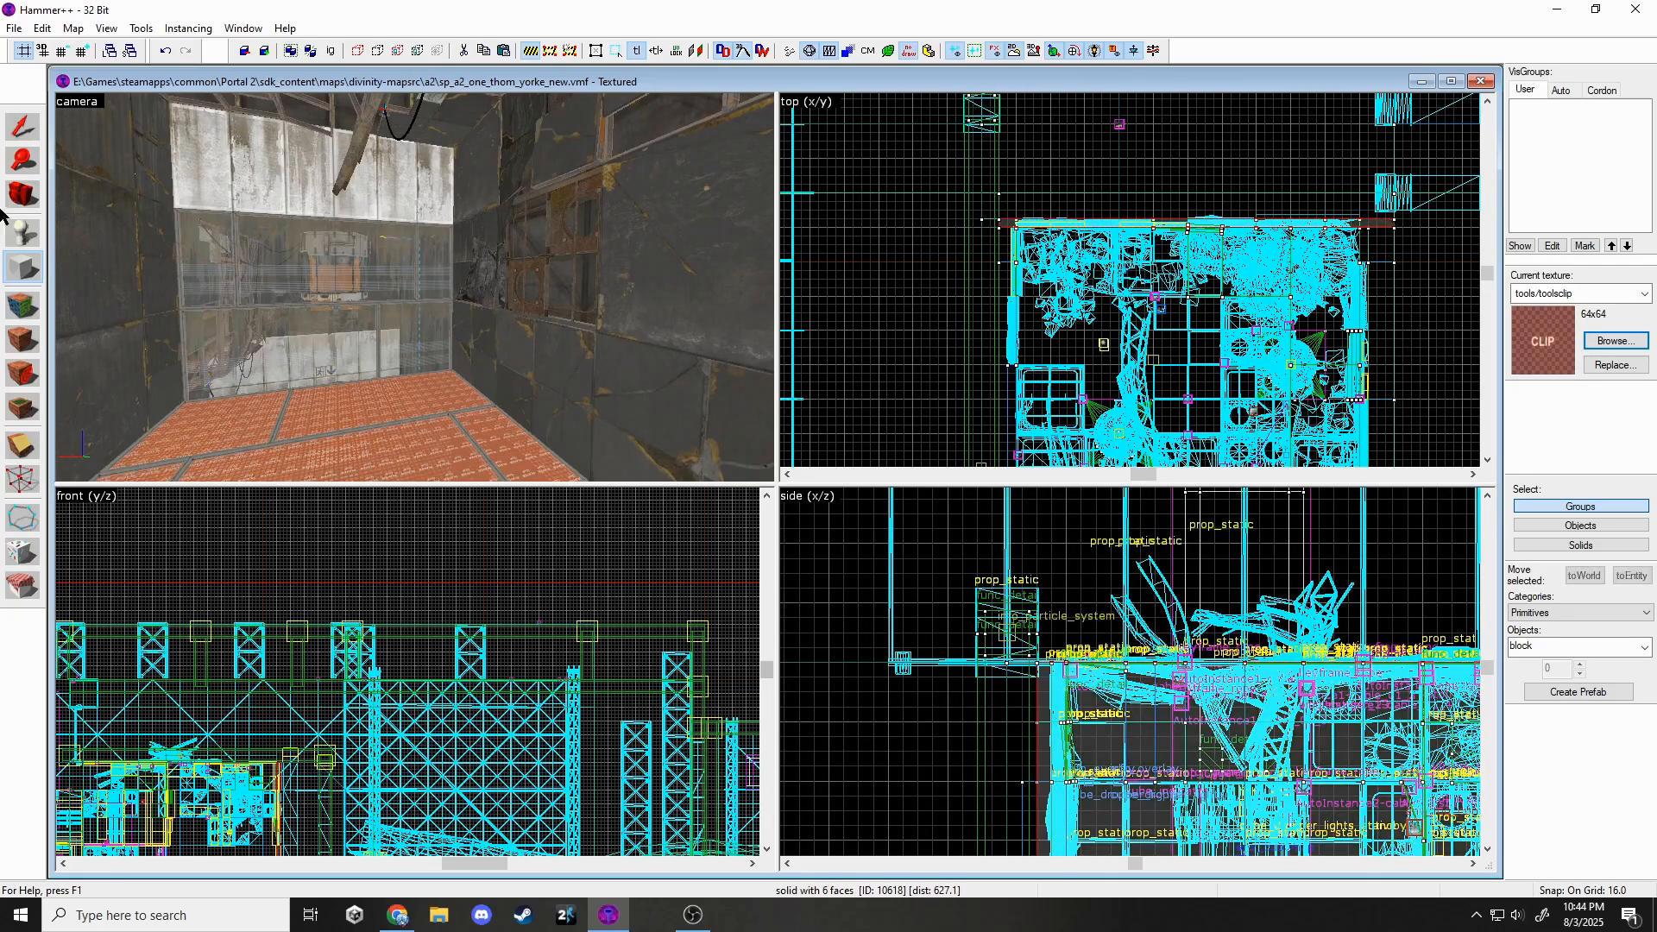
Create a second long clip brush down the chamber's side.
key("z")
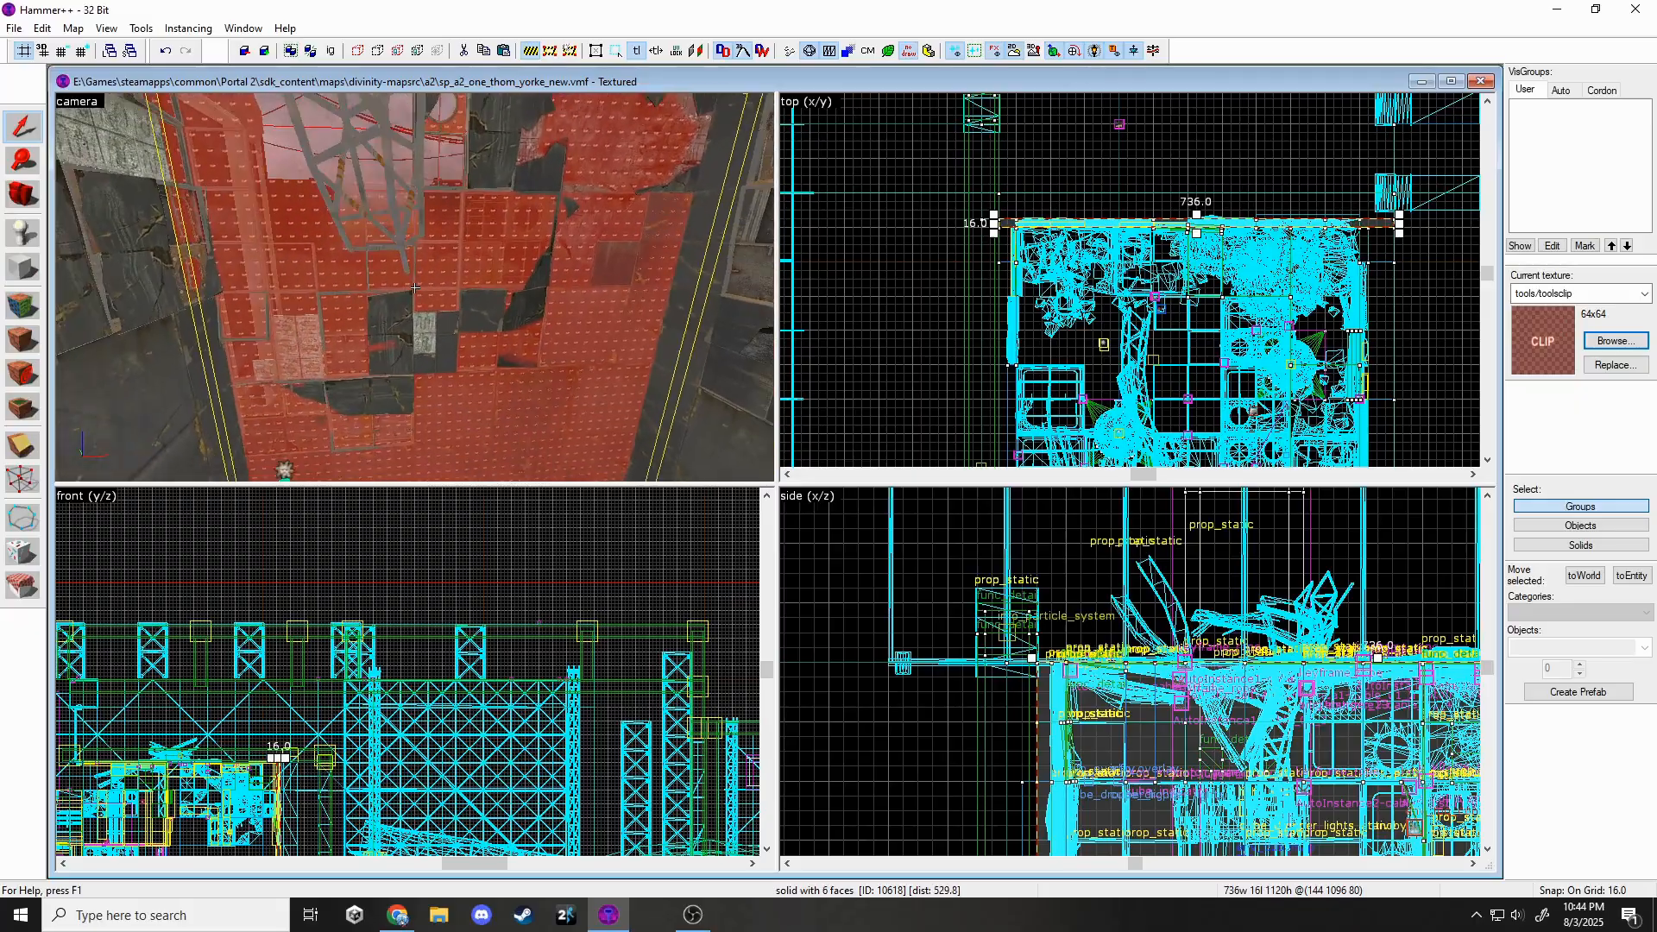
key("z")
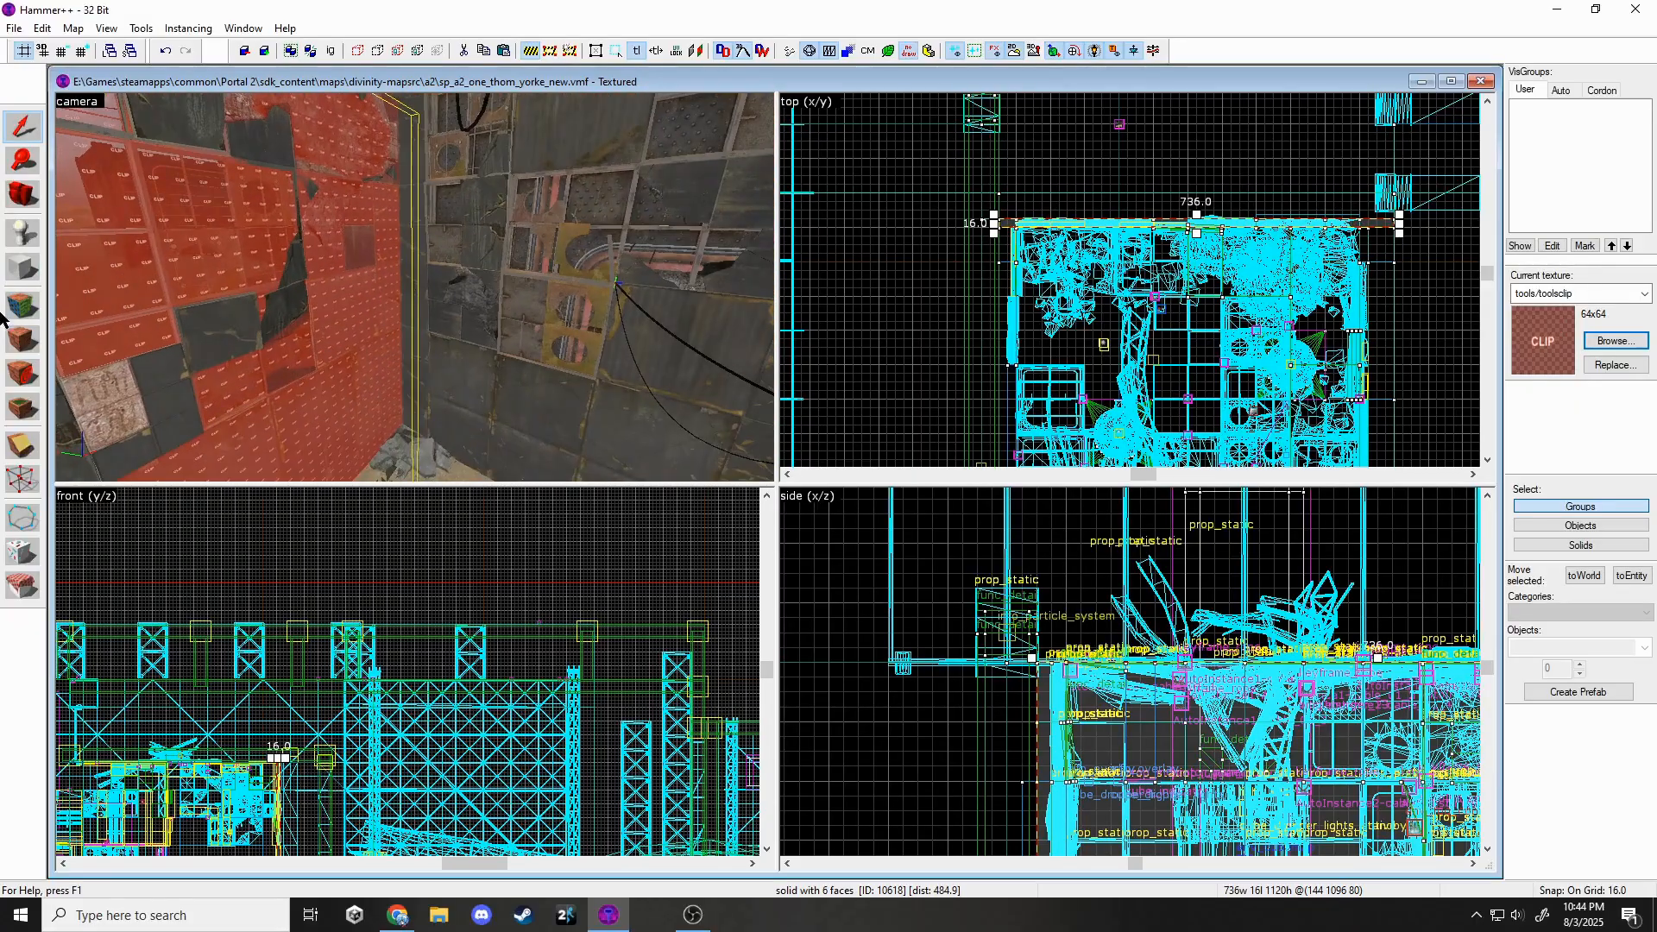
scroll(1355, 226, "up", 2)
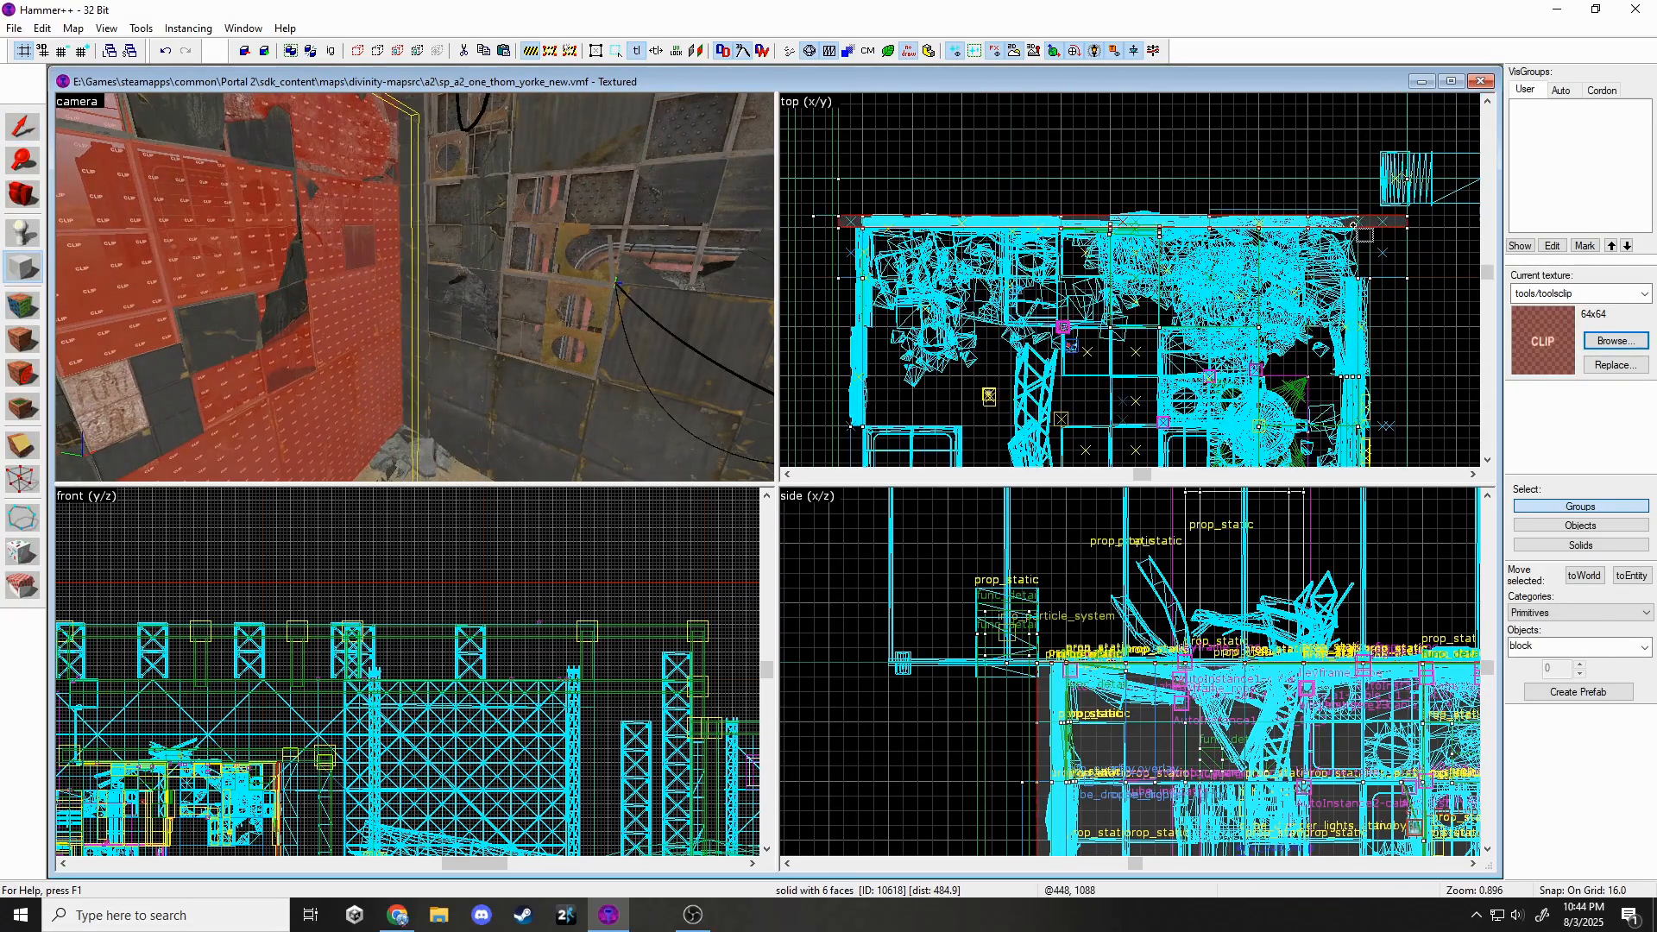
scroll(1335, 180, "down", 5)
left_click_drag(1335, 179, 1342, 442)
scroll(1339, 378, "up", 3)
scroll(1337, 429, "down", 2)
scroll(1342, 442, "up", 3)
key("Return")
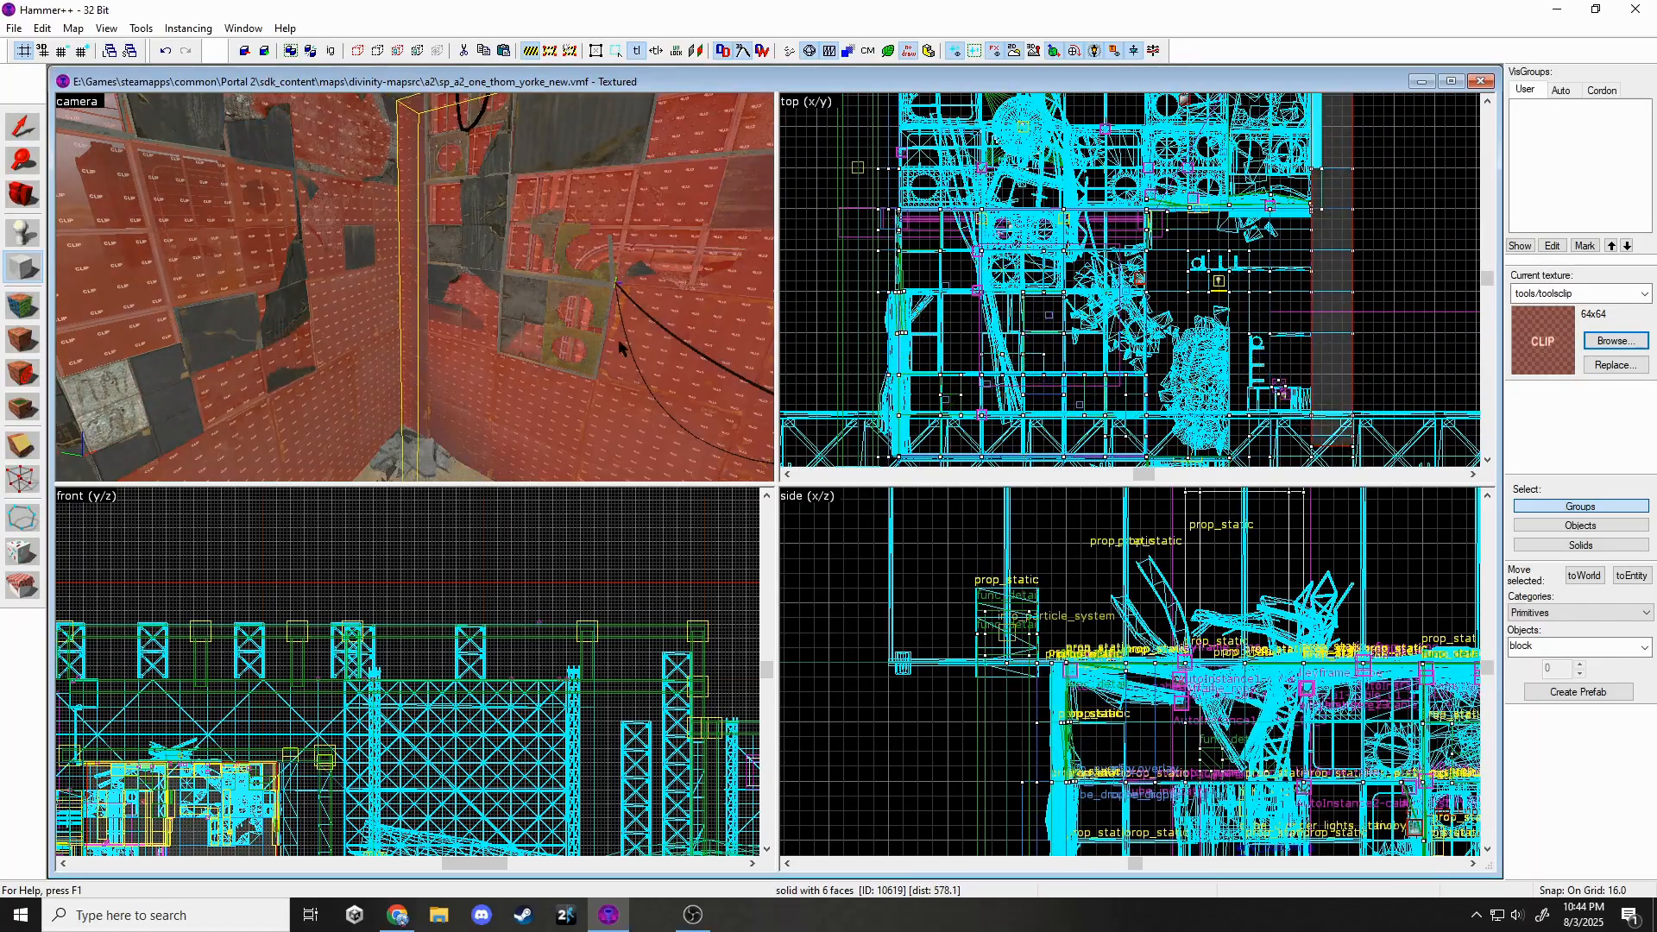
key("z")
key("w")
key("w")
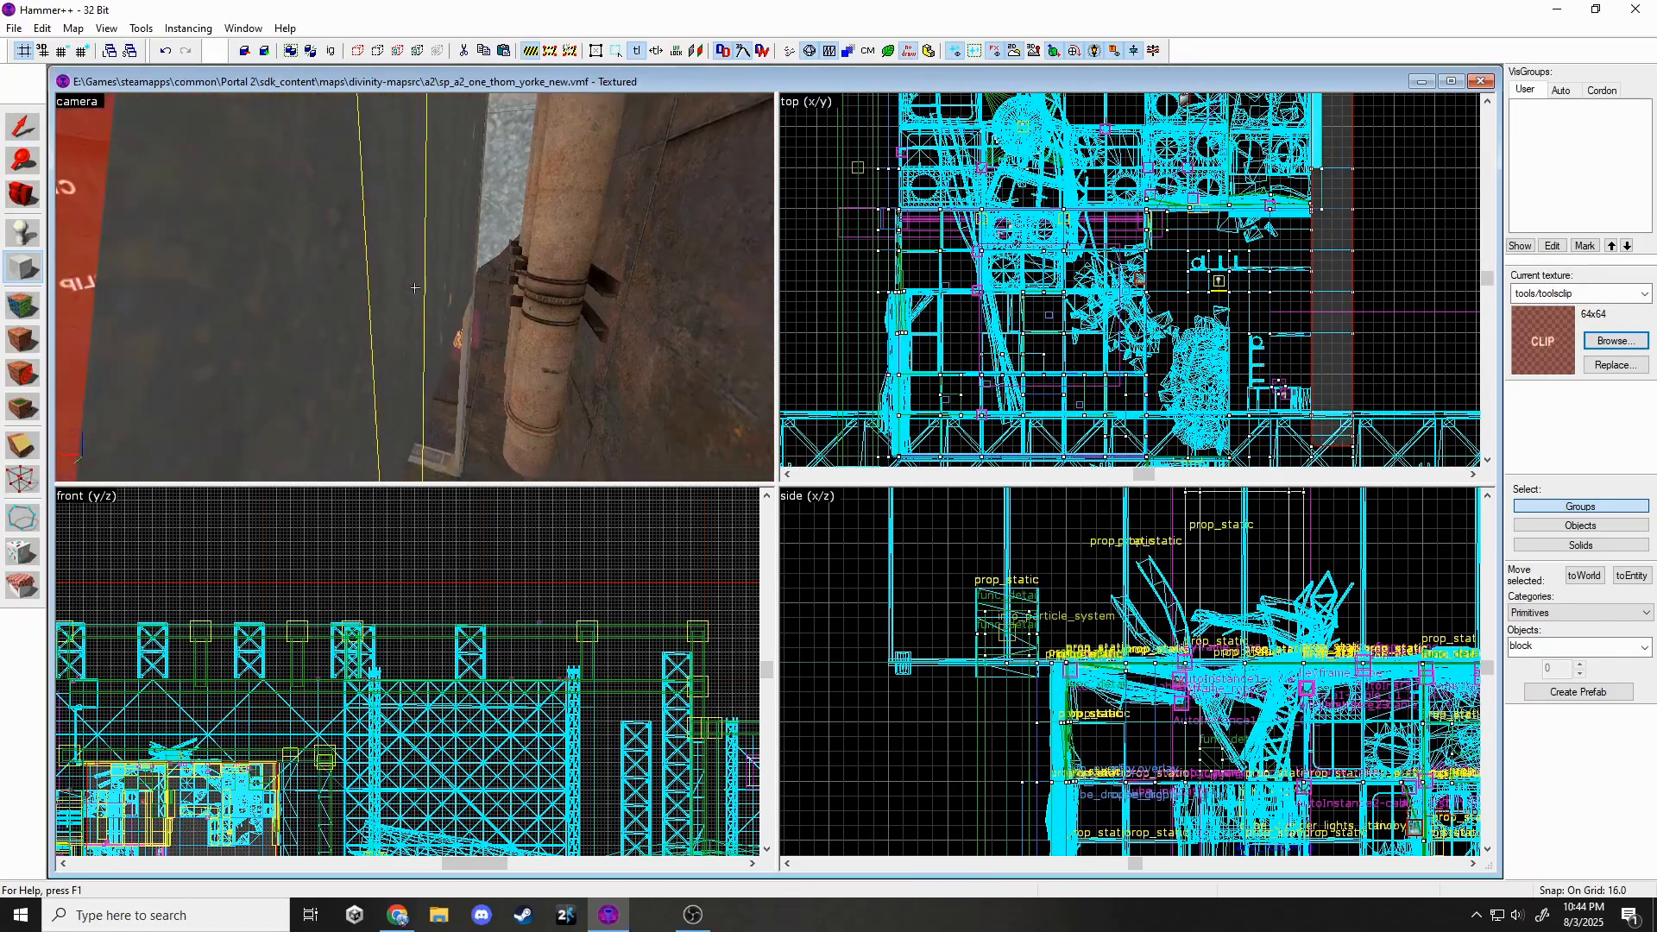
key("s")
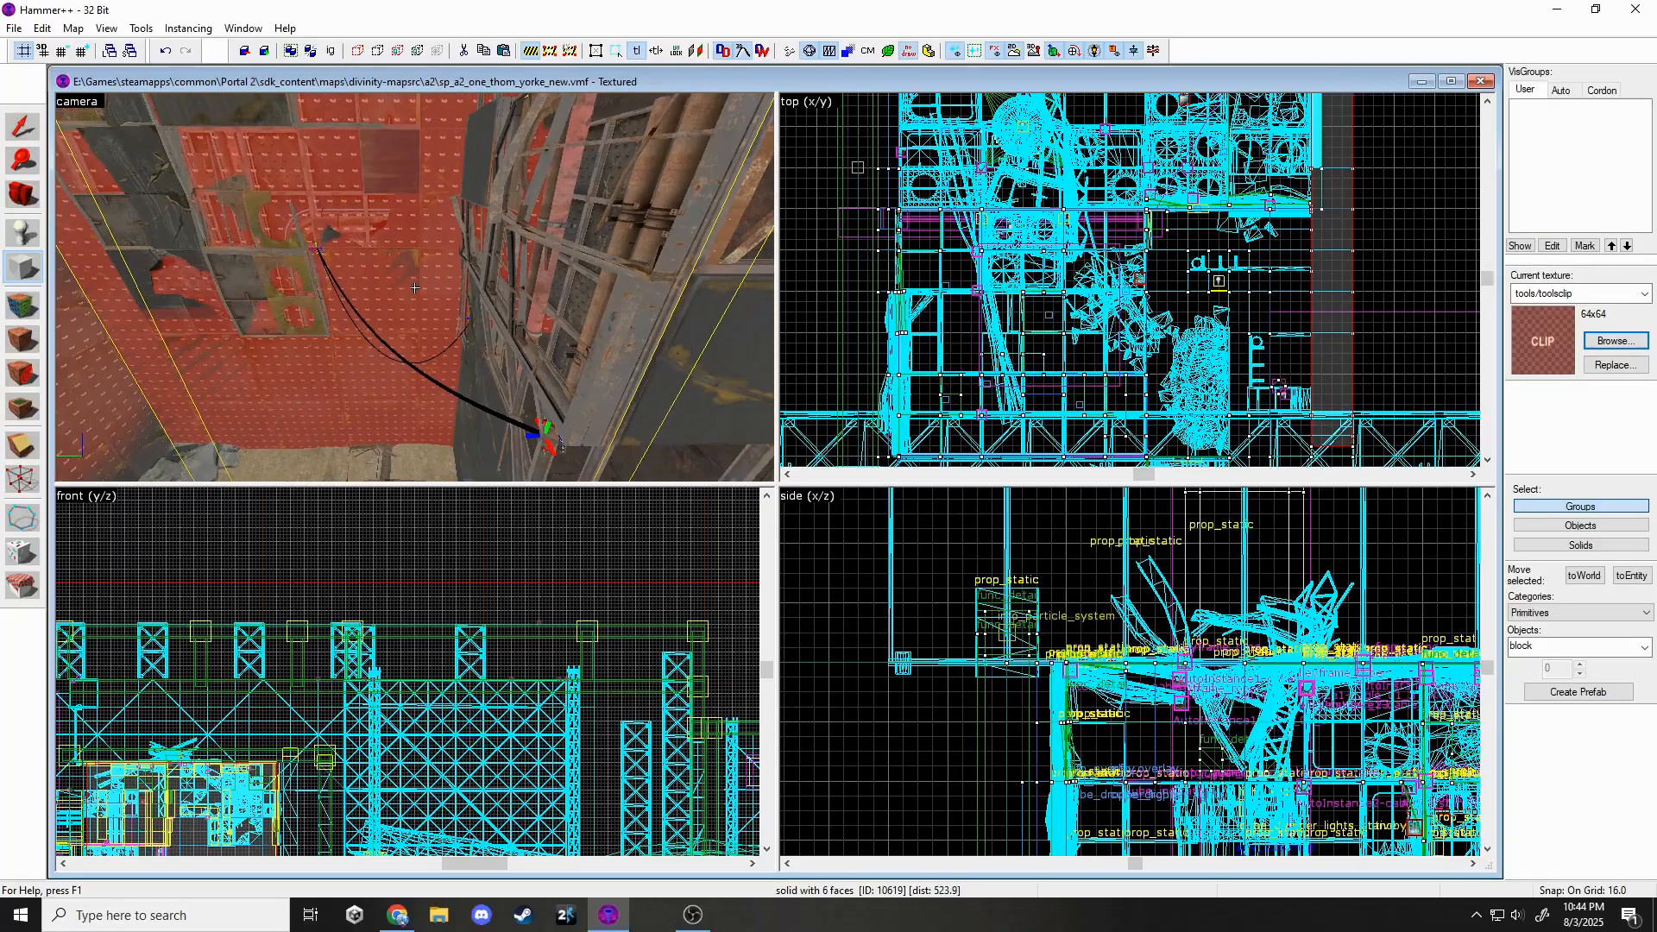
scroll(1293, 304, "up", 3)
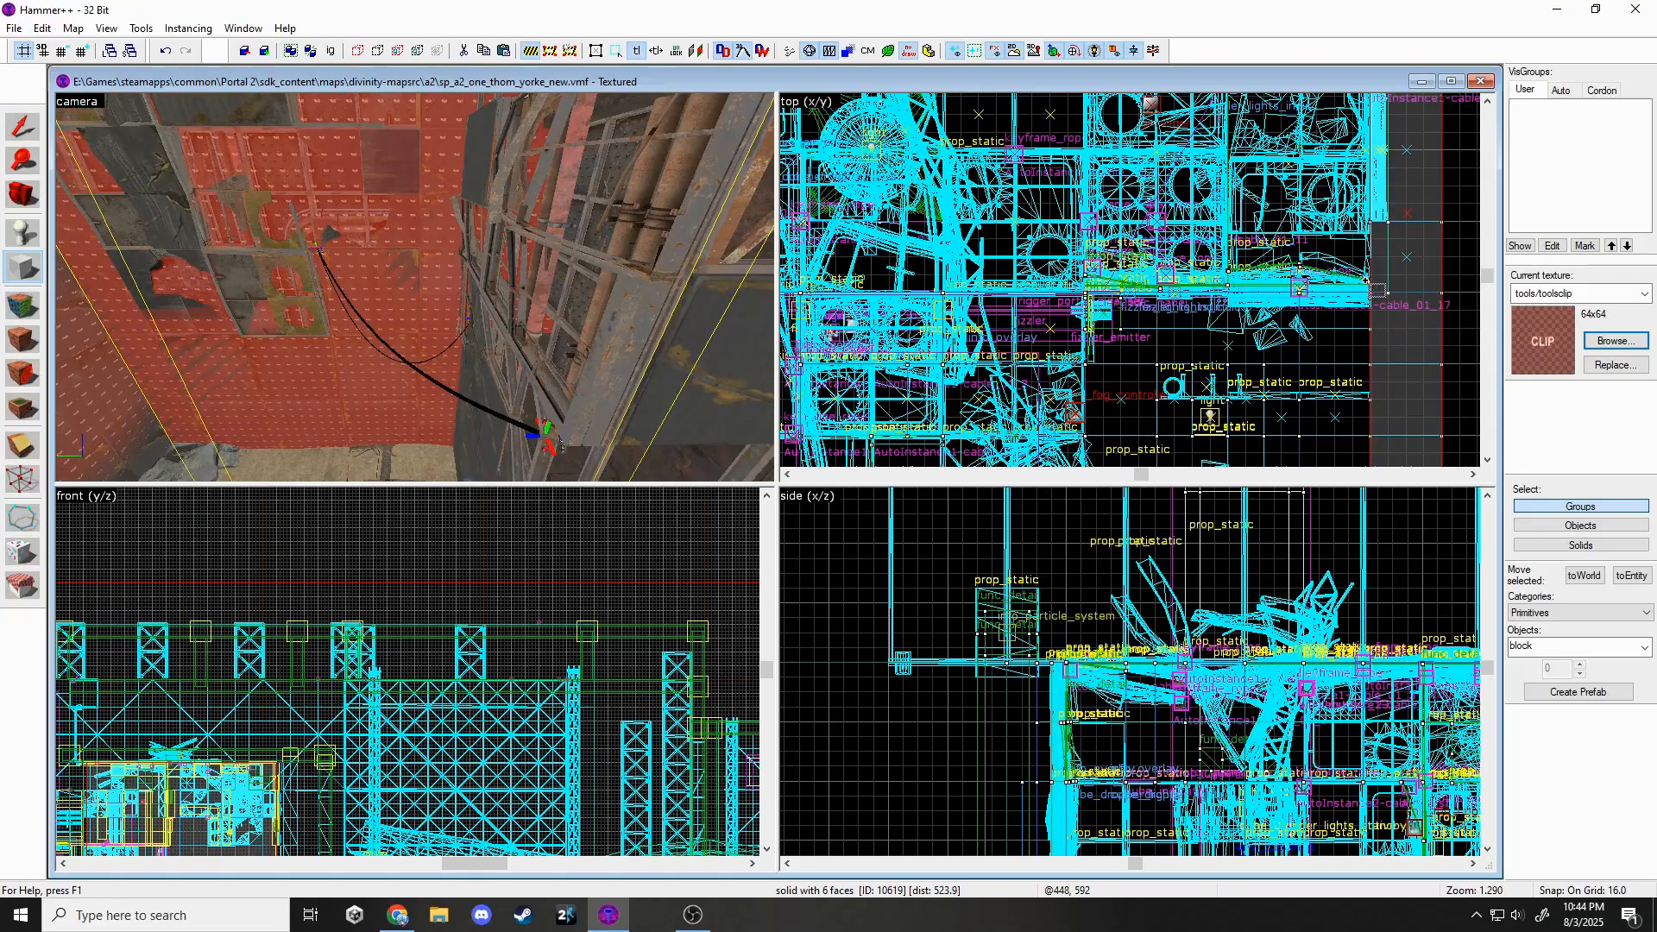
Set the grid to 4 and thin the doorway clip brush to 132 by 8 units.
left_click(387, 320)
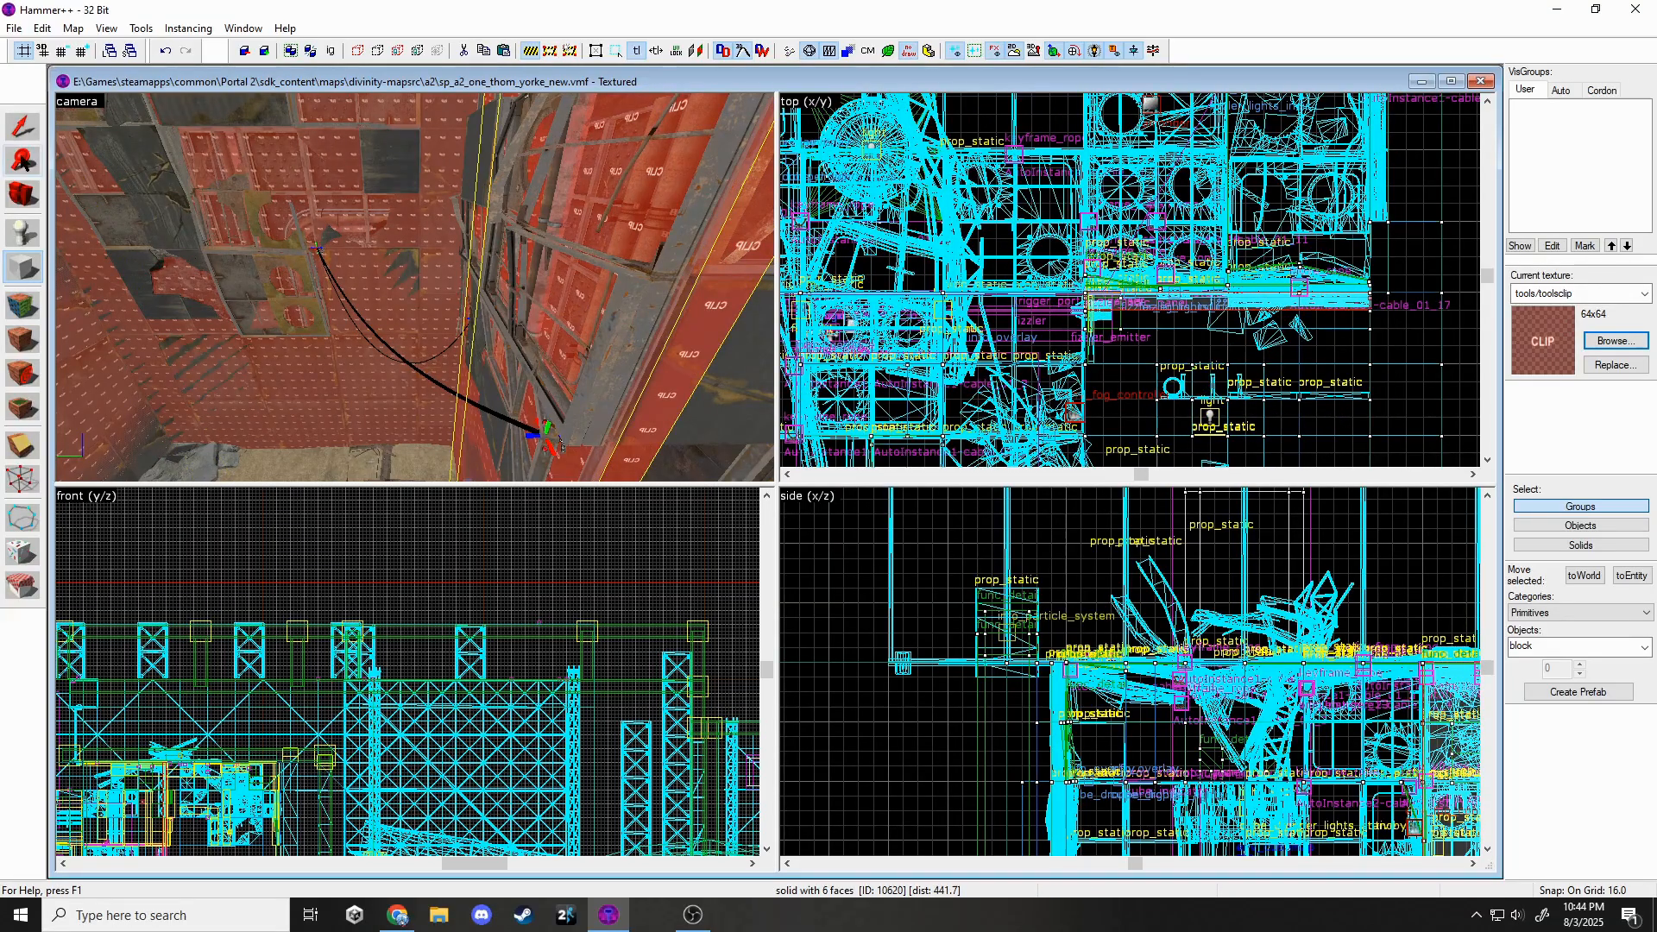
left_click(22, 129)
key("z")
key("w")
key("z")
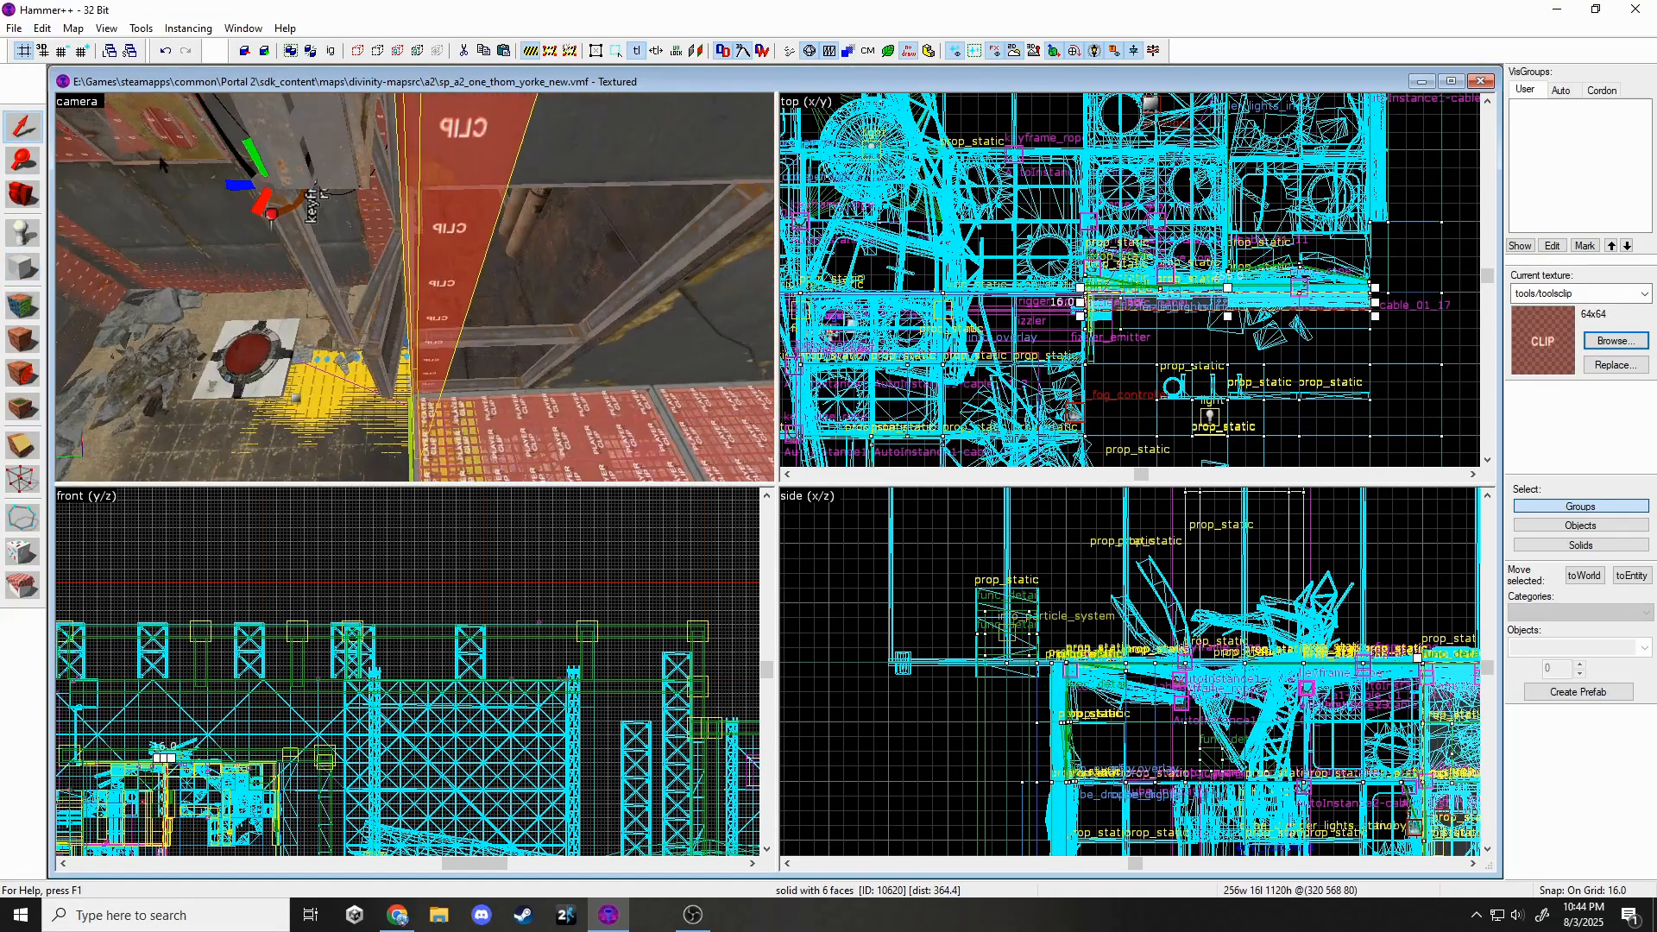
left_click(63, 51)
left_click(63, 51)
scroll(1230, 293, "up", 3)
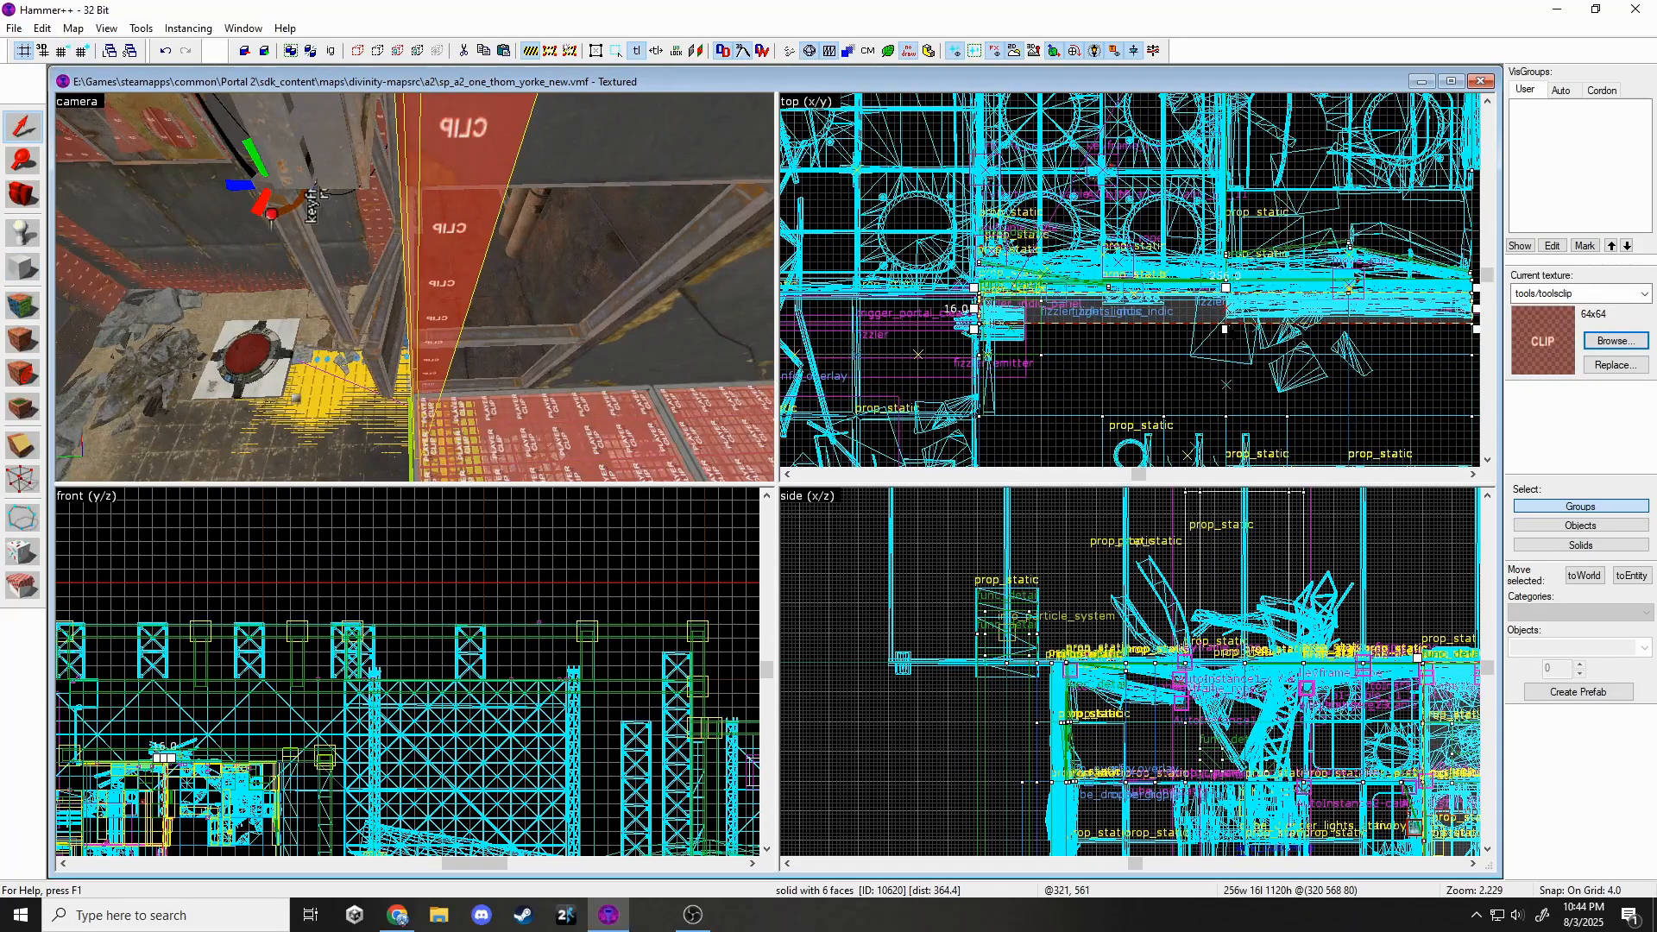
key("z")
key("w")
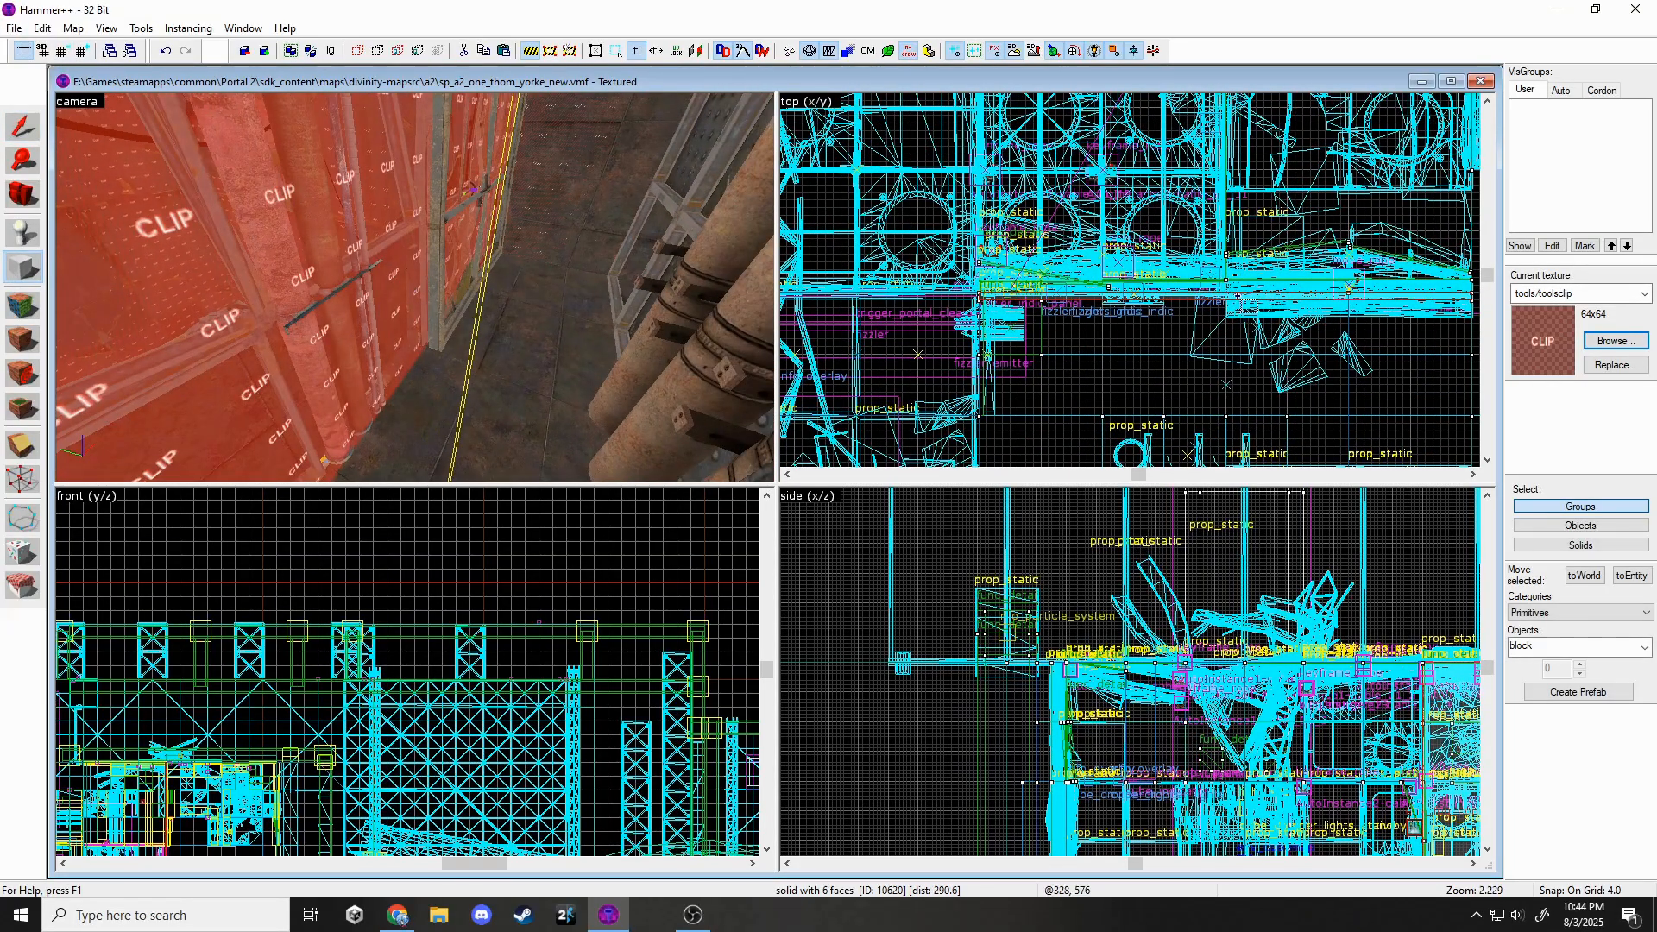
left_click_drag(1484, 328, 1423, 312)
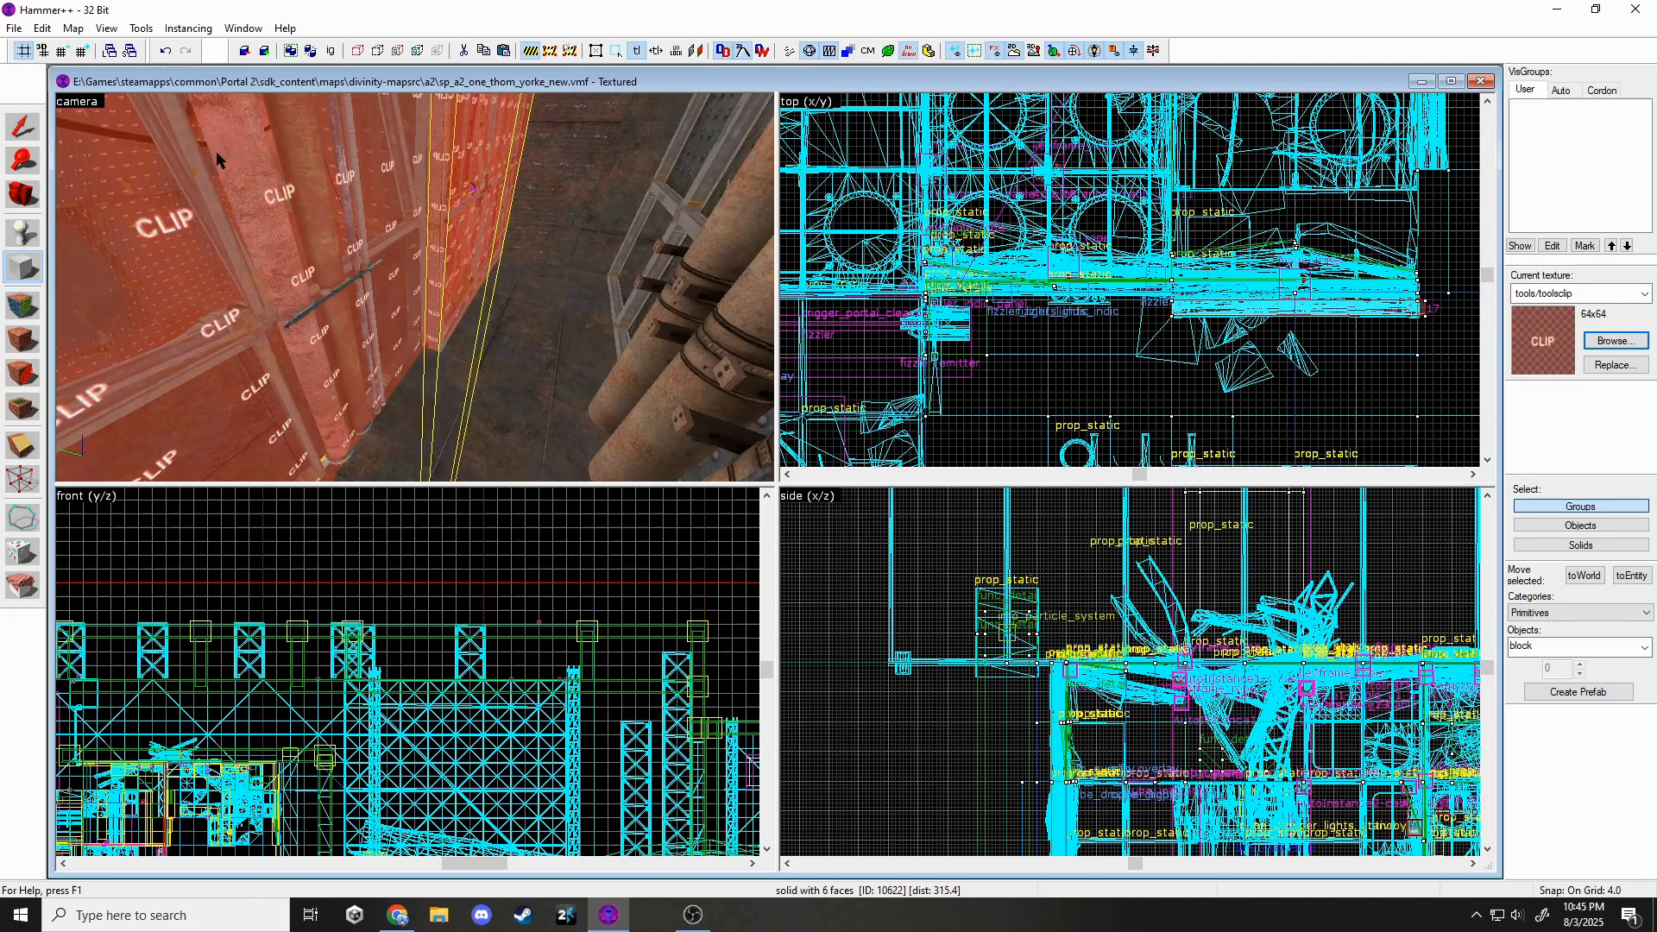
left_click(23, 126)
Inspect the clip brushes around the chamber, then make the snap grid coarser.
key("z")
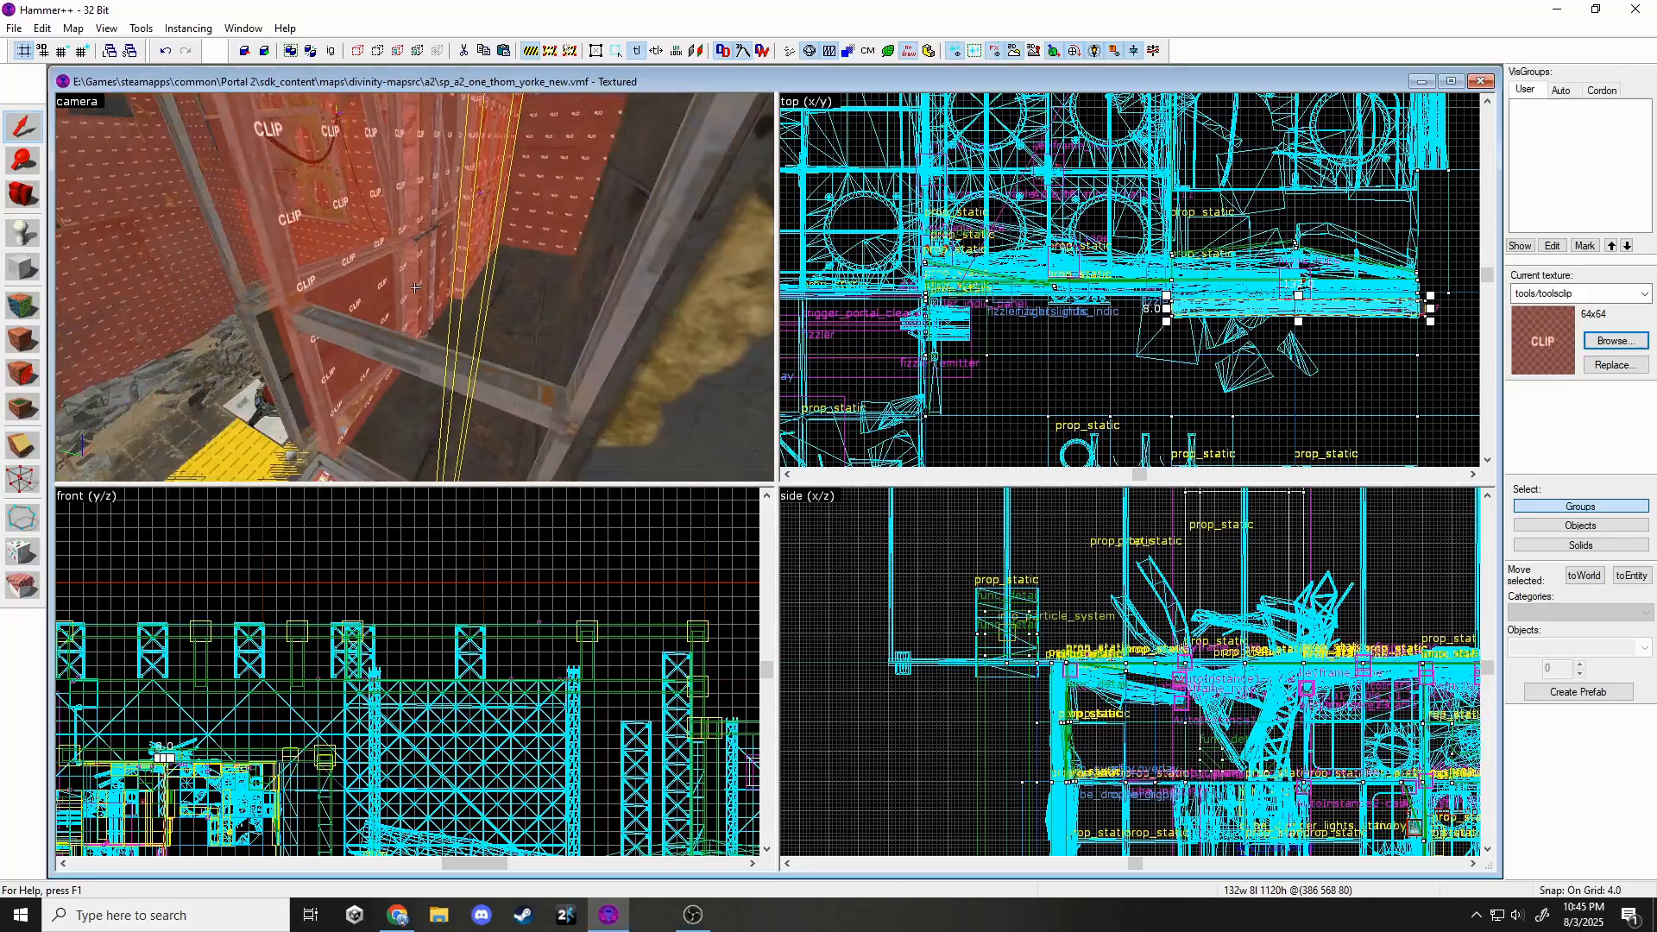
key("w")
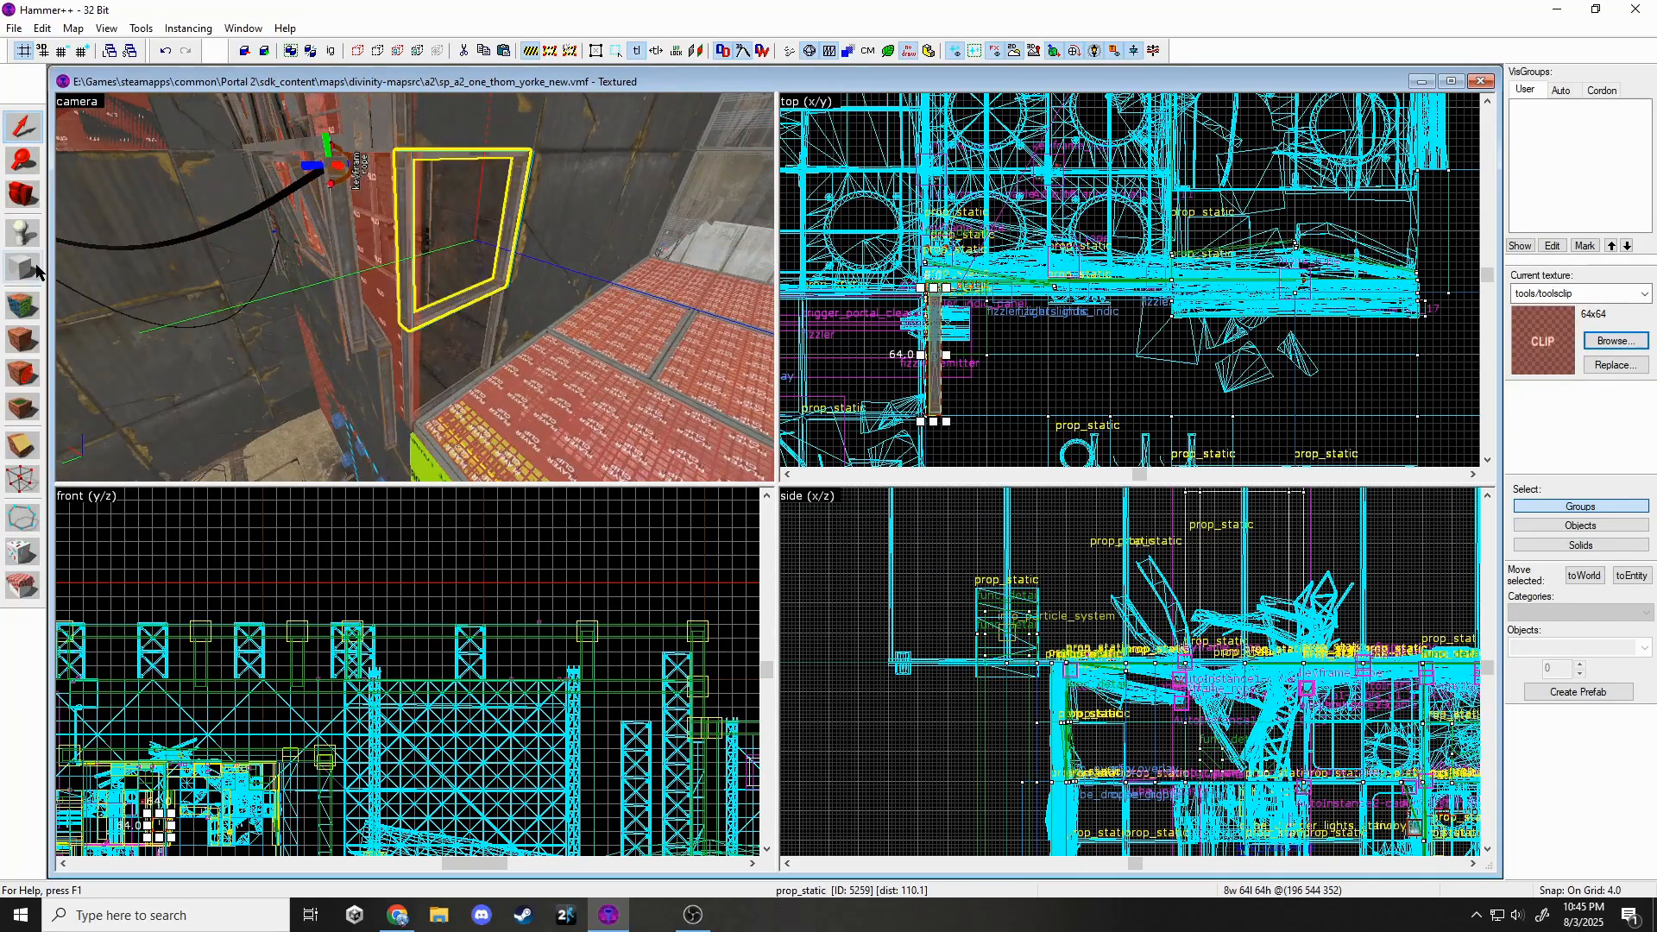
scroll(835, 335, "up", 1)
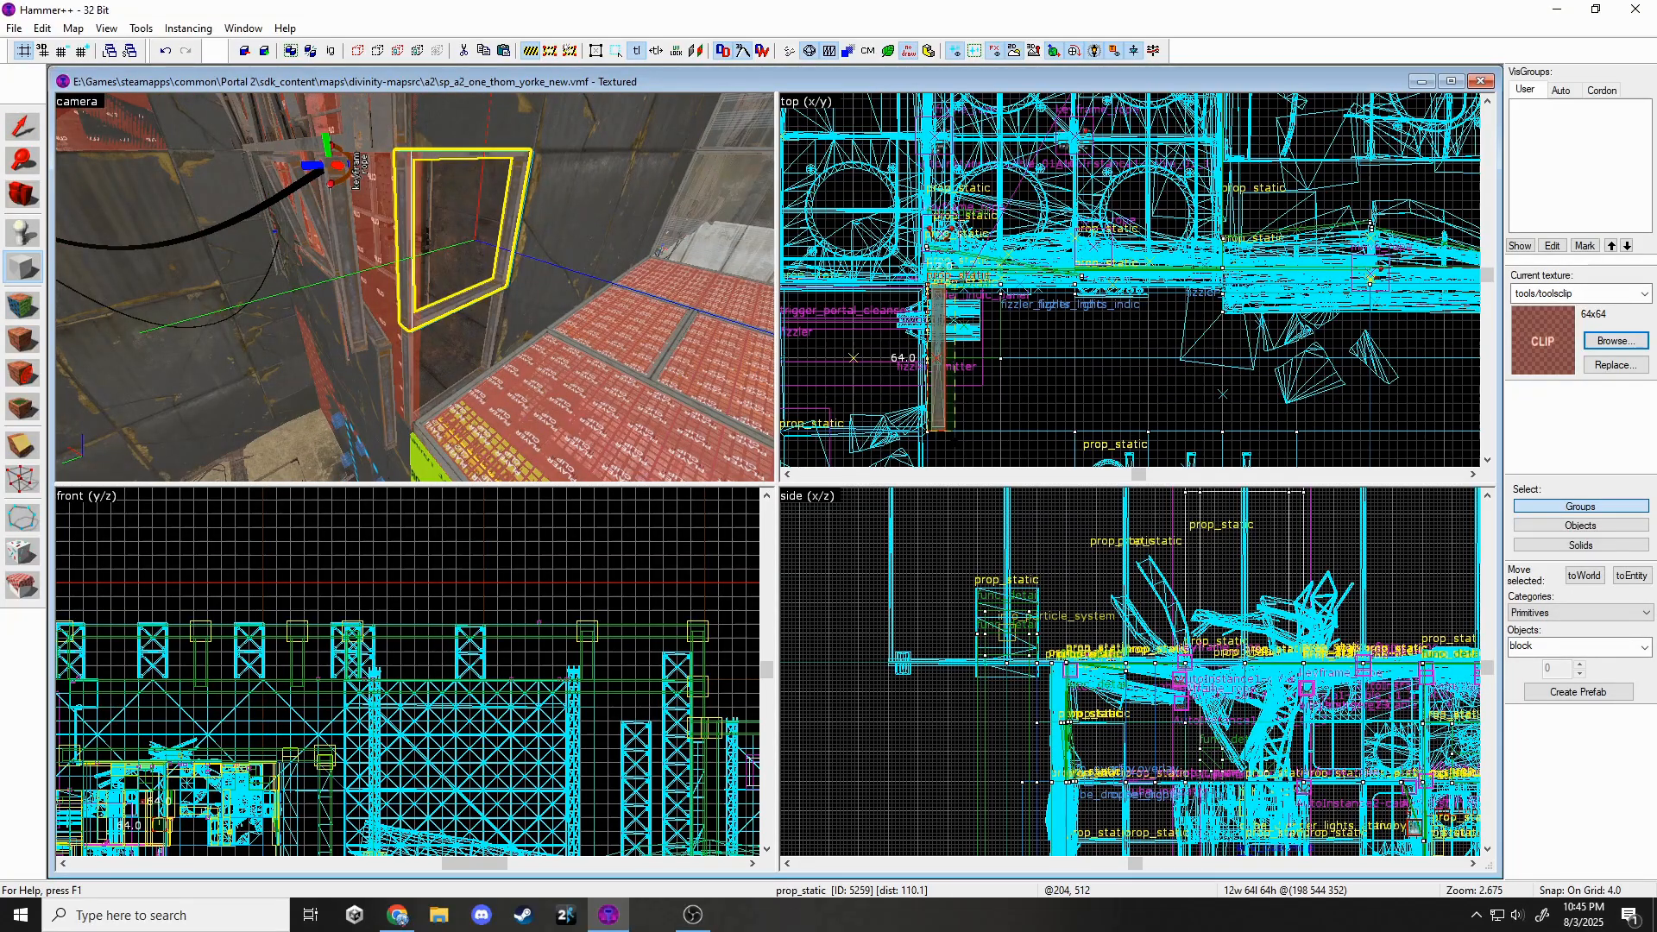
left_click(37, 131)
key("z")
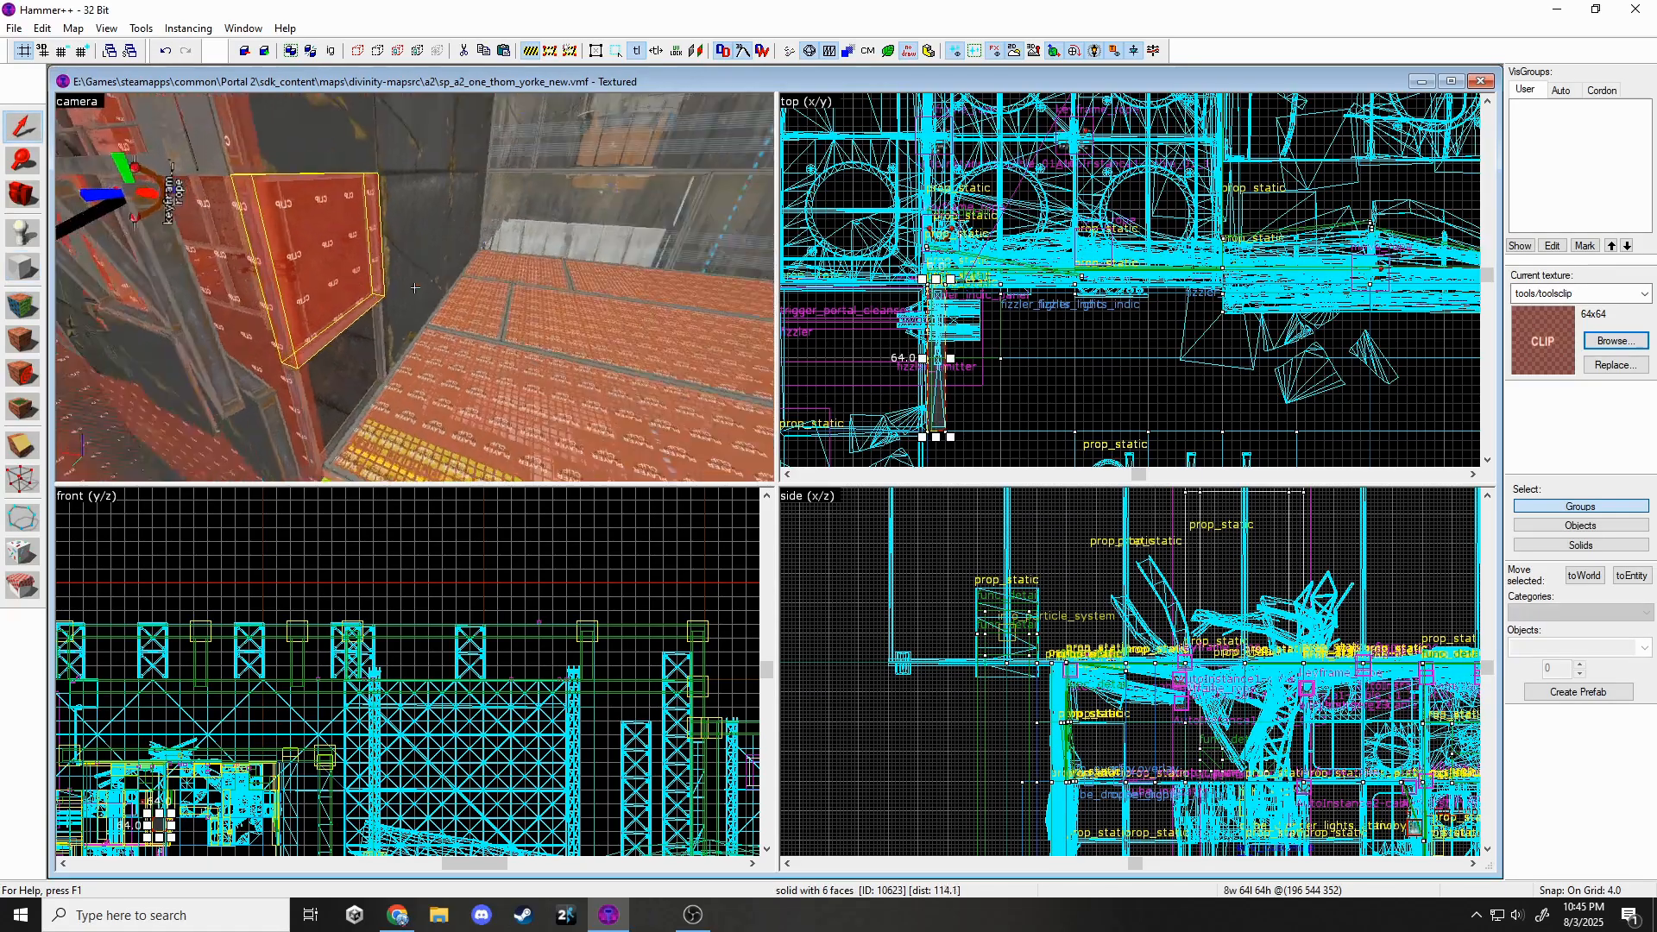
left_click(415, 286)
key("z")
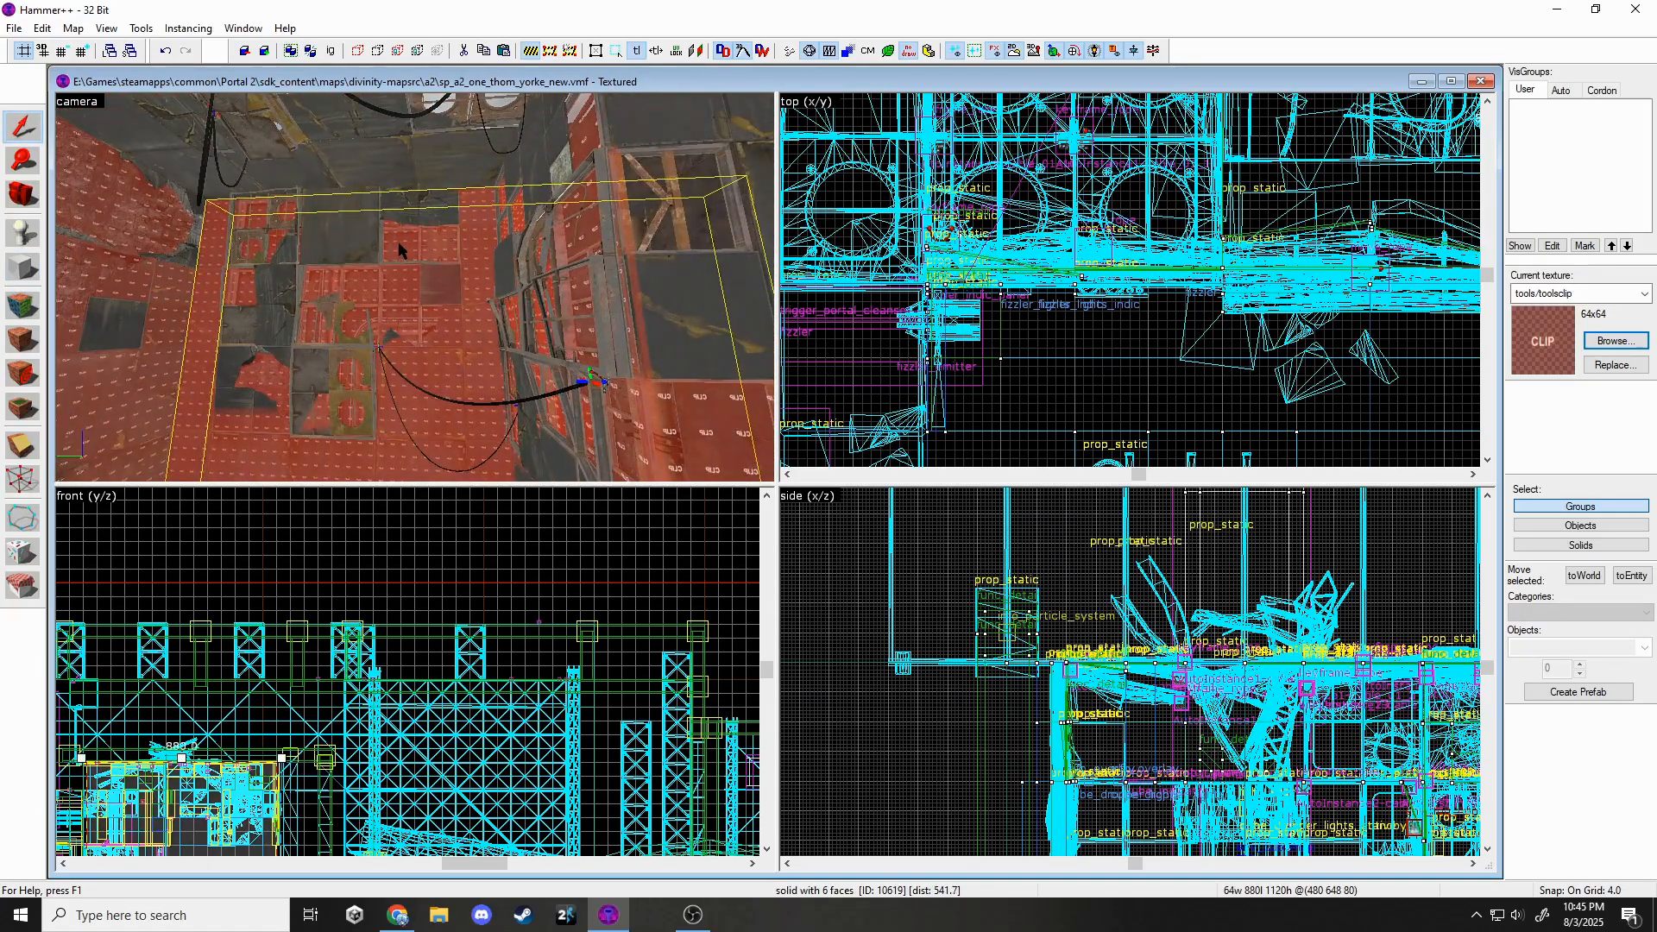
key("z")
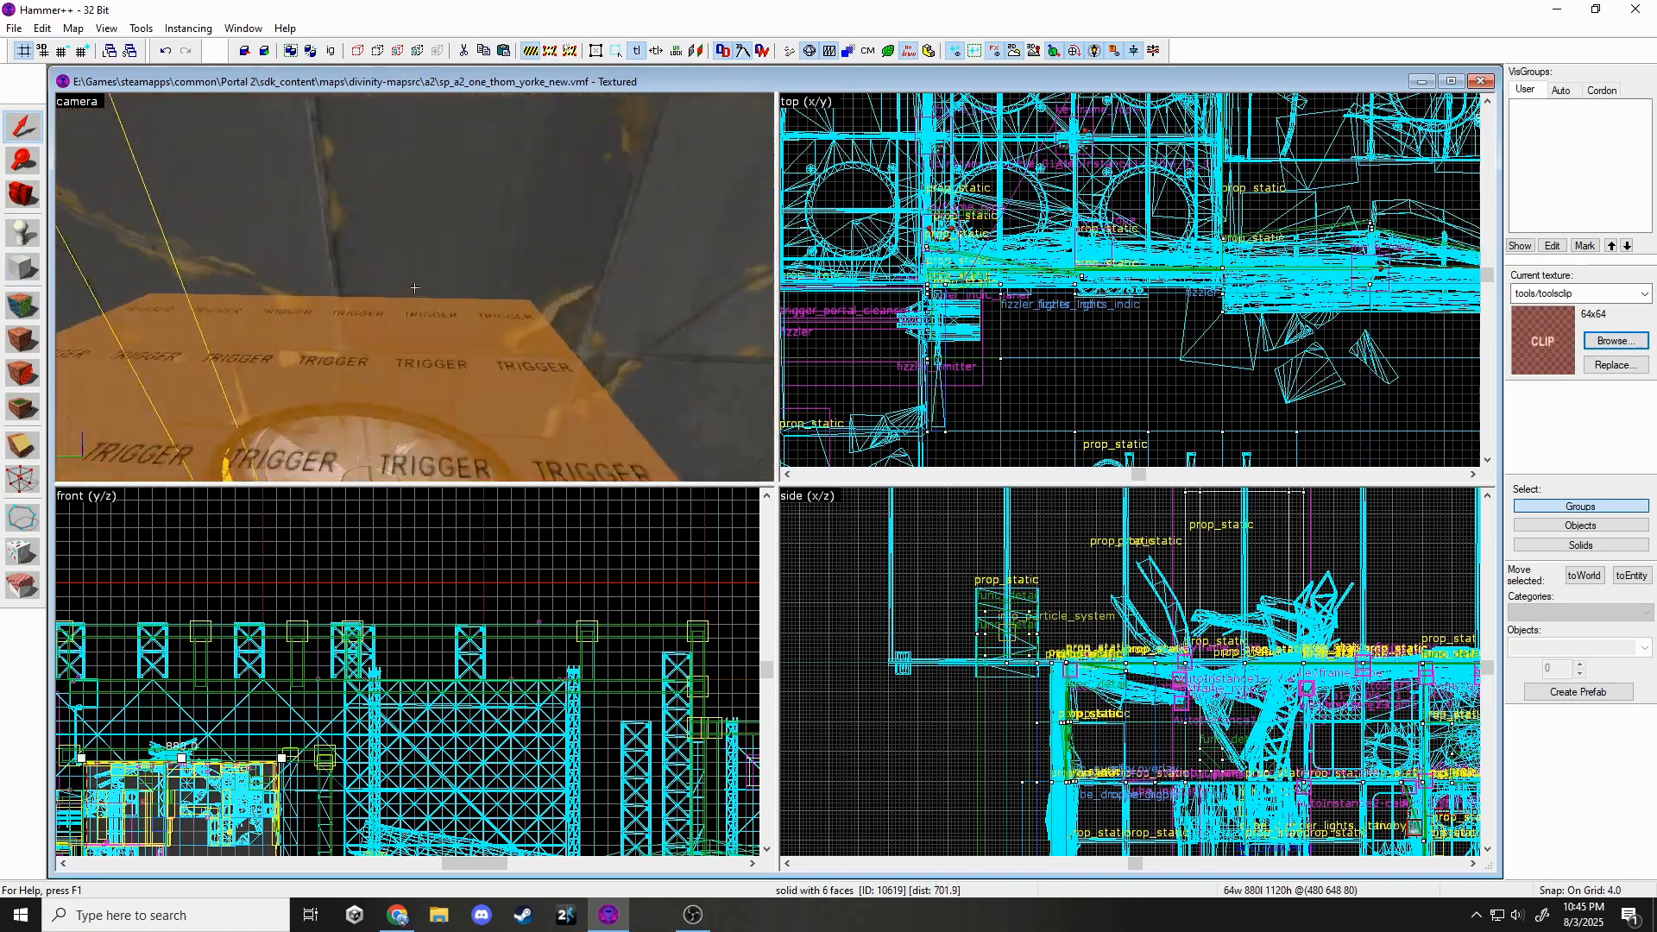
key("w")
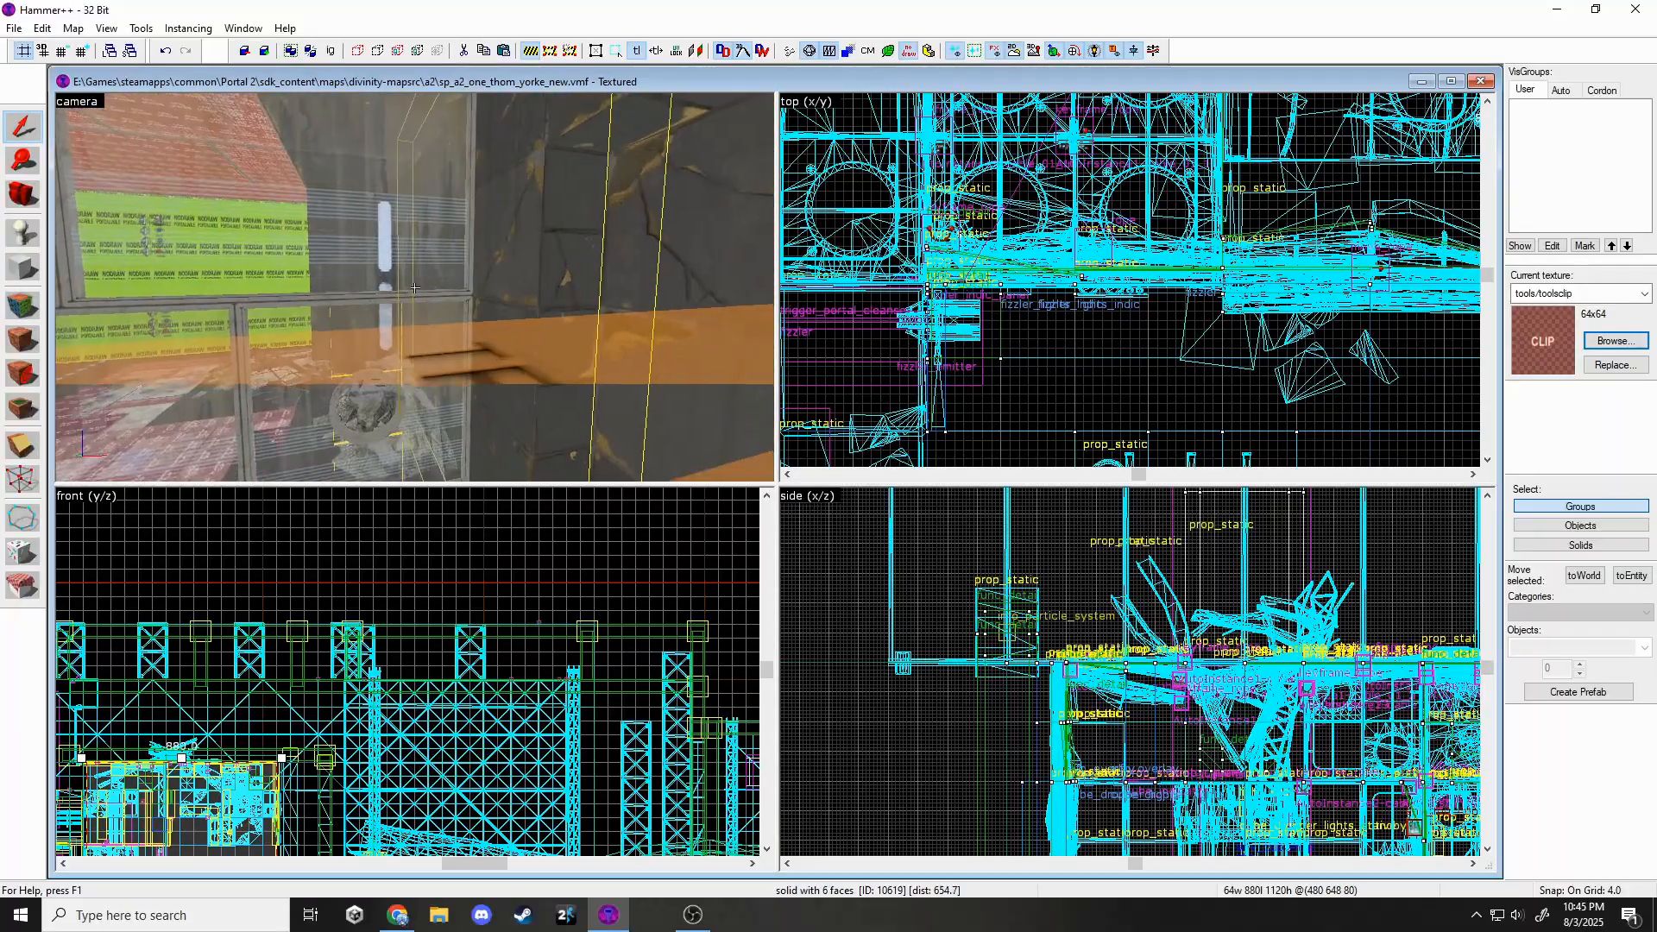
key("z")
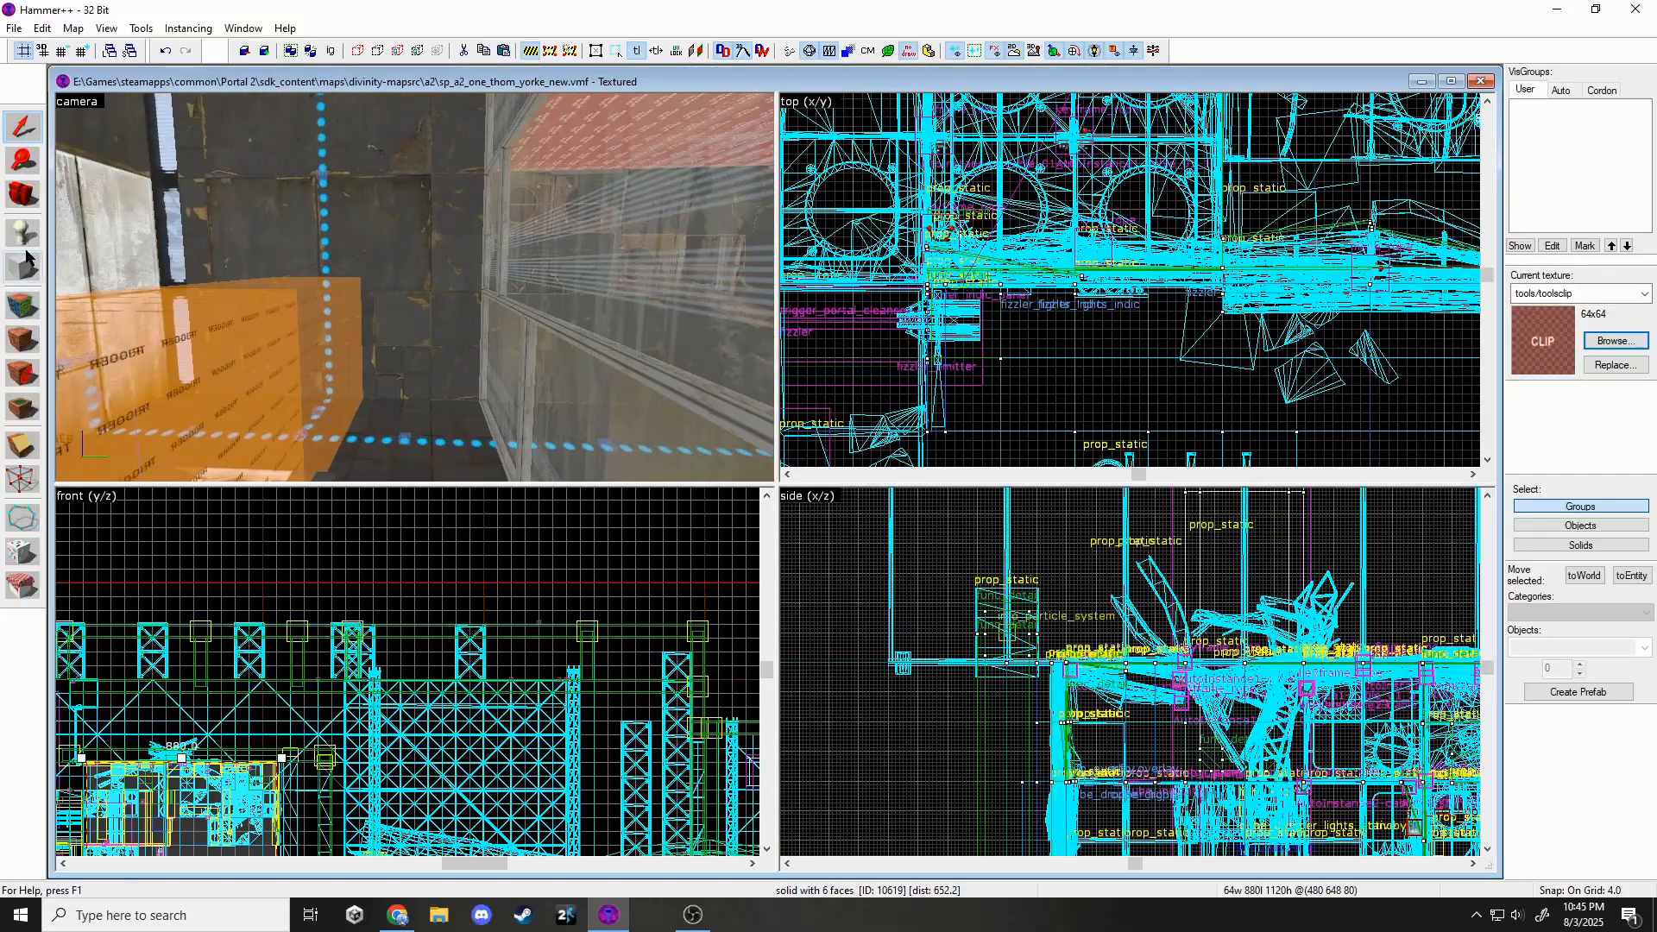
scroll(1130, 280, "down", 5)
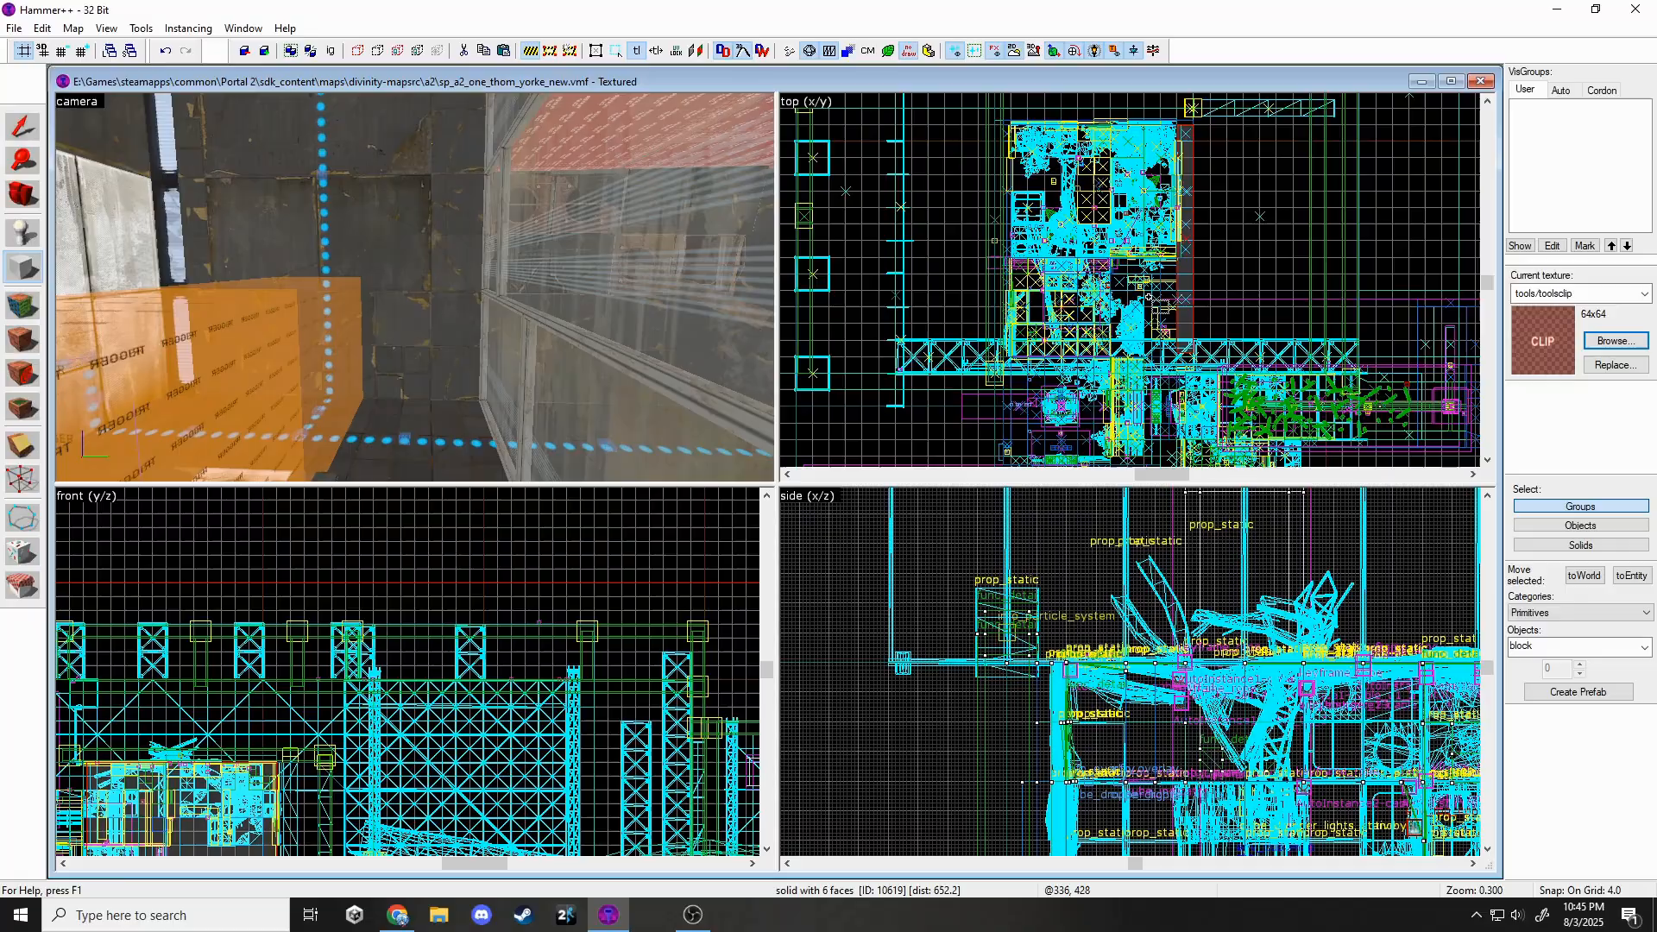
key("bracketright")
key("bracketright")
key("bracketright")
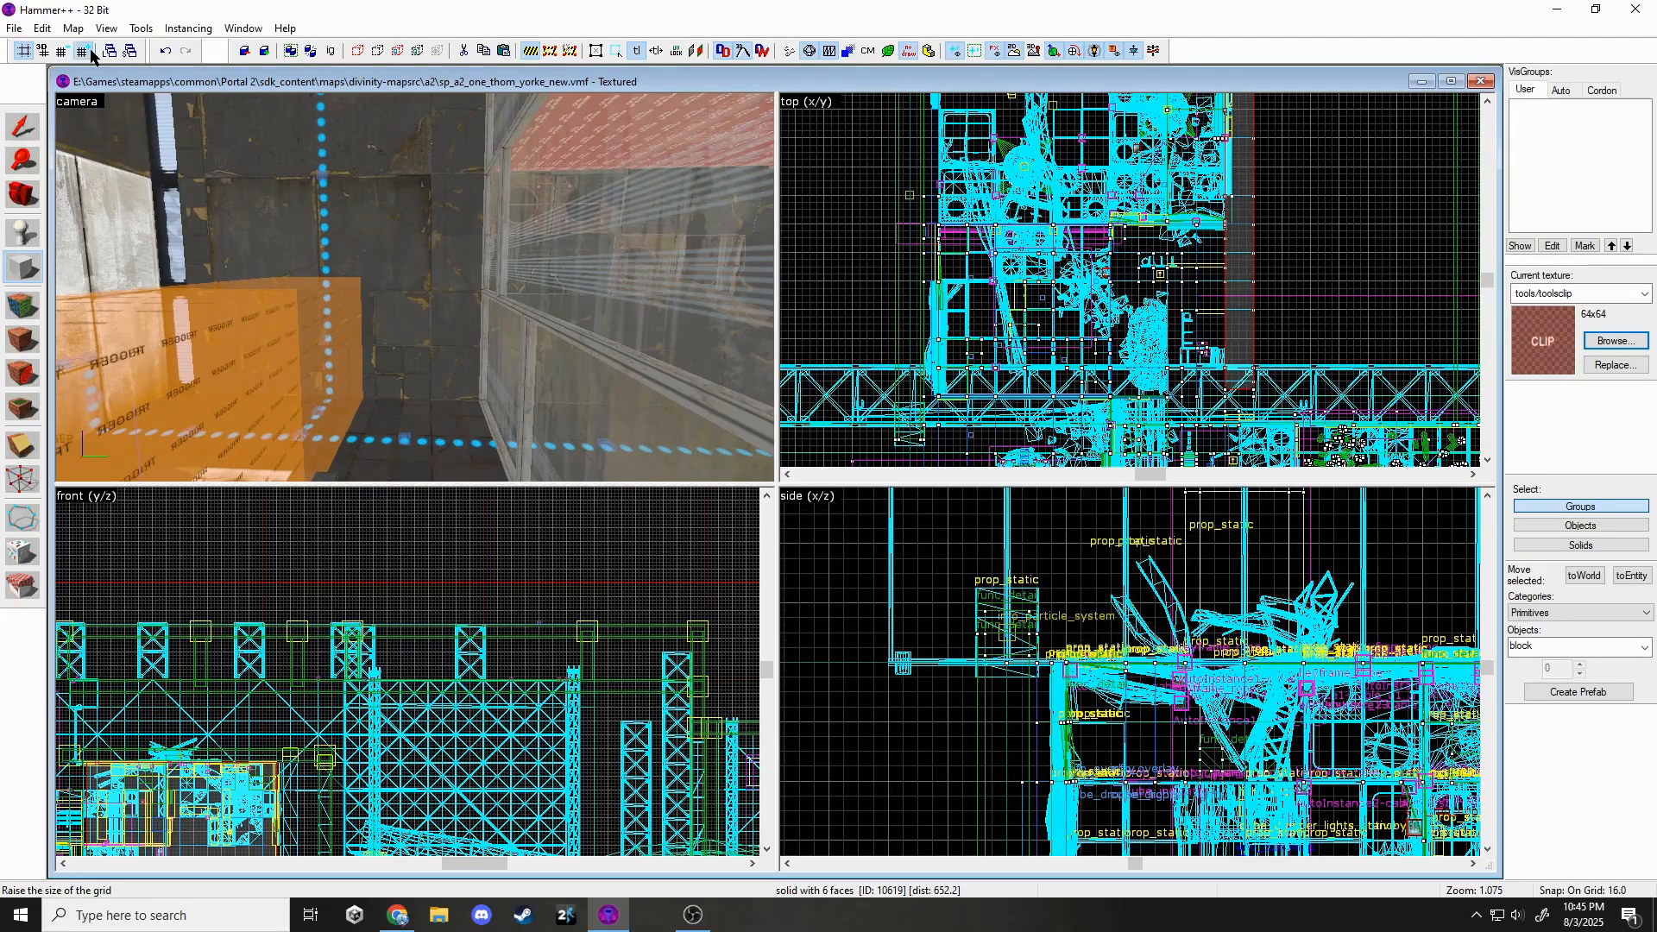
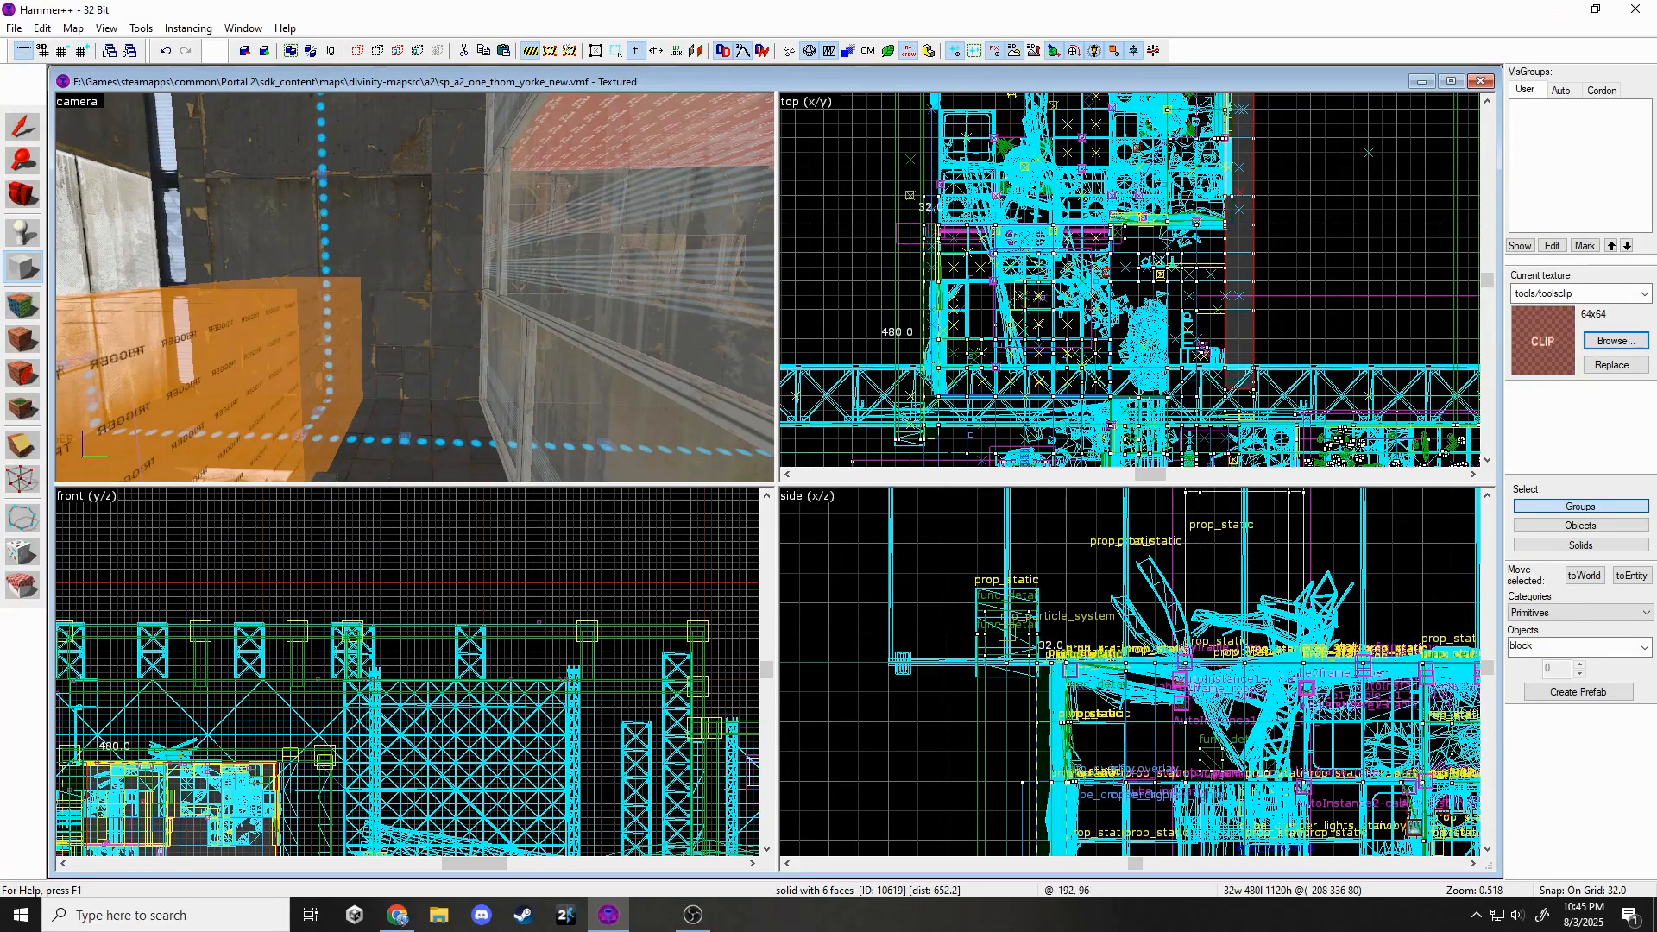
Create the tall wall clip brush and the ceiling clip brush from their outlines.
key("Return")
key("z")
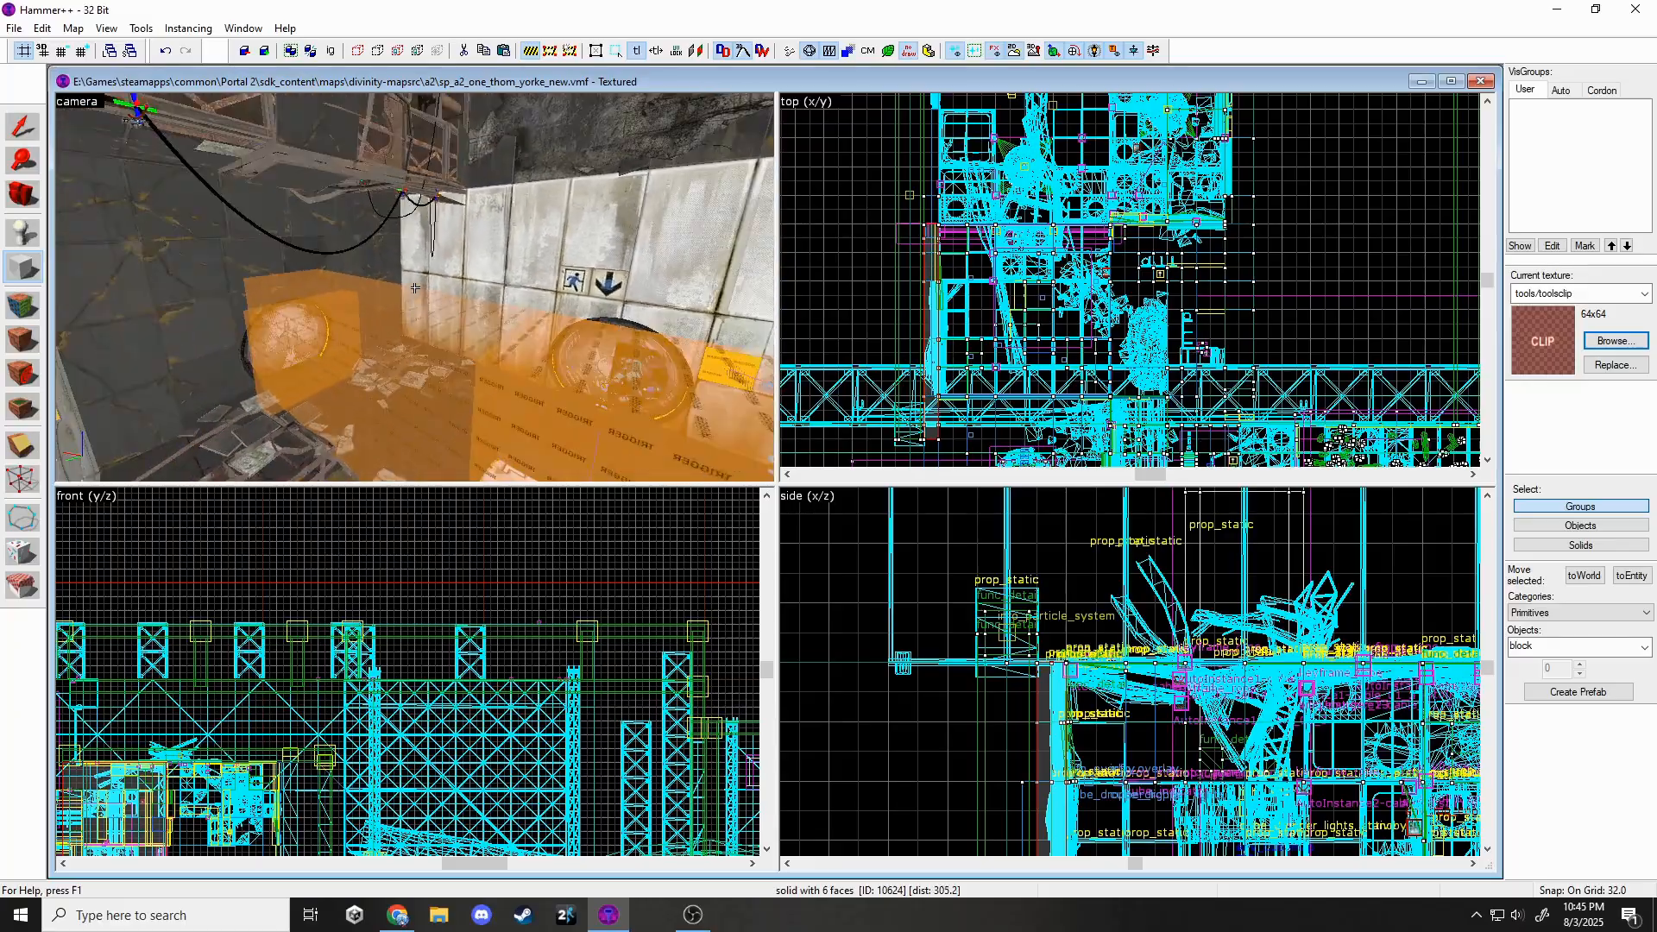
key("z")
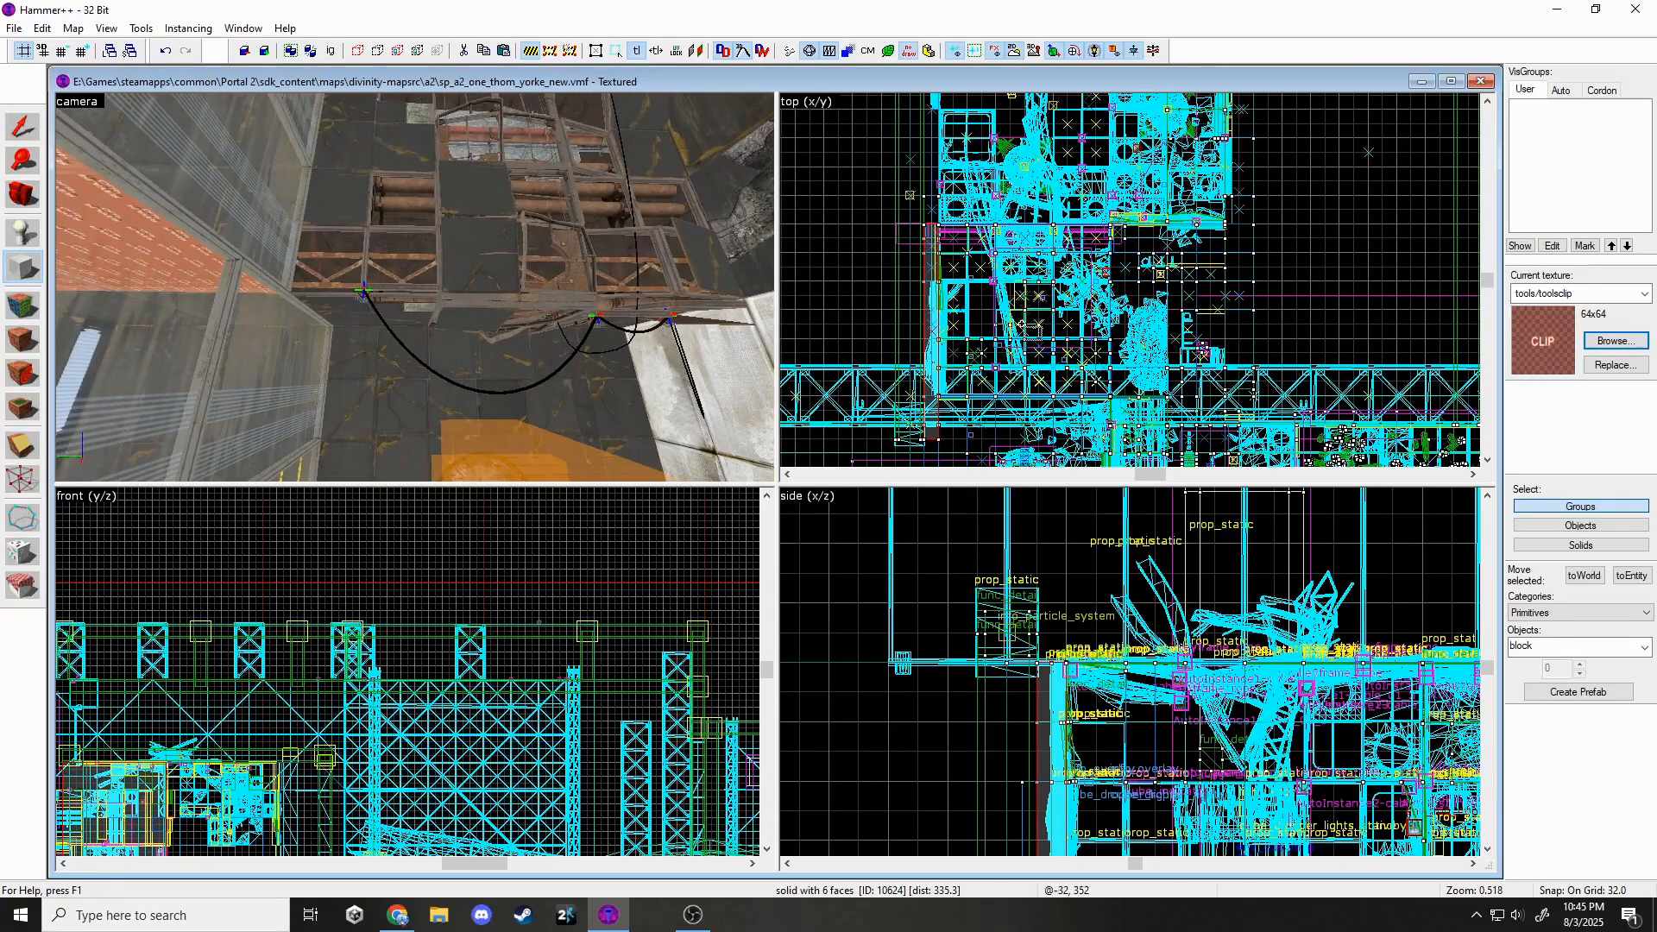
scroll(1086, 274, "up", 1)
scroll(1073, 263, "down", 5)
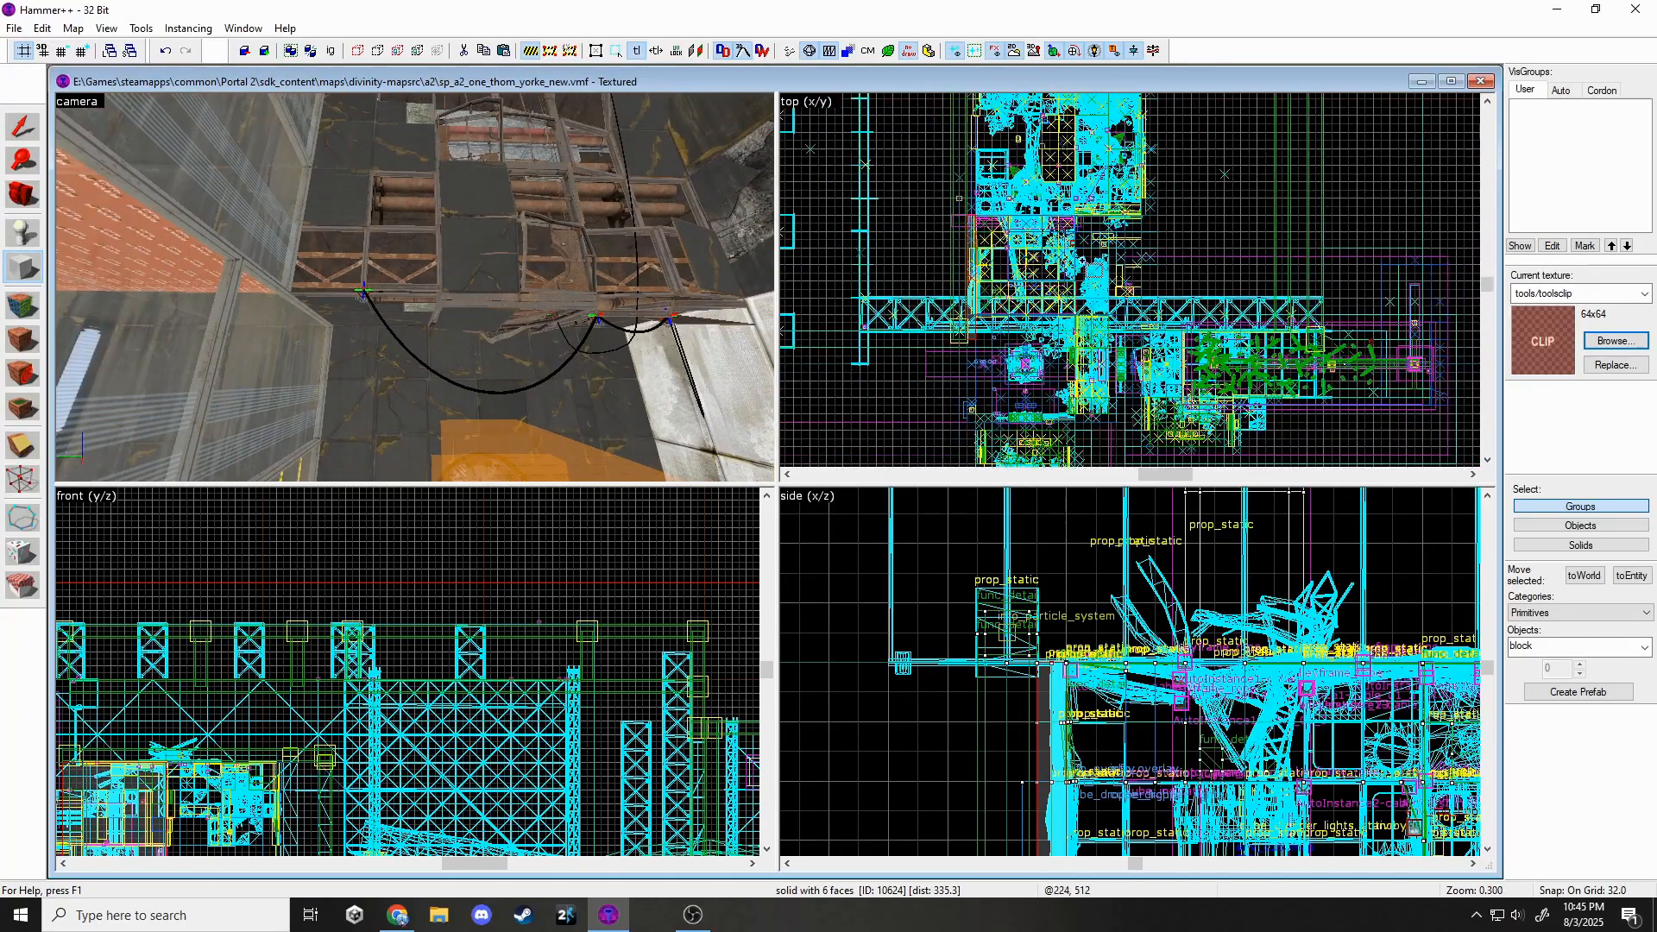
scroll(1065, 280, "up", 5)
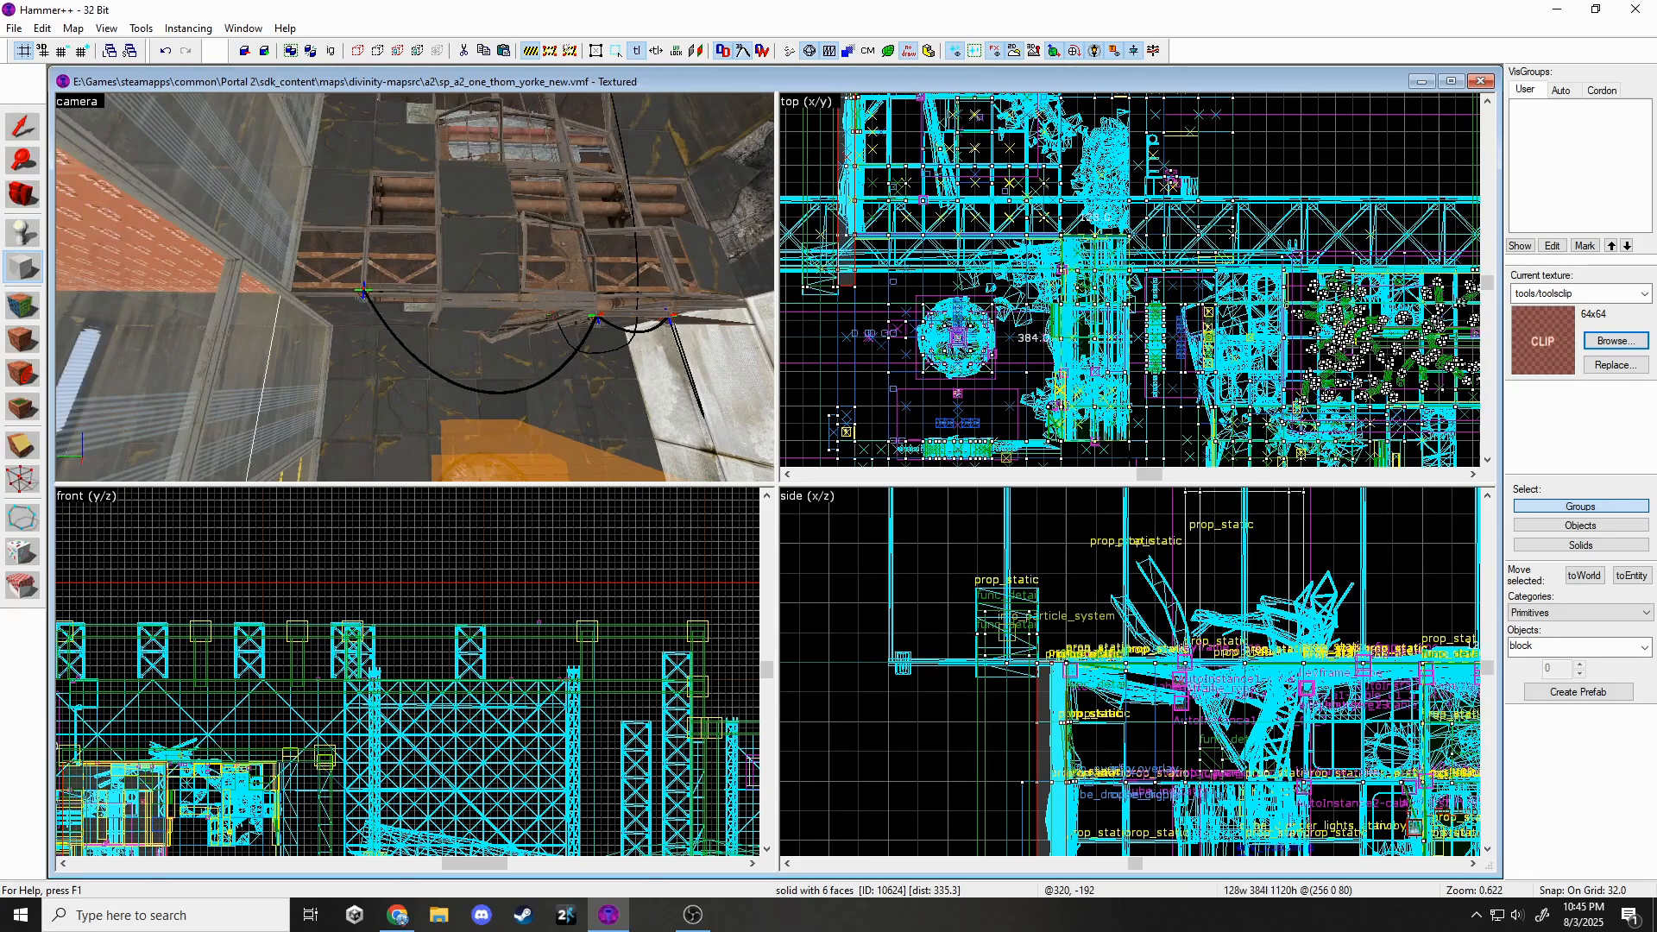
scroll(405, 794, "down", 7)
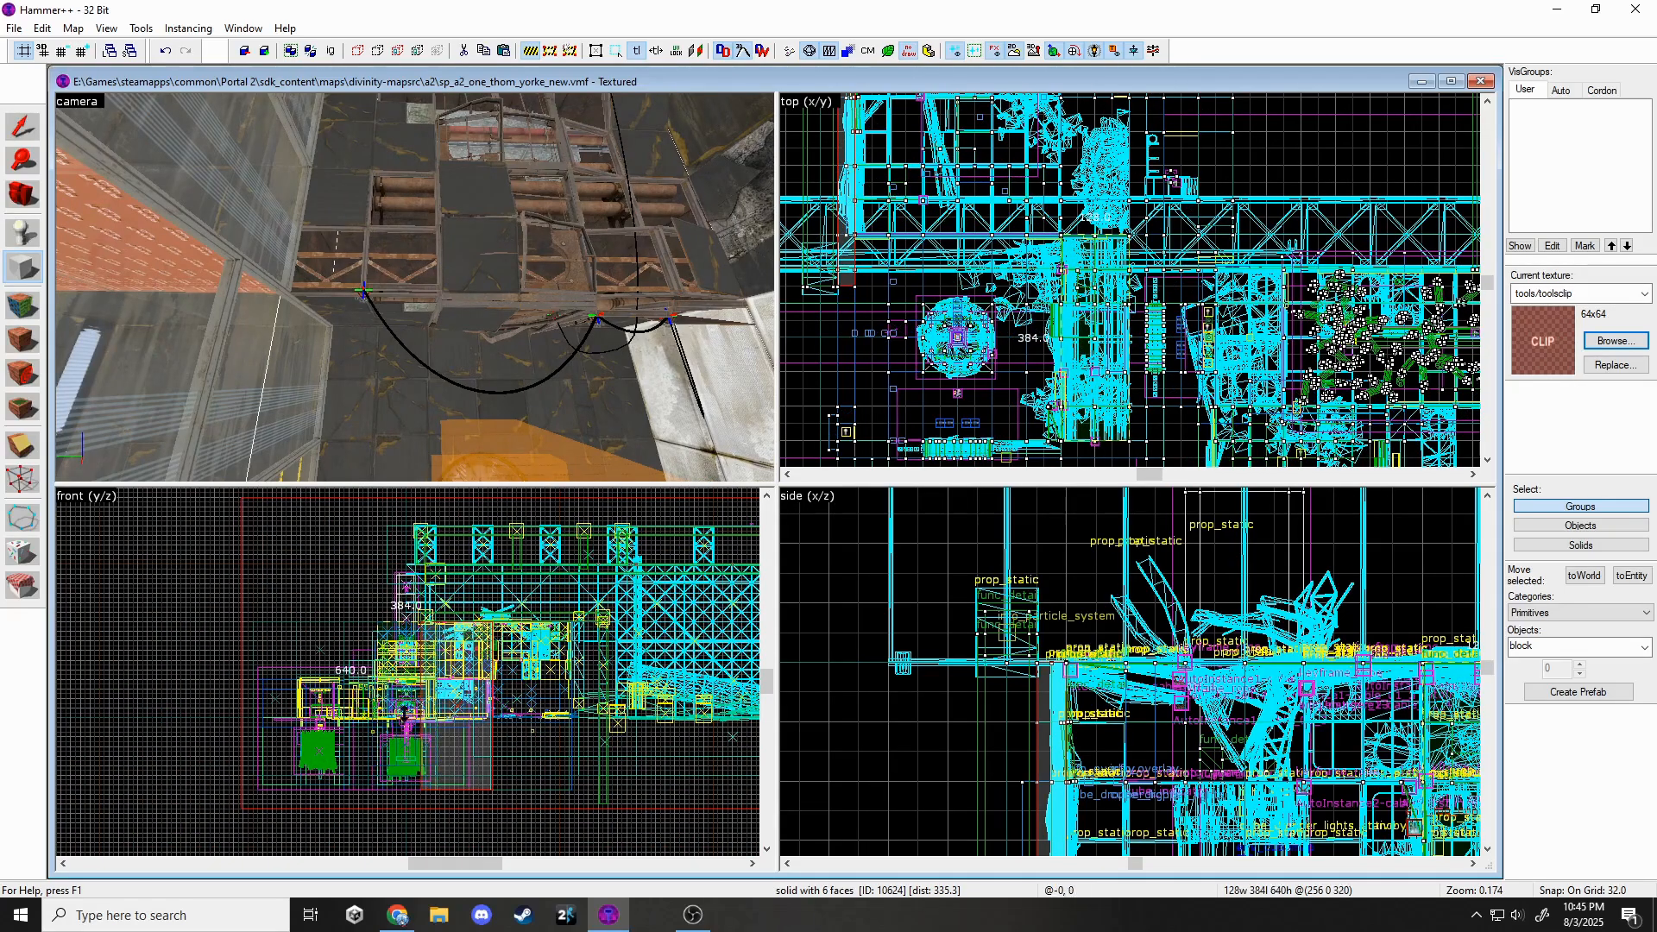
scroll(404, 713, "up", 5)
key("Return")
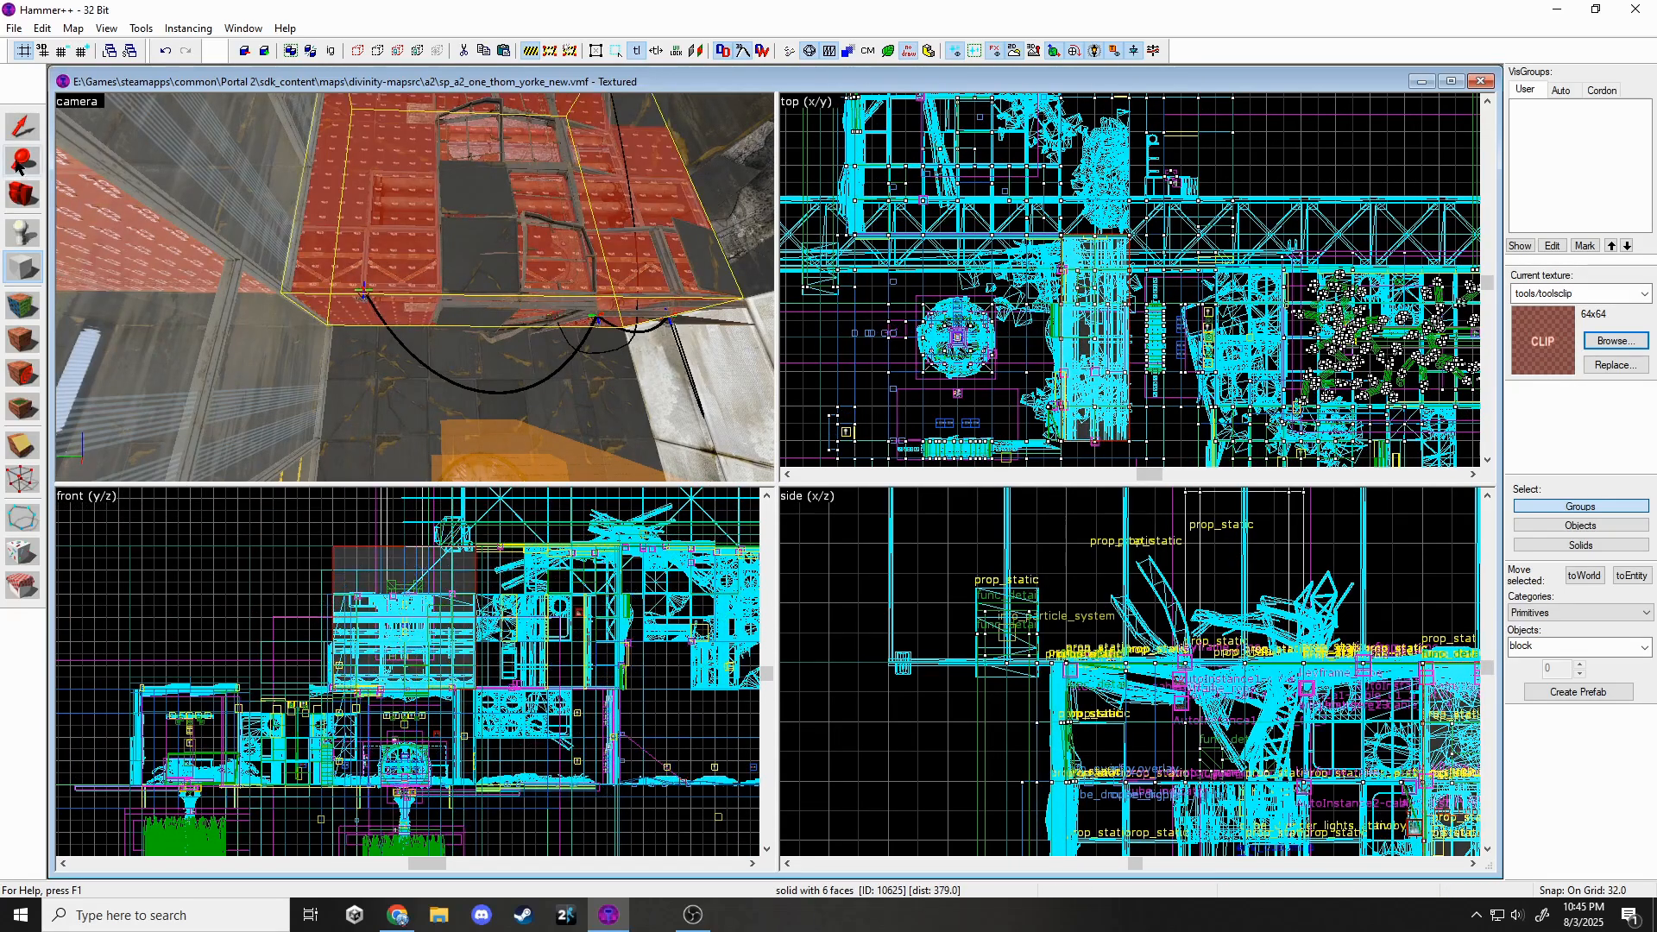
key("Escape")
key("z")
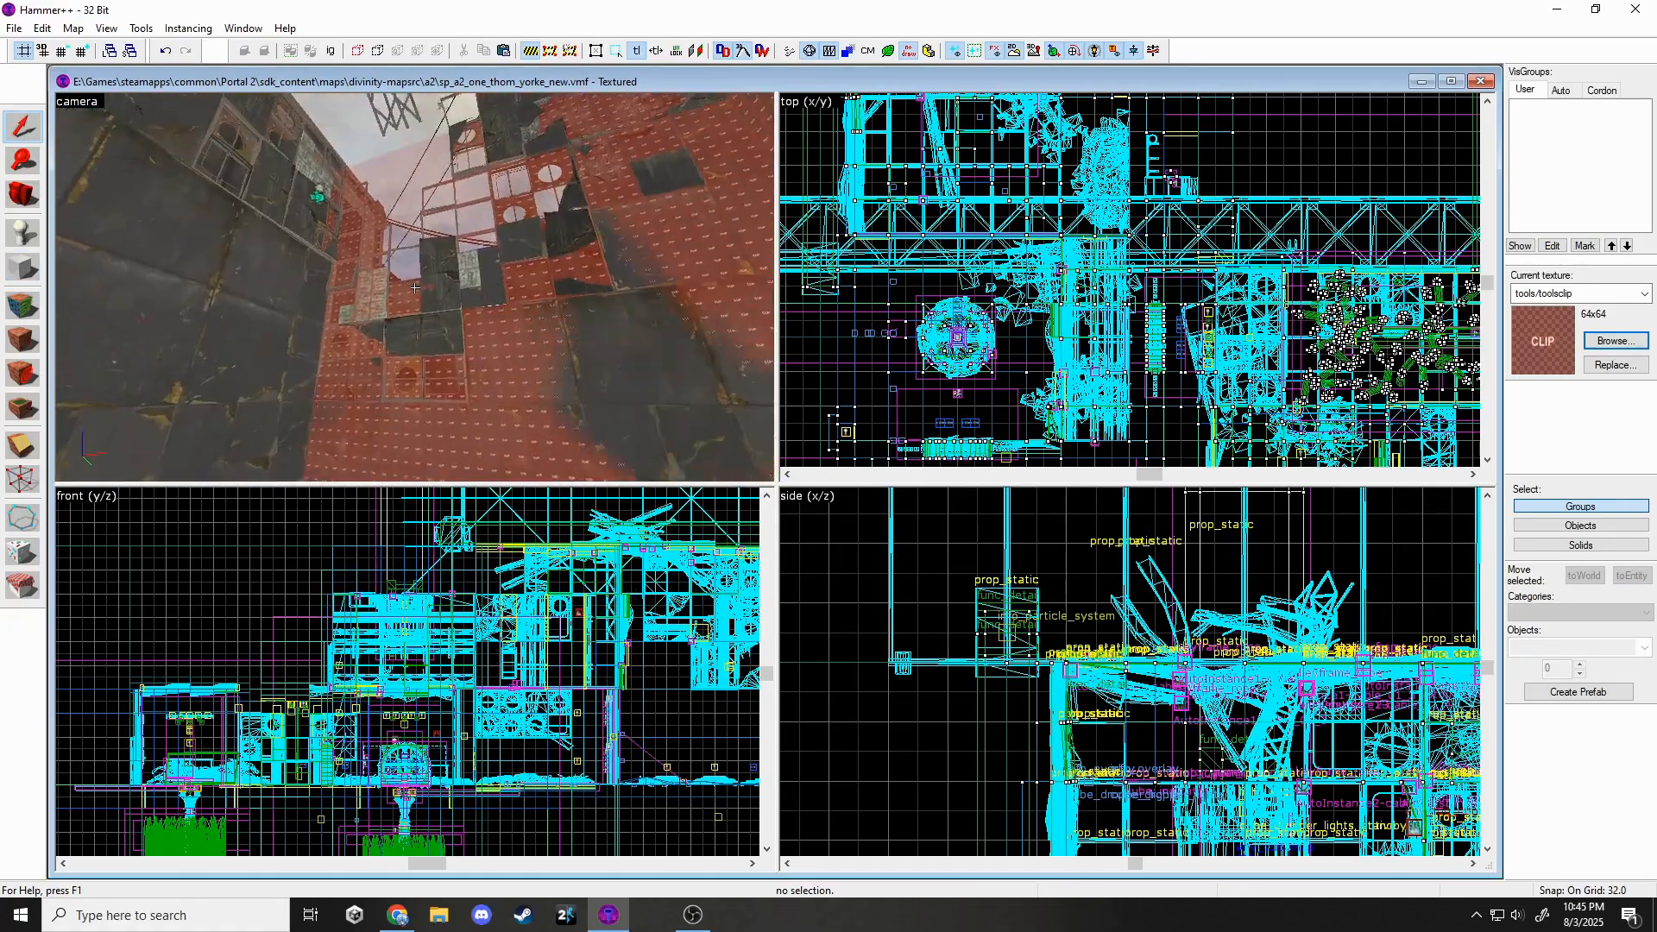
key("z")
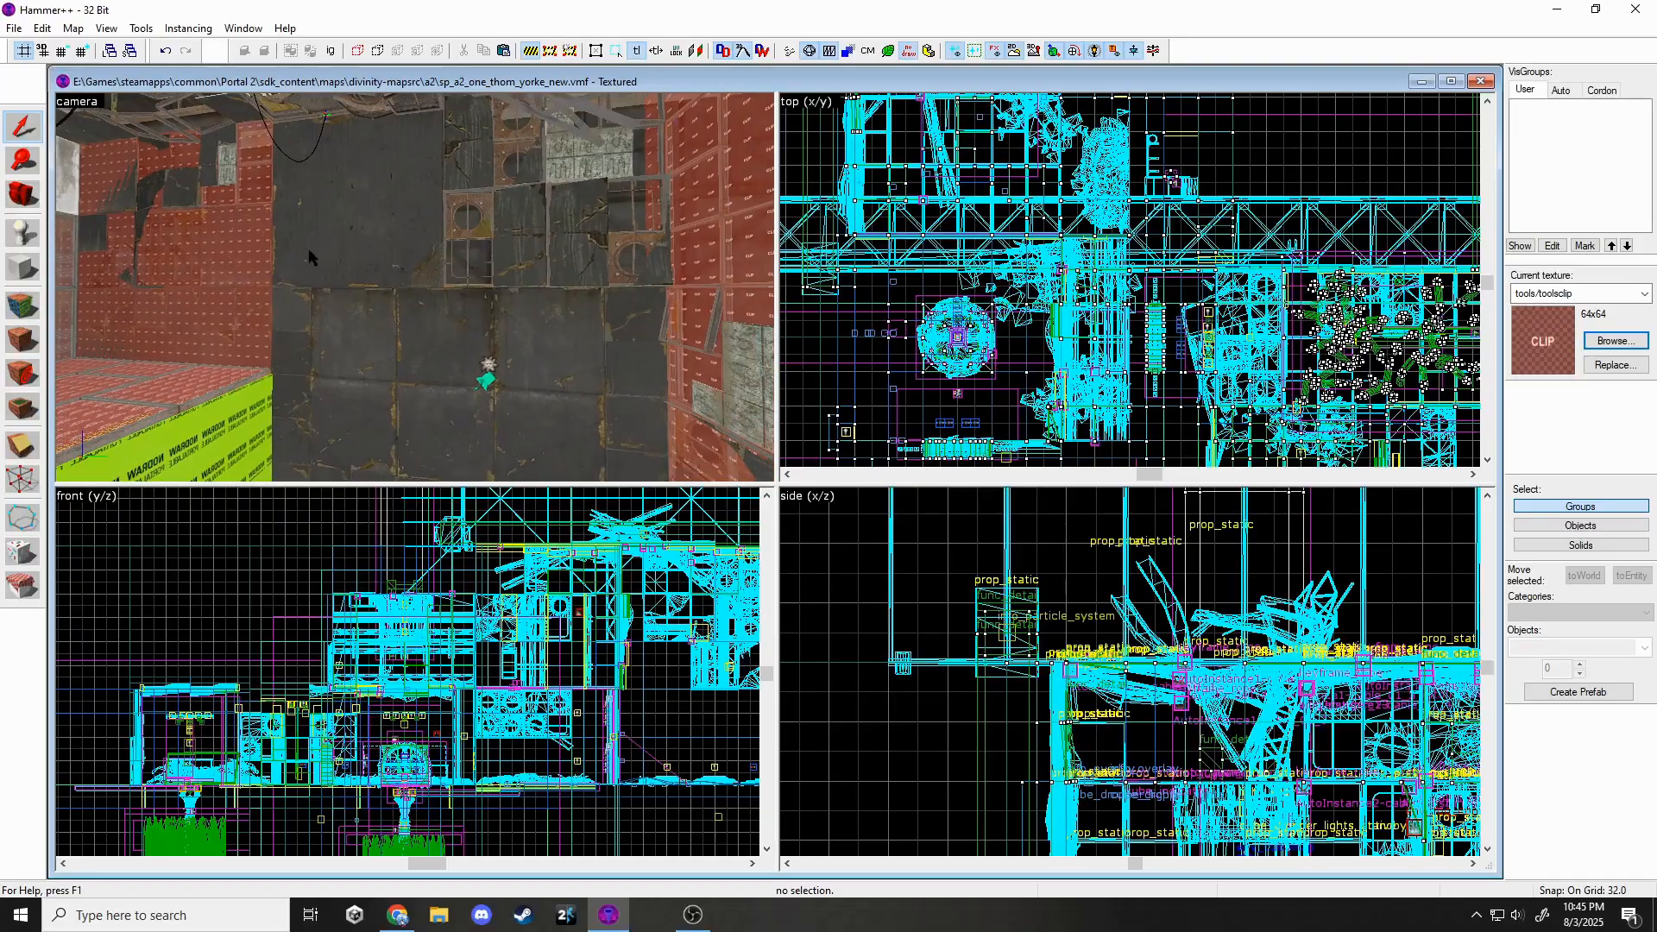
Stretch the tall wall clip brush from 1024 to 1536 units long.
left_click(204, 204)
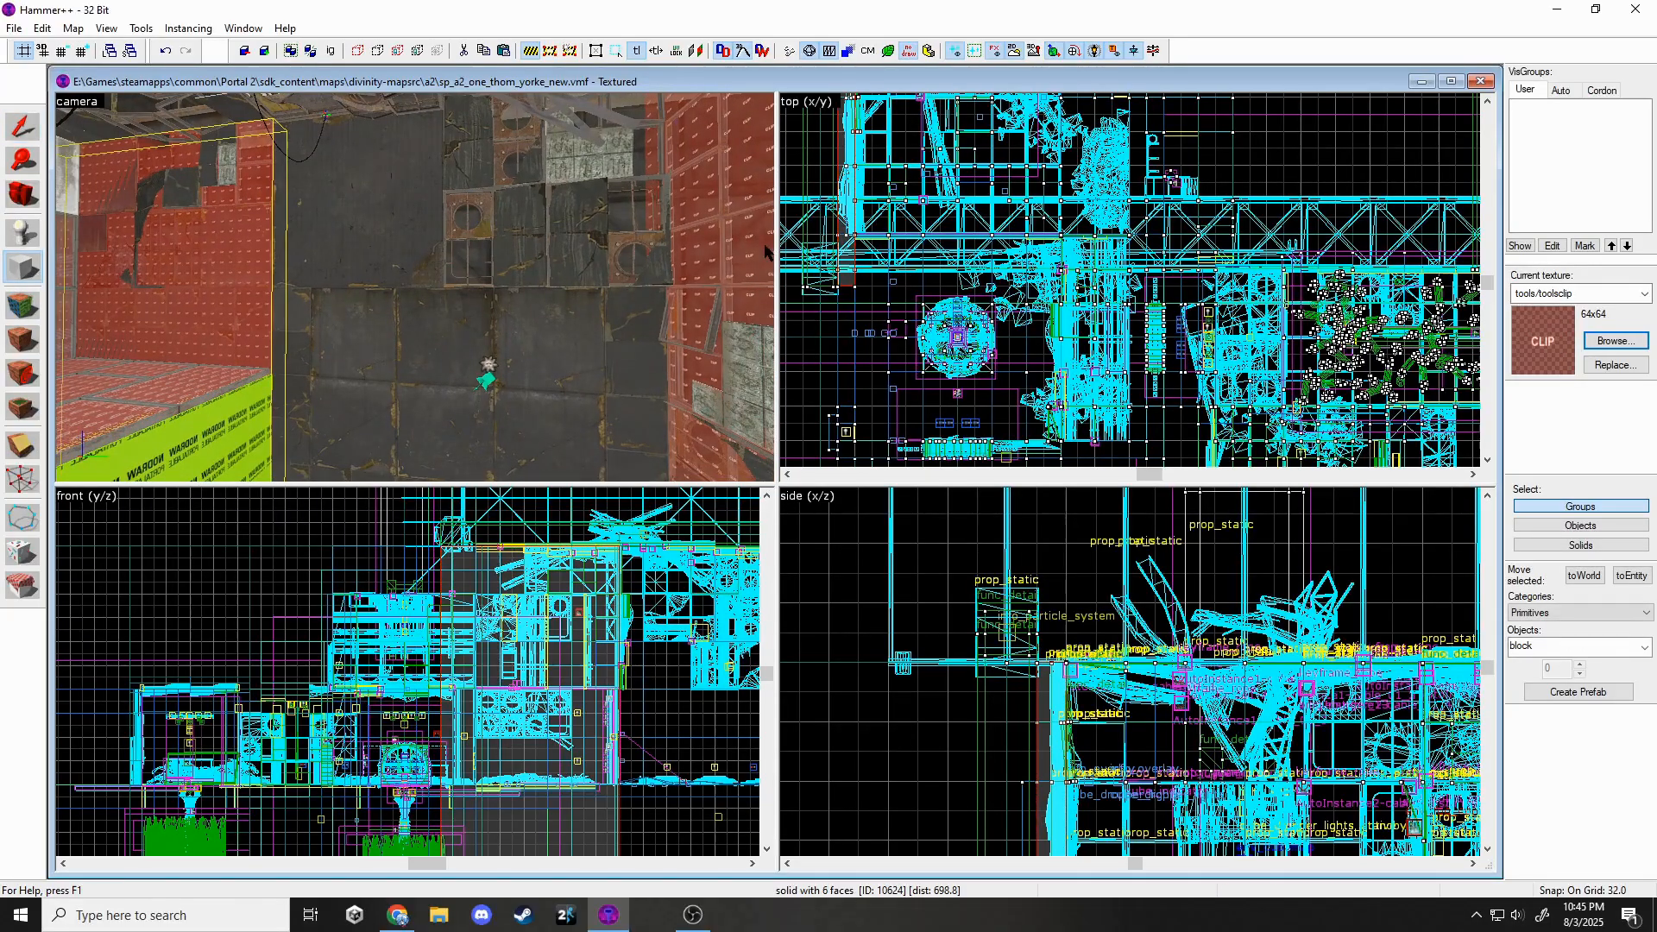
left_click(23, 132)
scroll(1063, 171, "down", 5)
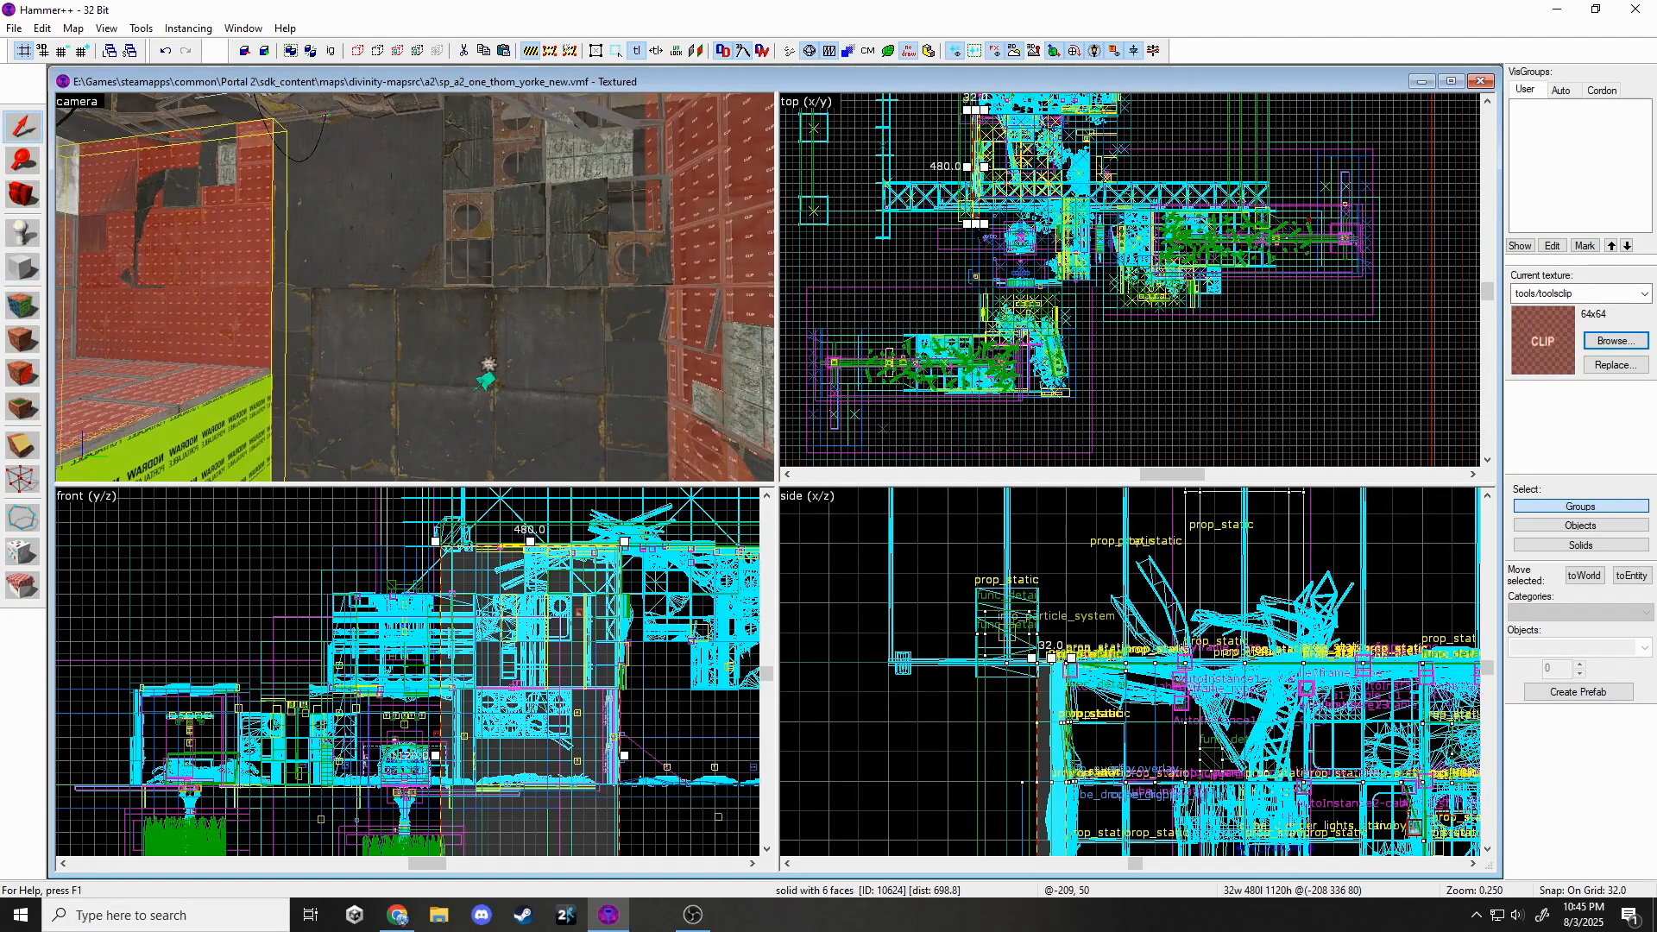
left_click_drag(972, 339, 974, 339)
scroll(1023, 345, "down", 4)
scroll(1013, 246, "up", 4)
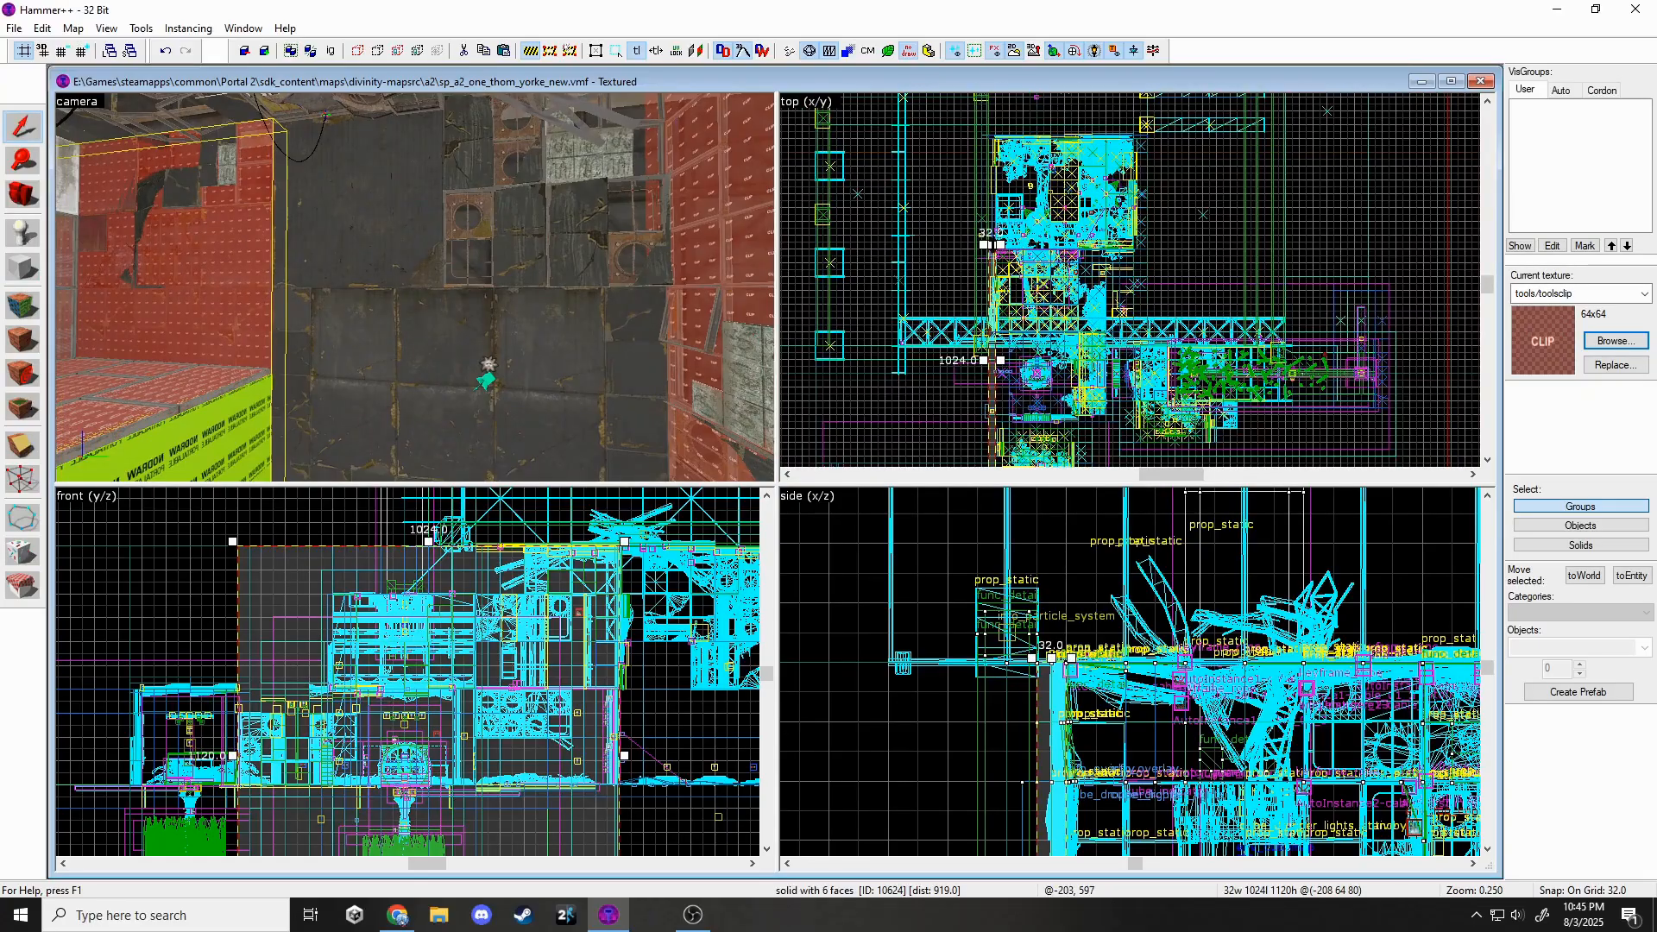
left_click_drag(992, 245, 990, 137)
key("Escape")
key("z")
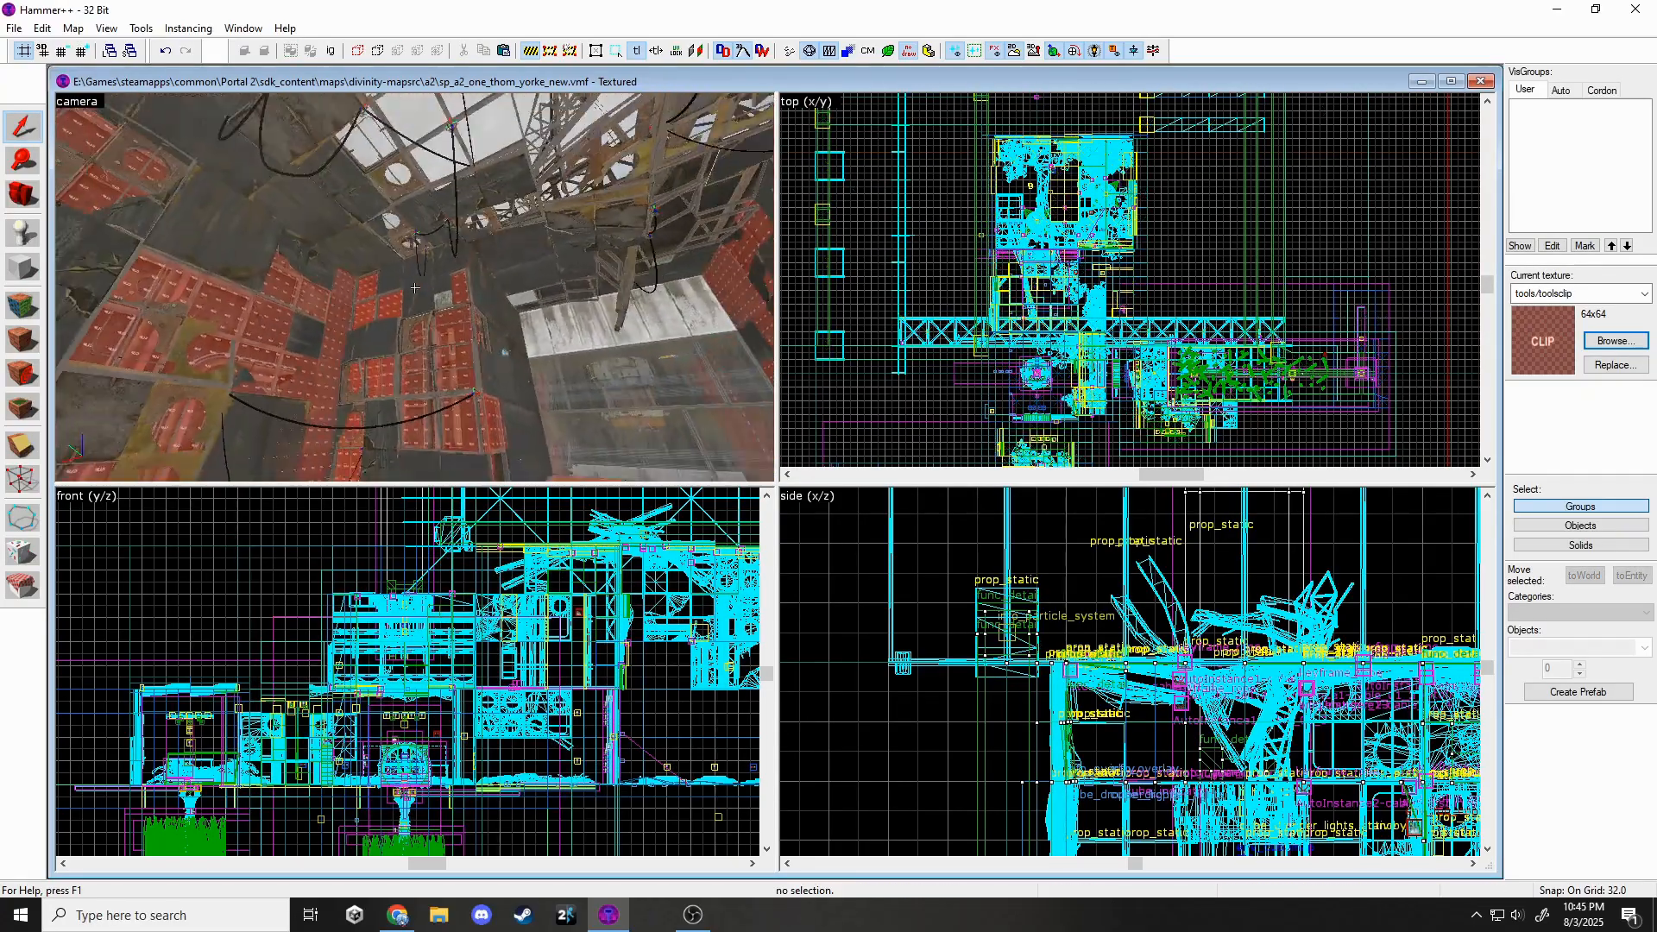
key("z")
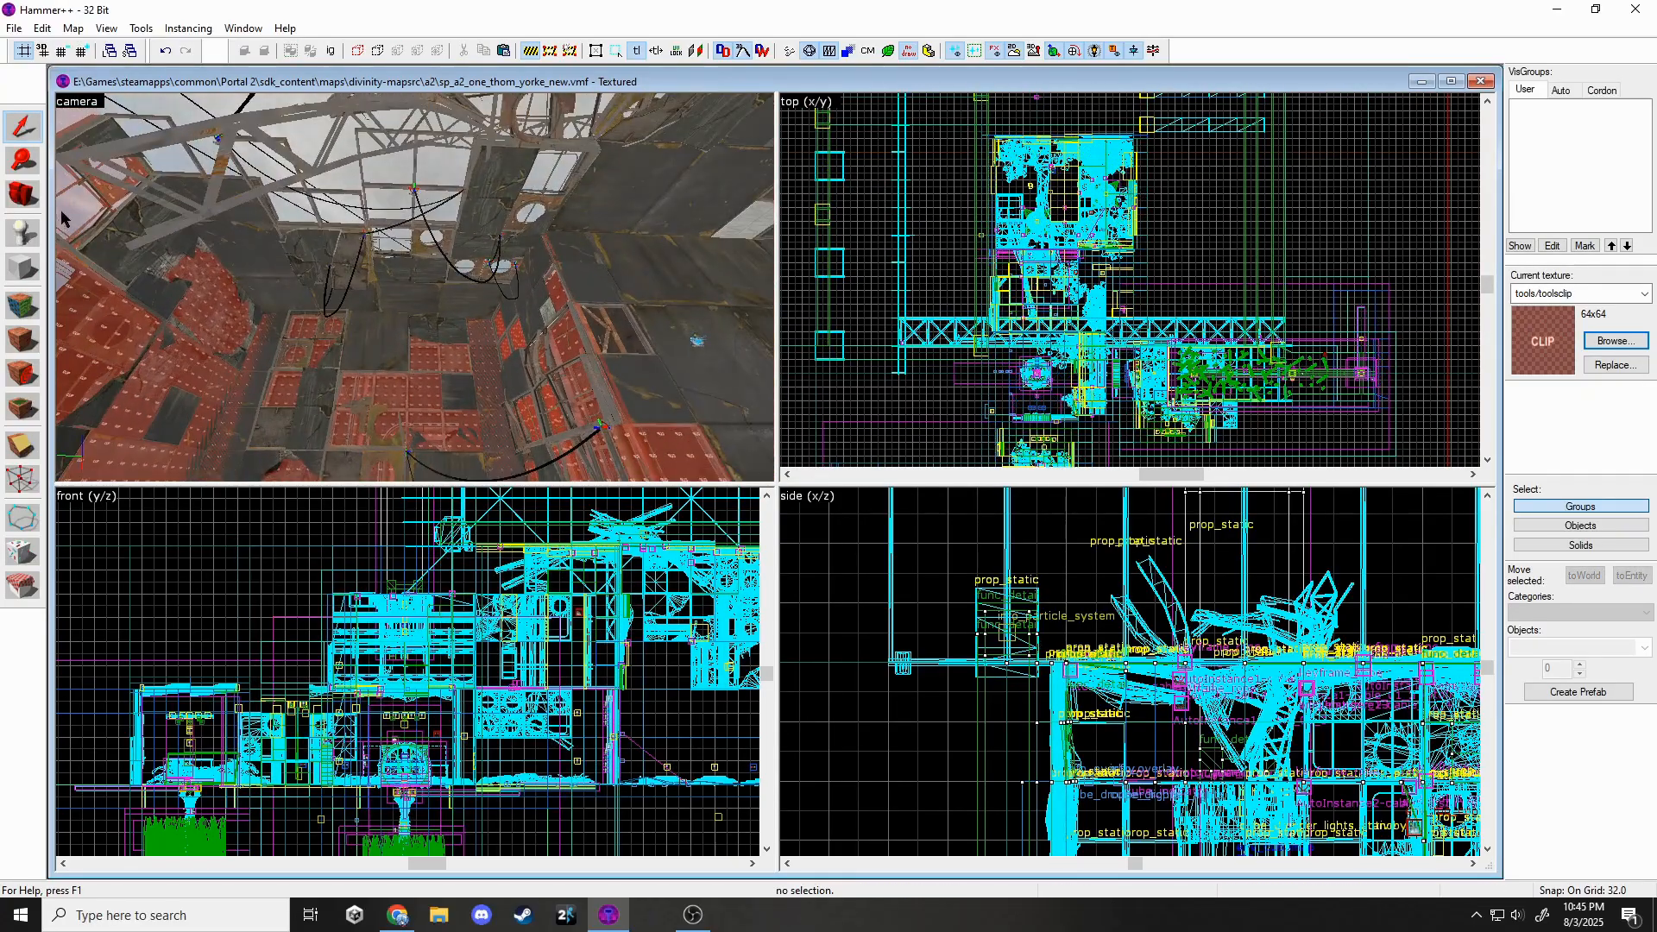
Outline a new 704×1376×1120 toolsclip block over the room in the top view.
left_click(23, 268)
scroll(1139, 284, "up", 2)
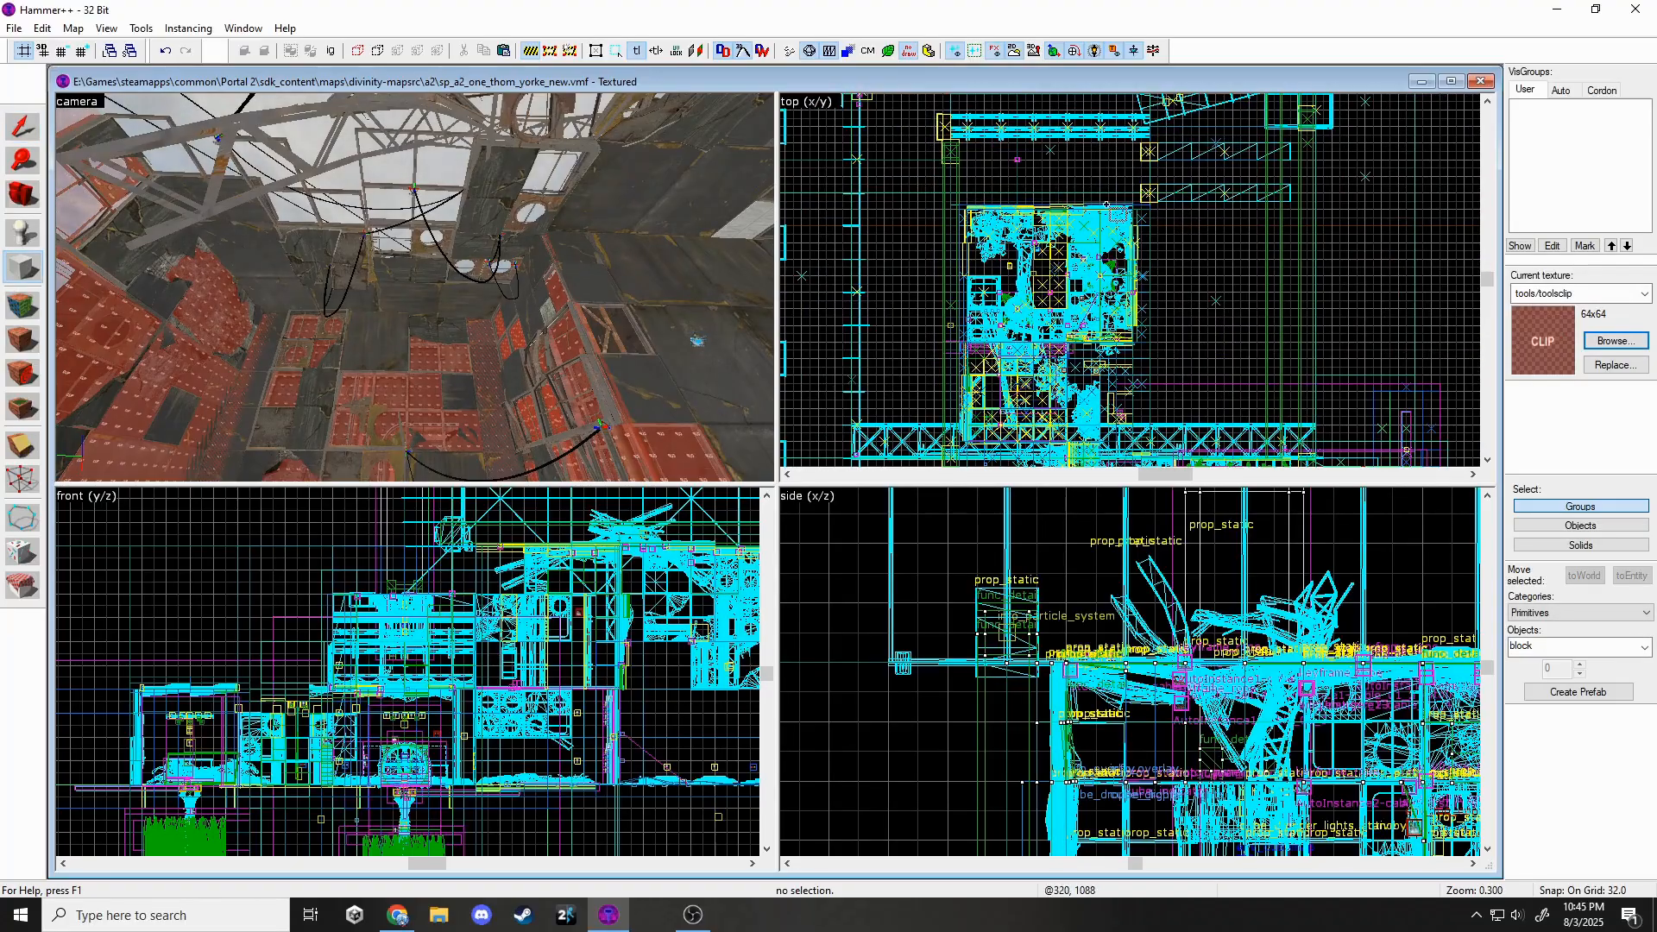
scroll(1106, 204, "down", 1)
scroll(1065, 196, "down", 1)
left_click_drag(1020, 161, 1143, 409)
scroll(503, 645, "down", 4)
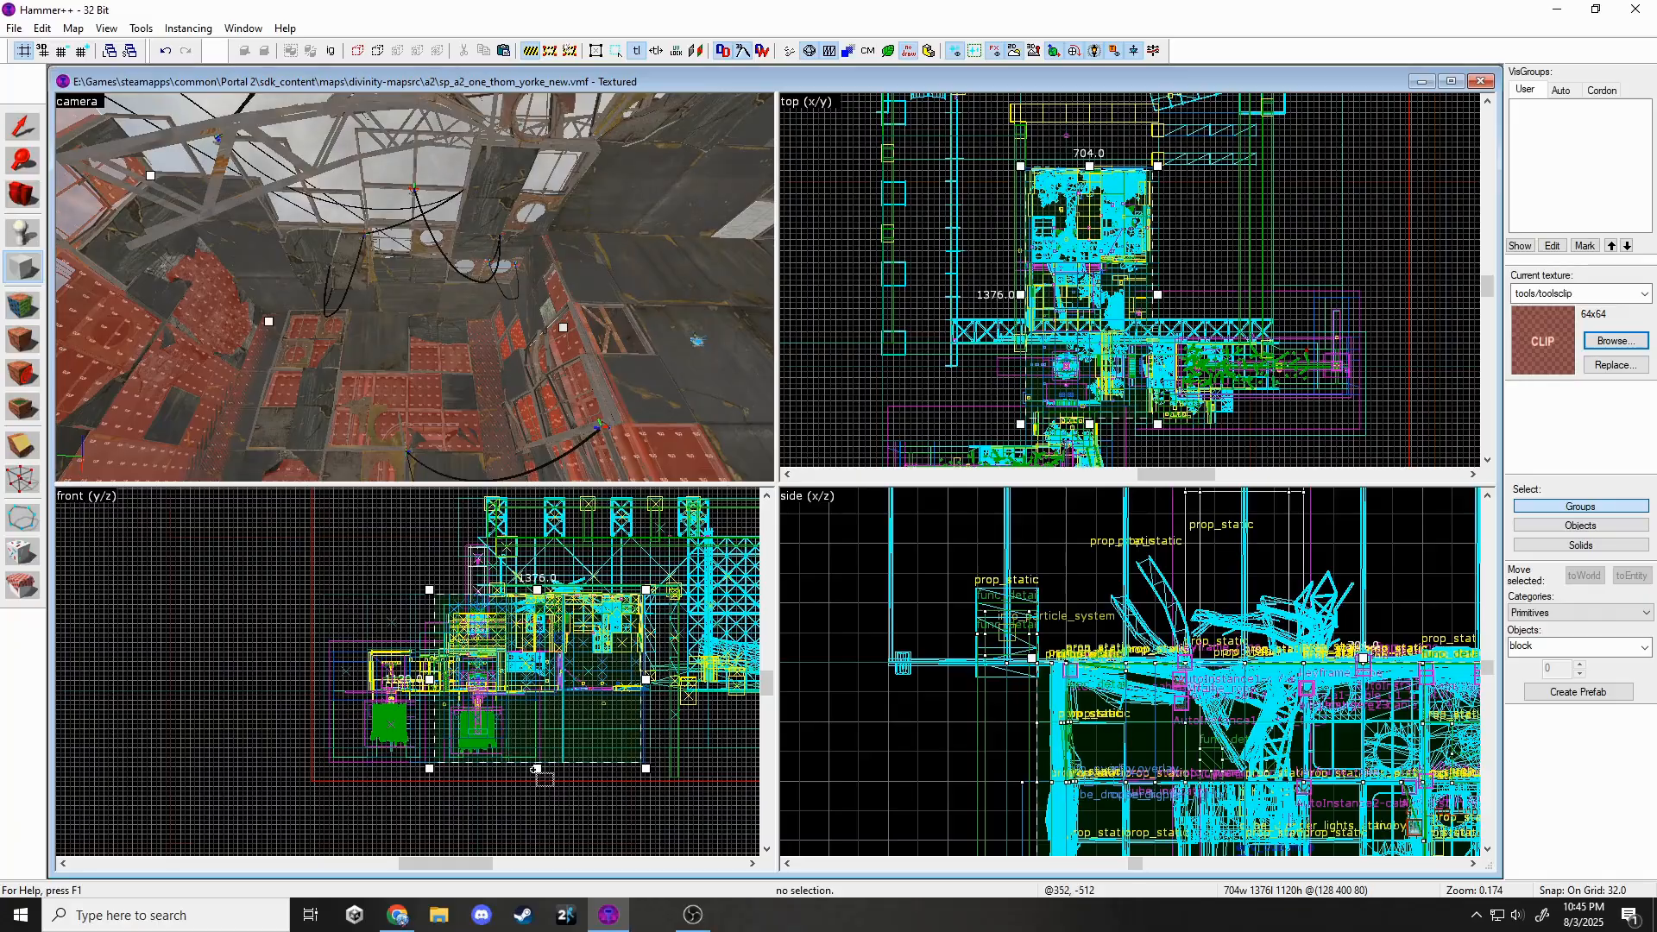
Create a 32-unit-thick clip slab over the room and lower it by 32 units.
left_click_drag(497, 618, 488, 580)
scroll(497, 601, "up", 5)
key("Return")
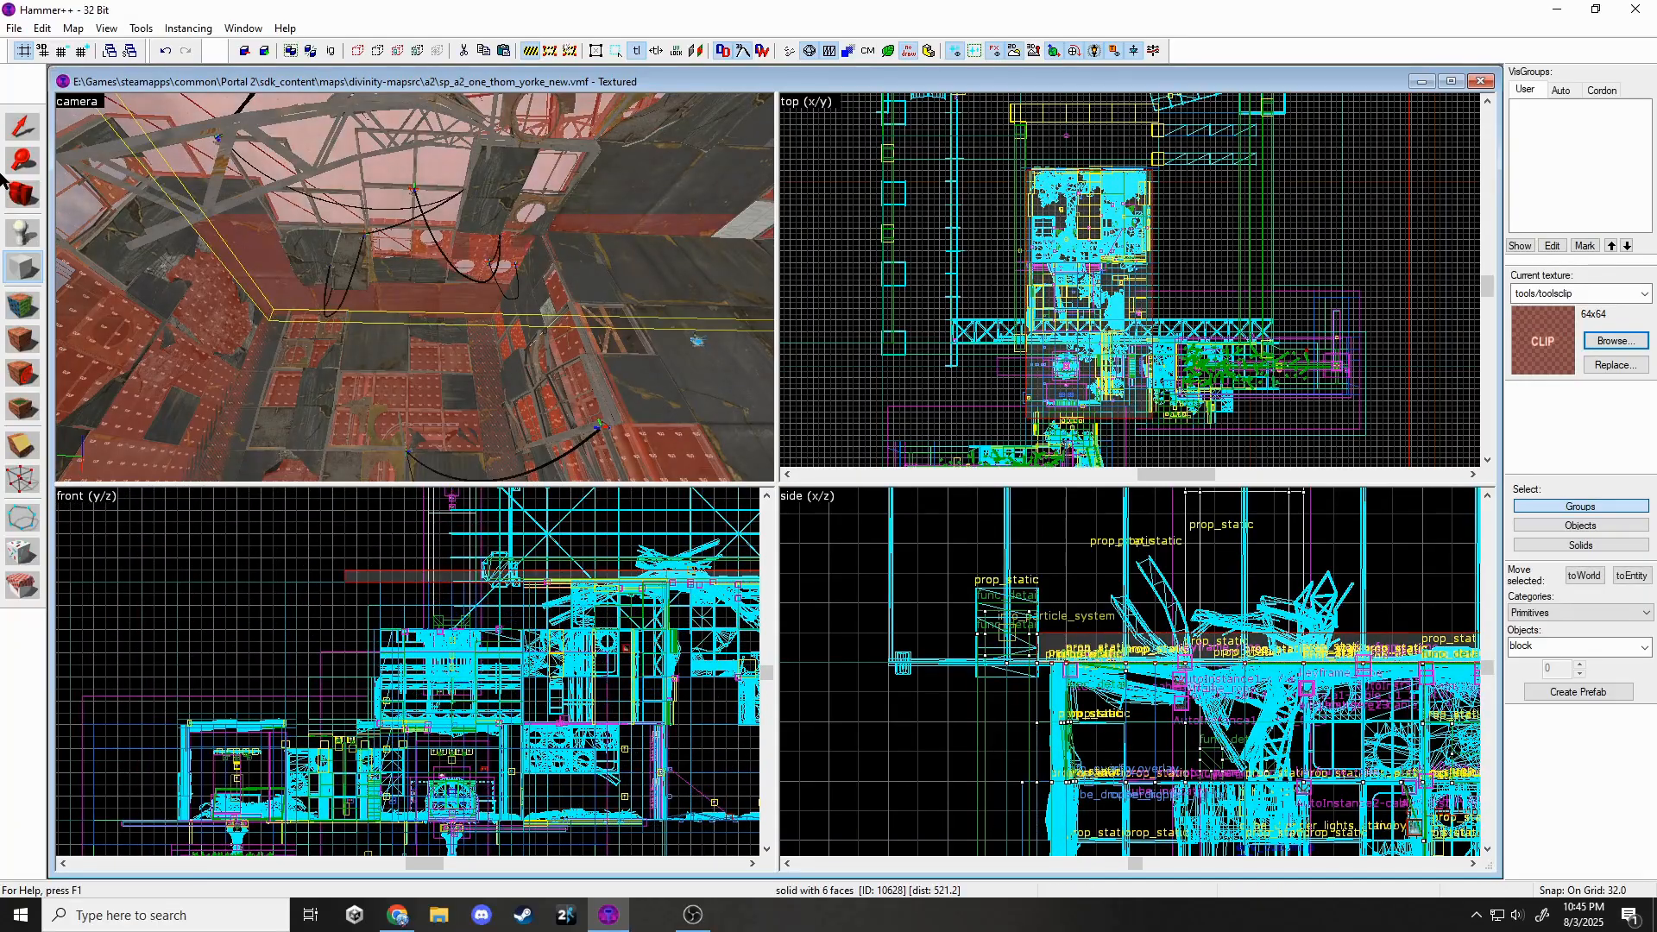
key("z")
key("w")
key("z")
scroll(352, 587, "up", 6)
left_click_drag(371, 556, 371, 592)
Start gathering the room's clip brushes, selecting the corner and nearby wall clips.
key("z")
key("w")
left_click(392, 307, "ctrl")
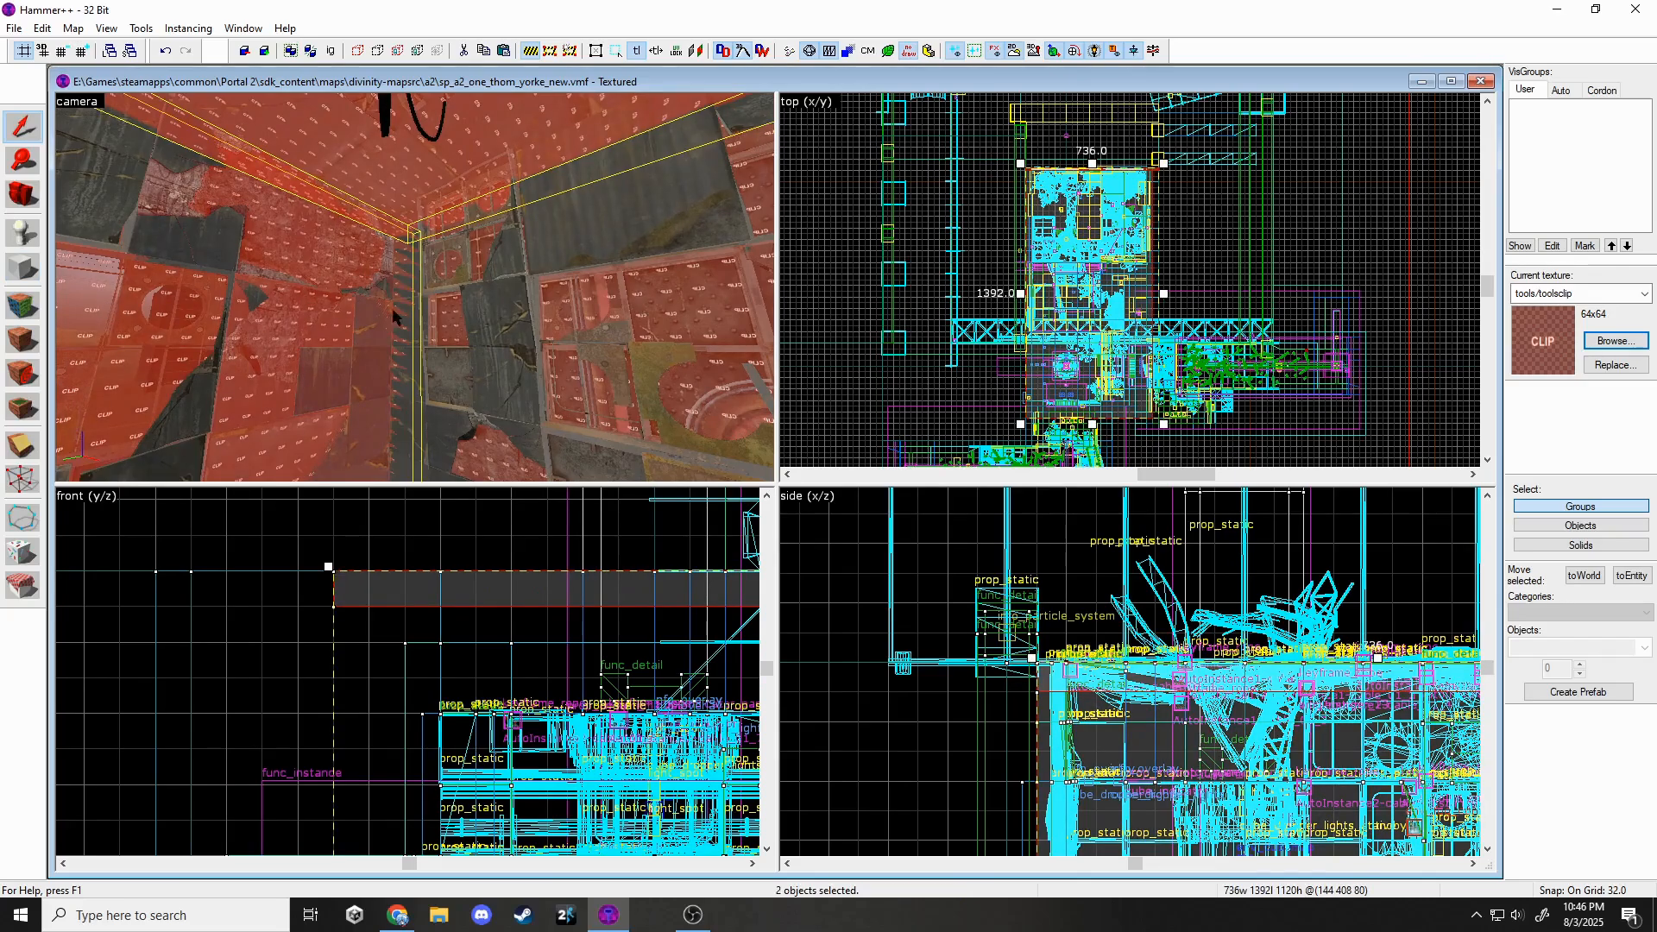
key("z")
key("z")
left_click(468, 348, "ctrl")
key("z")
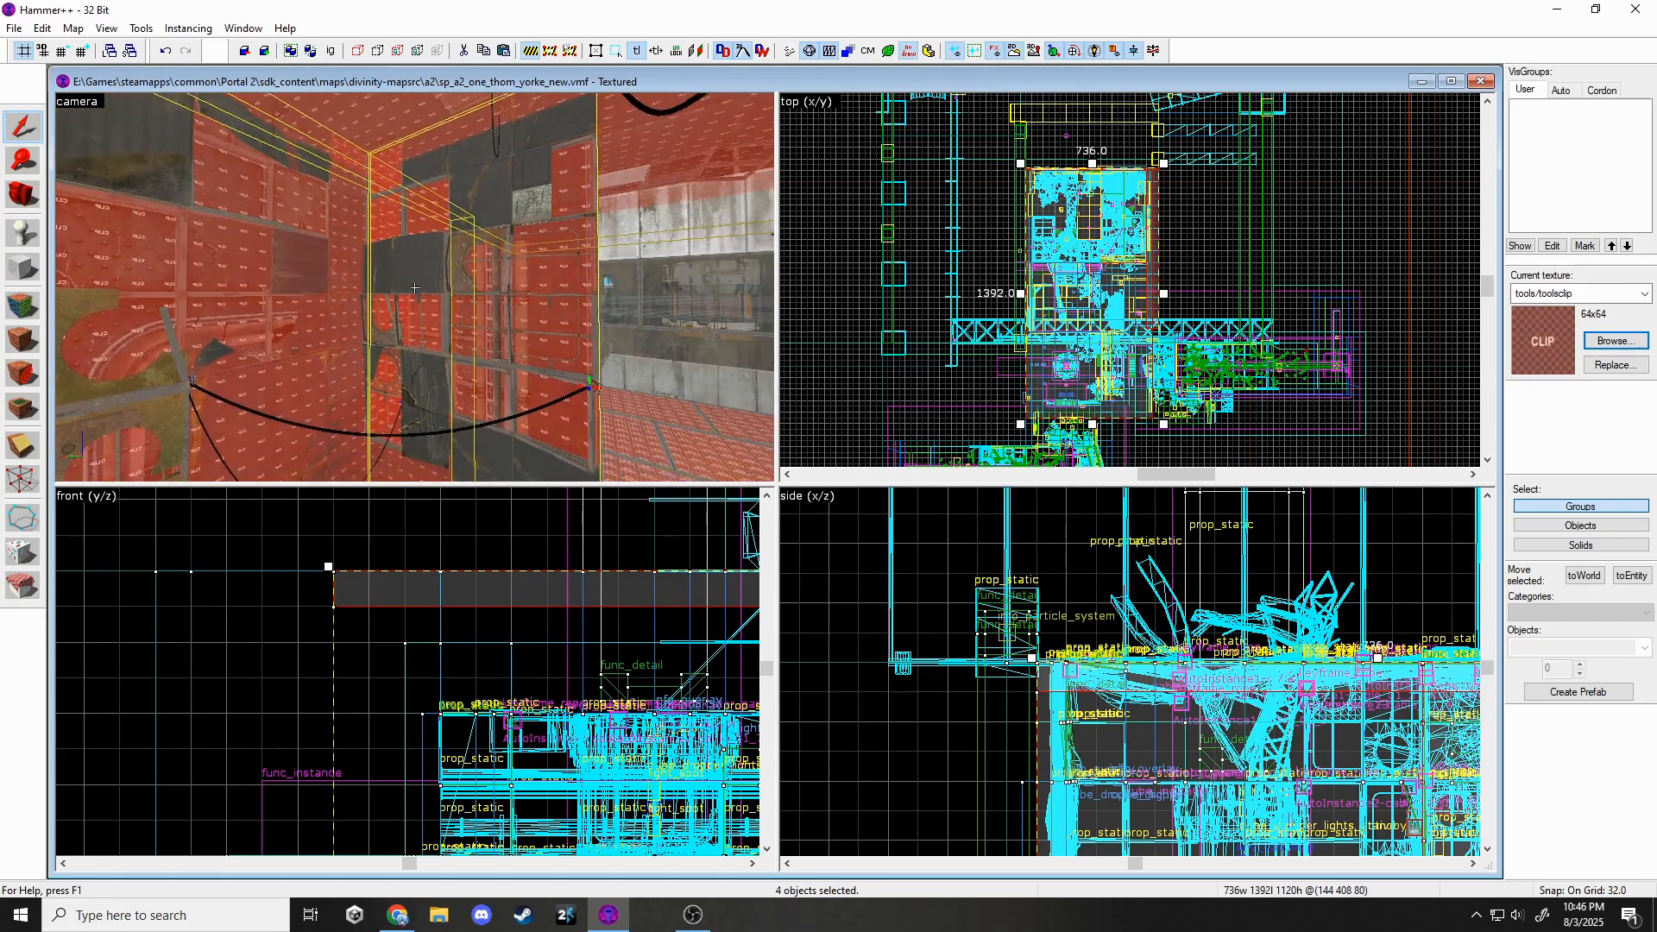
key("w")
key("z")
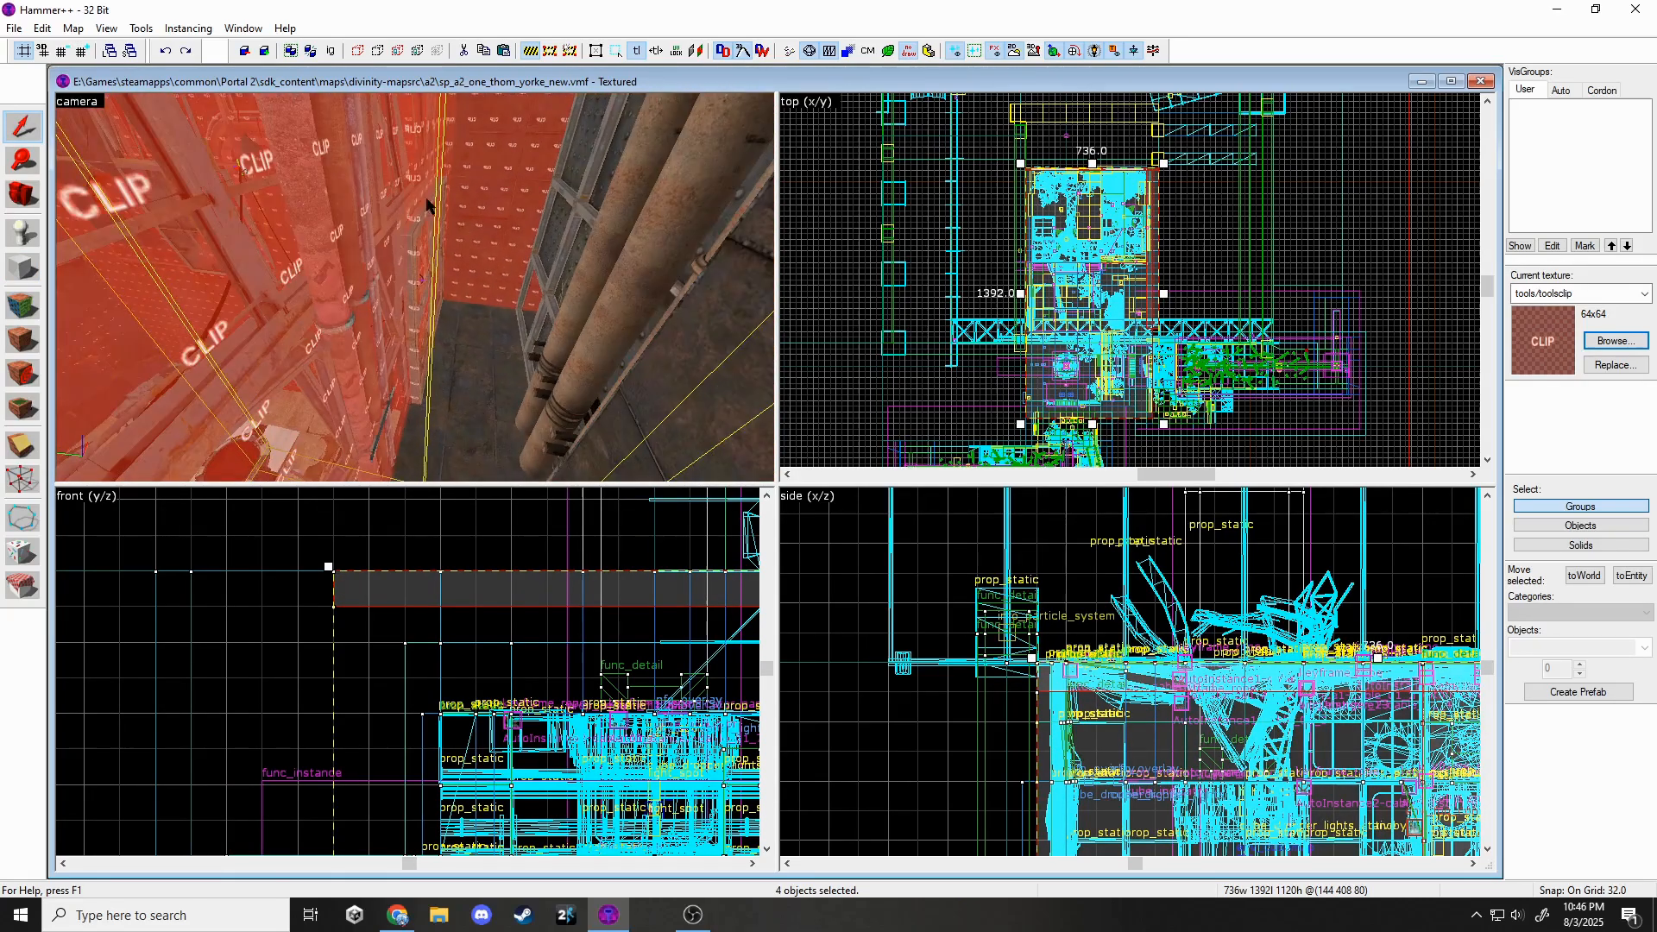
left_click(428, 207, "ctrl")
Add the remaining clip brushes to the selection, dropping one stray object.
key("z")
key("z")
left_click(402, 234, "ctrl")
key("z")
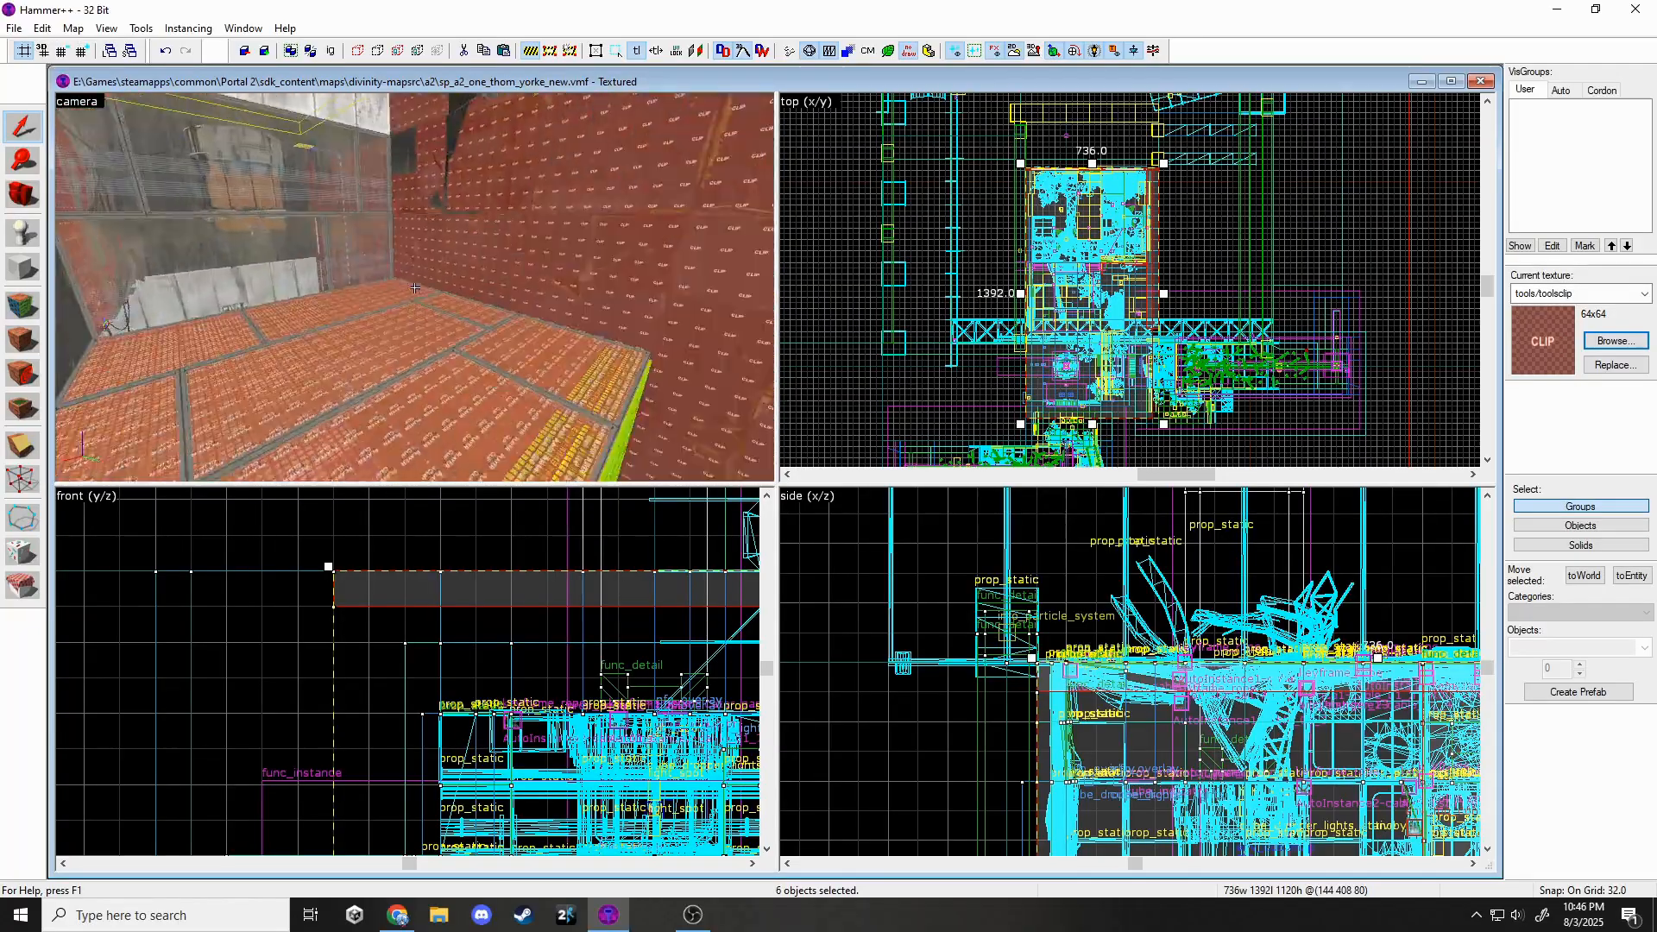
key("z")
left_click(404, 272, "ctrl")
key("z")
key("w")
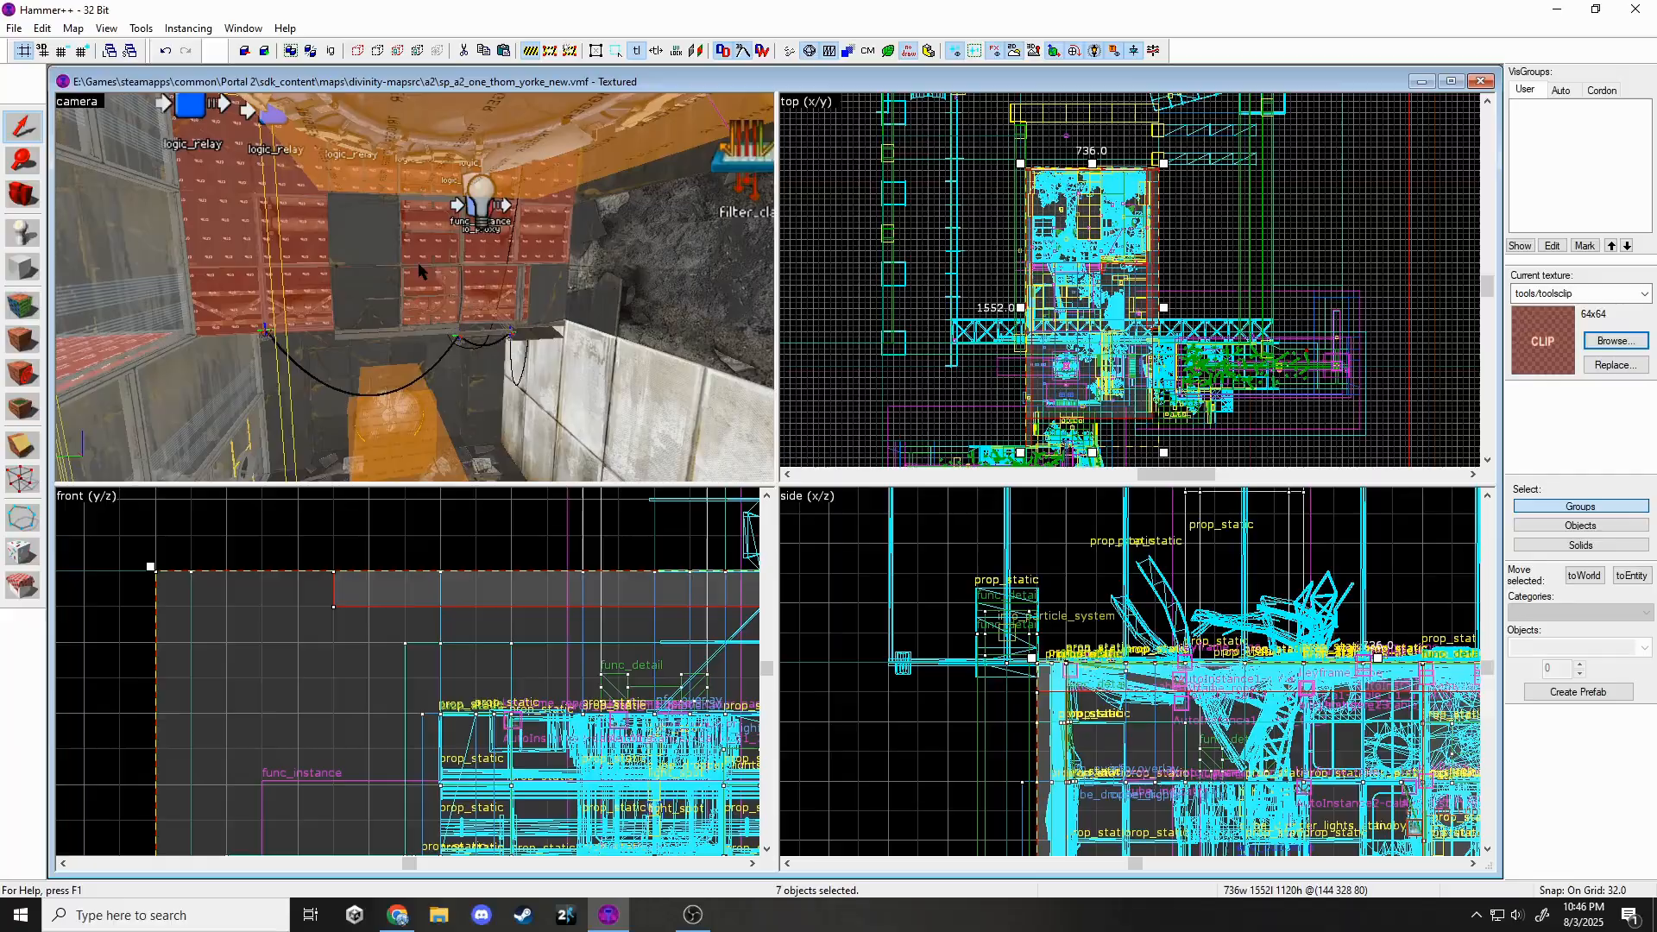
left_click(415, 287, "ctrl")
key("w")
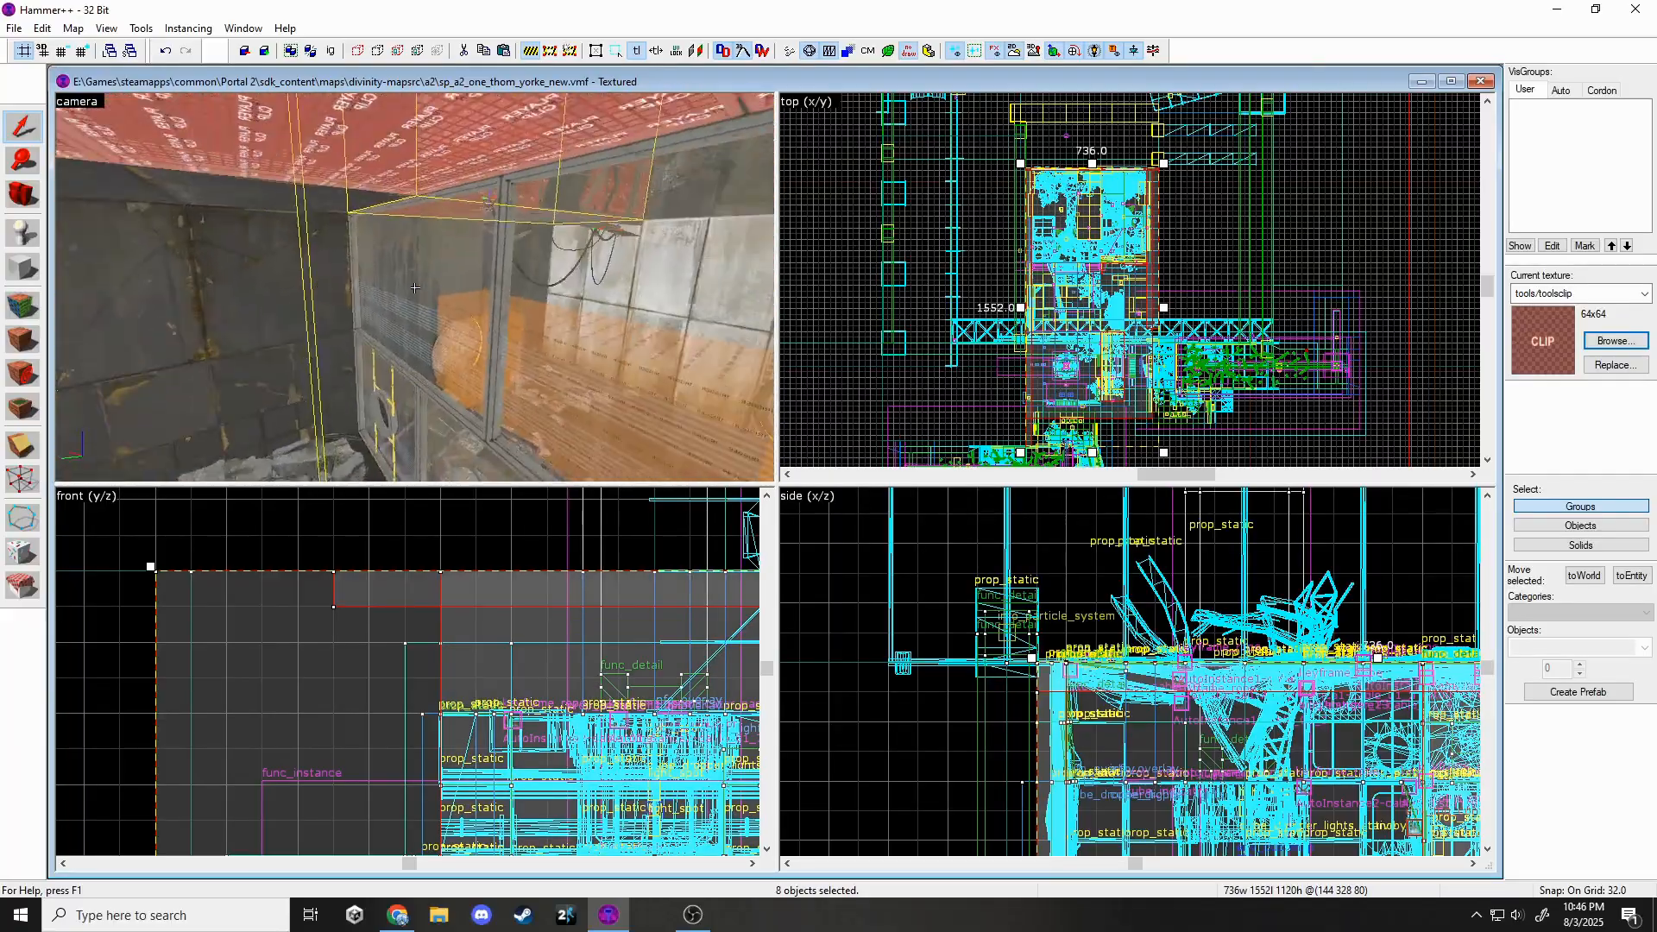
key("w")
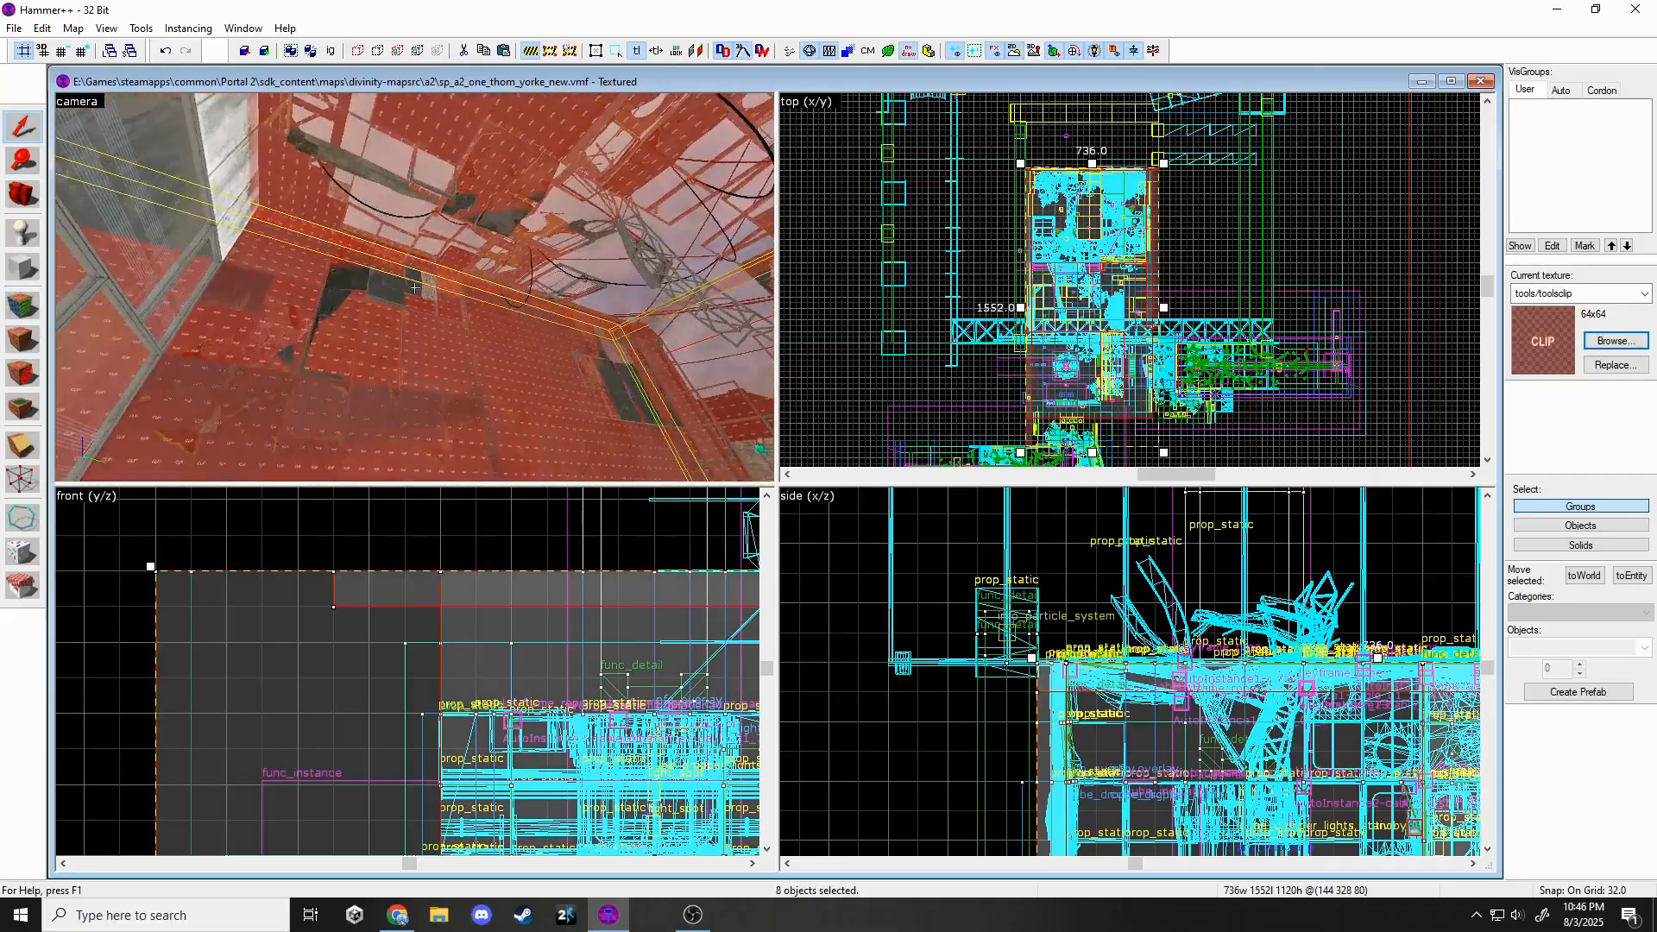
key("z")
left_click(352, 304, "ctrl")
left_click(332, 283, "ctrl")
key("z")
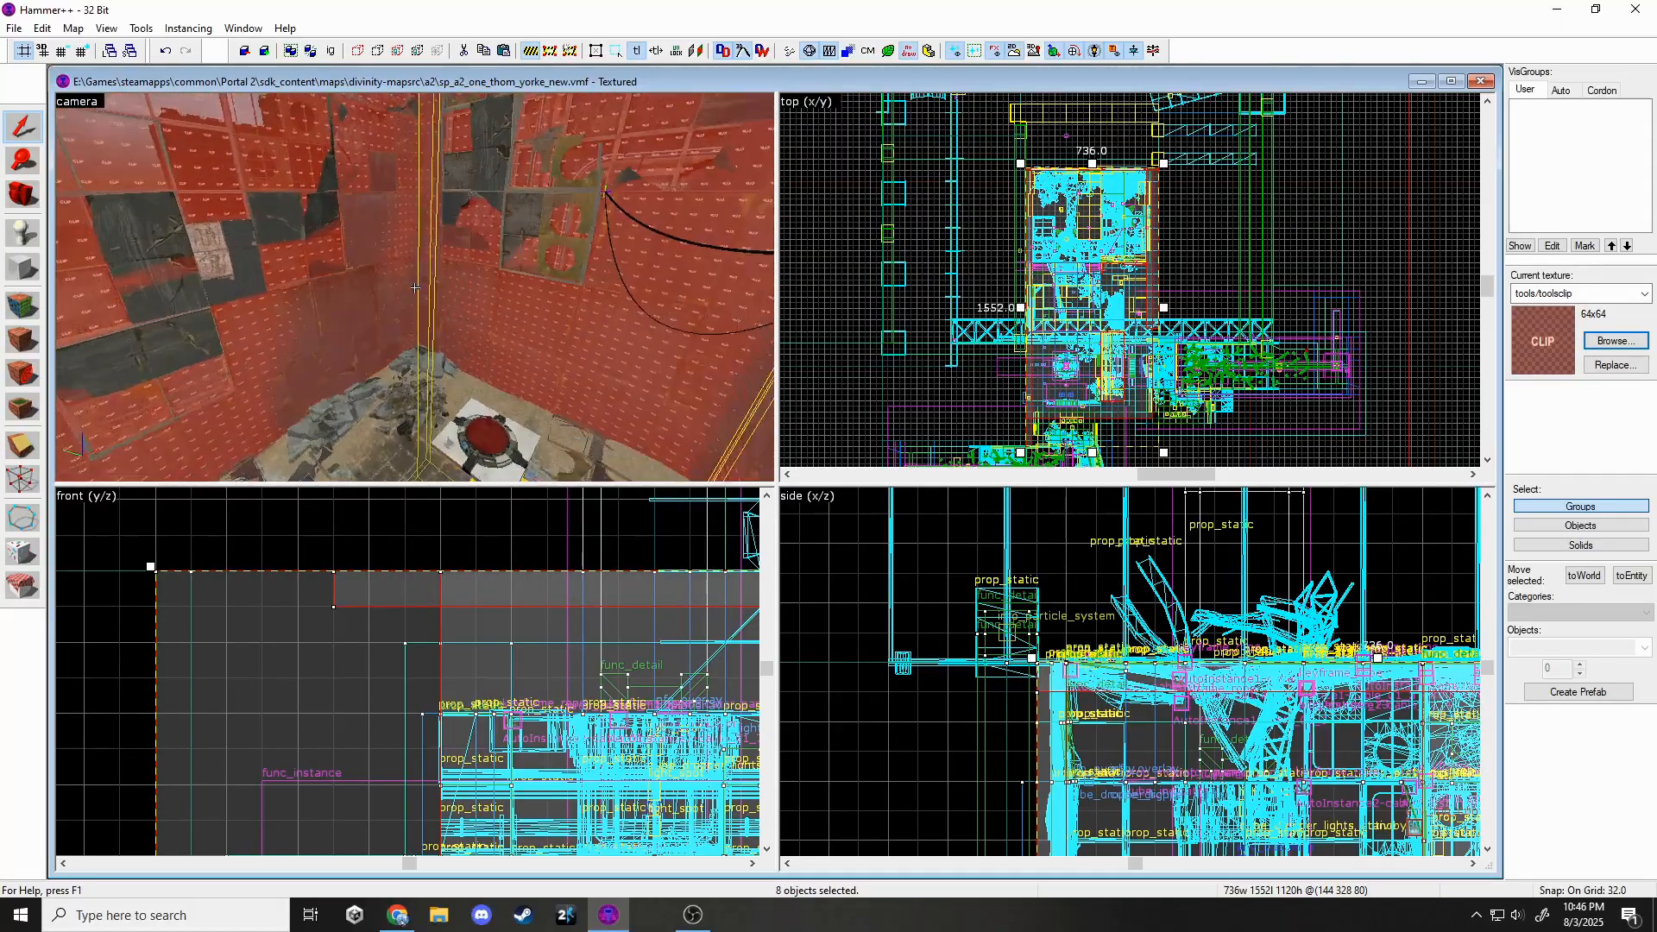
key("z")
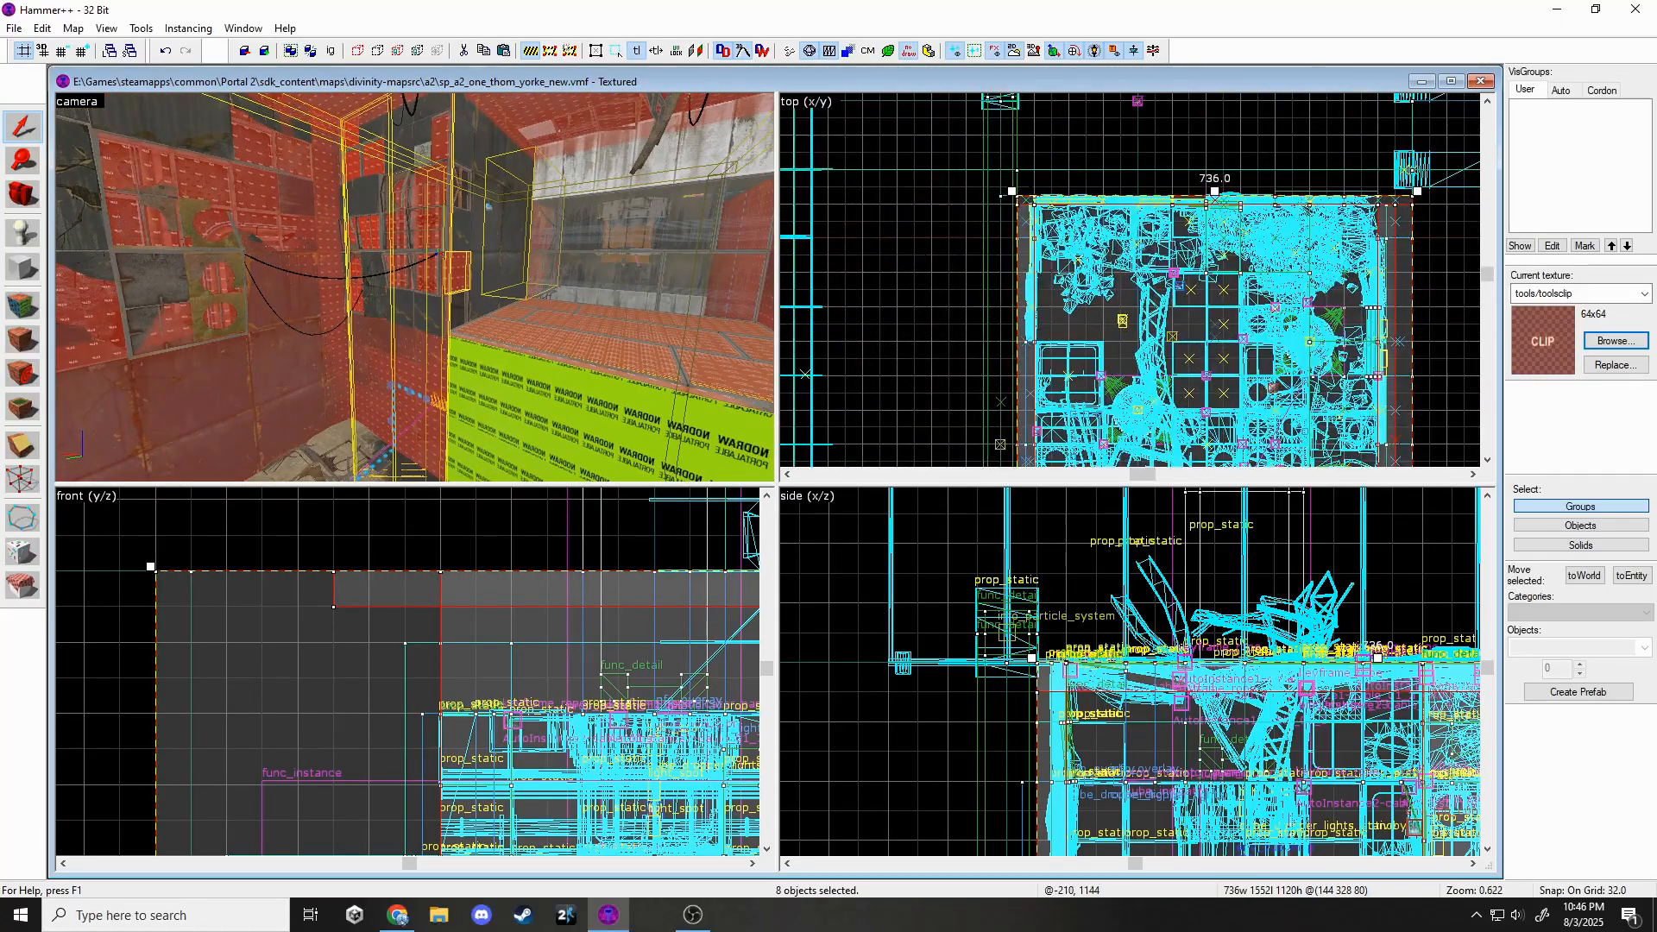
scroll(1053, 195, "up", 10)
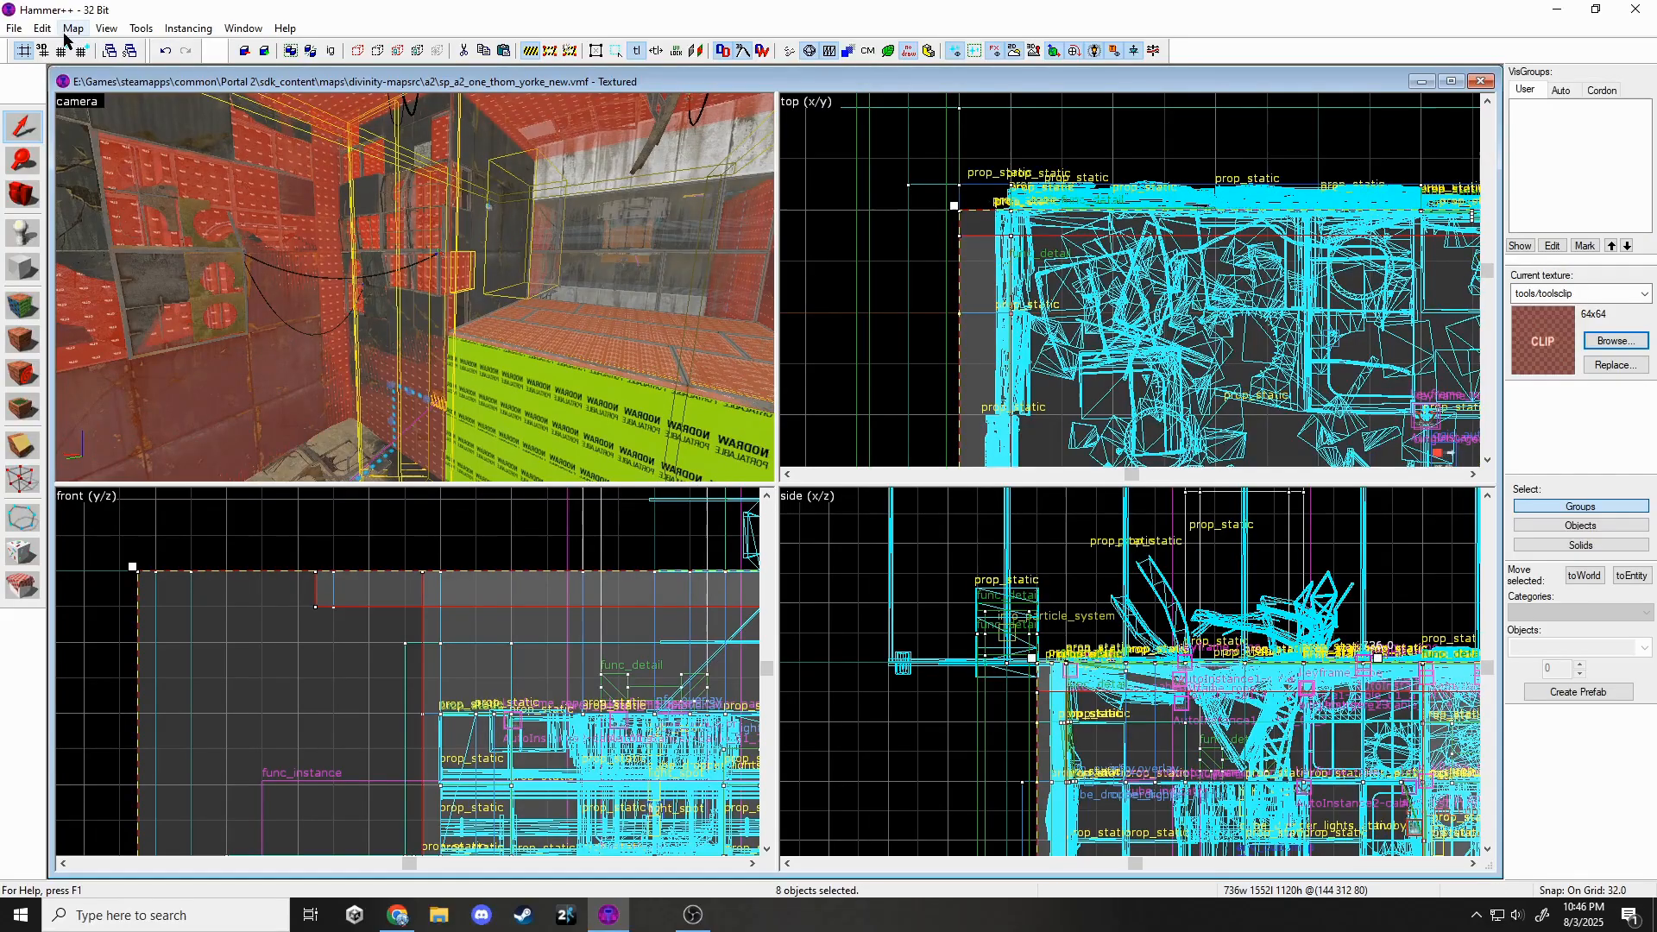
Set the grid to 16, convert the func_detail clip brush to func_clip_vphysics, and save.
key("bracketleft")
double_click(1032, 256)
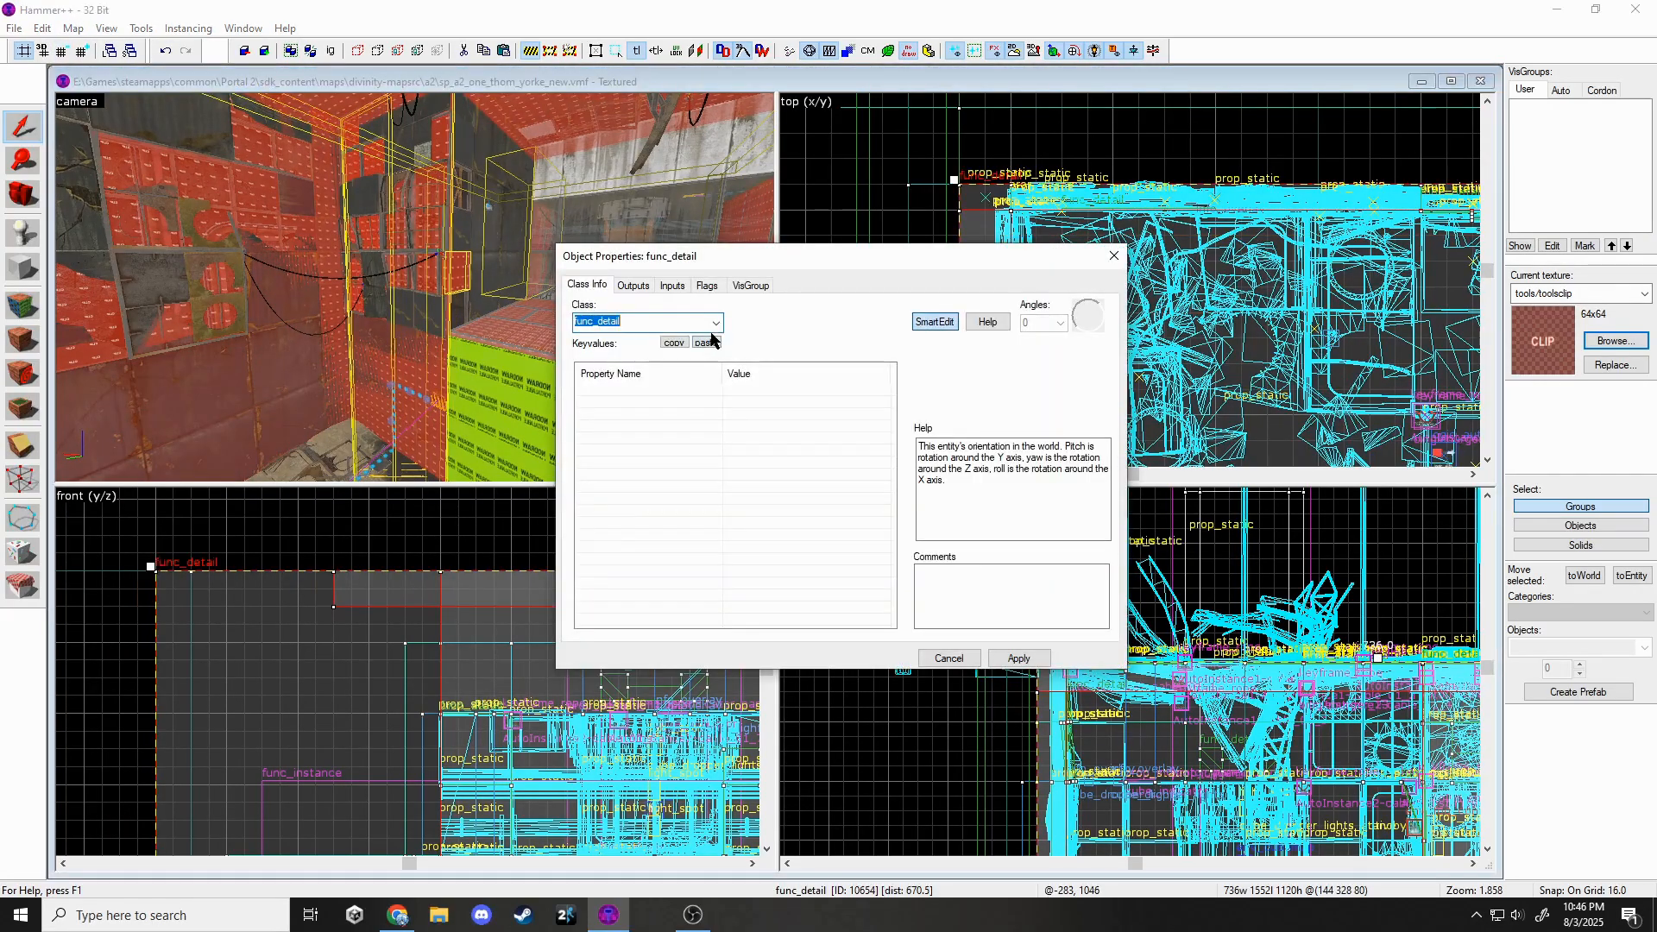
key("BackSpace")
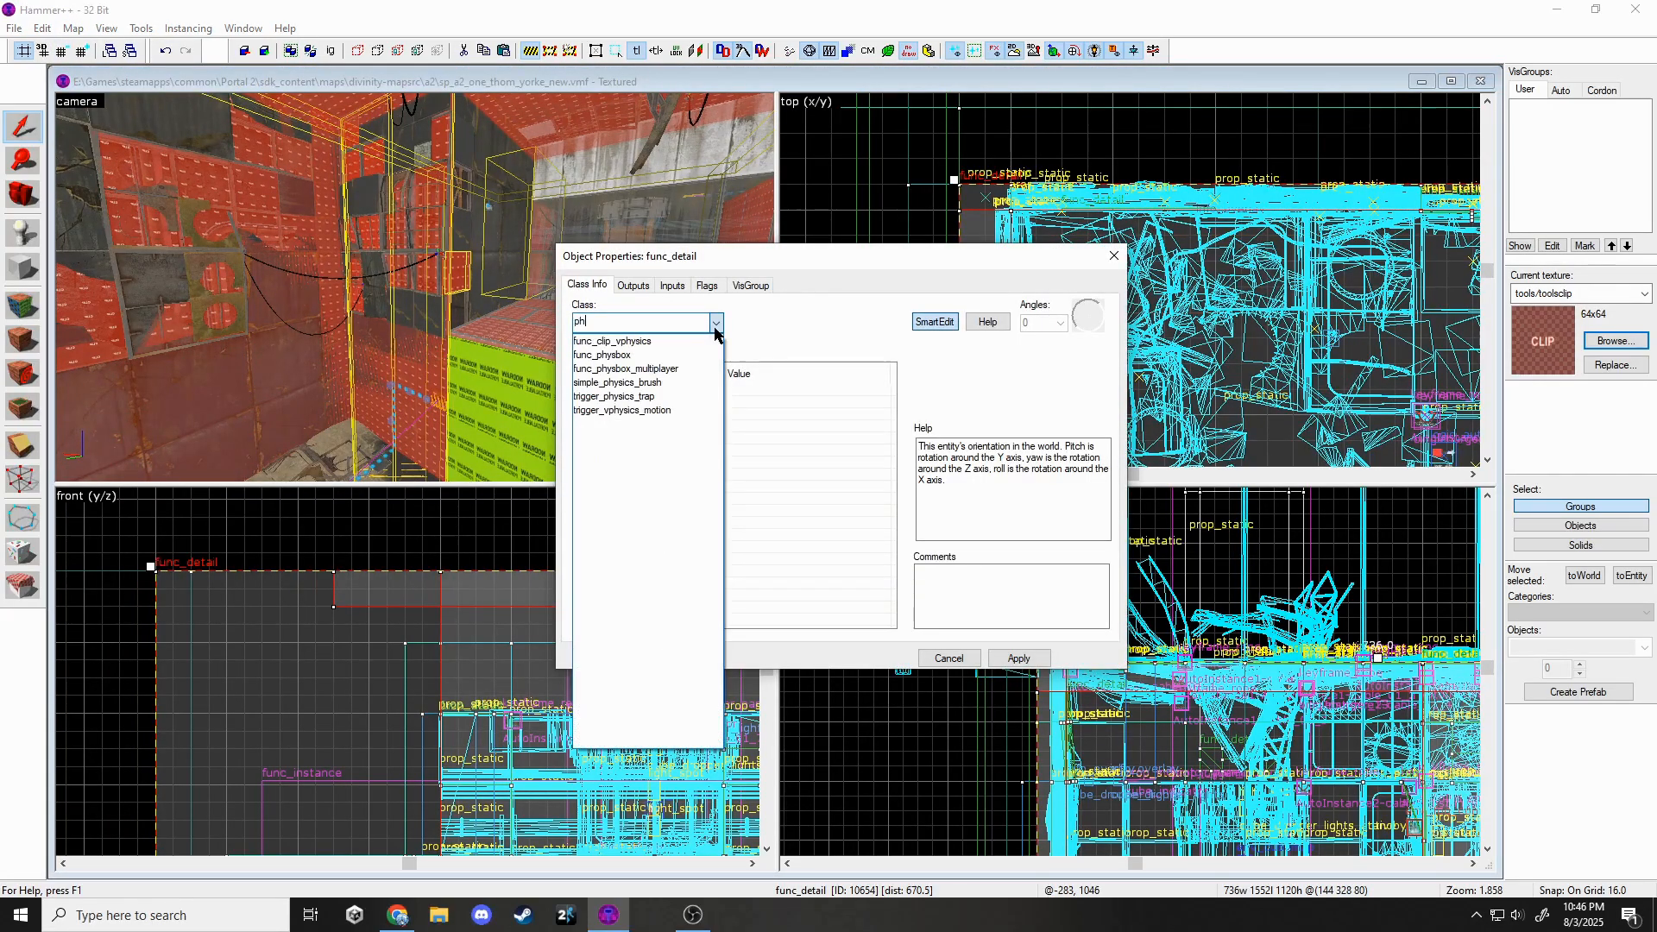
left_click(647, 342)
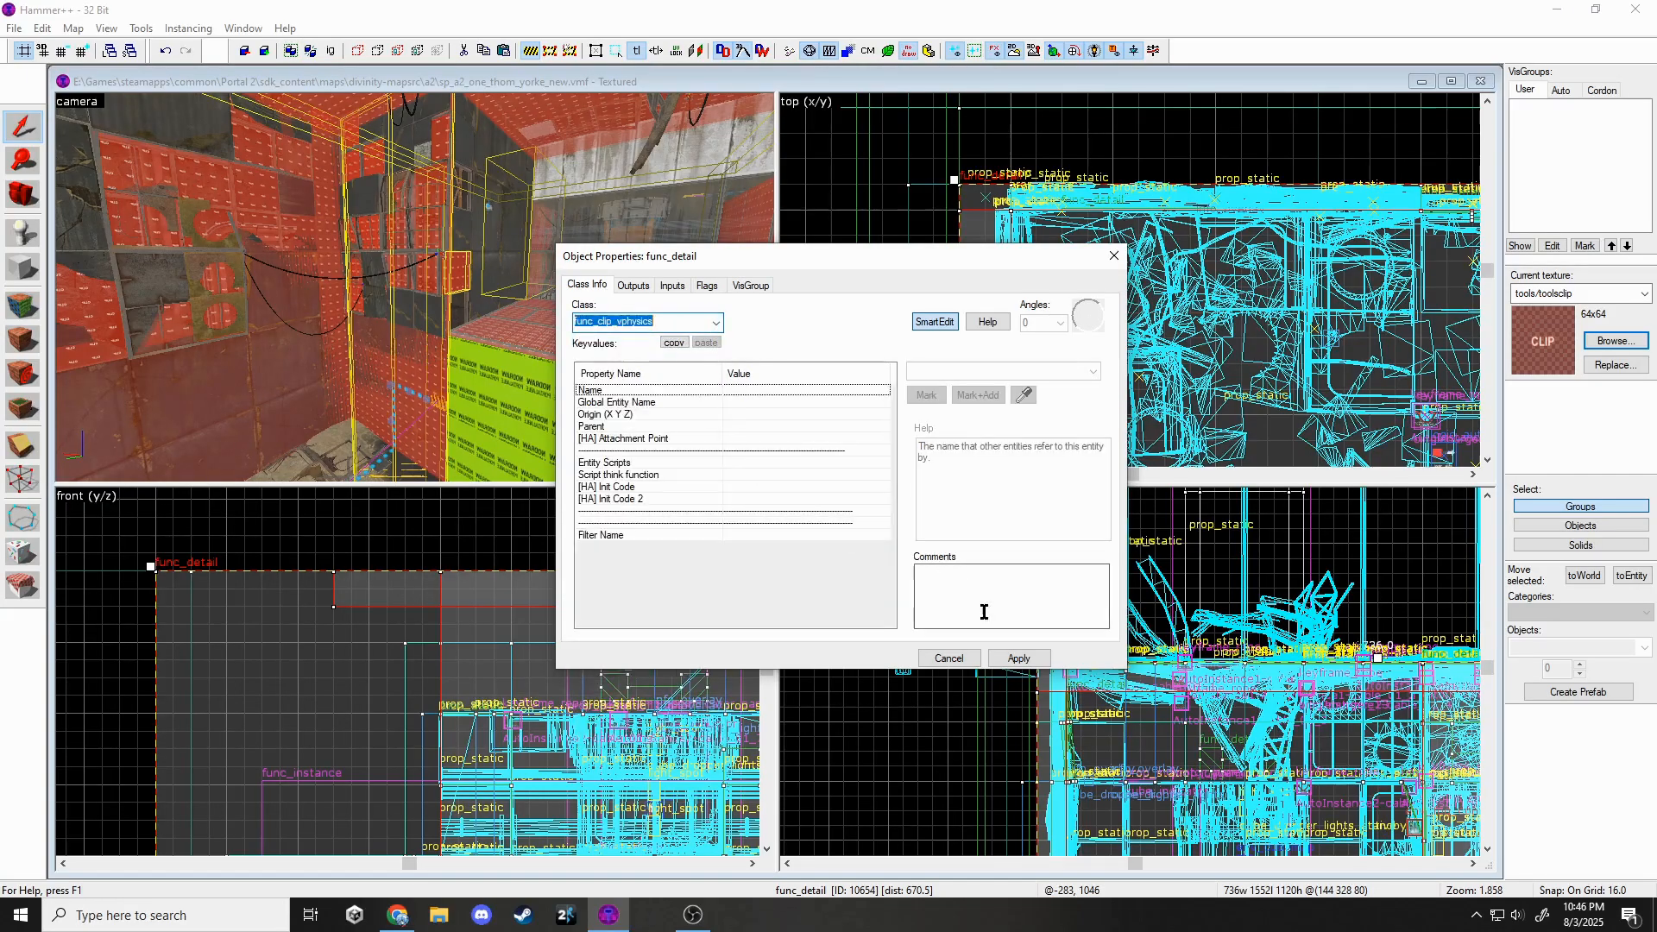
left_click(1019, 659)
left_click(1113, 255)
key("Escape")
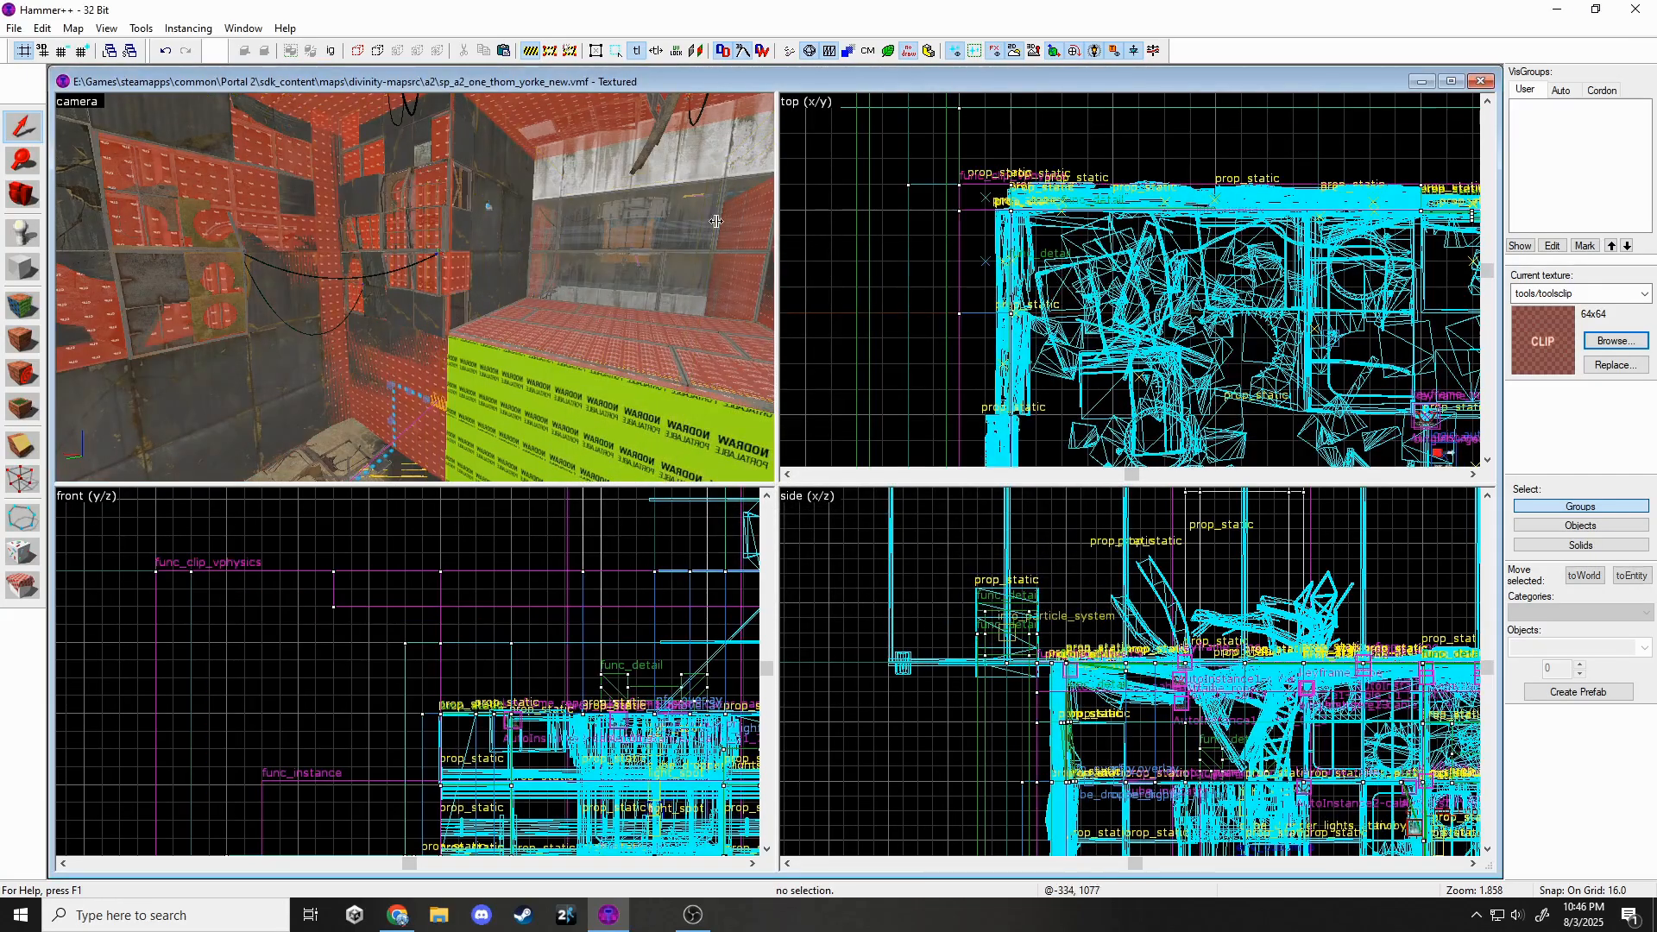
left_click(13, 29)
Save the map and move the 3D view close to the wall pipes.
left_click(36, 105)
key("z")
key("w")
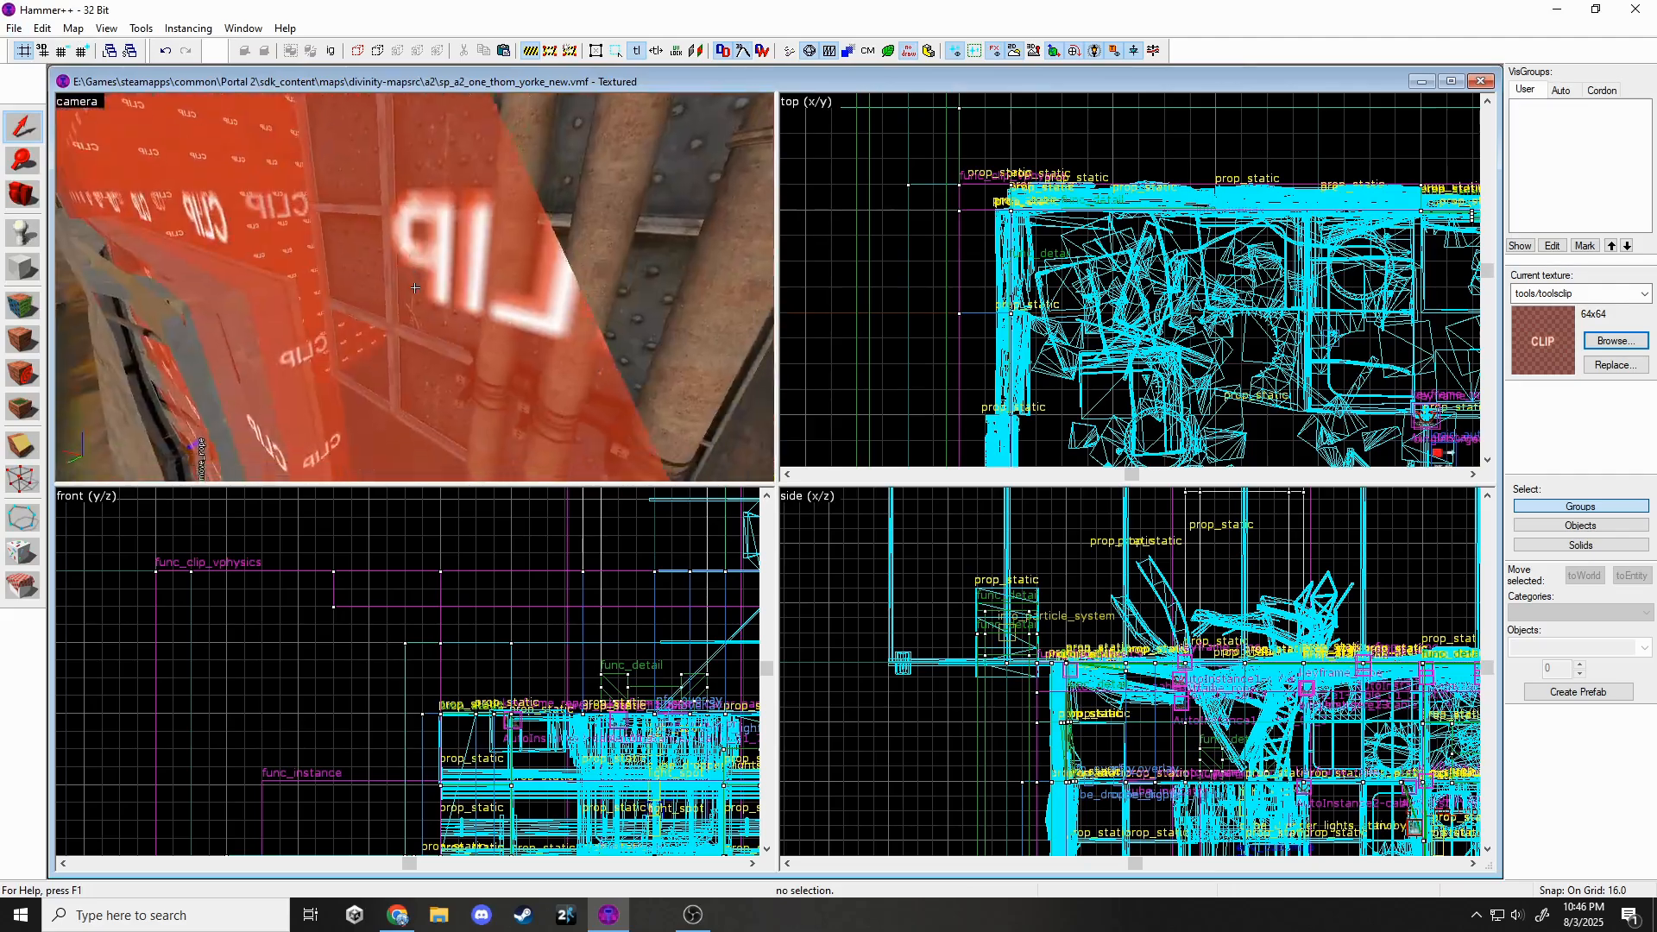
key("s")
key("w")
key("z")
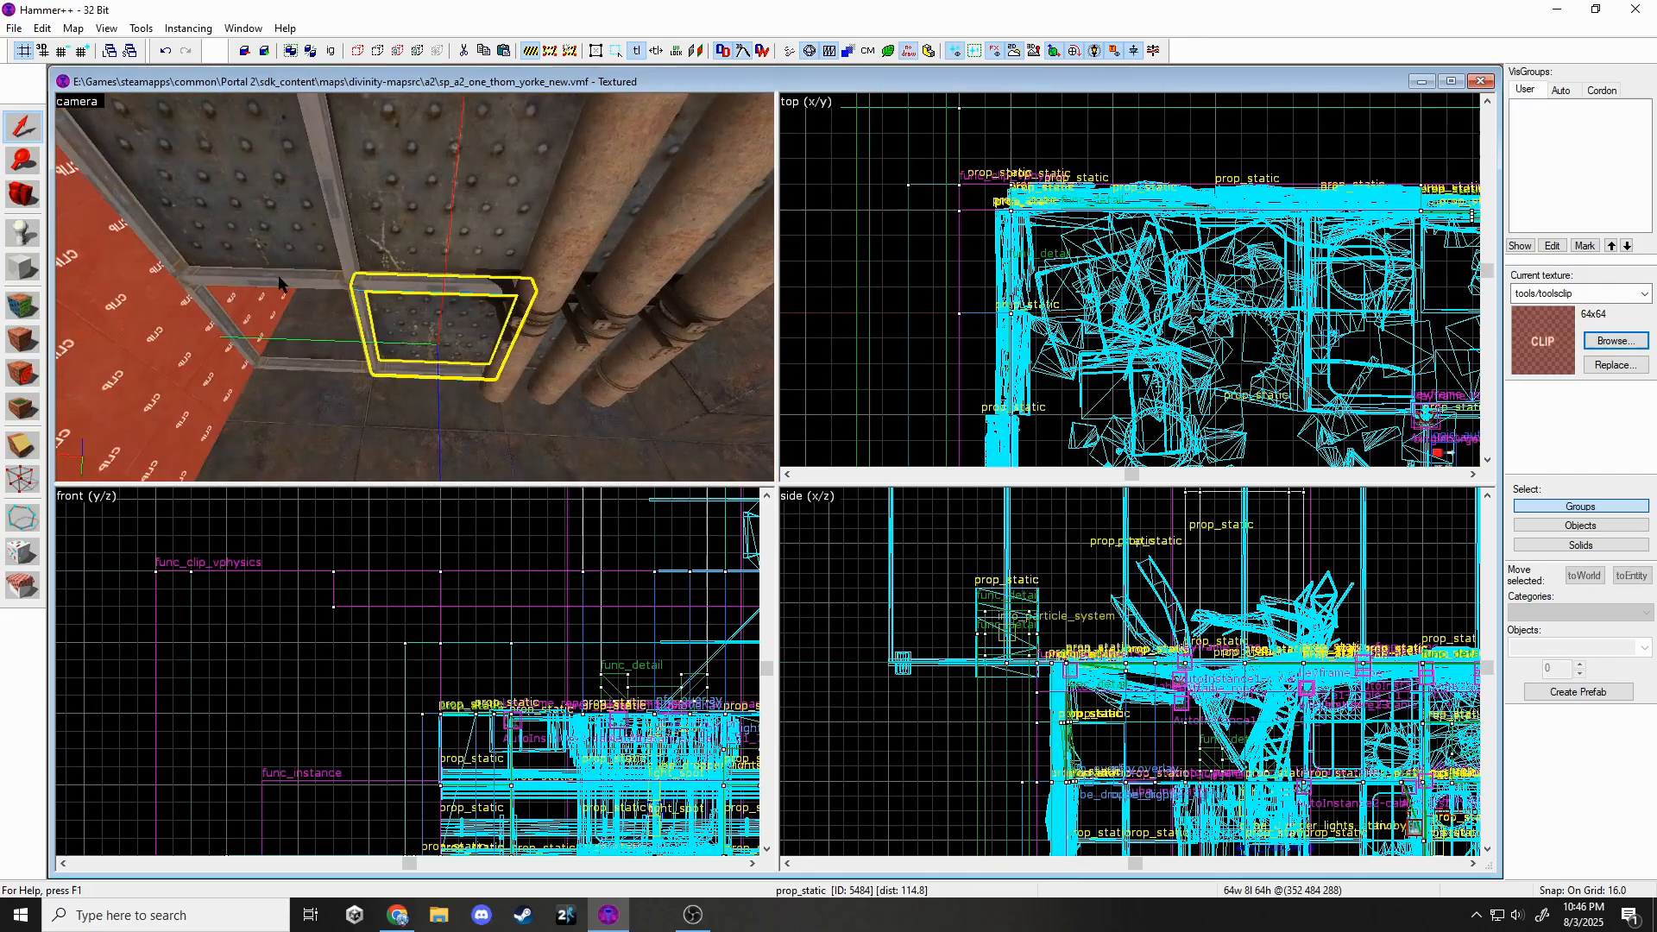
scroll(1271, 370, "down", 5)
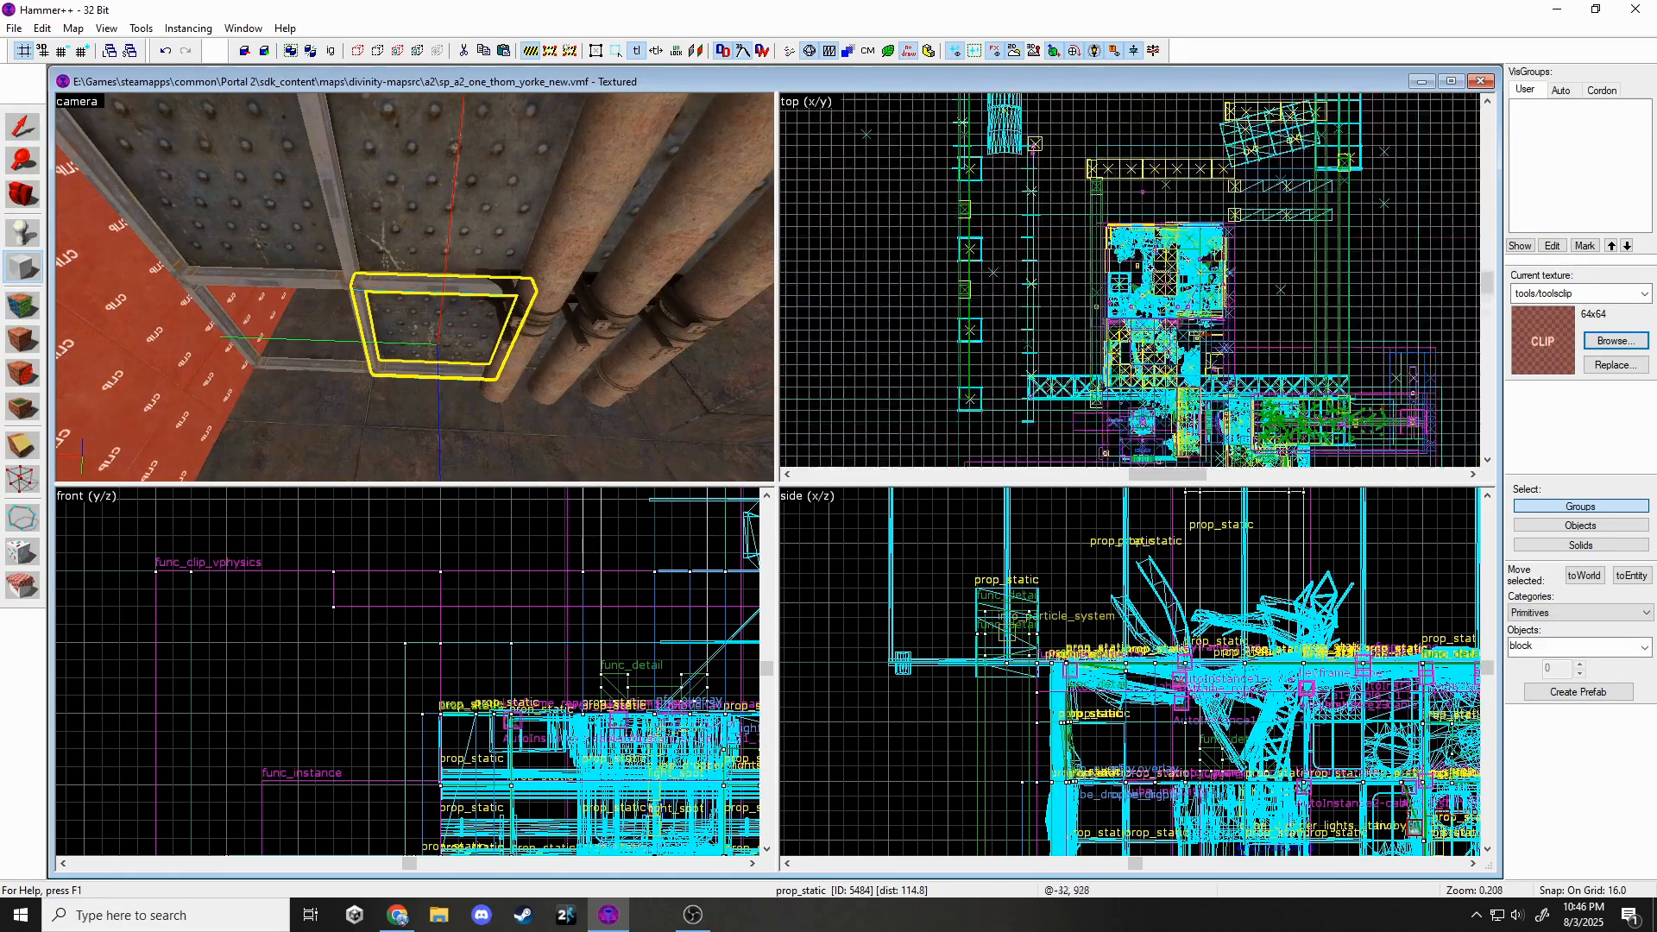
scroll(1271, 371, "up", 6)
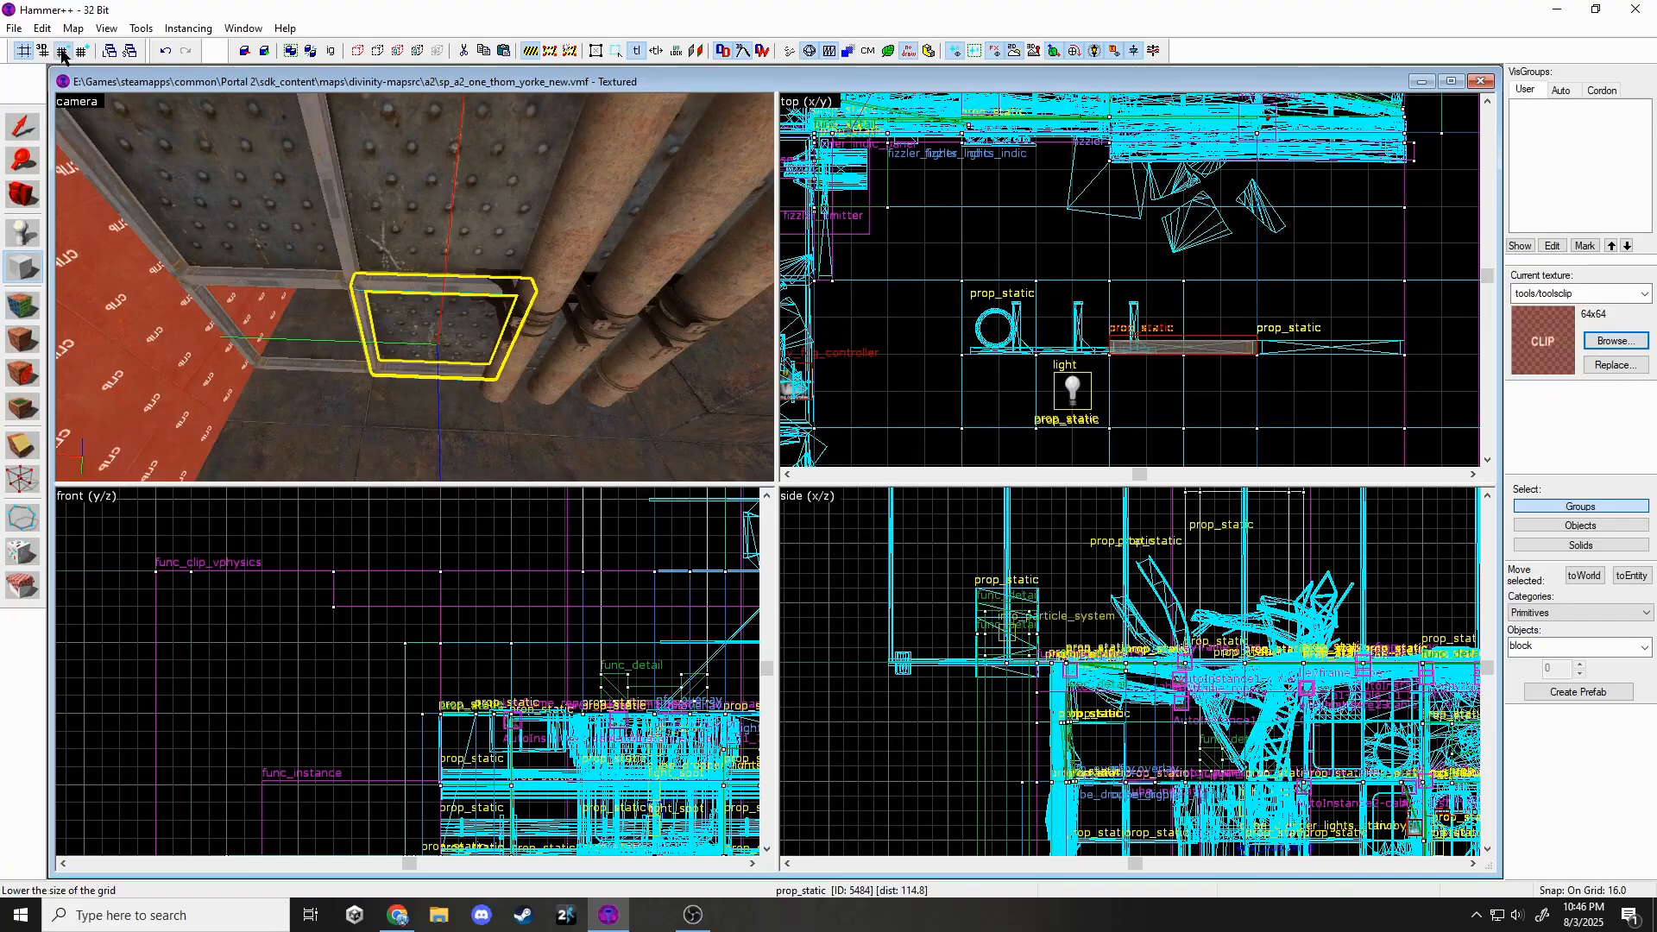
Set the grid to 2 units and create a clip brush filling the gap beside the pipes.
left_click(62, 52)
left_click(62, 51)
scroll(1297, 332, "up", 2)
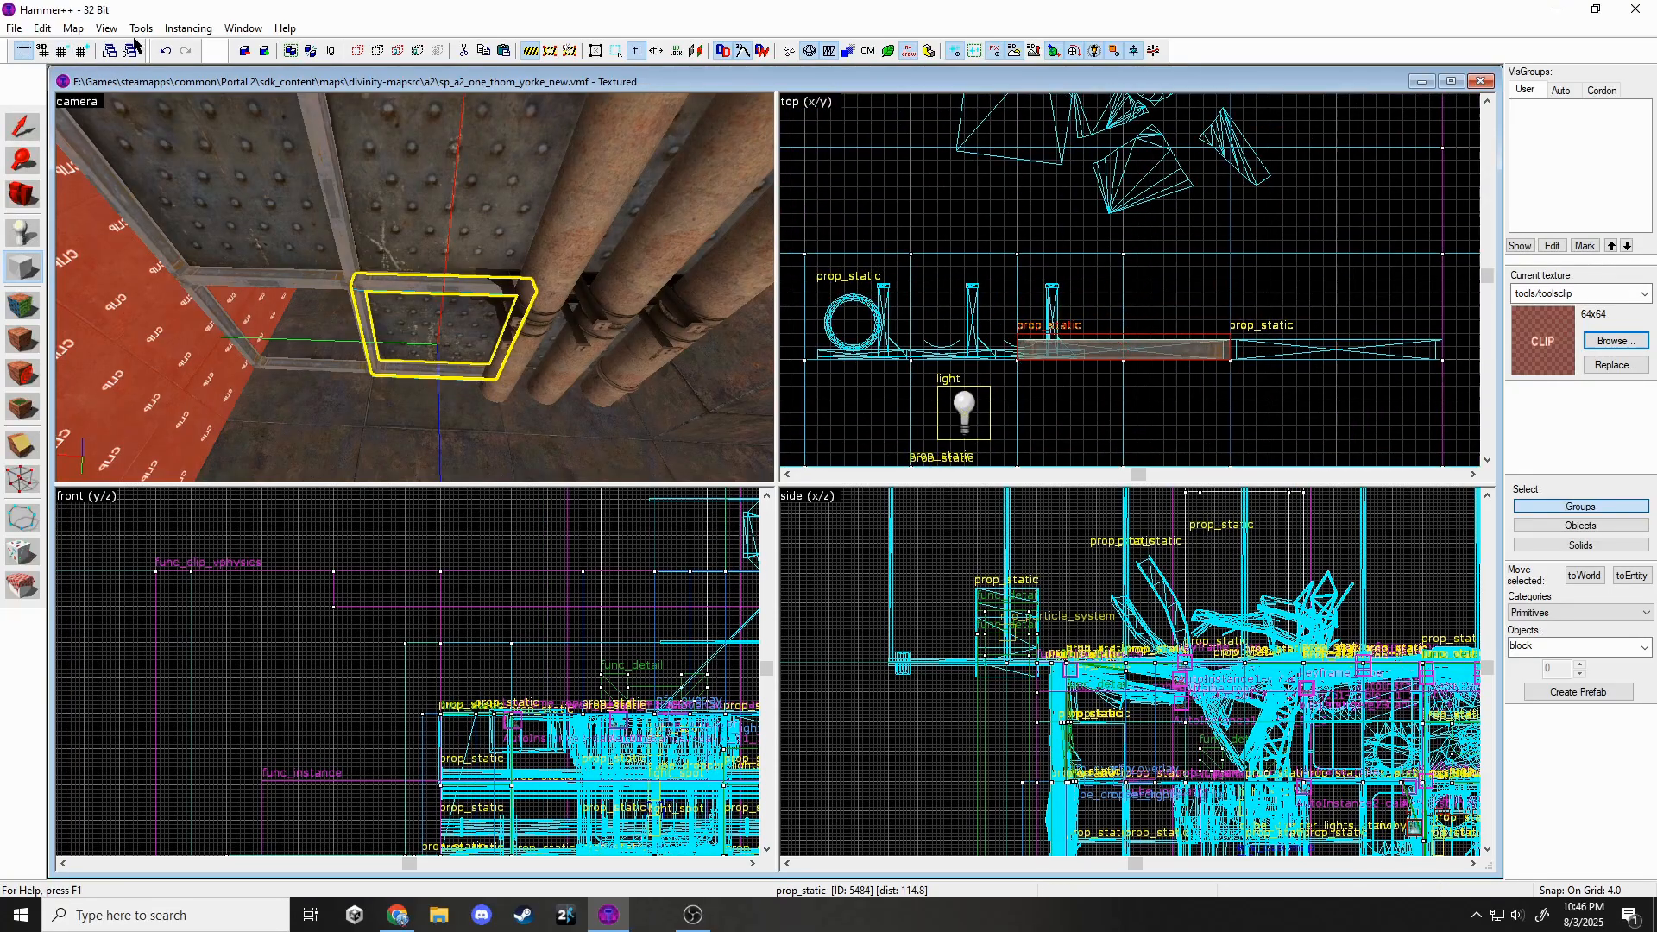
key("bracketleft")
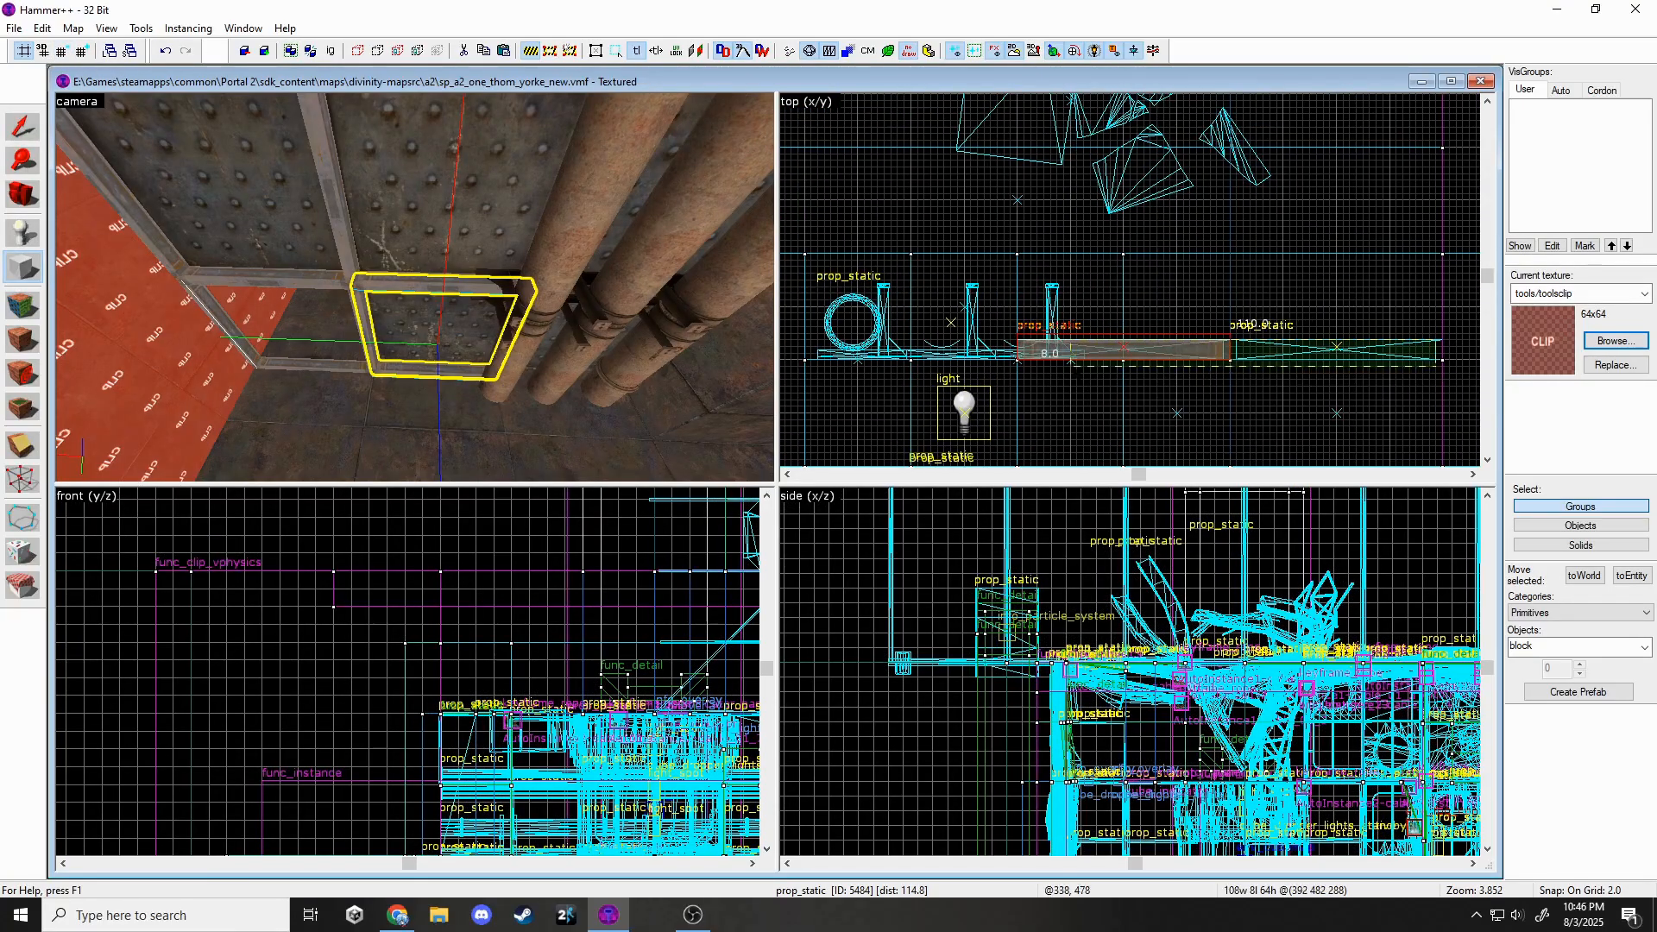
scroll(1078, 365, "up", 1)
left_click_drag(1006, 361, 1004, 361)
scroll(966, 364, "down", 4)
scroll(1226, 367, "up", 4)
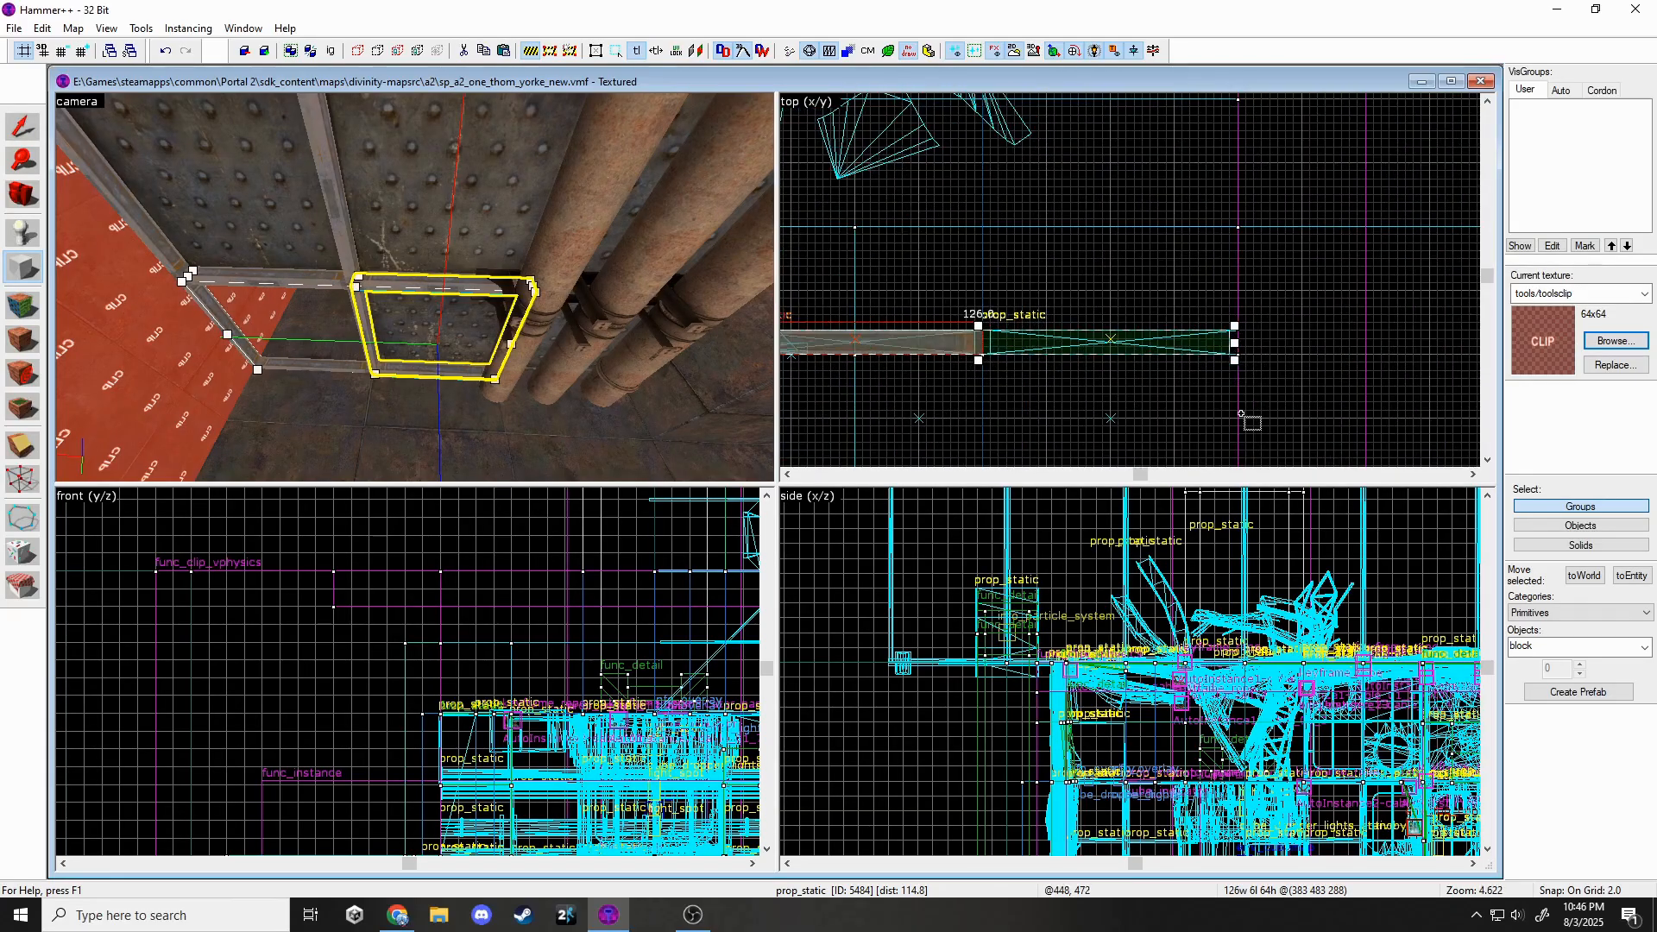
key("Return")
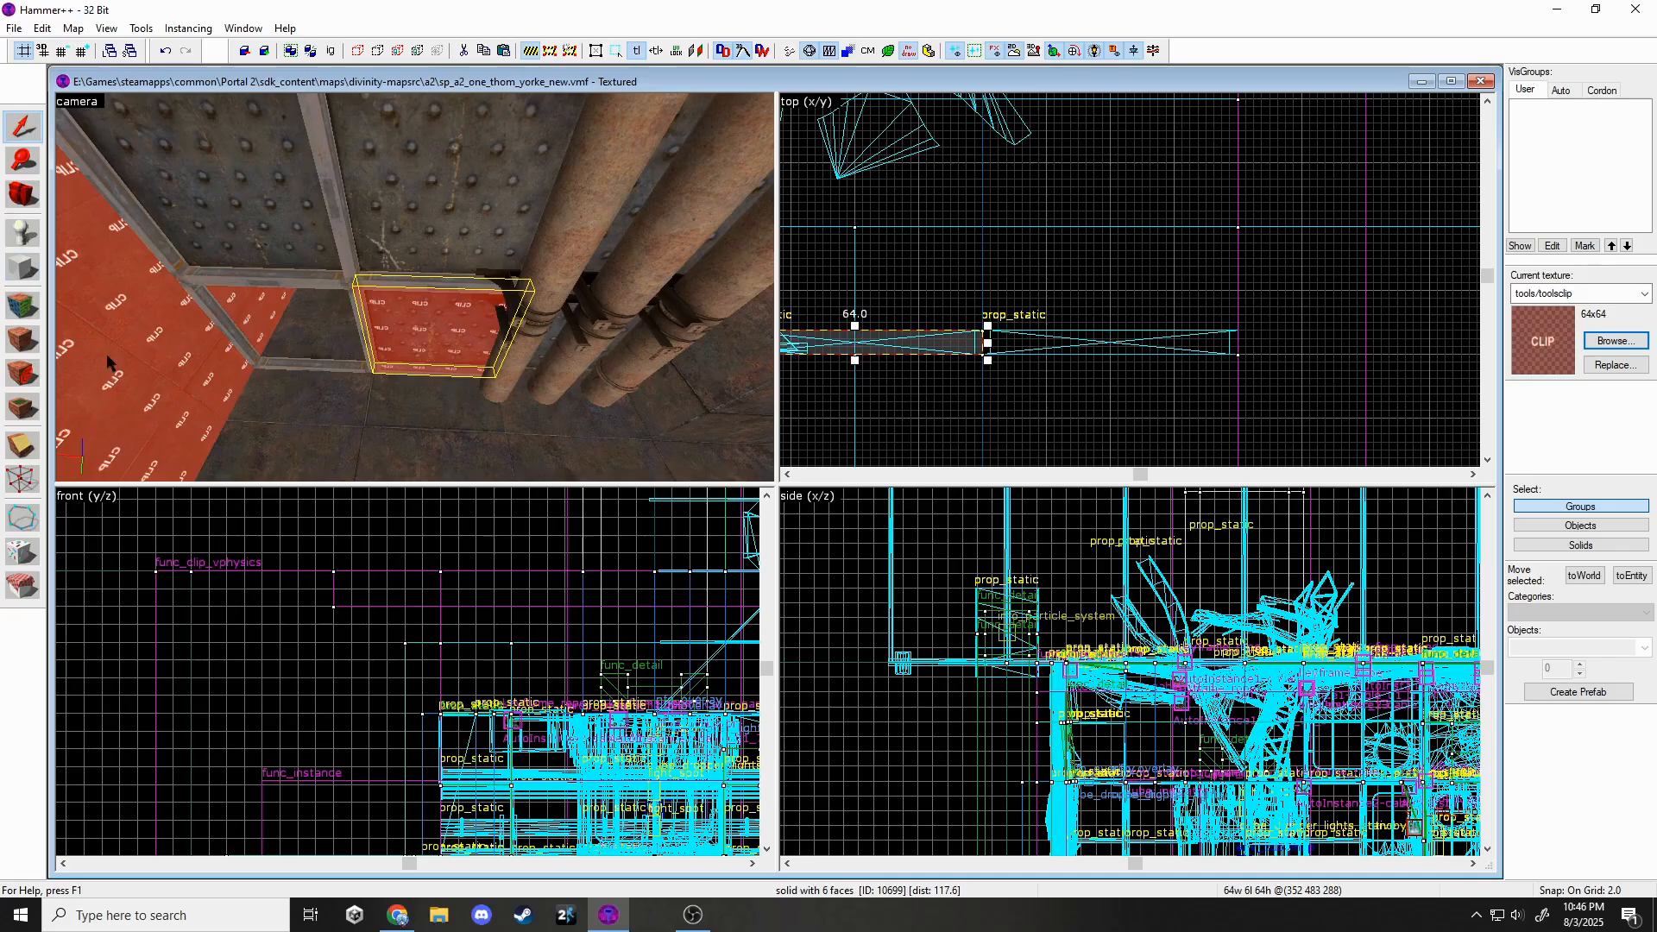
Draw and create a second small toolsclip block in the side view.
left_click(20, 280)
scroll(1114, 694, "down", 7)
scroll(1099, 712, "up", 10)
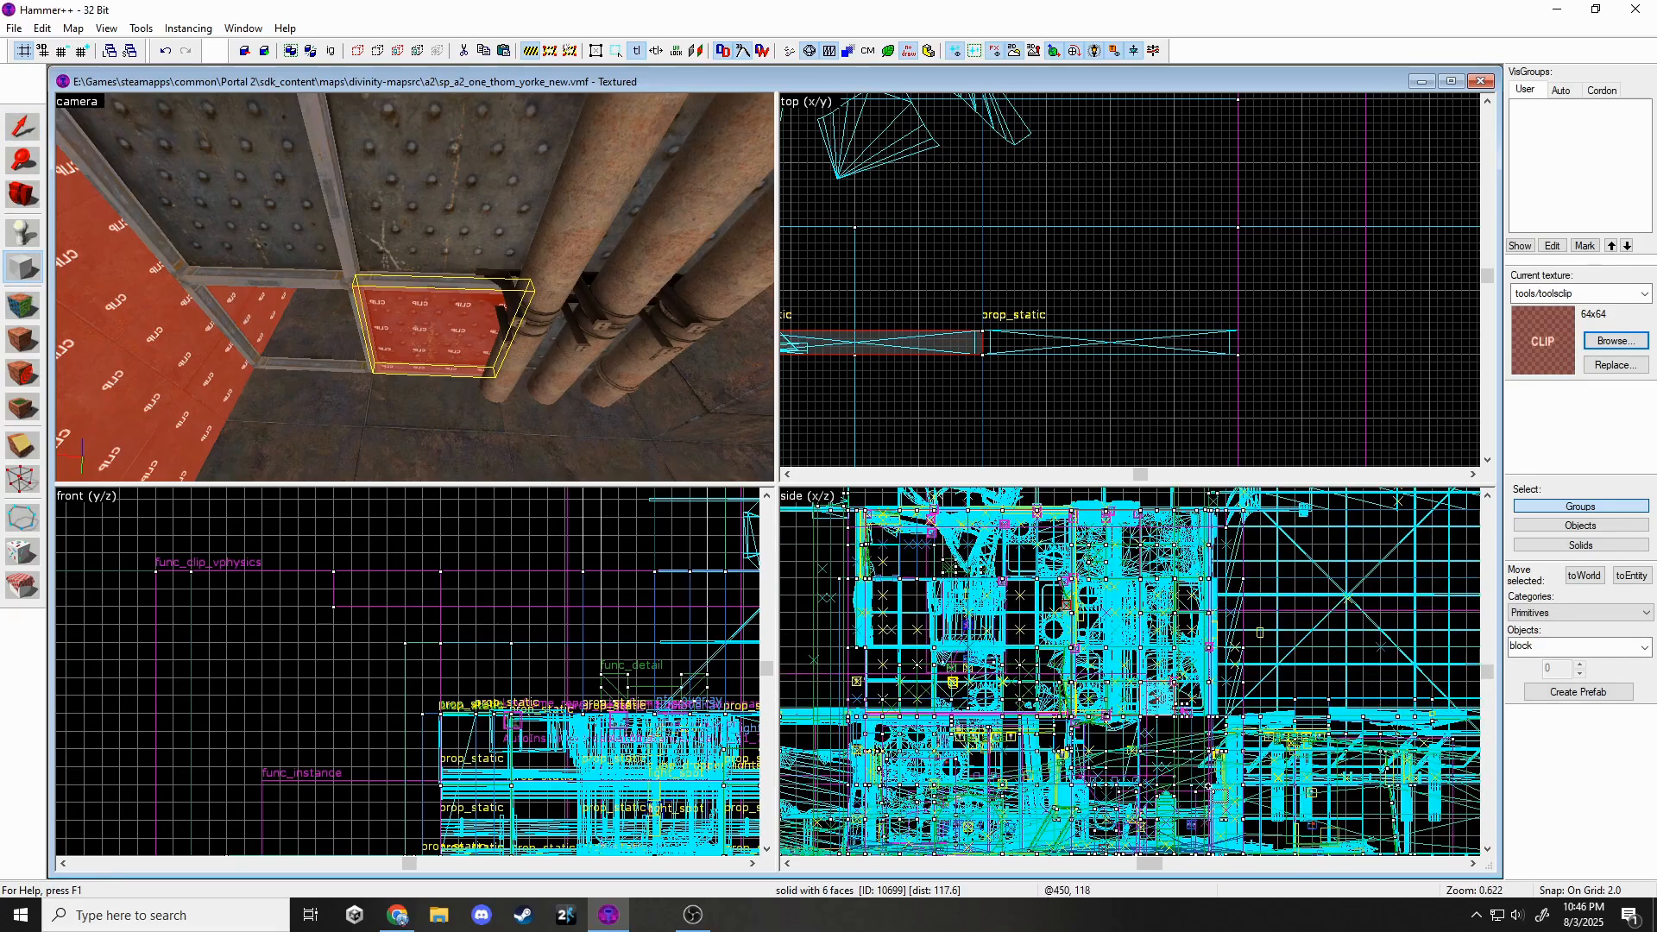
scroll(1079, 660, "up", 5)
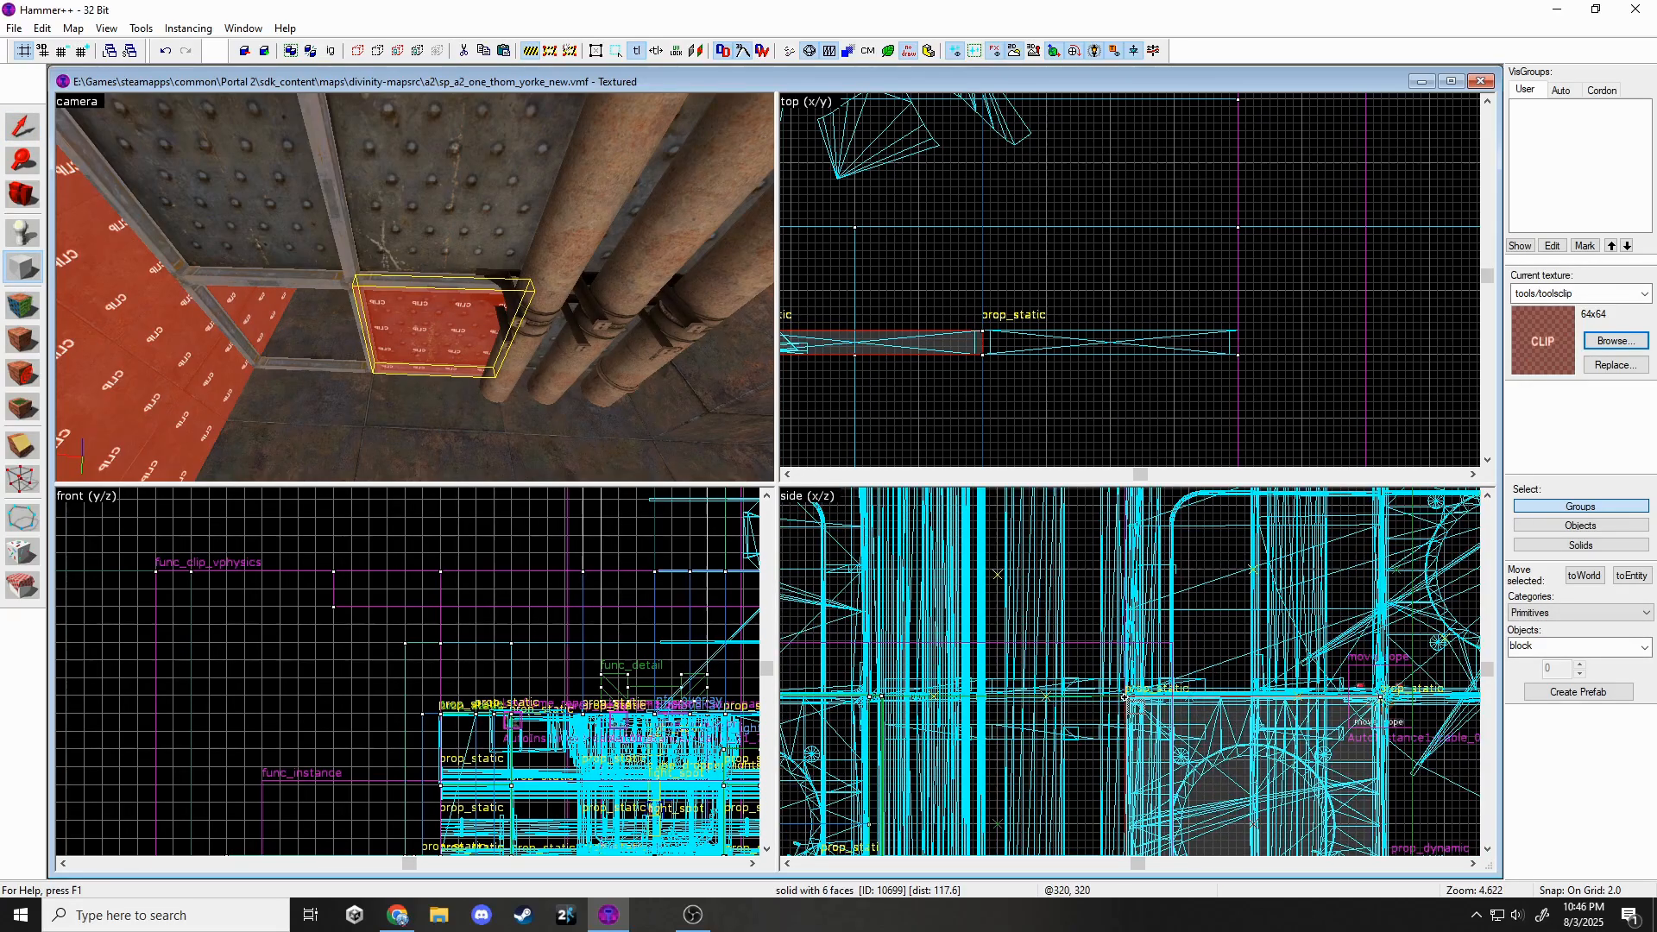
left_click_drag(1124, 697, 1091, 725)
scroll(1091, 725, "down", 5)
key("Return")
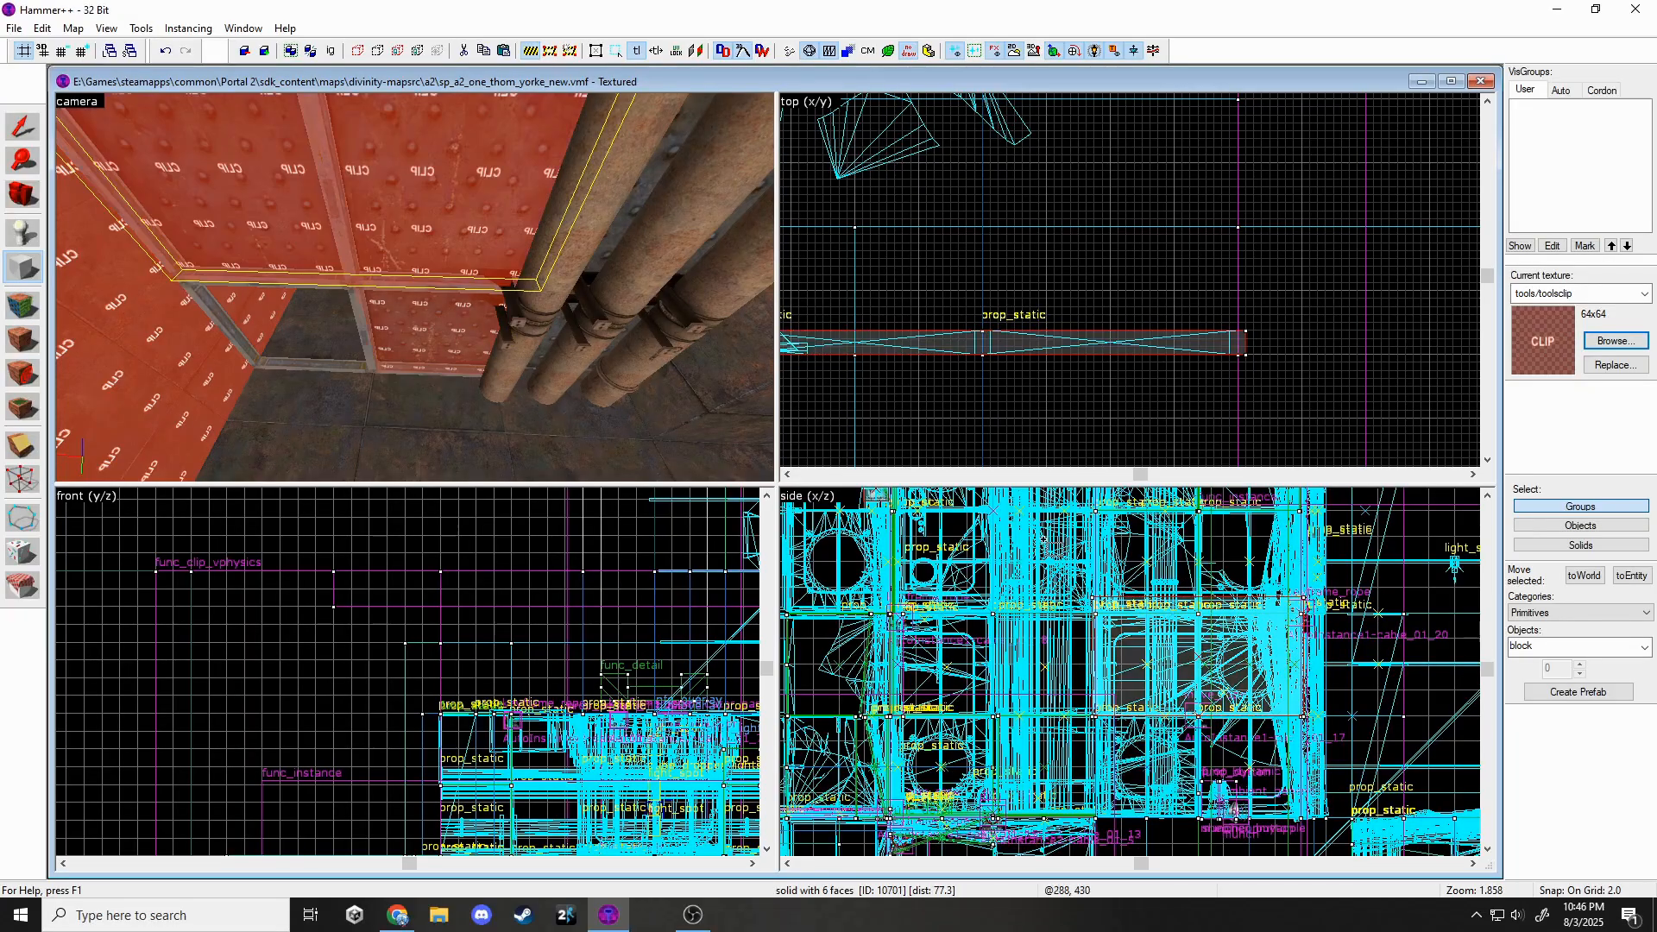
Tie both new clip brushes into a func_clip_vphysics entity.
left_click(377, 304, "ctrl")
scroll(975, 349, "up", 3)
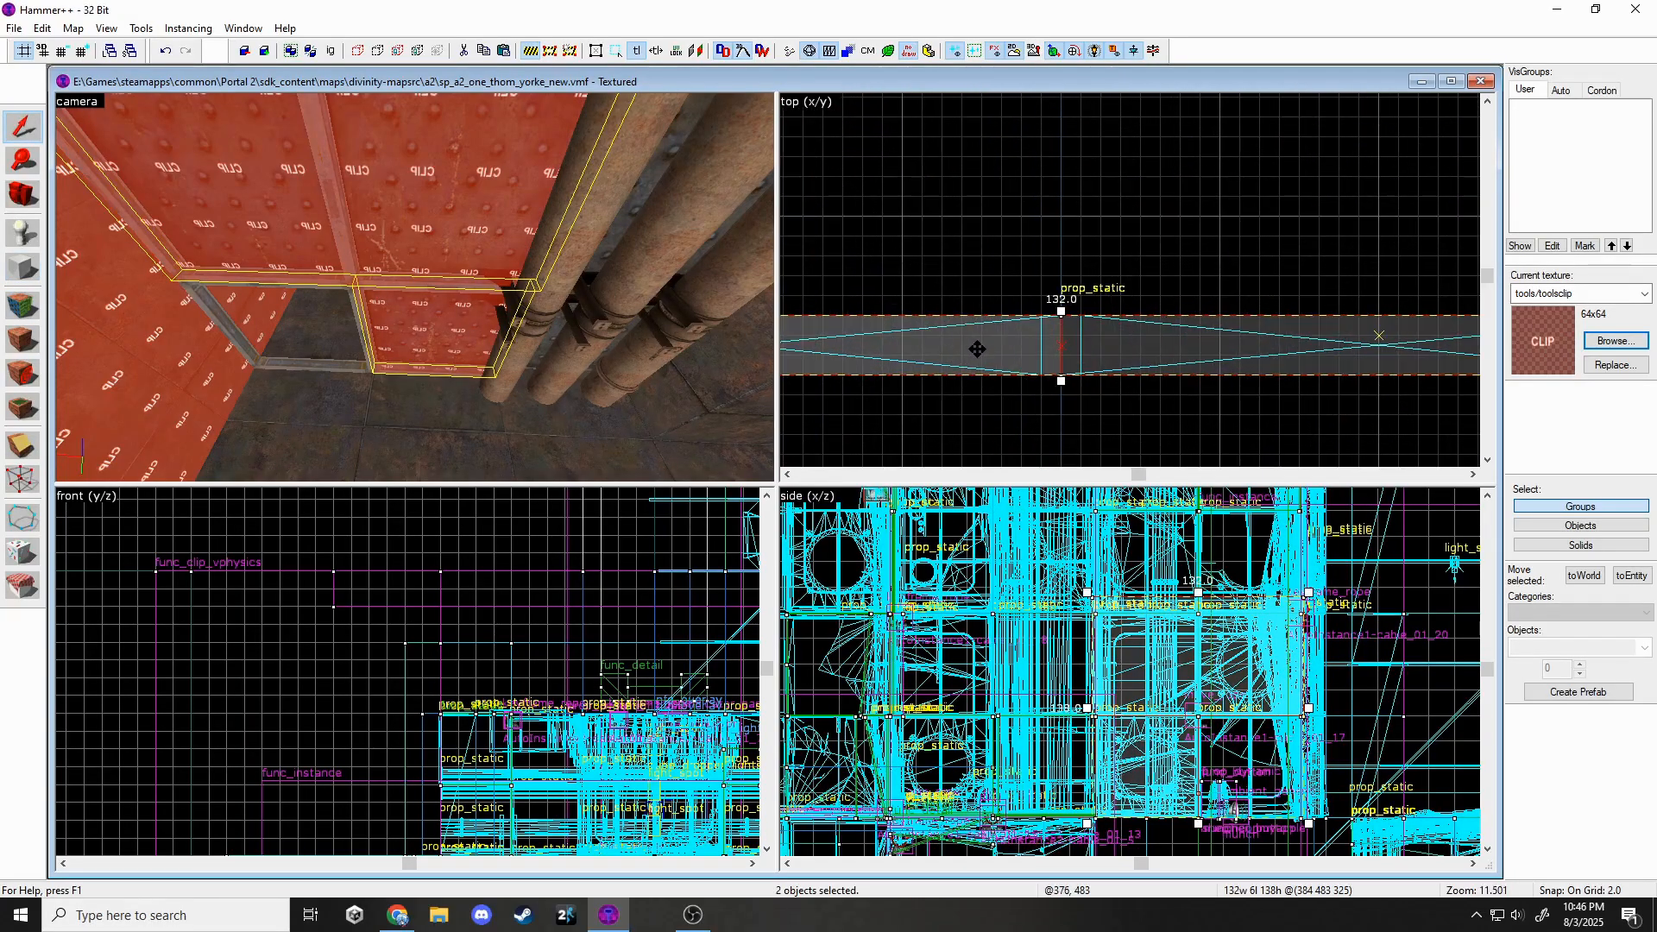
key("ctrl+t")
left_click(641, 320)
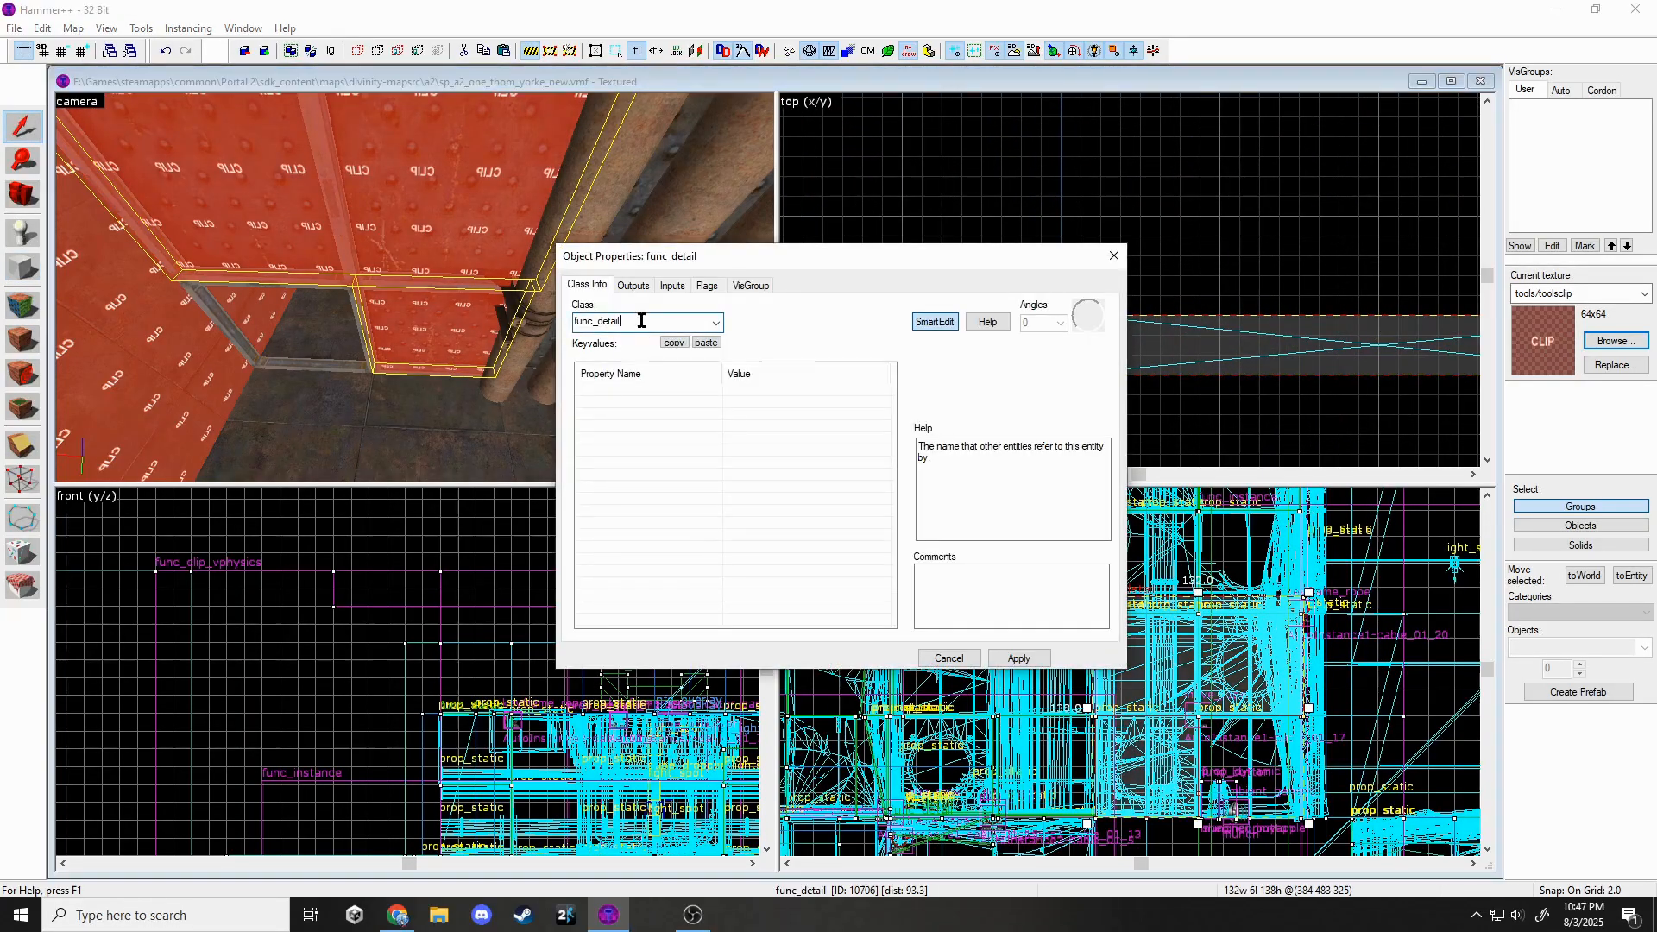
type("clip")
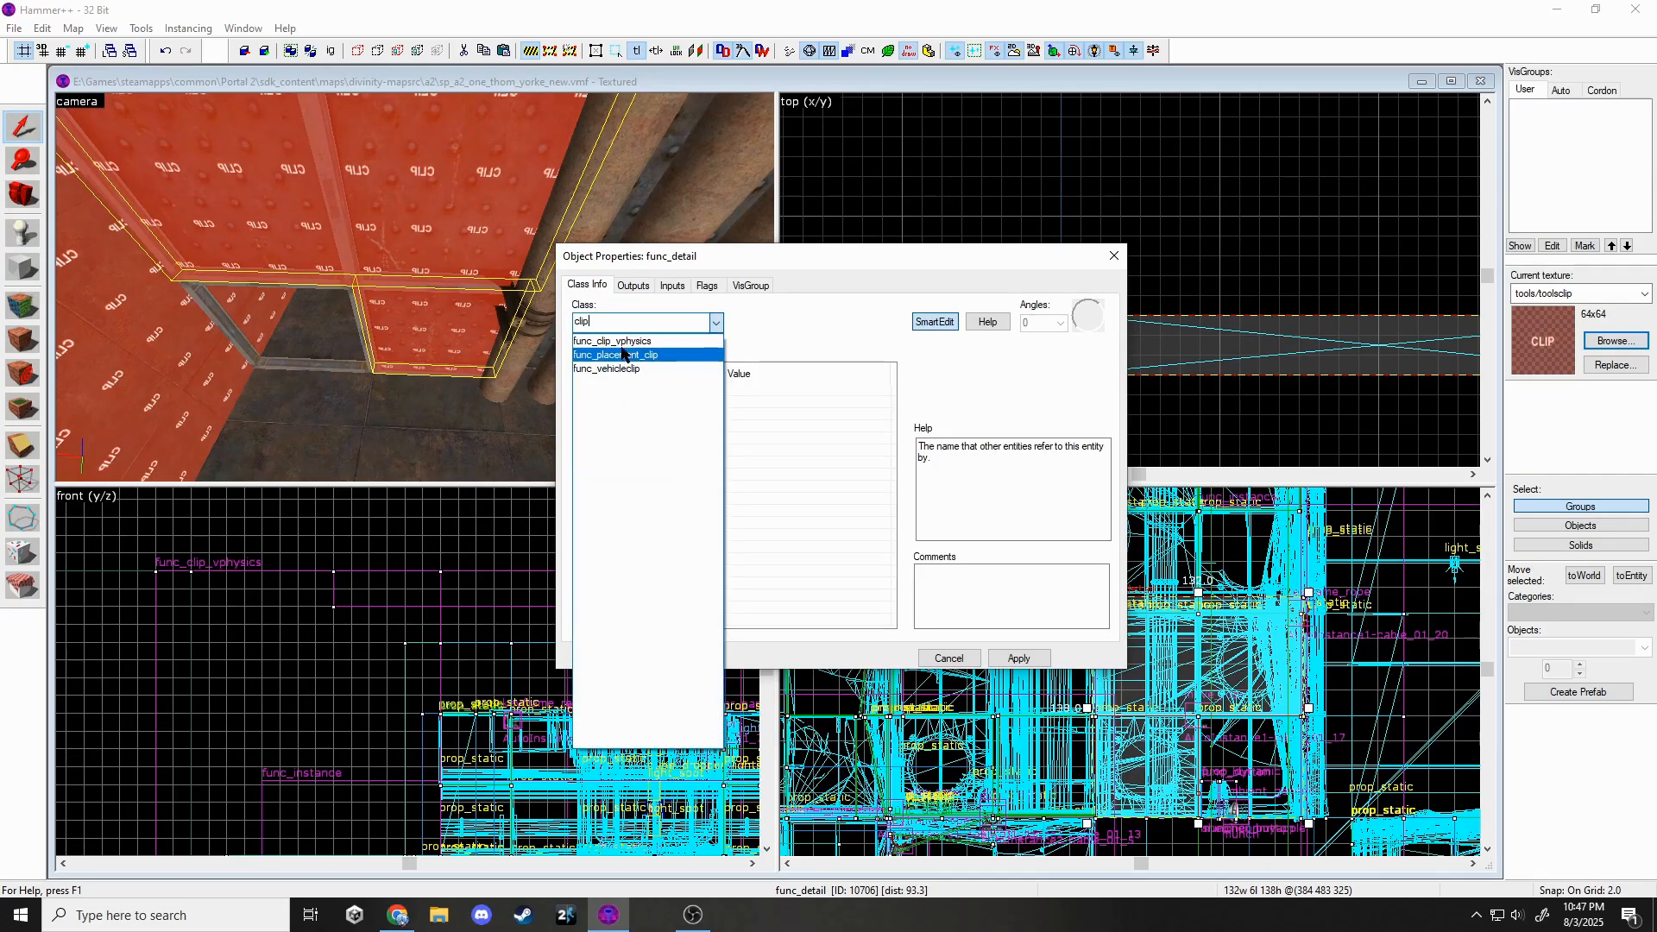
left_click(612, 341)
left_click(1021, 661)
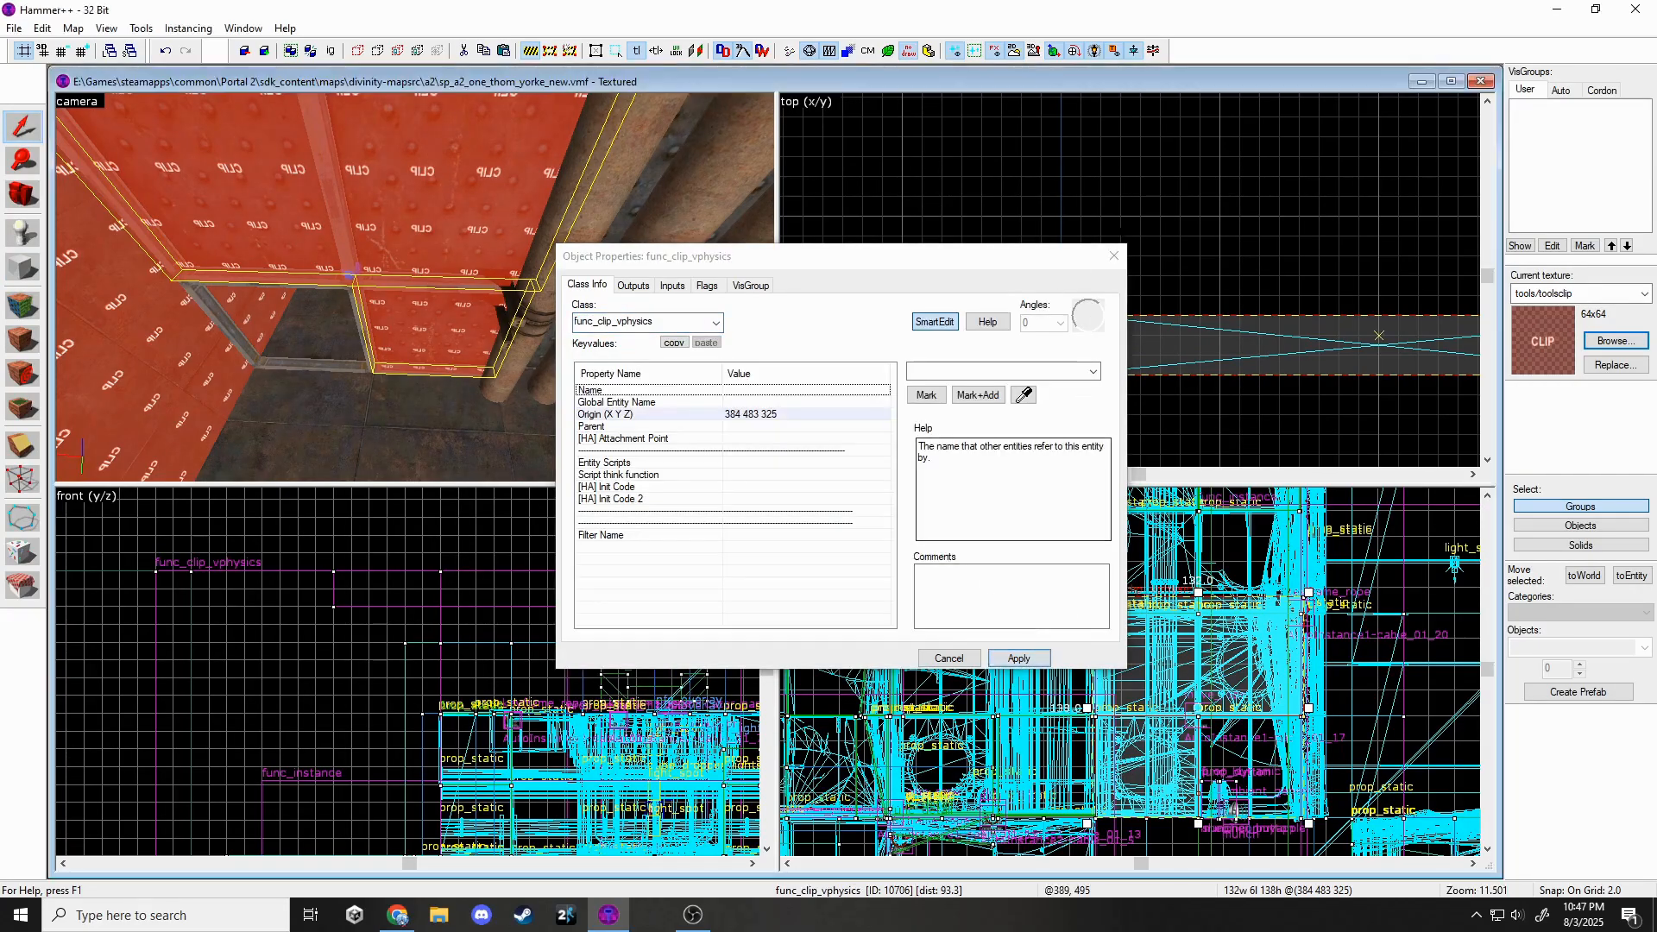
key("Escape")
key("z")
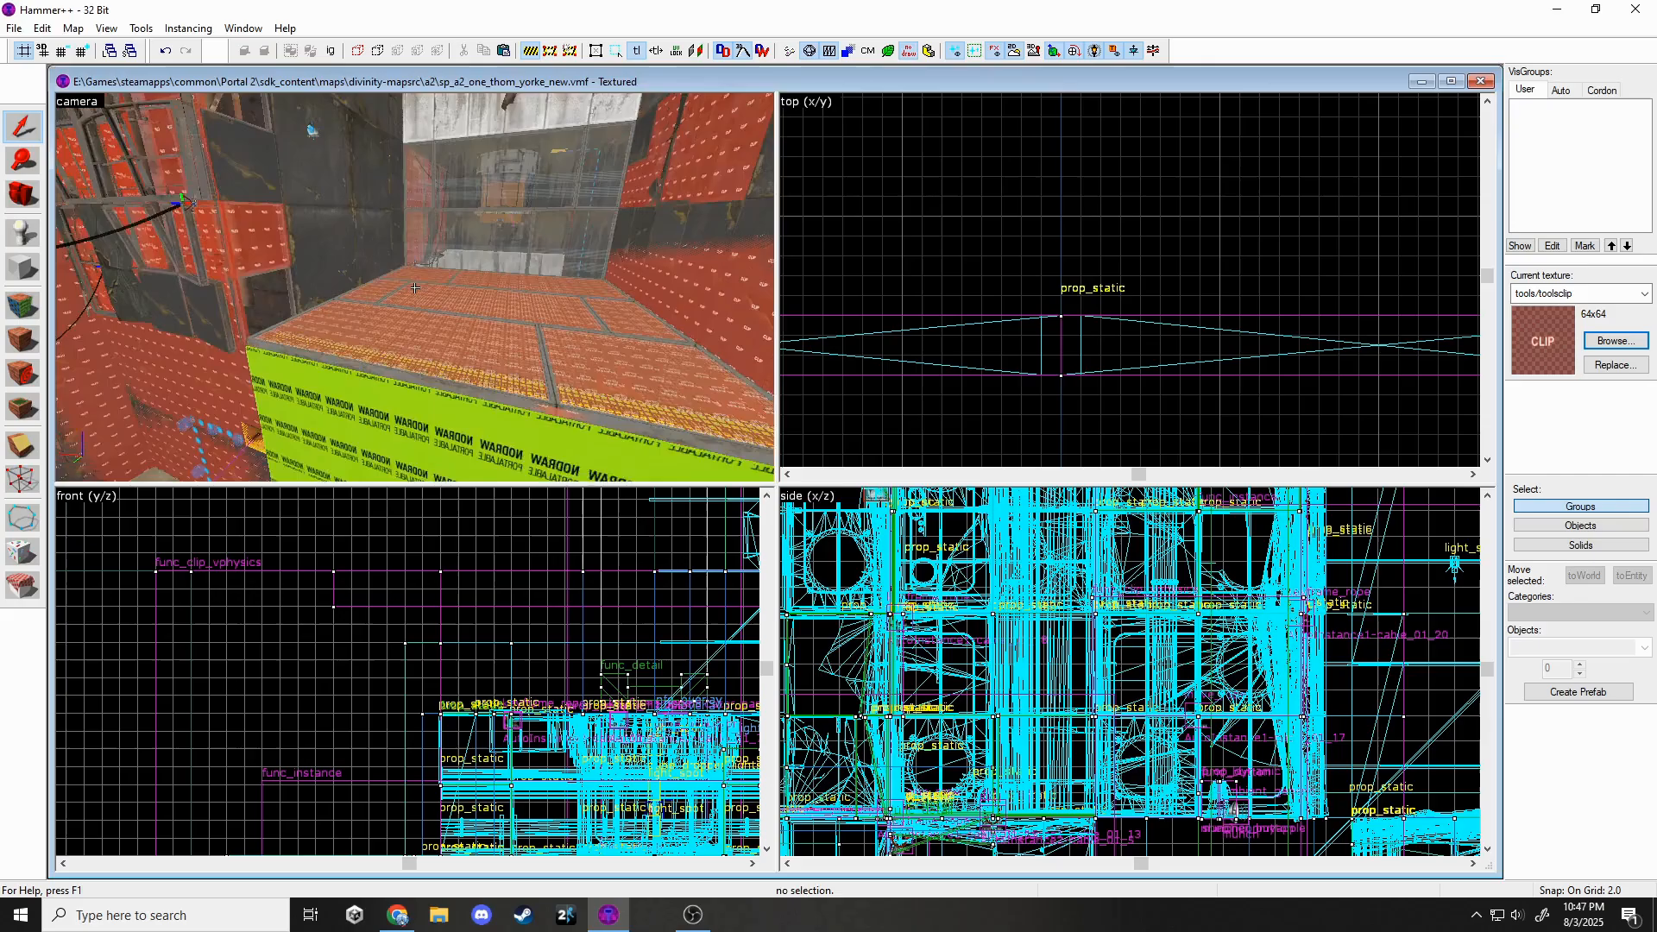
Select the large ceiling clip brush and copy it above the original.
key("z")
key("z")
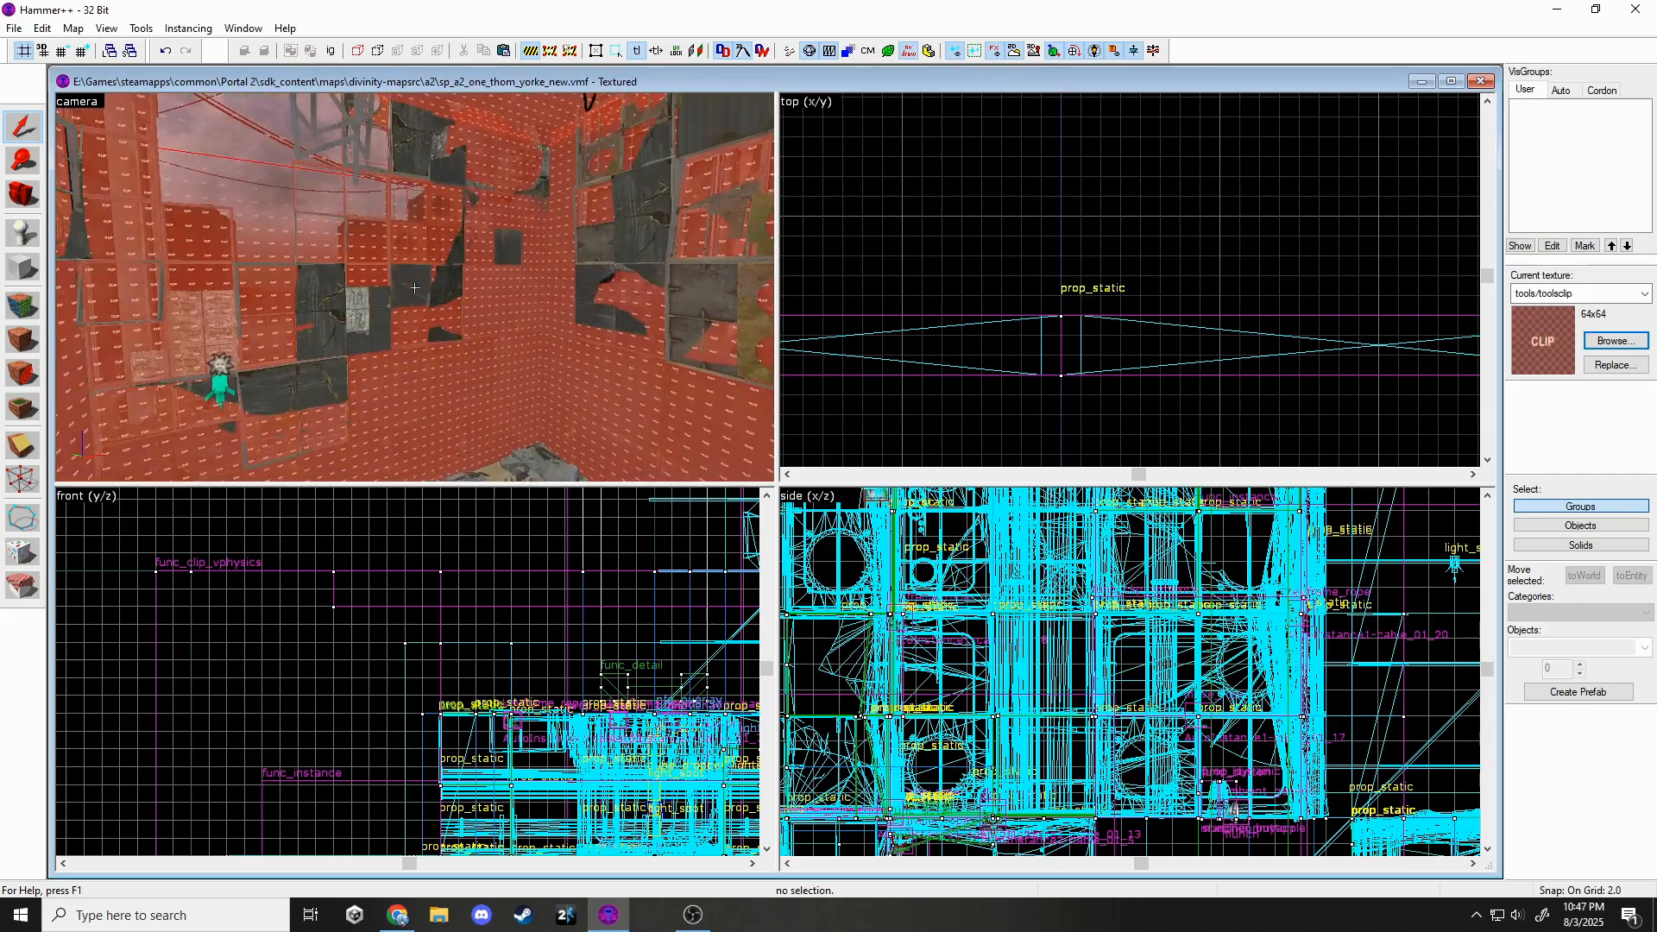
key("z")
key("z")
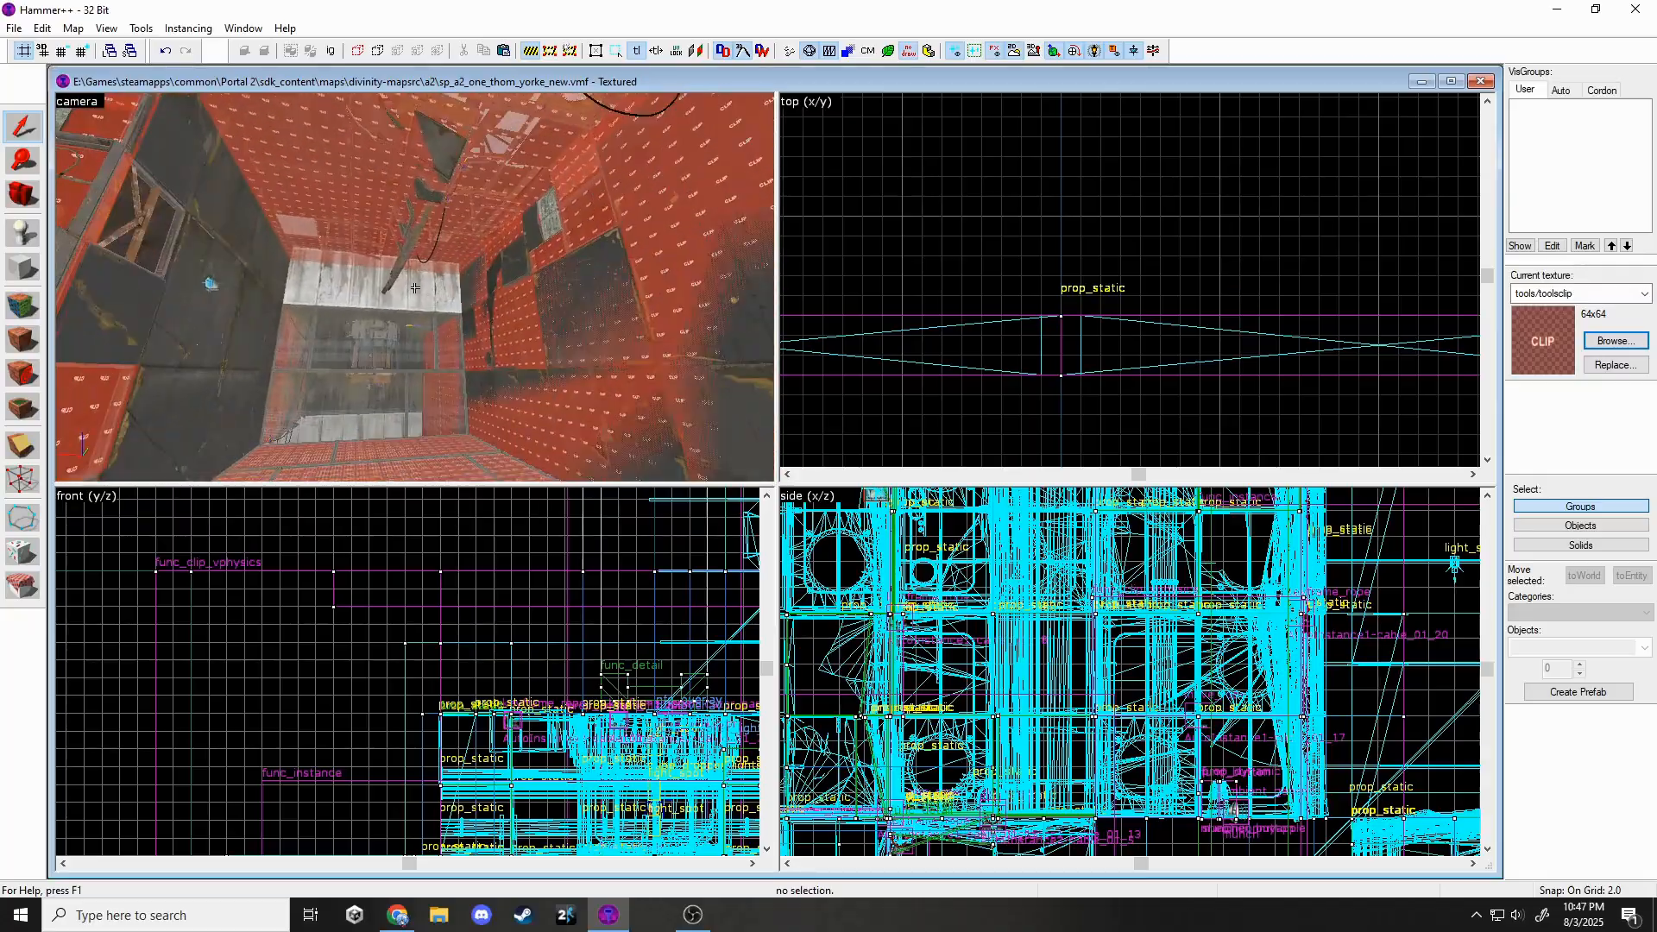
key("w")
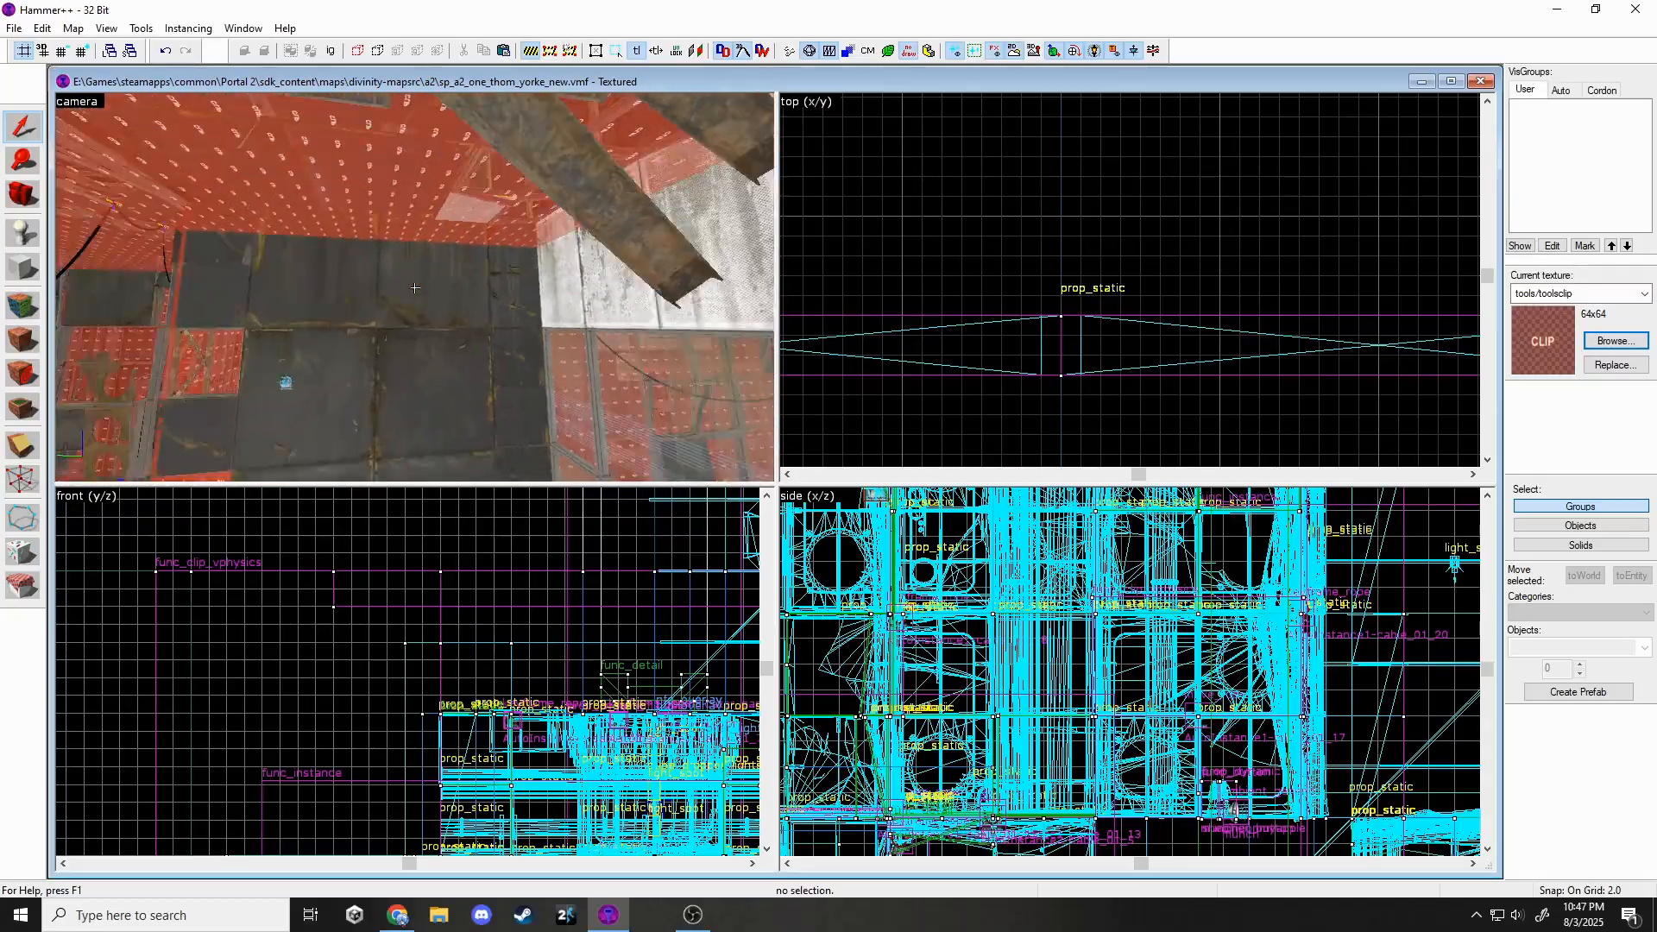
left_click(438, 283)
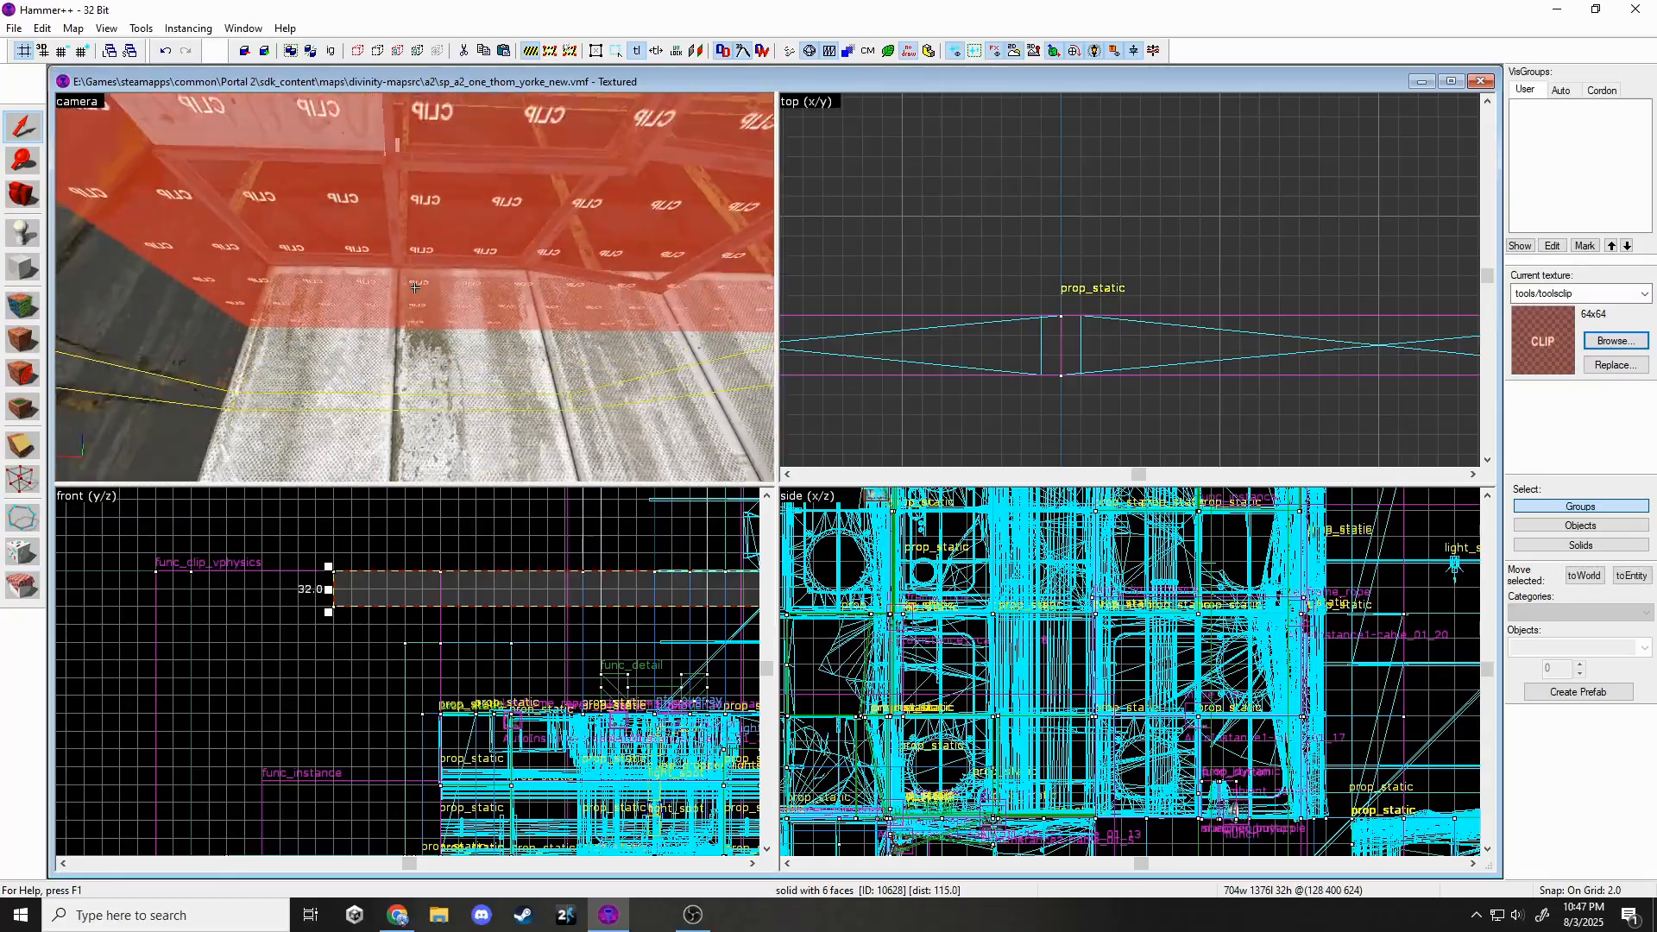
key("z")
scroll(303, 639, "down", 5)
key("z")
key("z")
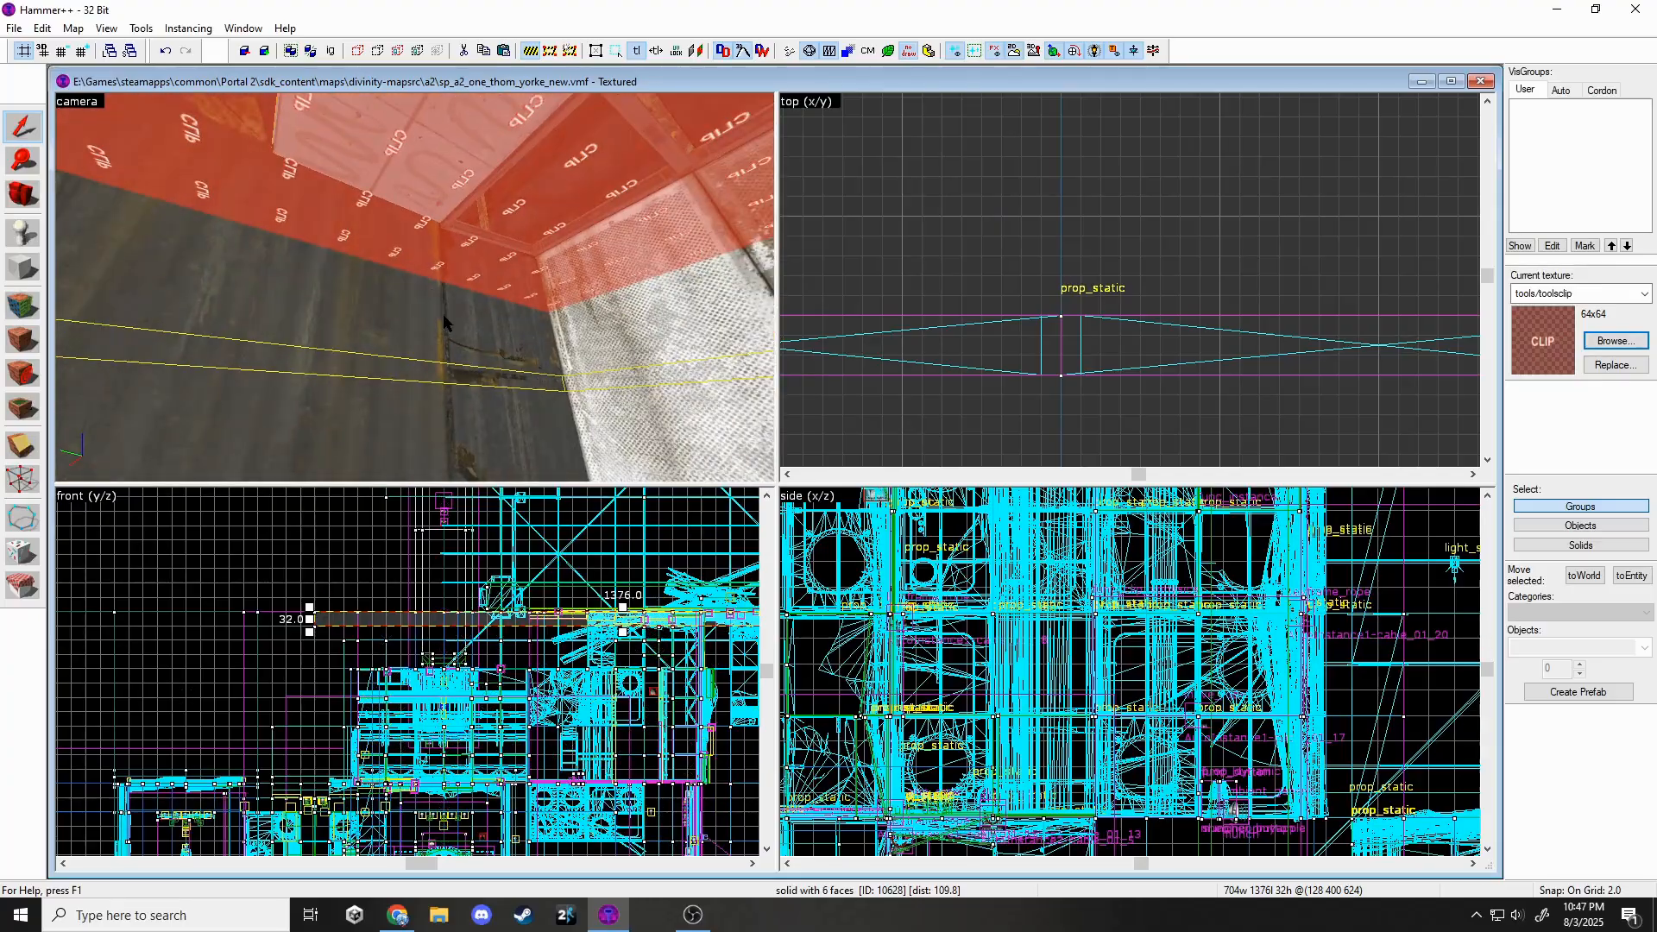
key("z")
key("z")
scroll(363, 604, "up", 8)
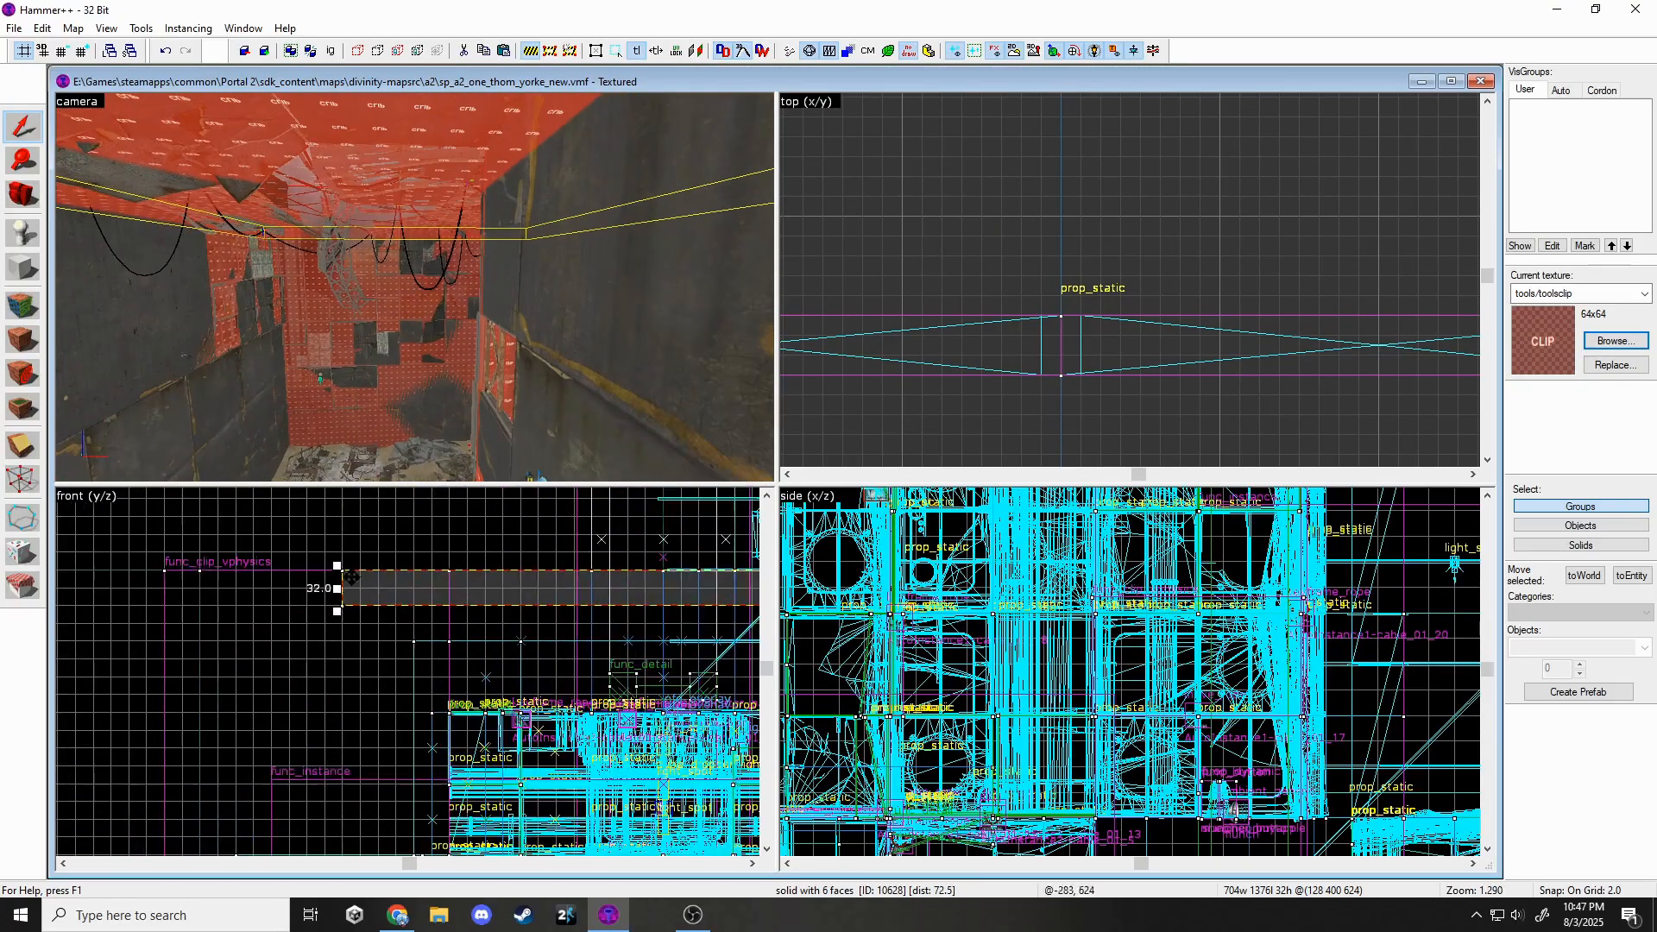
left_click_drag(370, 573, 369, 572, "shift")
key("Escape")
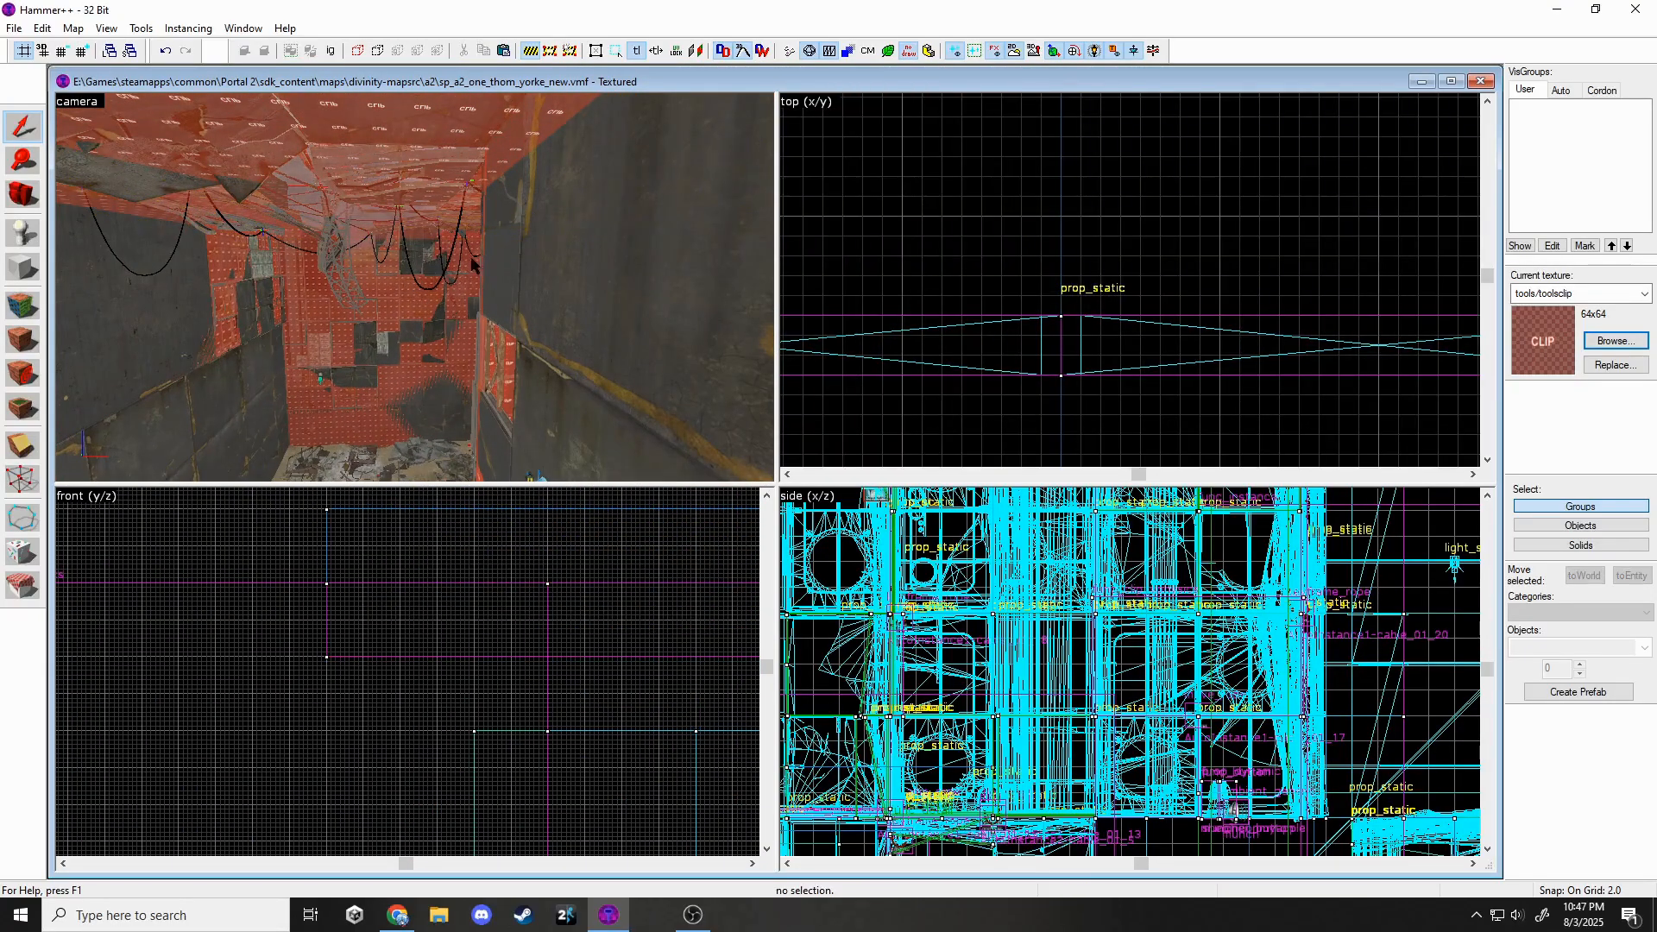
Switch to selecting single brushes, pick the brush above, then clear the selection.
left_click(334, 52)
left_click(344, 217)
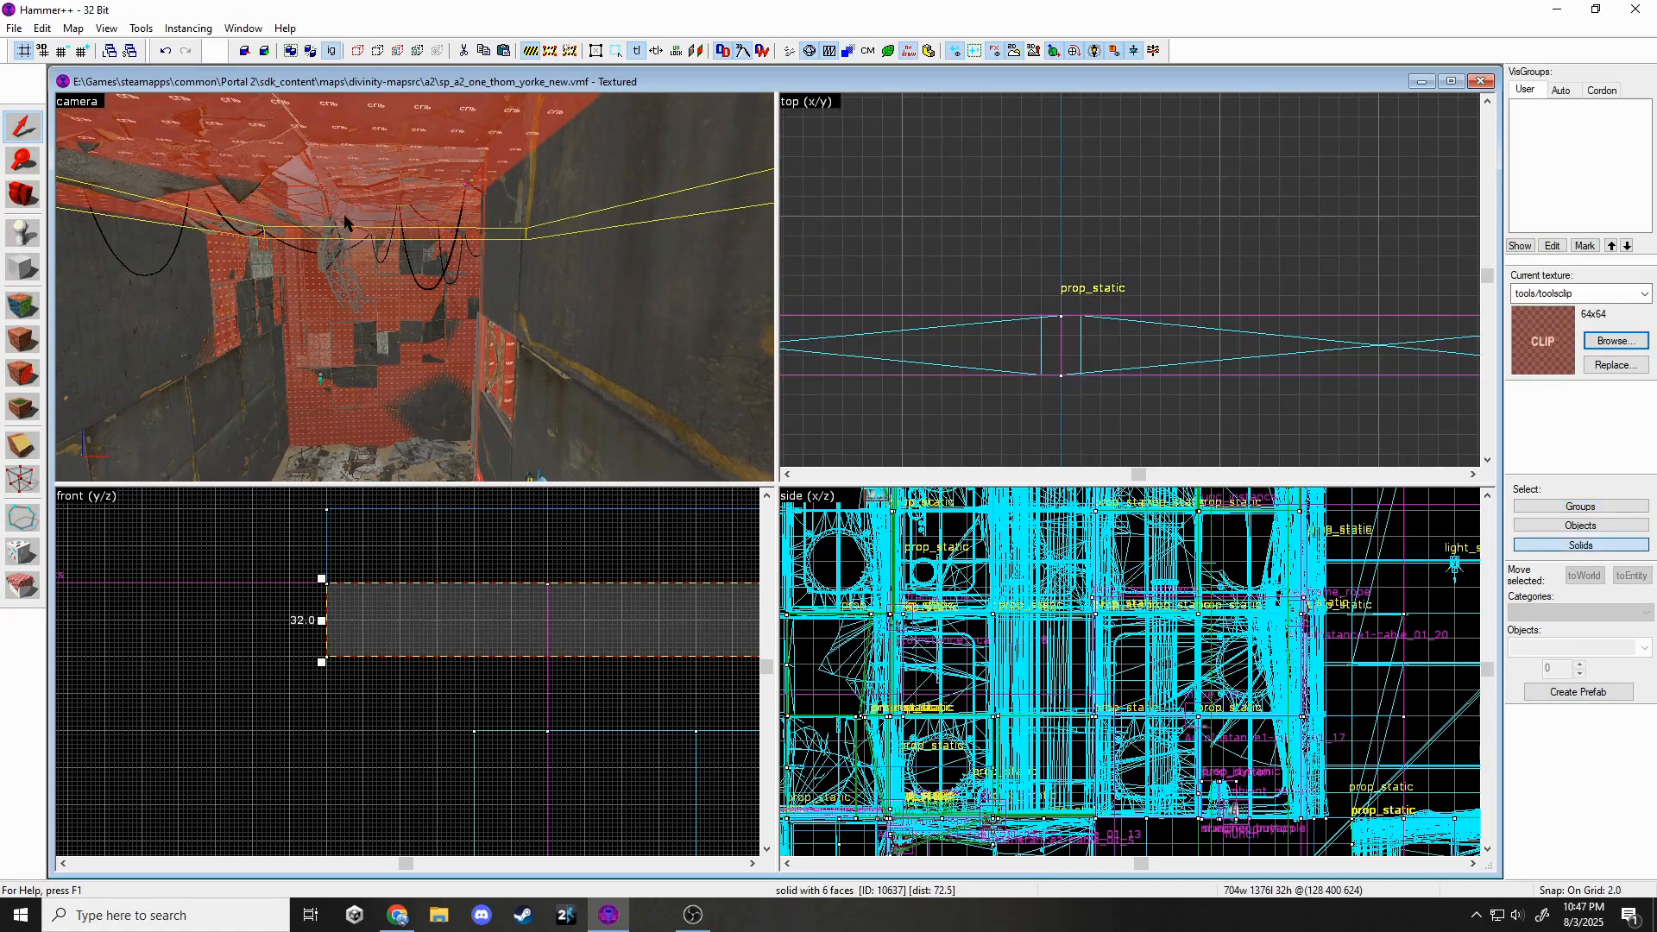
left_click(326, 510)
key("Escape")
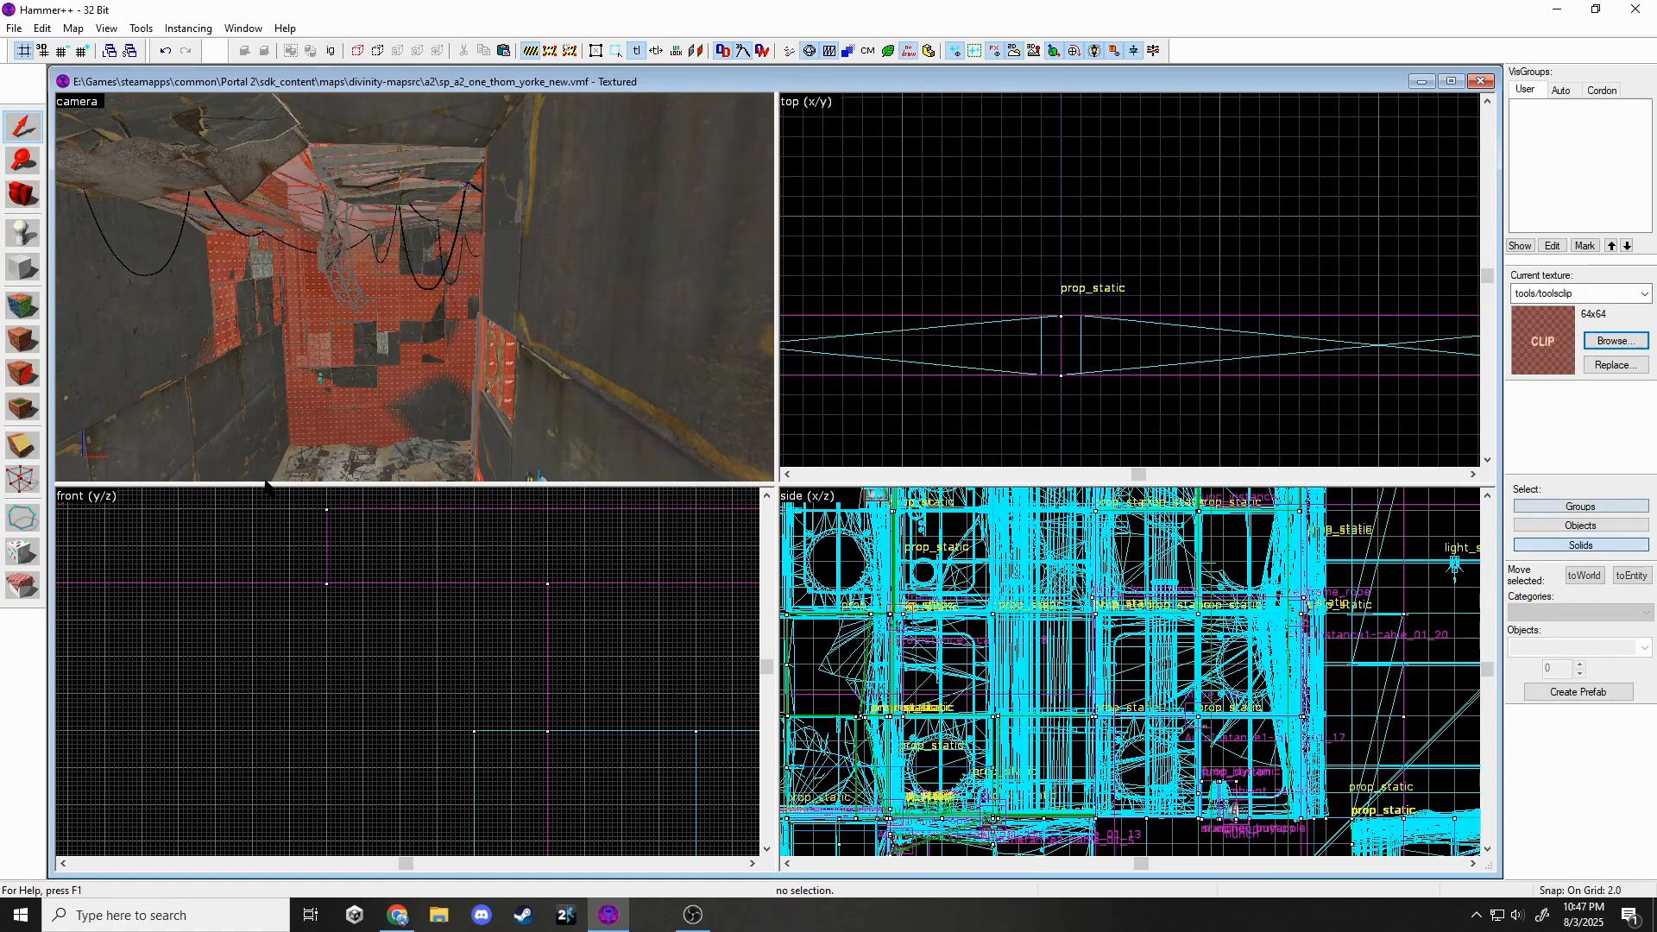
Fly around the clipped room past the white panels and beams, then open the Face Edit Sheet.
key("z")
key("w")
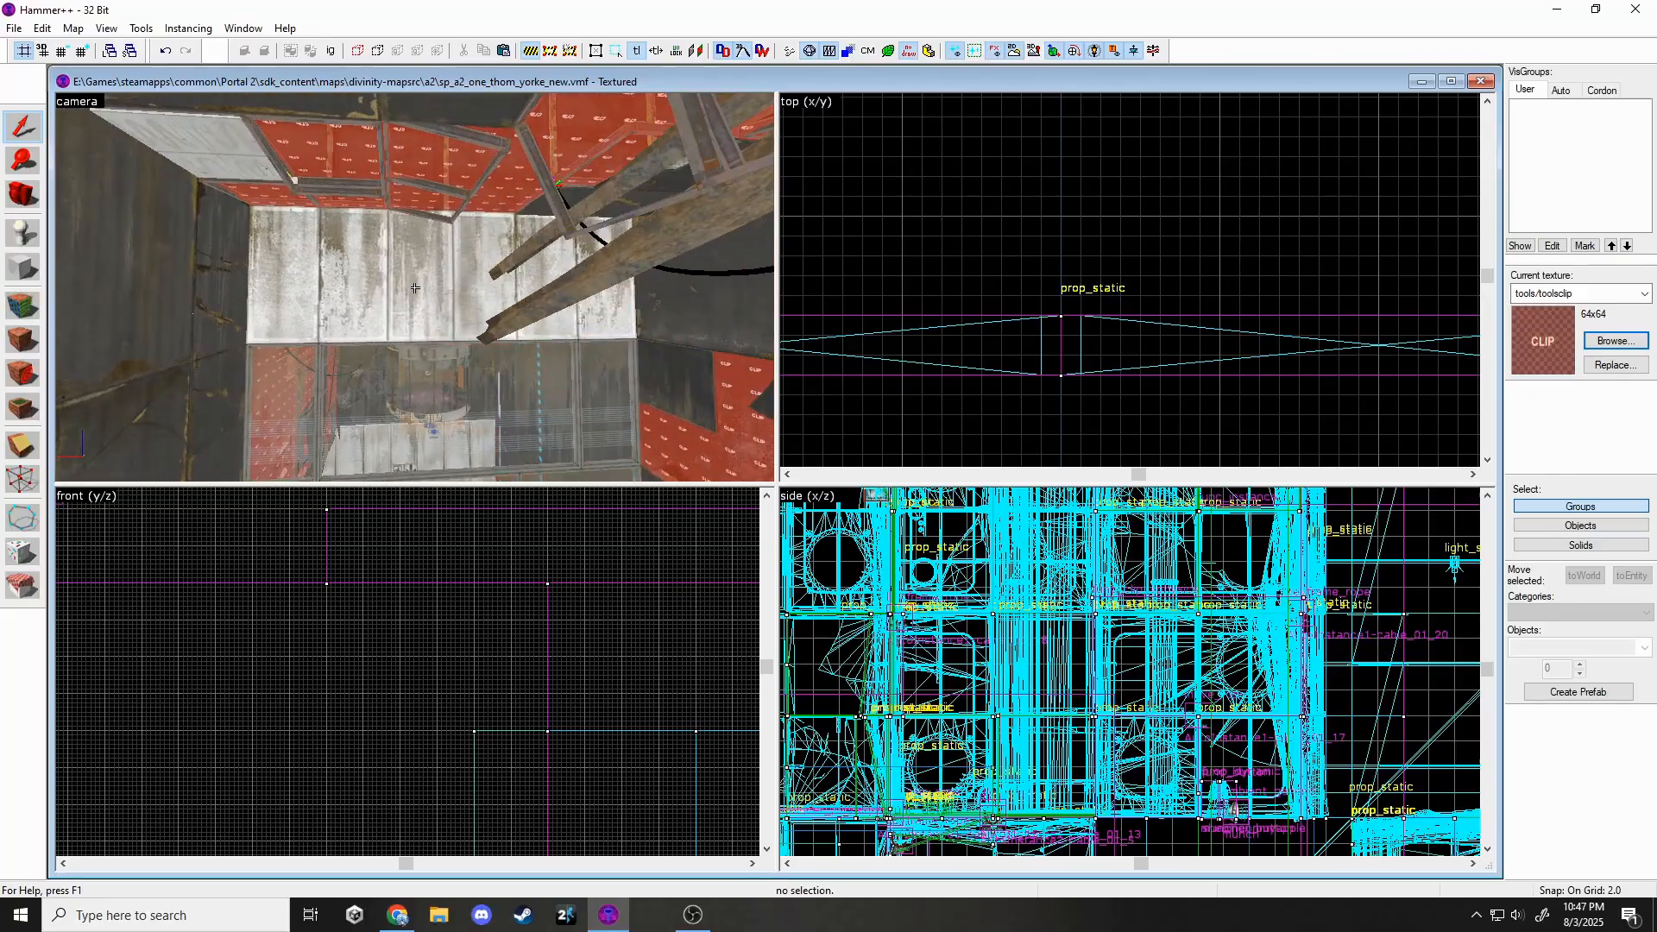
key("s")
key("w")
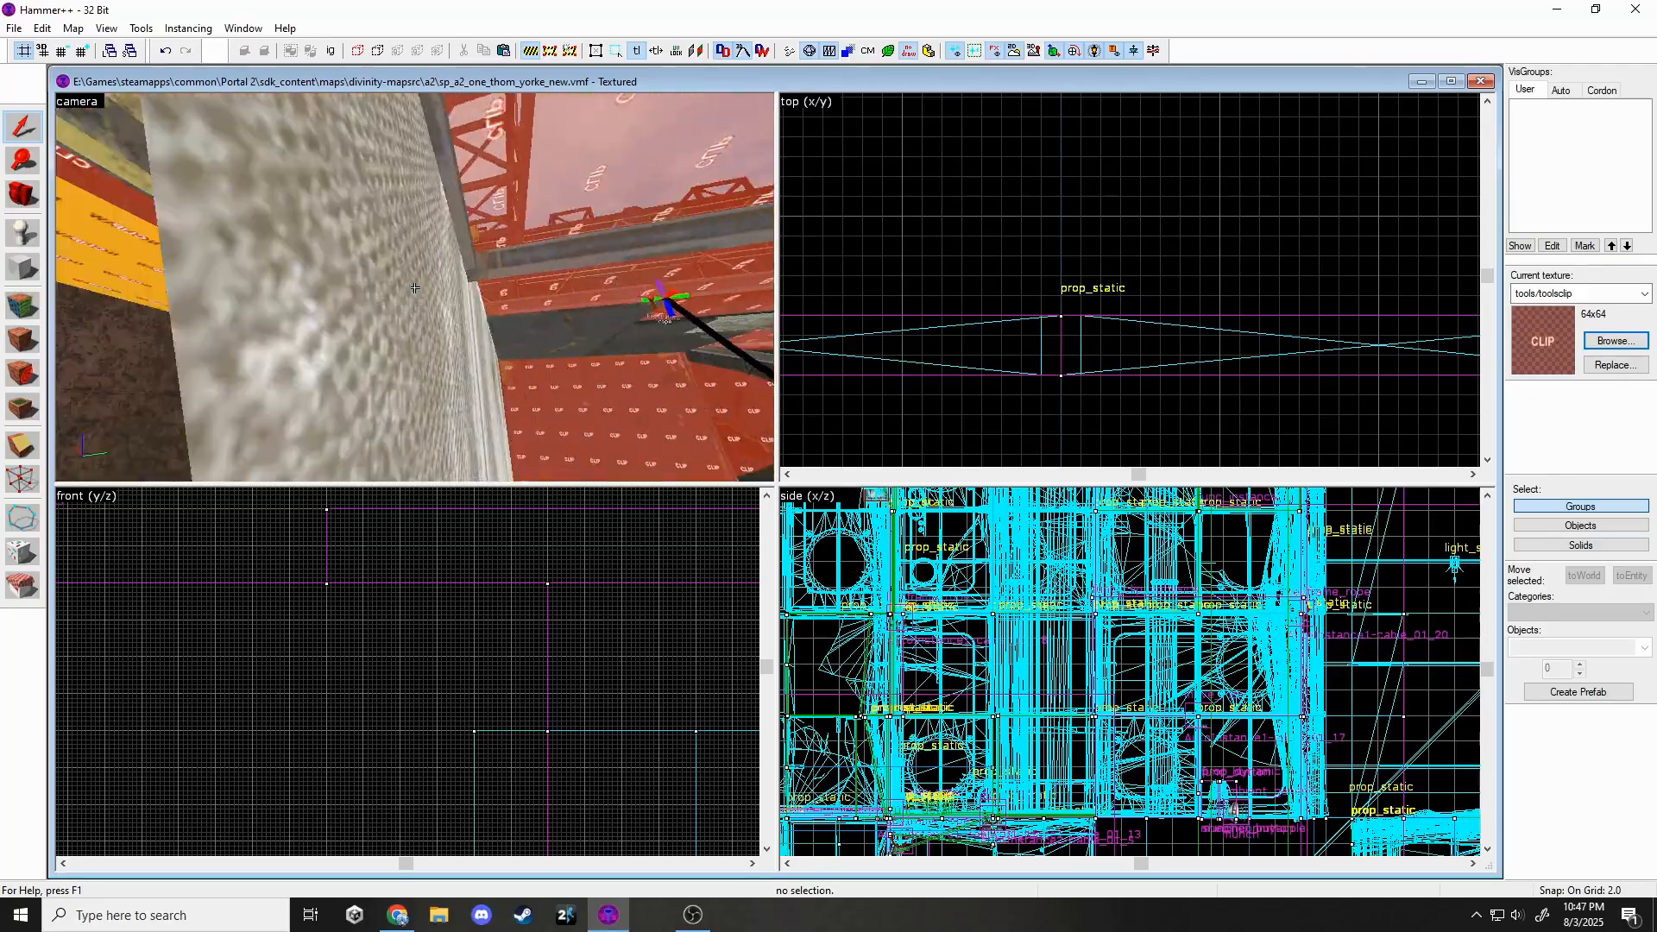
key("w")
key("s")
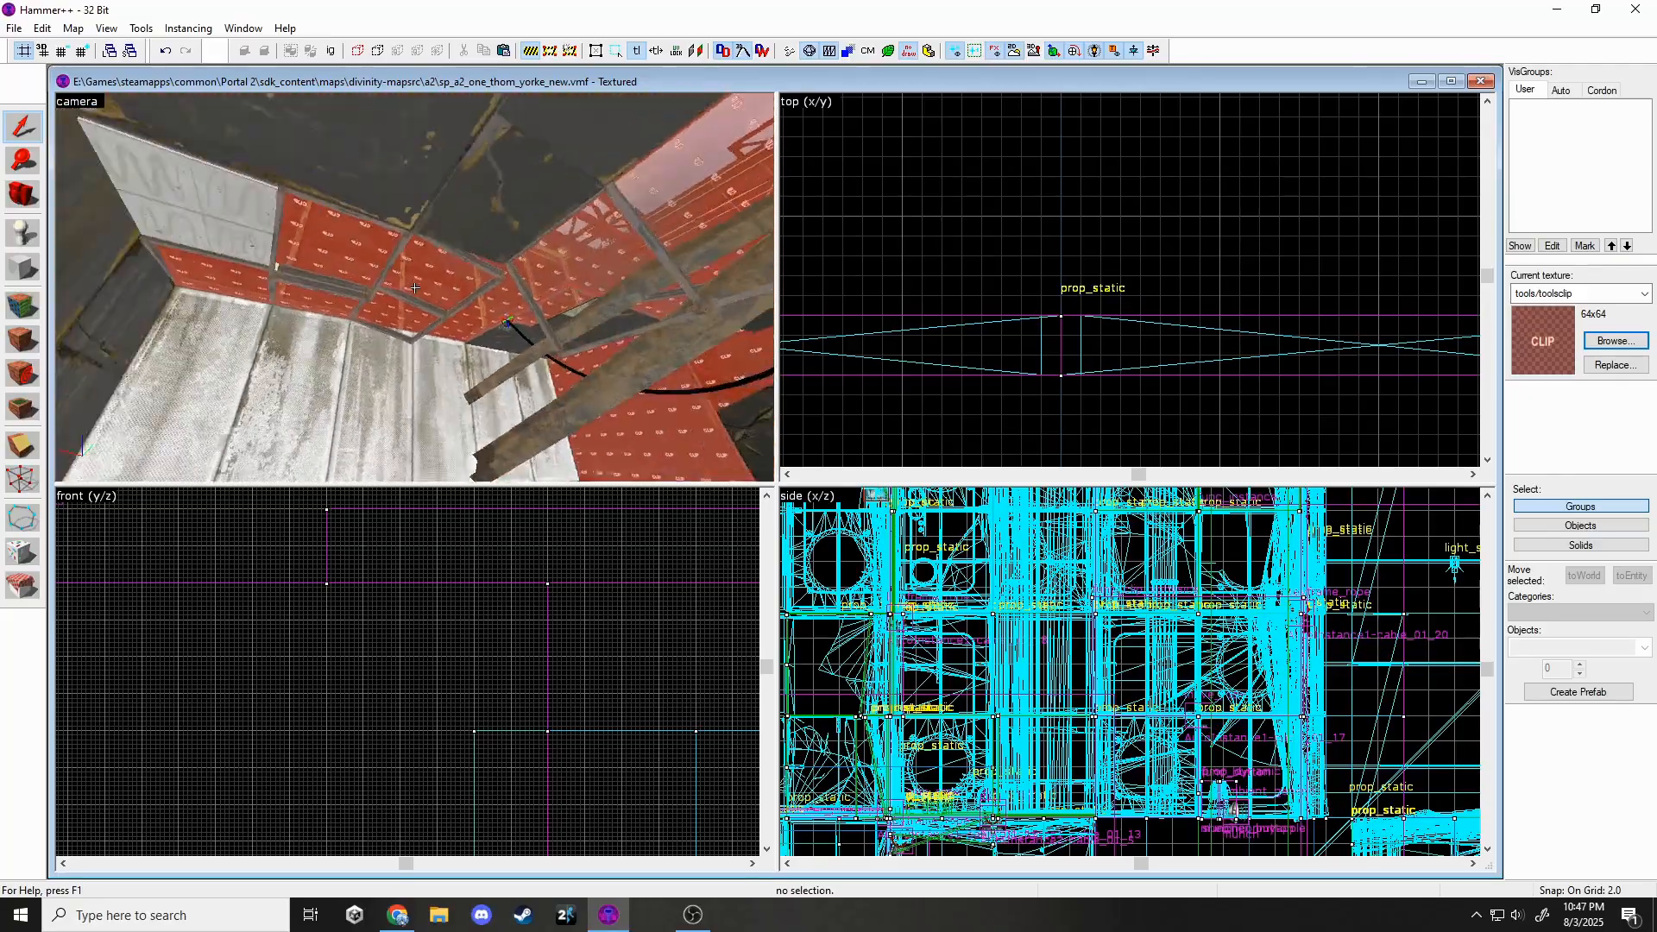
key("s")
key("w")
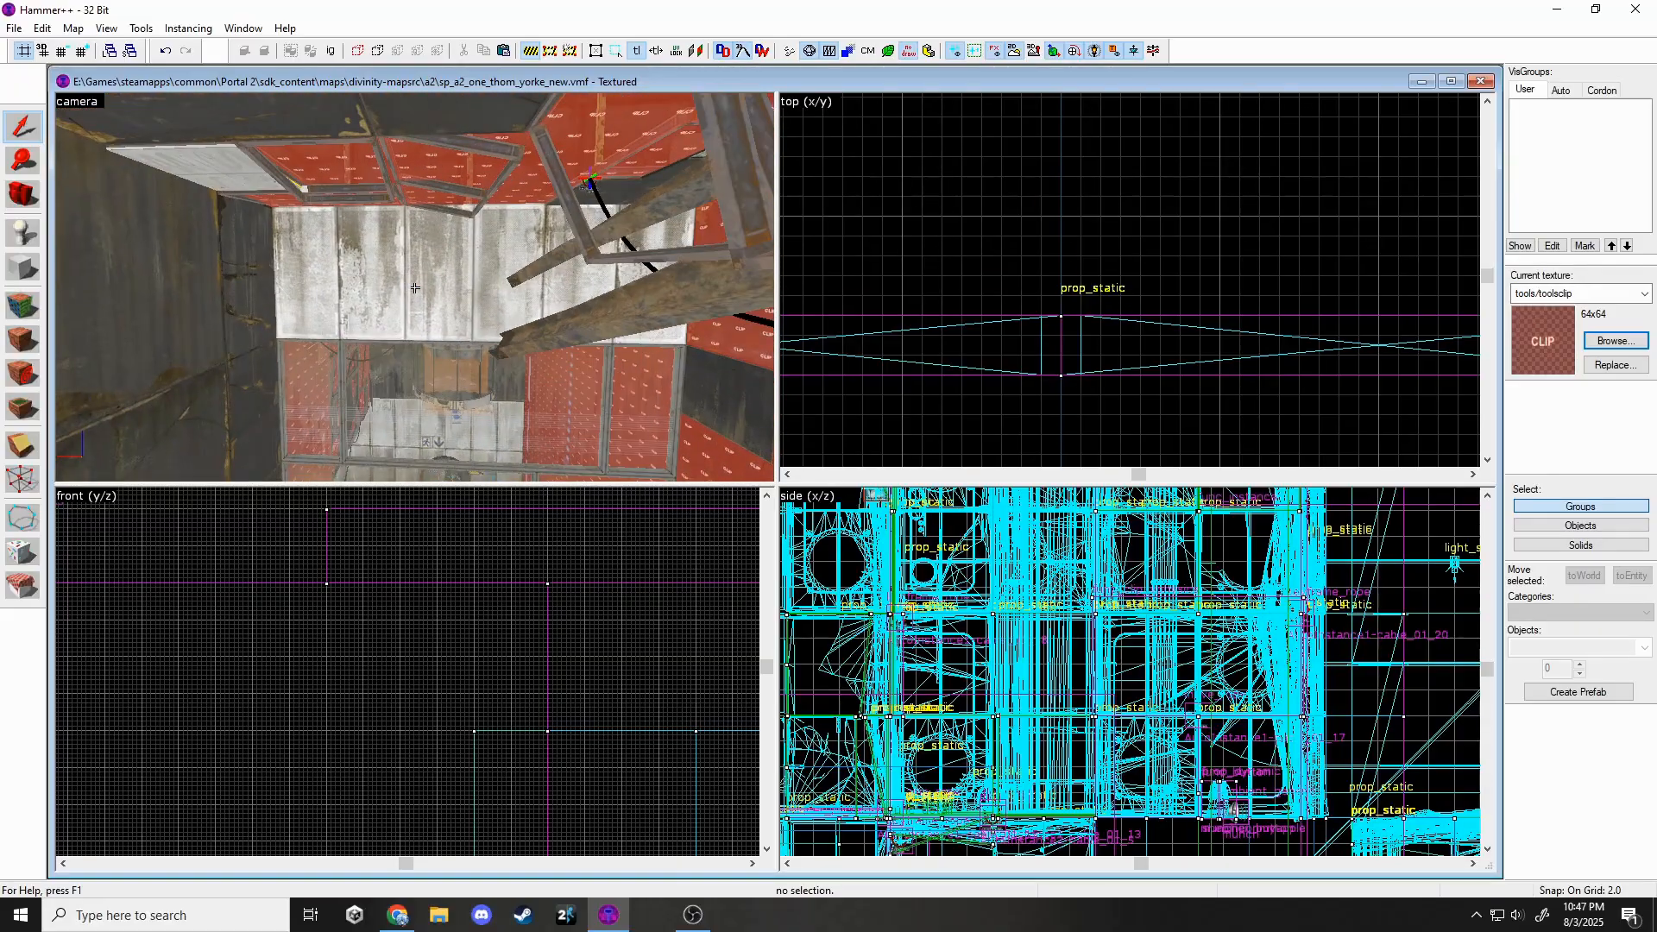
key("w")
key("s")
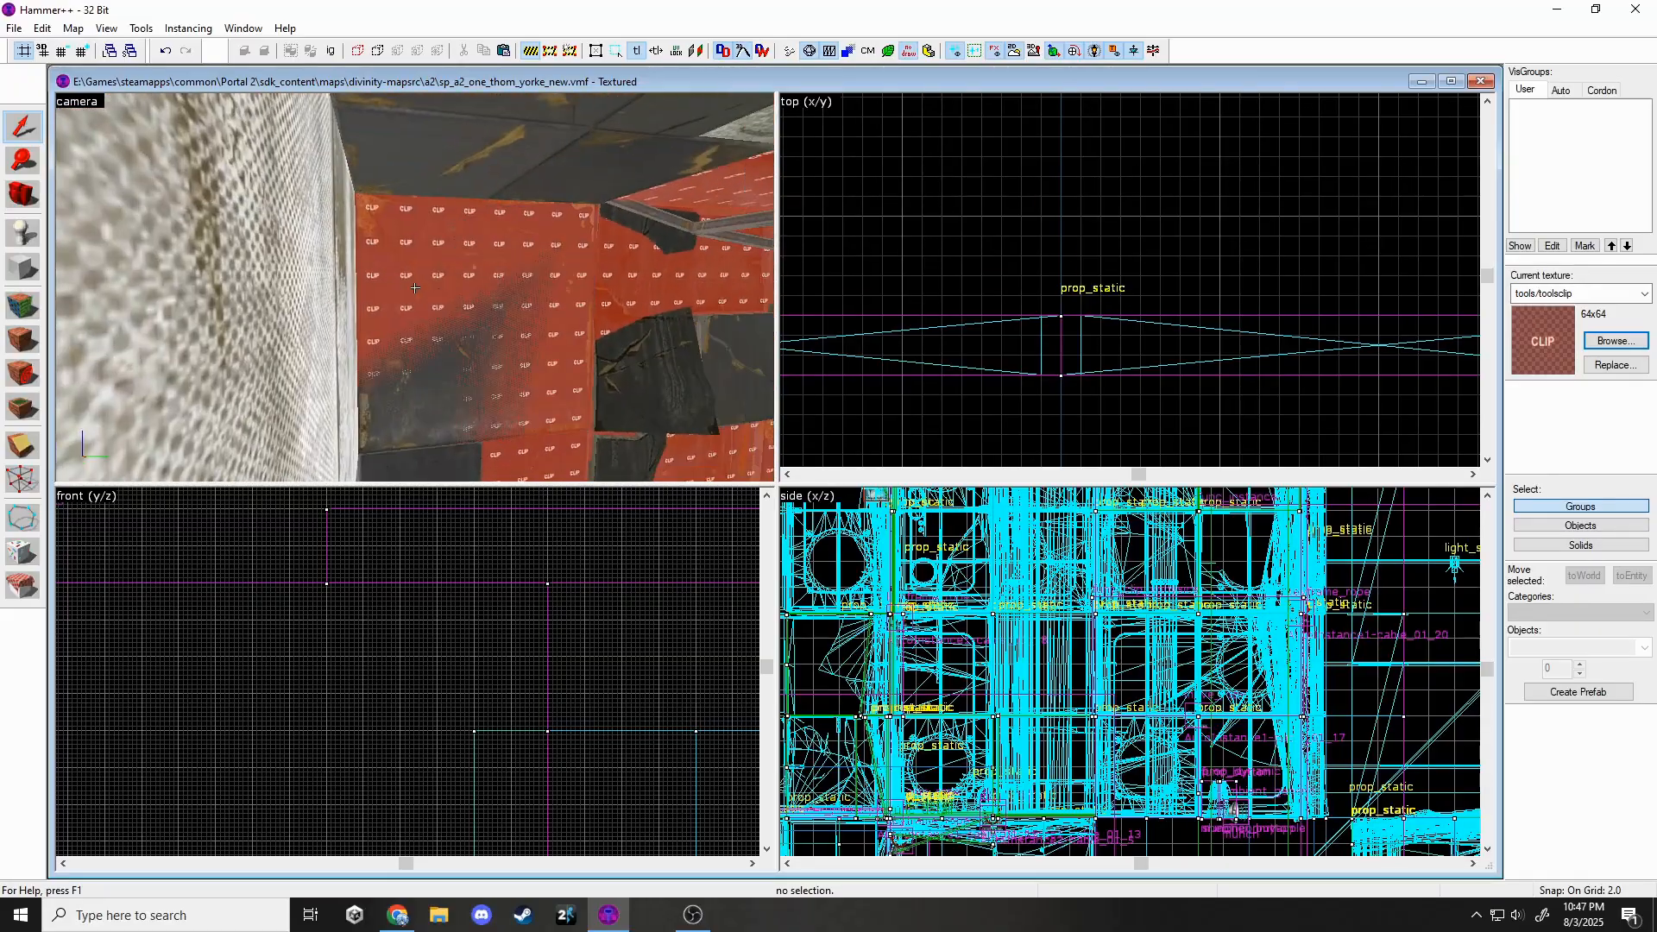
key("w")
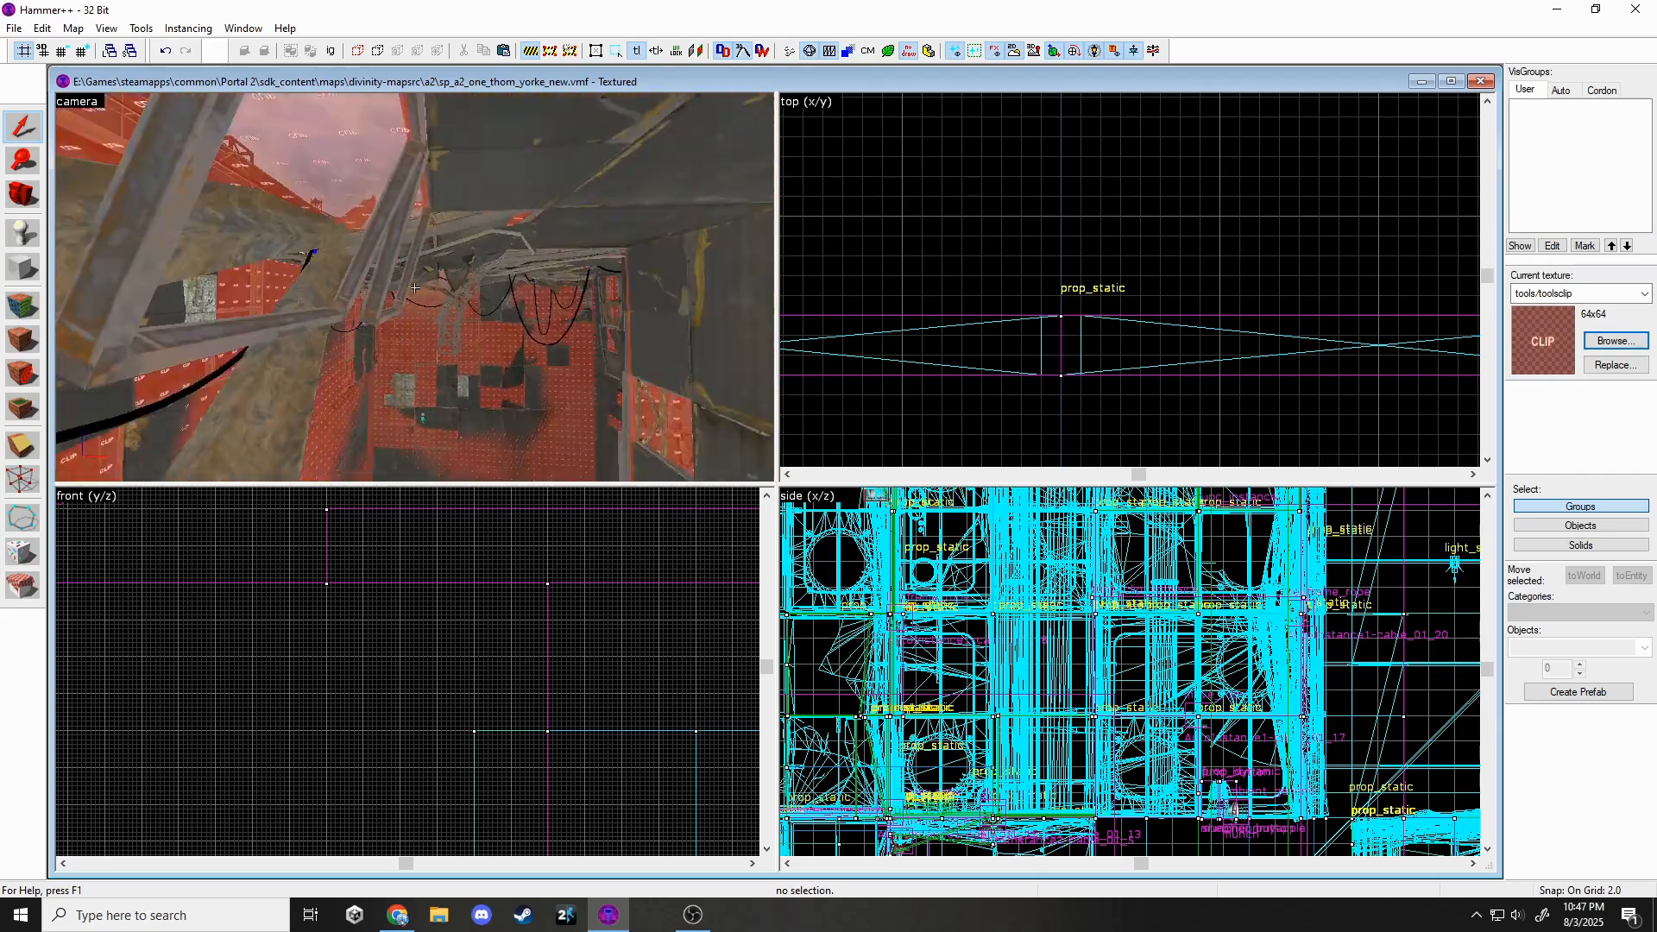
key("w")
key("z")
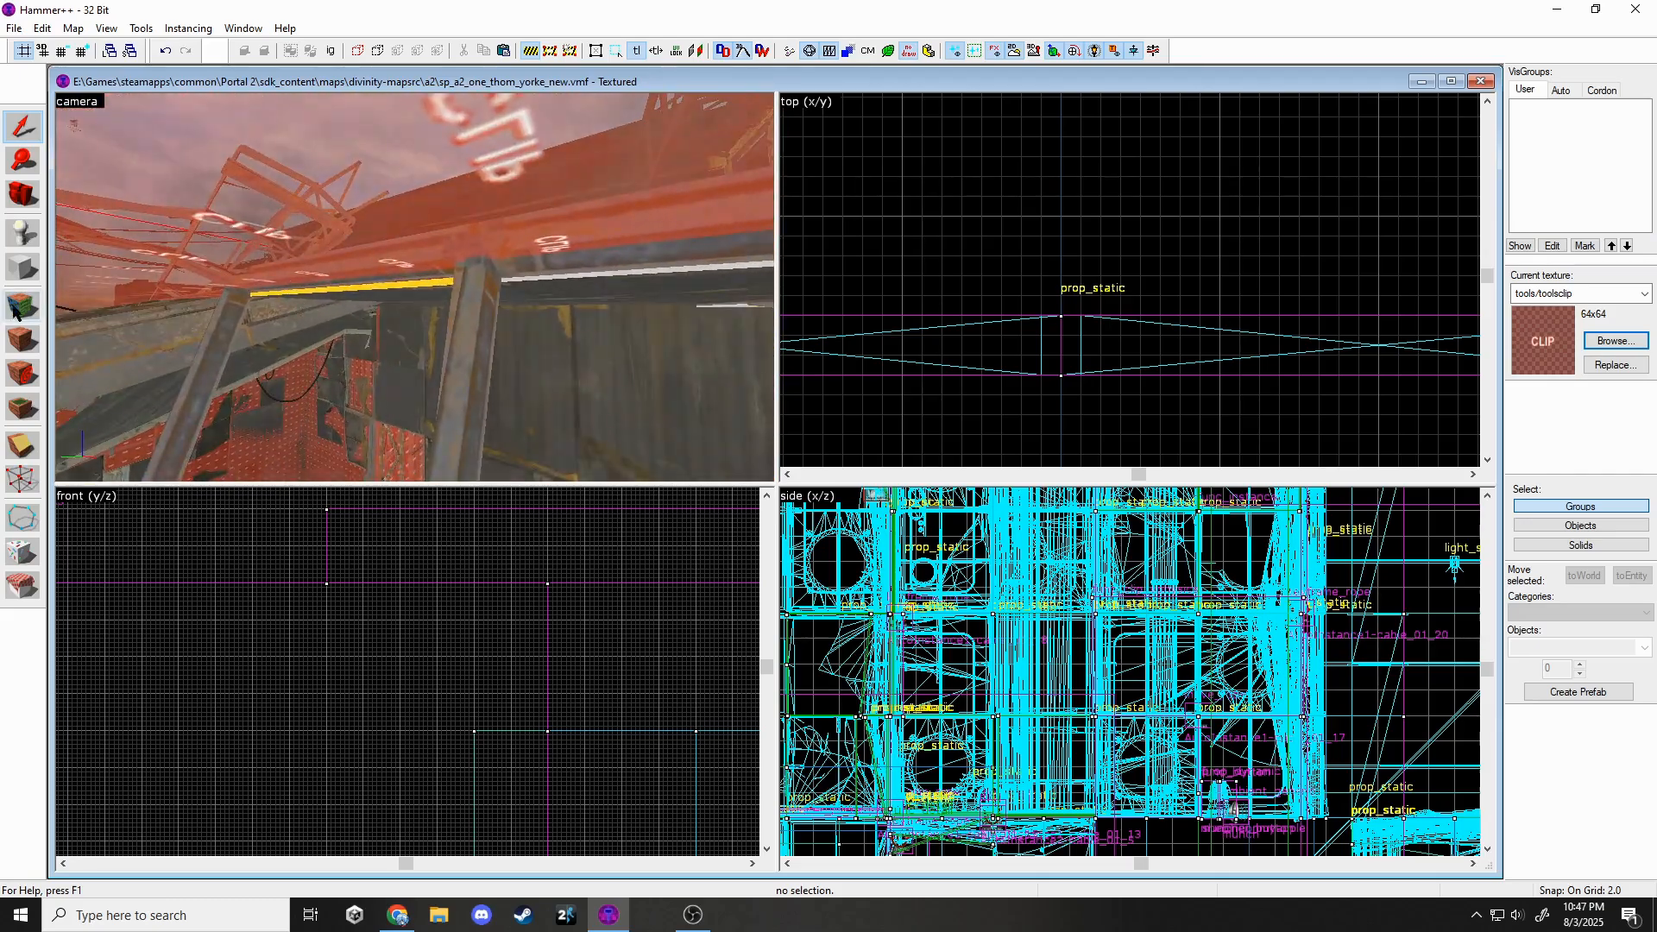
key("shift+a")
Fly up to the beam and select its first face.
key("z")
key("w")
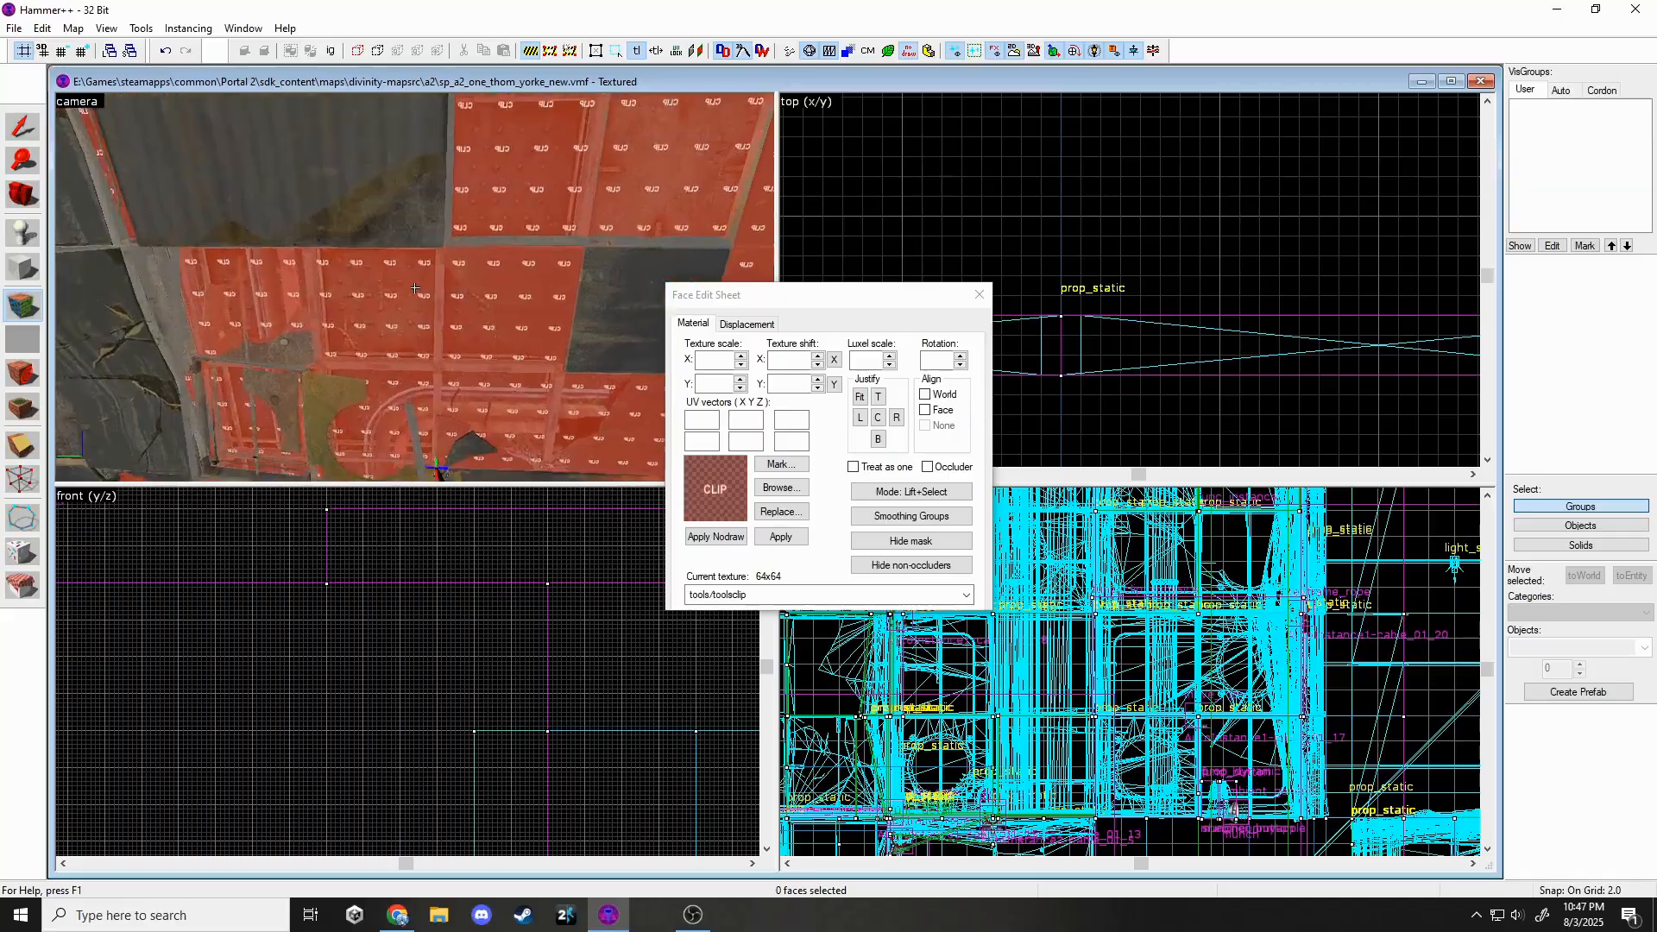
left_click(414, 287)
key("w")
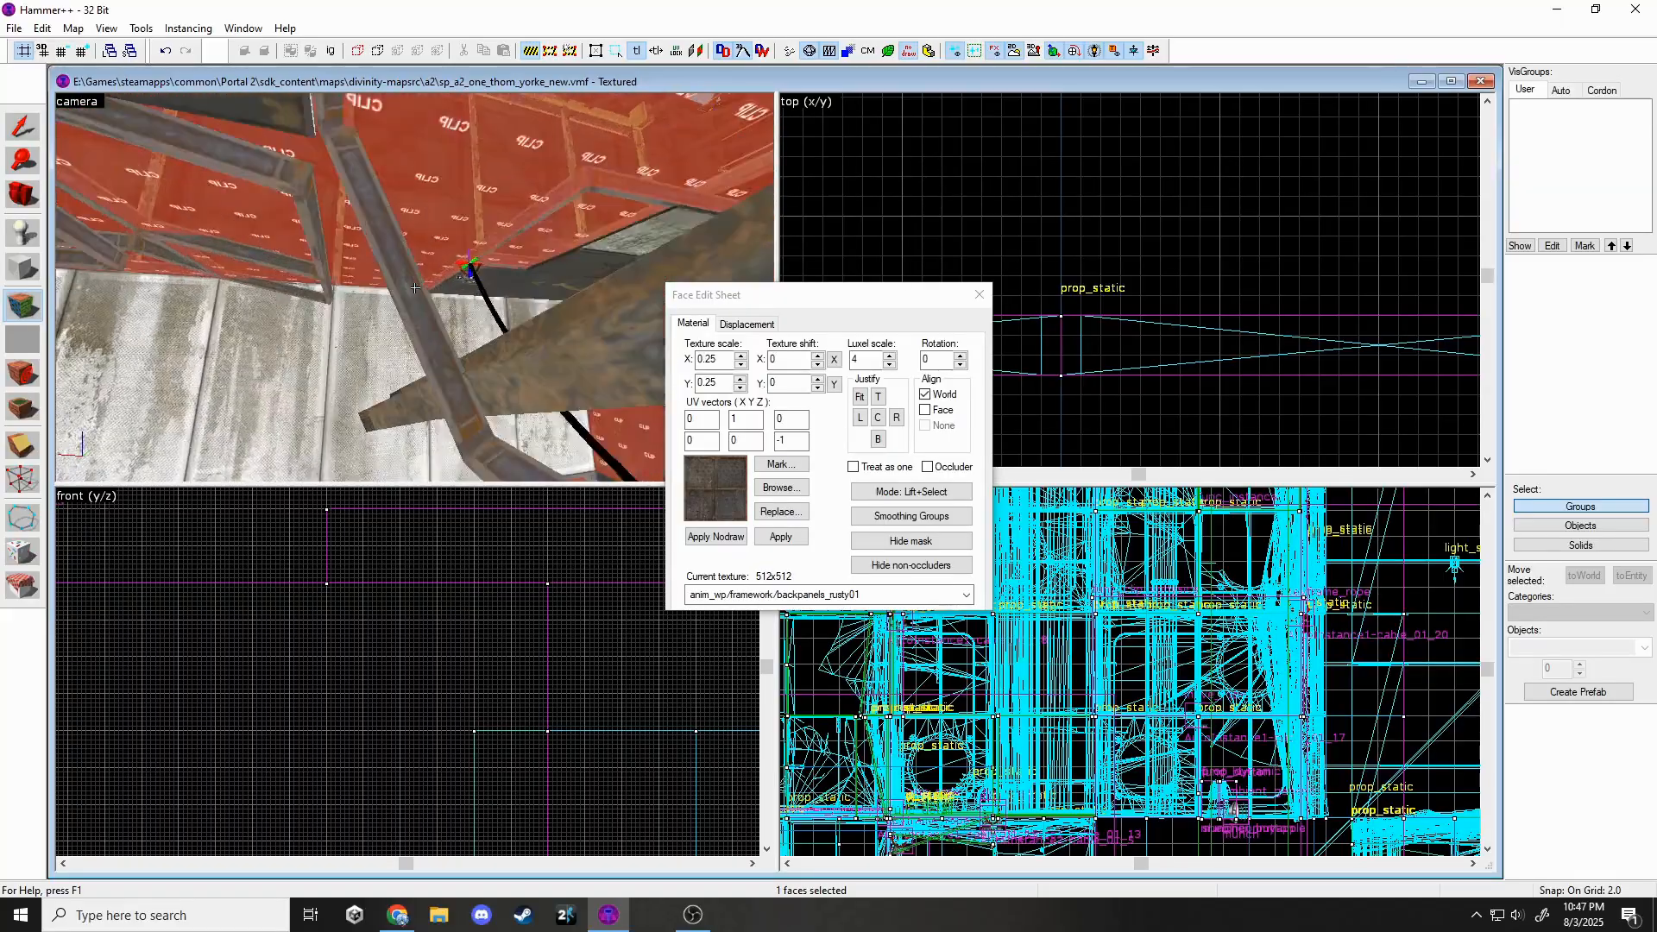
key("w")
left_click(415, 288)
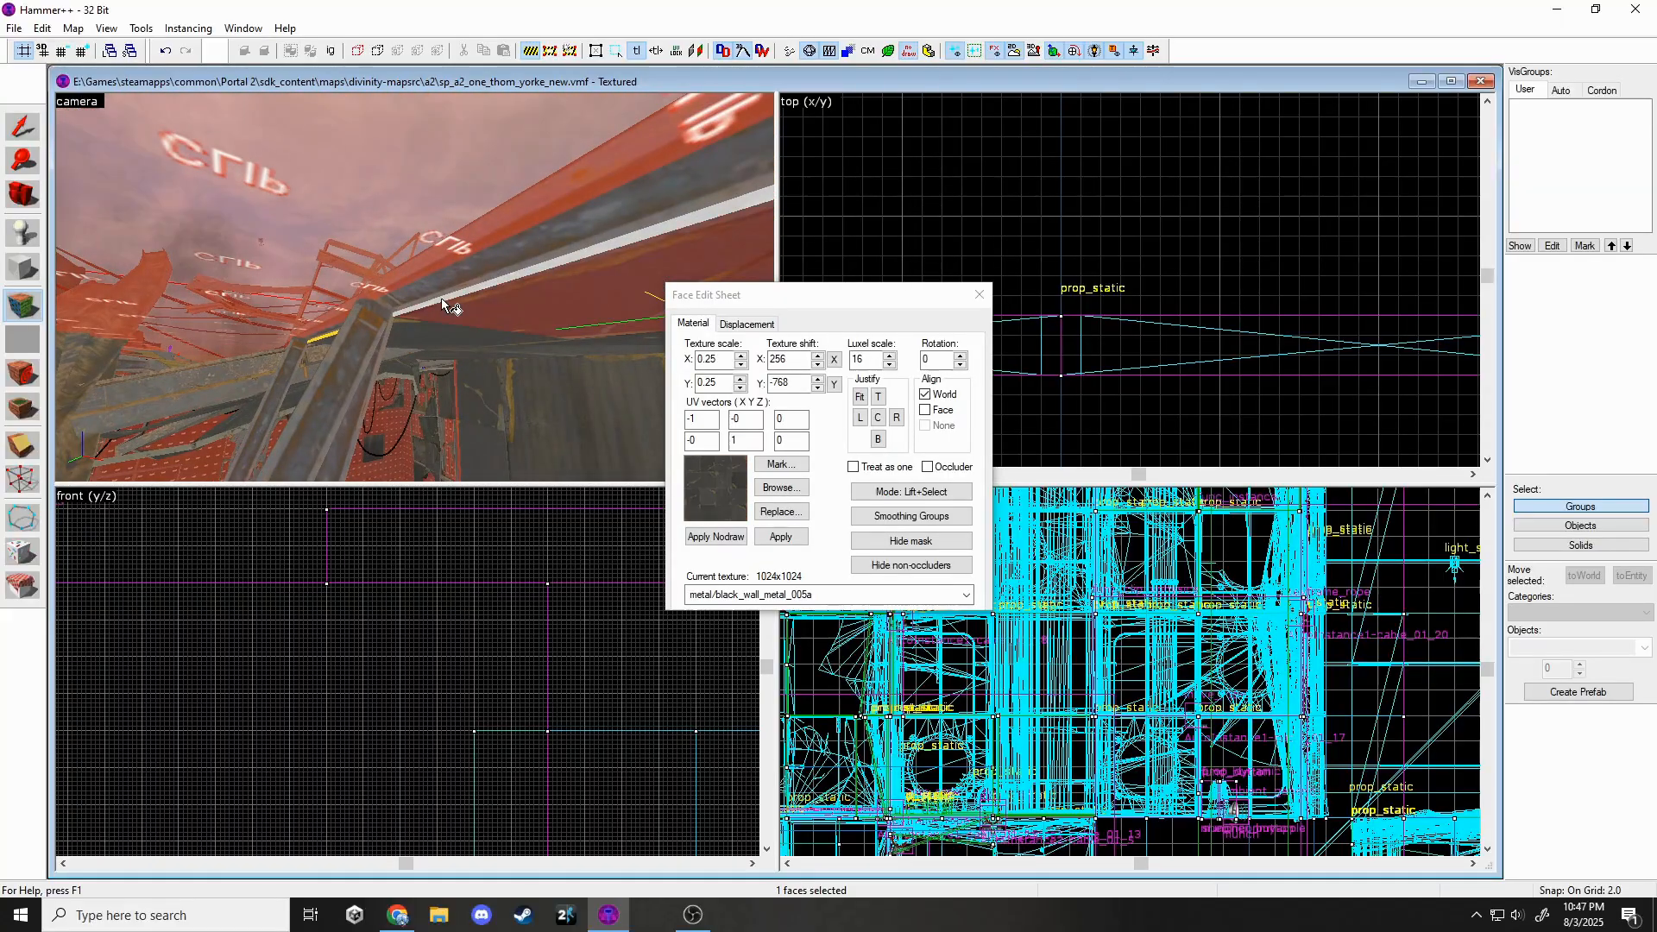
key("z")
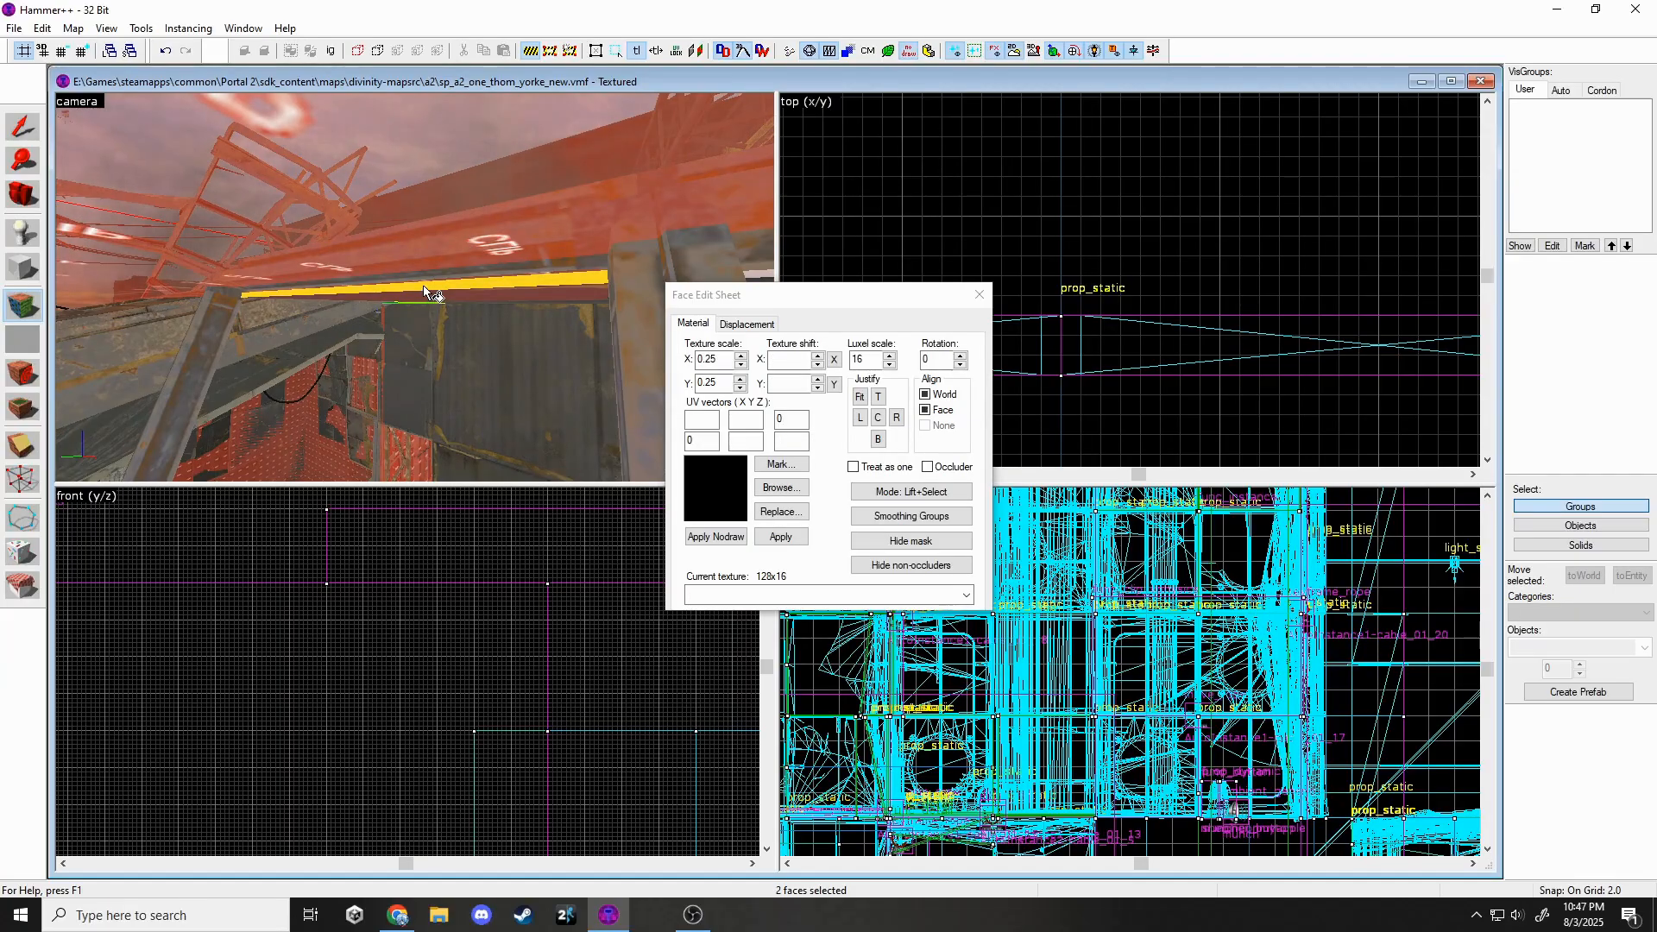
key("z")
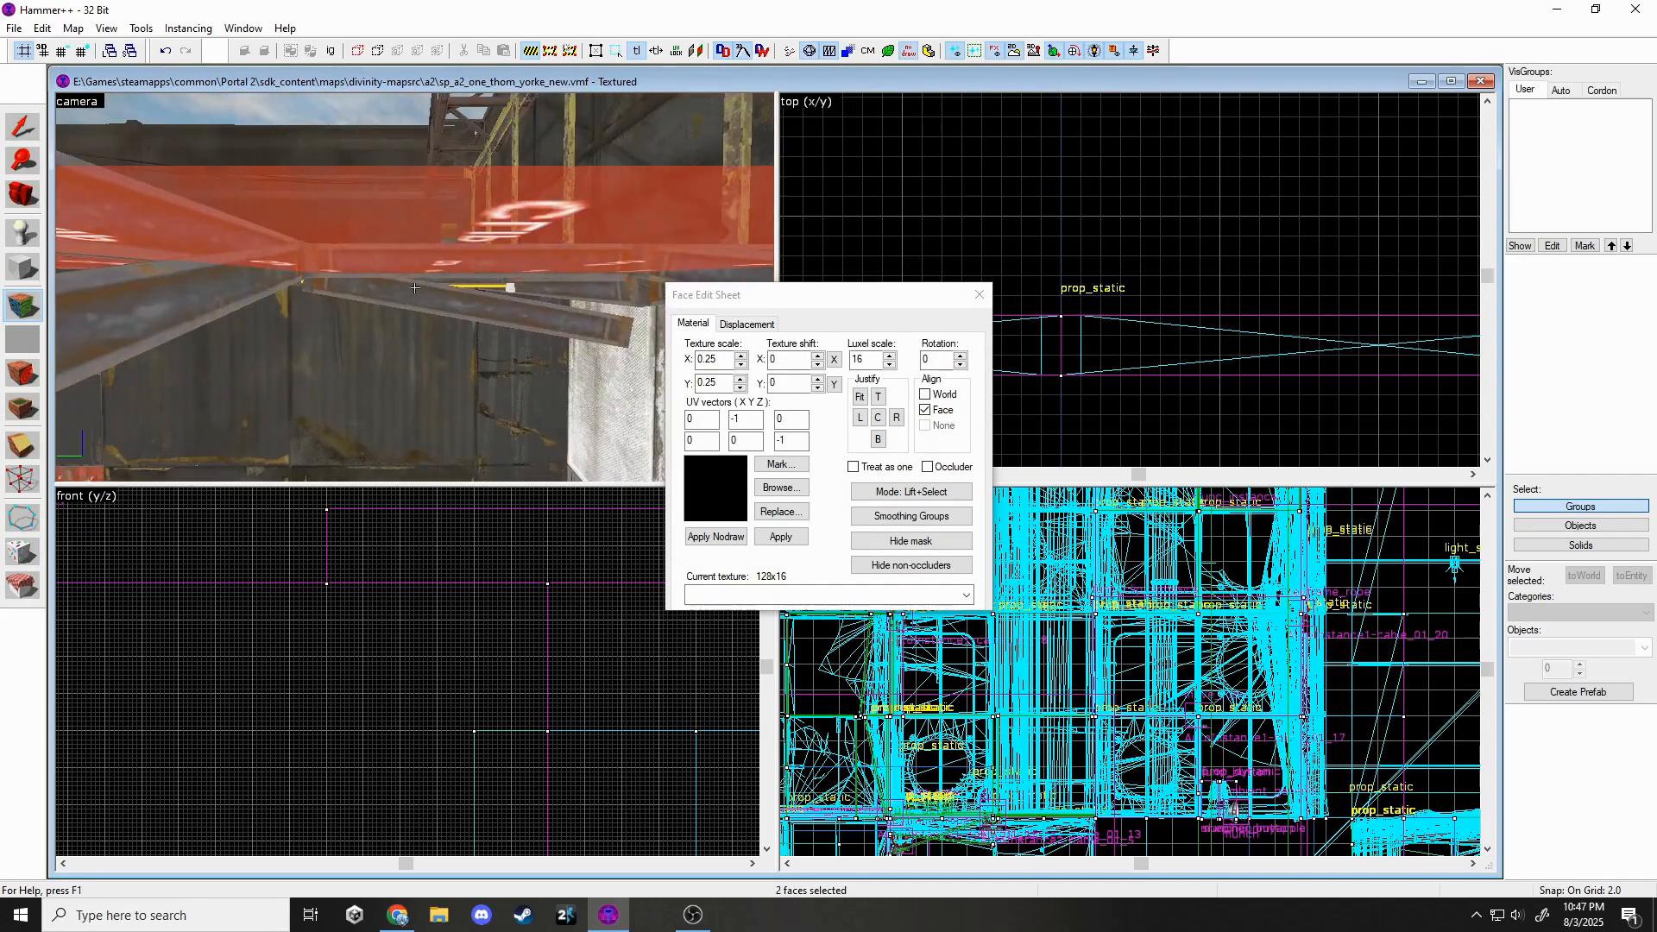
Add three more beam faces, making four selected faces.
left_click(414, 287, "ctrl")
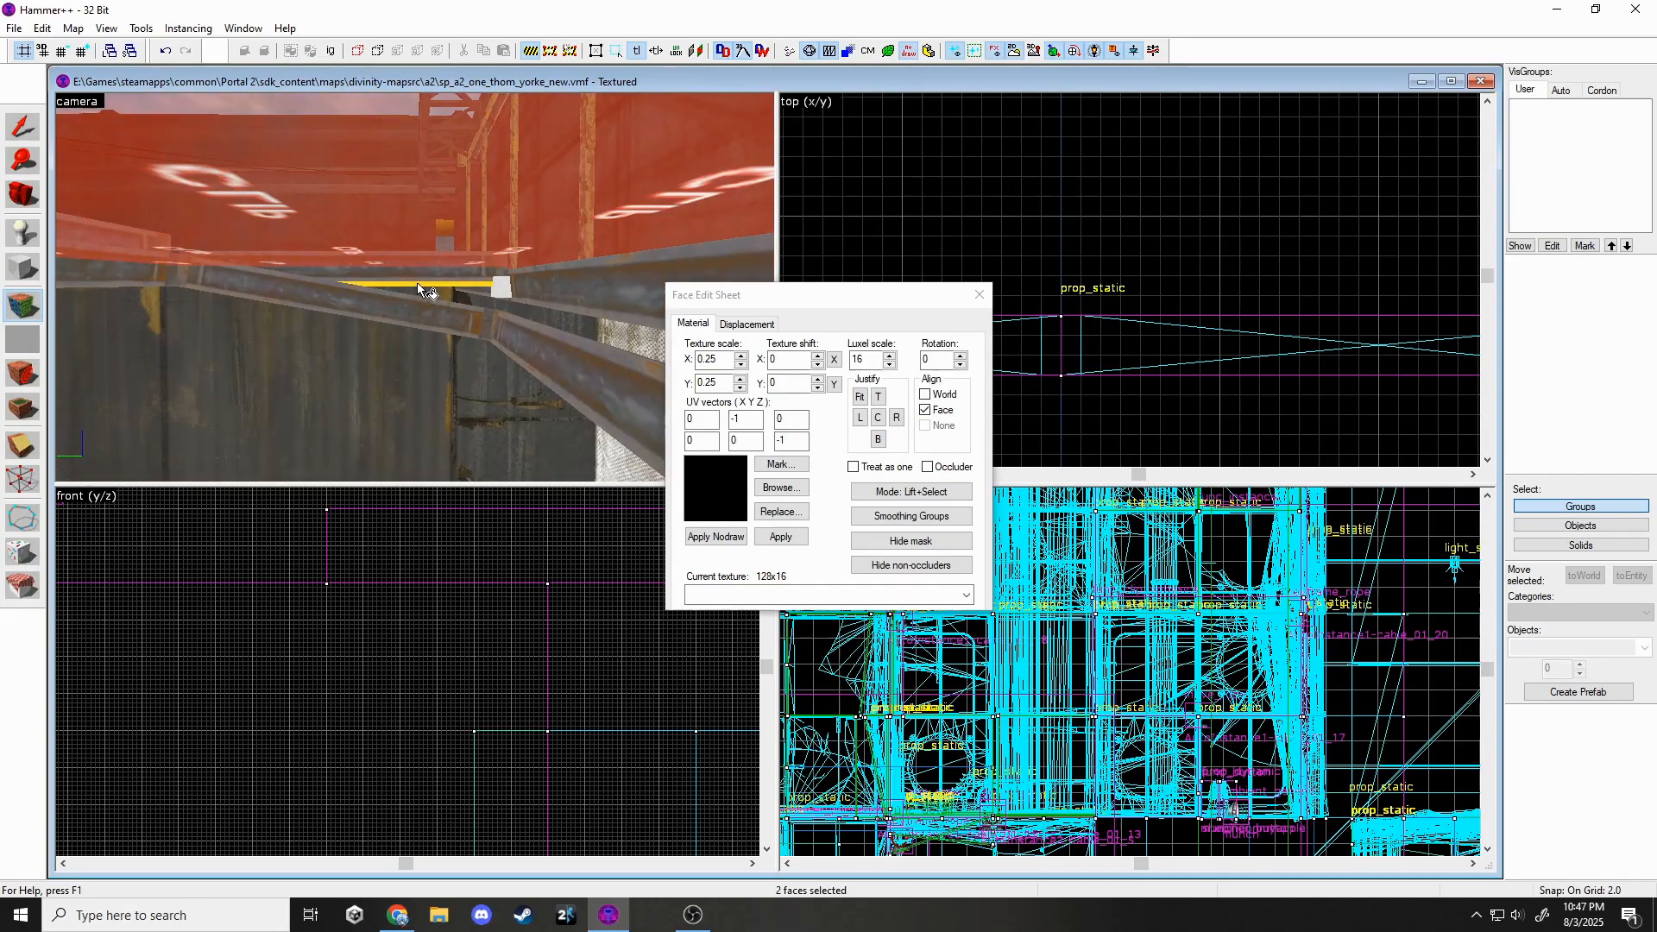
key("z")
key("w")
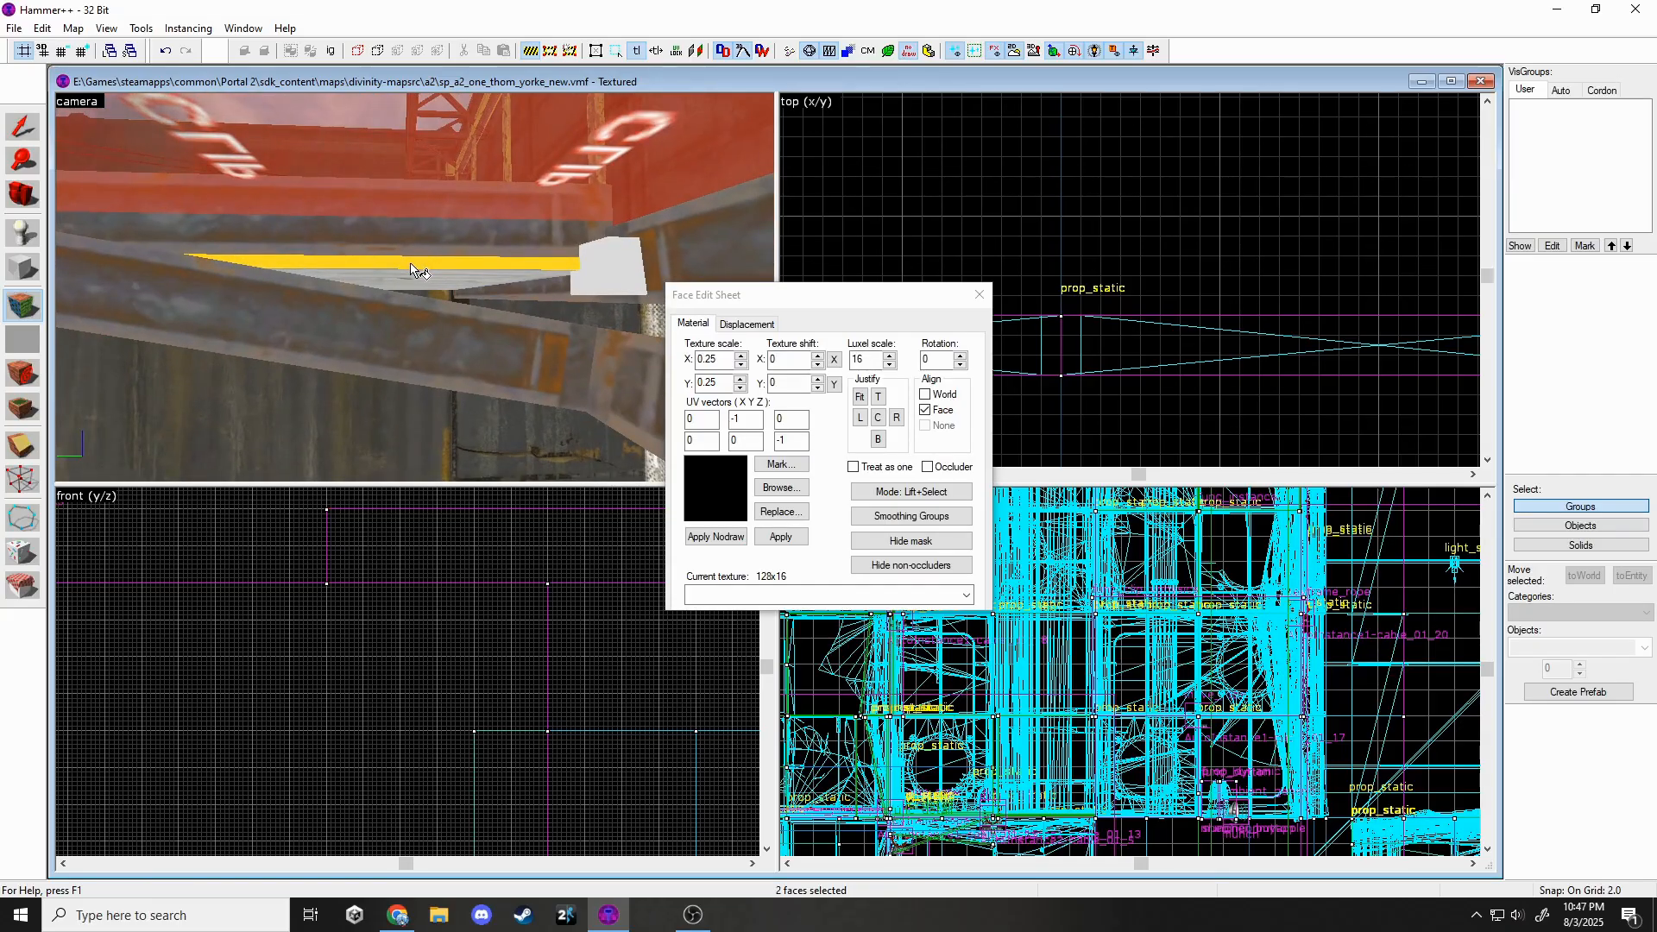
key("z")
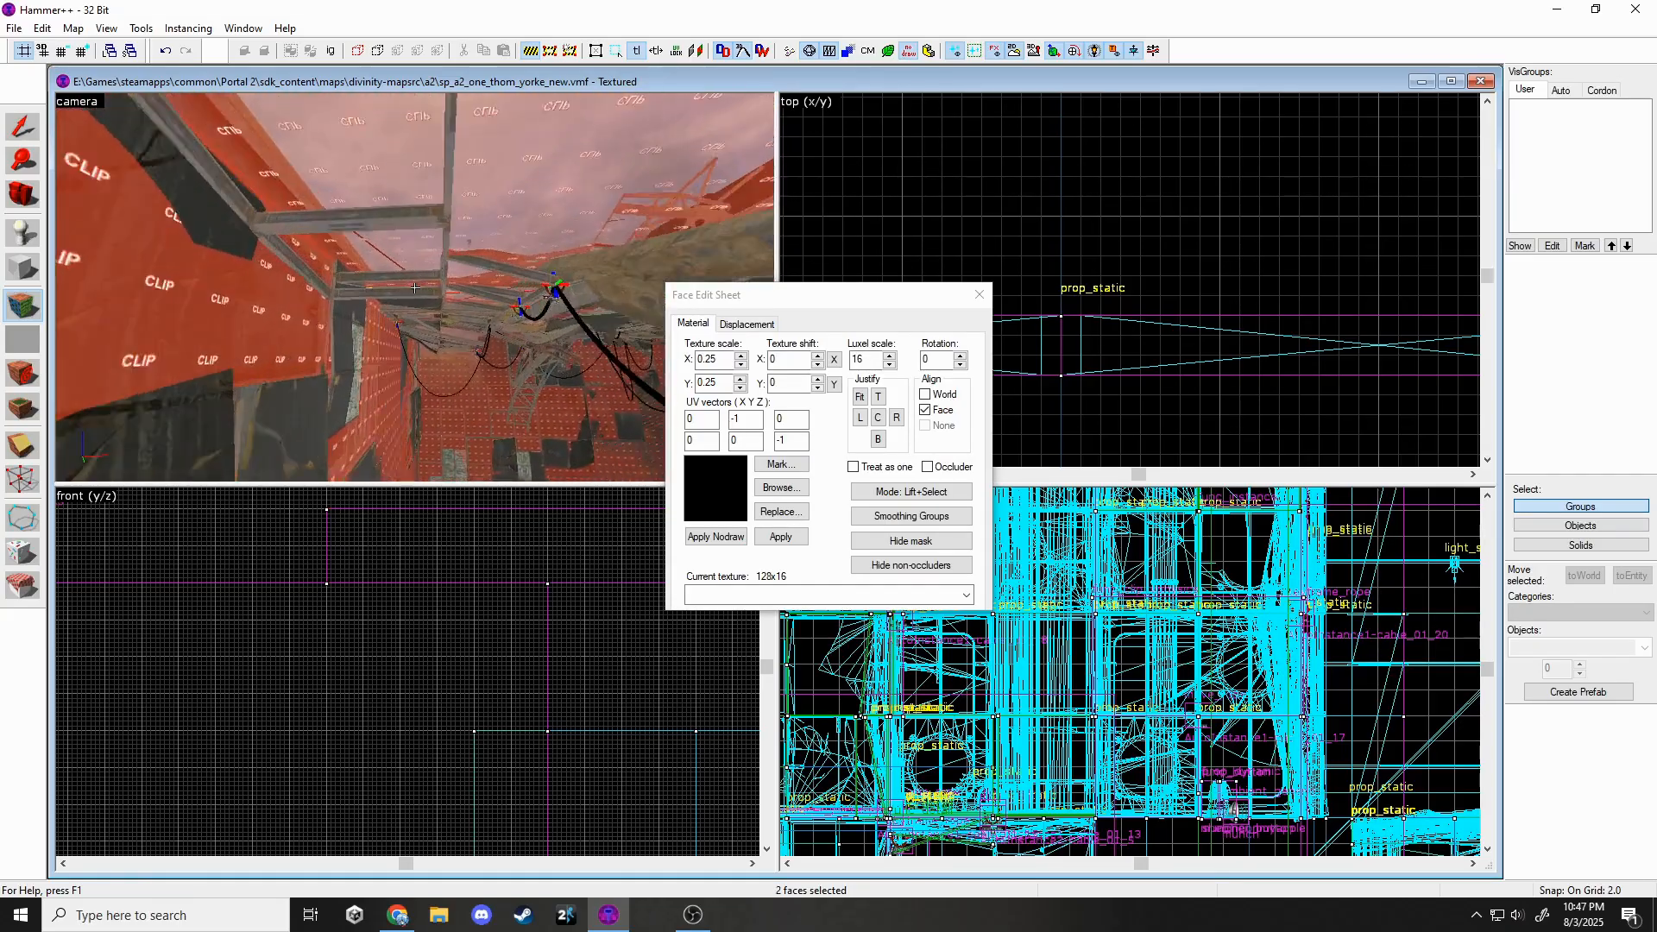
key("z")
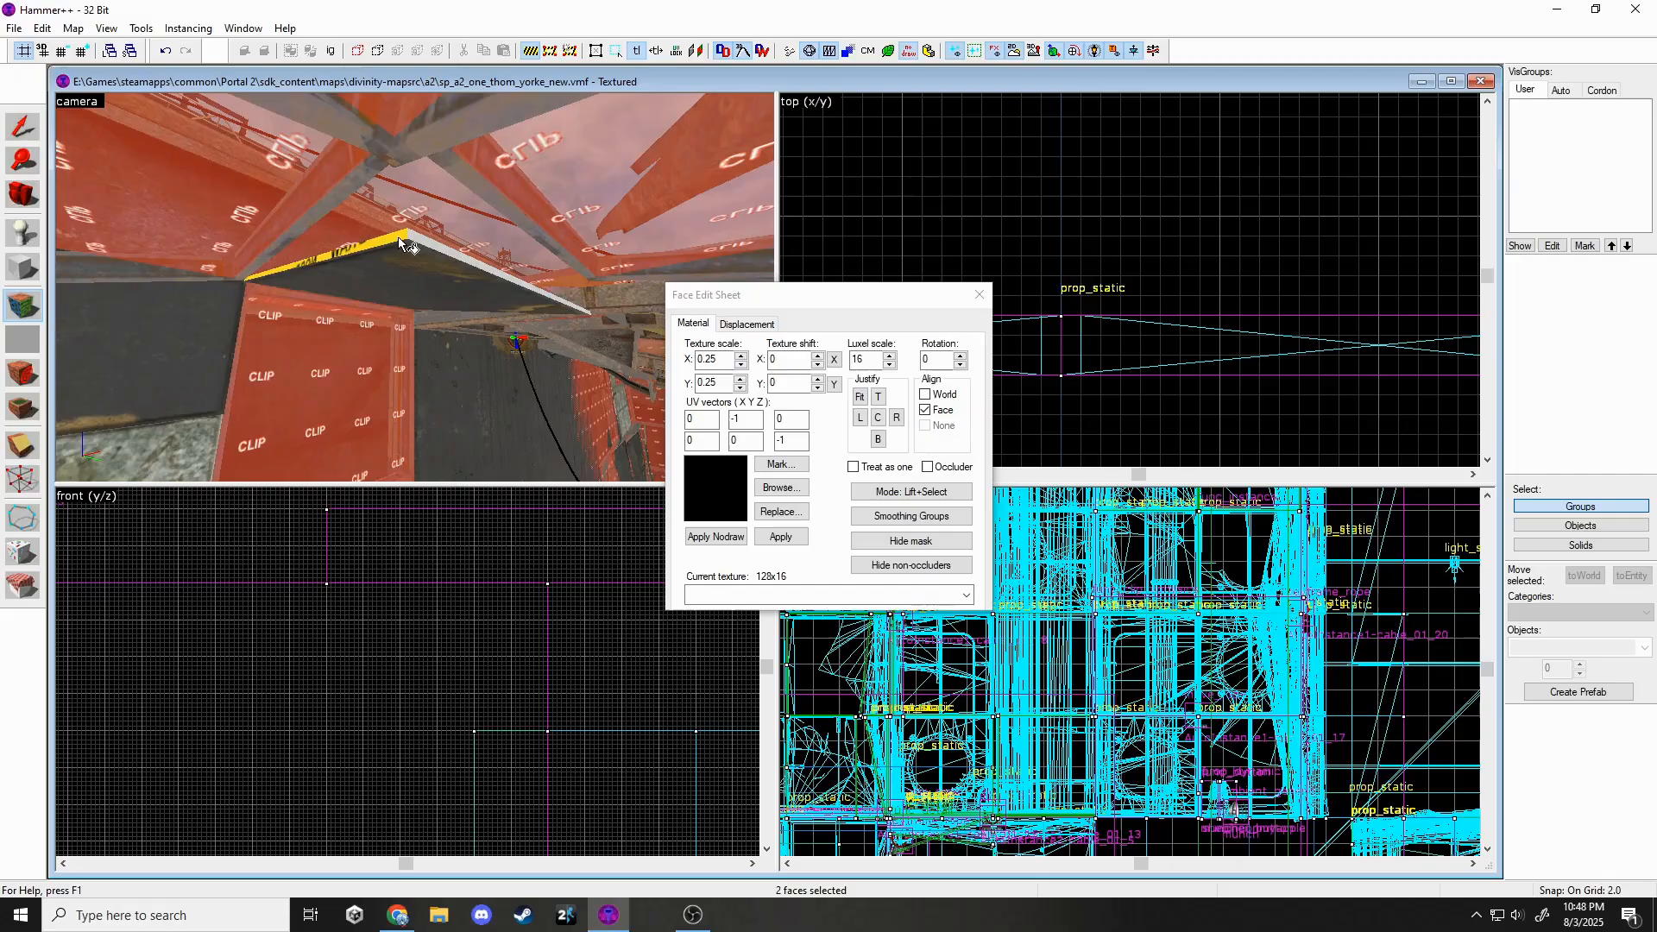
left_click(398, 238, "ctrl")
left_click(420, 241, "ctrl")
Apply metal/black_wall_metal_005a to the four faces and close the Face Edit Sheet.
left_click(965, 595)
left_click(756, 690)
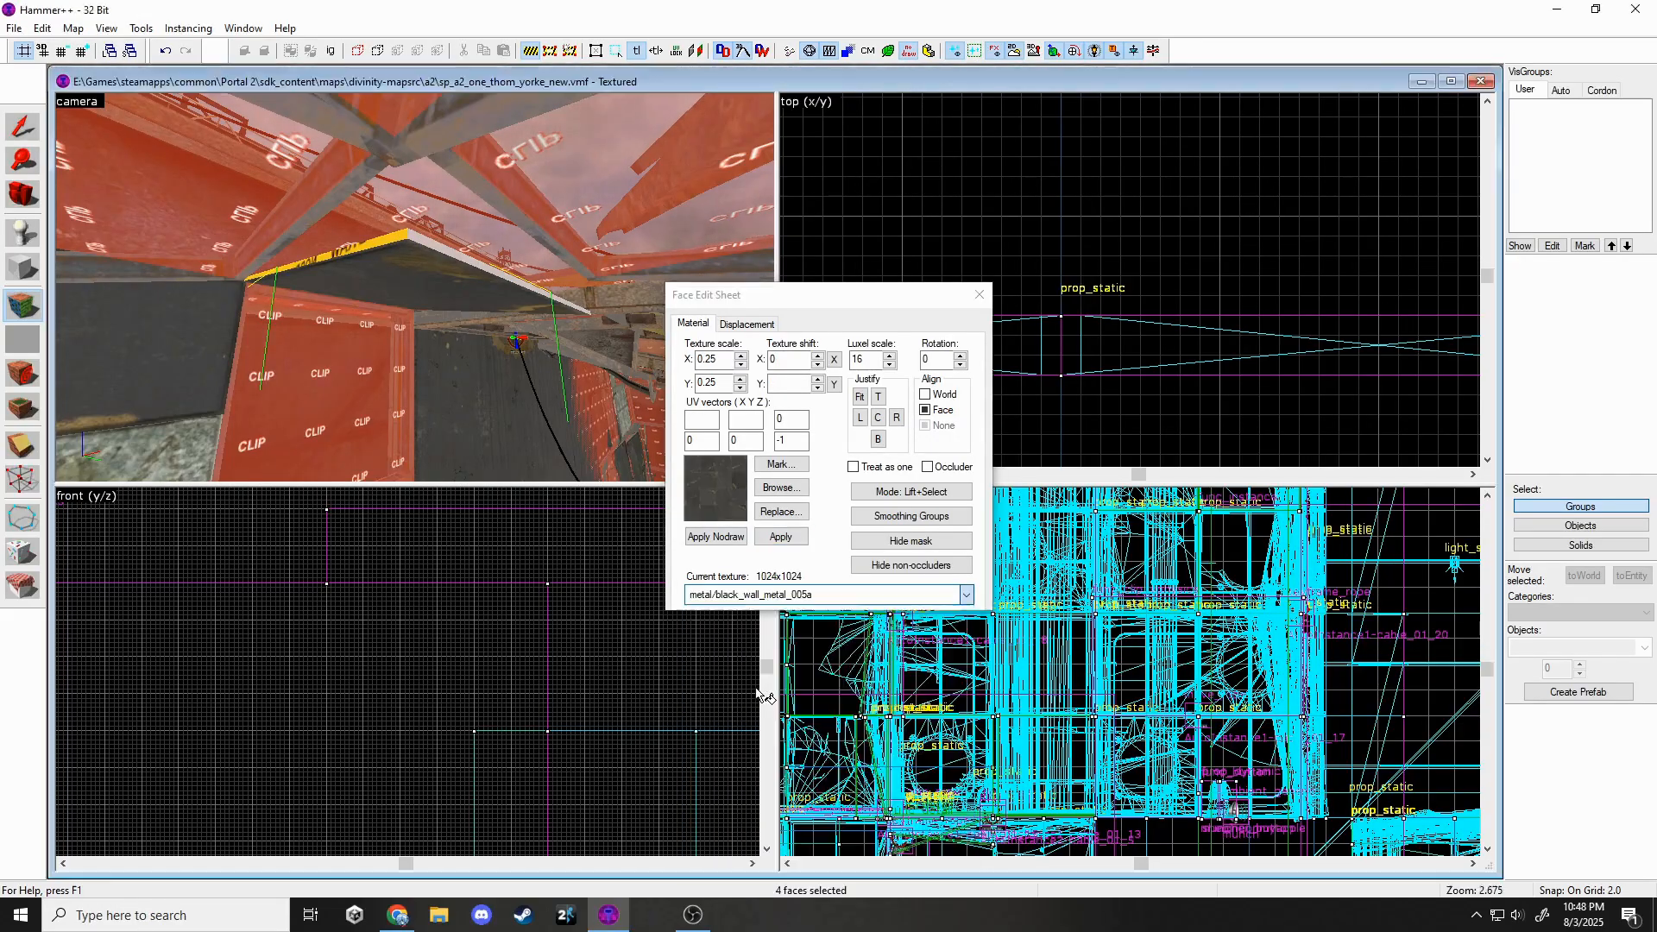
left_click(775, 537)
key("z")
key("z")
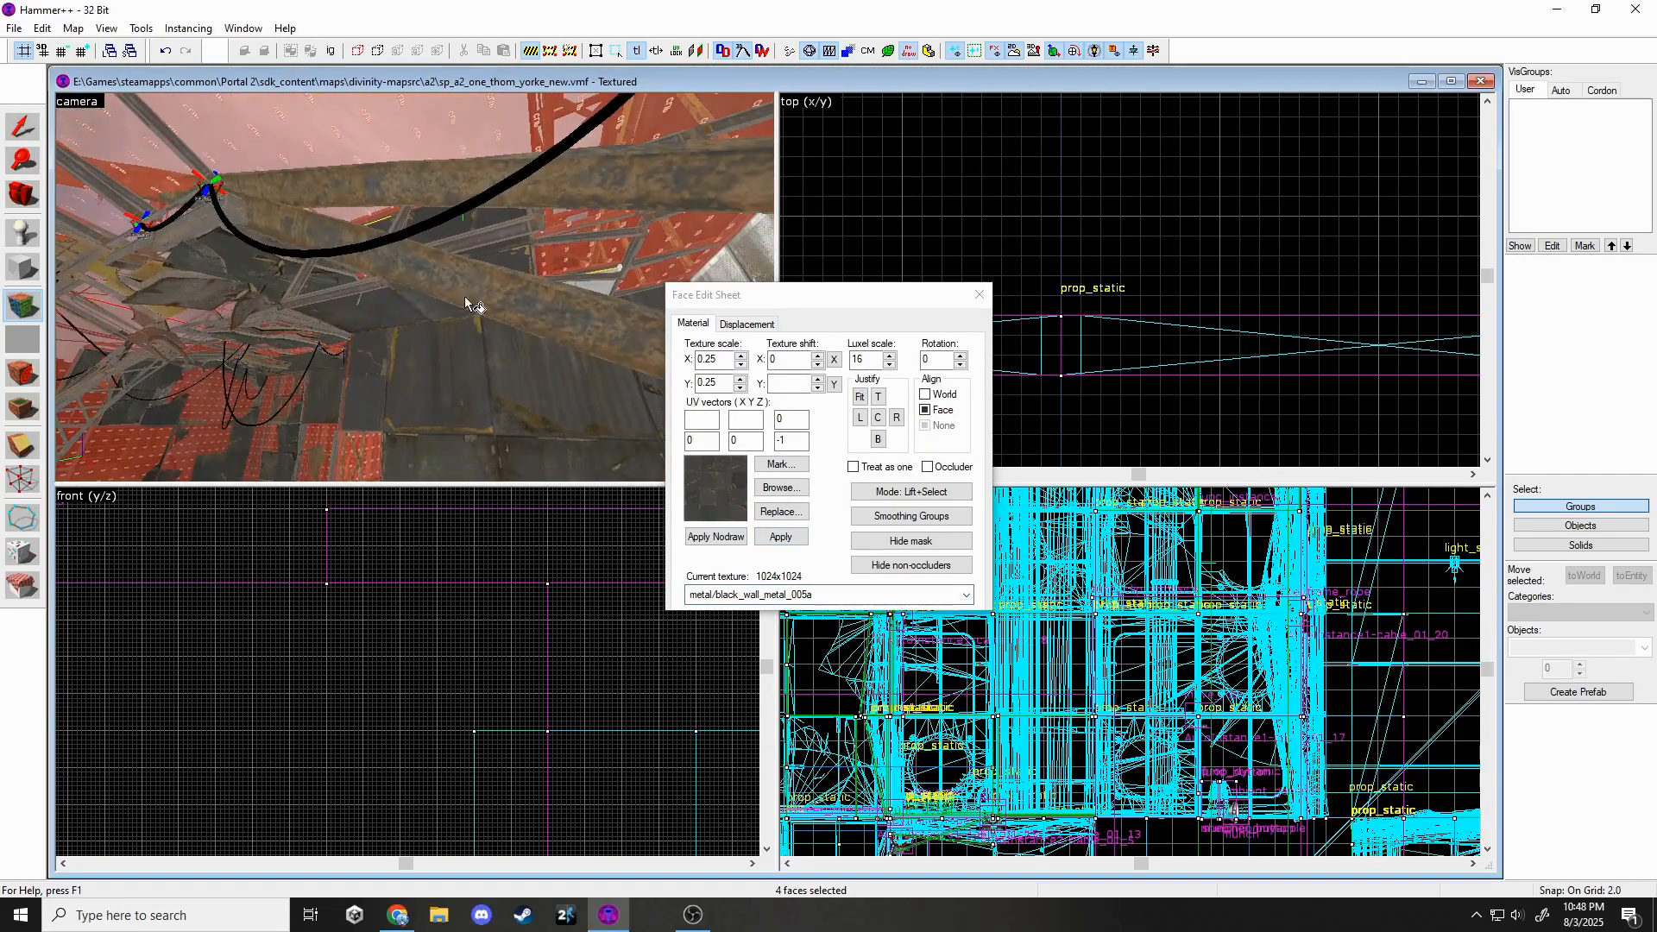
left_click(978, 295)
key("z")
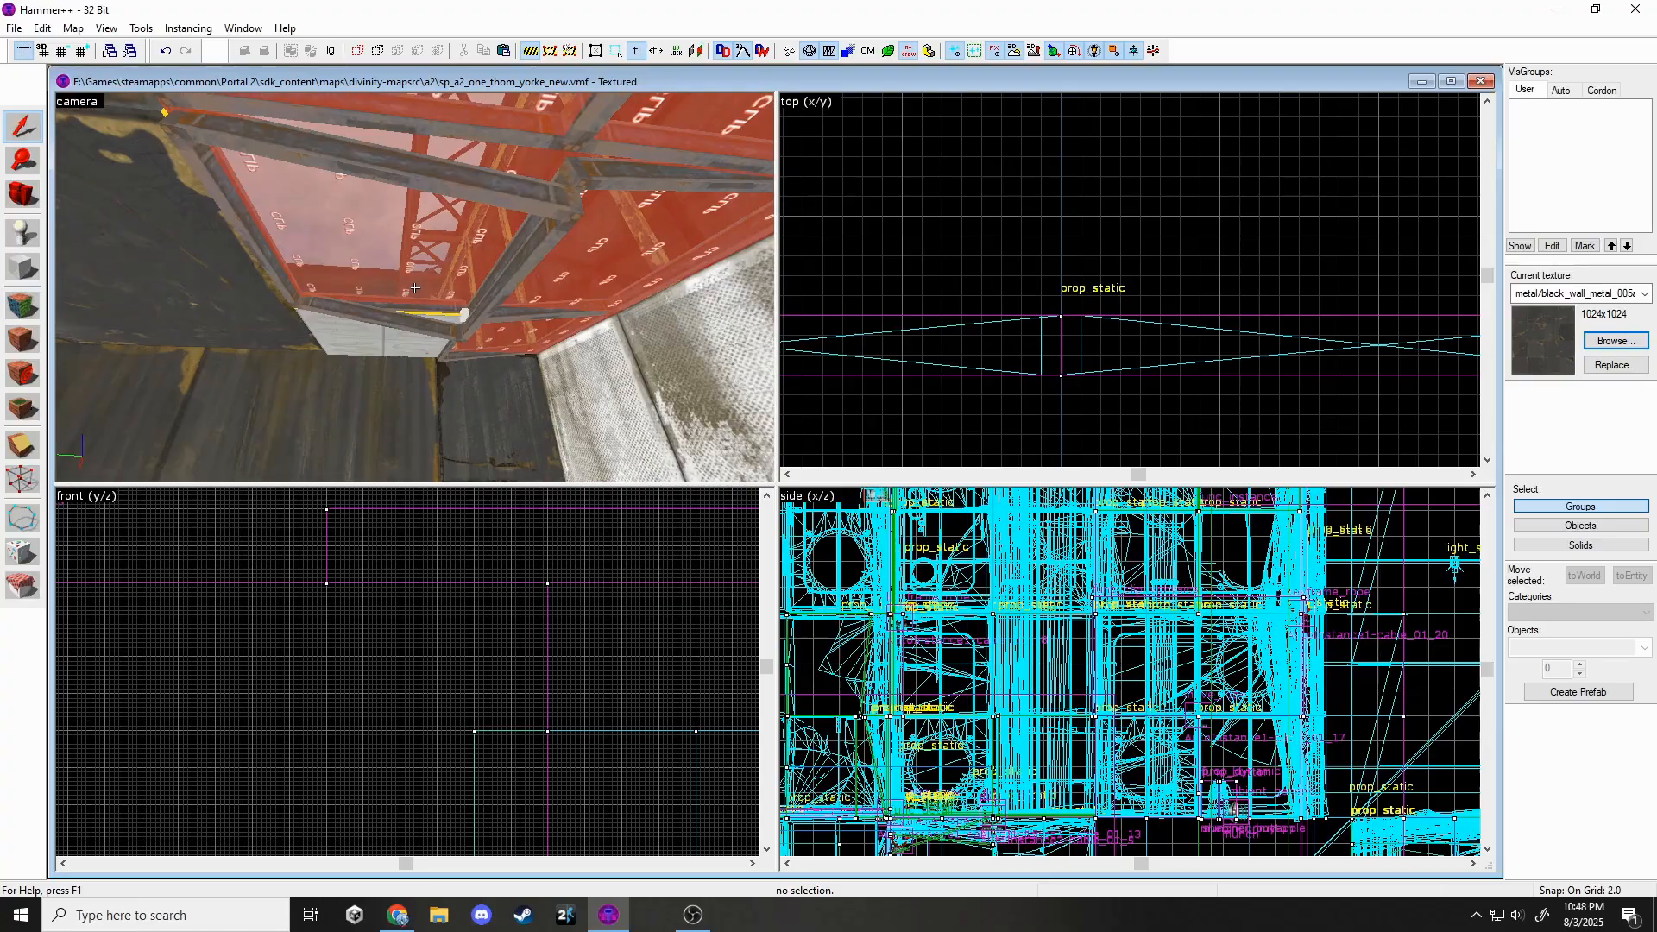
key("z")
left_click(448, 331)
key("Escape")
key("z")
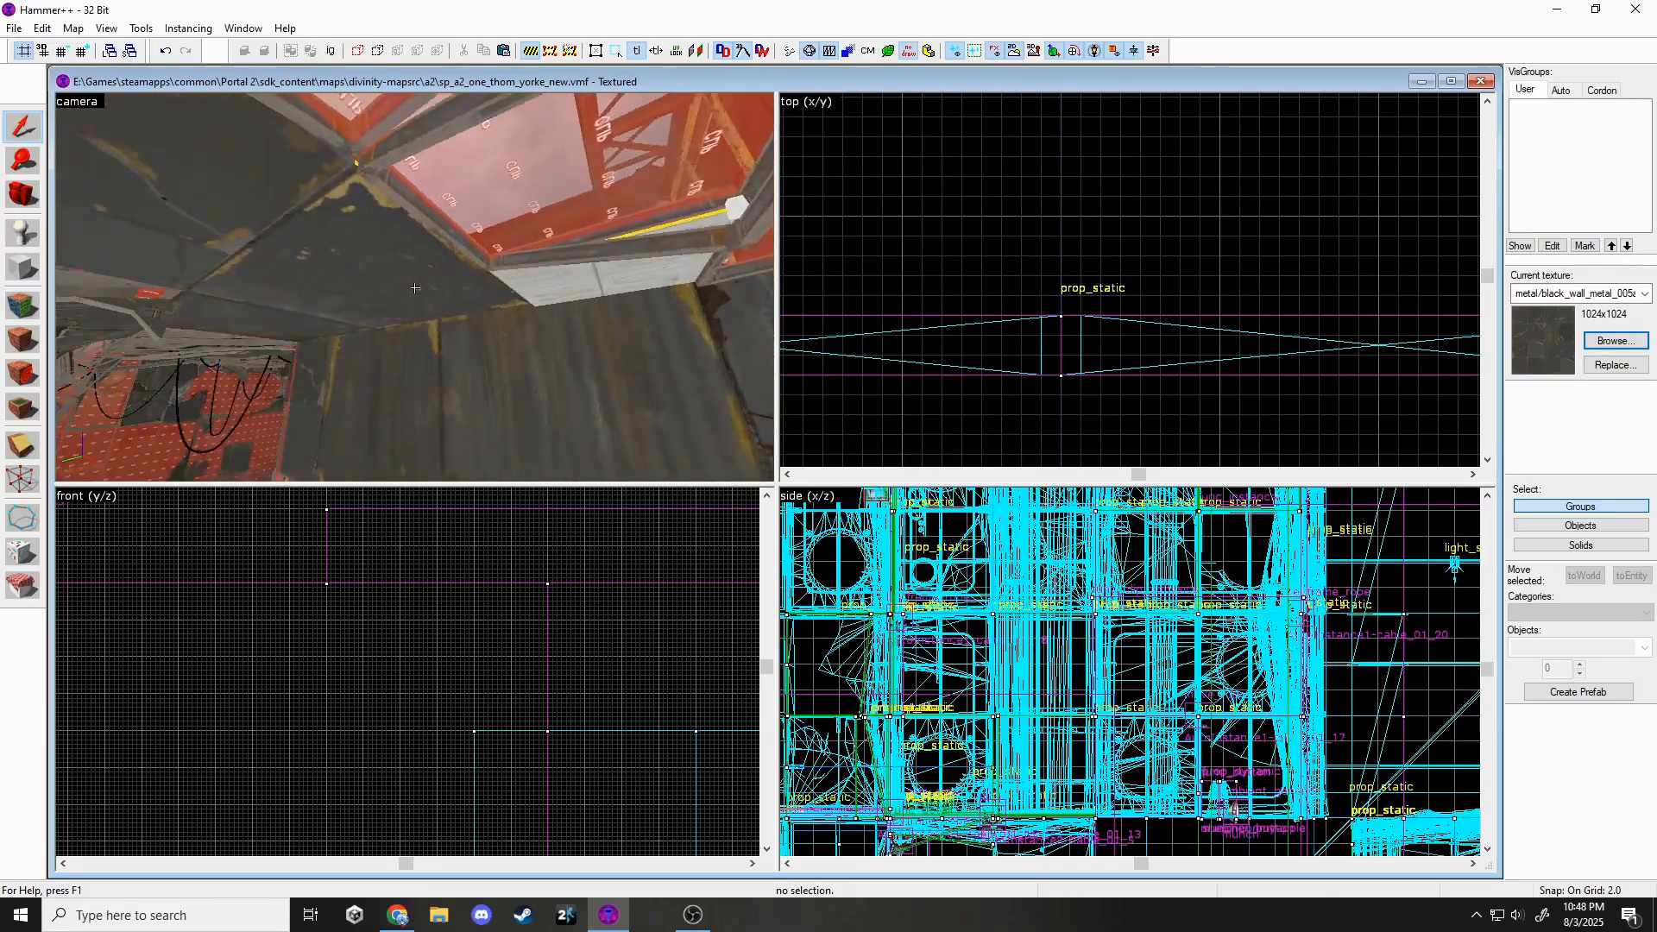
key("w")
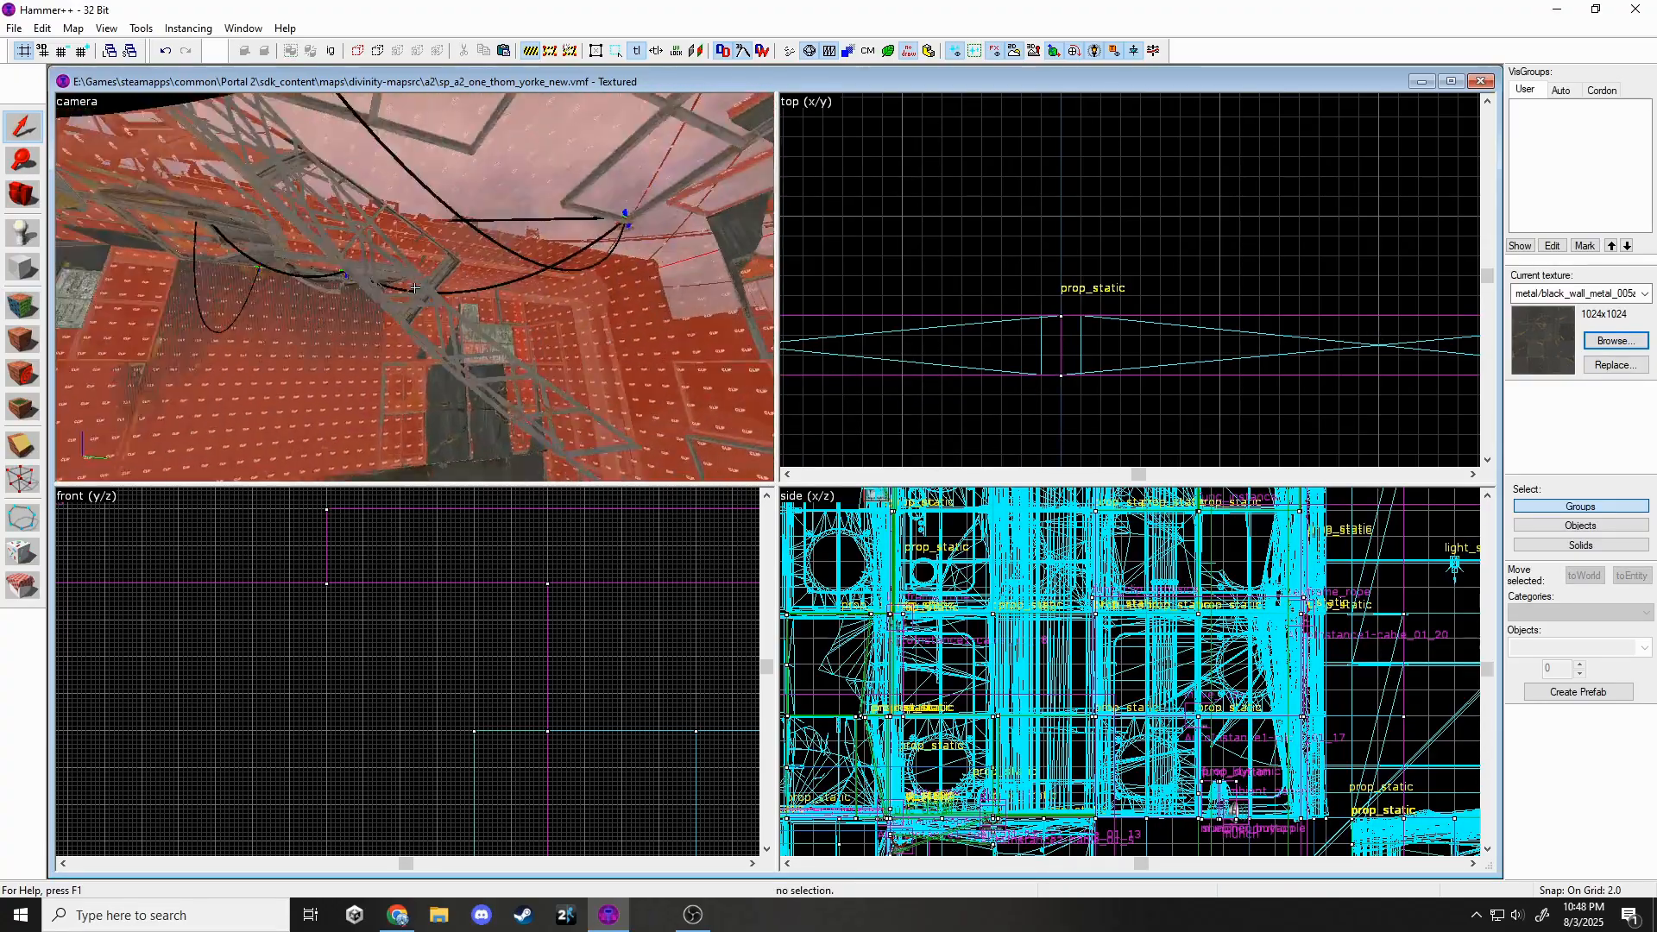
key("w")
key("z")
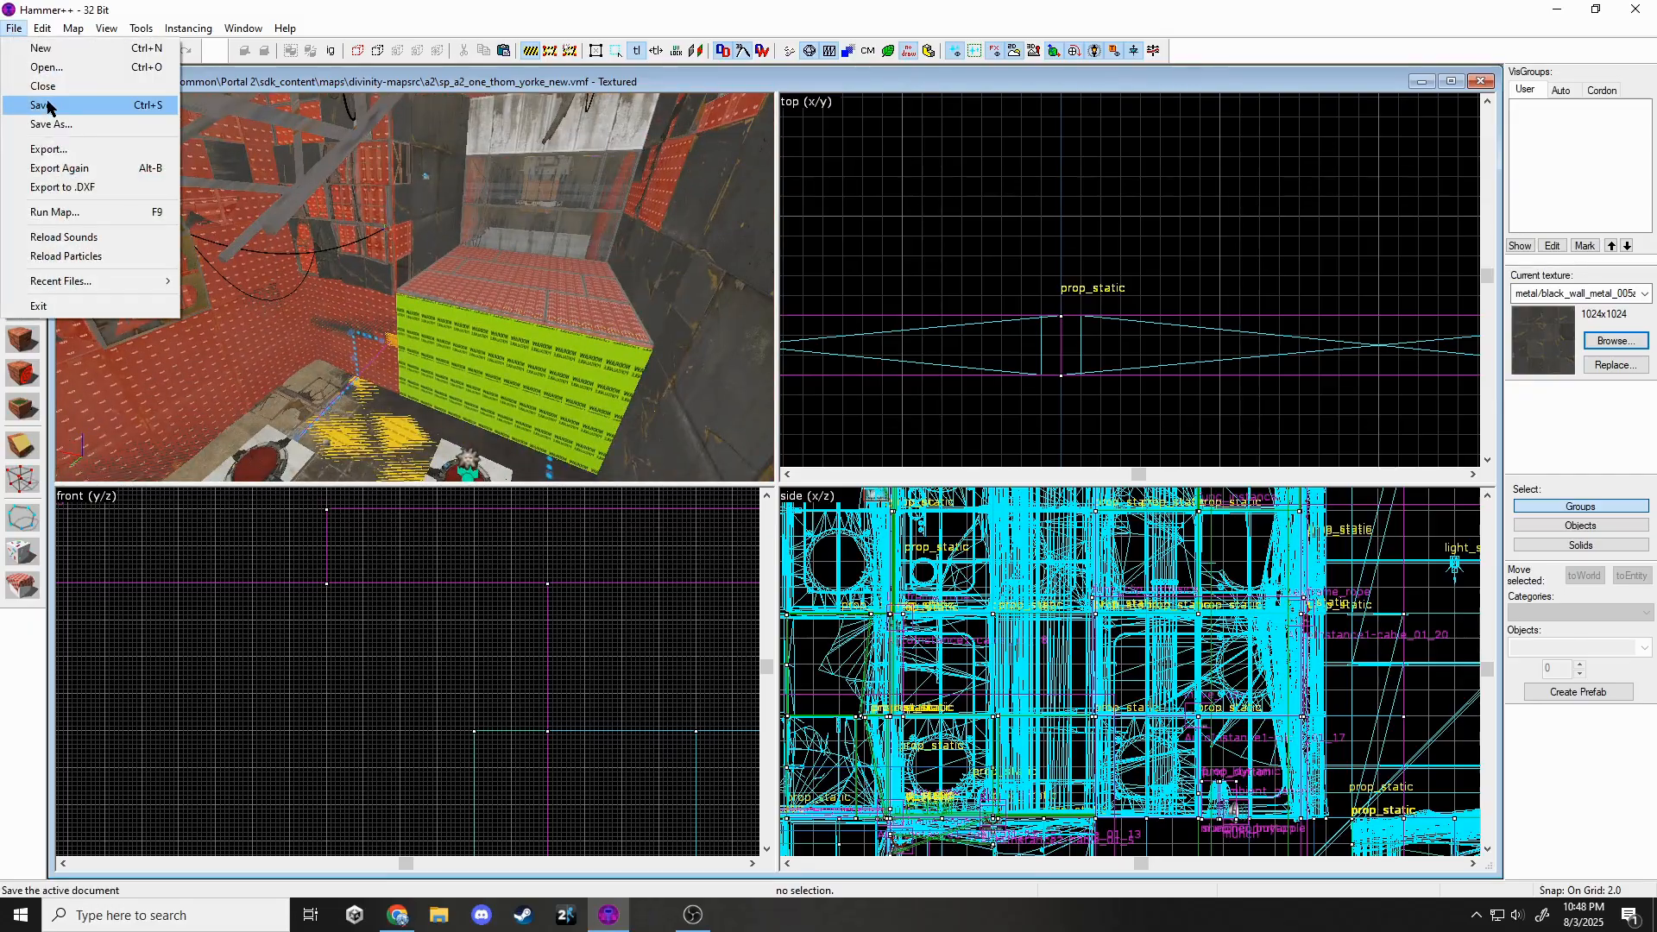
left_click(47, 107)
key("z")
key("w")
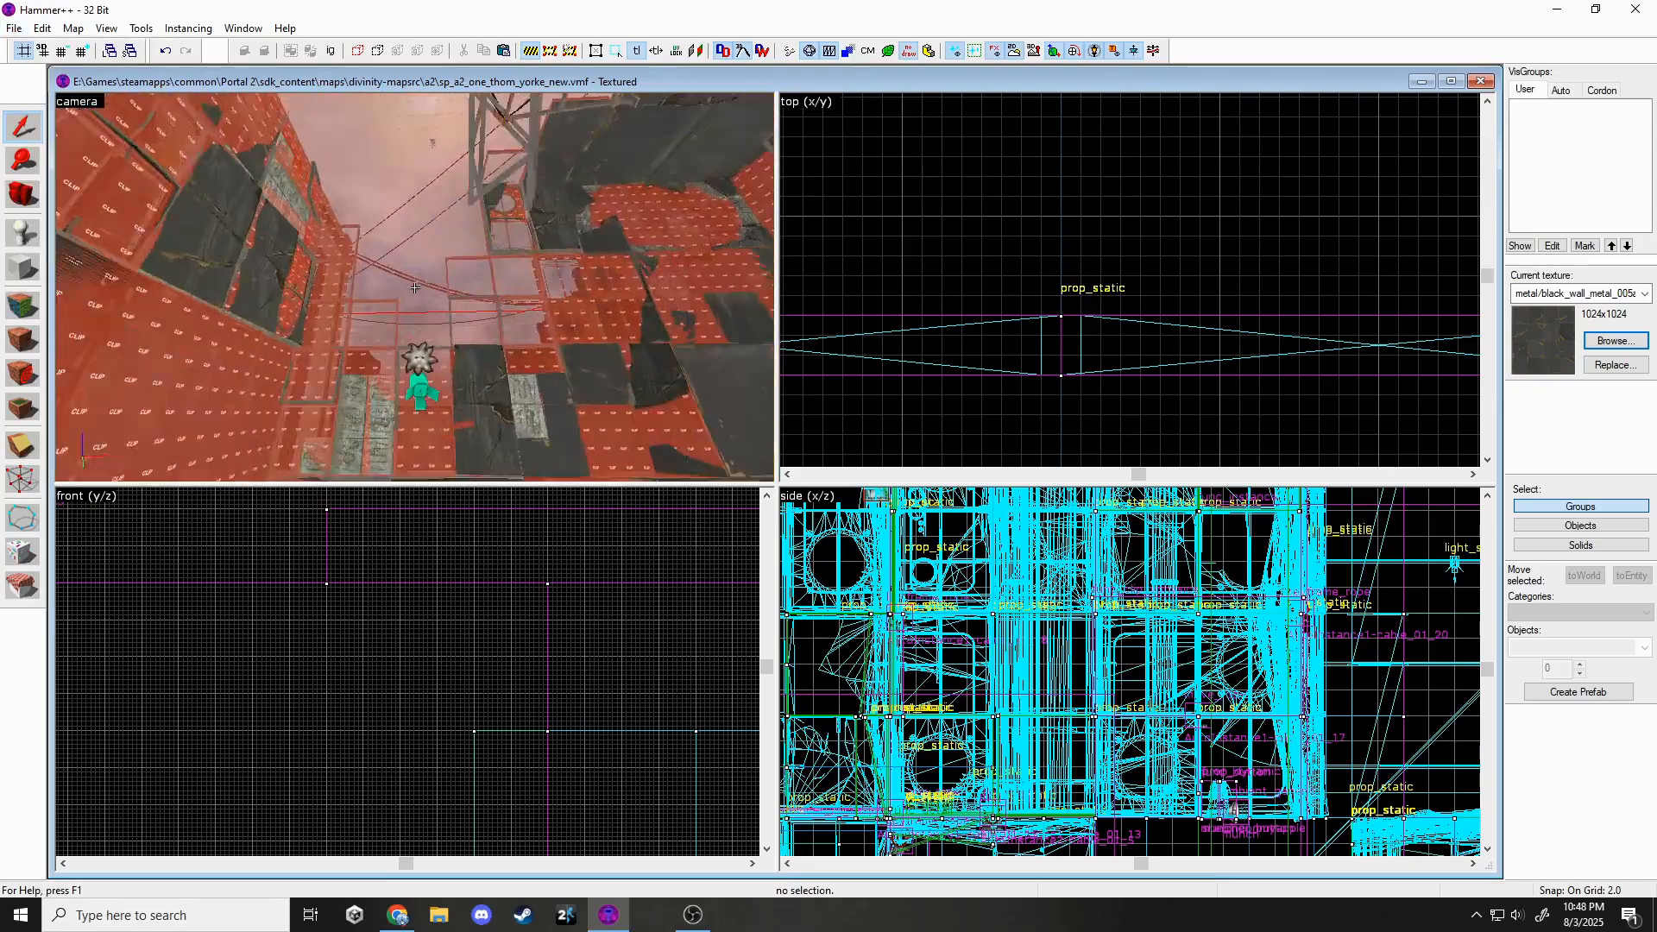
key("w")
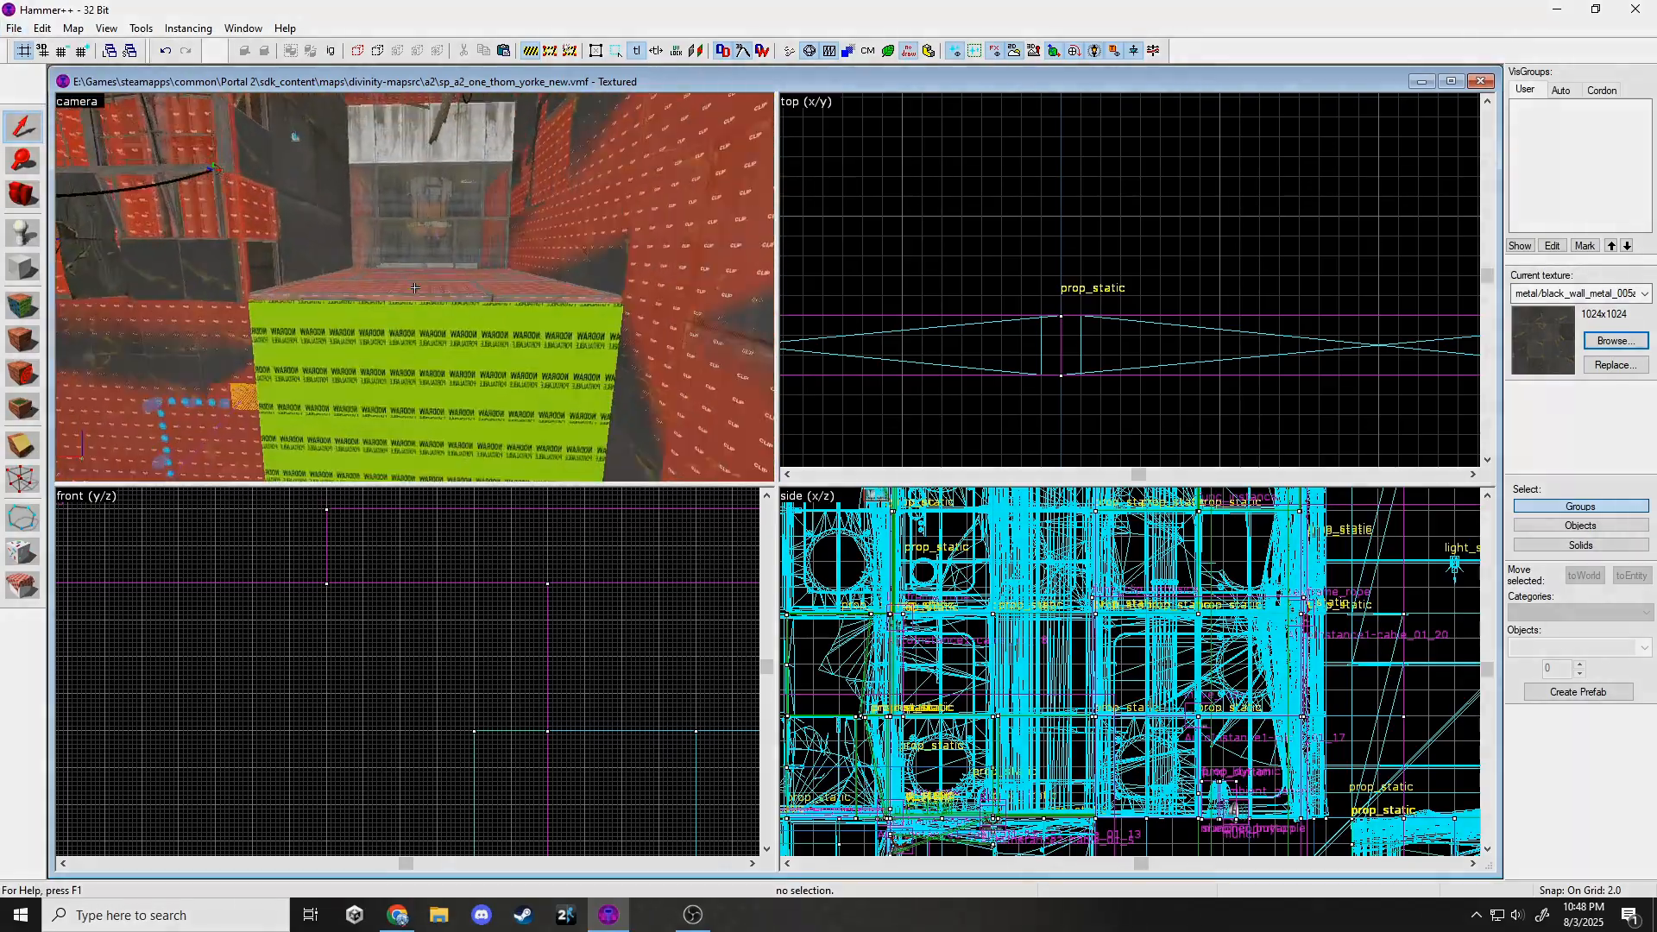
key("w")
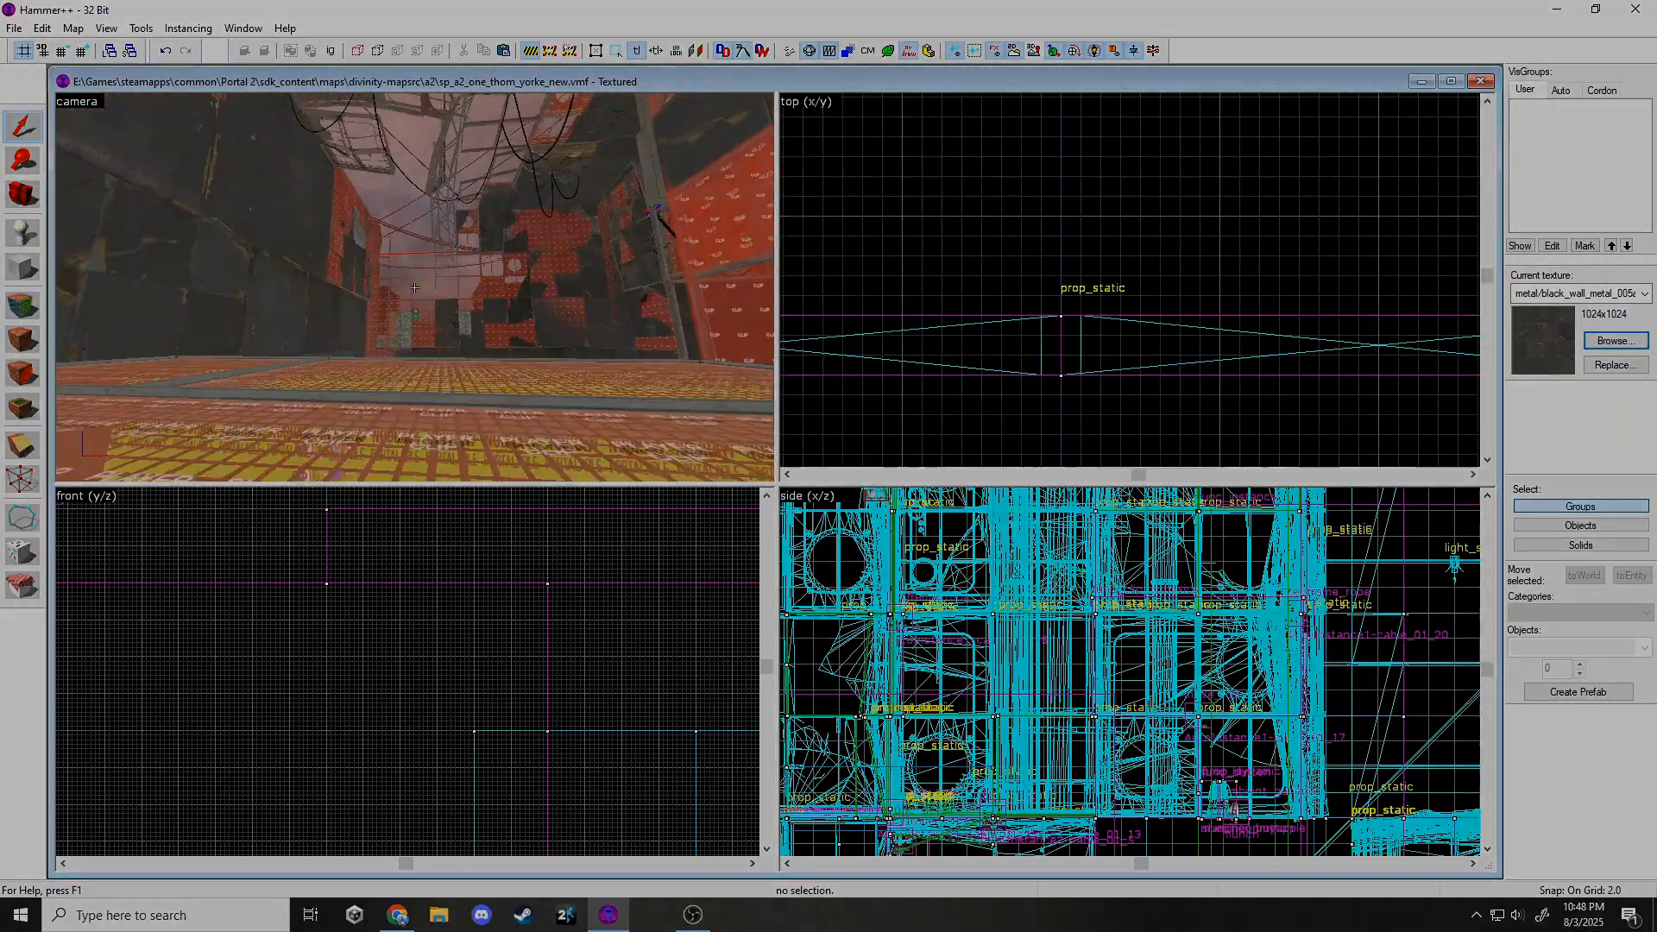
key("w")
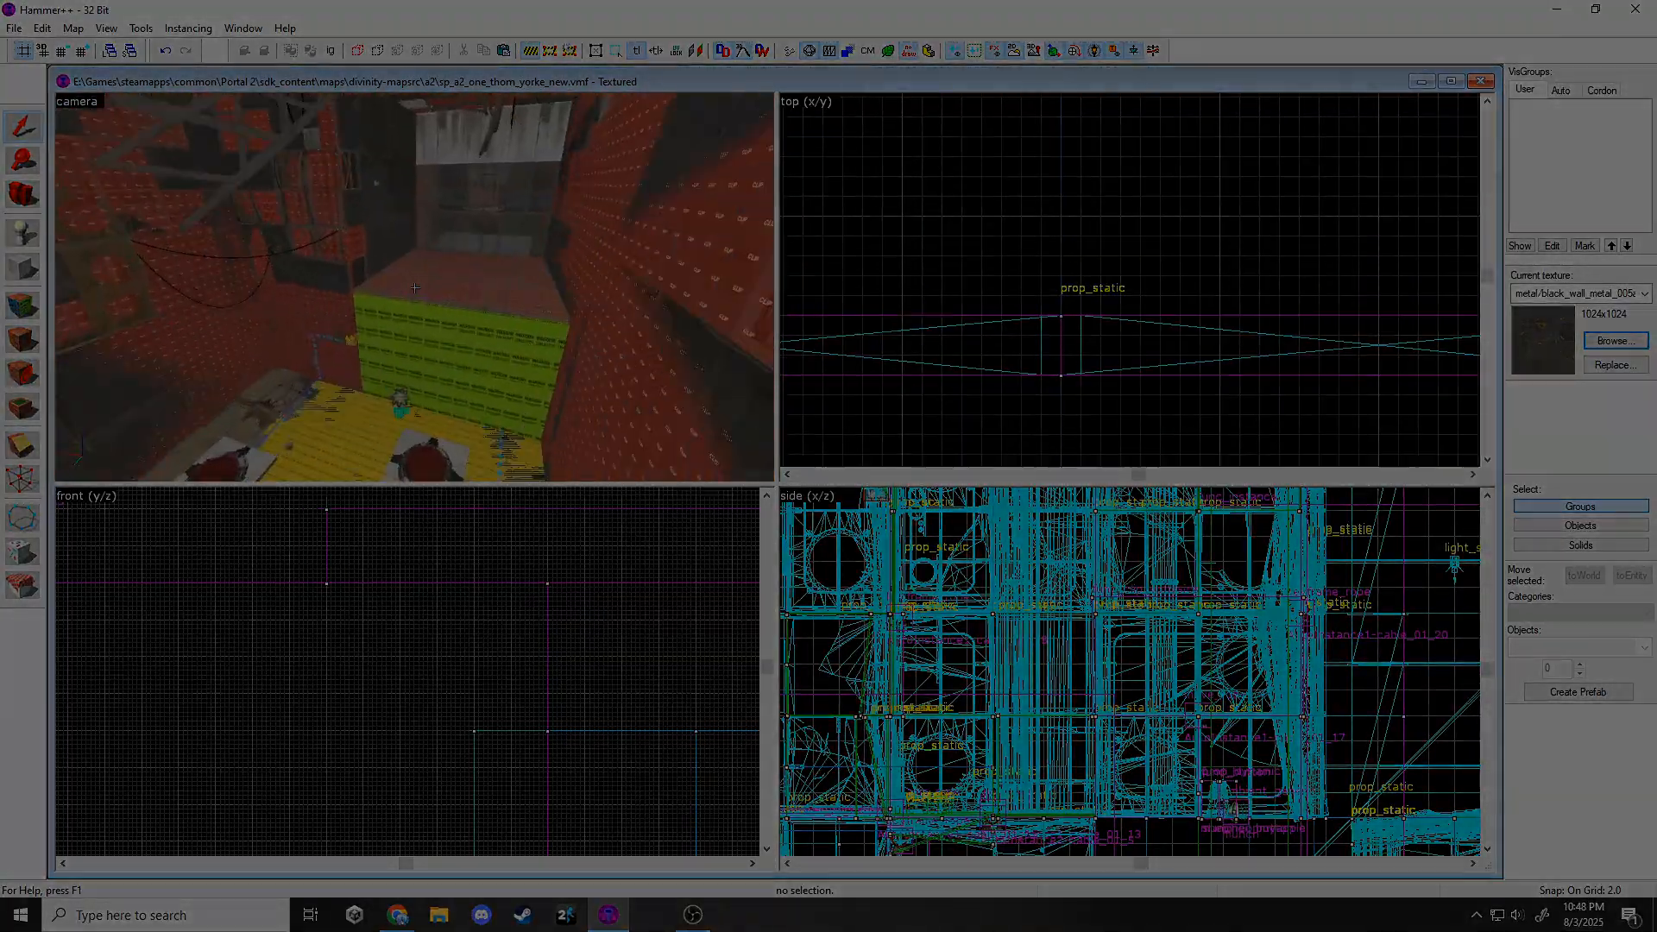
key("w")
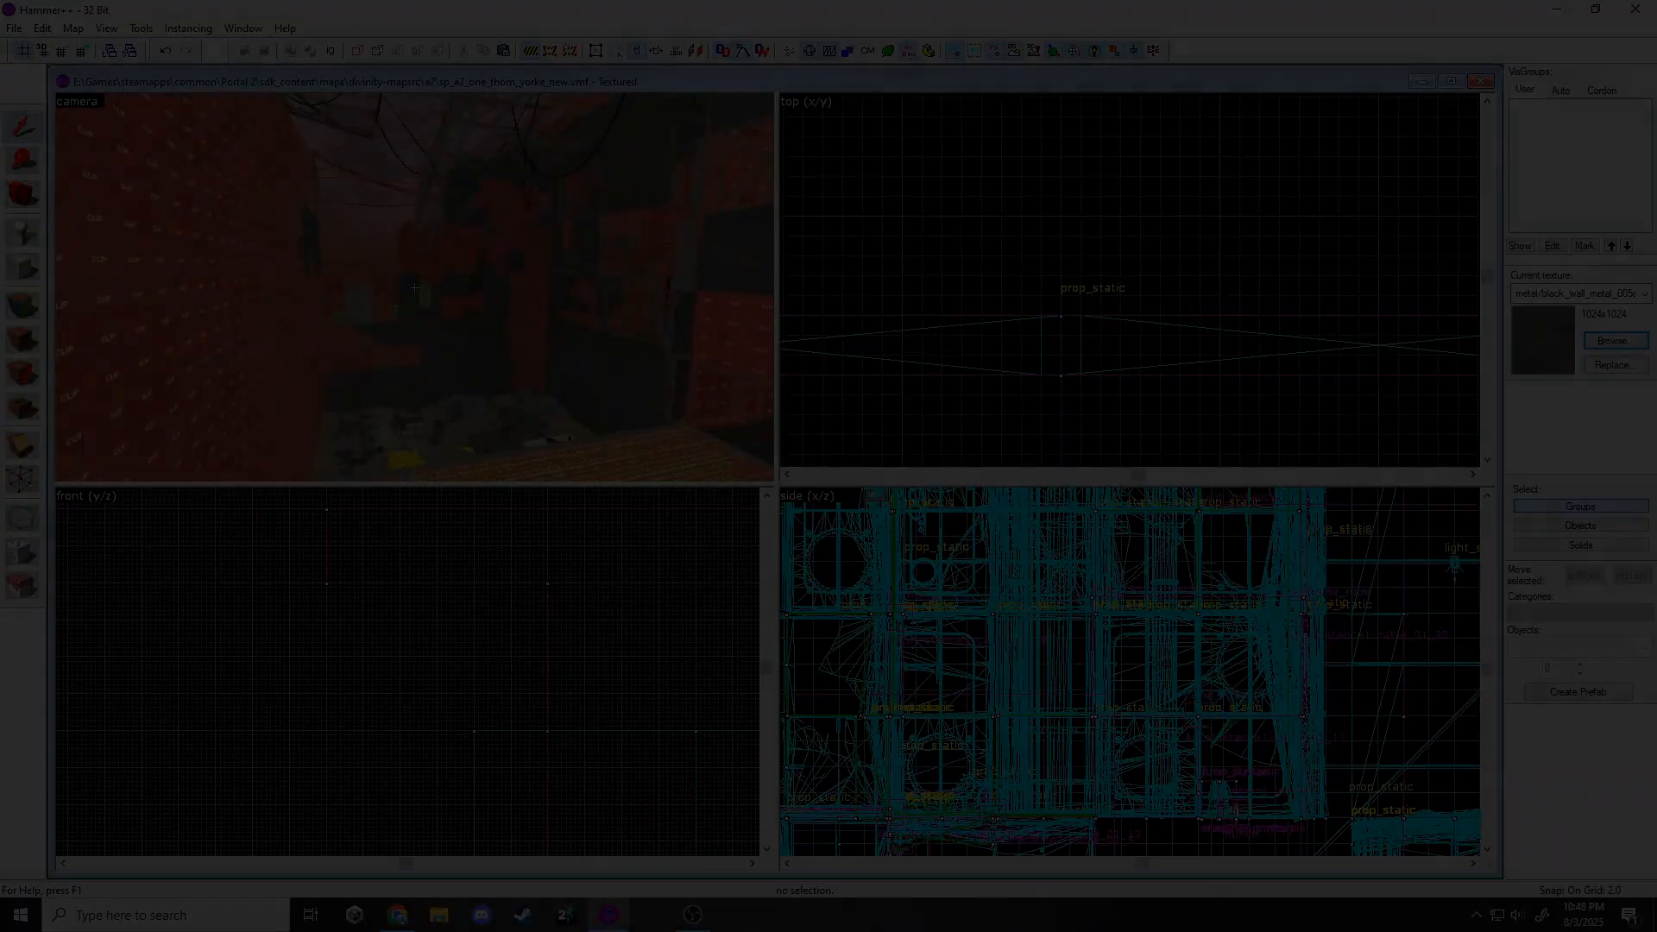
key("w")
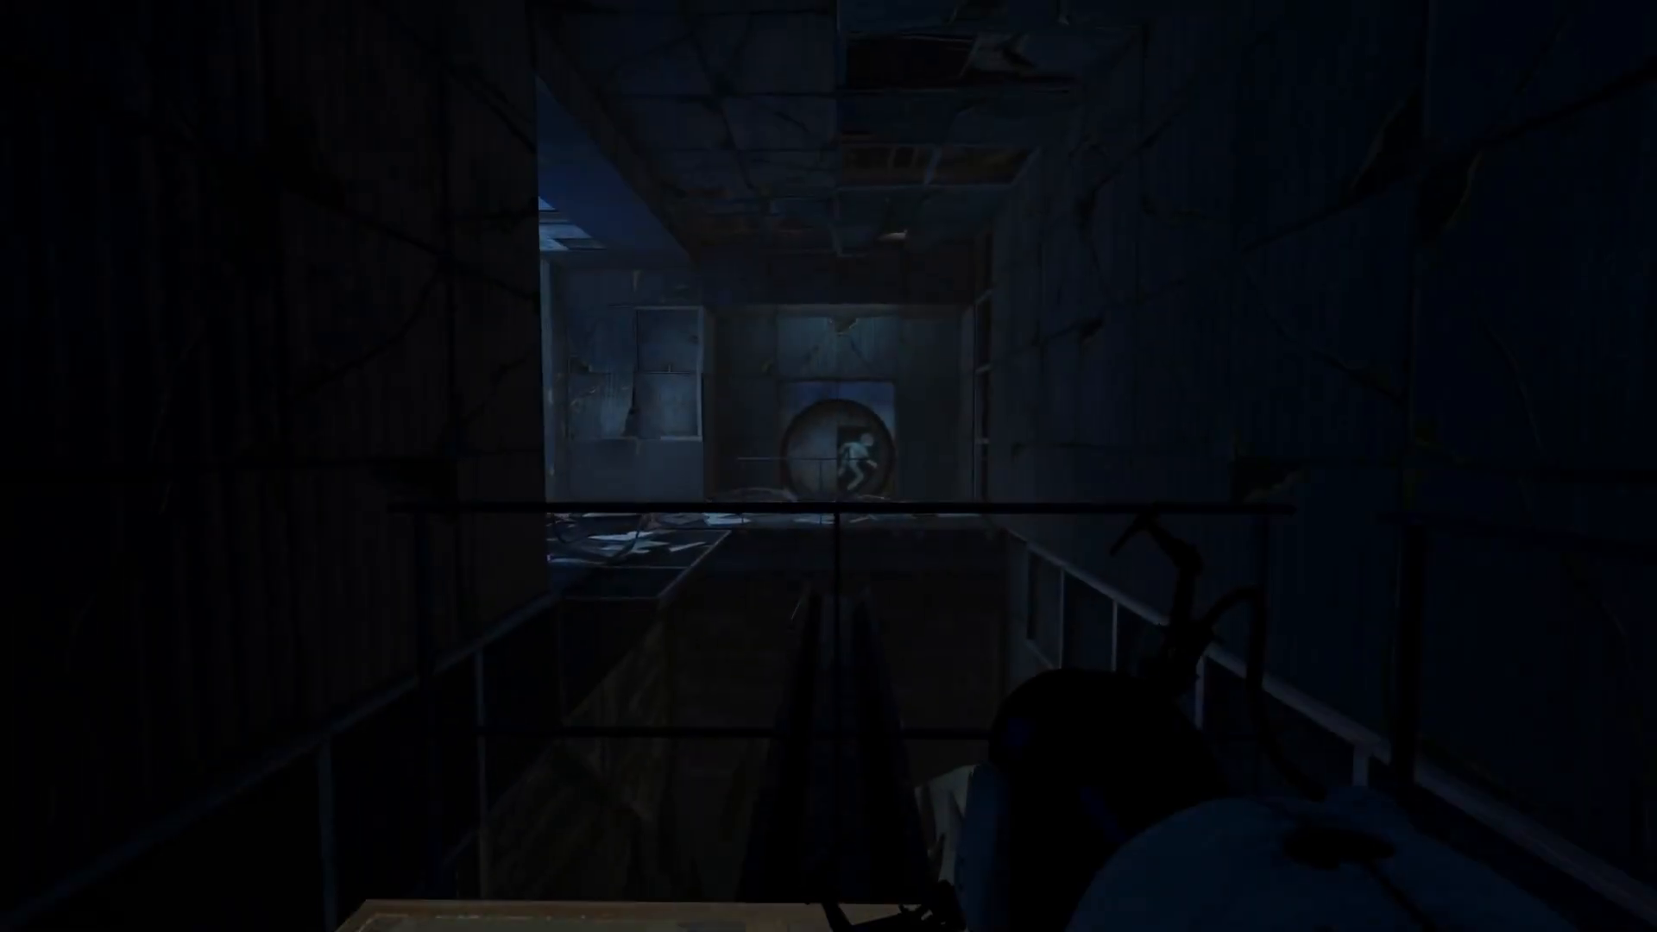
Walk from the dark entrance through the round door onto the chamber's lit platform, looking toward the exit door.
key("w")
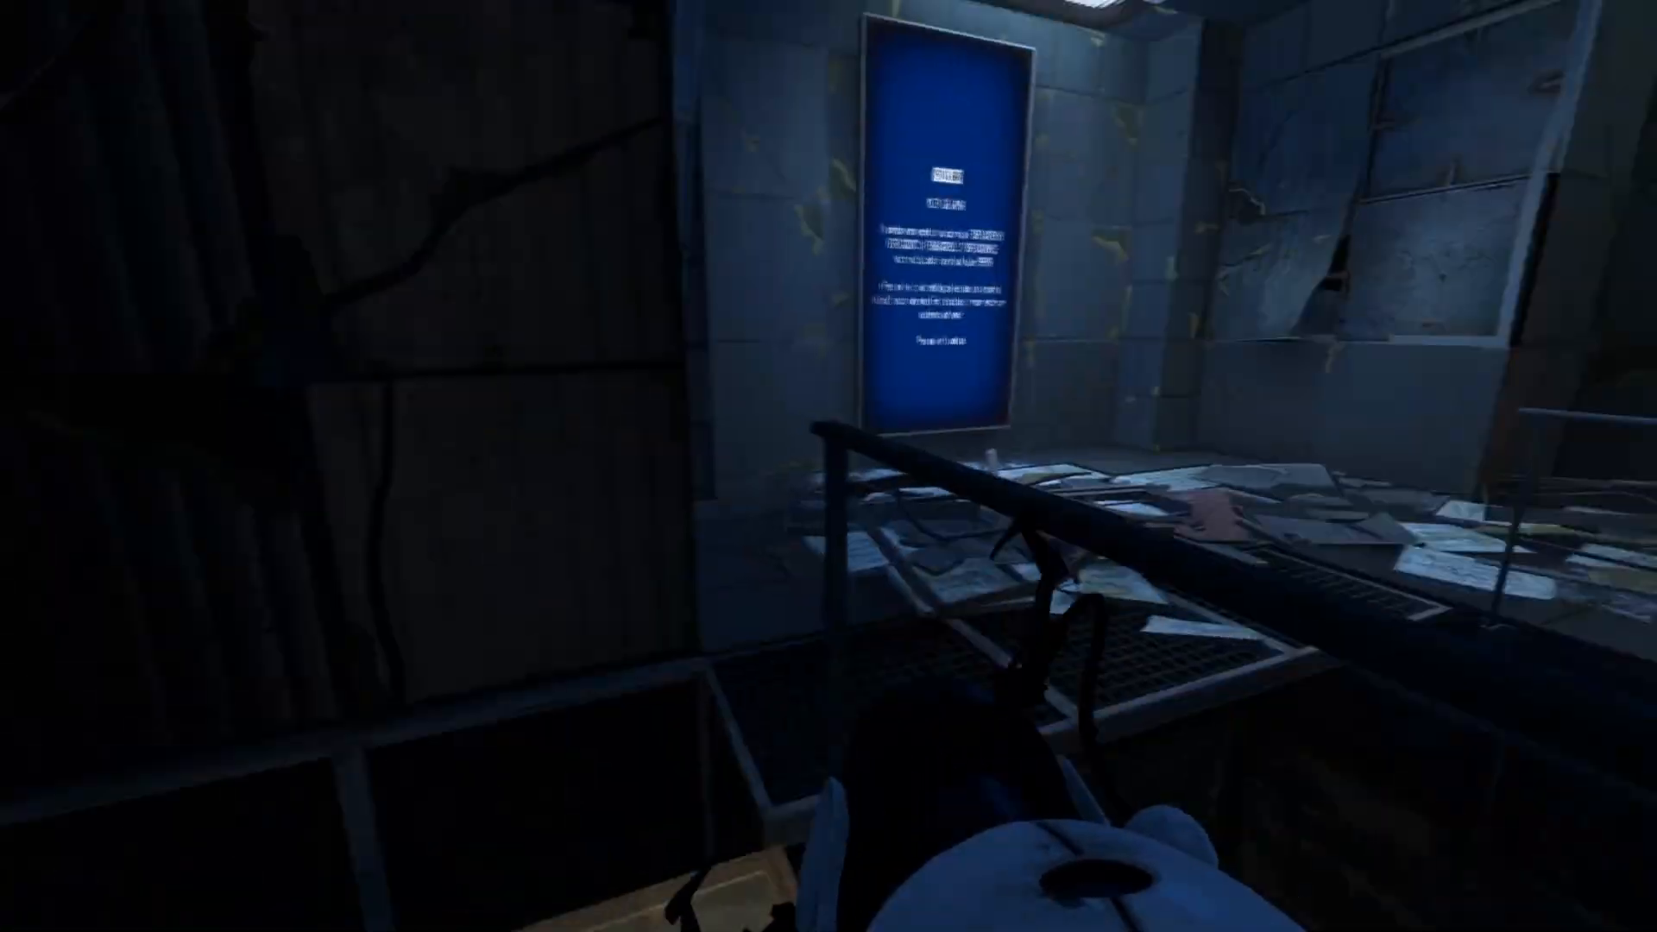
key("w")
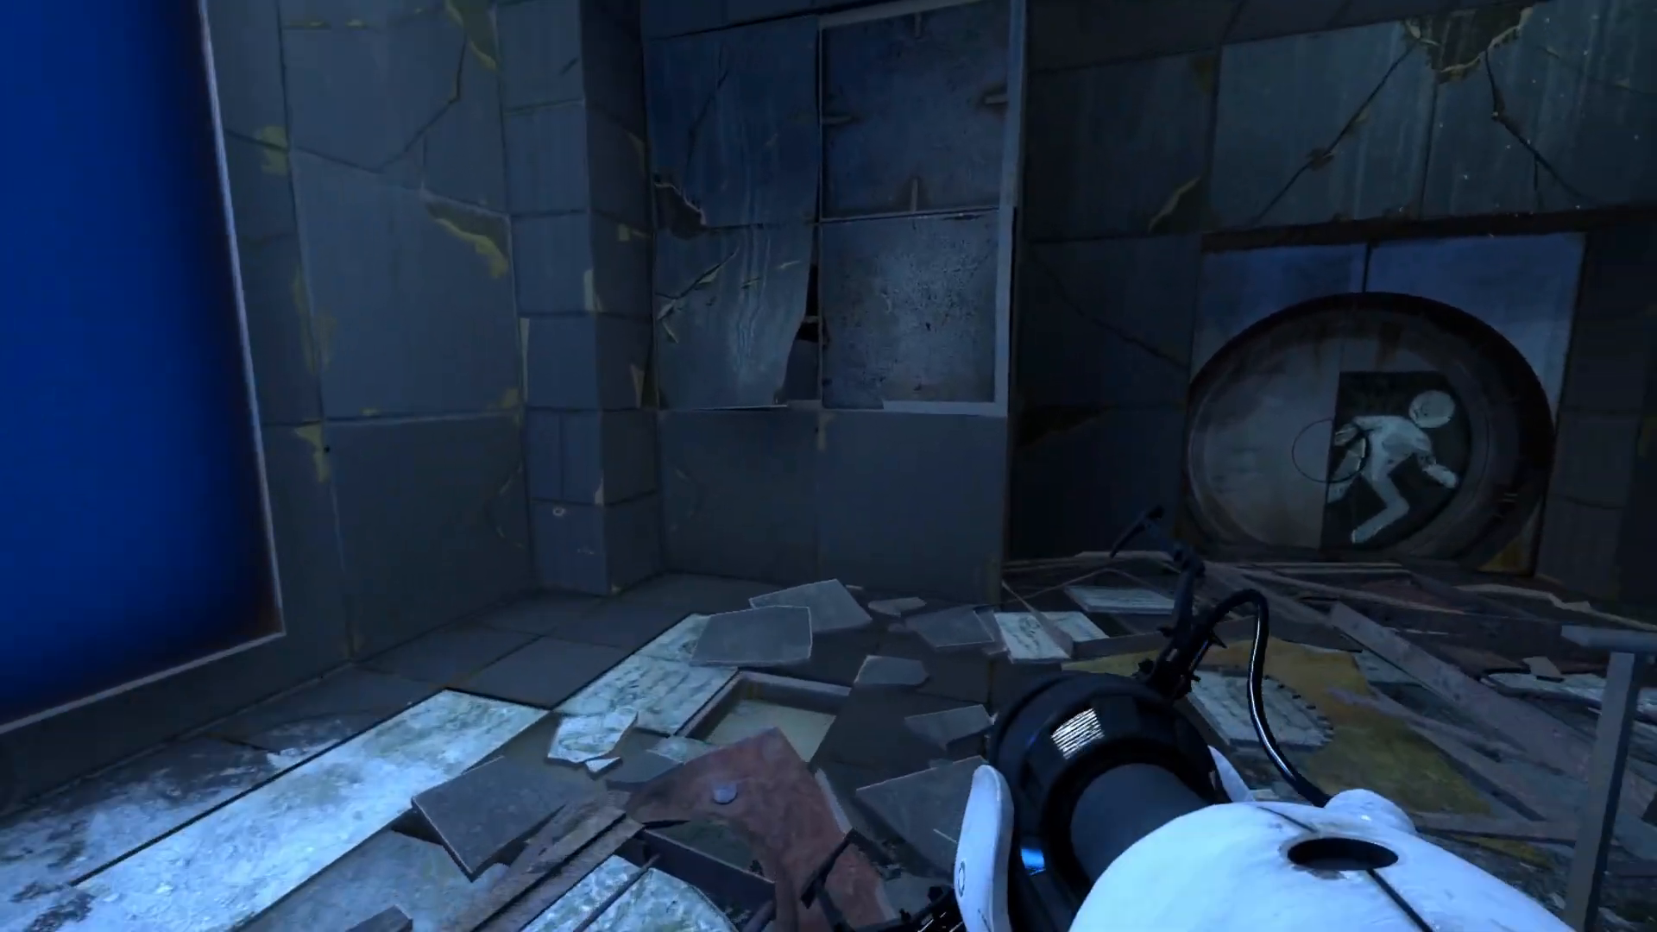
key("w")
key("w")
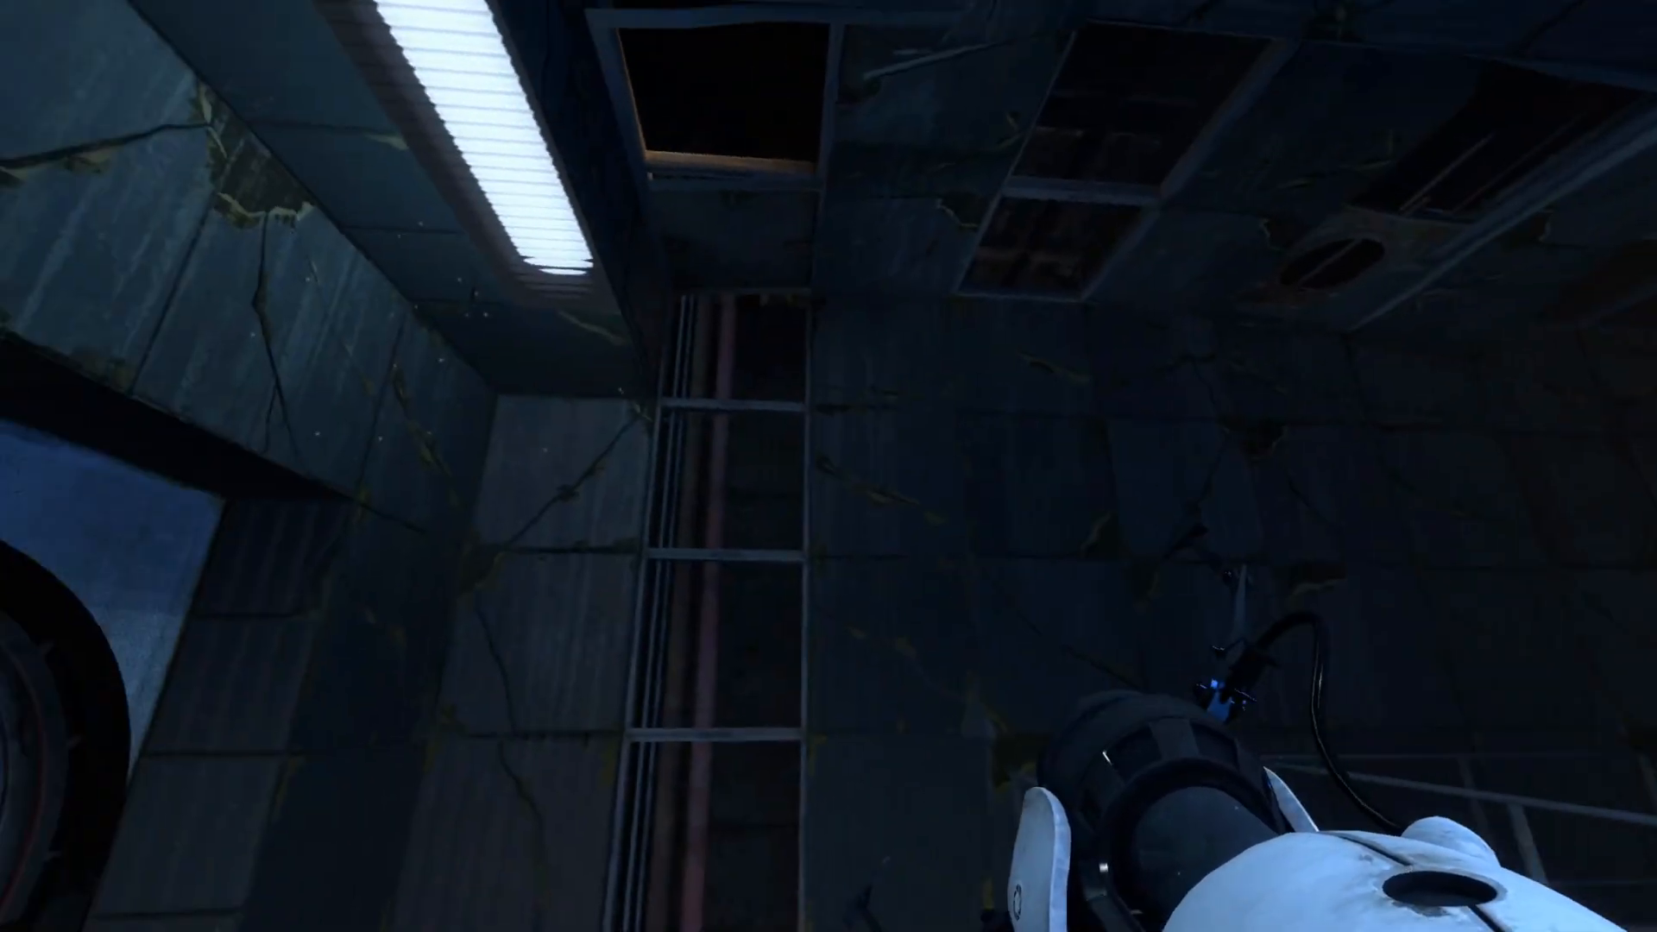
key("w")
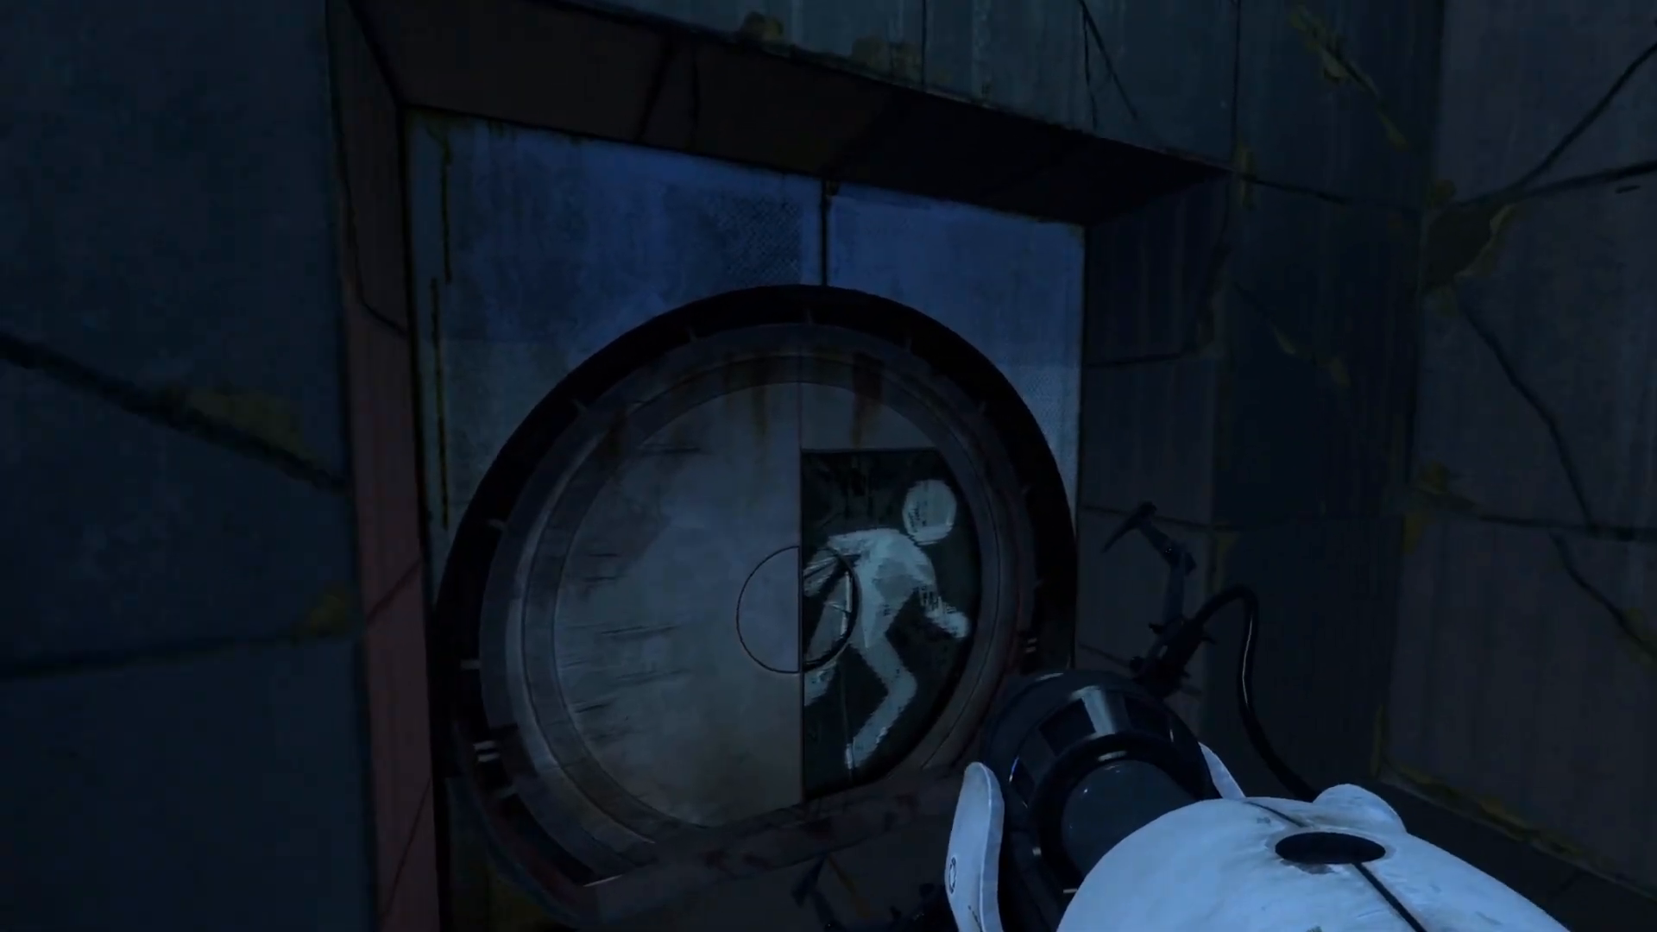
key("w")
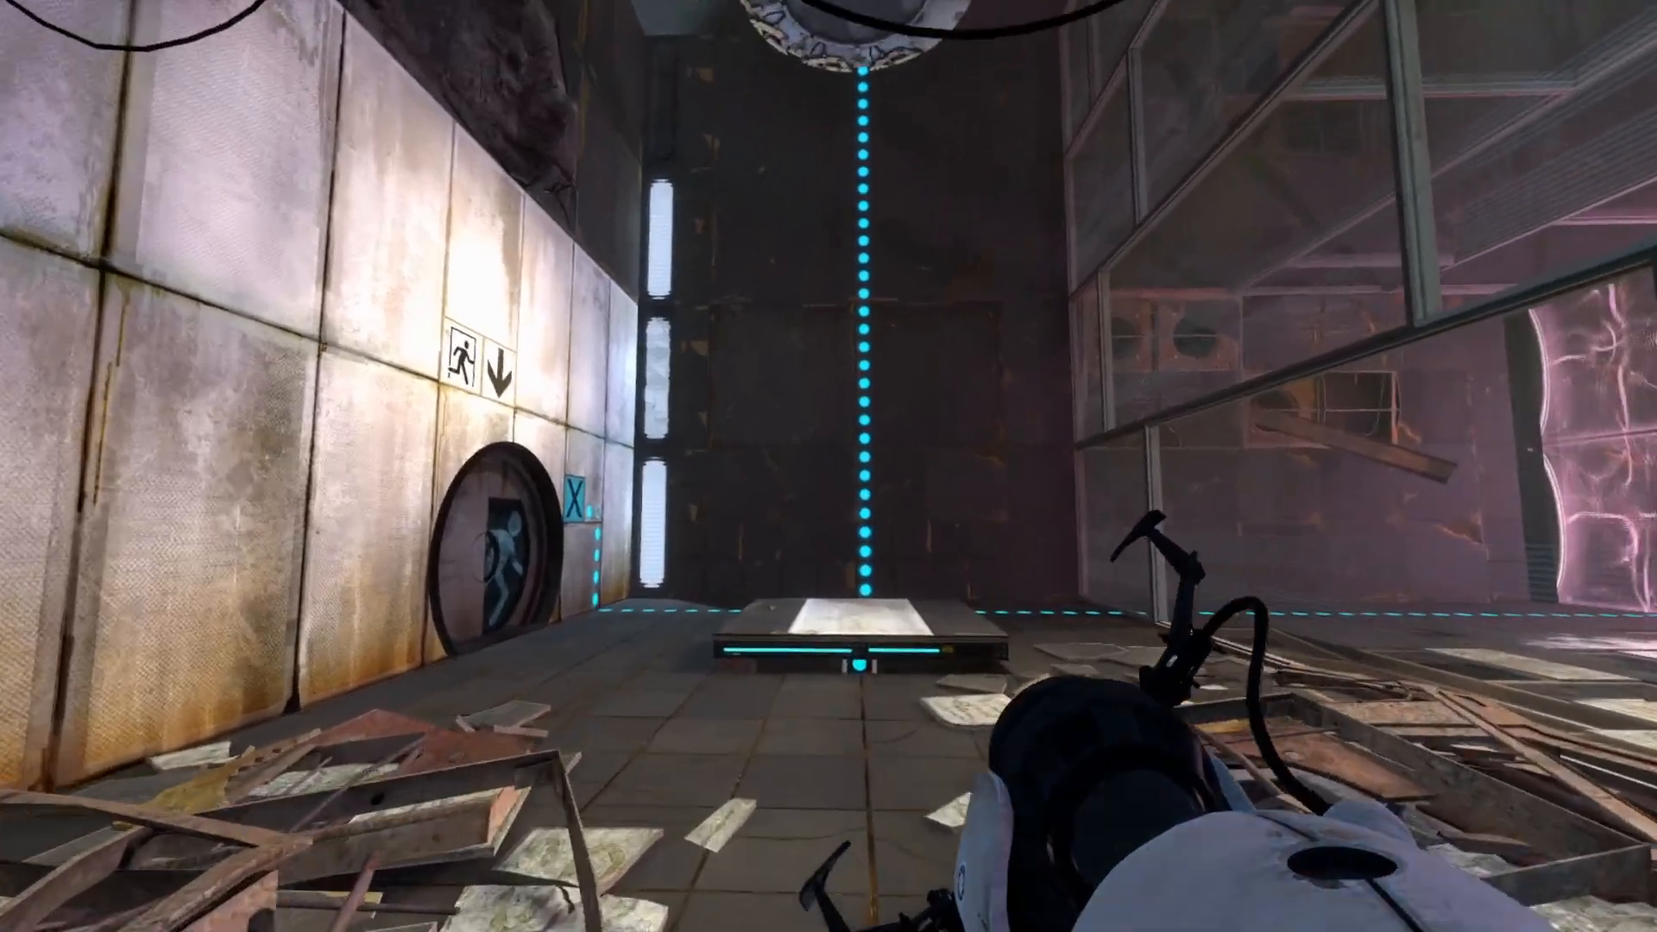
key("w")
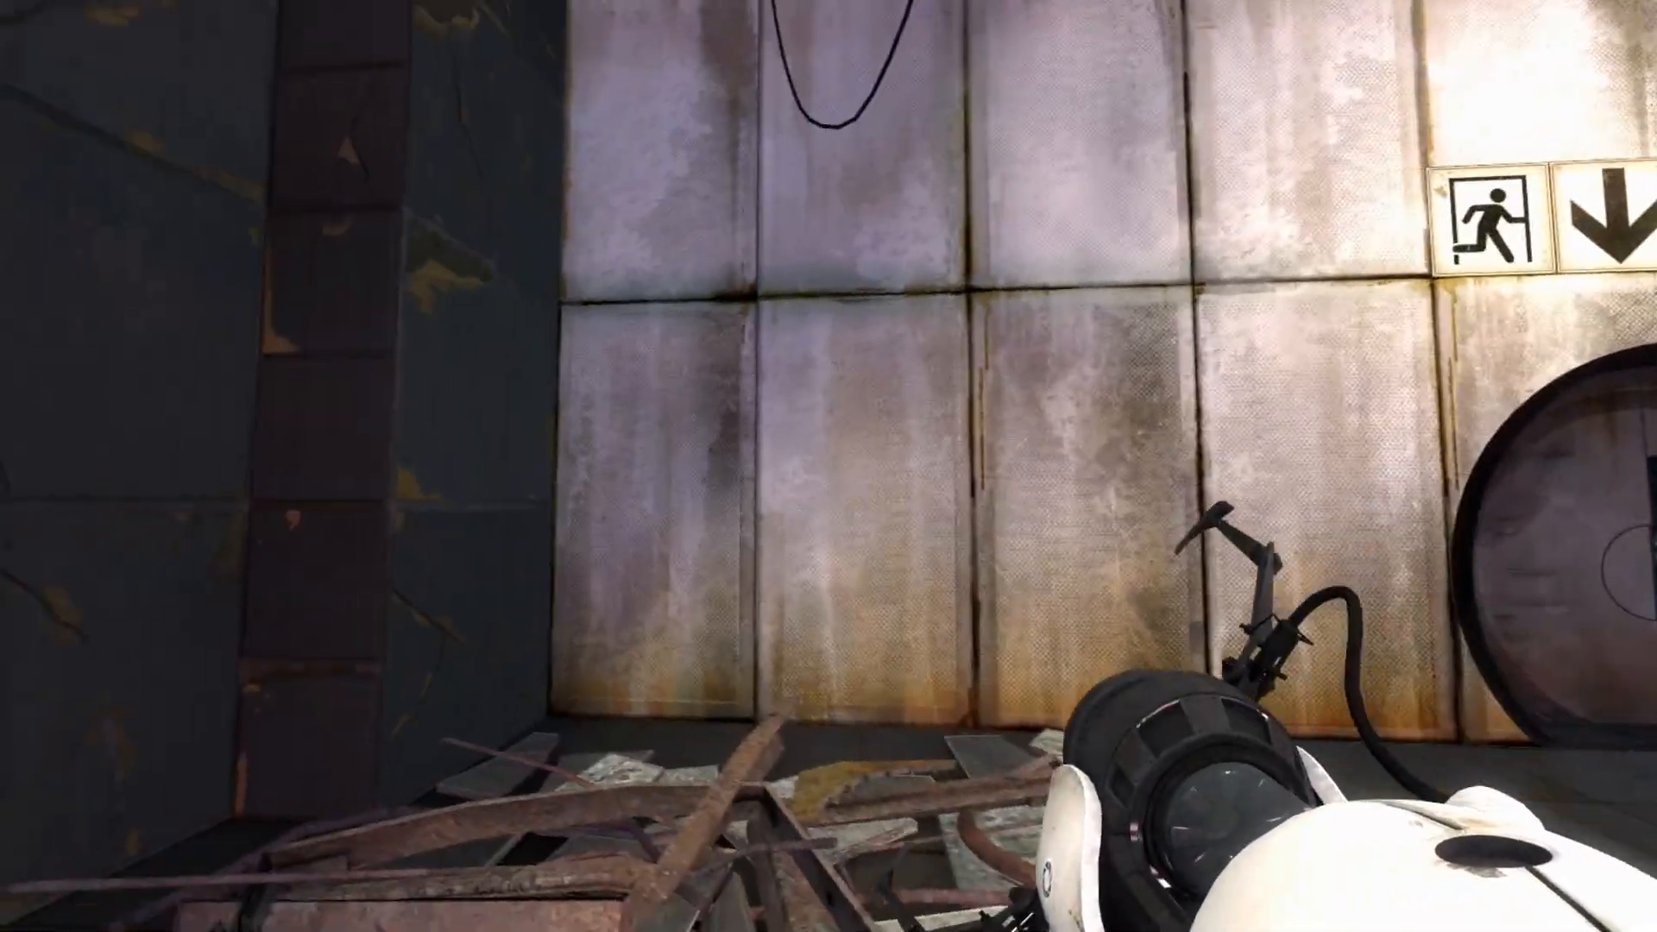
key("w")
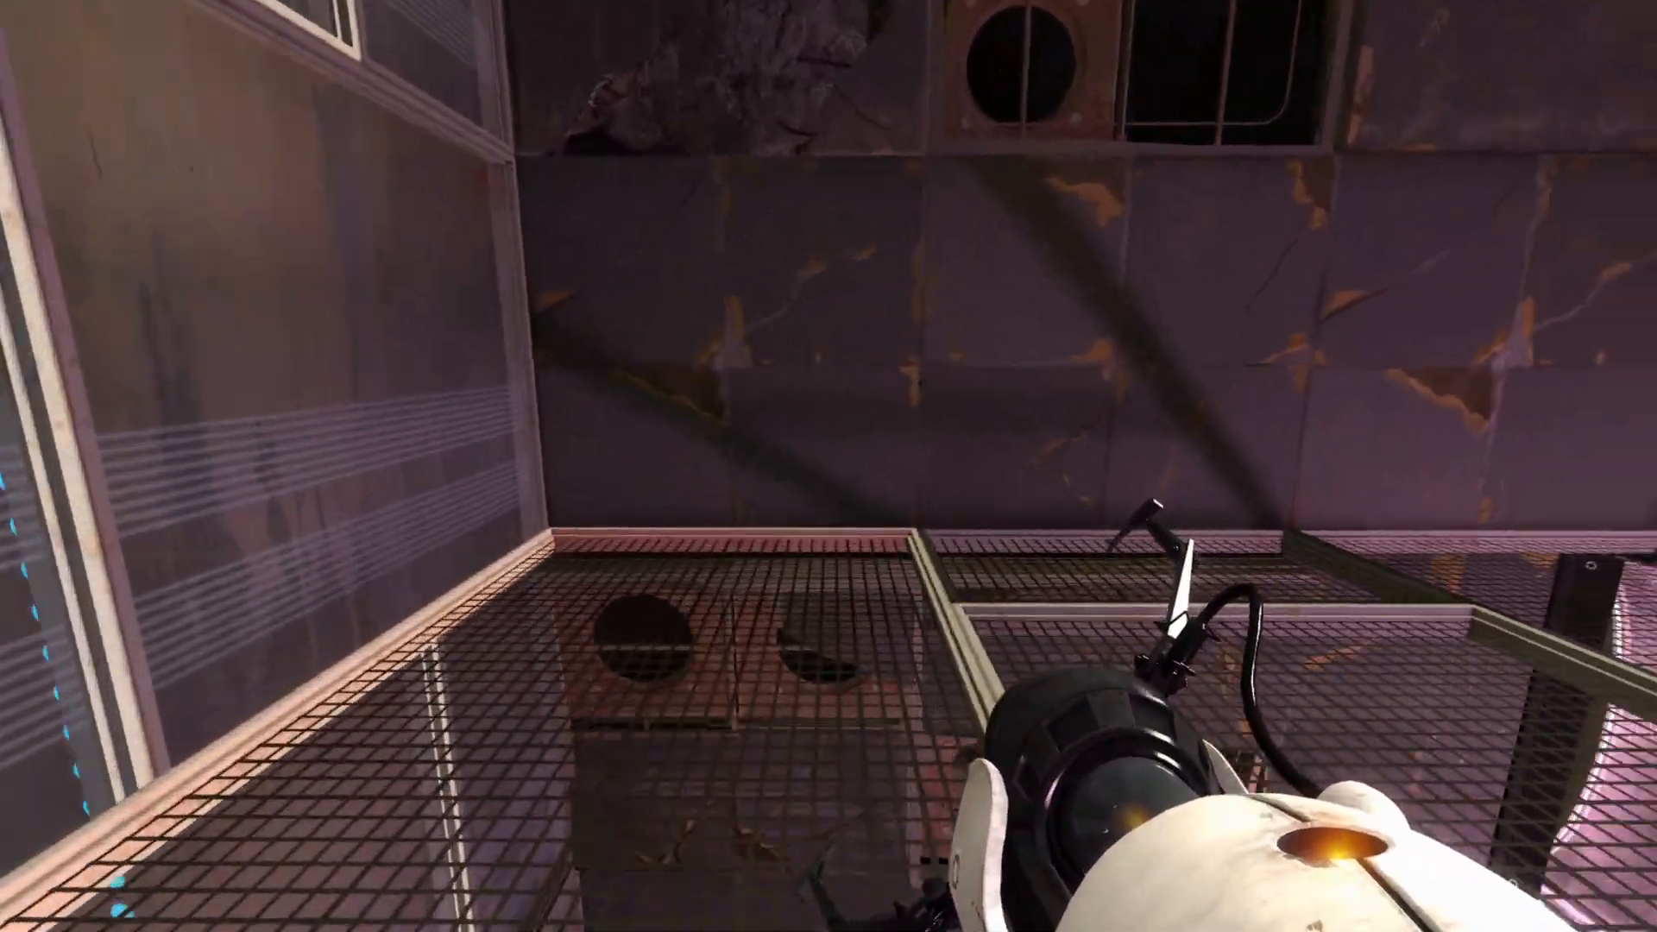
Fly over the grate and red button, then up toward the glass chamber to inspect the wrecked walls.
key("w")
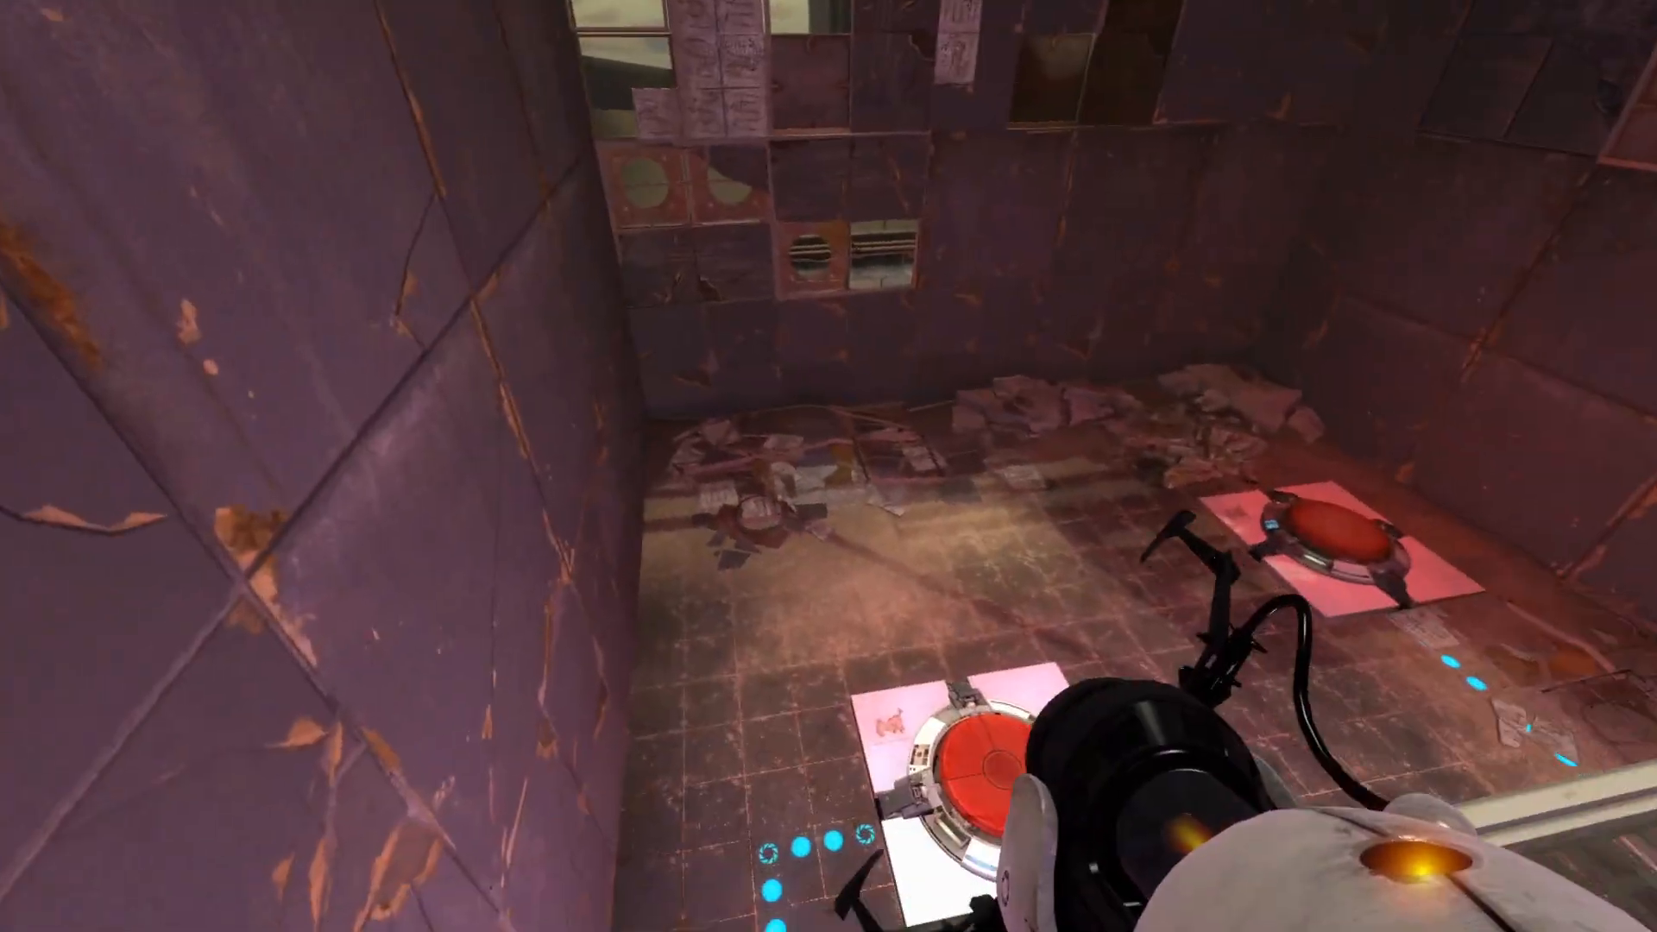
key("w")
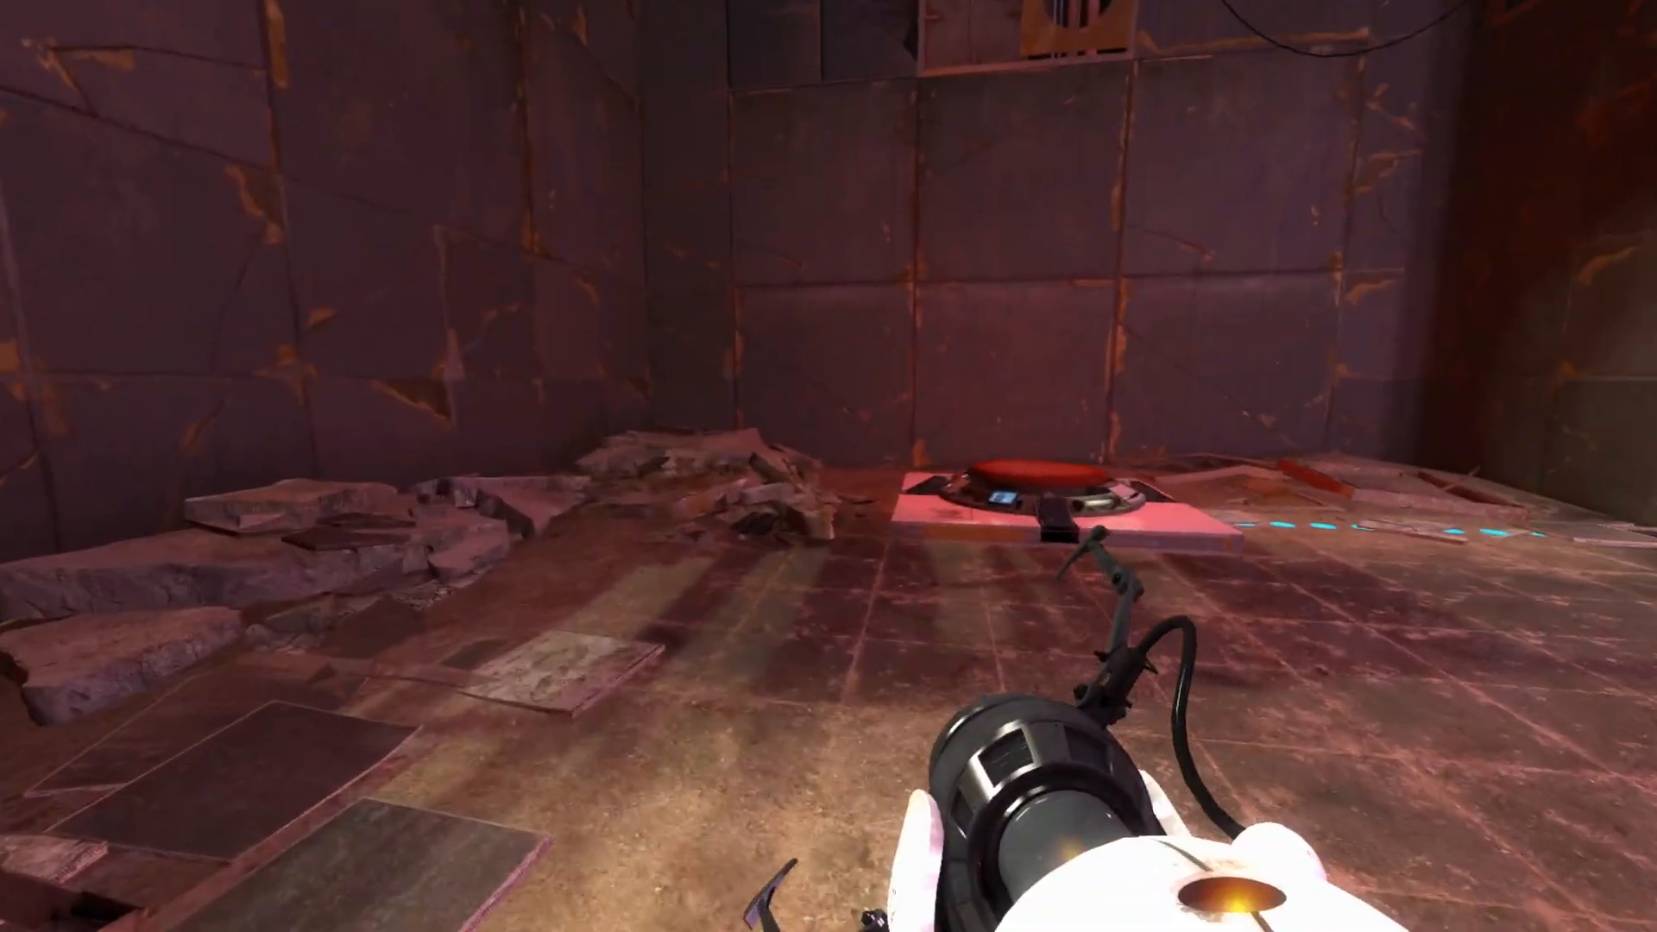
key("w")
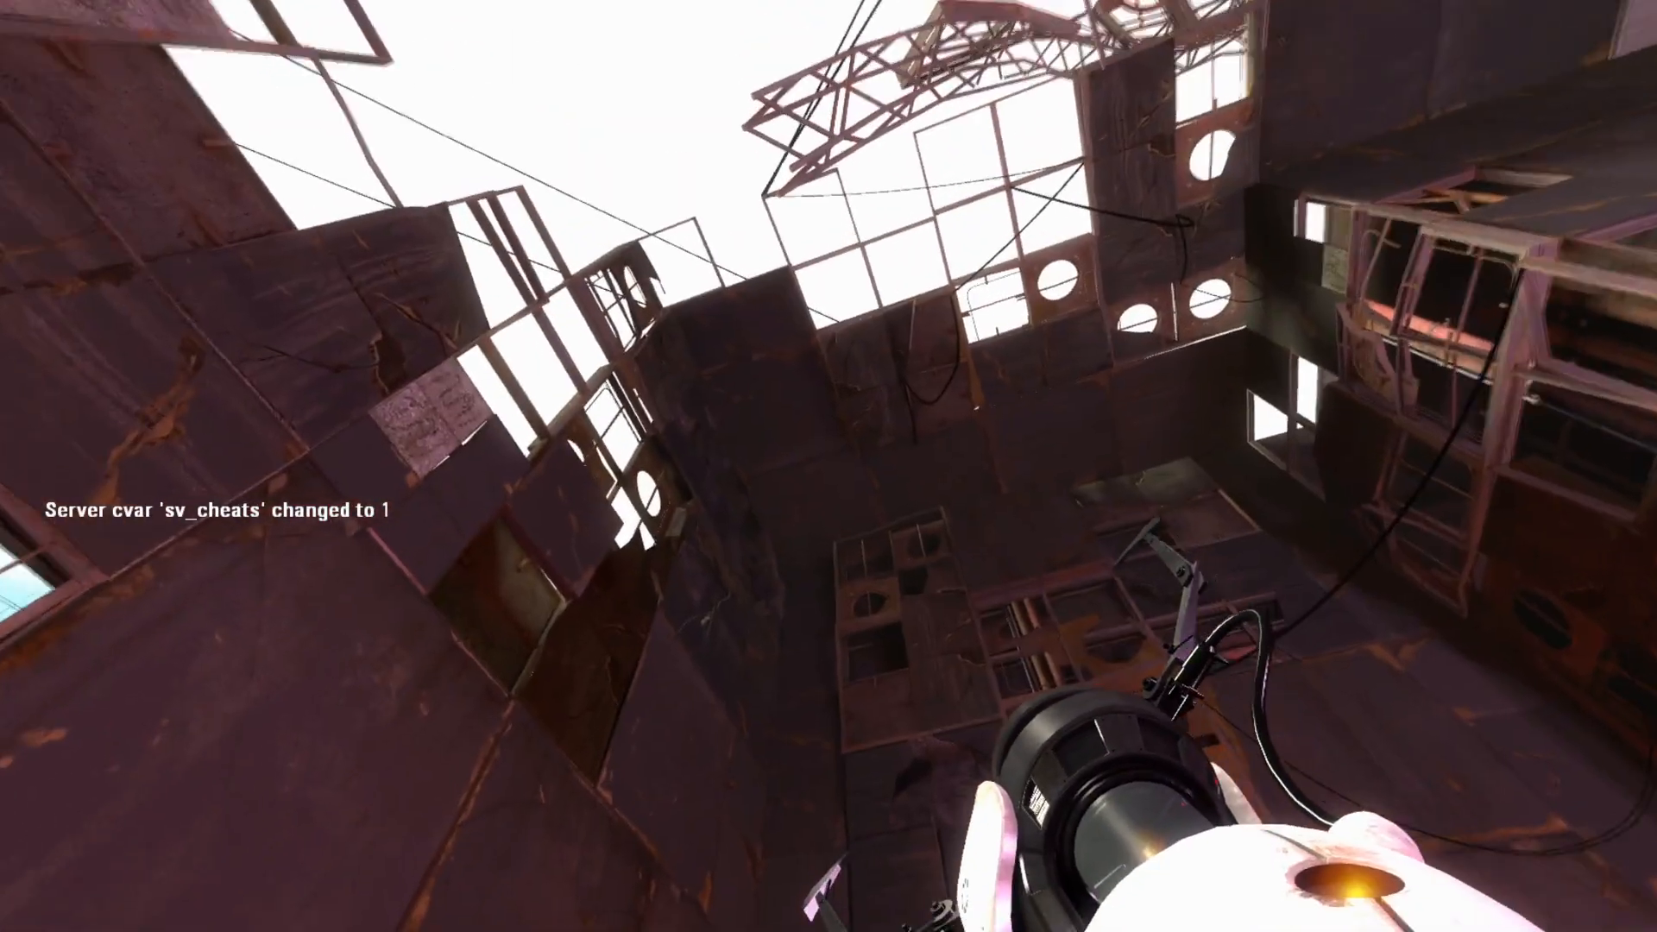
key("w")
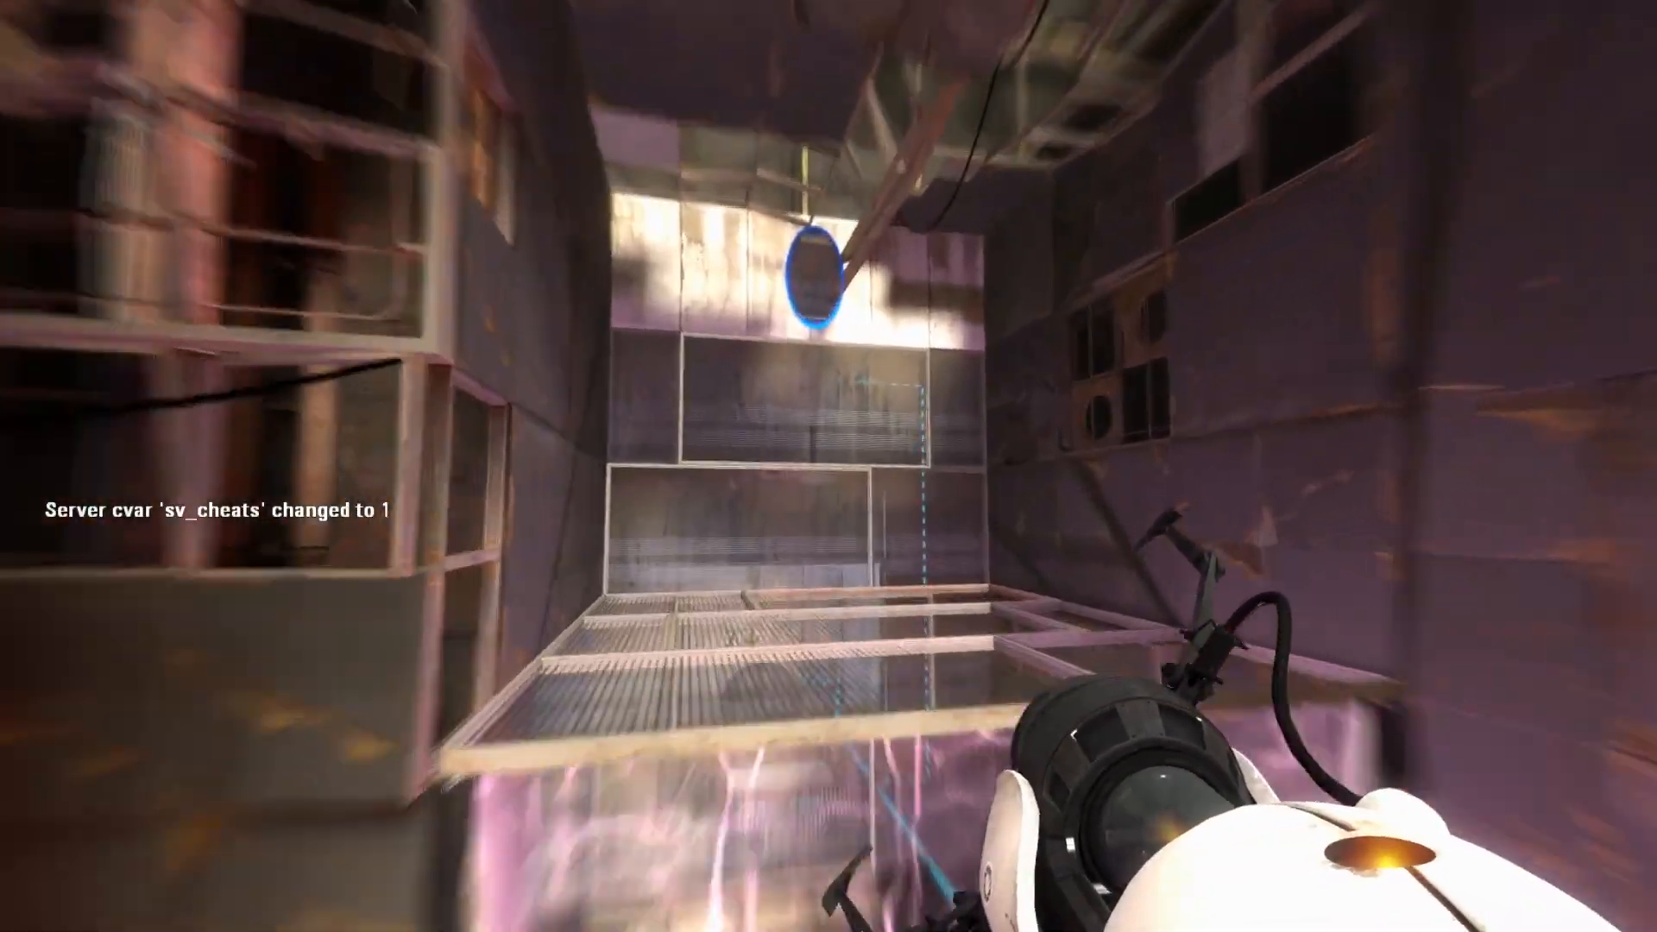
key("s")
key("s")
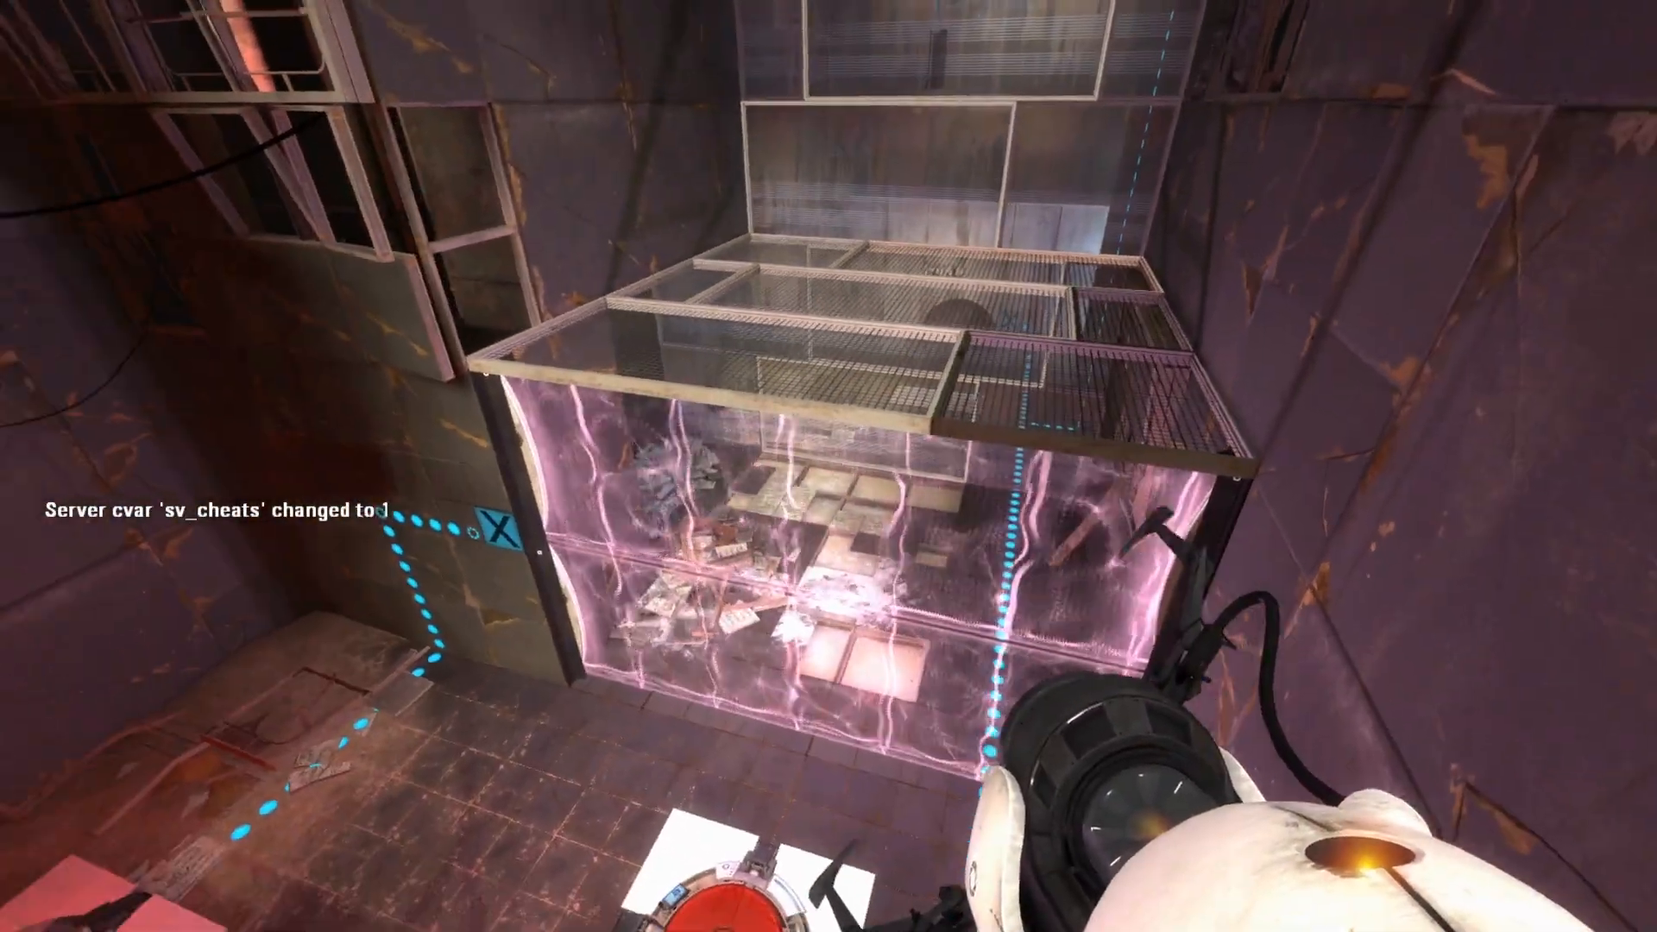
key("s")
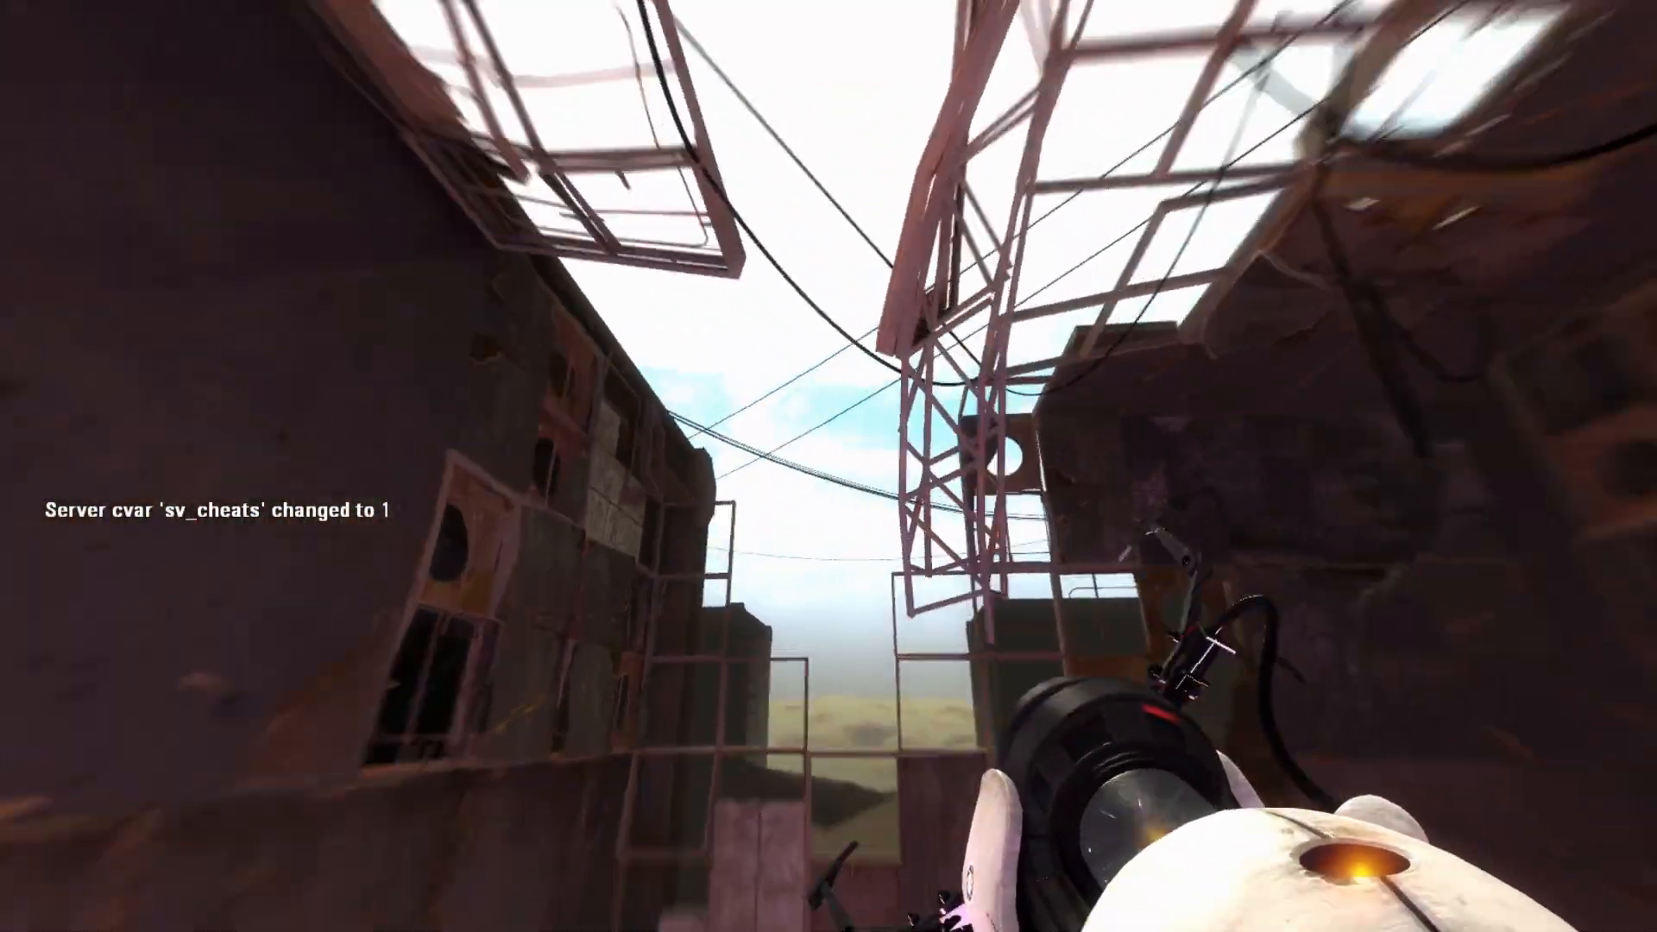
Fly above the missing ceiling past the truss, then back down over the rubble to the glass wall.
key("w")
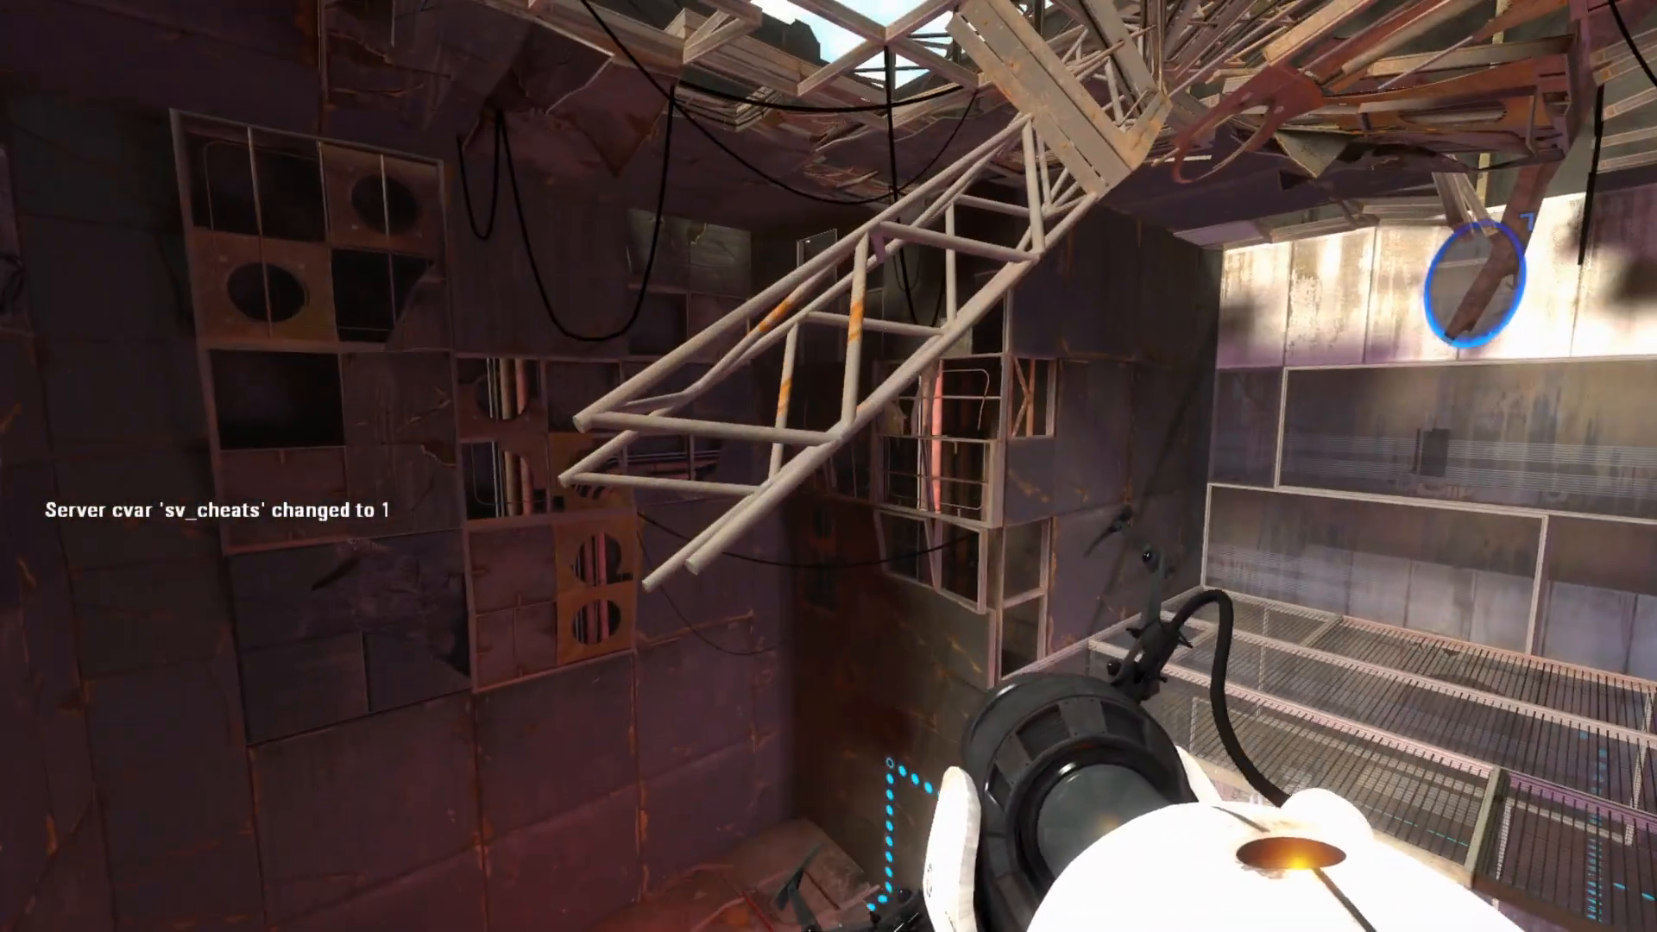
key("s")
key("w")
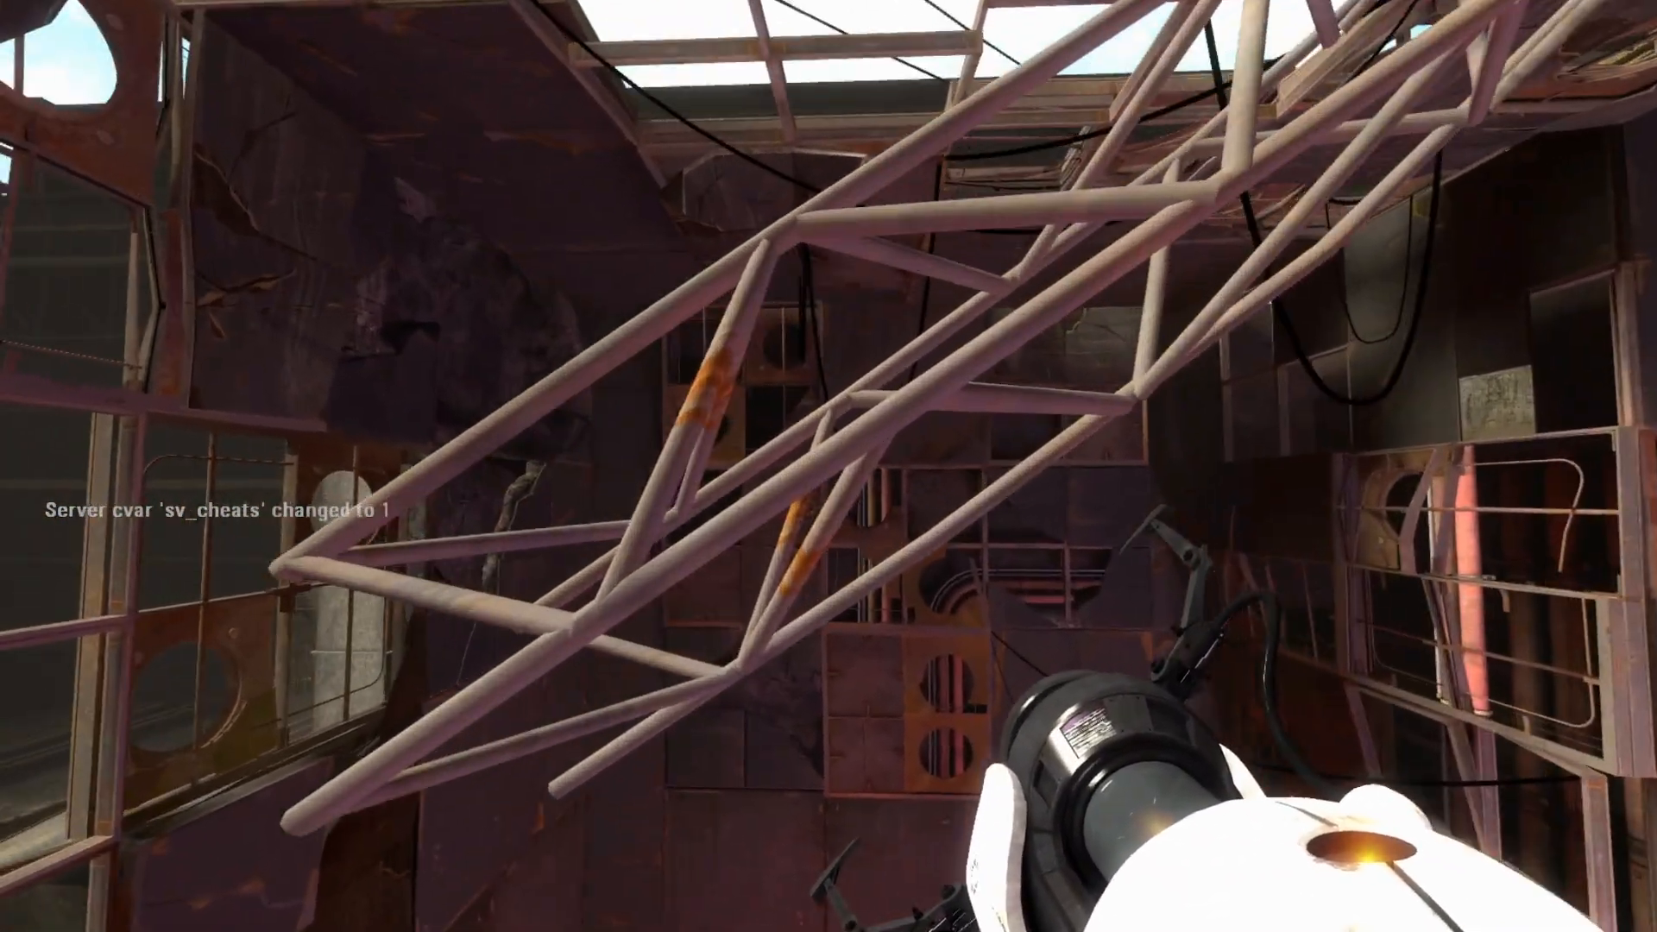
key("w")
key("s")
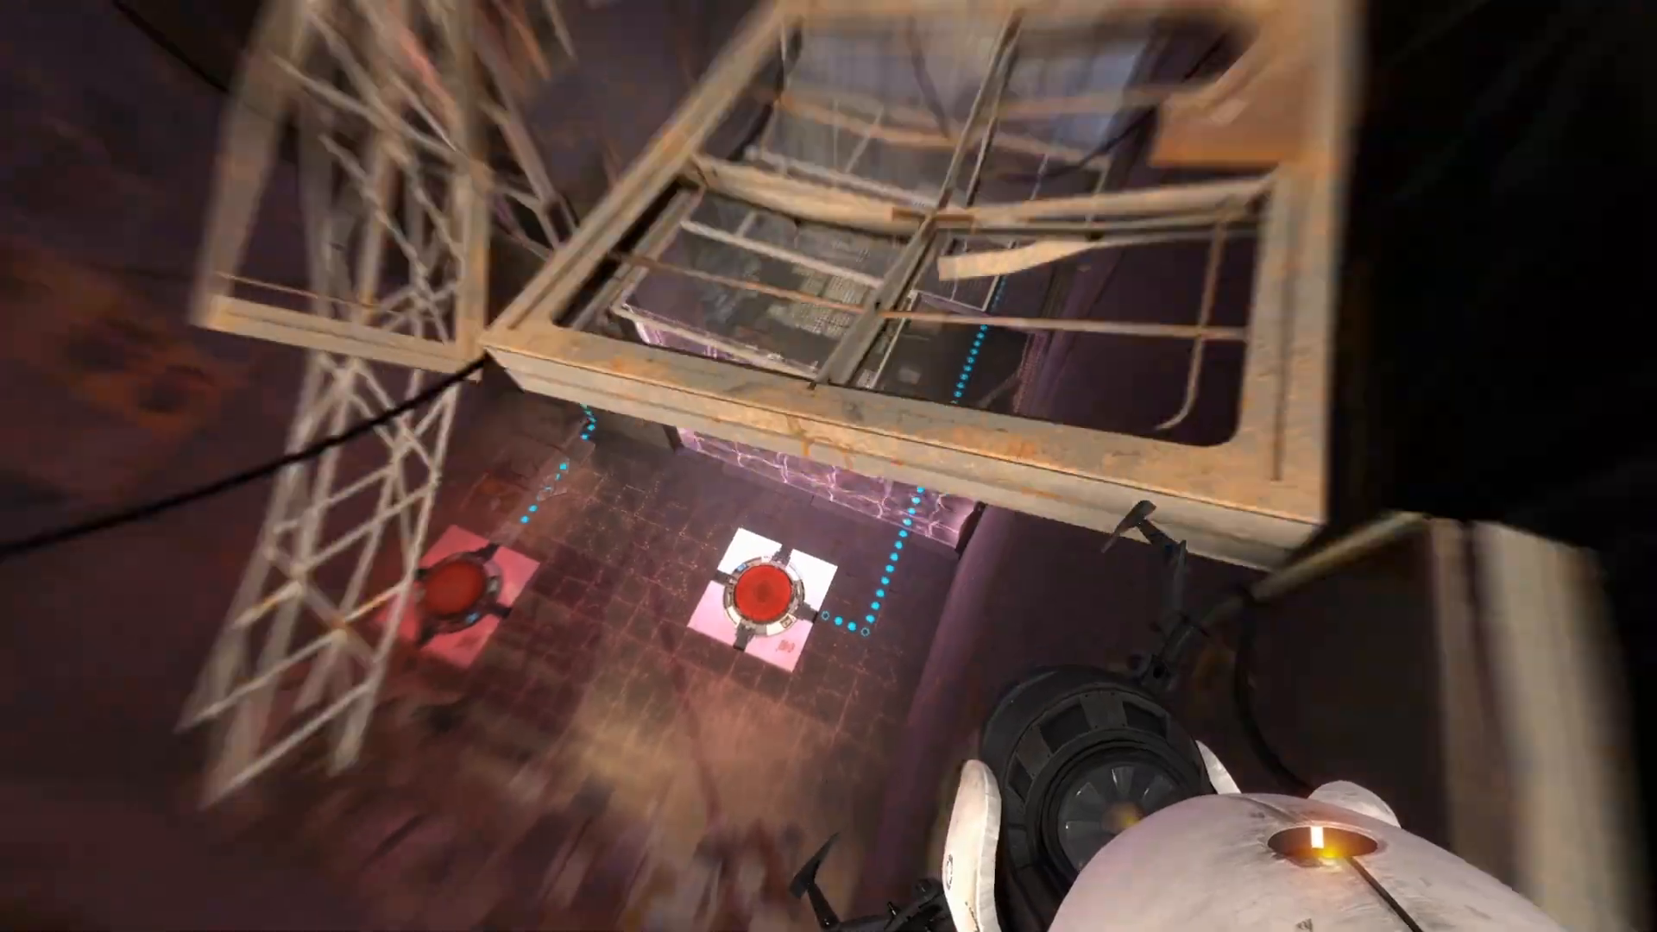
key("w")
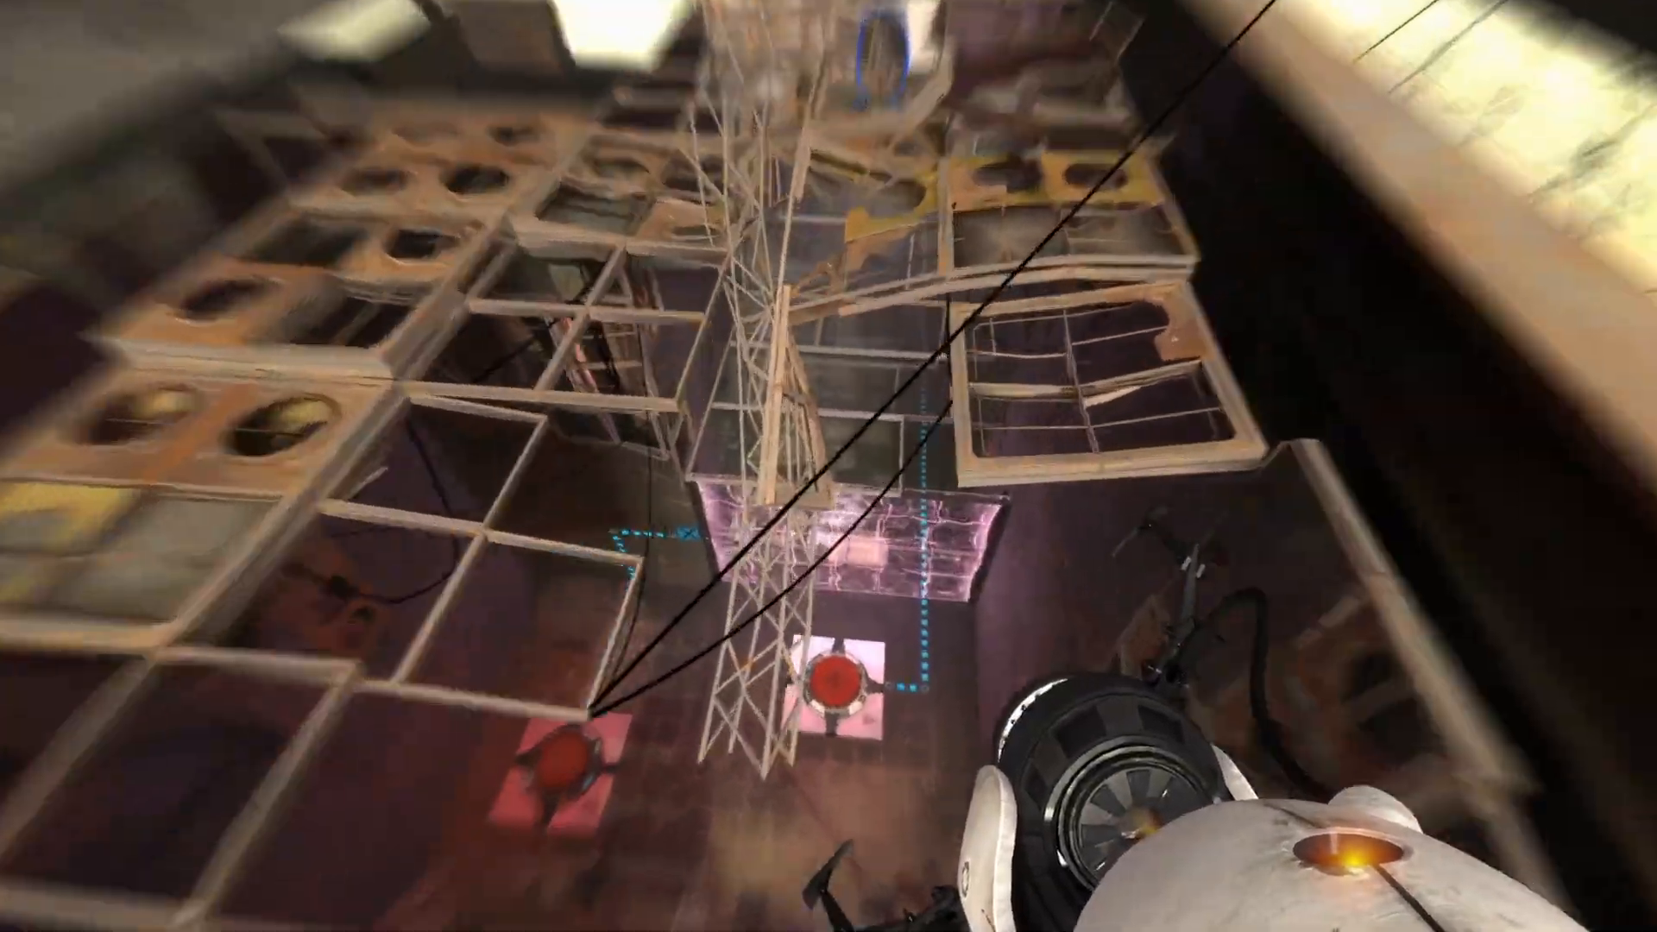
key("w")
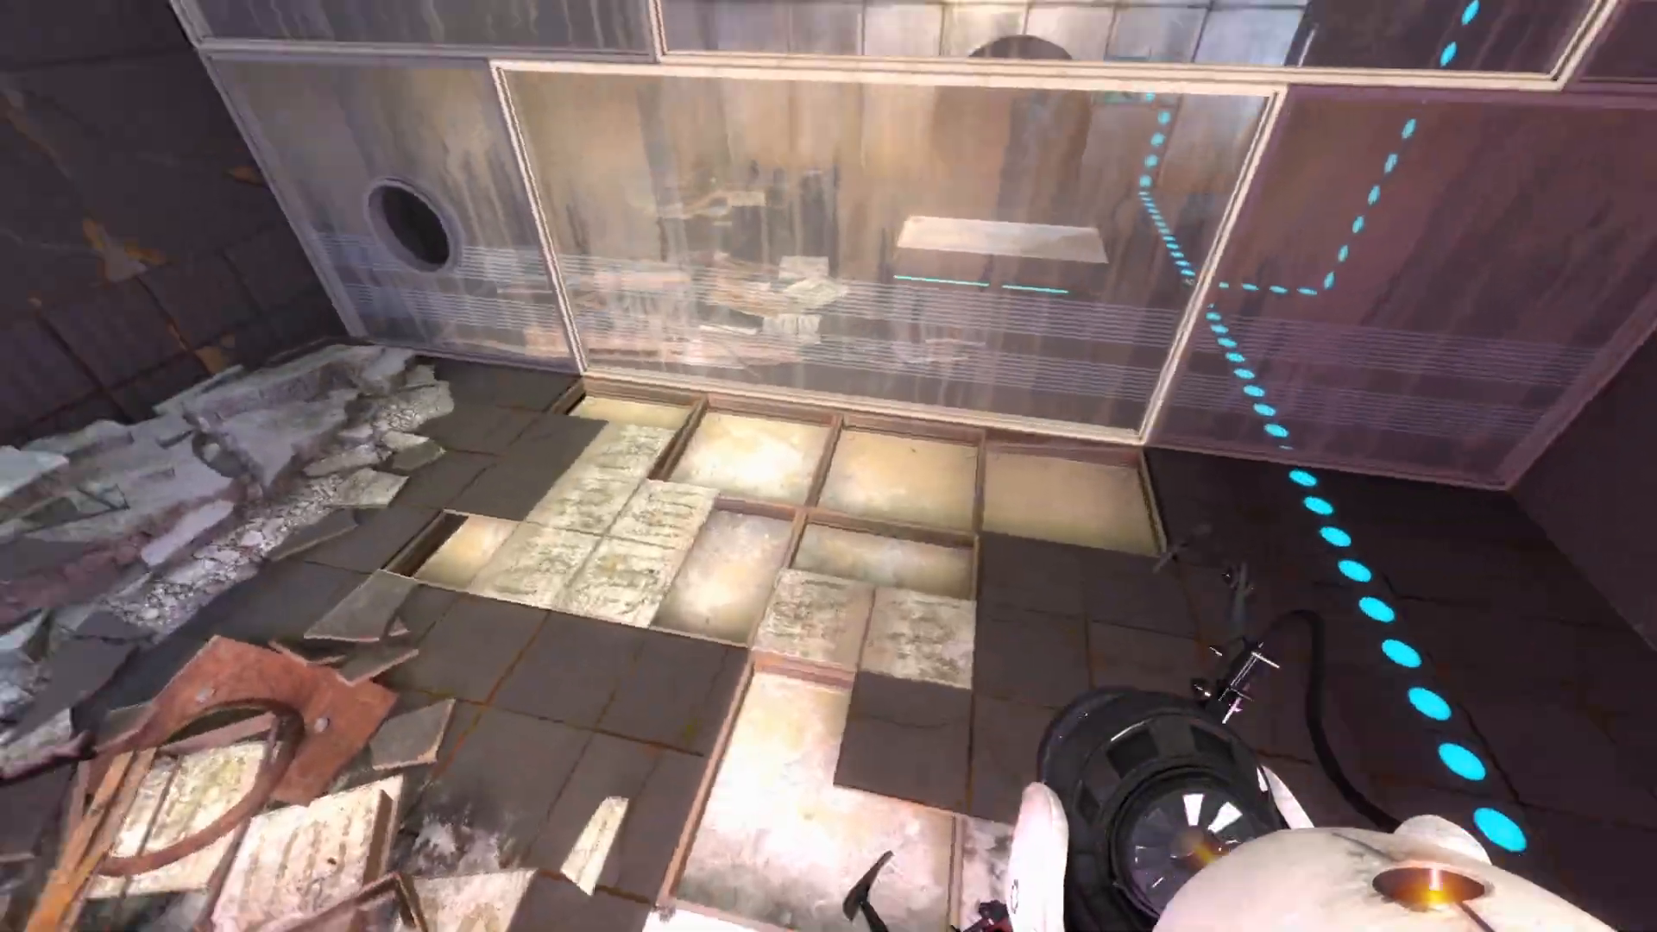
key("w")
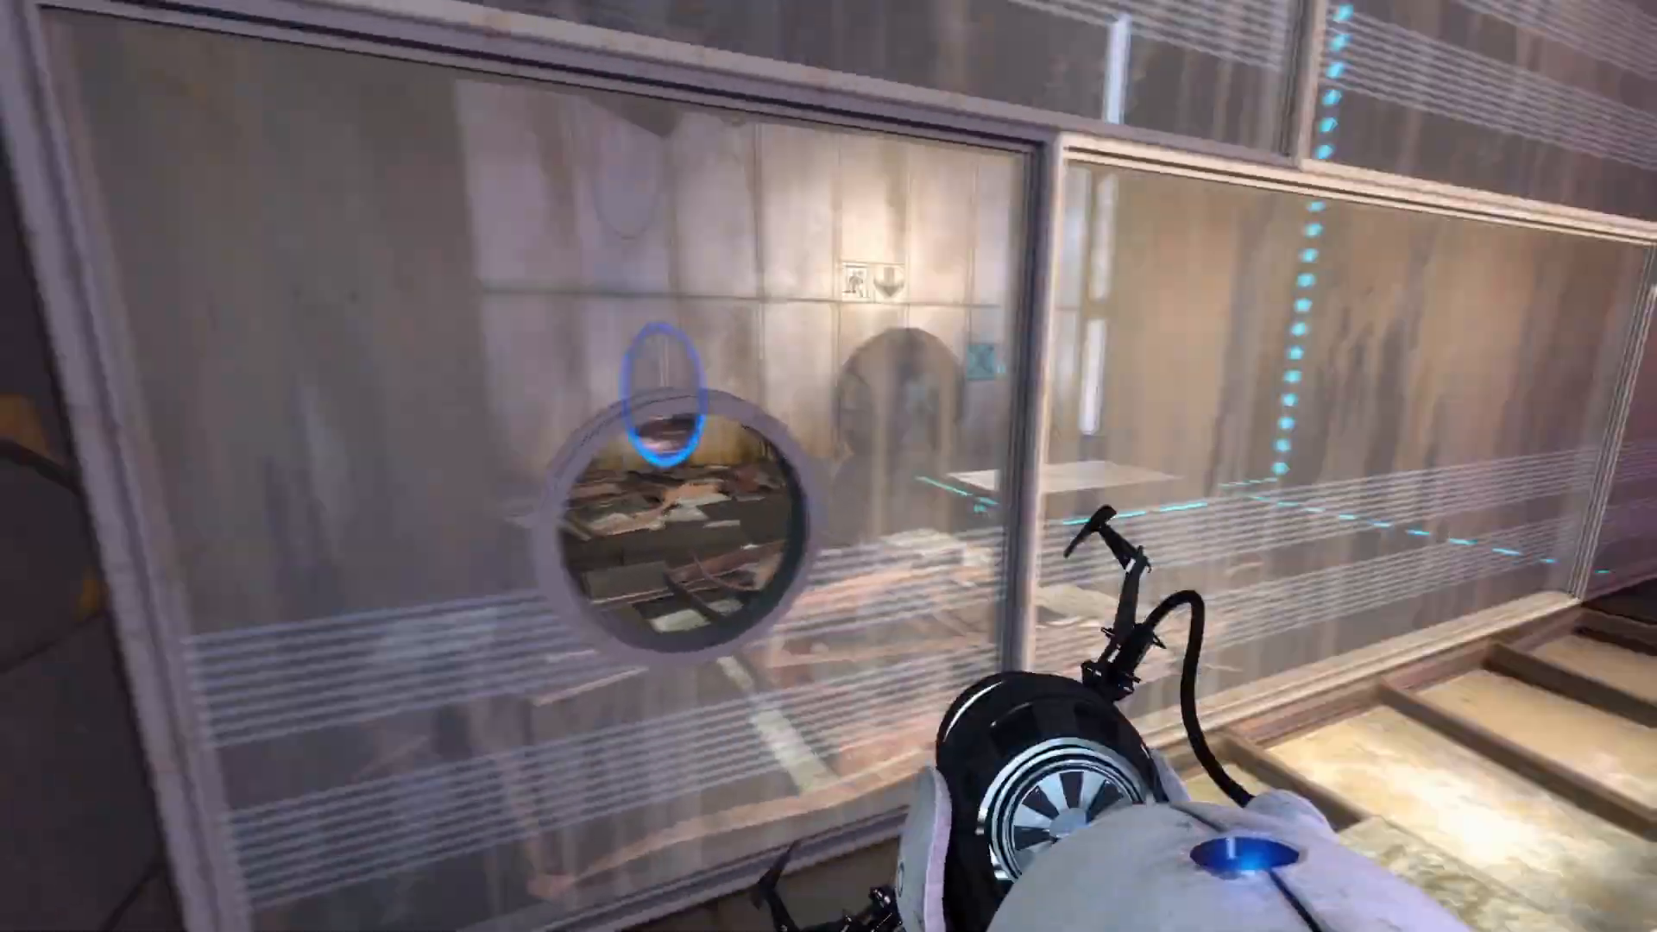
key("w")
Place blue and orange portals and walk through to the ledge above the red floor button.
left_click(828, 466)
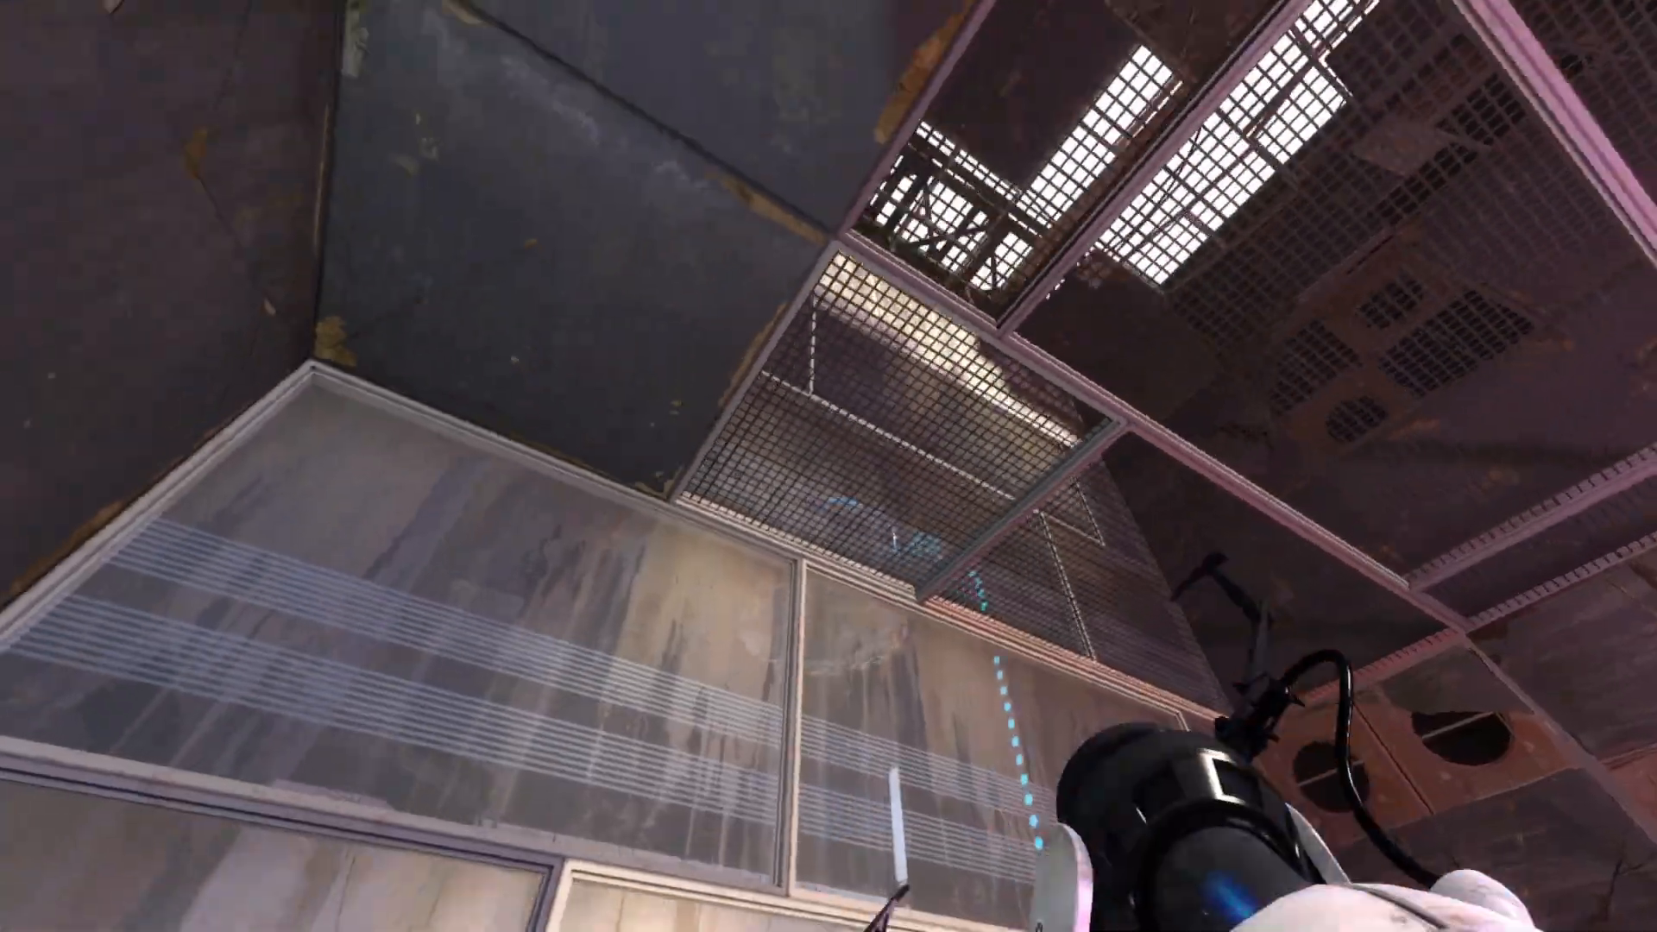
left_click(829, 466)
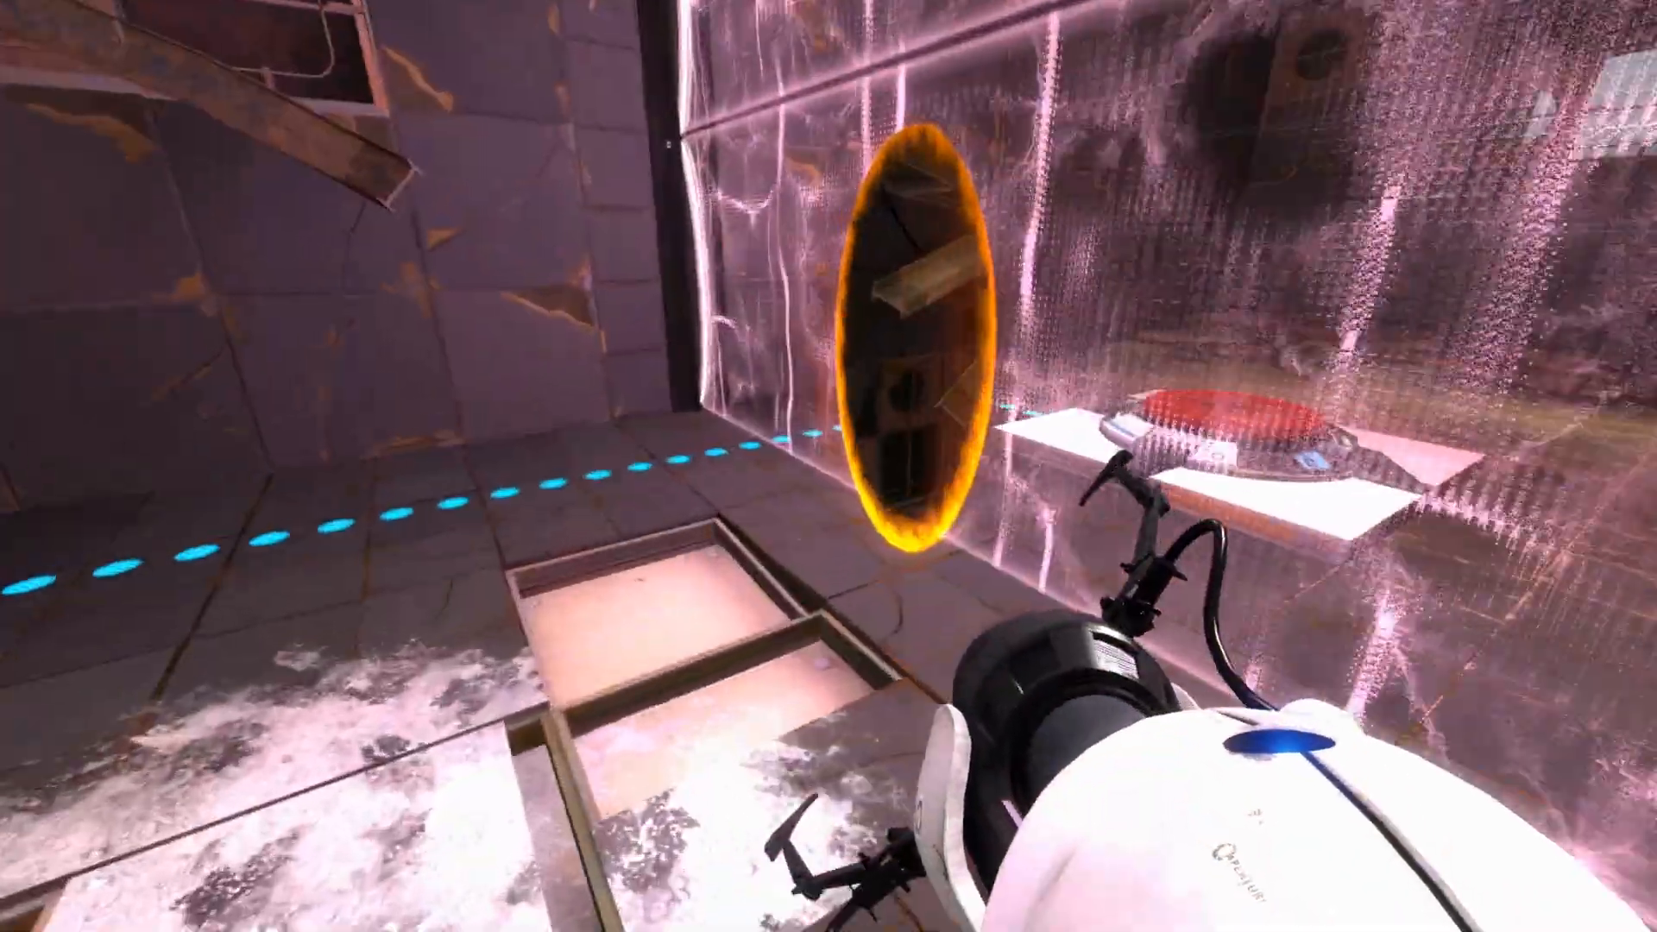
key("w")
key("w")
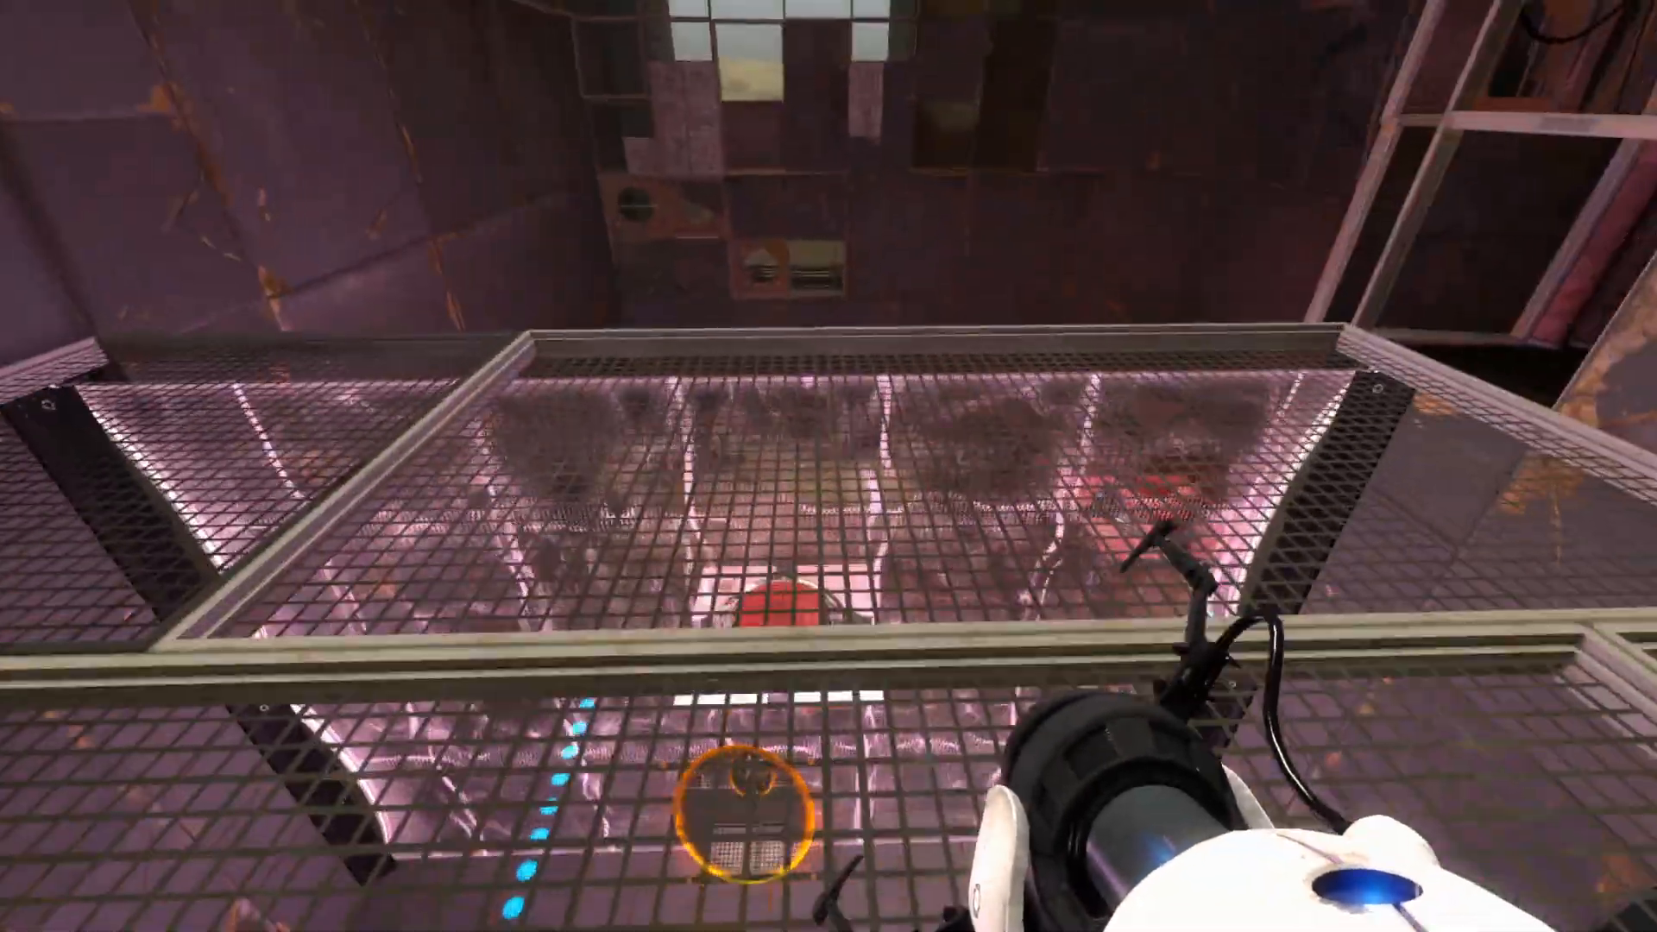
key("w")
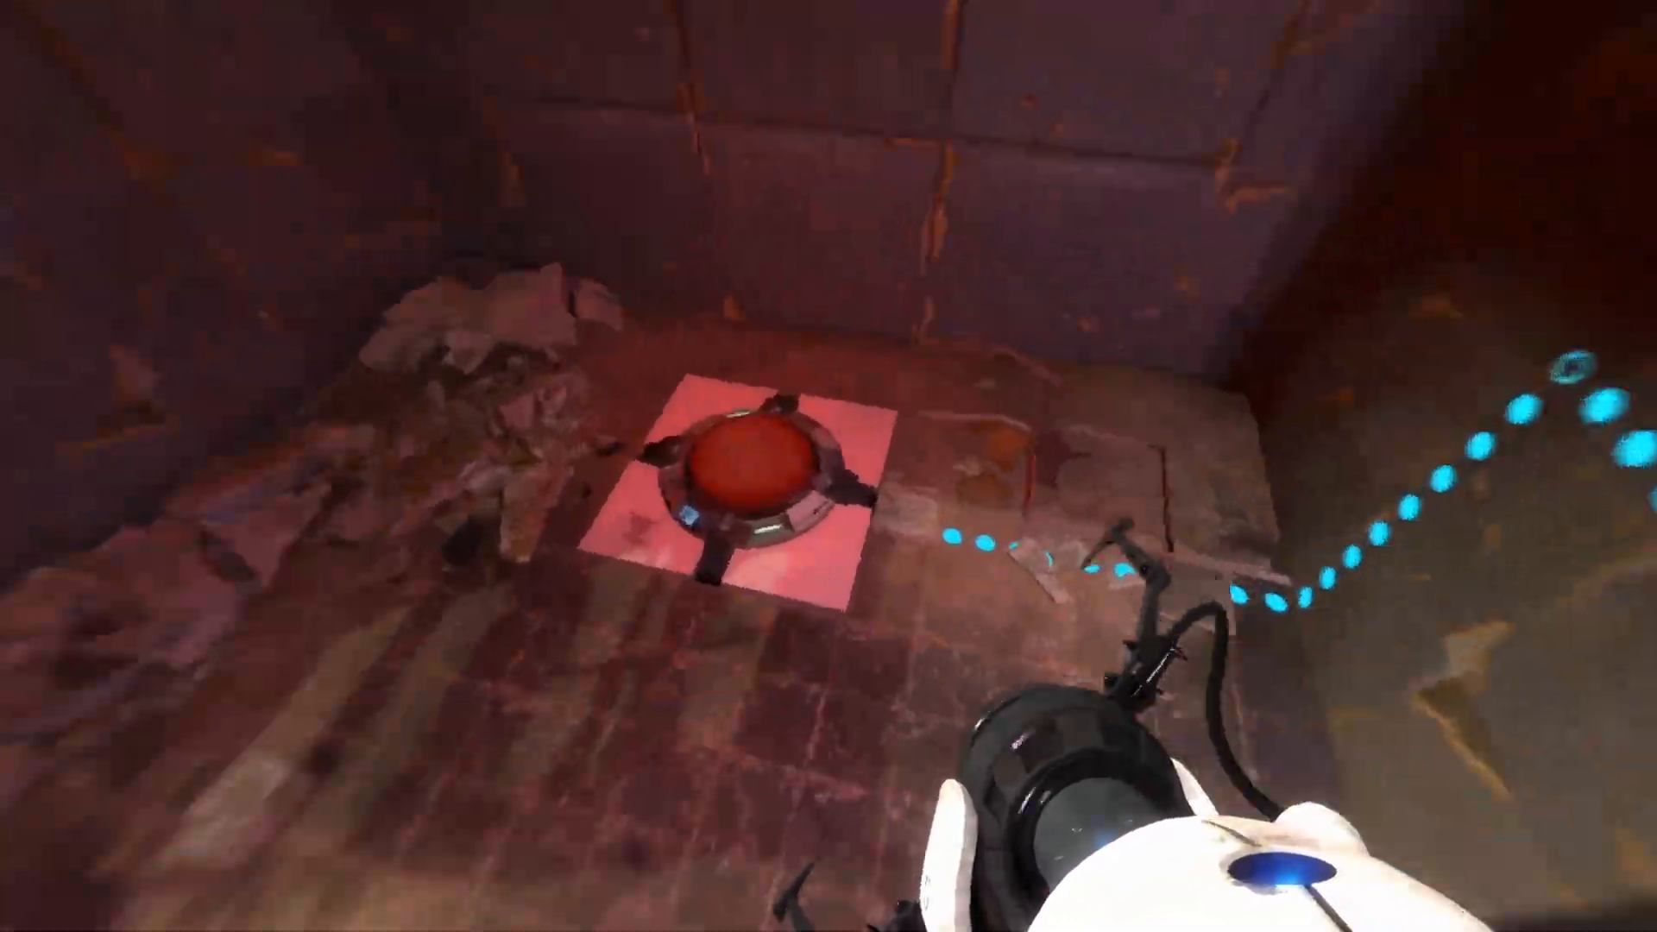